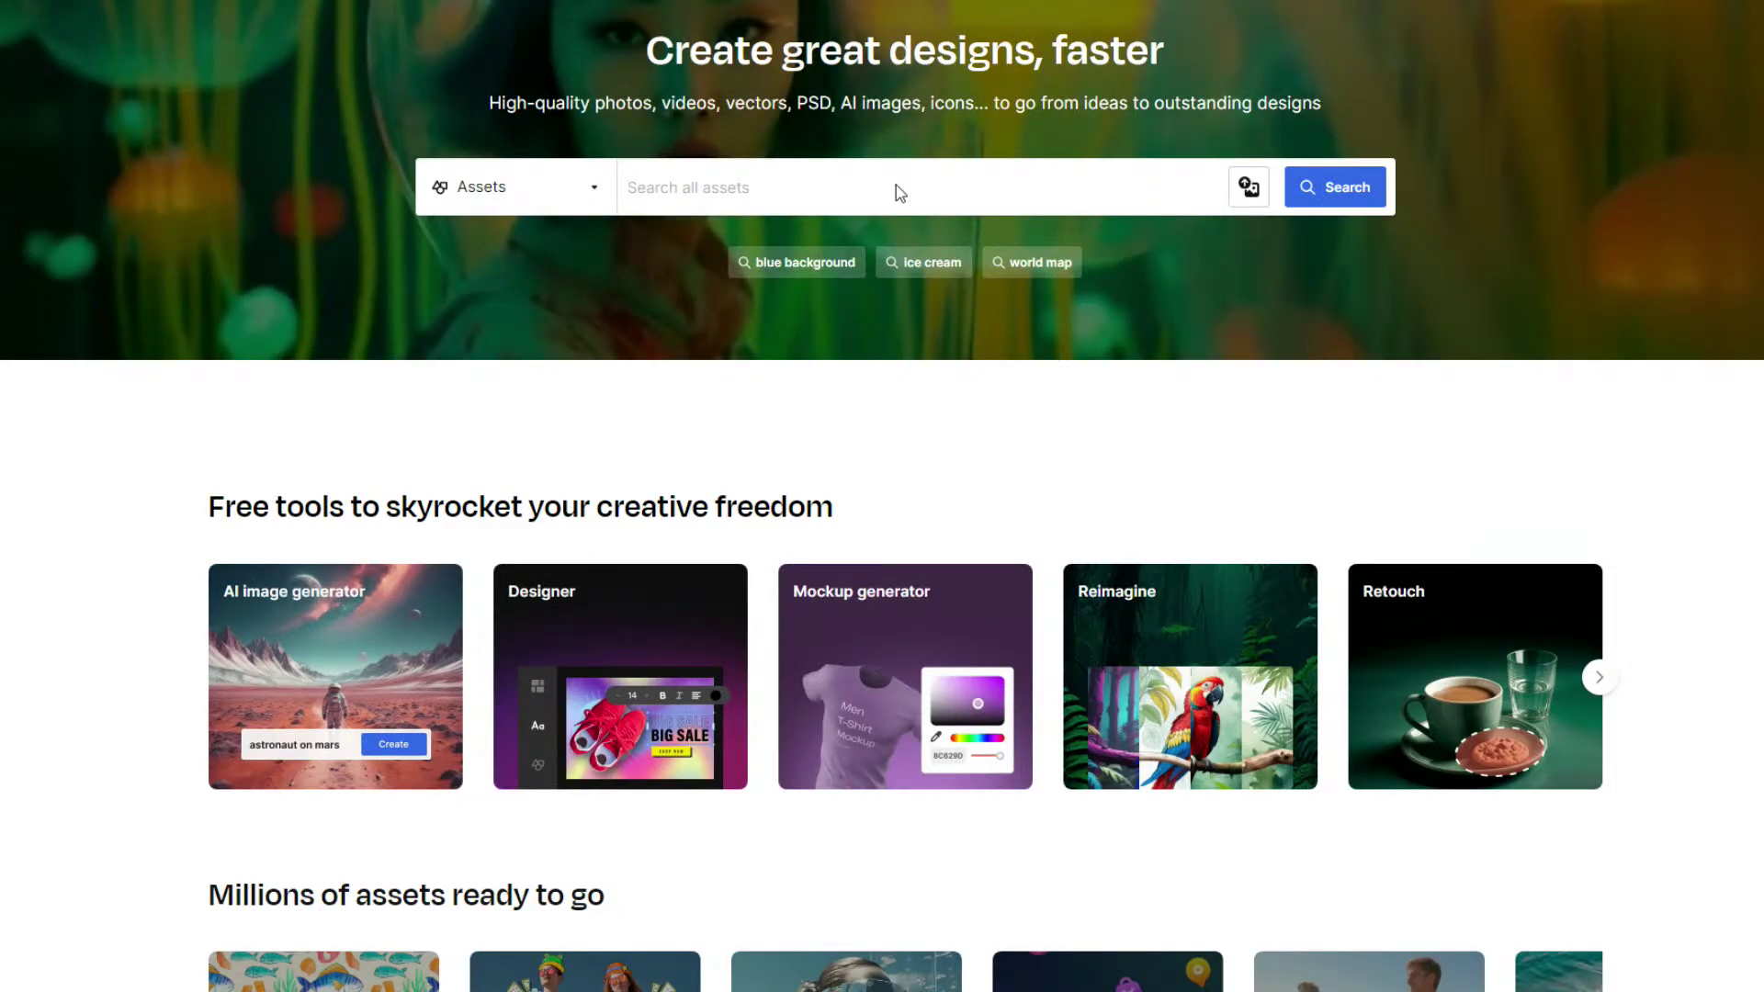
# Search the Freepik assets for "tennessee outline" and look through the results for a usable state outline.
pyautogui.write('tennessee ')
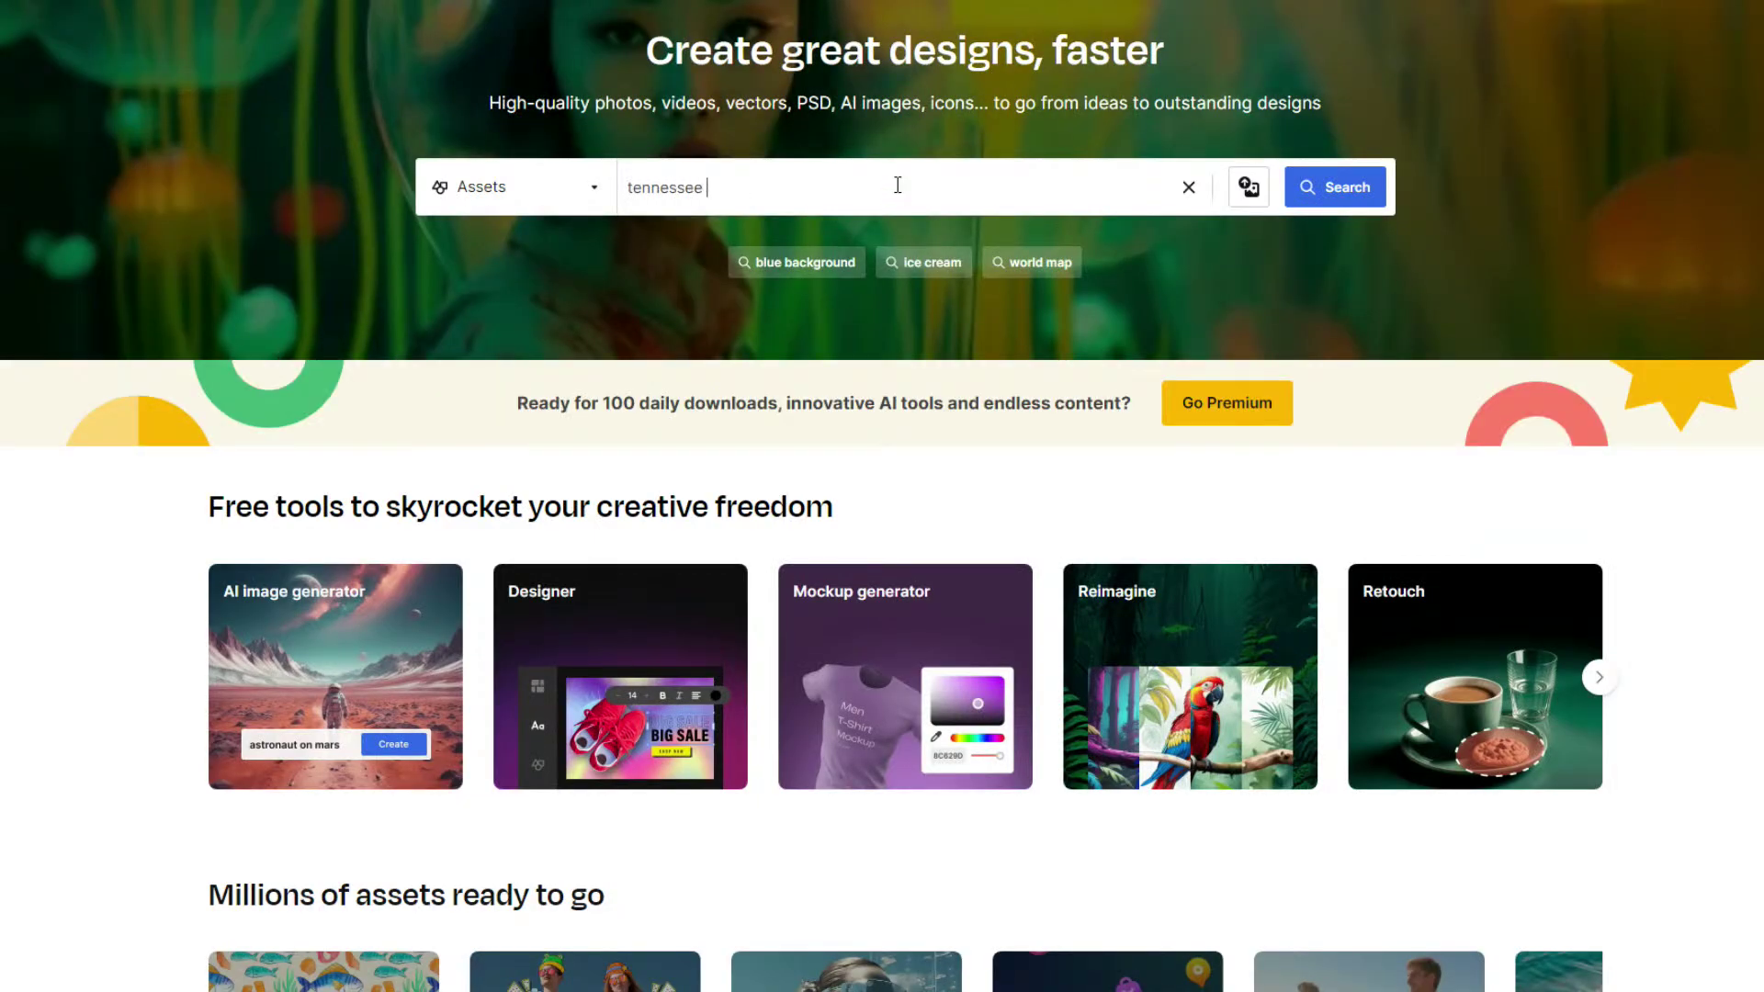
pyautogui.write('outline')
pyautogui.press('Return')
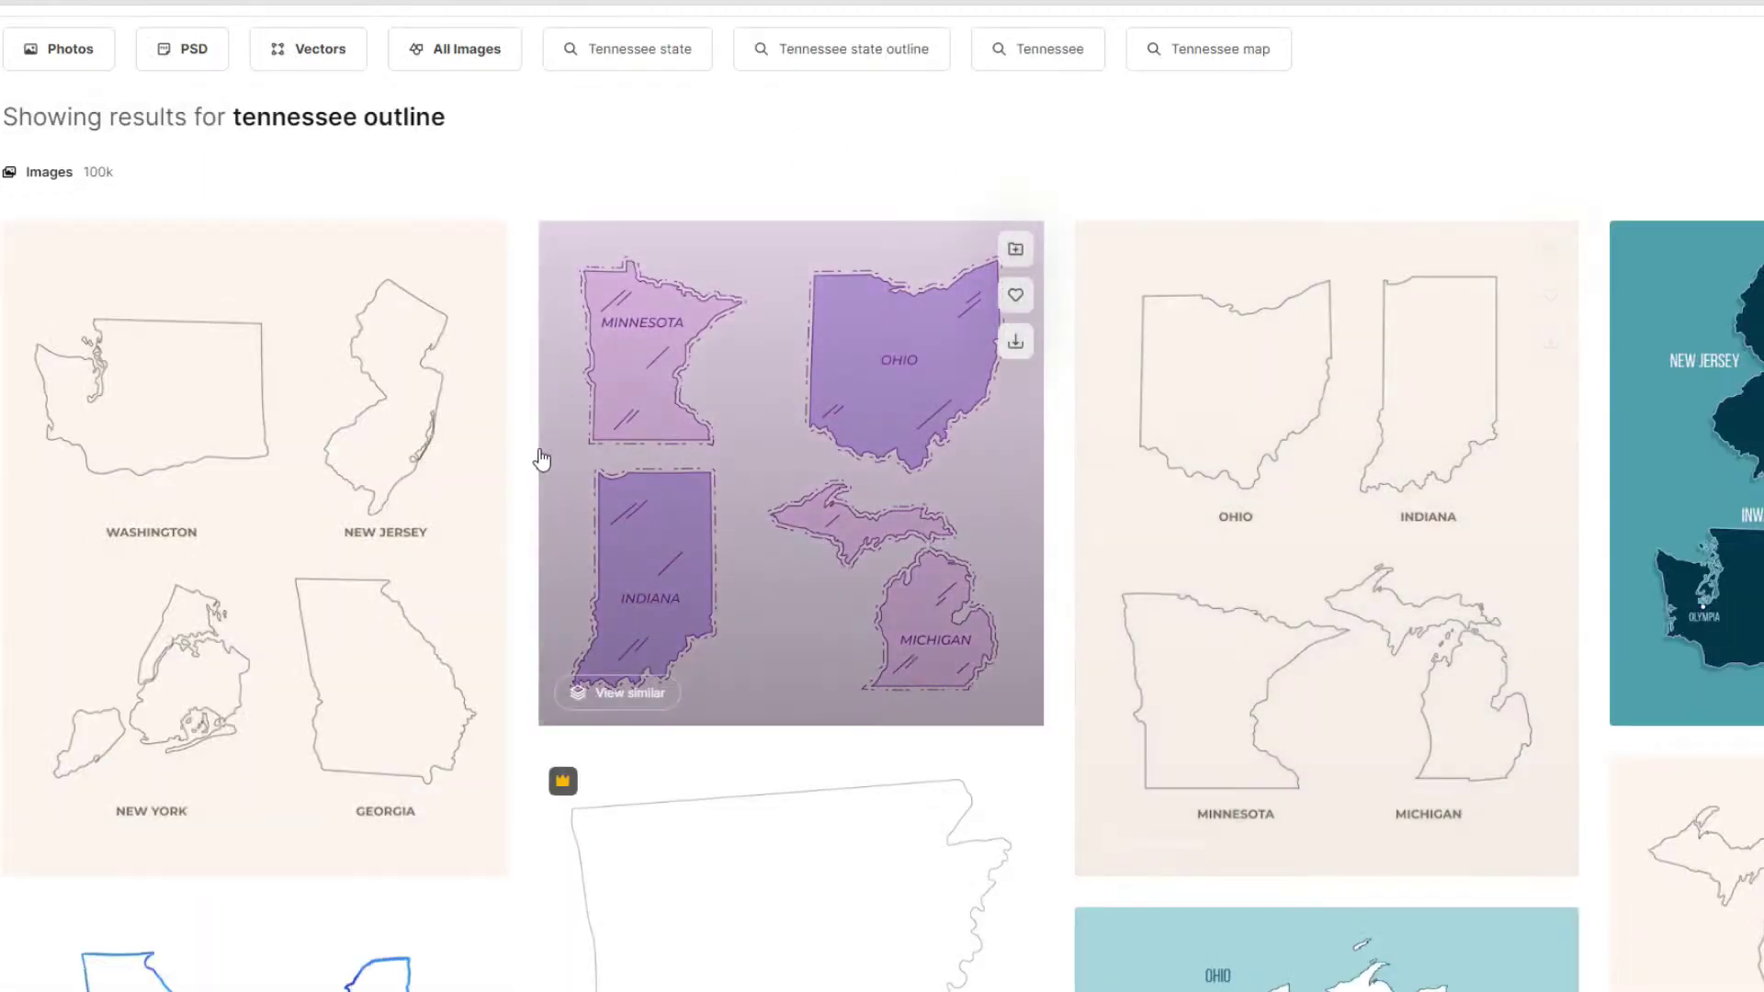
pyautogui.scroll(-6, 271, 532)
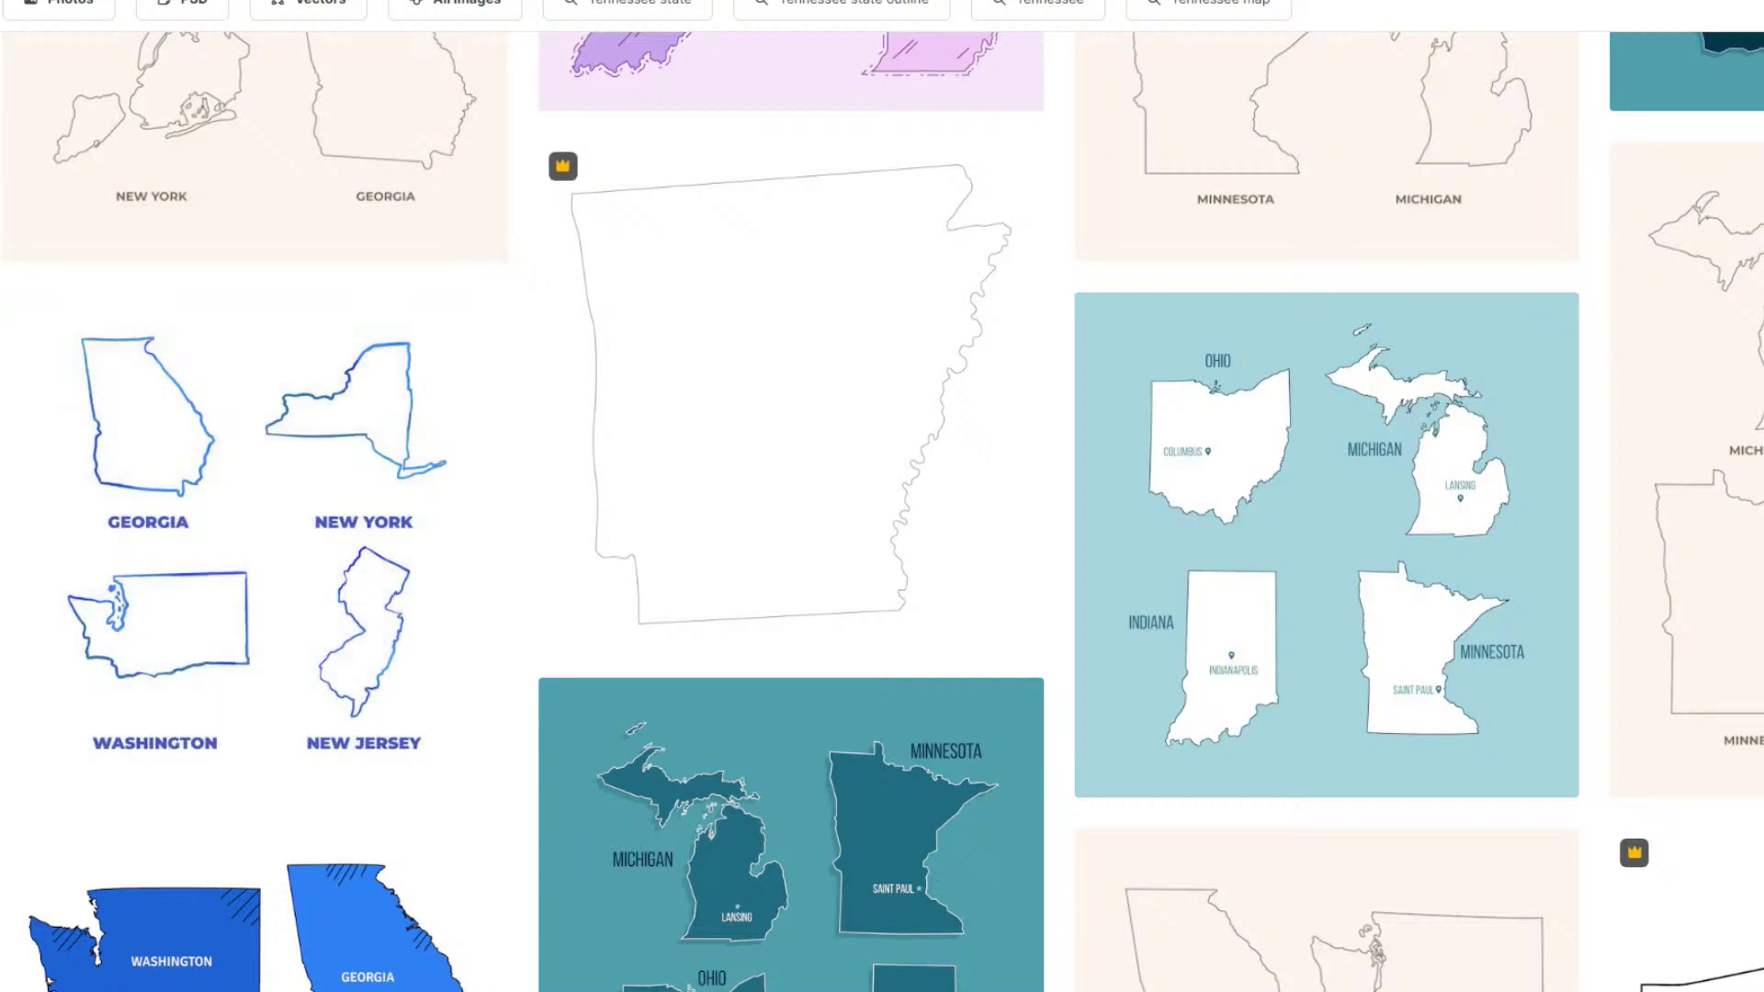
pyautogui.scroll(6, 882, 496)
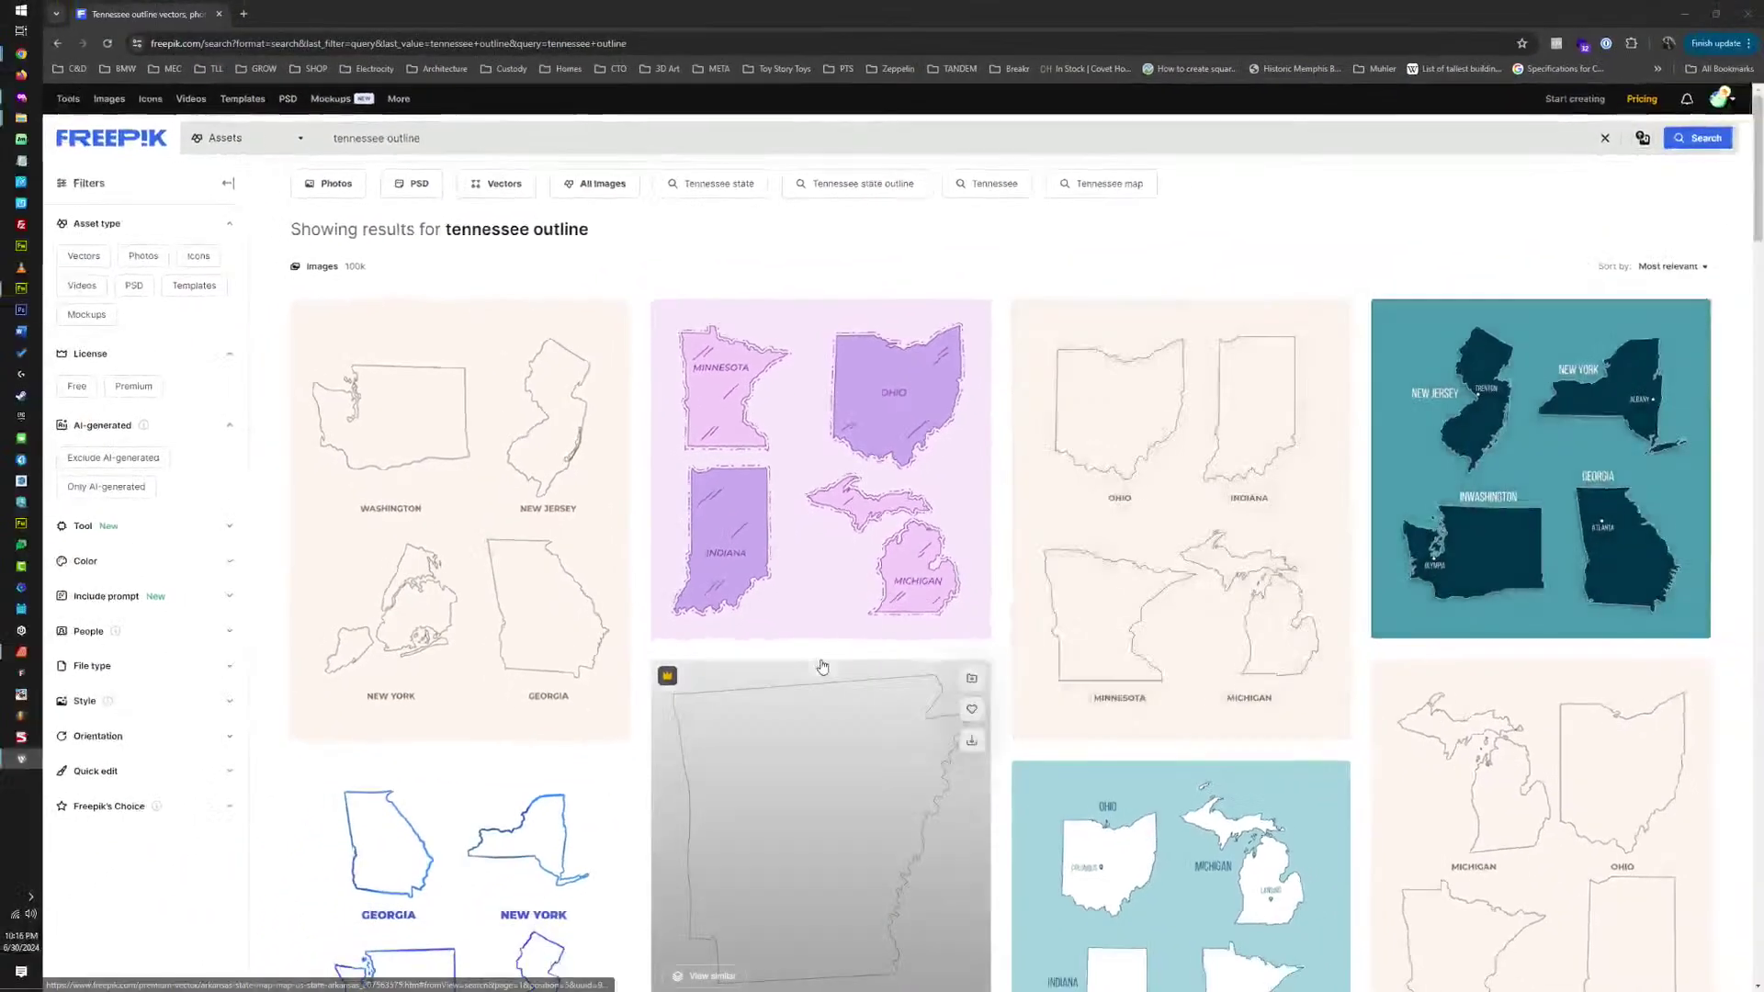
pyautogui.scroll(-1, 250, 447)
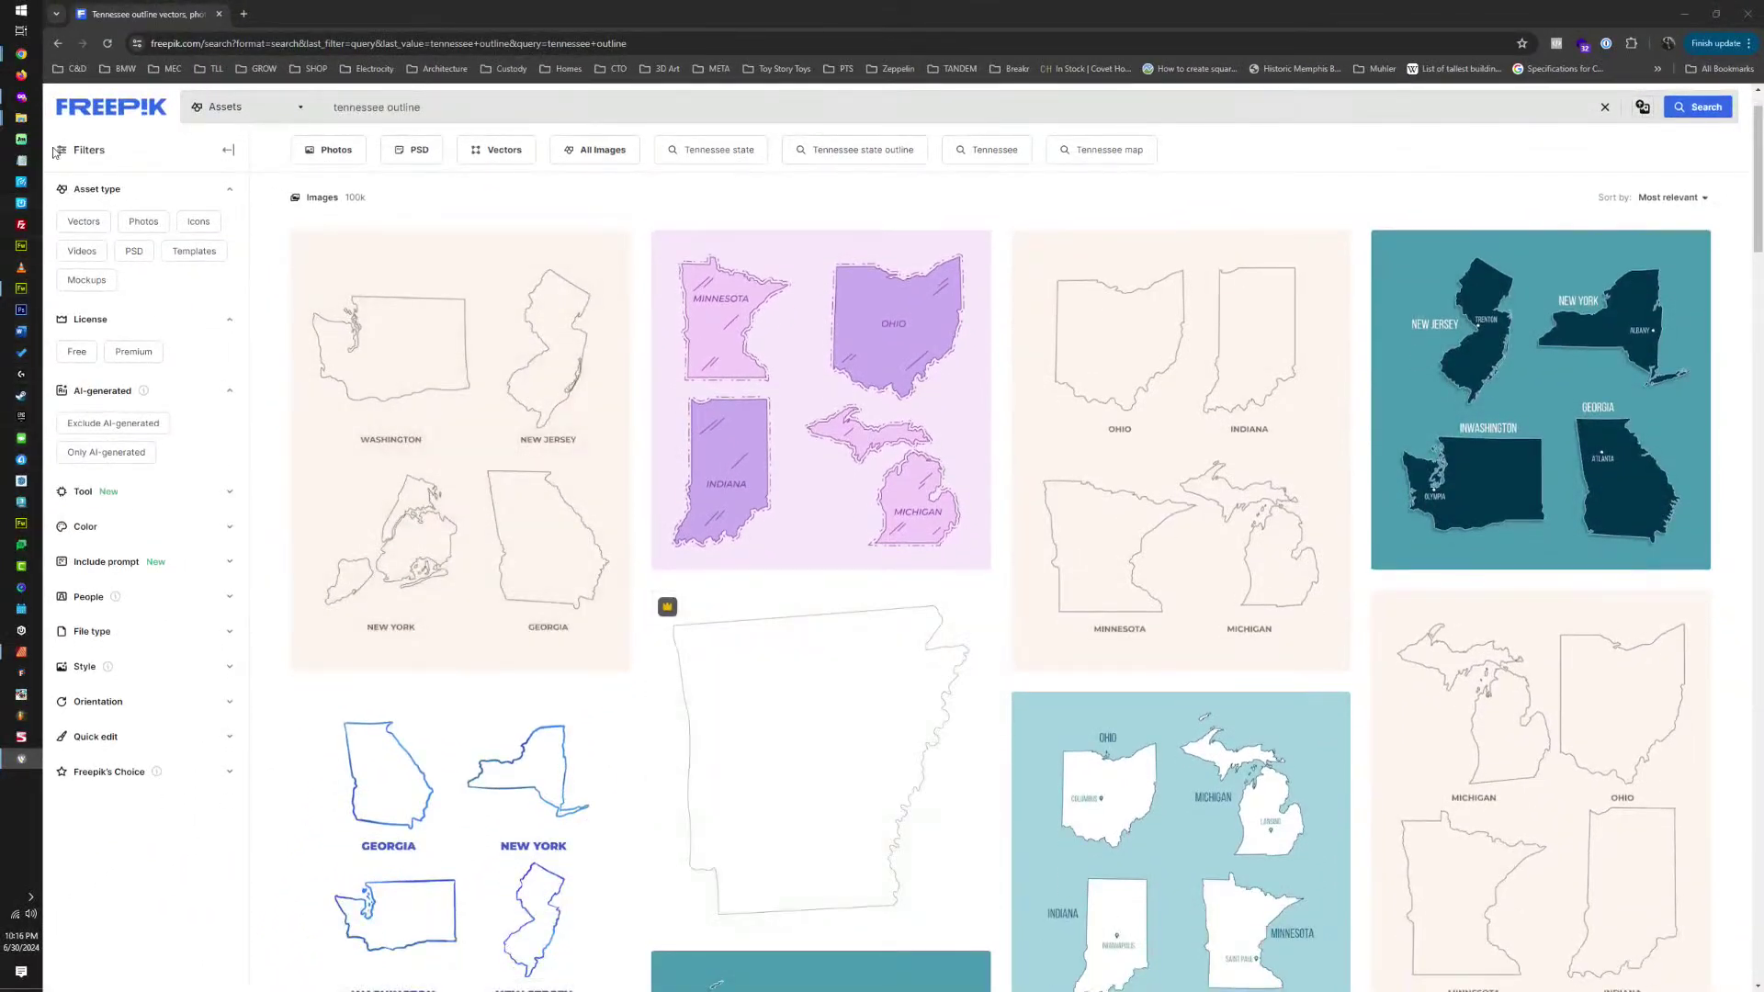
pyautogui.moveTo(21, 53)
pyautogui.click(142, 928)
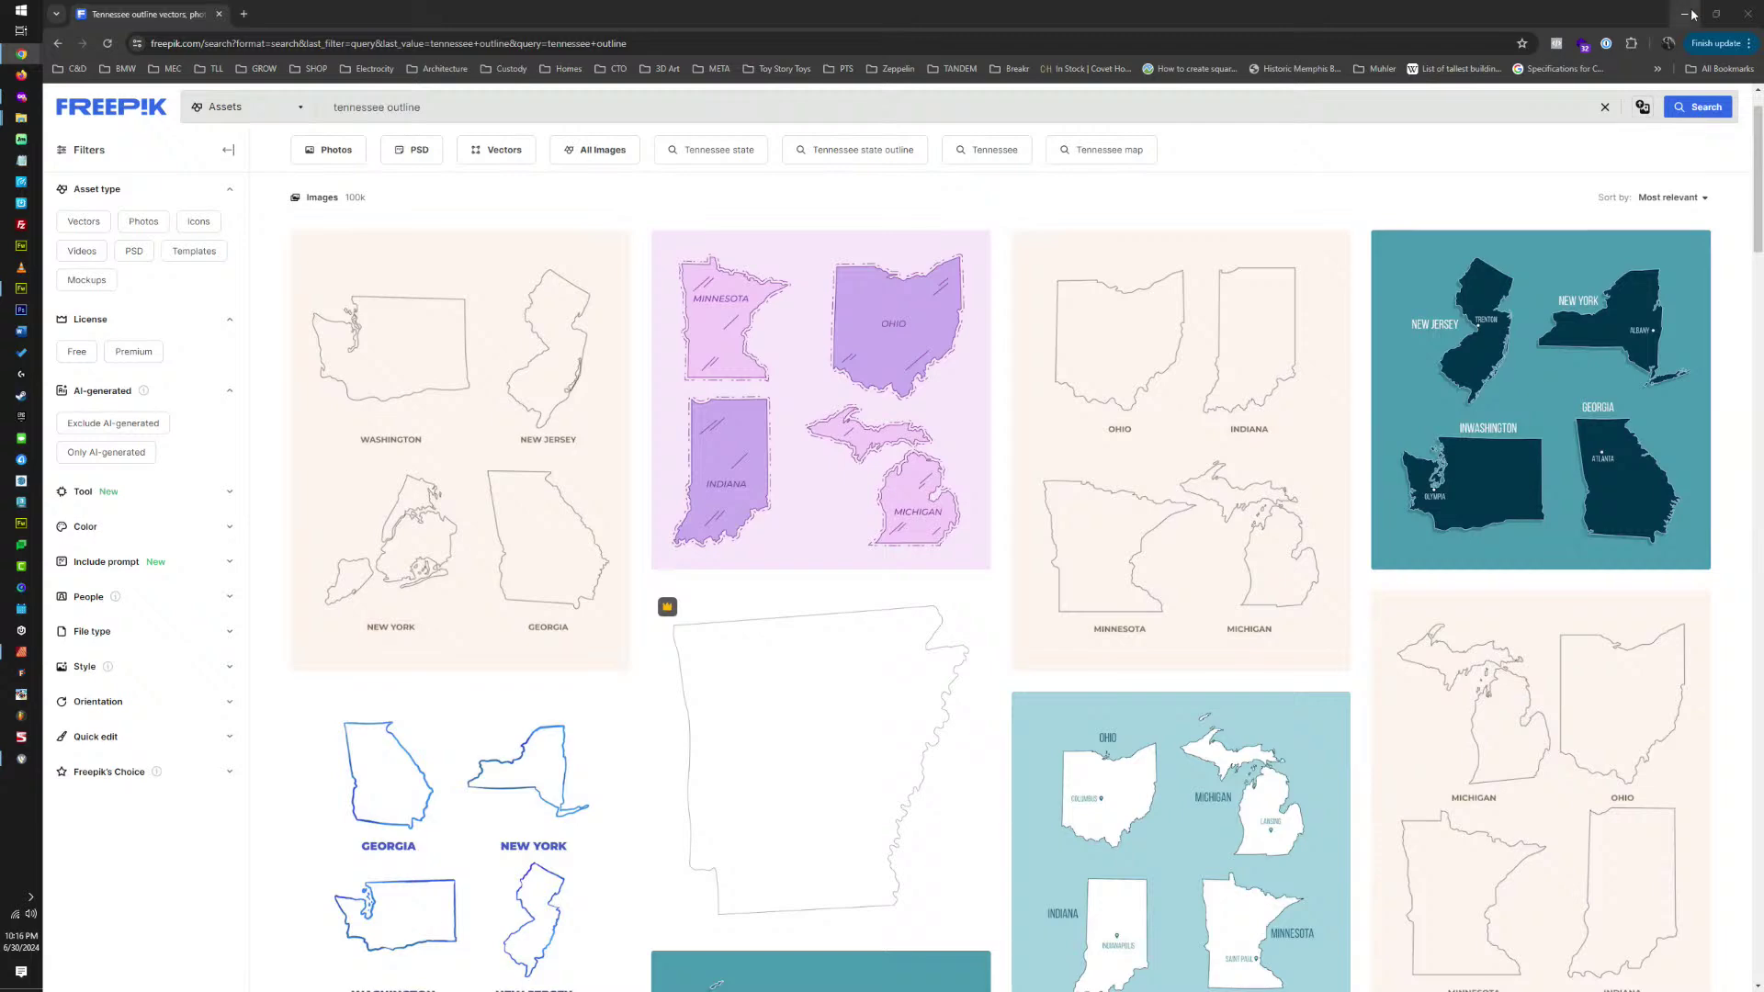
# Switch to Affinity Designer and copy the state outline path around the "Tennessee" arrow lettering on the Tennessee State Set 1 artboard.
pyautogui.click(1692, 14)
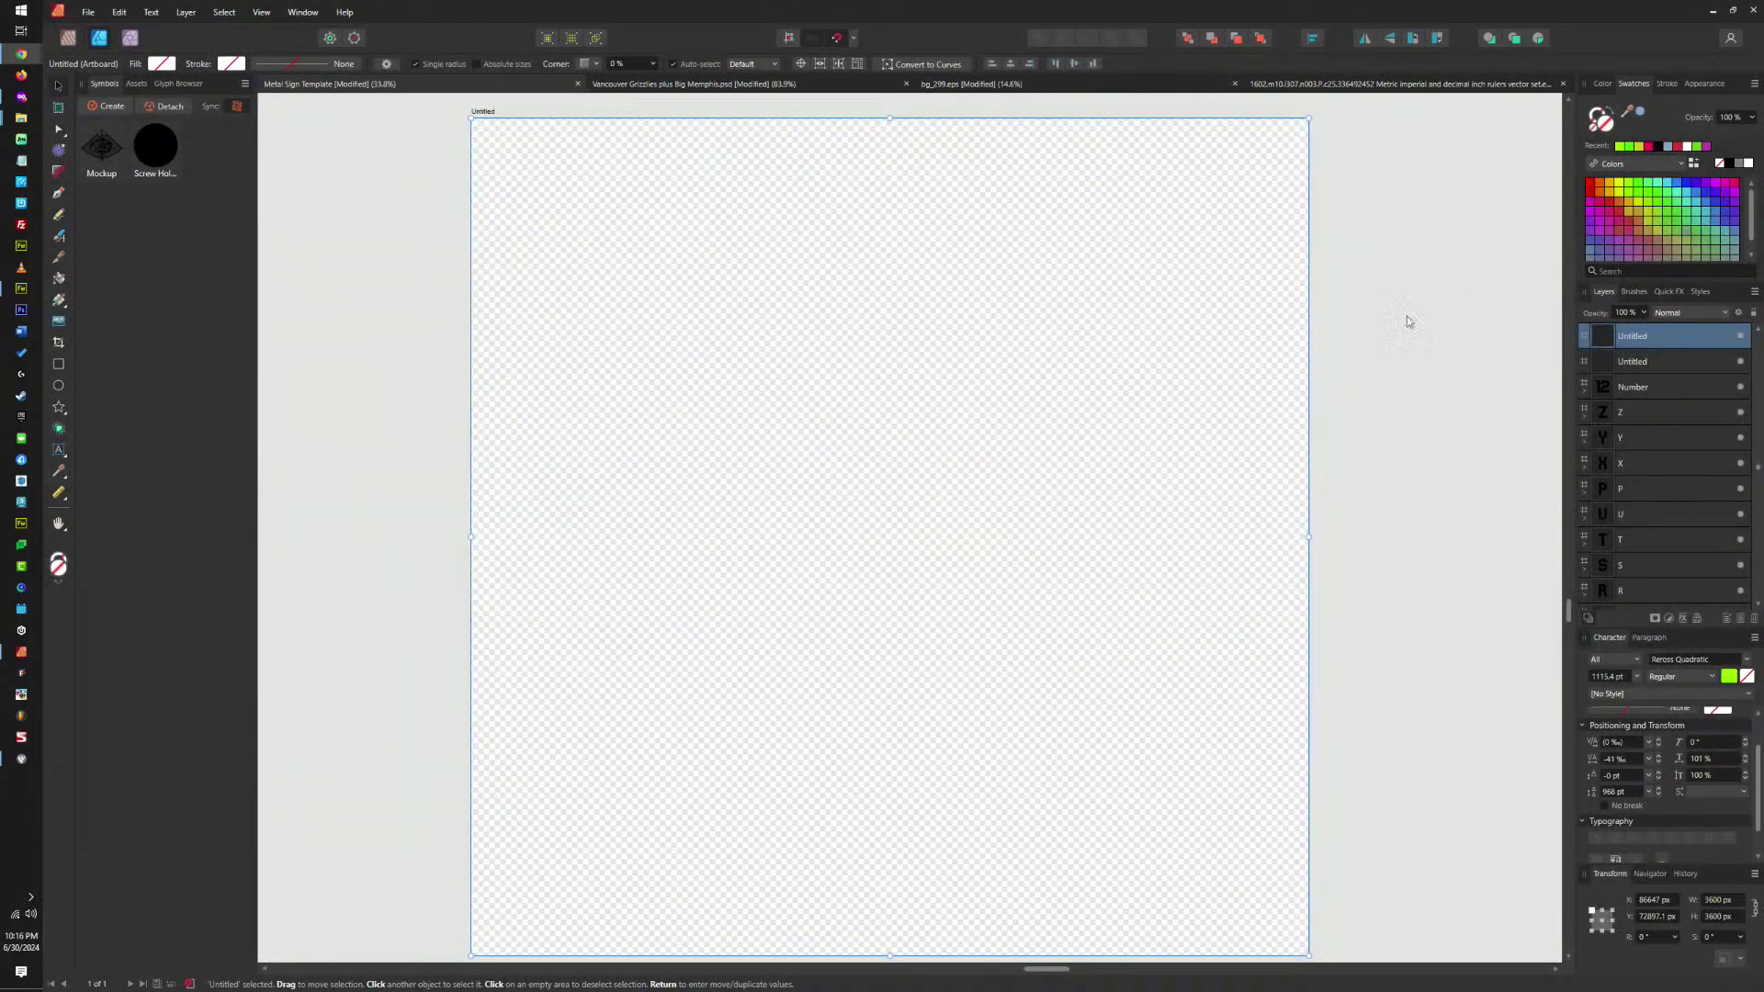
pyautogui.scroll(-5, 1042, 389)
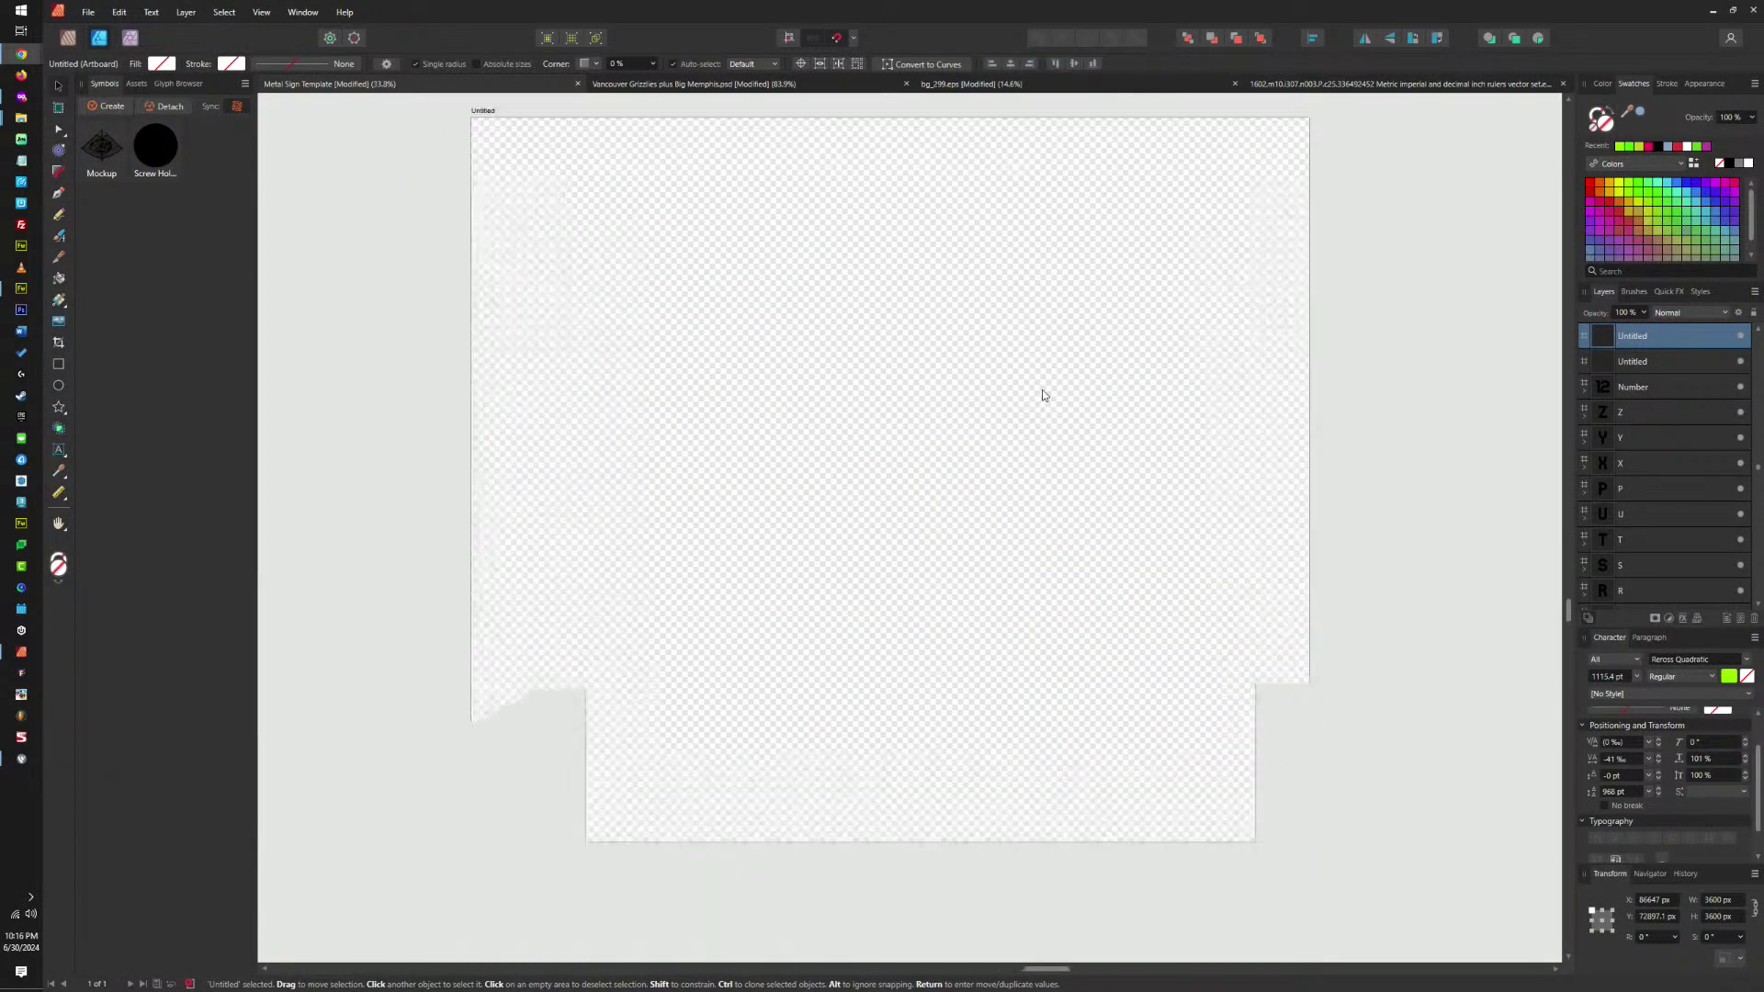
pyautogui.scroll(-3, 1083, 471)
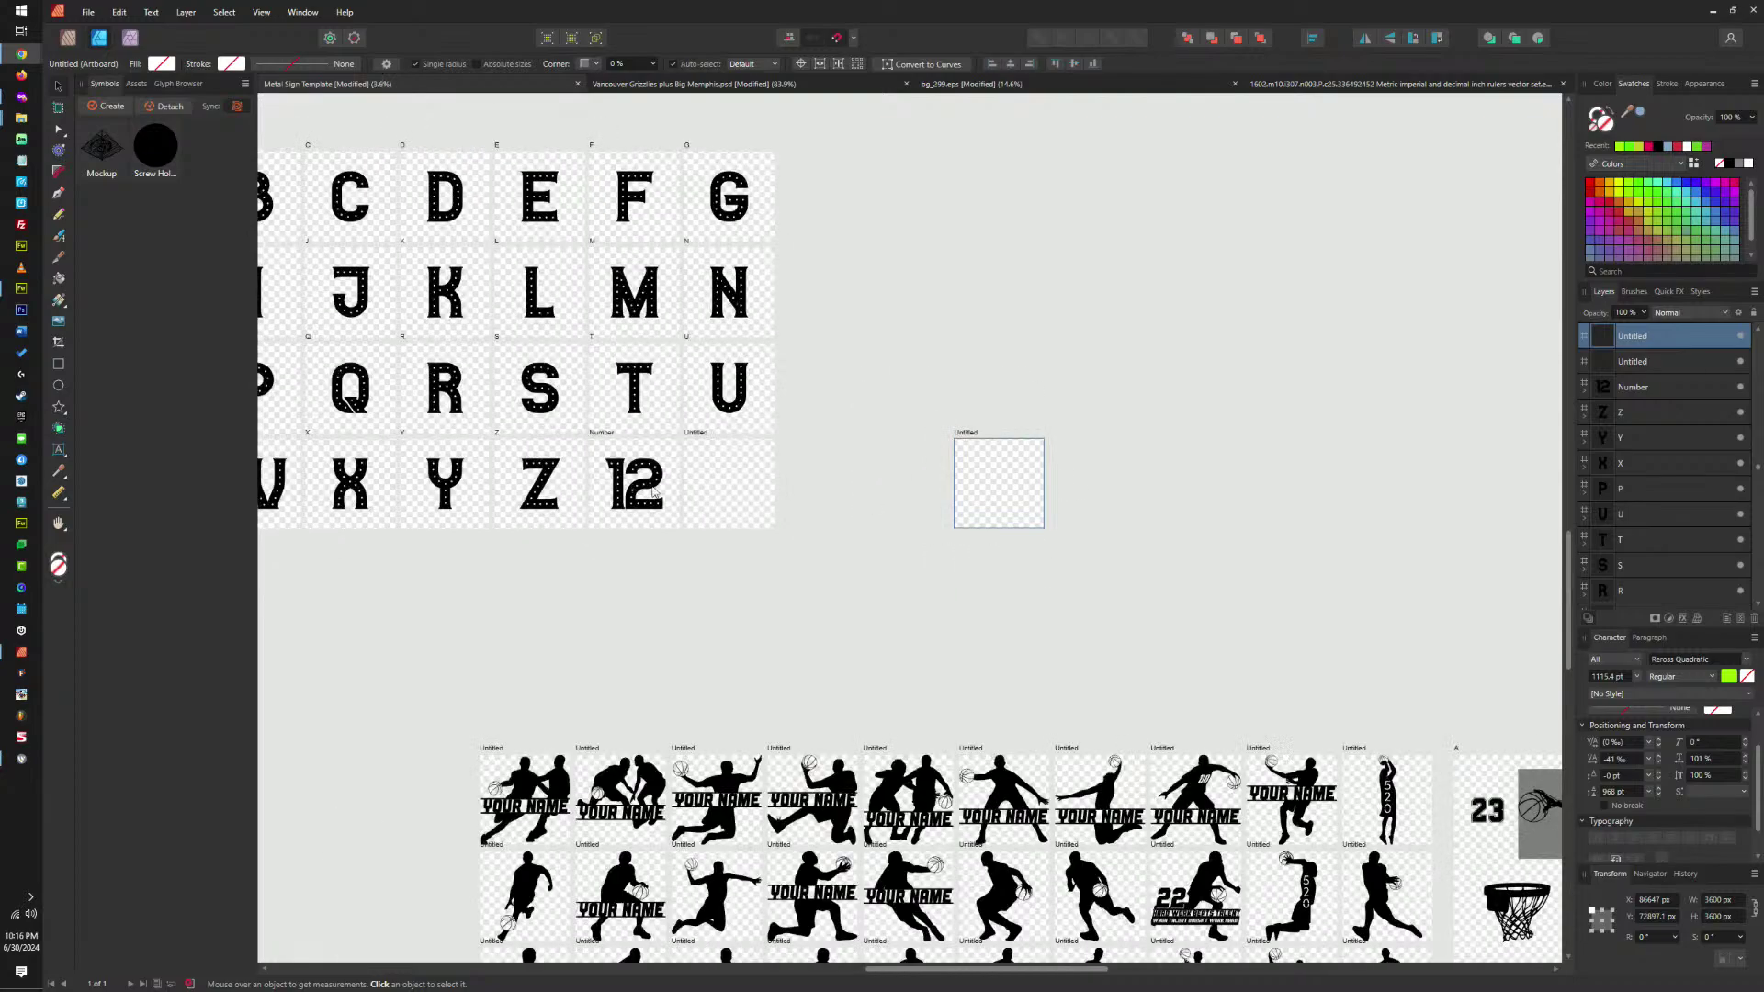
pyautogui.hscroll(-5, 1083, 470)
pyautogui.scroll(-4, 1029, 487)
pyautogui.scroll(3, 983, 505)
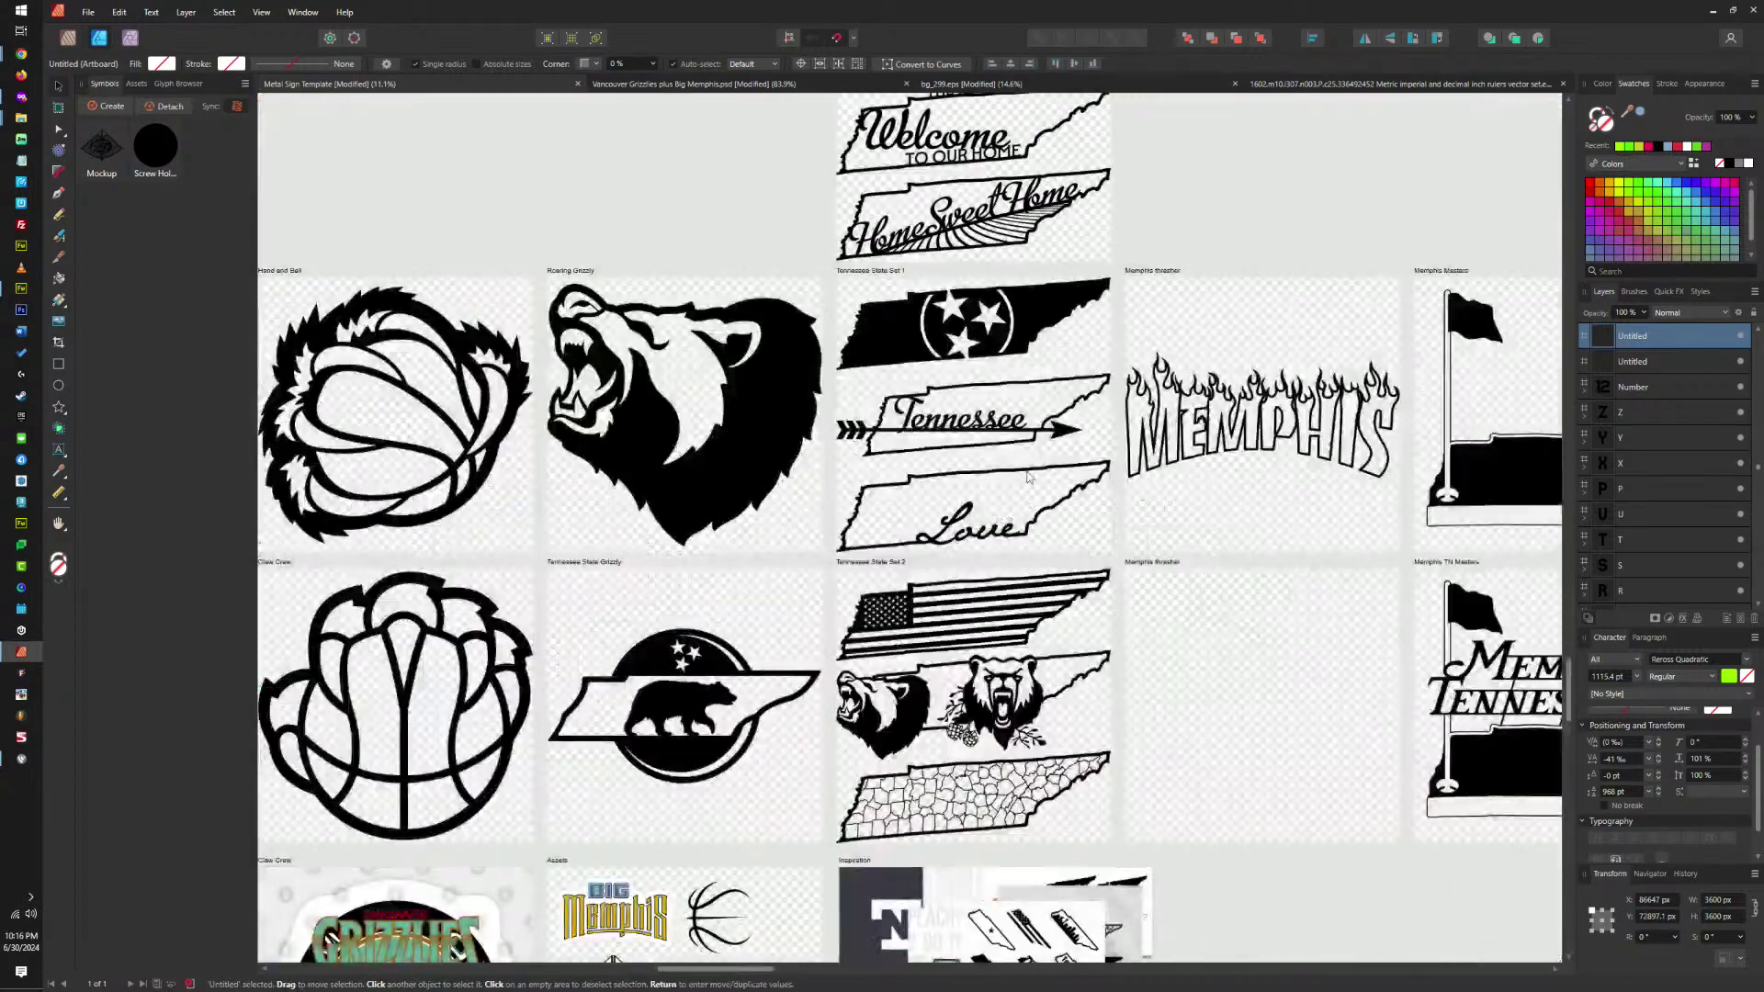
pyautogui.click(1029, 387)
pyautogui.scroll(2, 1028, 384)
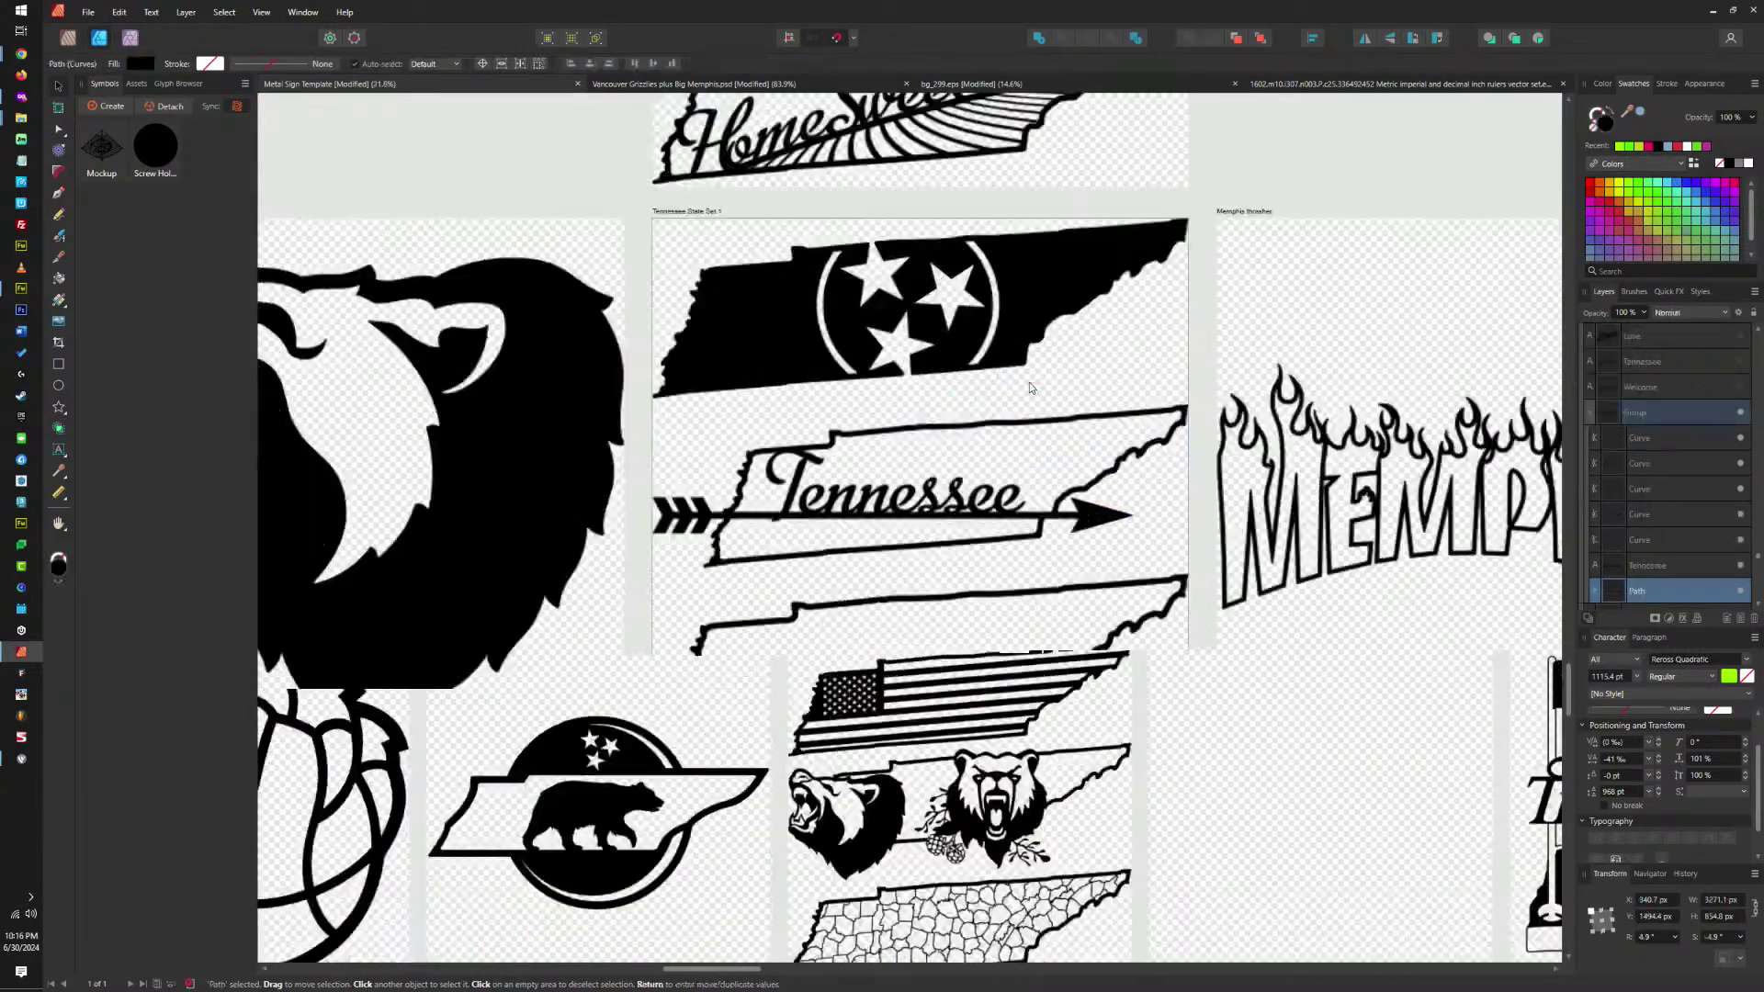
pyautogui.doubleClick(1031, 385)
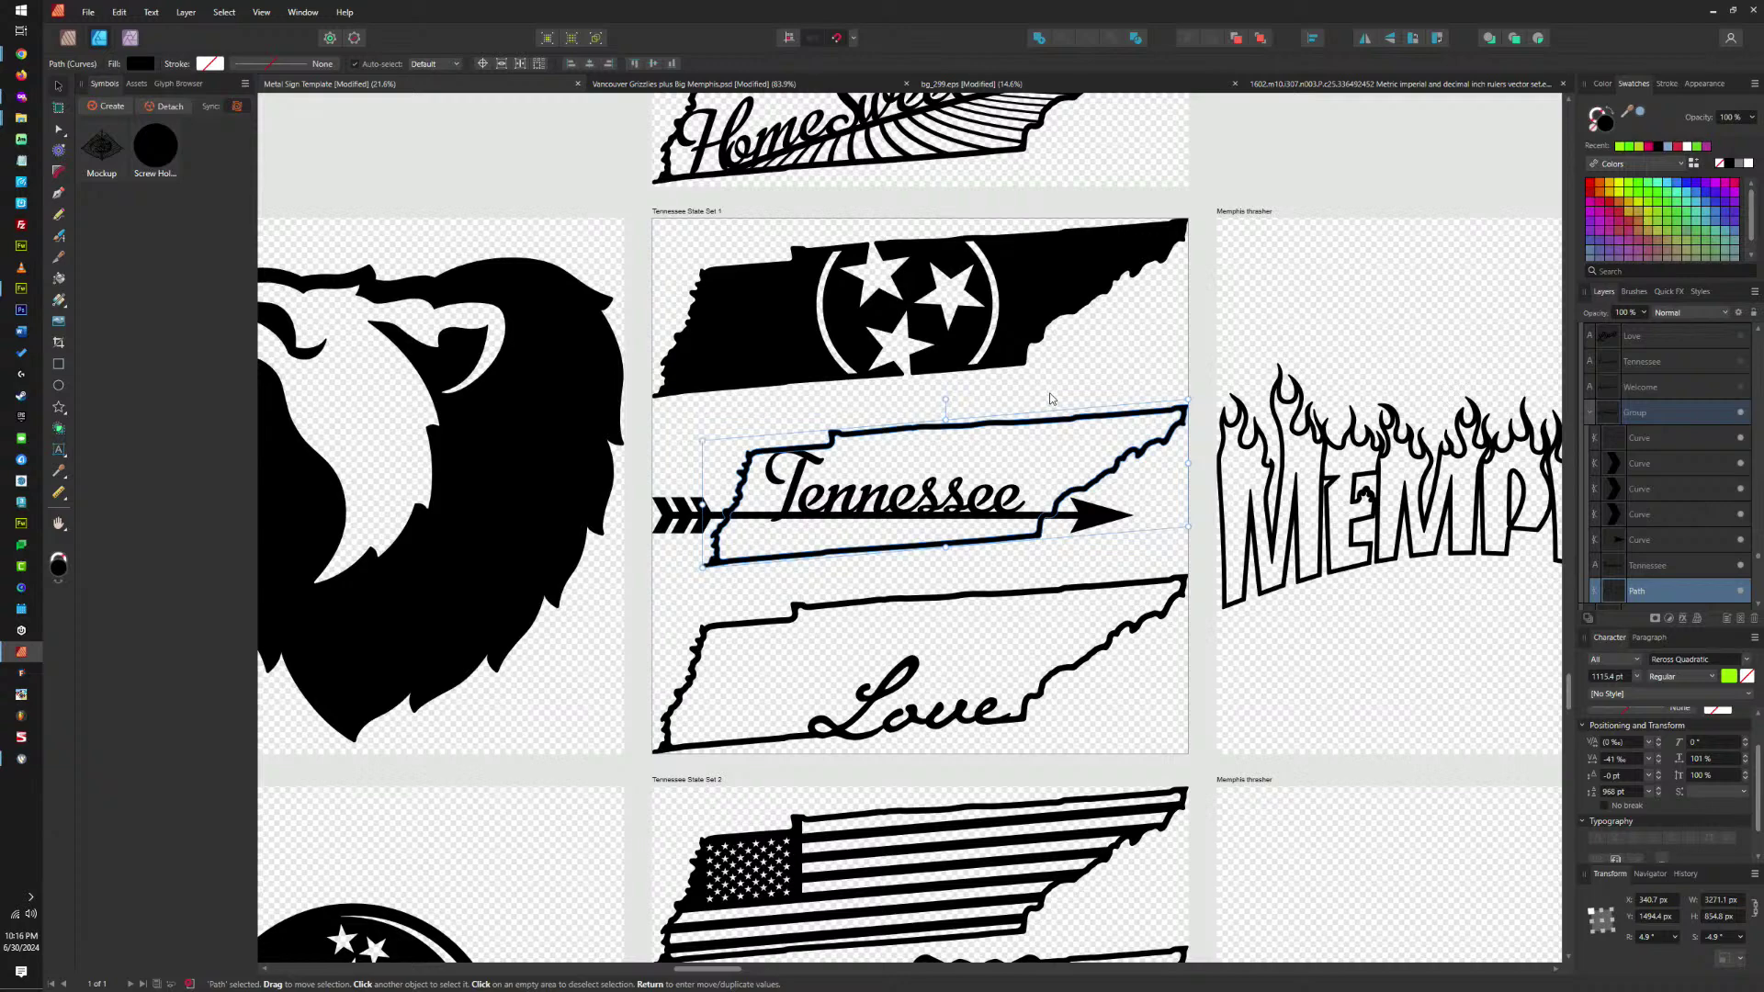
# Paste the Tennessee outline onto the empty artboard and centre it horizontally.
pyautogui.scroll(-4, 1051, 399)
pyautogui.scroll(5, 1296, 263)
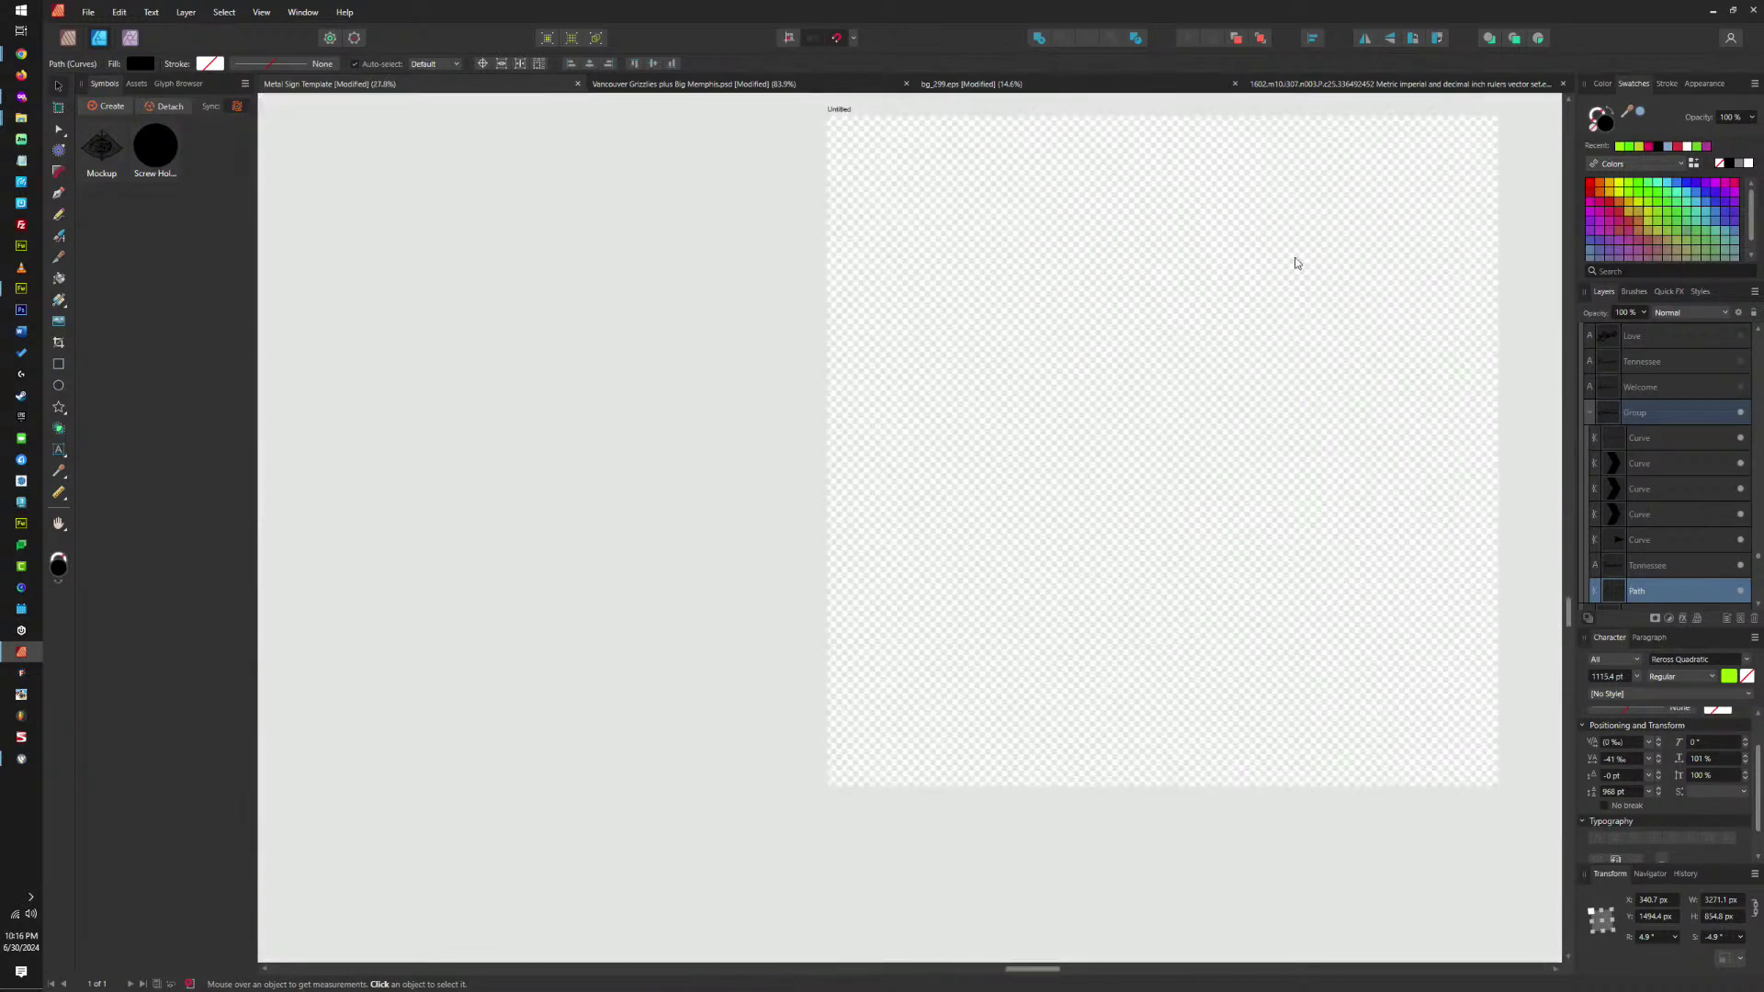
pyautogui.moveTo(1314, 240); pyautogui.dragTo(1149, 350)
pyautogui.scroll(1, 1148, 350)
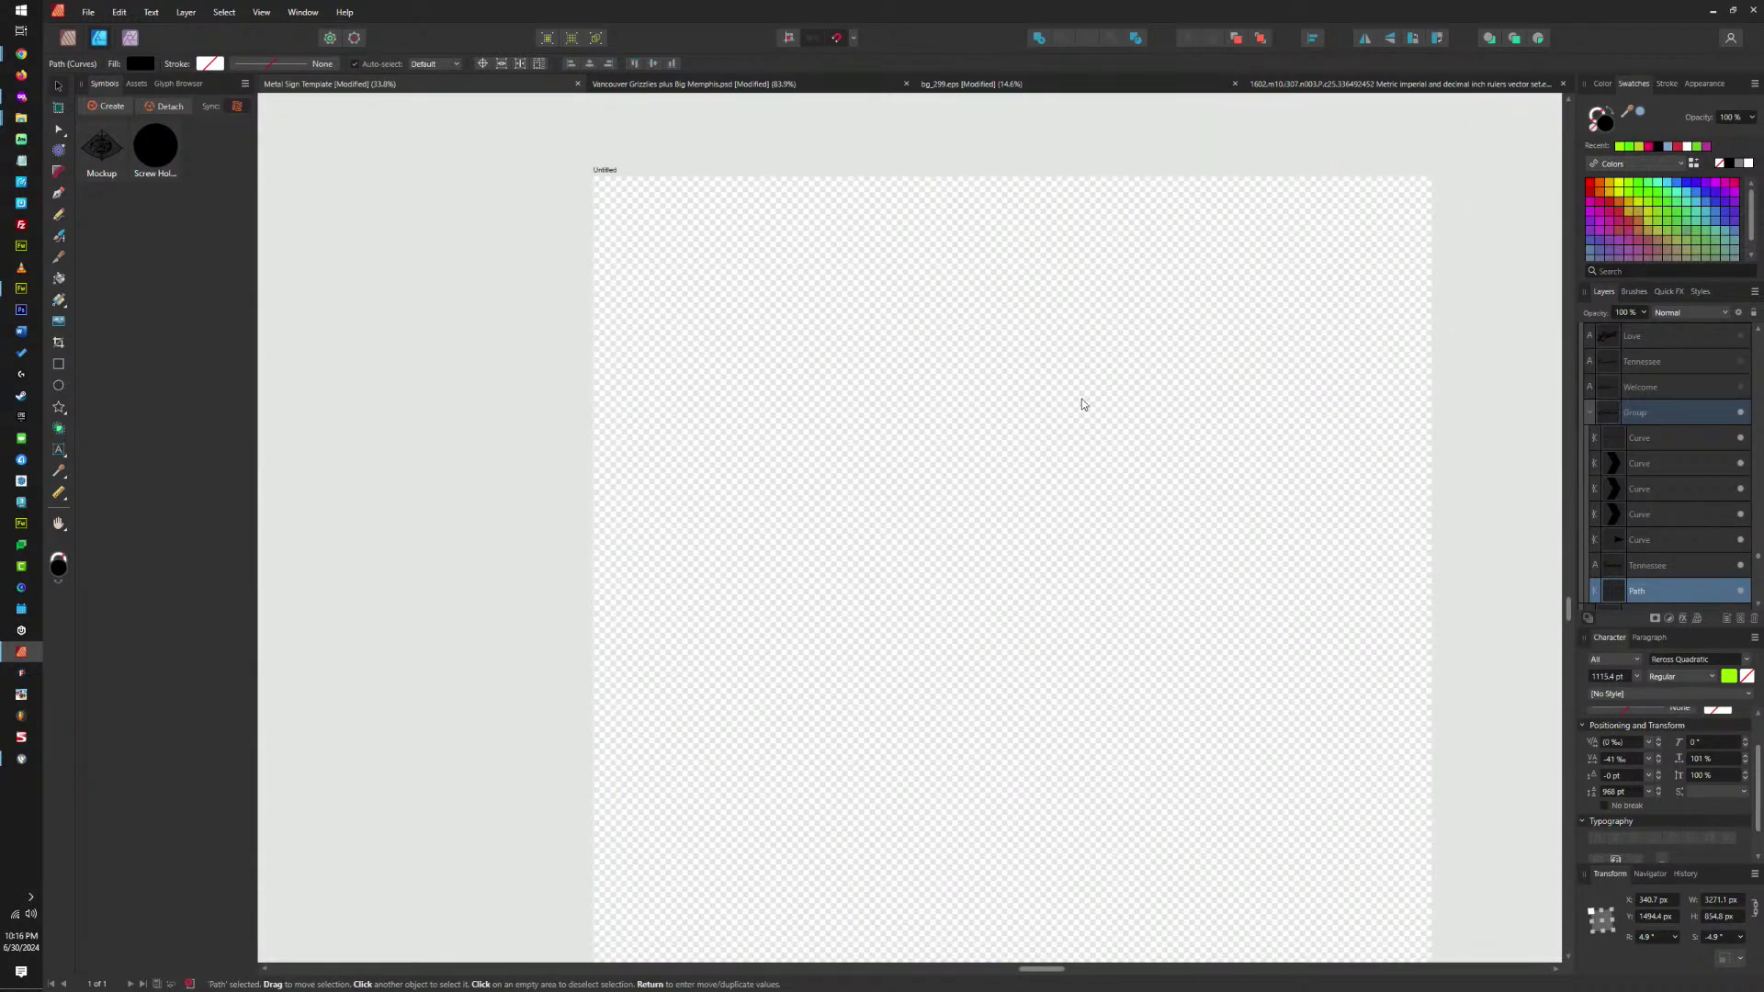
pyautogui.hotkey('ctrl', 'v')
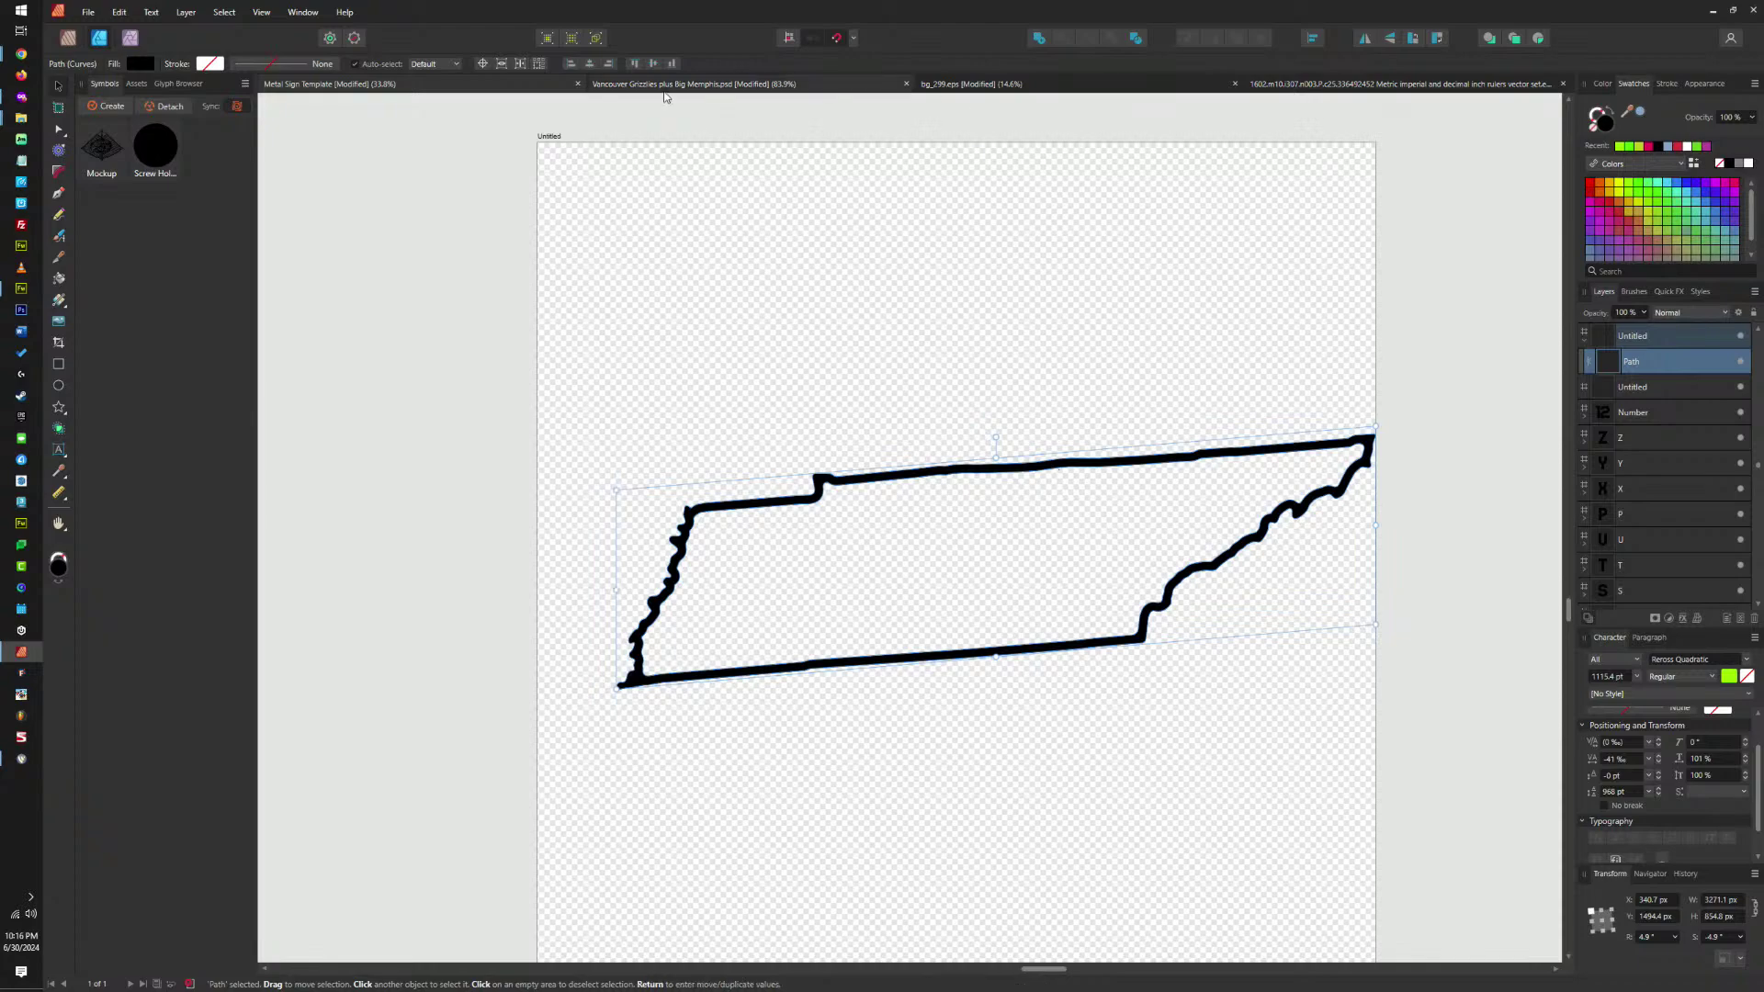
pyautogui.click(590, 63)
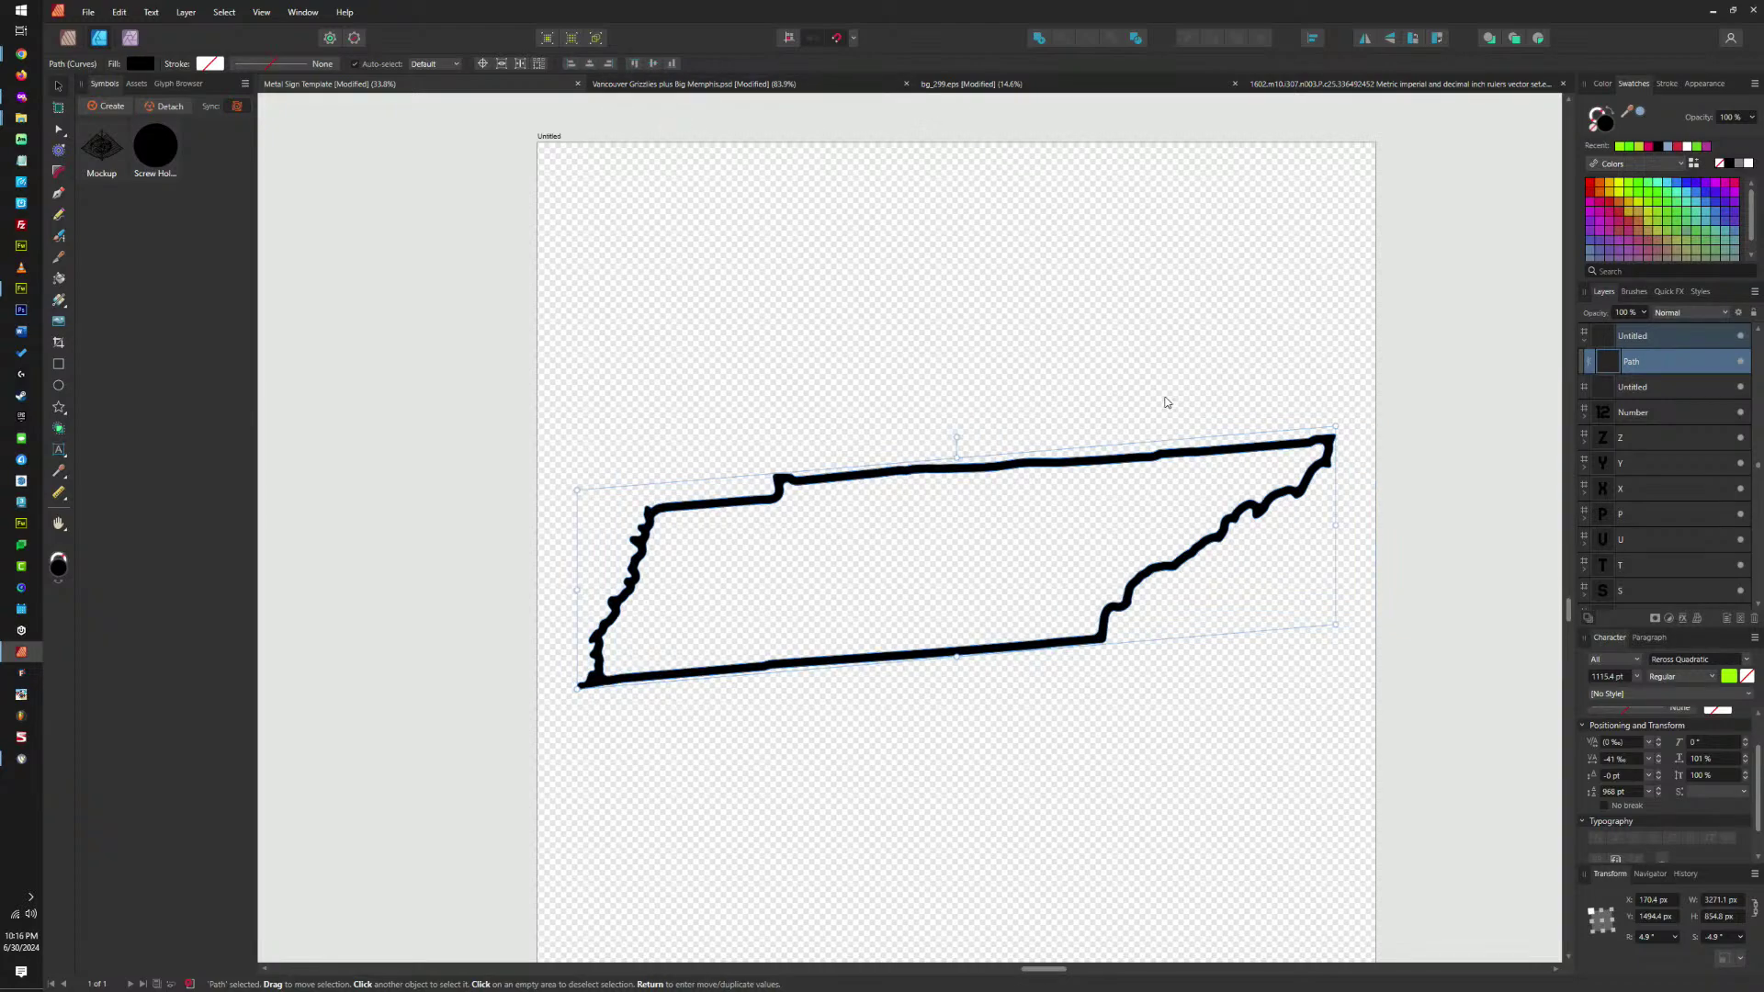
# Switch to the browser and search the web for "retro sunset design" in a new tab.
pyautogui.moveTo(21, 53)
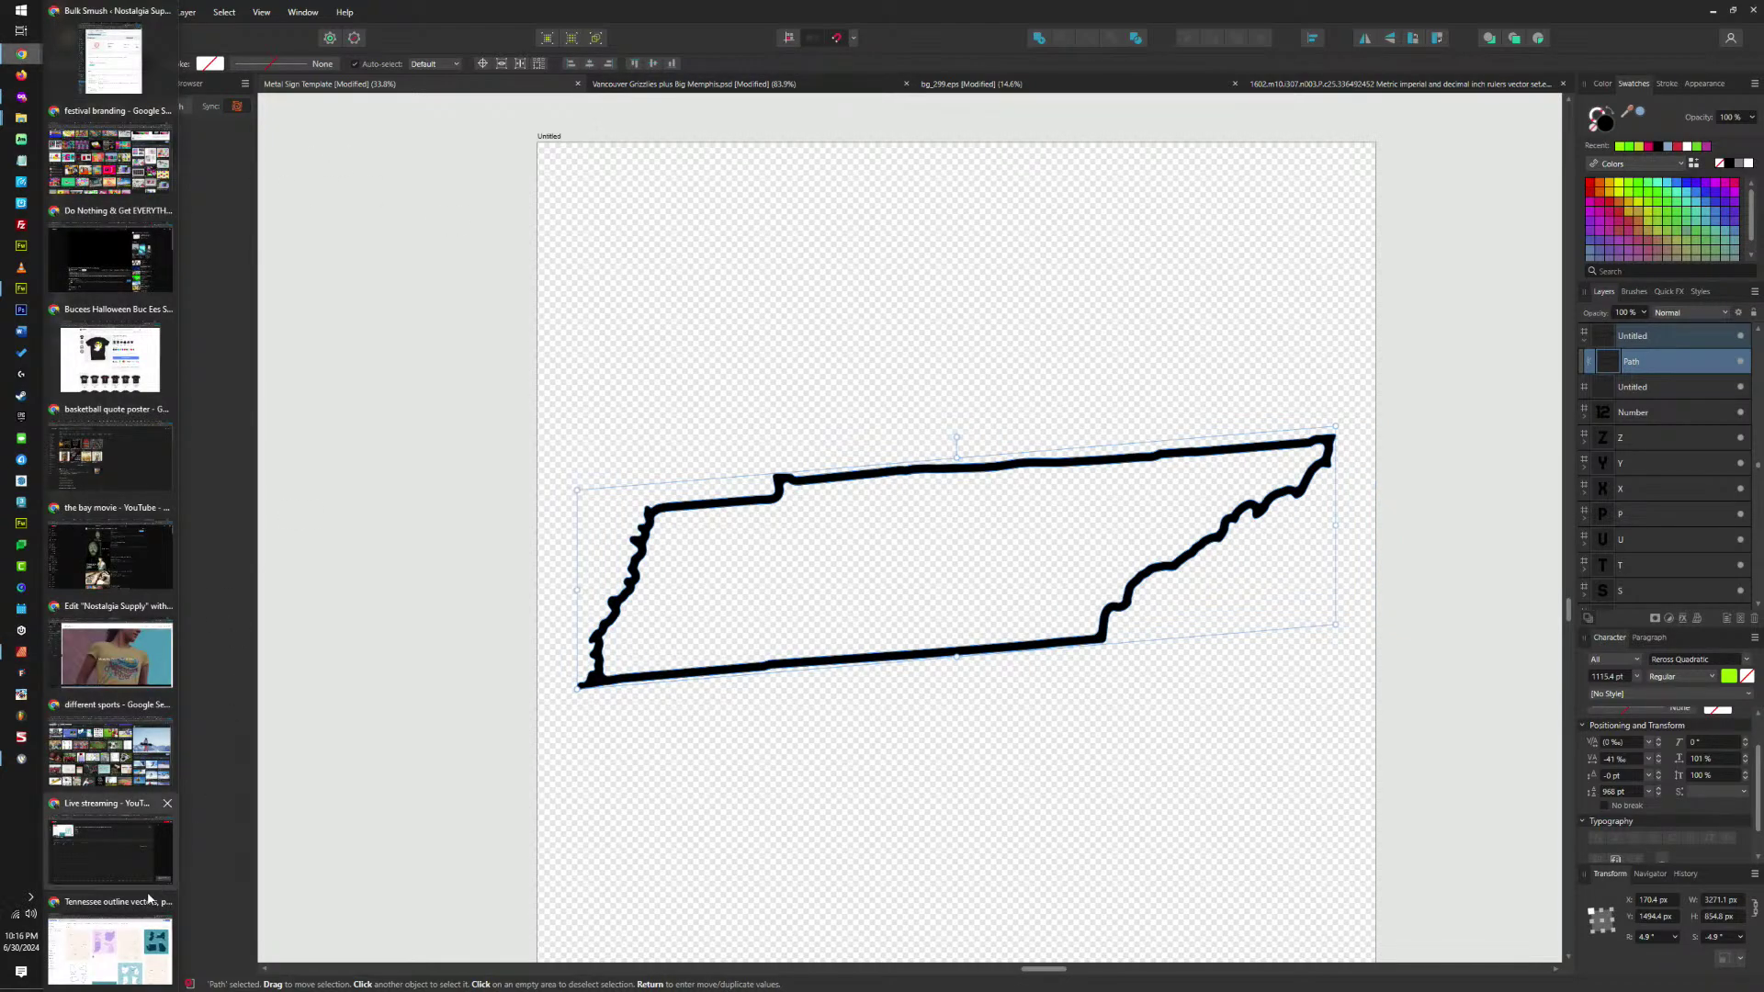
pyautogui.click(124, 938)
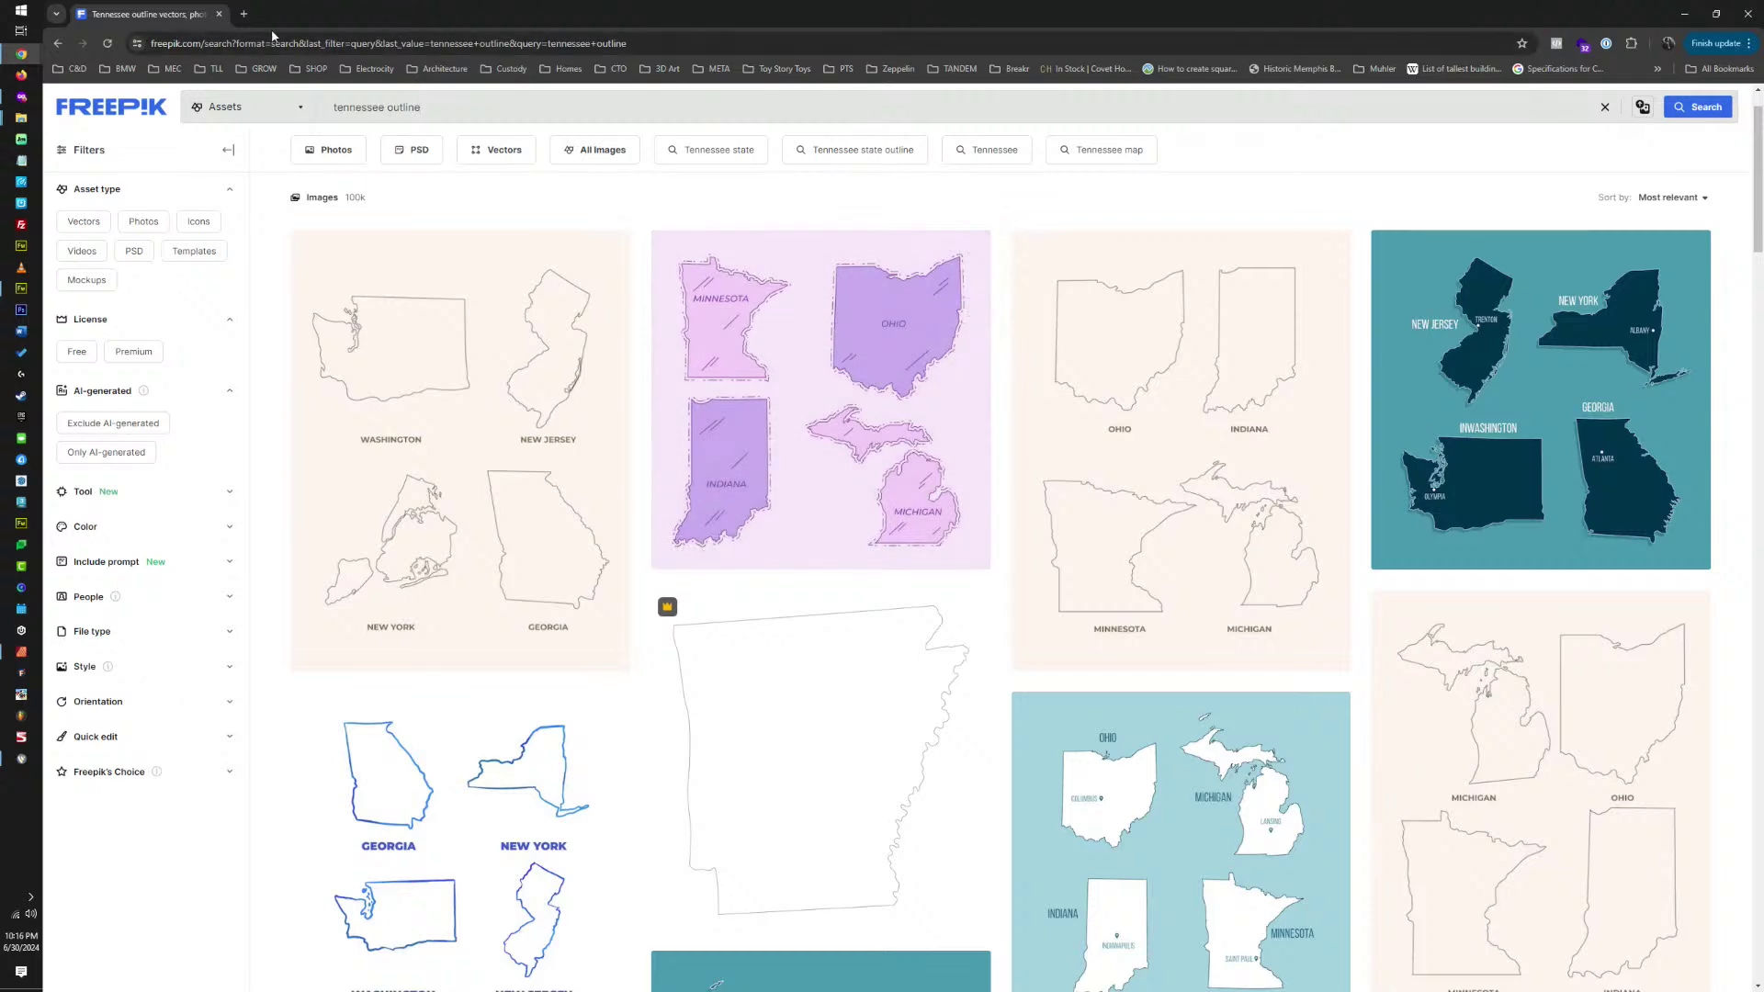
pyautogui.hotkey('ctrl', 't')
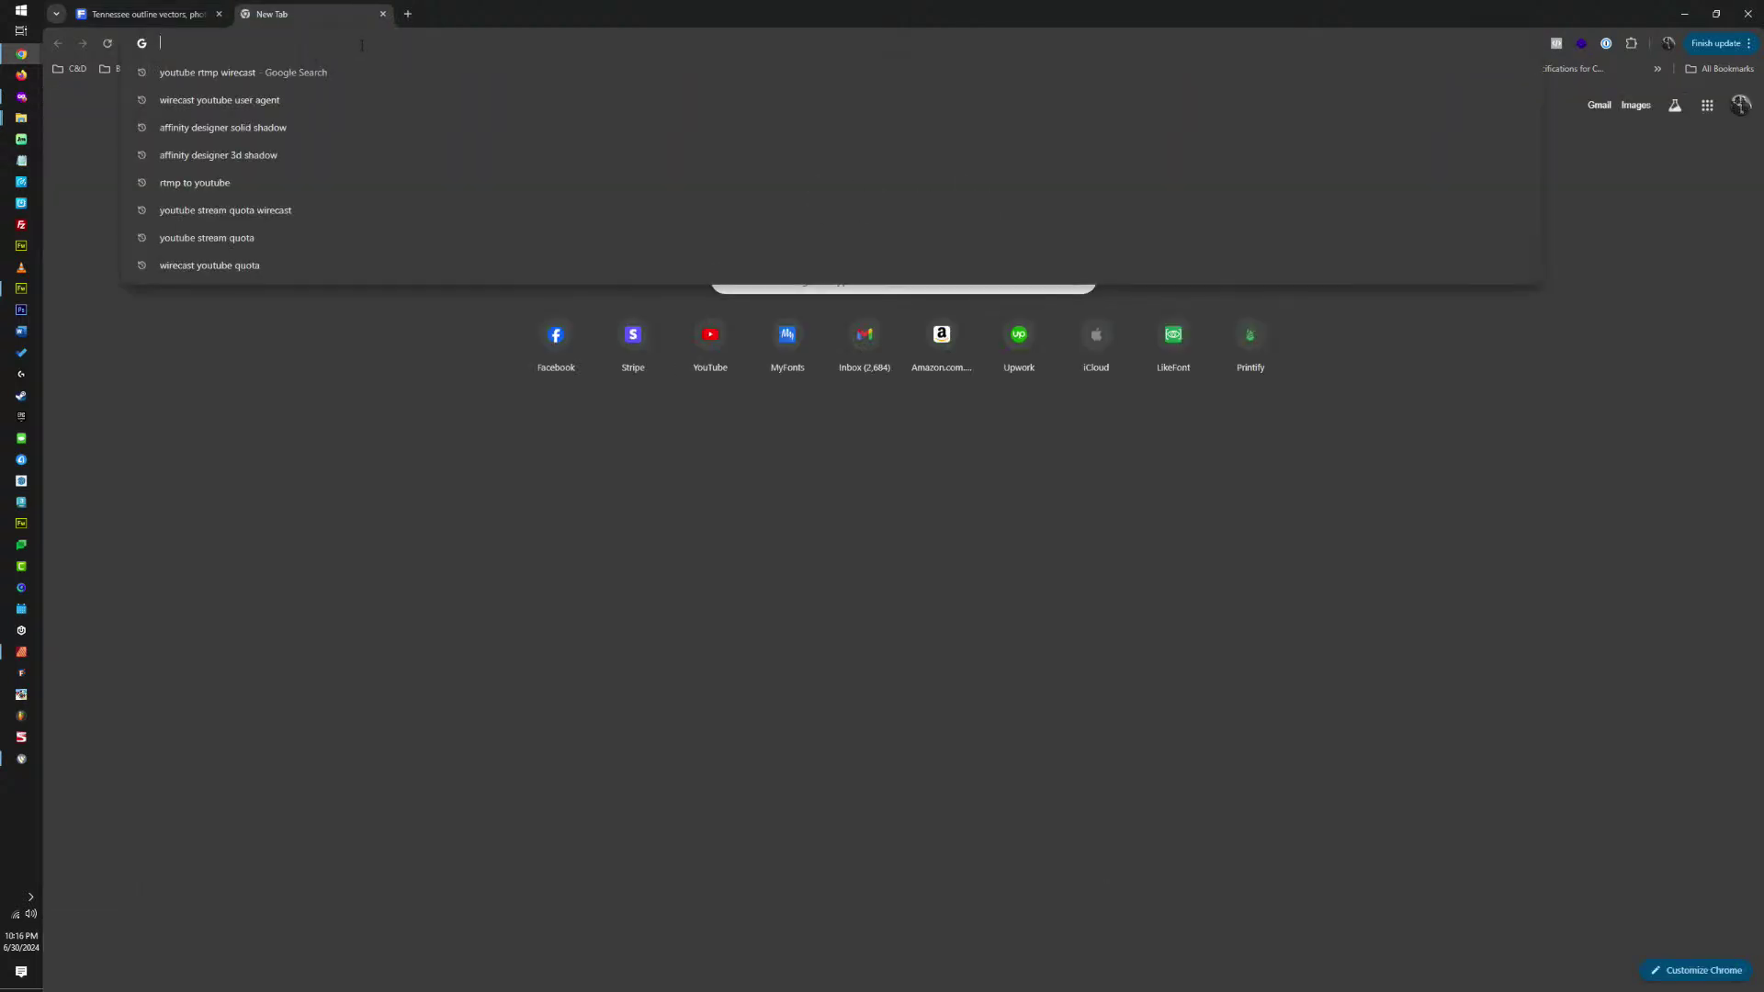
pyautogui.write('retro')
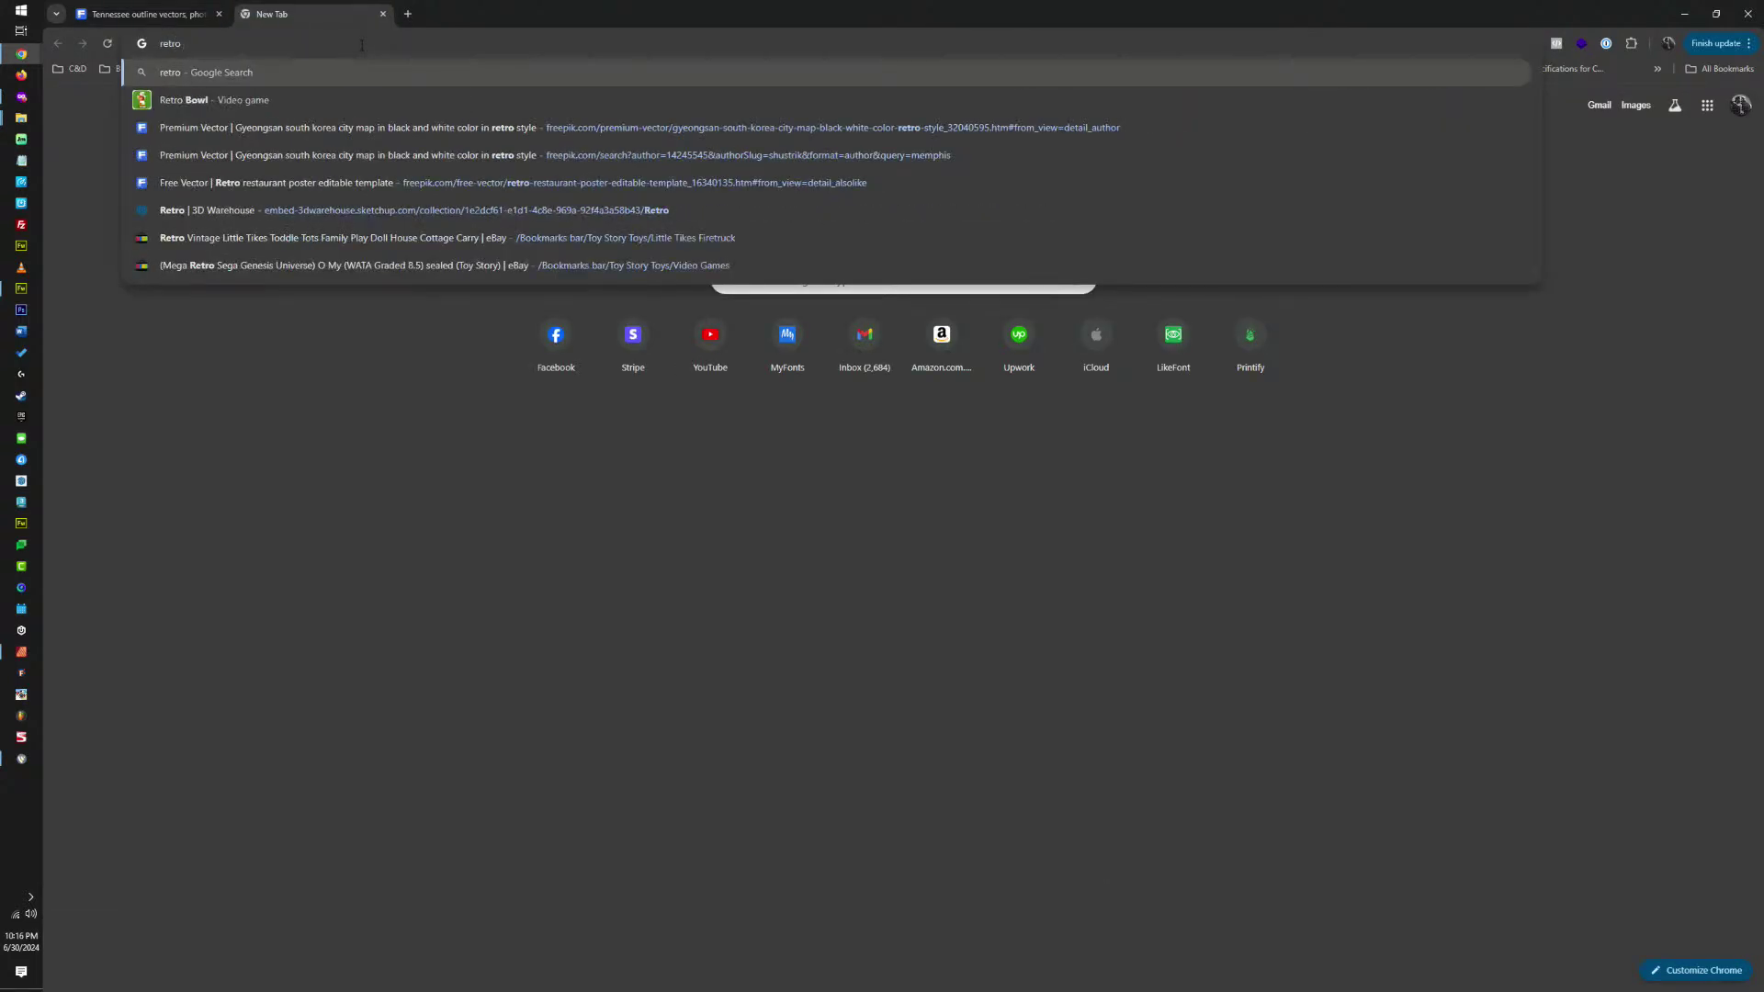
pyautogui.write(' sunset')
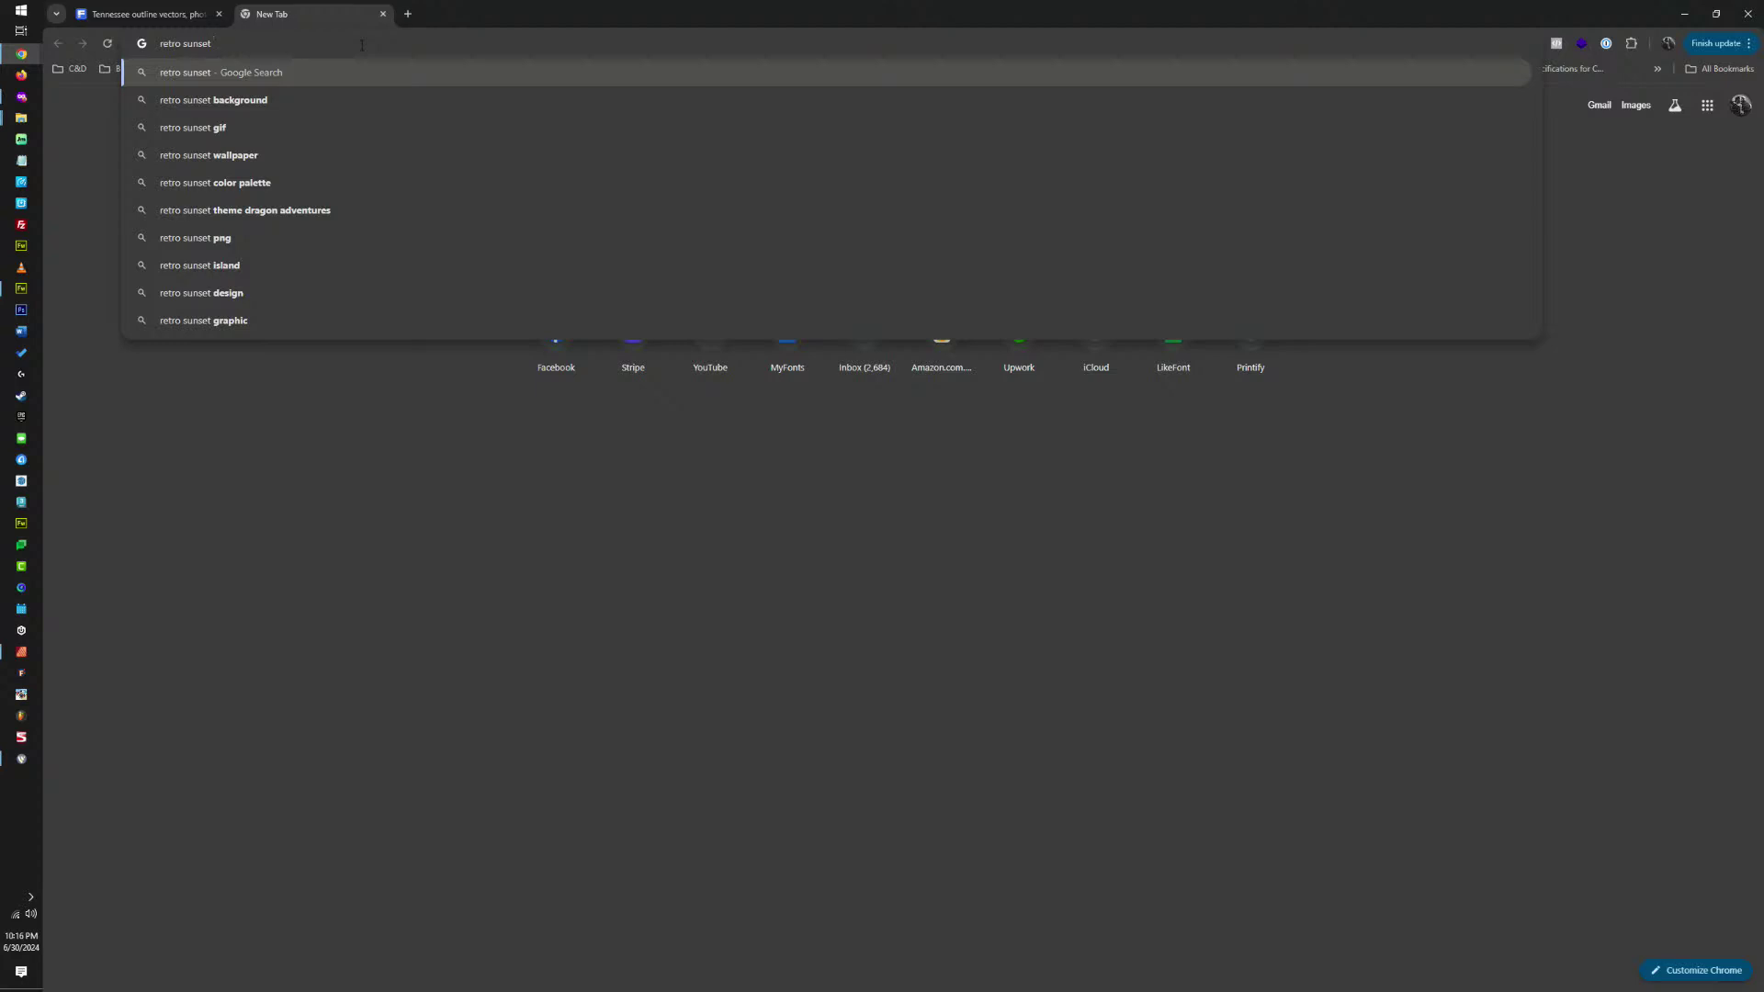
pyautogui.write(' design')
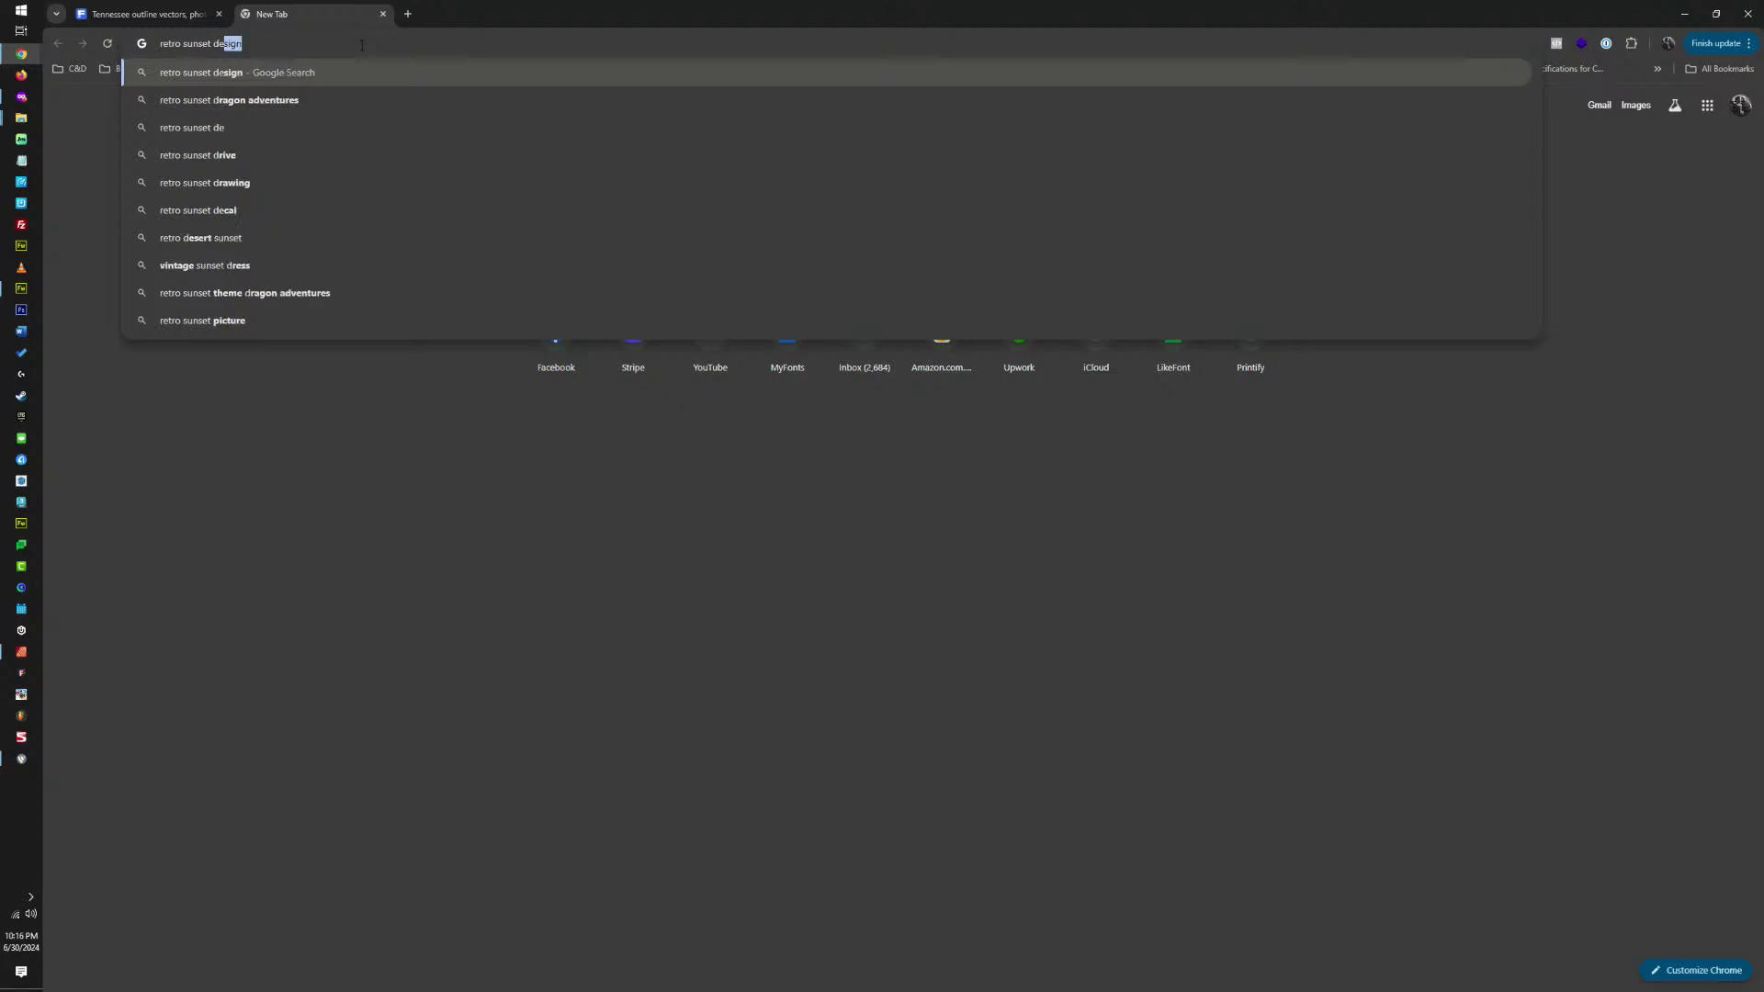
pyautogui.press('Return')
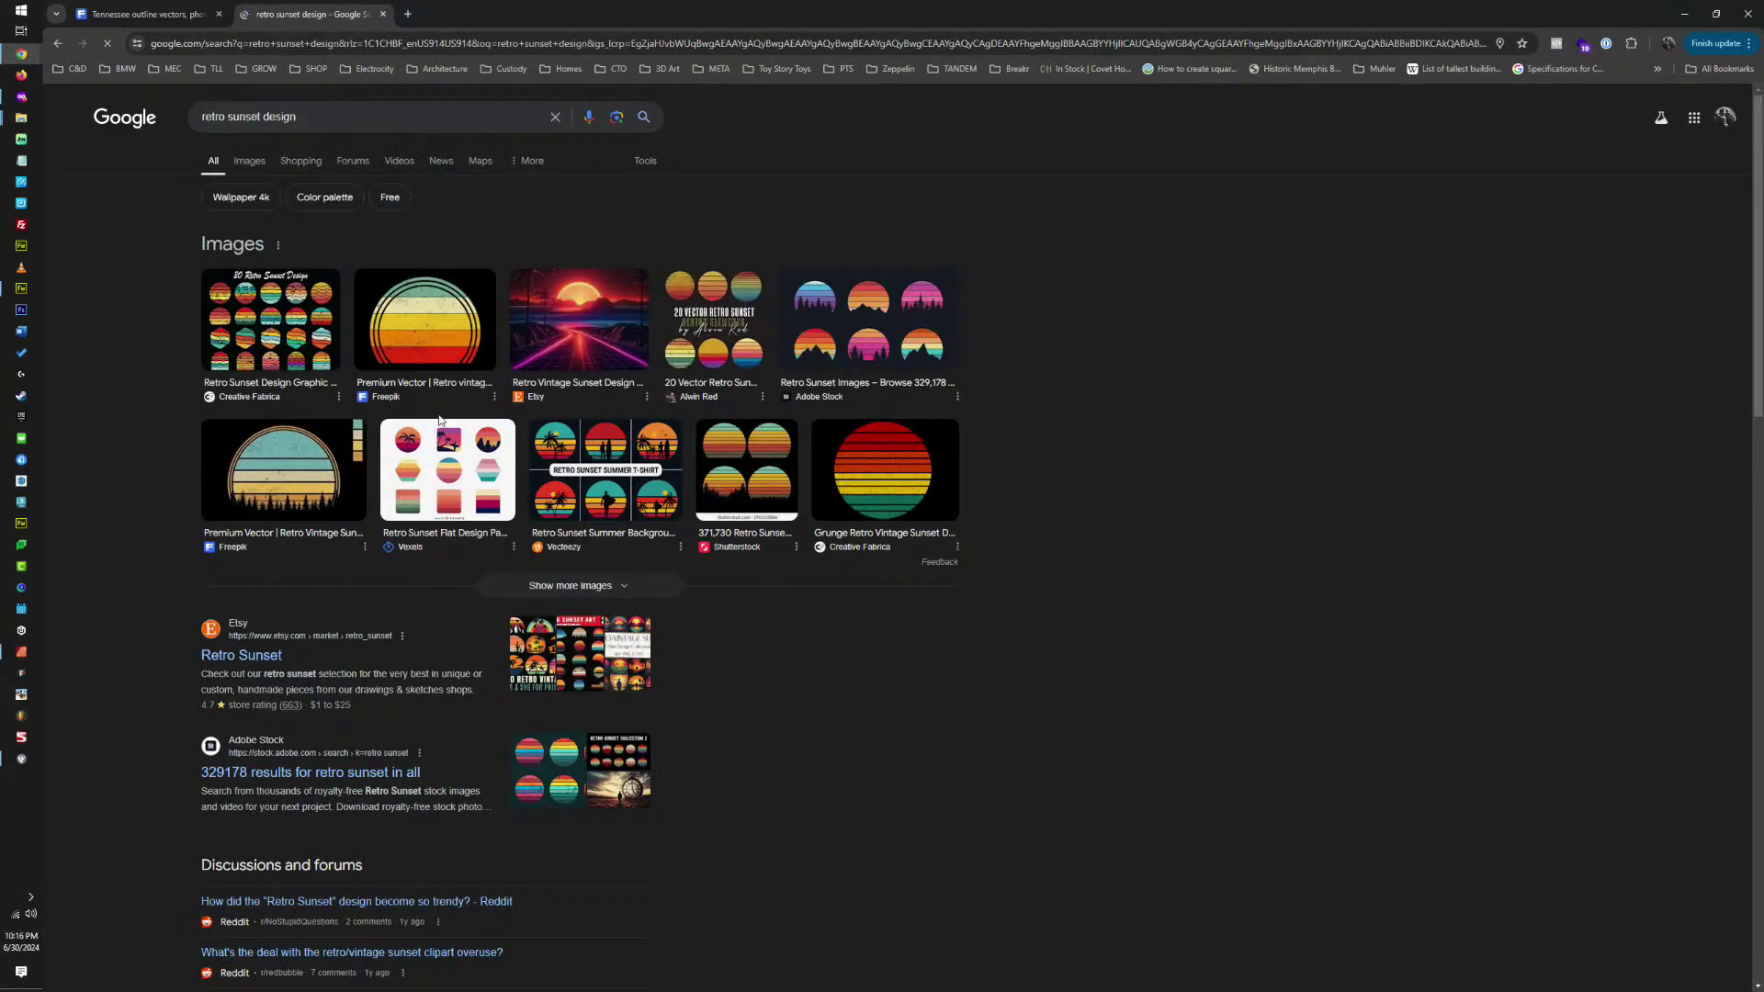
# Open the Freepik "Retro vintage sunset design for Tshirt" result, copy its image, and close that page.
pyautogui.click(442, 335)
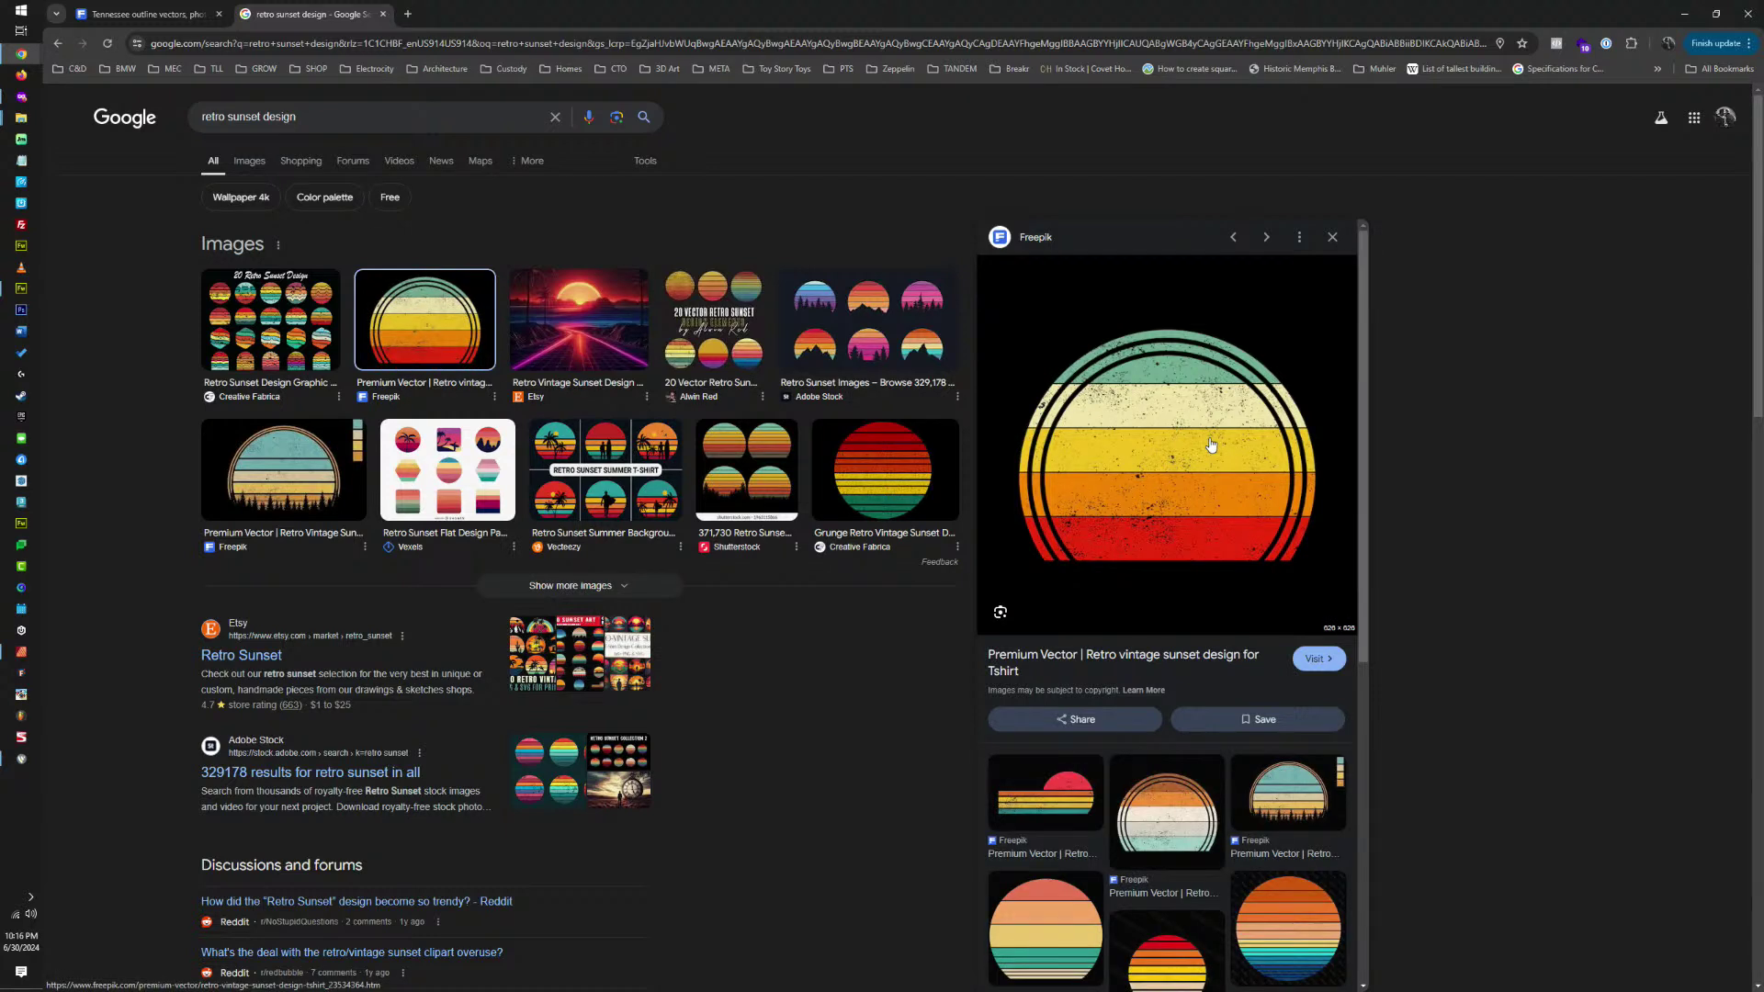
pyautogui.click(1211, 445)
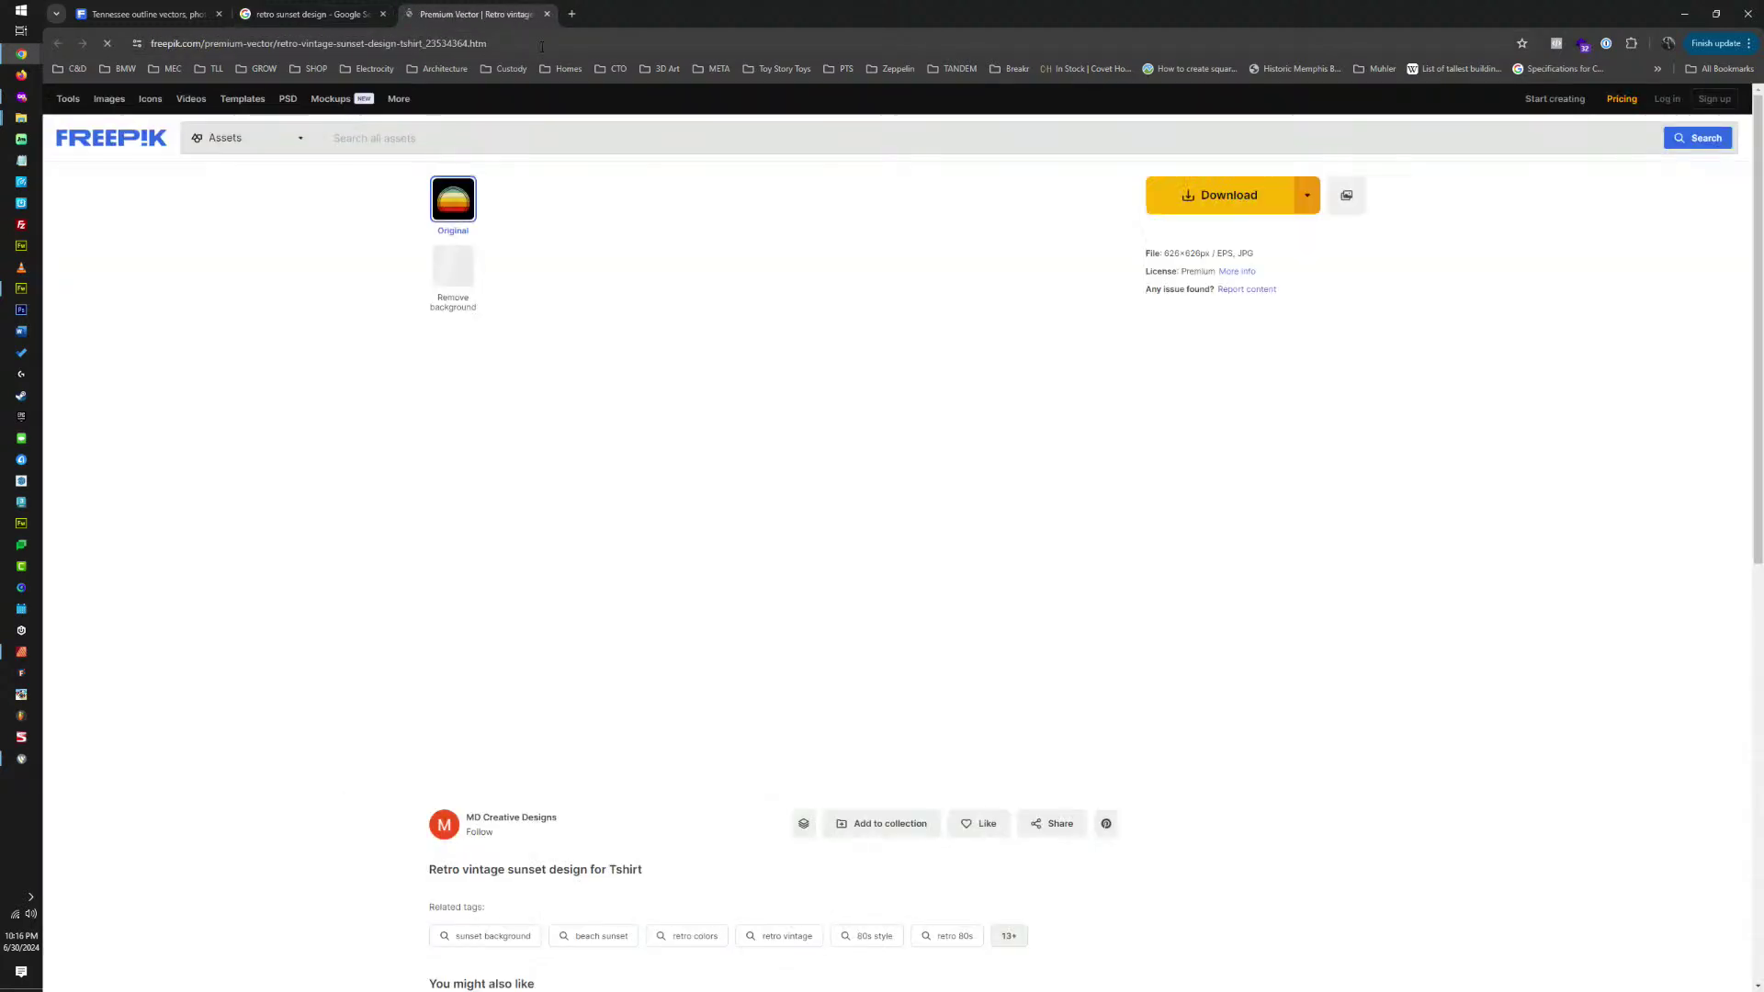
pyautogui.click(1307, 197)
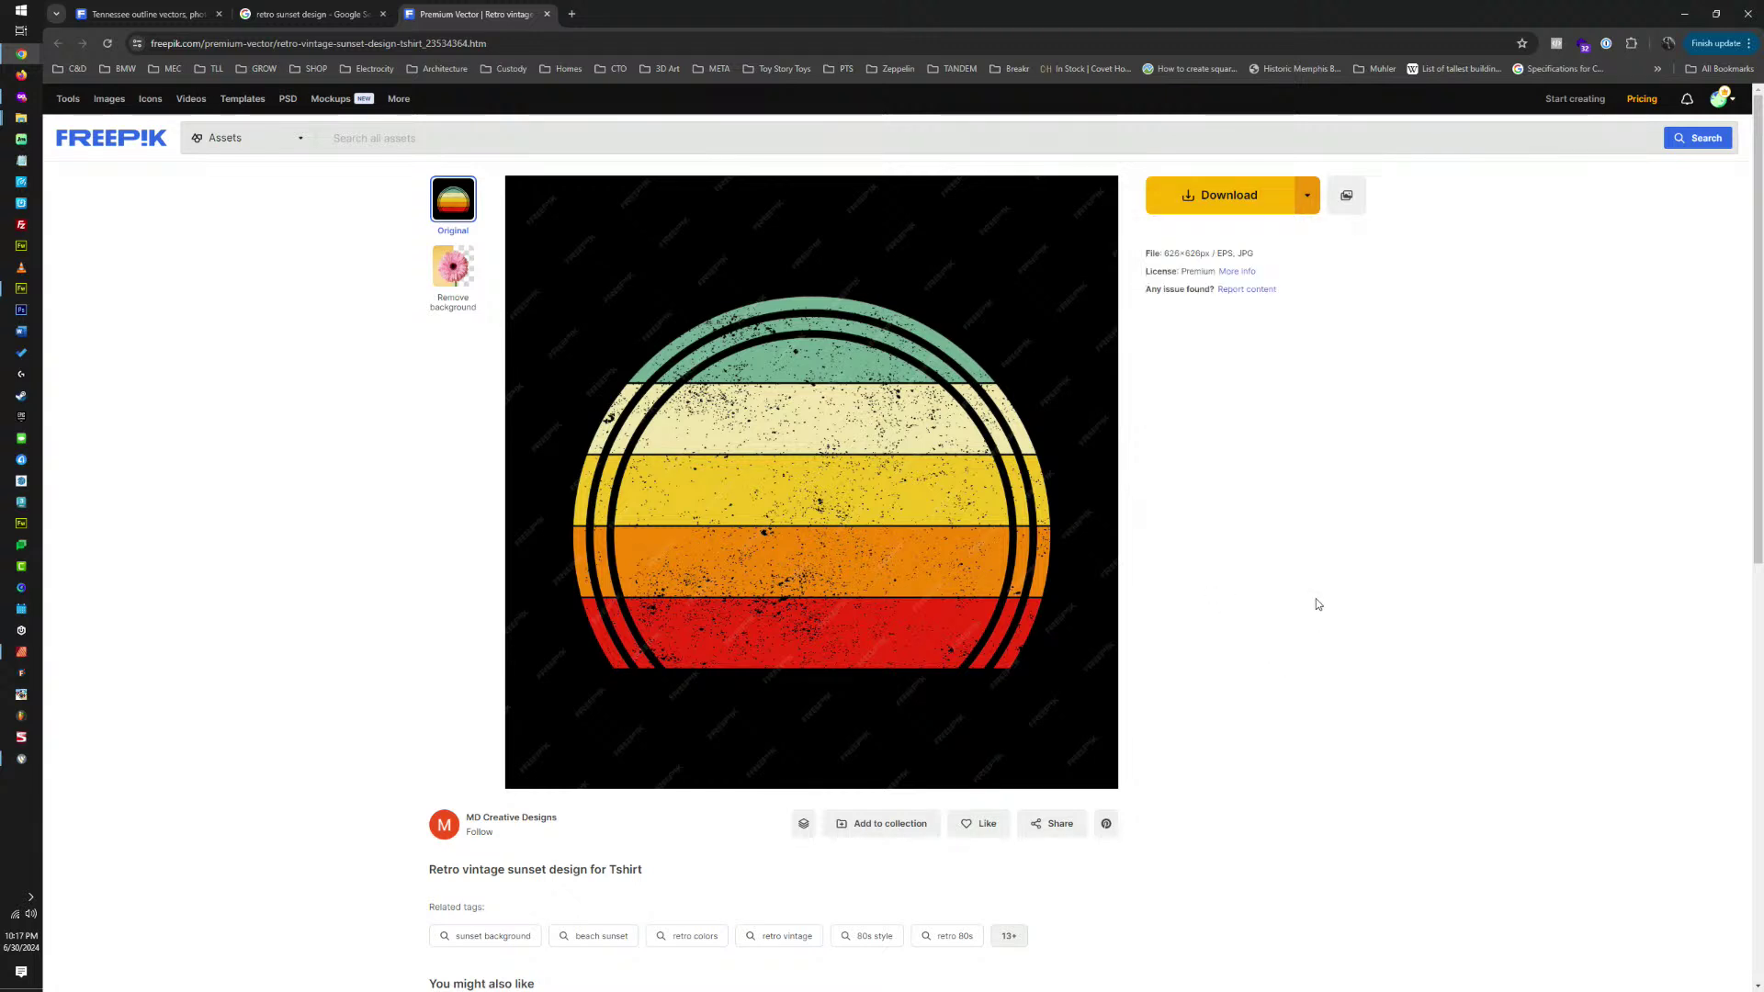
pyautogui.rightClick(892, 394)
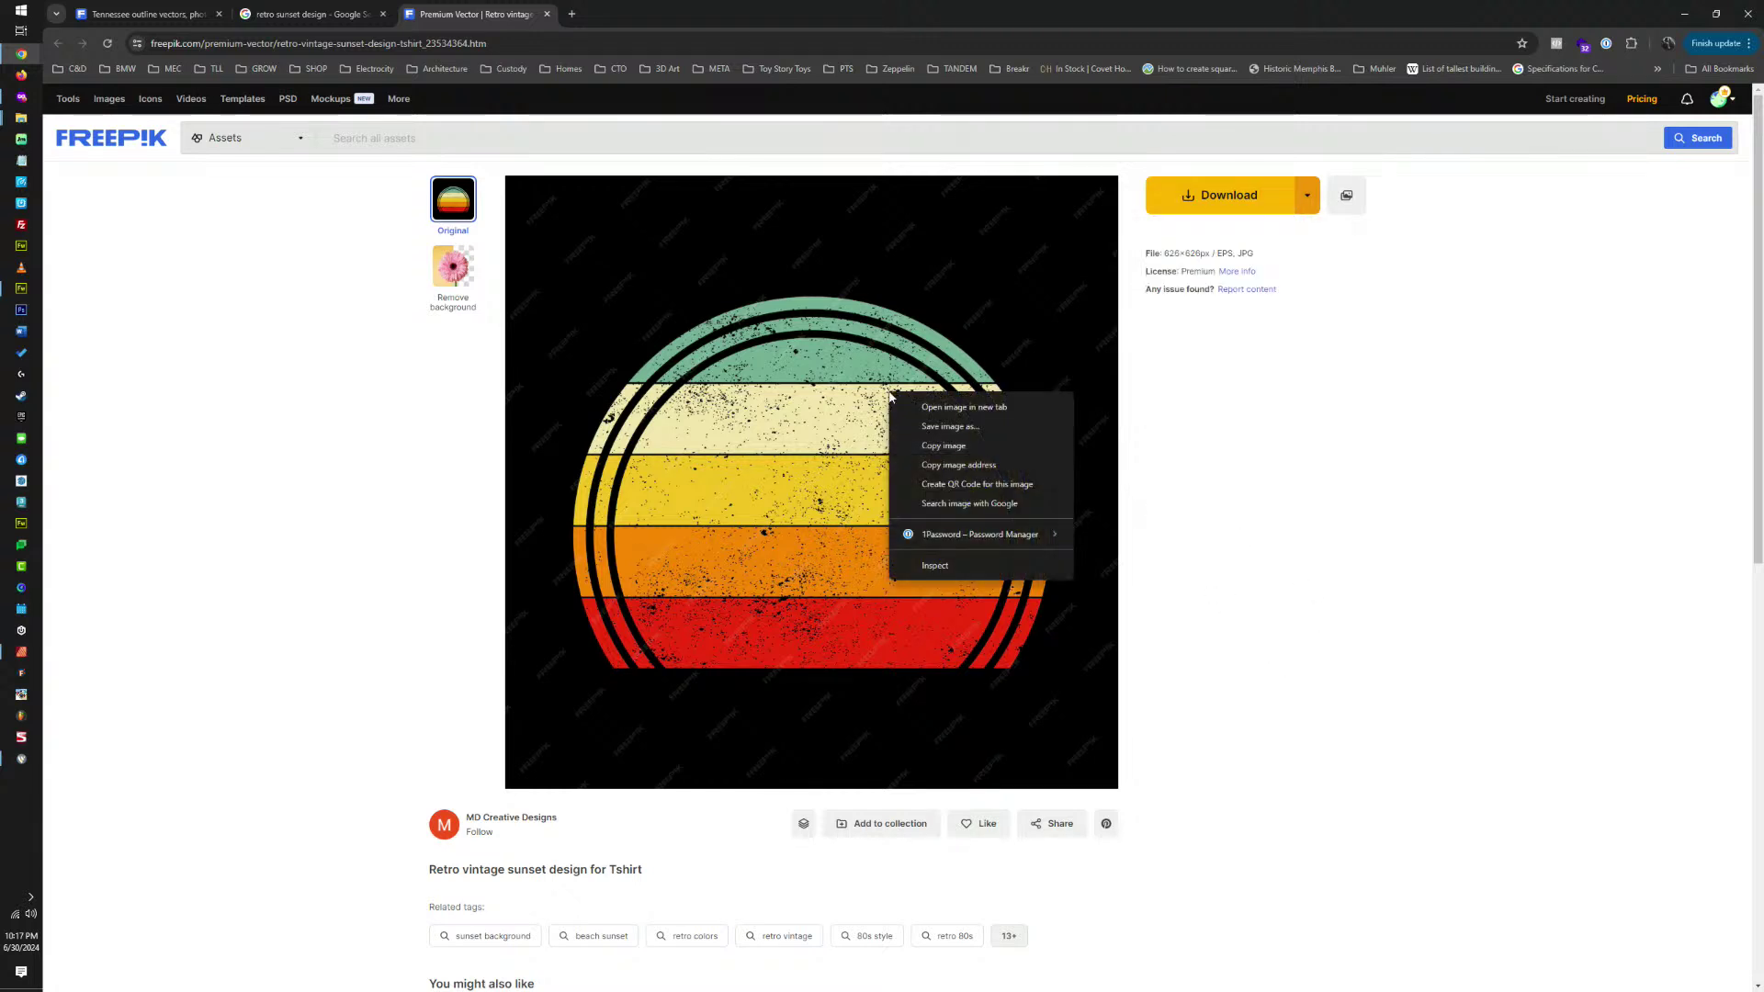
pyautogui.click(946, 445)
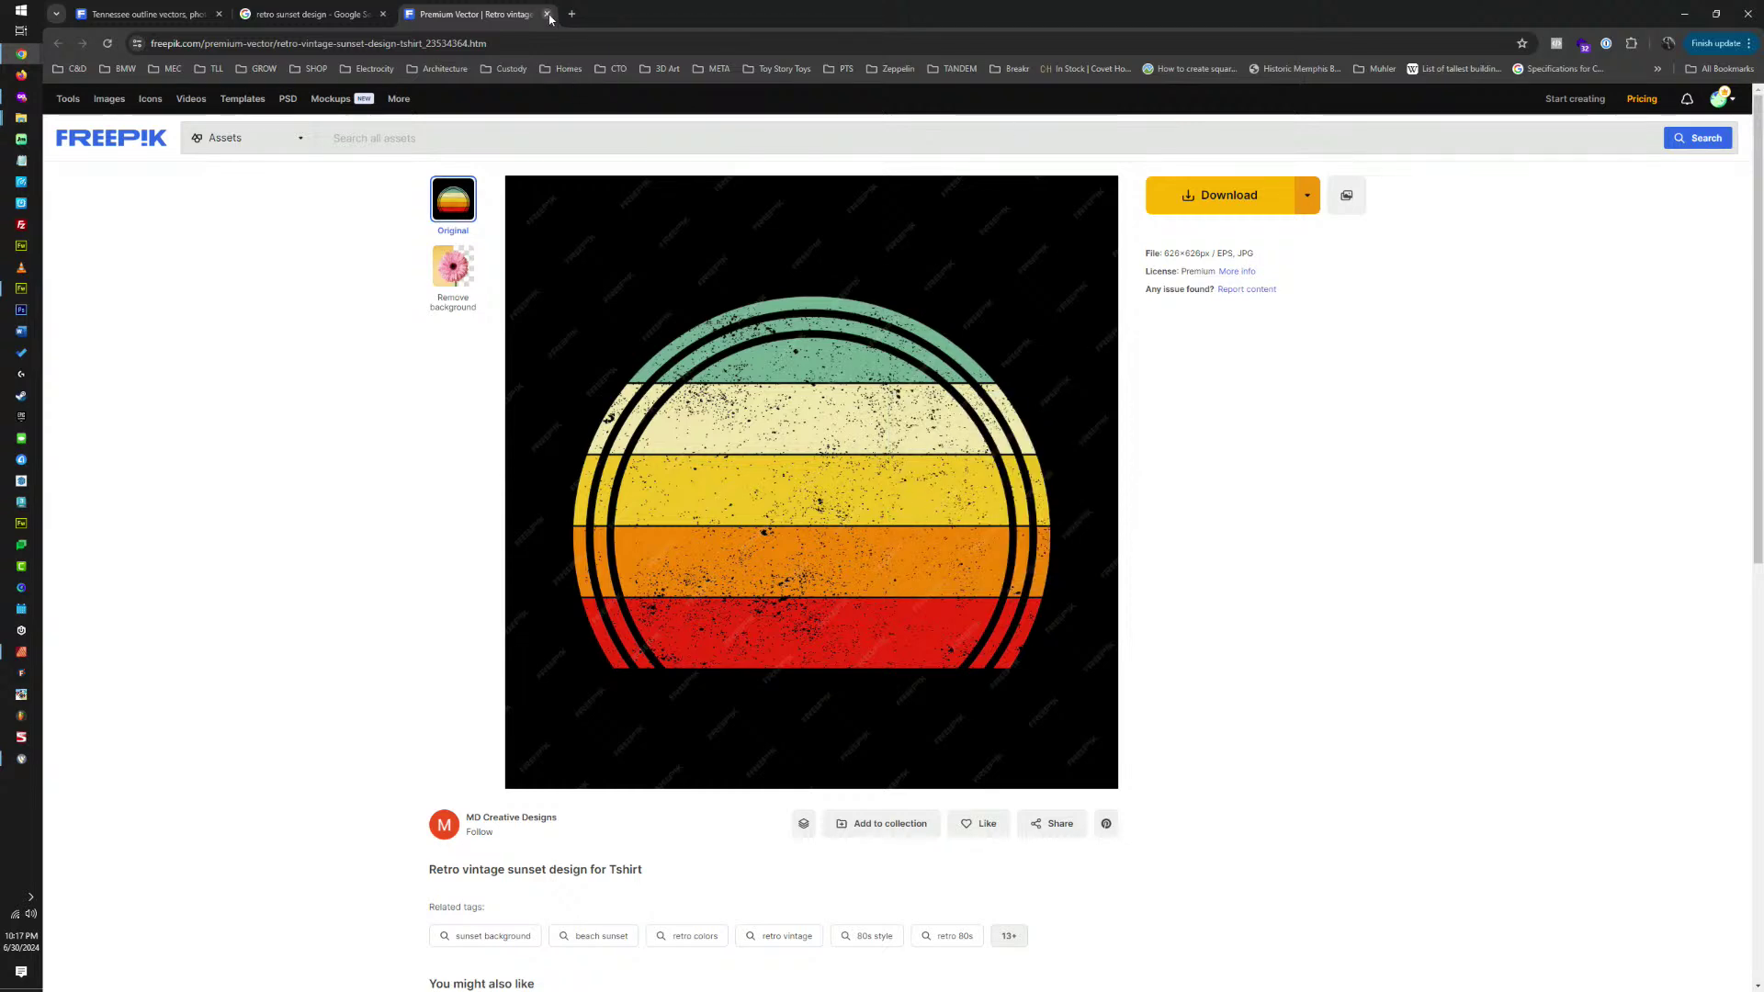
pyautogui.click(547, 14)
# Return to Affinity Designer, paste the sunset image, and place it at the artboard's upper-right corner as a reference.
pyautogui.click(1684, 14)
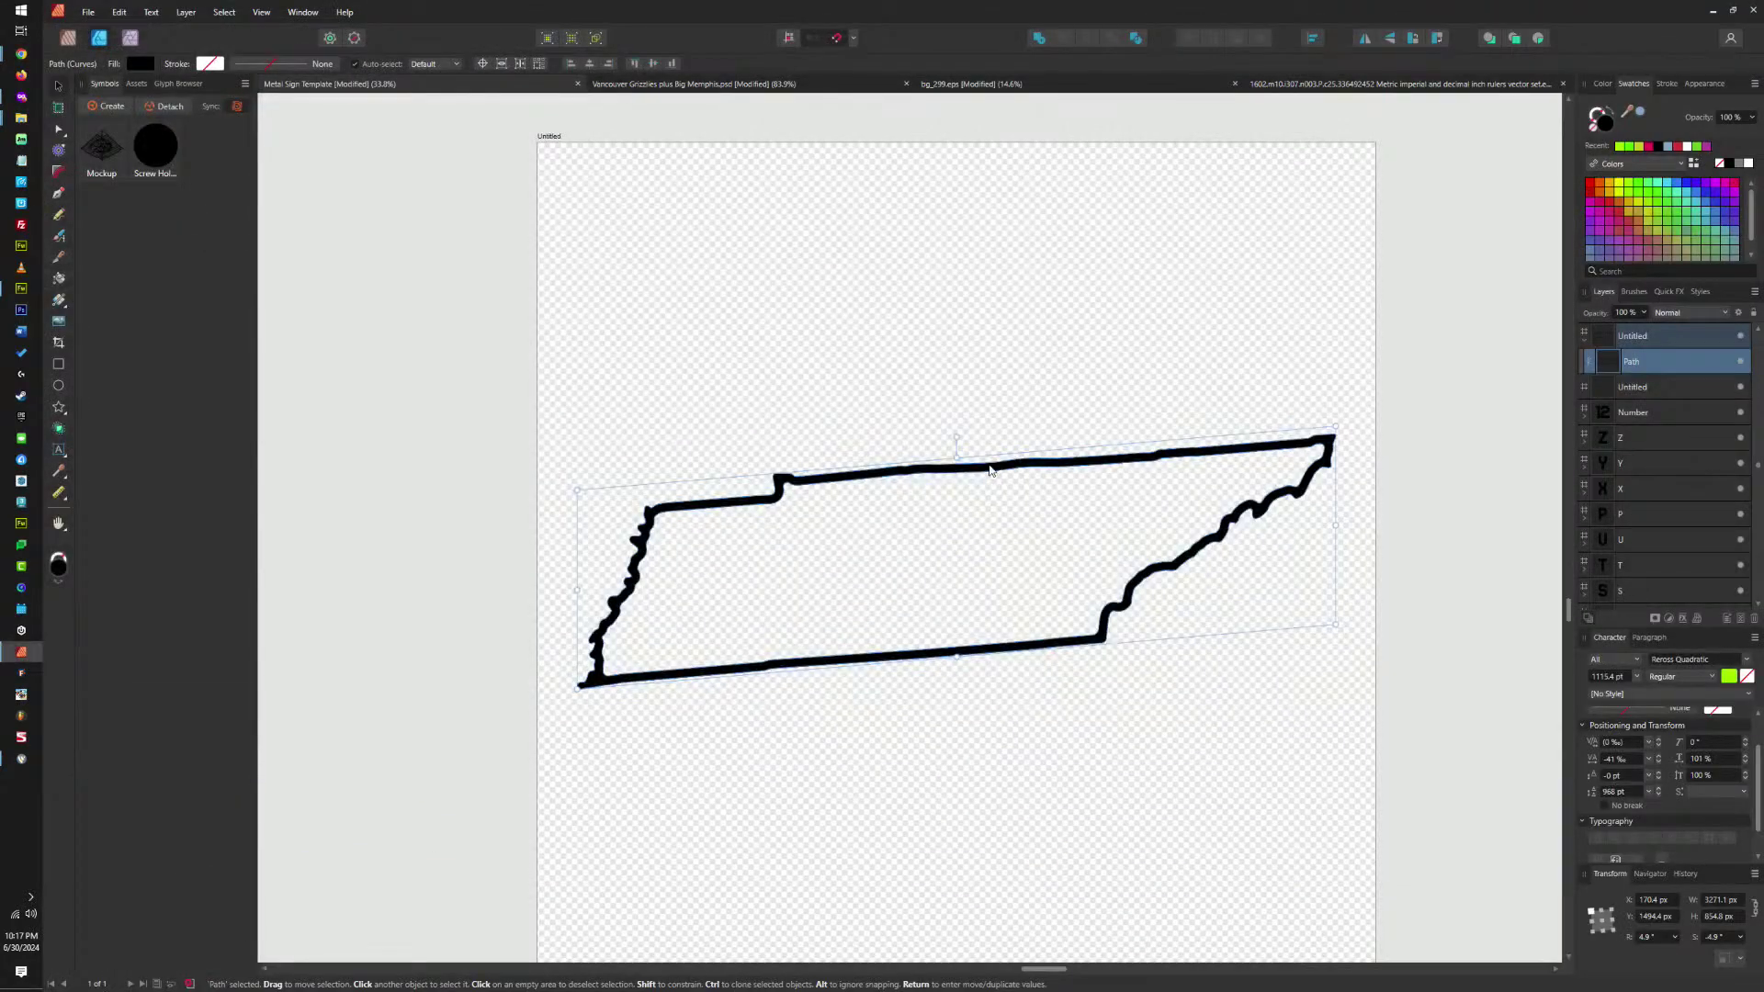
pyautogui.hotkey('ctrl', 'v')
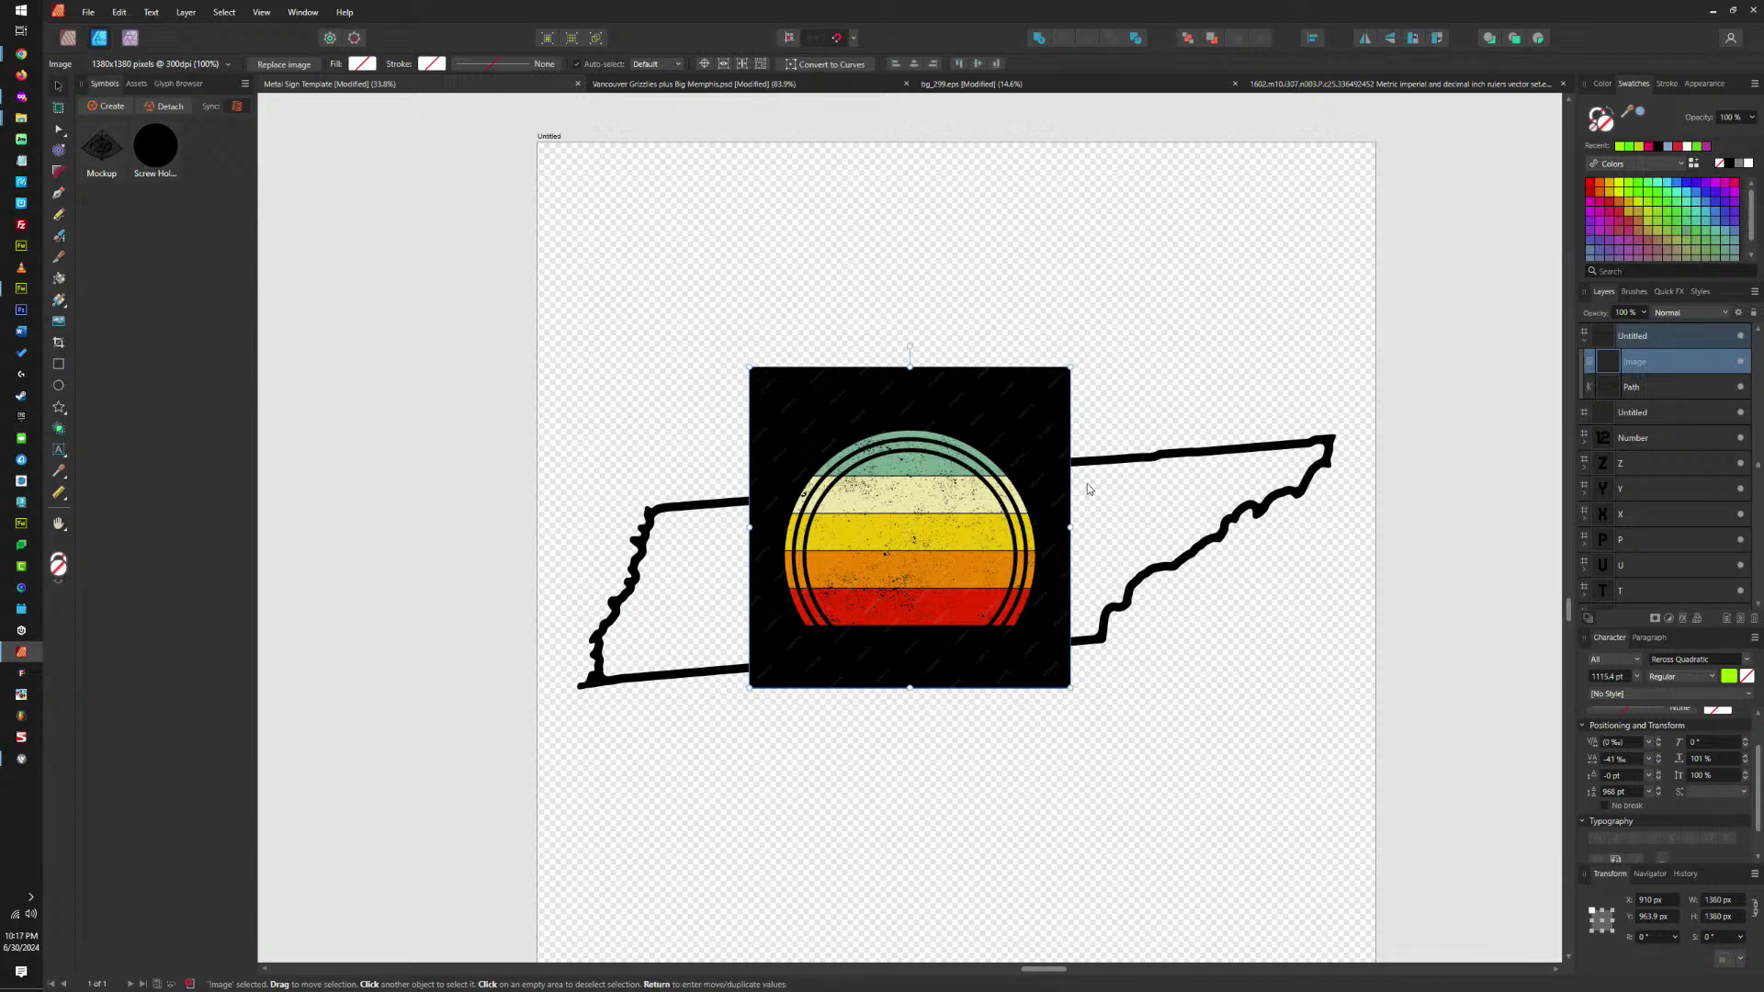
pyautogui.moveTo(1010, 423); pyautogui.dragTo(1086, 434)
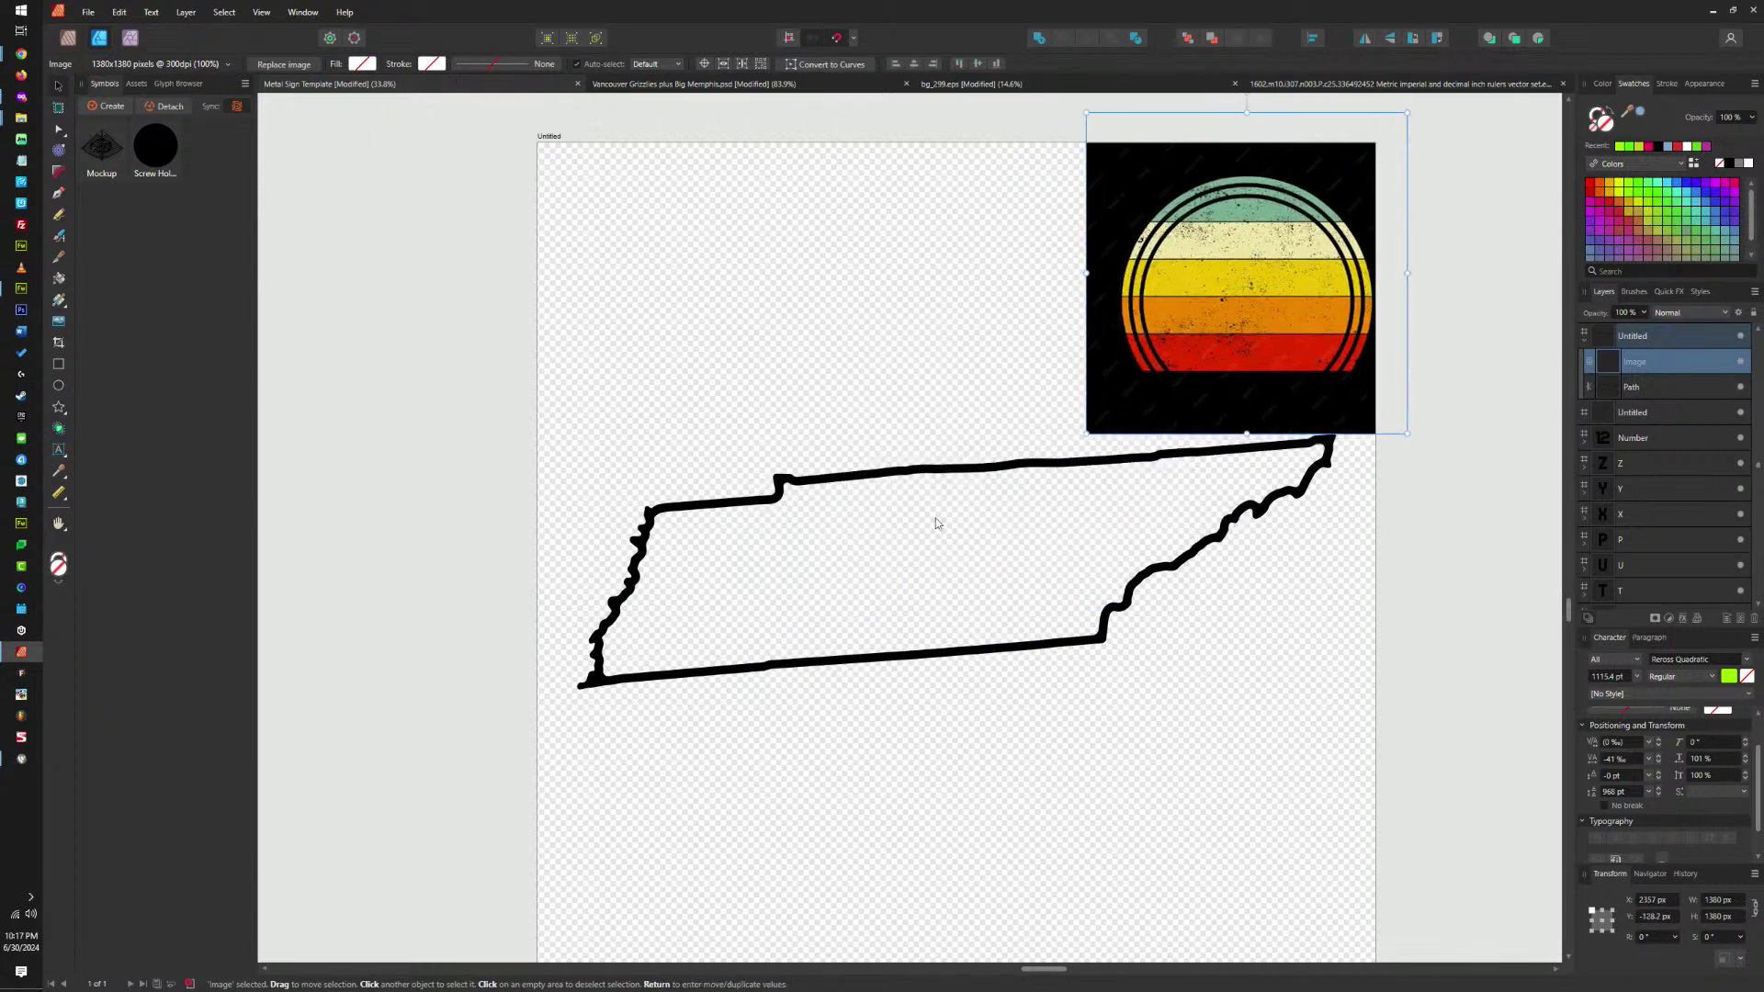
# Turn the Tennessee outline into a solid black silhouette by separating its curves and removing the inner one.
pyautogui.click(951, 473)
pyautogui.click(1136, 37)
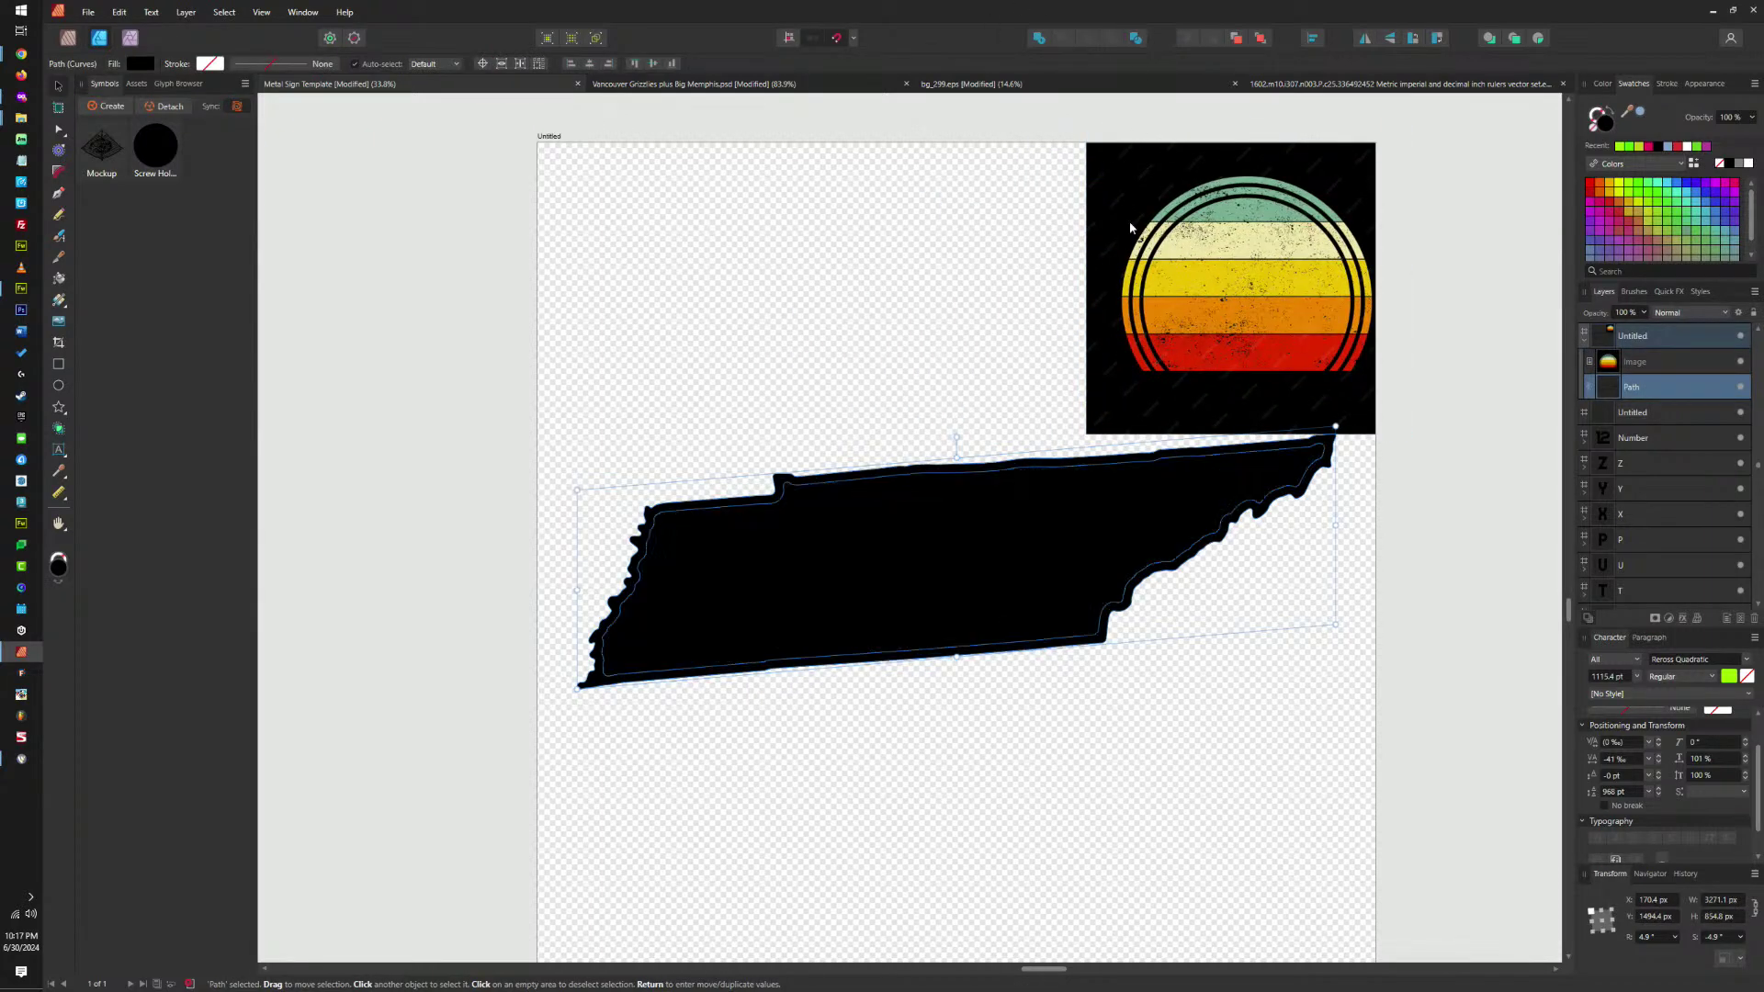
pyautogui.hotkey('ctrl', 'e')
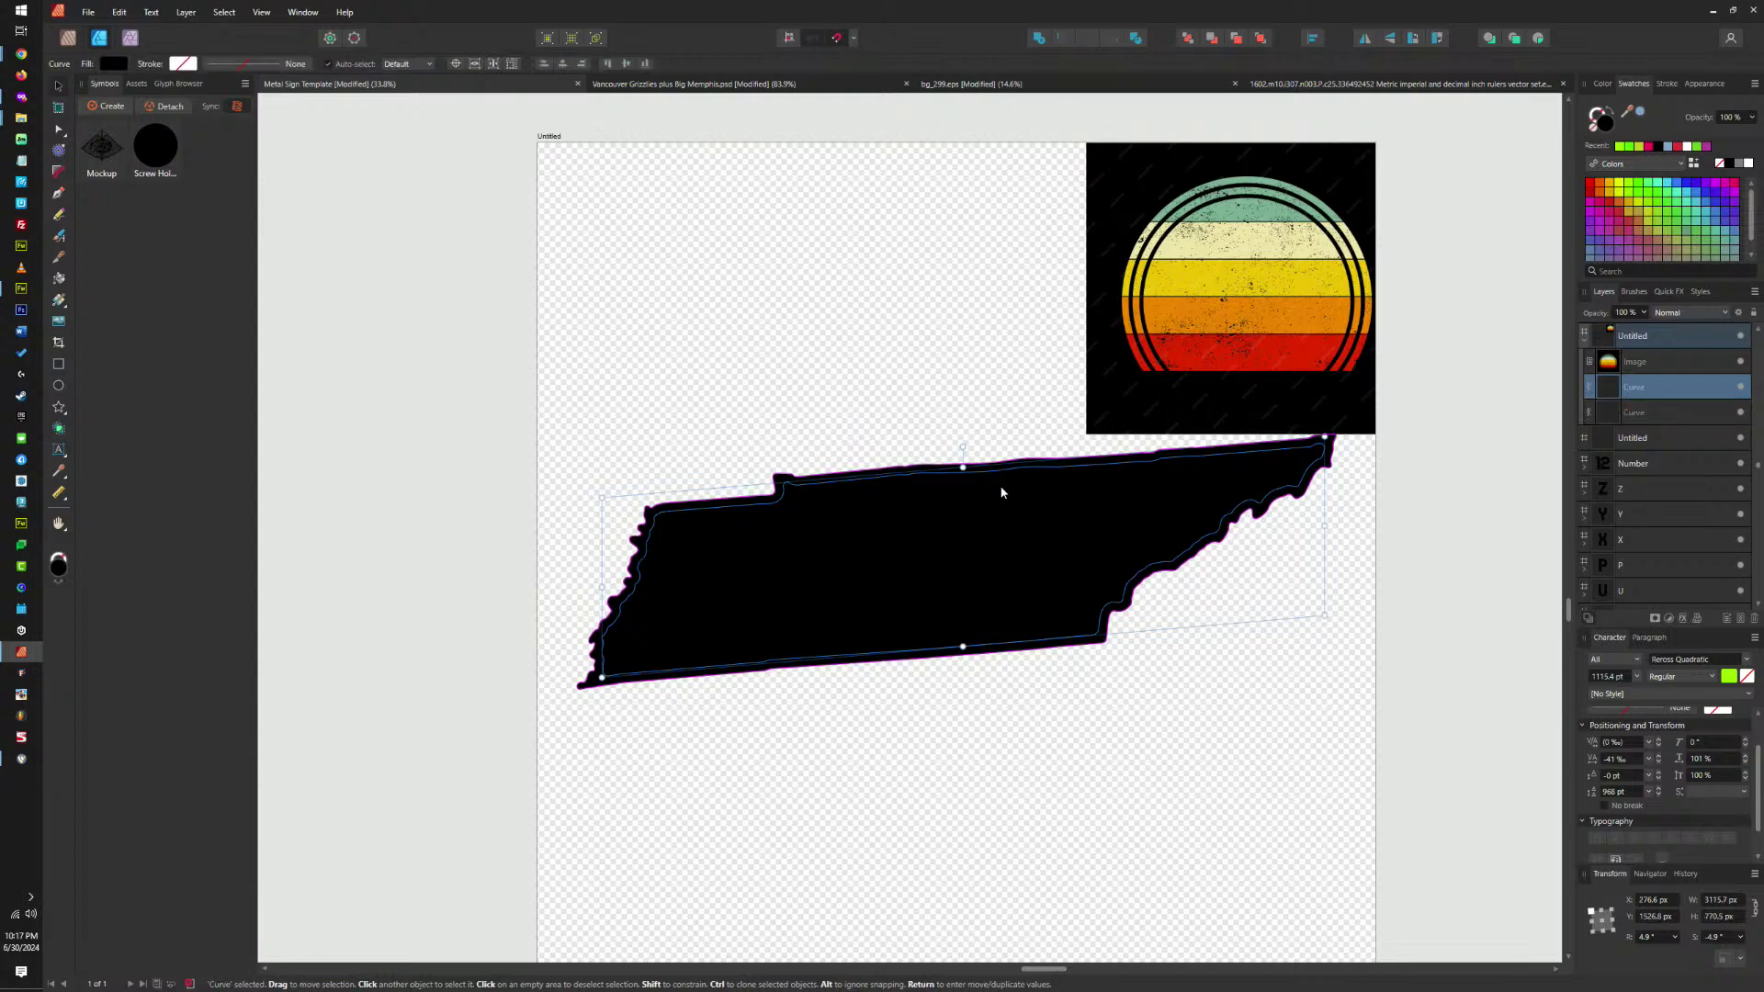
pyautogui.hotkey('ctrl', 'd')
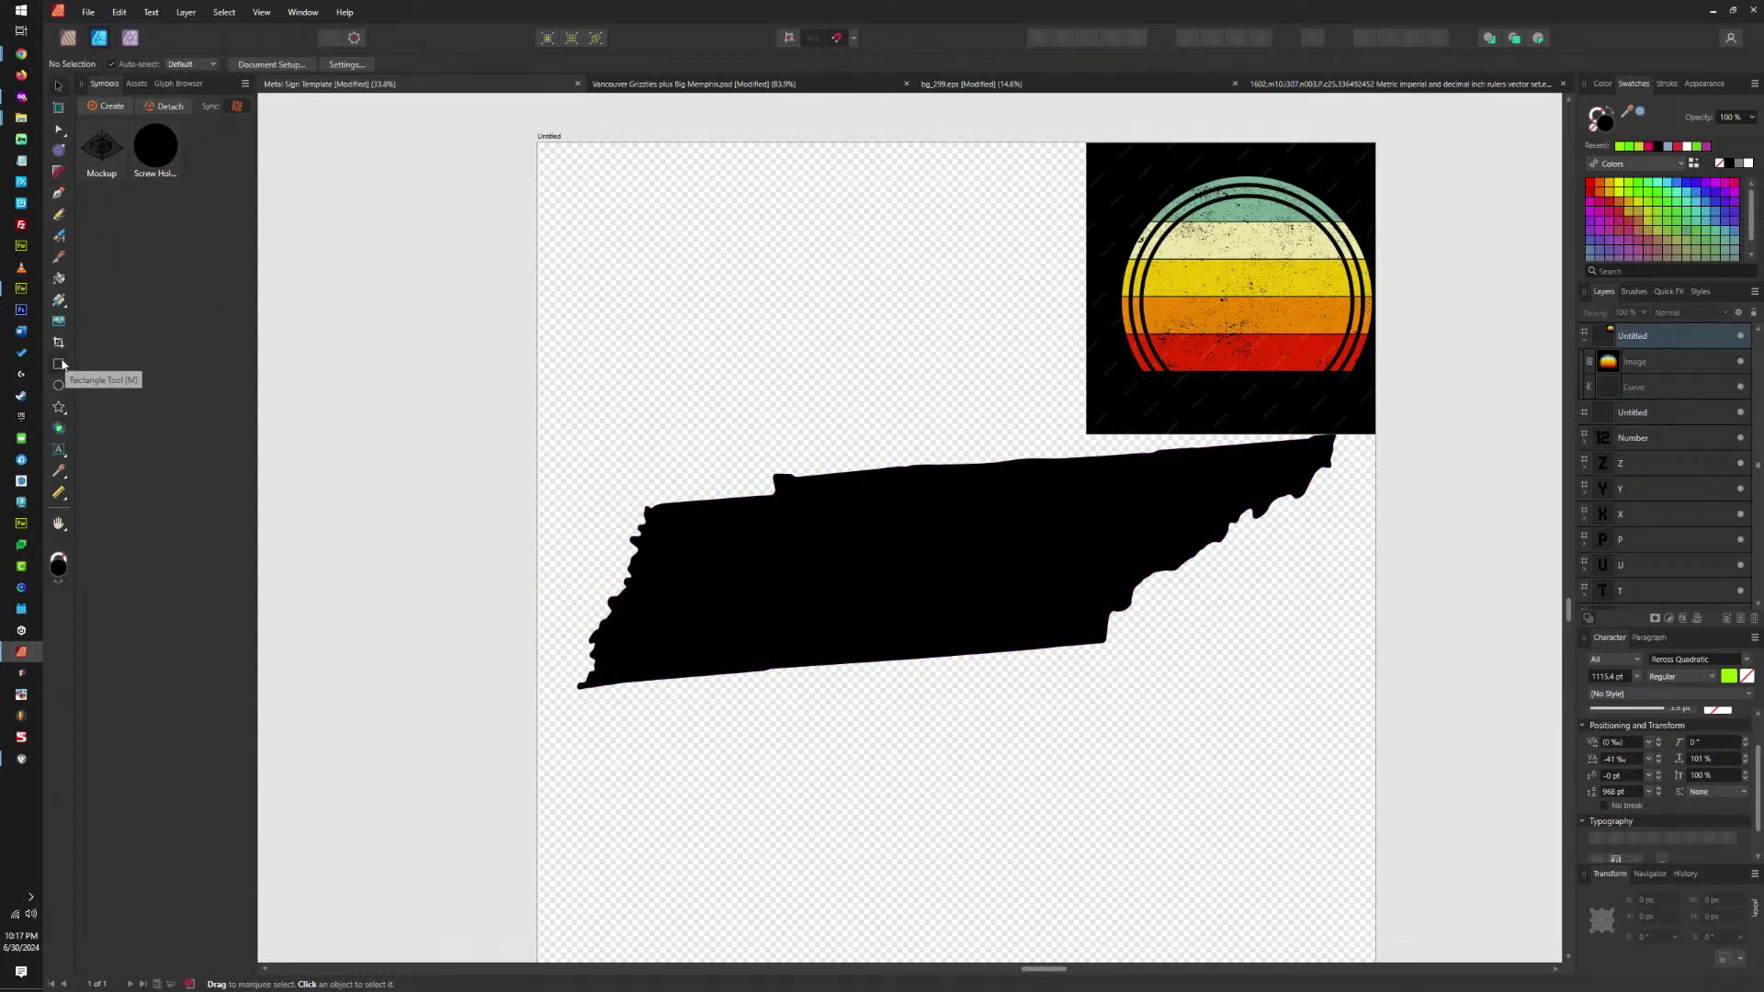
# Draw a horizontal rectangle across the artboard's full width just above the Tennessee shape, about 3600 px by 239 px.
pyautogui.click(60, 366)
pyautogui.moveTo(537, 379); pyautogui.dragTo(1375, 433)
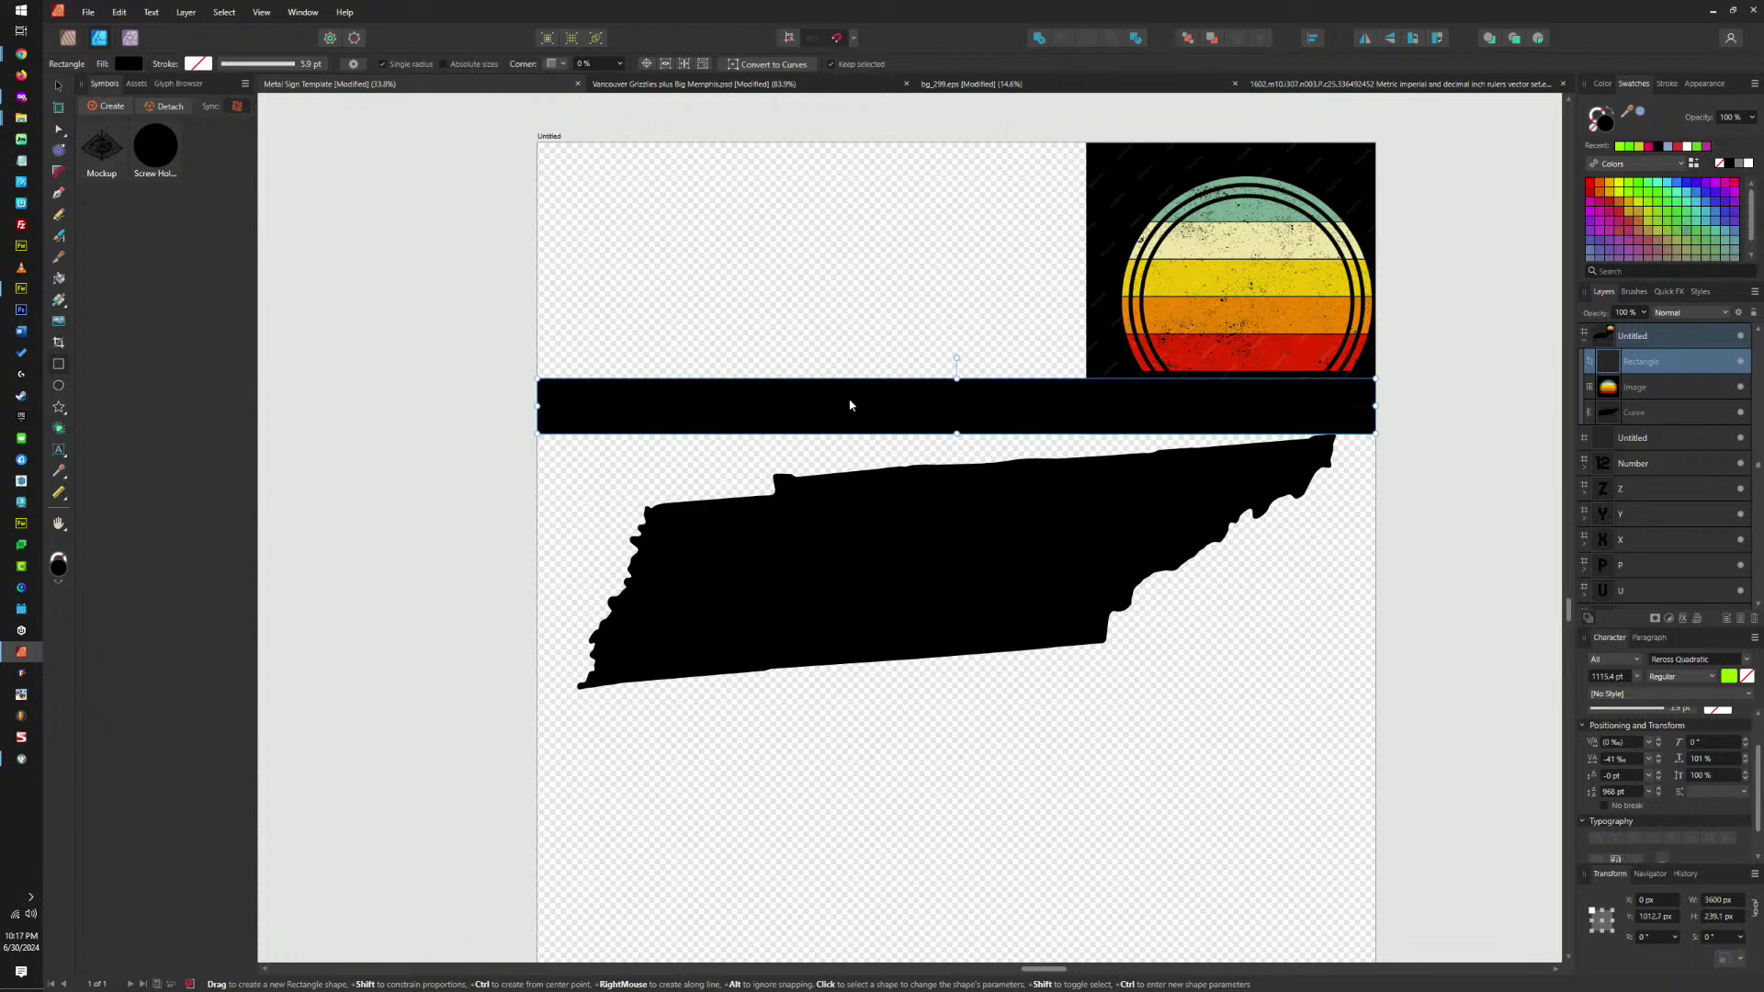
# Duplicate the black bar downward to make a stack of five adjoining full-width bars over the Tennessee shape.
pyautogui.press('v')
pyautogui.moveTo(843, 400); pyautogui.dragTo(847, 452)
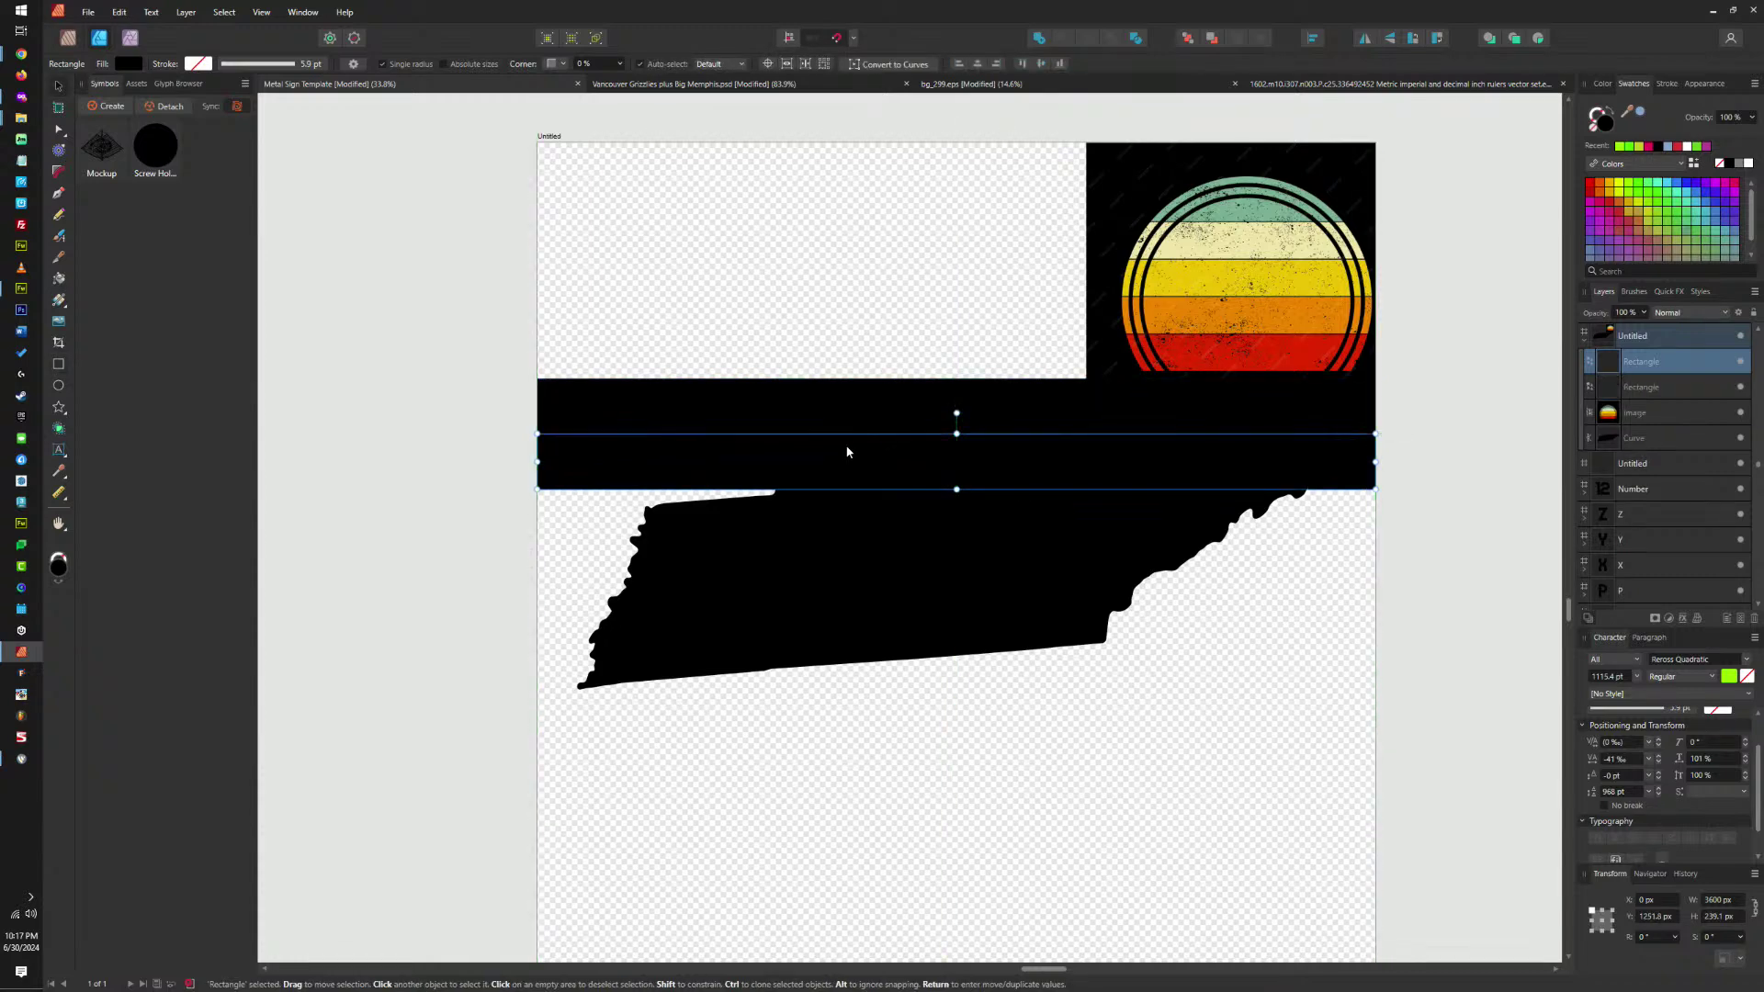
pyautogui.hotkey('ctrl', 'j')
pyautogui.hotkey('ctrl', 'j')
pyautogui.hotkey('ctrl', 'j')
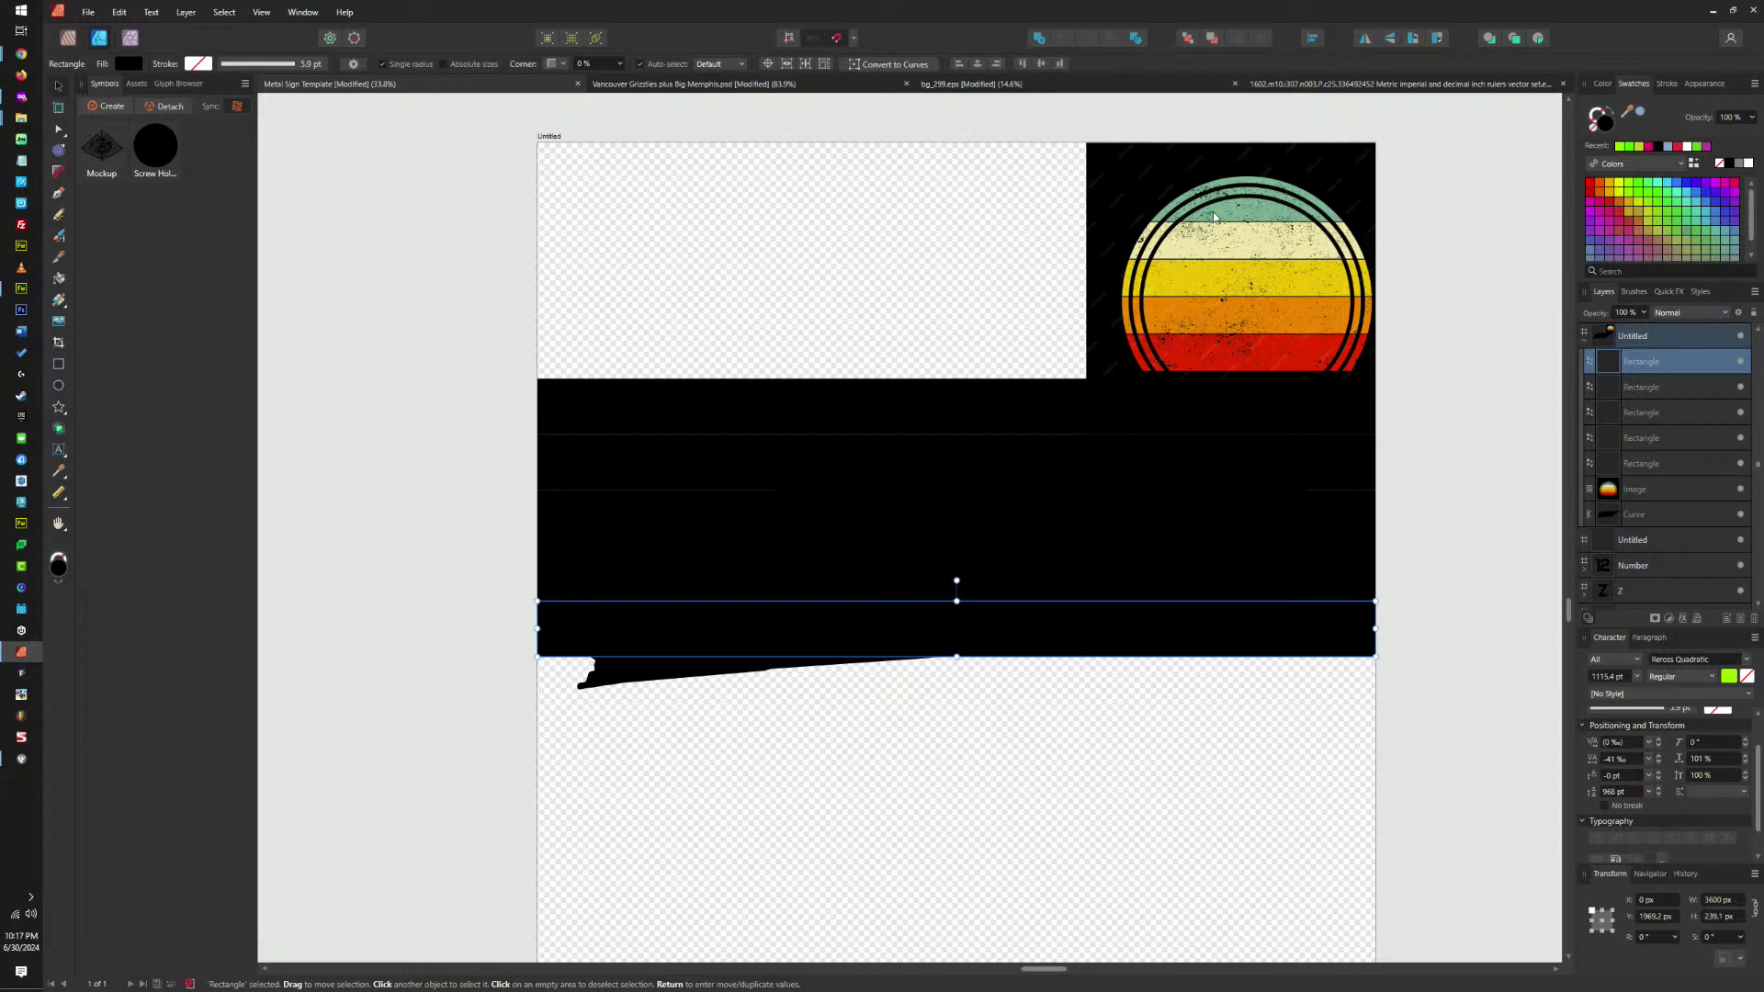
# Stretch all five bars together downward until they cover the Tennessee silhouette, about 1335 px in total height.
pyautogui.keyDown('shift'); pyautogui.click(592, 575); pyautogui.keyUp('shift')
pyautogui.keyDown('shift'); pyautogui.click(614, 519); pyautogui.keyUp('shift')
pyautogui.keyDown('shift'); pyautogui.click(638, 477); pyautogui.keyUp('shift')
pyautogui.keyDown('shift'); pyautogui.click(652, 424); pyautogui.keyUp('shift')
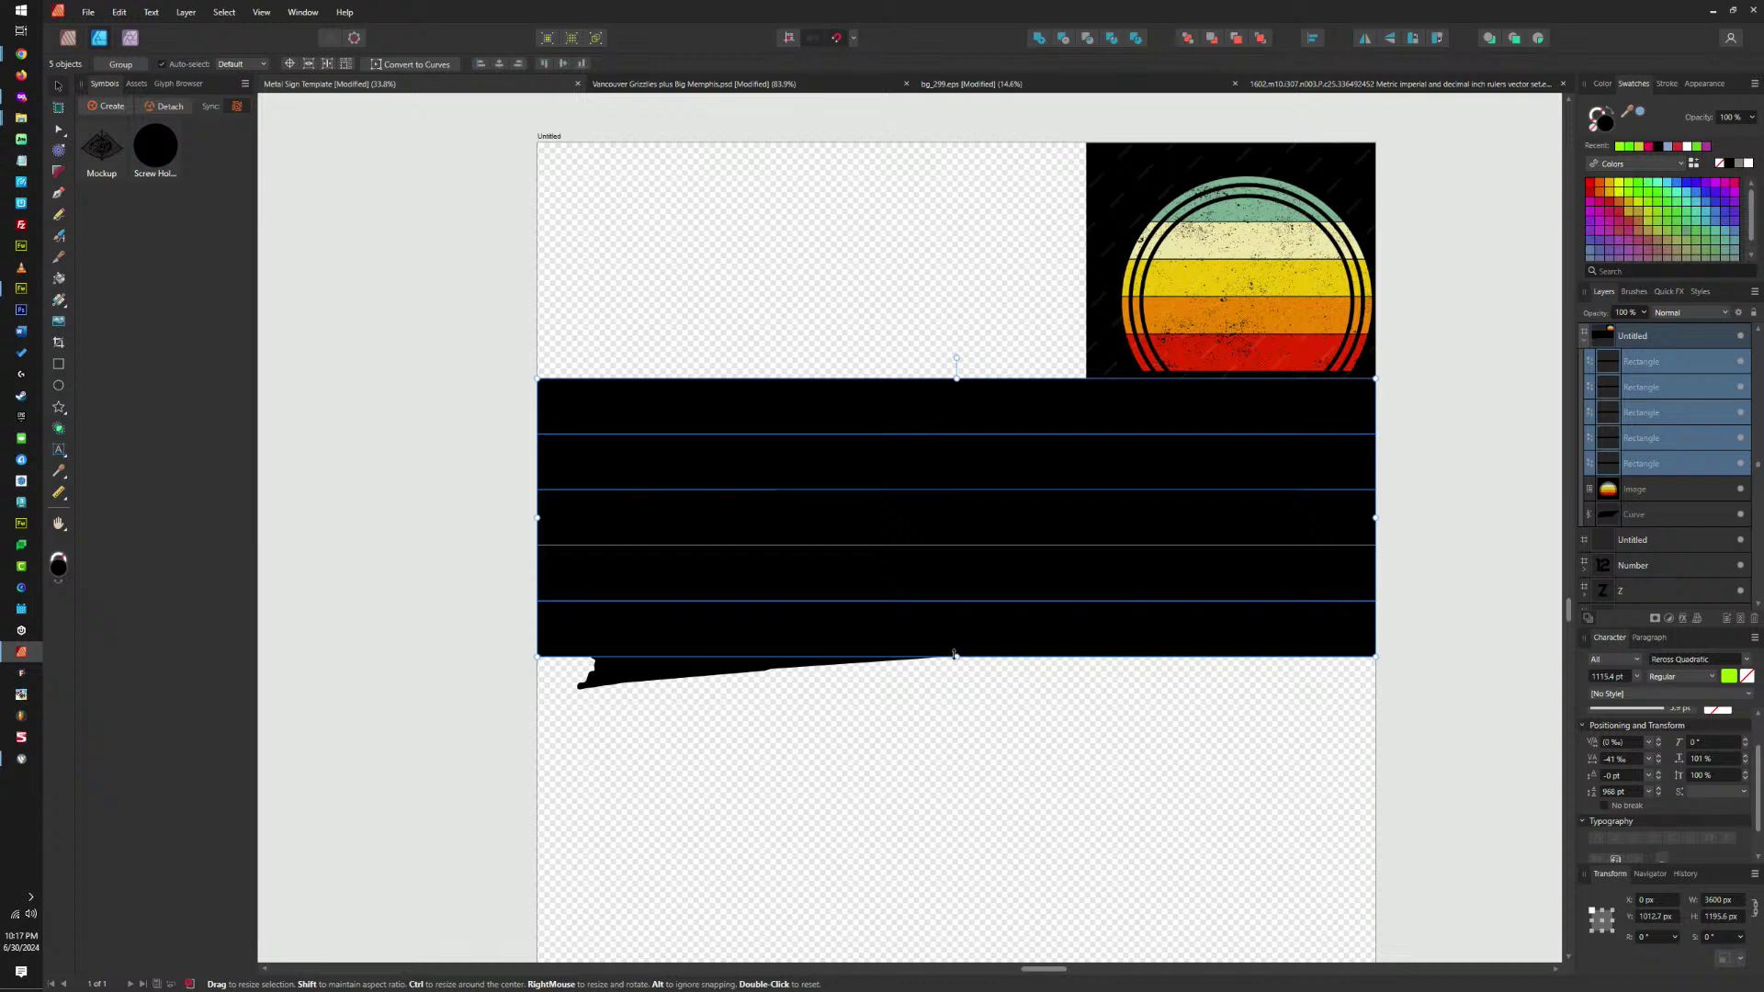
pyautogui.moveTo(954, 660); pyautogui.dragTo(956, 688)
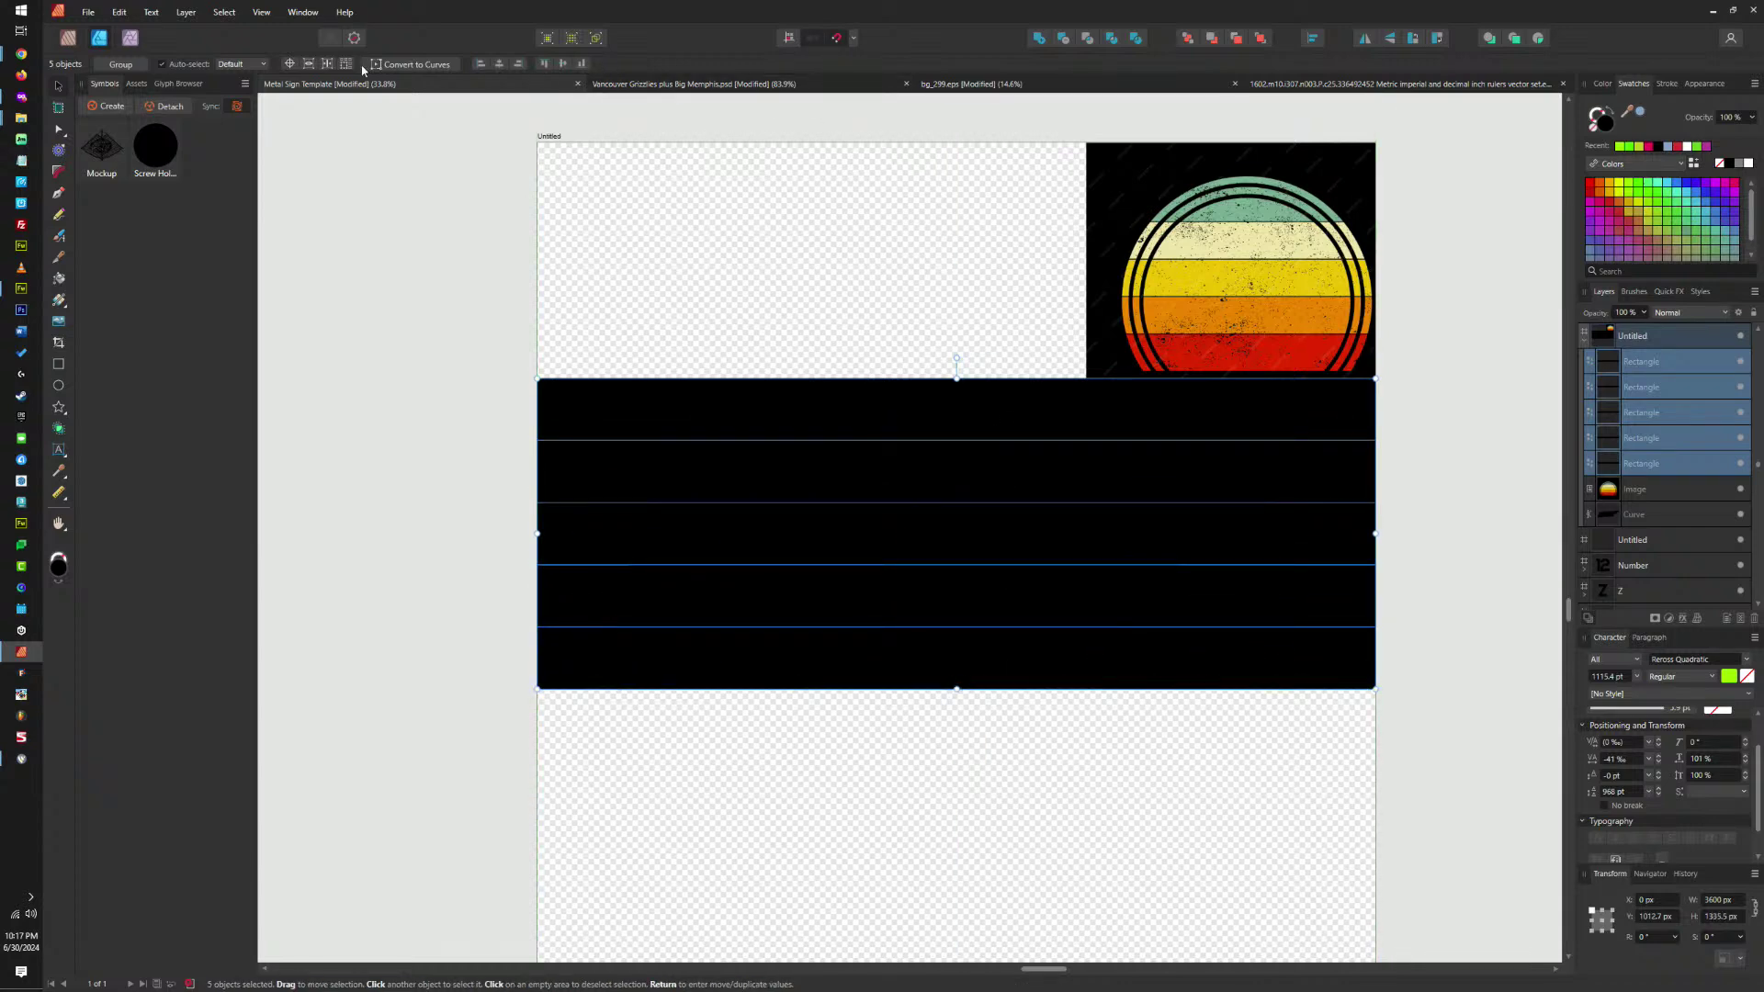
# Convert the five bars to curves and shrink each one separately to about 261 px high, leaving thin gaps between them.
pyautogui.click(413, 64)
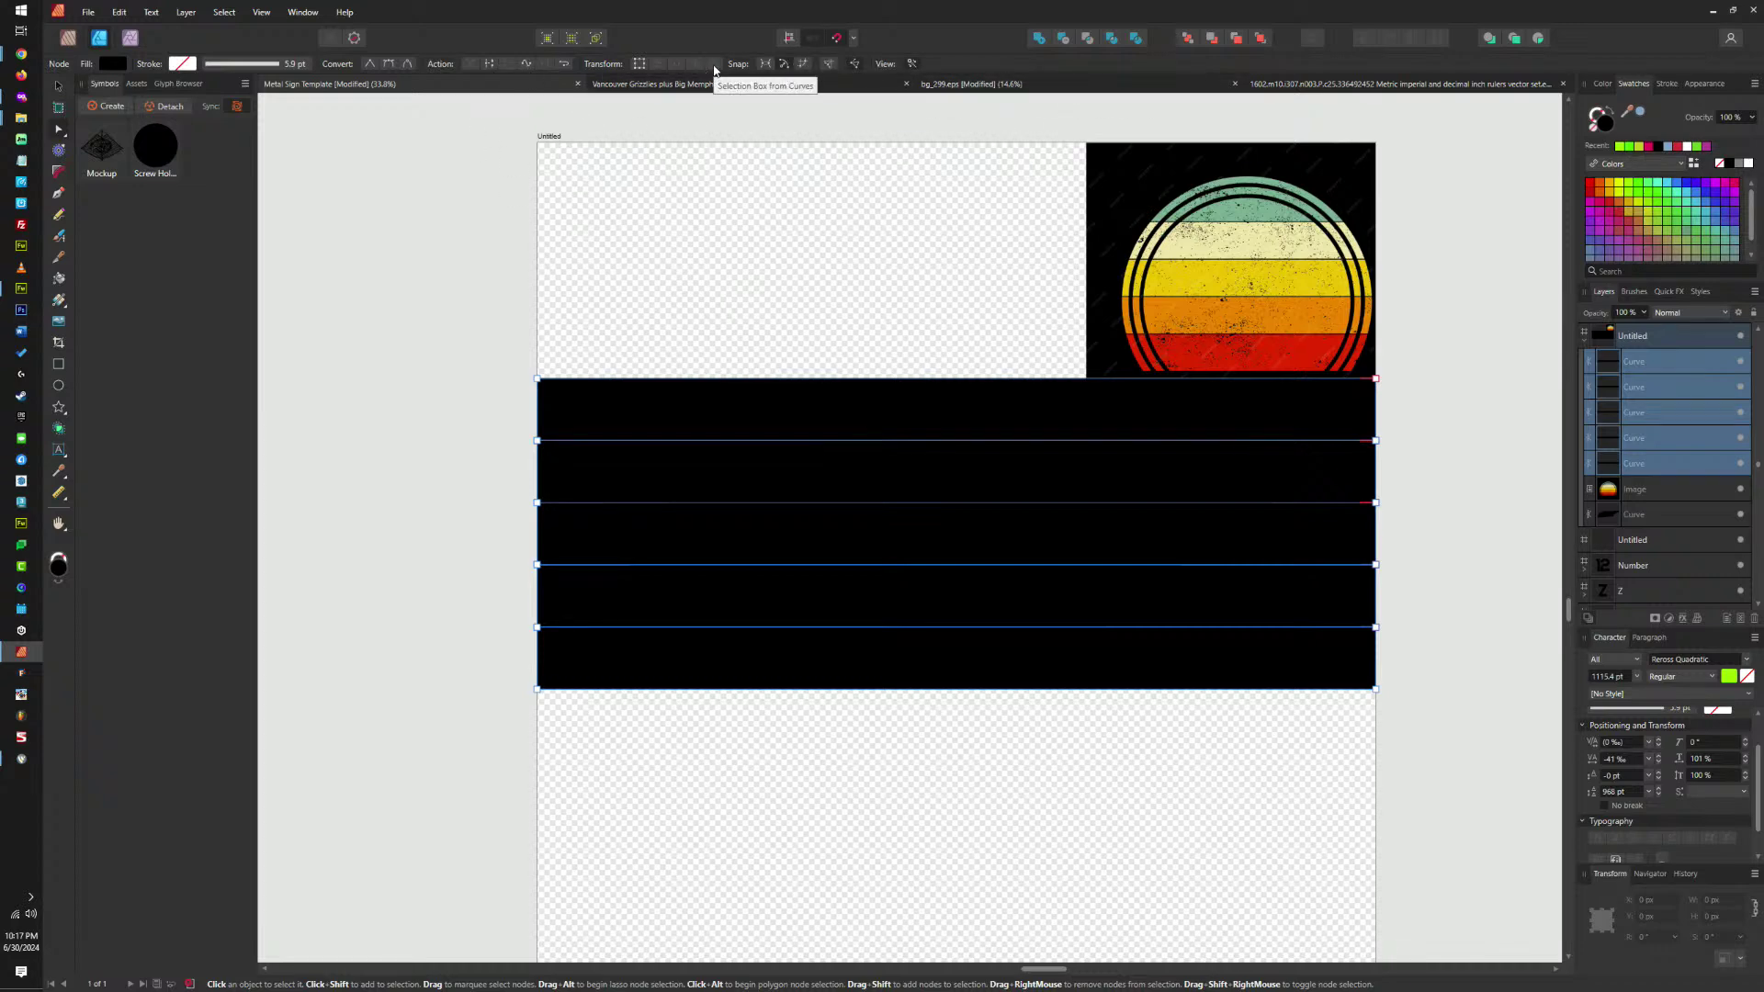
pyautogui.click(58, 87)
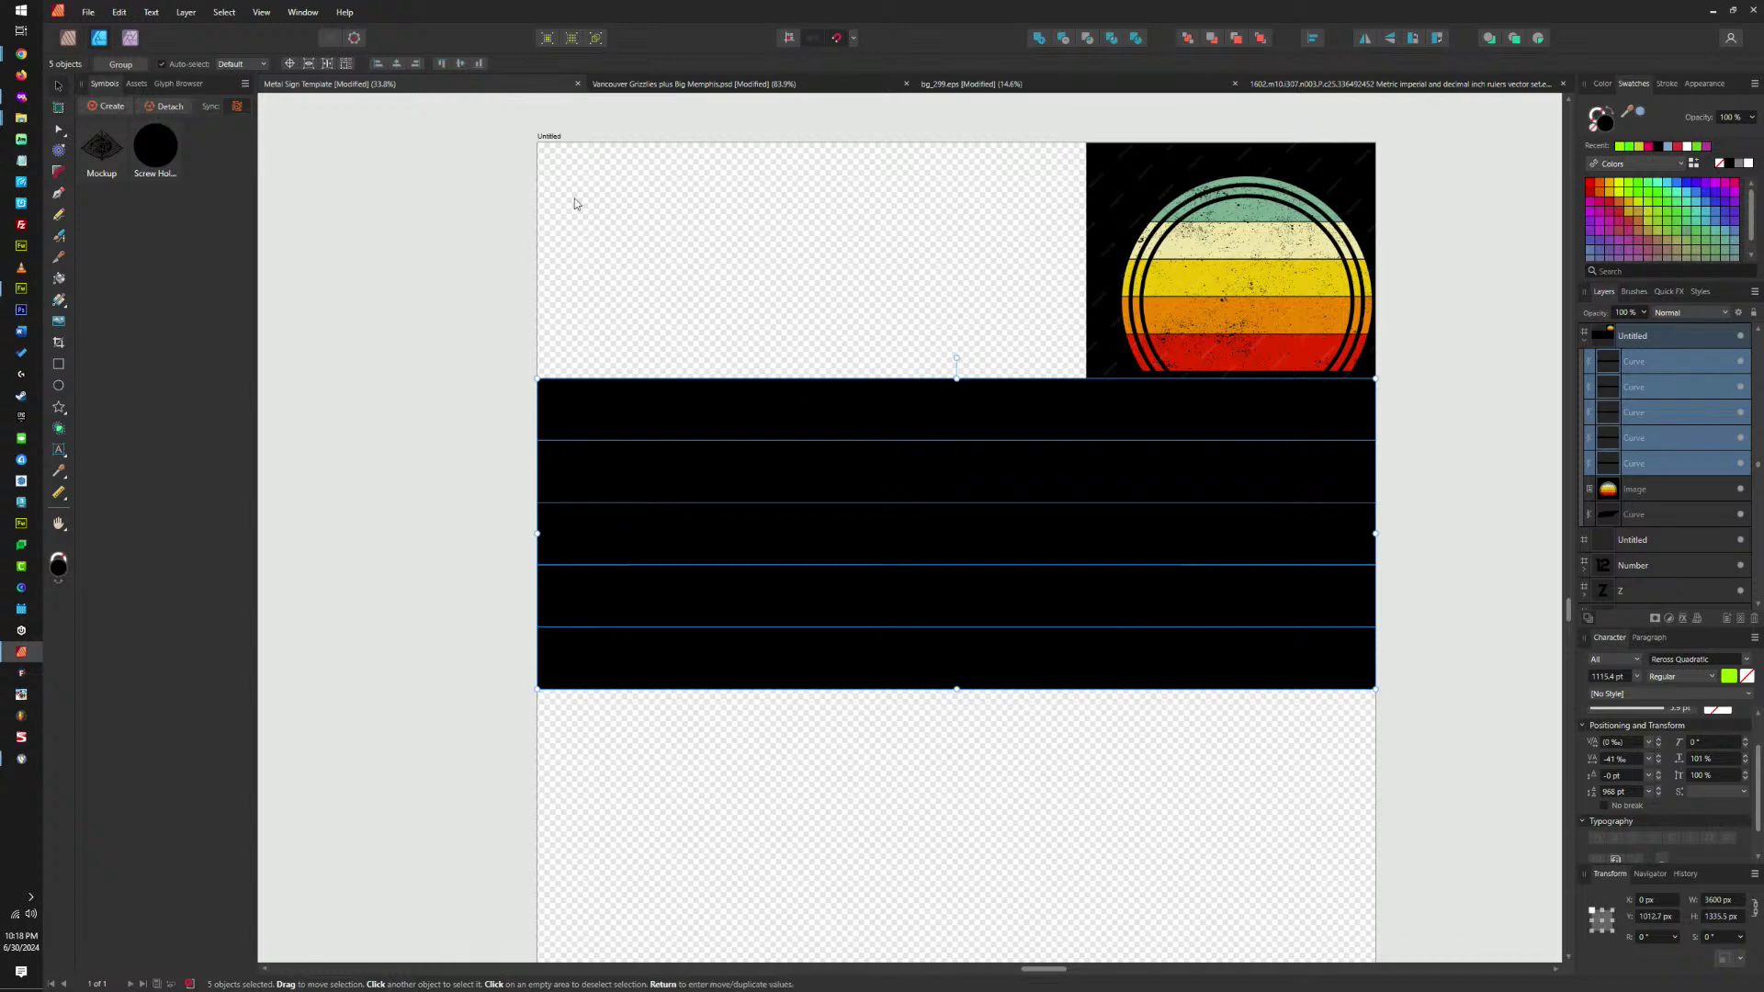
pyautogui.click(957, 657)
pyautogui.moveTo(957, 627)
pyautogui.mouseDown()
pyautogui.moveTo(964, 653)
pyautogui.moveTo(968, 630)
pyautogui.mouseUp()
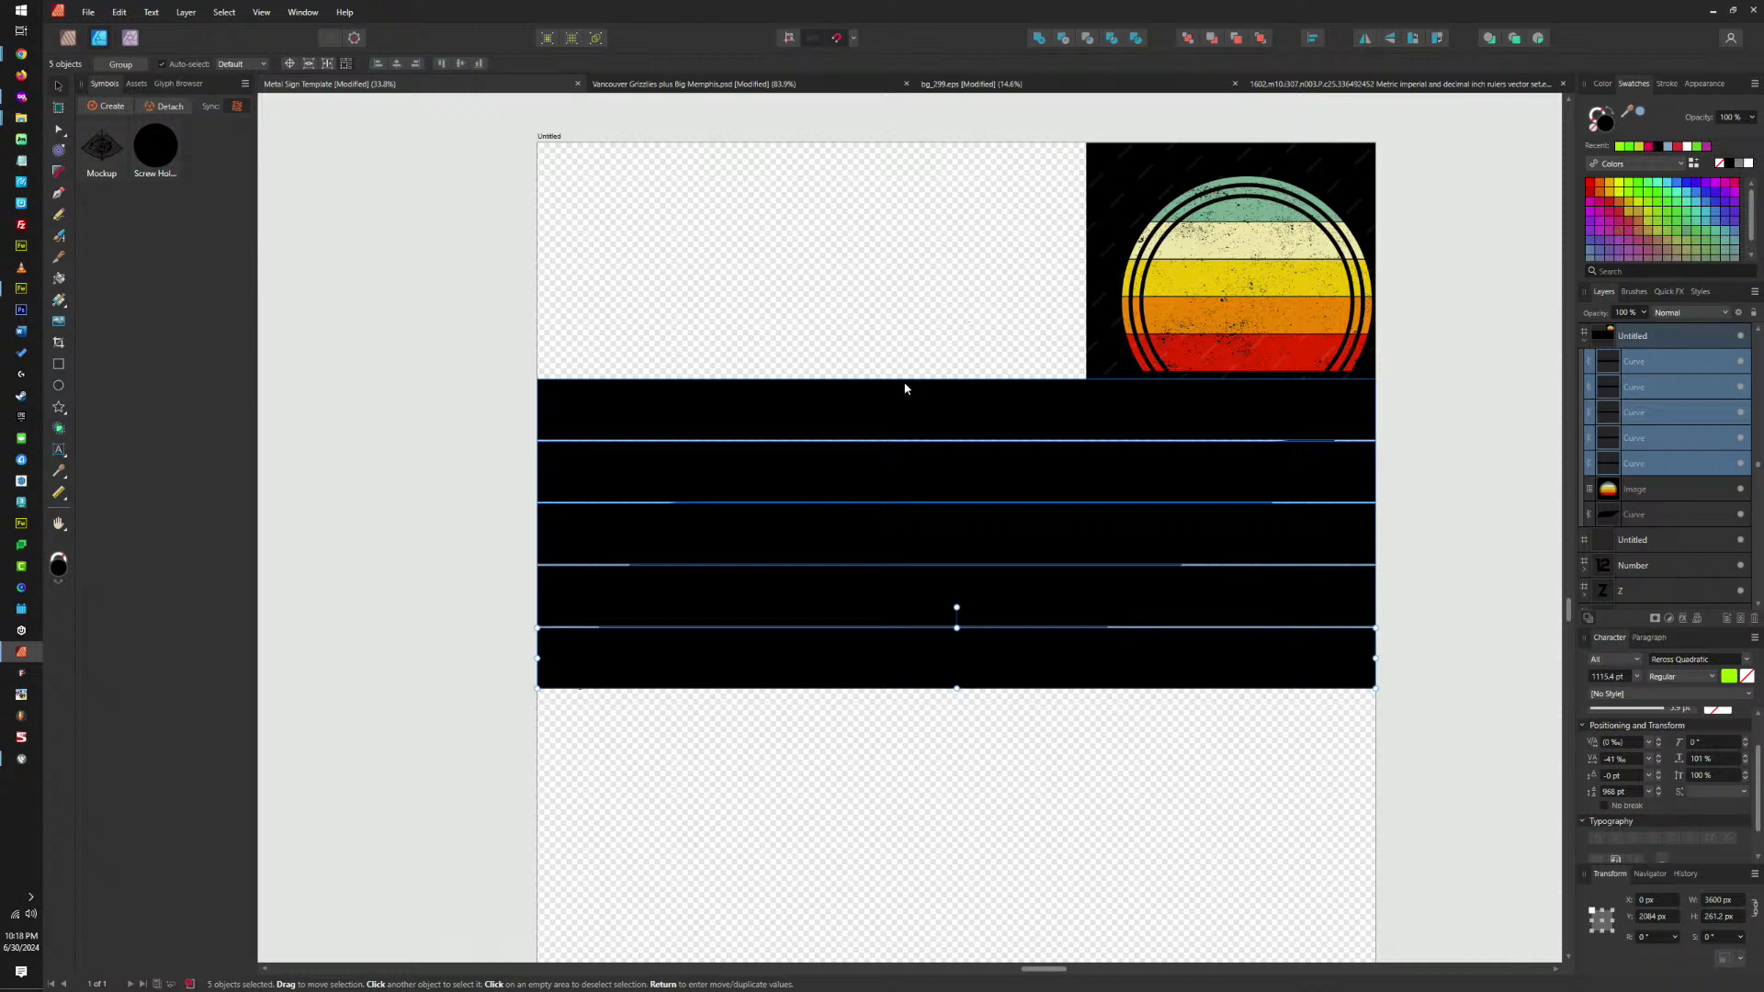
# Fill the top bar with the green and the second bar with the cream sampled from the sunset image.
pyautogui.click(1214, 309)
pyautogui.click(949, 398)
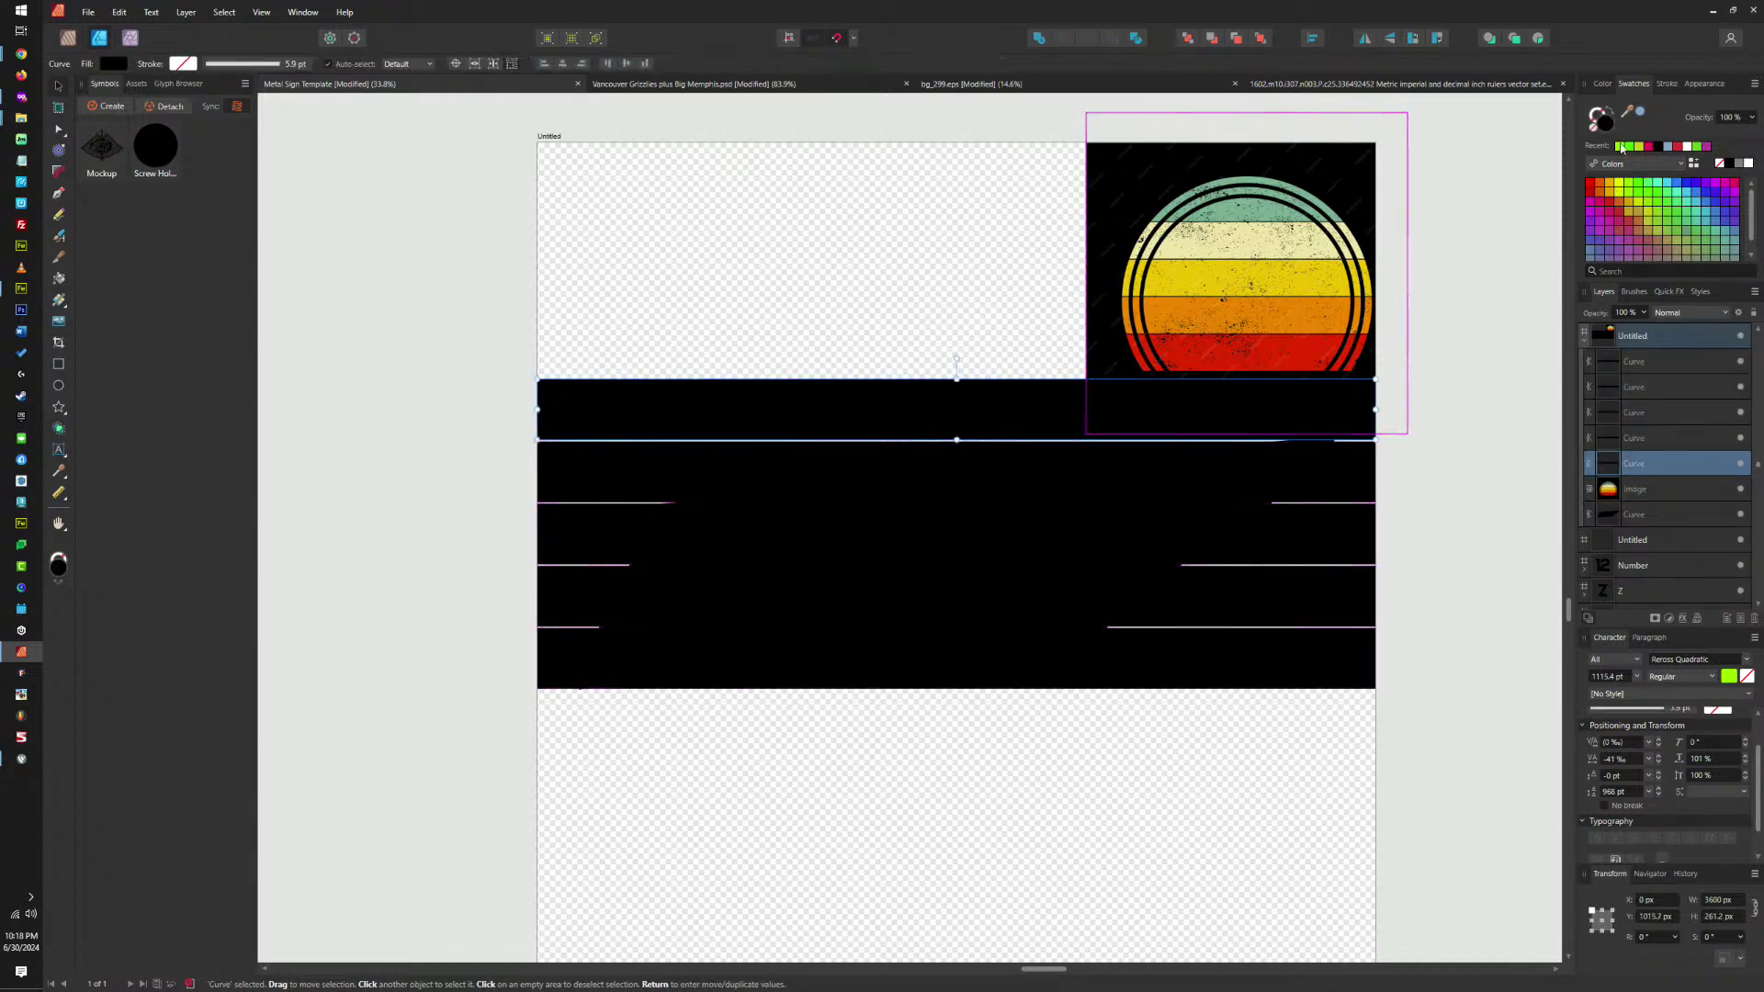
pyautogui.moveTo(1632, 112); pyautogui.dragTo(1256, 196)
pyautogui.click(1641, 113)
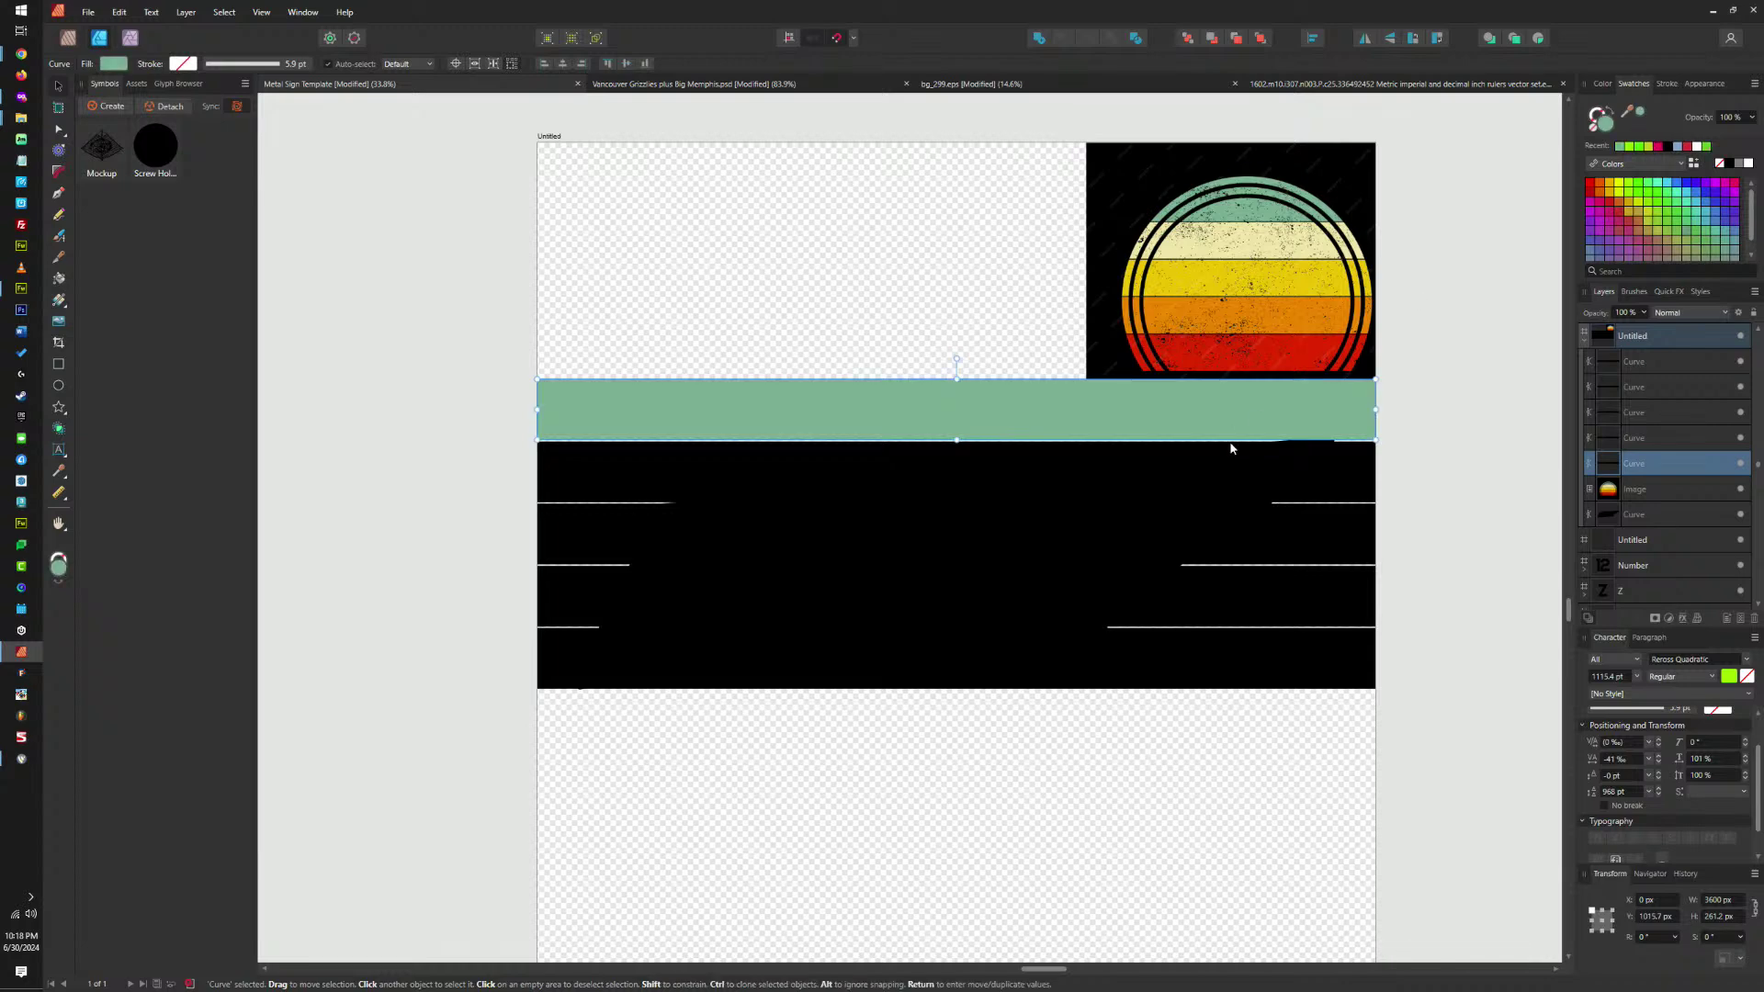
pyautogui.click(1232, 446)
pyautogui.moveTo(1628, 114); pyautogui.dragTo(1317, 255)
pyautogui.click(1642, 117)
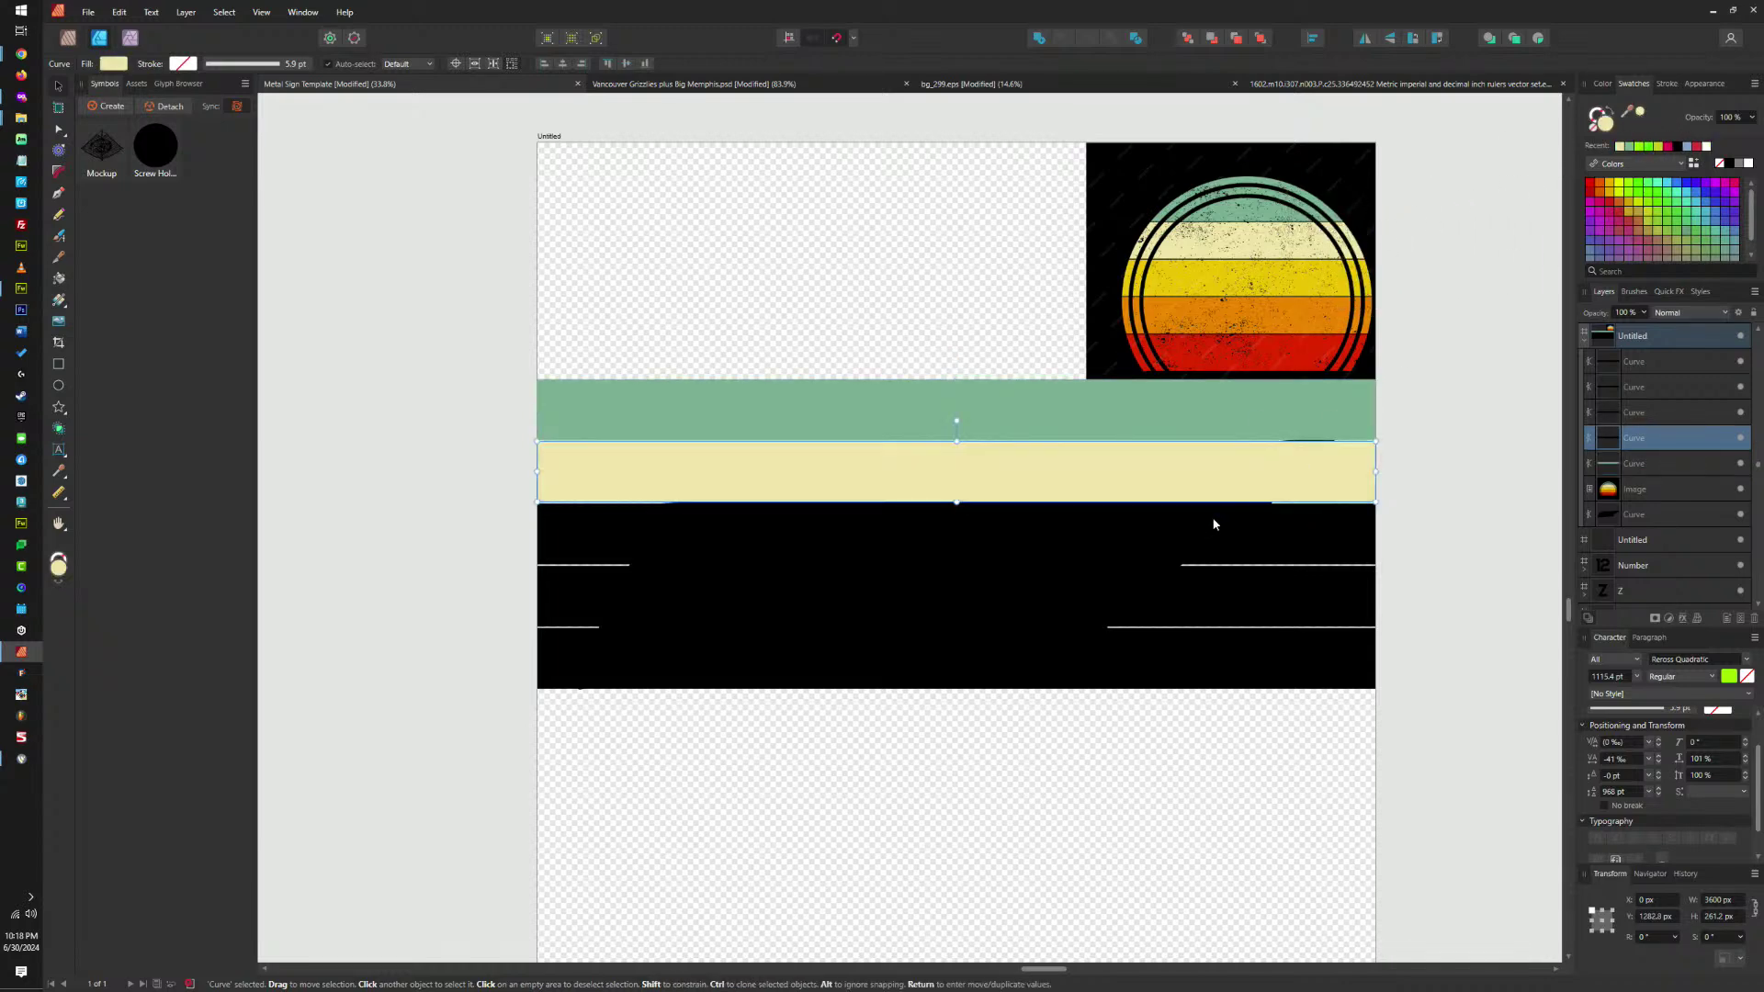
# Fill the third bar with the yellow and the fourth bar with the orange sampled from the sunset image.
pyautogui.click(1225, 527)
pyautogui.moveTo(1629, 113); pyautogui.dragTo(1327, 271)
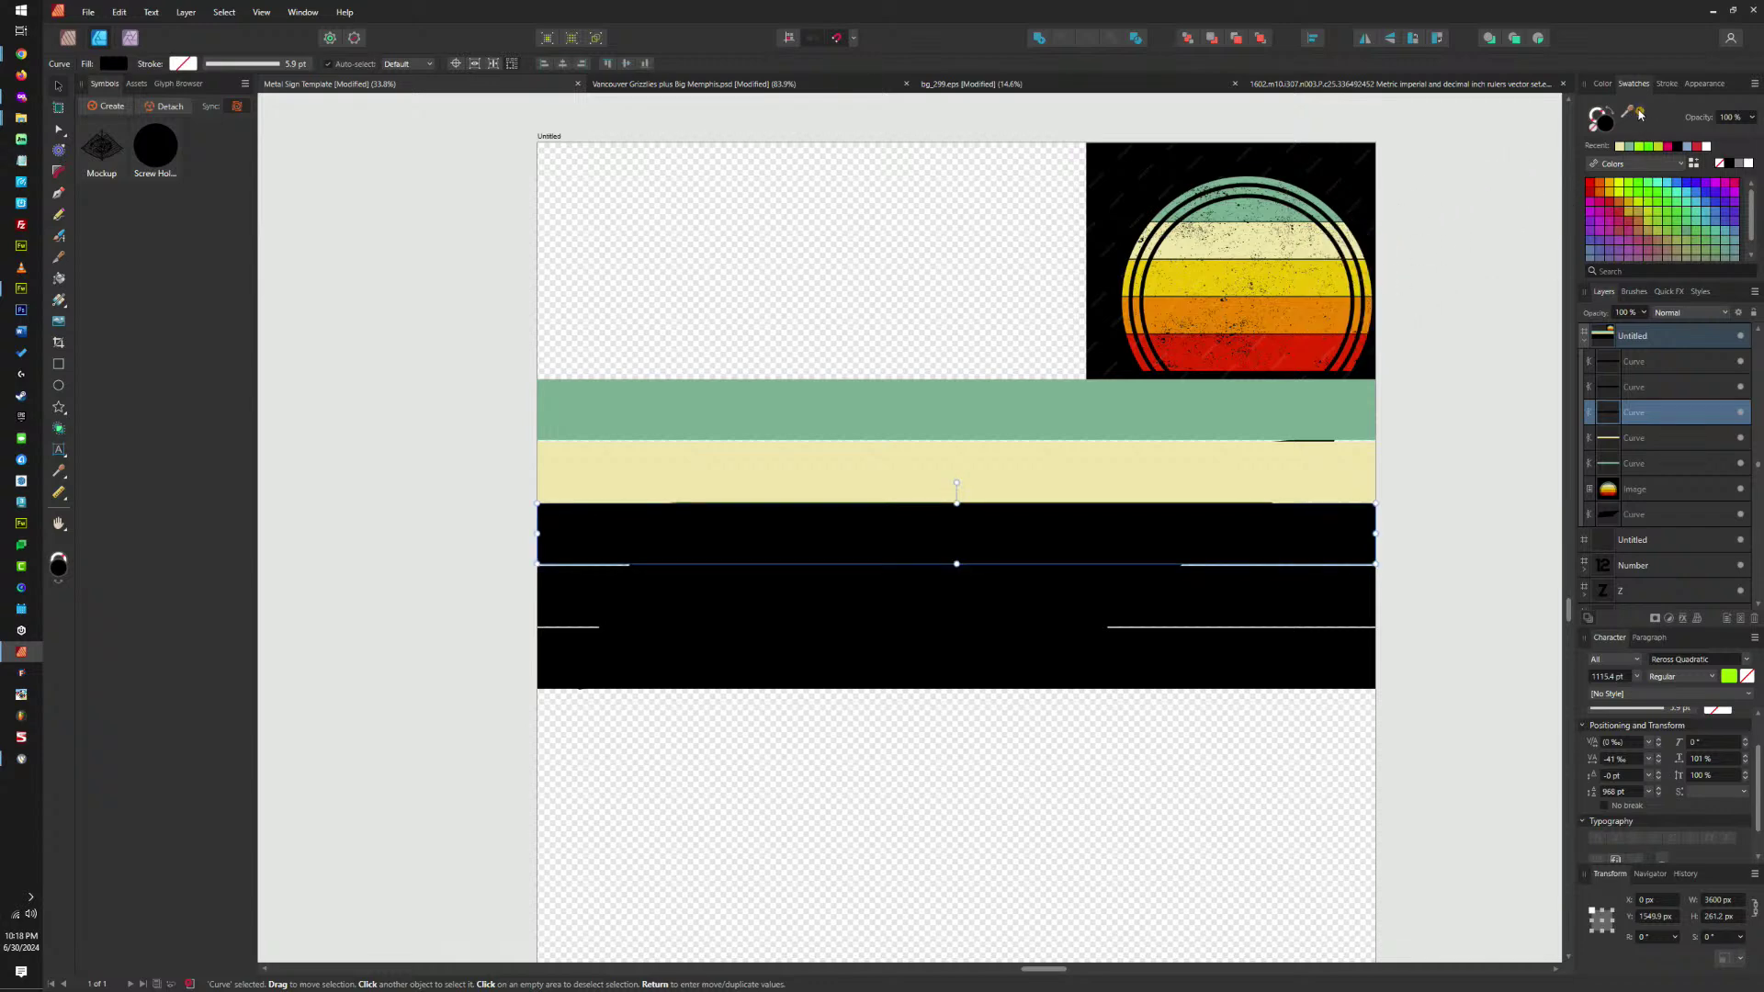
pyautogui.click(1642, 117)
pyautogui.click(1225, 597)
pyautogui.moveTo(1629, 112); pyautogui.dragTo(1329, 320)
pyautogui.click(1642, 117)
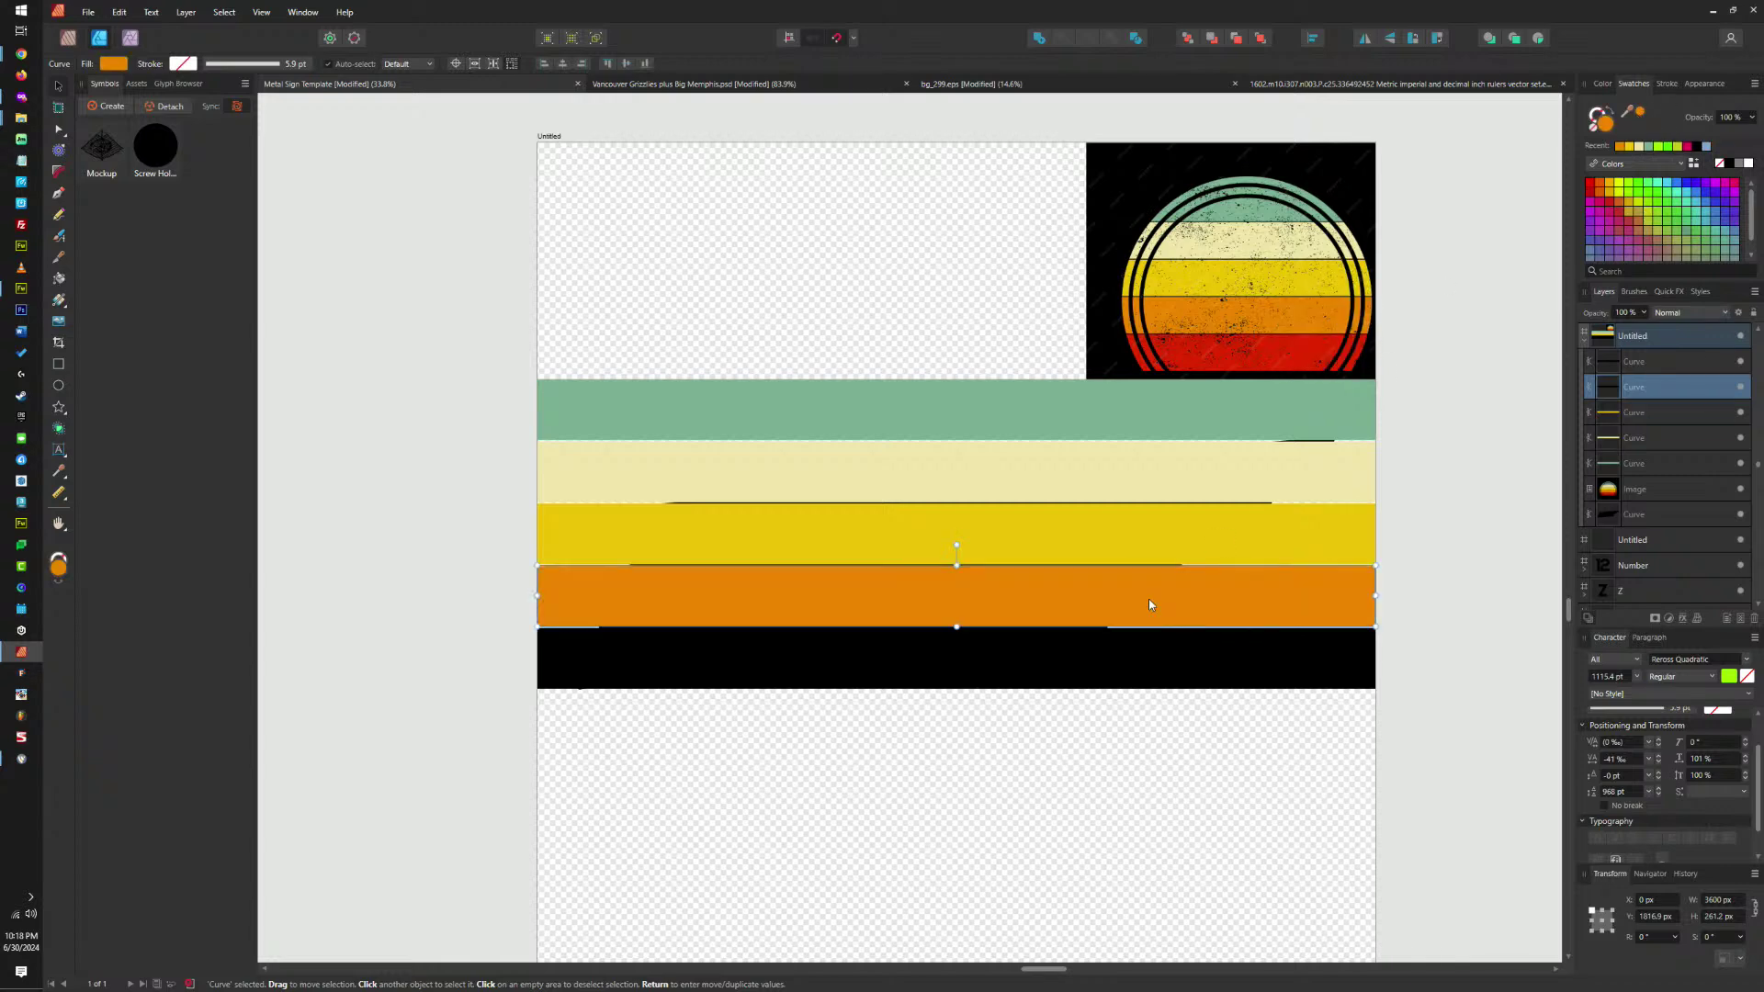
# Fill the bottom bar with the red sampled from the sunset image.
pyautogui.click(1096, 649)
pyautogui.moveTo(1626, 117); pyautogui.dragTo(1323, 343)
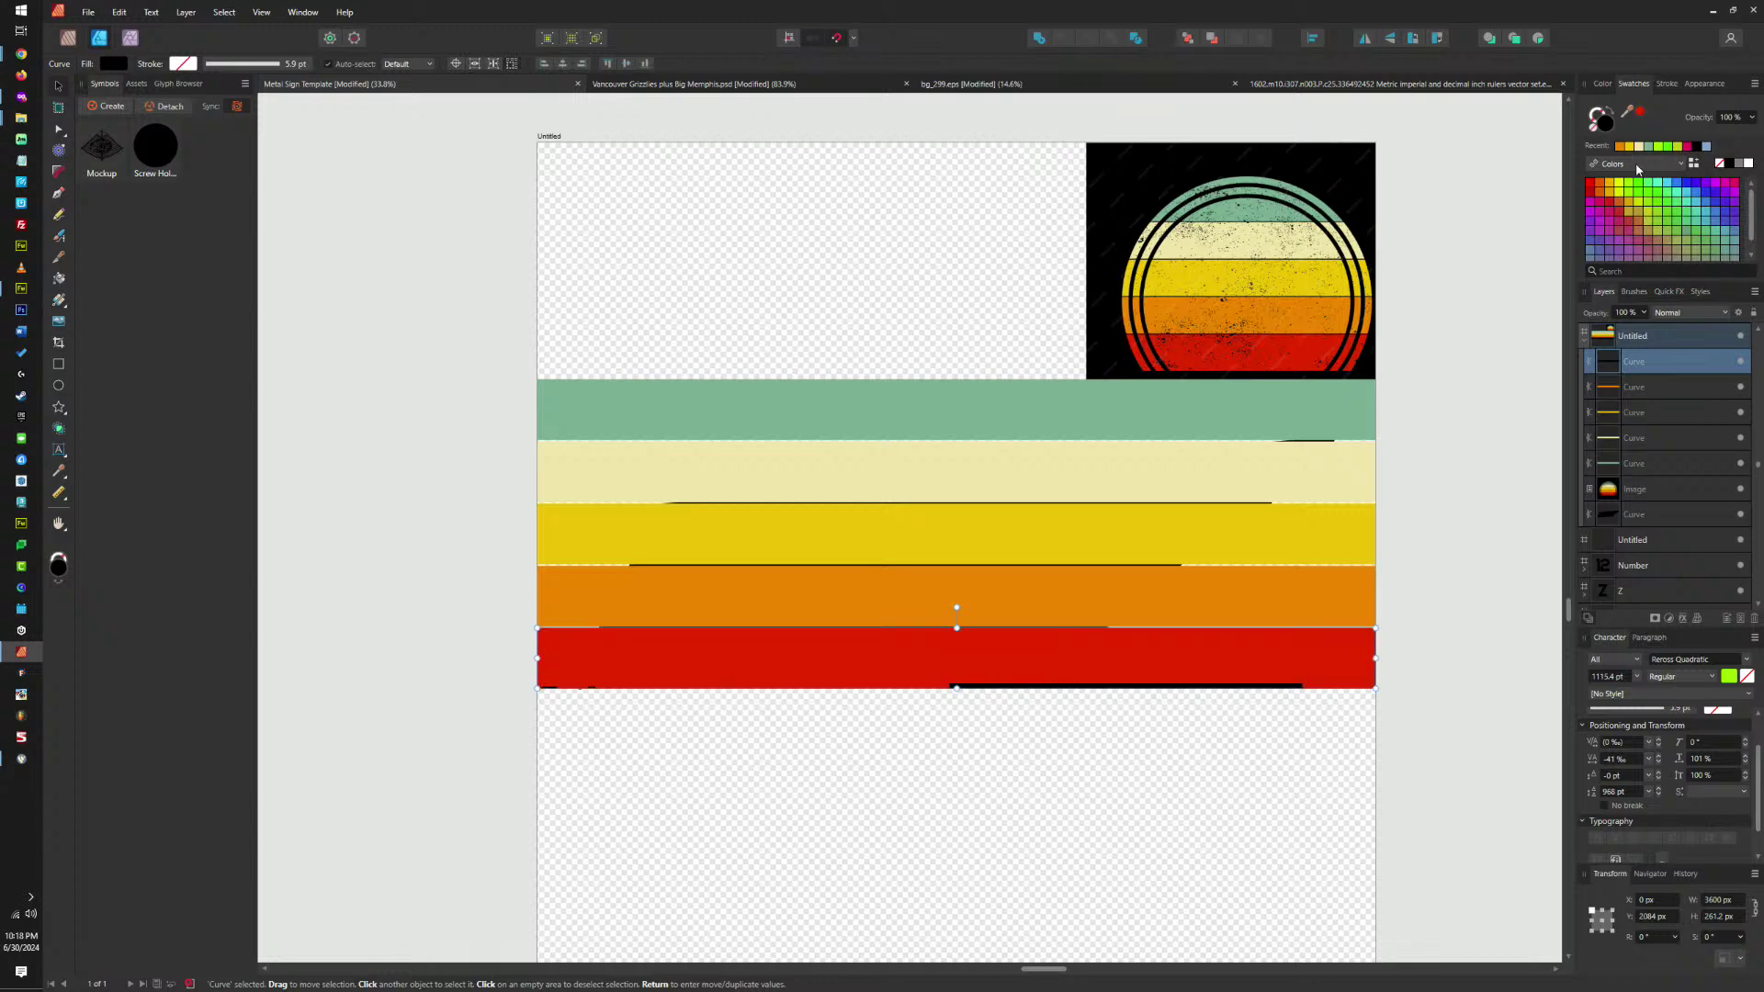
pyautogui.click(1643, 118)
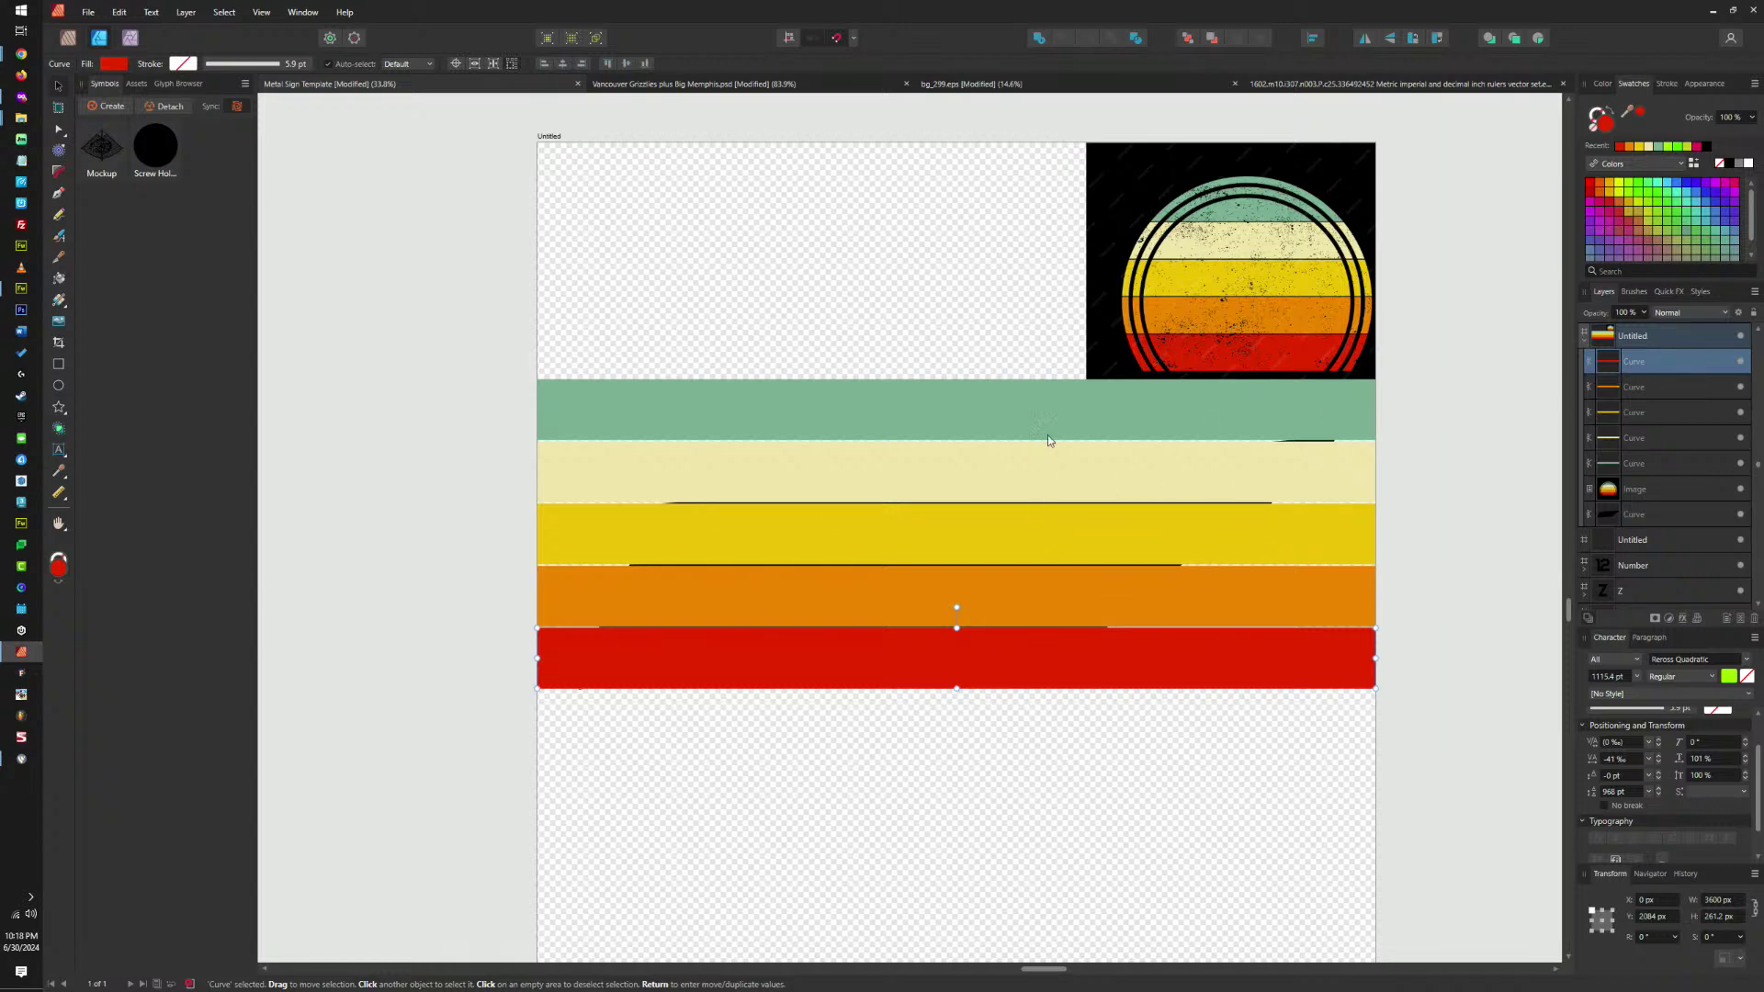
# Group the five coloured stripes.
pyautogui.click(774, 411)
pyautogui.keyDown('shift'); pyautogui.click(856, 464); pyautogui.keyUp('shift')
pyautogui.keyDown('shift'); pyautogui.click(847, 537); pyautogui.keyUp('shift')
pyautogui.keyDown('shift'); pyautogui.click(854, 610); pyautogui.keyUp('shift')
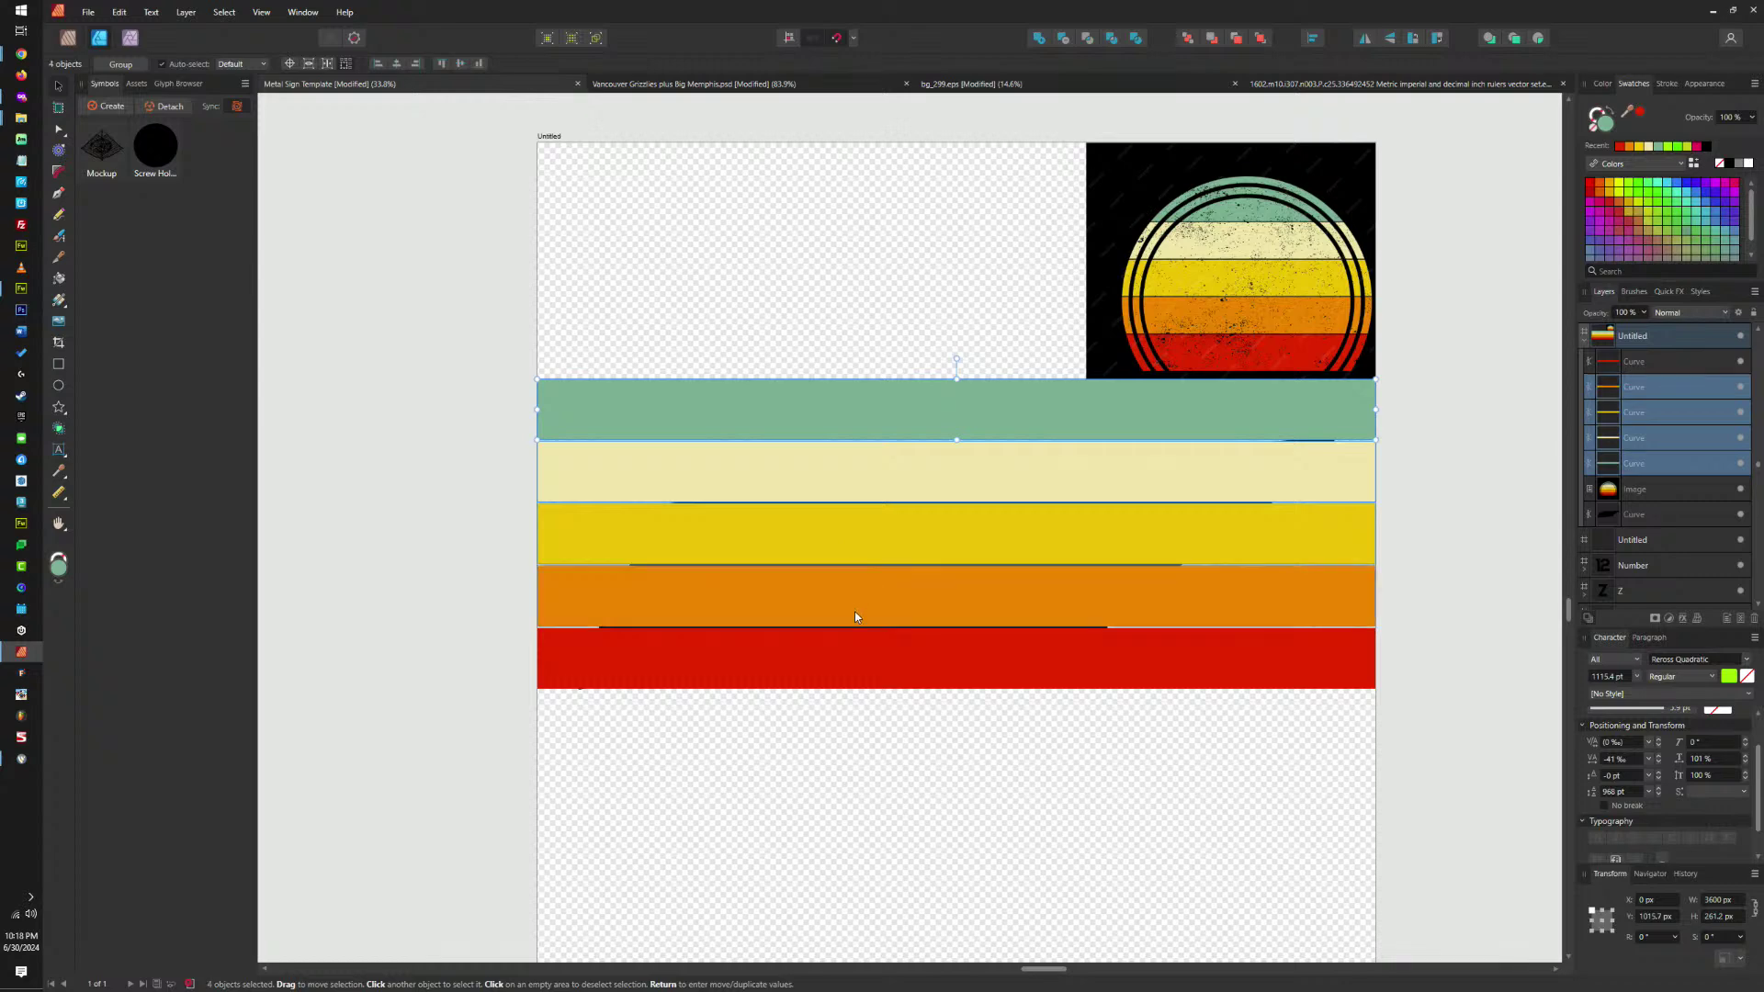
pyautogui.keyDown('shift'); pyautogui.click(891, 667); pyautogui.keyUp('shift')
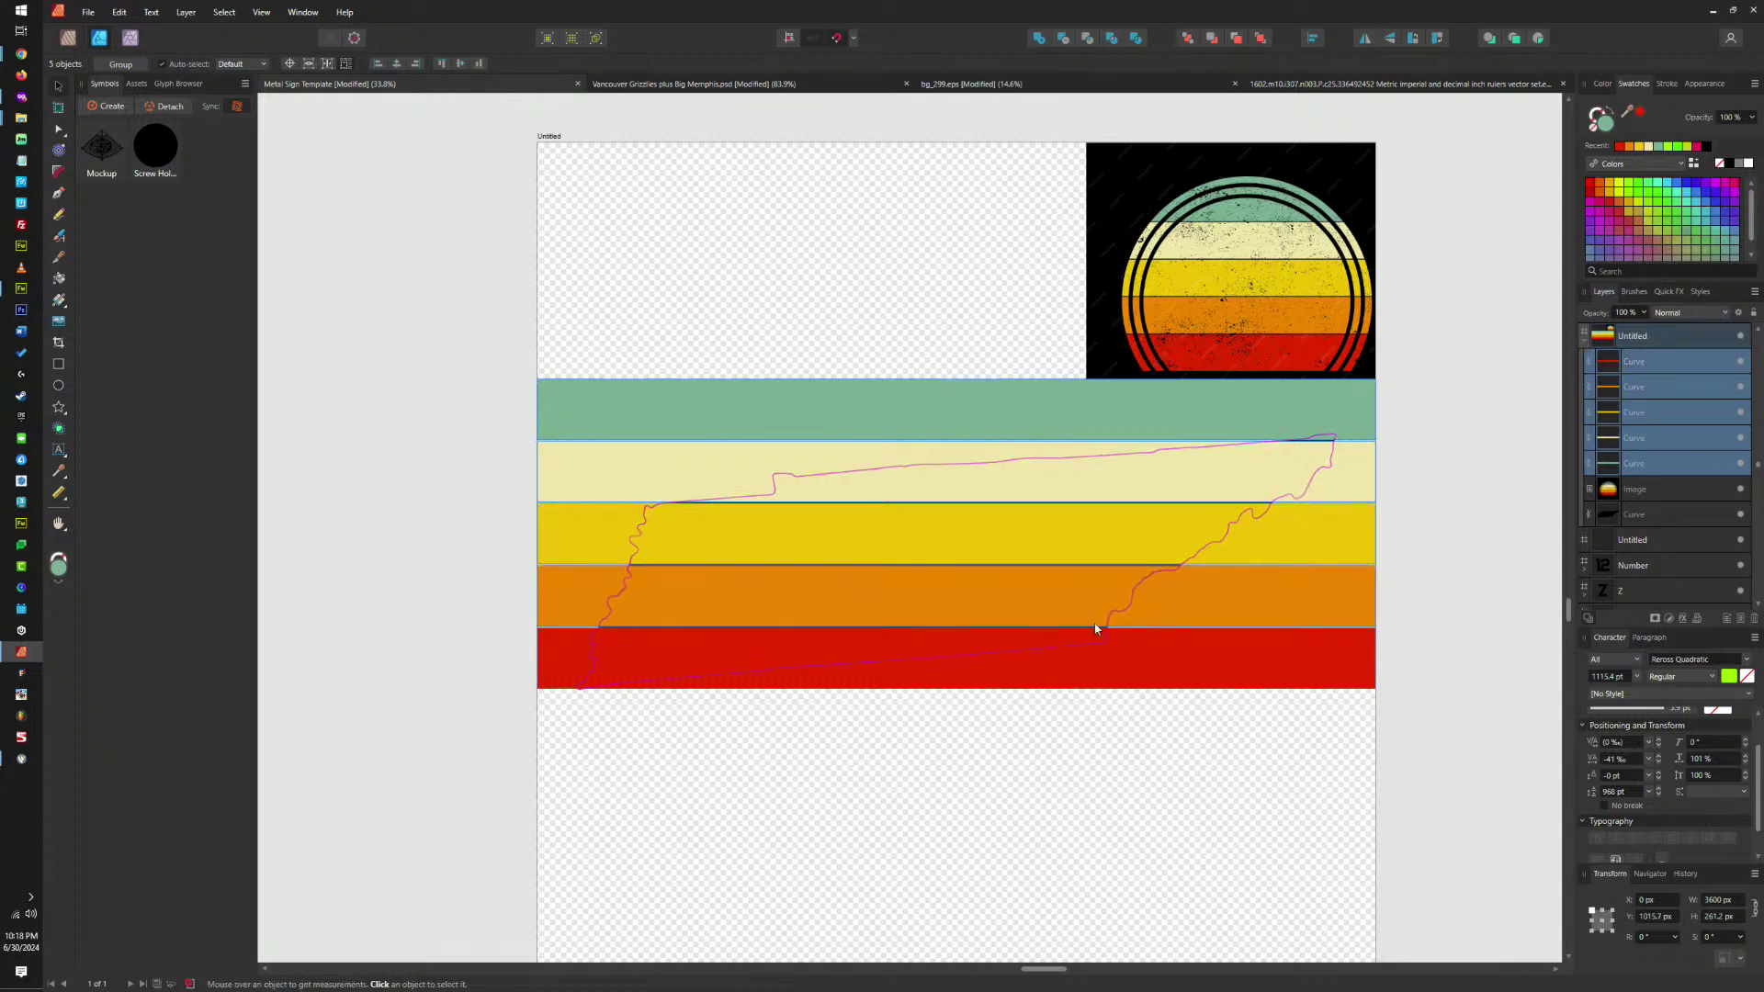
pyautogui.hotkey('ctrl', 'g')
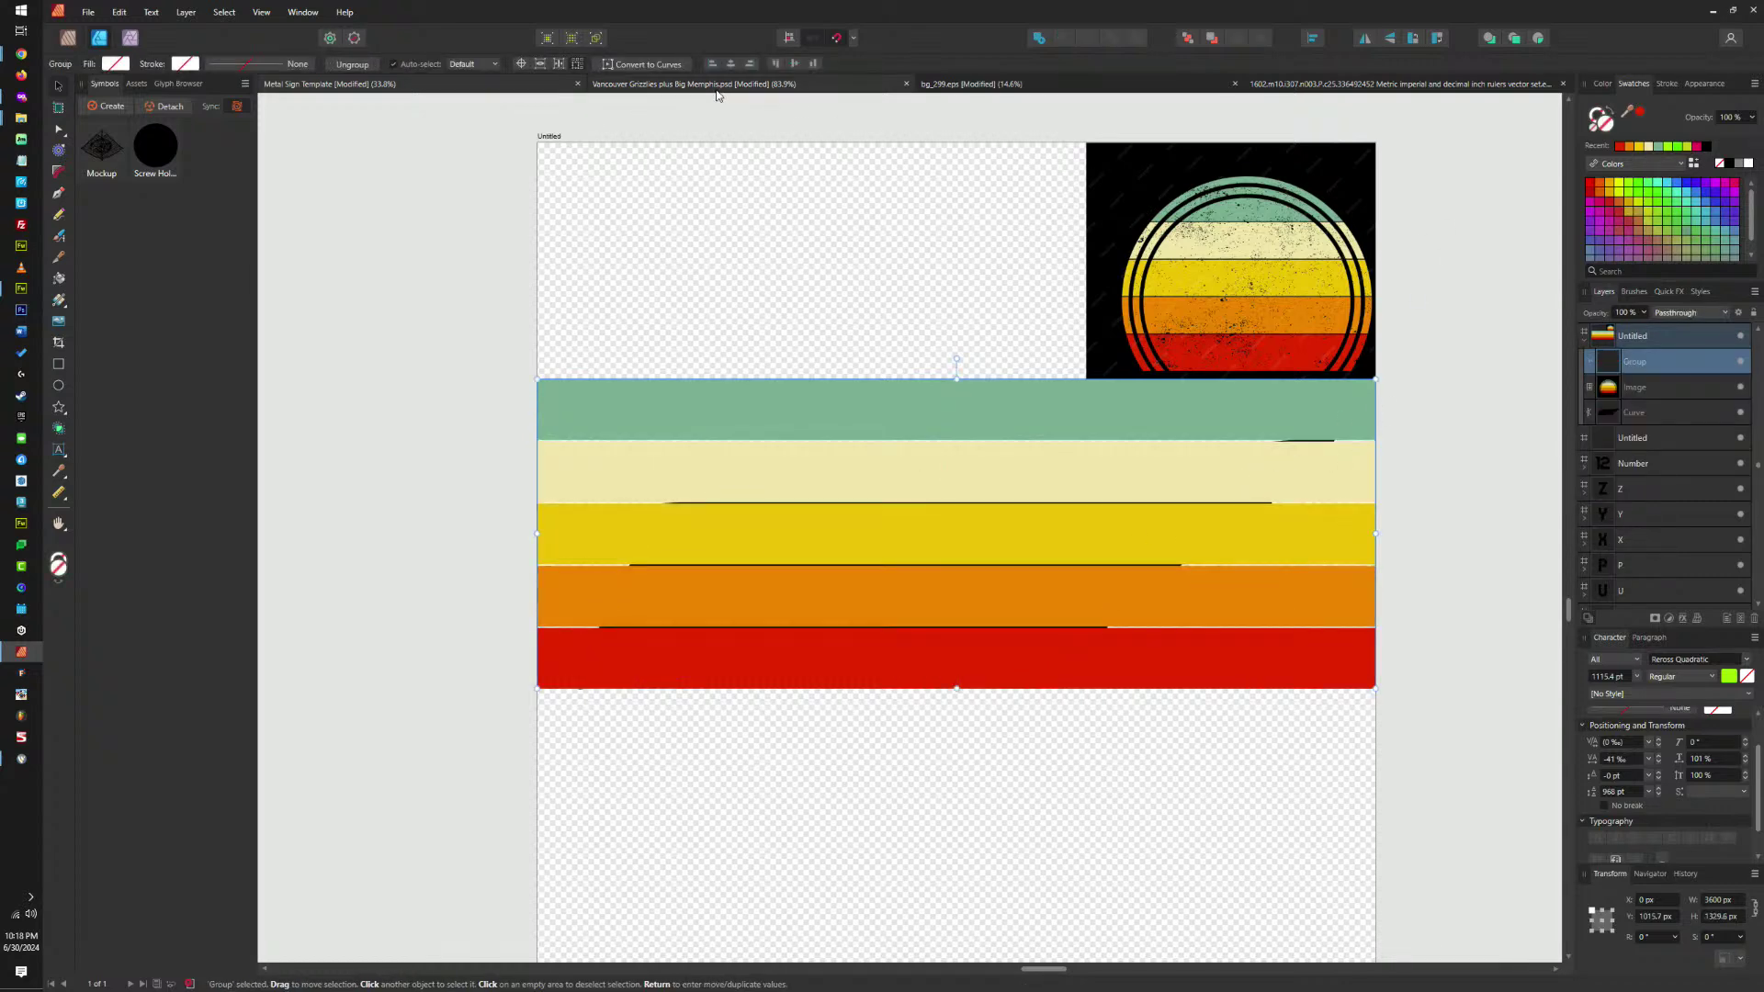
# Move the stripe group down slightly and bring the Tennessee silhouette to the front.
pyautogui.hotkey('shift', 'Down')
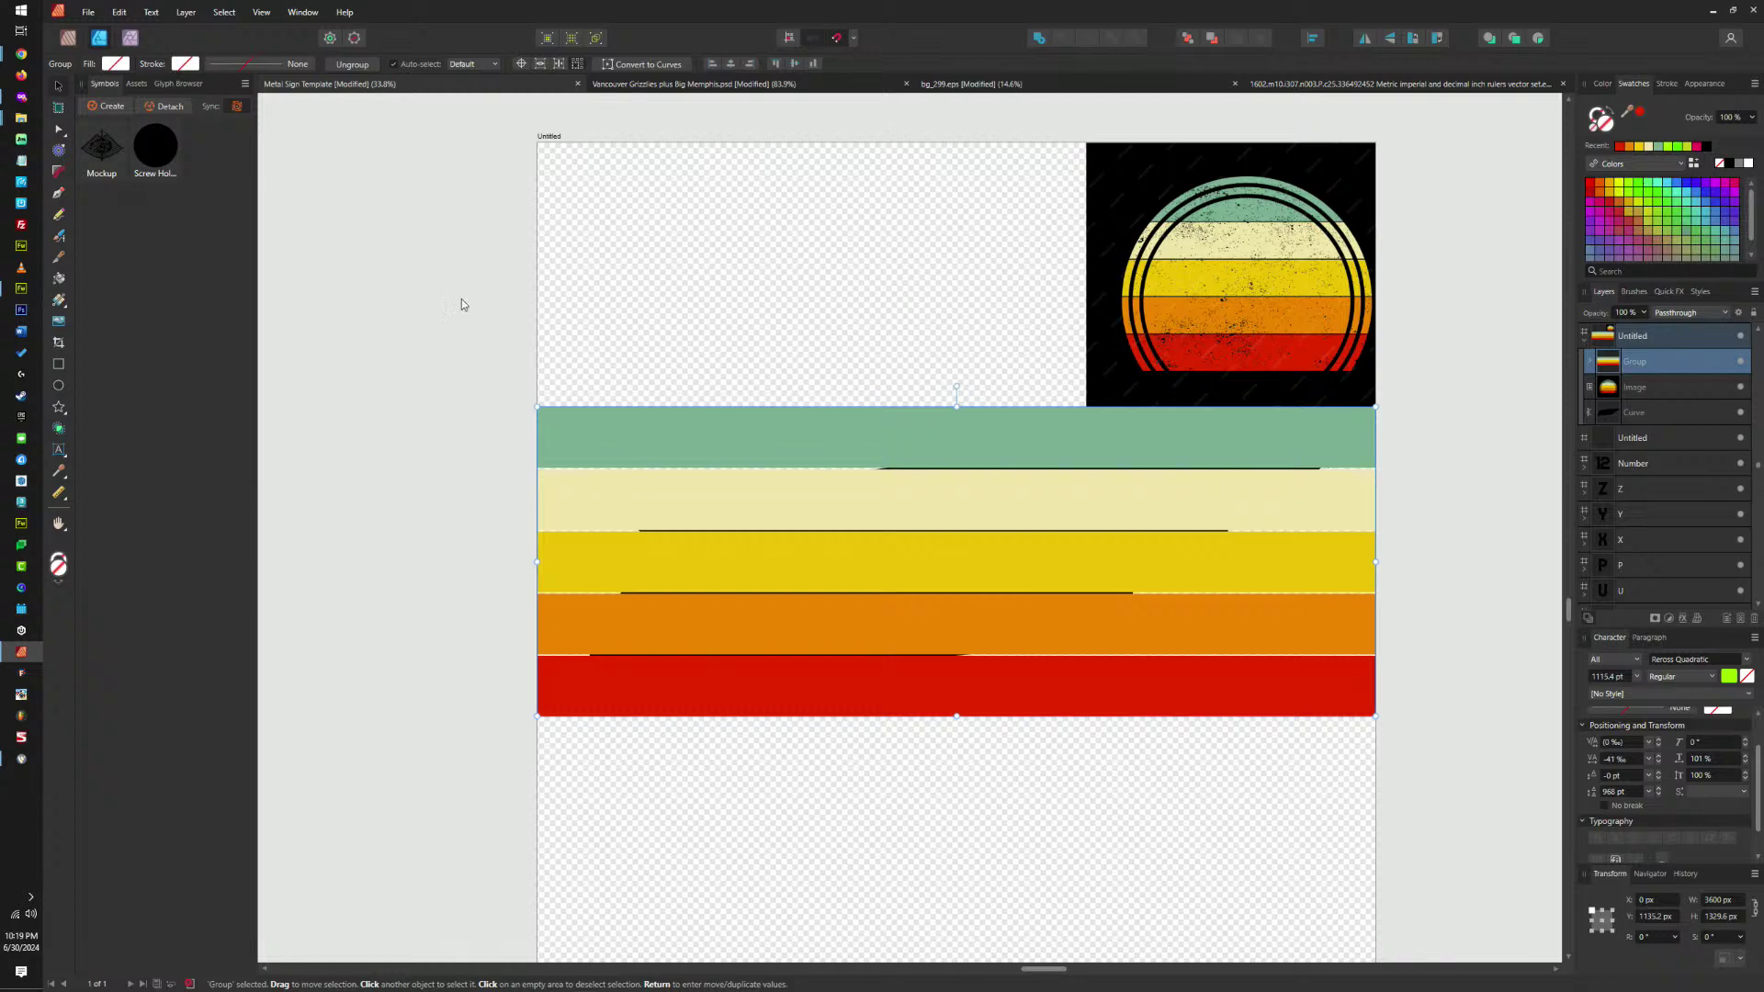
pyautogui.click(1652, 410)
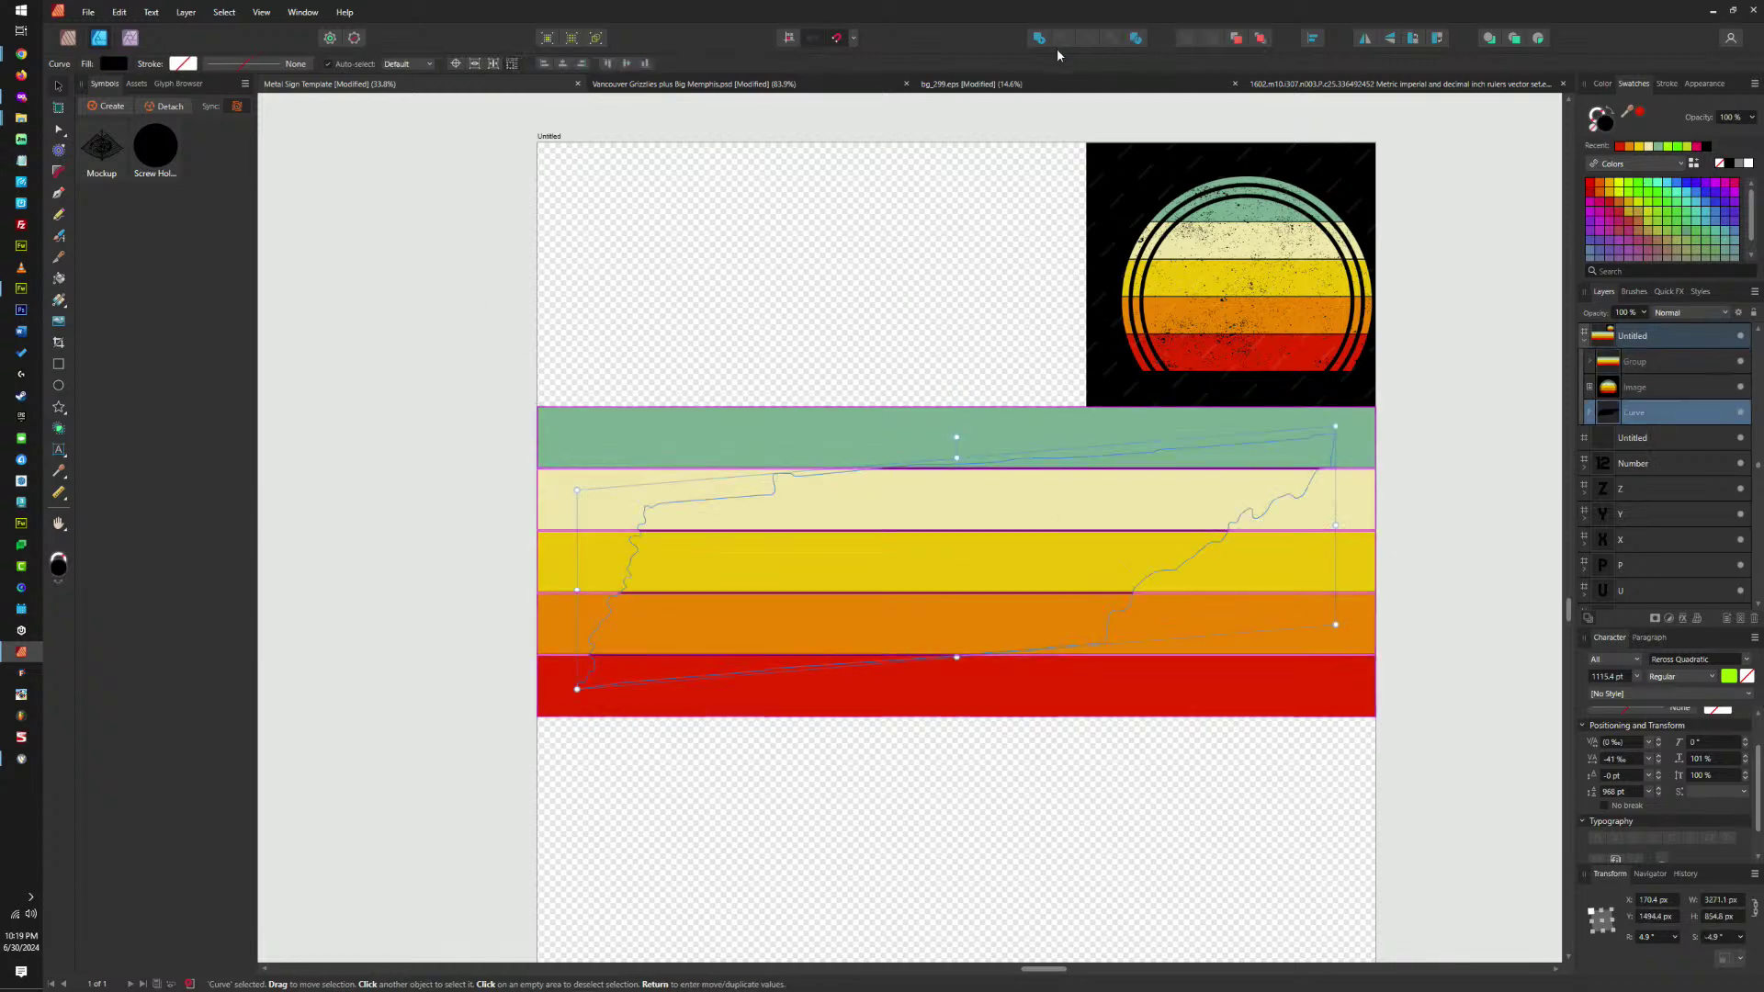
pyautogui.click(1261, 39)
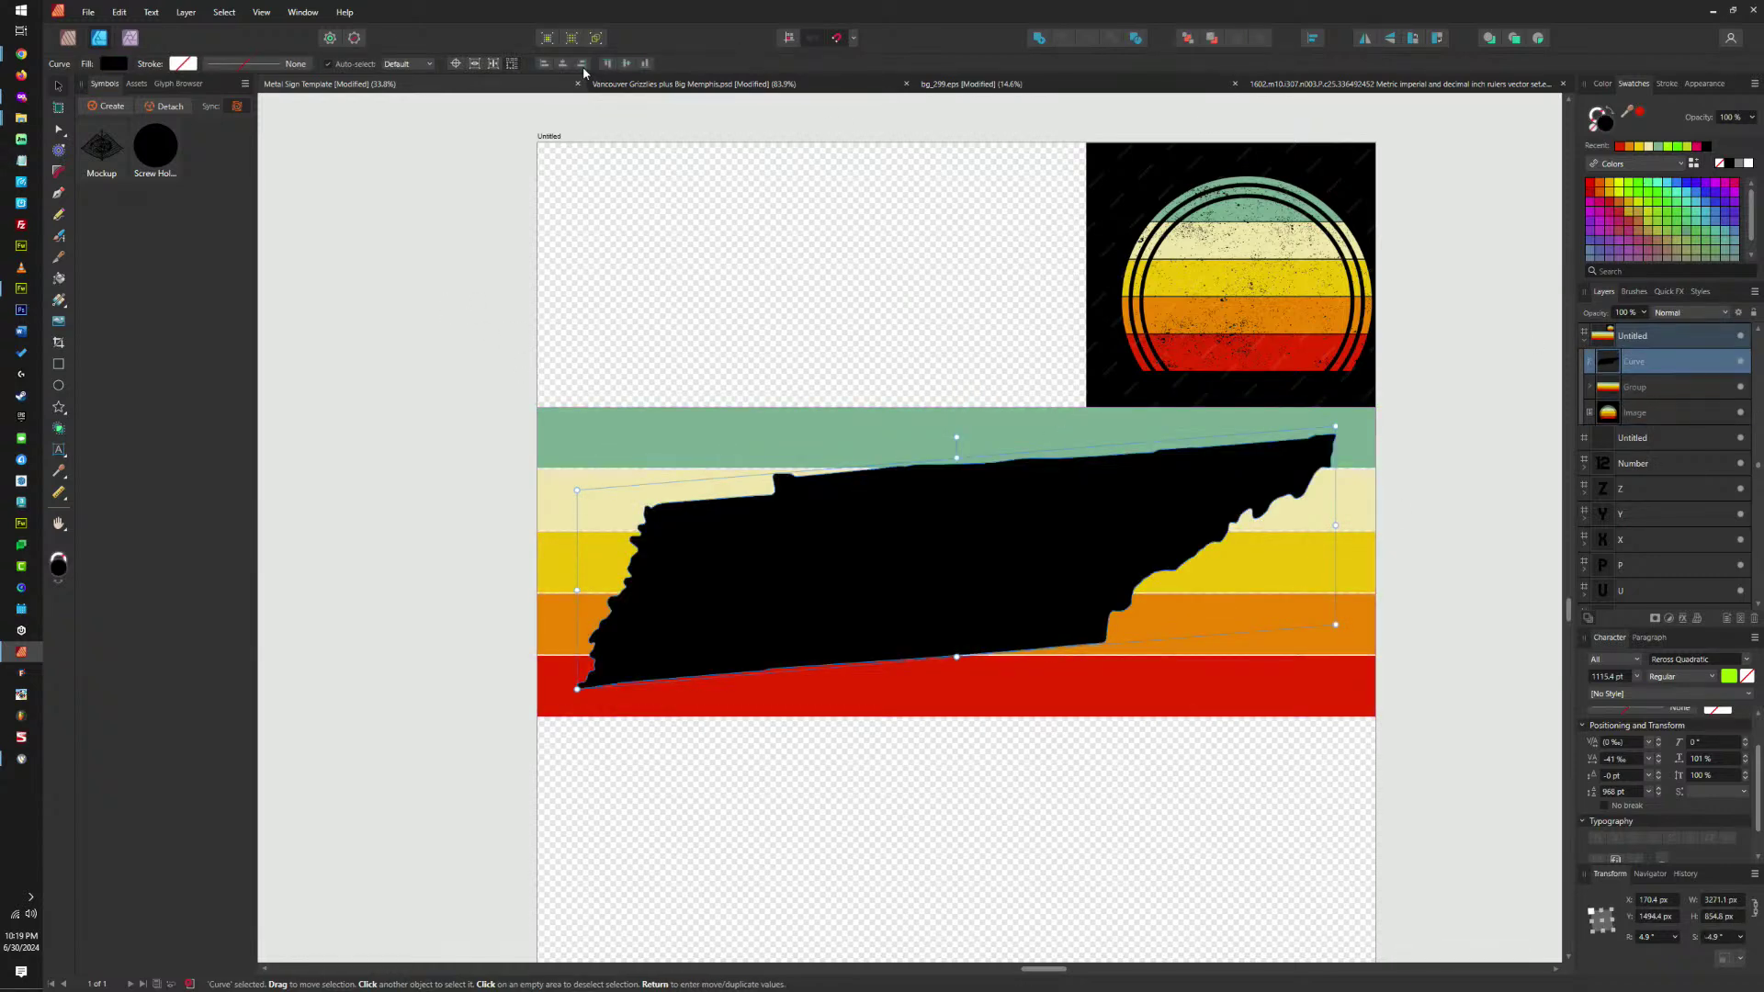
# Resize the stripe group vertically to match the top and bottom of the Tennessee silhouette, about 1096 px high.
pyautogui.click(789, 418)
pyautogui.moveTo(951, 407); pyautogui.dragTo(950, 436)
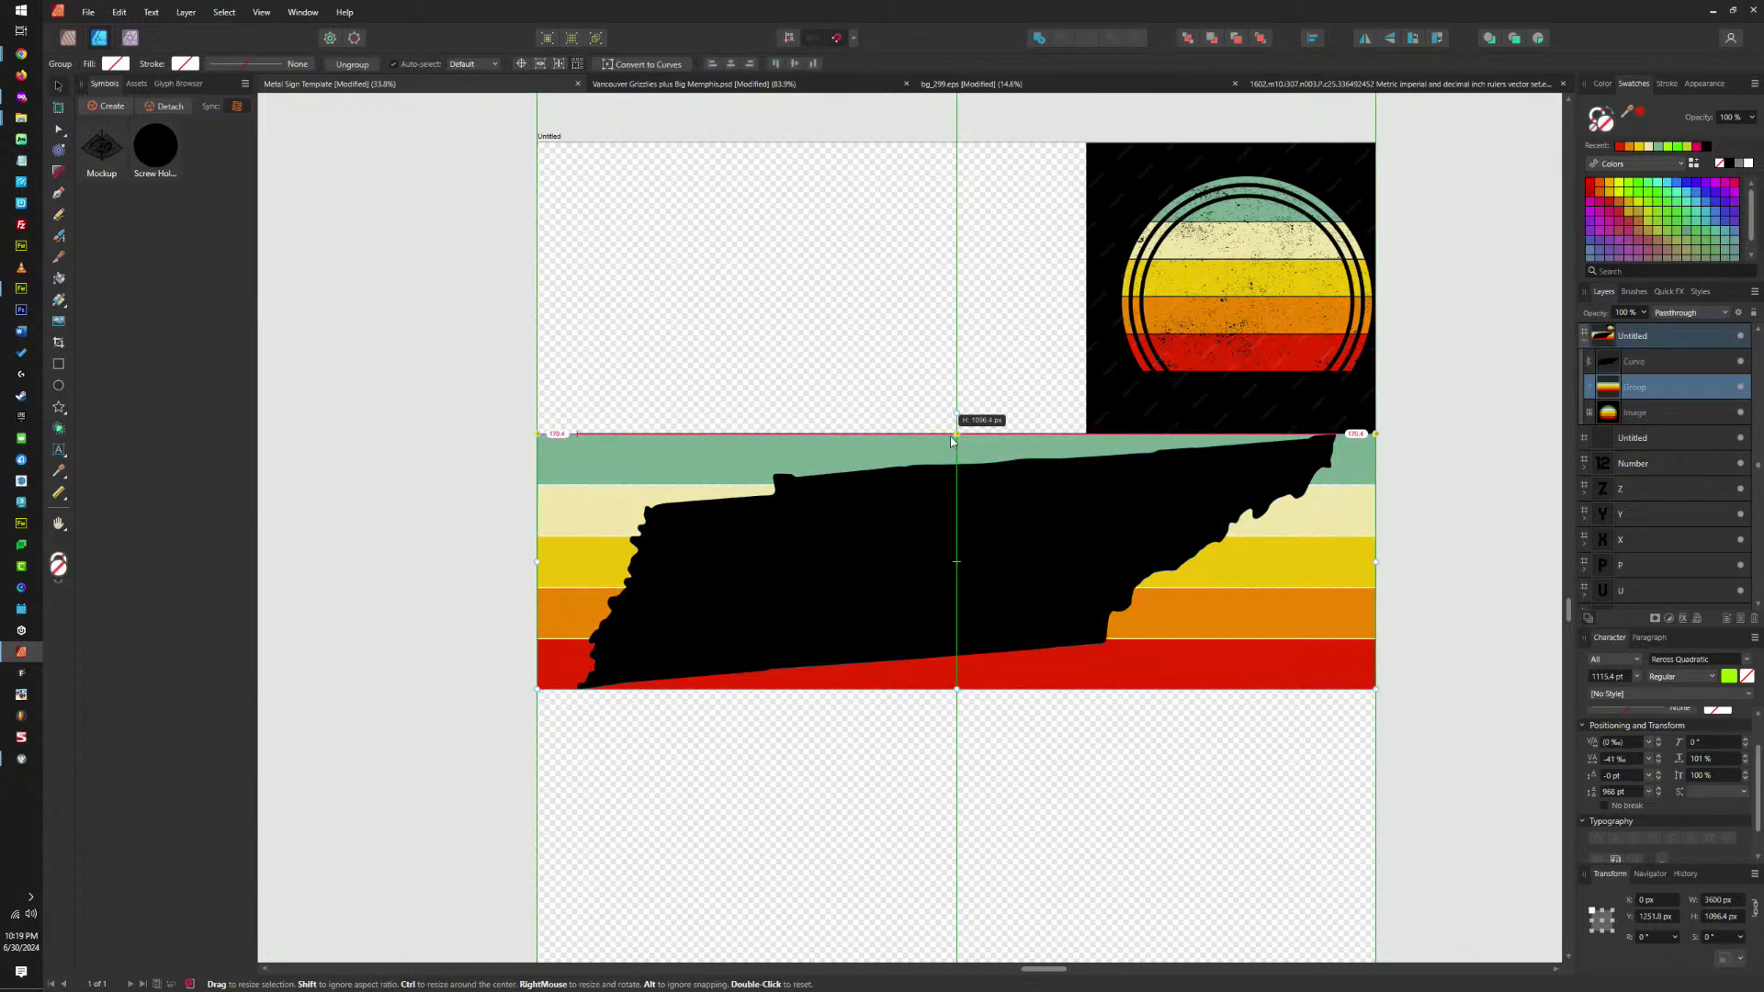
pyautogui.click(963, 363)
pyautogui.scroll(-2, 973, 416)
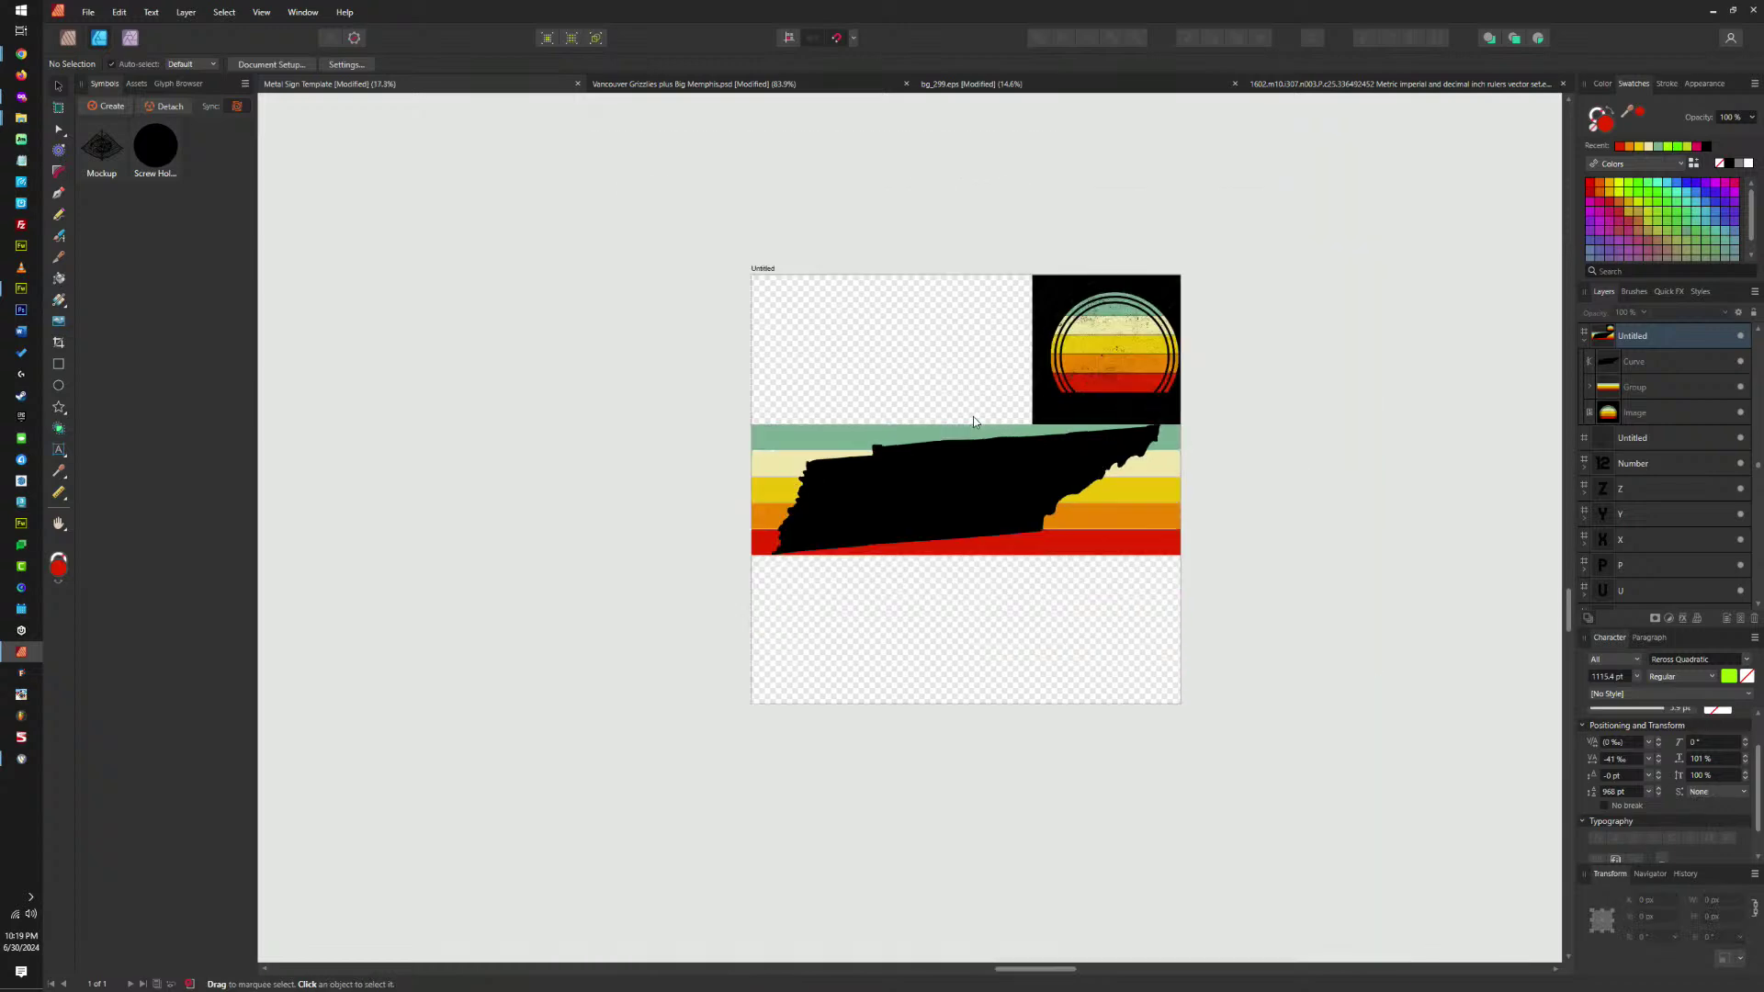
pyautogui.scroll(2, 1001, 409)
pyautogui.moveTo(1094, 398); pyautogui.dragTo(965, 439)
pyautogui.moveTo(808, 393); pyautogui.dragTo(958, 360)
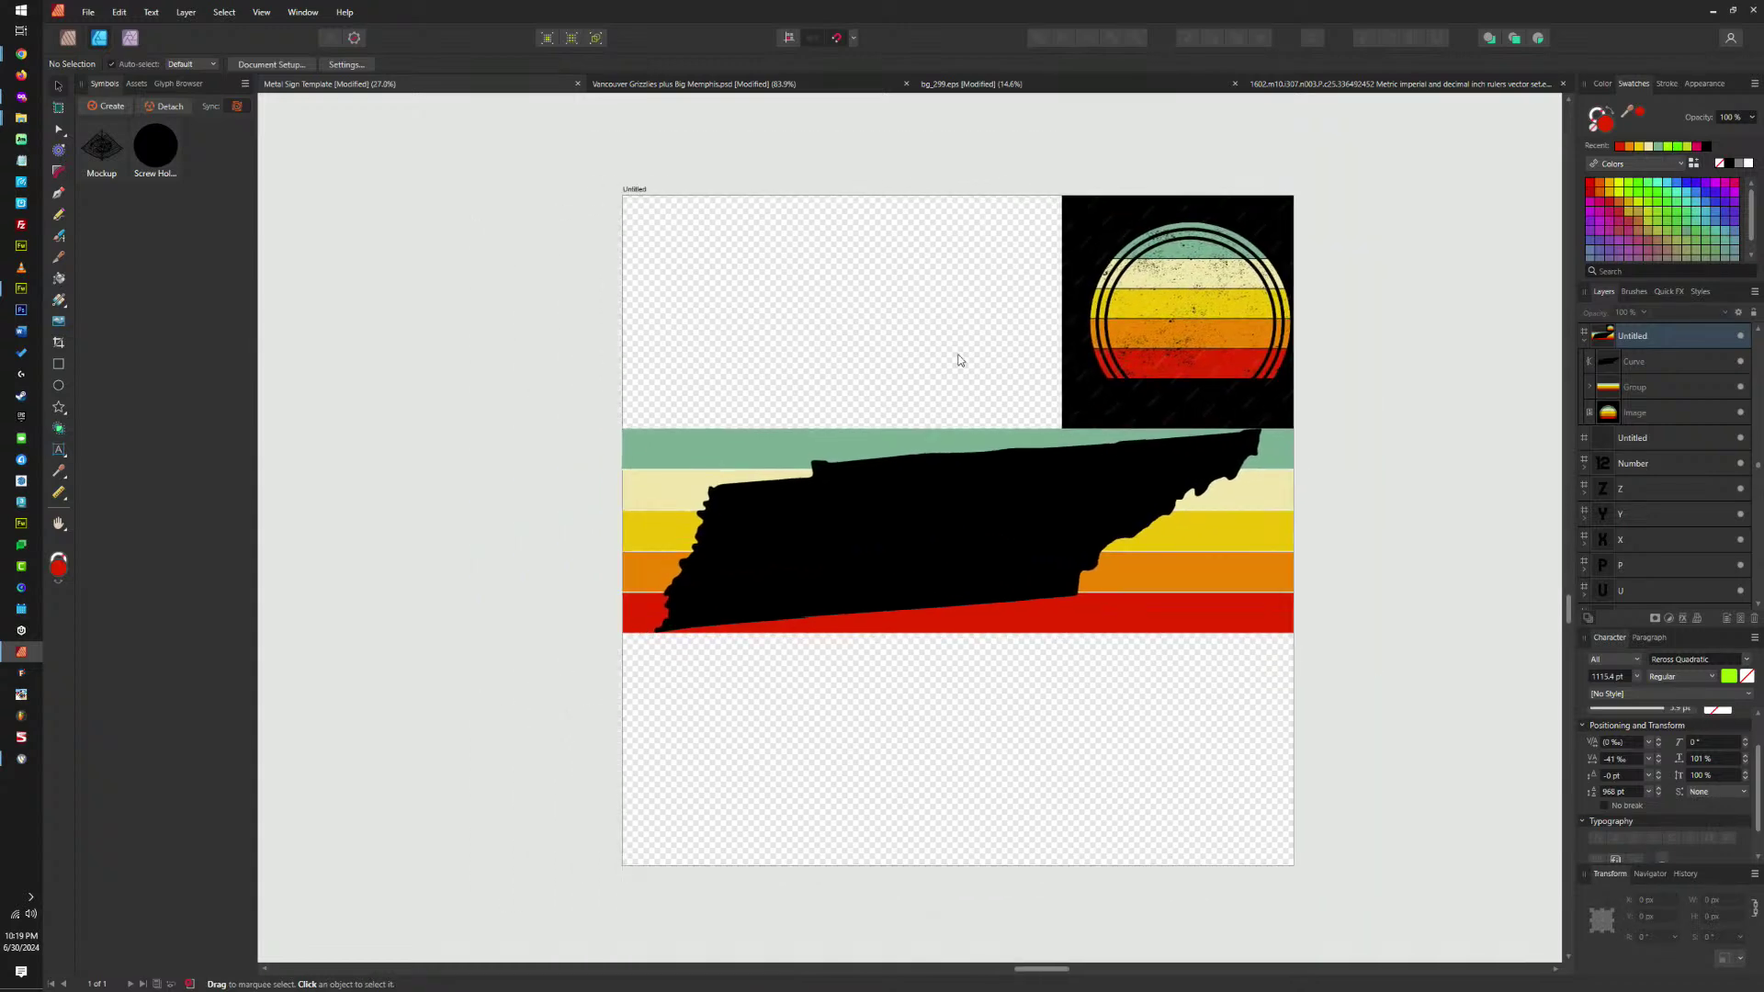
# Switch to the Freepik page in Chrome and search for "50 states outline".
pyautogui.moveTo(20, 292)
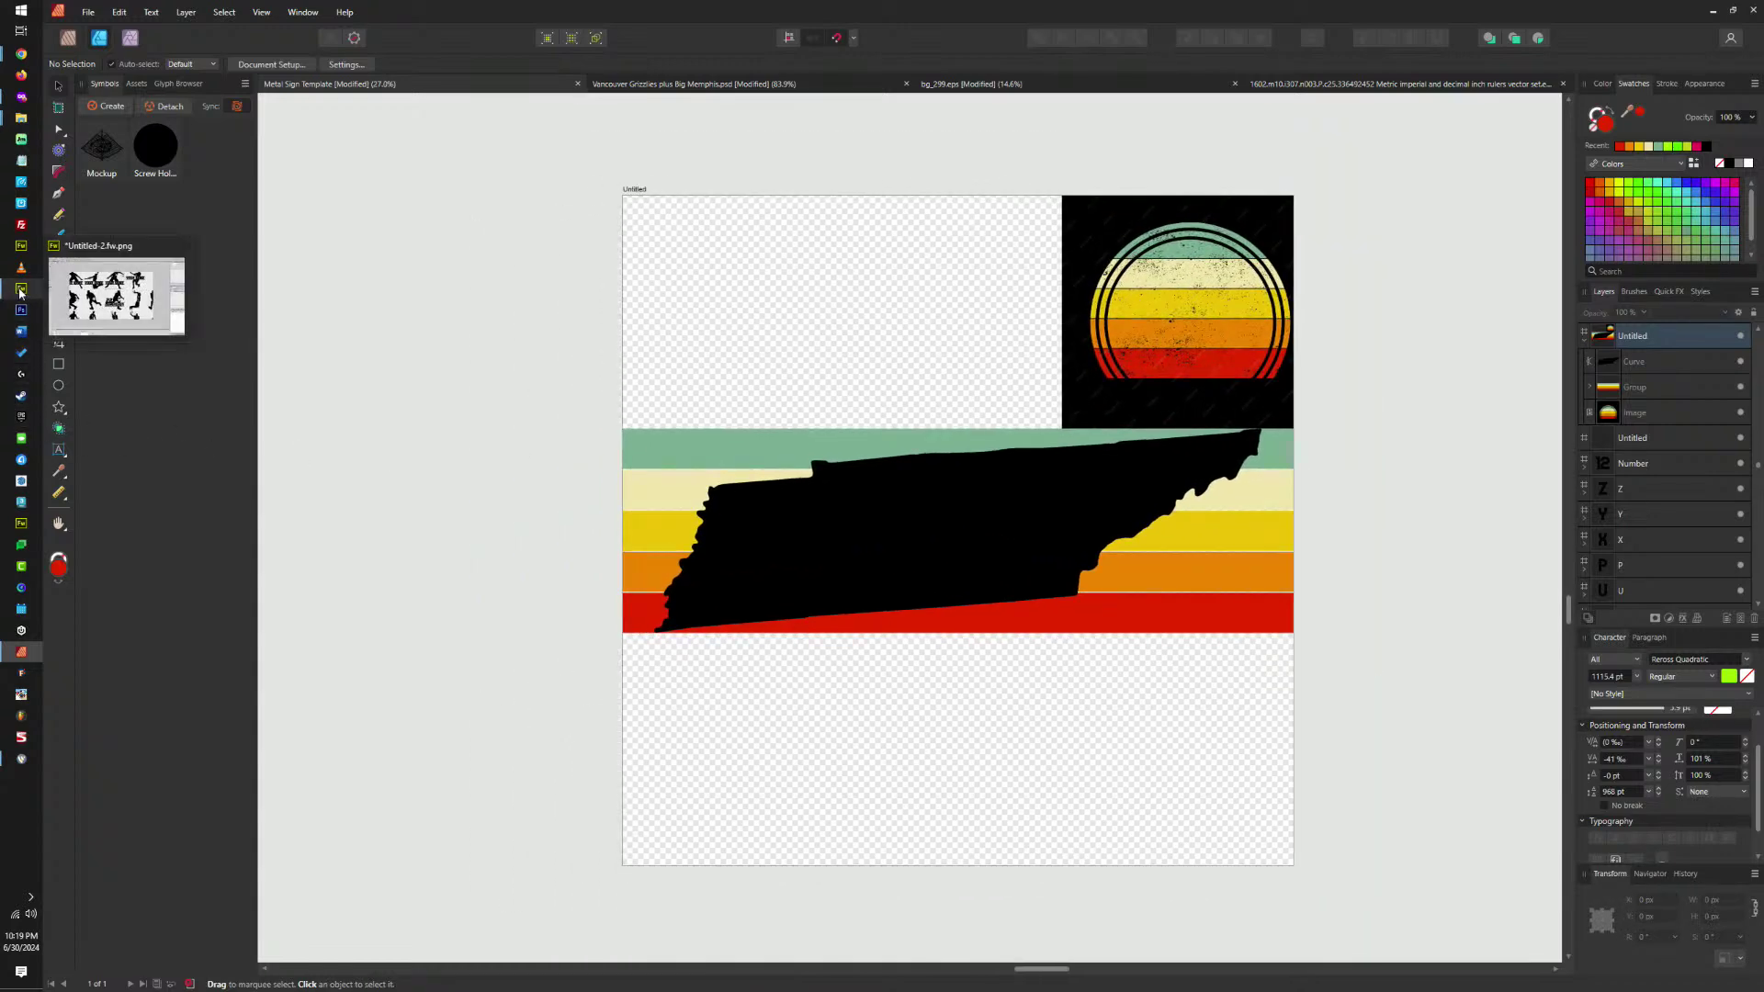
pyautogui.moveTo(21, 53)
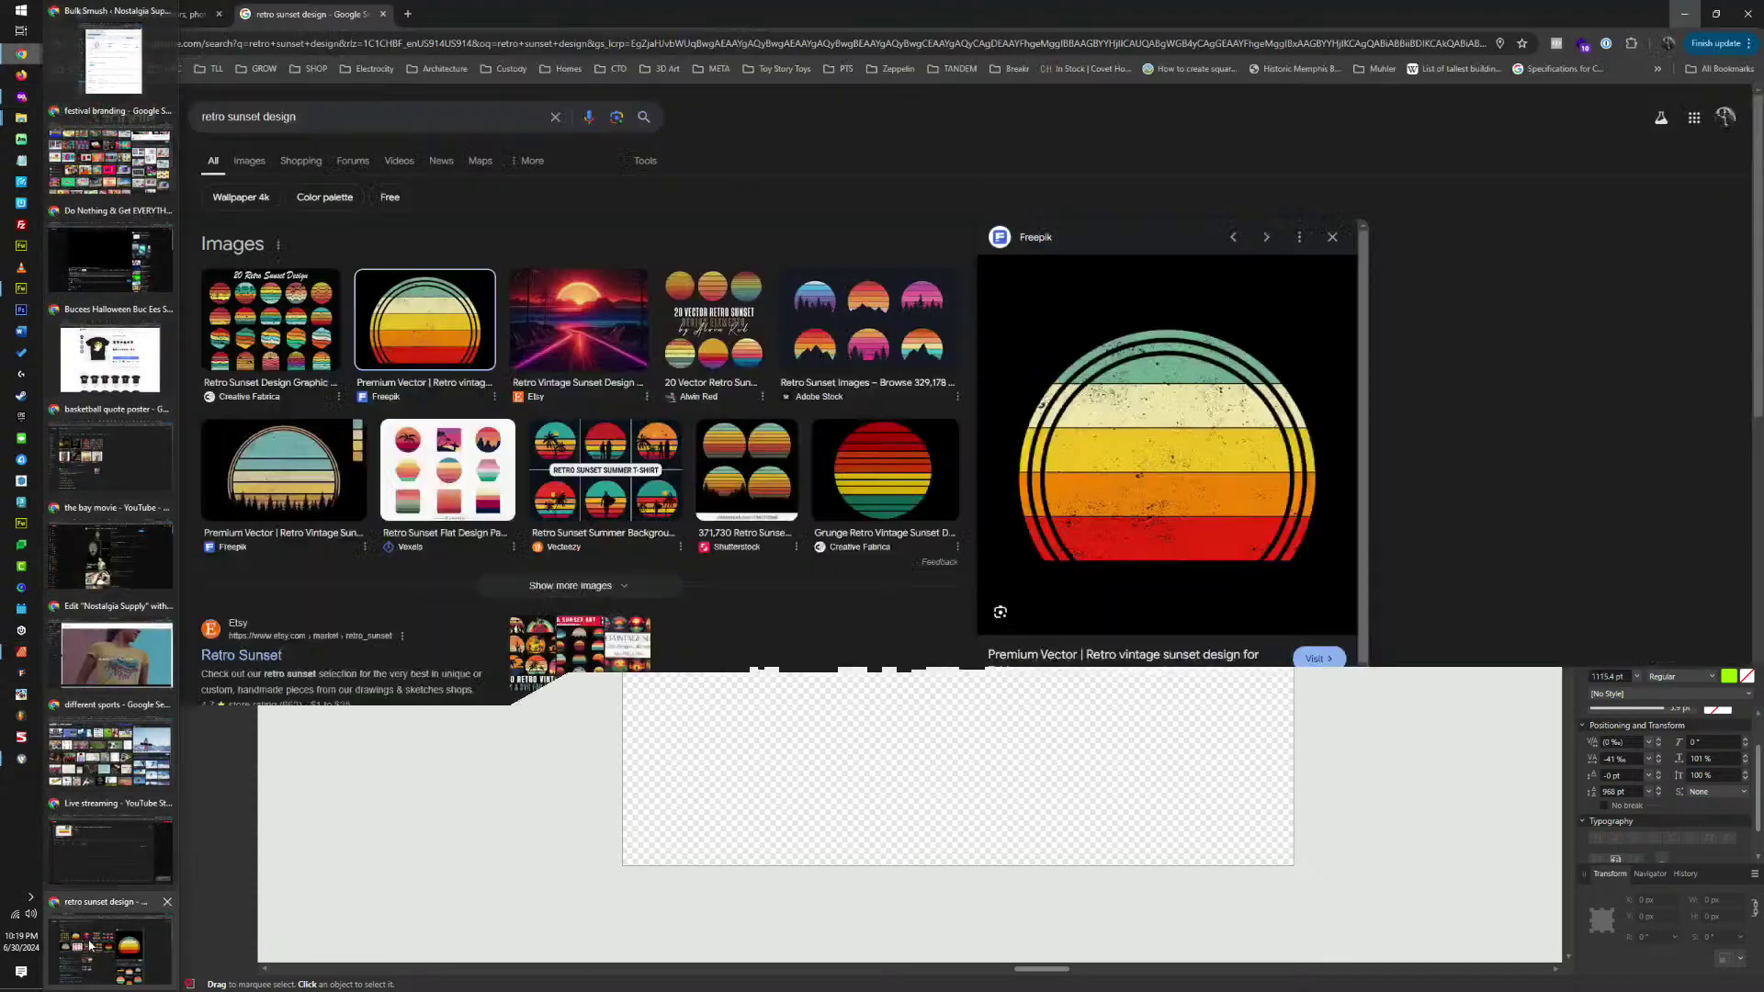
pyautogui.click(89, 944)
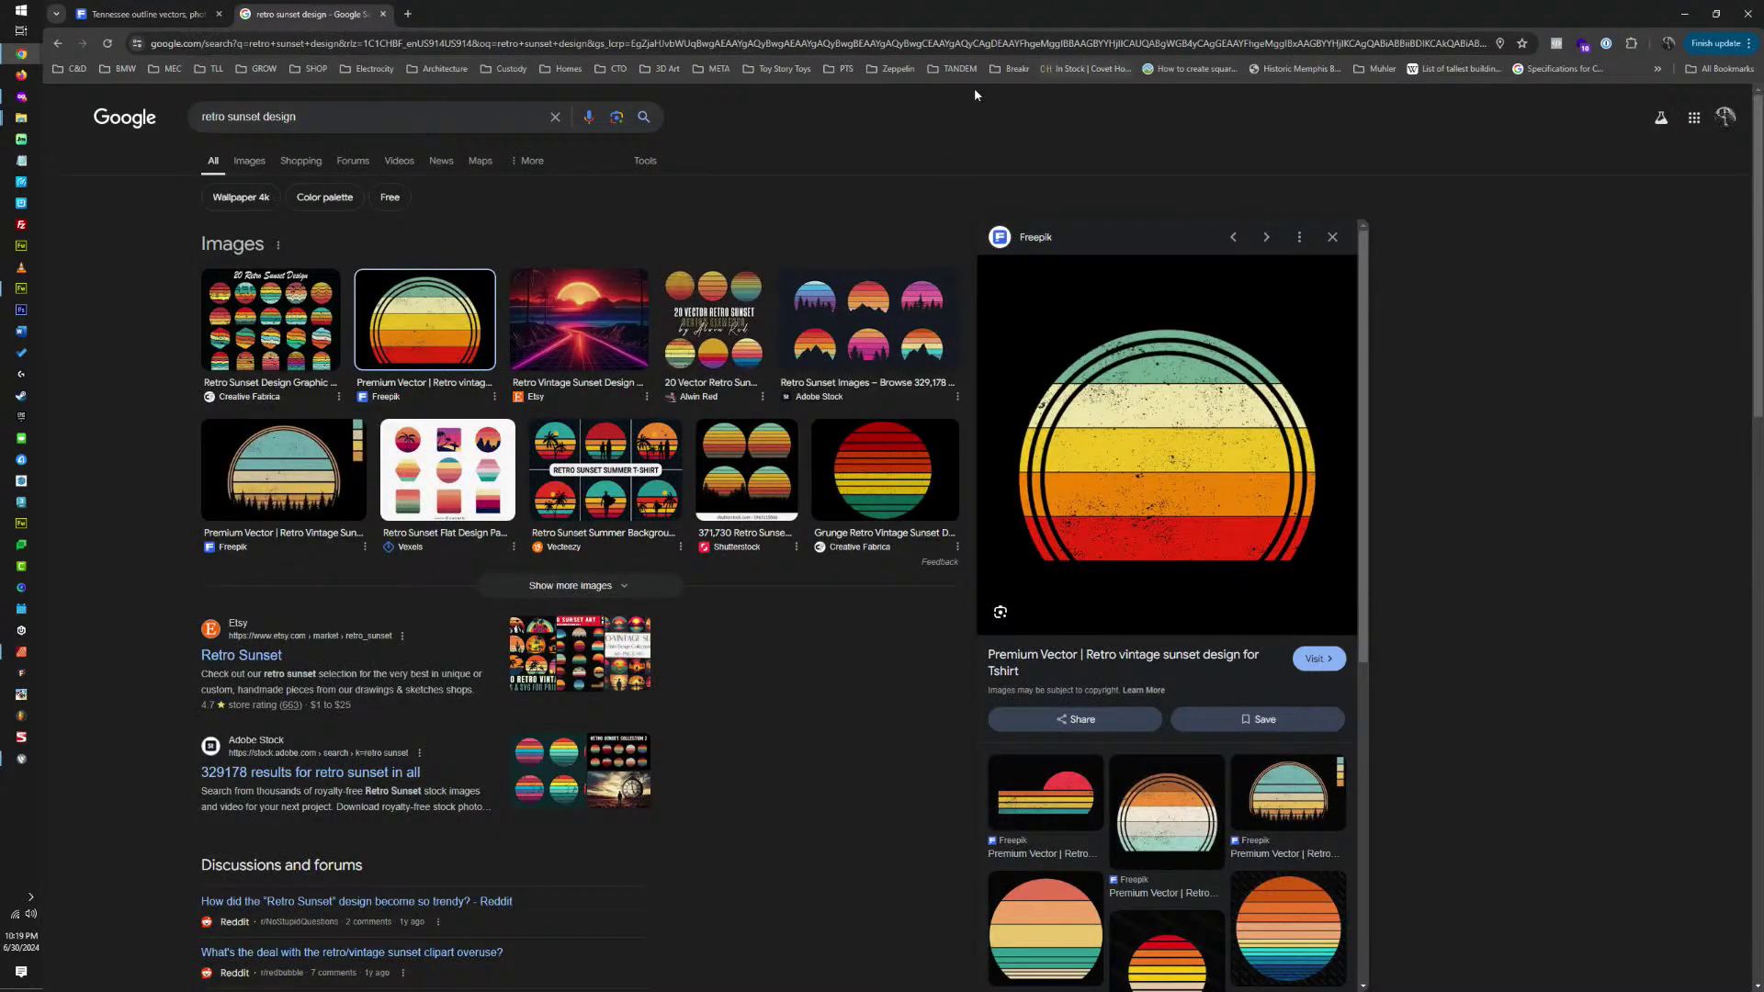
pyautogui.click(147, 14)
pyautogui.tripleClick(558, 110)
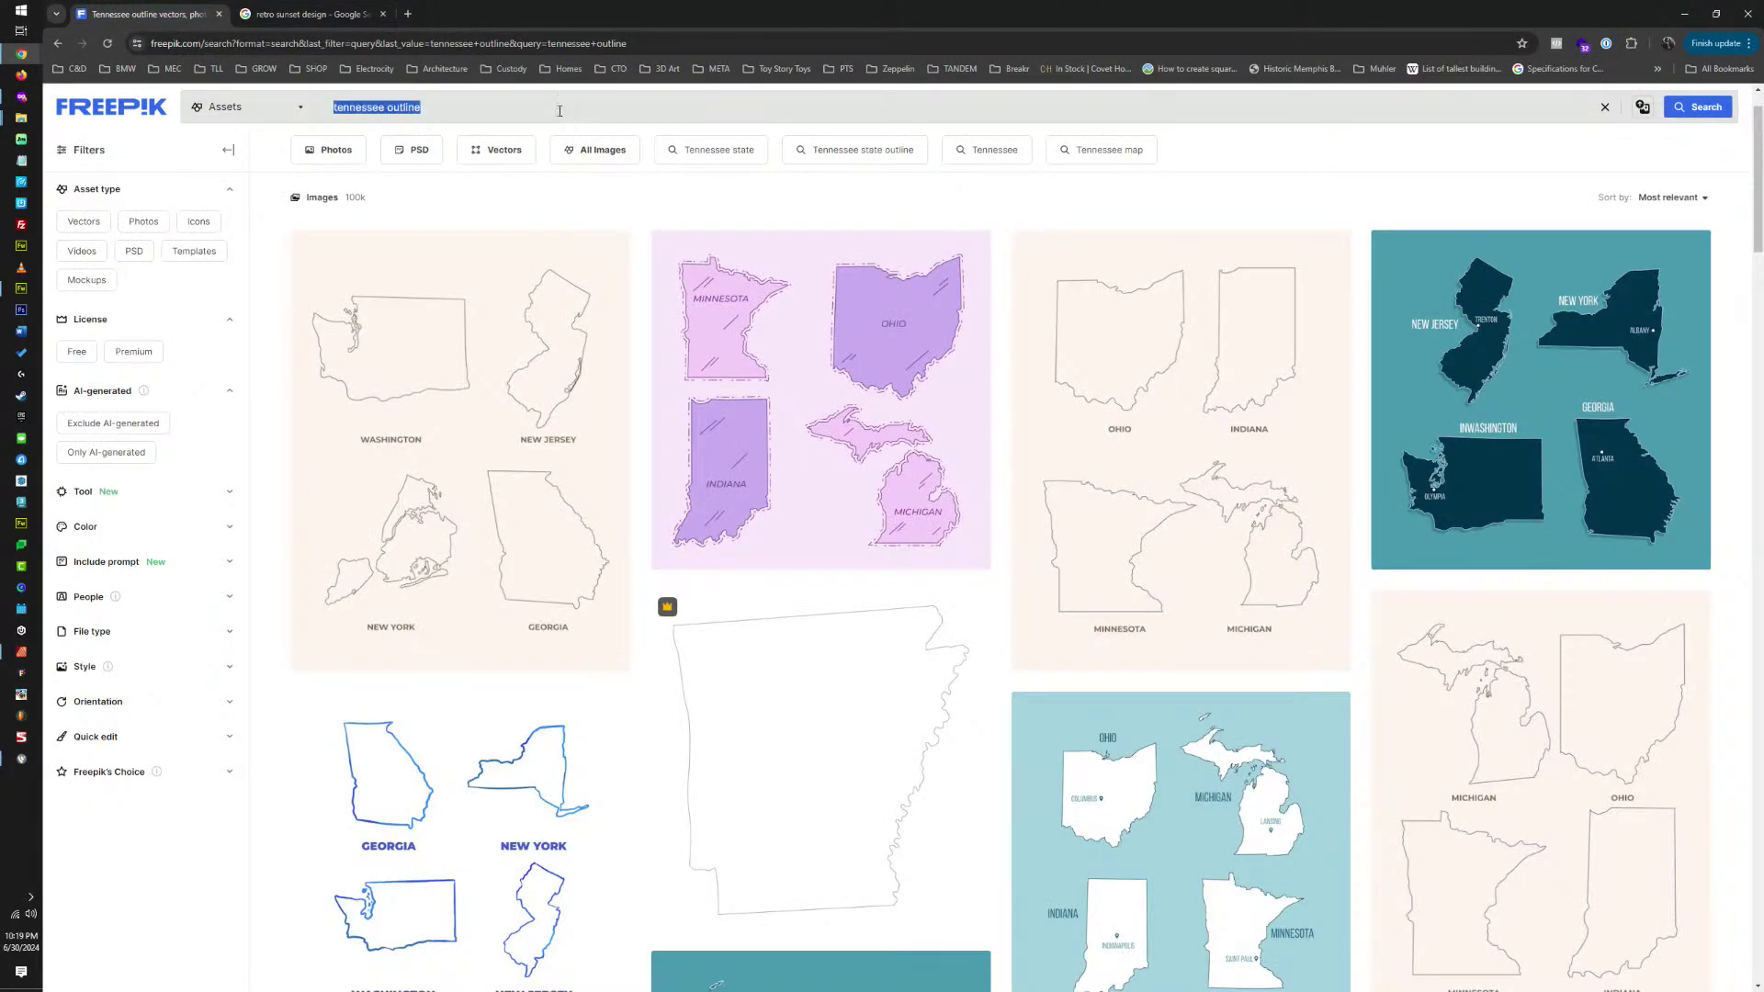
pyautogui.write('50 sta')
pyautogui.press('Return')
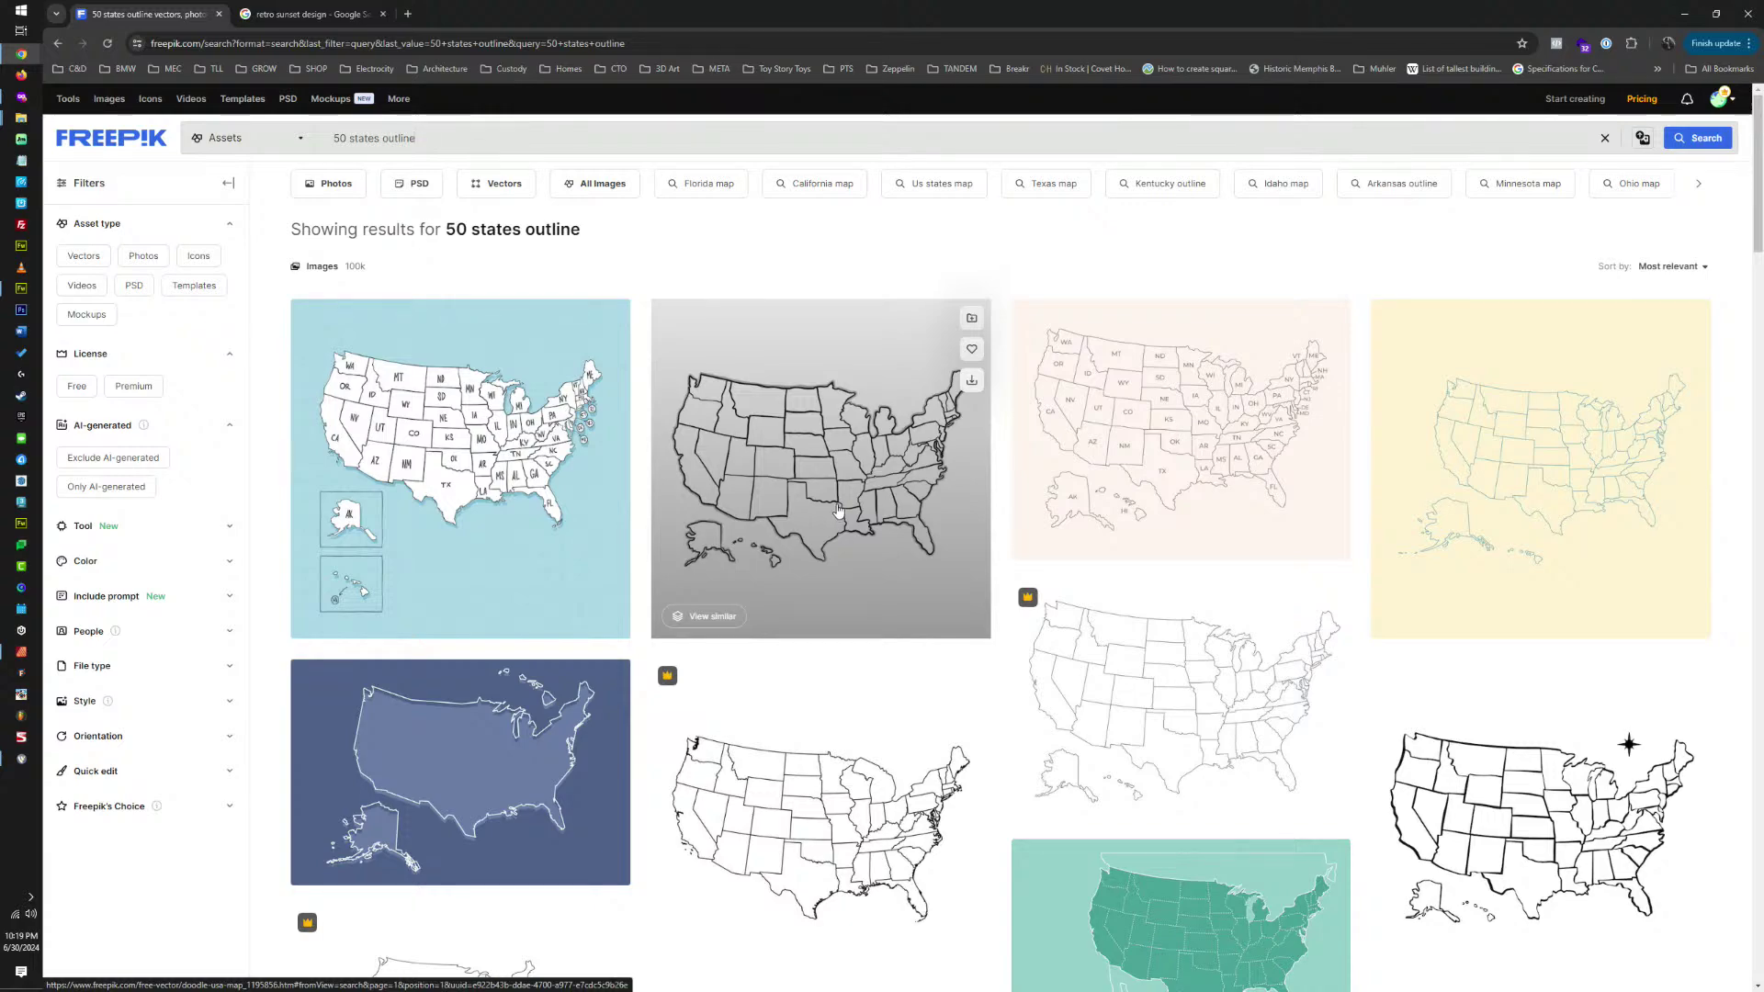
# Look through the "50 states outline" results for a suitable US map and continue to the second results page.
pyautogui.scroll(-5, 838, 510)
pyautogui.scroll(-5, 840, 514)
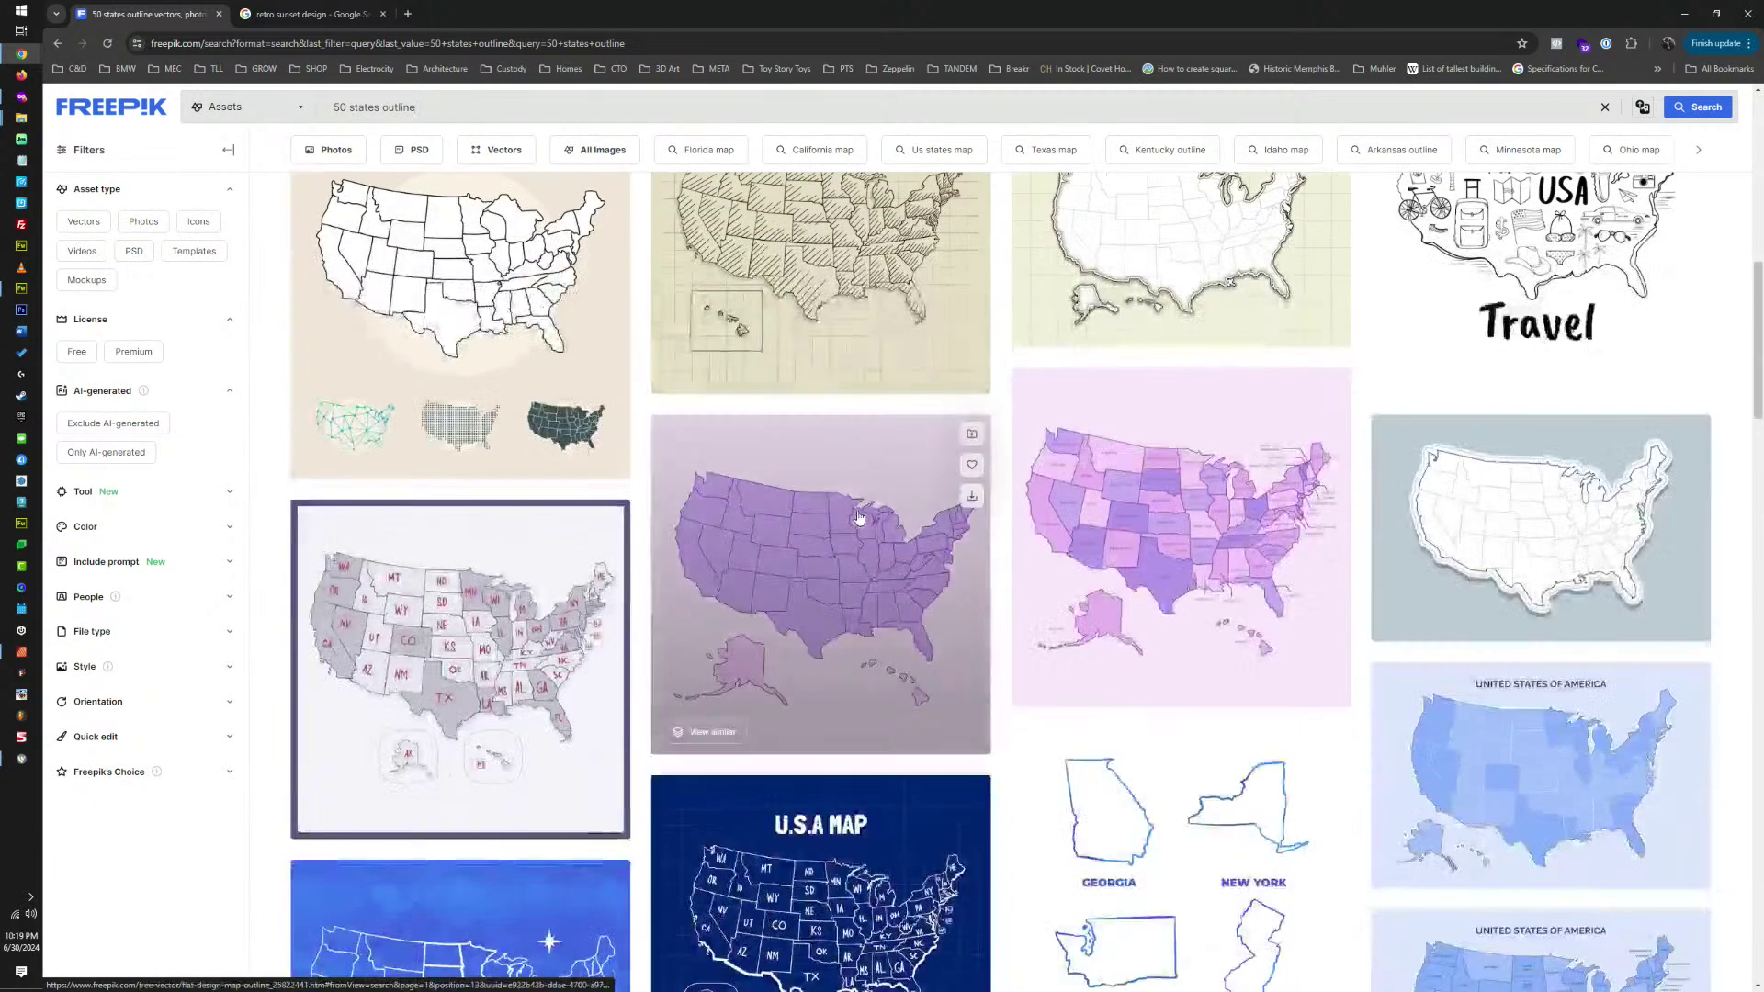
pyautogui.scroll(-5, 858, 517)
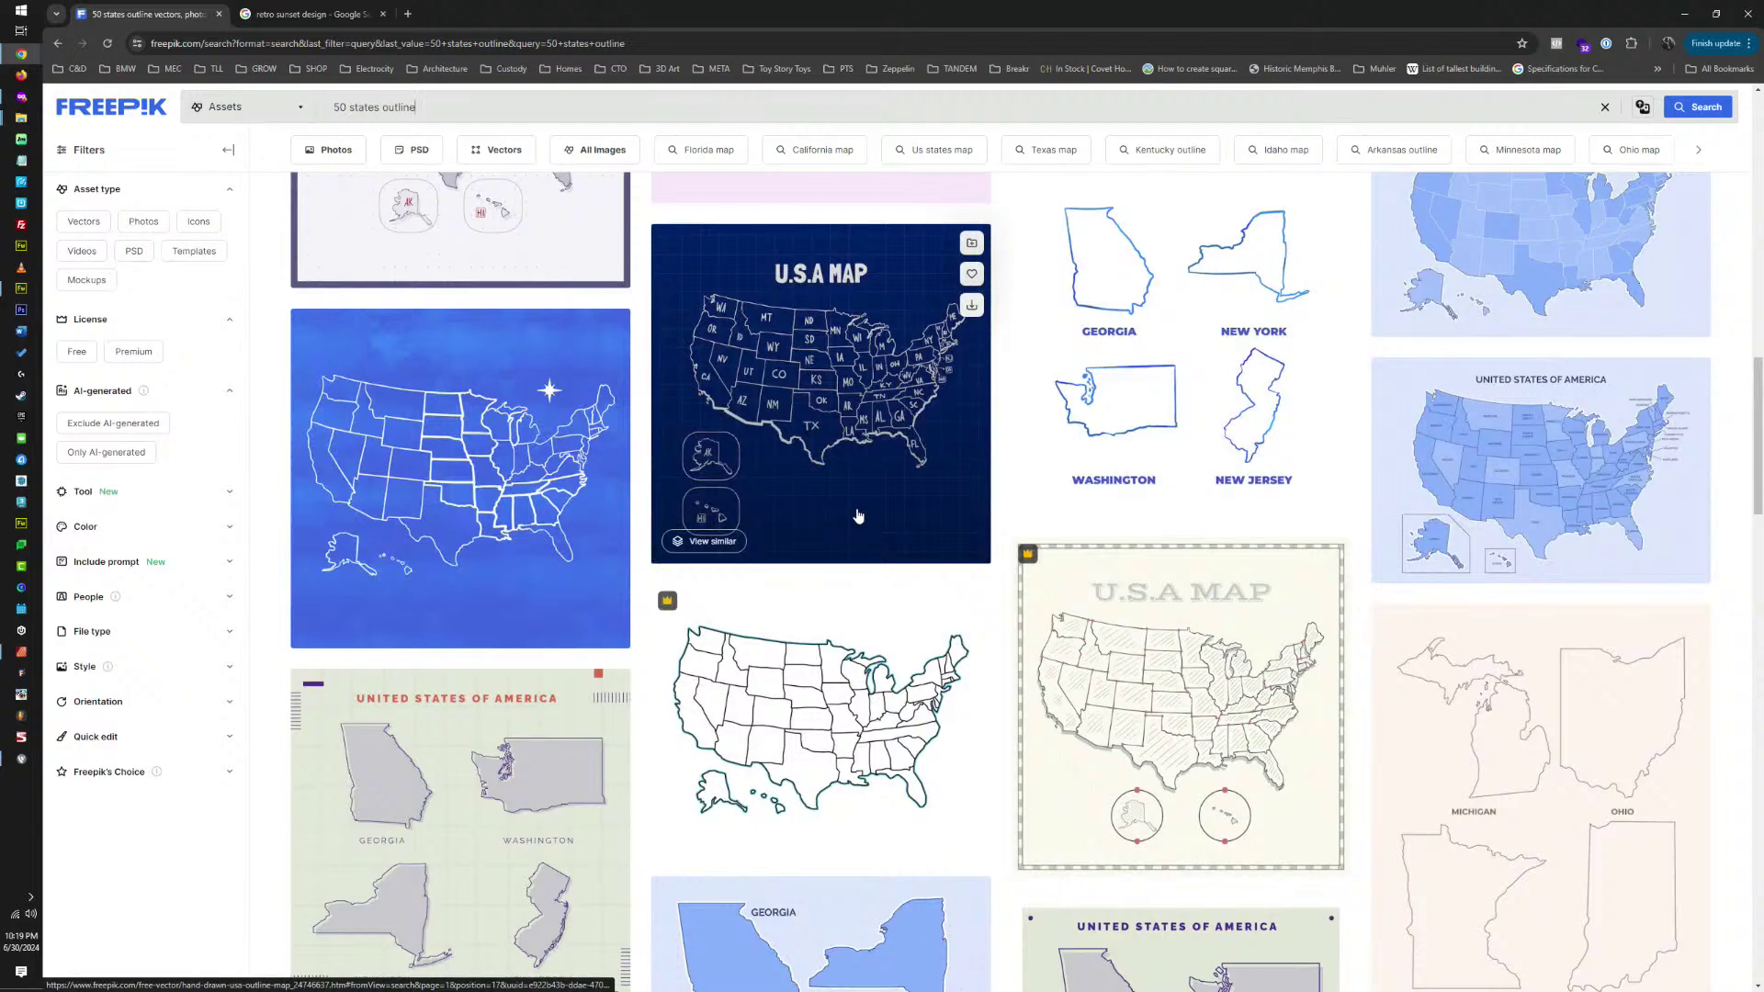
pyautogui.scroll(-5, 858, 517)
pyautogui.scroll(-3, 882, 513)
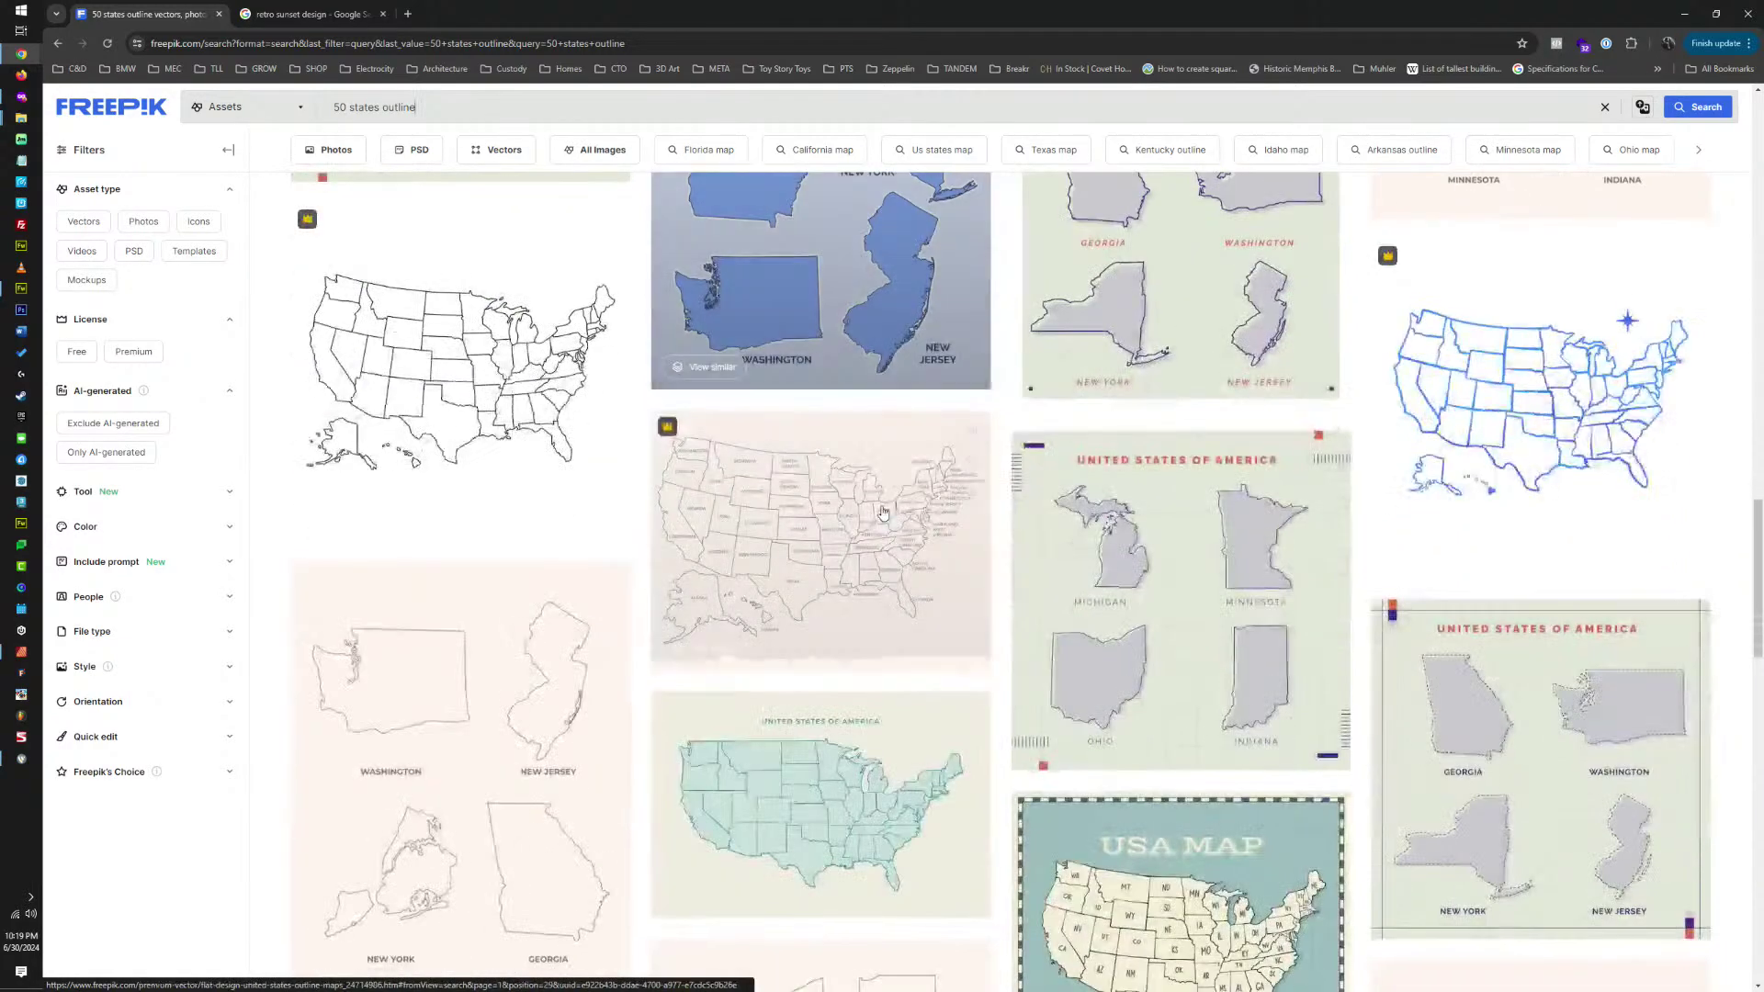
pyautogui.scroll(-4, 880, 519)
pyautogui.scroll(-4, 879, 522)
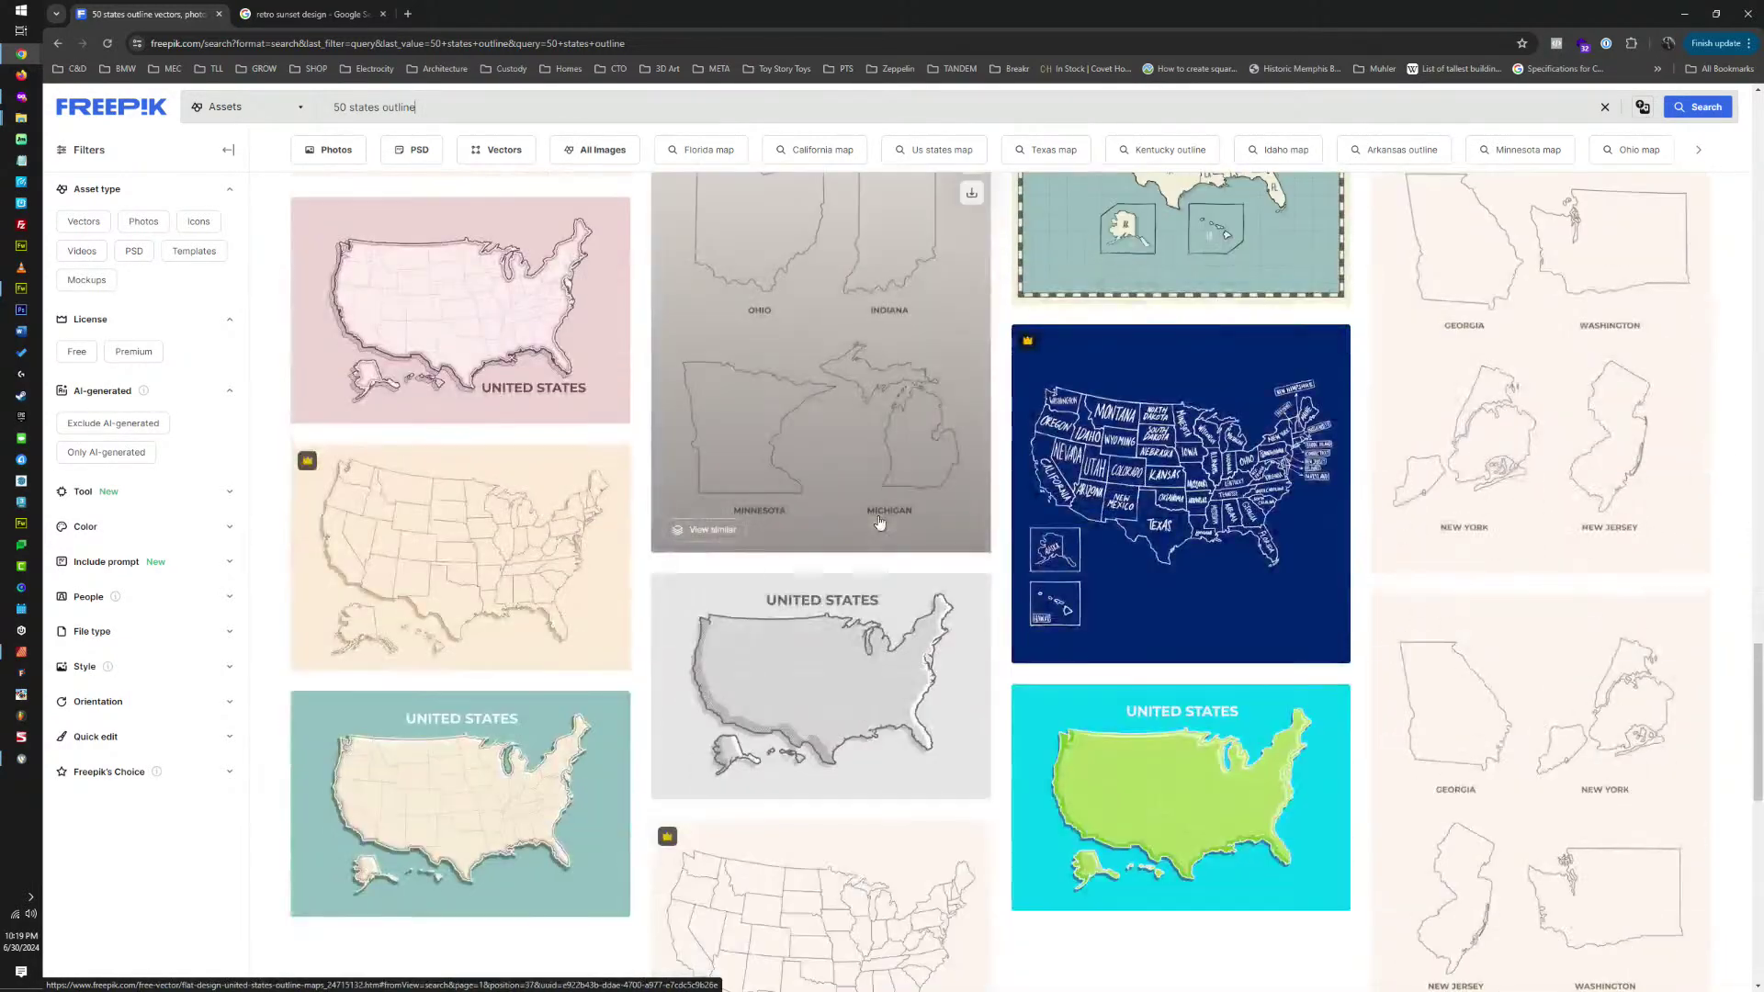
pyautogui.scroll(-5, 877, 522)
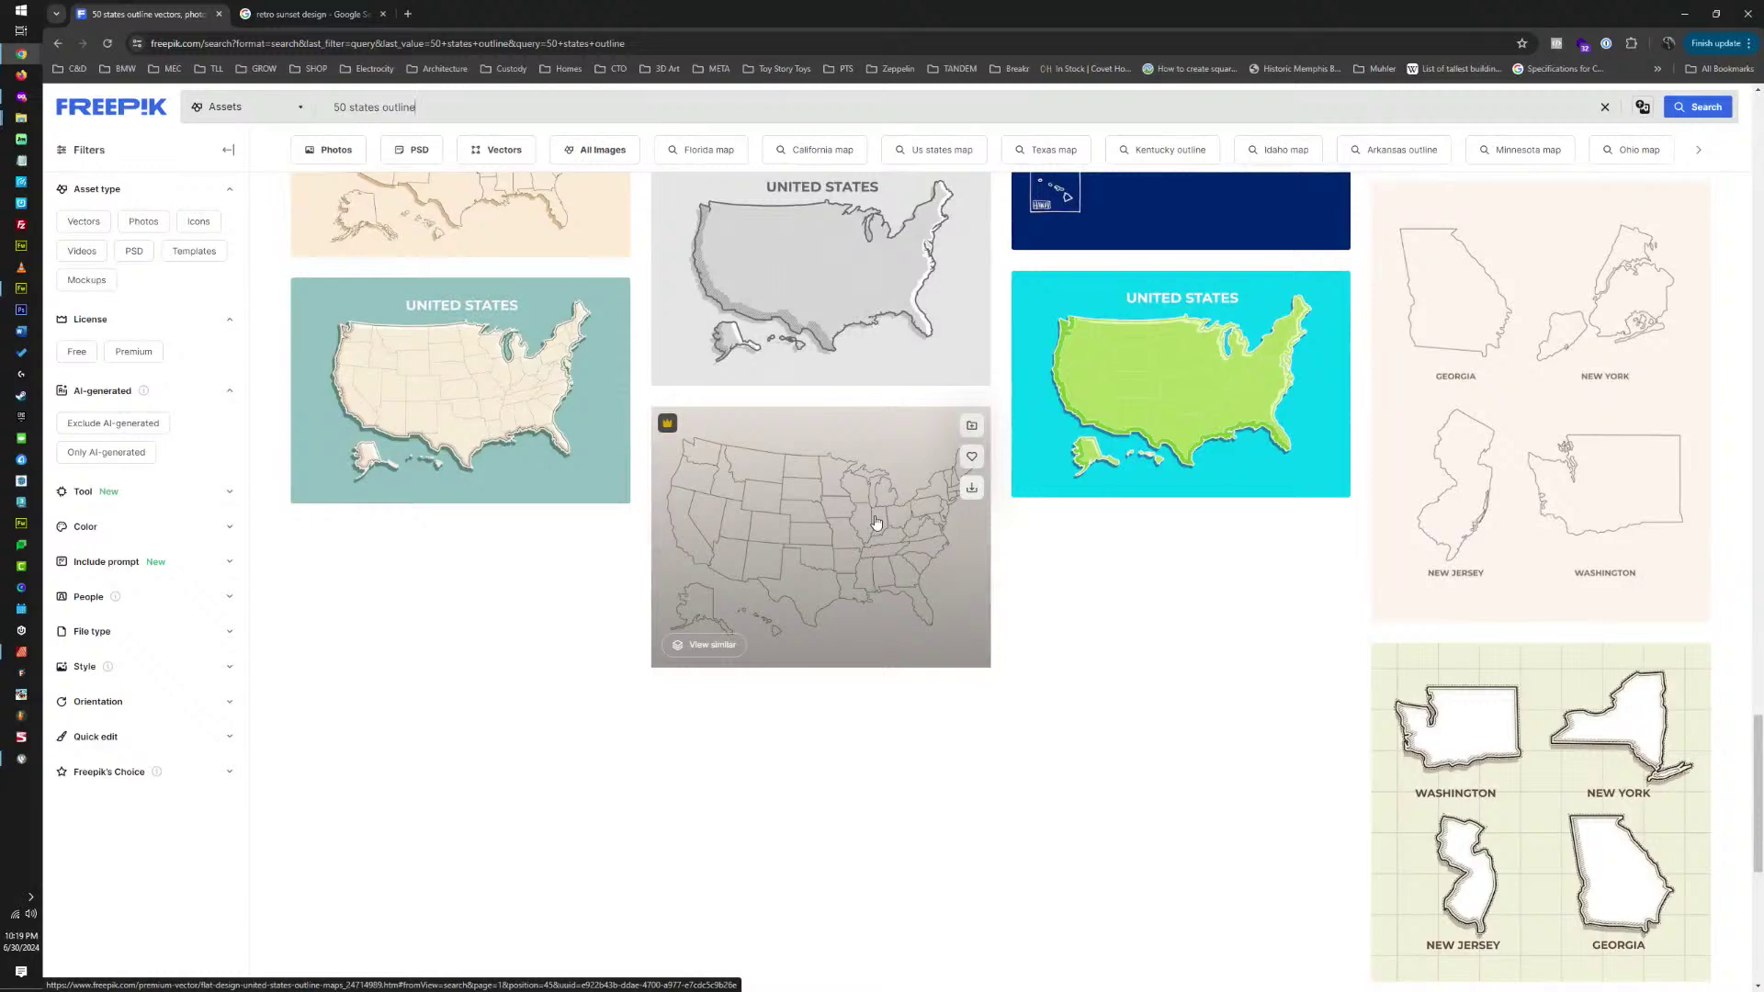
pyautogui.scroll(-5, 876, 522)
pyautogui.click(926, 574)
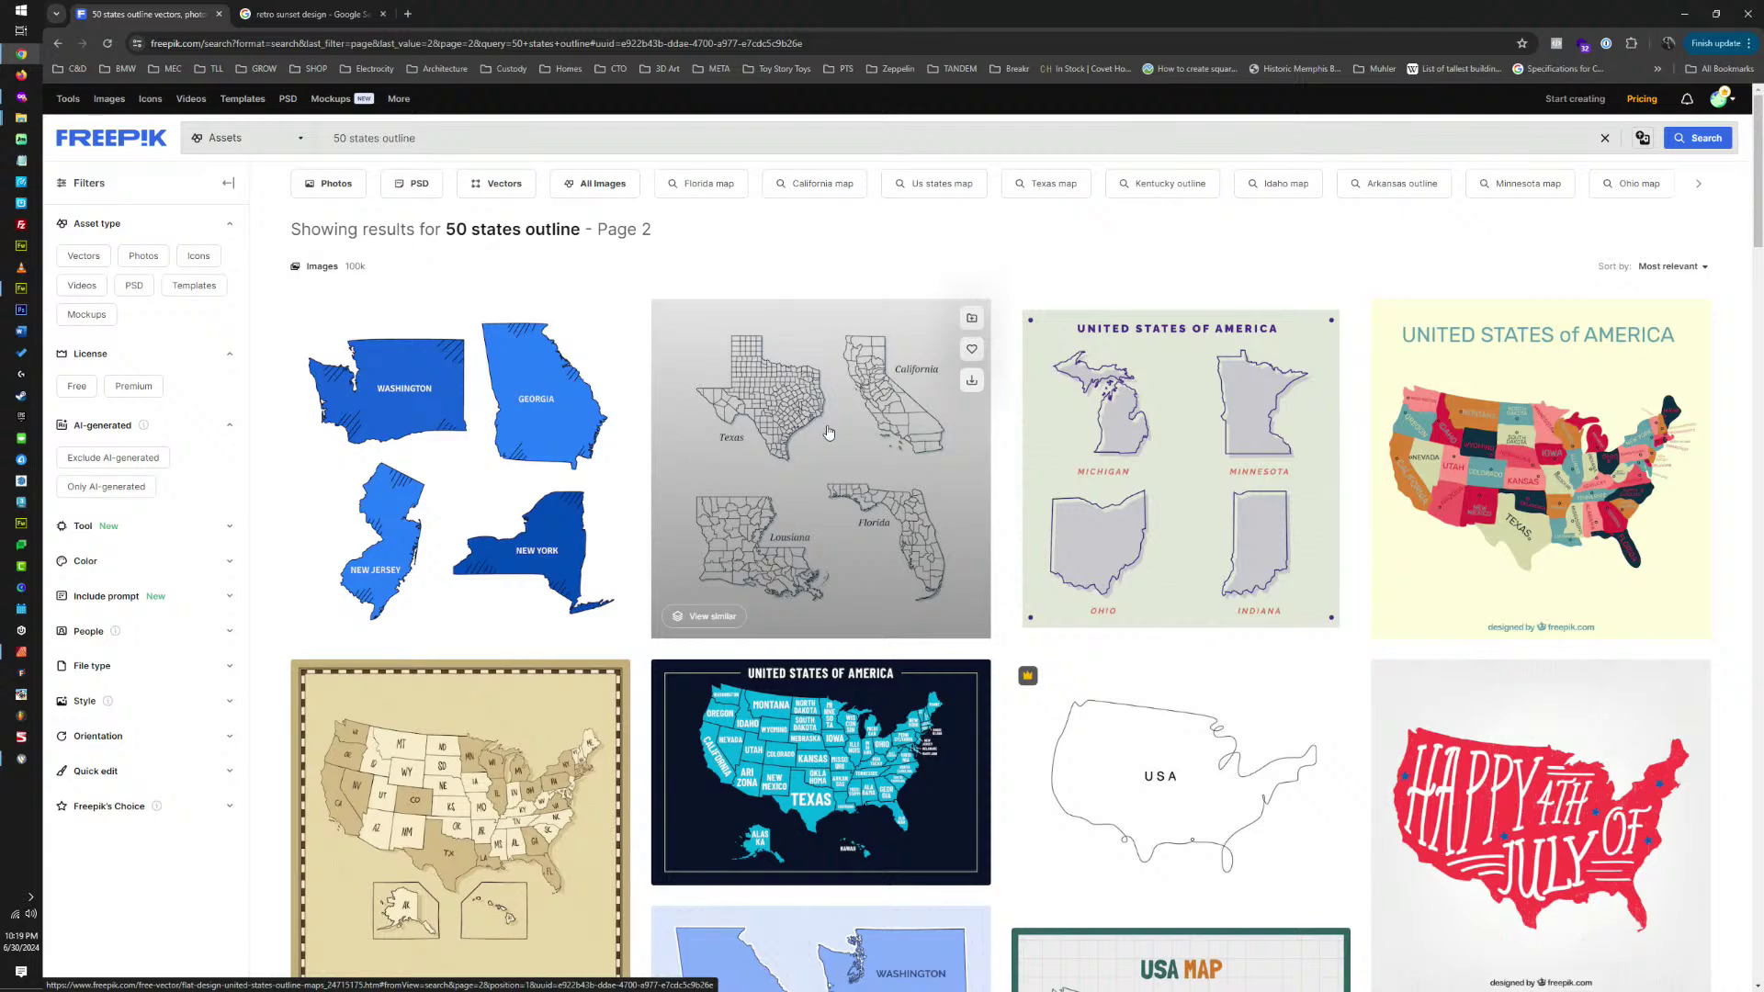
# Find the tan hand-drawn USA outline map among the page 2 results and download its EPS version.
pyautogui.scroll(-5, 828, 432)
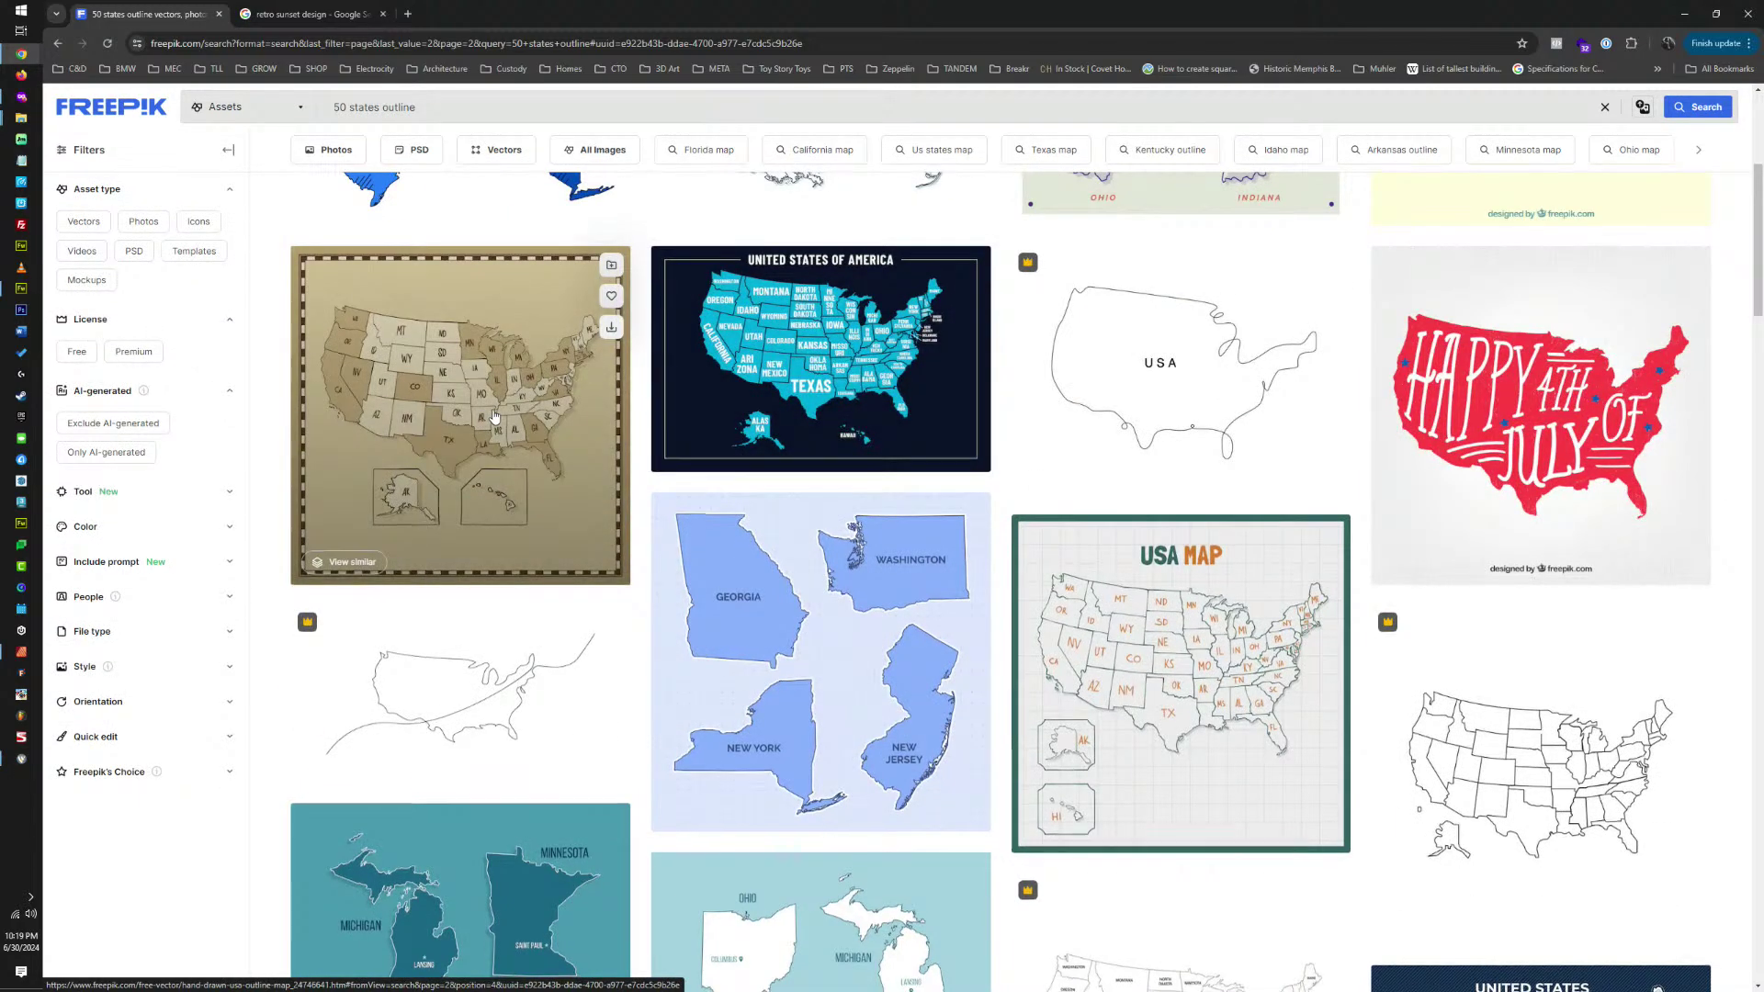
pyautogui.scroll(-5, 494, 416)
pyautogui.scroll(5, 494, 418)
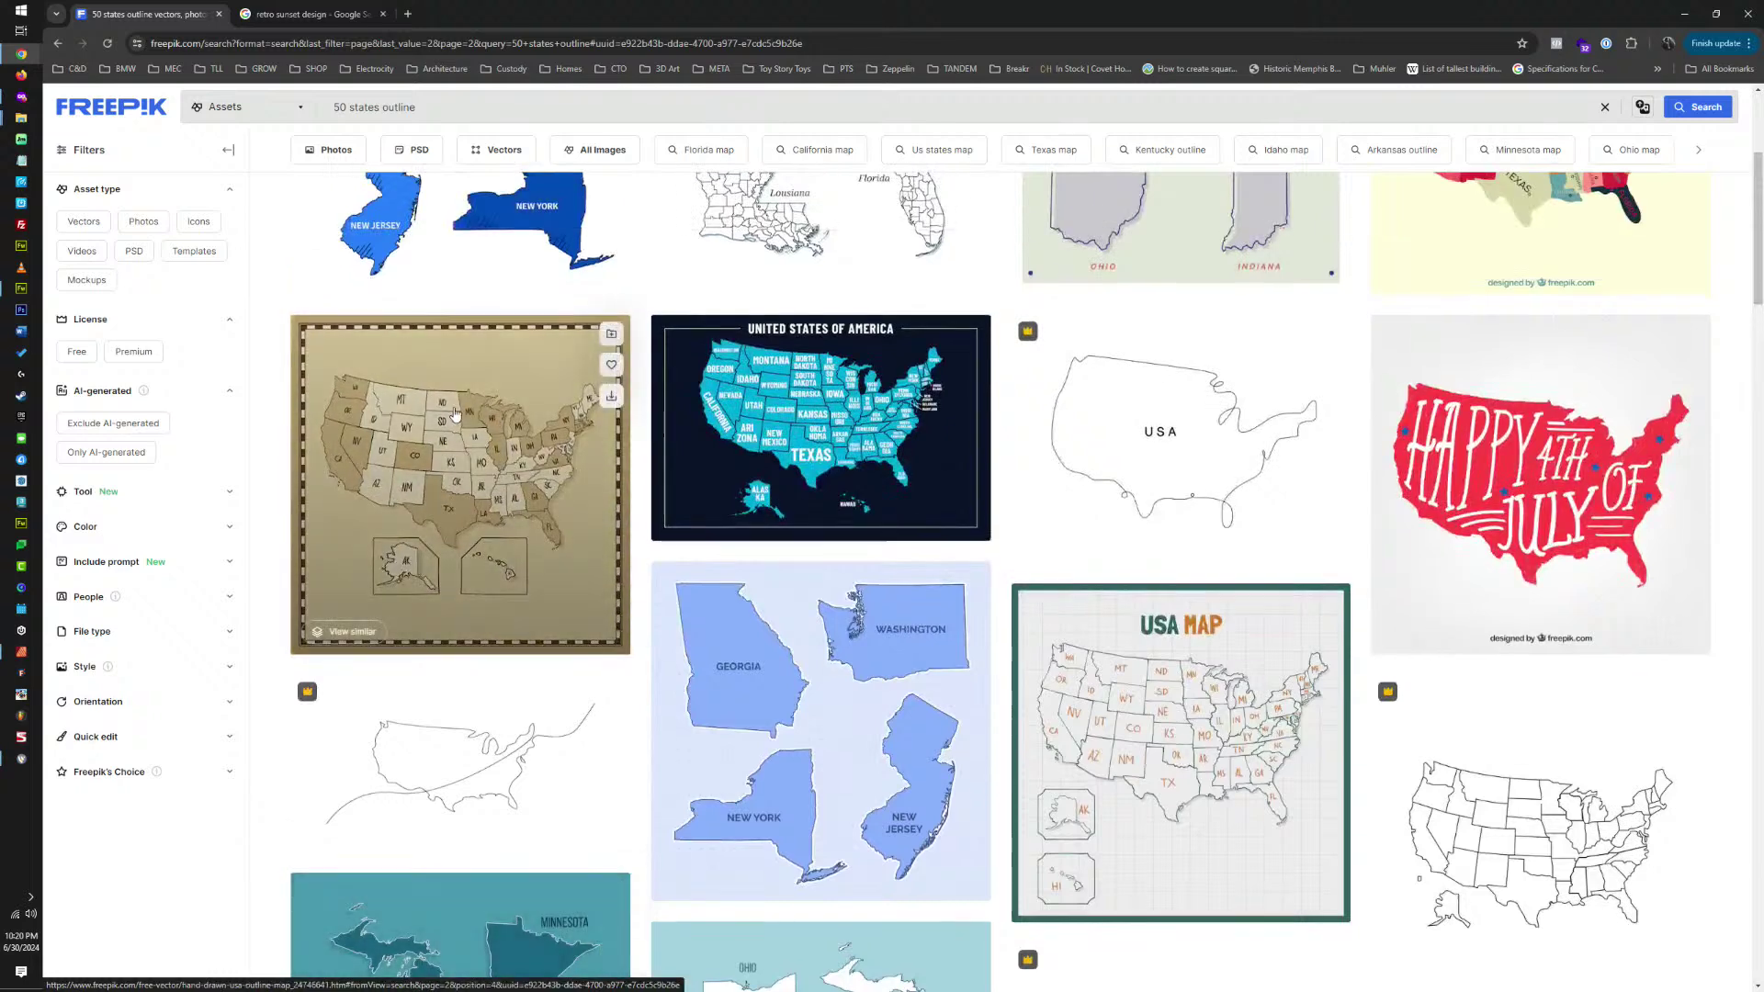
pyautogui.scroll(-5, 455, 414)
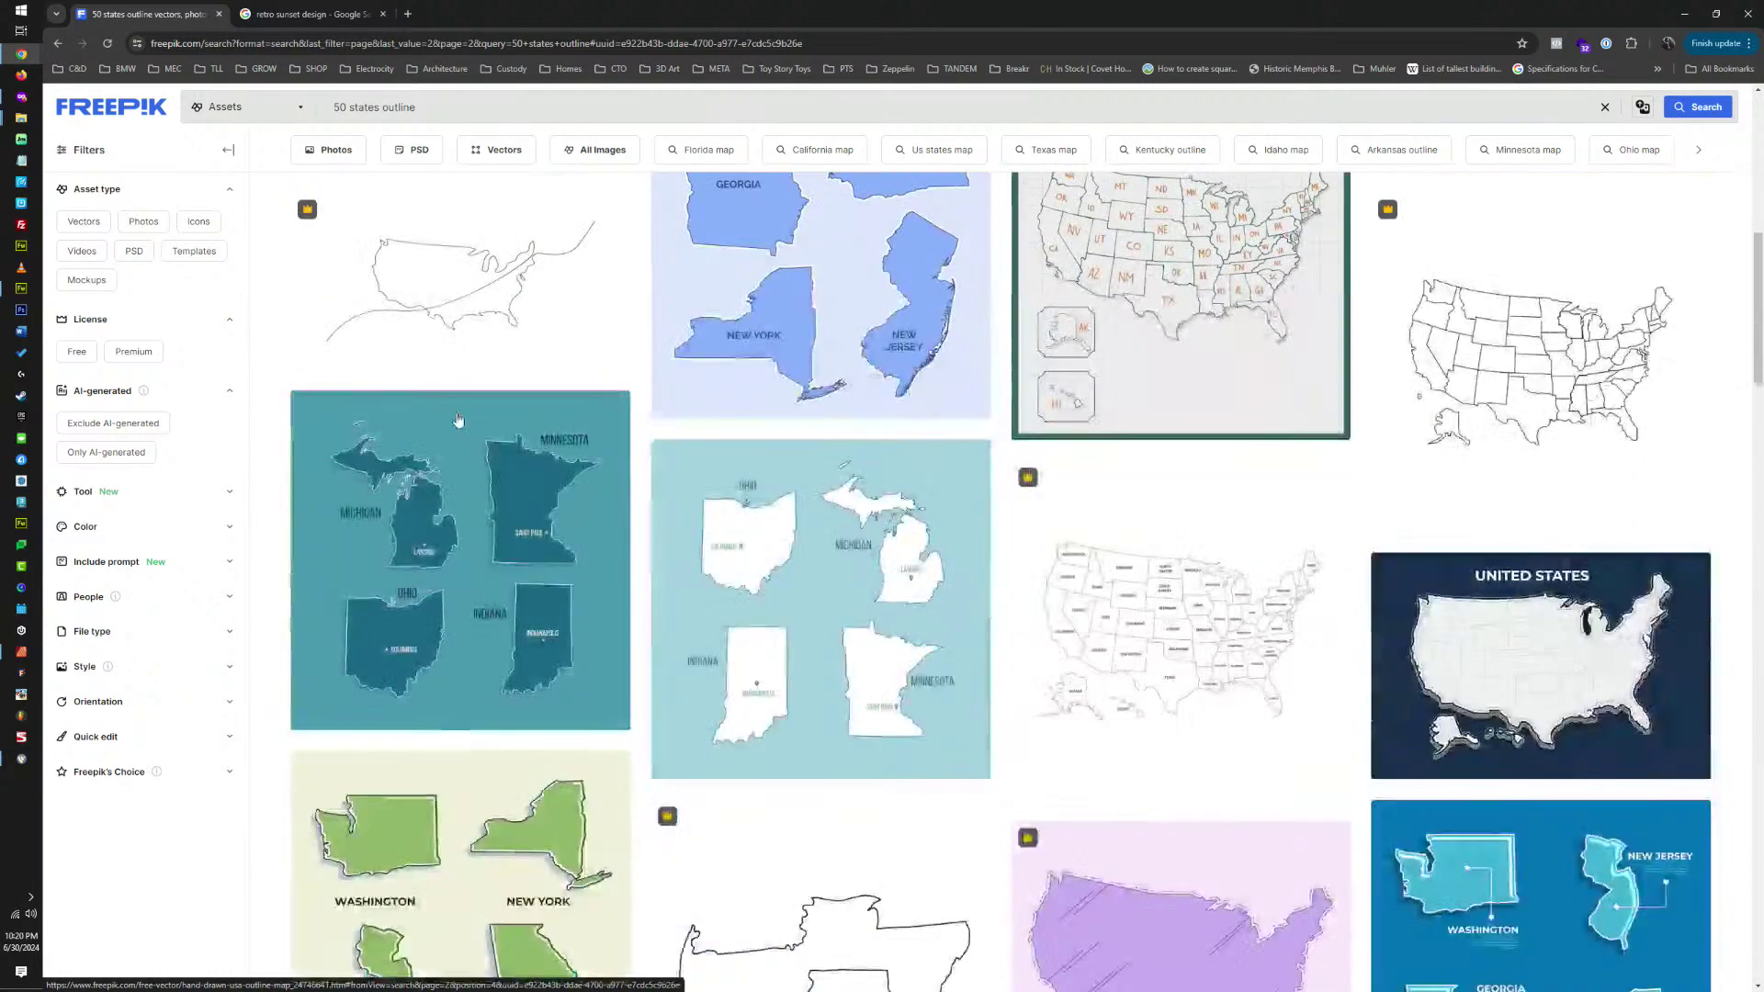
pyautogui.scroll(5, 457, 420)
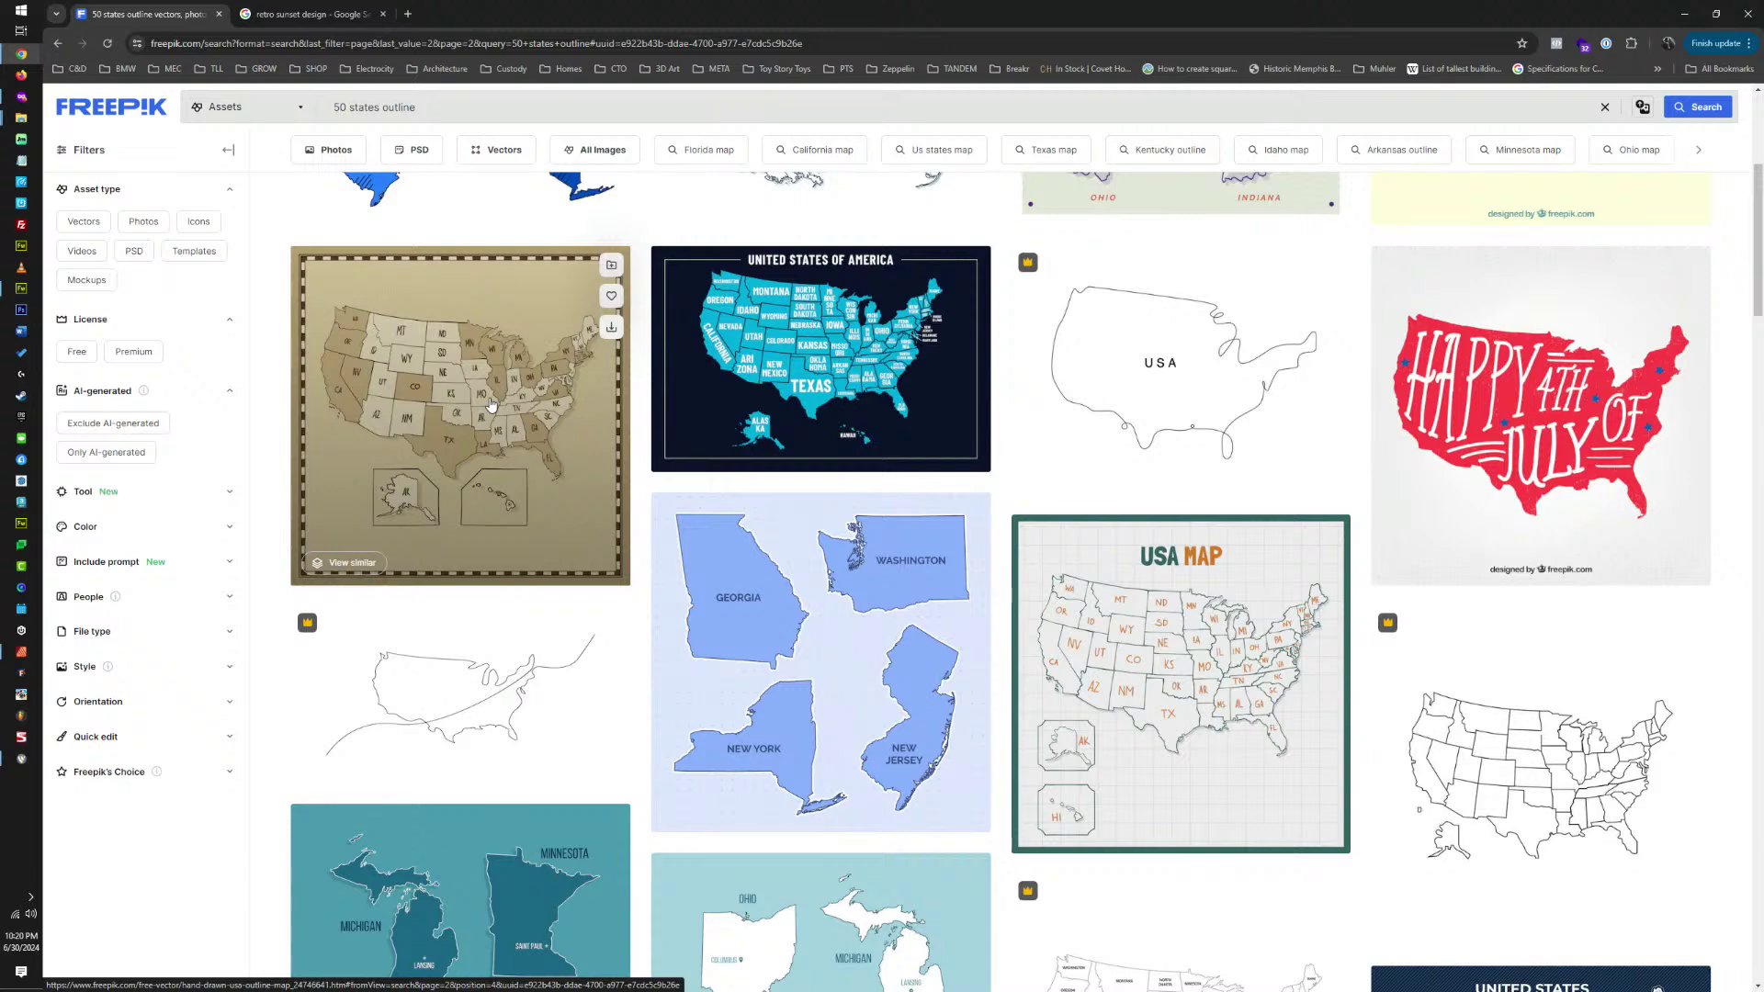
pyautogui.click(491, 404)
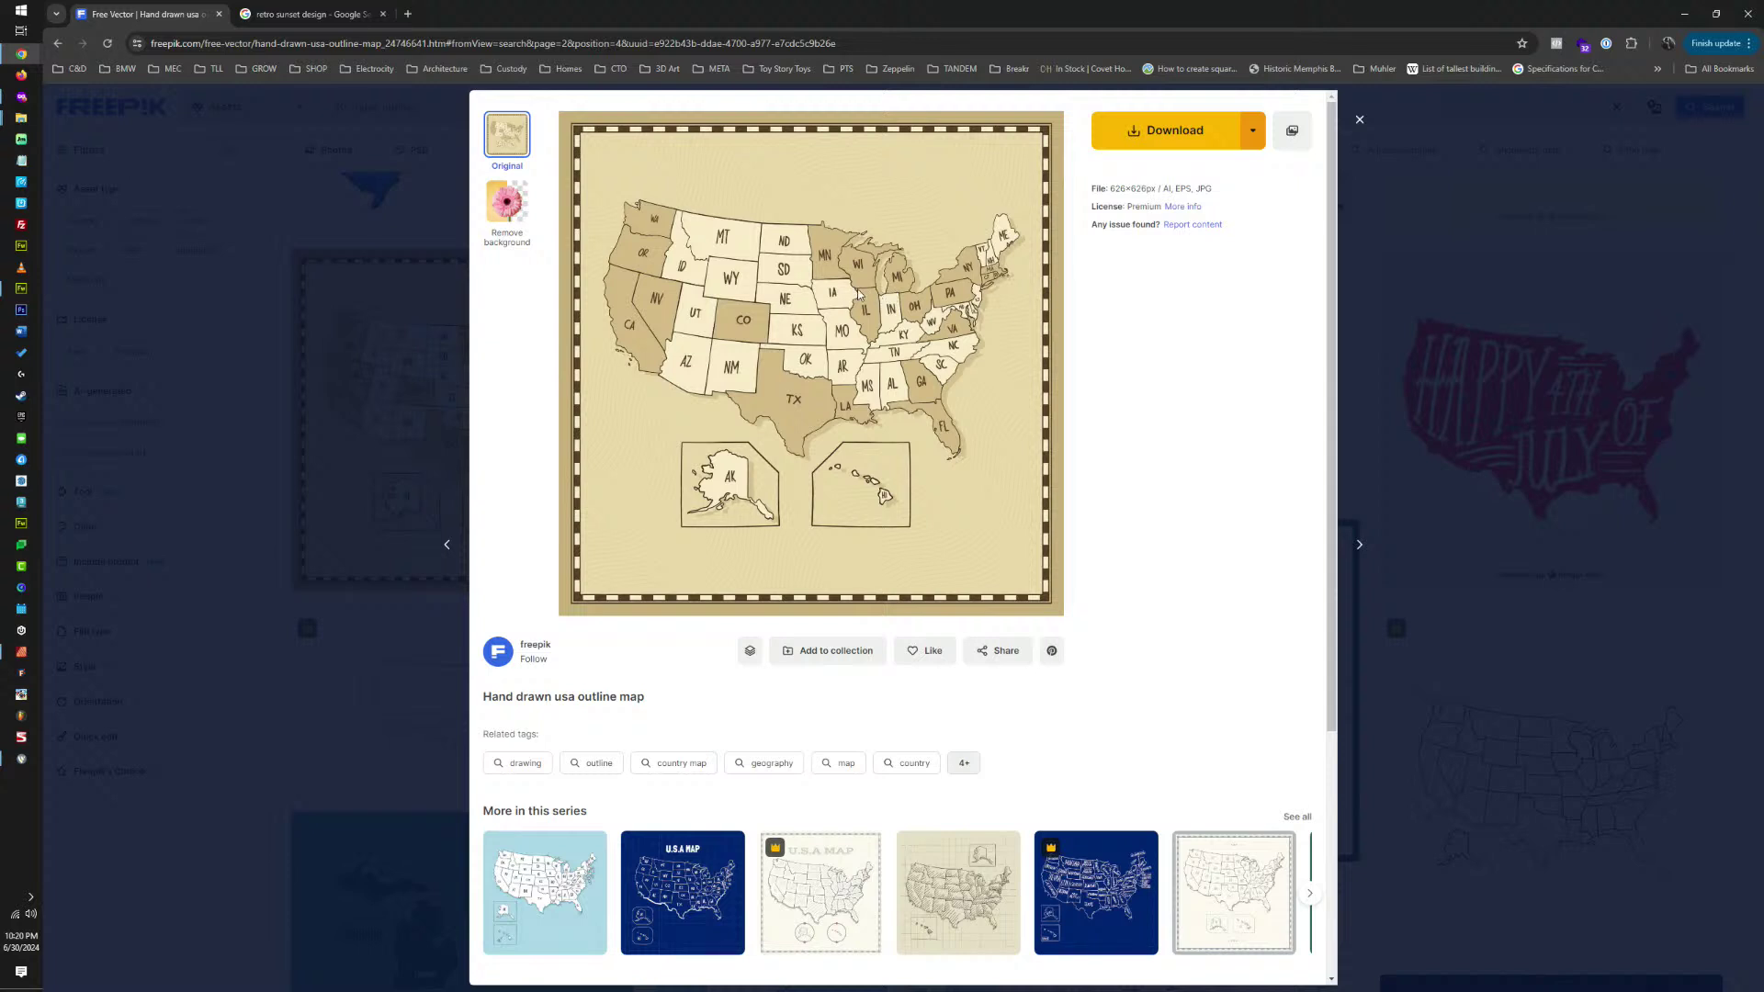
pyautogui.click(1252, 131)
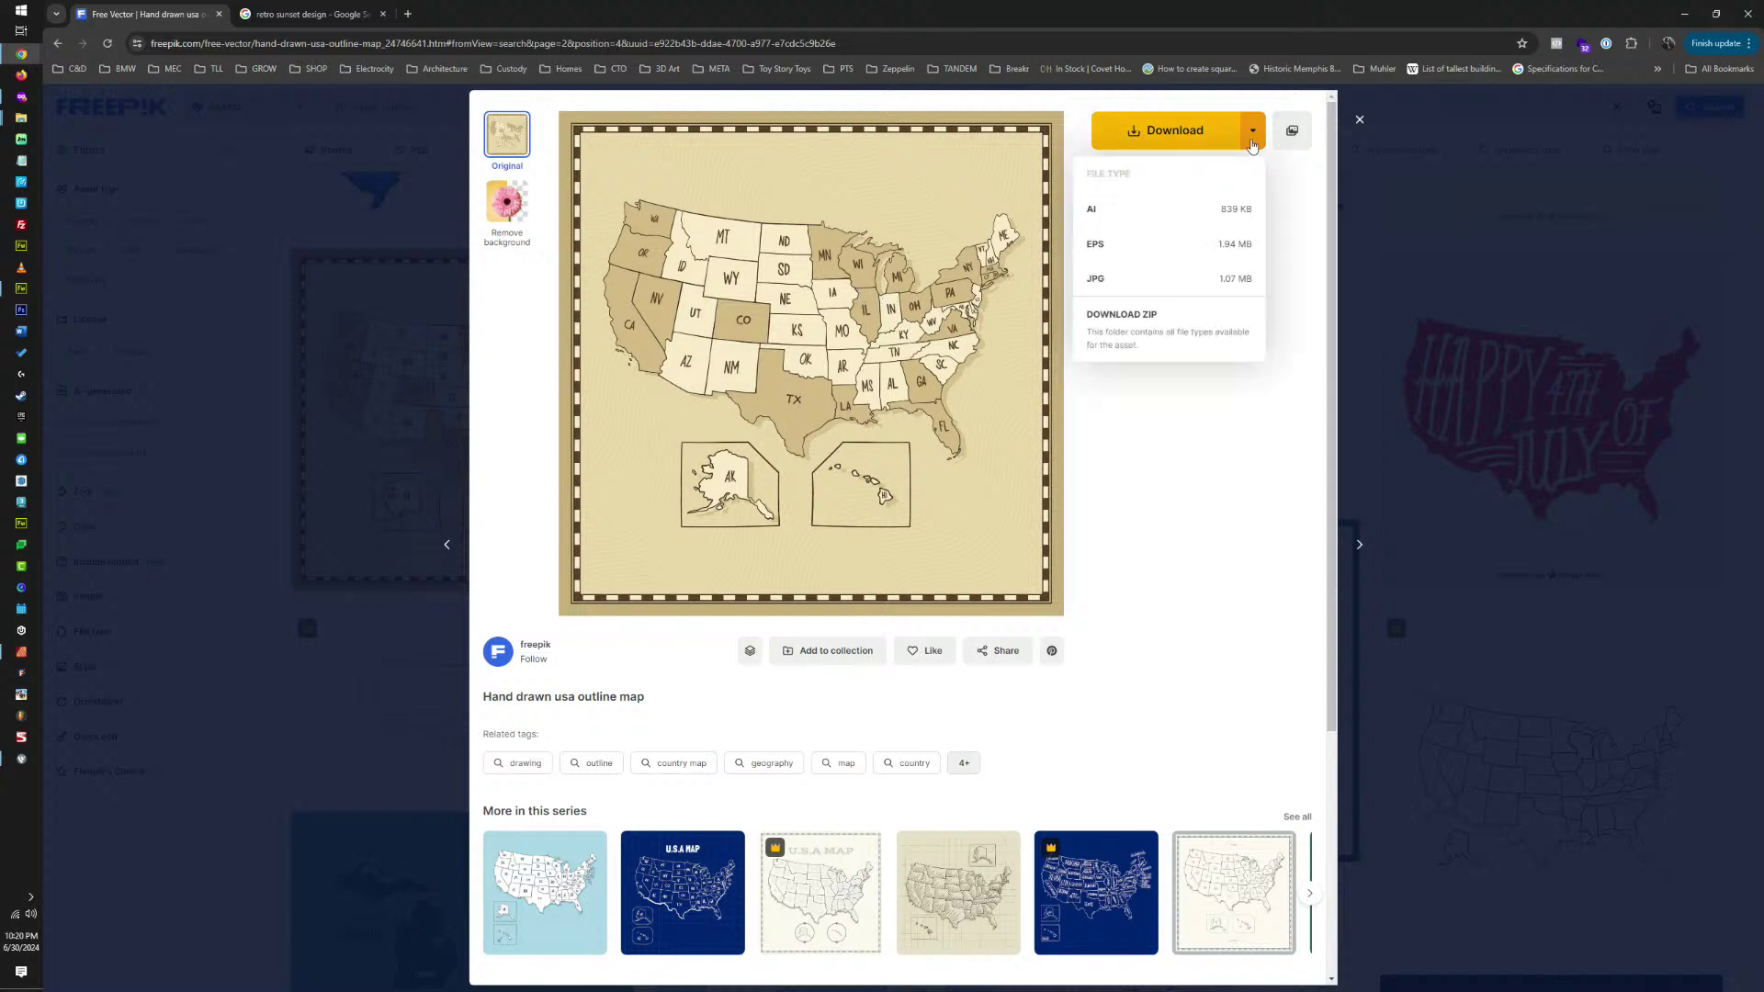
pyautogui.click(1127, 254)
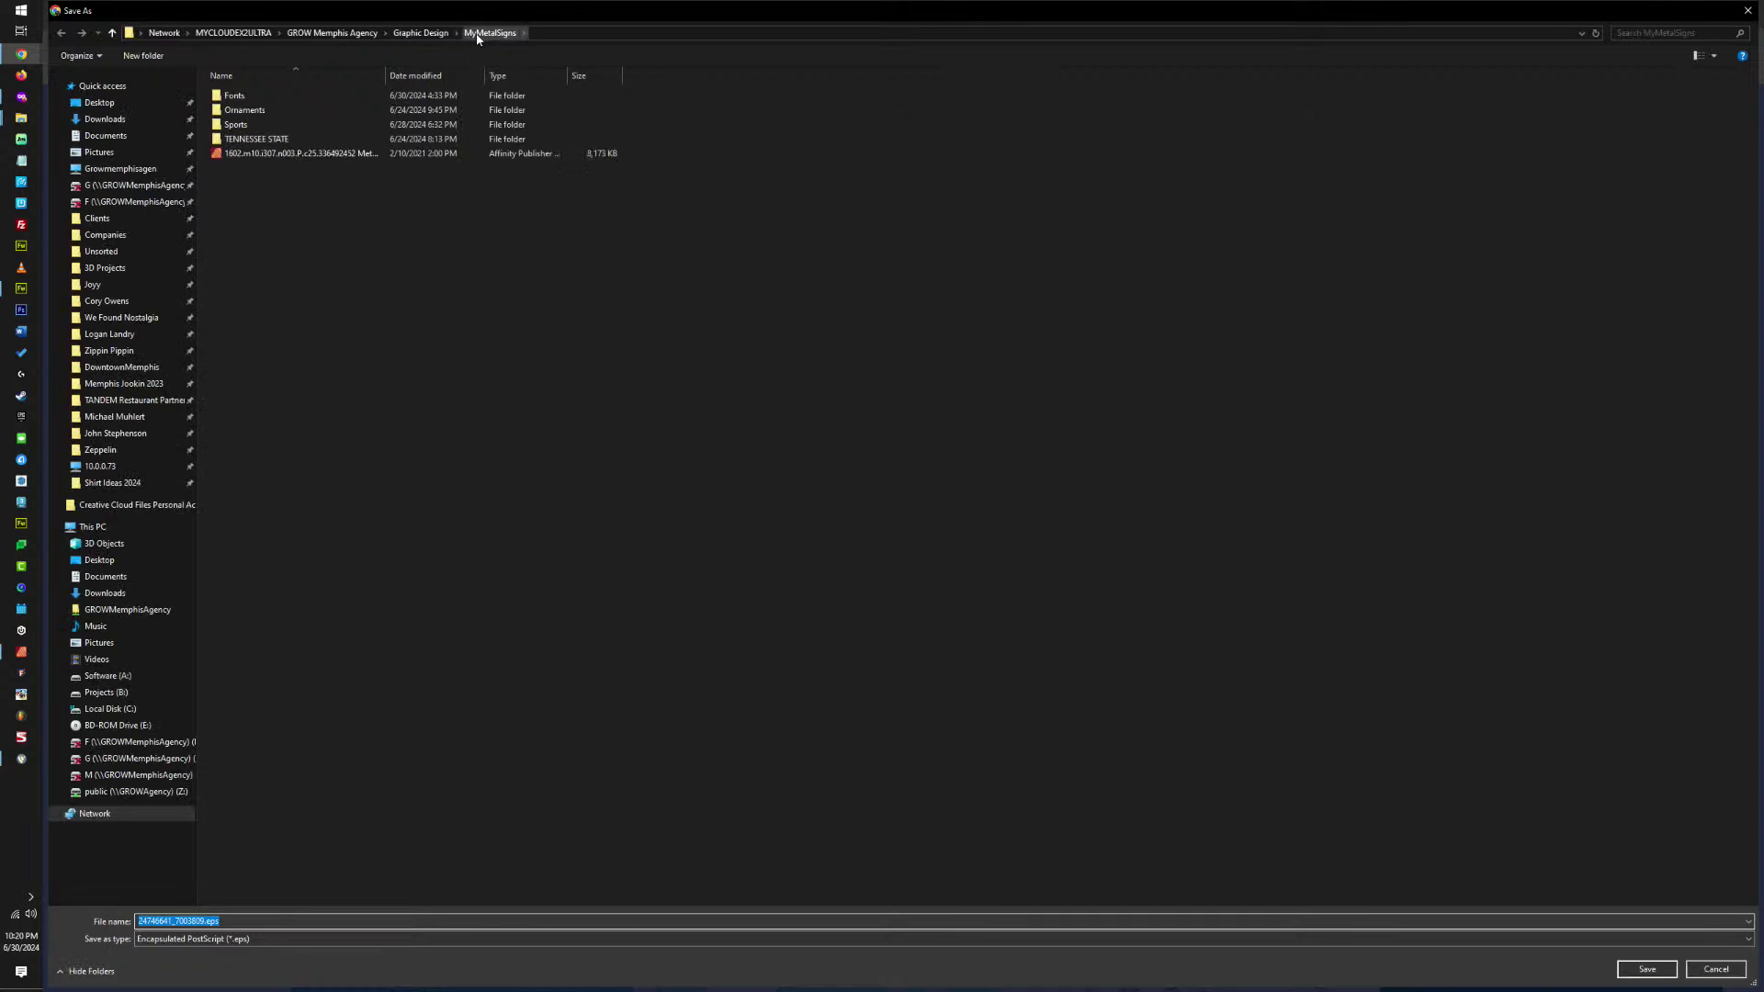
# Create a folder named "America in 50 States" inside Graphic Design > Shirt Ideas 2024 and open it.
pyautogui.click(427, 33)
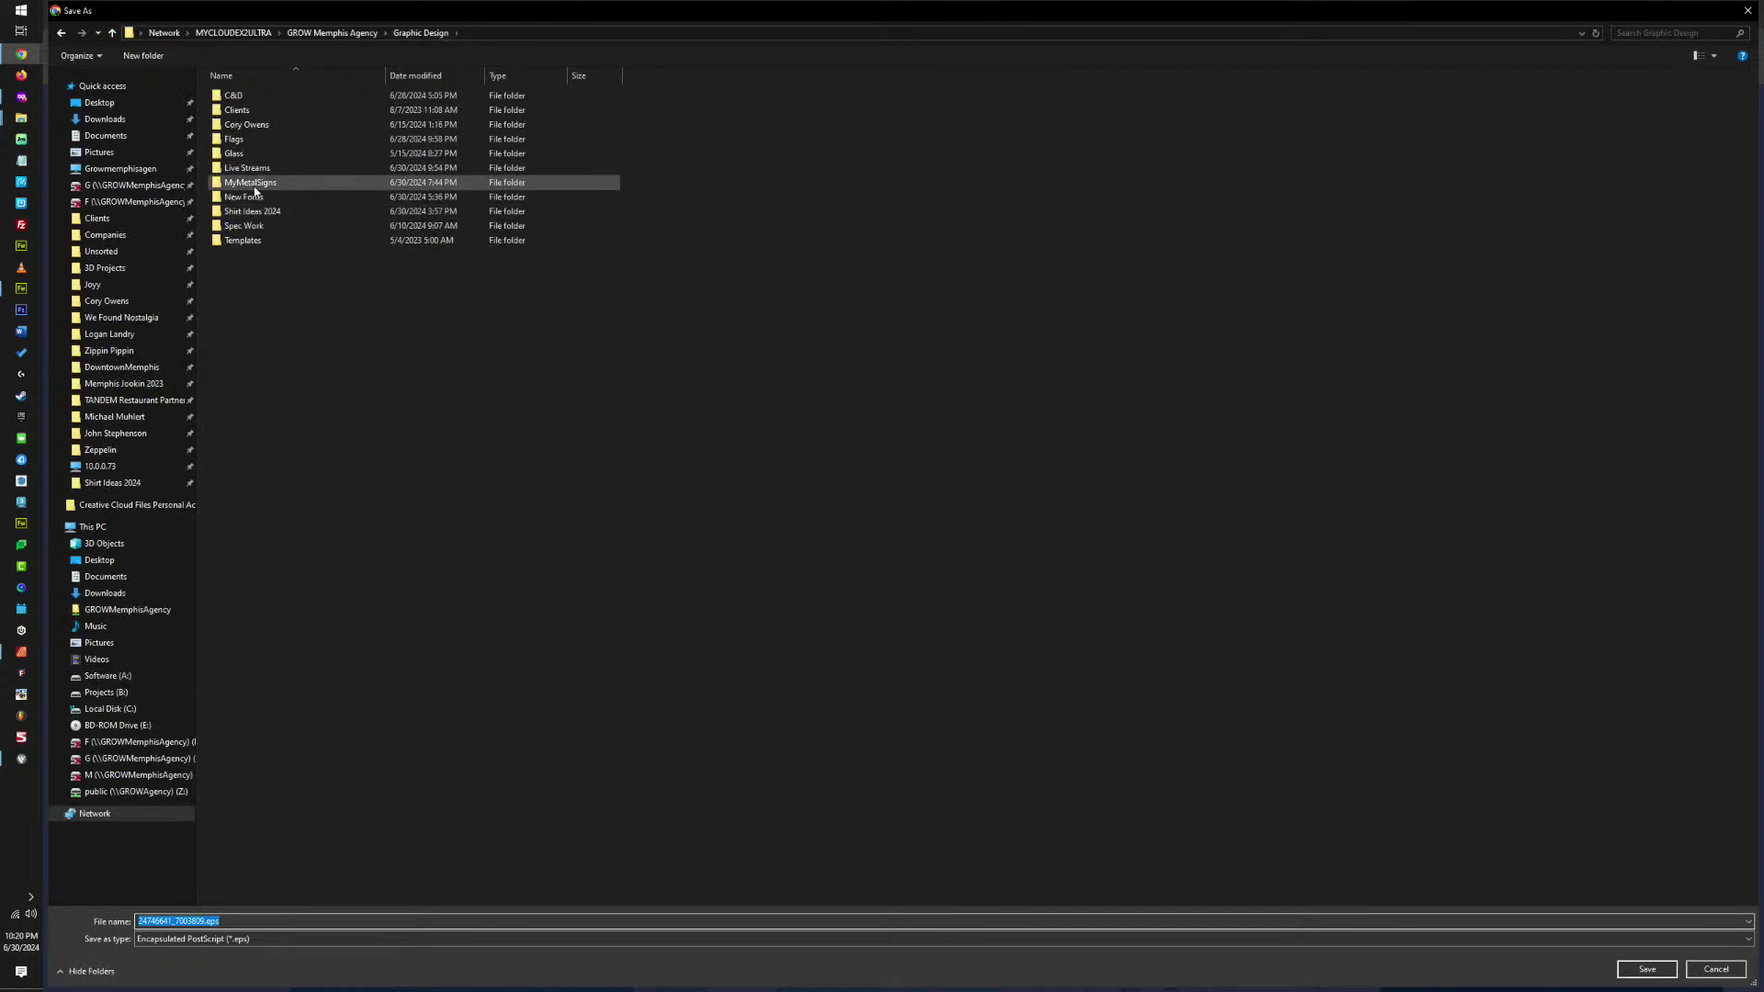
pyautogui.click(261, 215)
pyautogui.doubleClick(261, 215)
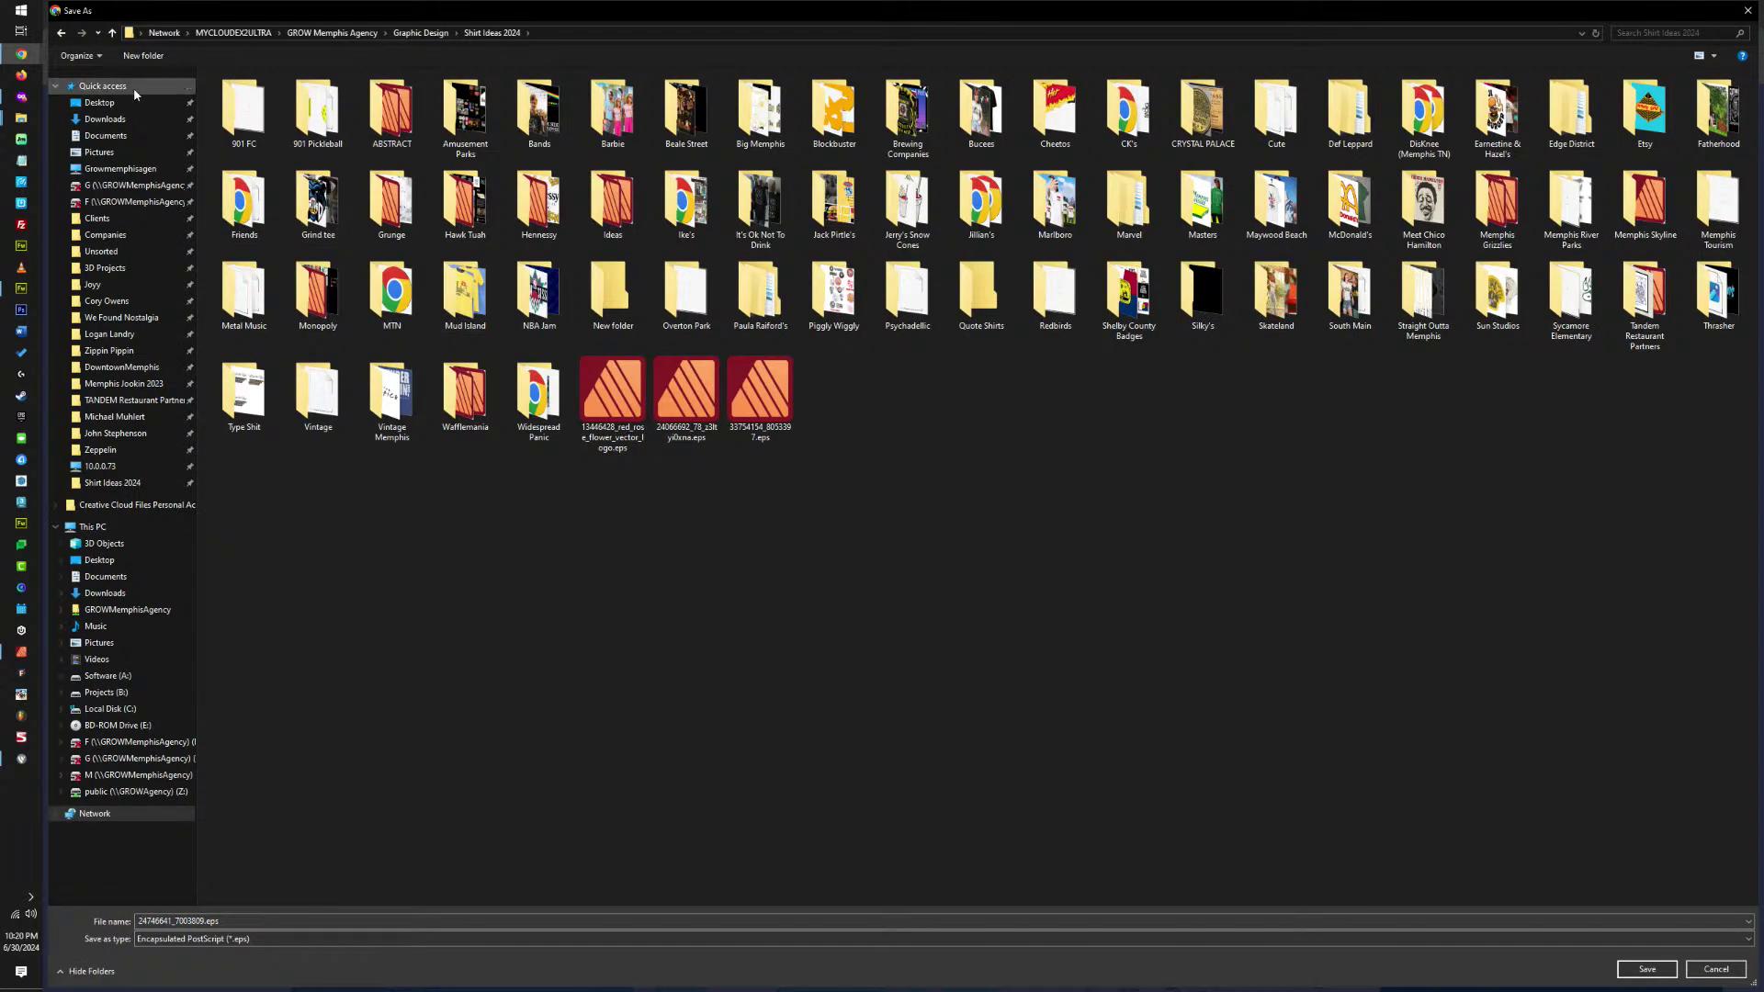
pyautogui.click(144, 55)
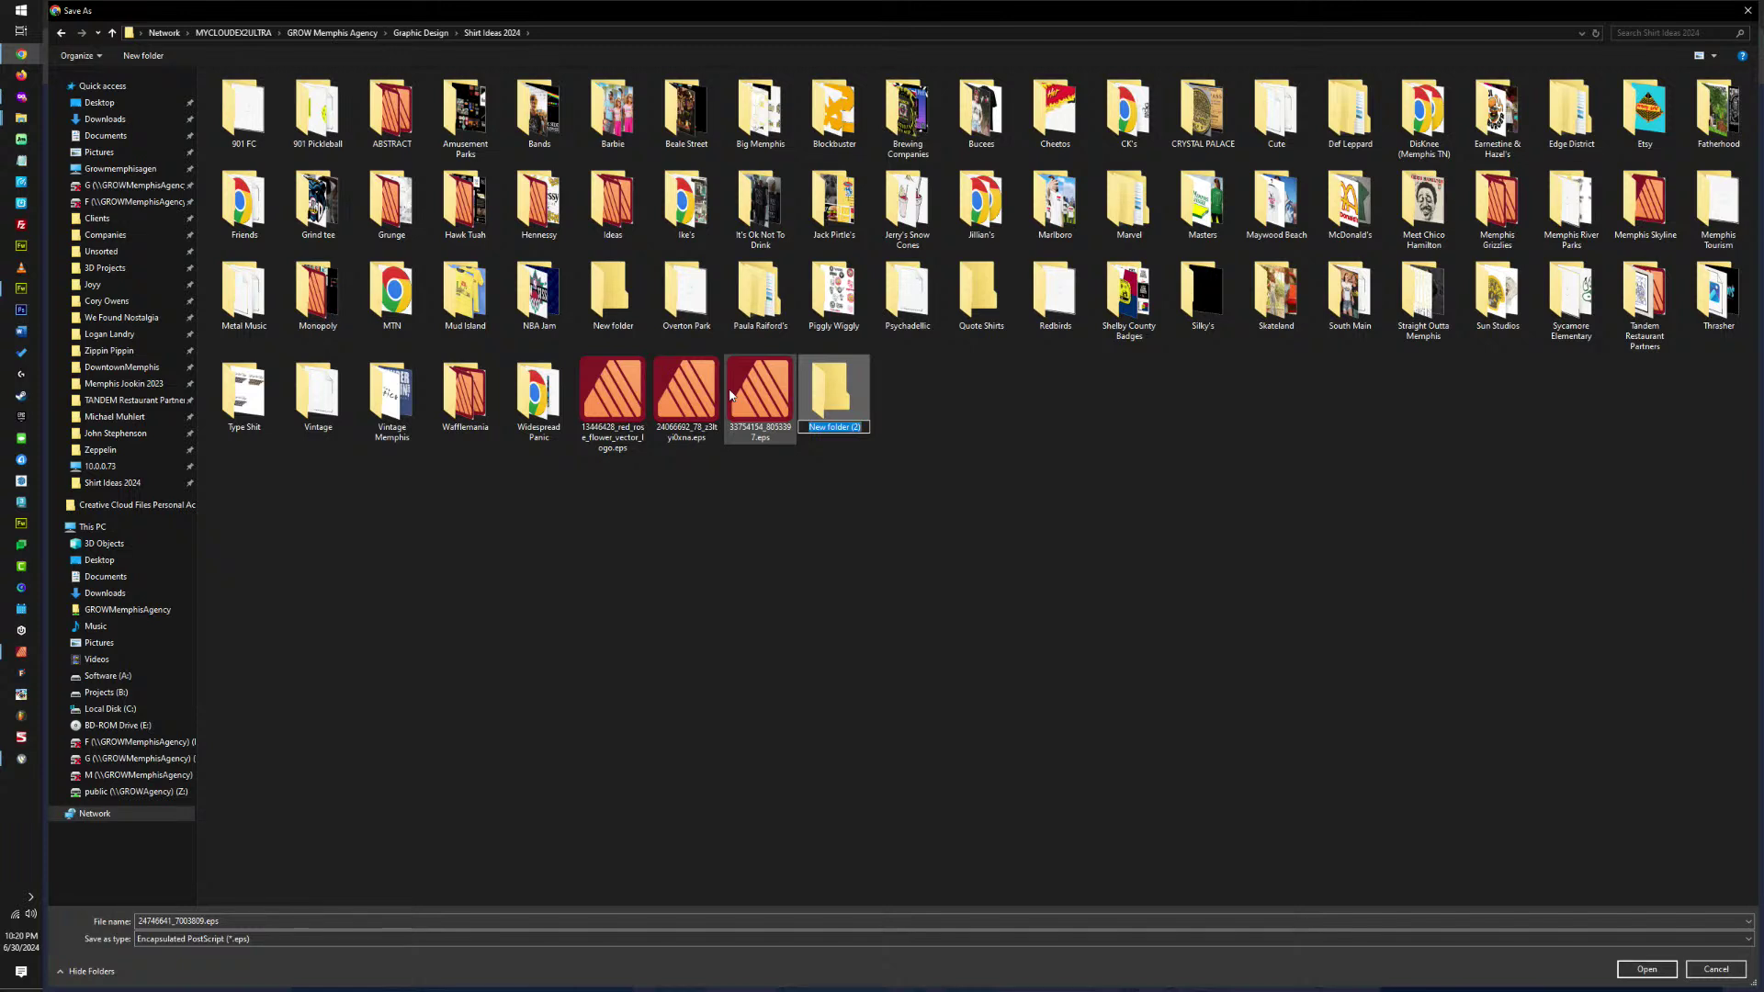
pyautogui.write('America in 50 States')
pyautogui.press('Return')
pyautogui.doubleClick(815, 398)
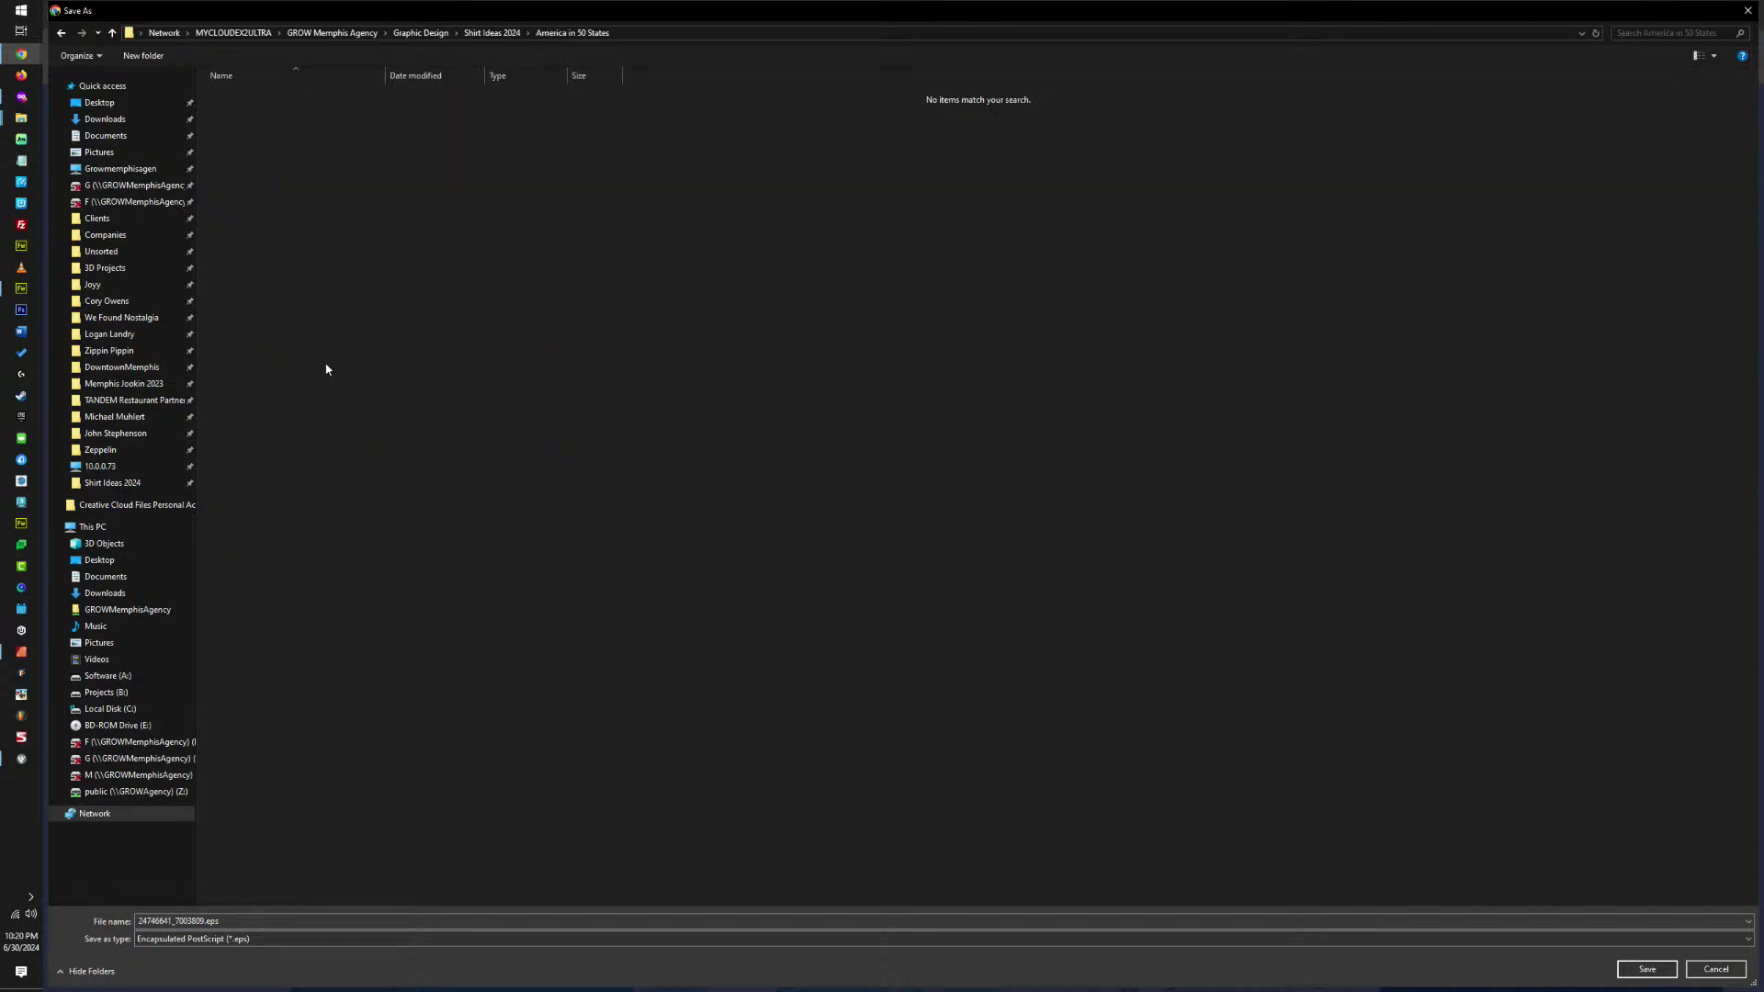
# Create a "States" subfolder and save the downloaded map in it as USA.eps.
pyautogui.click(142, 55)
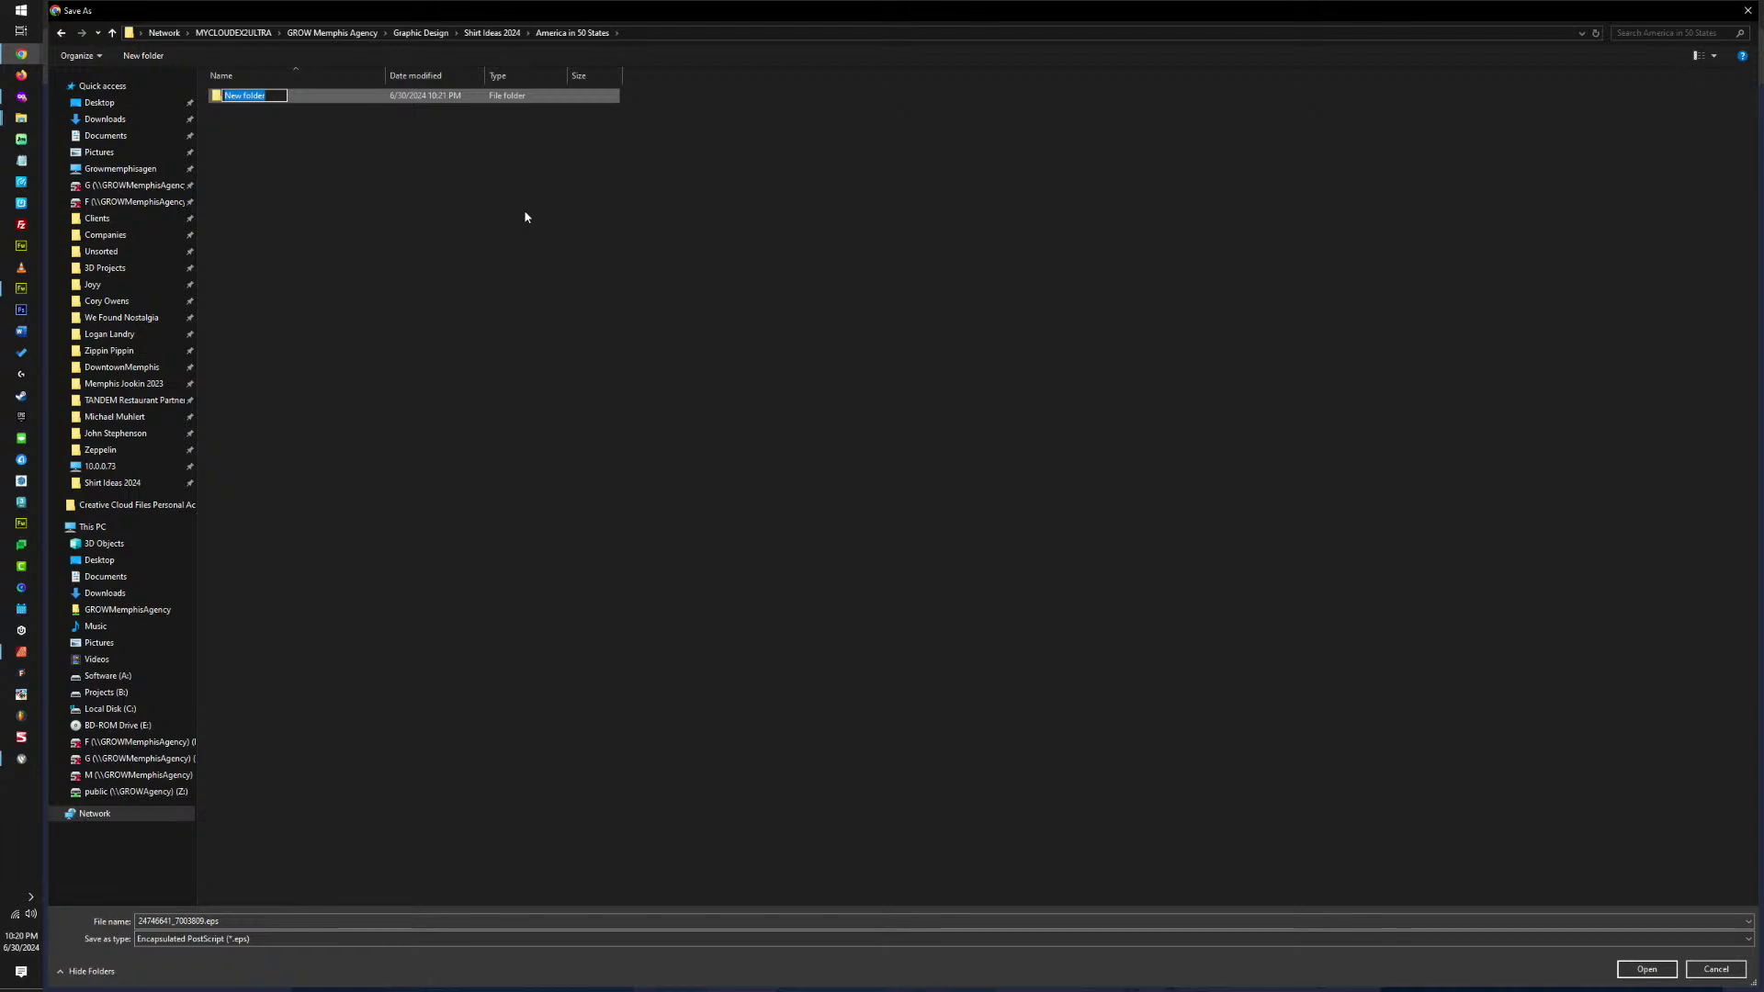
pyautogui.write('States')
pyautogui.press('Return')
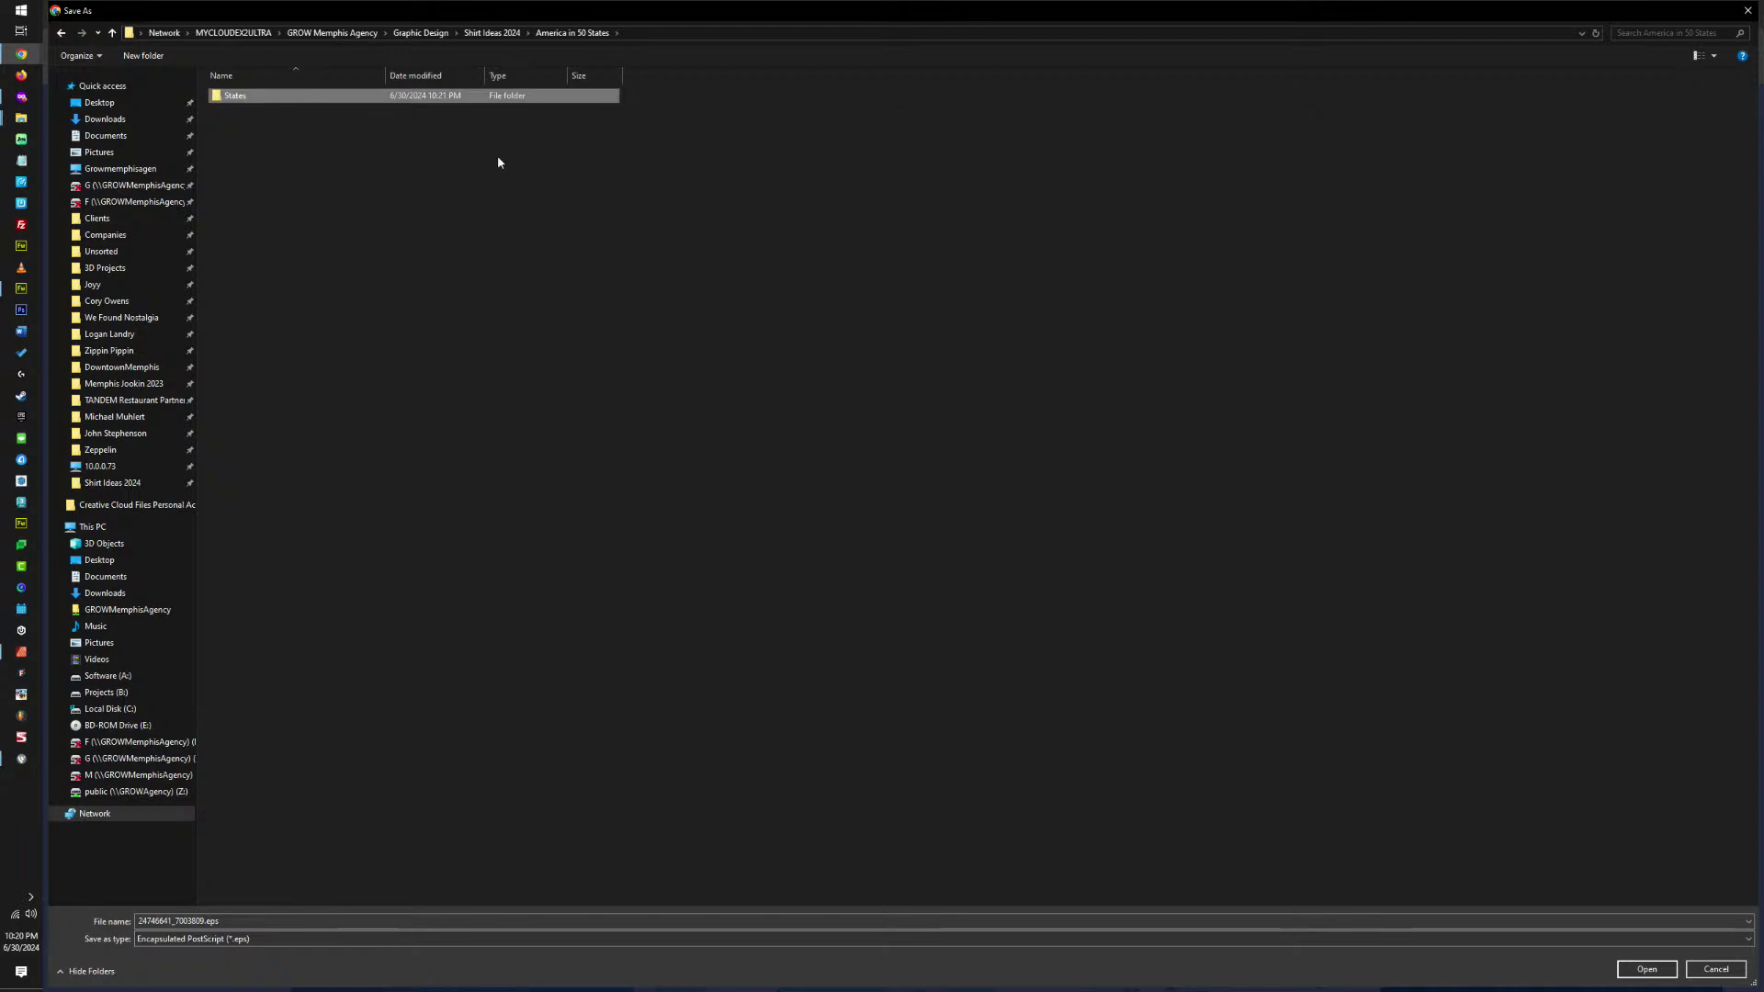
pyautogui.doubleClick(246, 103)
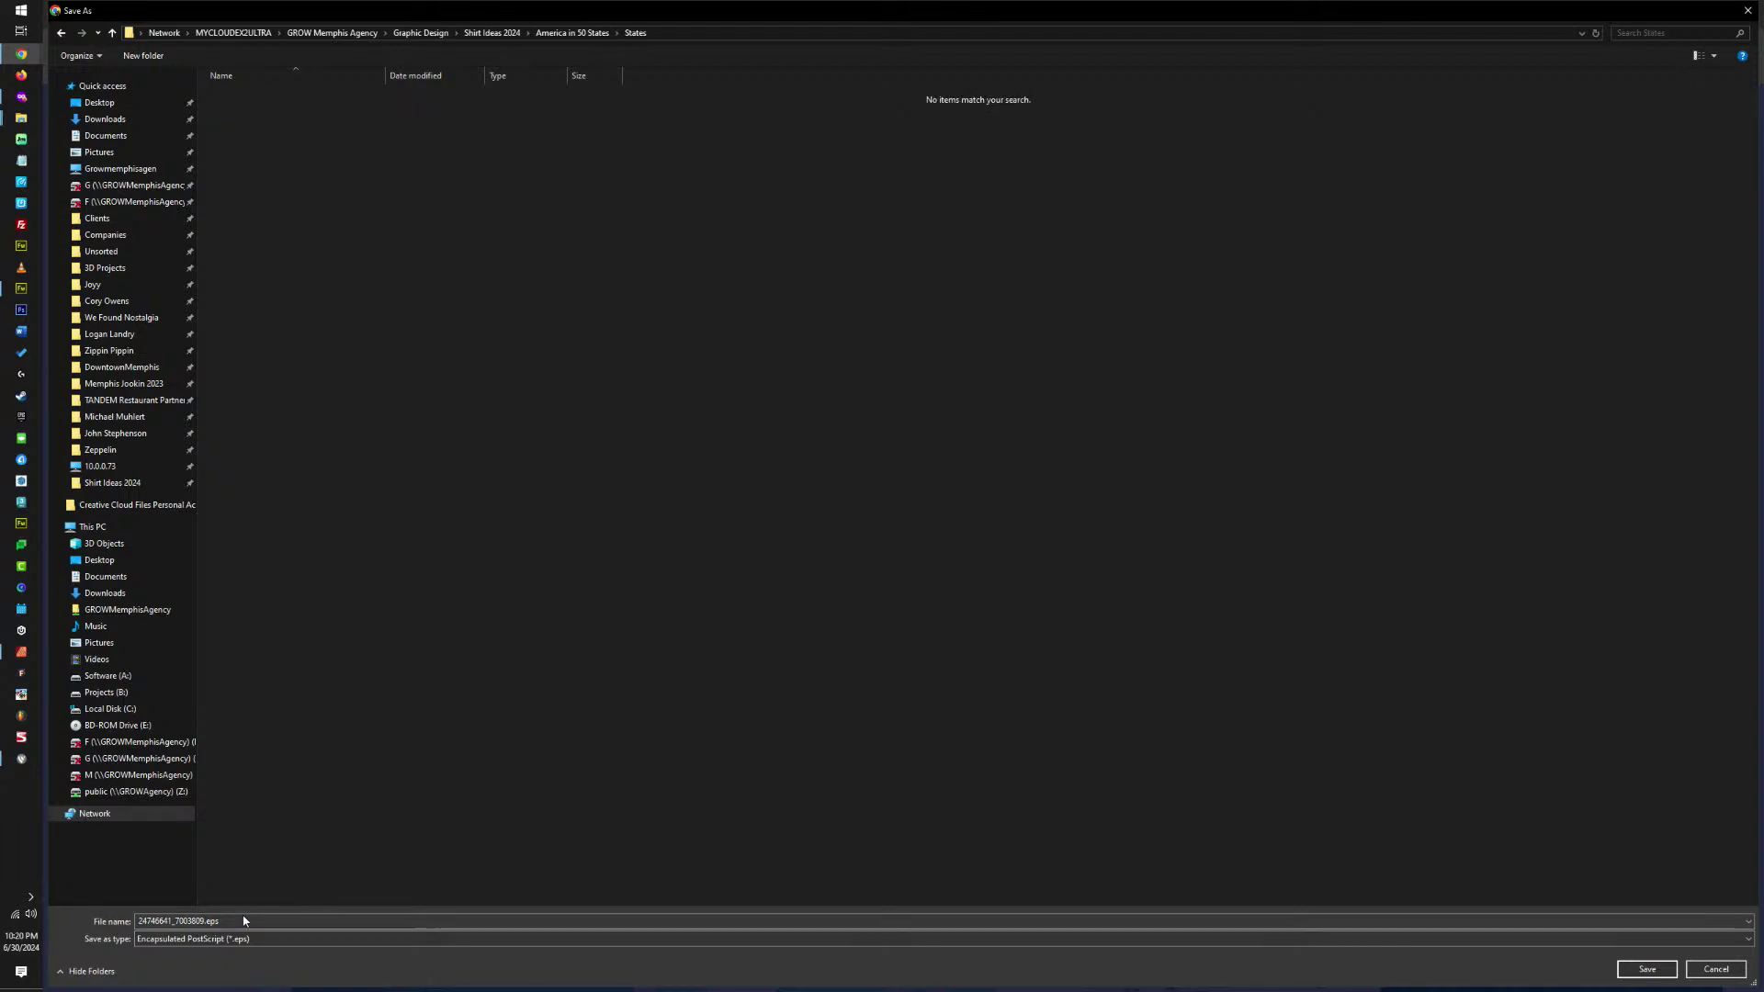
pyautogui.click(1375, 926)
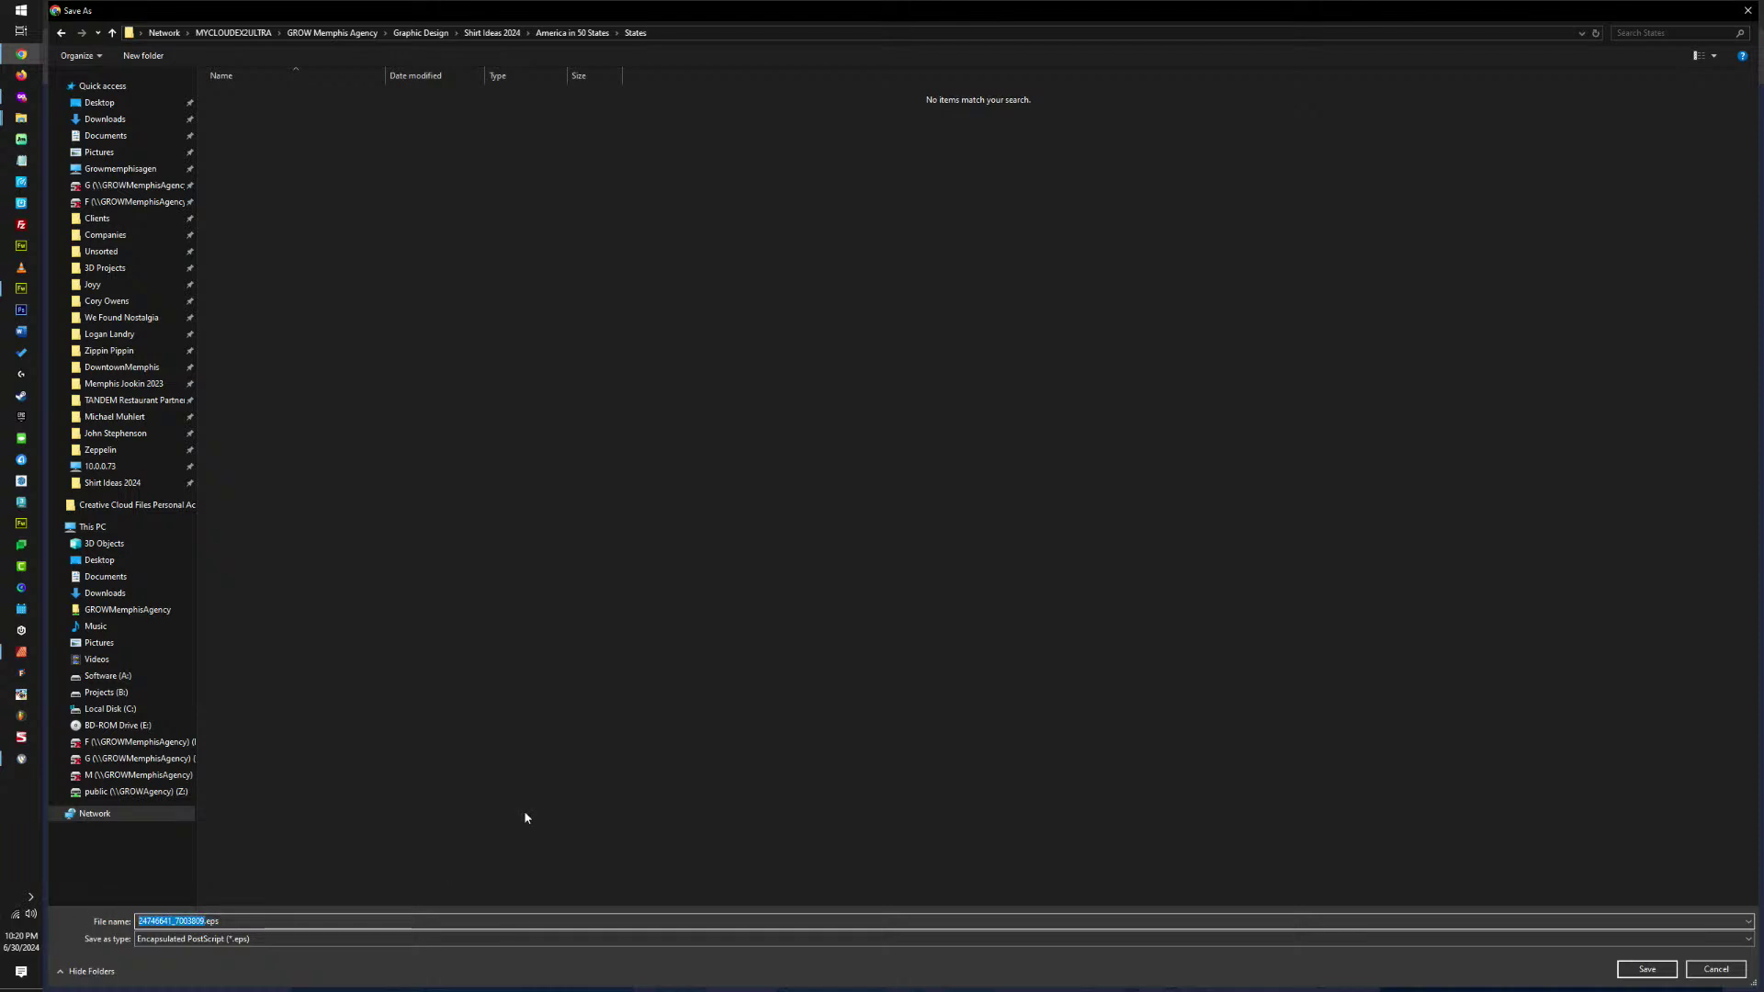
pyautogui.press('Return')
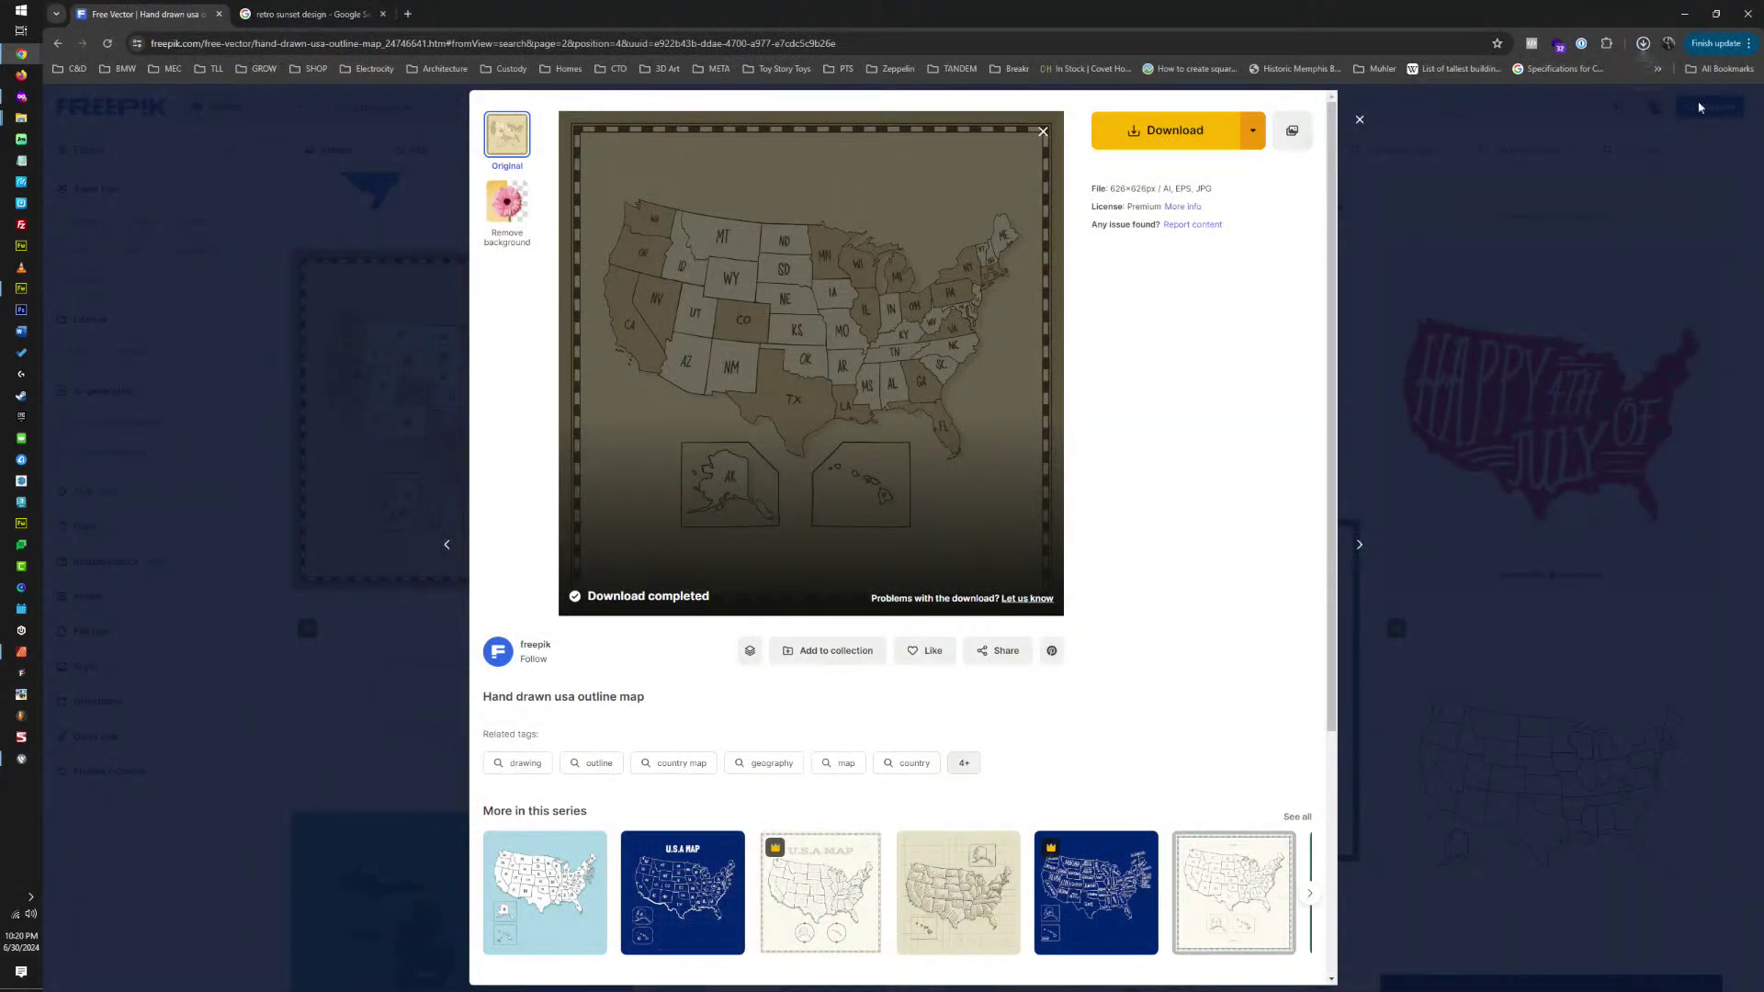
# Show the downloaded USA.eps in its folder and open it in Affinity Publisher.
pyautogui.click(1643, 44)
pyautogui.click(1604, 78)
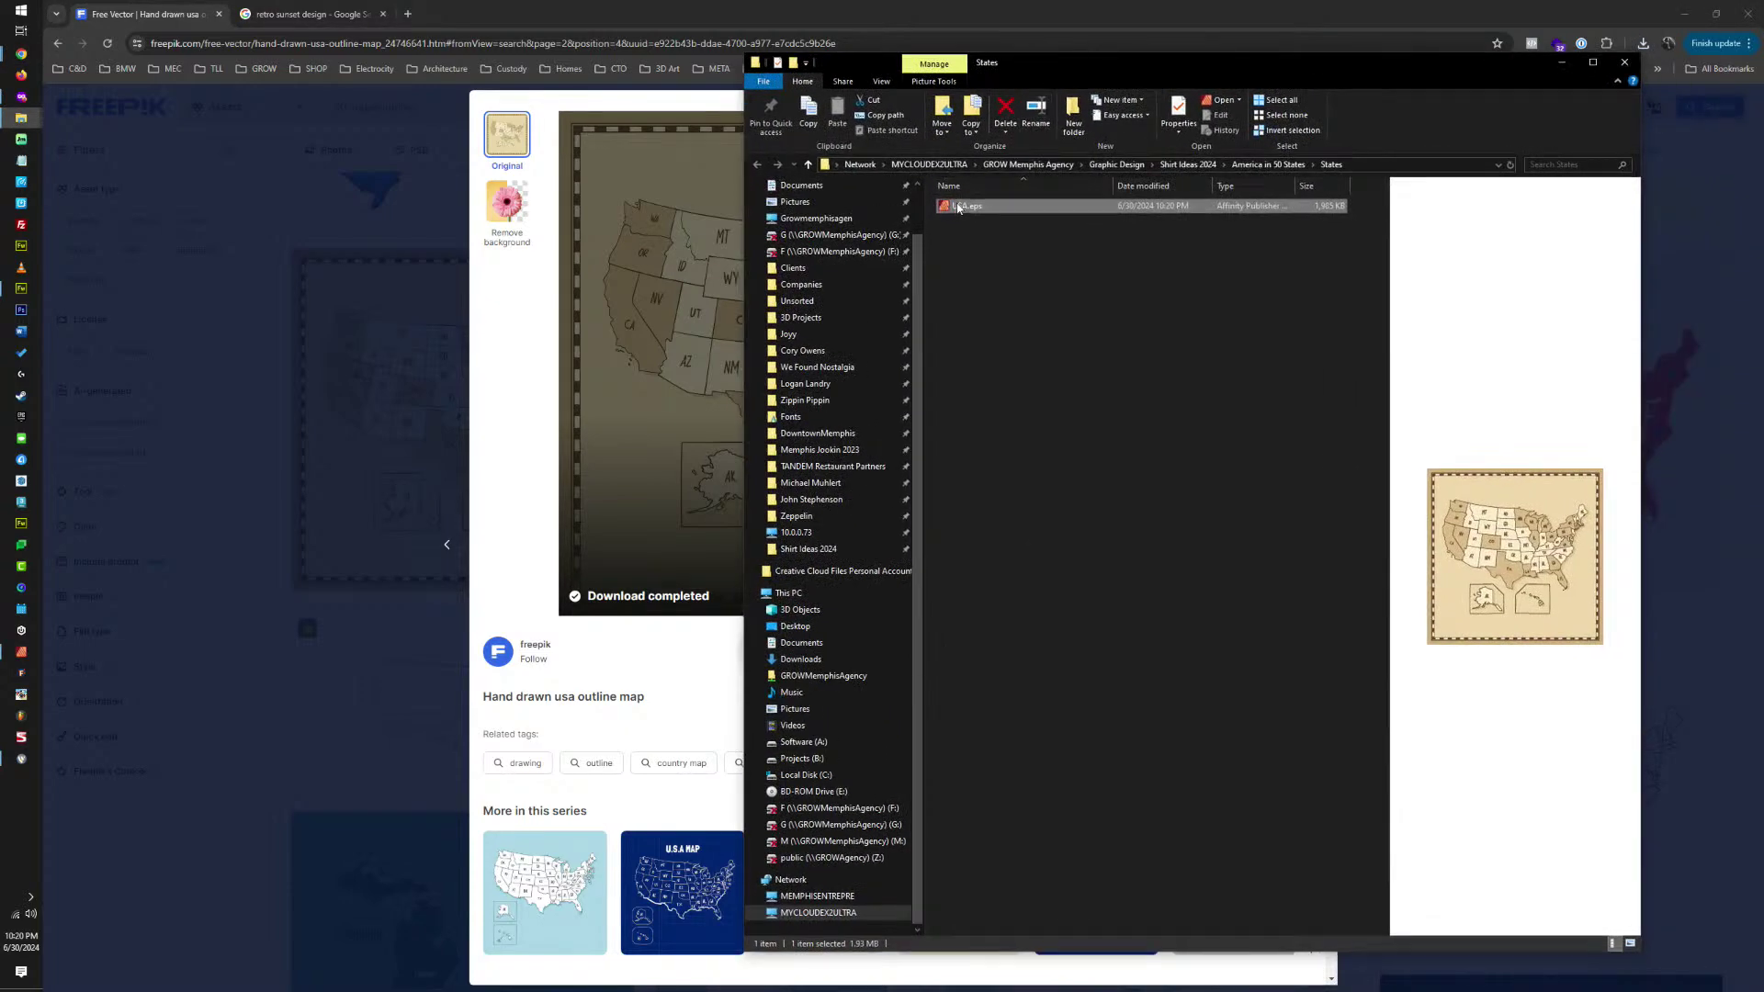
pyautogui.doubleClick(958, 208)
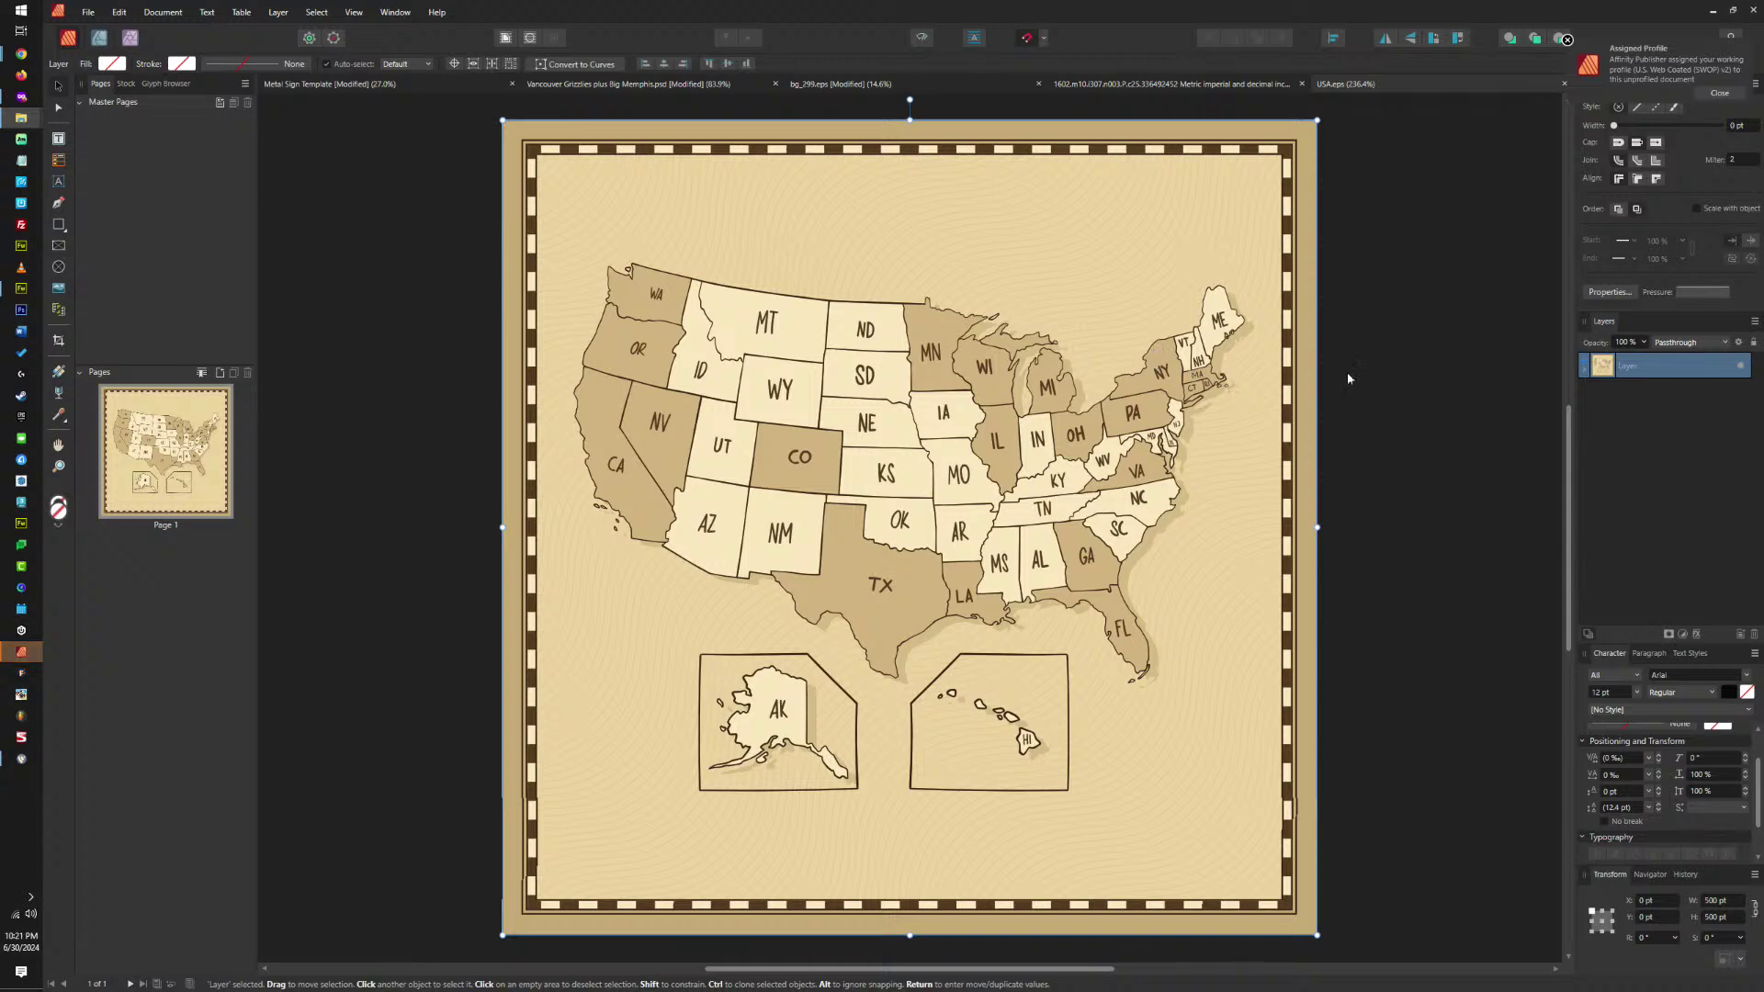
# Select all curves inside the map's parent layer, move them out to the top level and deselect them.
pyautogui.click(1584, 365)
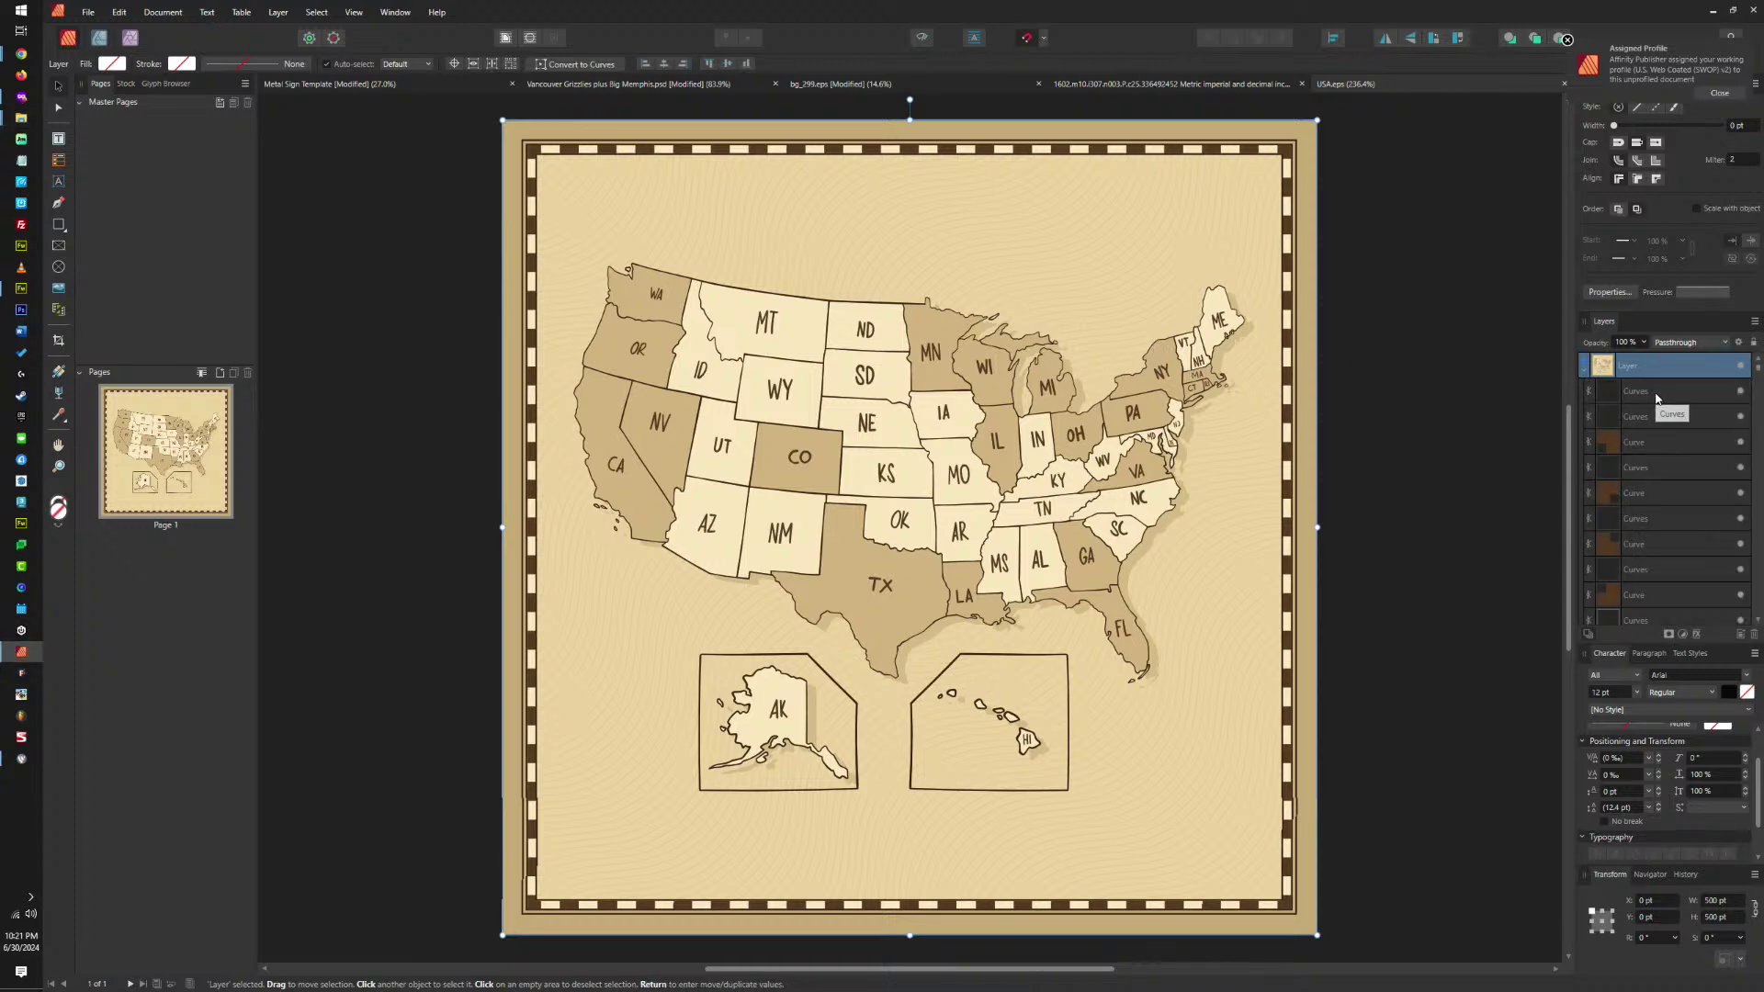
pyautogui.click(1655, 392)
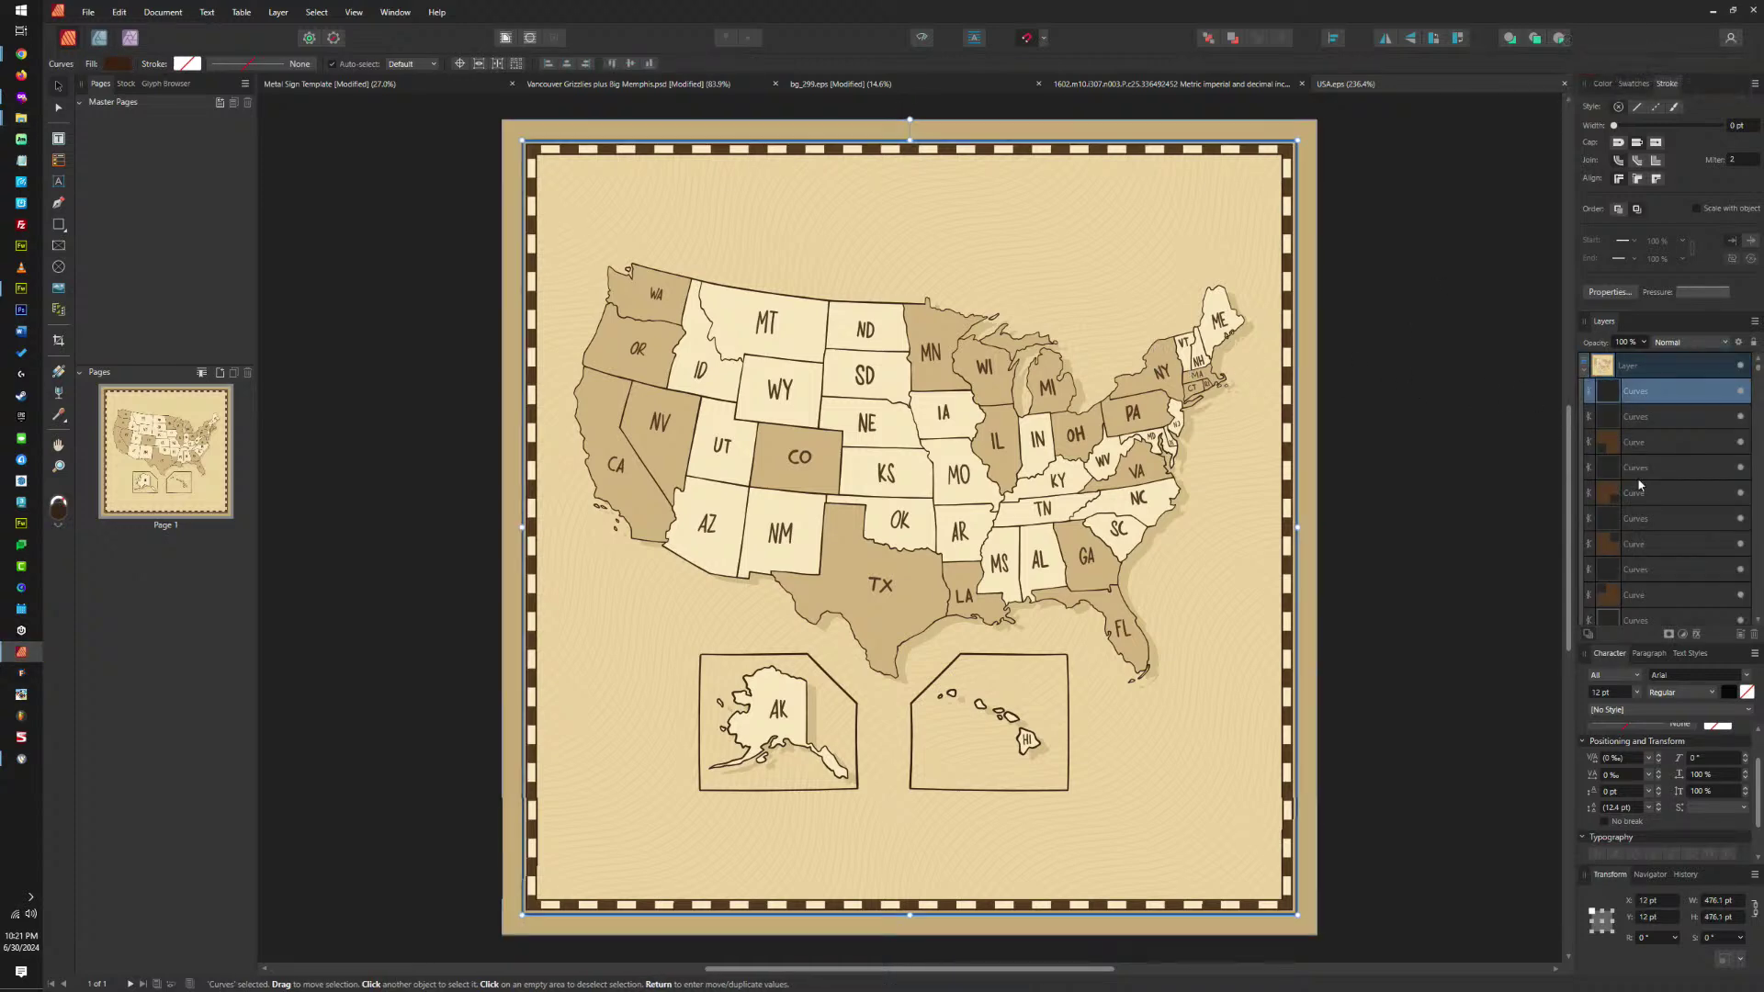
pyautogui.scroll(-5, 1660, 432)
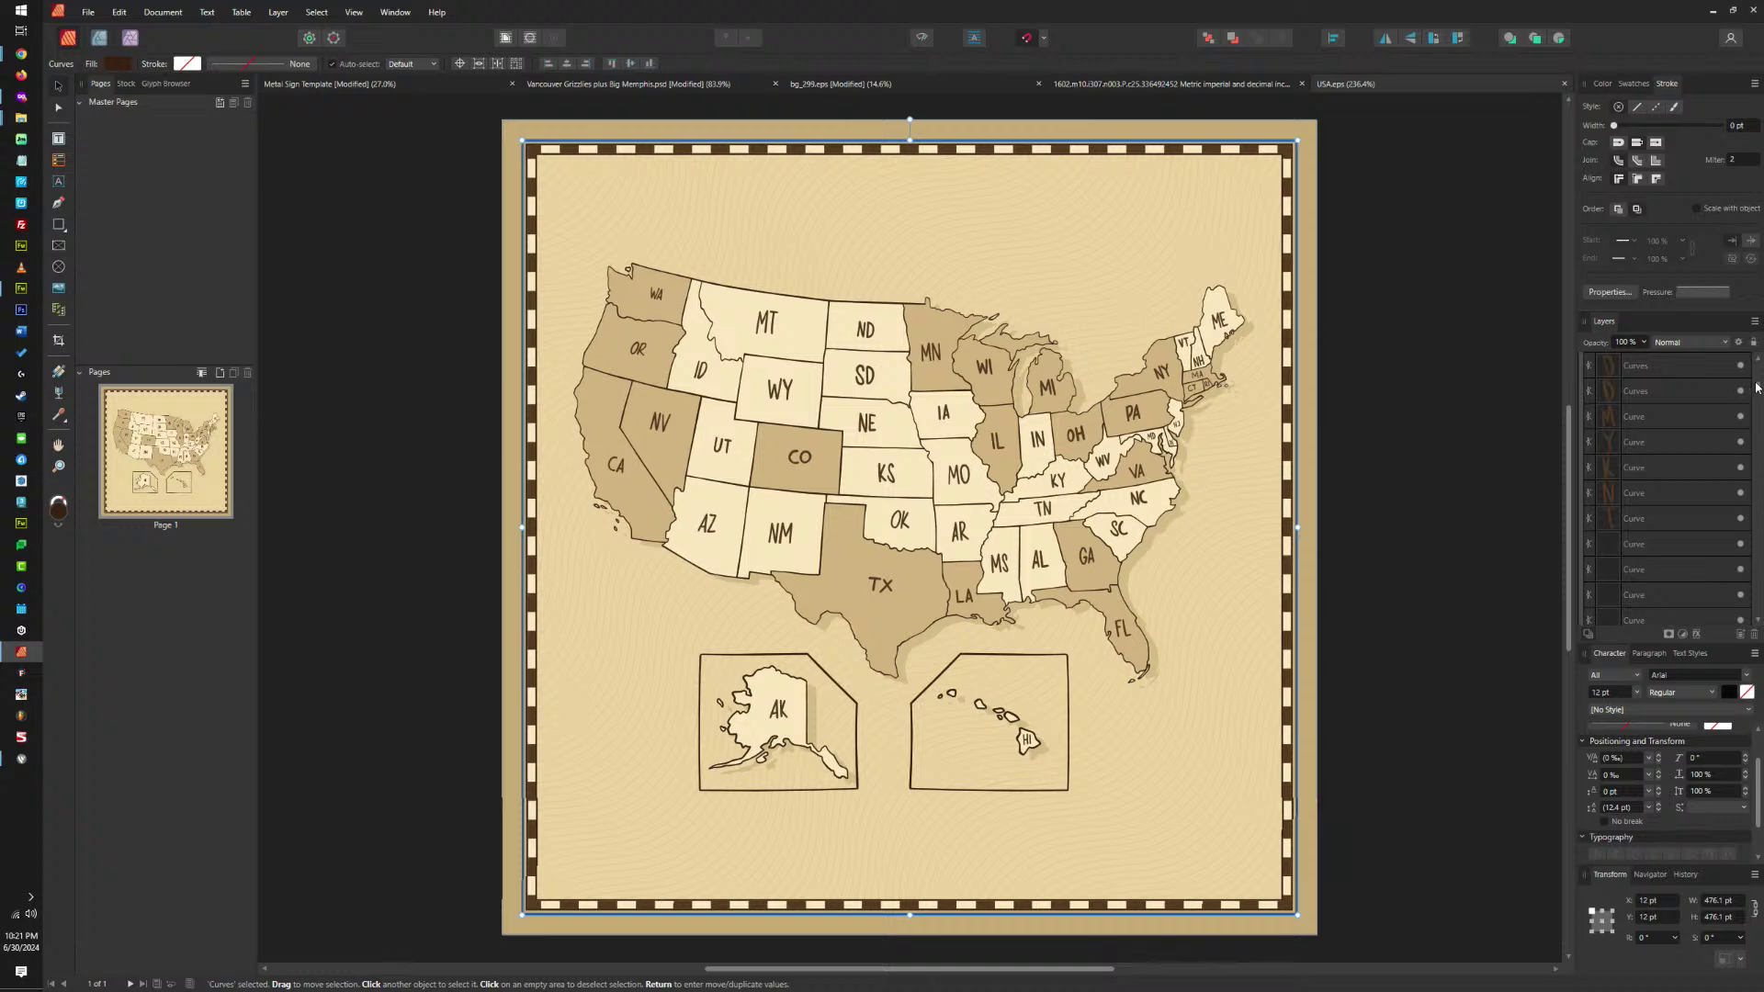
pyautogui.scroll(-3, 1738, 575)
pyautogui.keyDown('shift'); pyautogui.click(1668, 593); pyautogui.keyUp('shift')
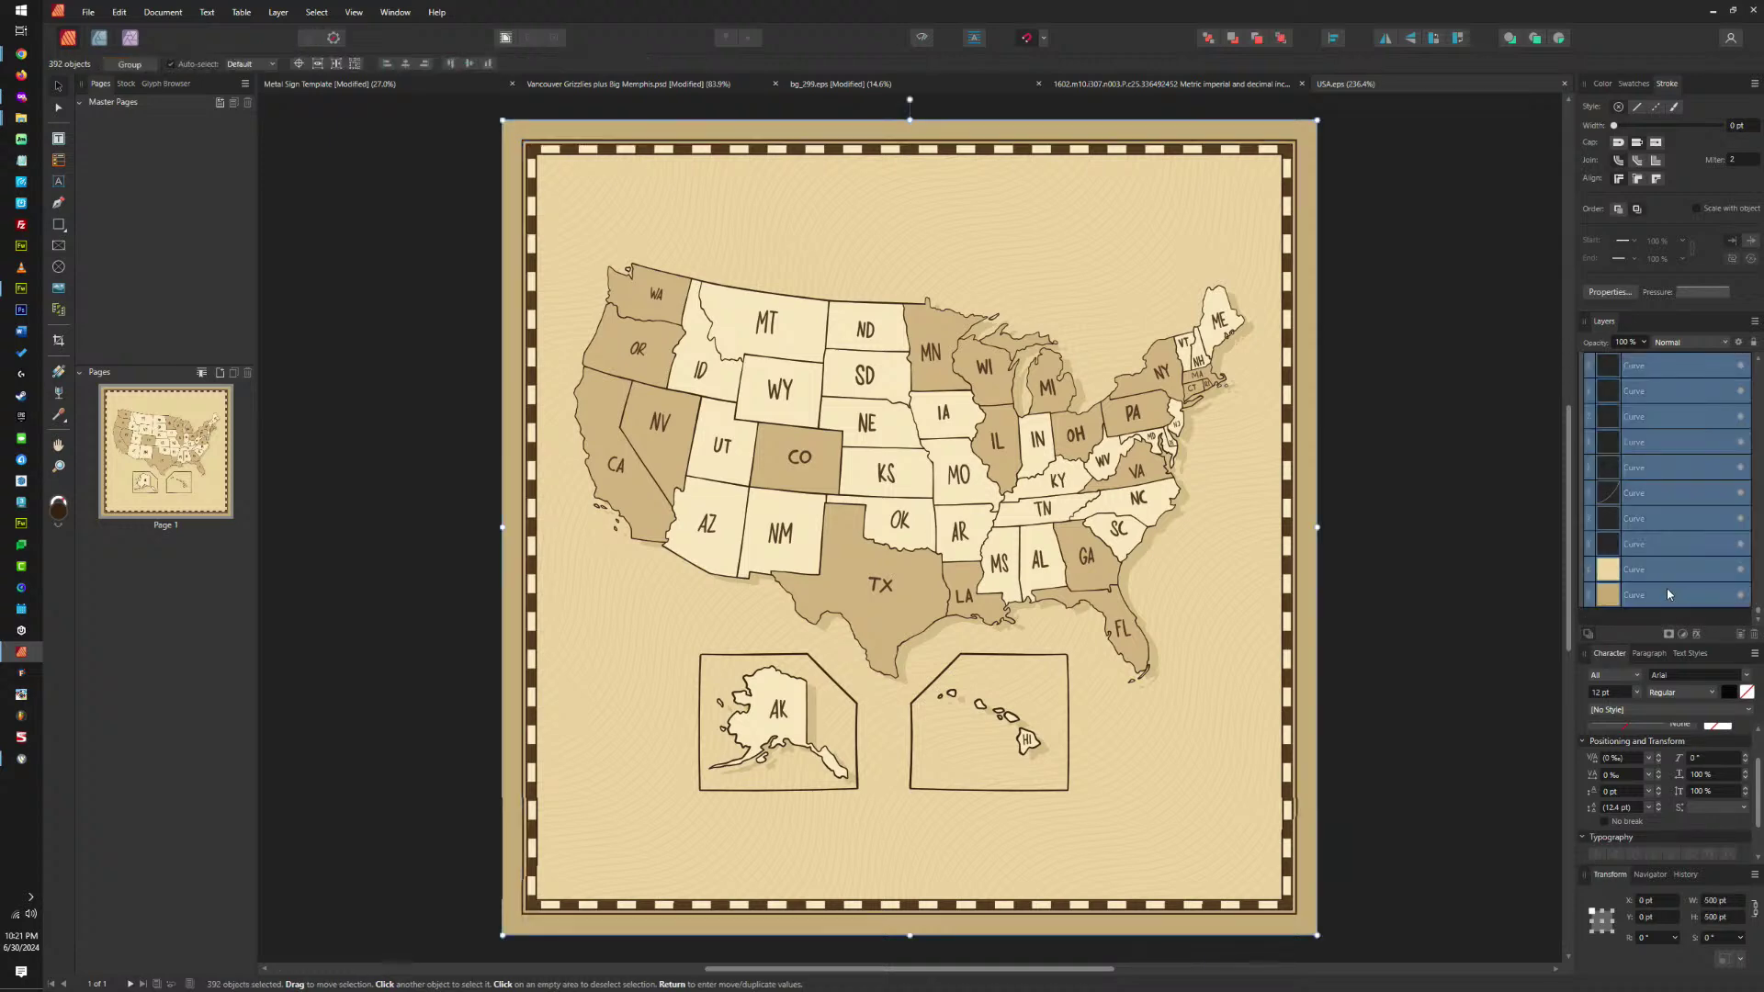
pyautogui.scroll(8, 1727, 551)
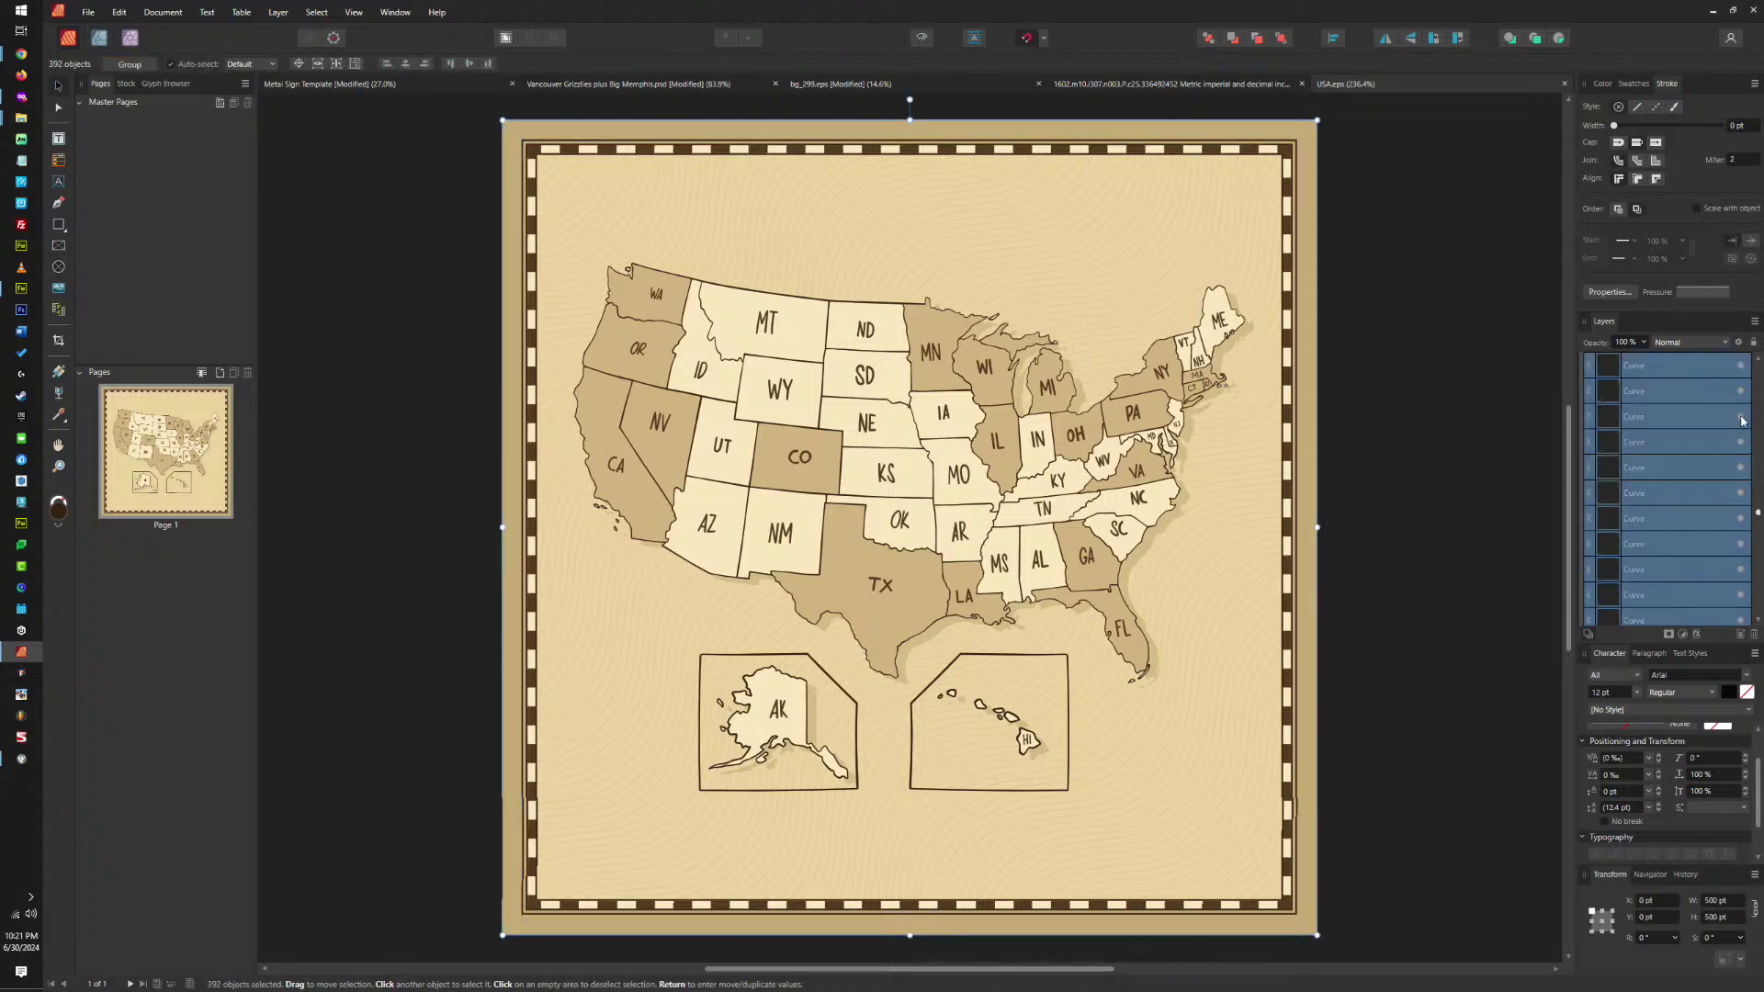
pyautogui.moveTo(1649, 358); pyautogui.dragTo(1649, 357)
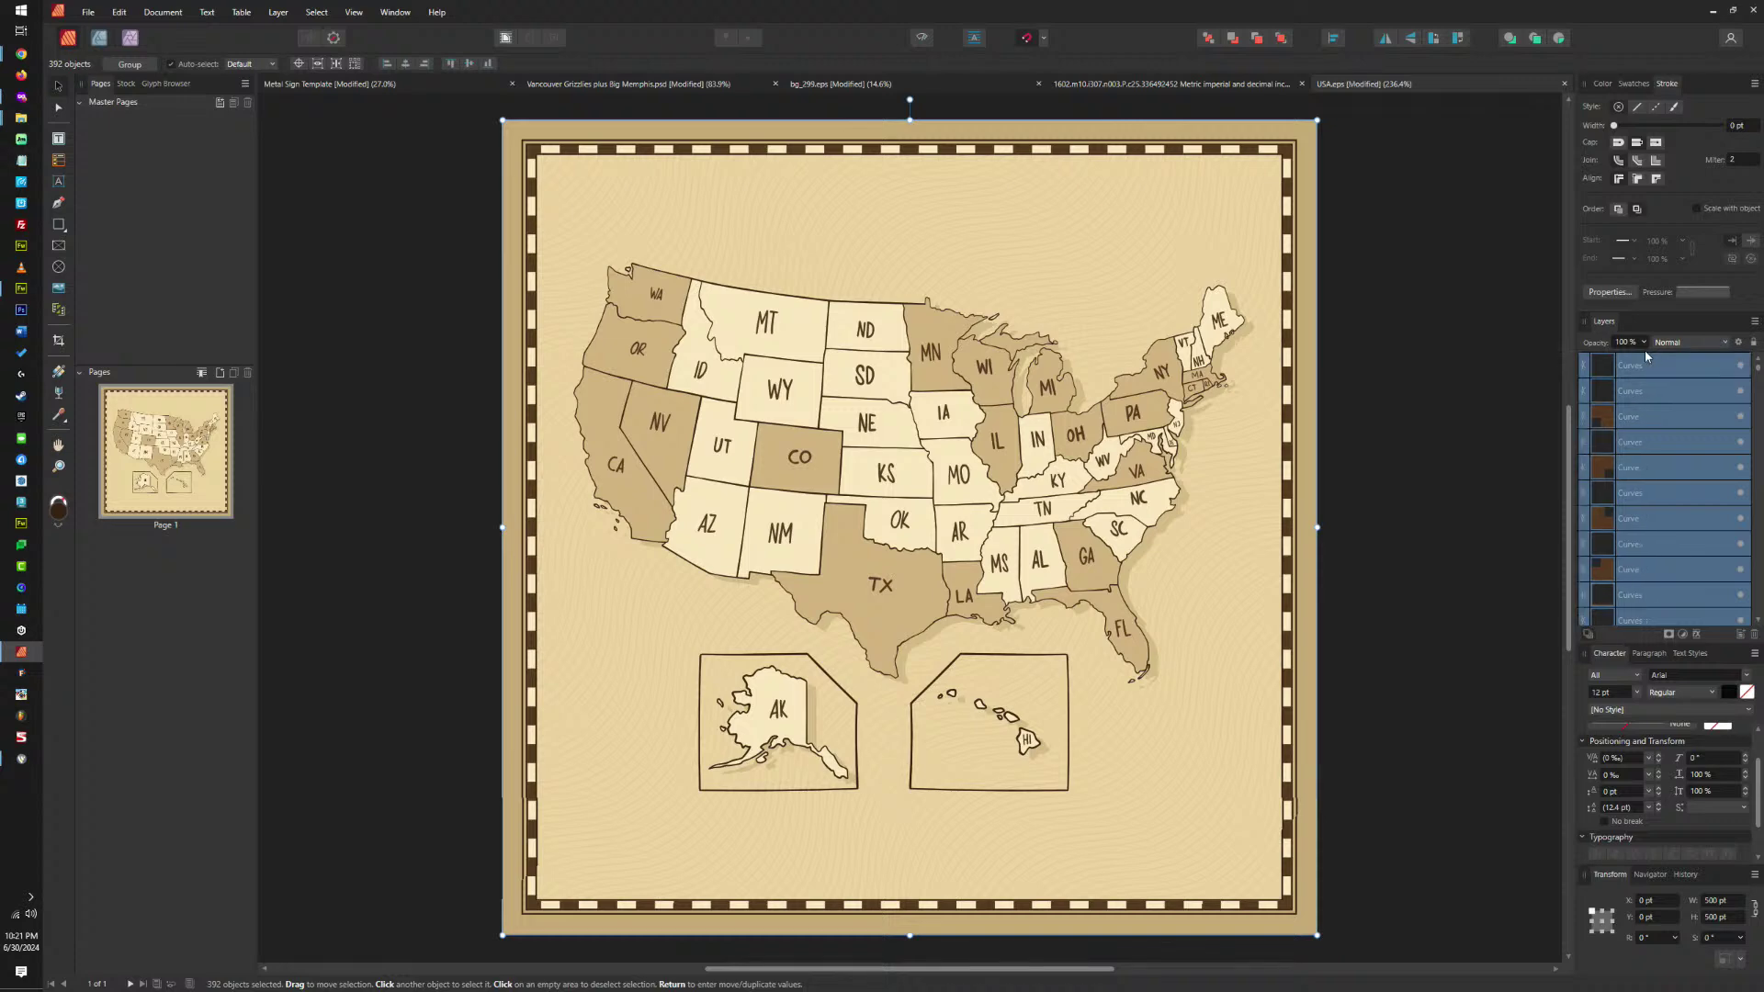
pyautogui.click(1447, 323)
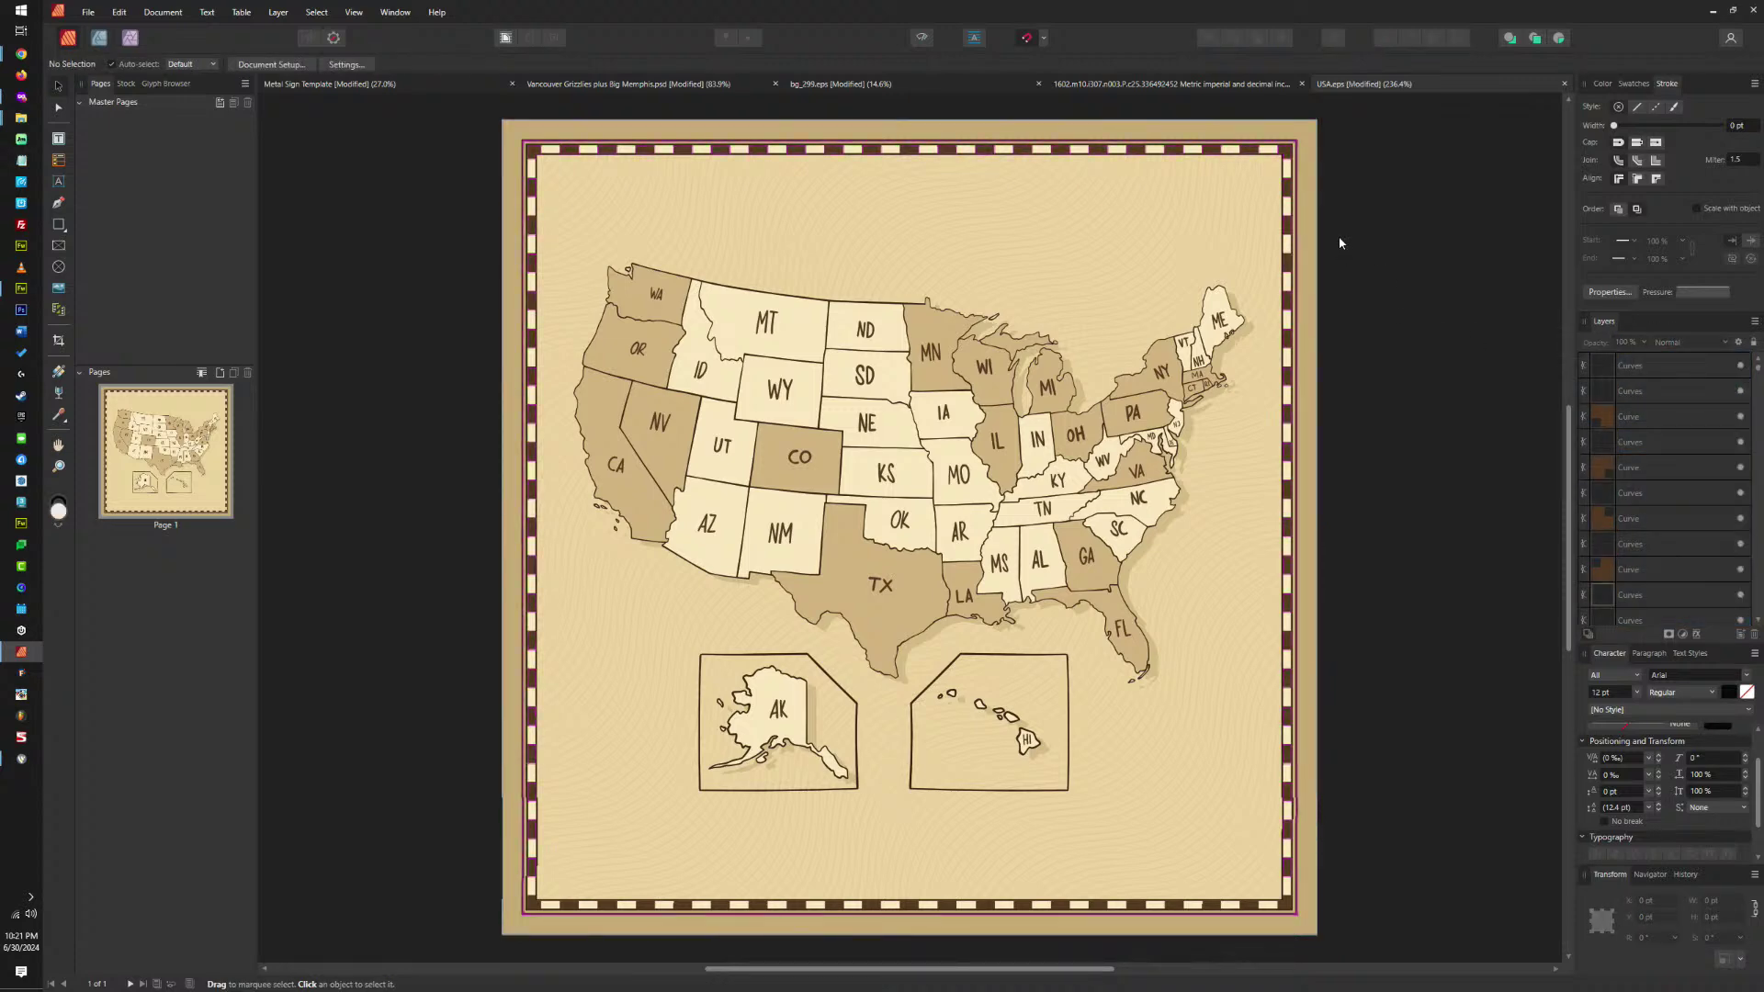
# Select the dashed strip curves along the map's border and group them.
pyautogui.moveTo(1411, 112); pyautogui.dragTo(444, 871)
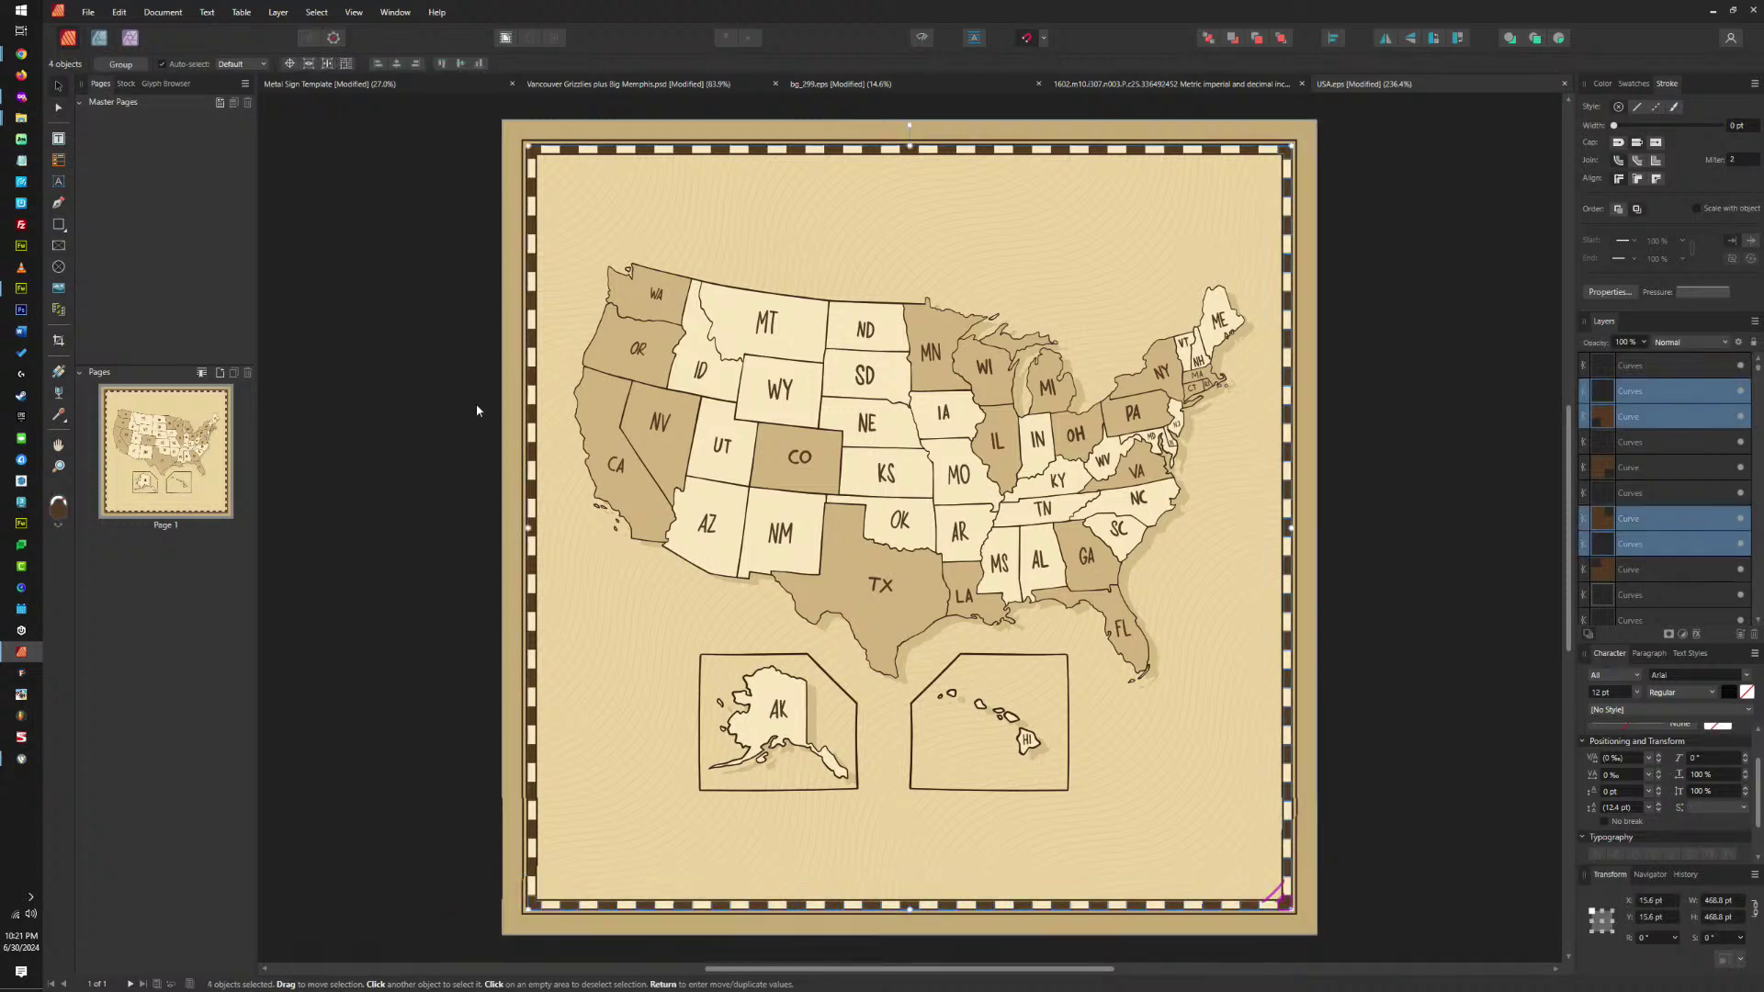
pyautogui.moveTo(461, 121); pyautogui.dragTo(551, 955)
pyautogui.moveTo(1395, 113); pyautogui.dragTo(386, 195)
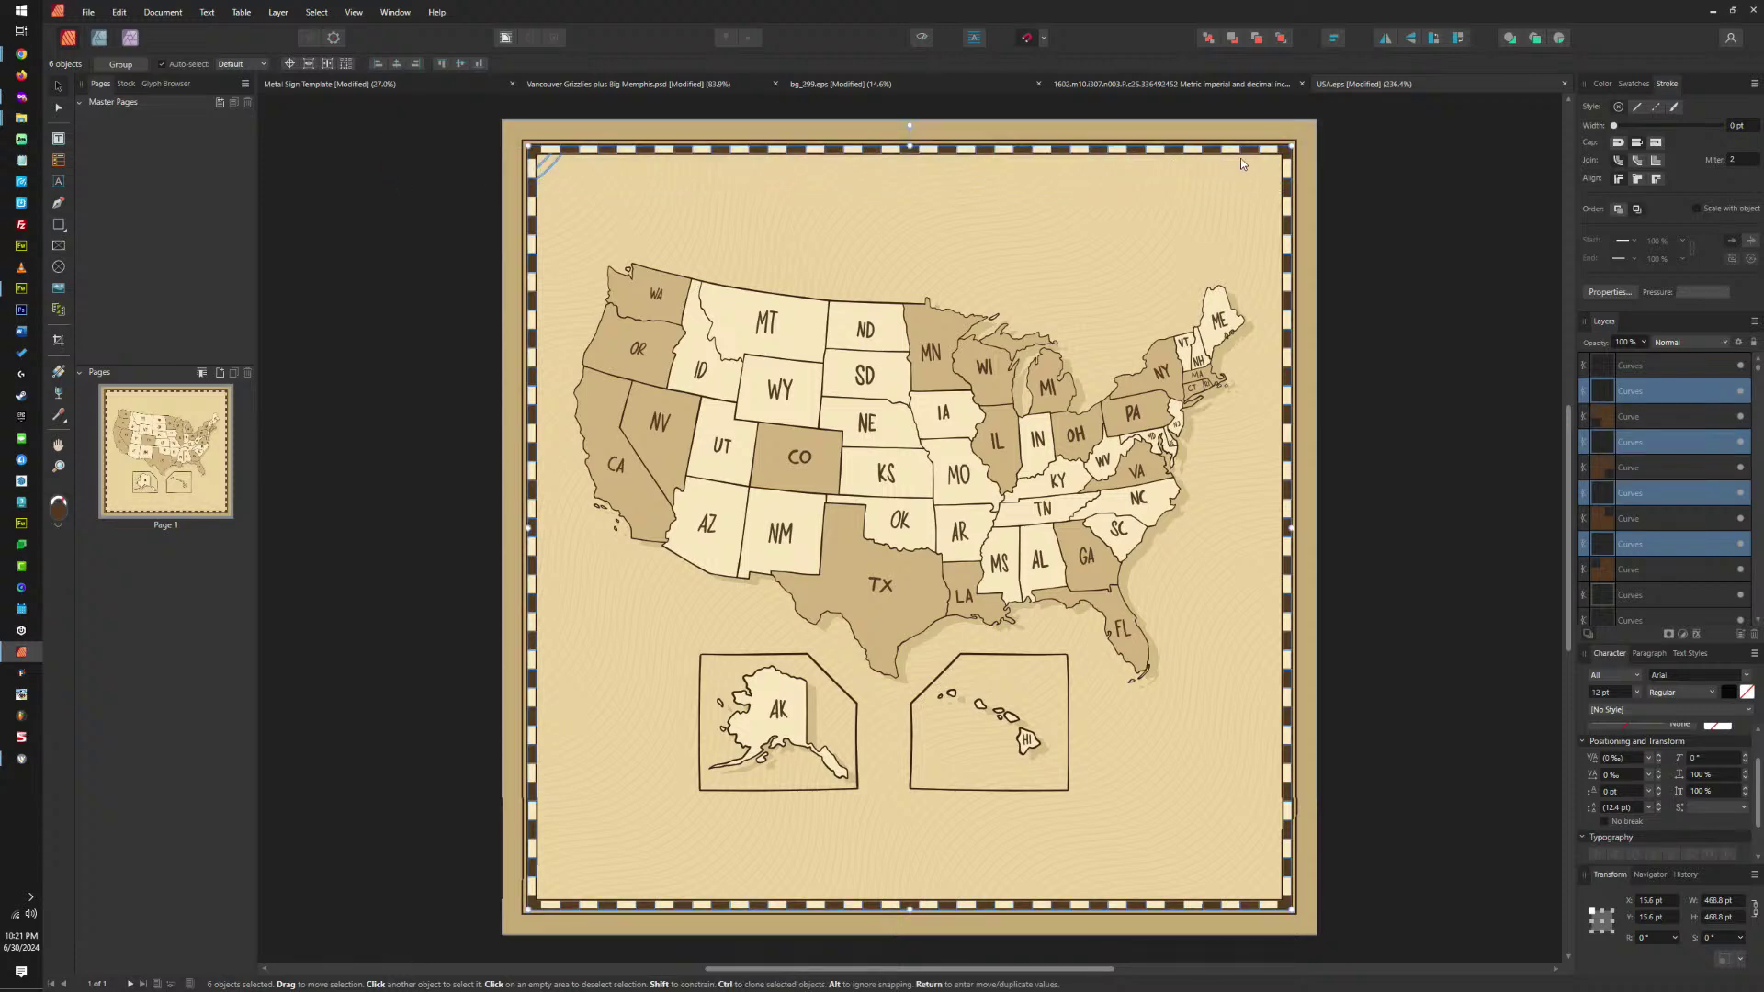
pyautogui.hotkey('ctrl', 'g')
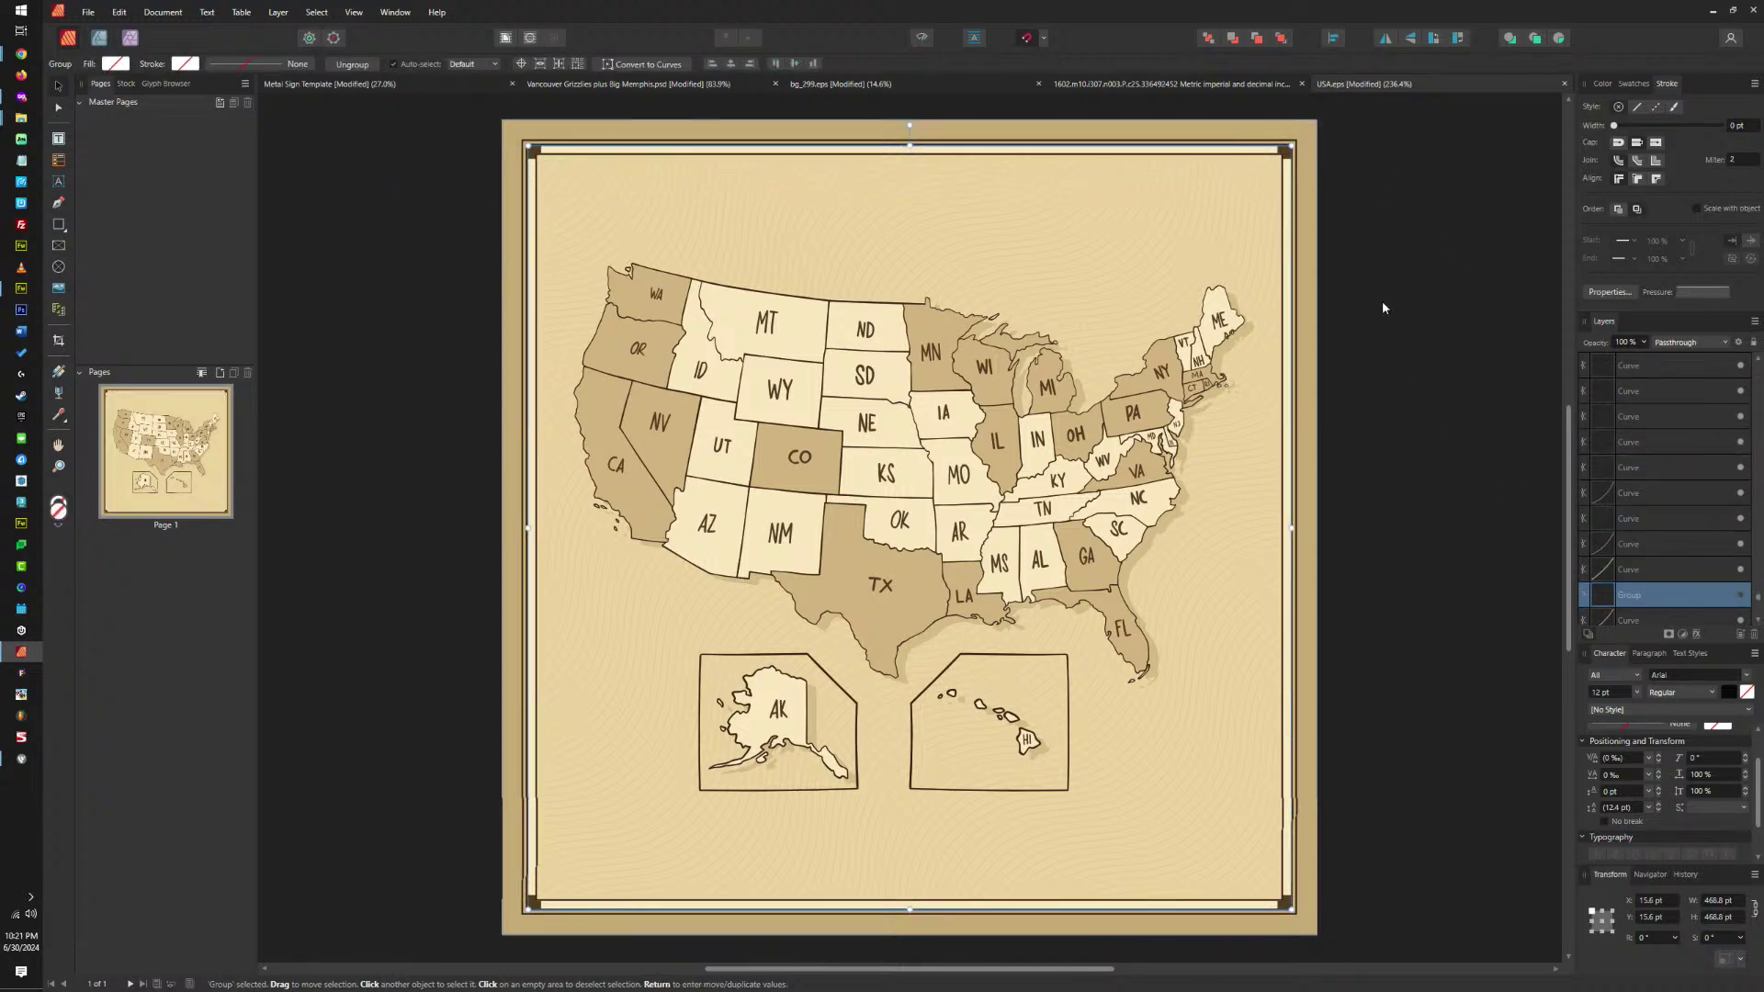
pyautogui.click(1284, 154)
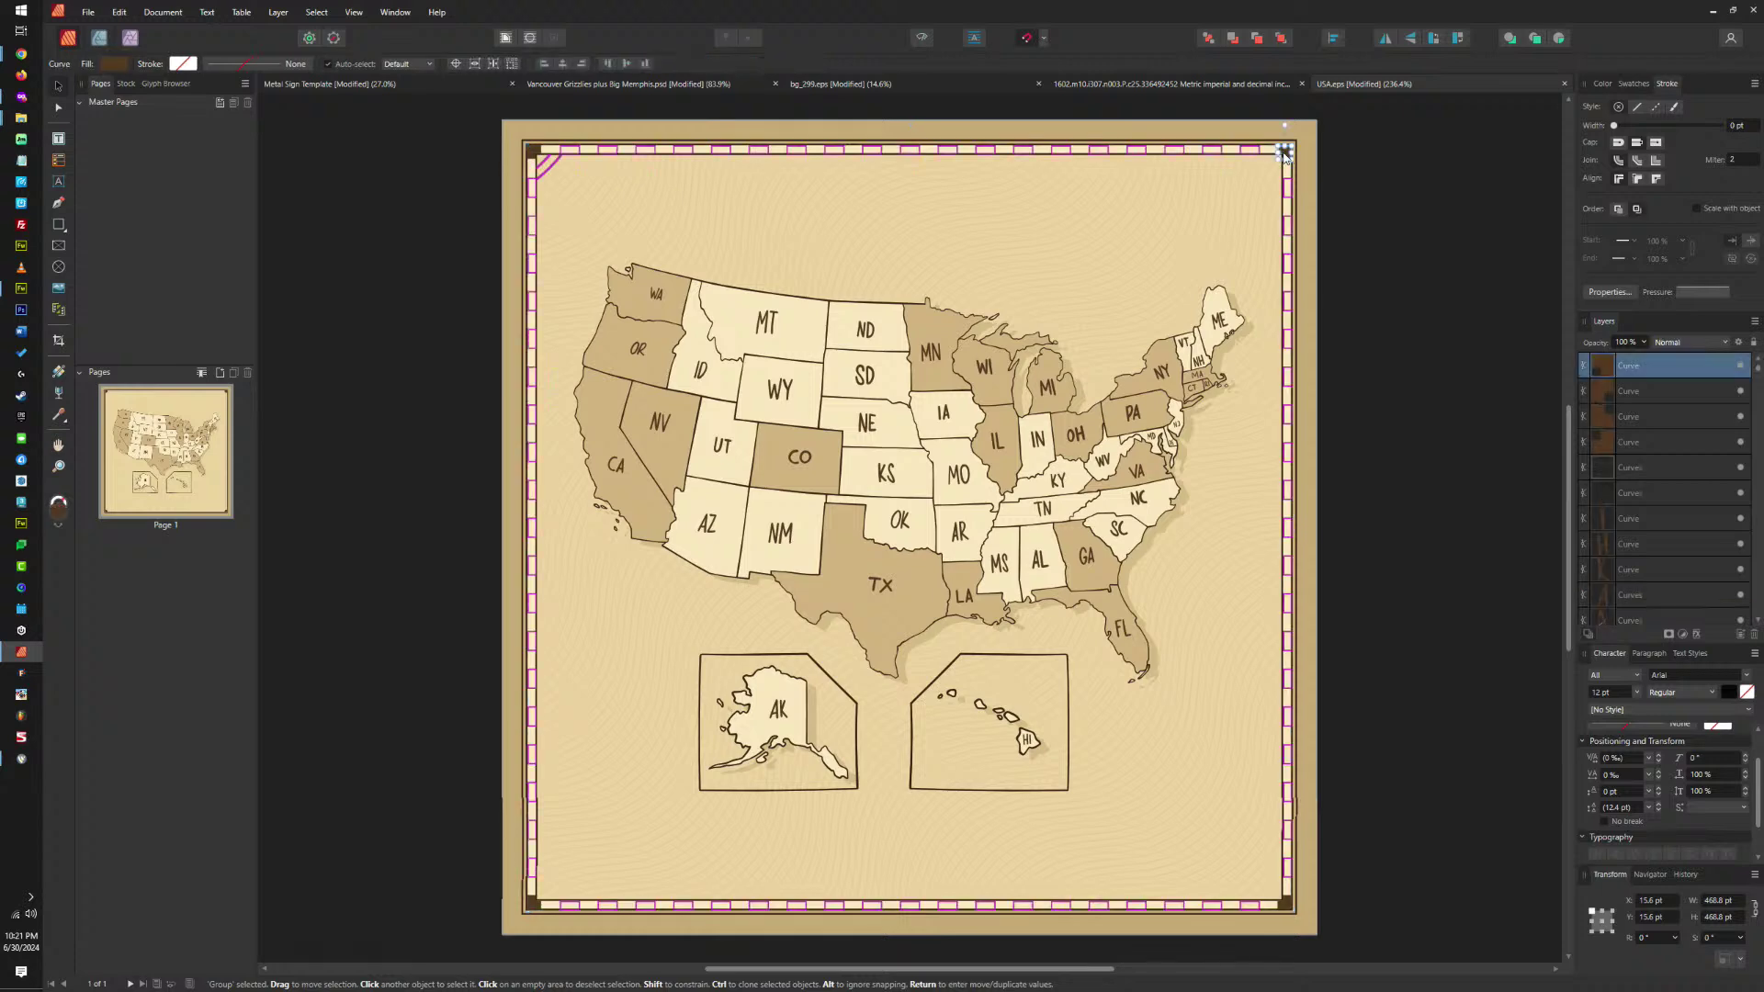
pyautogui.click(1285, 154)
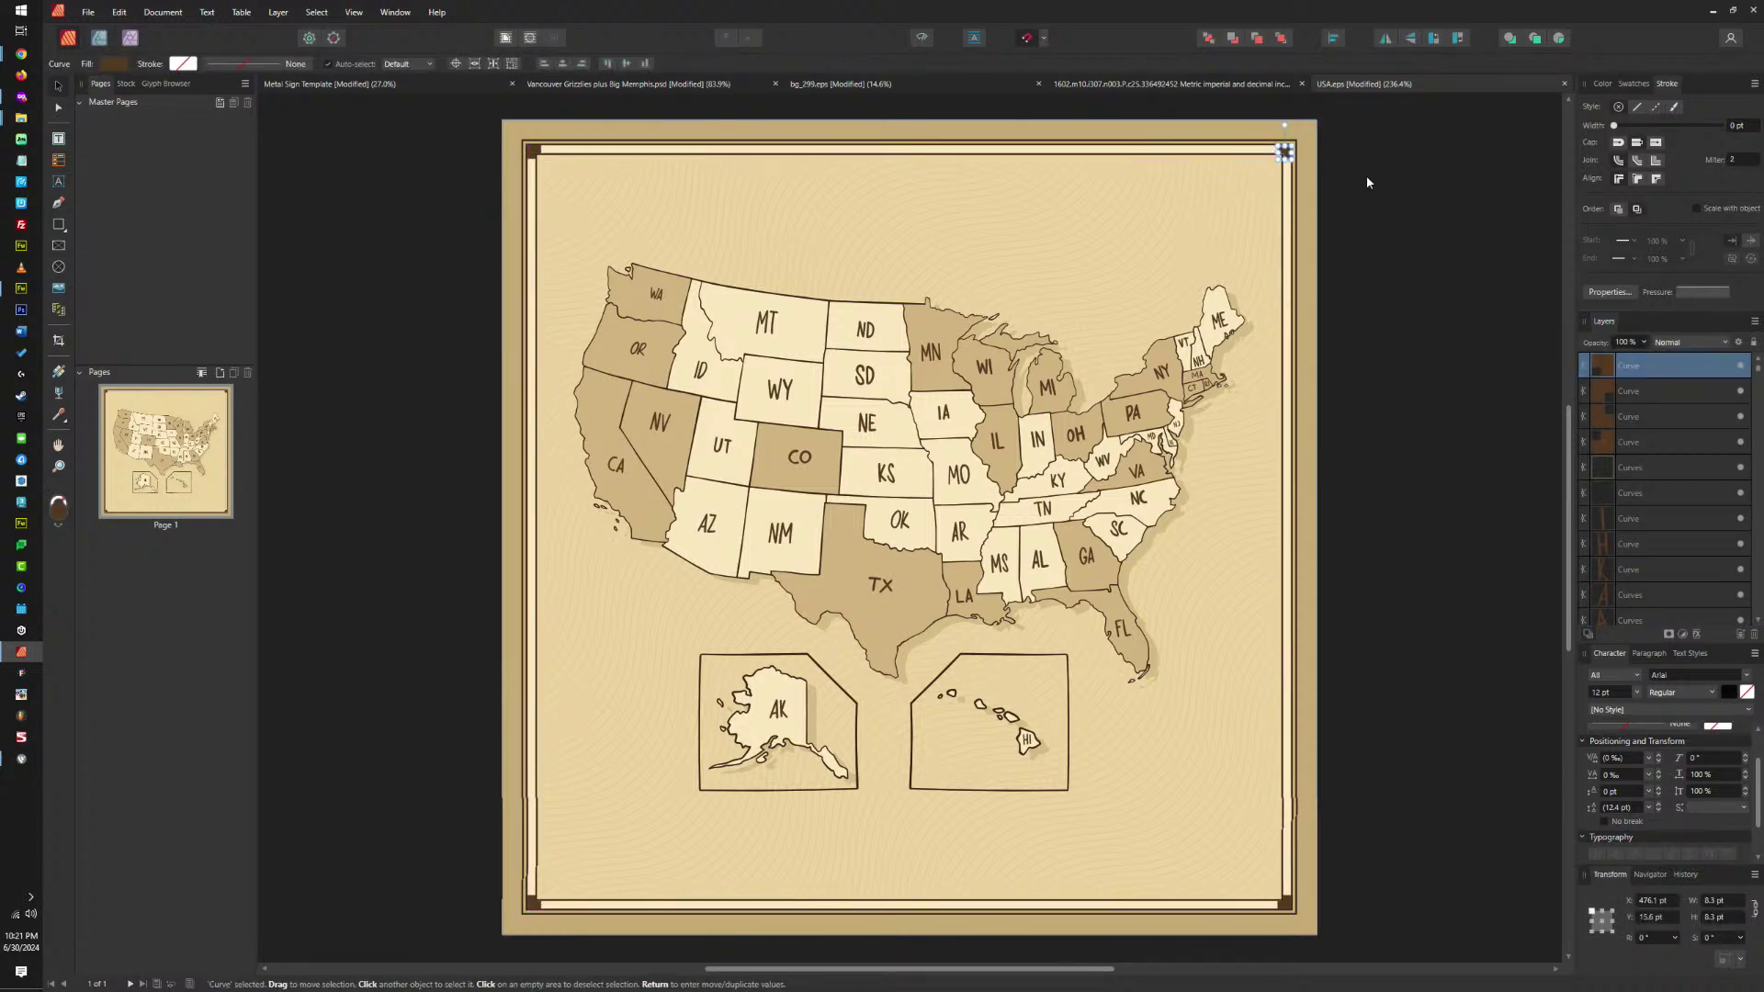
pyautogui.moveTo(1359, 182); pyautogui.dragTo(1265, 113)
pyautogui.moveTo(1386, 831); pyautogui.dragTo(1224, 962)
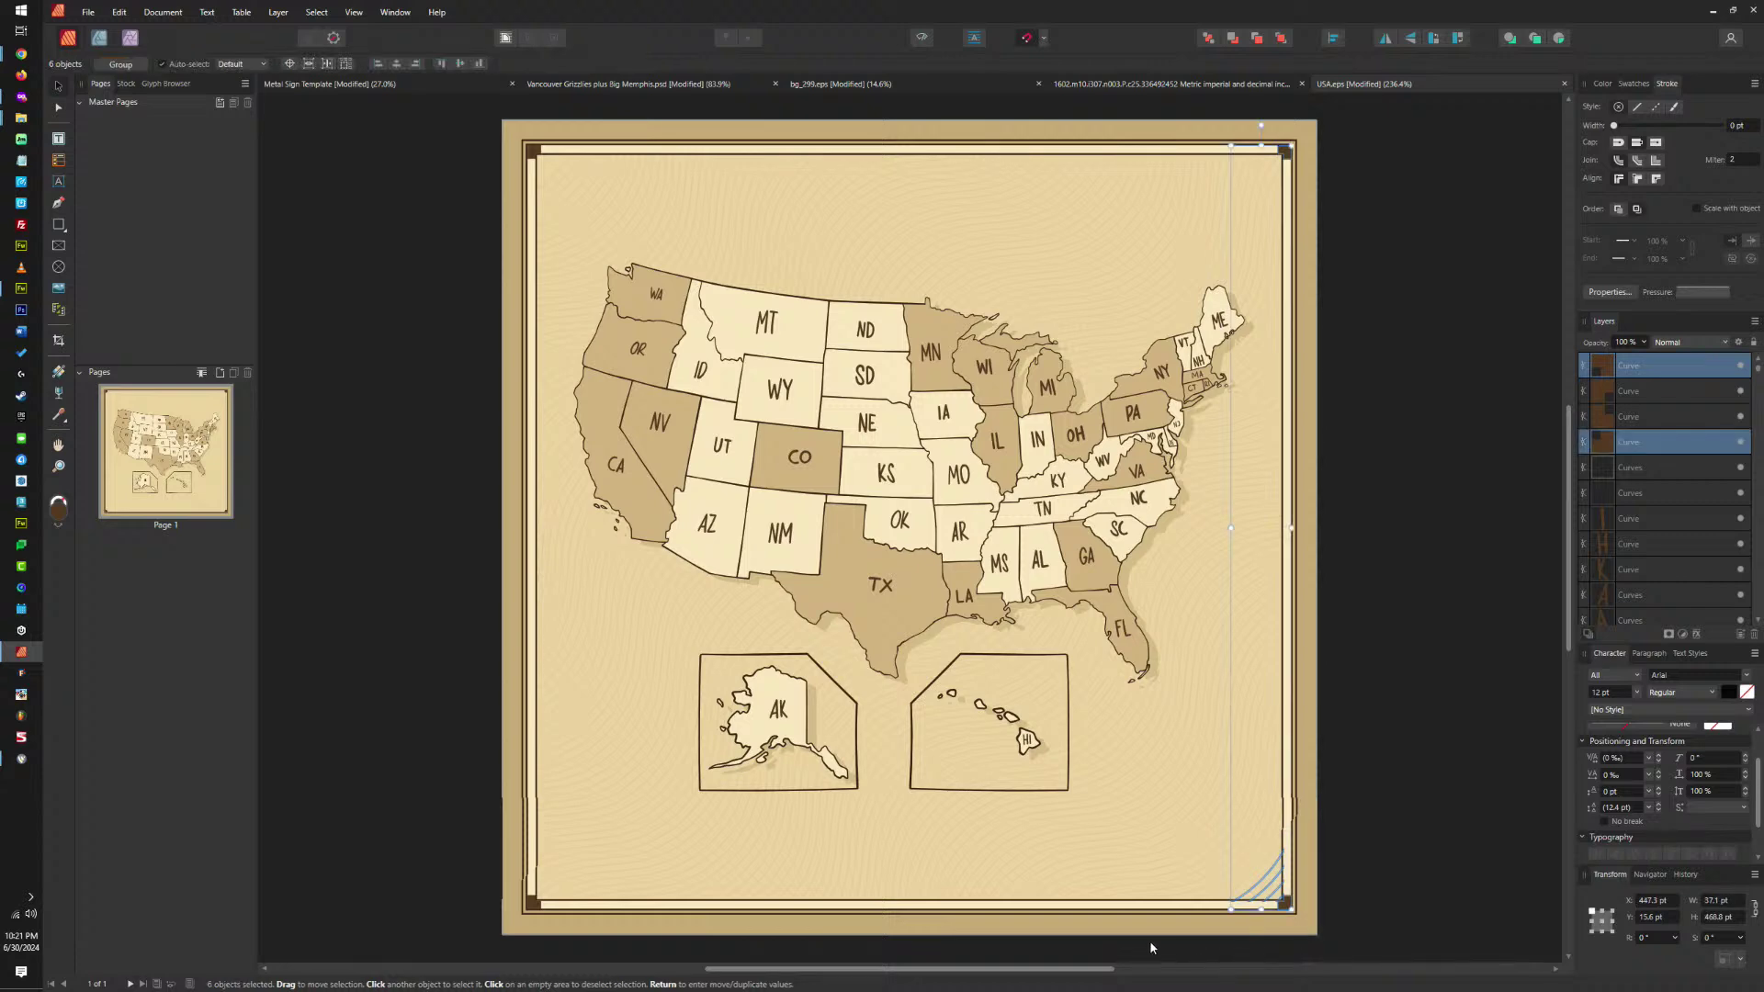
pyautogui.click(1411, 827)
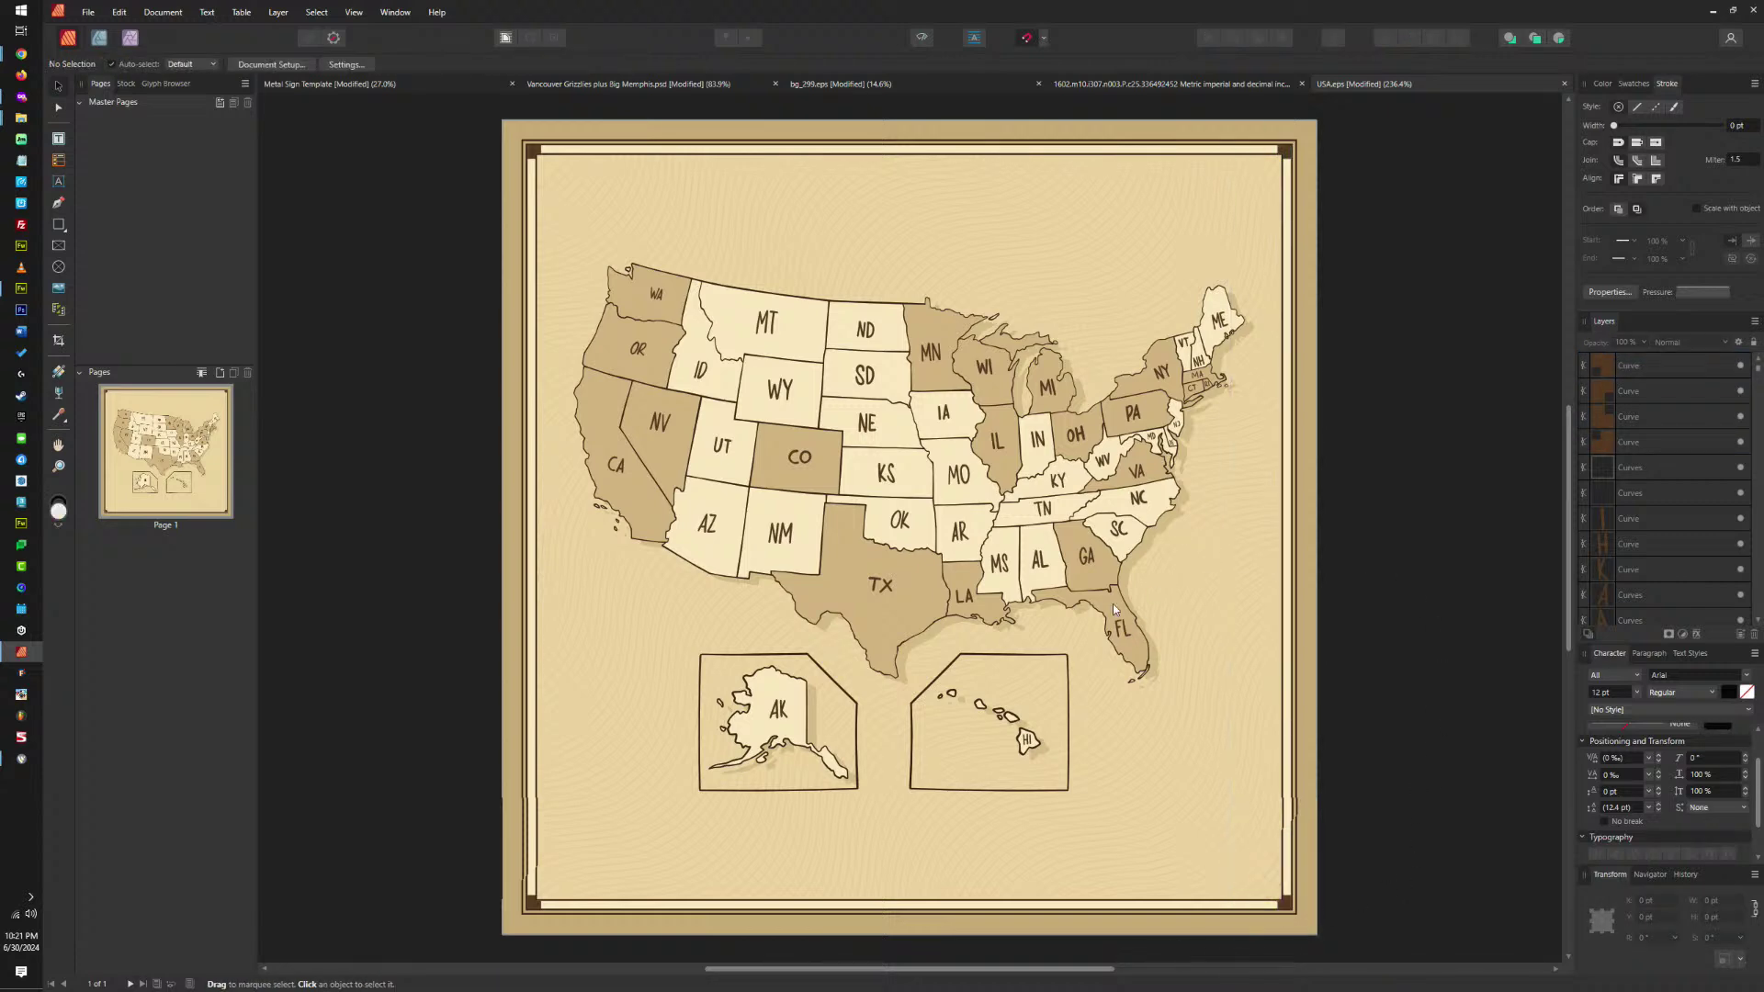
pyautogui.click(1097, 582)
pyautogui.scroll(3, 1097, 583)
pyautogui.scroll(1, 1097, 583)
pyautogui.keyDown('shift'); pyautogui.click(1134, 526); pyautogui.keyUp('shift')
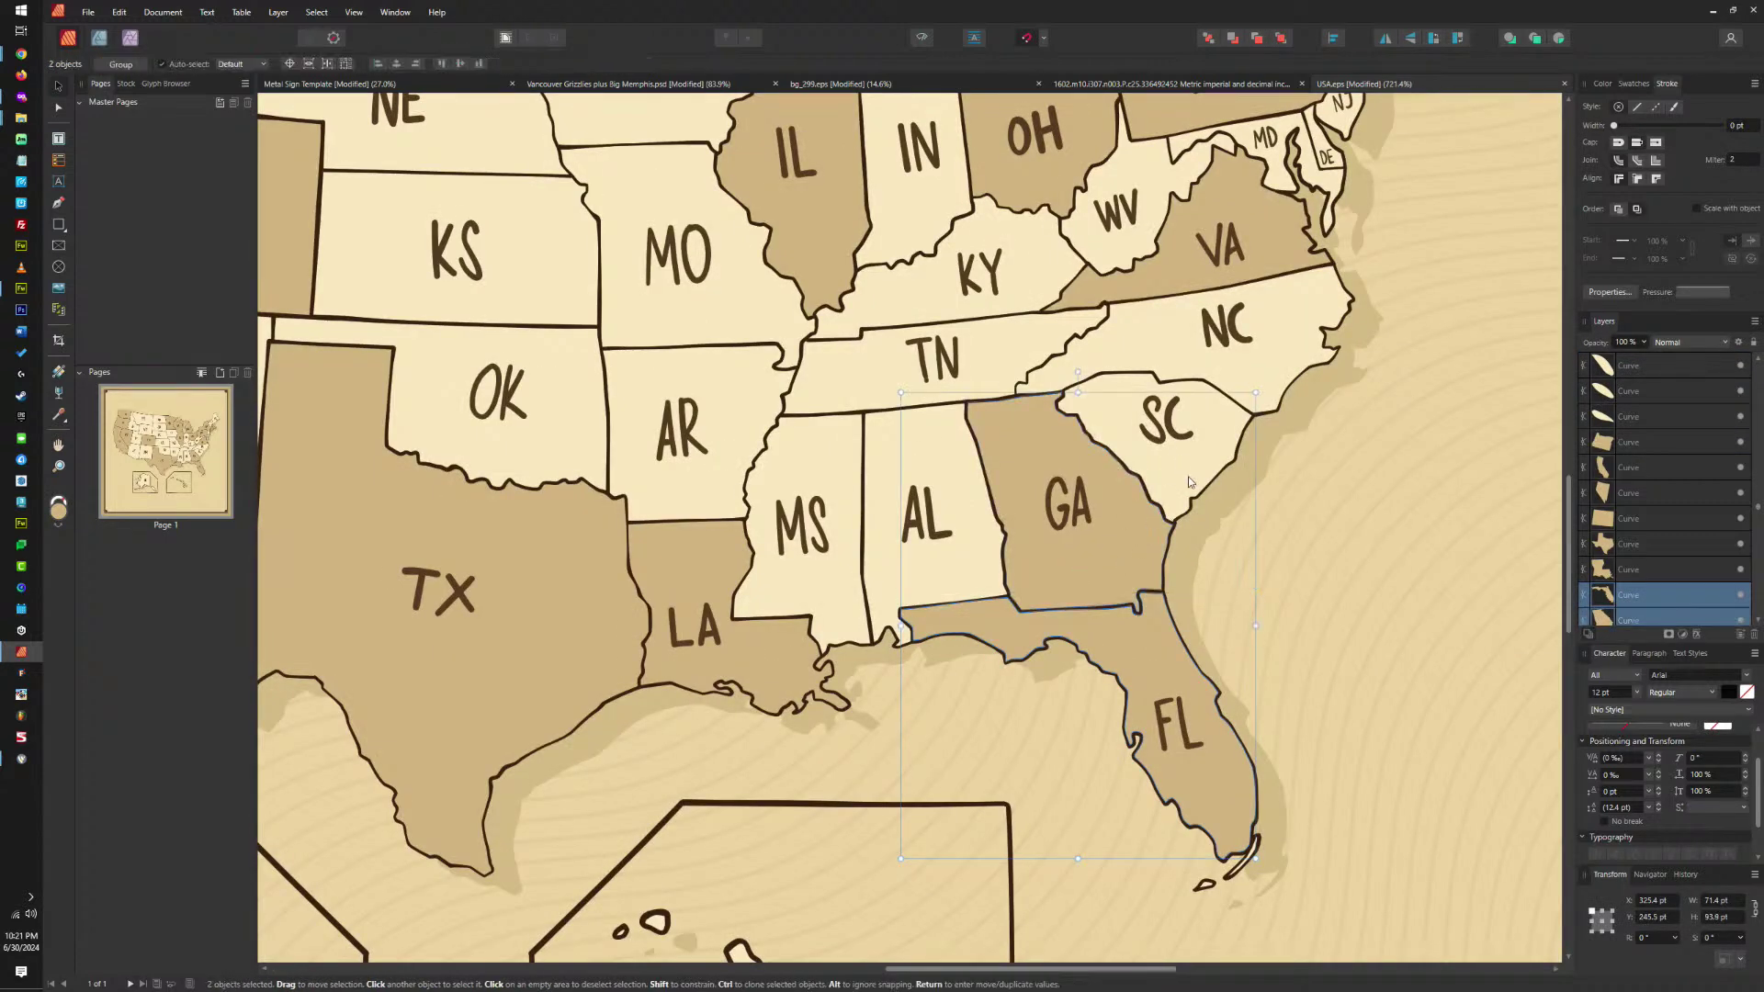
pyautogui.keyDown('shift'); pyautogui.click(1267, 361); pyautogui.keyUp('shift')
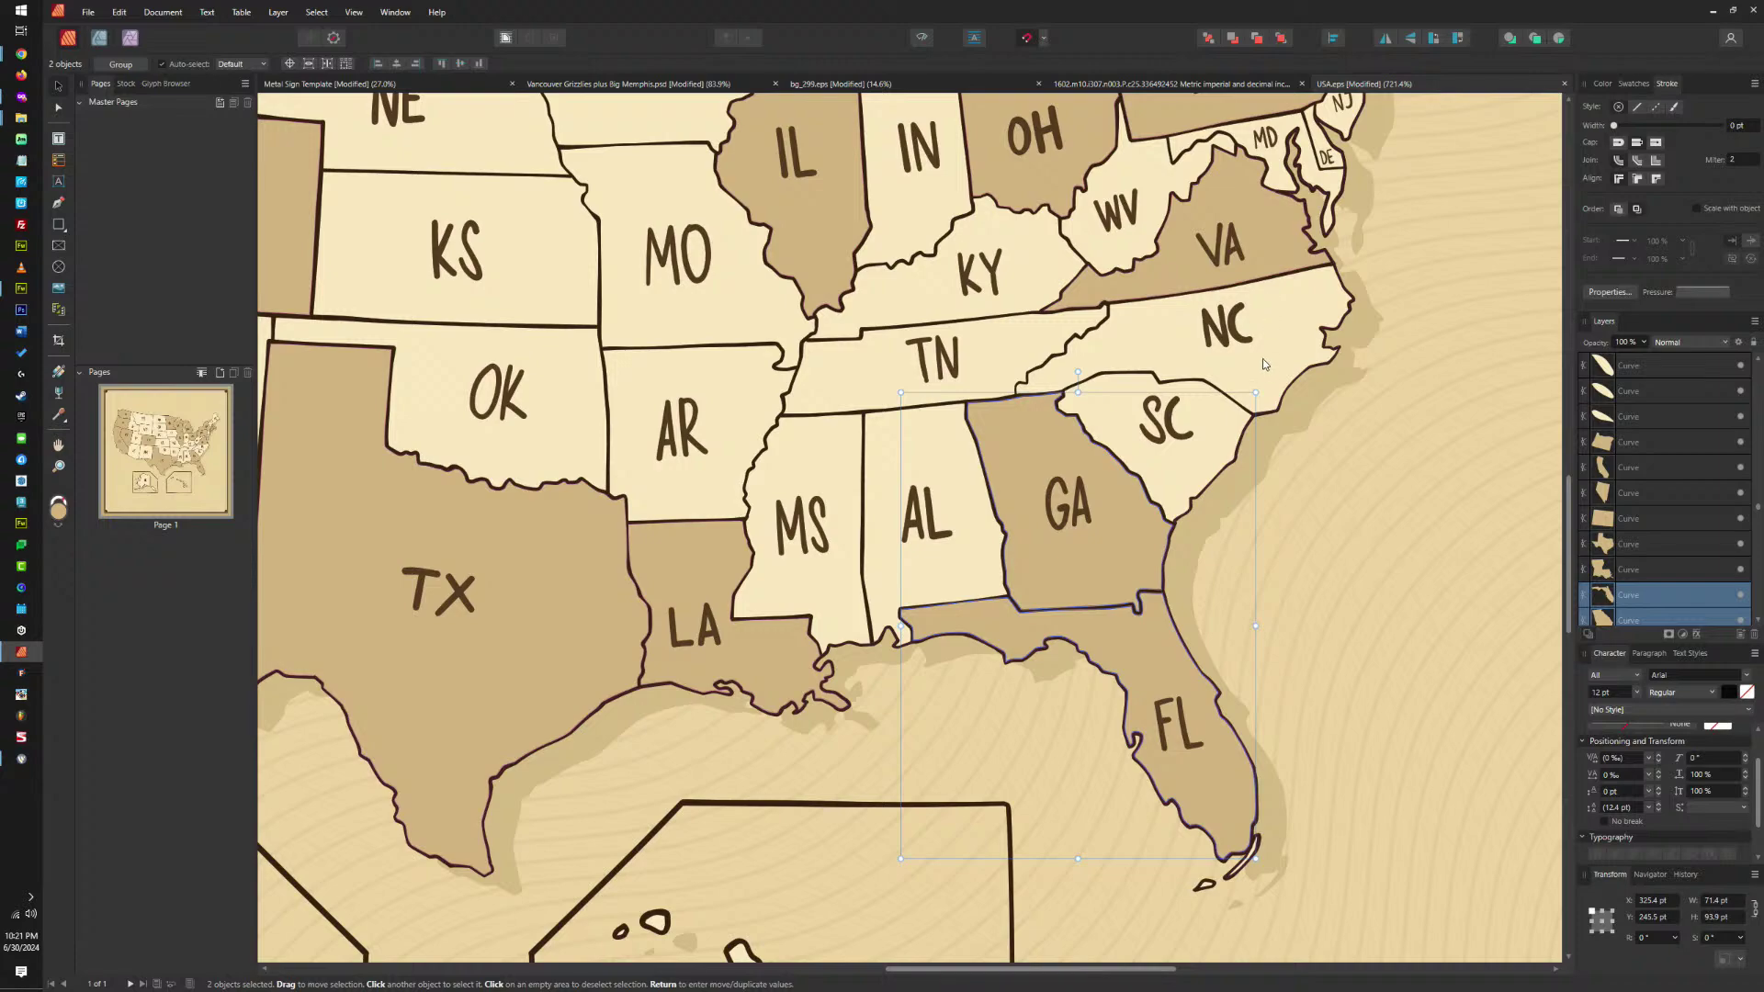
pyautogui.scroll(-4, 1265, 363)
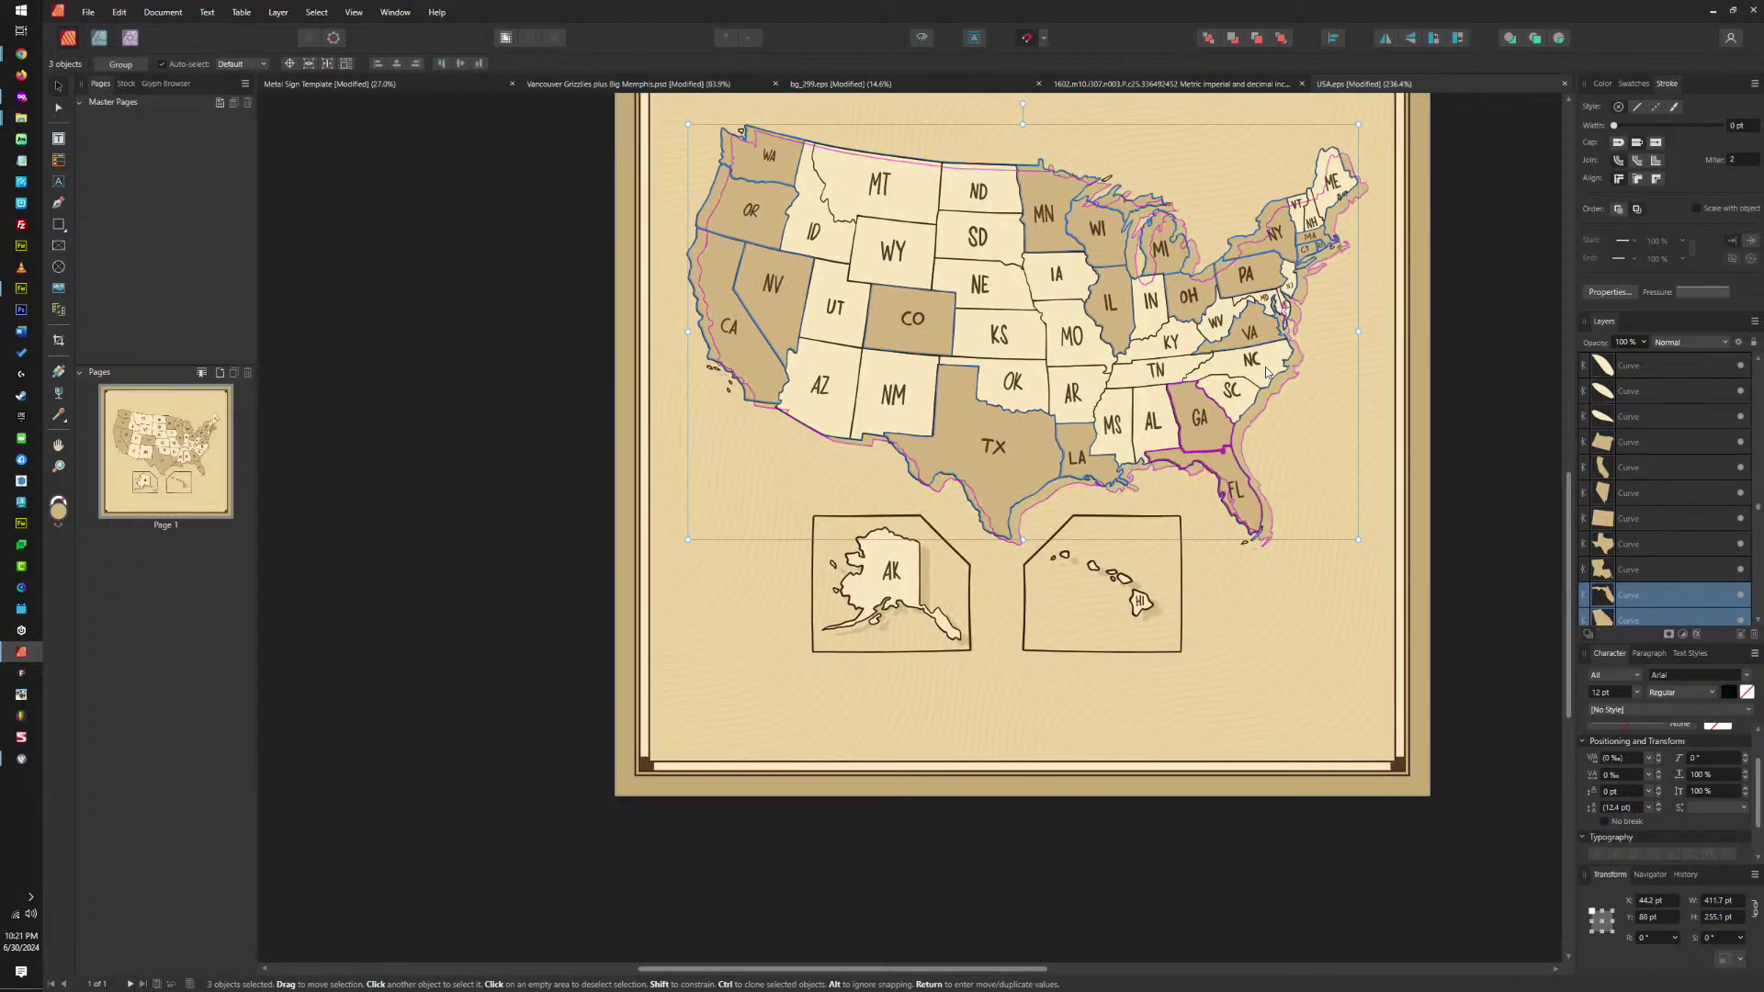
# Hide the combined cream fill curve lying behind the lighter-coloured states.
pyautogui.hotkey('ctrl', 'j')
pyautogui.moveTo(1273, 384)
pyautogui.mouseDown()
pyautogui.moveTo(1352, 436)
pyautogui.moveTo(1078, 575)
pyautogui.moveTo(1198, 726)
pyautogui.moveTo(1253, 397)
pyautogui.mouseUp()
pyautogui.scroll(4, 1253, 395)
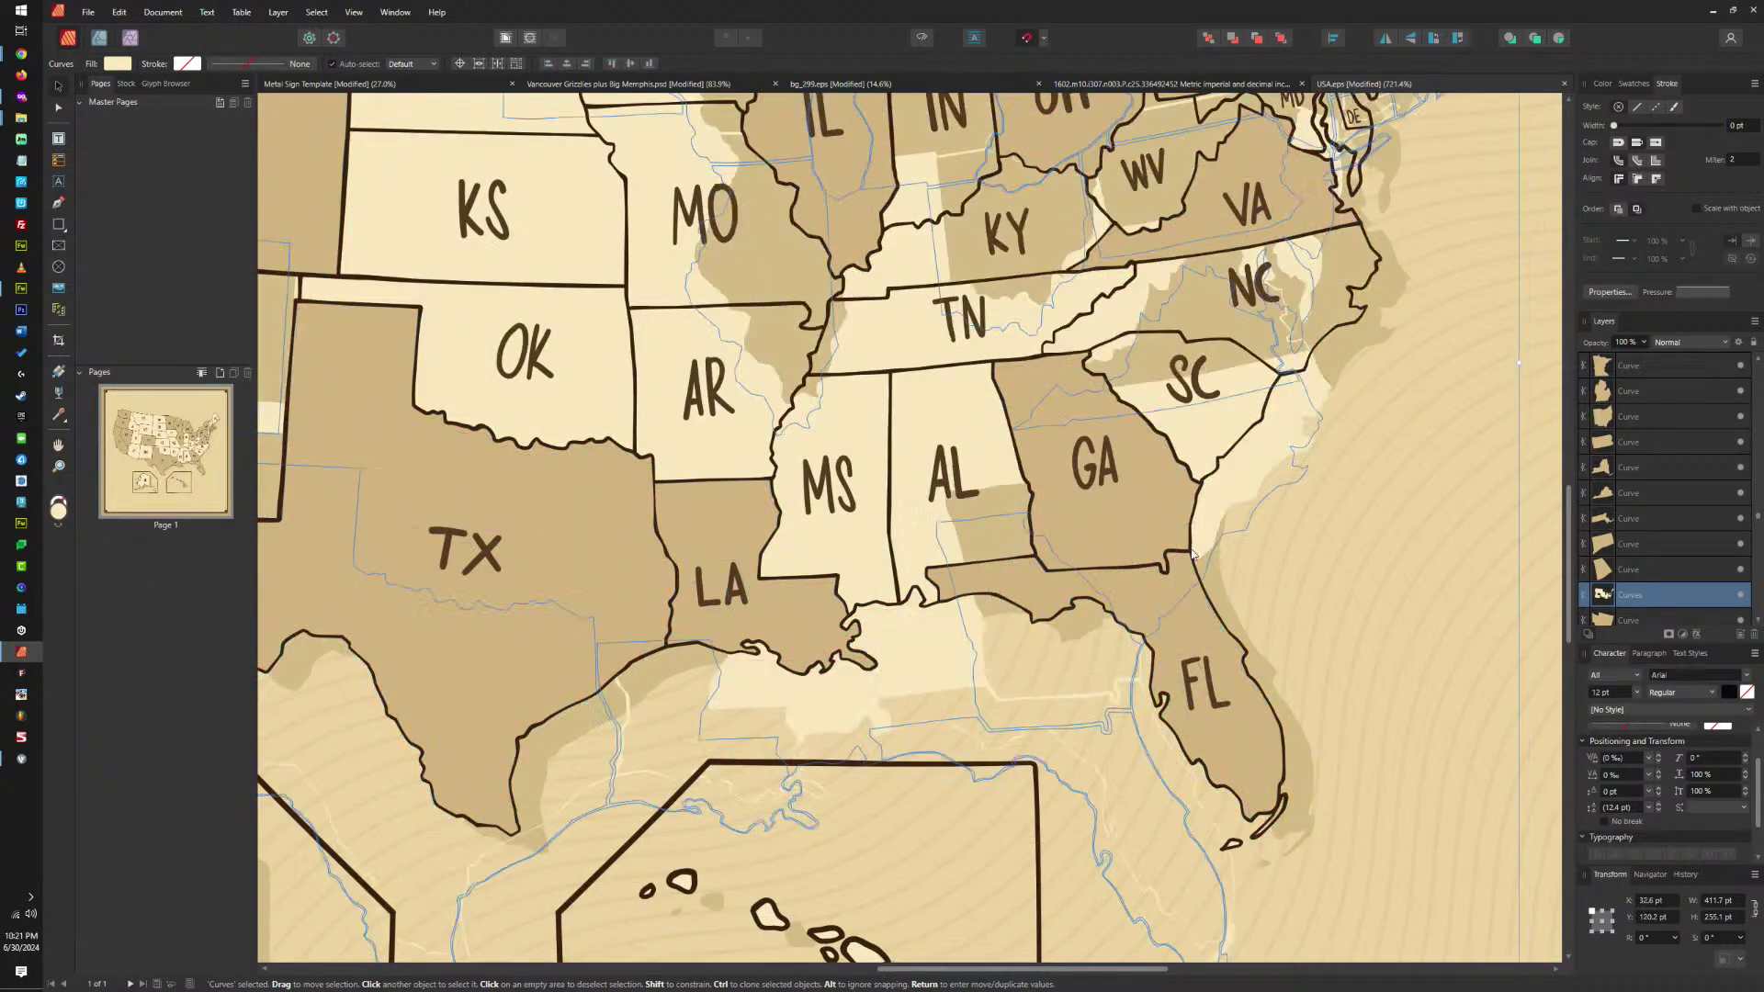
pyautogui.click(1740, 596)
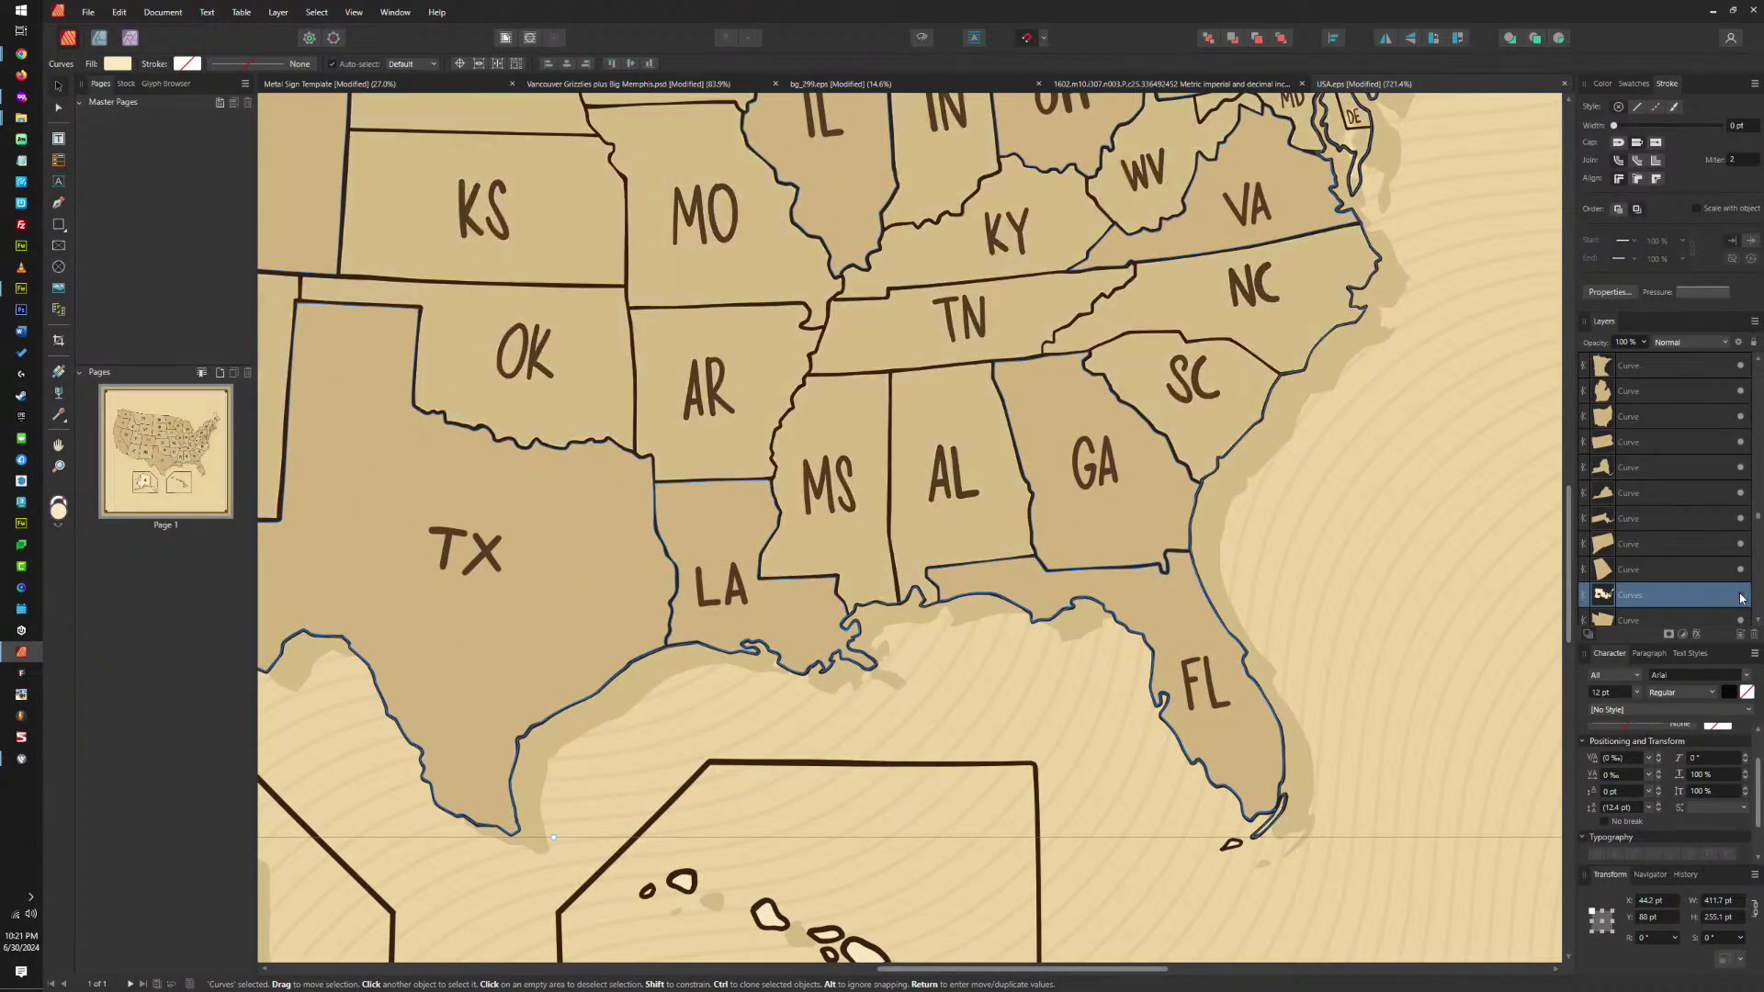
# Try to move the outline curve around Alabama, Georgia and South Carolina away from the map.
pyautogui.doubleClick(1258, 371)
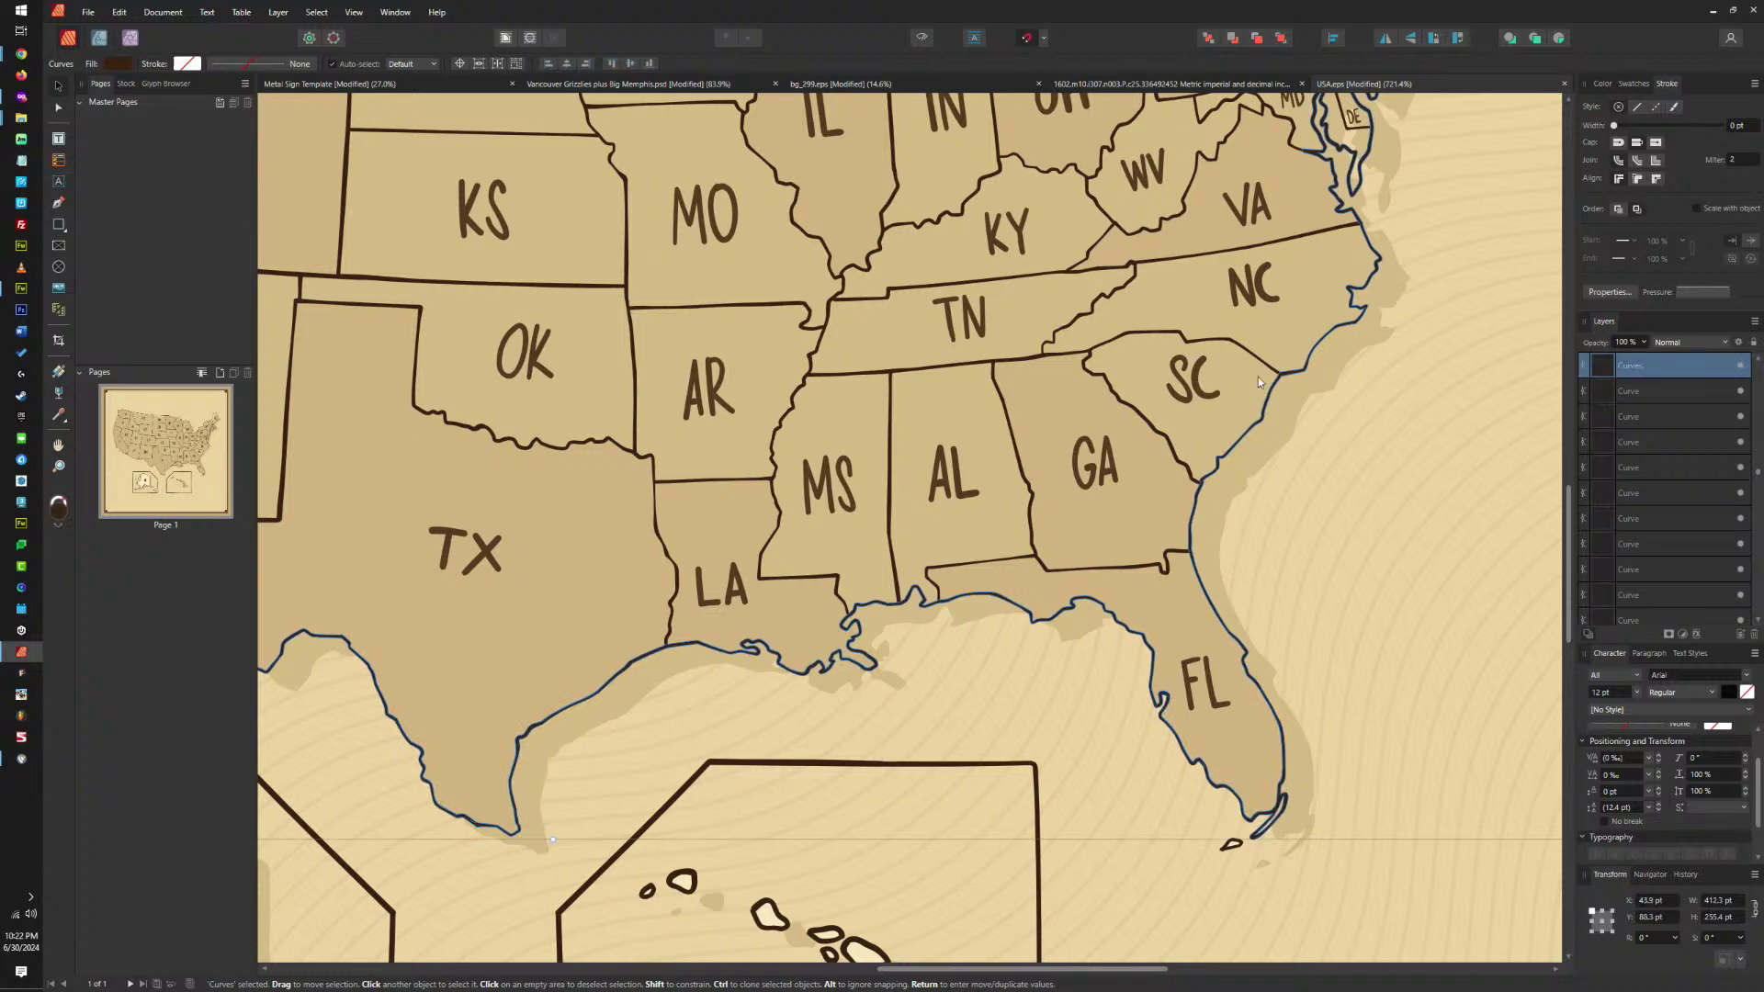
pyautogui.press('alt')
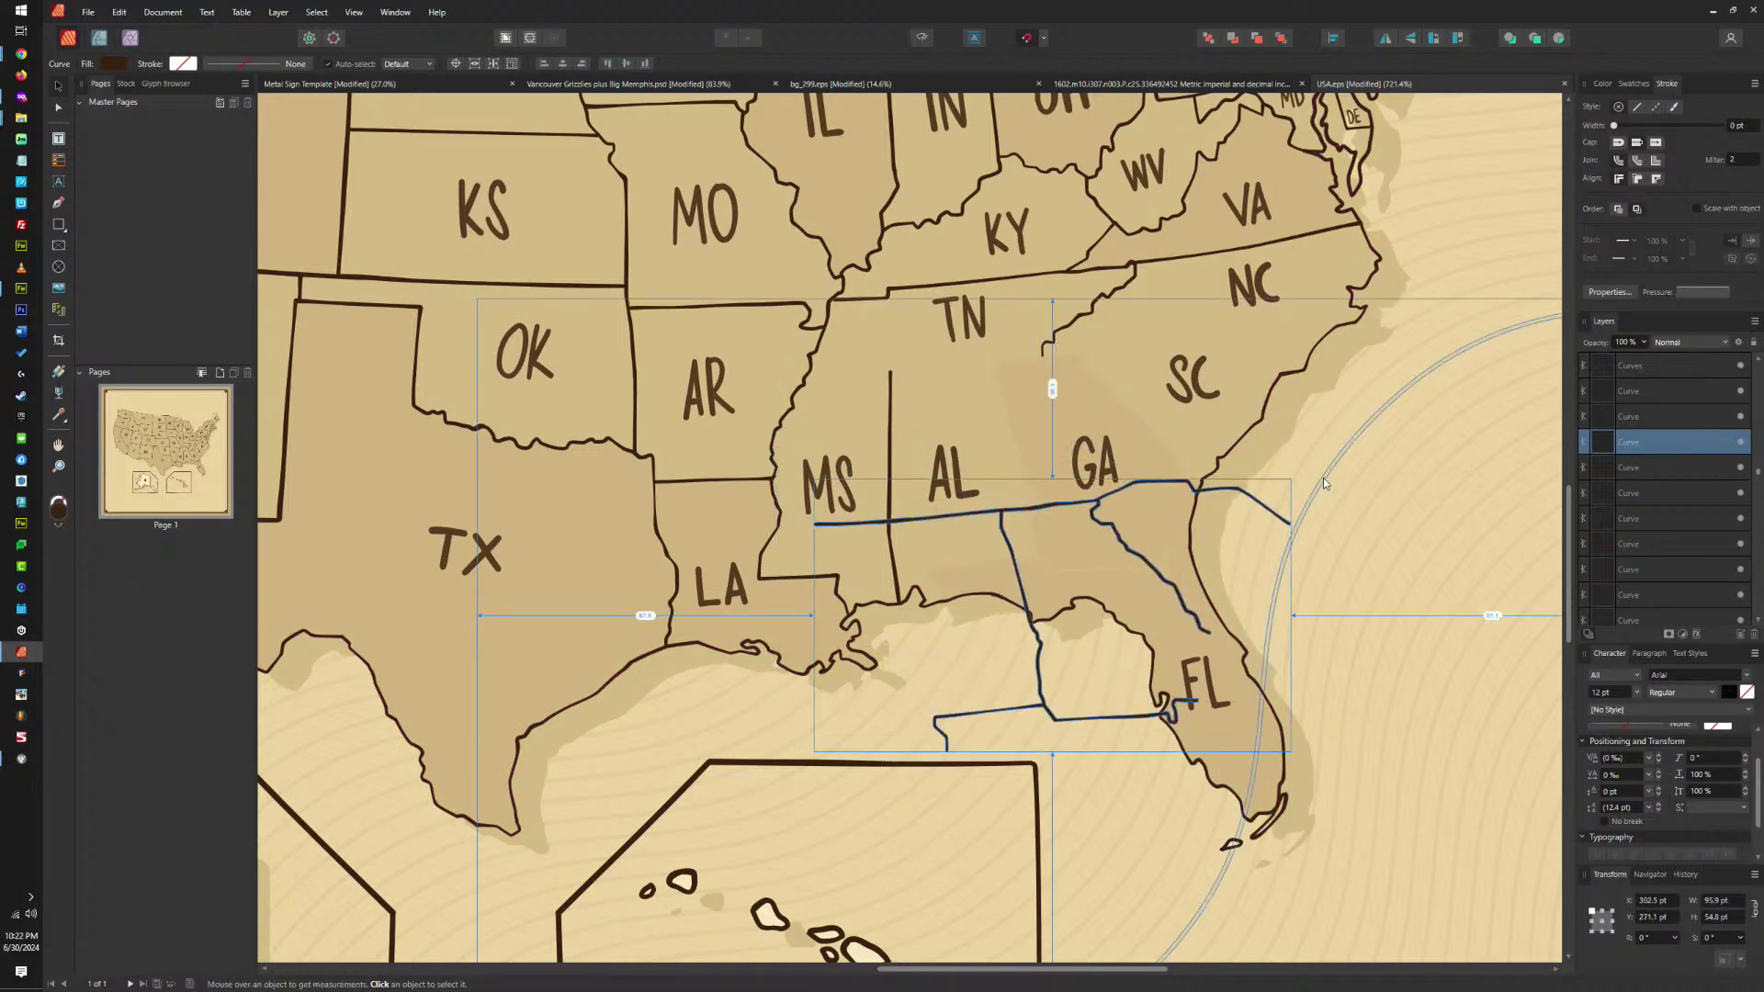
pyautogui.scroll(-5, 1417, 455)
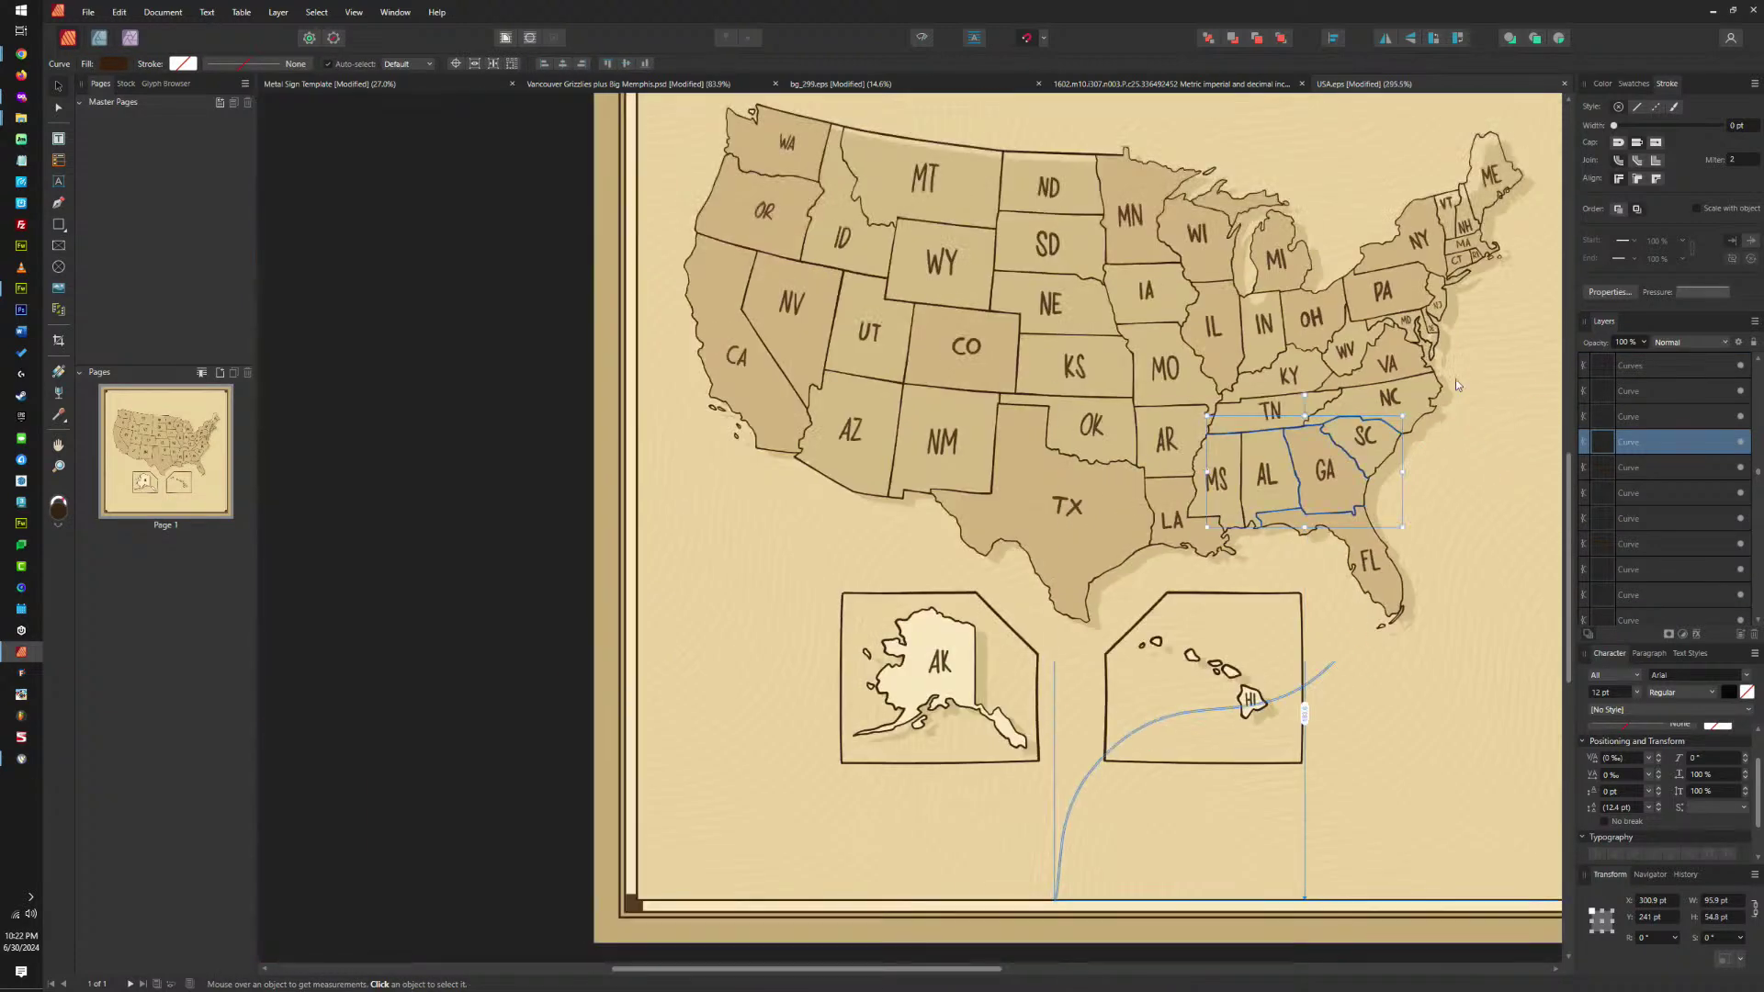
pyautogui.scroll(-3, 1404, 661)
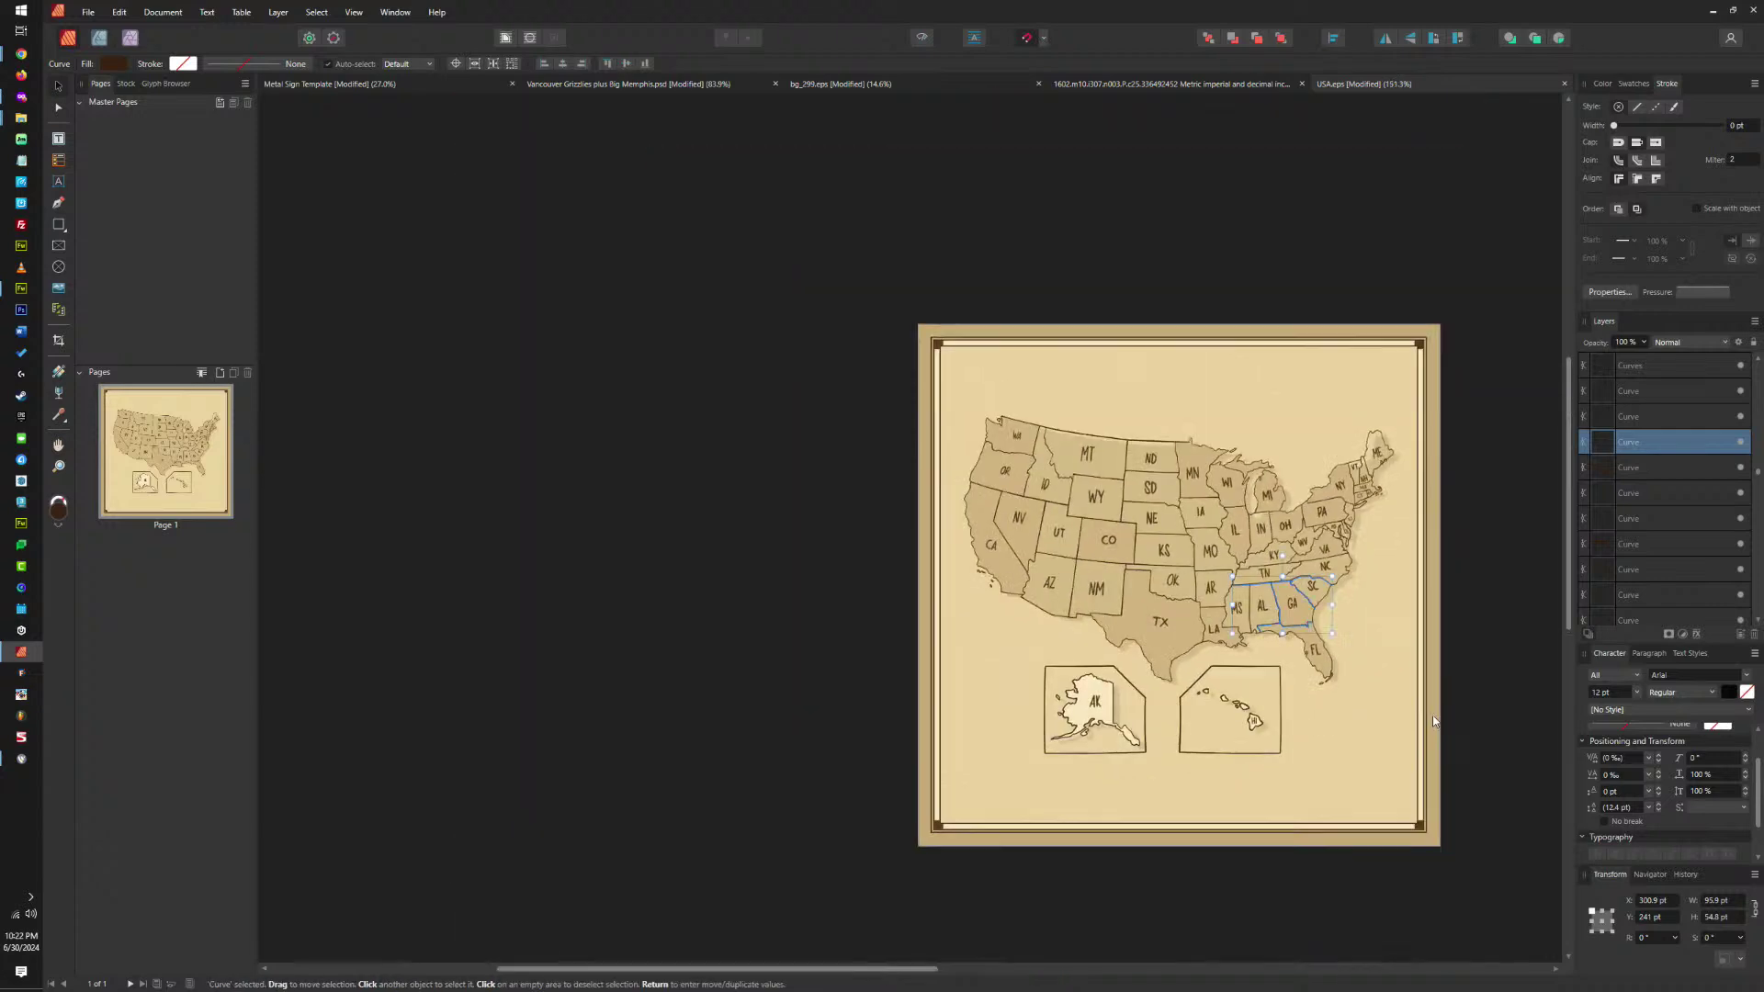
# Select all curves of the state map including the Alaska and Hawaii insets, shift them slightly down and right, and group them.
pyautogui.moveTo(1487, 856); pyautogui.dragTo(1508, 478)
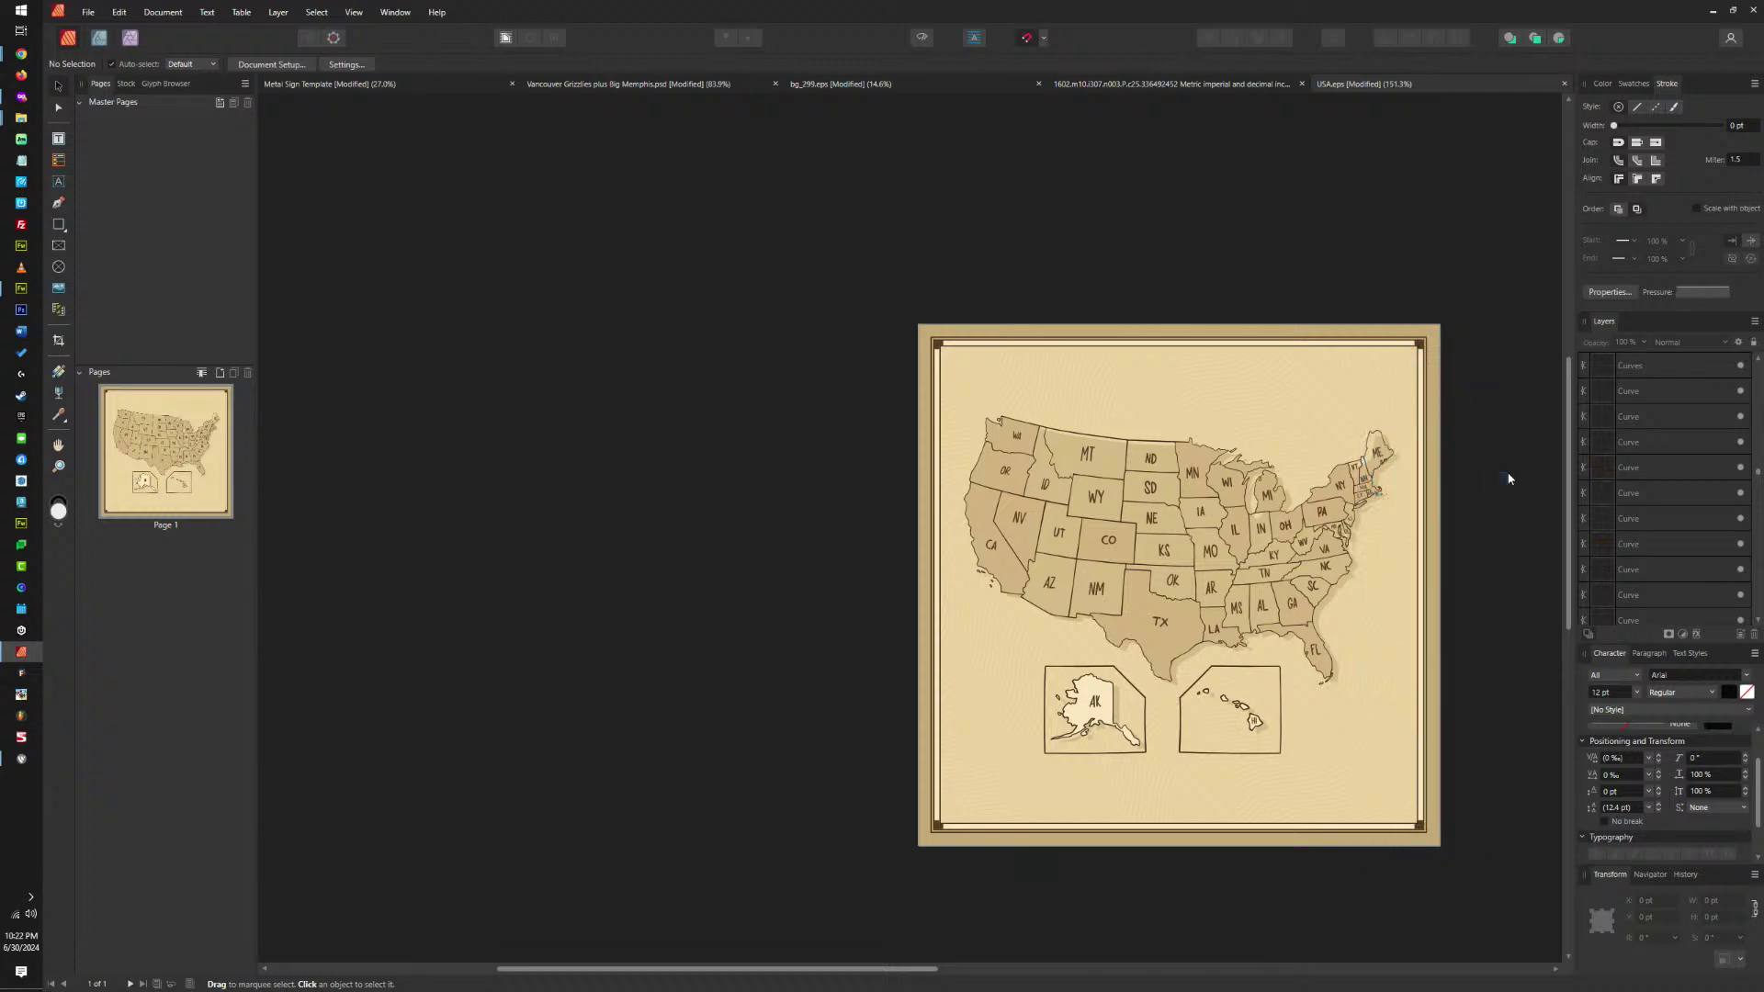
pyautogui.scroll(2, 1455, 479)
pyautogui.scroll(-2, 1453, 480)
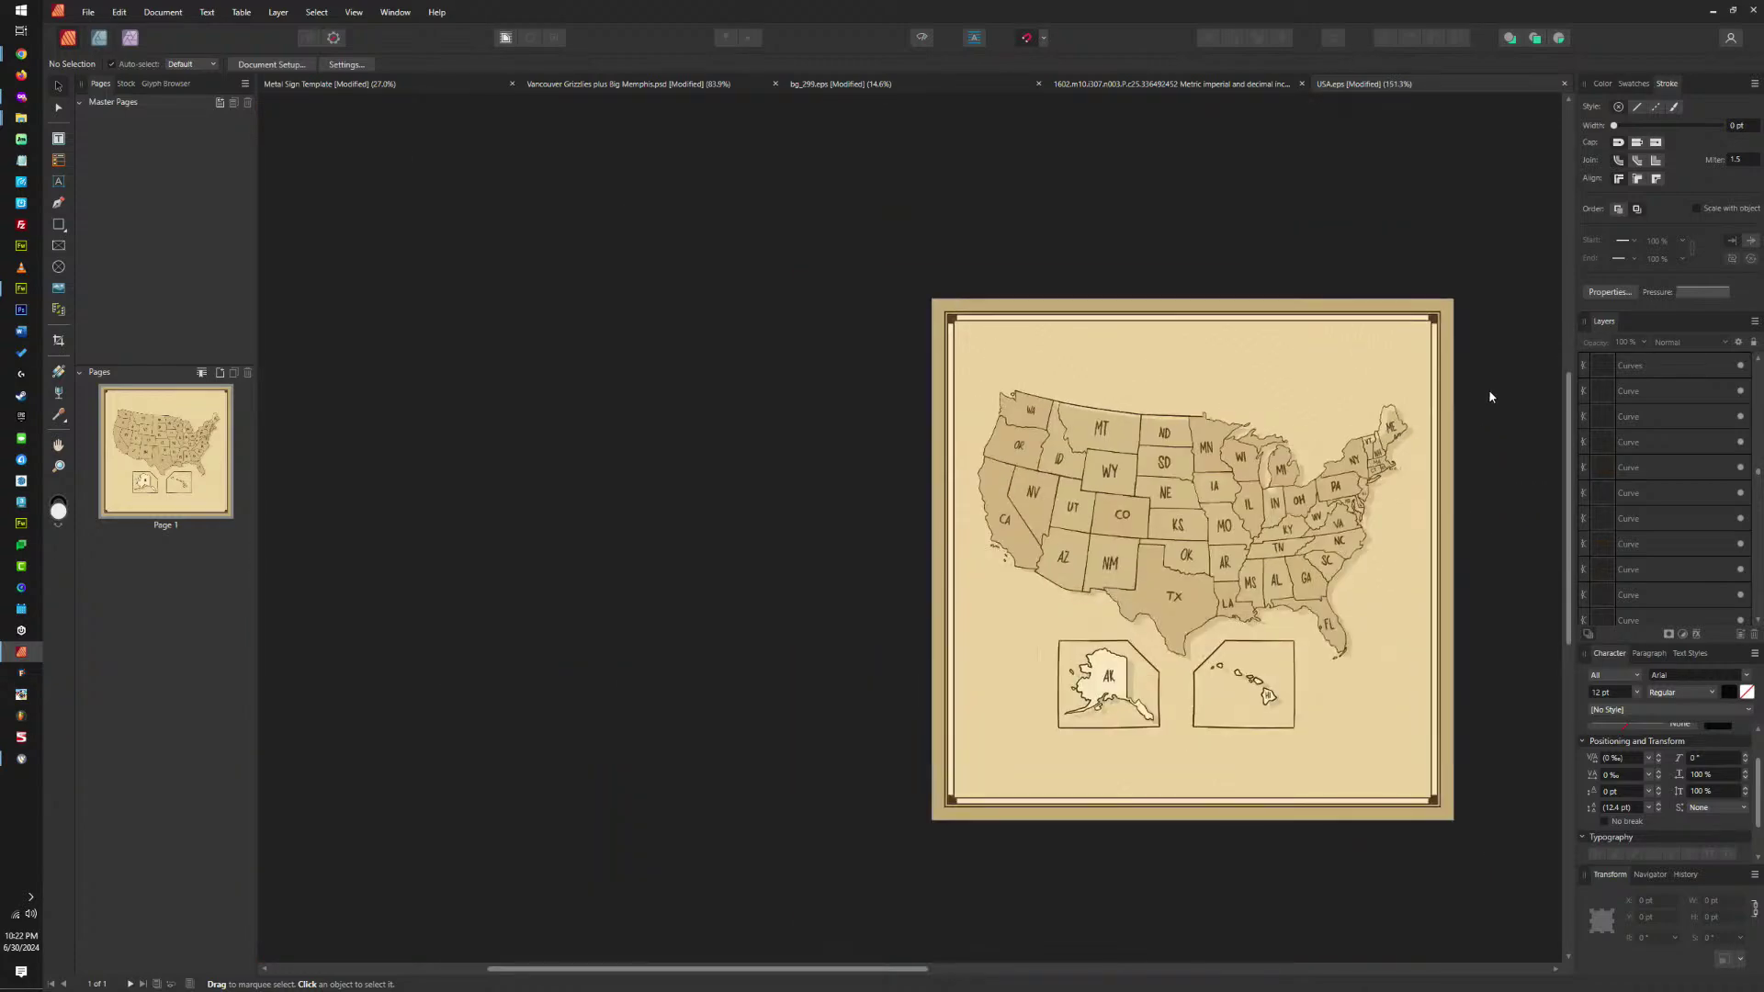
pyautogui.moveTo(1493, 380); pyautogui.dragTo(1308, 737)
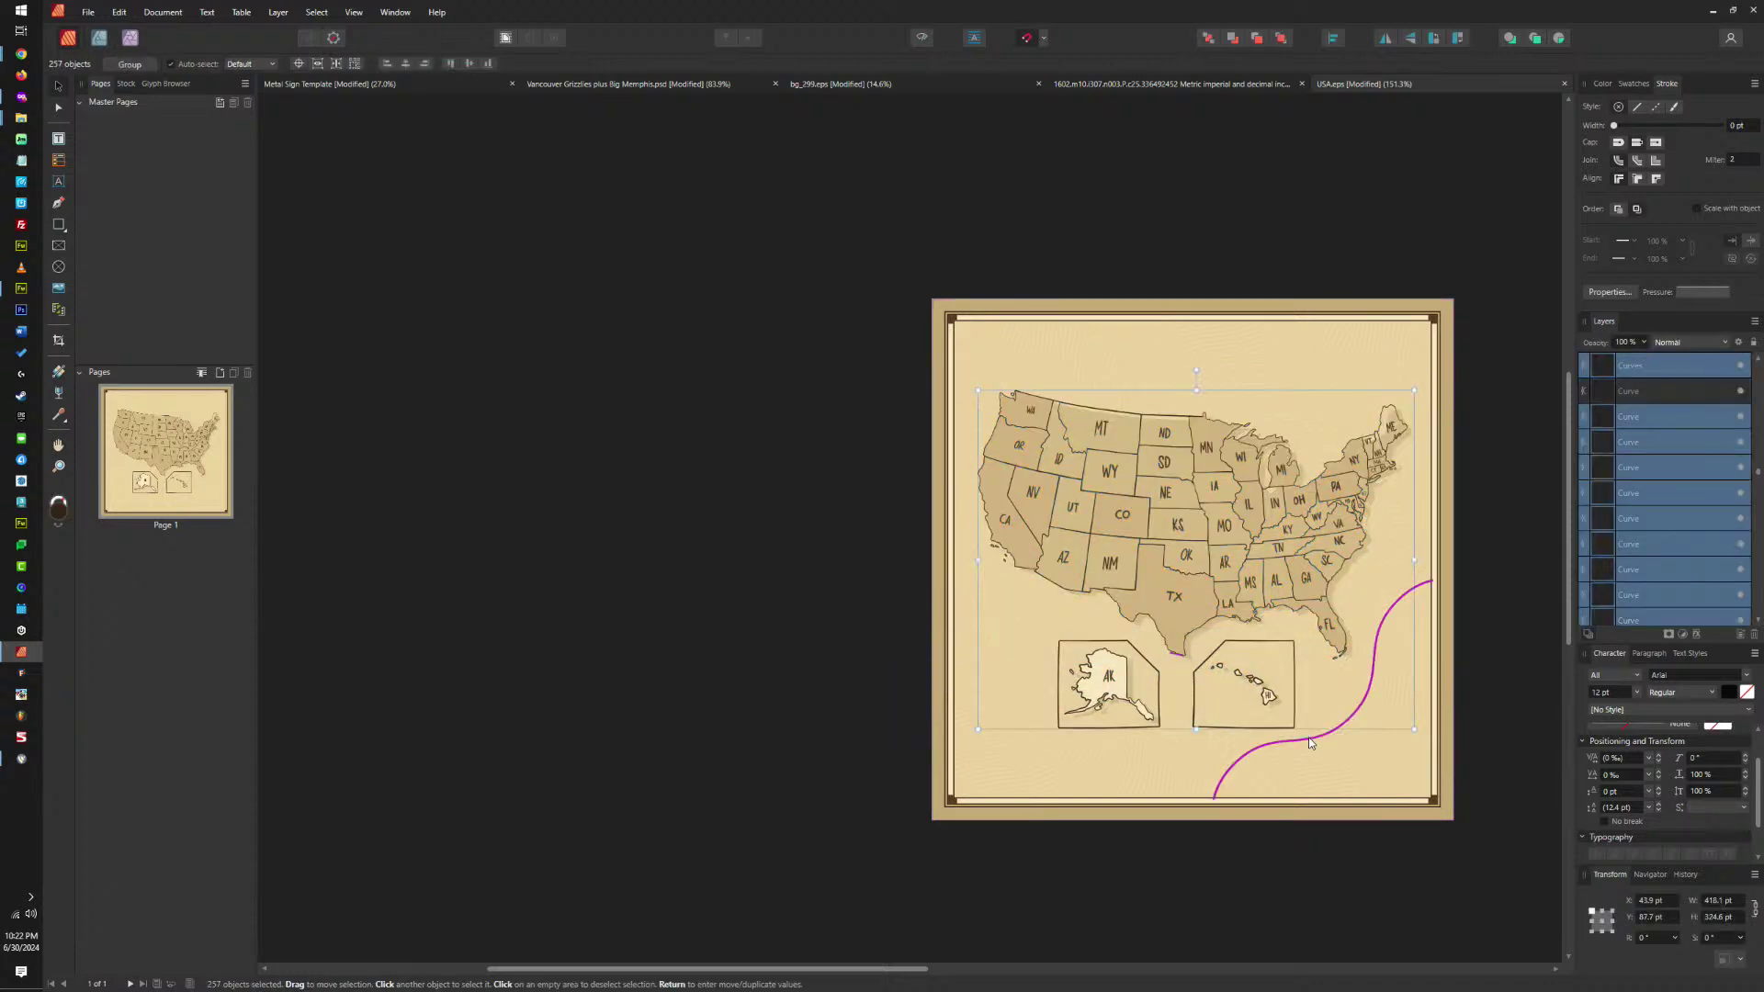
pyautogui.moveTo(901, 734); pyautogui.dragTo(1421, 372)
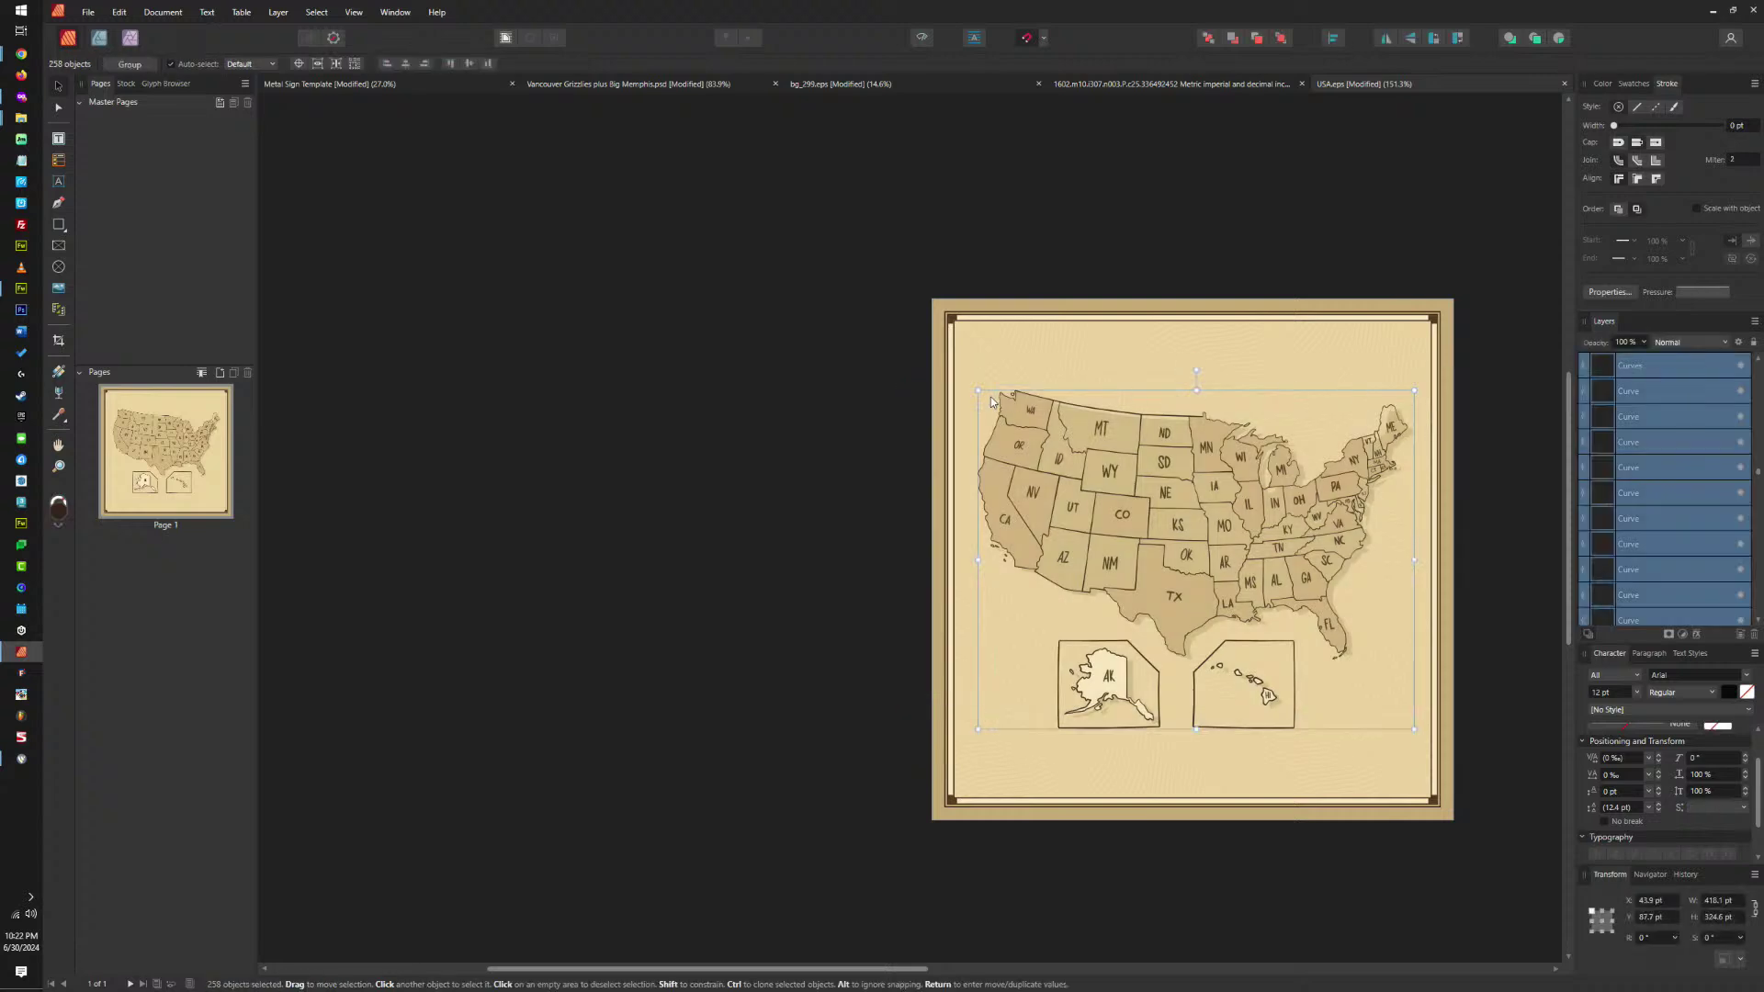
pyautogui.moveTo(1039, 435); pyautogui.dragTo(1067, 458)
pyautogui.hotkey('ctrl', 'g')
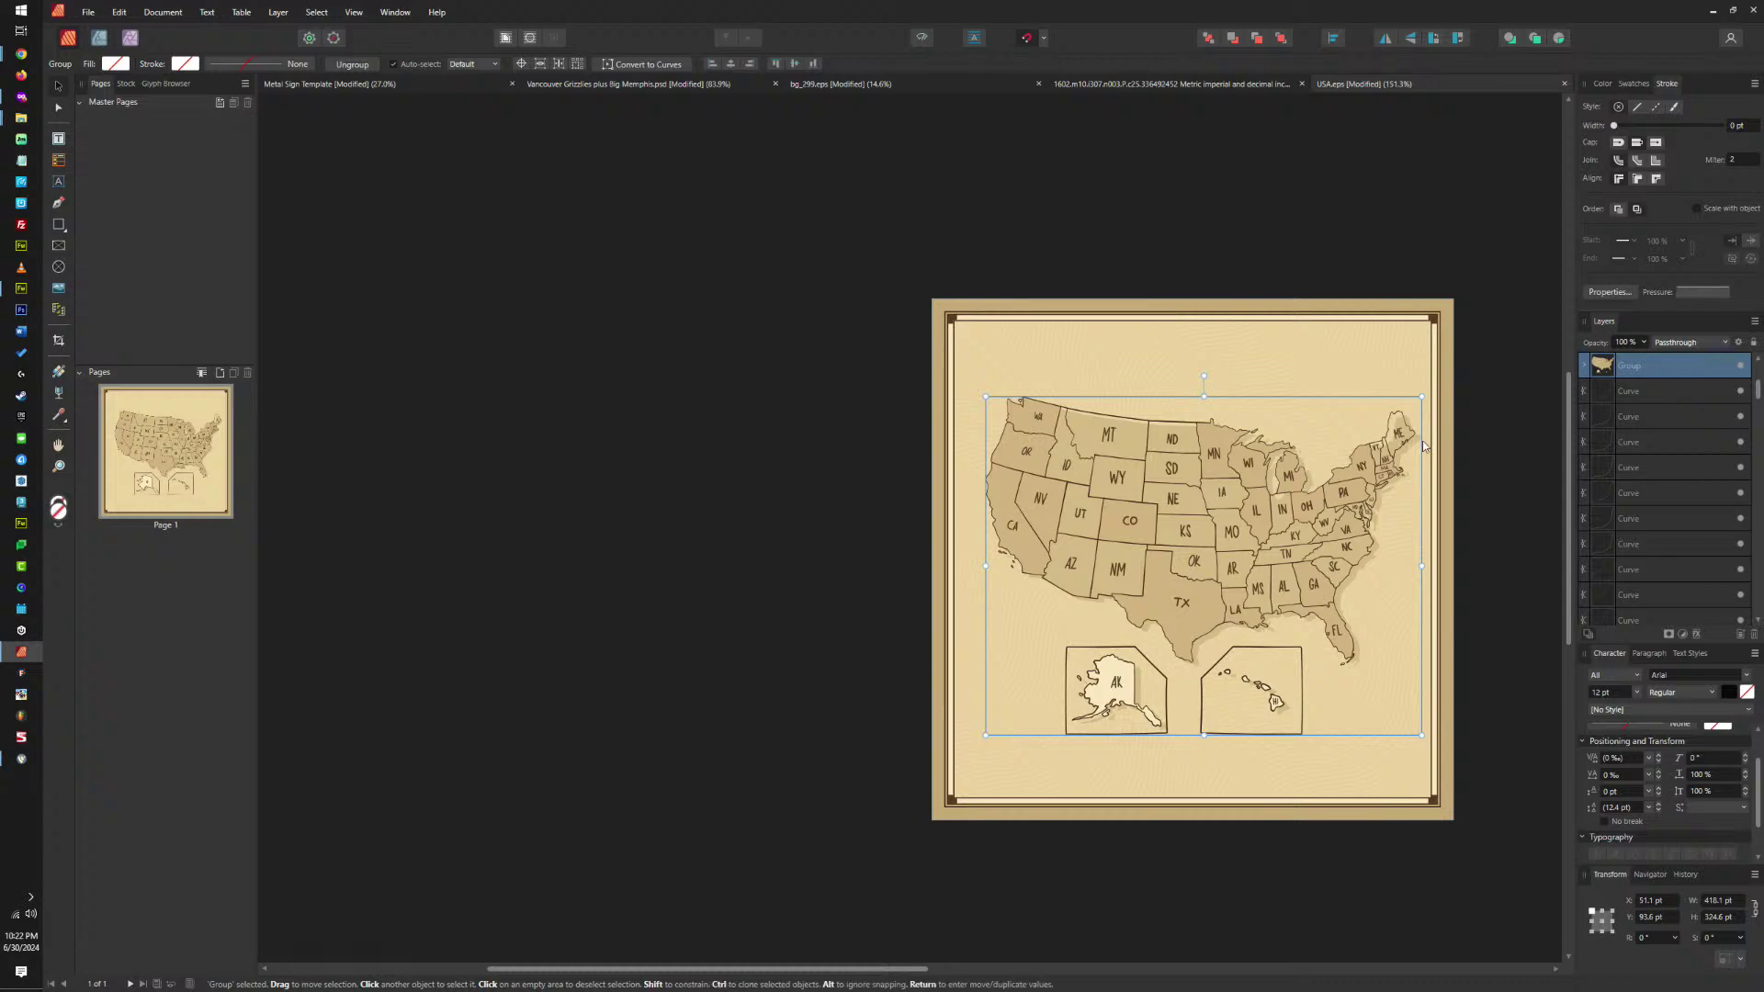
# Delete the background, wavy pattern and border curves, keeping only the map group.
pyautogui.hotkey('ctrl', 'a')
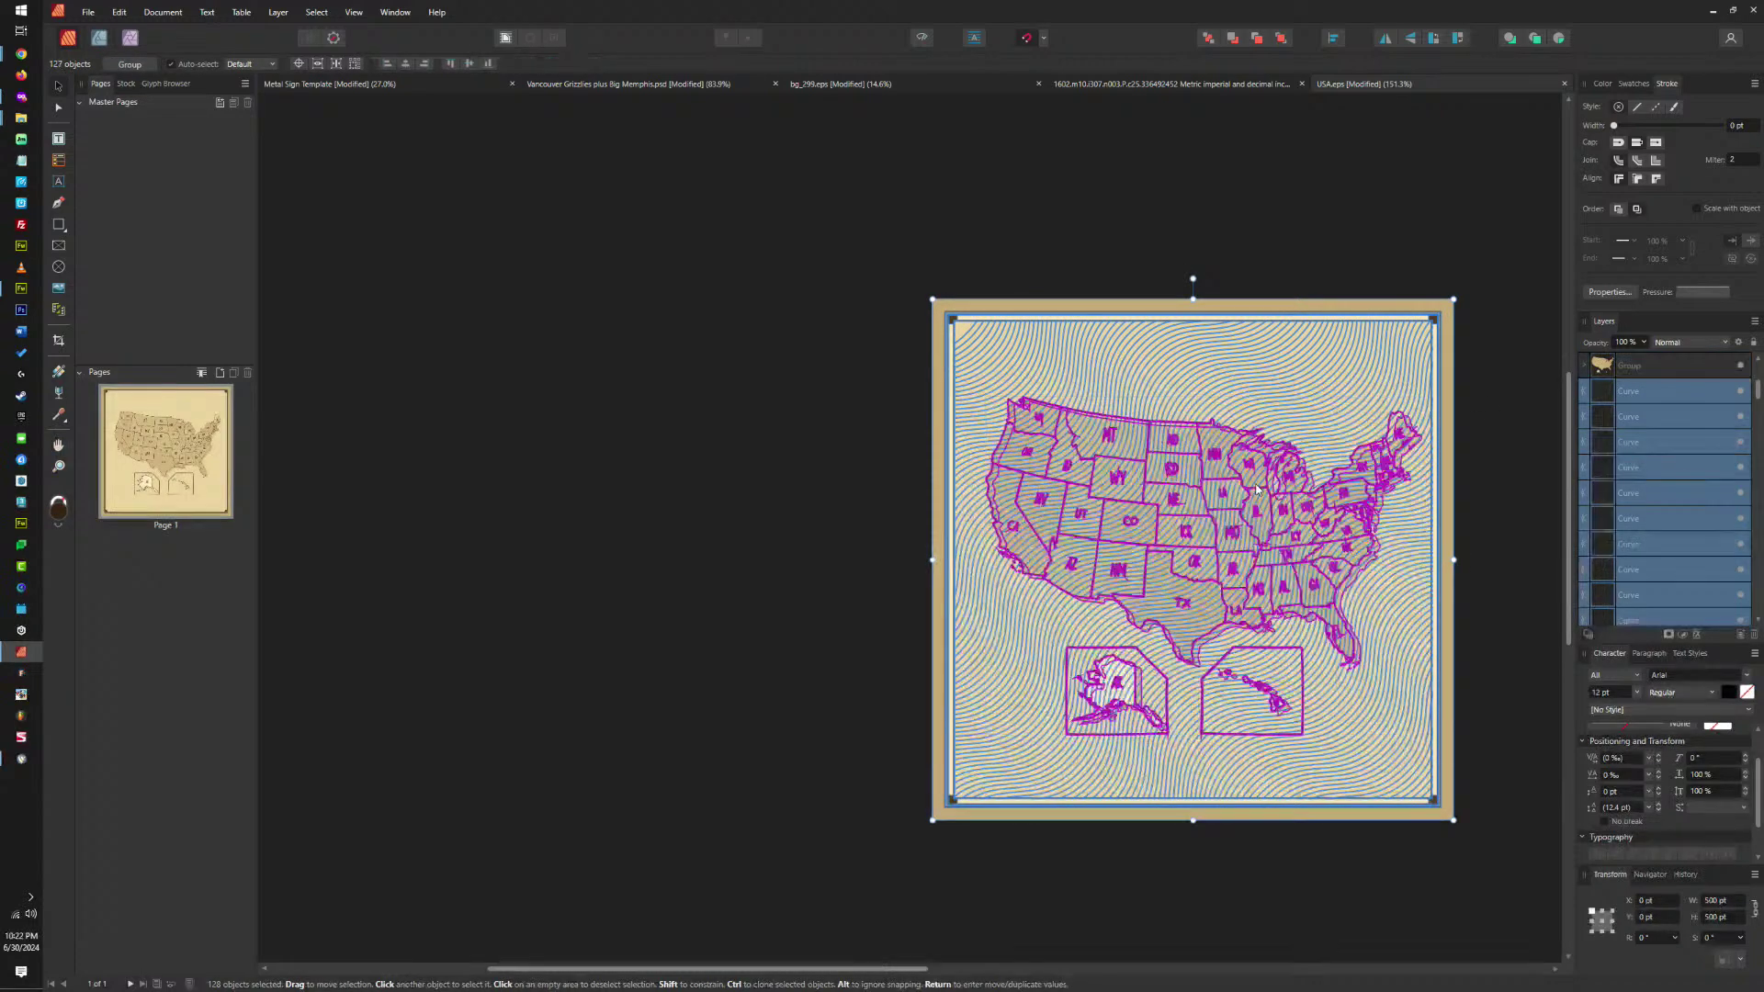
pyautogui.keyDown('ctrl'); pyautogui.click(1699, 366); pyautogui.keyUp('ctrl')
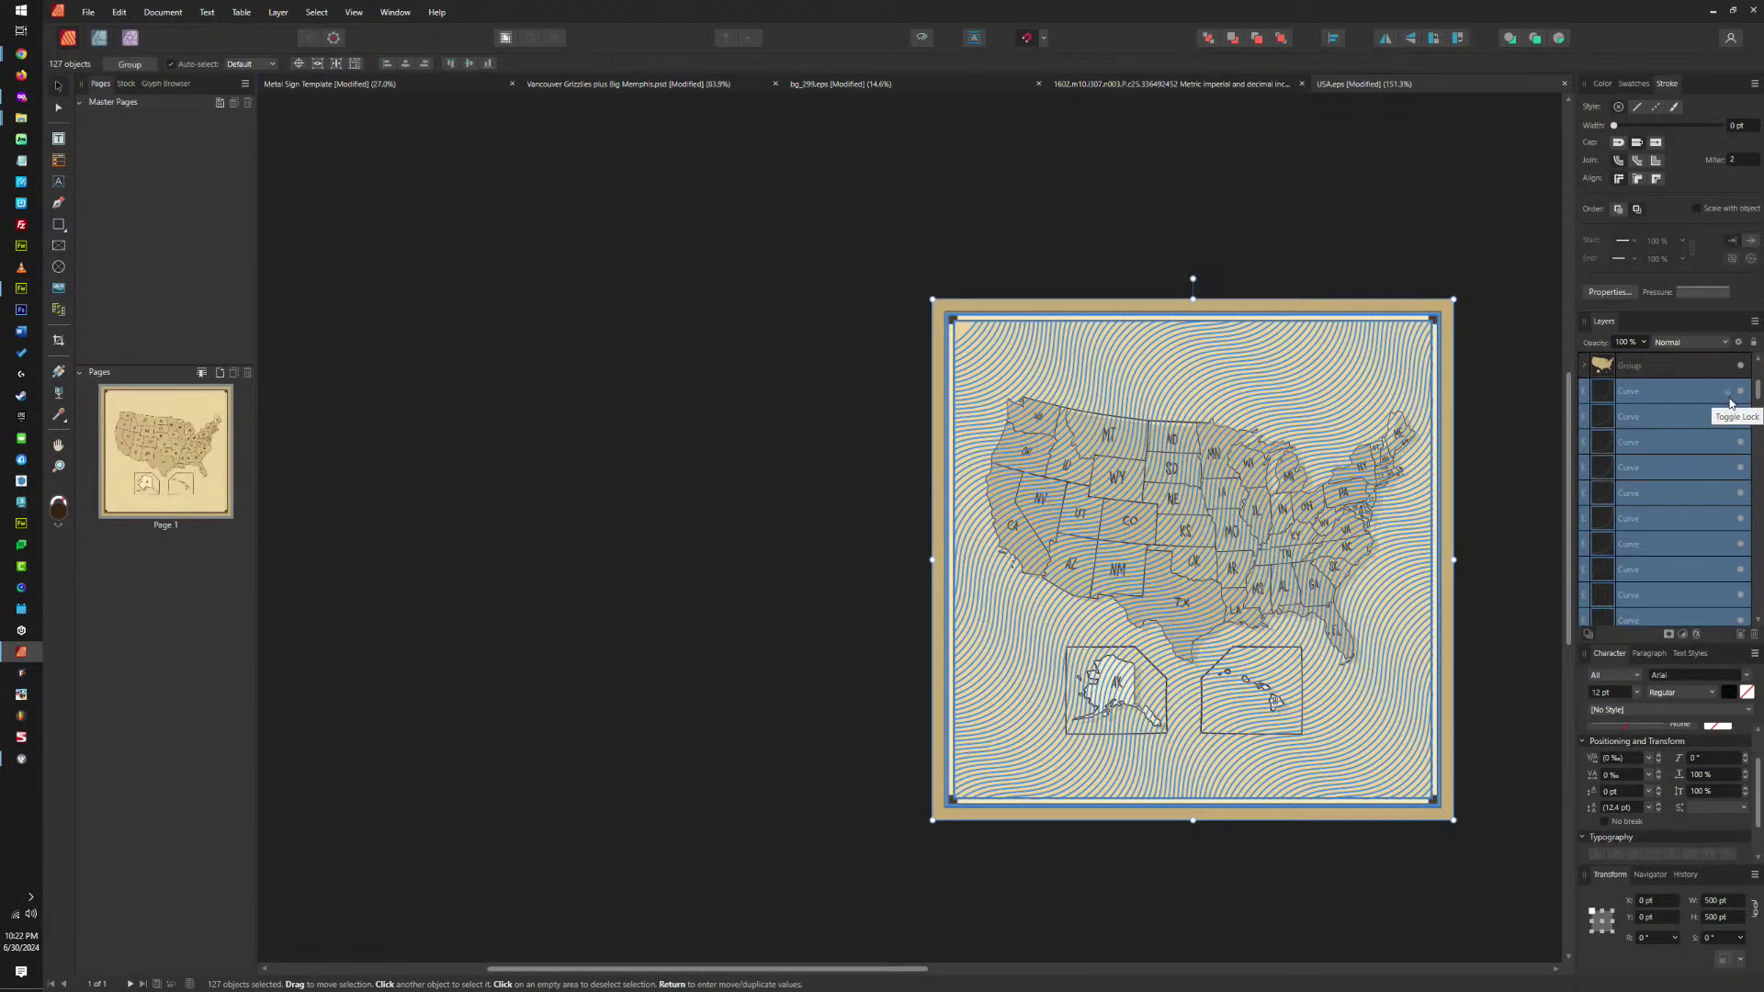
pyautogui.press('Delete')
# Ungroup the map and hide the large tan shadow curve behind the mainland states.
pyautogui.click(1247, 519)
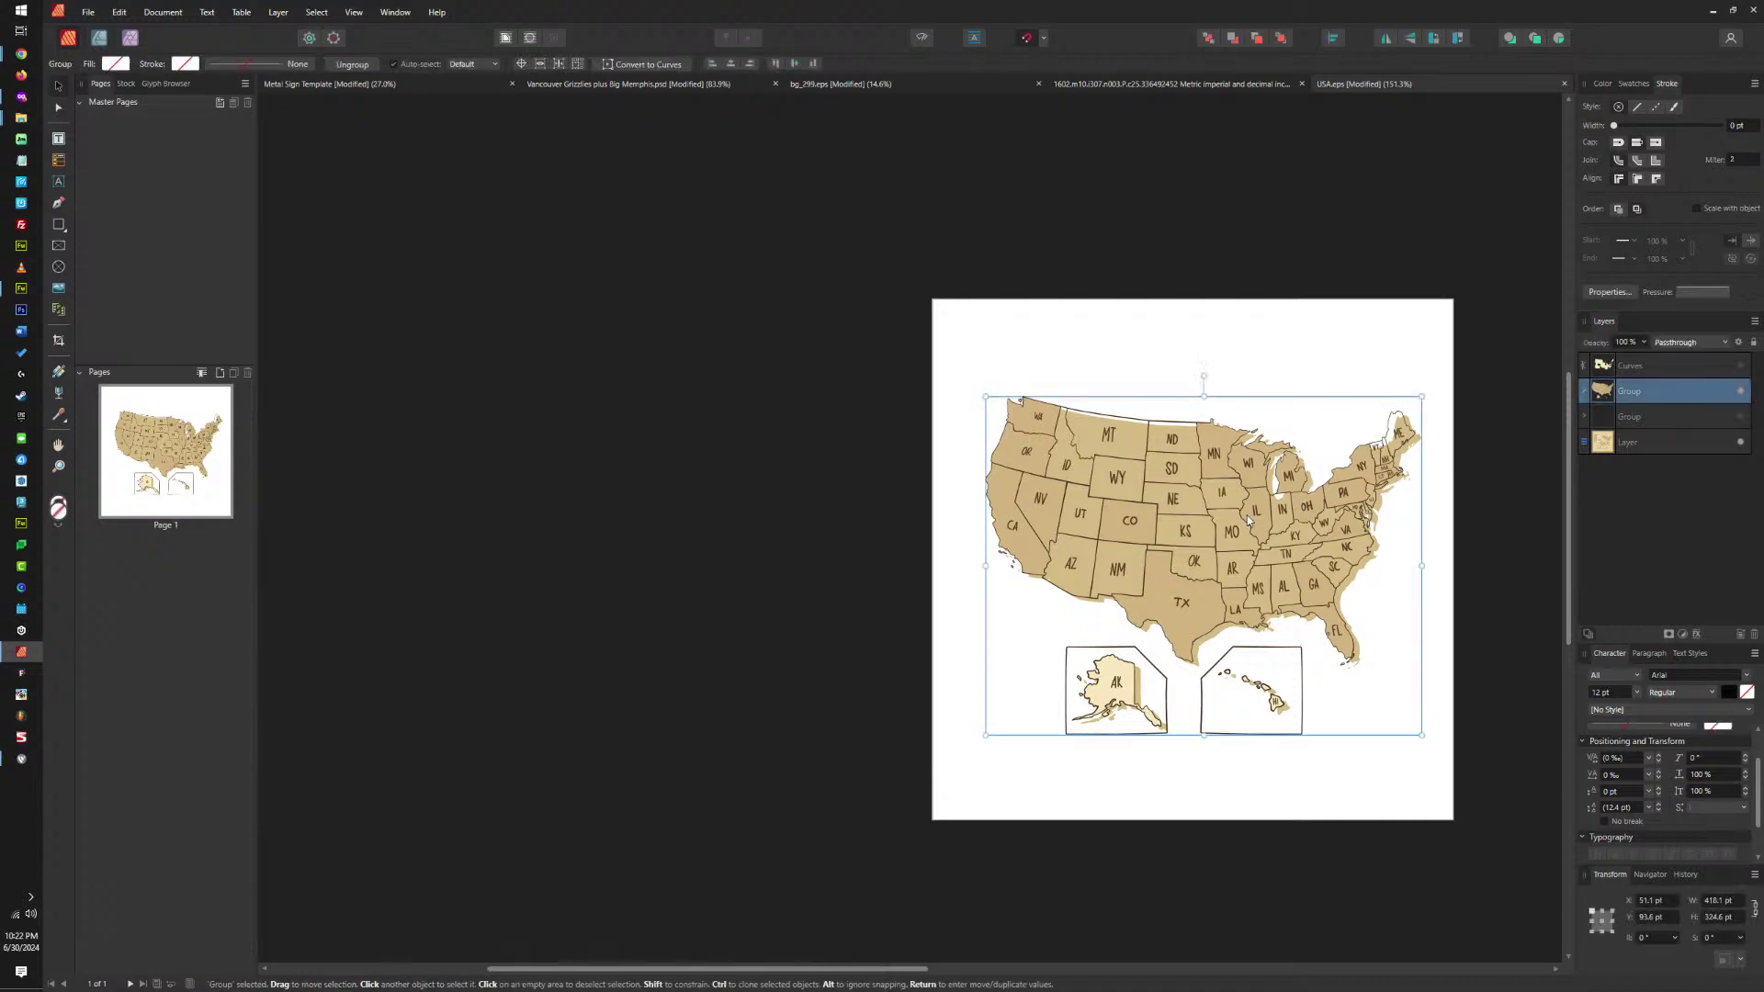
pyautogui.hotkey('ctrl', 'shift', 'g')
pyautogui.scroll(4, 1297, 511)
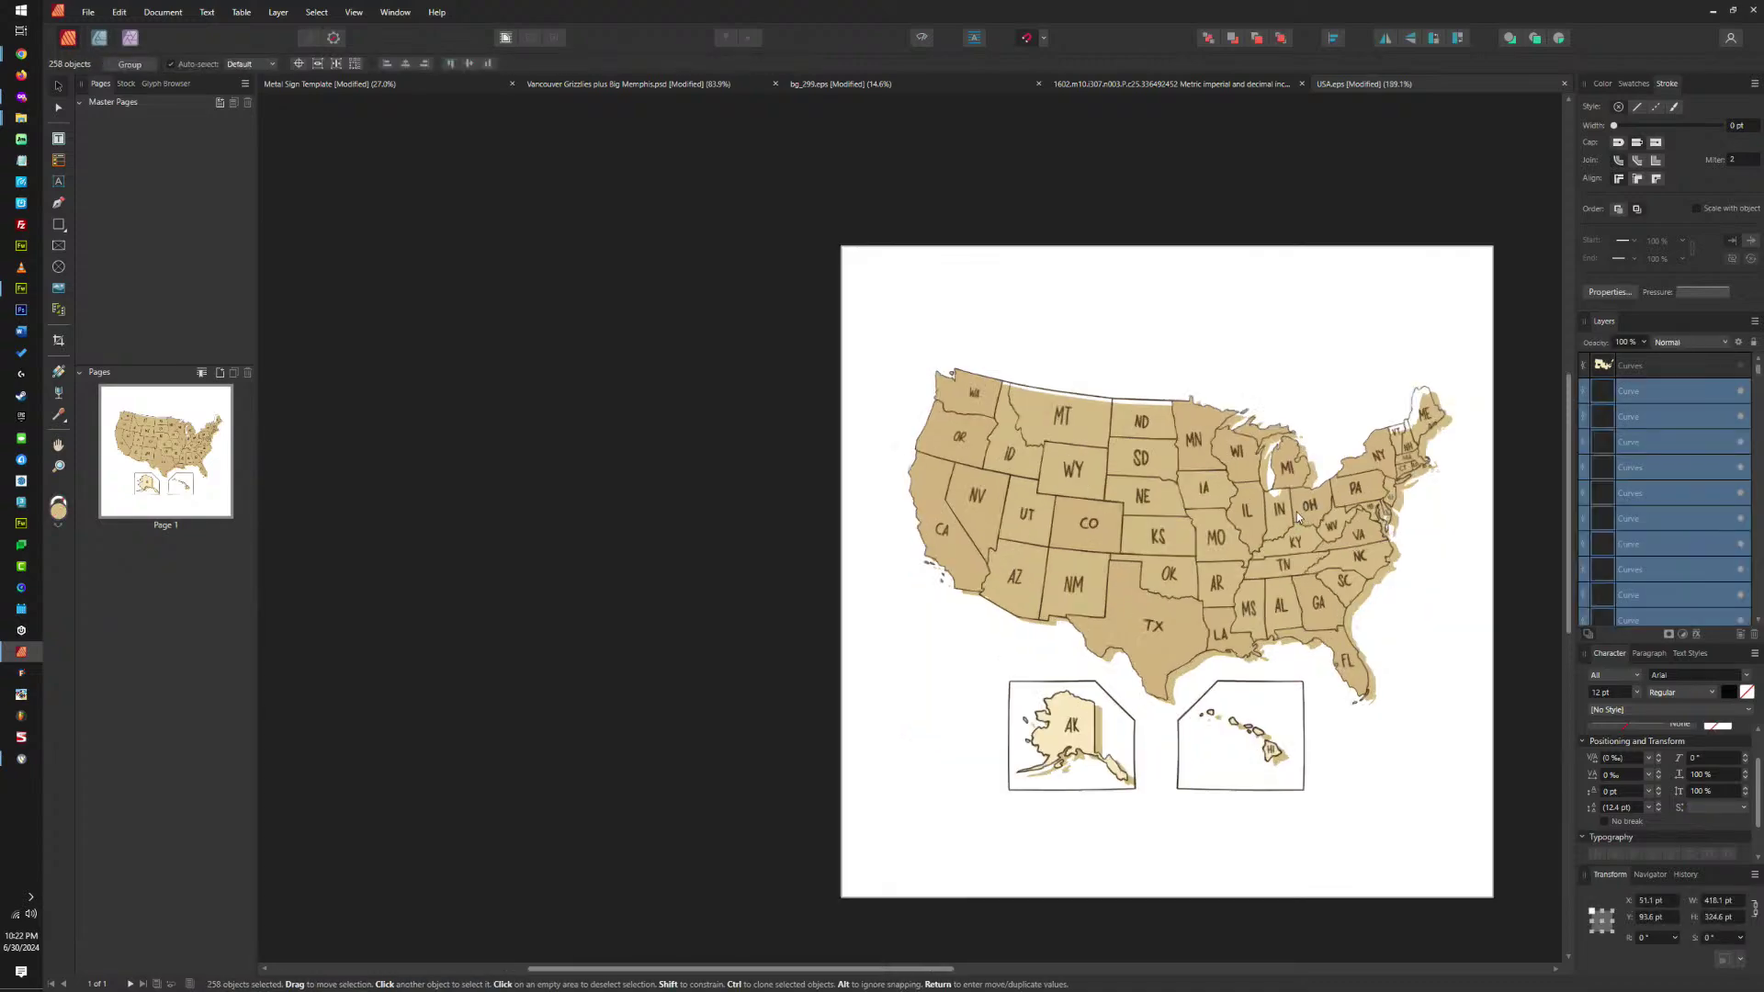
pyautogui.click(1331, 434)
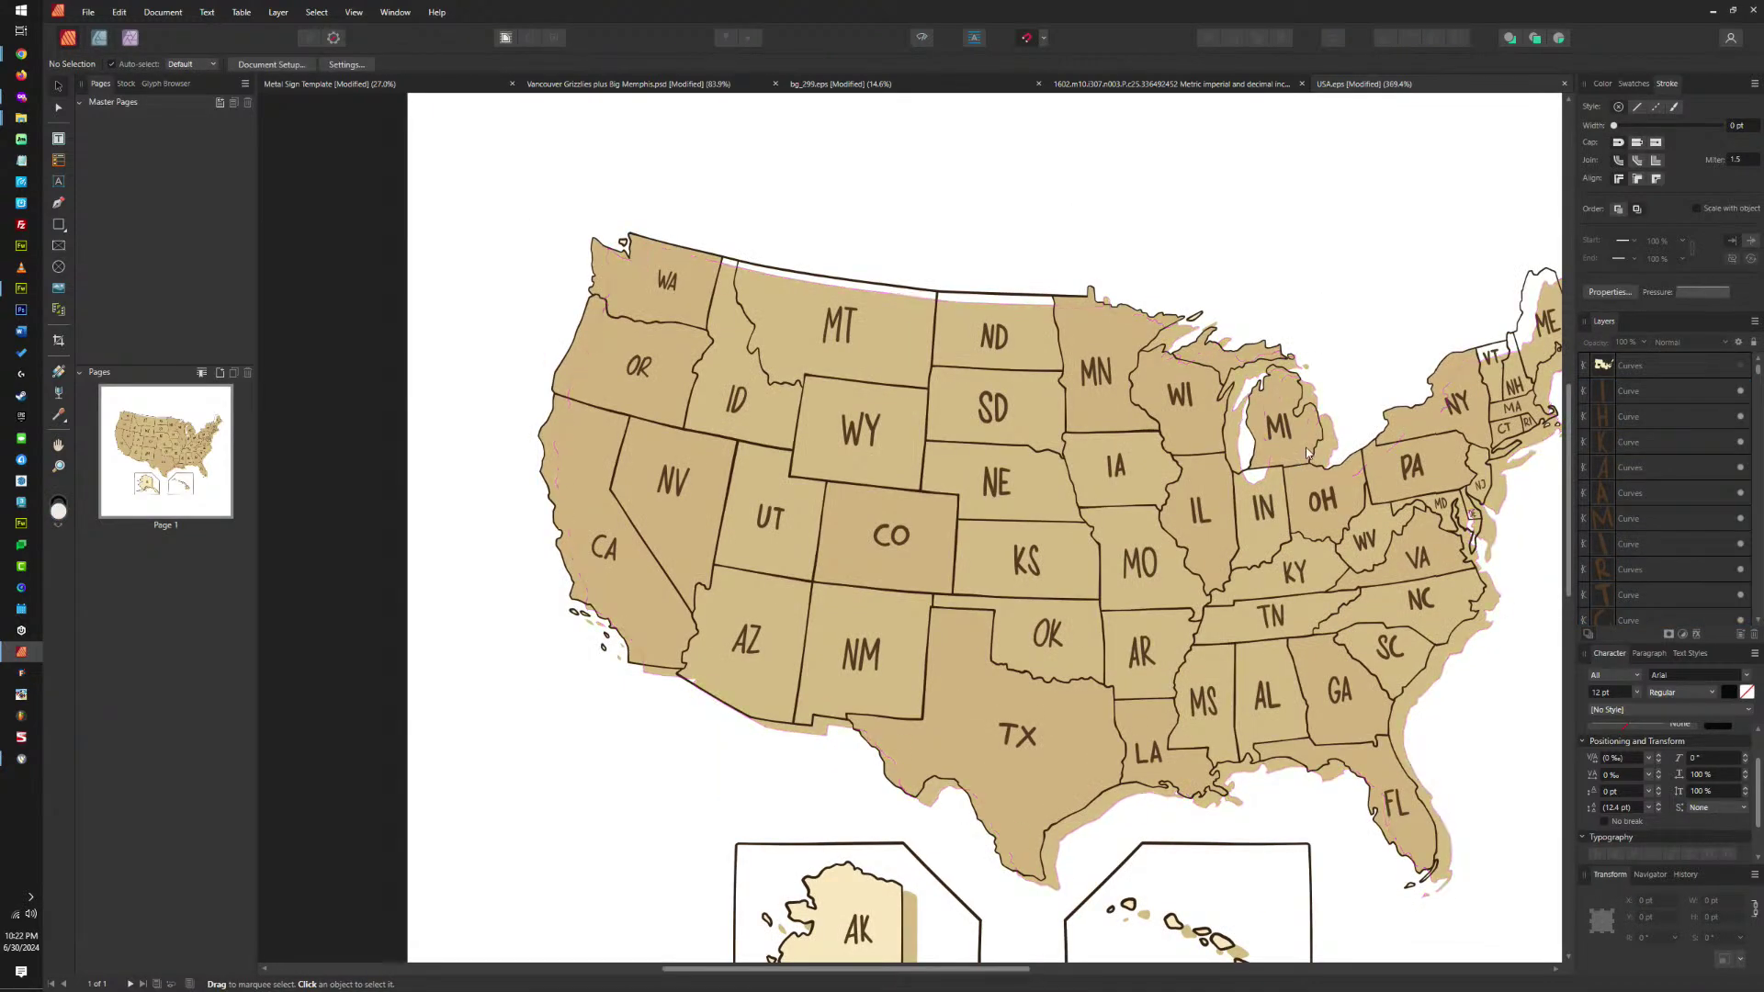
pyautogui.click(1724, 596)
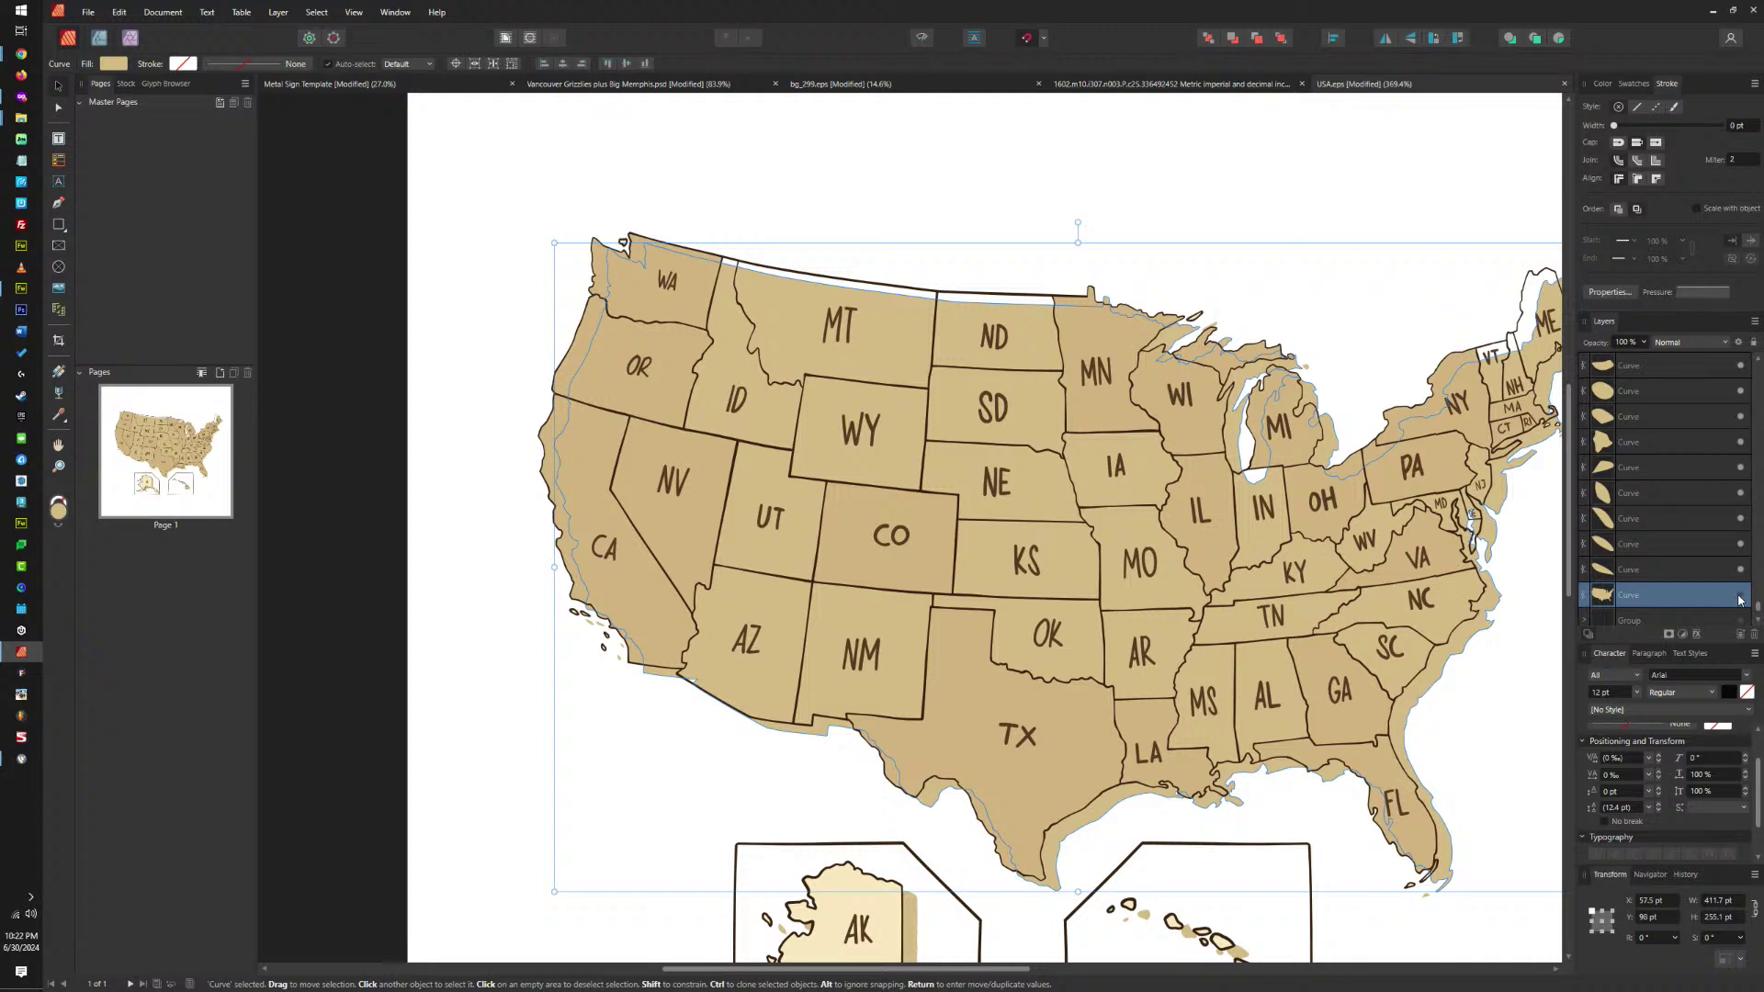
pyautogui.click(1739, 597)
# Select the tan fill shapes of Minnesota, Wisconsin and both parts of Michigan, including the small island at the upper peninsula's eastern tip.
pyautogui.click(1096, 353)
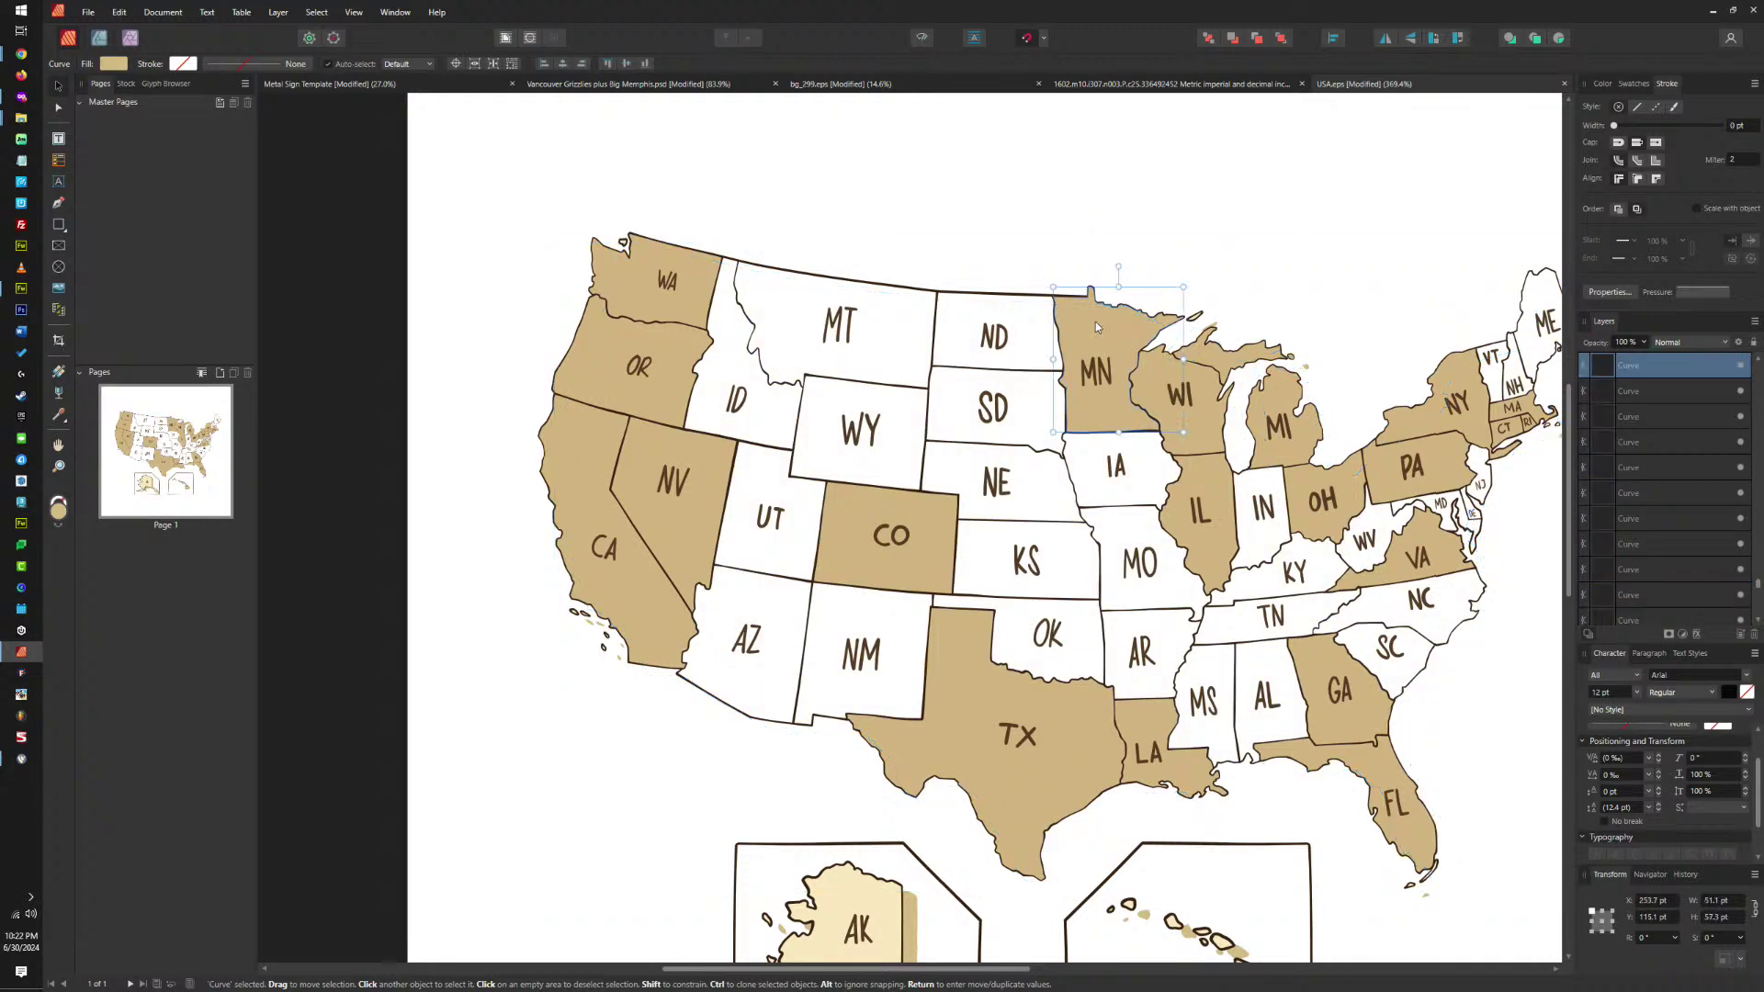
pyautogui.keyDown('shift'); pyautogui.click(1146, 371); pyautogui.keyUp('shift')
pyautogui.click(1158, 372)
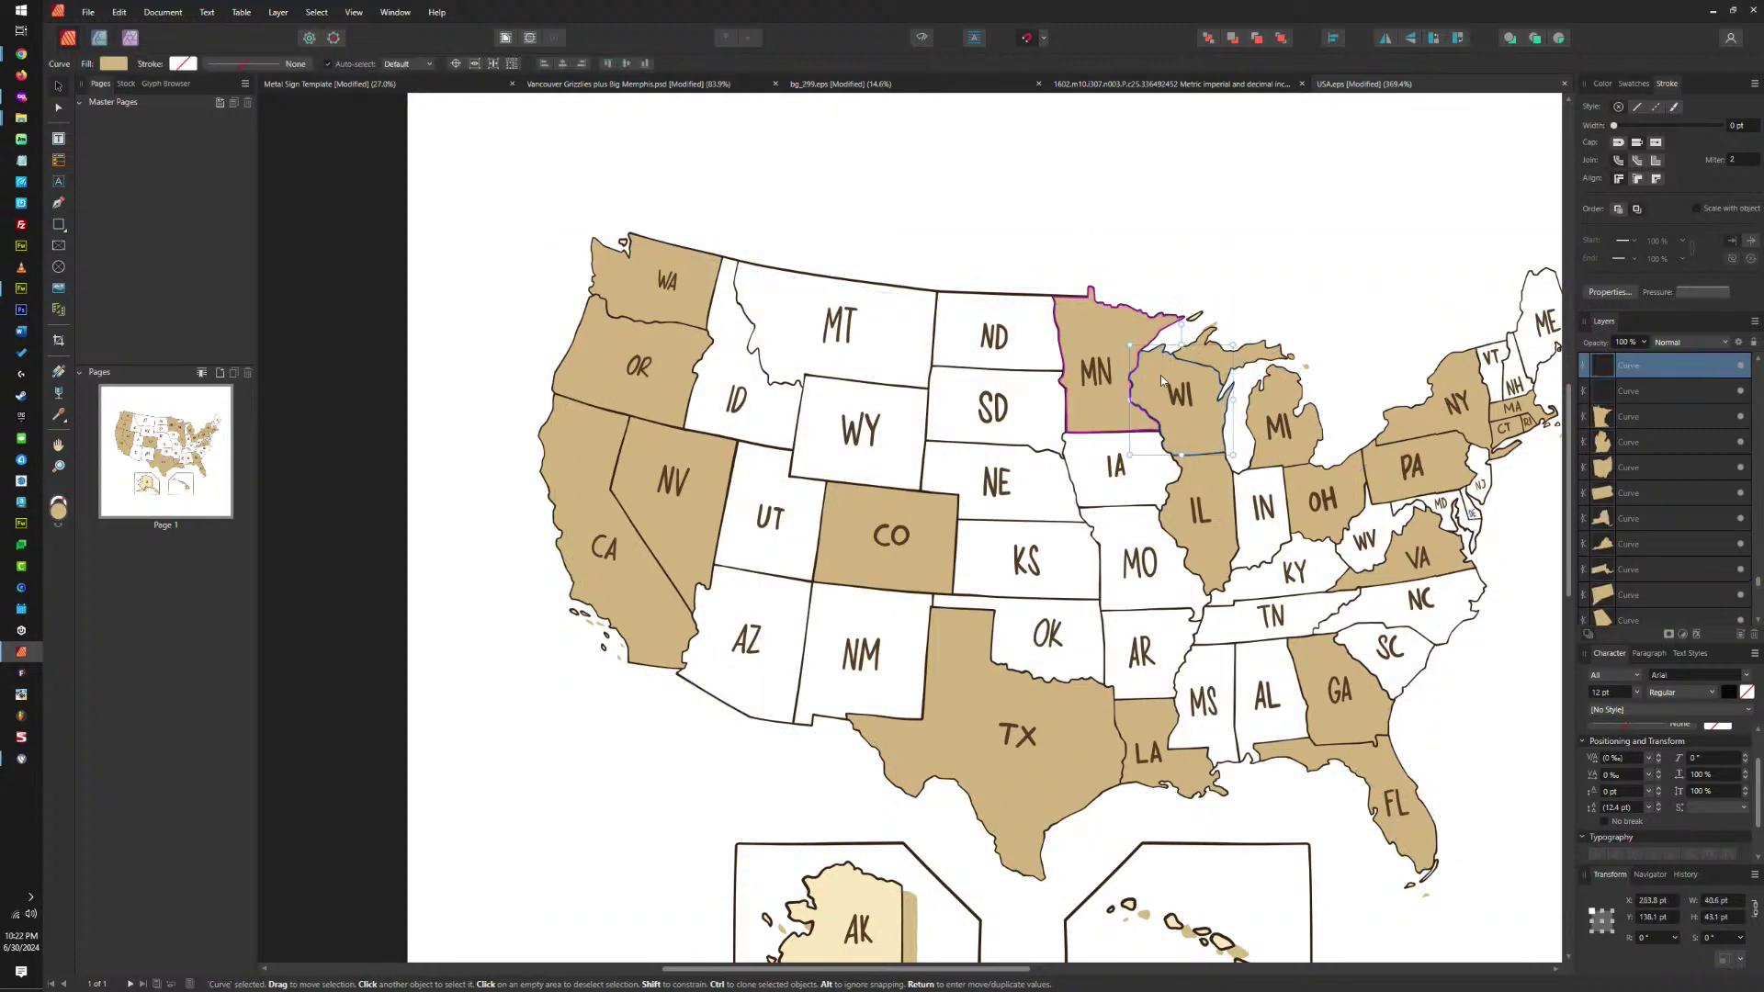
pyautogui.keyDown('shift'); pyautogui.click(1160, 347); pyautogui.keyUp('shift')
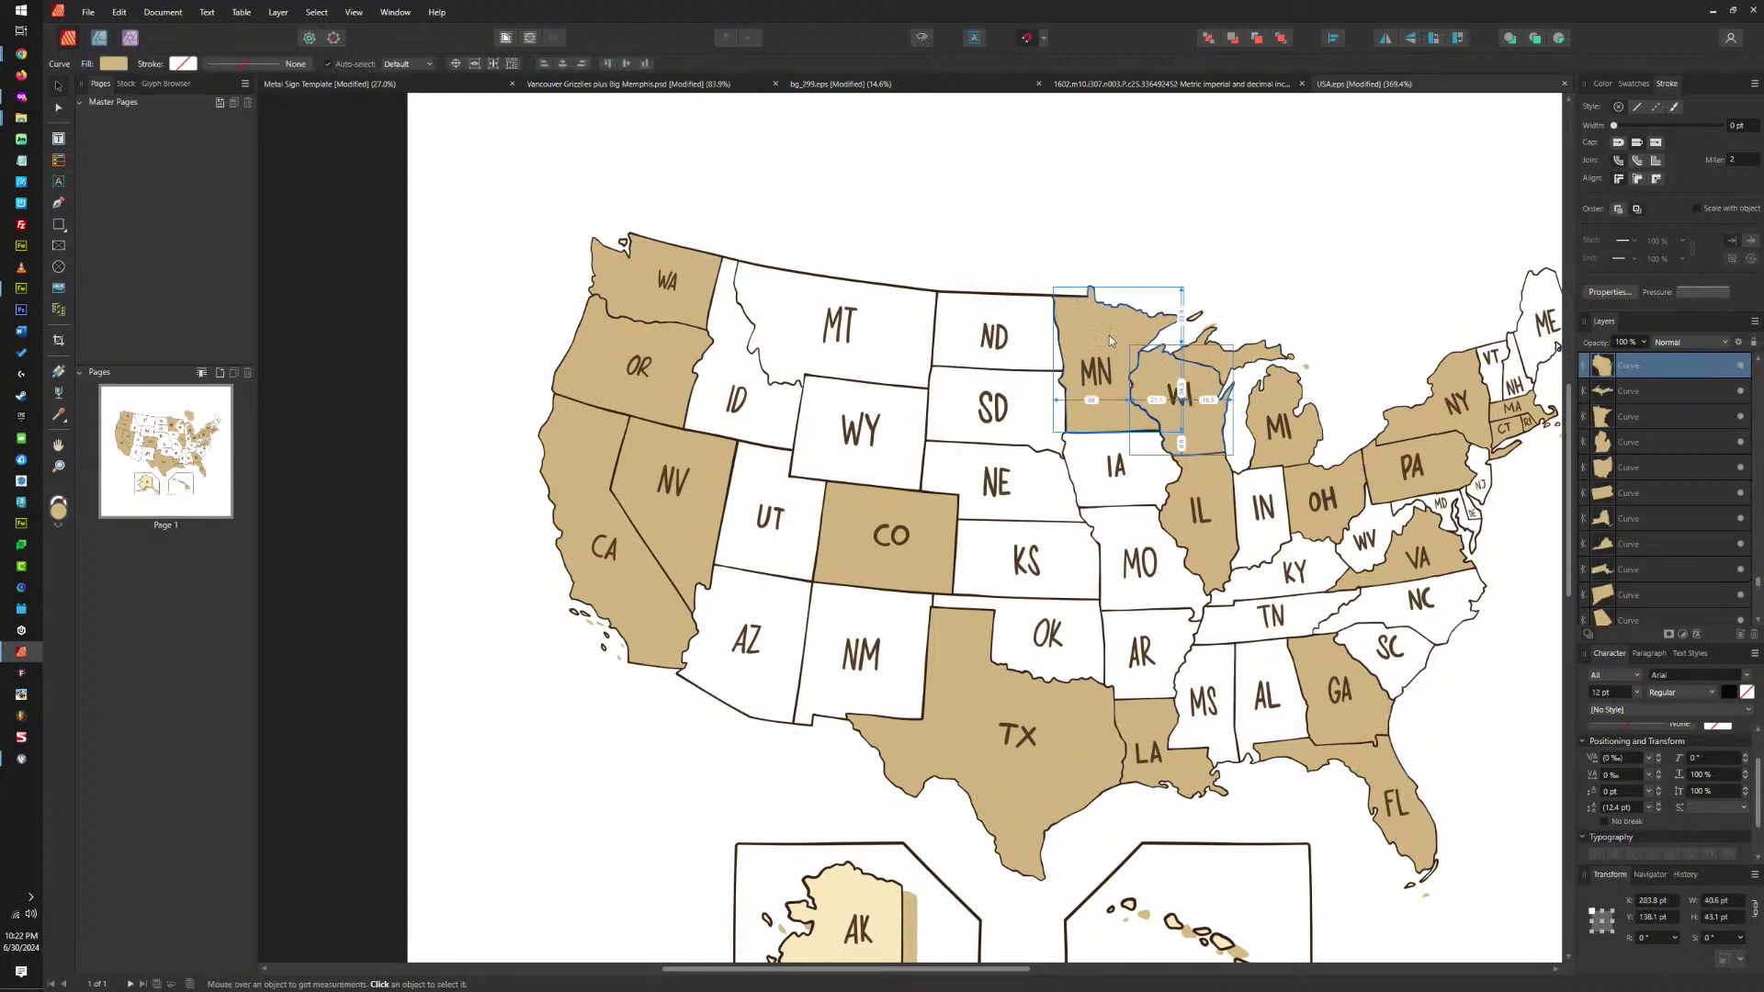
pyautogui.keyDown('shift'); pyautogui.click(1213, 363); pyautogui.keyUp('shift')
pyautogui.scroll(2, 1270, 417)
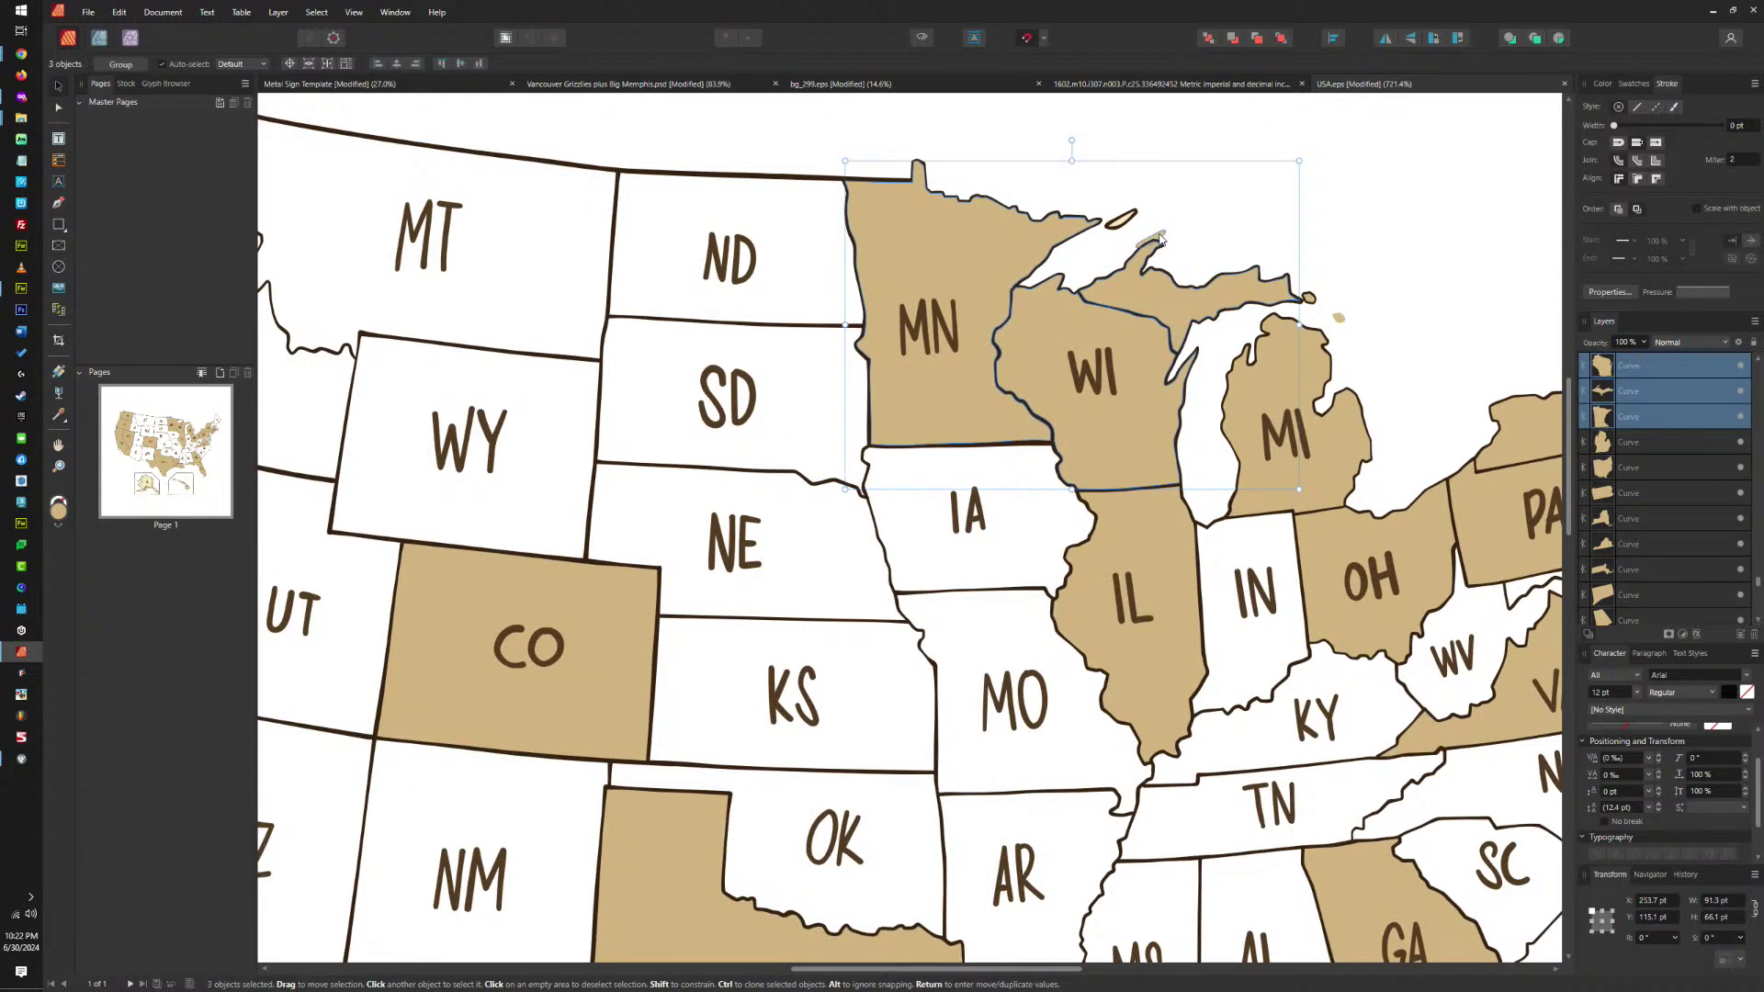
pyautogui.scroll(3, 1309, 301)
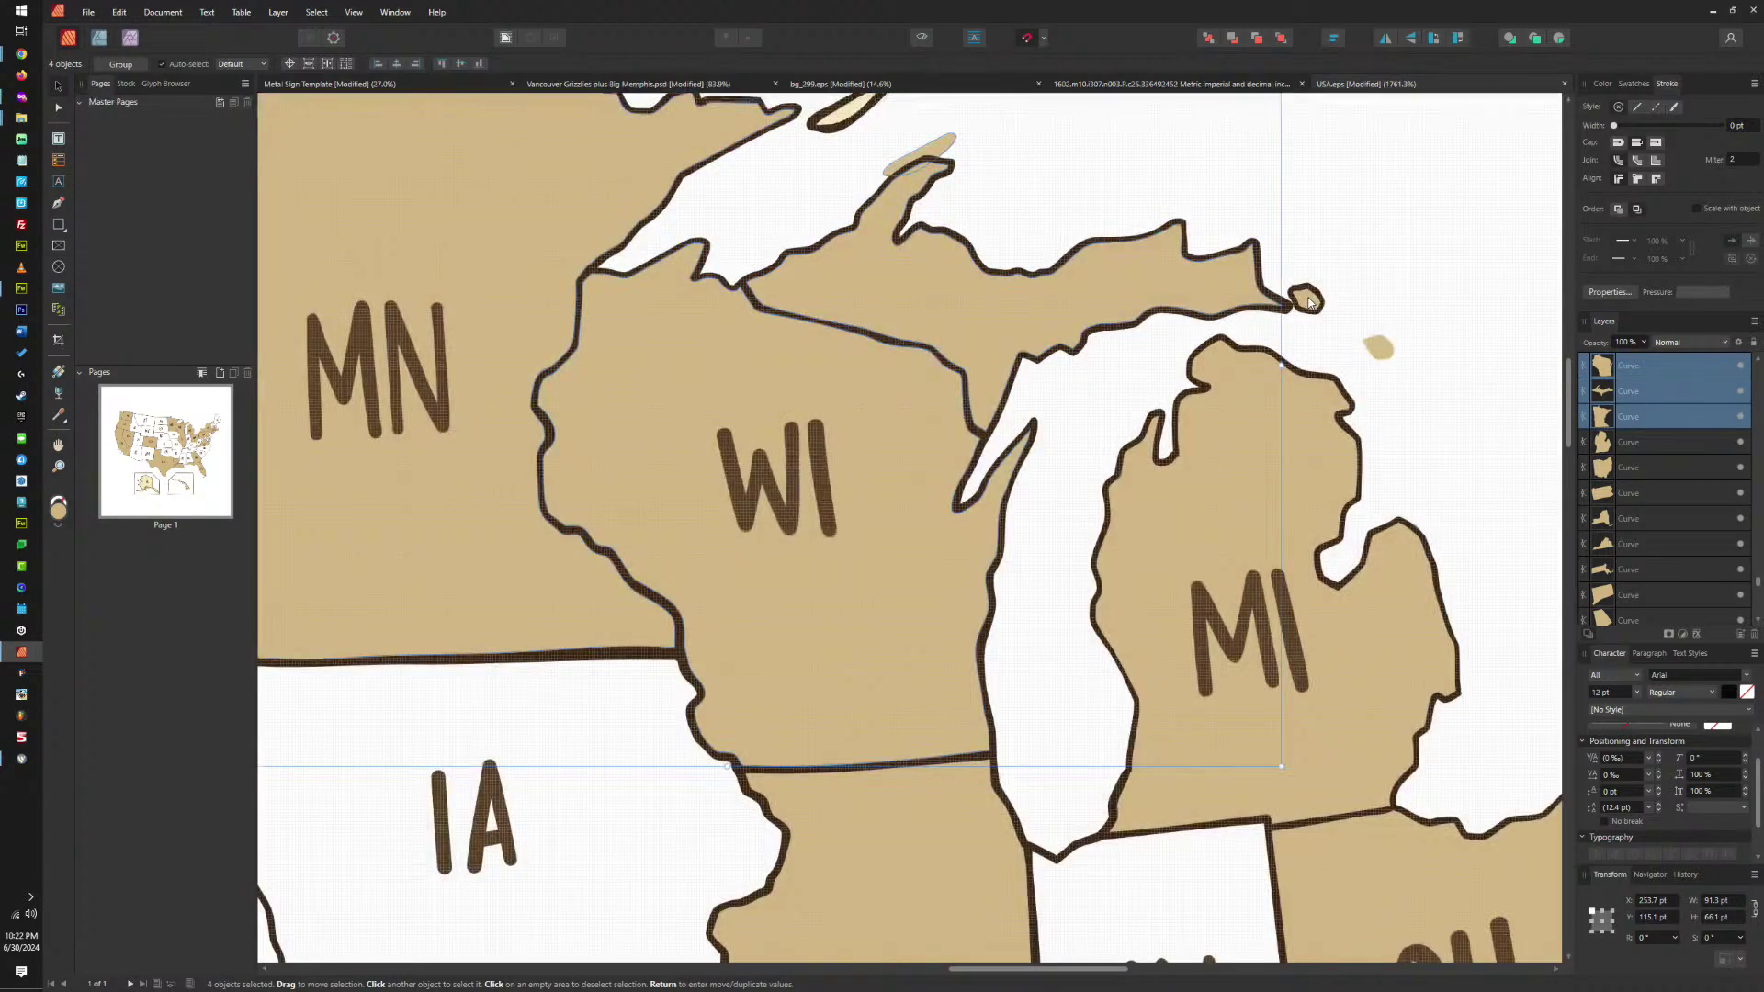
pyautogui.keyDown('shift'); pyautogui.click(1301, 298); pyautogui.keyUp('shift')
pyautogui.keyDown('shift'); pyautogui.click(1296, 421); pyautogui.keyUp('shift')
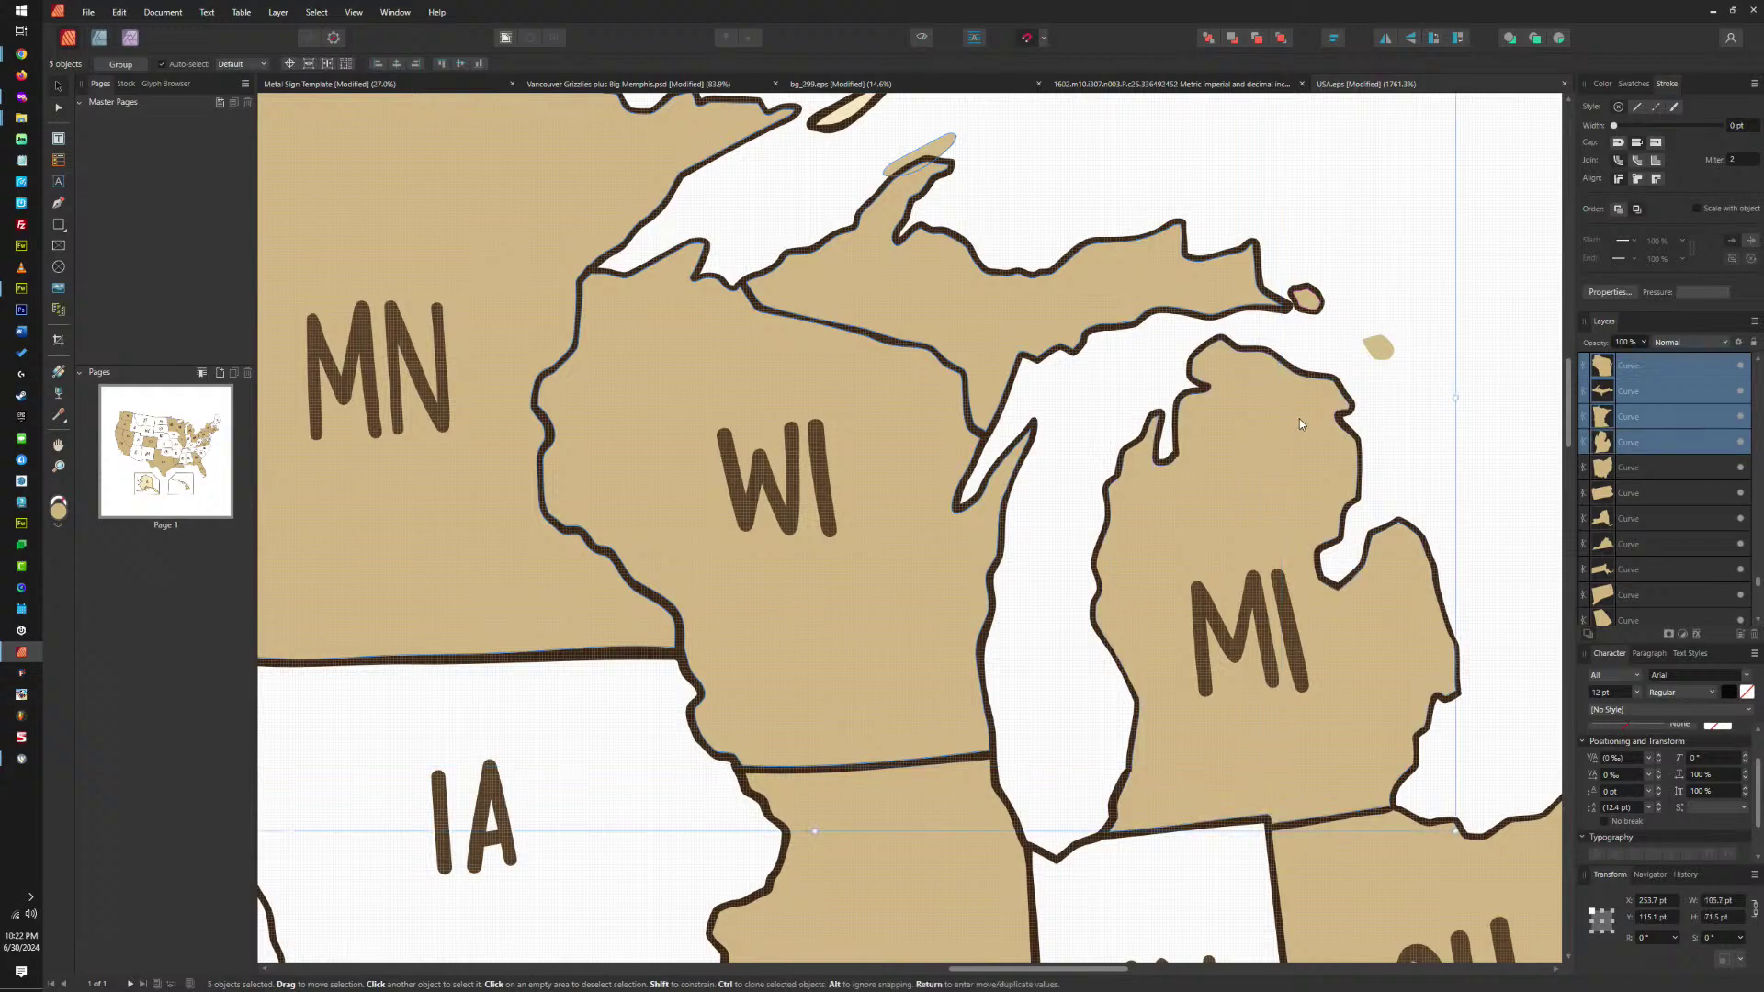
# Add the small stray tan pieces around Michigan's coasts to the selection.
pyautogui.scroll(-4, 1369, 331)
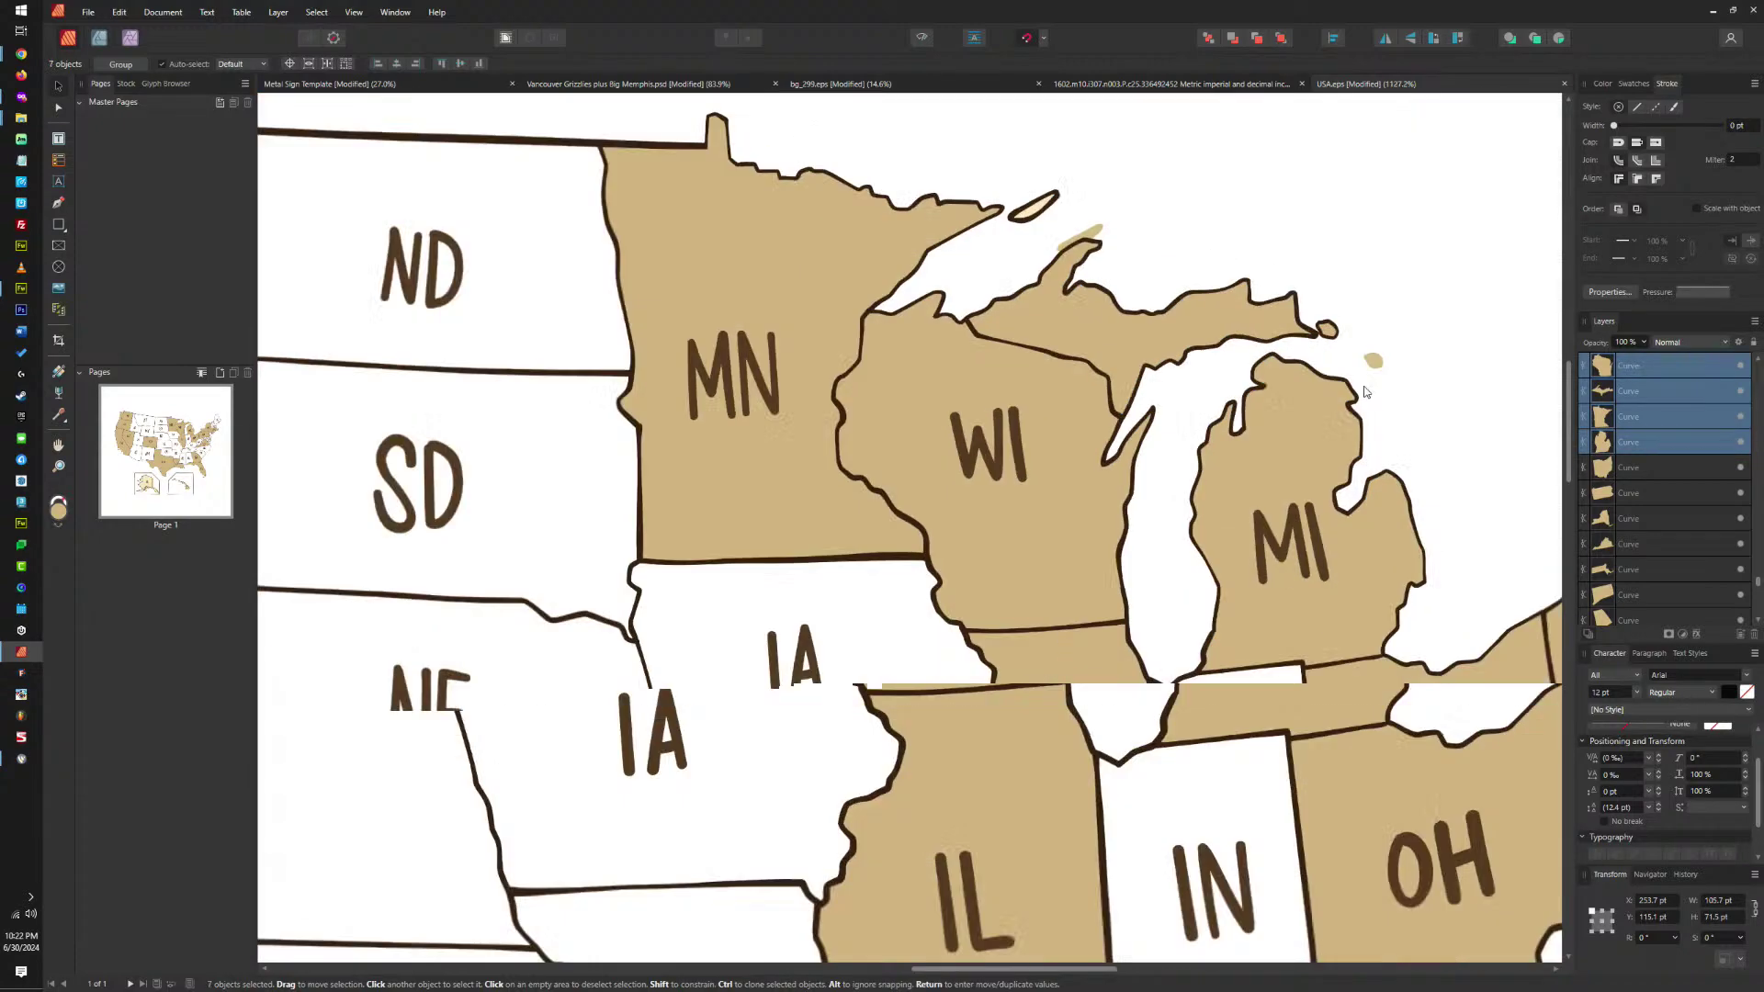
pyautogui.scroll(2, 1148, 271)
pyautogui.scroll(-2, 1169, 249)
pyautogui.scroll(5, 1170, 249)
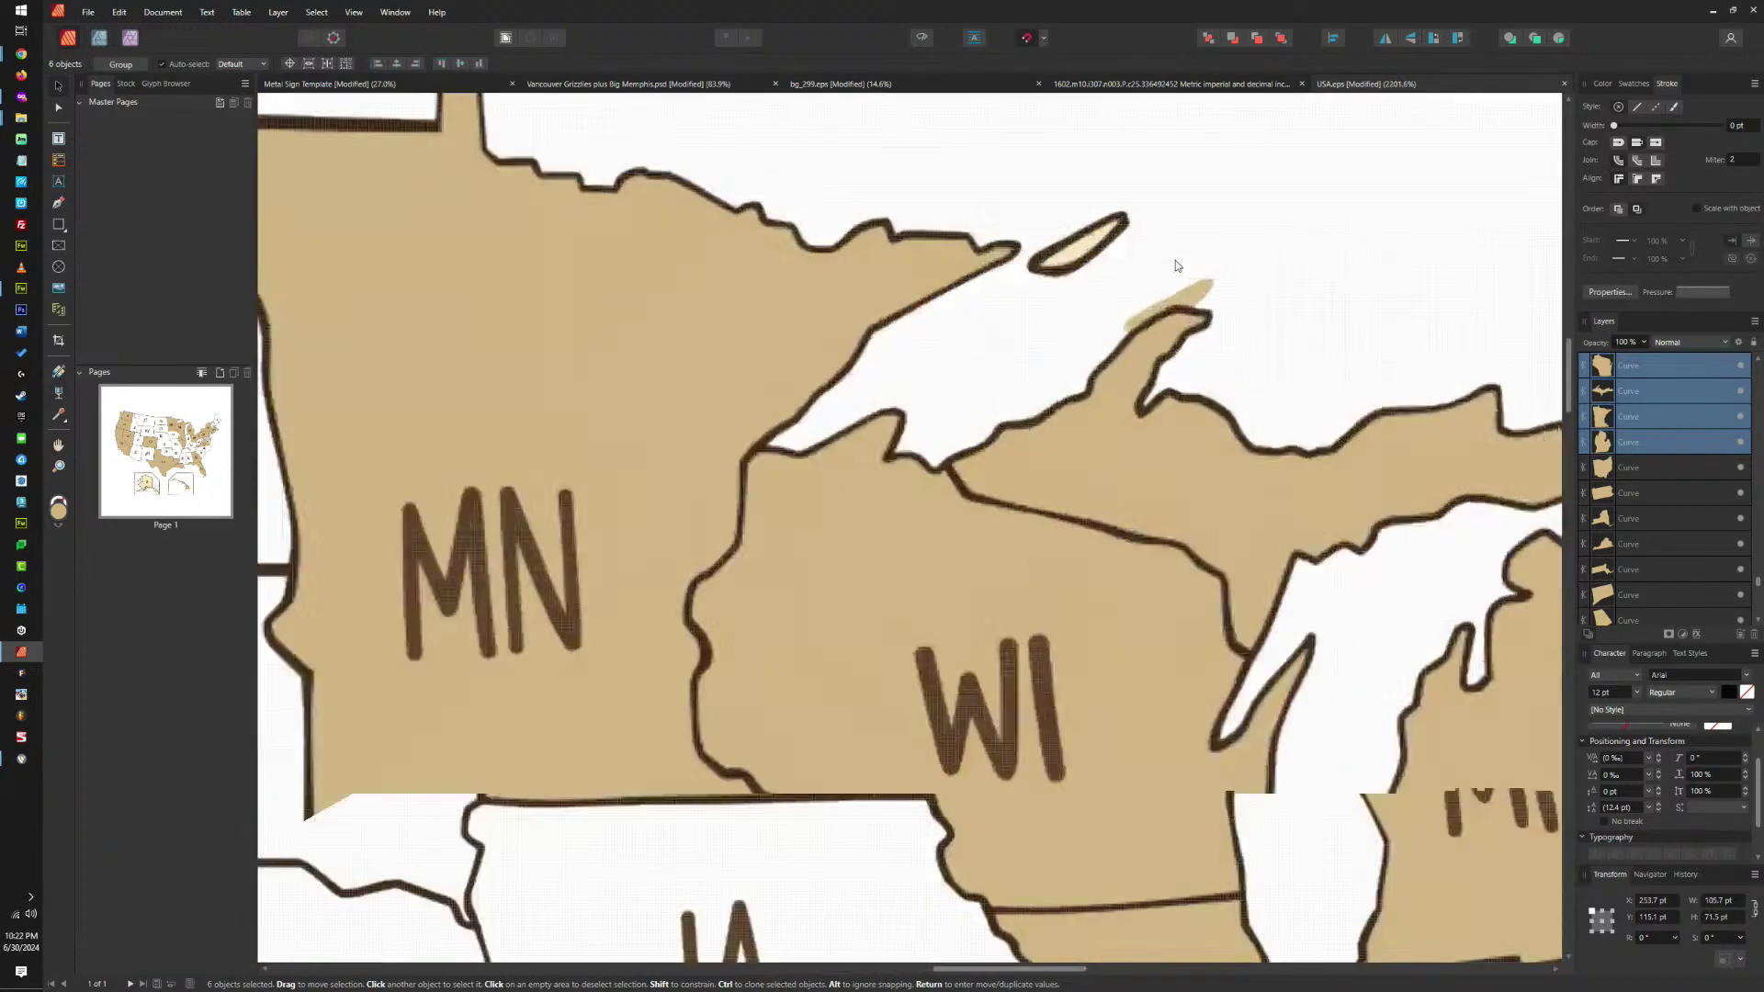
pyautogui.keyDown('shift'); pyautogui.click(1170, 262); pyautogui.keyUp('shift')
pyautogui.scroll(-5, 1085, 248)
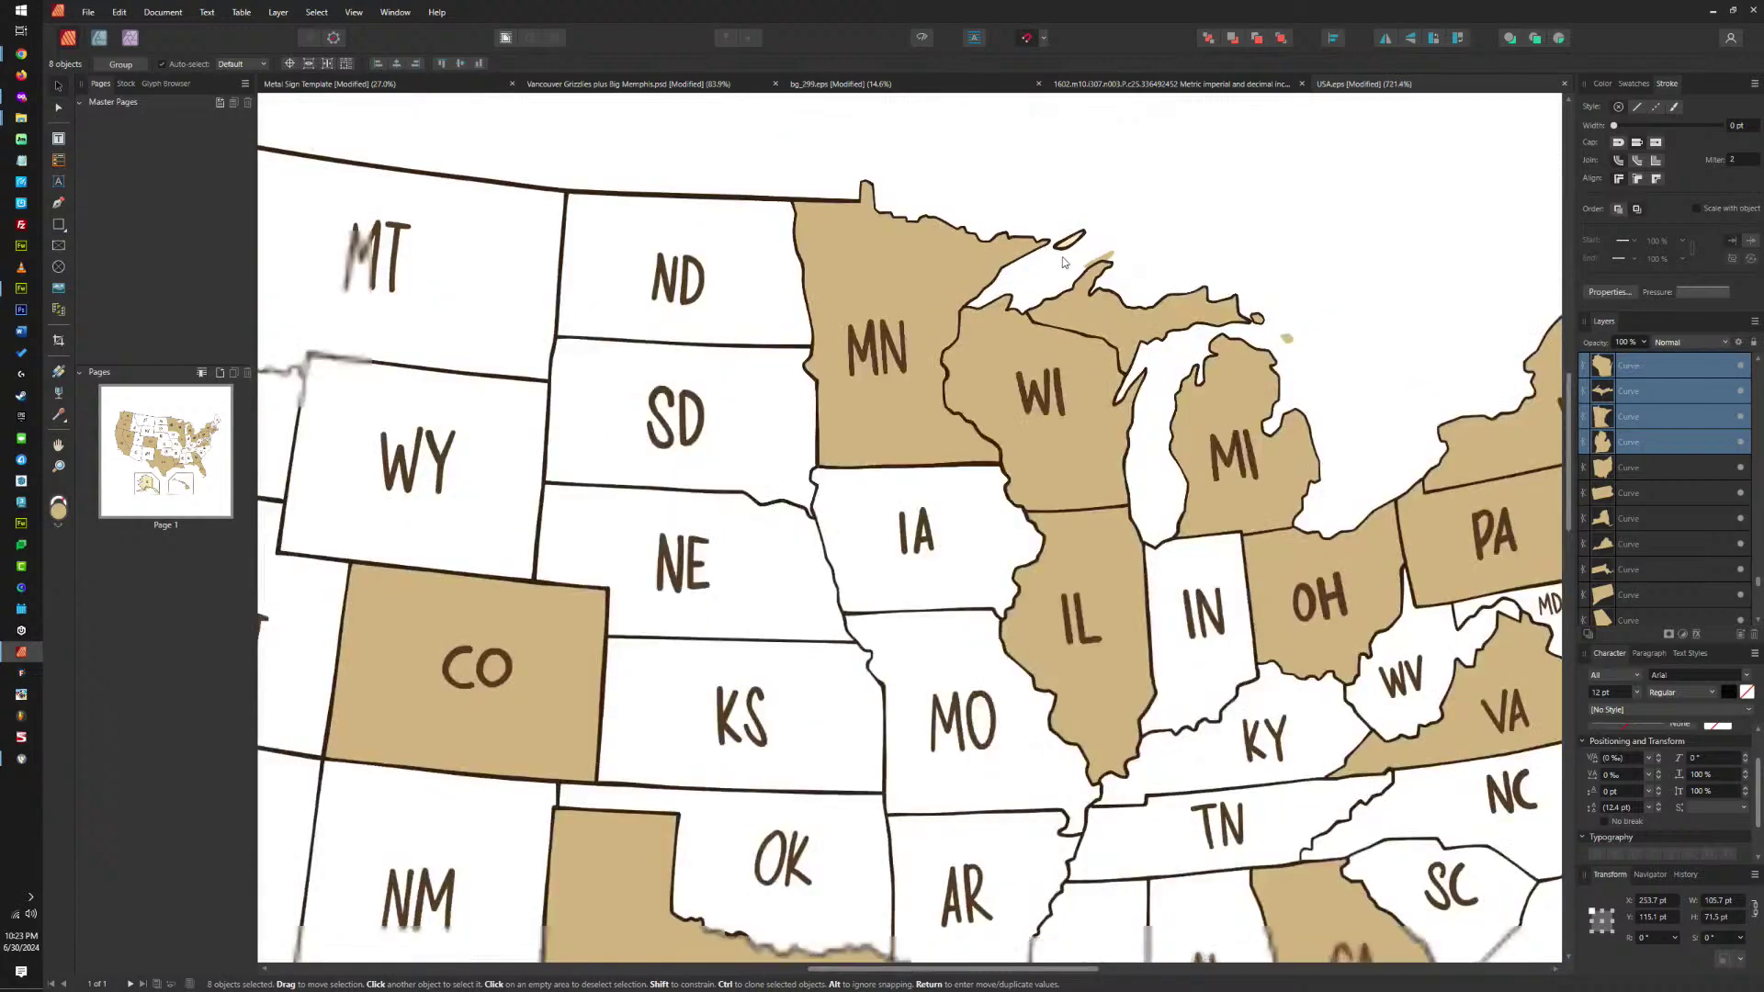
# Add the tan fills of Colorado, Texas, Illinois, Ohio, Pennsylvania and New York to the selection.
pyautogui.keyDown('shift'); pyautogui.click(481, 695); pyautogui.keyUp('shift')
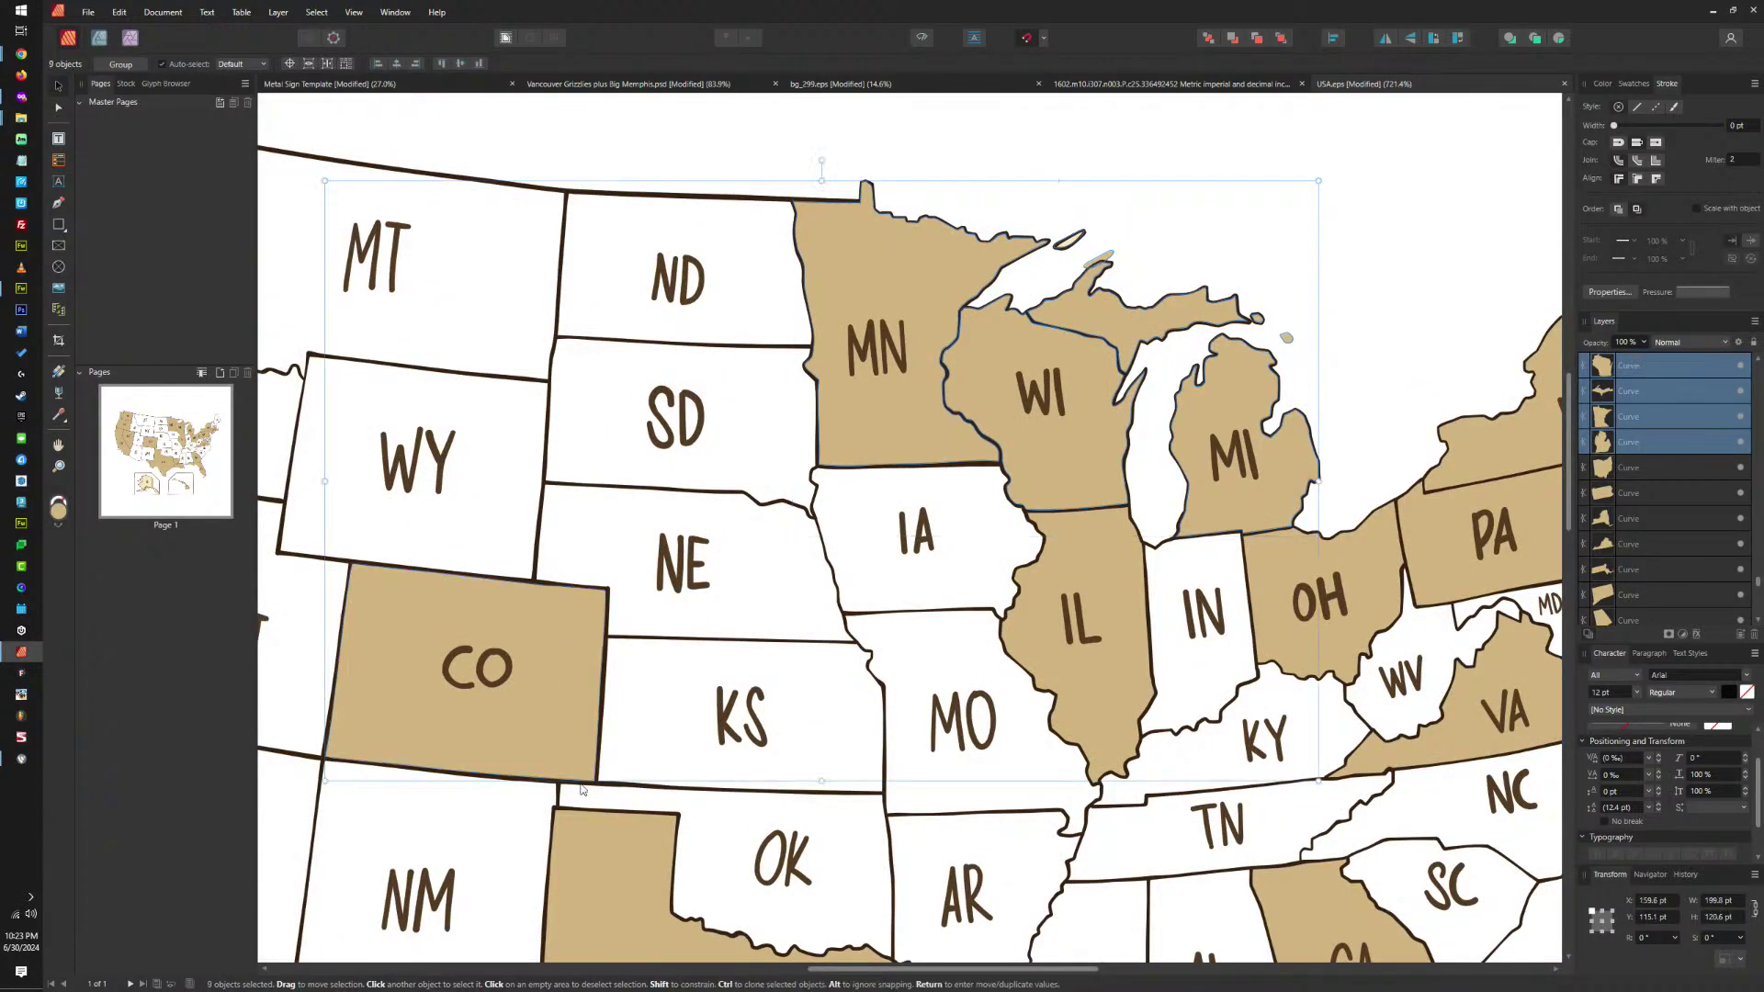
pyautogui.keyDown('shift'); pyautogui.click(1269, 564); pyautogui.keyUp('shift')
pyautogui.keyDown('shift'); pyautogui.click(1442, 522); pyautogui.keyUp('shift')
pyautogui.keyDown('shift'); pyautogui.click(1504, 469); pyautogui.keyUp('shift')
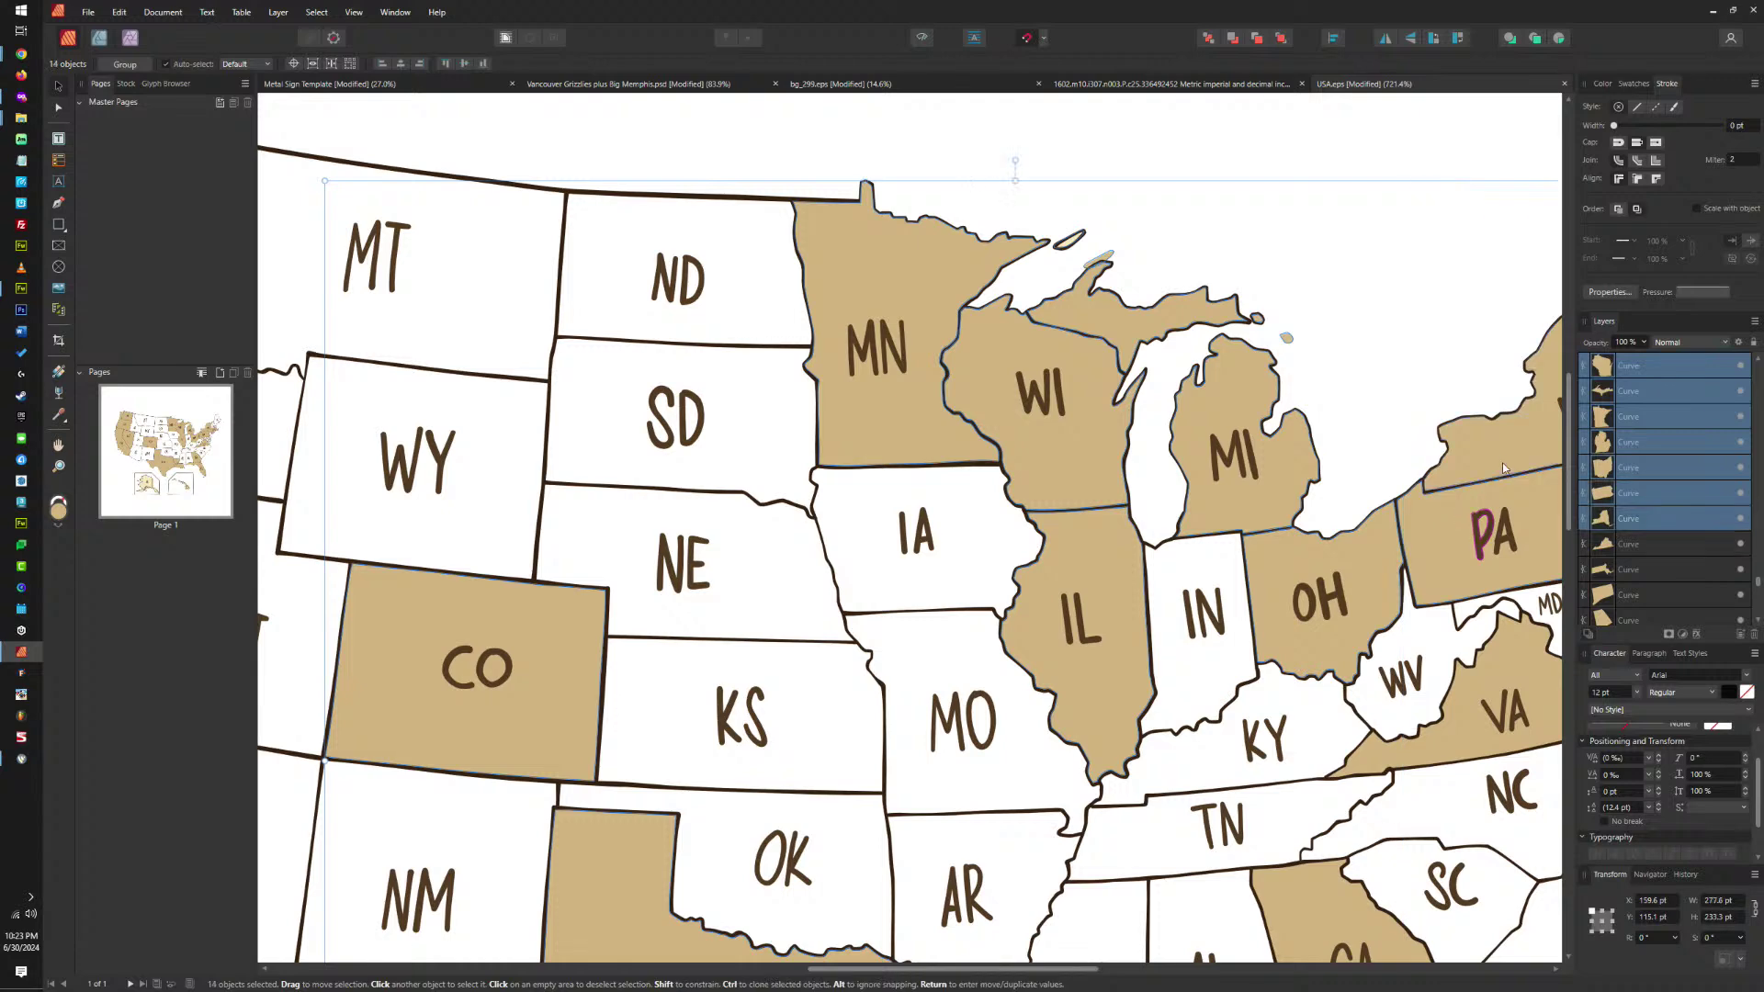
# Add the tan fills of Connecticut, Rhode Island and Massachusetts to the selection, including the cream and tan pieces of the offshore islands.
pyautogui.hscroll(5, 1504, 468)
pyautogui.scroll(4, 1137, 390)
pyautogui.keyDown('shift'); pyautogui.click(1181, 435); pyautogui.keyUp('shift')
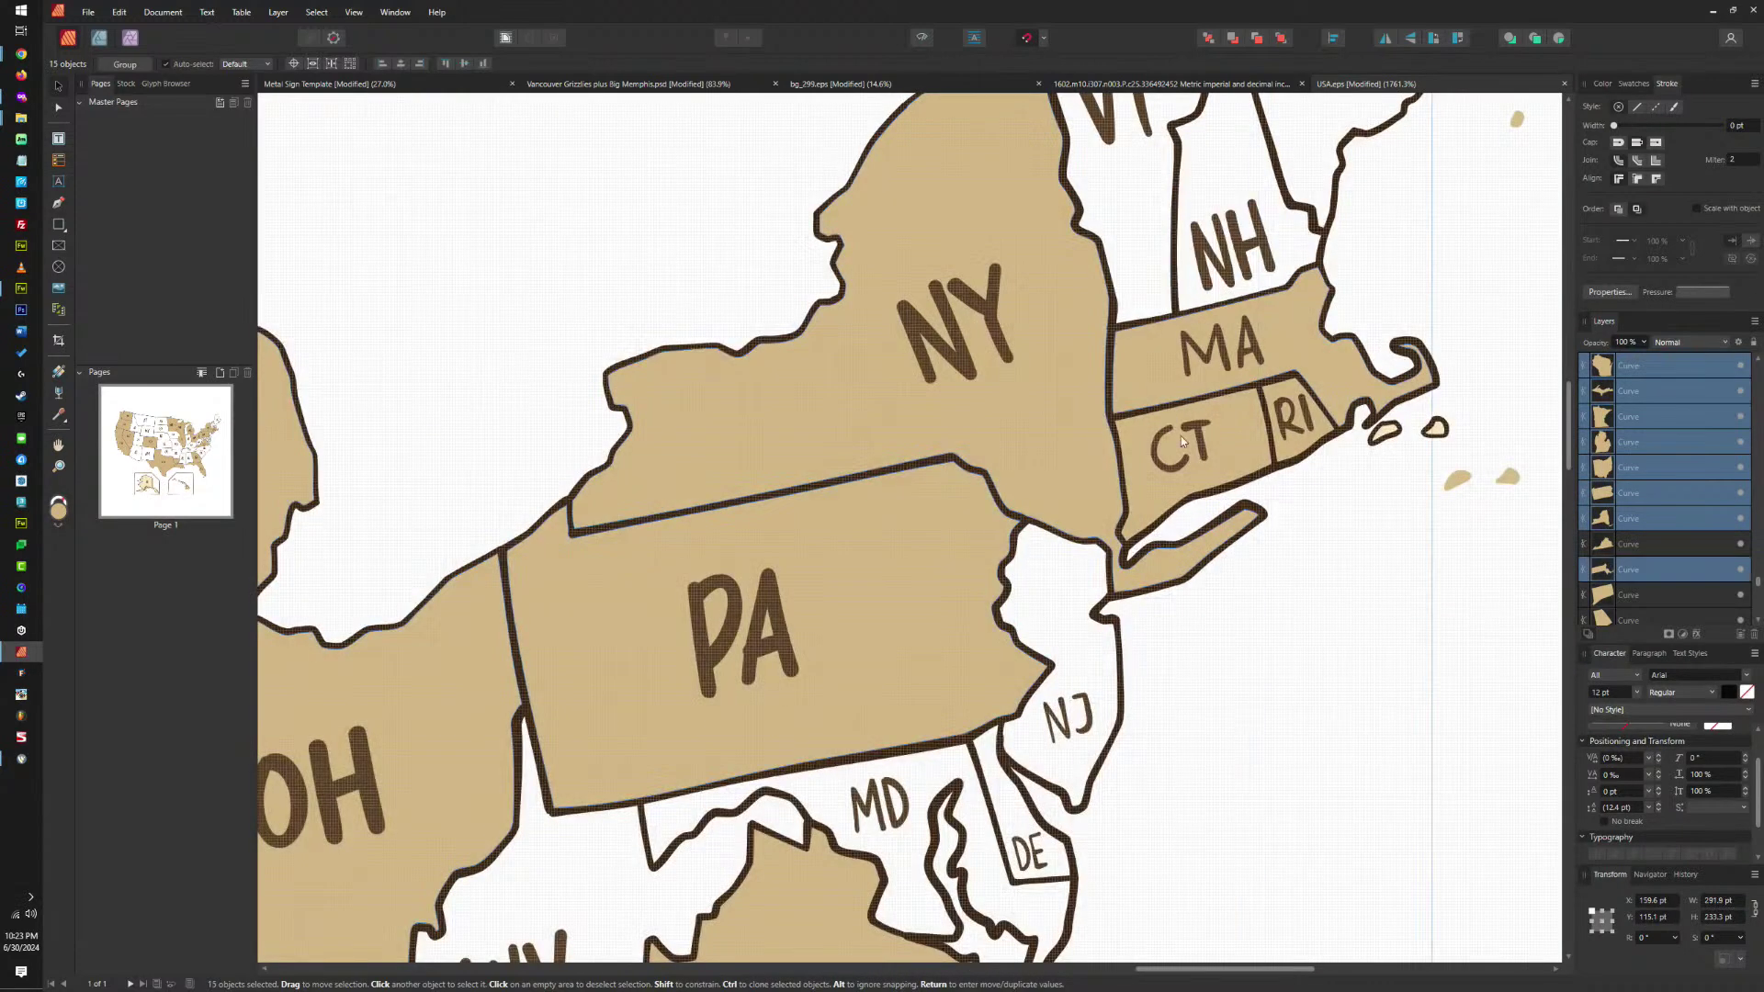
pyautogui.keyDown('shift'); pyautogui.click(1294, 414); pyautogui.keyUp('shift')
pyautogui.keyDown('shift'); pyautogui.click(1270, 451); pyautogui.keyUp('shift')
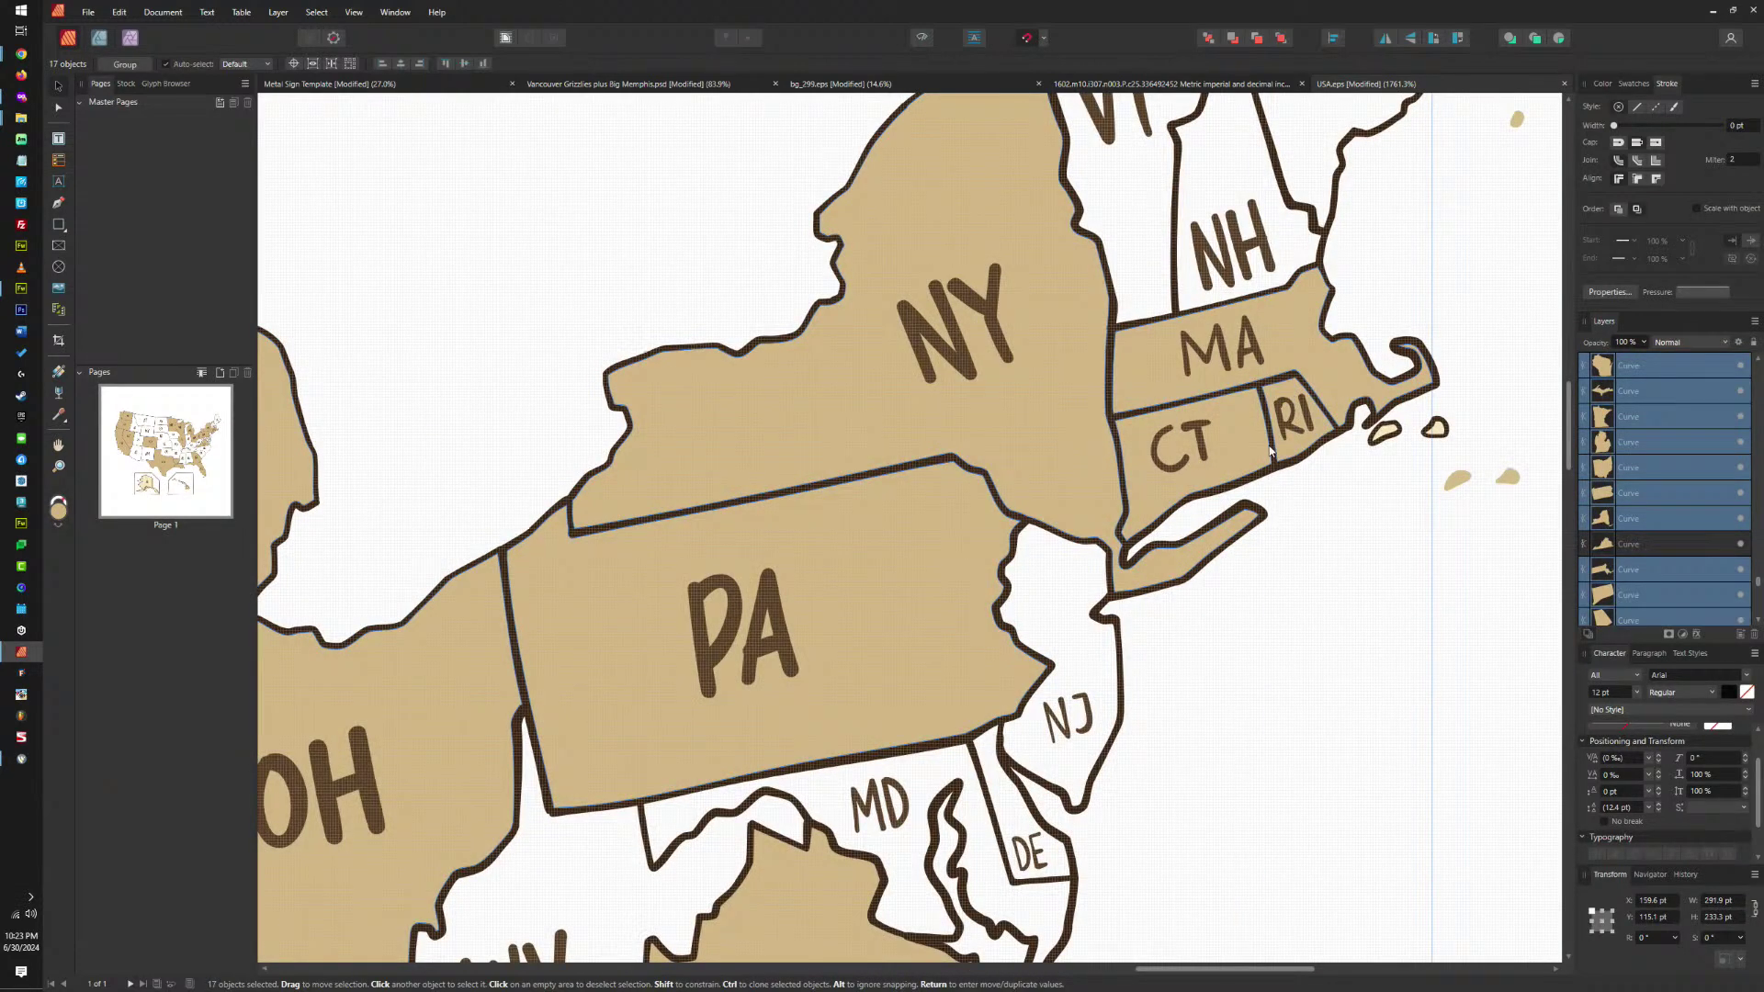
pyautogui.keyDown('shift'); pyautogui.click(1456, 484); pyautogui.keyUp('shift')
pyautogui.scroll(5, 1400, 433)
pyautogui.keyDown('shift'); pyautogui.click(1385, 430); pyautogui.keyUp('shift')
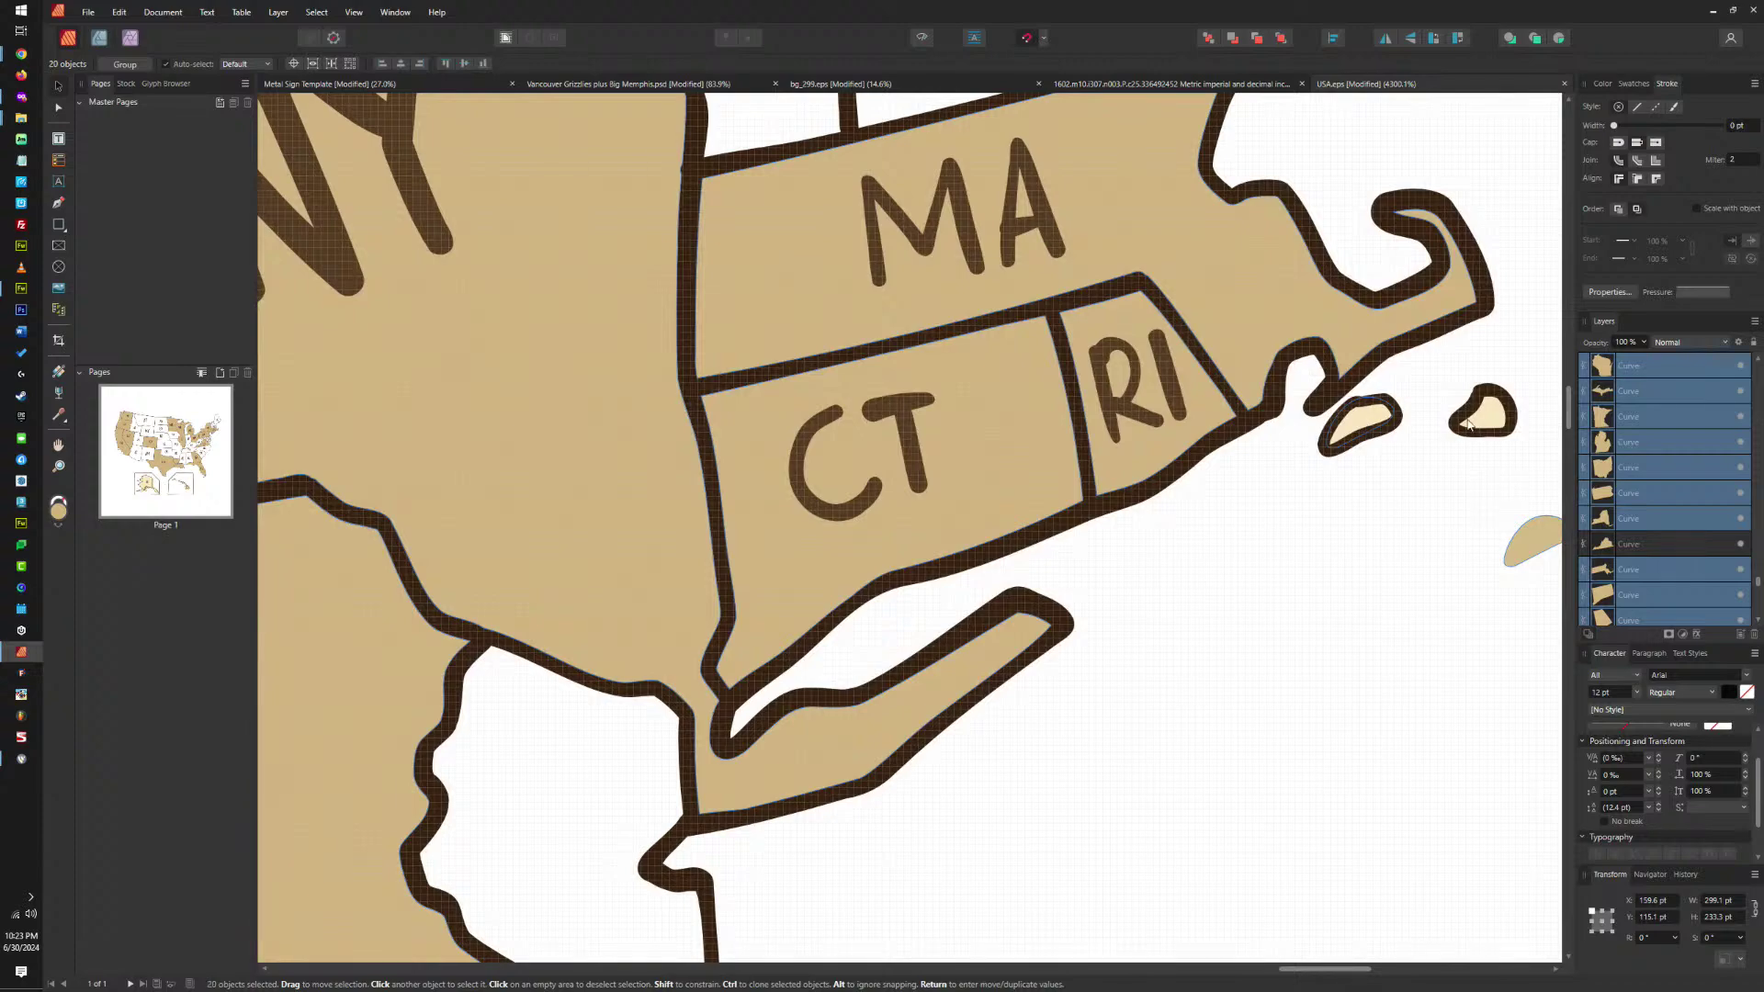
pyautogui.keyDown('shift'); pyautogui.click(1468, 424); pyautogui.keyUp('shift')
# Add the small island fill pieces off Maine's coast to the selection and delete all the selected fills.
pyautogui.scroll(-5, 1468, 425)
pyautogui.scroll(4, 1508, 339)
pyautogui.keyDown('shift'); pyautogui.click(1459, 311); pyautogui.keyUp('shift')
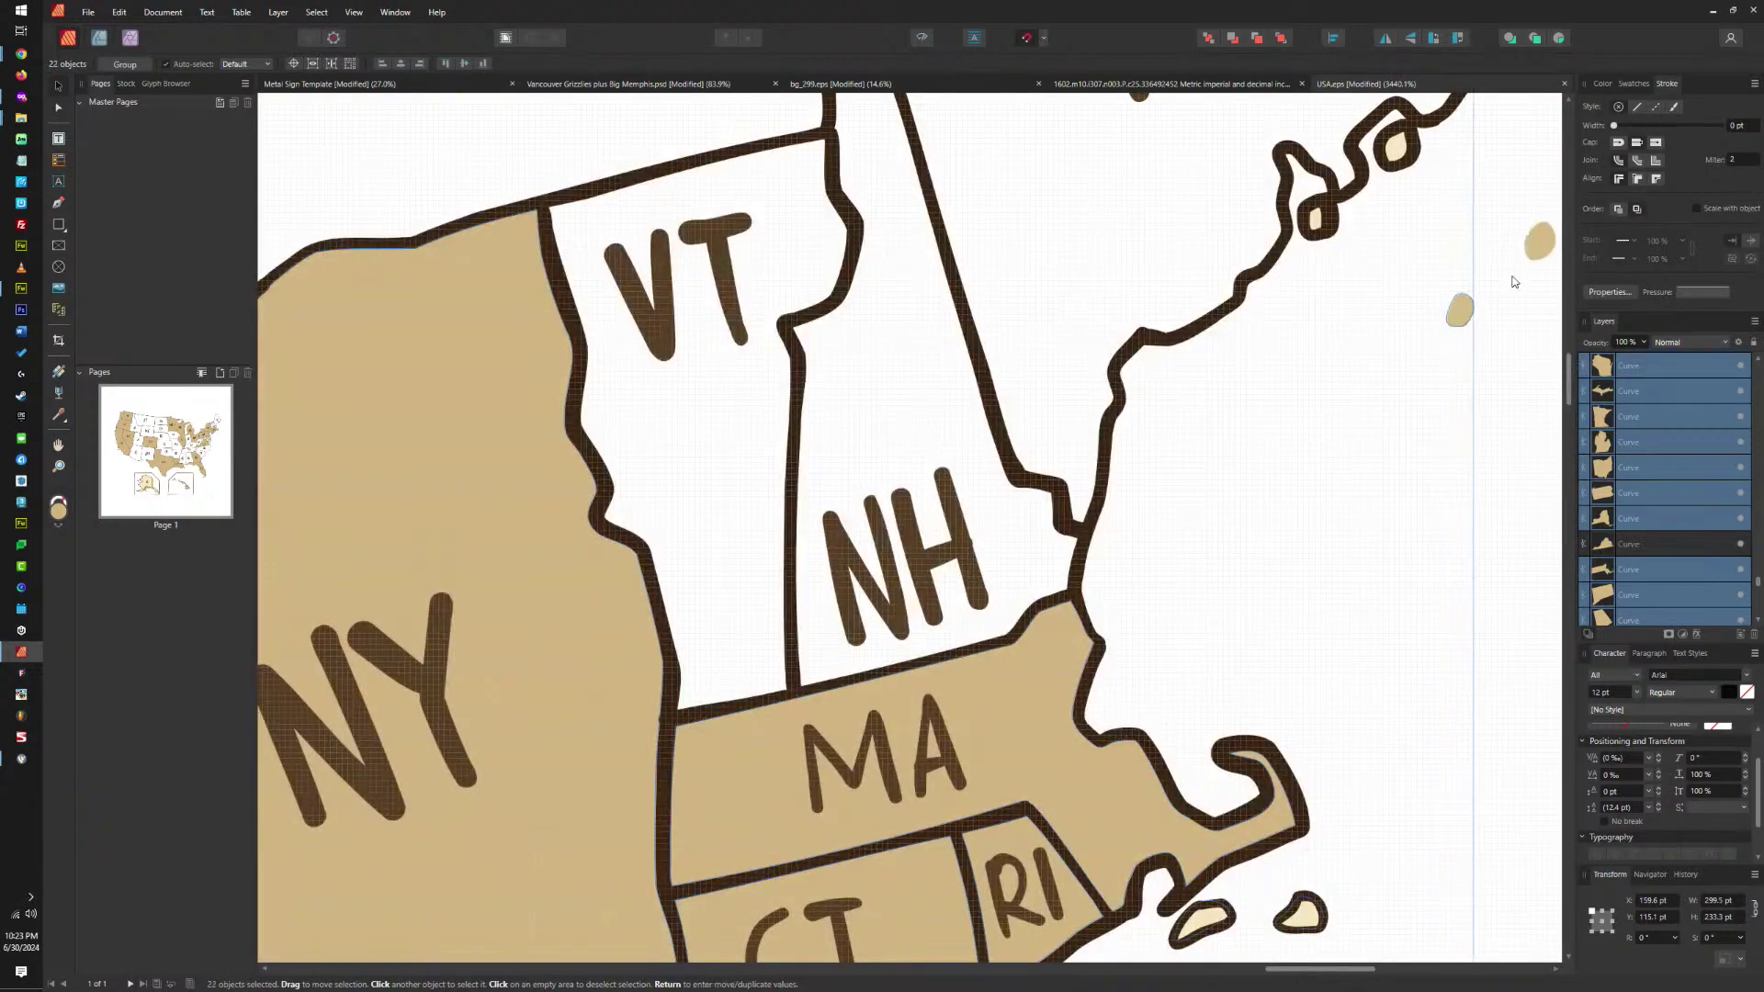
pyautogui.keyDown('shift'); pyautogui.click(1539, 242); pyautogui.keyUp('shift')
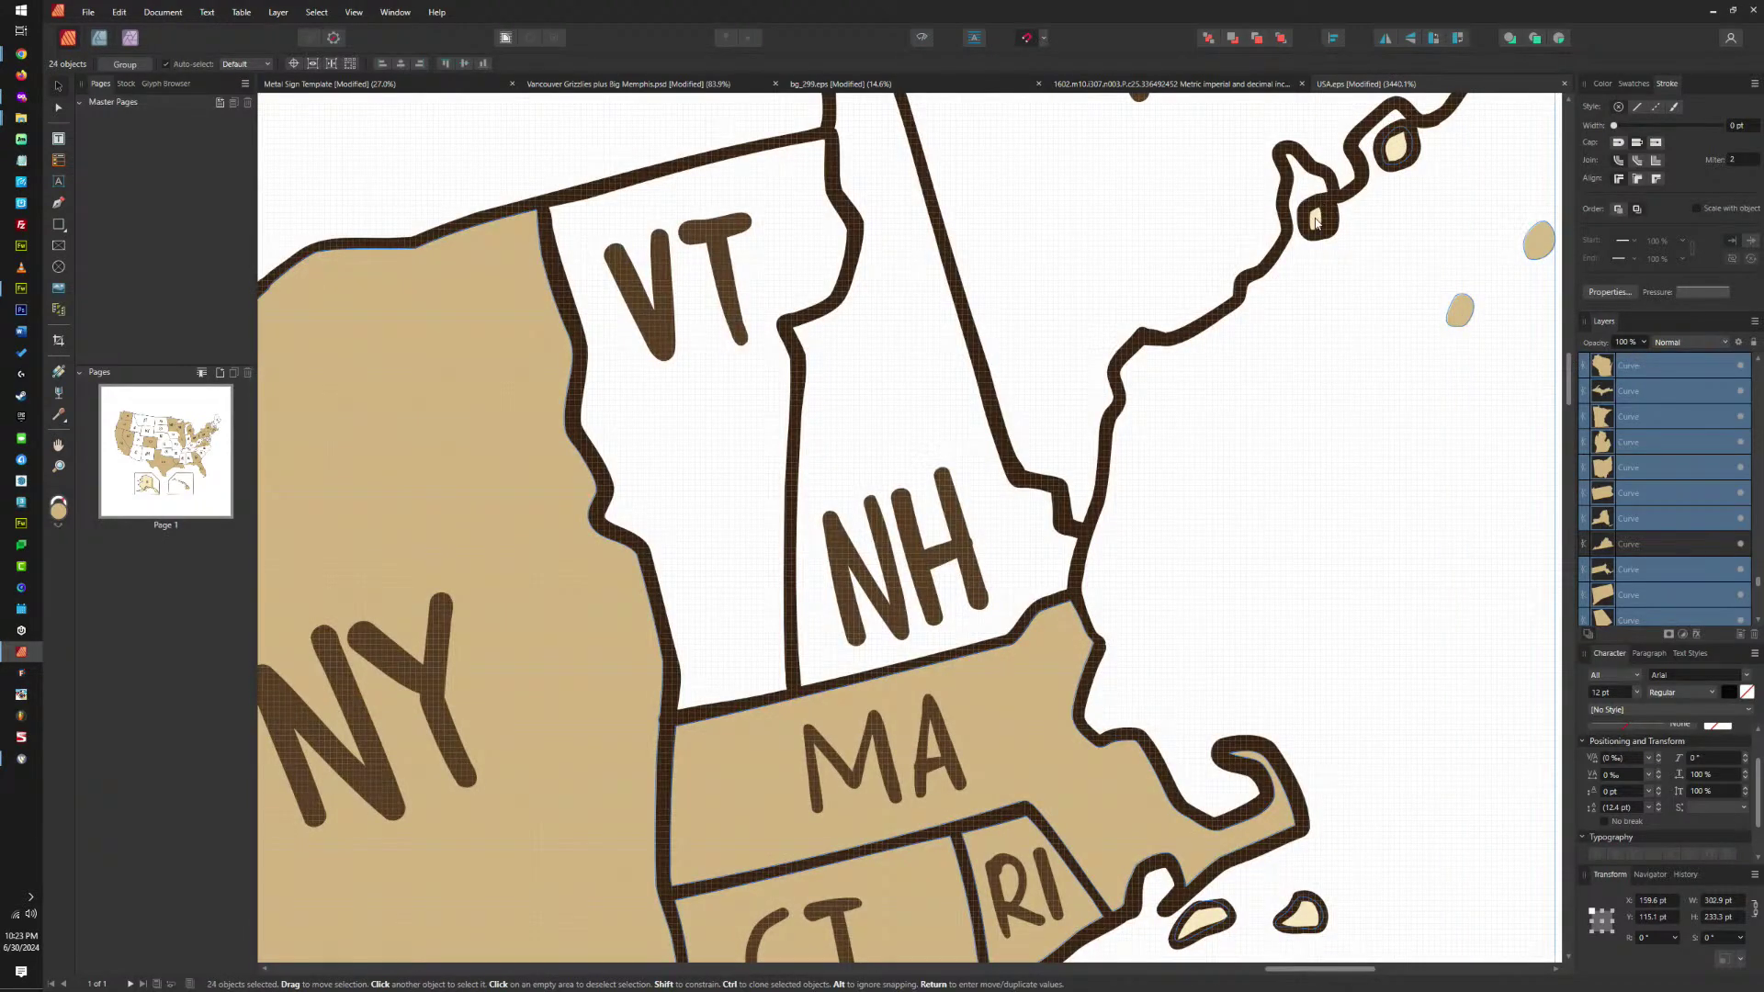
pyautogui.keyDown('shift'); pyautogui.click(1315, 224); pyautogui.keyUp('shift')
pyautogui.scroll(-12, 1315, 223)
pyautogui.scroll(6, 1138, 786)
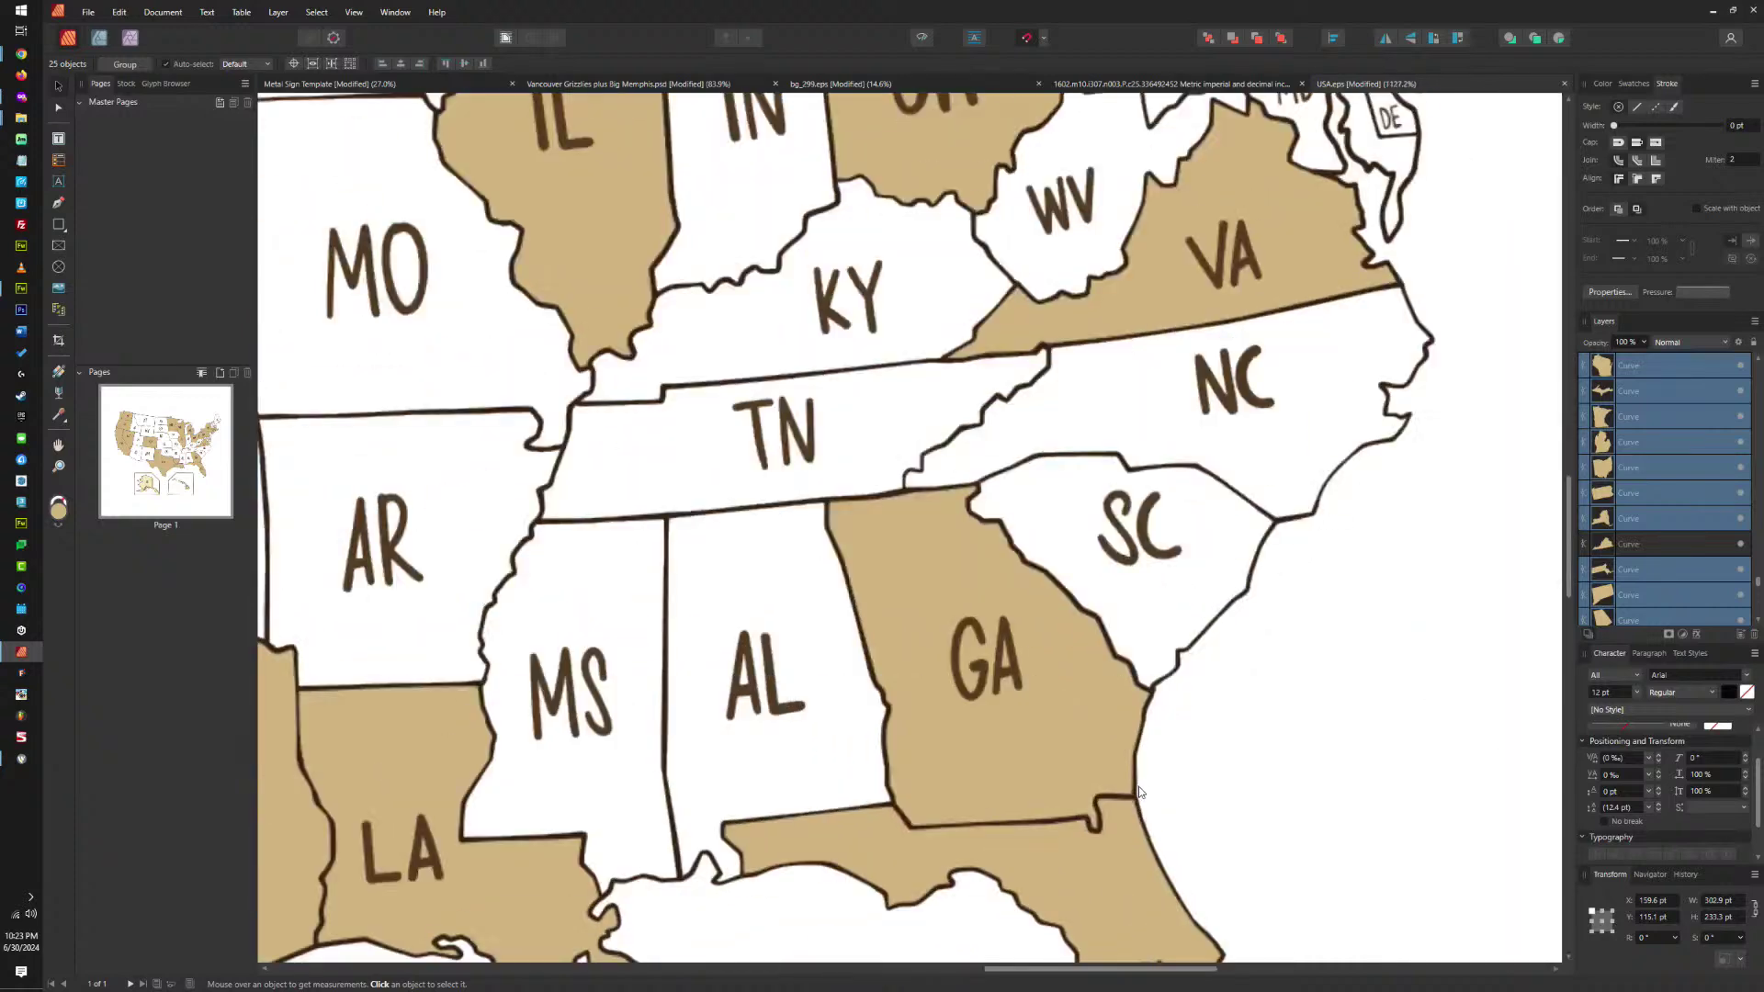
pyautogui.hotkey('ctrl', 'z')
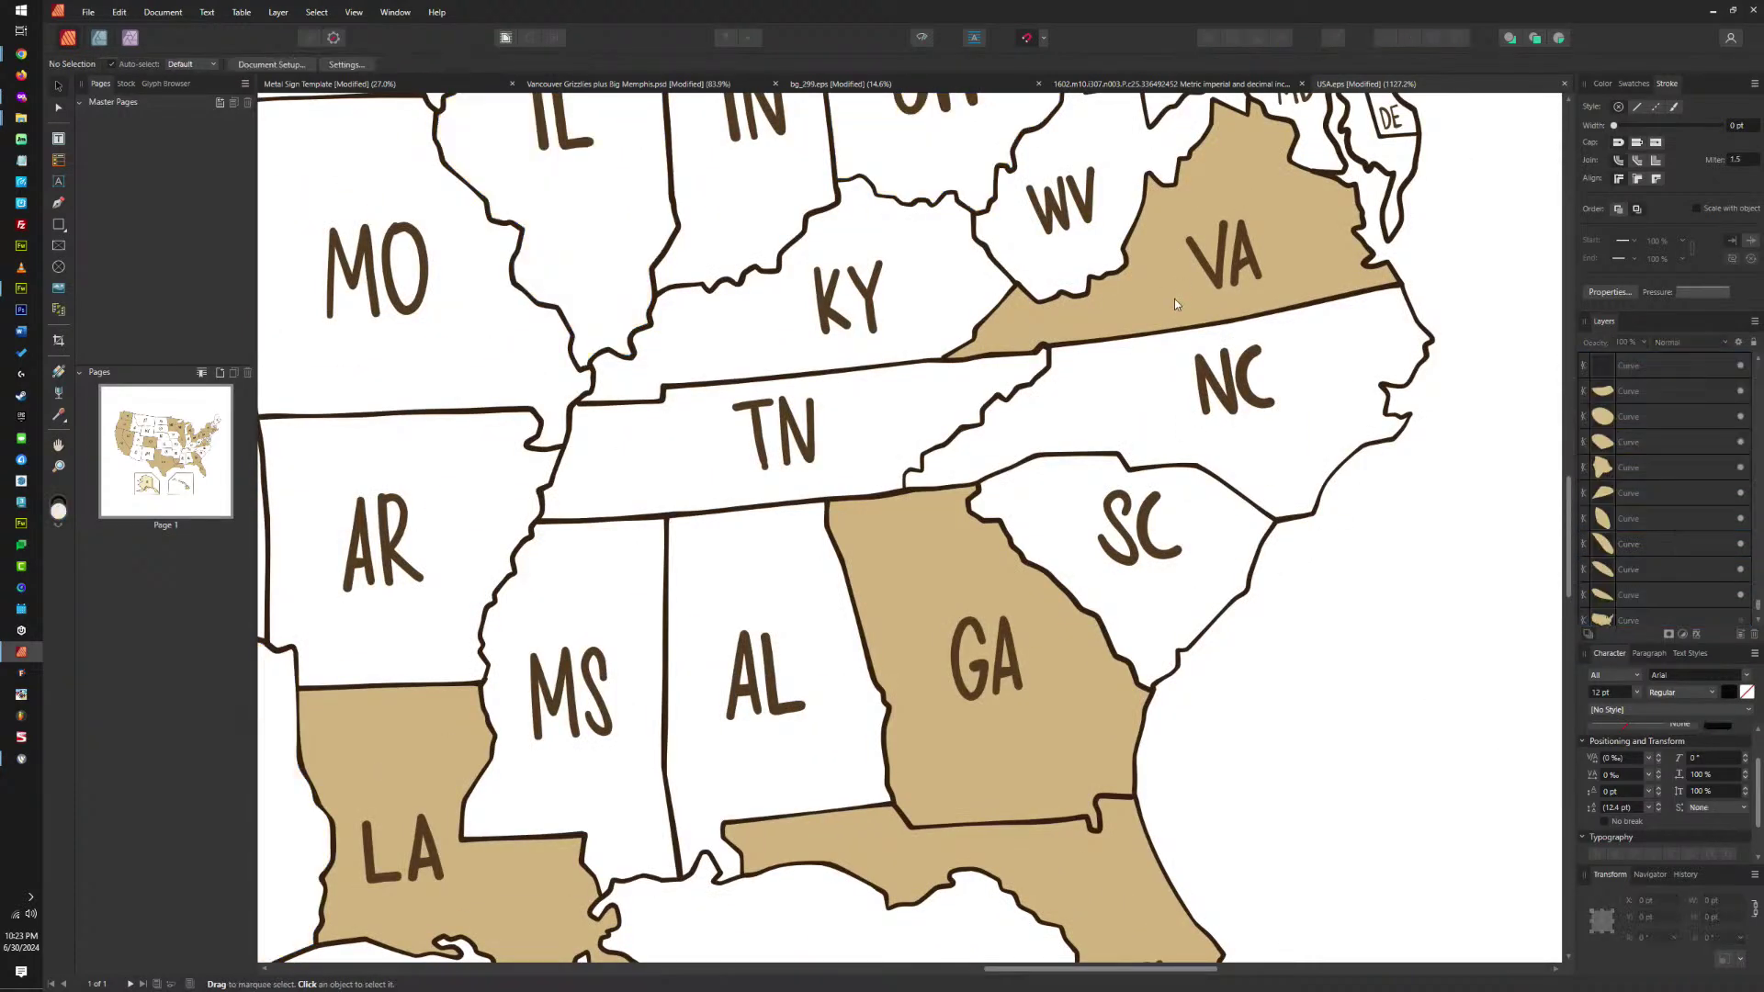
# Select the tan fills of Virginia, Georgia, Florida and Louisiana.
pyautogui.hotkey('ctrl', 'z')
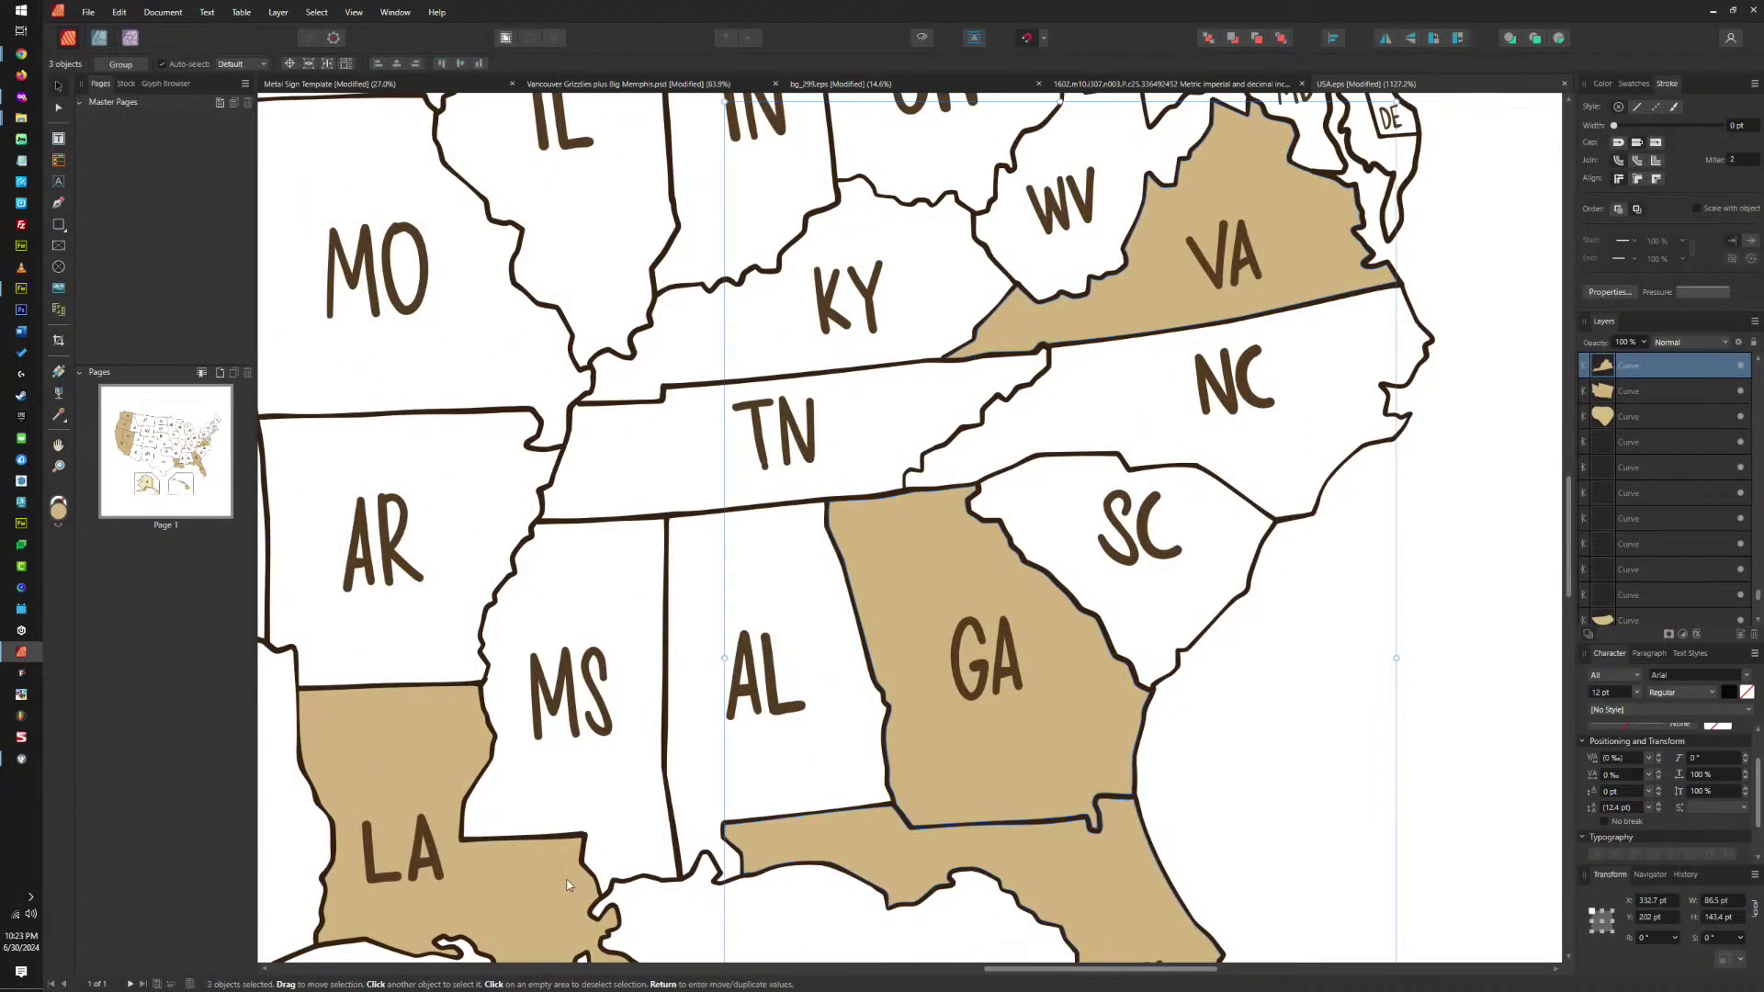
pyautogui.keyDown('shift'); pyautogui.click(567, 885); pyautogui.keyUp('shift')
pyautogui.moveTo(567, 885); pyautogui.dragTo(1409, 642)
# Add the Hawaiian islands' cream and tan fills and the HI label to the selection, and delete everything selected.
pyautogui.moveTo(984, 709); pyautogui.dragTo(992, 61)
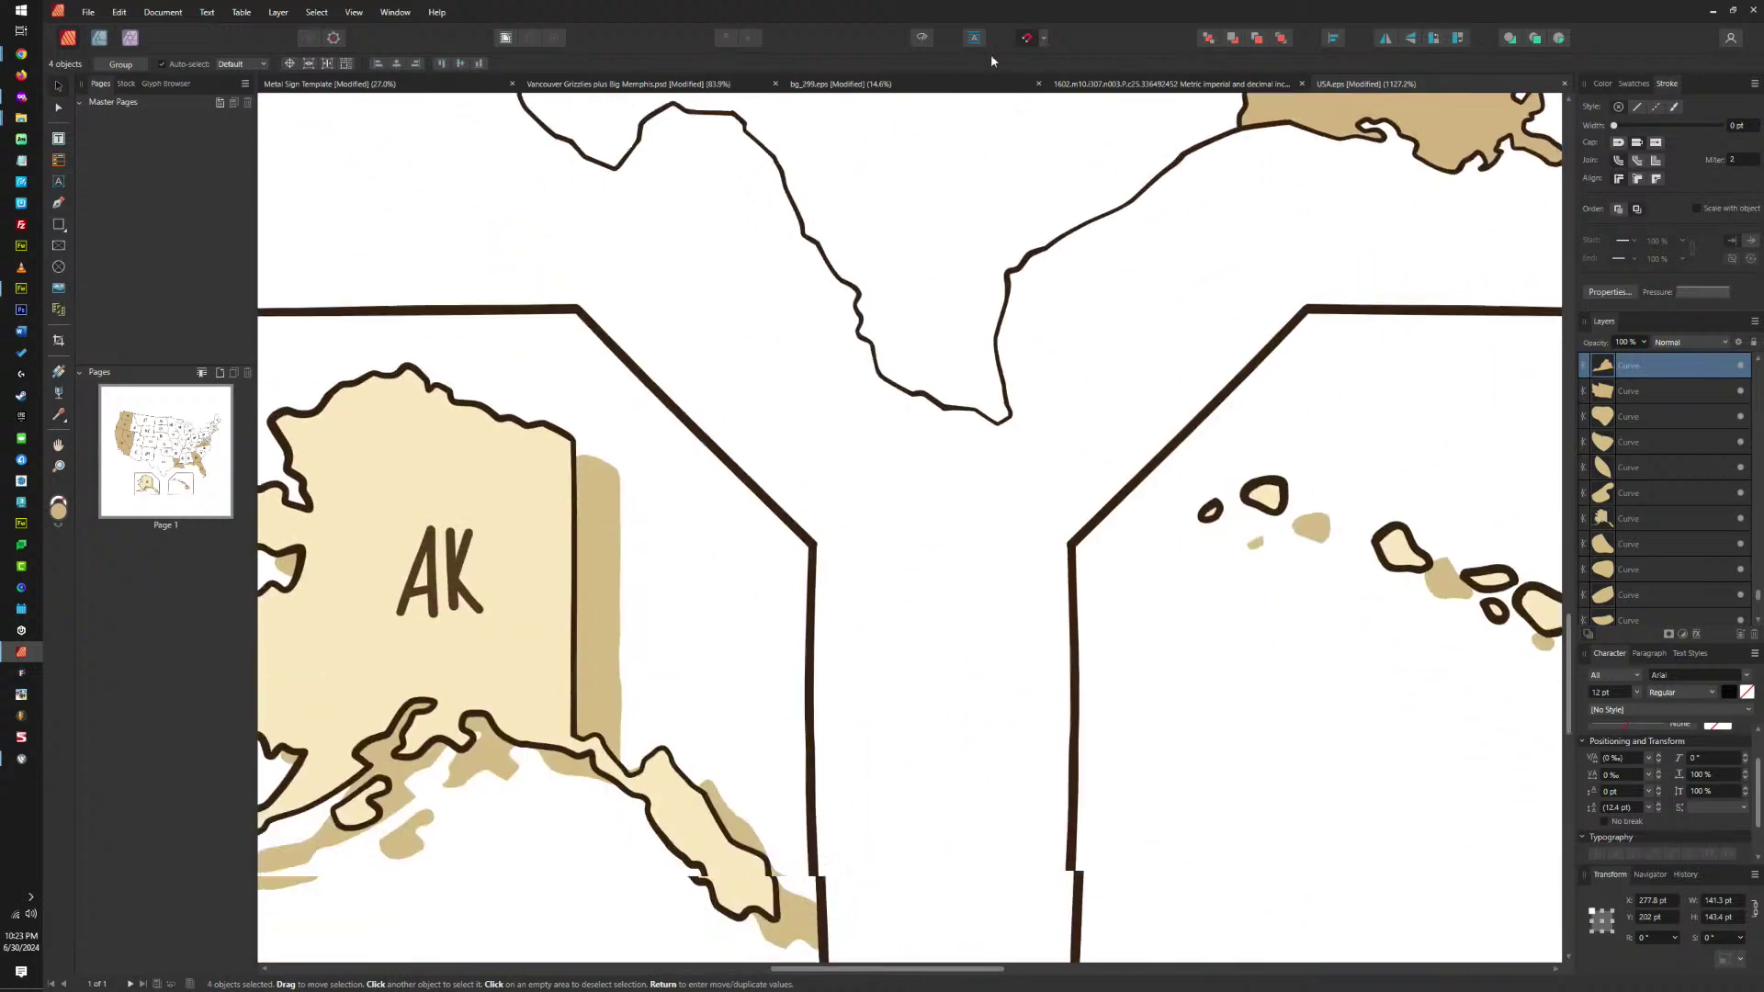
pyautogui.moveTo(1195, 514); pyautogui.dragTo(926, 482)
pyautogui.scroll(1, 926, 482)
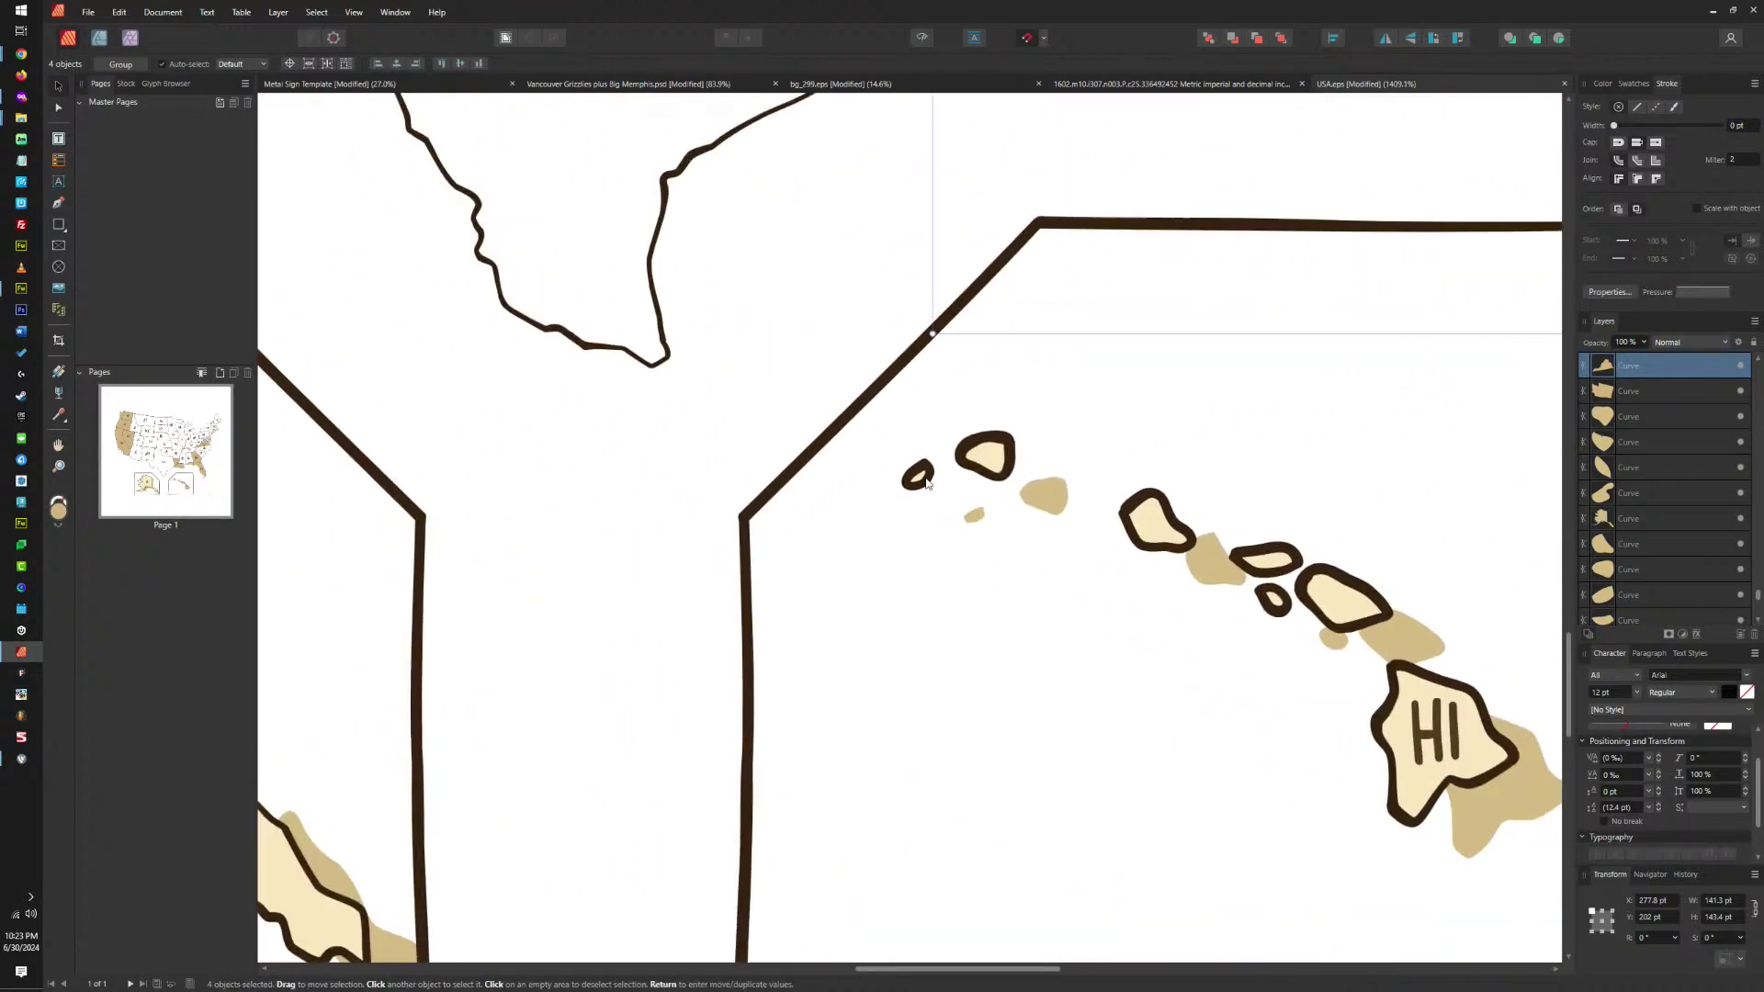
pyautogui.keyDown('shift'); pyautogui.click(919, 482); pyautogui.keyUp('shift')
pyautogui.keyDown('shift'); pyautogui.click(967, 510); pyautogui.keyUp('shift')
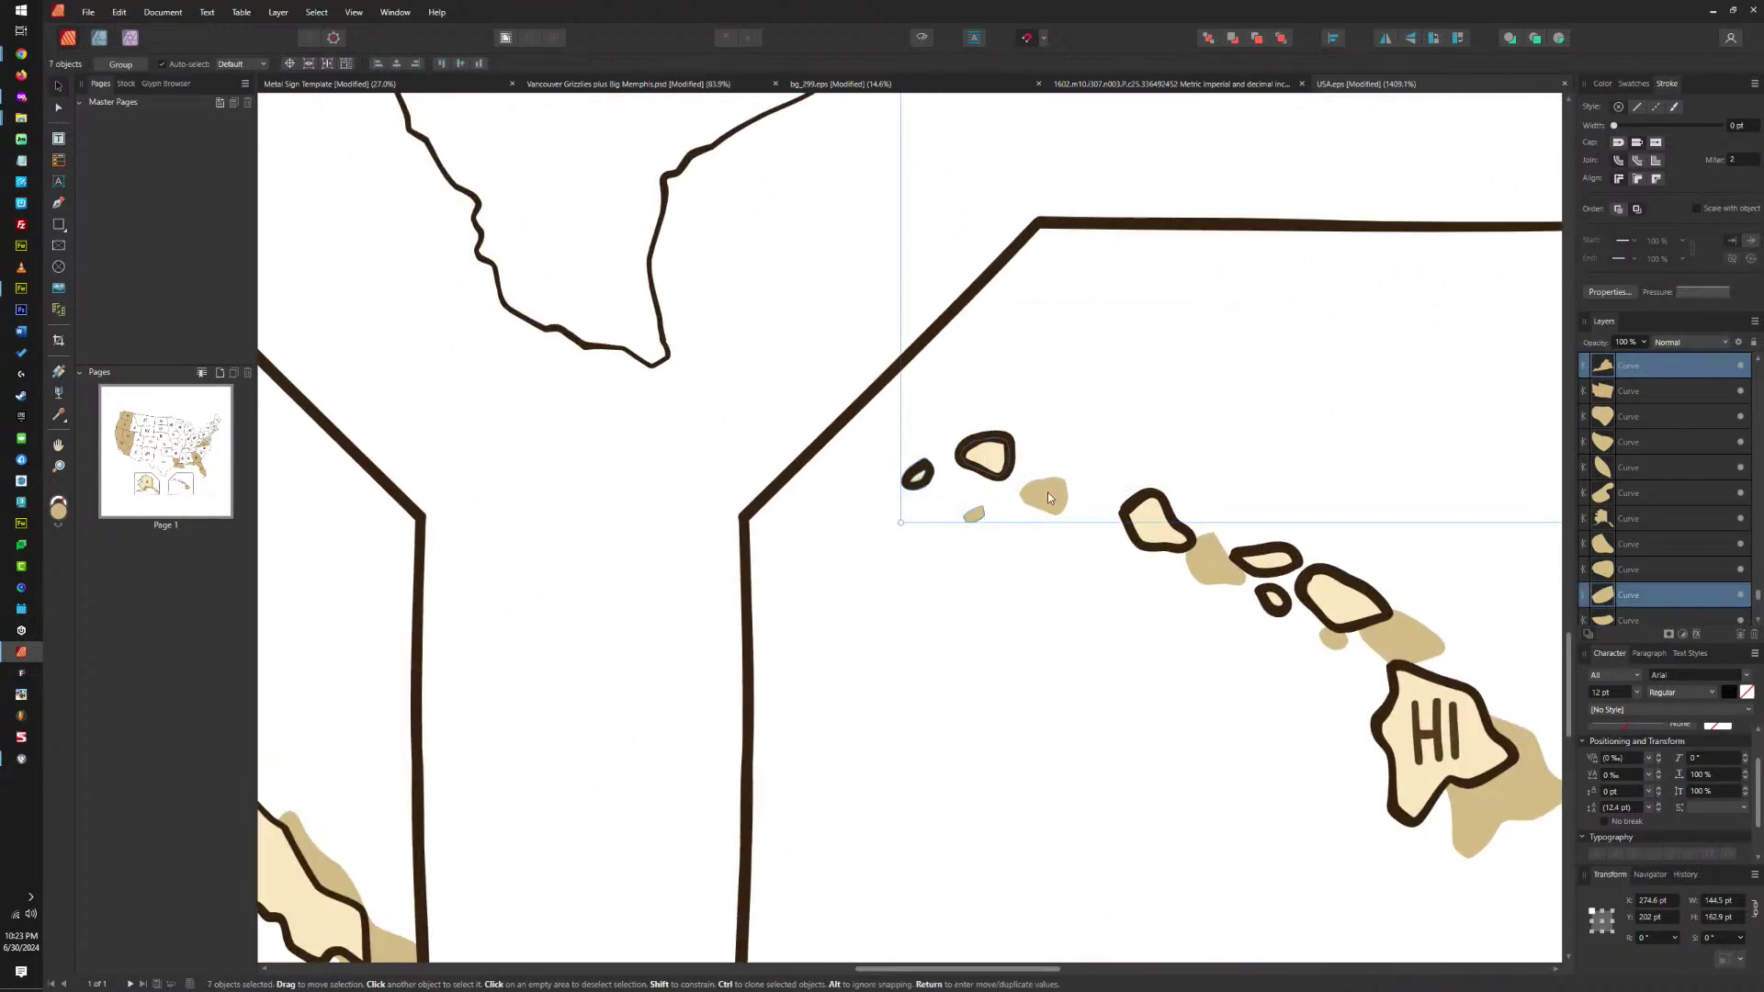
pyautogui.keyDown('shift'); pyautogui.click(1047, 493); pyautogui.keyUp('shift')
pyautogui.keyDown('shift'); pyautogui.click(1161, 528); pyautogui.keyUp('shift')
pyautogui.keyDown('shift'); pyautogui.click(1213, 562); pyautogui.keyUp('shift')
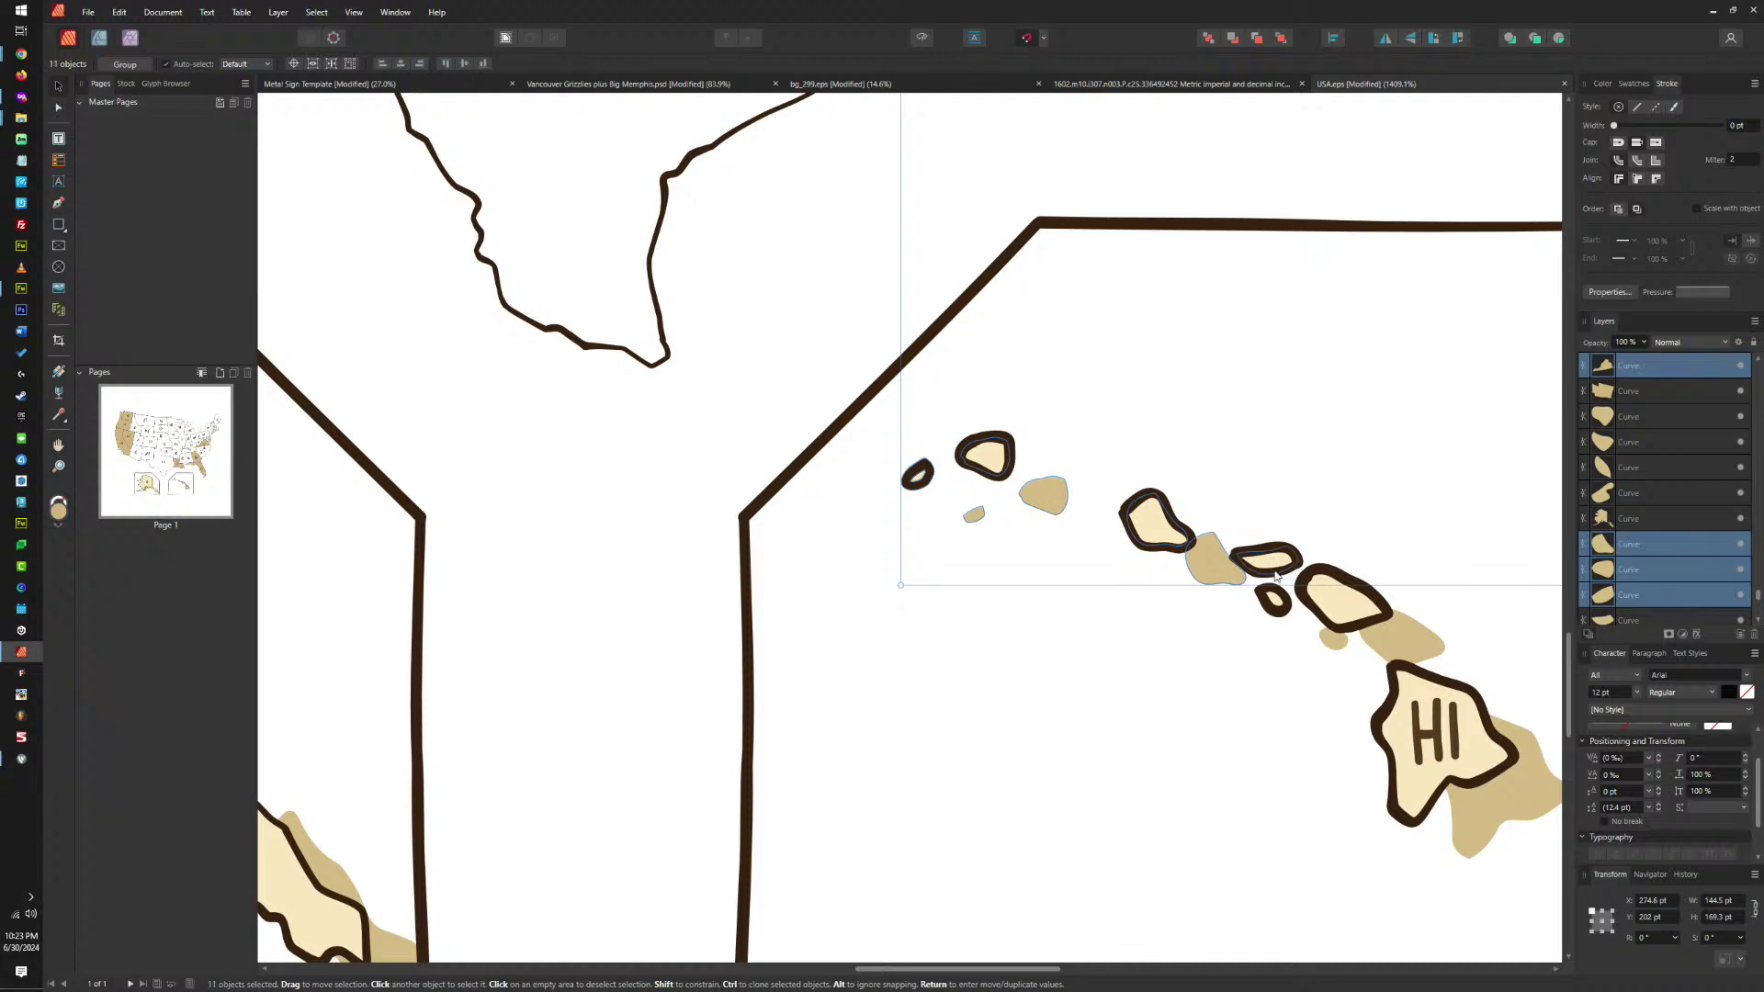
pyautogui.keyDown('shift'); pyautogui.click(1275, 602); pyautogui.keyUp('shift')
pyautogui.keyDown('shift'); pyautogui.click(1342, 595); pyautogui.keyUp('shift')
pyautogui.keyDown('shift'); pyautogui.click(1403, 647); pyautogui.keyUp('shift')
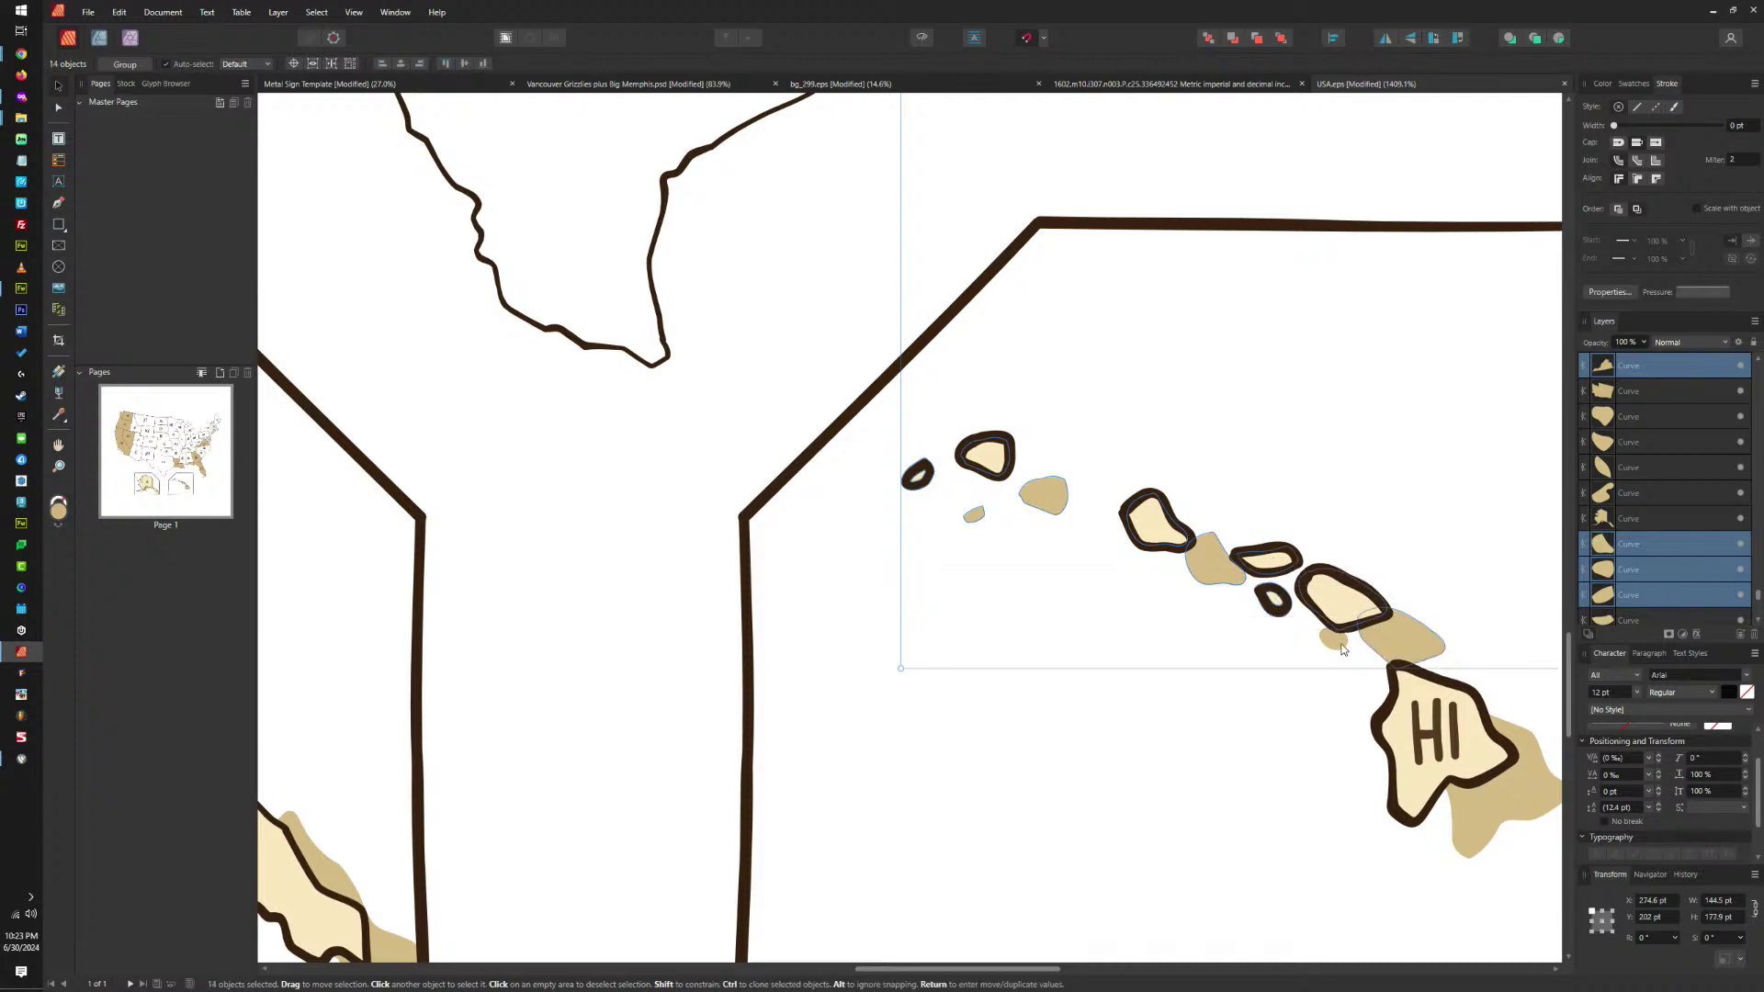
pyautogui.keyDown('shift'); pyautogui.click(1401, 742); pyautogui.keyUp('shift')
pyautogui.keyDown('shift'); pyautogui.click(1494, 799); pyautogui.keyUp('shift')
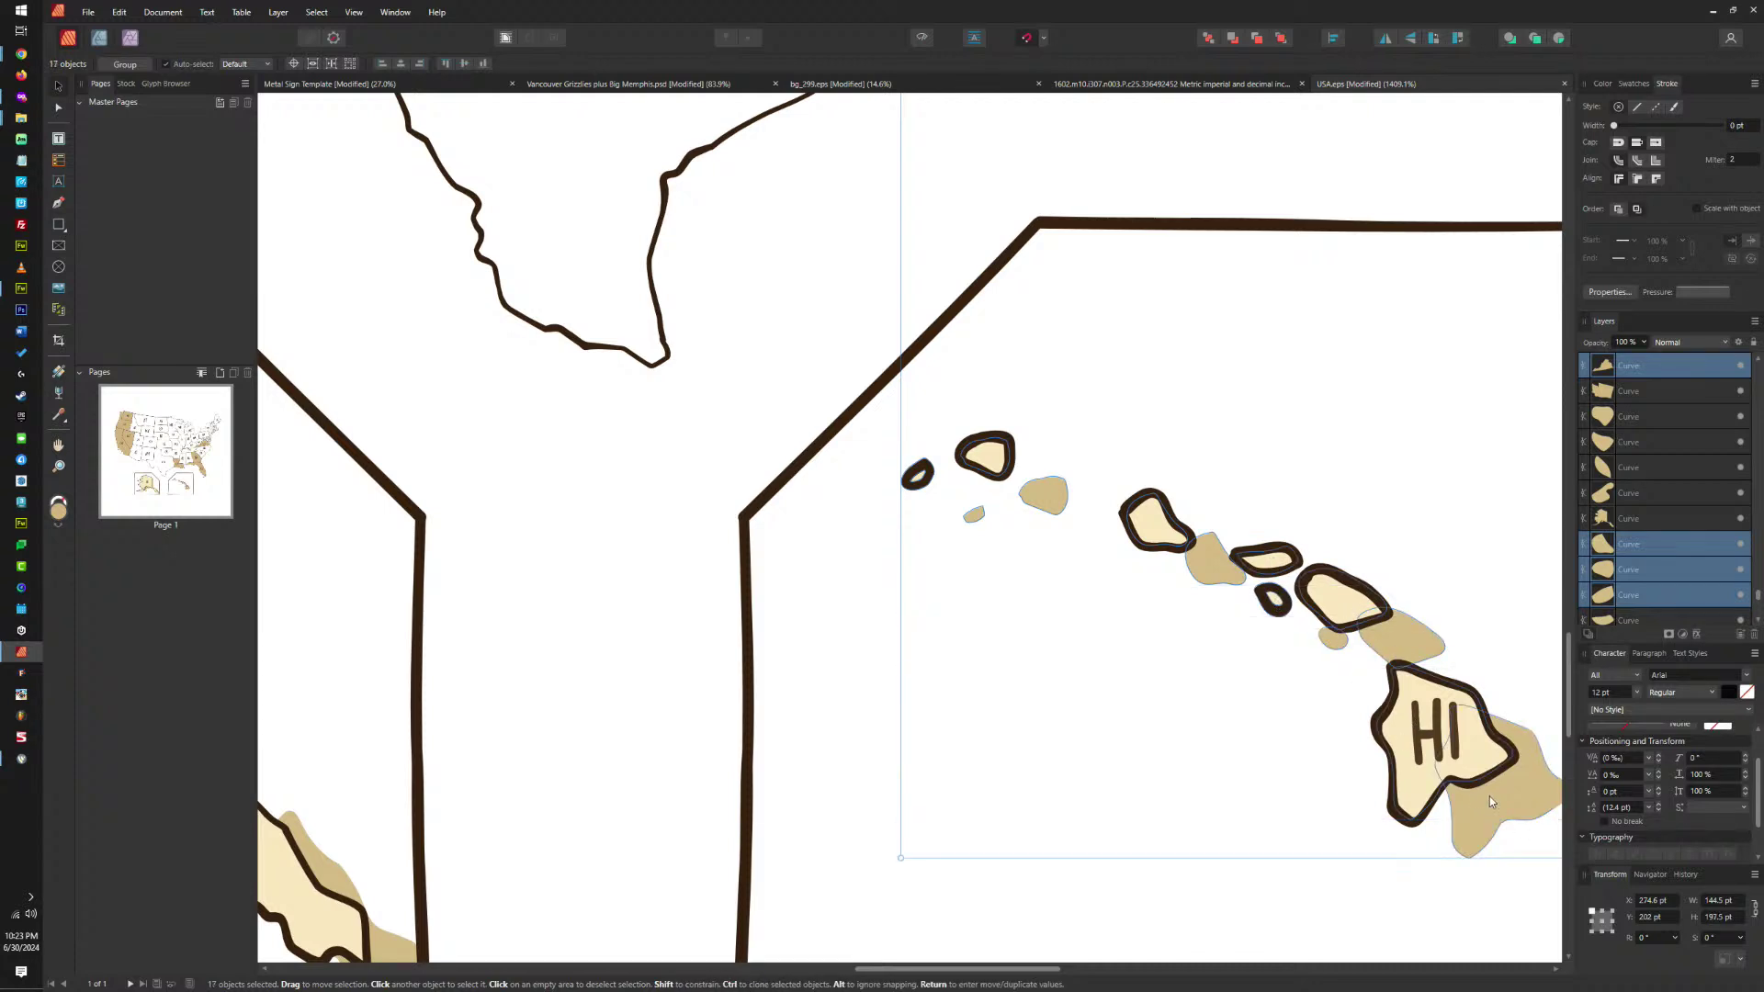
pyautogui.keyDown('shift'); pyautogui.click(1438, 744); pyautogui.keyUp('shift')
pyautogui.press('Delete')
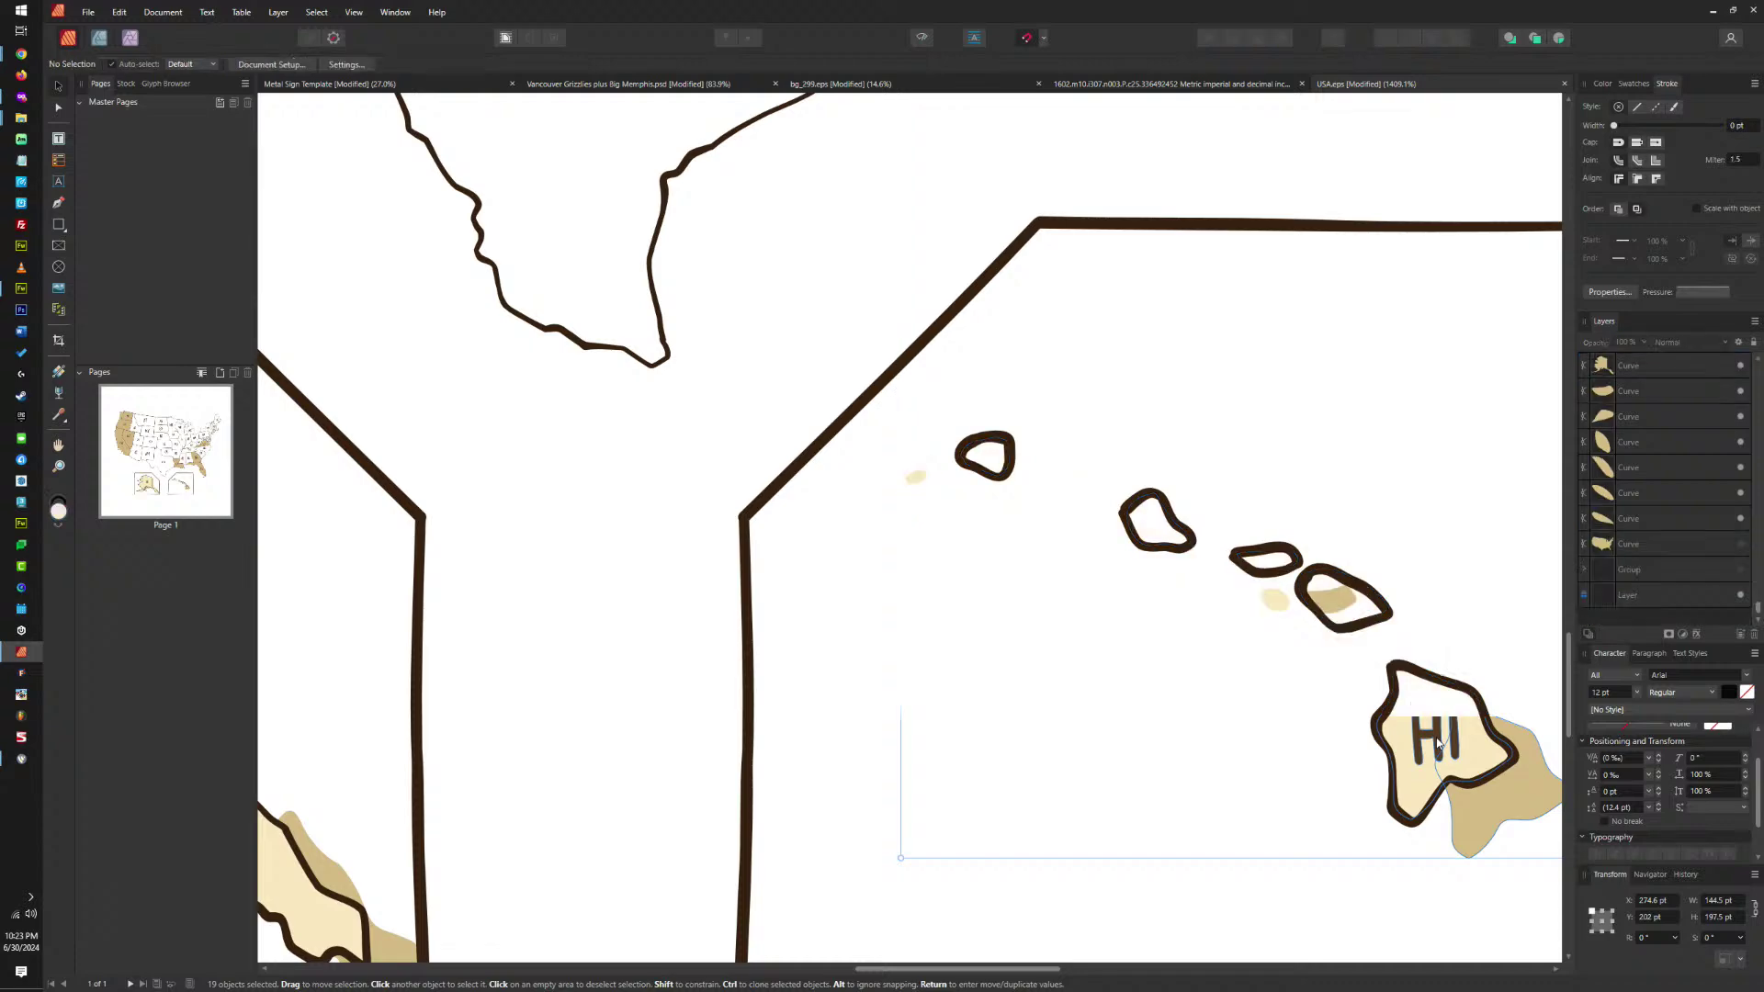
# Delete the leftover tan and cream pieces around the Hawaiian islands.
pyautogui.click(1332, 598)
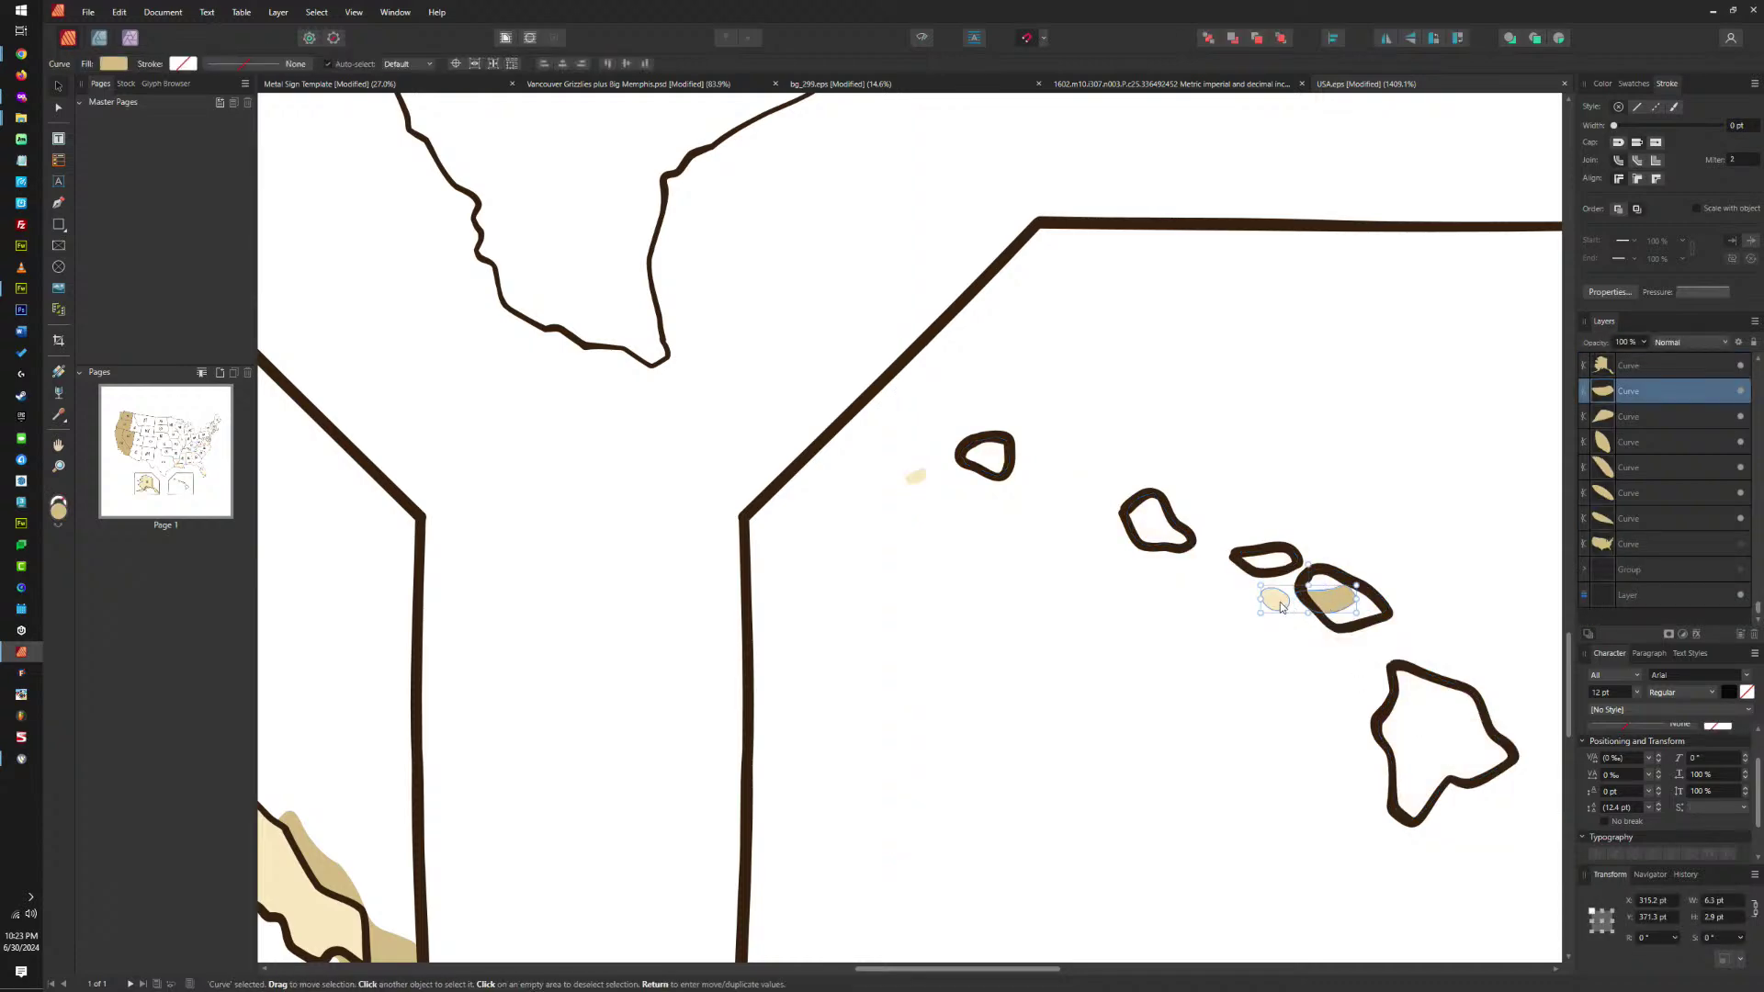
pyautogui.keyDown('shift'); pyautogui.click(1277, 602); pyautogui.keyUp('shift')
pyautogui.keyDown('shift'); pyautogui.click(918, 478); pyautogui.keyUp('shift')
pyautogui.press('Delete')
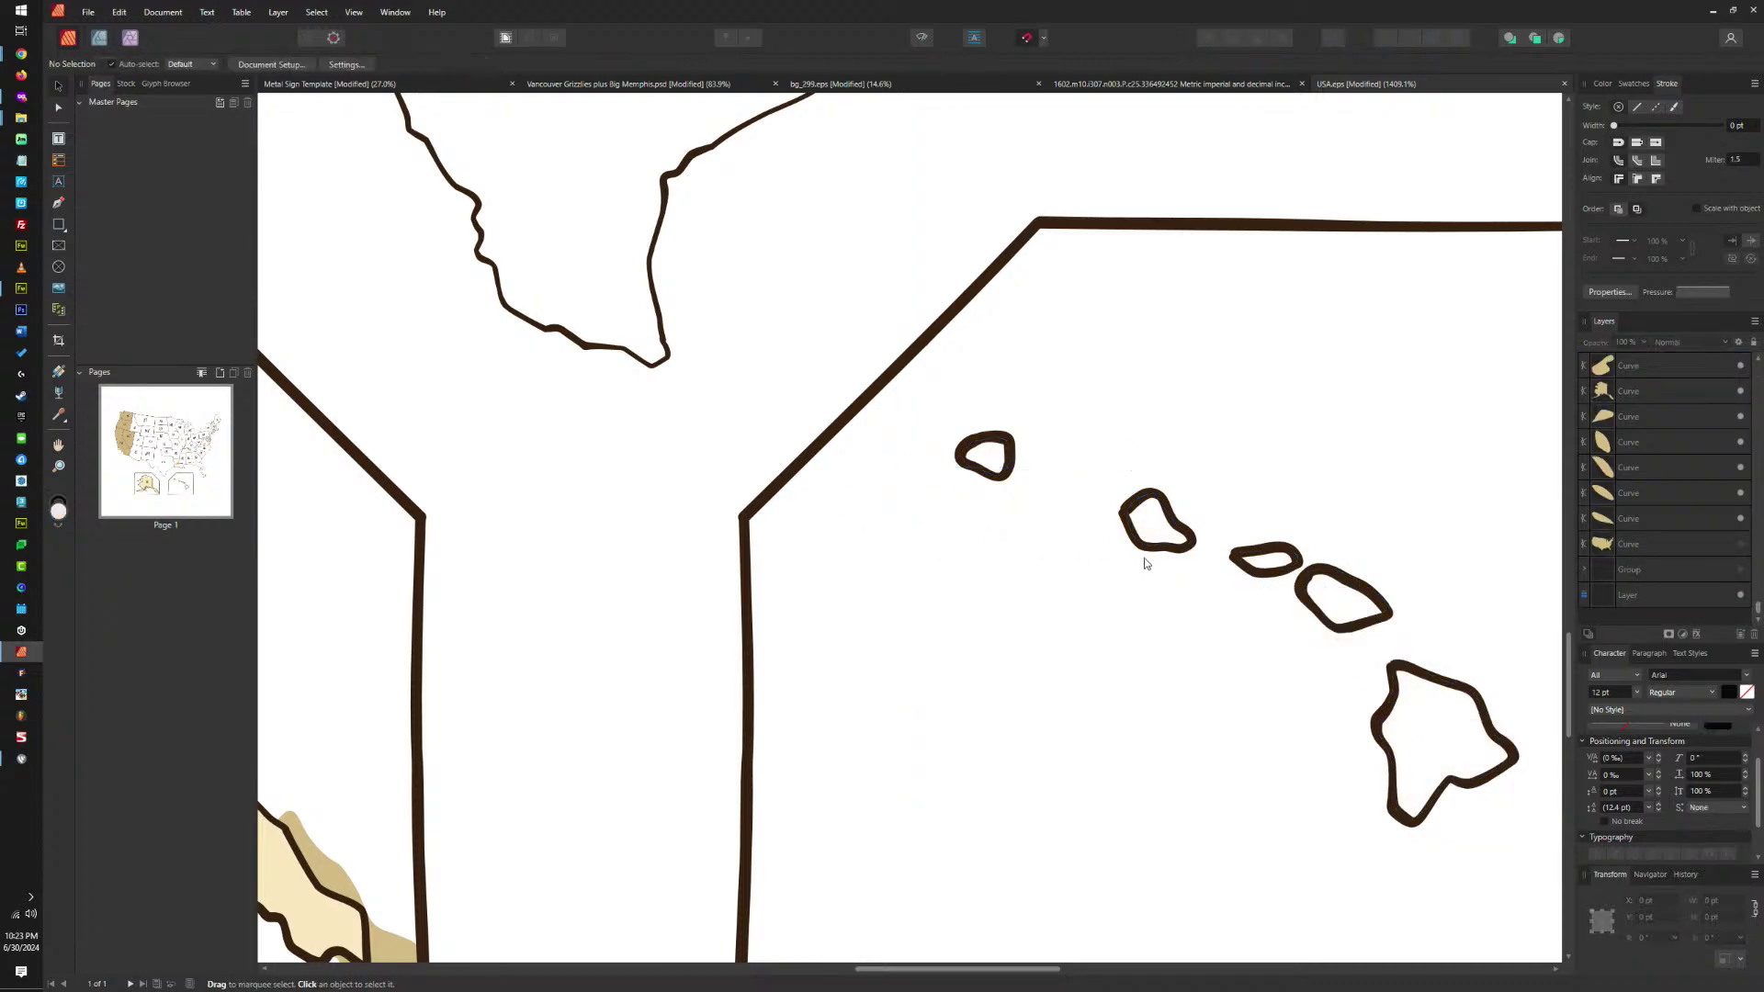
# Delete the cream fill and tan shadow of Alaska's mainland.
pyautogui.scroll(-5, 947, 512)
pyautogui.scroll(4, 878, 537)
pyautogui.click(879, 538)
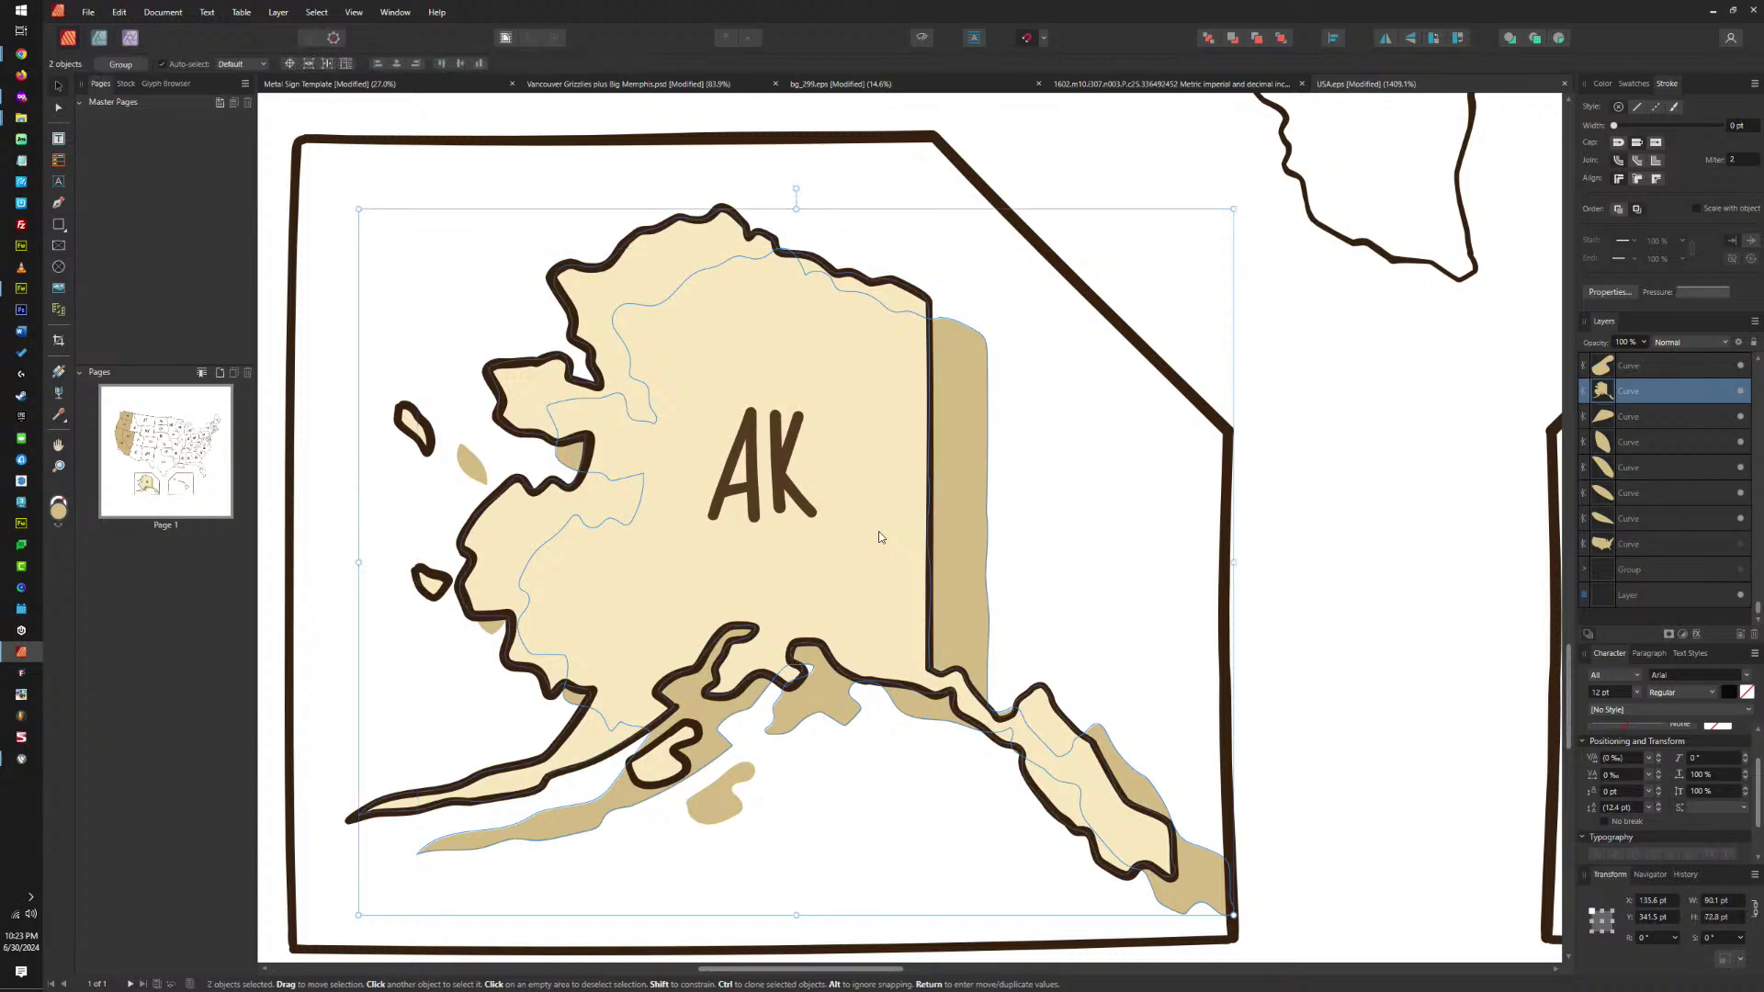
pyautogui.press('Delete')
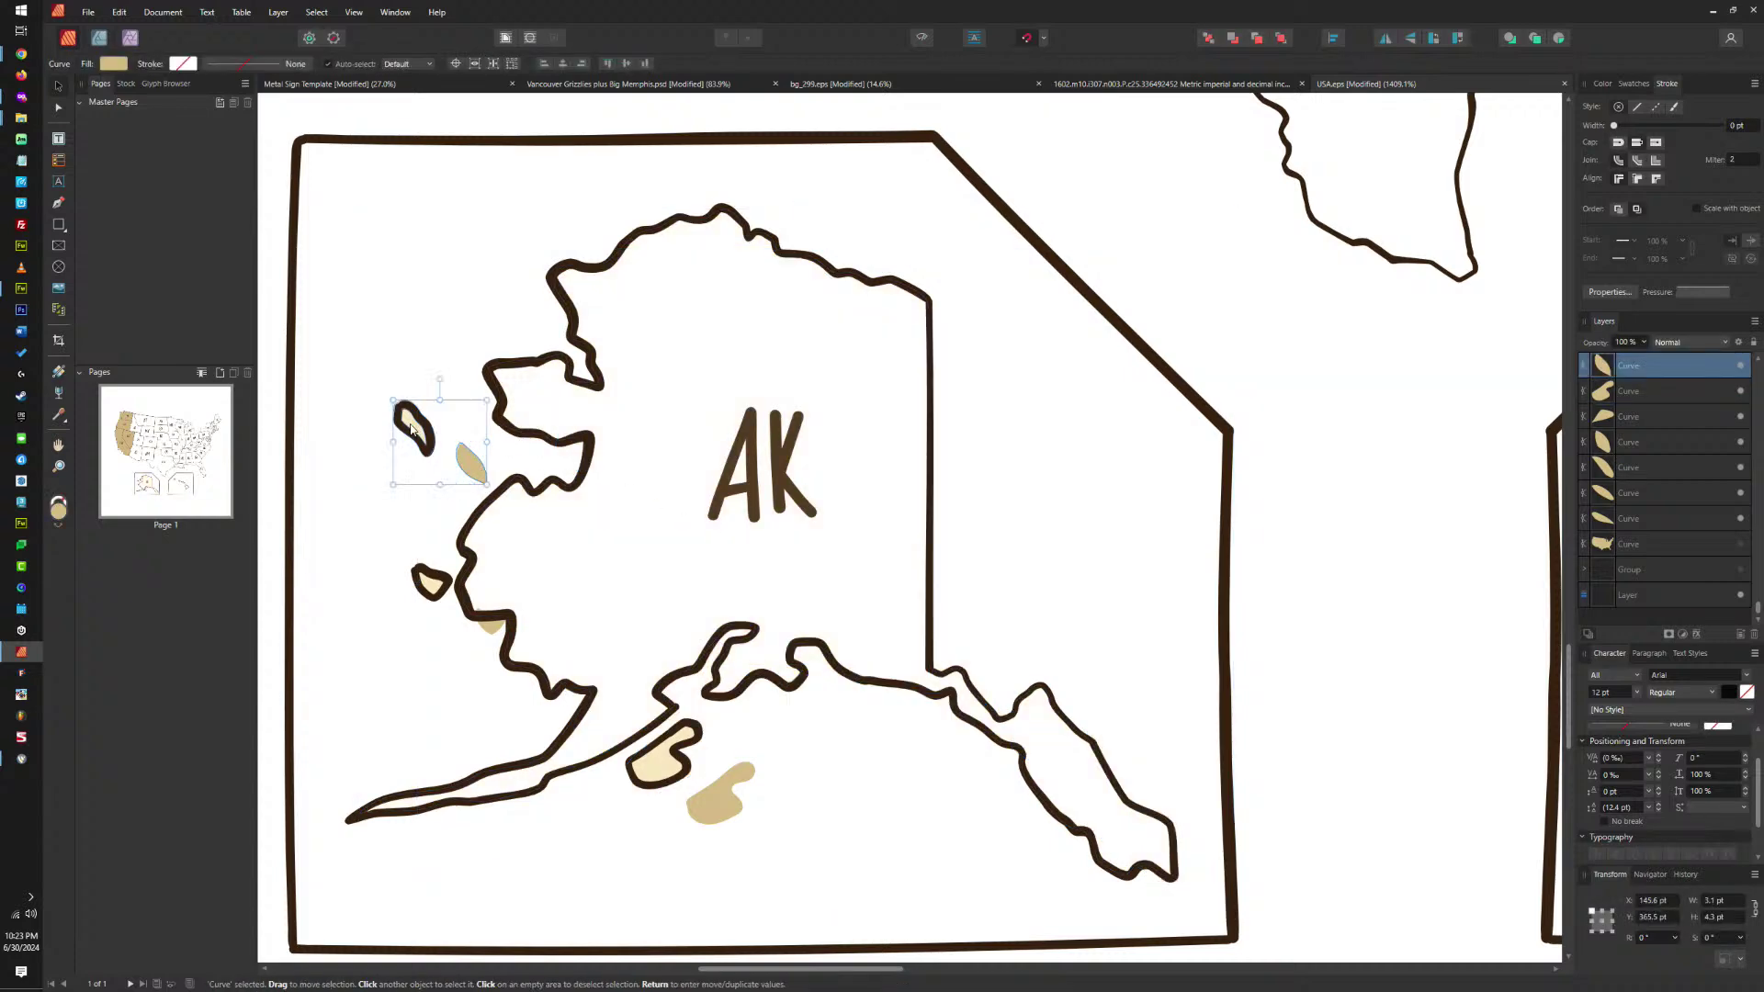
# Delete the cream and tan pieces of Alaska's offshore islands, as well as the AK label.
pyautogui.keyDown('shift'); pyautogui.click(410, 428); pyautogui.keyUp('shift')
pyautogui.keyDown('shift'); pyautogui.click(429, 588); pyautogui.keyUp('shift')
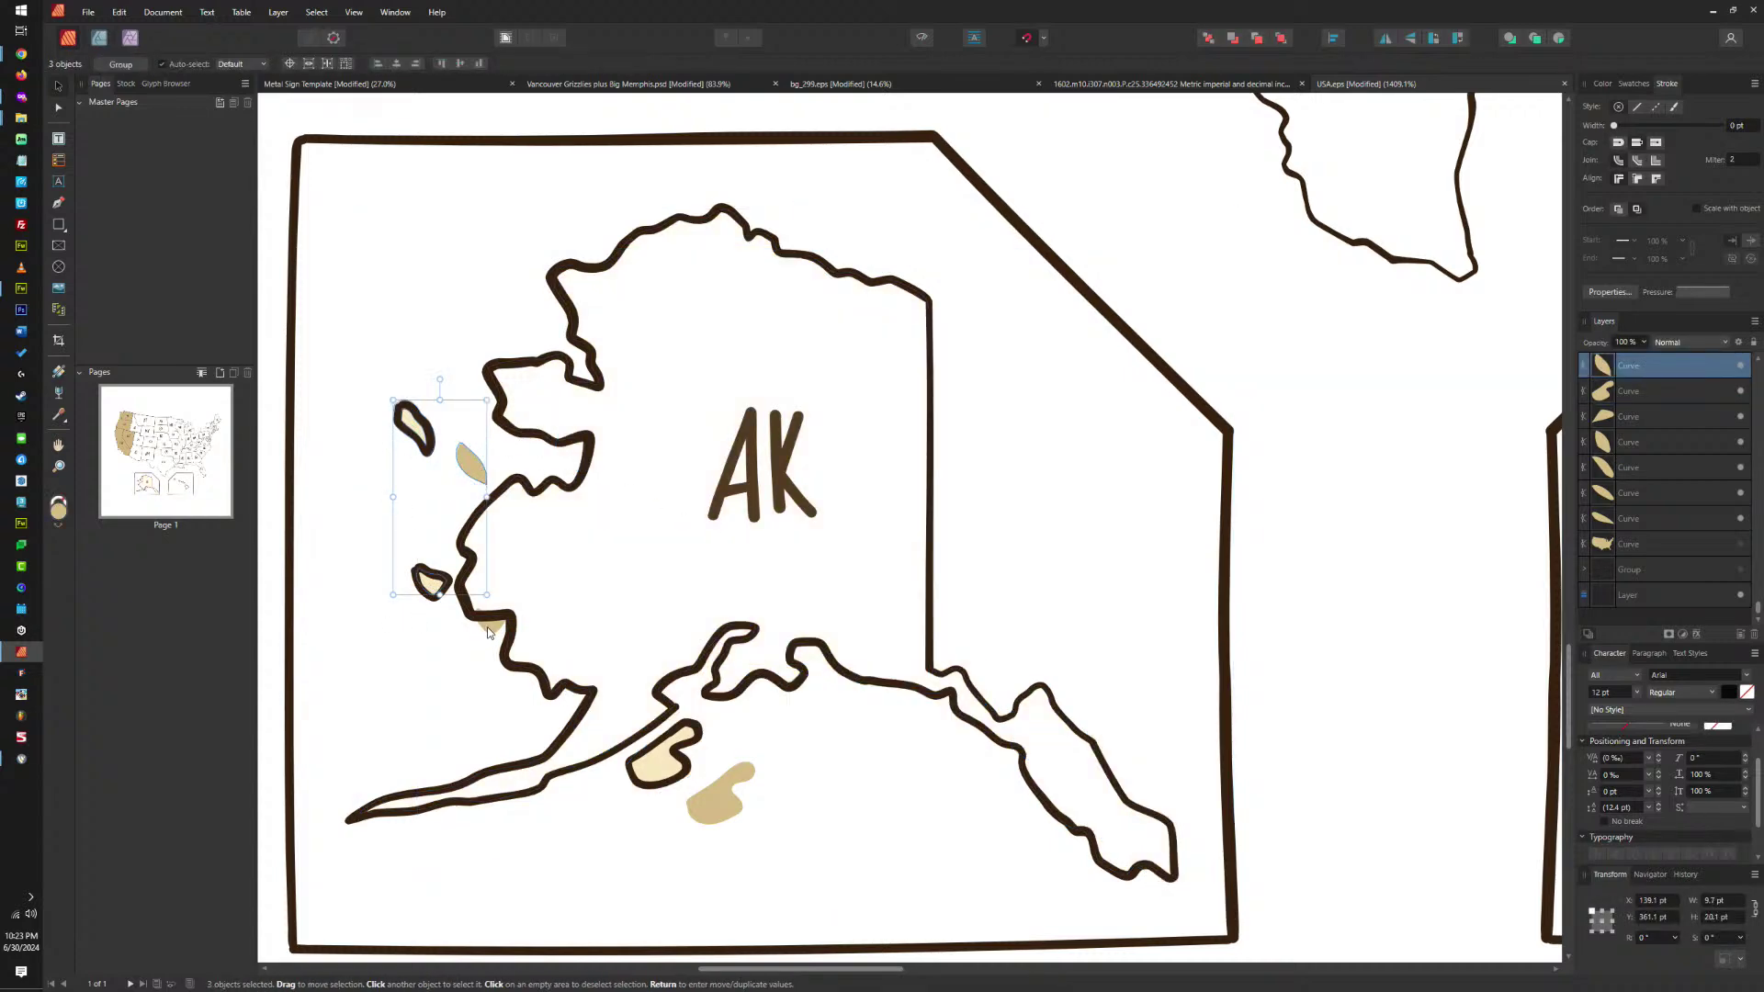
pyautogui.keyDown('shift'); pyautogui.click(713, 799); pyautogui.keyUp('shift')
pyautogui.press('Delete')
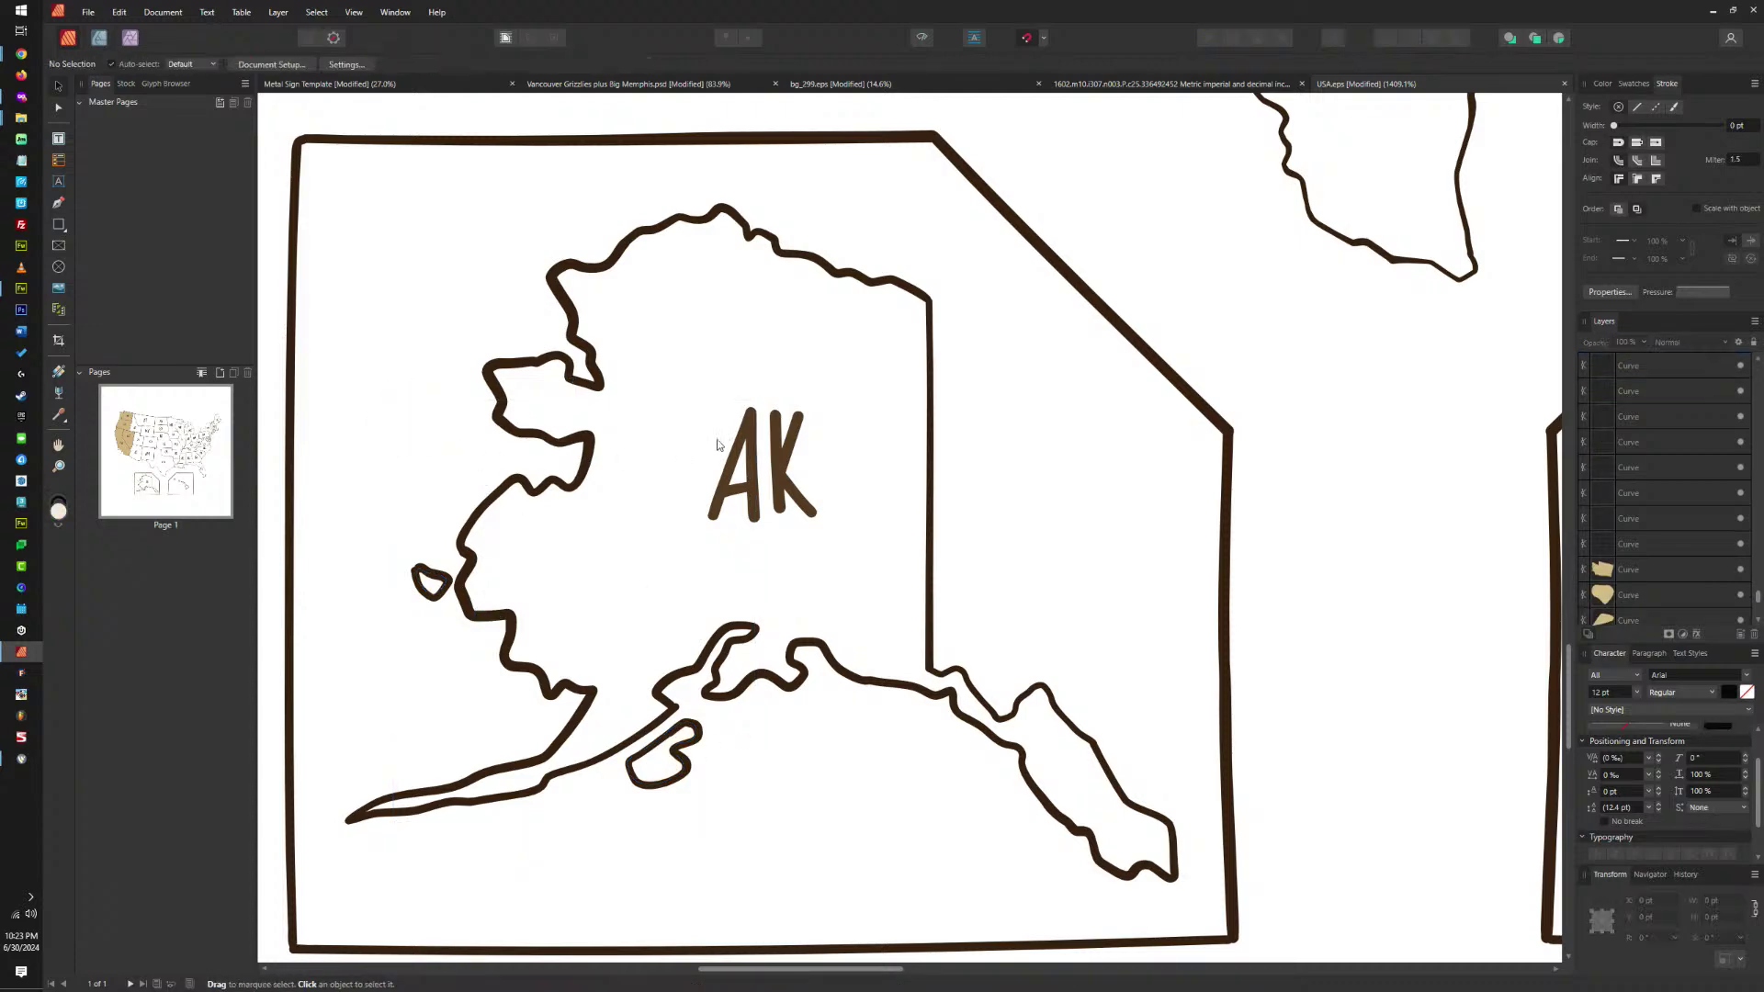
pyautogui.click(746, 452)
pyautogui.press('Delete')
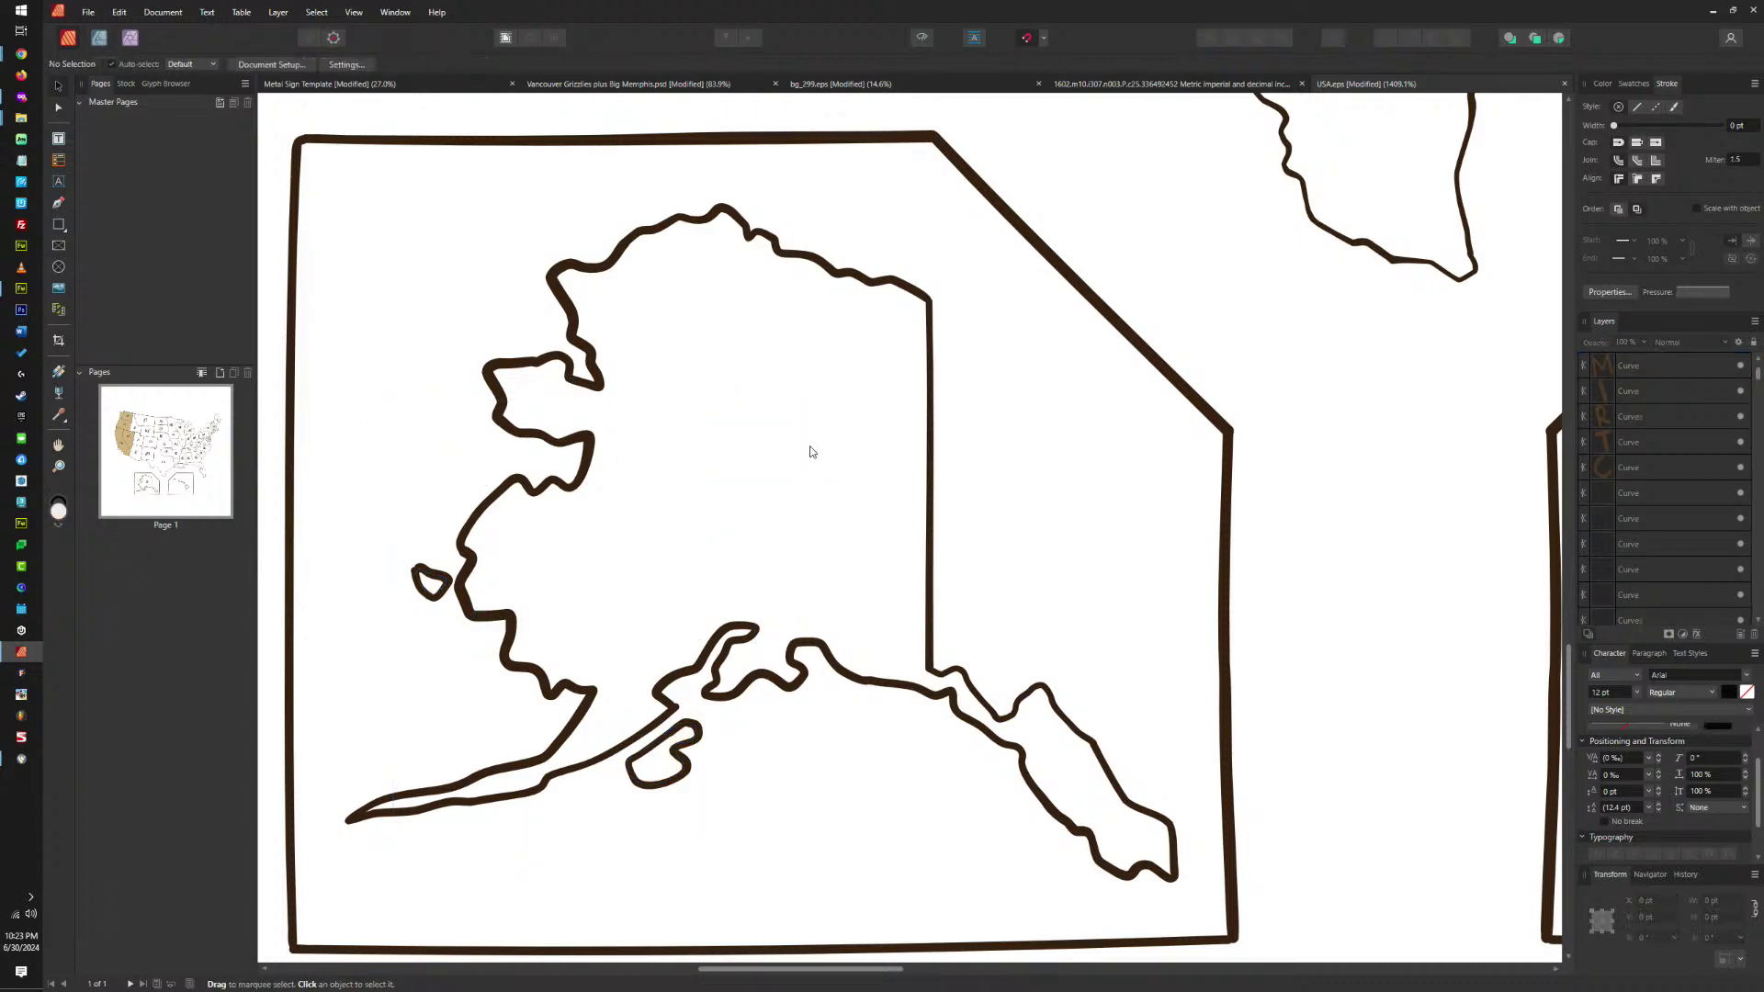
# Delete the two inset frames around Alaska and Hawaii.
pyautogui.scroll(-5, 977, 672)
pyautogui.click(977, 673)
pyautogui.keyDown('shift'); pyautogui.click(1252, 618); pyautogui.keyUp('shift')
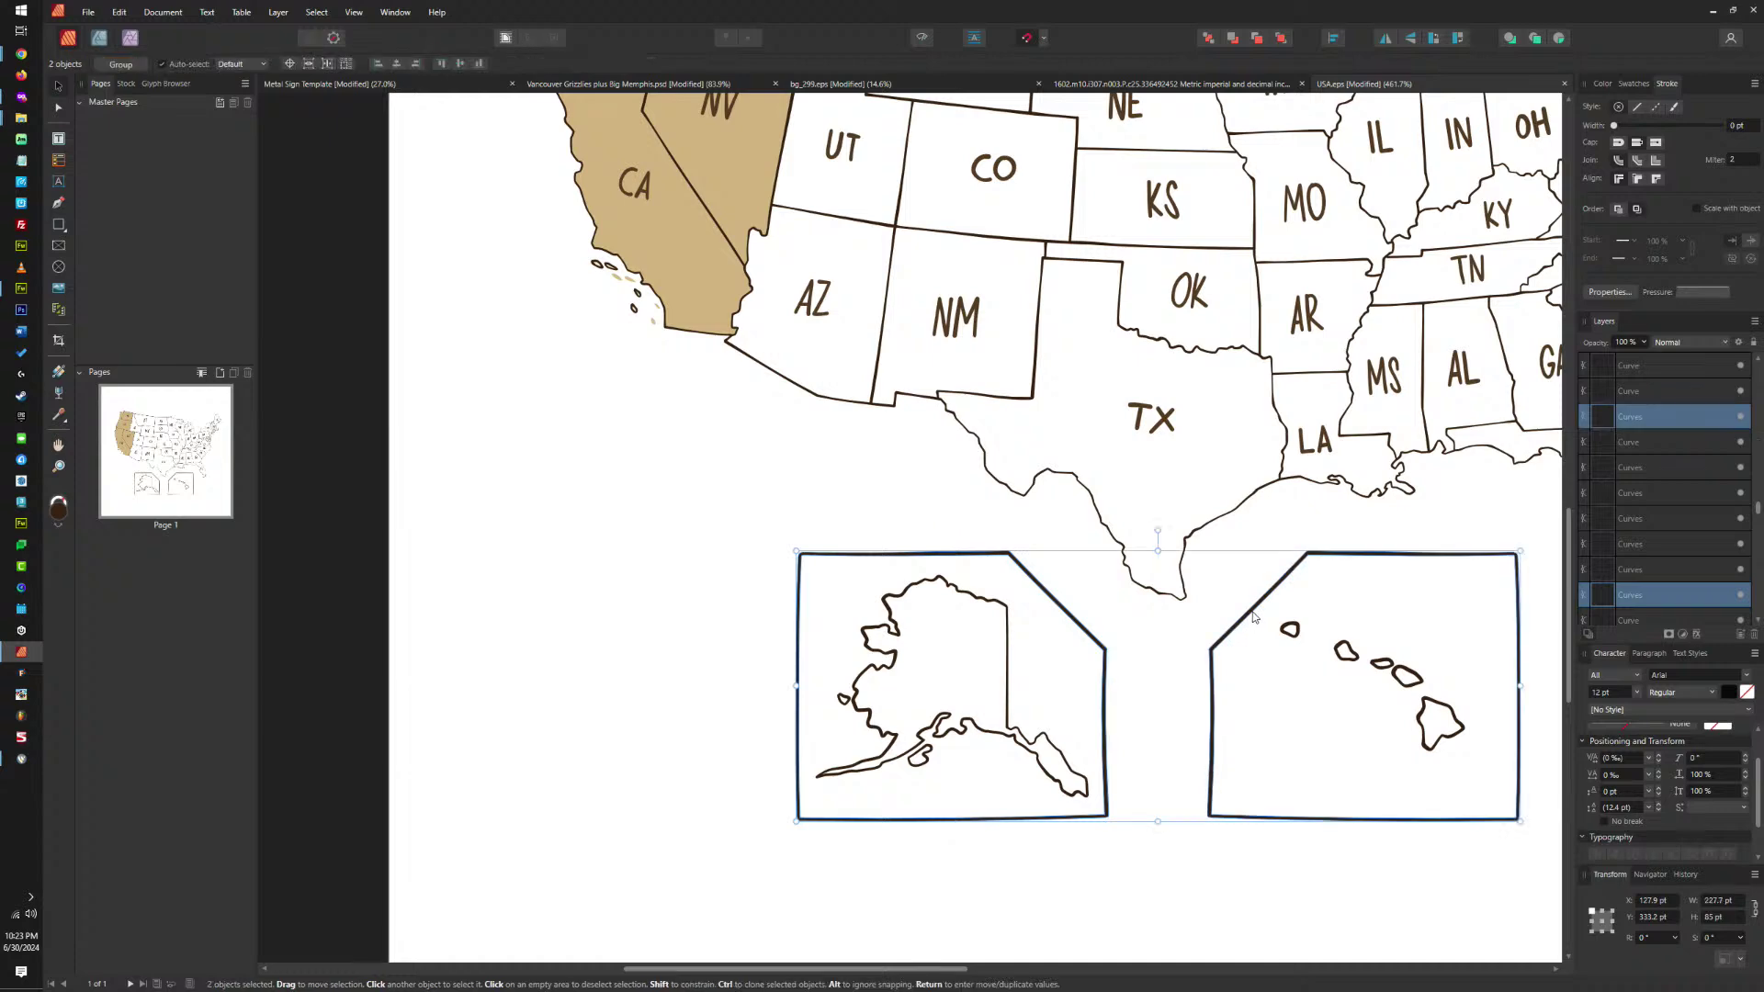
pyautogui.press('Delete')
# Delete the tan fills of California, Nevada, Oregon and Washington.
pyautogui.scroll(5, 902, 621)
pyautogui.hscroll(-3, 902, 621)
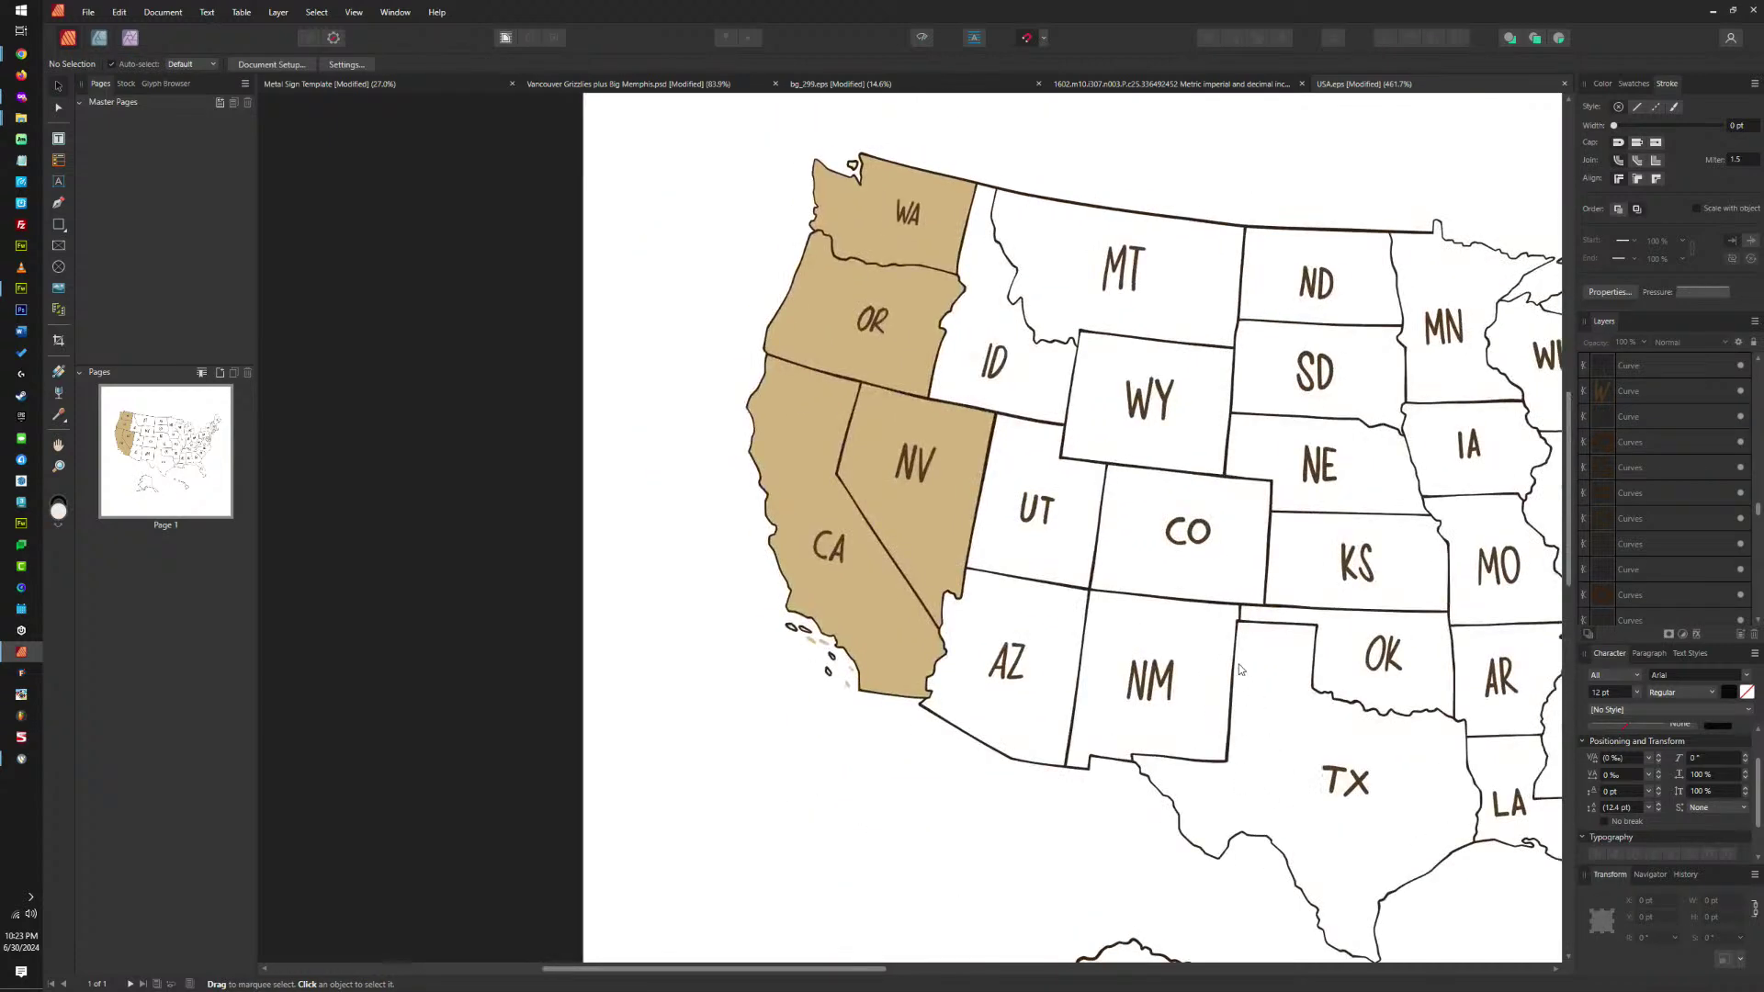
pyautogui.click(891, 695)
pyautogui.keyDown('shift'); pyautogui.click(917, 533); pyautogui.keyUp('shift')
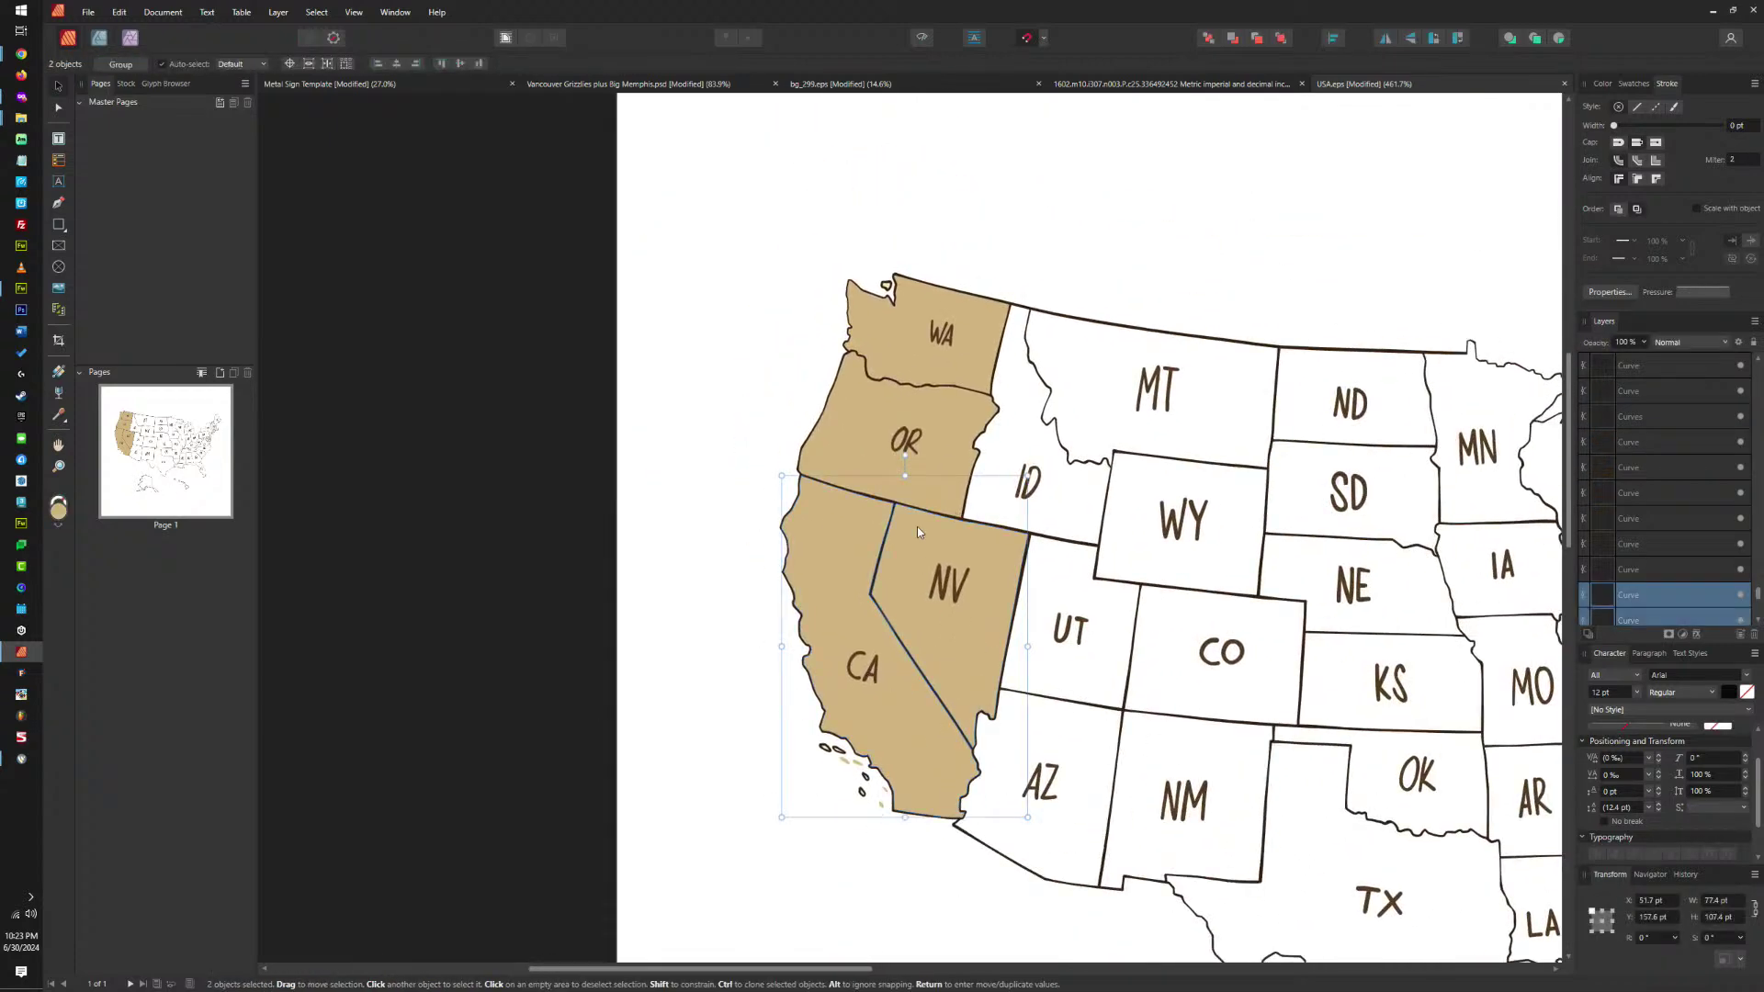
pyautogui.keyDown('shift'); pyautogui.click(945, 464); pyautogui.keyUp('shift')
pyautogui.press('Delete')
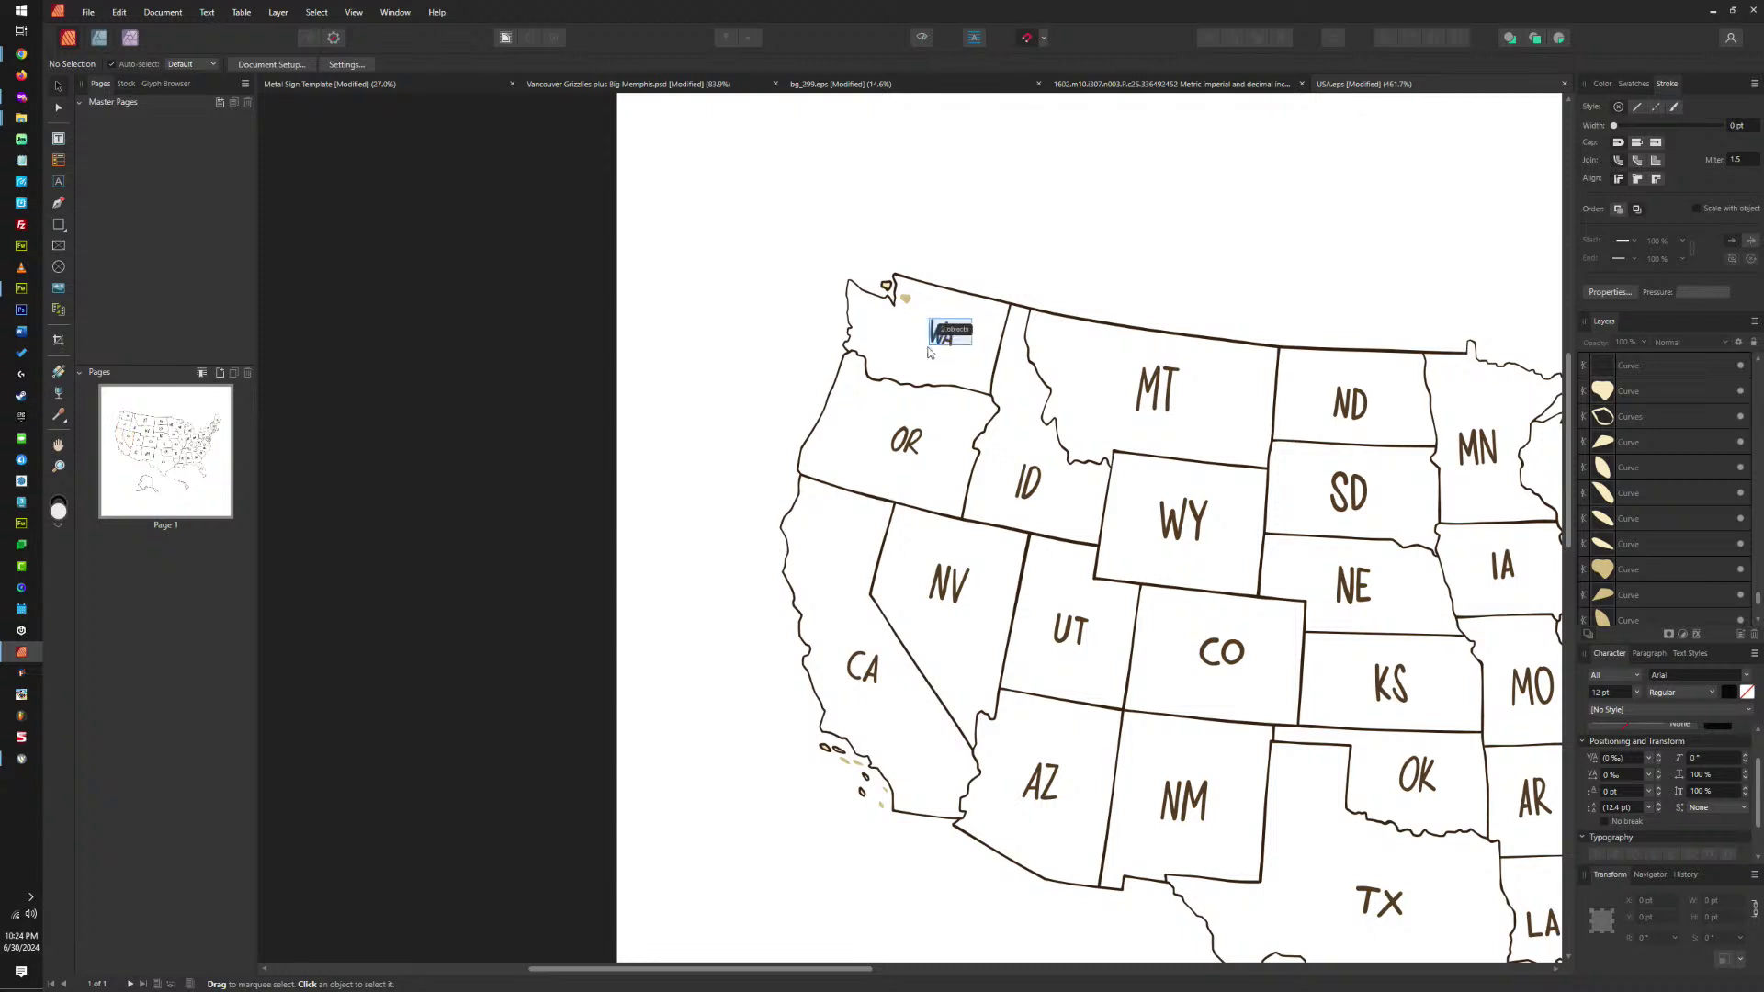
# Delete the WA label together with the small tan piece and island outline at Washington's northwest coast.
pyautogui.moveTo(929, 352); pyautogui.dragTo(905, 303)
pyautogui.scroll(4, 908, 312)
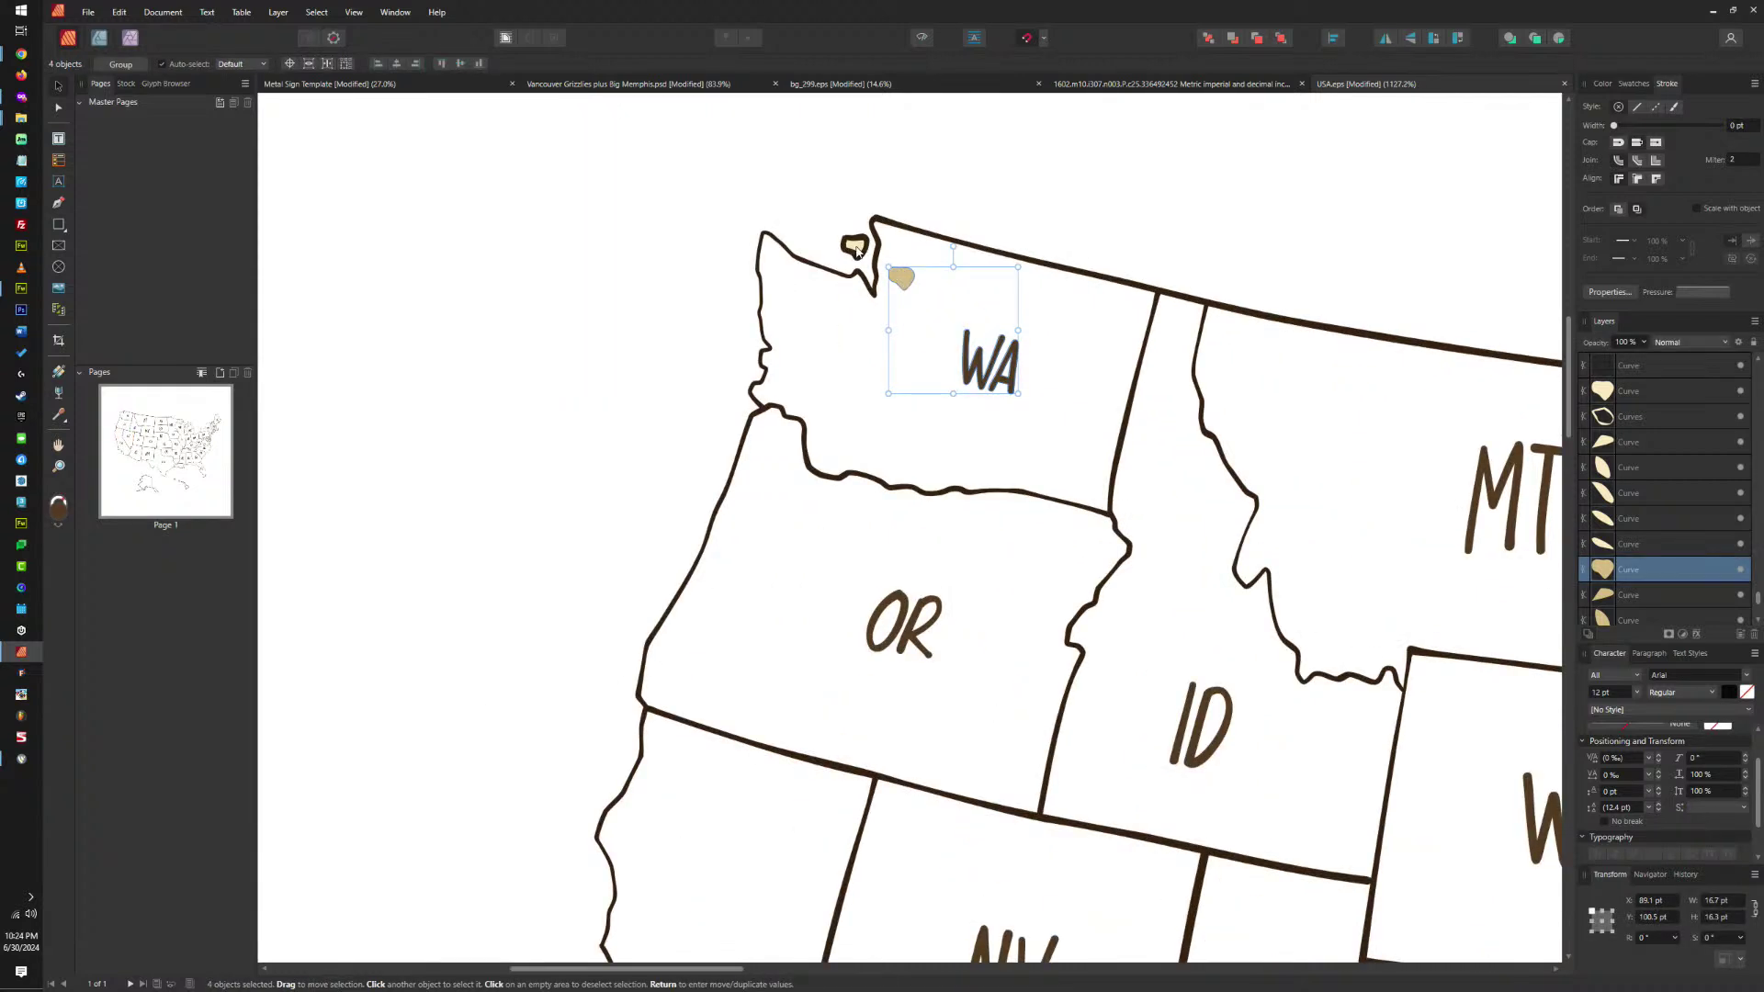
pyautogui.press('Delete')
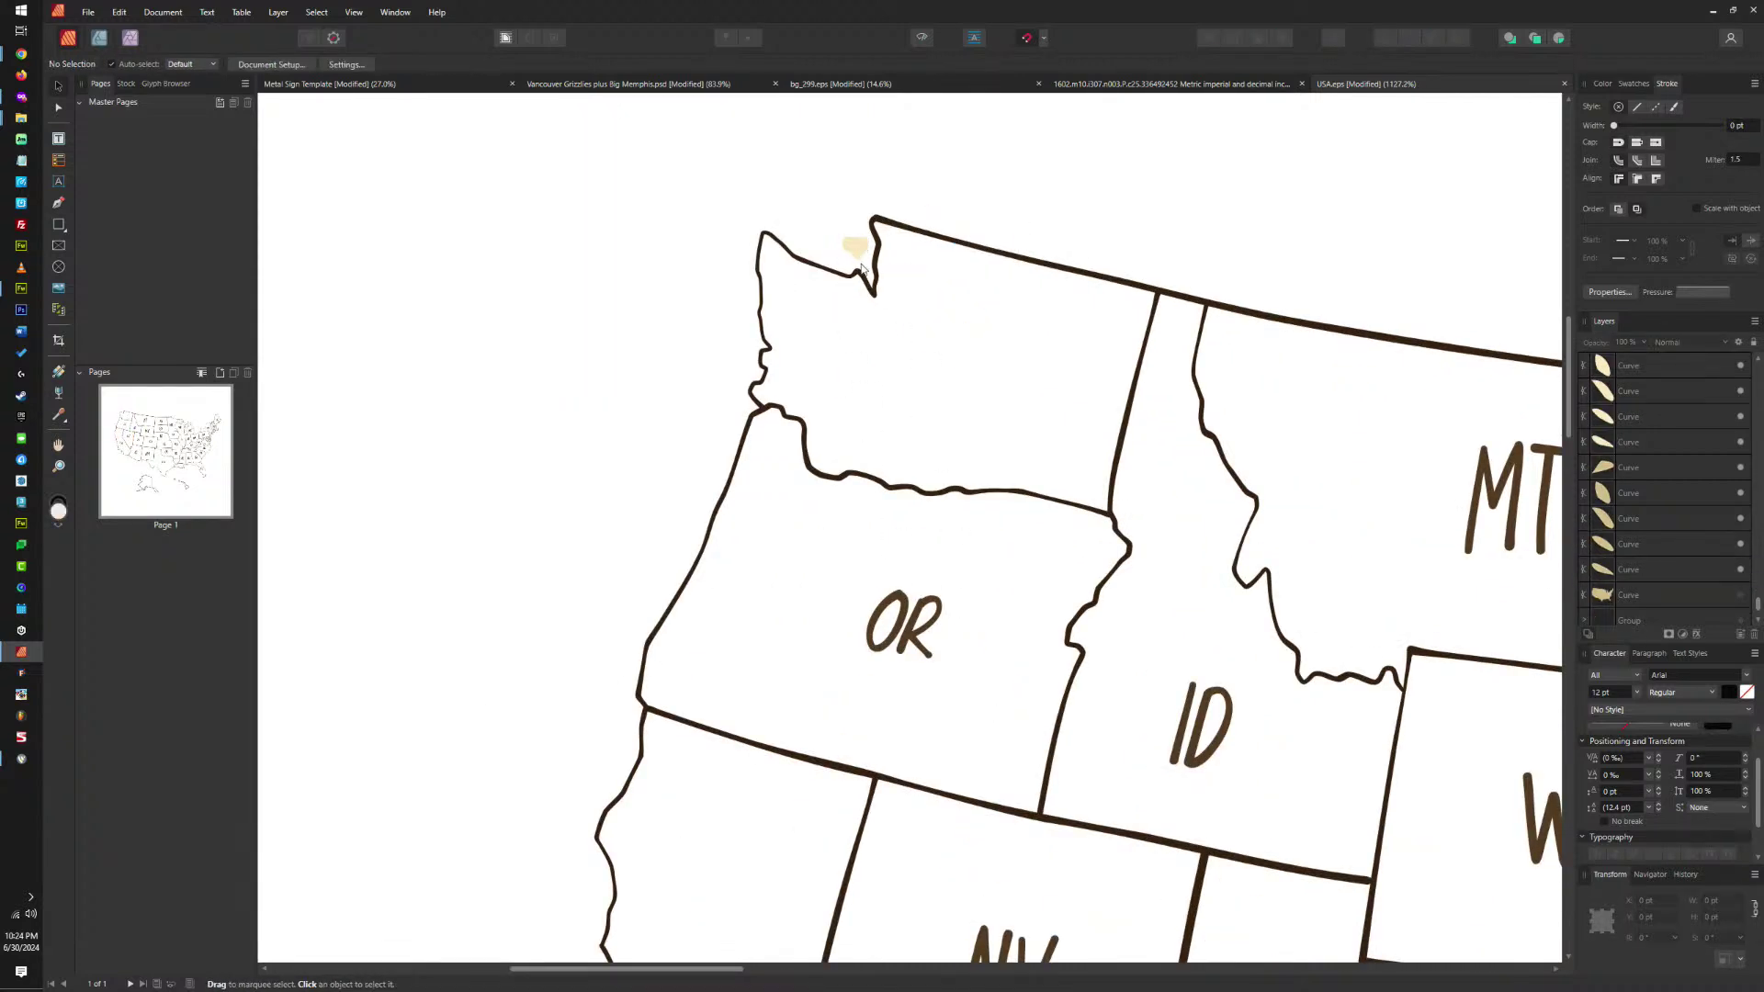
# Select the letters of the OR, NV and CA labels.
pyautogui.moveTo(963, 562); pyautogui.dragTo(812, 670)
pyautogui.scroll(-4, 946, 643)
pyautogui.hscroll(2, 946, 643)
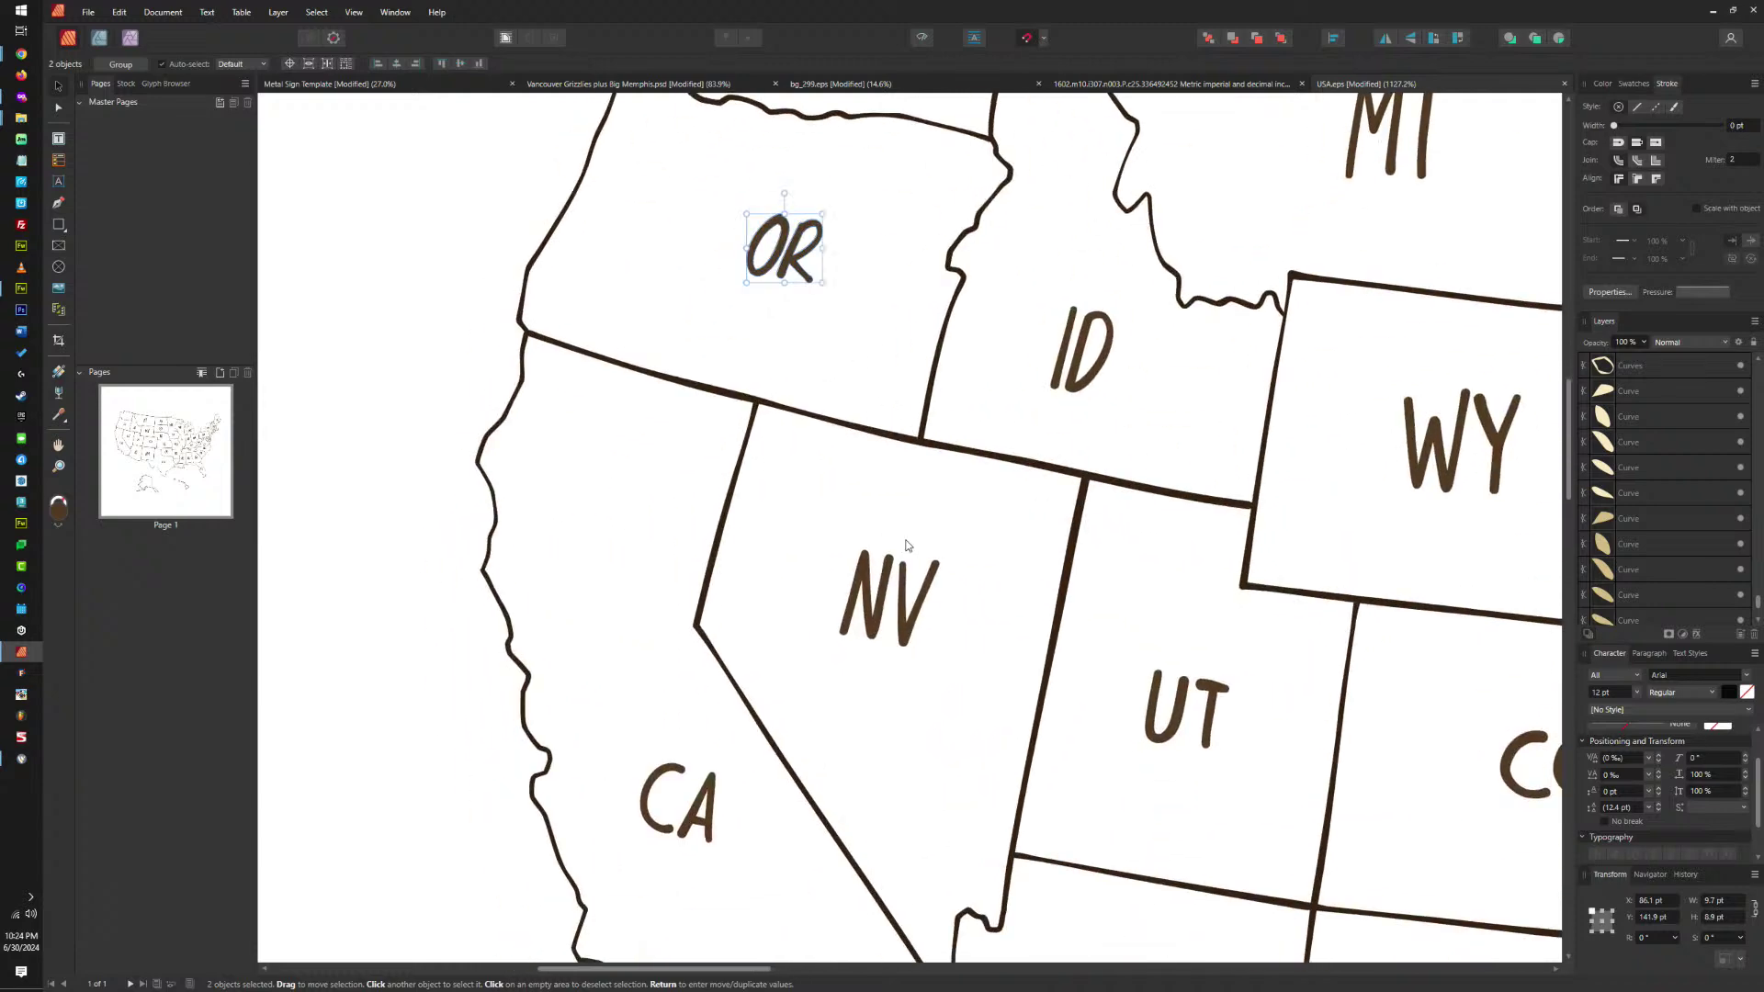
pyautogui.moveTo(906, 545); pyautogui.dragTo(803, 655)
pyautogui.moveTo(628, 728); pyautogui.dragTo(739, 890)
pyautogui.scroll(-5, 736, 790)
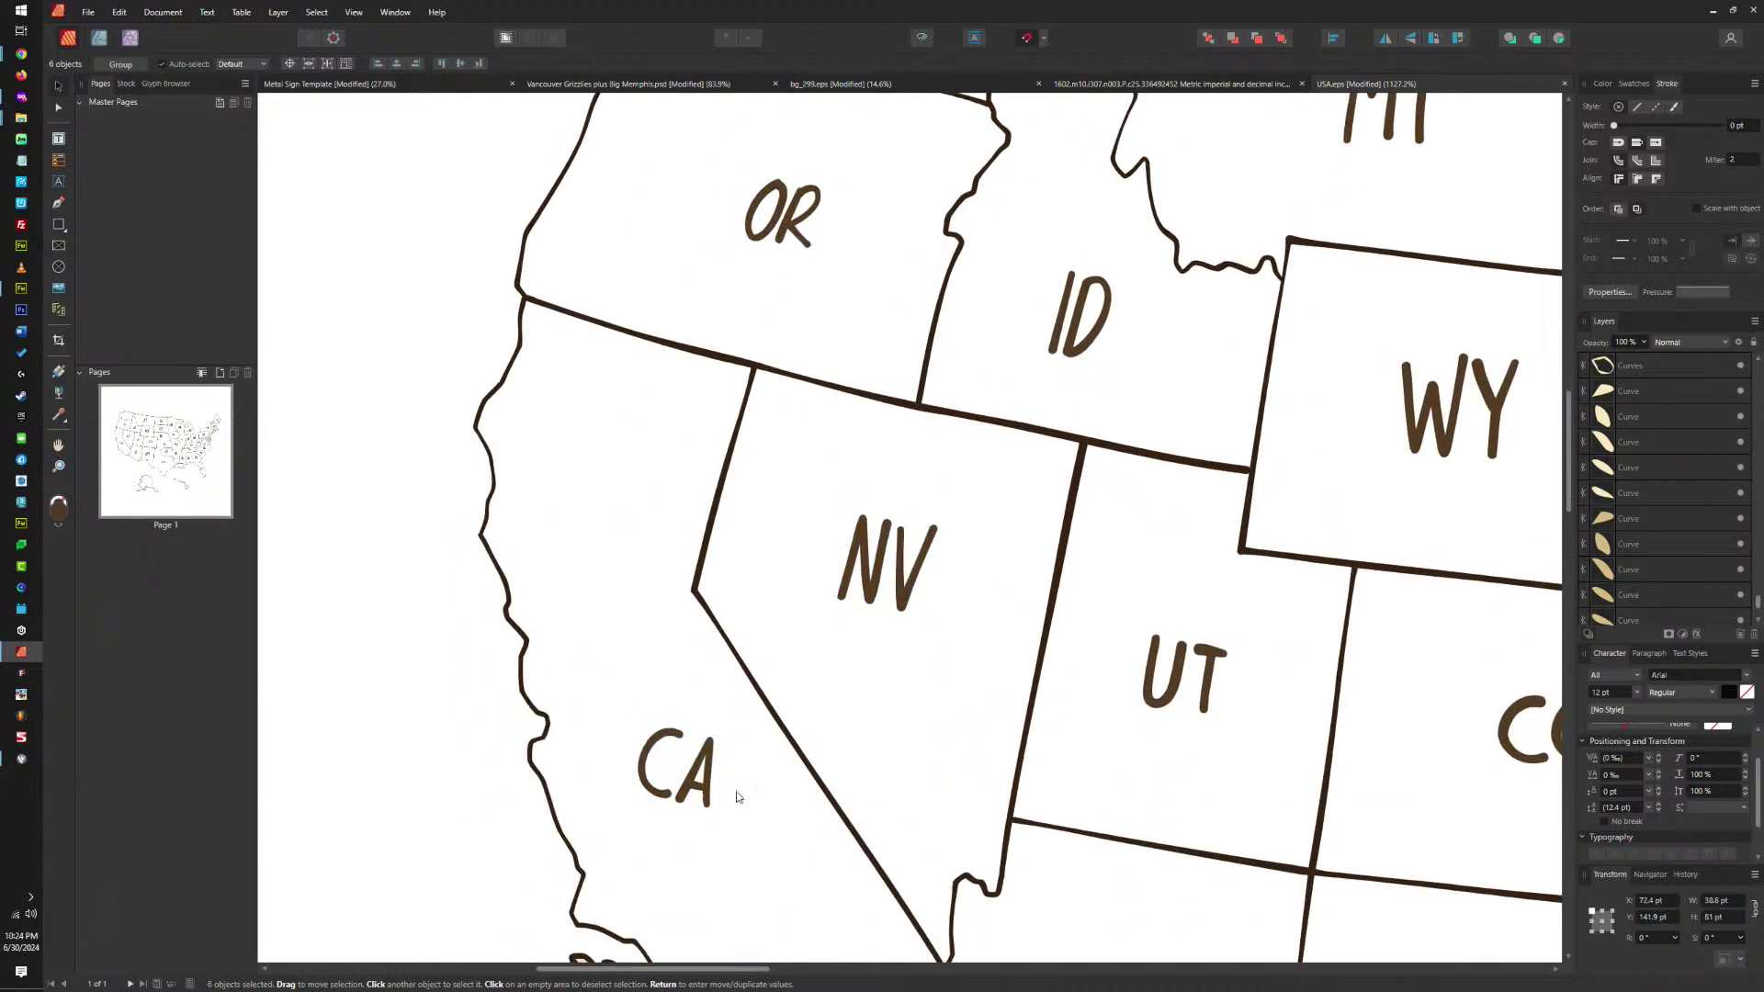
# Add the tan and upper cream island pieces off southern California to the selected OR, NV and CA letters and delete everything selected.
pyautogui.hscroll(-1, 736, 791)
pyautogui.scroll(5, 709, 431)
pyautogui.keyDown('shift'); pyautogui.click(709, 430); pyautogui.keyUp('shift')
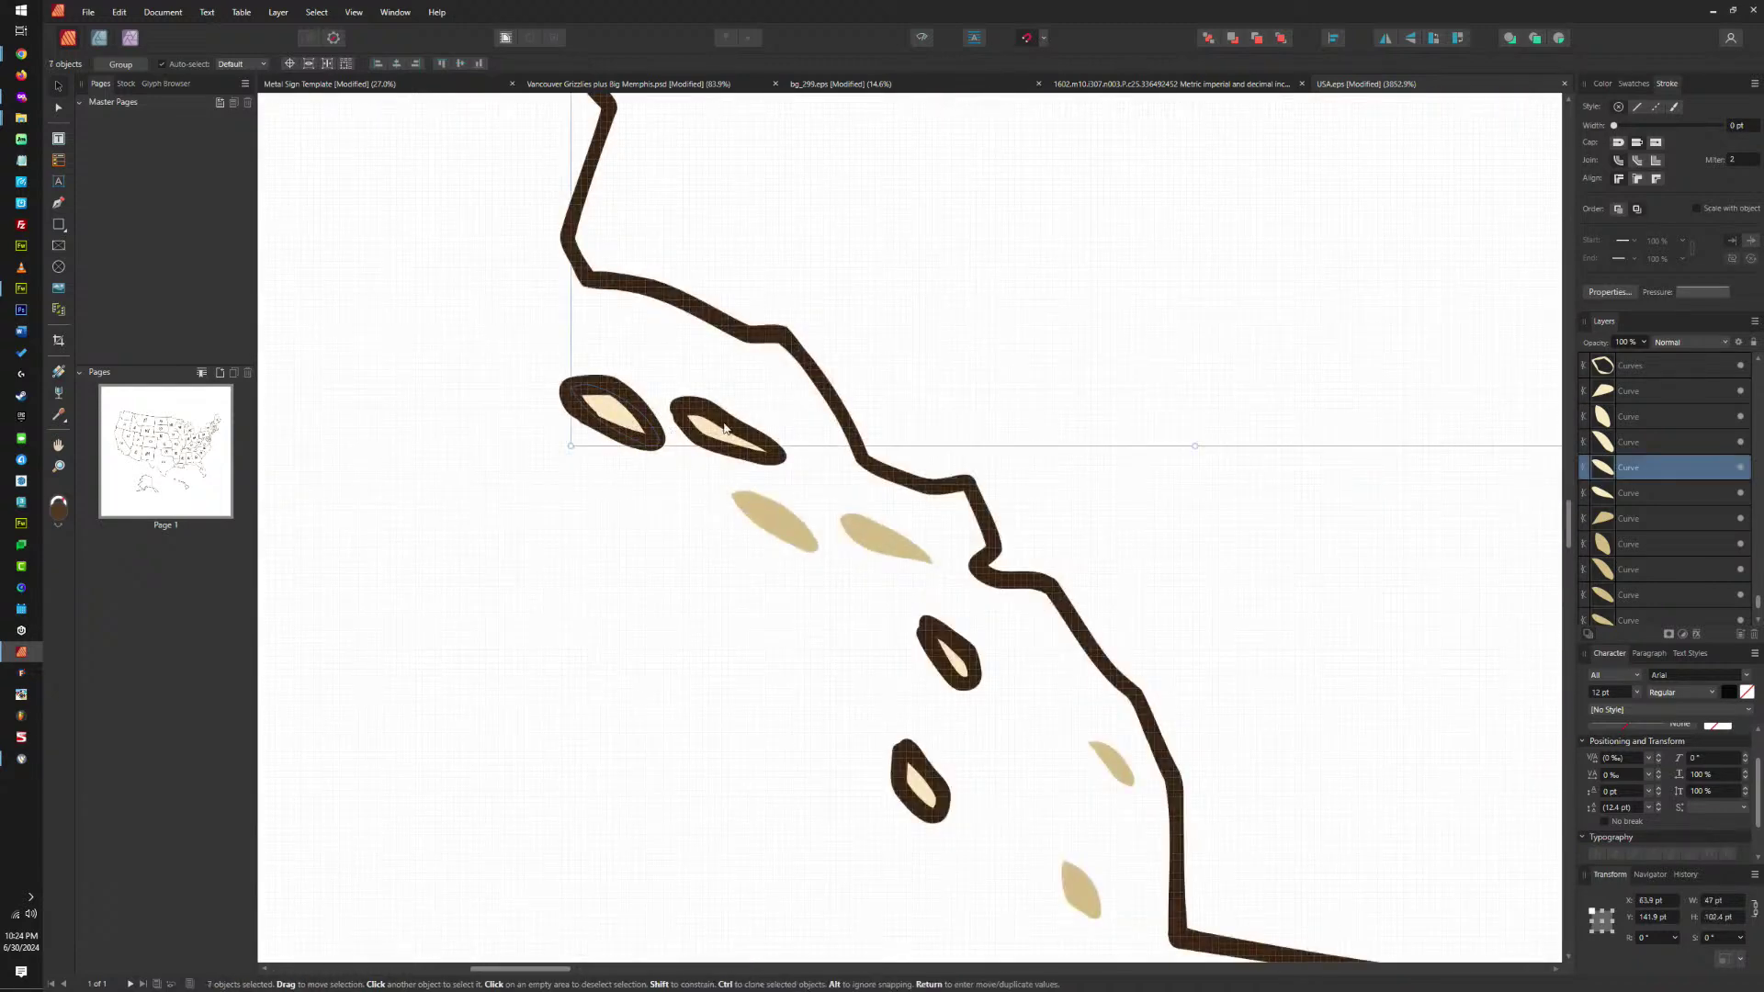
pyautogui.keyDown('shift'); pyautogui.click(774, 518); pyautogui.keyUp('shift')
pyautogui.keyDown('shift'); pyautogui.click(874, 547); pyautogui.keyUp('shift')
pyautogui.keyDown('shift'); pyautogui.click(953, 658); pyautogui.keyUp('shift')
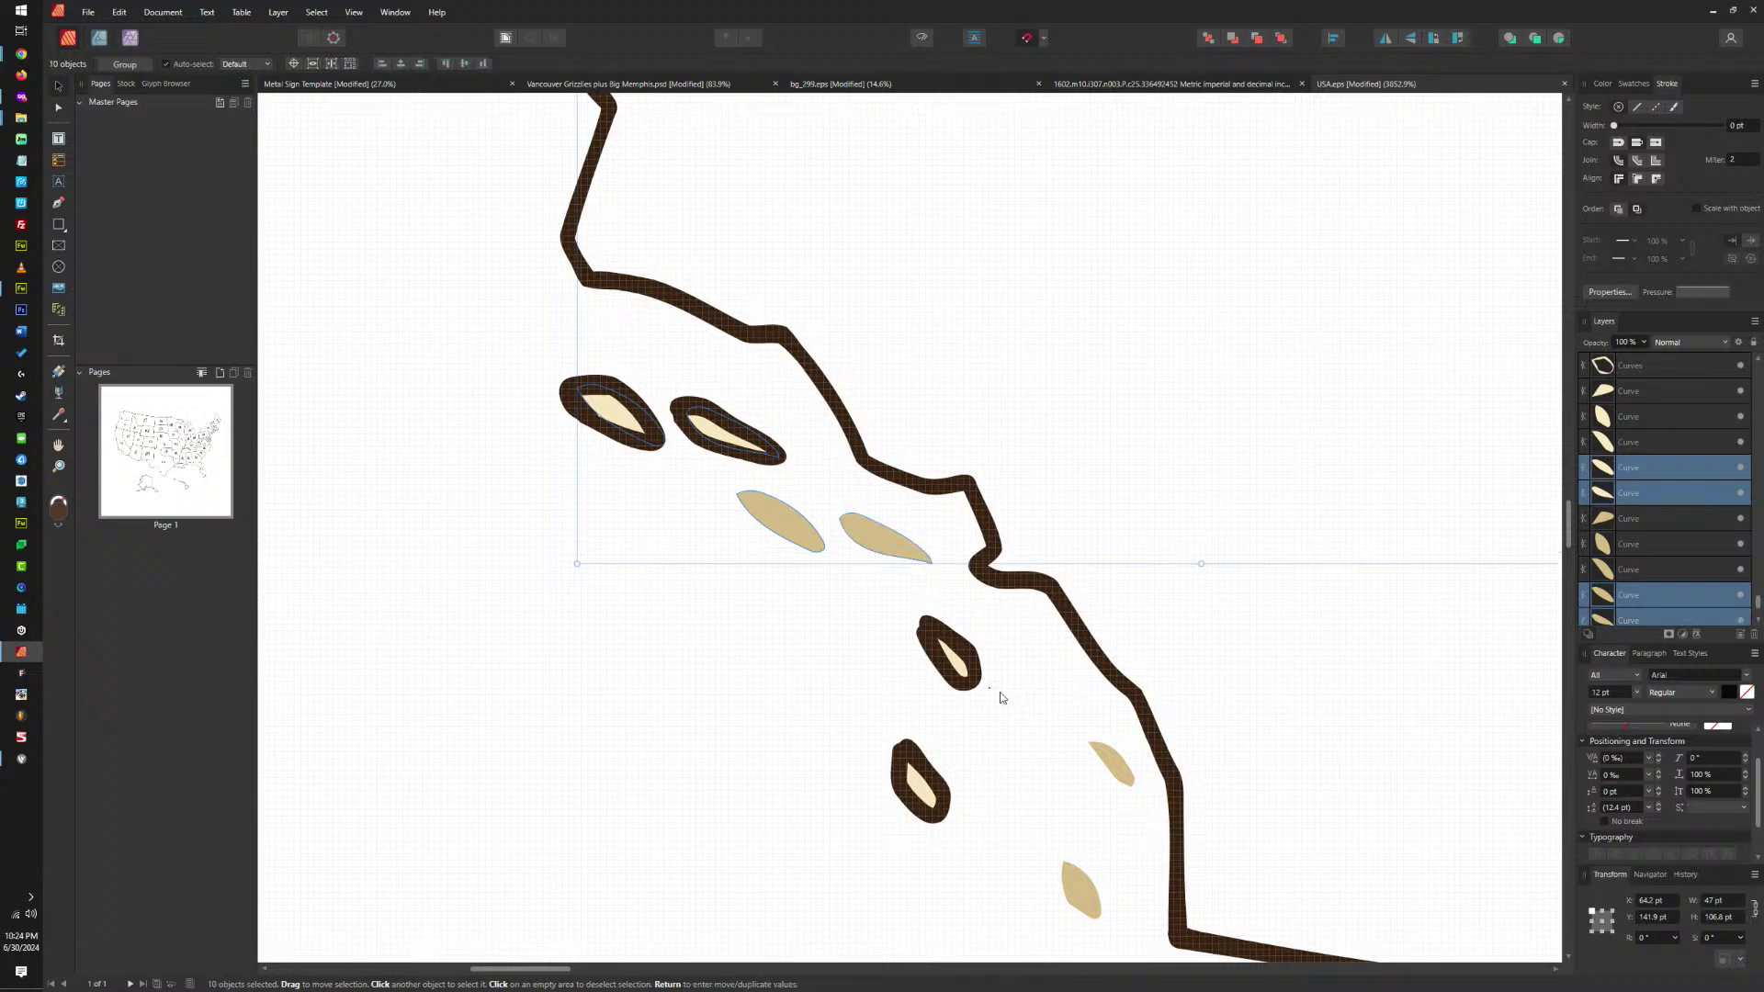
pyautogui.keyDown('shift'); pyautogui.click(924, 786); pyautogui.keyUp('shift')
pyautogui.keyDown('shift'); pyautogui.click(1080, 887); pyautogui.keyUp('shift')
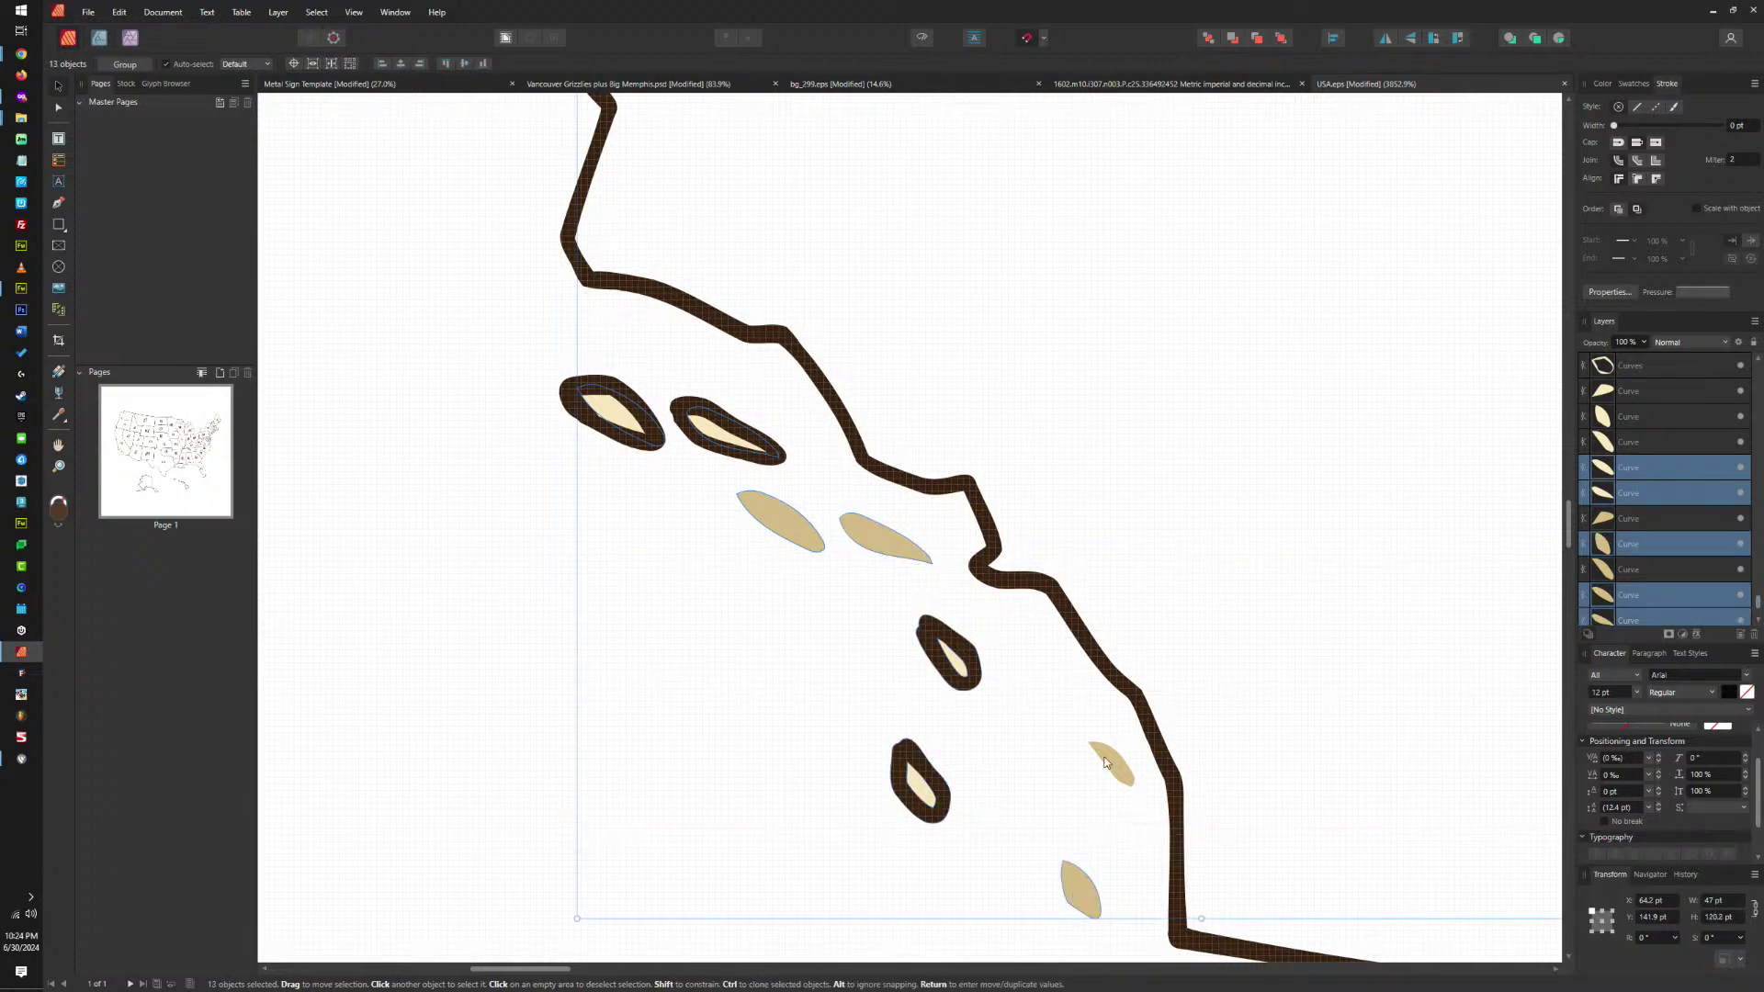
pyautogui.keyDown('shift'); pyautogui.click(1109, 763); pyautogui.keyUp('shift')
pyautogui.press('Delete')
# Delete the two leftover cream fills of the lower islands off southern California.
pyautogui.click(937, 654)
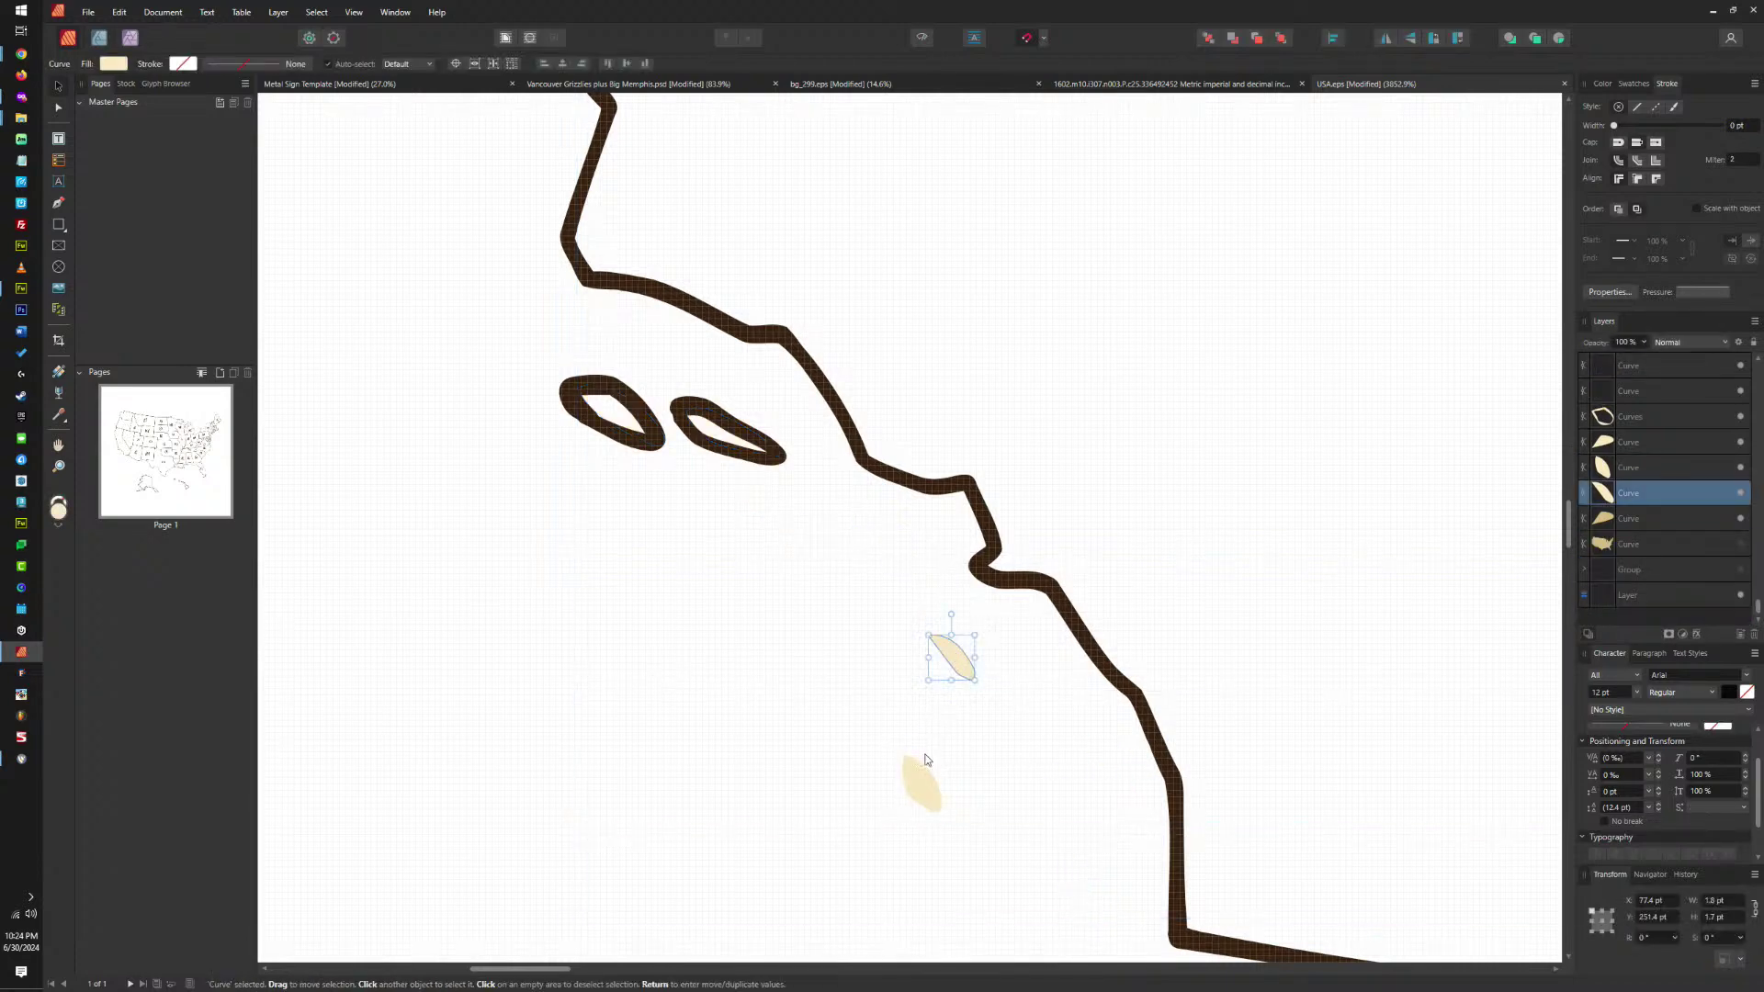
pyautogui.keyDown('shift'); pyautogui.click(922, 785); pyautogui.keyUp('shift')
pyautogui.press('Delete')
# Delete the AZ, UT and WY labels.
pyautogui.scroll(-6, 919, 781)
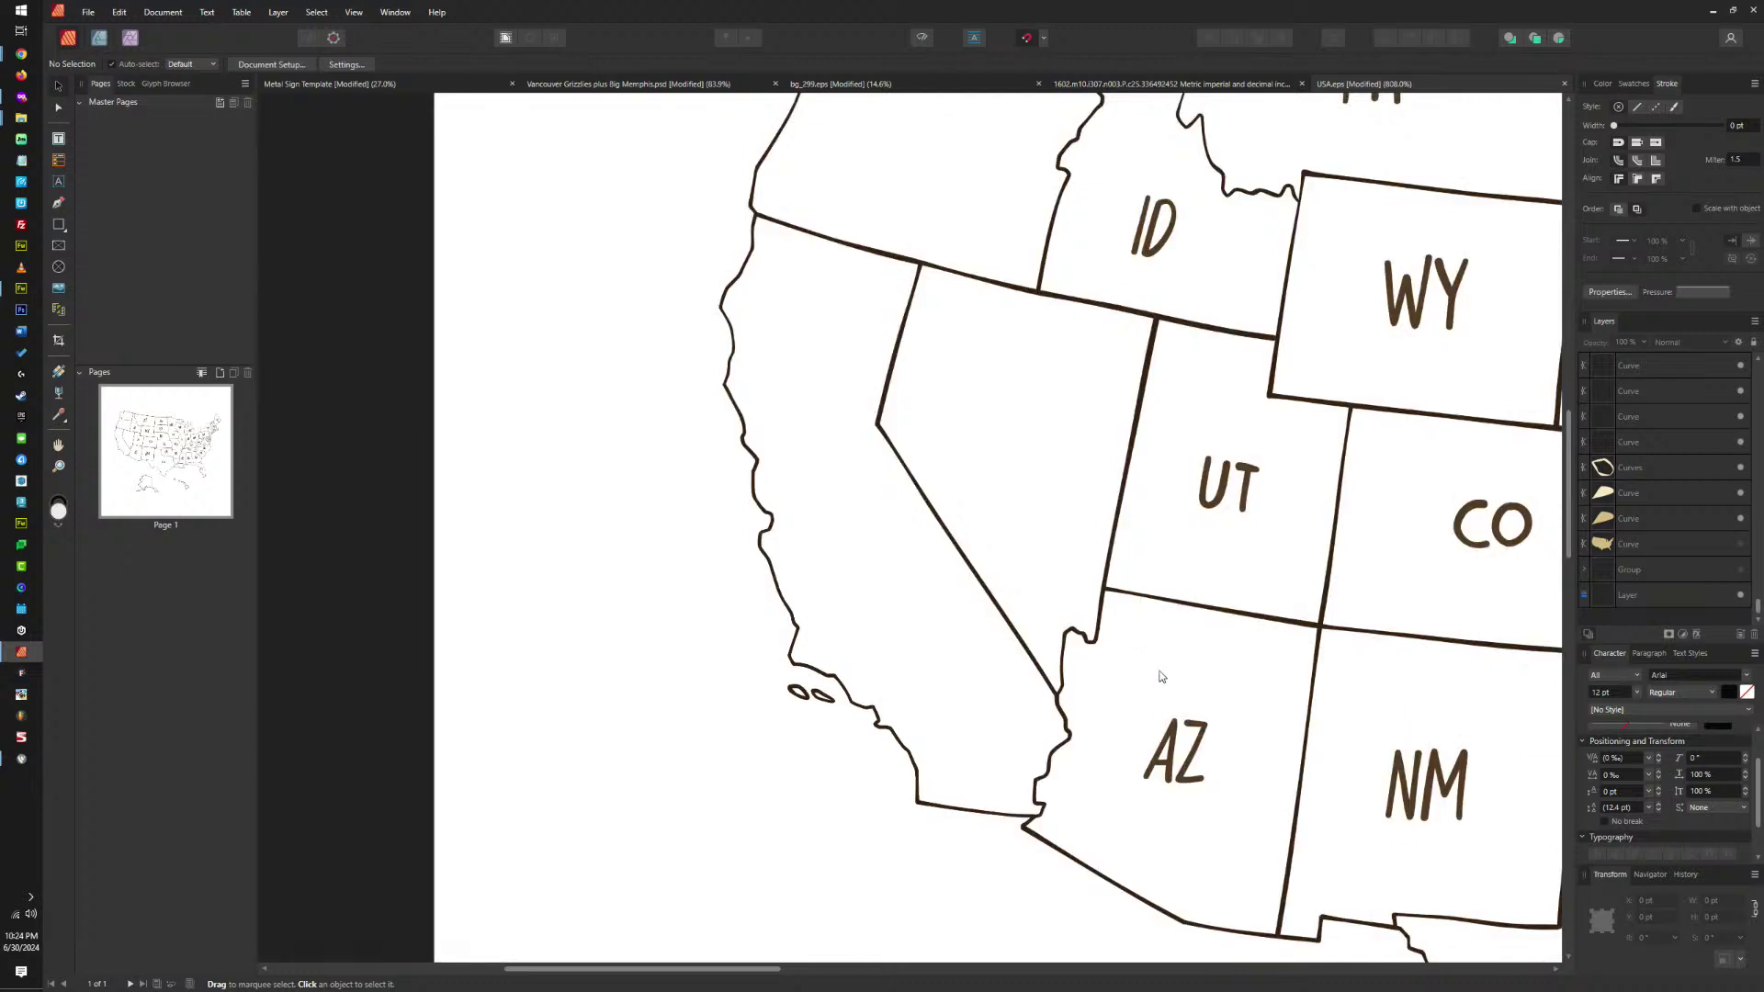
pyautogui.click(892, 730)
pyautogui.moveTo(947, 492); pyautogui.dragTo(1003, 596)
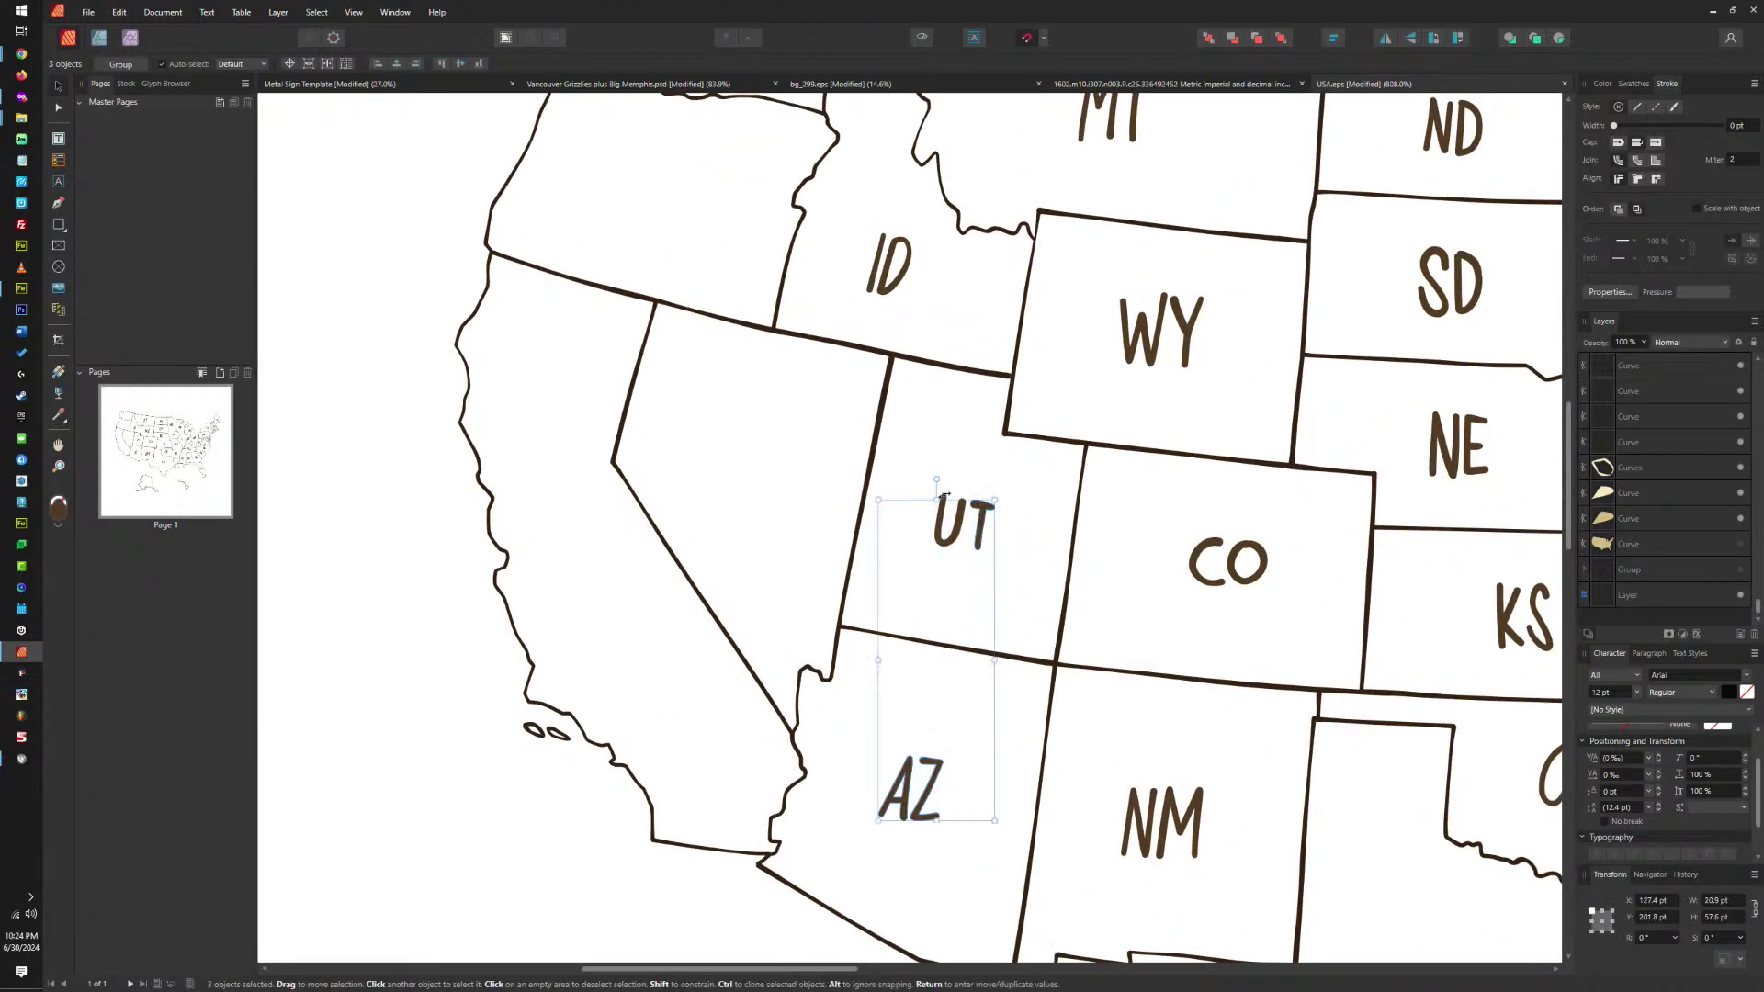
pyautogui.moveTo(896, 461); pyautogui.dragTo(961, 528)
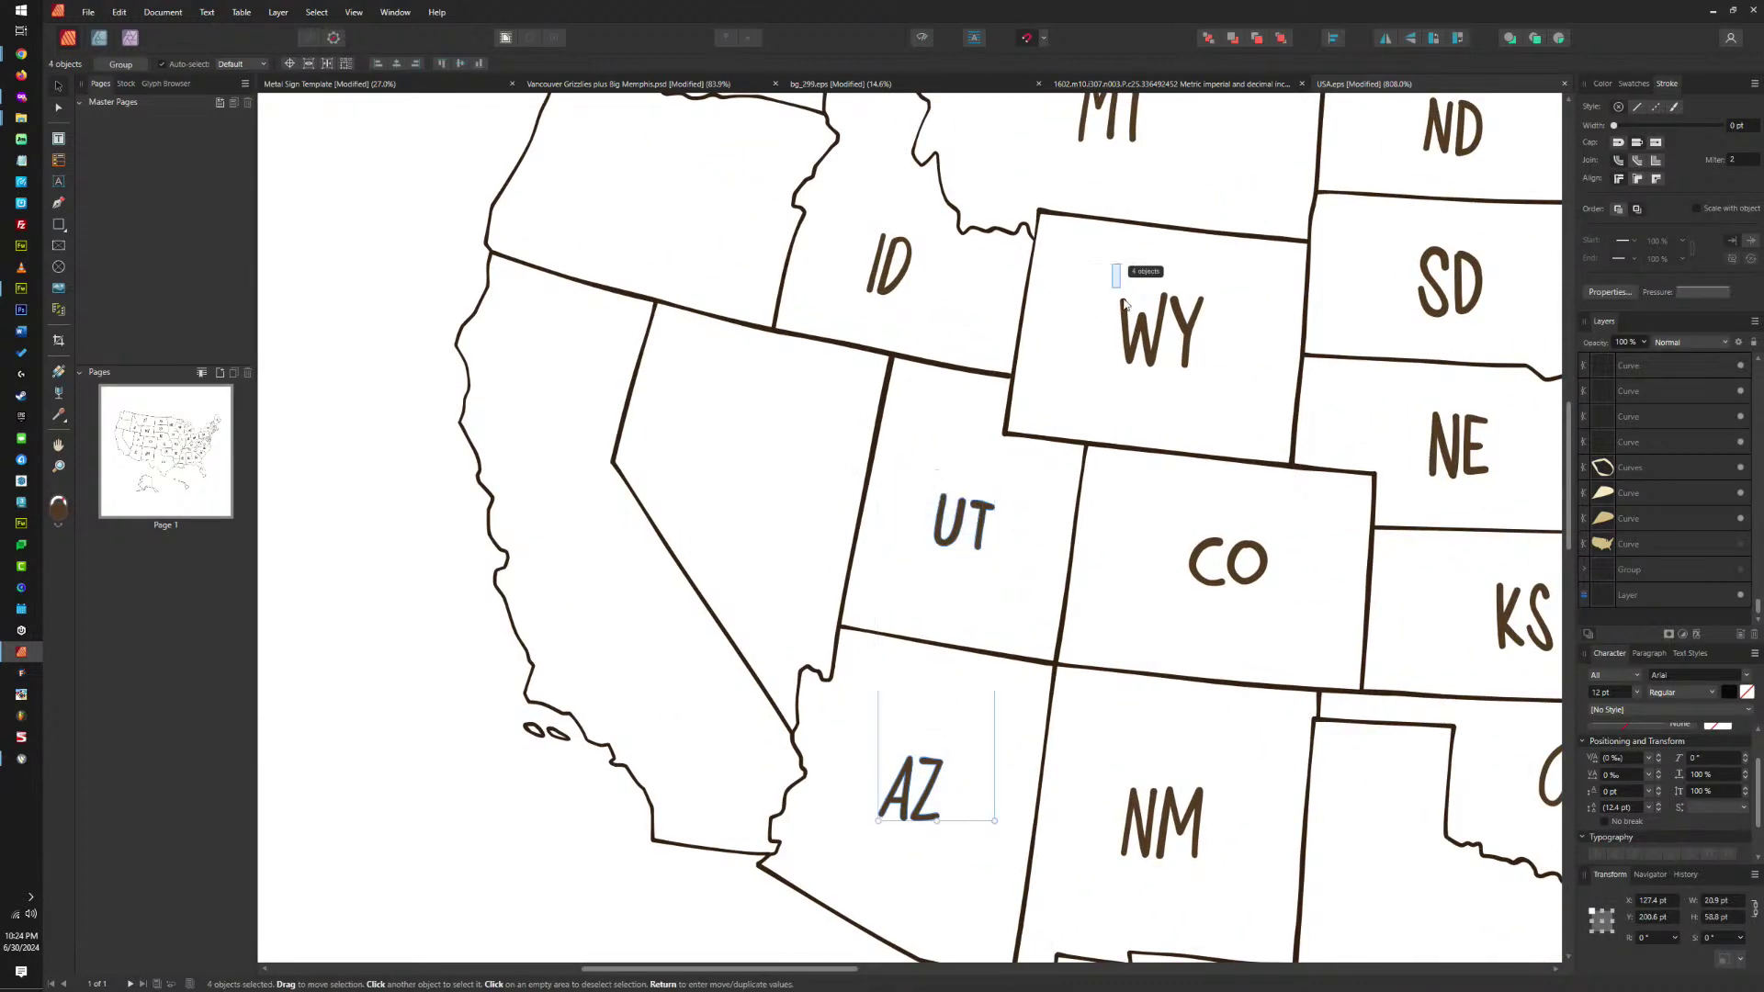
pyautogui.moveTo(1121, 300); pyautogui.dragTo(1208, 381)
pyautogui.moveTo(1163, 489); pyautogui.dragTo(1299, 623)
pyautogui.press('Delete')
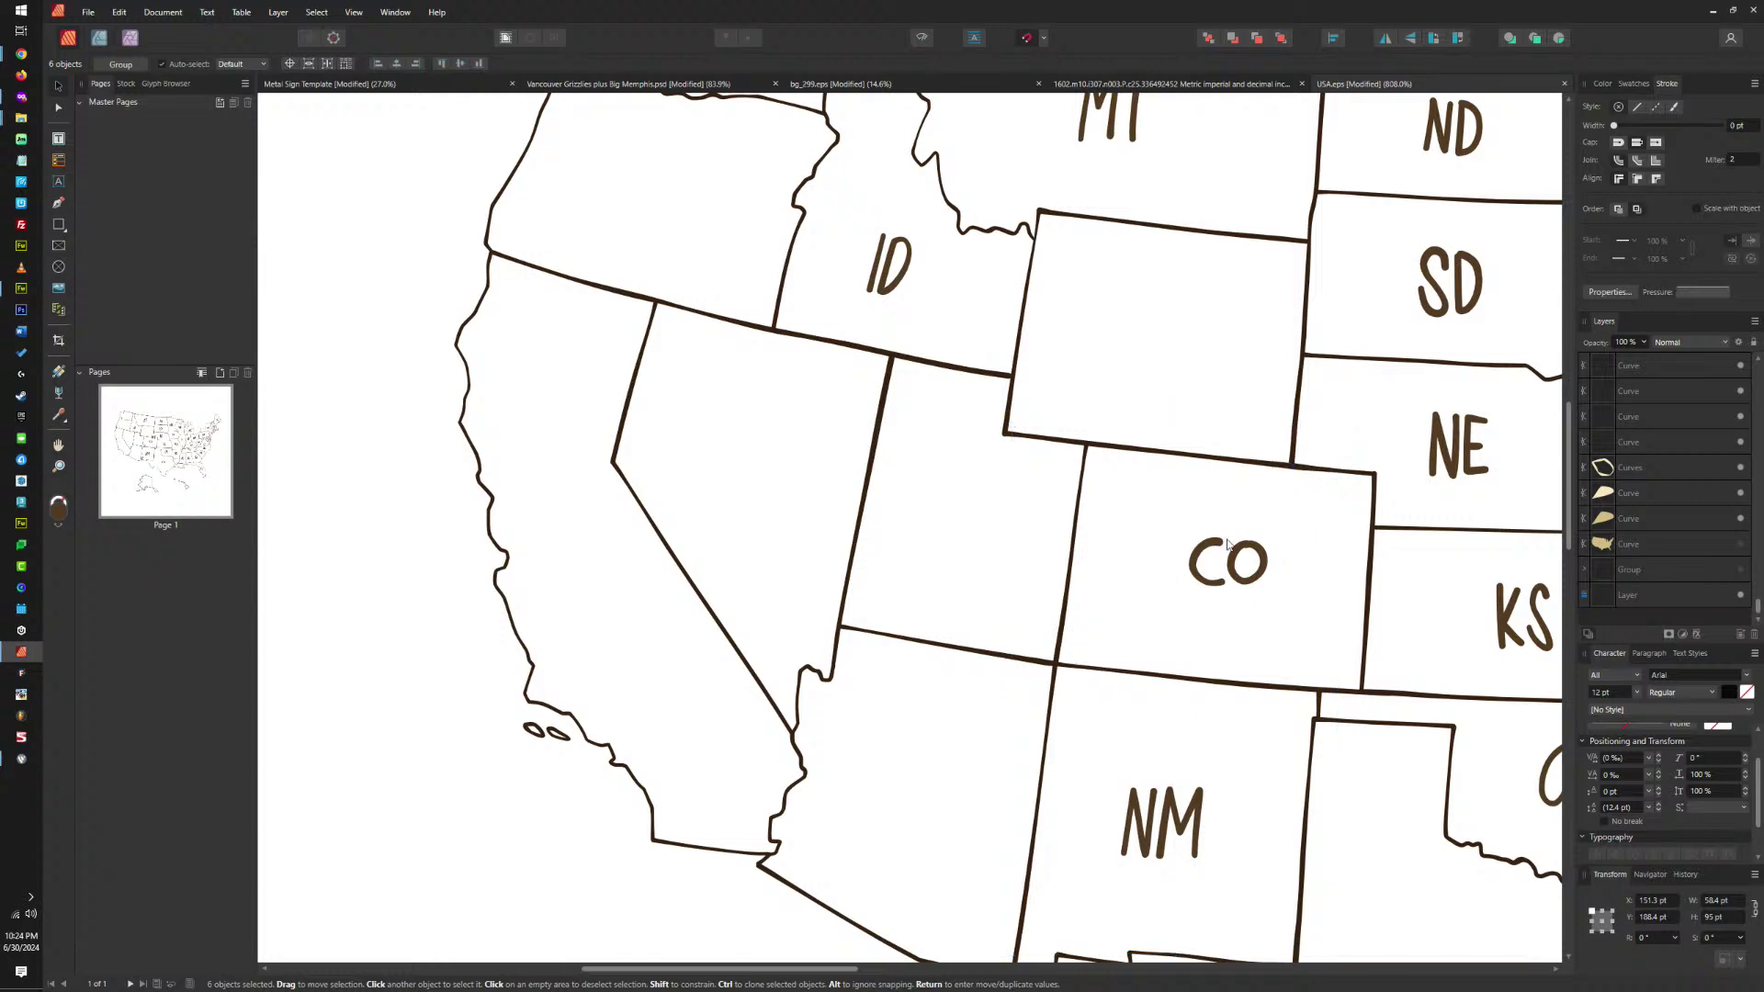
# Select the letters of the CO, NM and TX labels.
pyautogui.moveTo(1295, 504); pyautogui.dragTo(1158, 637)
pyautogui.moveTo(1235, 749); pyautogui.dragTo(1061, 891)
pyautogui.scroll(-6, 1169, 869)
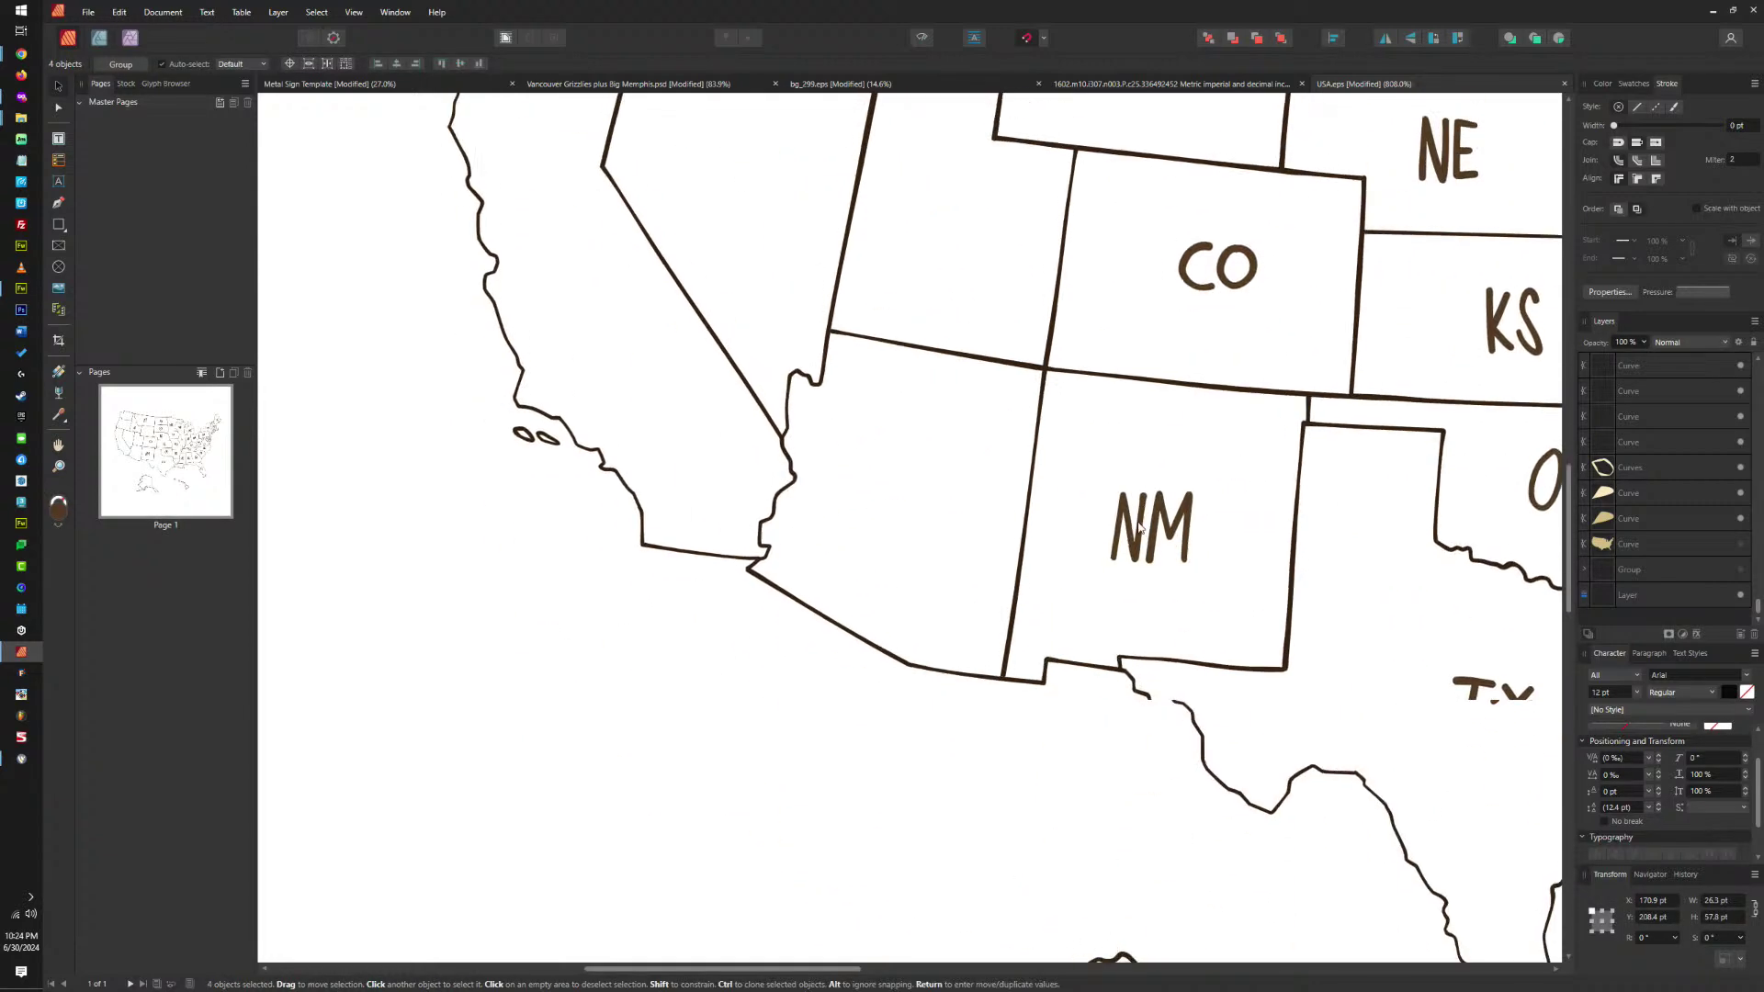
pyautogui.hscroll(4, 1169, 643)
pyautogui.moveTo(1057, 363); pyautogui.dragTo(1215, 428)
# Add the OK, KS and NE labels to the selection.
pyautogui.scroll(5, 1214, 428)
pyautogui.hscroll(2, 1215, 428)
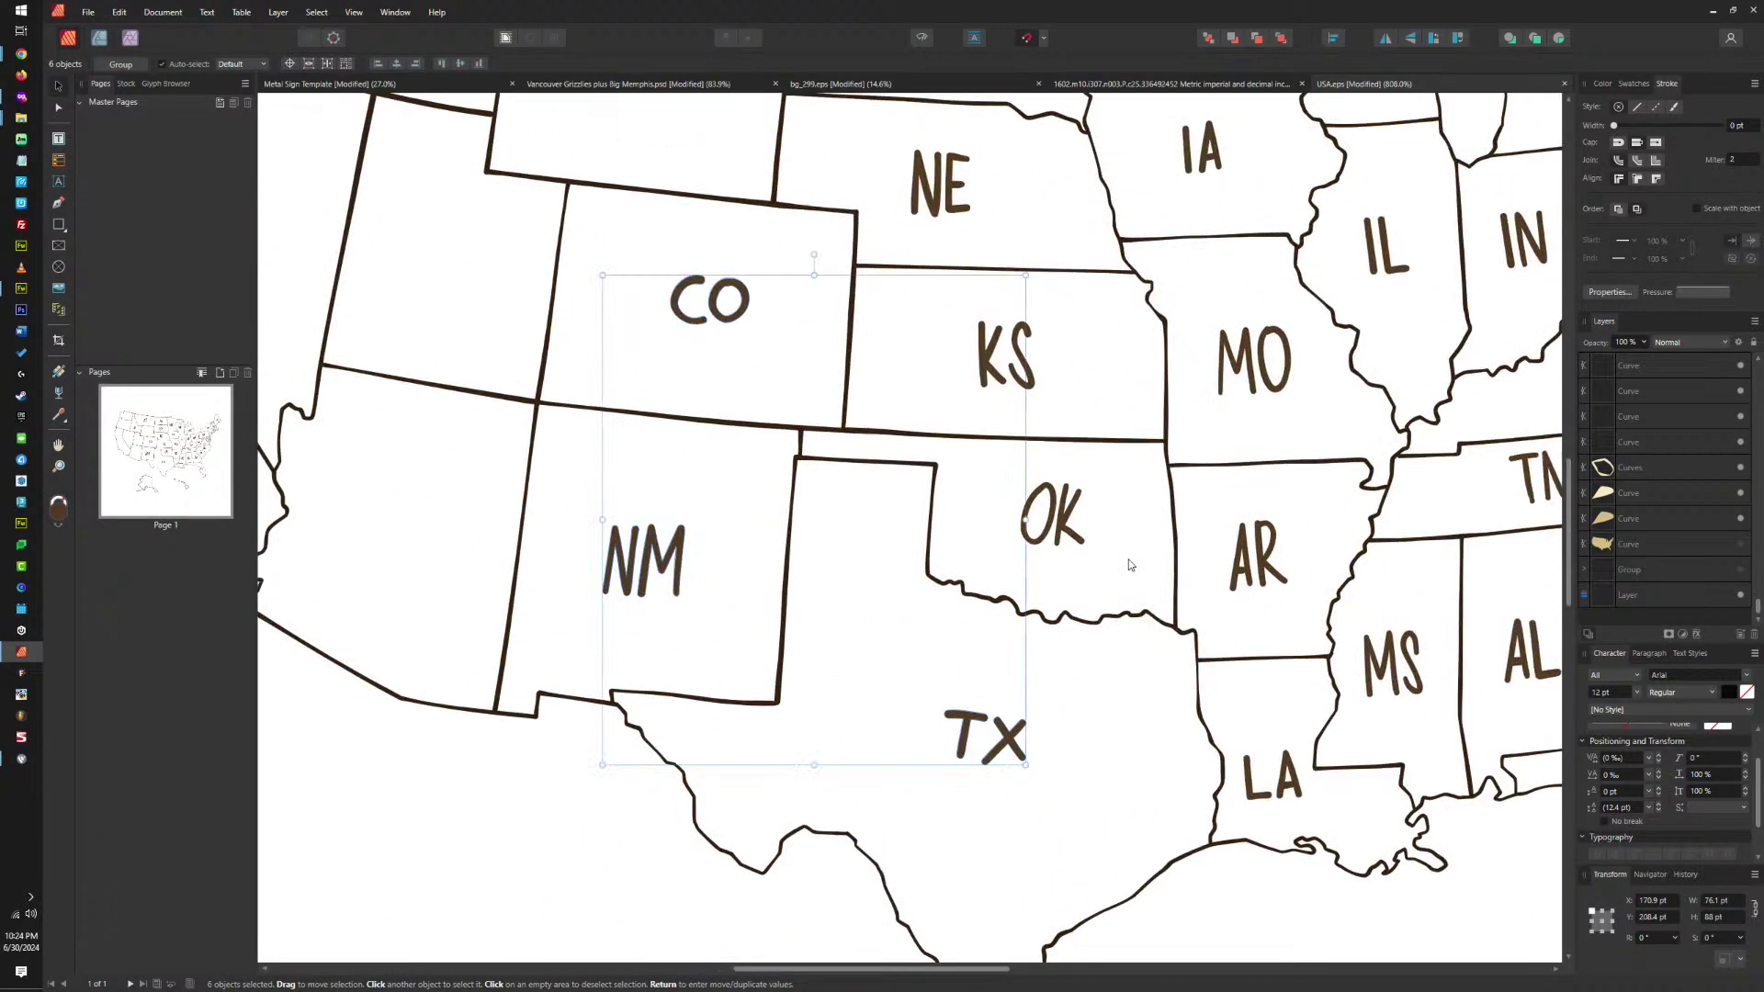
pyautogui.moveTo(1122, 557); pyautogui.dragTo(1019, 479)
pyautogui.moveTo(1110, 383); pyautogui.dragTo(960, 276)
pyautogui.moveTo(1123, 434); pyautogui.dragTo(859, 275)
pyautogui.moveTo(1010, 232); pyautogui.dragTo(872, 131)
# Add the SD, ND, MT and ID labels to the selection.
pyautogui.scroll(7, 1016, 526)
pyautogui.hscroll(-2, 1016, 525)
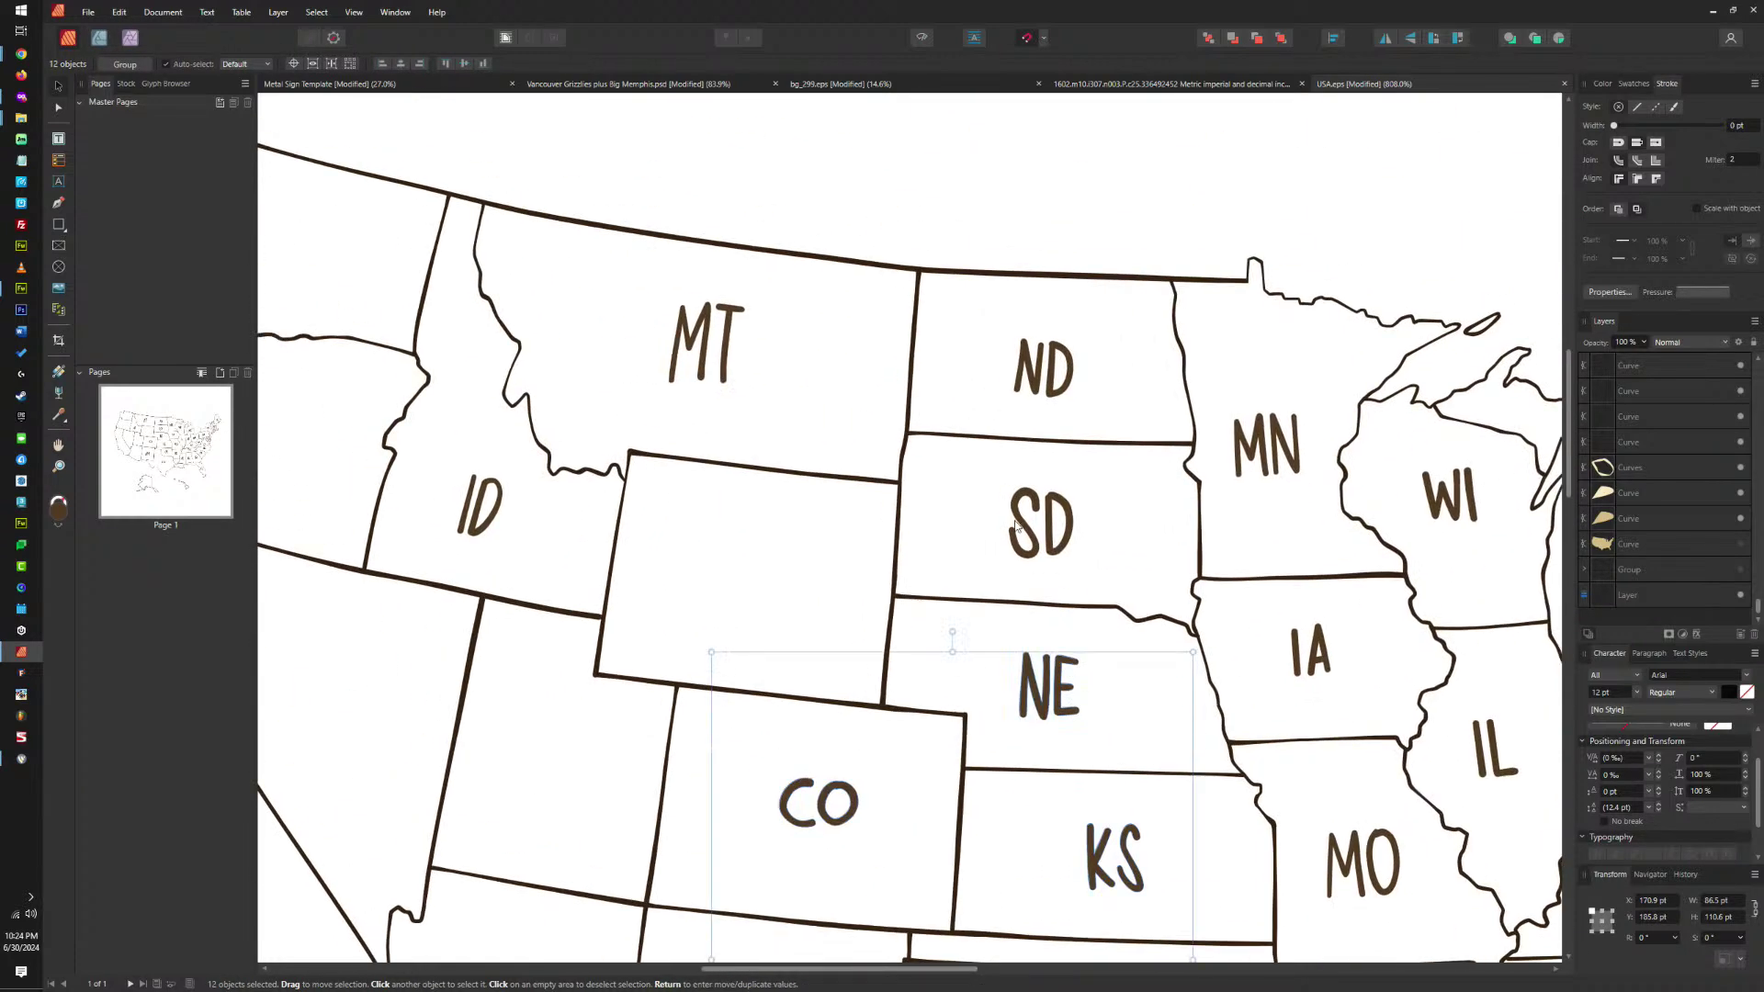
pyautogui.moveTo(999, 459); pyautogui.dragTo(1093, 558)
pyautogui.moveTo(991, 305); pyautogui.dragTo(1107, 439)
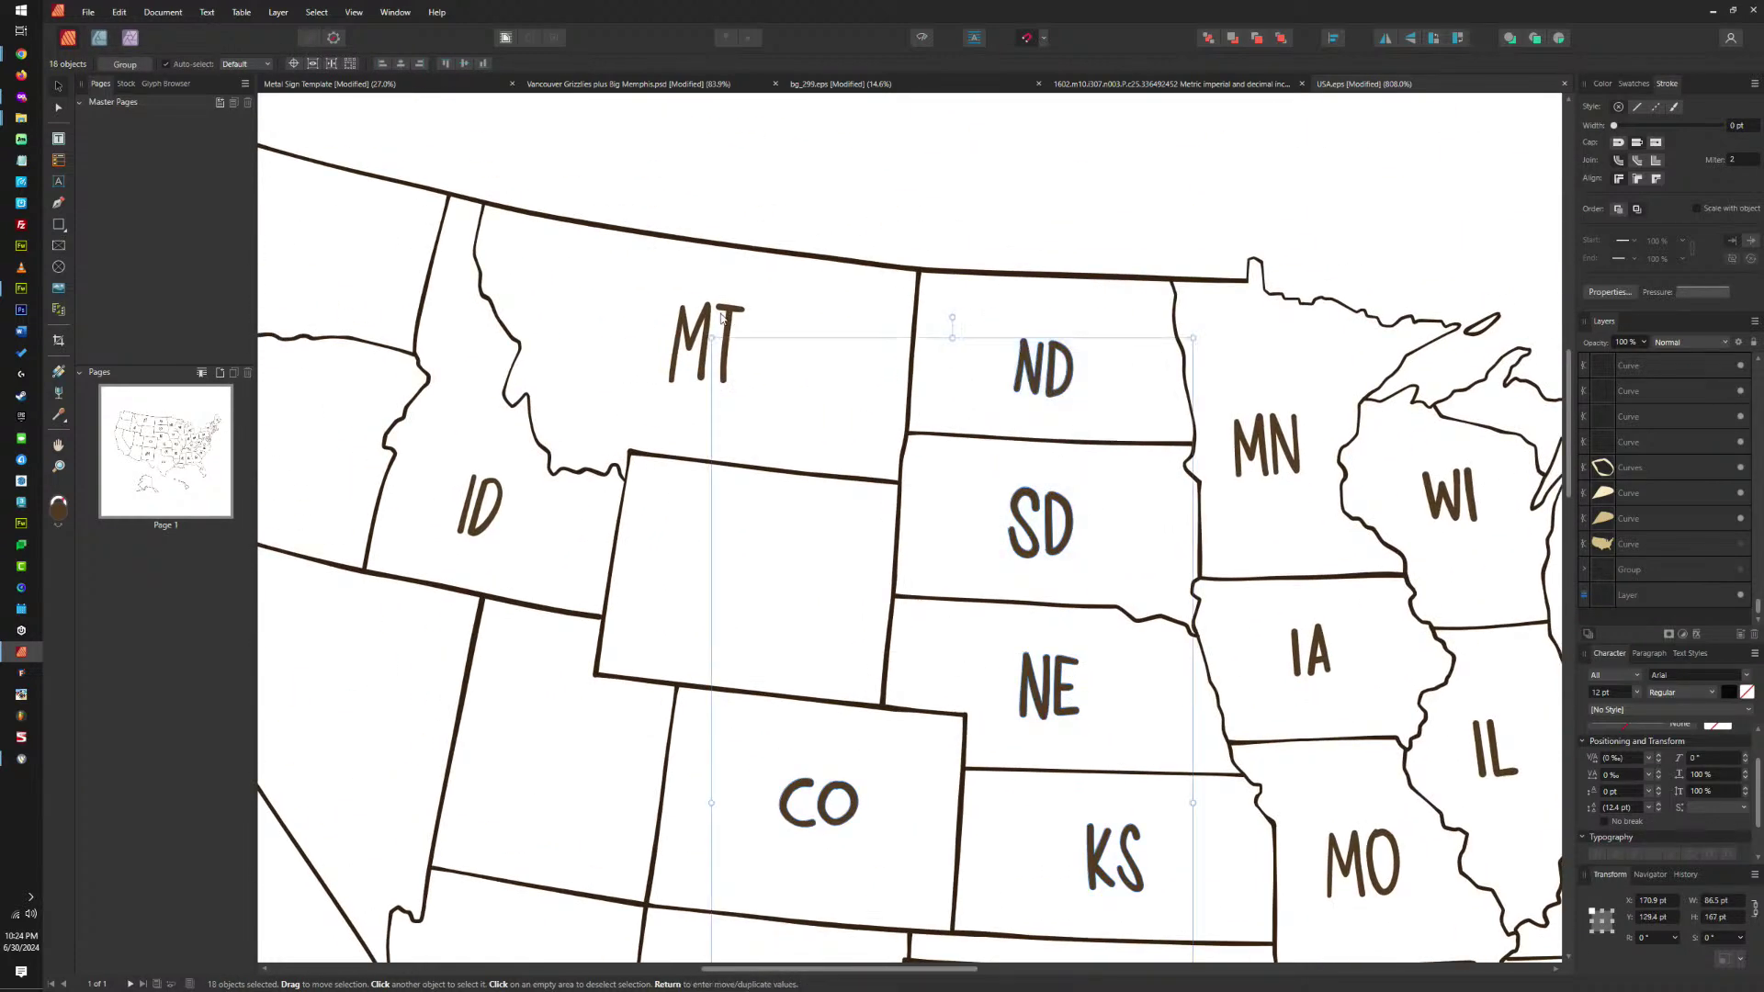
pyautogui.moveTo(630, 285); pyautogui.dragTo(832, 411)
pyautogui.moveTo(463, 447); pyautogui.dragTo(551, 590)
# Add the MN, IA and MO labels to the selection.
pyautogui.hscroll(-4, 754, 397)
pyautogui.scroll(-1, 754, 396)
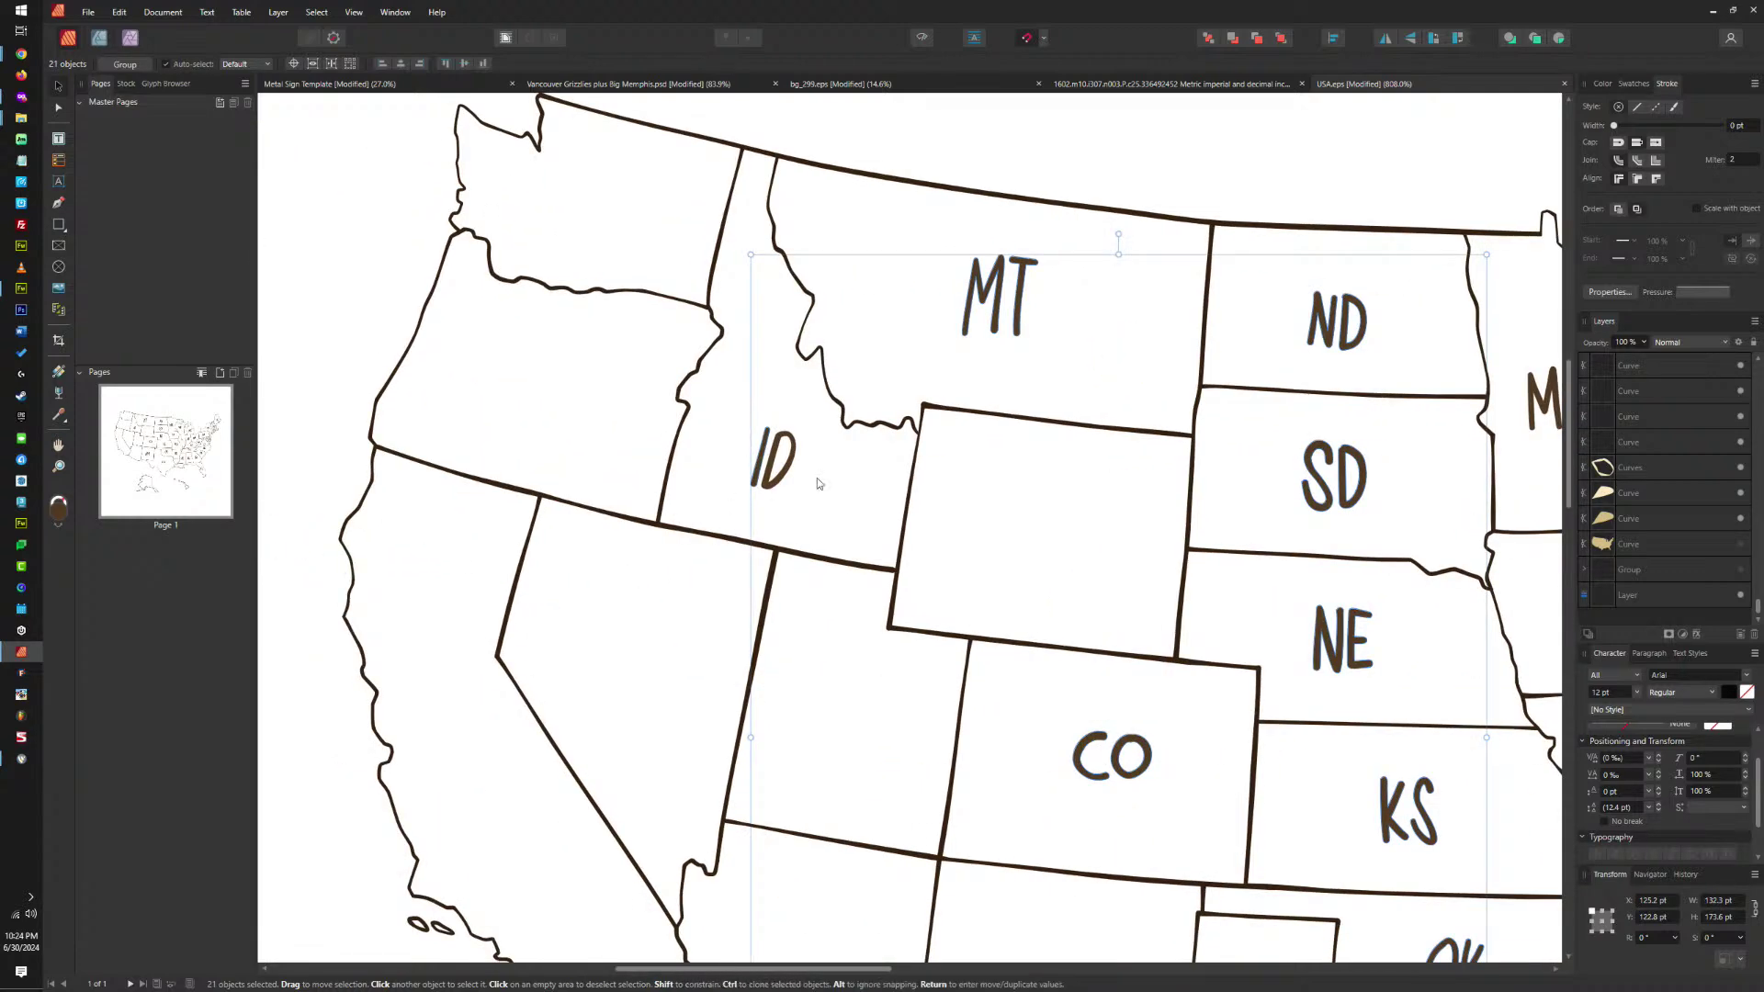
pyautogui.hscroll(6, 818, 483)
pyautogui.scroll(-1, 799, 500)
pyautogui.moveTo(1023, 312); pyautogui.dragTo(906, 441)
pyautogui.moveTo(1059, 546); pyautogui.dragTo(967, 627)
pyautogui.moveTo(1130, 743); pyautogui.dragTo(1086, 766)
# Add the AR, LA and MS labels to the selection.
pyautogui.scroll(-10, 1087, 766)
pyautogui.scroll(15, 1082, 474)
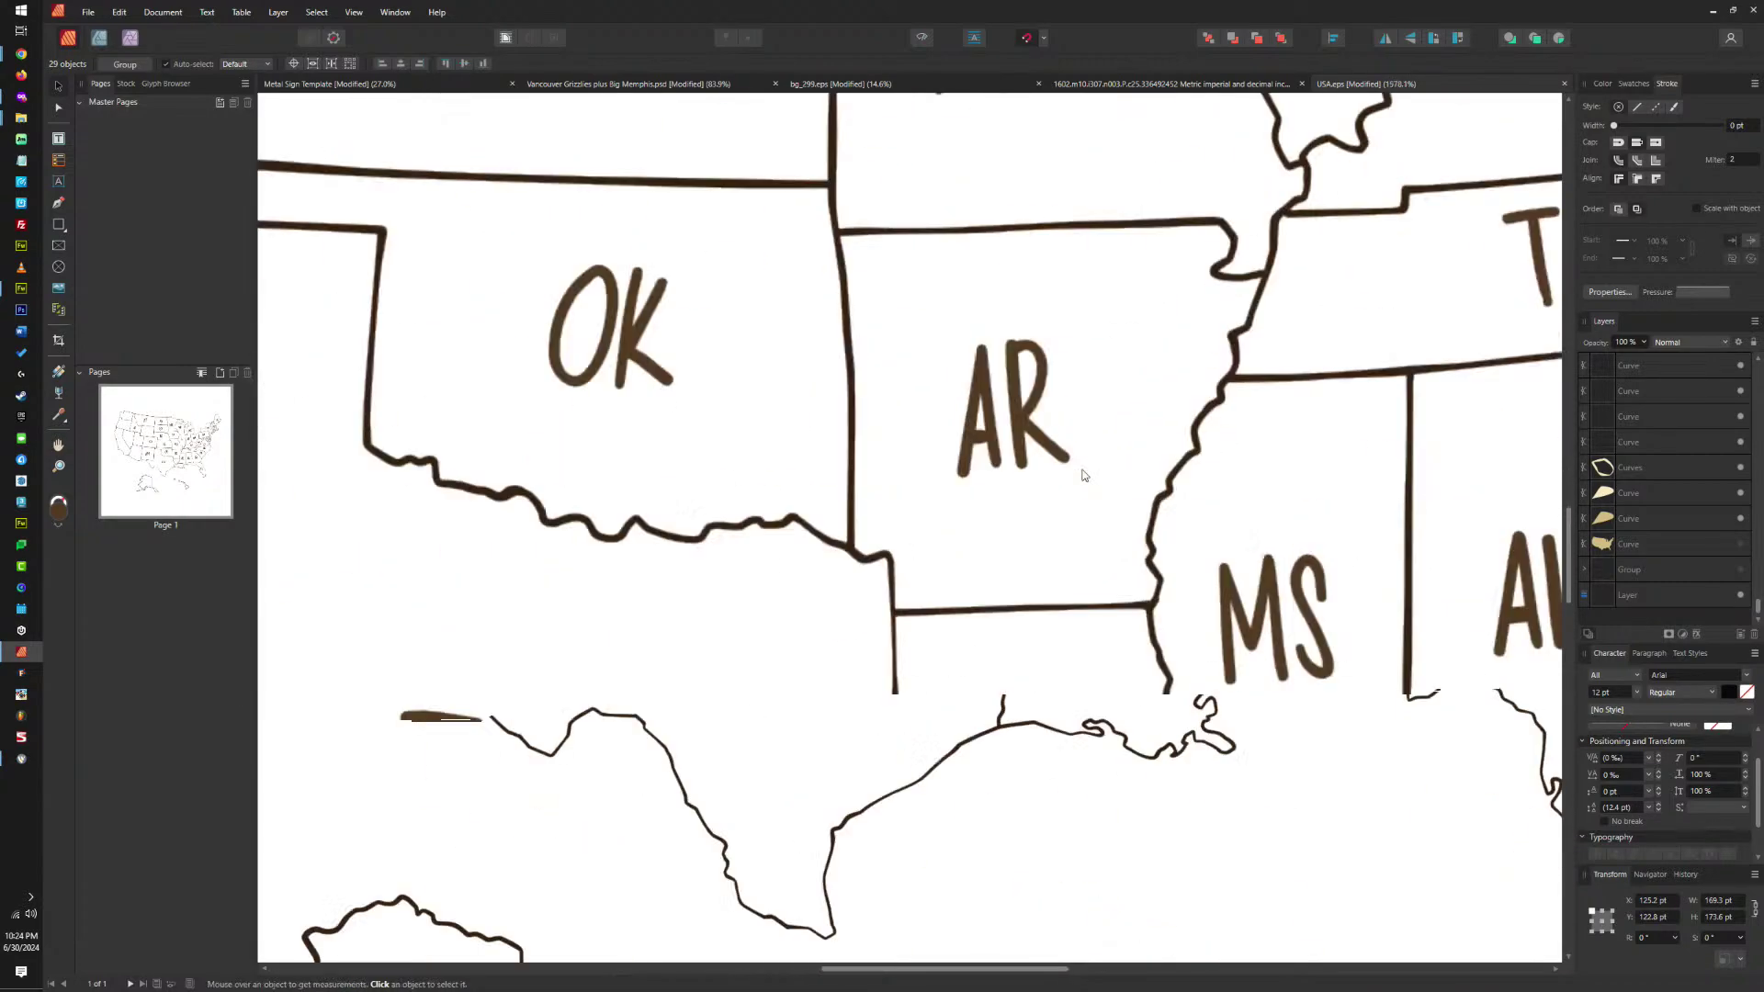
pyautogui.moveTo(1146, 248); pyautogui.dragTo(913, 512)
pyautogui.scroll(-3, 1091, 772)
pyautogui.scroll(1, 985, 544)
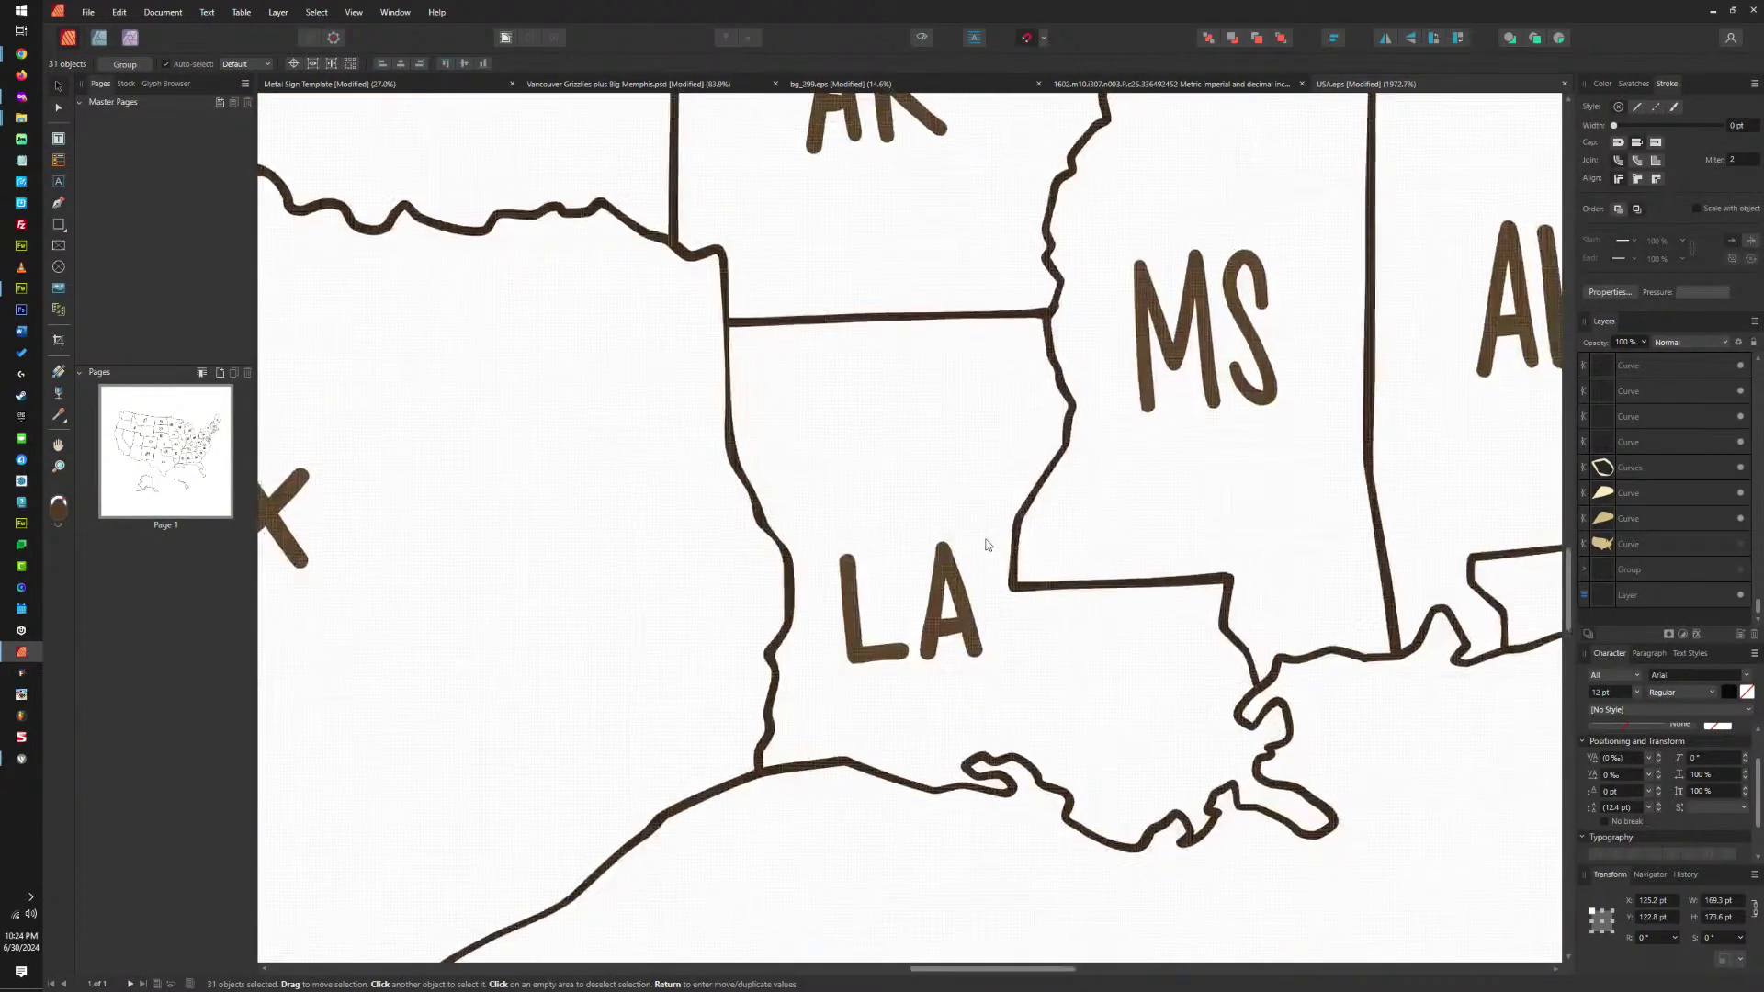
pyautogui.moveTo(1029, 709); pyautogui.dragTo(786, 327)
pyautogui.moveTo(1299, 213); pyautogui.dragTo(1118, 496)
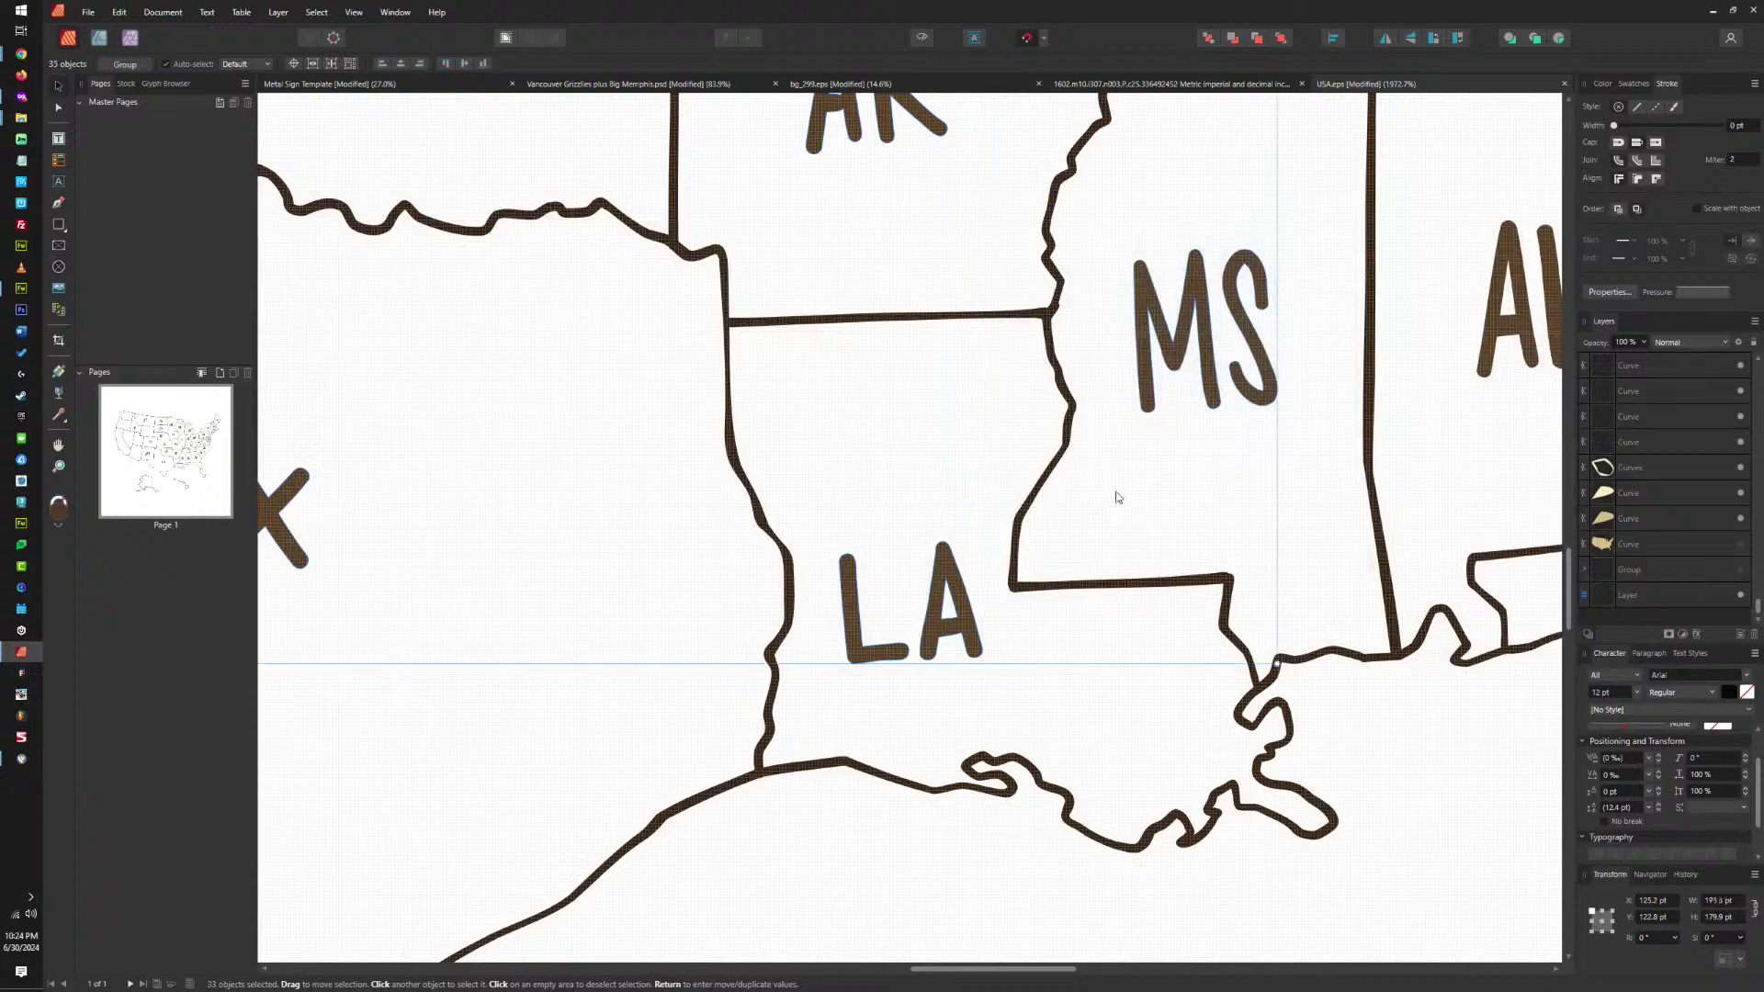
# Add the AL, TN, GA, SC and NC labels to the selection and delete all the selected labels.
pyautogui.scroll(3, 1118, 496)
pyautogui.hscroll(5, 1118, 496)
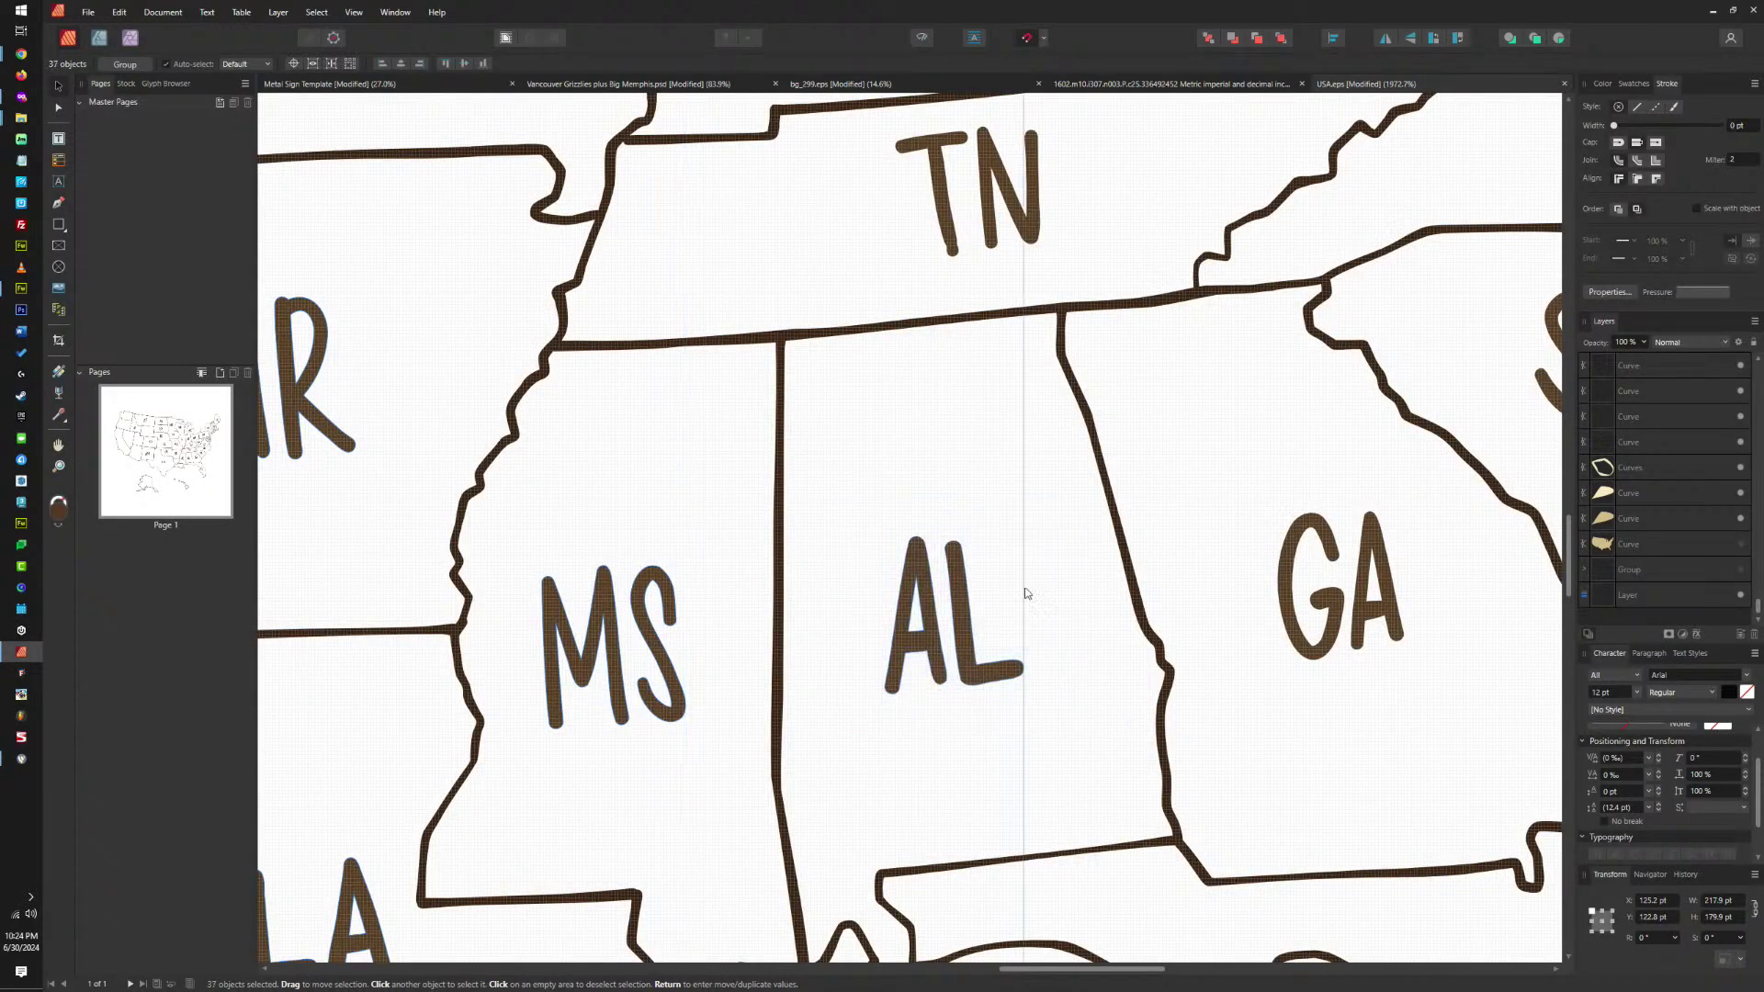
pyautogui.moveTo(1087, 268); pyautogui.dragTo(832, 124)
pyautogui.scroll(-3, 1008, 191)
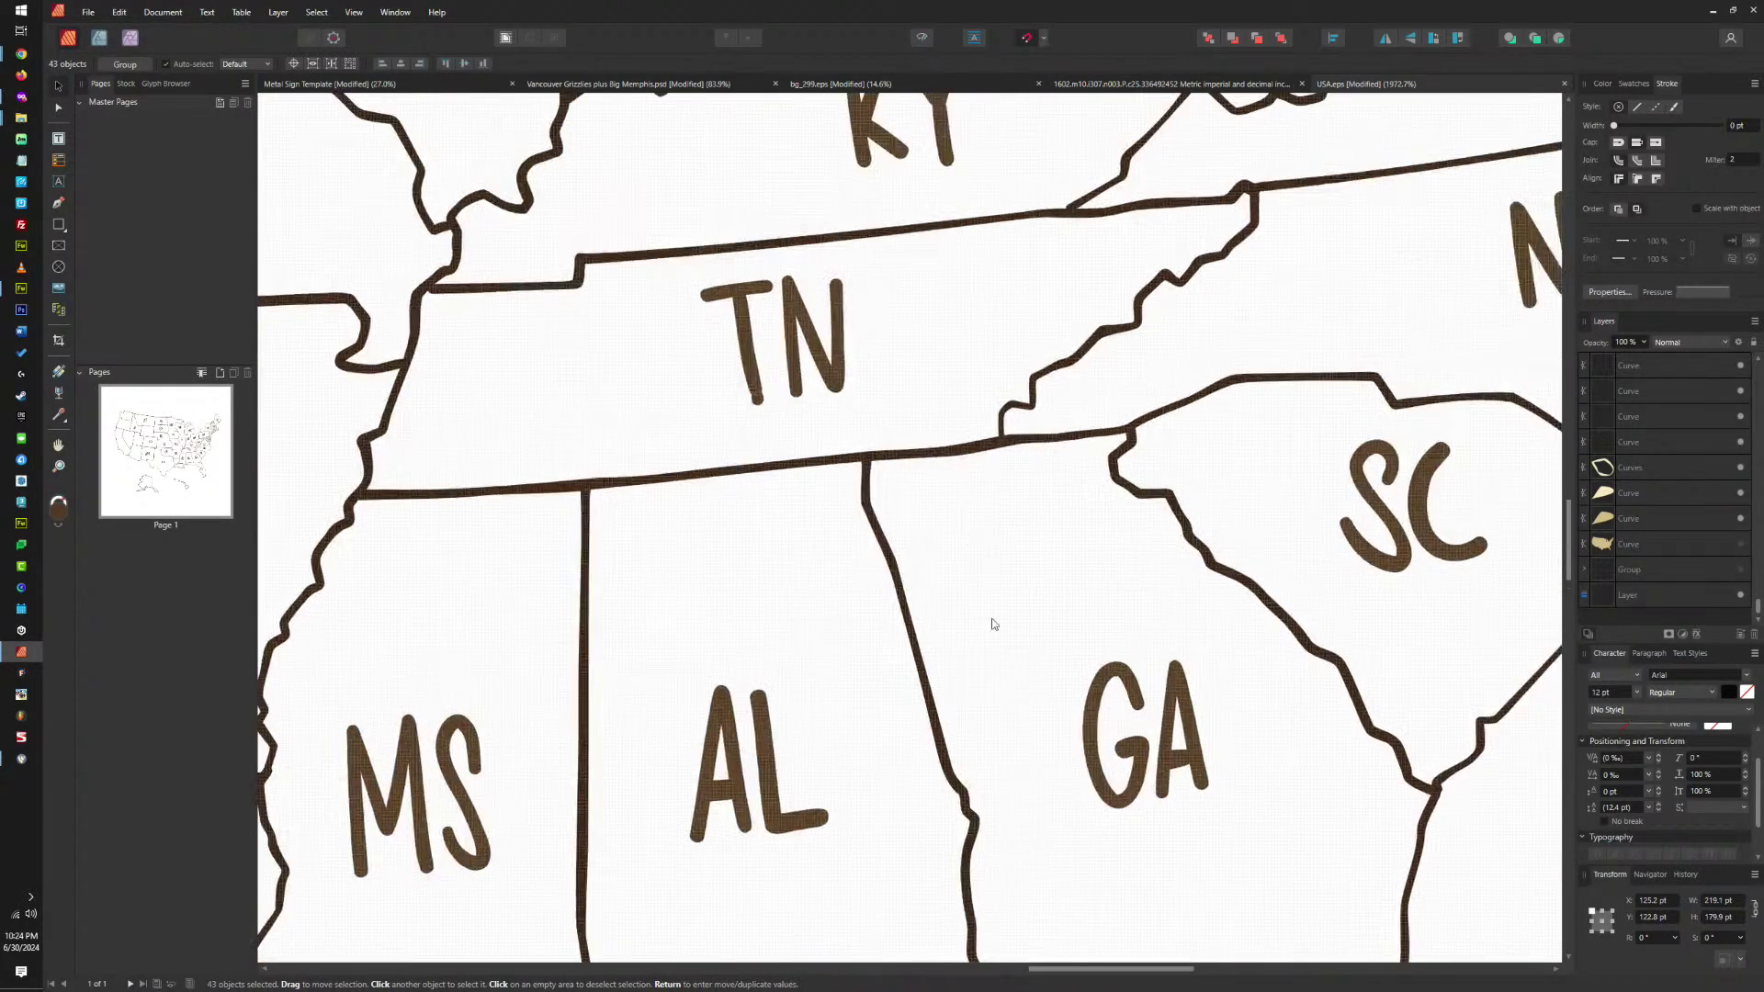
pyautogui.moveTo(987, 593); pyautogui.dragTo(1154, 735)
pyautogui.scroll(3, 1211, 749)
pyautogui.moveTo(1315, 731); pyautogui.dragTo(1149, 612)
pyautogui.moveTo(1473, 465); pyautogui.dragTo(1285, 301)
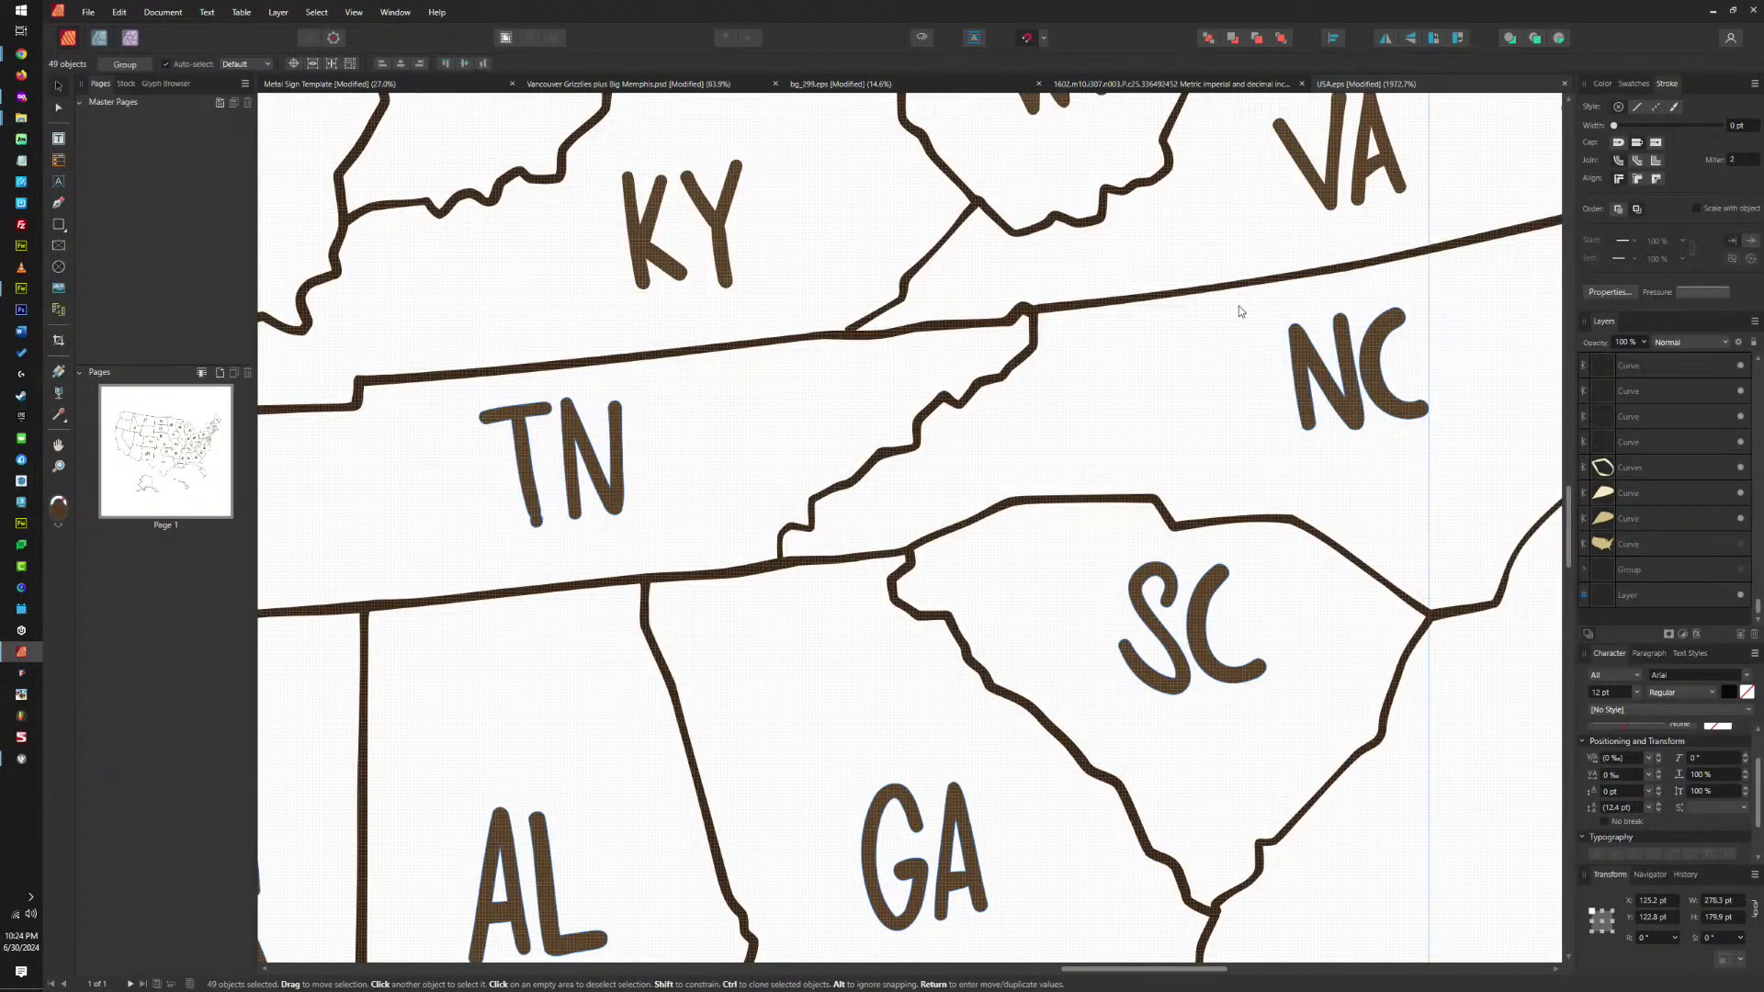
pyautogui.press('Delete')
# Select the letters of the KY, VA, WV, OH, IN and IL labels.
pyautogui.scroll(-3, 783, 401)
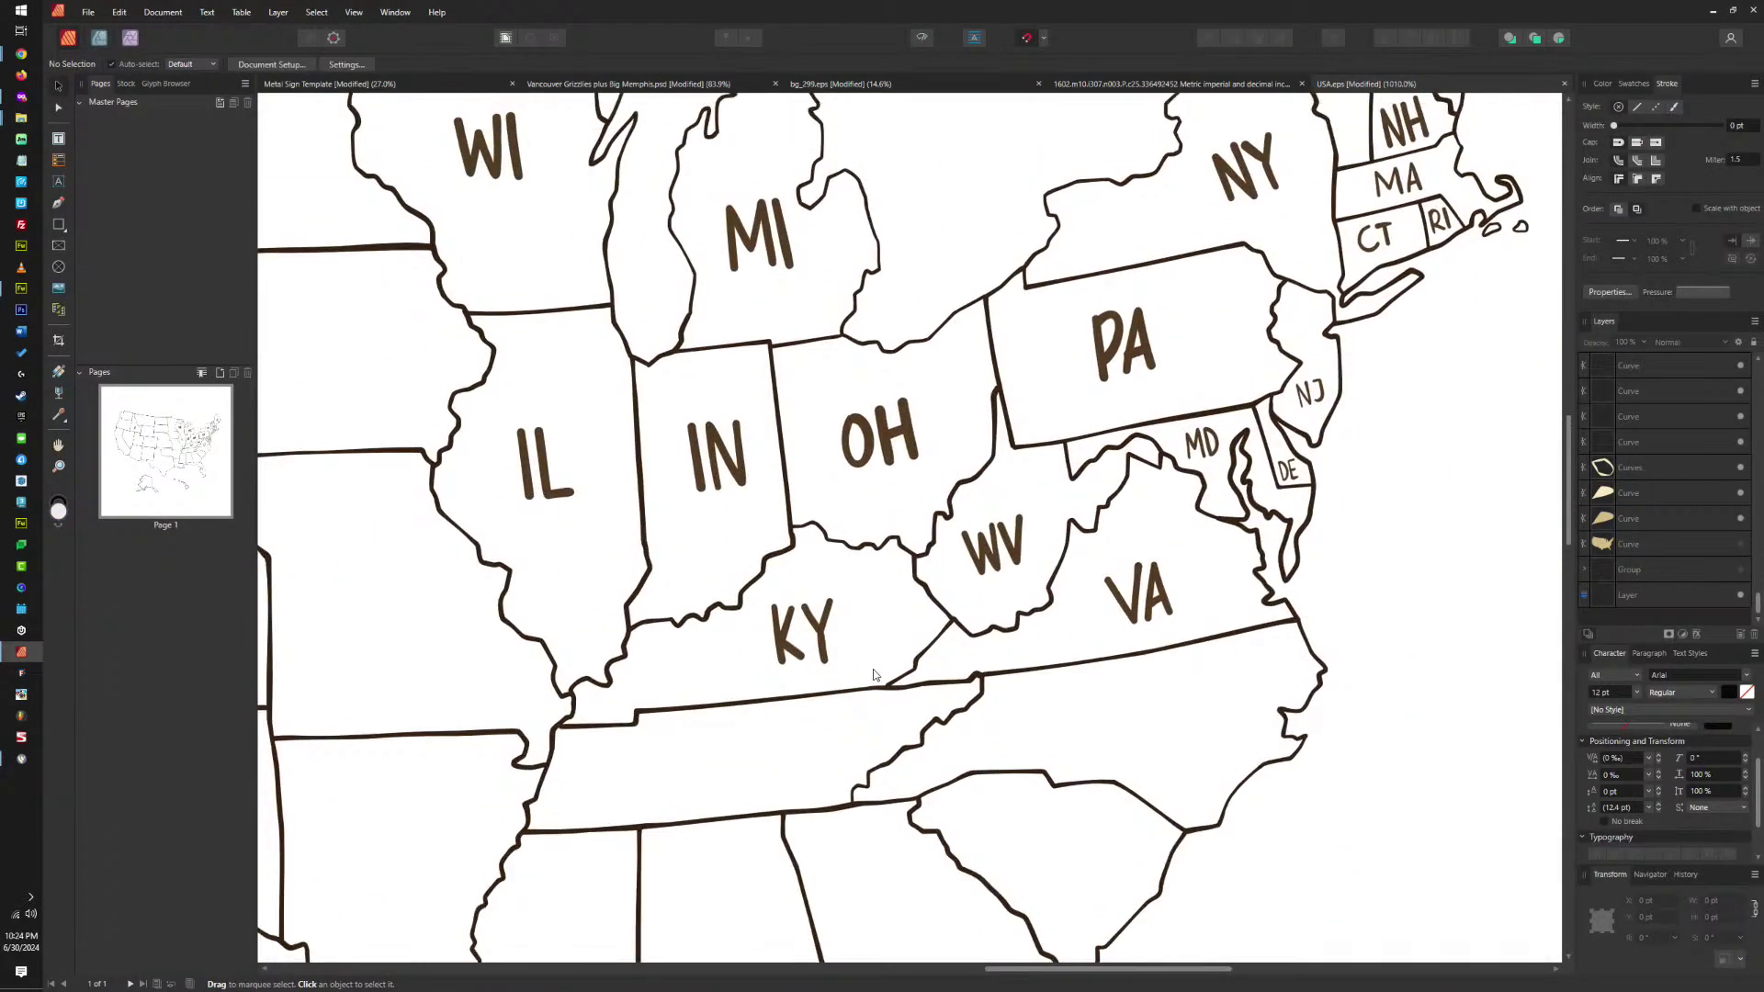
pyautogui.moveTo(874, 675); pyautogui.dragTo(752, 587)
pyautogui.moveTo(1203, 640); pyautogui.dragTo(922, 599)
pyautogui.moveTo(943, 503); pyautogui.dragTo(664, 514)
pyautogui.moveTo(509, 412); pyautogui.dragTo(634, 537)
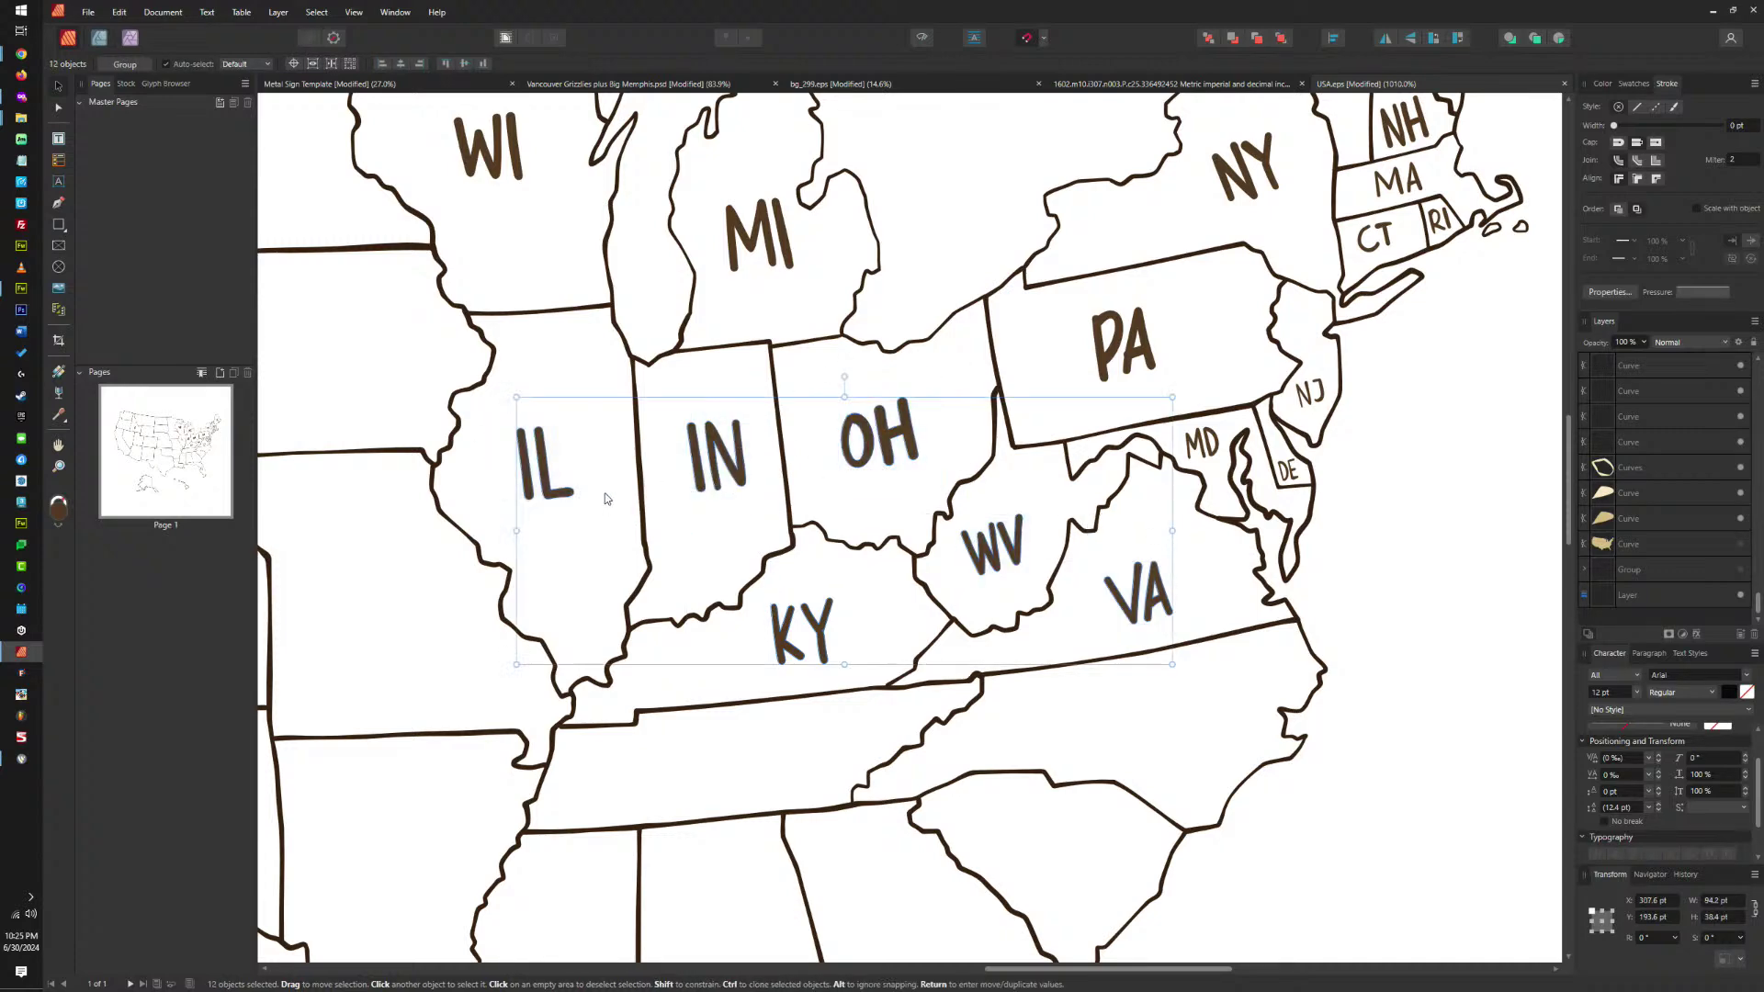
# Add the MI, WI, PA and NY labels to the selection.
pyautogui.scroll(3, 823, 542)
pyautogui.moveTo(788, 407); pyautogui.dragTo(905, 530)
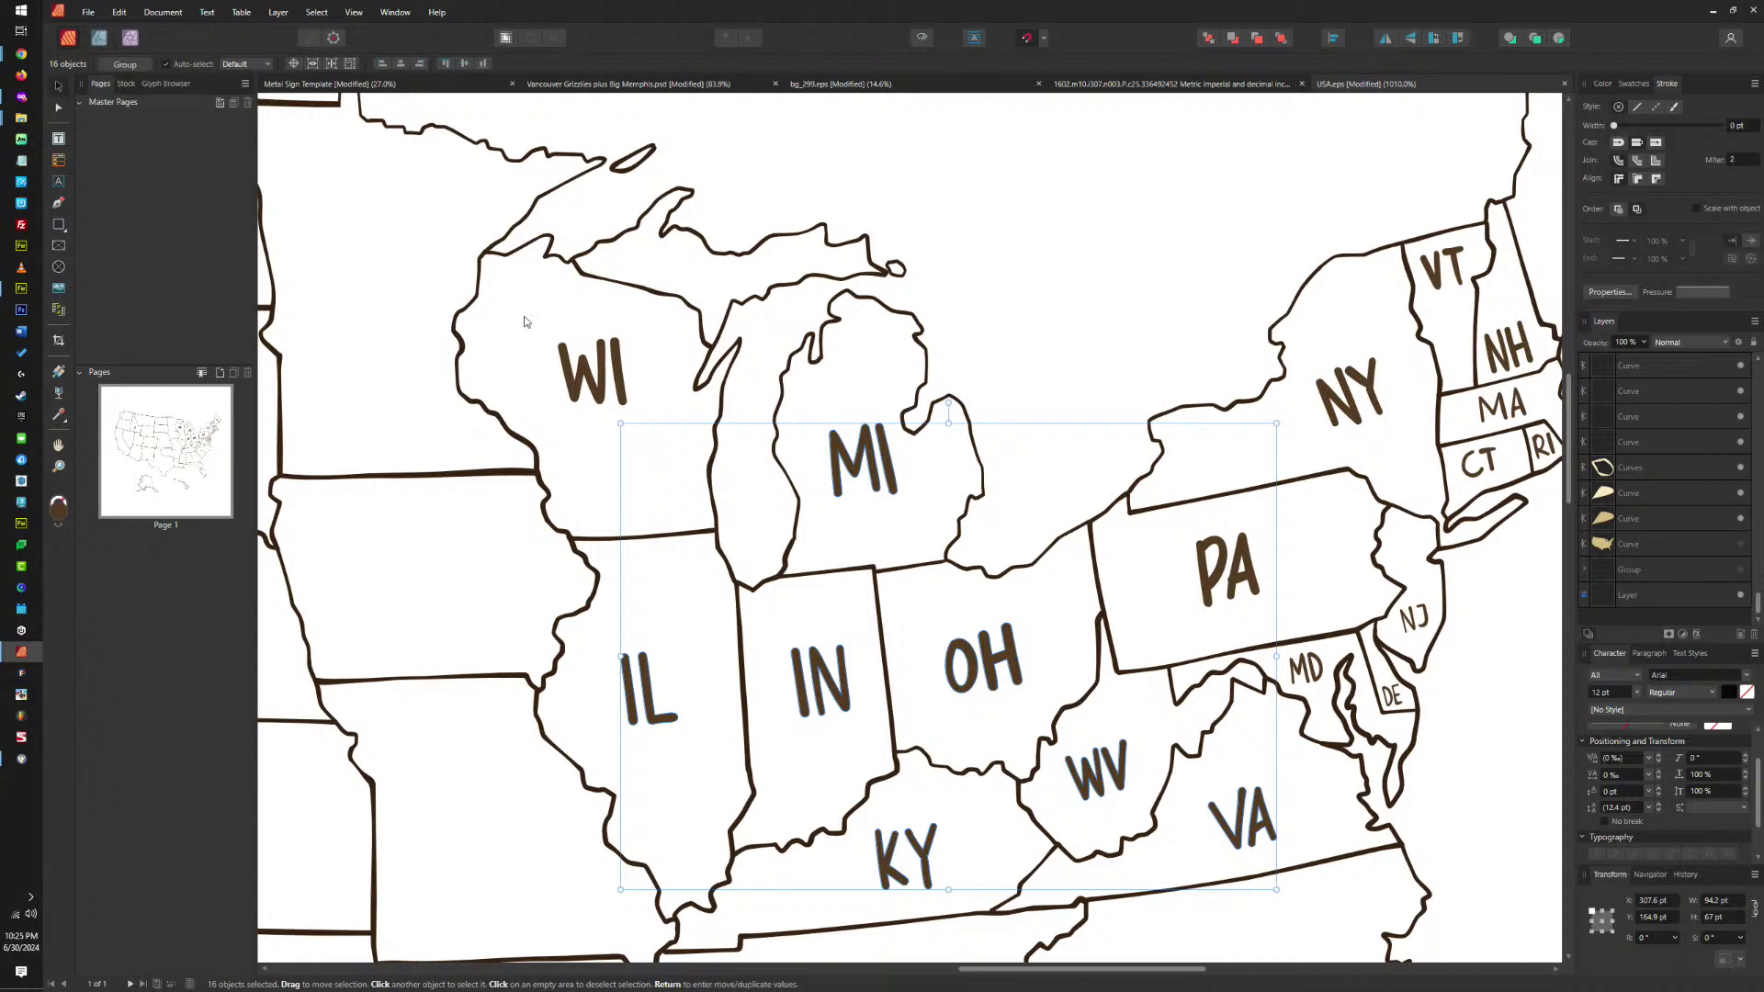
pyautogui.moveTo(525, 321); pyautogui.dragTo(700, 419)
pyautogui.moveTo(1320, 487); pyautogui.dragTo(1173, 637)
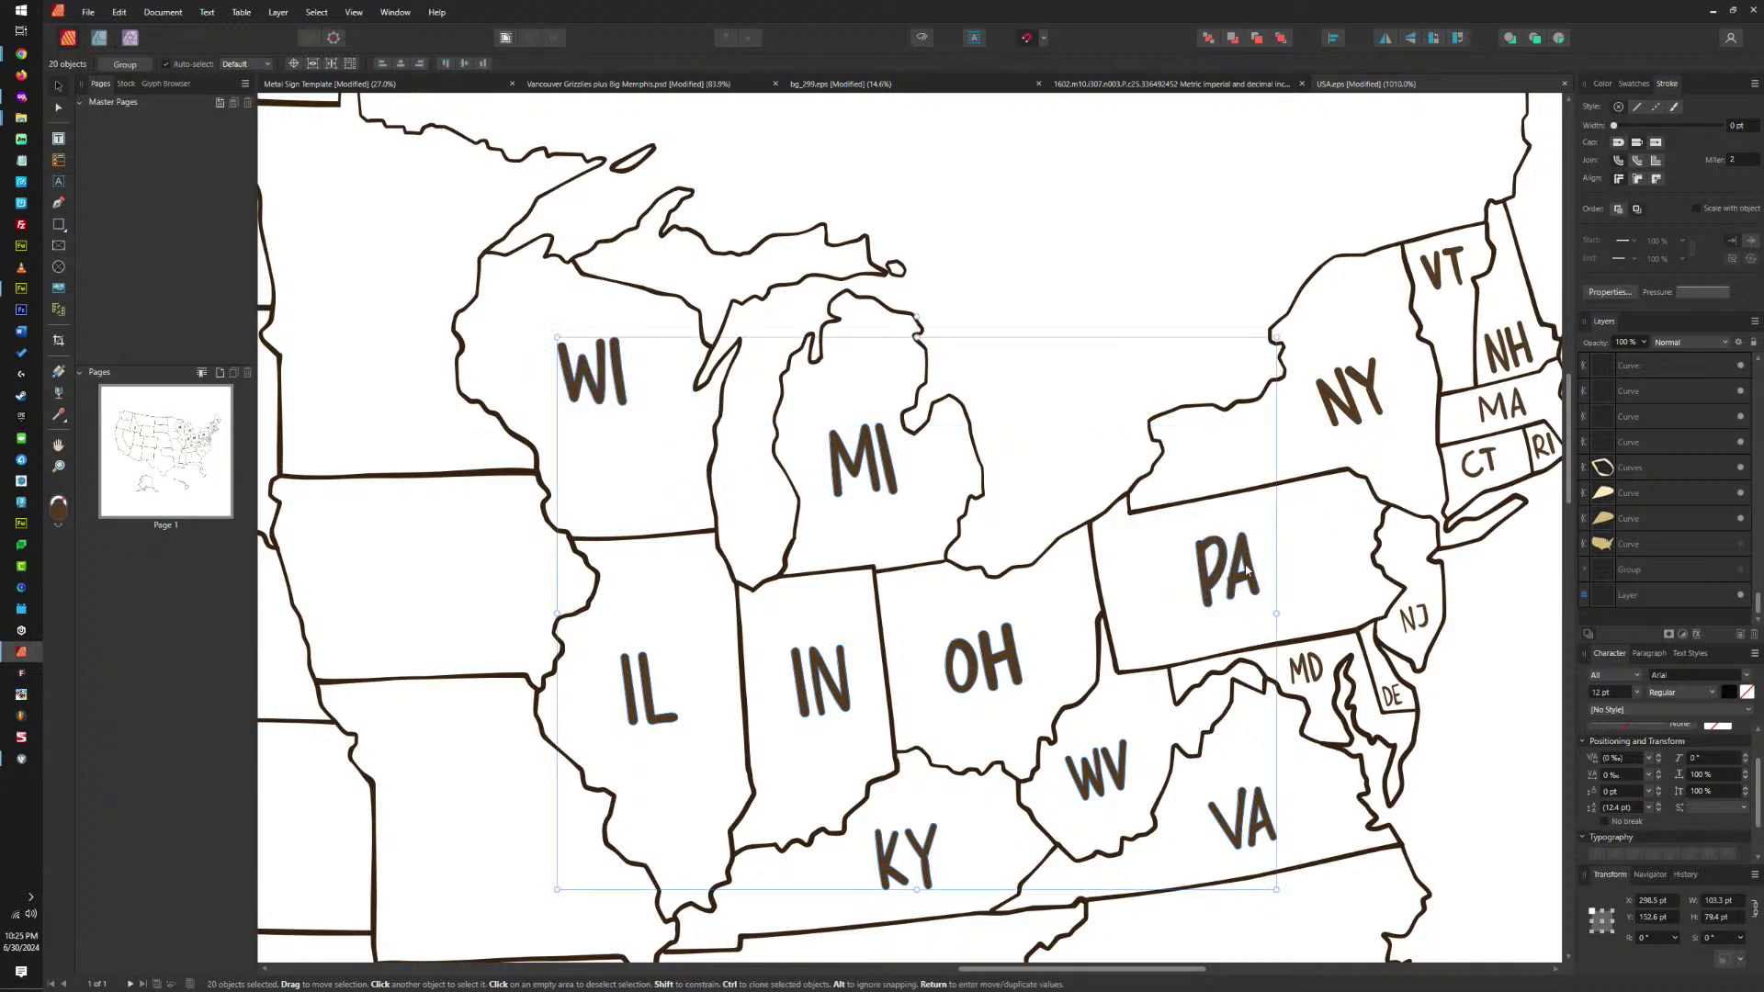
pyautogui.moveTo(1413, 347); pyautogui.dragTo(1285, 474)
# Add the VT, NH, MA, CT and RI labels to the selection and delete all the selected labels.
pyautogui.scroll(3, 1004, 512)
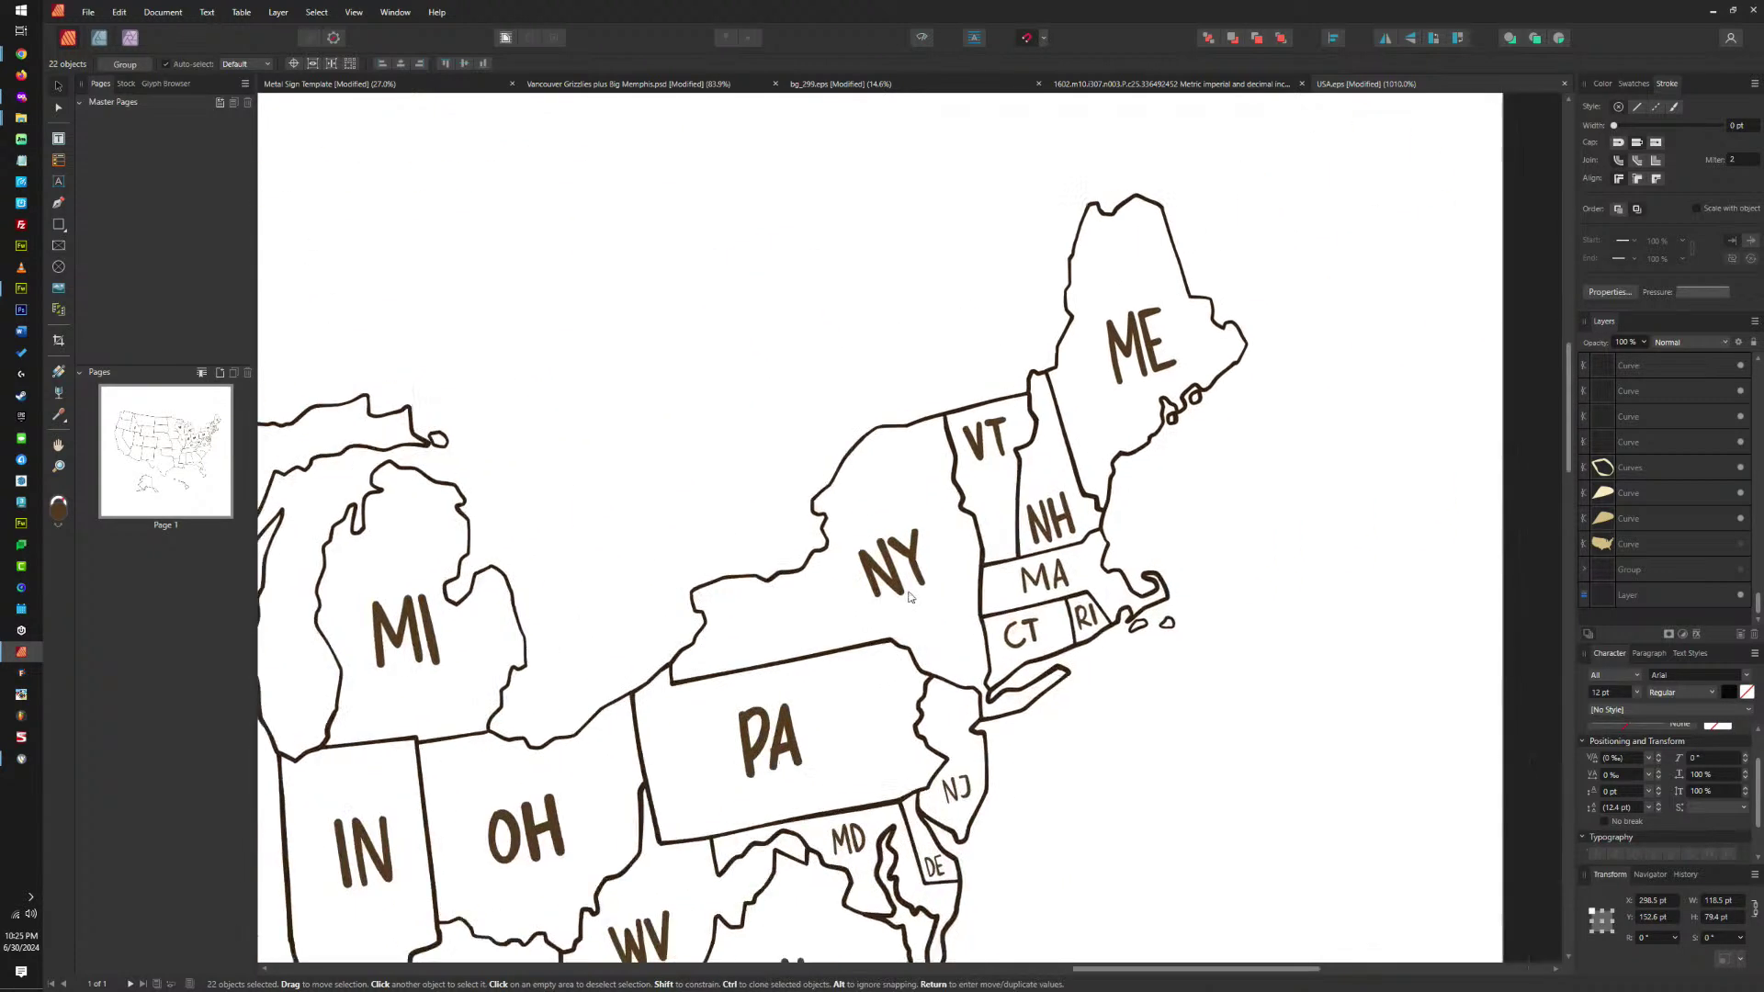
pyautogui.moveTo(920, 405); pyautogui.dragTo(1059, 283)
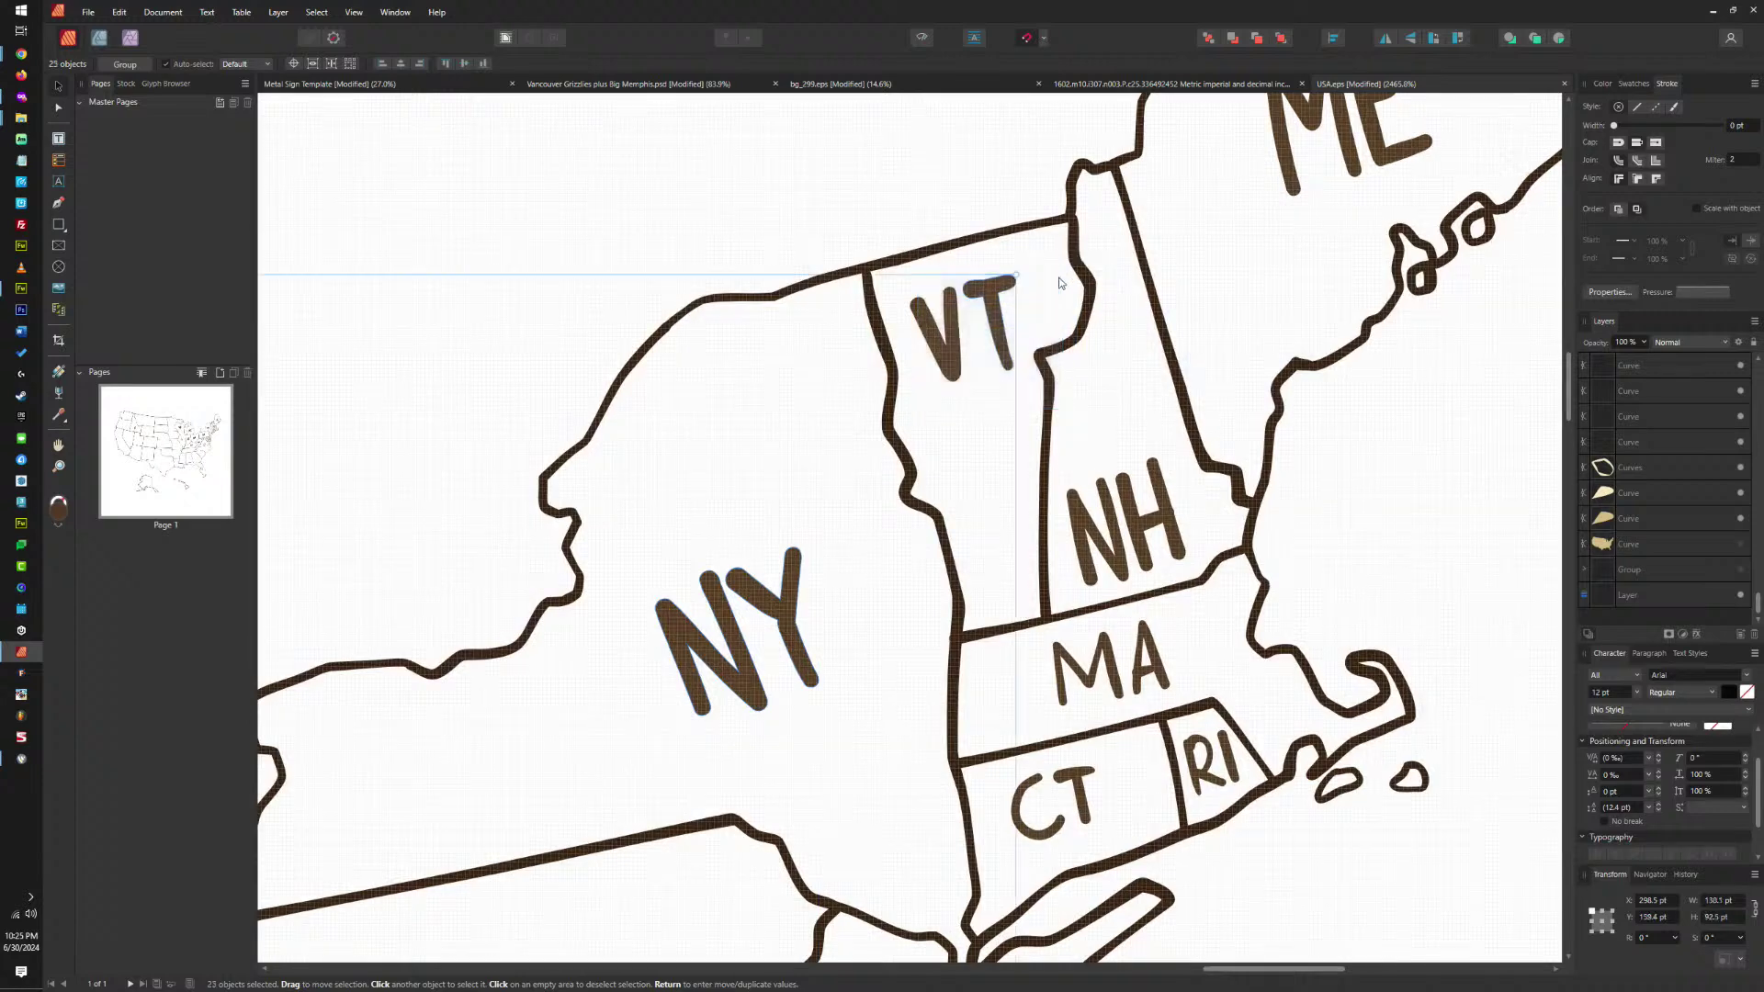
pyautogui.keyDown('shift'); pyautogui.click(951, 342); pyautogui.keyUp('shift')
pyautogui.moveTo(1182, 443); pyautogui.dragTo(1050, 608)
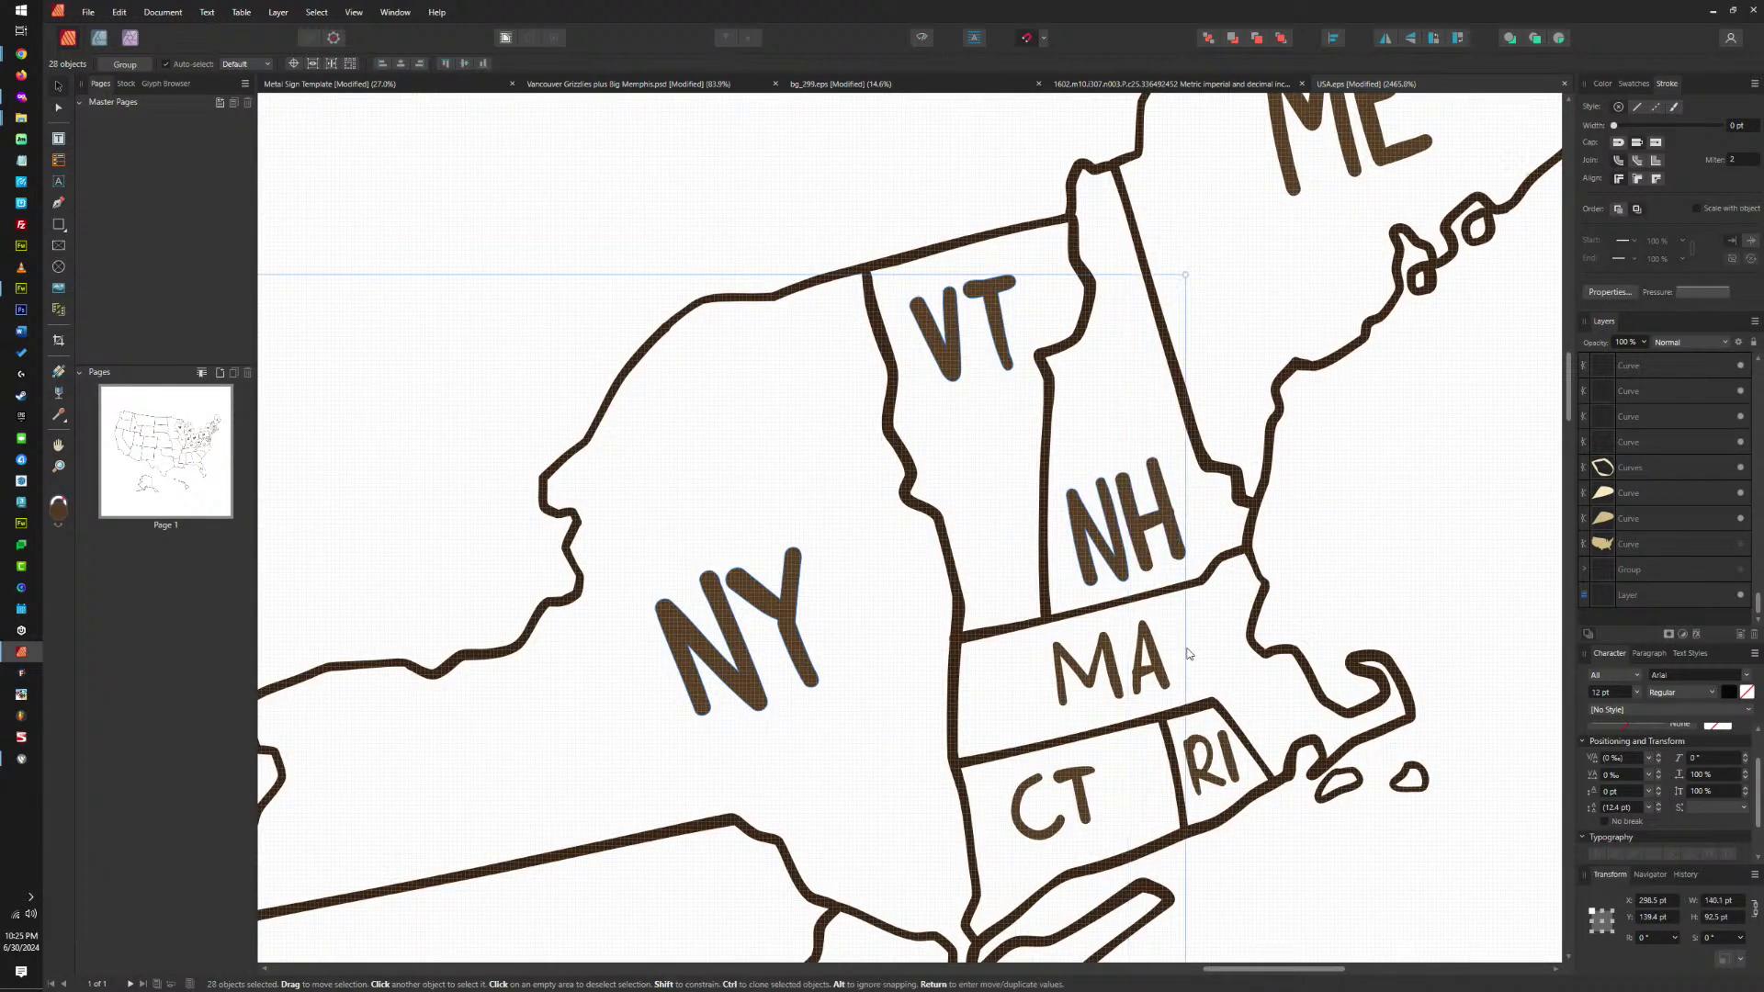
pyautogui.moveTo(1218, 590); pyautogui.dragTo(1036, 744)
pyautogui.keyDown('shift'); pyautogui.click(1194, 752); pyautogui.keyUp('shift')
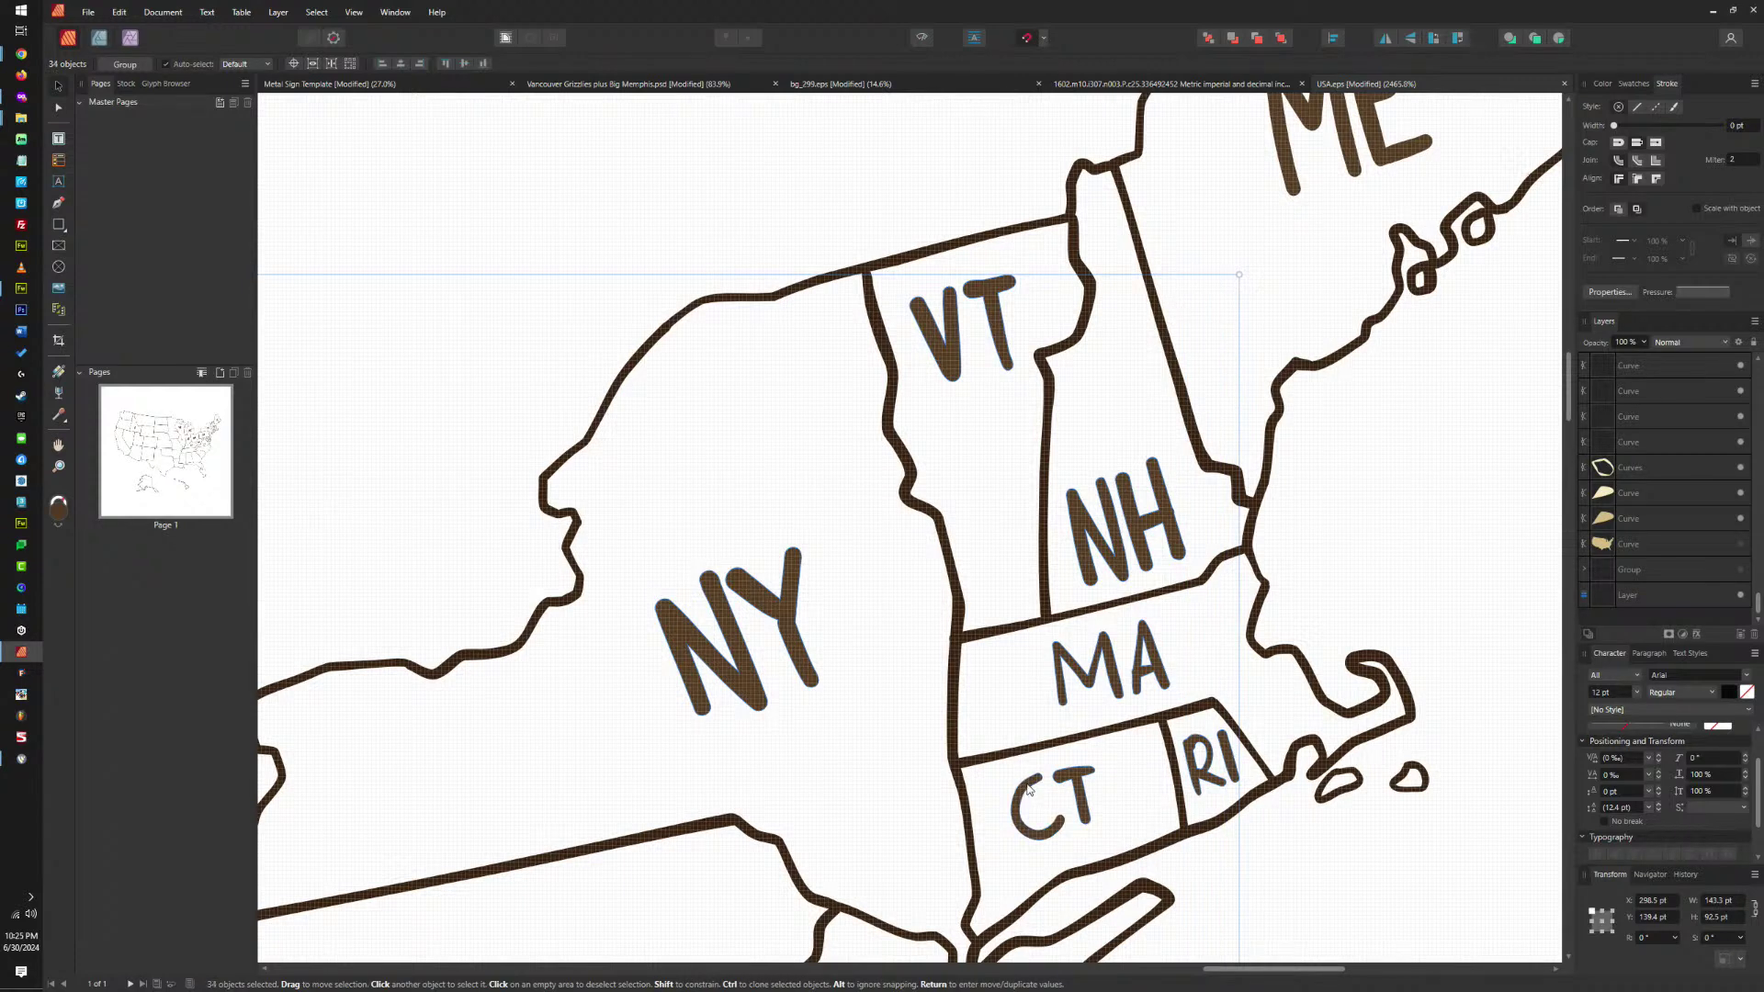
pyautogui.press('Delete')
# Delete the ME label inside Maine.
pyautogui.moveTo(1249, 351); pyautogui.dragTo(1142, 777)
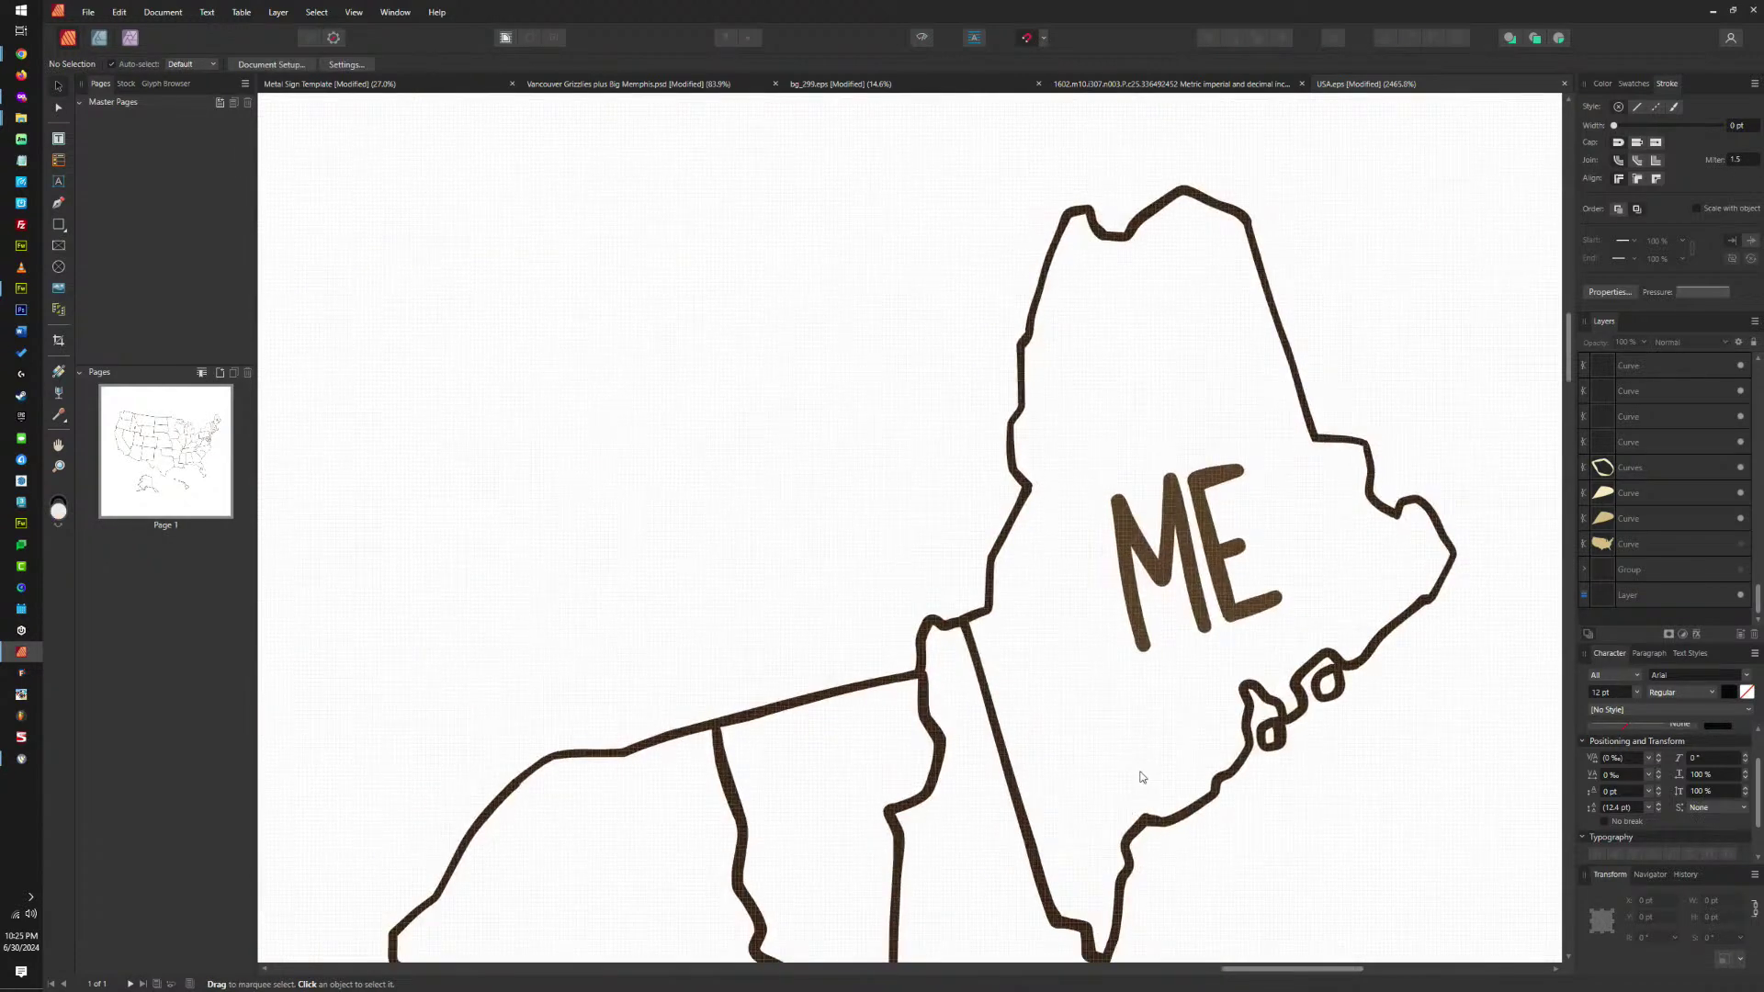
pyautogui.click(1206, 485)
pyautogui.press('Delete')
# Delete both letters of the FL label inside Florida.
pyautogui.scroll(-3, 1389, 486)
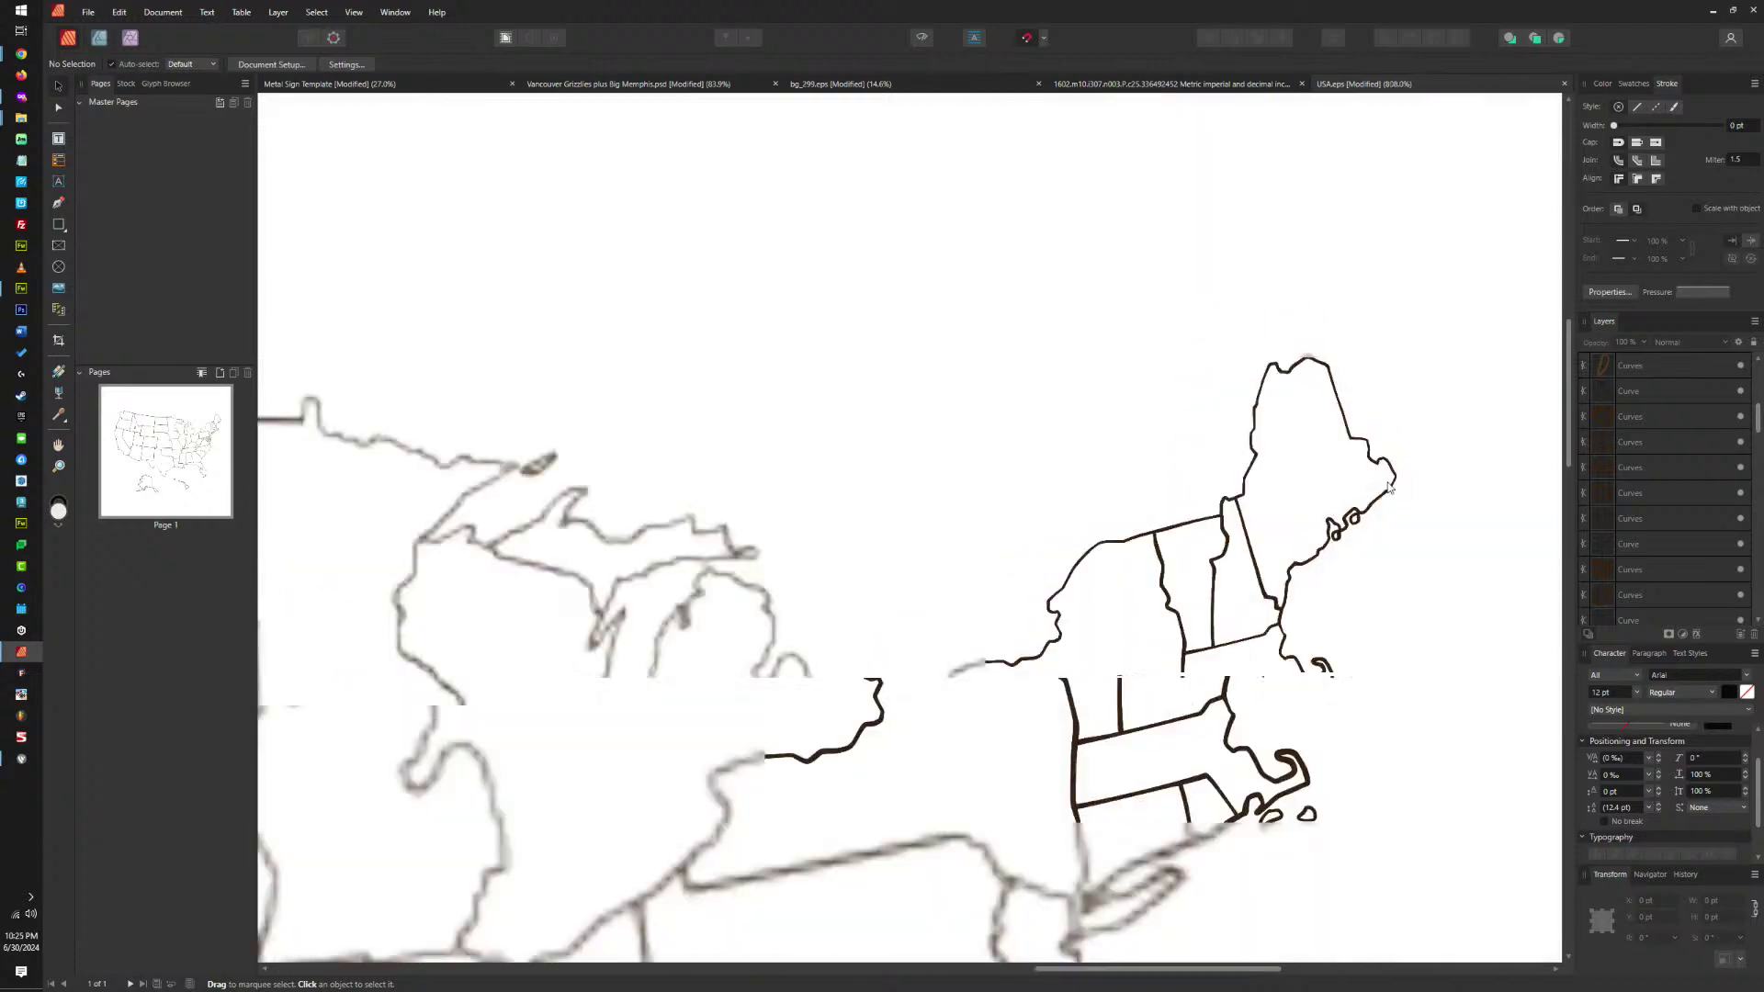
pyautogui.scroll(-5, 1389, 487)
pyautogui.scroll(5, 1259, 813)
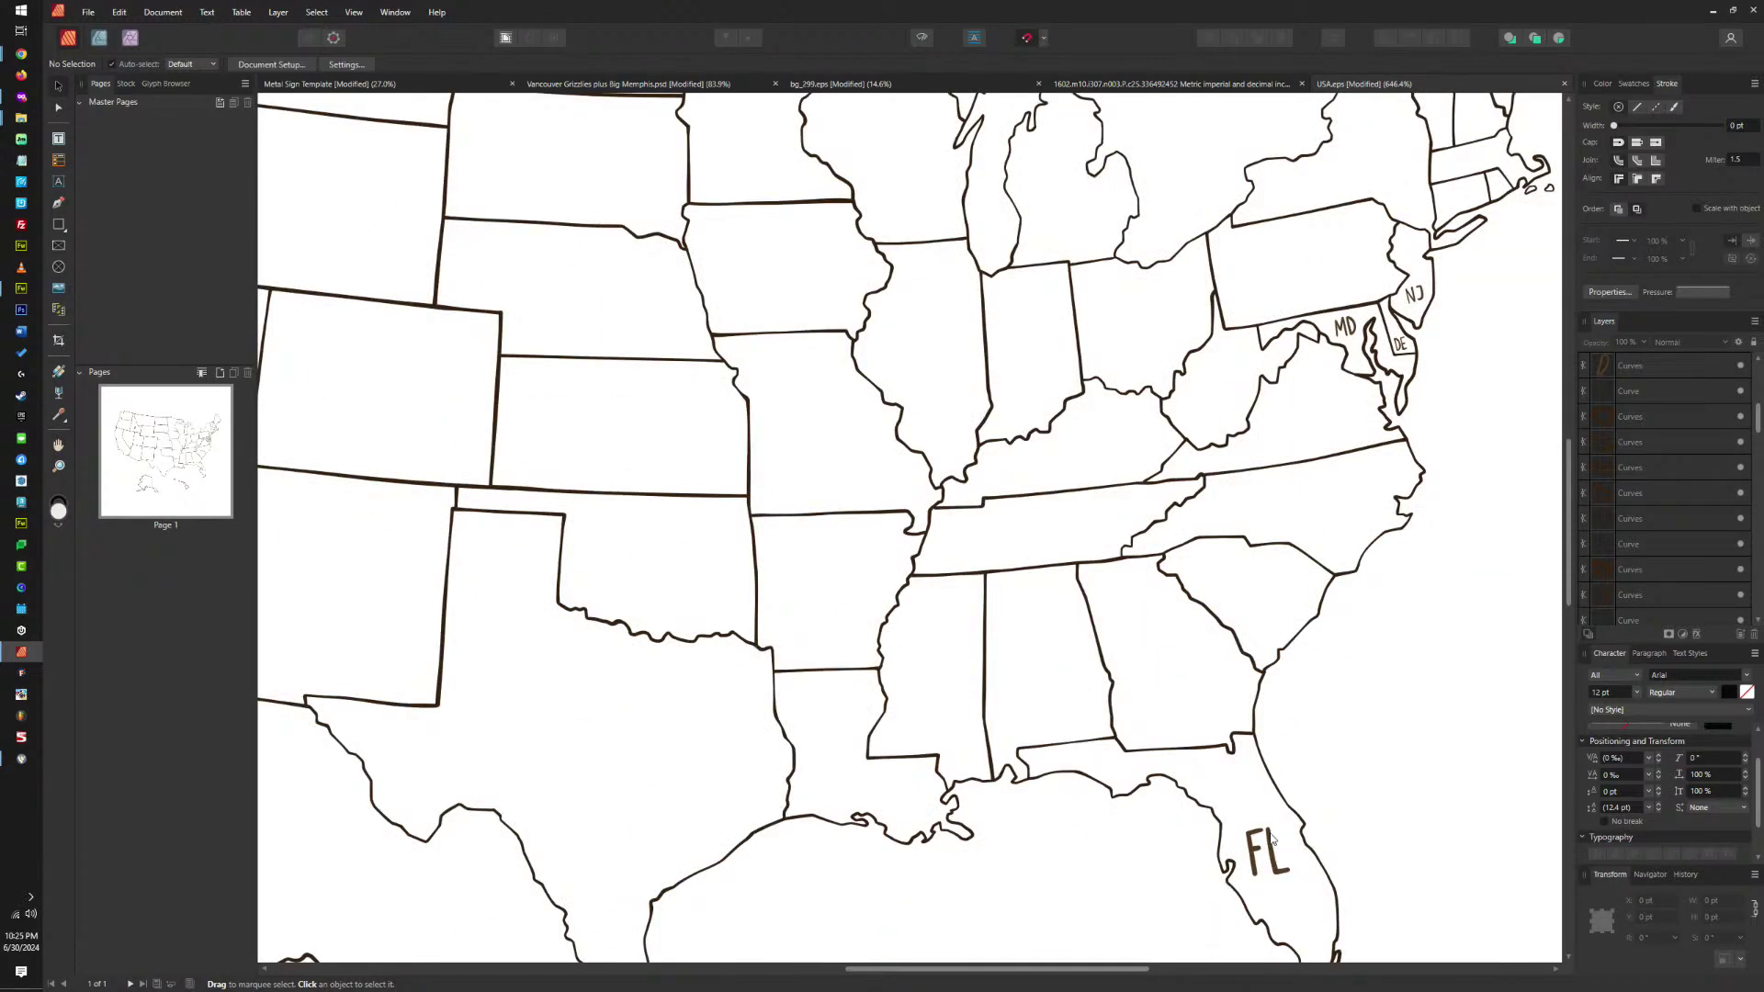
pyautogui.scroll(-1, 1282, 886)
pyautogui.scroll(6, 1272, 837)
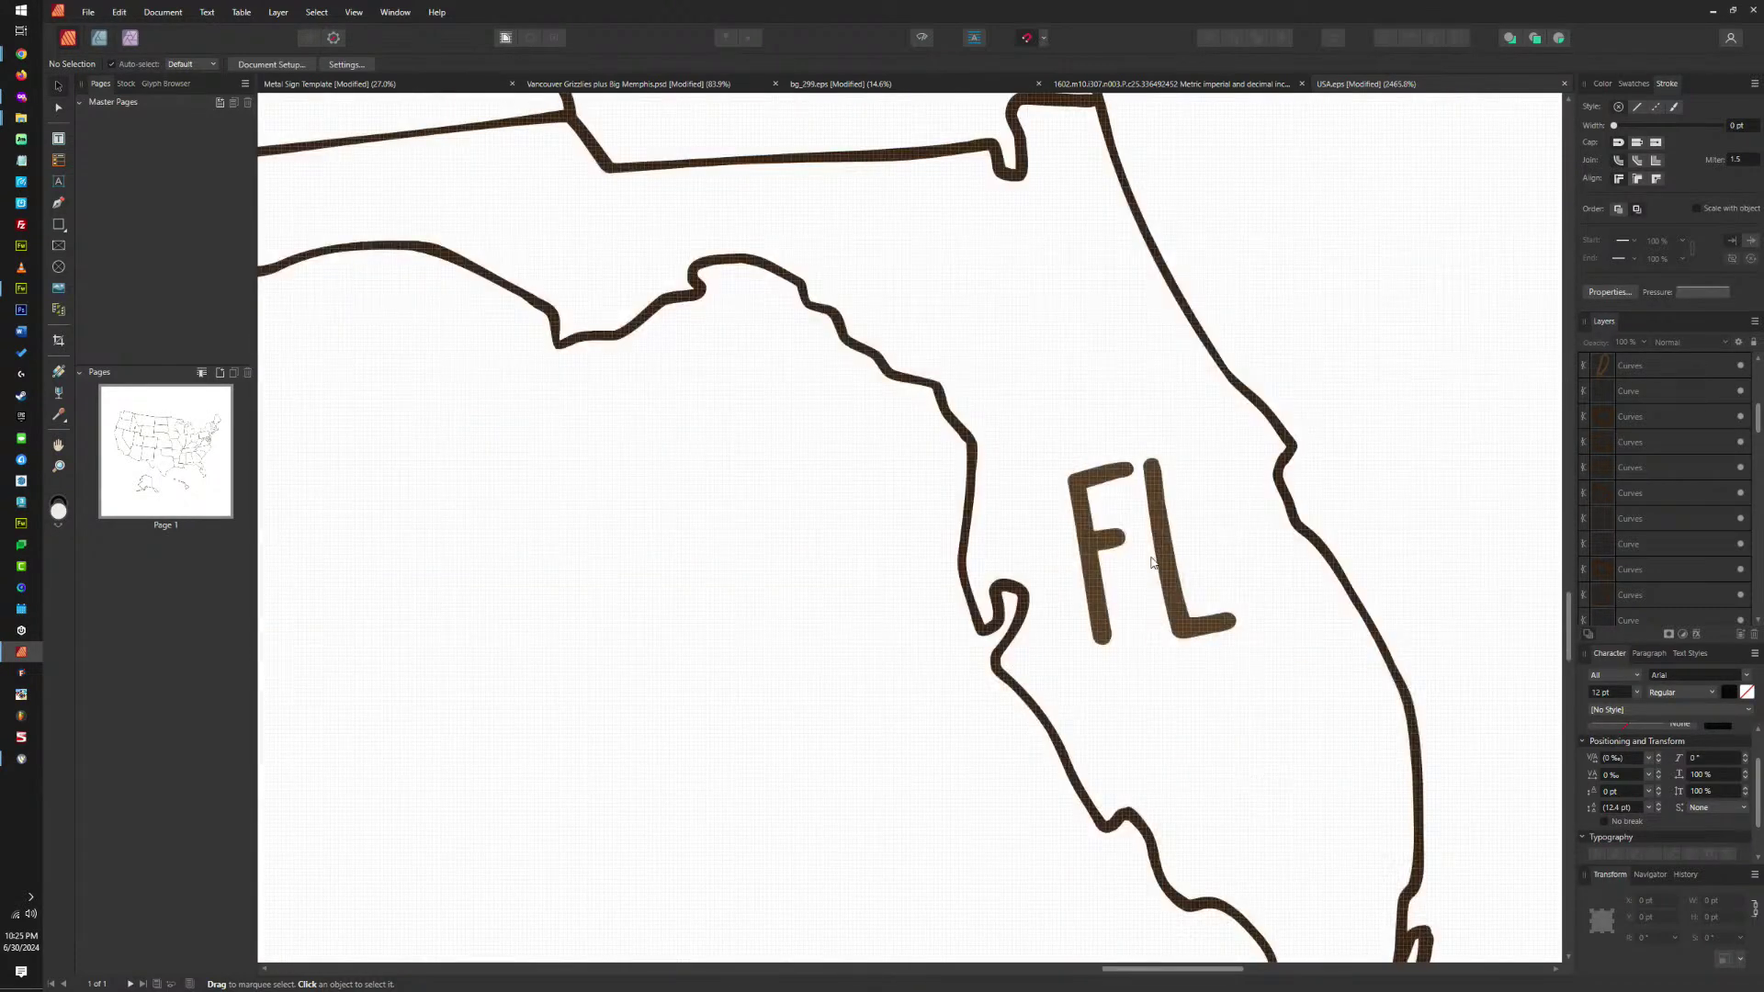
pyautogui.click(1152, 562)
pyautogui.keyDown('shift'); pyautogui.click(1100, 540); pyautogui.keyUp('shift')
pyautogui.press('Delete')
# Delete the tan piece and the cream island fill south of Florida's tip.
pyautogui.scroll(-5, 1037, 260)
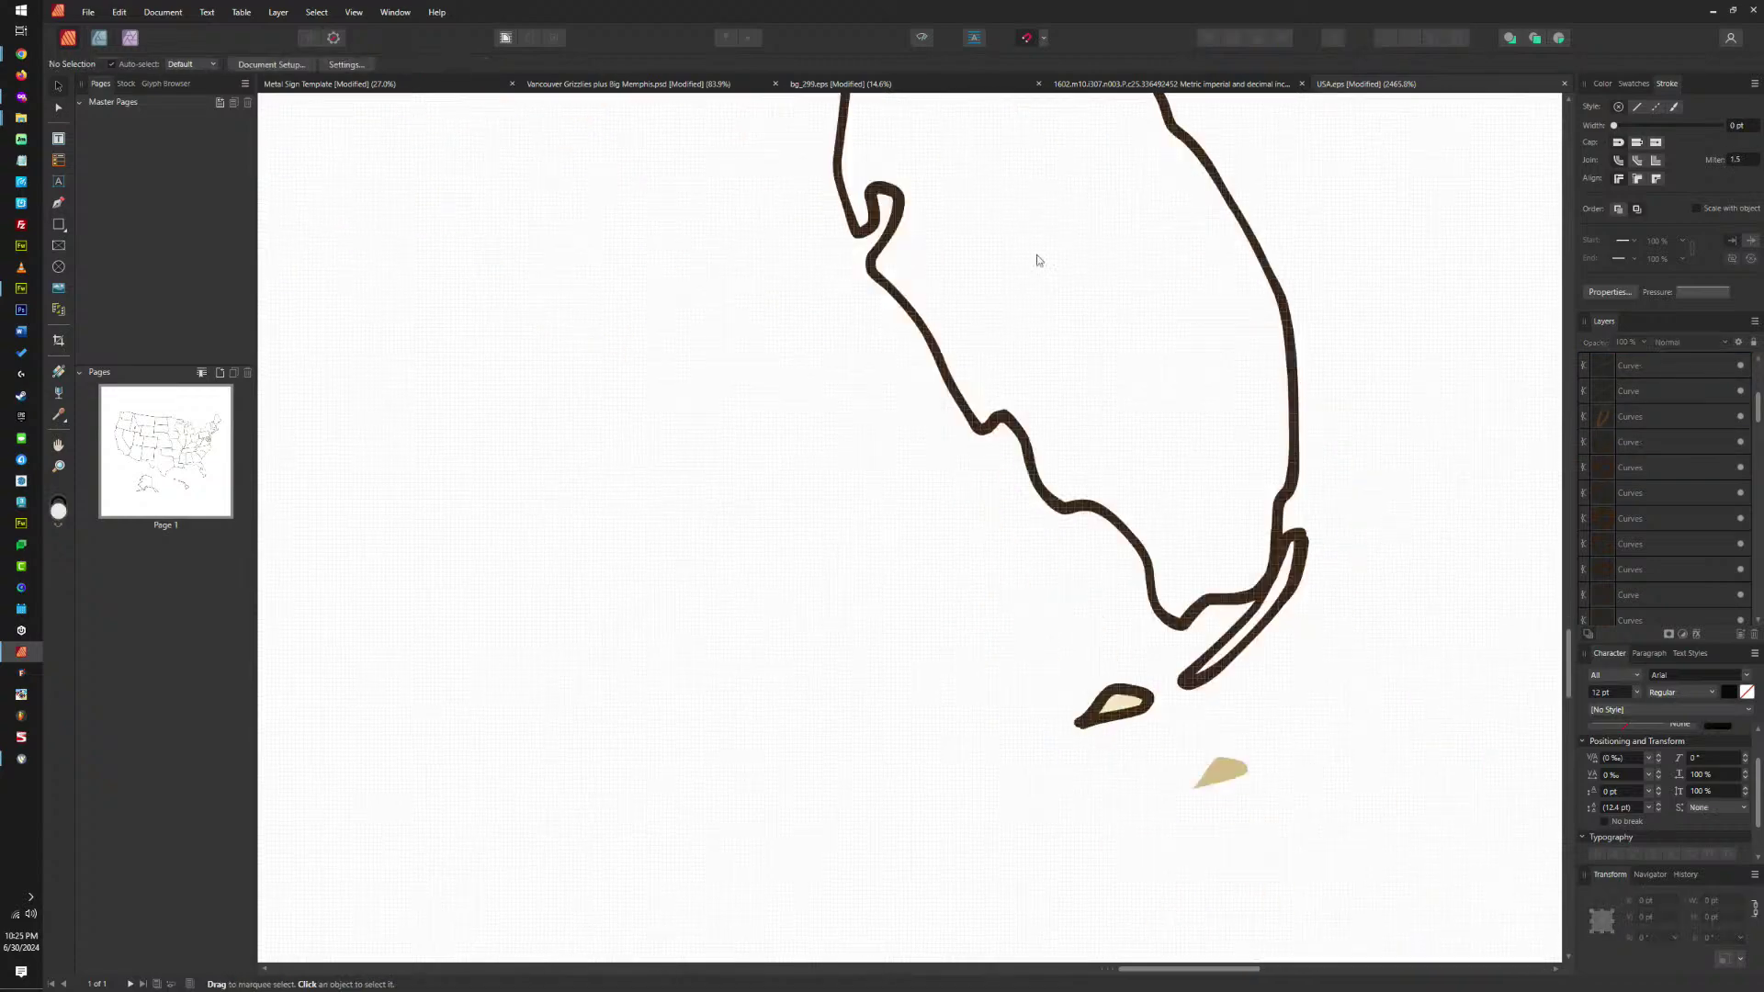
pyautogui.scroll(-2, 1036, 260)
pyautogui.click(1193, 689)
pyautogui.keyDown('shift'); pyautogui.click(1095, 625); pyautogui.keyUp('shift')
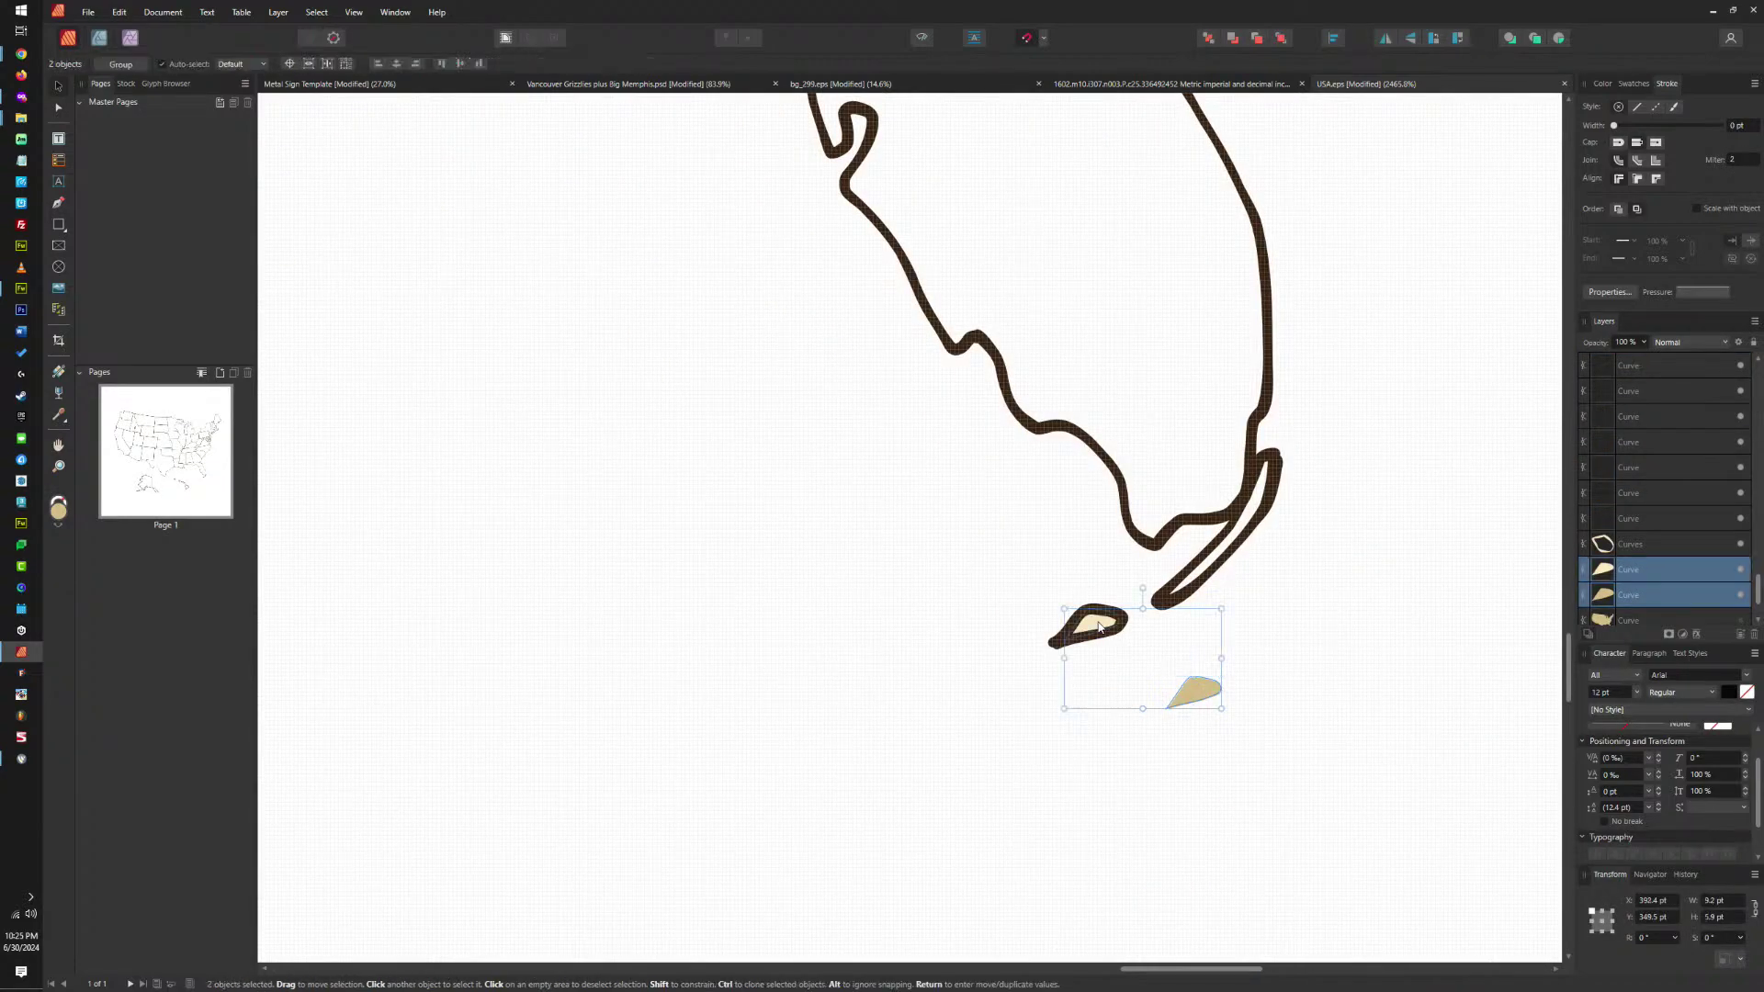
pyautogui.press('Delete')
# Delete the DE, NJ and MD labels inside Delaware, New Jersey and Maryland.
pyautogui.hotkey('ctrl', '0')
pyautogui.scroll(8, 1059, 441)
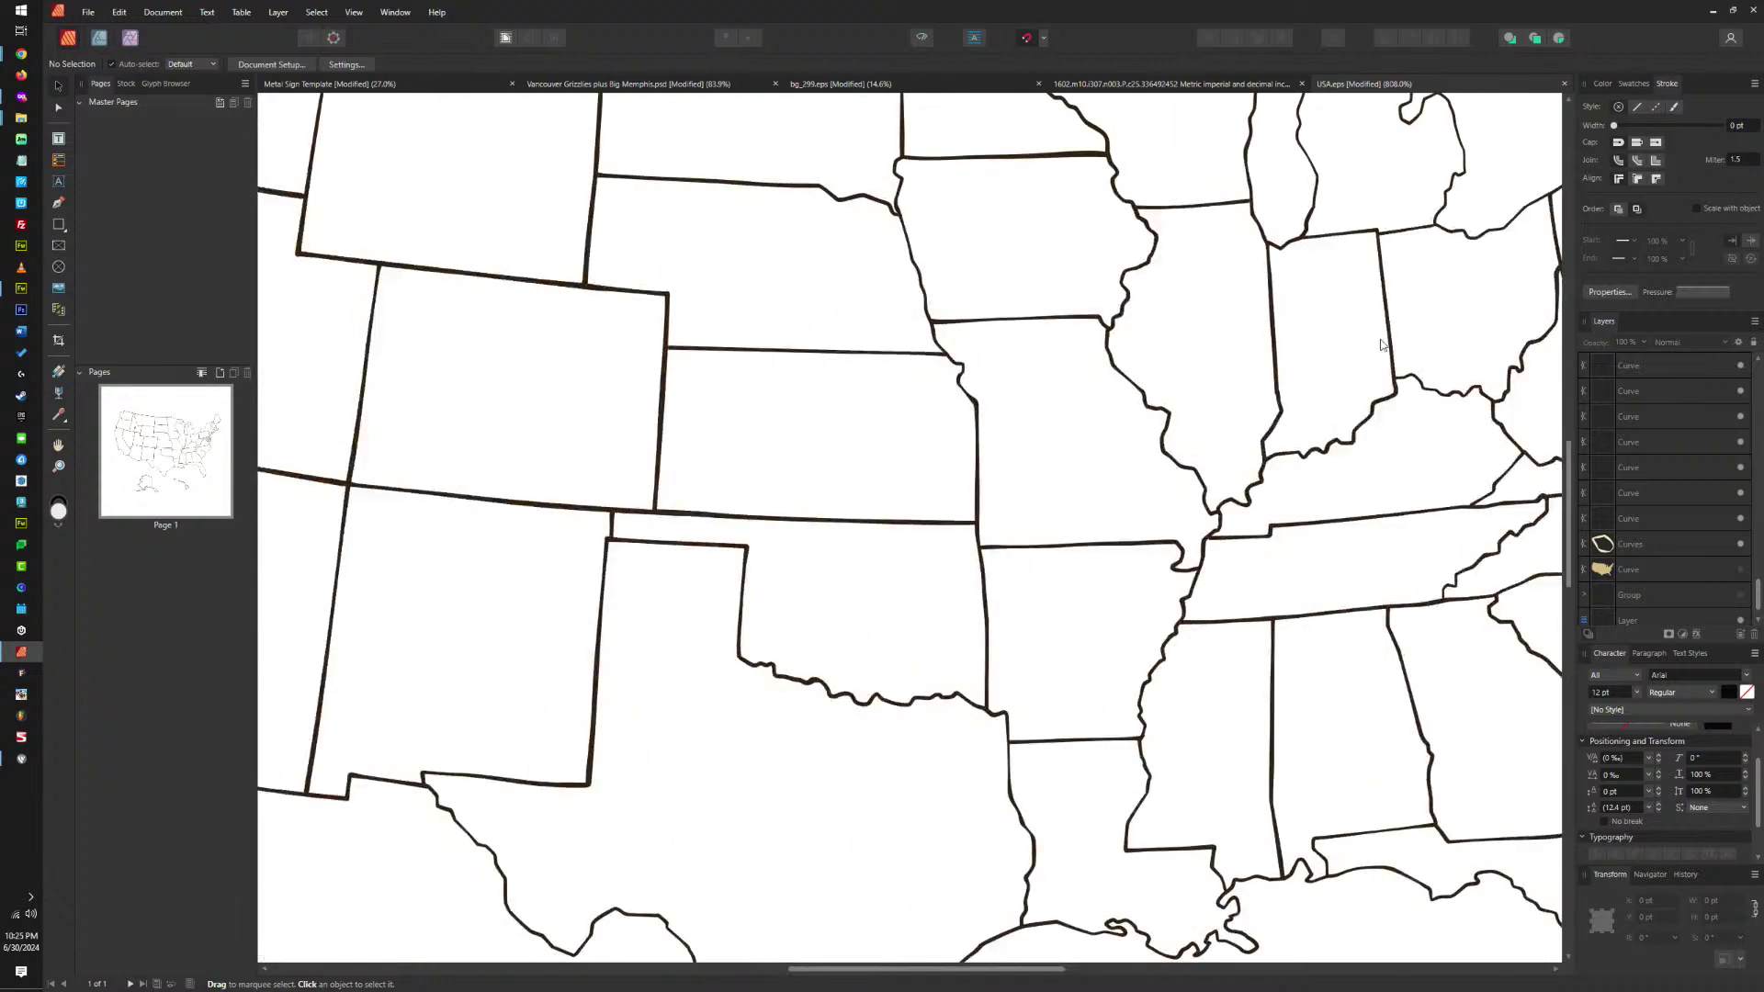
pyautogui.scroll(5, 1091, 656)
pyautogui.click(956, 502)
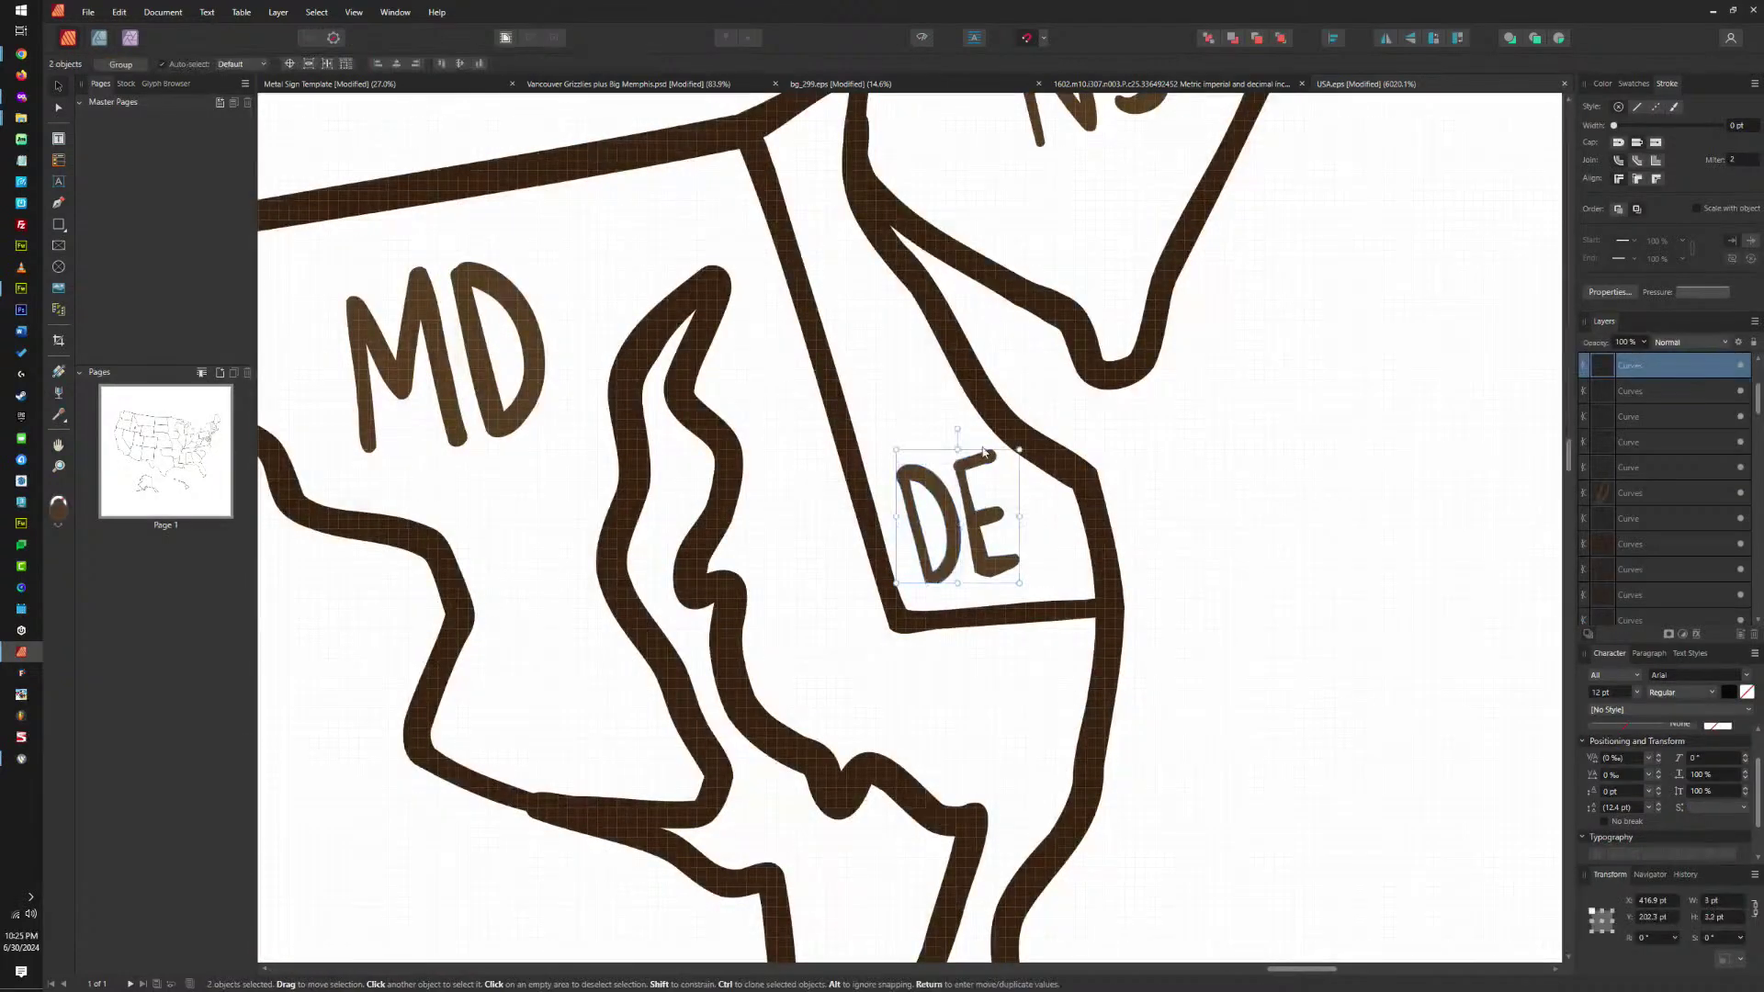
pyautogui.scroll(5, 1011, 459)
pyautogui.keyDown('shift'); pyautogui.click(1230, 432); pyautogui.keyUp('shift')
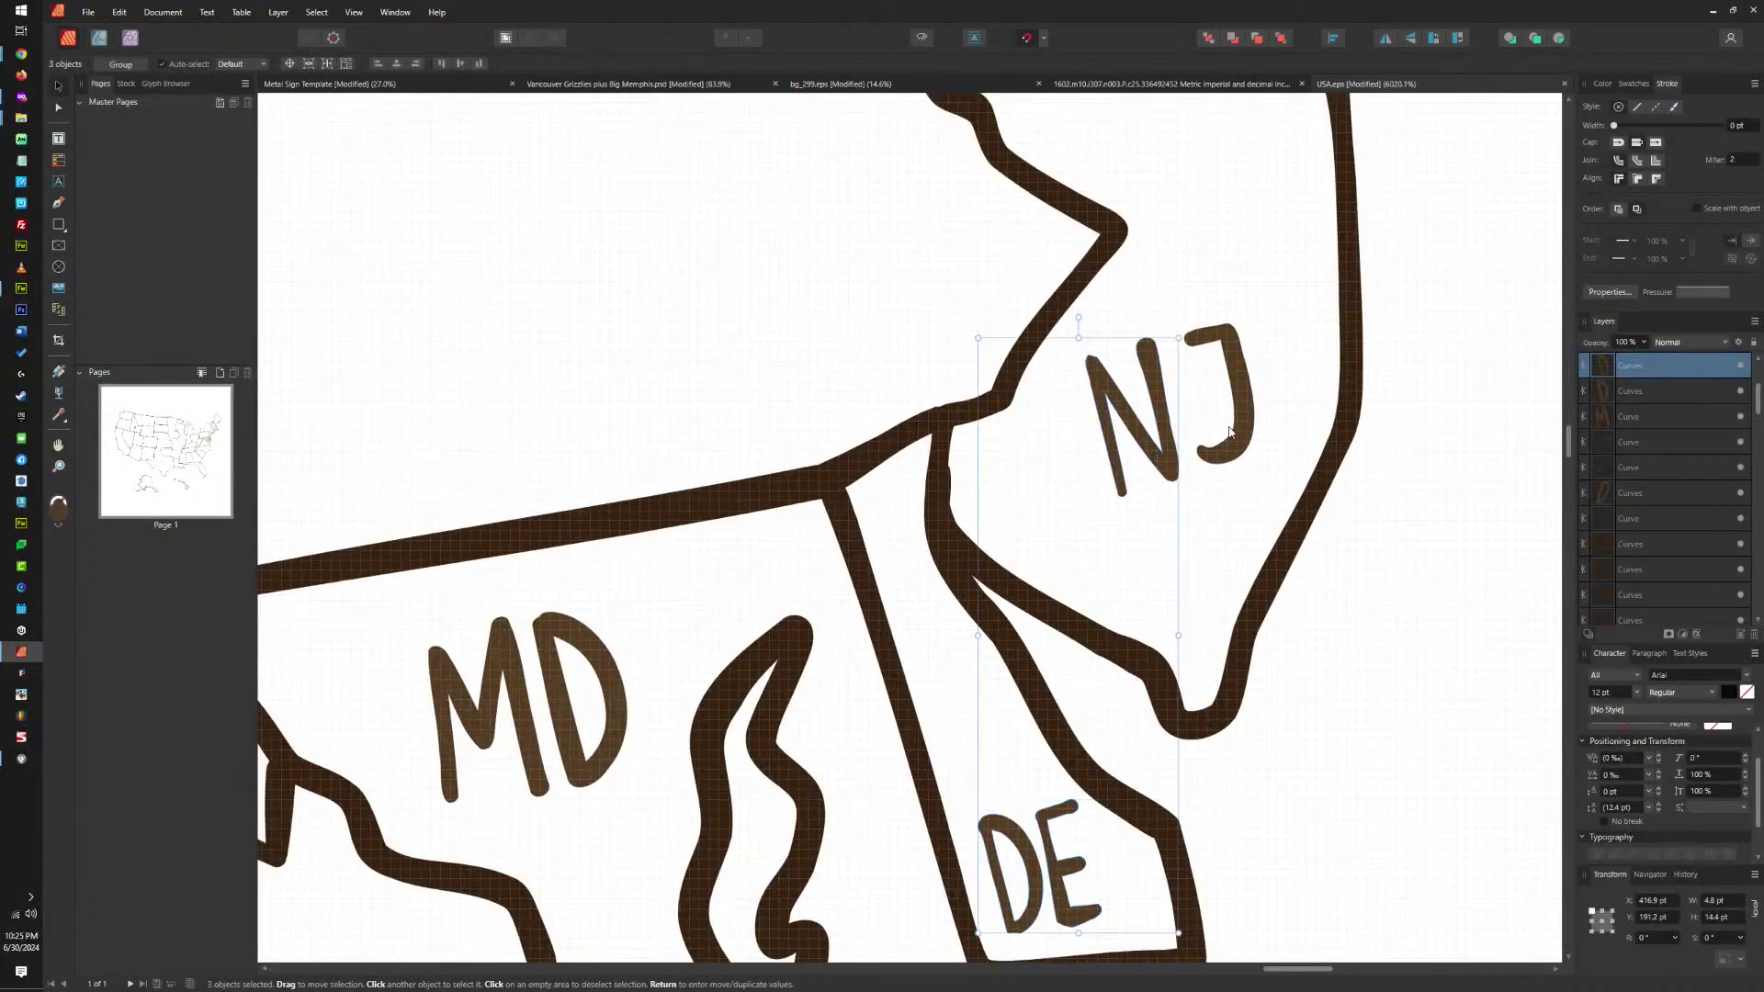
pyautogui.keyDown('shift'); pyautogui.click(576, 664); pyautogui.keyUp('shift')
pyautogui.keyDown('shift'); pyautogui.click(508, 646); pyautogui.keyUp('shift')
pyautogui.press('Delete')
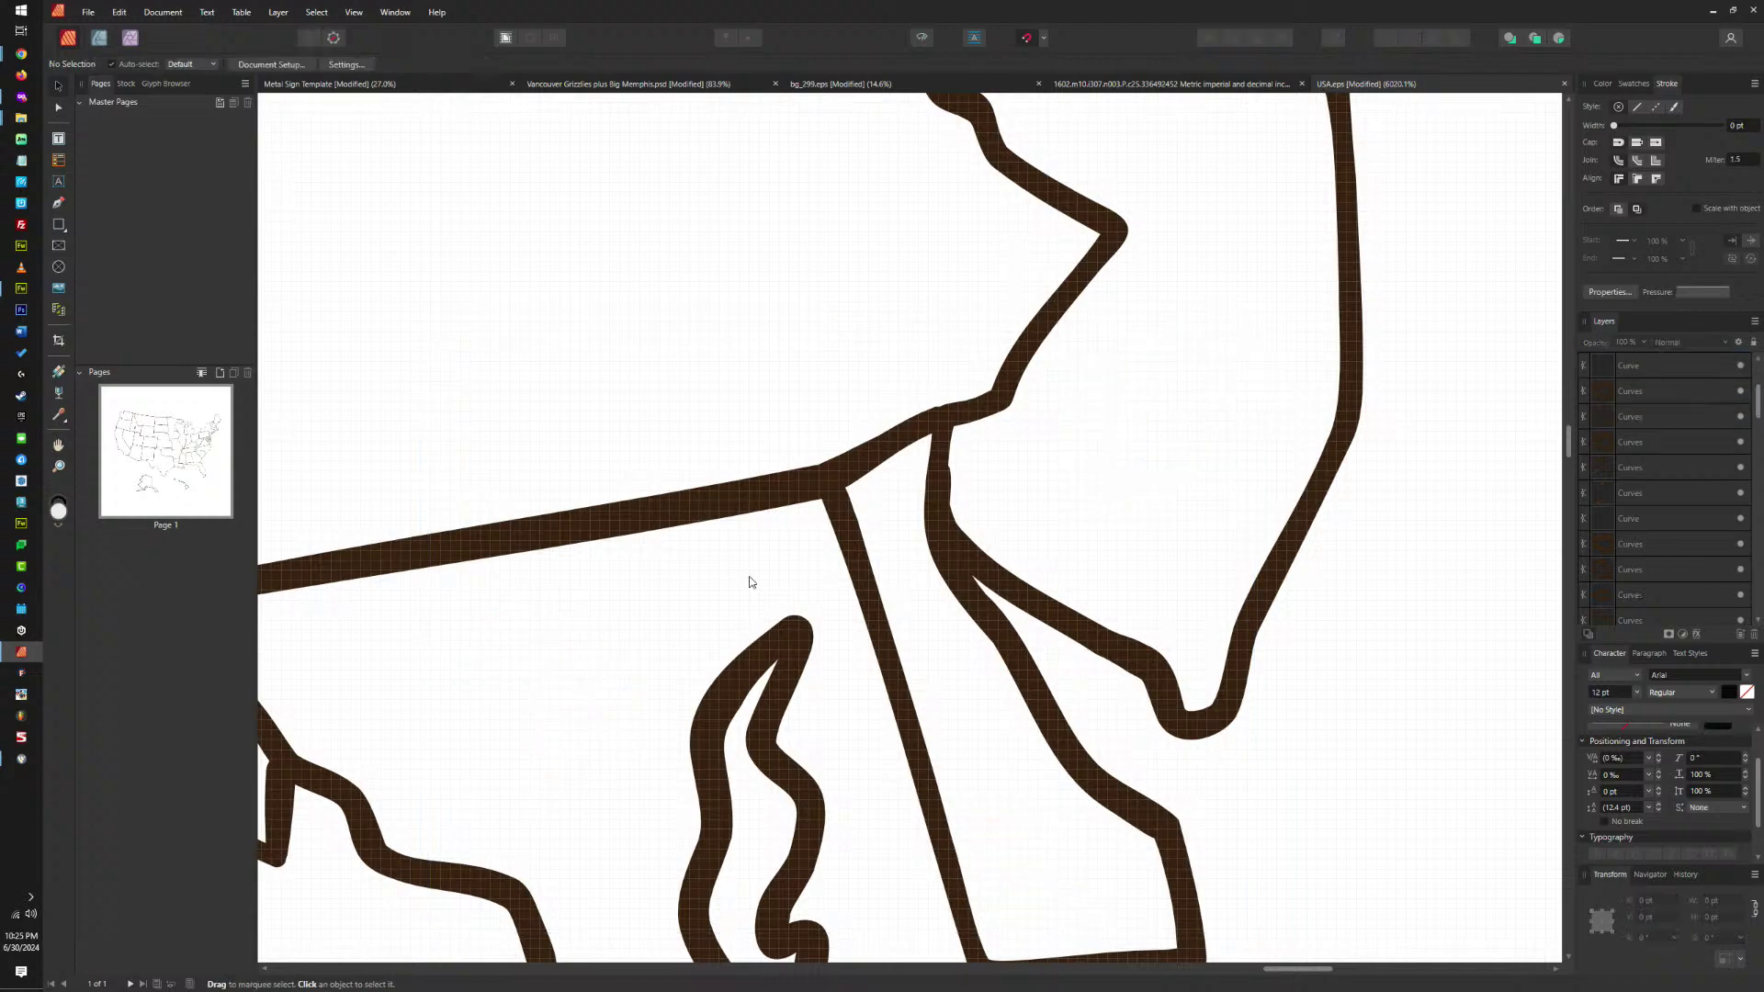
# Delete the leftover letter D of the ID label inside Idaho.
pyautogui.scroll(-6, 986, 607)
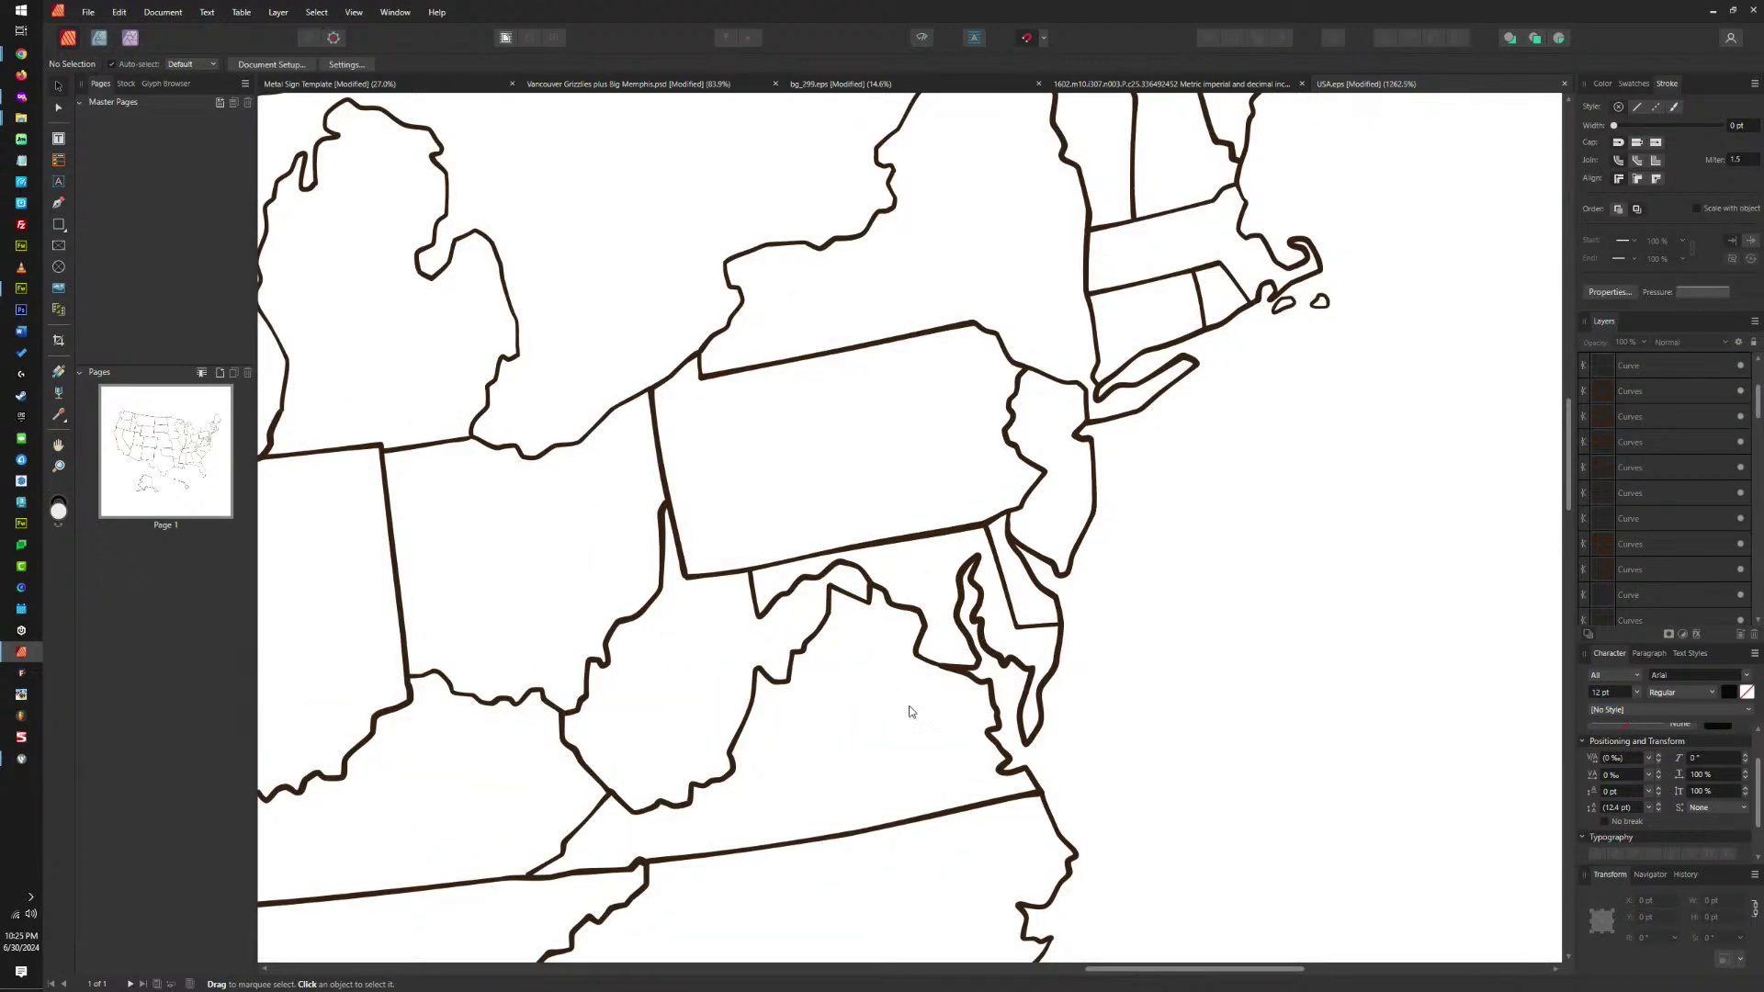
pyautogui.scroll(-4, 909, 712)
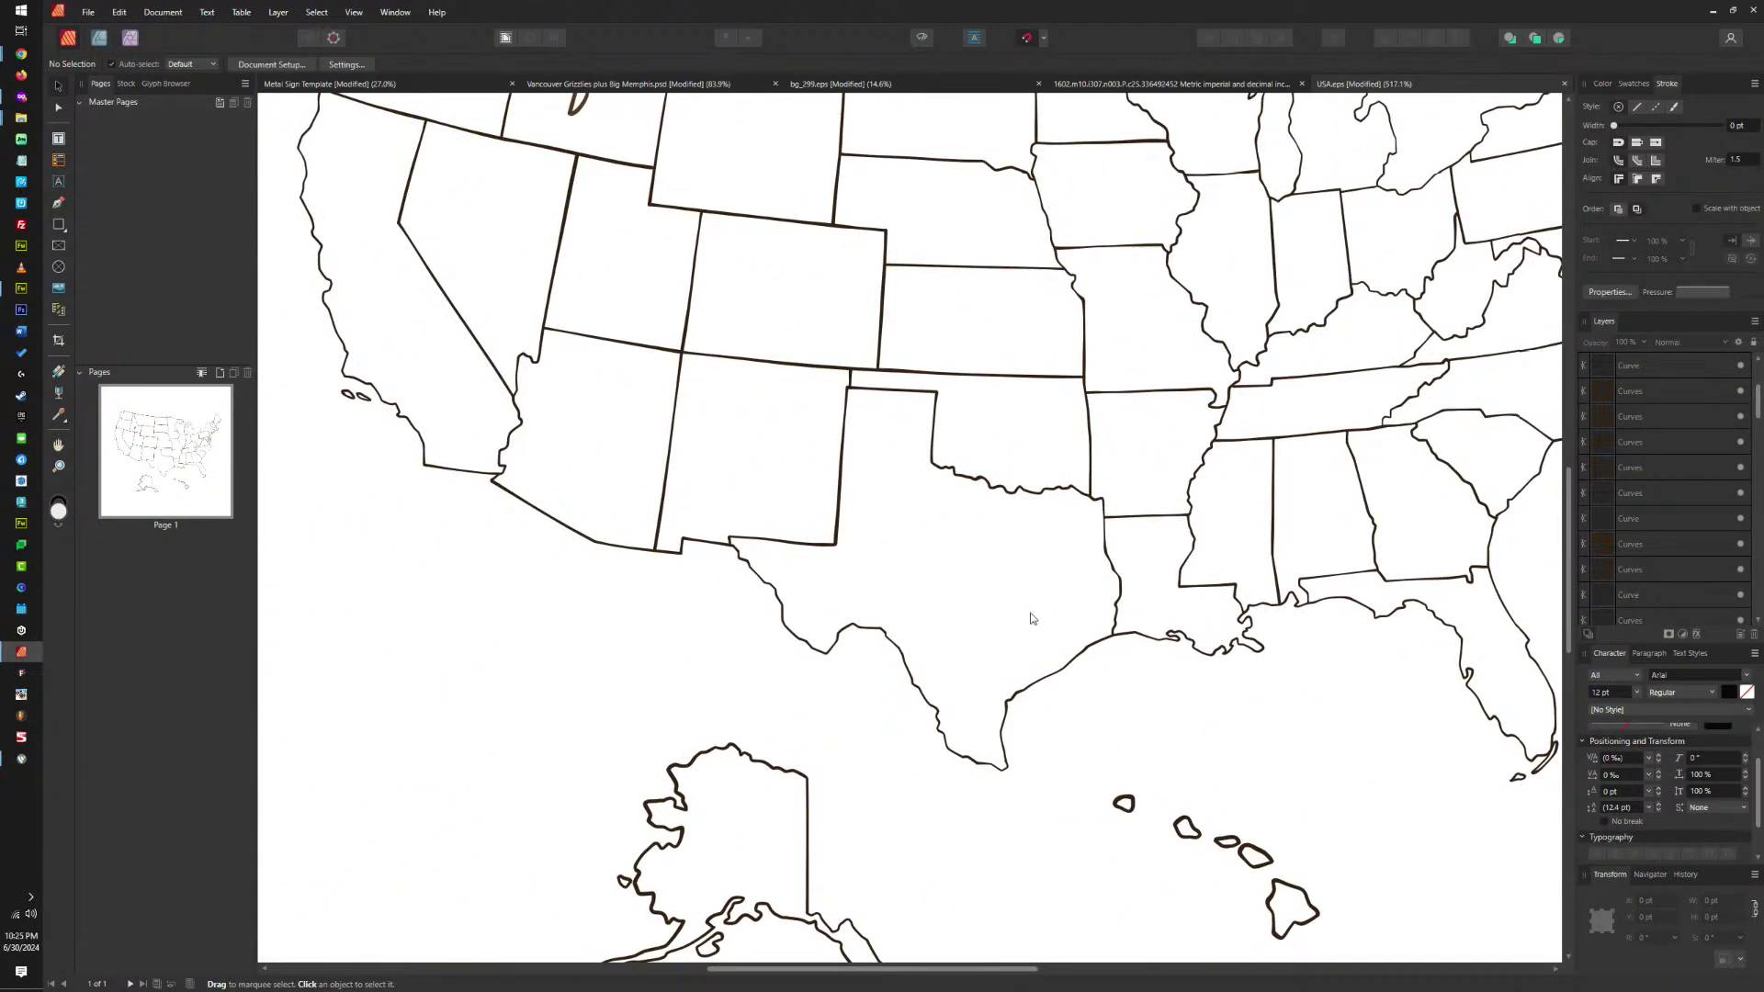
pyautogui.hscroll(-5, 1430, 551)
pyautogui.scroll(5, 1504, 662)
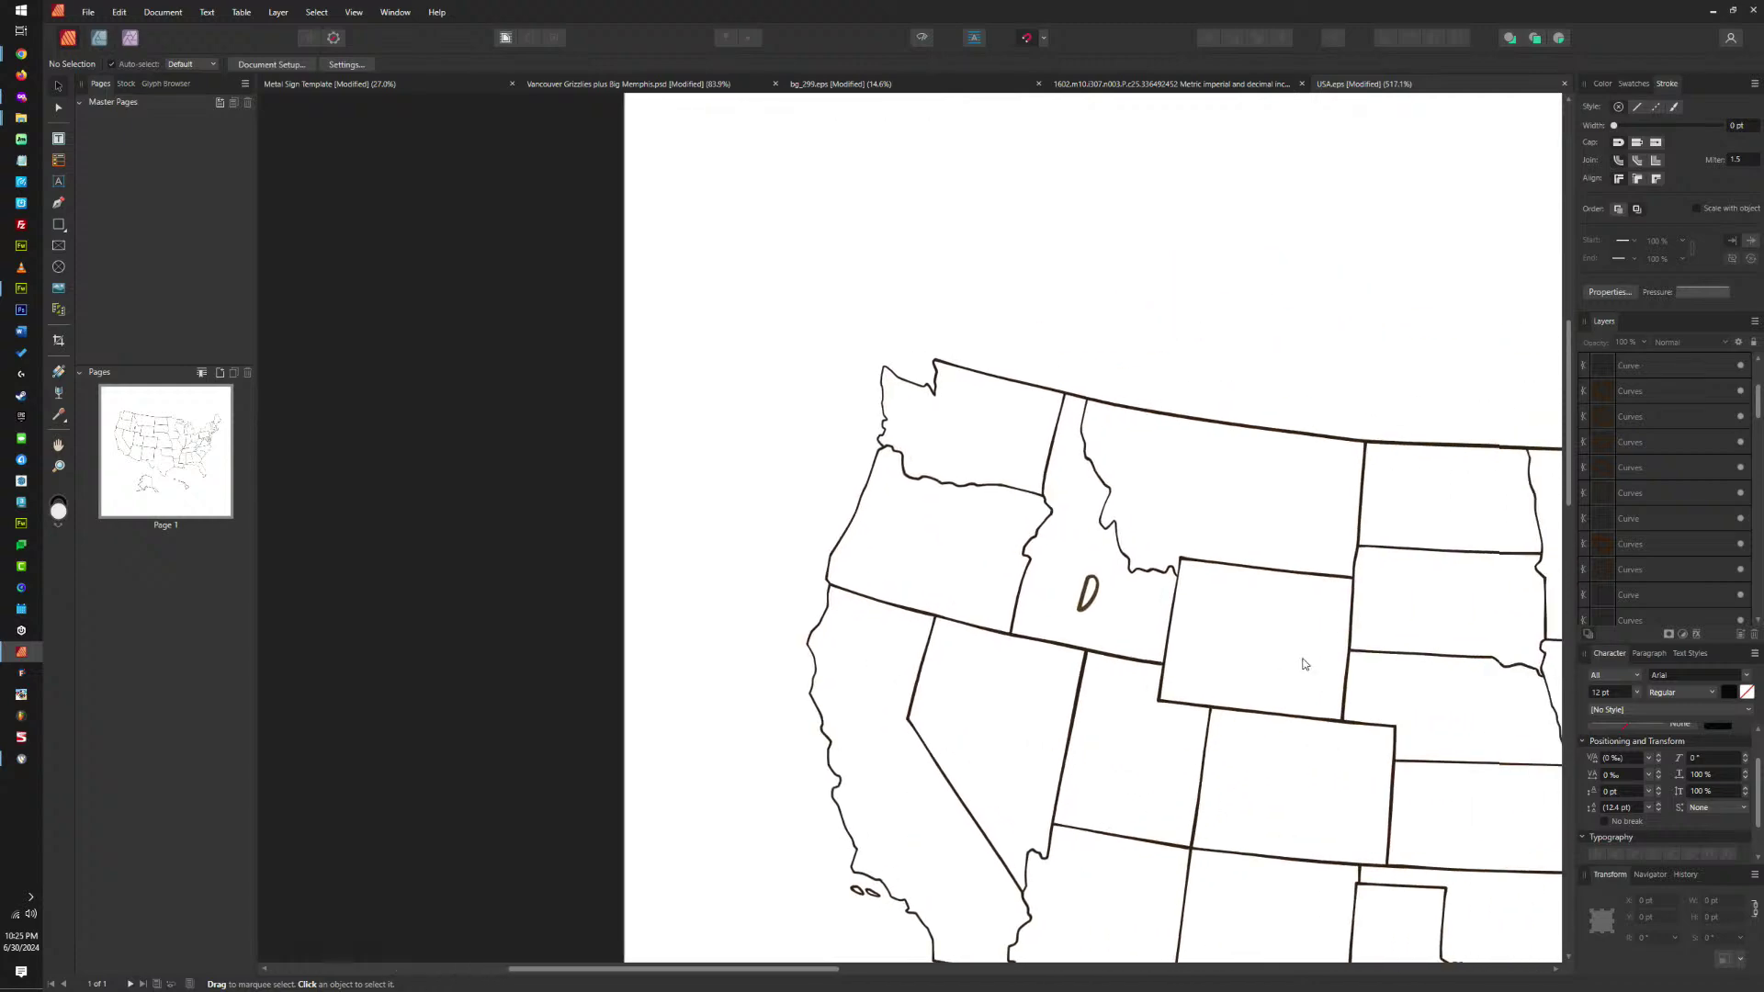
pyautogui.click(1084, 598)
pyautogui.press('Delete')
pyautogui.scroll(-3, 1127, 621)
pyautogui.hscroll(4, 1010, 515)
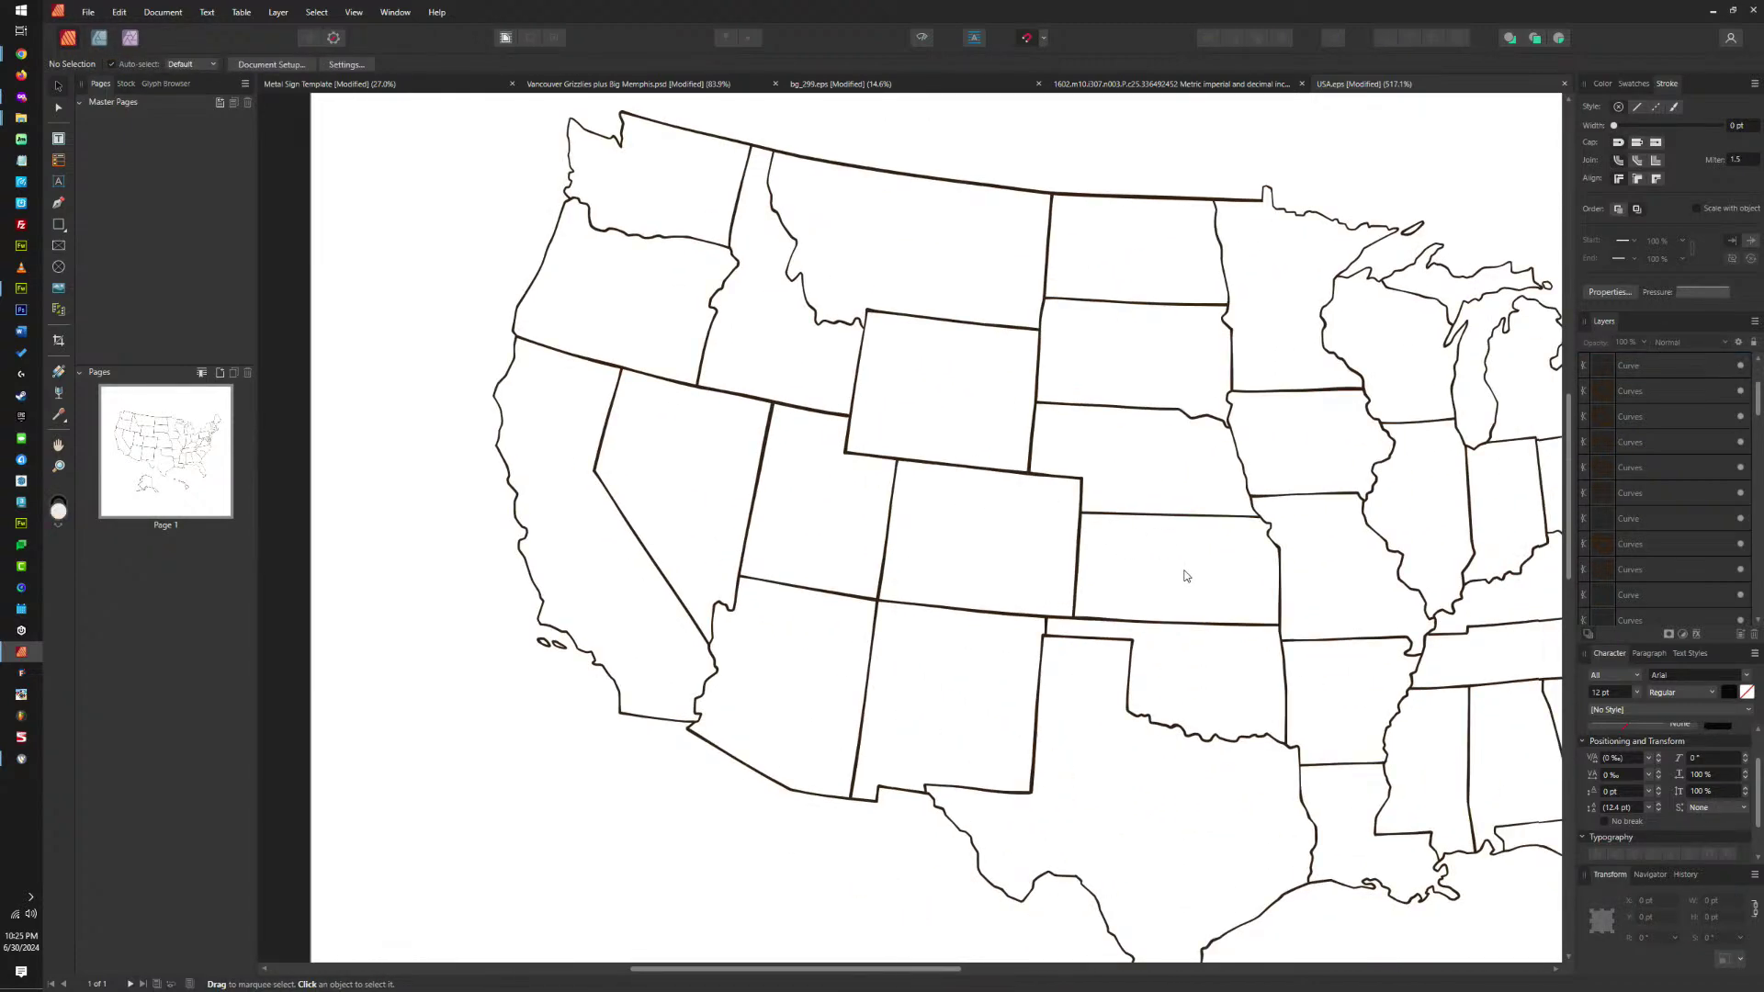
# Select all the state outlines on the map, including Alaska and Hawaii, and switch to the vector editing workspace.
pyautogui.scroll(-3, 1082, 614)
pyautogui.scroll(-3, 1165, 645)
pyautogui.hscroll(1, 1139, 570)
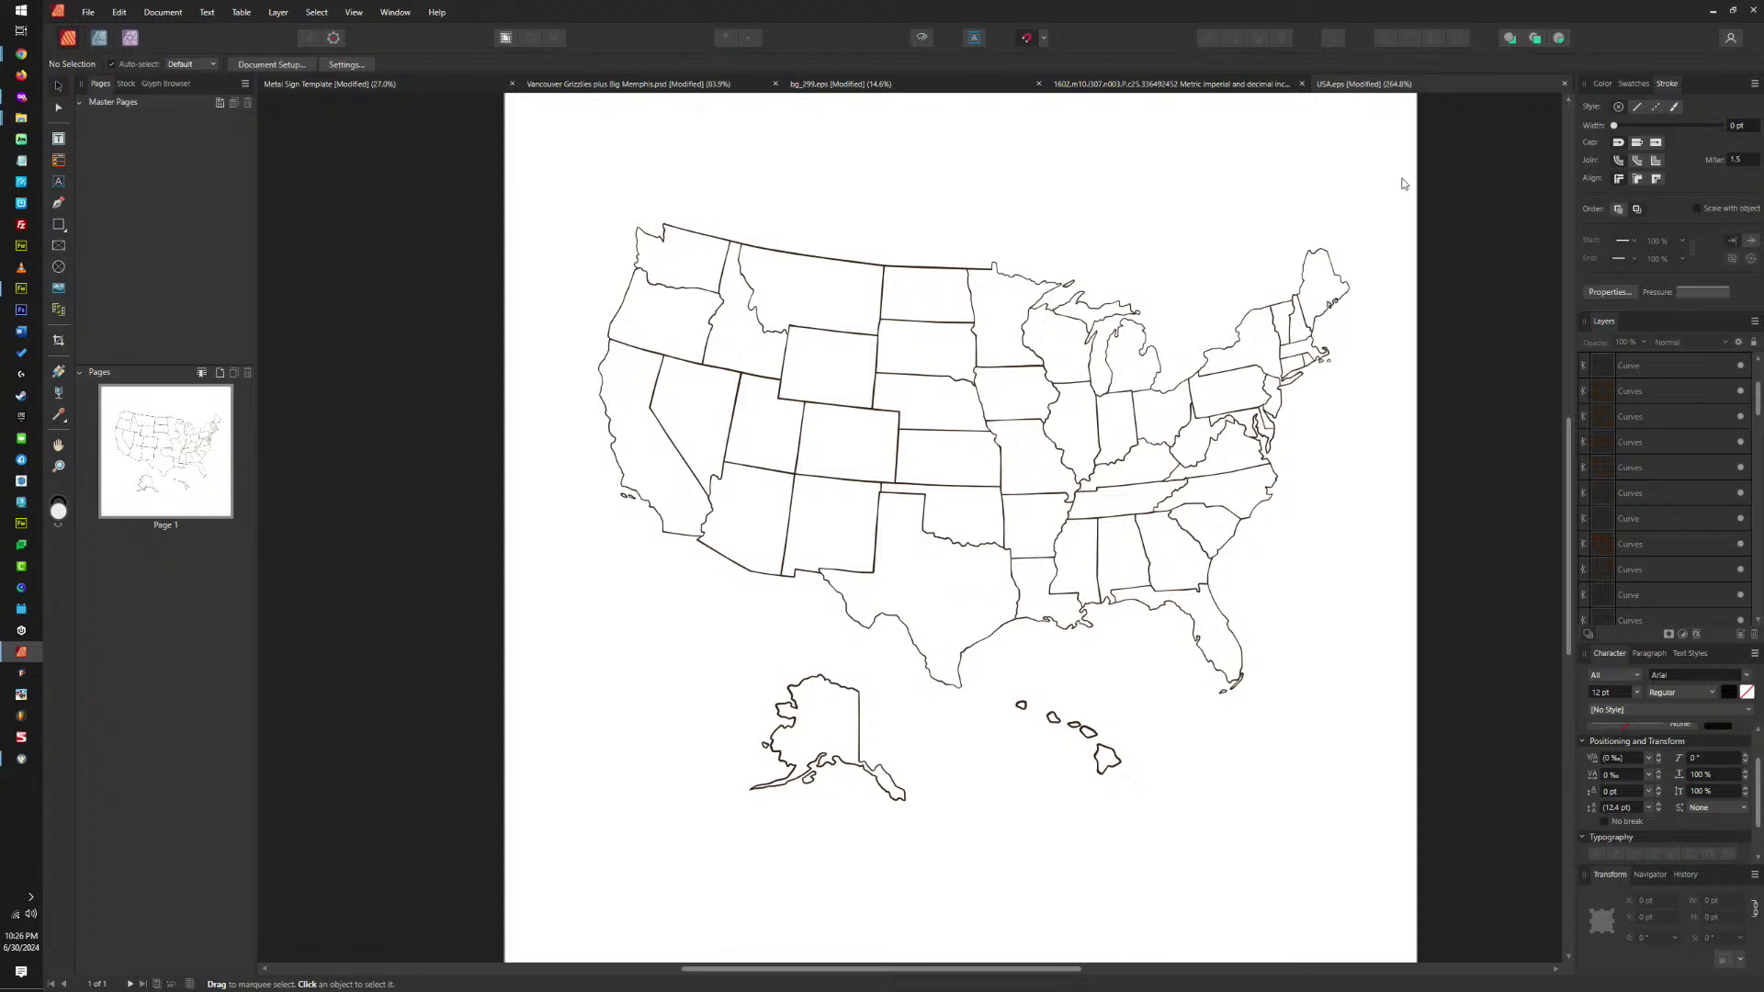
pyautogui.moveTo(1399, 177); pyautogui.dragTo(548, 879)
pyautogui.scroll(15, 660, 230)
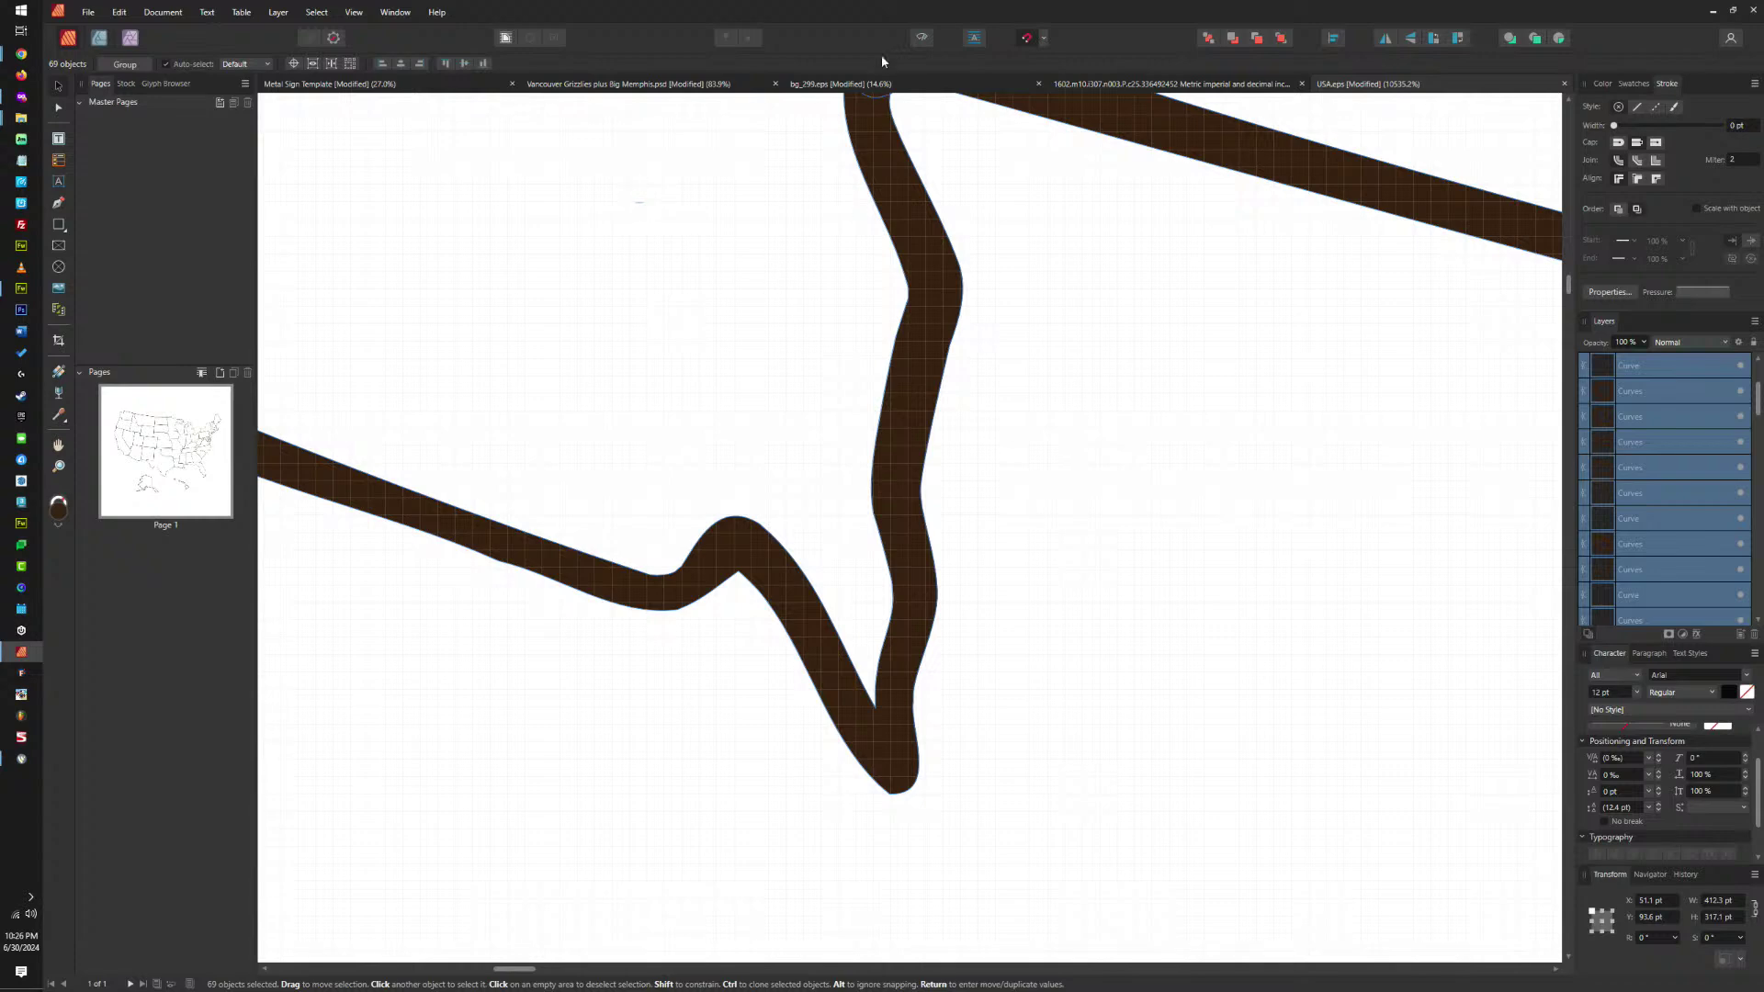
pyautogui.click(101, 38)
# Try to merge the selected outlines with the Add operation, check the nodes of the merged shape, and undo it.
pyautogui.click(1046, 36)
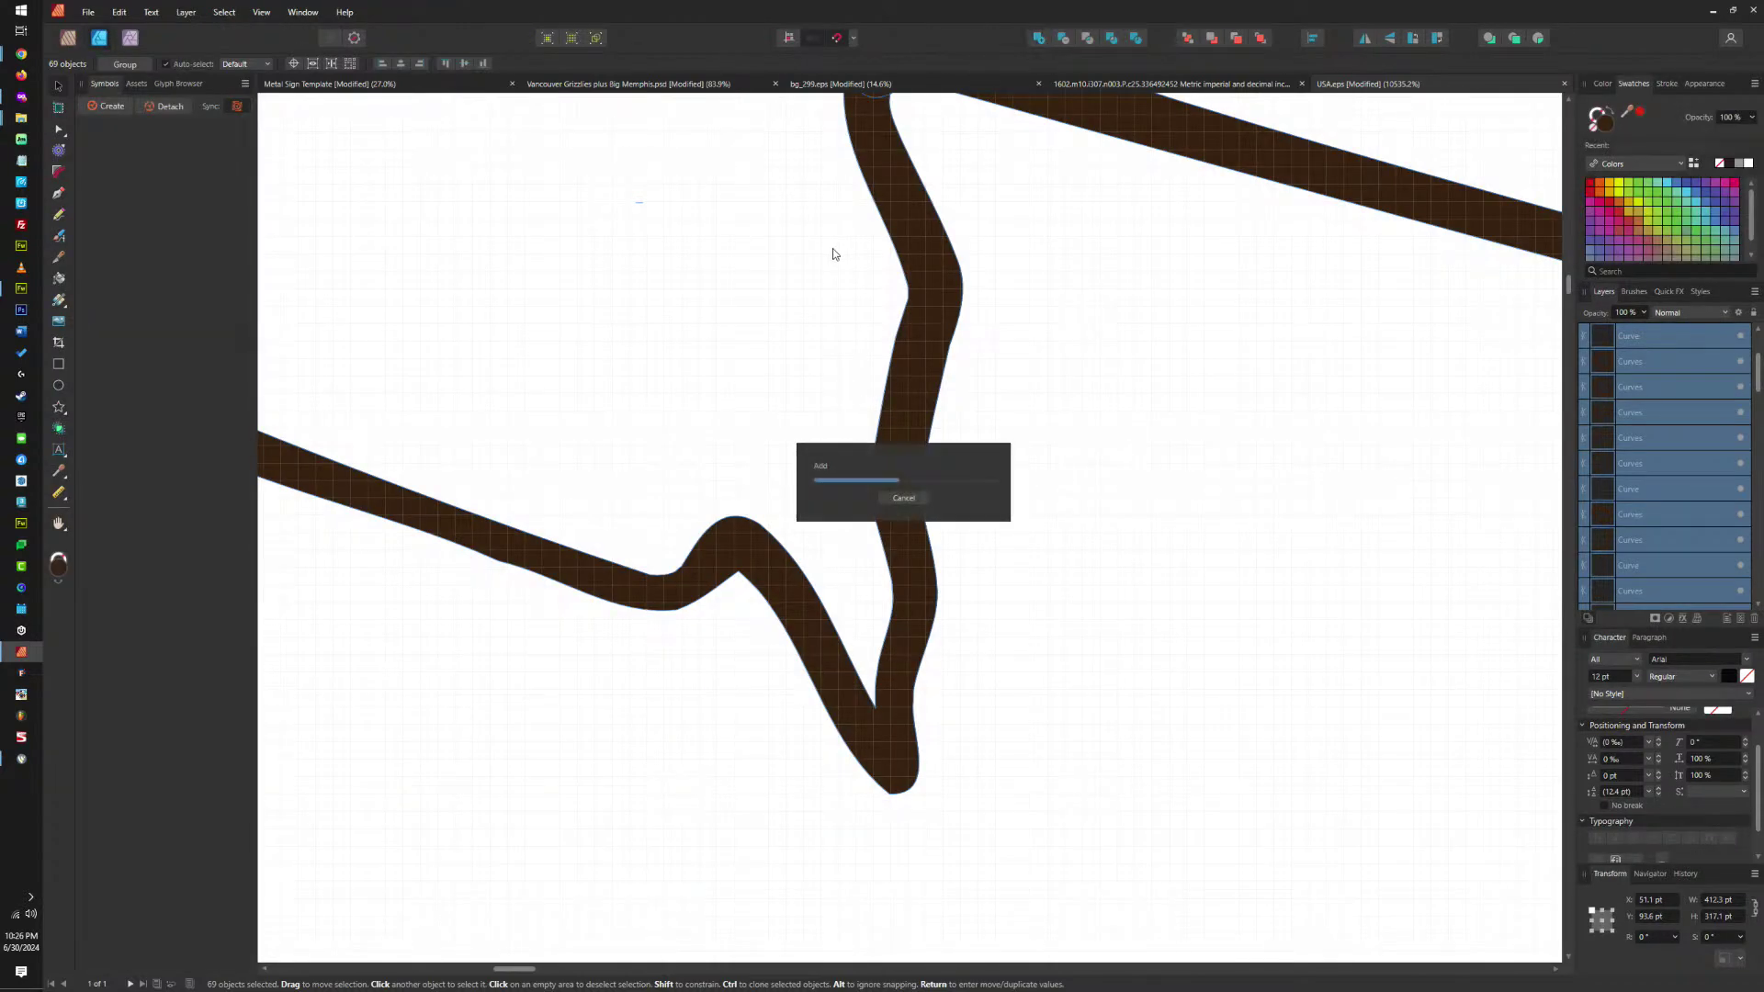
pyautogui.scroll(3, 840, 413)
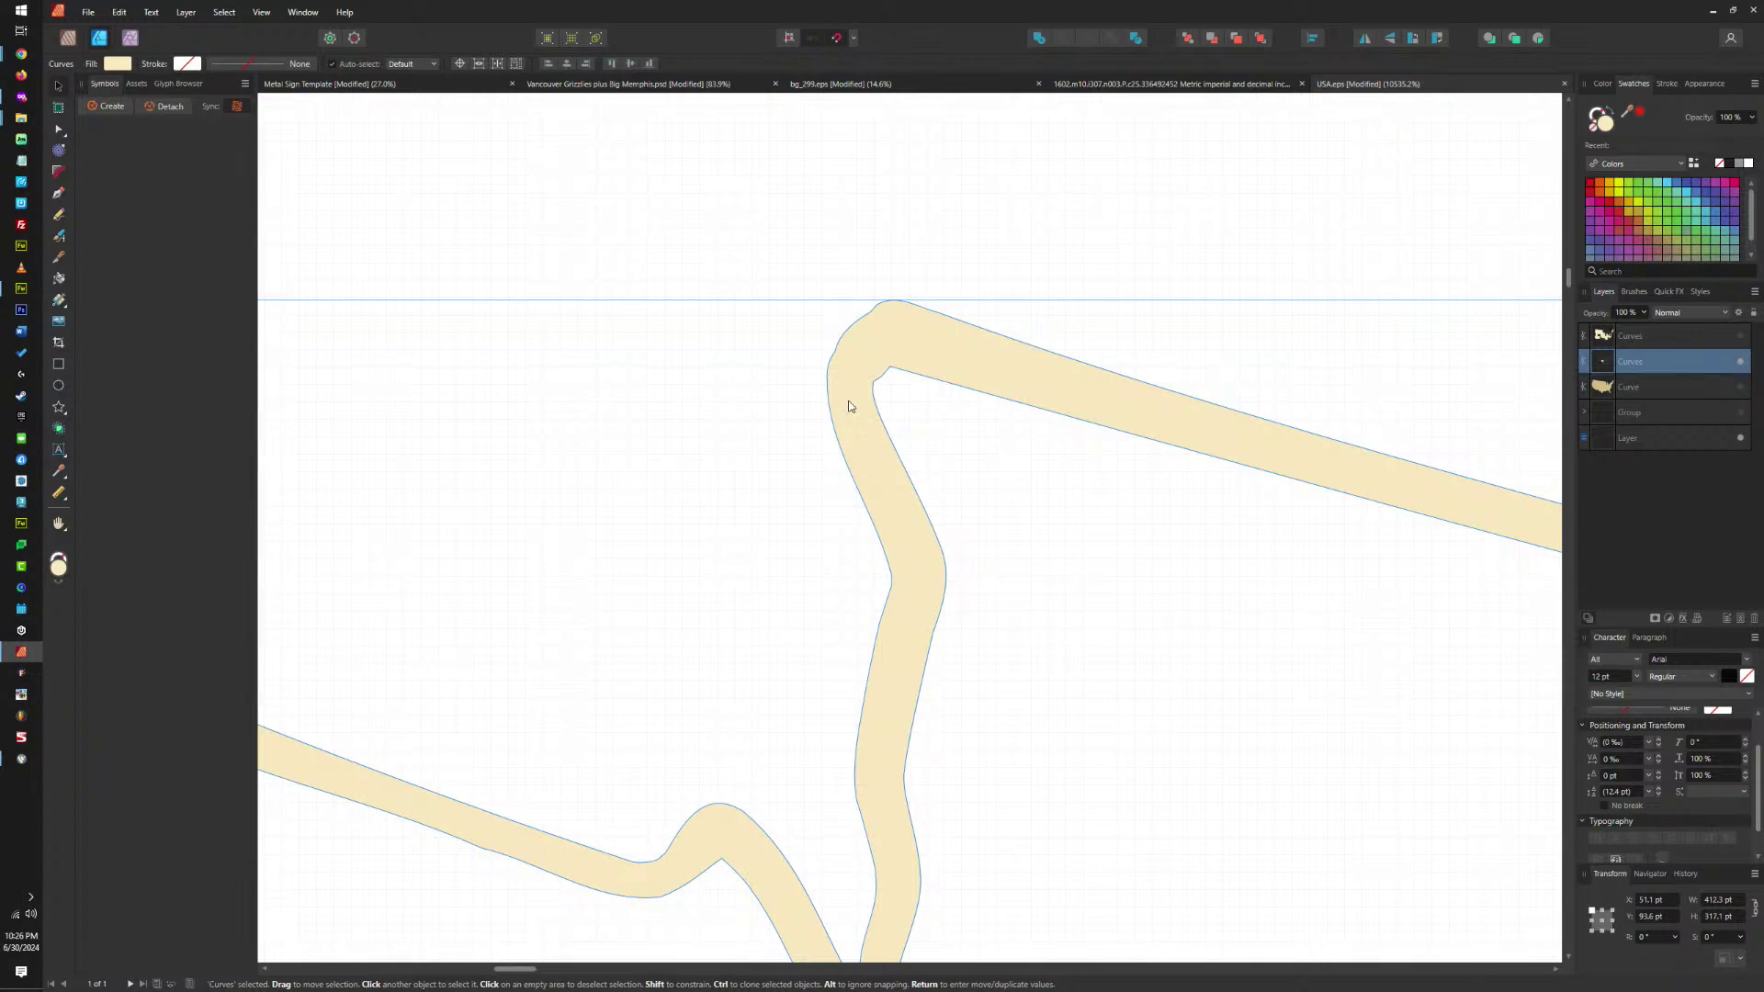
pyautogui.press('a')
pyautogui.scroll(-6, 839, 398)
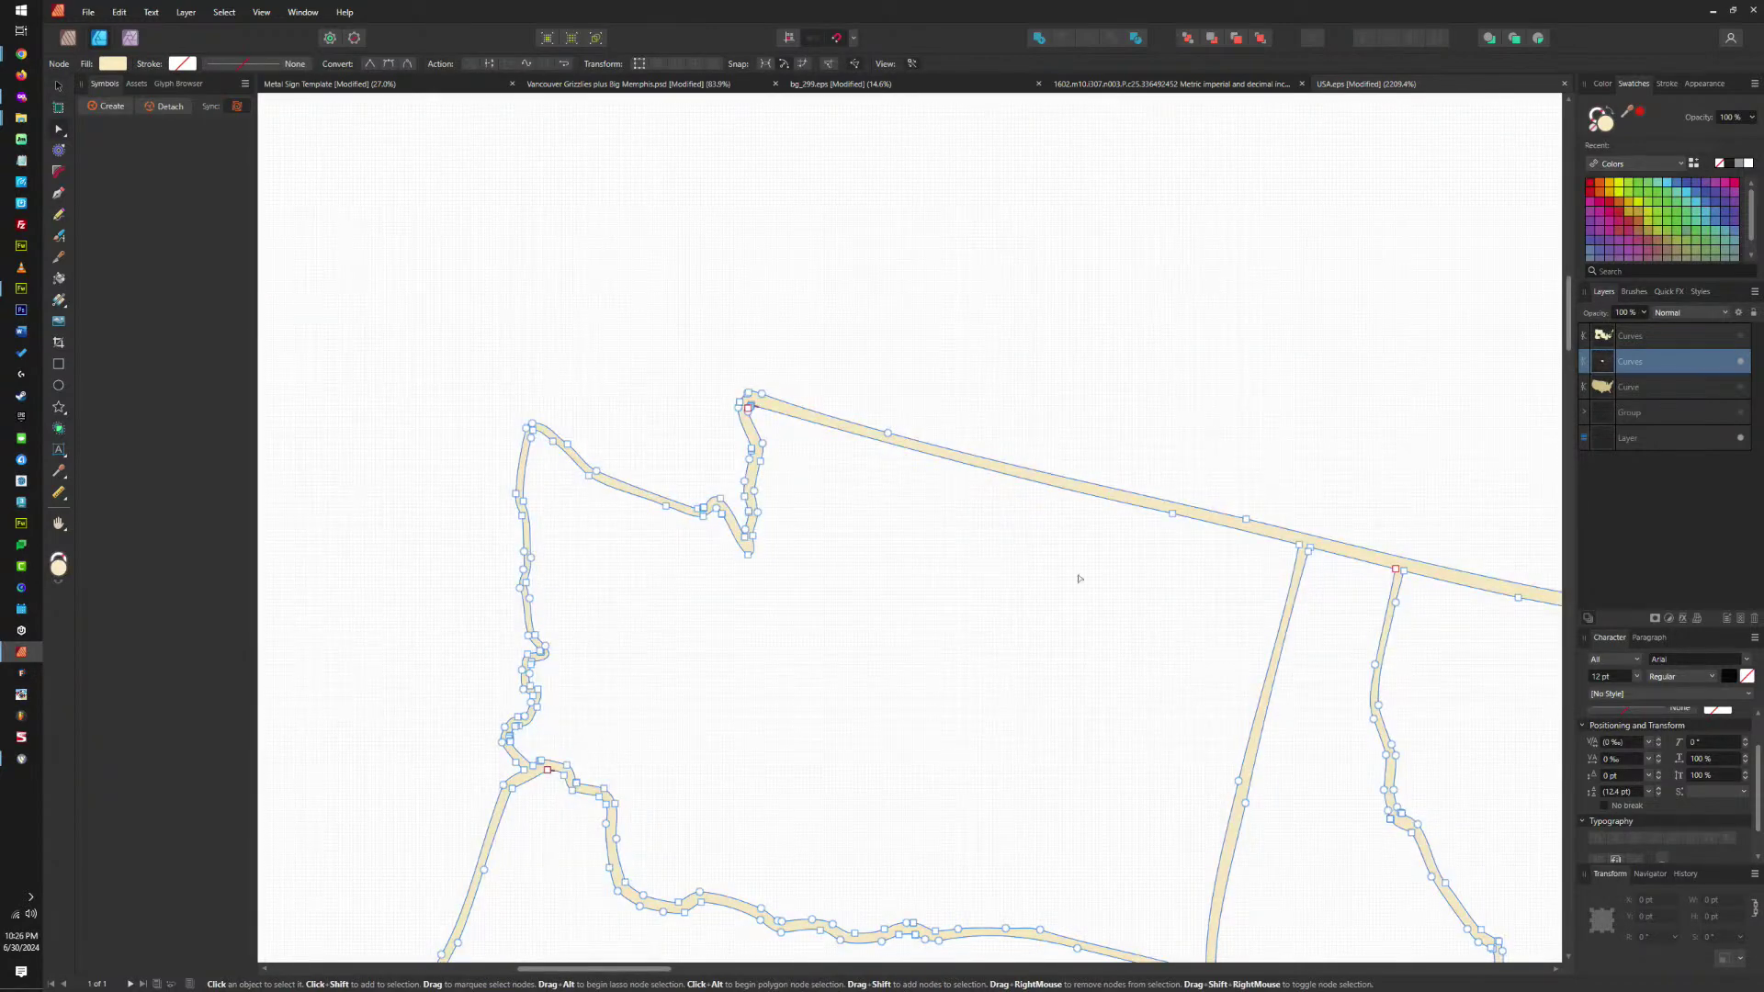
pyautogui.scroll(-4, 1080, 579)
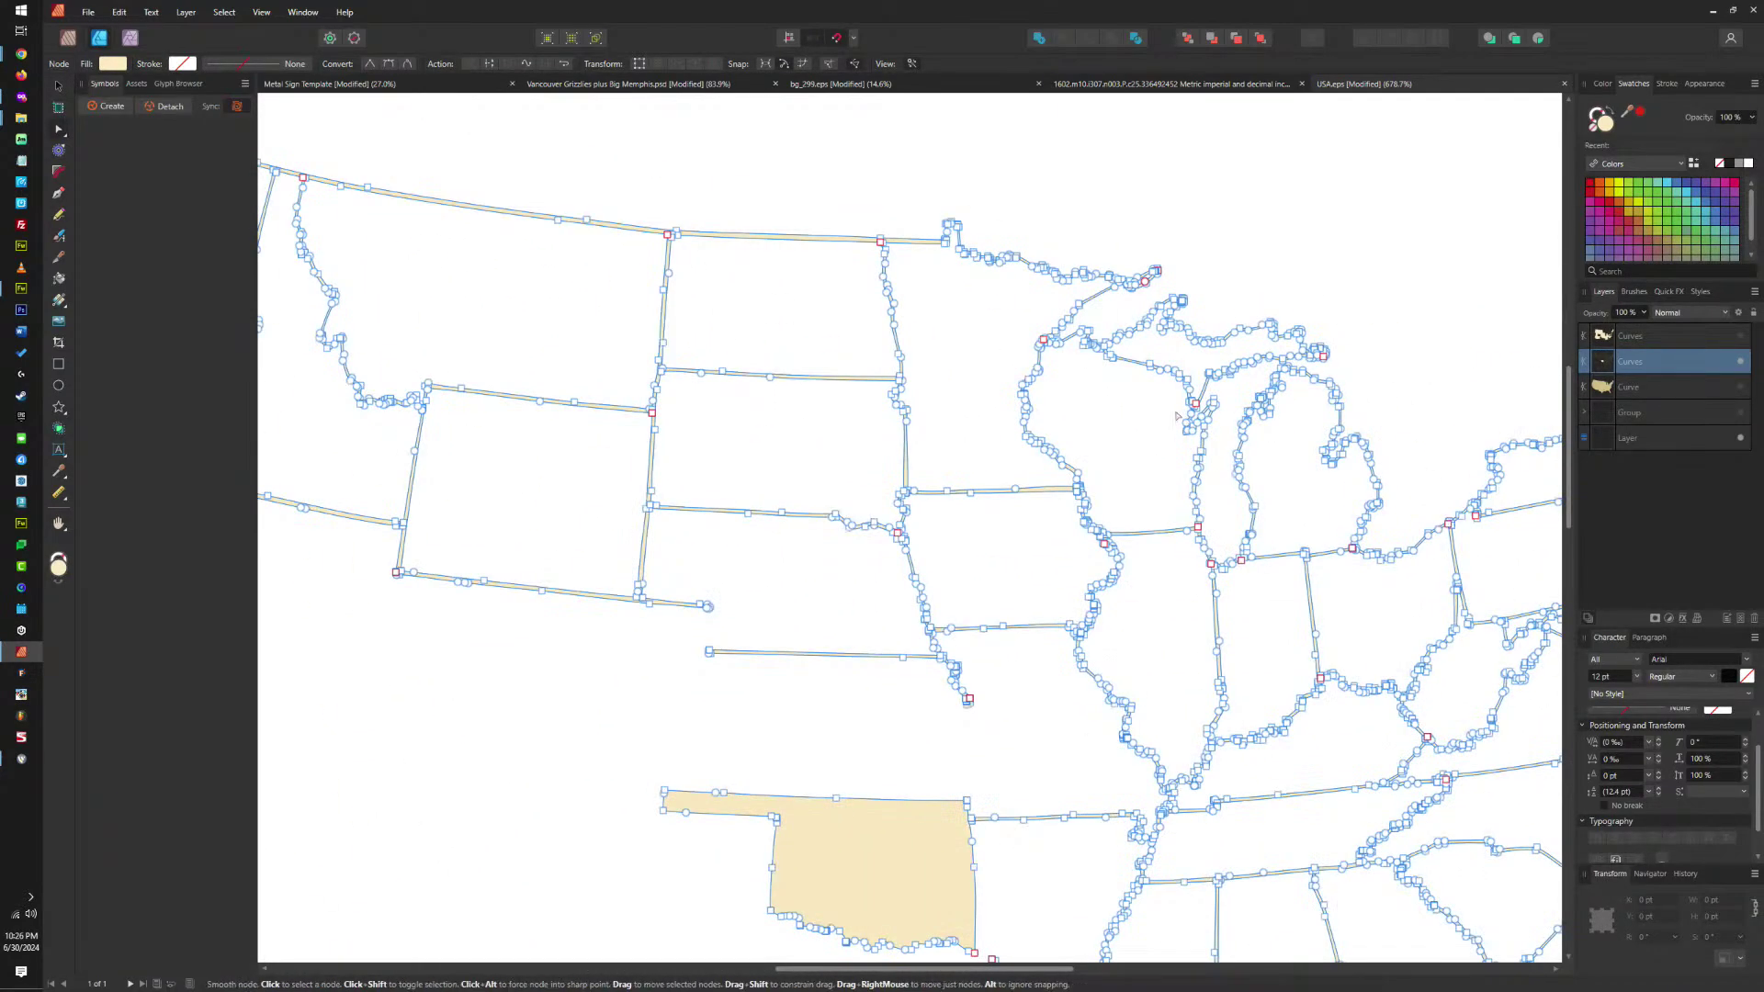
pyautogui.scroll(-3, 1154, 492)
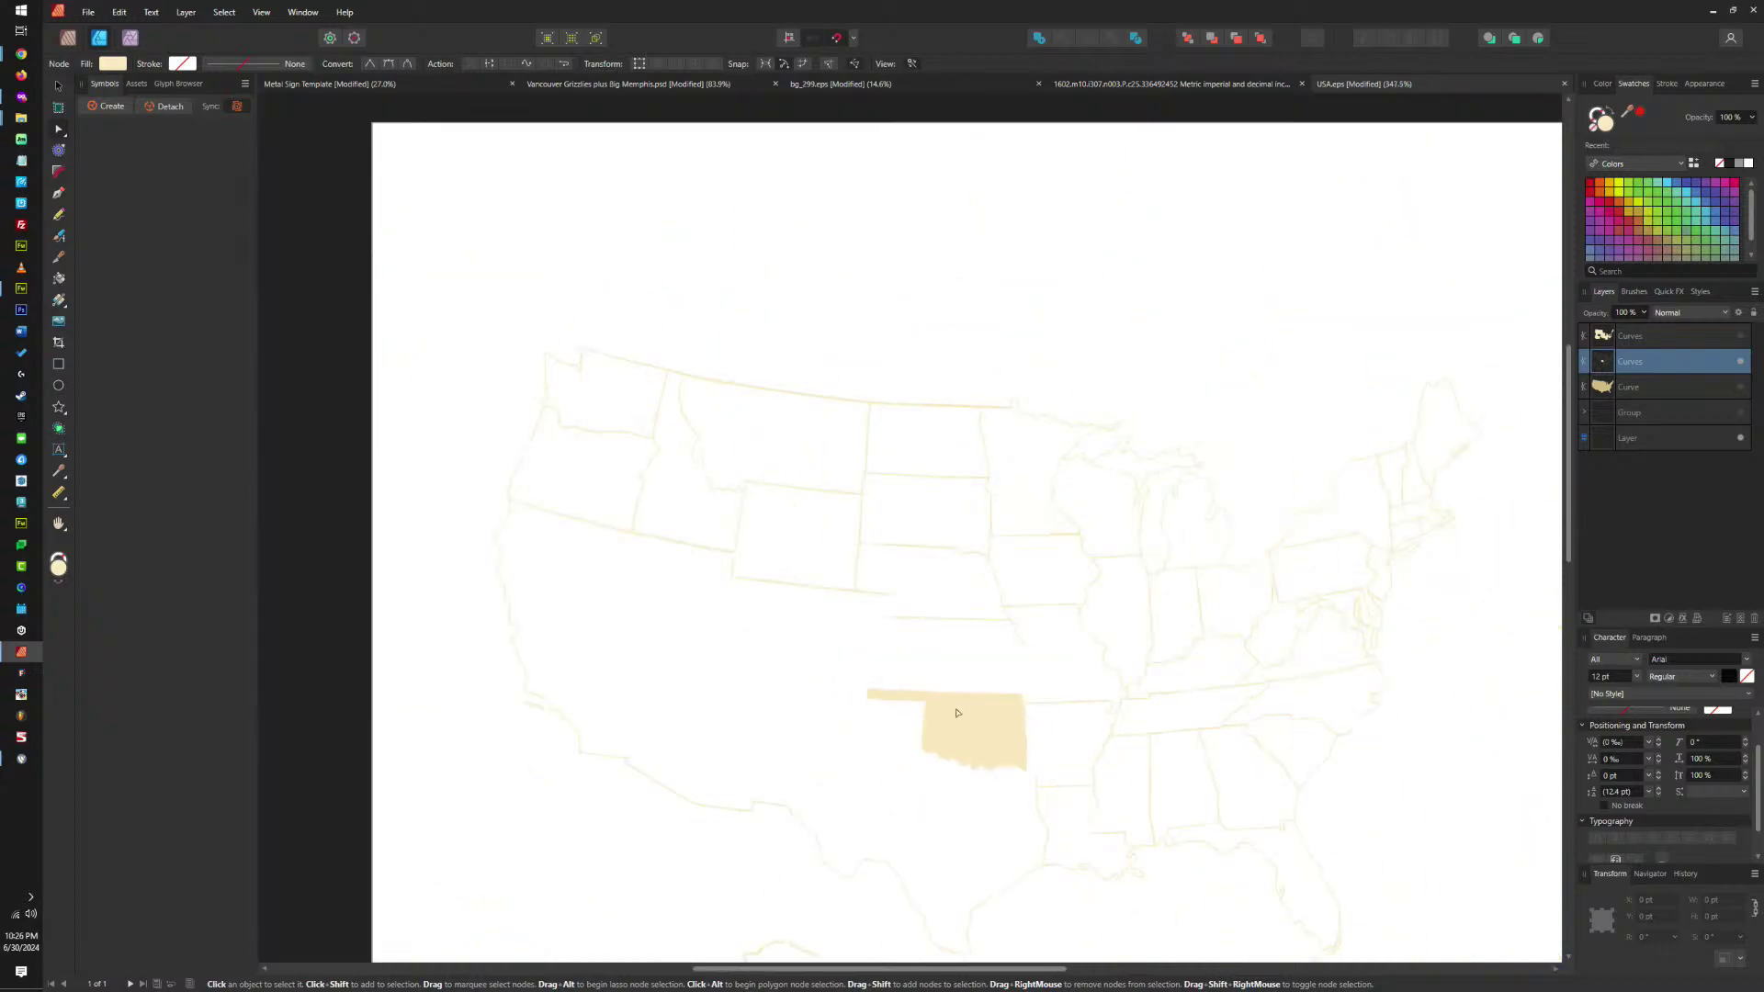
pyautogui.hotkey('ctrl', 'a')
# Delete the stray node west of Hawaii's westernmost island.
pyautogui.scroll(1, 834, 326)
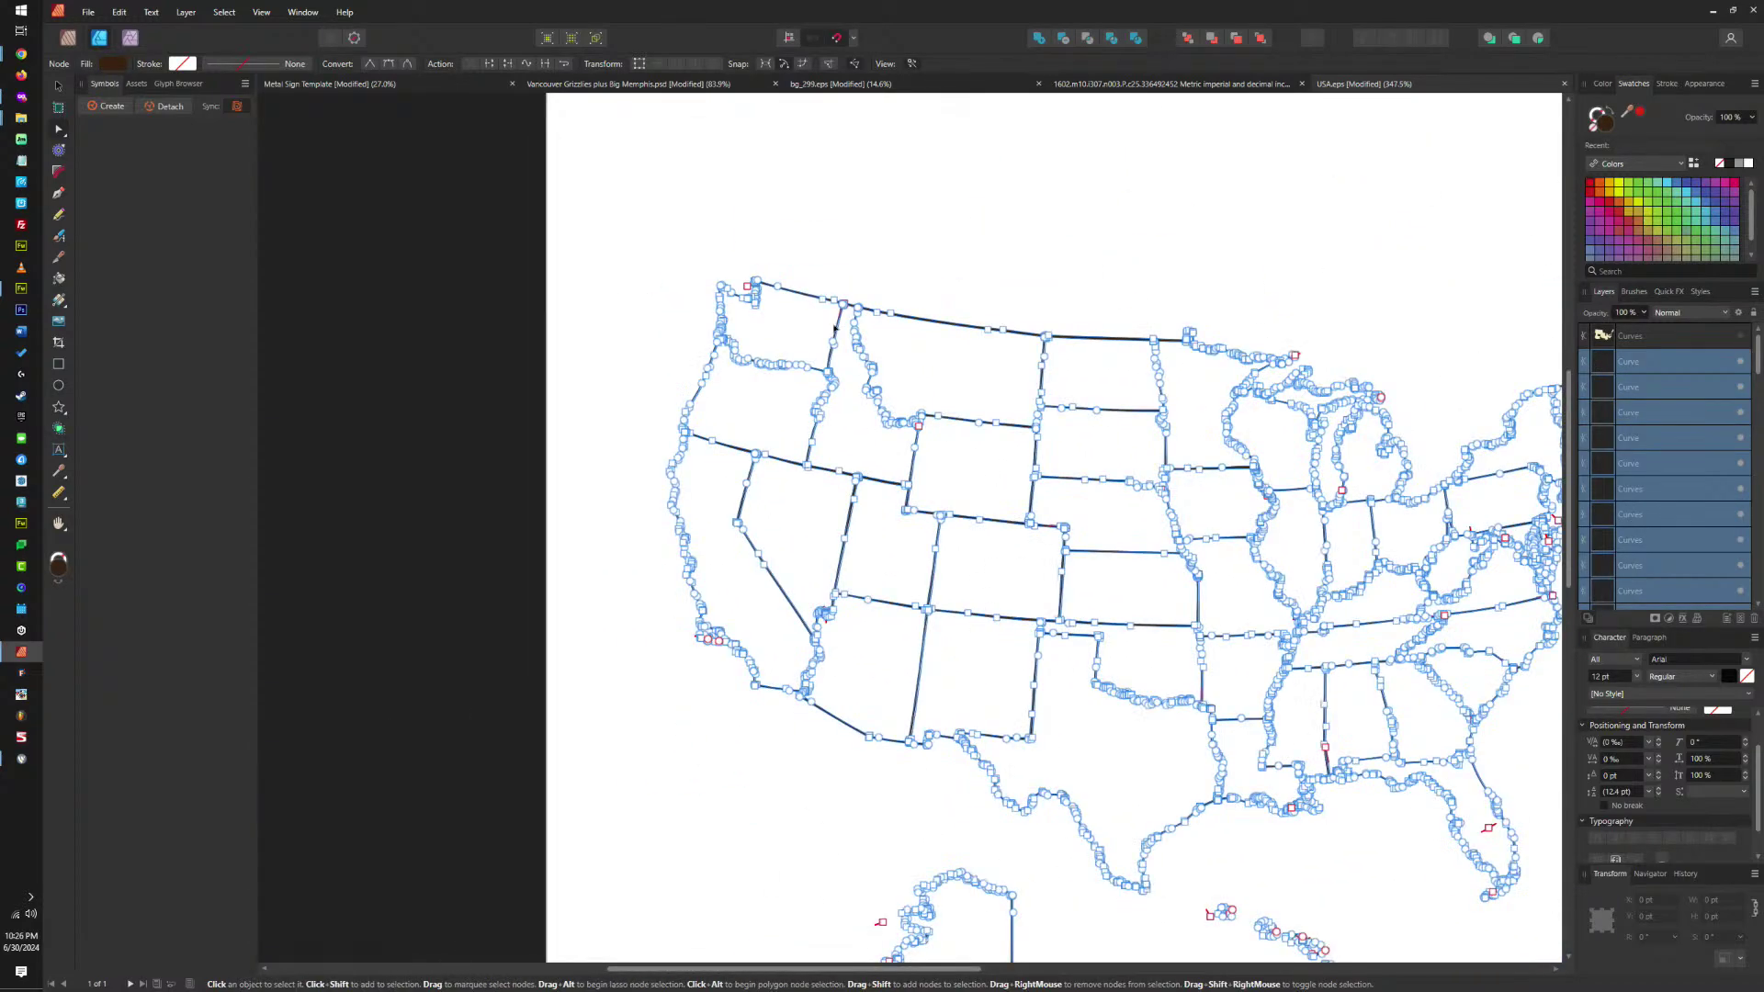
pyautogui.scroll(3, 1007, 555)
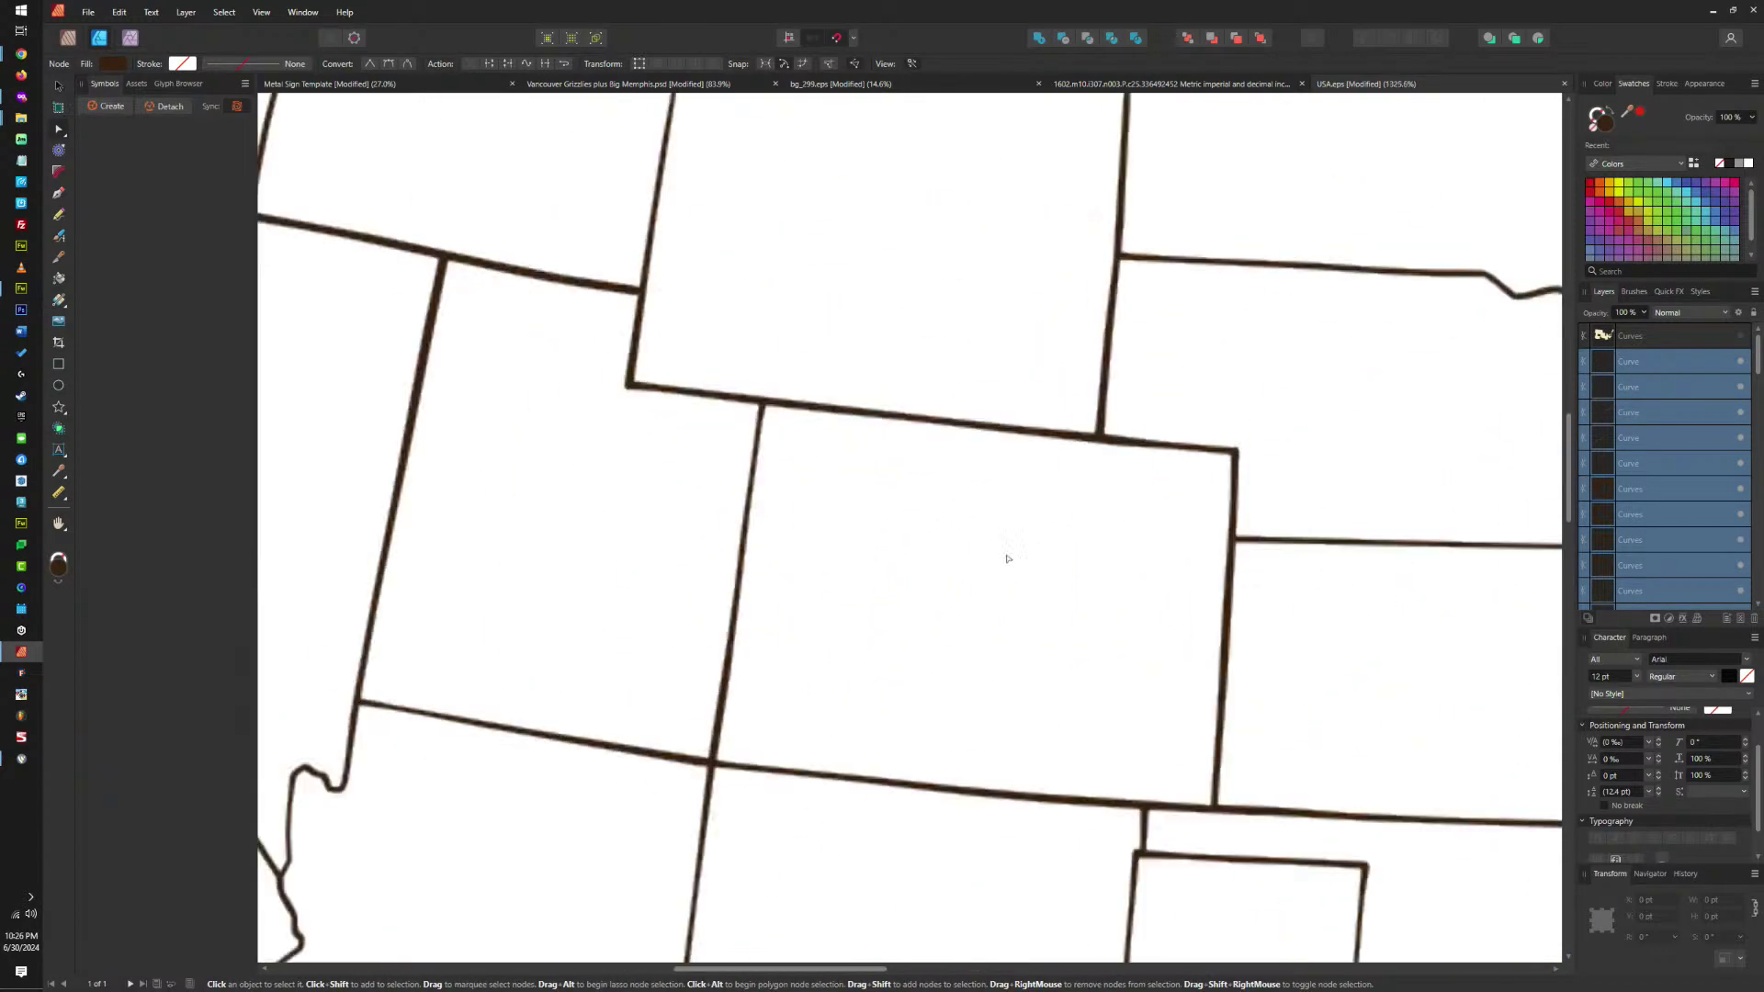
pyautogui.scroll(-4, 1103, 474)
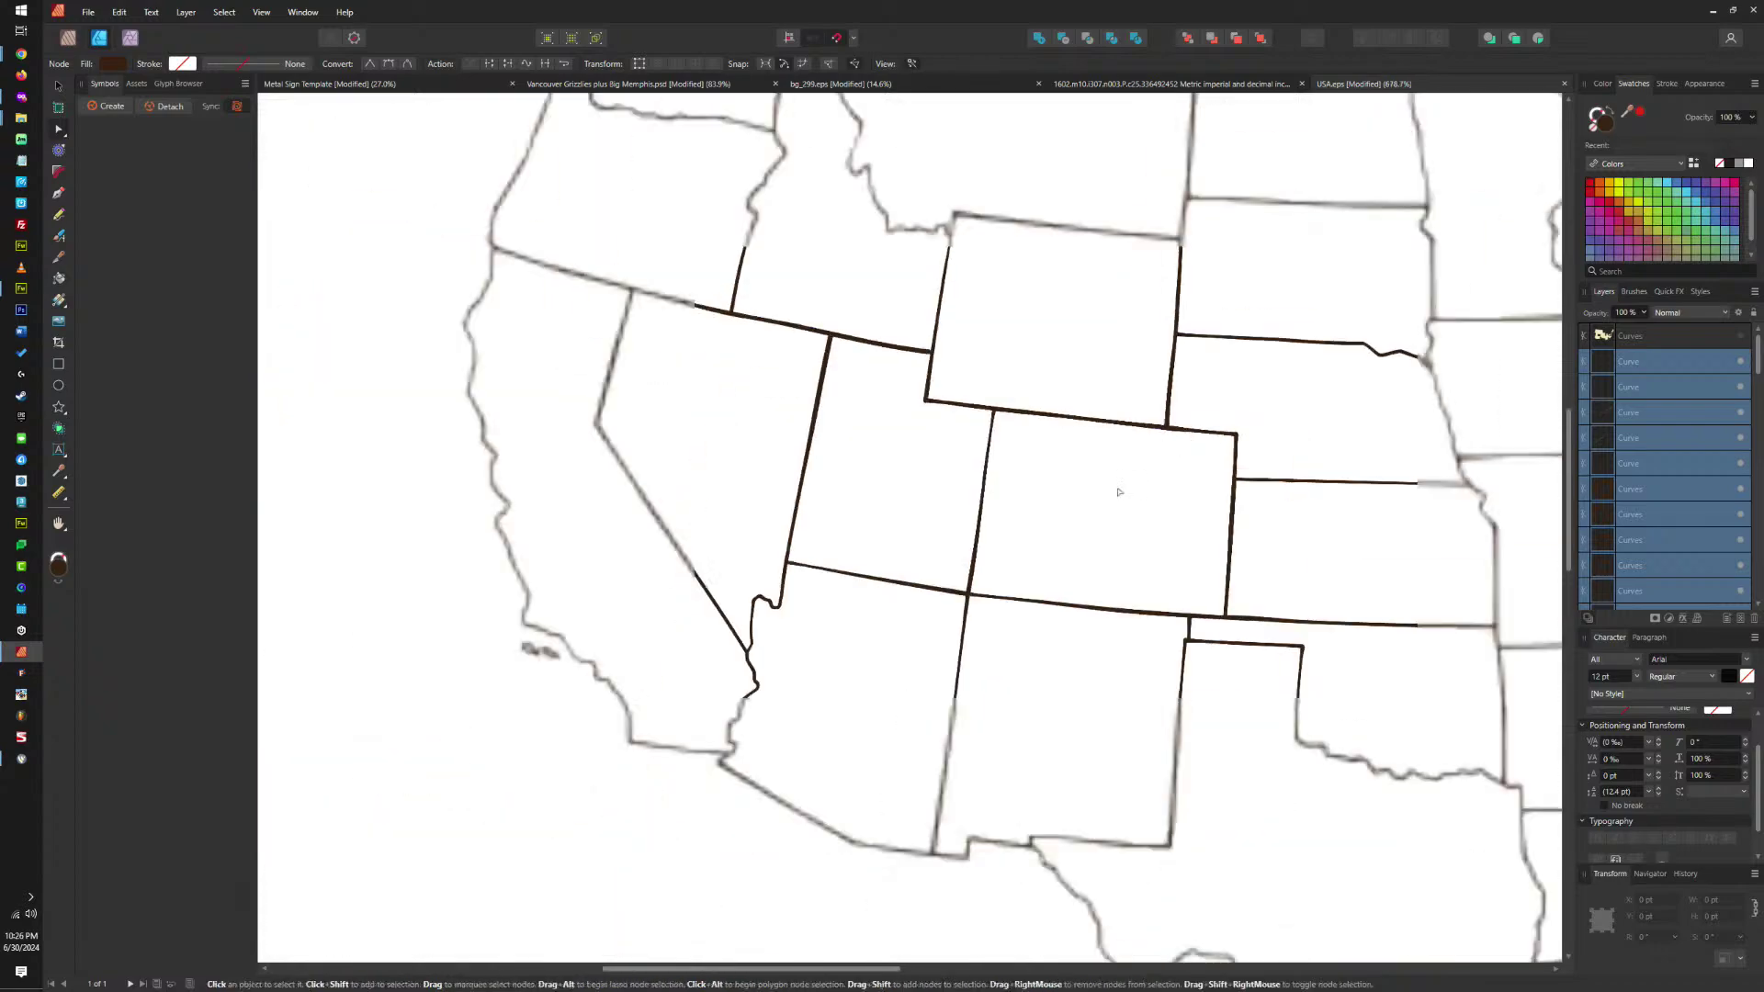
pyautogui.scroll(-3, 1161, 568)
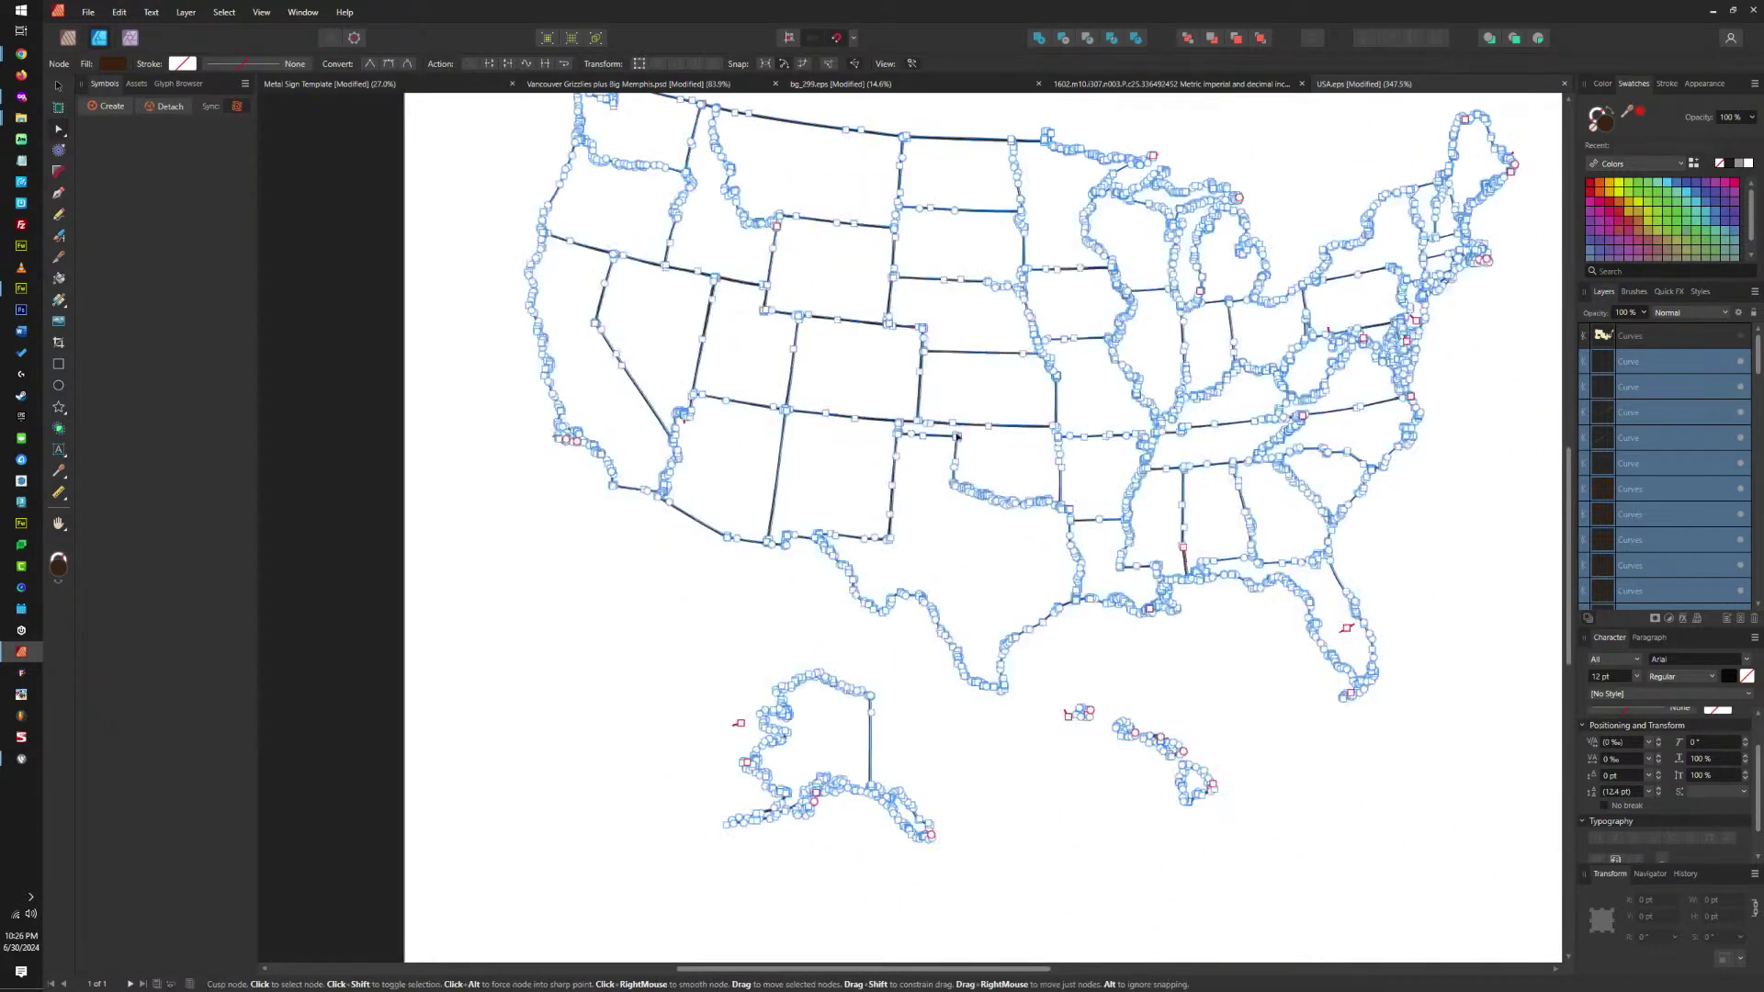
pyautogui.scroll(6, 1064, 641)
pyautogui.scroll(3, 1064, 641)
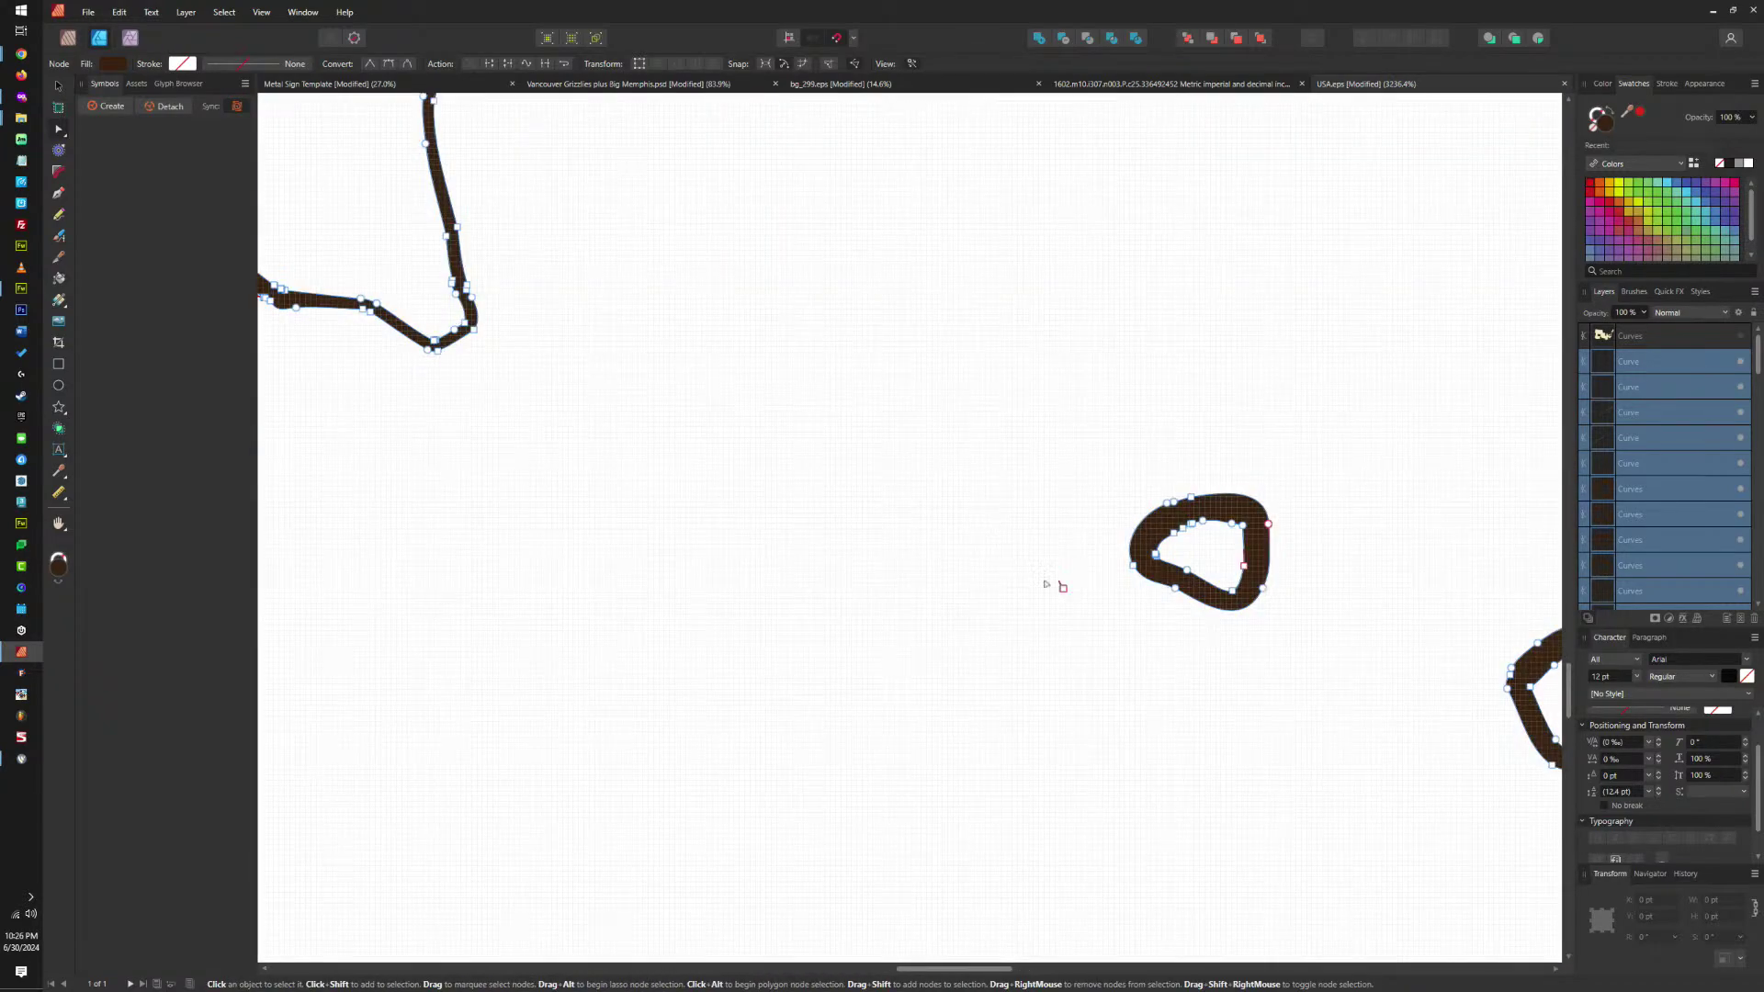
pyautogui.moveTo(997, 522); pyautogui.dragTo(1109, 674)
# Delete the stray node off Alaska's west coast, north of the small island.
pyautogui.scroll(-7, 1057, 579)
pyautogui.scroll(6, 1063, 579)
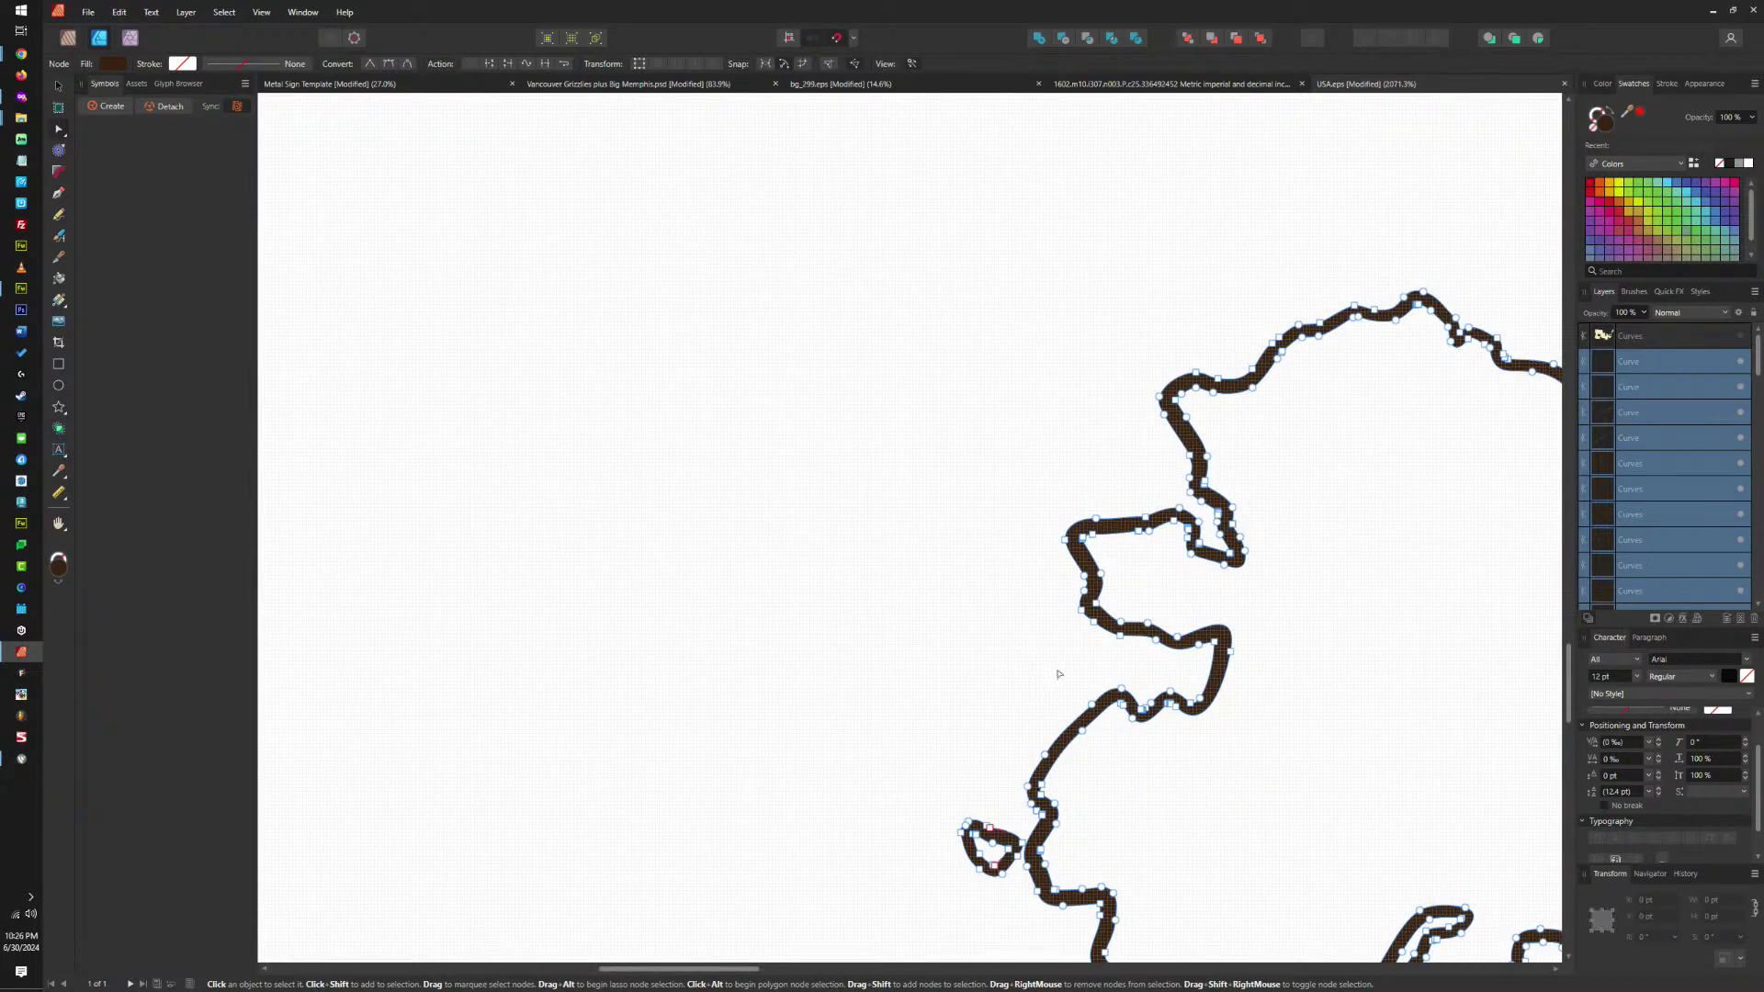
pyautogui.scroll(-3, 1058, 674)
pyautogui.scroll(5, 725, 413)
pyautogui.scroll(-2, 932, 554)
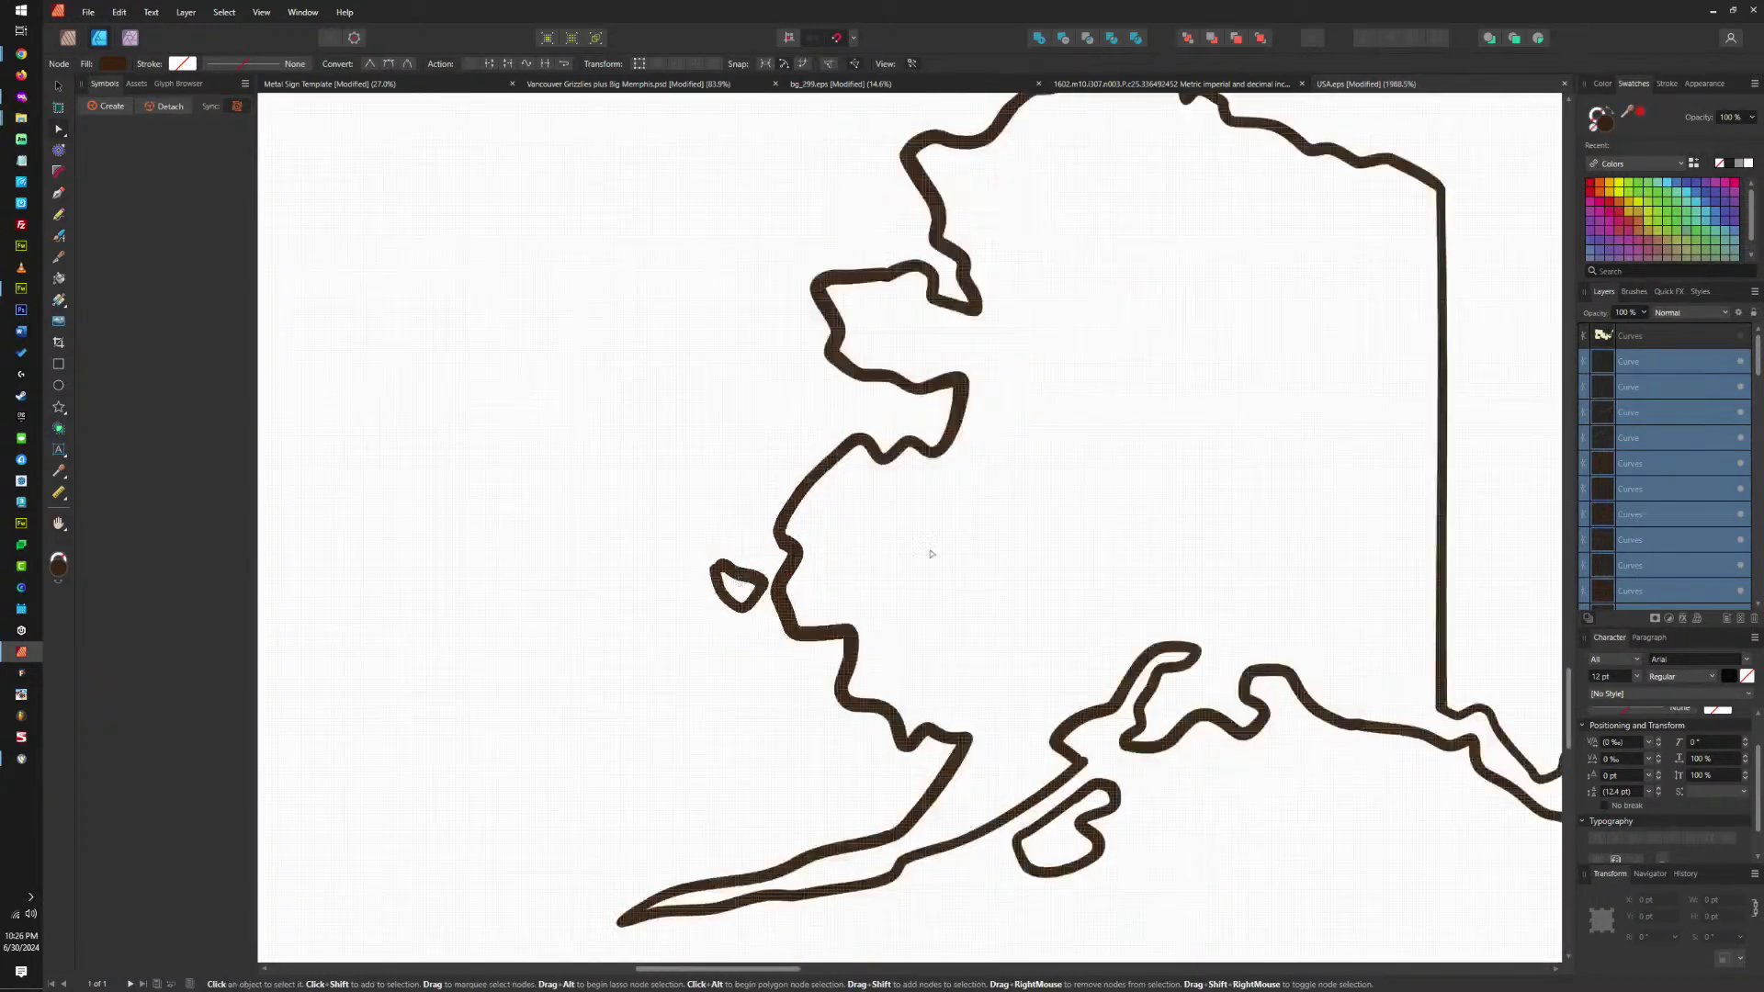
# Delete the stray node left inside Florida.
pyautogui.scroll(-6, 932, 554)
pyautogui.scroll(7, 1091, 602)
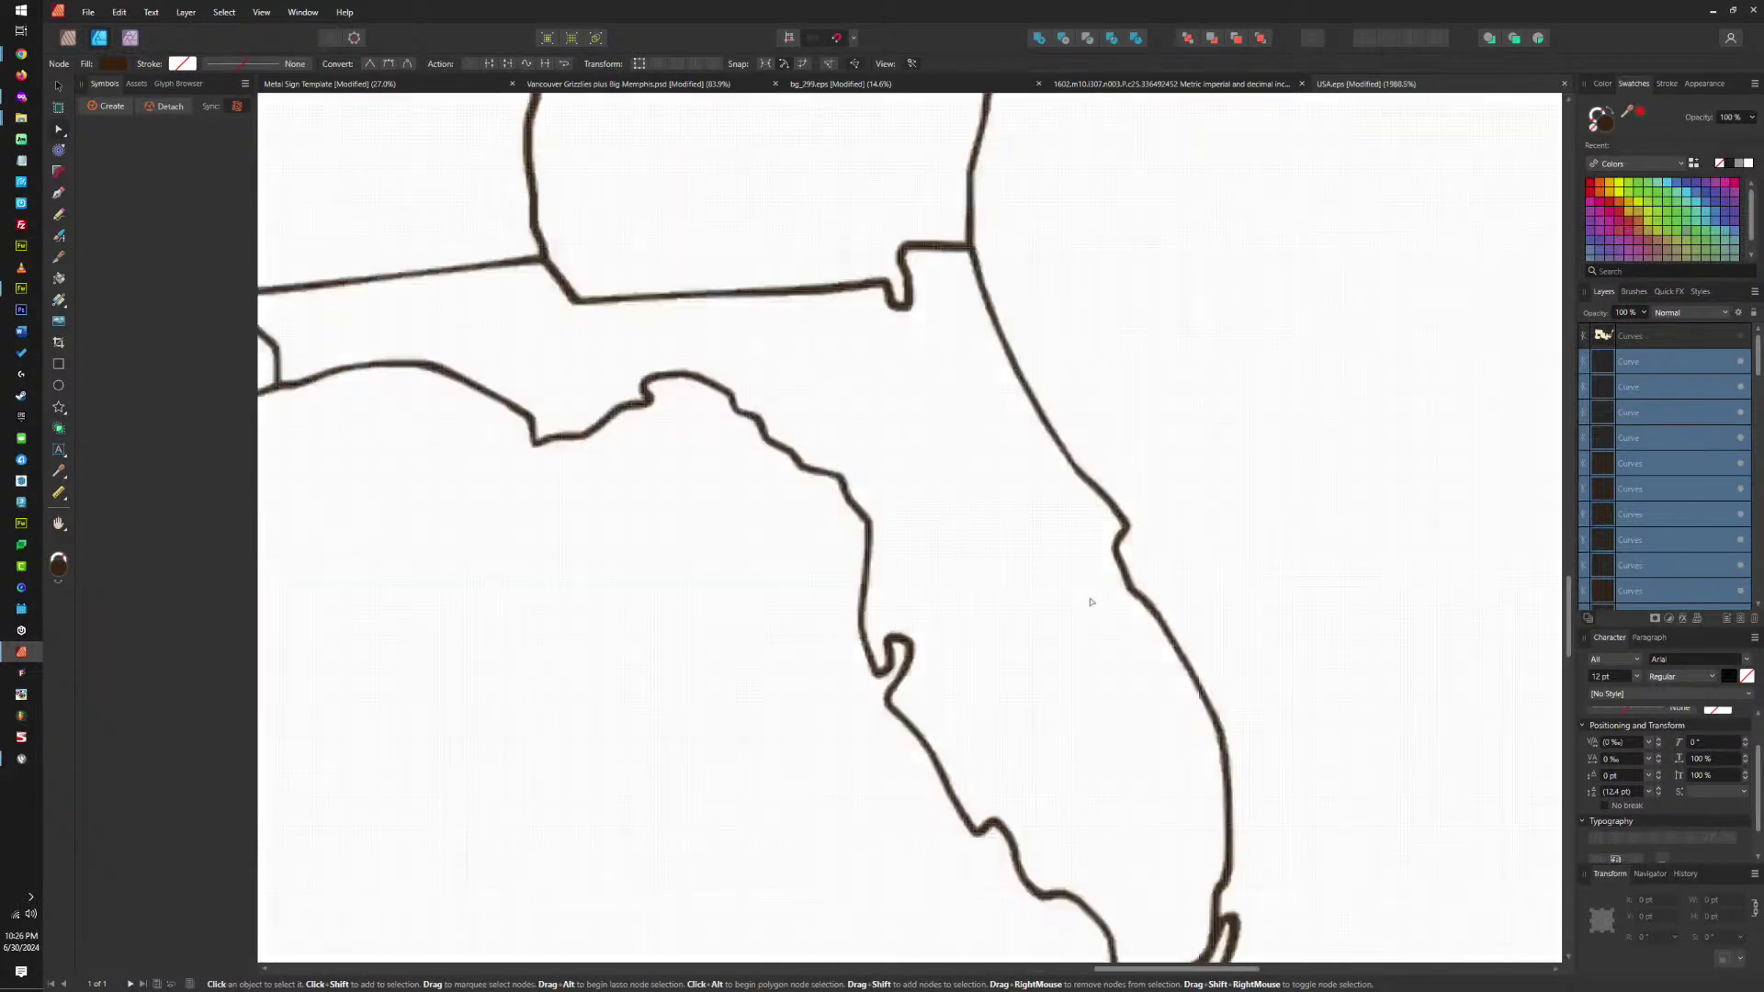
pyautogui.scroll(-3, 1126, 618)
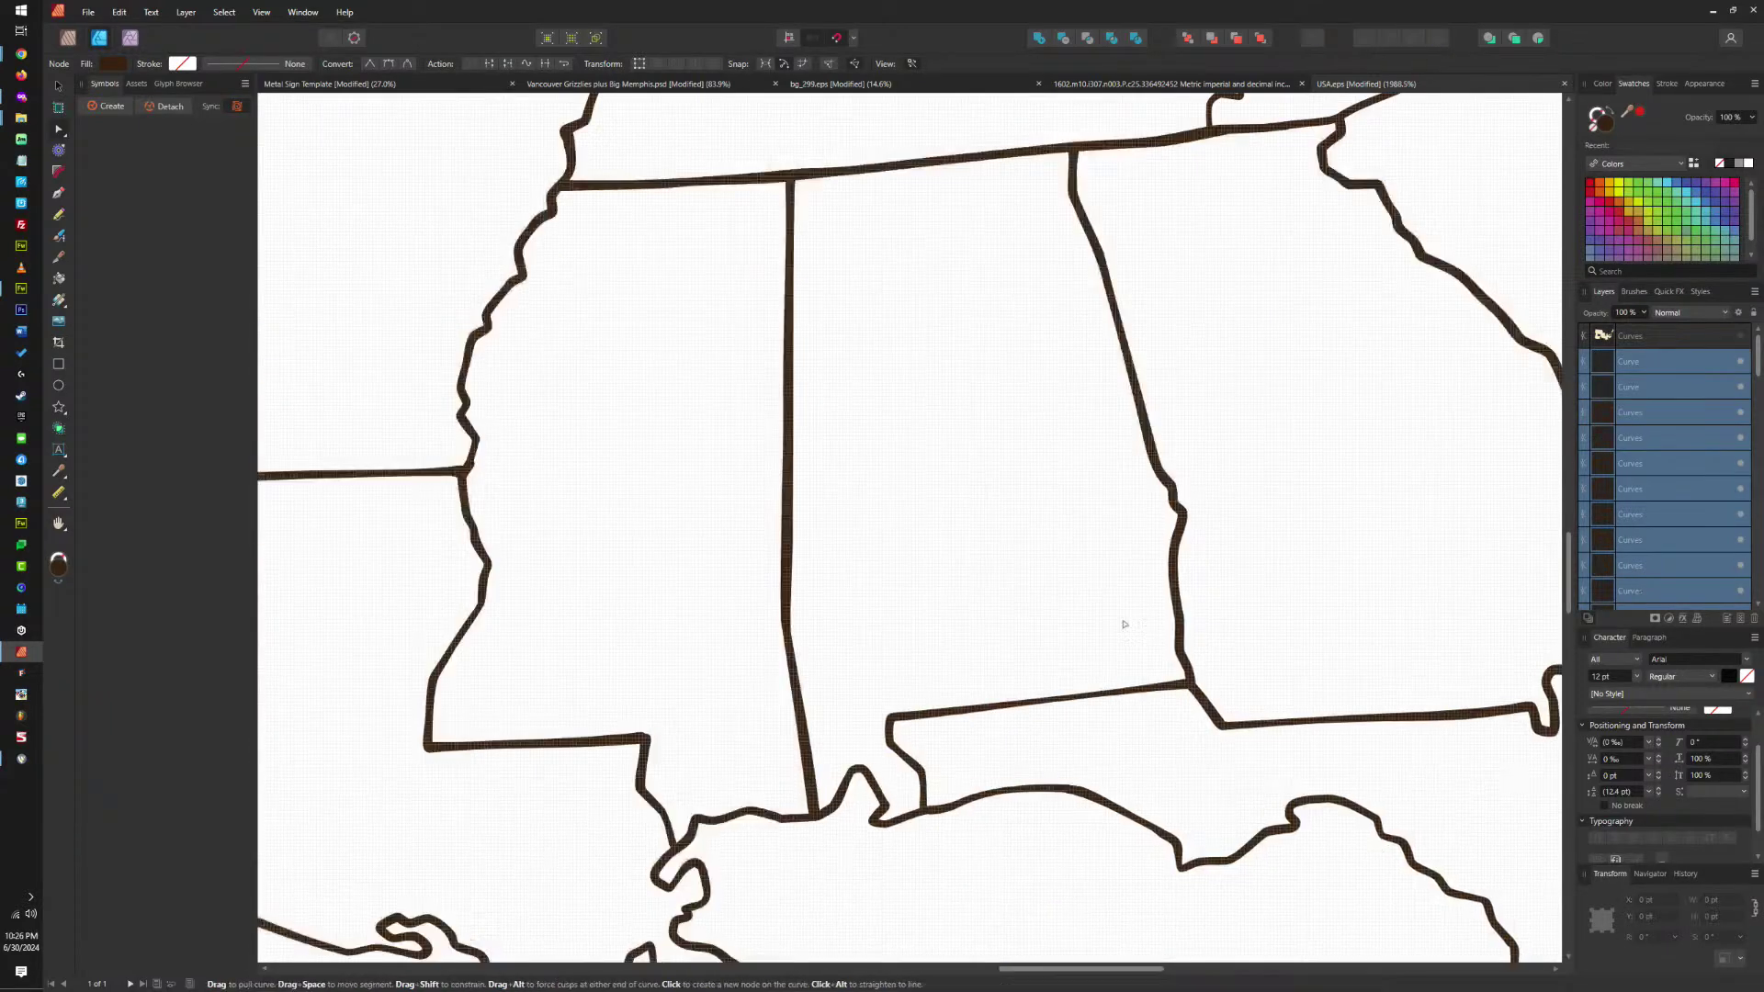
pyautogui.scroll(-2, 1106, 579)
pyautogui.scroll(2, 1119, 576)
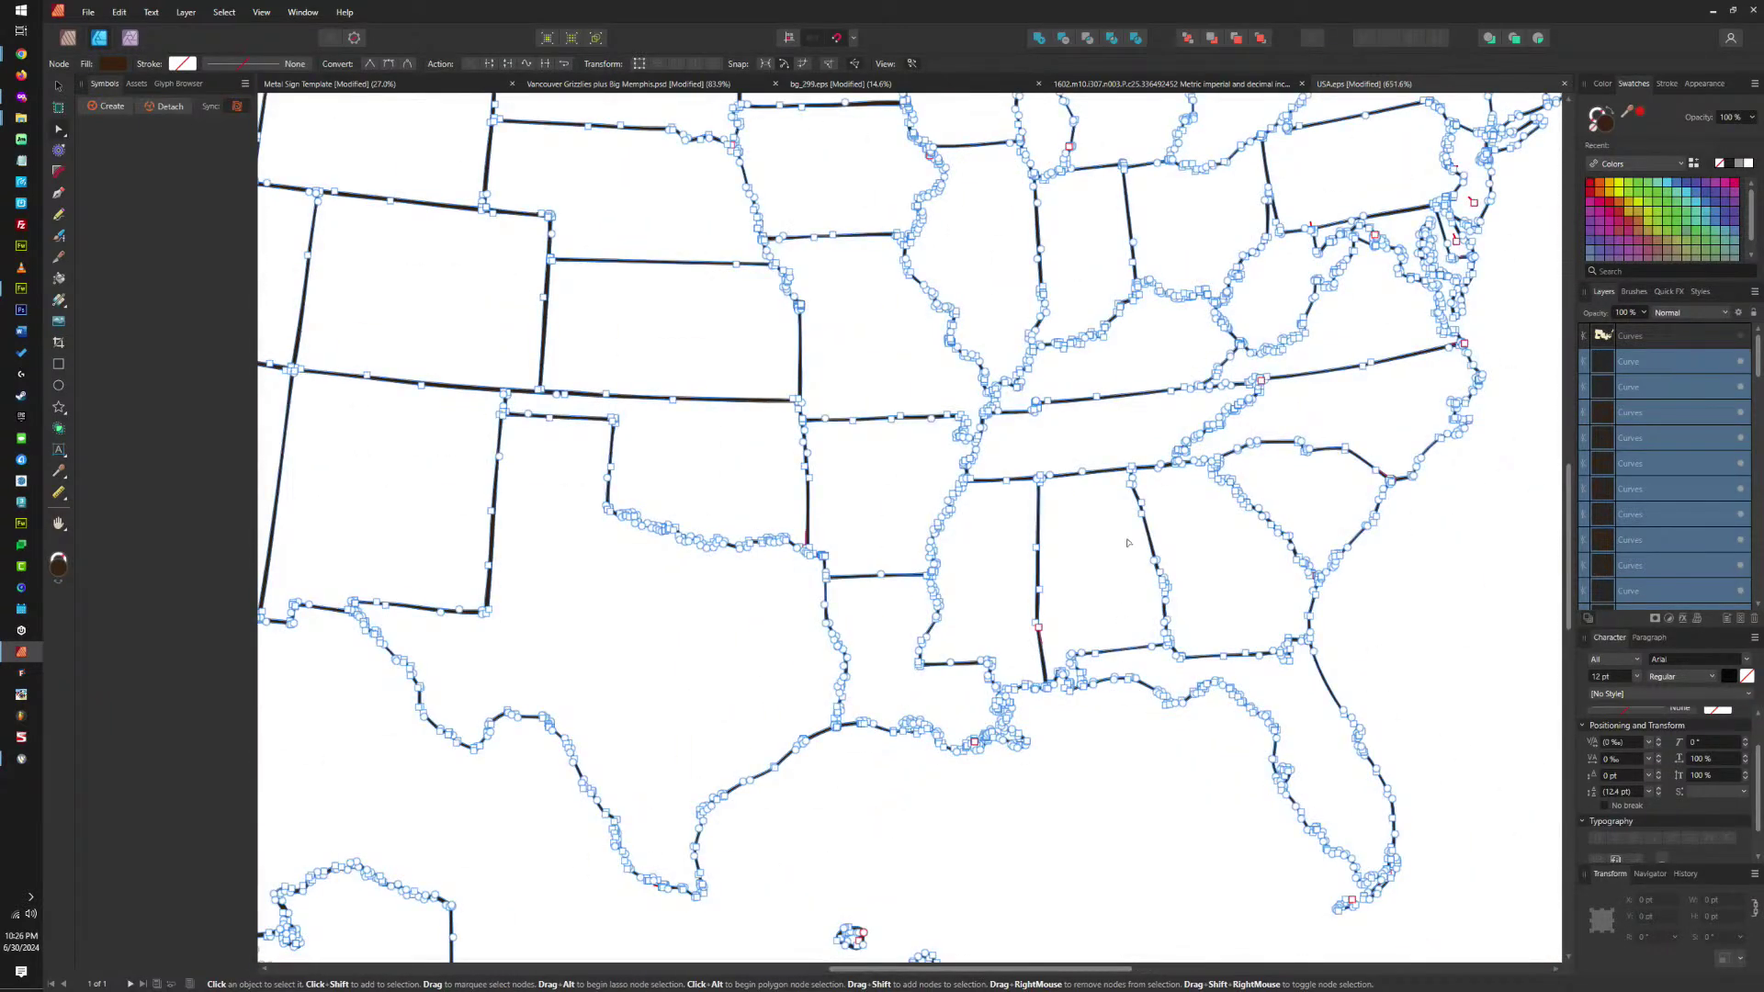
# Delete the stray nodes left inside Delaware and New Jersey.
pyautogui.scroll(4, 1128, 543)
pyautogui.hscroll(3, 1139, 545)
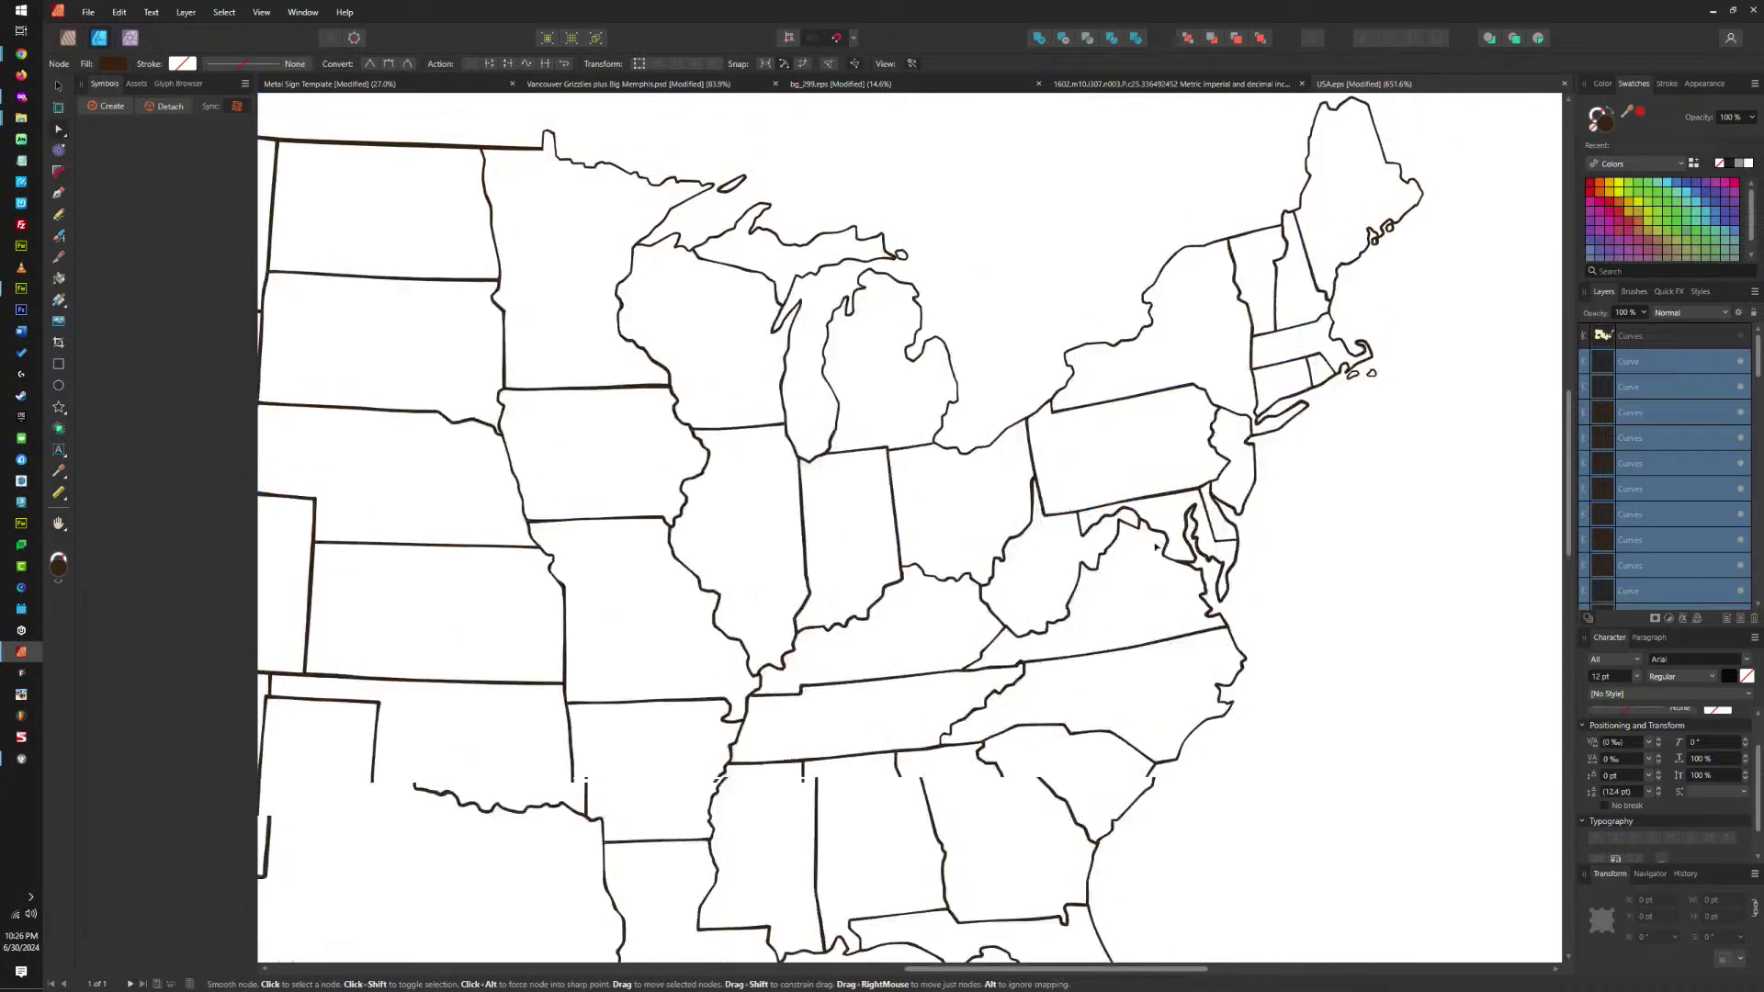
pyautogui.scroll(-2, 1105, 582)
pyautogui.scroll(10, 1124, 742)
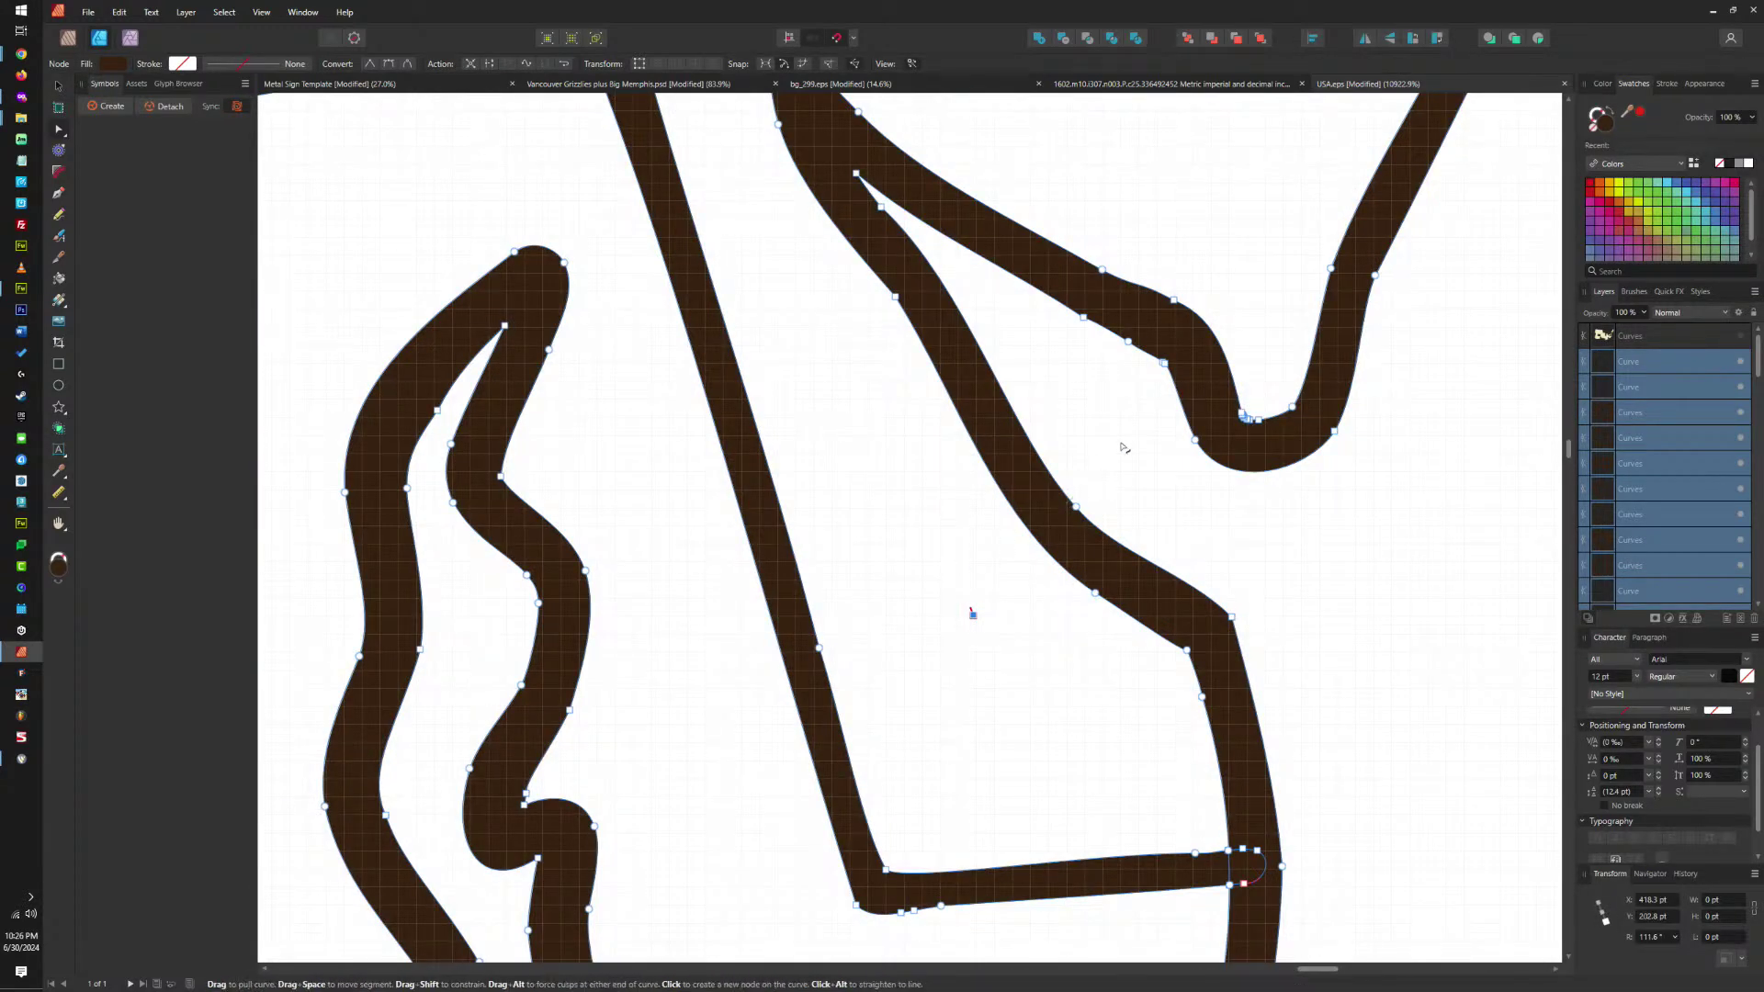
pyautogui.hscroll(5, 1121, 448)
pyautogui.scroll(-4, 1093, 505)
pyautogui.scroll(2, 1063, 882)
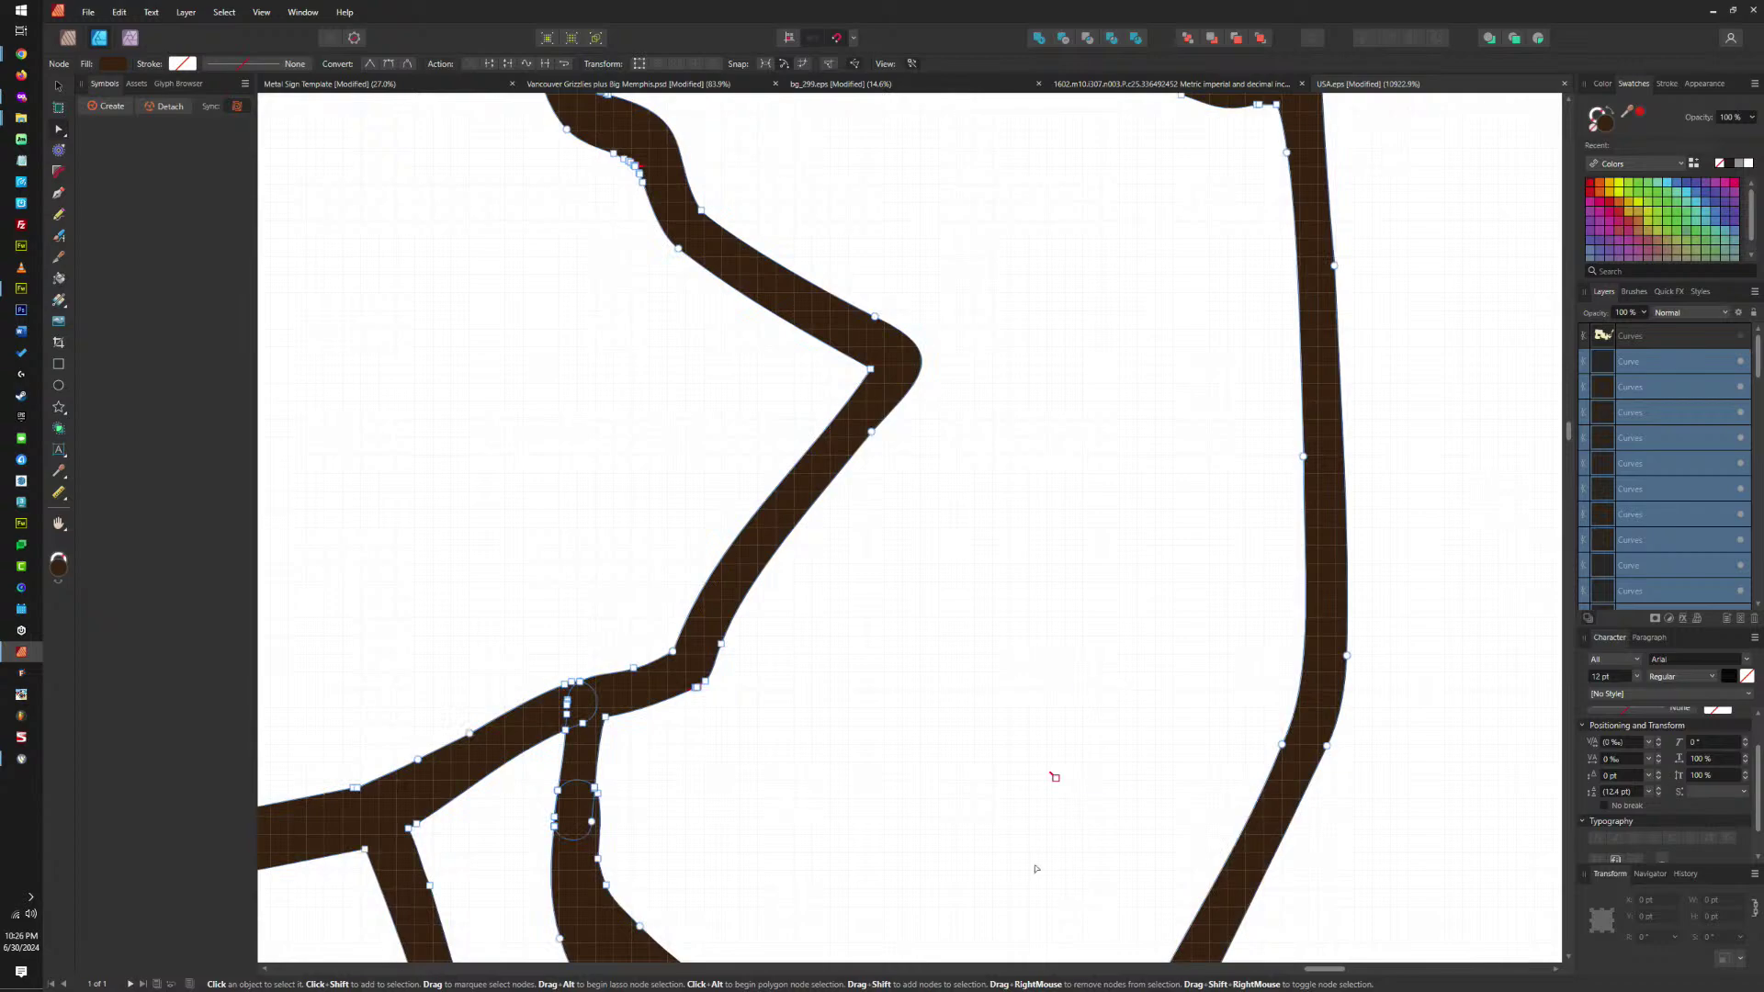
pyautogui.scroll(-5, 1132, 823)
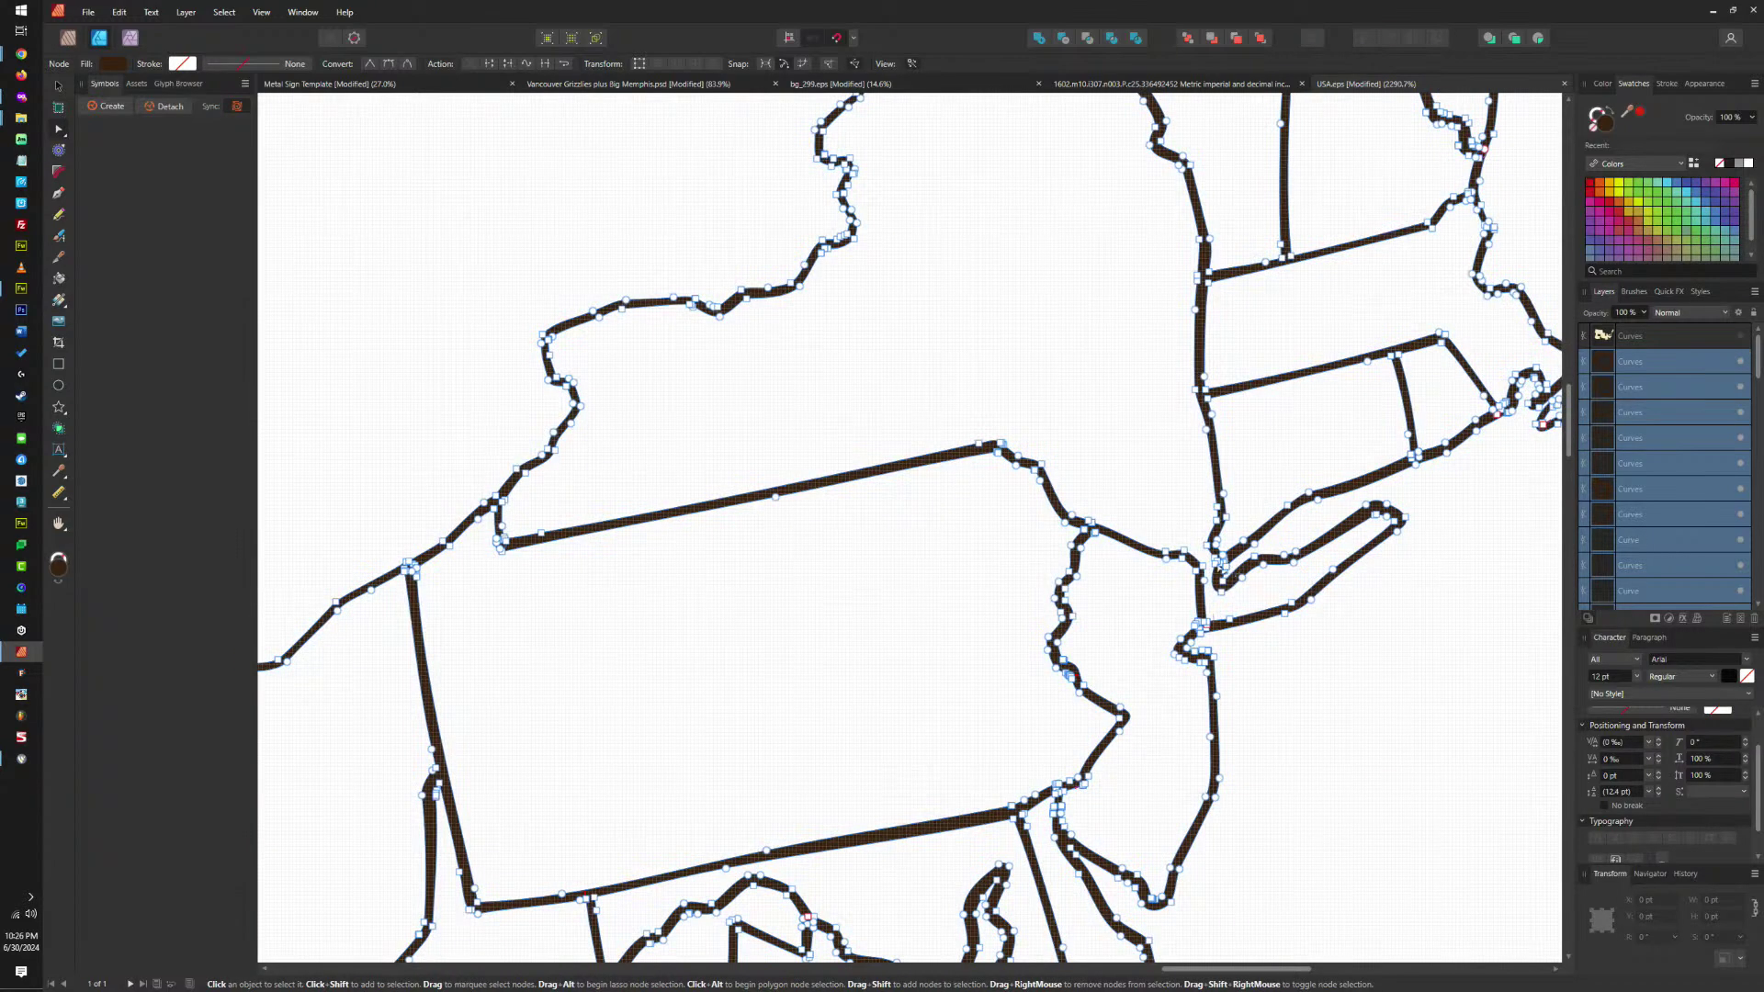
# Examine the outlines of New England, Maine, the Great Lakes and the western states for leftover stray nodes.
pyautogui.scroll(4, 1240, 768)
pyautogui.scroll(2, 1256, 809)
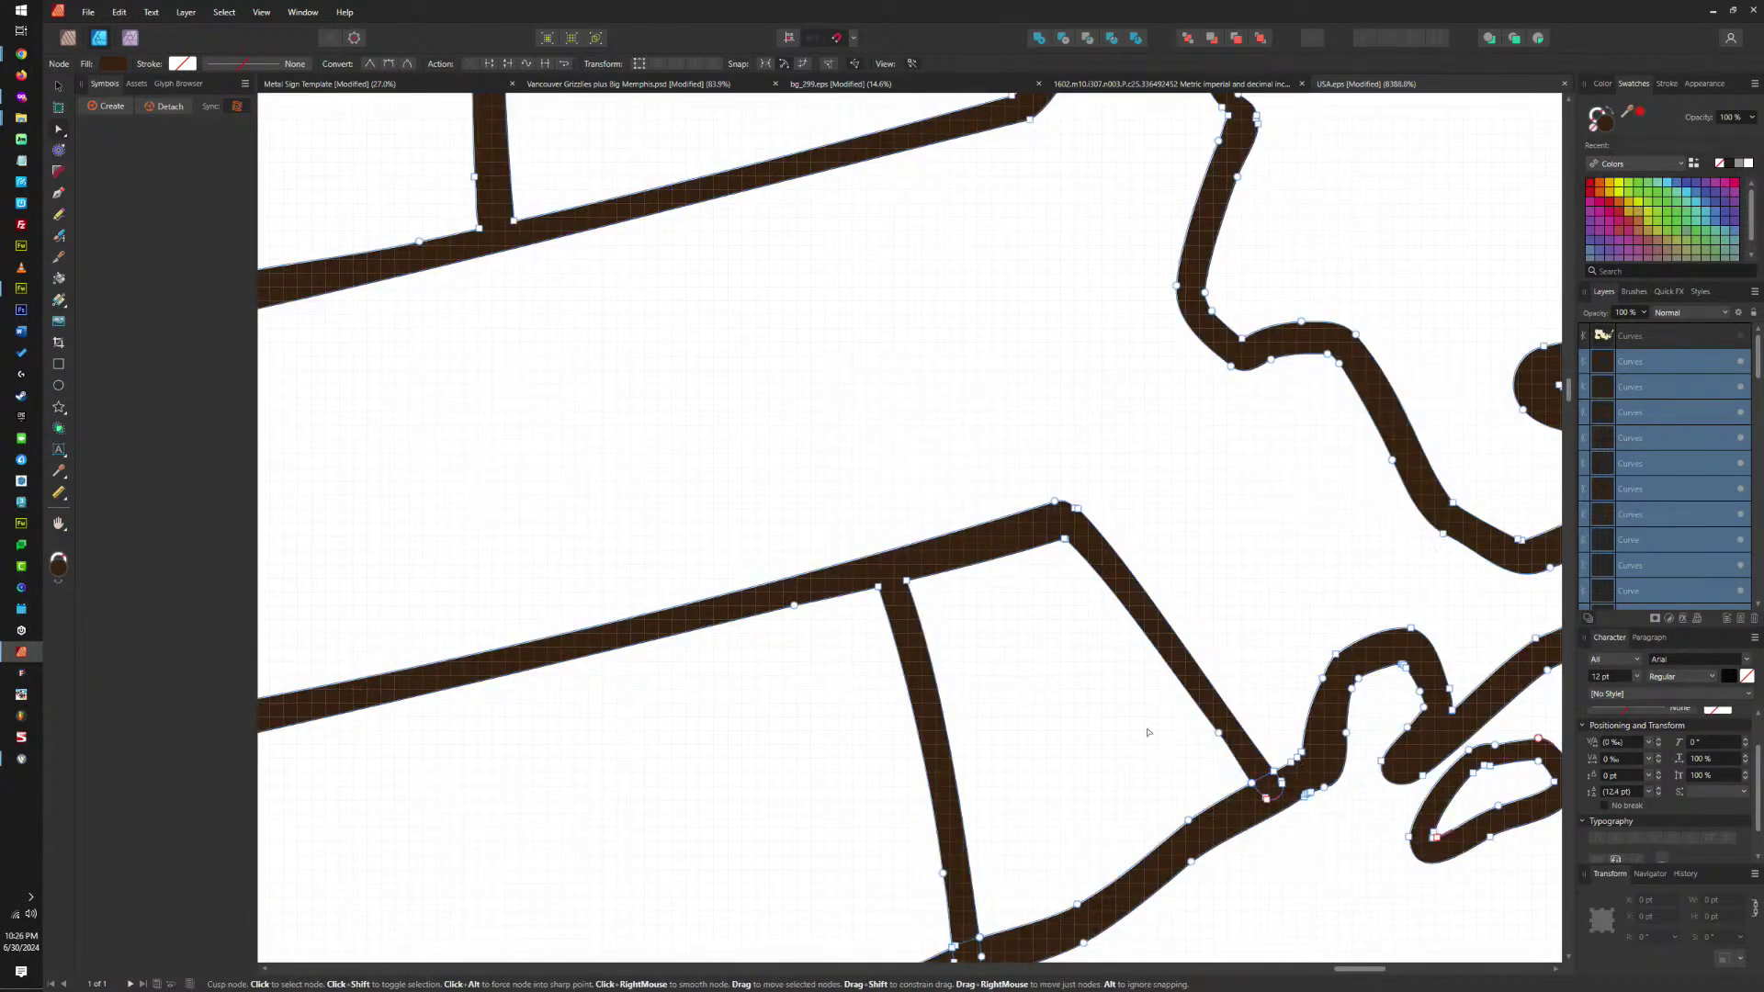
pyautogui.scroll(-3, 1148, 717)
pyautogui.scroll(-3, 1152, 640)
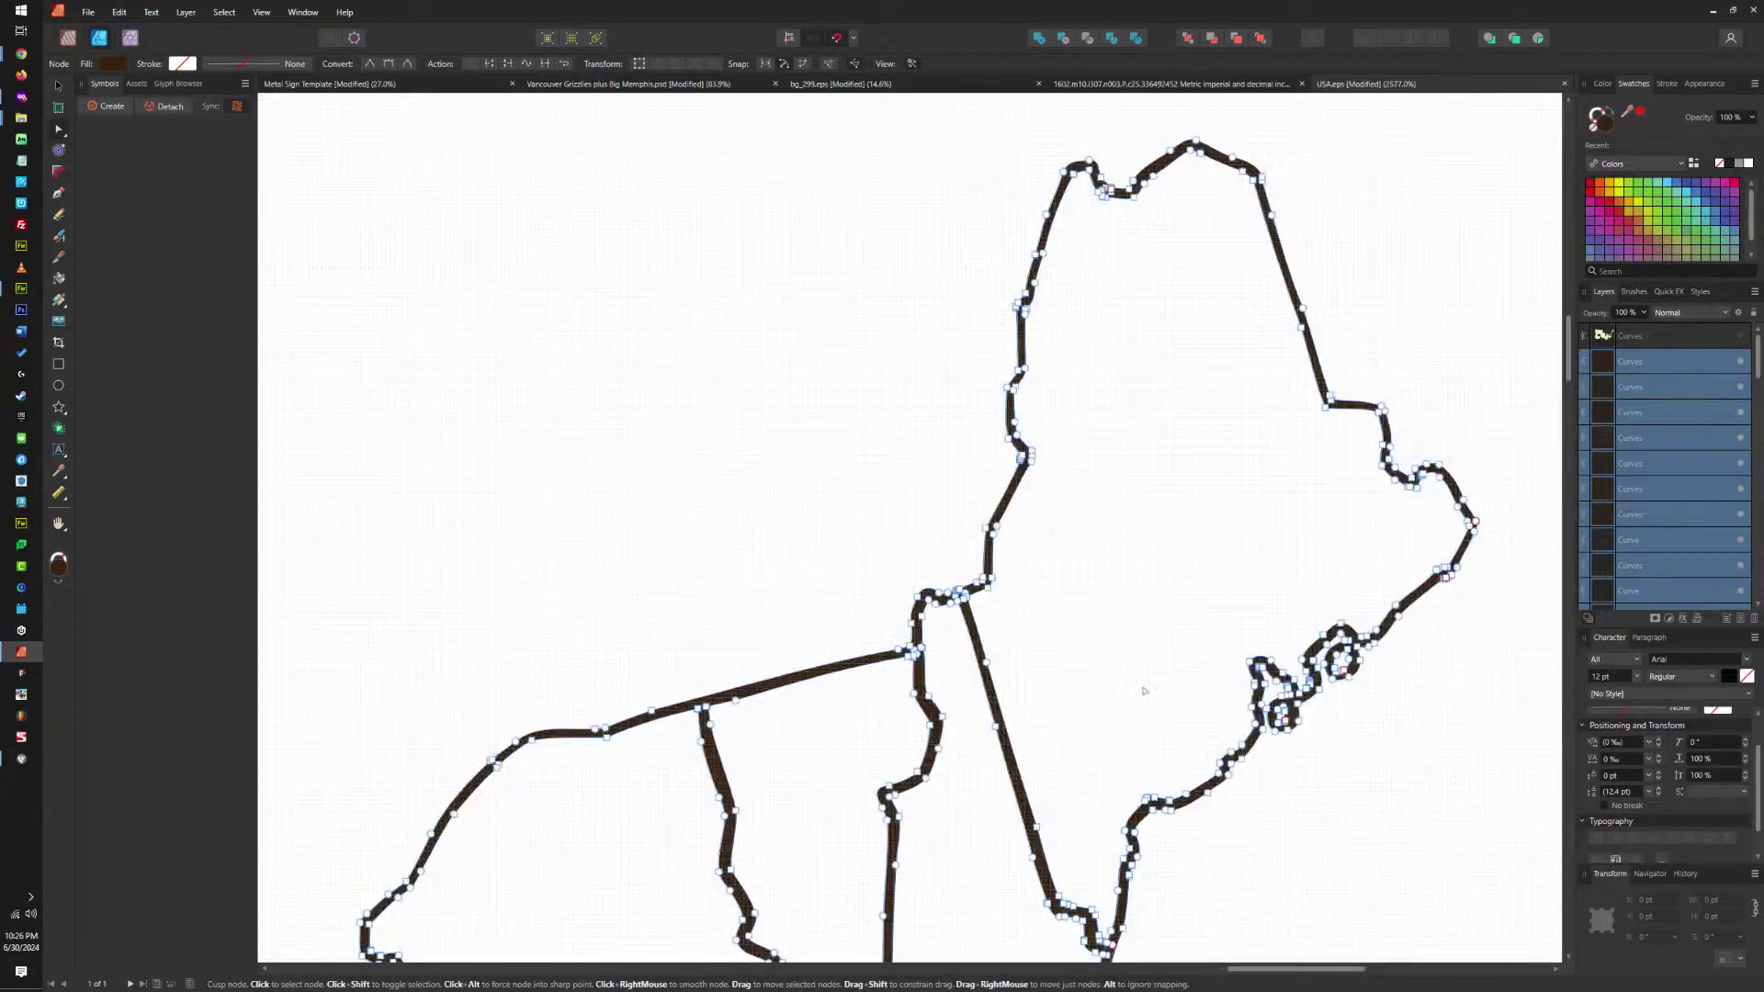
pyautogui.scroll(4, 1053, 329)
pyautogui.scroll(-3, 916, 649)
pyautogui.scroll(2, 1152, 826)
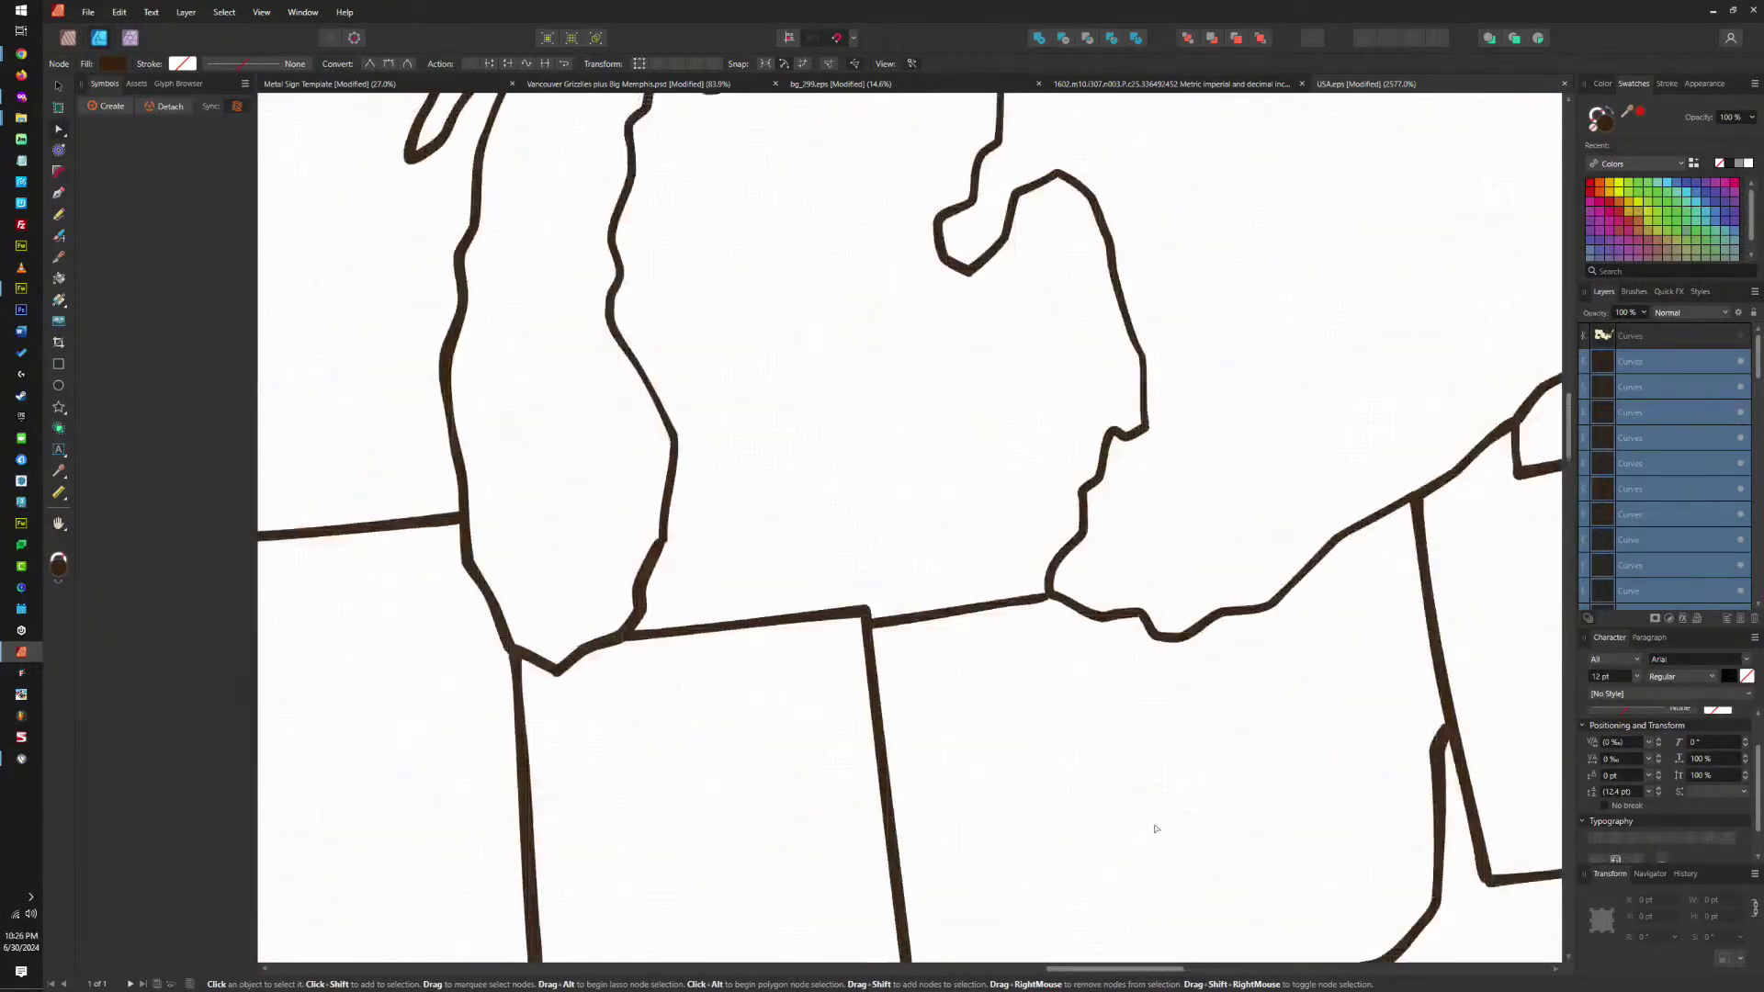
pyautogui.scroll(-3, 981, 748)
pyautogui.scroll(3, 923, 658)
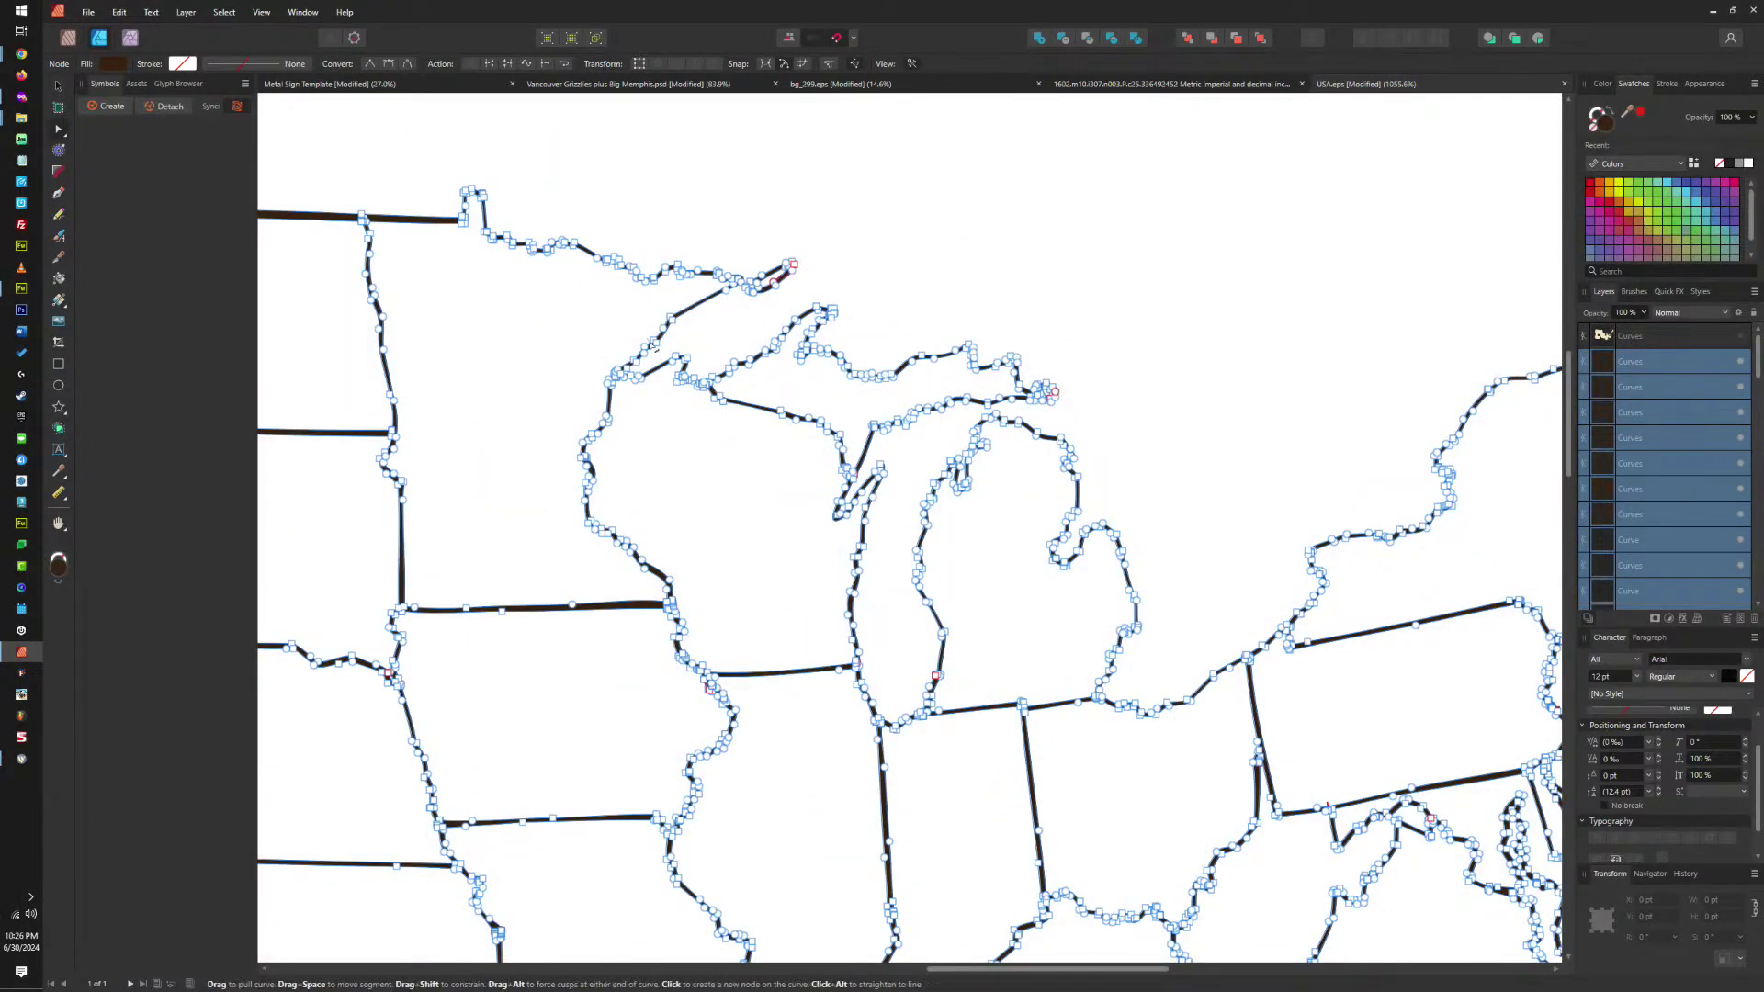
pyautogui.scroll(-3, 654, 348)
pyautogui.scroll(-2, 889, 697)
pyautogui.scroll(3, 923, 556)
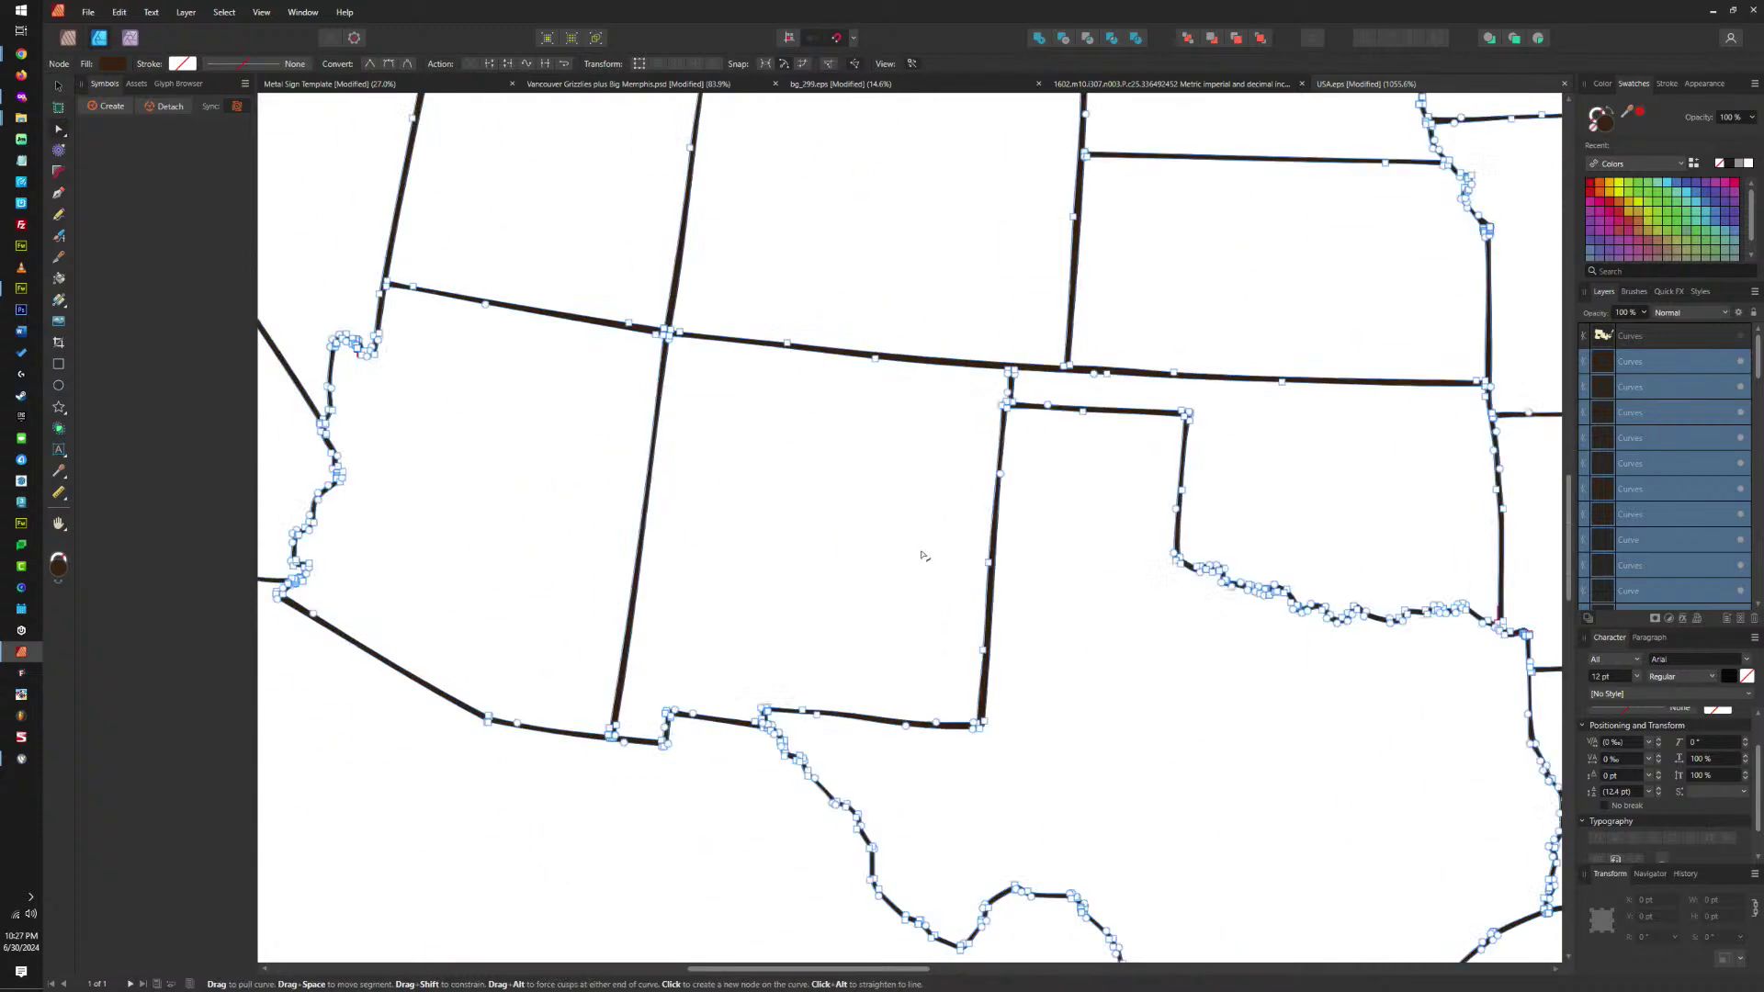
pyautogui.scroll(-3, 923, 556)
pyautogui.scroll(3, 767, 960)
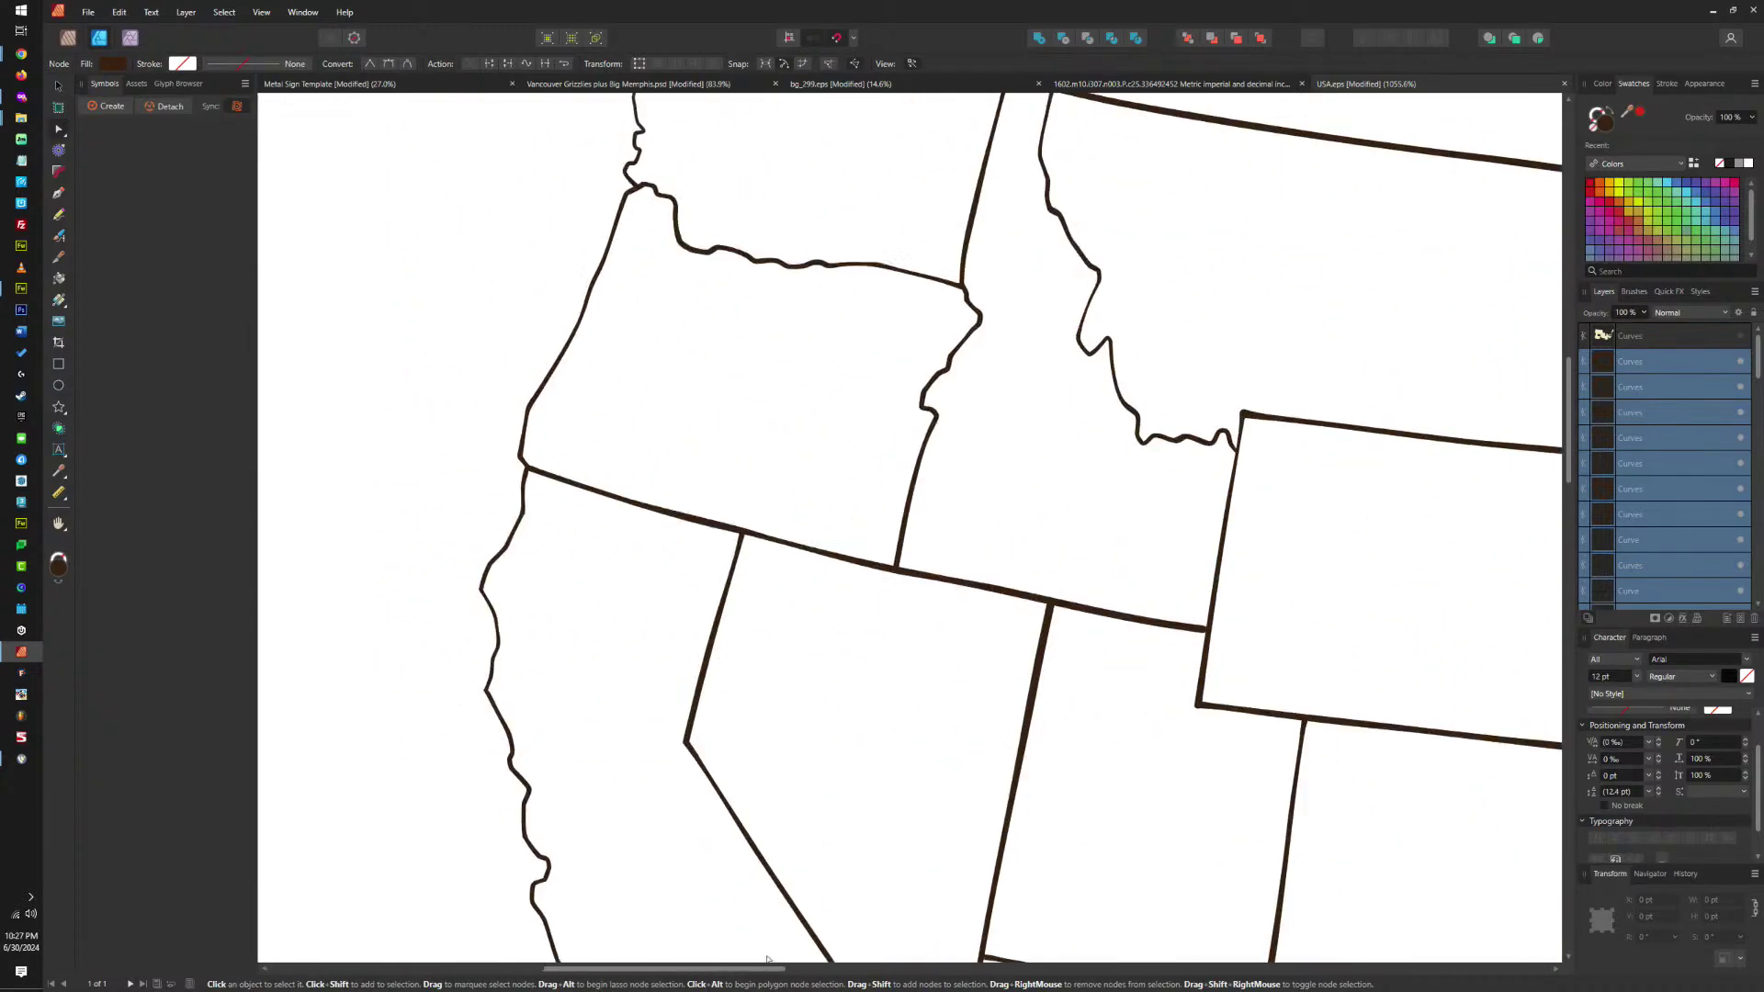
# Examine the outlines of Oregon, Idaho and Washington, including Washington's northwest coast, for leftover stray nodes.
pyautogui.scroll(-3, 767, 960)
pyautogui.scroll(6, 890, 480)
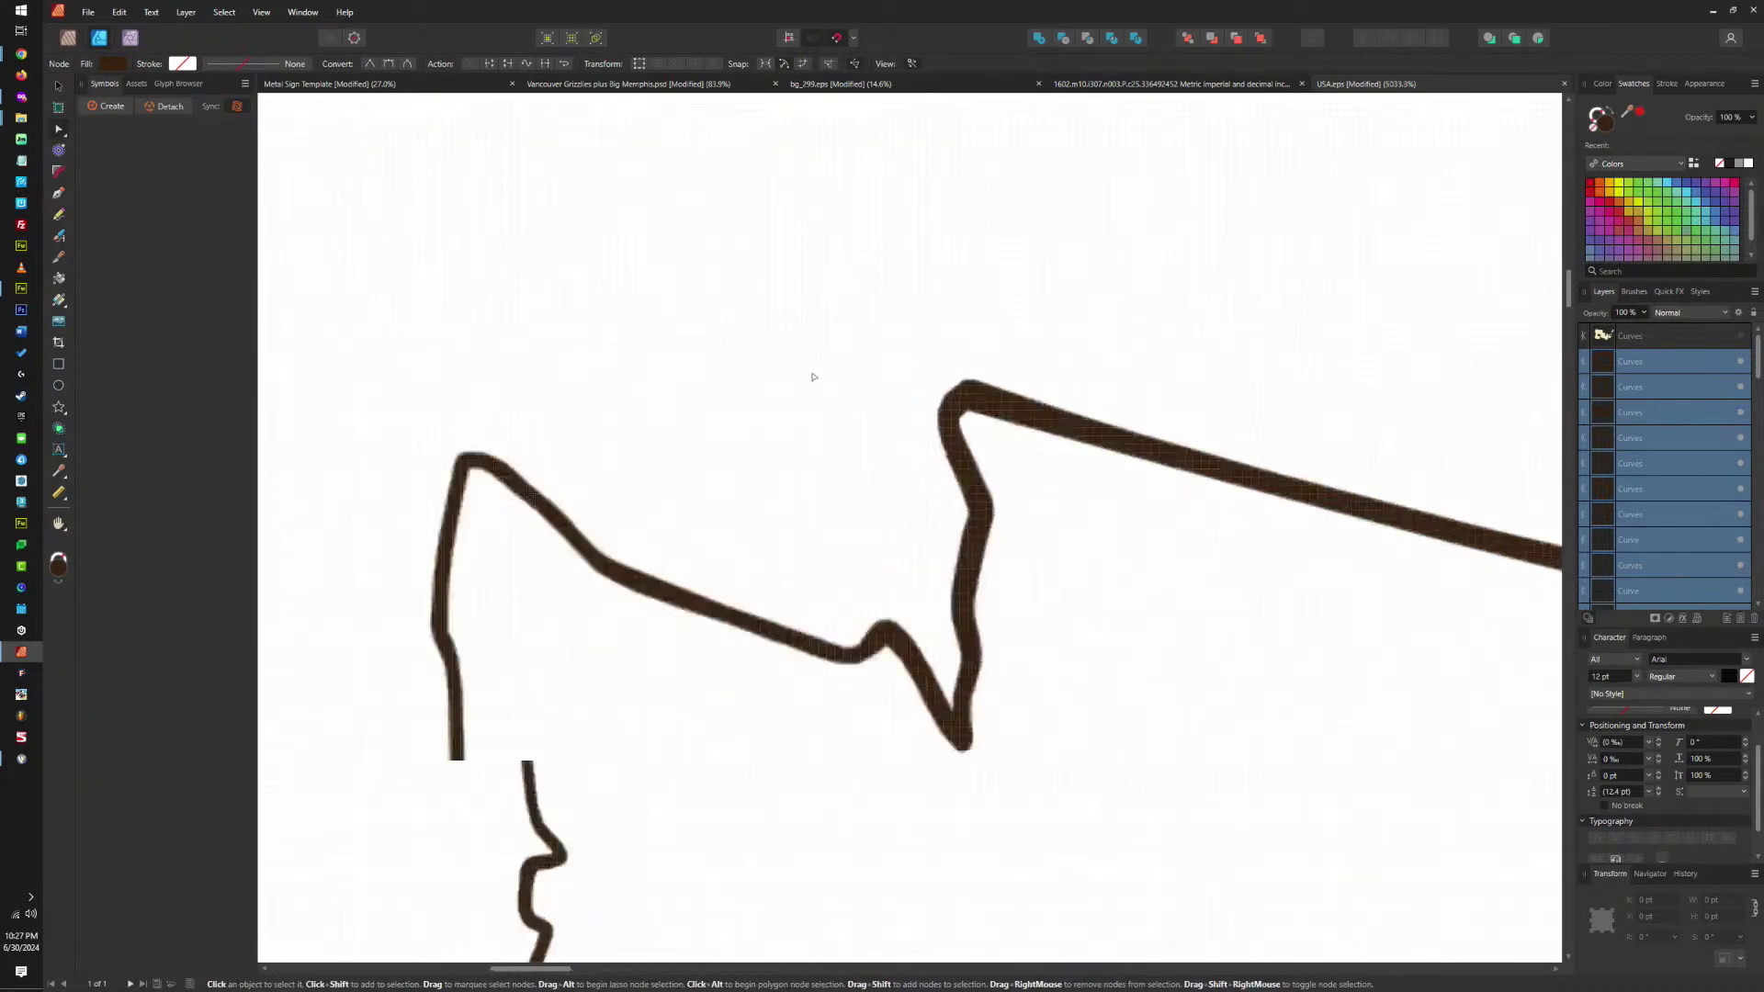
pyautogui.moveTo(795, 409); pyautogui.dragTo(928, 563)
pyautogui.scroll(-10, 899, 535)
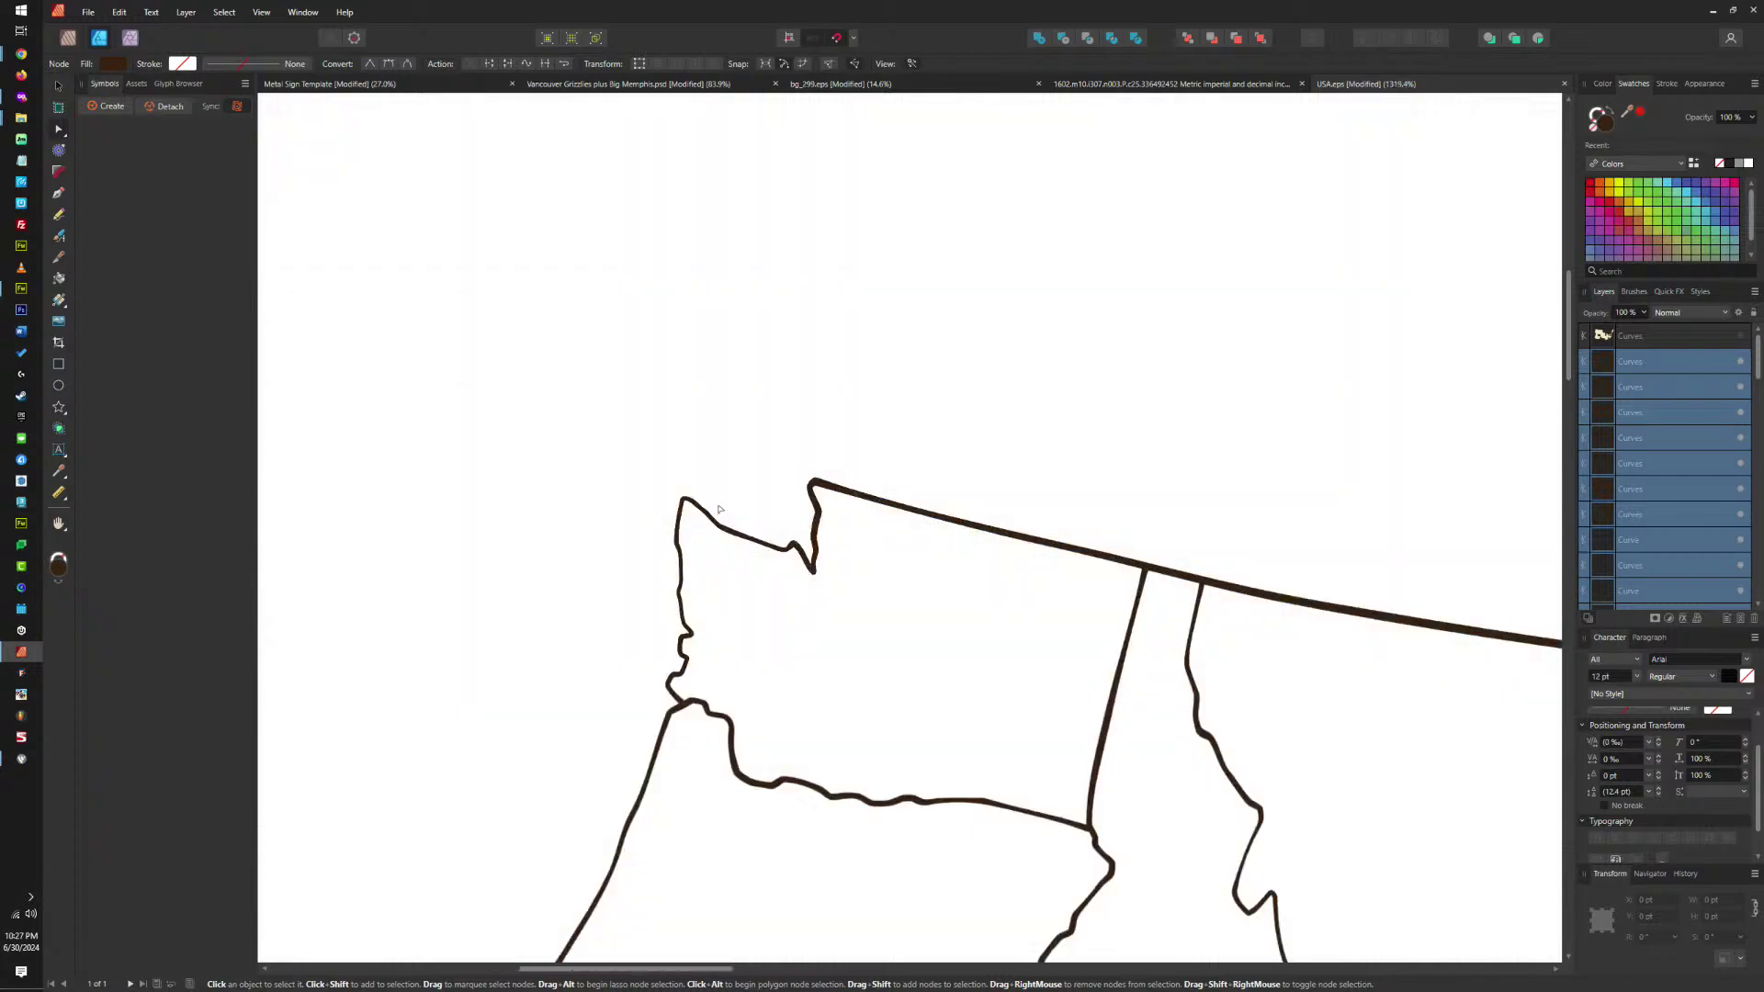
pyautogui.scroll(2, 908, 745)
pyautogui.scroll(15, 1194, 496)
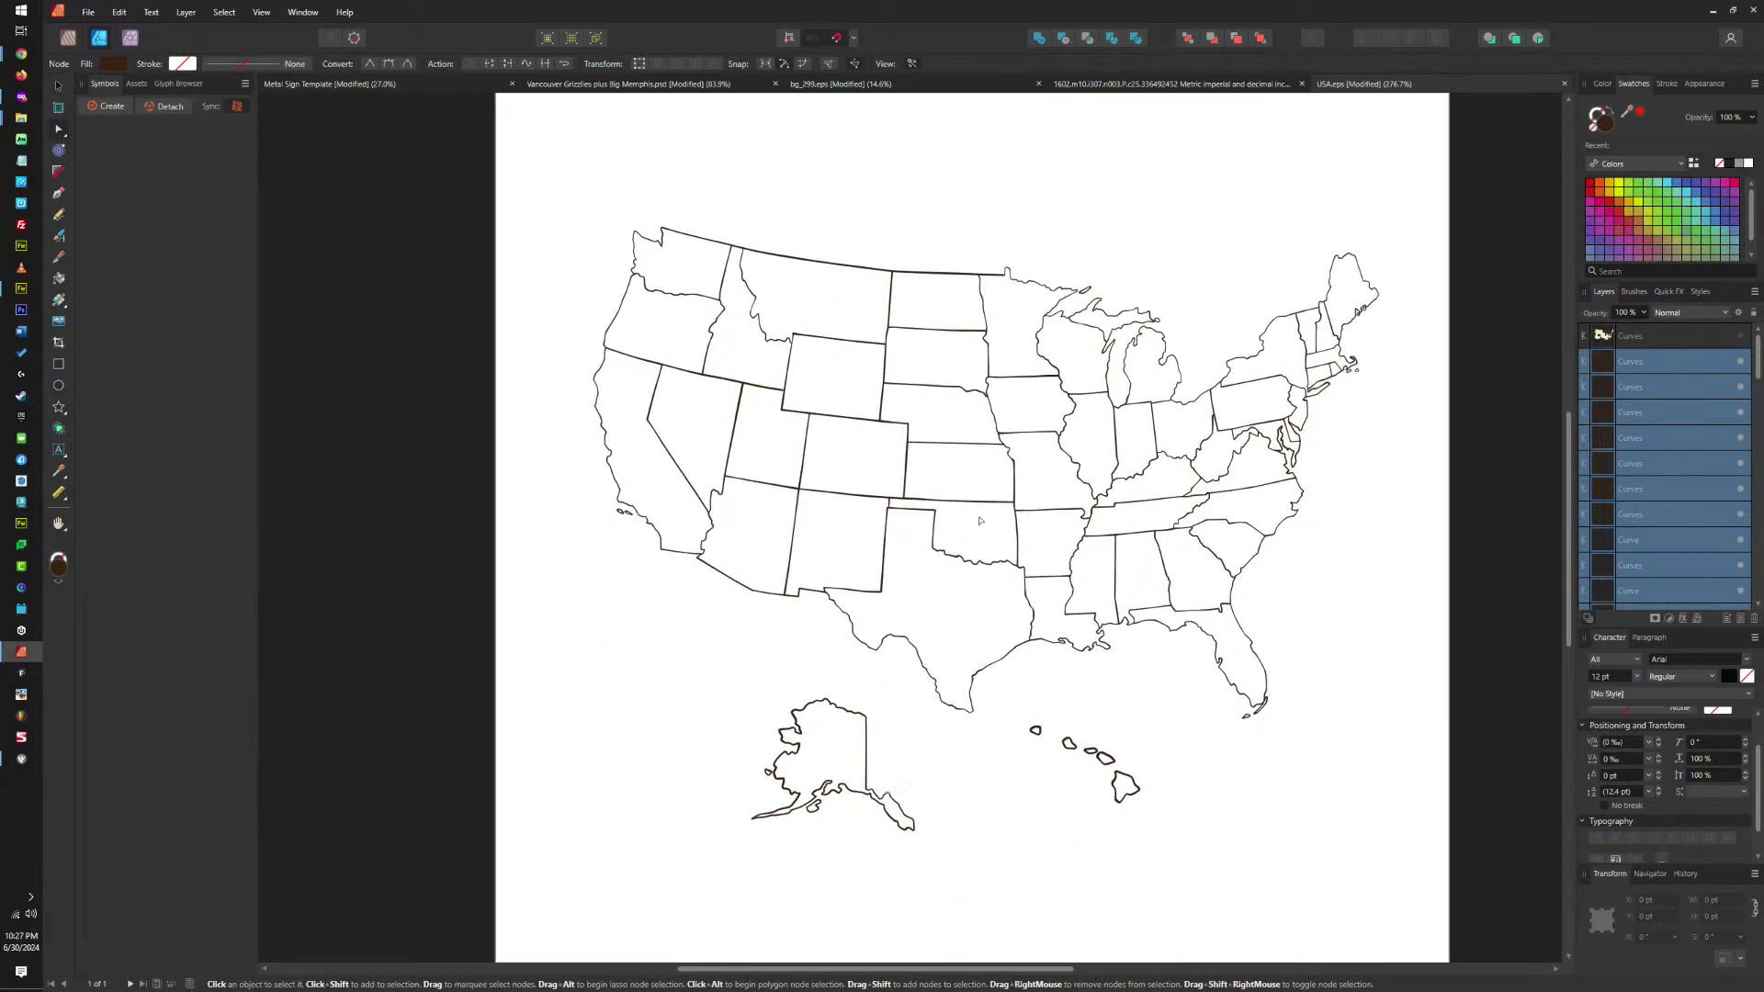
# Examine the Mid-Atlantic borders around Pennsylvania, Maryland and Delaware and the Virginia–North Carolina coastal junction for stray nodes.
pyautogui.scroll(-15, 1312, 484)
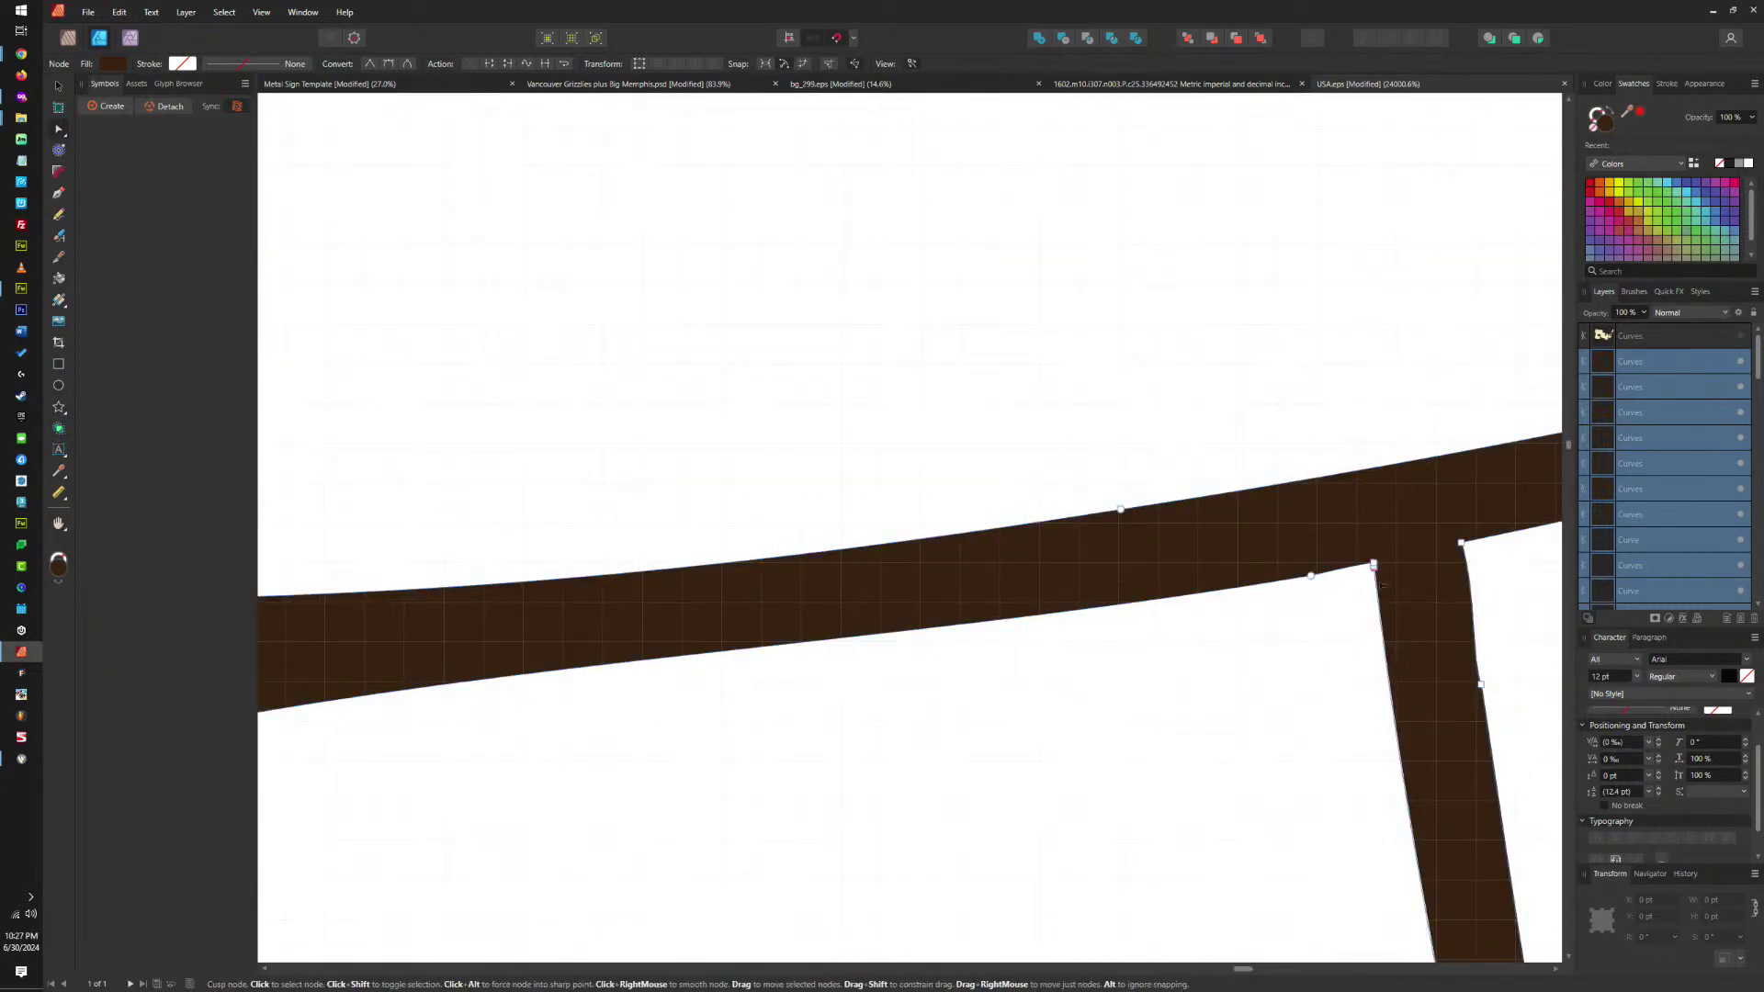
pyautogui.scroll(14, 1059, 552)
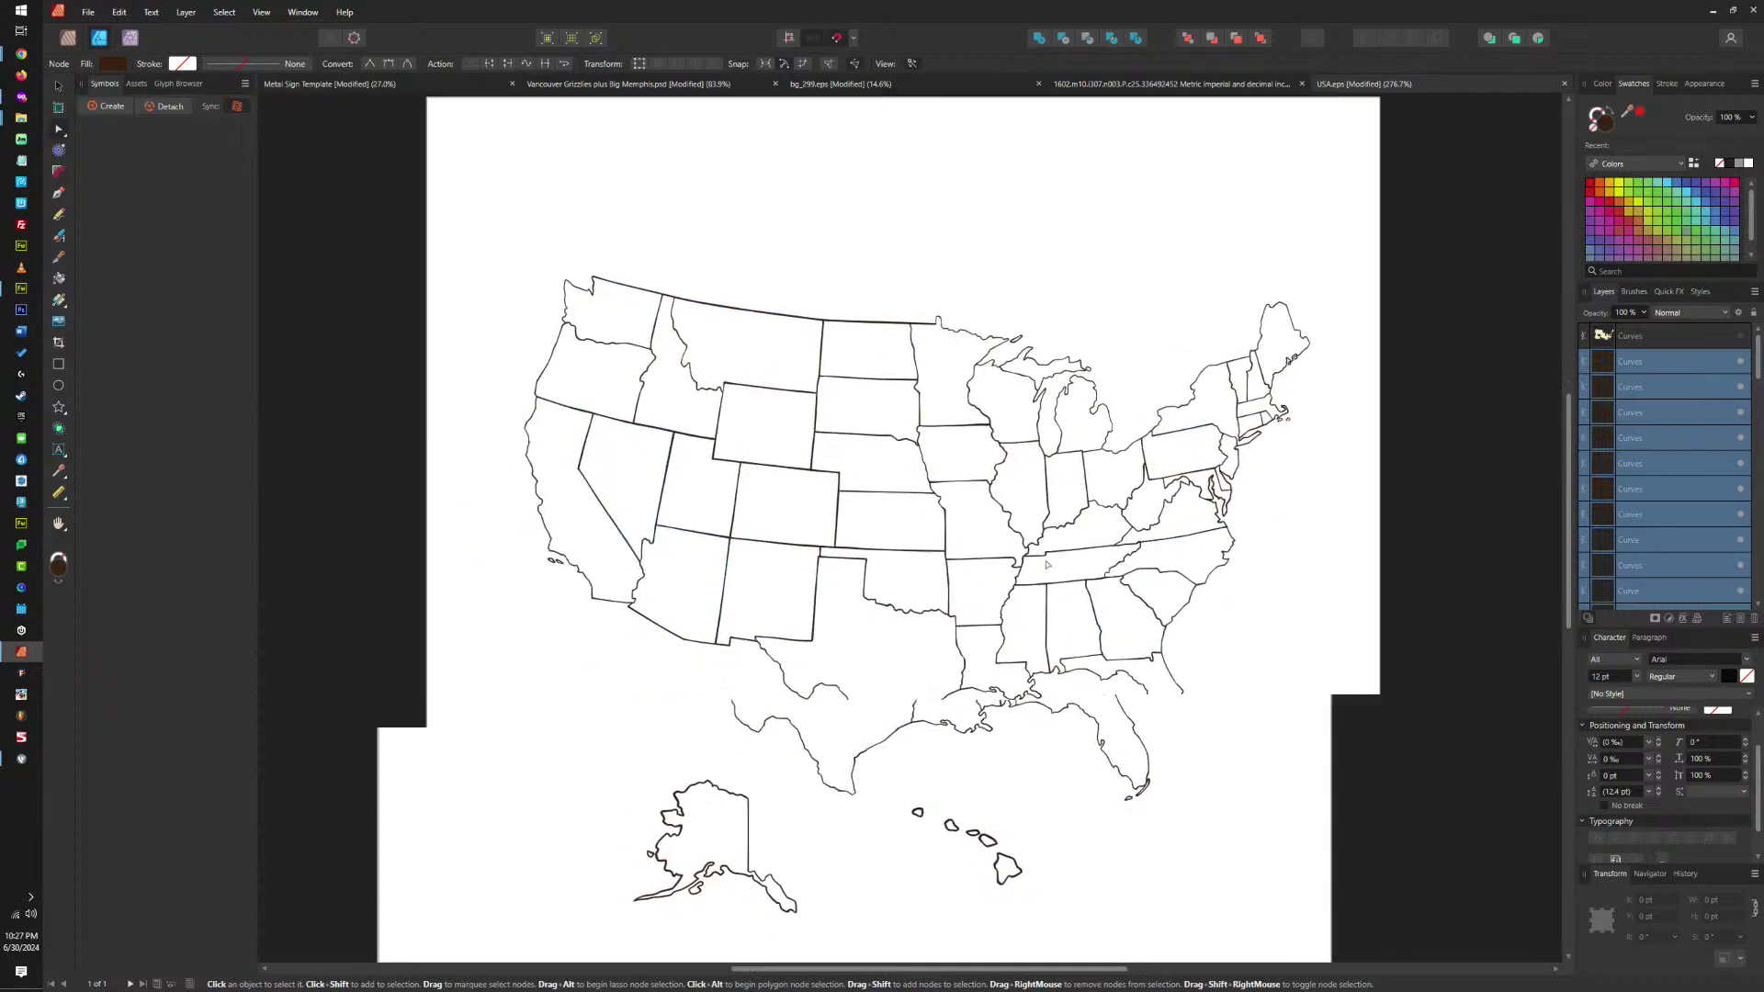
pyautogui.scroll(12, 1122, 465)
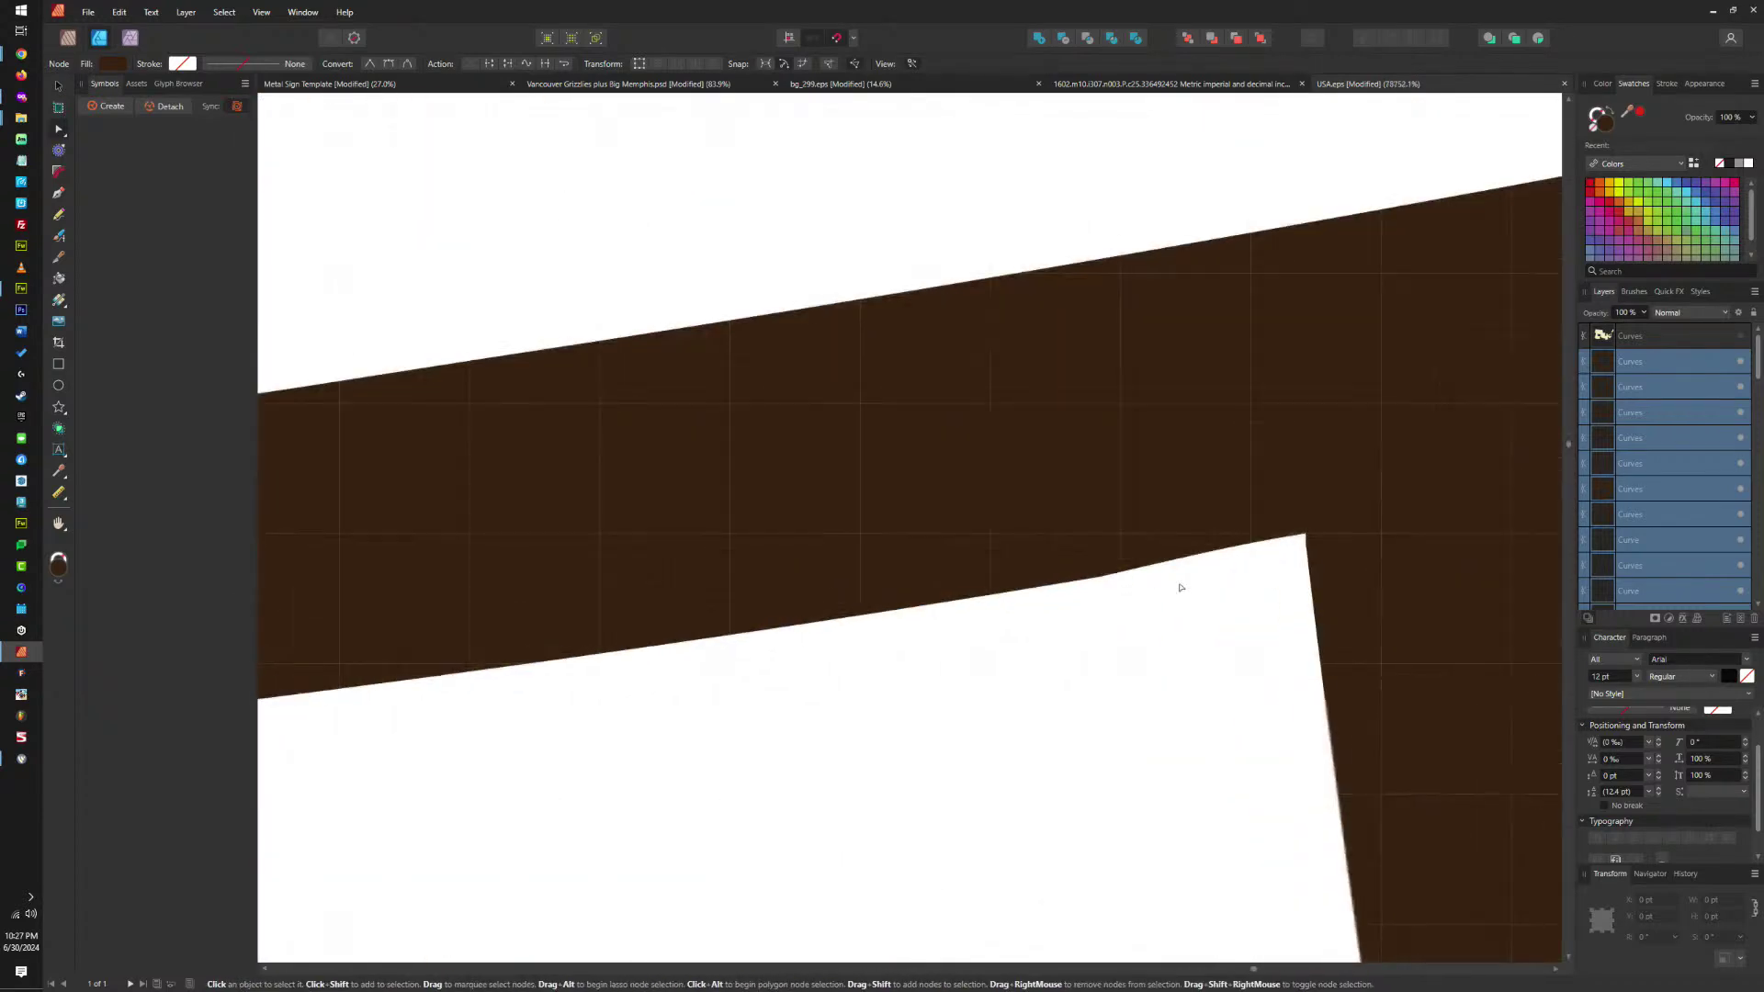
pyautogui.scroll(1, 1292, 438)
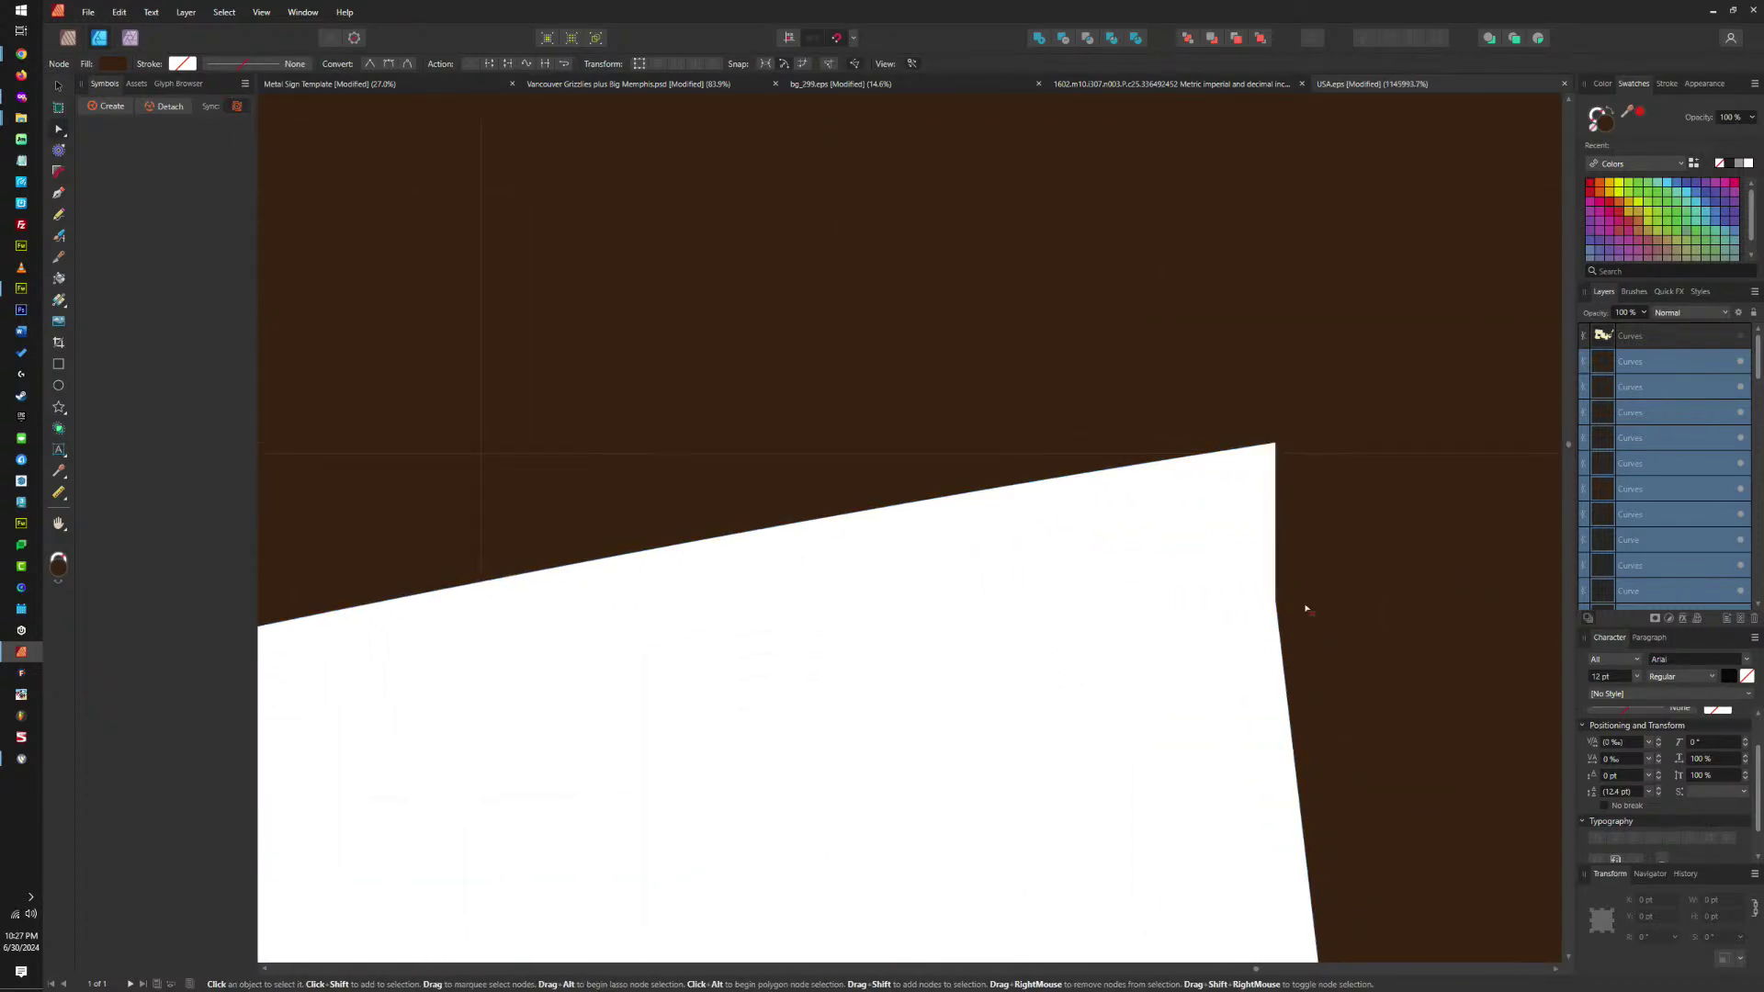
pyautogui.scroll(-10, 1284, 702)
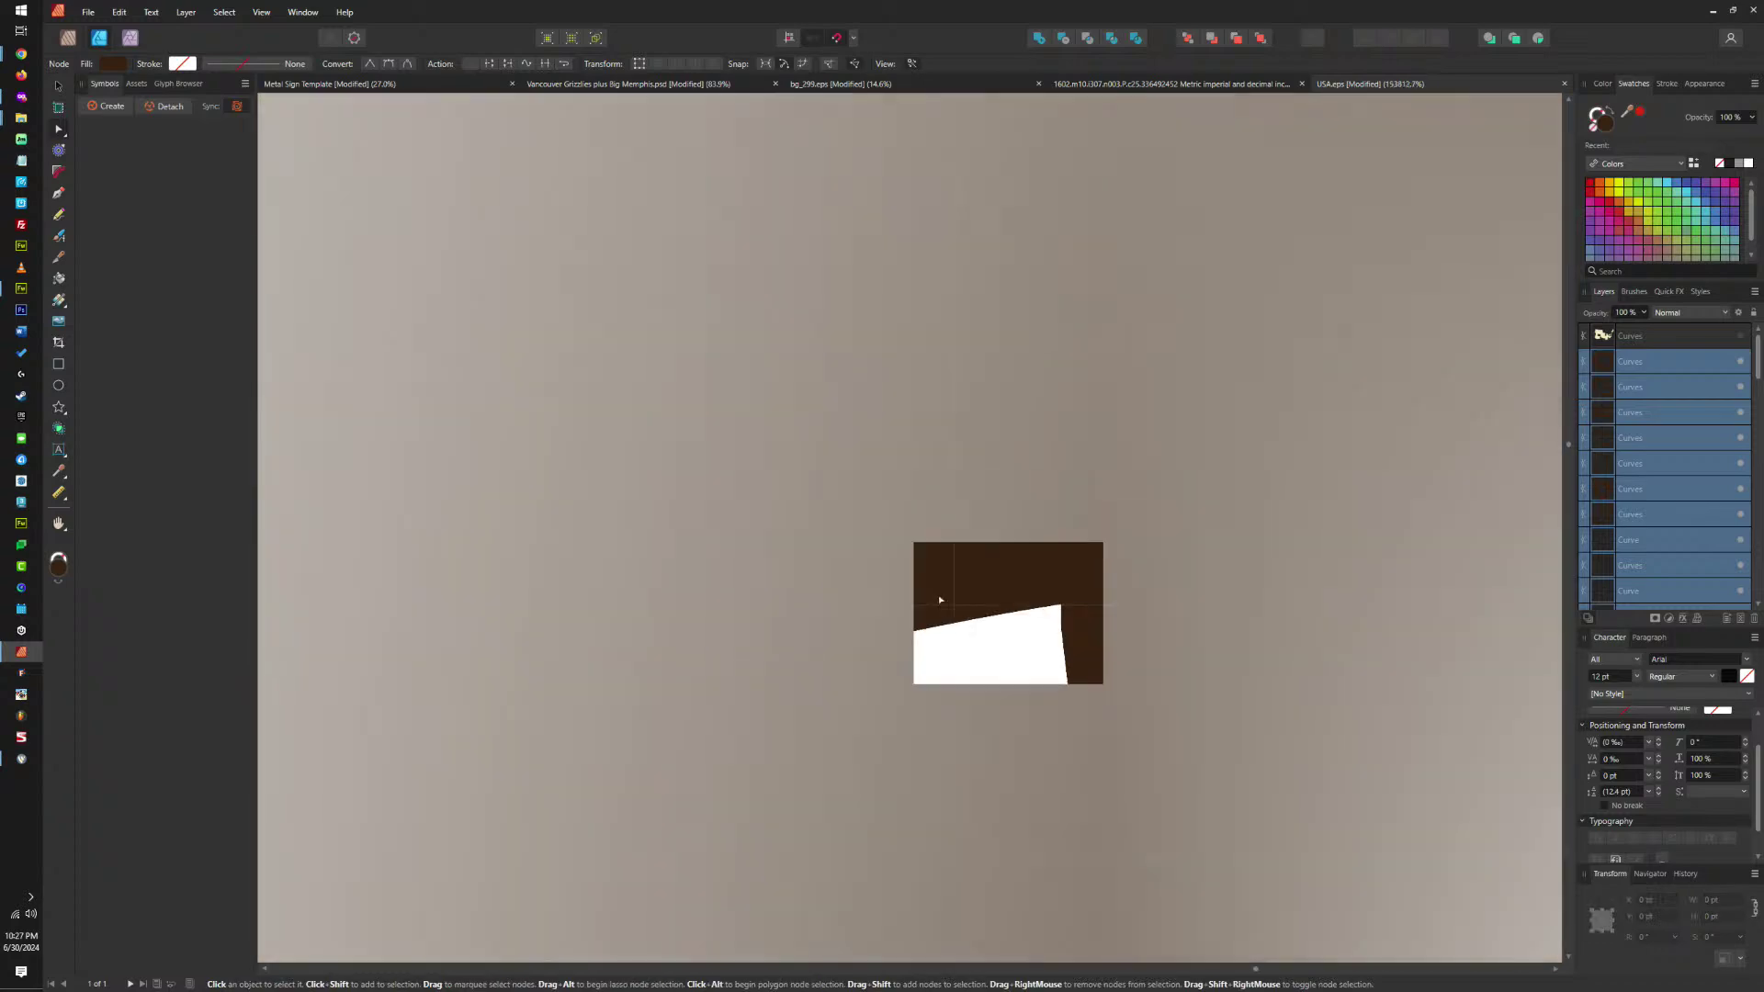
pyautogui.scroll(6, 939, 594)
pyautogui.scroll(-6, 988, 611)
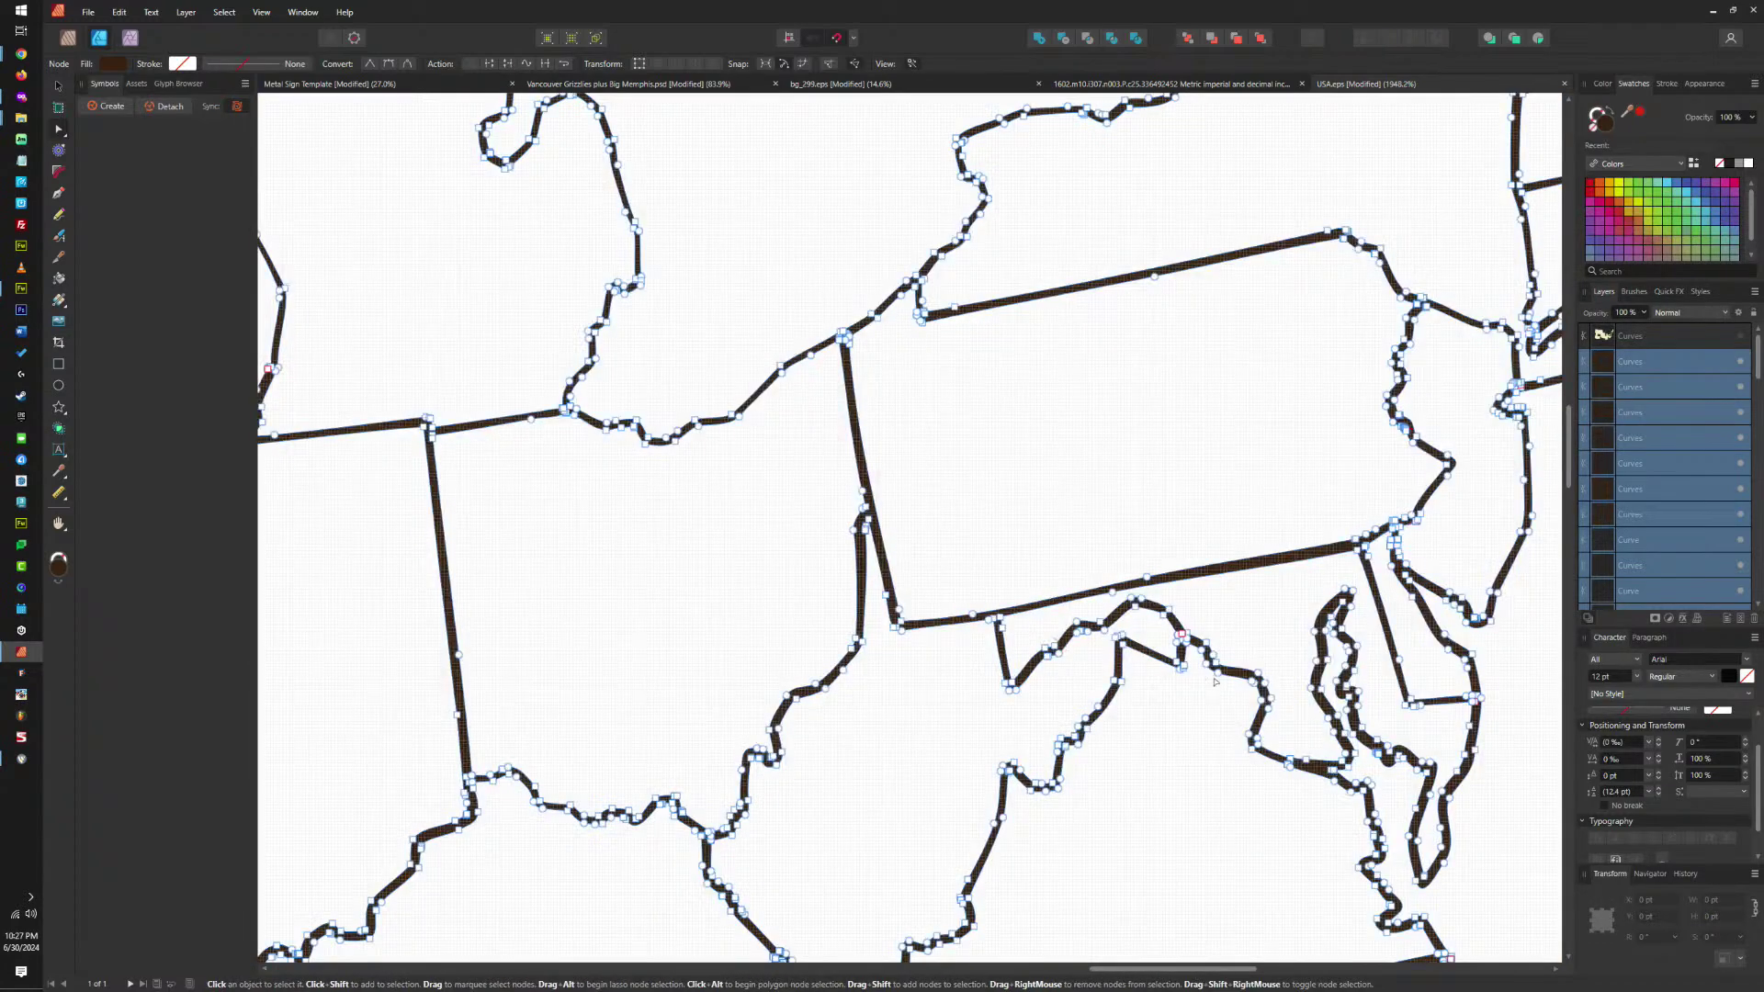
pyautogui.scroll(7, 1164, 627)
pyautogui.scroll(2, 1162, 622)
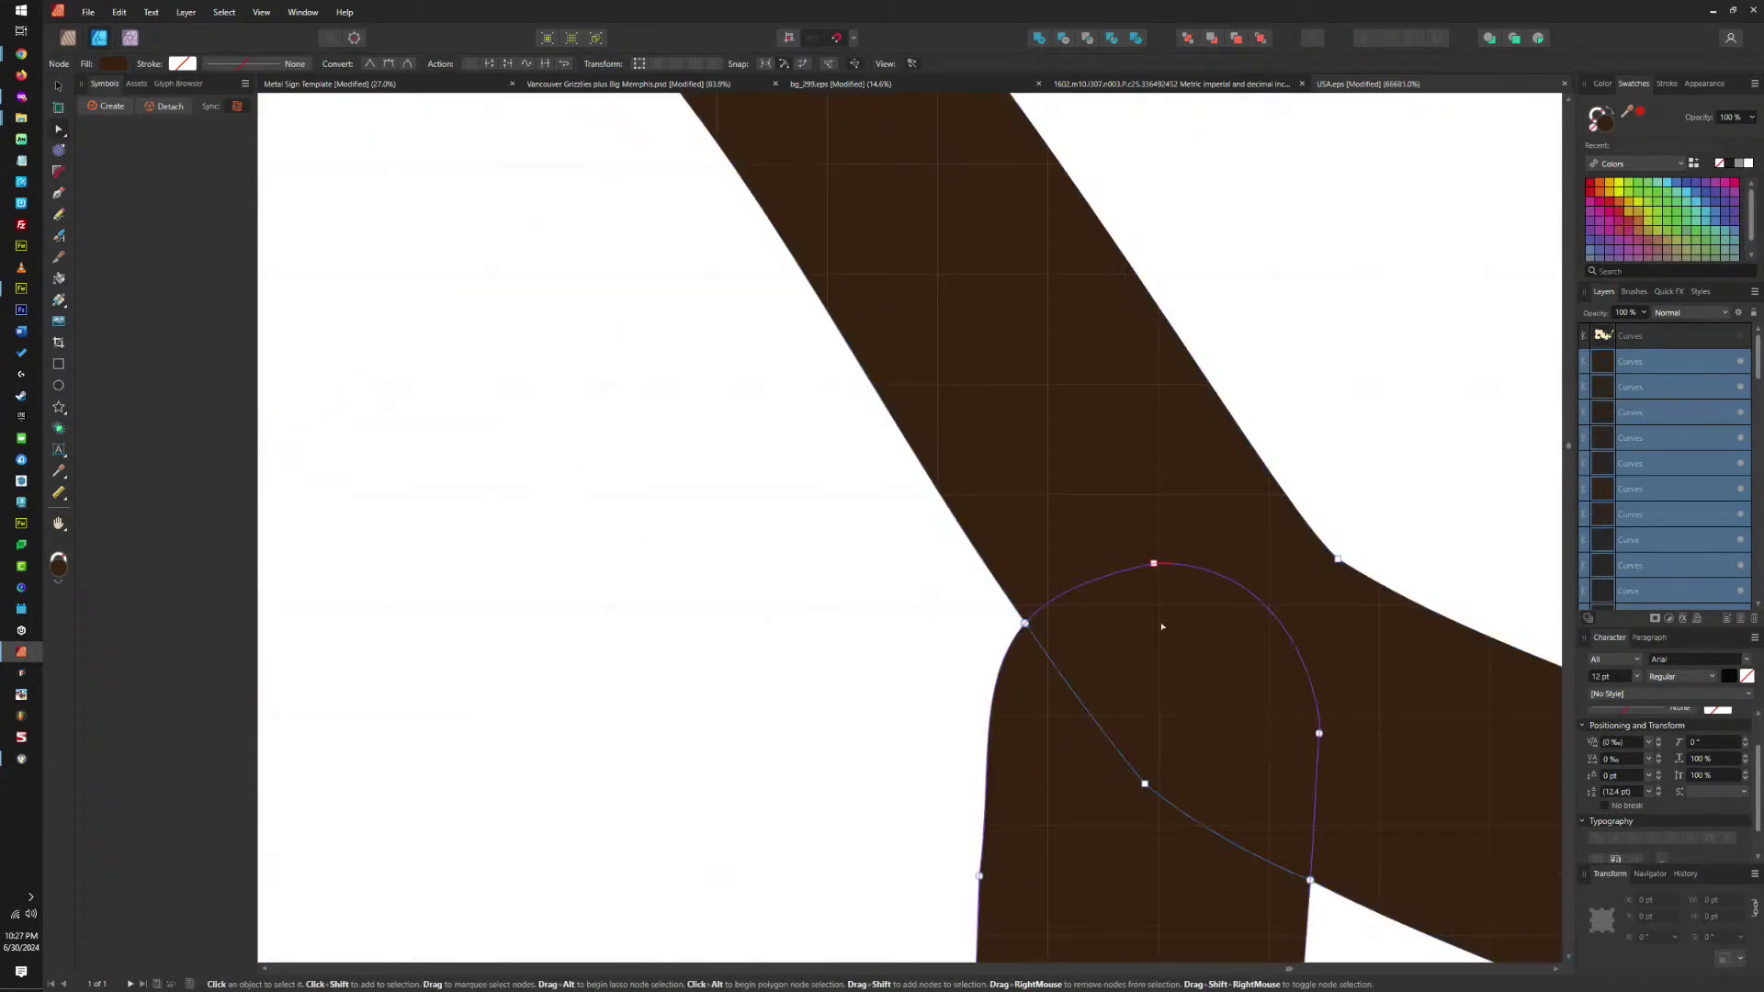
pyautogui.scroll(-8, 1094, 608)
pyautogui.scroll(-6, 1089, 606)
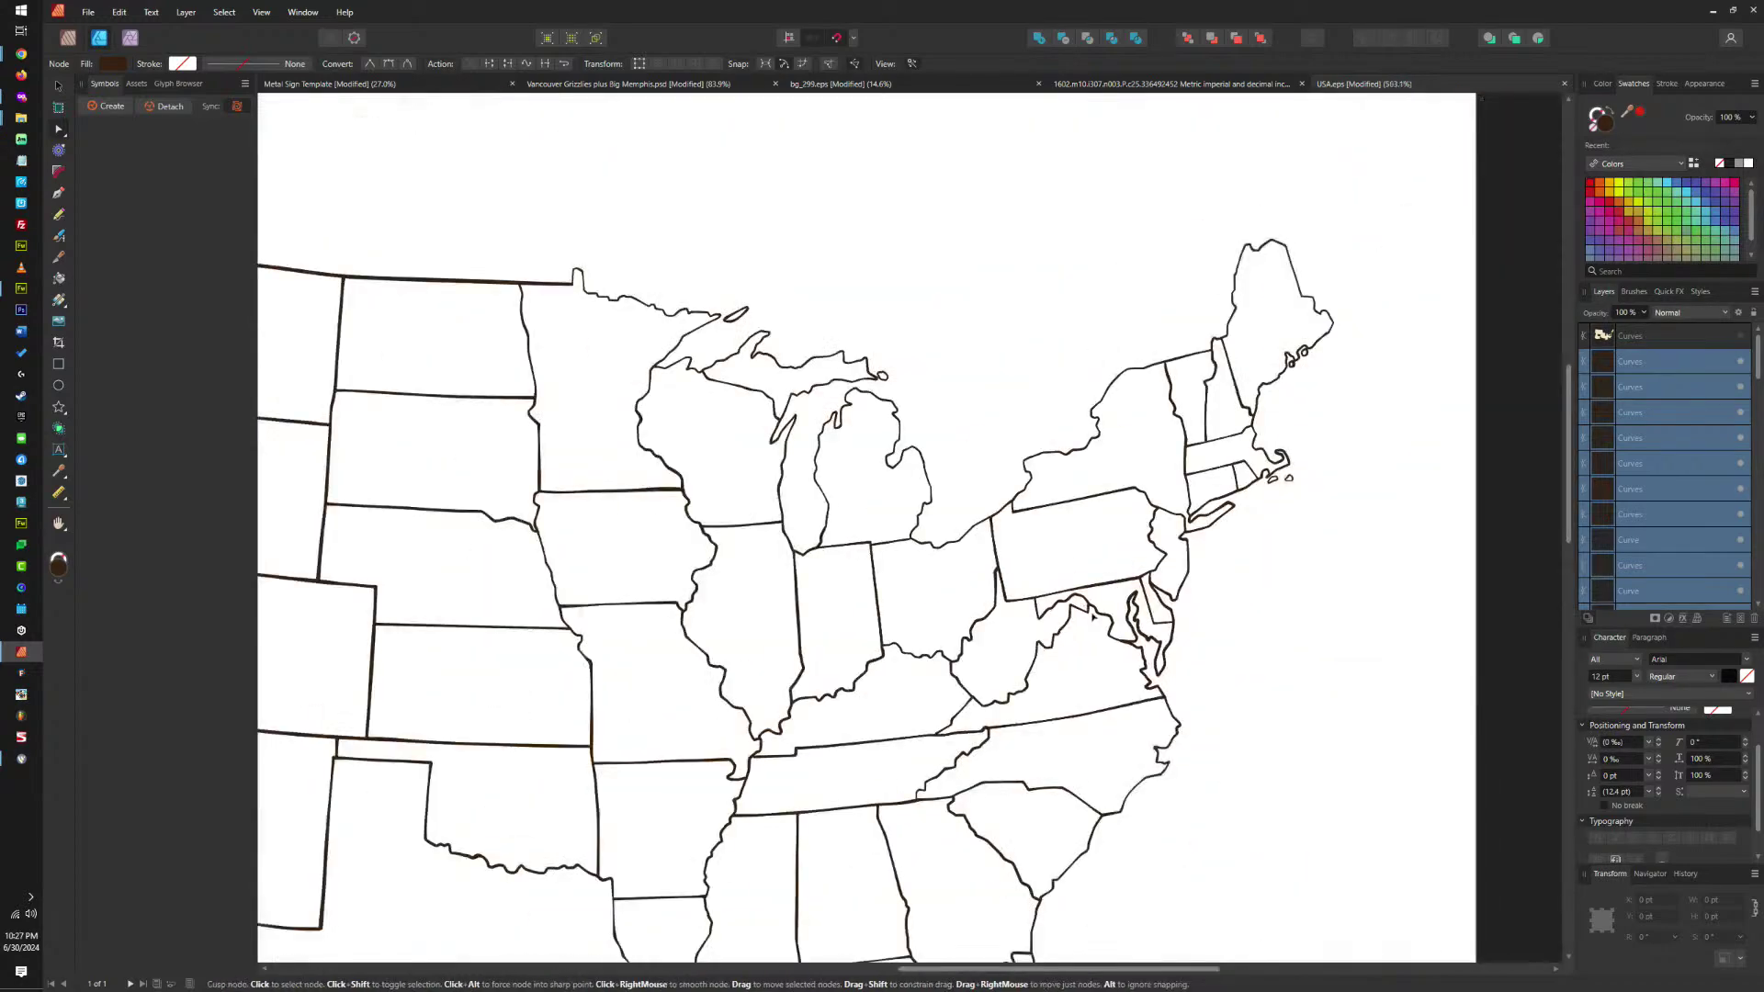
pyautogui.scroll(7, 1171, 715)
pyautogui.scroll(-4, 1171, 715)
pyautogui.scroll(12, 1185, 707)
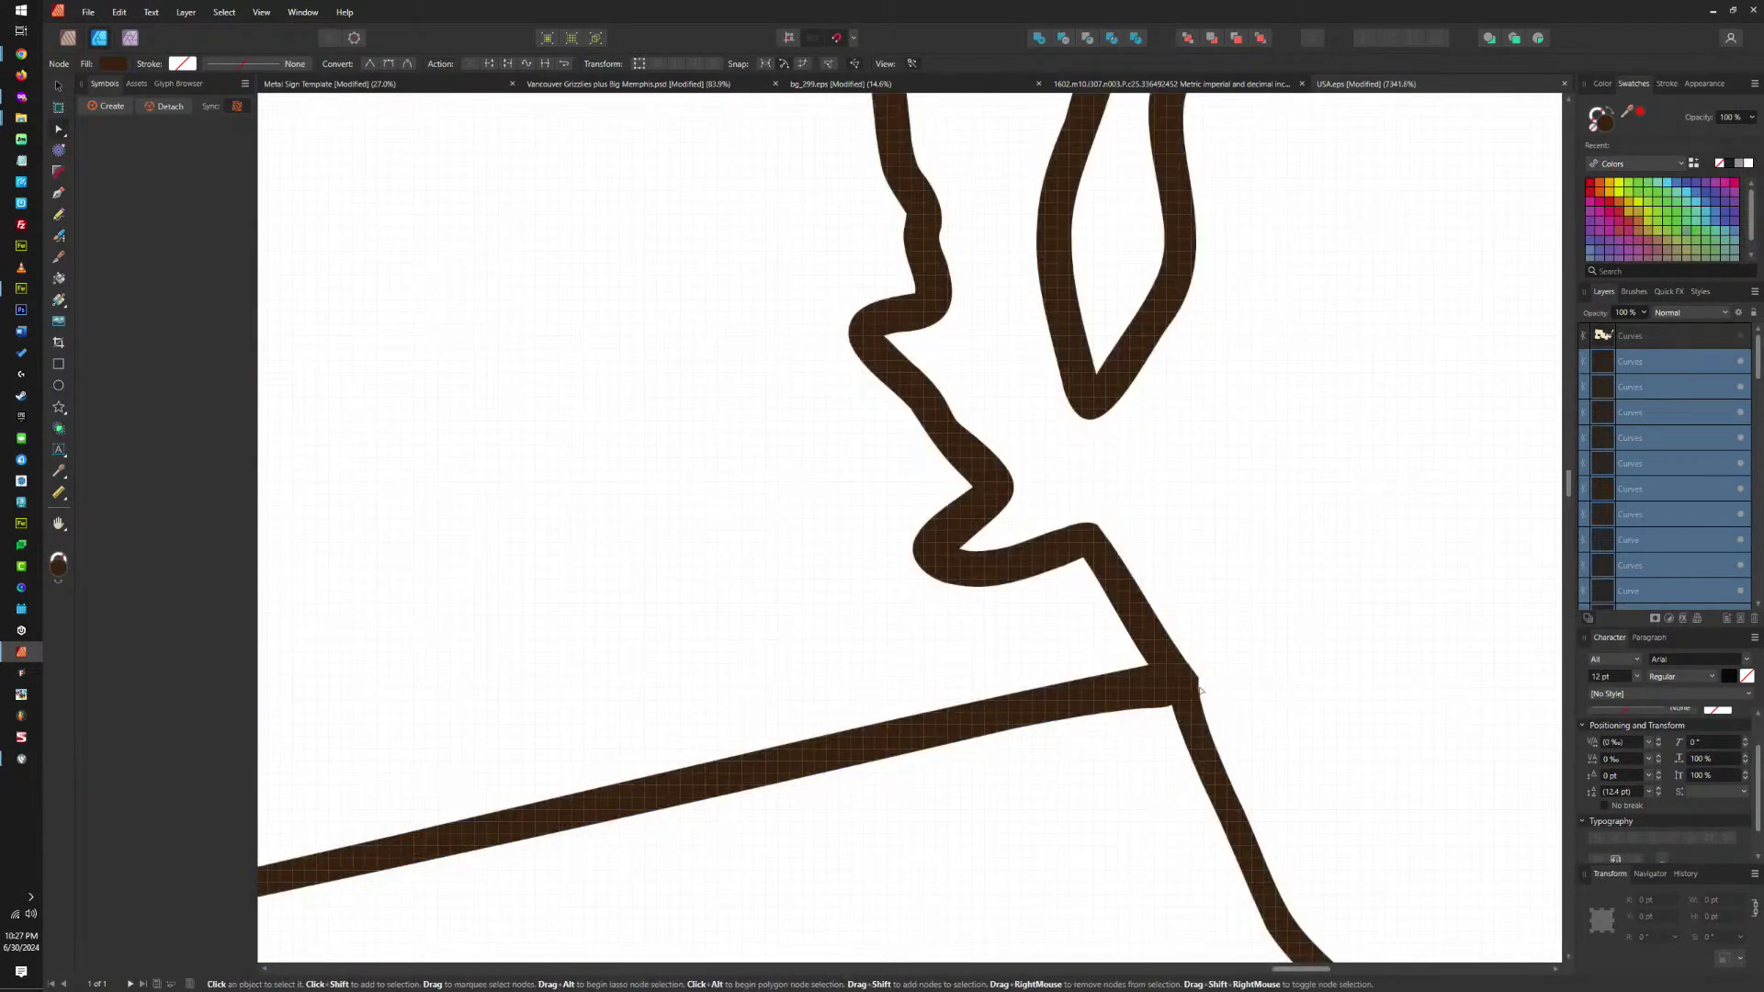
pyautogui.scroll(6, 1199, 632)
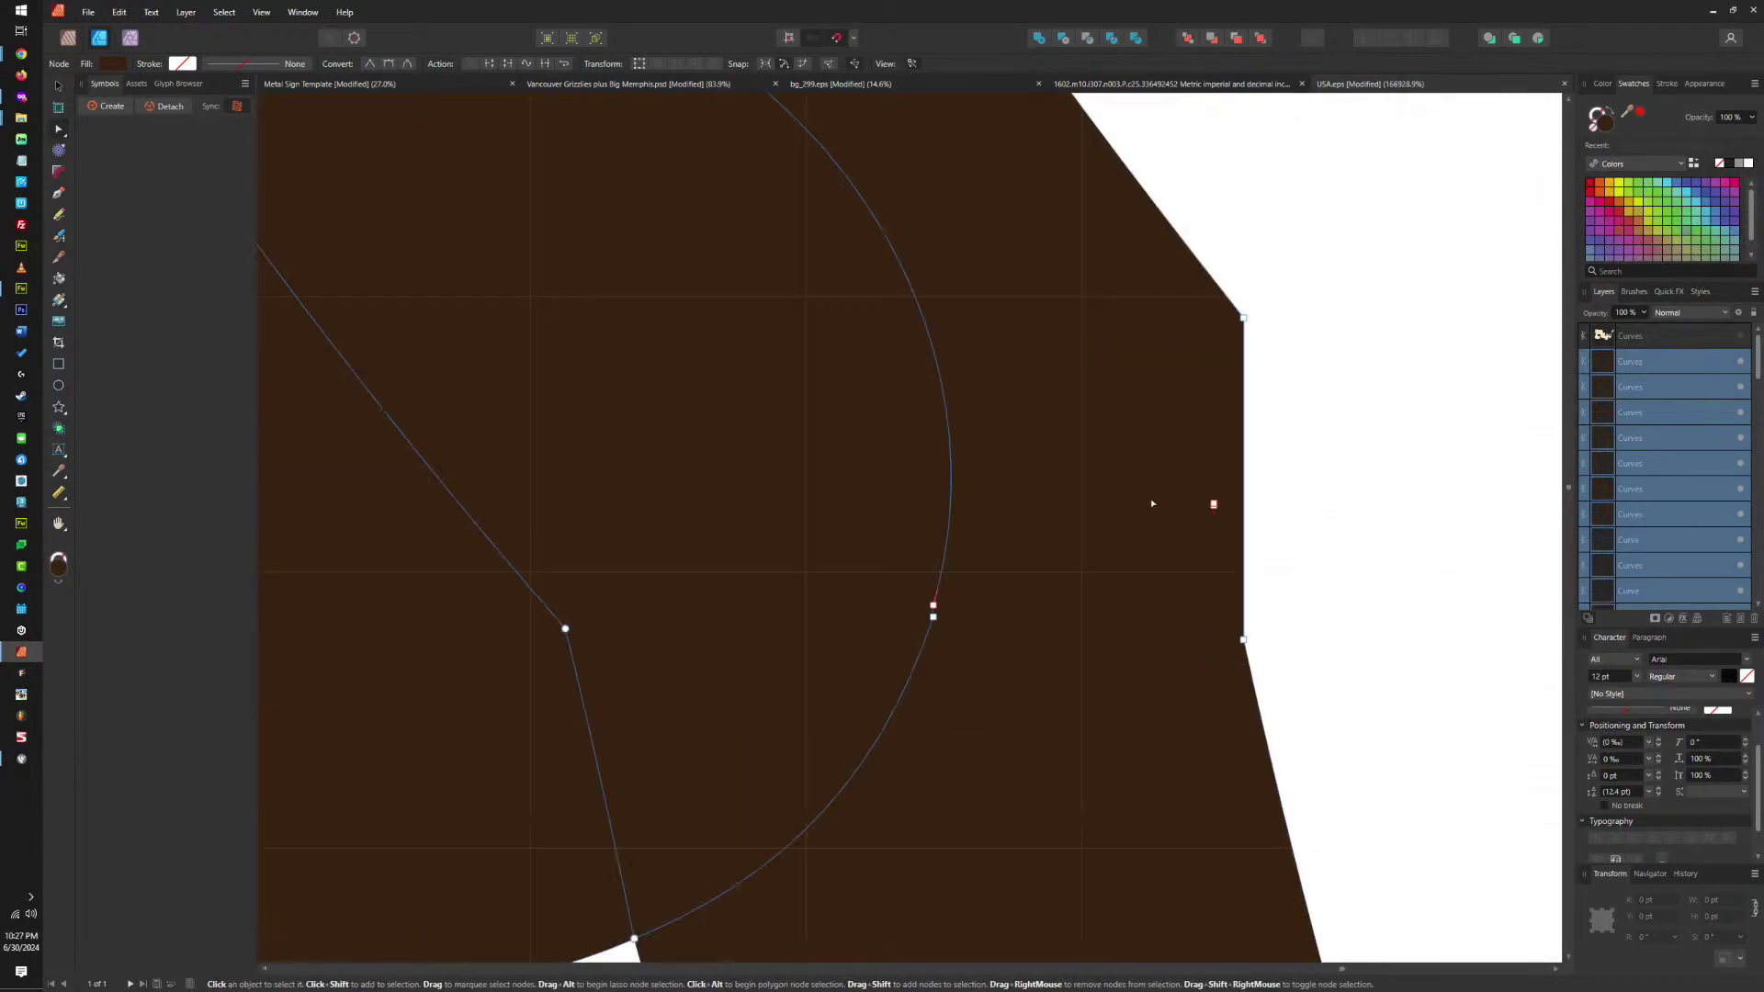
pyautogui.scroll(-18, 1270, 588)
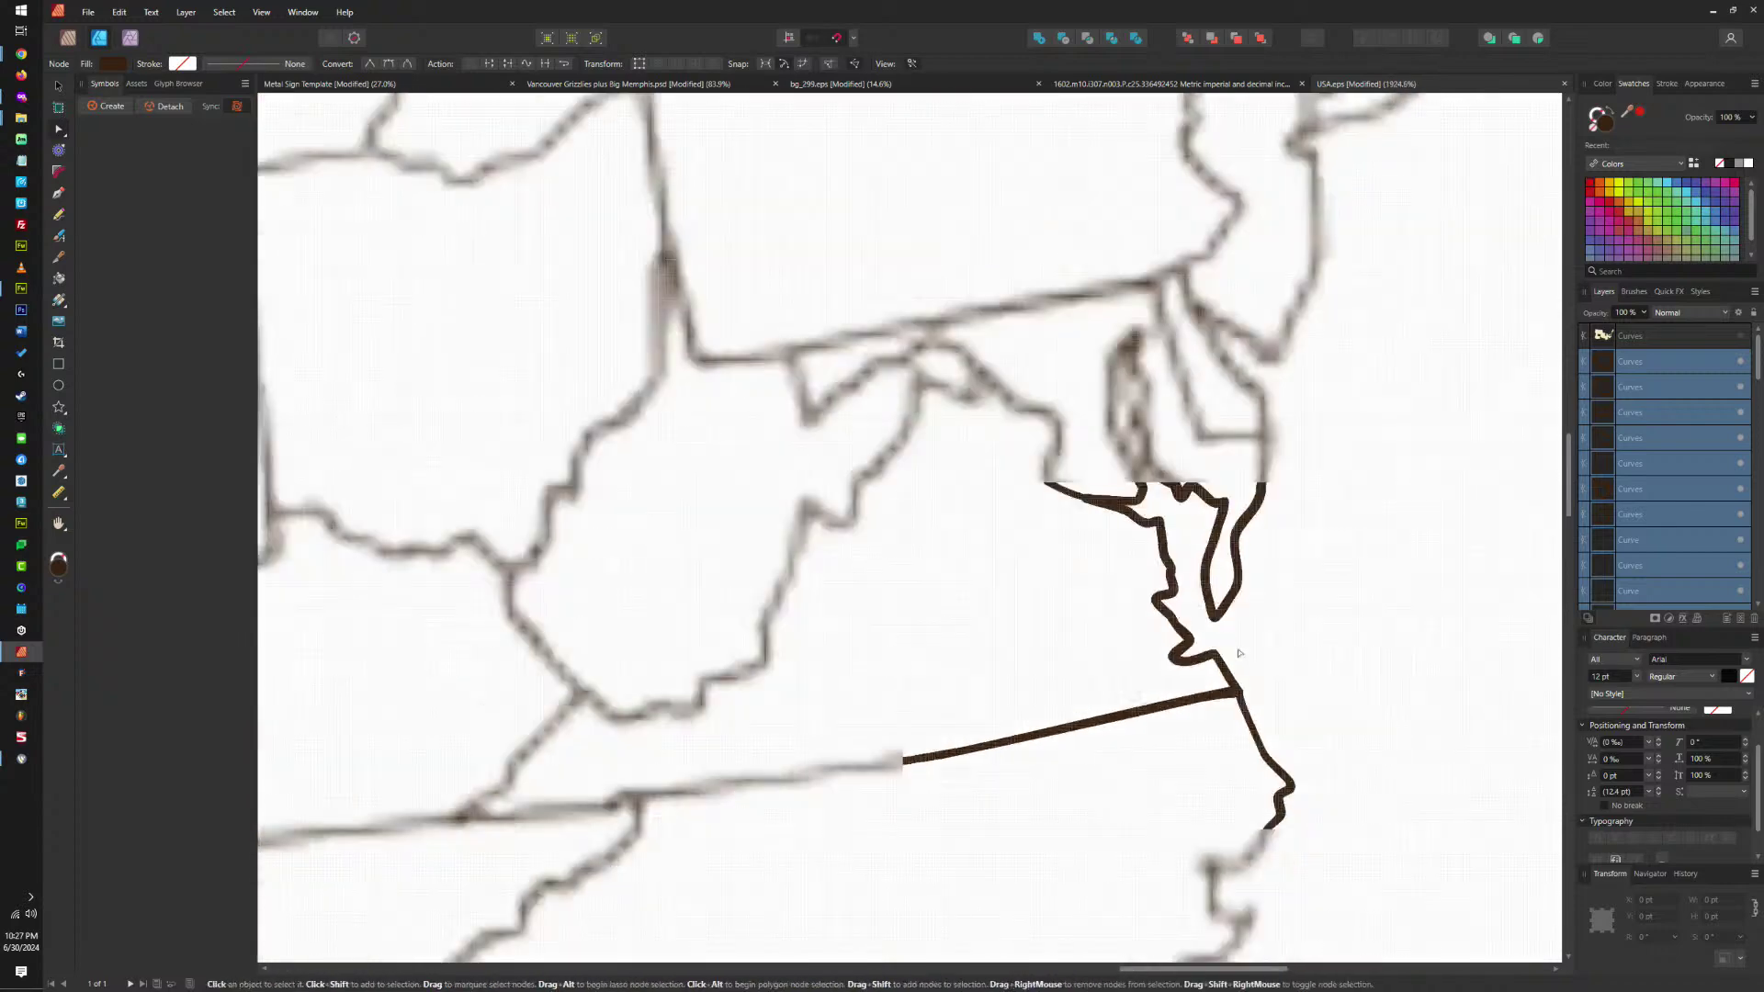
# Inspect the borders of New Jersey, southern New York, Connecticut, Rhode Island and Massachusetts for stray nodes.
pyautogui.scroll(3, 1212, 624)
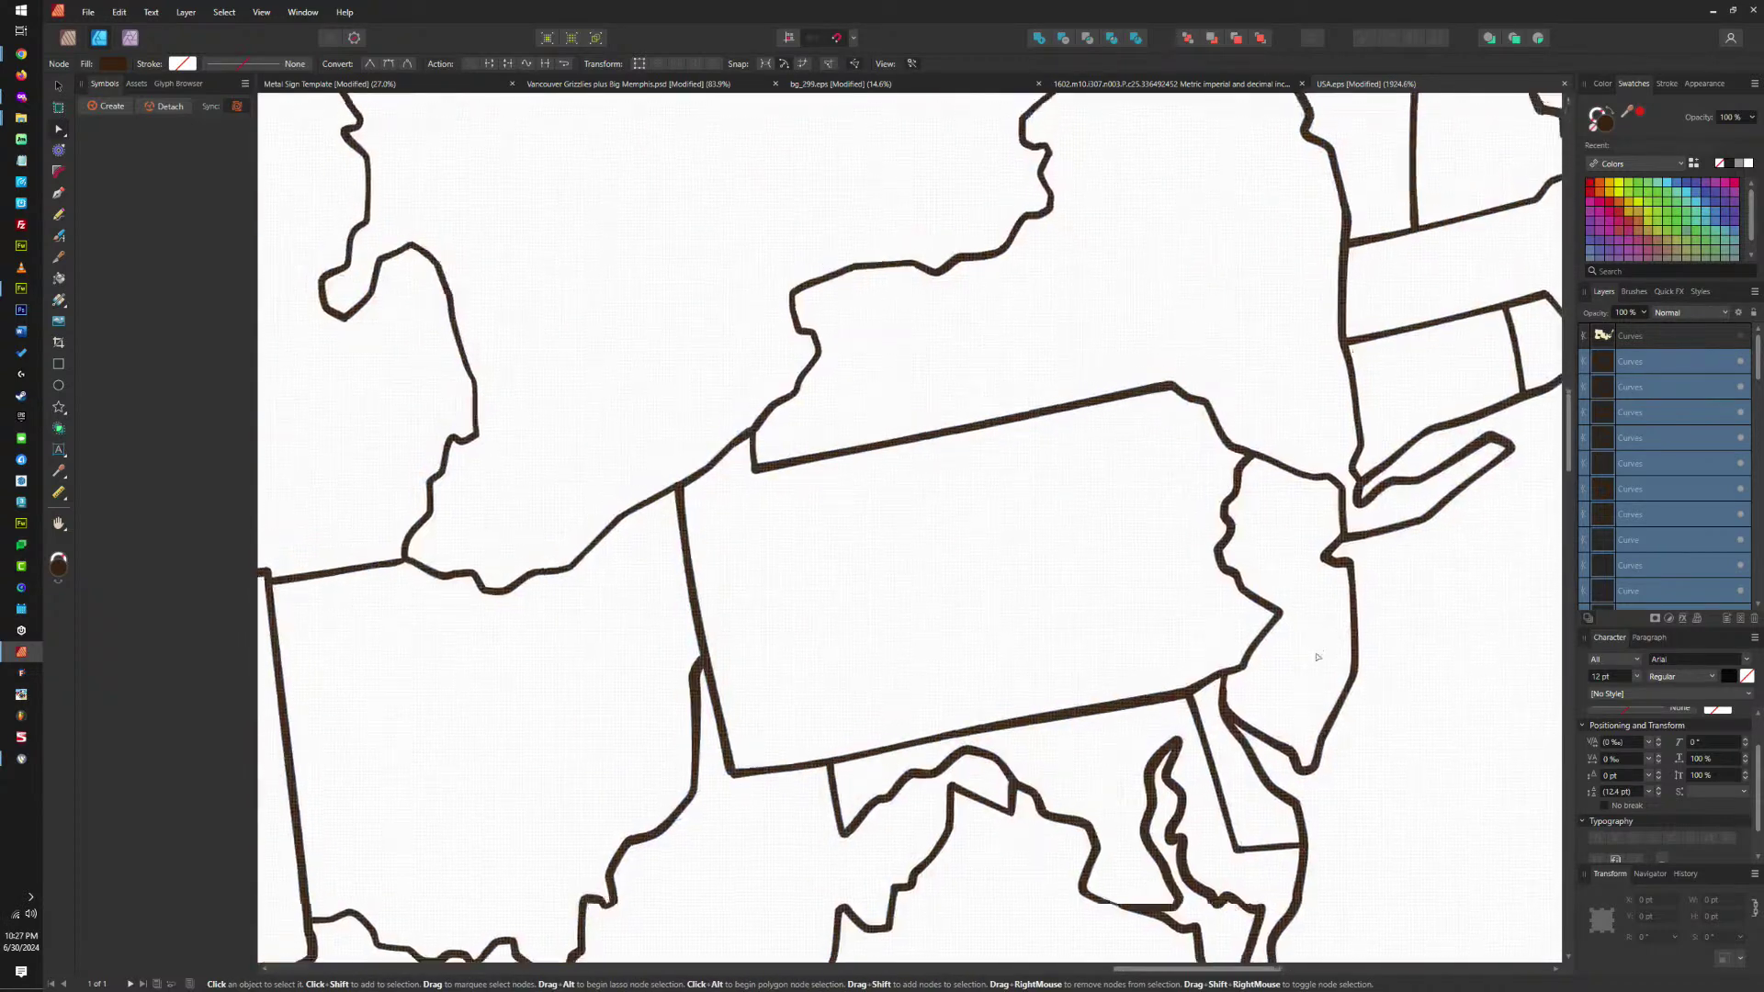
pyautogui.scroll(5, 1217, 630)
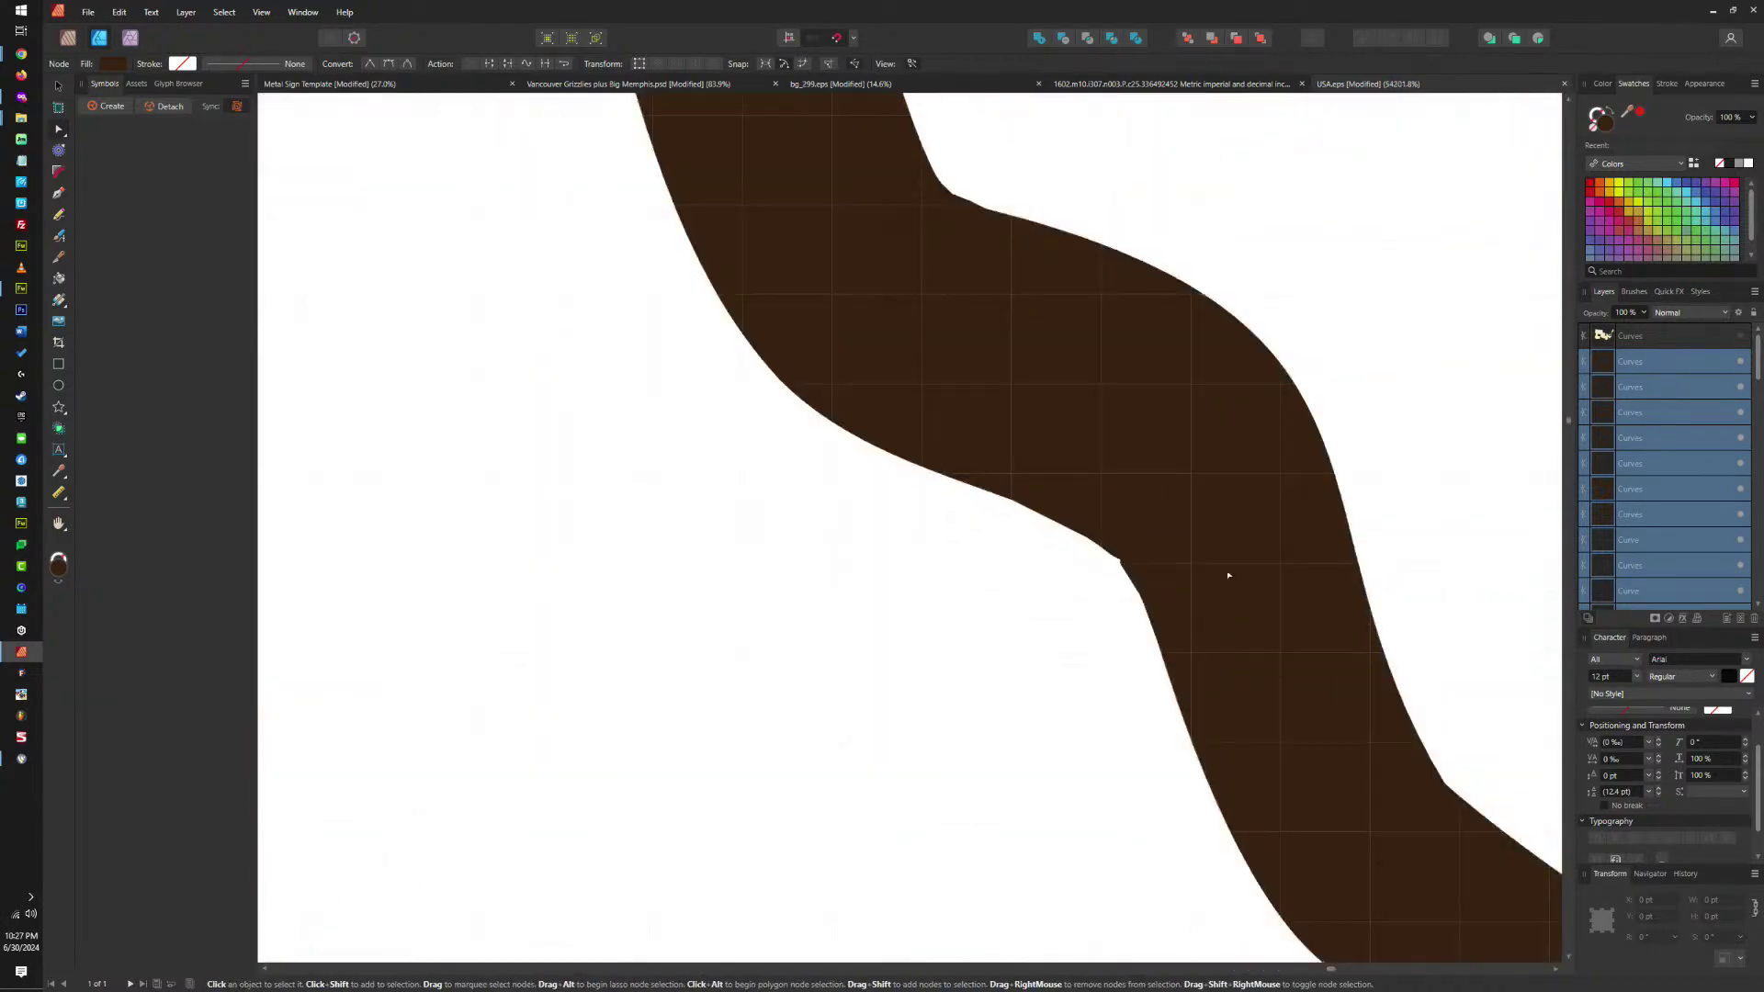
pyautogui.scroll(4, 1122, 544)
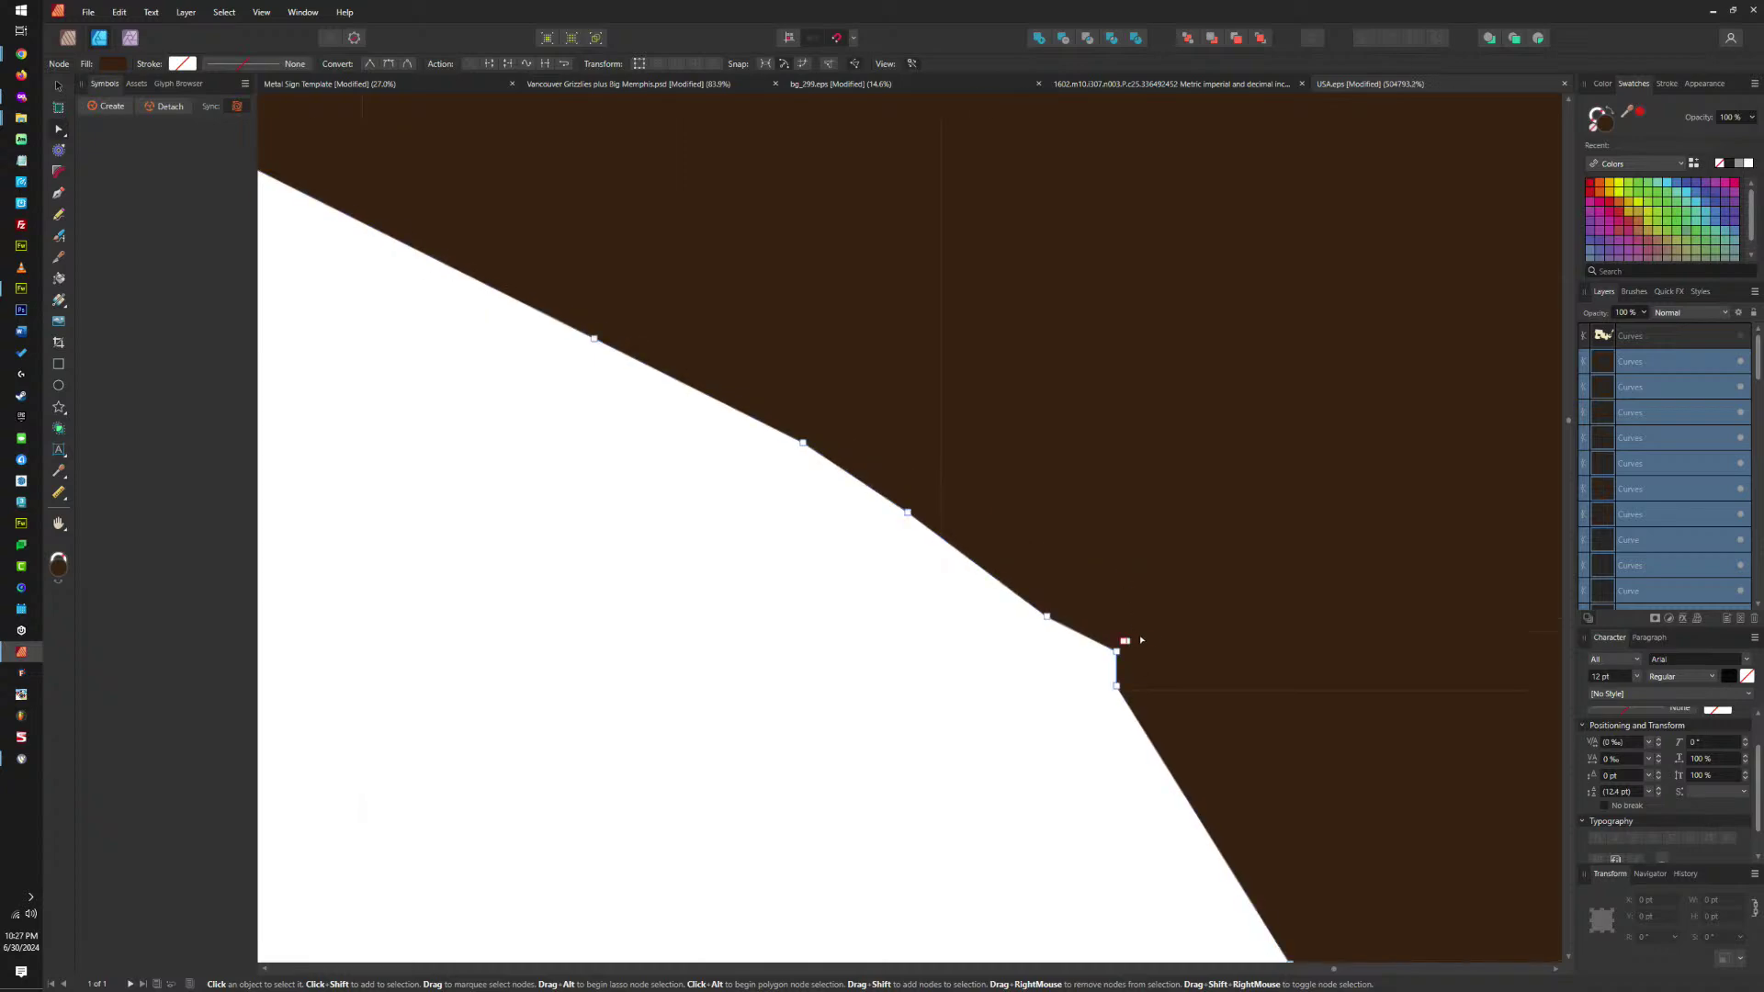
pyautogui.scroll(-10, 1133, 648)
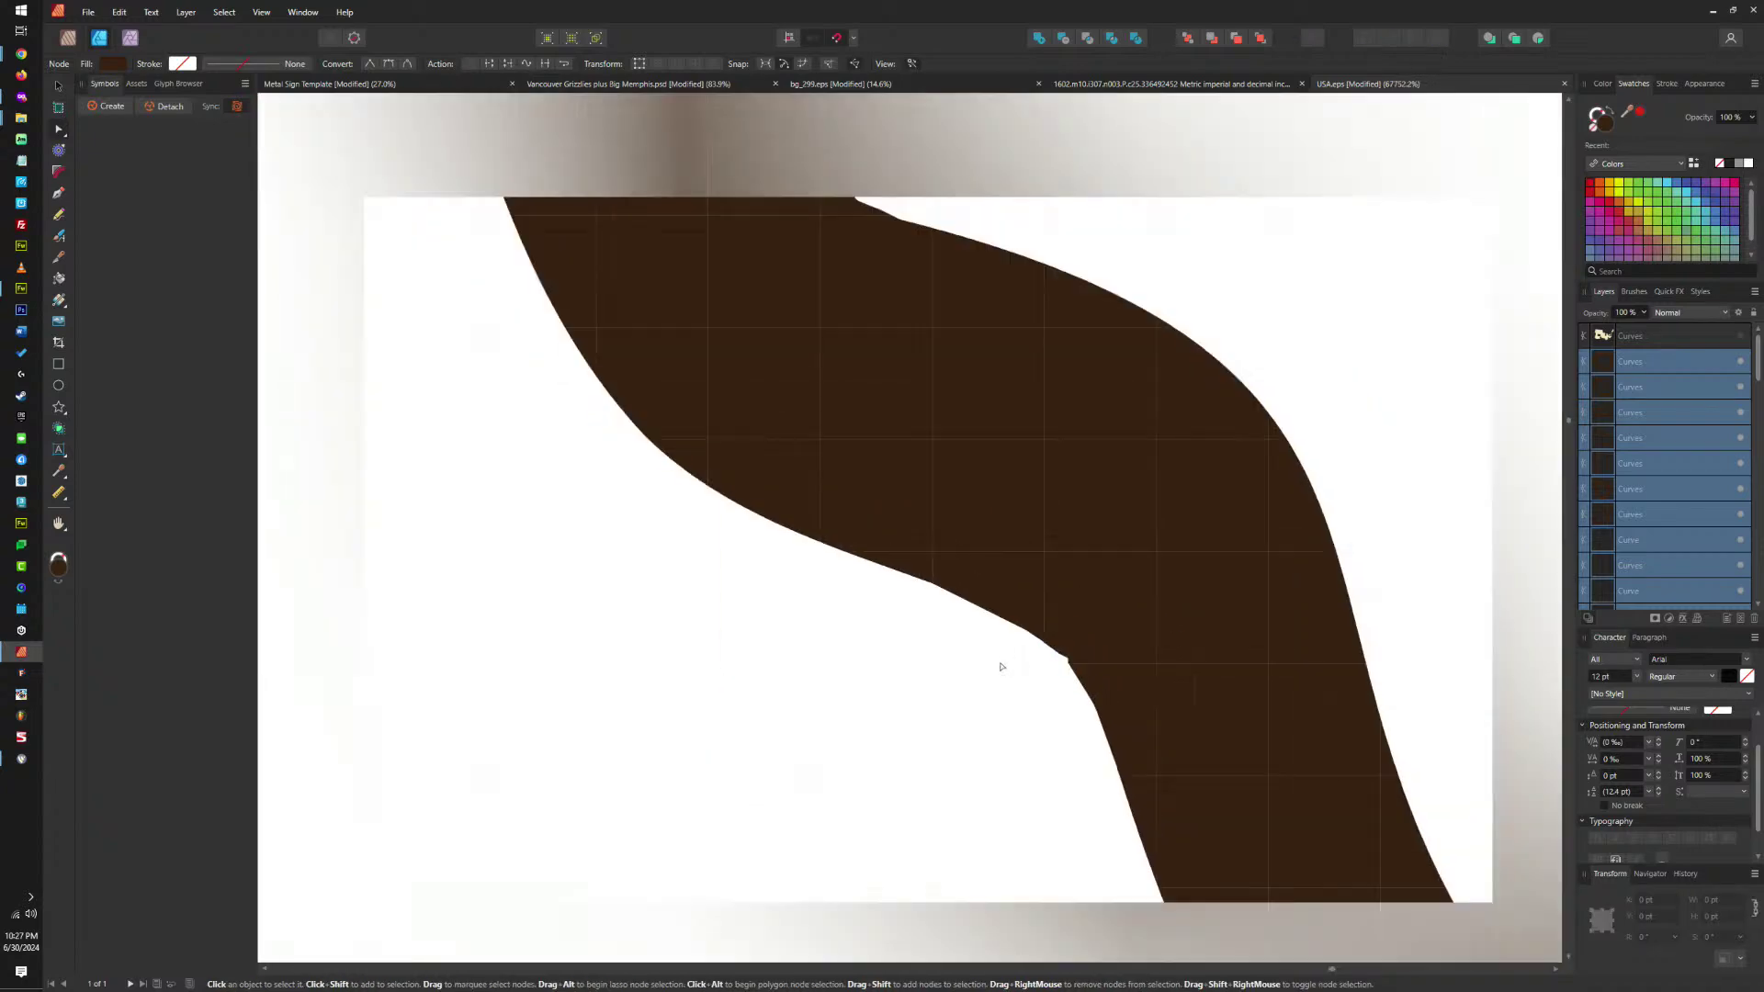
pyautogui.scroll(6, 1102, 628)
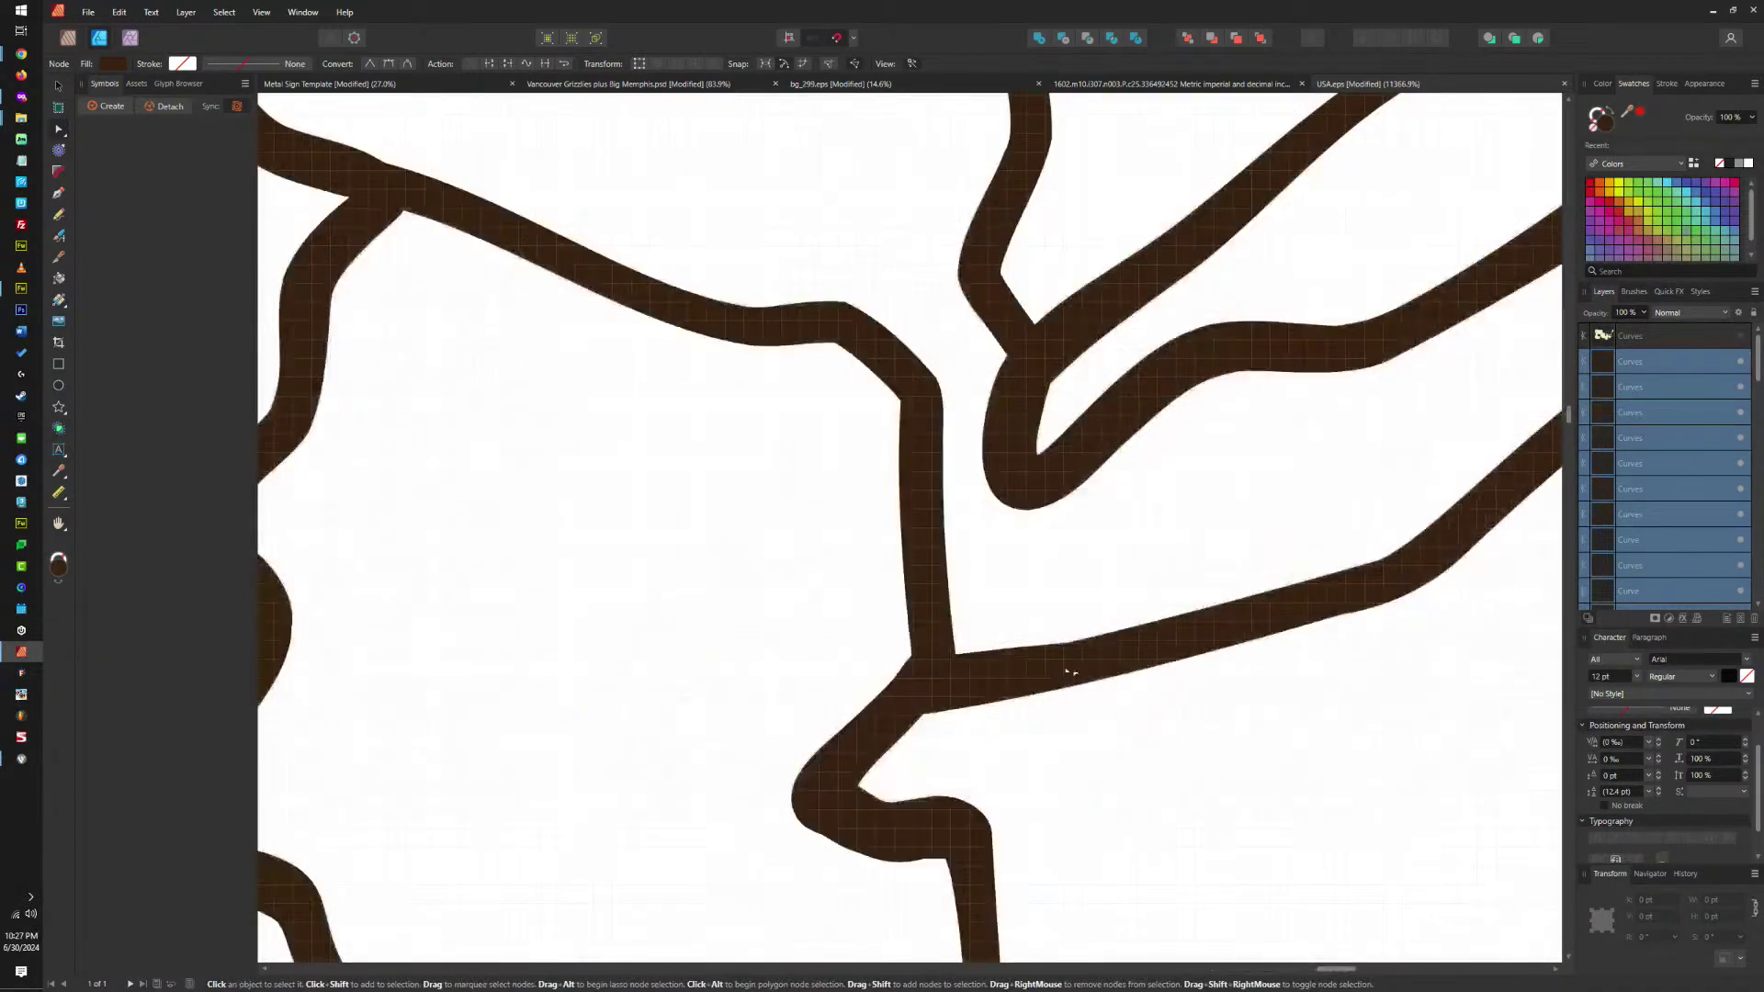
pyautogui.scroll(-8, 946, 696)
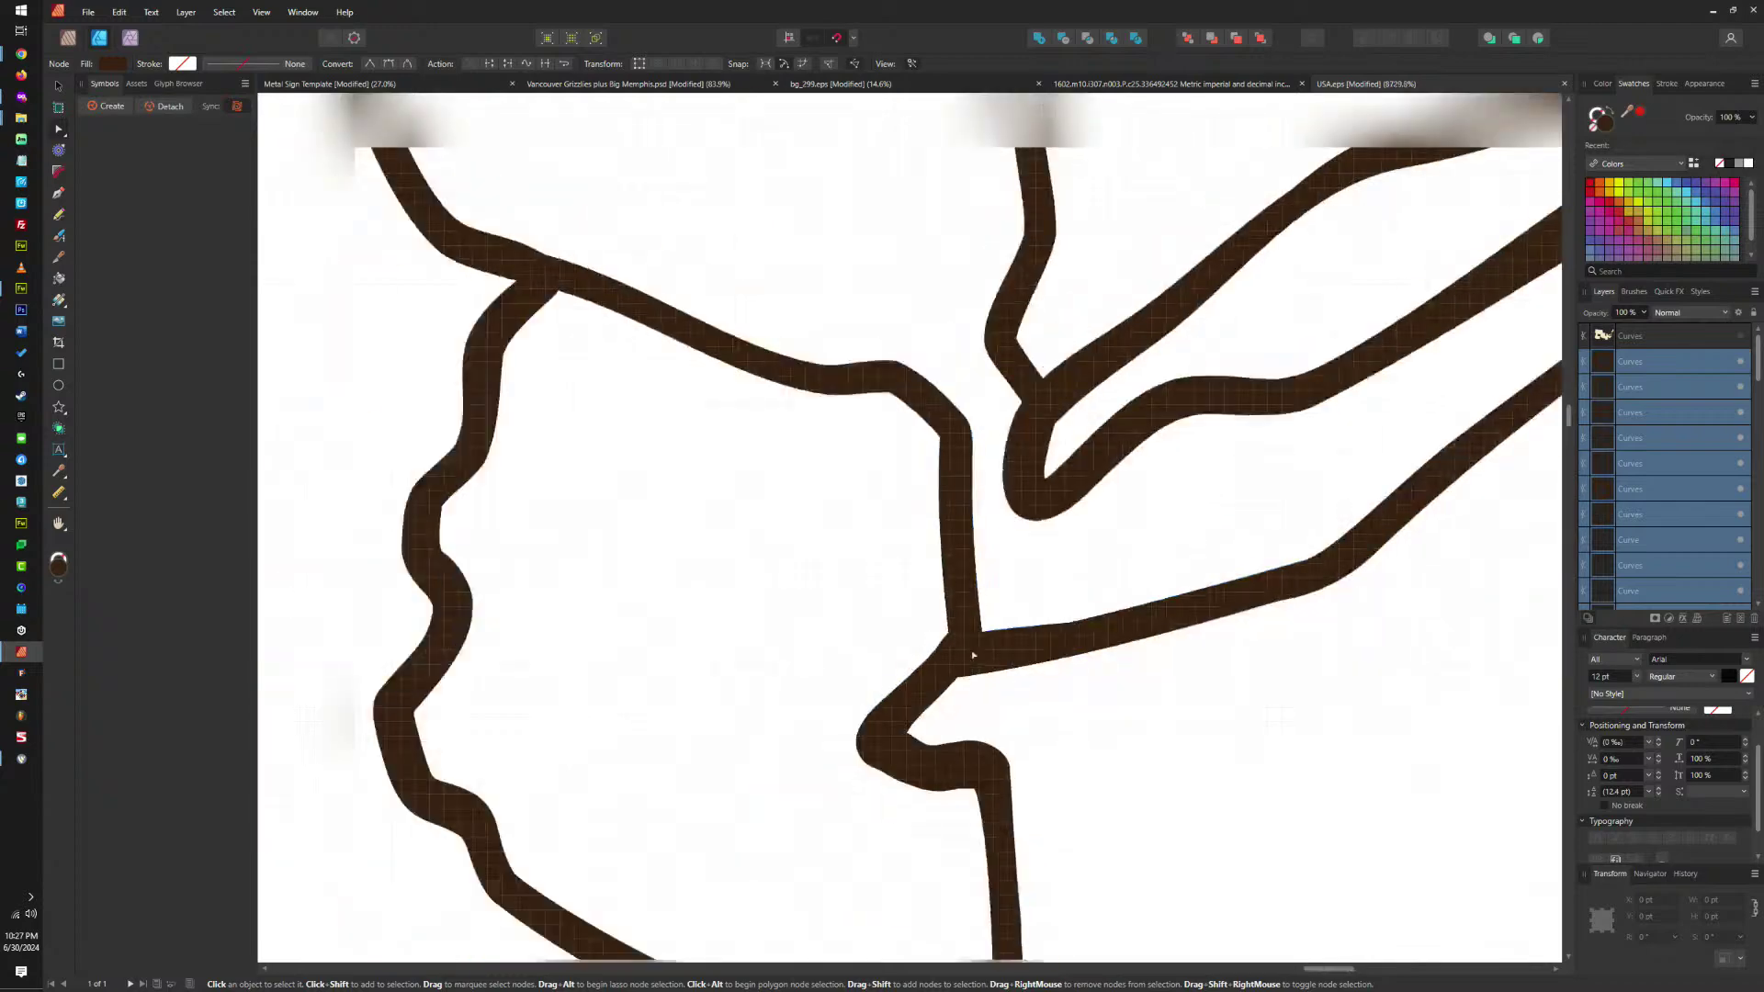
pyautogui.scroll(6, 1294, 615)
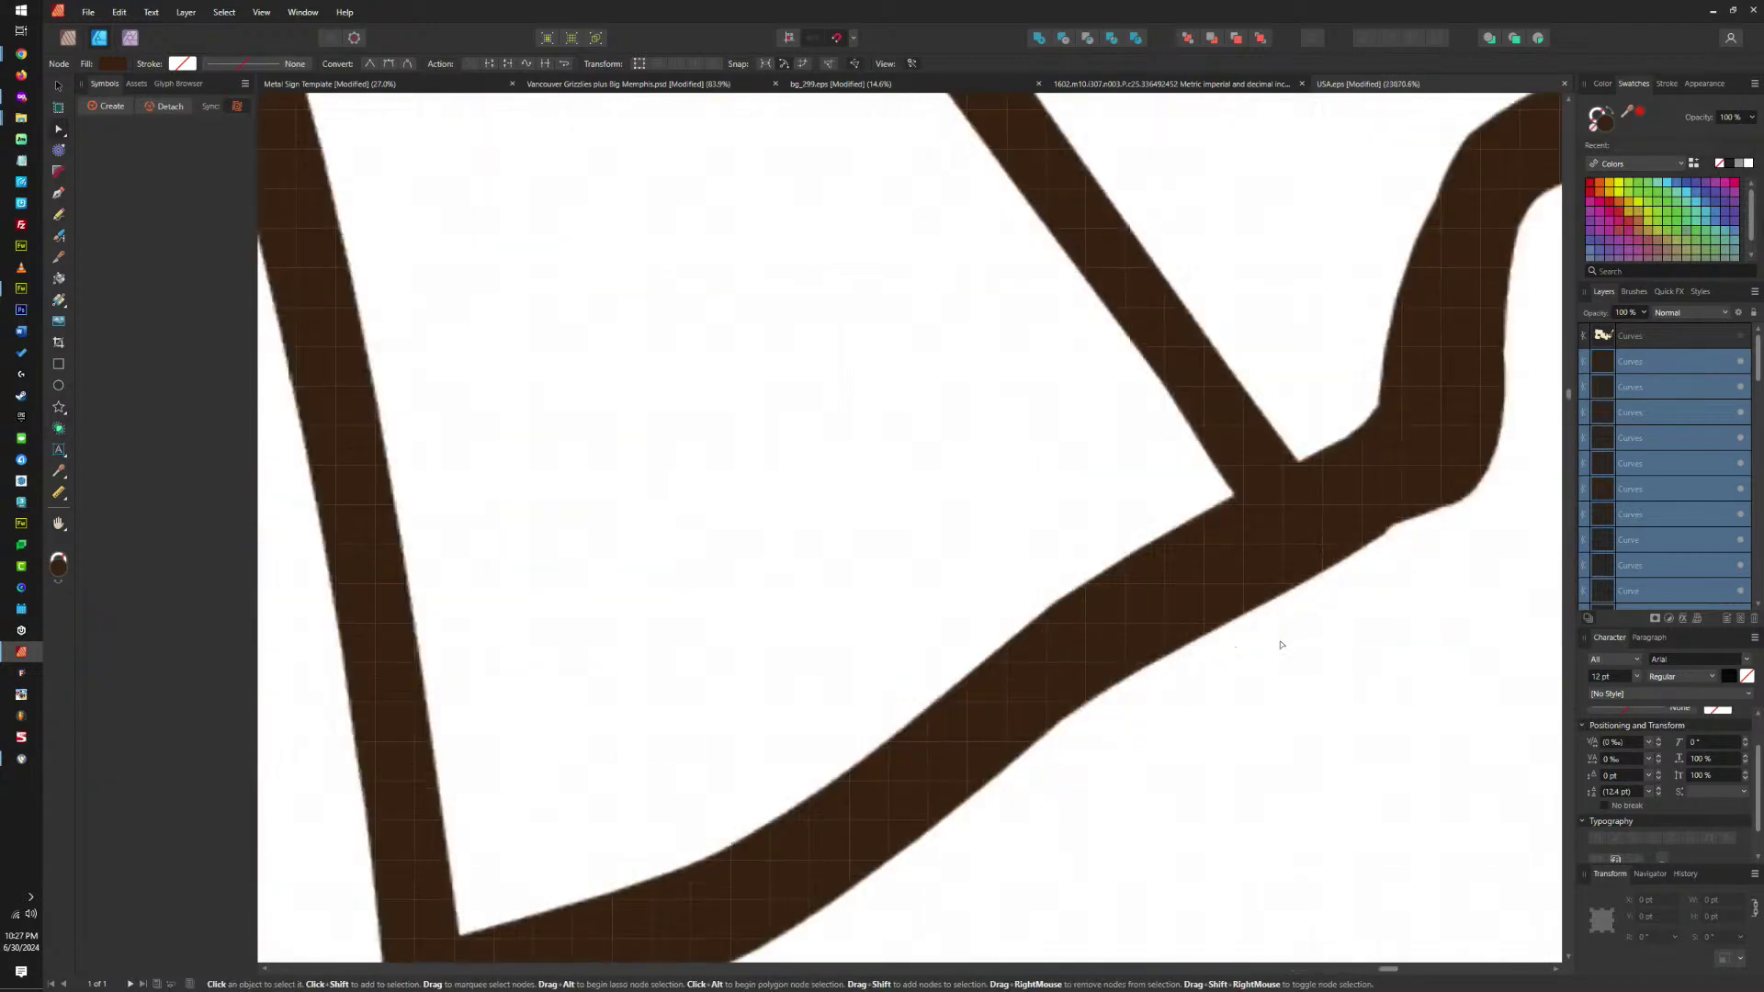
pyautogui.scroll(-4, 1324, 548)
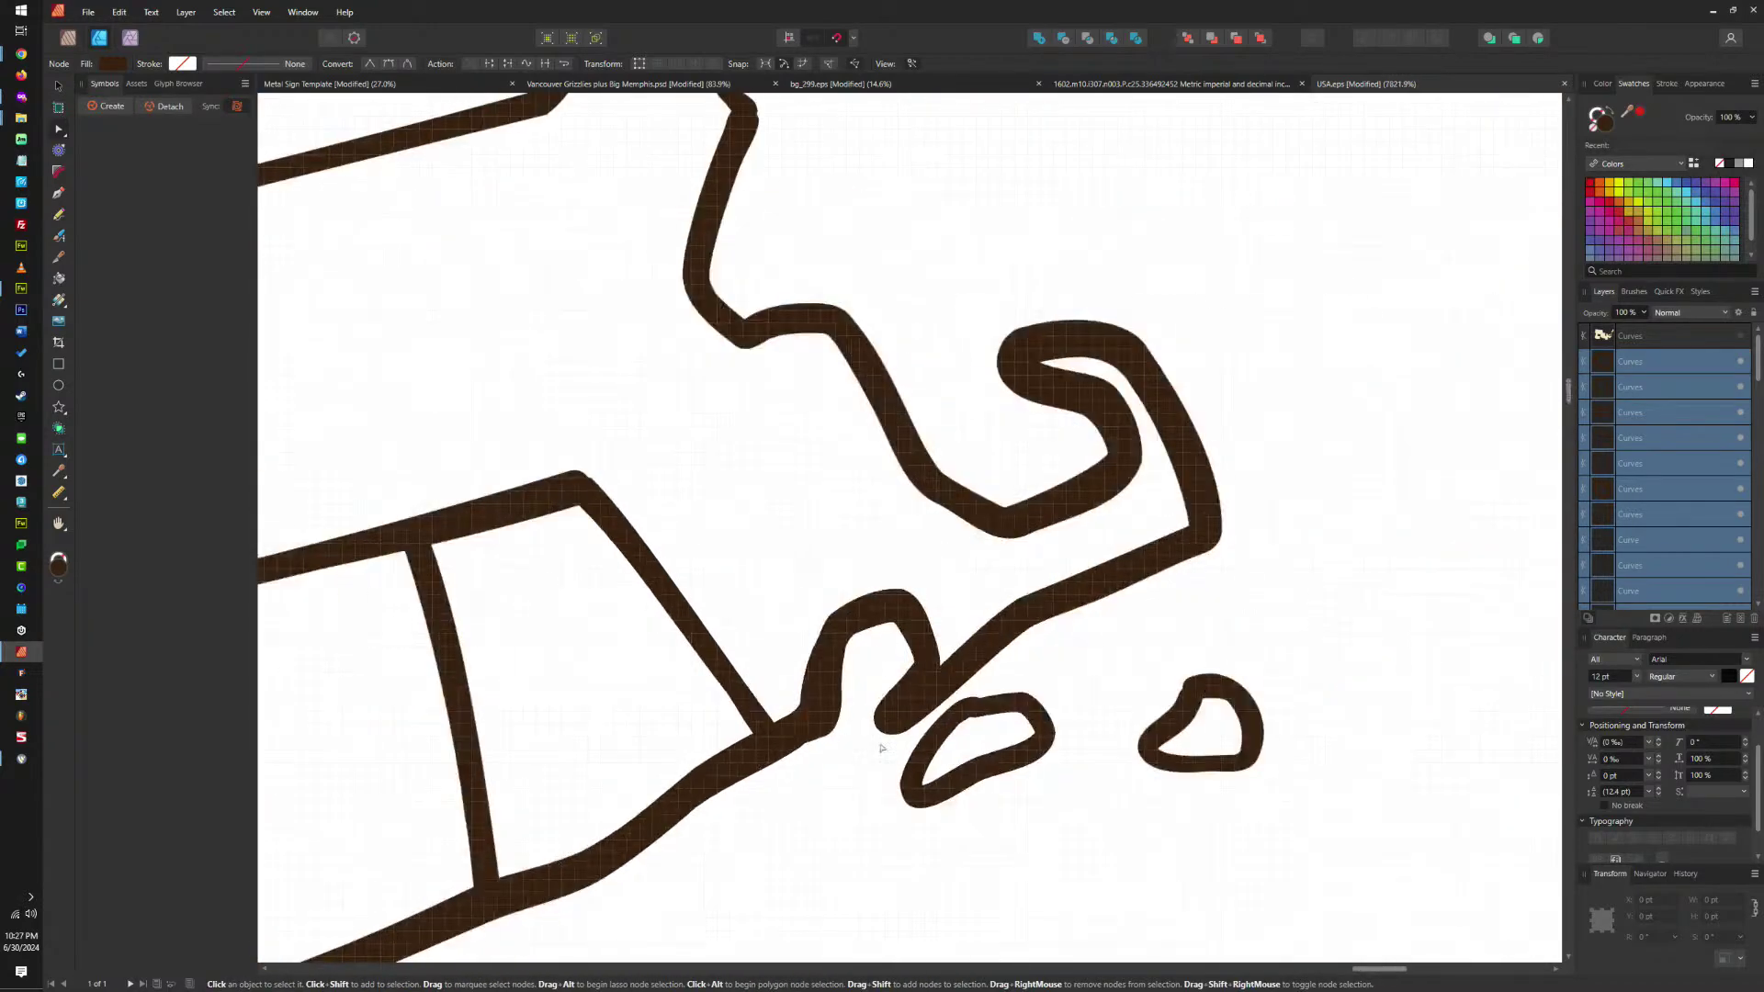
pyautogui.scroll(-4, 996, 638)
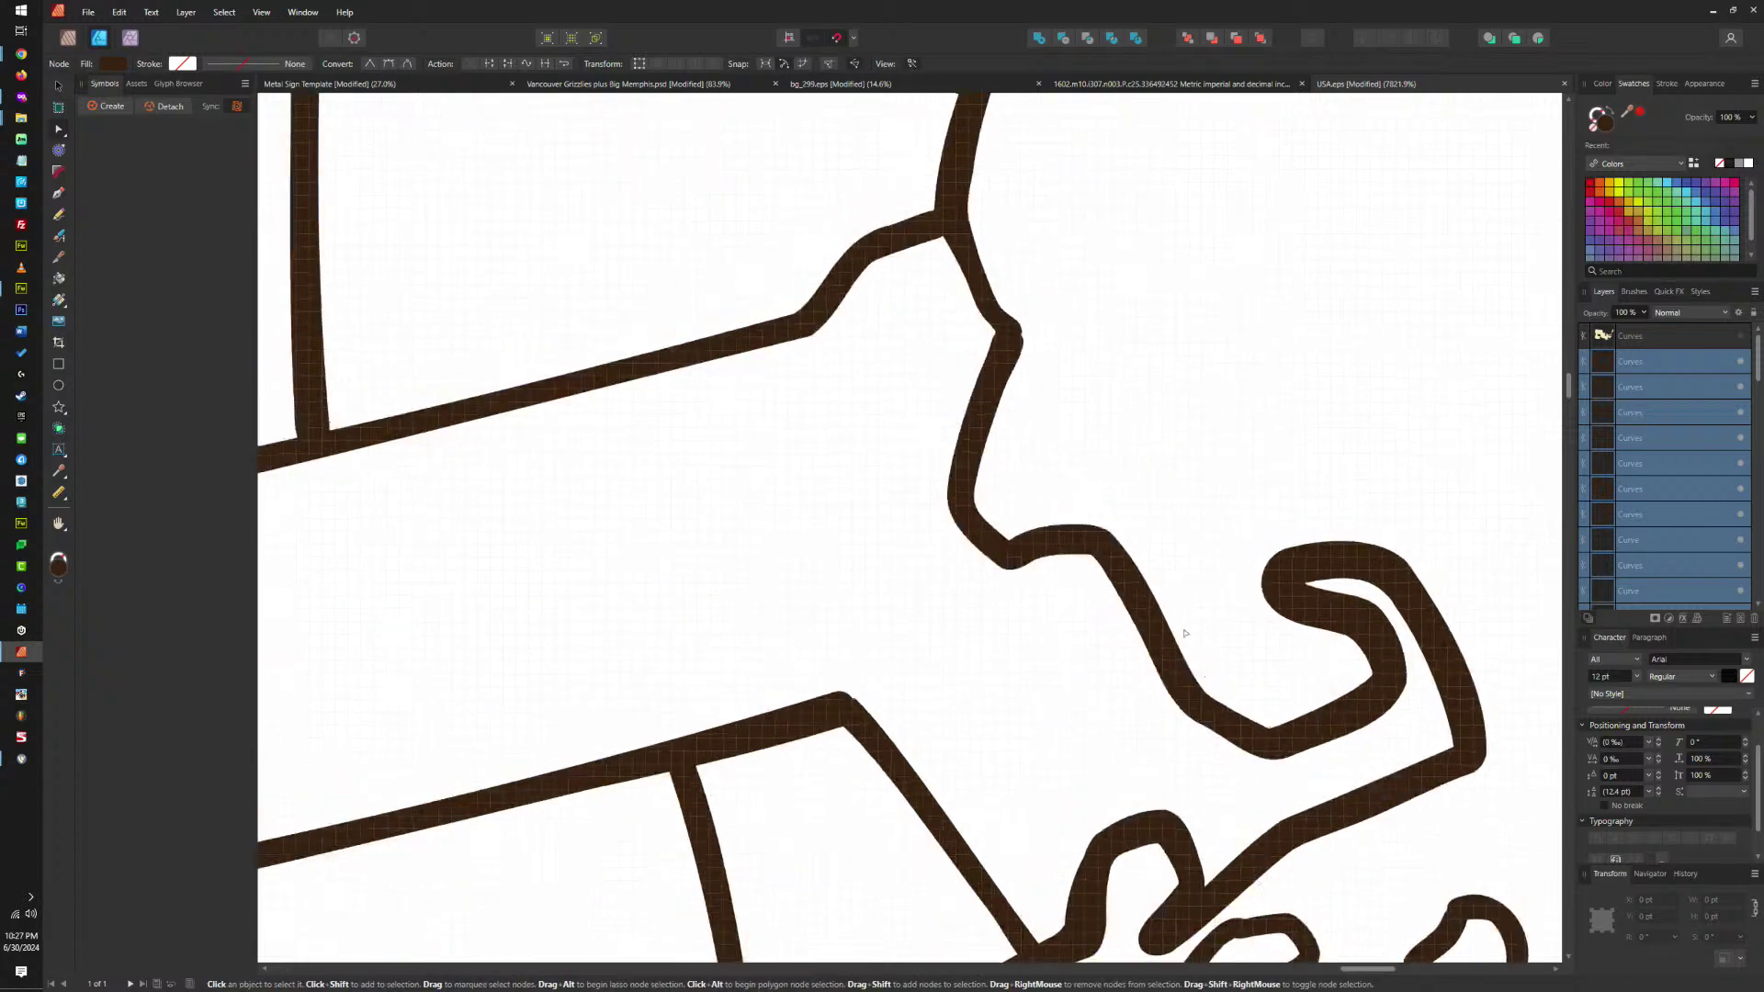
# Examine the New Hampshire border and Maine's coast, eastern tip and northern border for stray or overlapping nodes.
pyautogui.scroll(5, 1140, 675)
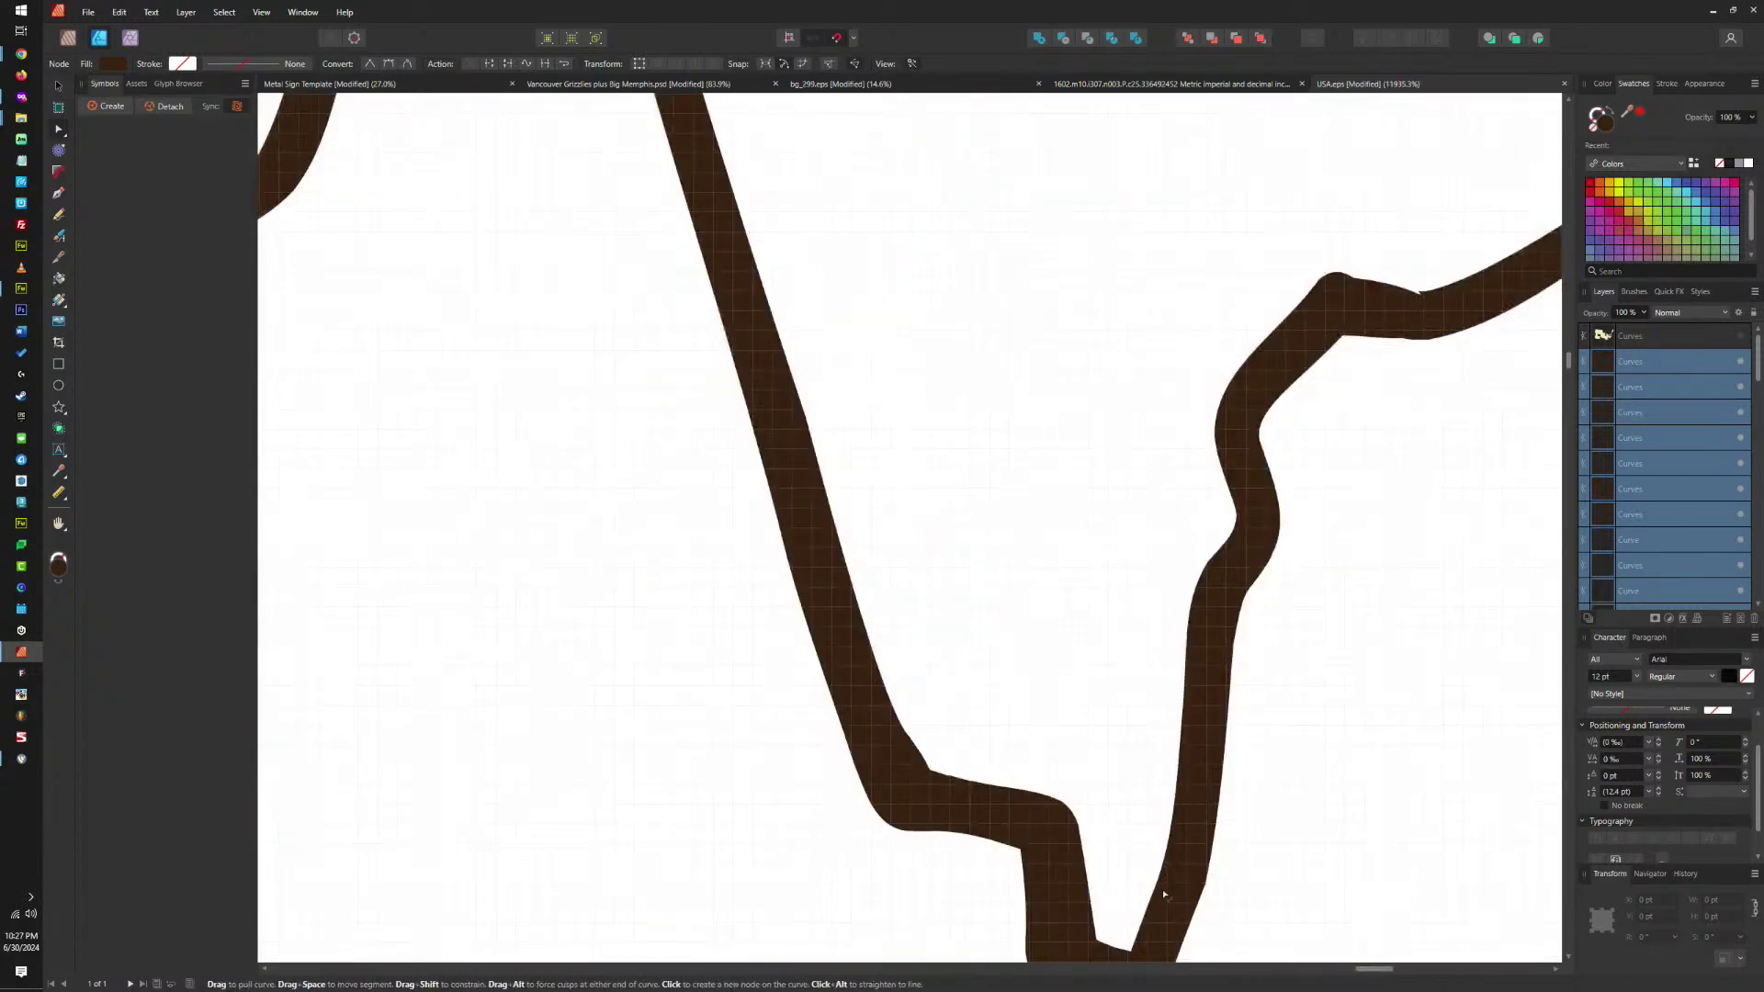
pyautogui.scroll(-6, 1130, 620)
pyautogui.scroll(6, 1295, 726)
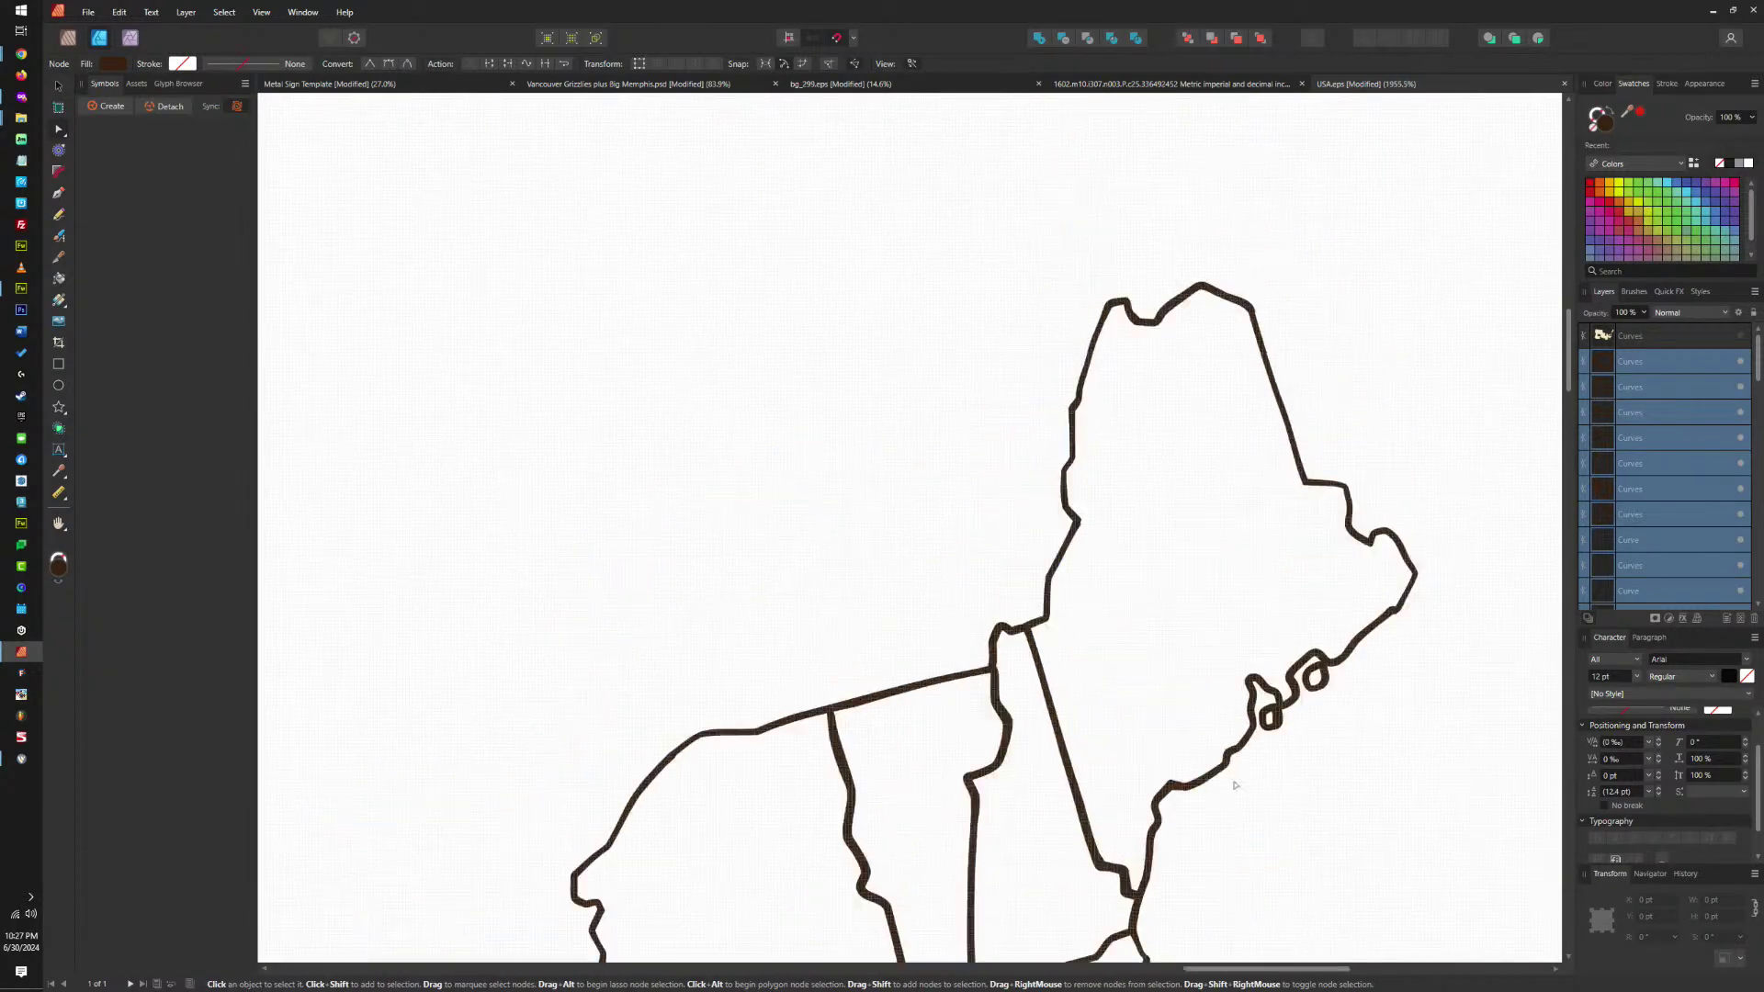
pyautogui.scroll(3, 1350, 667)
pyautogui.hscroll(4, 1286, 717)
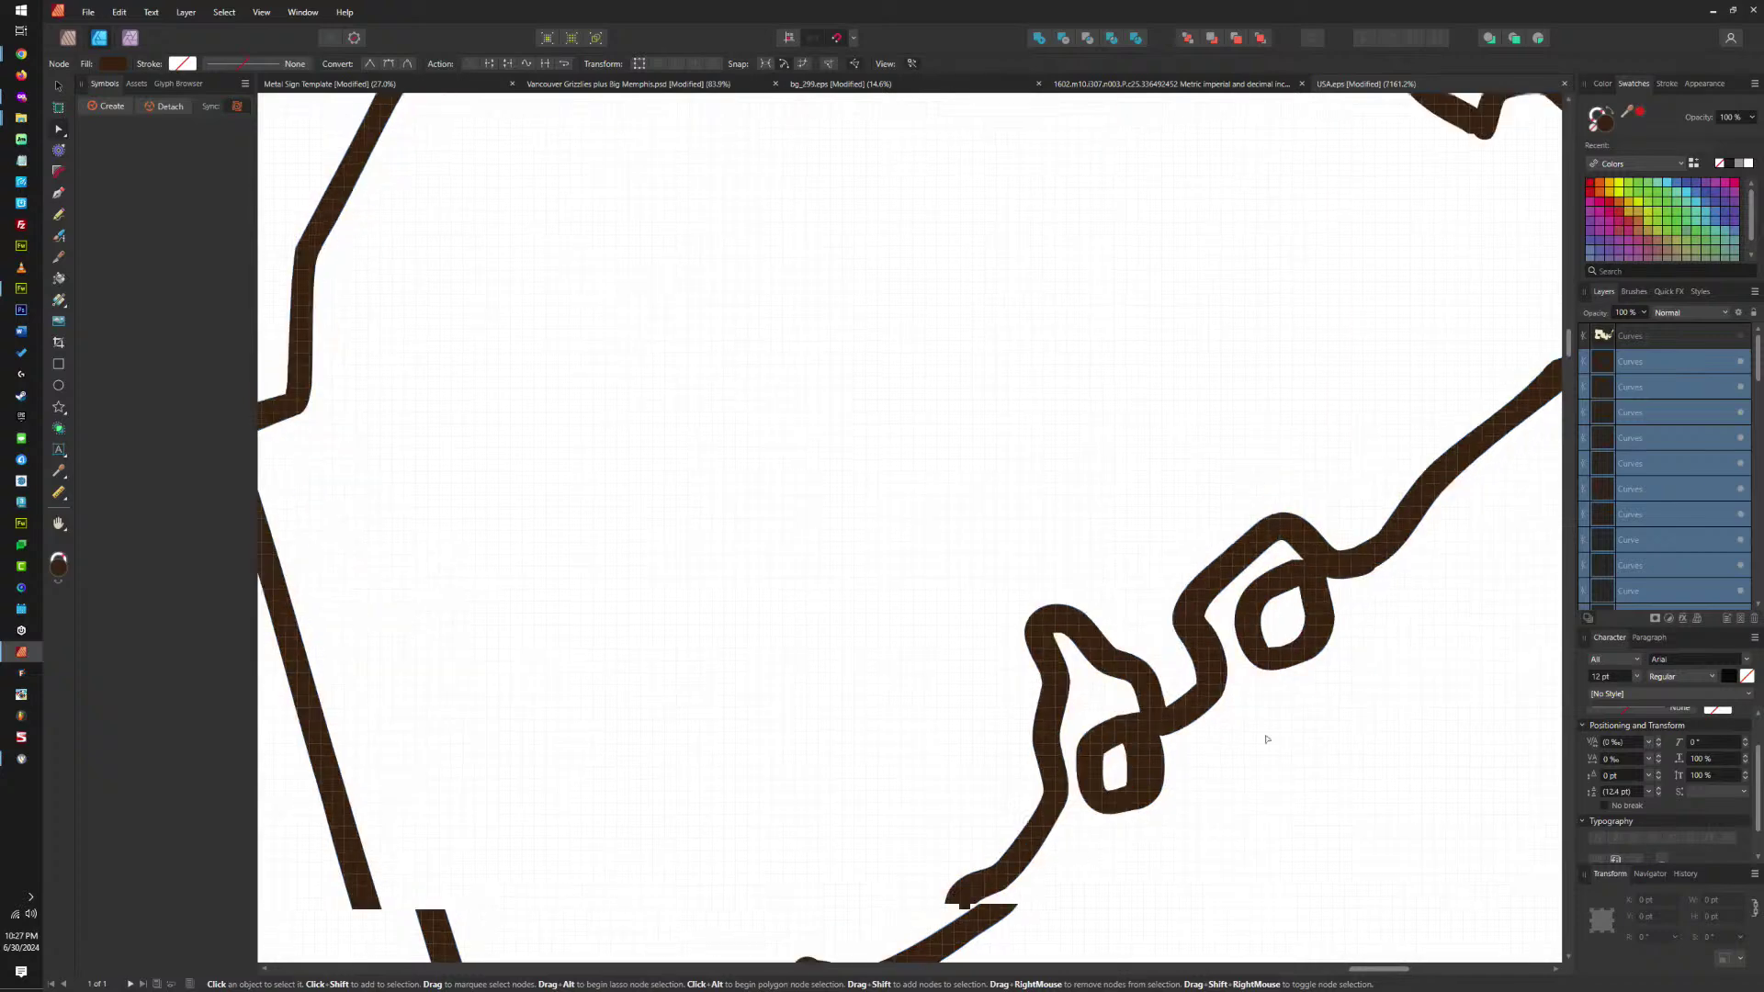
pyautogui.scroll(3, 1181, 650)
pyautogui.scroll(-3, 1267, 728)
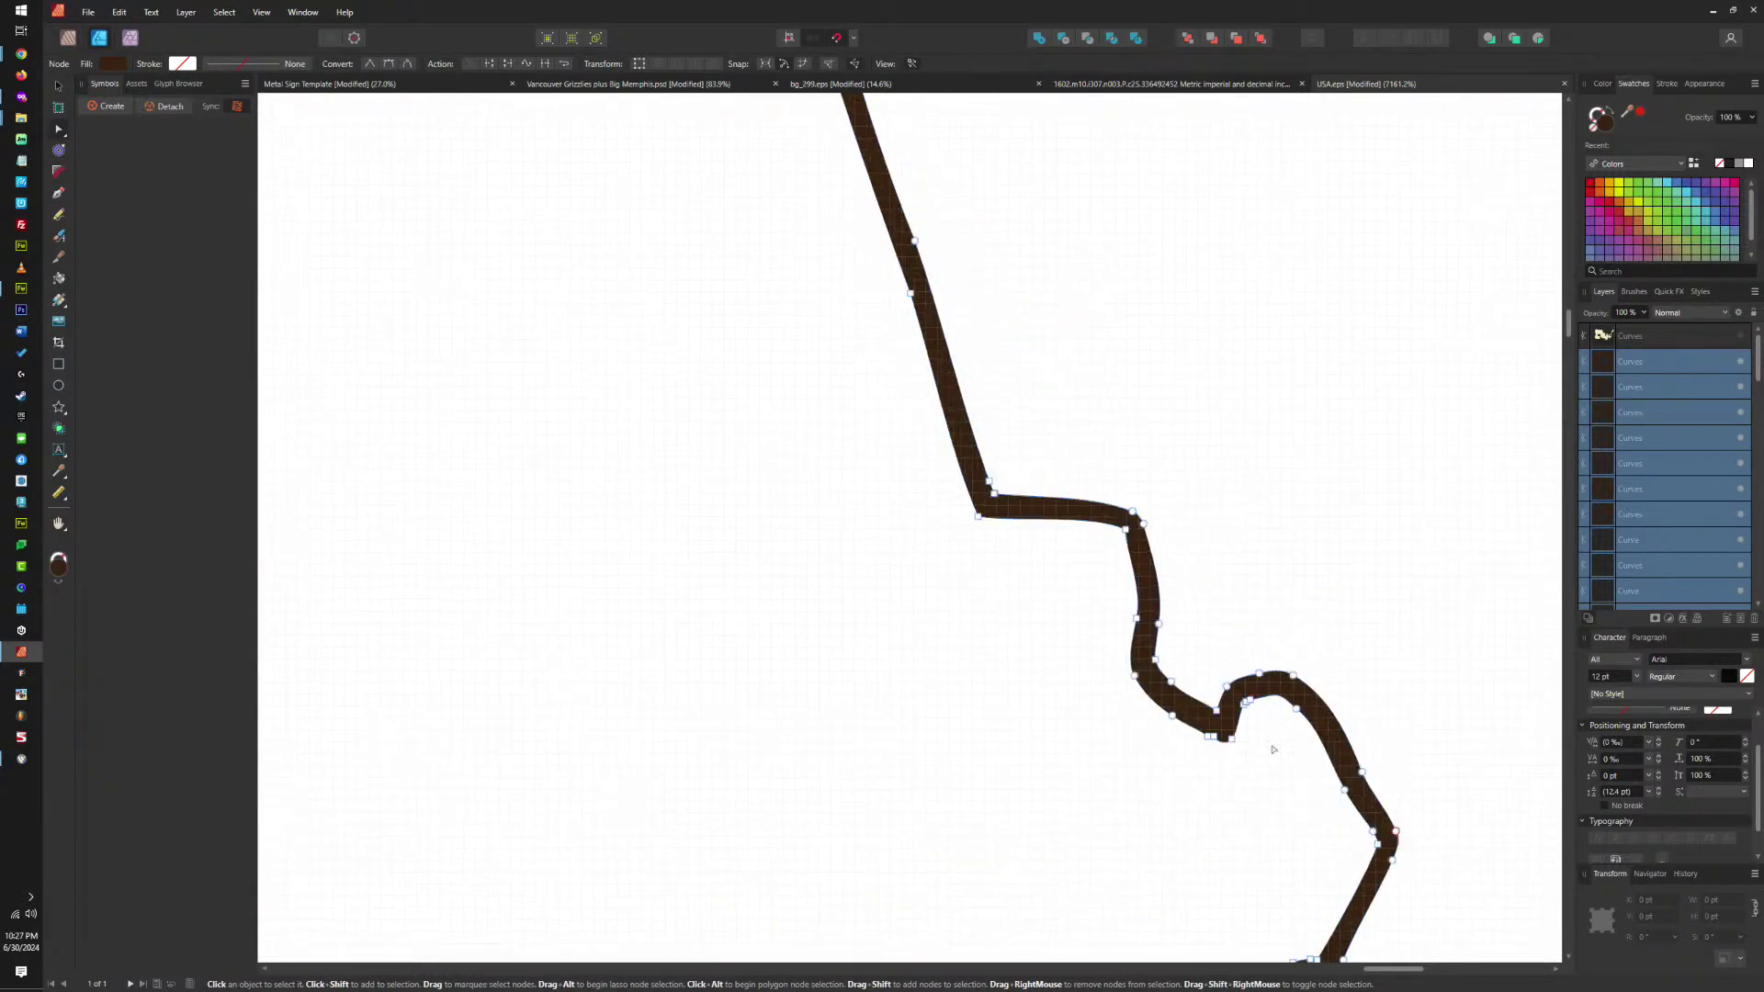
pyautogui.scroll(5, 1259, 713)
pyautogui.scroll(7, 1218, 667)
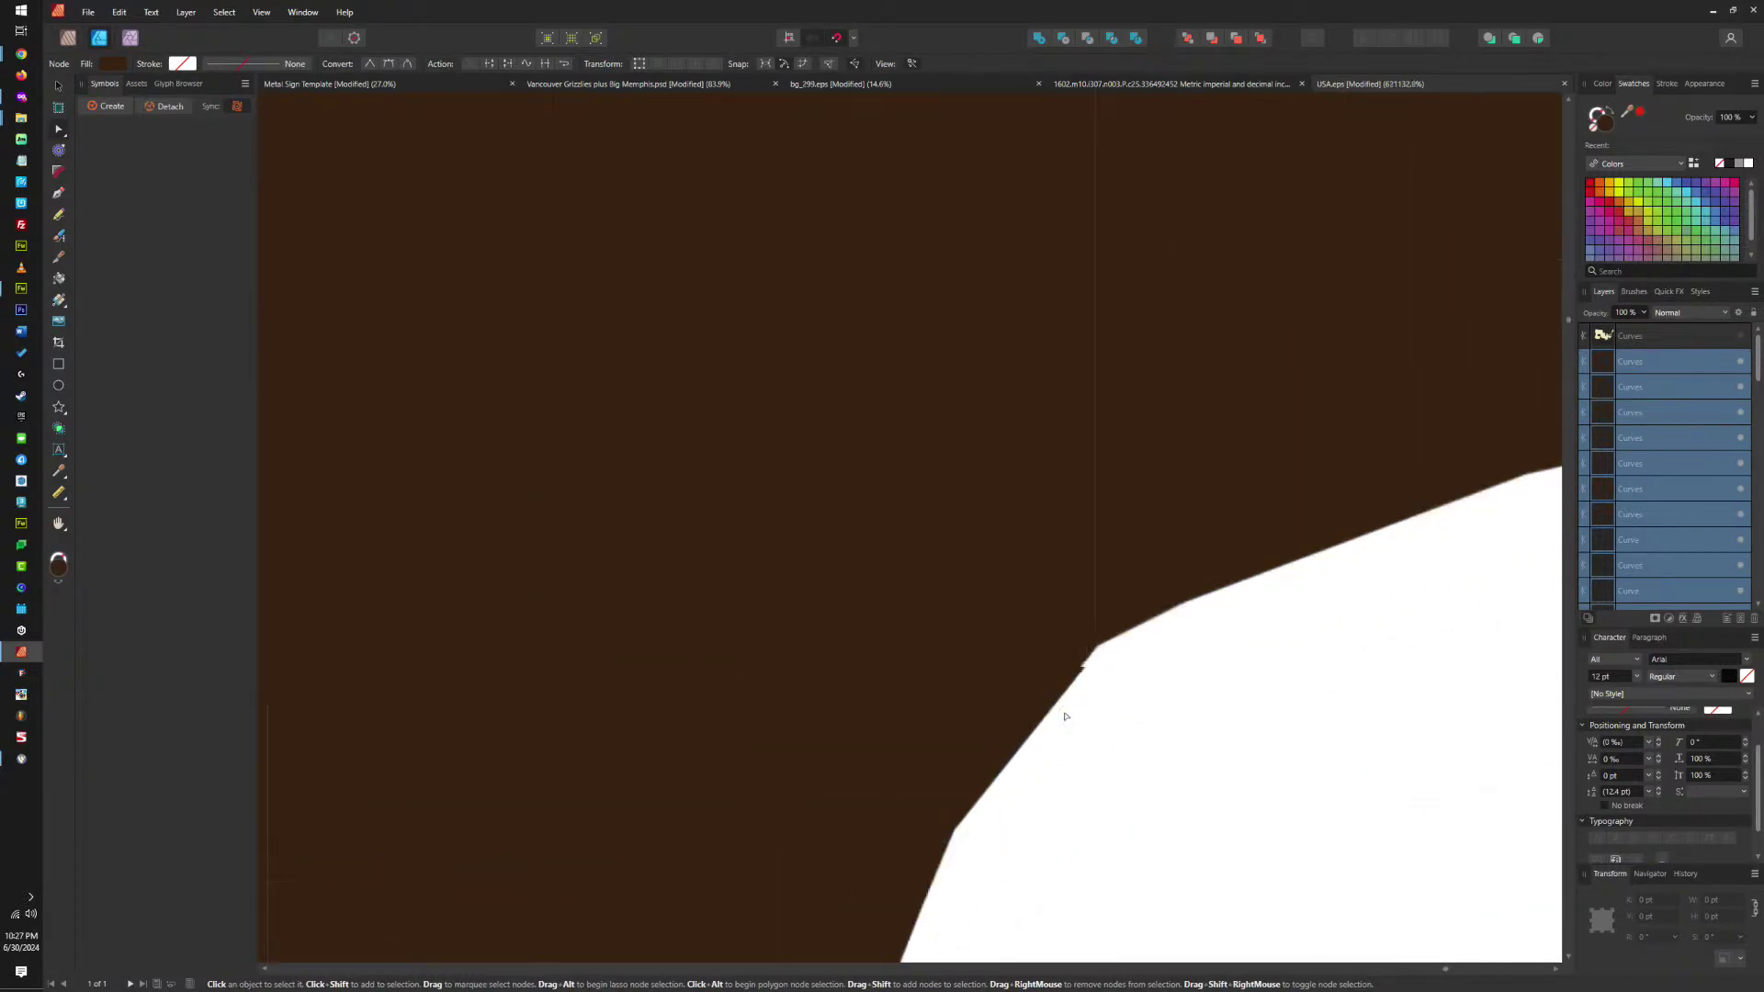
pyautogui.scroll(-10, 1168, 663)
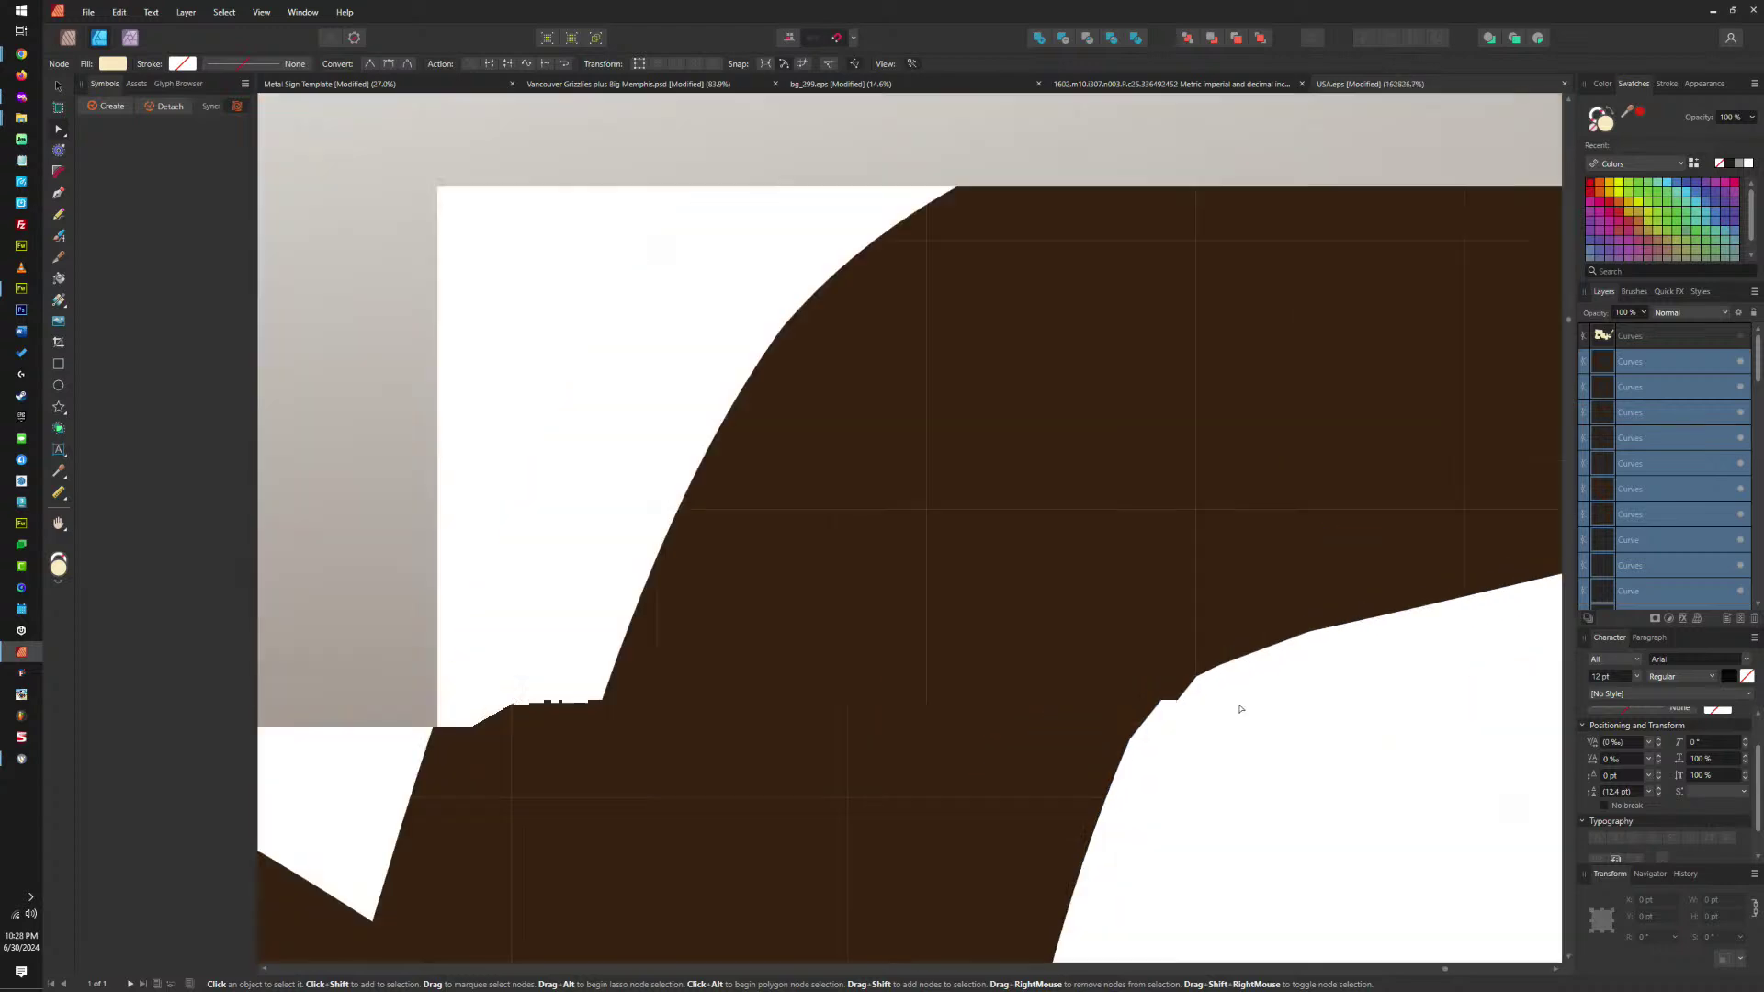
pyautogui.click(1080, 549)
pyautogui.scroll(4, 1130, 543)
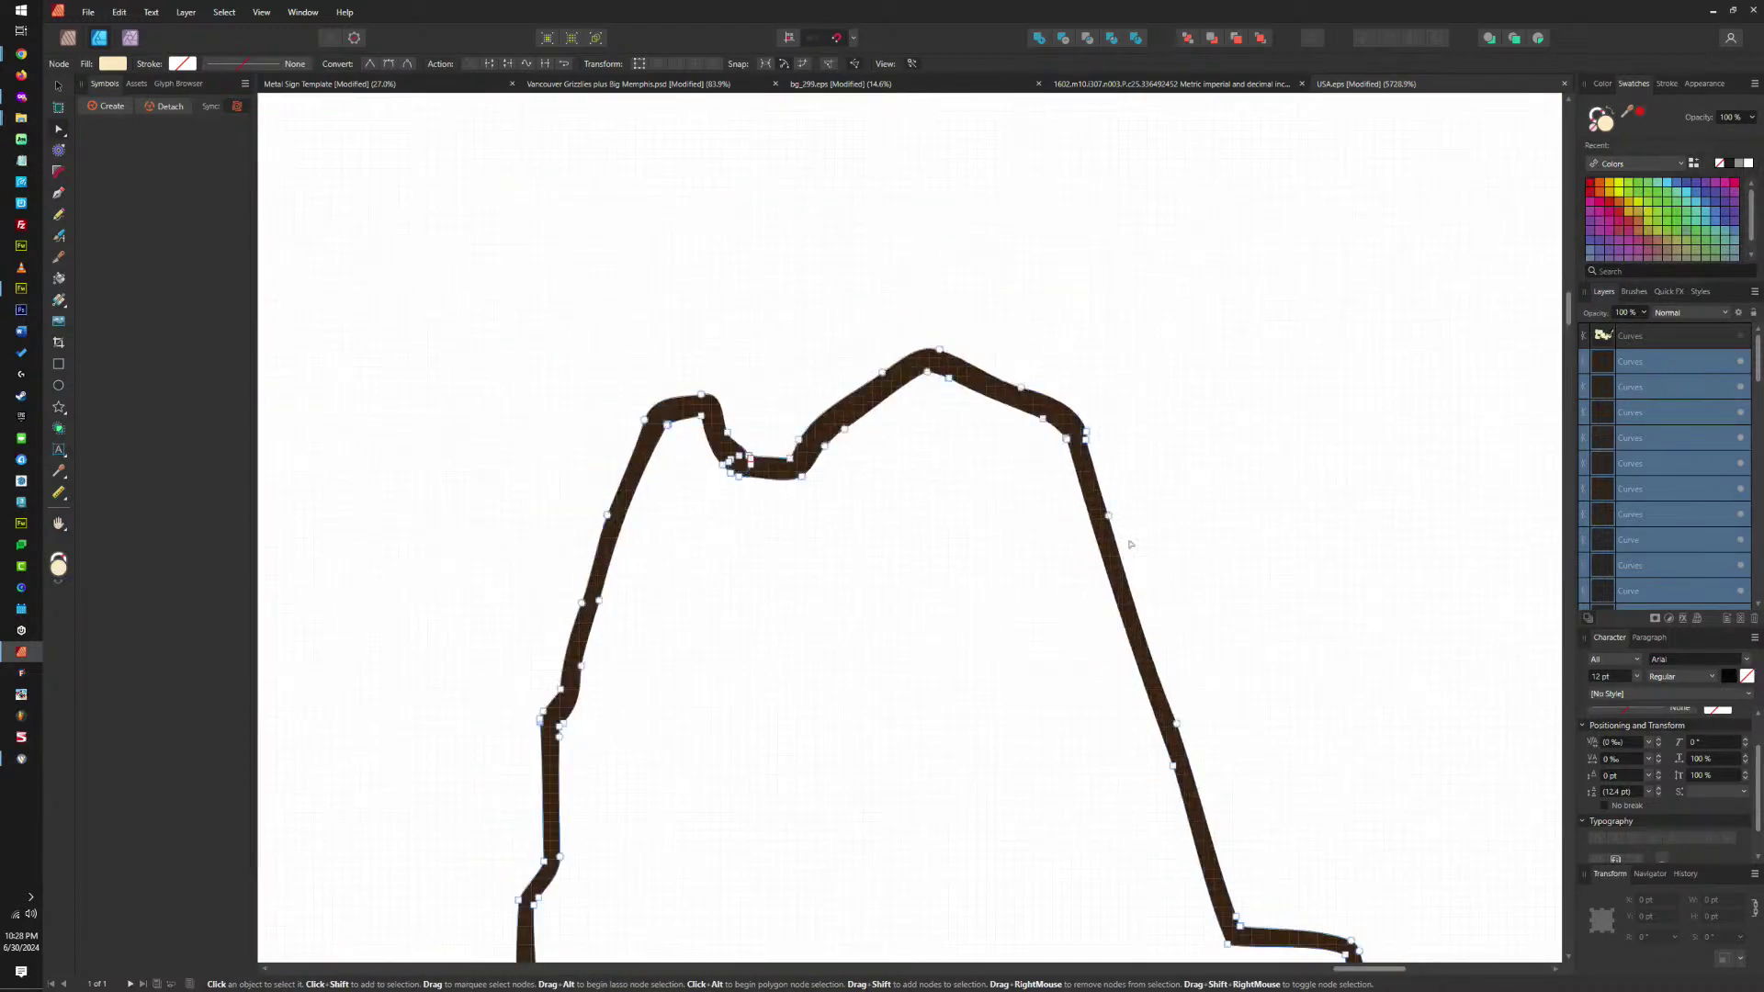
pyautogui.hscroll(-5, 1114, 480)
pyautogui.scroll(5, 1125, 441)
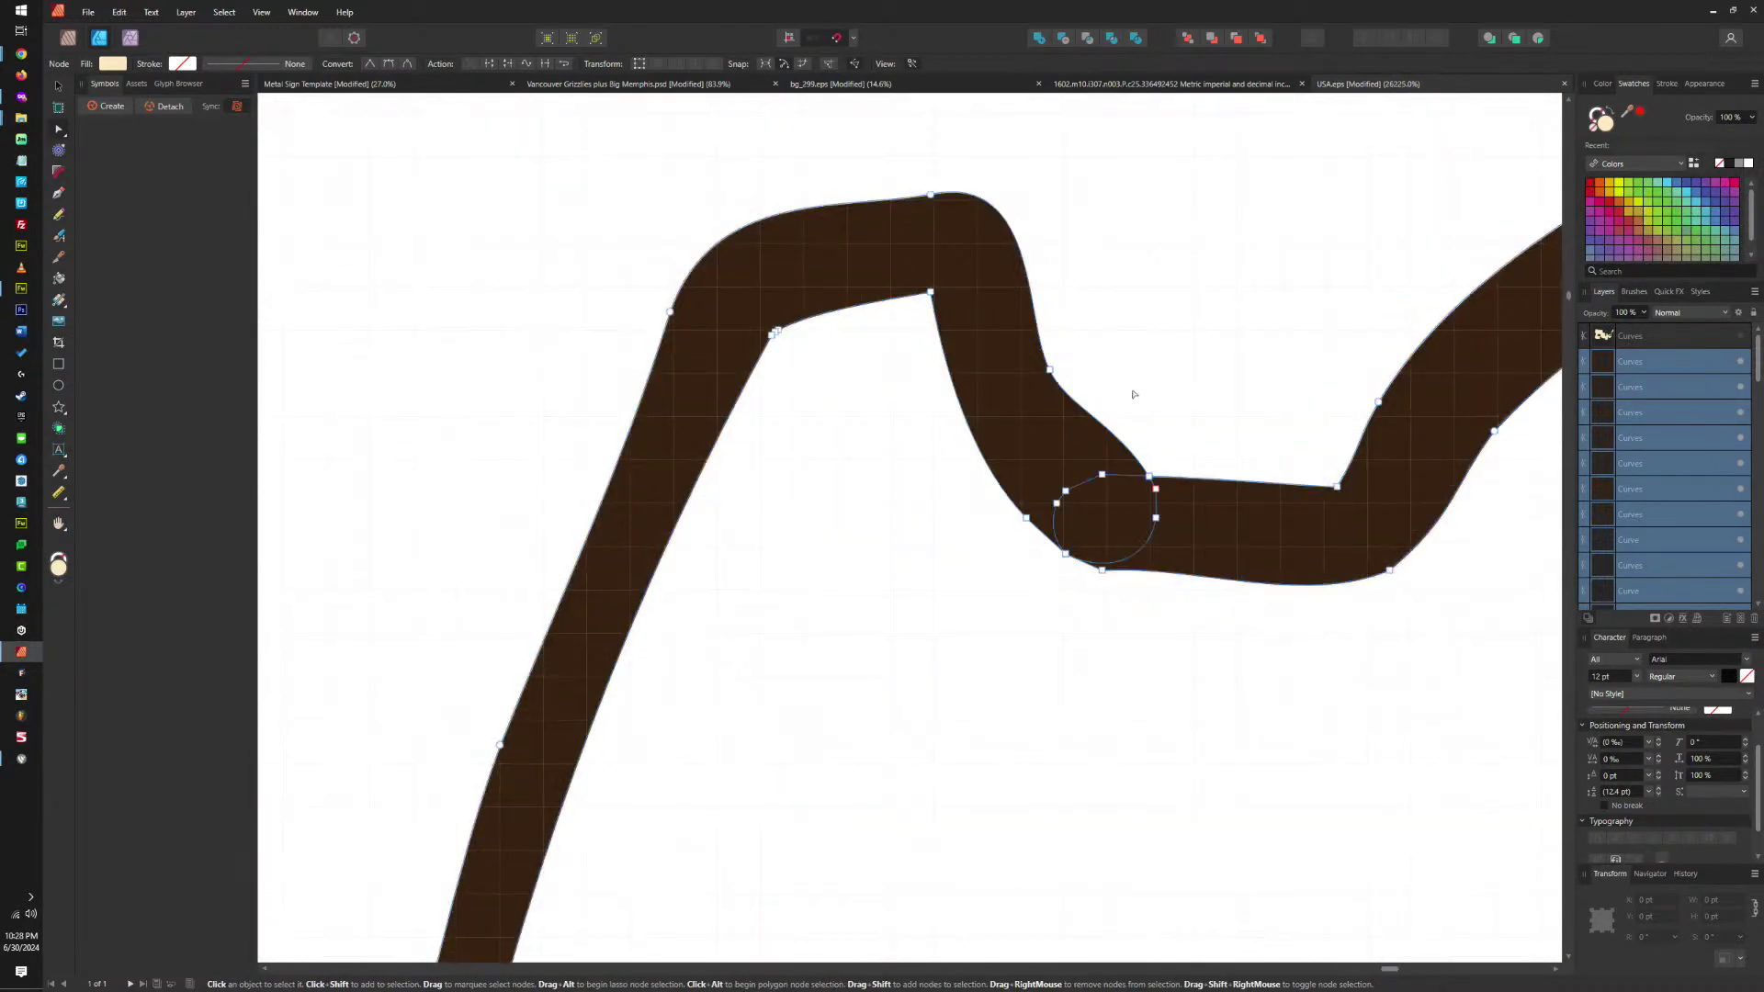
pyautogui.scroll(-5, 1148, 432)
pyautogui.scroll(-5, 1155, 450)
pyautogui.scroll(-3, 1197, 437)
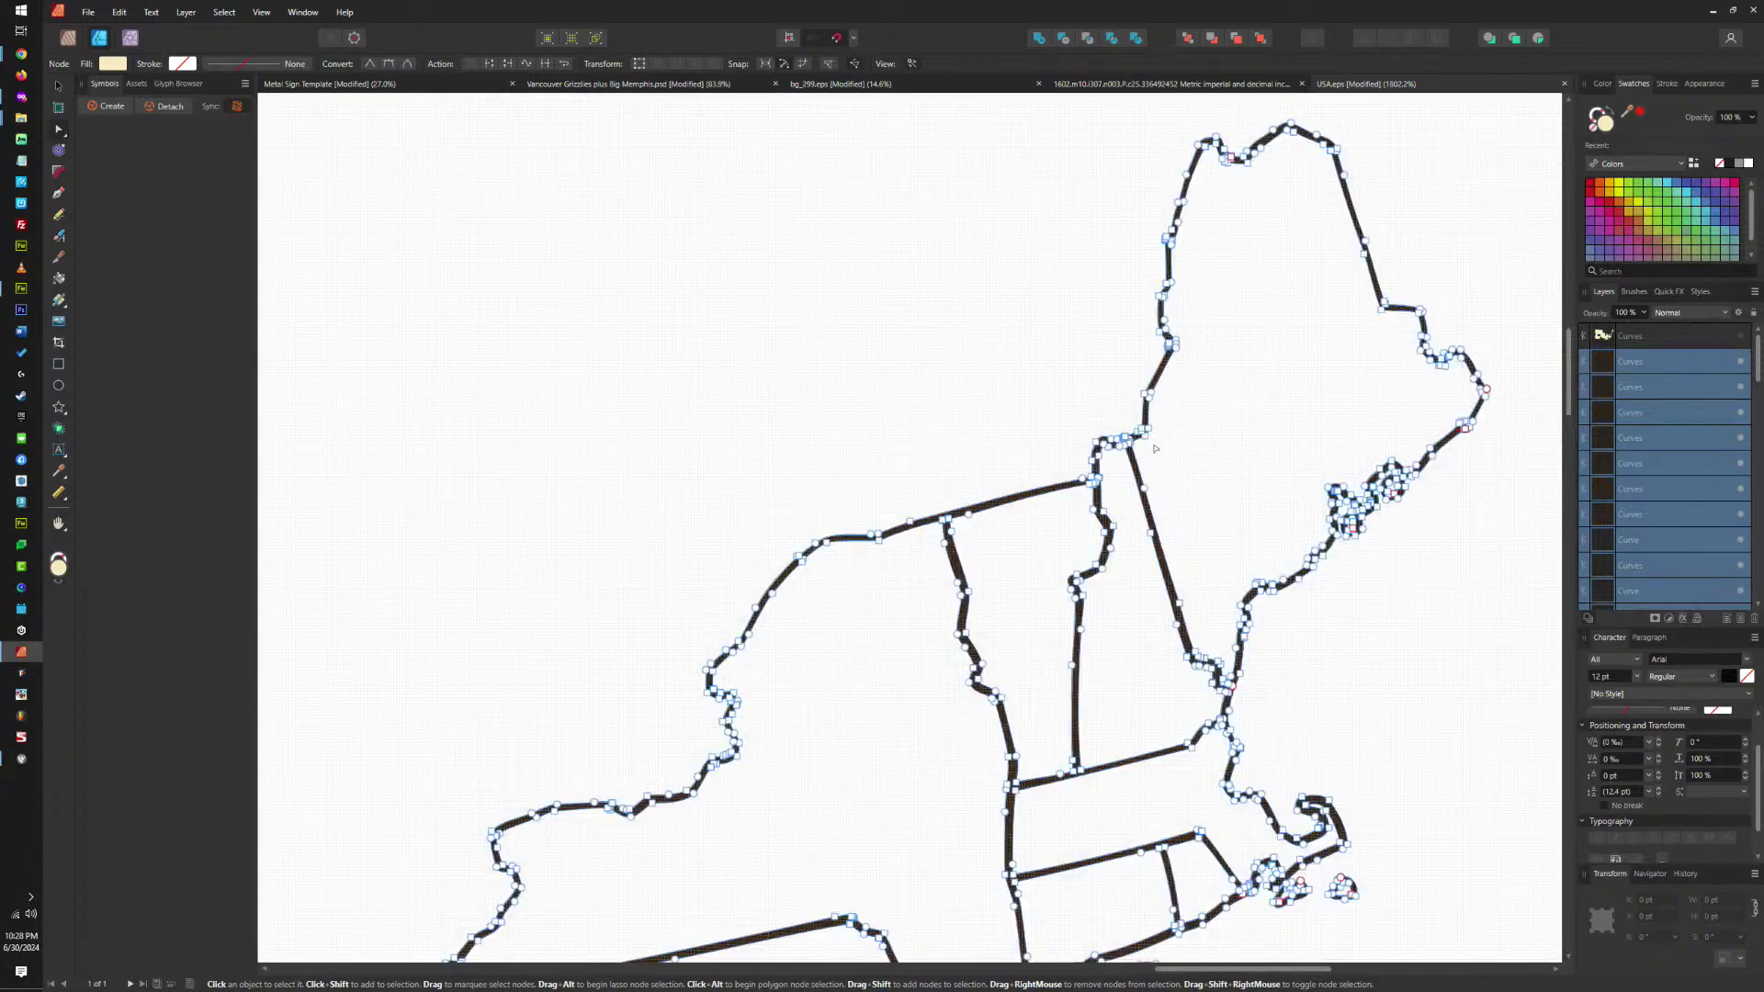
# Check the outlines of Vermont, New York and northern Pennsylvania for leftover stray nodes.
pyautogui.scroll(3, 1103, 445)
pyautogui.scroll(-5, 1071, 453)
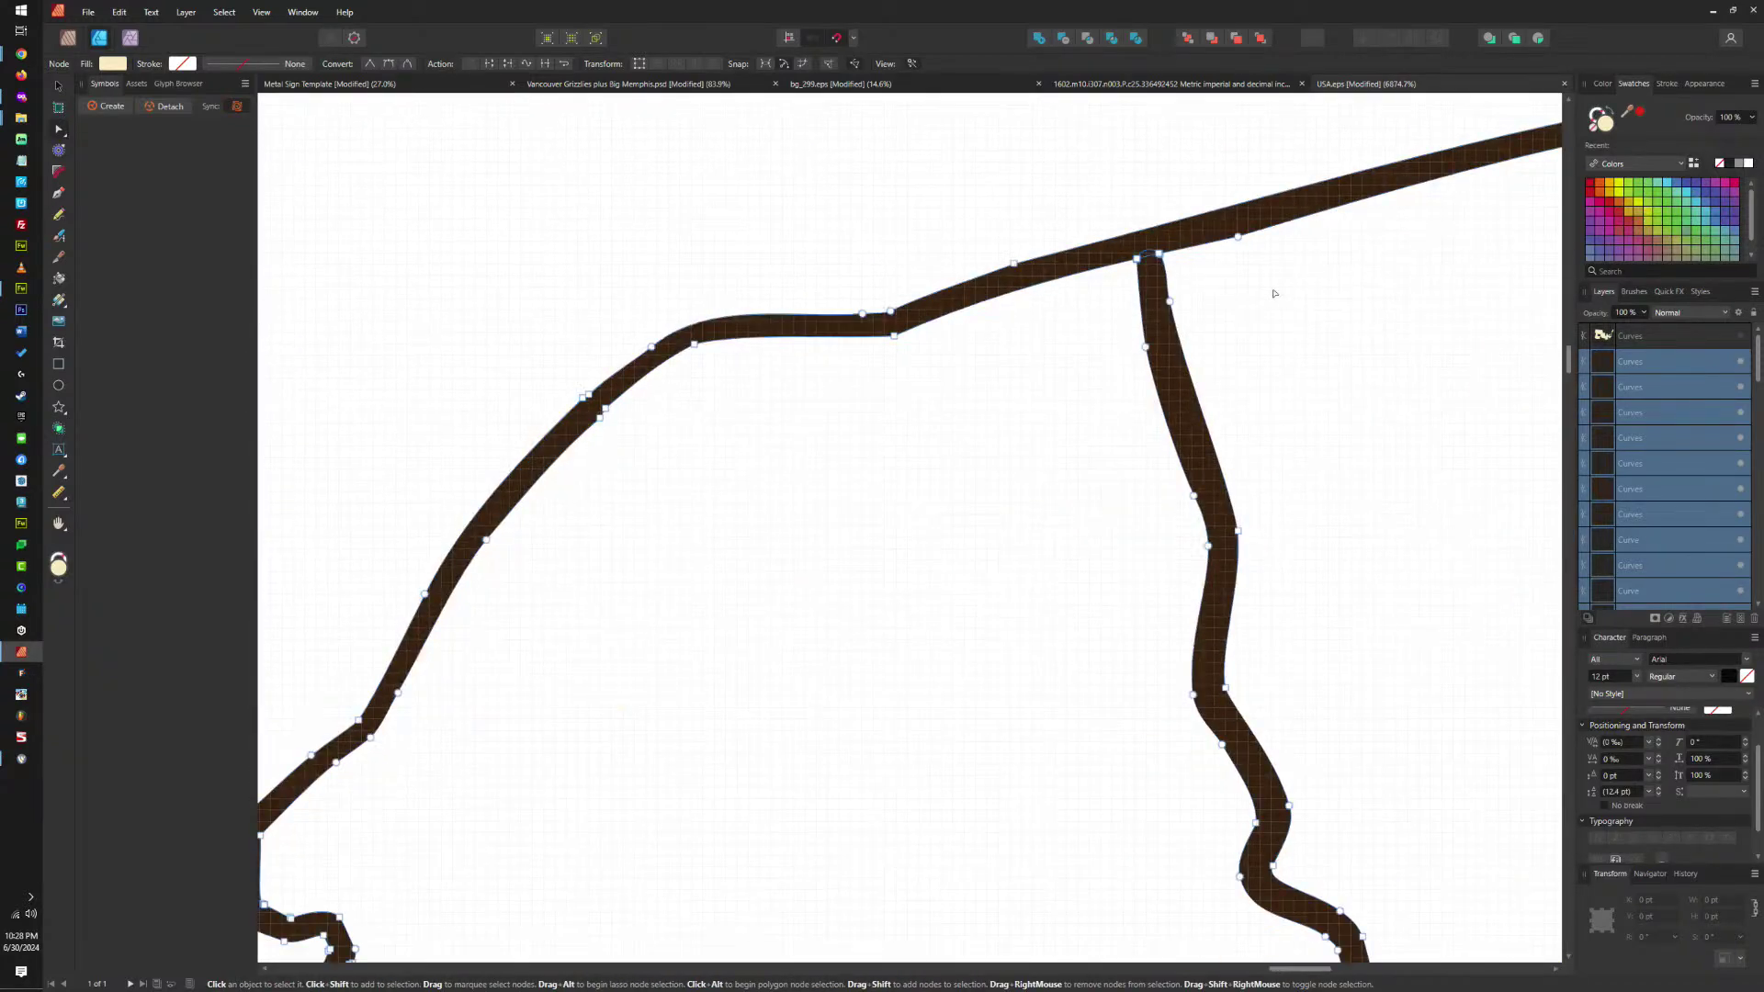
pyautogui.scroll(-2, 1055, 582)
pyautogui.scroll(4, 1080, 473)
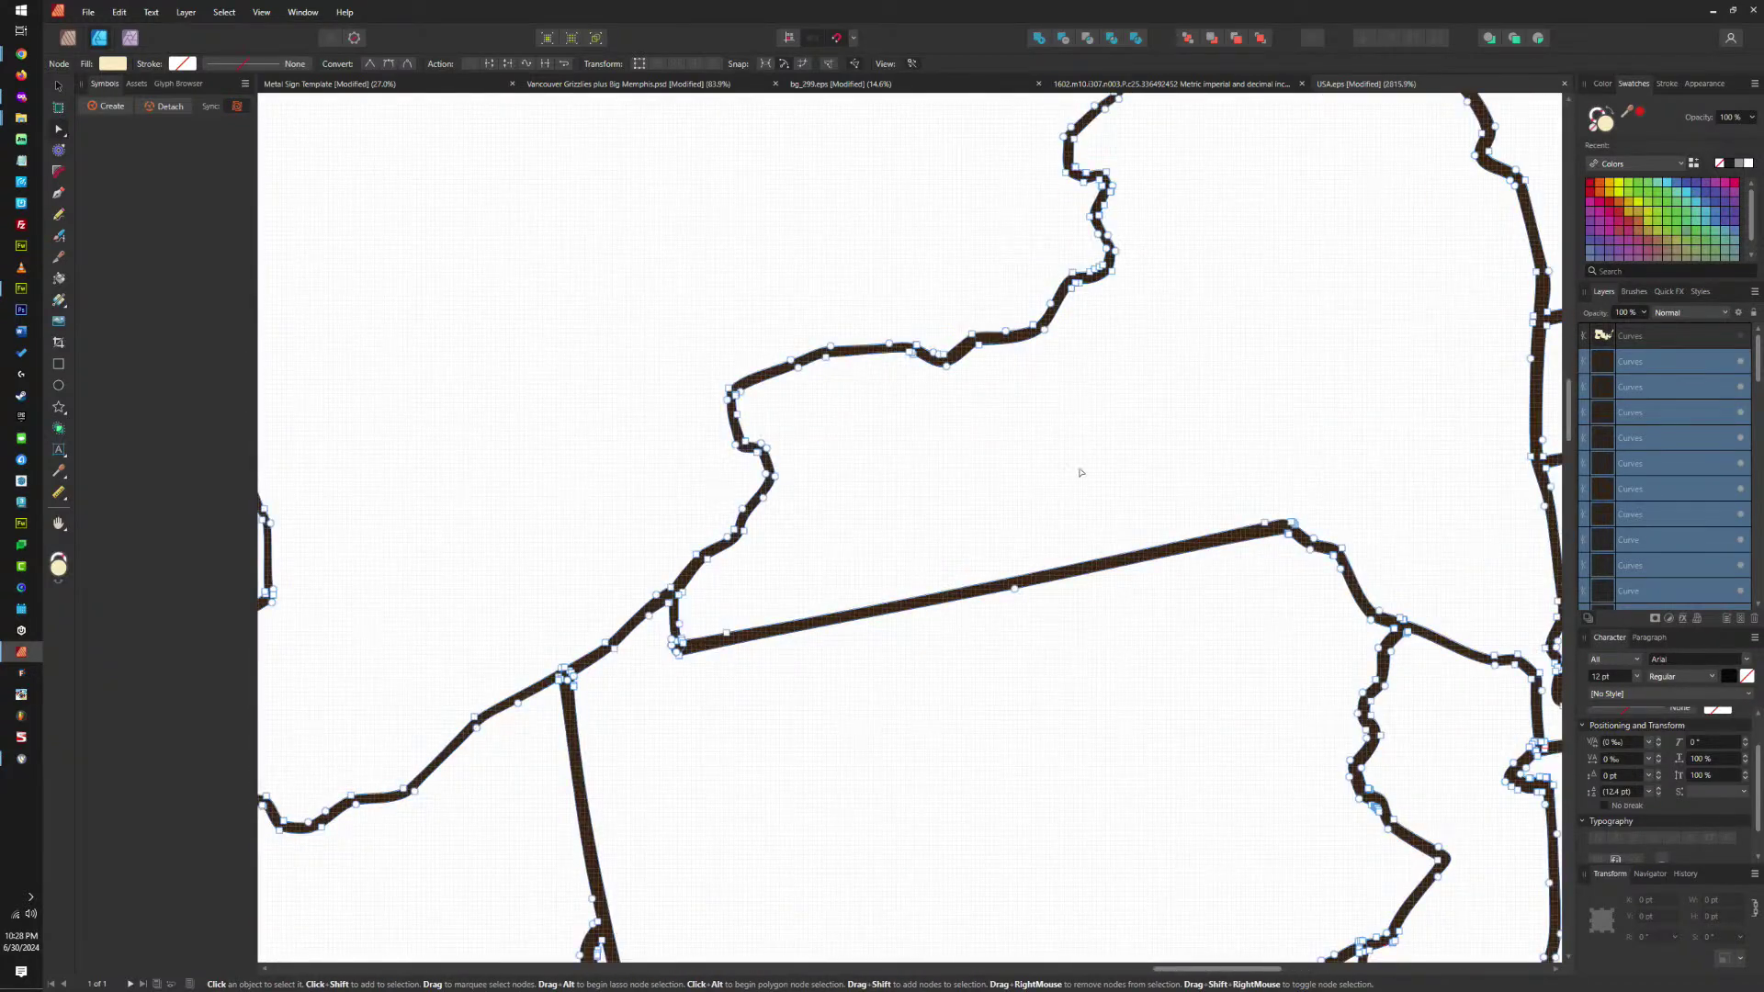
pyautogui.scroll(-2, 1355, 815)
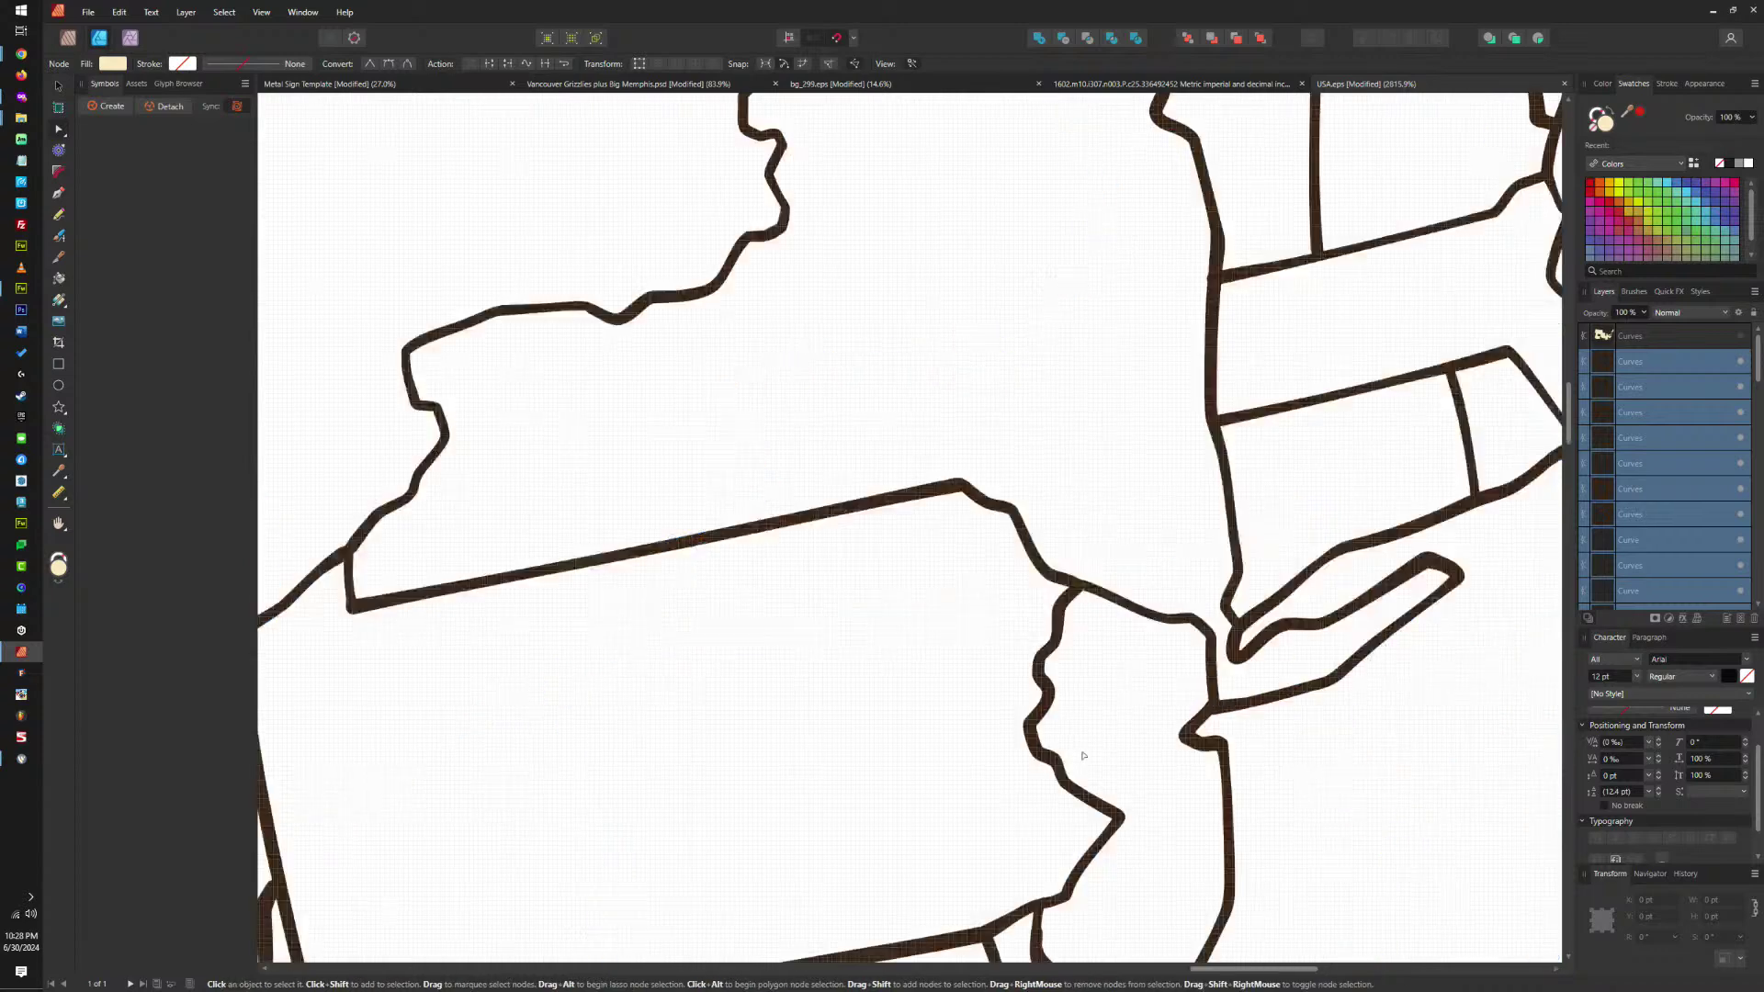
# Inspect the borders from New York and Pennsylvania across Ohio to the southern end of Lake Michigan for stray nodes.
pyautogui.scroll(5, 1071, 756)
pyautogui.scroll(-1, 1284, 712)
pyautogui.scroll(-4, 1283, 712)
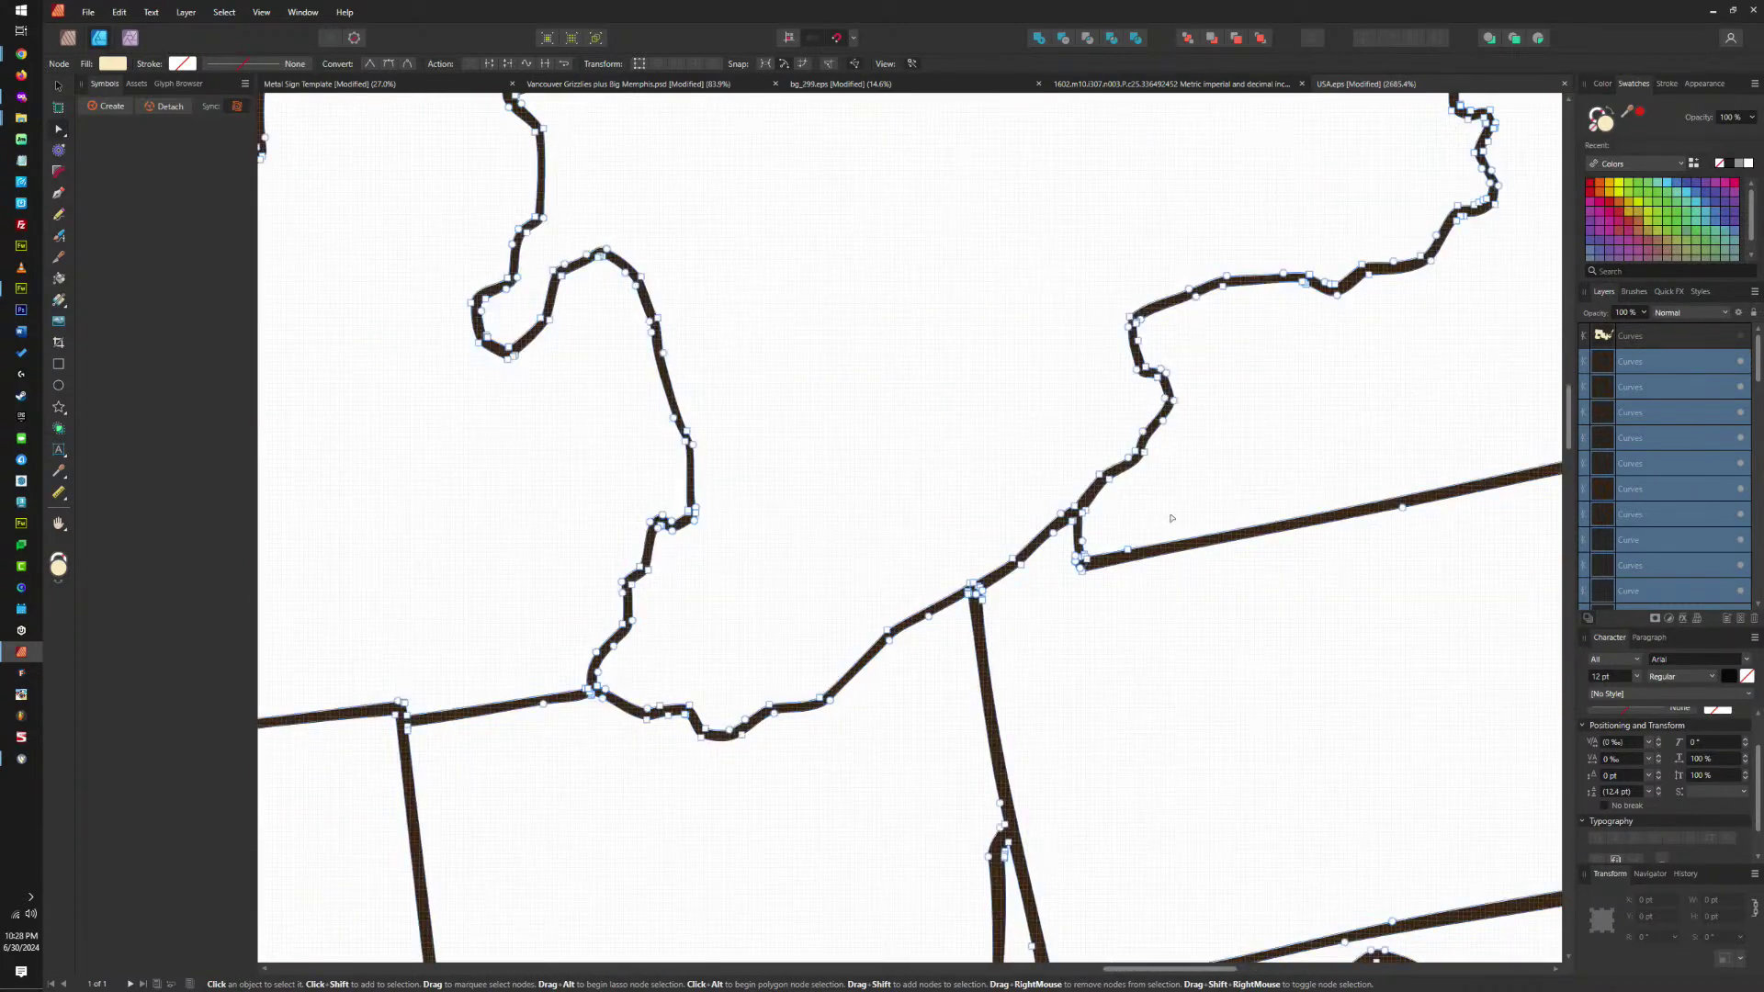
pyautogui.scroll(-5, 1062, 634)
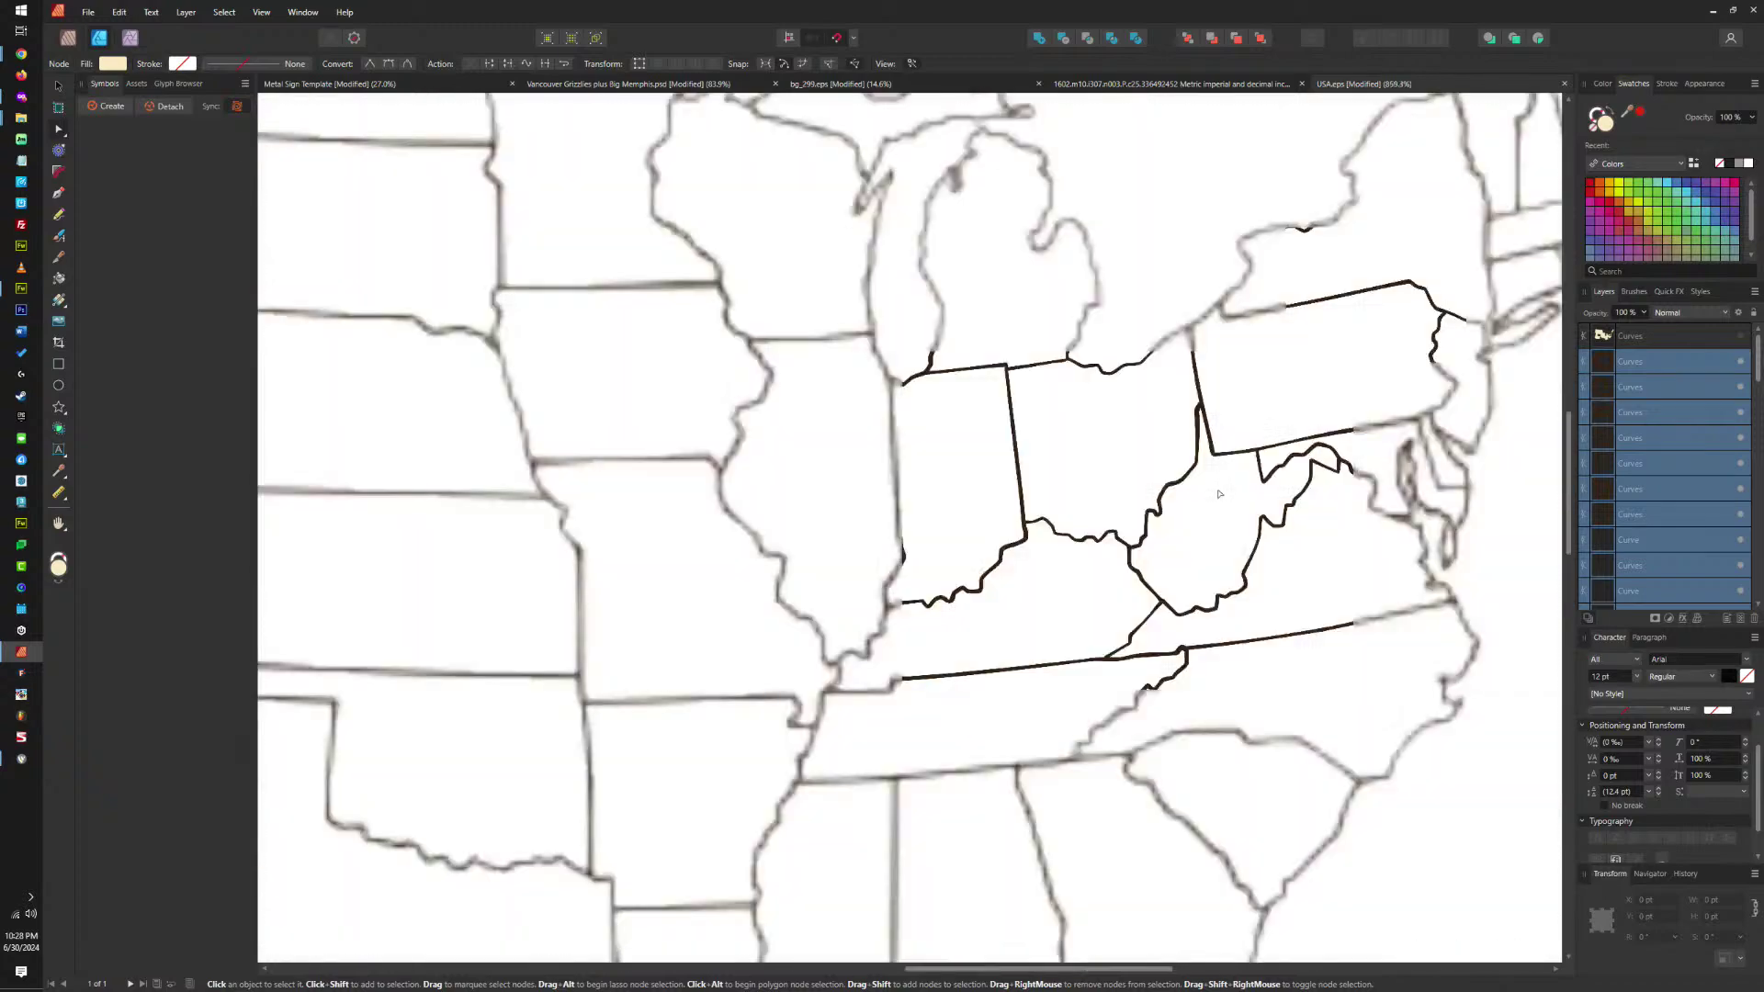
pyautogui.scroll(-2, 1135, 389)
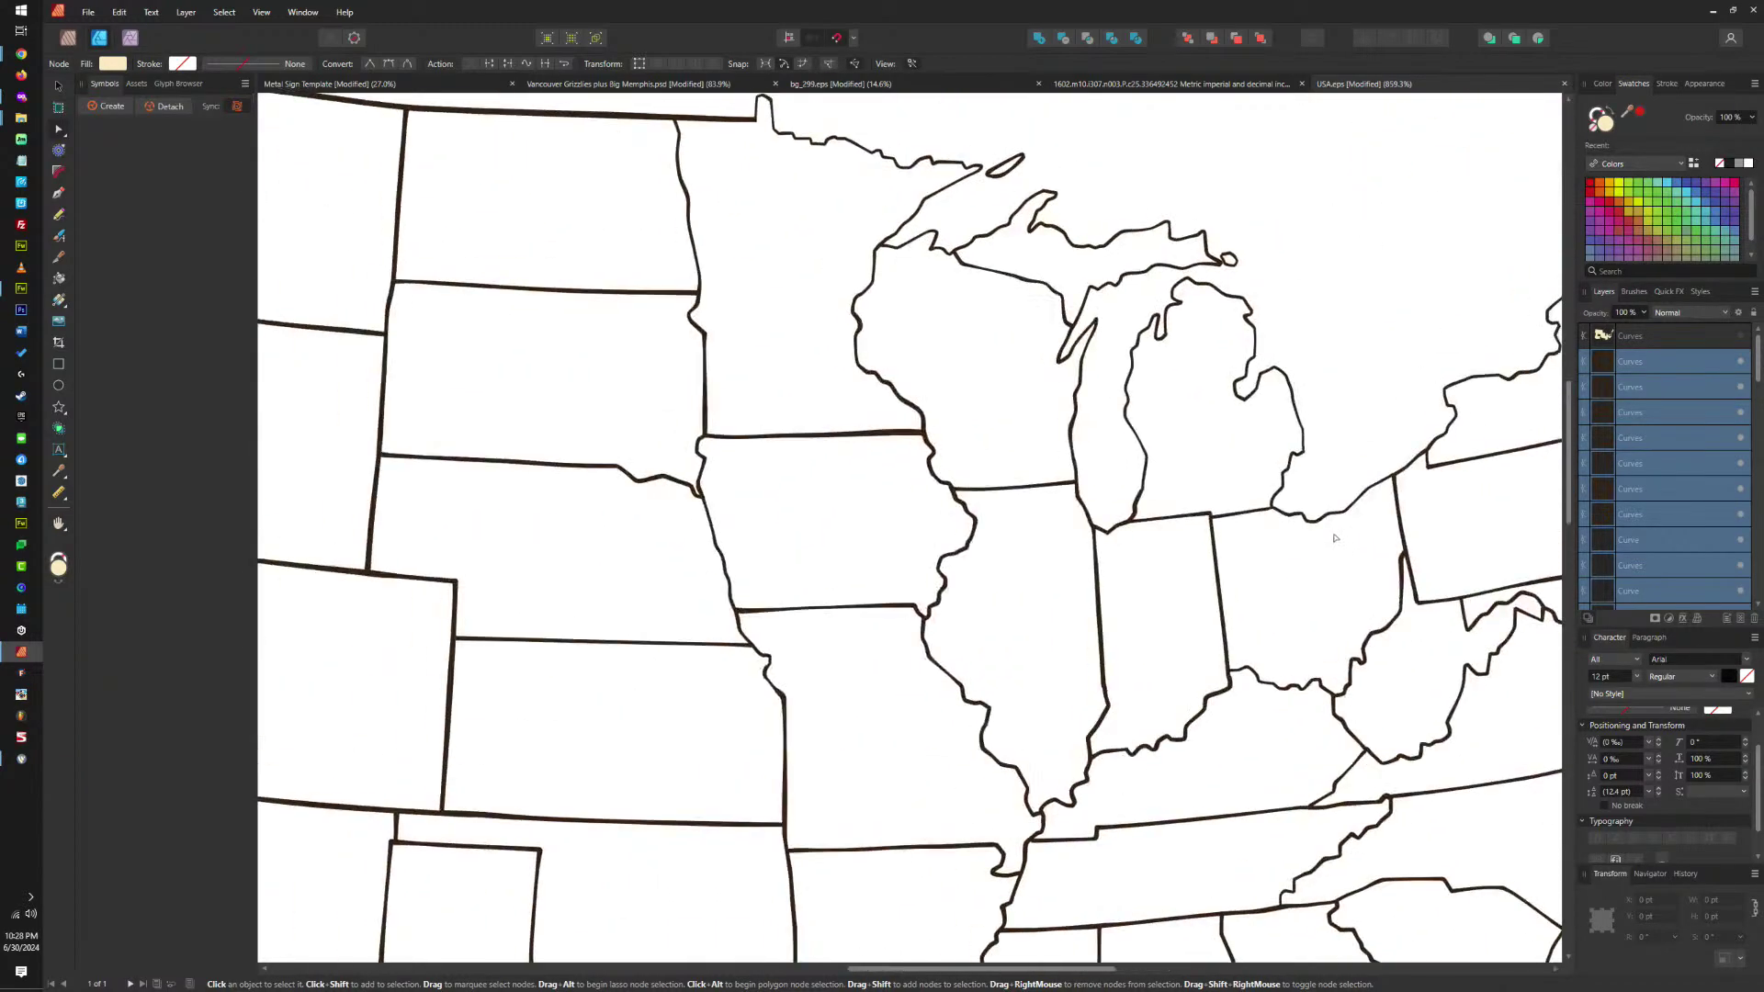
pyautogui.scroll(12, 1154, 480)
pyautogui.scroll(-8, 1092, 582)
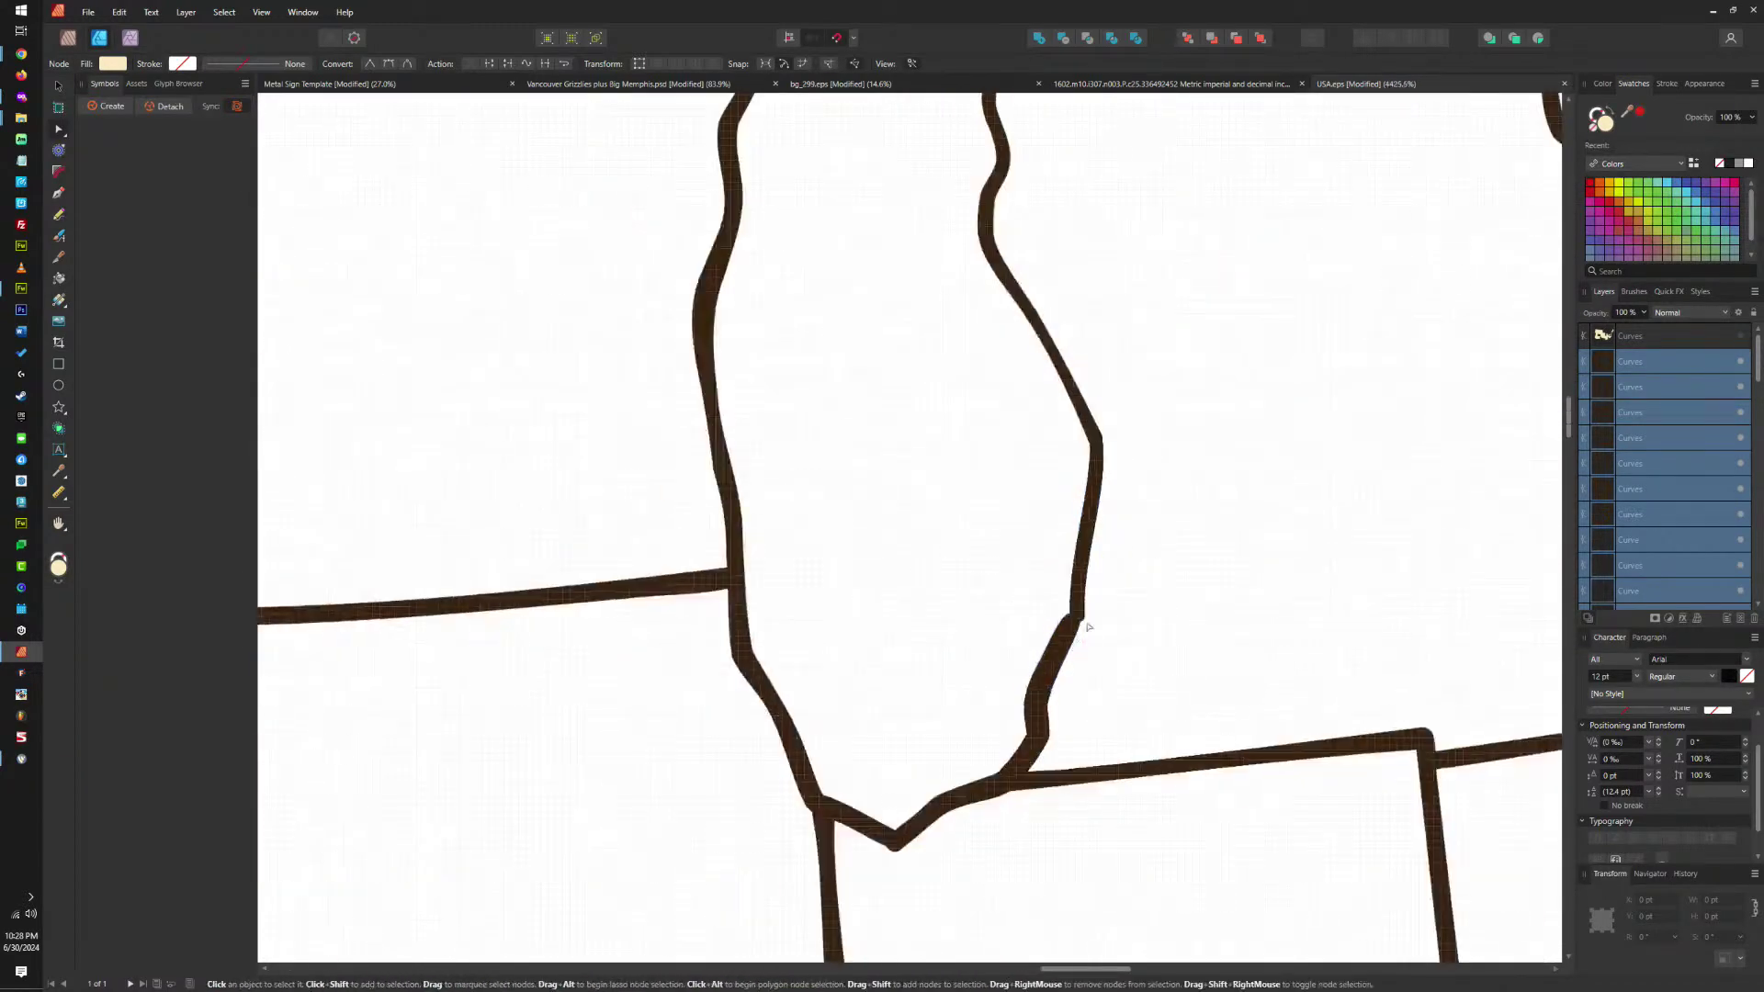
# Delete the stray nodes and the leftover cream fill curve inside the small island off Michigan's Upper Peninsula.
pyautogui.scroll(12, 1305, 585)
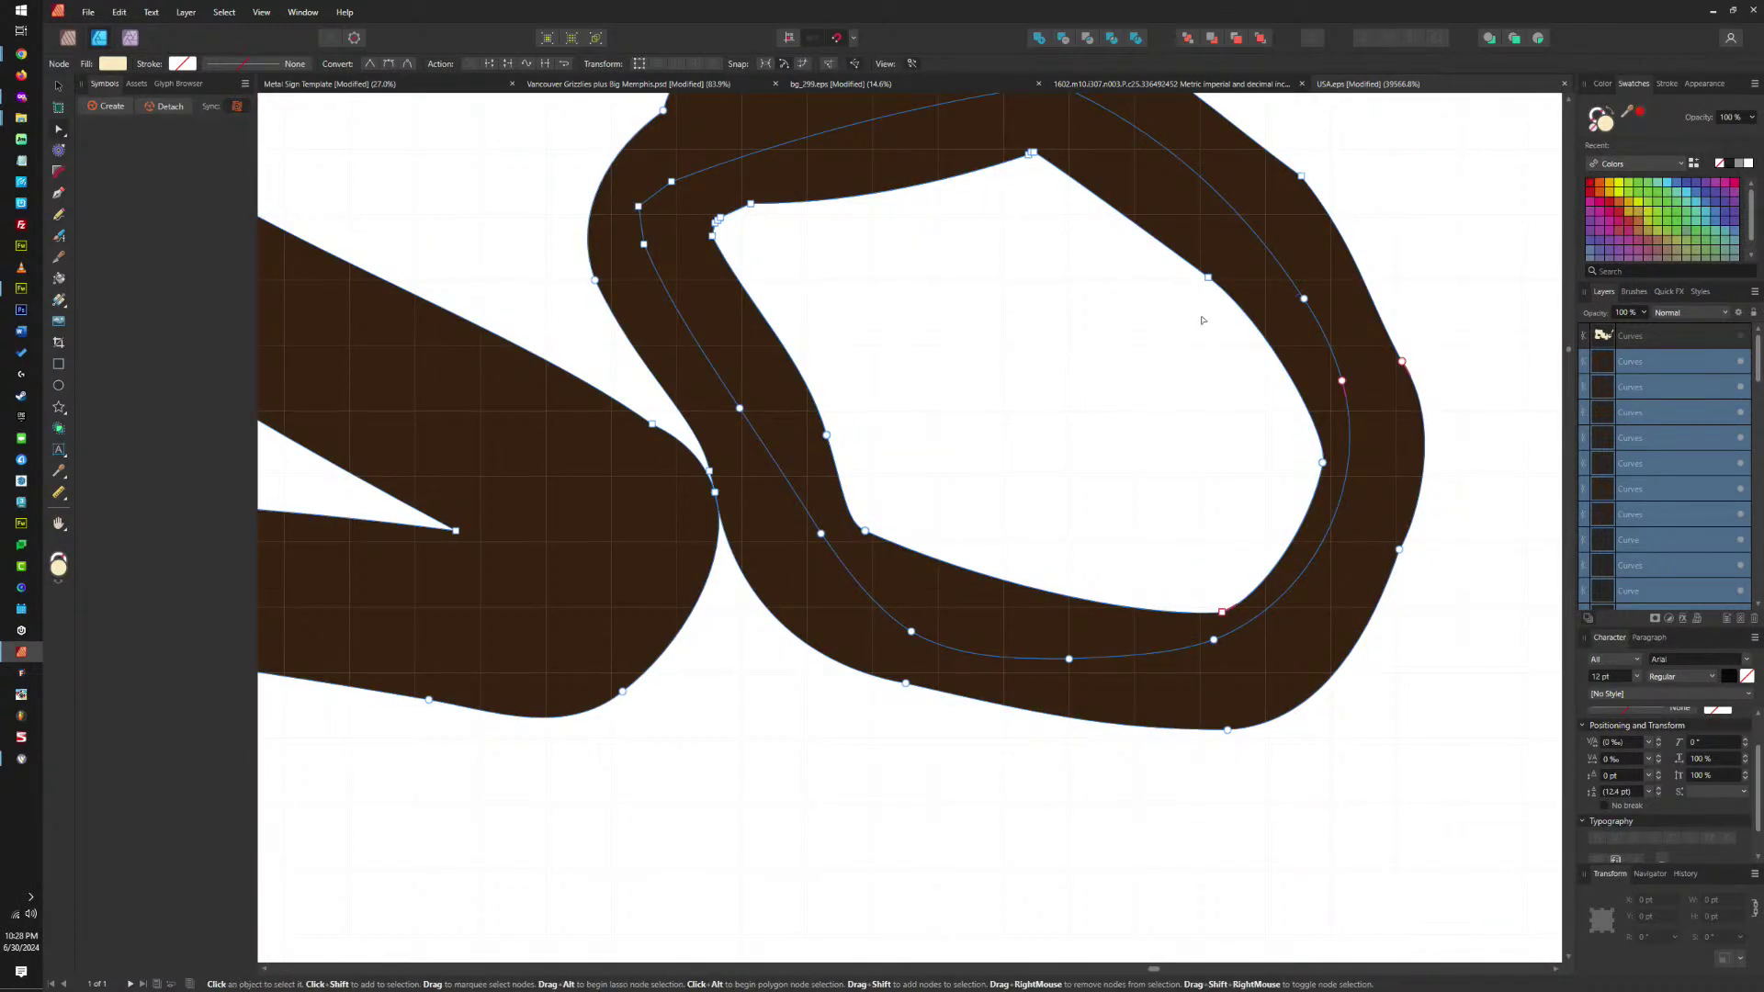
pyautogui.scroll(-4, 1202, 320)
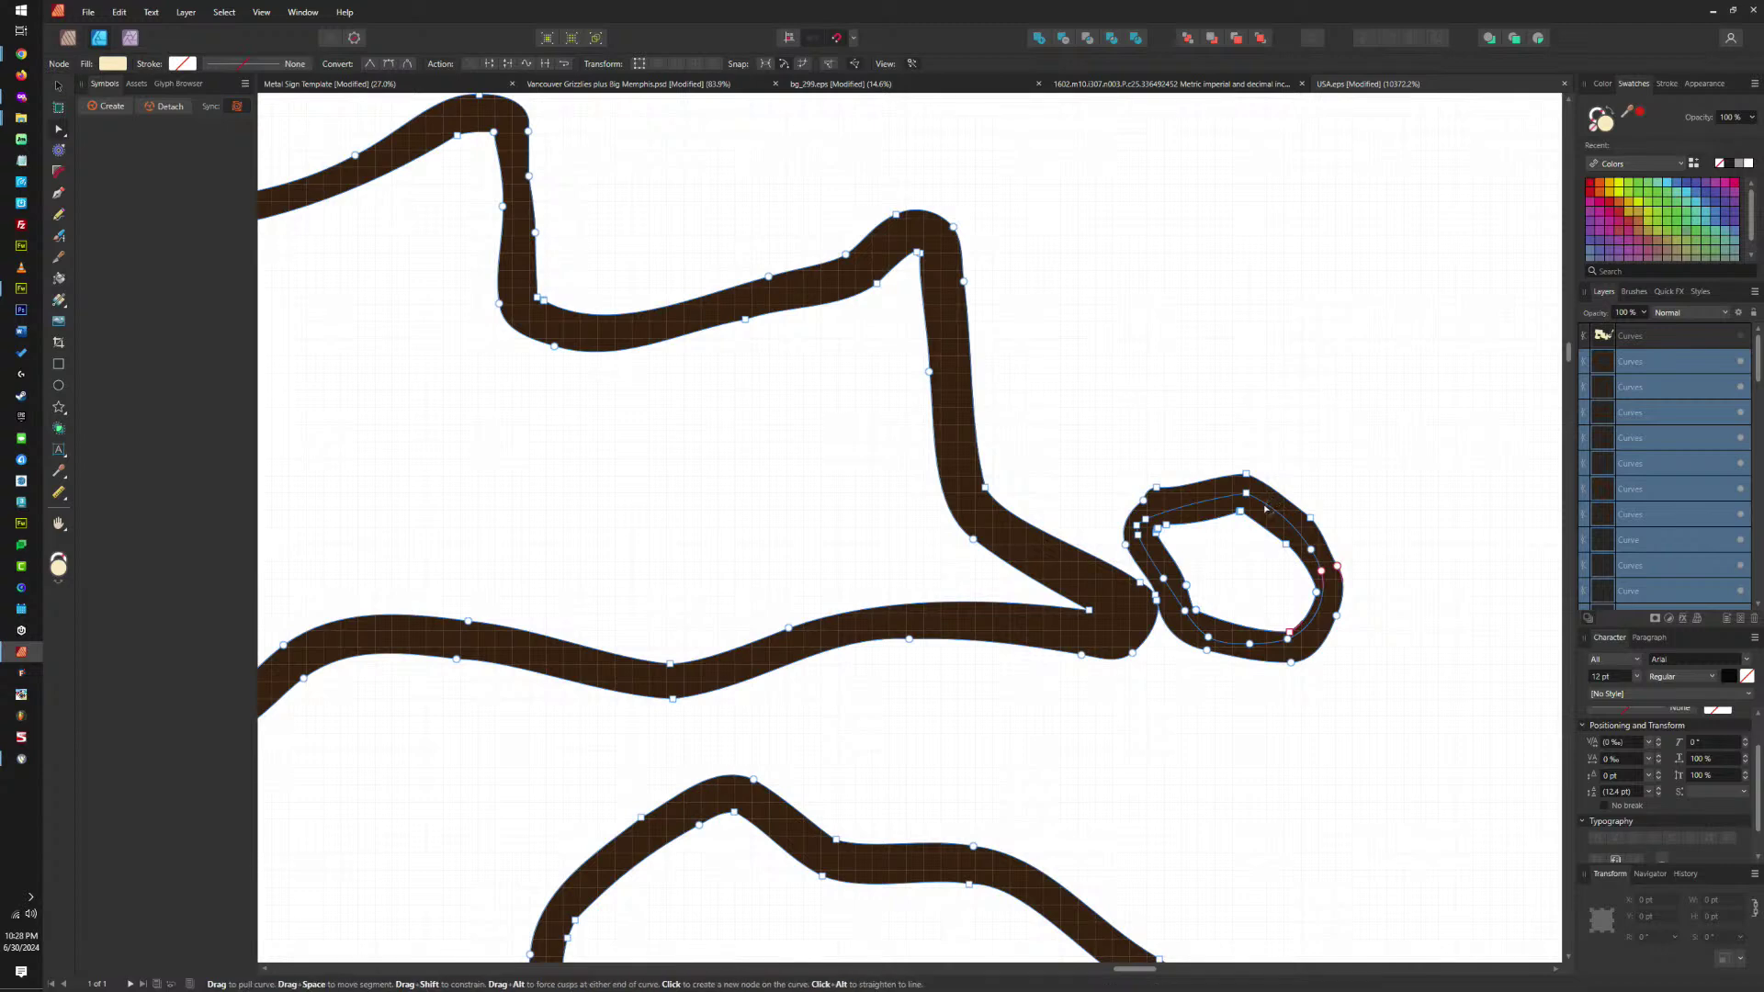
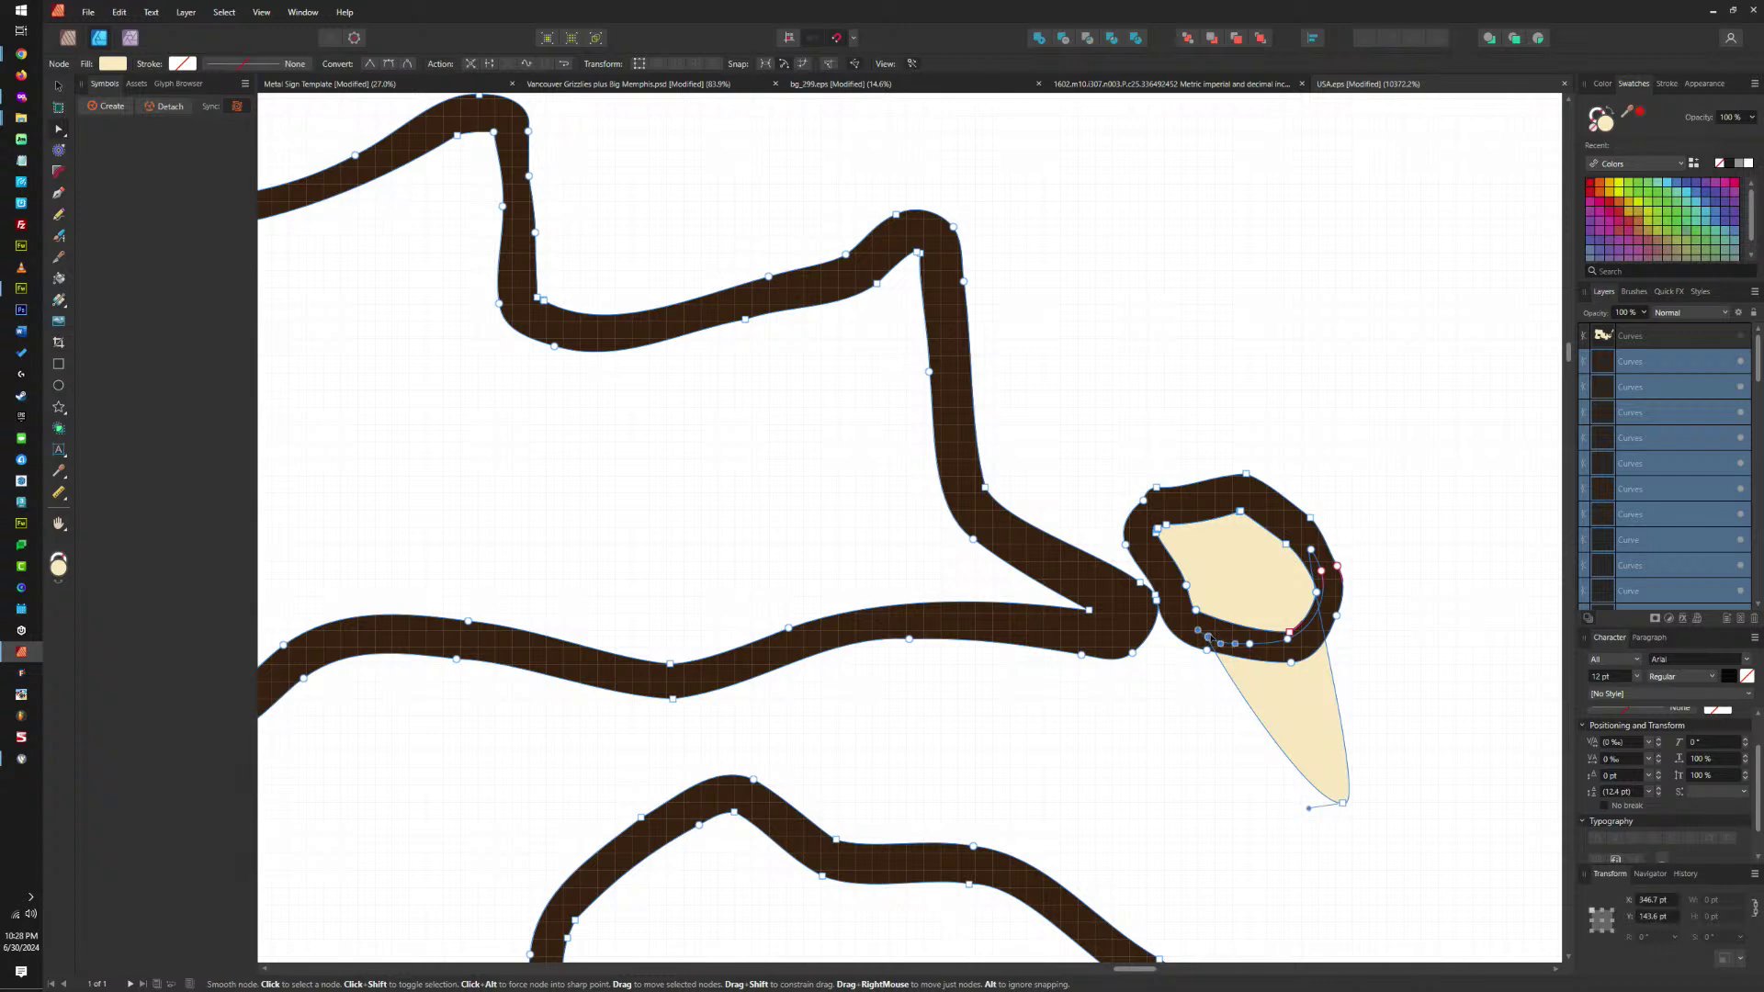
pyautogui.click(1323, 839)
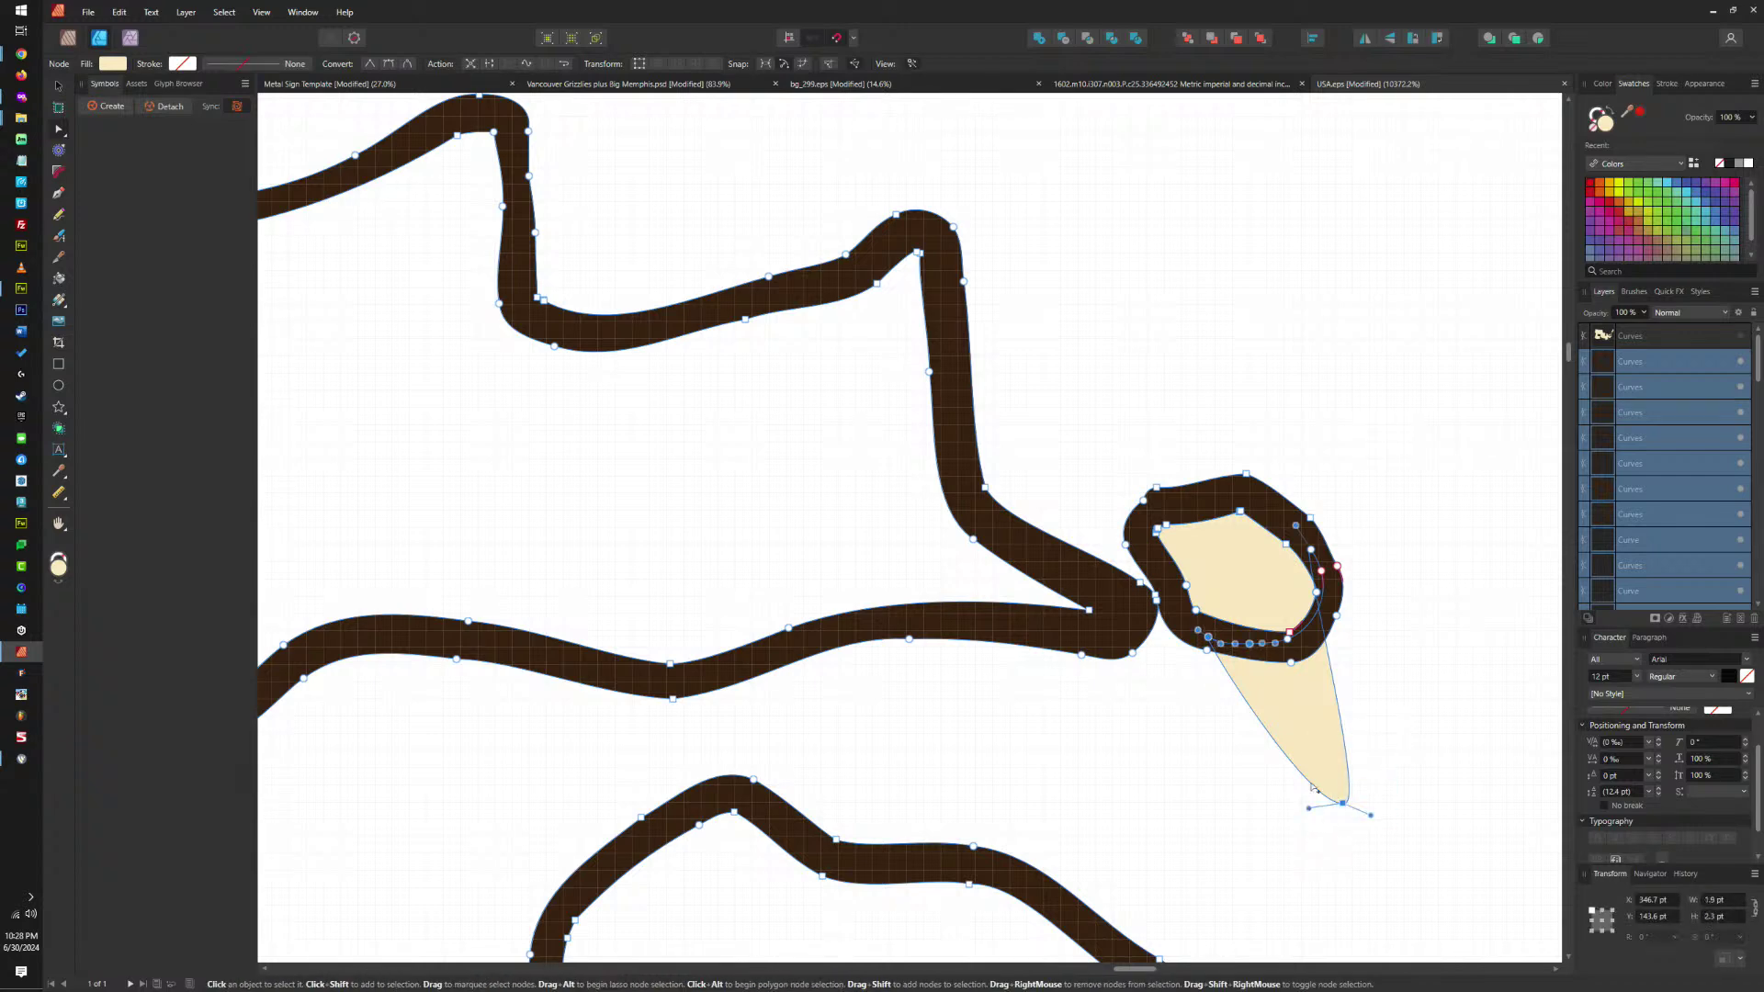
pyautogui.press('Delete')
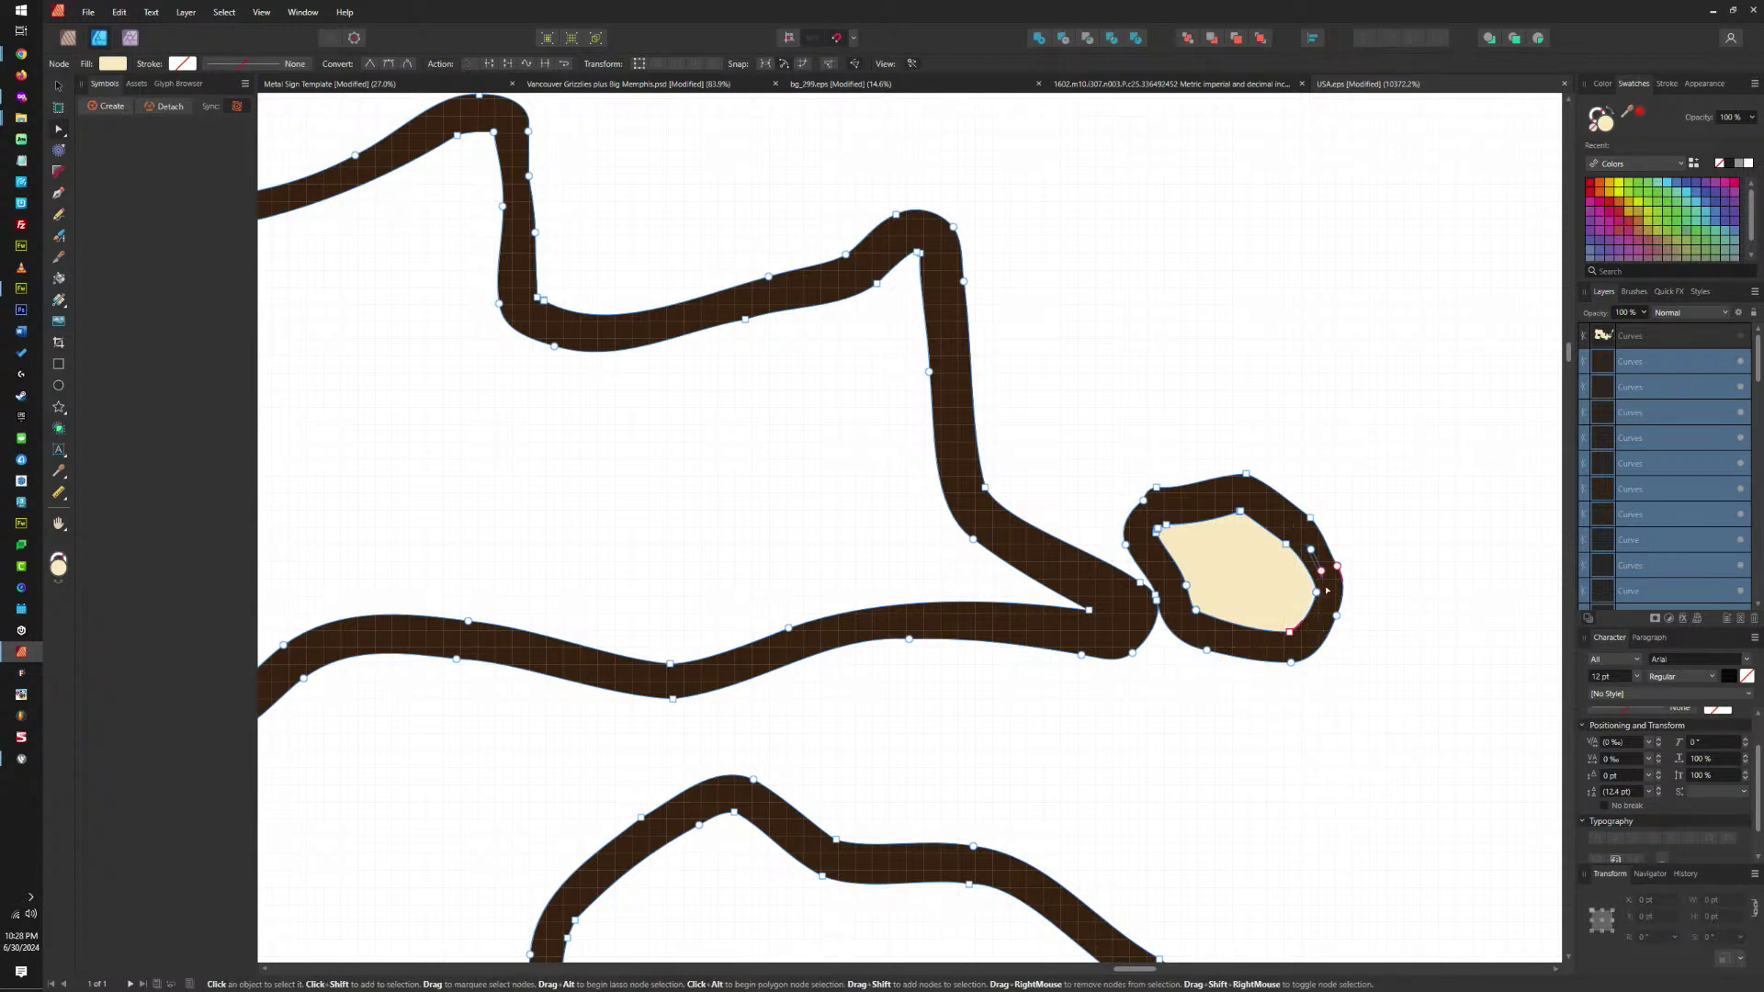
pyautogui.click(1313, 553)
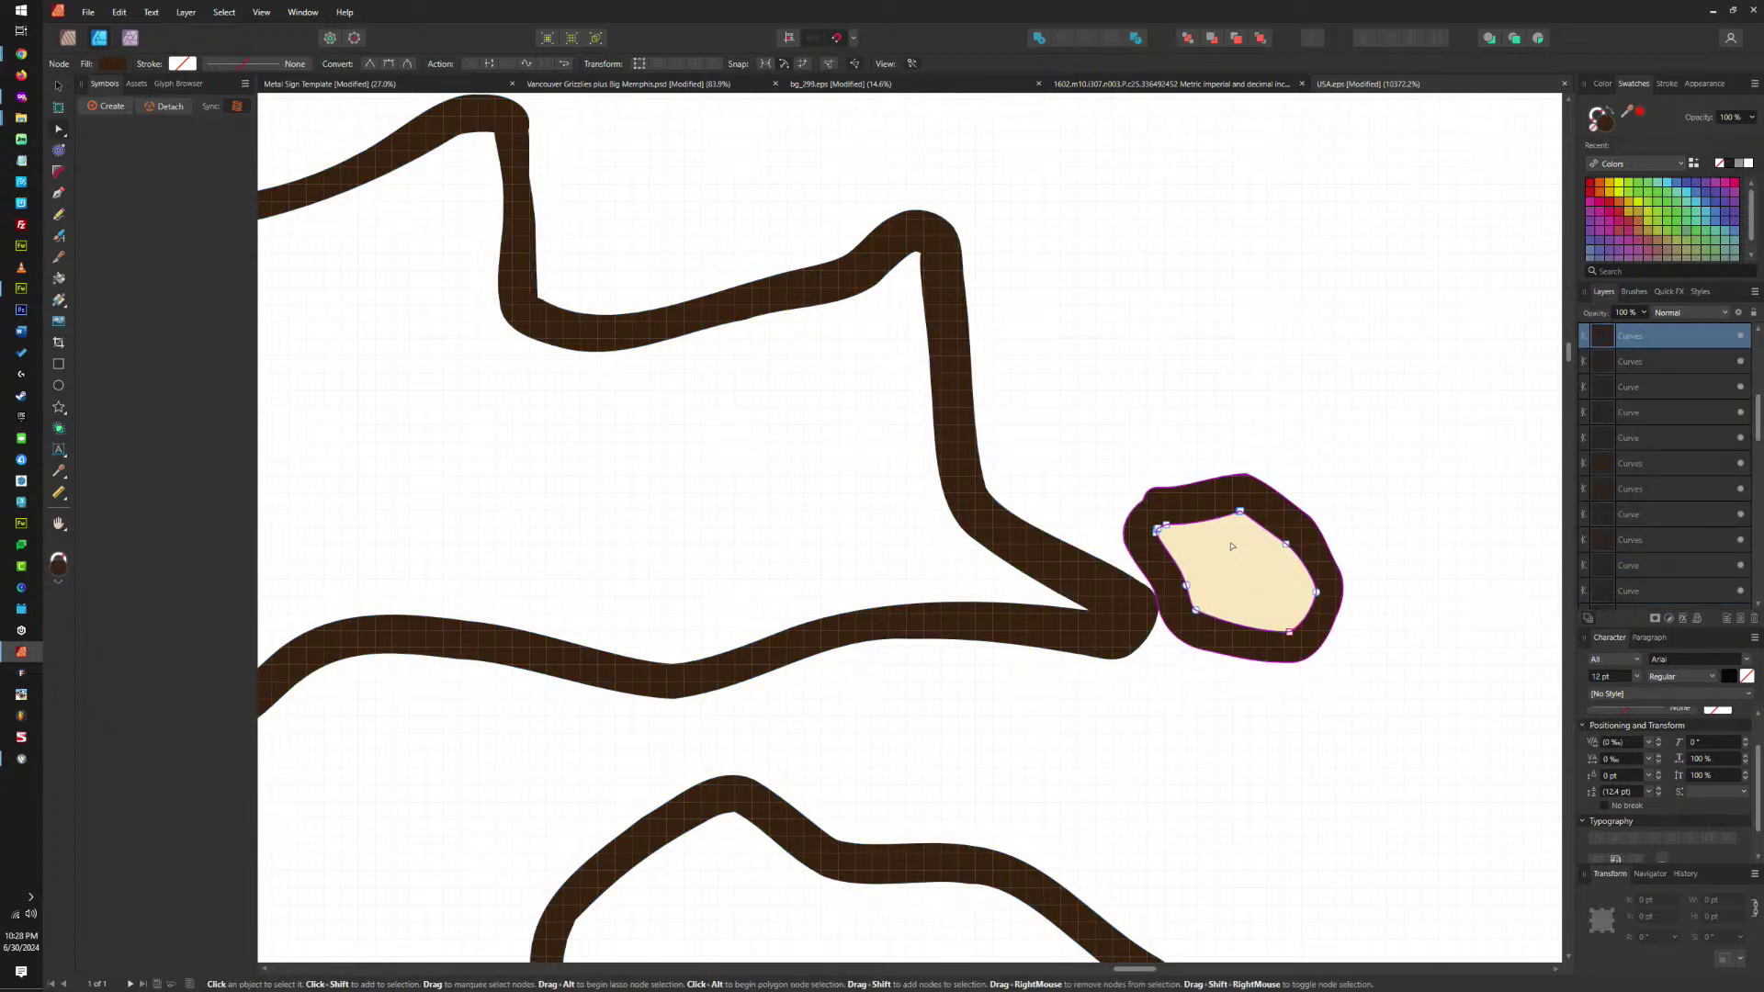
pyautogui.press('v')
pyautogui.press('Delete')
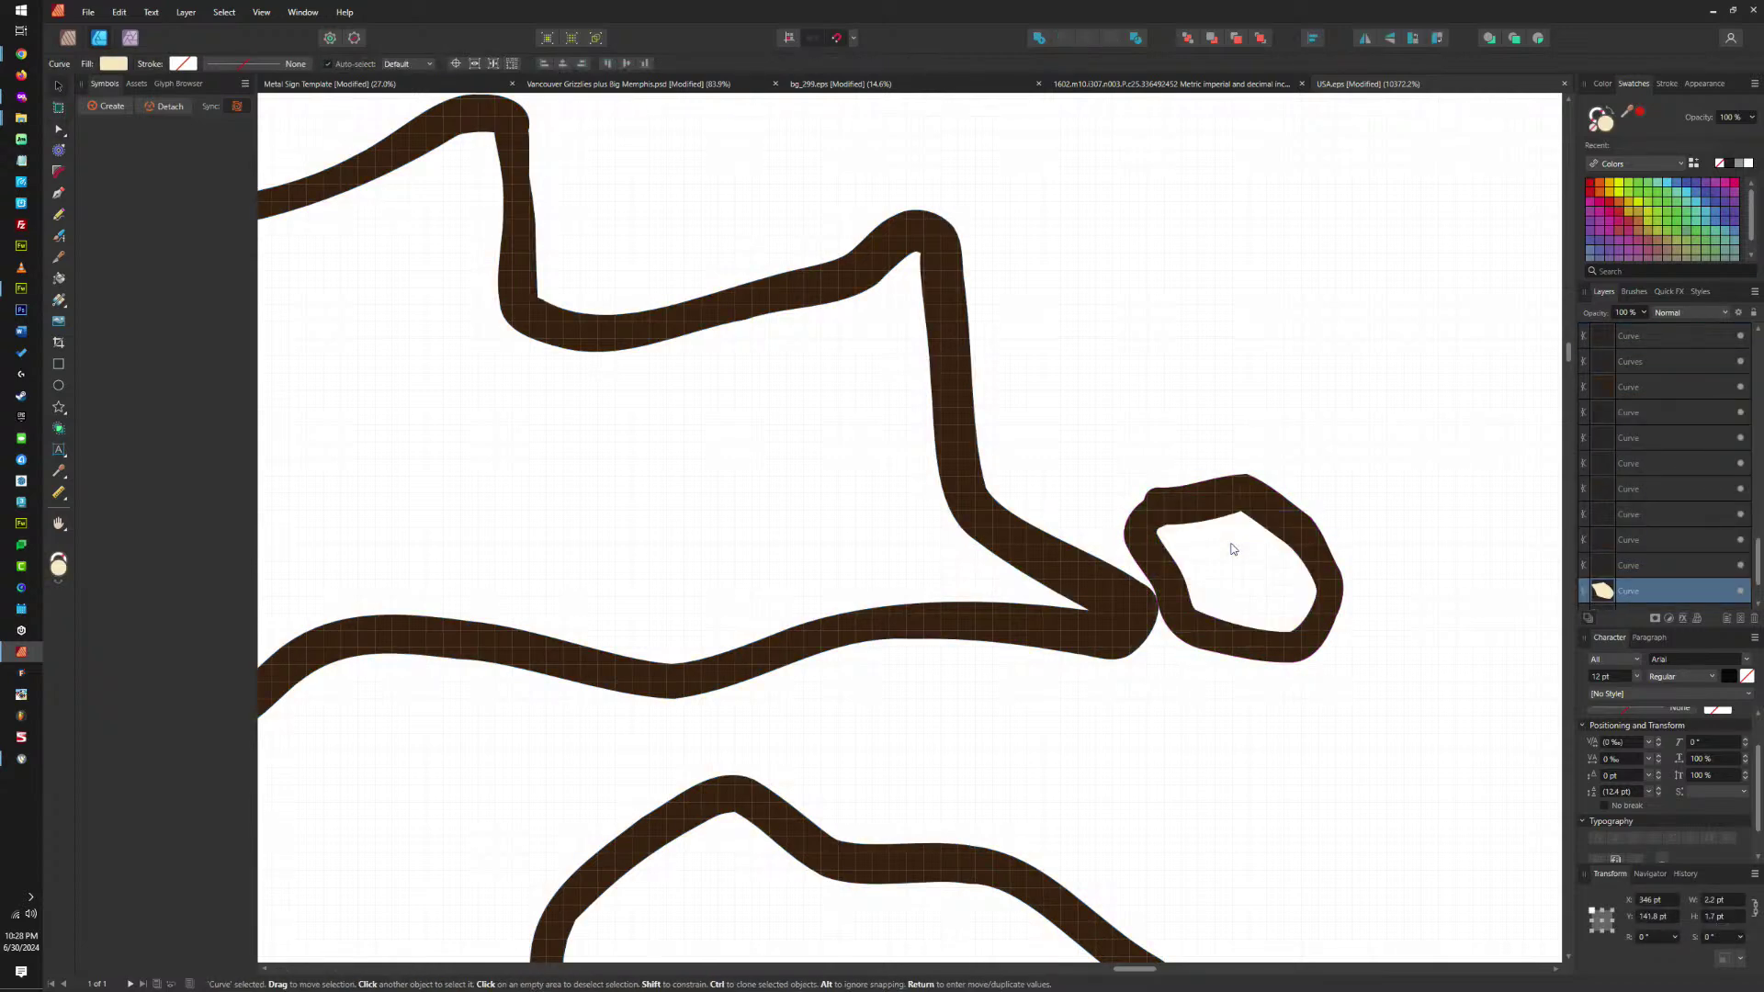
# Find the zero-size single curve over northern Michigan among the curve layers and delete it.
pyautogui.click(1267, 520)
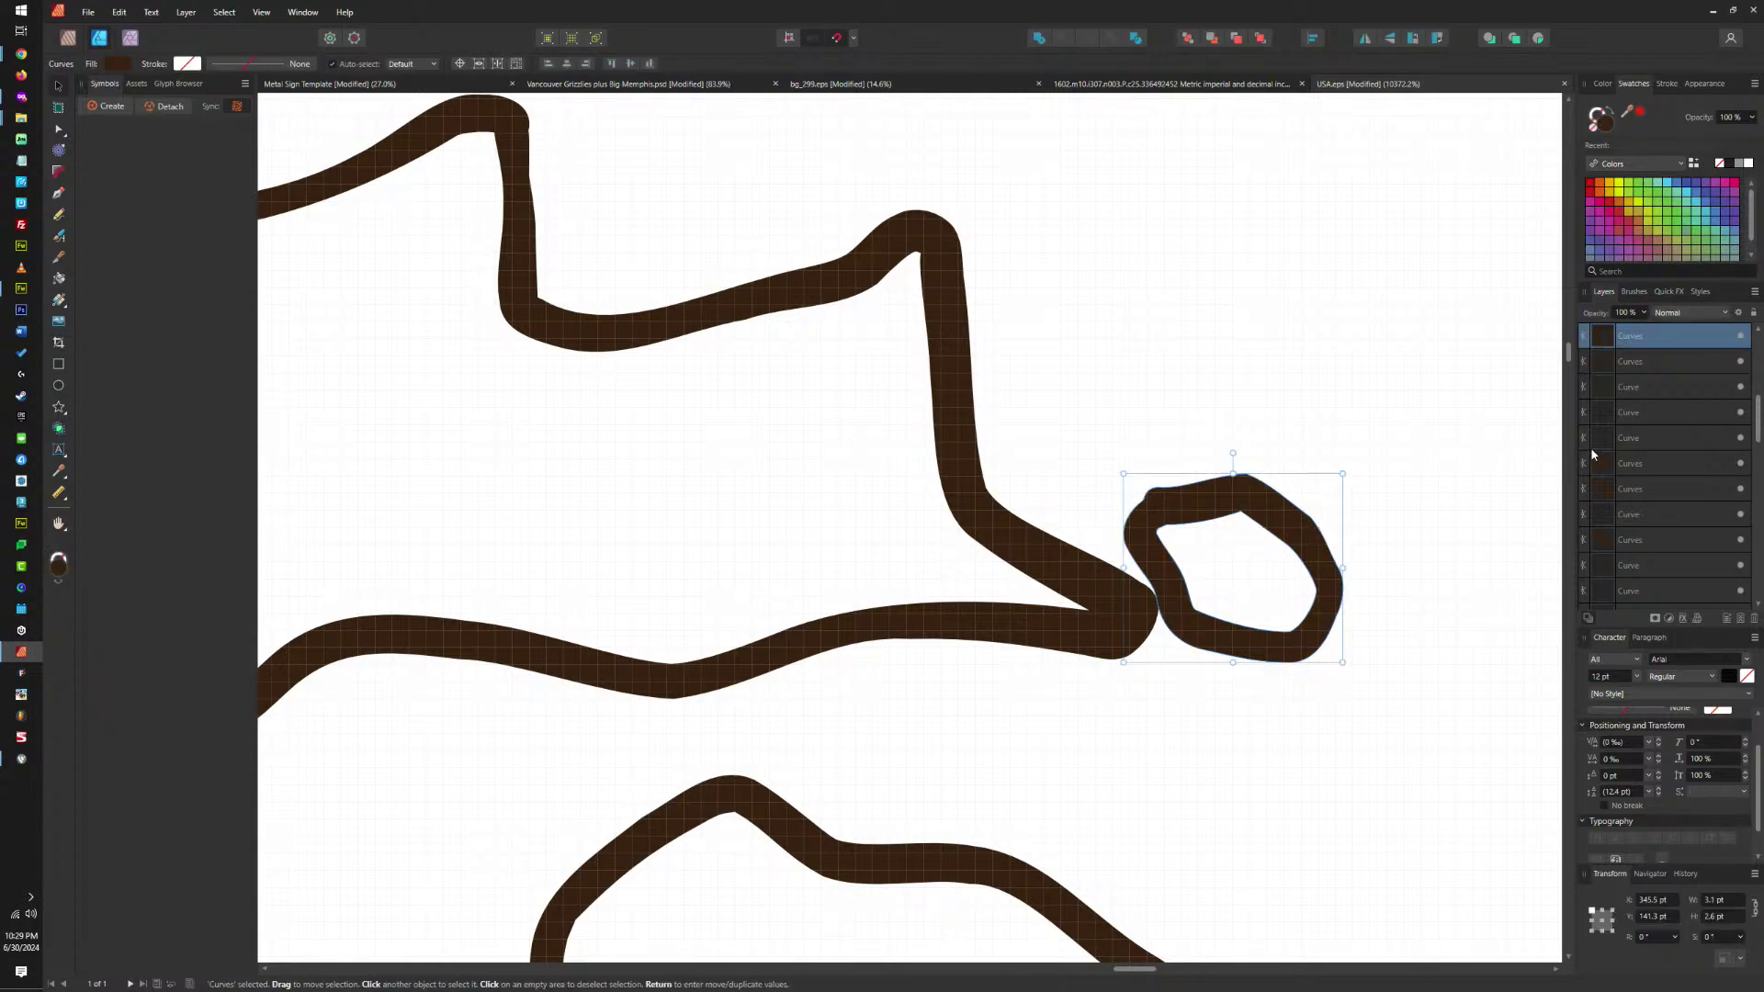
pyautogui.click(1630, 389)
pyautogui.scroll(-15, 1448, 553)
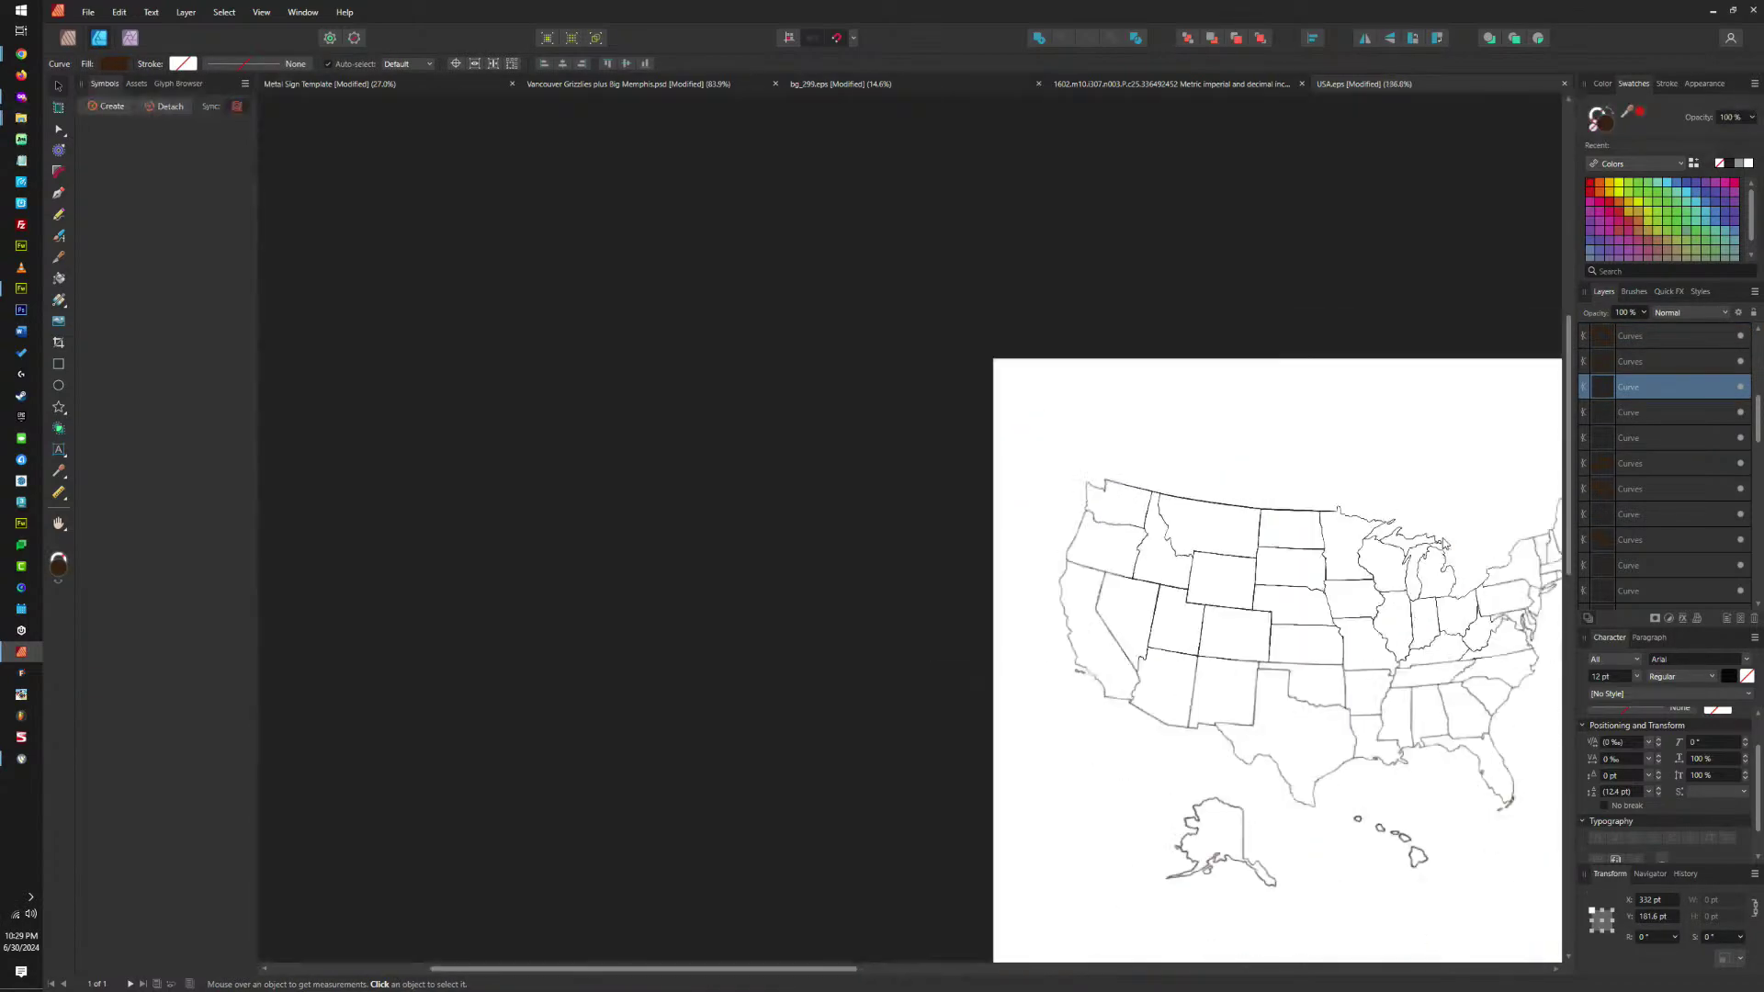
pyautogui.scroll(3, 1372, 544)
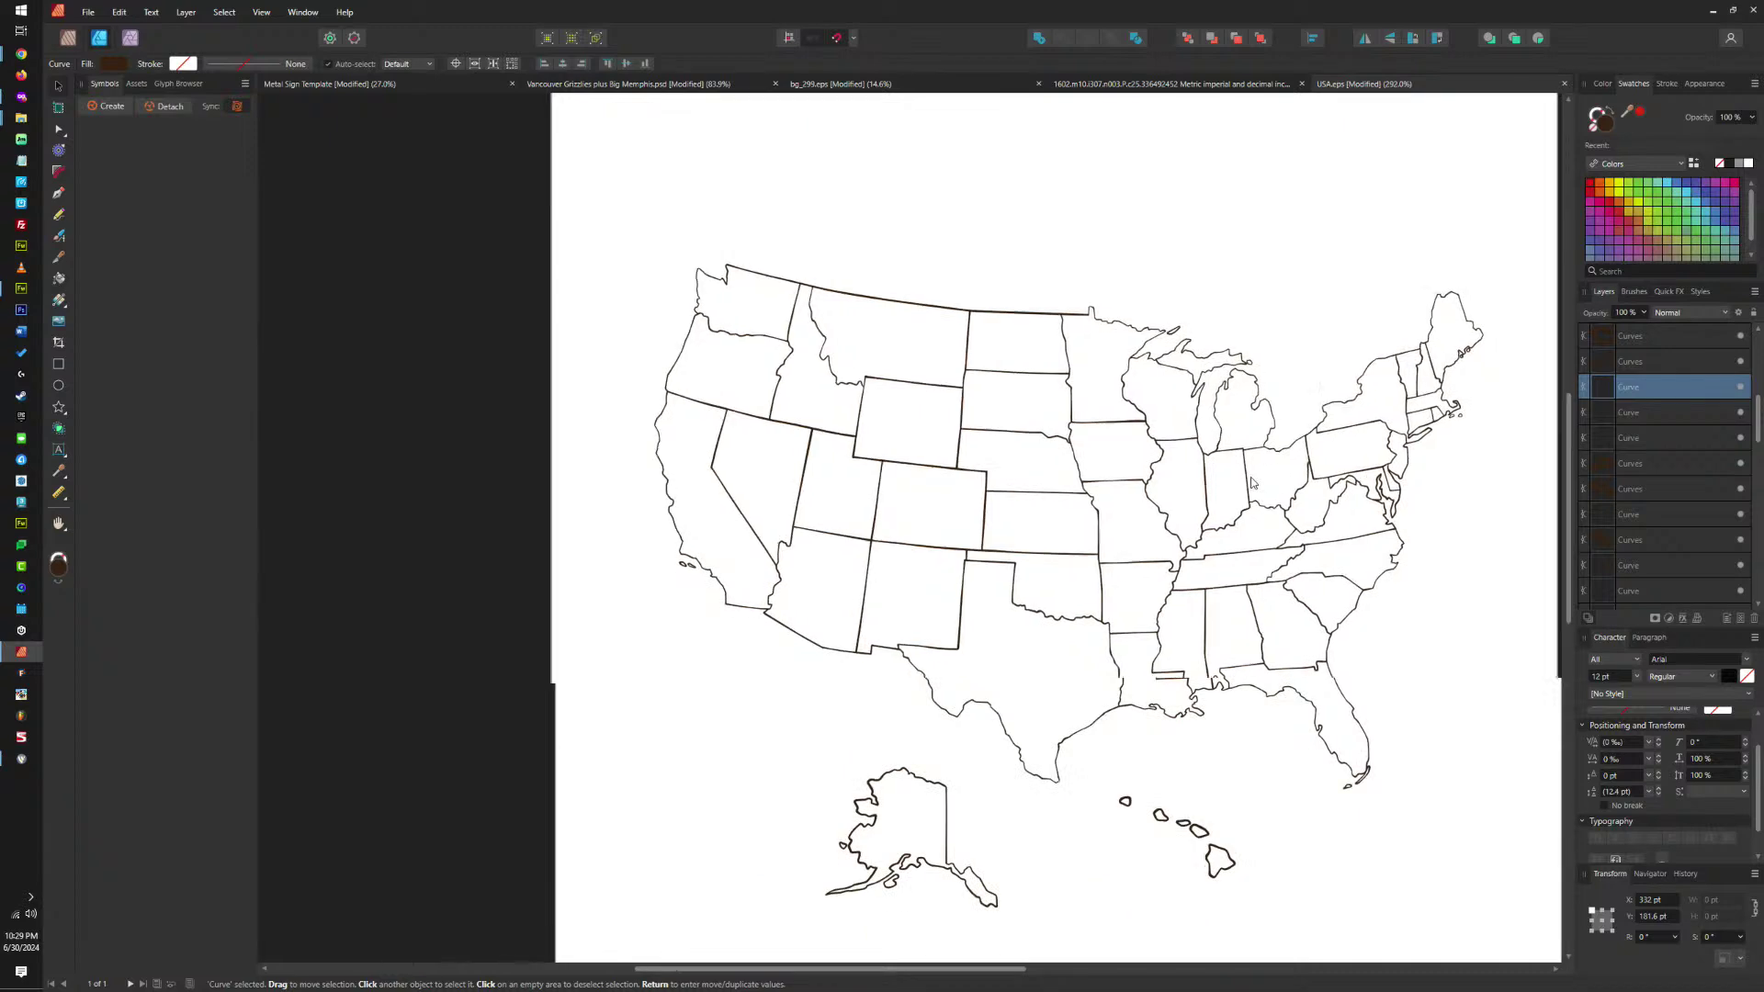
pyautogui.keyDown('shift'); pyautogui.click(1649, 441); pyautogui.keyUp('shift')
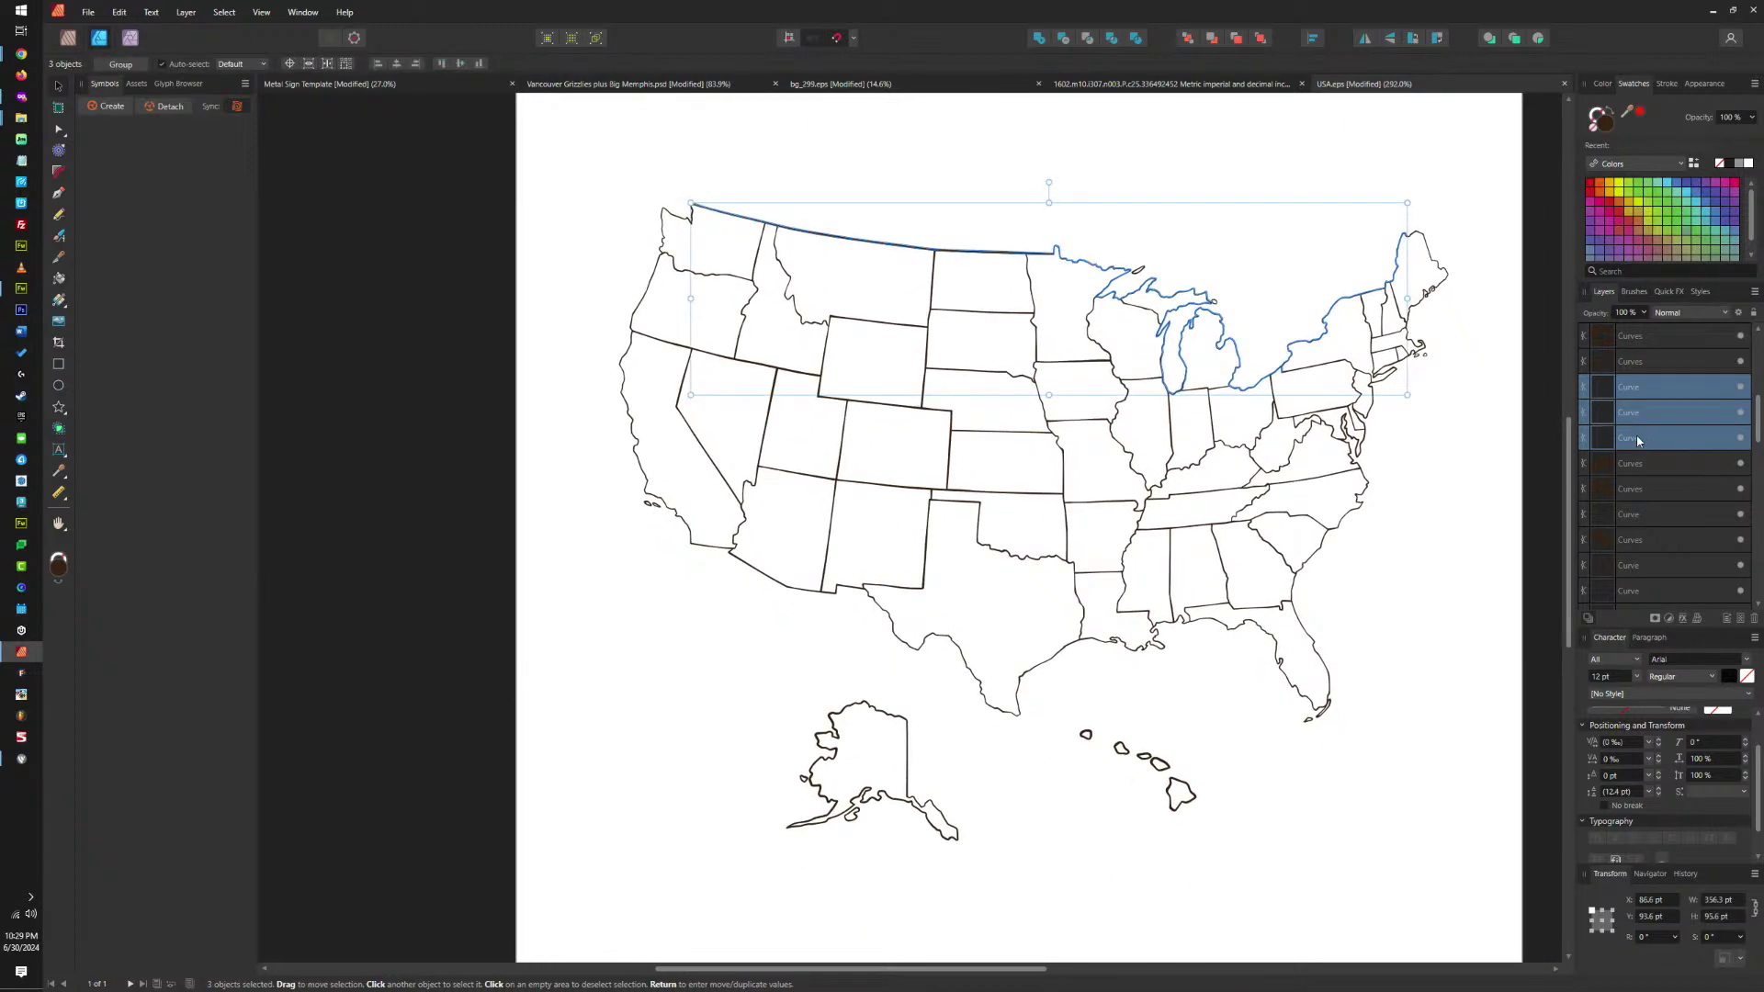
pyautogui.click(1637, 433)
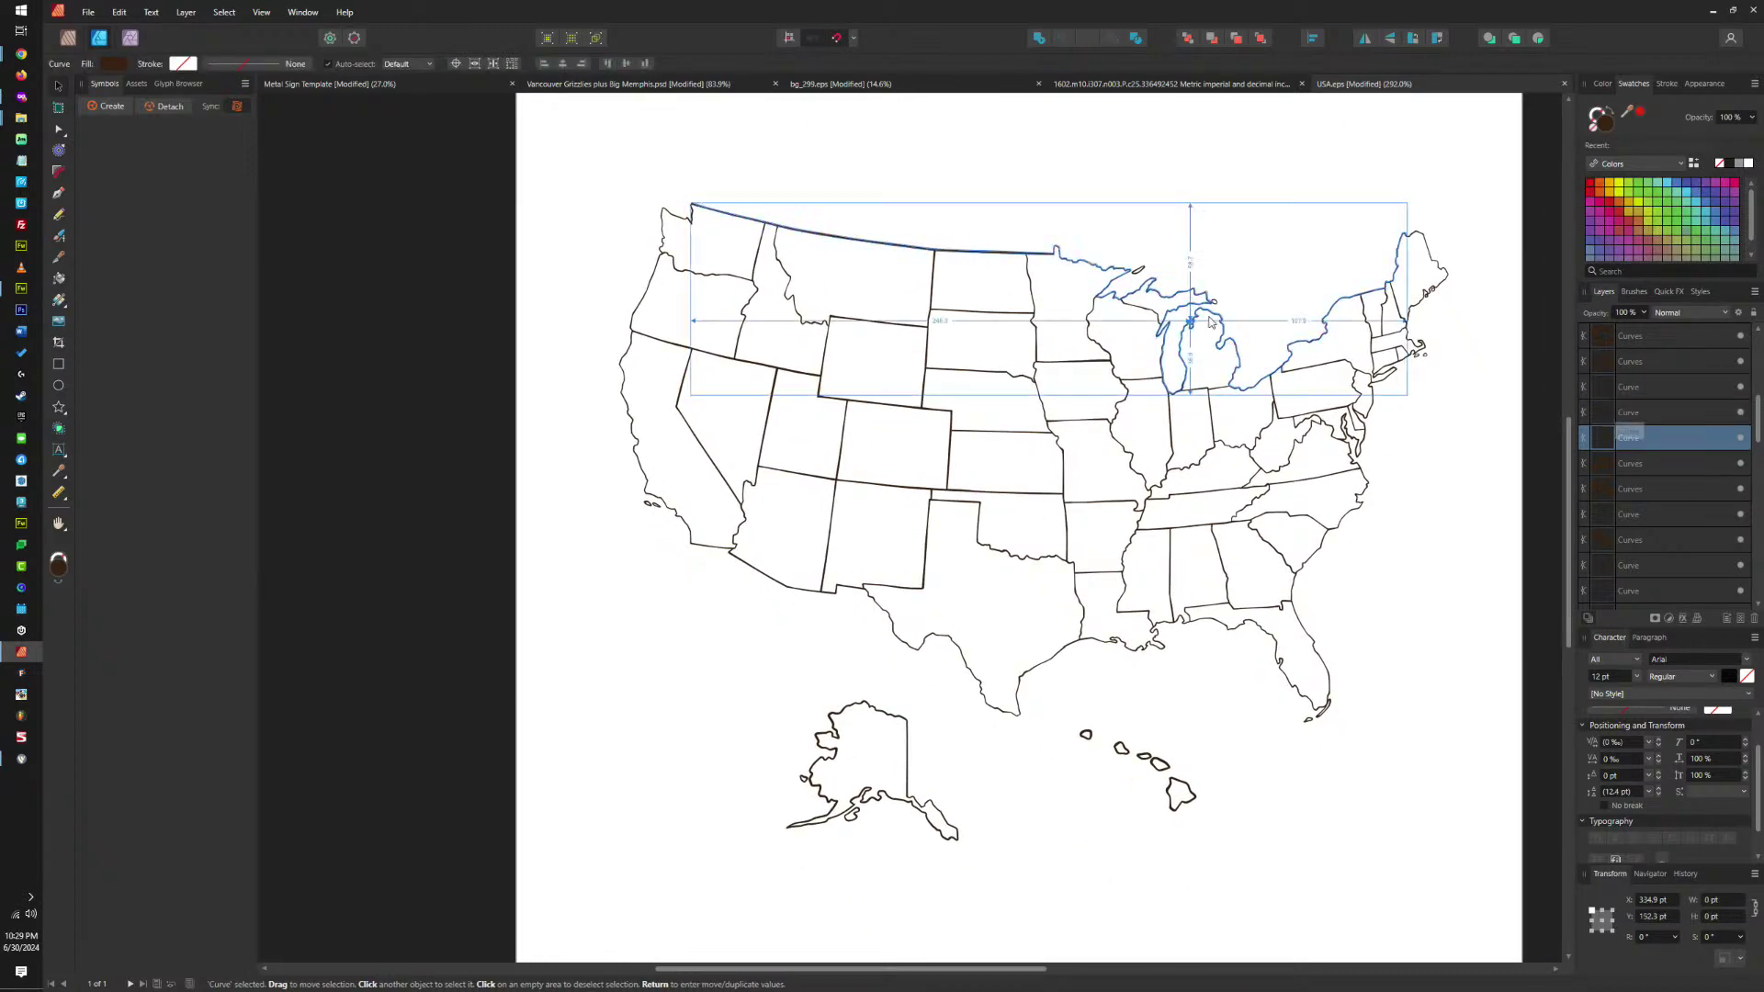
pyautogui.scroll(8, 1212, 337)
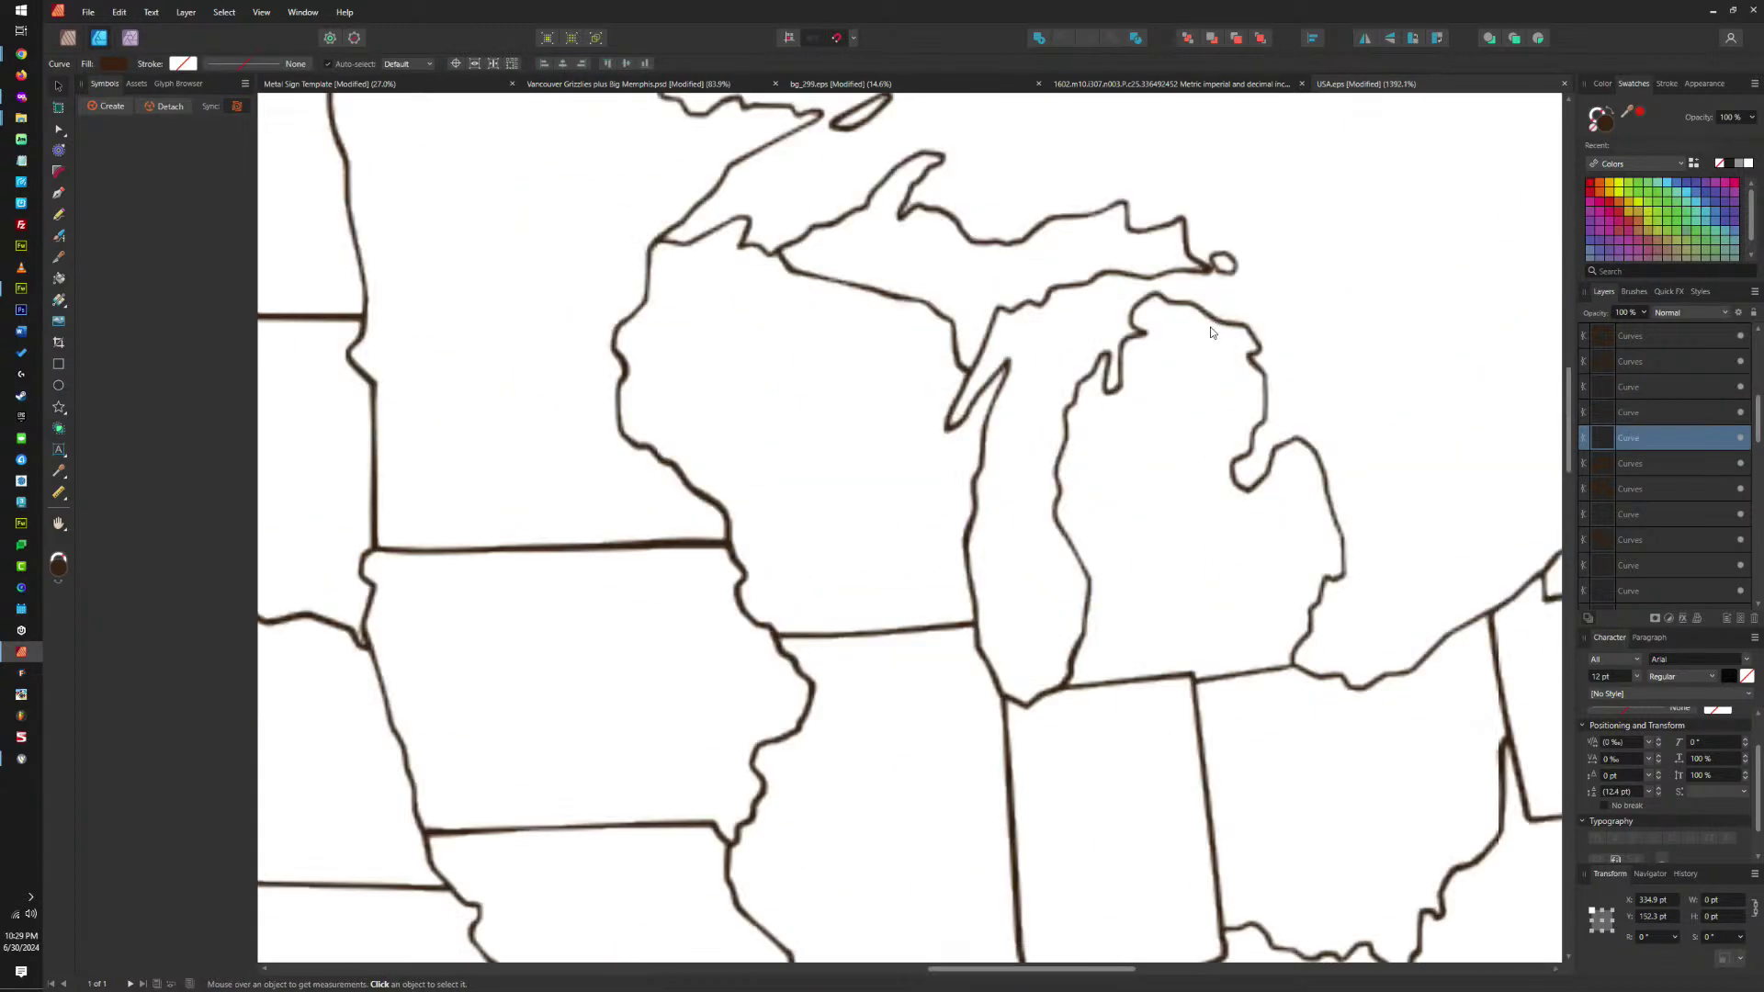
pyautogui.click(1651, 412)
pyautogui.click(1358, 416)
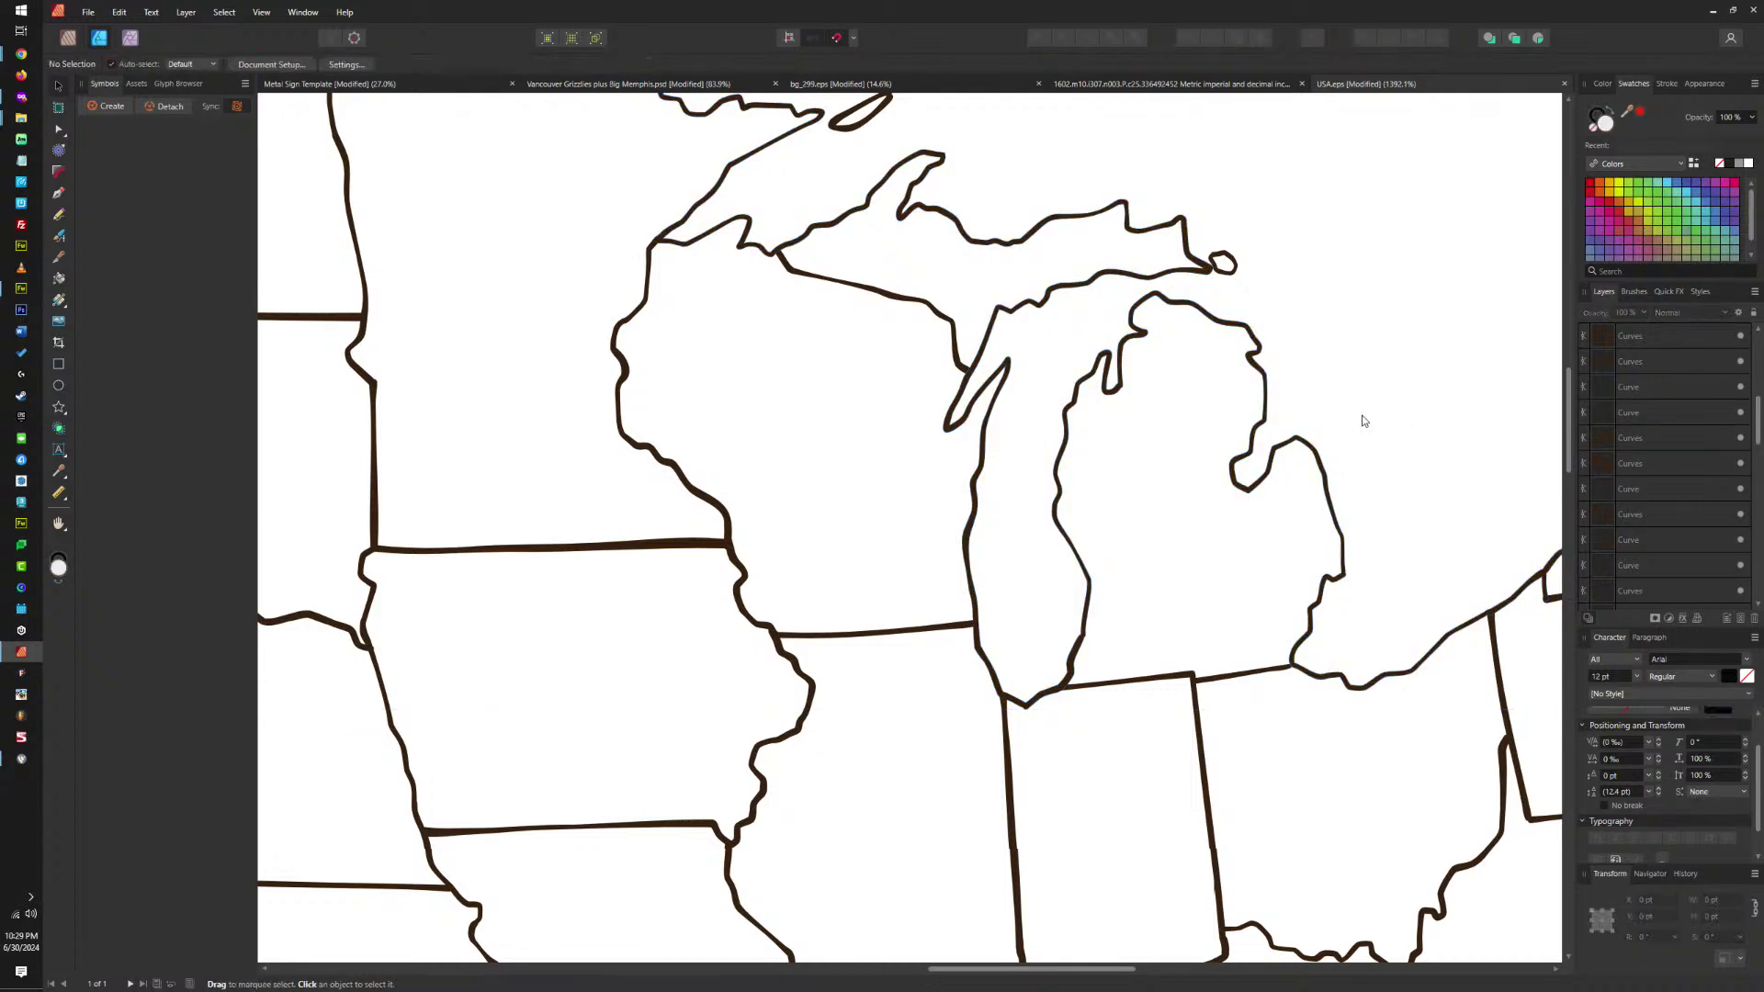
# Create a 500 × 500 pt artboard covering the whole map page and fill it with black.
pyautogui.scroll(-10, 1361, 416)
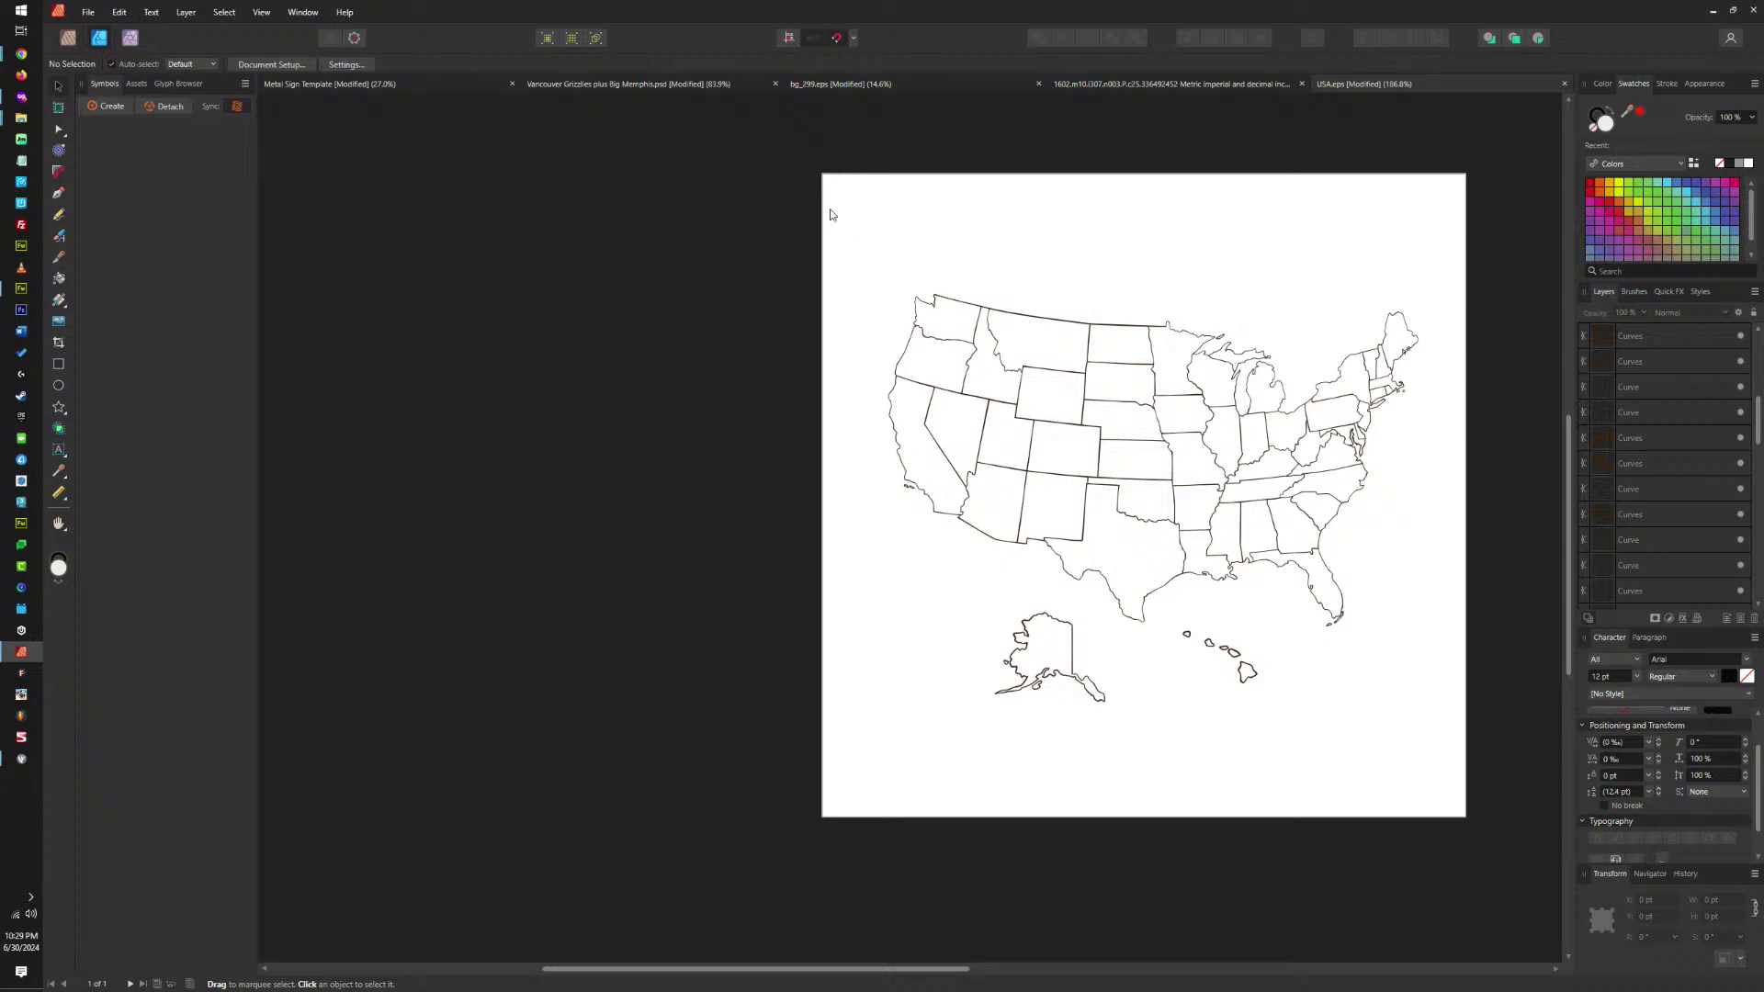
pyautogui.click(59, 109)
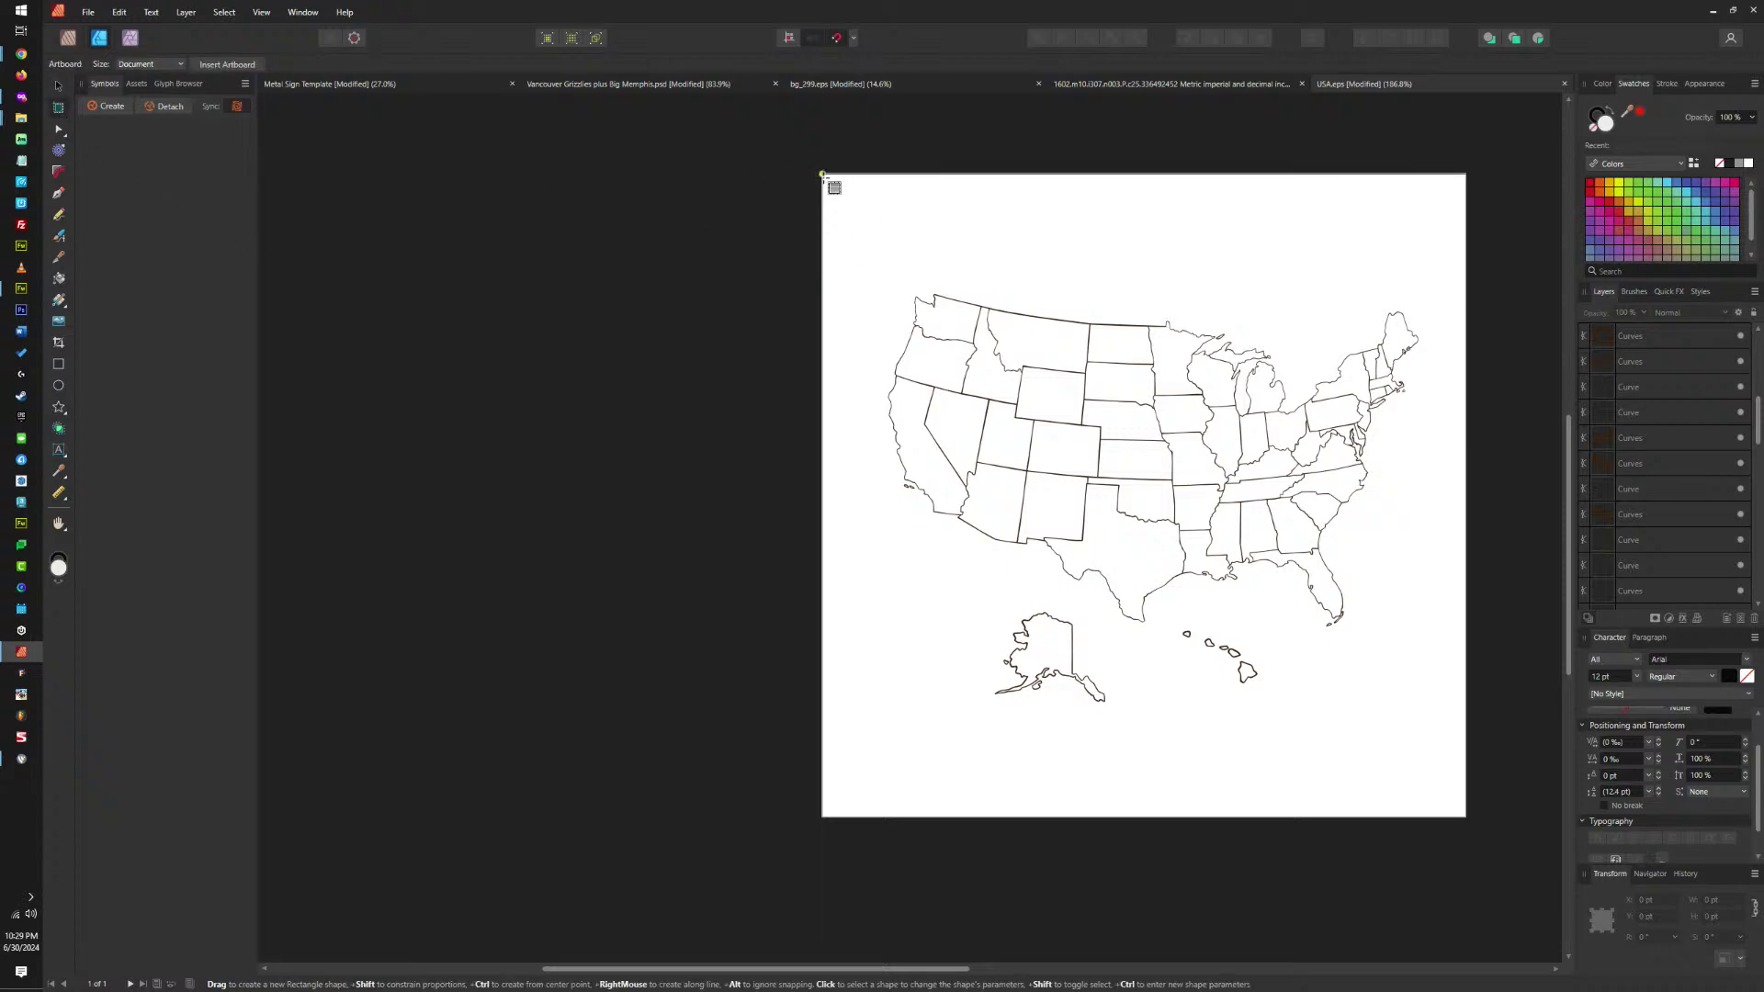
pyautogui.moveTo(821, 173); pyautogui.dragTo(1470, 818)
pyautogui.hotkey('ctrl', '0')
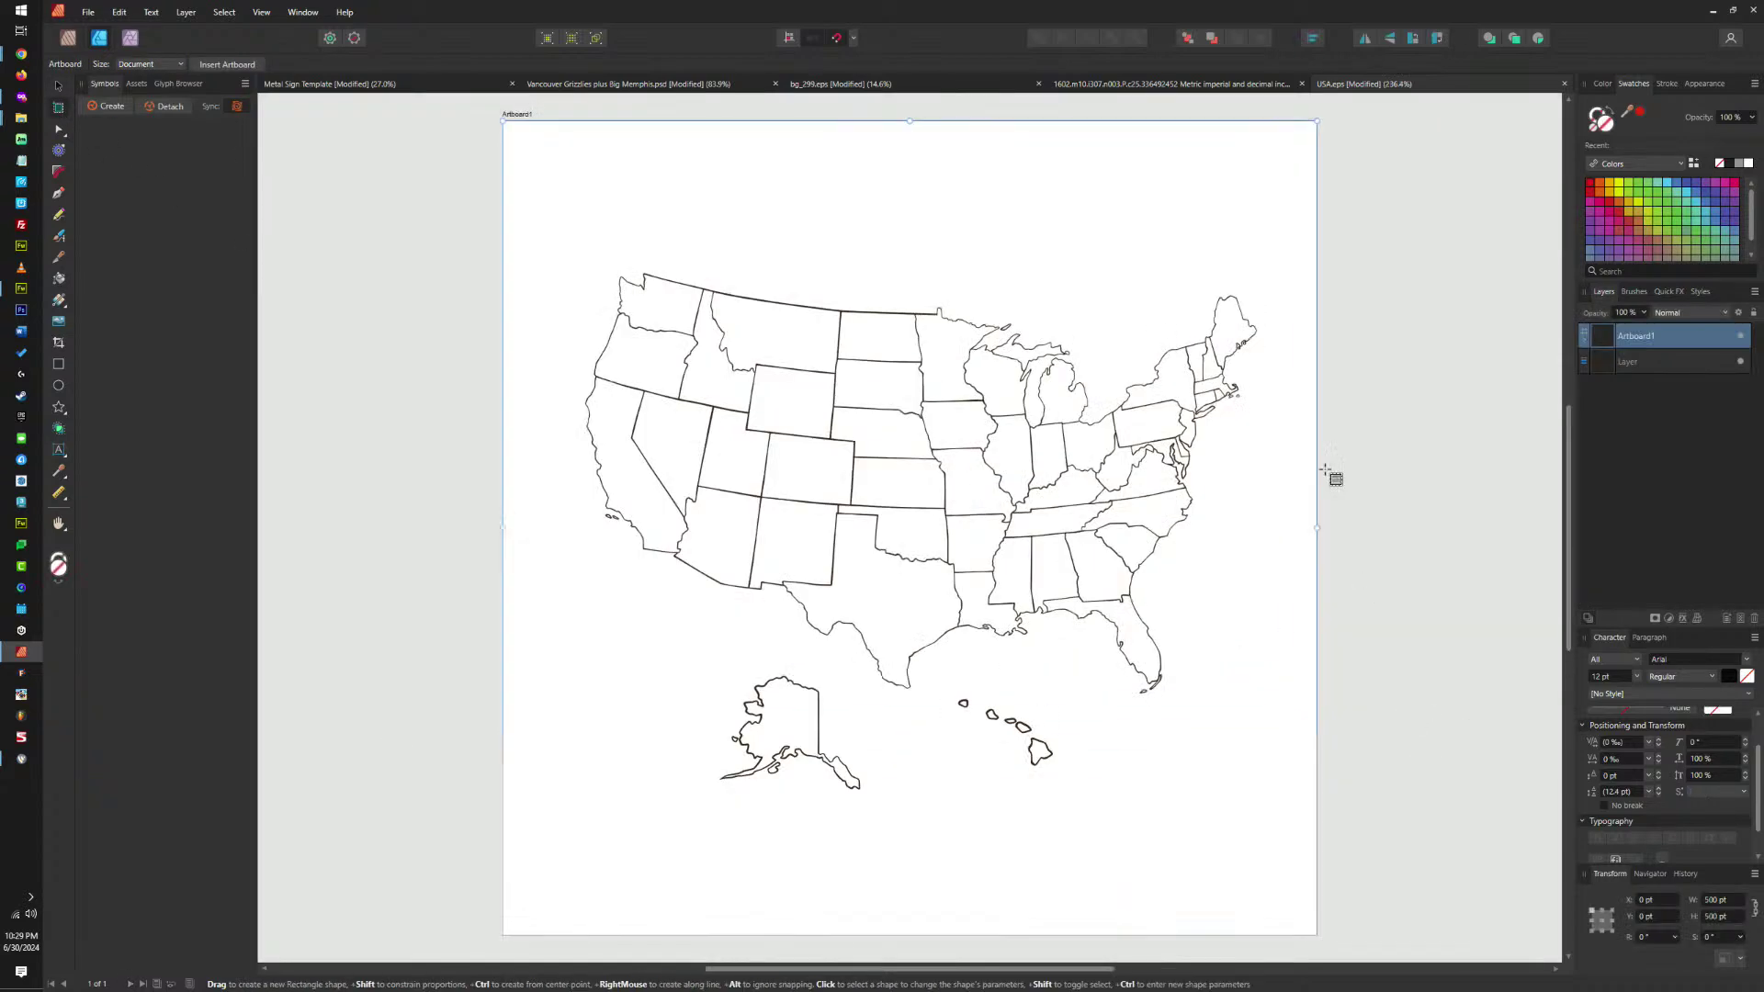
pyautogui.click(1732, 165)
pyautogui.press('v')
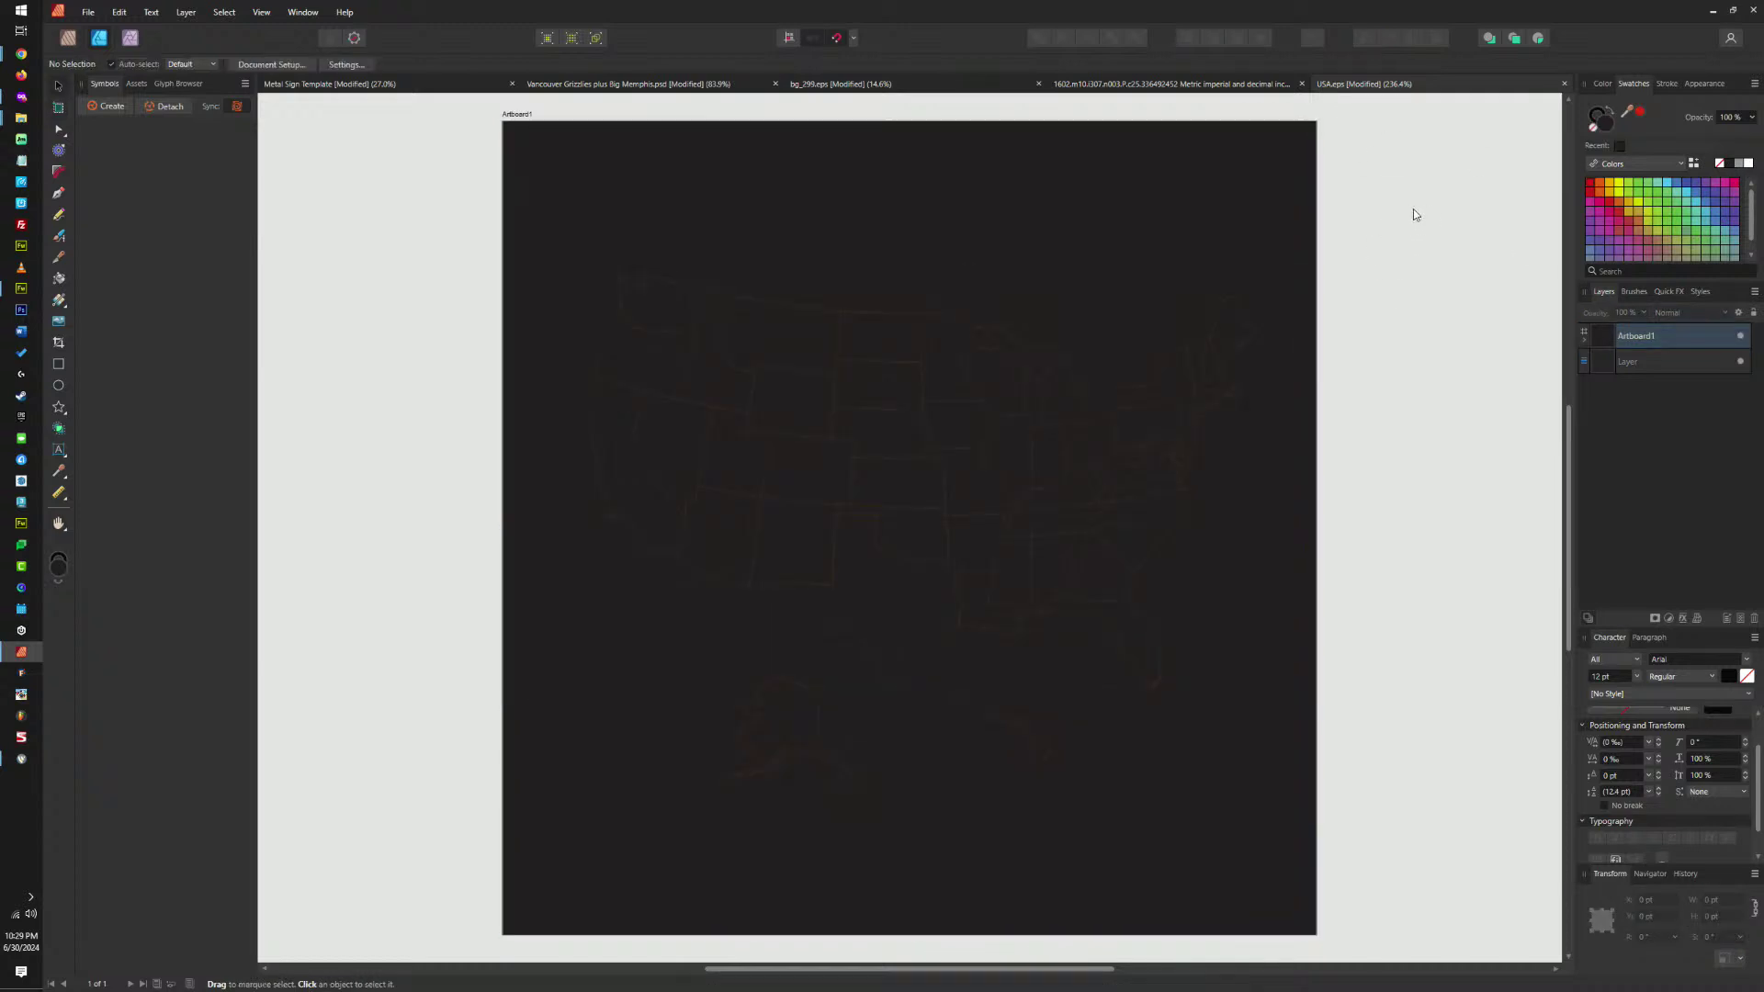
# Recolor all the map outlines on the artboard white and delete the empty layer below the artboard.
pyautogui.moveTo(1429, 197); pyautogui.dragTo(425, 912)
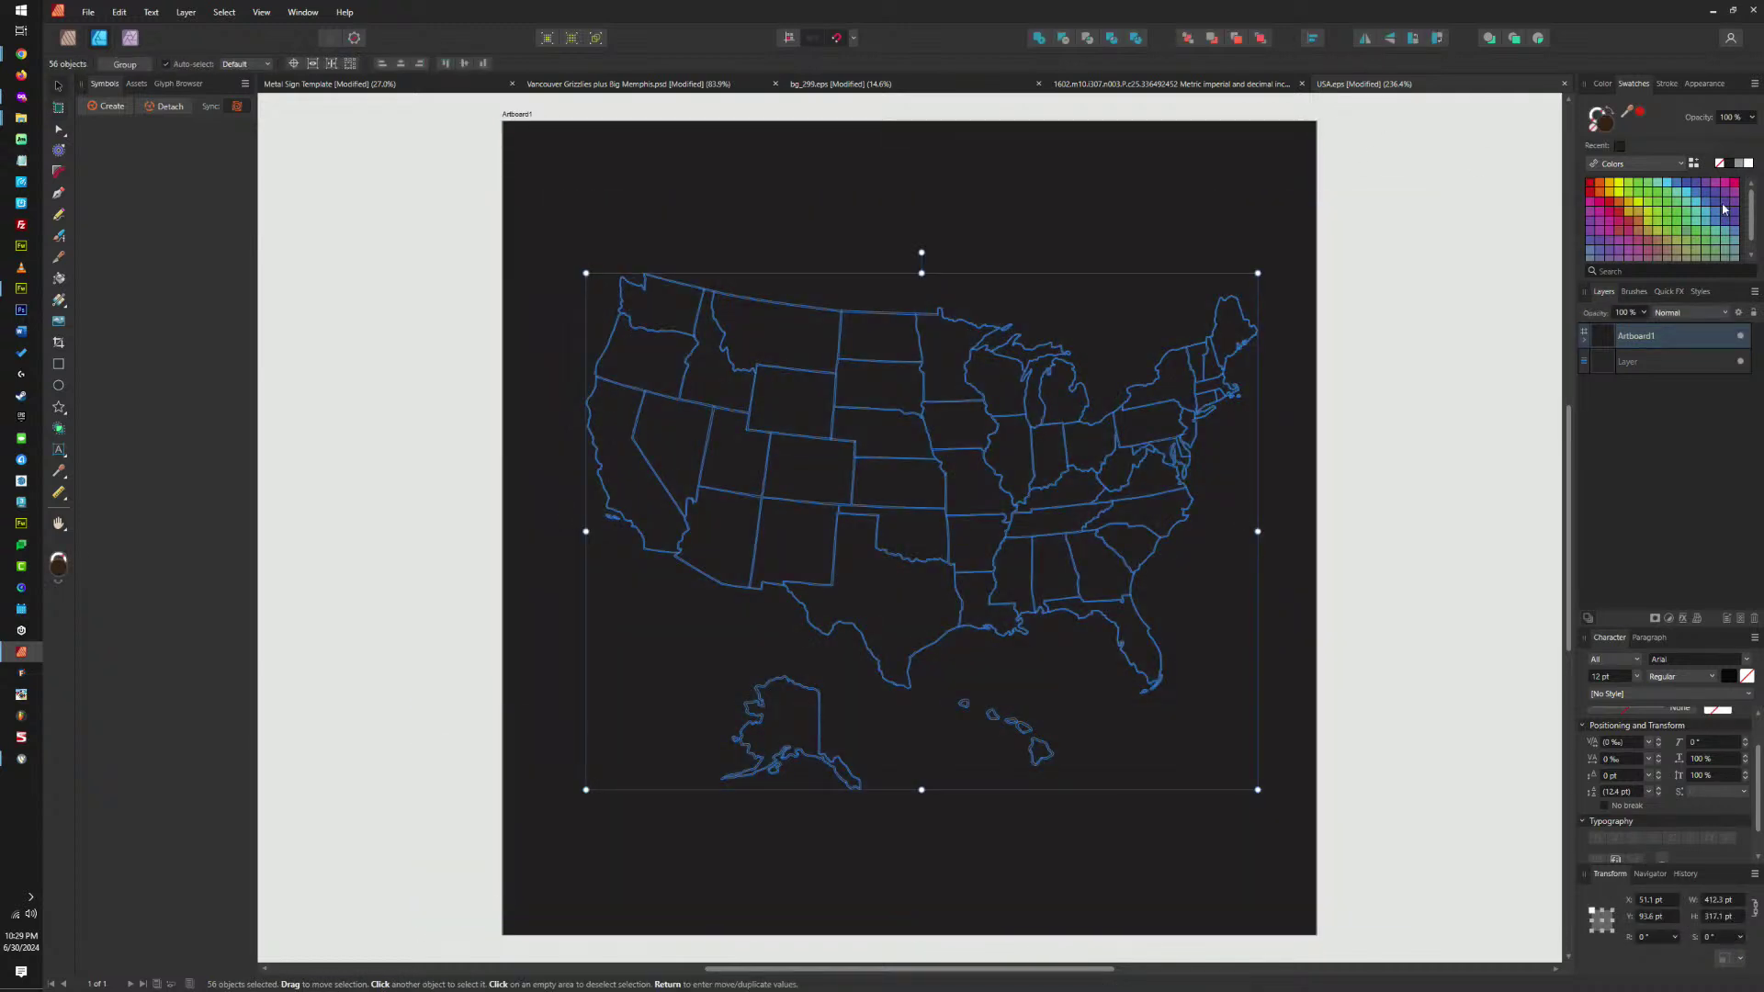
pyautogui.click(1749, 164)
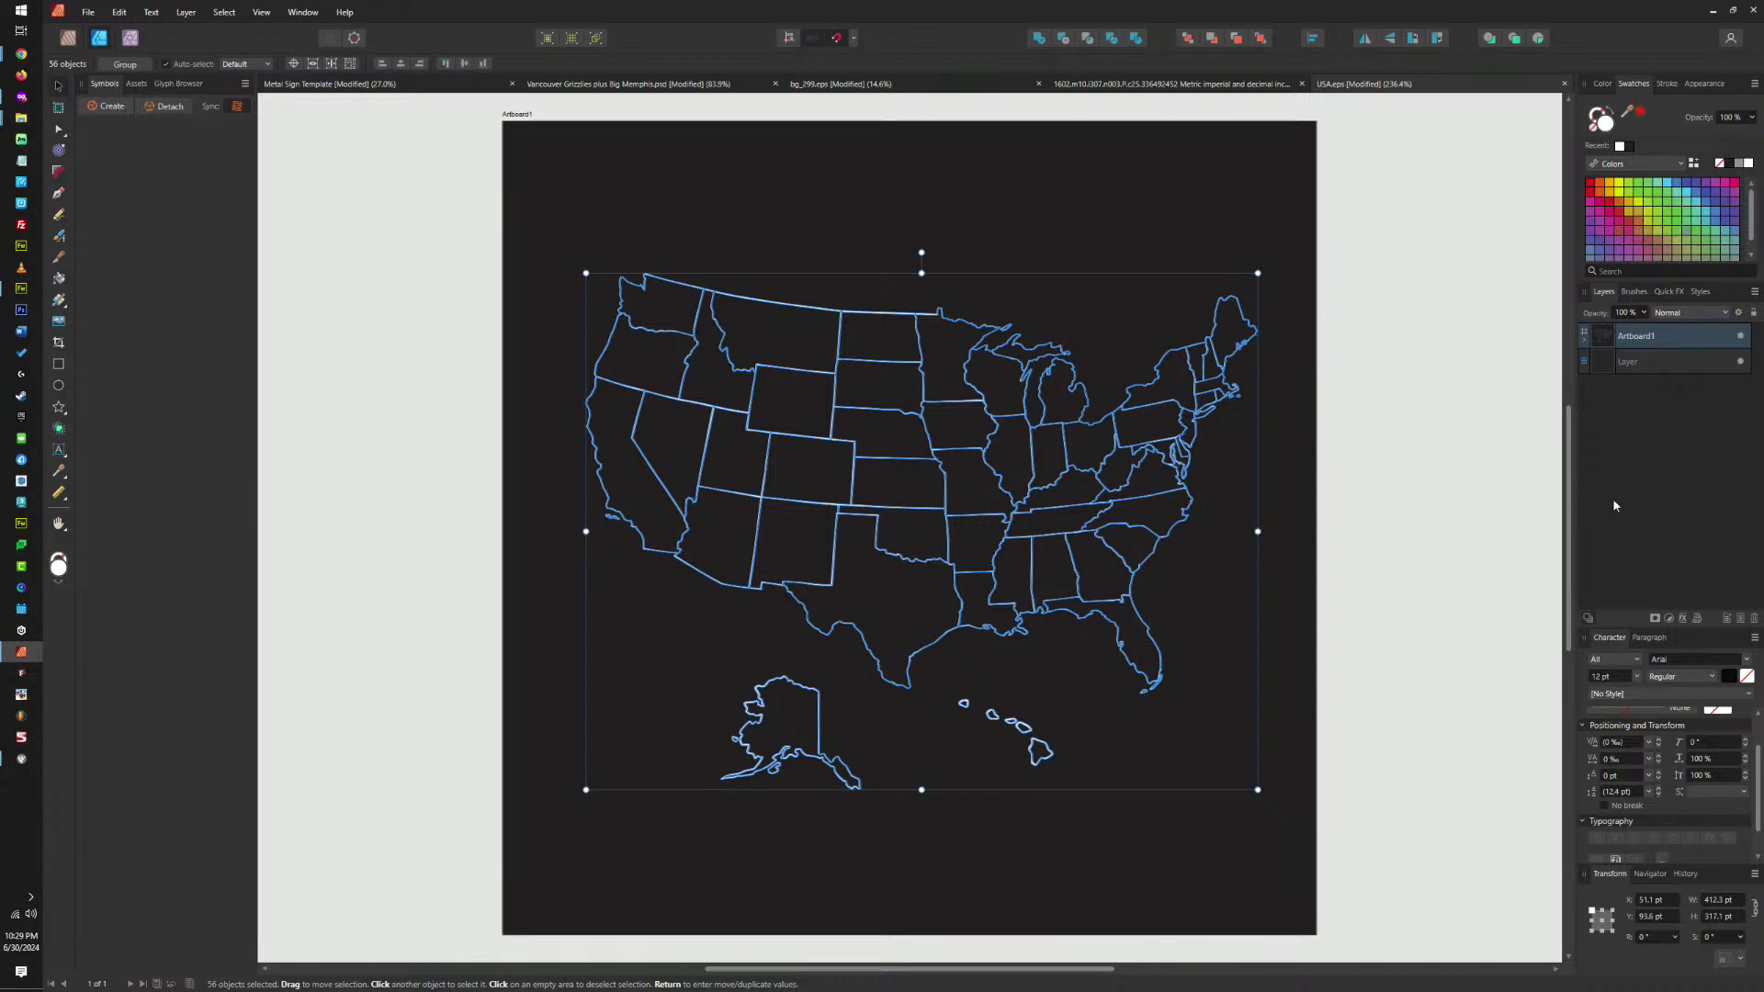
pyautogui.click(1650, 355)
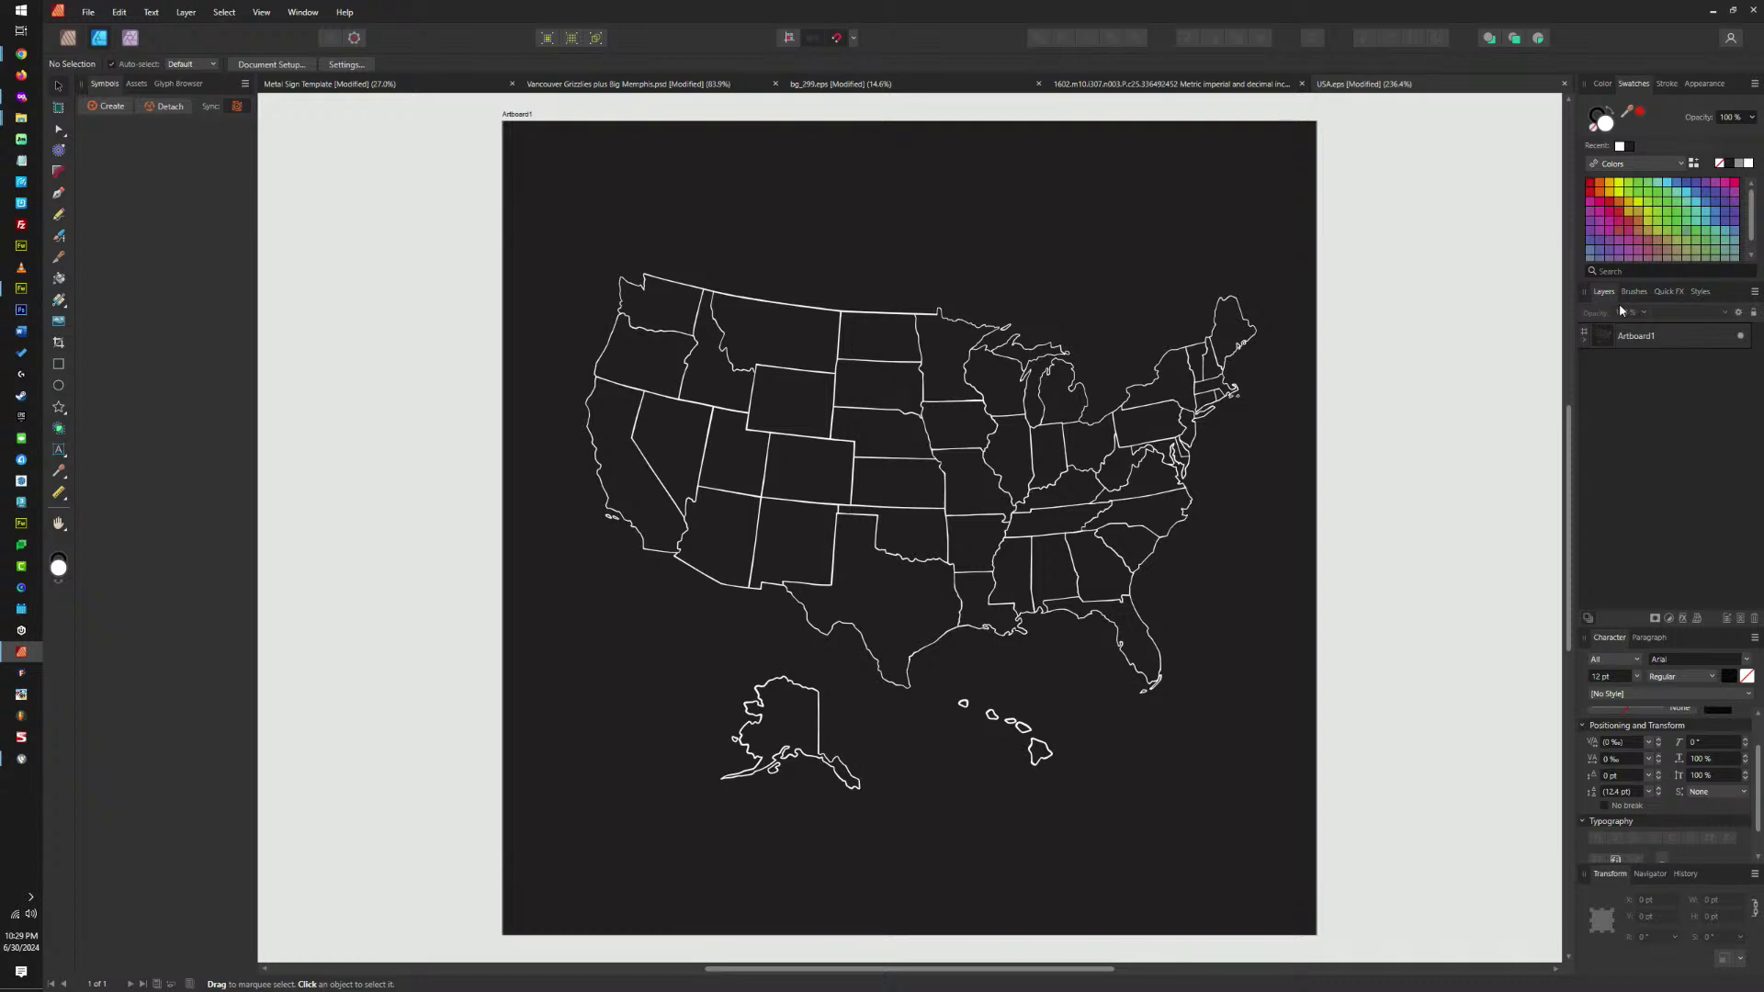
# Expand the artboard's contents and delete the topmost Curves object that holds the old map fills.
pyautogui.scroll(5, 1205, 396)
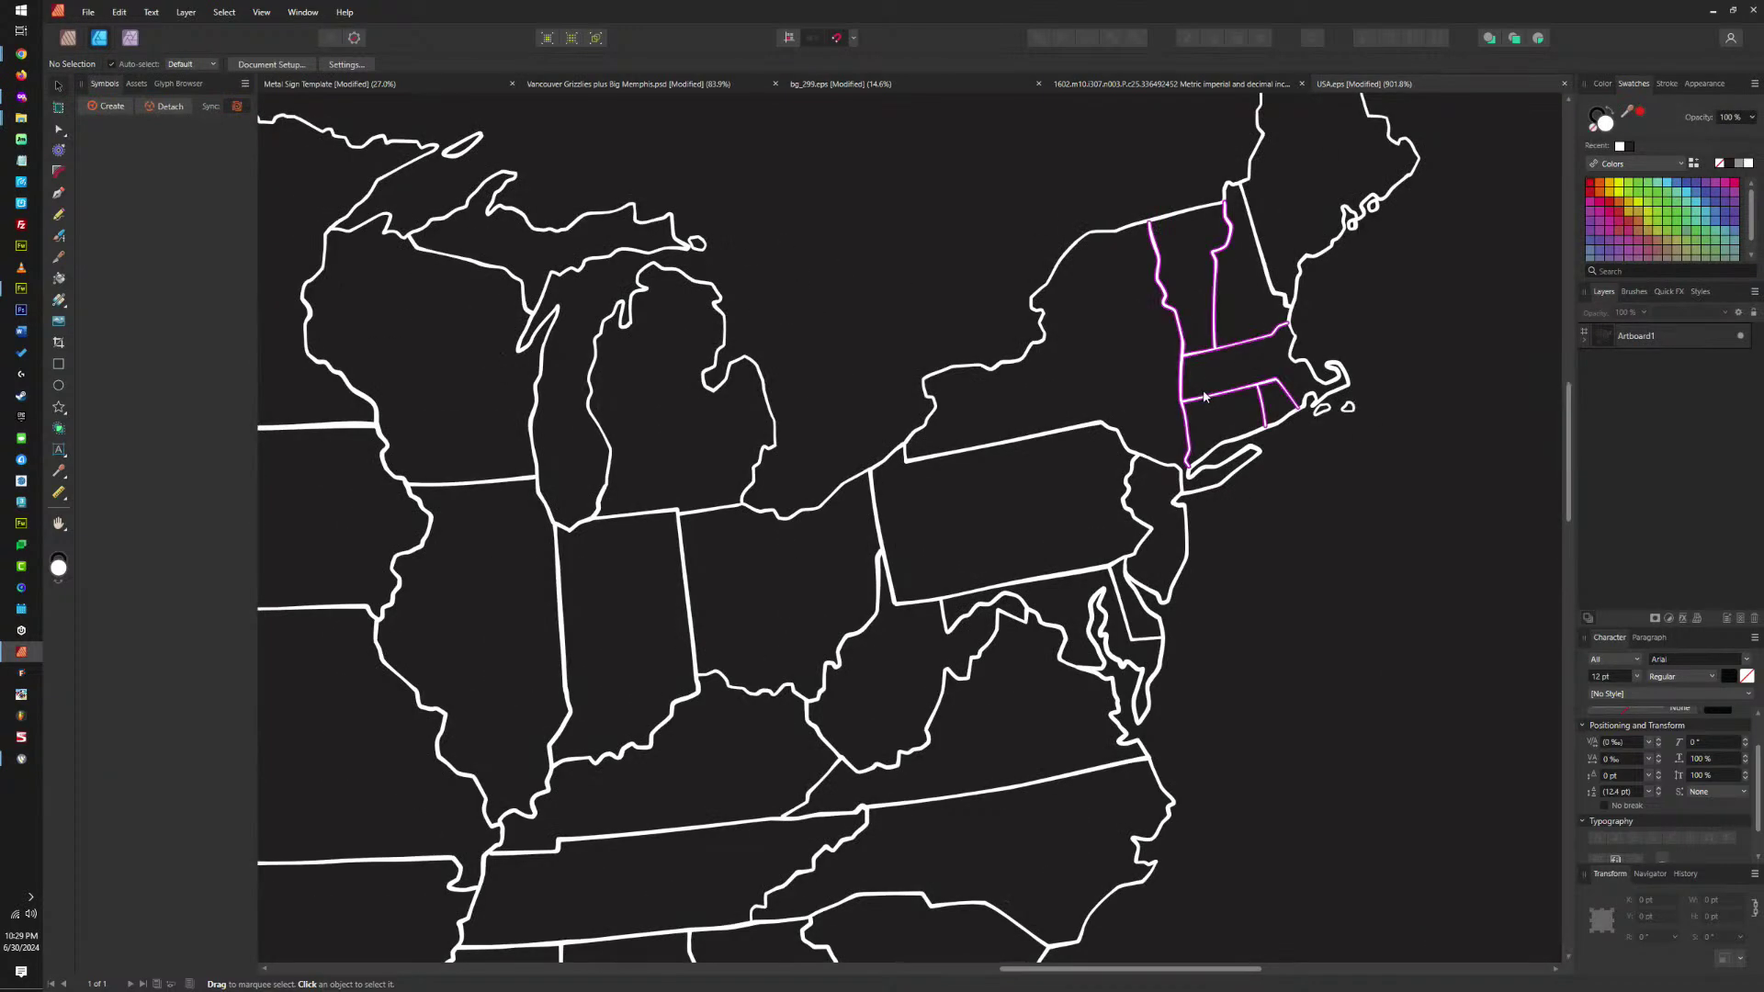
pyautogui.click(1584, 340)
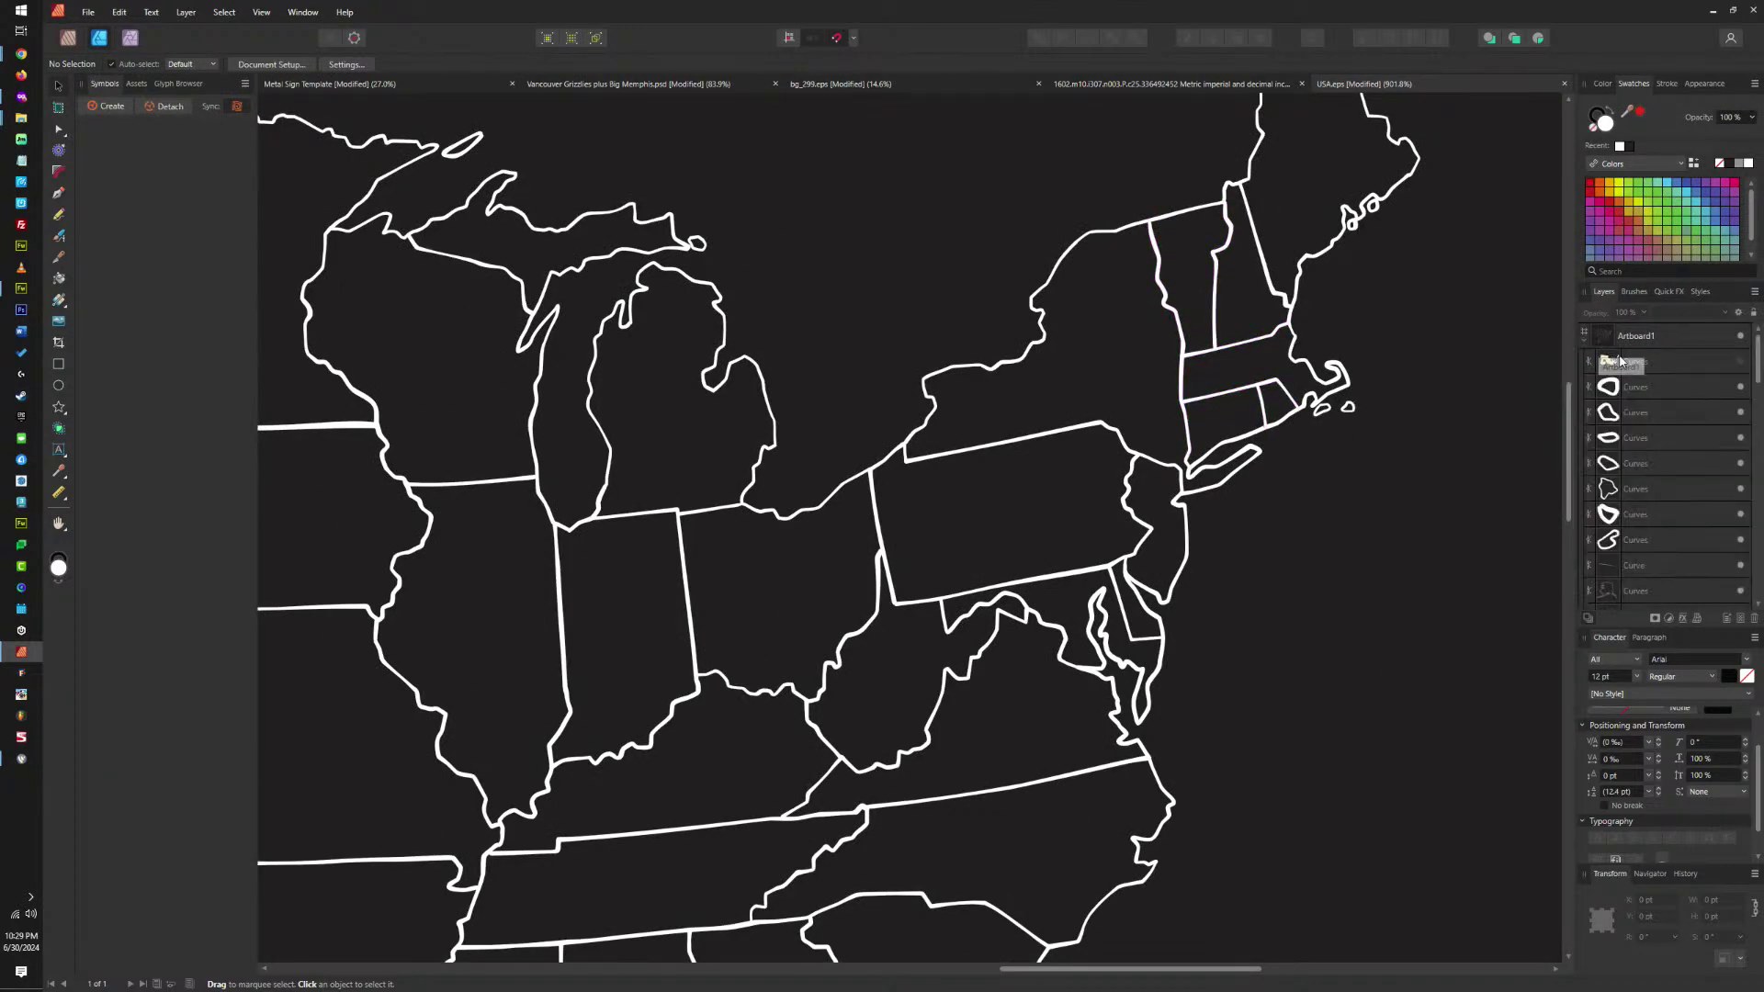
pyautogui.click(1681, 361)
pyautogui.press('Delete')
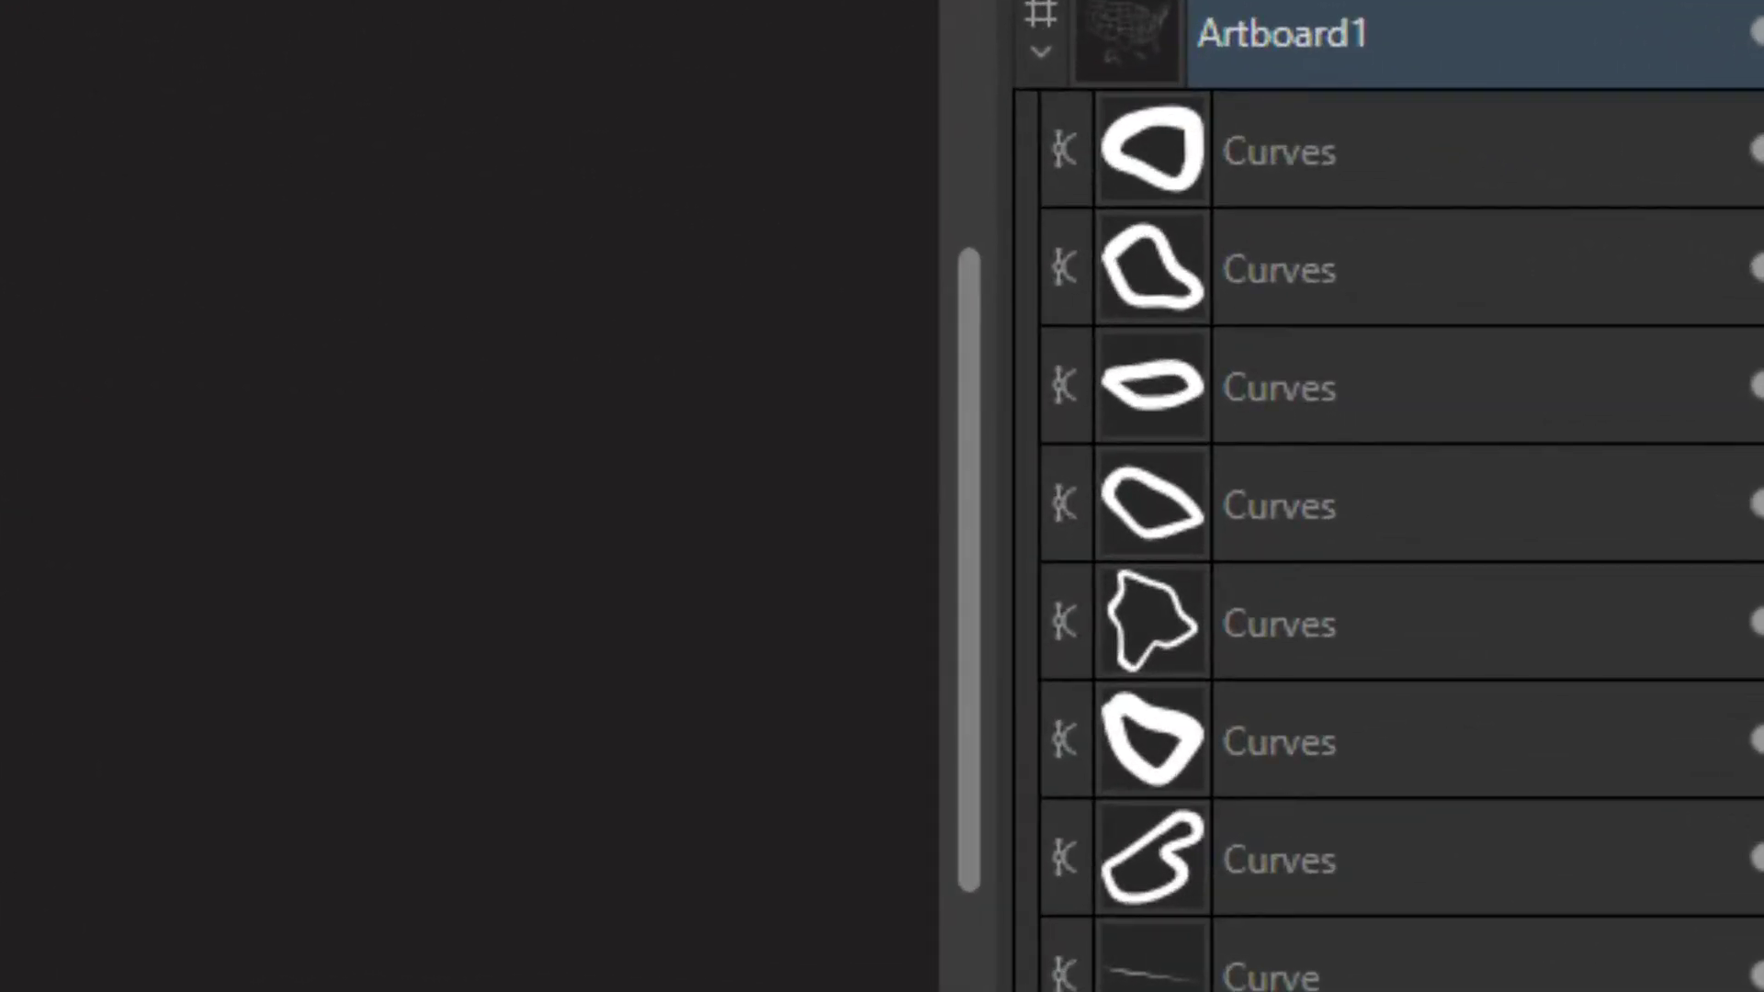
# Delete the three single curves with thin line thumbnails around the Alaska outline in the layer list.
pyautogui.scroll(-3, 1221, 499)
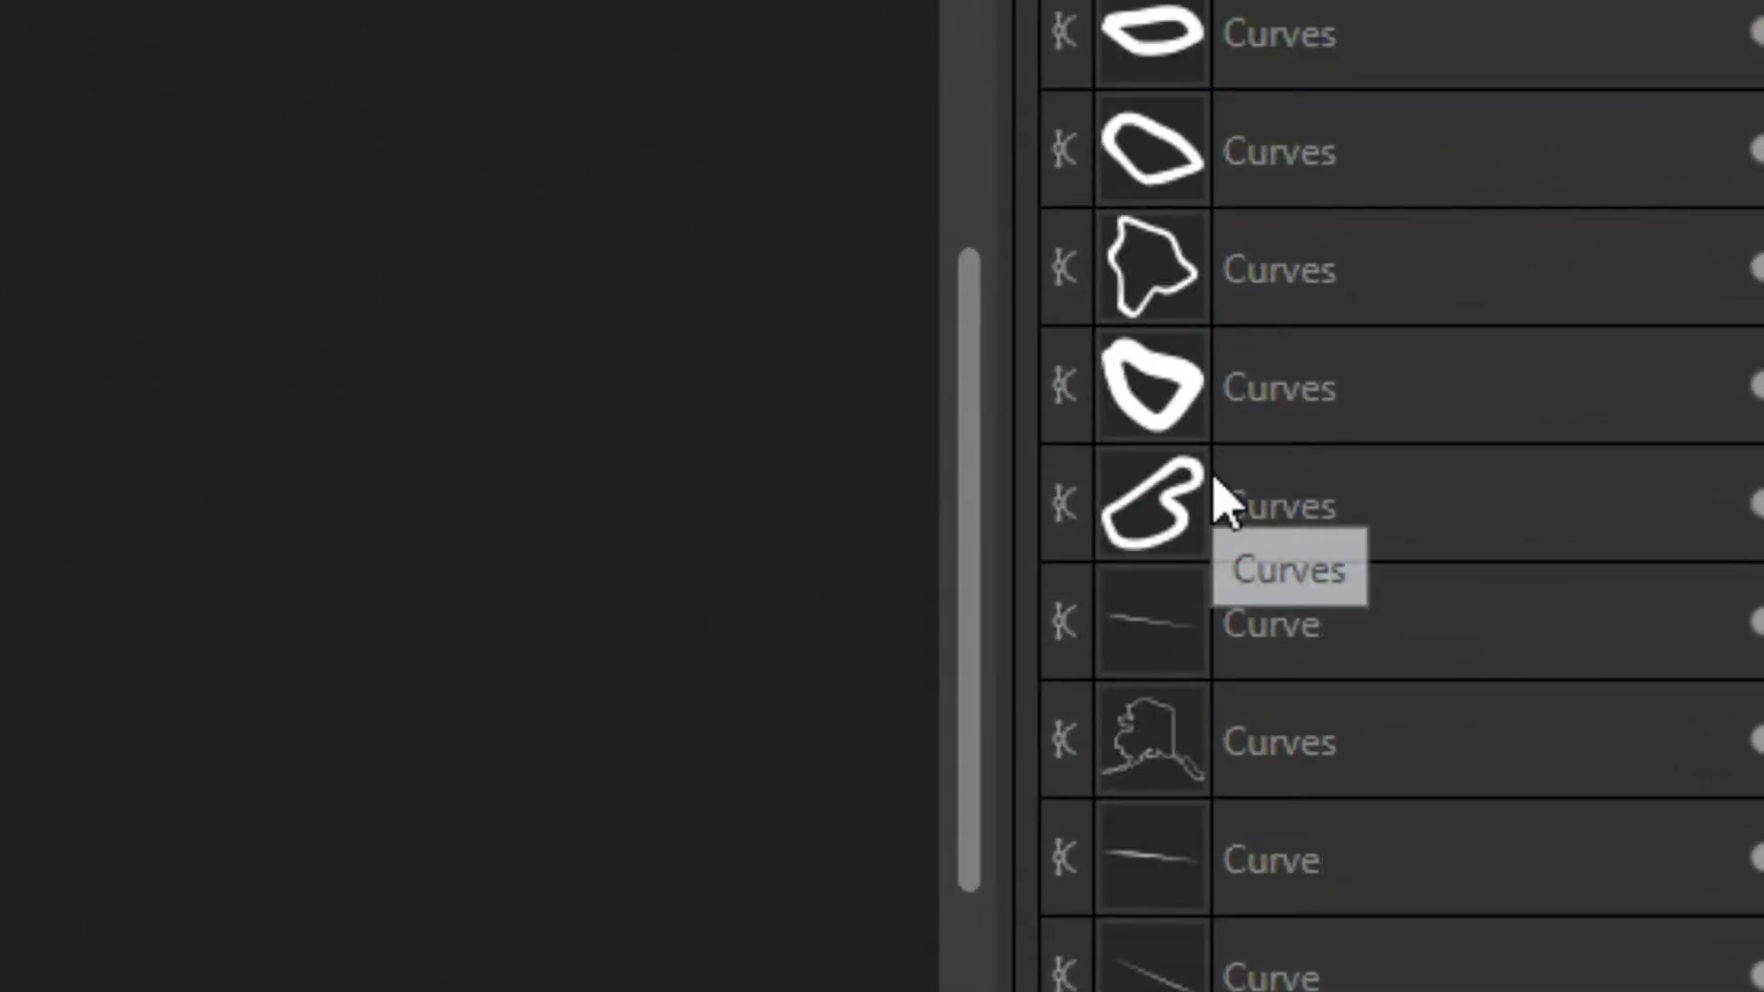
pyautogui.click(1309, 632)
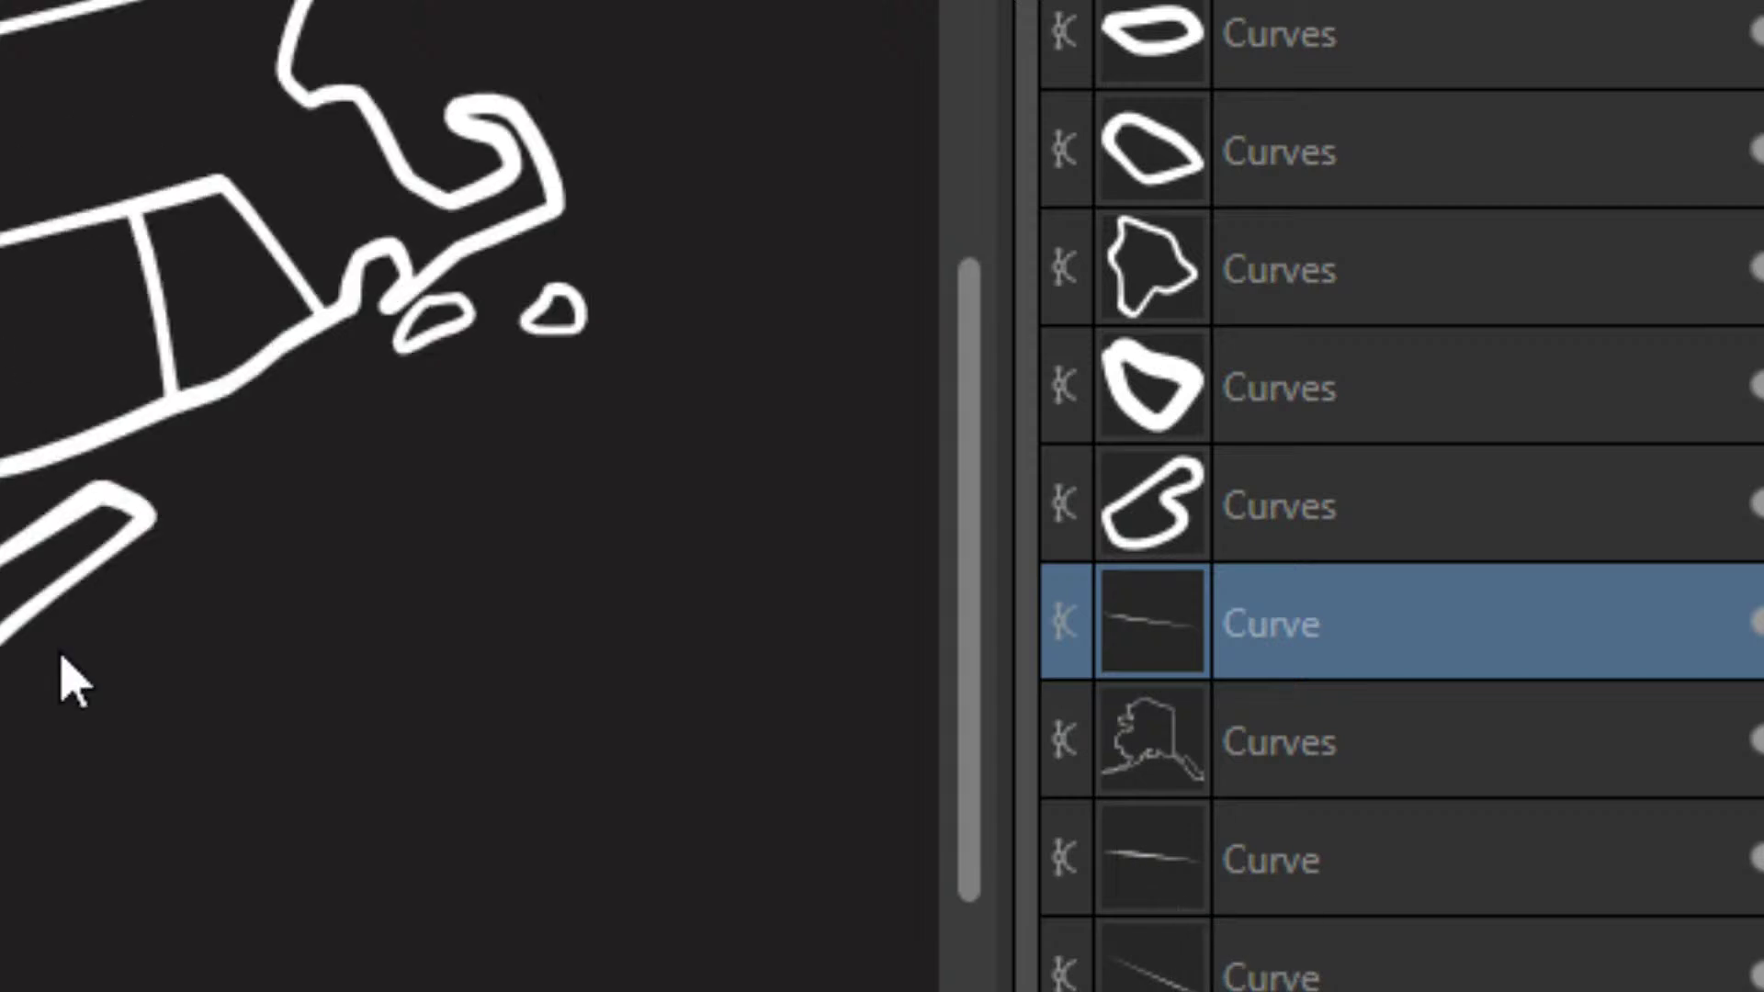
pyautogui.scroll(-5, 73, 679)
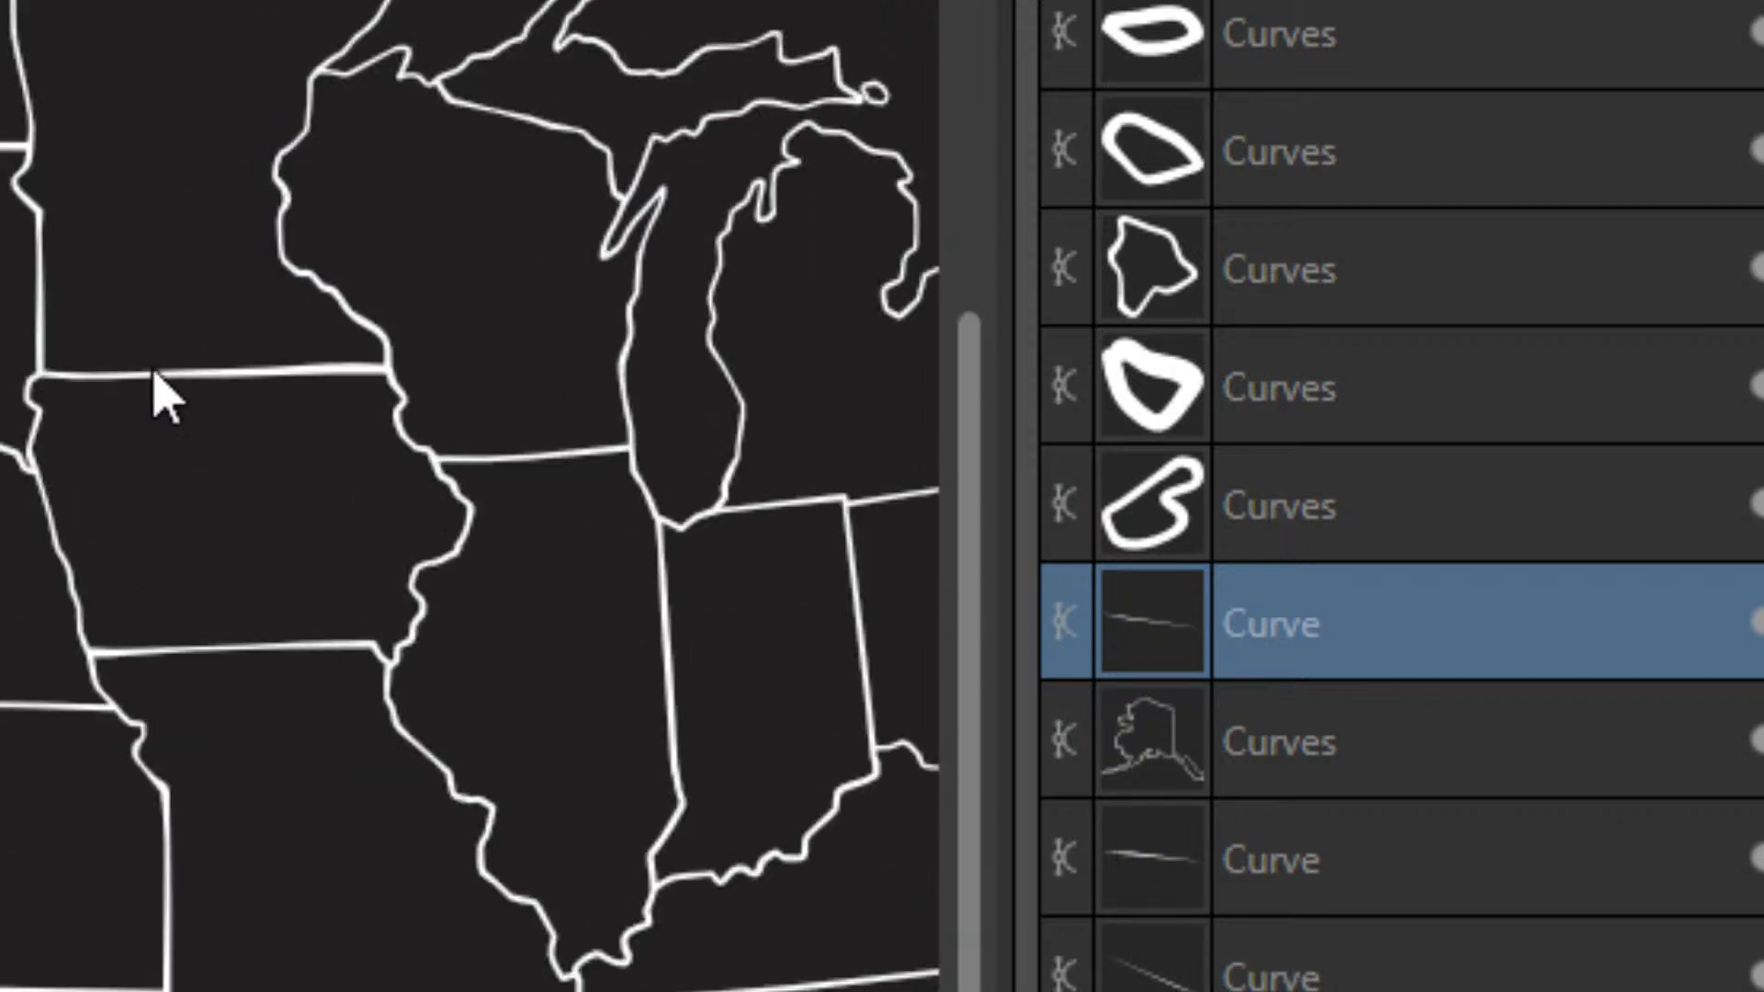
pyautogui.scroll(-5, 156, 395)
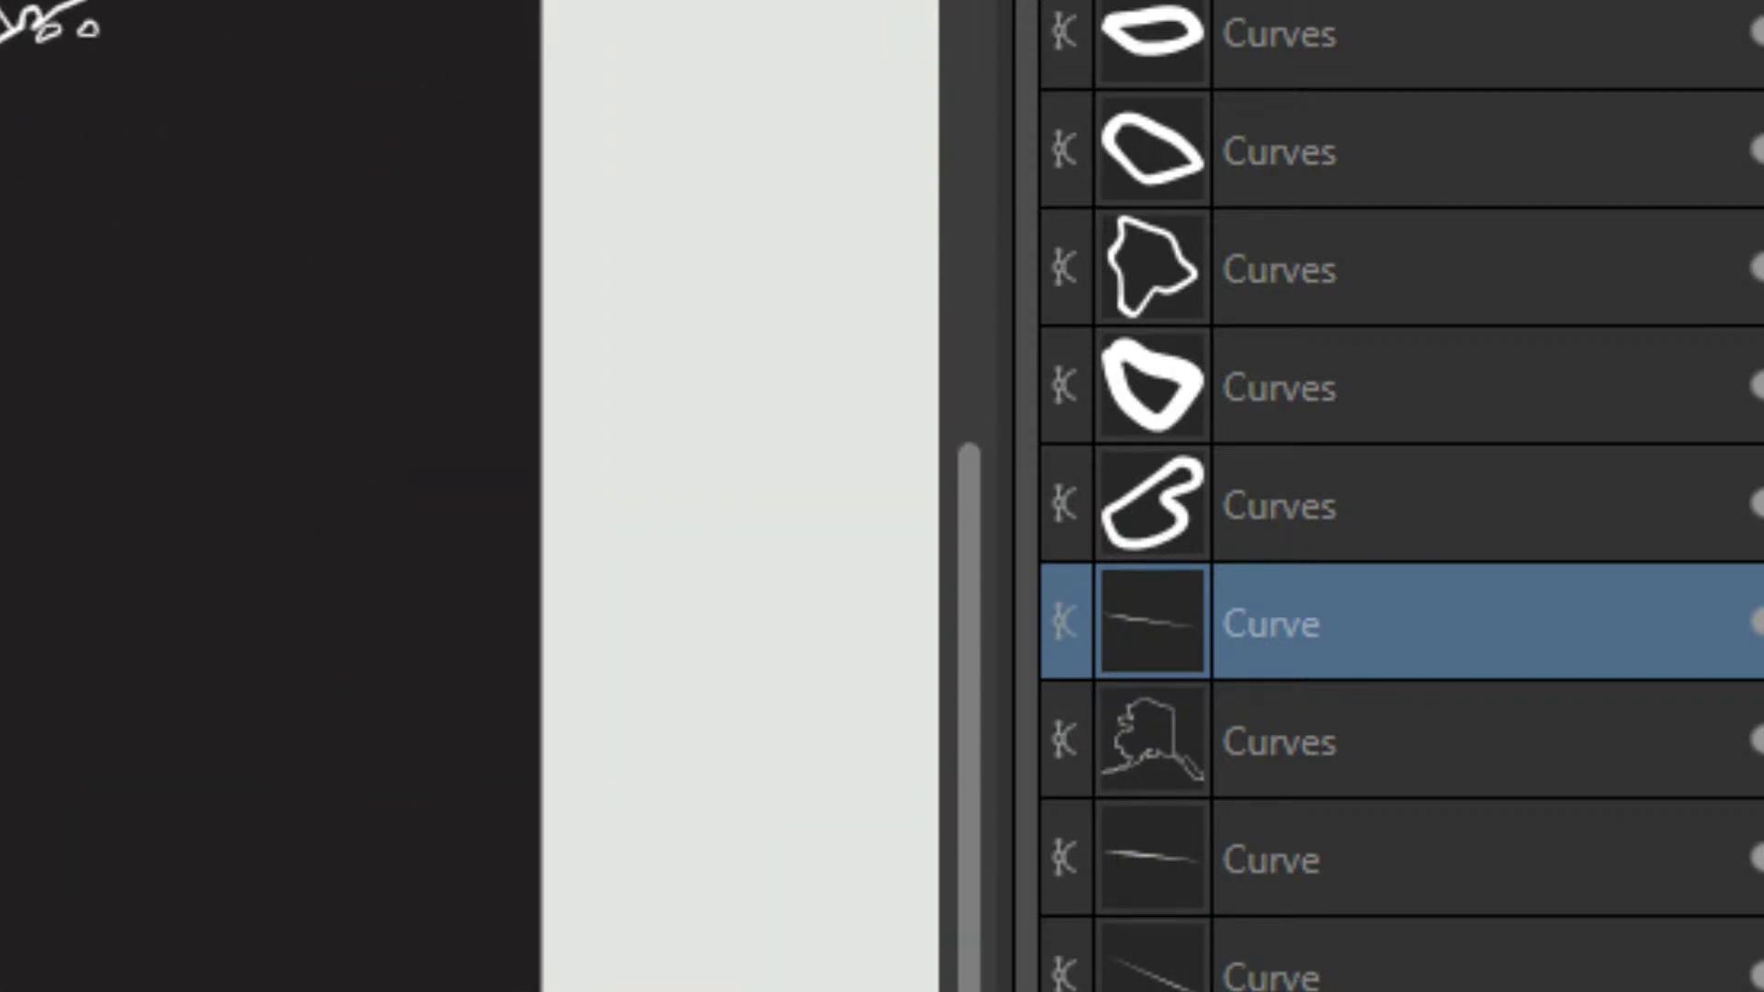
pyautogui.keyDown('ctrl'); pyautogui.click(1304, 877); pyautogui.keyUp('ctrl')
pyautogui.keyDown('ctrl'); pyautogui.click(1316, 965); pyautogui.keyUp('ctrl')
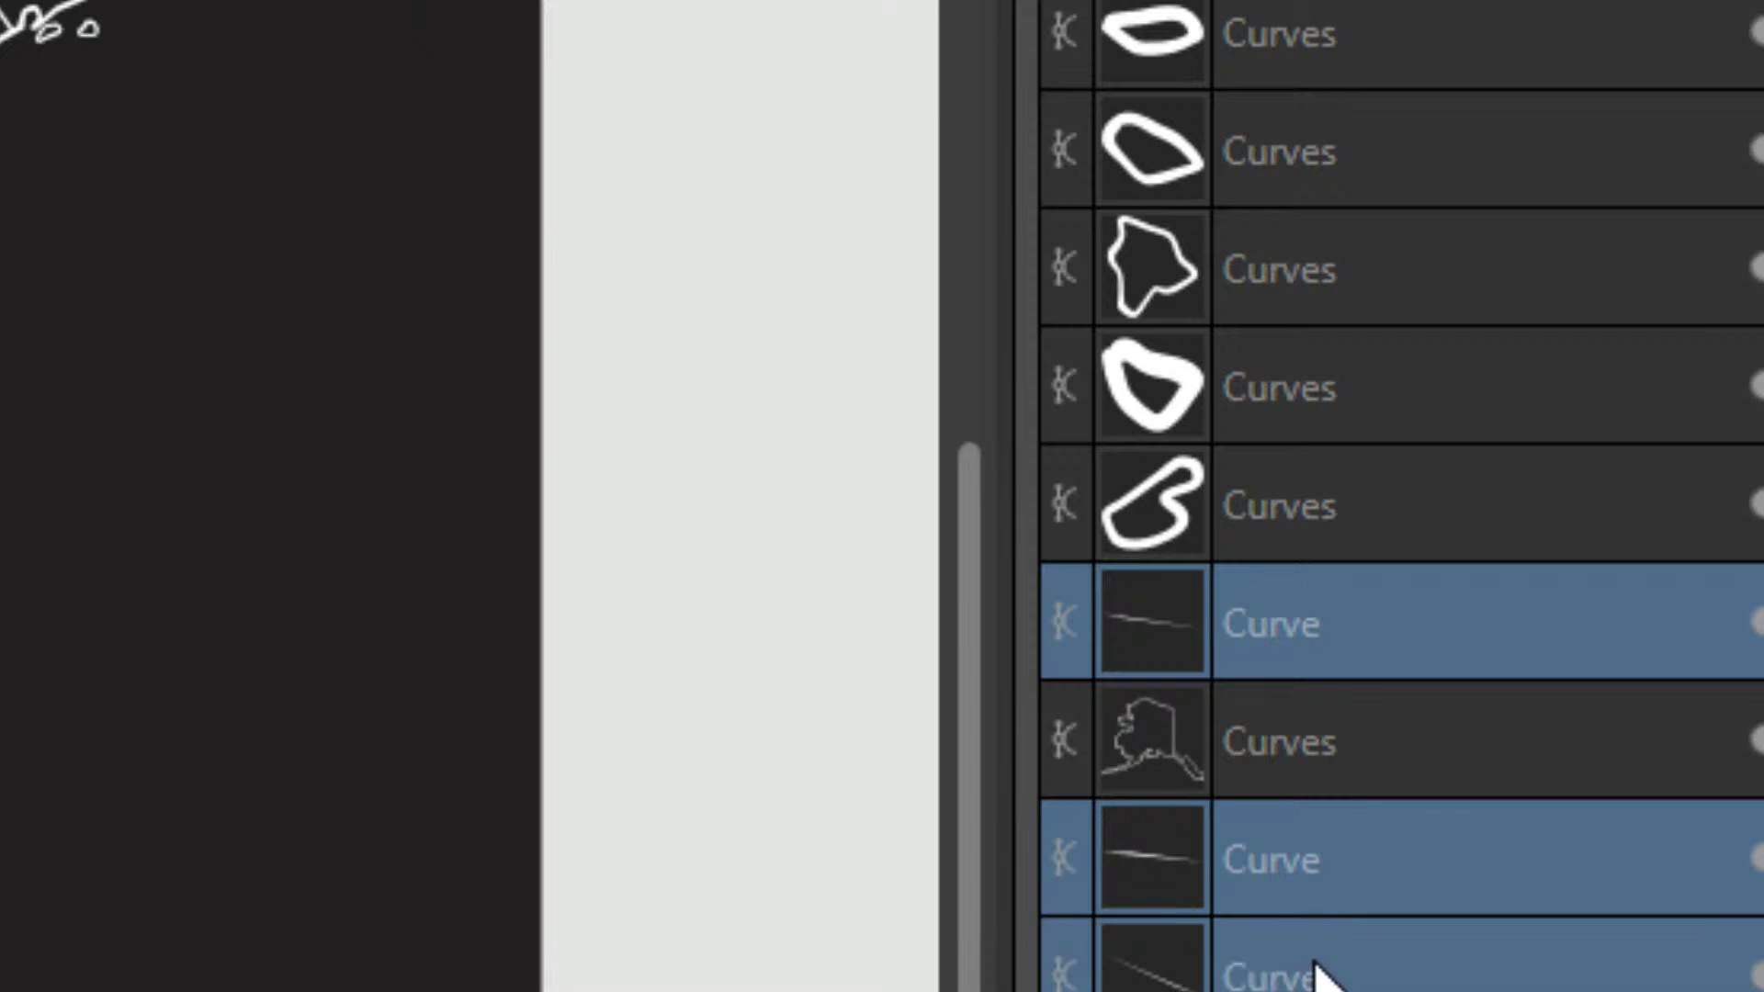
pyautogui.press('Delete')
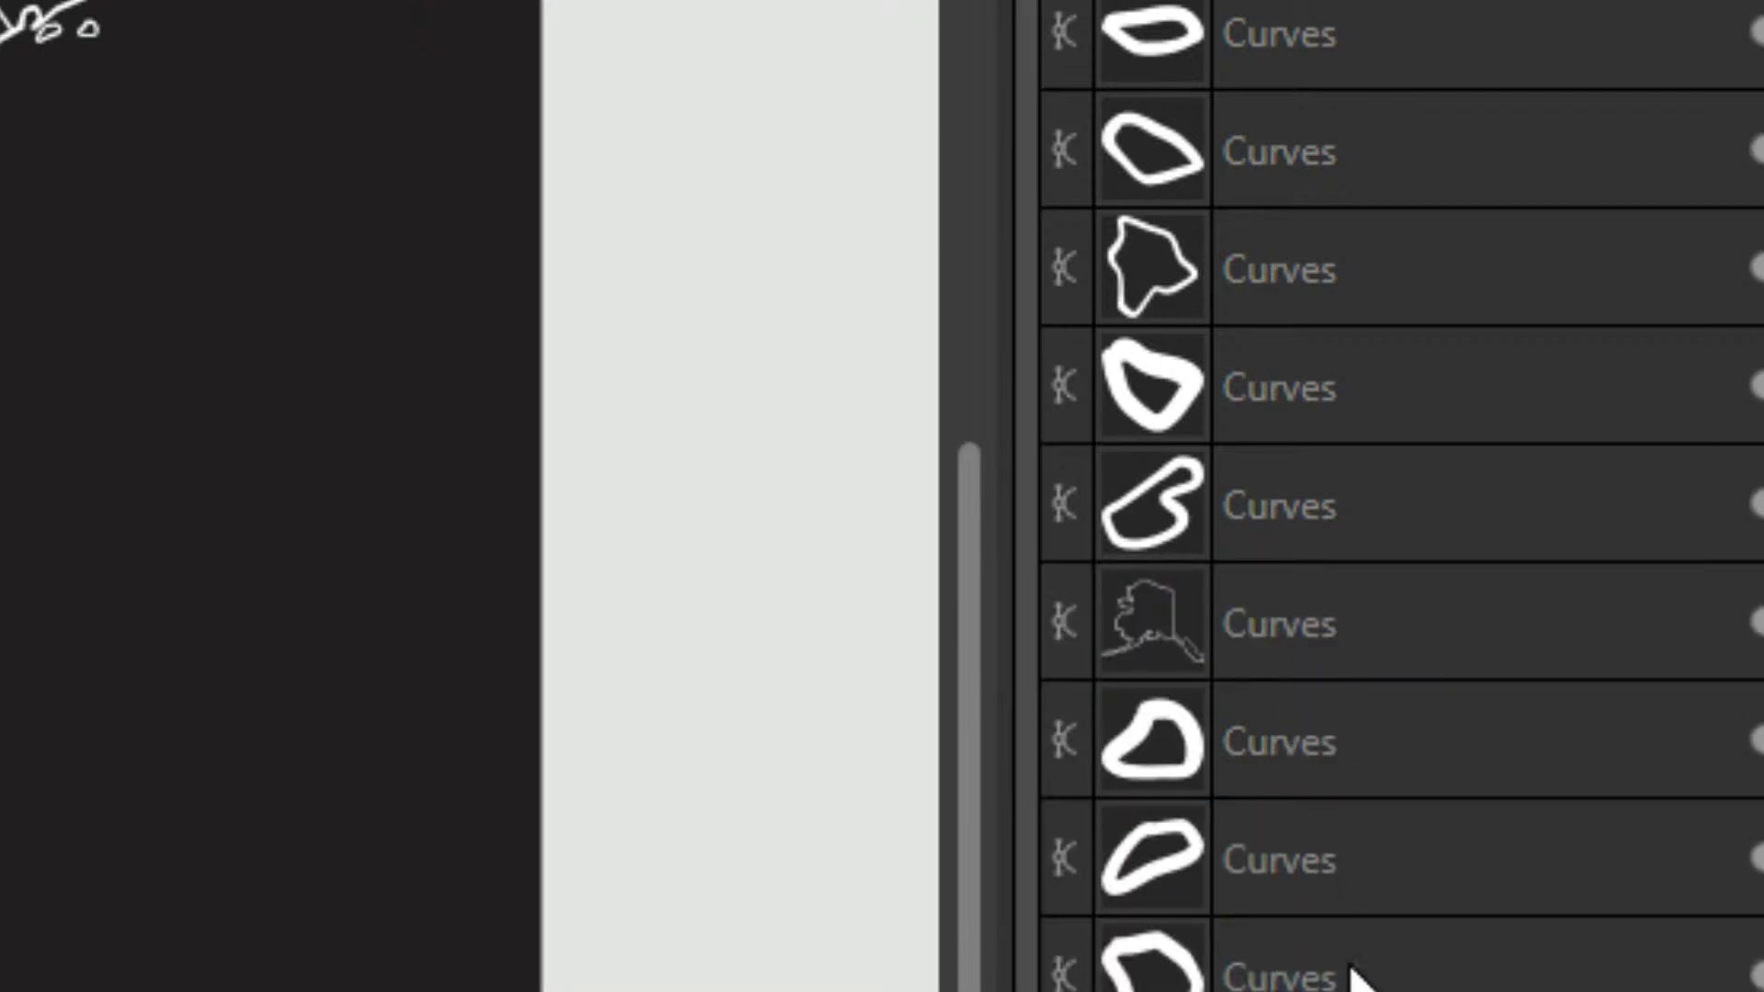
# Delete the first two blank-thumbnail curves and the thin diagonal sliver among the small island outlines in the layer list.
pyautogui.scroll(-5, 1374, 827)
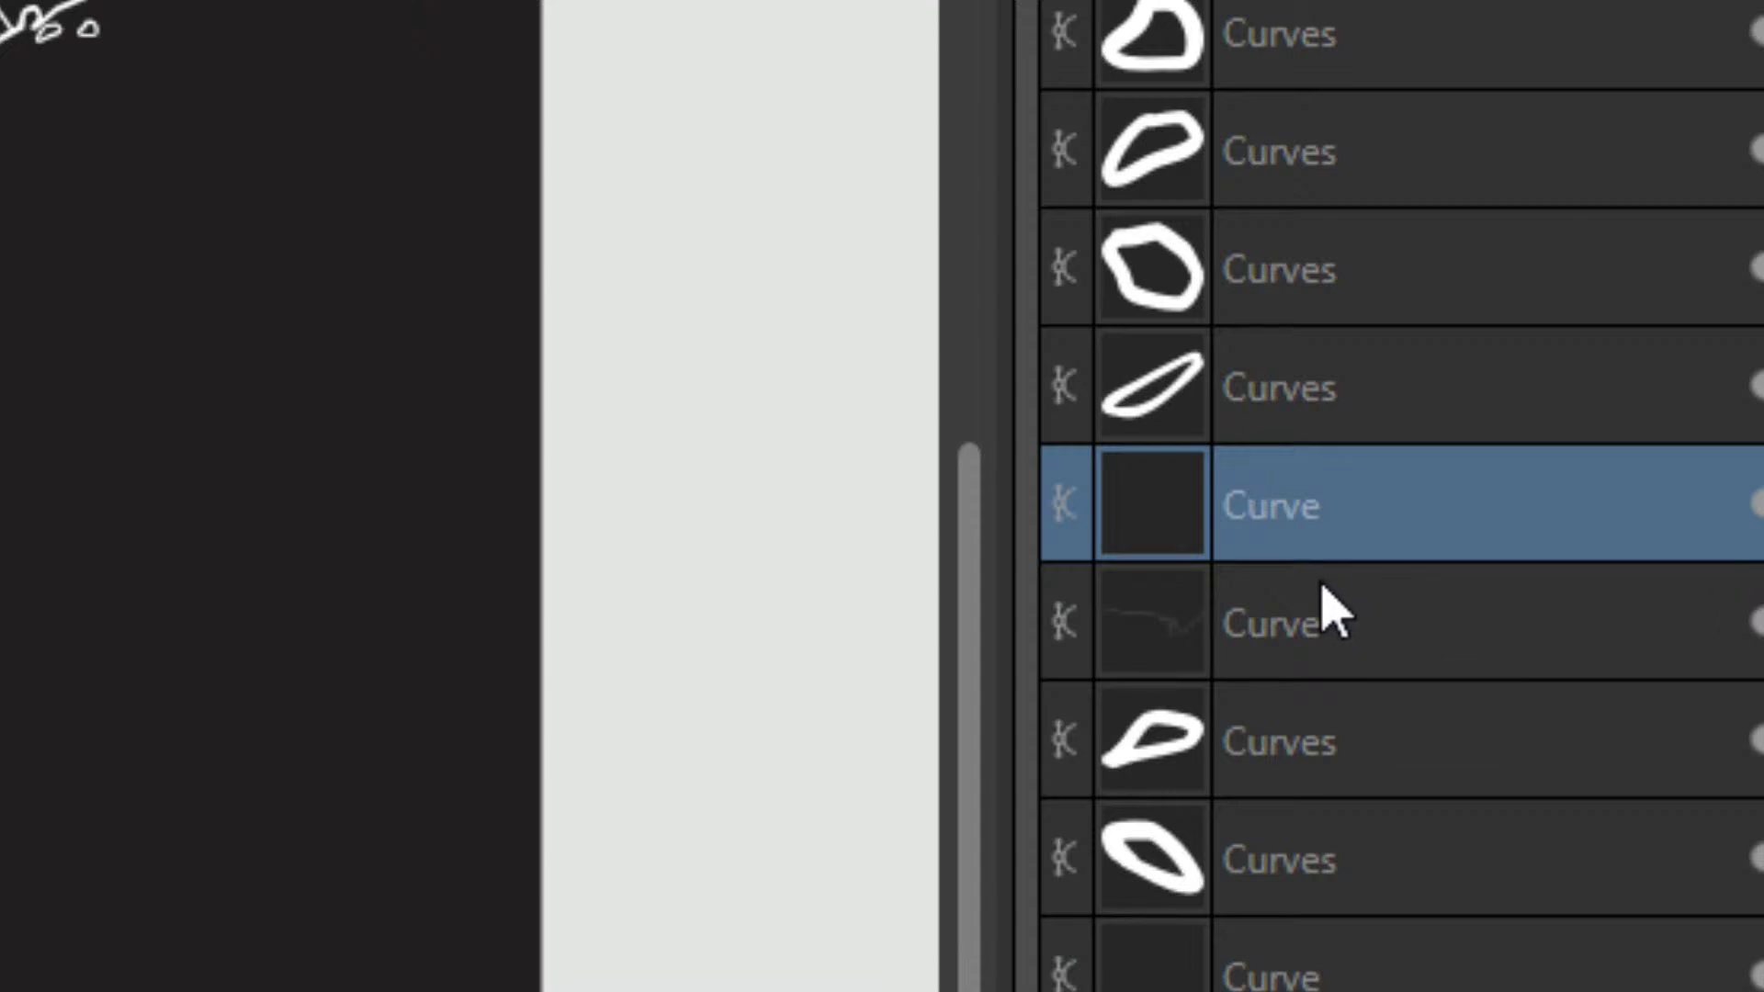
pyautogui.press('Delete')
pyautogui.click(1339, 504)
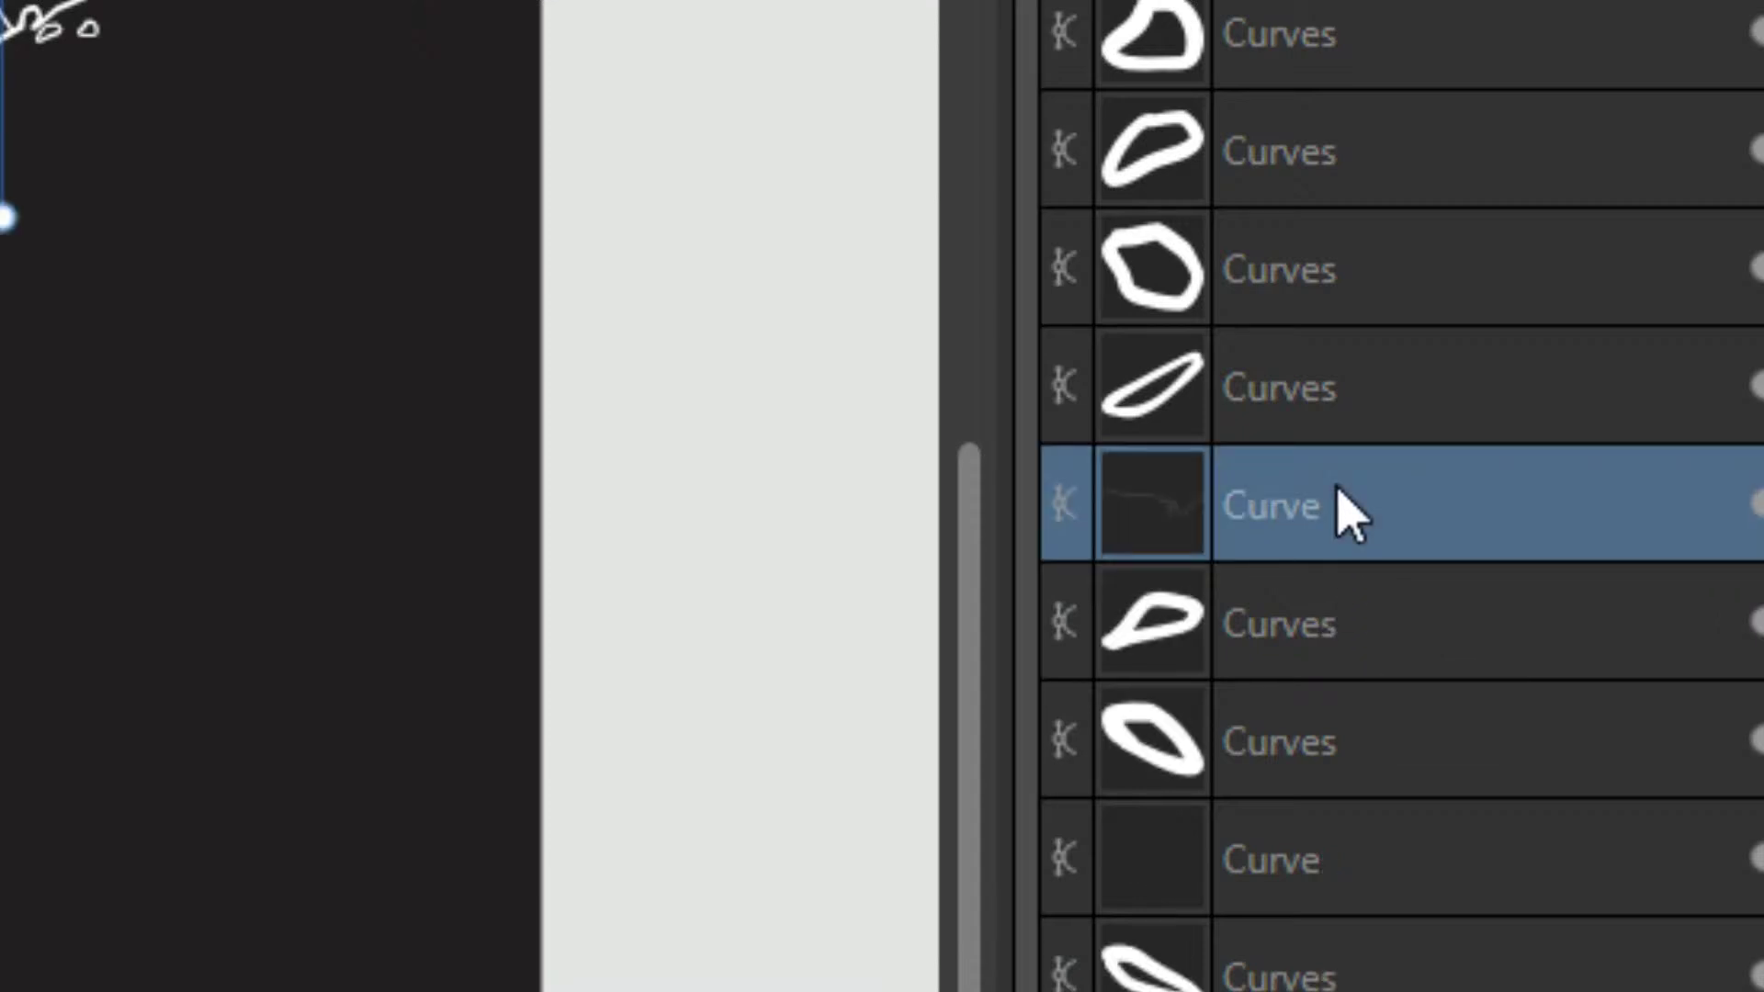
pyautogui.click(1348, 860)
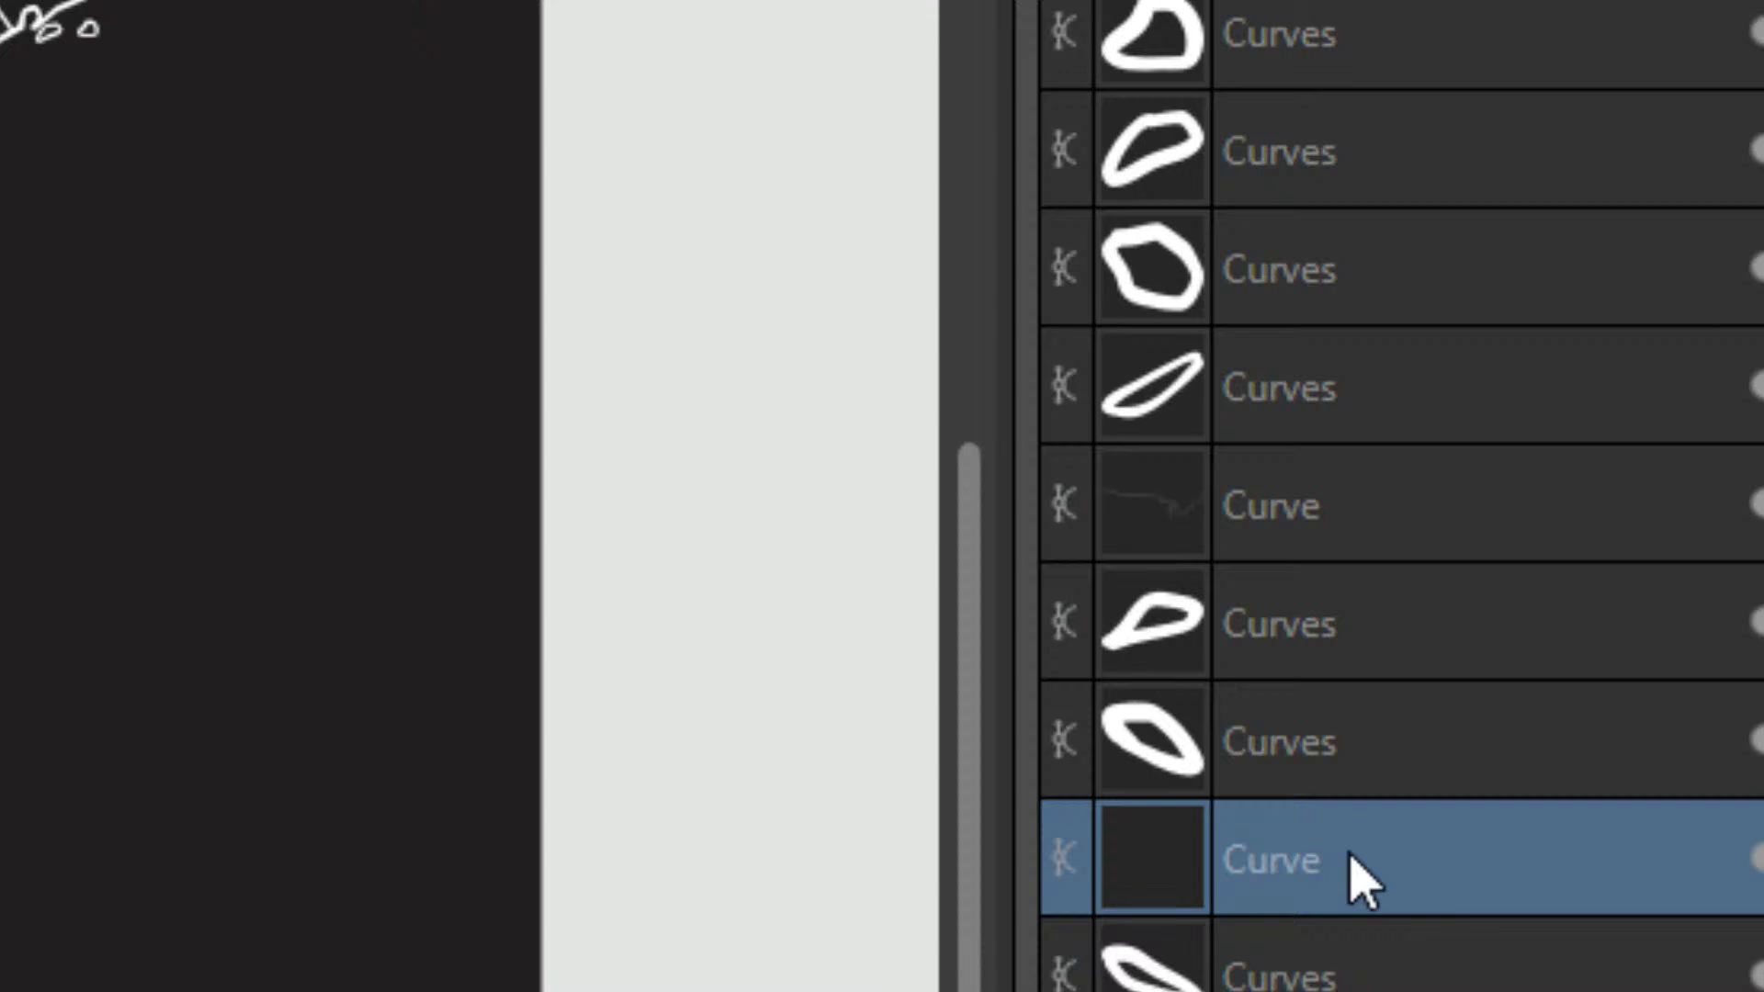
pyautogui.scroll(-3, 1346, 928)
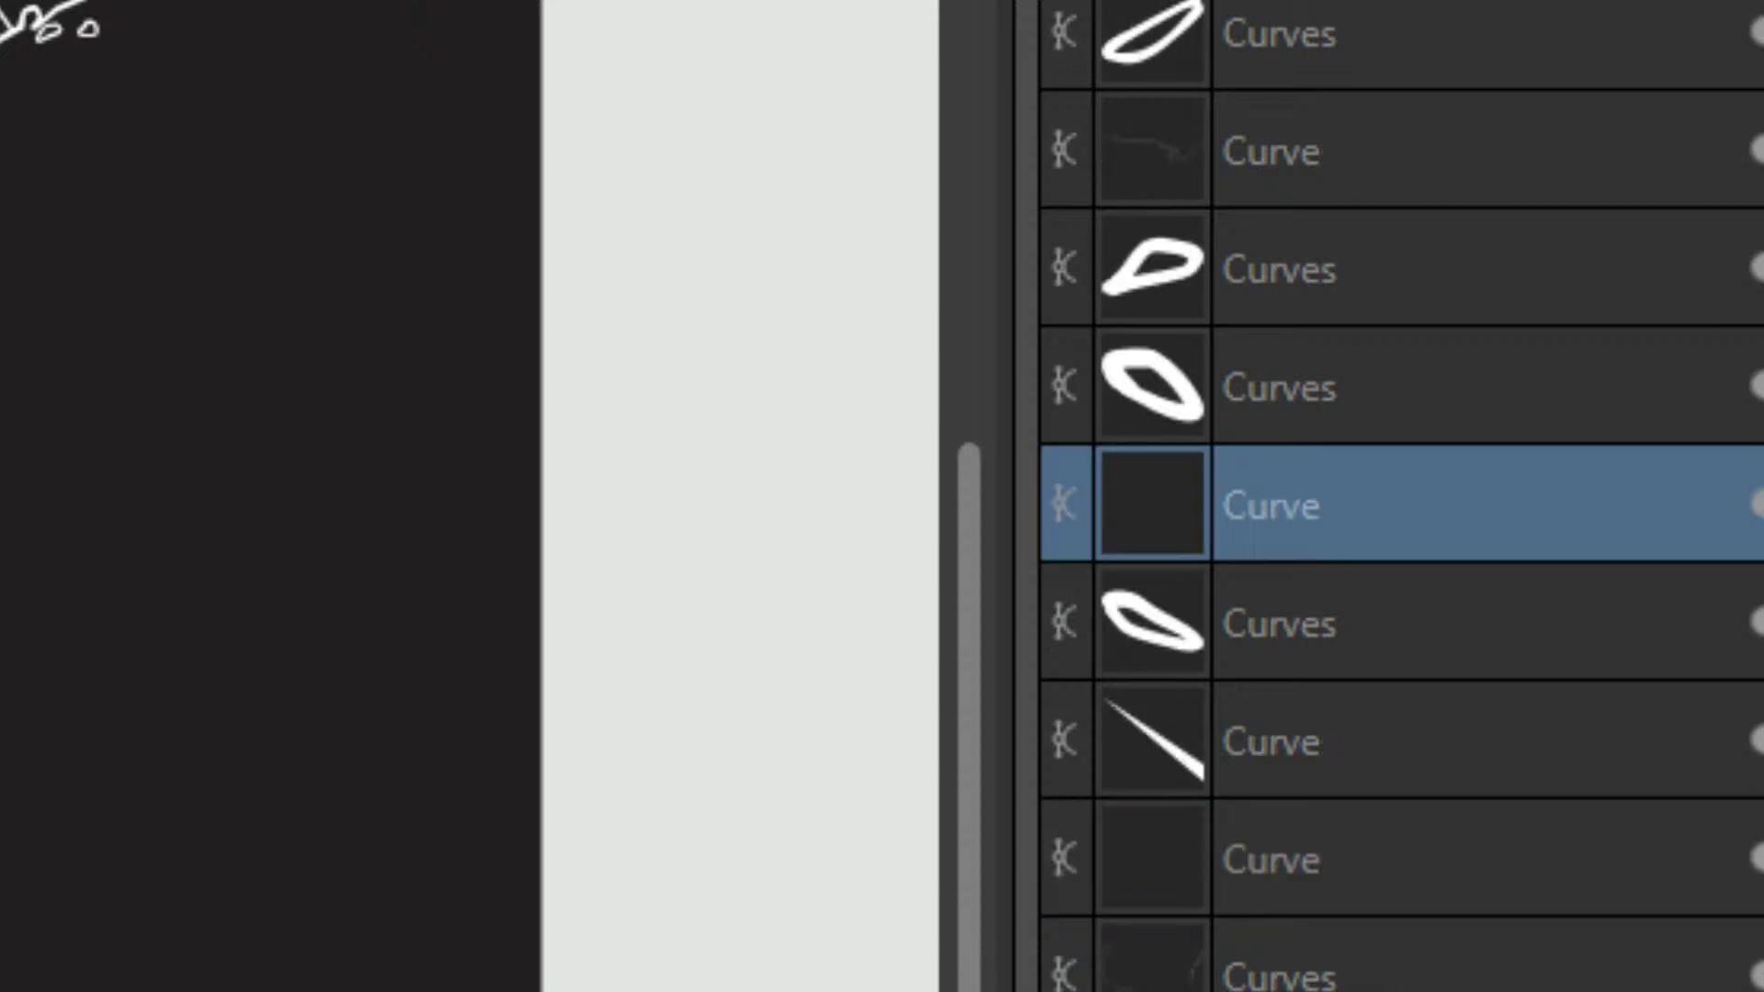
pyautogui.keyDown('ctrl'); pyautogui.click(1342, 736); pyautogui.keyUp('ctrl')
pyautogui.click(1342, 736)
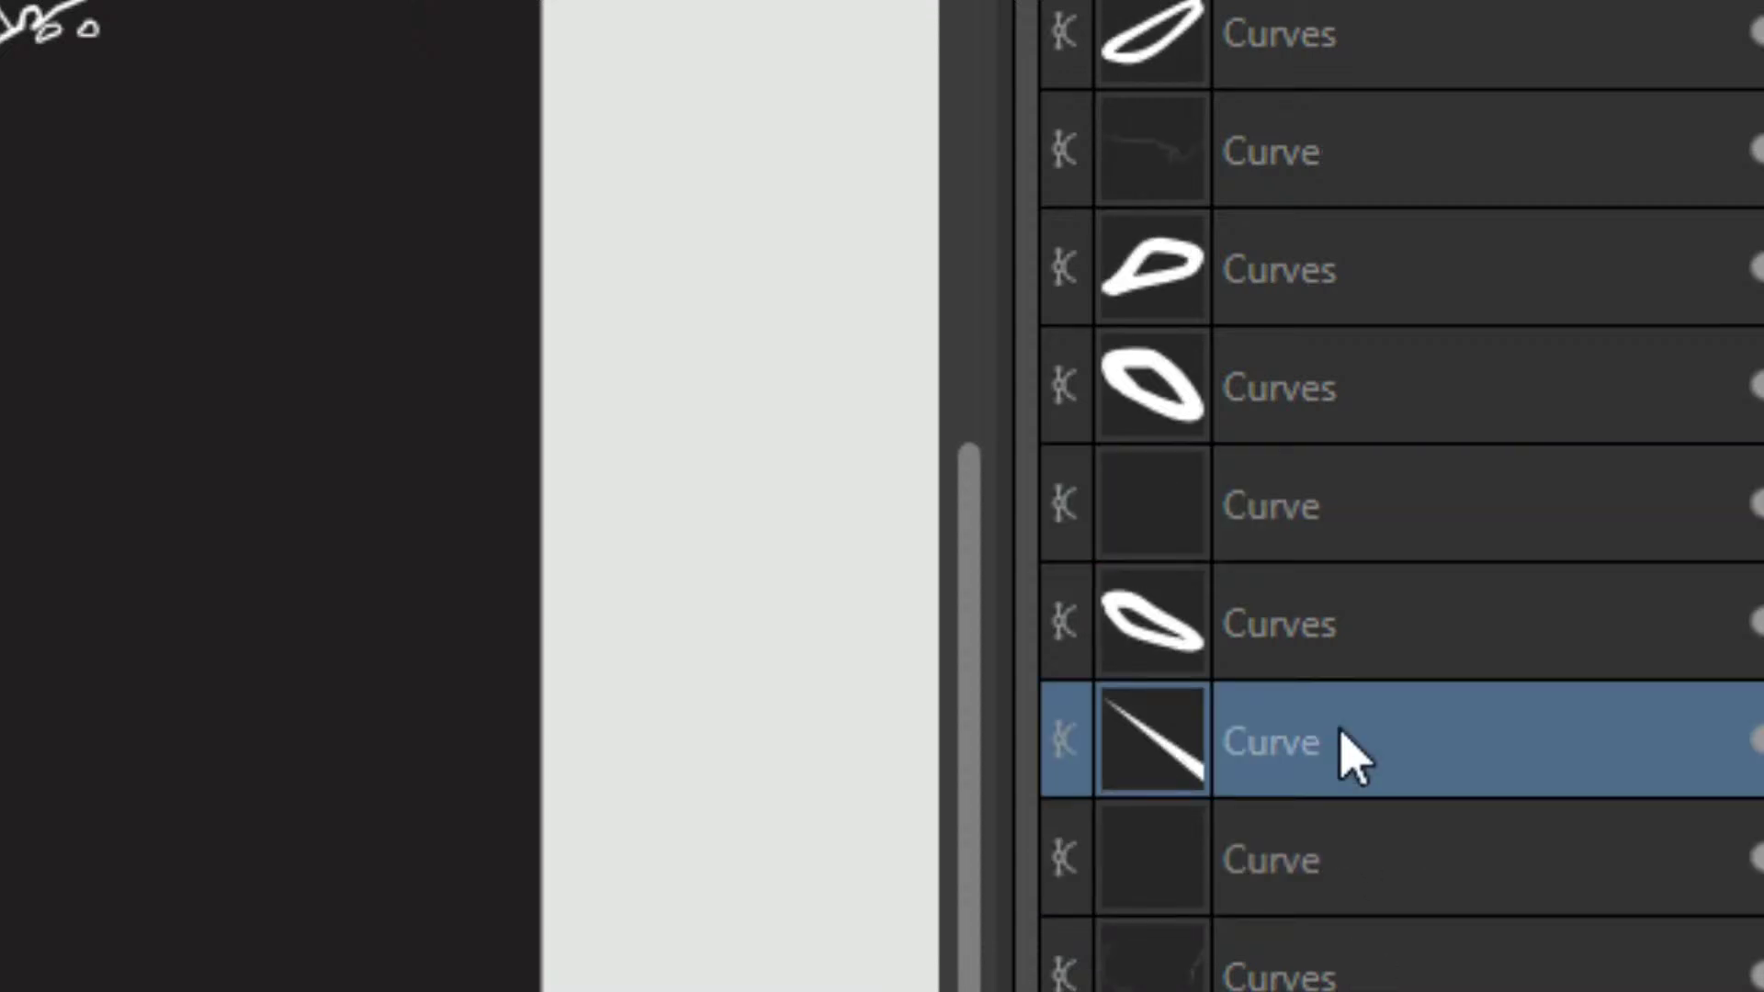
pyautogui.keyDown('ctrl'); pyautogui.click(1341, 482); pyautogui.keyUp('ctrl')
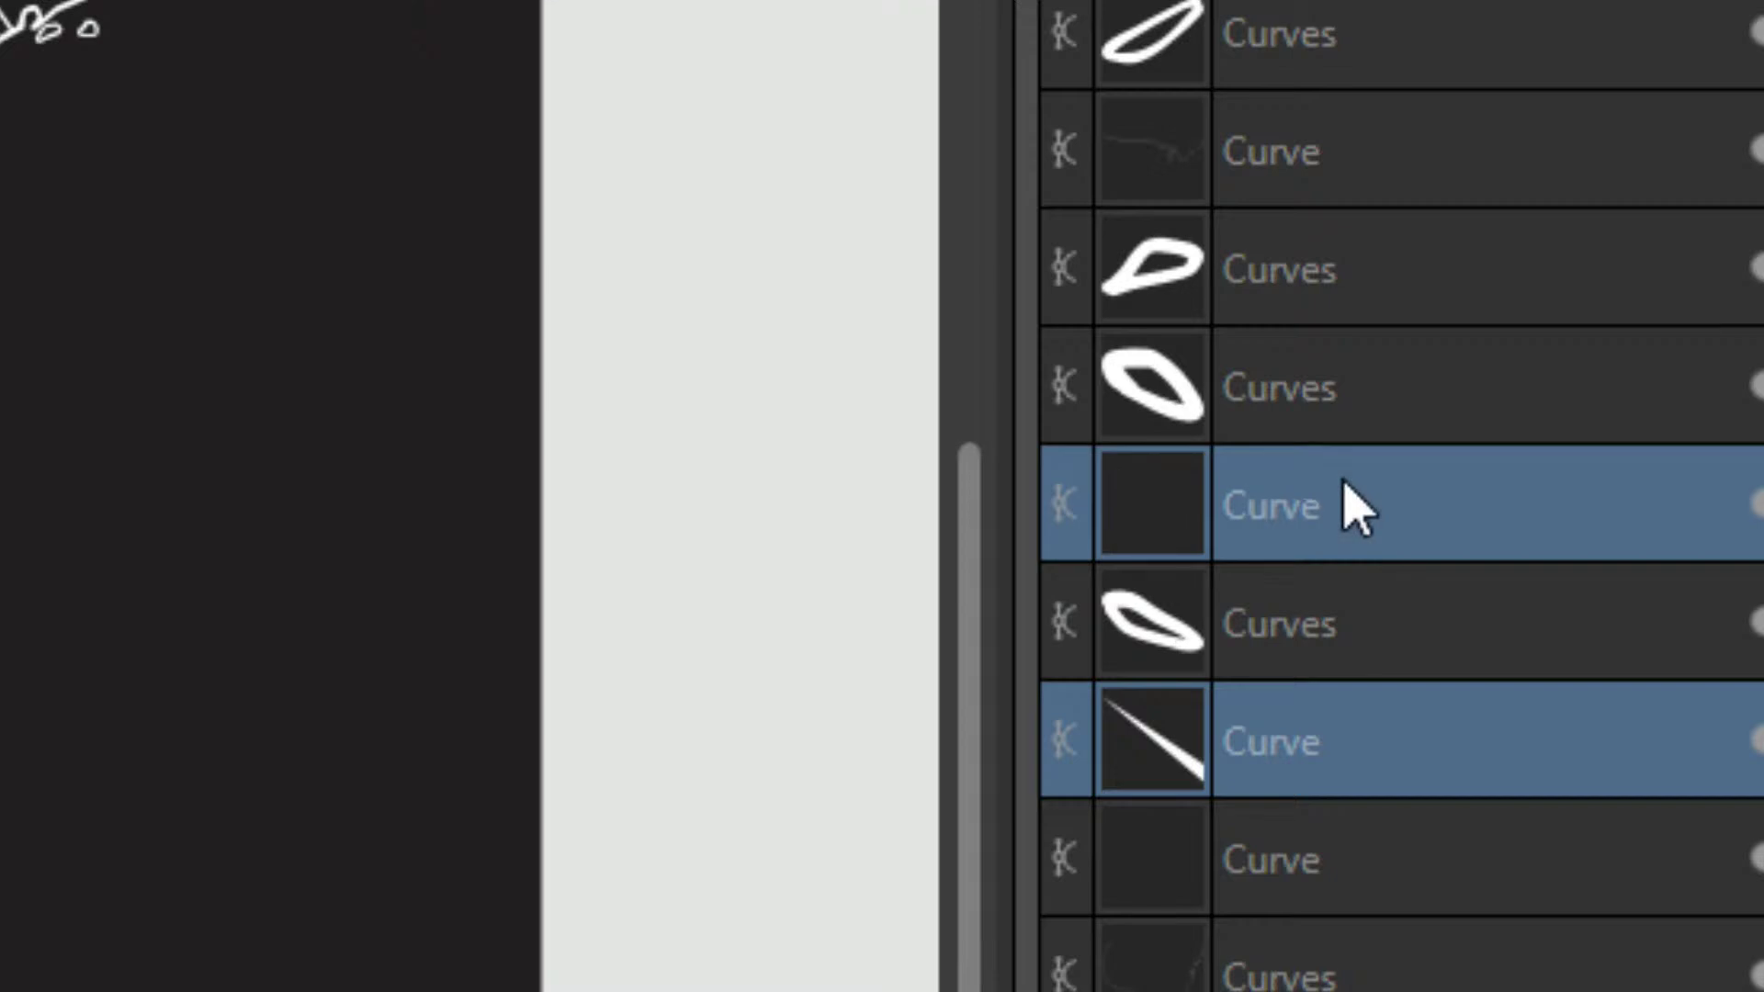
pyautogui.press('Delete')
# Delete the blank-thumbnail curve above the faint Curves object and the two blank ones directly below it.
pyautogui.click(1273, 620)
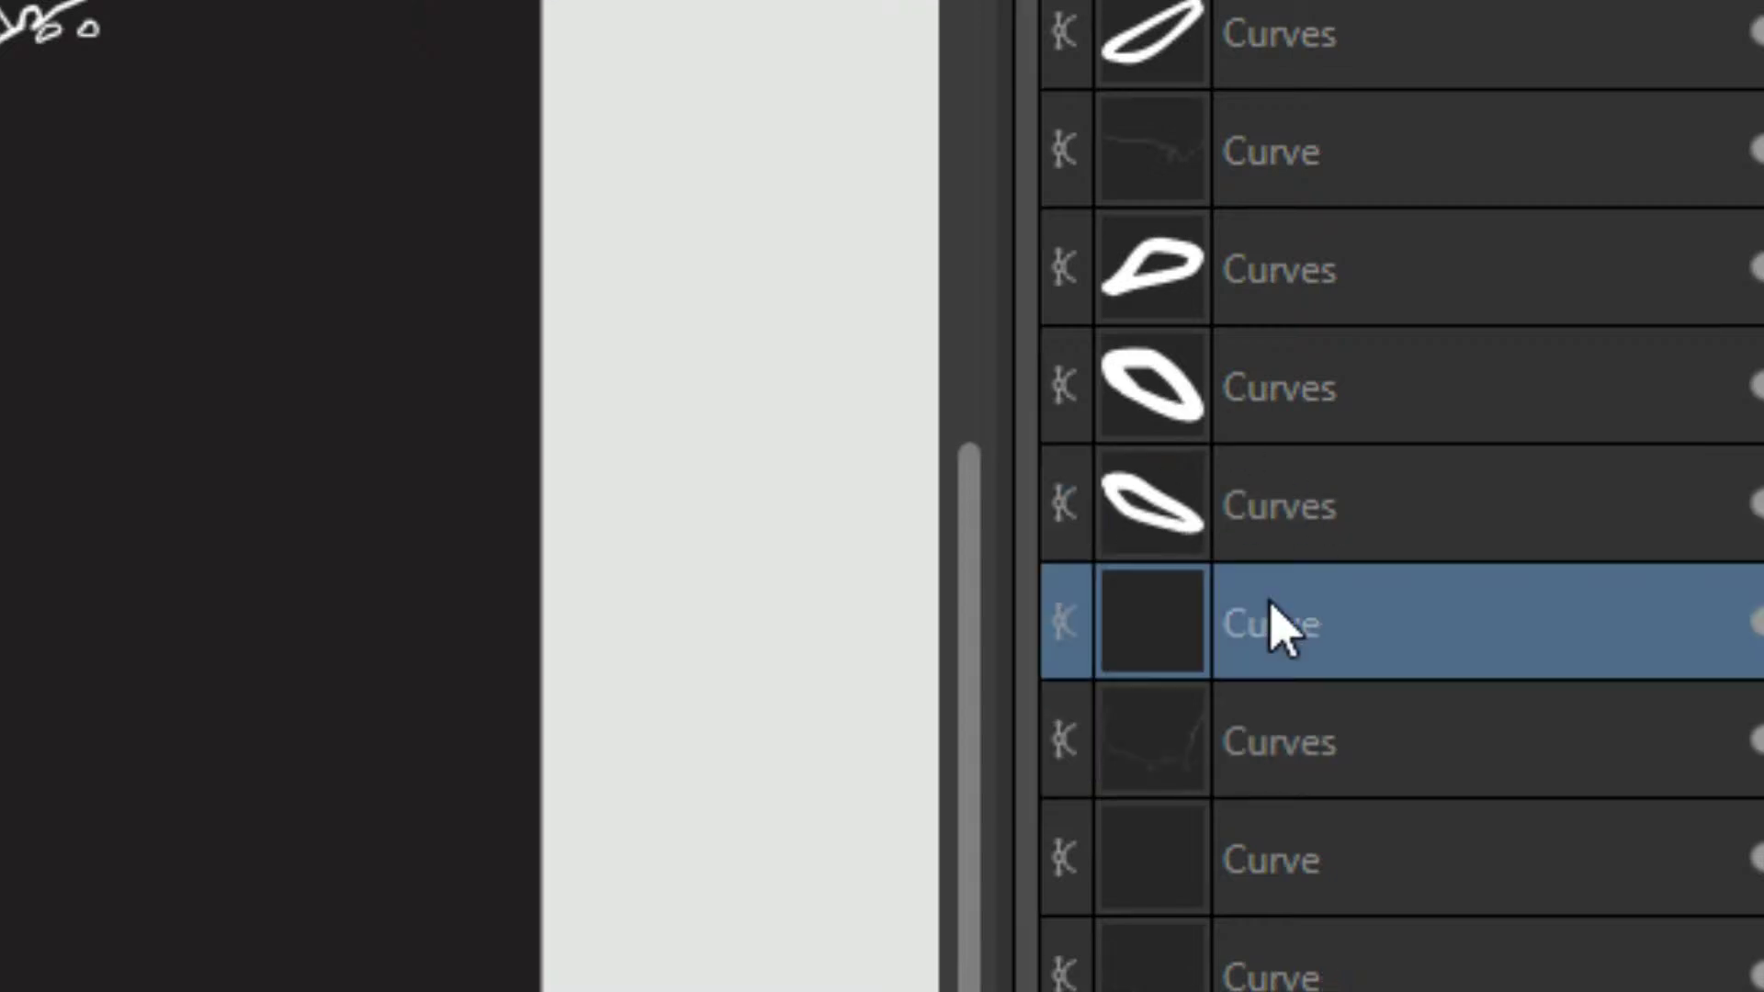
pyautogui.click(1328, 746)
pyautogui.click(1339, 649)
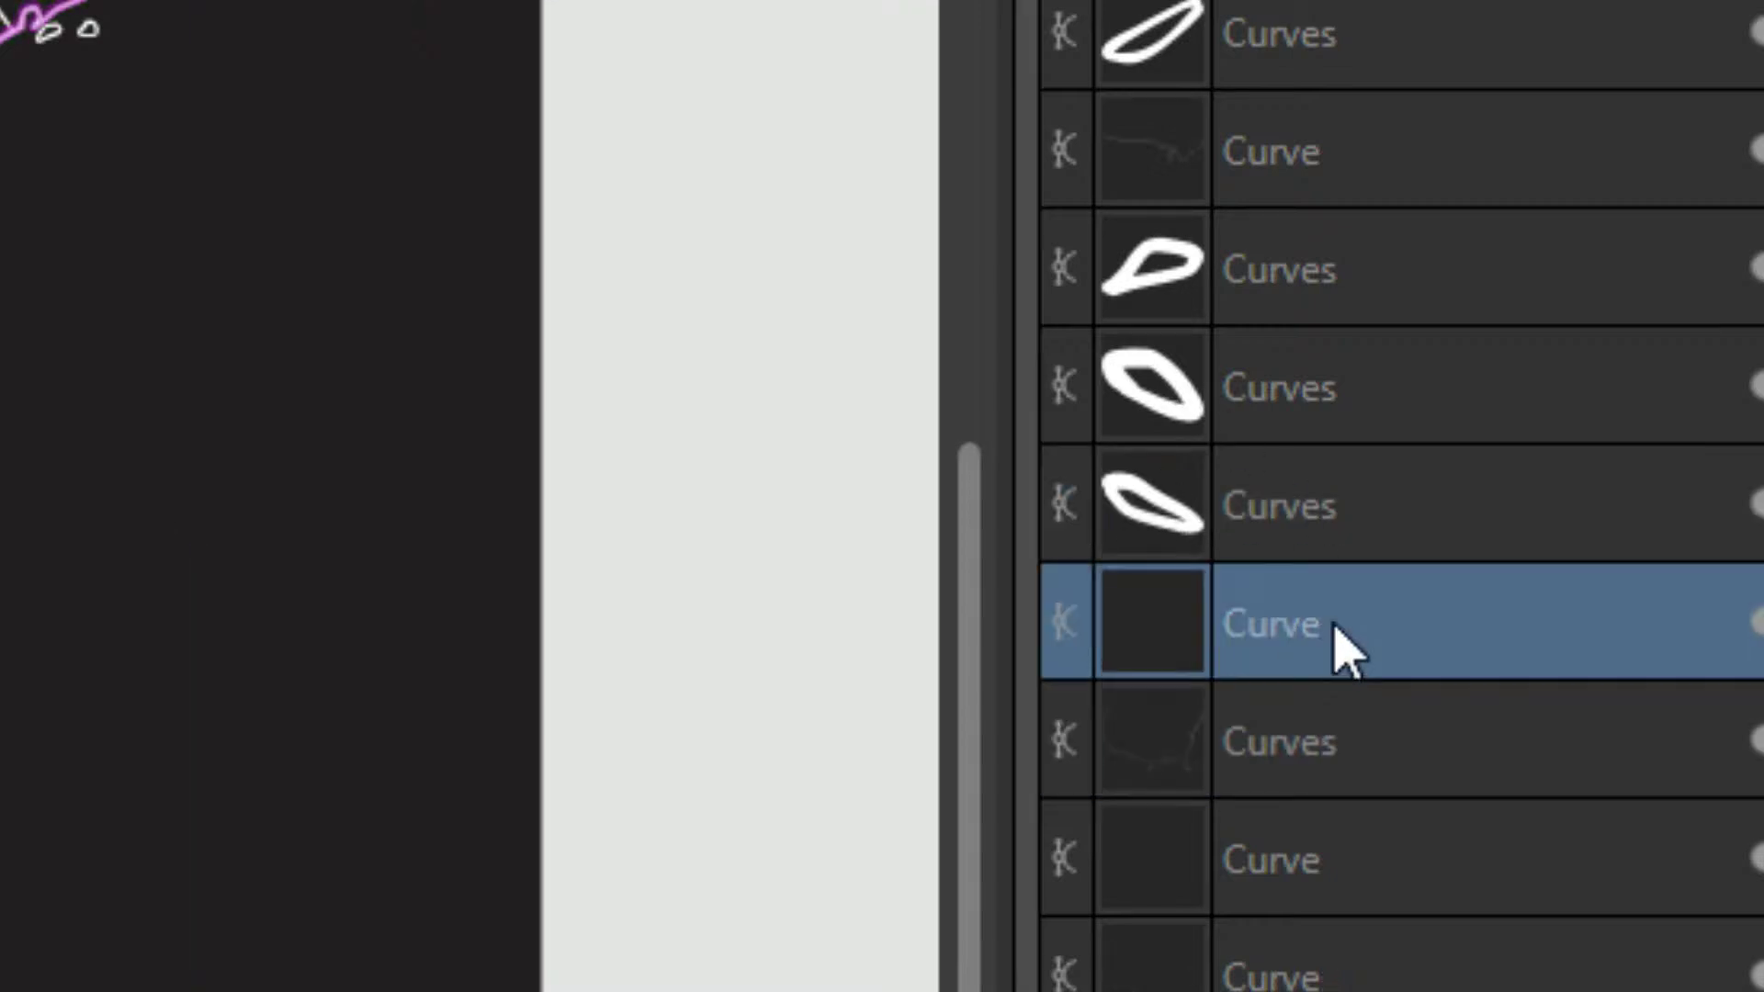
pyautogui.press('Delete')
pyautogui.click(1309, 813)
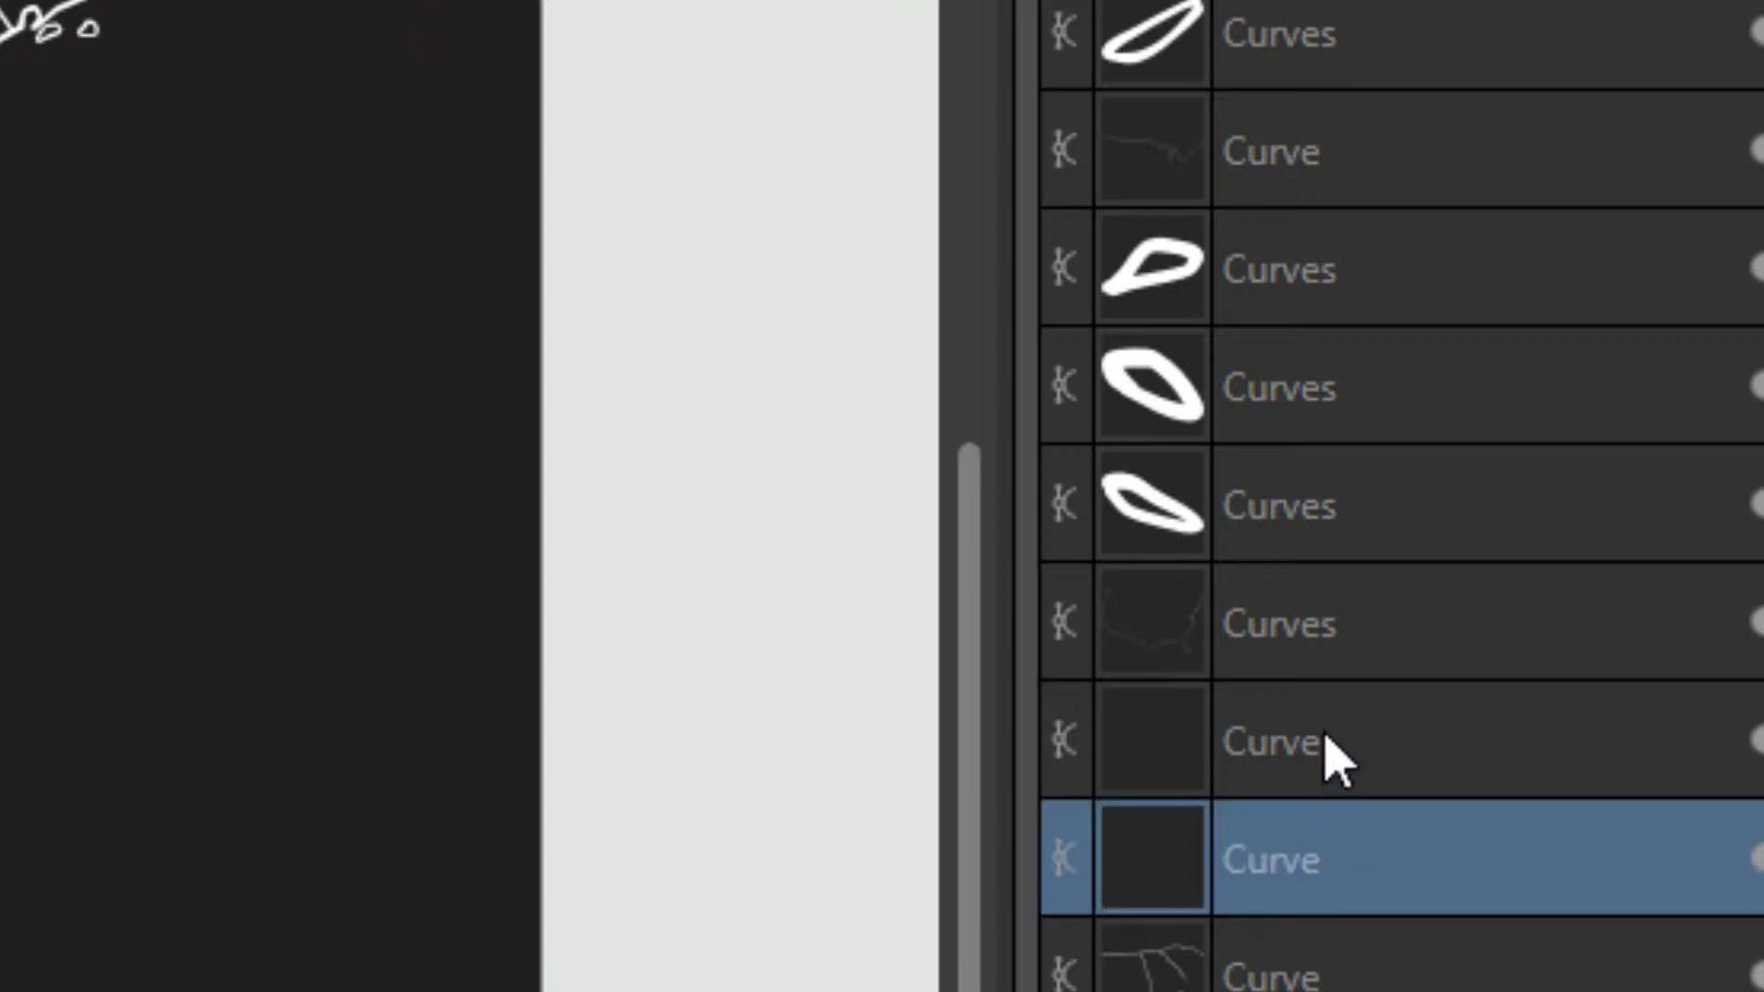
pyautogui.click(1331, 755)
pyautogui.keyDown('shift'); pyautogui.click(1339, 854); pyautogui.keyUp('shift')
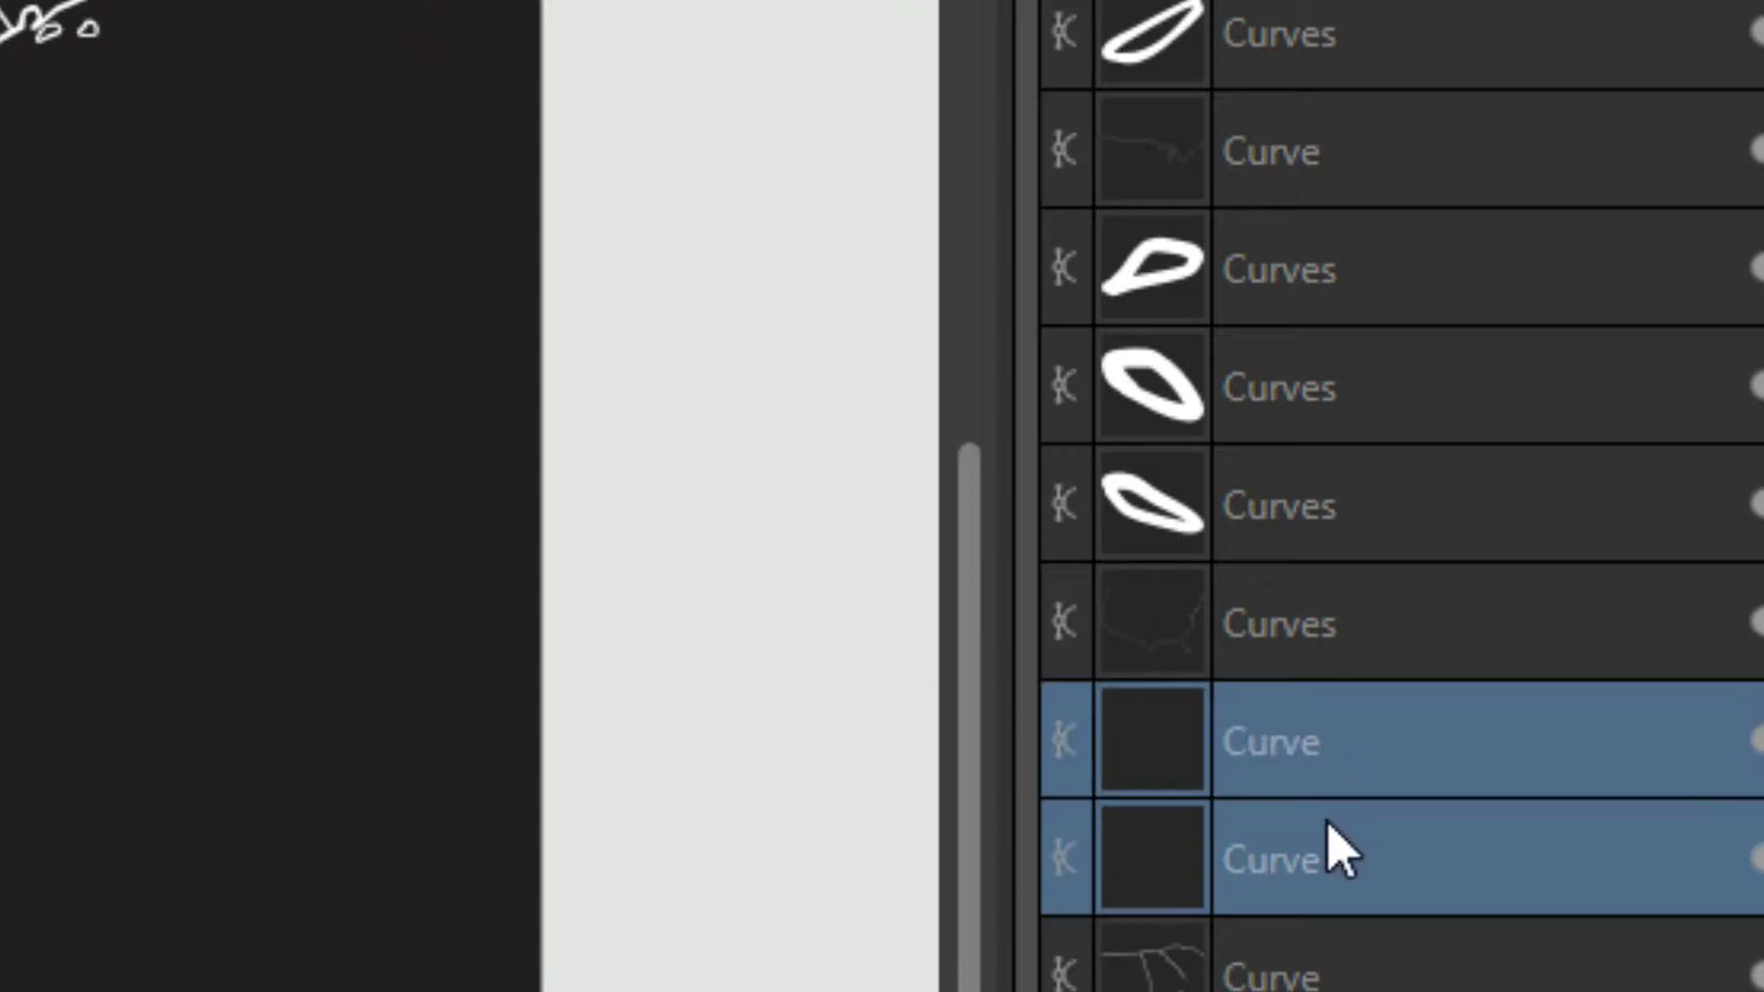
pyautogui.press('Delete')
# Delete the solid white wedge-shaped curve between the two branching border-line curves.
pyautogui.click(1347, 768)
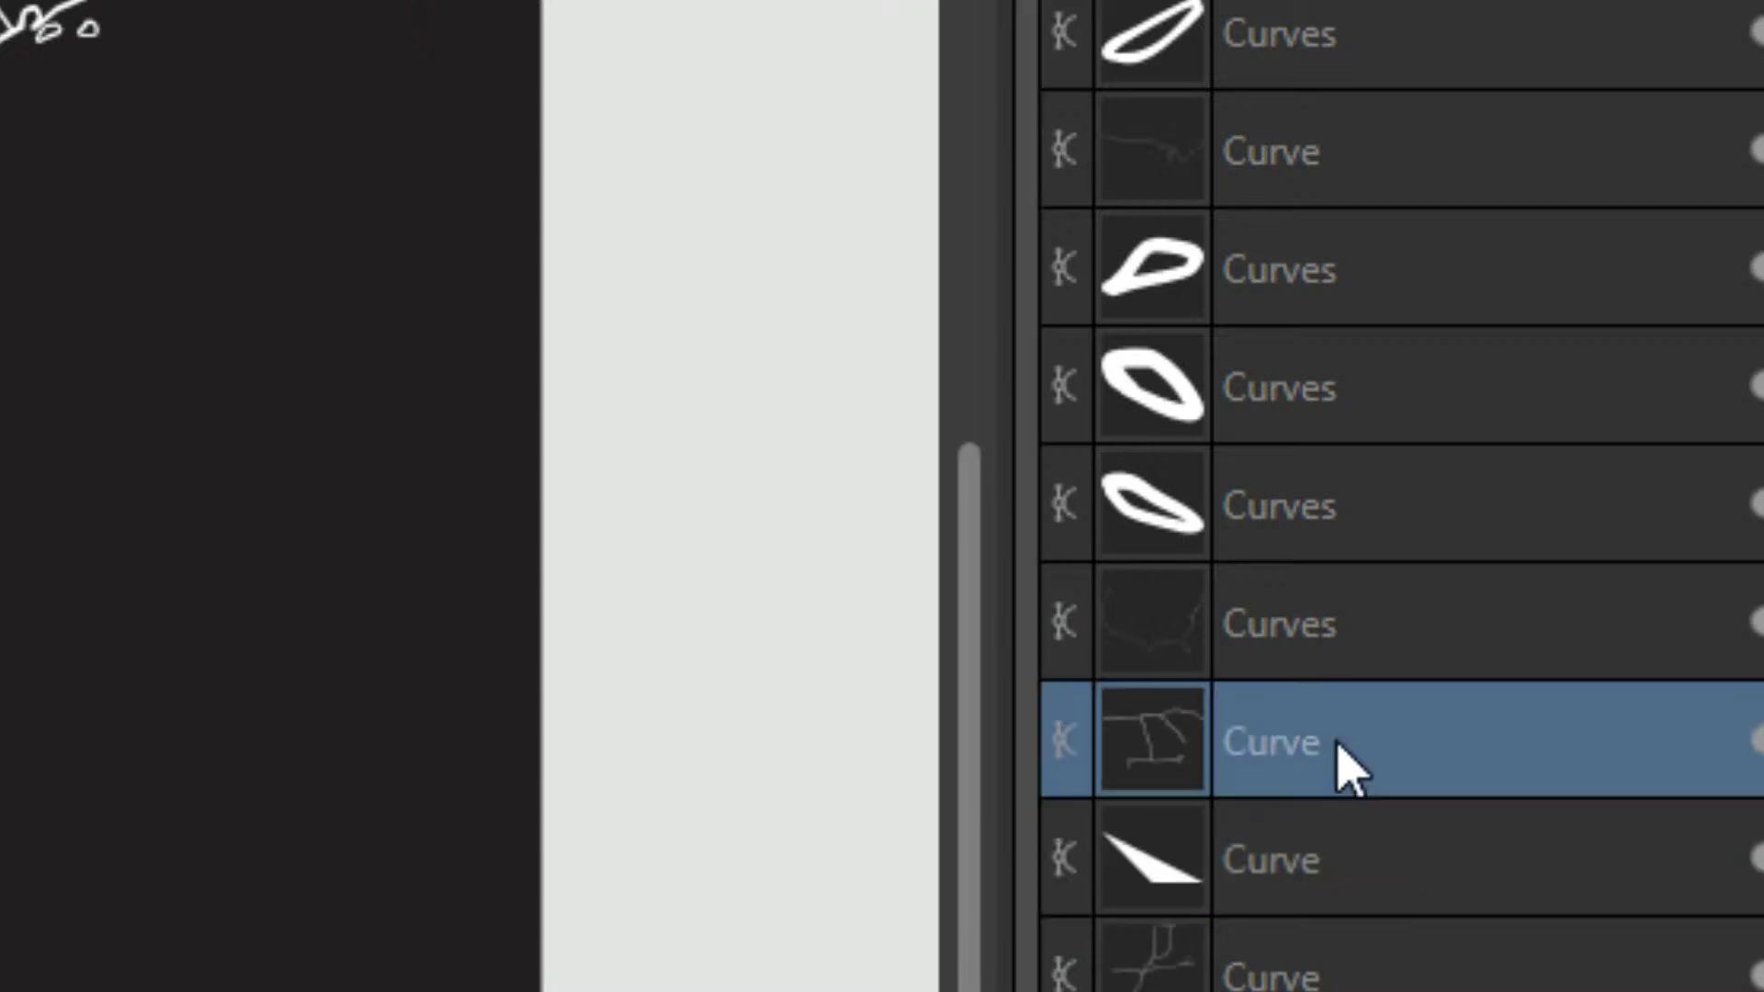
pyautogui.click(1327, 849)
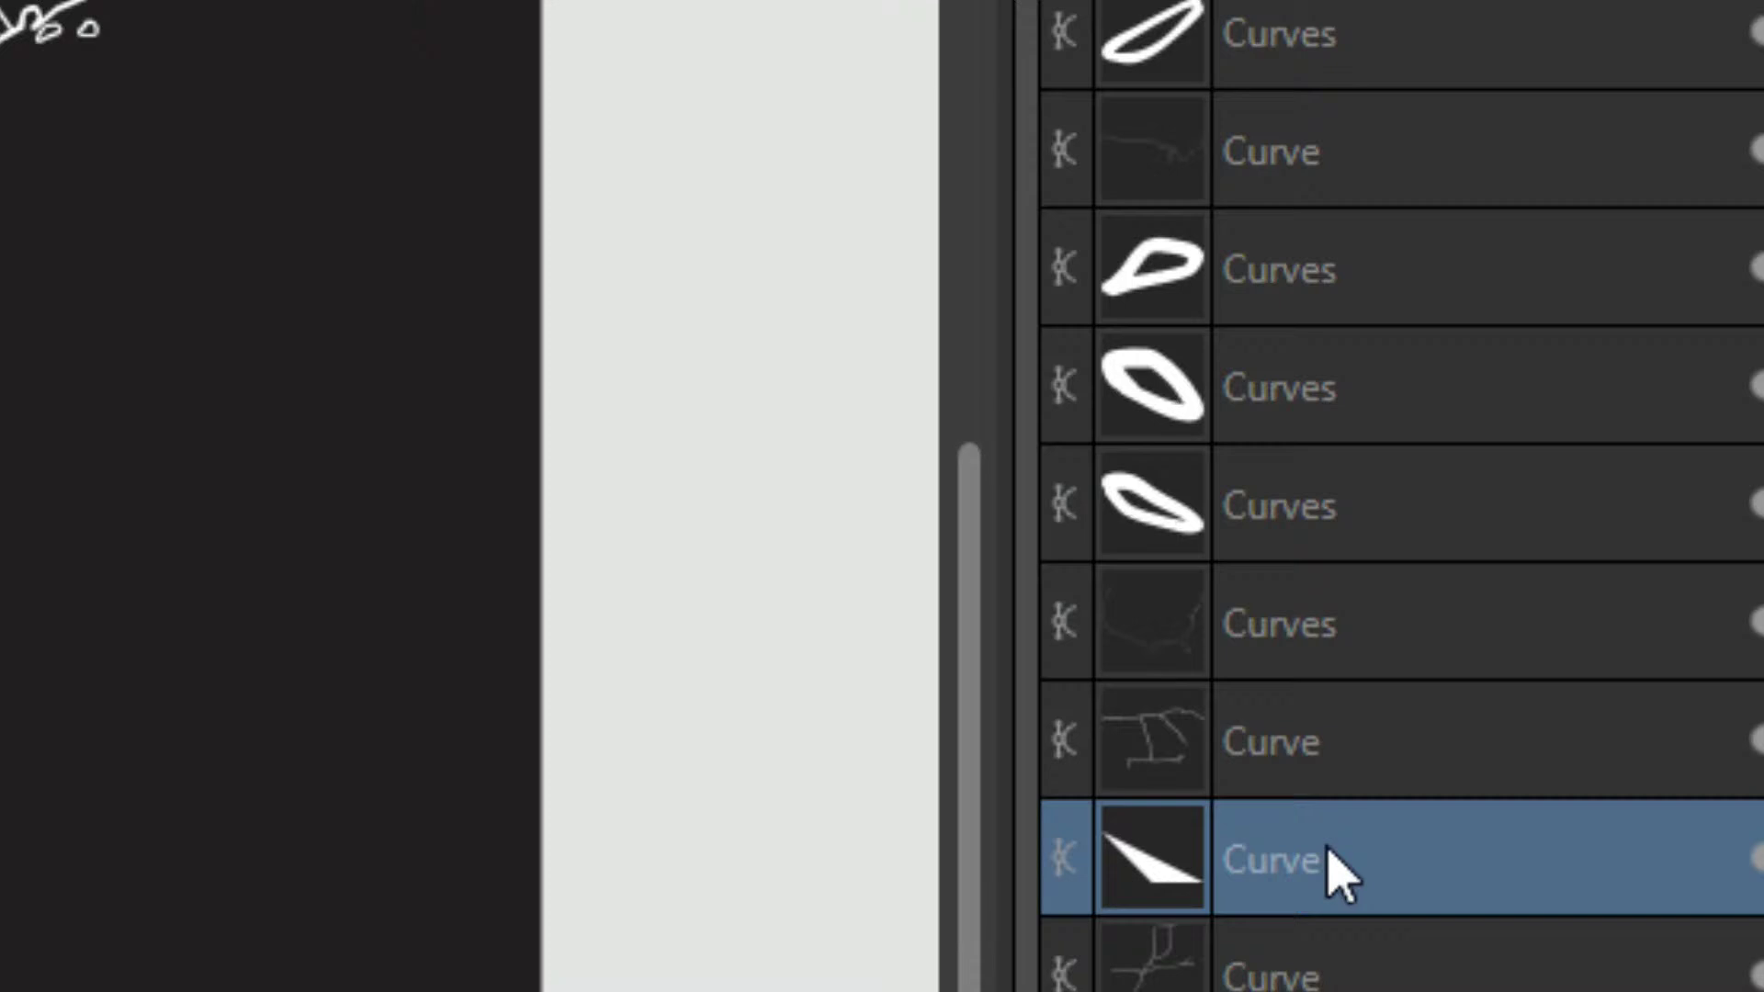
pyautogui.press('Delete')
# Delete the four consecutive stray curves from the white wedge through the nearly horizontal thin line below the jagged coastline curve.
pyautogui.click(1321, 856)
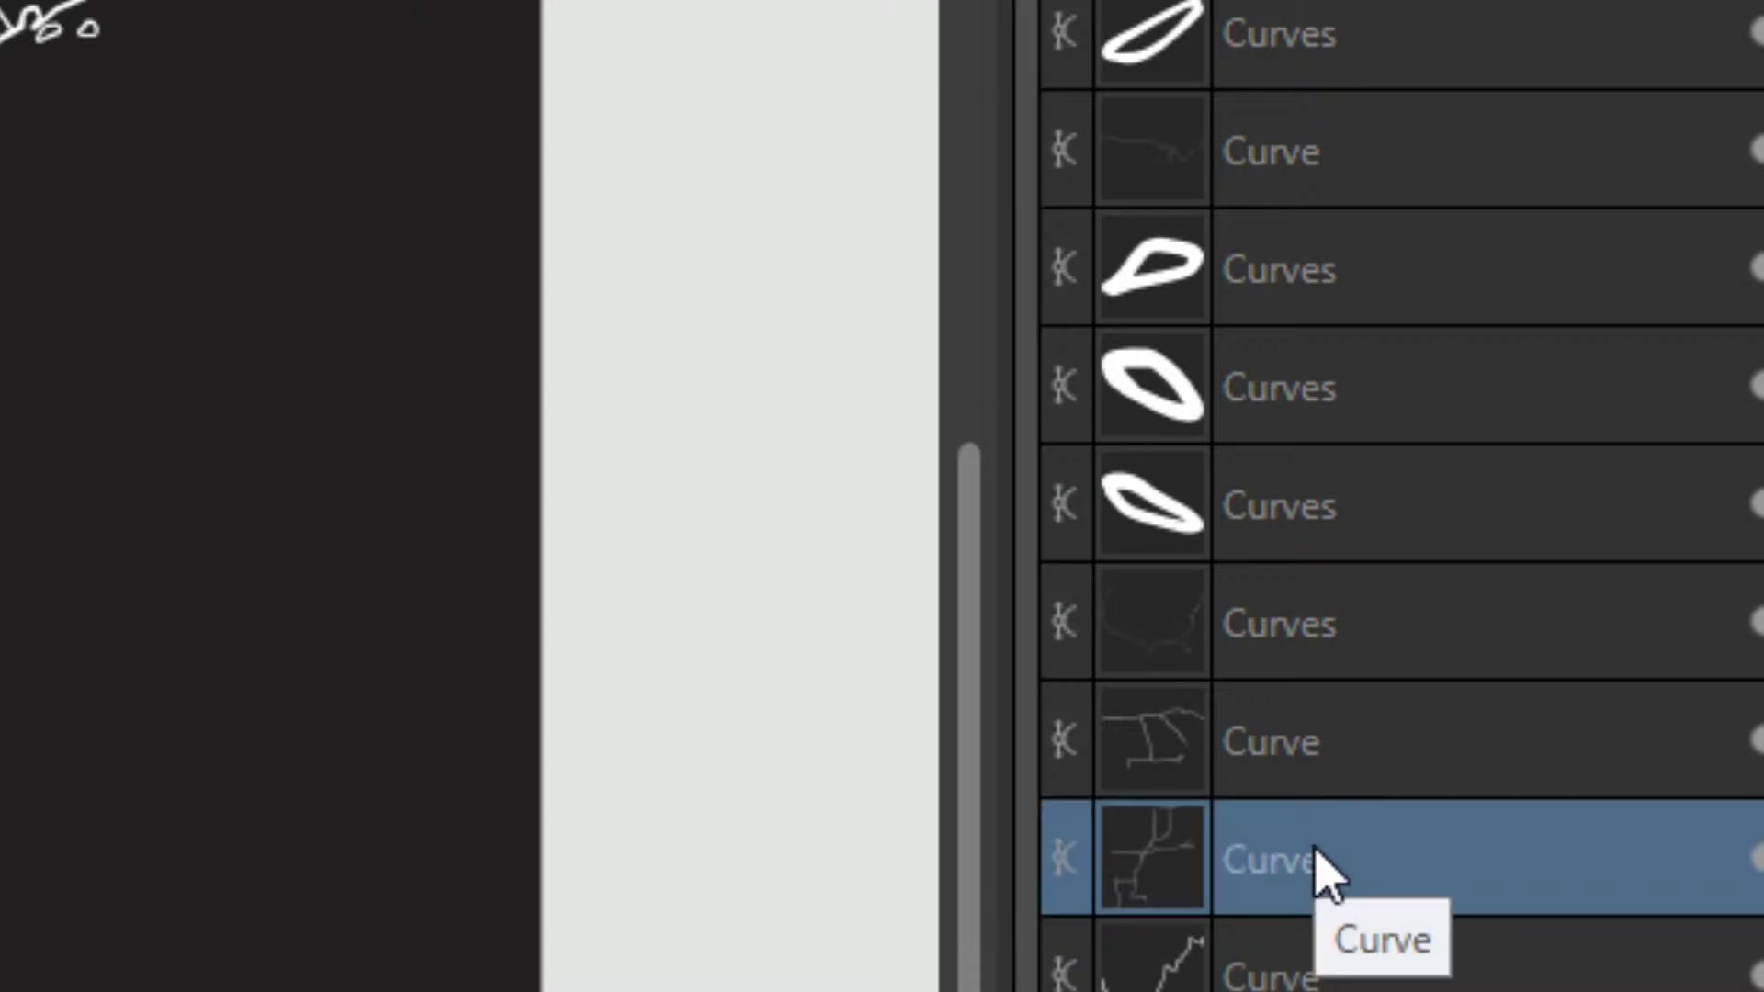
pyautogui.click(1314, 974)
pyautogui.scroll(-3, 1358, 790)
pyautogui.click(1357, 763)
pyautogui.scroll(-3, 1357, 807)
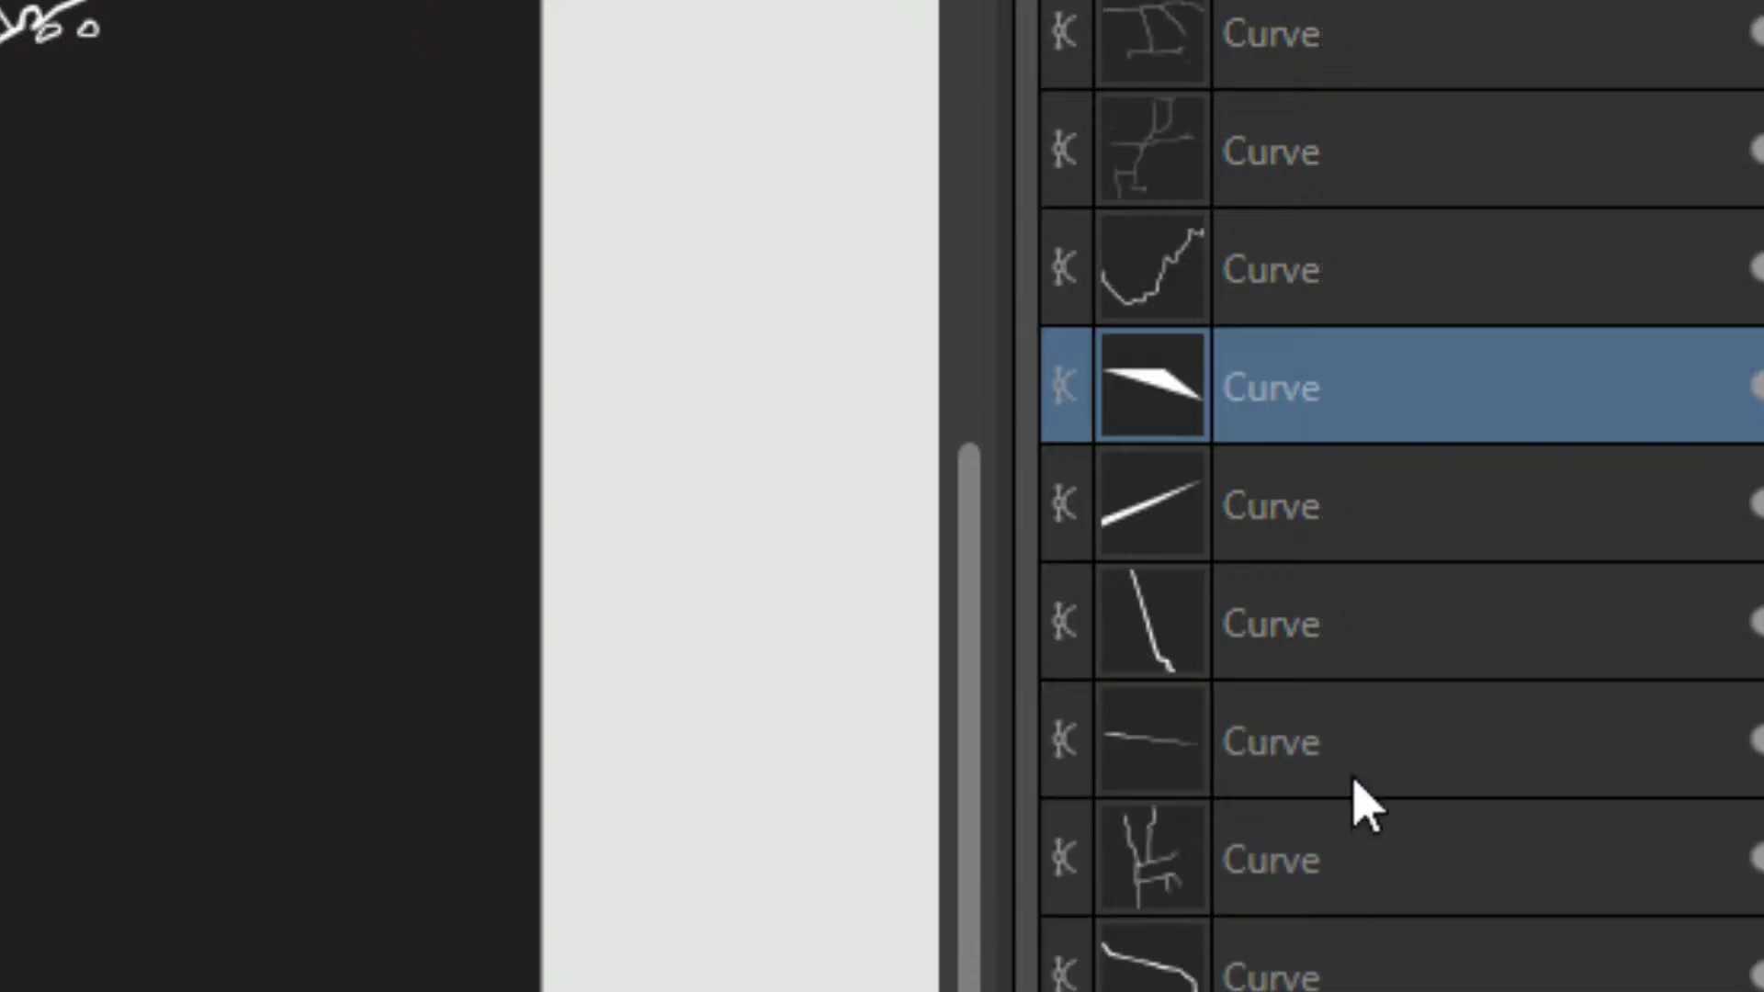
pyautogui.keyDown('shift'); pyautogui.click(1364, 776); pyautogui.keyUp('shift')
pyautogui.press('Delete')
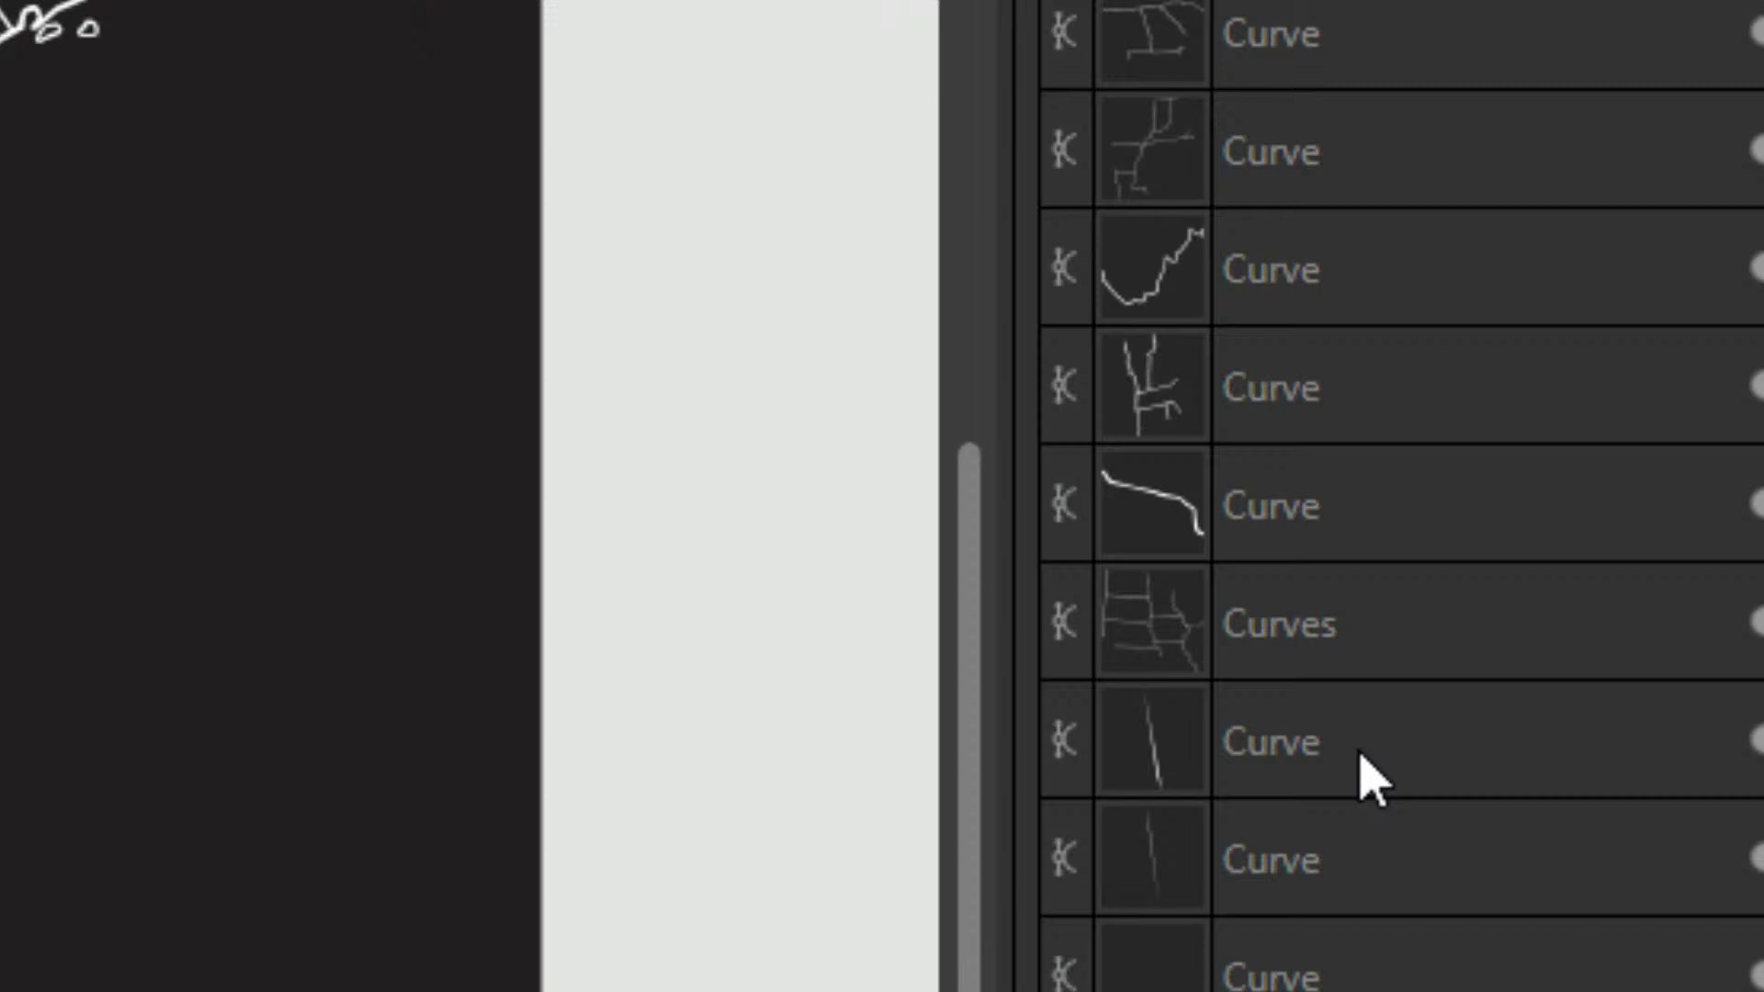
# Delete the two thin steep-line curves and the blank curve directly below the grid-like Curves object.
pyautogui.click(1347, 549)
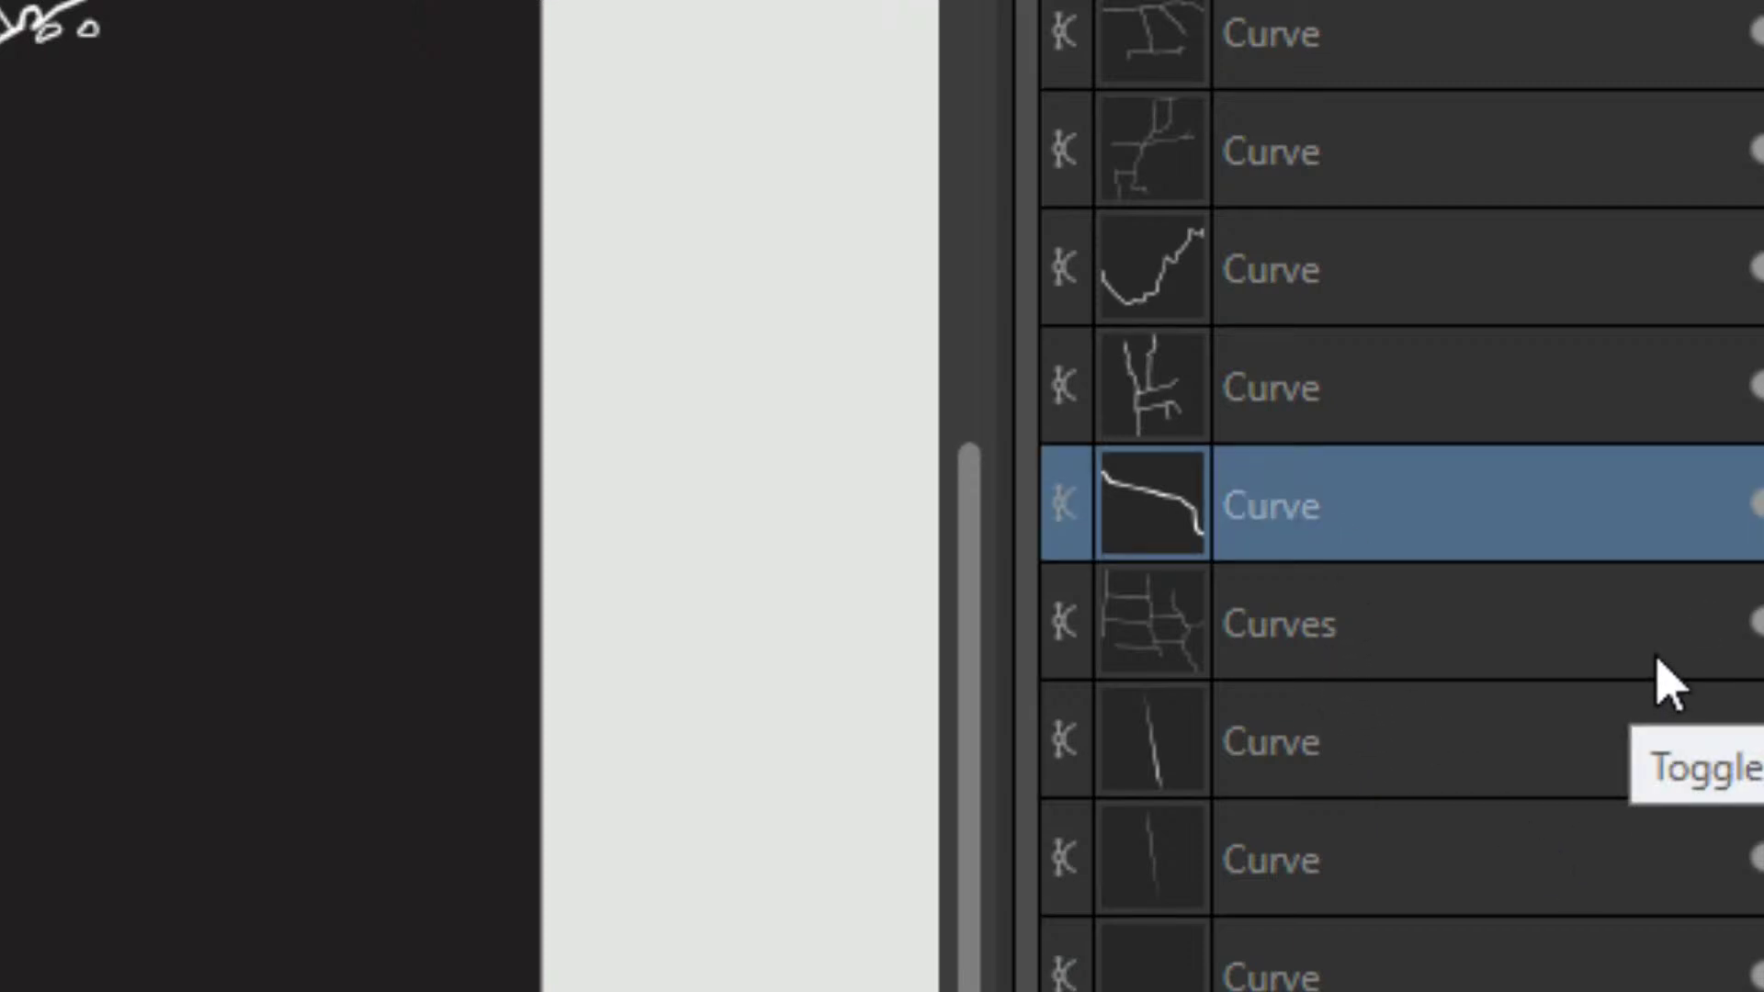
pyautogui.click(1424, 748)
pyautogui.keyDown('shift'); pyautogui.click(1363, 866); pyautogui.keyUp('shift')
pyautogui.keyDown('shift'); pyautogui.click(1383, 985); pyautogui.keyUp('shift')
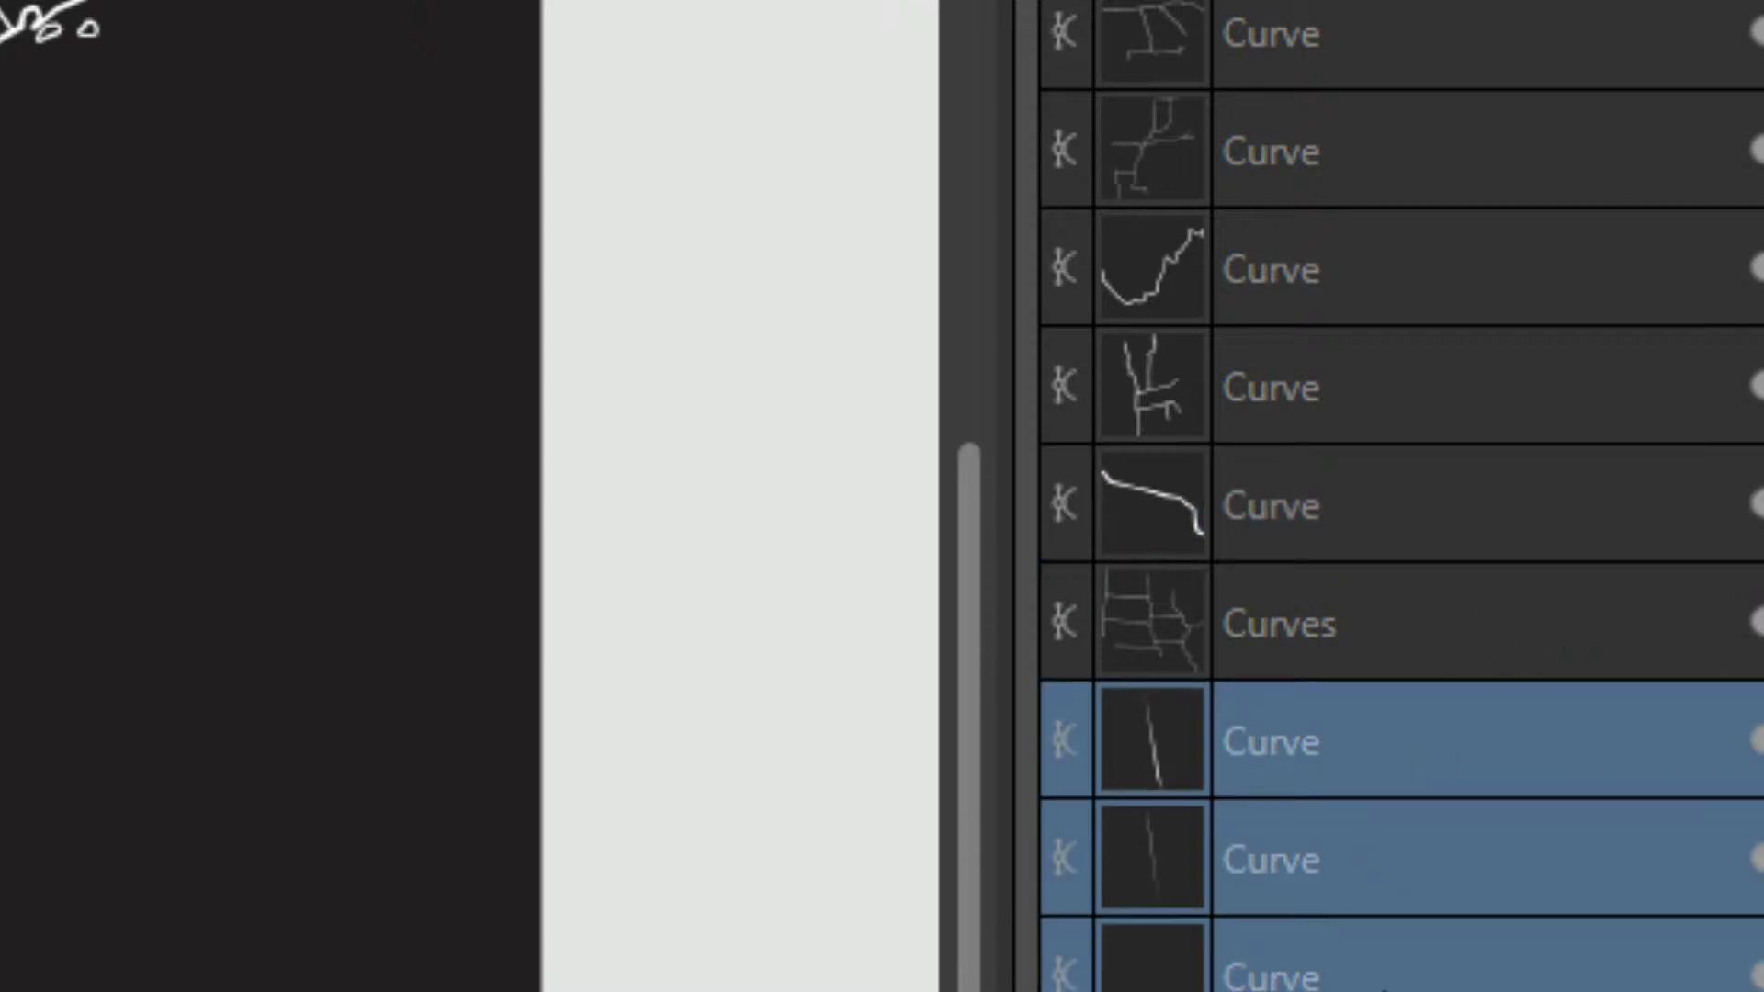
pyautogui.press('Delete')
# Delete the two blank-thumbnail curves directly above and below the bent border-line curve further down the layer list.
pyautogui.scroll(-3, 1387, 919)
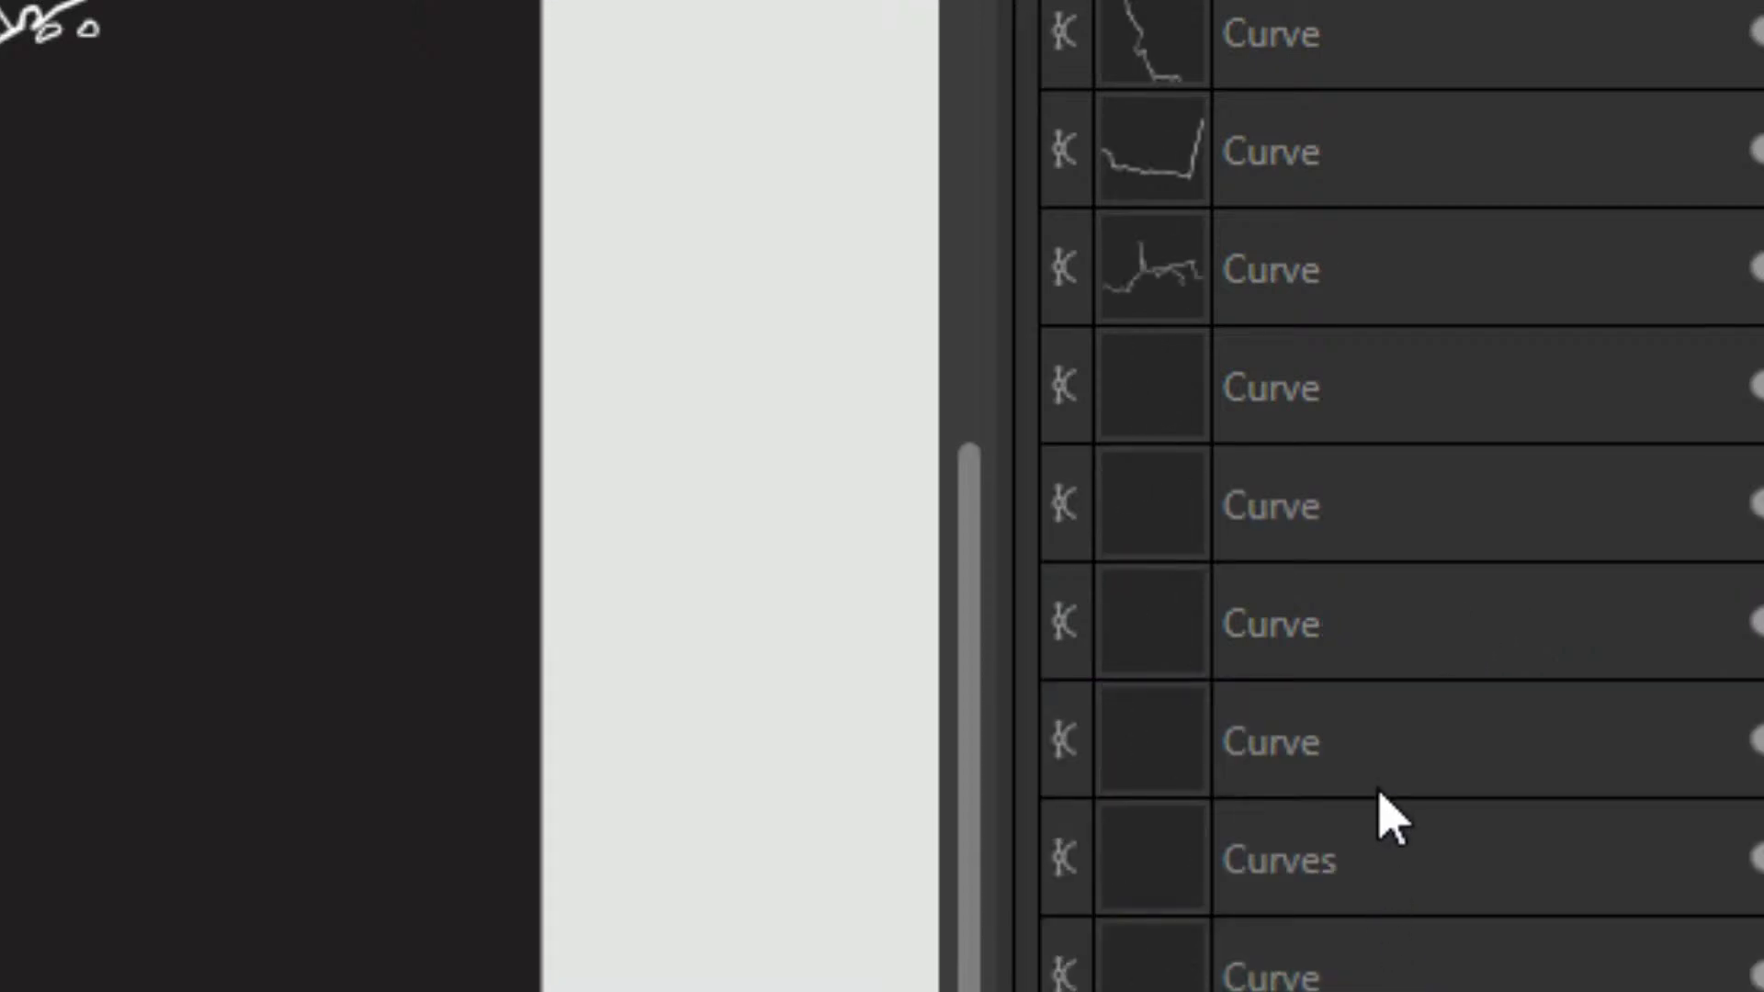
pyautogui.click(1304, 404)
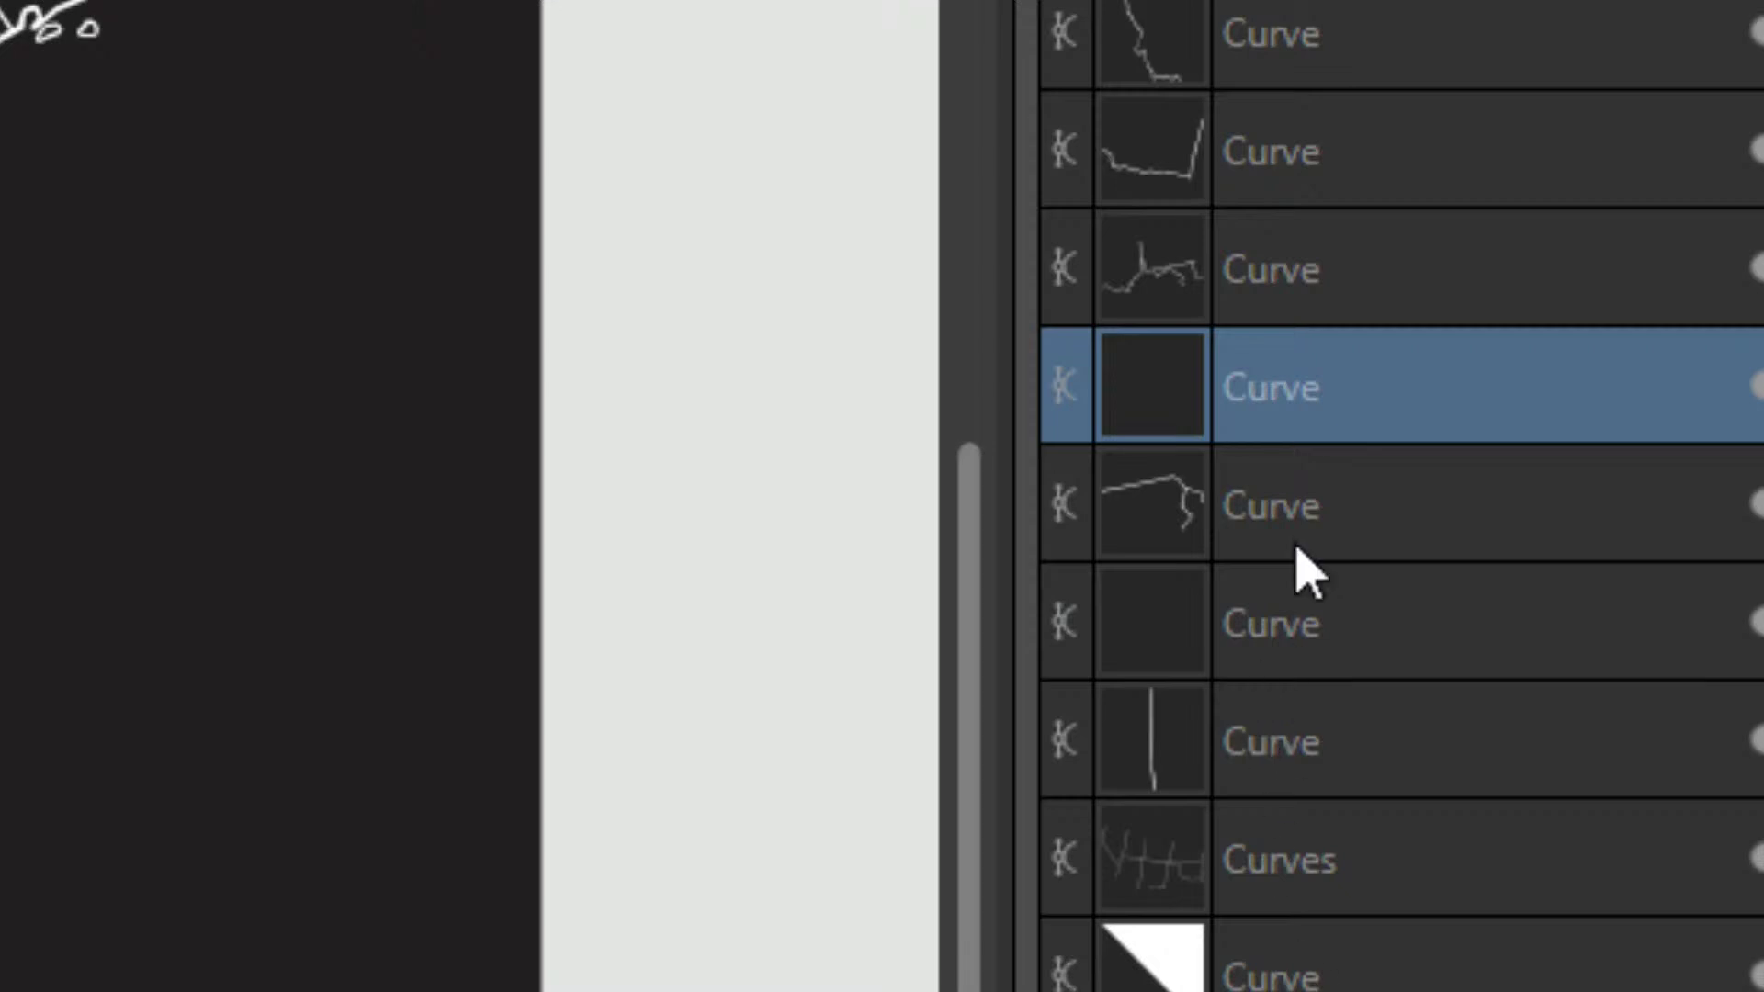
pyautogui.press('Delete')
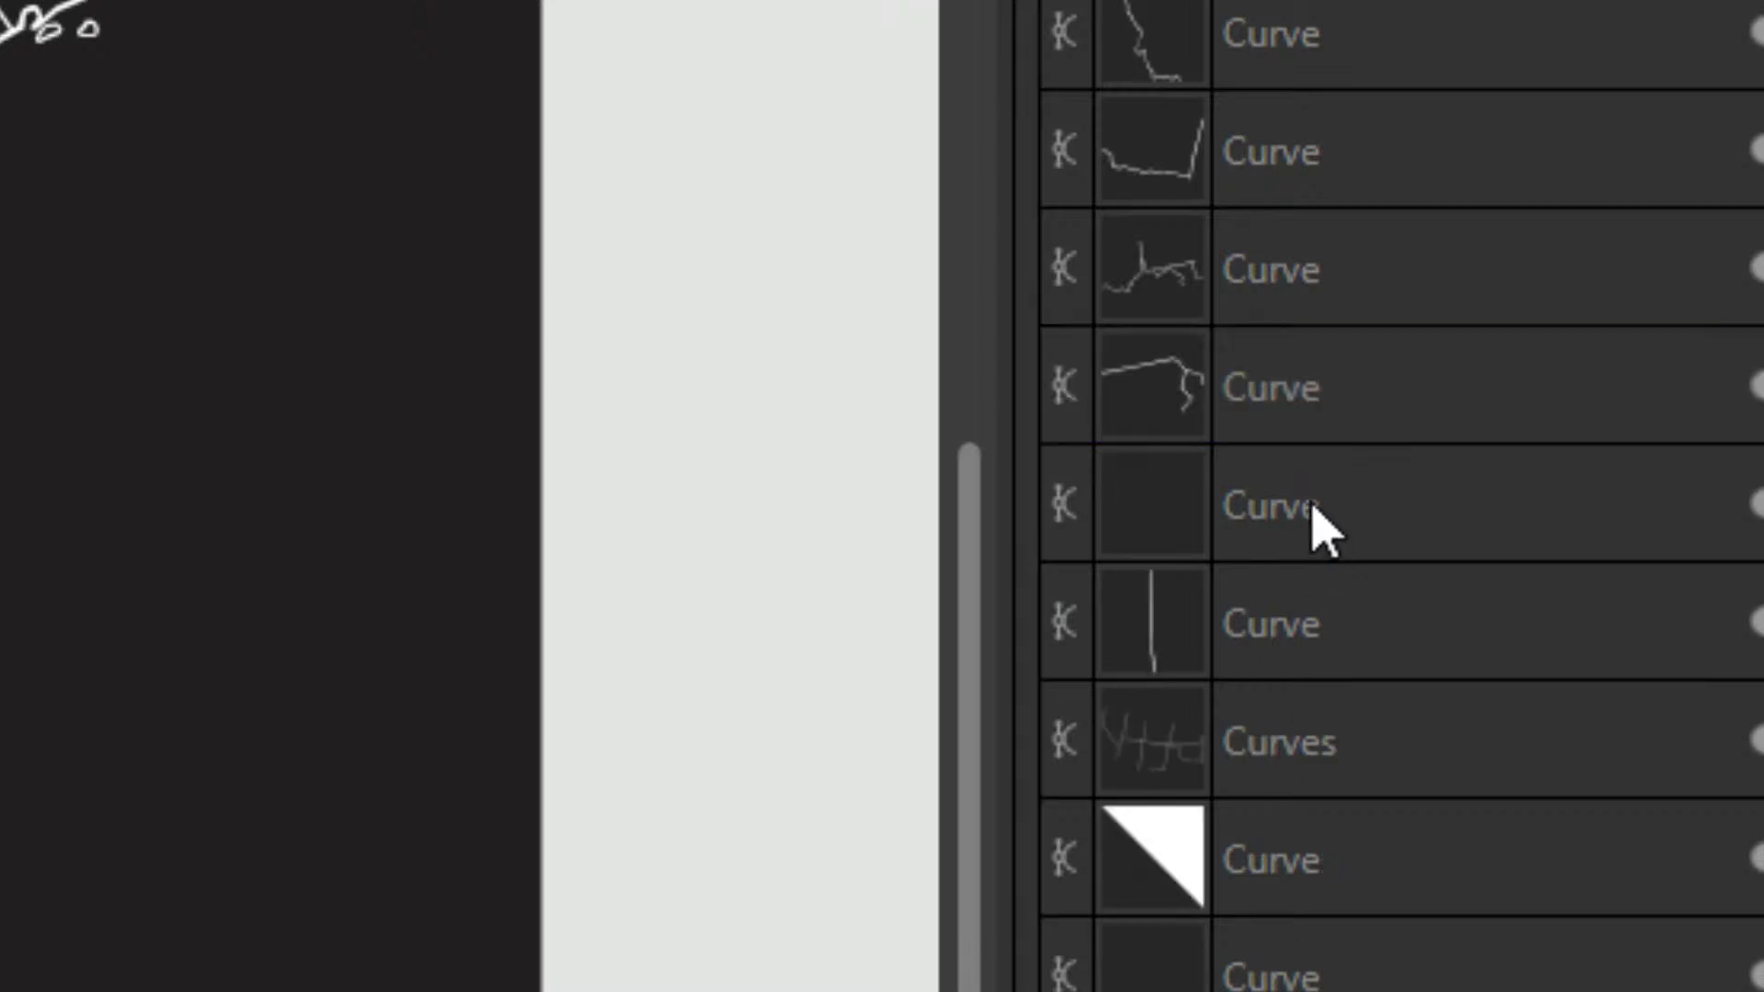
pyautogui.click(1325, 528)
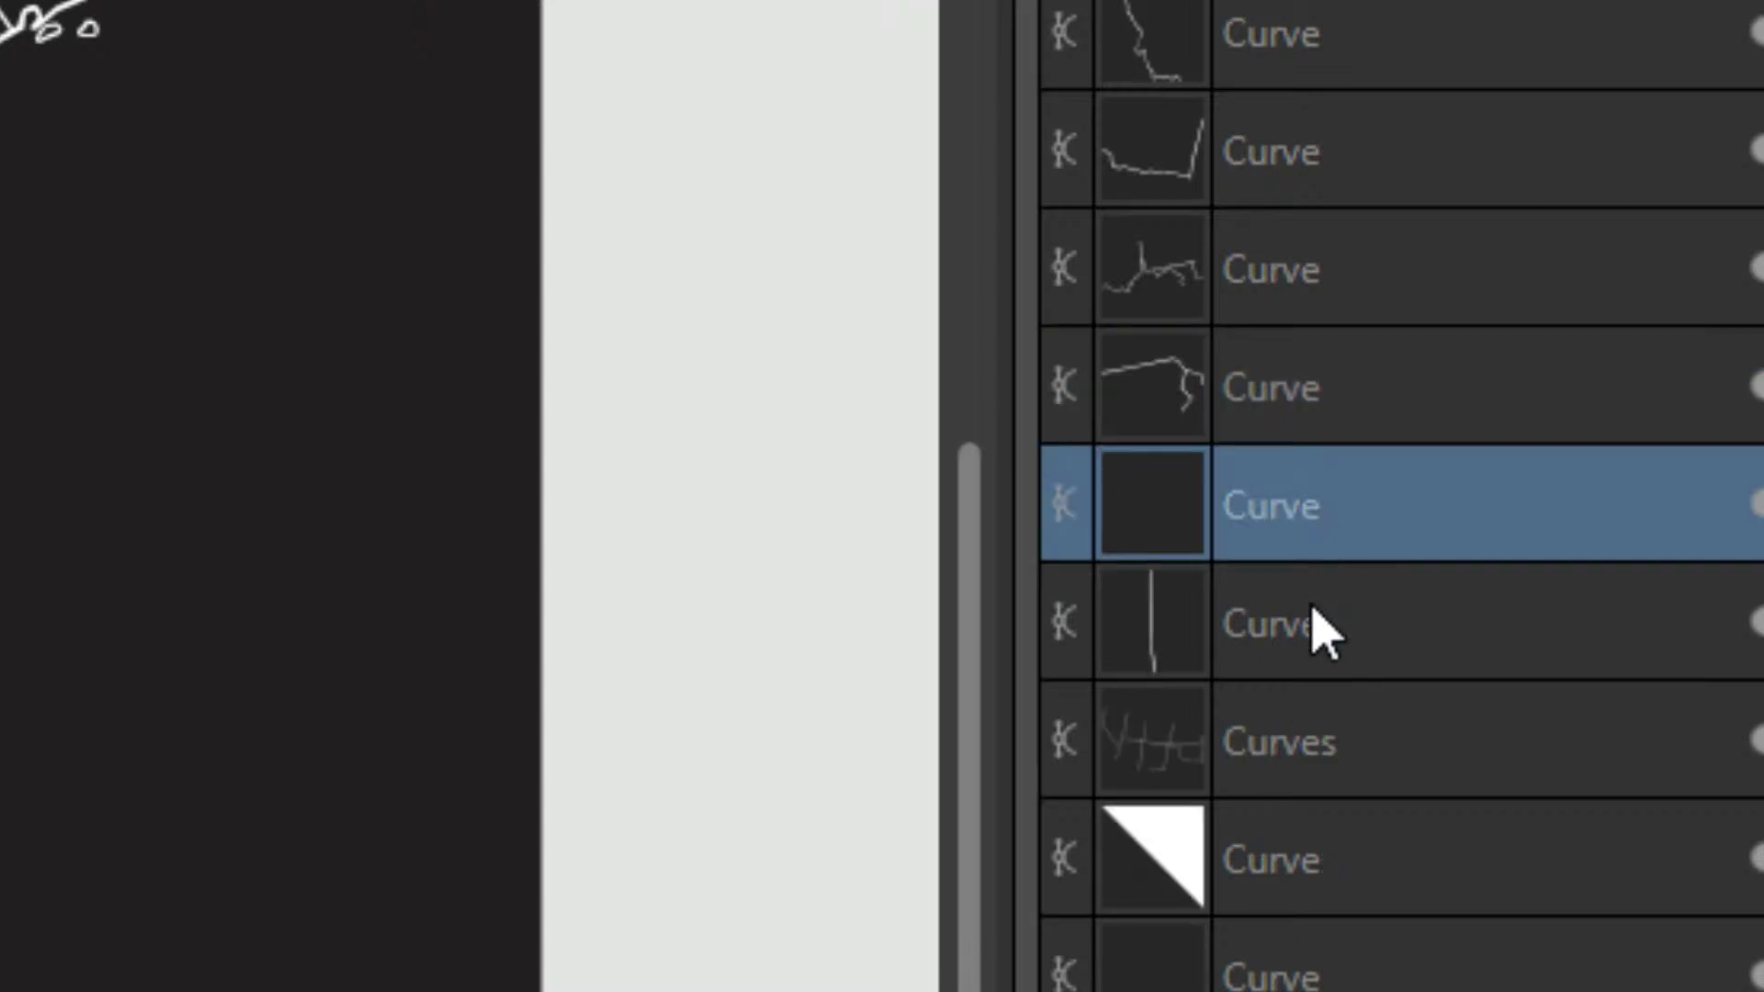
pyautogui.click(1311, 654)
pyautogui.click(1288, 531)
pyautogui.press('Delete')
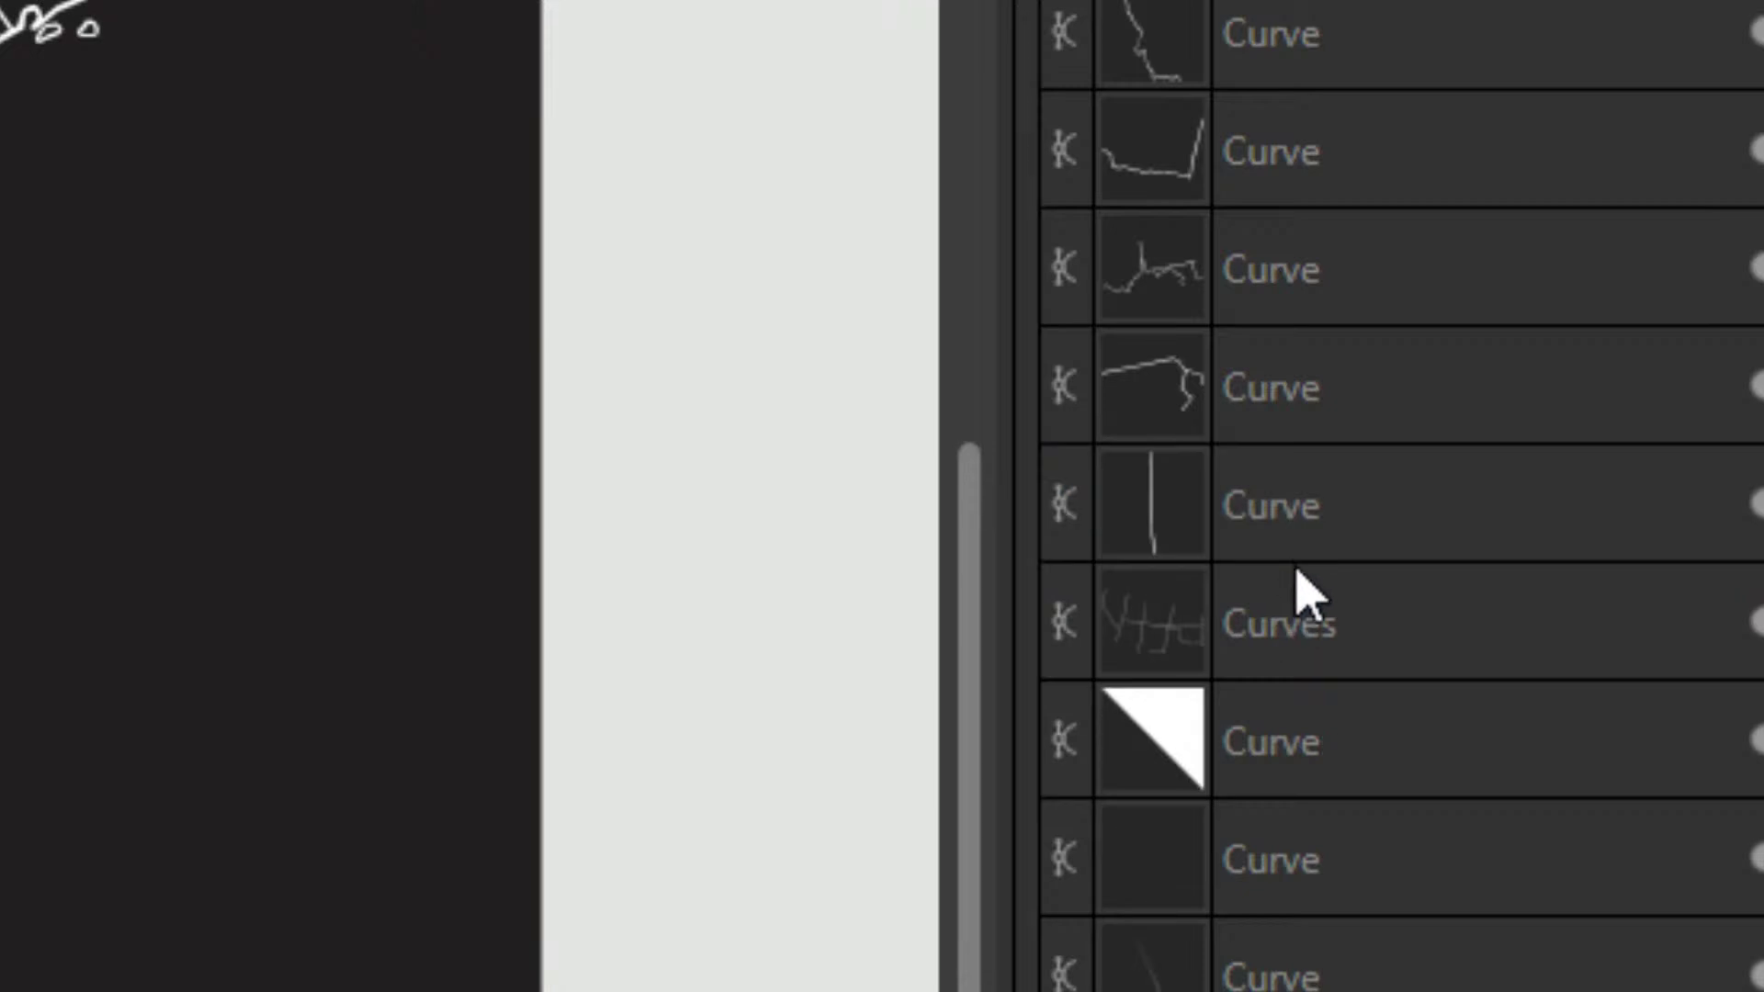
# Try deleting the tiny white triangle curve near Arkansas's southwest corner, and undo the deletion.
pyautogui.click(1314, 731)
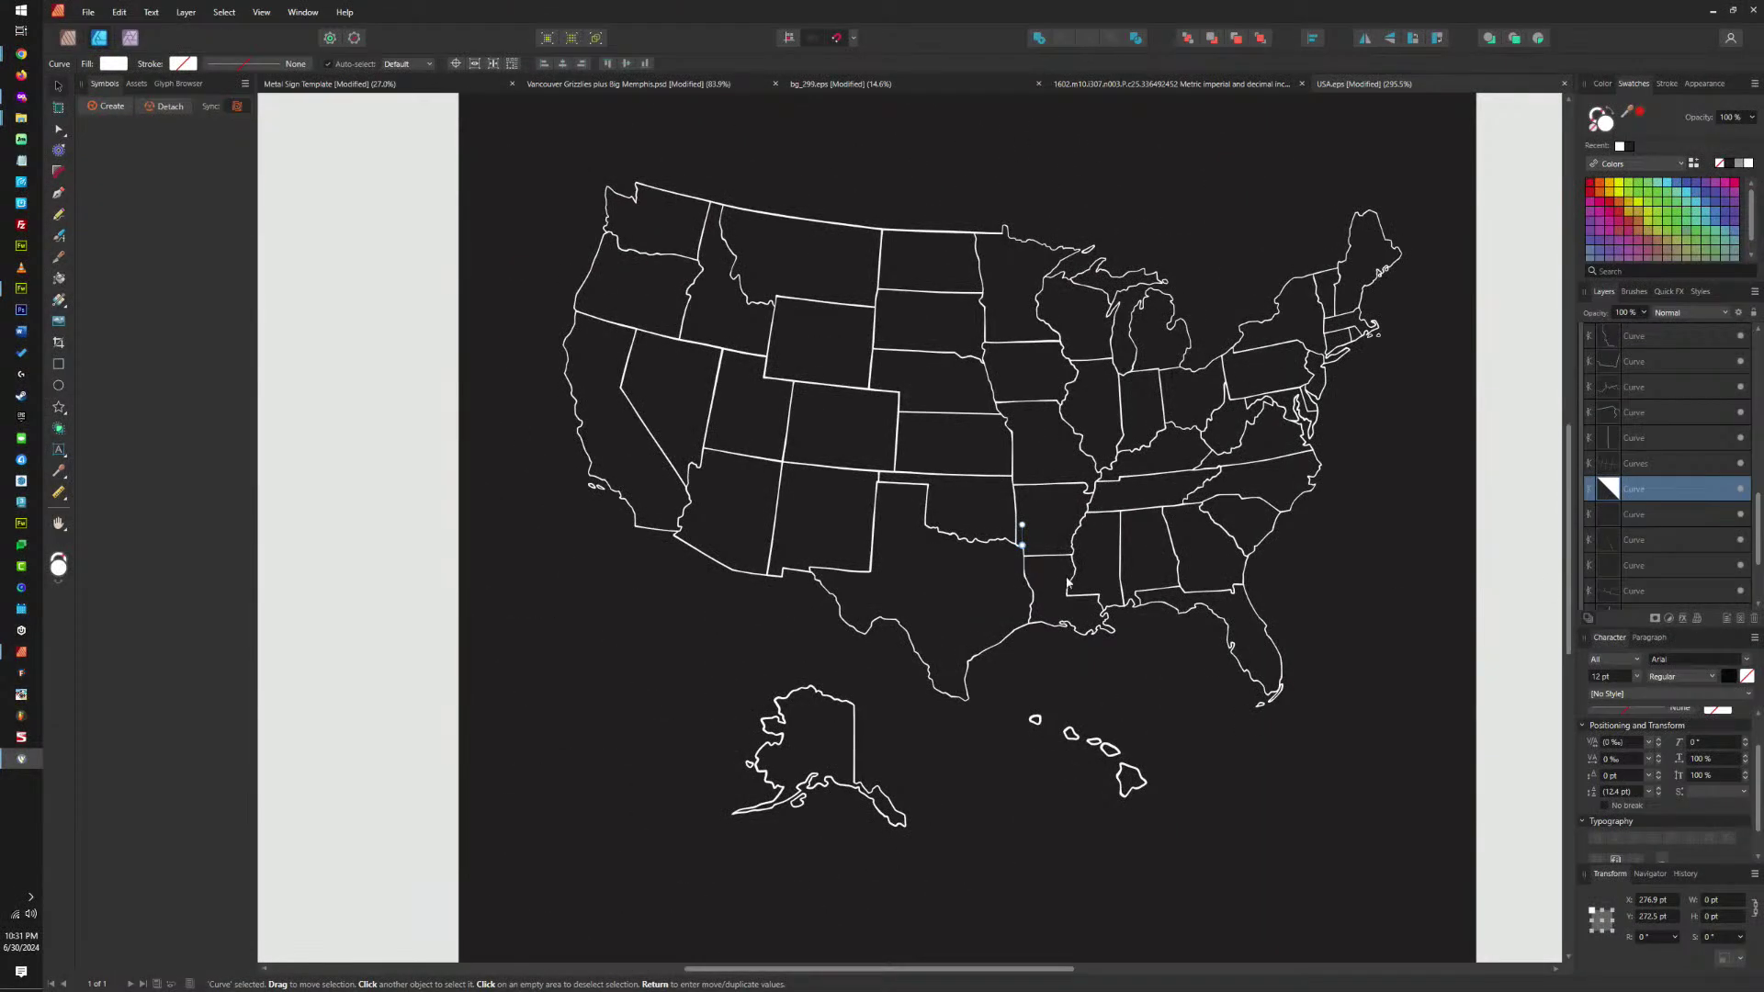
pyautogui.scroll(12, 1067, 582)
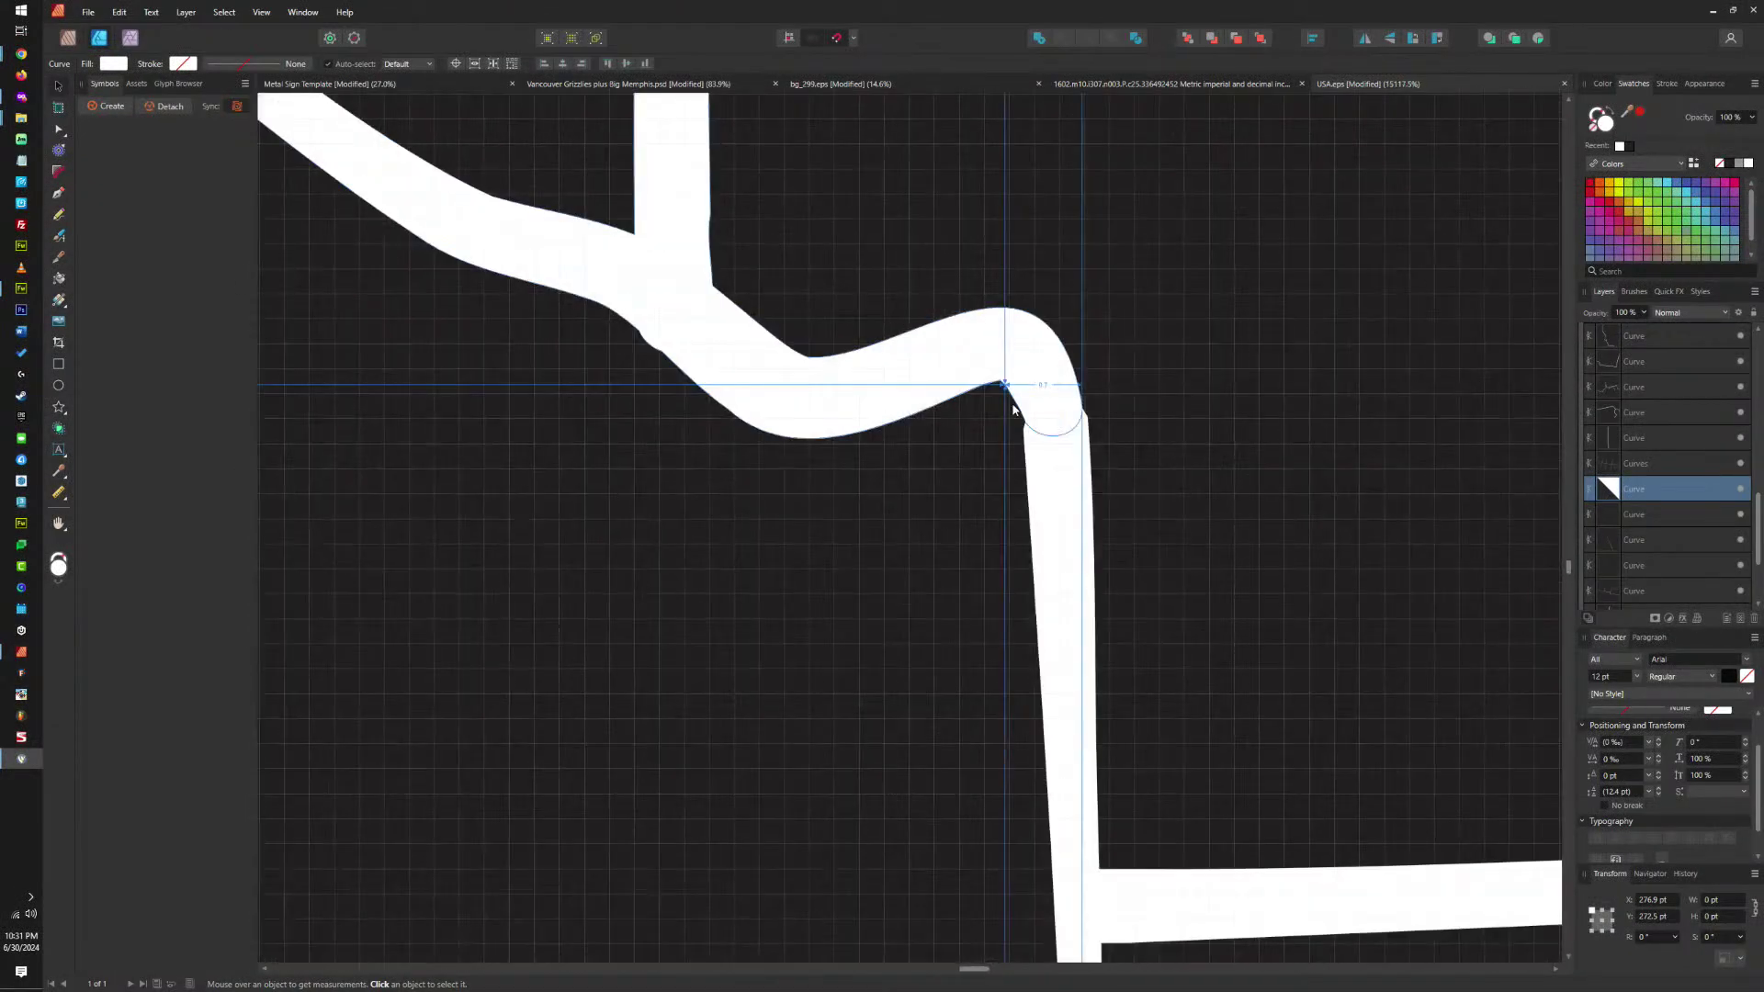
pyautogui.scroll(15, 1014, 408)
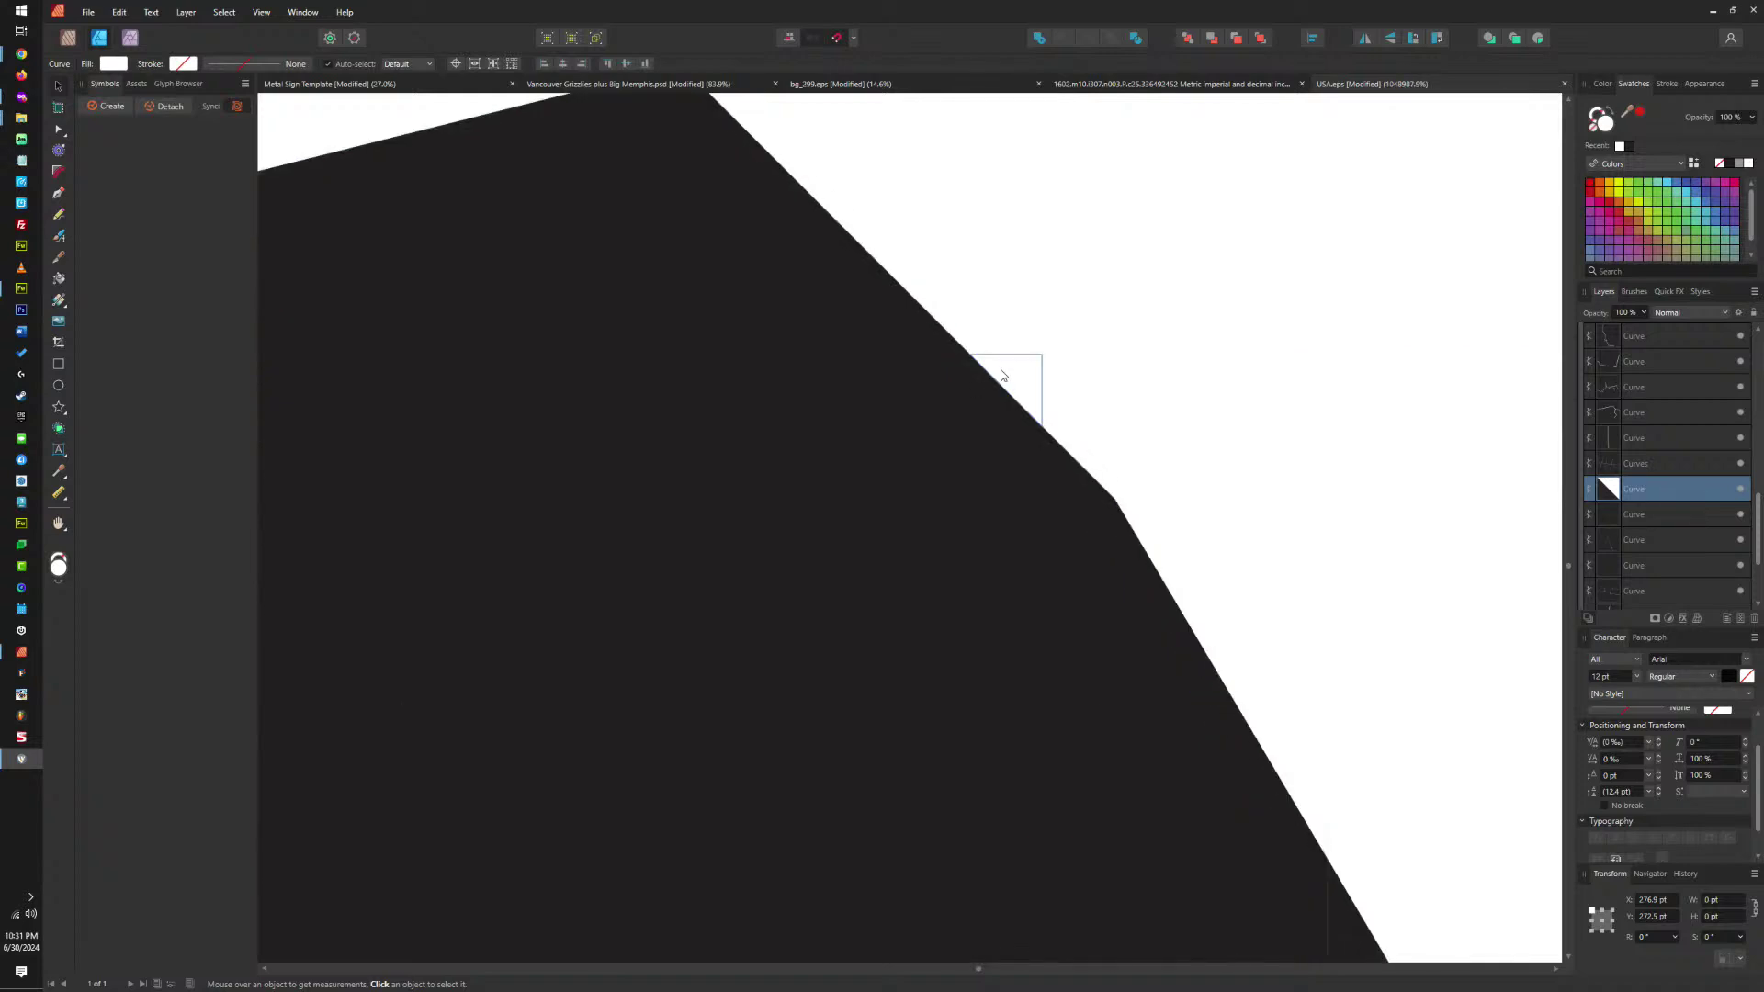
pyautogui.scroll(6, 1010, 374)
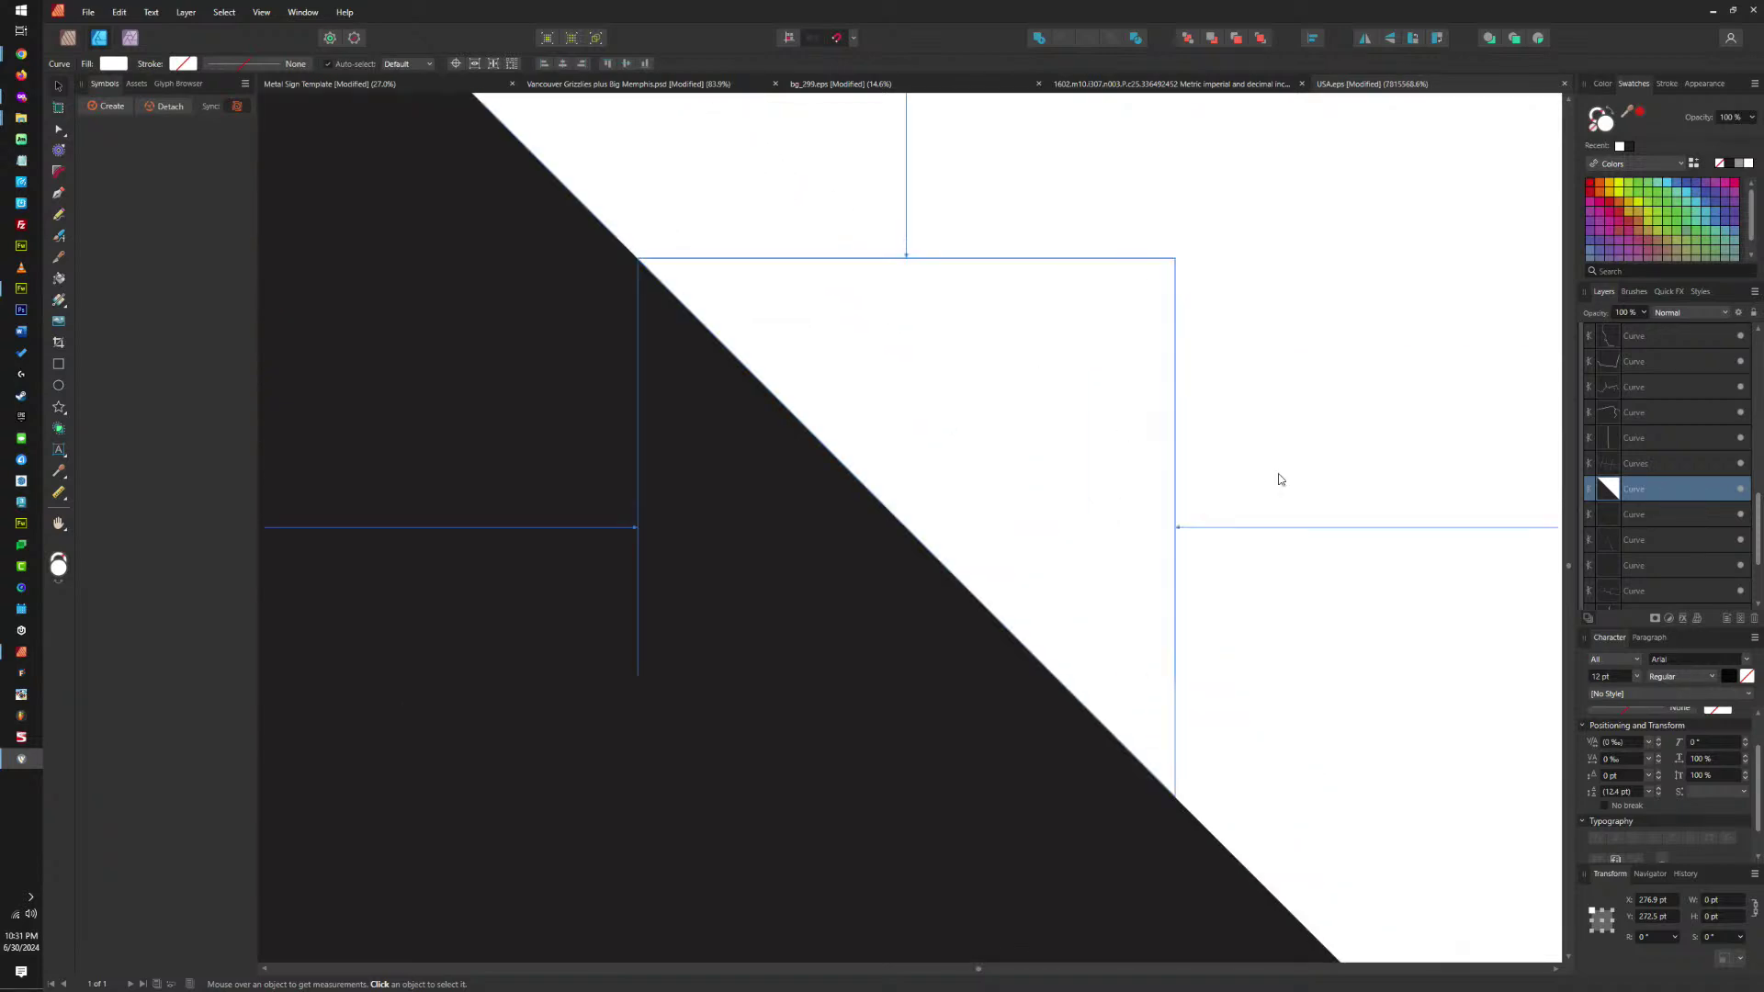
pyautogui.doubleClick(1659, 492)
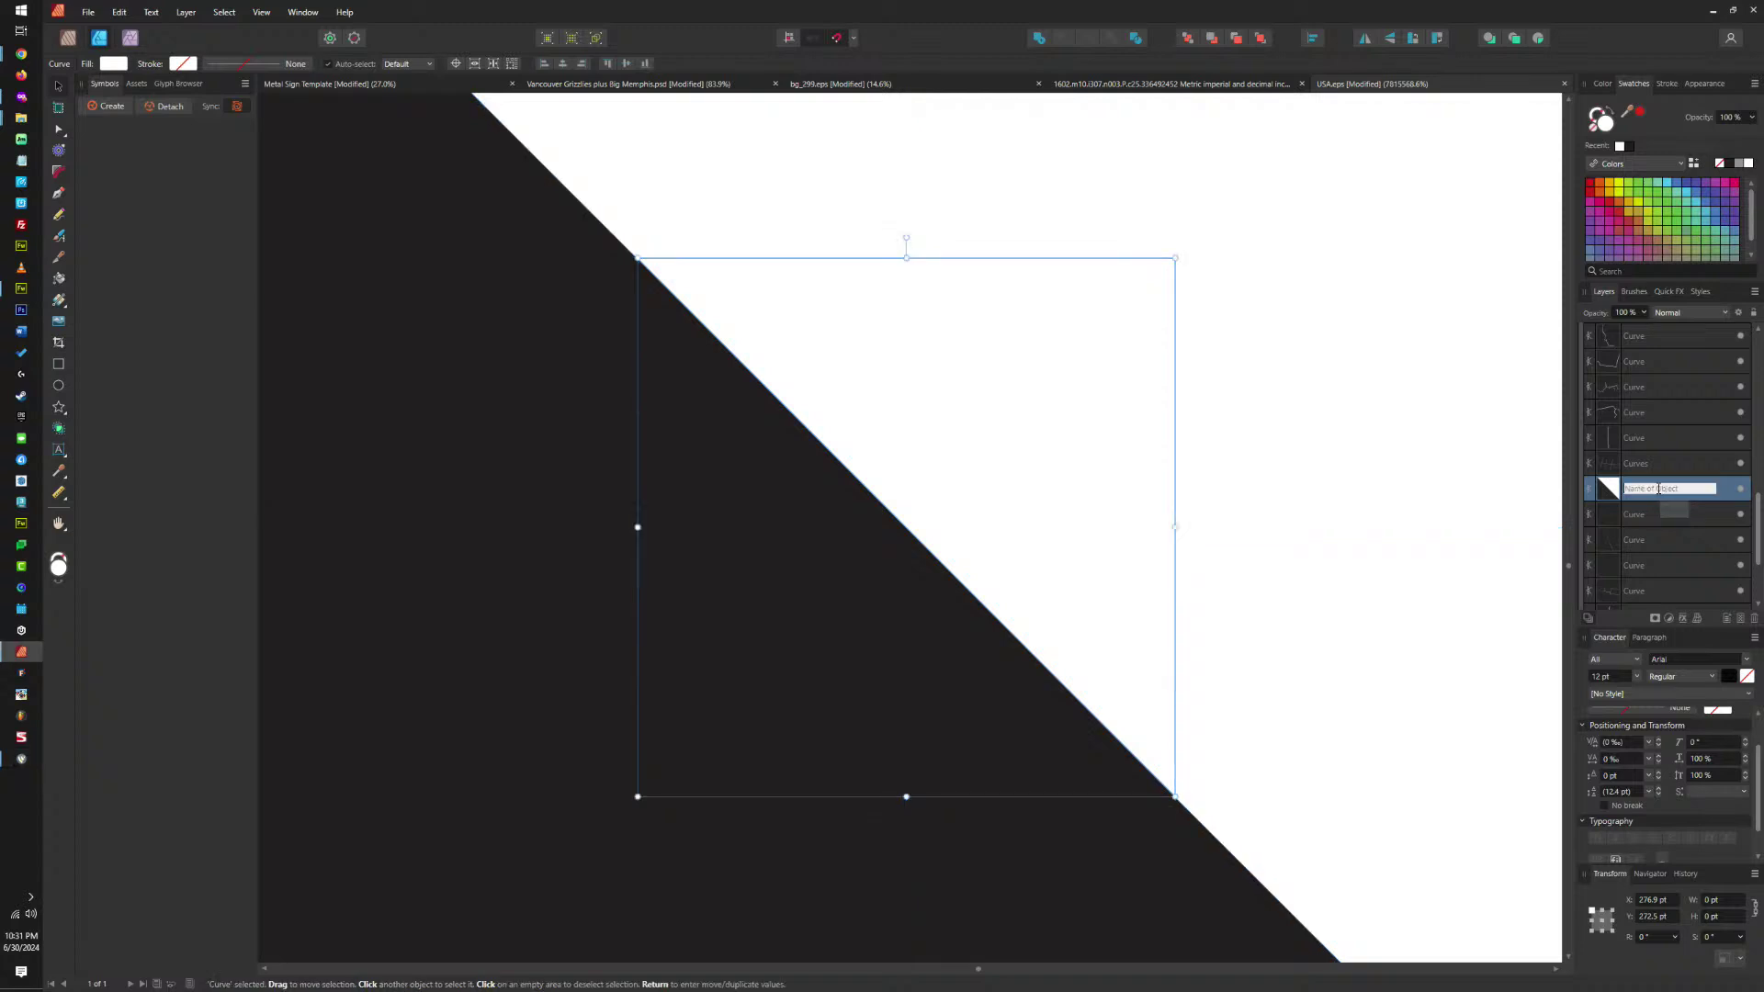
pyautogui.click(1609, 491)
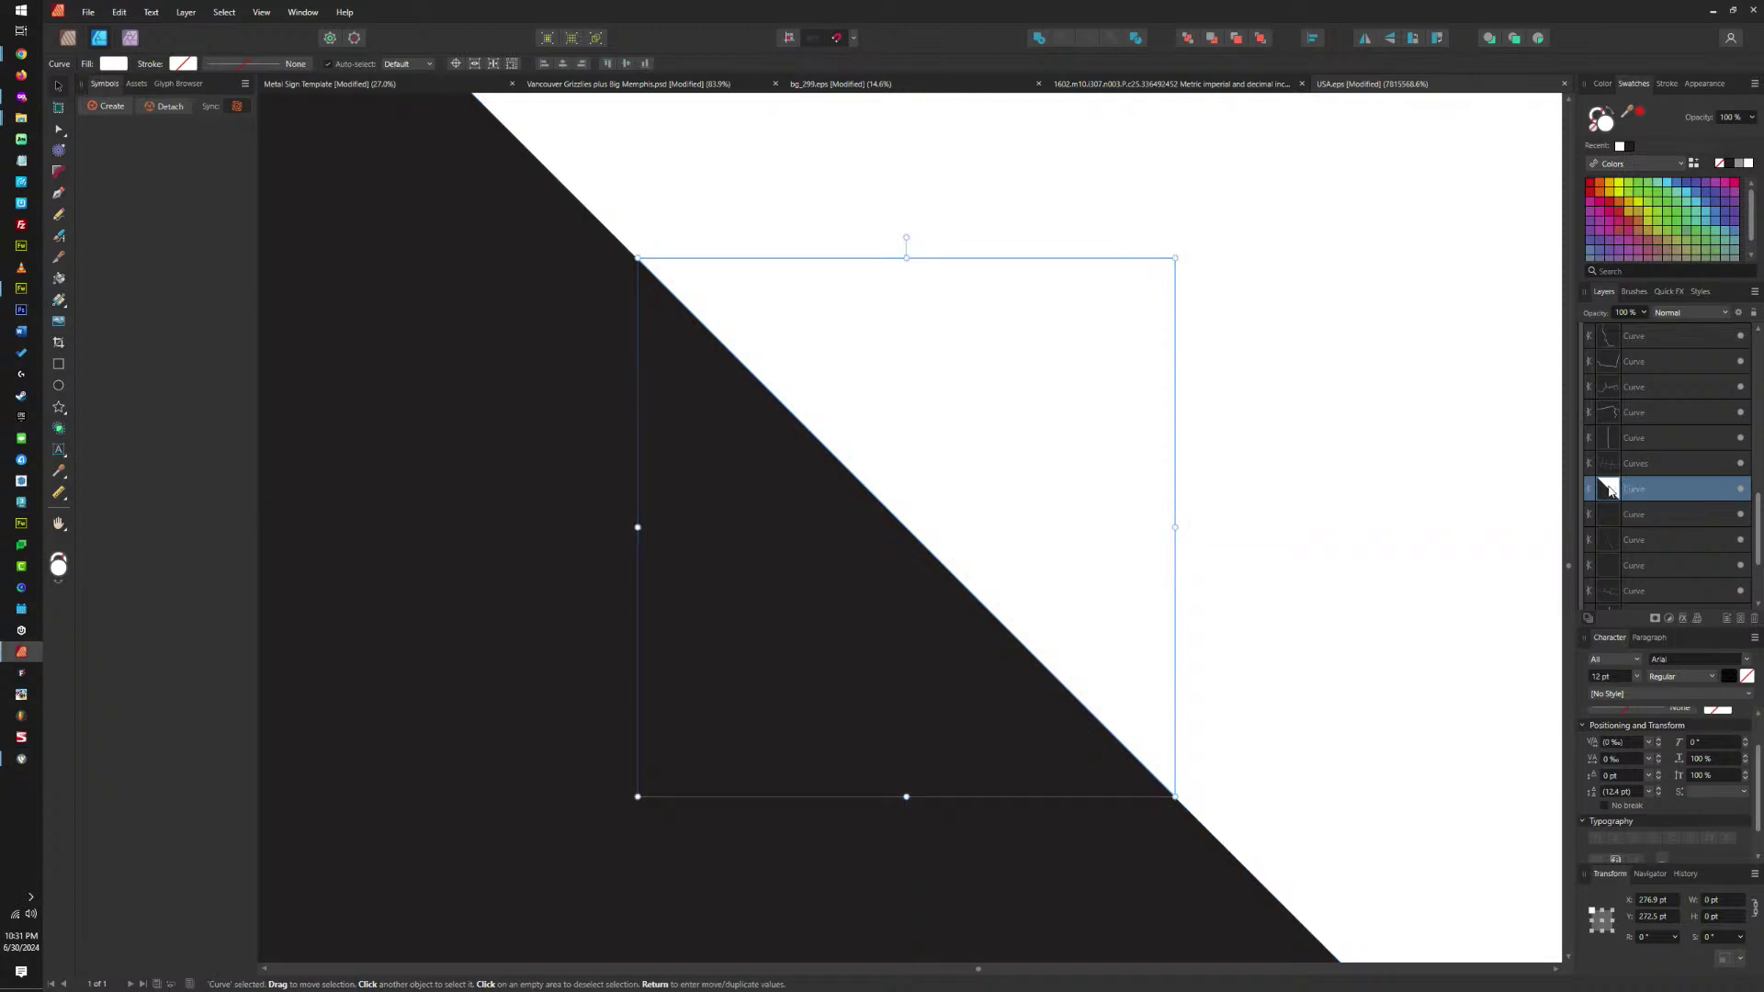
pyautogui.press('Delete')
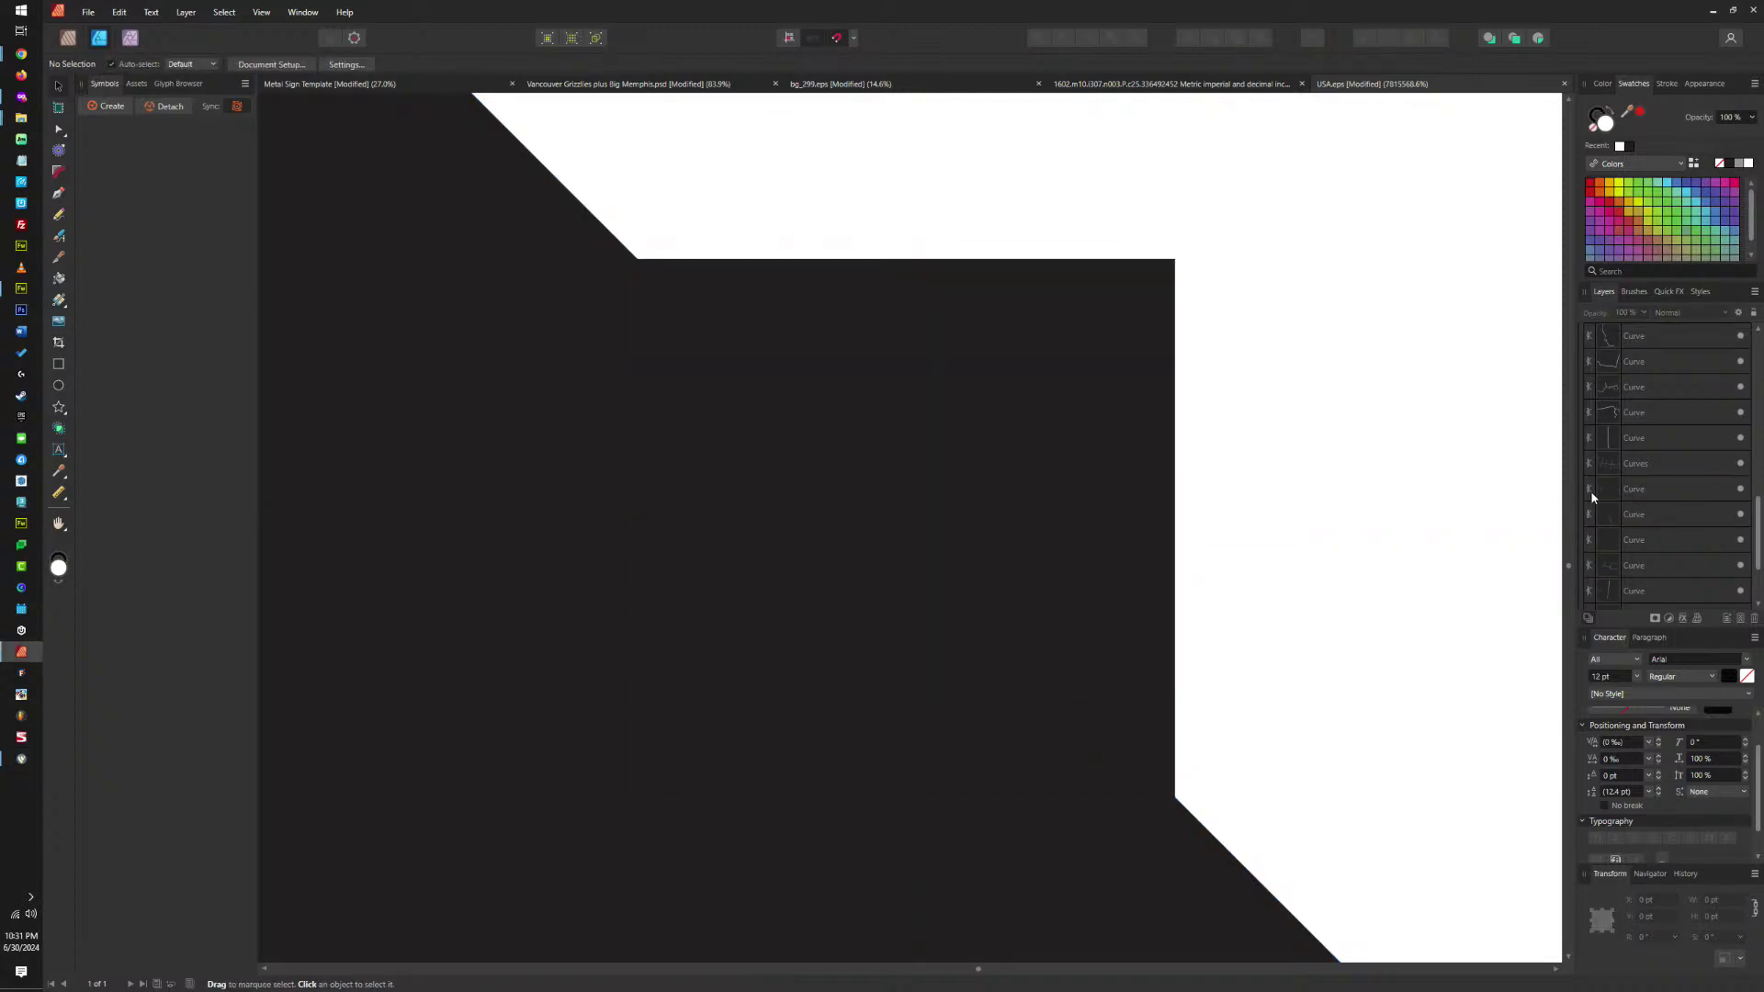
pyautogui.hotkey('ctrl', 'z')
# Try merging the tiny triangle curve with the Curves object above it using Add, and undo the merge.
pyautogui.keyDown('shift'); pyautogui.click(1387, 501); pyautogui.keyUp('shift')
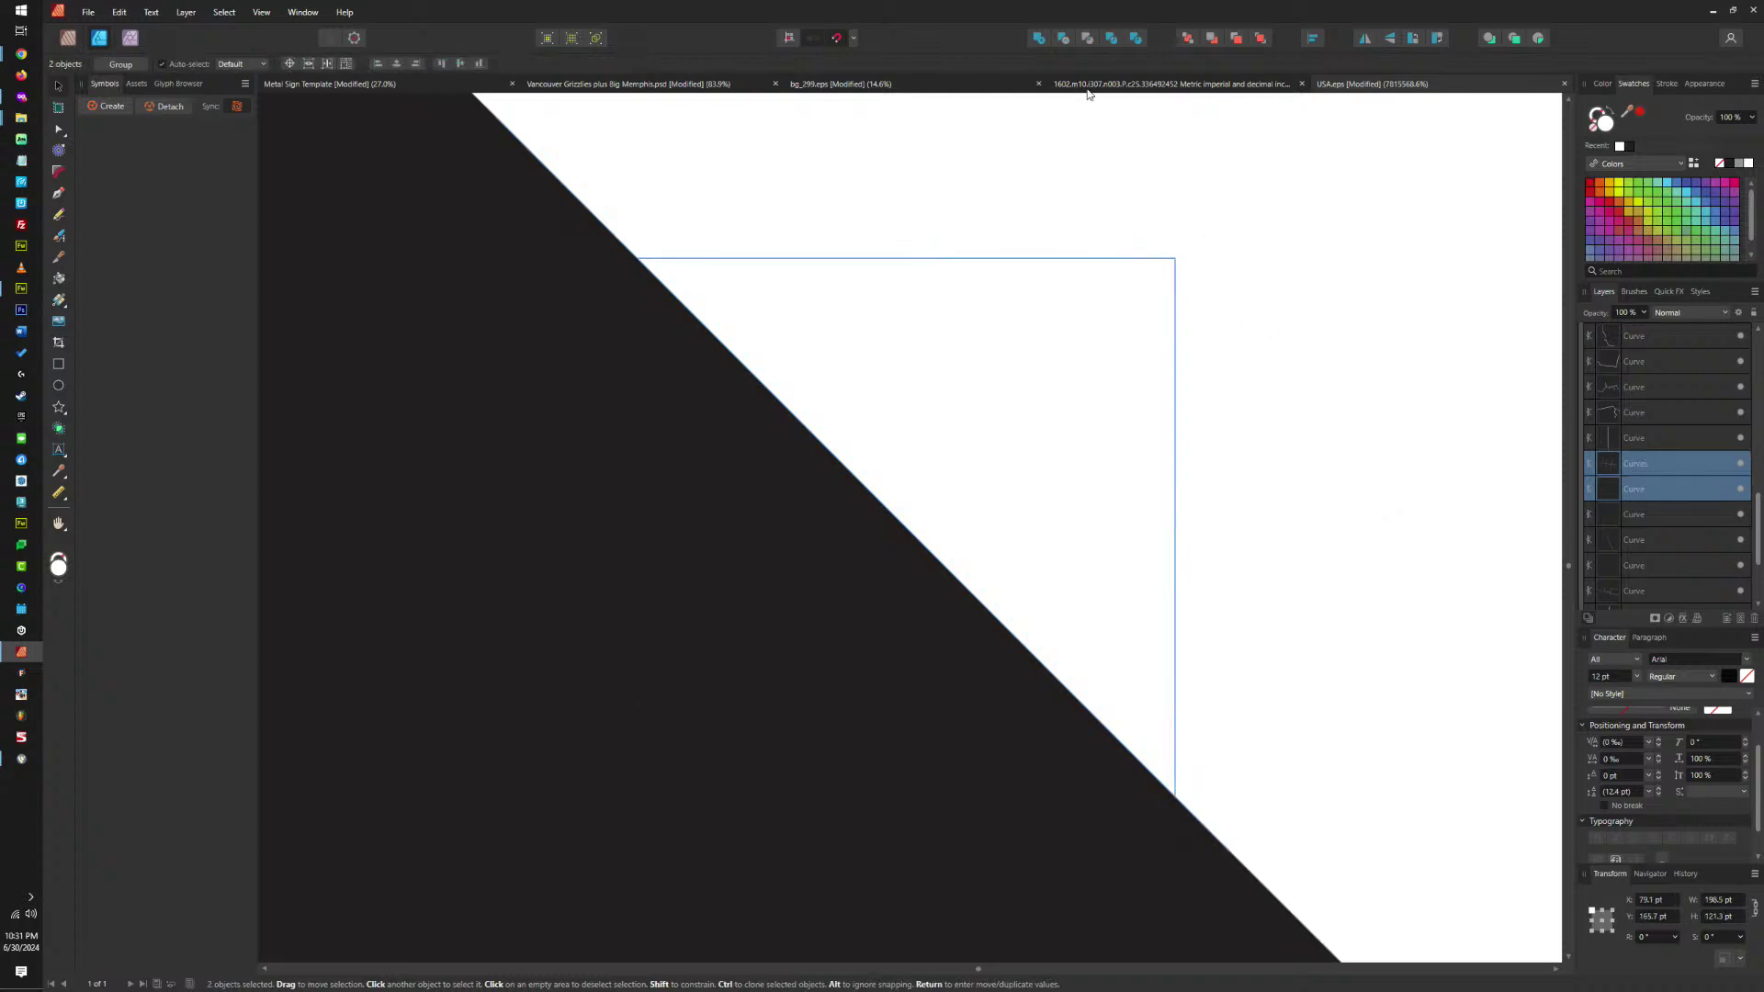
pyautogui.click(1039, 38)
pyautogui.hotkey('ctrl', 'z')
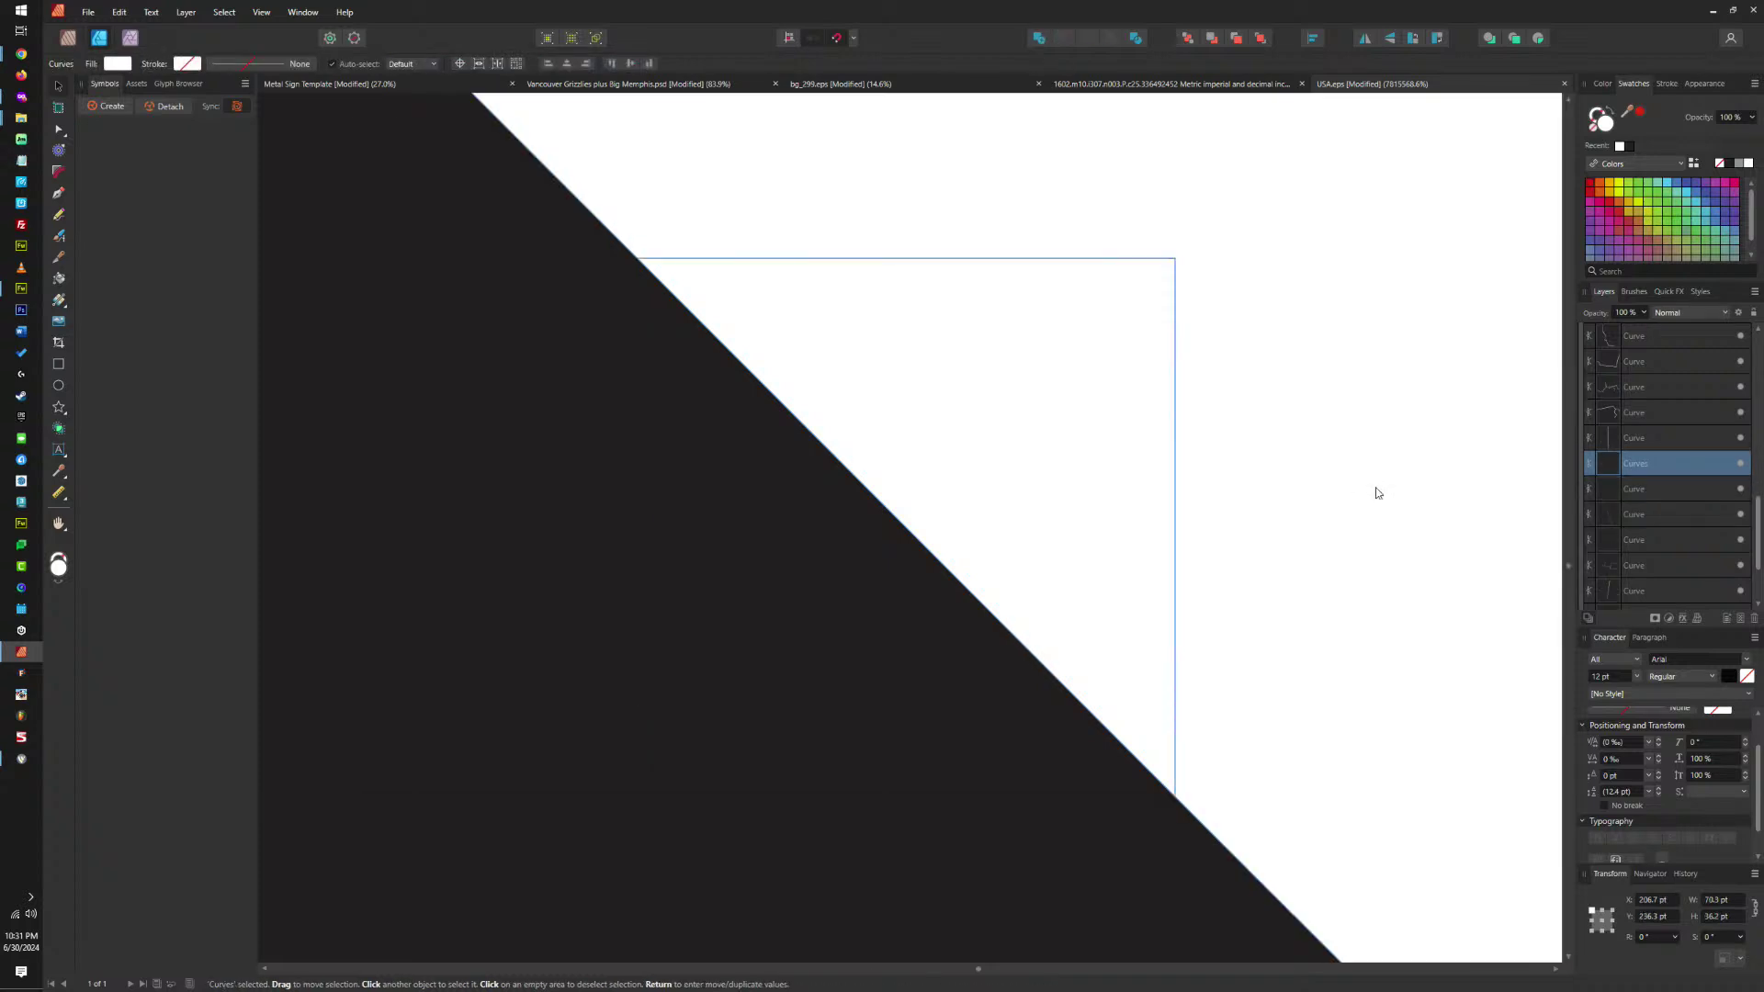
# Enlarge the tiny triangle curve outward over the white outline and merge it with the Curves object above using Add.
pyautogui.click(1095, 467)
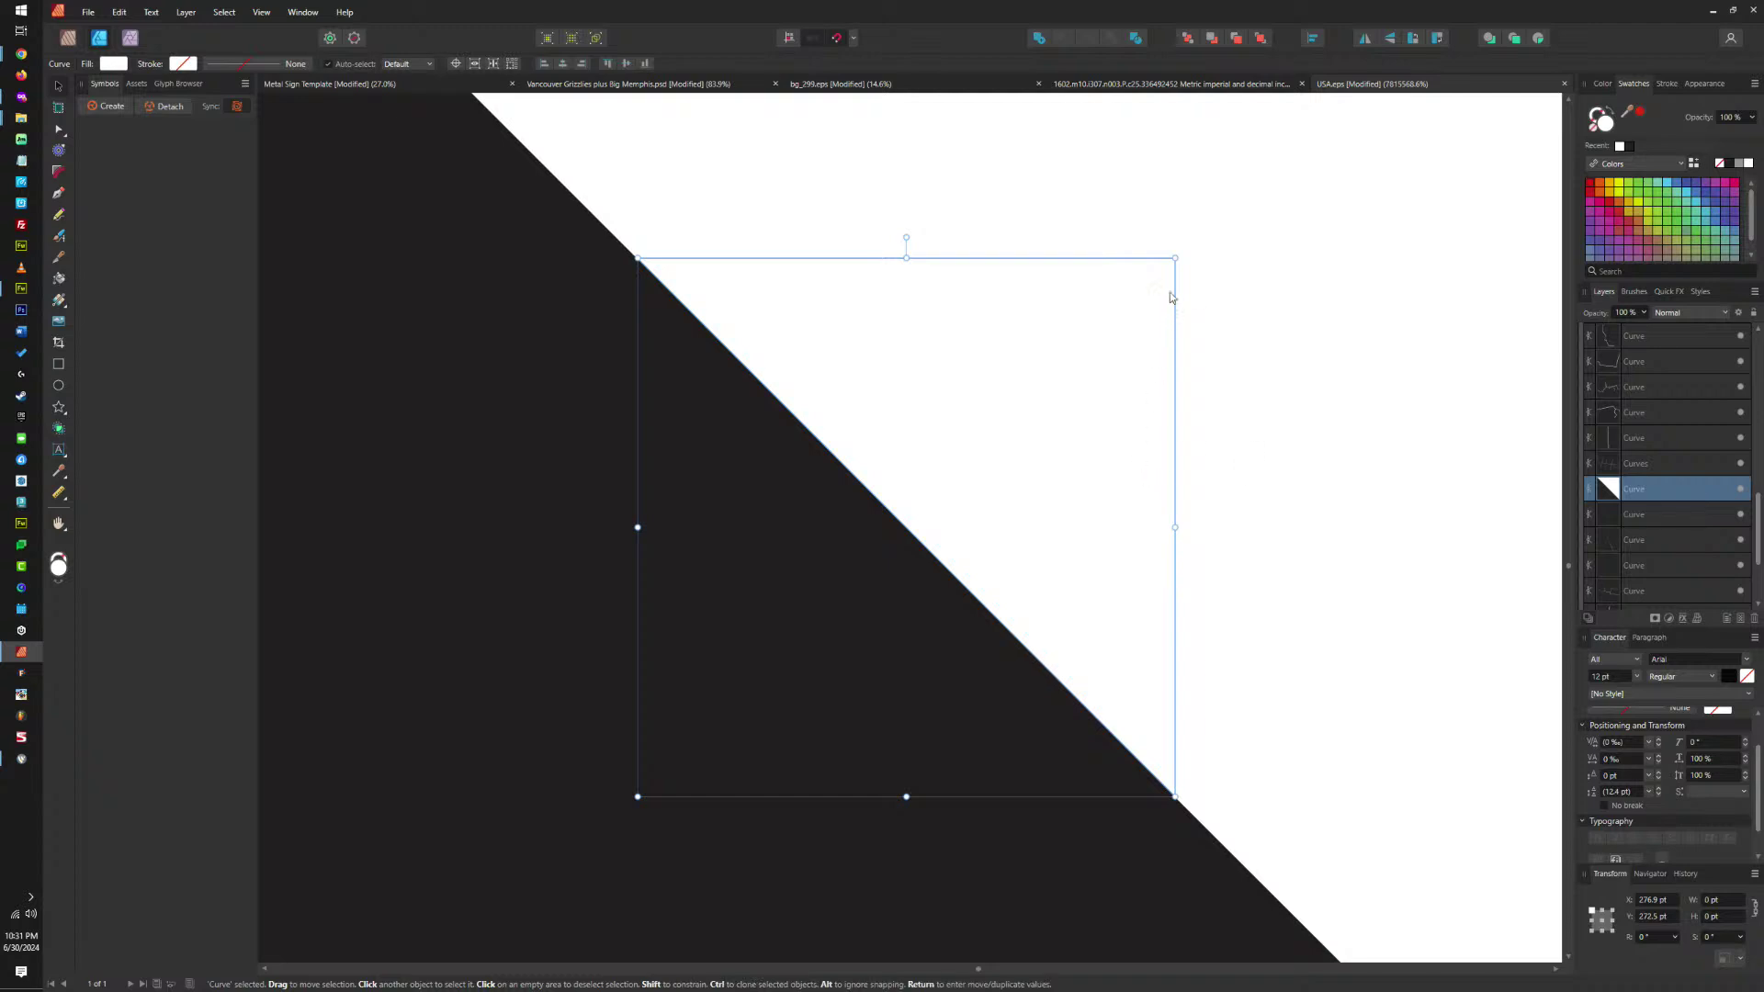
pyautogui.moveTo(1176, 257); pyautogui.dragTo(1316, 127)
pyautogui.keyDown('shift'); pyautogui.click(1644, 465); pyautogui.keyUp('shift')
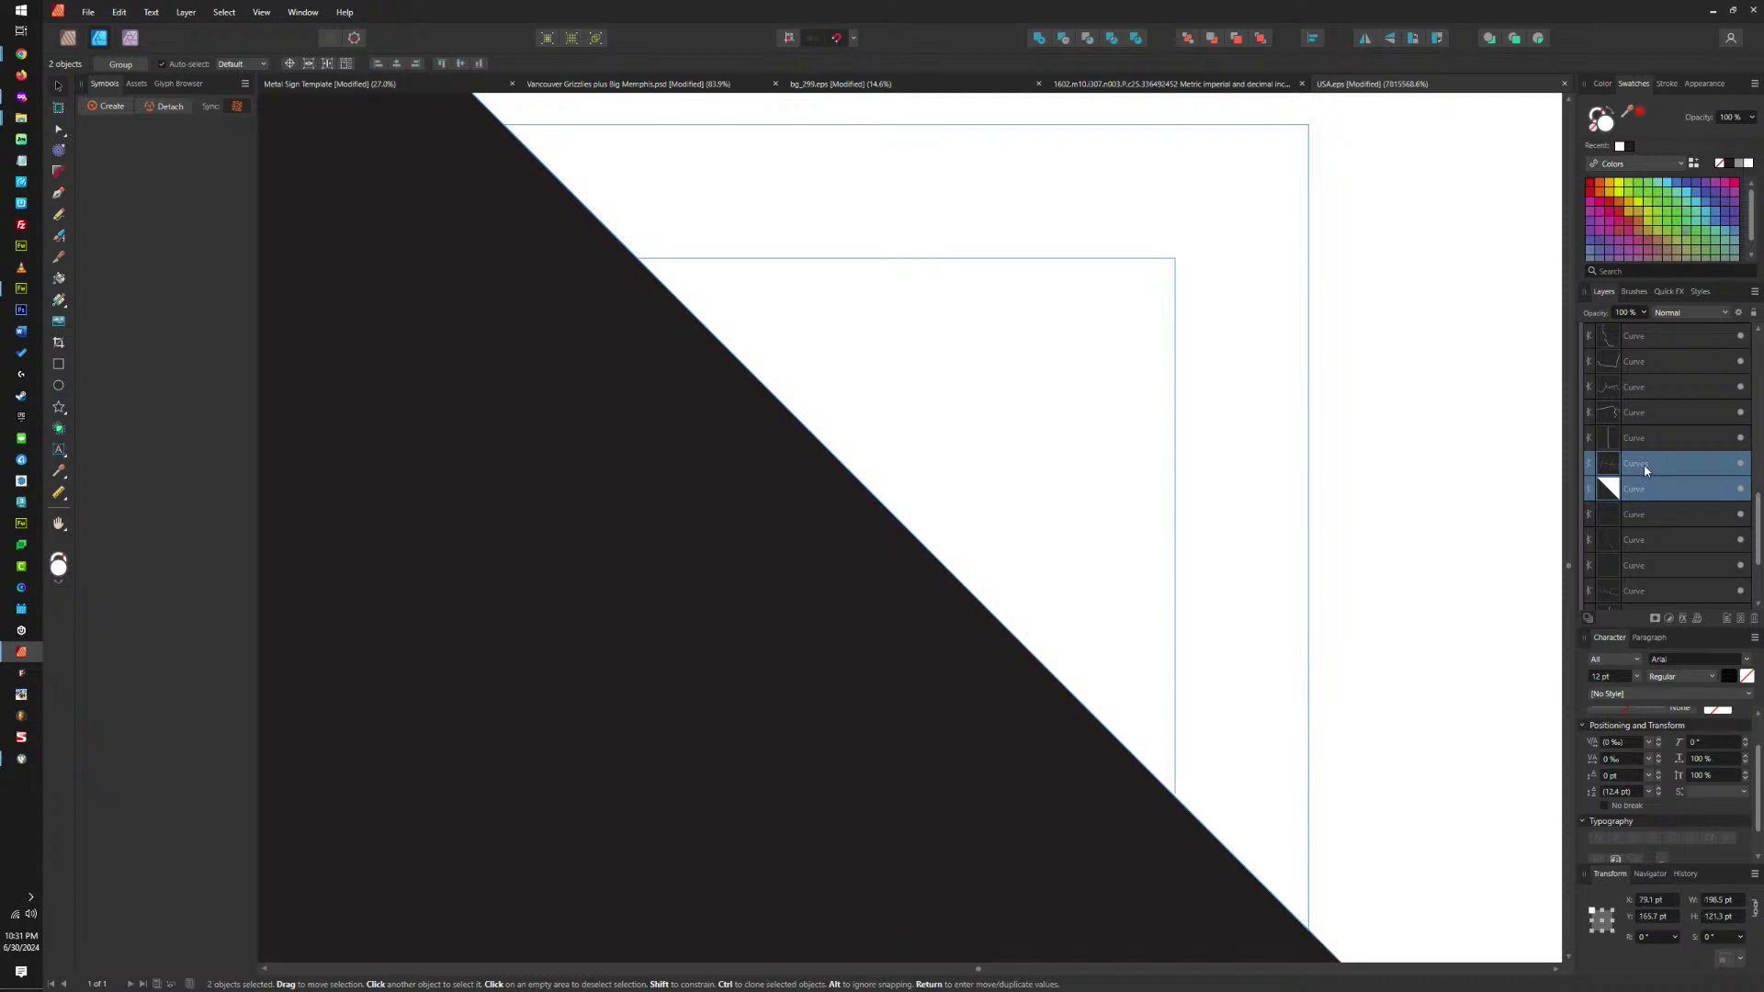
pyautogui.click(1040, 43)
pyautogui.scroll(-10, 1115, 442)
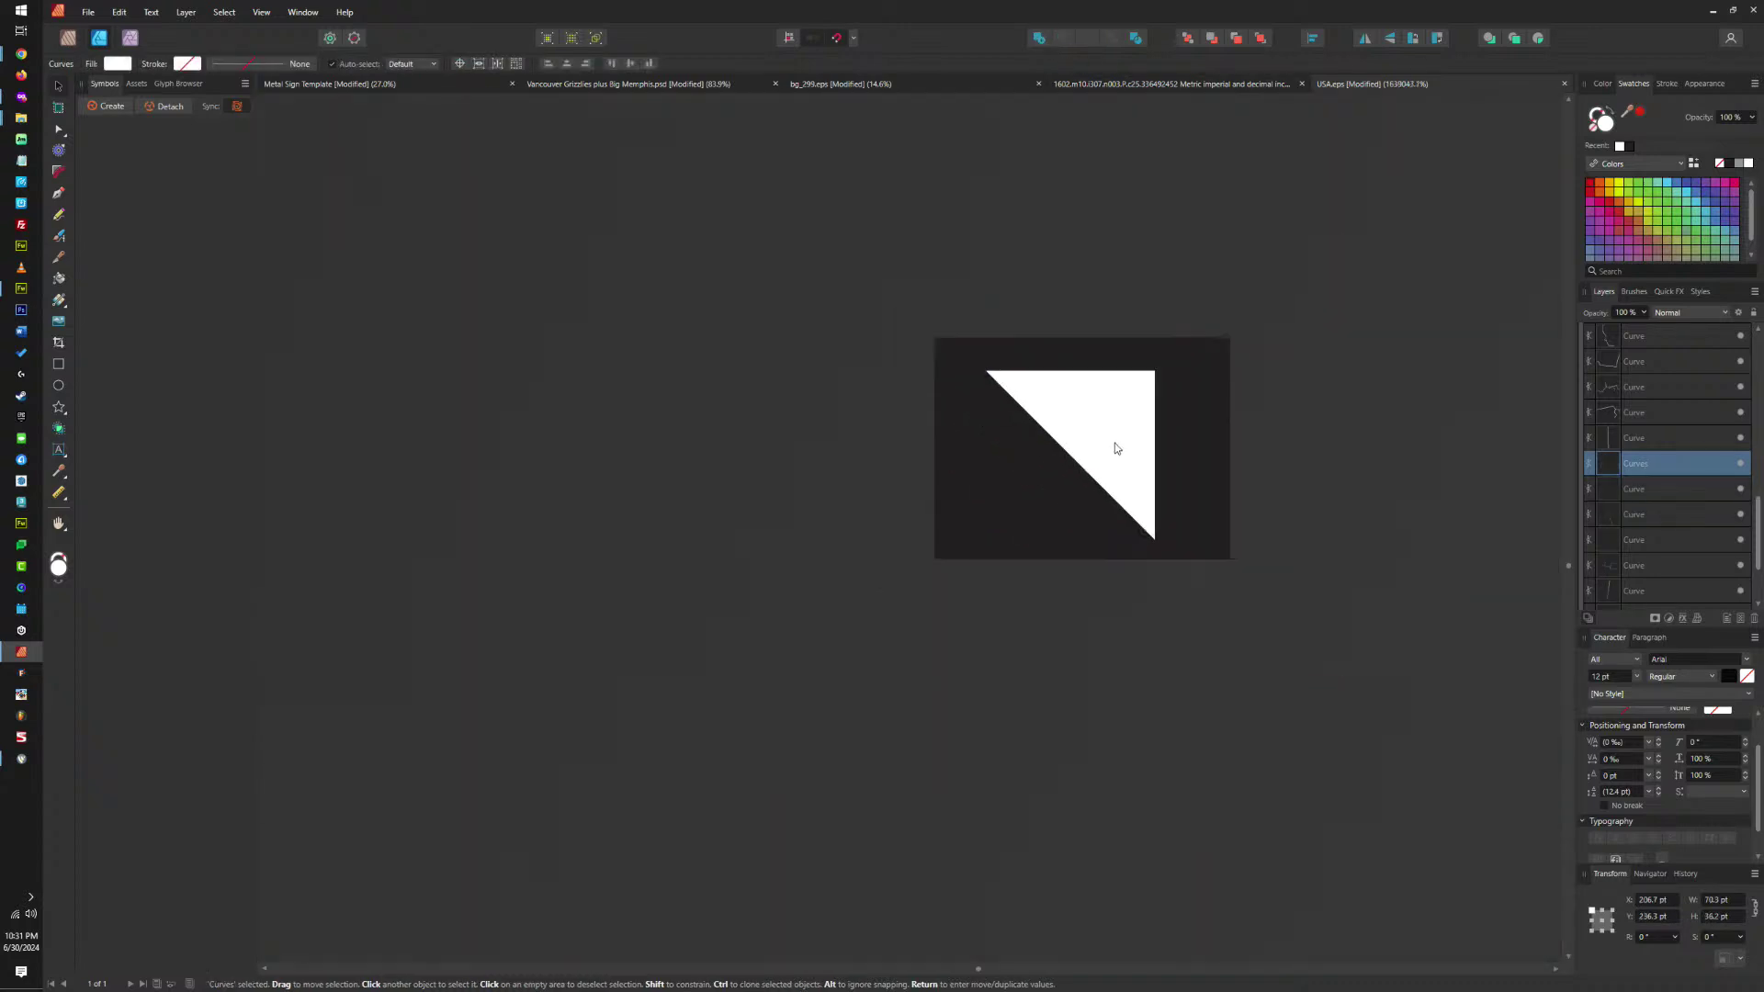
pyautogui.scroll(-6, 1115, 472)
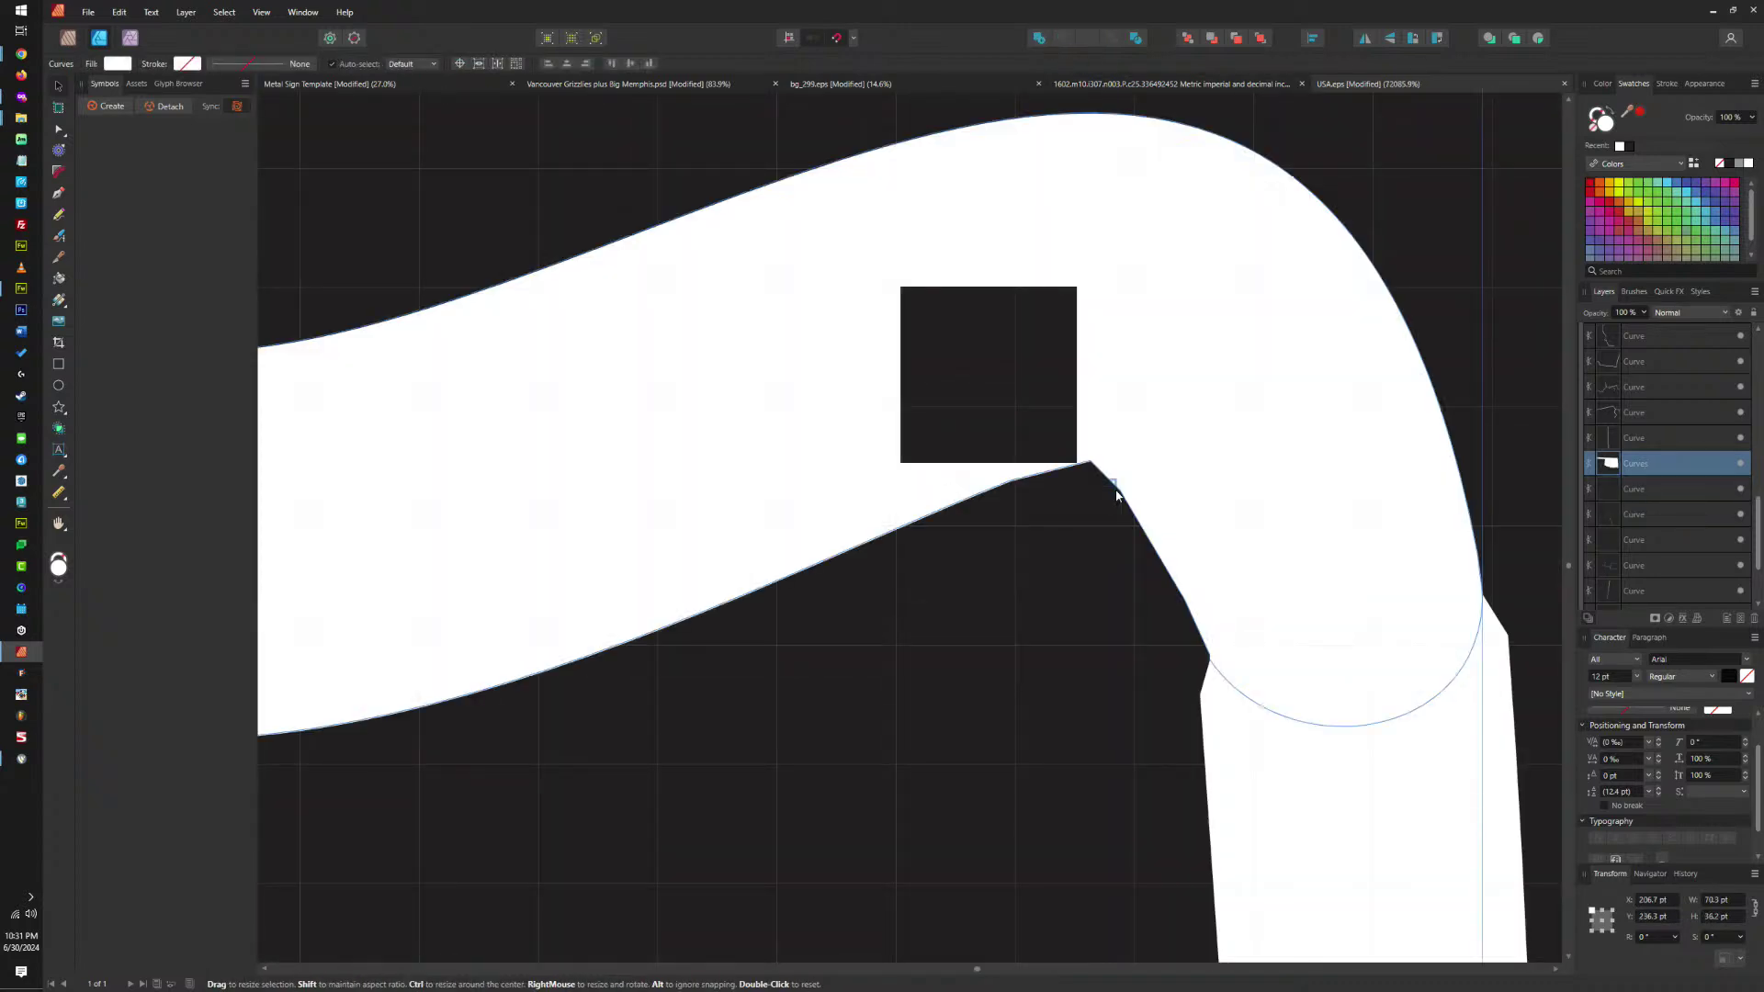
# Undo the merge and enlargement of the tiny triangle curve, and delete the triangle.
pyautogui.hotkey('ctrl', 'z')
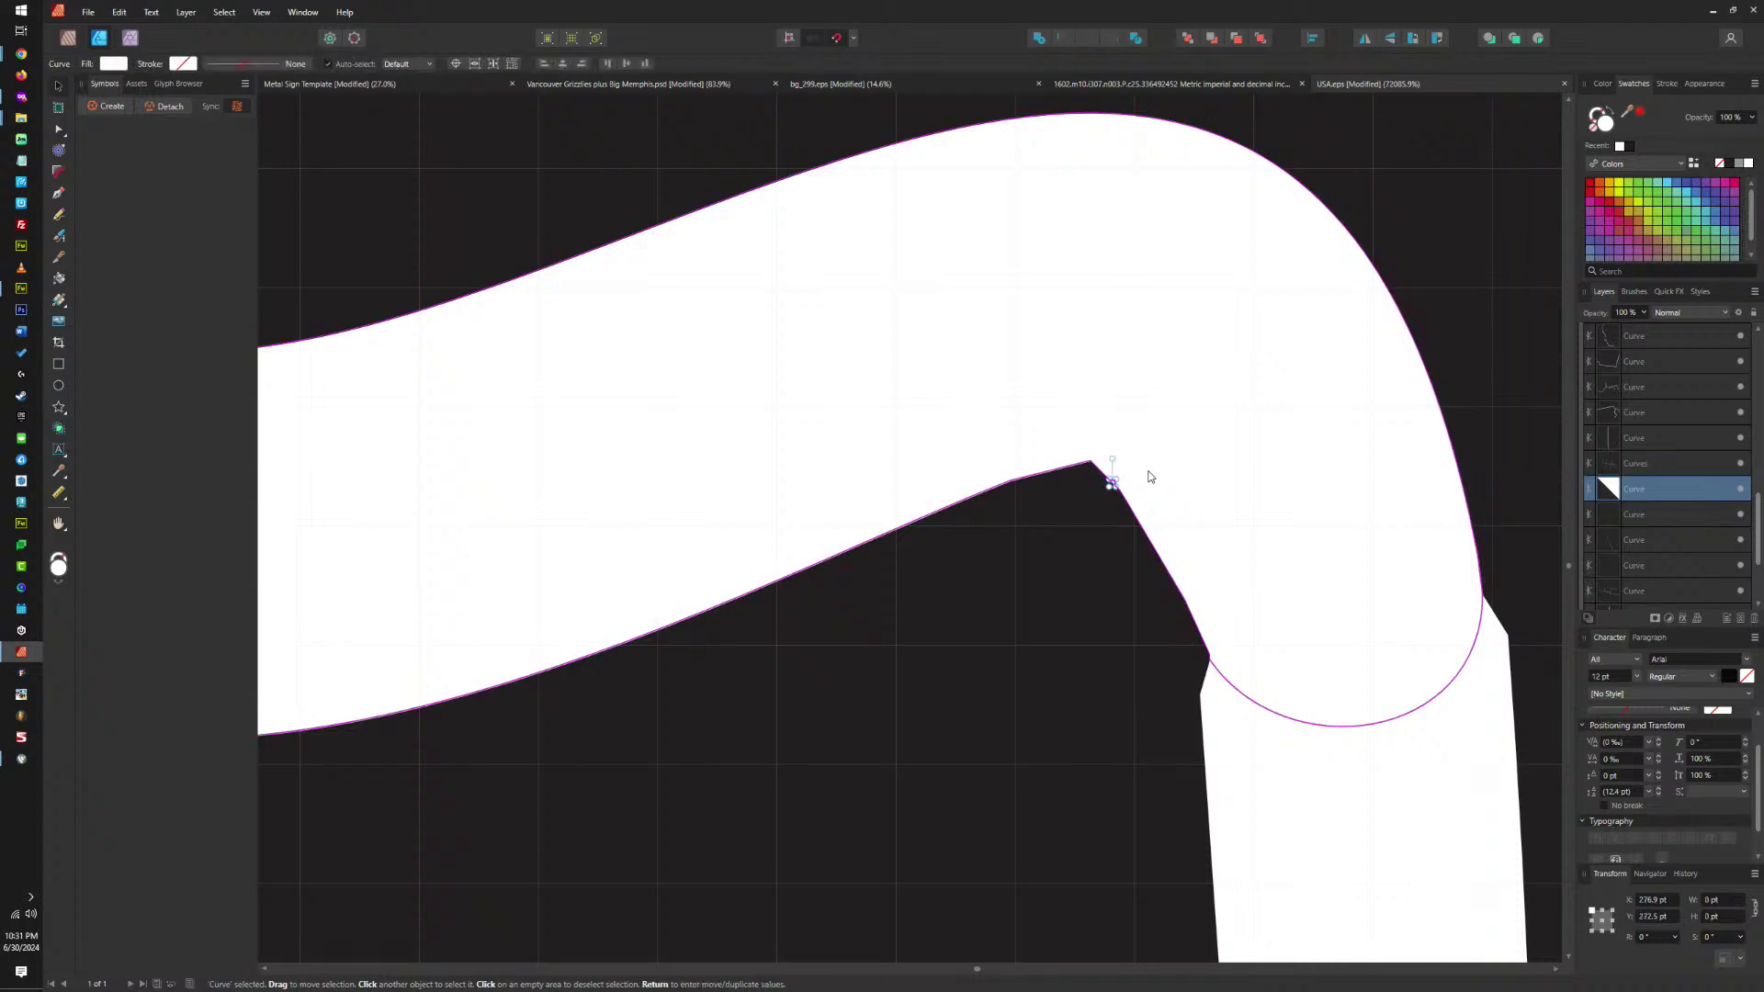
pyautogui.hotkey('ctrl', 'd')
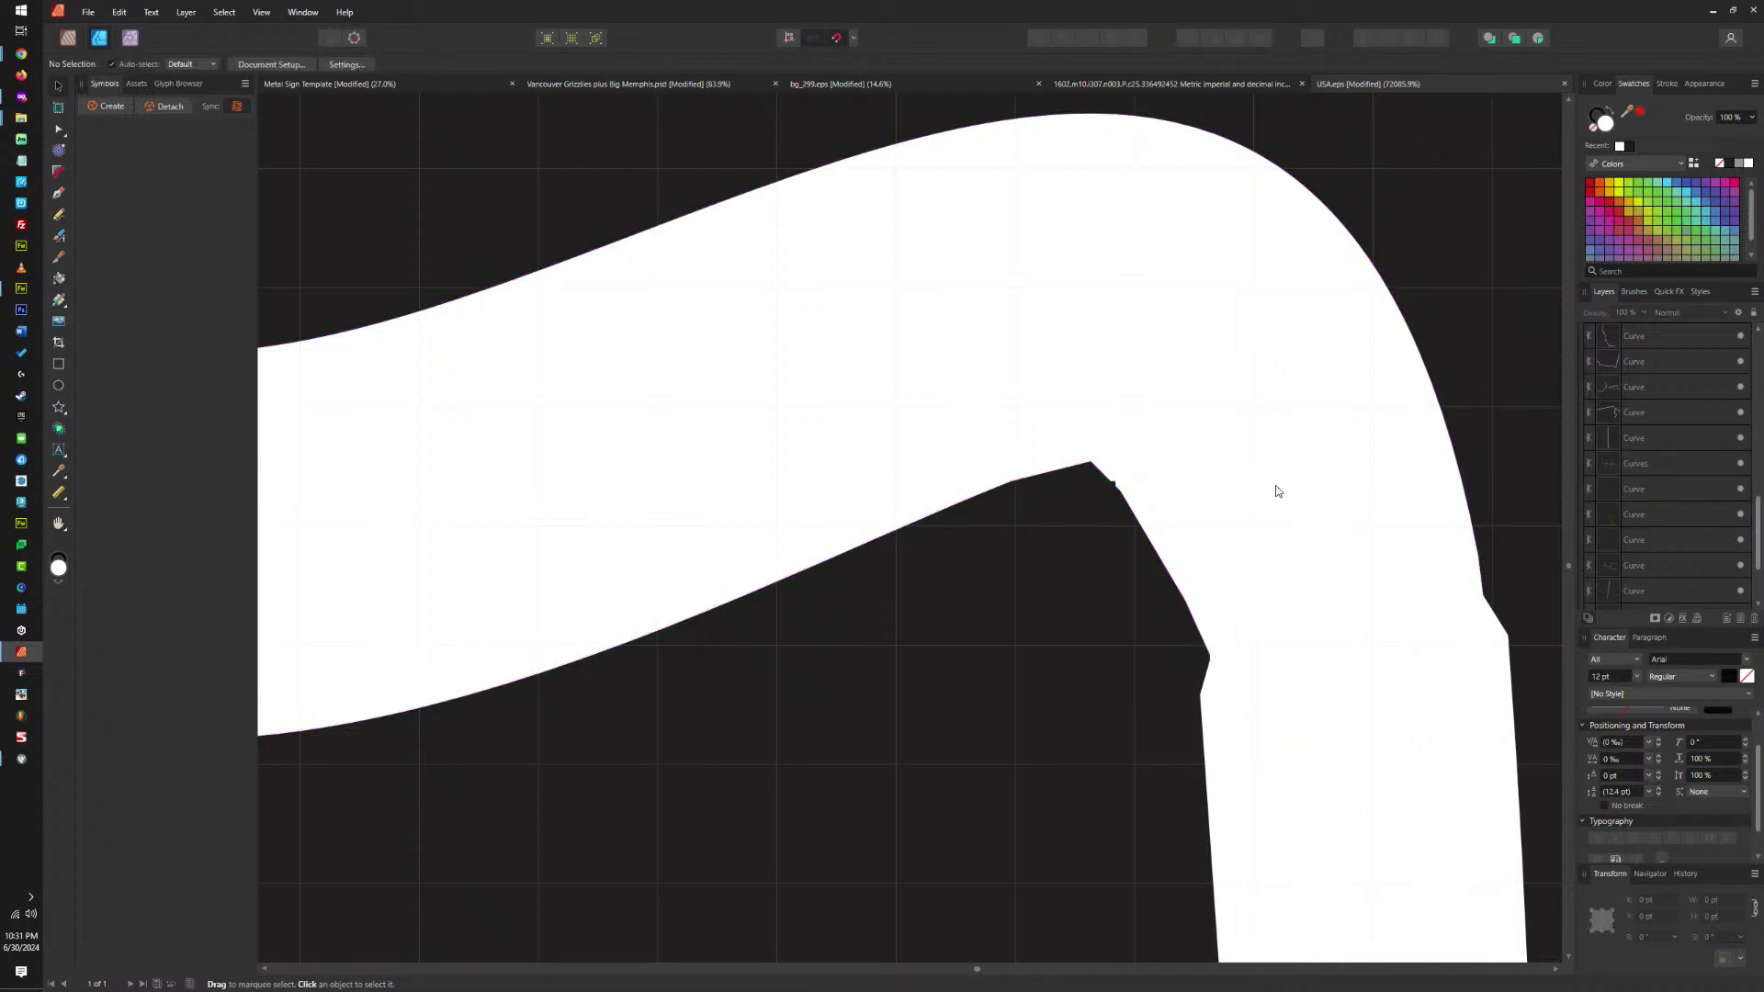
# Select the corner node of the notch on the white outline, try applying Add to the outline, and undo it.
pyautogui.doubleClick(1126, 489)
pyautogui.scroll(5, 1115, 485)
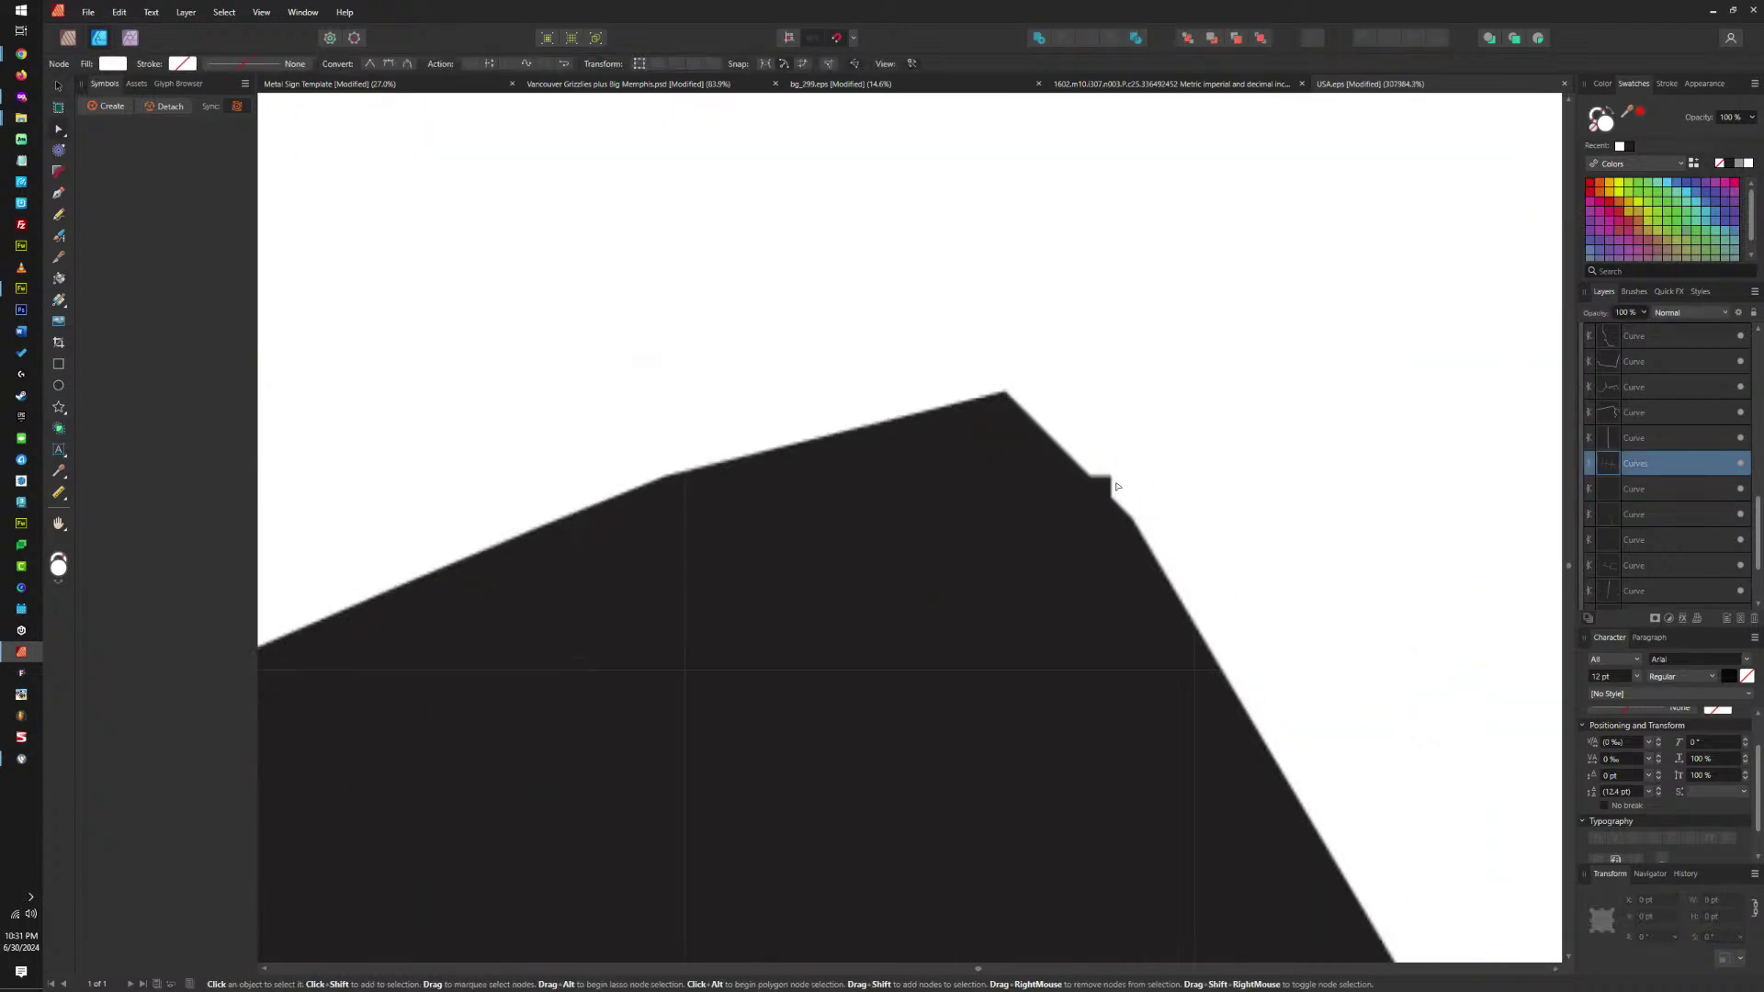
pyautogui.click(1110, 477)
pyautogui.scroll(-10, 1177, 480)
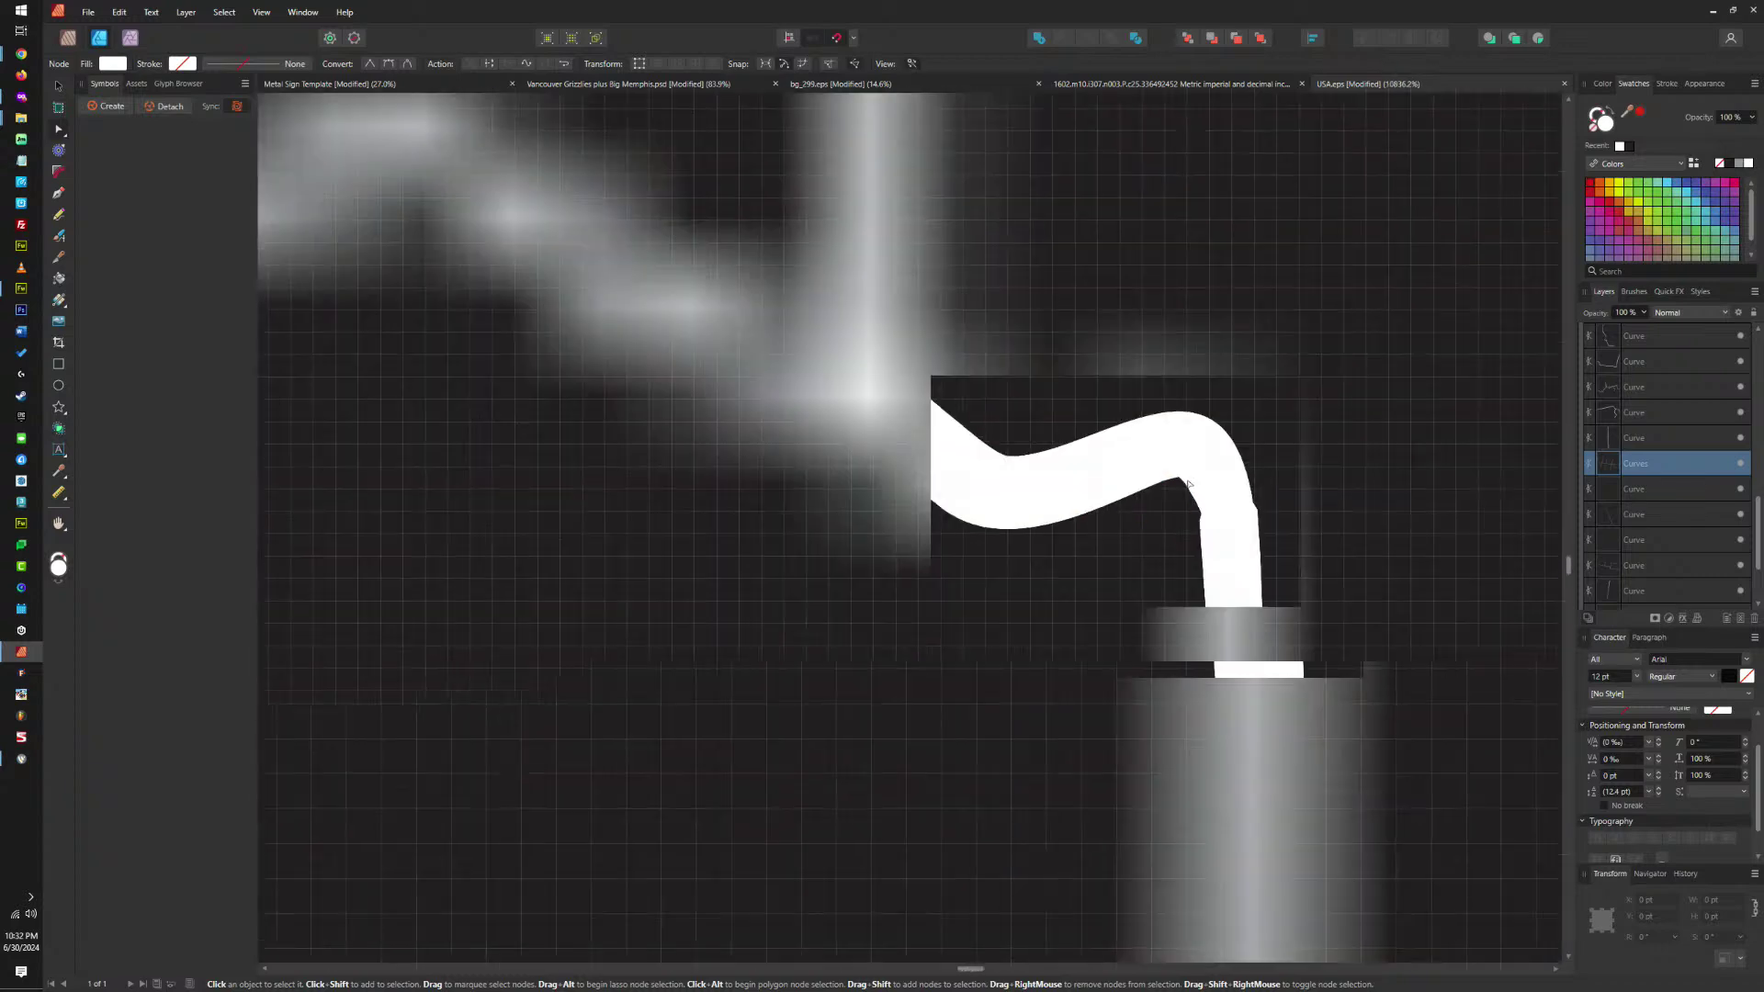
pyautogui.click(1039, 39)
pyautogui.scroll(-5, 1220, 380)
pyautogui.hotkey('ctrl', 'z')
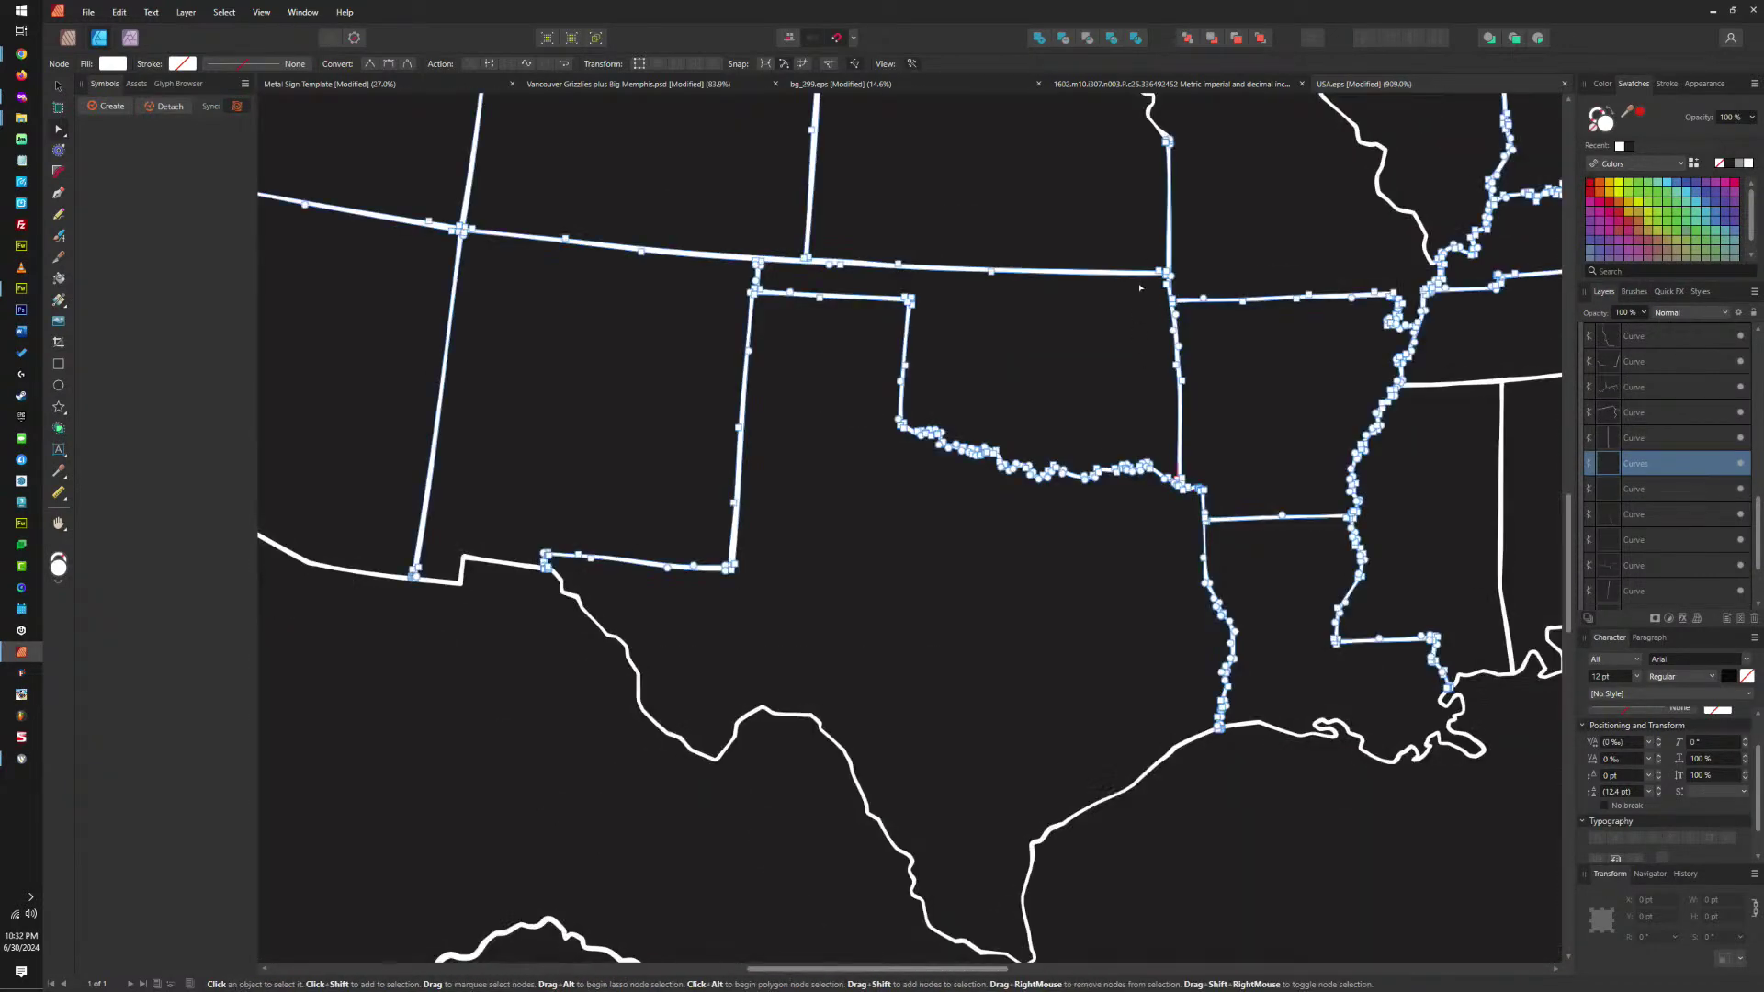
# Select the central border outline together with the two connecting outlines, try merging them with Add, and undo the merge.
pyautogui.scroll(5, 752, 130)
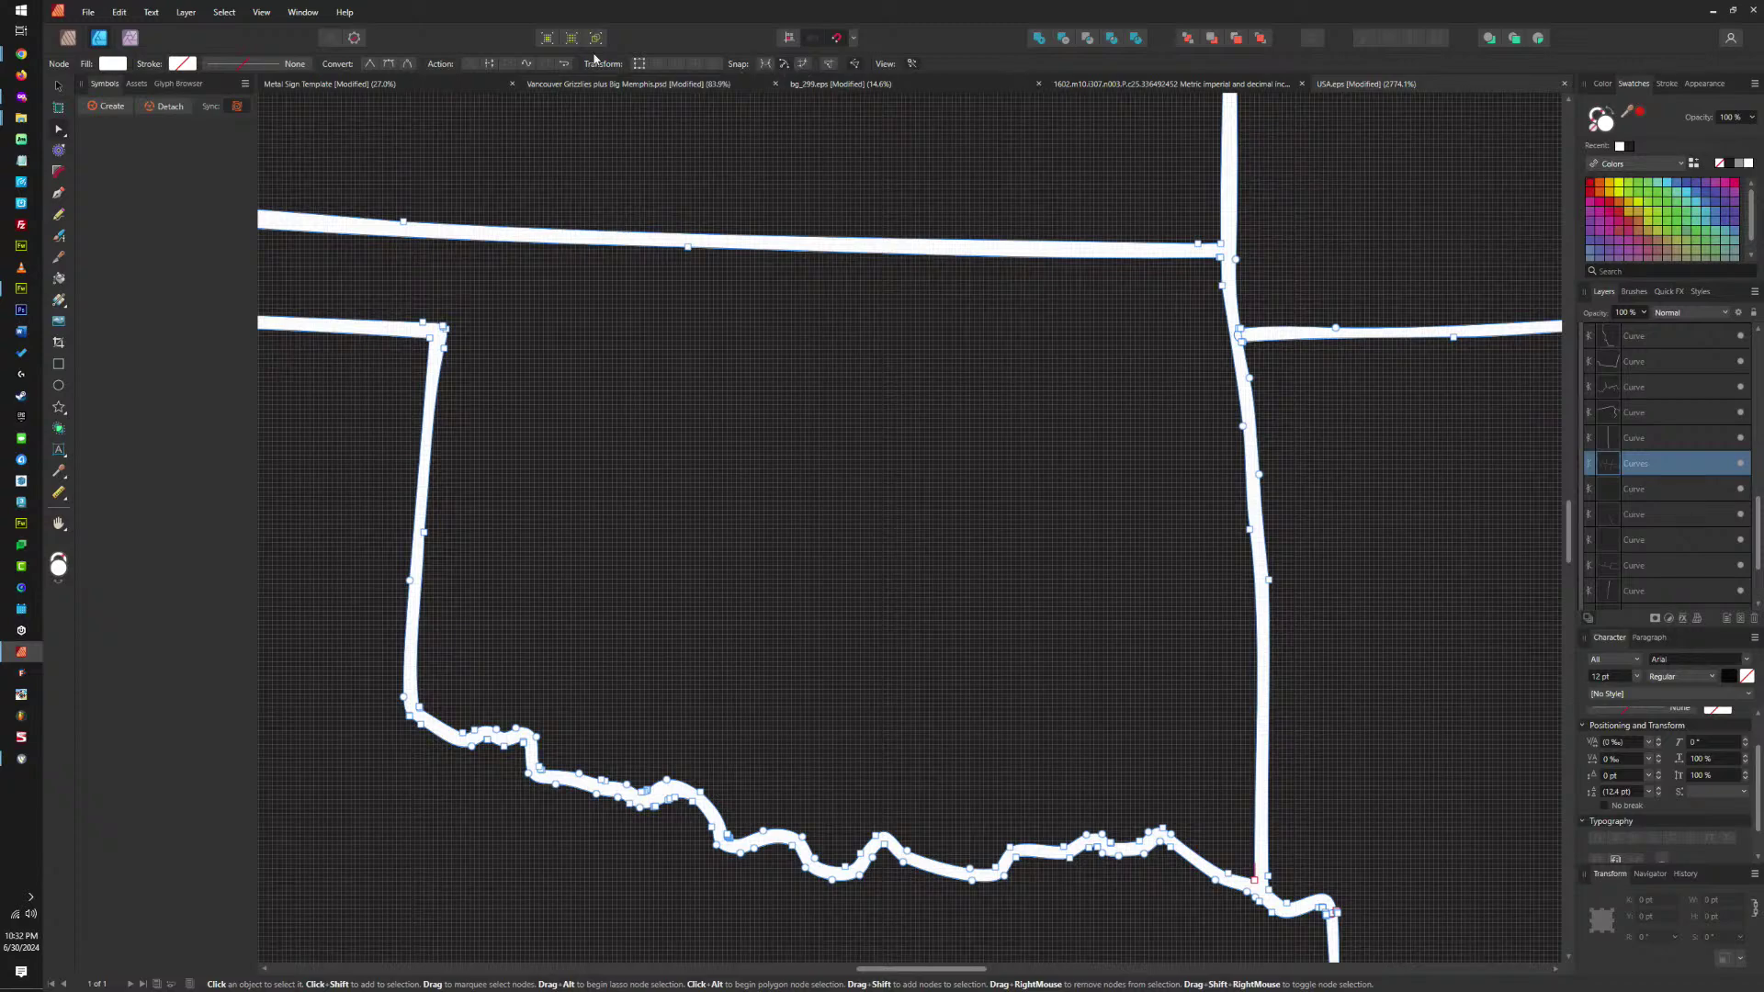
pyautogui.scroll(-5, 1366, 902)
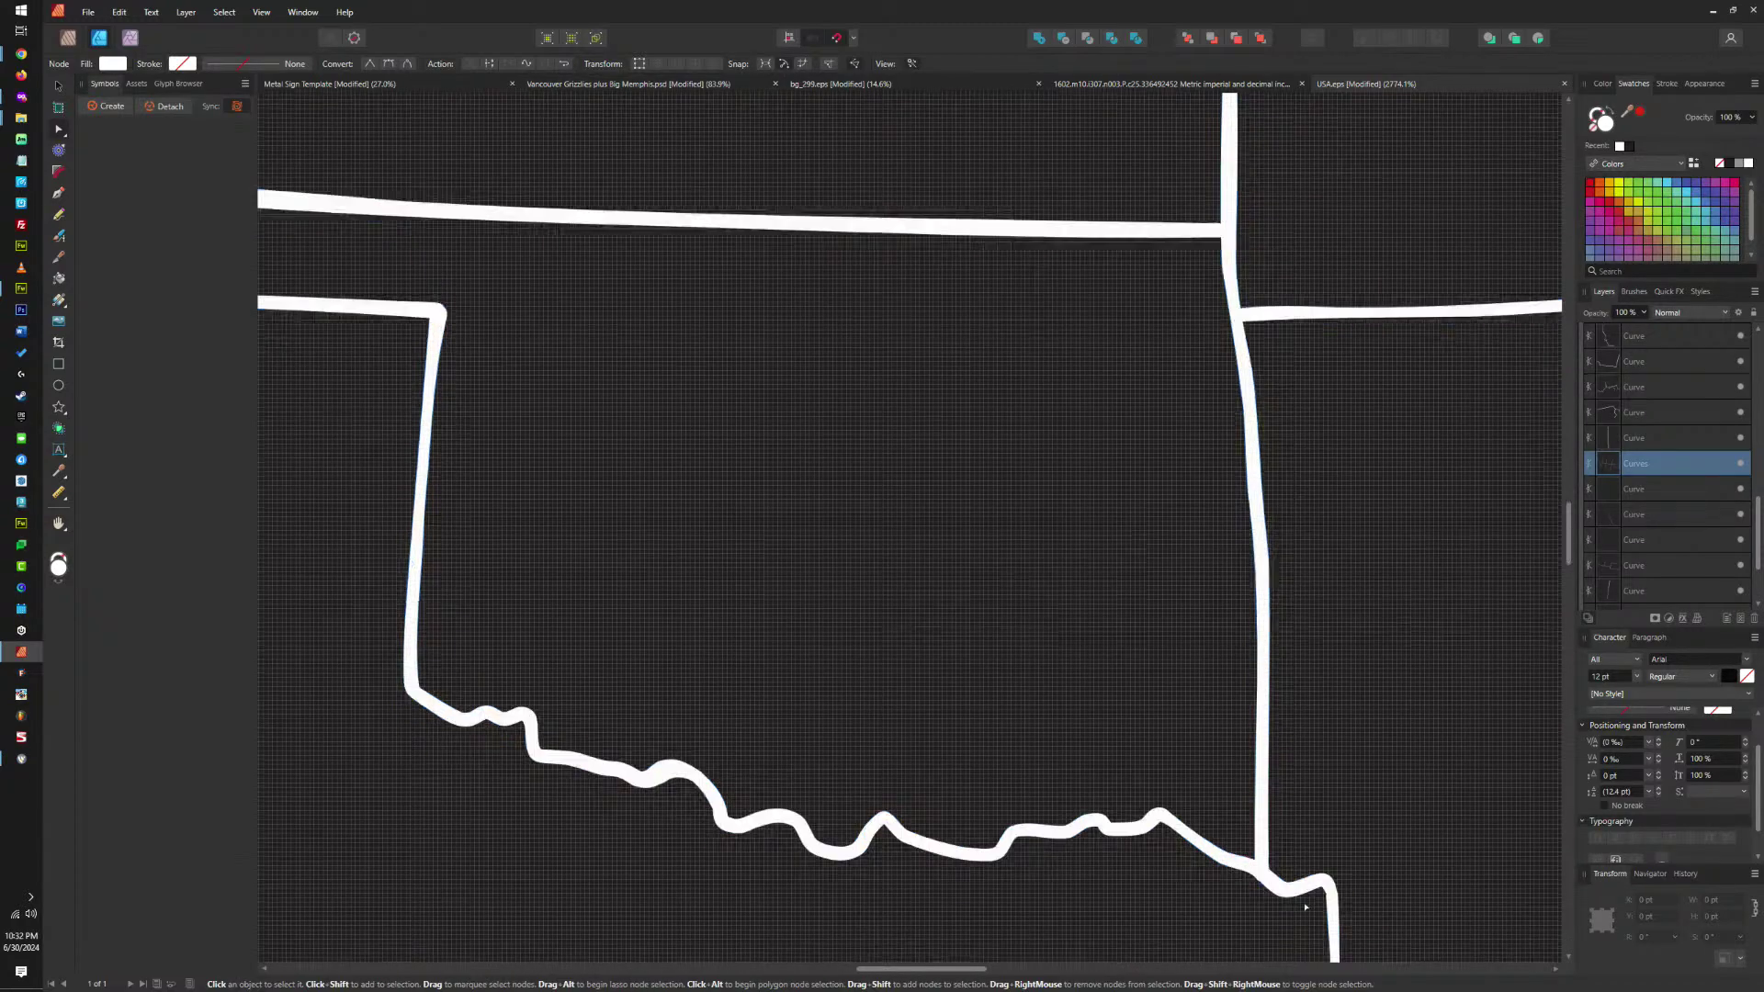
pyautogui.scroll(6, 1313, 817)
pyautogui.scroll(-10, 1314, 817)
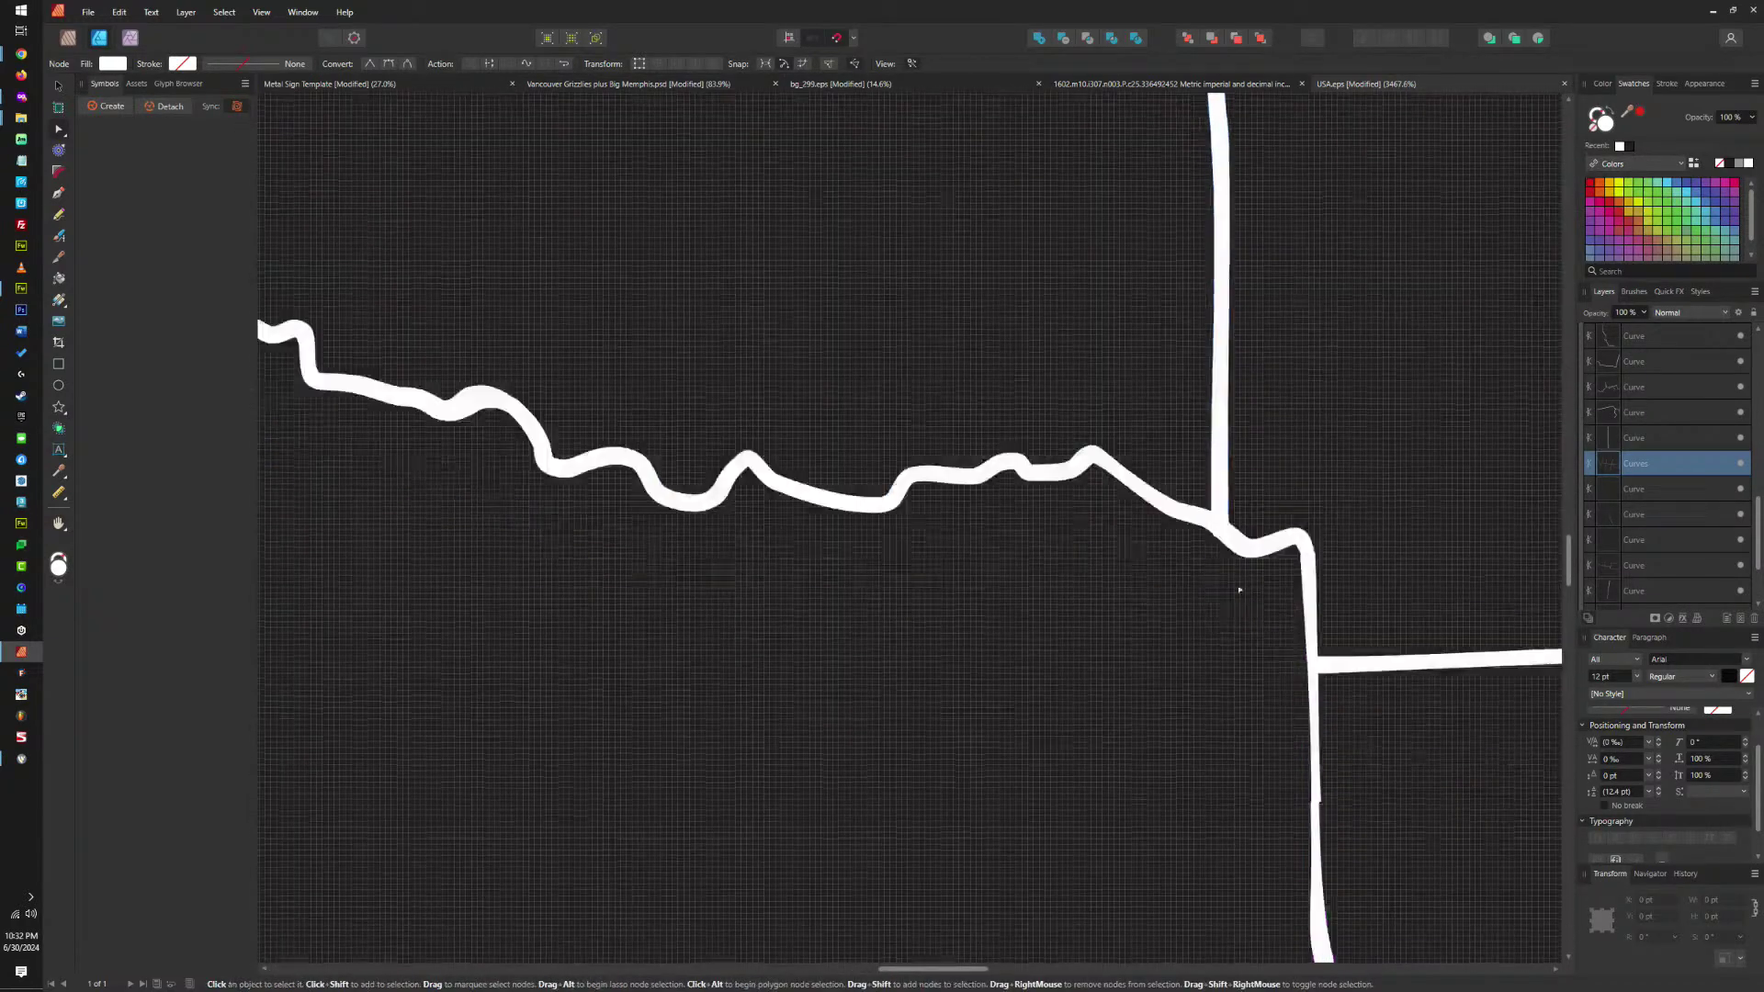
pyautogui.press('v')
pyautogui.scroll(-2, 1317, 675)
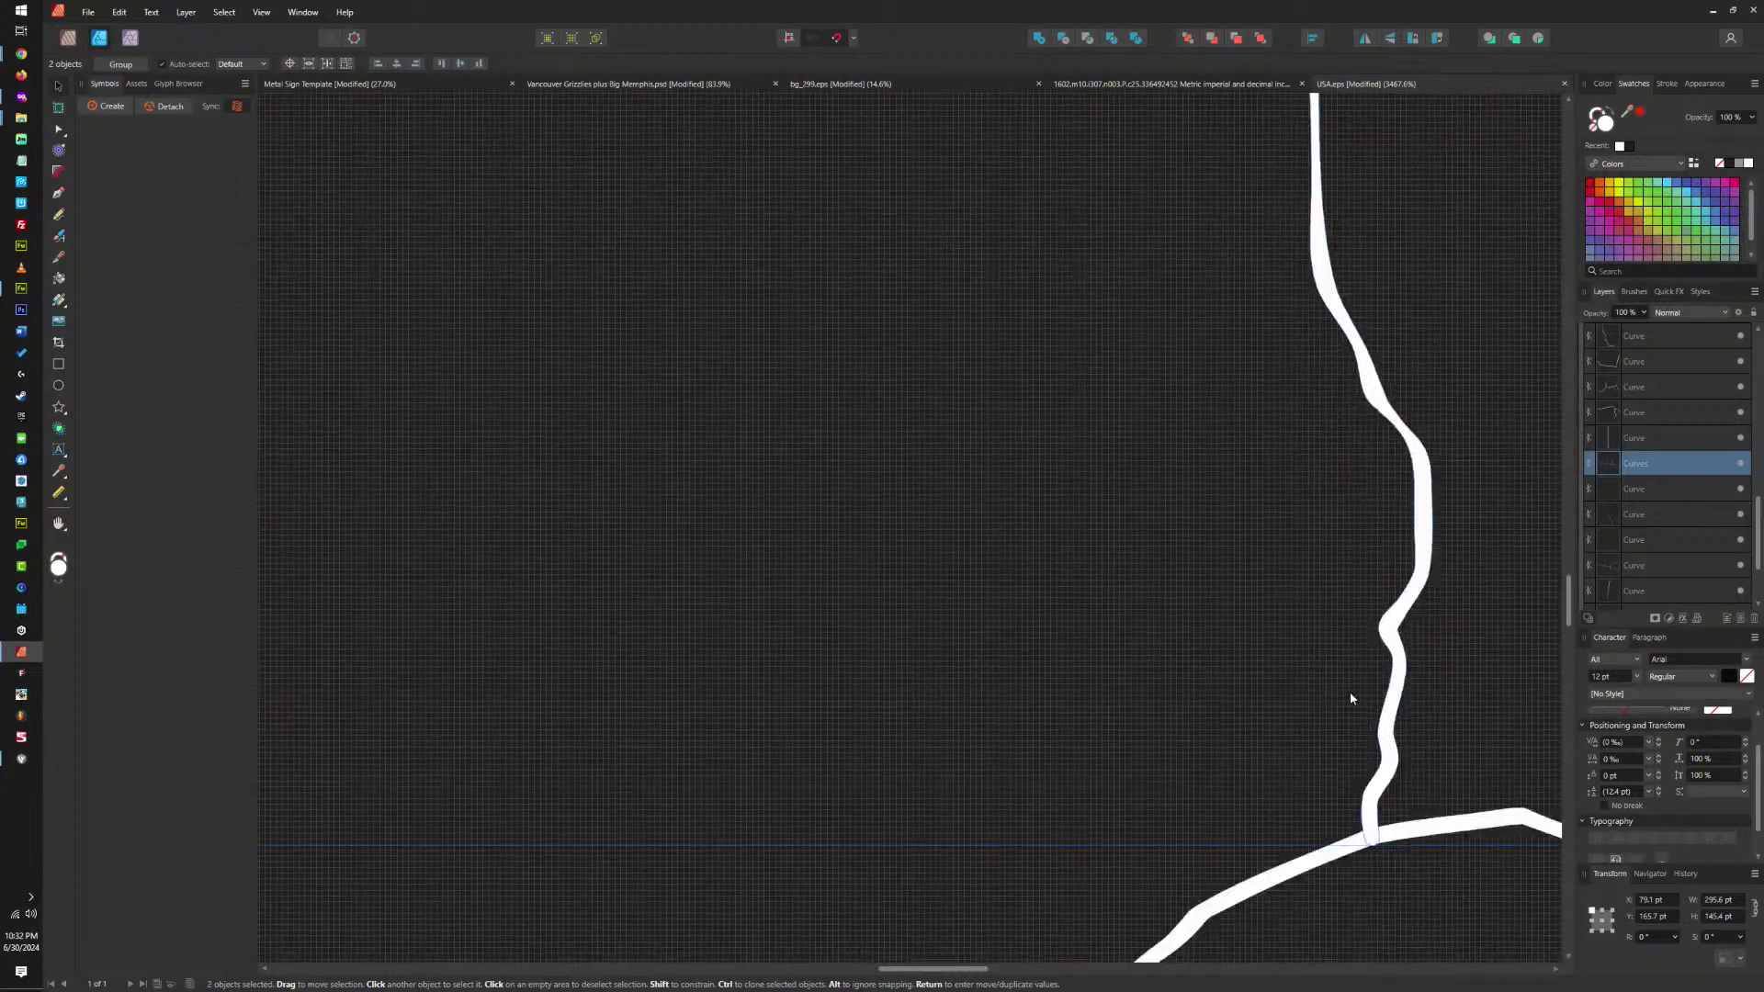
pyautogui.keyDown('shift'); pyautogui.click(1324, 856); pyautogui.keyUp('shift')
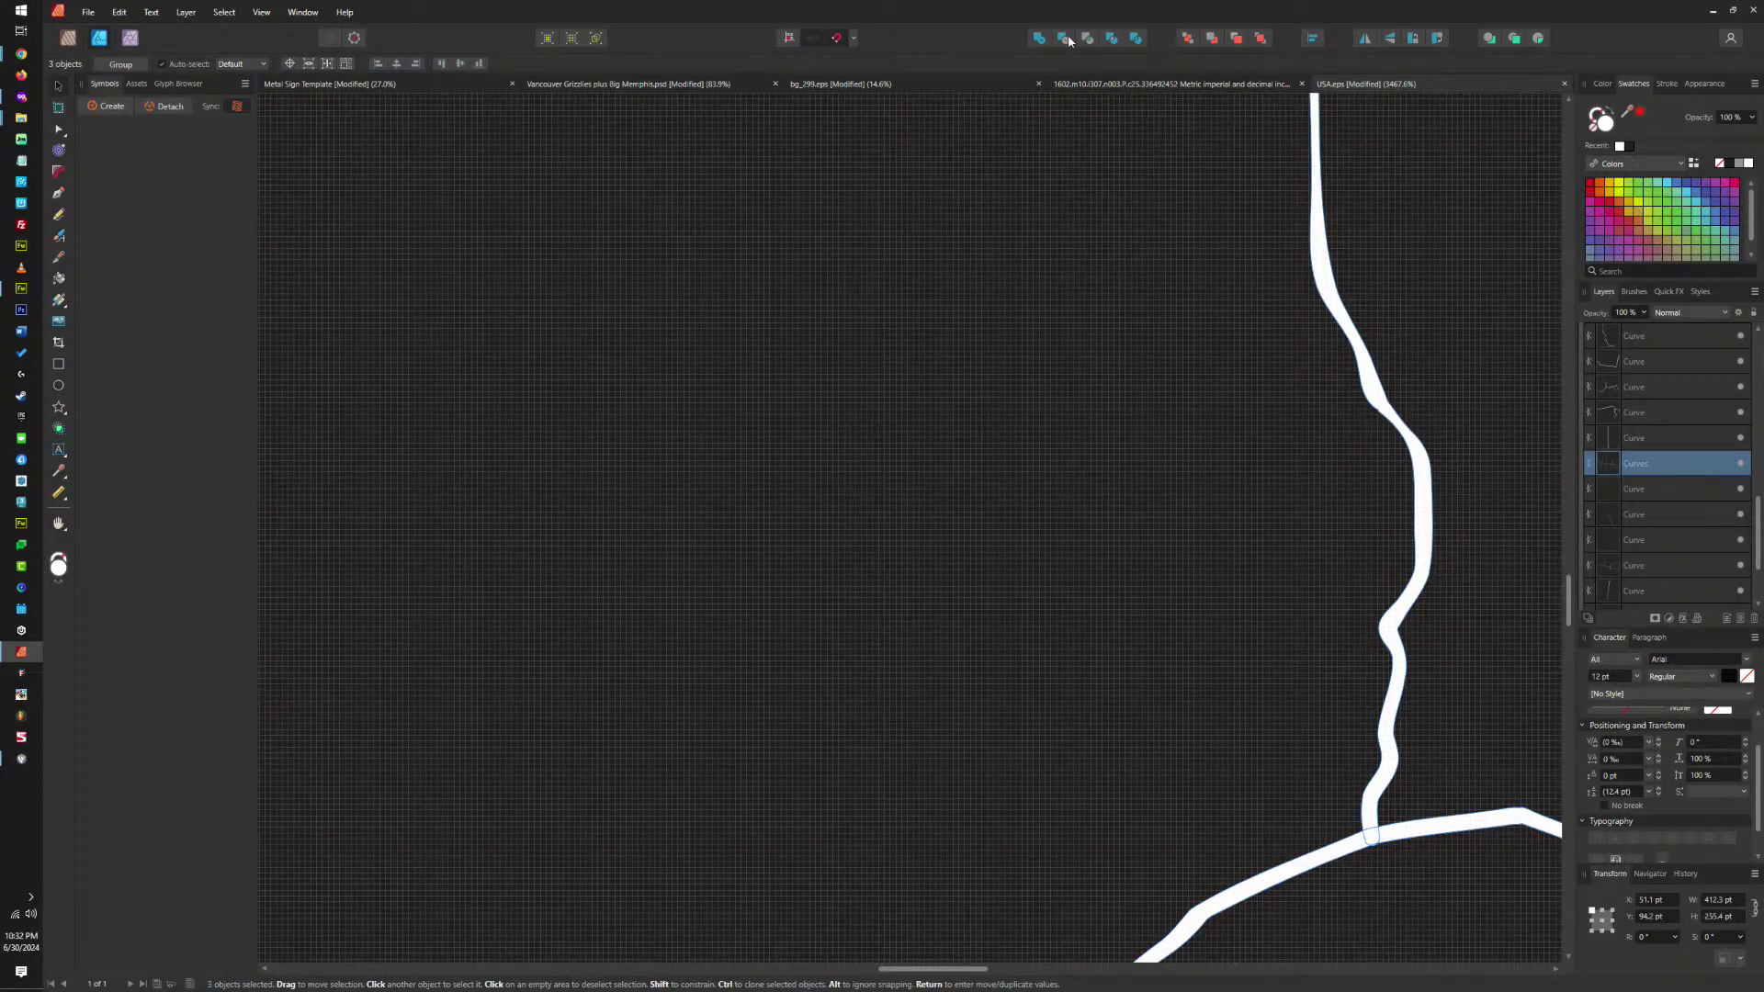
pyautogui.scroll(-5, 1177, 527)
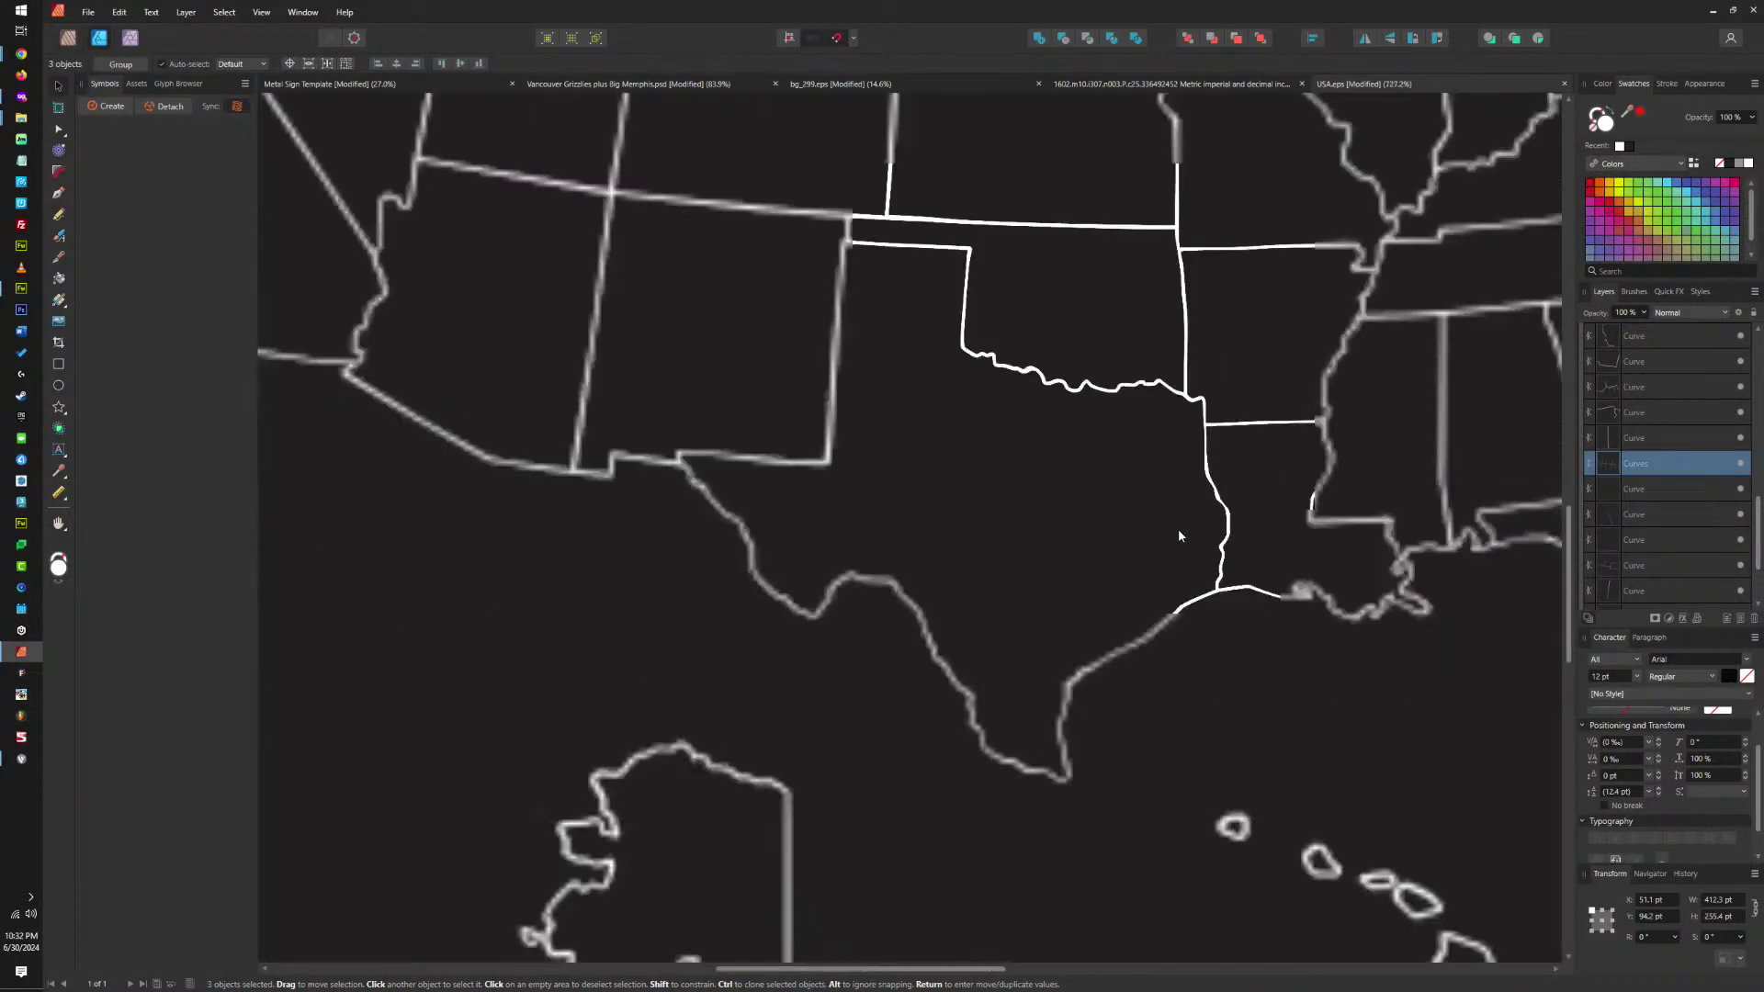
pyautogui.click(1039, 37)
pyautogui.hotkey('ctrl', 'z')
pyautogui.scroll(4, 1184, 363)
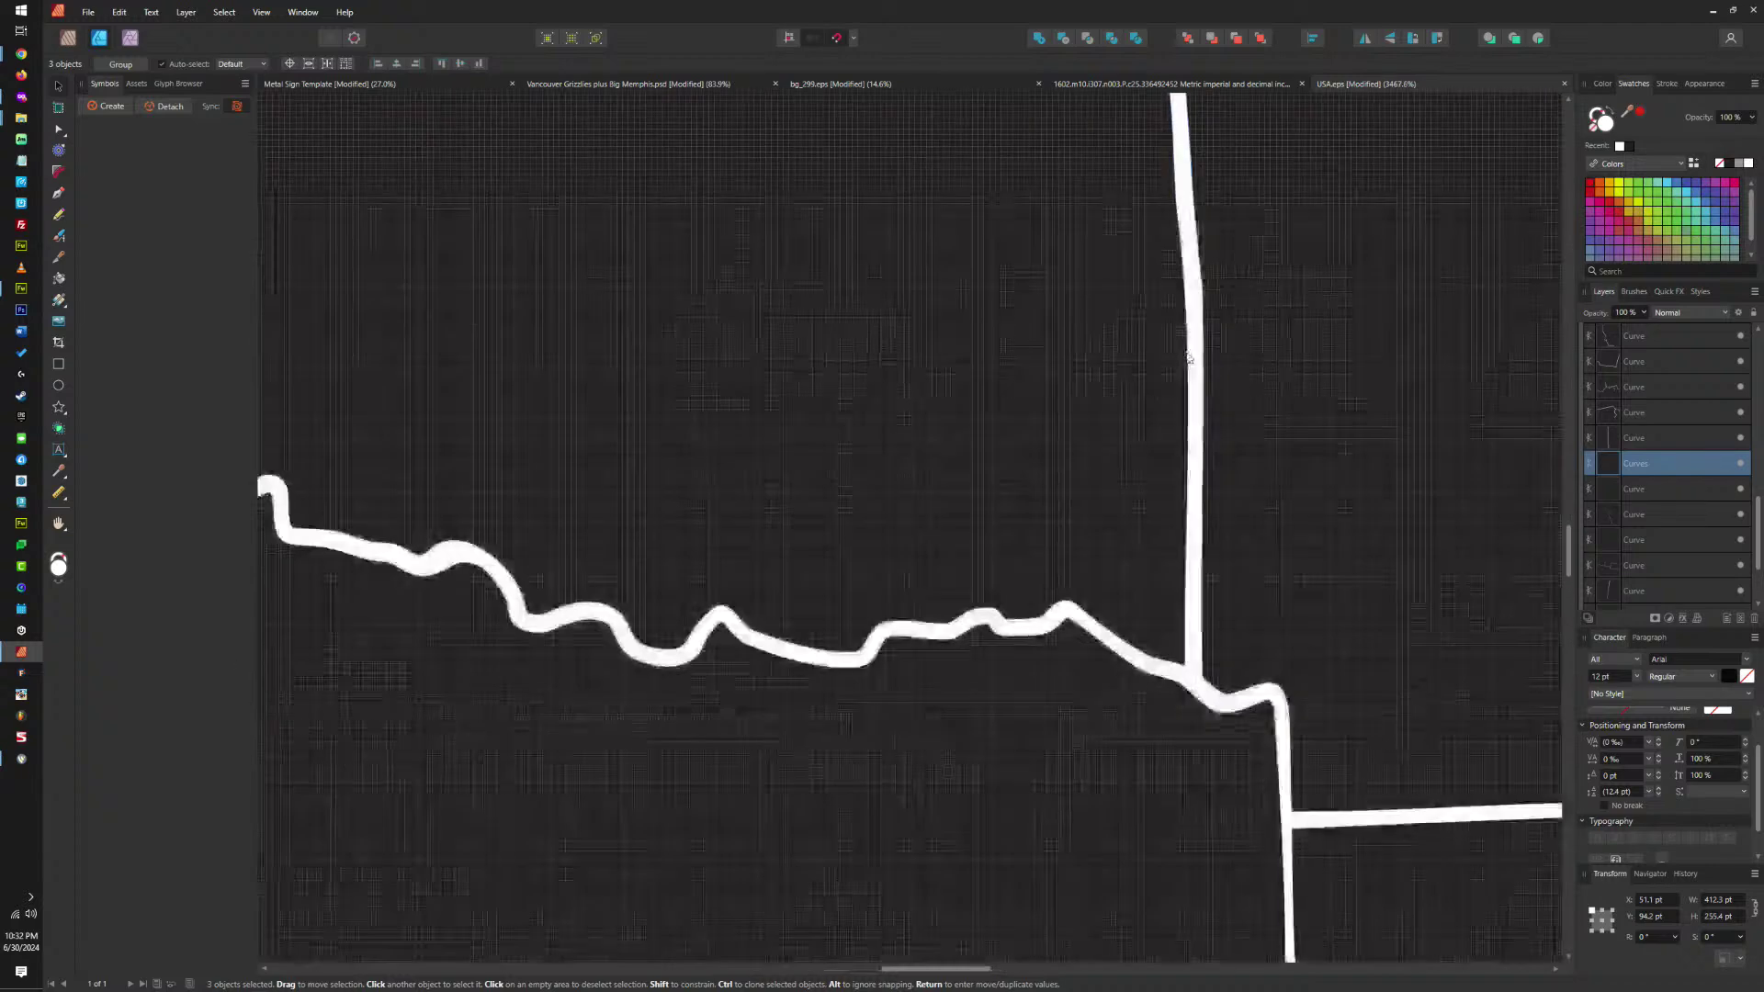
# Delete the blank-thumbnail stray curves below the central border outline in the layer list, including the tiny one near Wyoming's southwest corner.
pyautogui.click(1194, 310)
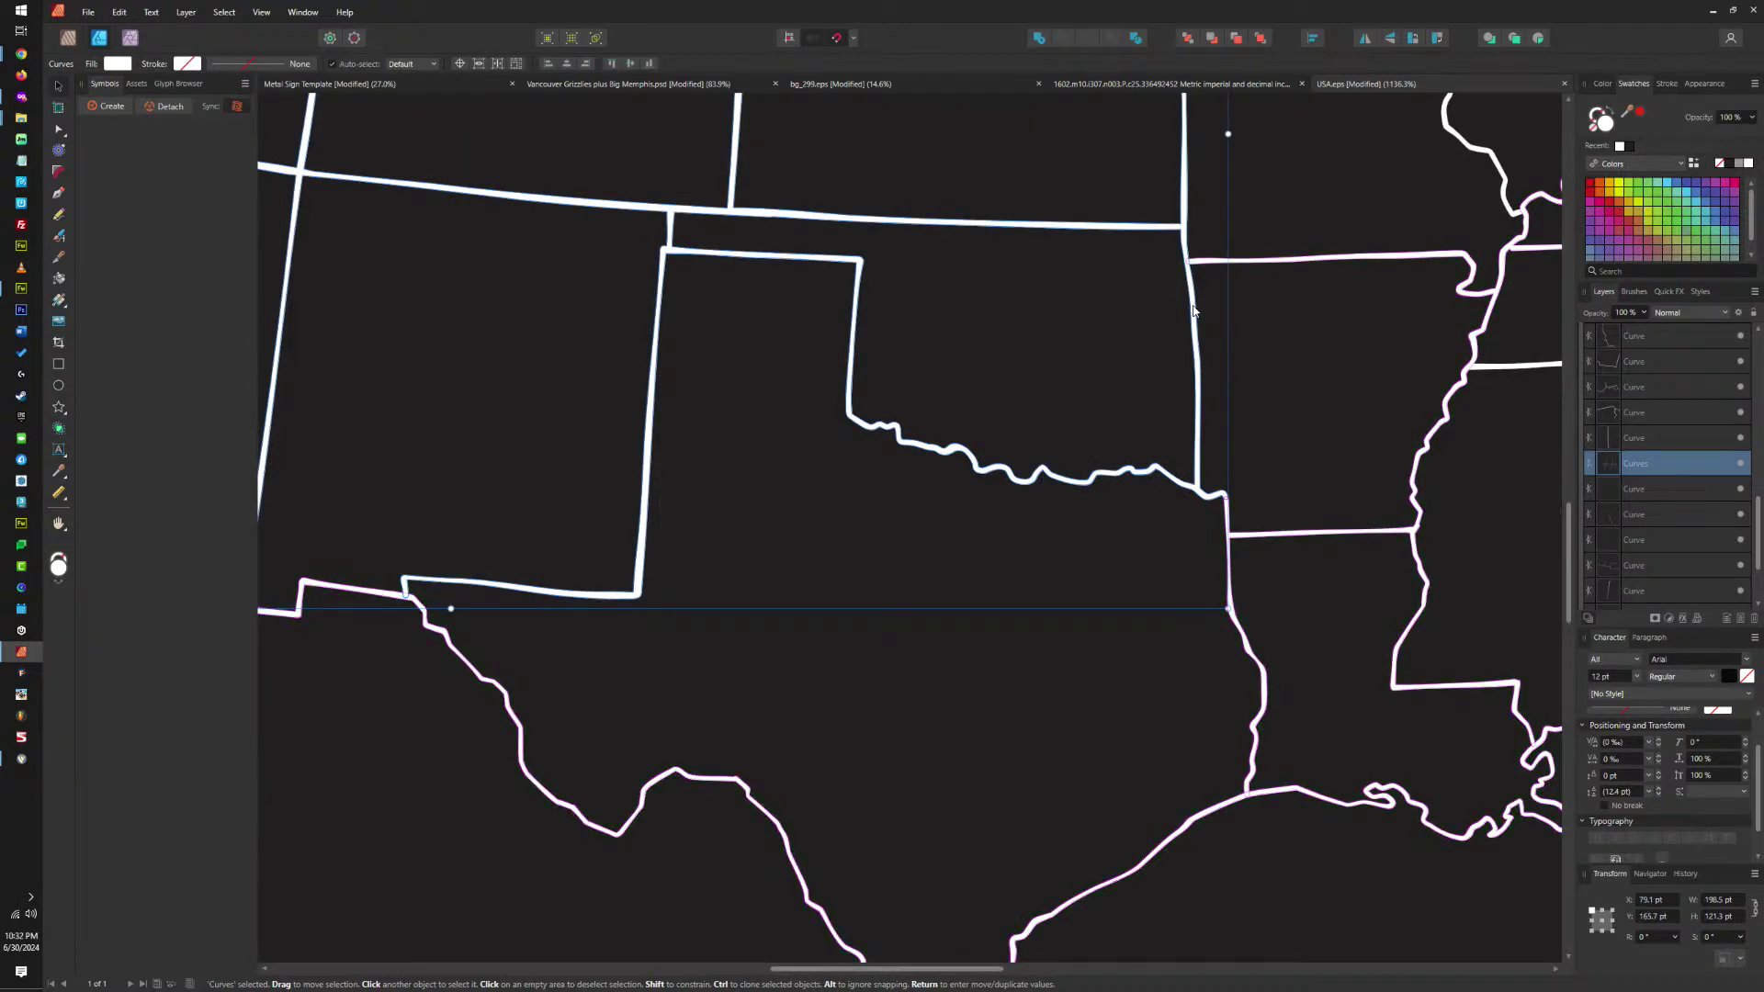
pyautogui.scroll(-5, 1193, 311)
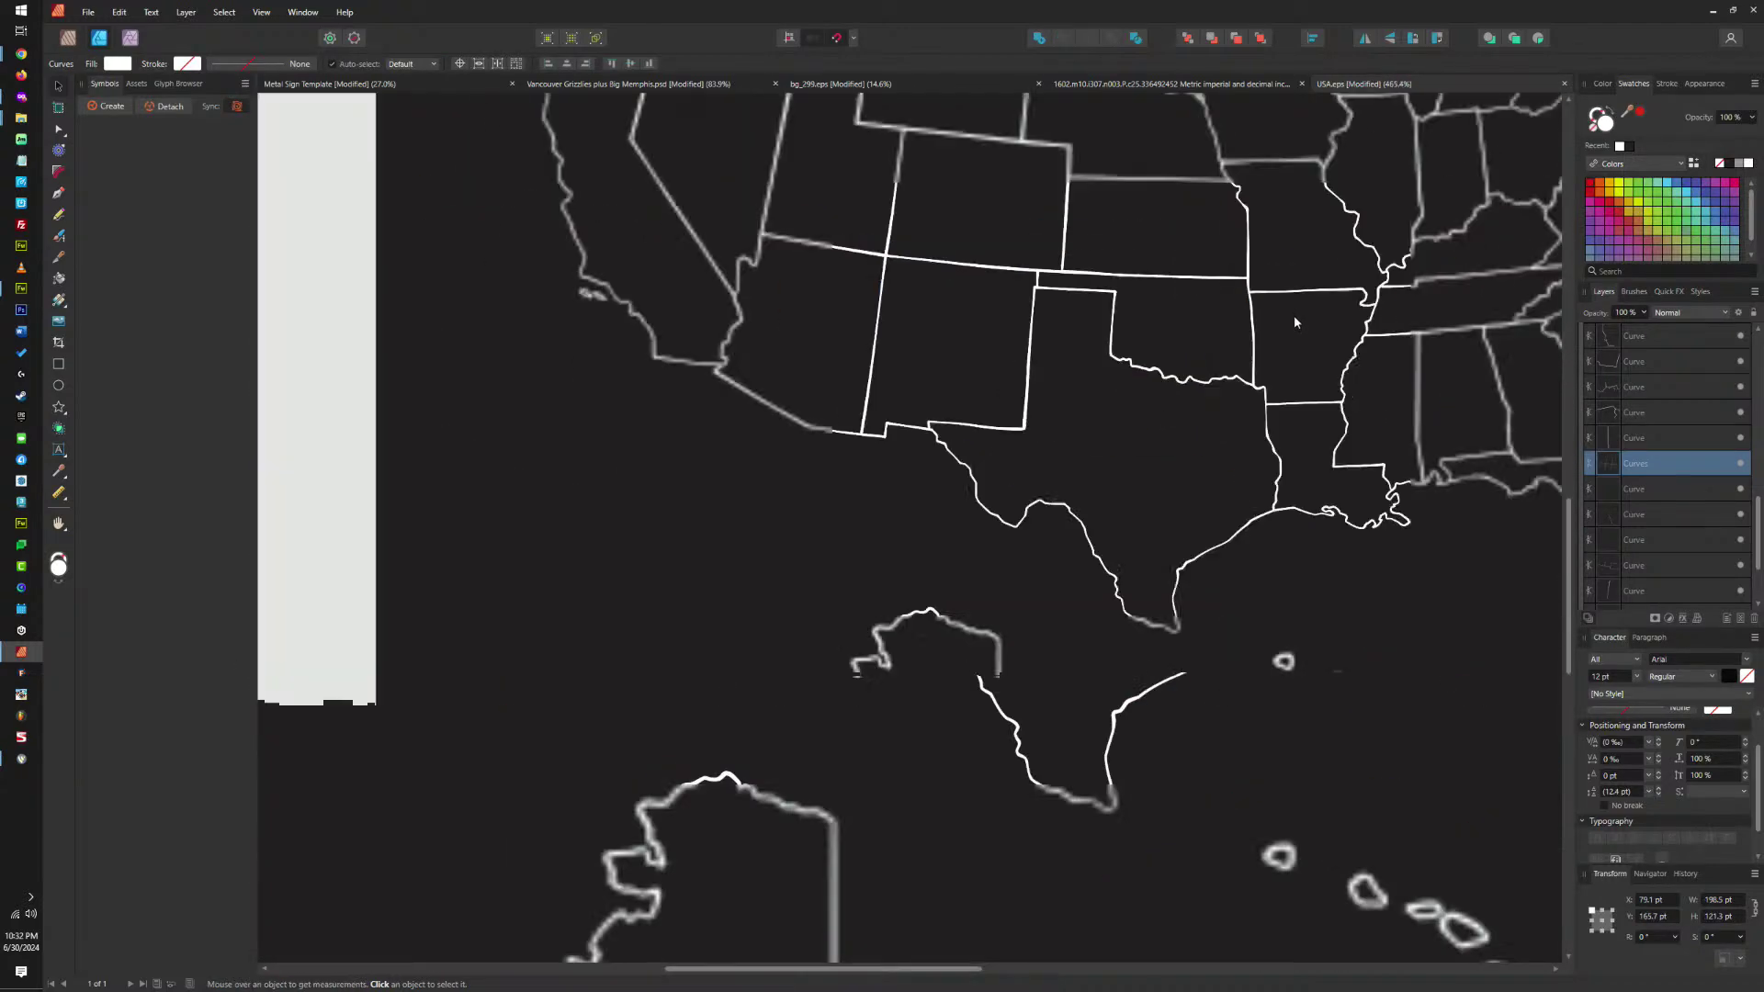
pyautogui.click(1661, 489)
pyautogui.scroll(2, 1273, 585)
pyautogui.hscroll(2, 1274, 585)
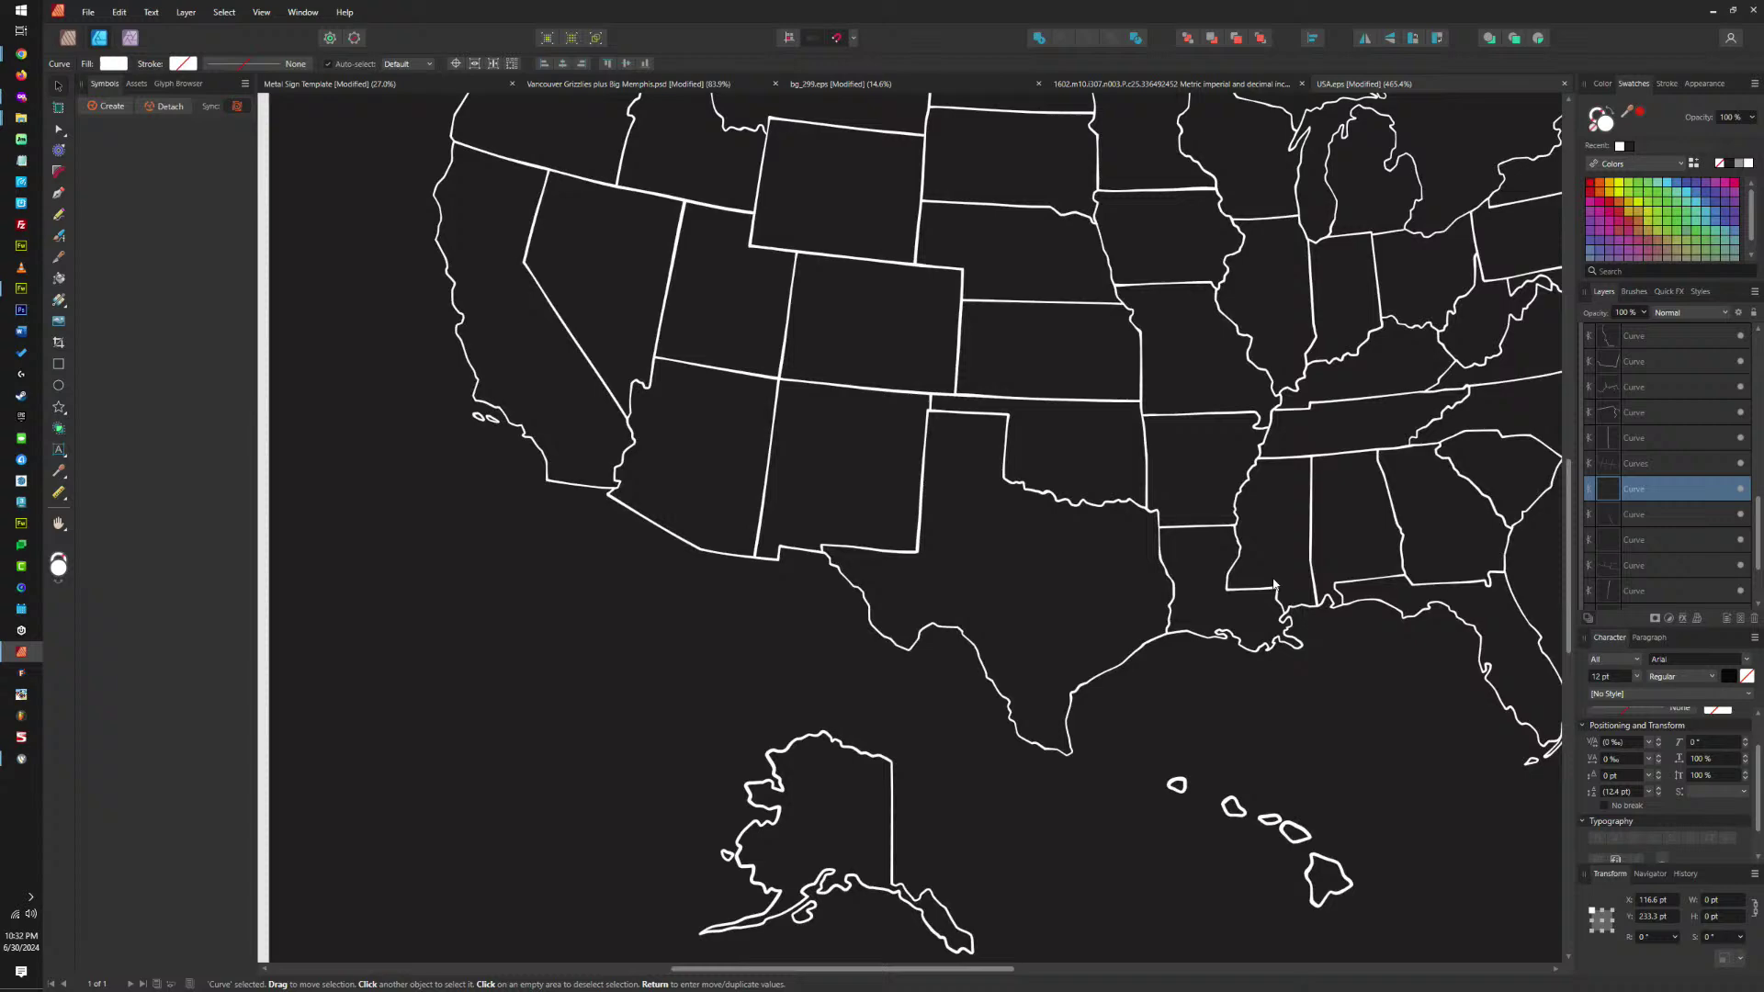
pyautogui.keyDown('shift'); pyautogui.click(1647, 542); pyautogui.keyUp('shift')
pyautogui.click(1646, 537)
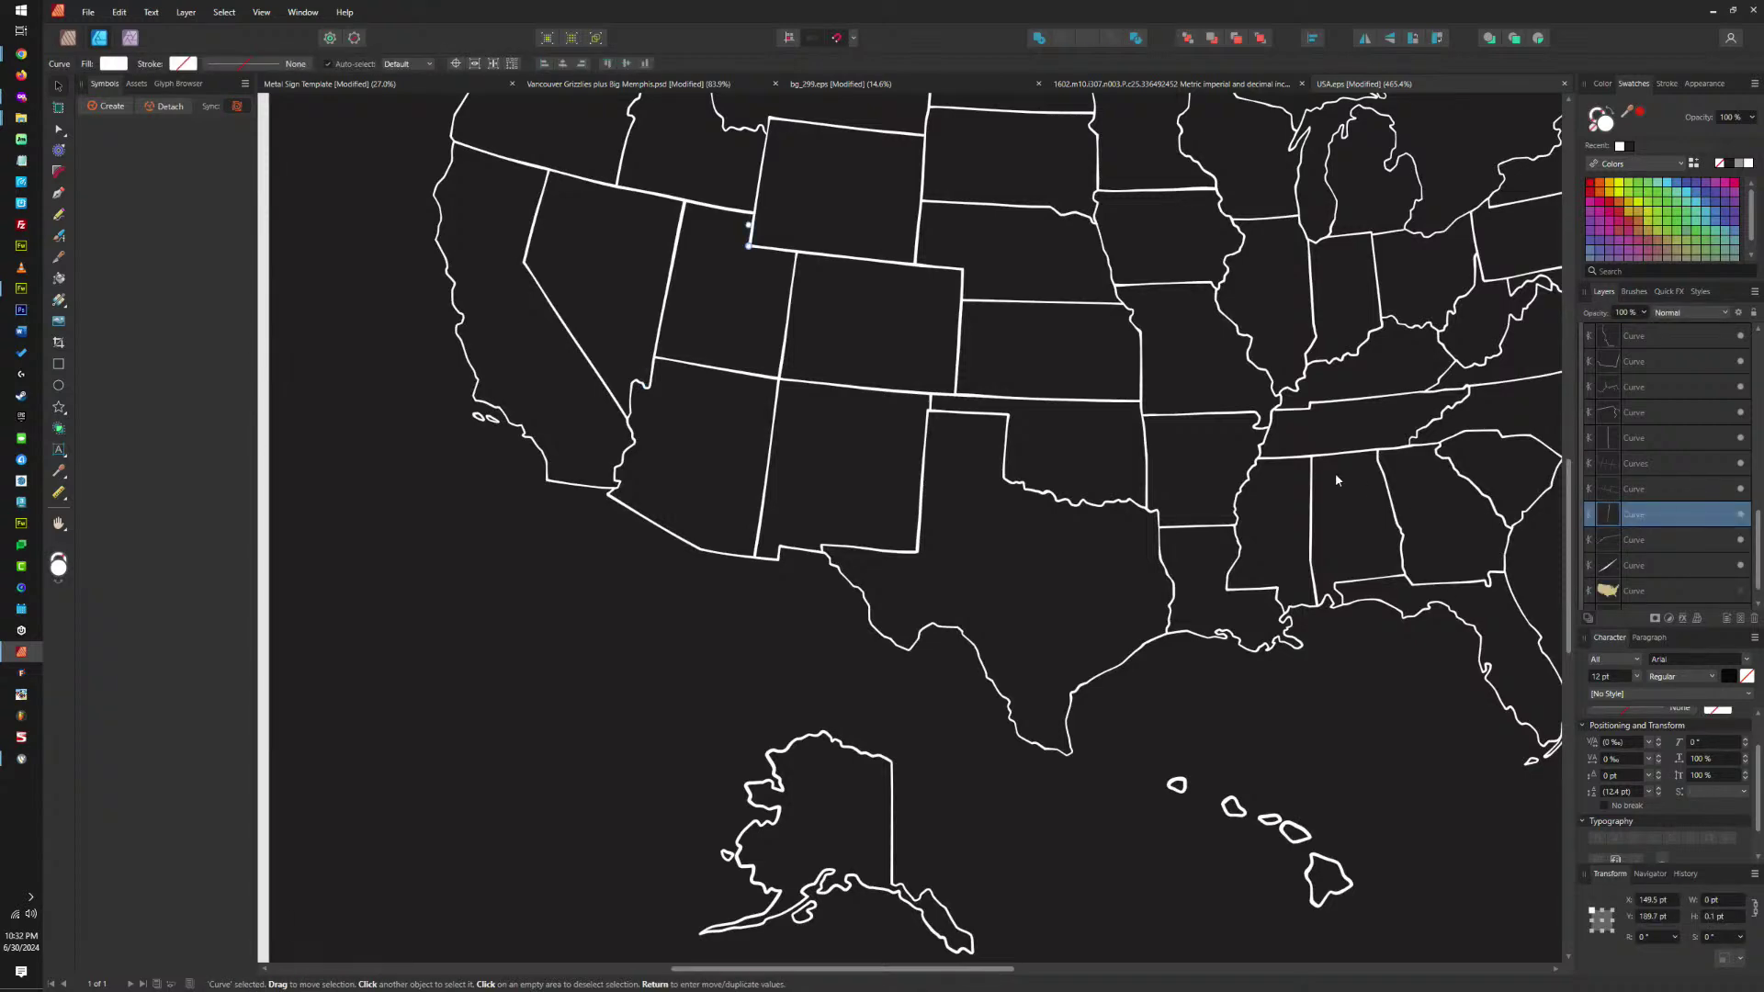
pyautogui.scroll(-3, 1222, 549)
pyautogui.press('Delete')
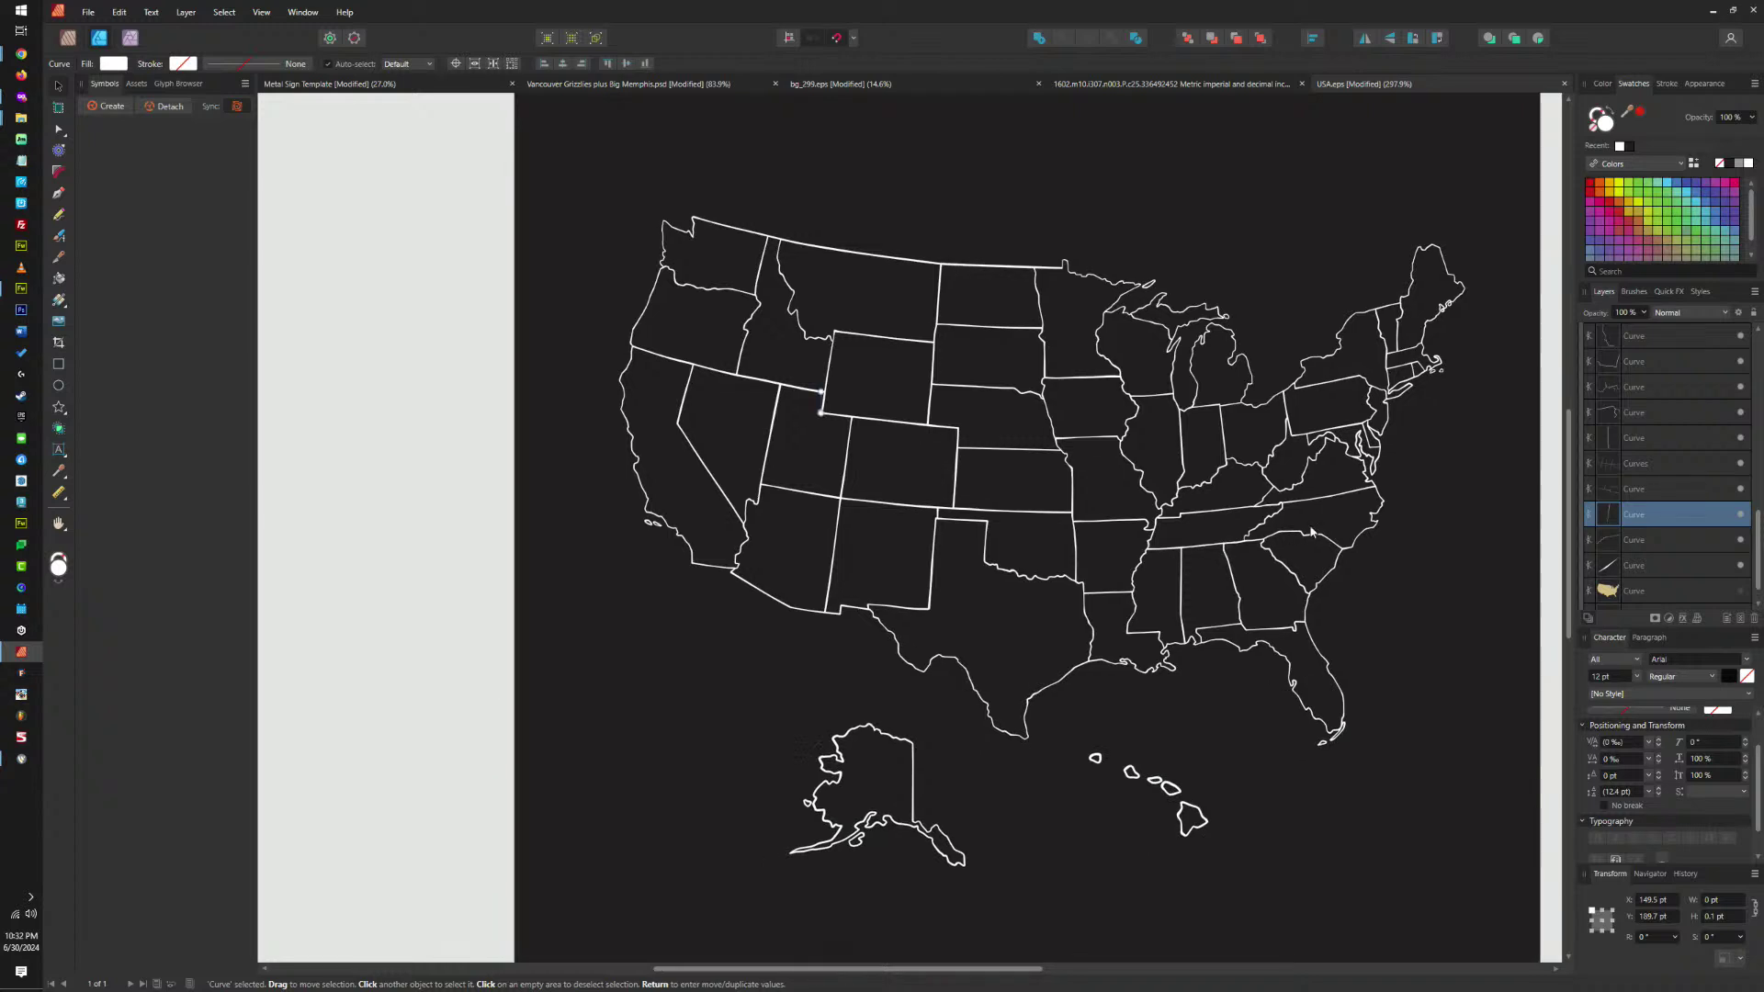
# Delete the white diagonal sliver curve and the hidden yellow USA map curve near the end of the layer list.
pyautogui.click(1654, 526)
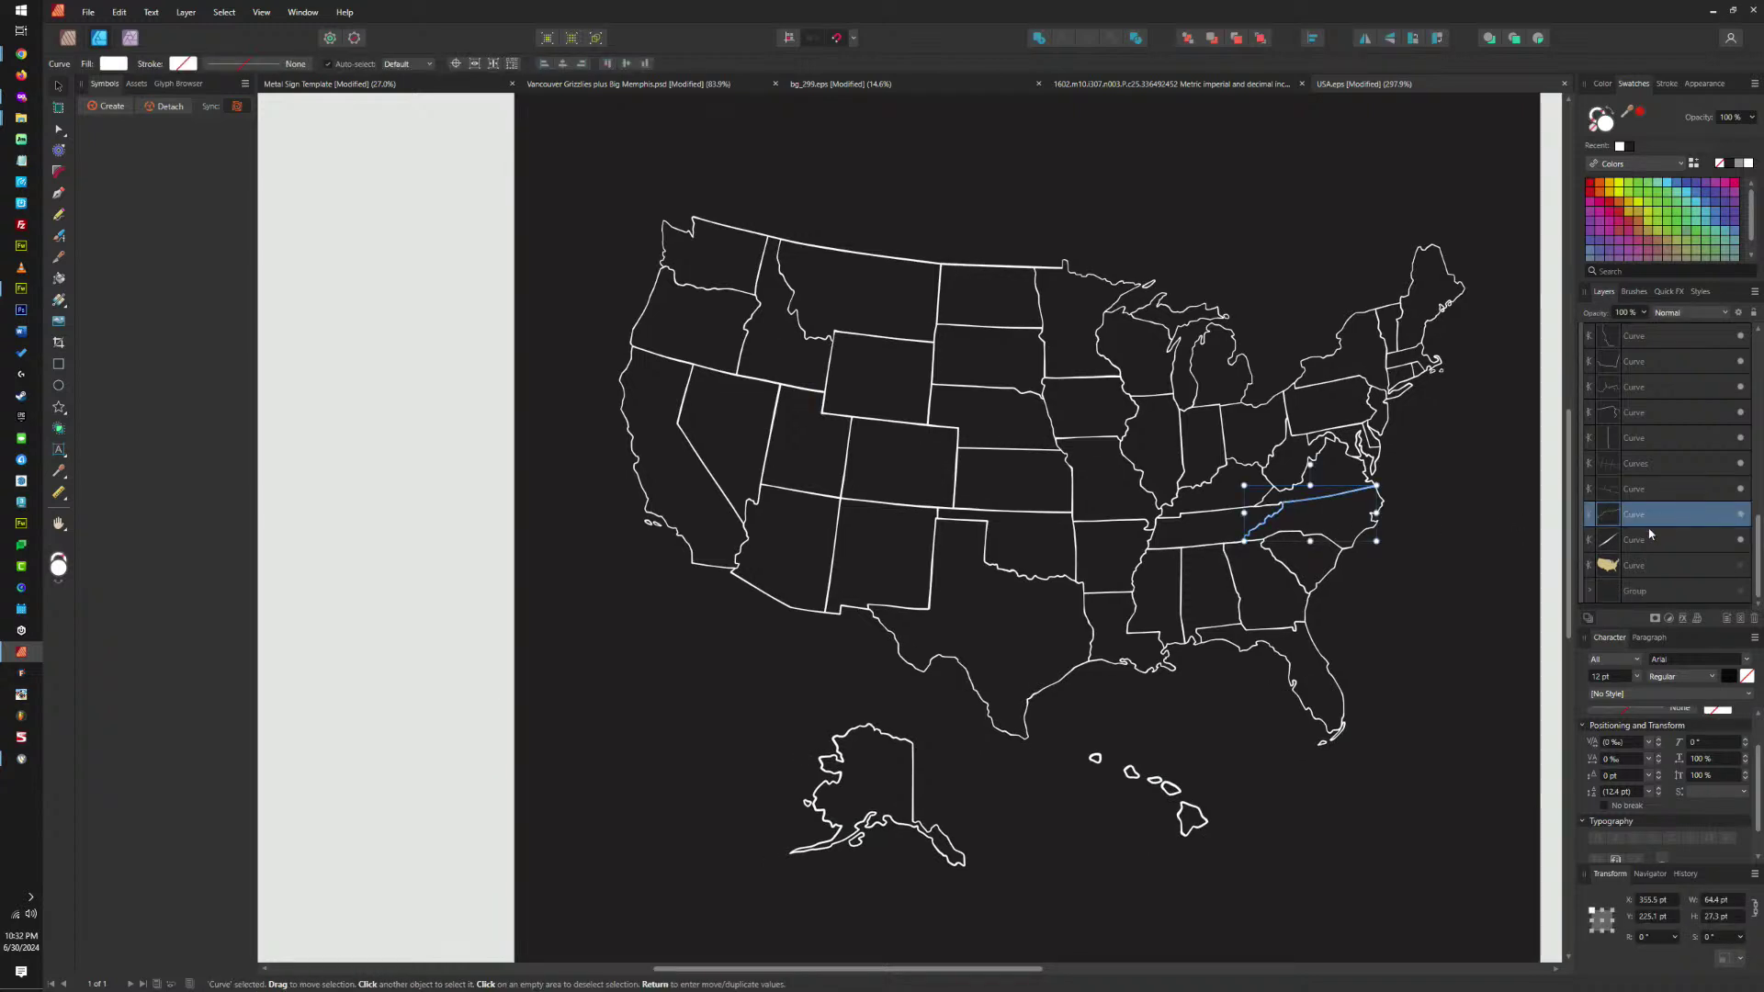
pyautogui.click(1651, 540)
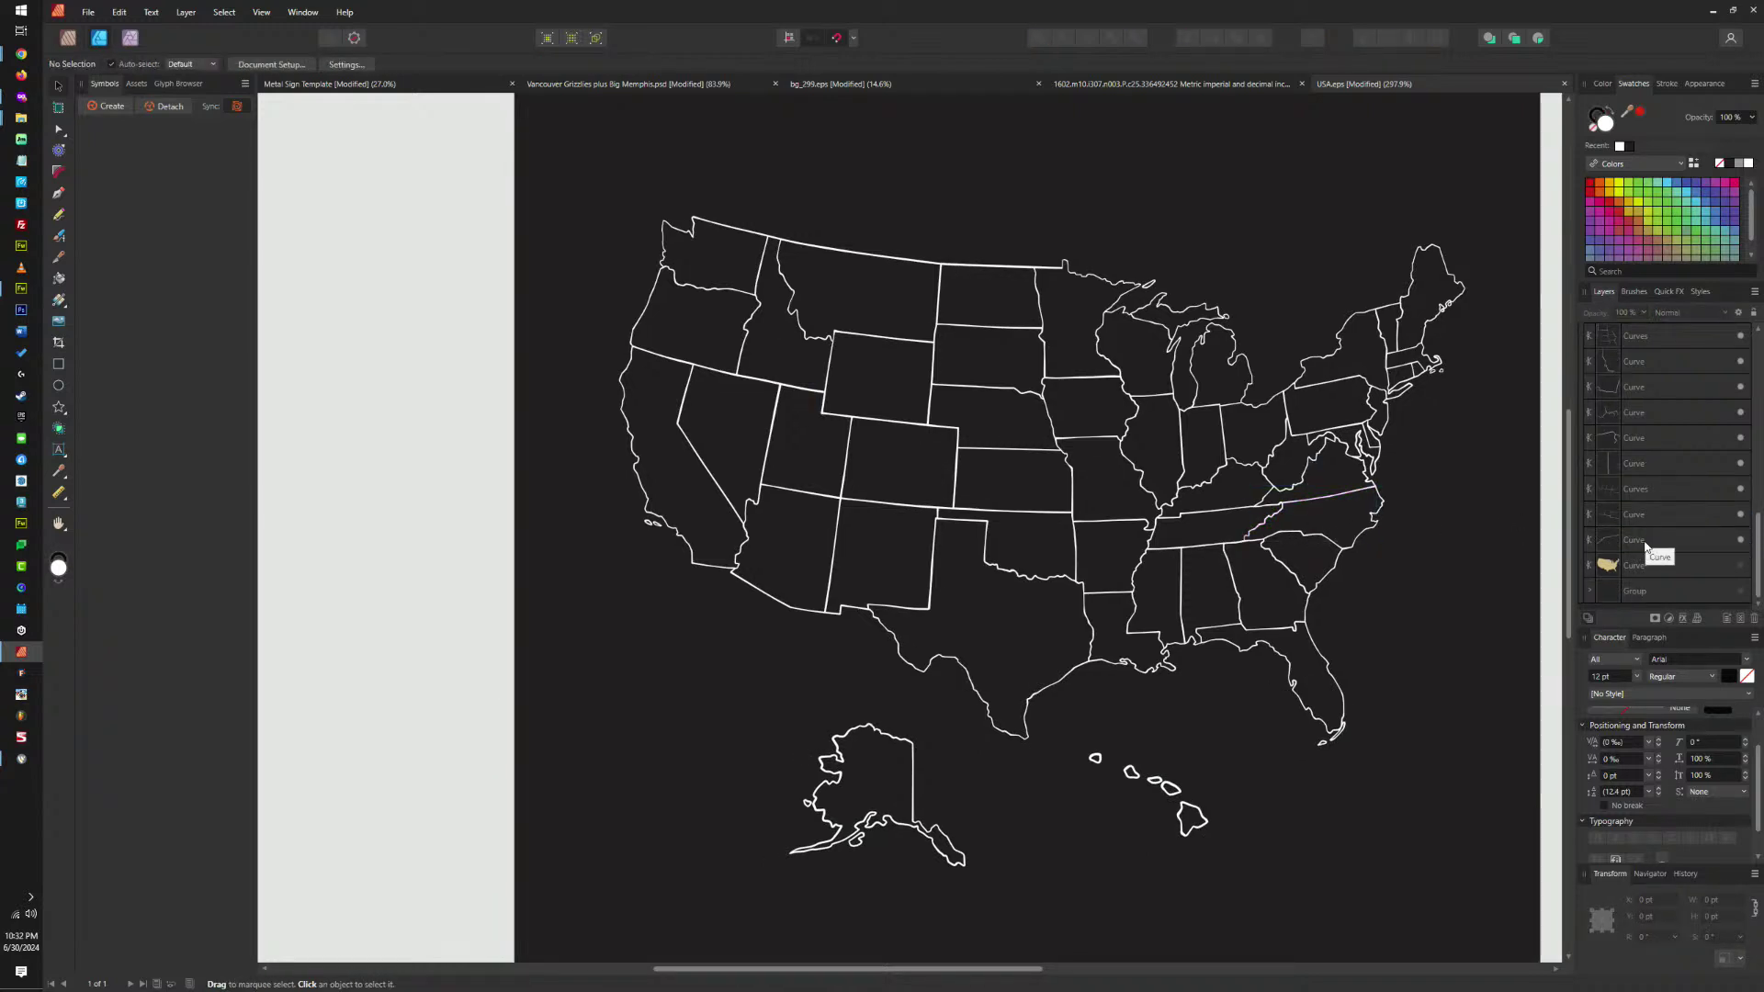
pyautogui.click(1639, 566)
pyautogui.press('Delete')
# Expand the hidden Group at the end of the layer list and delete all the curves inside it.
pyautogui.click(1633, 593)
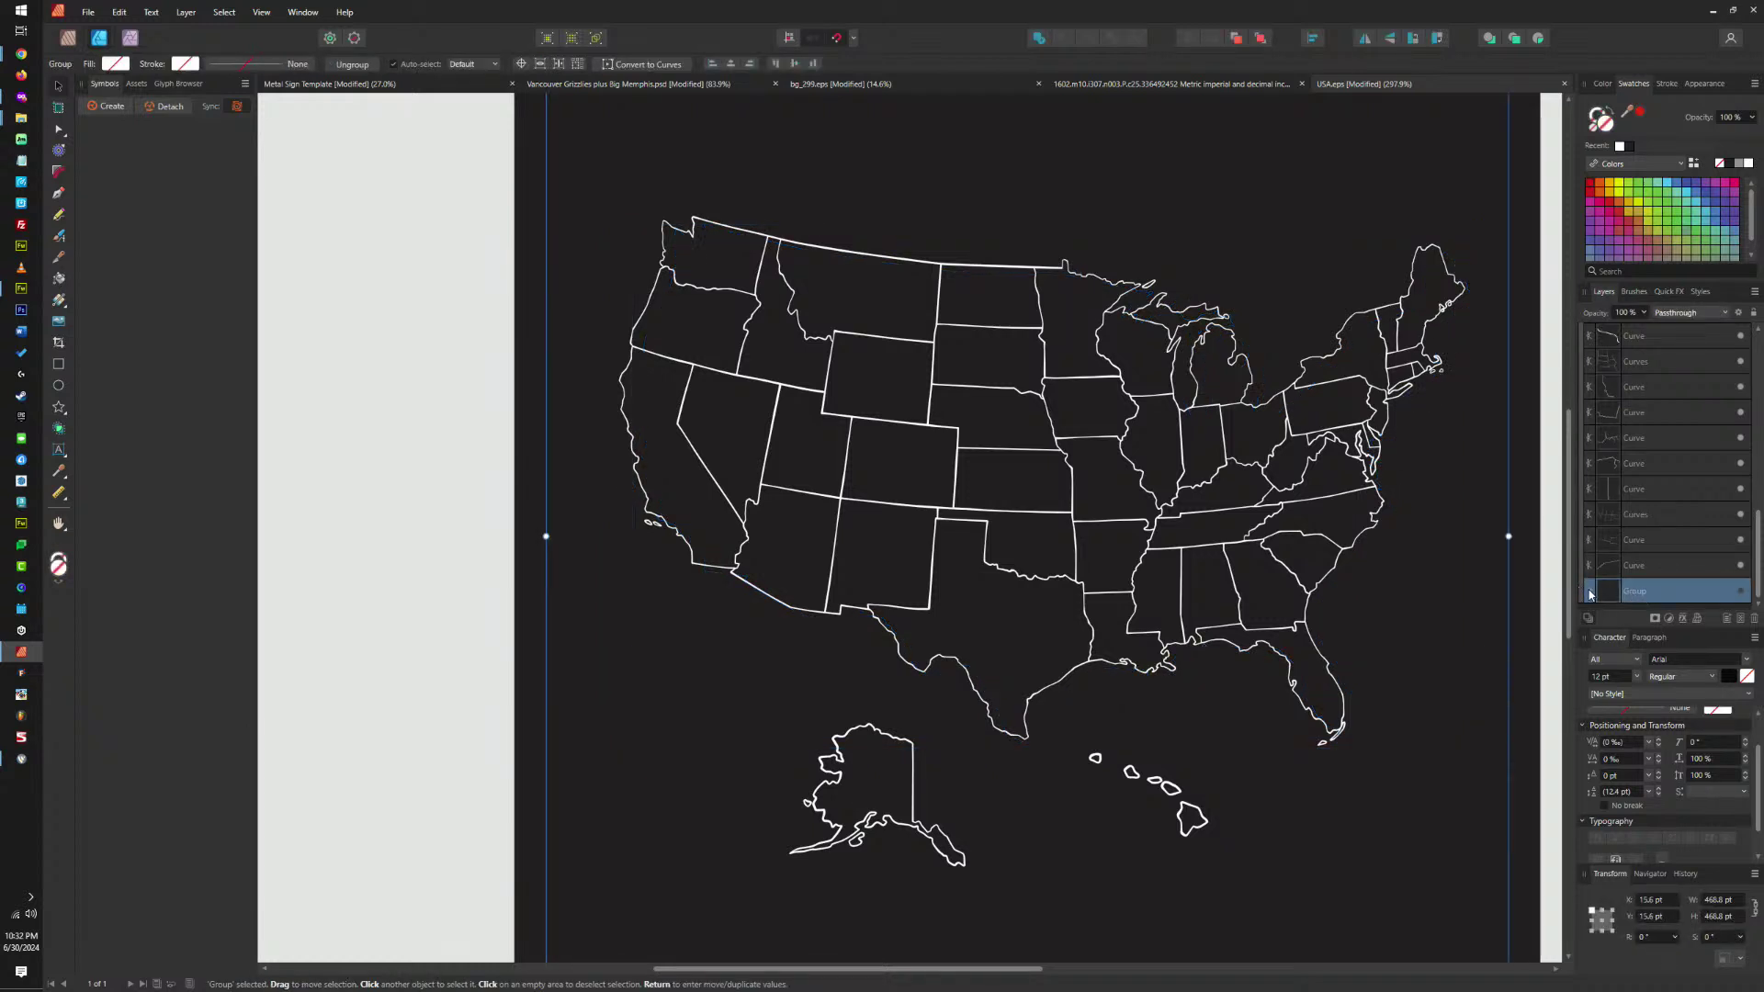
pyautogui.click(1590, 593)
pyautogui.click(1649, 463)
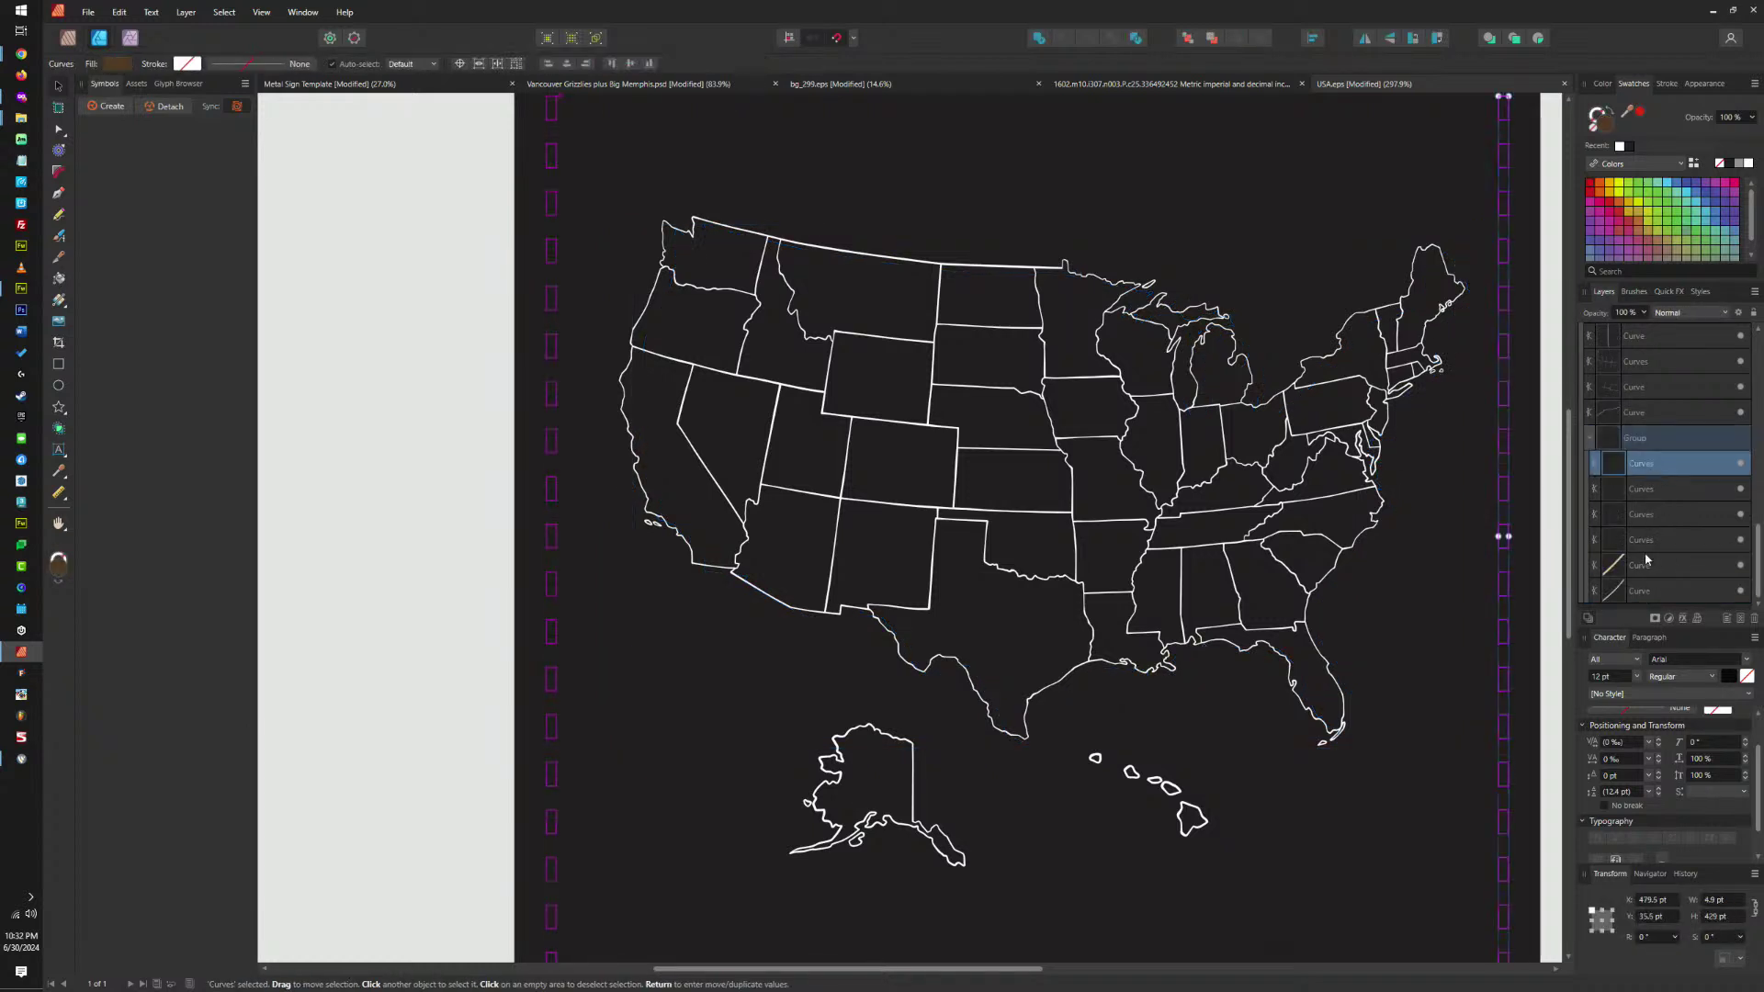
pyautogui.keyDown('shift'); pyautogui.click(1642, 593); pyautogui.keyUp('shift')
pyautogui.hotkey('ctrl', 'd')
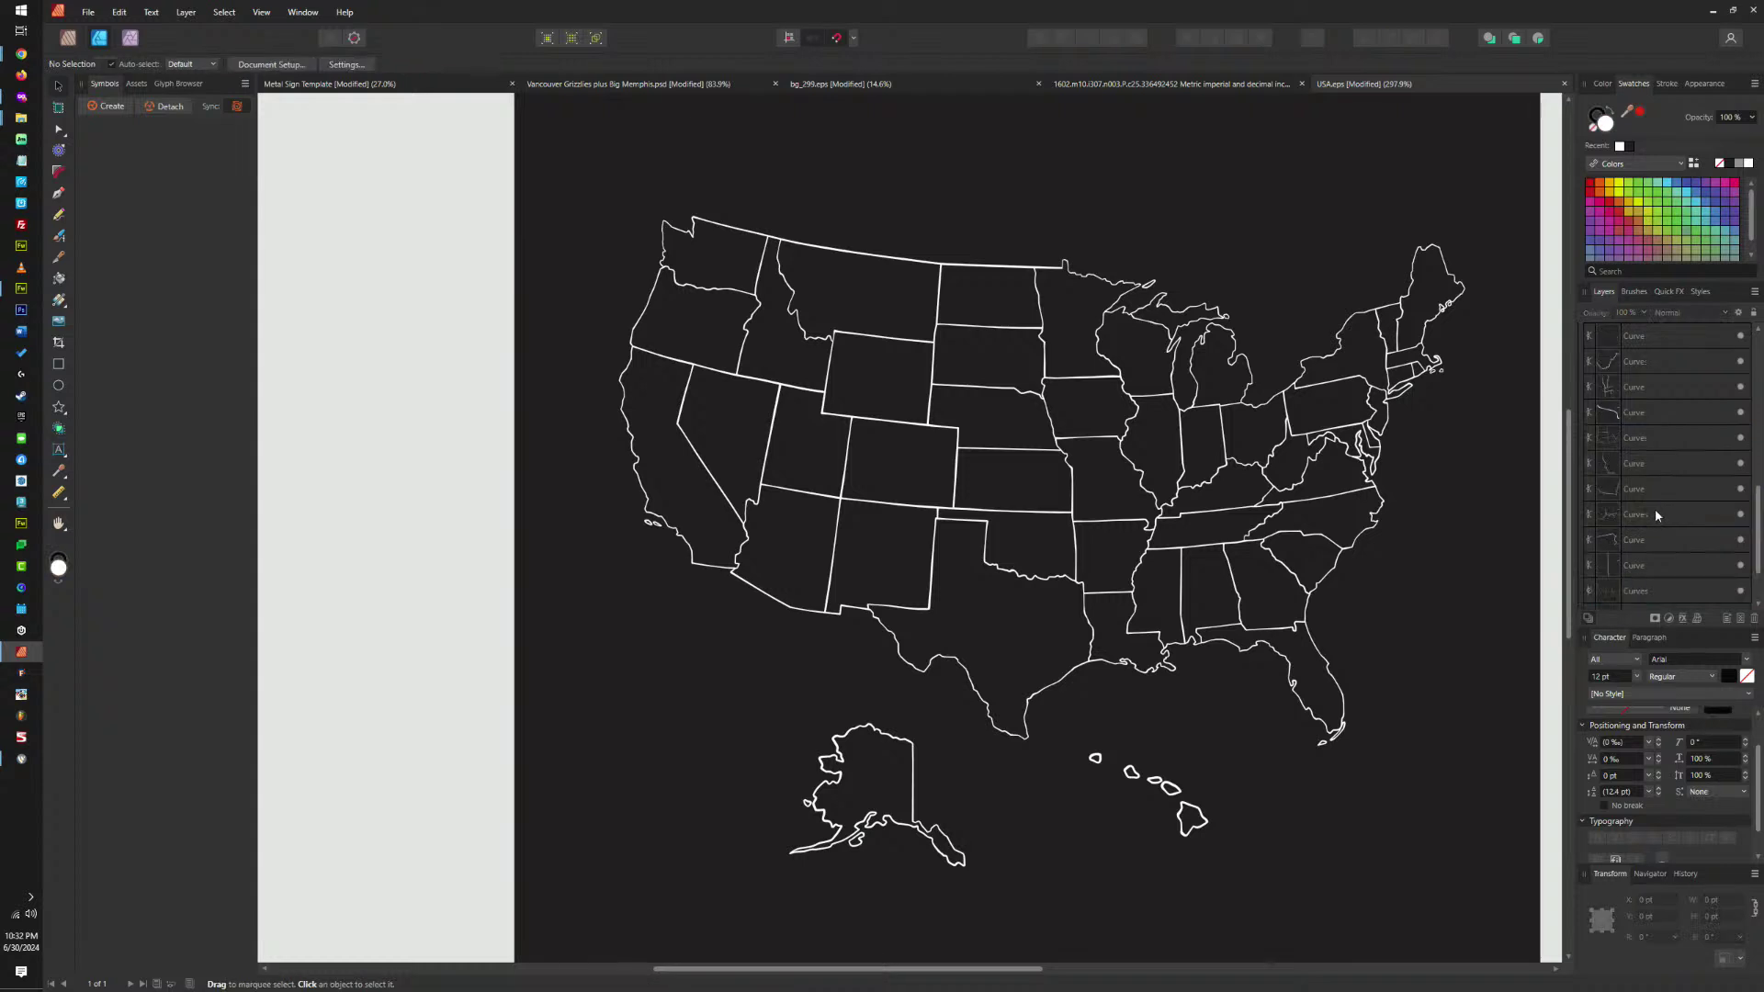
# Select all the state outlines on the artboard and display their nodes for inspection.
pyautogui.scroll(3, 1655, 509)
pyautogui.scroll(2, 1647, 492)
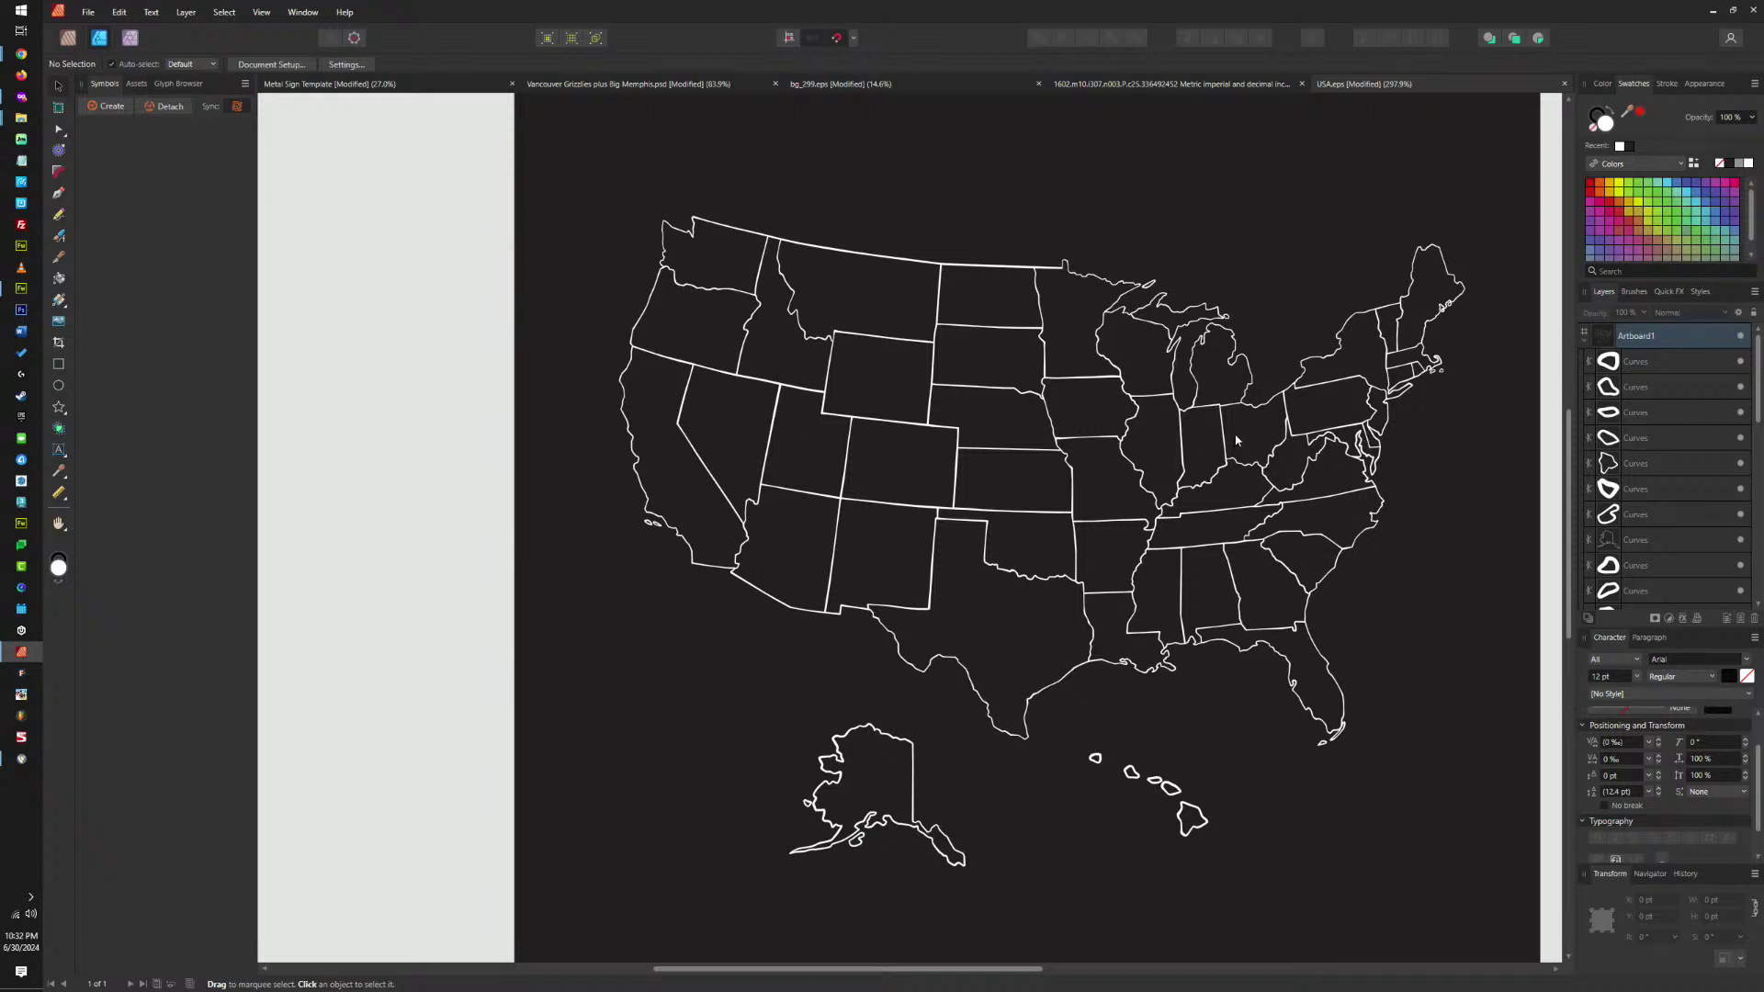
pyautogui.hotkey('ctrl', 'a')
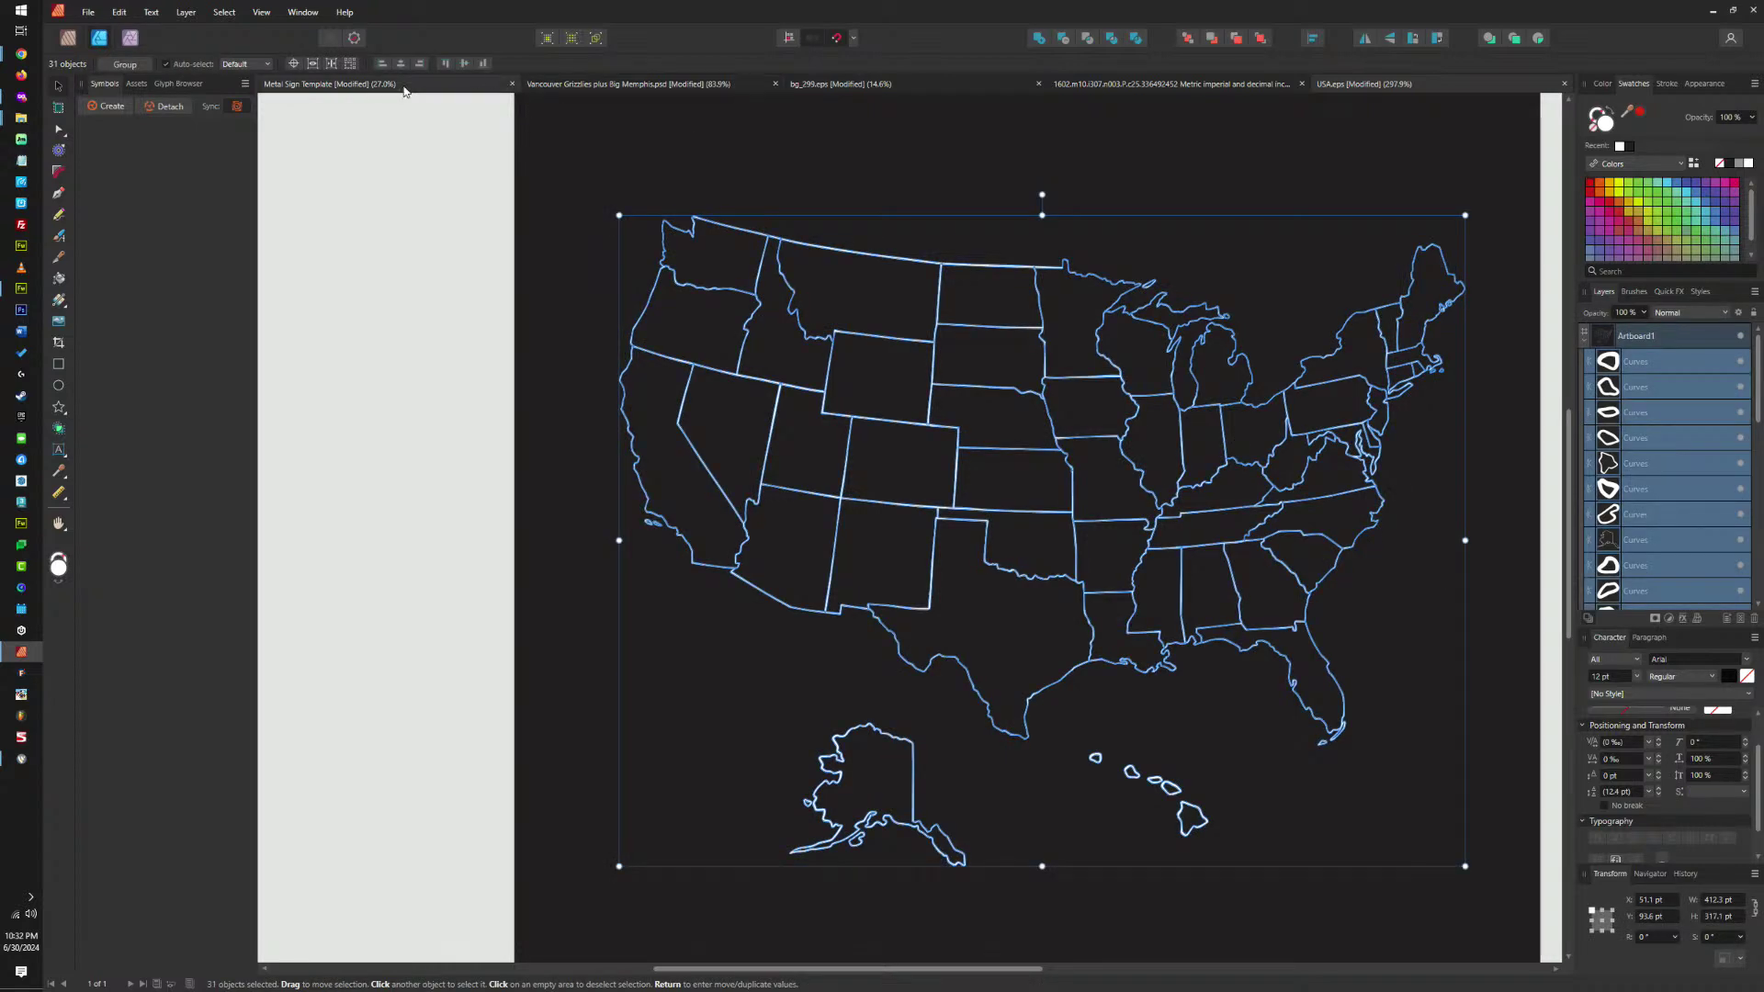
pyautogui.press('a')
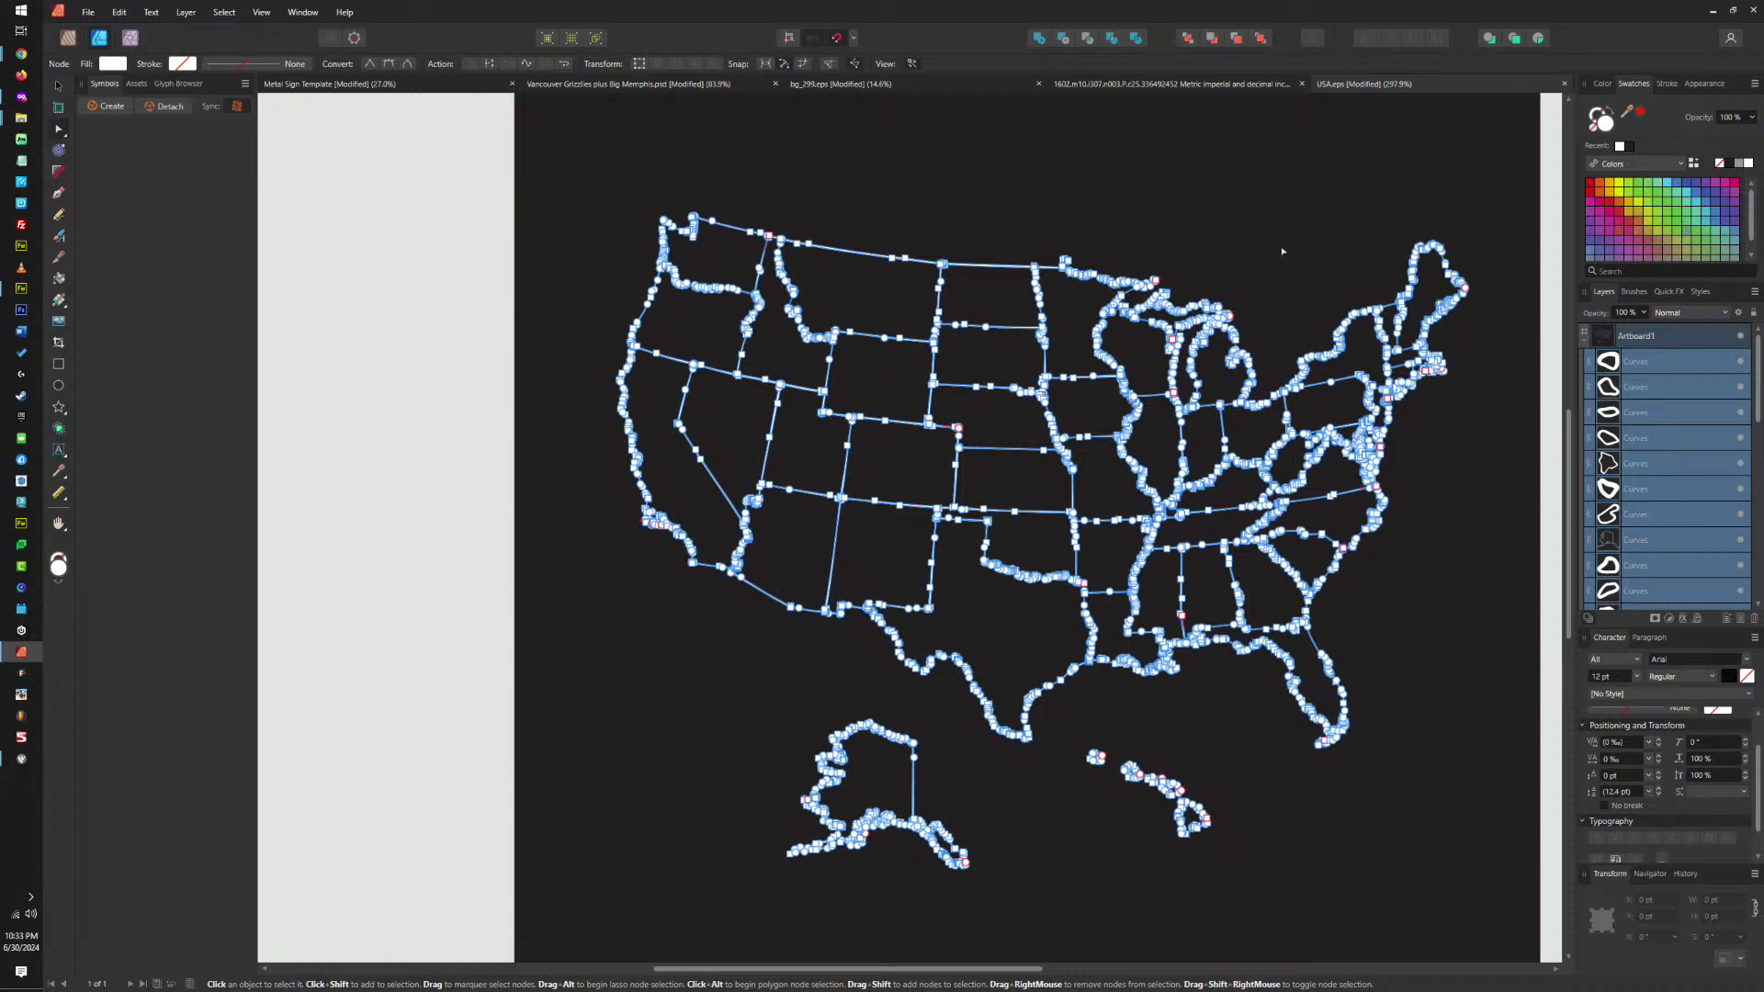
# Cover the map with a green-filled rectangle about 477 by 420 pt and send it behind the state outlines.
pyautogui.click(57, 364)
pyautogui.scroll(-5, 541, 432)
pyautogui.moveTo(552, 296); pyautogui.dragTo(954, 649)
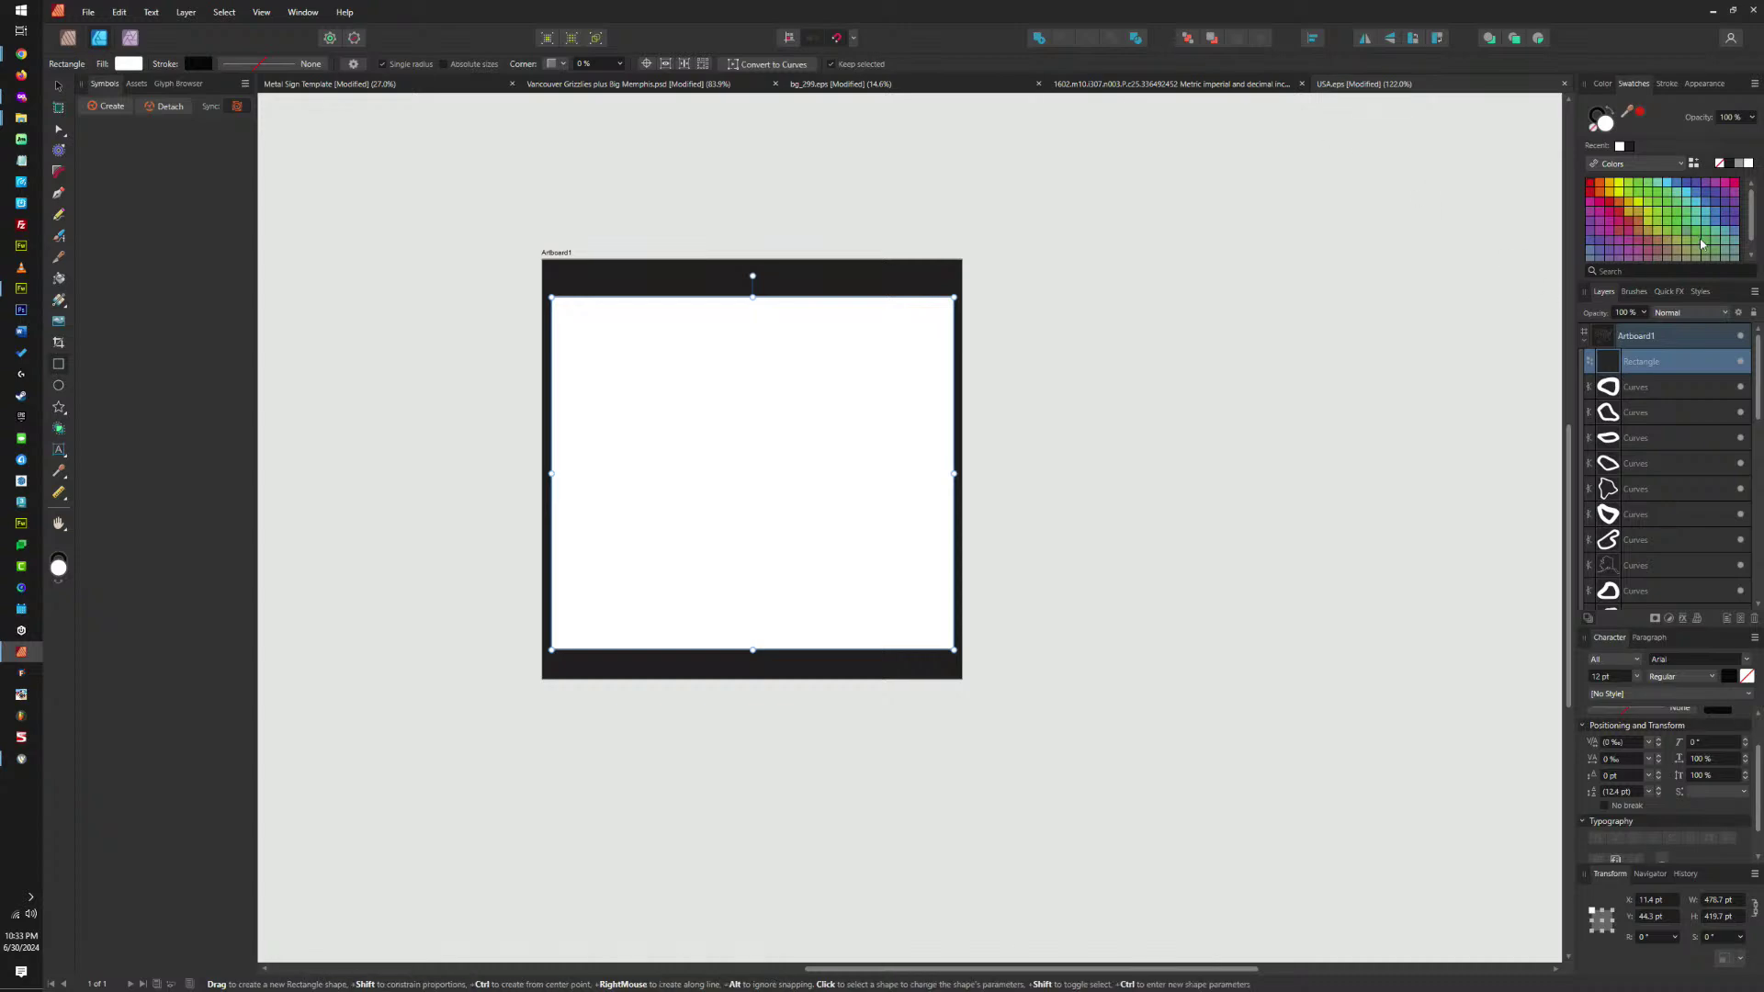
pyautogui.click(1669, 210)
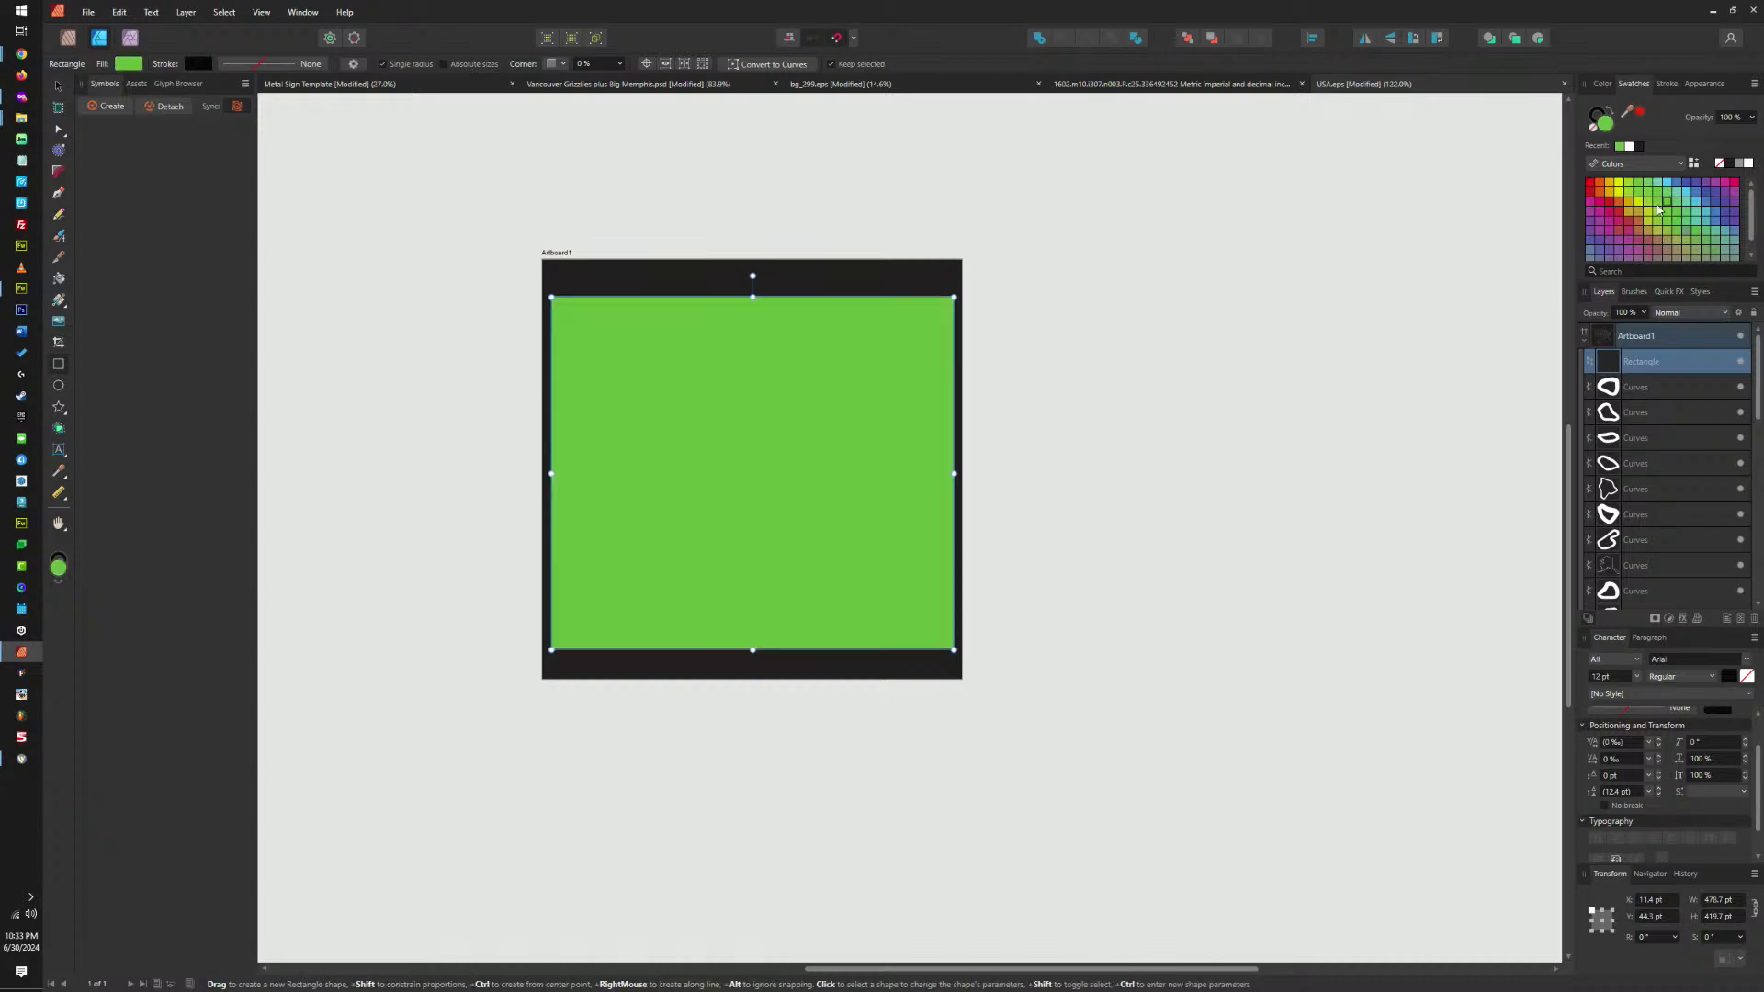
pyautogui.click(1192, 43)
pyautogui.scroll(5, 880, 395)
pyautogui.scroll(-4, 880, 394)
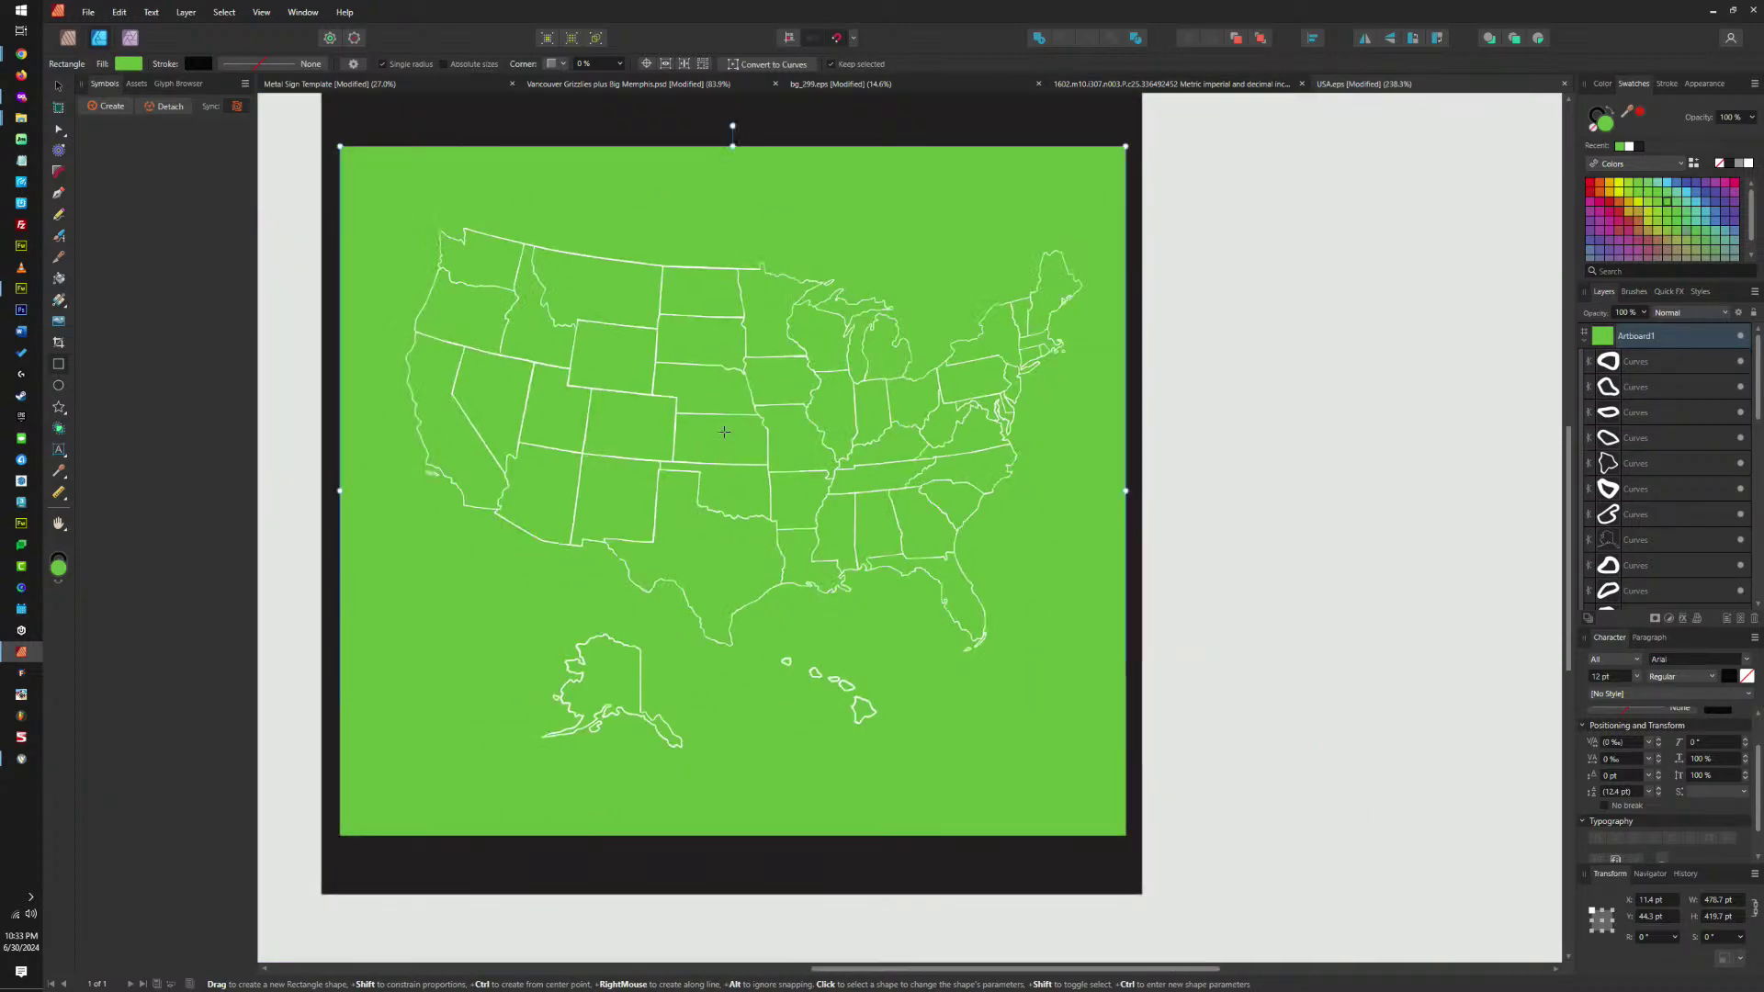
pyautogui.scroll(2, 880, 395)
# Select all the state outlines plus the green rectangle, try subtracting the outlines from it, and undo the subtraction.
pyautogui.click(58, 91)
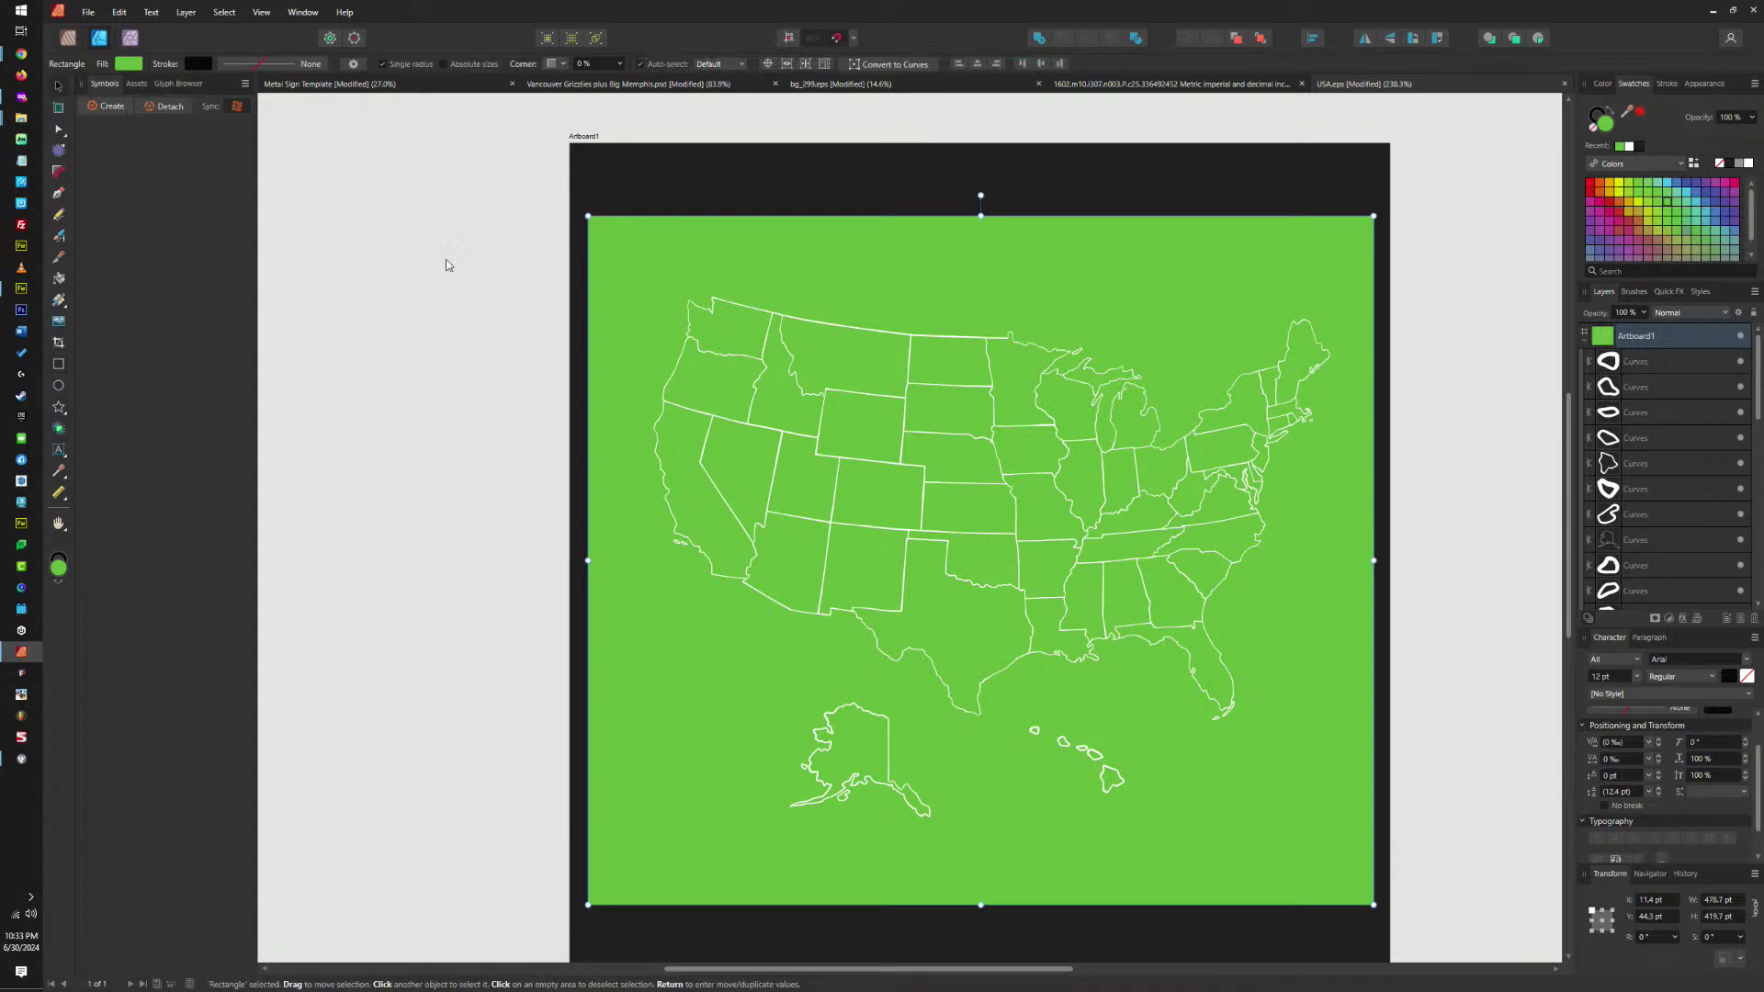
pyautogui.moveTo(508, 257); pyautogui.dragTo(1362, 845)
pyautogui.keyDown('shift'); pyautogui.click(1212, 272); pyautogui.keyUp('shift')
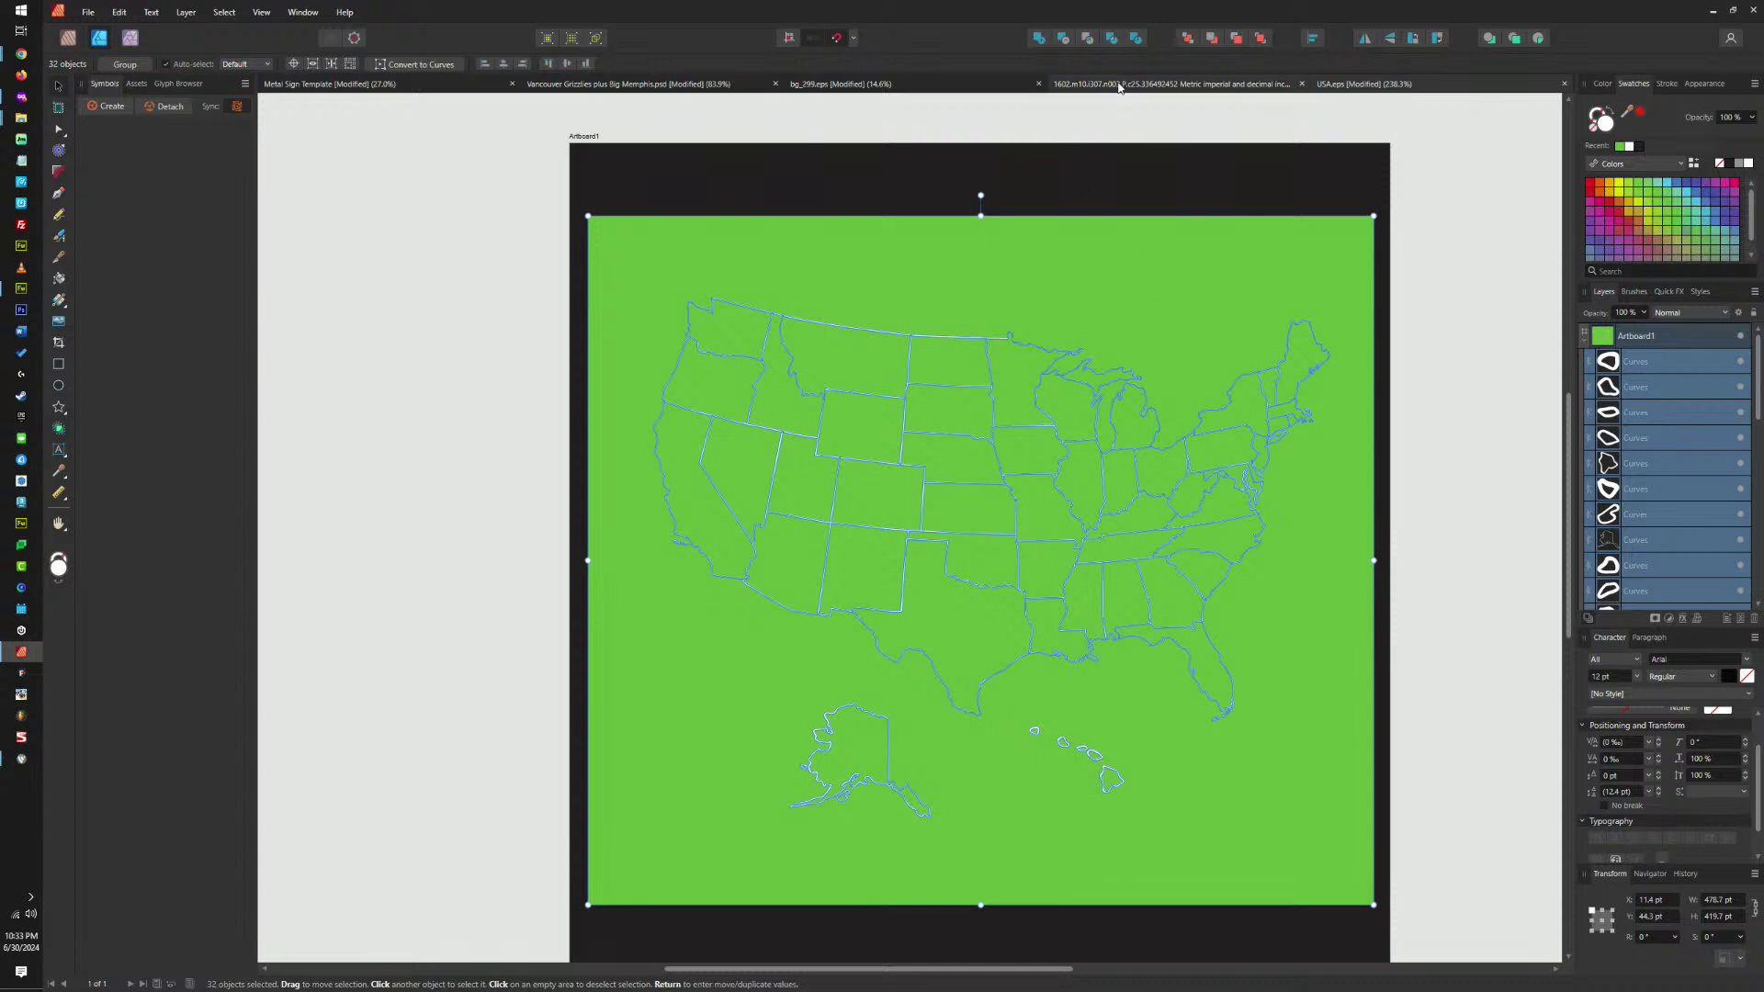
pyautogui.click(1071, 42)
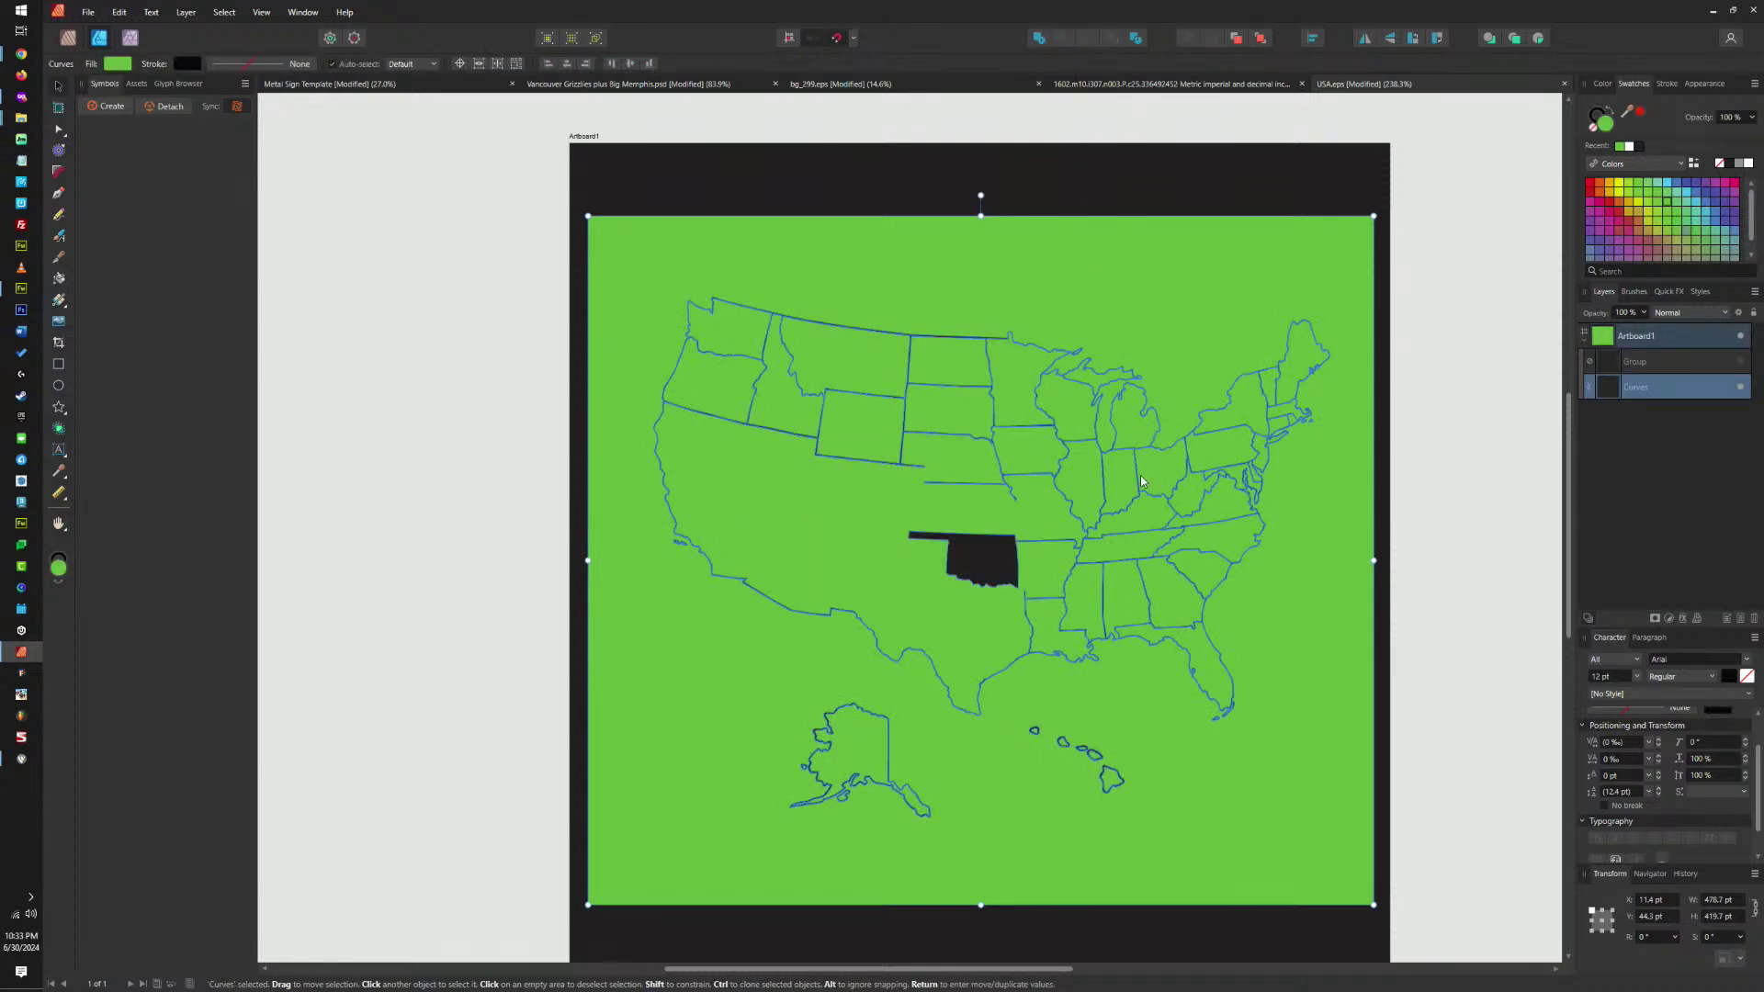
pyautogui.hotkey('ctrl', 'z')
# Select the border outline around Oklahoma, test moving it and undo the move, and apply Add to that outline alone.
pyautogui.scroll(6, 972, 547)
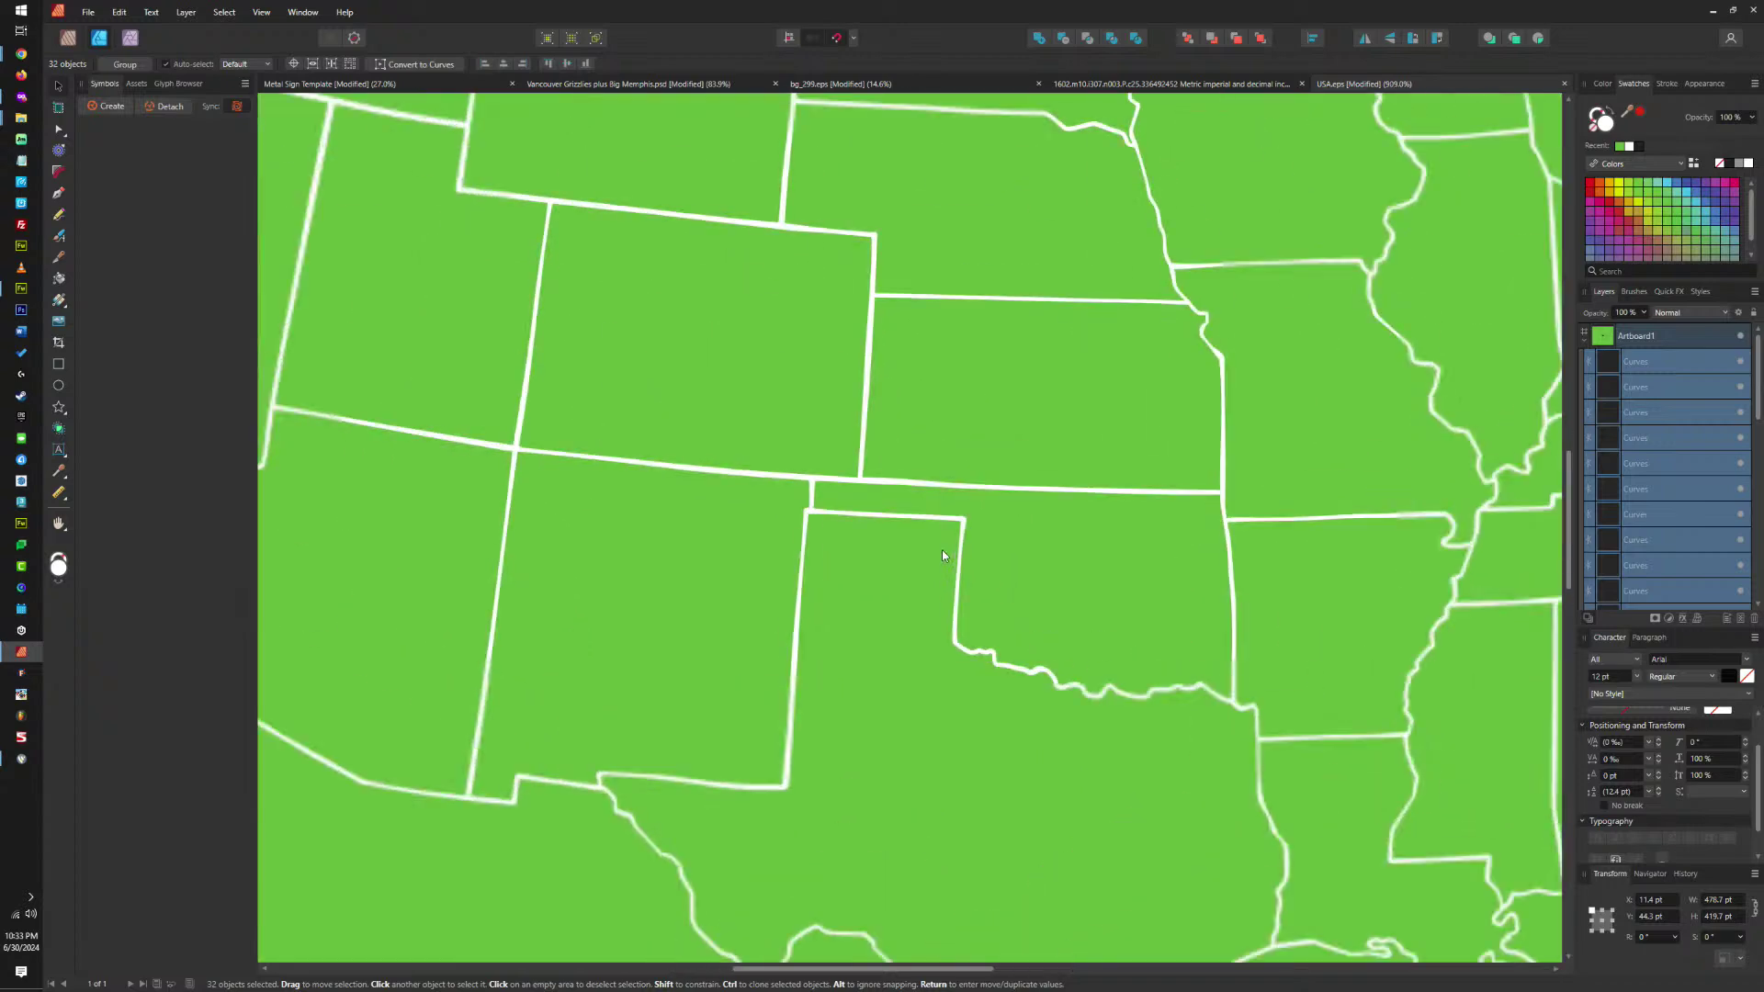
pyautogui.click(967, 554)
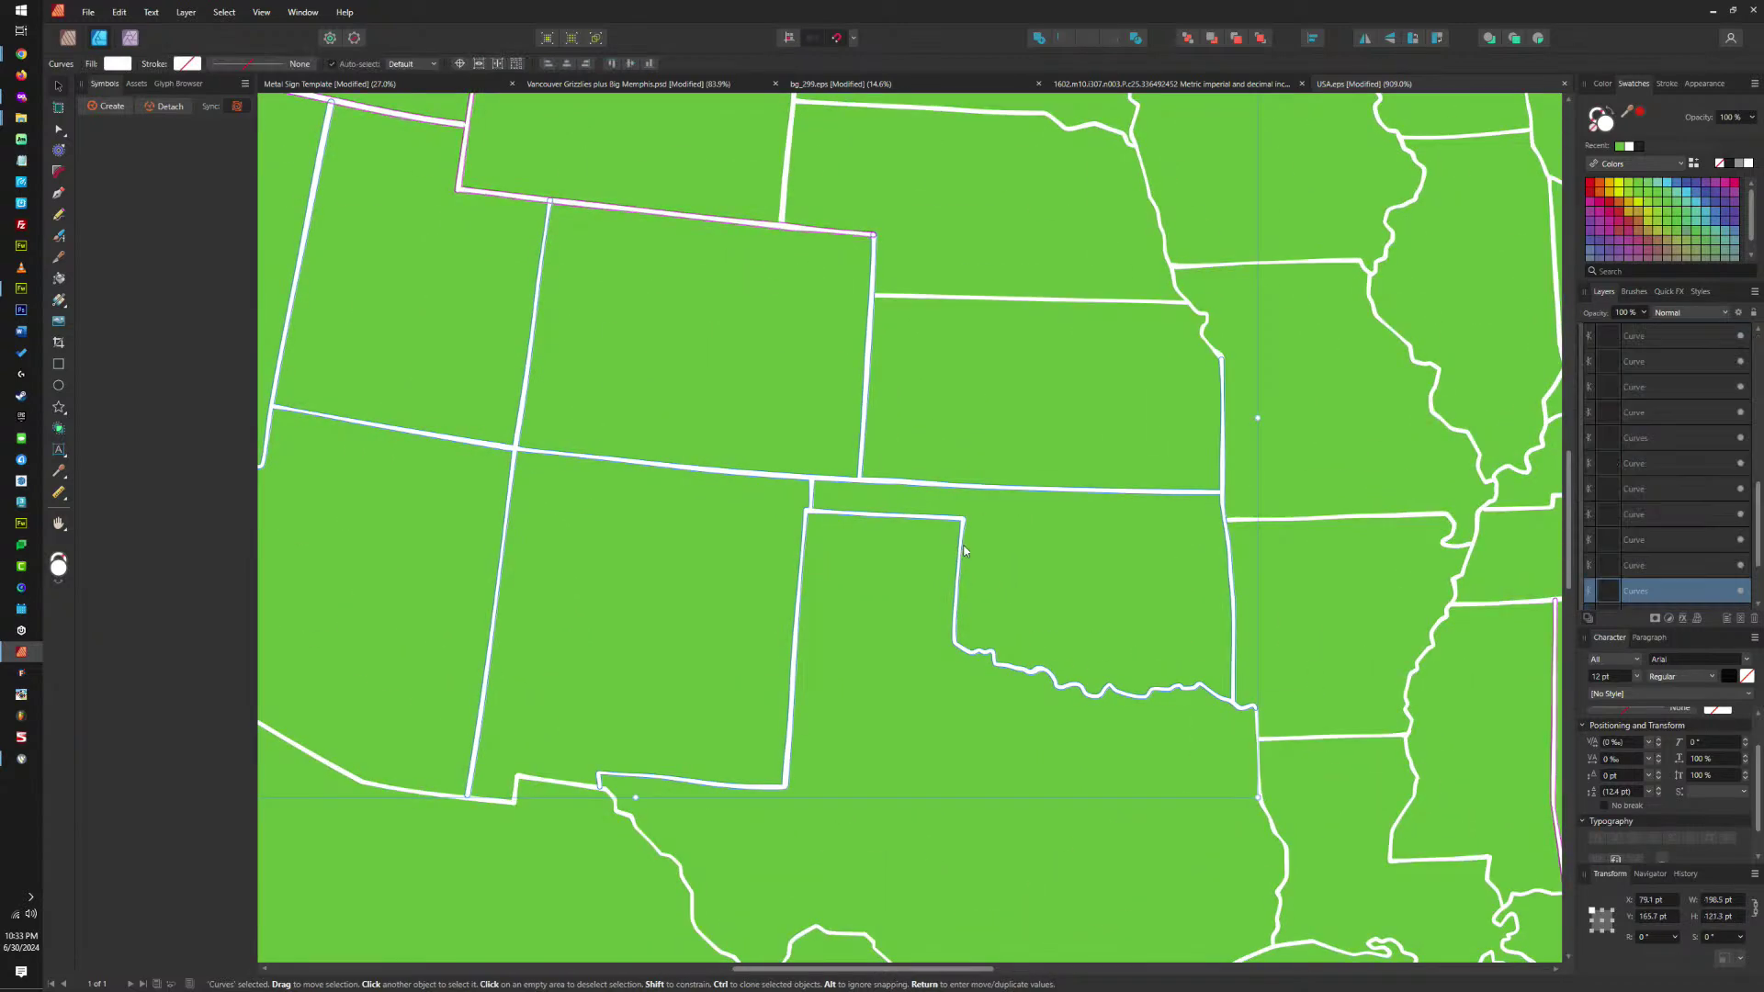
pyautogui.moveTo(962, 553); pyautogui.dragTo(991, 421)
pyautogui.hotkey('ctrl', 'z')
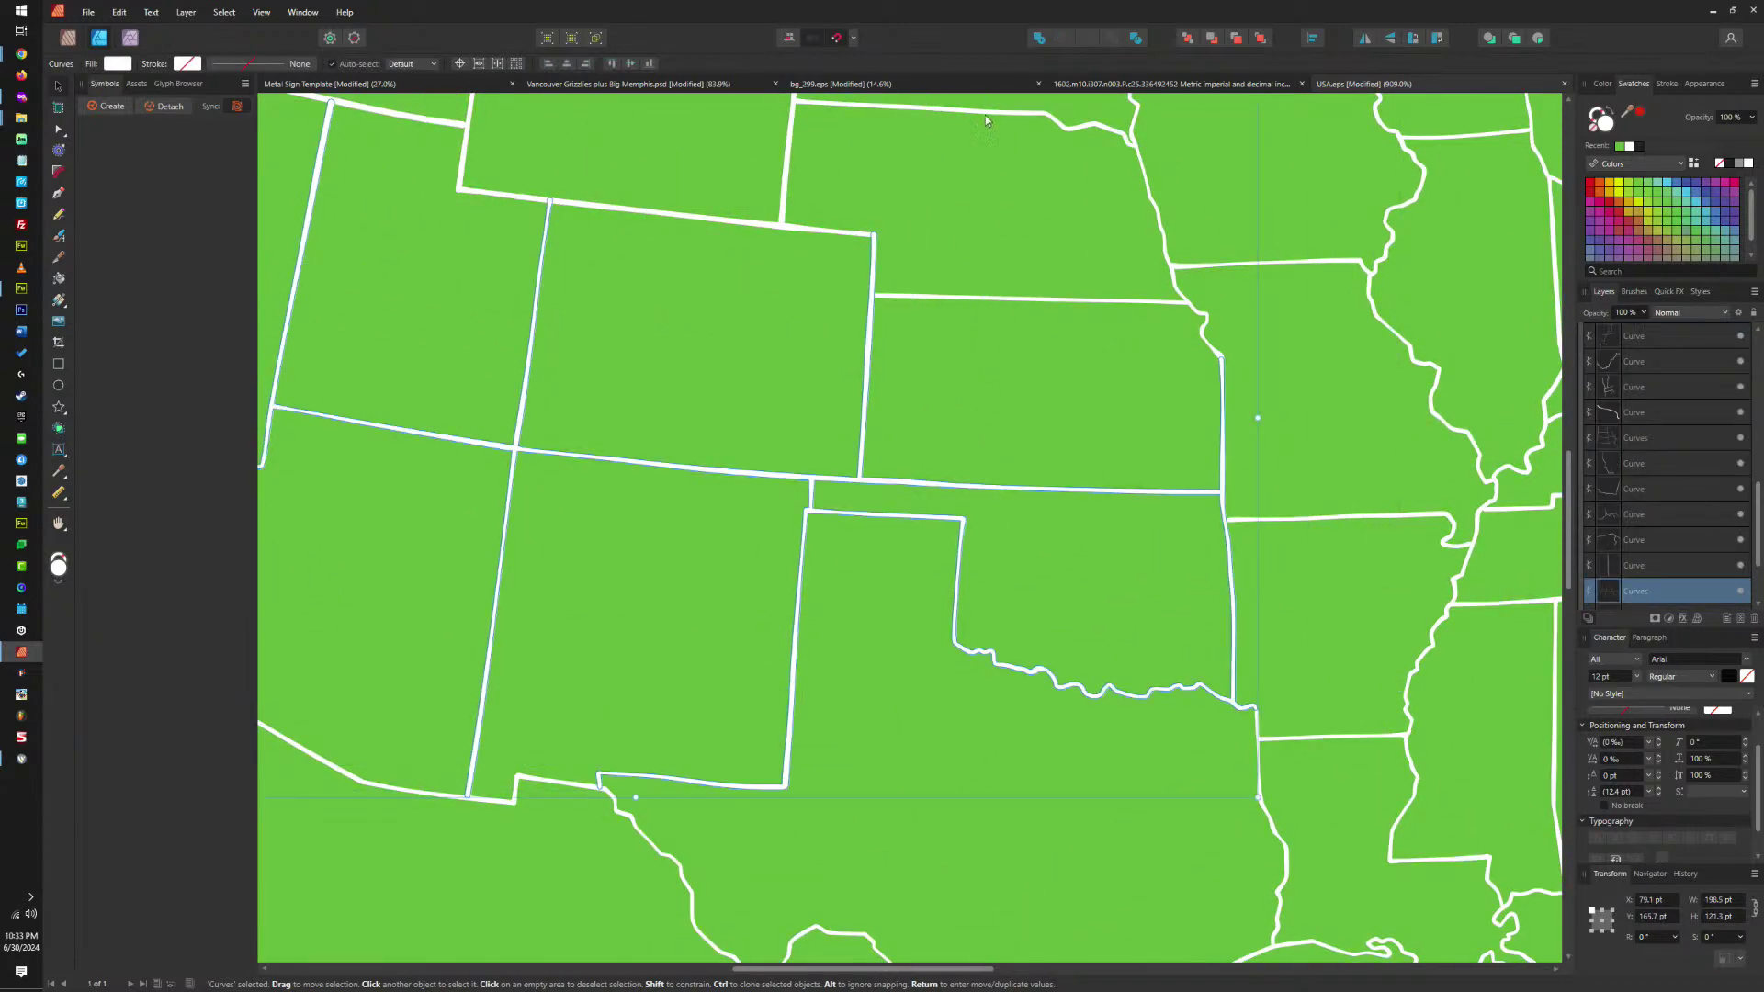
pyautogui.click(1038, 41)
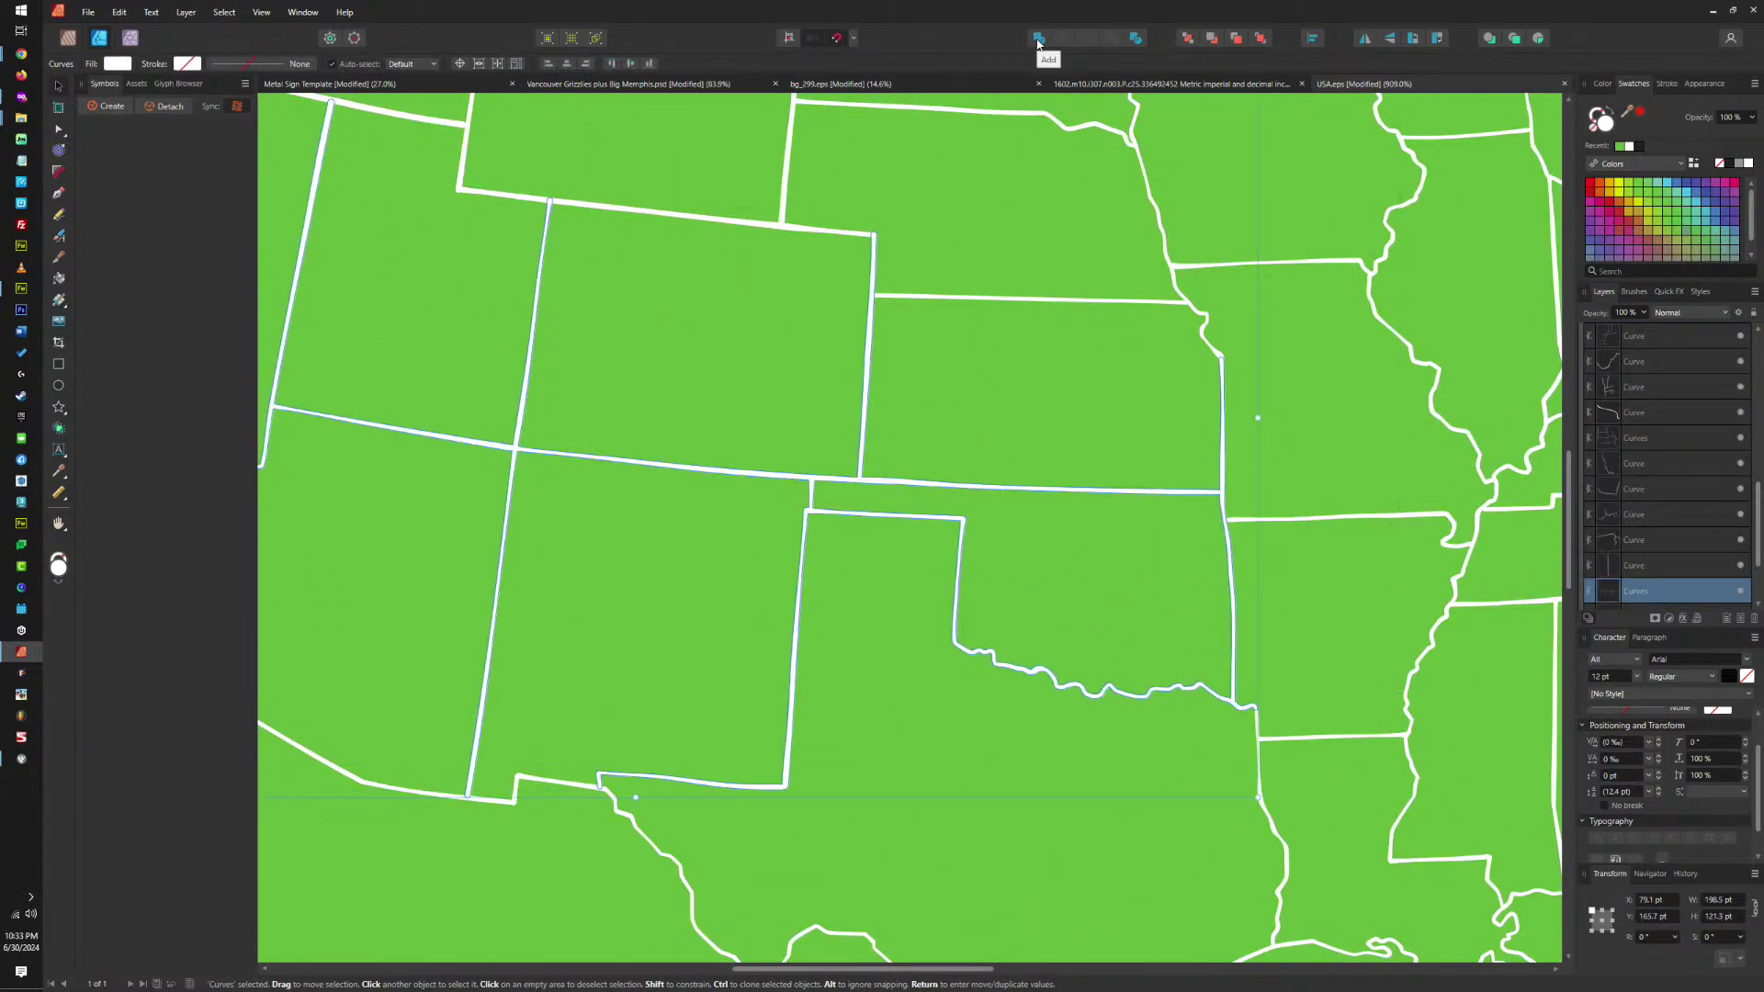
# Try dividing the compound border outline around Oklahoma into separate shapes, select the Oklahoma piece, and undo the division.
pyautogui.click(1135, 40)
pyautogui.click(1061, 567)
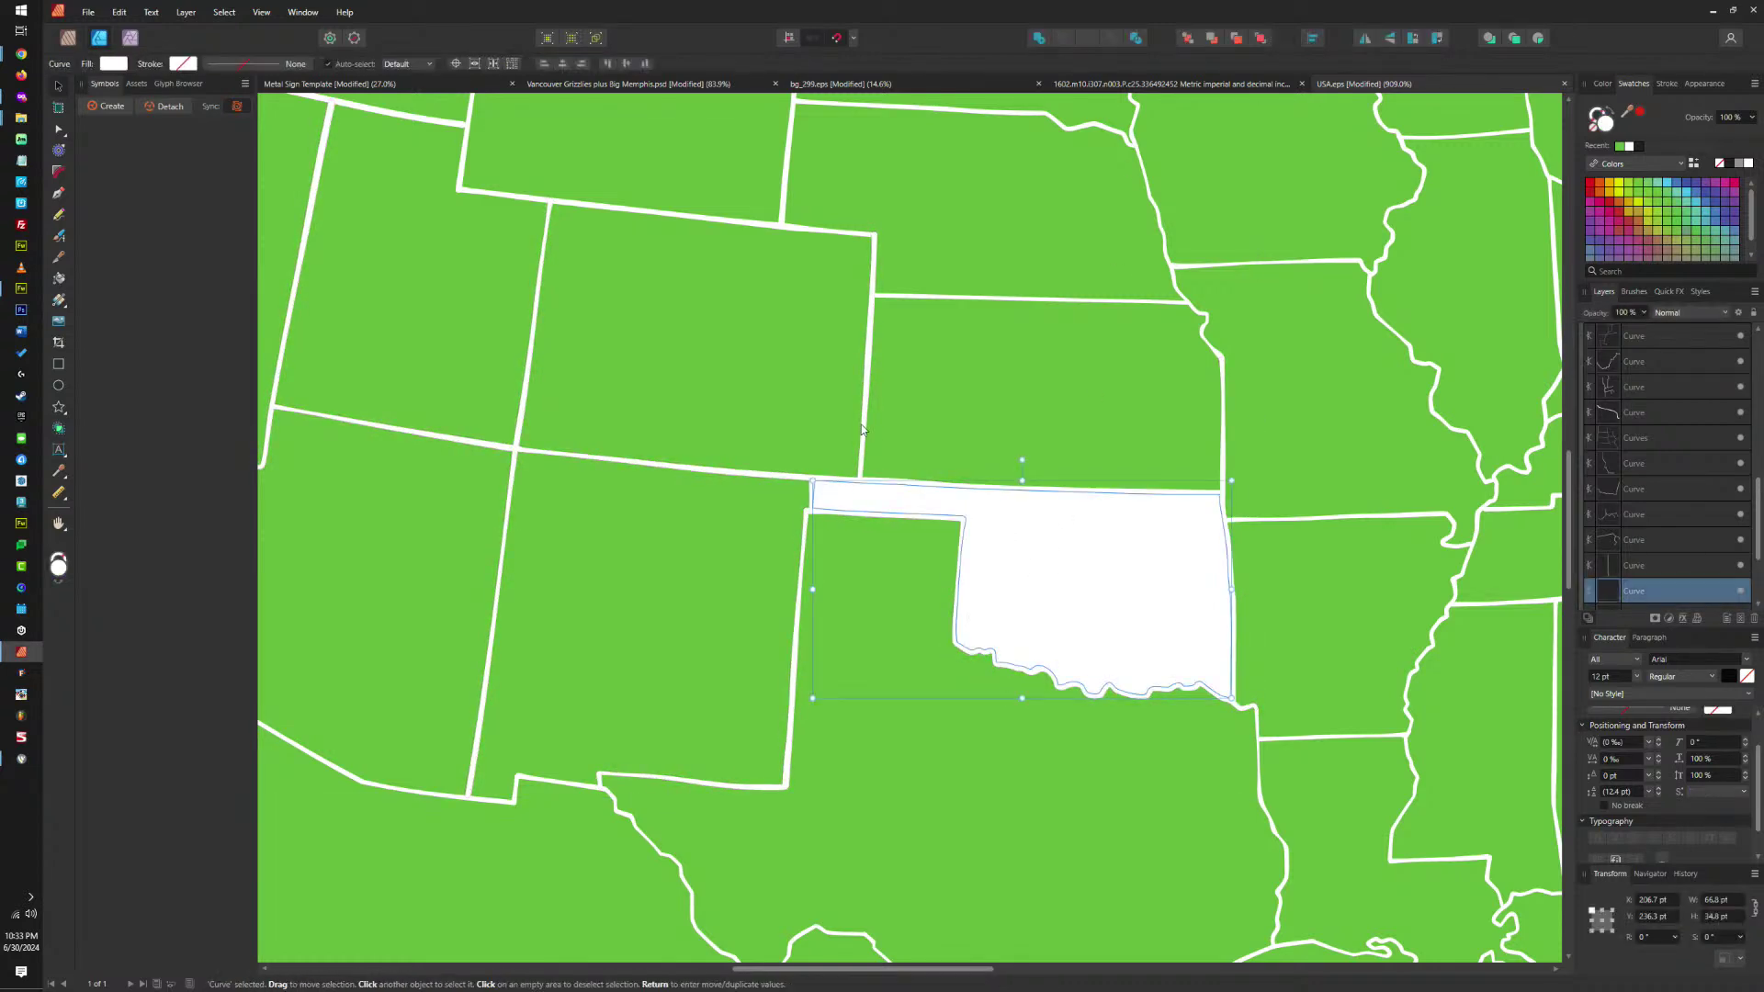
pyautogui.keyDown('shift'); pyautogui.click(866, 331); pyautogui.keyUp('shift')
pyautogui.click(1087, 38)
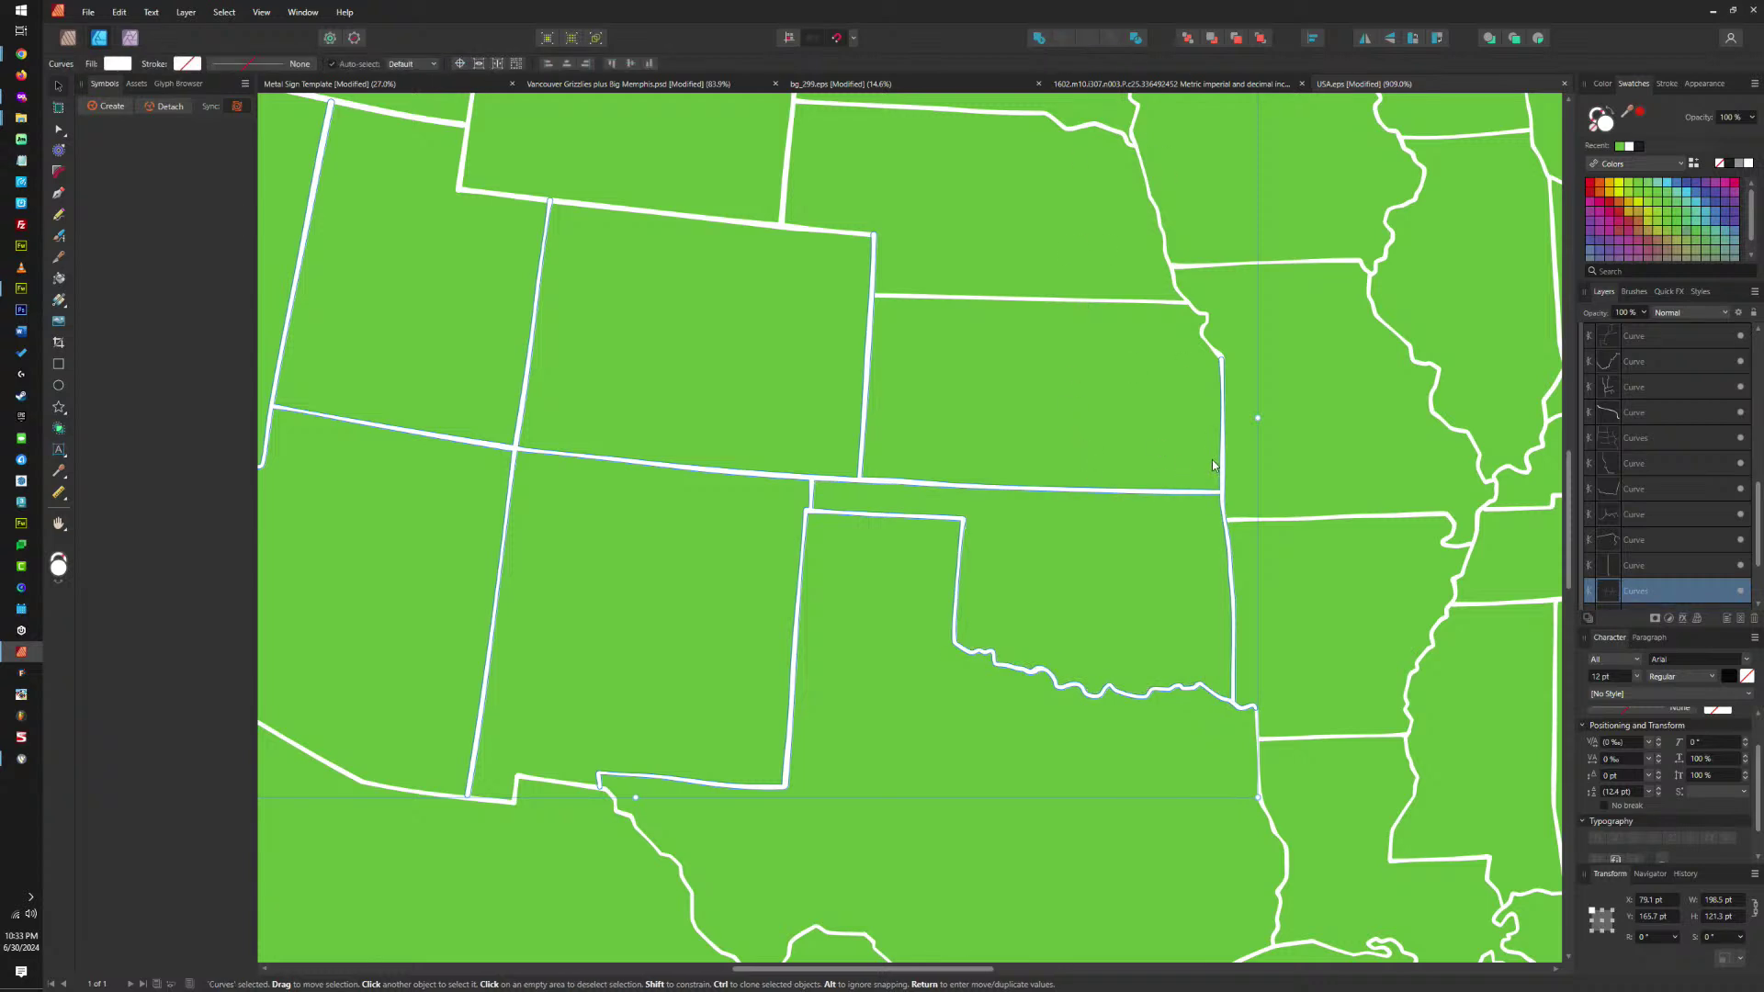
# Merge the Arkansas–Mississippi border outline and the central plains border outline into the Oklahoma-area outline with Add.
pyautogui.keyDown('shift'); pyautogui.click(1251, 443); pyautogui.keyUp('shift')
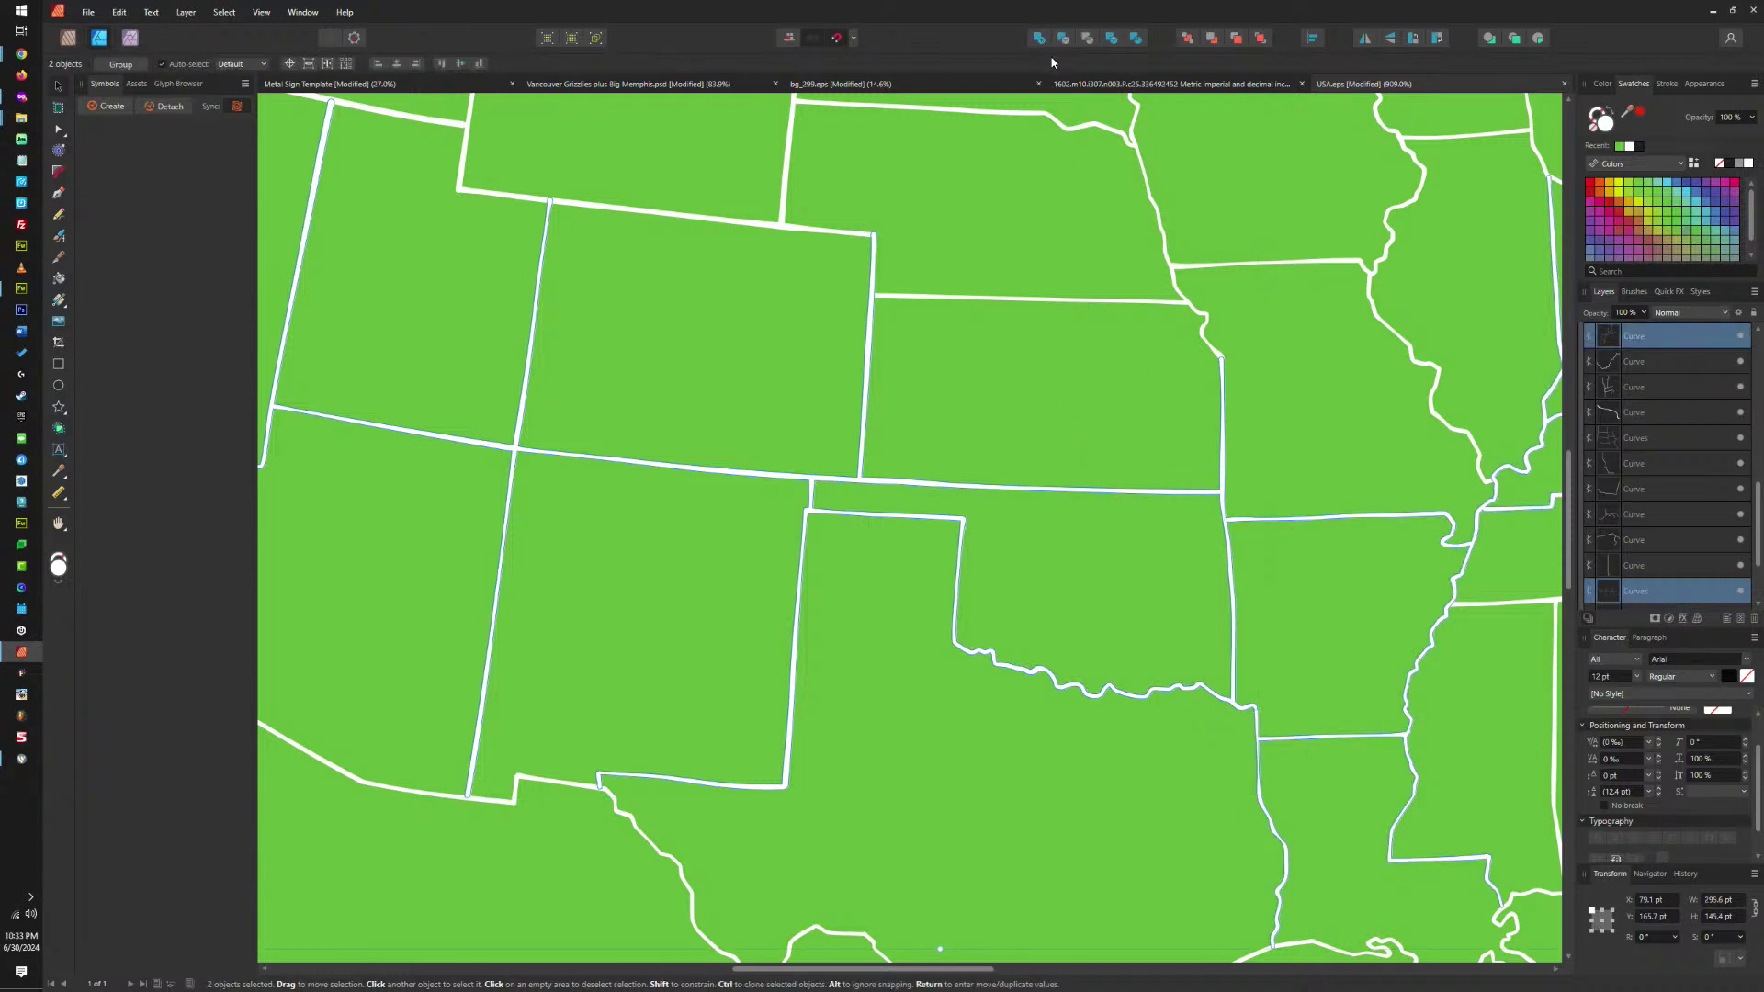
pyautogui.scroll(-8, 1190, 474)
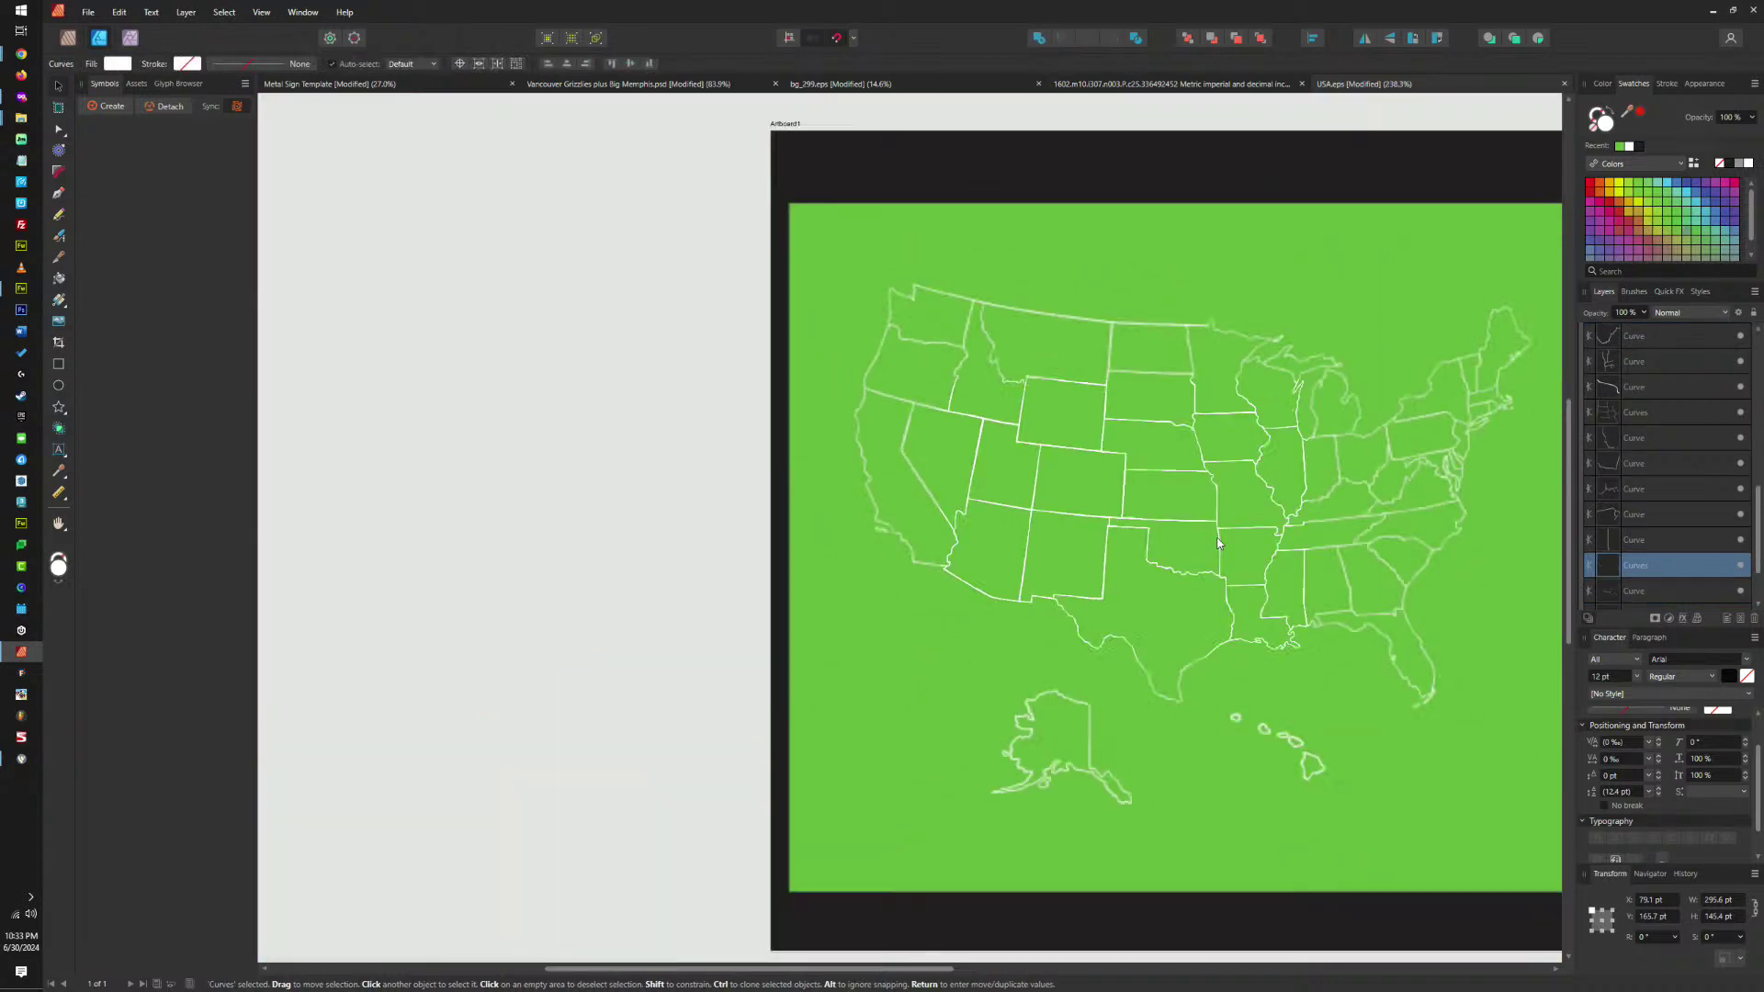
pyautogui.keyDown('shift'); pyautogui.click(1211, 470); pyautogui.keyUp('shift')
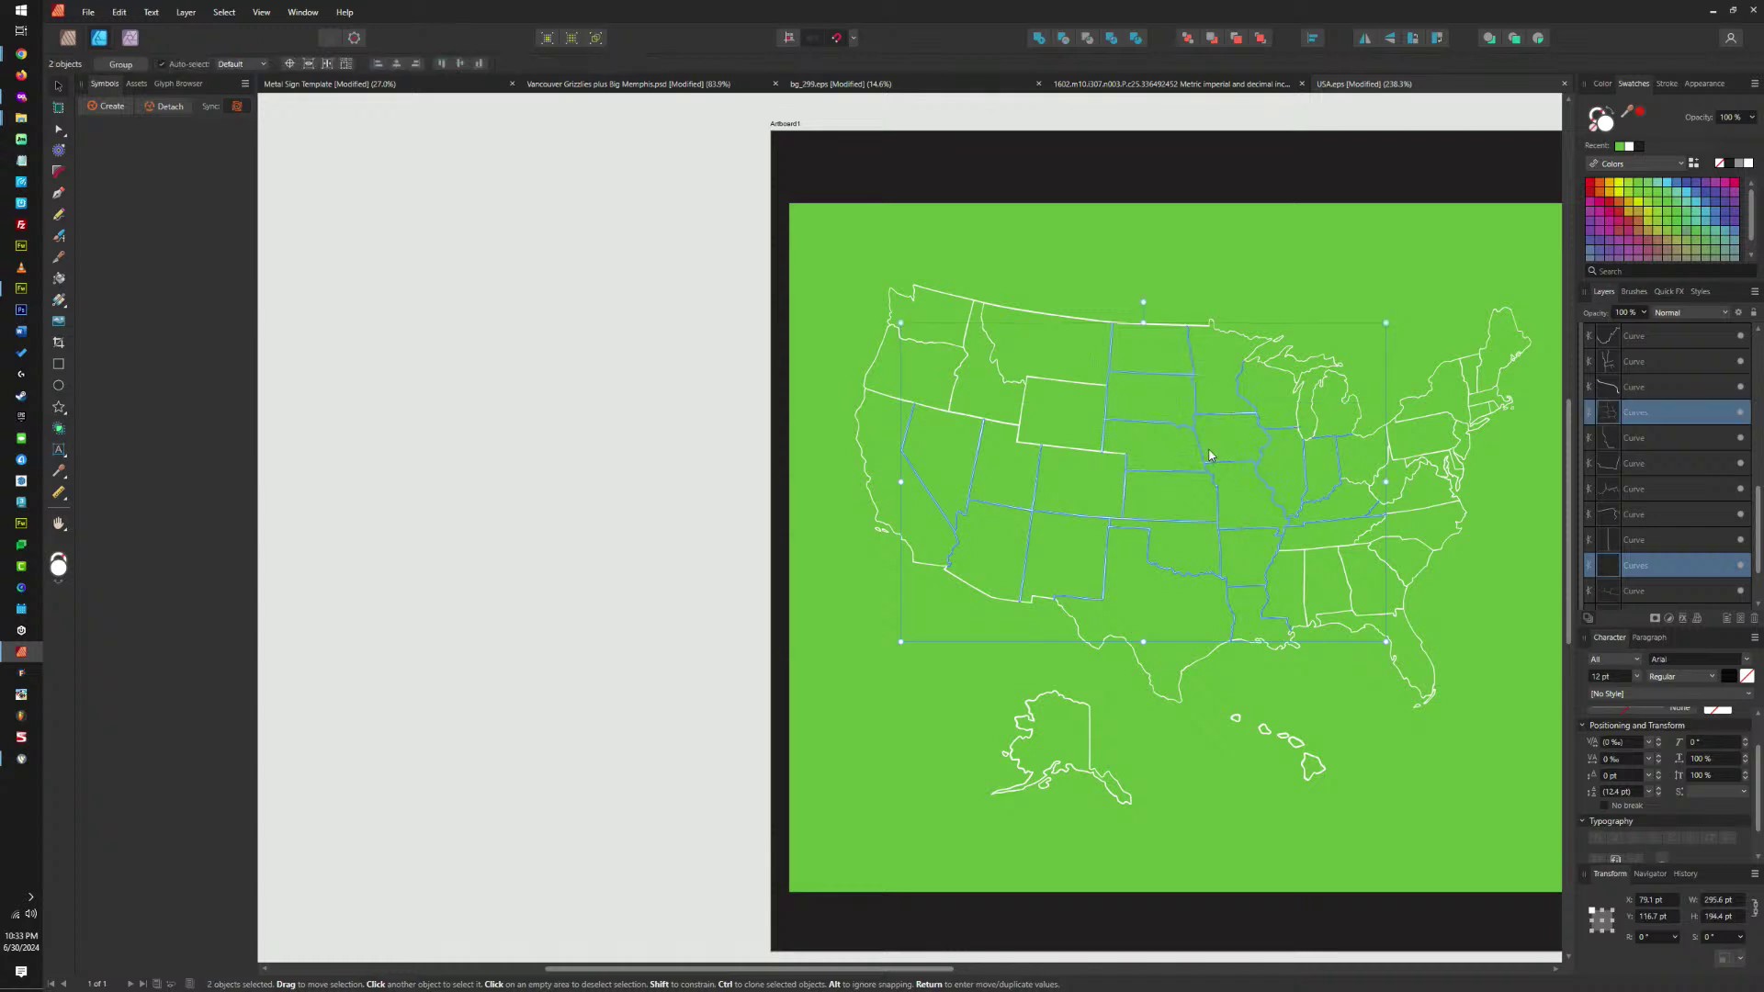
pyautogui.click(1040, 39)
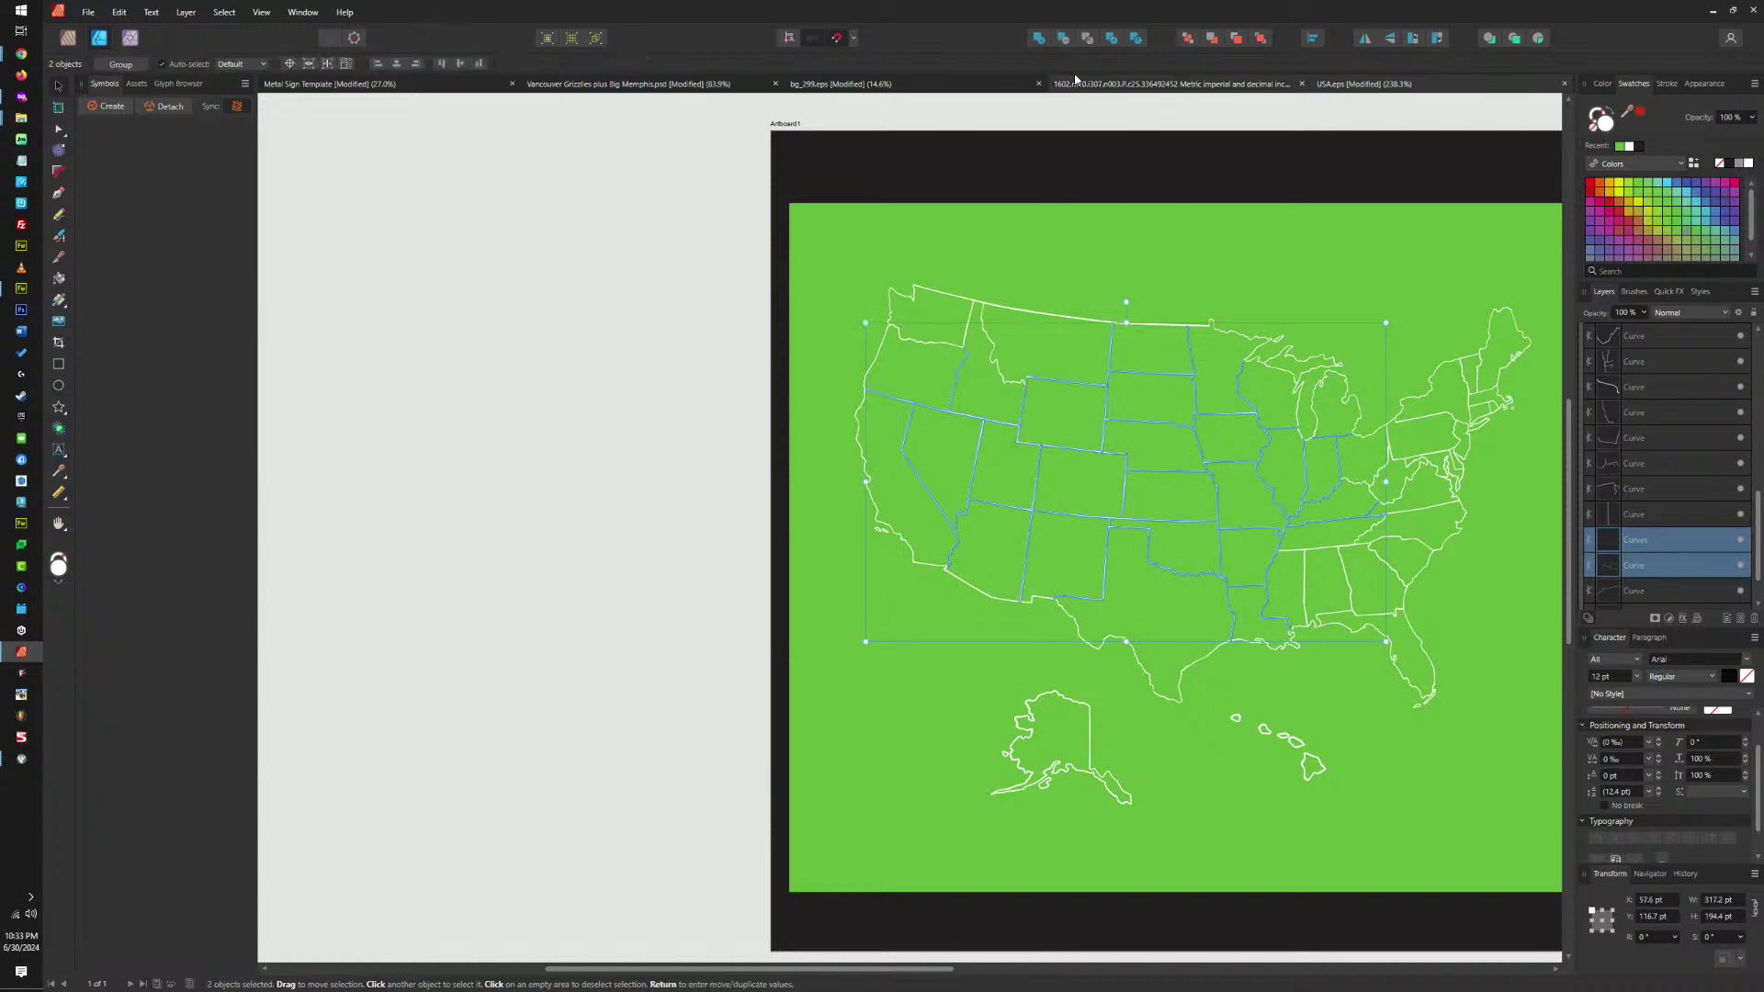
# Merge the Oregon–Idaho–Wyoming borders, the Washington and Montana borders, and the national outer outline into the combined outline with Add.
pyautogui.scroll(4, 1010, 382)
pyautogui.scroll(3, 1009, 382)
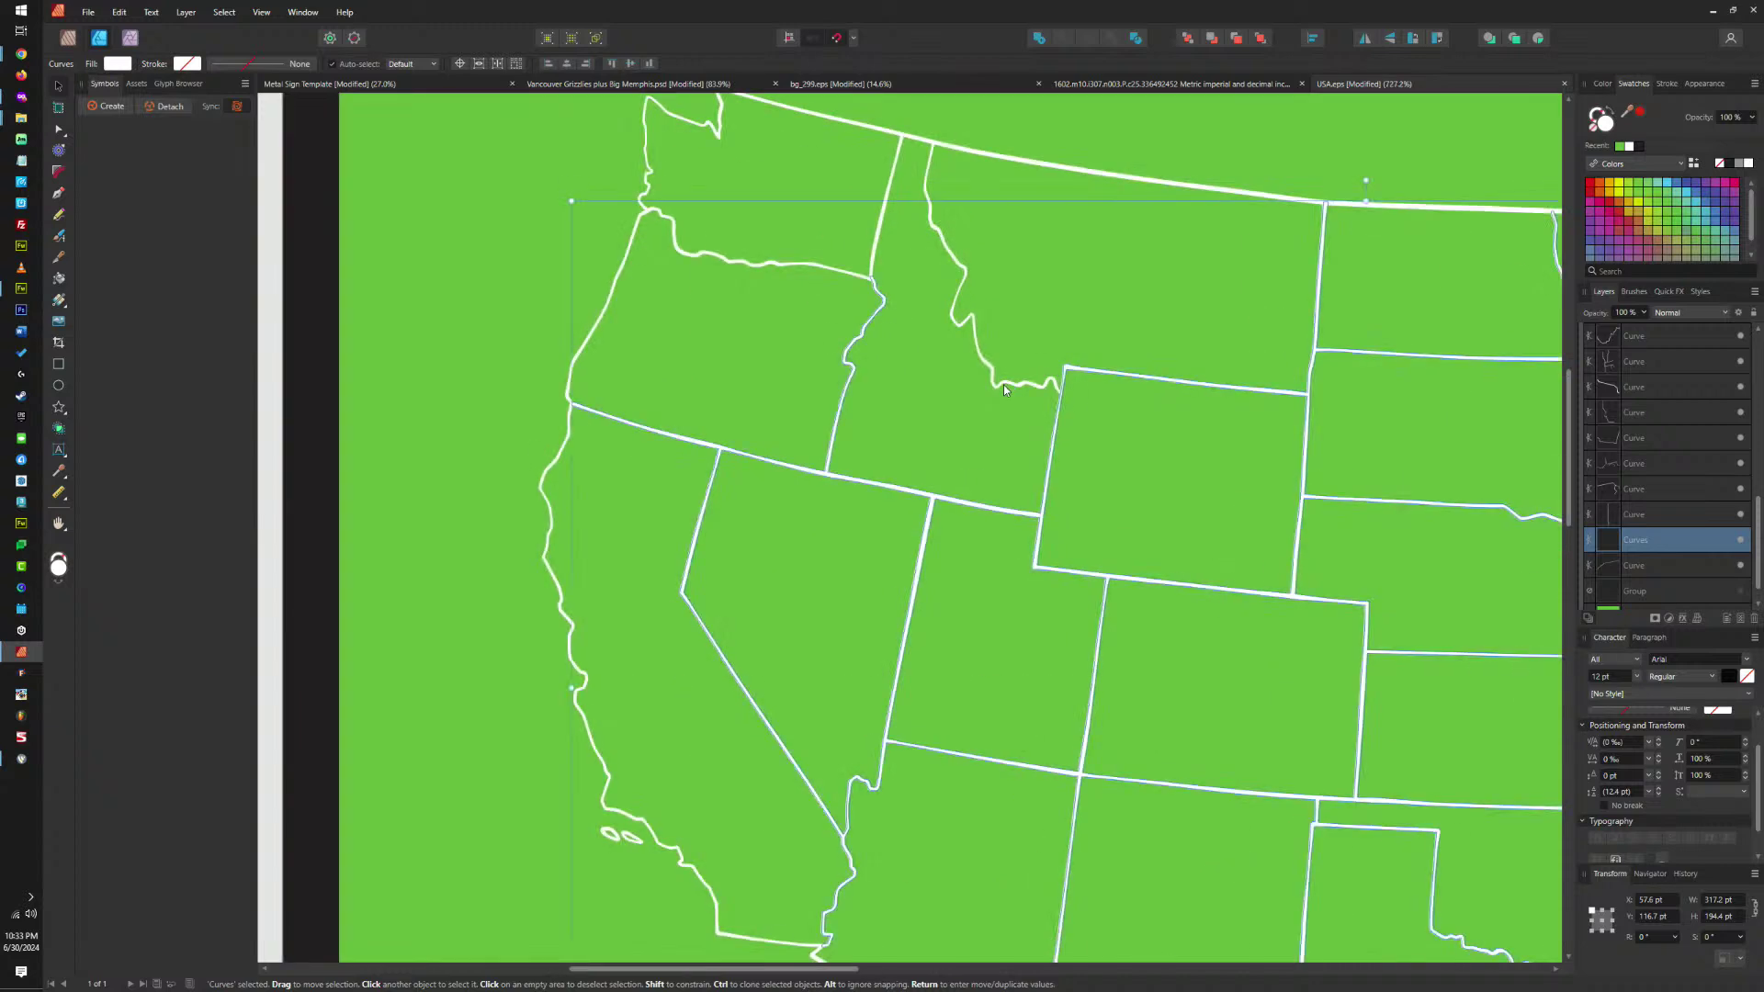
pyautogui.keyDown('shift'); pyautogui.click(1003, 384); pyautogui.keyUp('shift')
pyautogui.click(1038, 38)
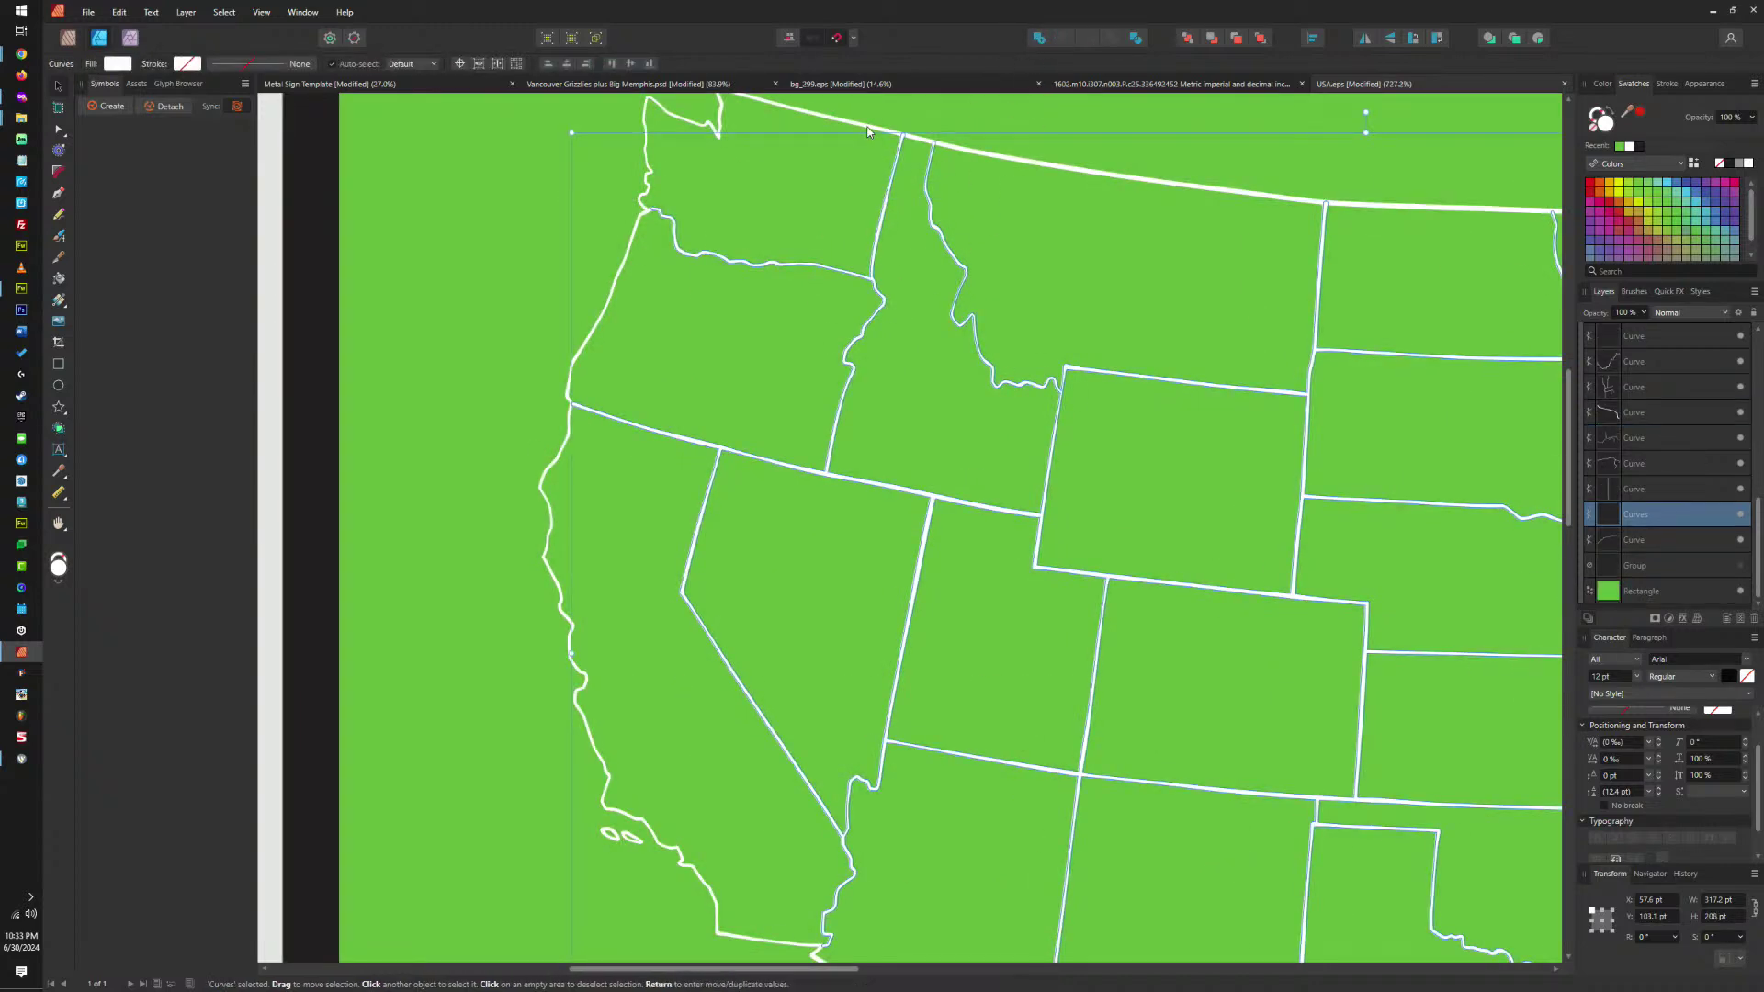
pyautogui.scroll(-5, 830, 334)
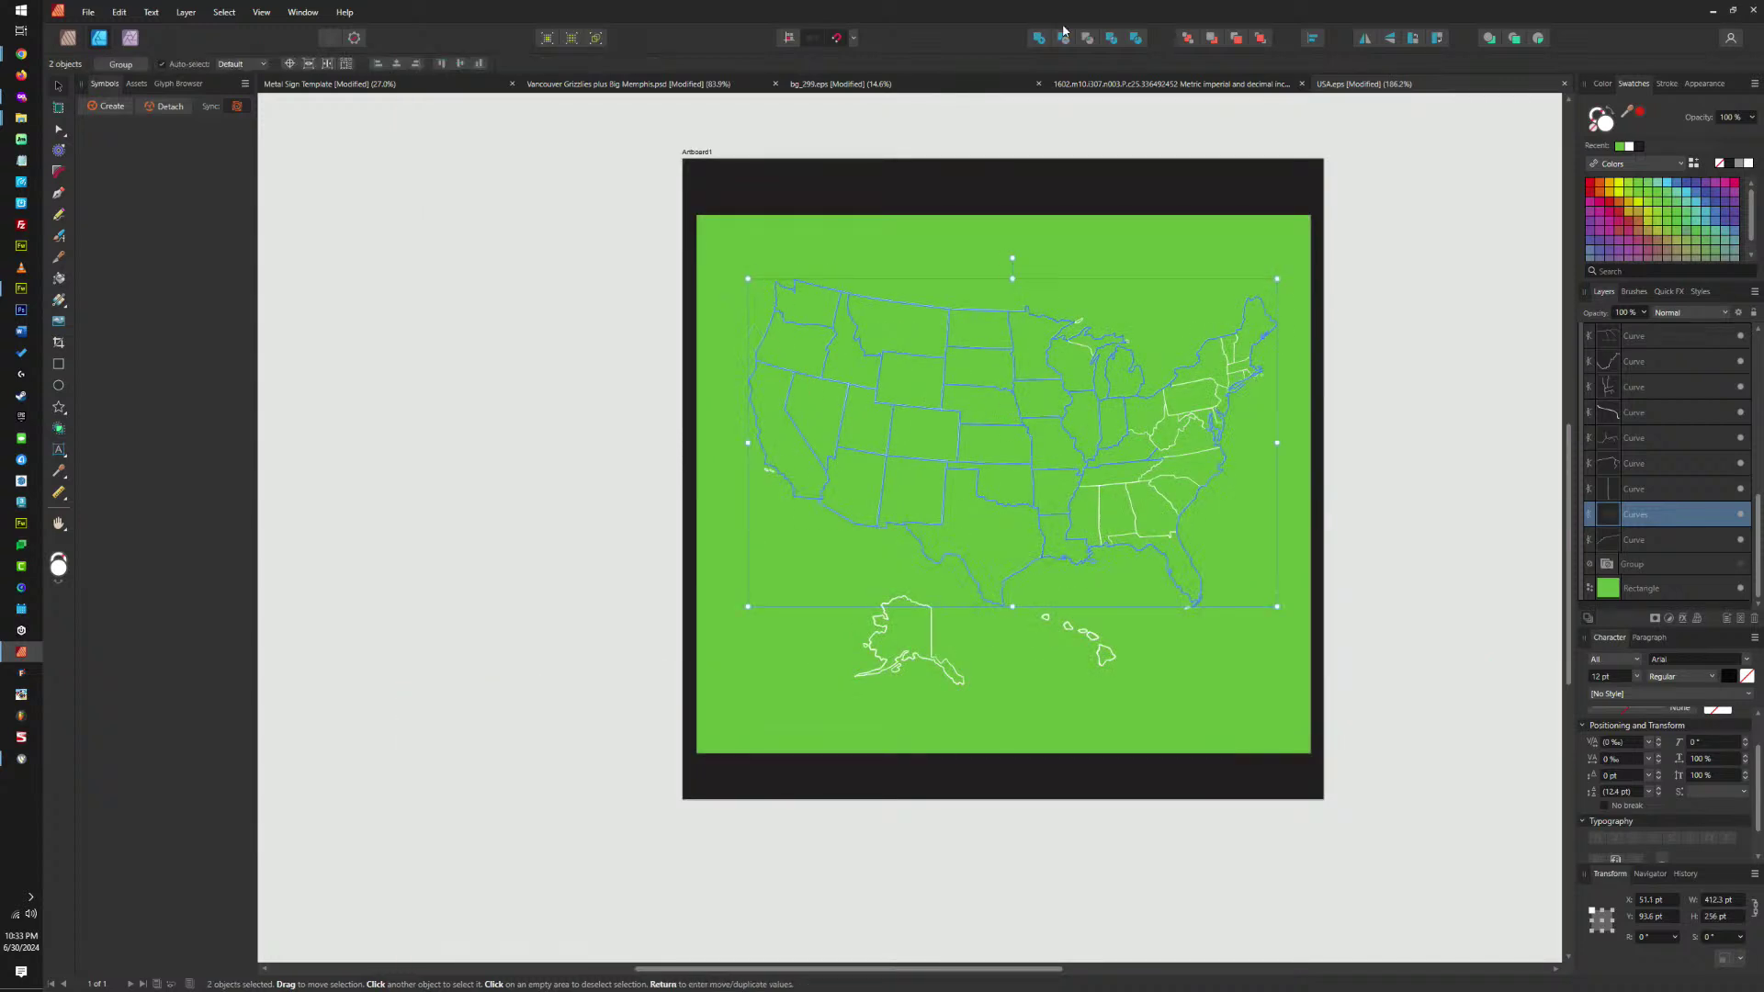
# Merge the southeastern, Wisconsin–Michigan and Ohio–West Virginia border outlines into the combined map outline with Add.
pyautogui.keyDown('shift'); pyautogui.click(1098, 533); pyautogui.keyUp('shift')
pyautogui.keyDown('shift'); pyautogui.click(1119, 491); pyautogui.keyUp('shift')
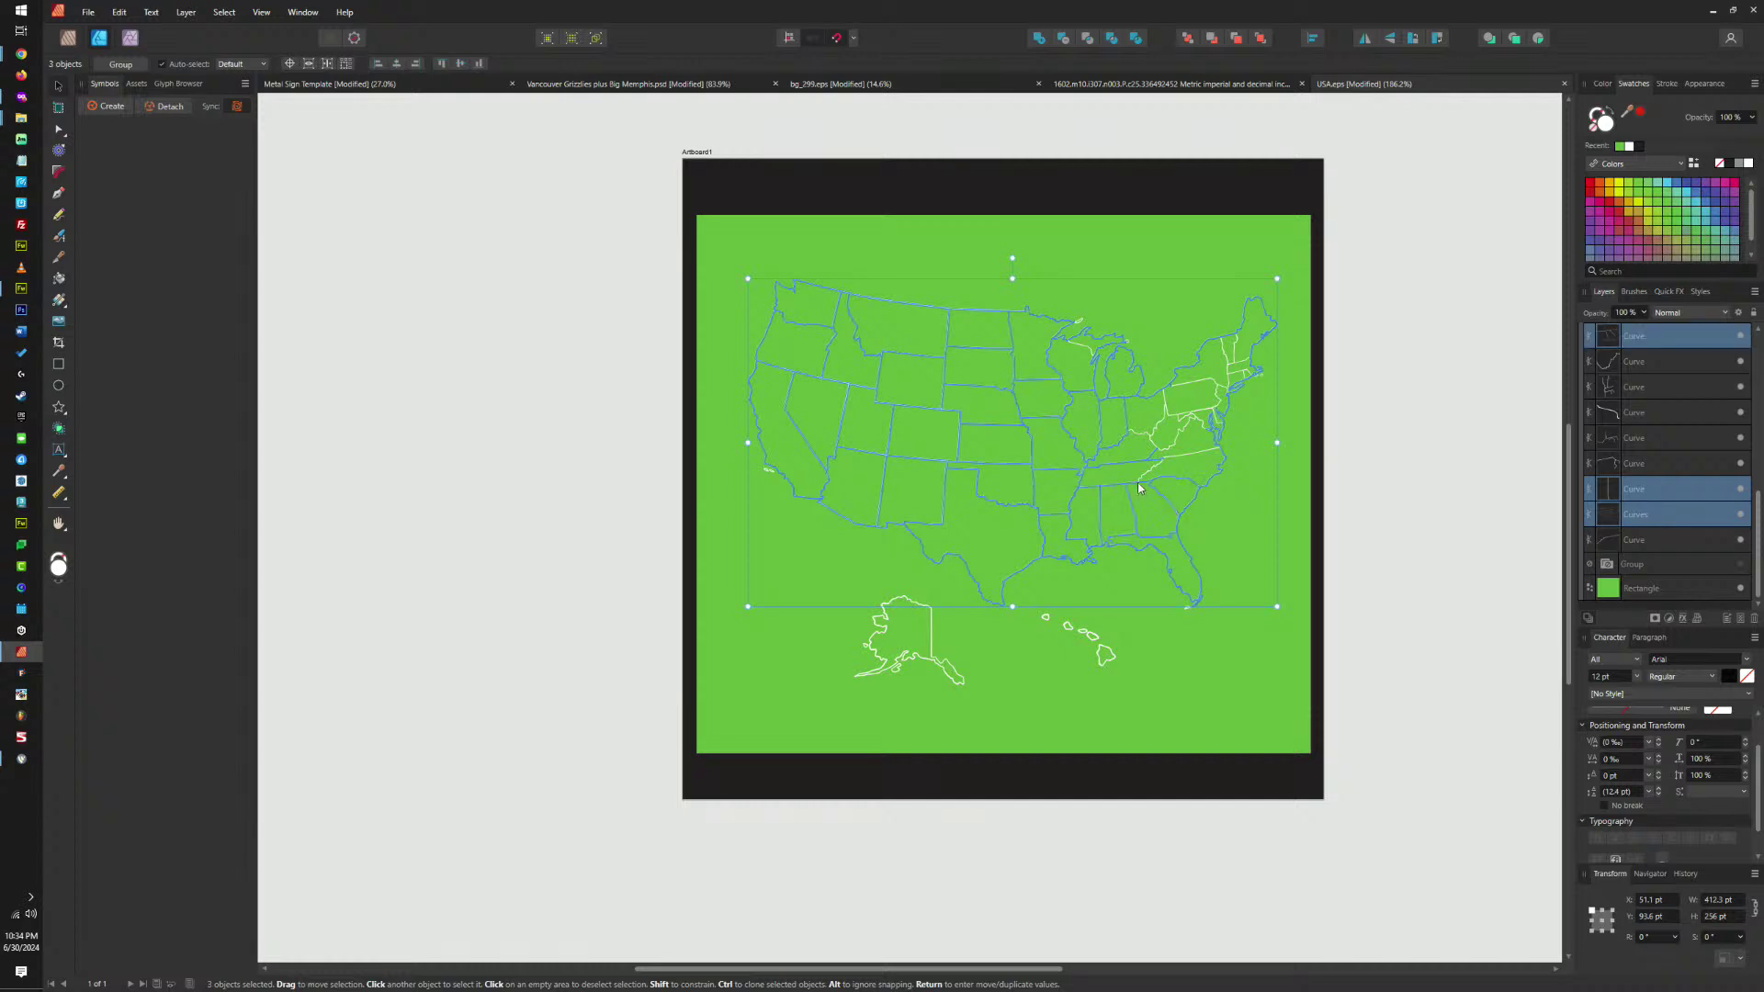
pyautogui.keyDown('shift'); pyautogui.click(1149, 474); pyautogui.keyUp('shift')
pyautogui.keyDown('shift'); pyautogui.click(1171, 450); pyautogui.keyUp('shift')
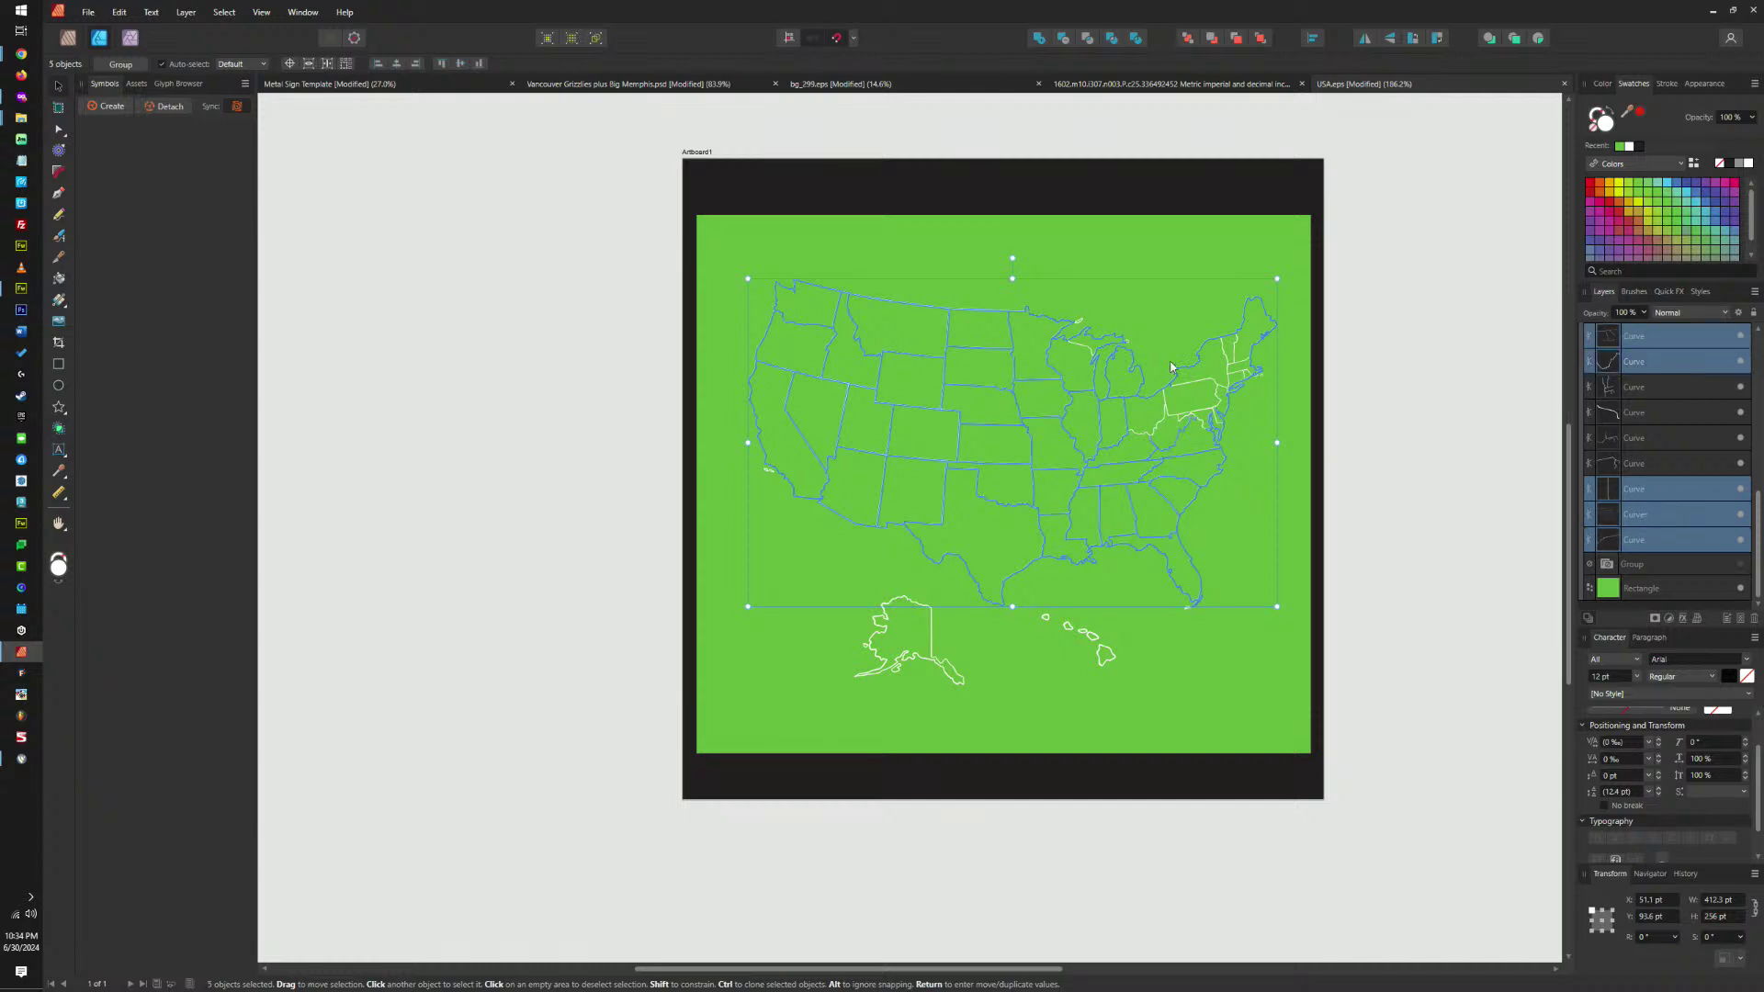
pyautogui.keyDown('shift'); pyautogui.click(1112, 370); pyautogui.keyUp('shift')
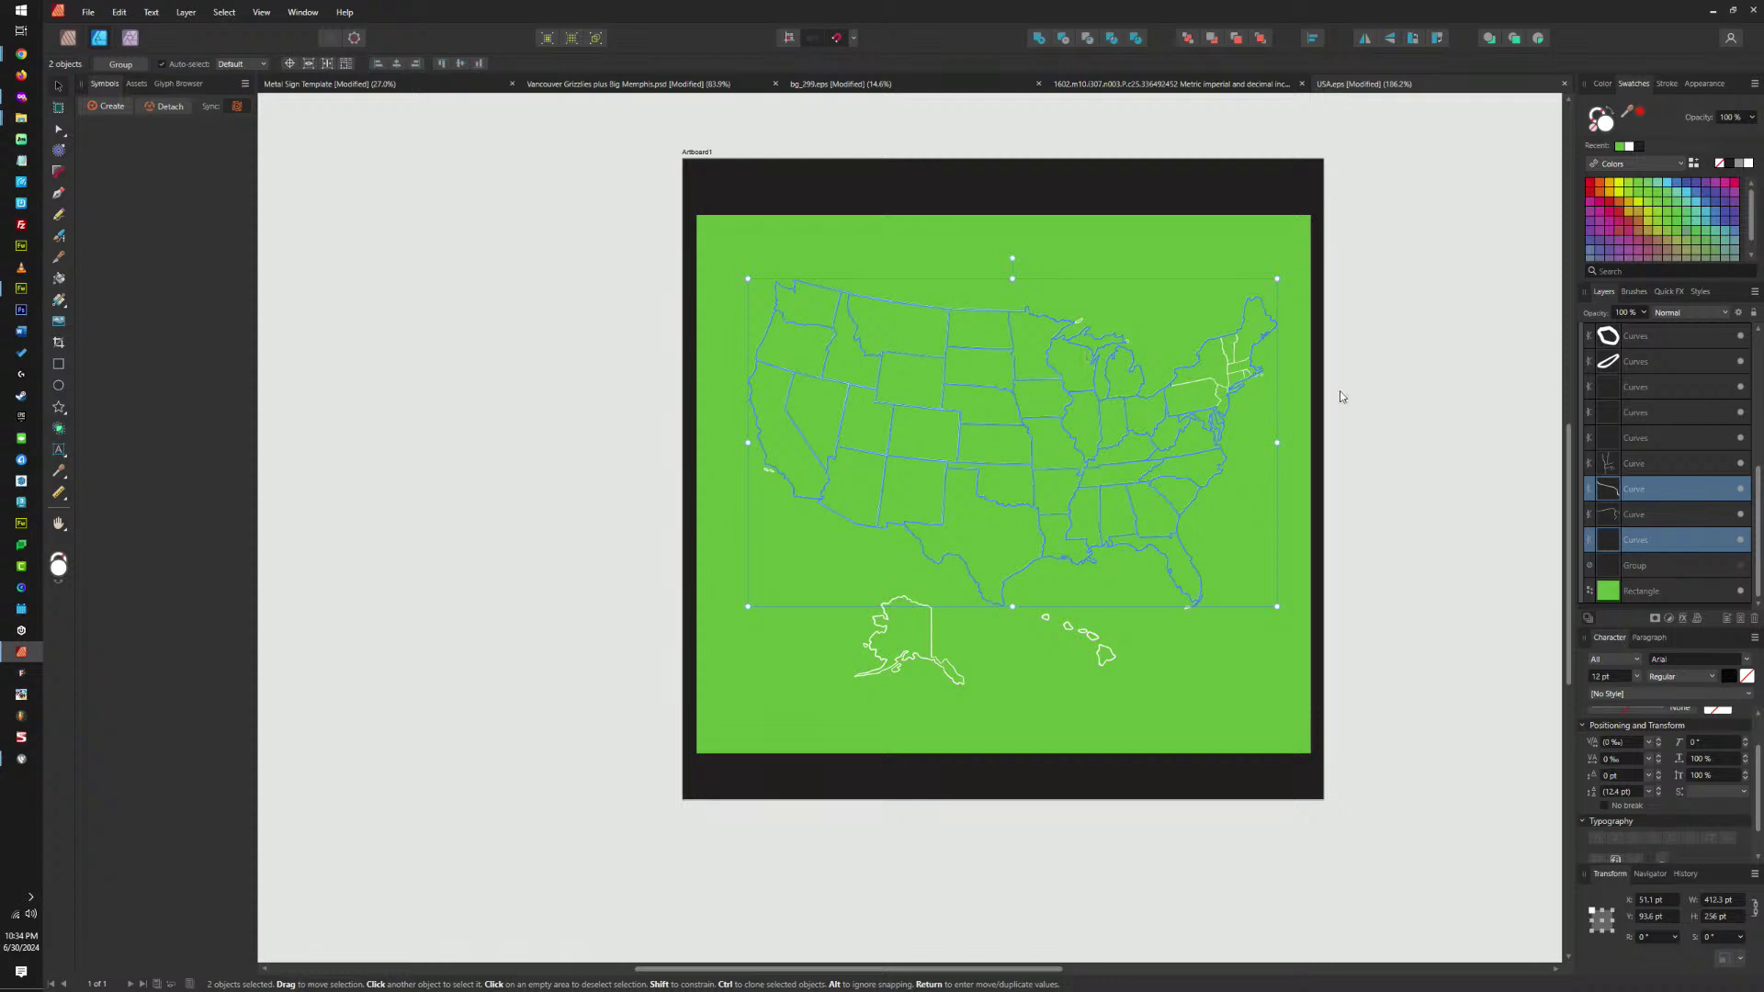
# Merge all the state outline curves into one shape and subtract it from the green rectangle.
pyautogui.click(1373, 401)
pyautogui.moveTo(1408, 257); pyautogui.dragTo(648, 731)
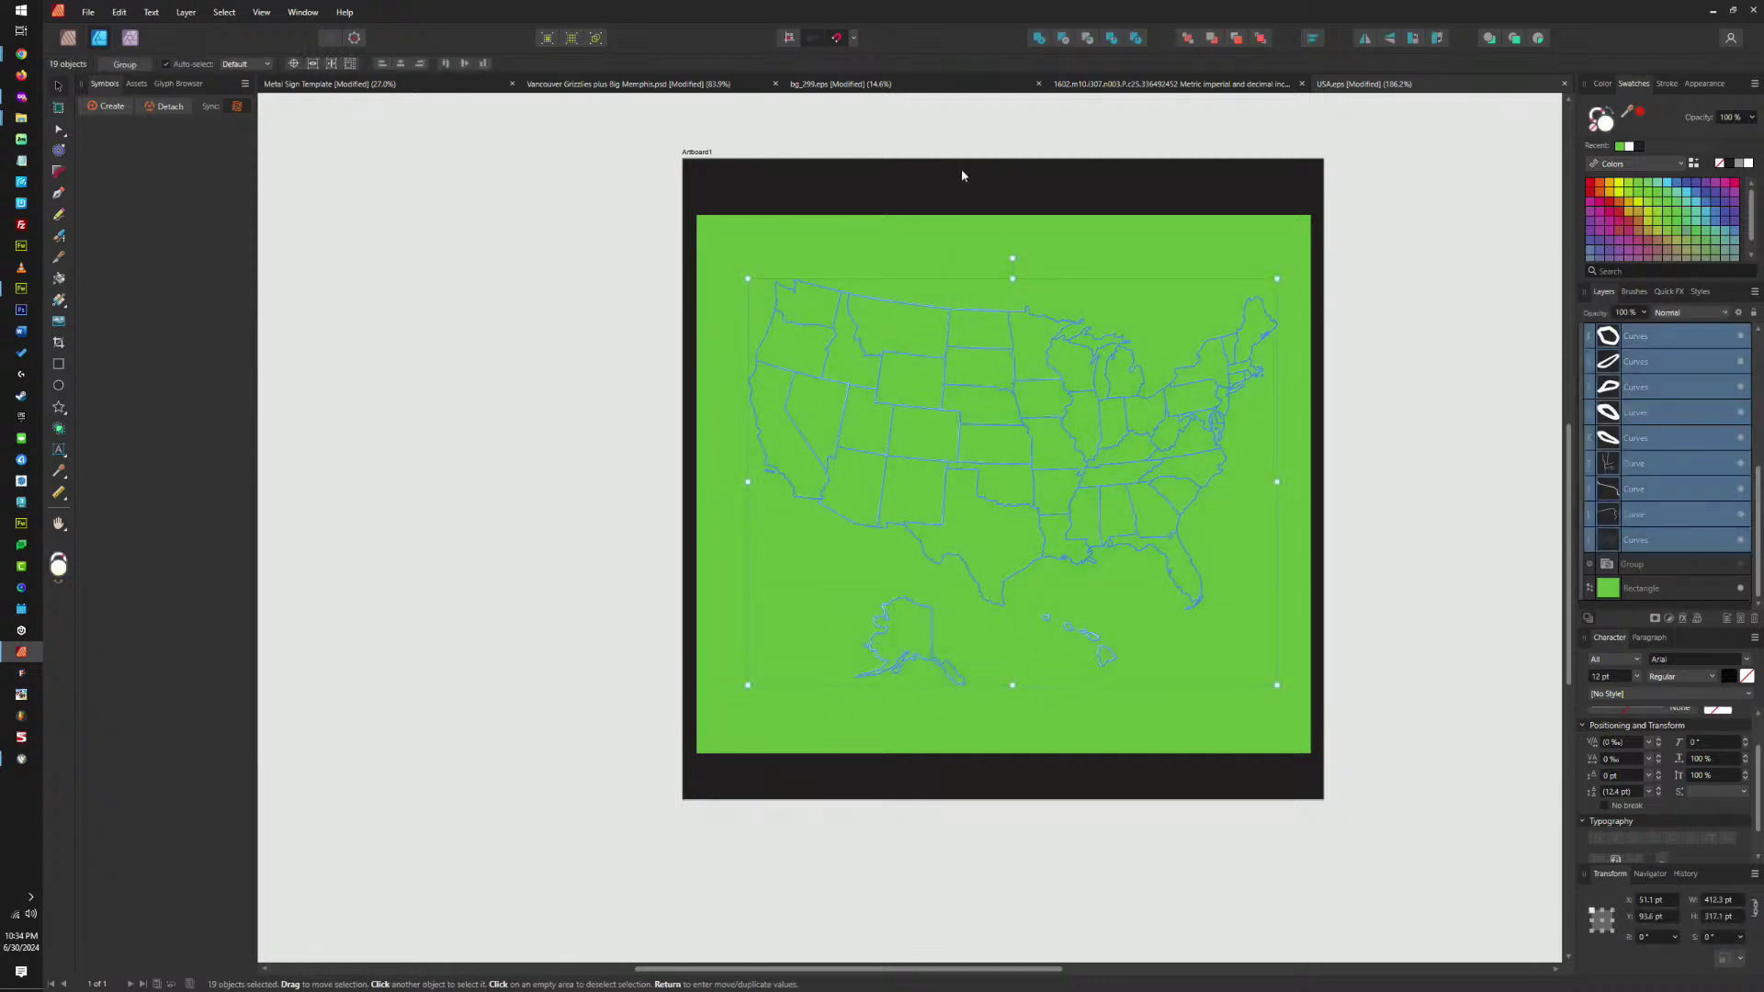
pyautogui.click(1039, 38)
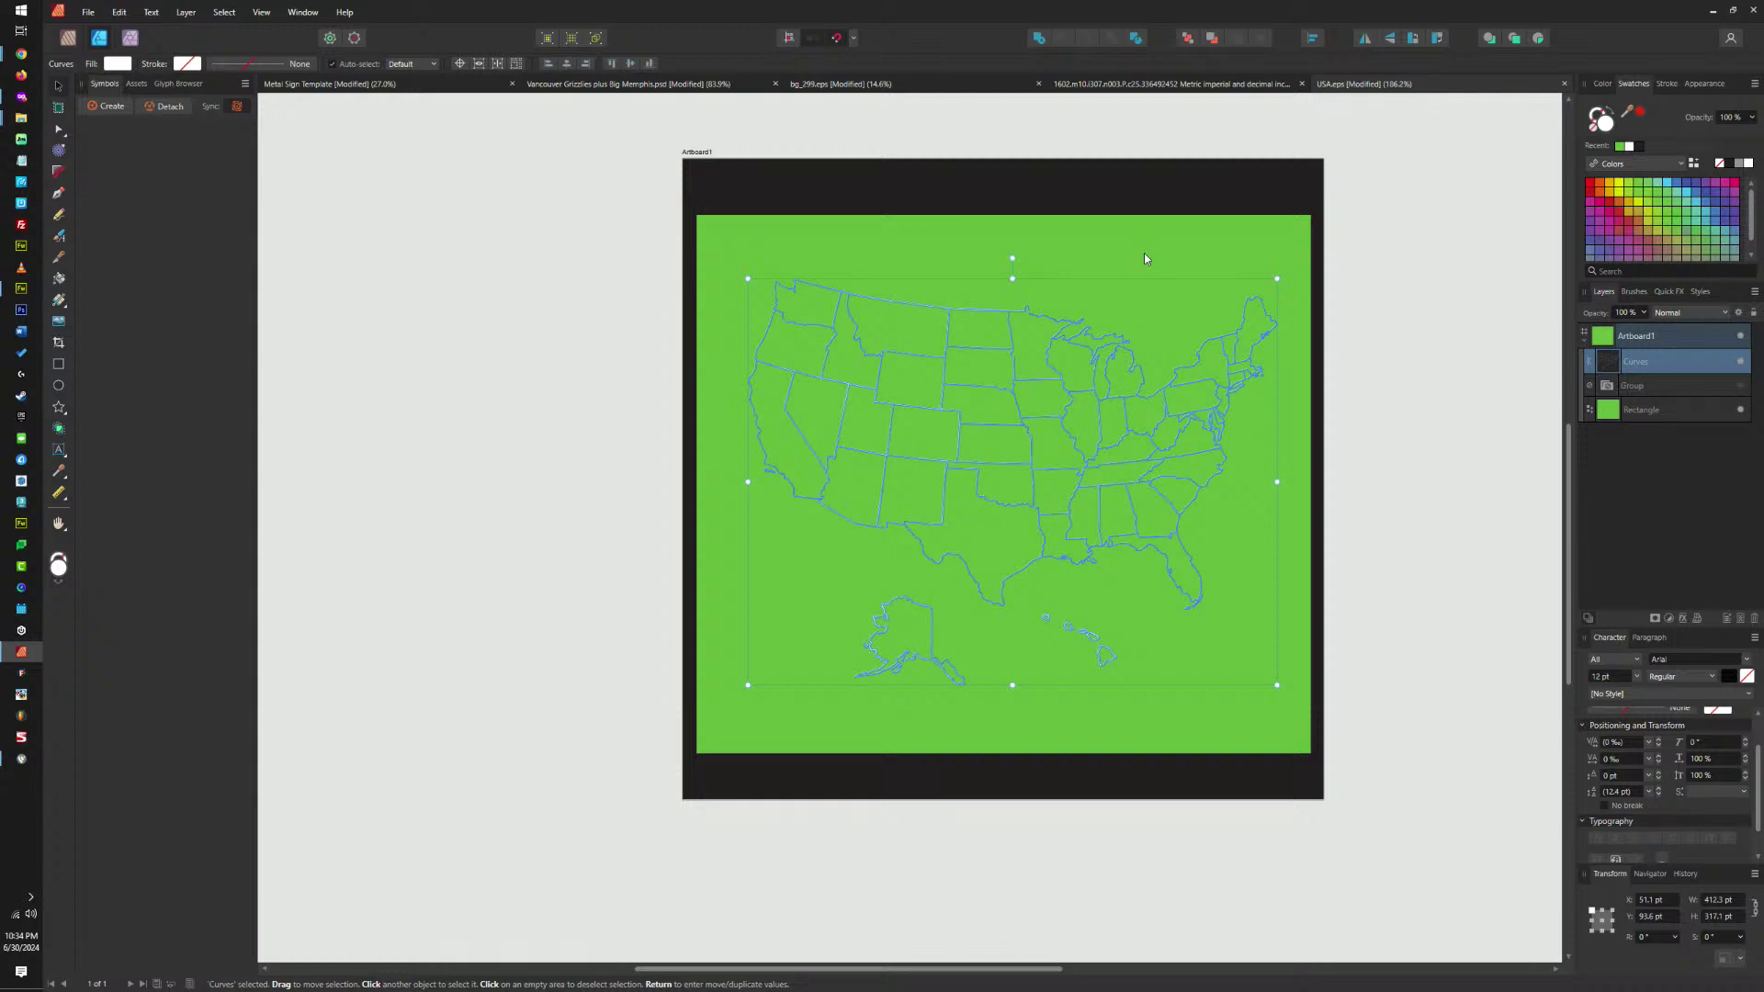
pyautogui.keyDown('shift'); pyautogui.click(1145, 254); pyautogui.keyUp('shift')
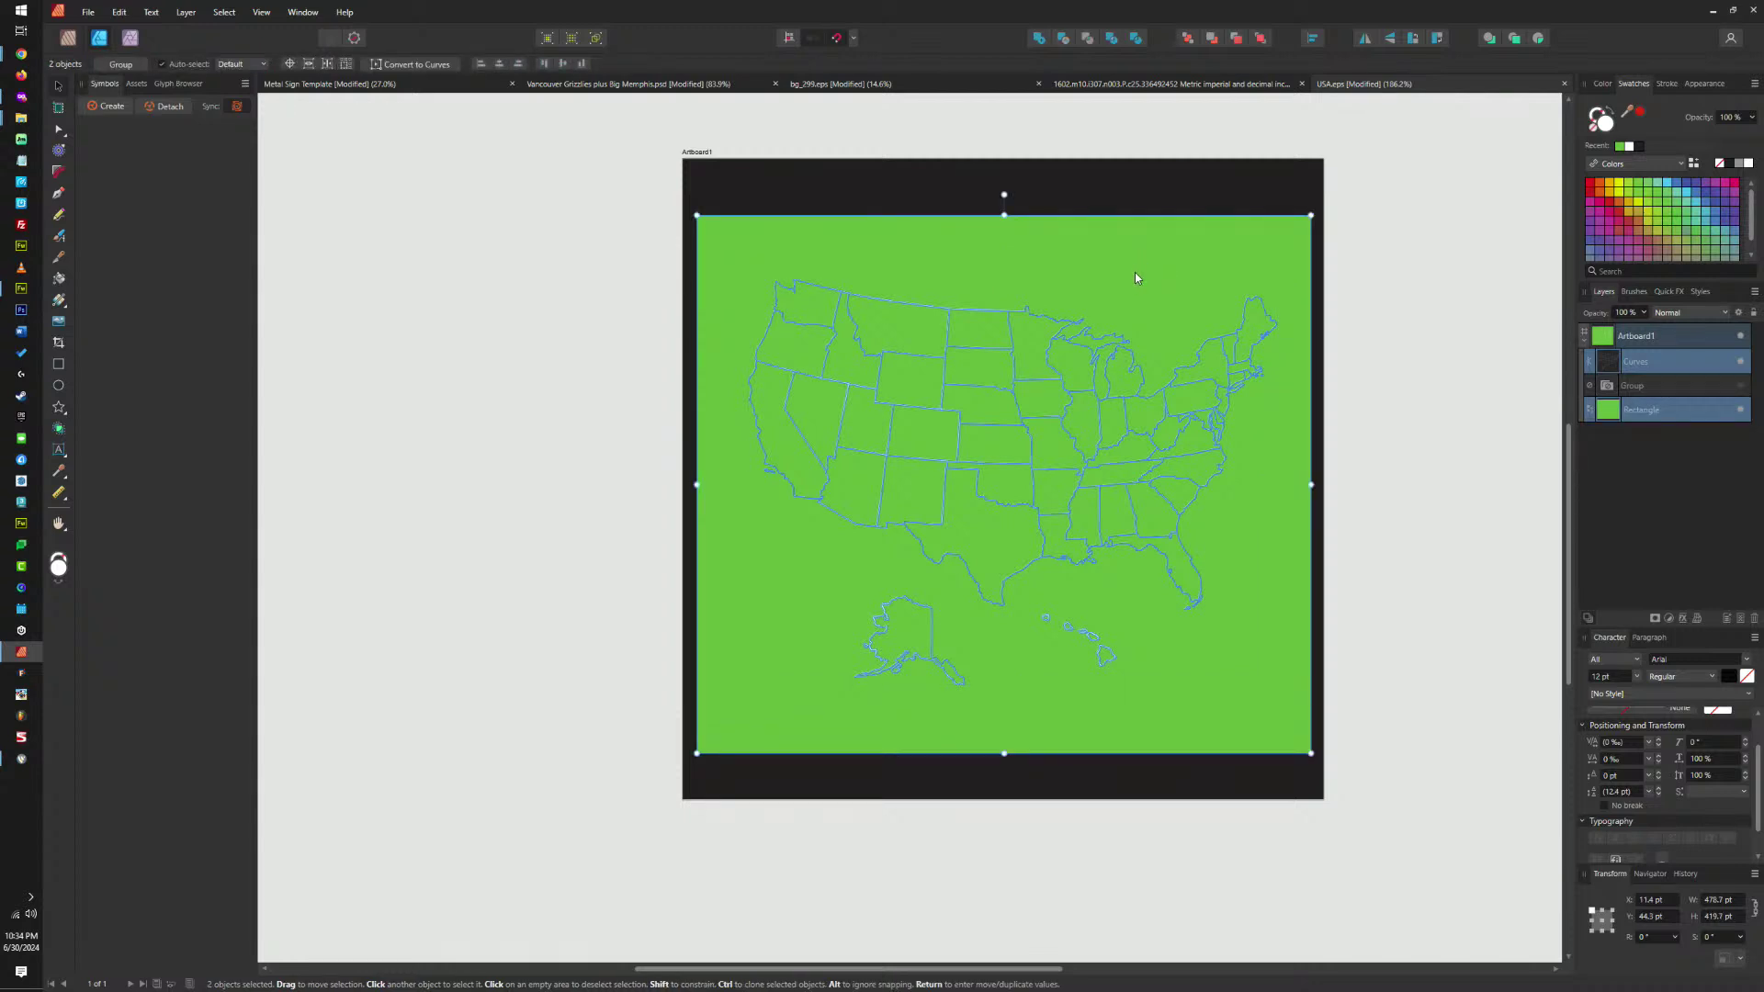
pyautogui.click(1063, 38)
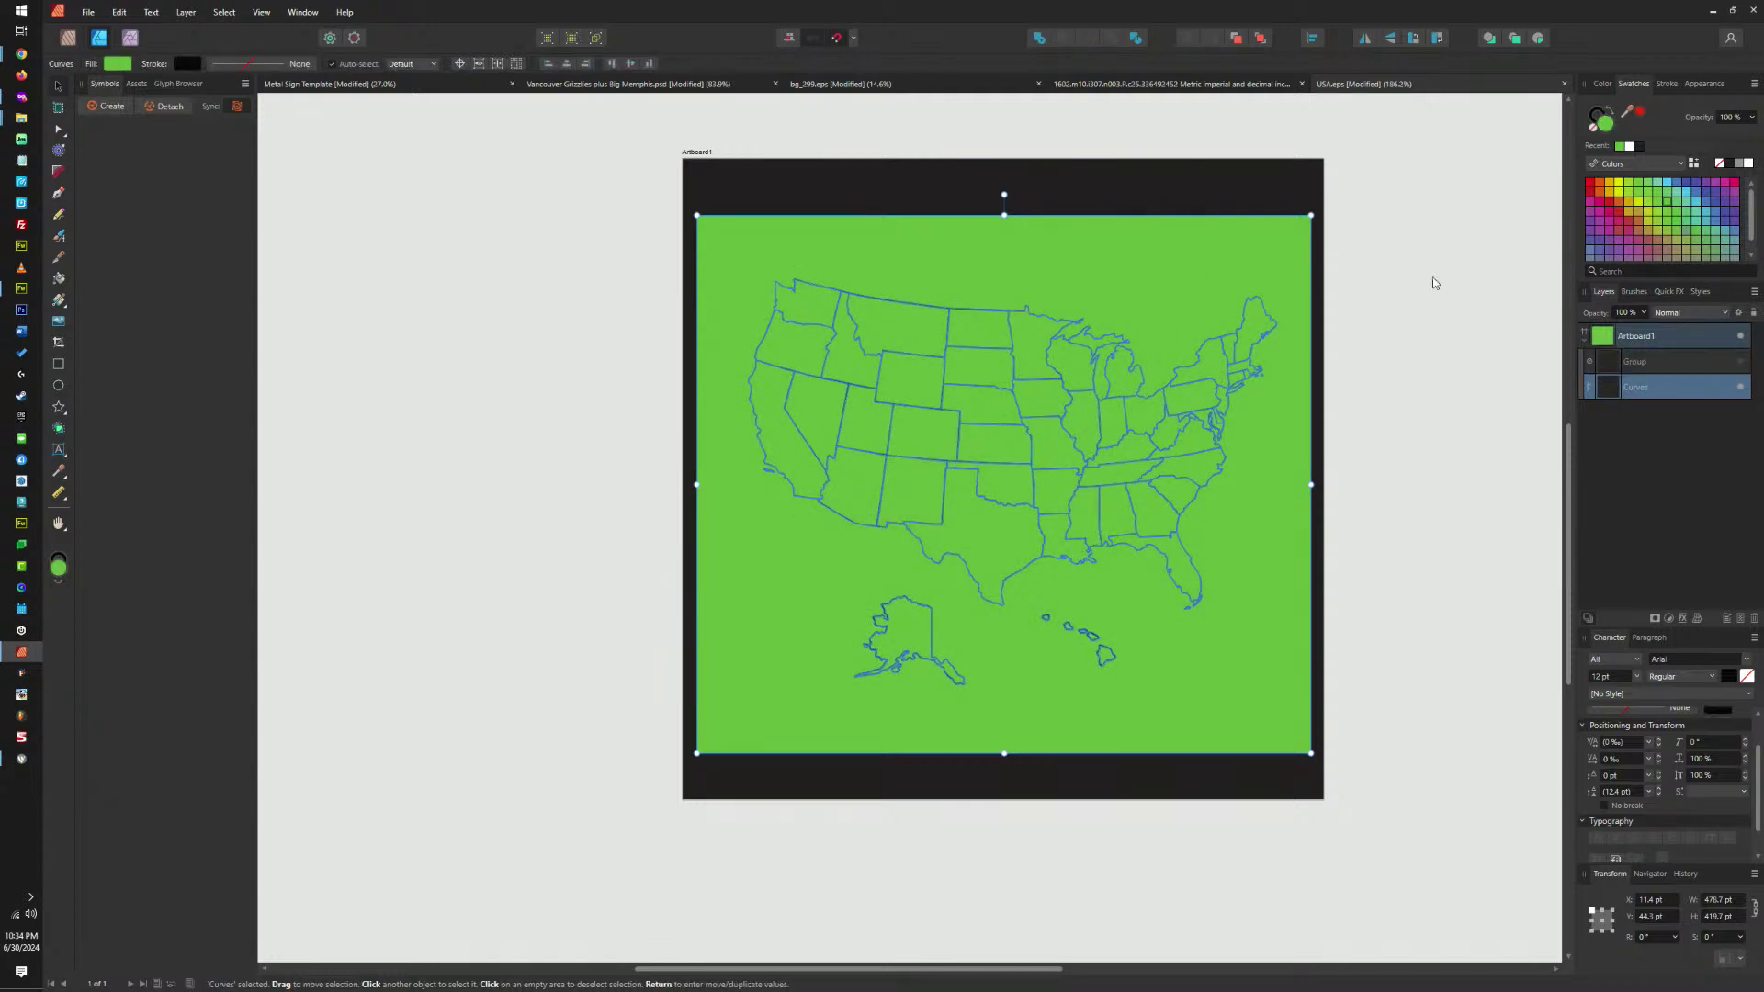
# Delete the leftover hidden group and divide the green cut-out shape into separate pieces.
pyautogui.click(1659, 367)
pyautogui.press('Delete')
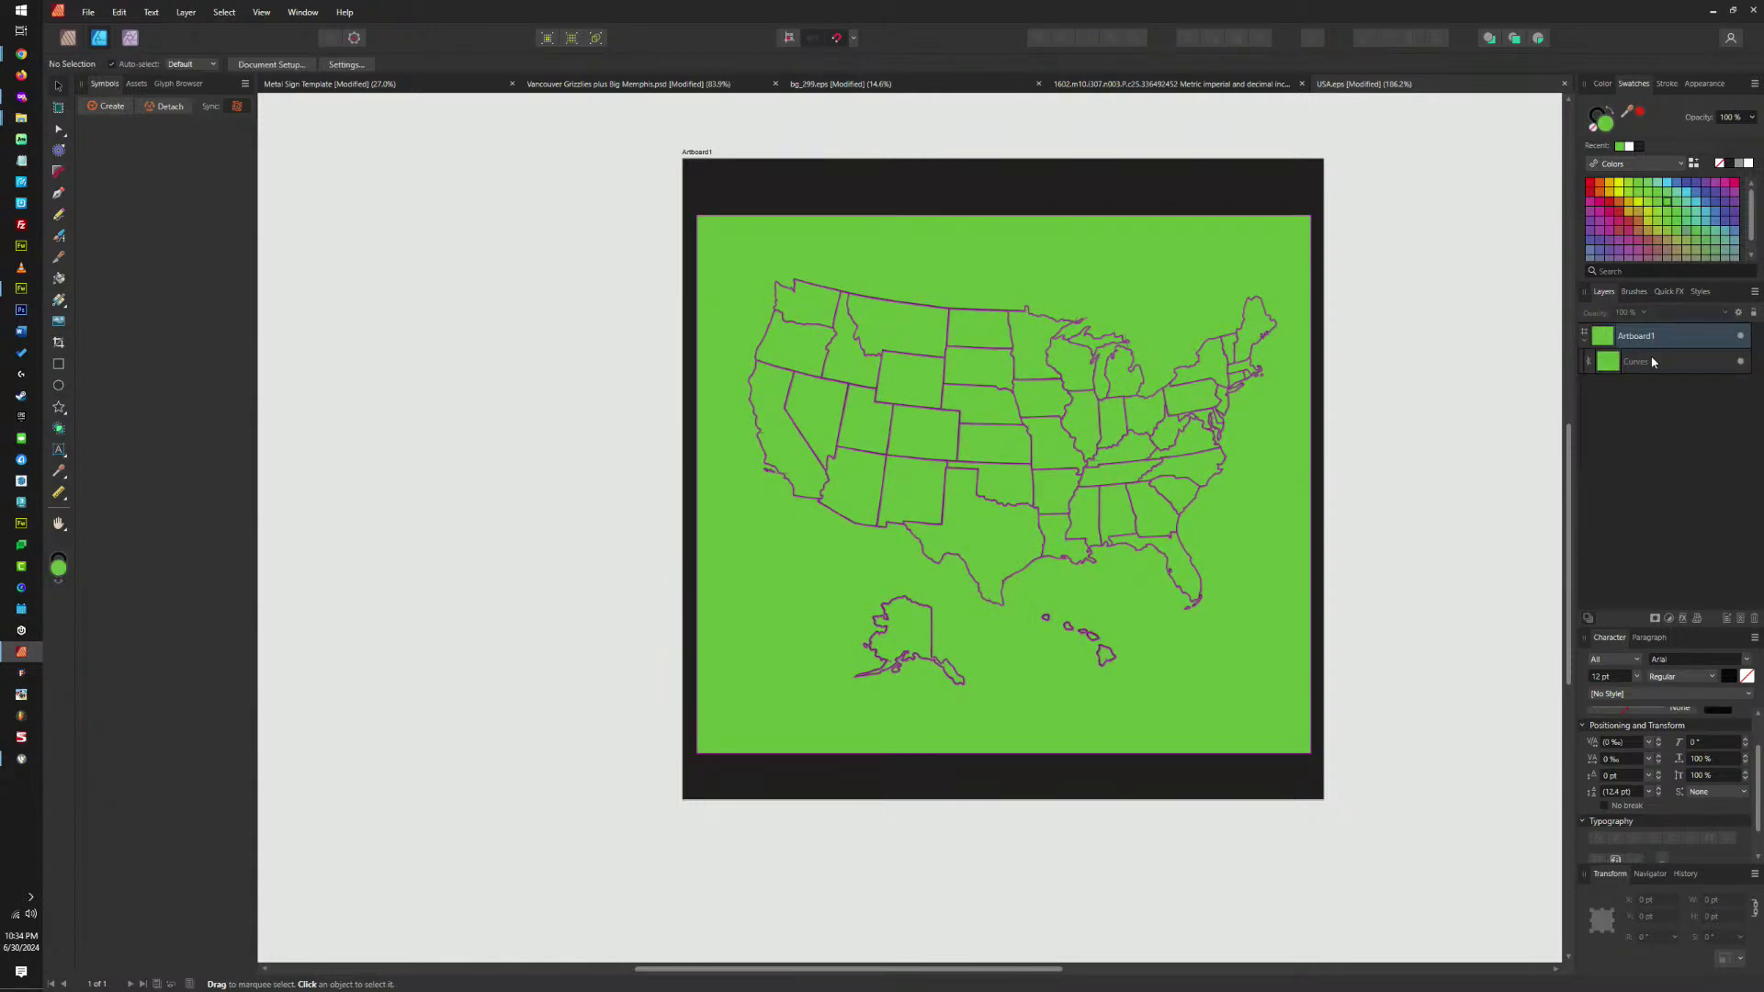
pyautogui.click(1232, 276)
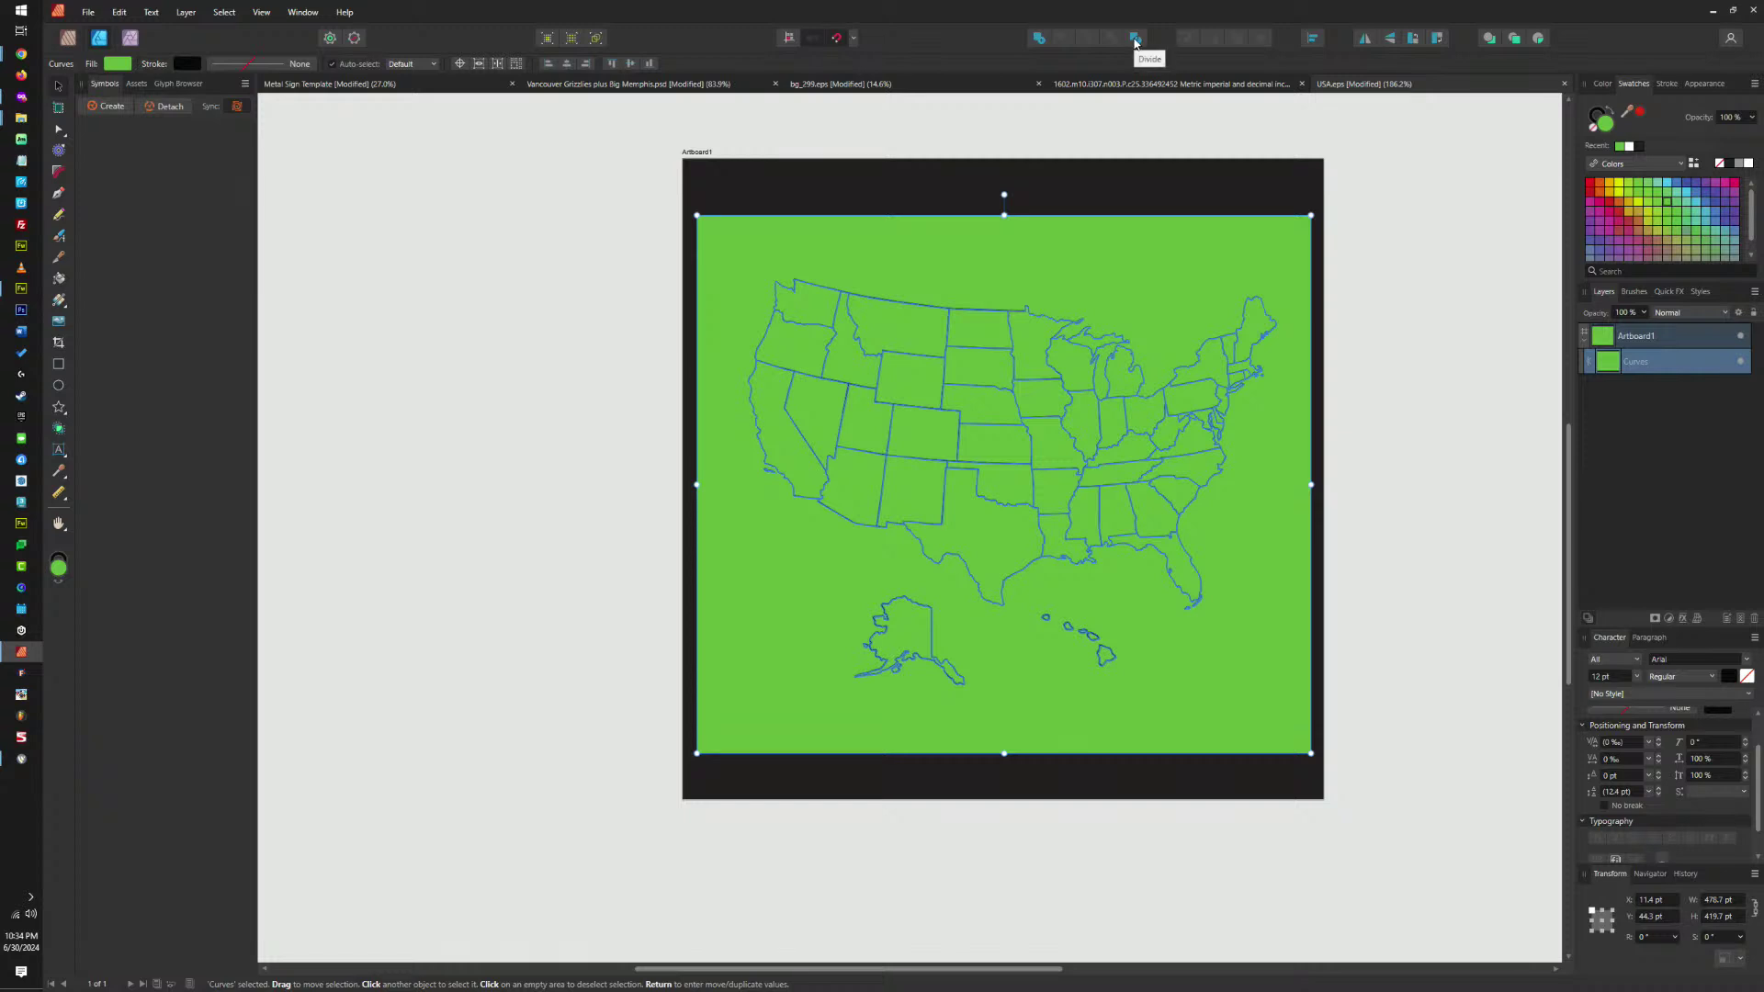
pyautogui.click(1135, 41)
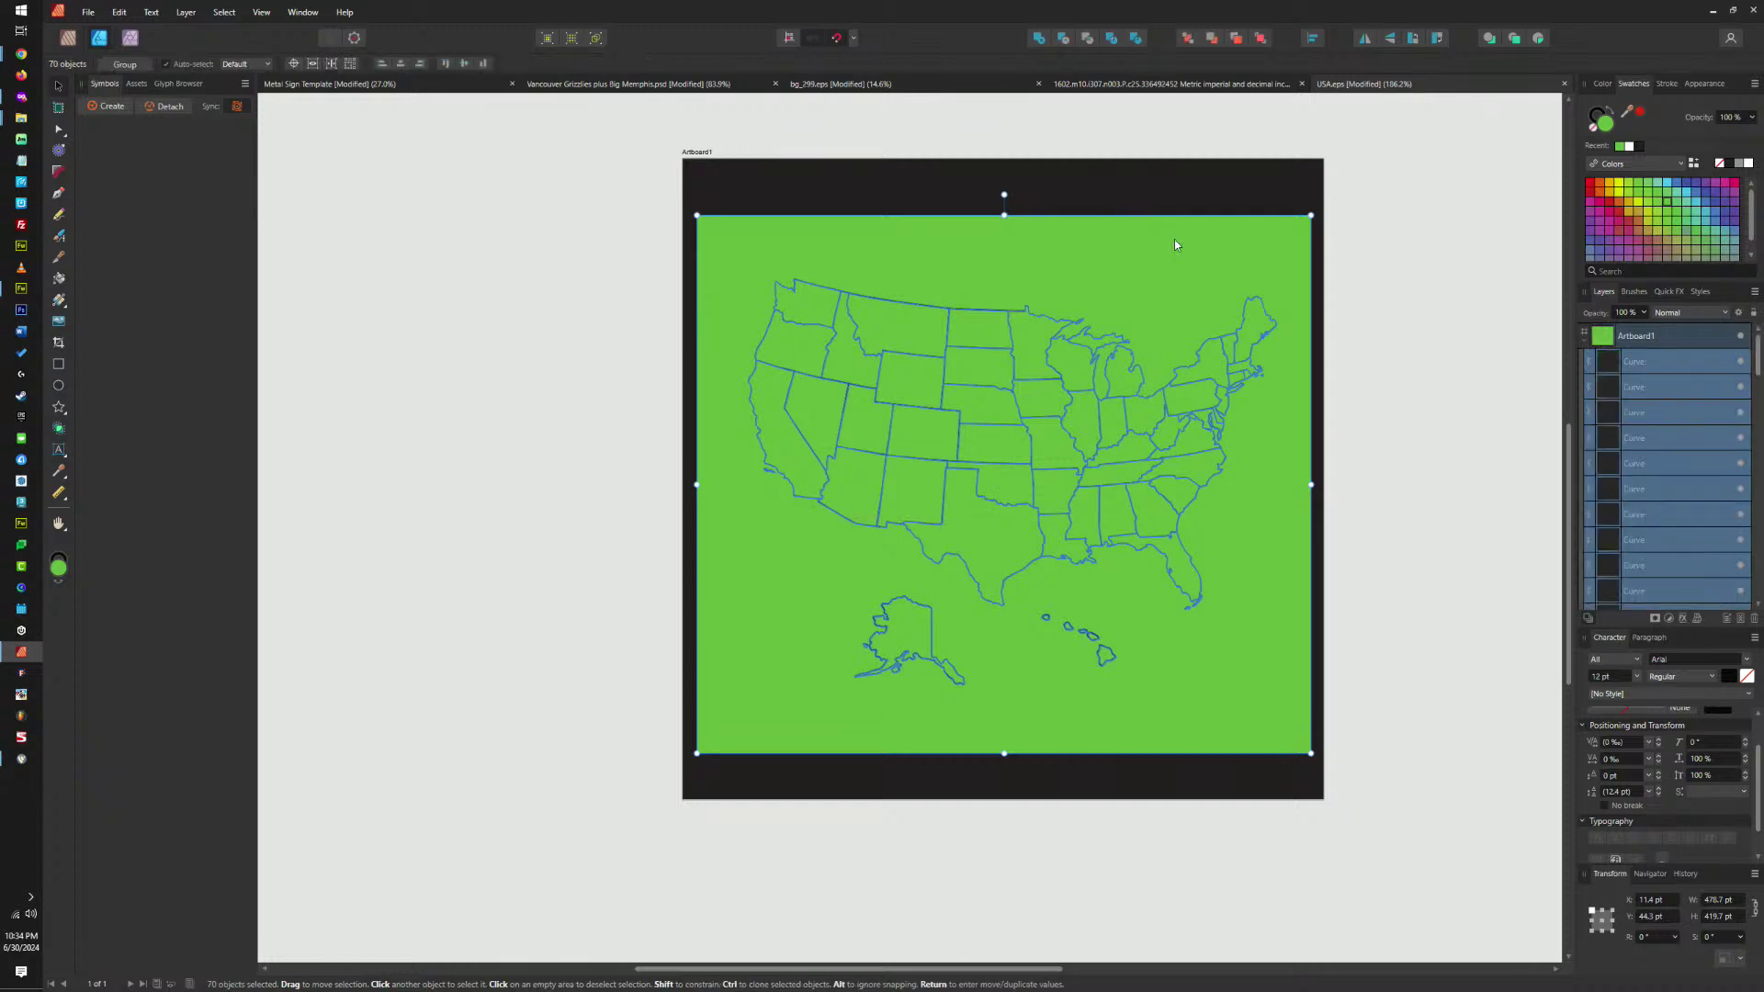
# Exclude the outer background piece from the selection and group all the remaining state pieces.
pyautogui.keyDown('shift'); pyautogui.click(1223, 235); pyautogui.keyUp('shift')
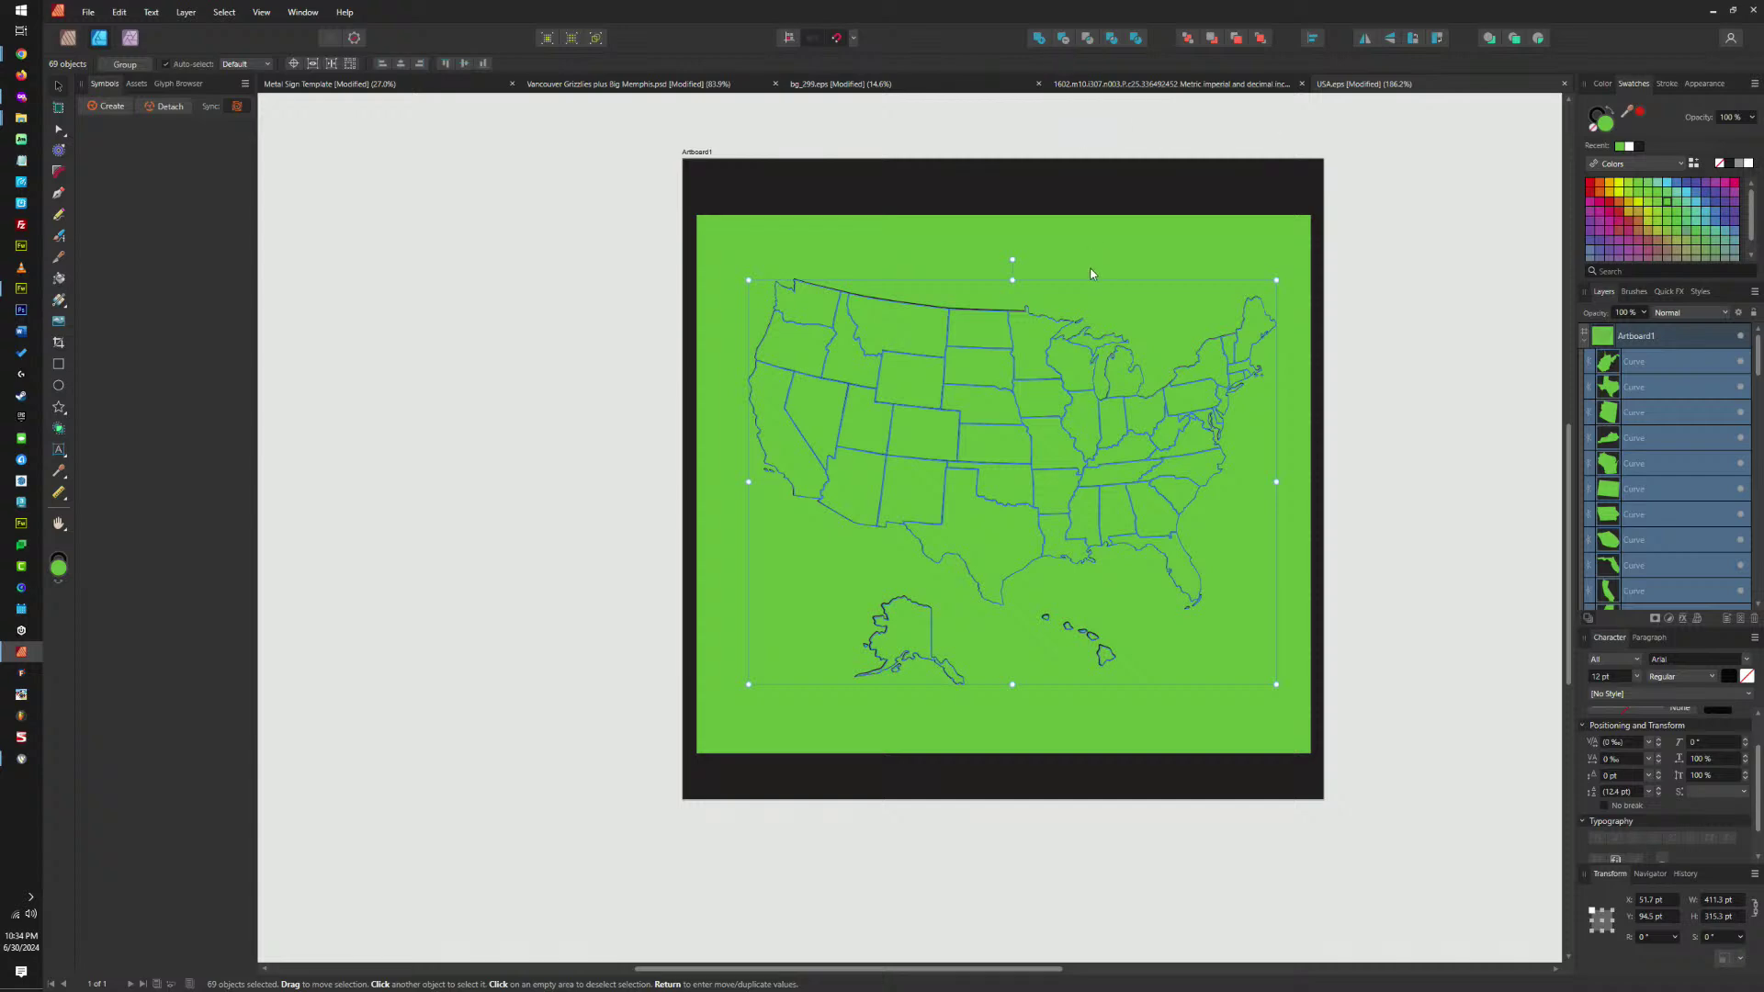
pyautogui.scroll(5, 1023, 313)
pyautogui.scroll(-4, 999, 344)
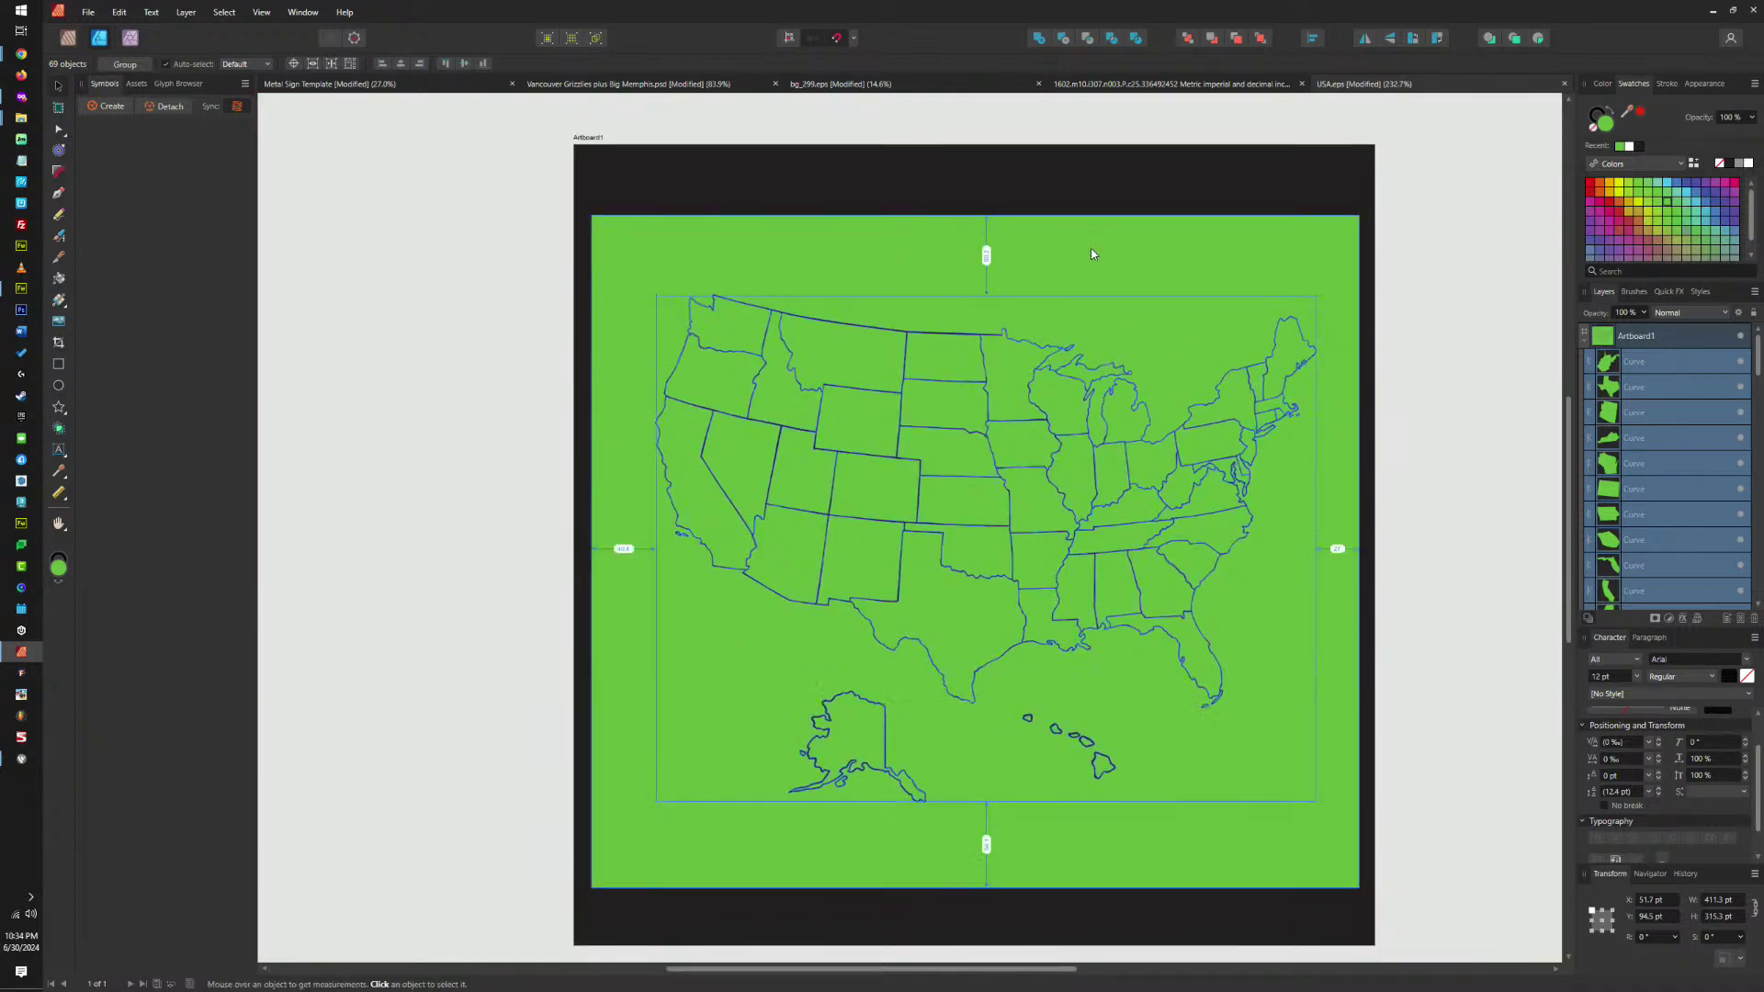
pyautogui.hotkey('ctrl', 'g')
# Delete the green background piece surrounding the map.
pyautogui.click(1162, 236)
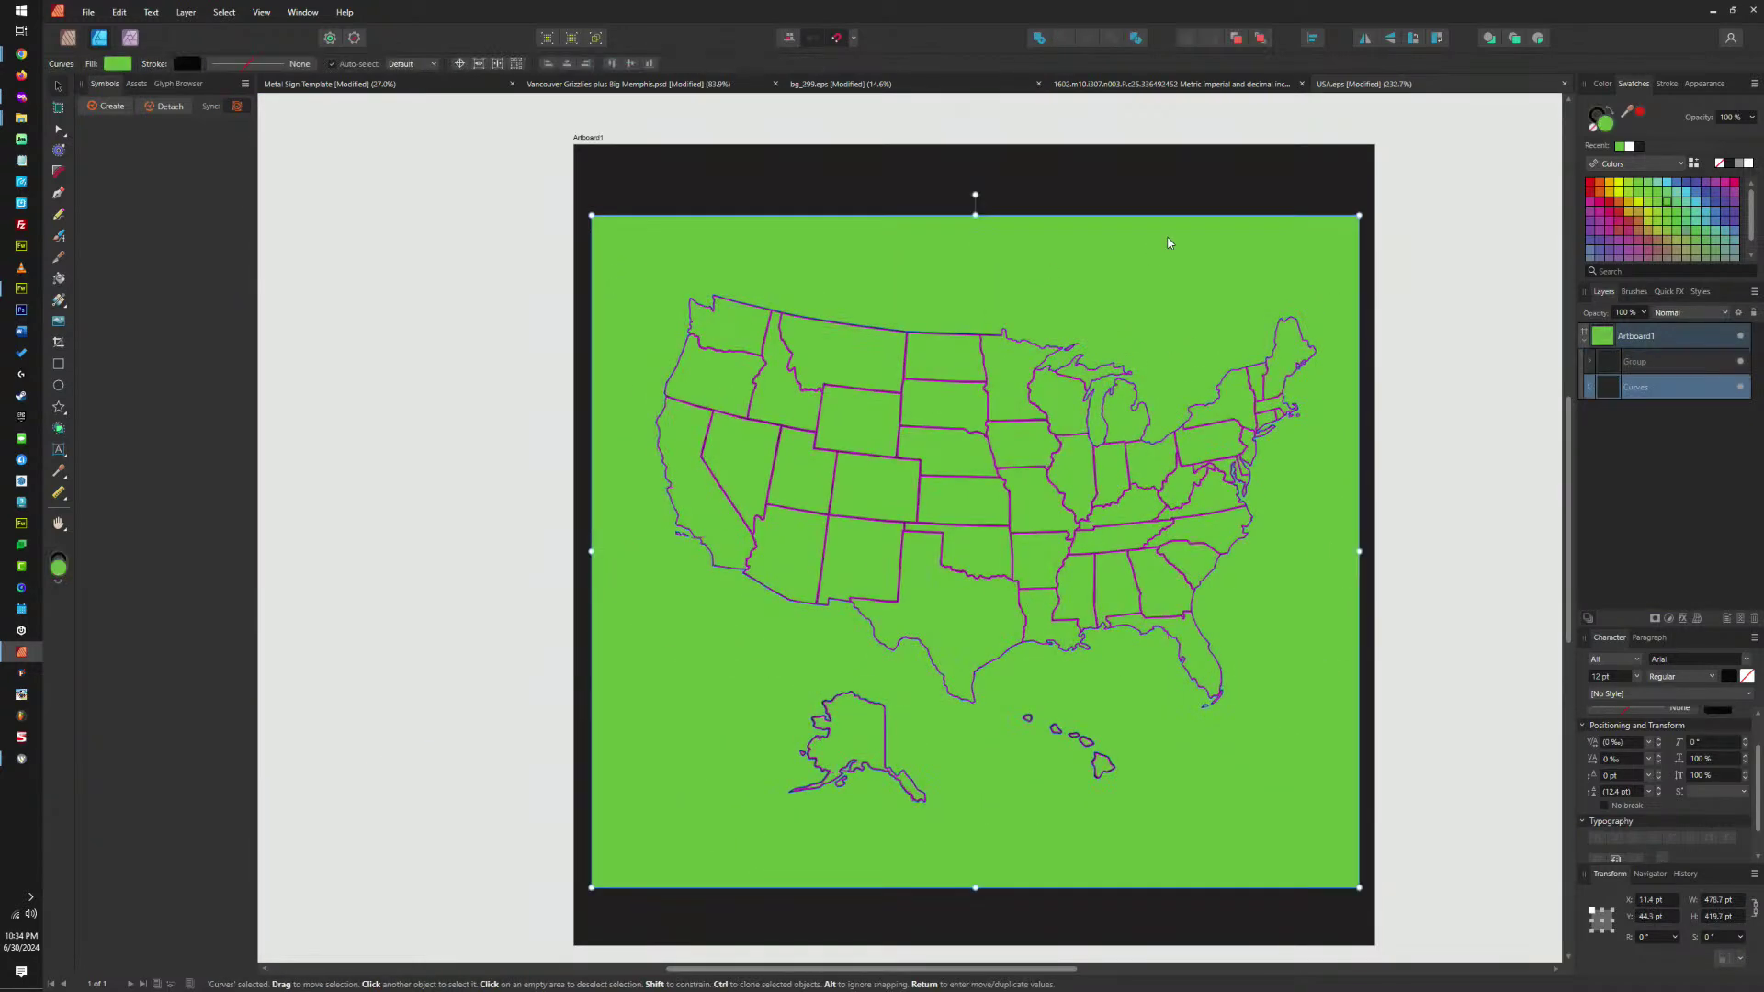
pyautogui.press('Delete')
pyautogui.scroll(4, 1104, 574)
pyautogui.scroll(-4, 1111, 564)
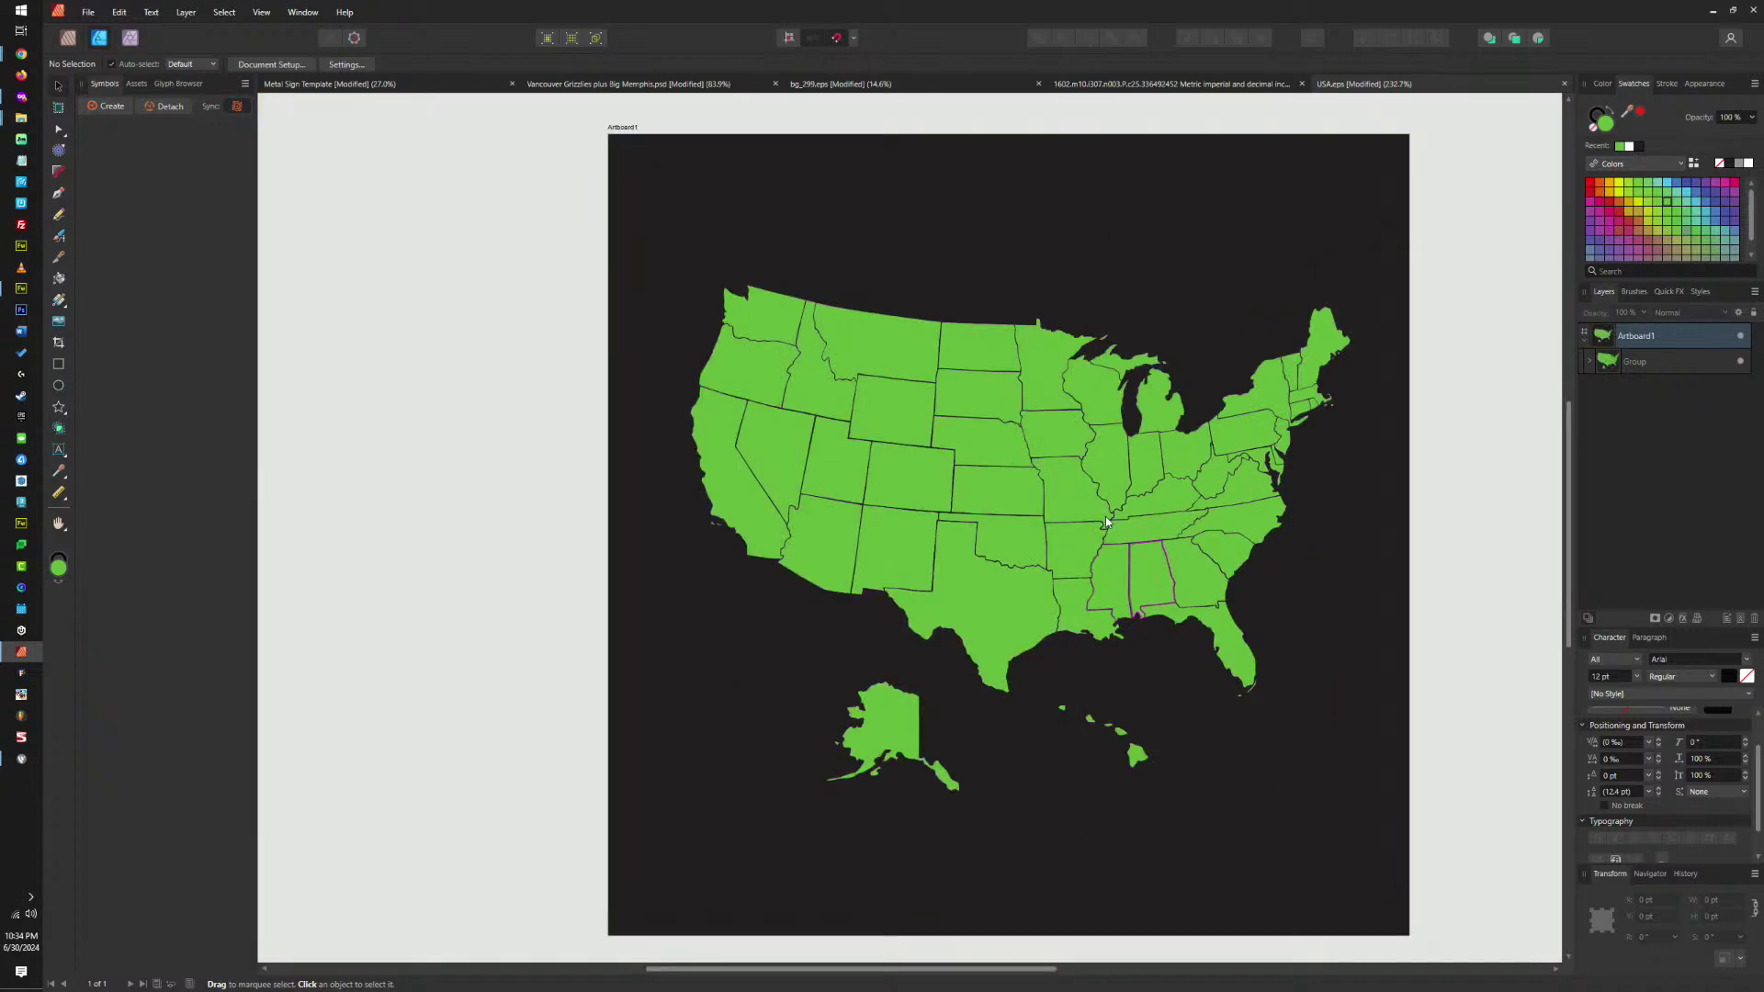
# Try moving Minnesota out of the map as a separate shape, and undo the move.
pyautogui.click(1048, 360)
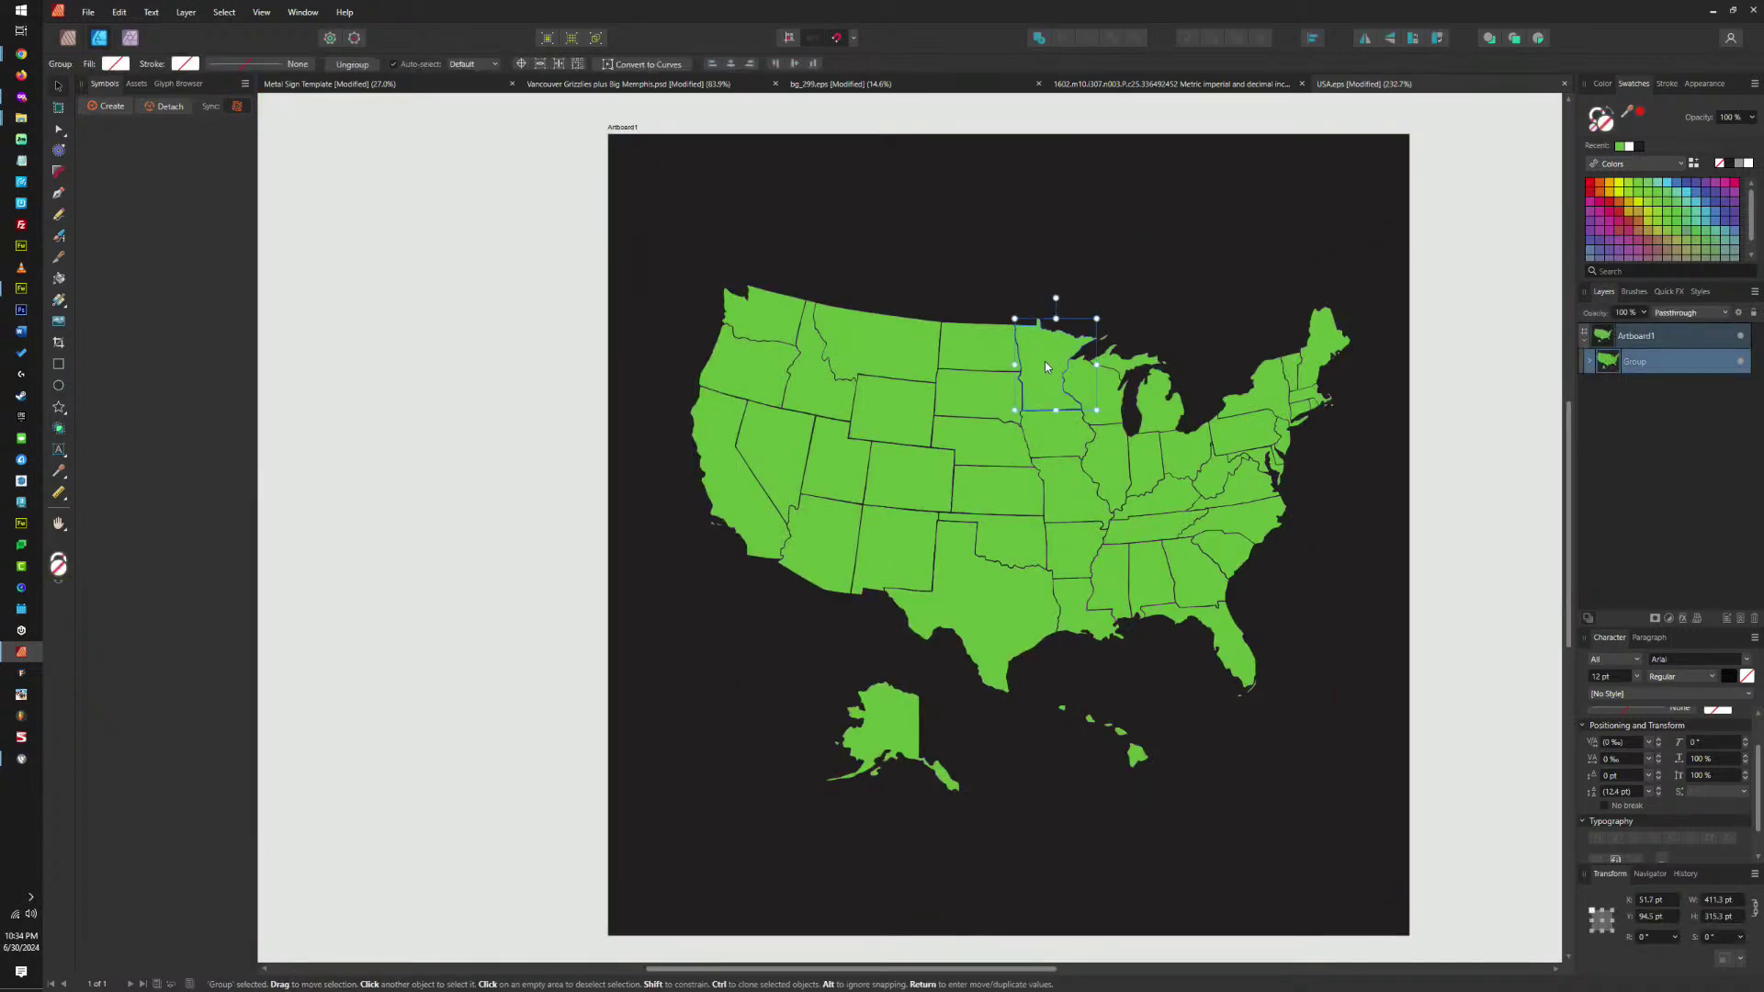
pyautogui.moveTo(1045, 361); pyautogui.dragTo(1183, 239)
pyautogui.hotkey('ctrl', 'z')
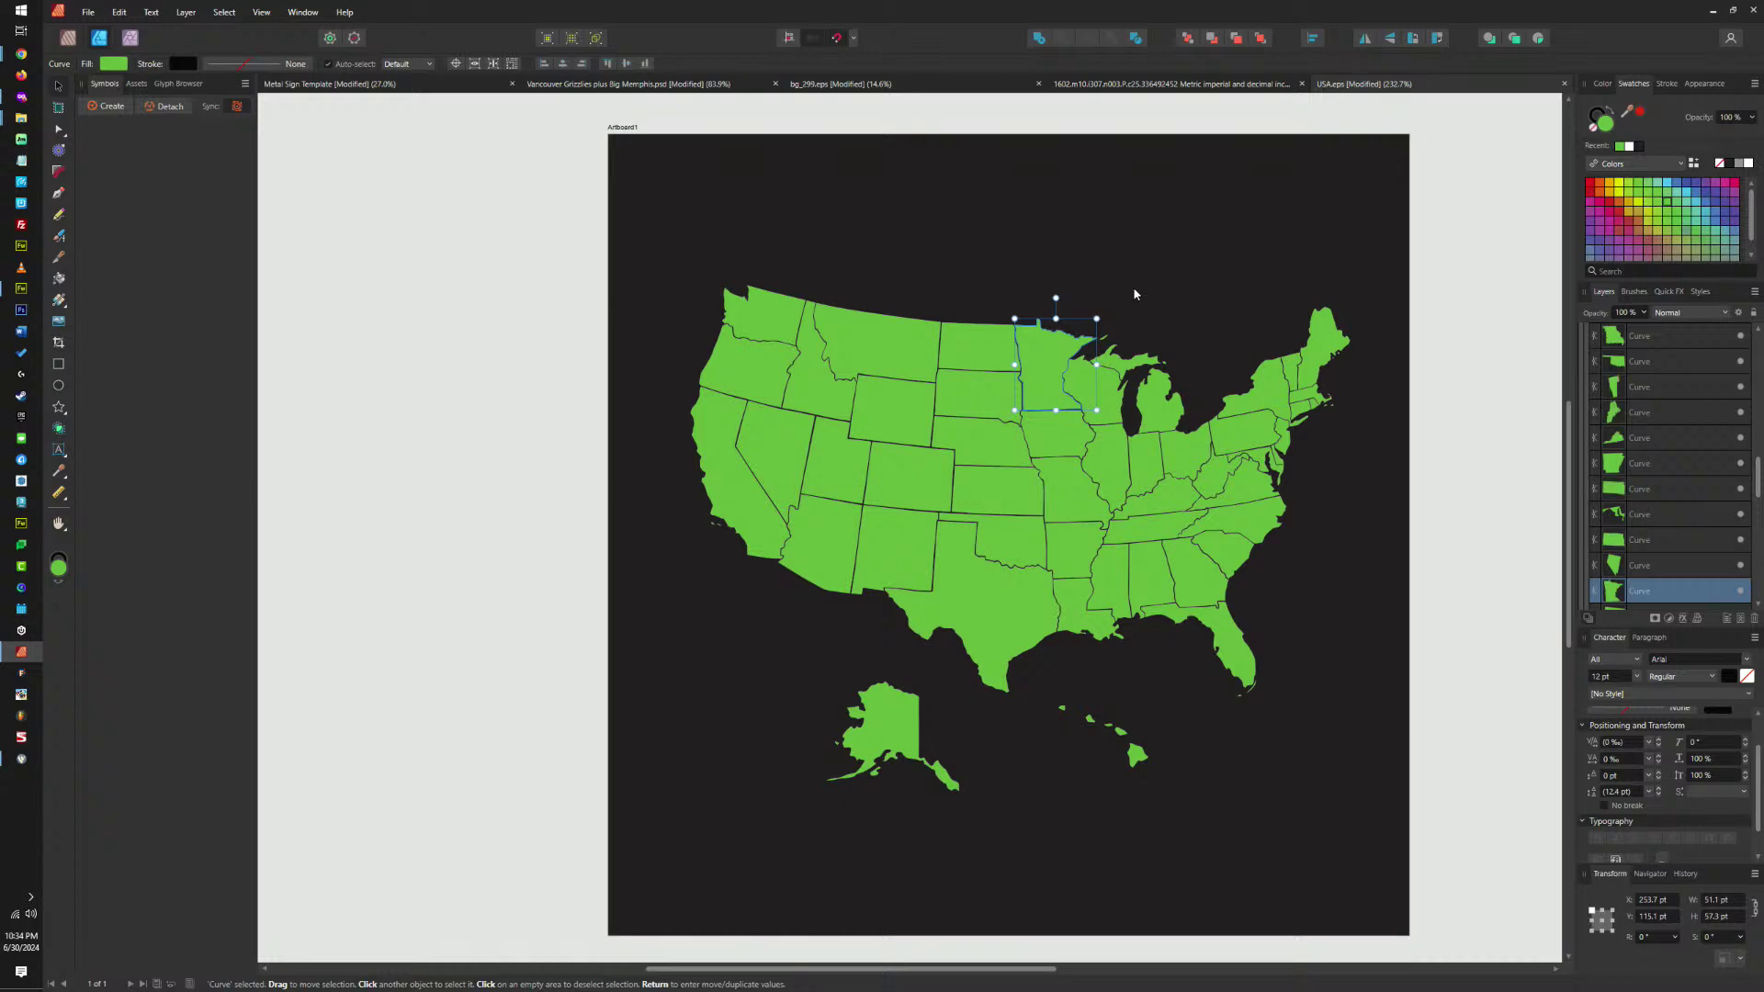
# Merge Minnesota with the small island off its northeast tip, and Michigan's upper peninsula with the islet at its eastern end.
pyautogui.scroll(10, 1113, 341)
pyautogui.keyDown('shift'); pyautogui.click(1059, 307); pyautogui.keyUp('shift')
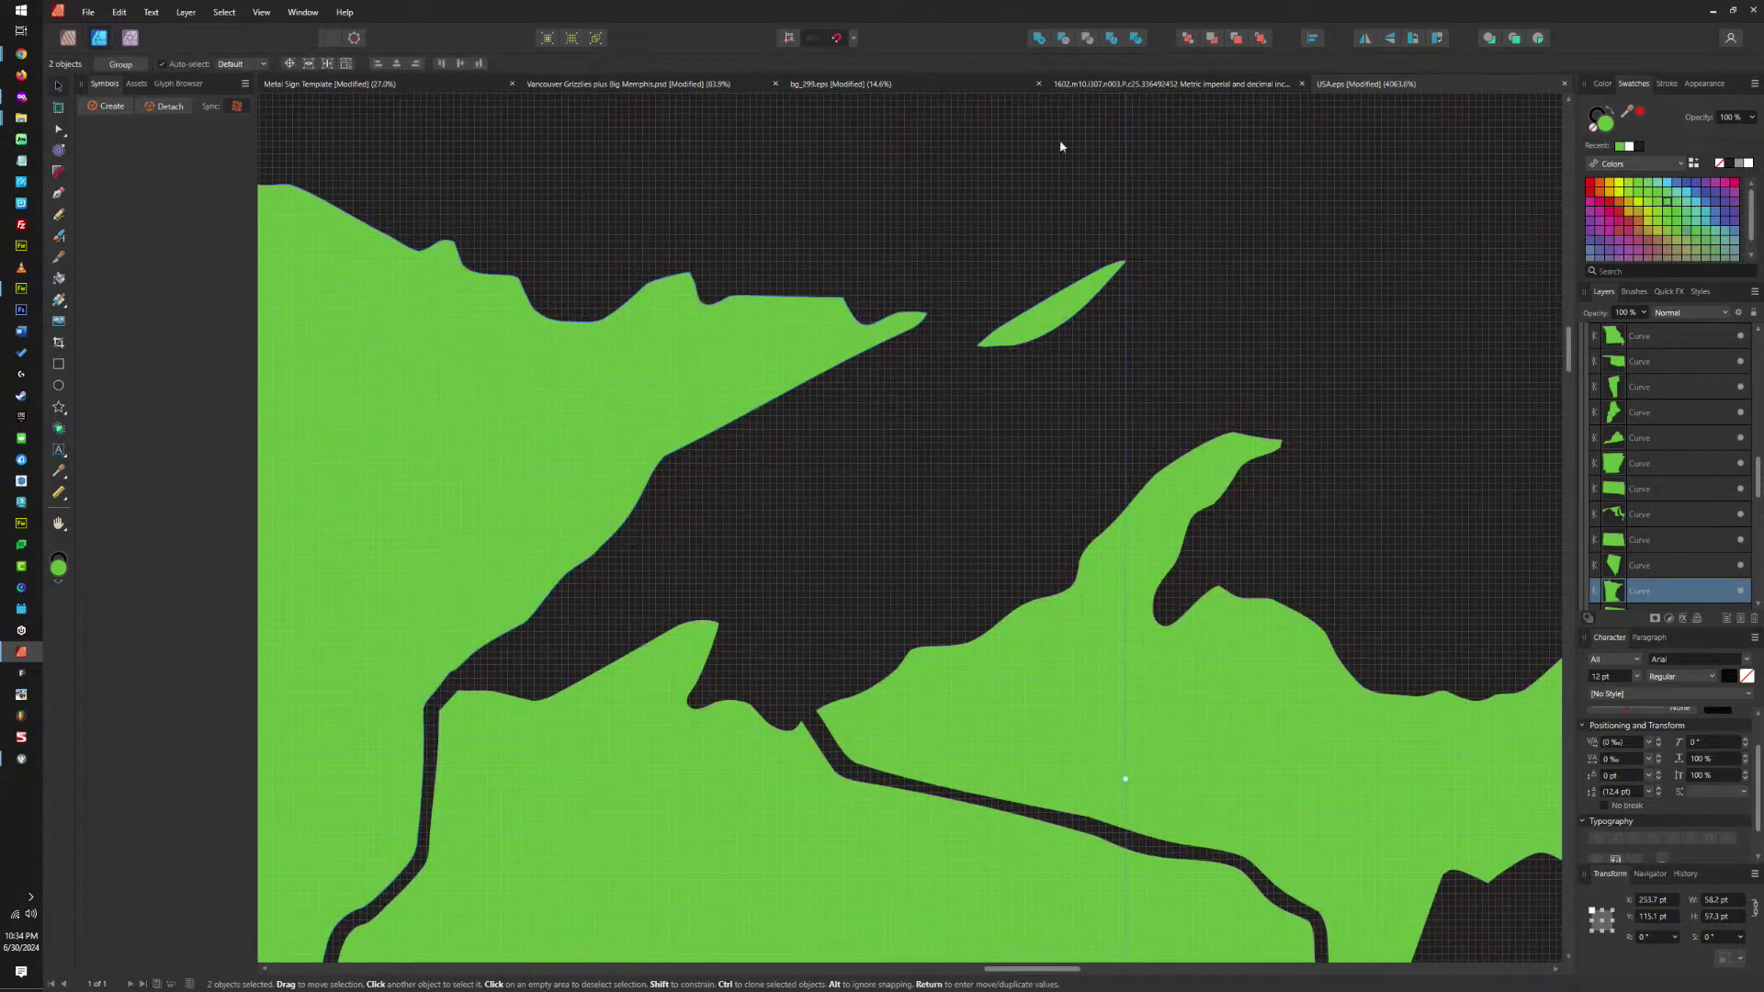
pyautogui.click(1037, 37)
pyautogui.scroll(-5, 963, 438)
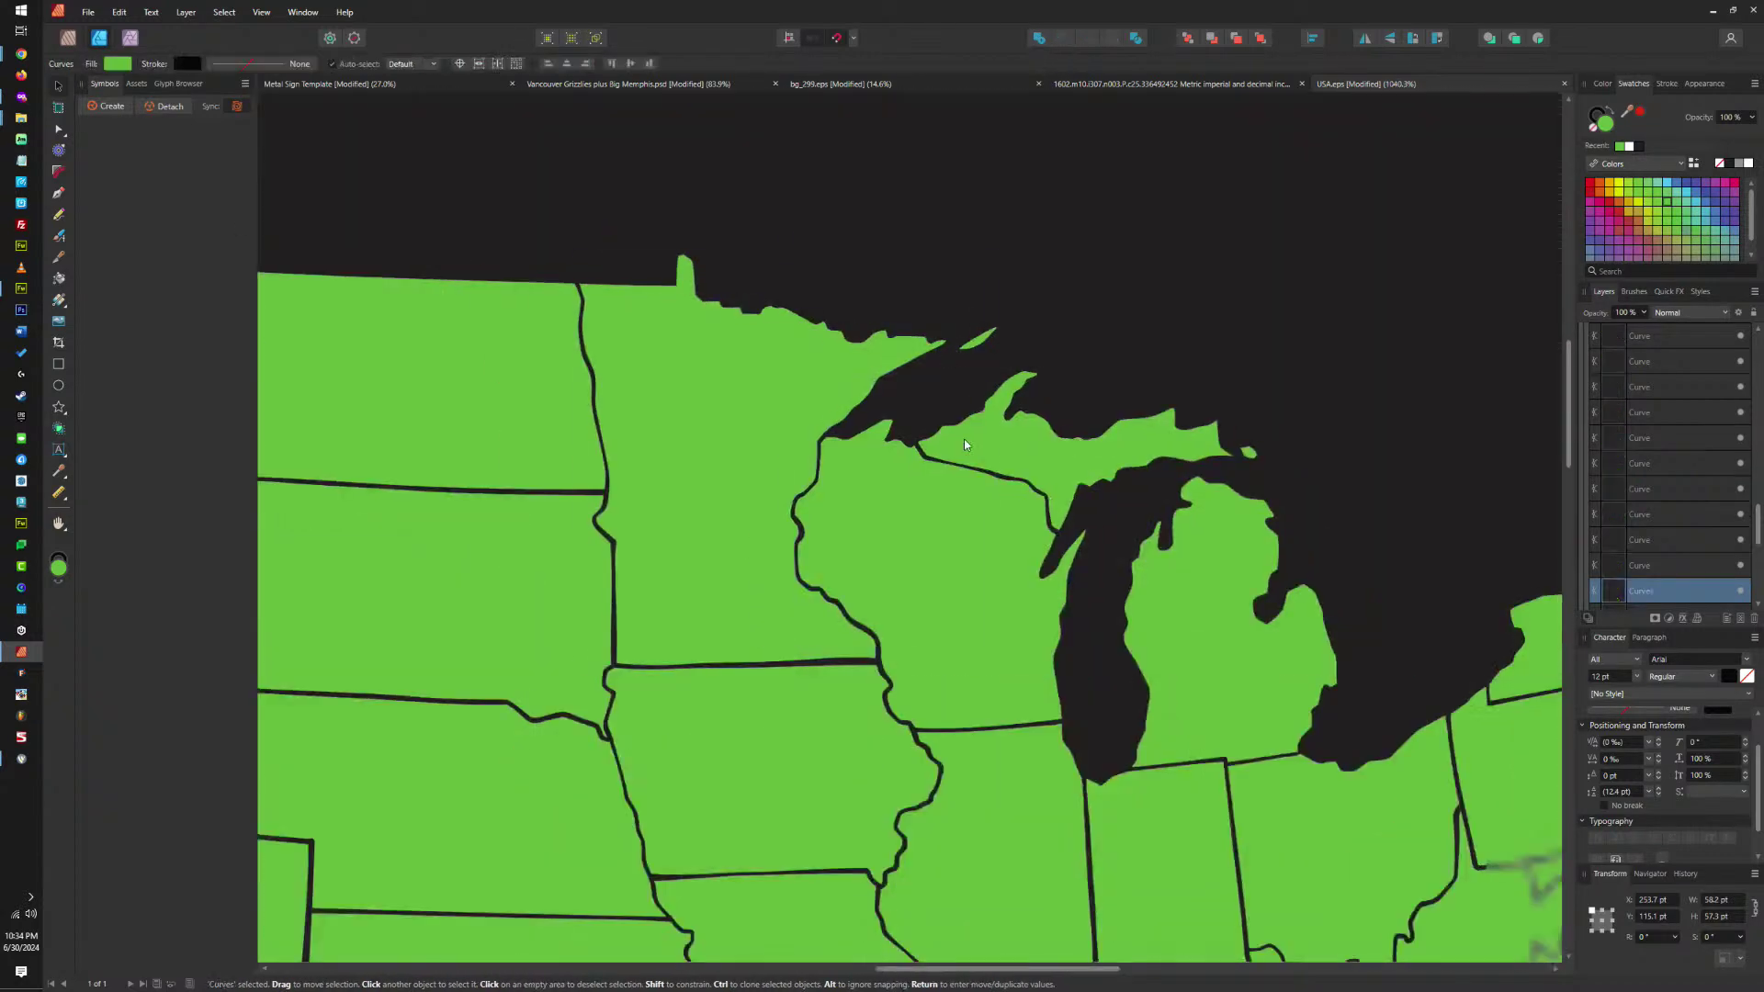
pyautogui.click(1163, 427)
pyautogui.keyDown('shift'); pyautogui.click(1248, 451); pyautogui.keyUp('shift')
pyautogui.scroll(-3, 1282, 448)
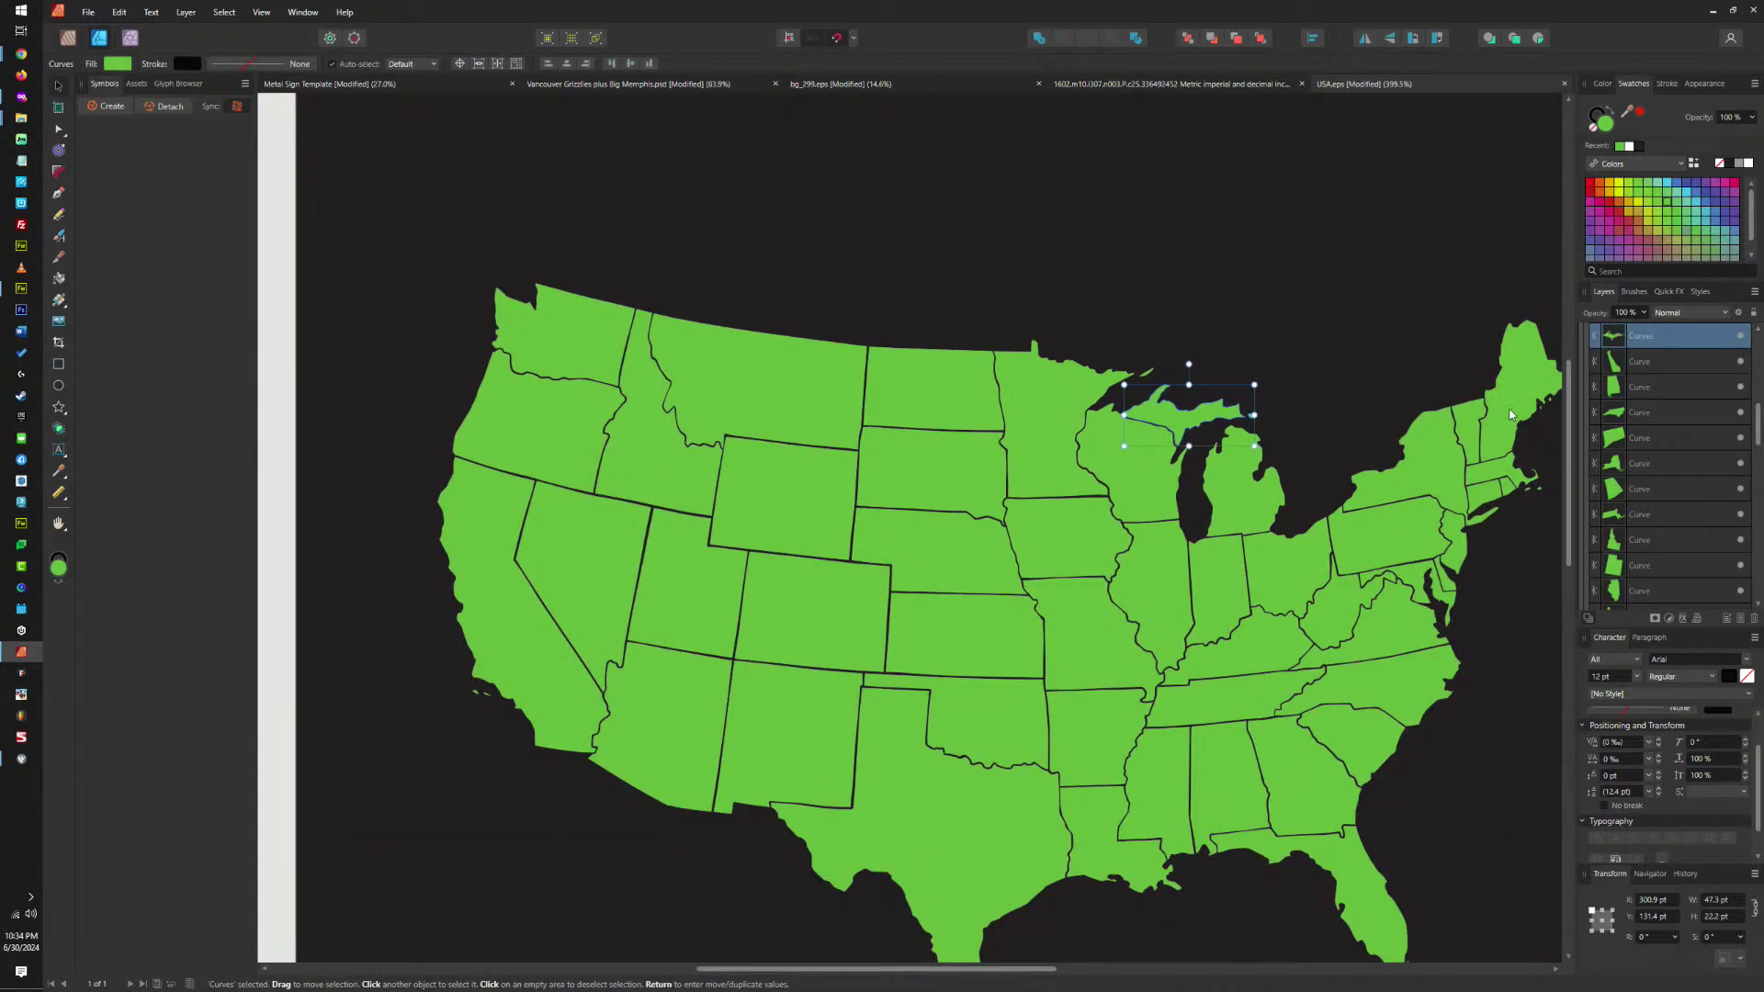
# Merge Maine with its two coastal islets, and Massachusetts with its two southern islands.
pyautogui.scroll(5, 1509, 421)
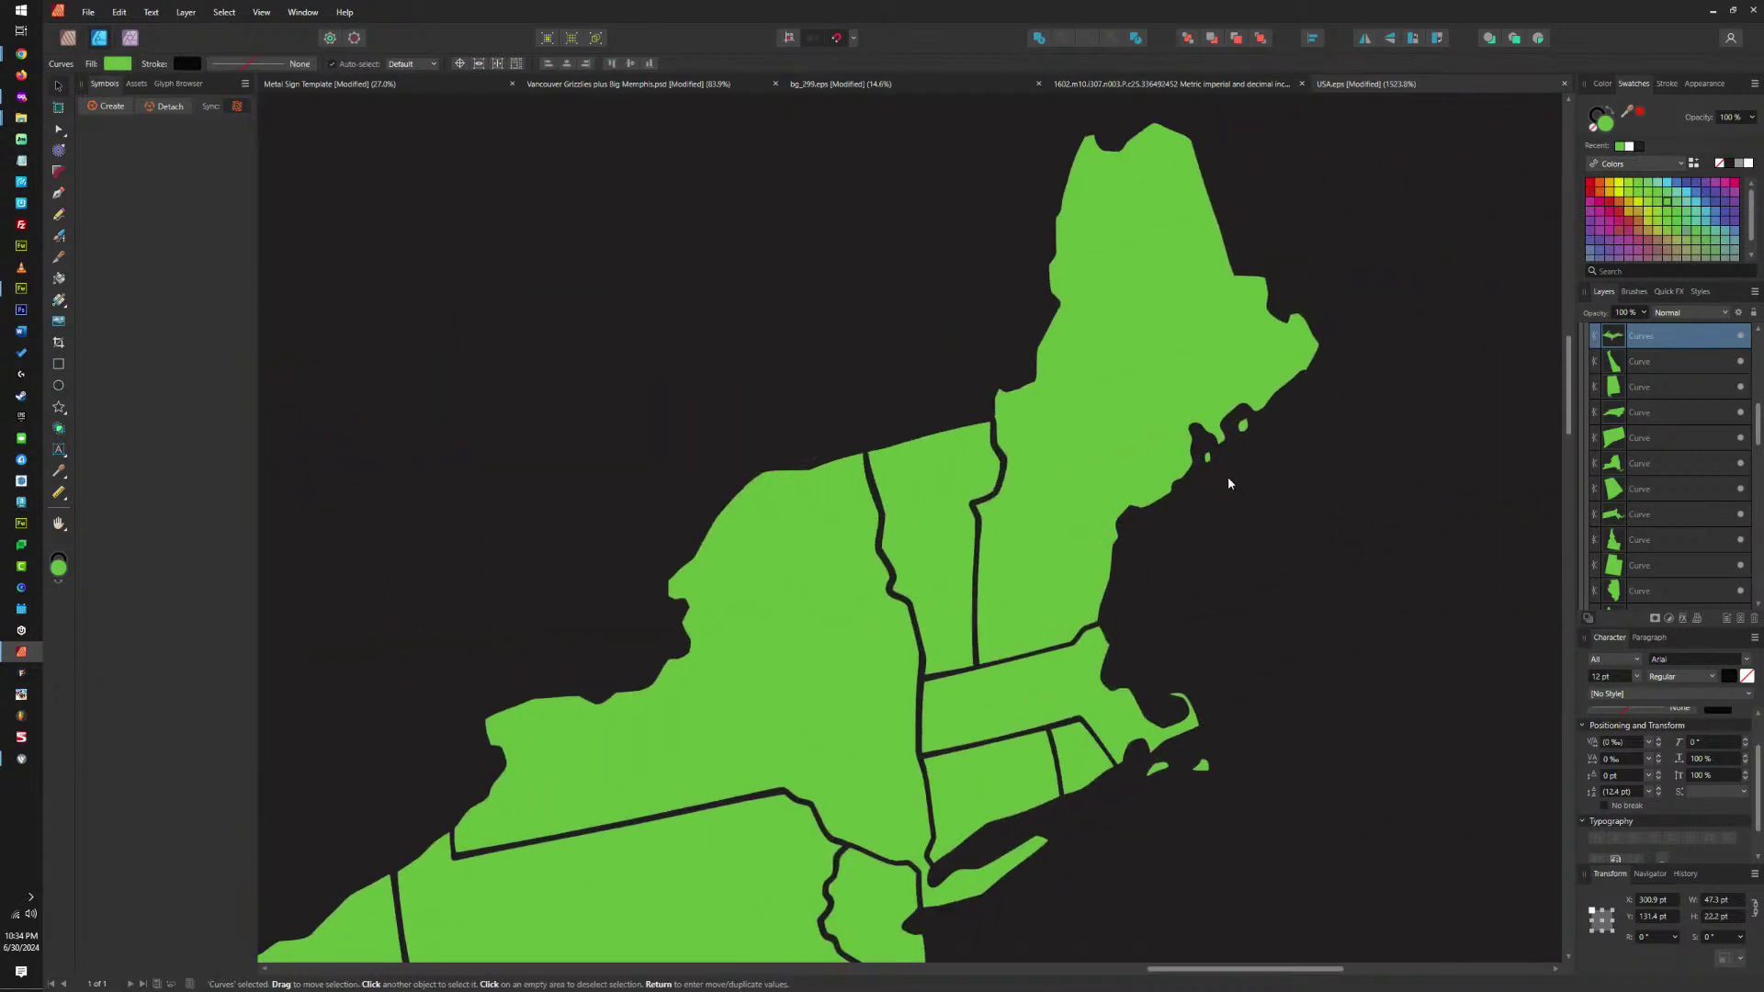
pyautogui.moveTo(1229, 483); pyautogui.dragTo(1163, 393)
pyautogui.keyDown('shift'); pyautogui.click(1149, 287); pyautogui.keyUp('shift')
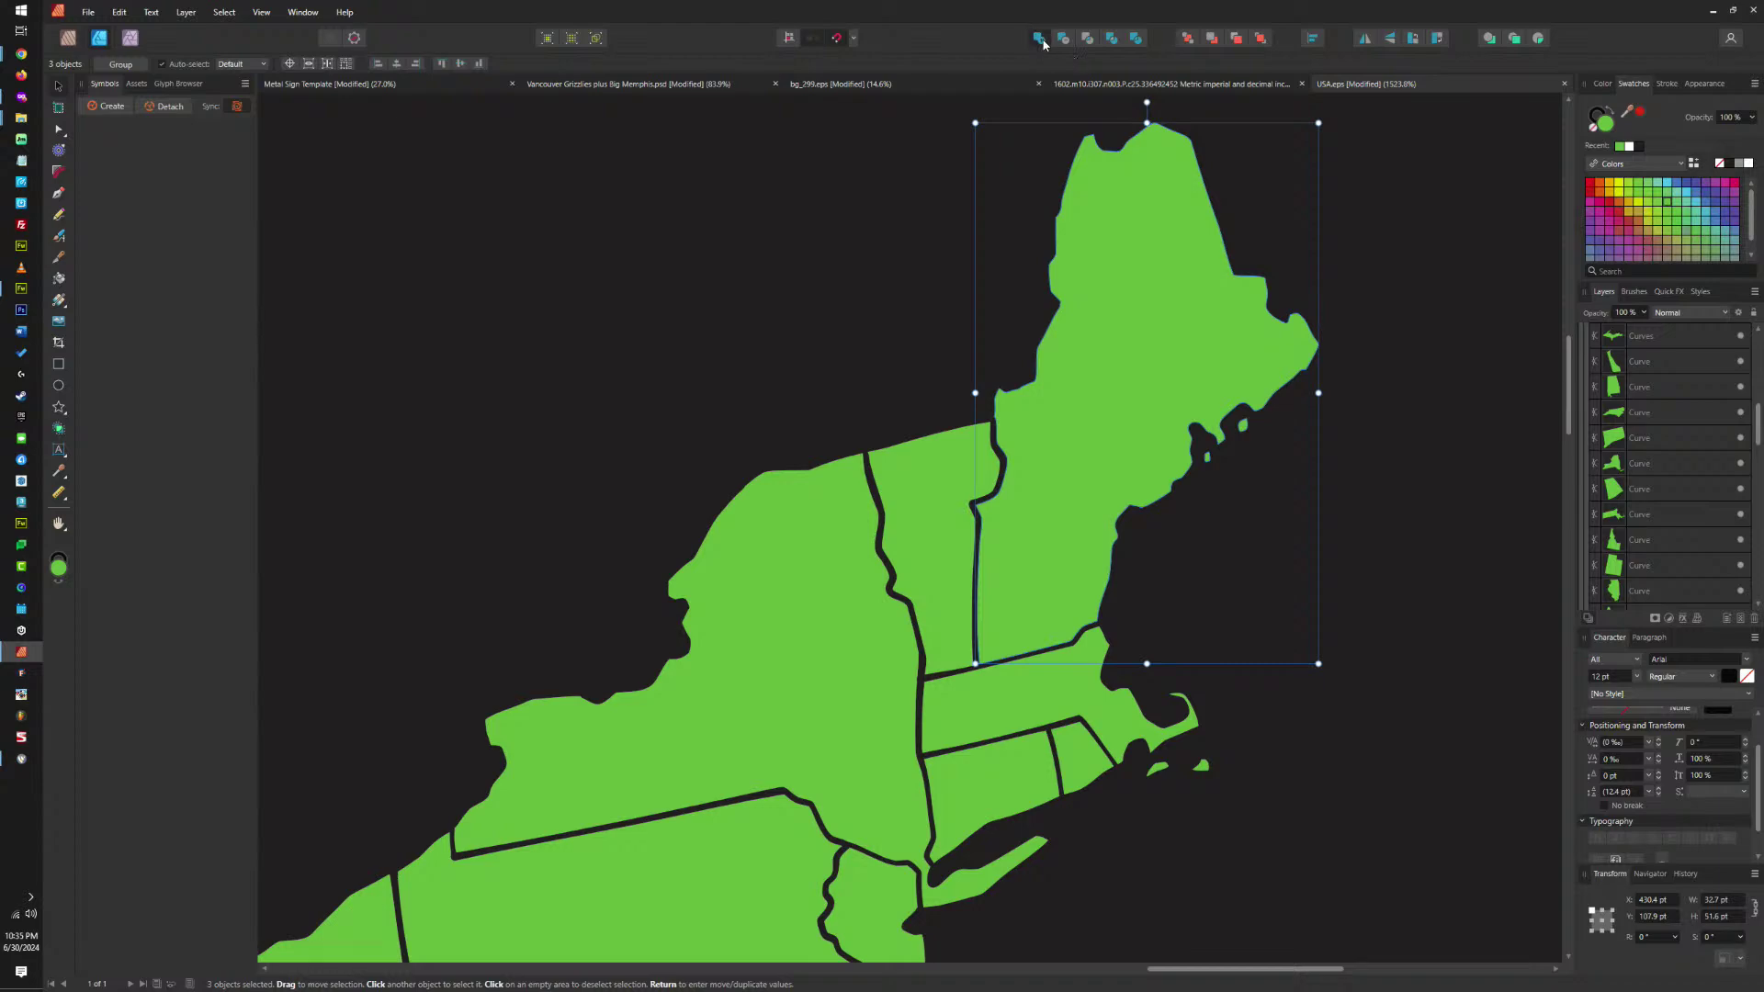
pyautogui.moveTo(1254, 779); pyautogui.dragTo(1117, 708)
pyautogui.keyDown('shift'); pyautogui.click(1117, 710); pyautogui.keyUp('shift')
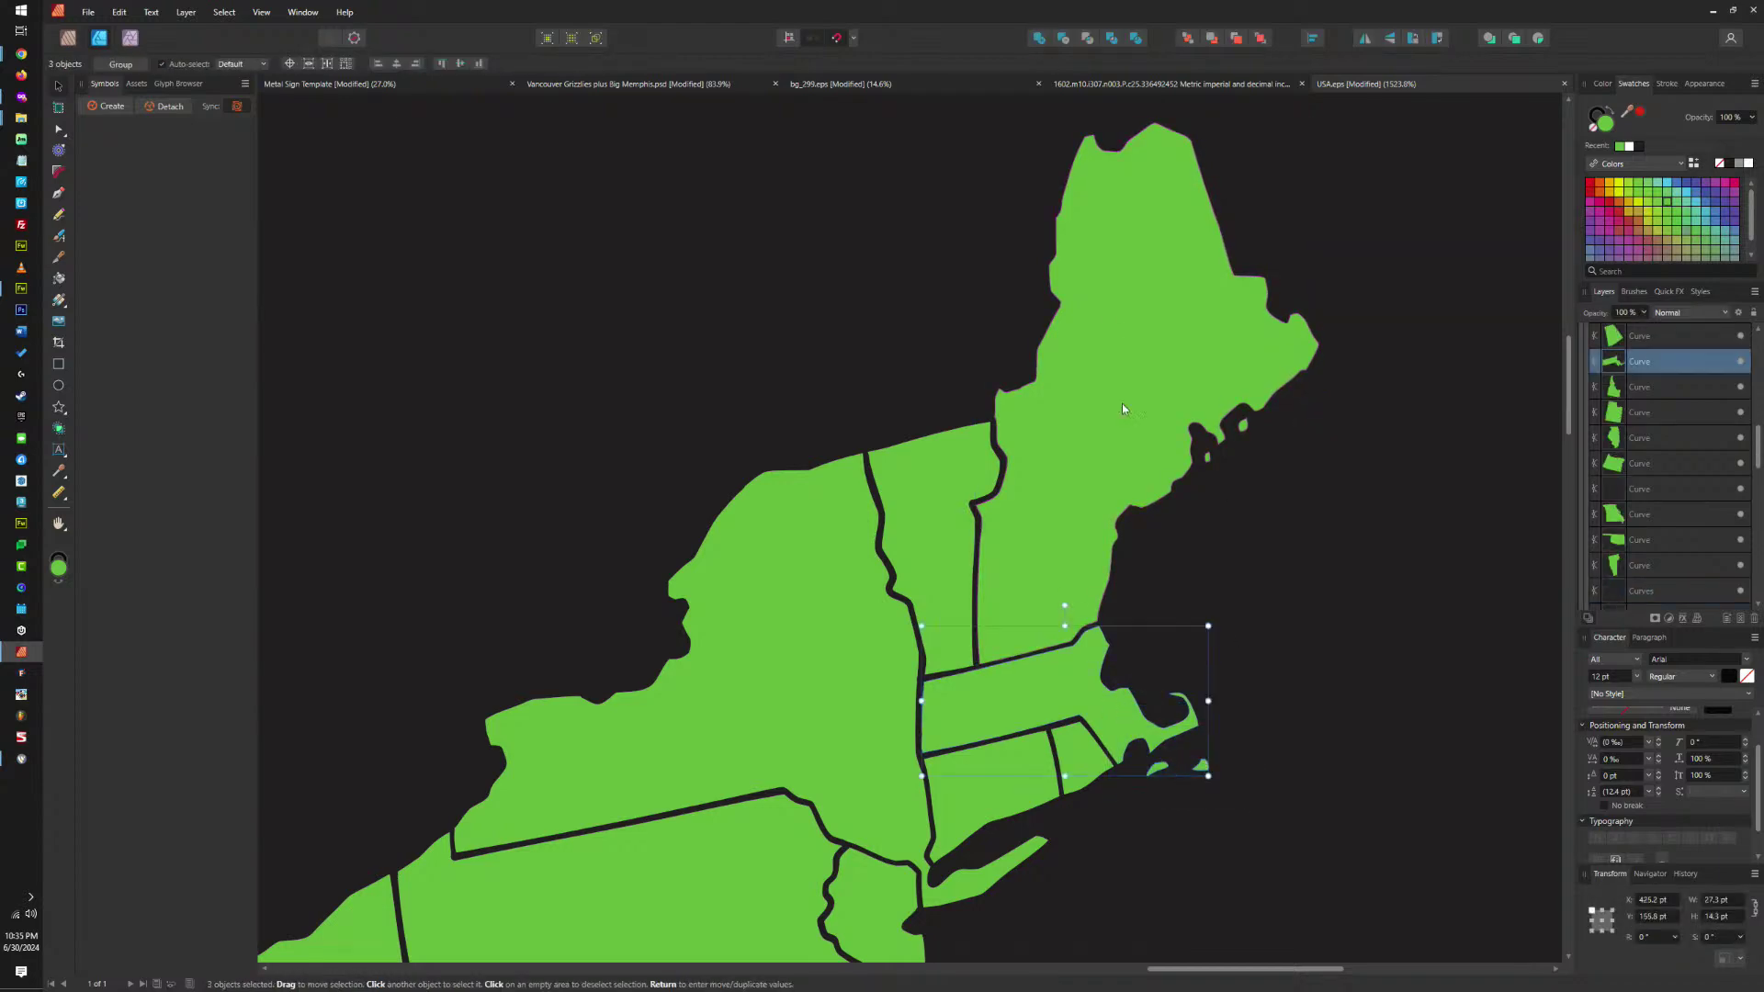
pyautogui.click(1039, 38)
# Merge Florida with the small island pieces off its southern tip into one shape.
pyautogui.scroll(-5, 1346, 280)
pyautogui.hscroll(-5, 1346, 280)
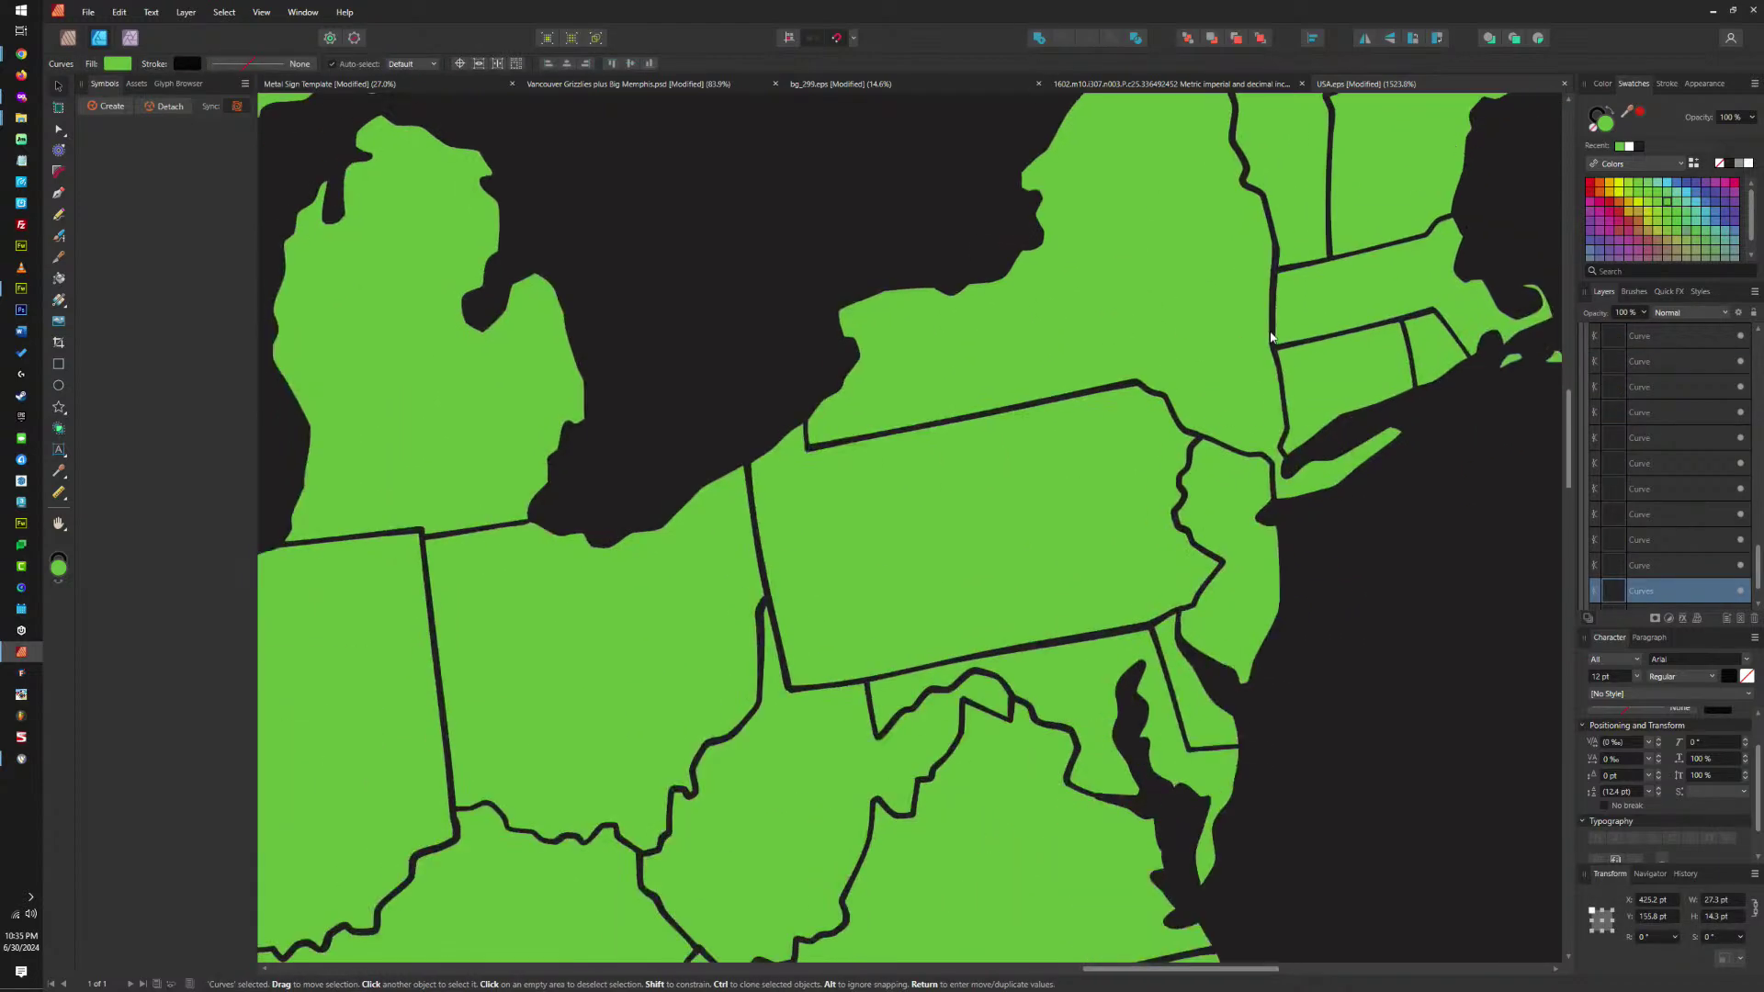
pyautogui.scroll(-5, 1346, 280)
pyautogui.scroll(-3, 1369, 684)
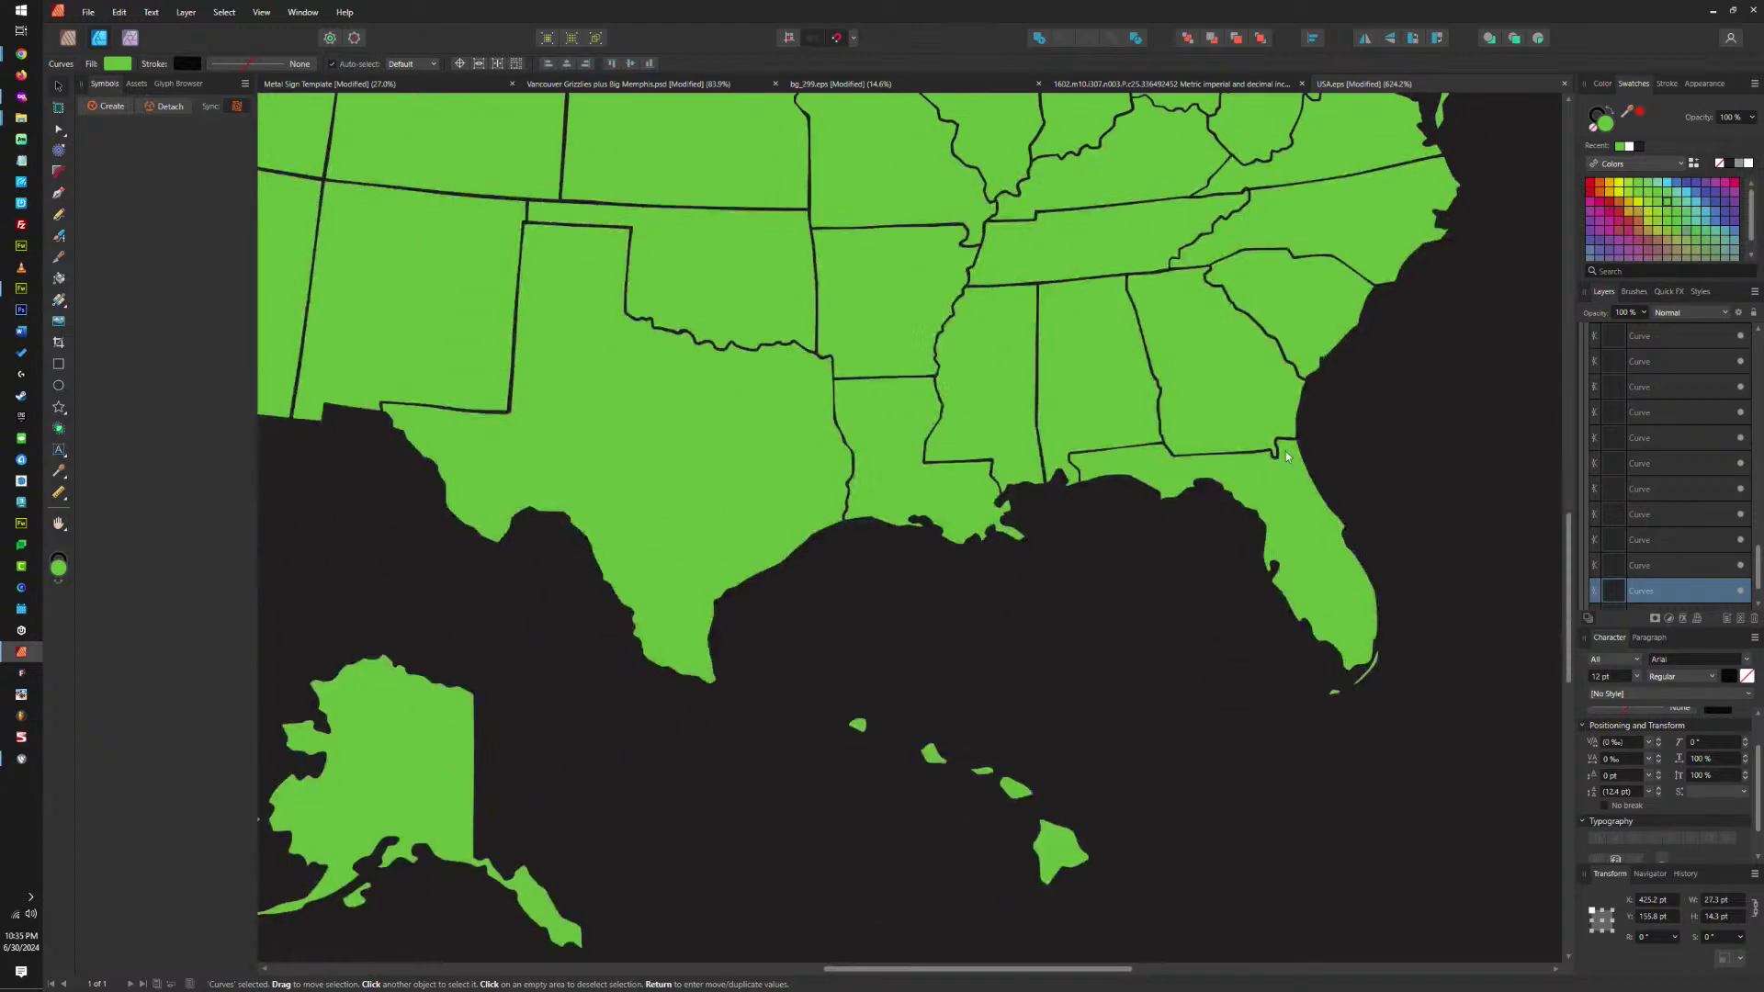
pyautogui.moveTo(1405, 755); pyautogui.dragTo(1266, 595)
pyautogui.keyDown('shift'); pyautogui.click(1343, 614); pyautogui.keyUp('shift')
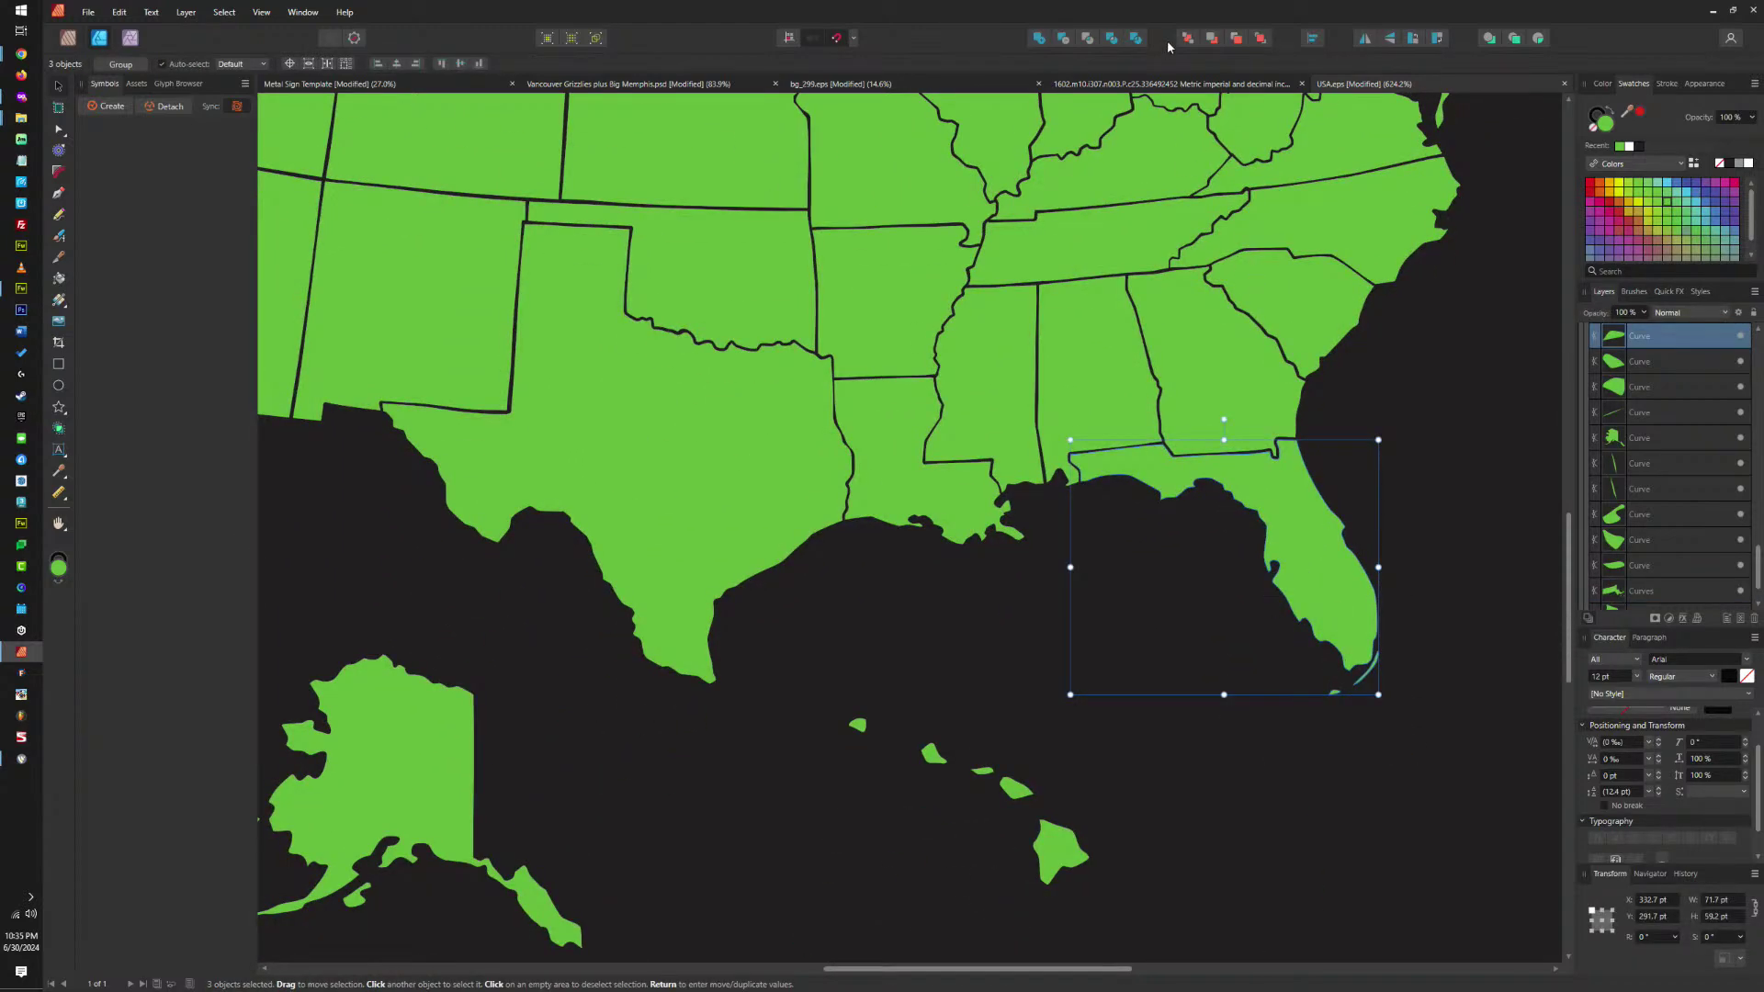
pyautogui.click(1039, 37)
# Merge the five Hawaiian islands into one shape and all of Alaska's pieces into another.
pyautogui.scroll(-3, 945, 583)
pyautogui.hscroll(-3, 945, 583)
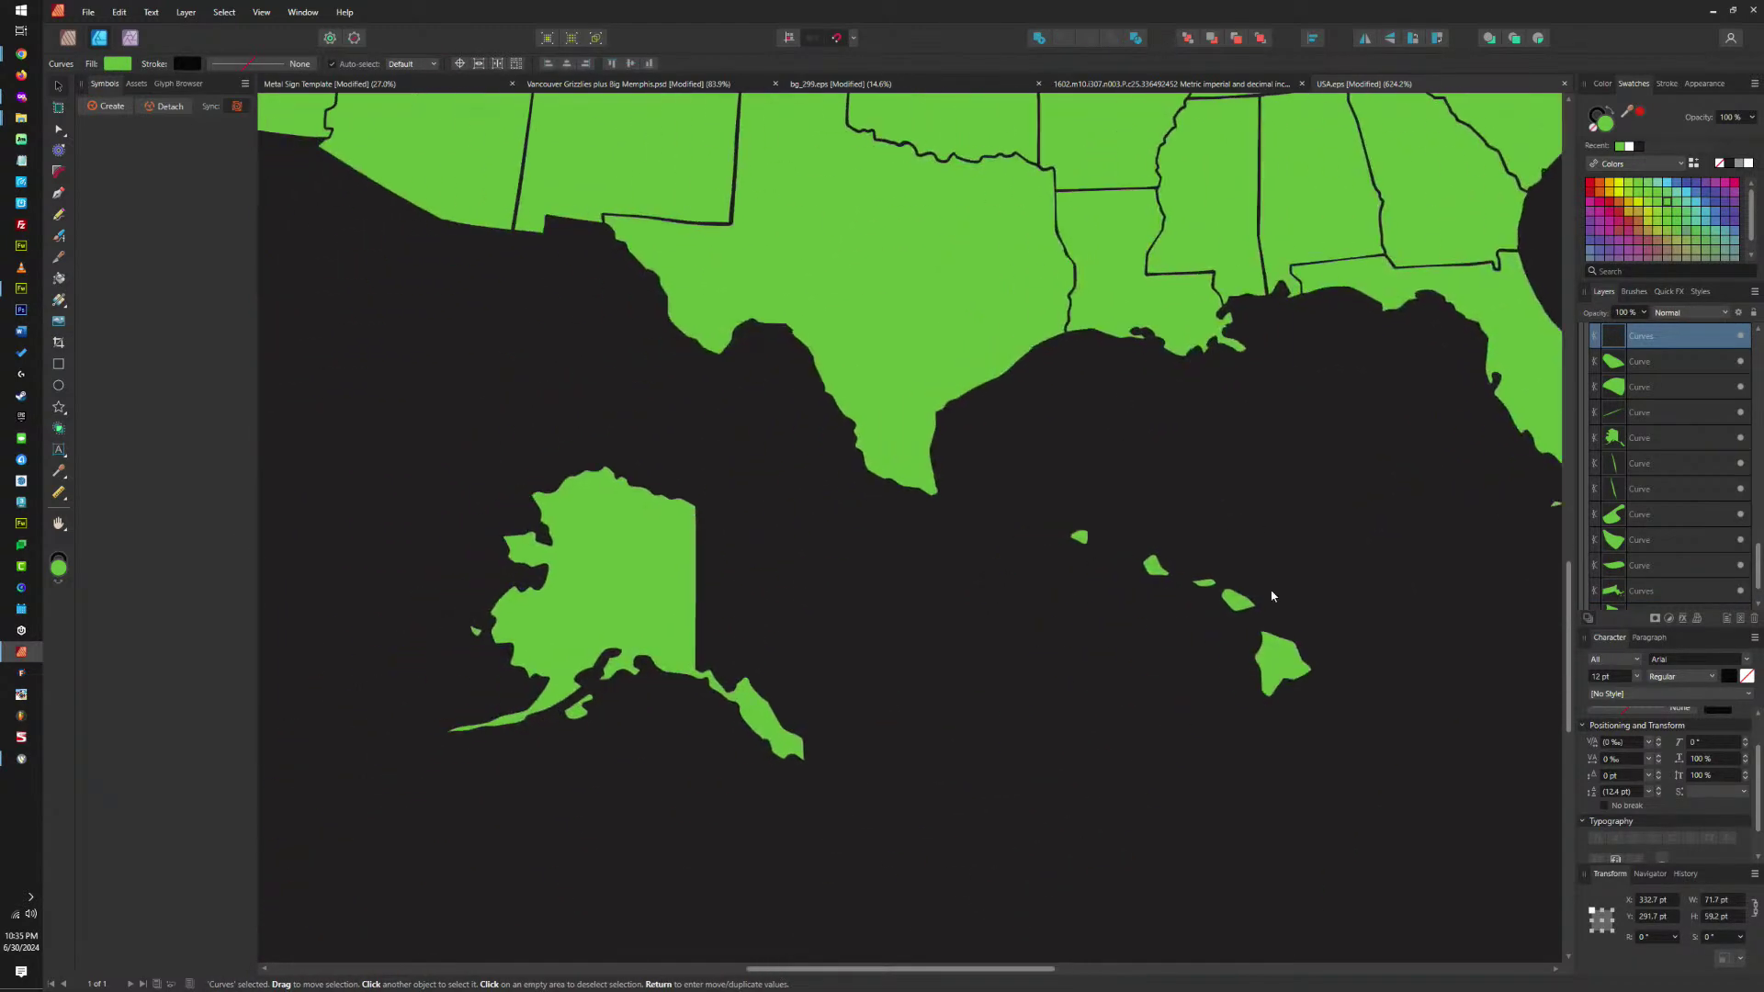
pyautogui.moveTo(1368, 768); pyautogui.dragTo(1016, 511)
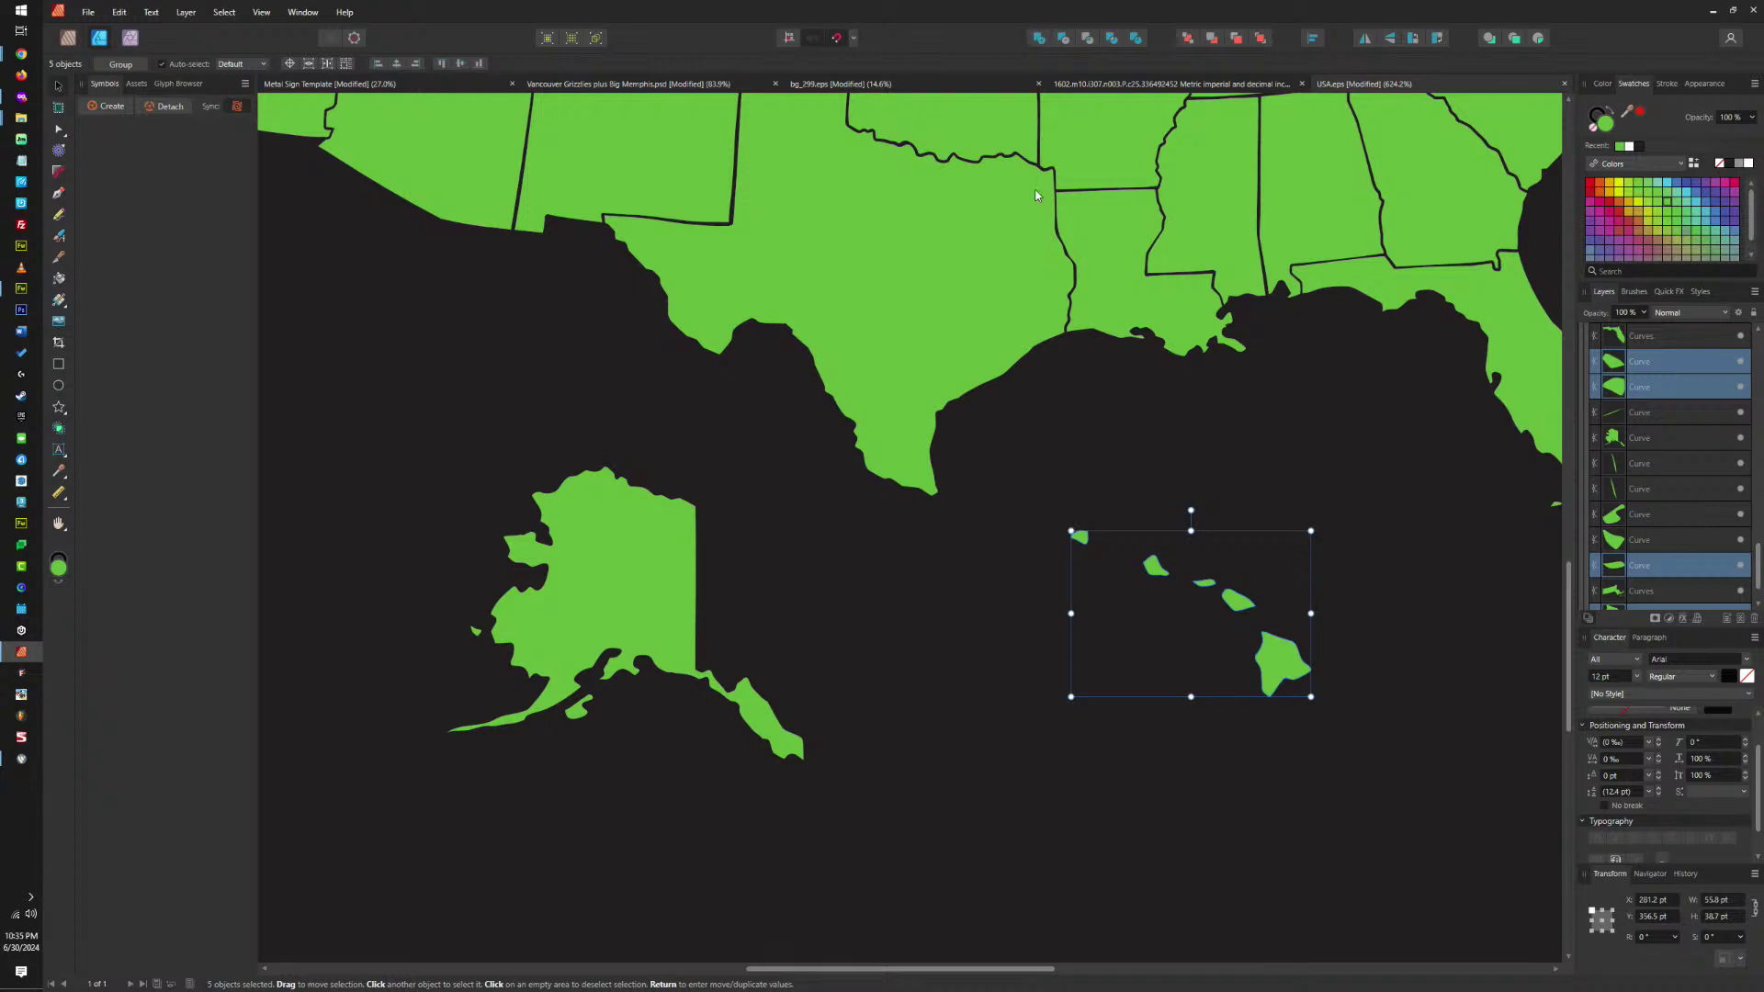
pyautogui.click(1039, 37)
pyautogui.moveTo(909, 864); pyautogui.dragTo(397, 463)
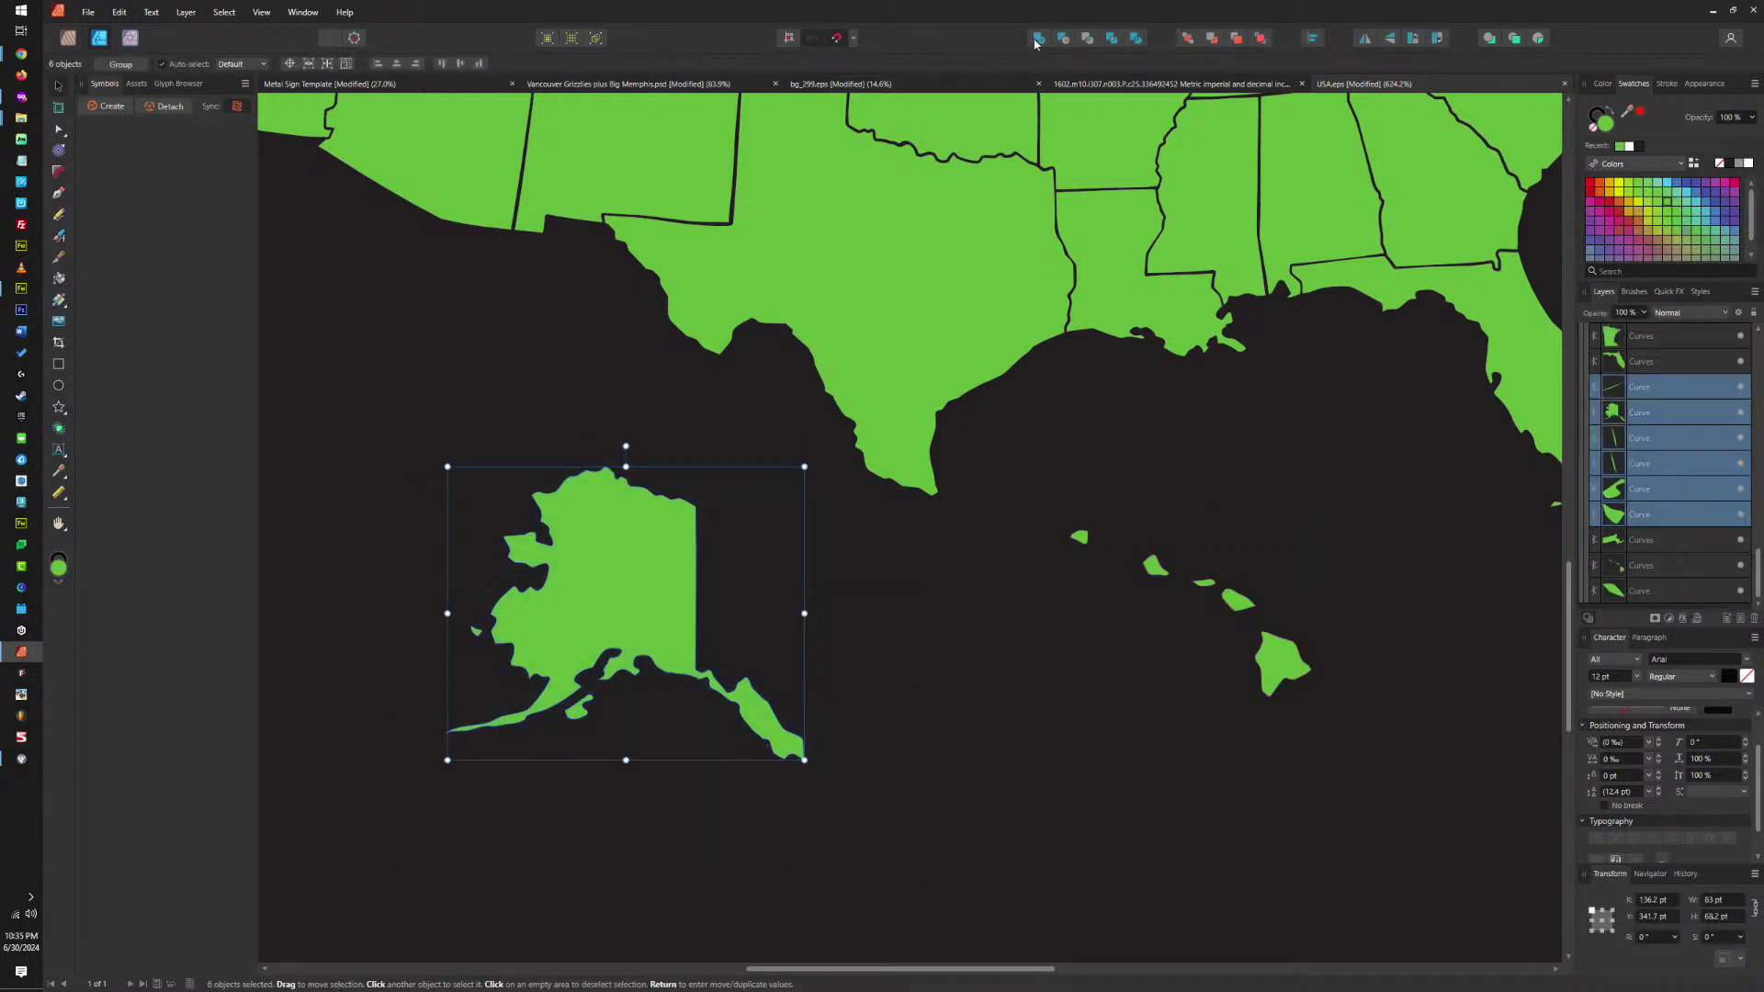
# Merge California with the small islands off its southern coast into one shape.
pyautogui.scroll(5, 827, 414)
pyautogui.hscroll(-6, 827, 414)
pyautogui.moveTo(732, 568); pyautogui.dragTo(824, 439)
pyautogui.keyDown('shift'); pyautogui.click(840, 405); pyautogui.keyUp('shift')
pyautogui.click(1039, 38)
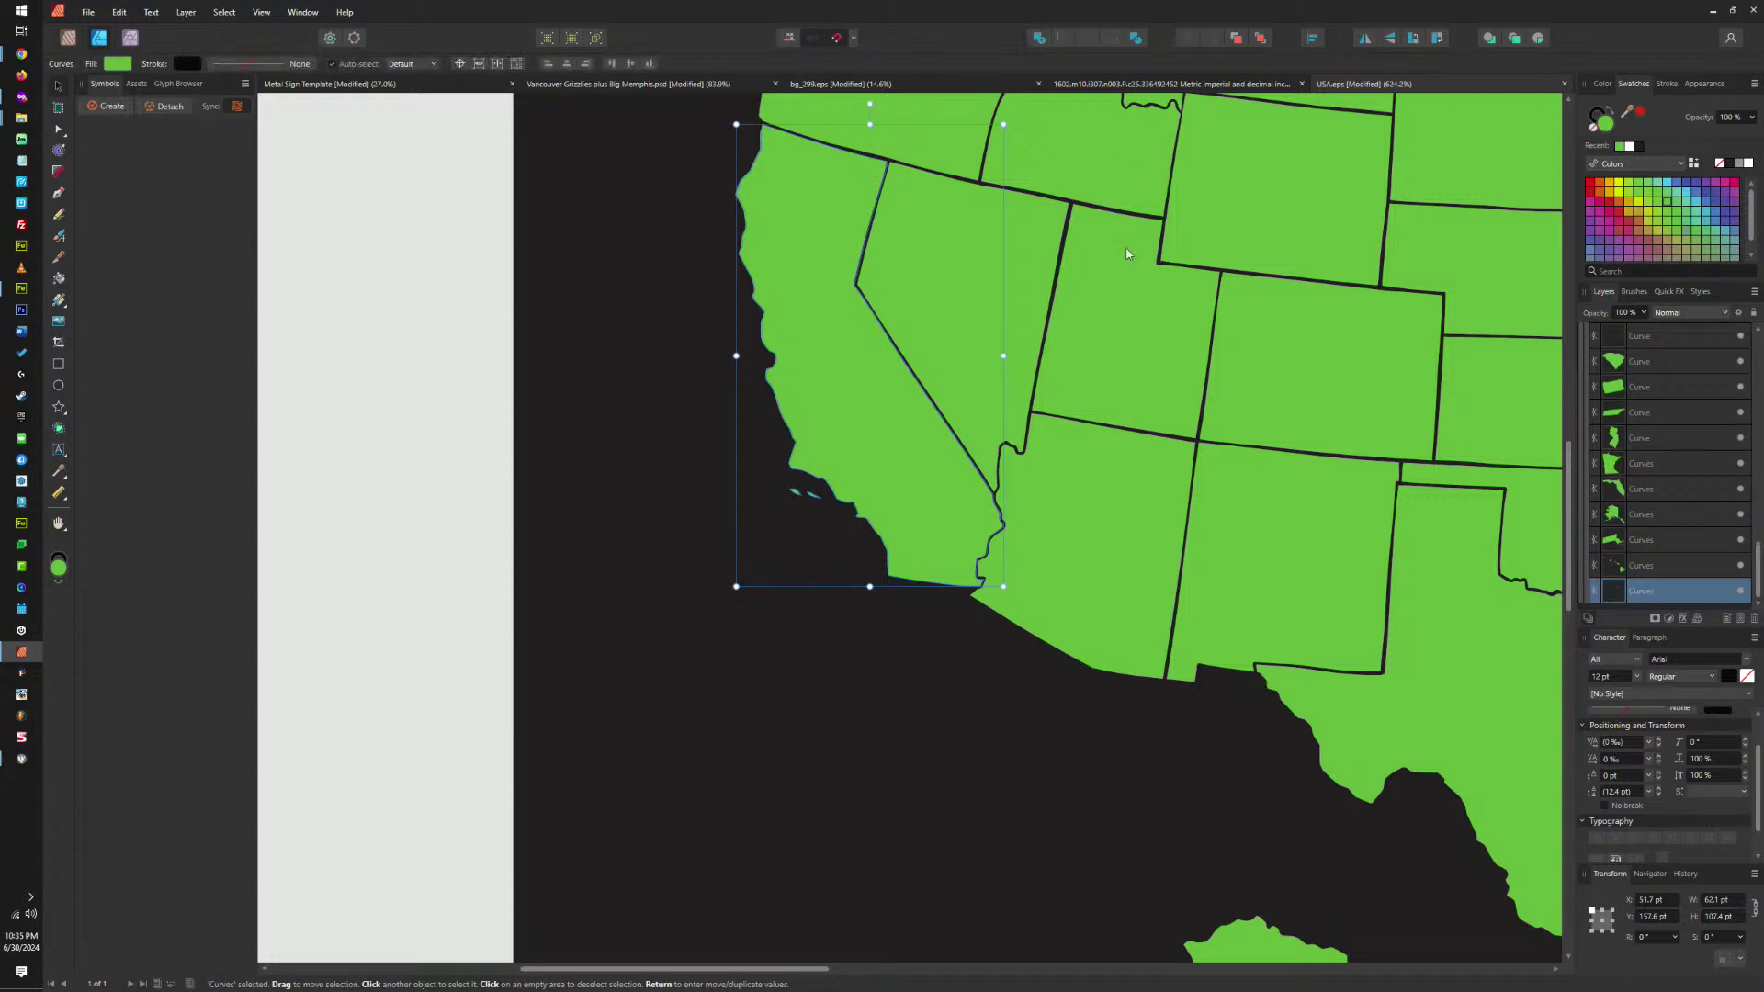
# Examine the whole map for remaining loose pieces and check that individual states such as Tennessee, Texas and Florida are selectable shapes.
pyautogui.scroll(5, 1055, 485)
pyautogui.hscroll(2, 1055, 485)
pyautogui.hscroll(8, 1055, 485)
pyautogui.scroll(-1, 1054, 485)
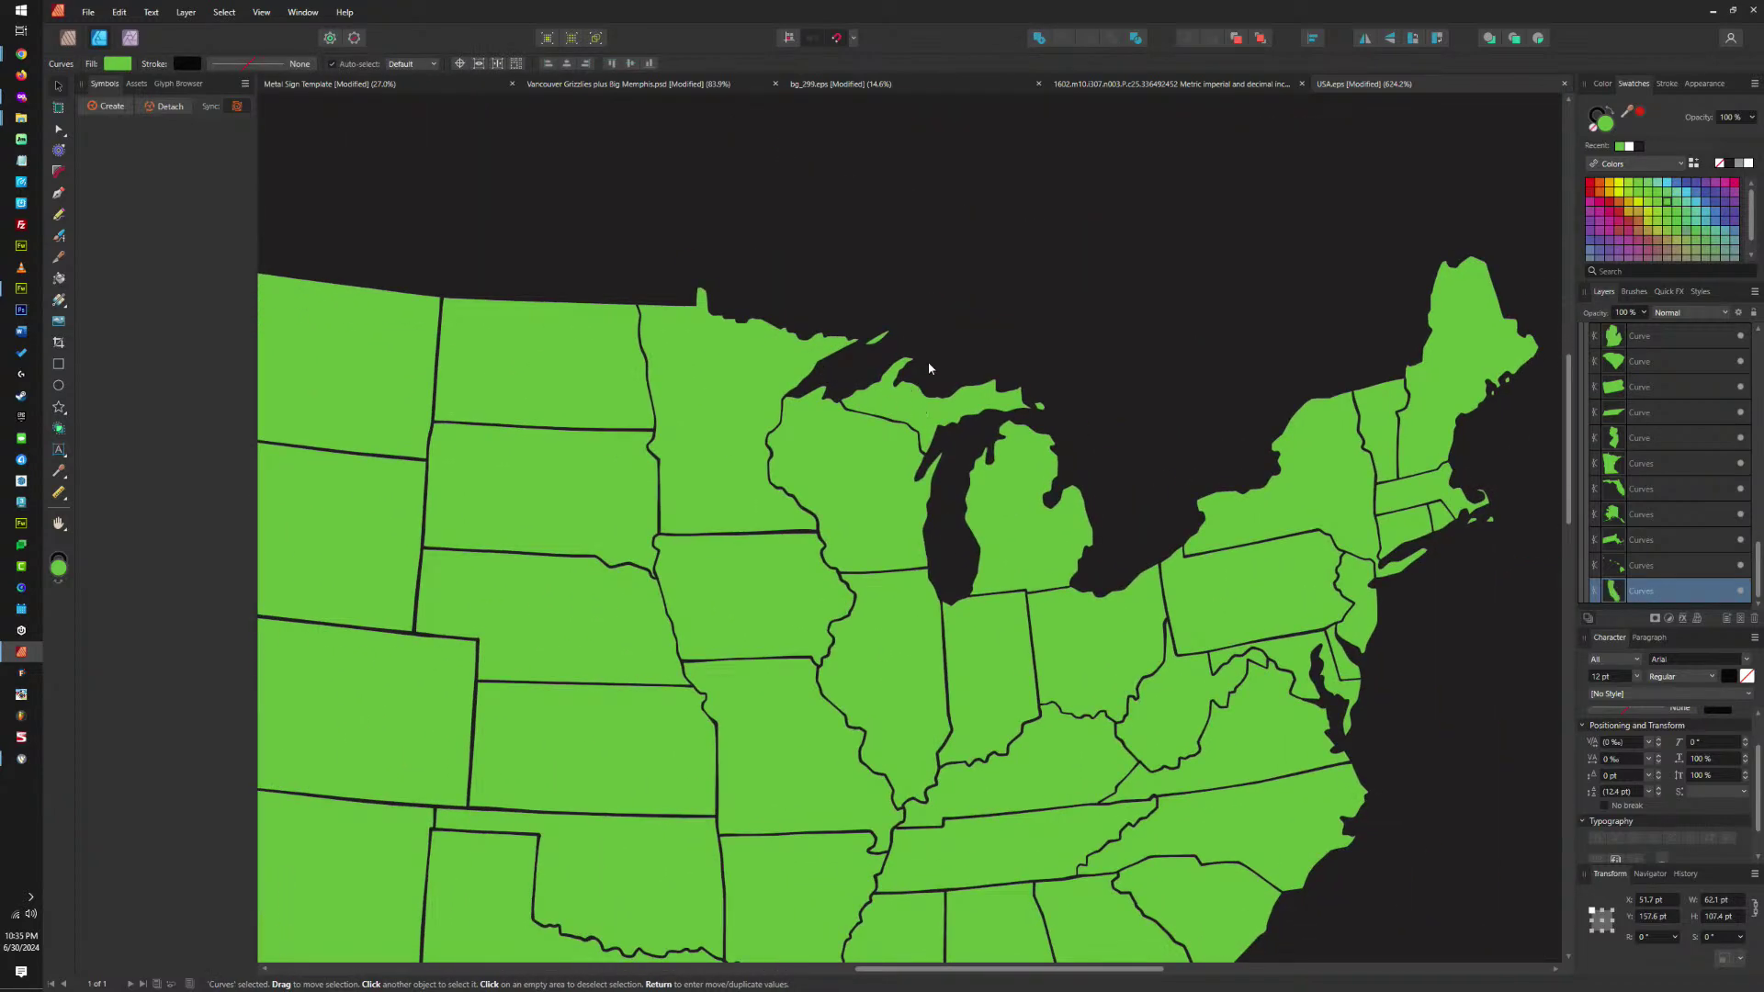
pyautogui.scroll(-6, 1232, 569)
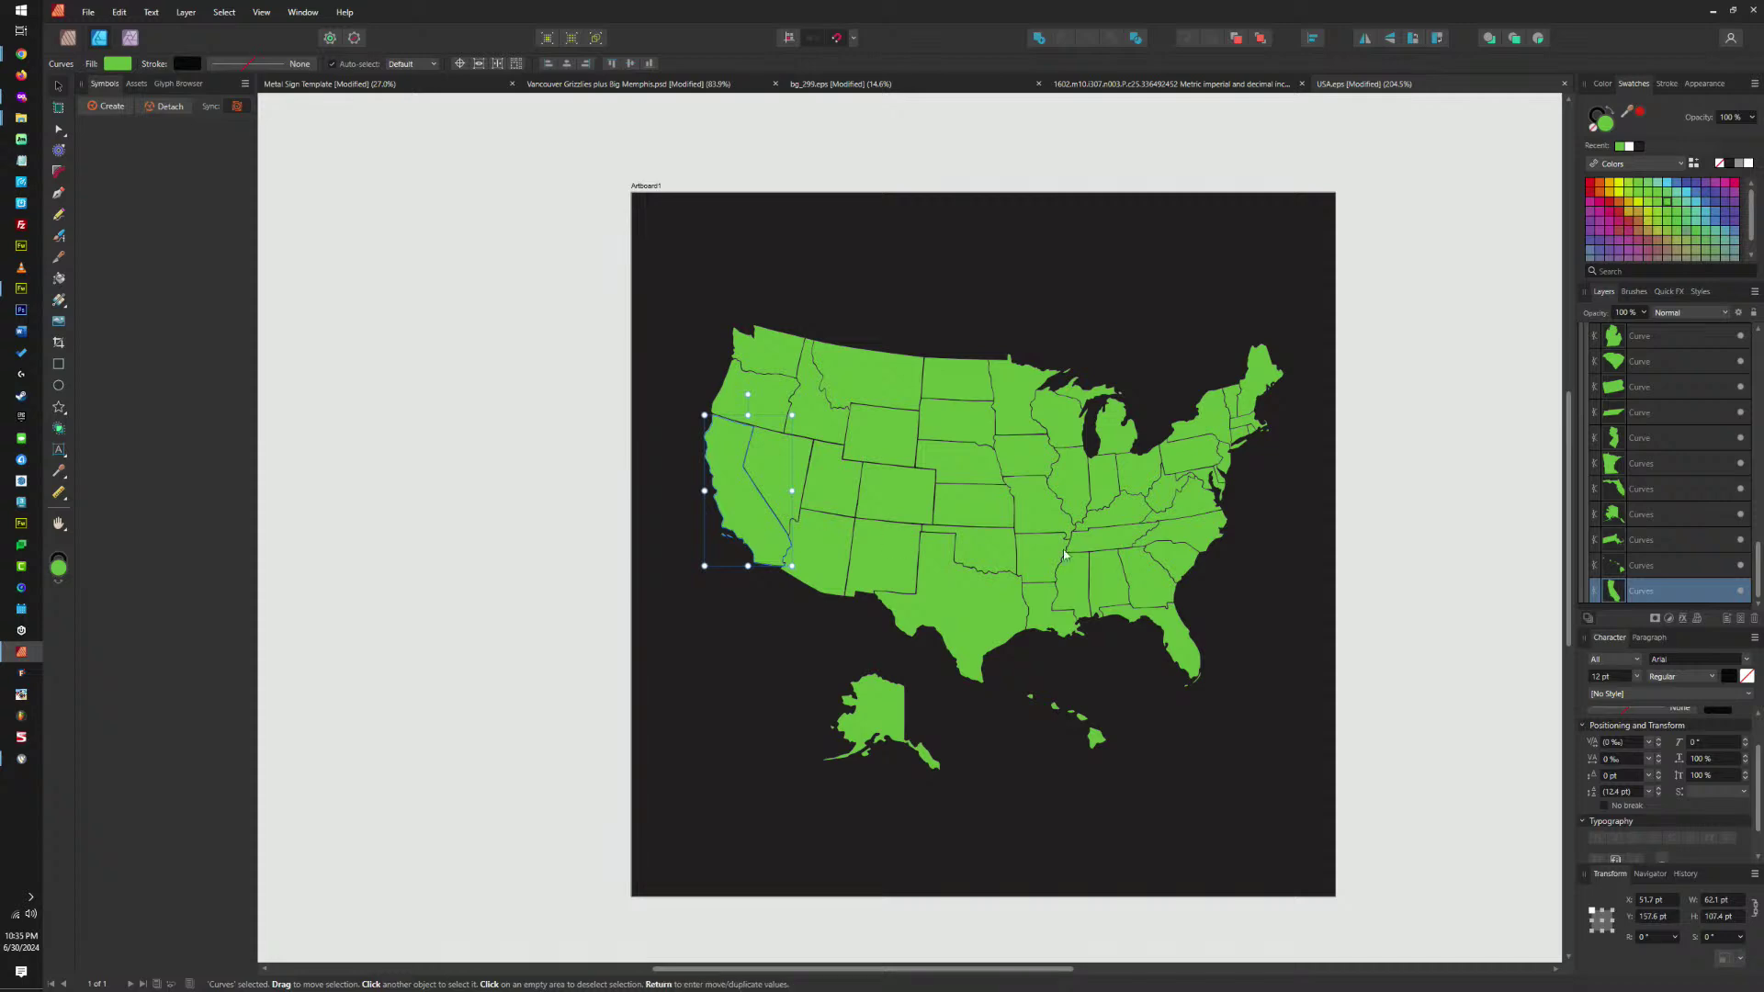
pyautogui.scroll(6, 1110, 544)
pyautogui.click(1100, 530)
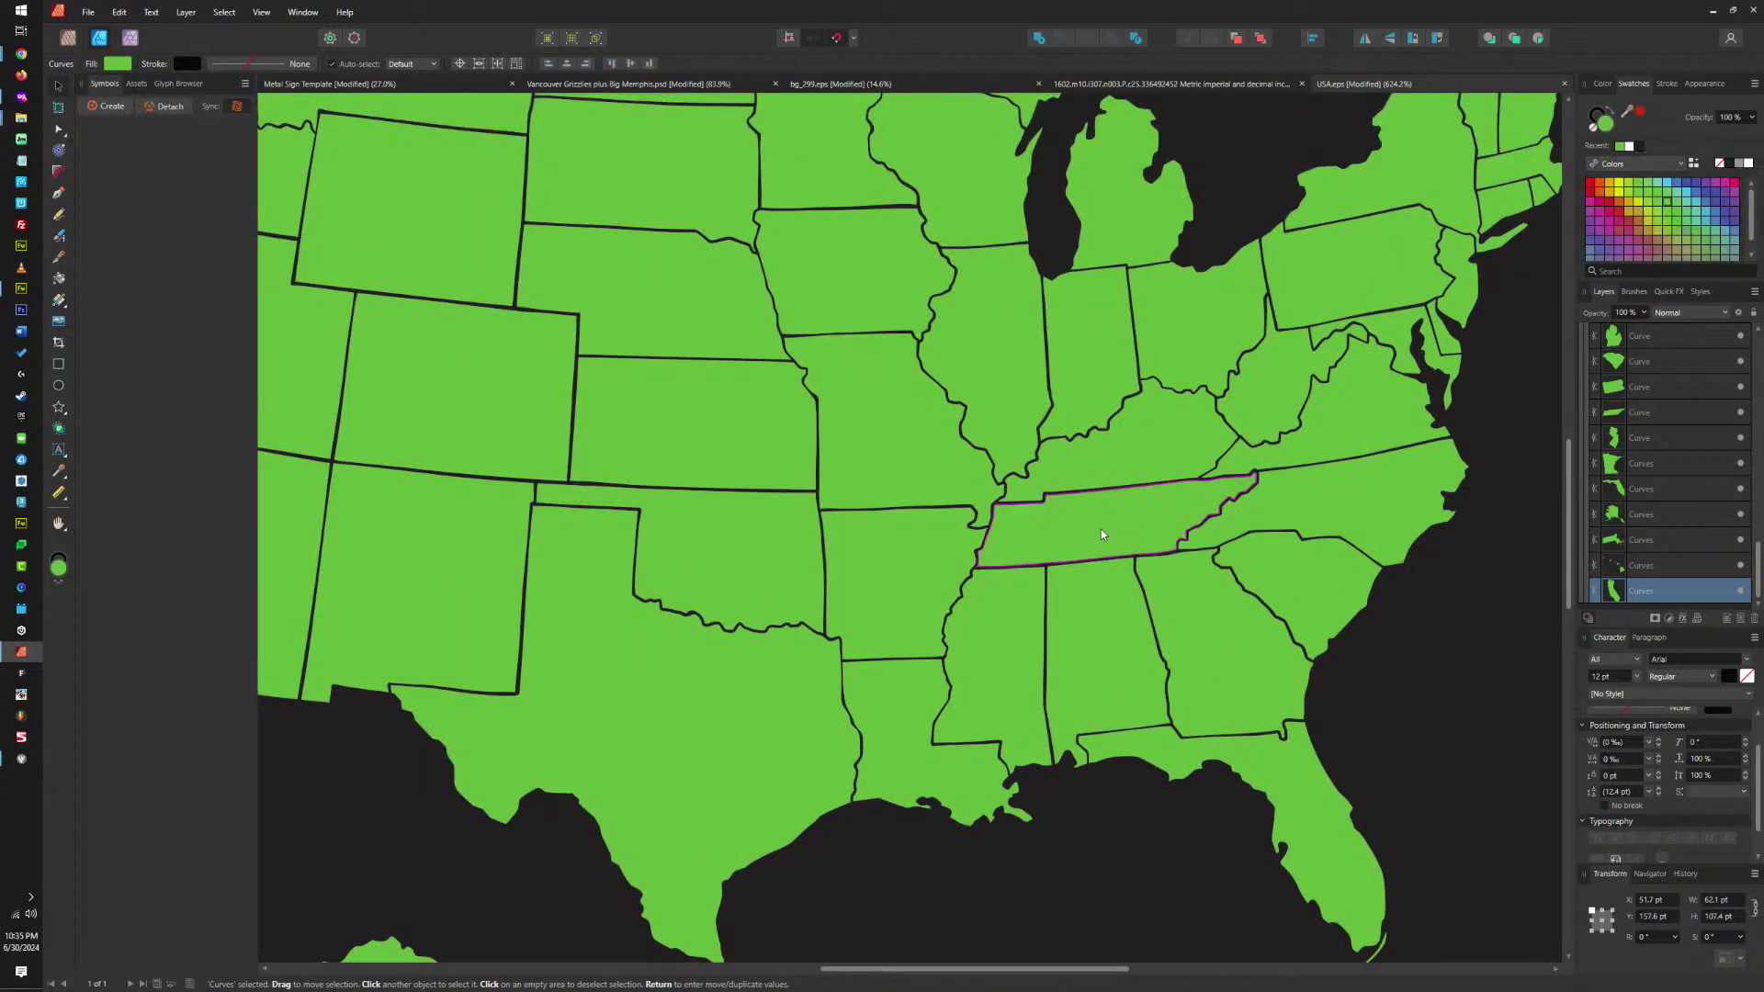
pyautogui.click(790, 702)
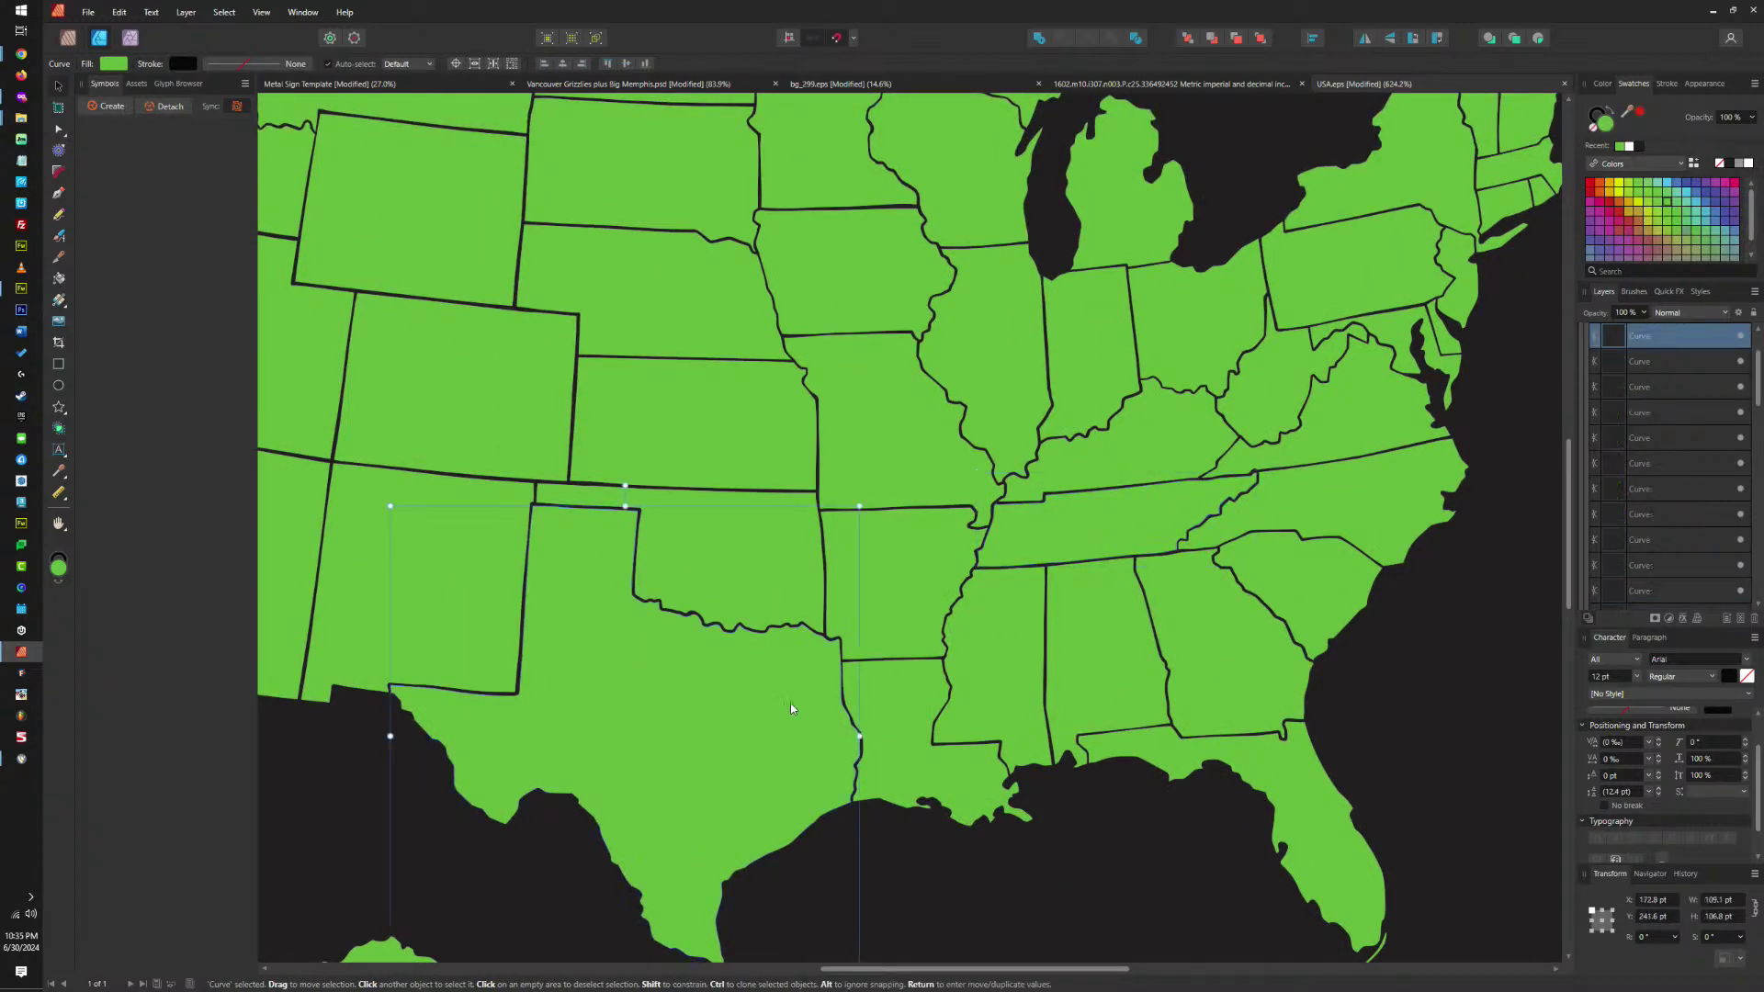
pyautogui.click(1187, 761)
pyautogui.hscroll(-5, 1512, 732)
# Select California, Texas and Florida together, and switch to the Metal Sign Template document.
pyautogui.click(698, 466)
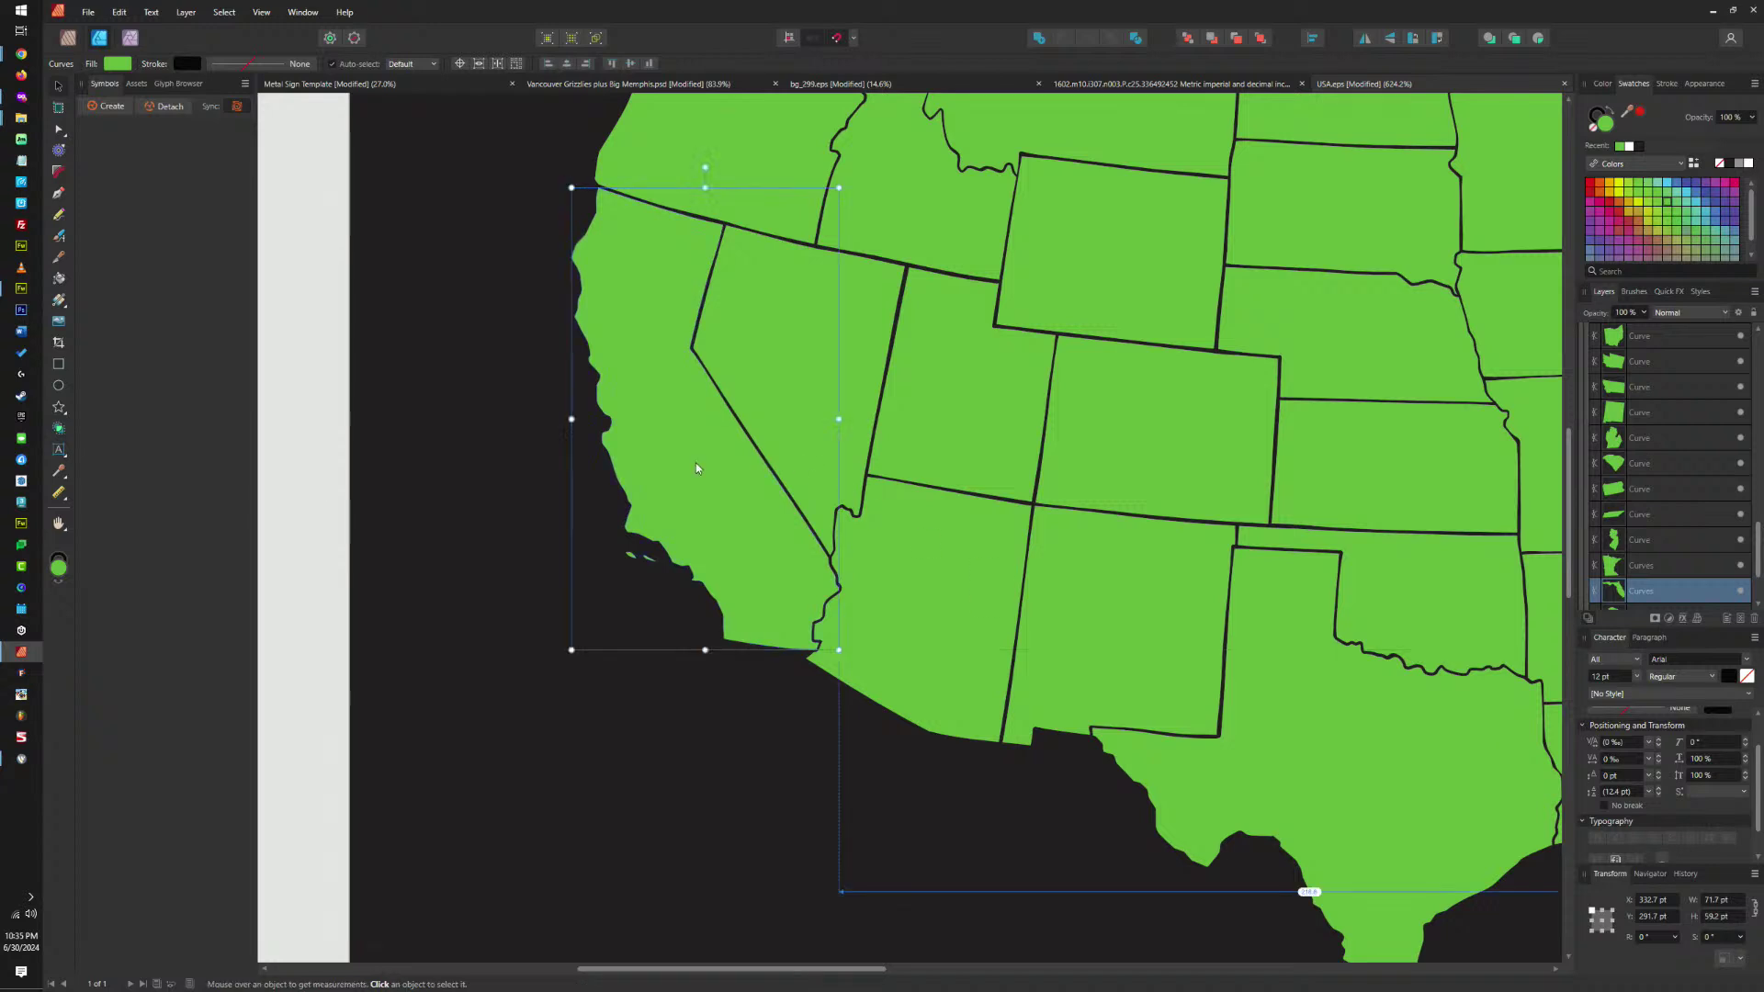
pyautogui.scroll(-6, 1020, 553)
pyautogui.scroll(1, 1025, 556)
pyautogui.hscroll(3, 964, 528)
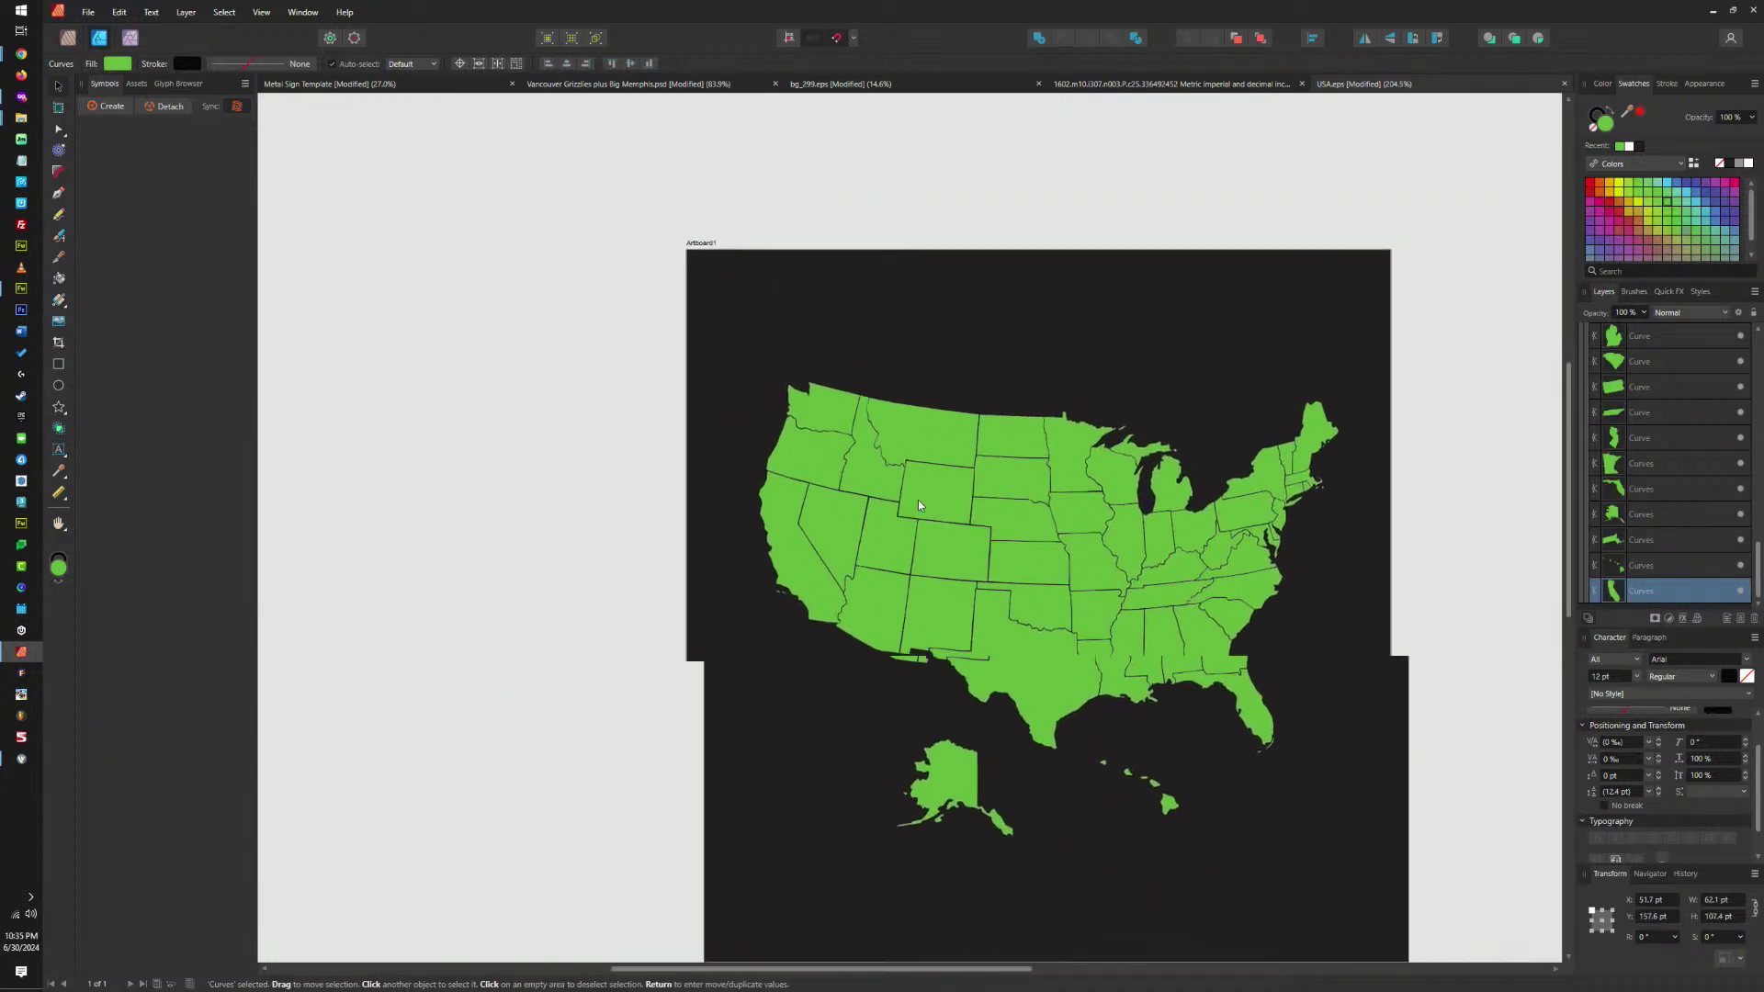
pyautogui.keyDown('shift'); pyautogui.click(1052, 658); pyautogui.keyUp('shift')
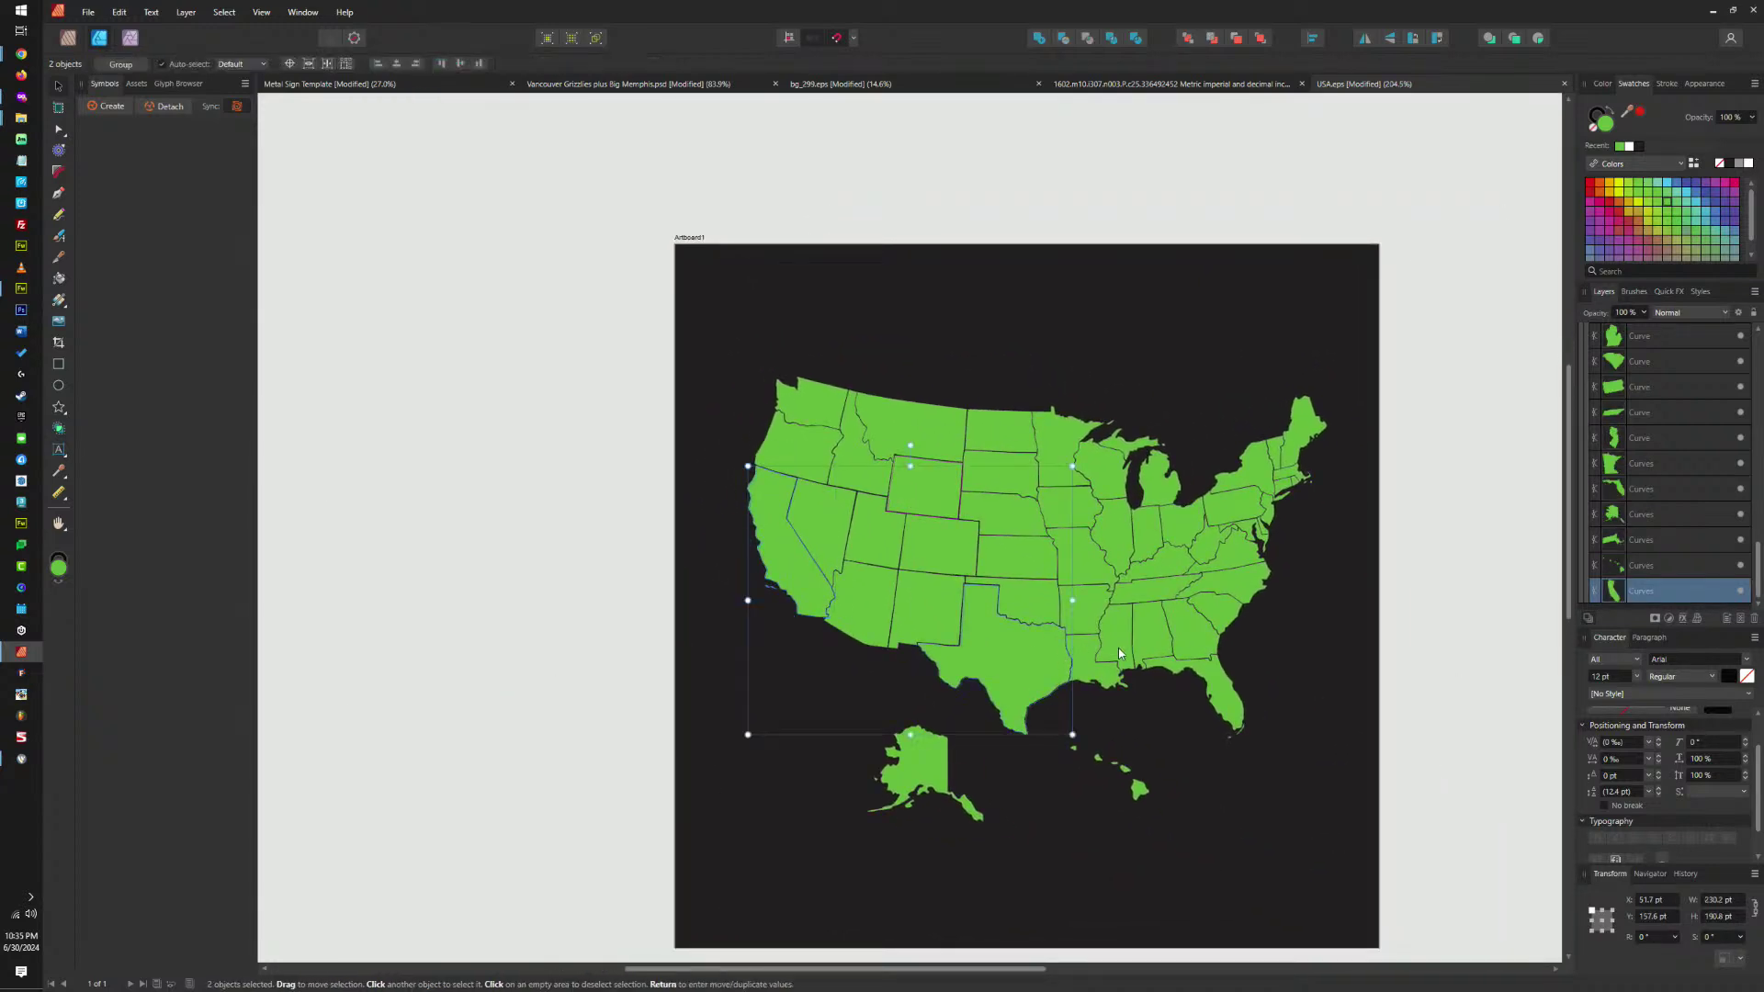
pyautogui.keyDown('shift'); pyautogui.click(1220, 679); pyautogui.keyUp('shift')
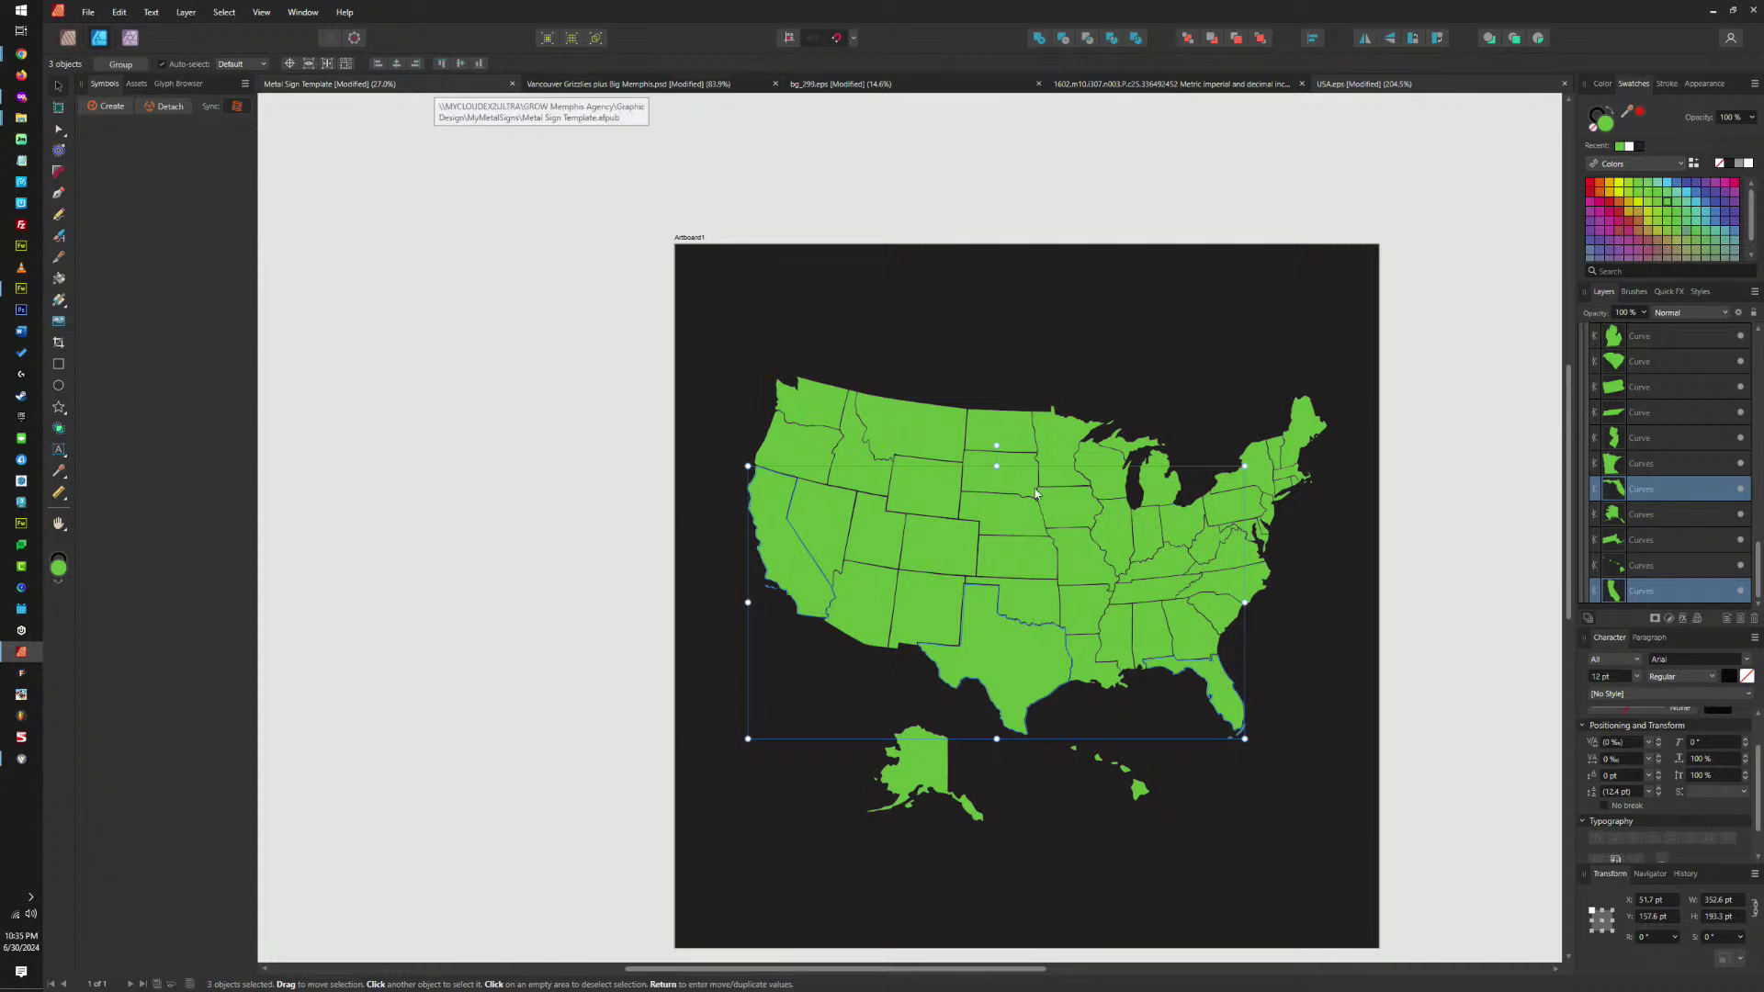
pyautogui.hotkey('ctrl', 'Tab')
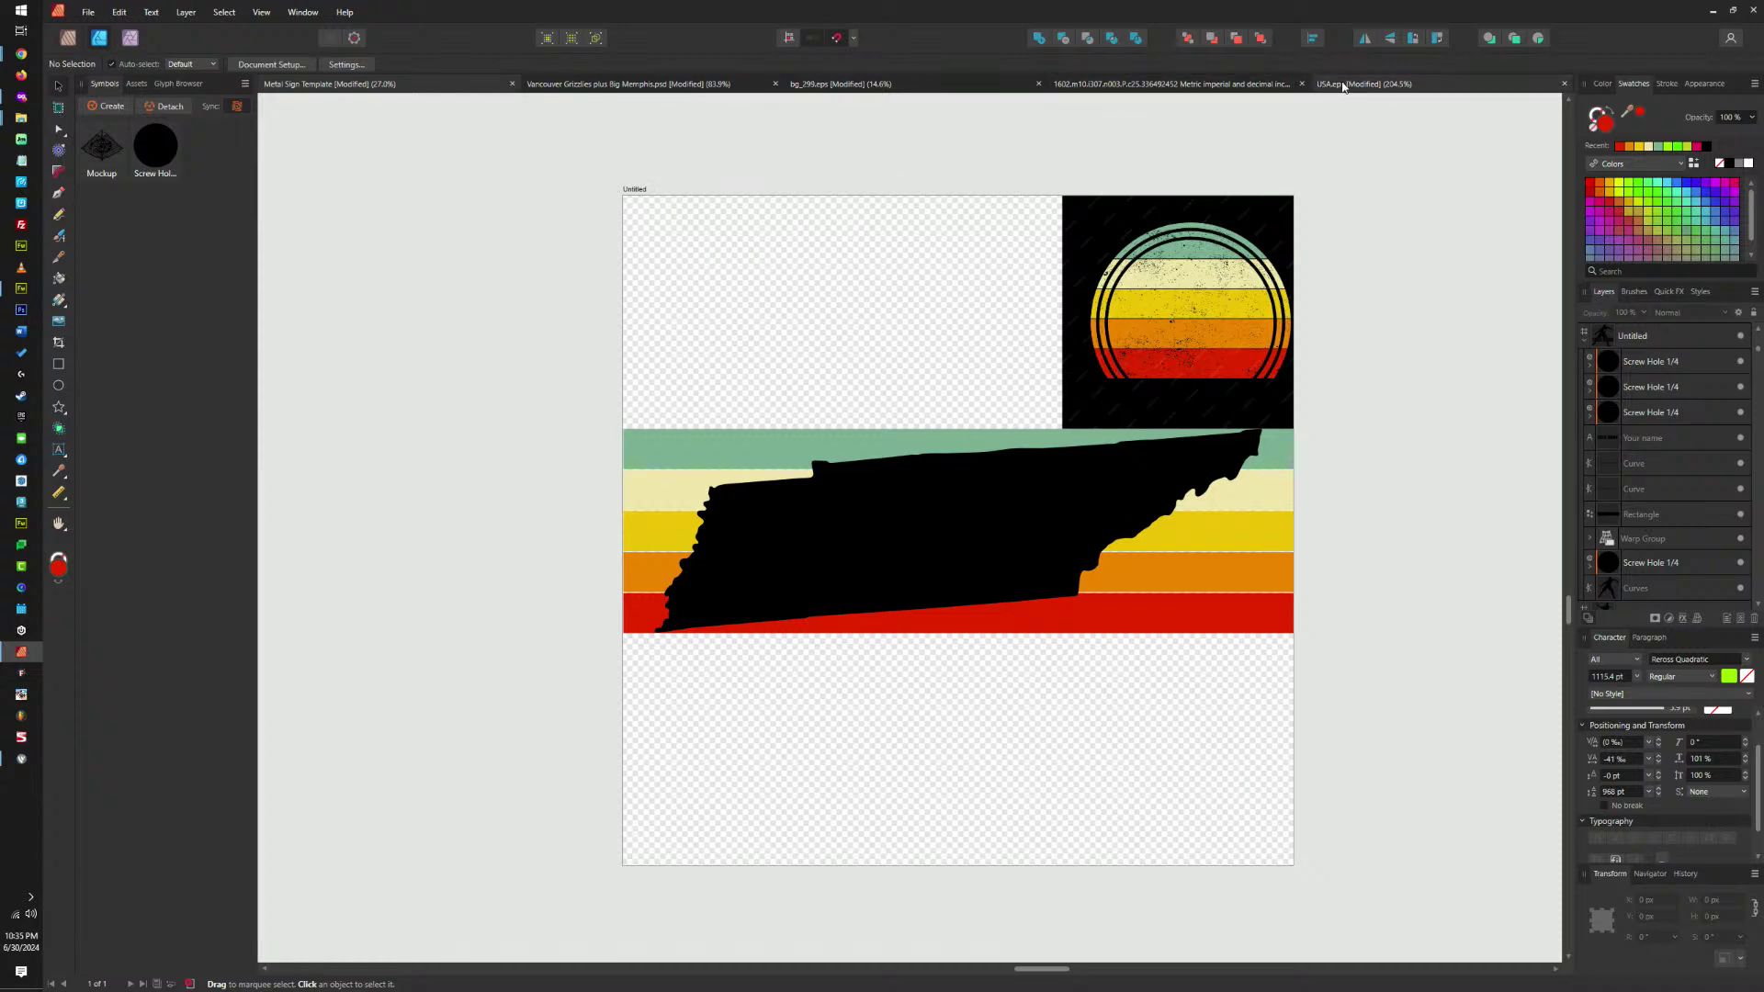
# Return to the USA map document and save it under the new file name "Retro States".
pyautogui.click(1433, 90)
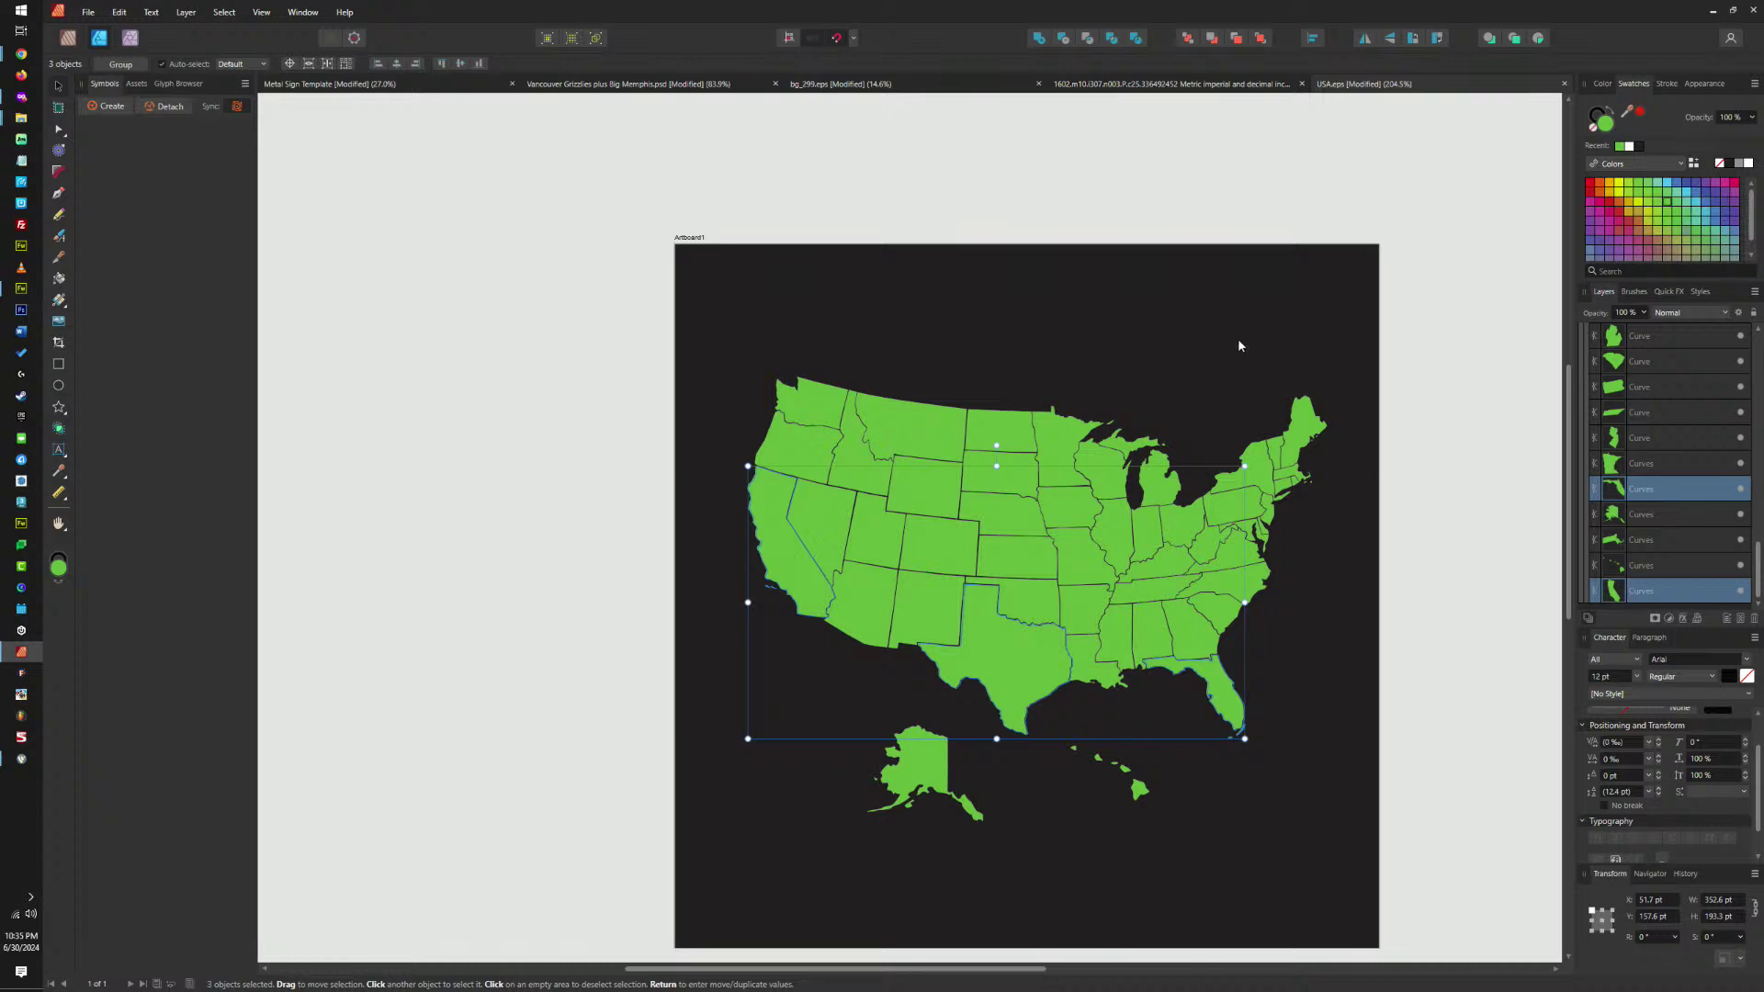
pyautogui.moveTo(807, 284); pyautogui.dragTo(474, 228)
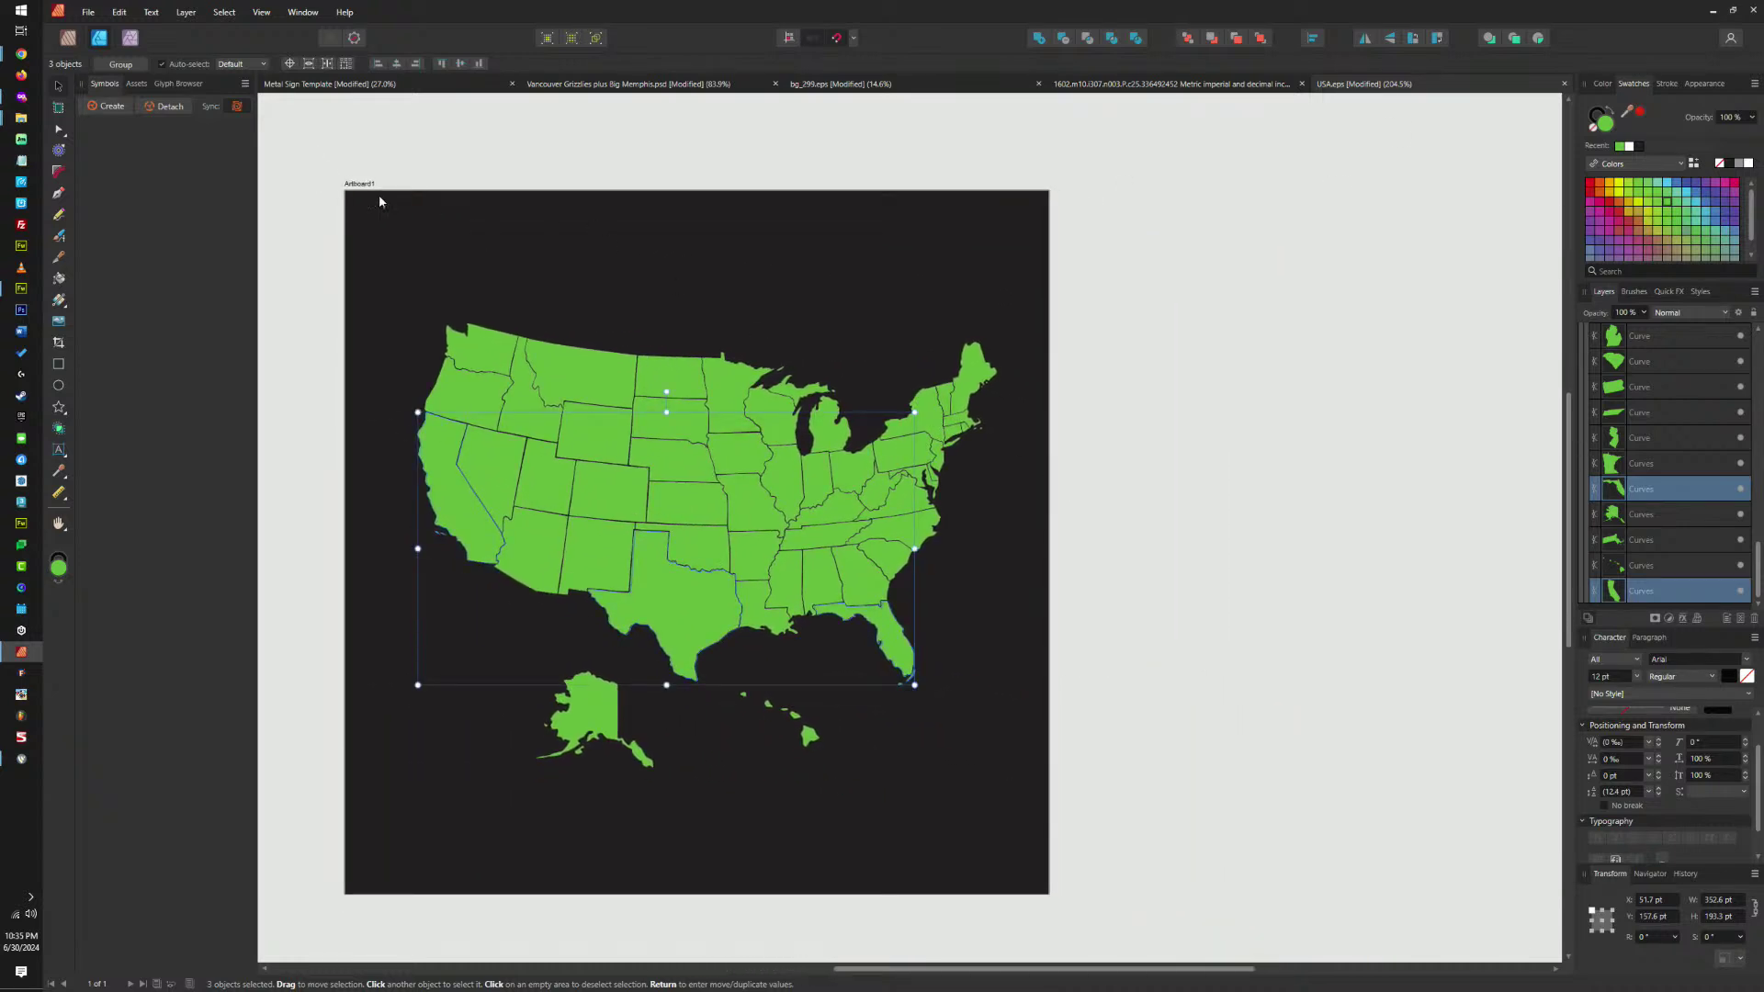
pyautogui.click(88, 12)
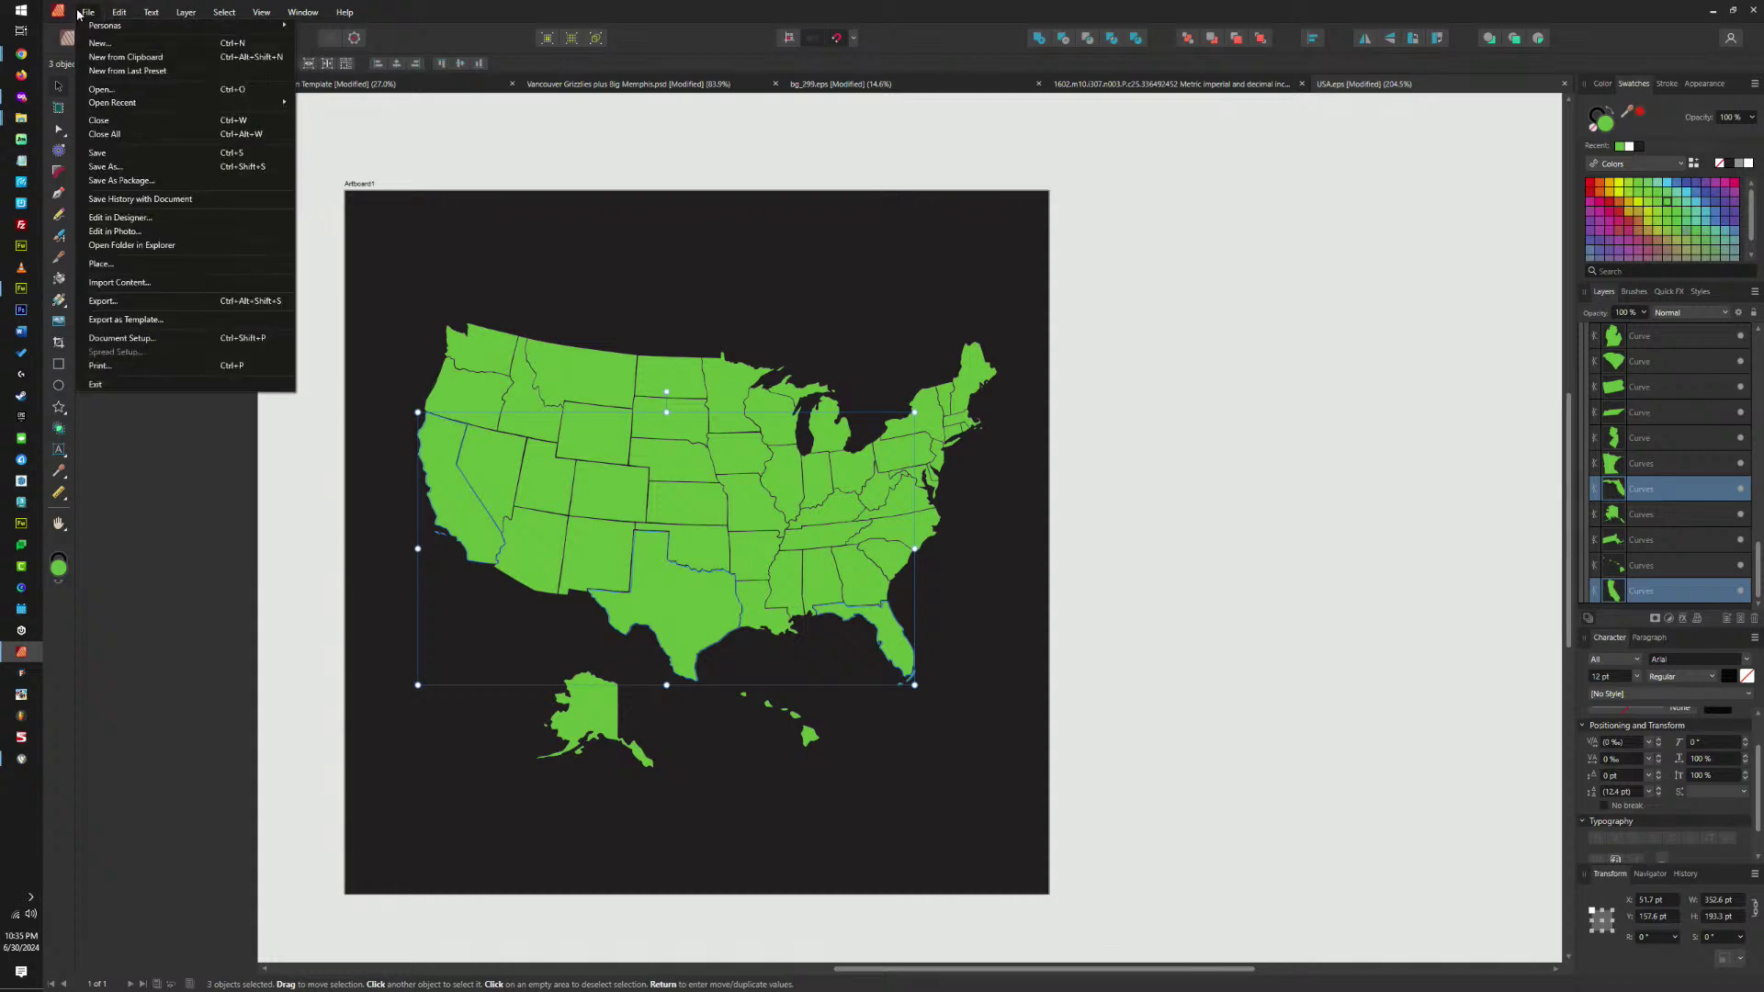
pyautogui.click(120, 172)
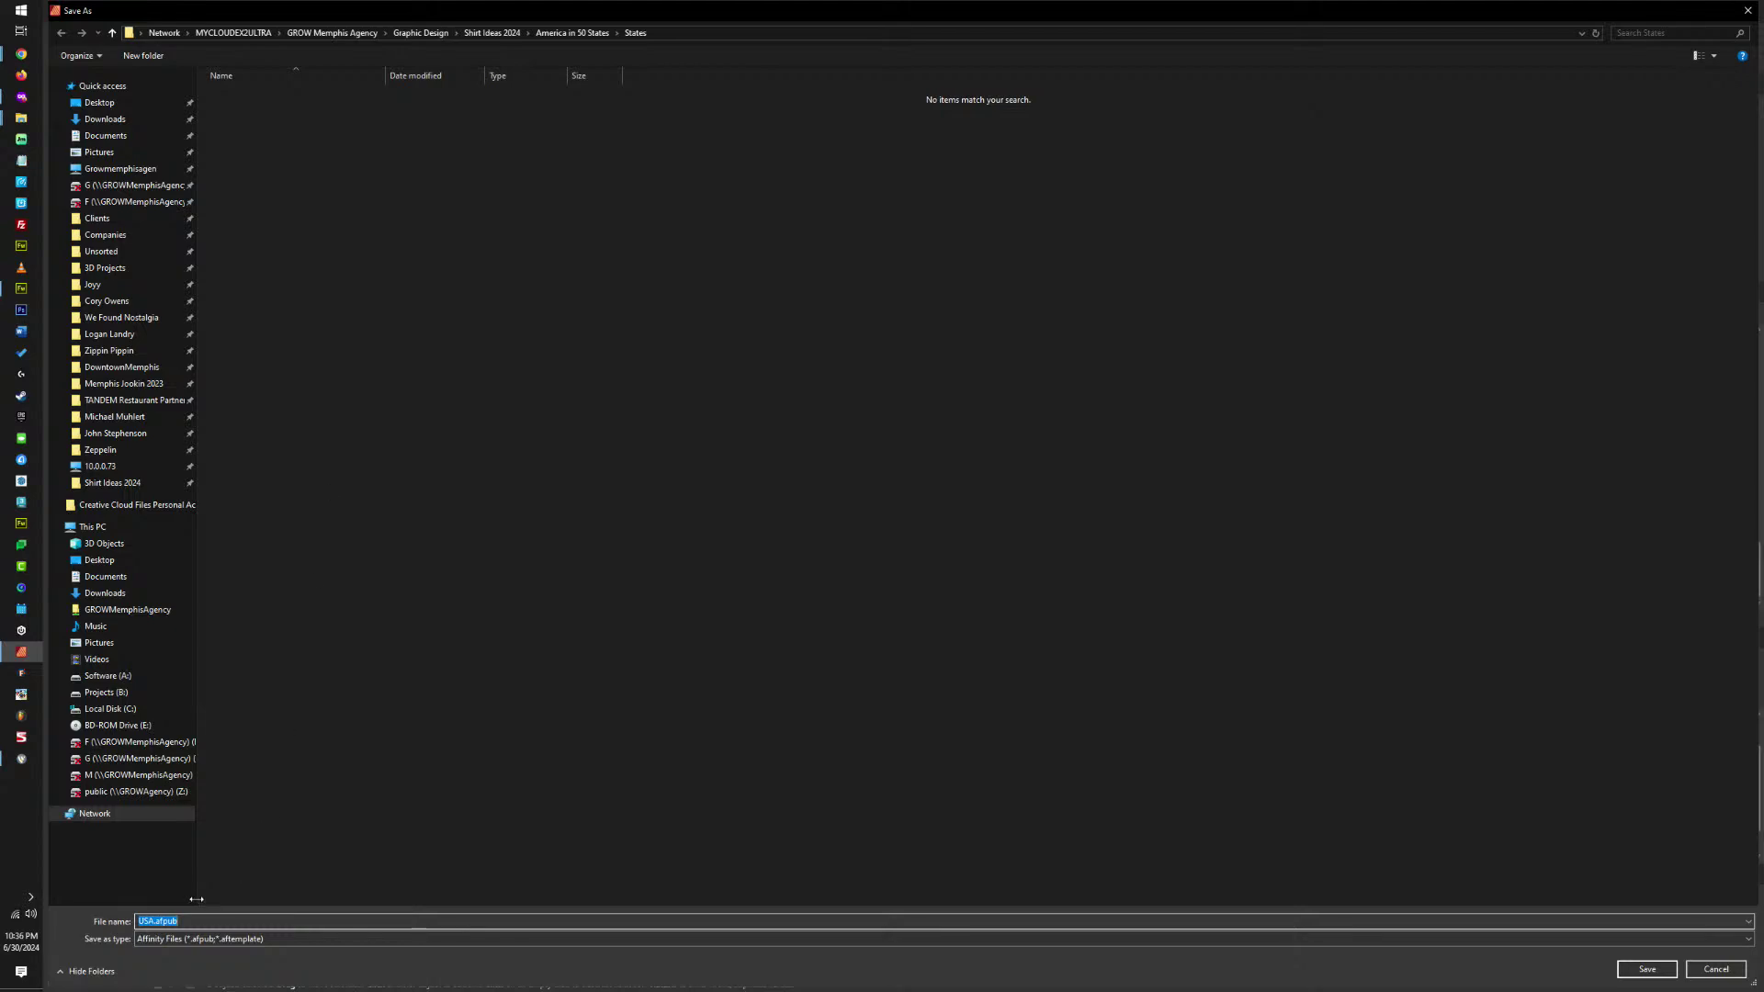
pyautogui.write('Retro States')
pyautogui.press('Return')
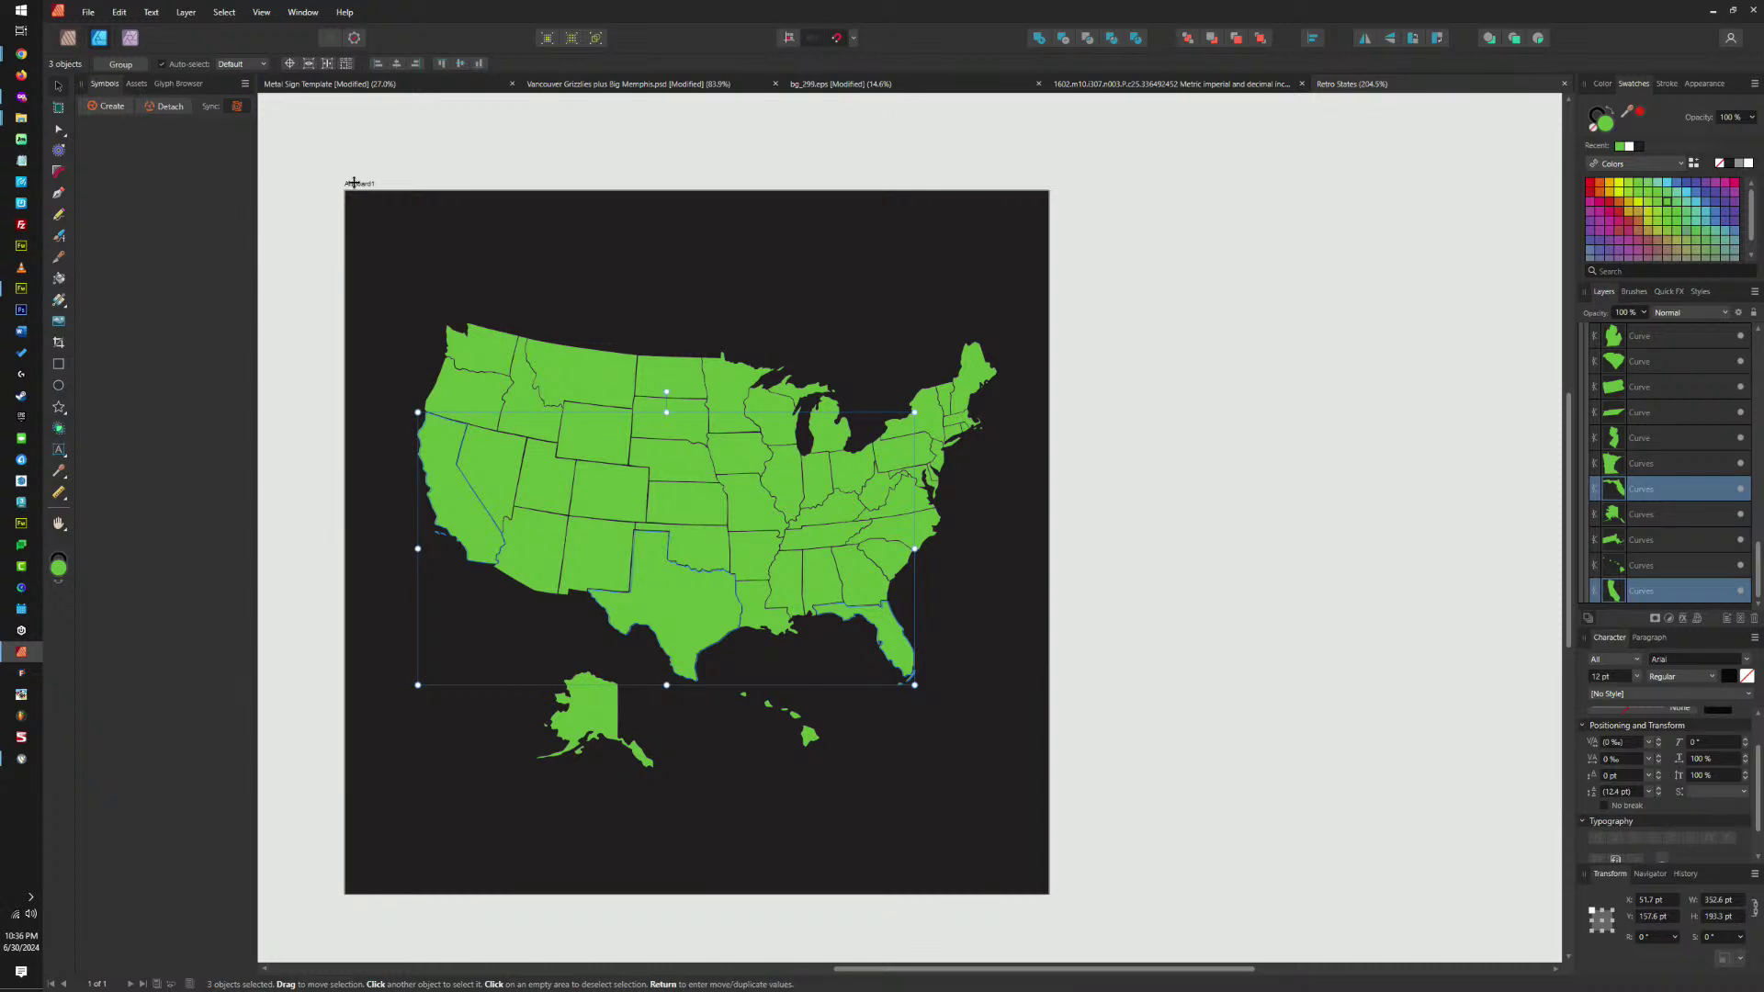
# Rename the map's artboard to "United States" and place a duplicate of it directly beside the original.
pyautogui.doubleClick(354, 182)
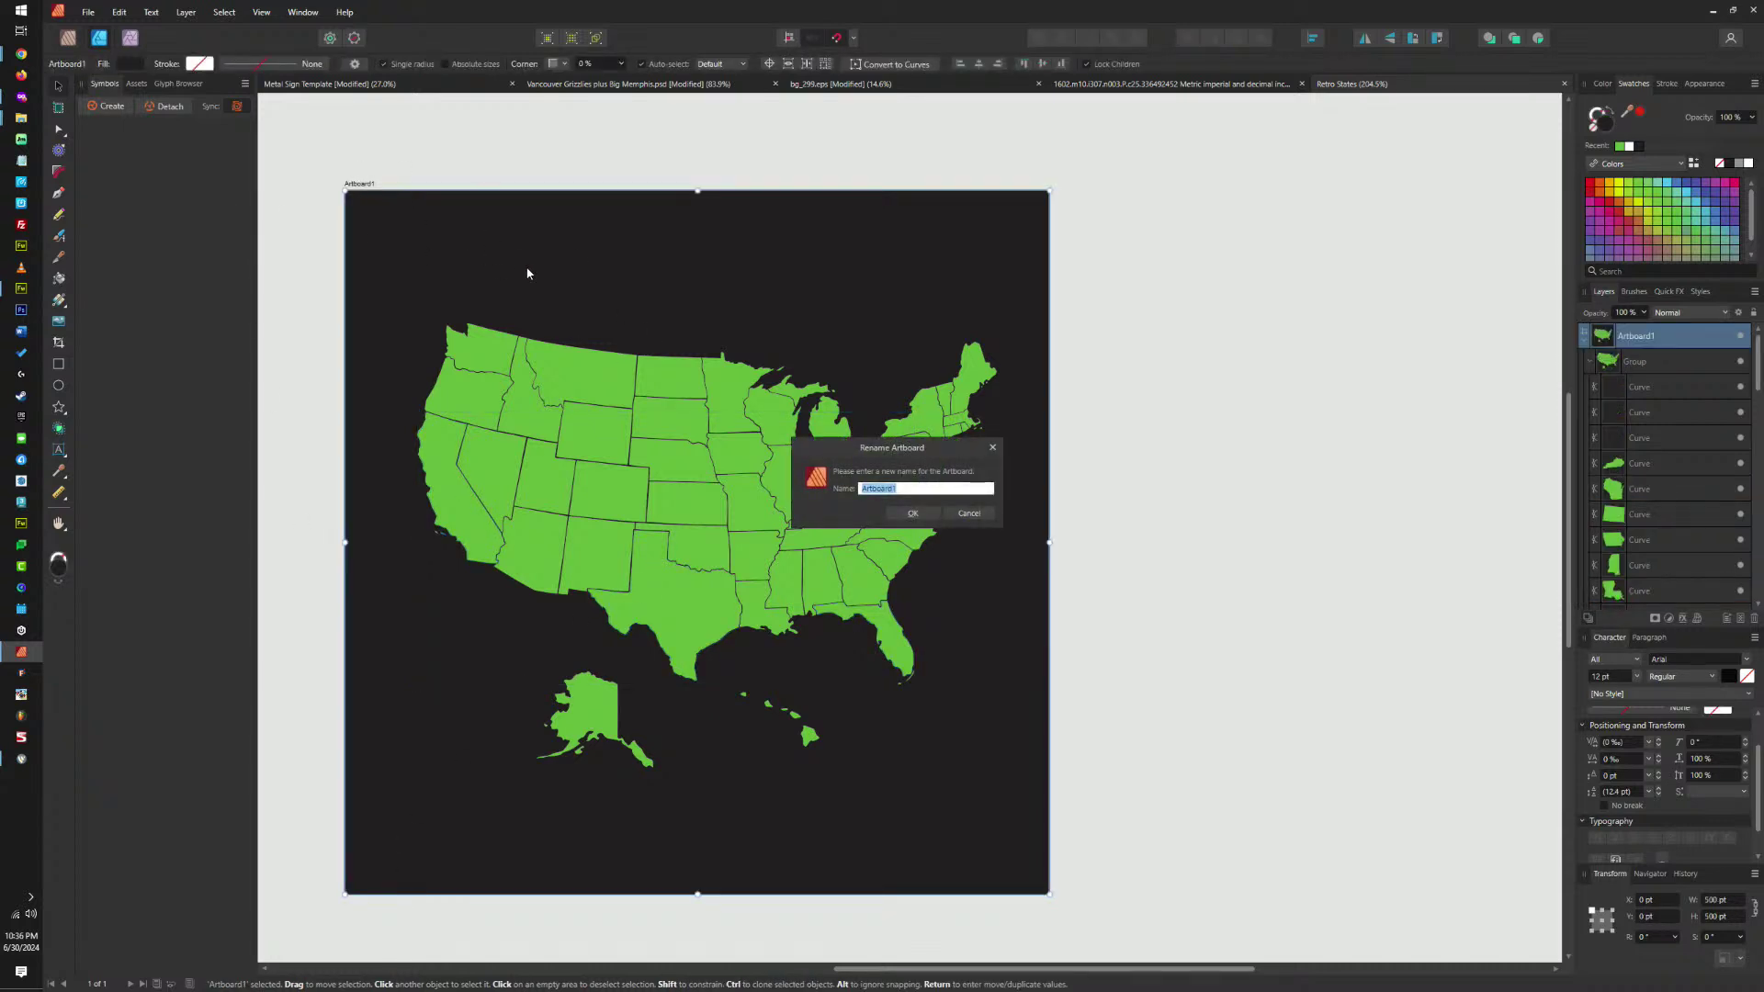
pyautogui.write('United States')
pyautogui.press('Return')
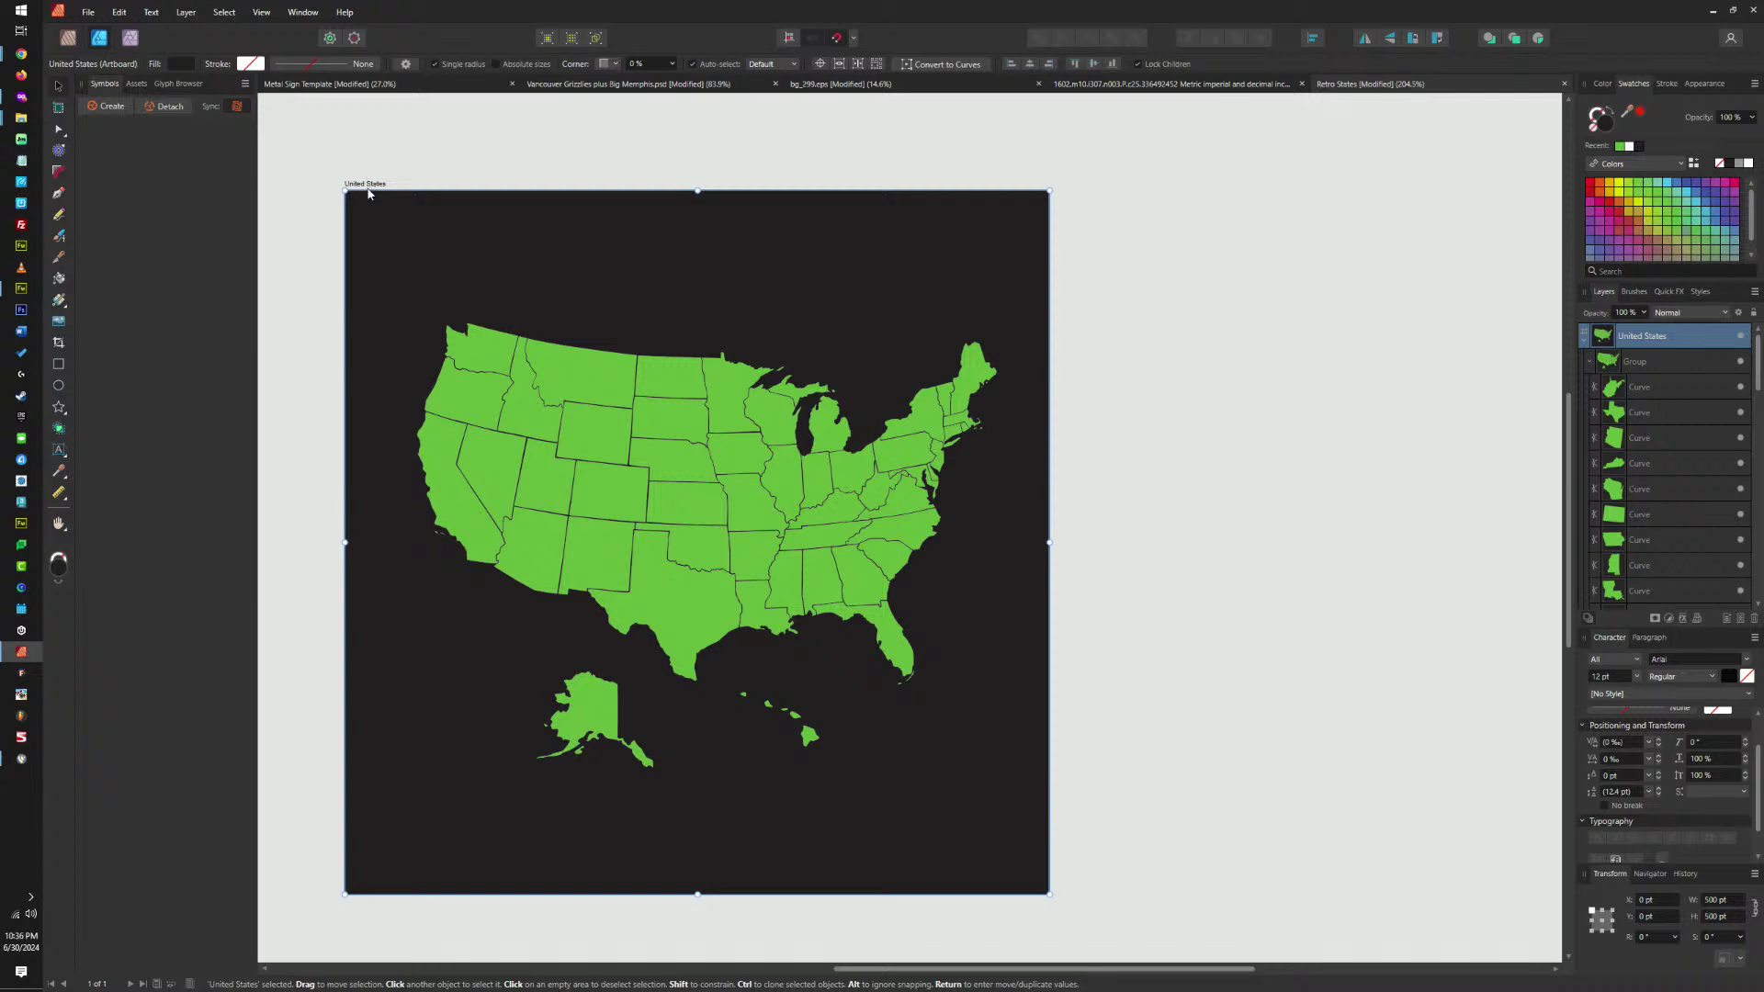
pyautogui.moveTo(367, 193); pyautogui.dragTo(1105, 187)
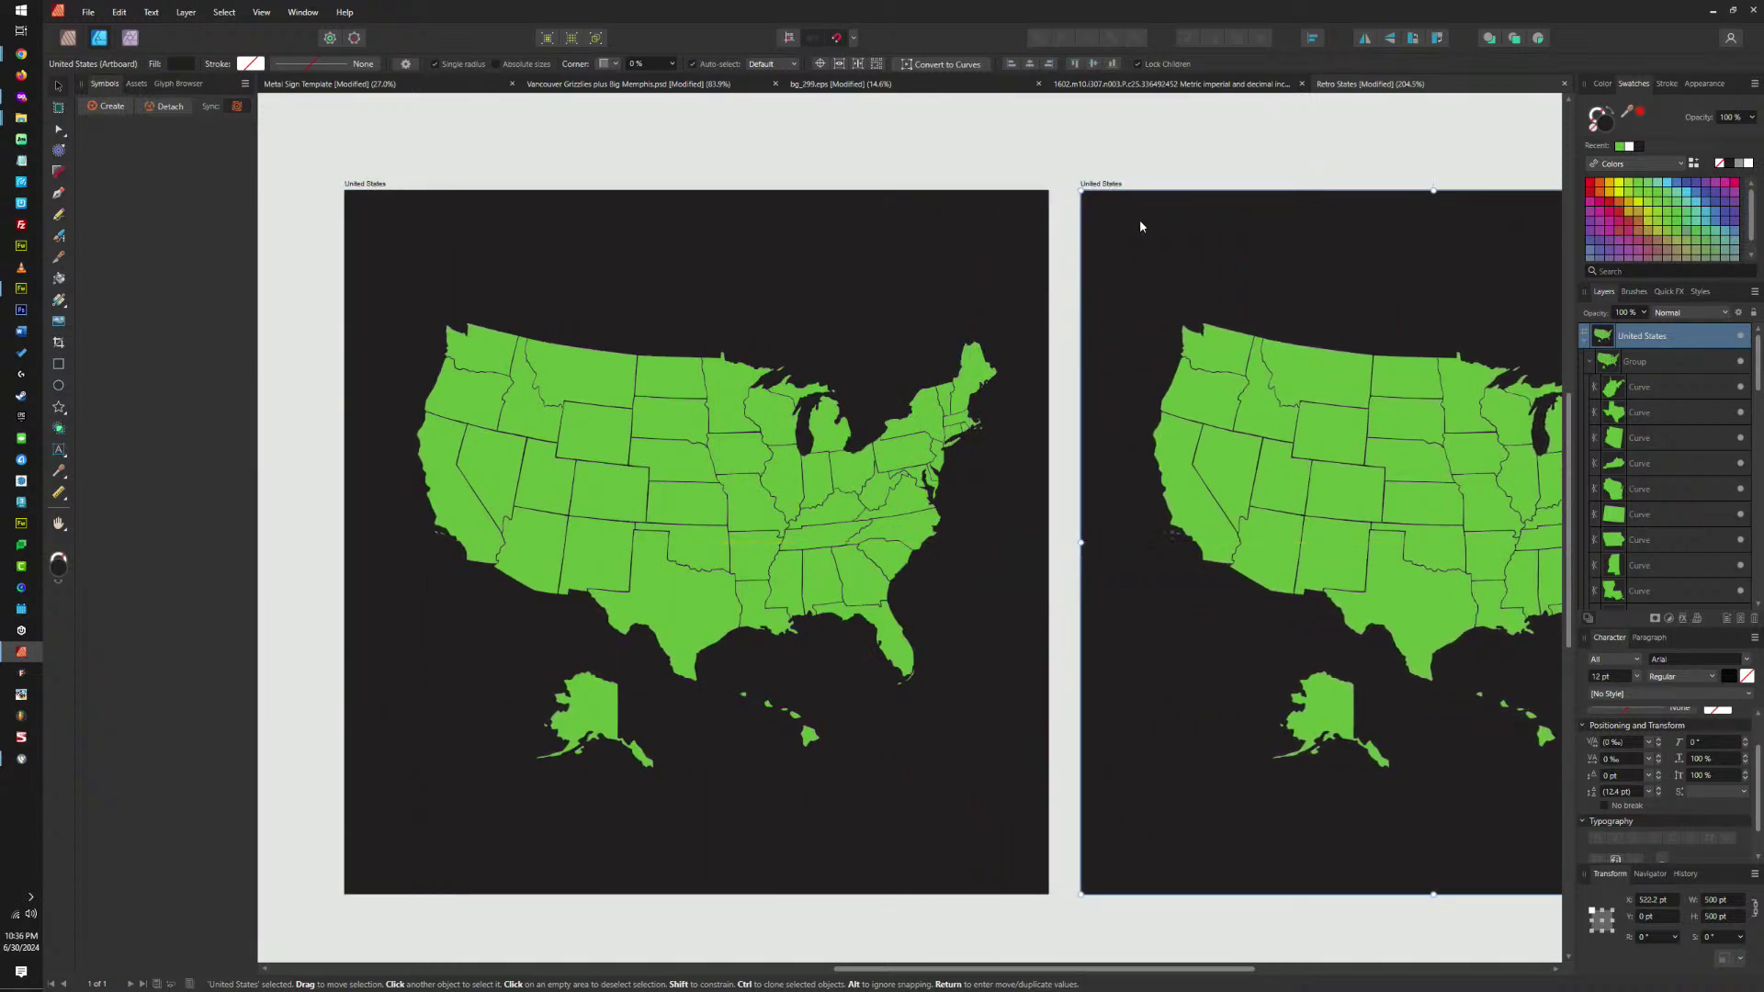
pyautogui.hscroll(10, 1139, 226)
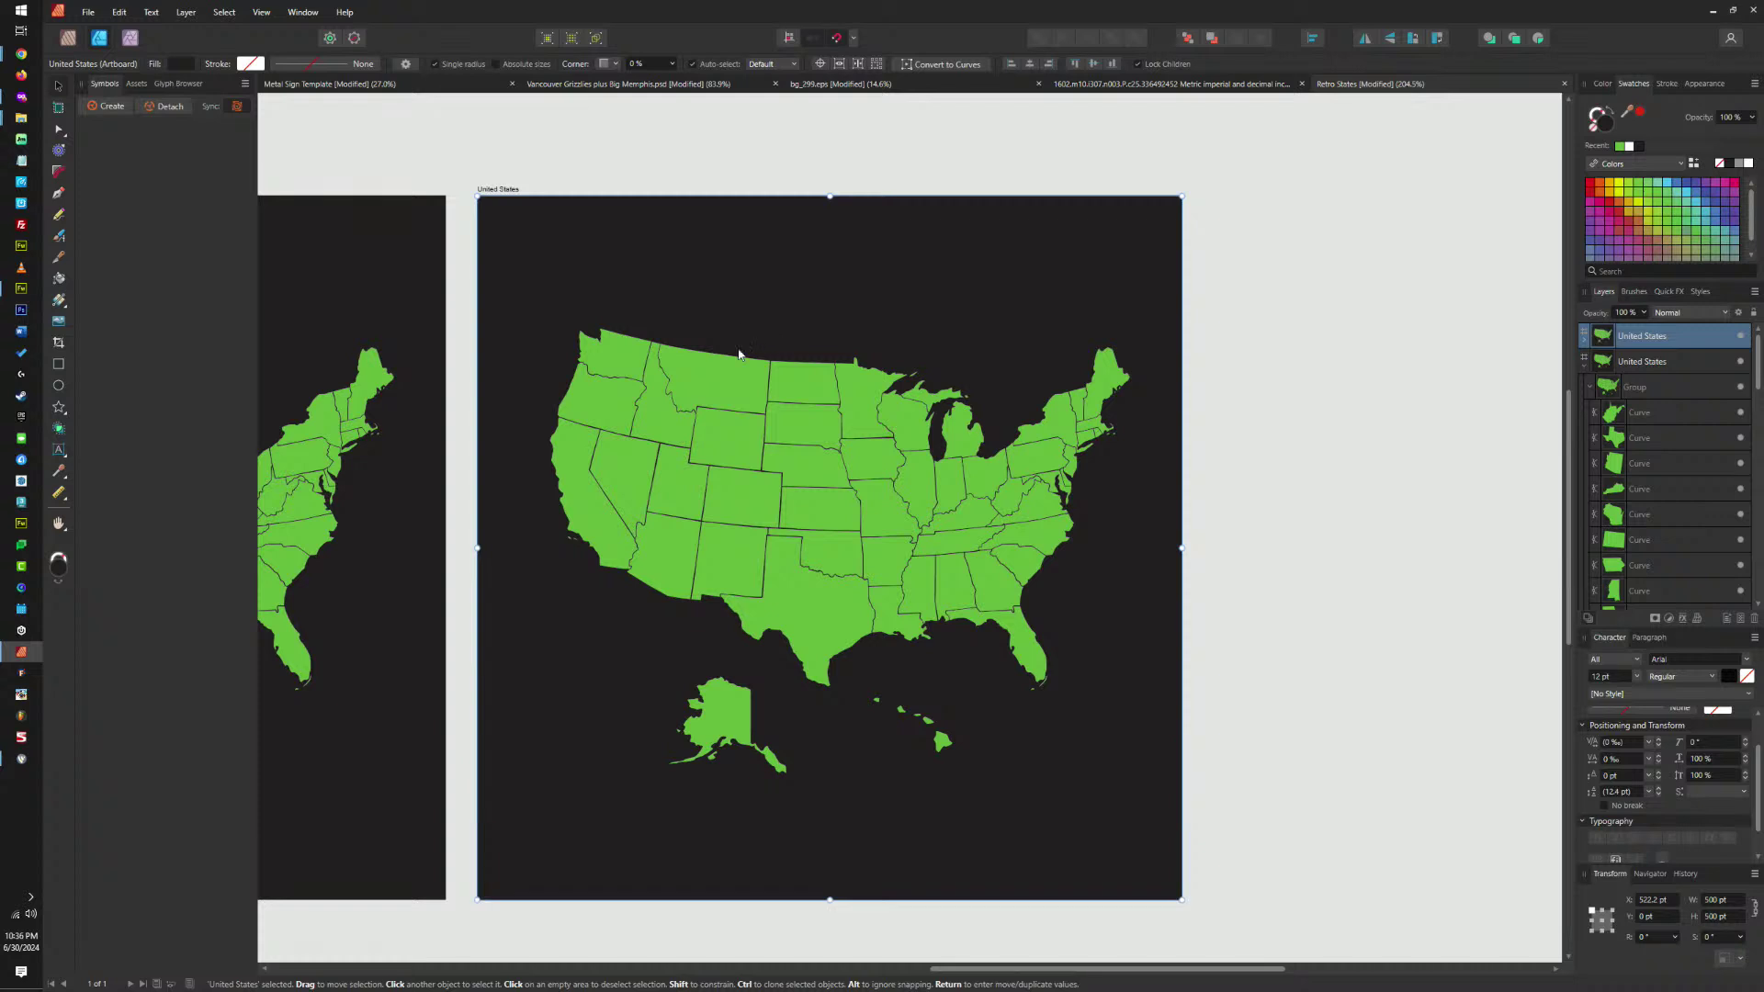
# Ungroup the map on the duplicate artboard and delete every state except Texas.
pyautogui.click(782, 571)
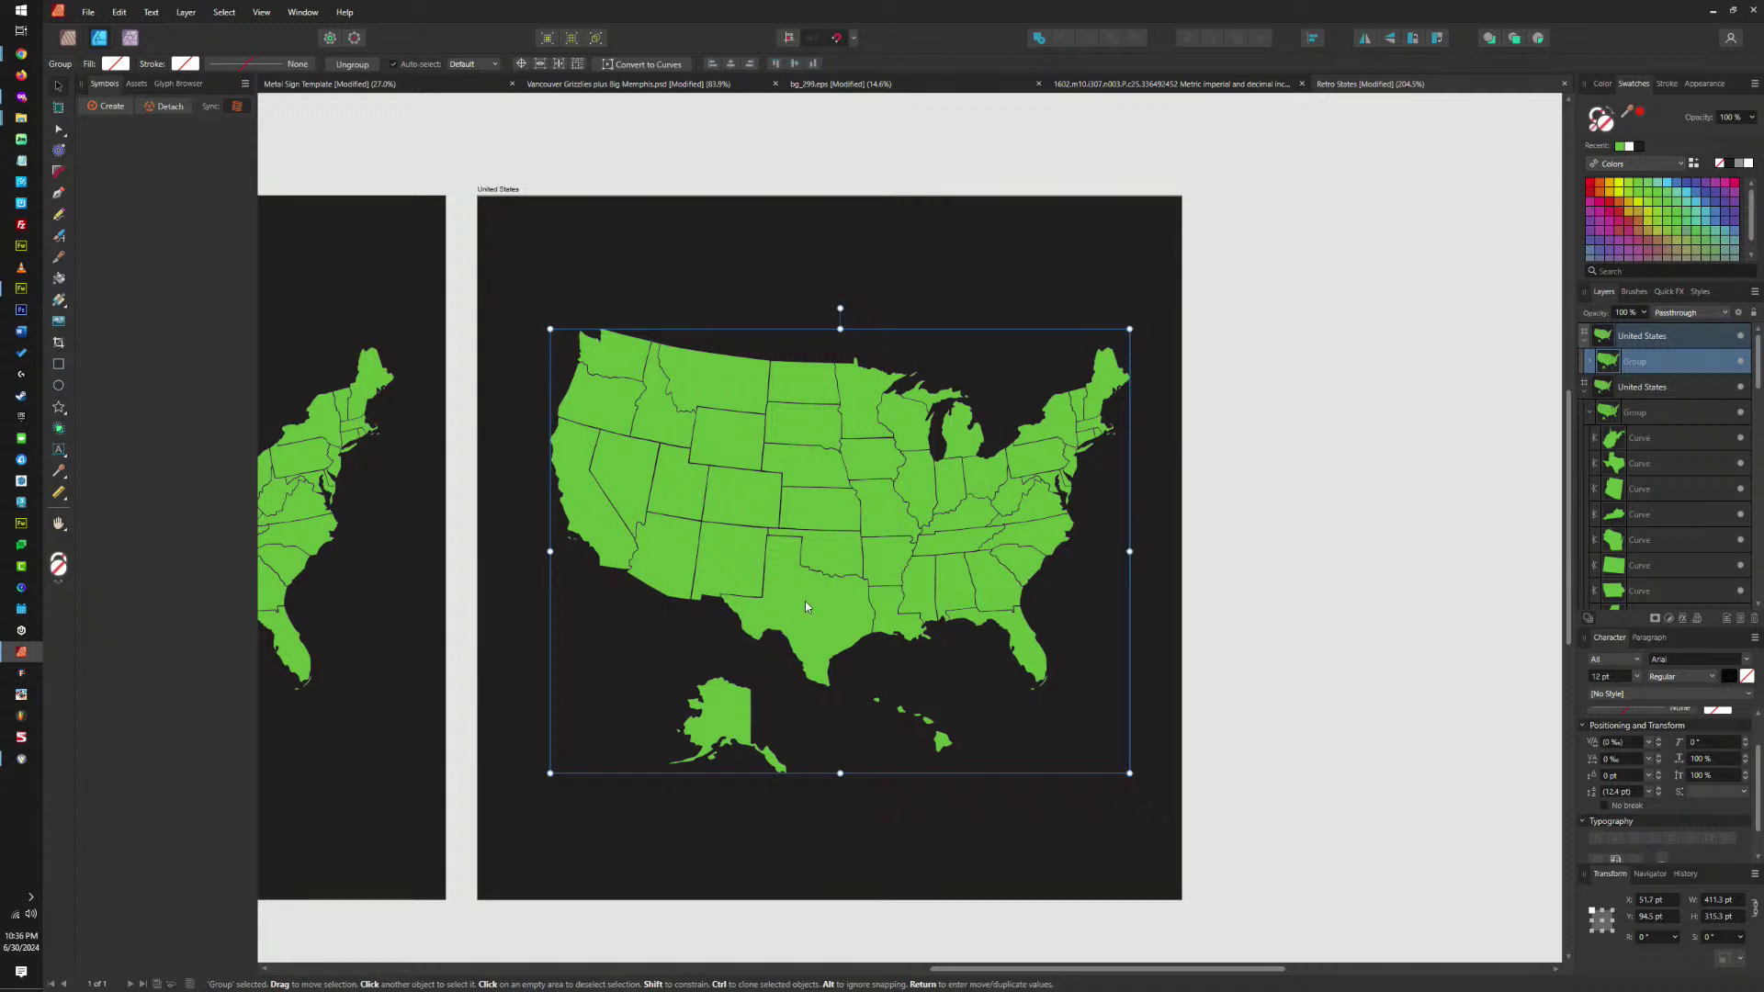
pyautogui.doubleClick(805, 602)
pyautogui.click(805, 599)
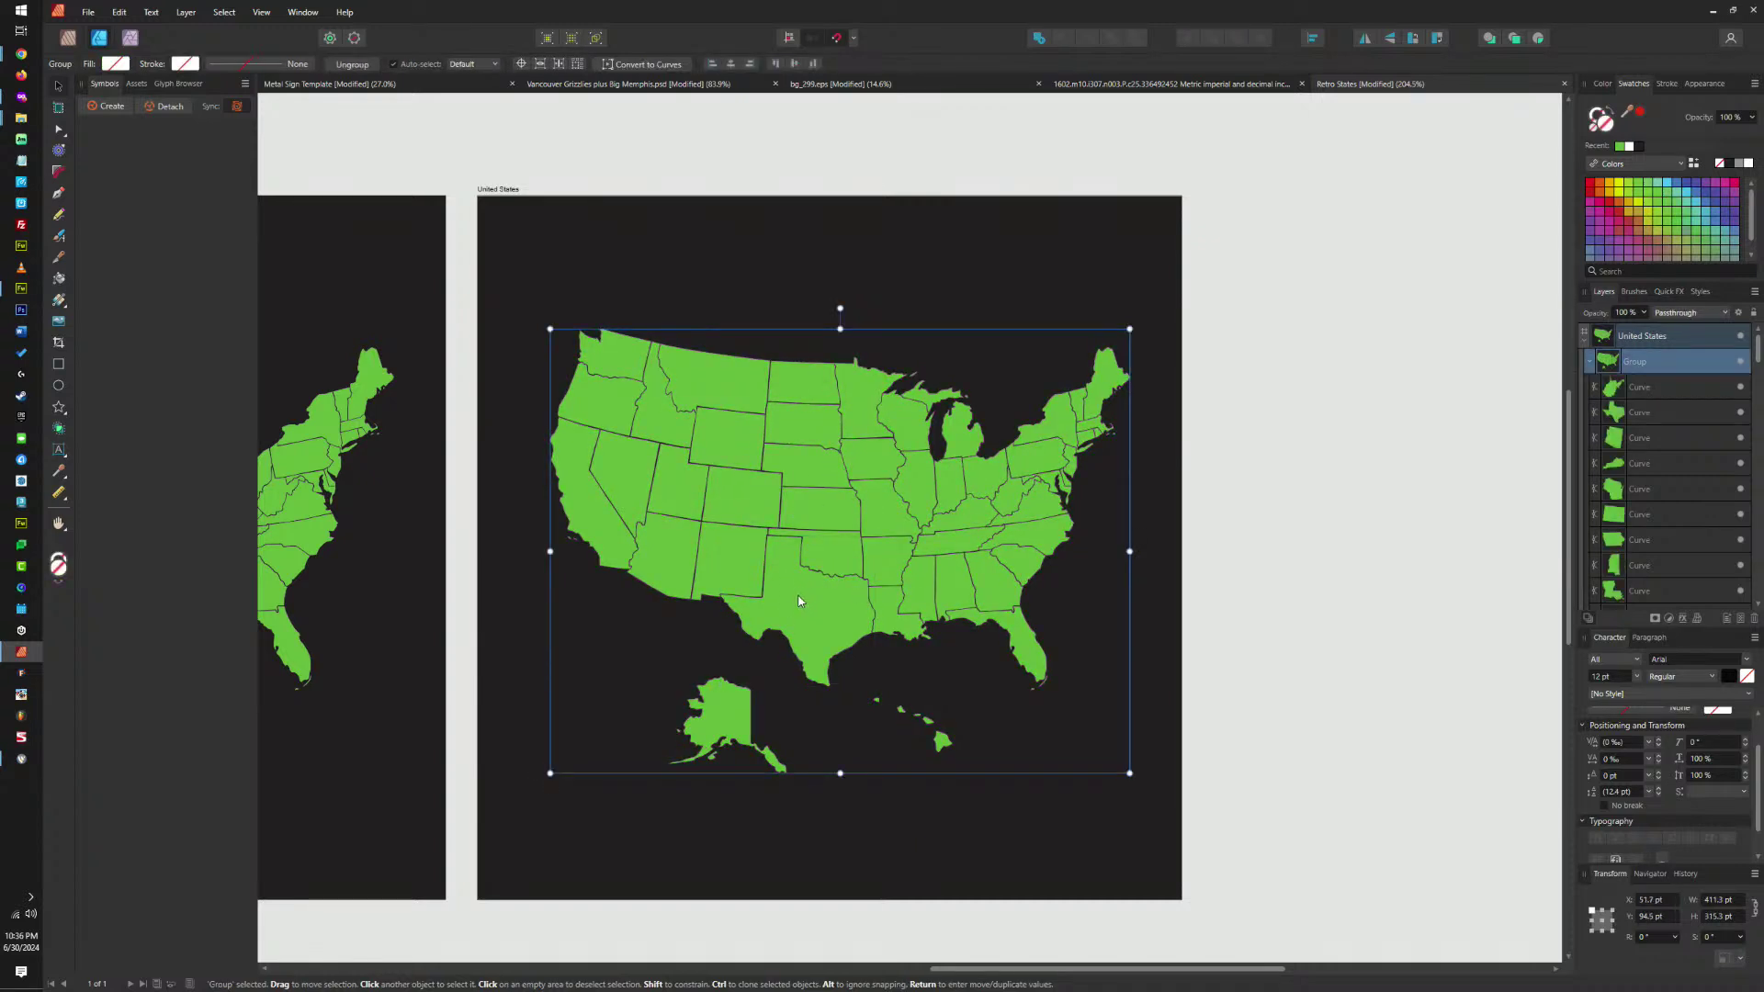
pyautogui.hotkey('ctrl', 'shift', 'g')
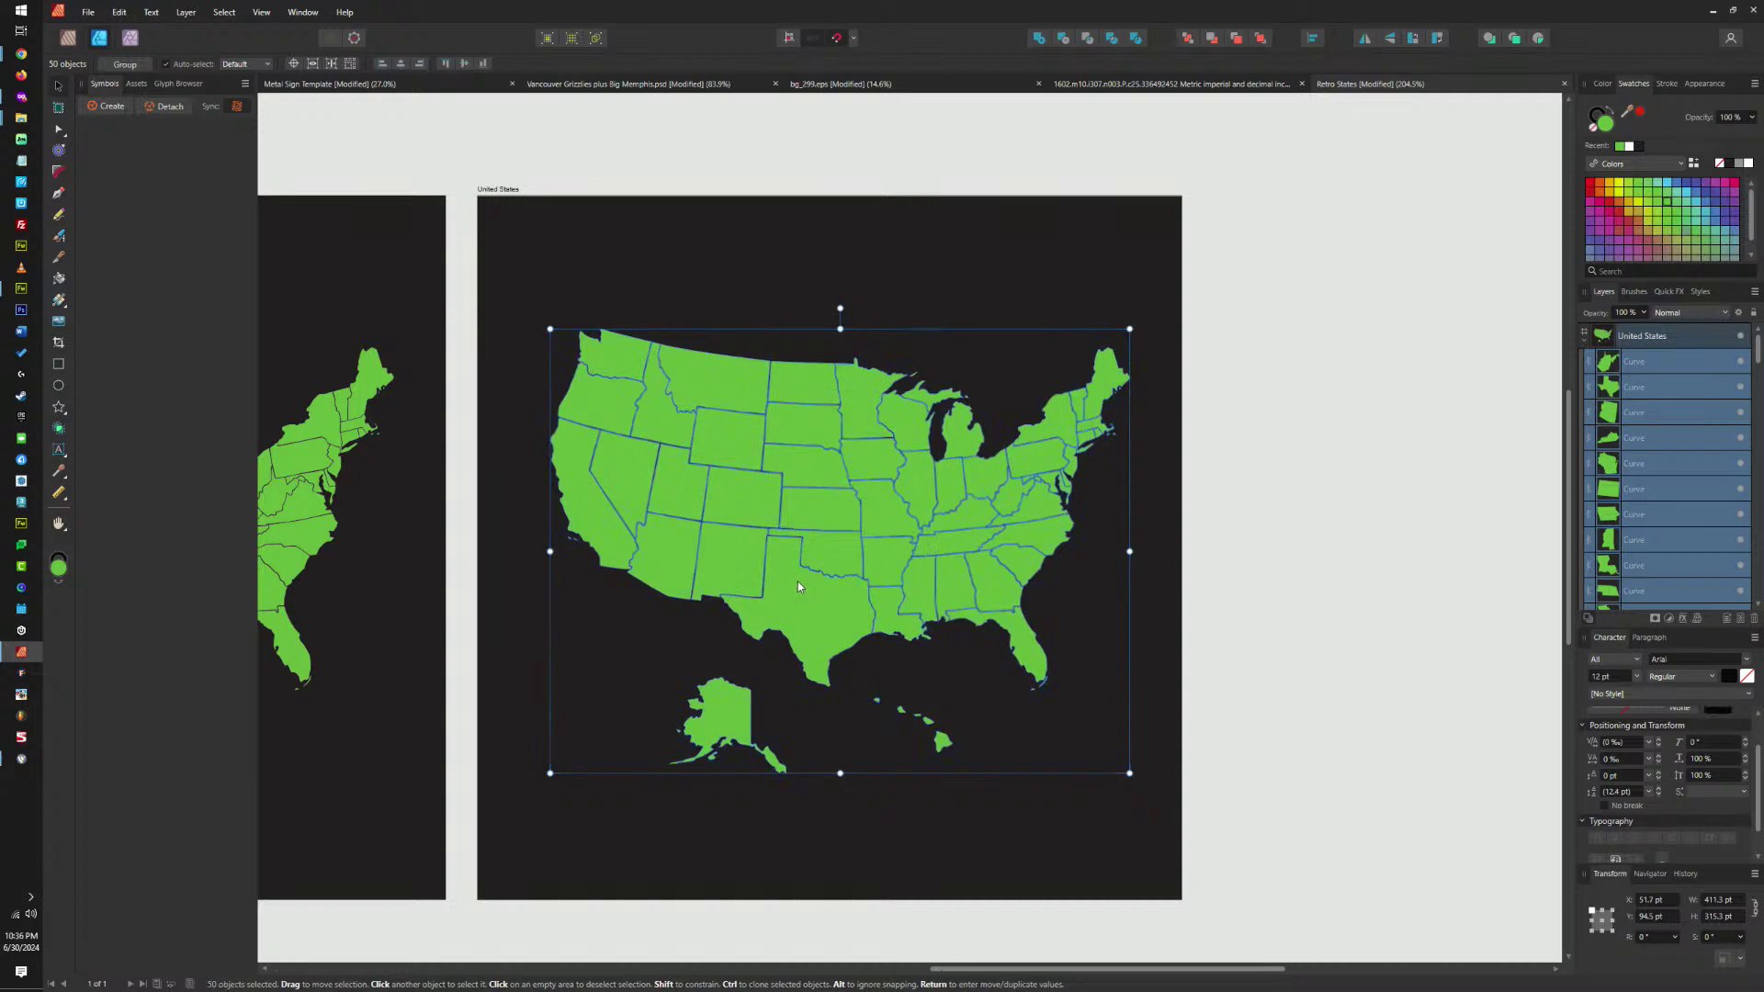
pyautogui.press('Delete')
pyautogui.scroll(-5, 836, 535)
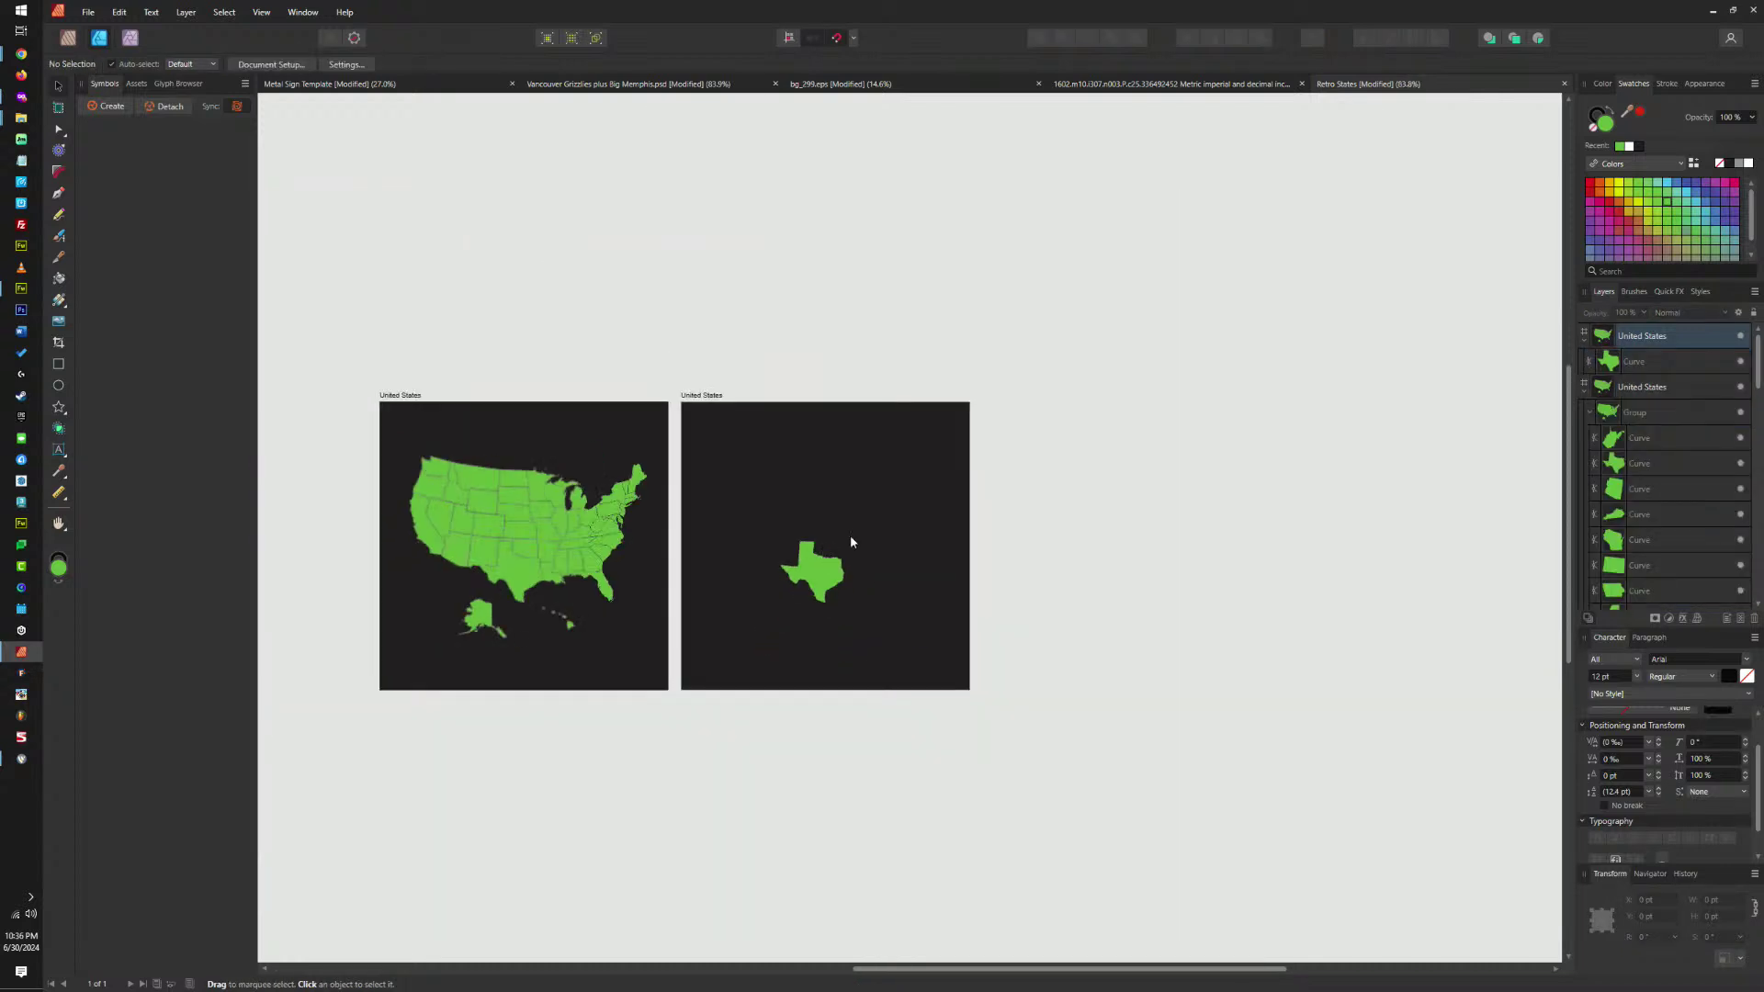
# Make two more copies of the full-map artboard and line them up in a row after the Texas artboard.
pyautogui.scroll(1, 918, 551)
pyautogui.hscroll(-2, 918, 551)
pyautogui.moveTo(511, 439)
pyautogui.mouseDown()
pyautogui.moveTo(1145, 437)
pyautogui.moveTo(1121, 444)
pyautogui.mouseUp()
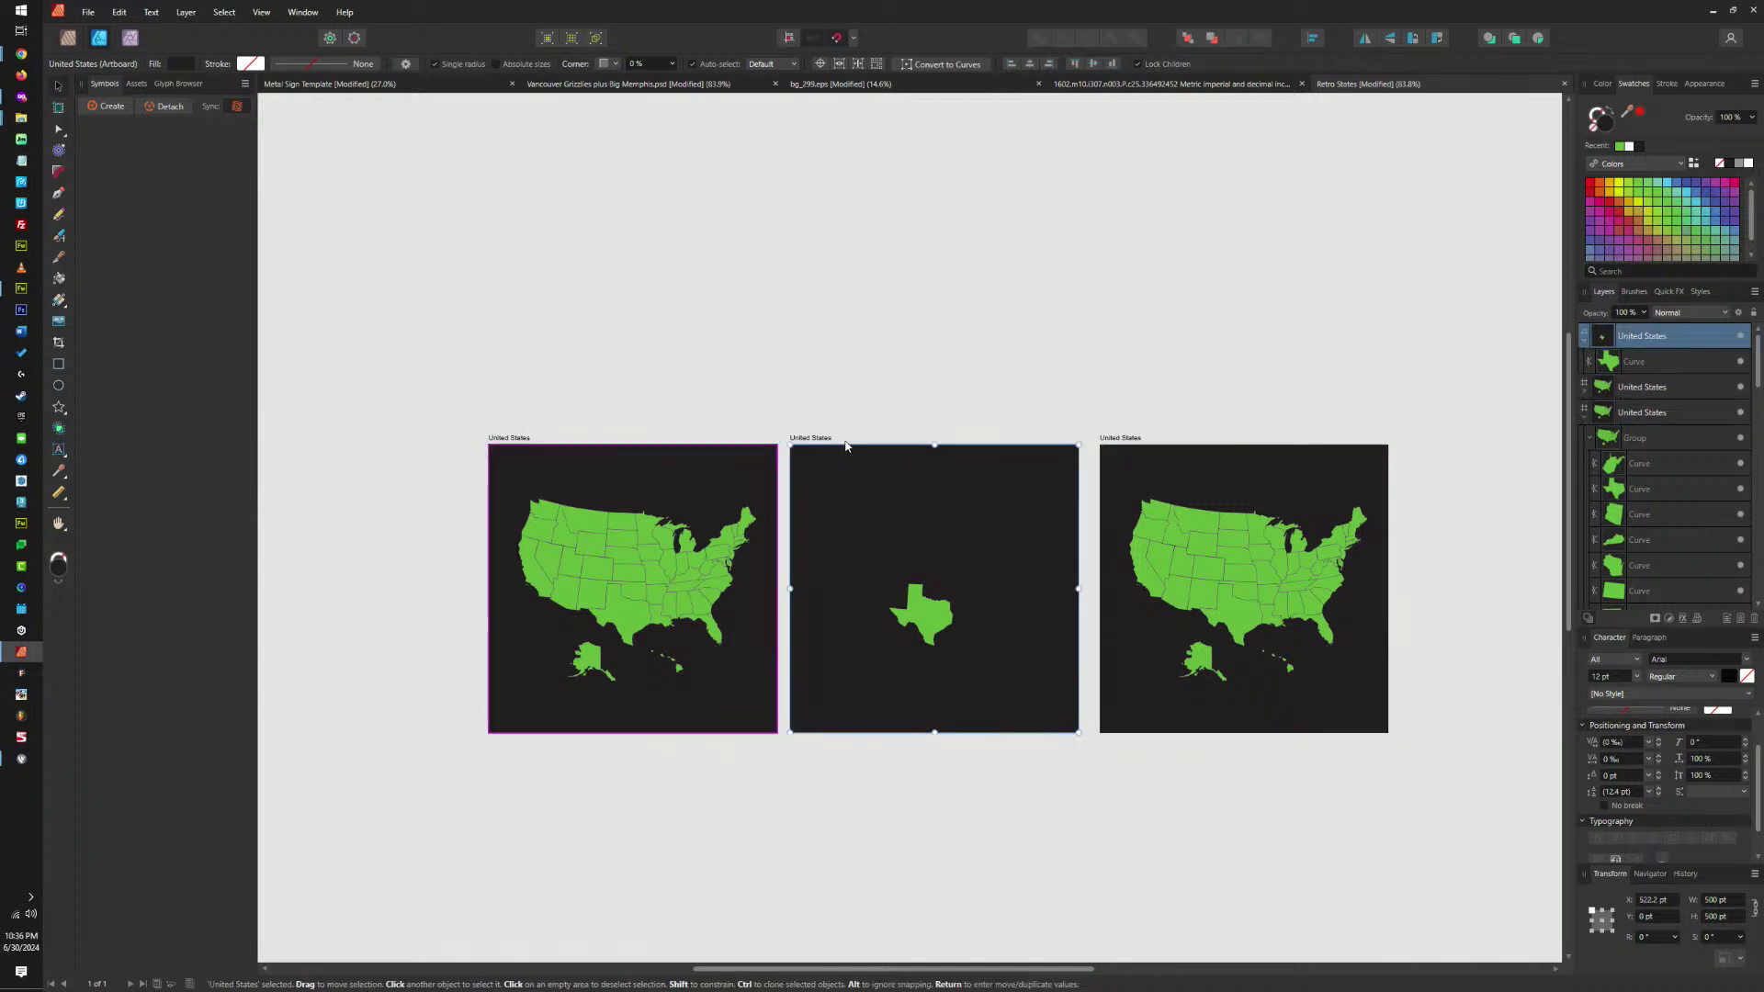
pyautogui.moveTo(1121, 440); pyautogui.dragTo(1408, 427)
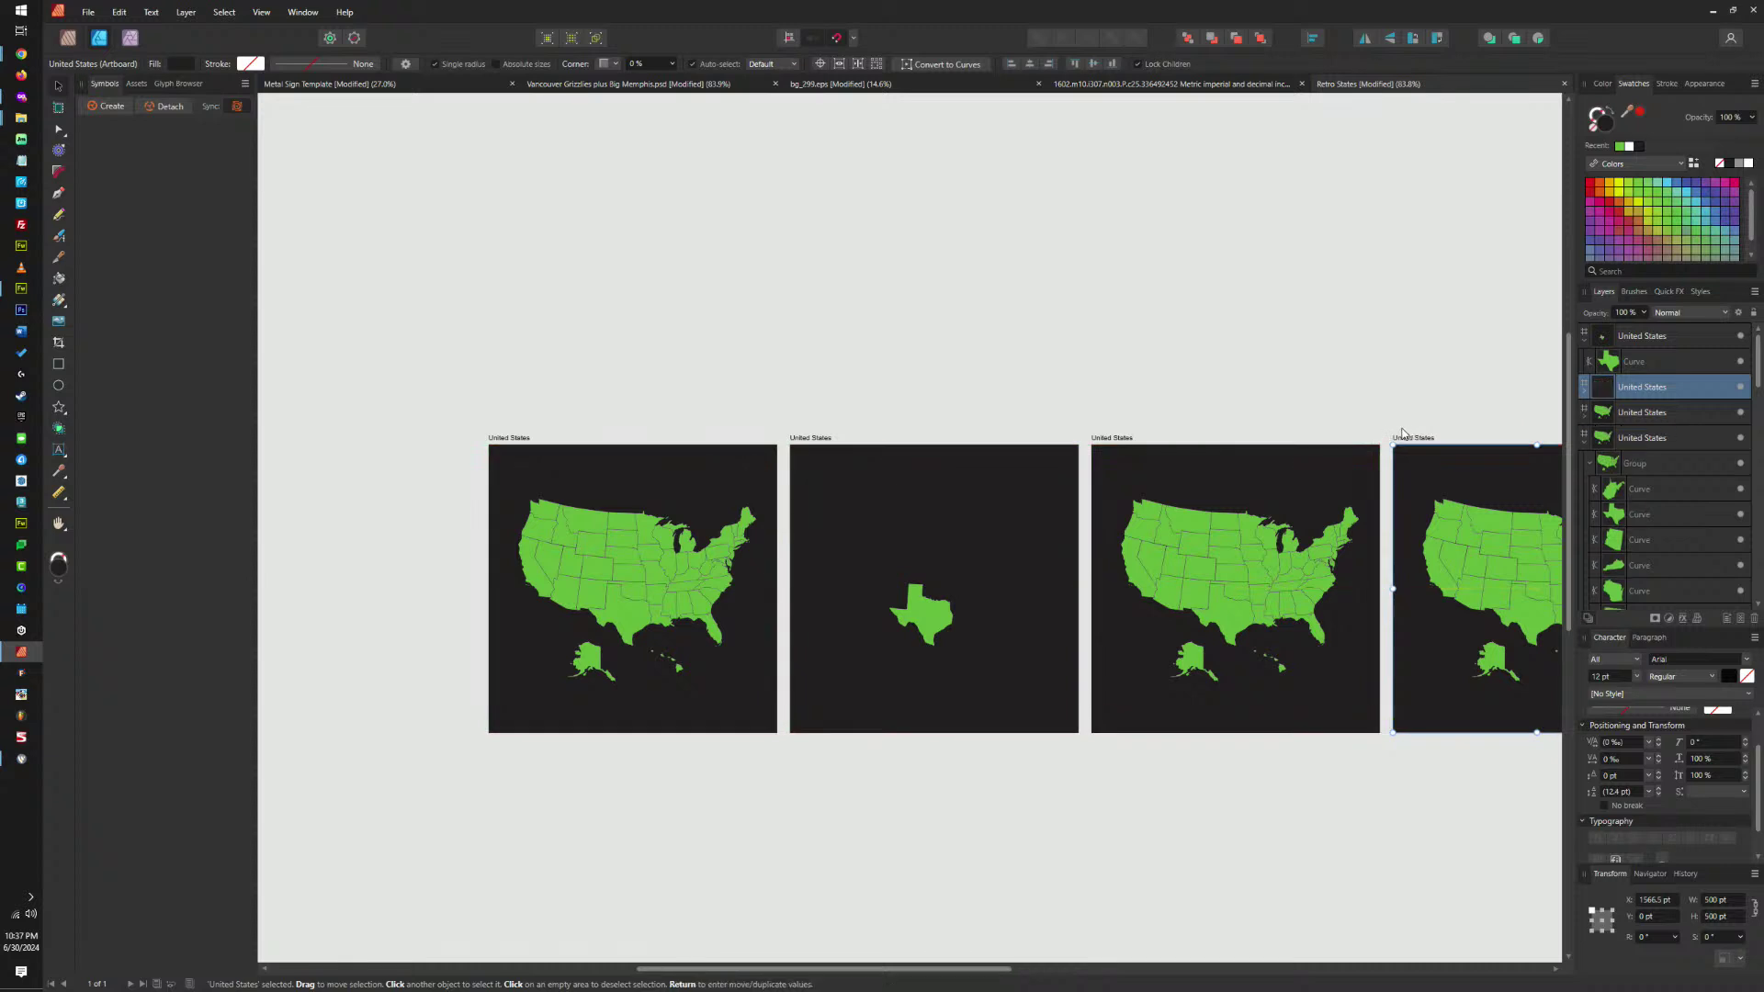
# Ungroup the map on the third artboard and delete every state except California.
pyautogui.moveTo(1236, 598); pyautogui.dragTo(869, 582)
pyautogui.scroll(5, 860, 581)
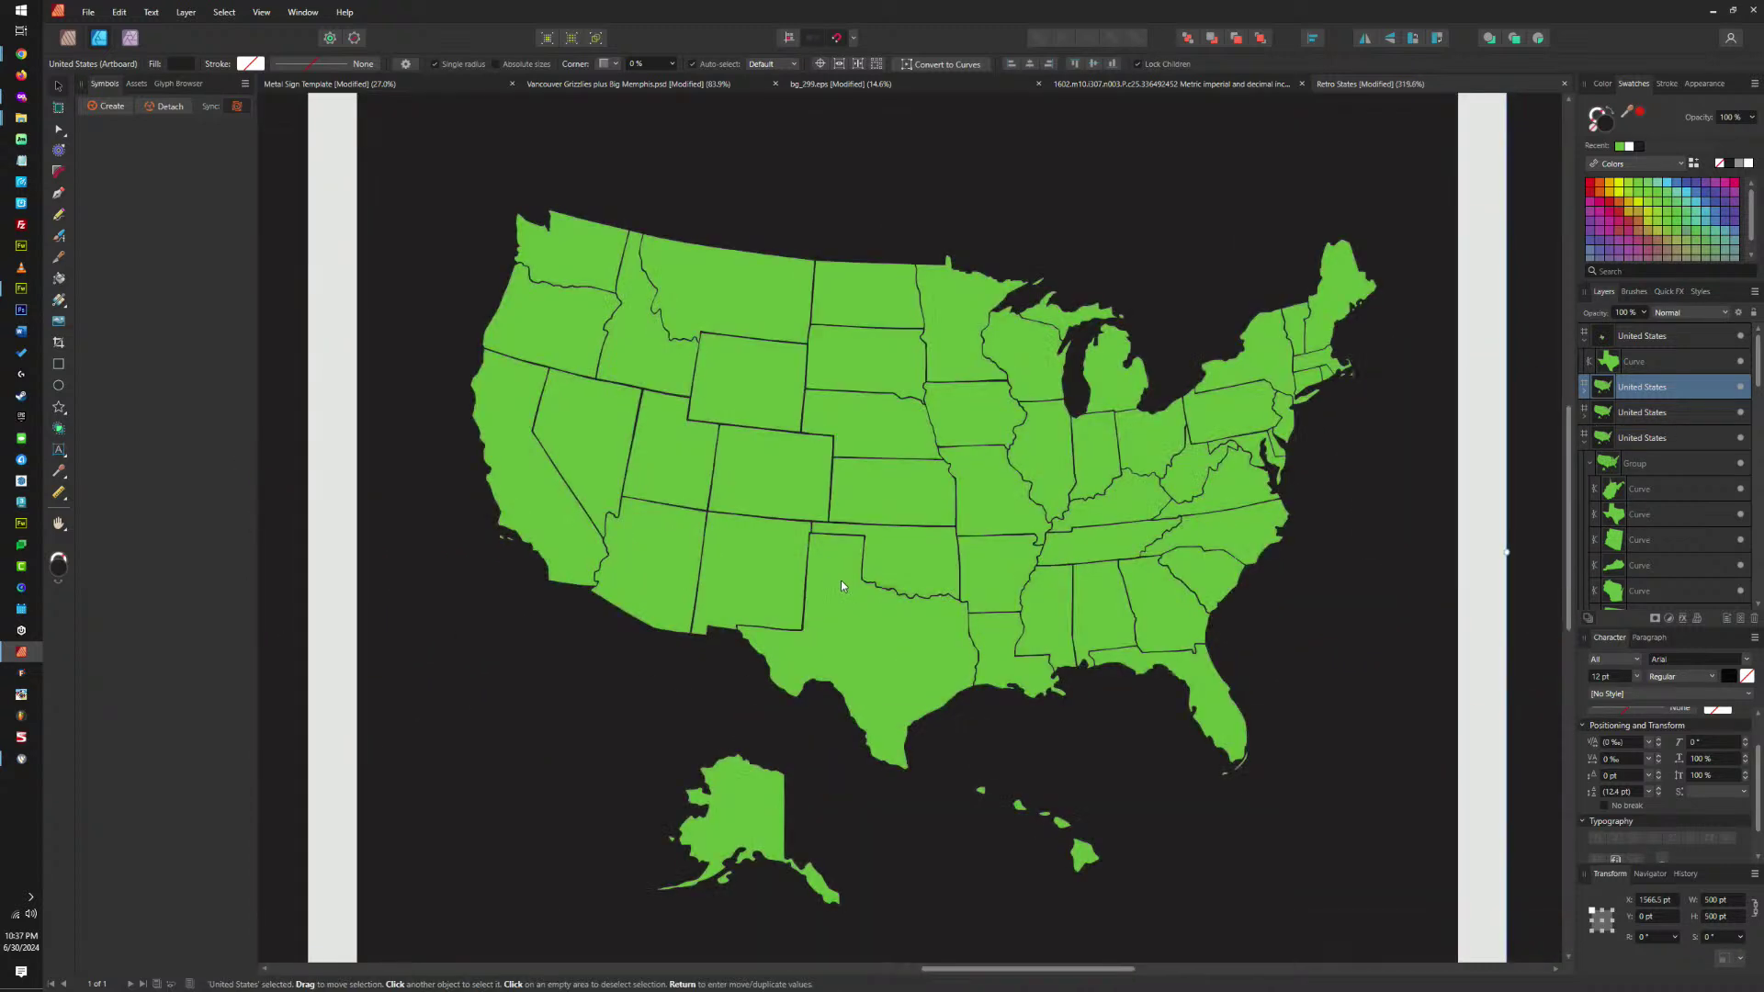
pyautogui.click(840, 581)
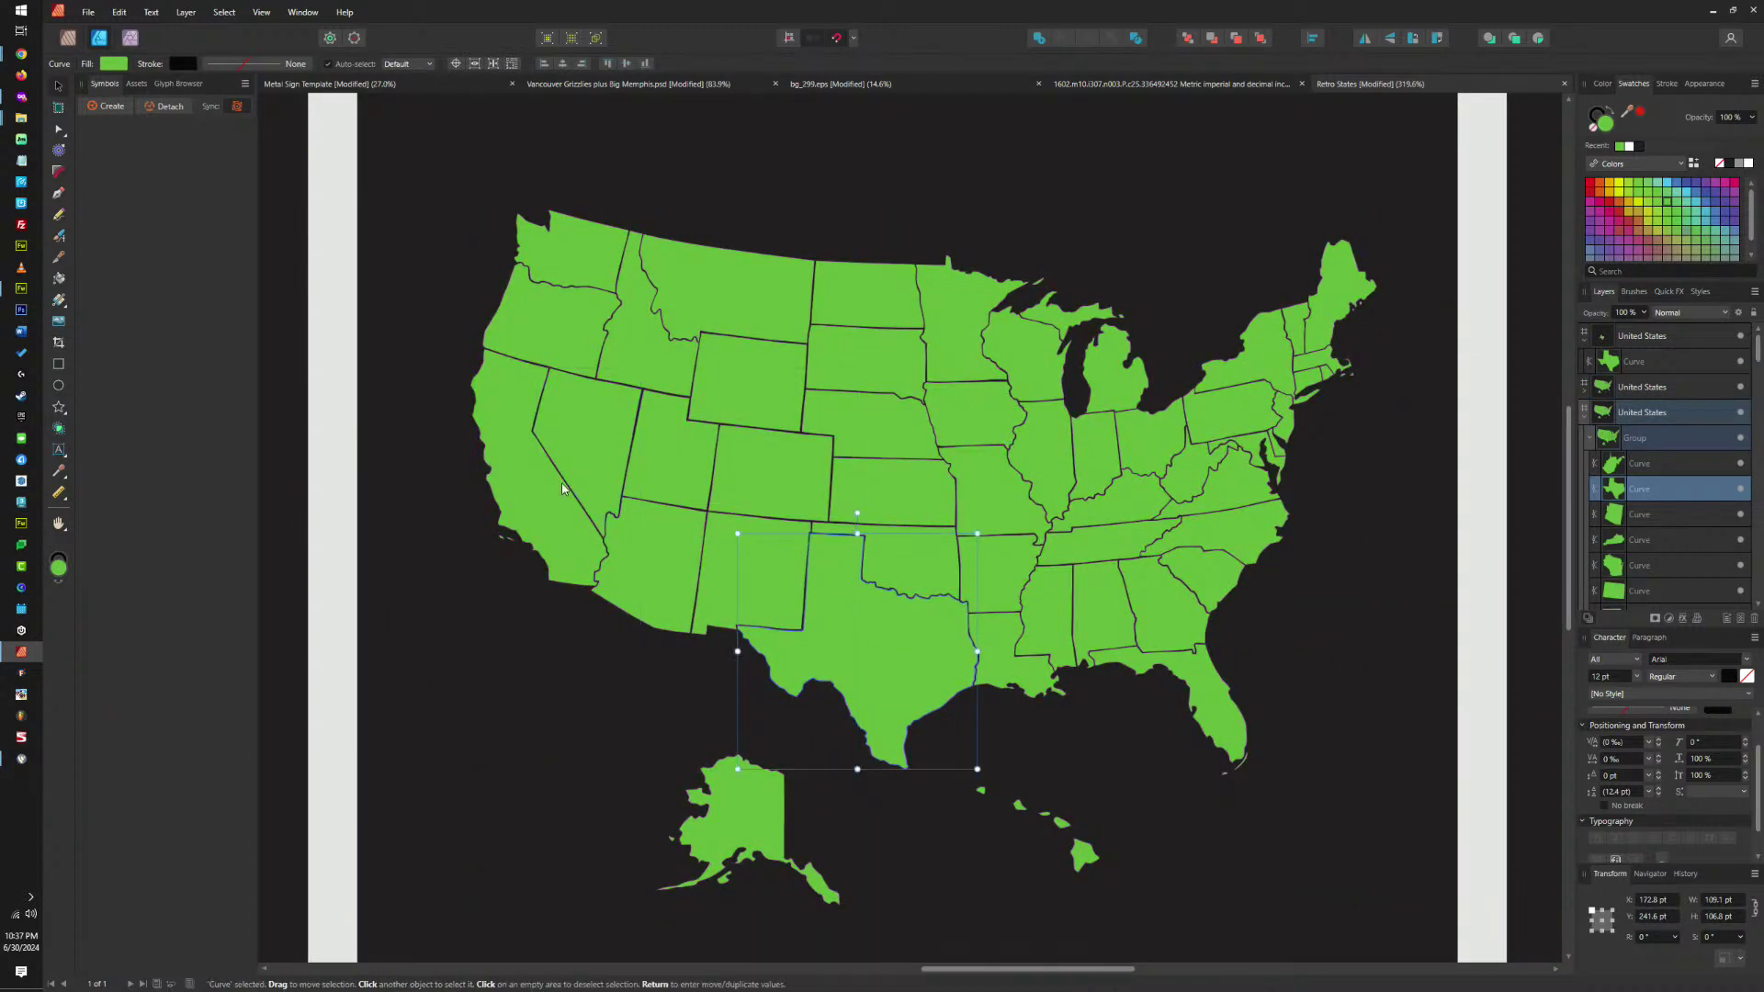
pyautogui.keyDown('shift'); pyautogui.click(529, 505); pyautogui.keyUp('shift')
pyautogui.click(534, 500)
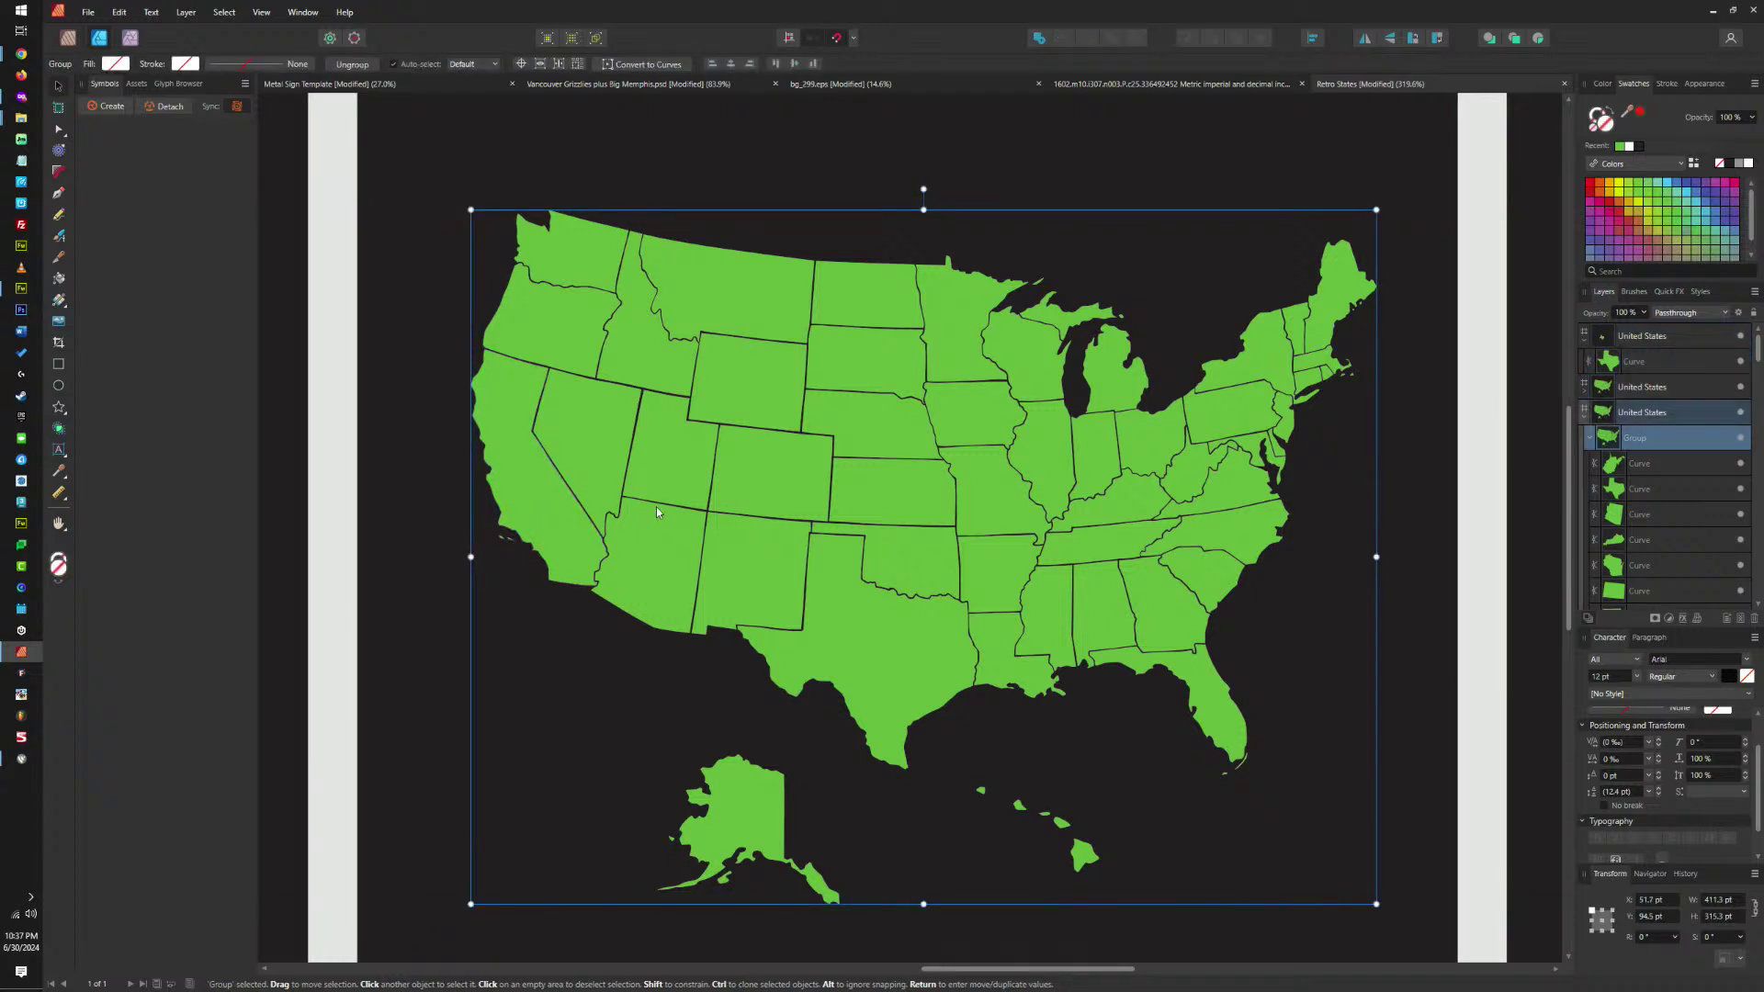
pyautogui.hotkey('ctrl', 'shift', 'g')
pyautogui.hotkey('ctrl', 'z')
pyautogui.scroll(-5, 551, 509)
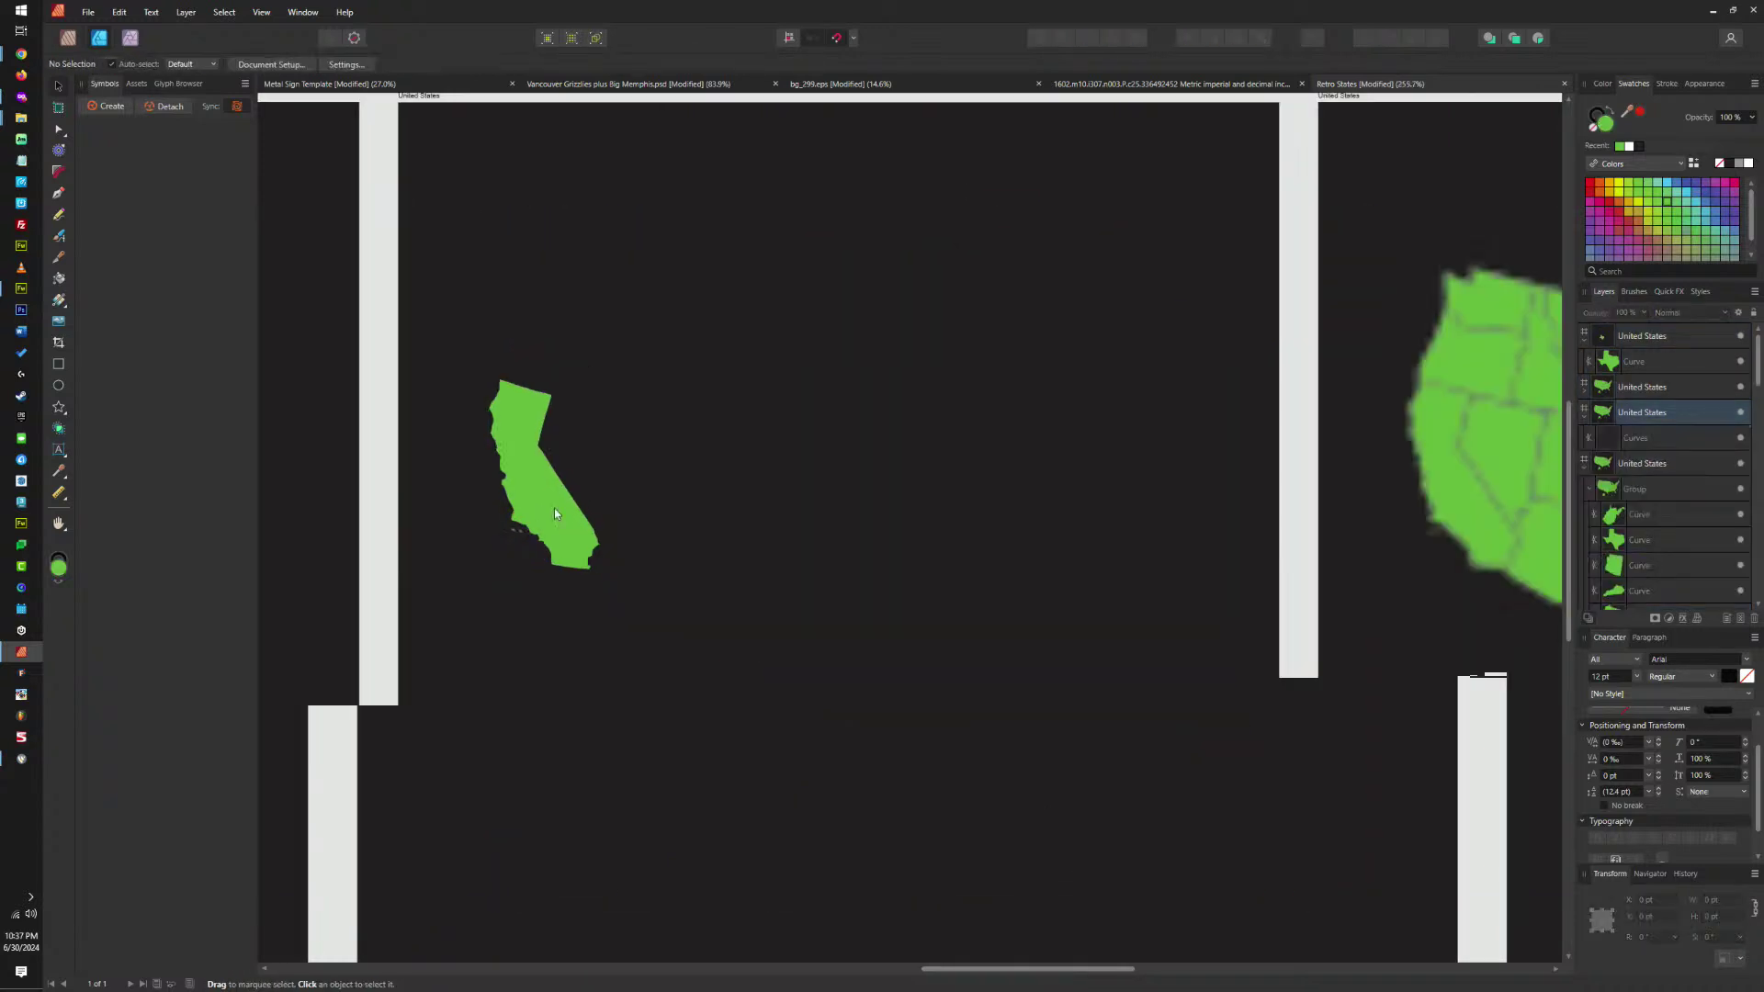
# Ungroup the map on the fourth artboard and delete every state except Florida.
pyautogui.scroll(5, 879, 507)
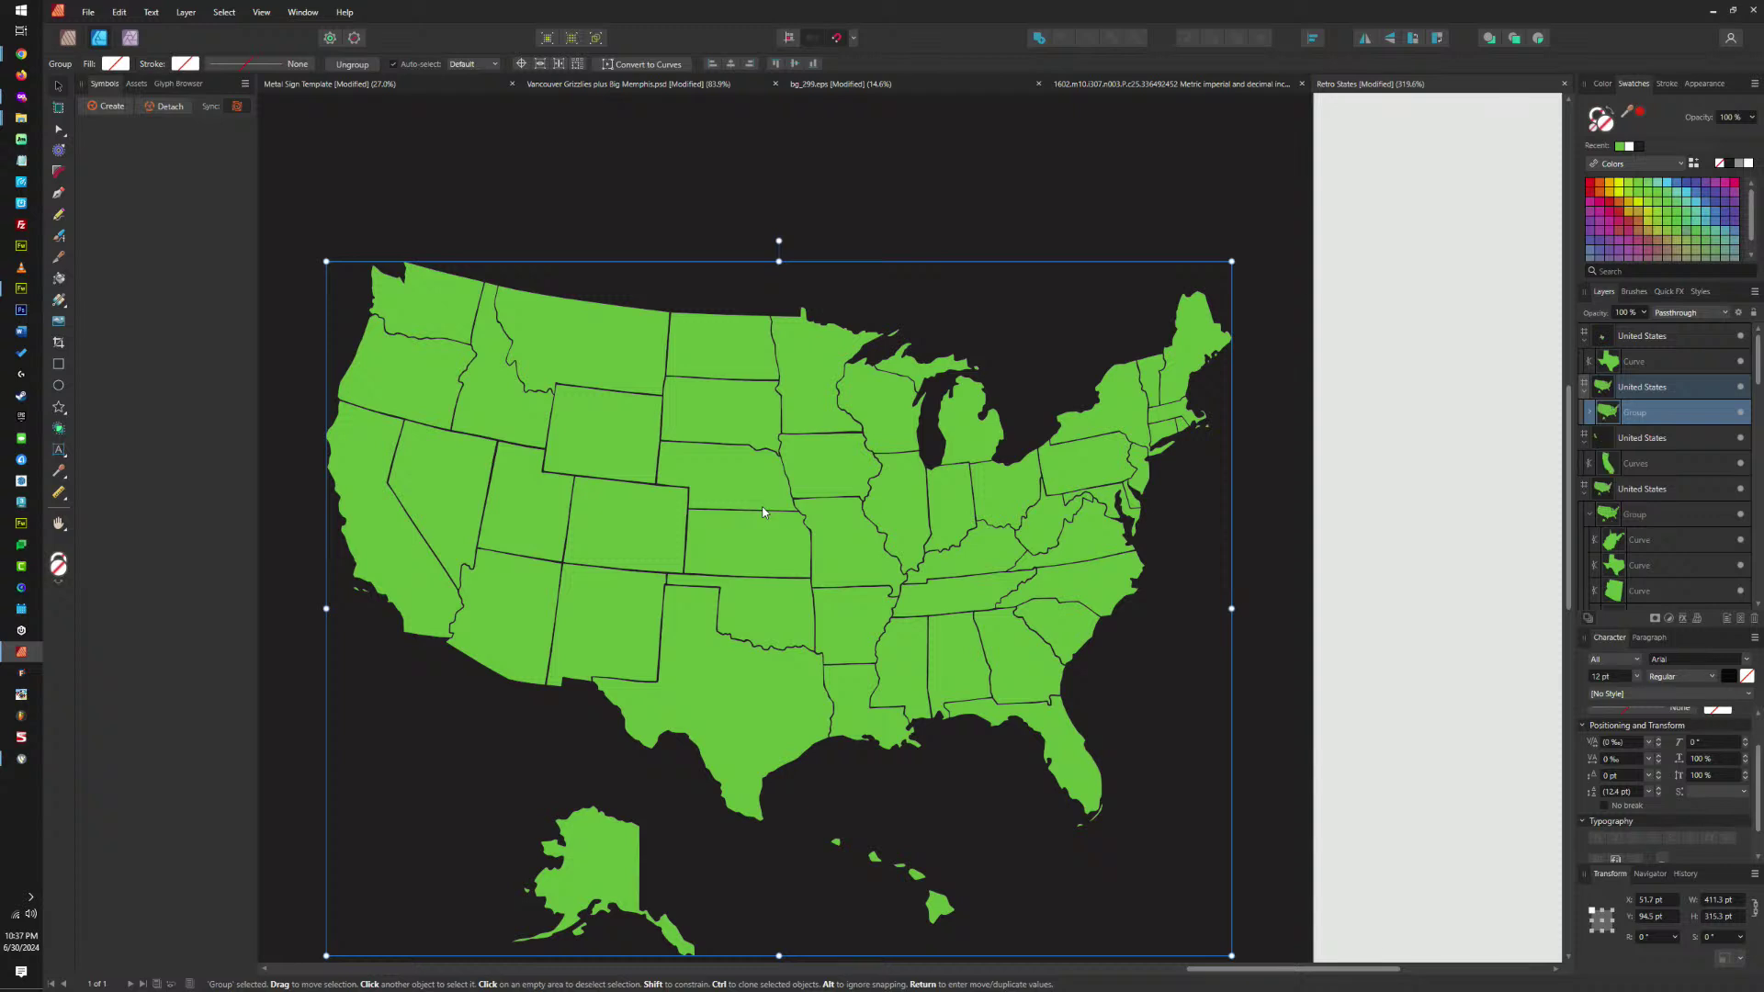
pyautogui.hotkey('ctrl', 'shift', 'g')
pyautogui.click(1047, 718)
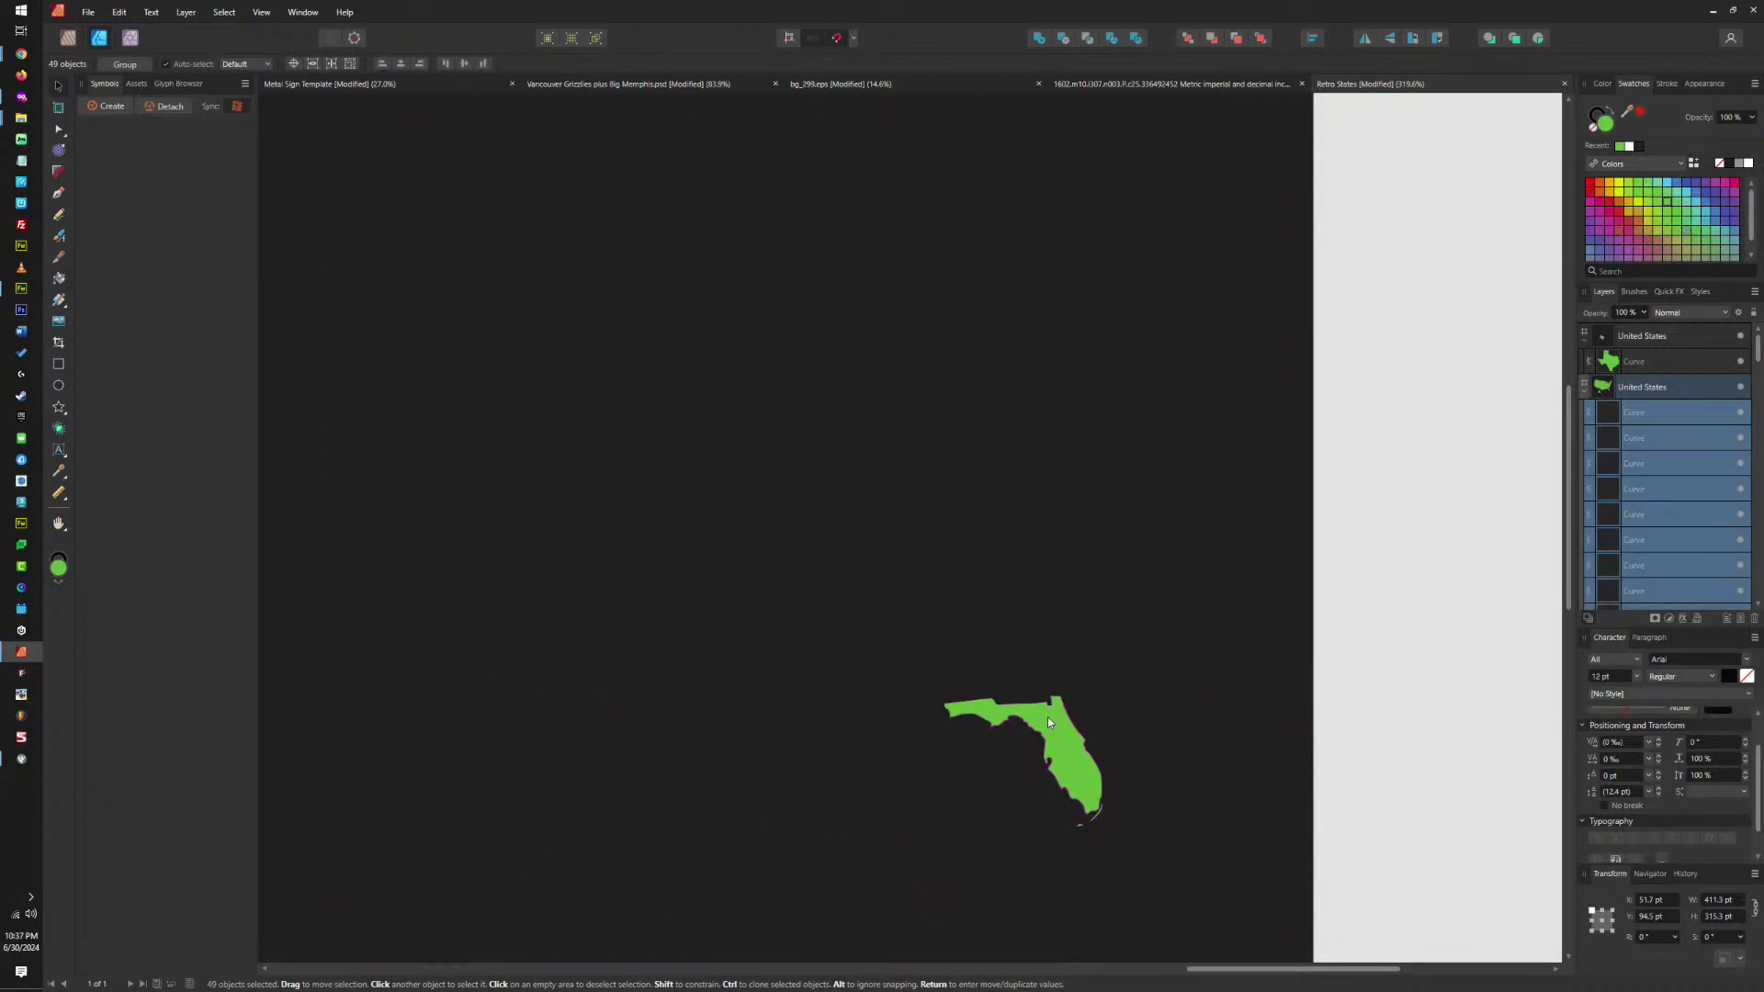
# Select the Texas shape on the second artboard.
pyautogui.scroll(-4, 1046, 714)
pyautogui.hscroll(-6, 909, 643)
pyautogui.scroll(-1, 910, 643)
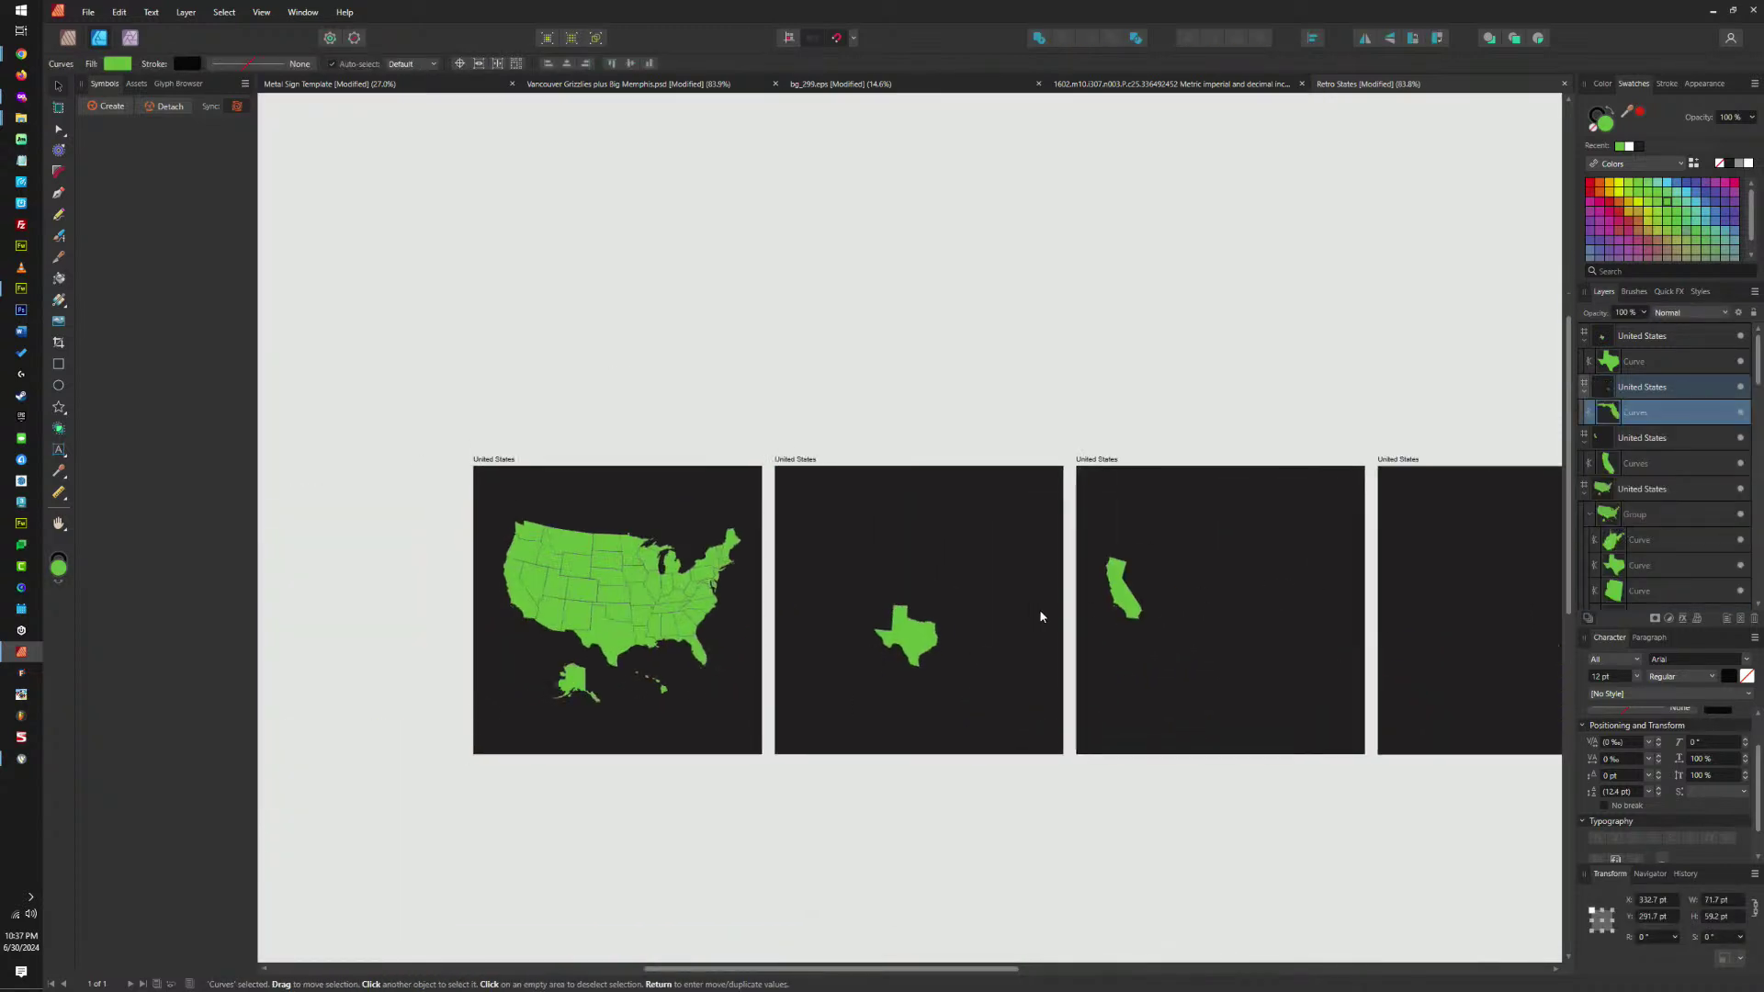
pyautogui.click(919, 636)
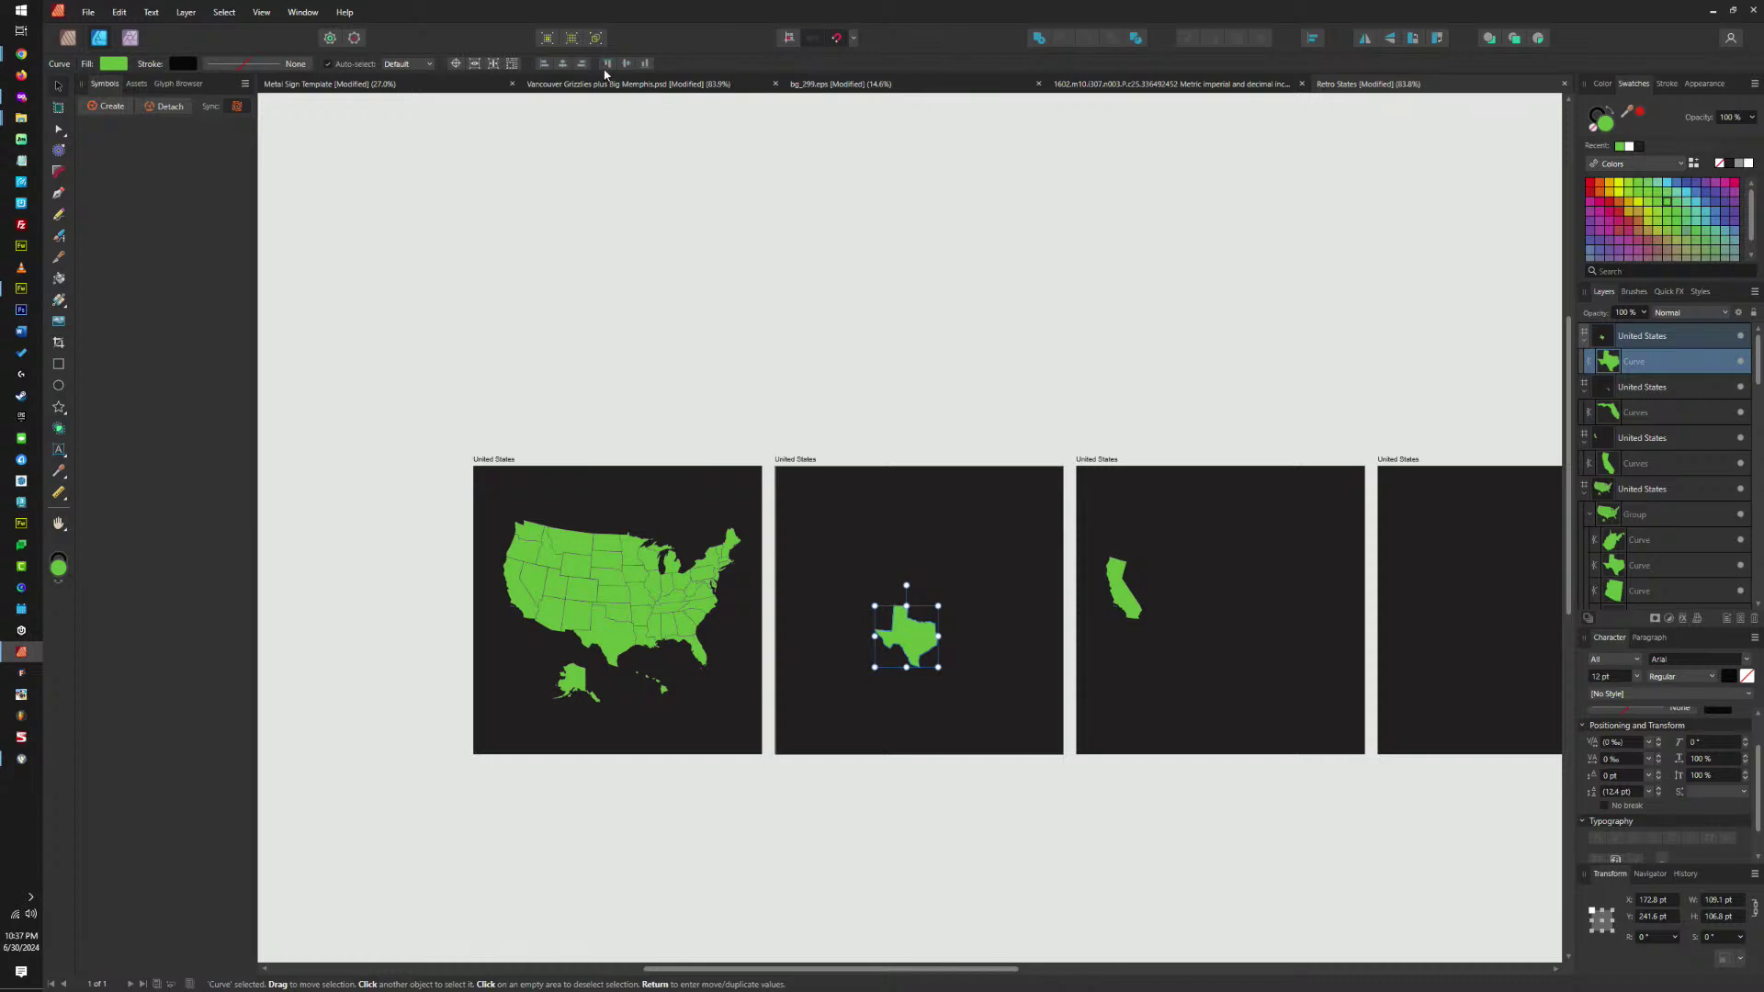
pyautogui.click(604, 83)
pyautogui.moveTo(605, 83); pyautogui.dragTo(1339, 85)
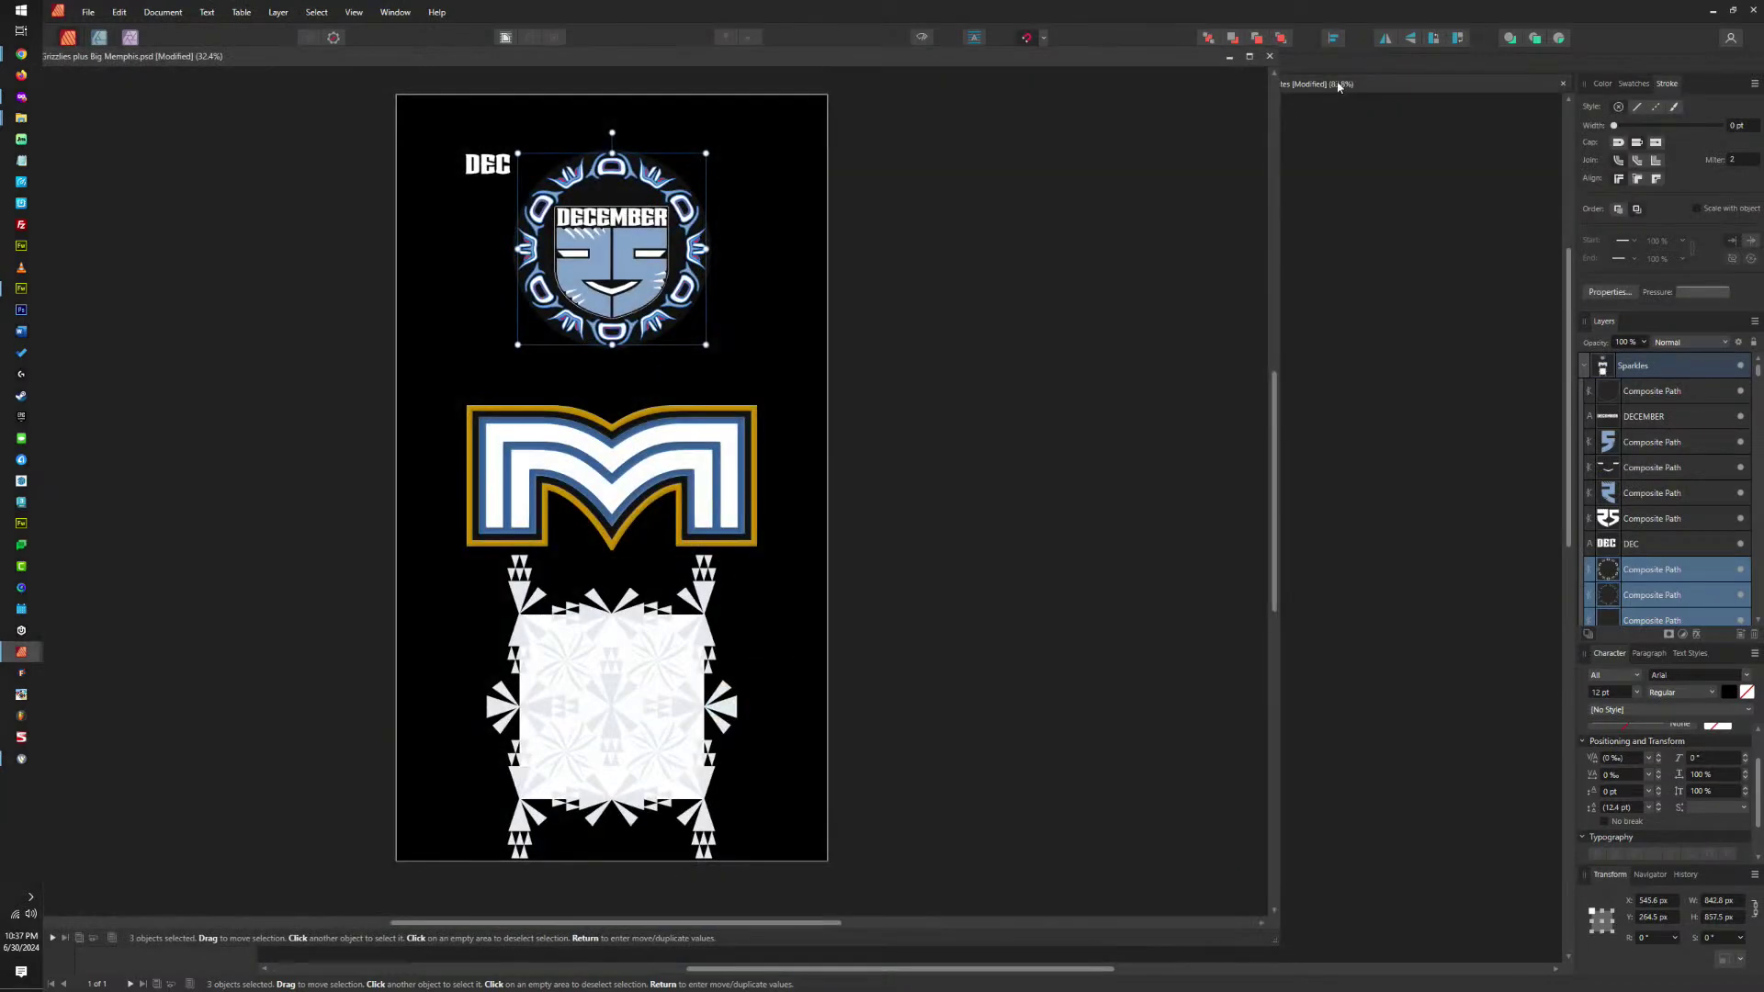
pyautogui.moveTo(715, 56); pyautogui.dragTo(1238, 81)
pyautogui.click(1265, 79)
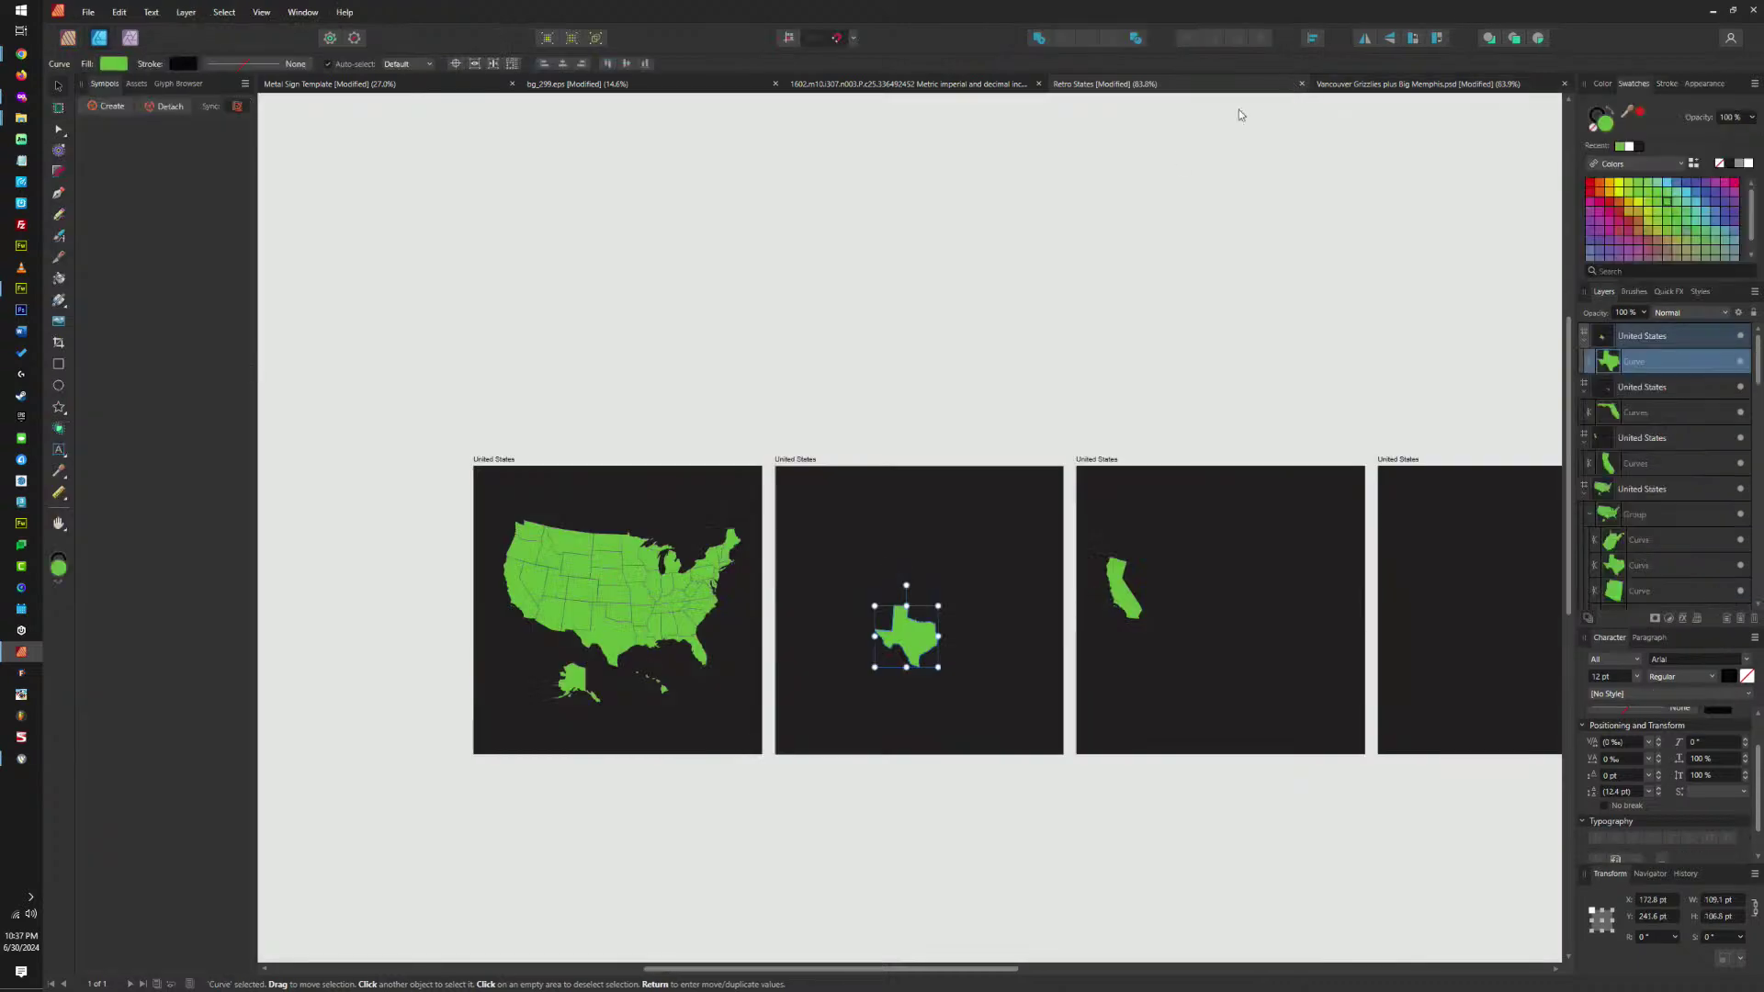
# Centre Texas on its artboard and enlarge it proportionally to about 417 by 408 pt.
pyautogui.scroll(5, 909, 653)
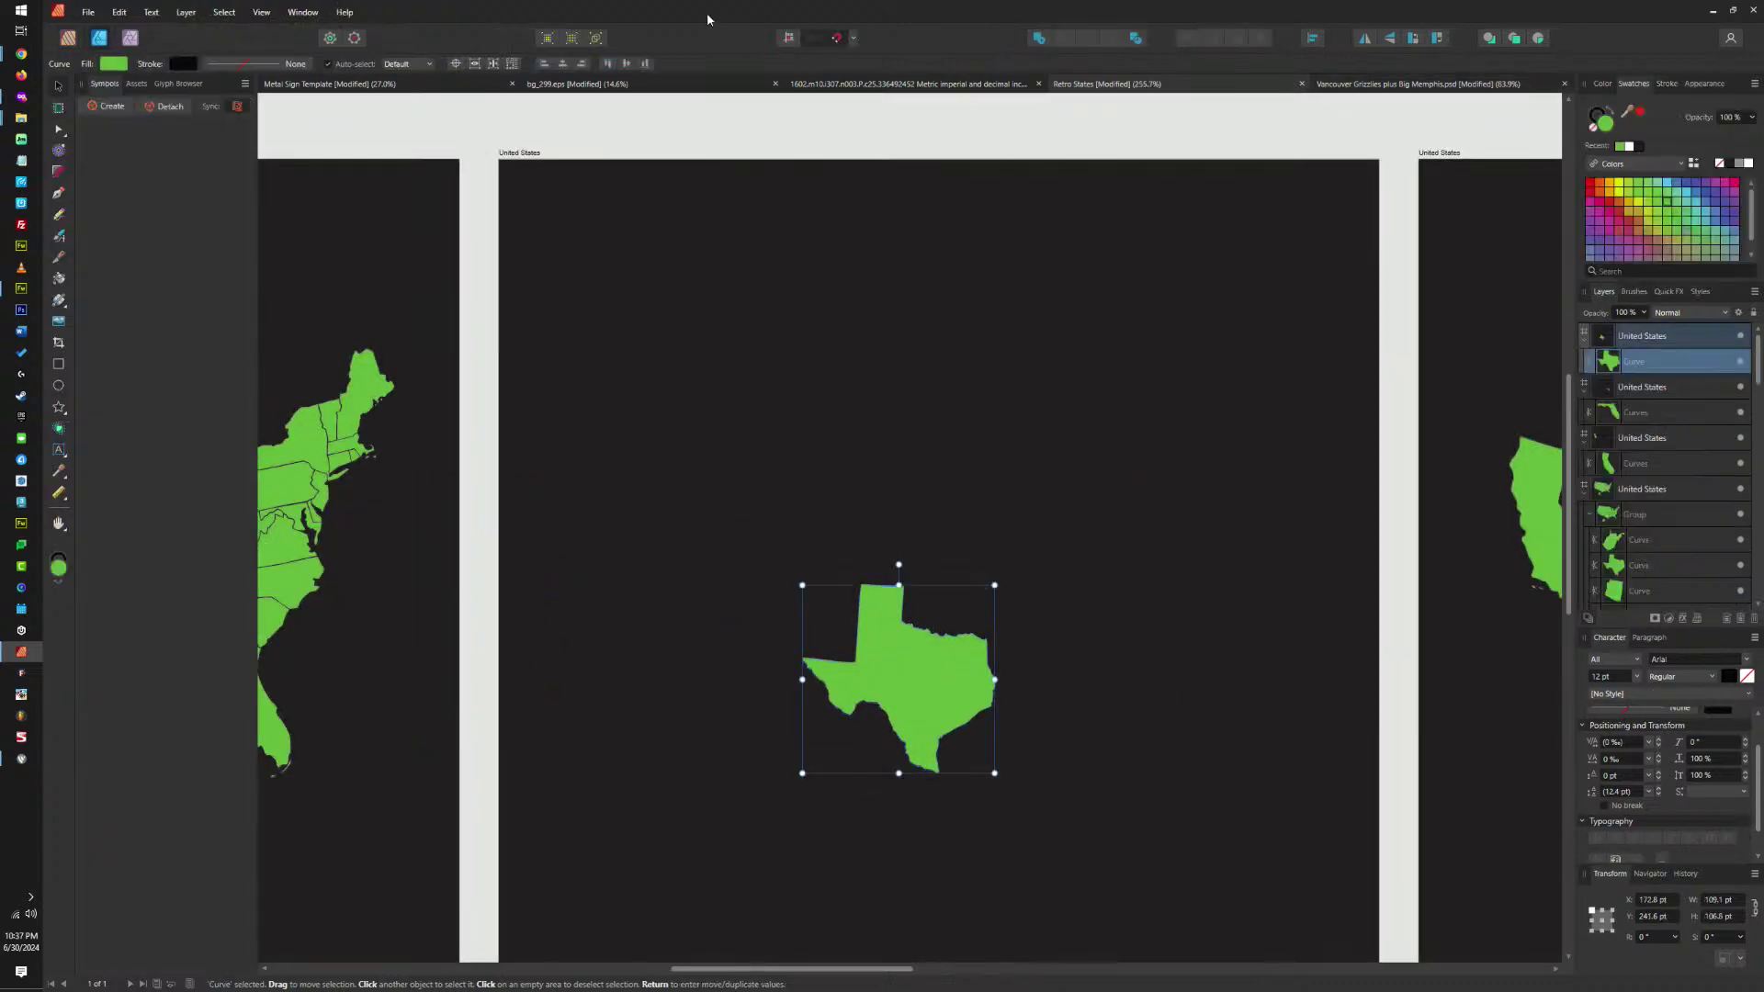
pyautogui.click(562, 63)
pyautogui.moveTo(1039, 506); pyautogui.dragTo(1330, 275)
# Centre California horizontally and vertically on its artboard and enlarge it proportionally to about 236 by 408 pt.
pyautogui.scroll(-6, 949, 248)
pyautogui.click(1070, 450)
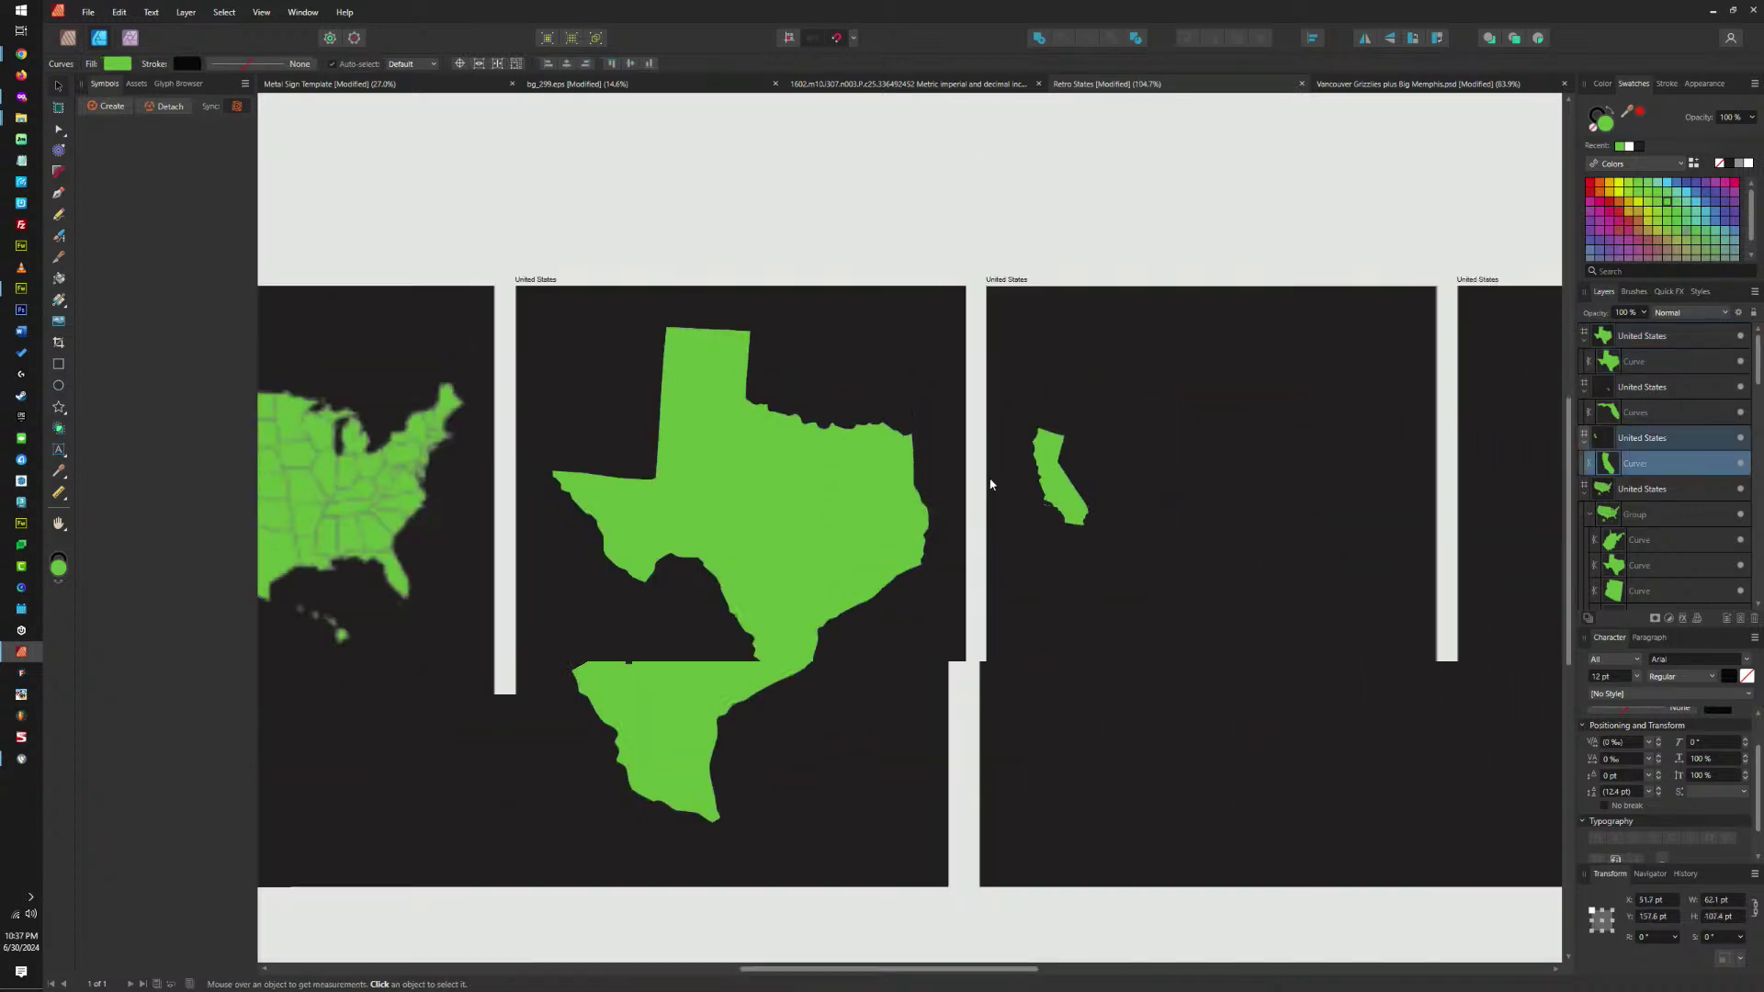
pyautogui.scroll(-2, 990, 484)
pyautogui.click(629, 64)
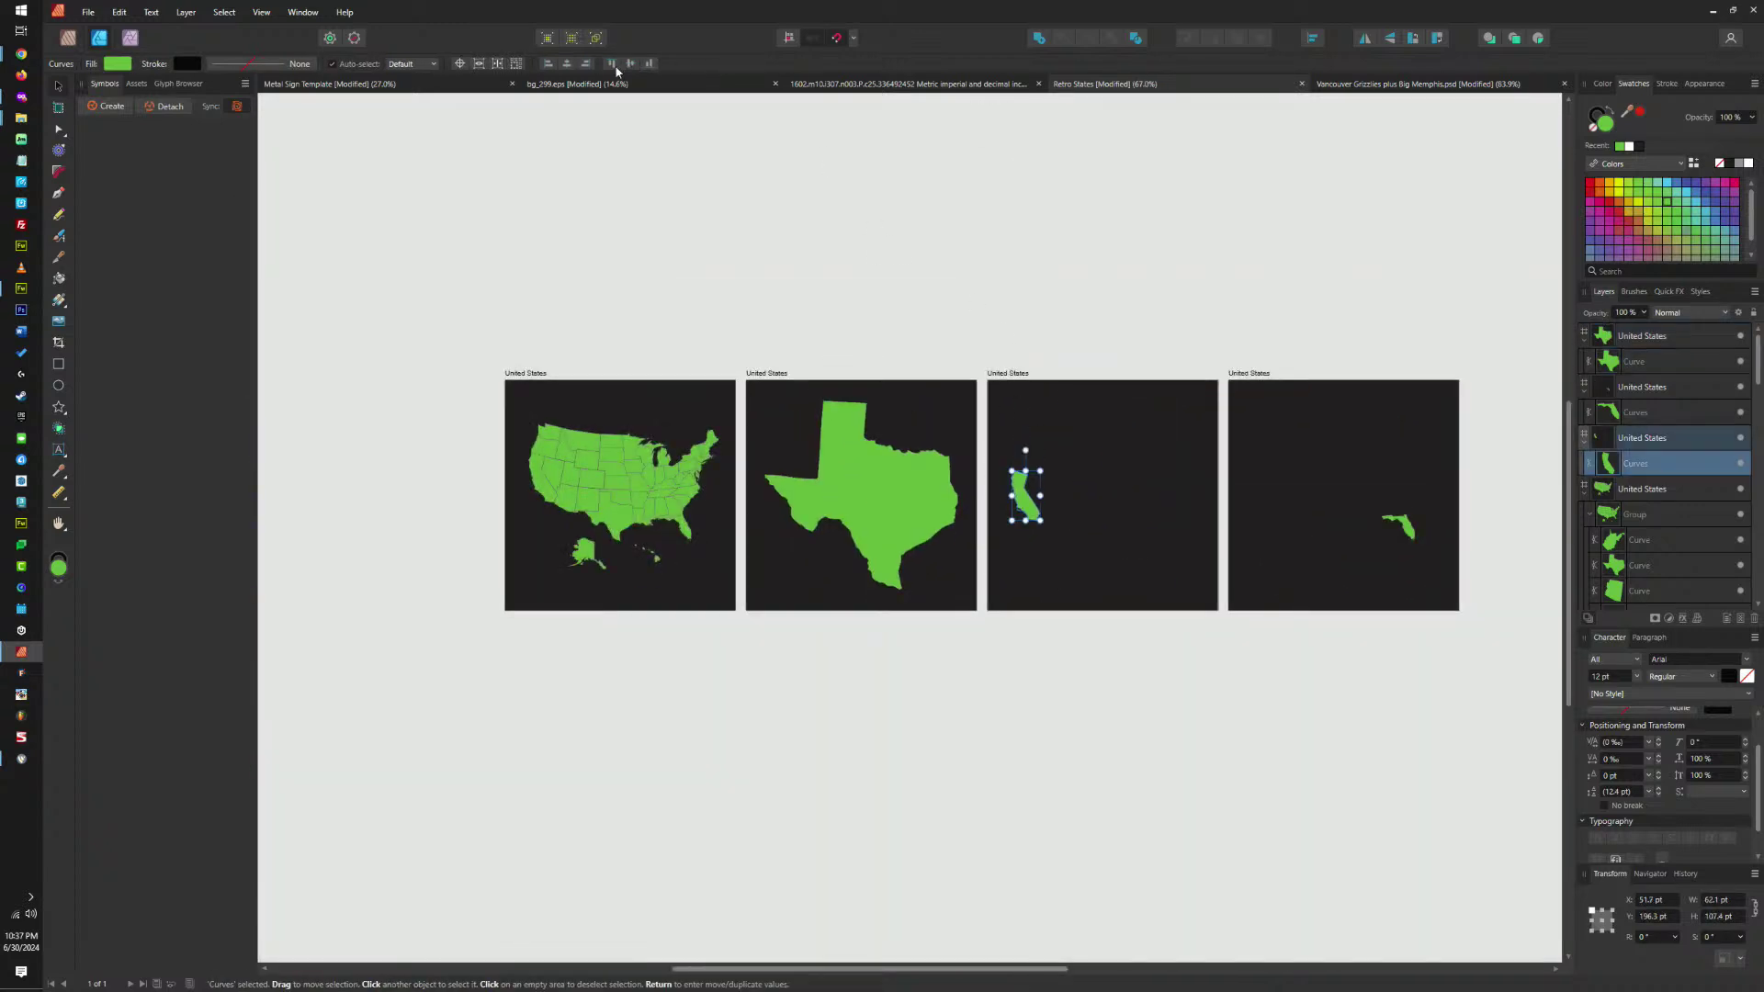
pyautogui.click(566, 64)
pyautogui.moveTo(1117, 470); pyautogui.dragTo(1176, 414)
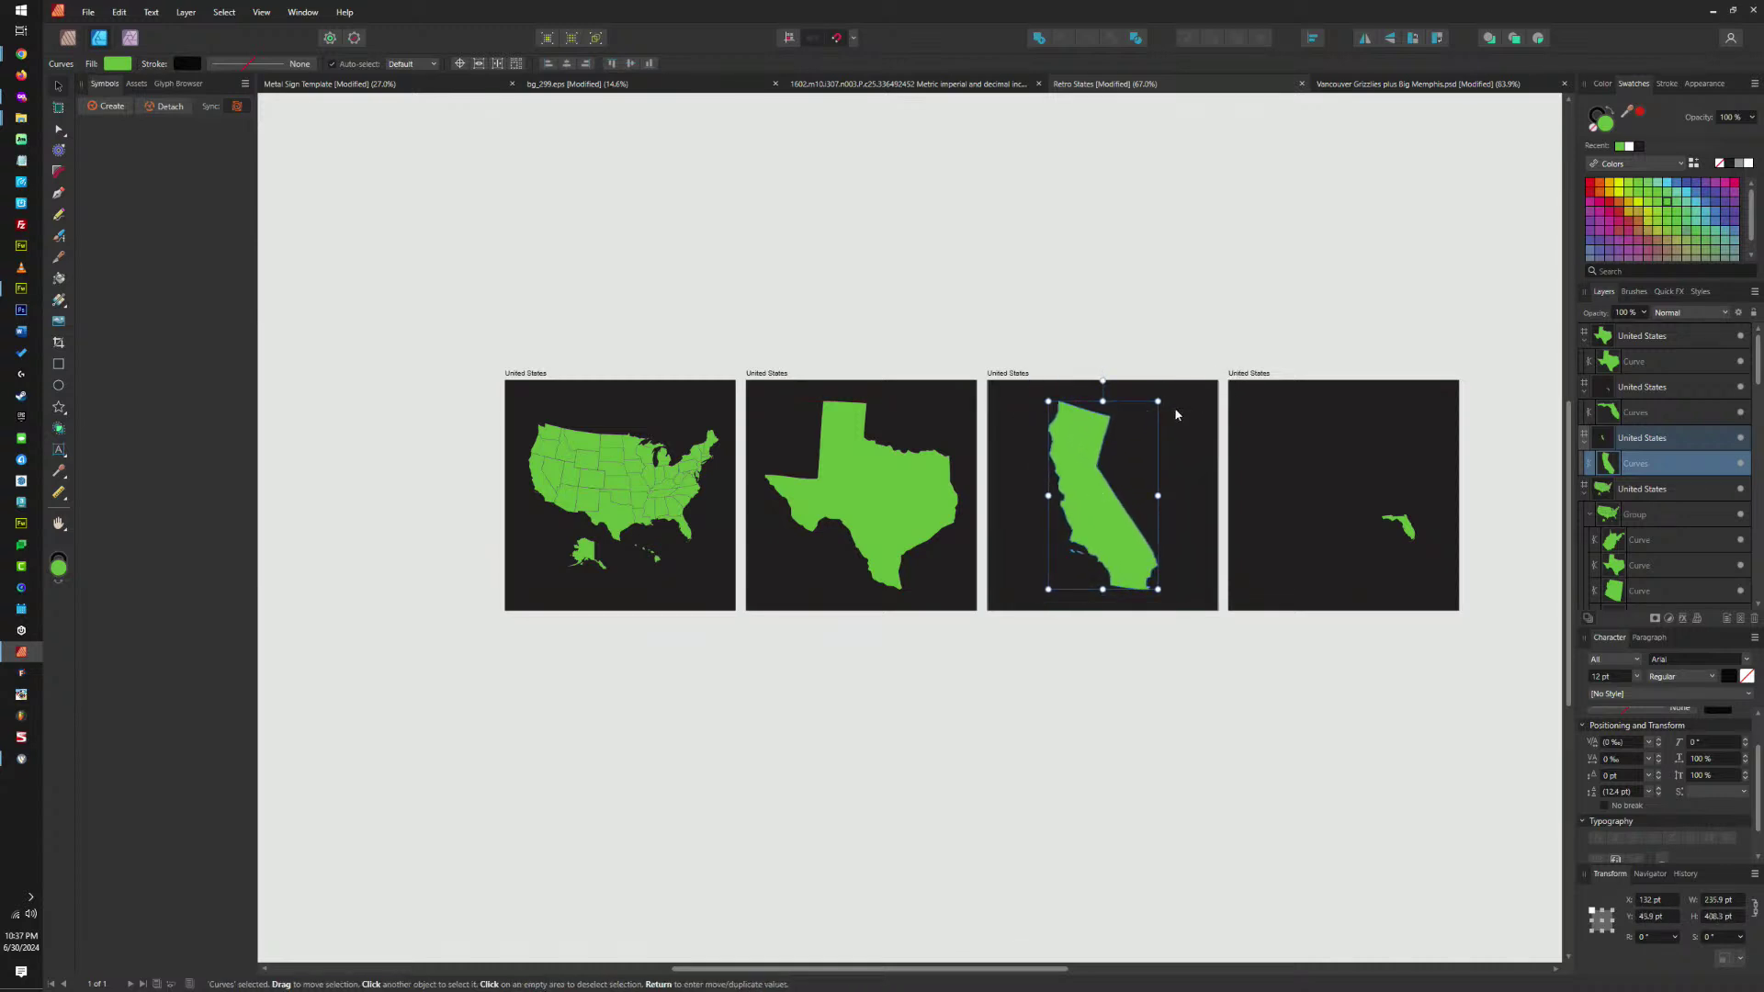
# Centre Florida horizontally and vertically on its artboard and enlarge it proportionally until it nearly spans the artboard's width.
pyautogui.hscroll(3, 1176, 414)
pyautogui.click(1257, 531)
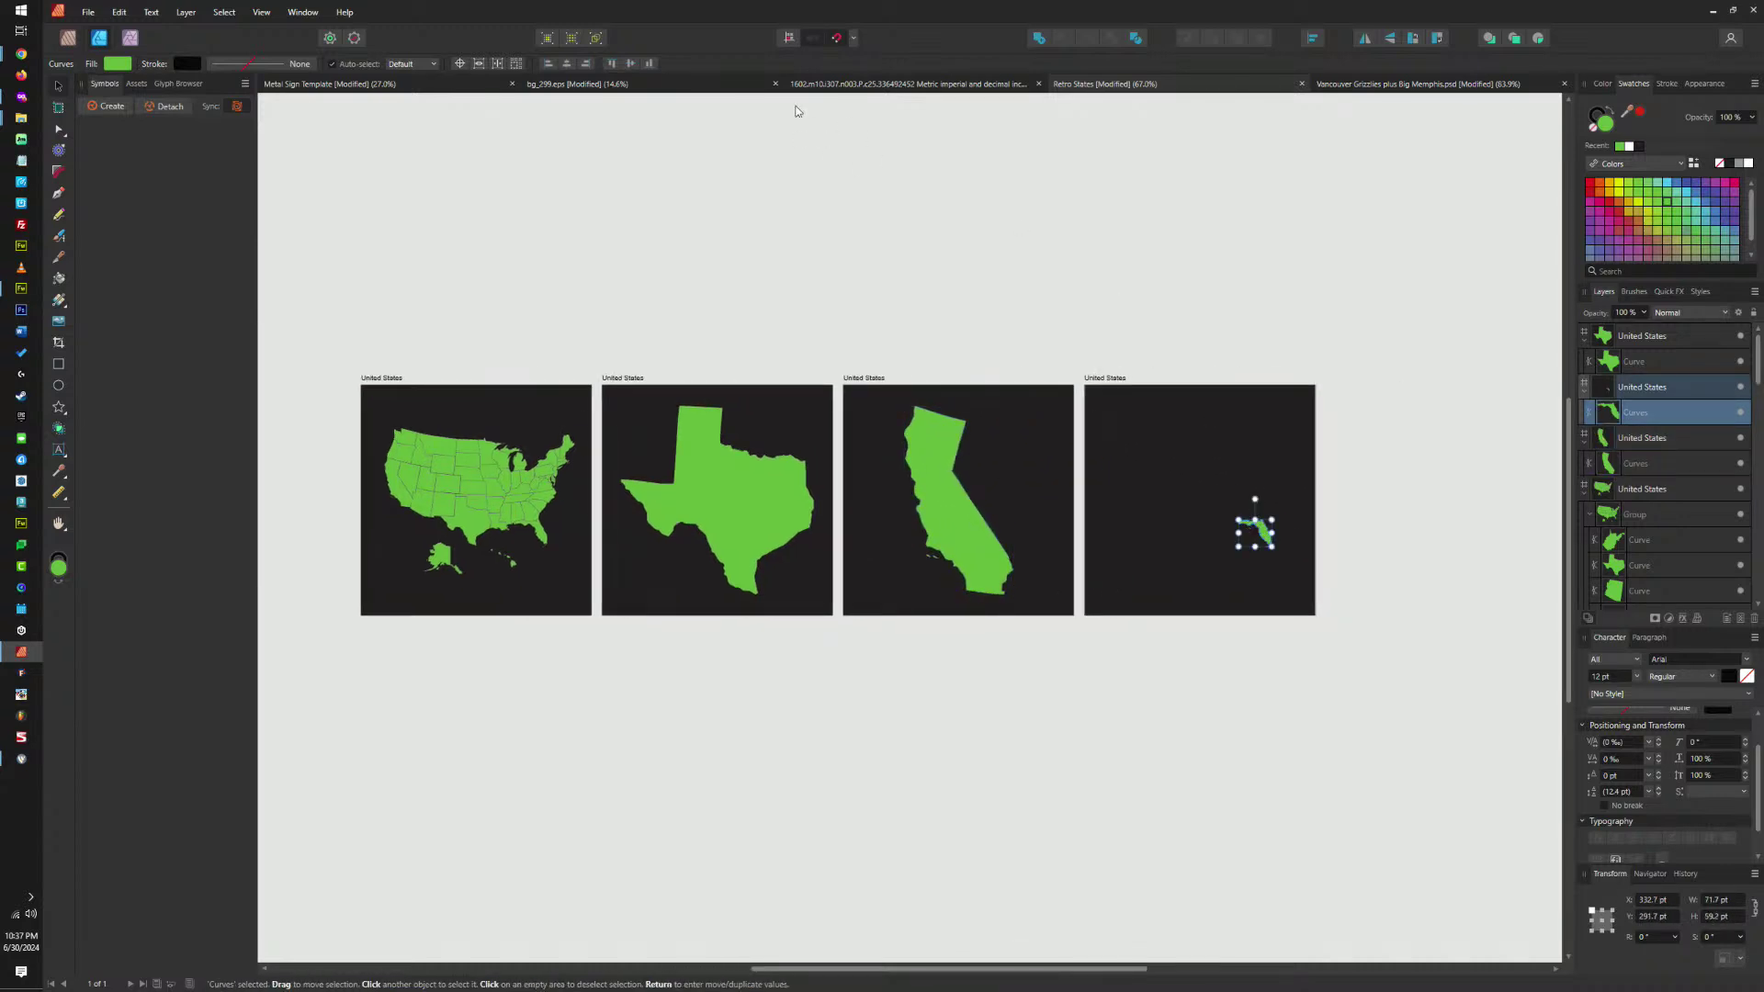
pyautogui.click(631, 63)
pyautogui.click(566, 63)
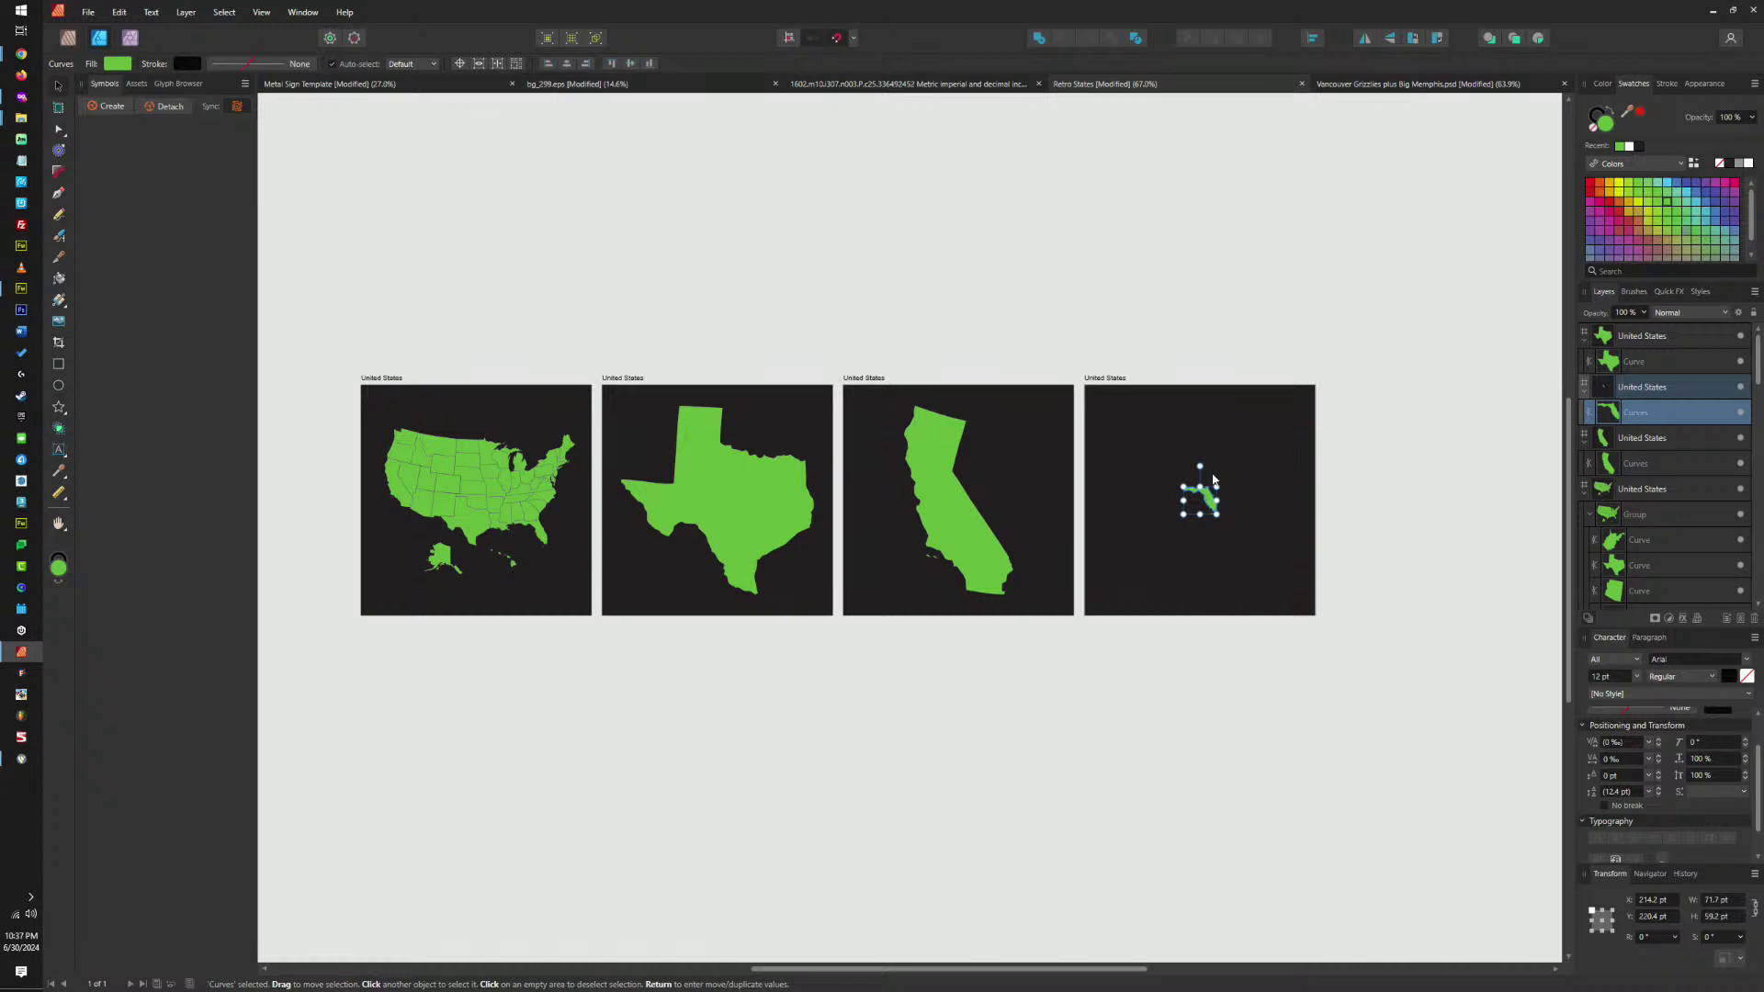
pyautogui.moveTo(1216, 484); pyautogui.dragTo(1303, 414)
# Shrink California slightly and Texas to about 378 pt wide around their centres, and switch to the Metal Sign Template document.
pyautogui.click(955, 496)
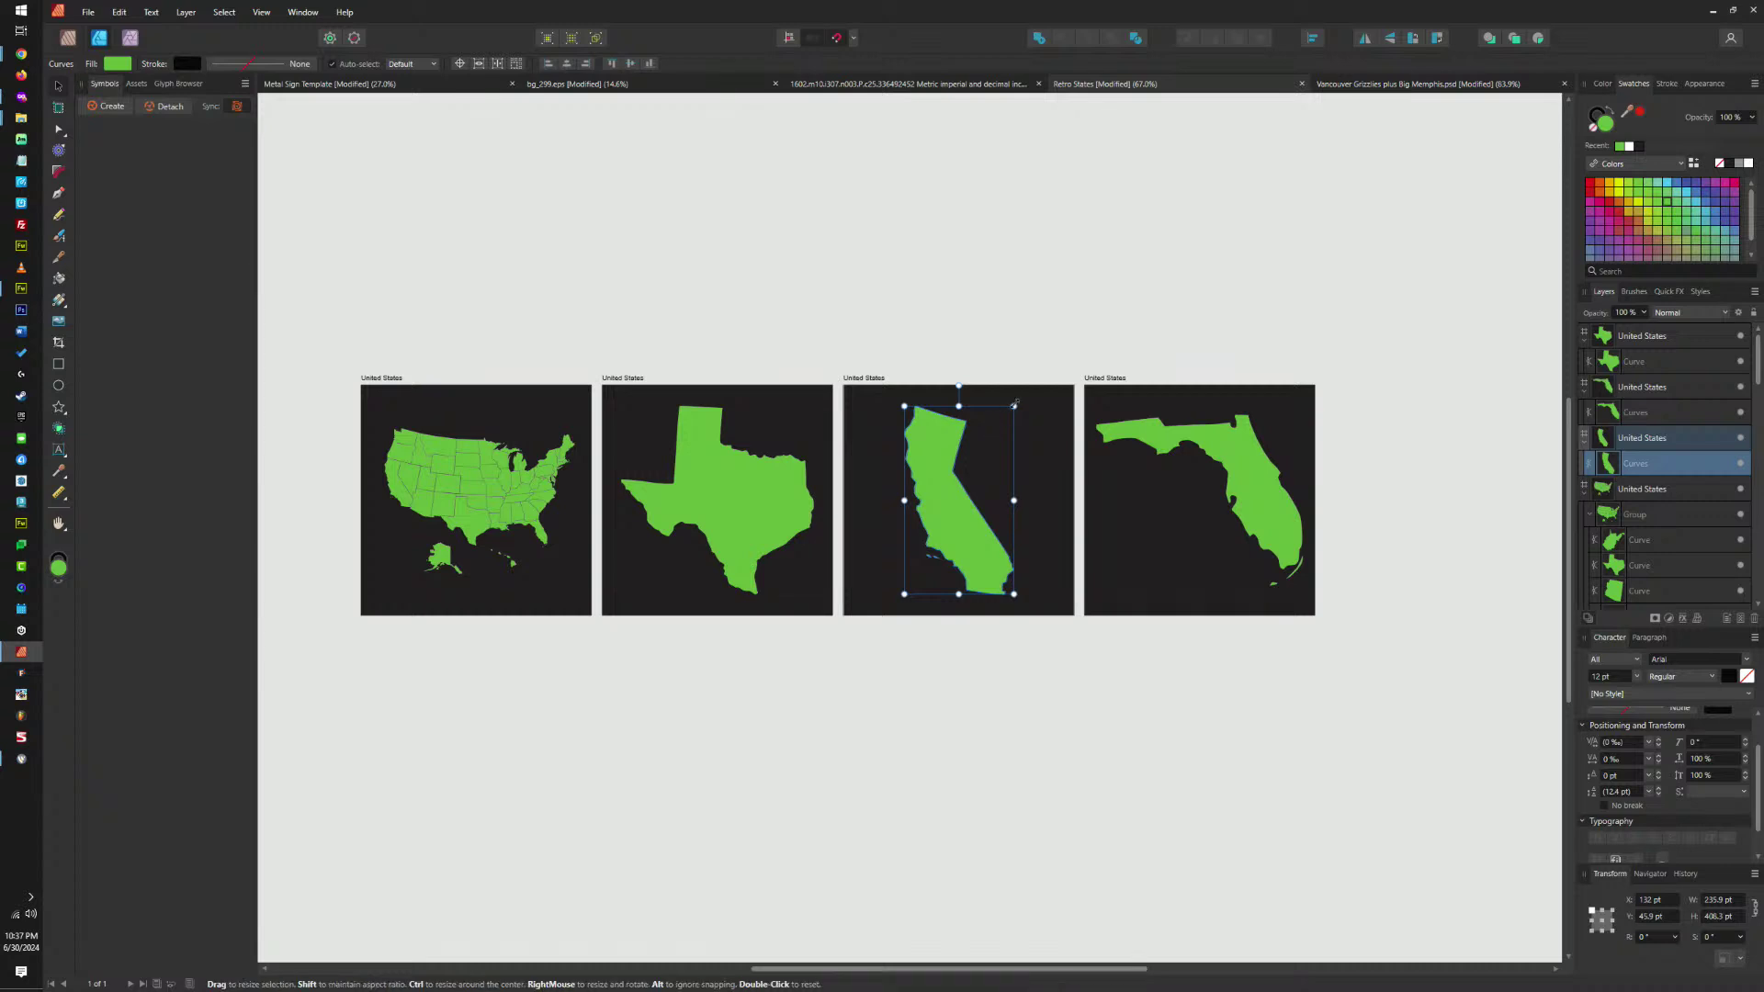
pyautogui.moveTo(1004, 398); pyautogui.dragTo(999, 407)
pyautogui.click(751, 496)
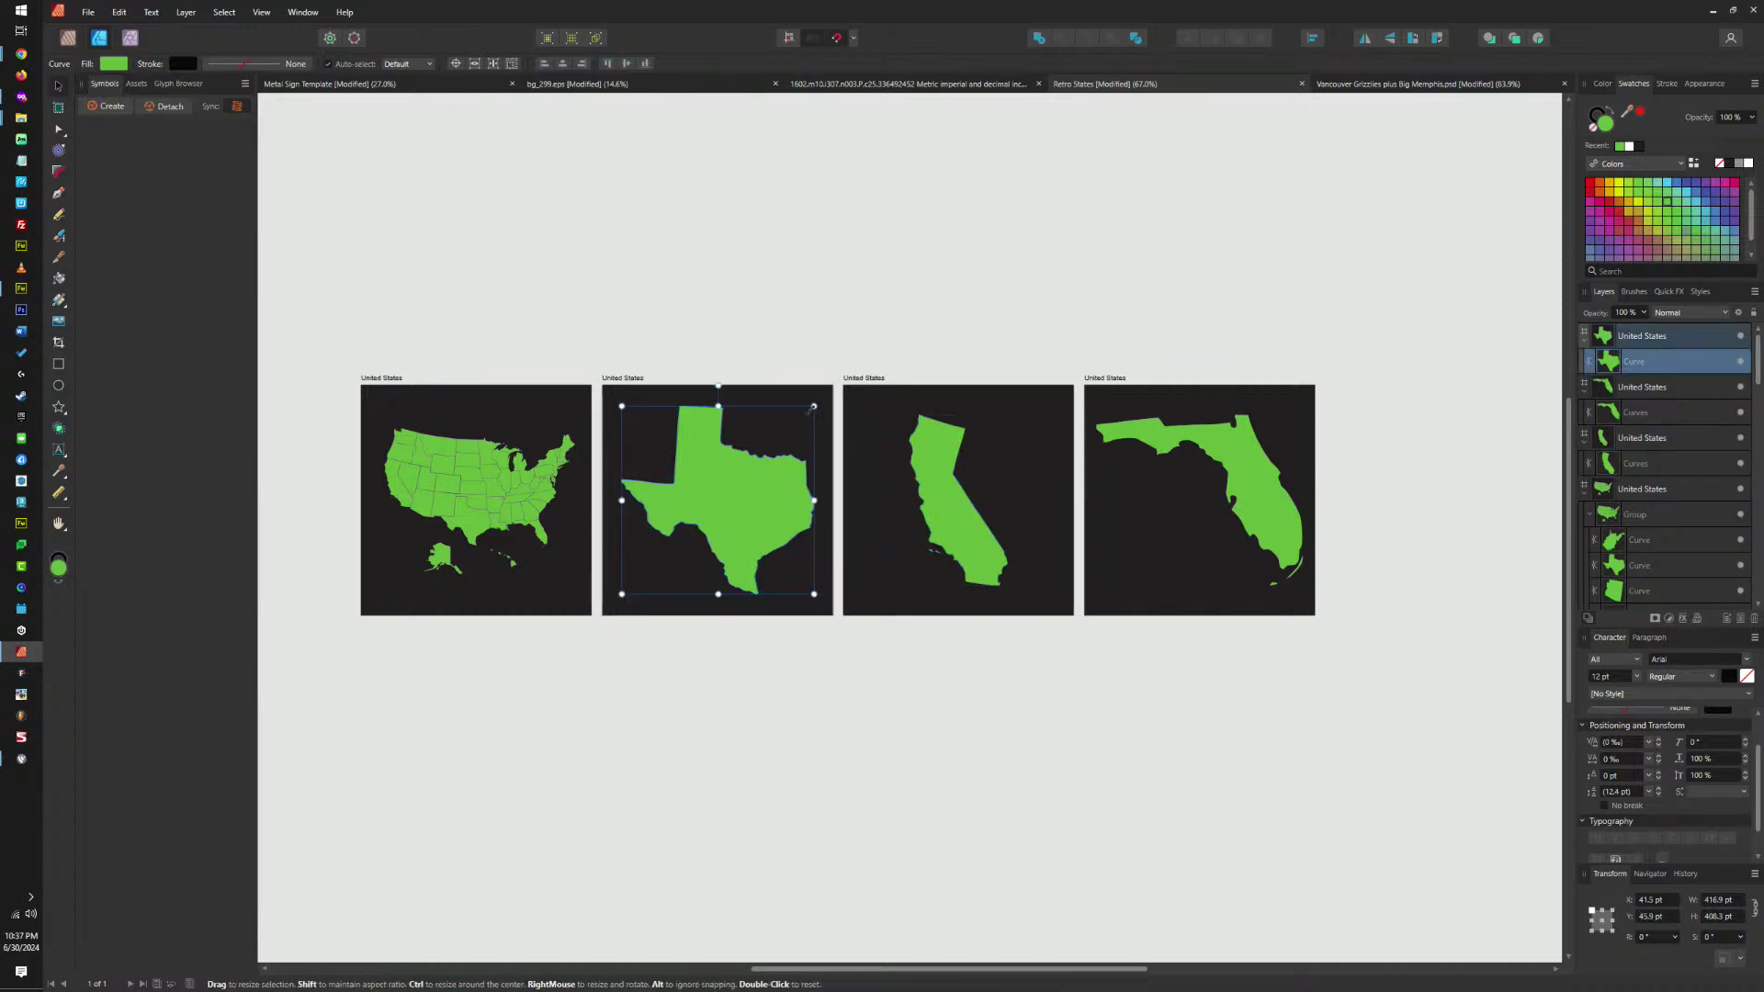
pyautogui.moveTo(814, 405); pyautogui.dragTo(804, 414)
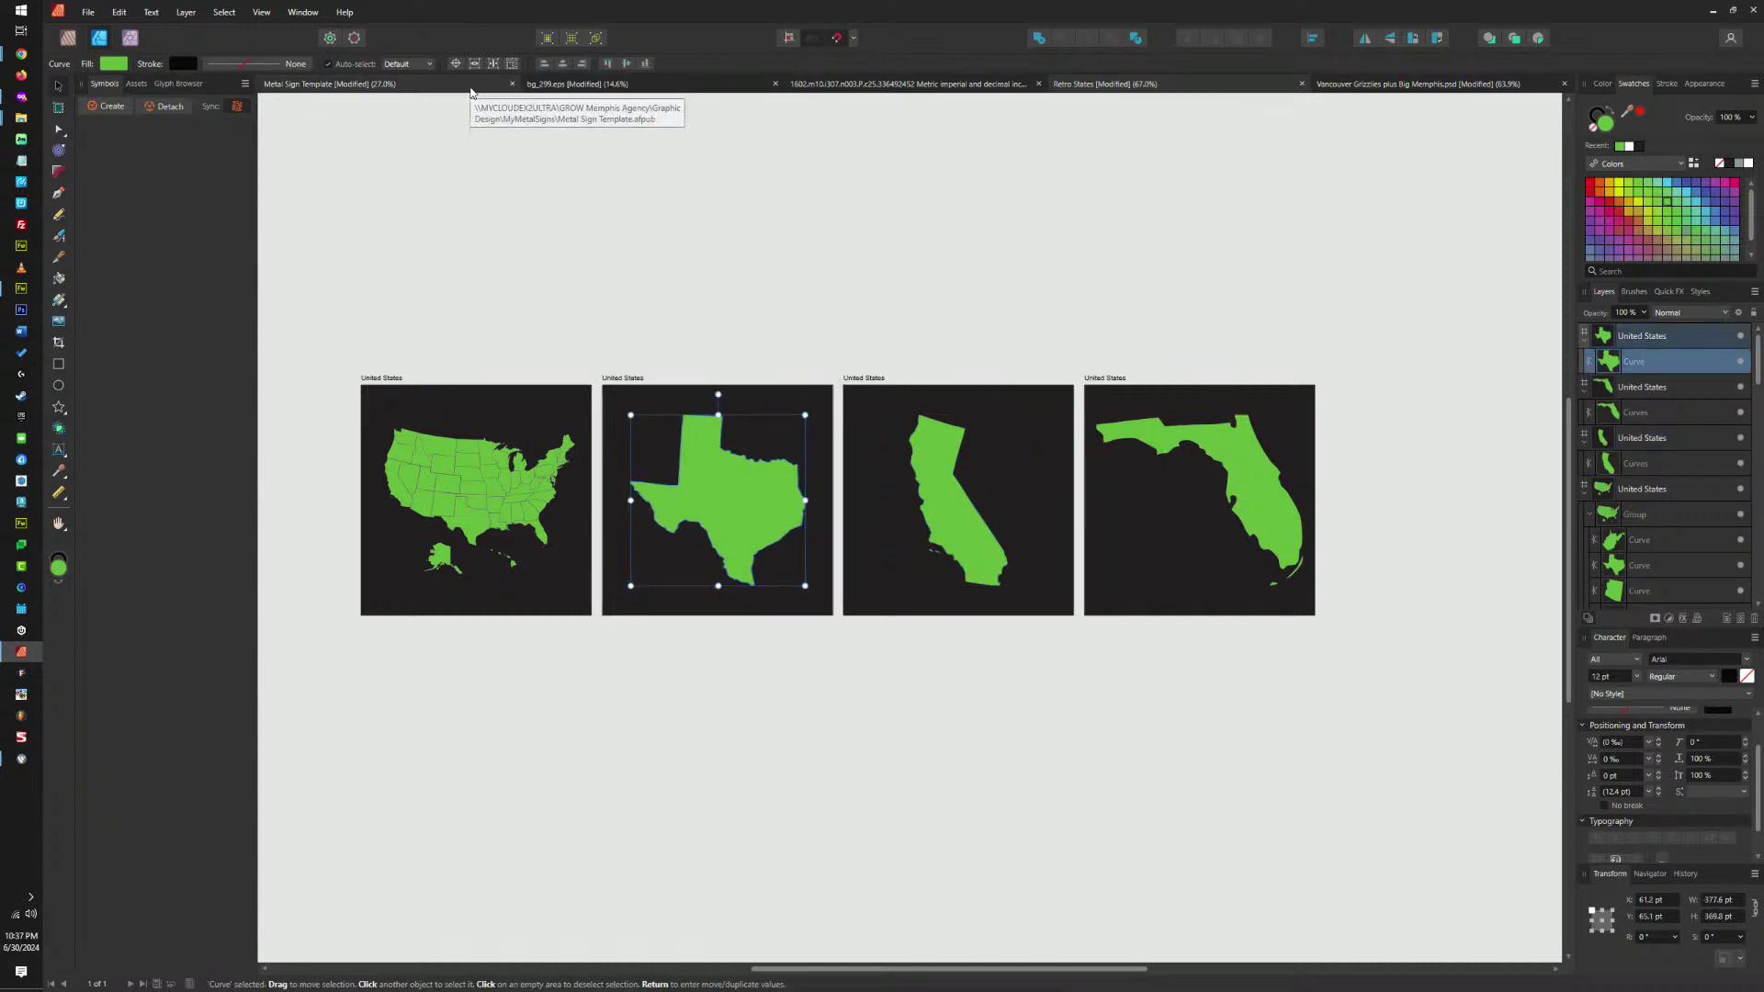
pyautogui.hotkey('ctrl', 'Tab')
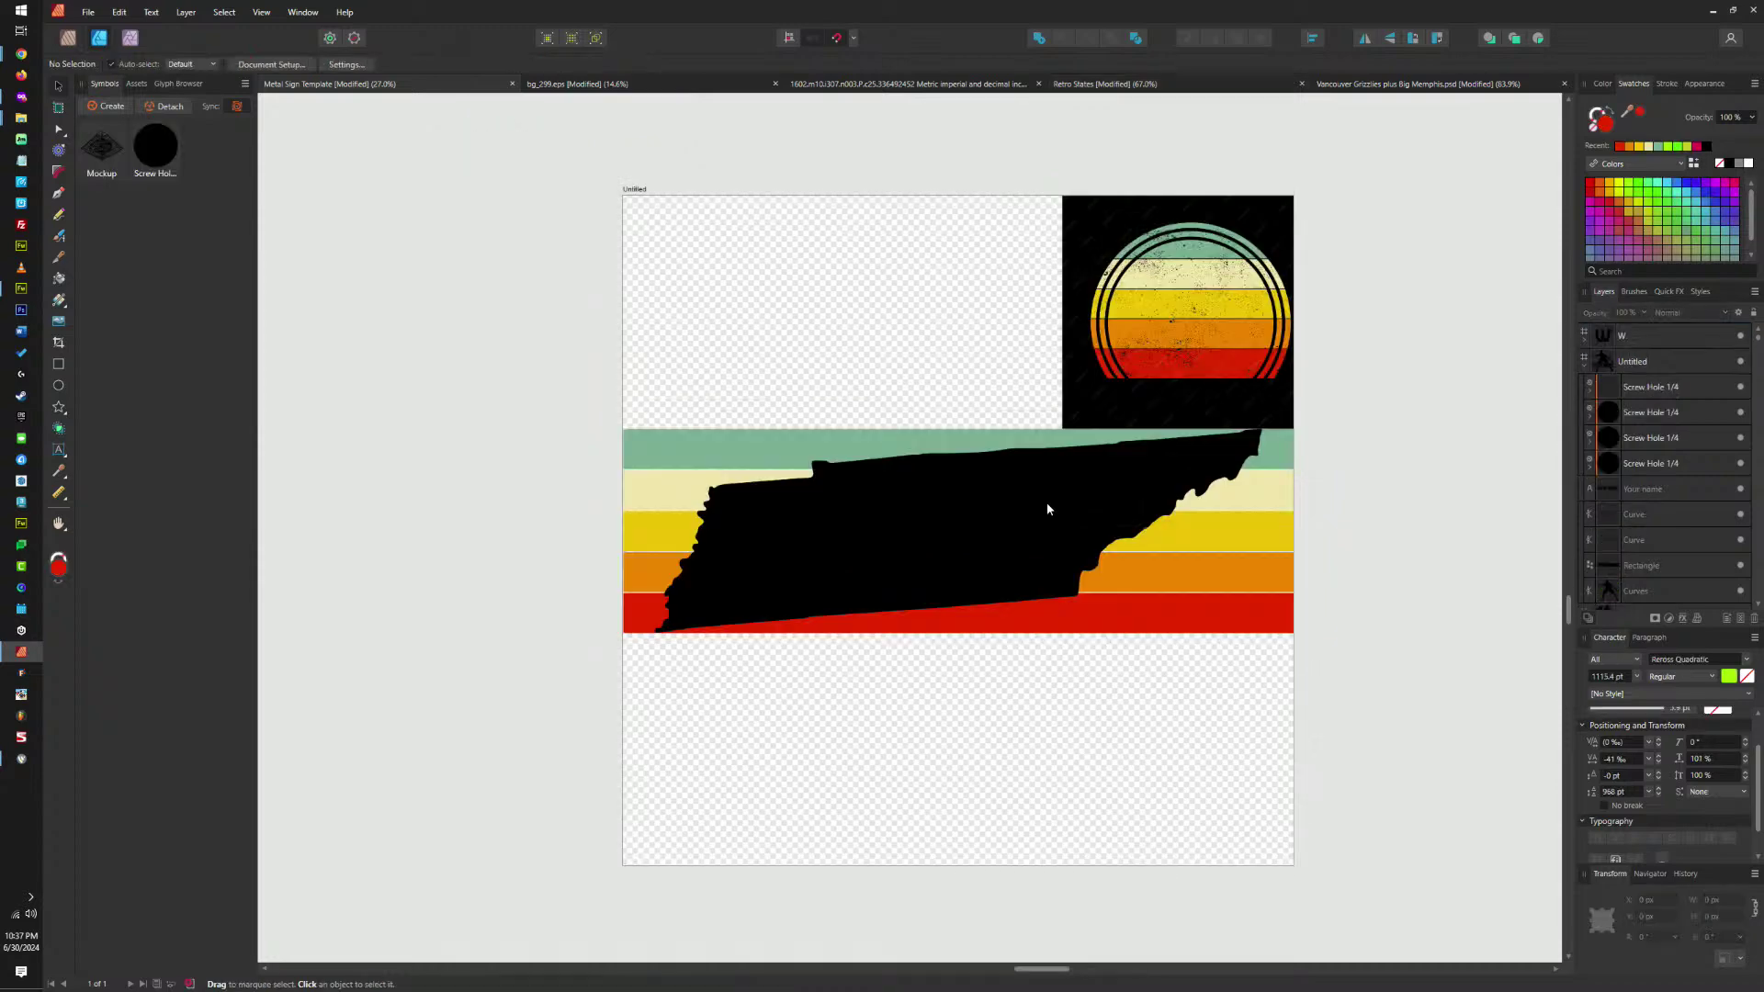
# Copy the retro stripe group and the sunset image, and switch back to the Retro States document.
pyautogui.click(922, 438)
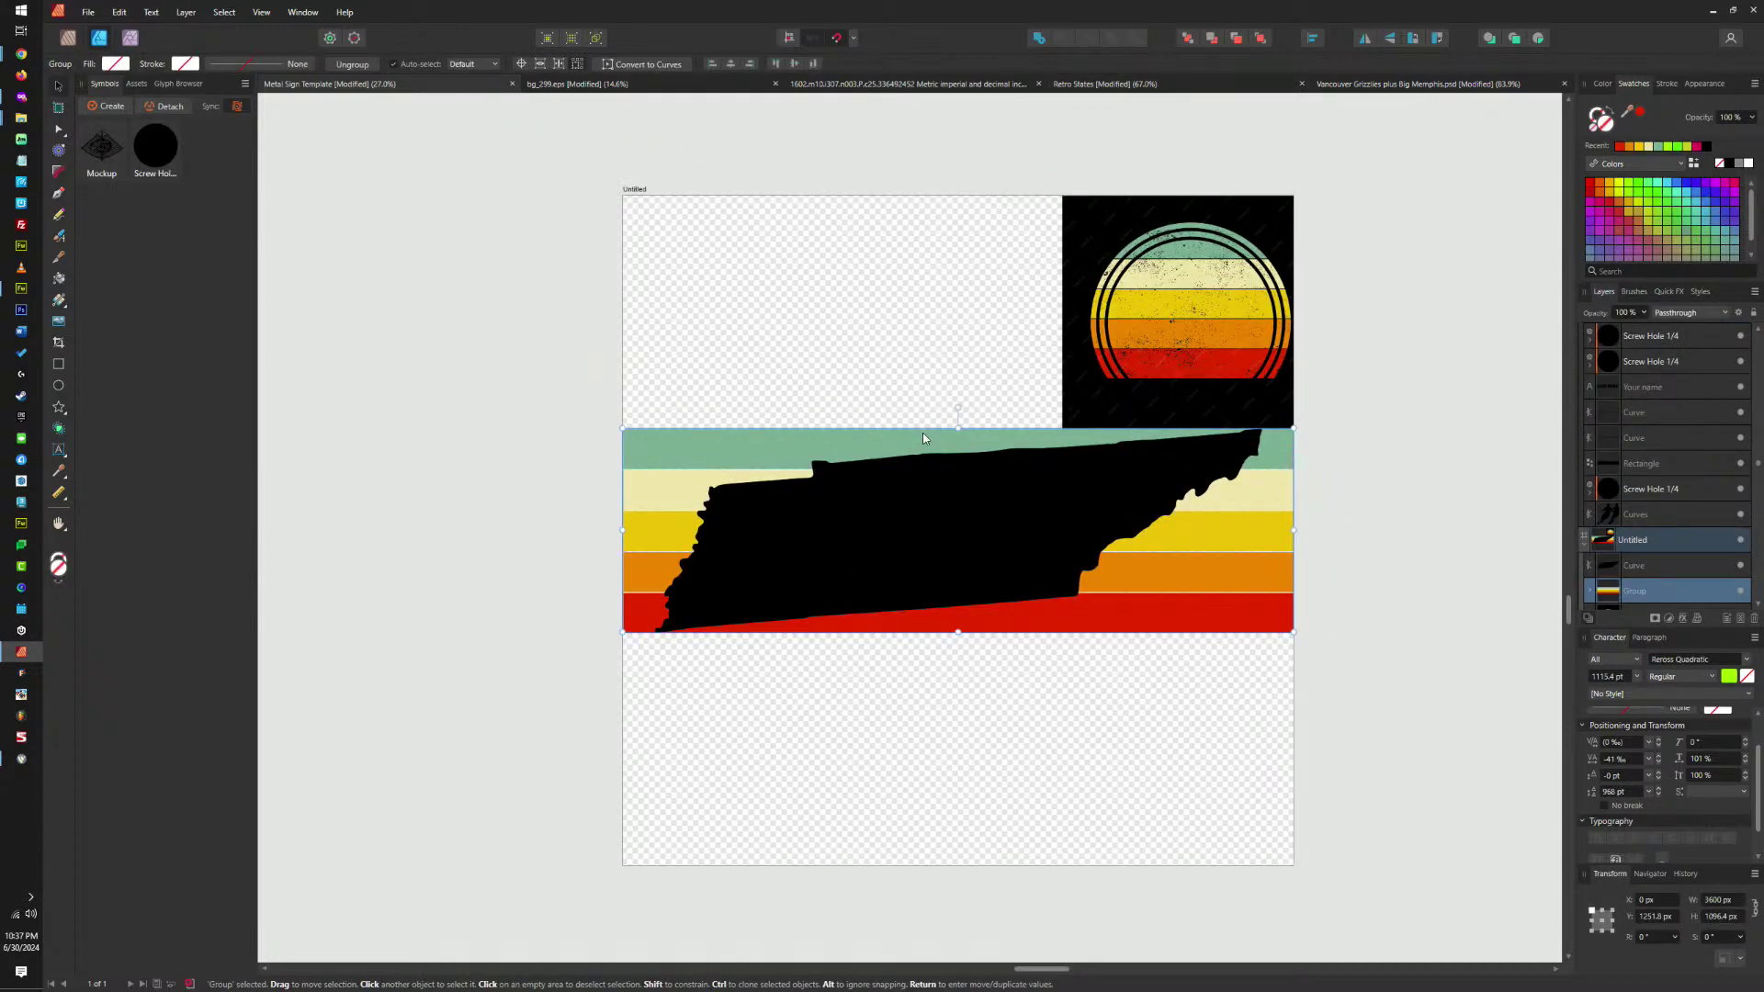
pyautogui.keyDown('shift'); pyautogui.click(1144, 309); pyautogui.keyUp('shift')
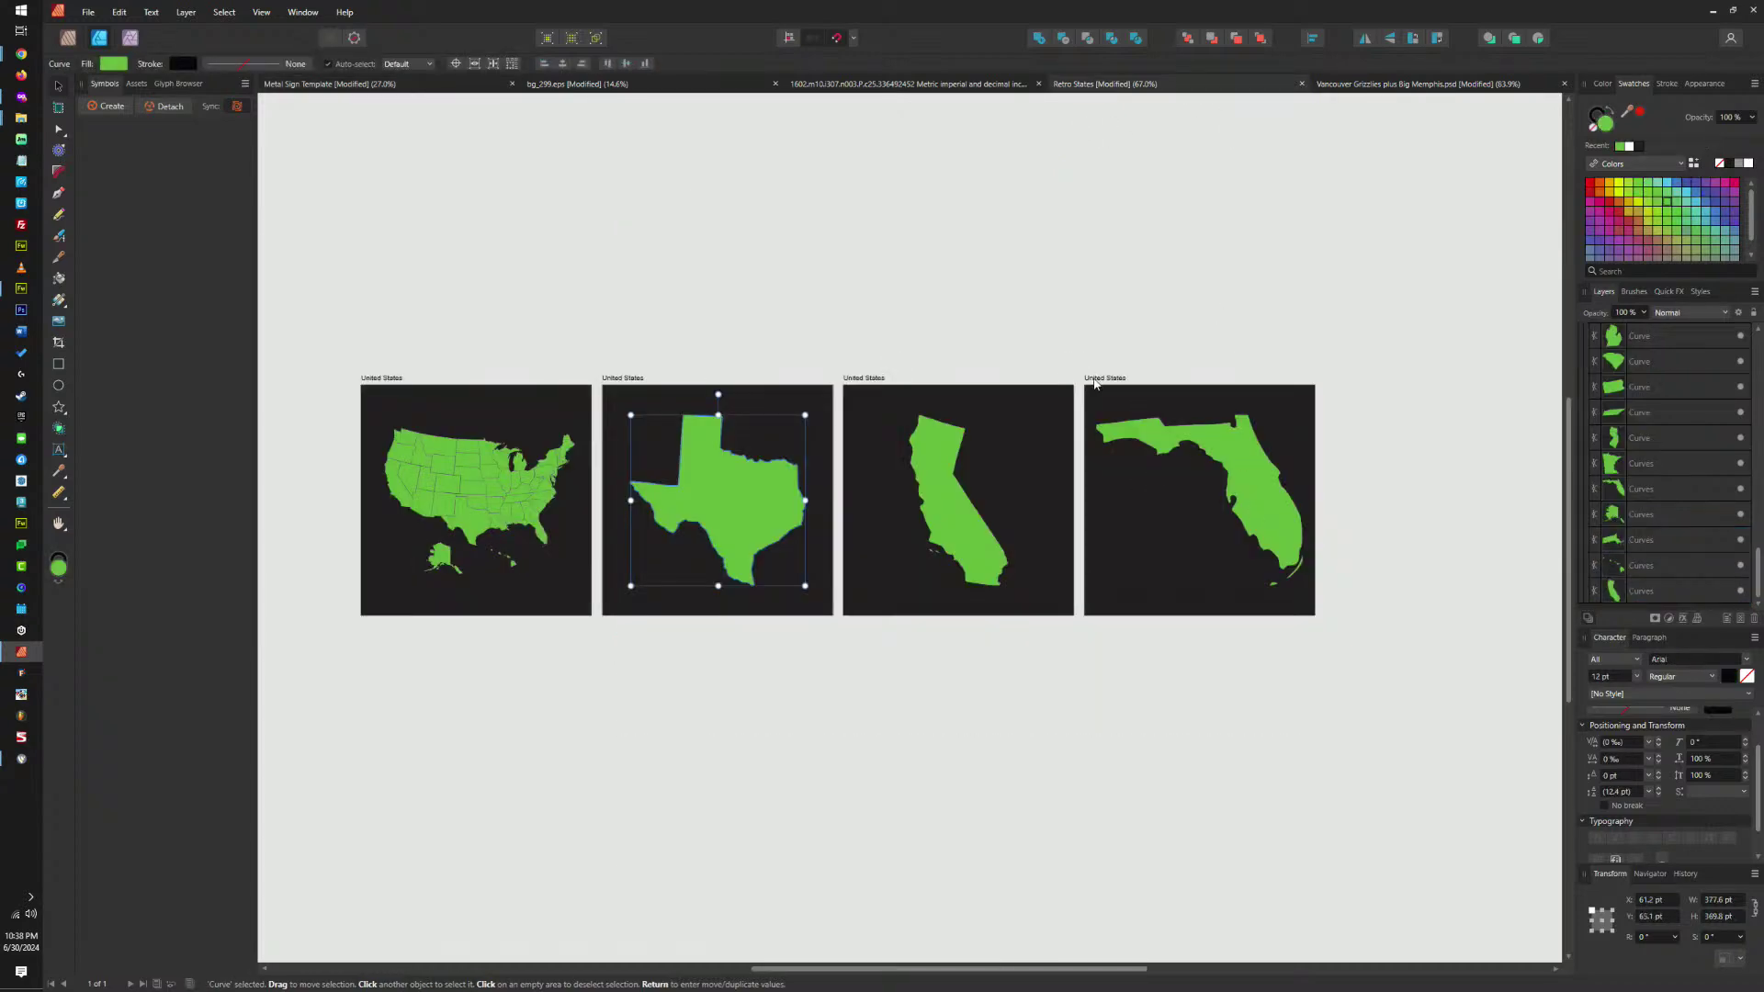
# Duplicate the Florida artboard to the right of the original and delete the Florida shape from the copy.
pyautogui.moveTo(1094, 384)
pyautogui.mouseDown()
pyautogui.moveTo(1348, 384)
pyautogui.moveTo(1325, 385)
pyautogui.moveTo(1422, 443)
pyautogui.mouseUp()
pyautogui.click(966, 390)
pyautogui.click(1117, 380)
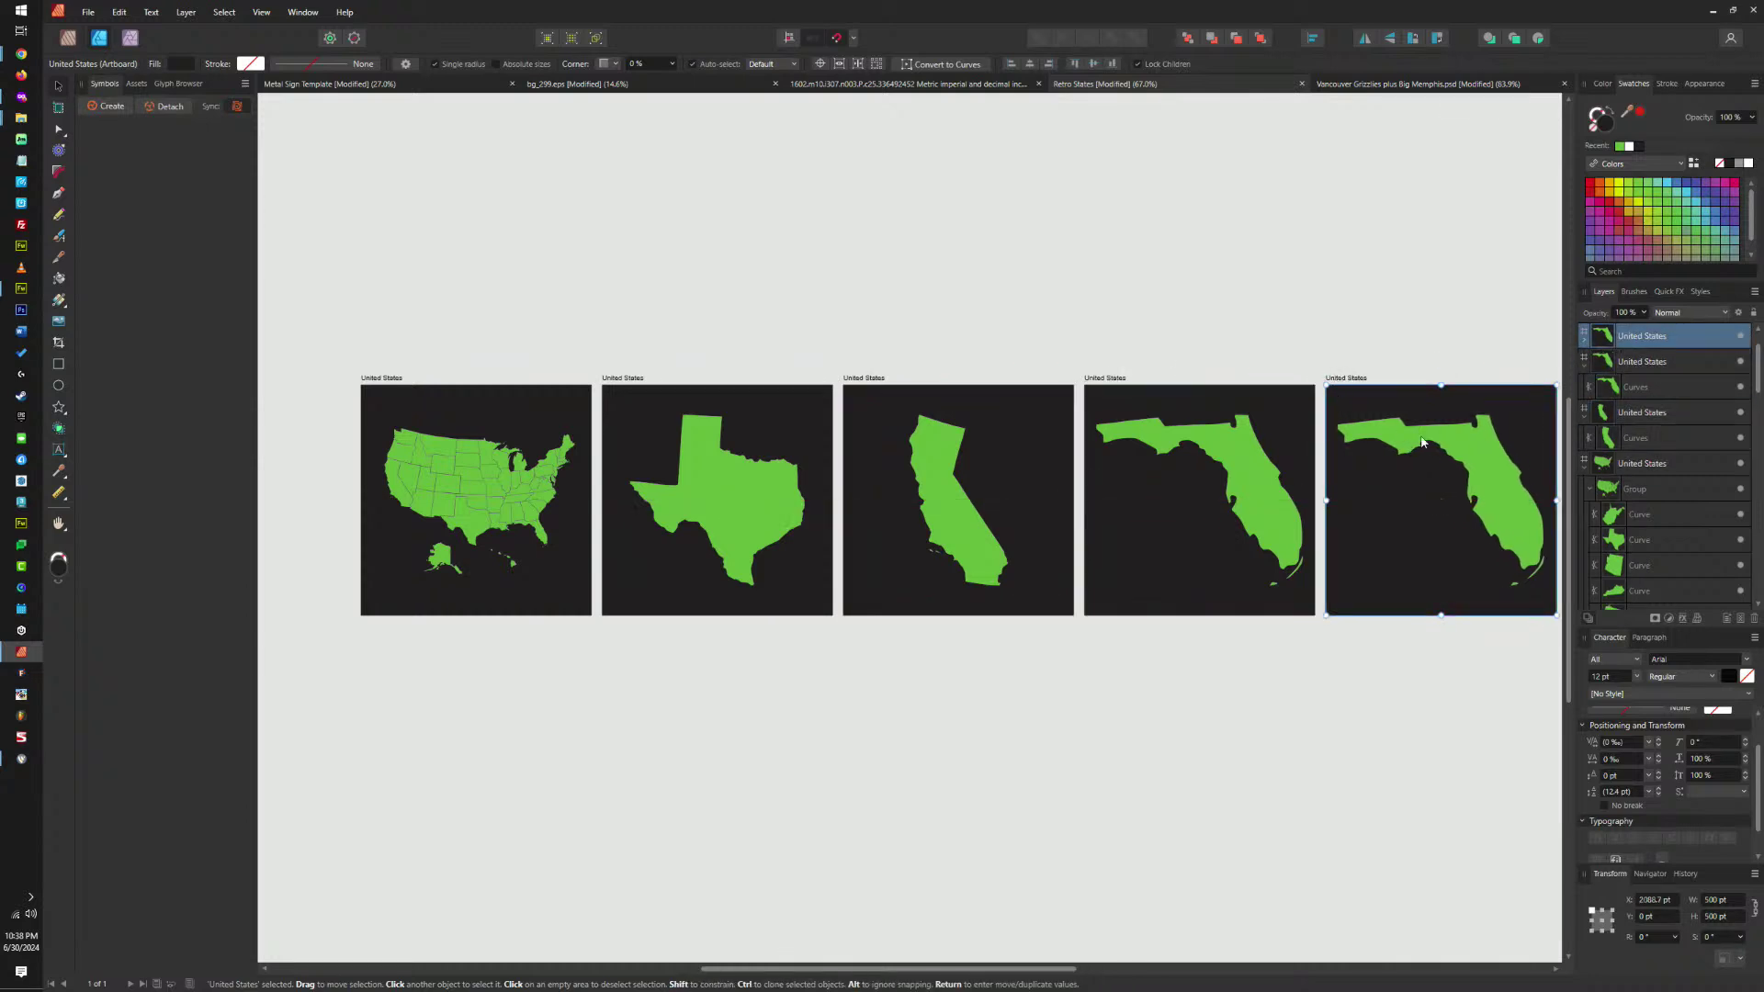
pyautogui.click(1422, 443)
pyautogui.press('Delete')
# Make an emptied copy of the United States artboard below the original and paste the stripes and sunset image into it.
pyautogui.click(512, 494)
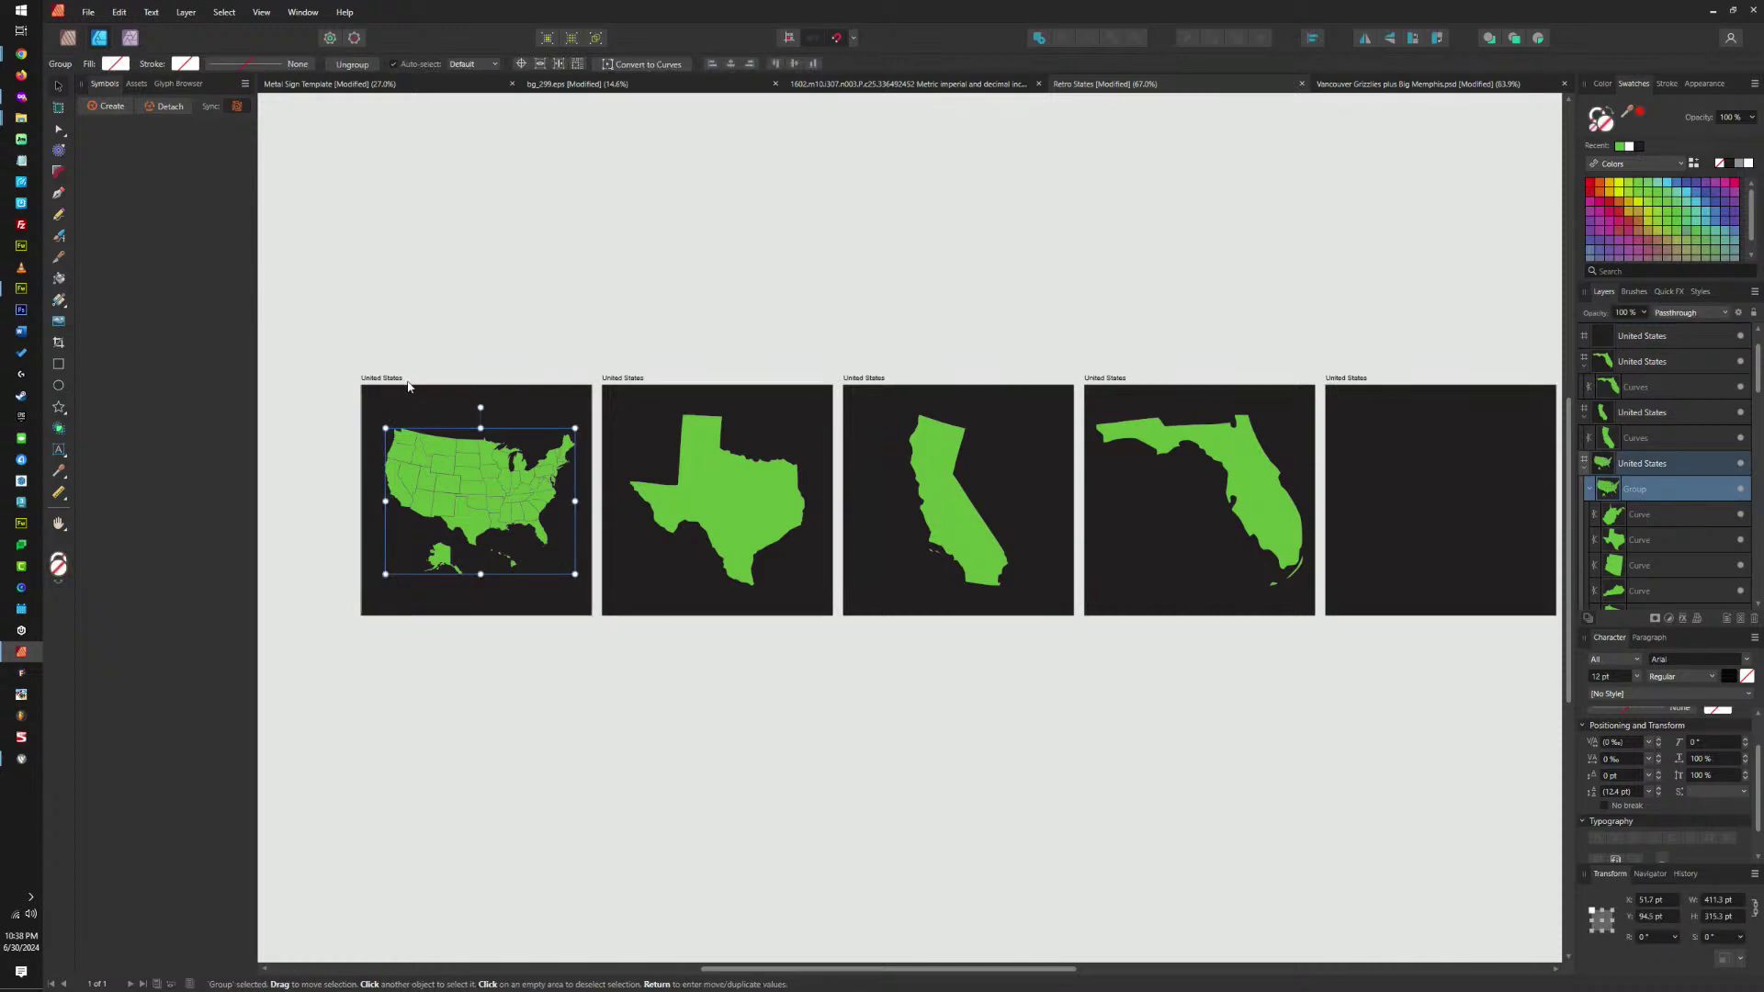
pyautogui.moveTo(409, 385); pyautogui.dragTo(404, 621)
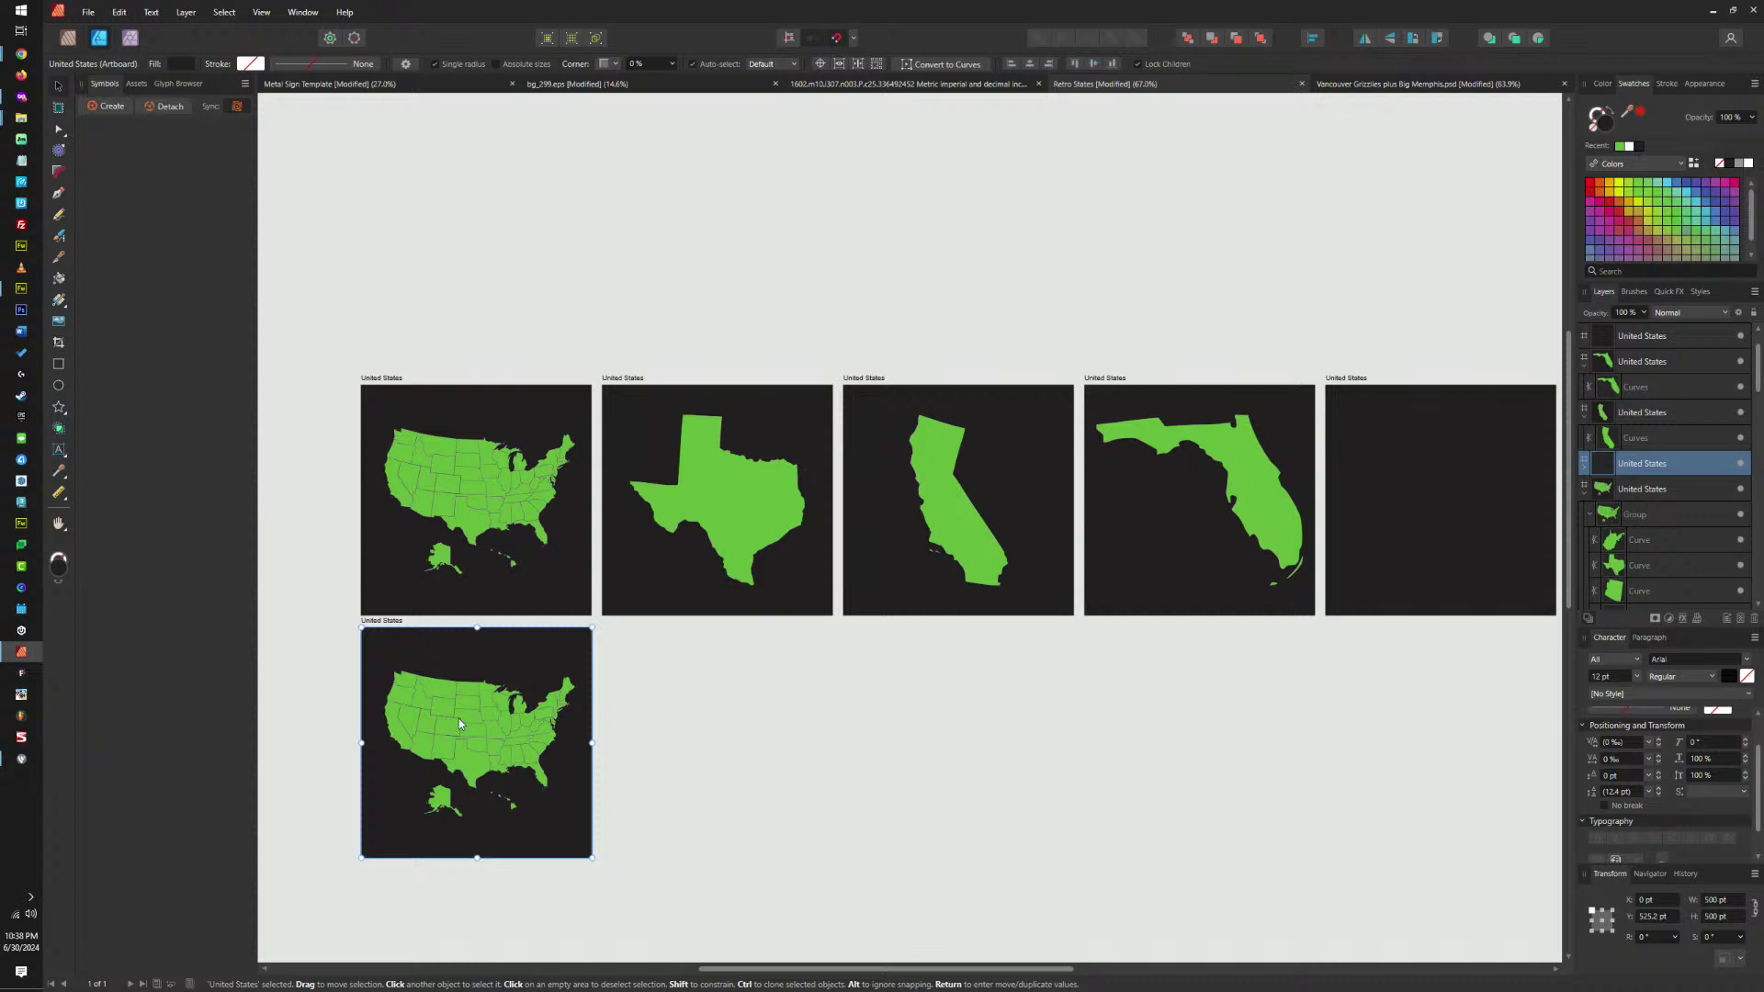
pyautogui.click(445, 731)
pyautogui.press('Delete')
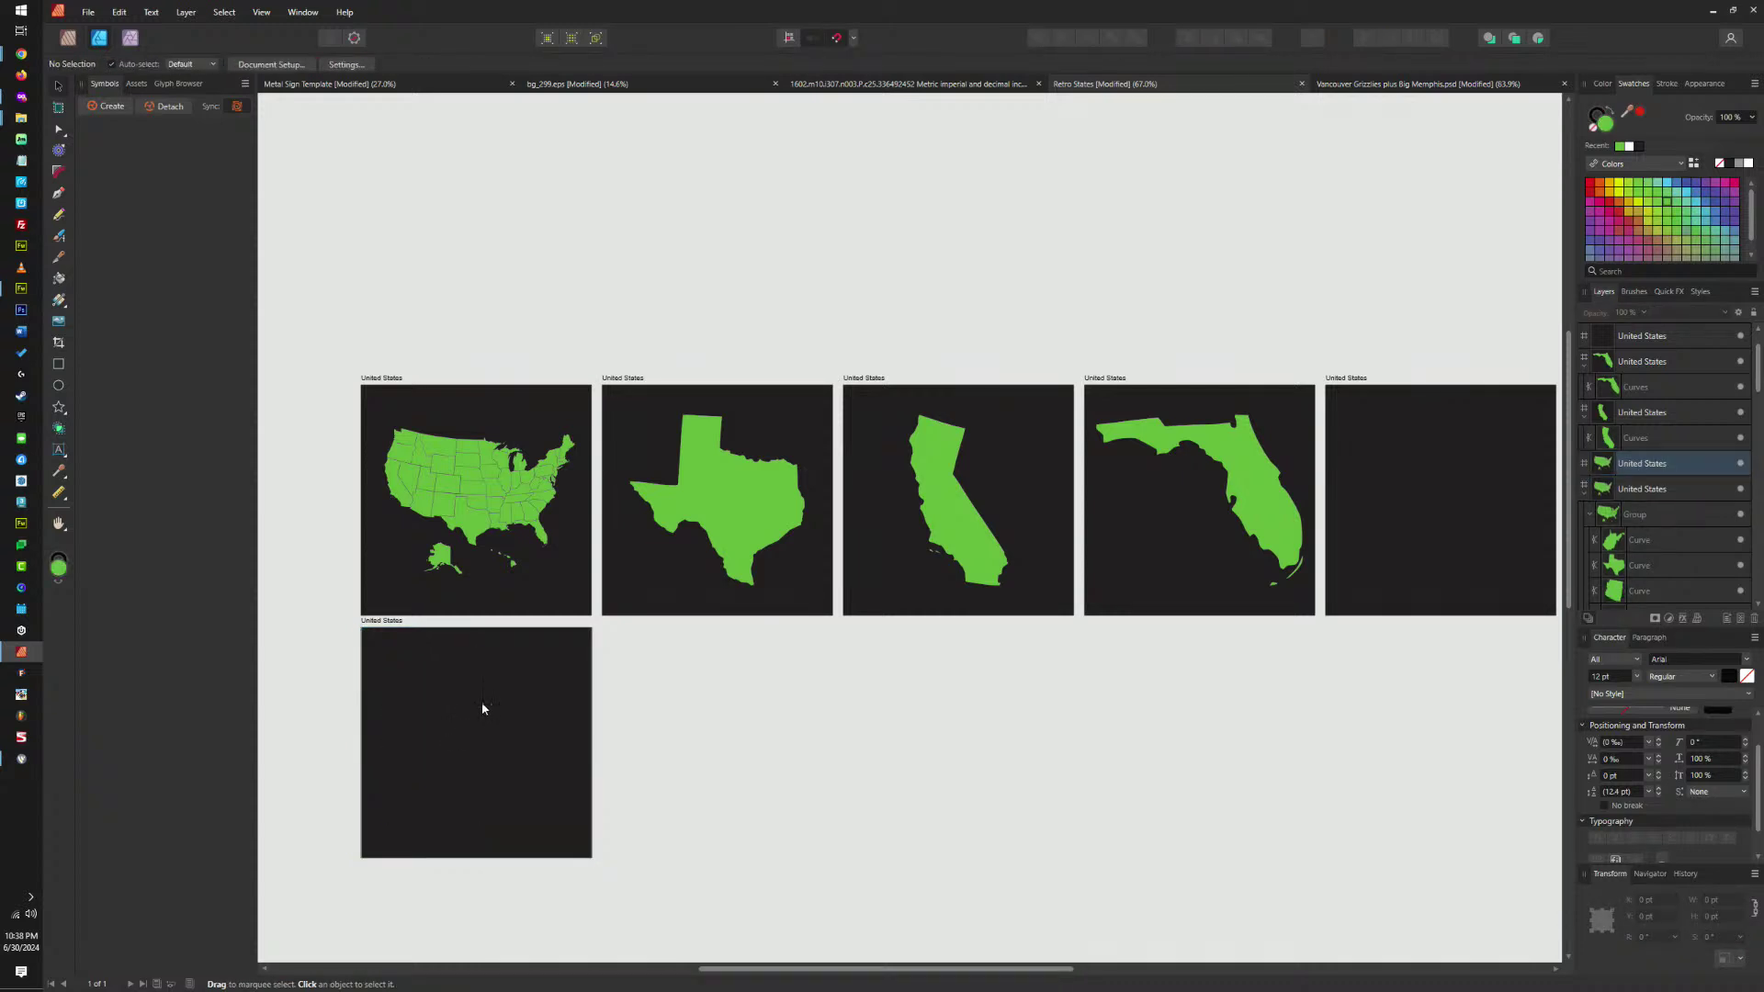
pyautogui.hotkey('ctrl', 'v')
pyautogui.moveTo(770, 888); pyautogui.dragTo(524, 772)
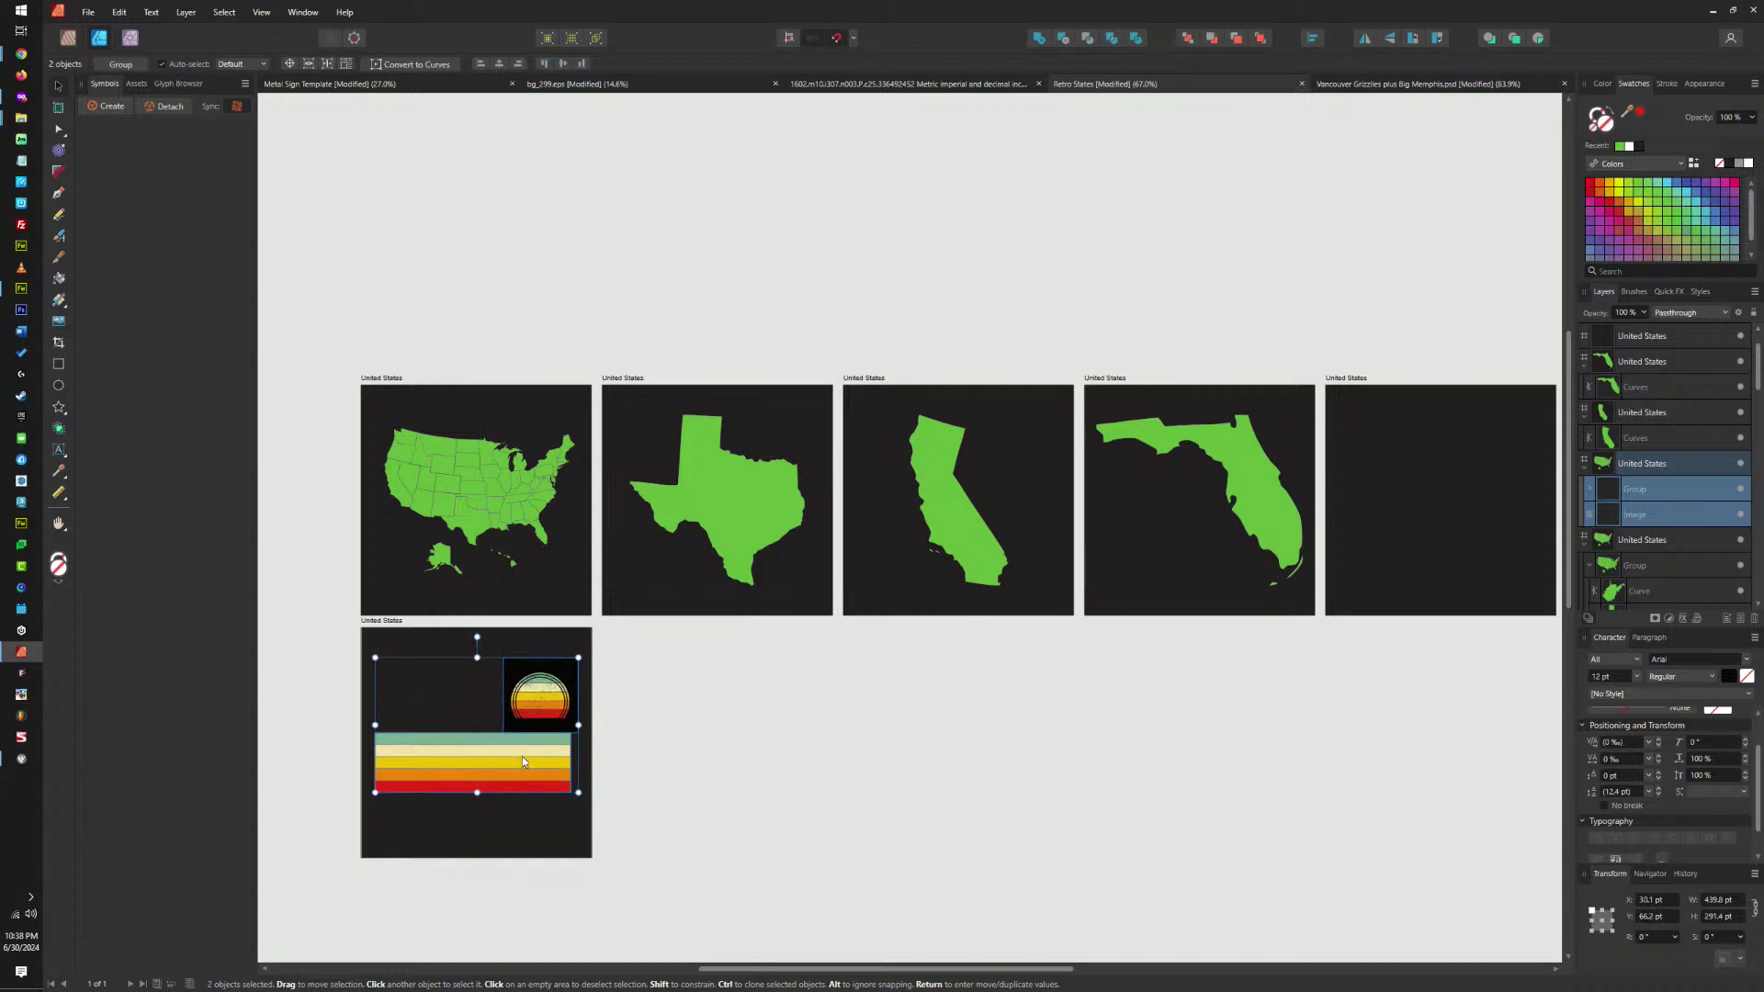
# Copy the US map group into the empty artboard beside Florida.
pyautogui.click(518, 500)
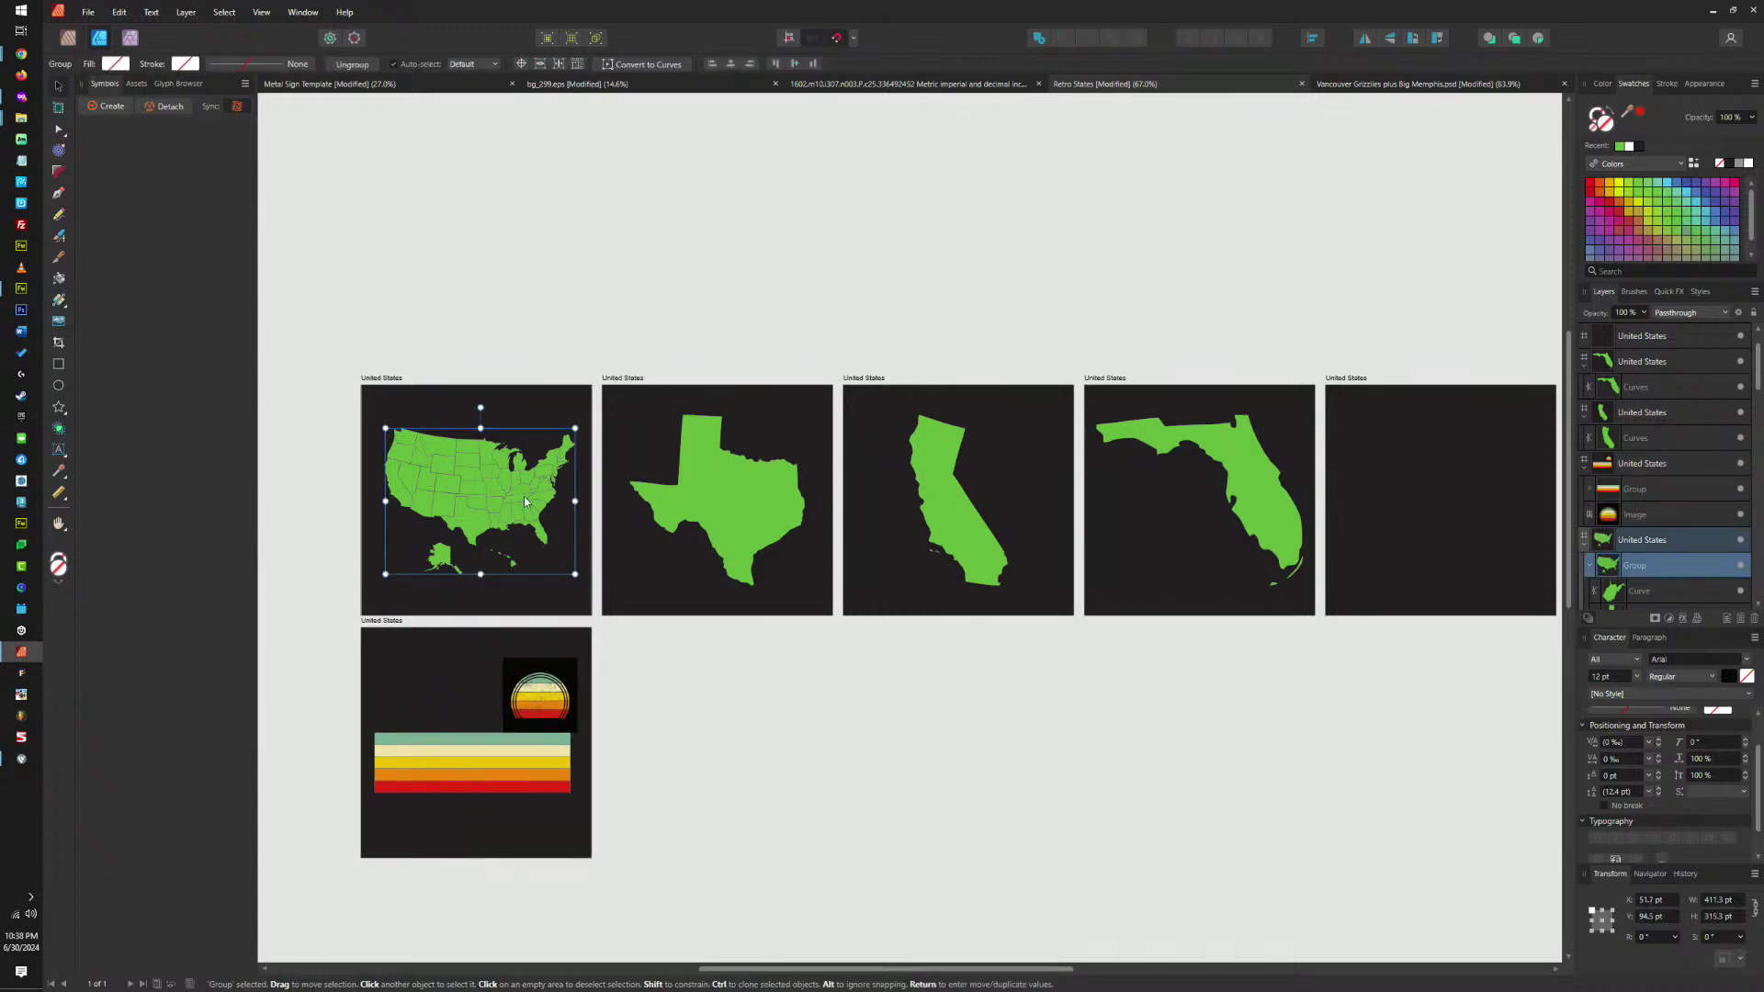
pyautogui.click(1342, 379)
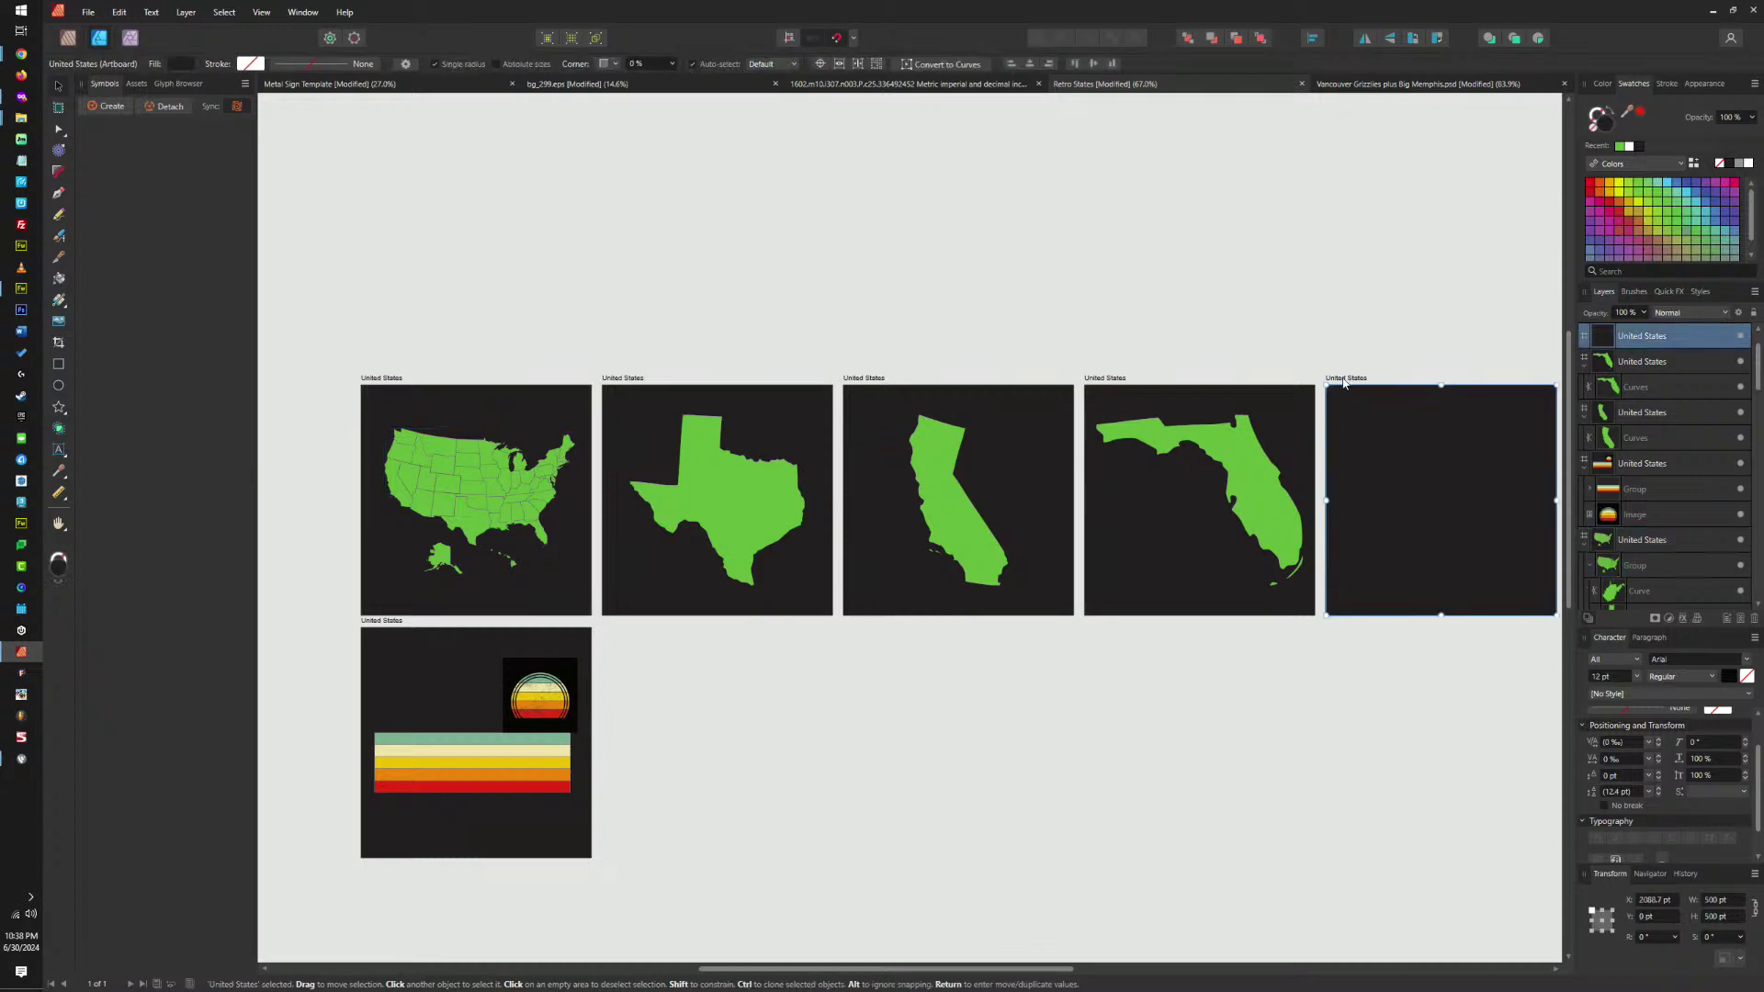
pyautogui.hotkey('ctrl', 'v')
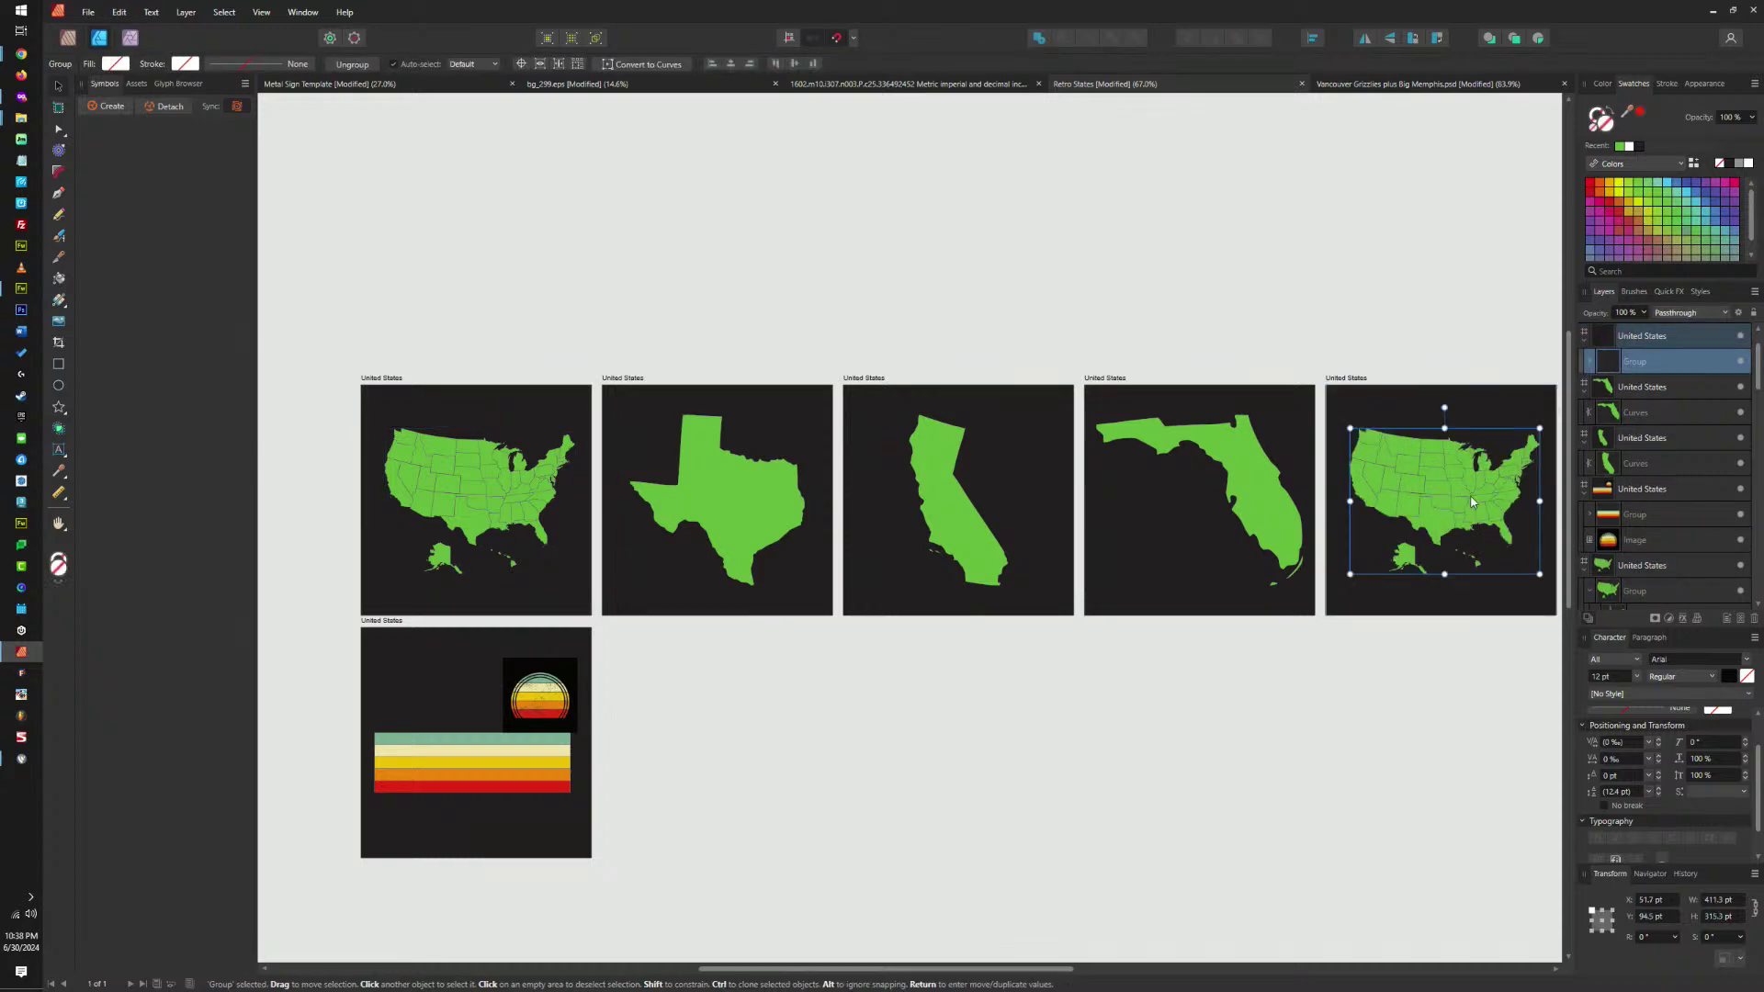
# Ungroup the pasted US map and delete every state except Tennessee.
pyautogui.hotkey('ctrl', 'shift', 'g')
pyautogui.scroll(10, 1474, 501)
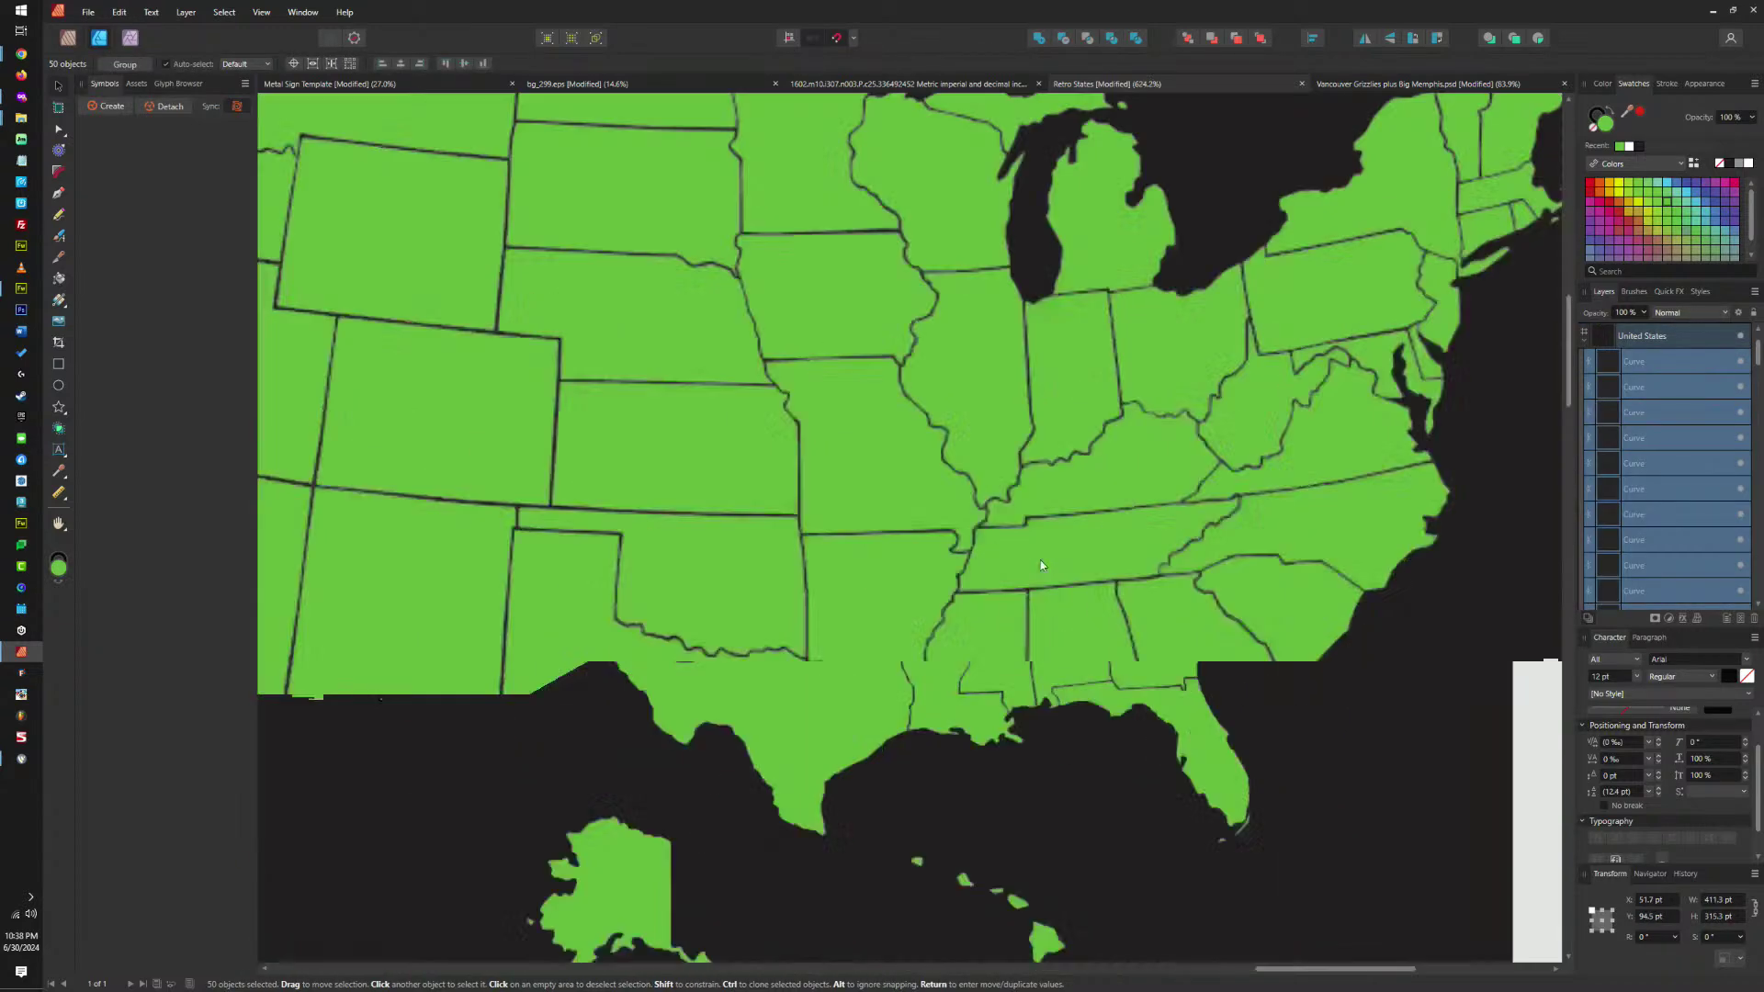
pyautogui.click(1128, 555)
pyautogui.scroll(-5, 1128, 555)
pyautogui.hotkey('ctrl', 'shift', 'i')
pyautogui.press('Delete')
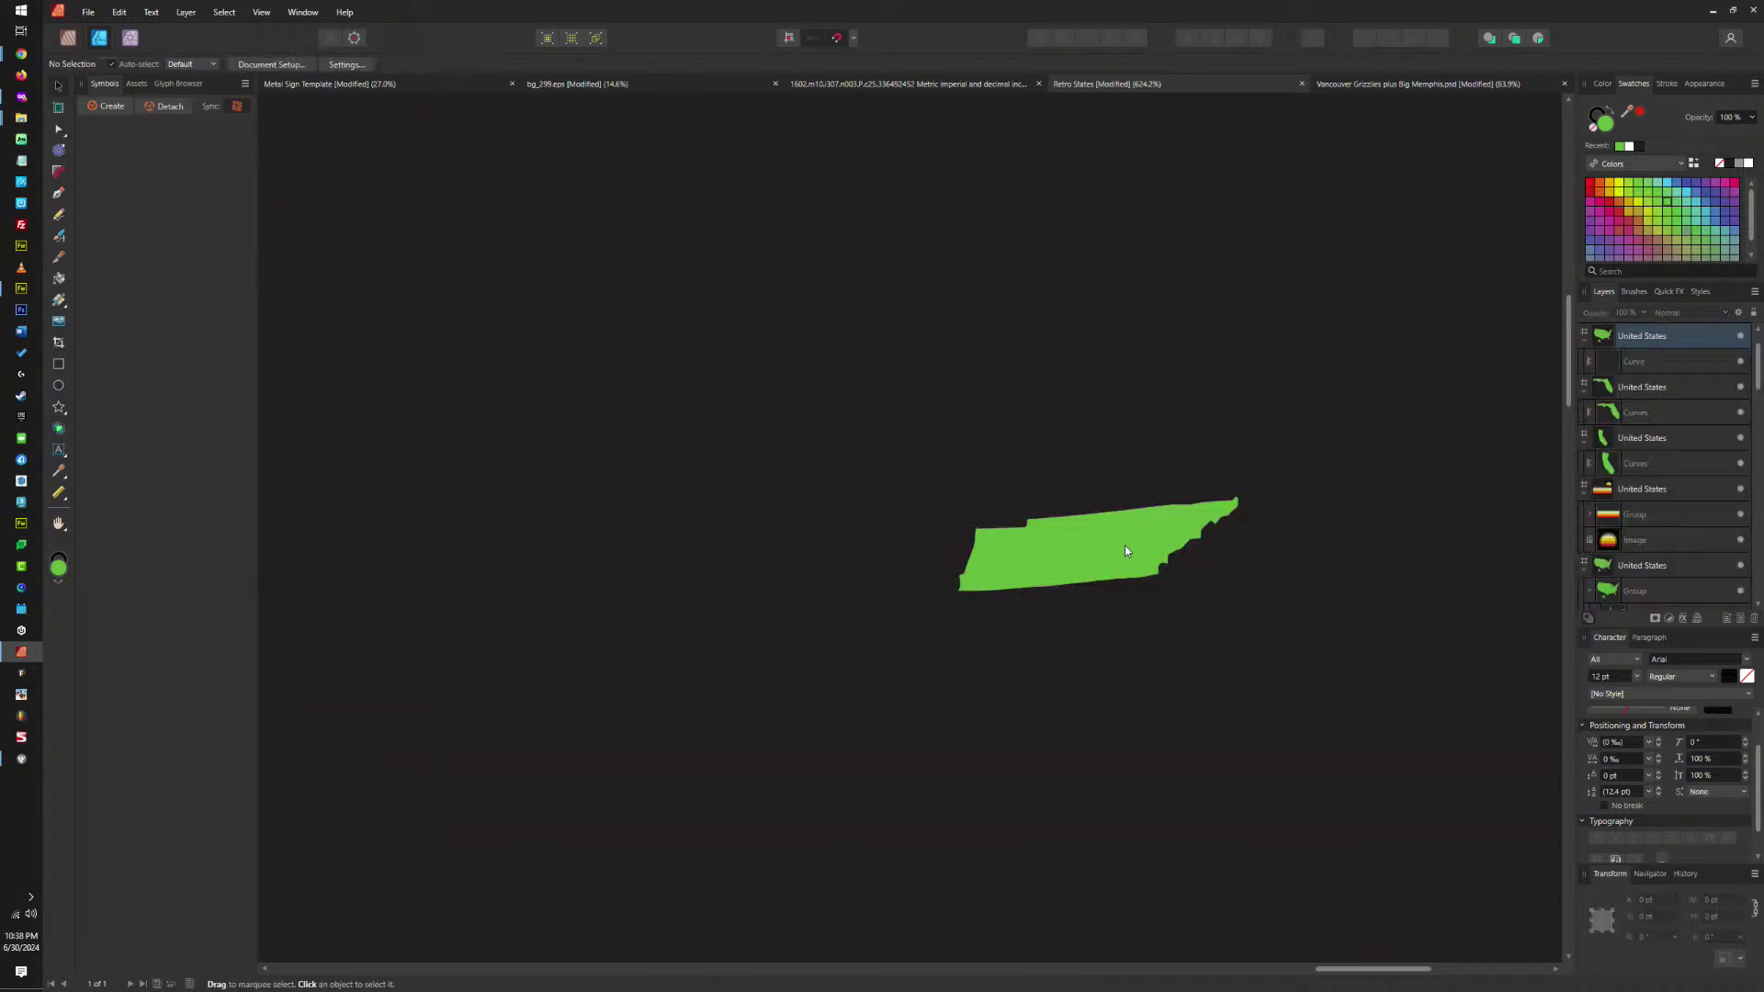
# Centre Tennessee horizontally and vertically on its artboard and enlarge it proportionally to about 435 by 147 pt.
pyautogui.scroll(-3, 1124, 544)
pyautogui.scroll(-1, 1164, 562)
pyautogui.click(1156, 558)
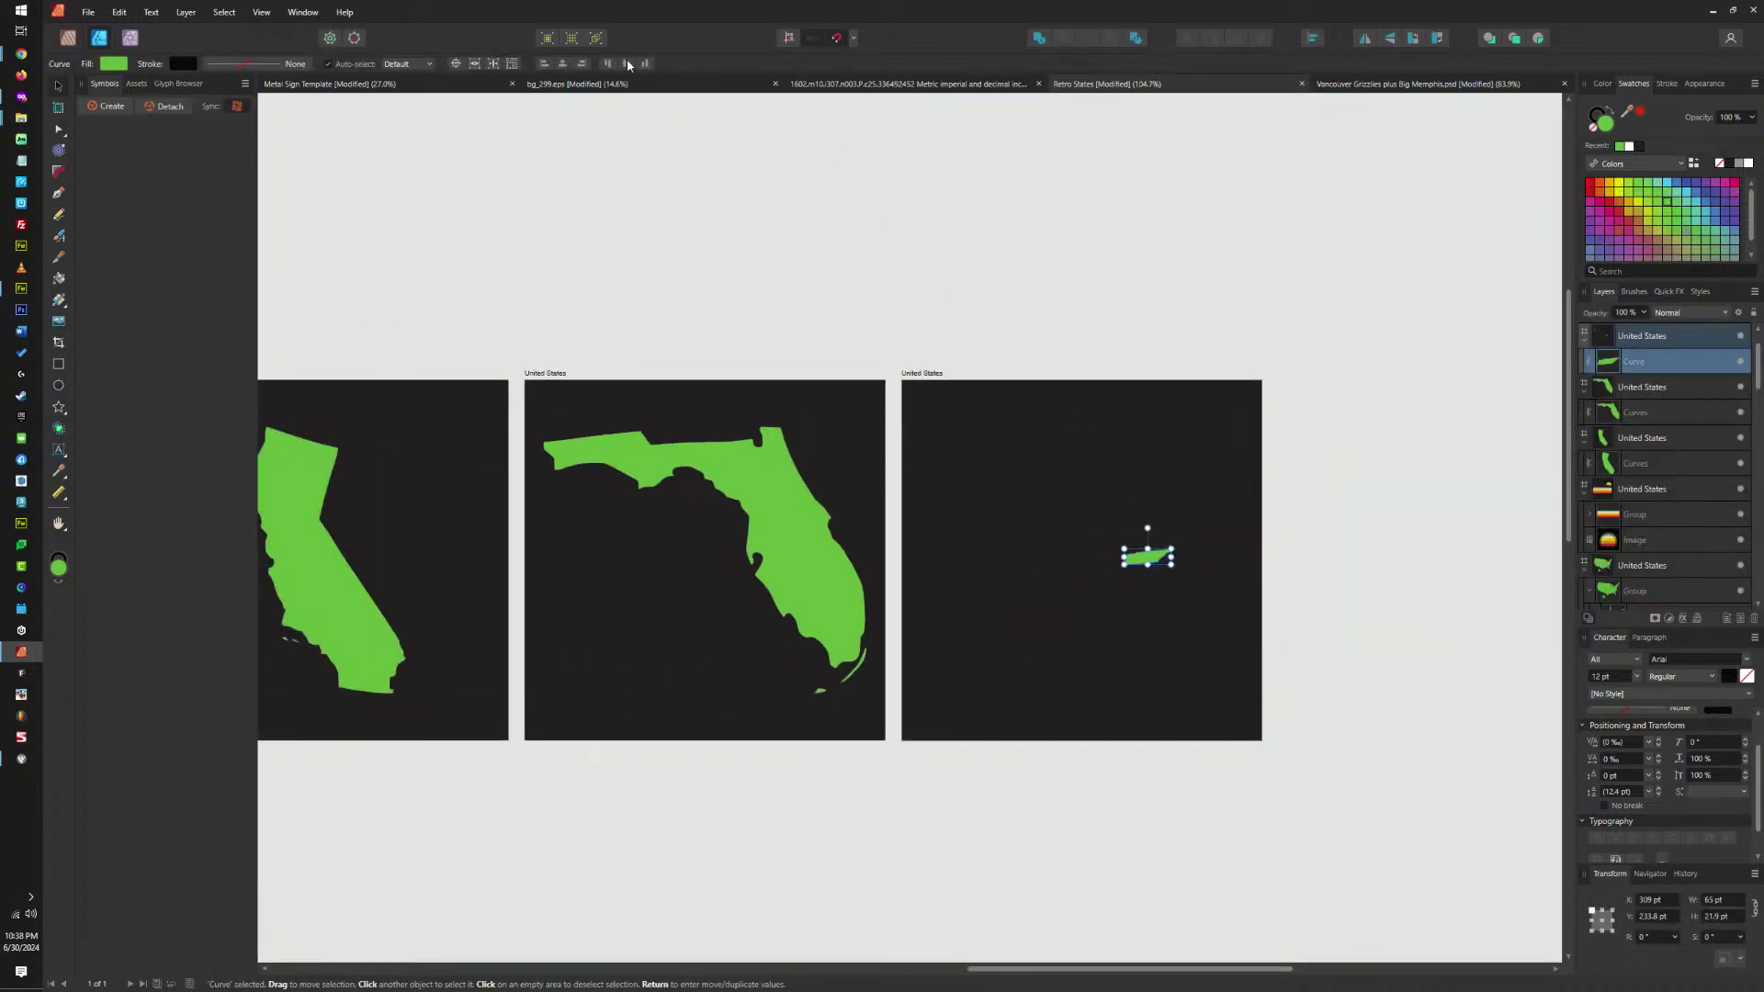
pyautogui.click(562, 62)
pyautogui.moveTo(1106, 552); pyautogui.dragTo(1239, 507)
# Rename the artboard holding the stripes and sunset image as Assets.
pyautogui.hscroll(-10, 1014, 507)
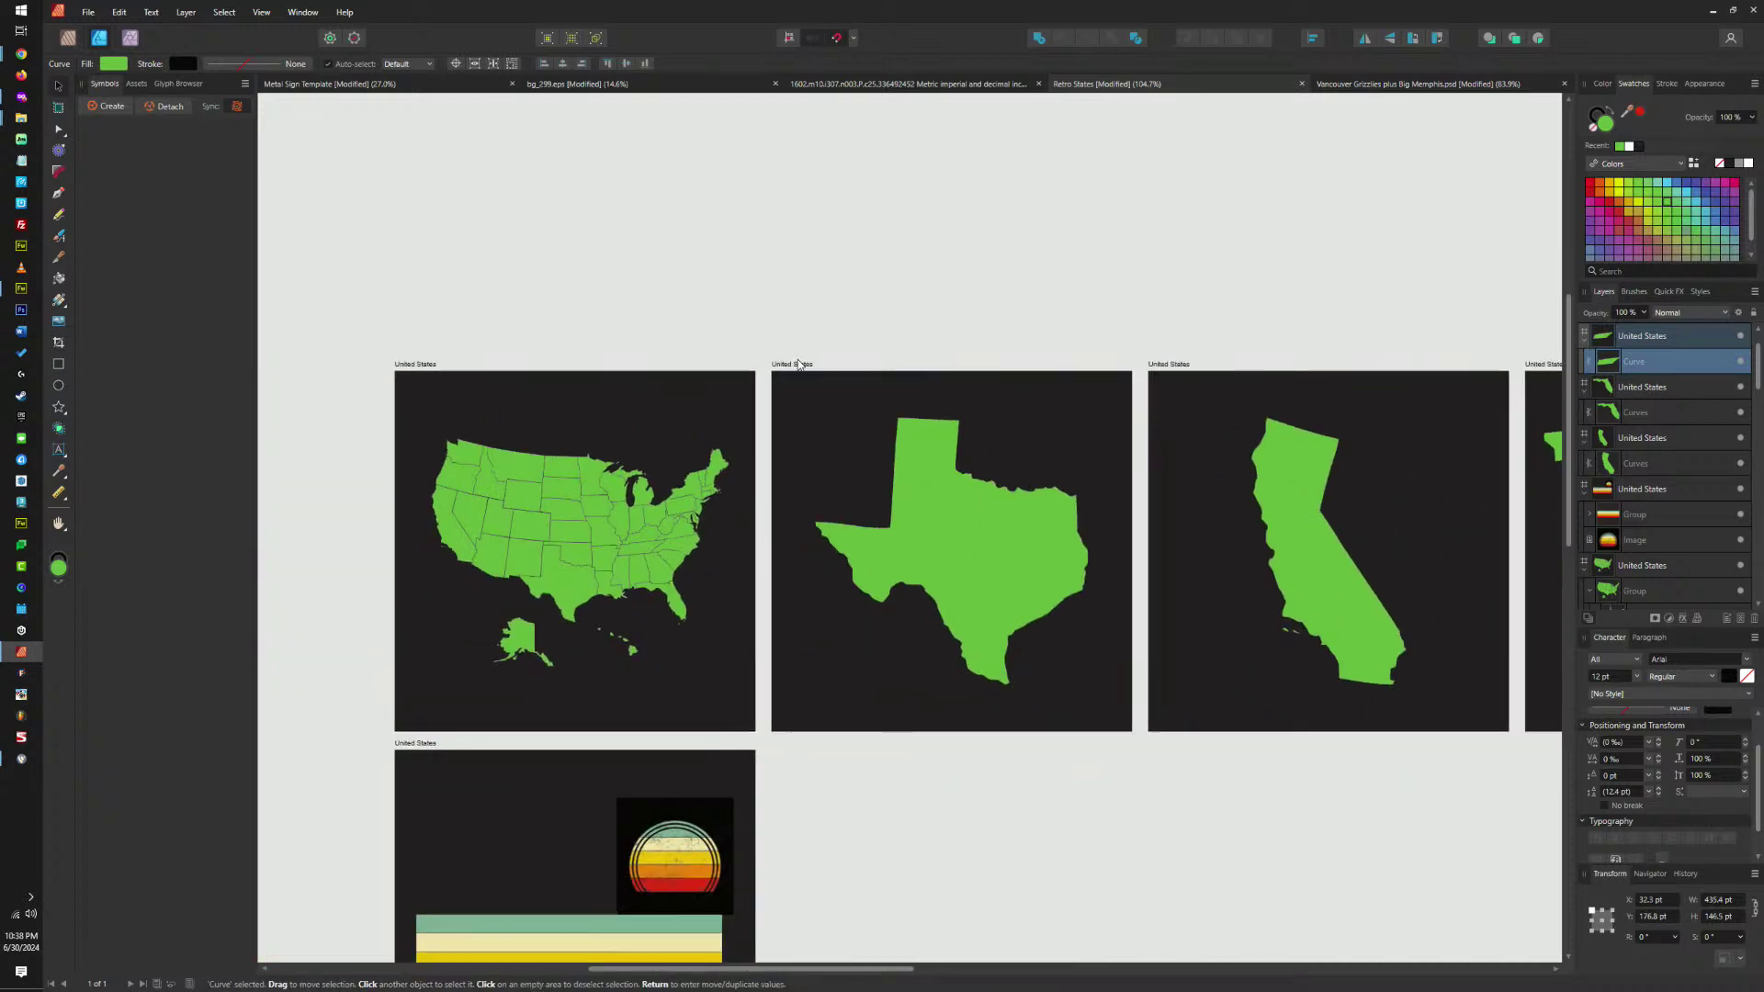
pyautogui.doubleClick(420, 744)
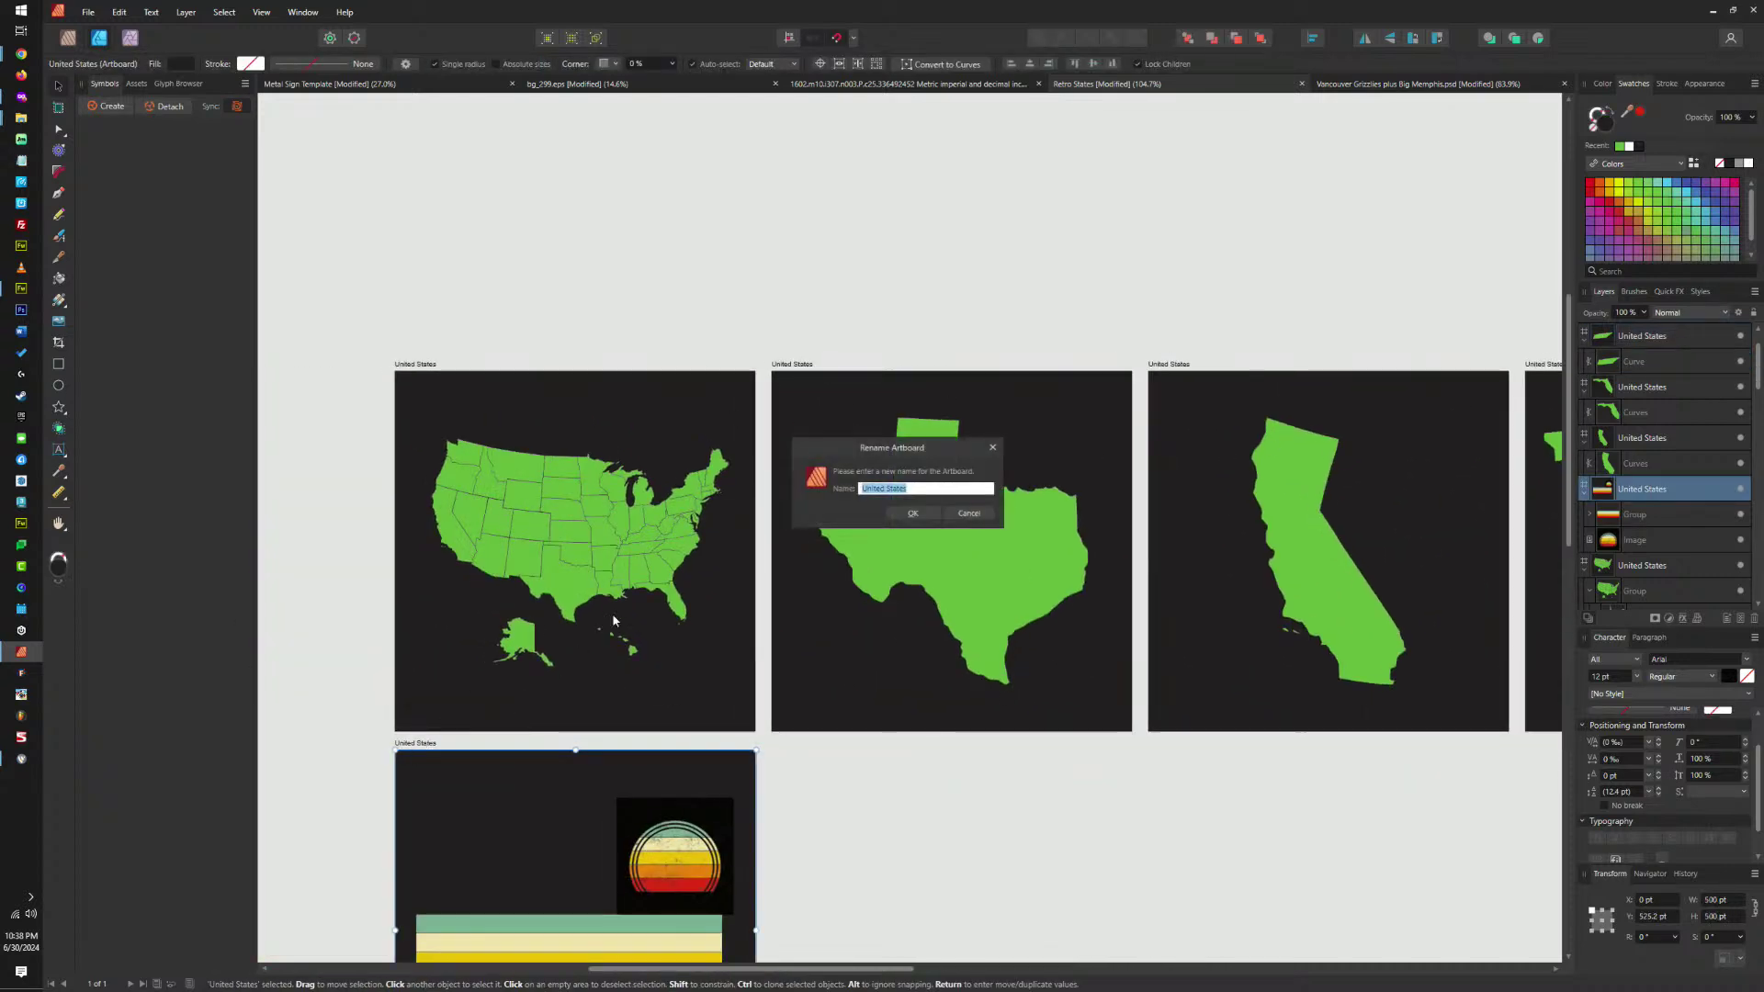
pyautogui.write('R')
pyautogui.write('Assets')
pyautogui.press('Return')
# Rename the artboards holding the Texas and California shapes as Texas and California.
pyautogui.scroll(5, 928, 494)
pyautogui.scroll(-2, 917, 390)
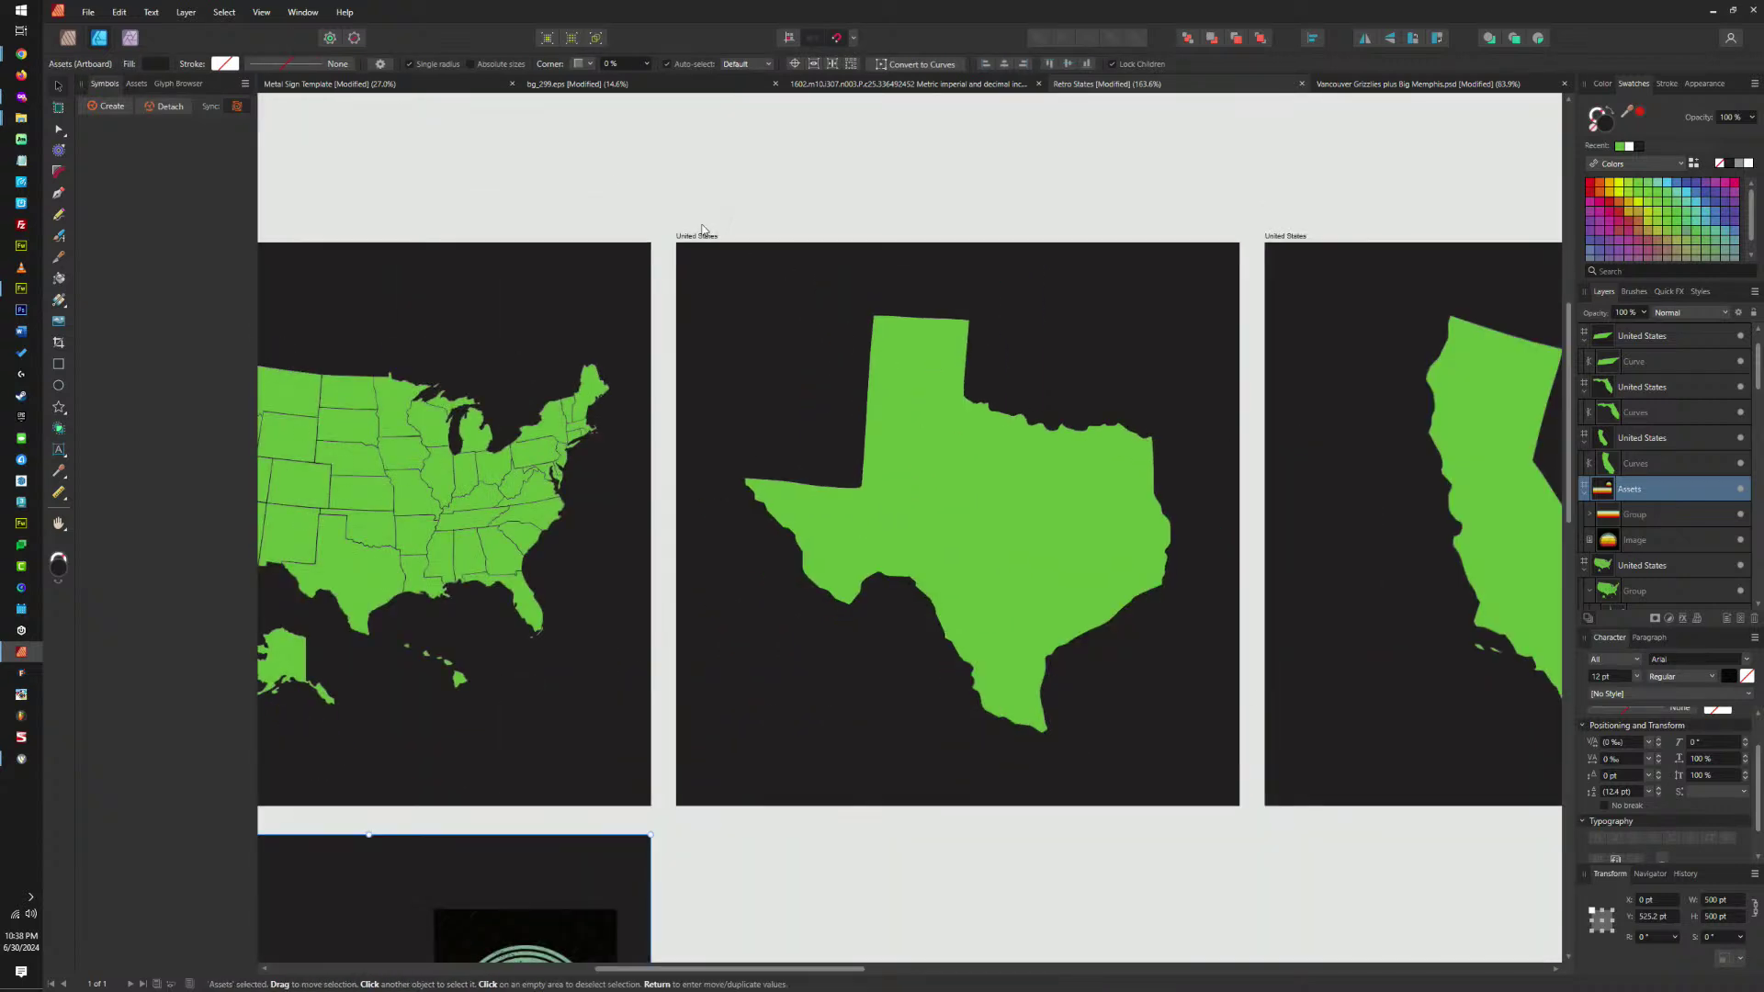
pyautogui.doubleClick(708, 236)
pyautogui.write('Te')
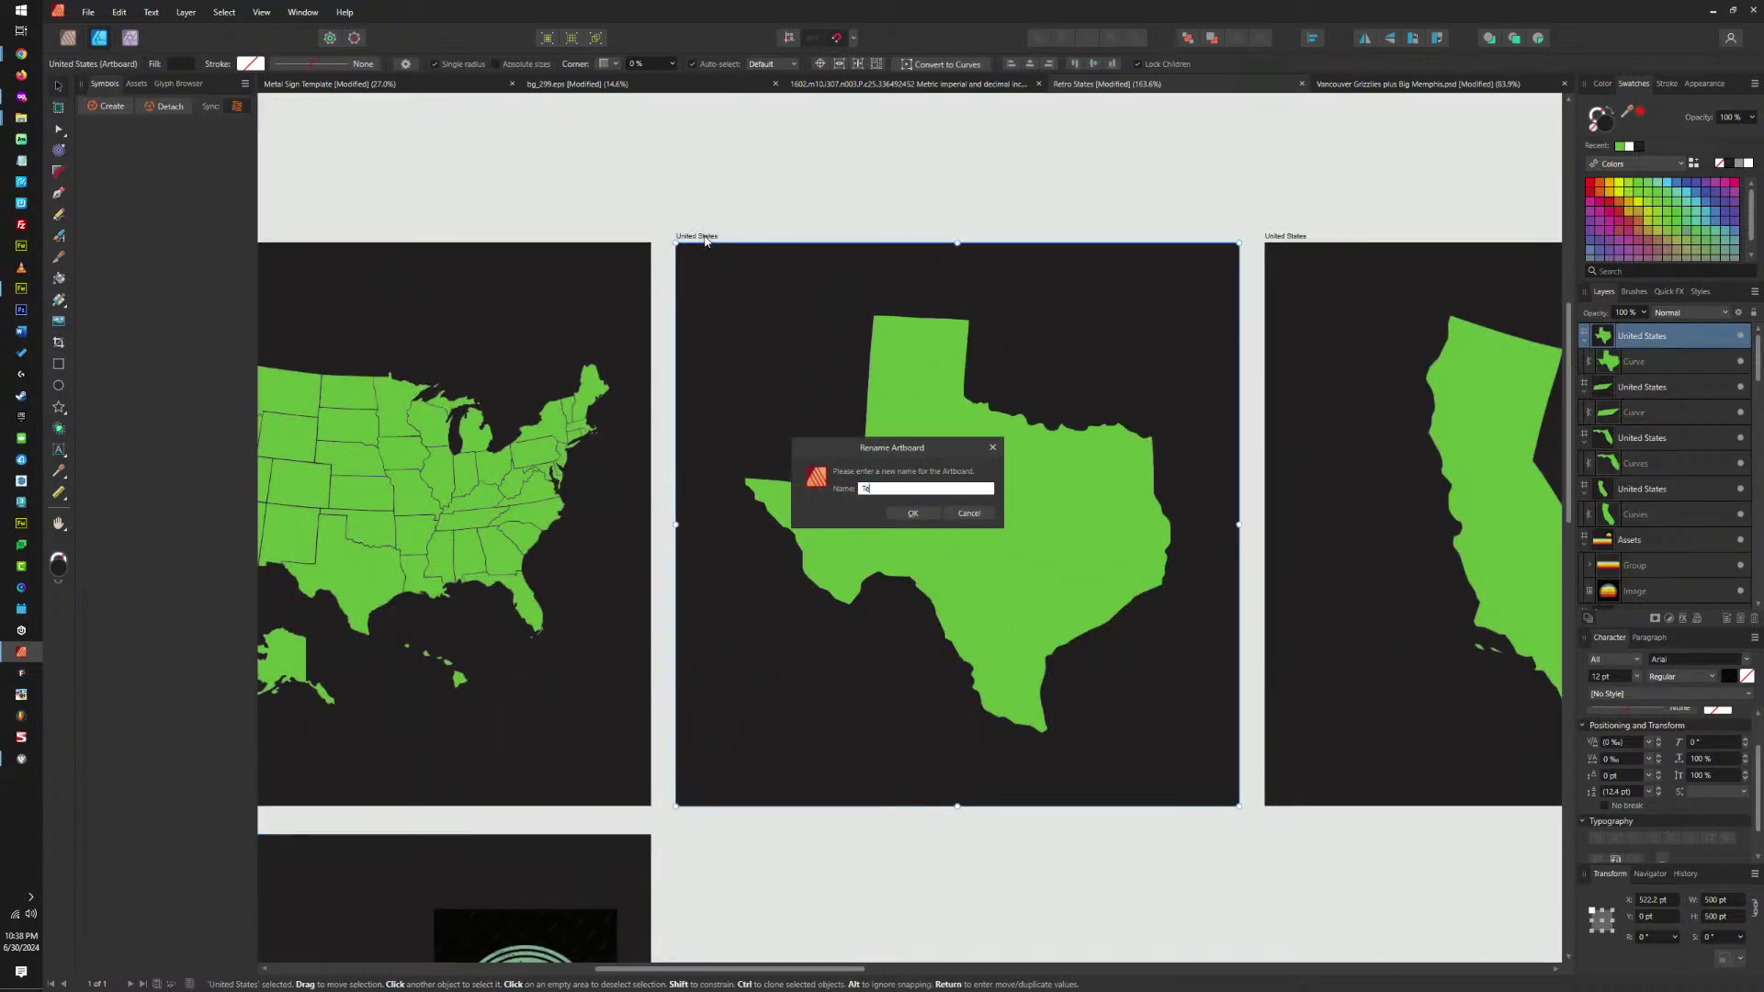
pyautogui.write('xas')
pyautogui.press('Return')
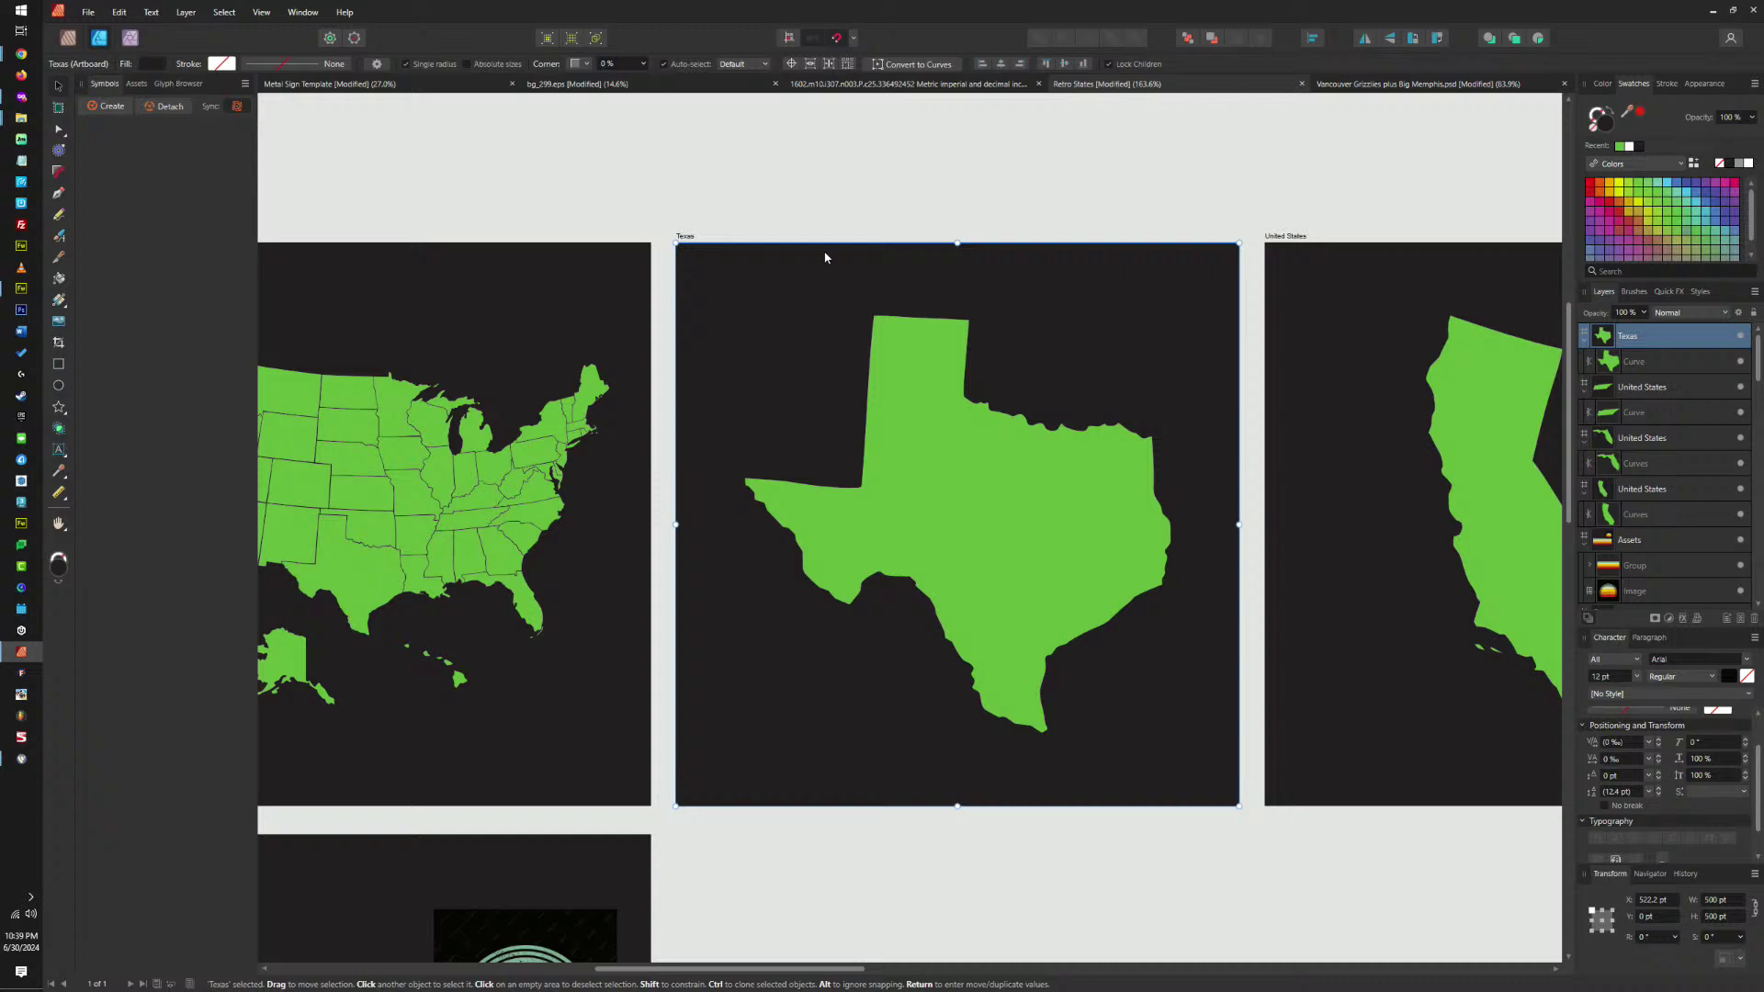
pyautogui.doubleClick(1285, 237)
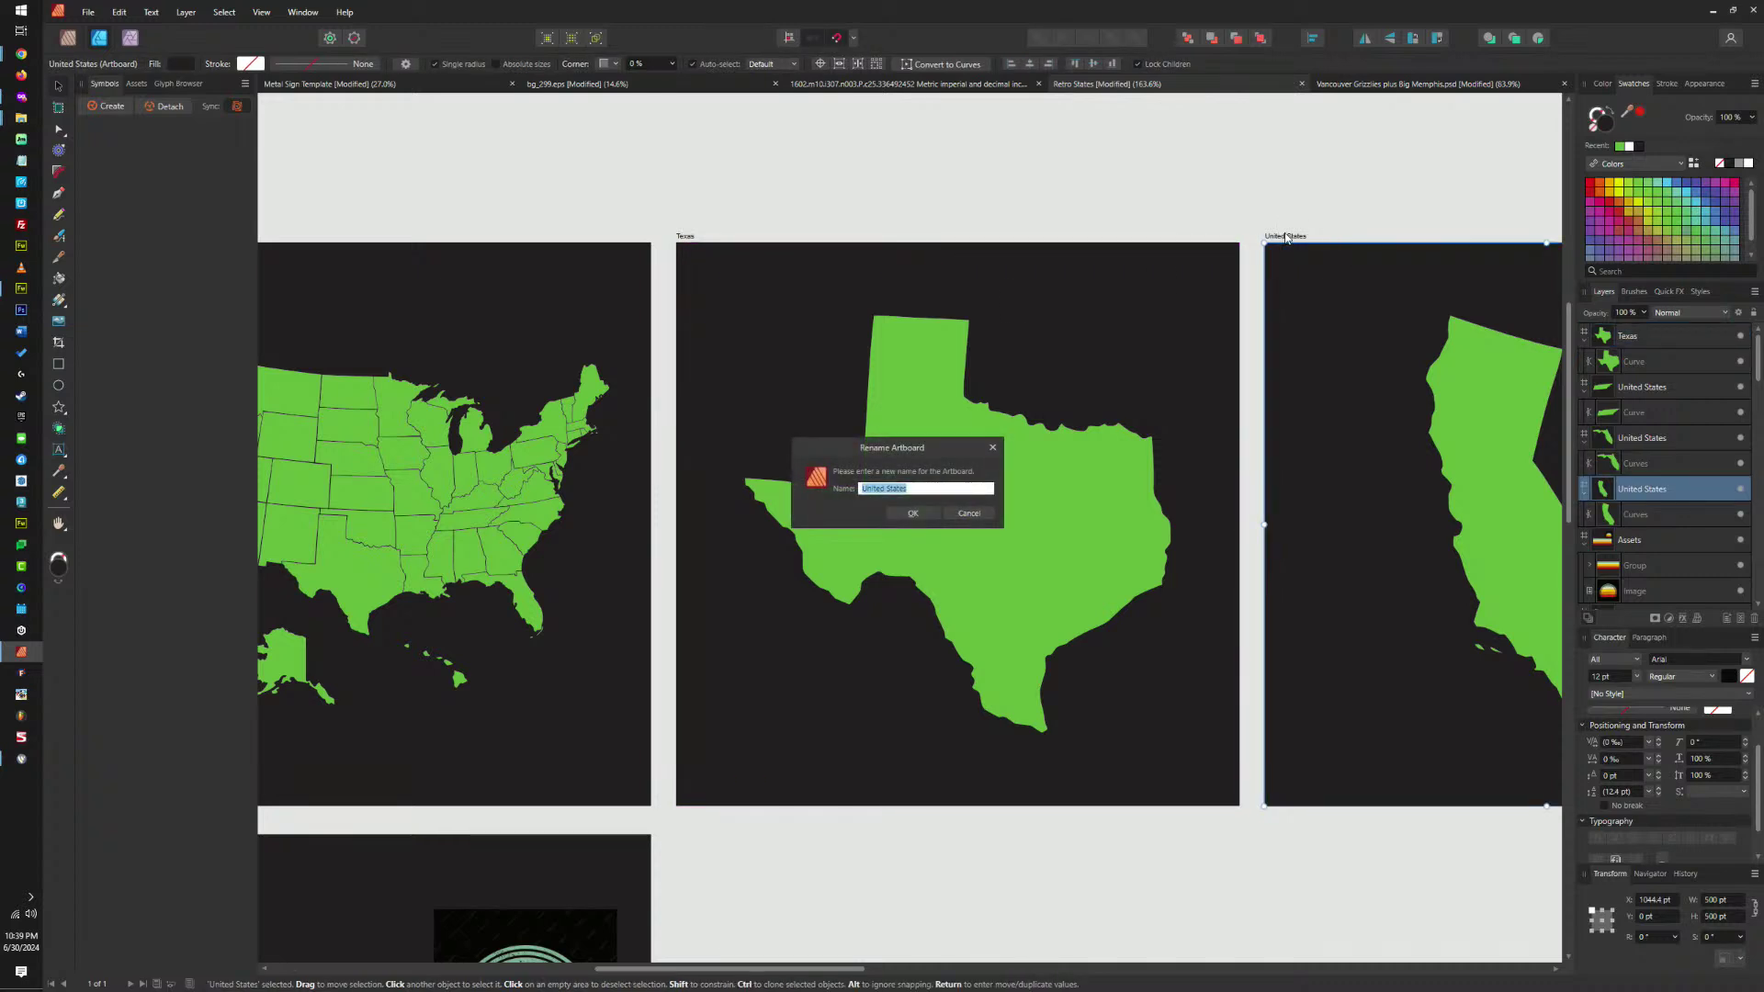
pyautogui.write('California')
pyautogui.press('Return')
# Rename the artboards holding the Florida and Tennessee shapes as Florida and Tennessee.
pyautogui.hscroll(10, 567, 466)
pyautogui.scroll(2, 567, 466)
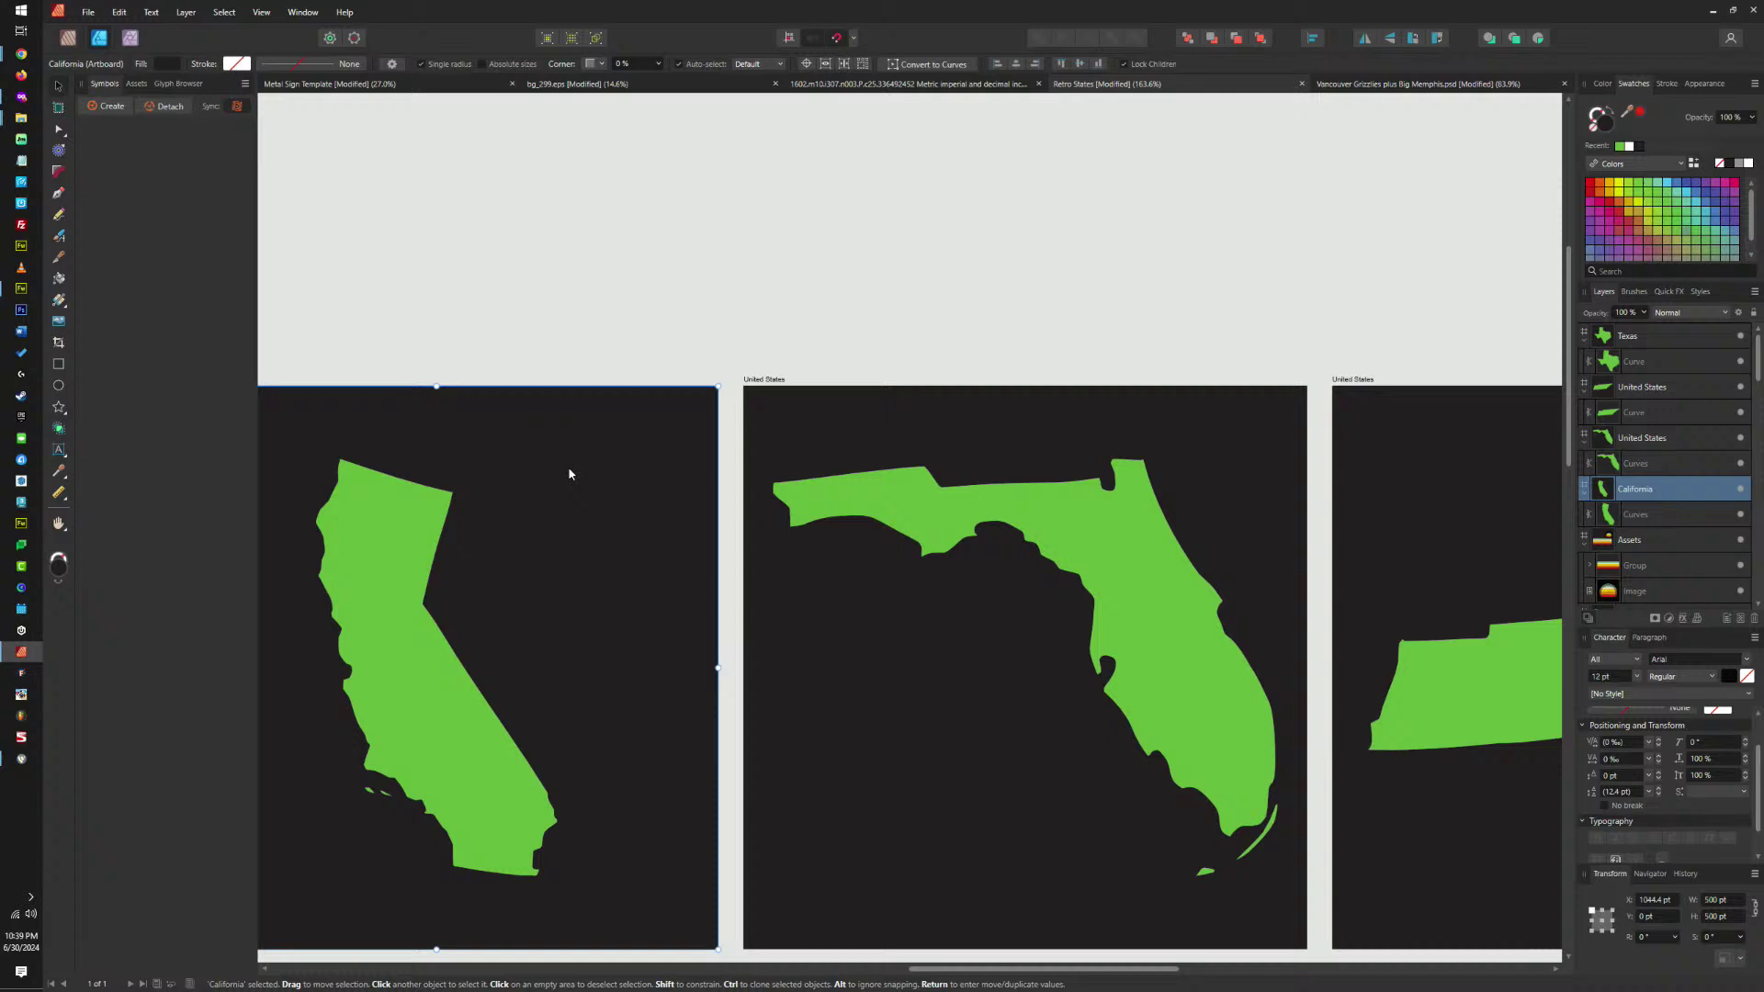
pyautogui.doubleClick(770, 381)
pyautogui.write('Flor')
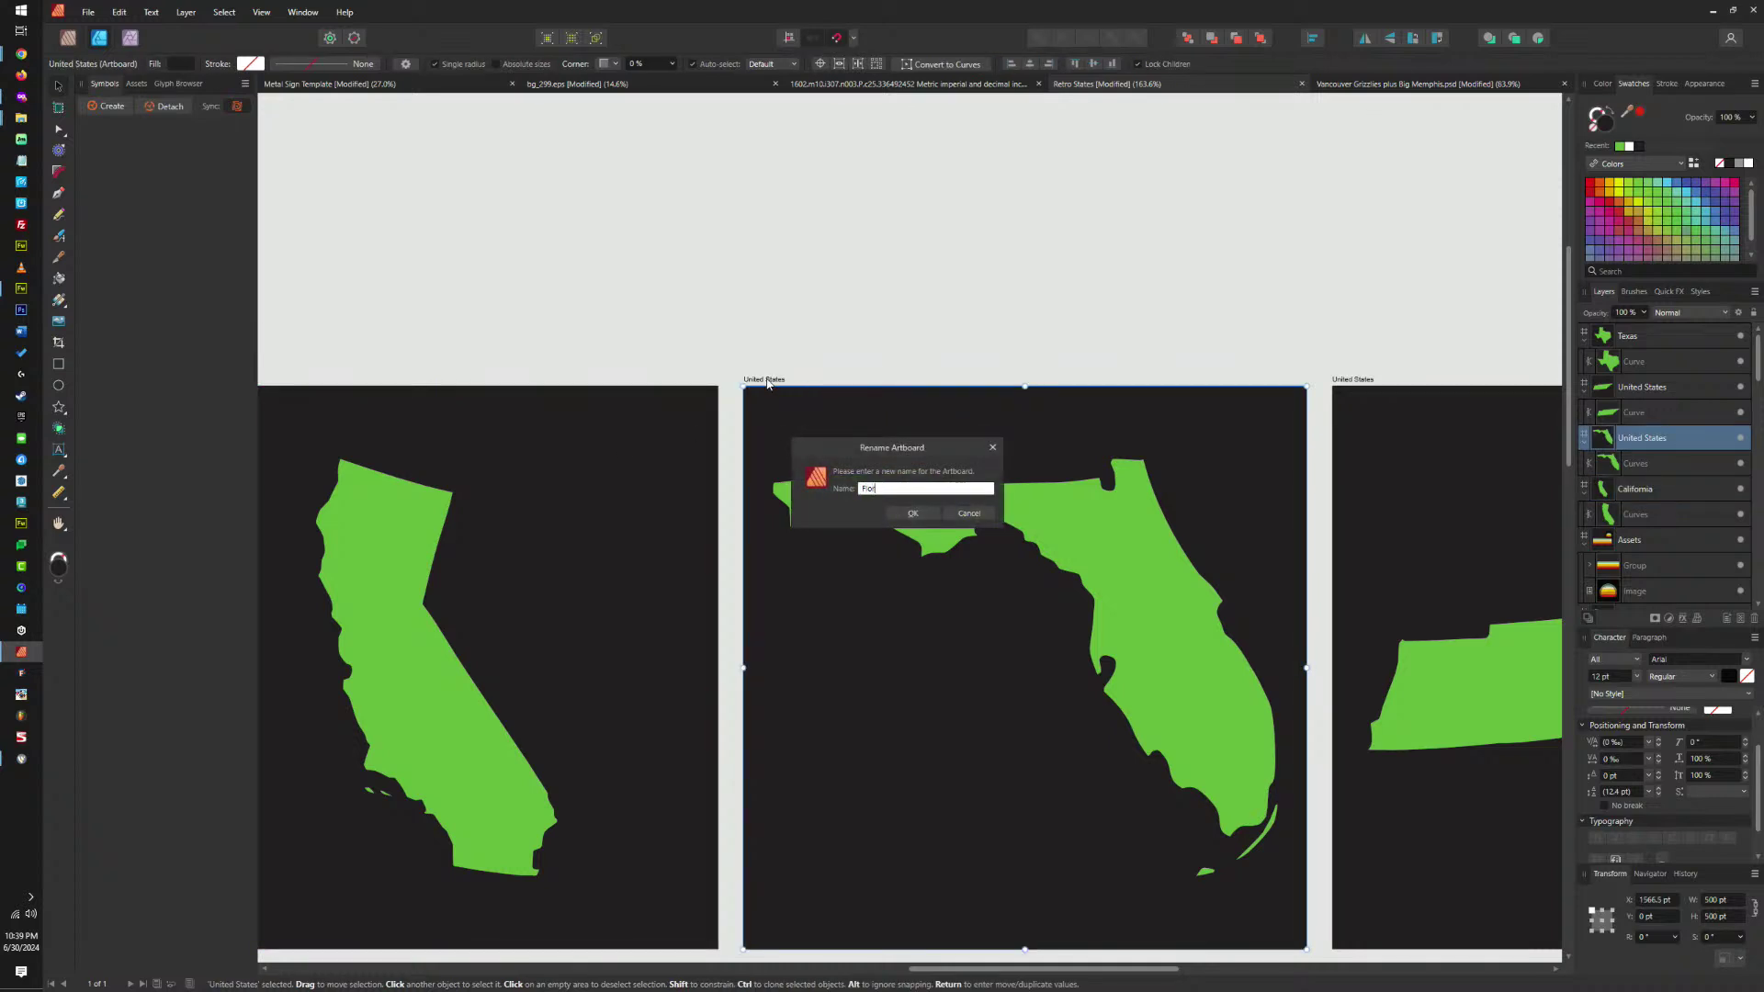
pyautogui.write('ida')
pyautogui.press('Return')
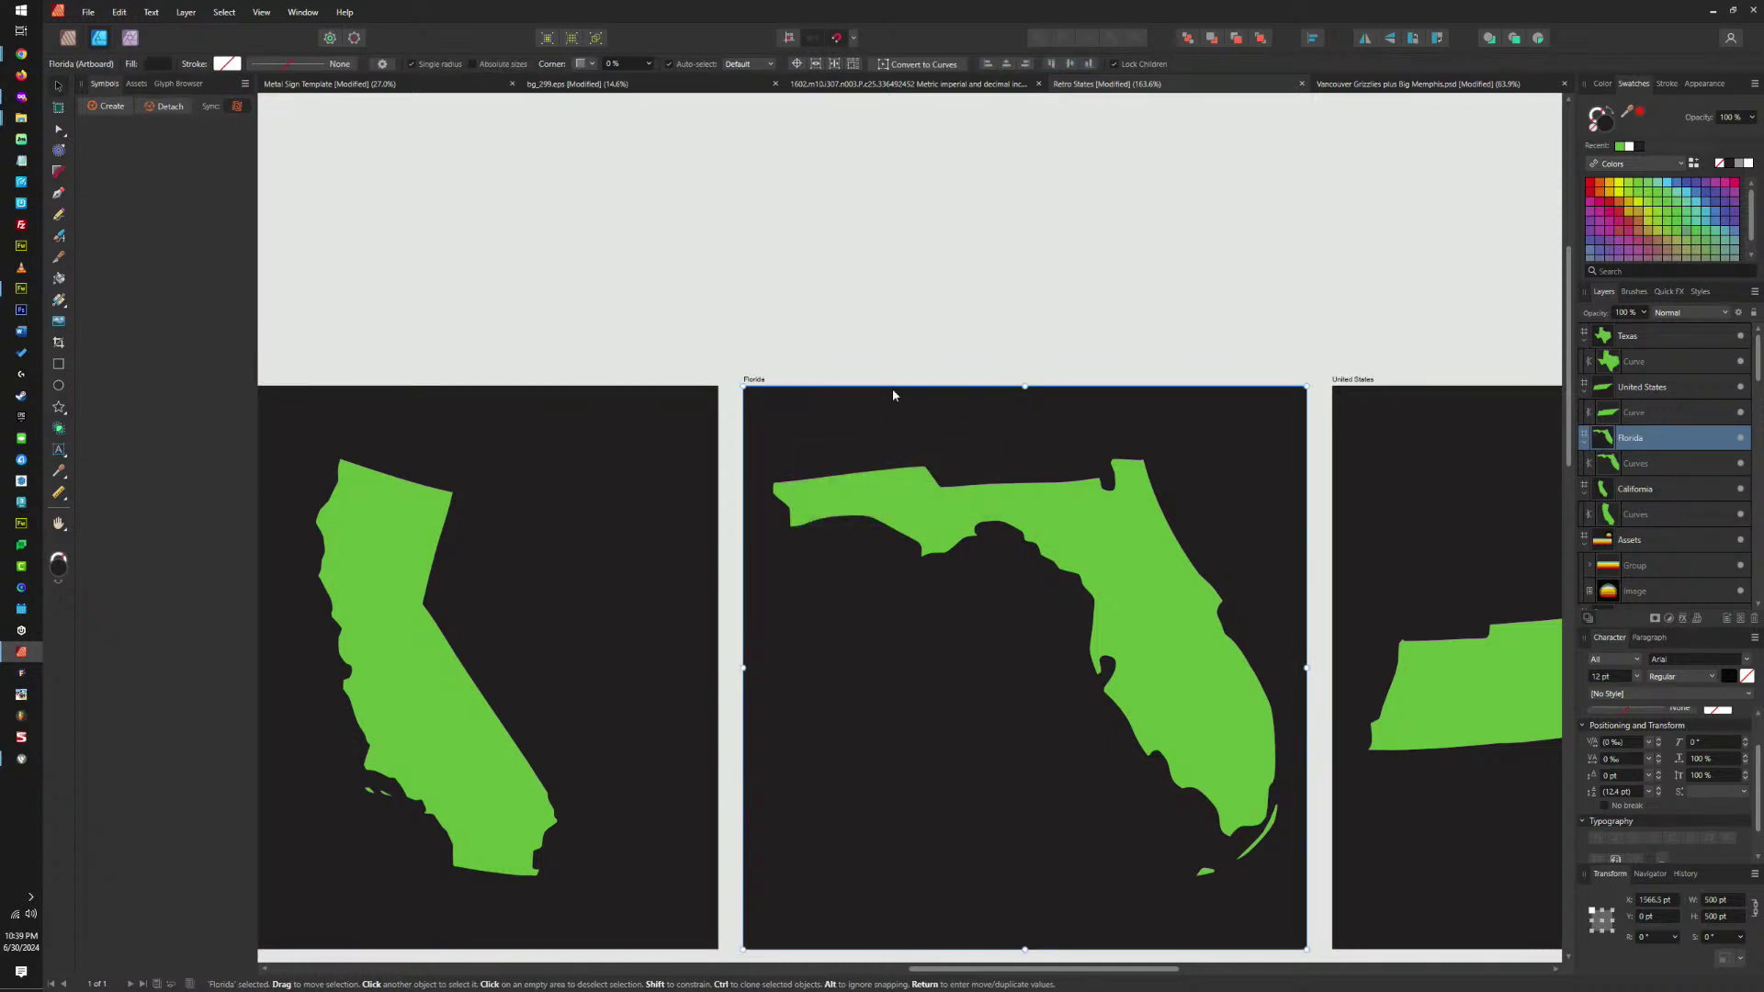
pyautogui.hscroll(5, 893, 395)
pyautogui.scroll(-1, 893, 394)
pyautogui.doubleClick(880, 337)
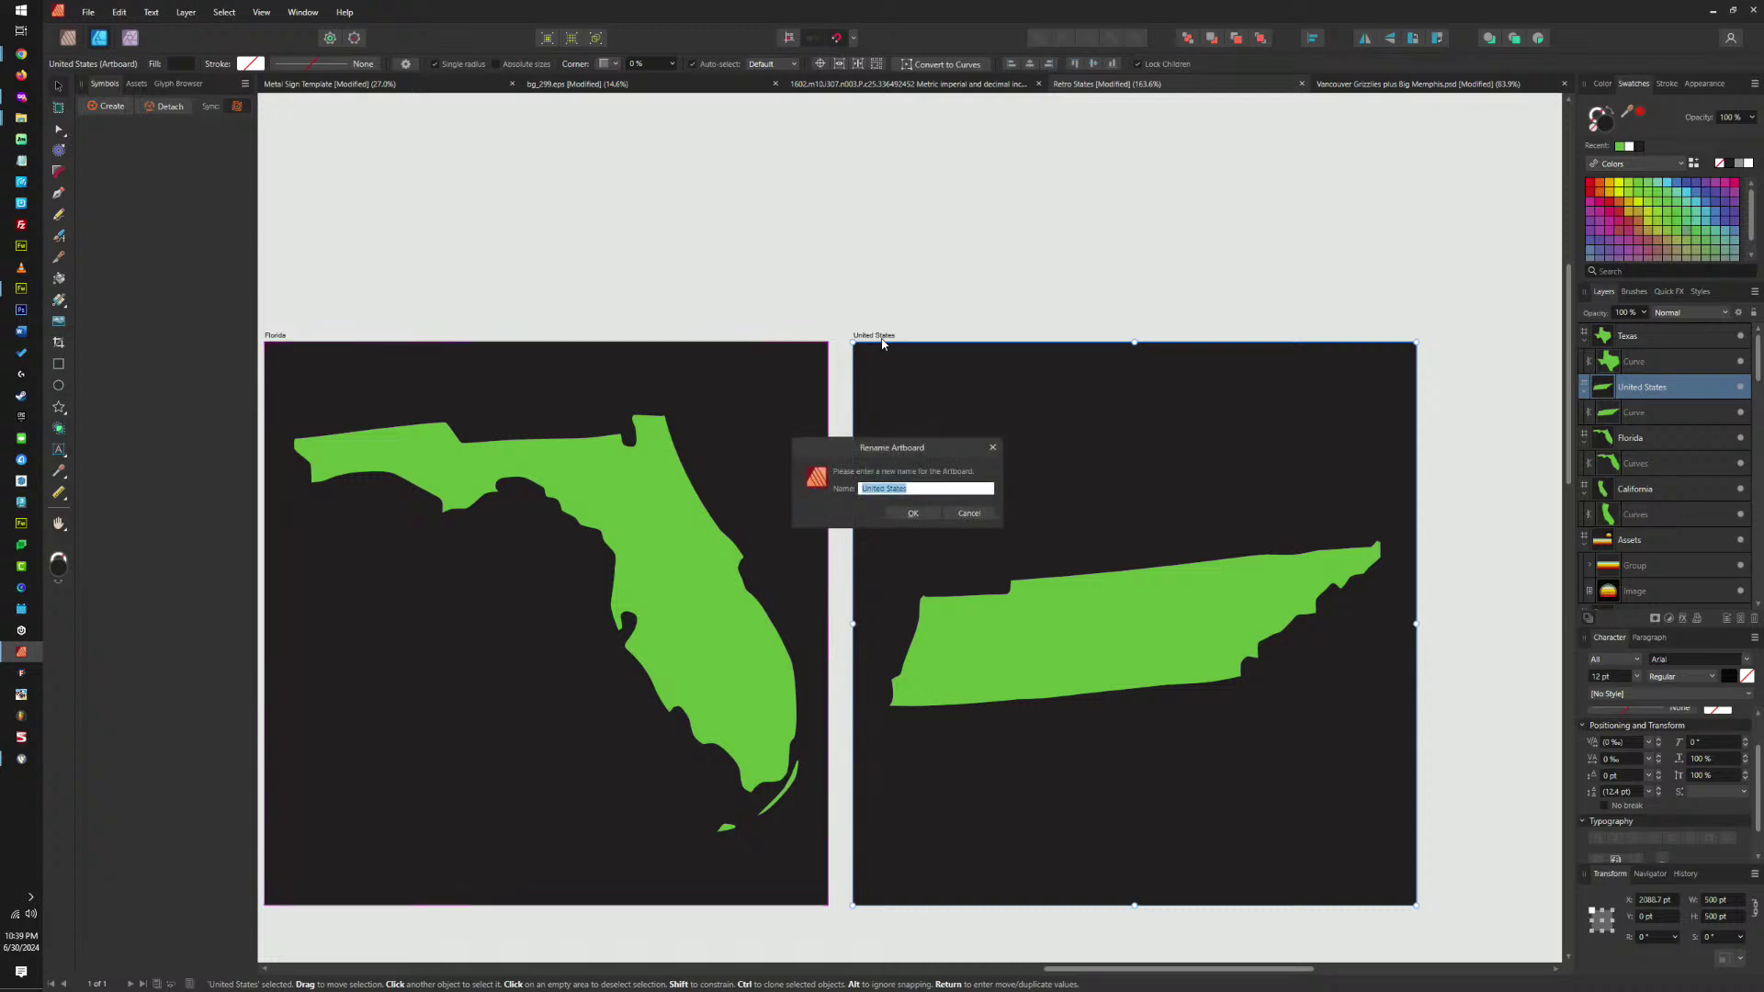
pyautogui.press('BackSpace')
pyautogui.write('nessee')
pyautogui.press('Return')
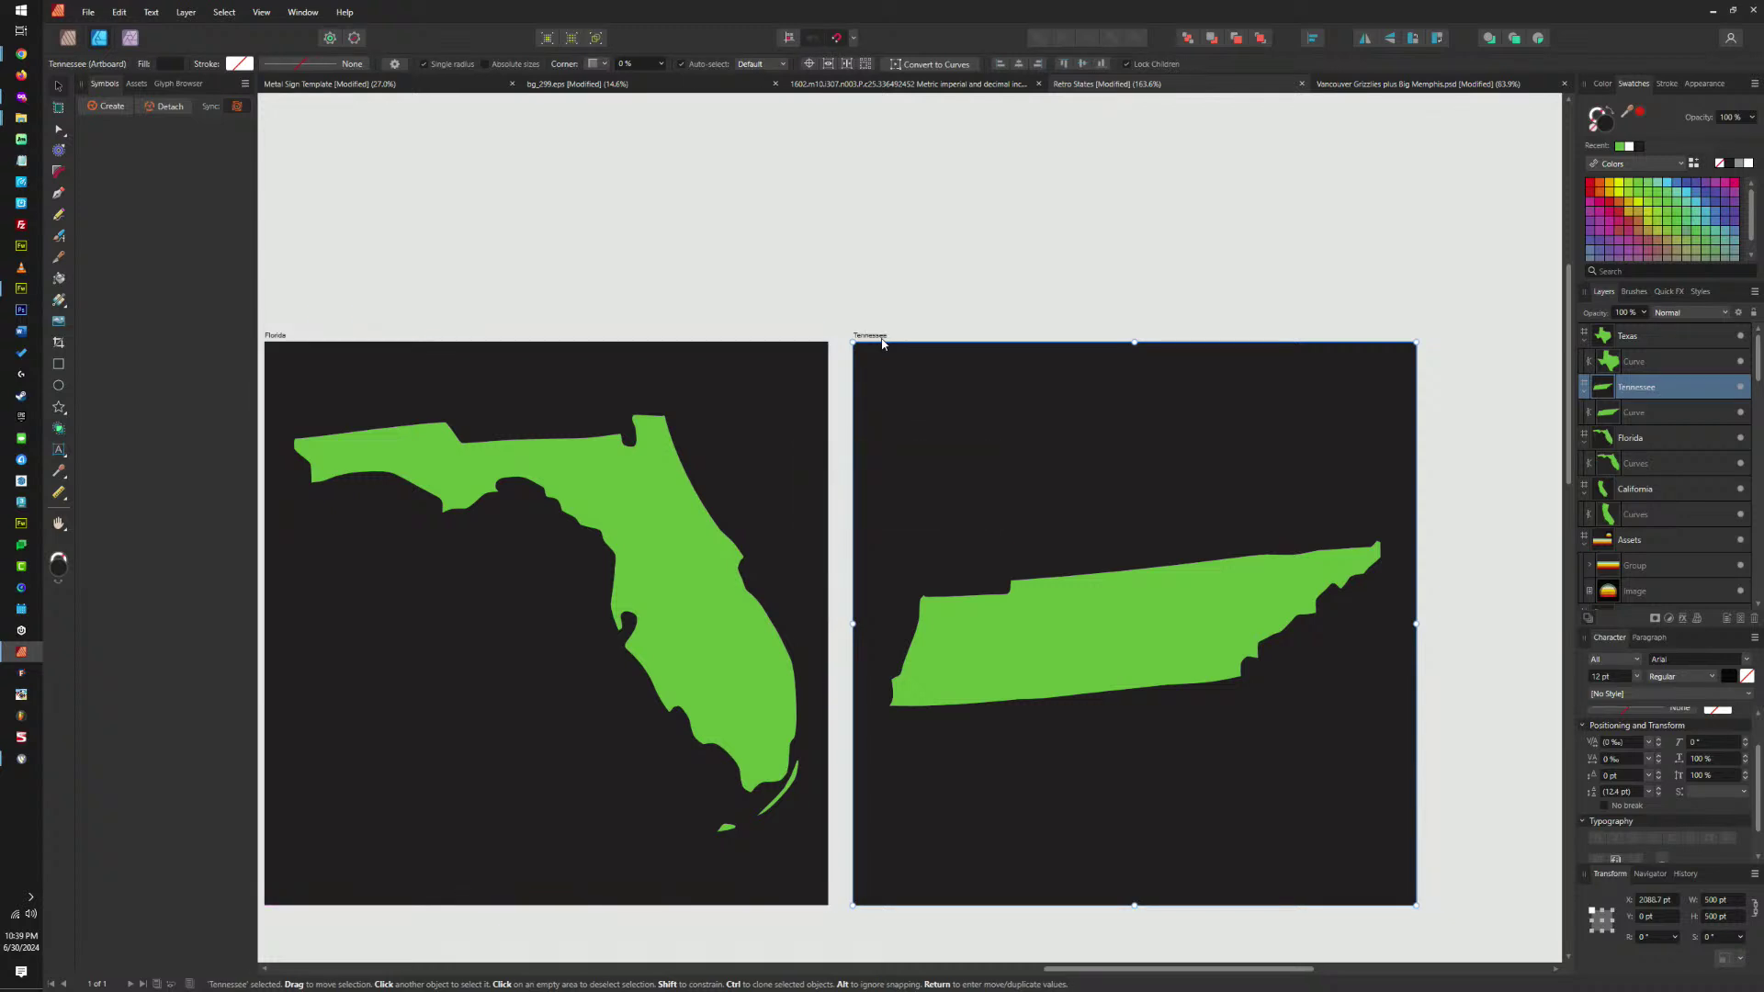
# Duplicate the United States artboard with its map below Texas and align its top edge with the Assets artboard.
pyautogui.scroll(-5, 907, 344)
pyautogui.hscroll(-3, 983, 617)
pyautogui.scroll(4, 984, 450)
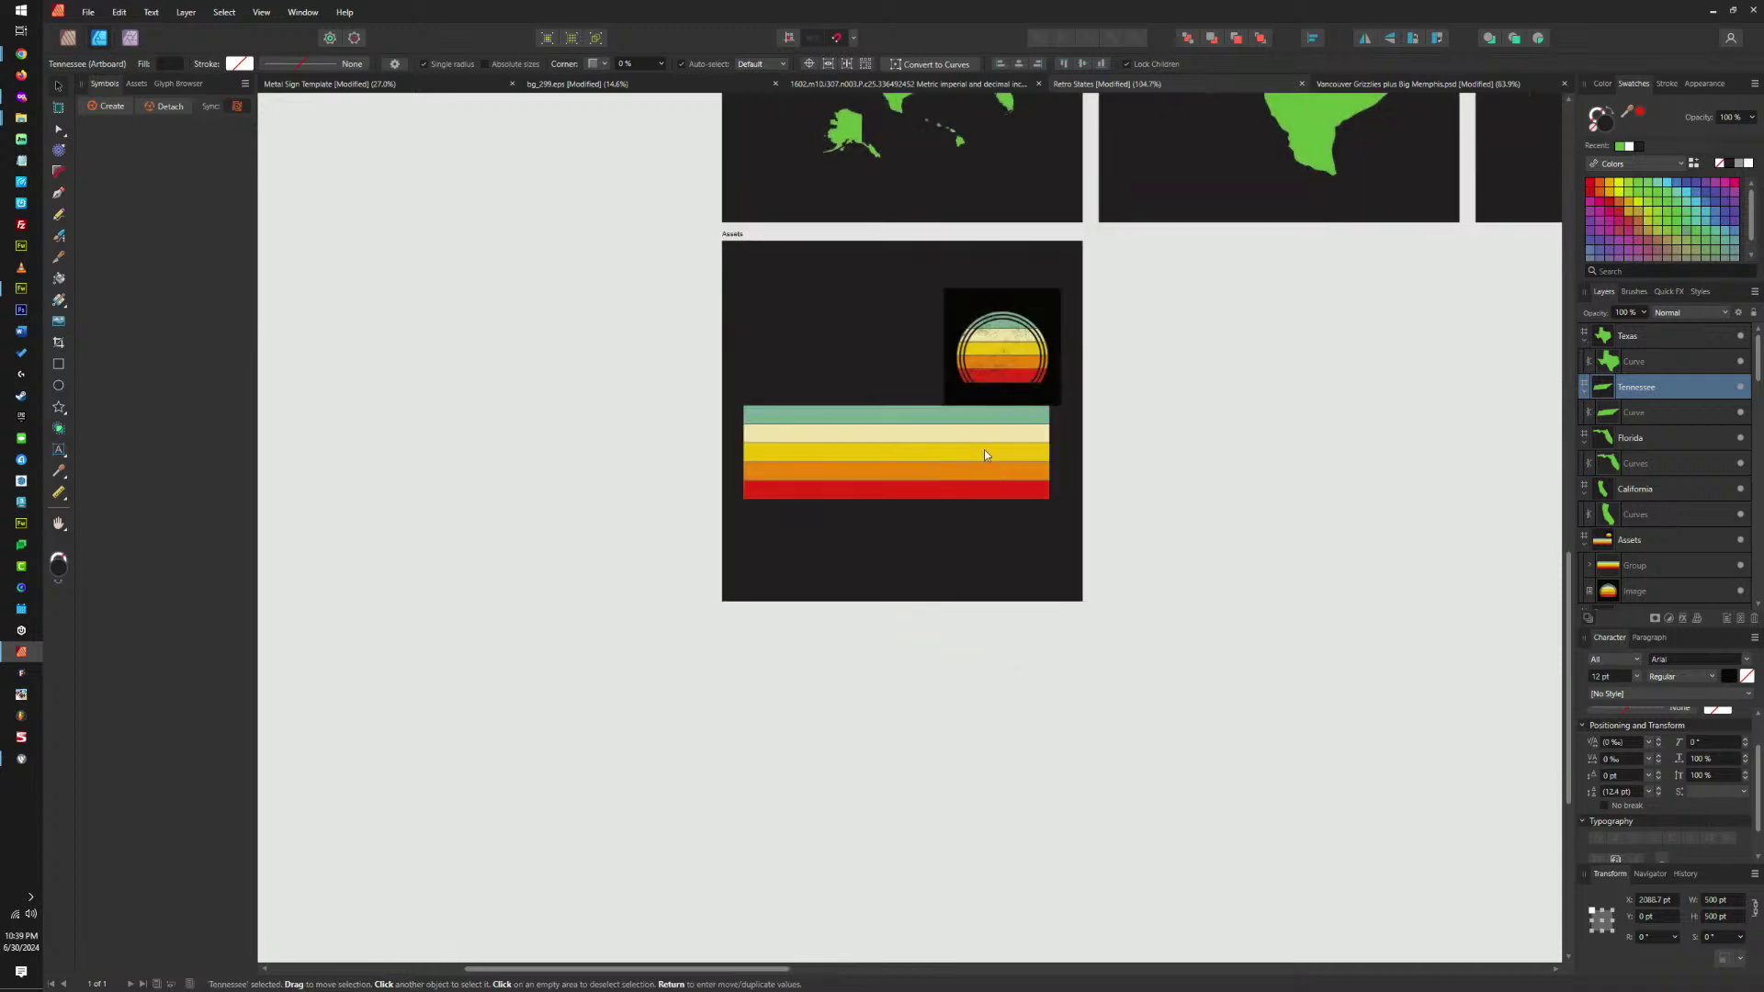
pyautogui.click(1016, 439)
pyautogui.scroll(4, 1011, 382)
pyautogui.hscroll(2, 919, 551)
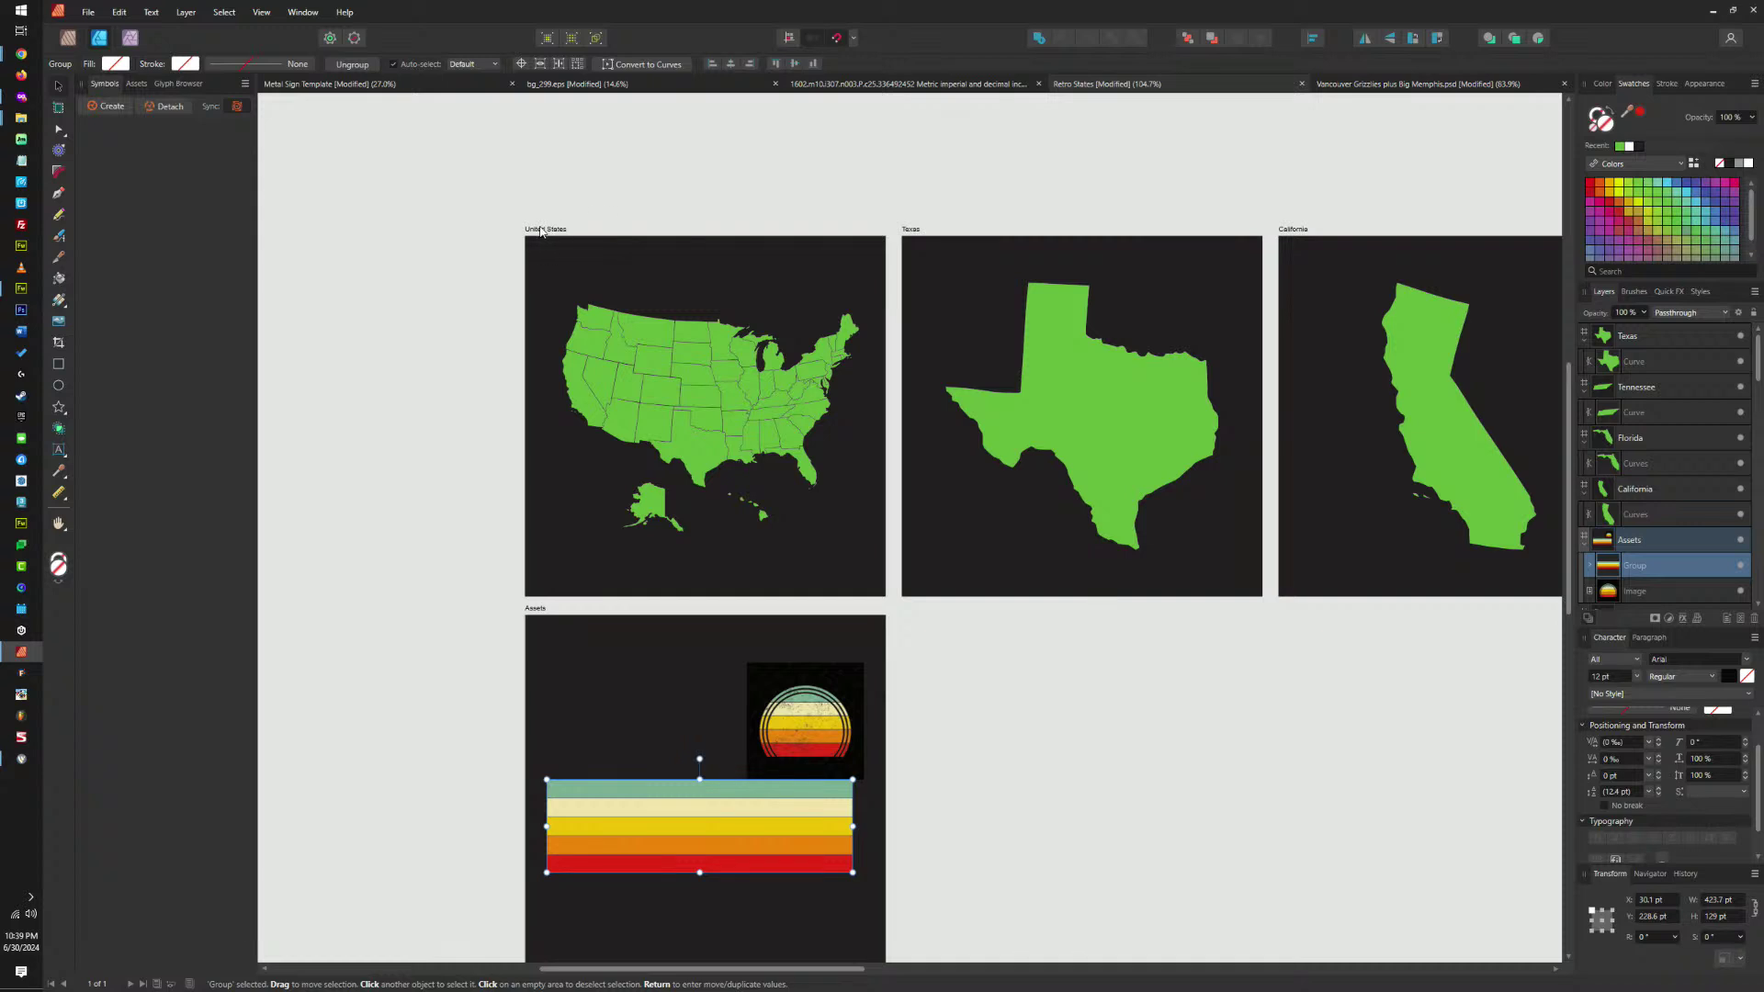
pyautogui.moveTo(540, 229)
pyautogui.mouseDown()
pyautogui.moveTo(913, 499)
pyautogui.moveTo(910, 608)
pyautogui.mouseUp()
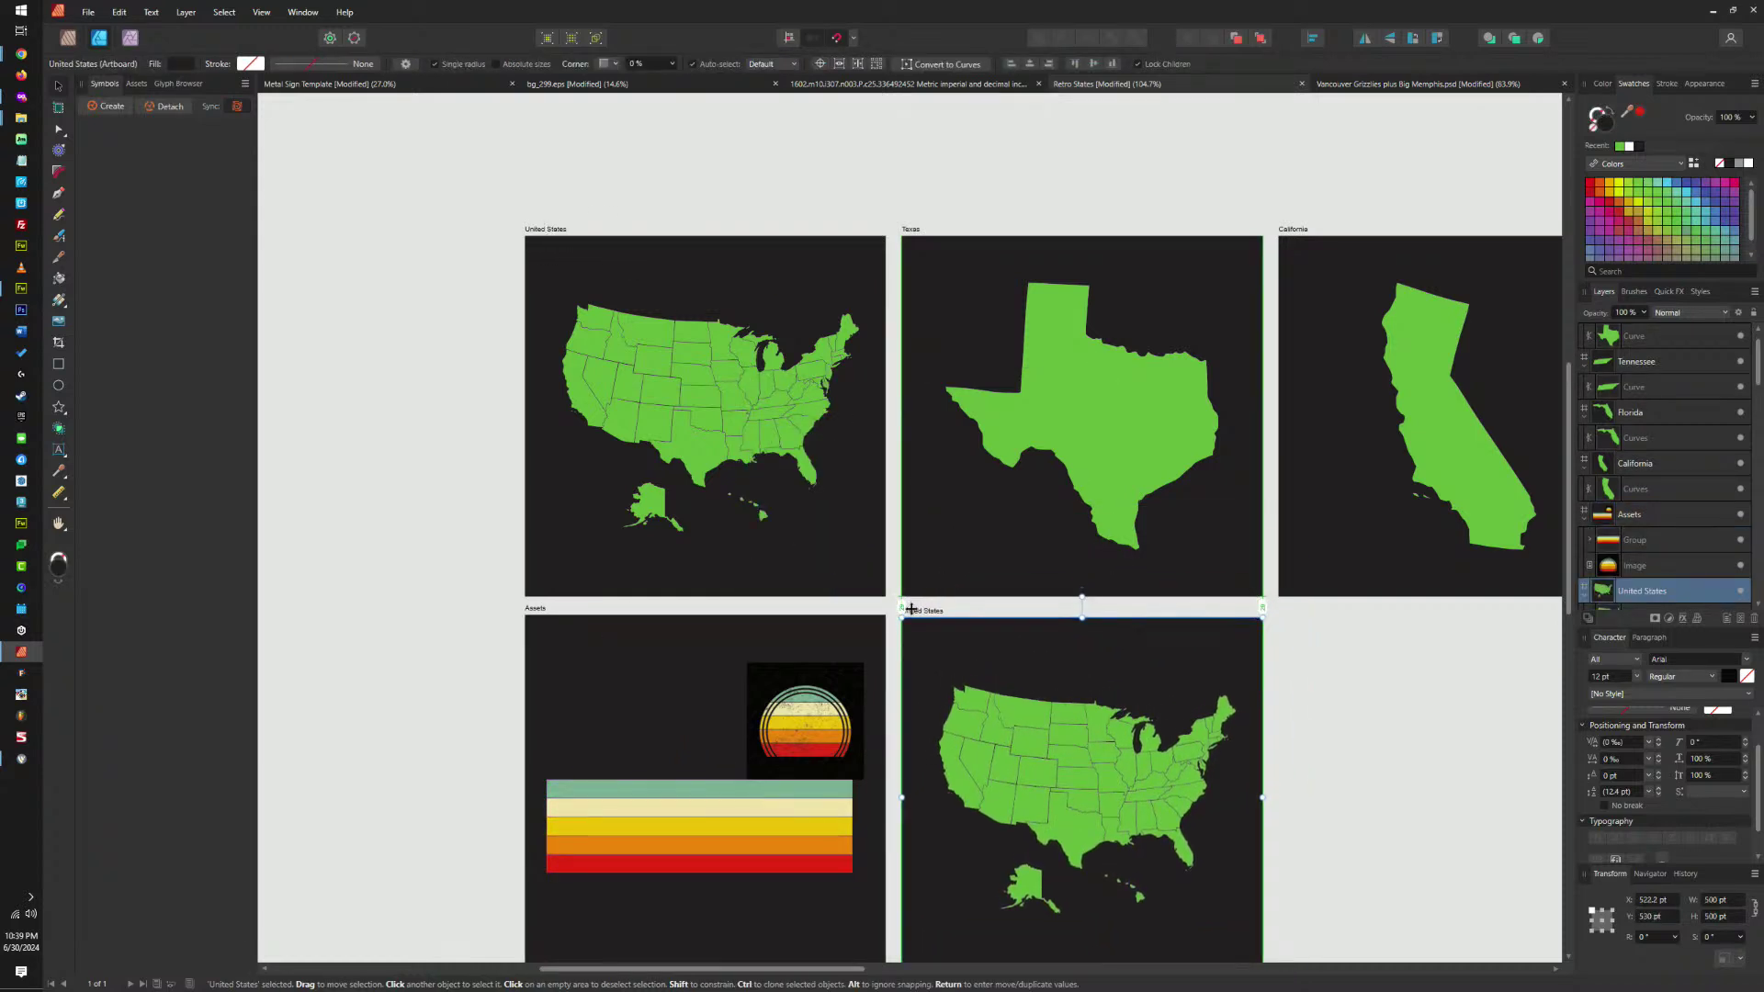
pyautogui.click(584, 623)
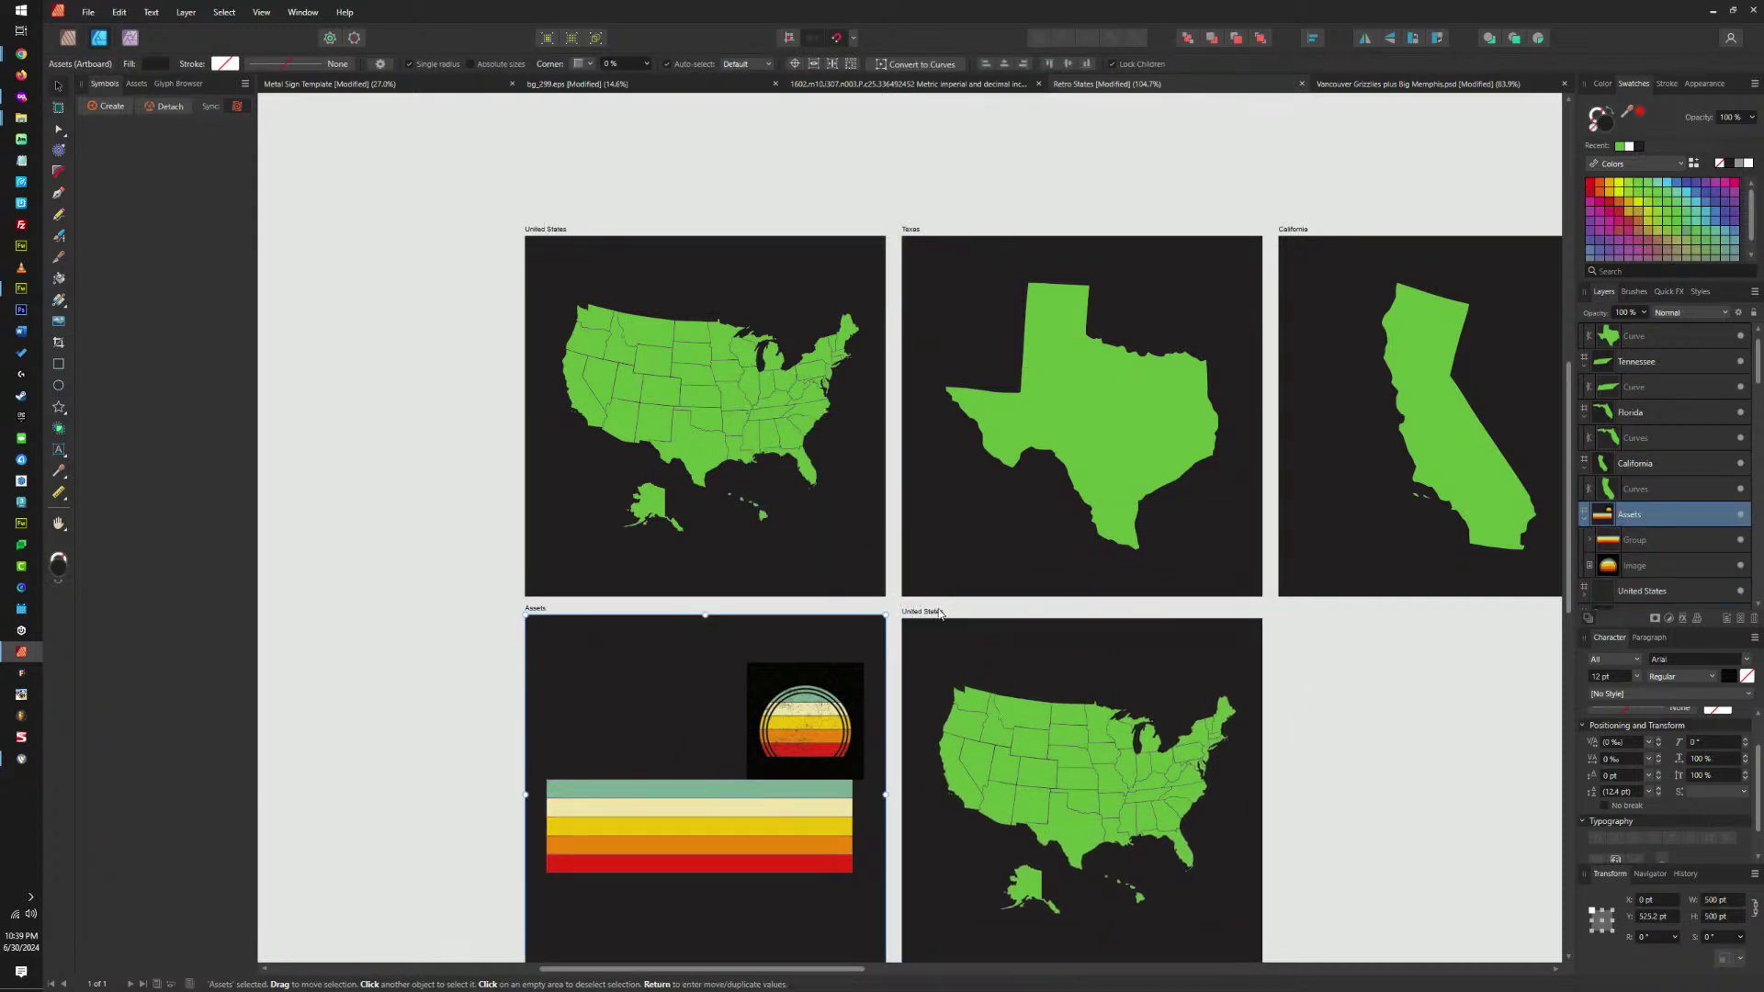
pyautogui.click(937, 612)
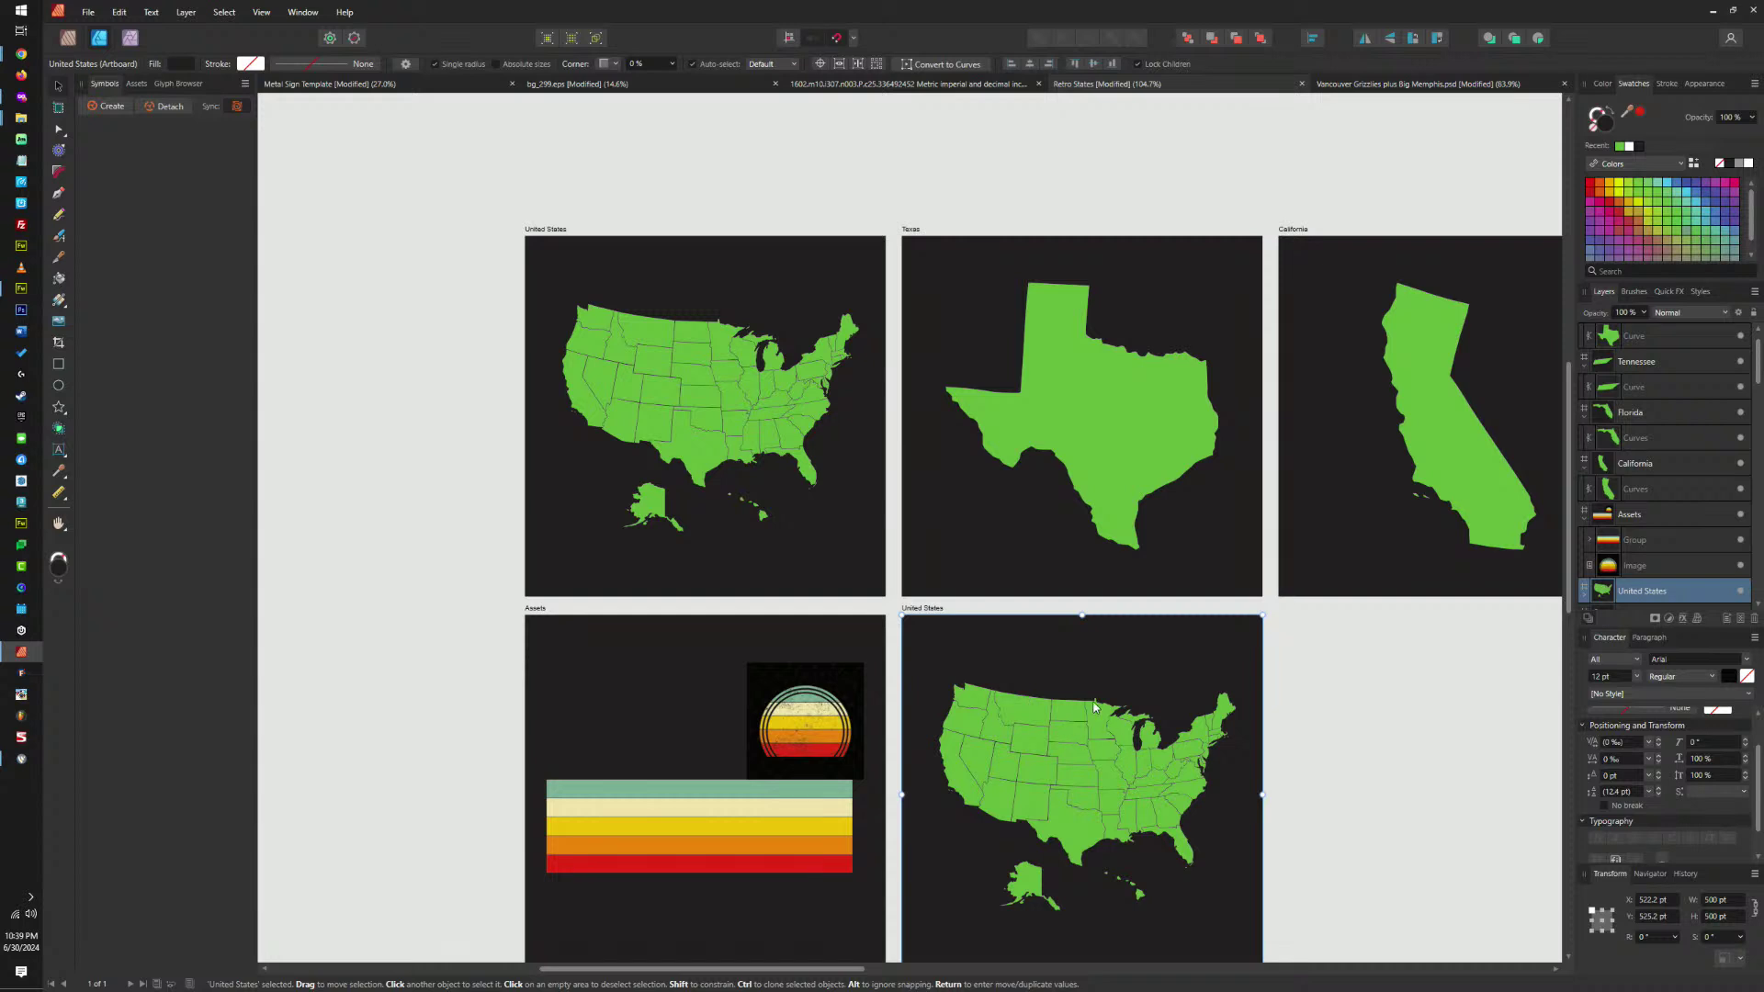
# Copy the stripe group from Assets and paste it onto the duplicated United States artboard.
pyautogui.scroll(-2, 1094, 707)
pyautogui.hscroll(2, 955, 598)
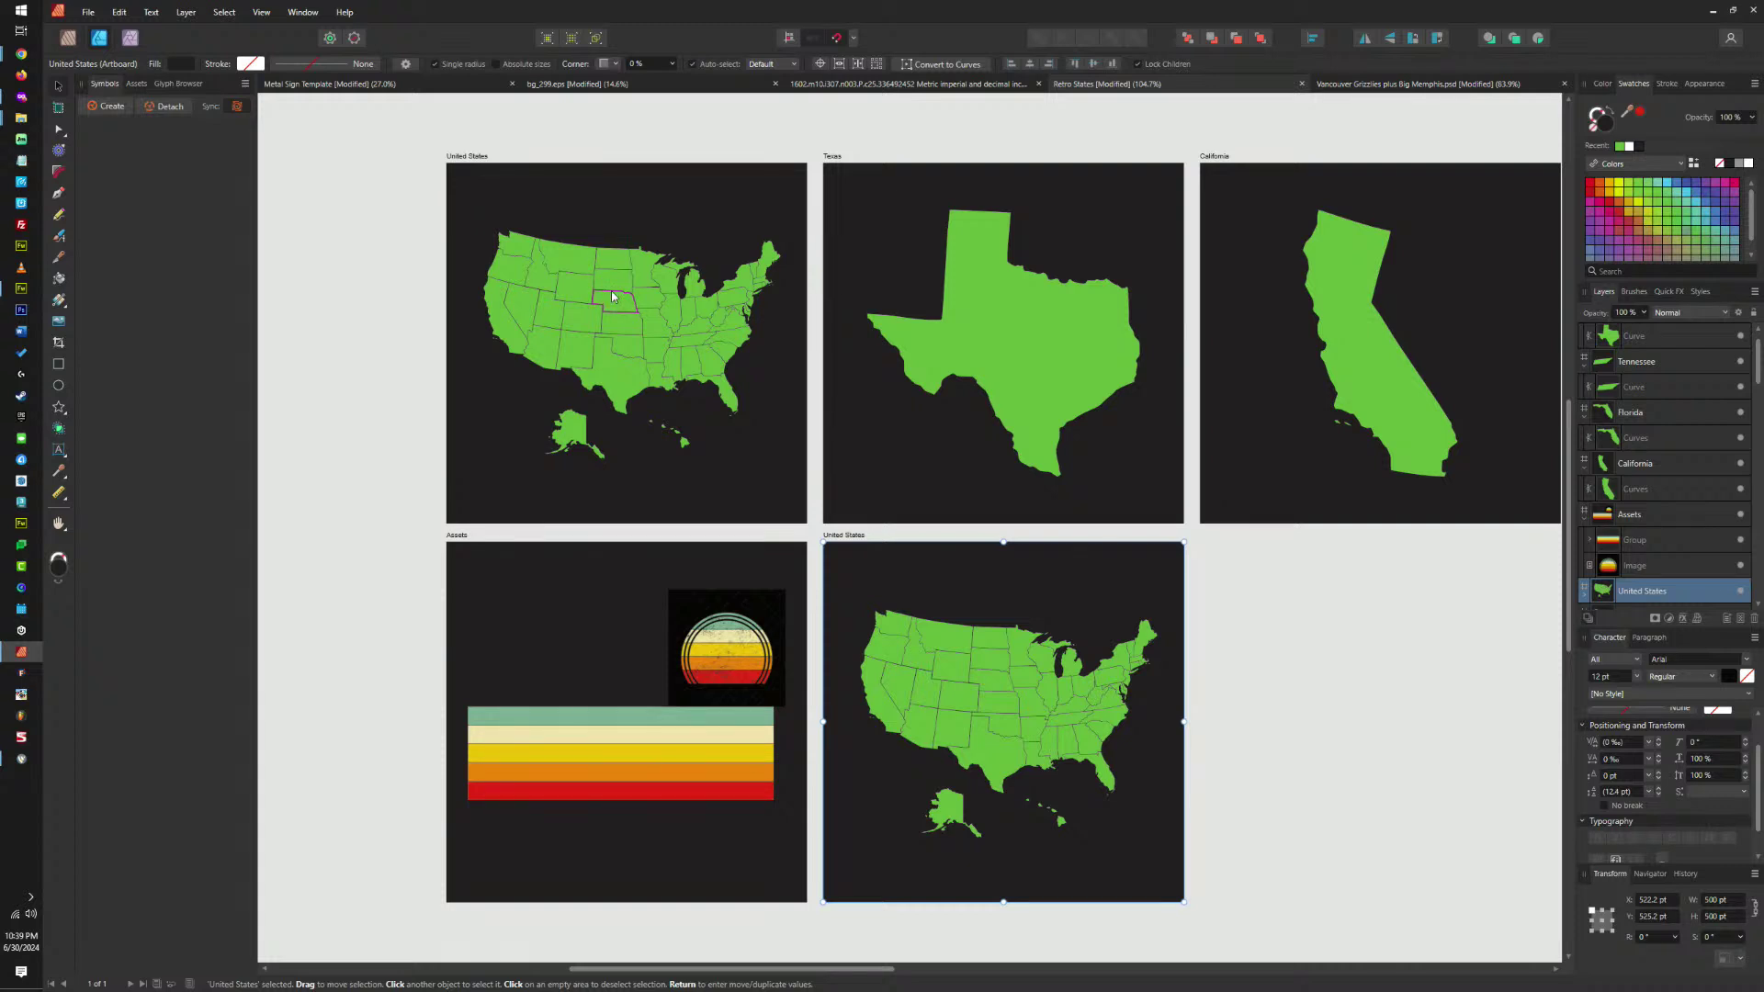
pyautogui.click(645, 744)
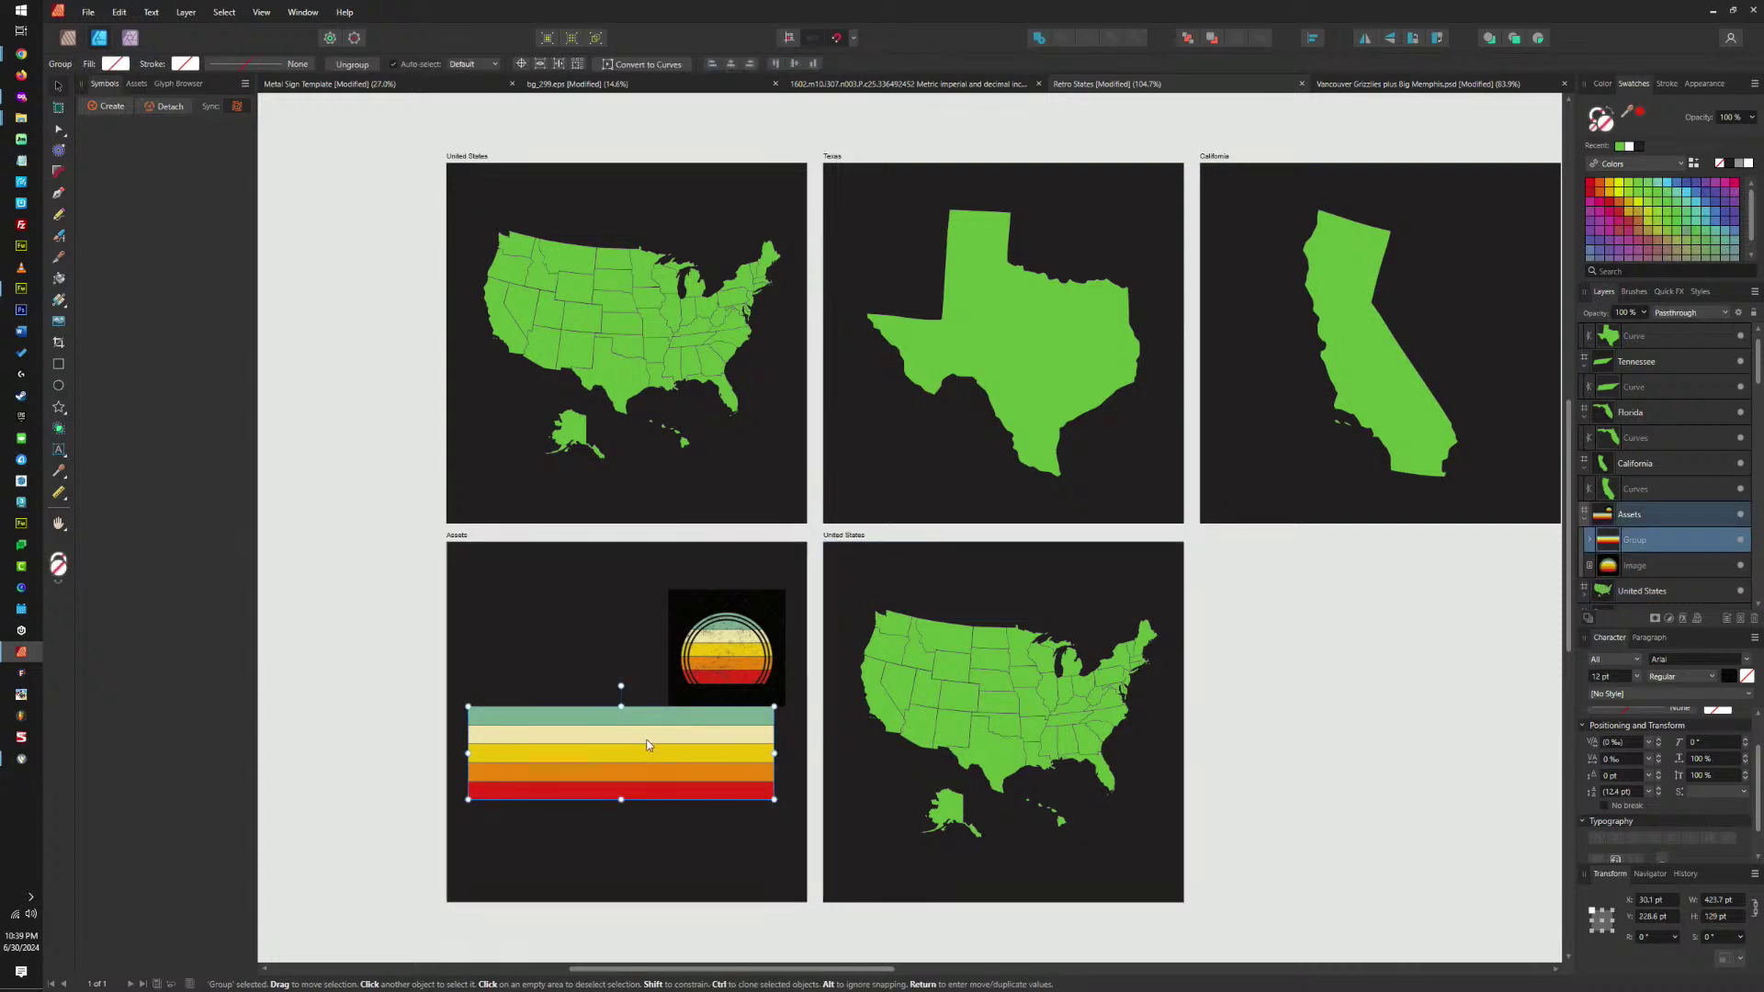
pyautogui.click(839, 535)
pyautogui.hotkey('ctrl', 'v')
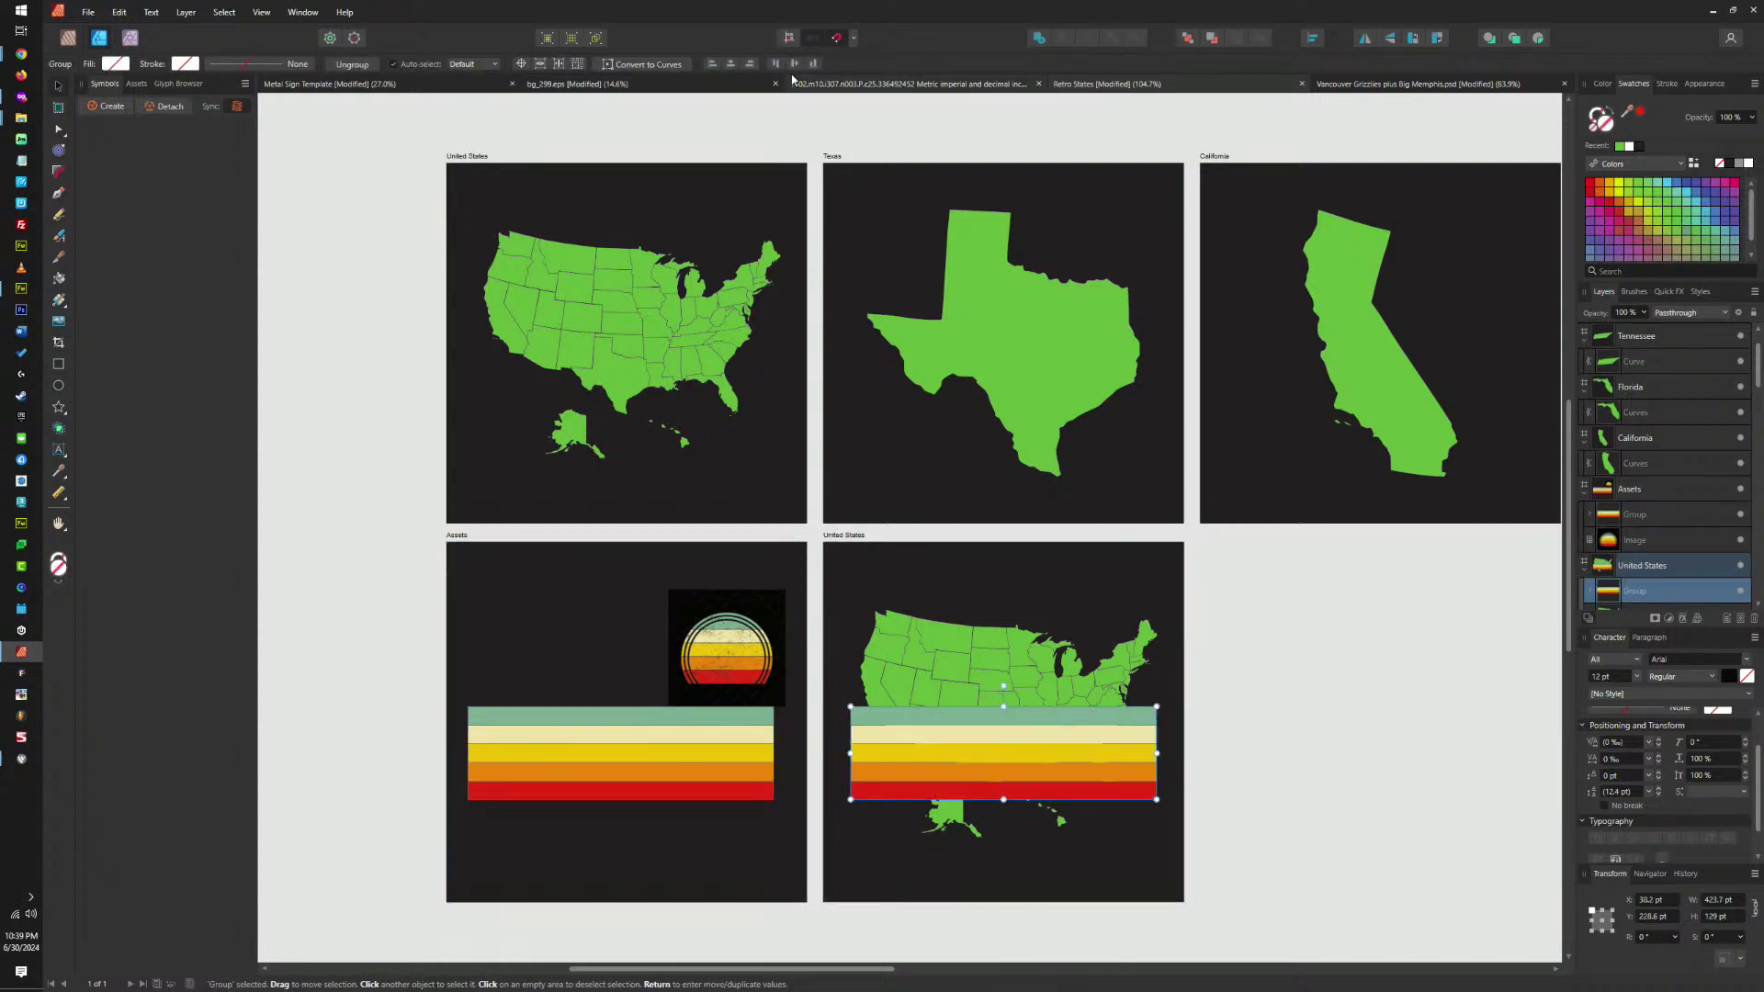
# Move the pasted stripes over the US map and stretch them to about 424 by 311 pt to cover it.
pyautogui.moveTo(1022, 739); pyautogui.dragTo(1027, 708)
pyautogui.scroll(5, 1027, 707)
pyautogui.moveTo(974, 635); pyautogui.dragTo(753, 472)
pyautogui.scroll(-3, 1215, 402)
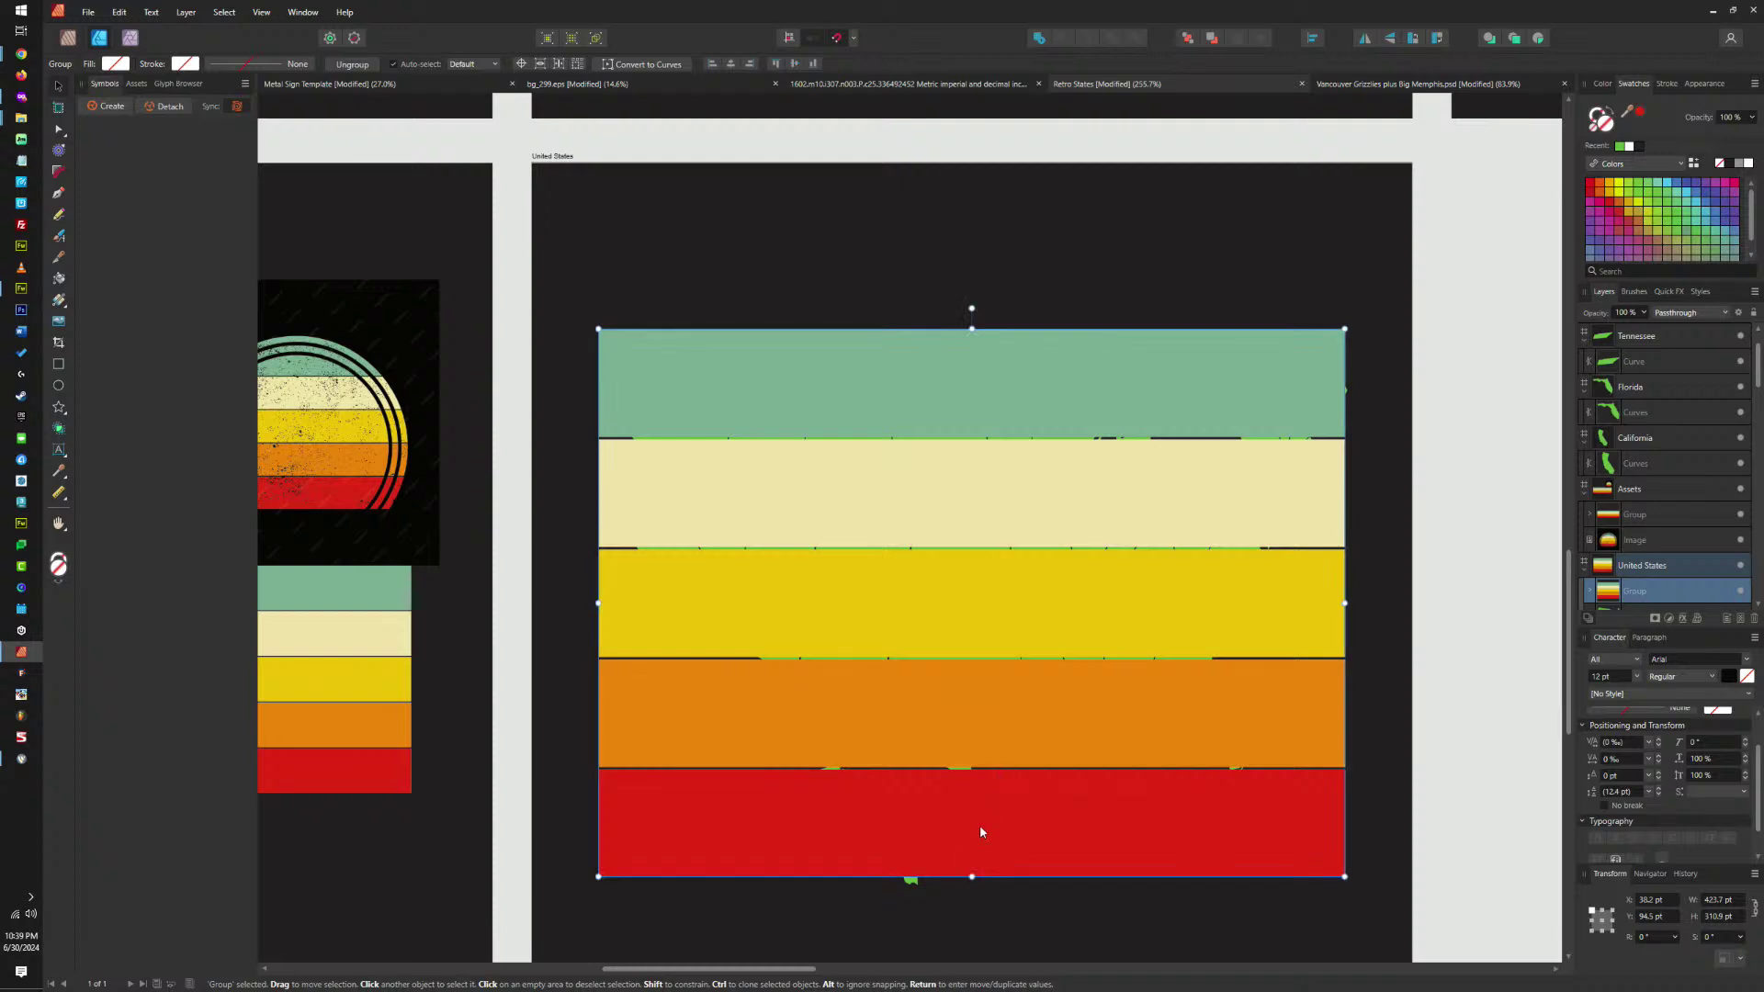
# Centre the US map group behind the stripes horizontally and vertically on its artboard.
pyautogui.click(914, 879)
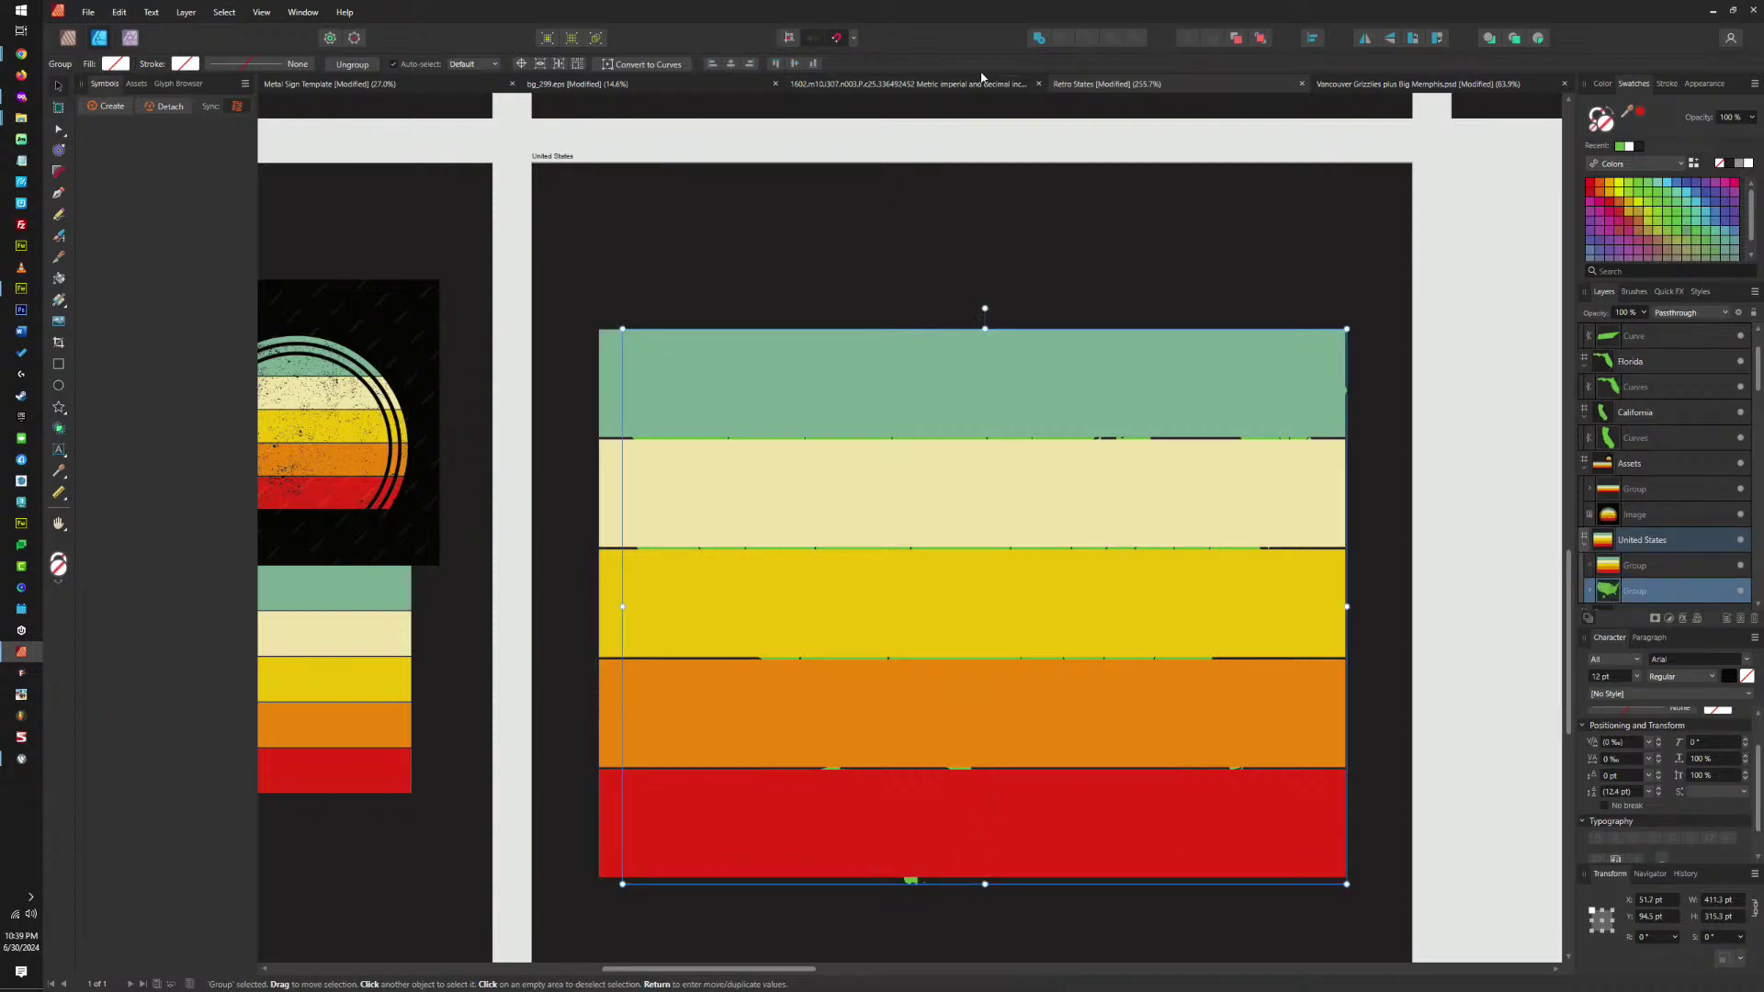
pyautogui.click(731, 63)
pyautogui.click(789, 63)
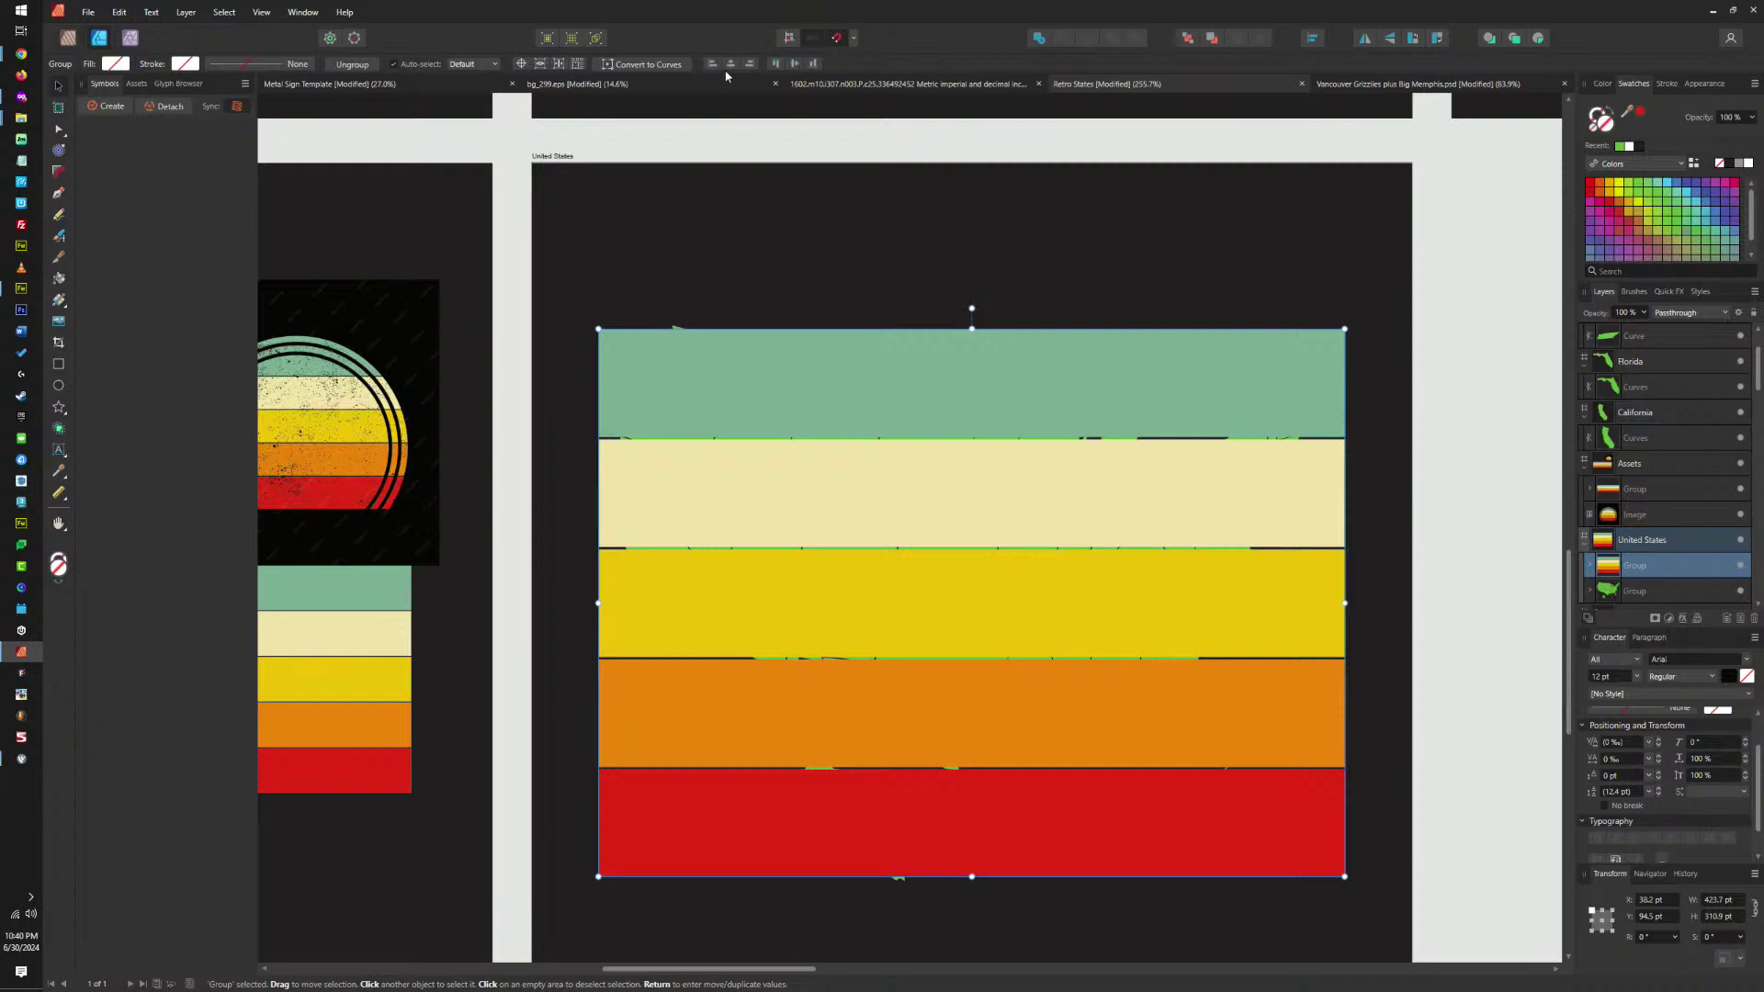
# Stretch the stripe group evenly over the US map to about 424 by 315 pt and cut it from the artboard.
pyautogui.moveTo(962, 354); pyautogui.dragTo(1147, 437)
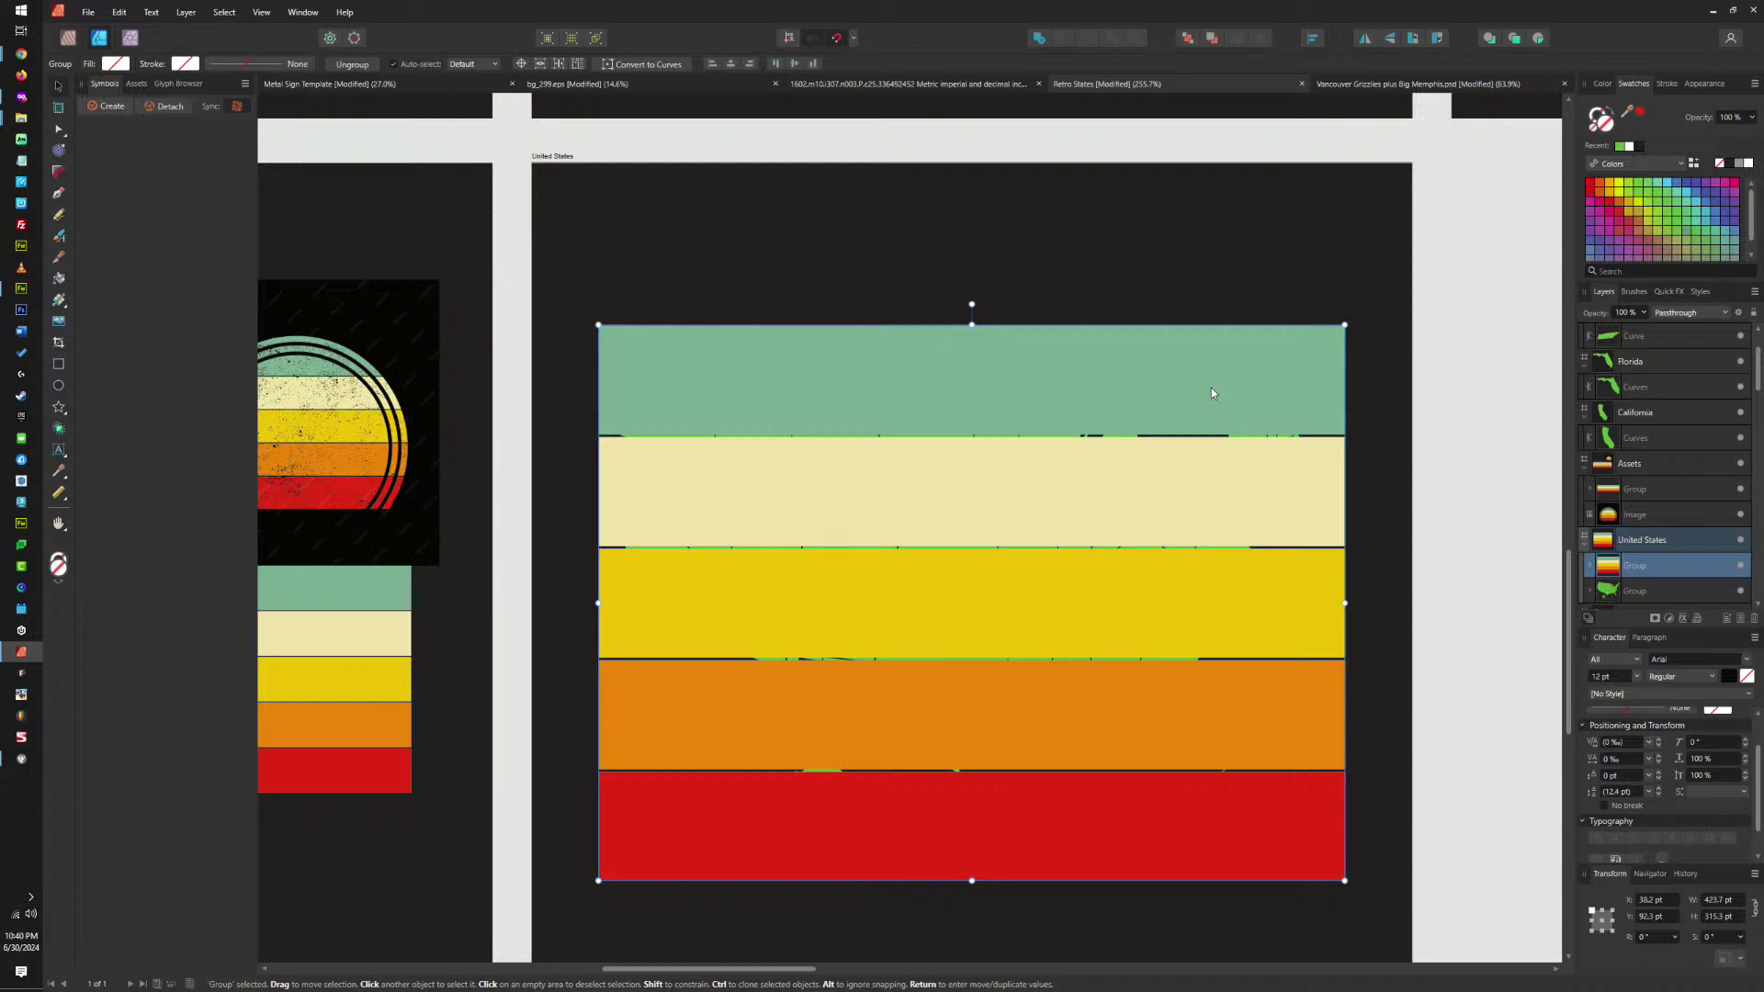
pyautogui.press('Delete')
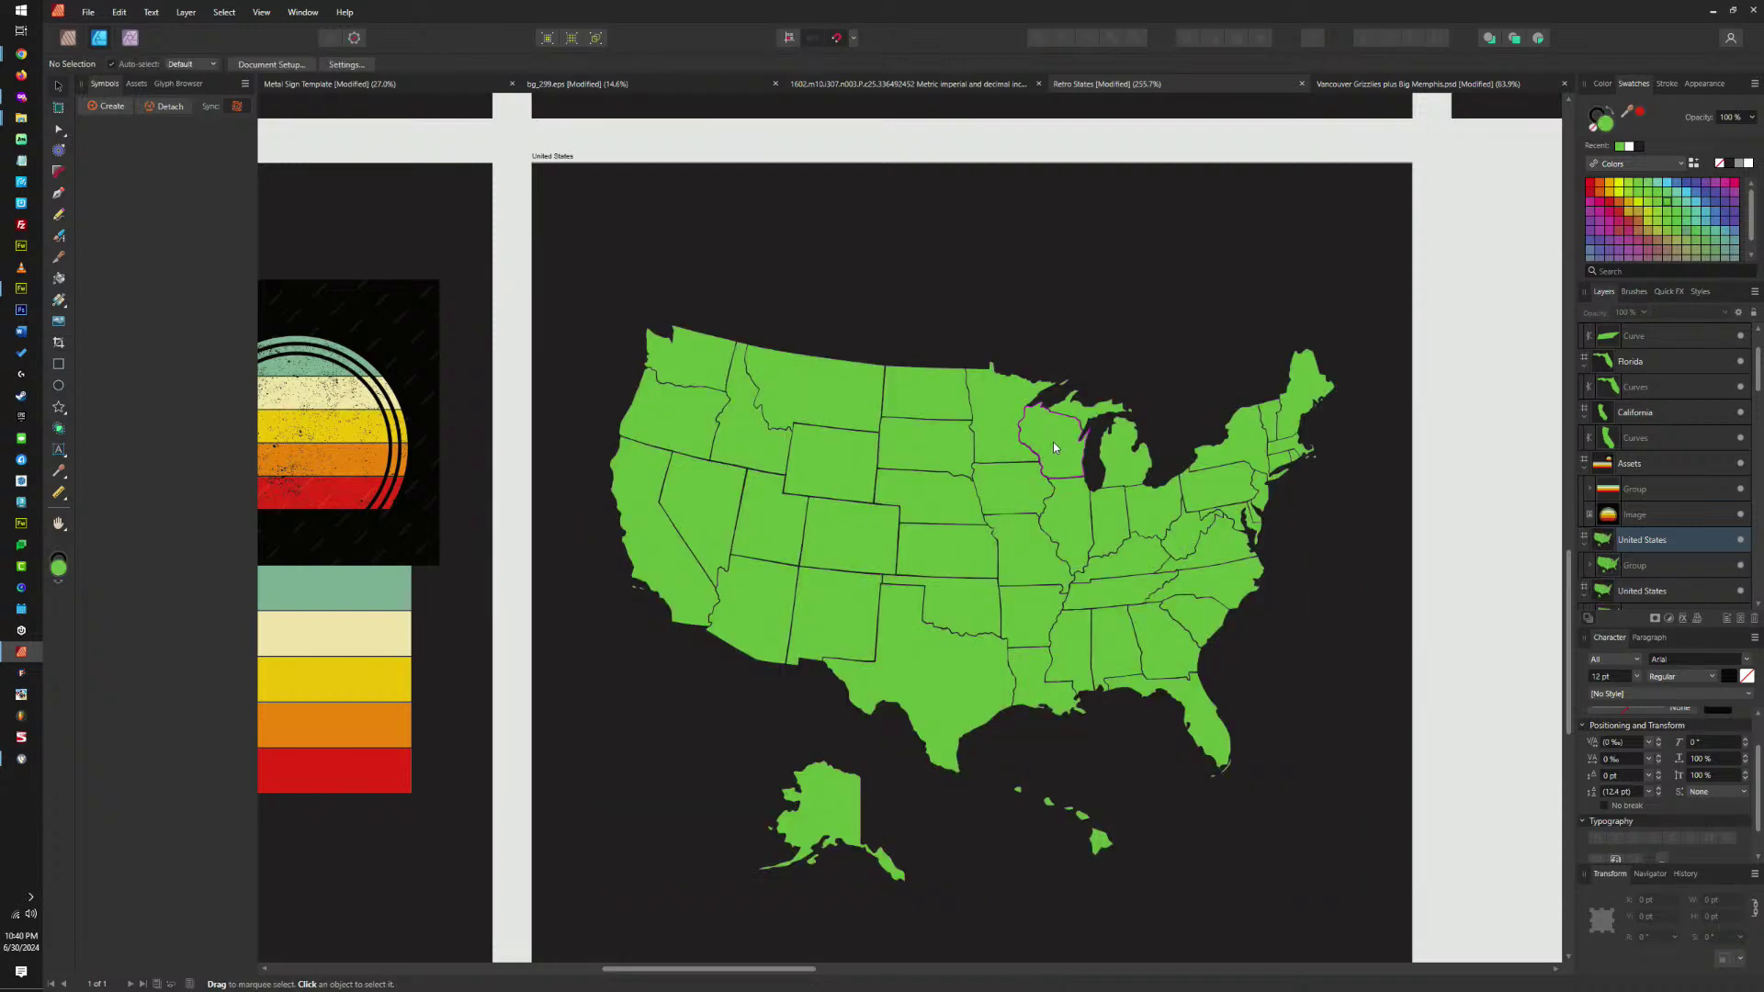
# Combine the grouped US map on the lower United States artboard into one shape with Add and remove its fill and stroke.
pyautogui.click(1054, 448)
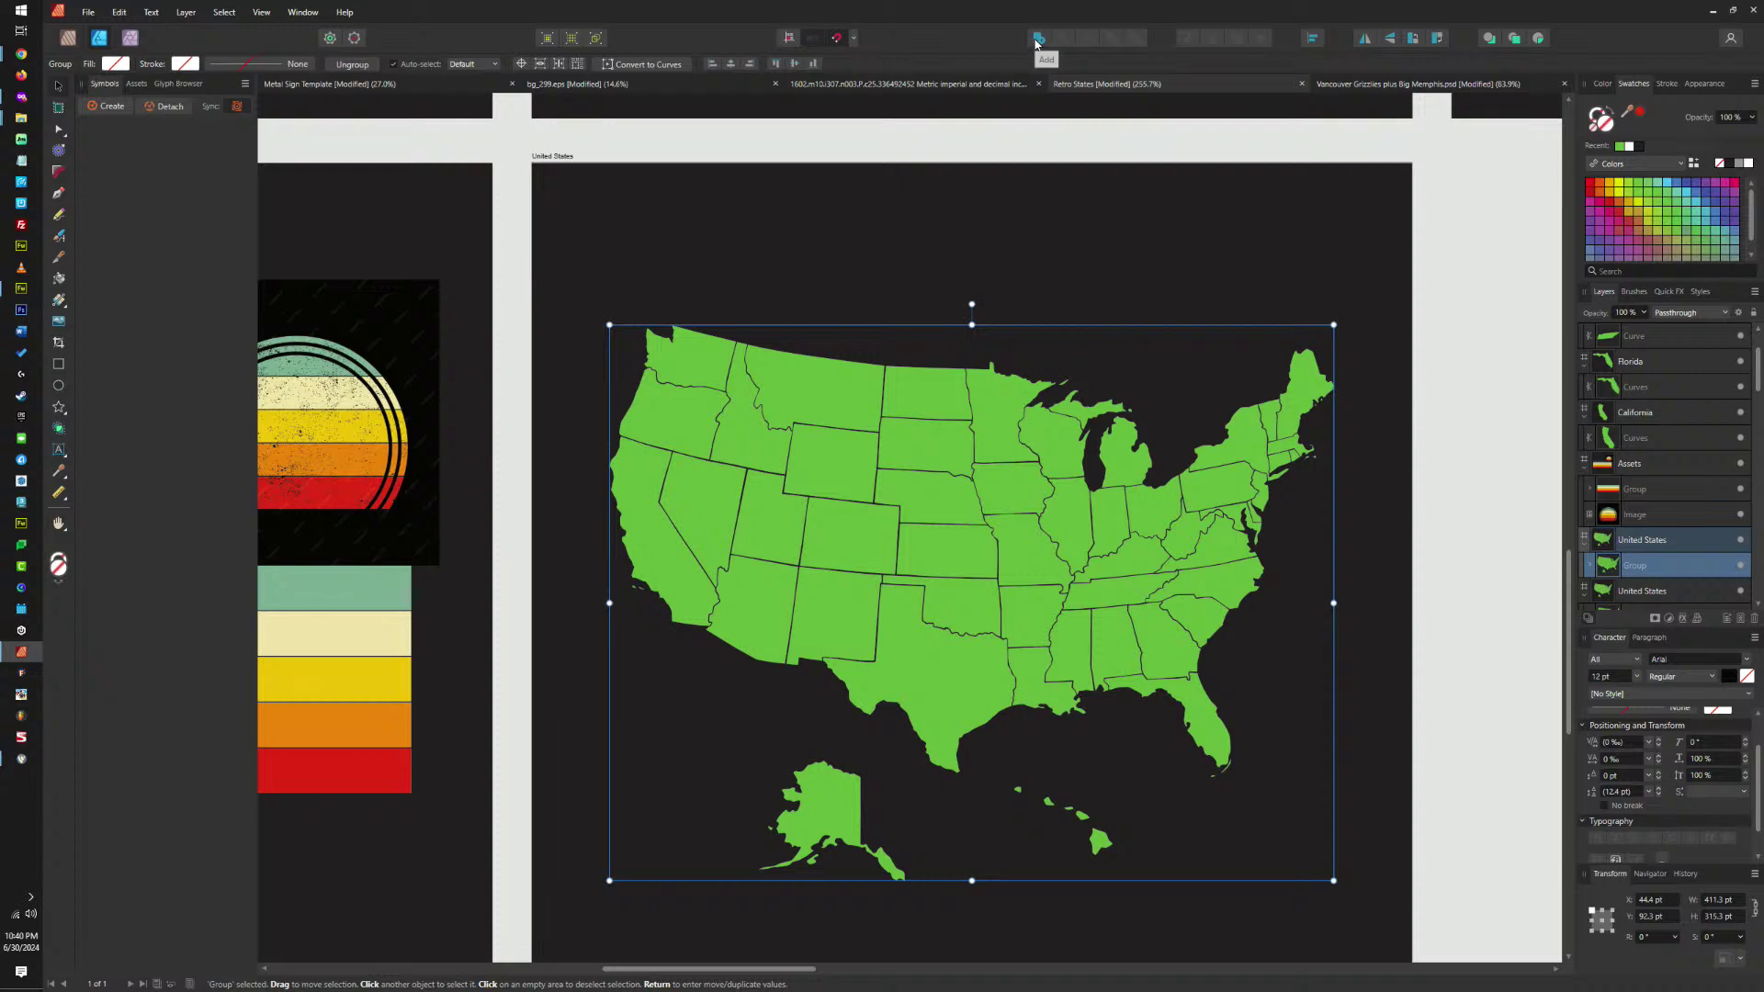
pyautogui.click(1038, 37)
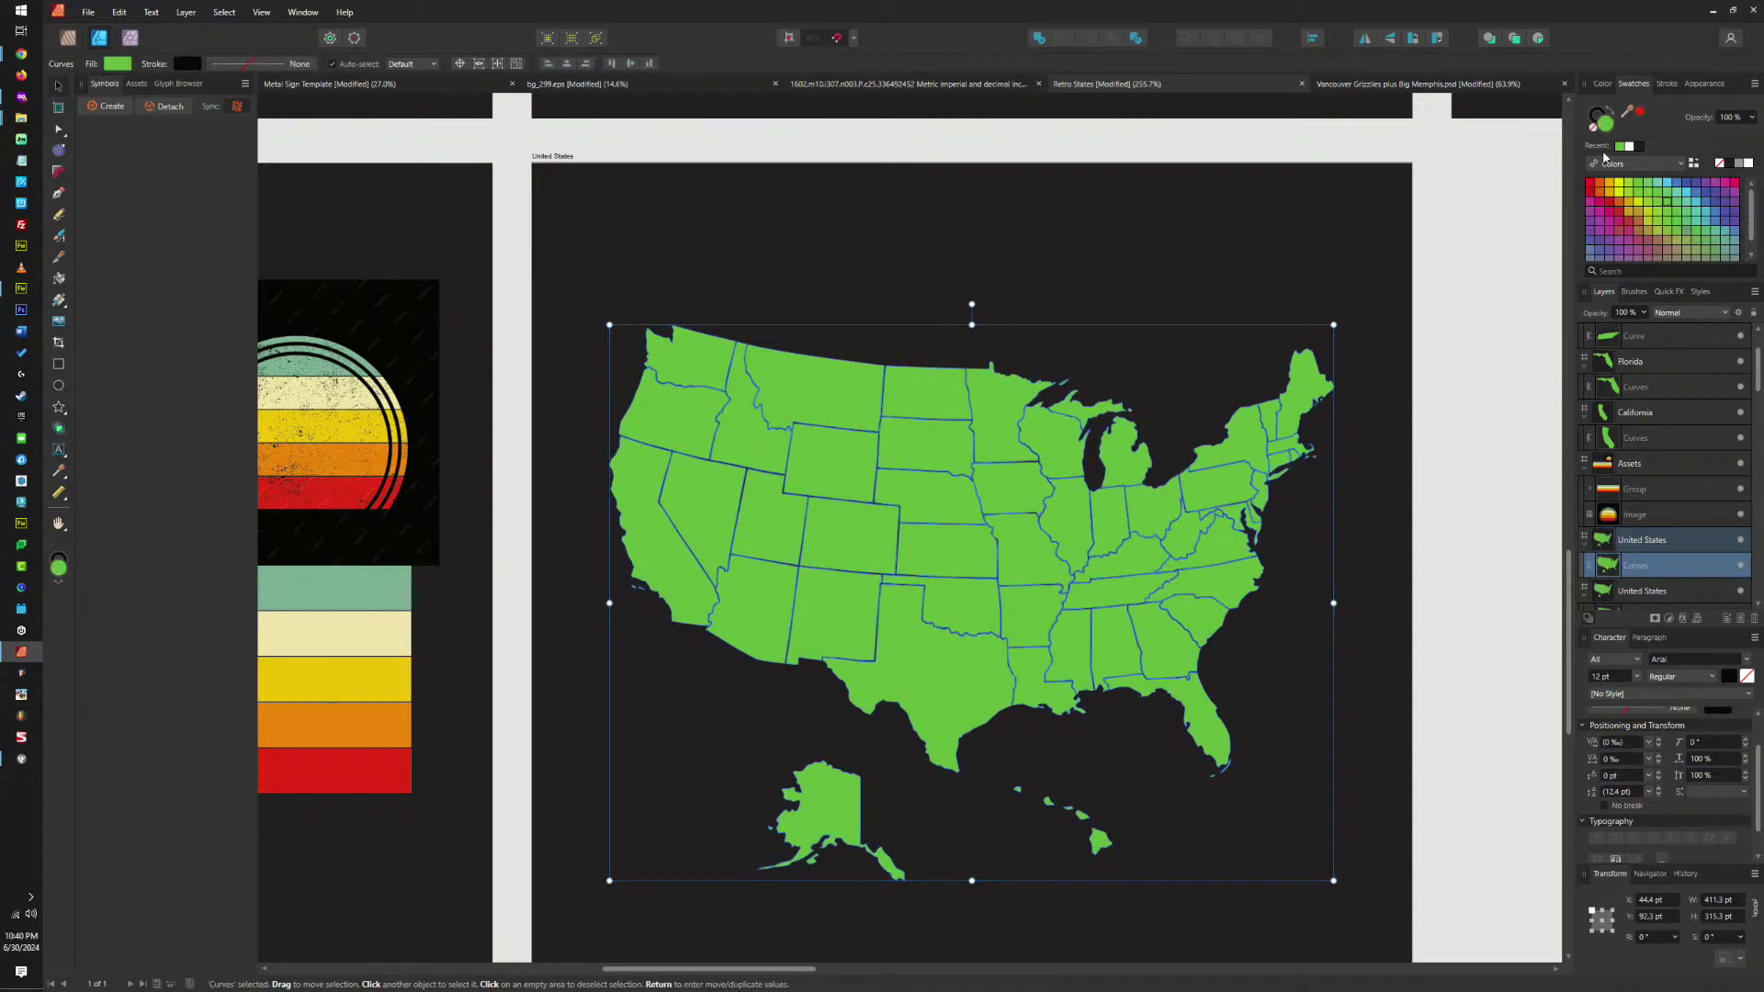
pyautogui.click(1593, 117)
pyautogui.click(1593, 129)
pyautogui.click(1608, 131)
pyautogui.click(1594, 130)
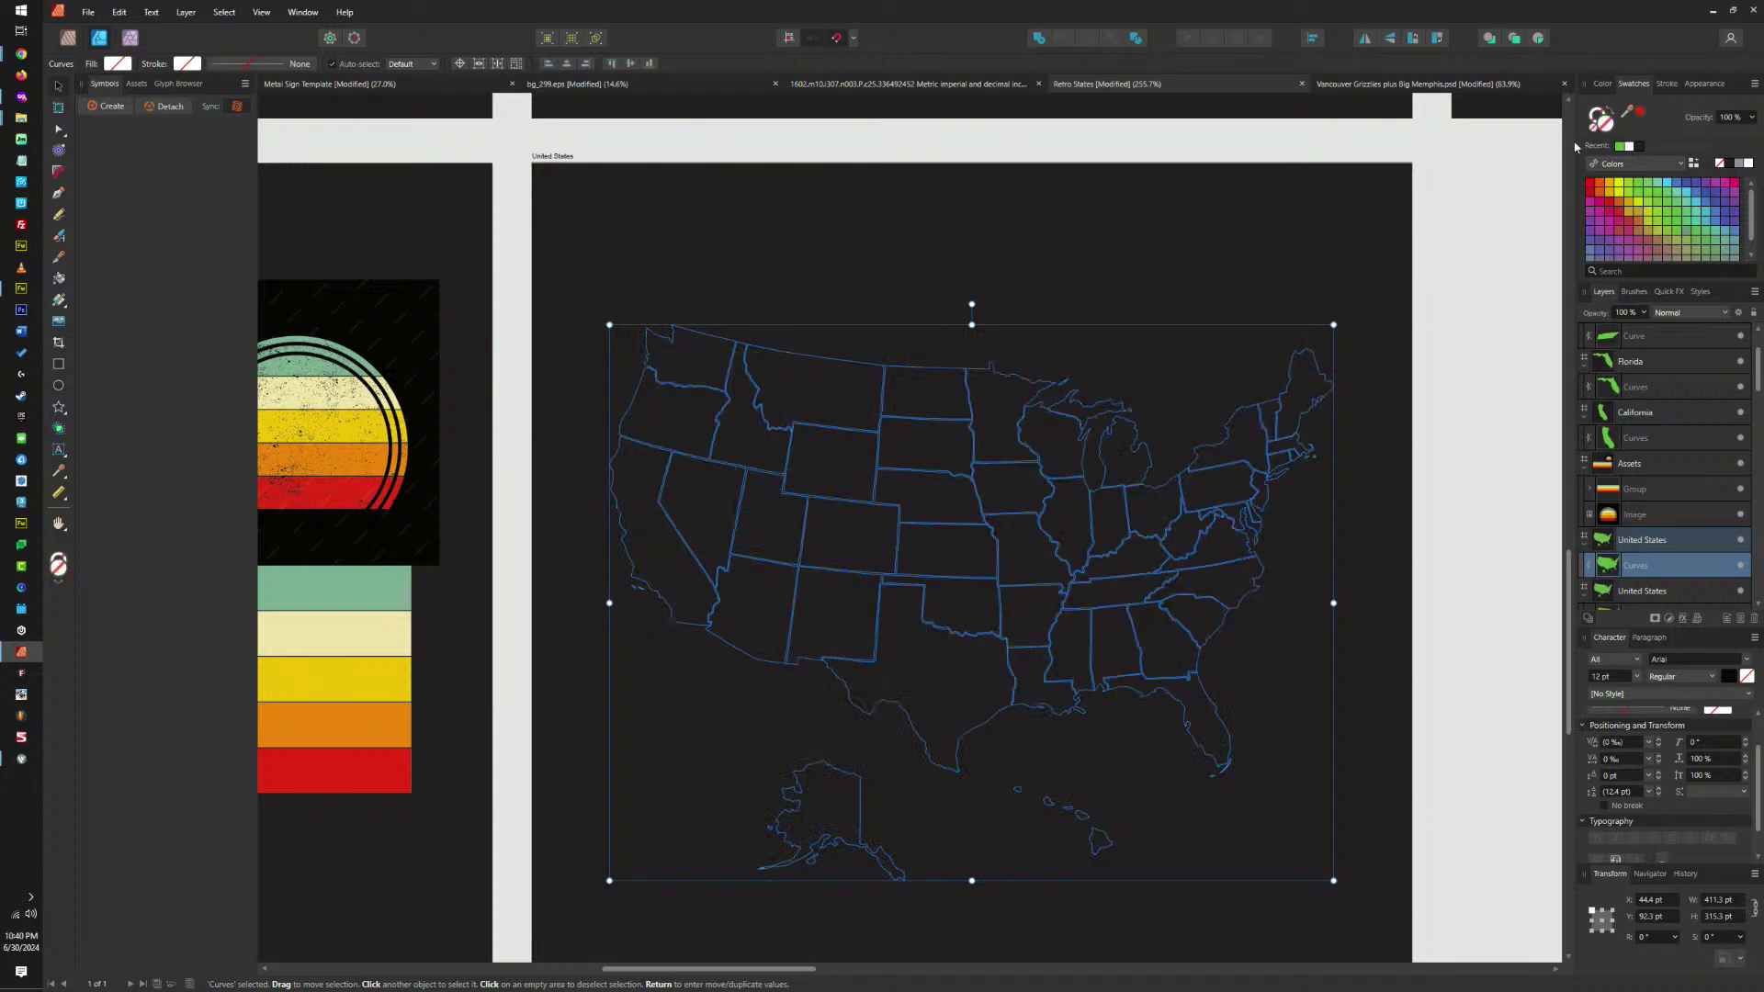
# Paste the cut stripe group inside the combined US map shape.
pyautogui.scroll(-2, 1686, 479)
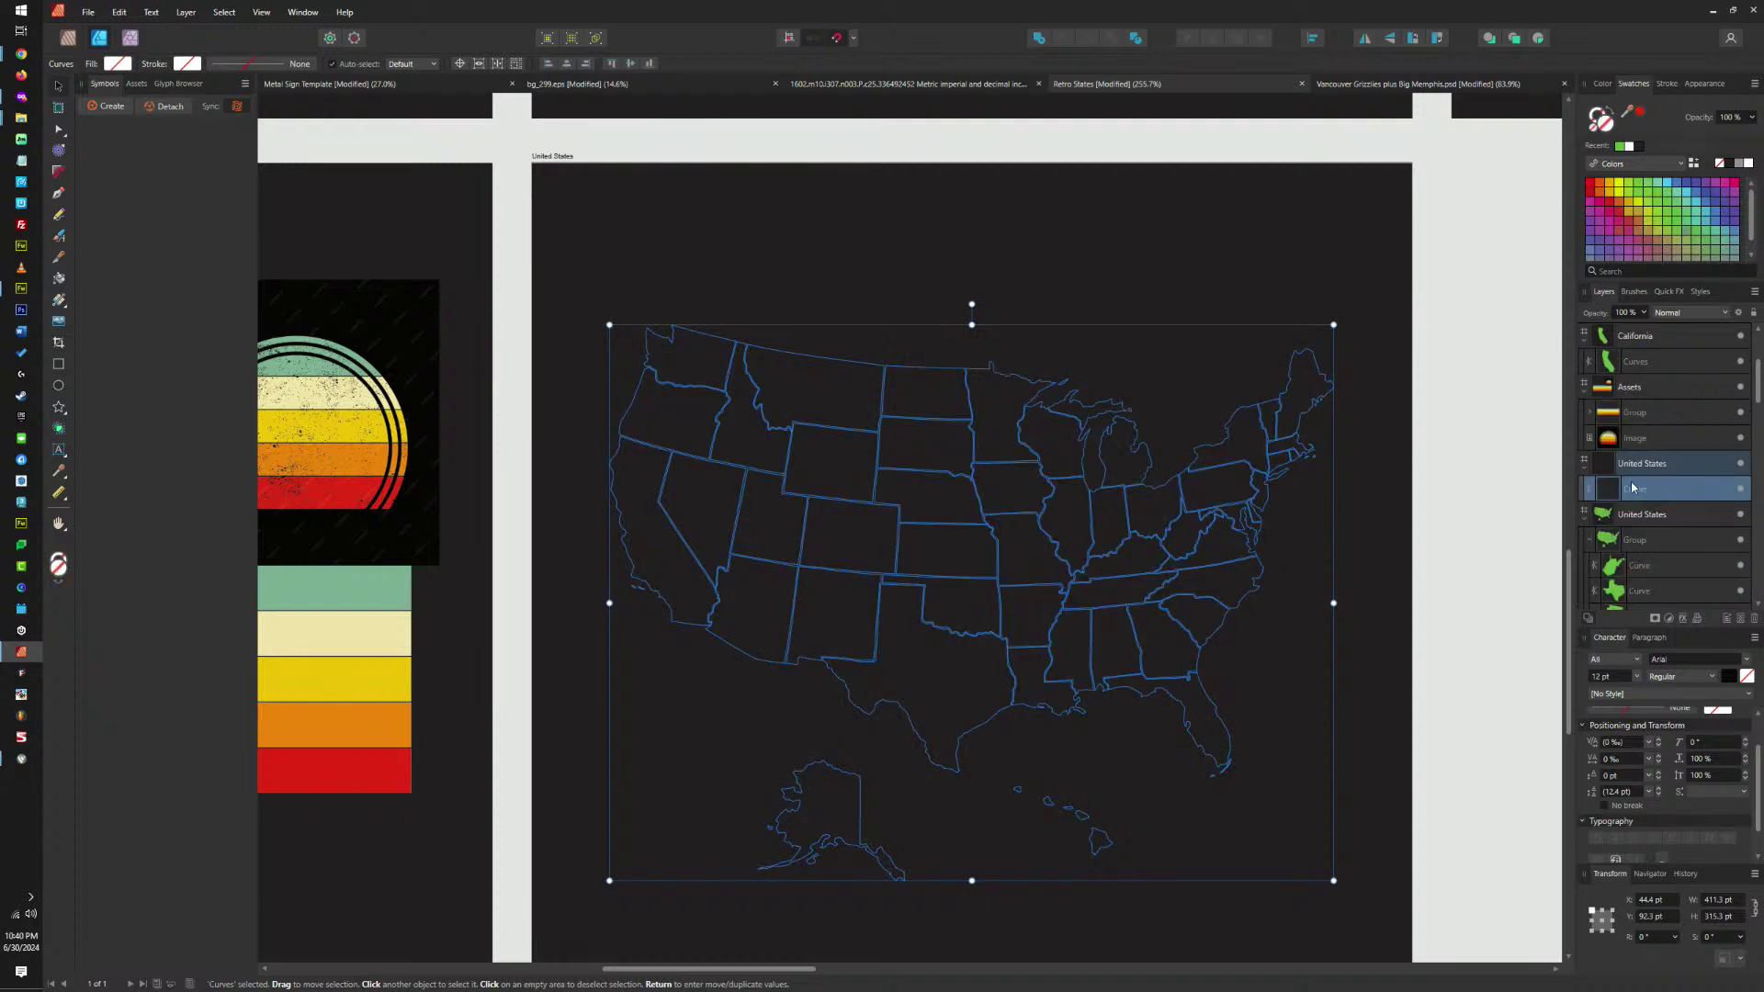
pyautogui.click(119, 12)
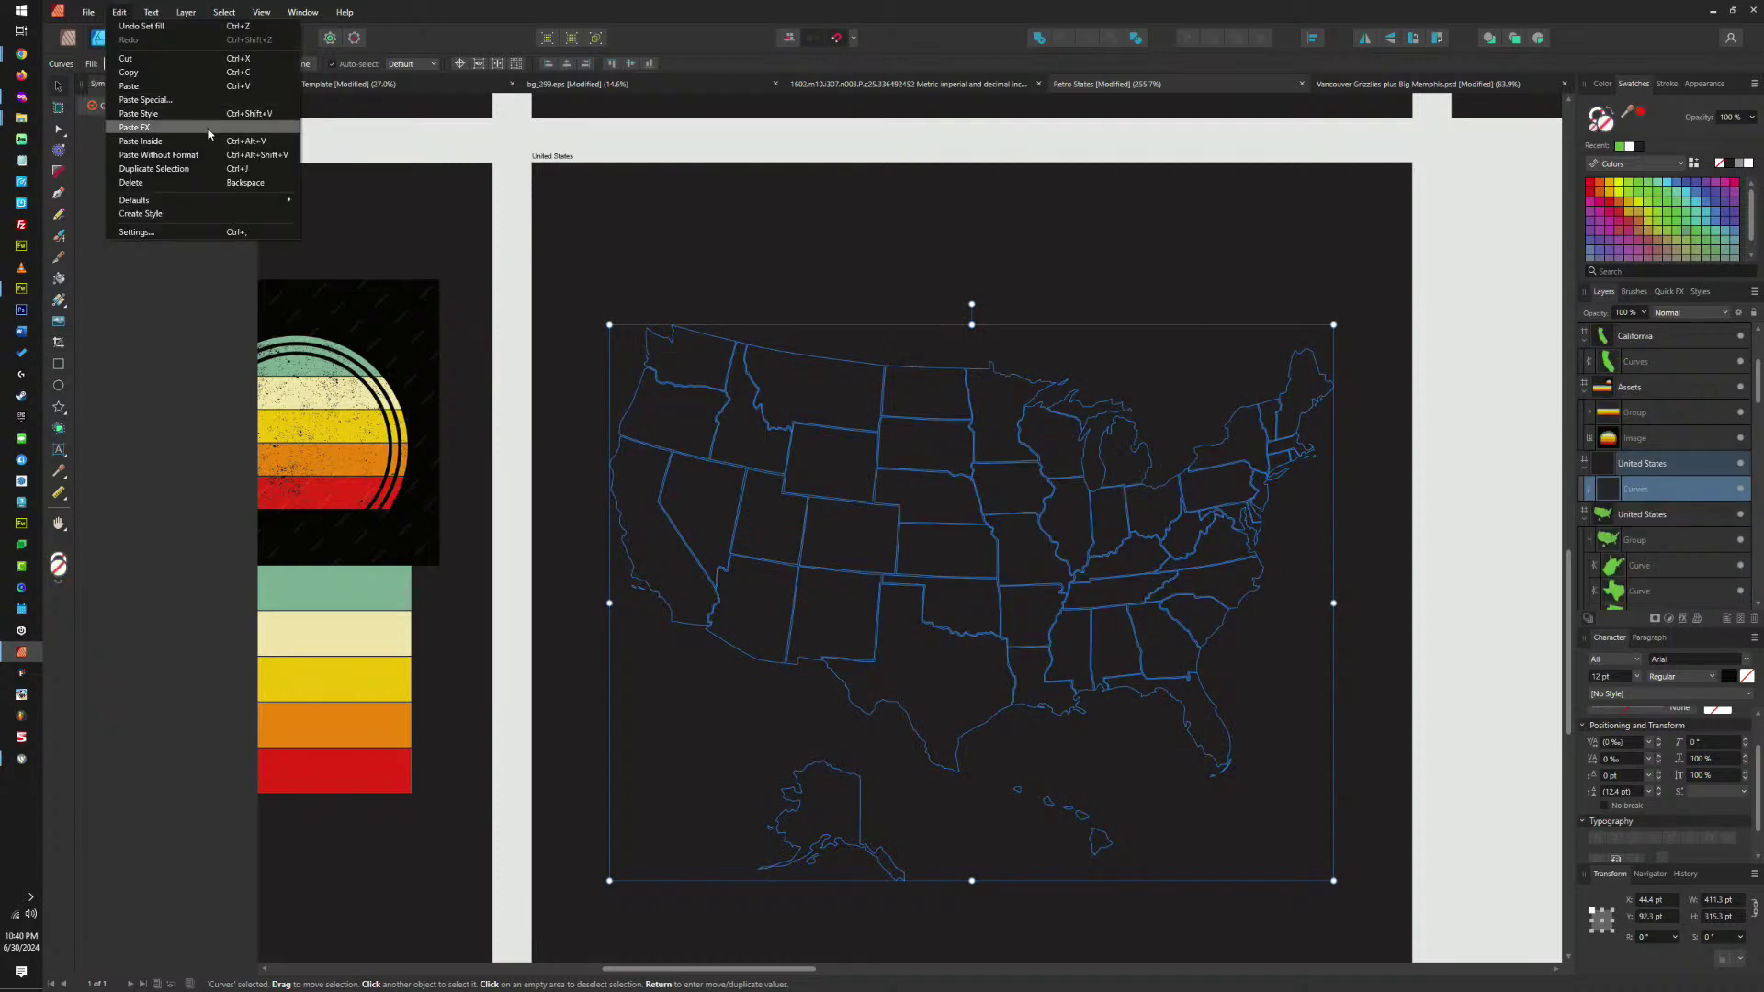
pyautogui.click(141, 141)
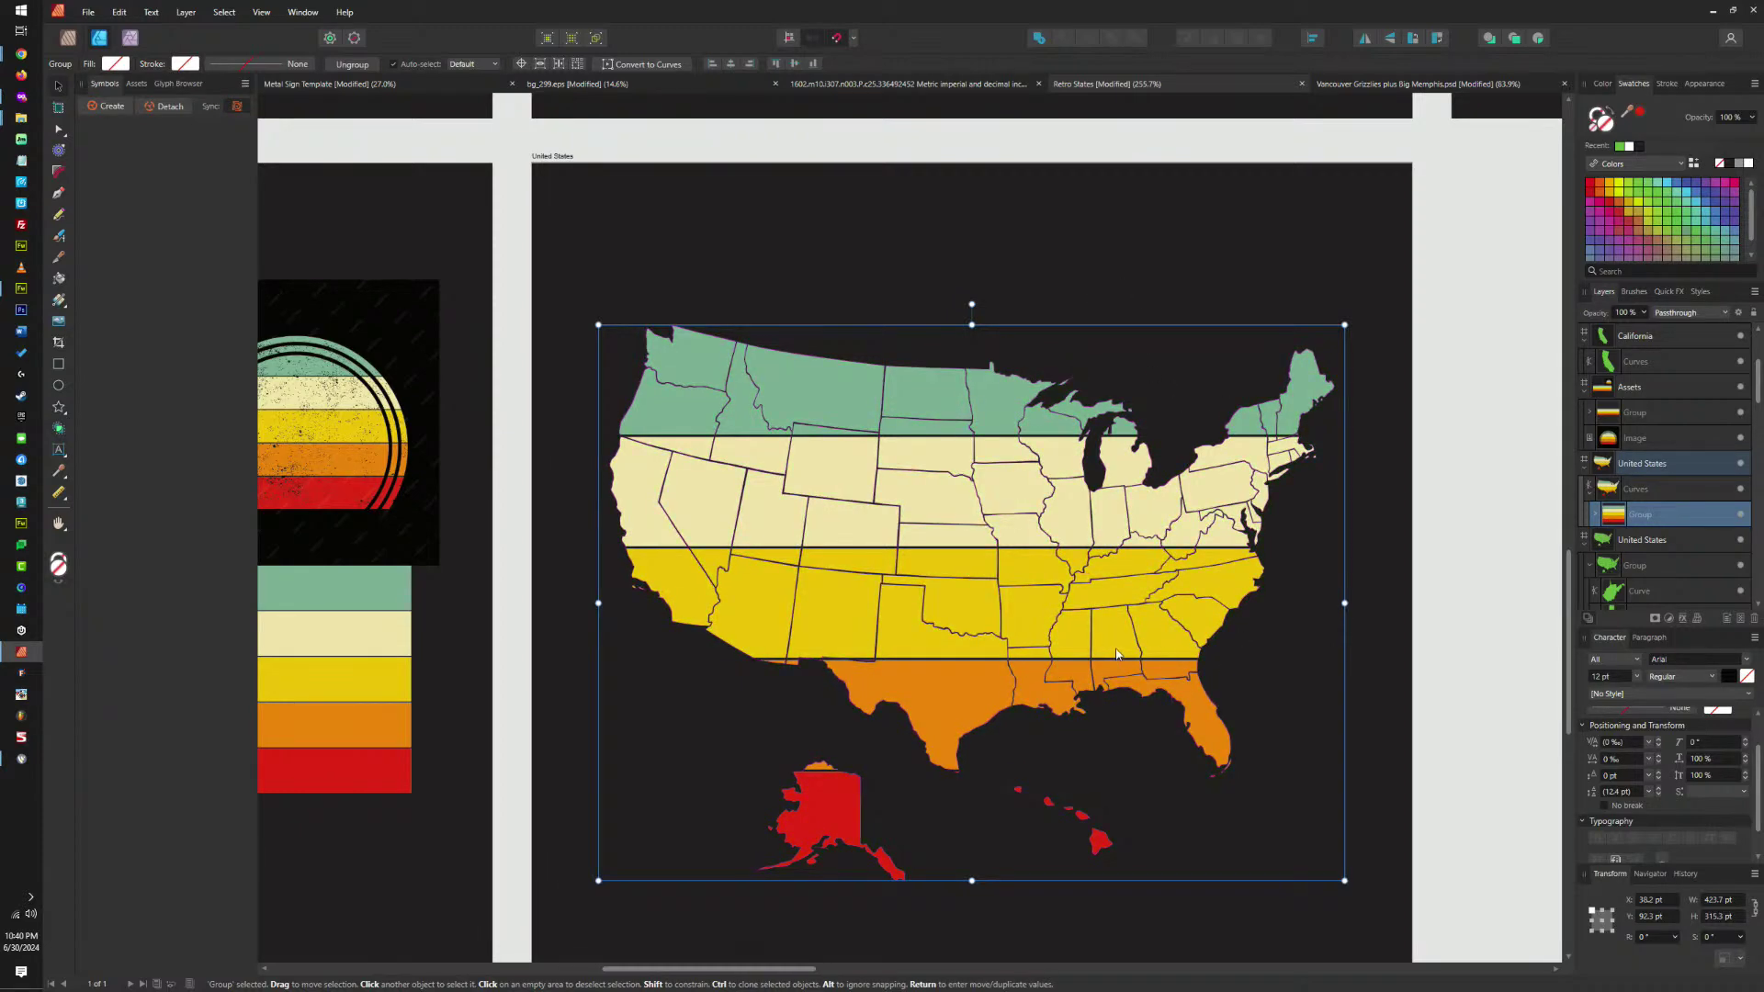
pyautogui.scroll(-3, 1116, 649)
pyautogui.scroll(4, 1116, 649)
pyautogui.scroll(-1, 1116, 650)
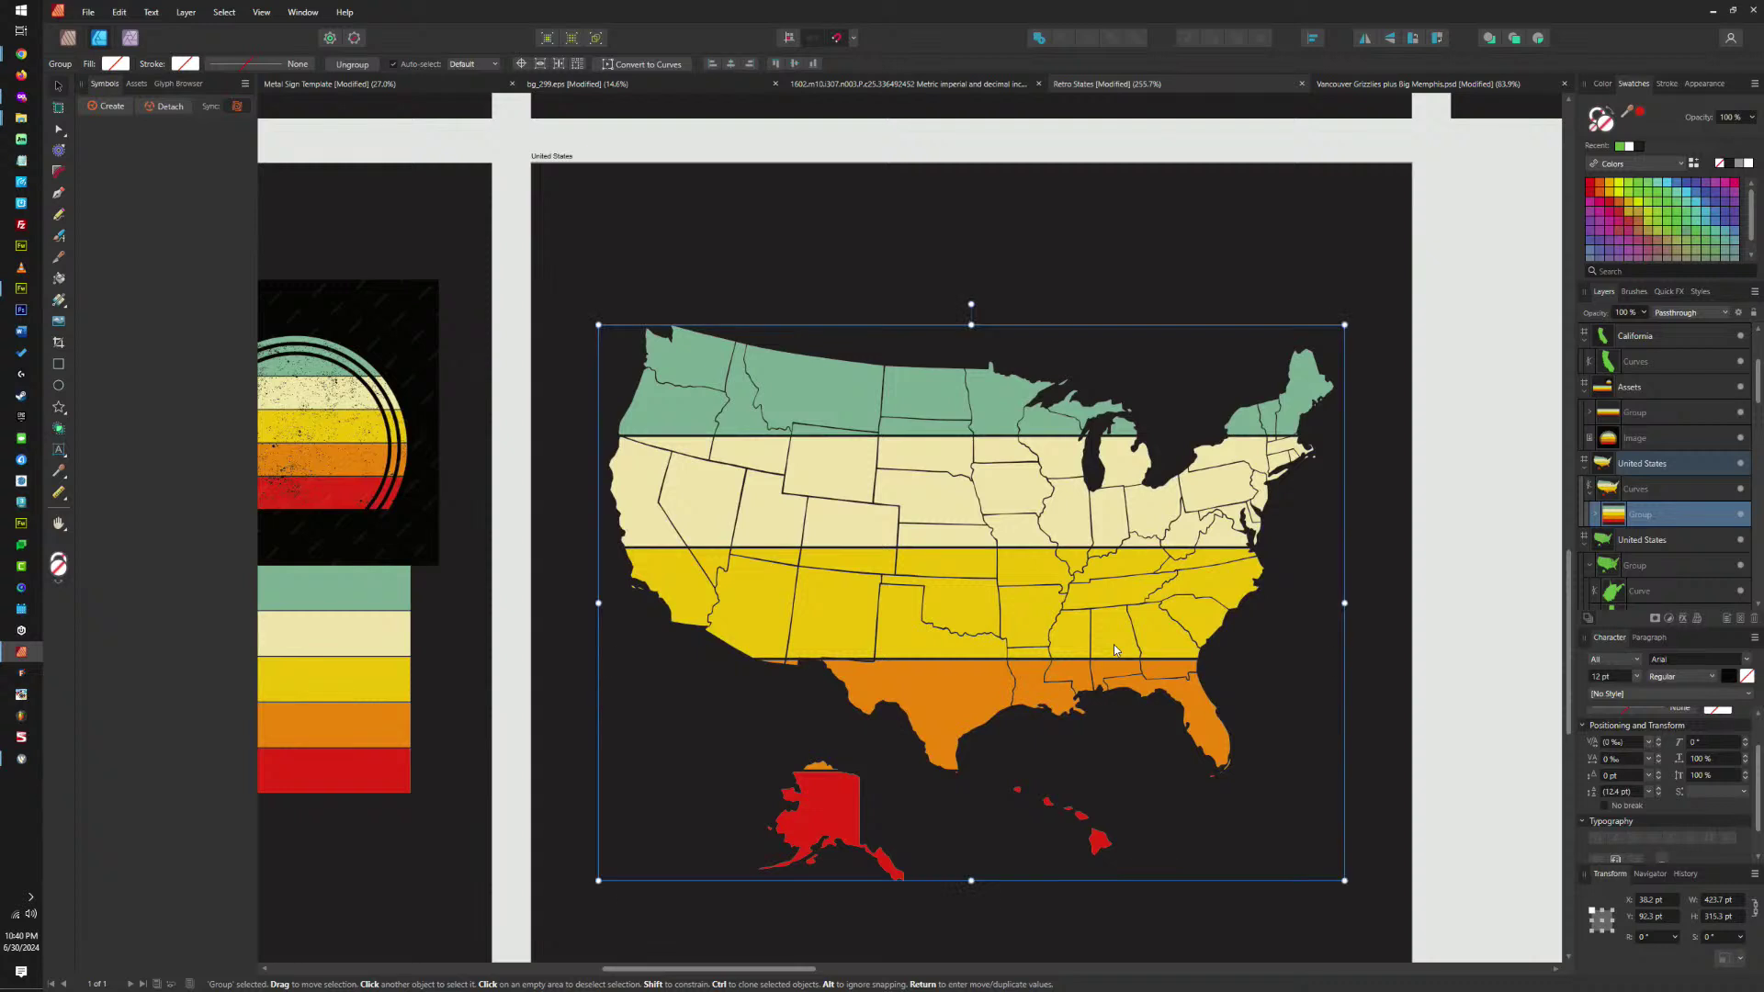
pyautogui.moveTo(1136, 605); pyautogui.dragTo(1174, 514)
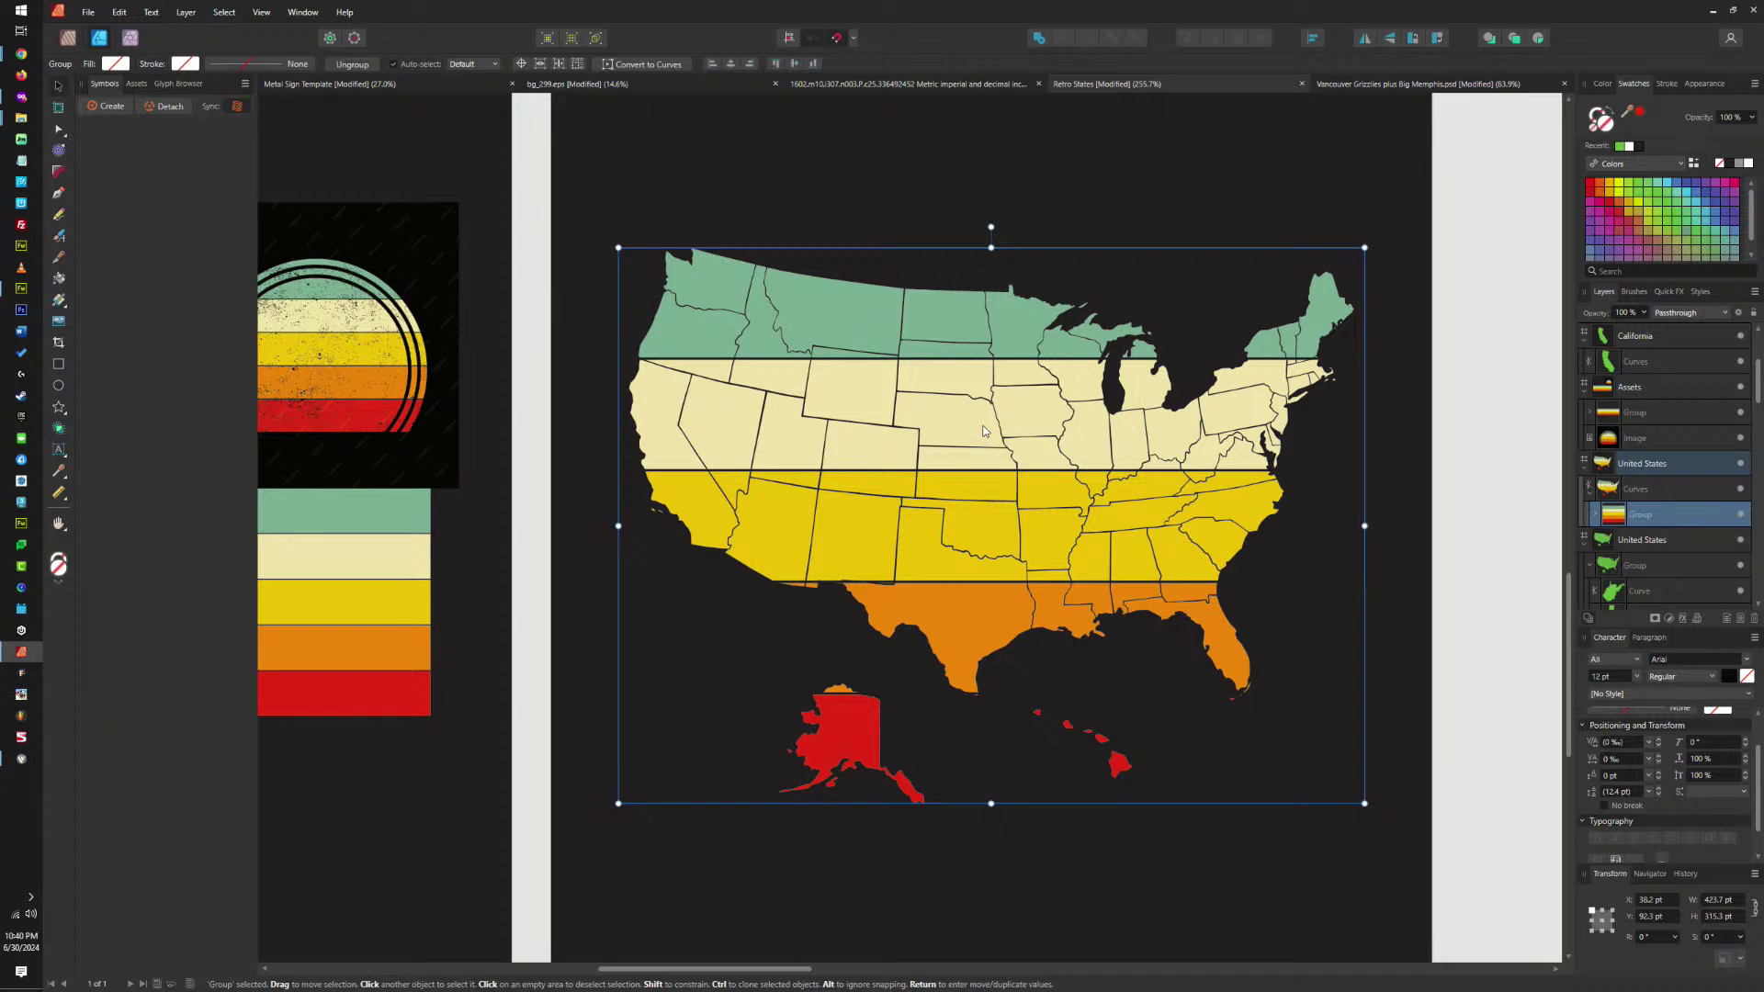
pyautogui.moveTo(1029, 372); pyautogui.dragTo(1103, 517)
pyautogui.scroll(4, 1102, 486)
pyautogui.scroll(-5, 965, 305)
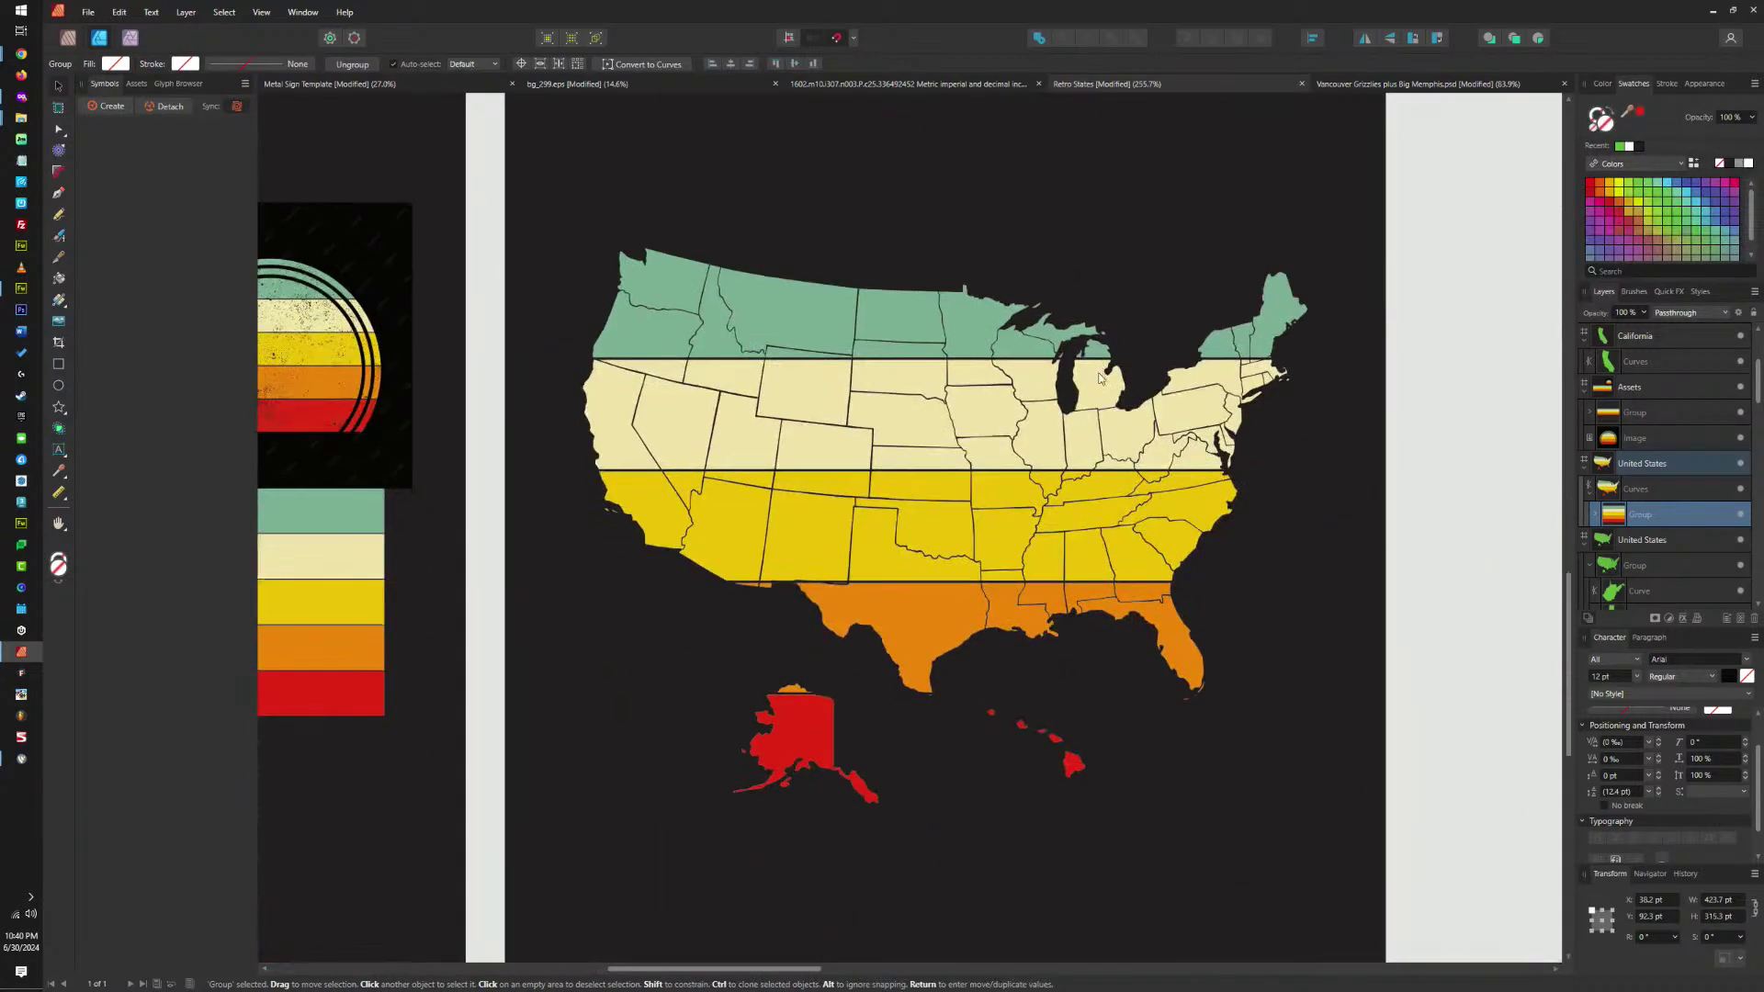
# Centre the stripe group horizontally and vertically on the Assets artboard.
pyautogui.scroll(6, 1110, 309)
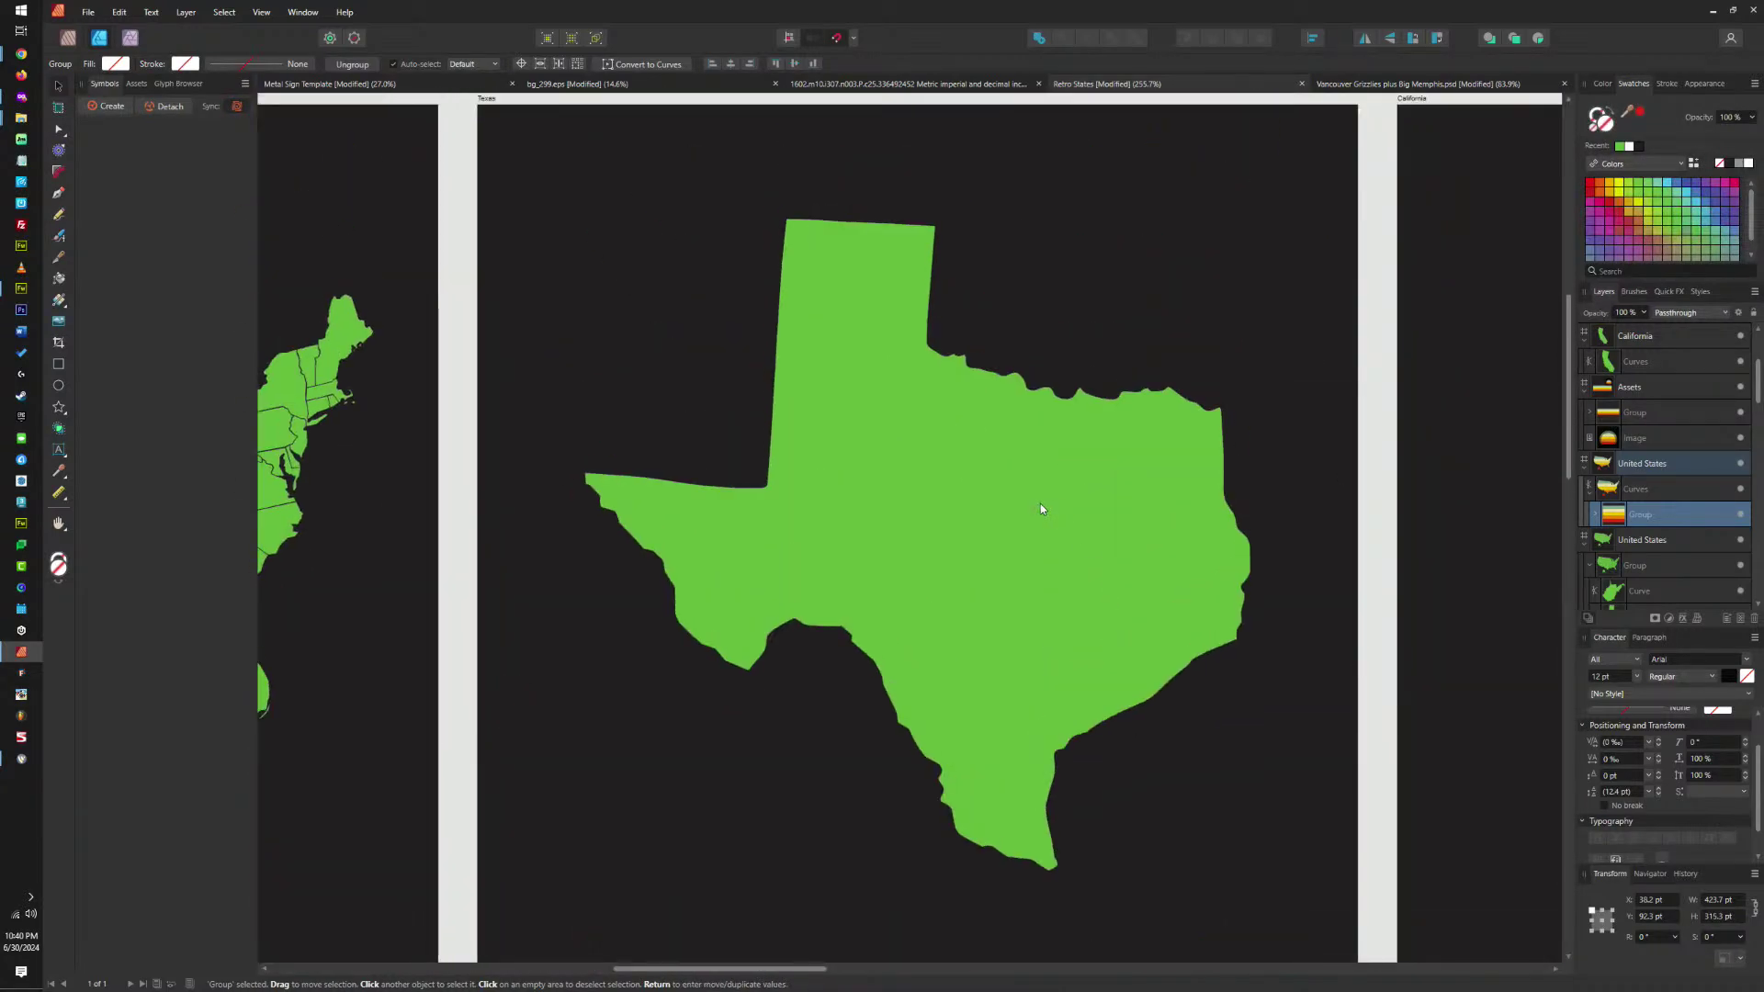
pyautogui.click(1041, 508)
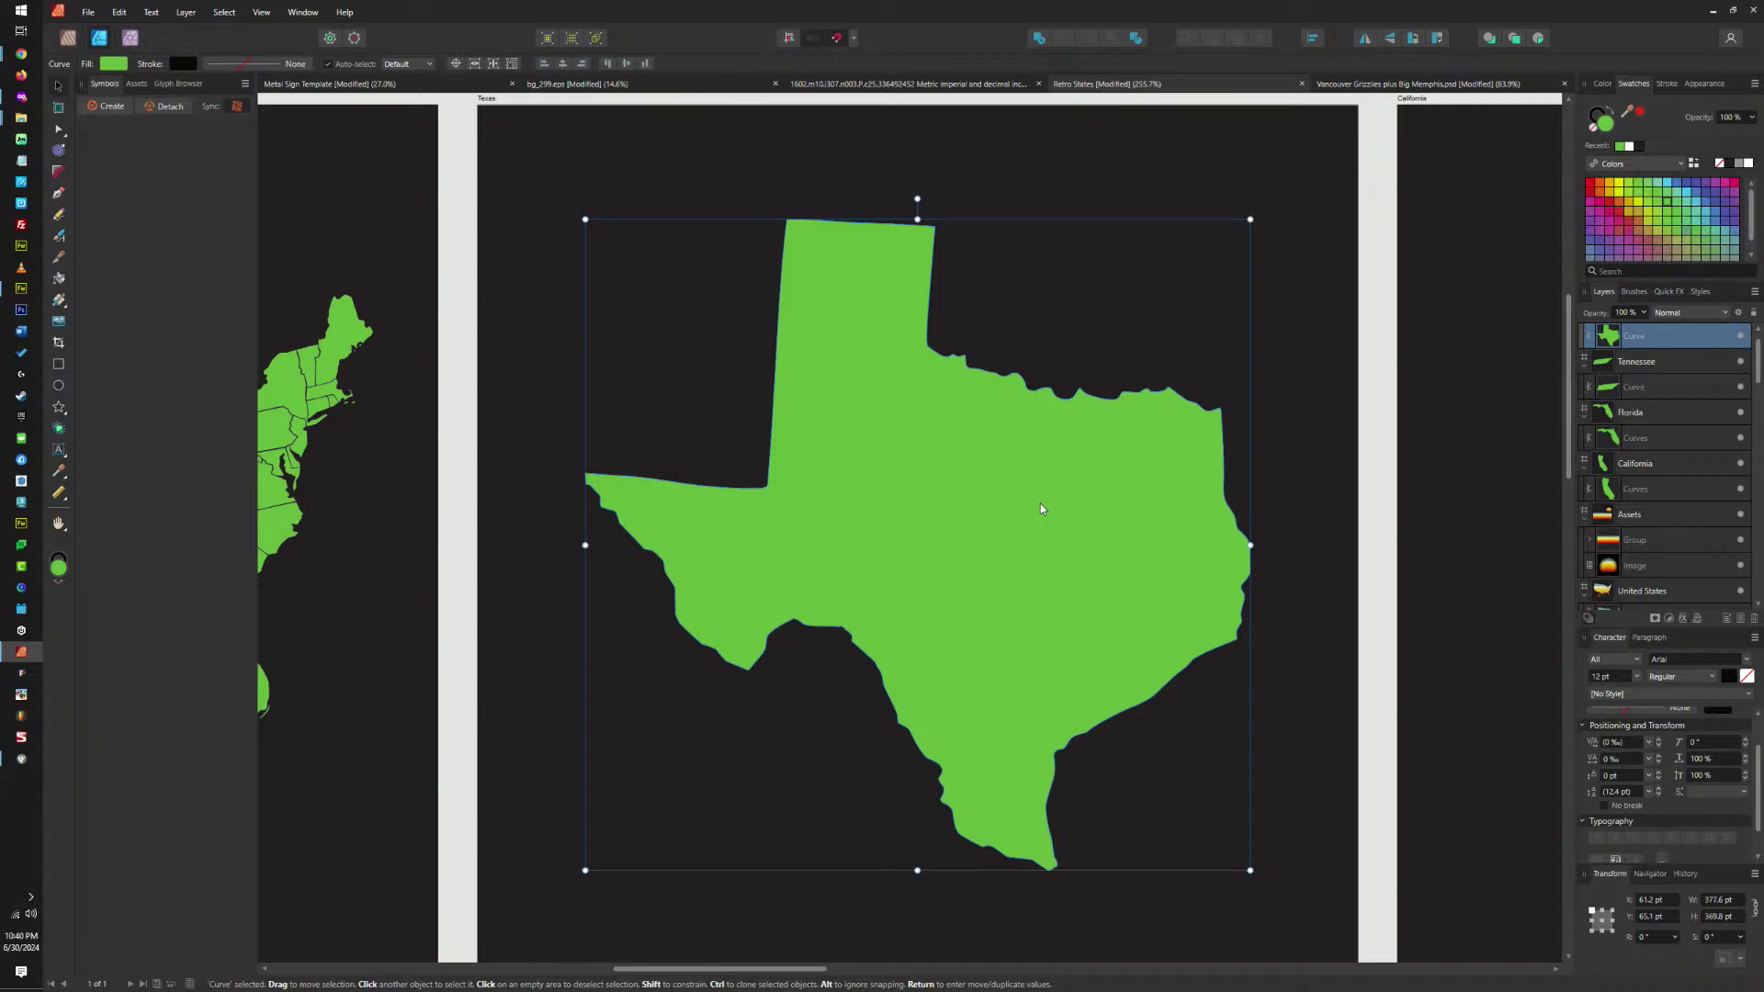
pyautogui.click(1645, 541)
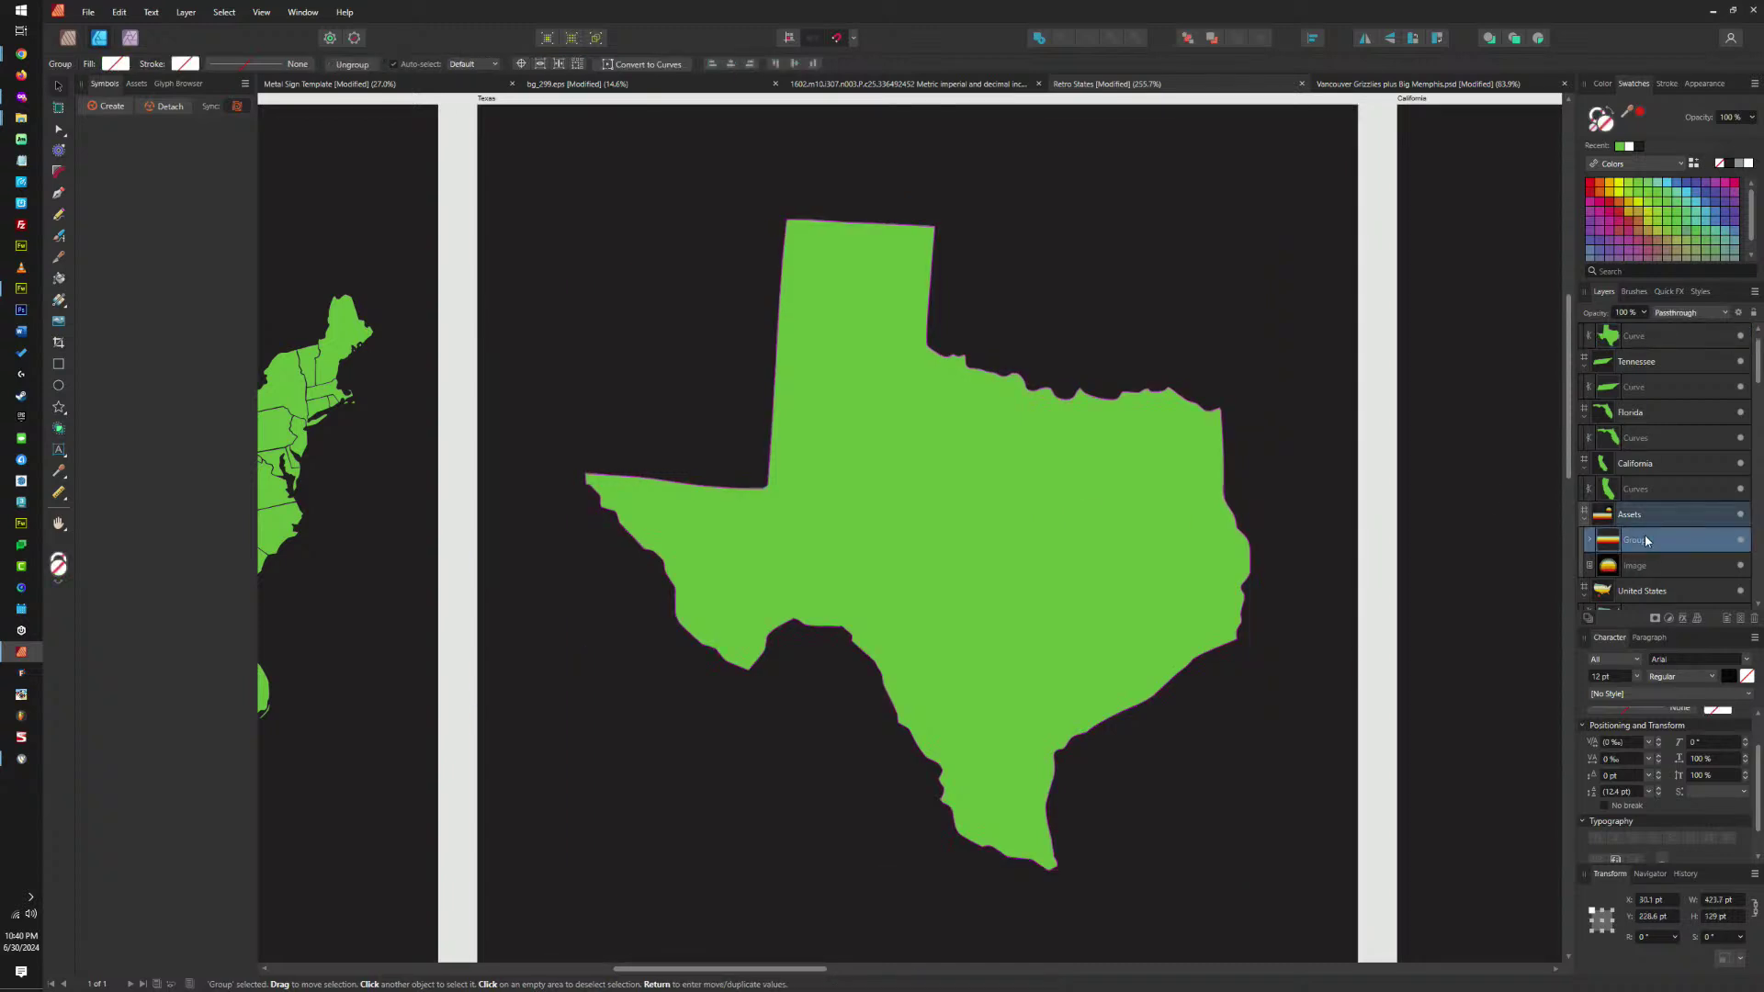
pyautogui.scroll(-6, 1279, 507)
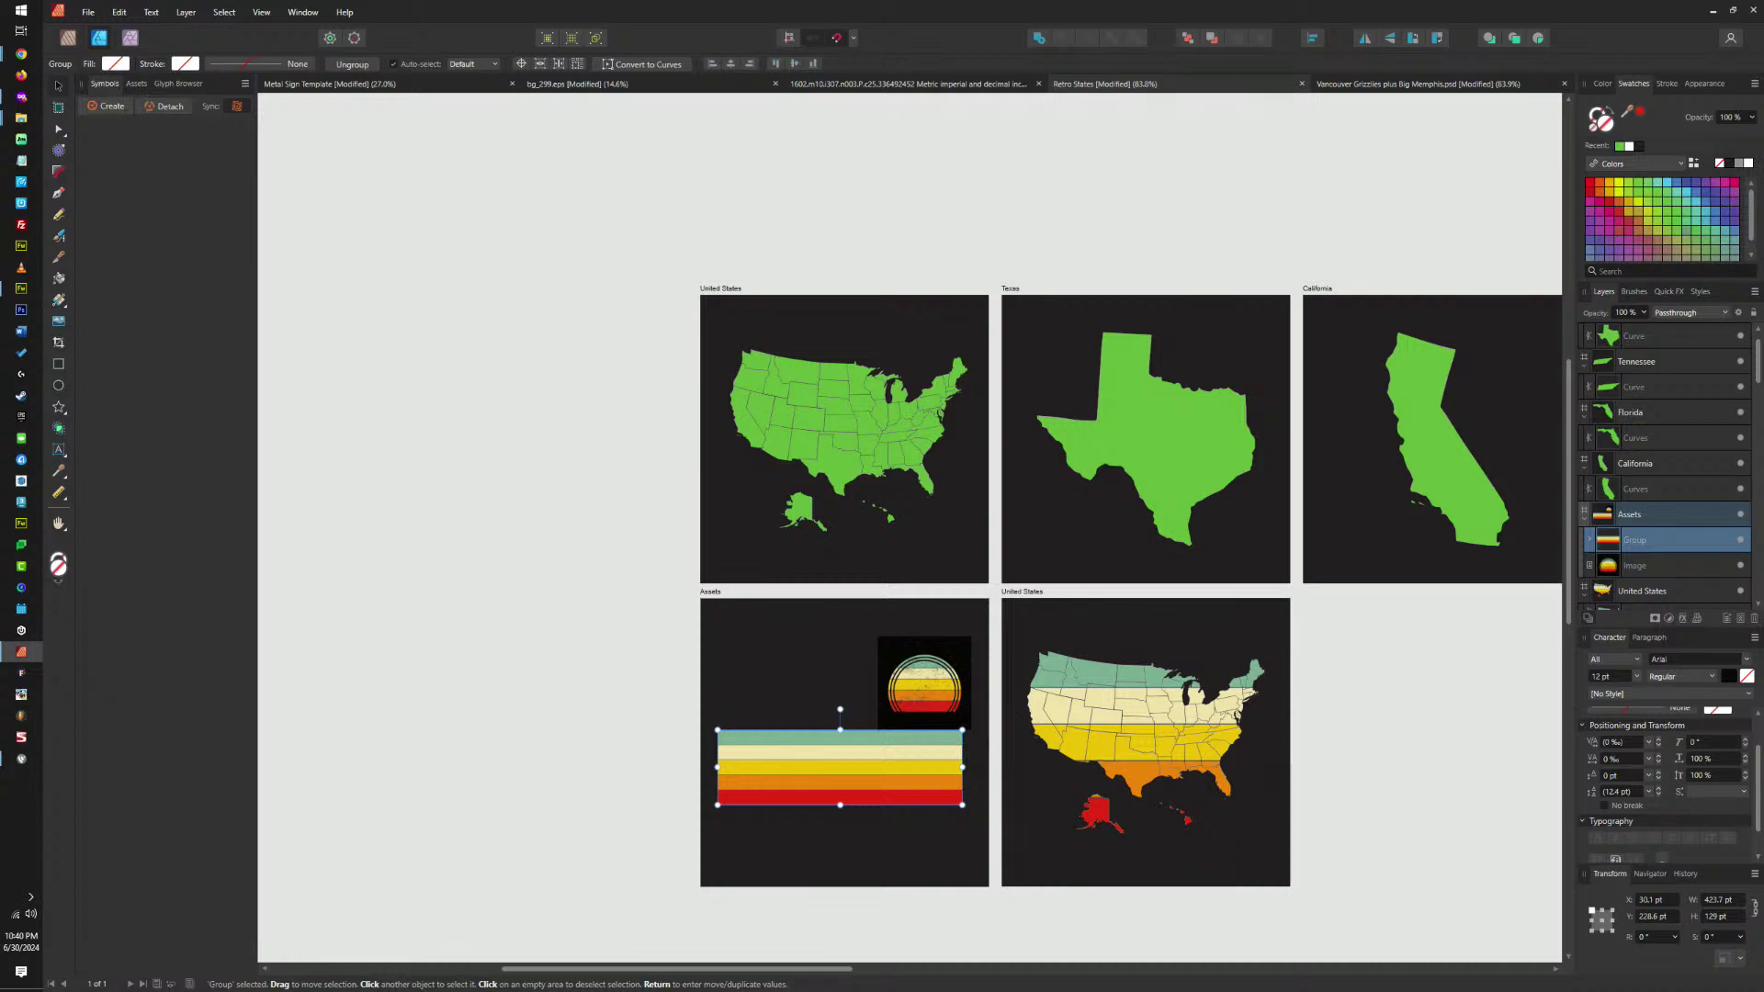
pyautogui.hotkey('shift', 'Right')
pyautogui.hotkey('shift', 'Up')
pyautogui.hotkey('shift', 'Up')
pyautogui.hotkey('shift', 'Up')
pyautogui.hotkey('shift', 'Up')
pyautogui.hotkey('shift', 'Up')
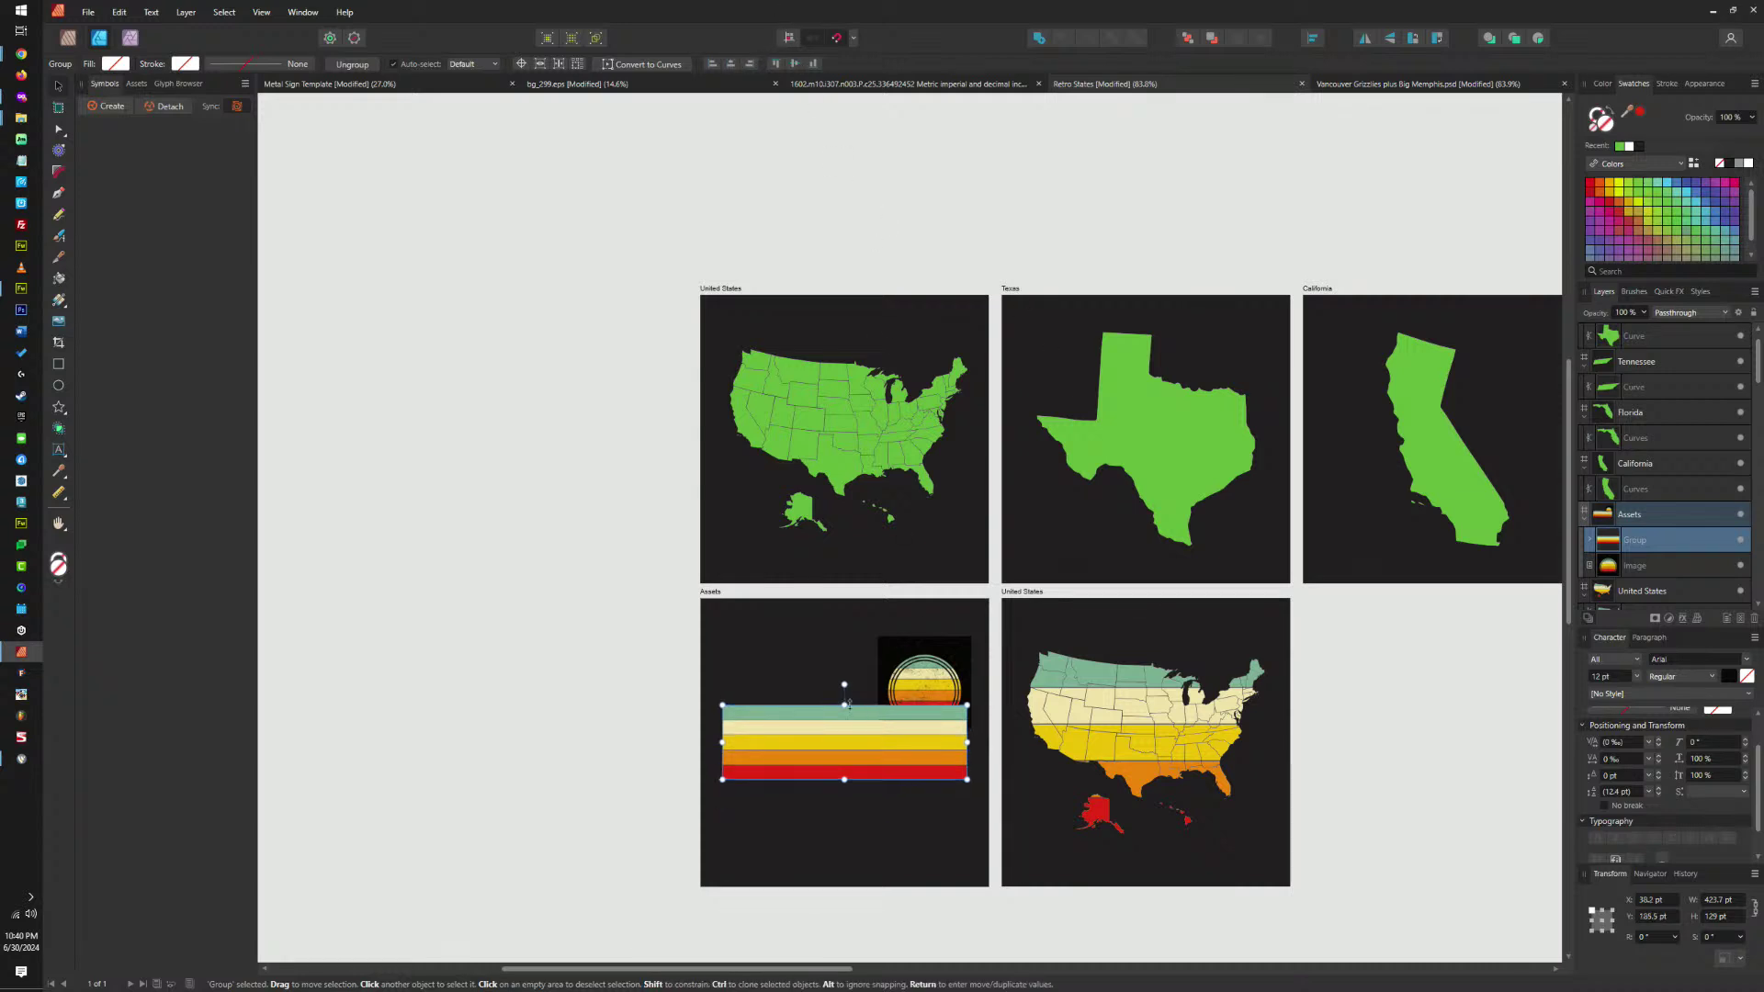
# Paste a copy of the Assets stripes onto the Texas artboard and stretch it to about 370 pt high to cover the state.
pyautogui.click(1010, 288)
pyautogui.hotkey('ctrl', 'v')
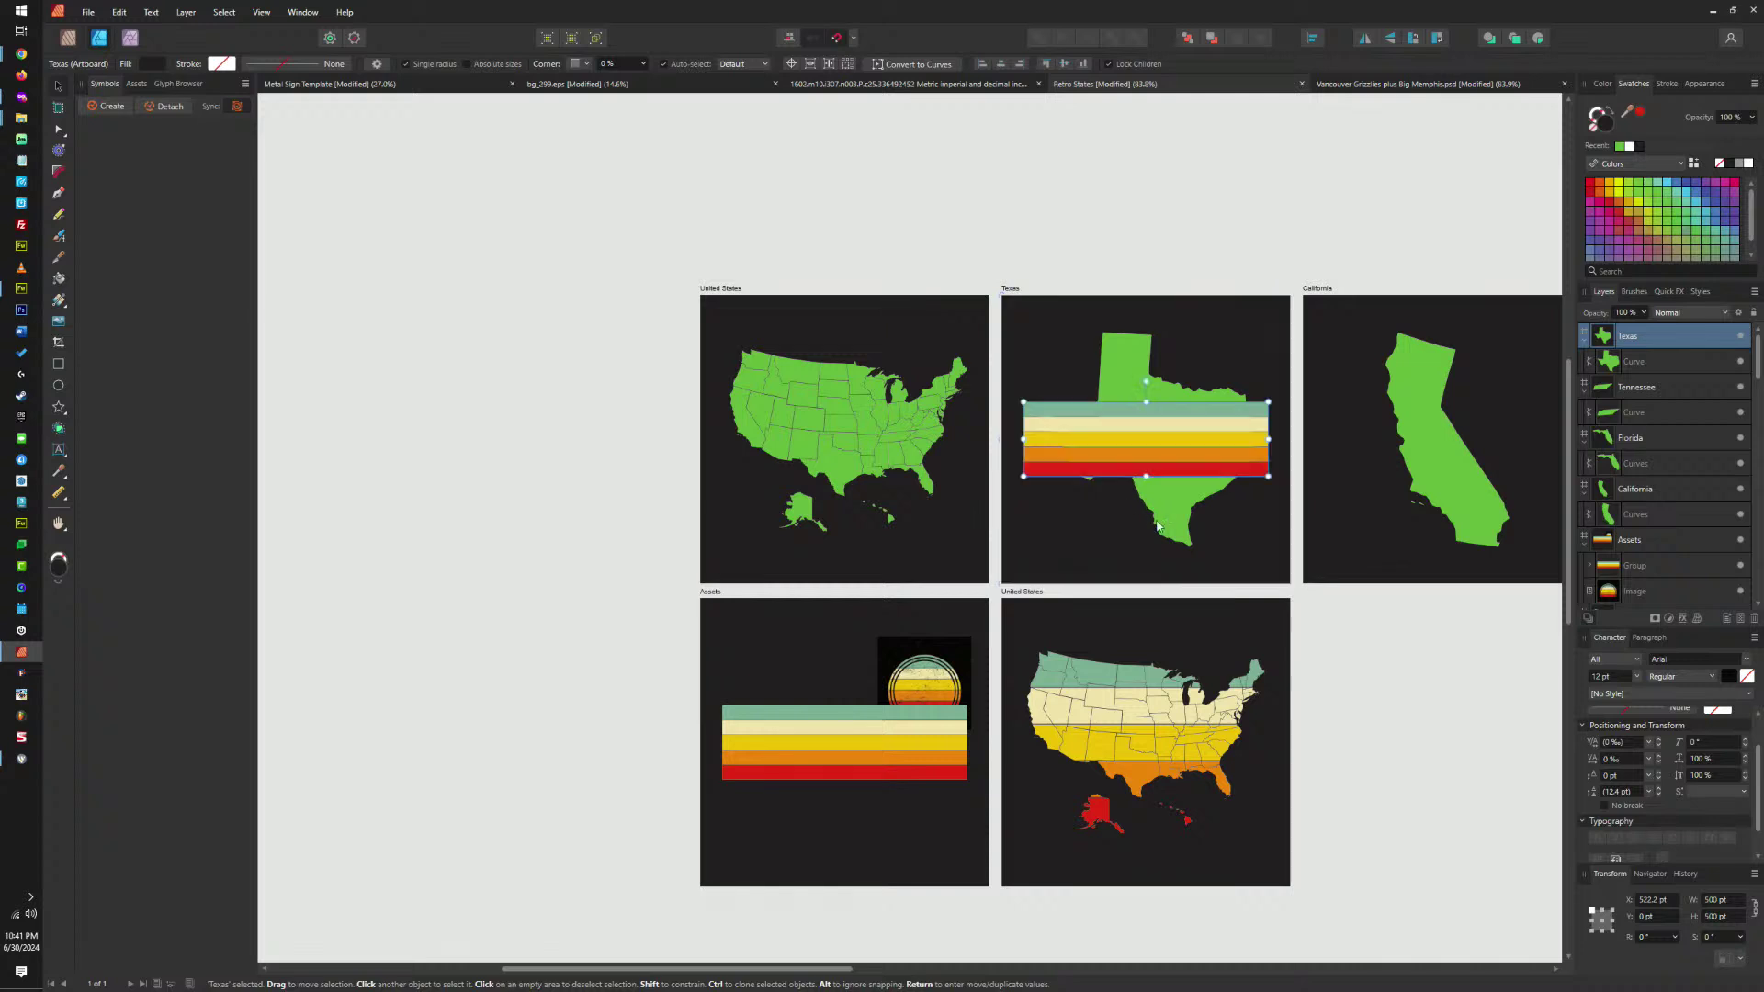
pyautogui.scroll(5, 1227, 428)
pyautogui.moveTo(1067, 378); pyautogui.dragTo(1082, 237)
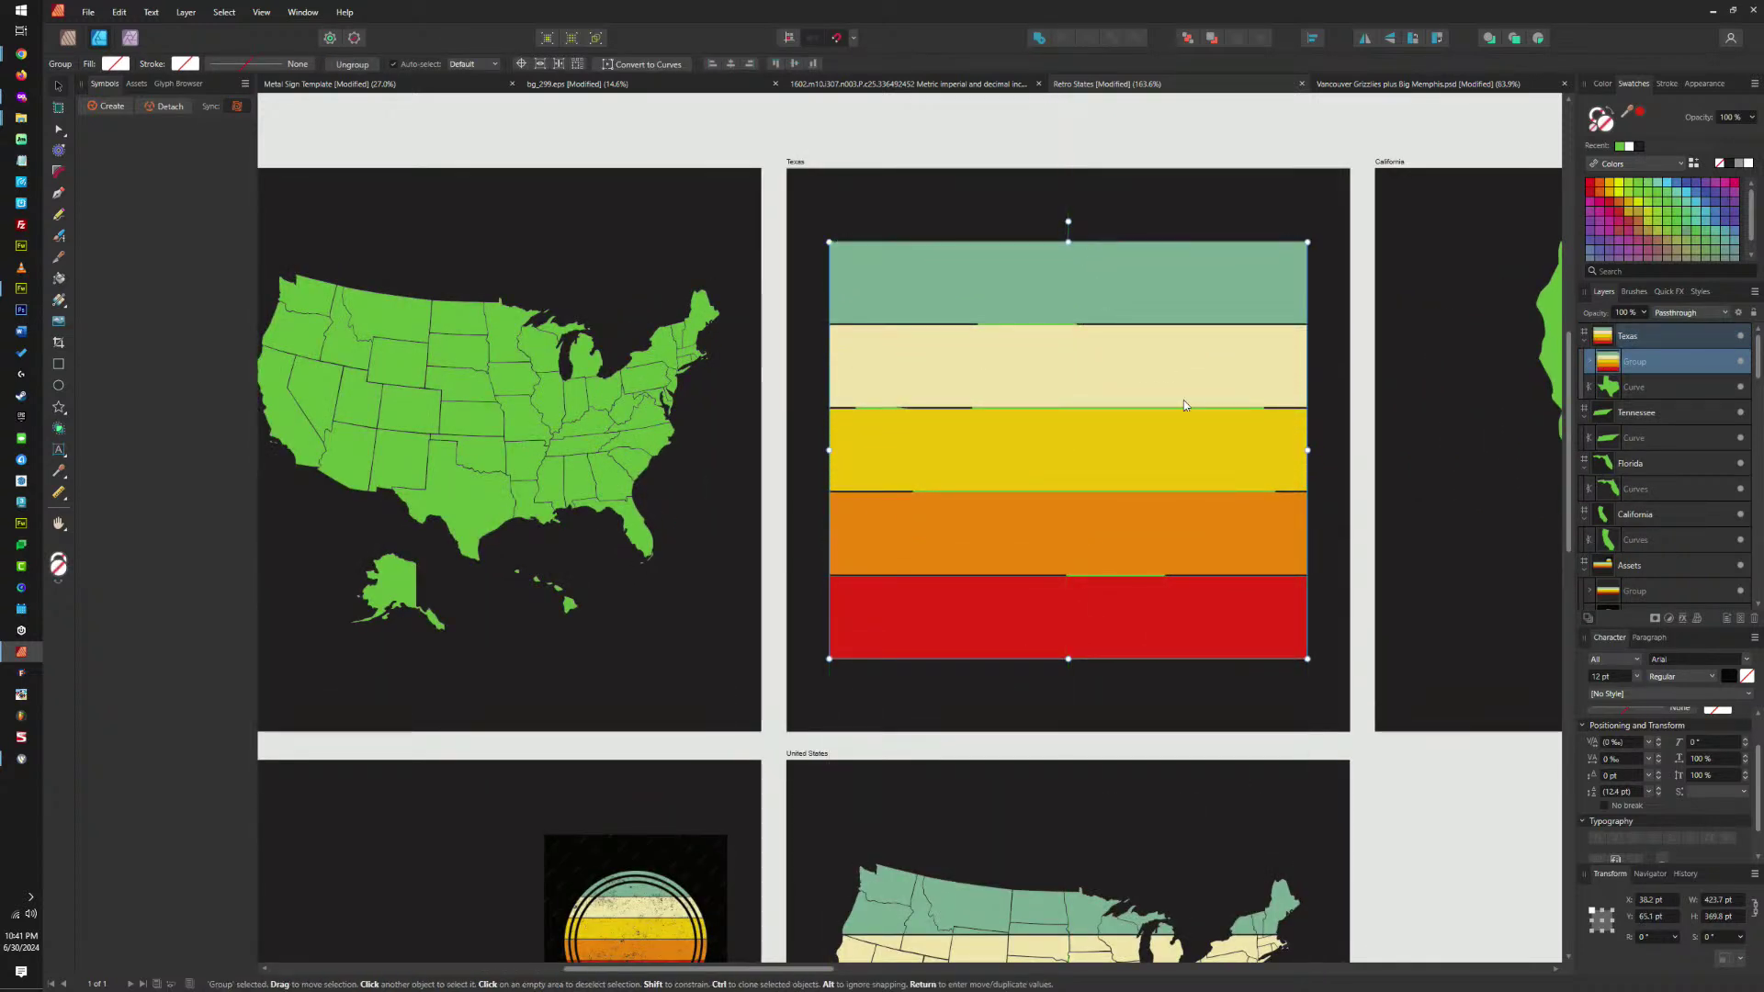
# Paste a copy of the stretched Texas stripe group over the state on the California artboard.
pyautogui.moveTo(1309, 441); pyautogui.dragTo(1095, 440)
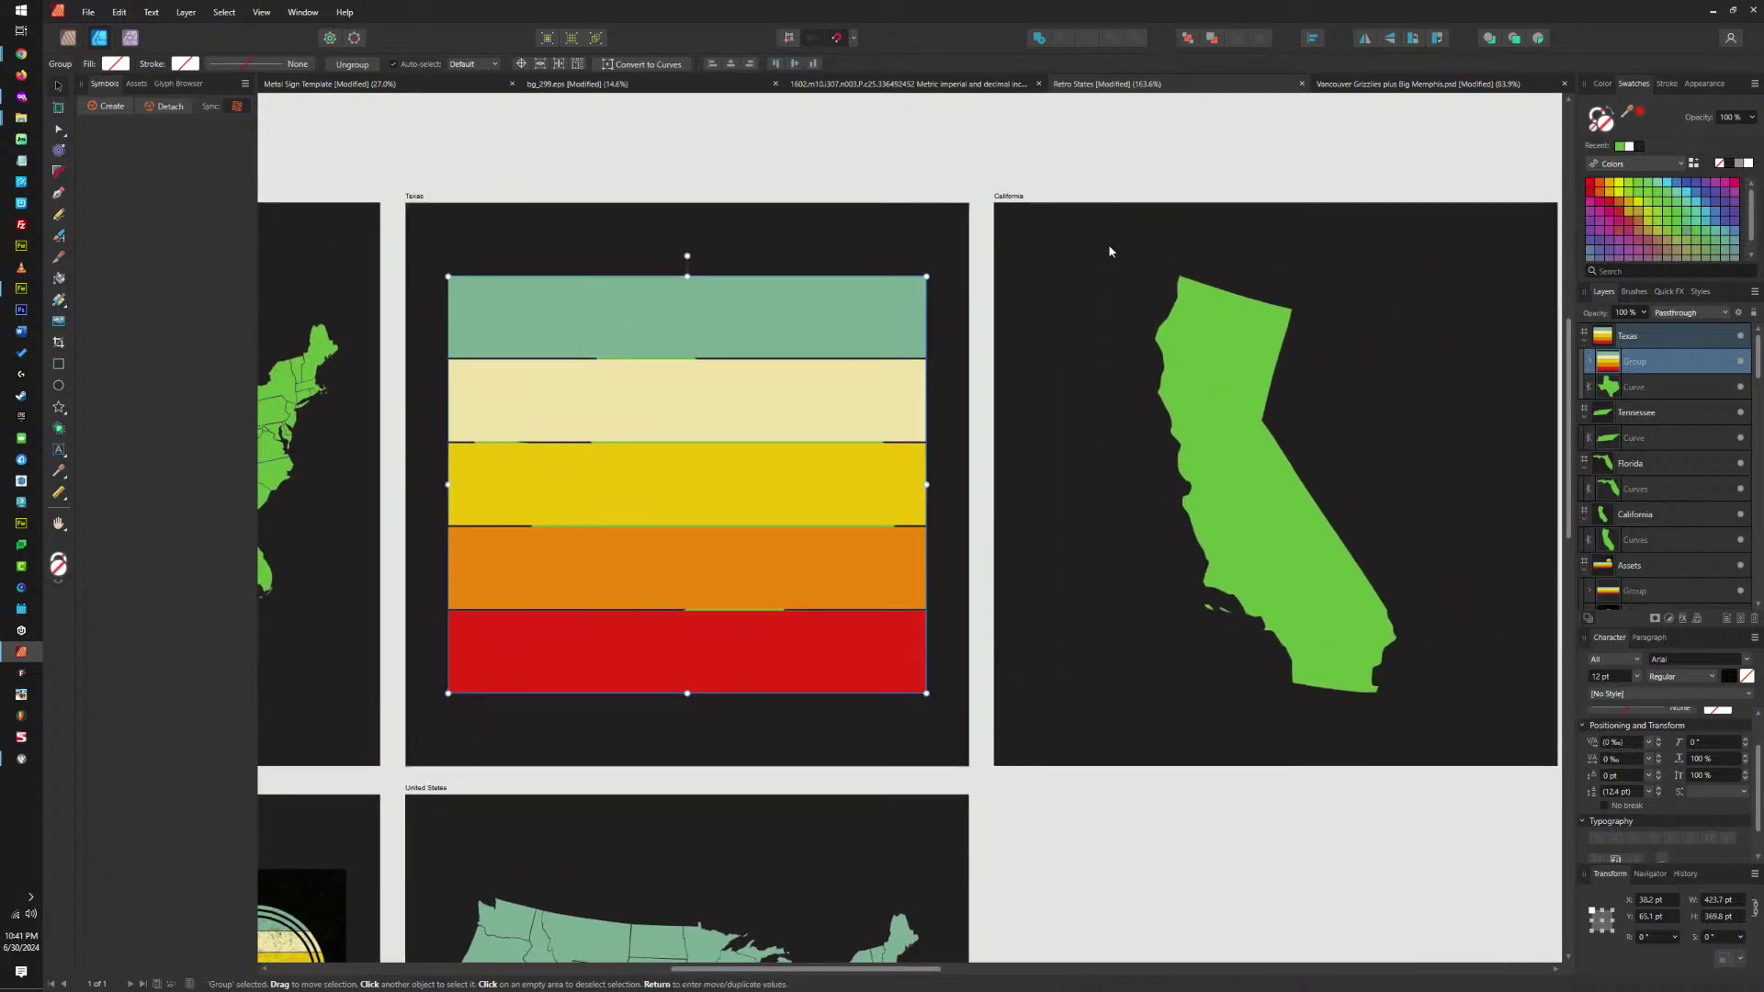
pyautogui.click(1008, 195)
pyautogui.hotkey('ctrl', 'v')
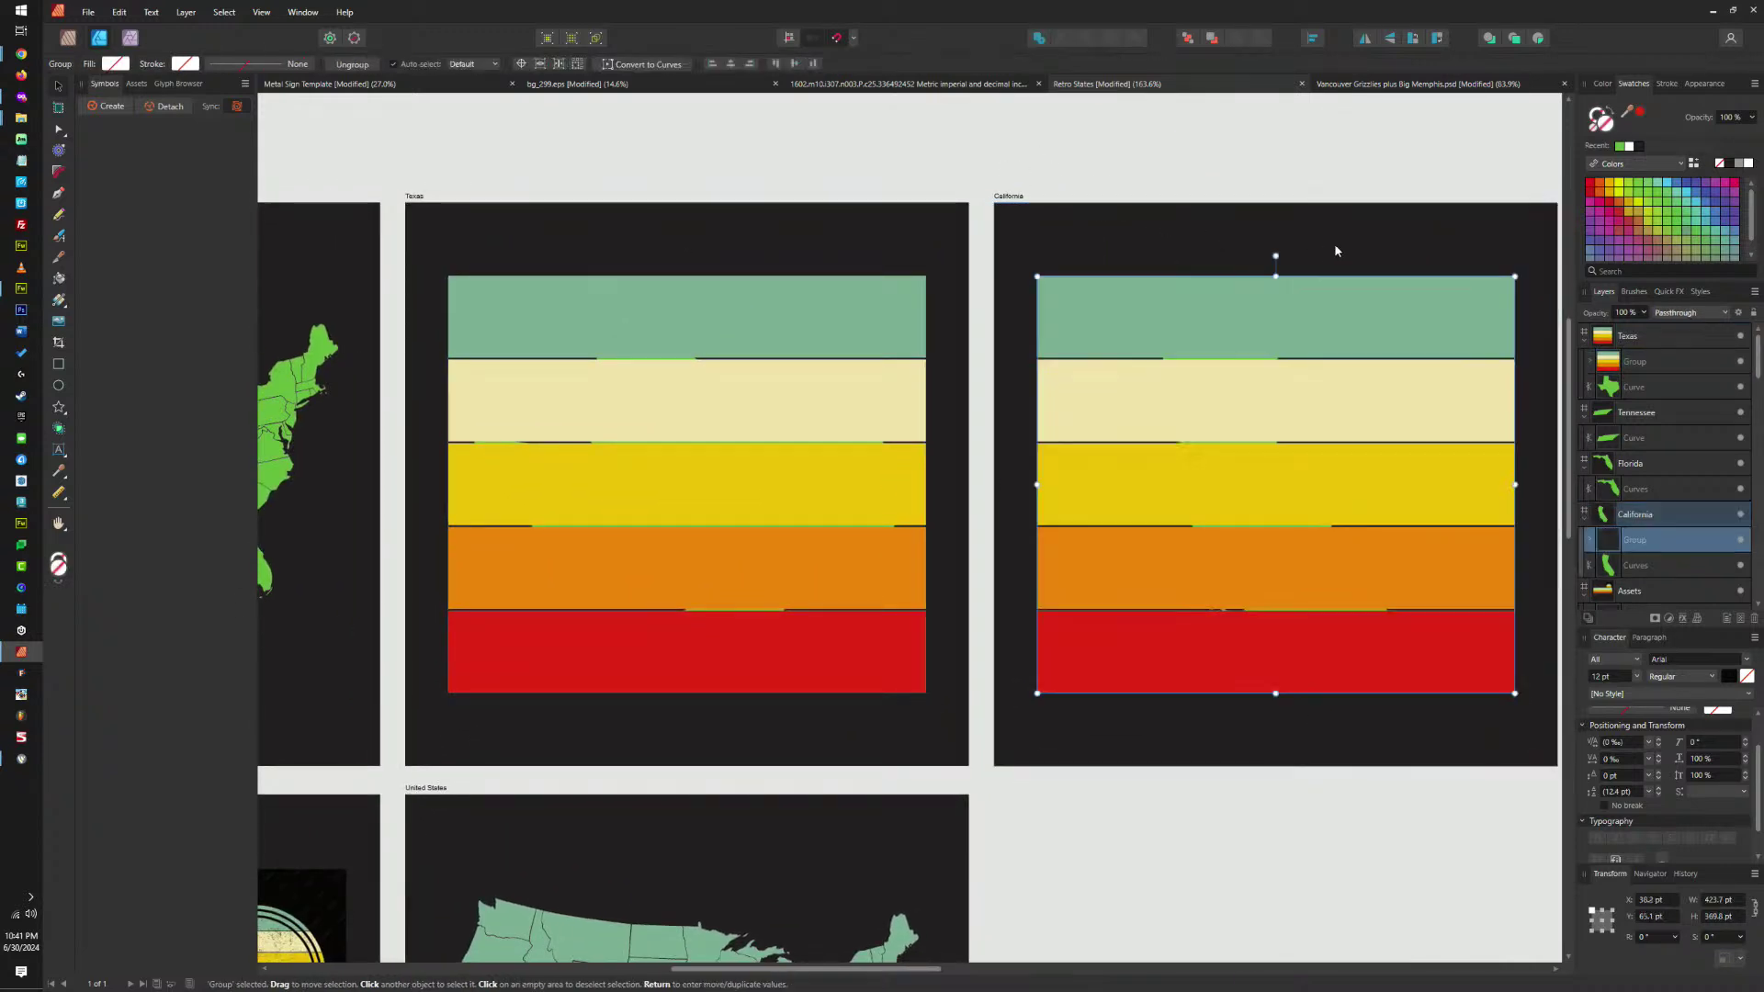
# Paste the stripe group onto the Florida artboard and widen it around its centre to about 466 pt to cover the state.
pyautogui.hscroll(10, 1035, 256)
pyautogui.click(892, 257)
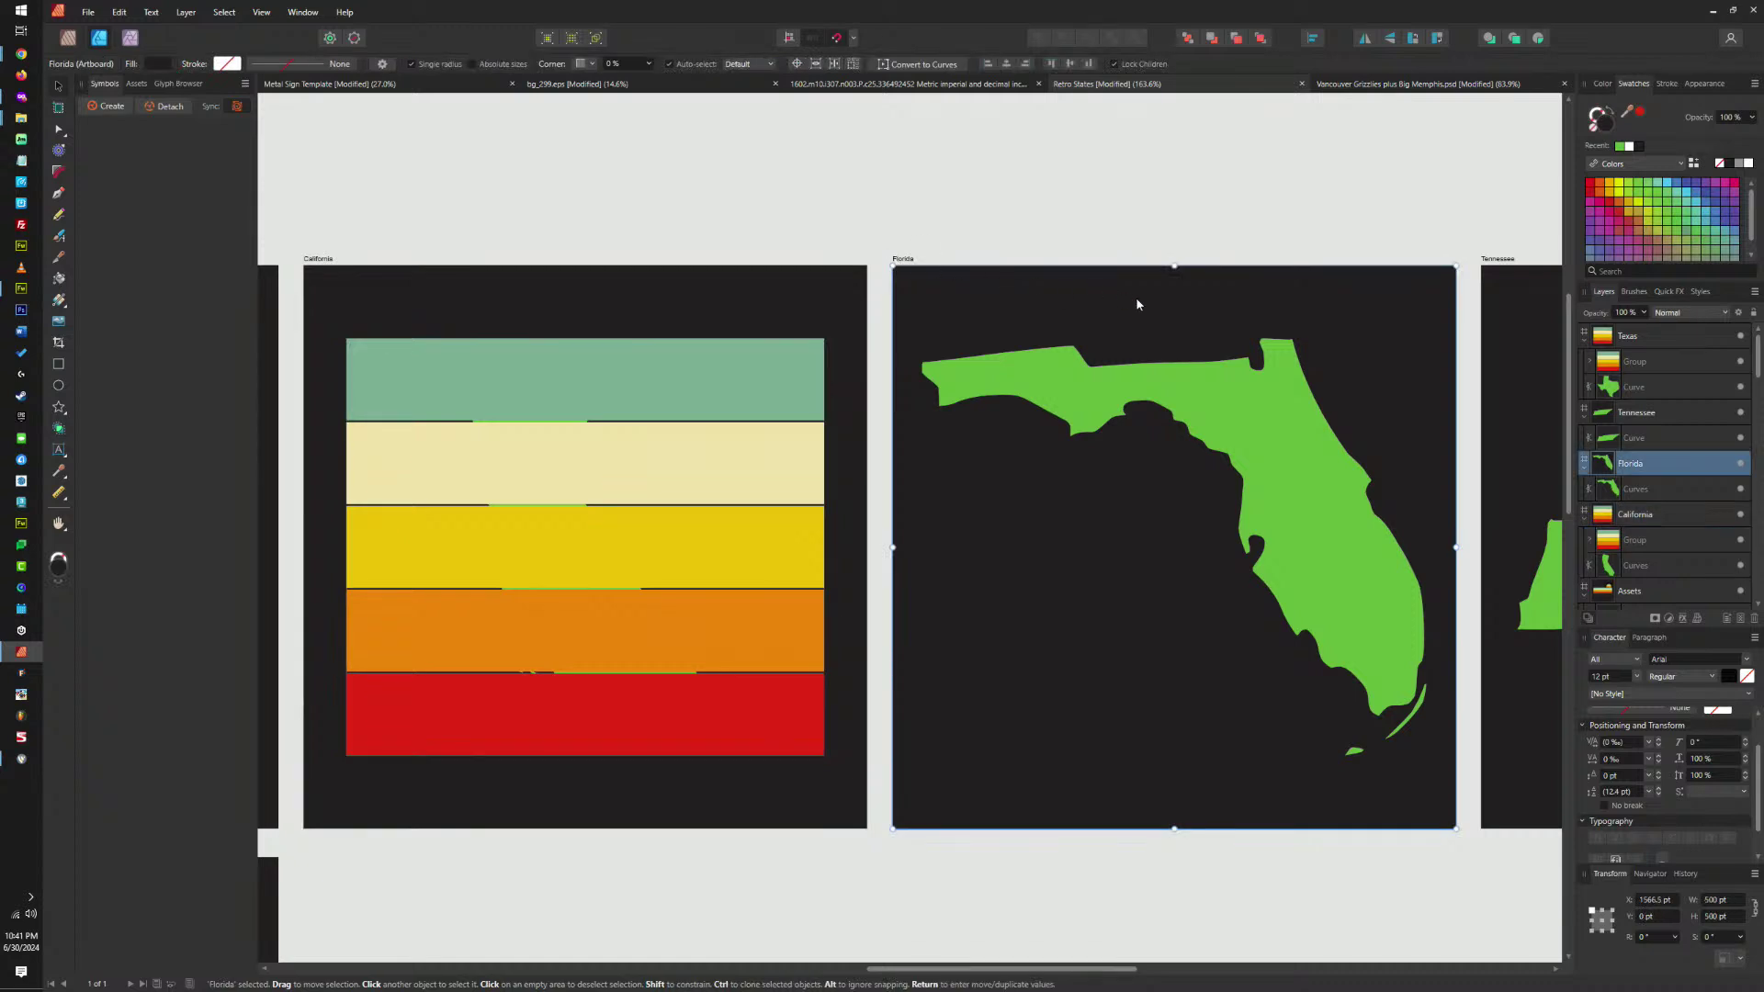
pyautogui.hotkey('ctrl', 'v')
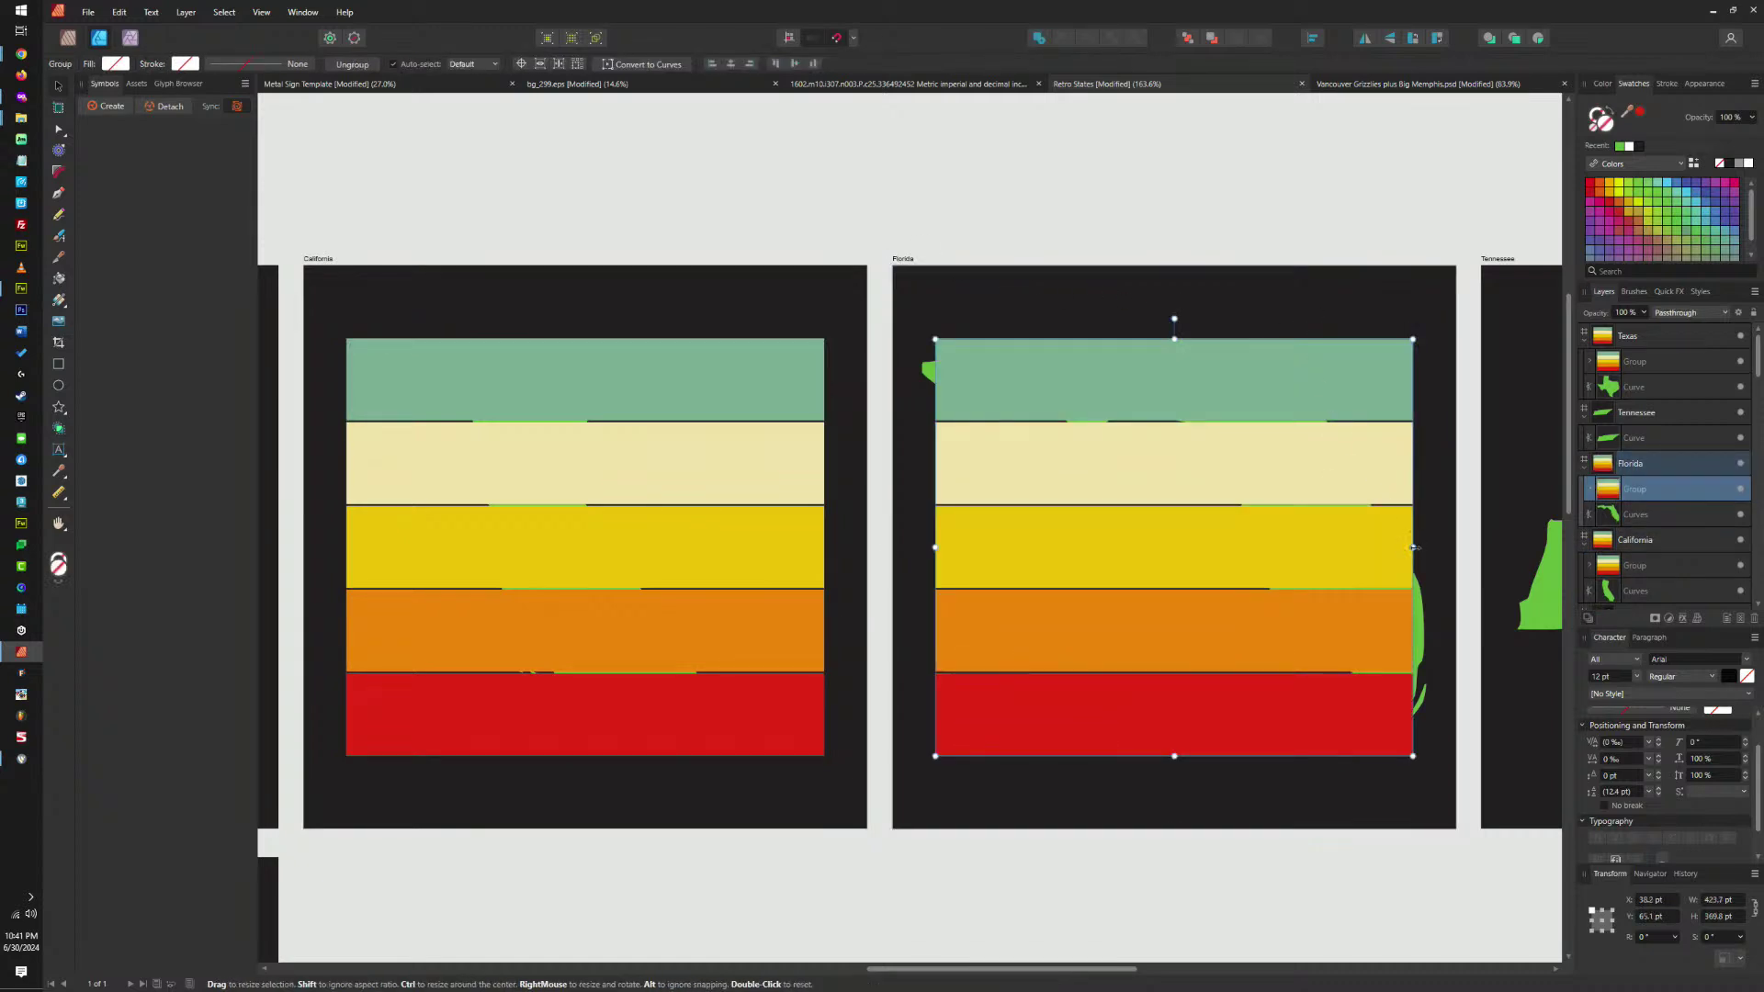
pyautogui.moveTo(1413, 547); pyautogui.dragTo(1438, 546)
# Paste the stripe group onto the Tennessee artboard and resize it to about 457 by 147 pt to fit the state.
pyautogui.hscroll(10, 1010, 326)
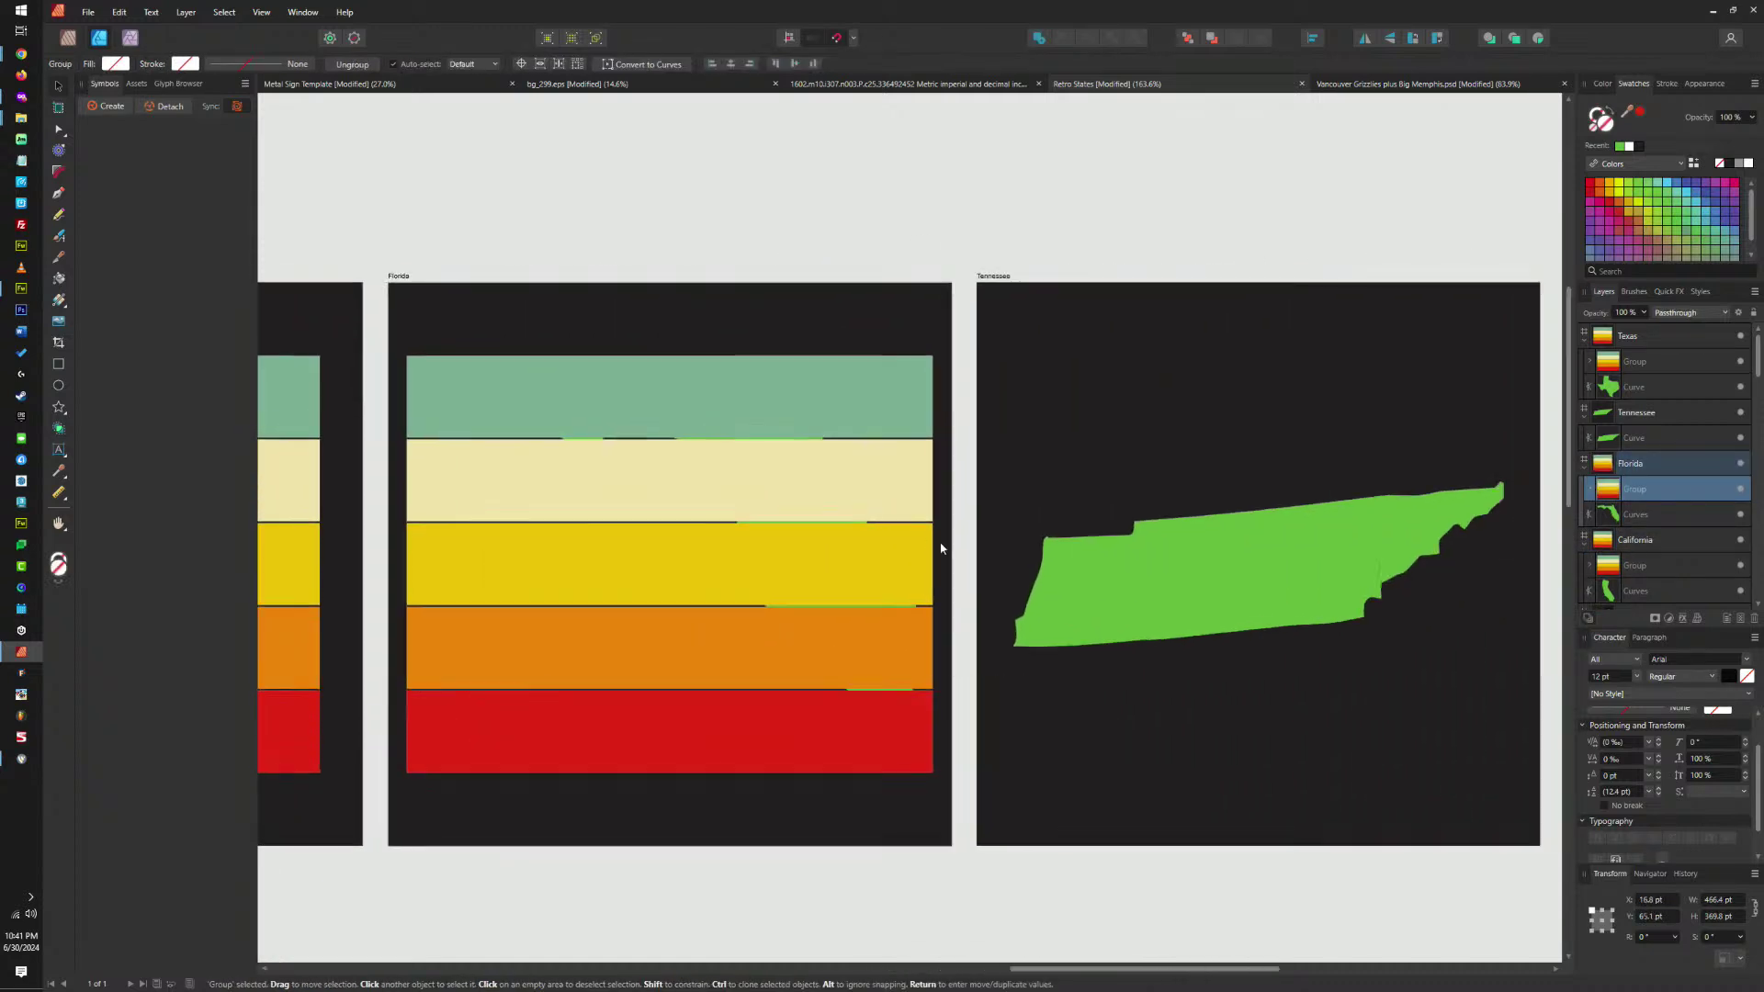
pyautogui.click(999, 276)
pyautogui.hotkey('ctrl', 'v')
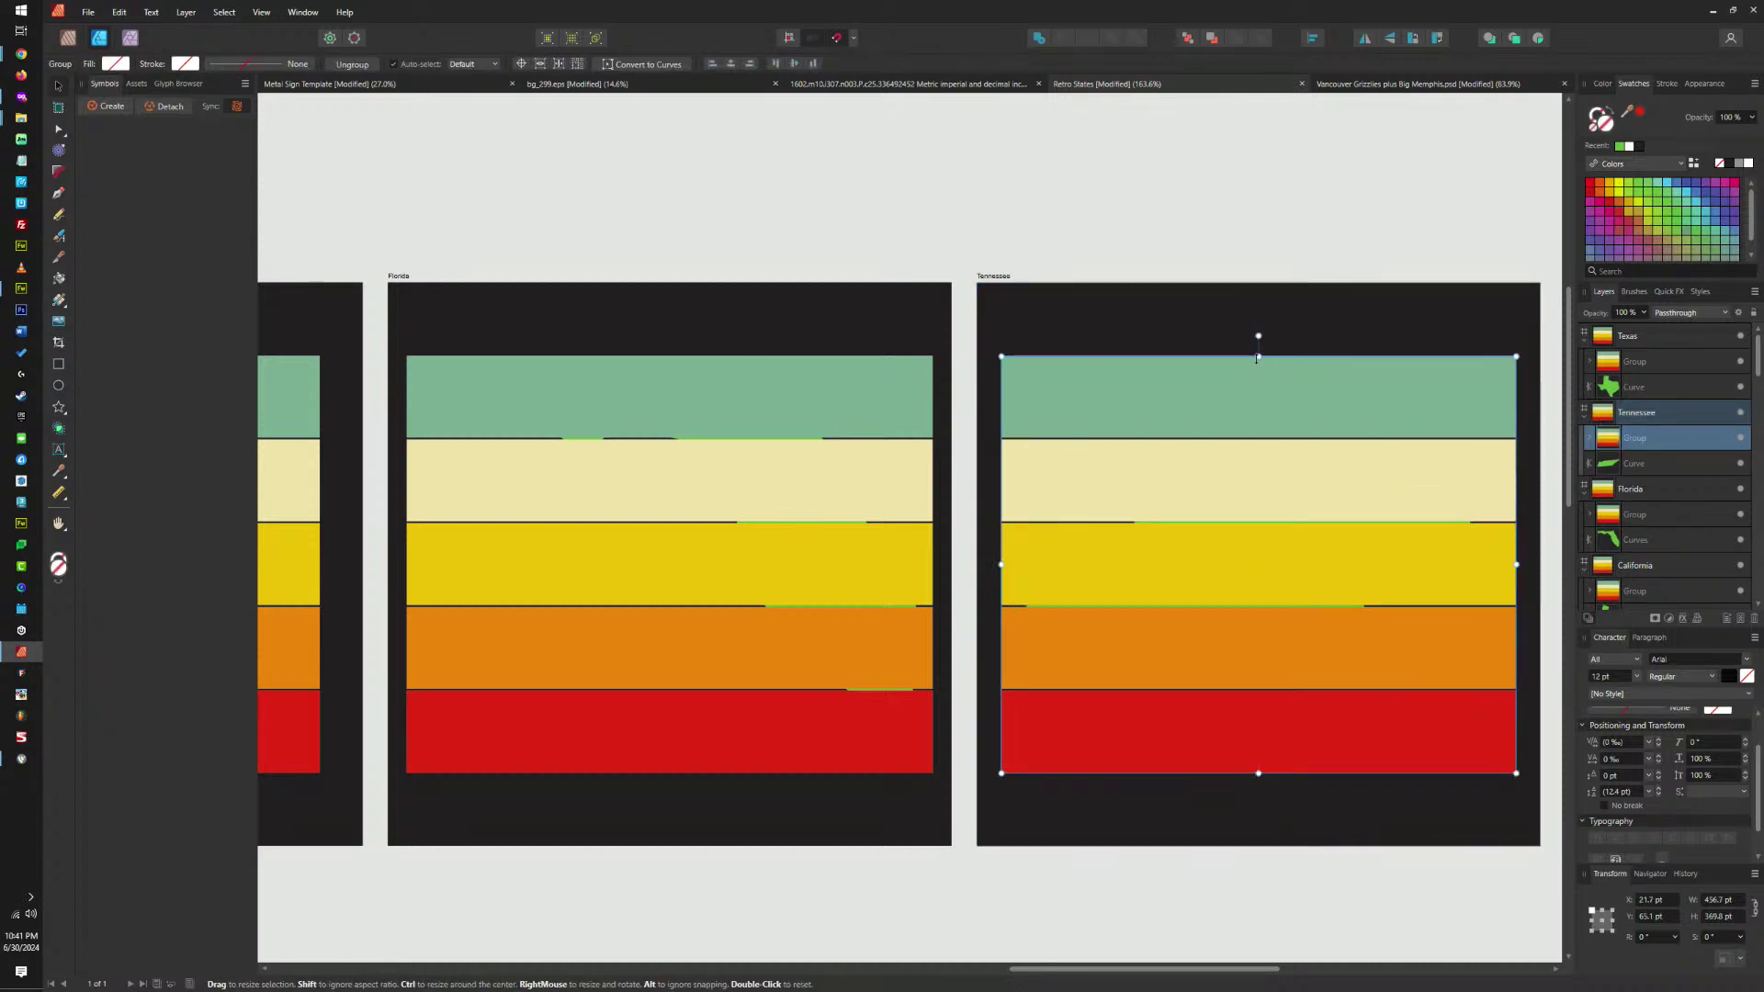
pyautogui.moveTo(1258, 355); pyautogui.dragTo(1492, 480)
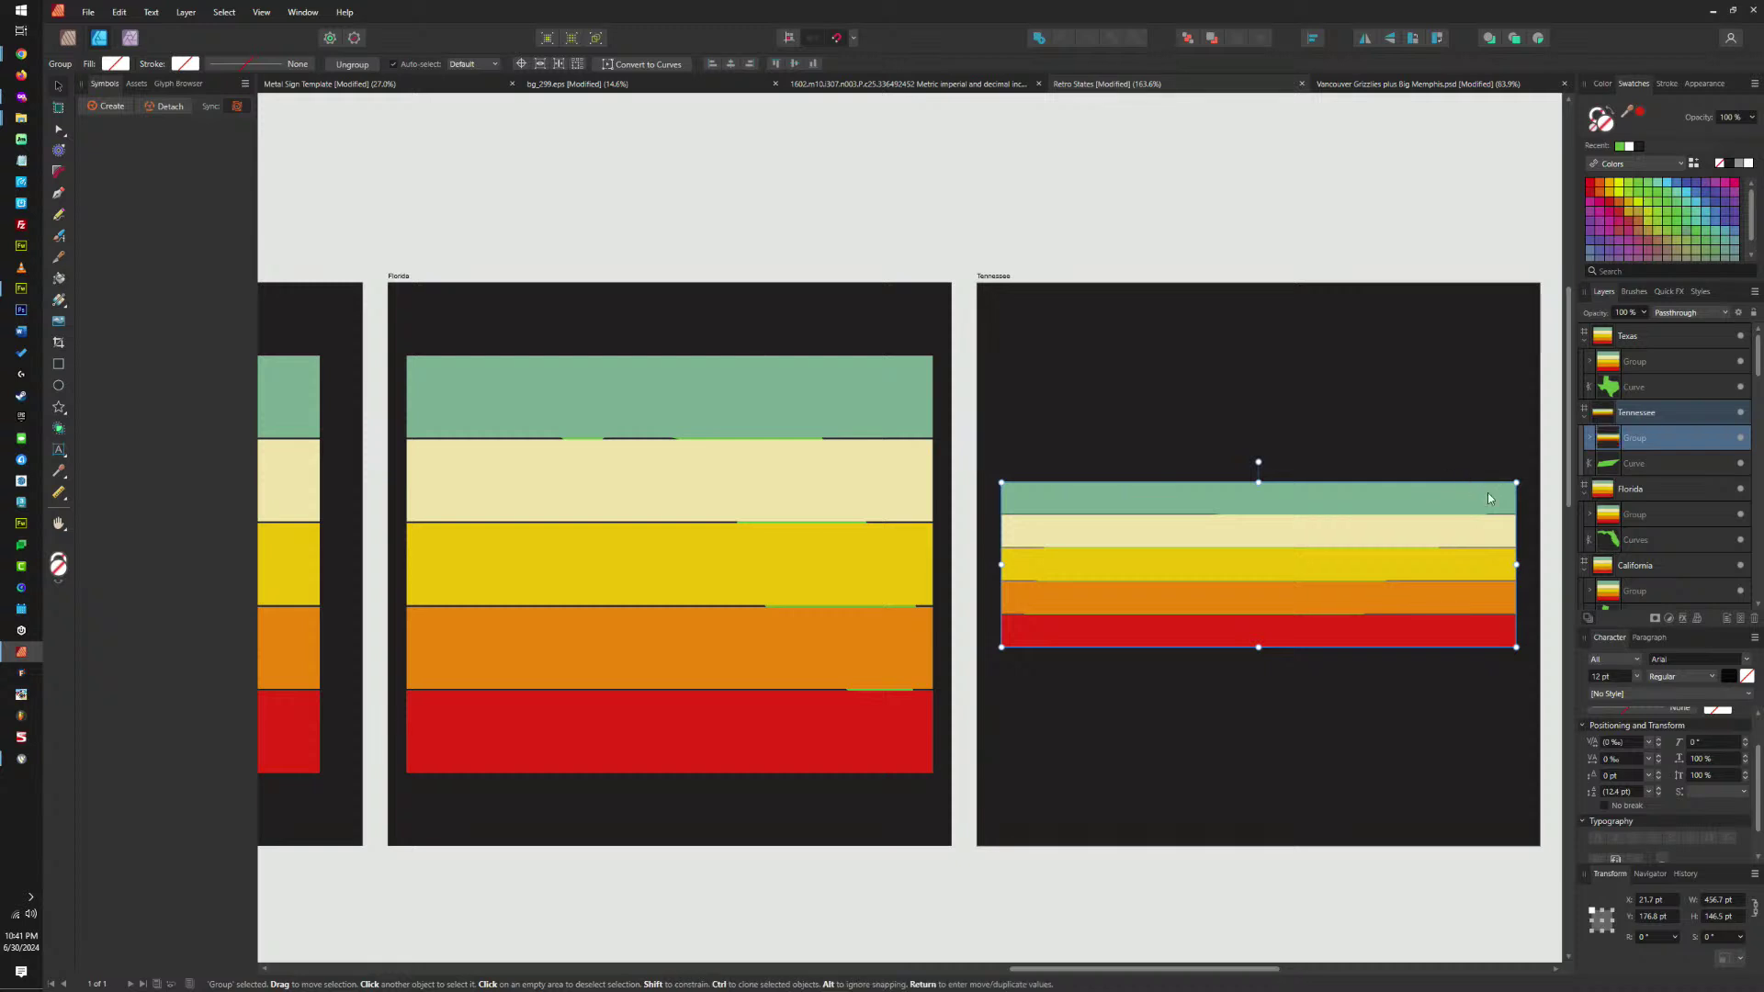
# Cut the stripe group from the Texas artboard.
pyautogui.scroll(-5, 837, 437)
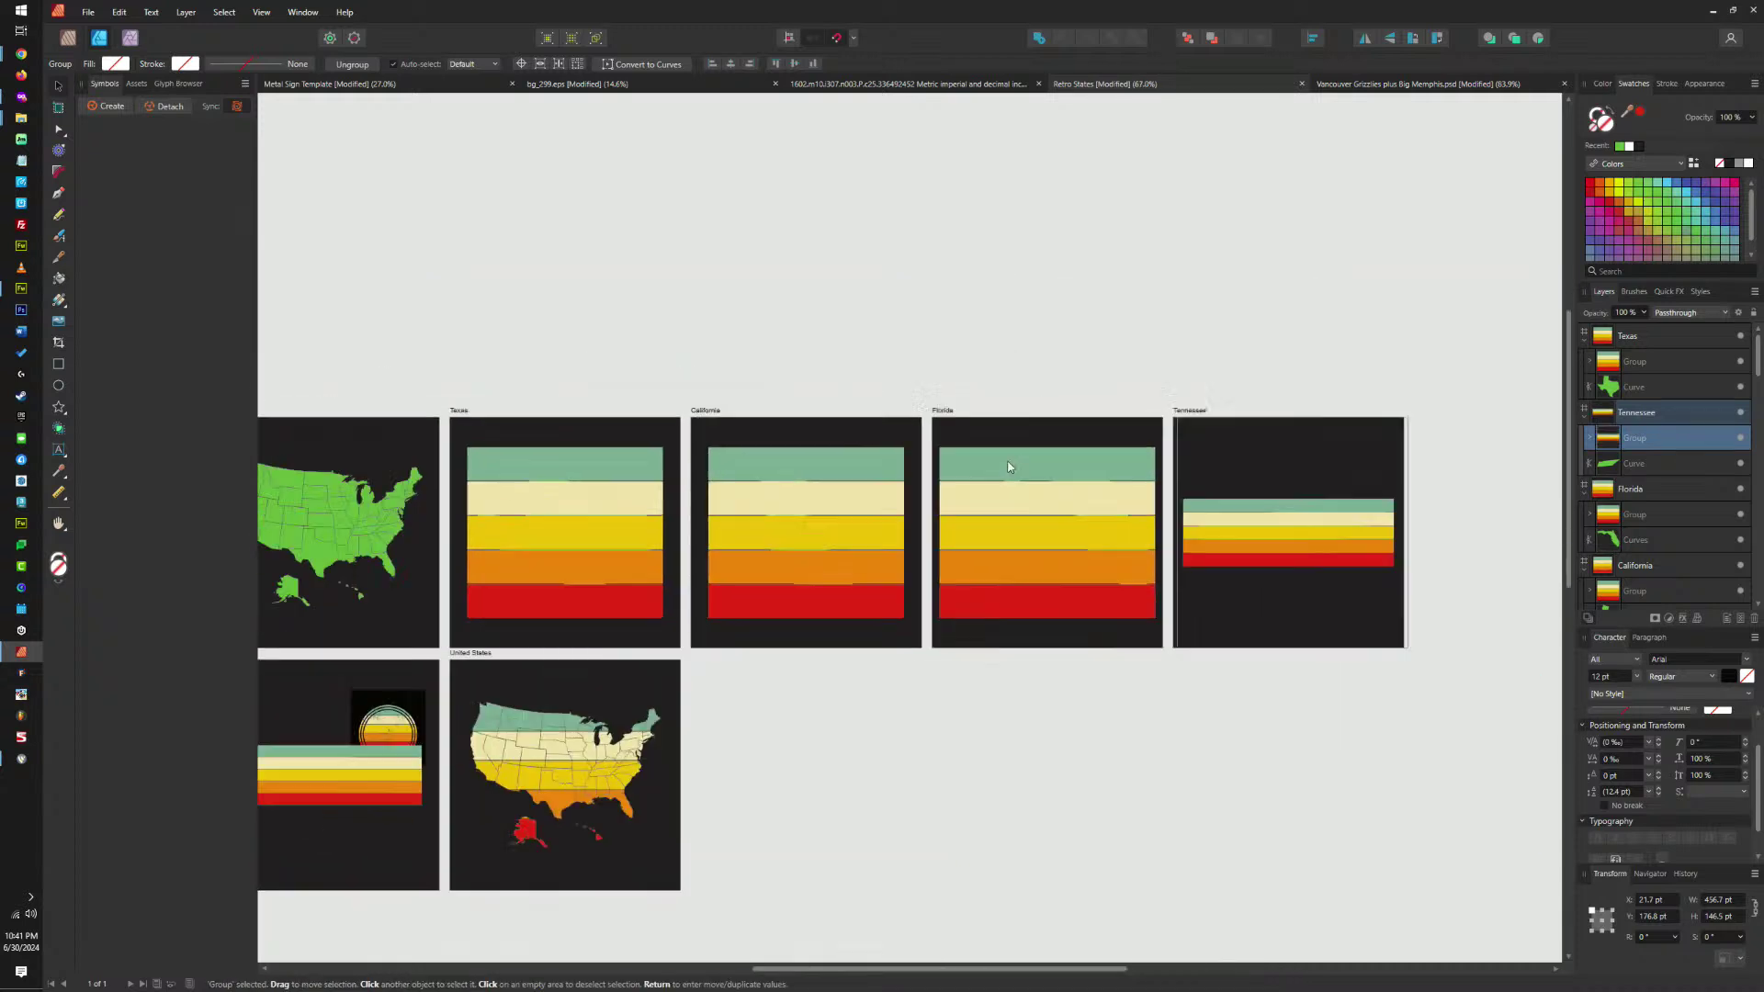
pyautogui.click(981, 450)
pyautogui.scroll(5, 994, 454)
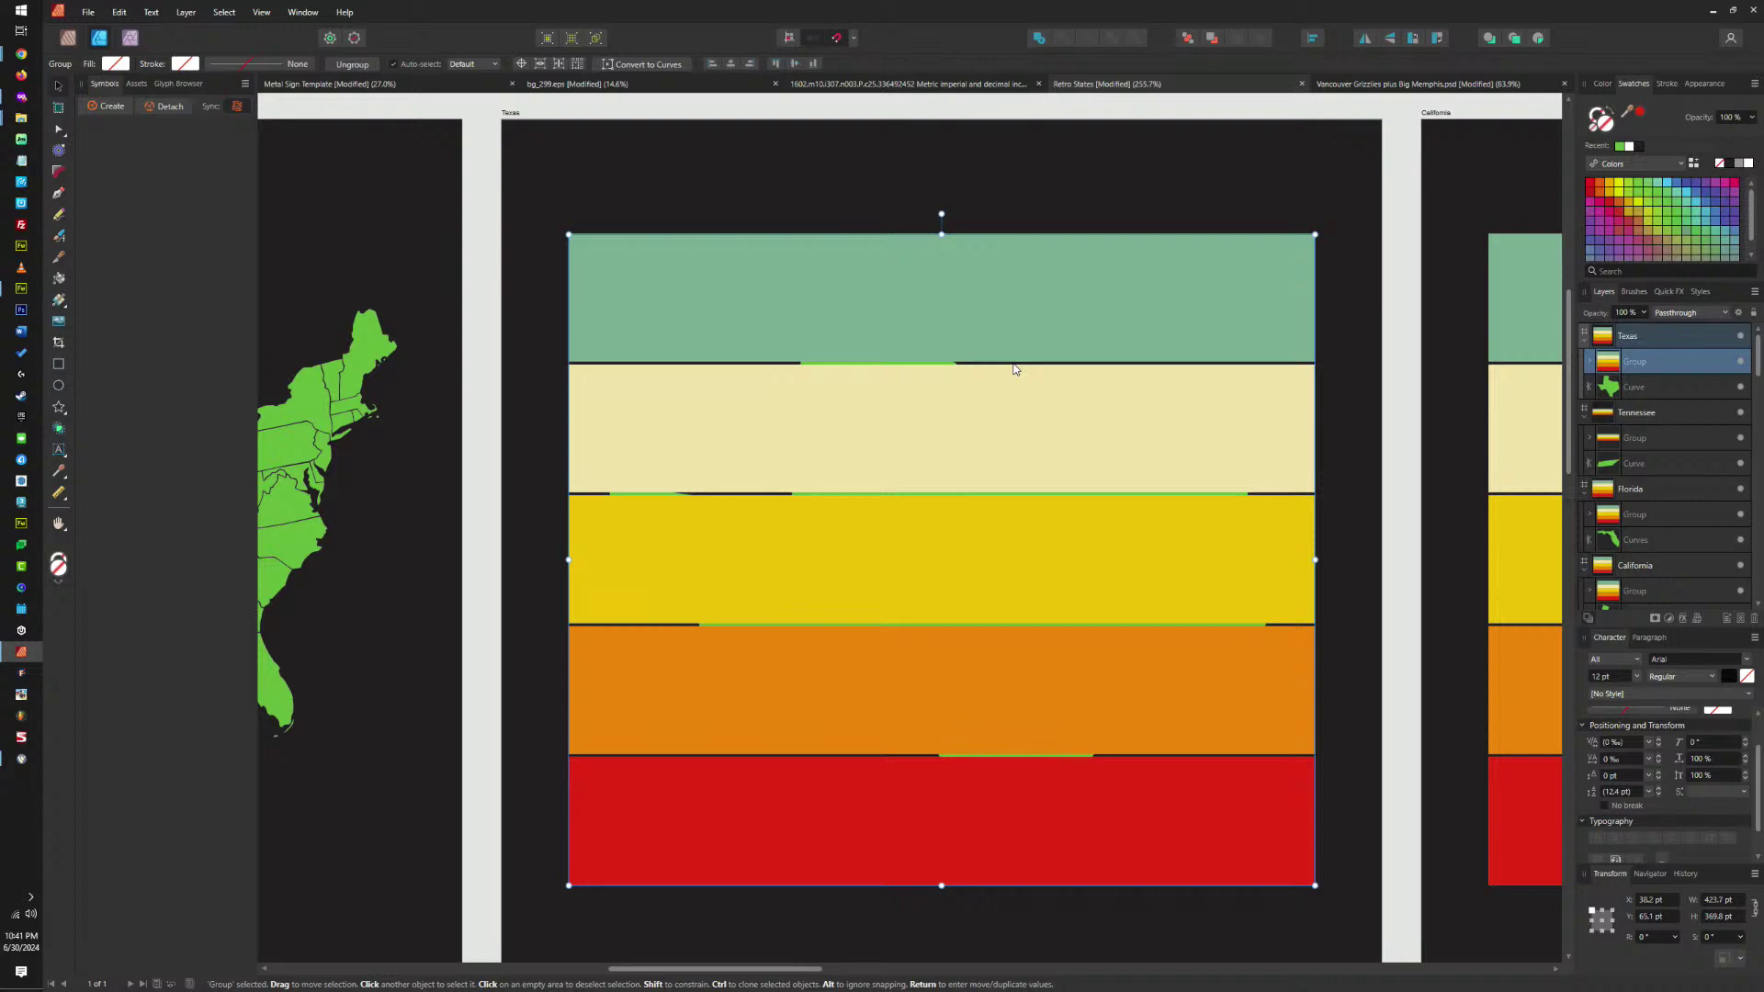
pyautogui.press('Delete')
# Remove the Texas shape's stroke and fill and paste the cut stripes inside it.
pyautogui.click(1011, 413)
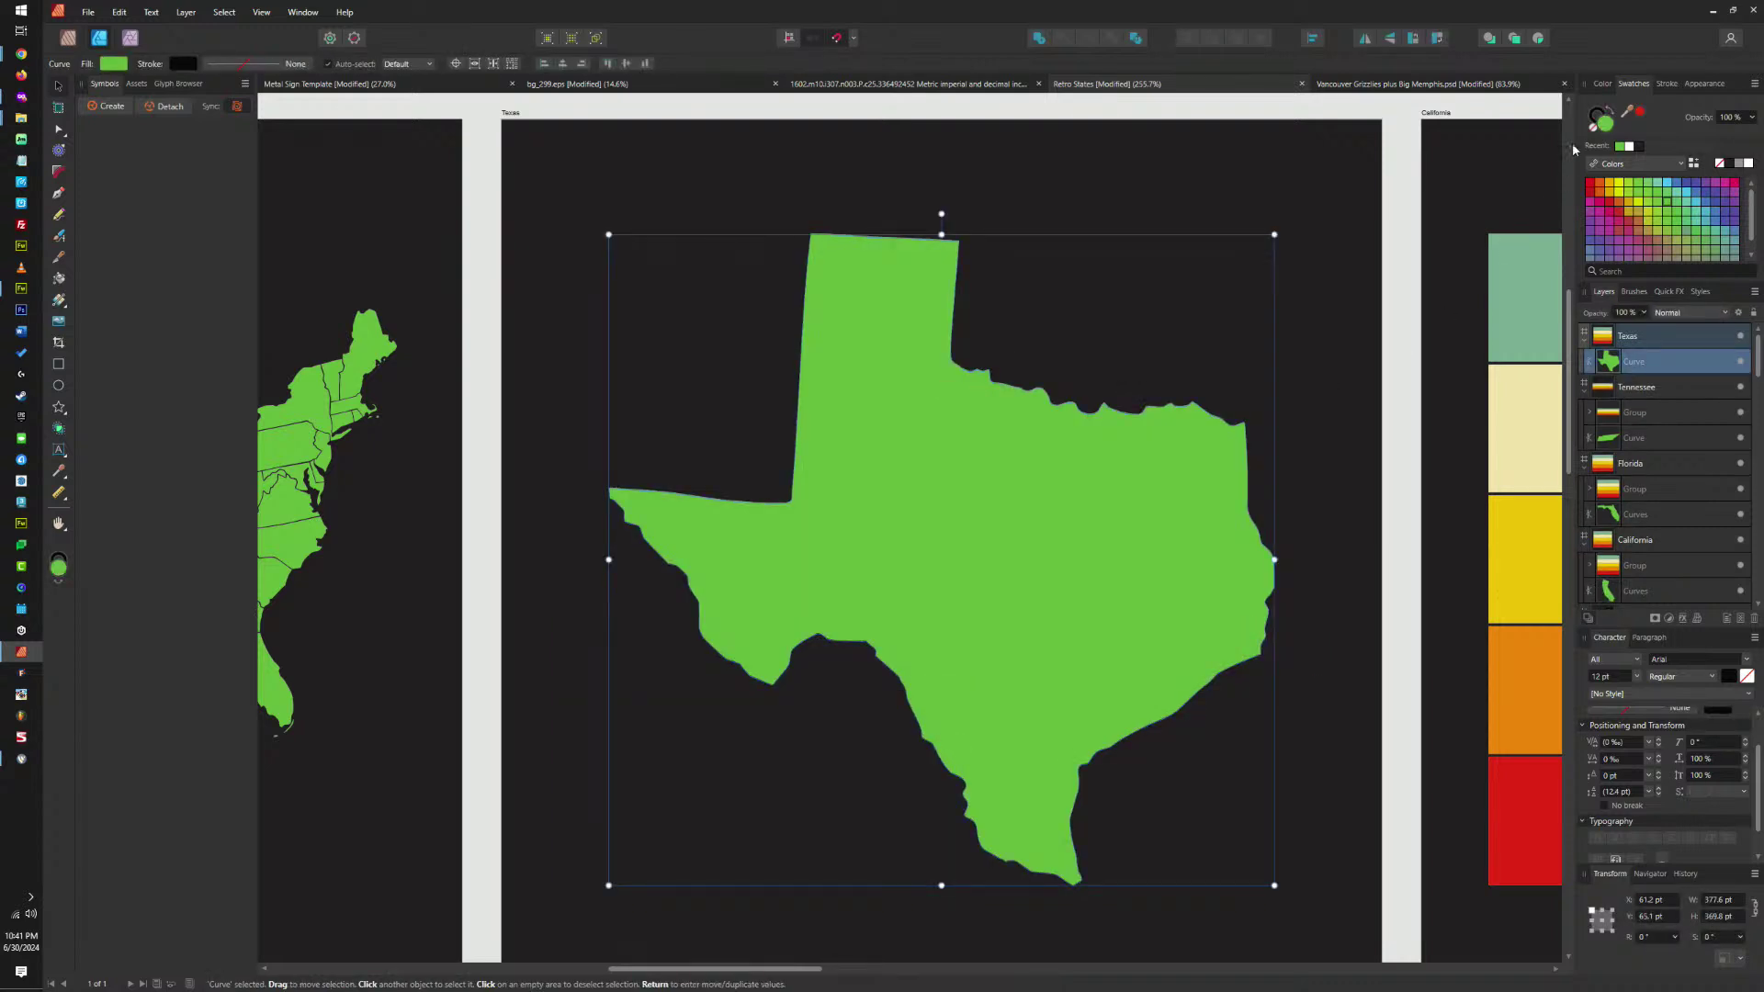
pyautogui.click(1603, 128)
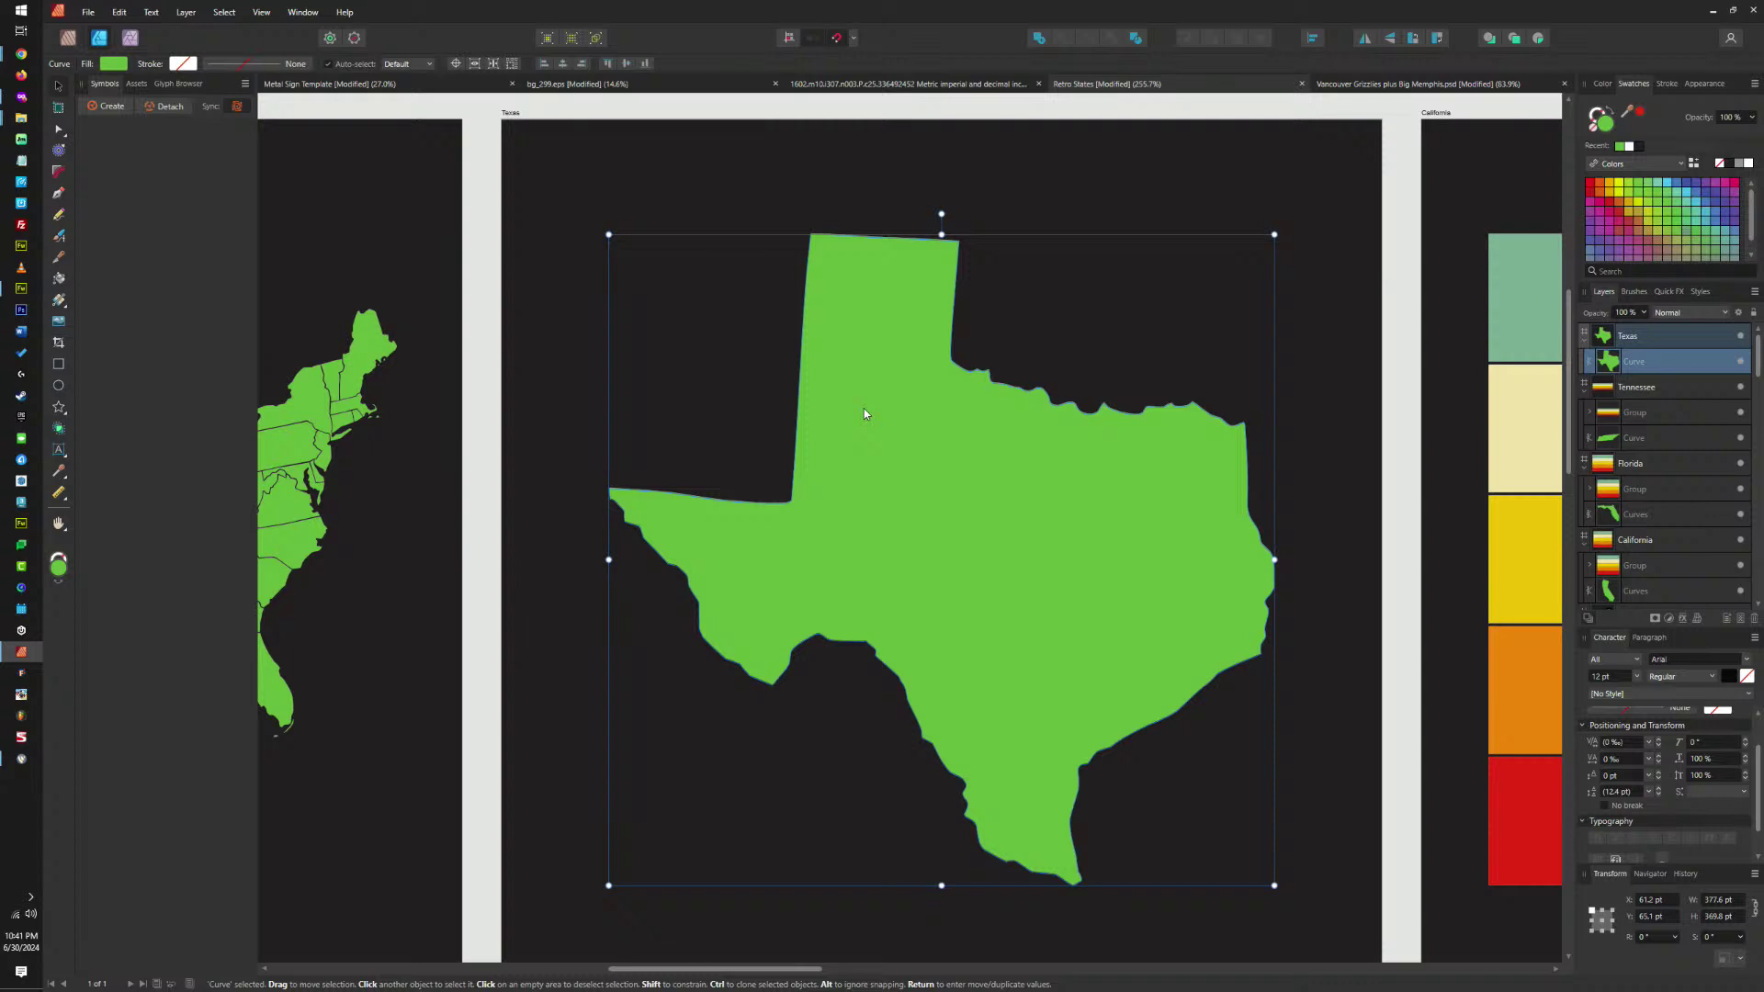
pyautogui.click(1594, 132)
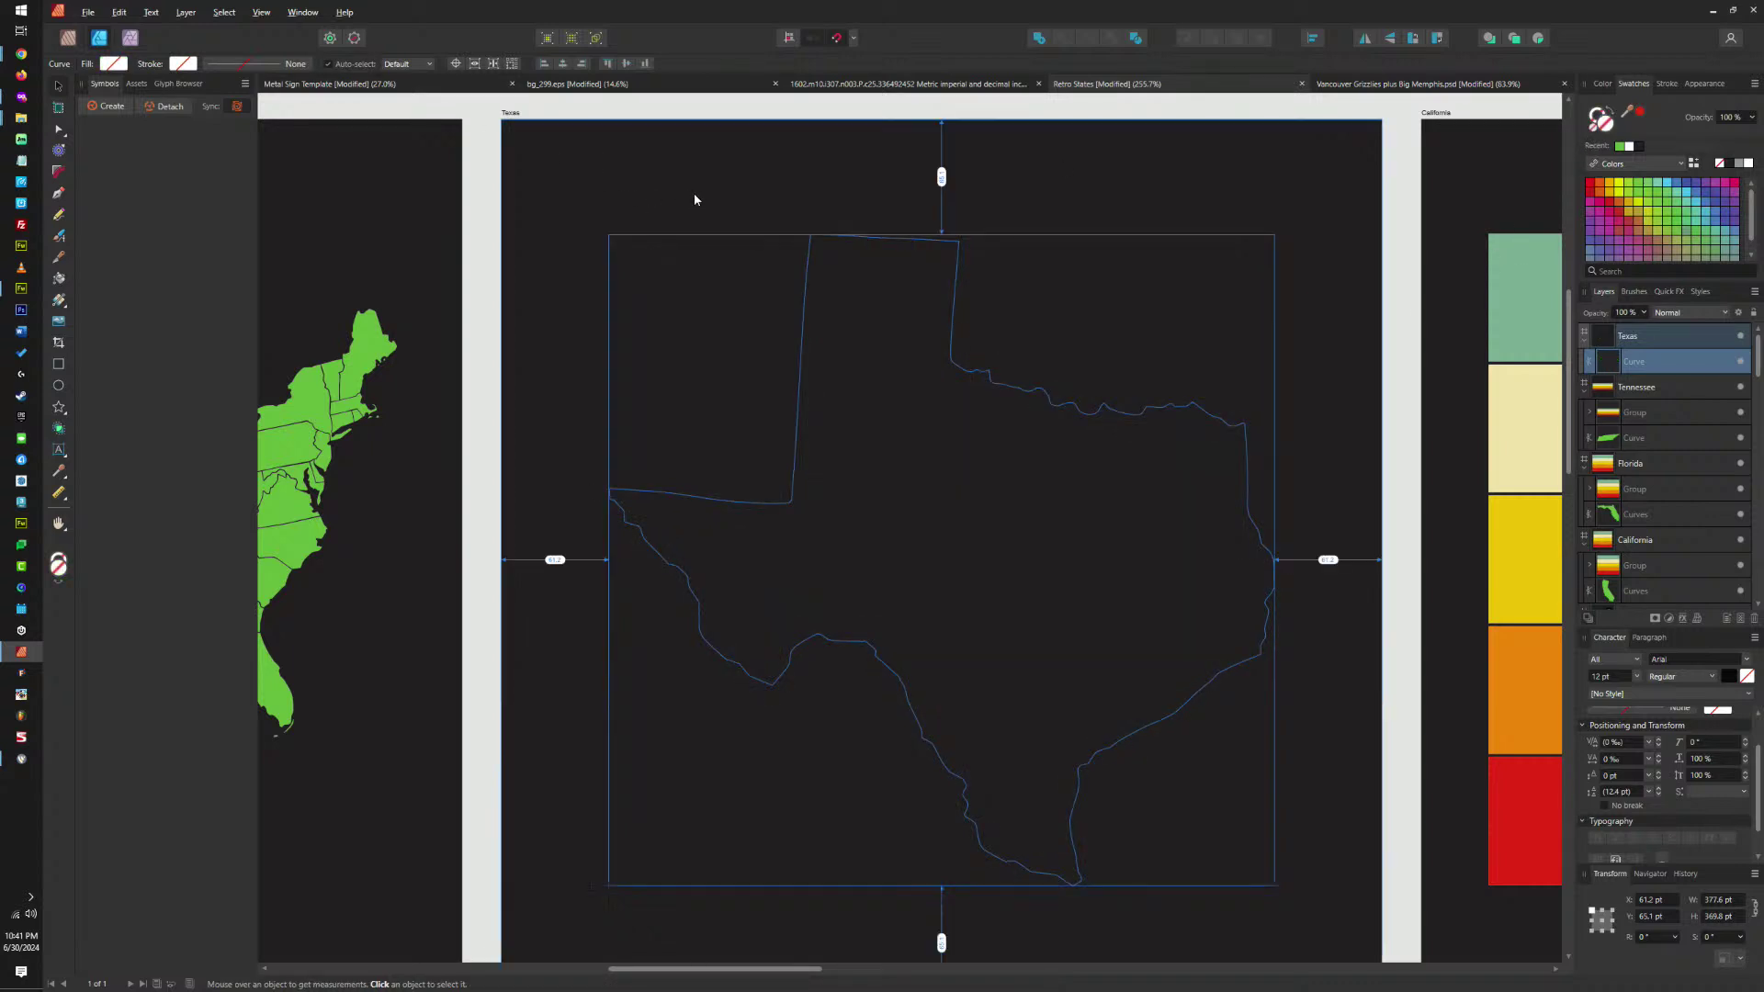
pyautogui.hotkey('ctrl', 'alt', 'v')
pyautogui.hscroll(6, 1079, 458)
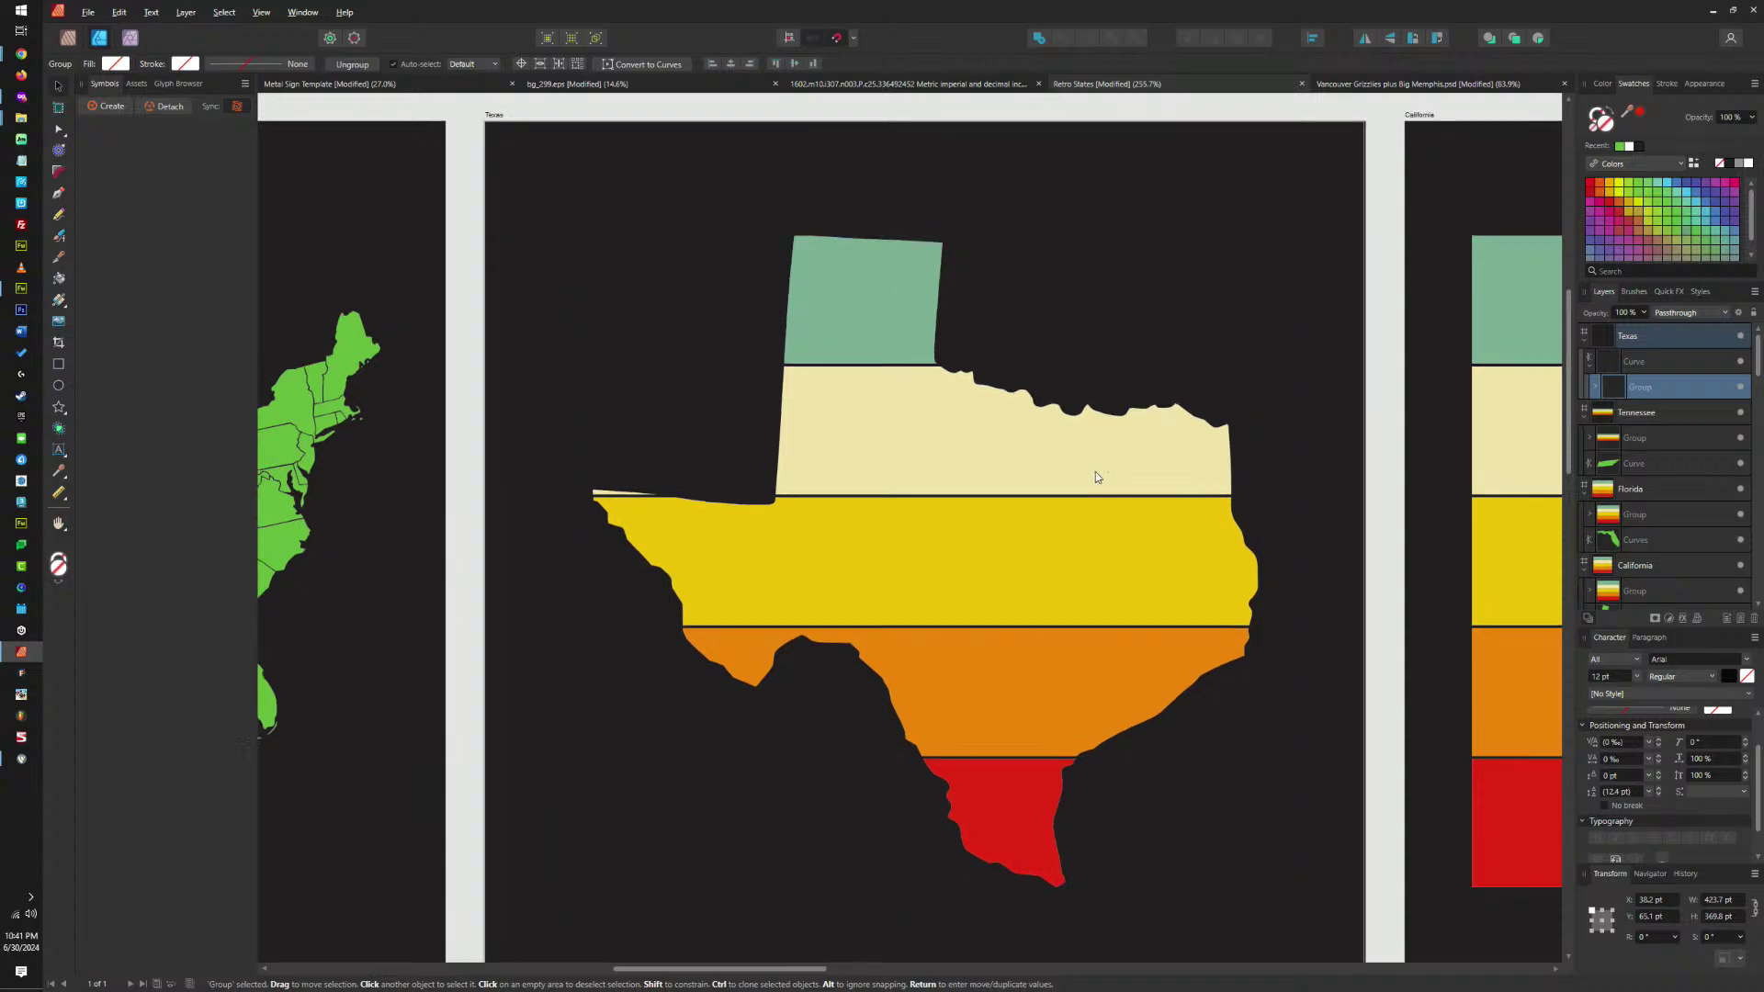
pyautogui.hscroll(-4, 607, 491)
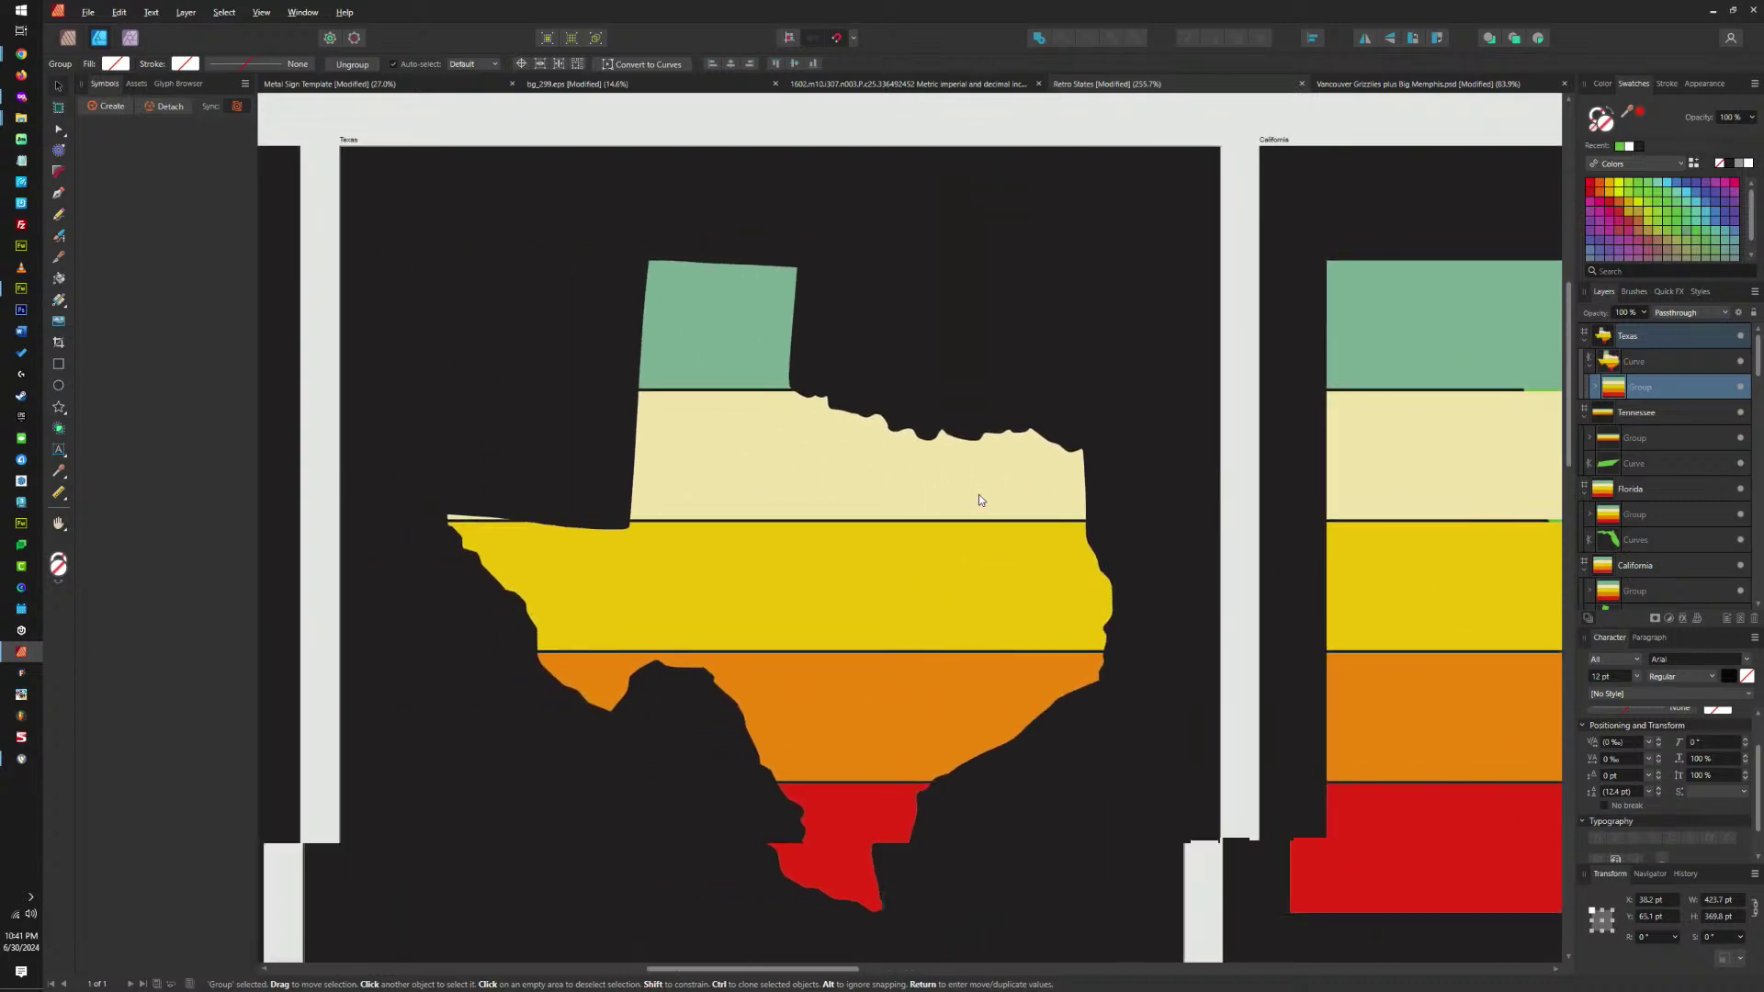
# Cut the stripe group from the California artboard and remove the California shape's fill and stroke.
pyautogui.hscroll(9, 976, 497)
pyautogui.click(832, 349)
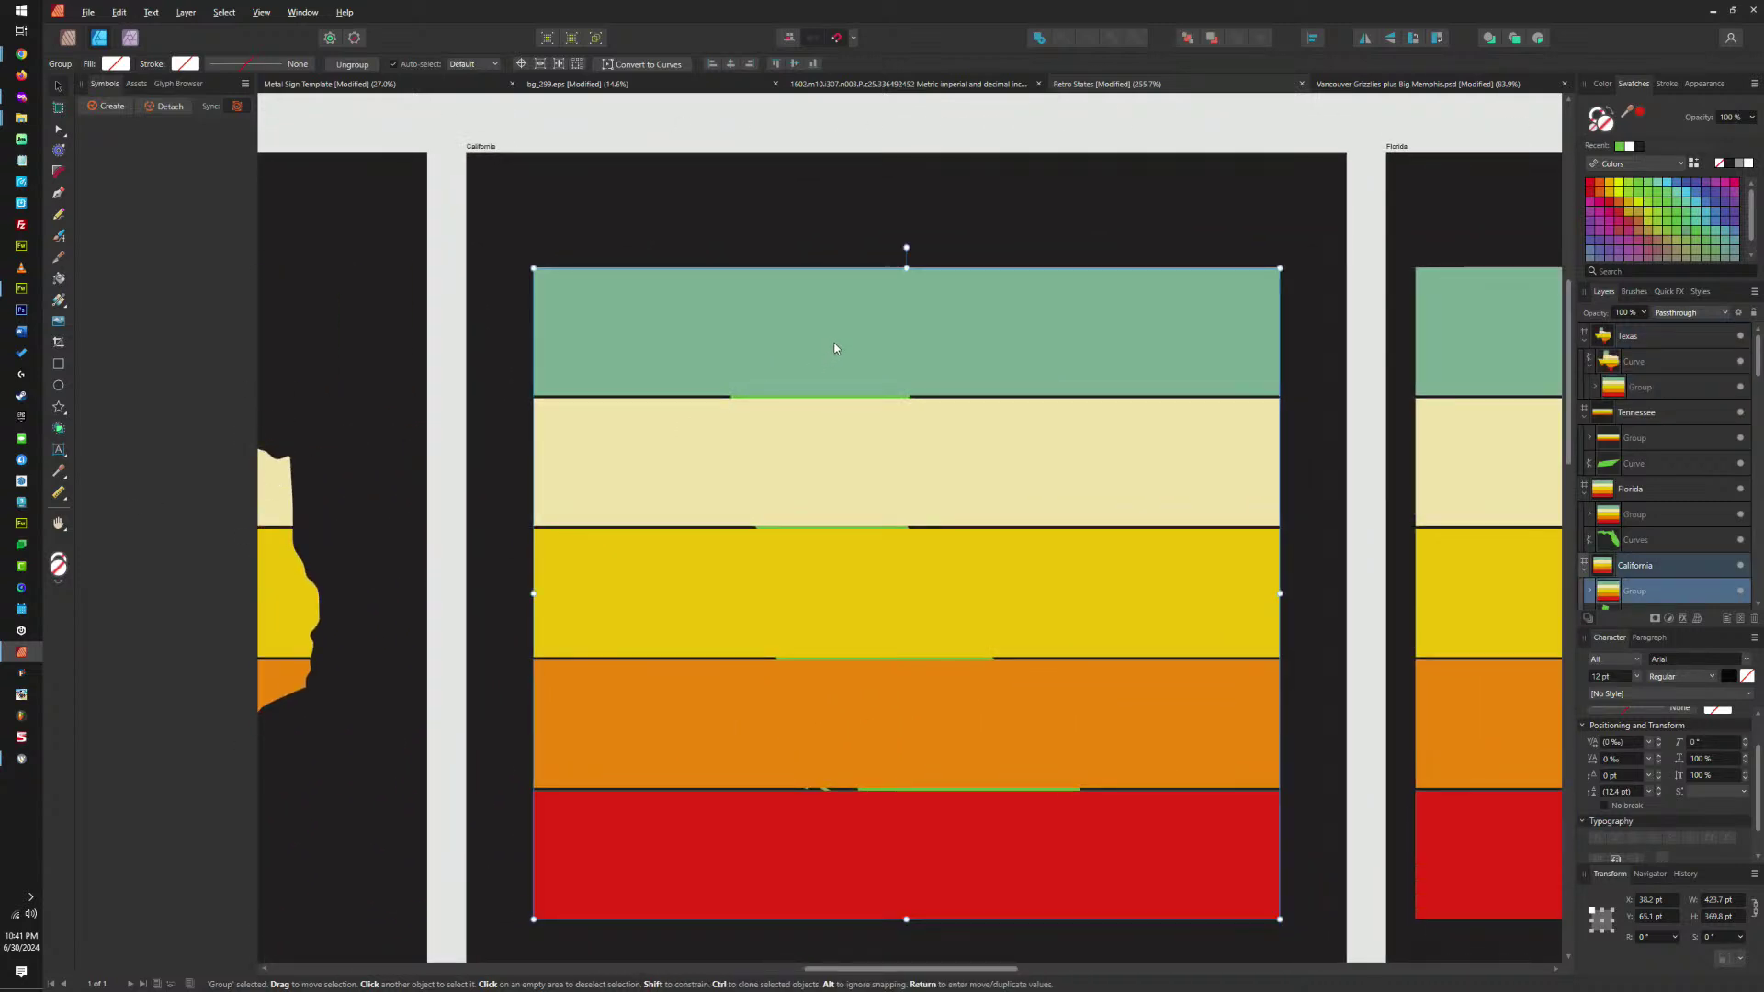
pyautogui.press('Delete')
pyautogui.click(869, 404)
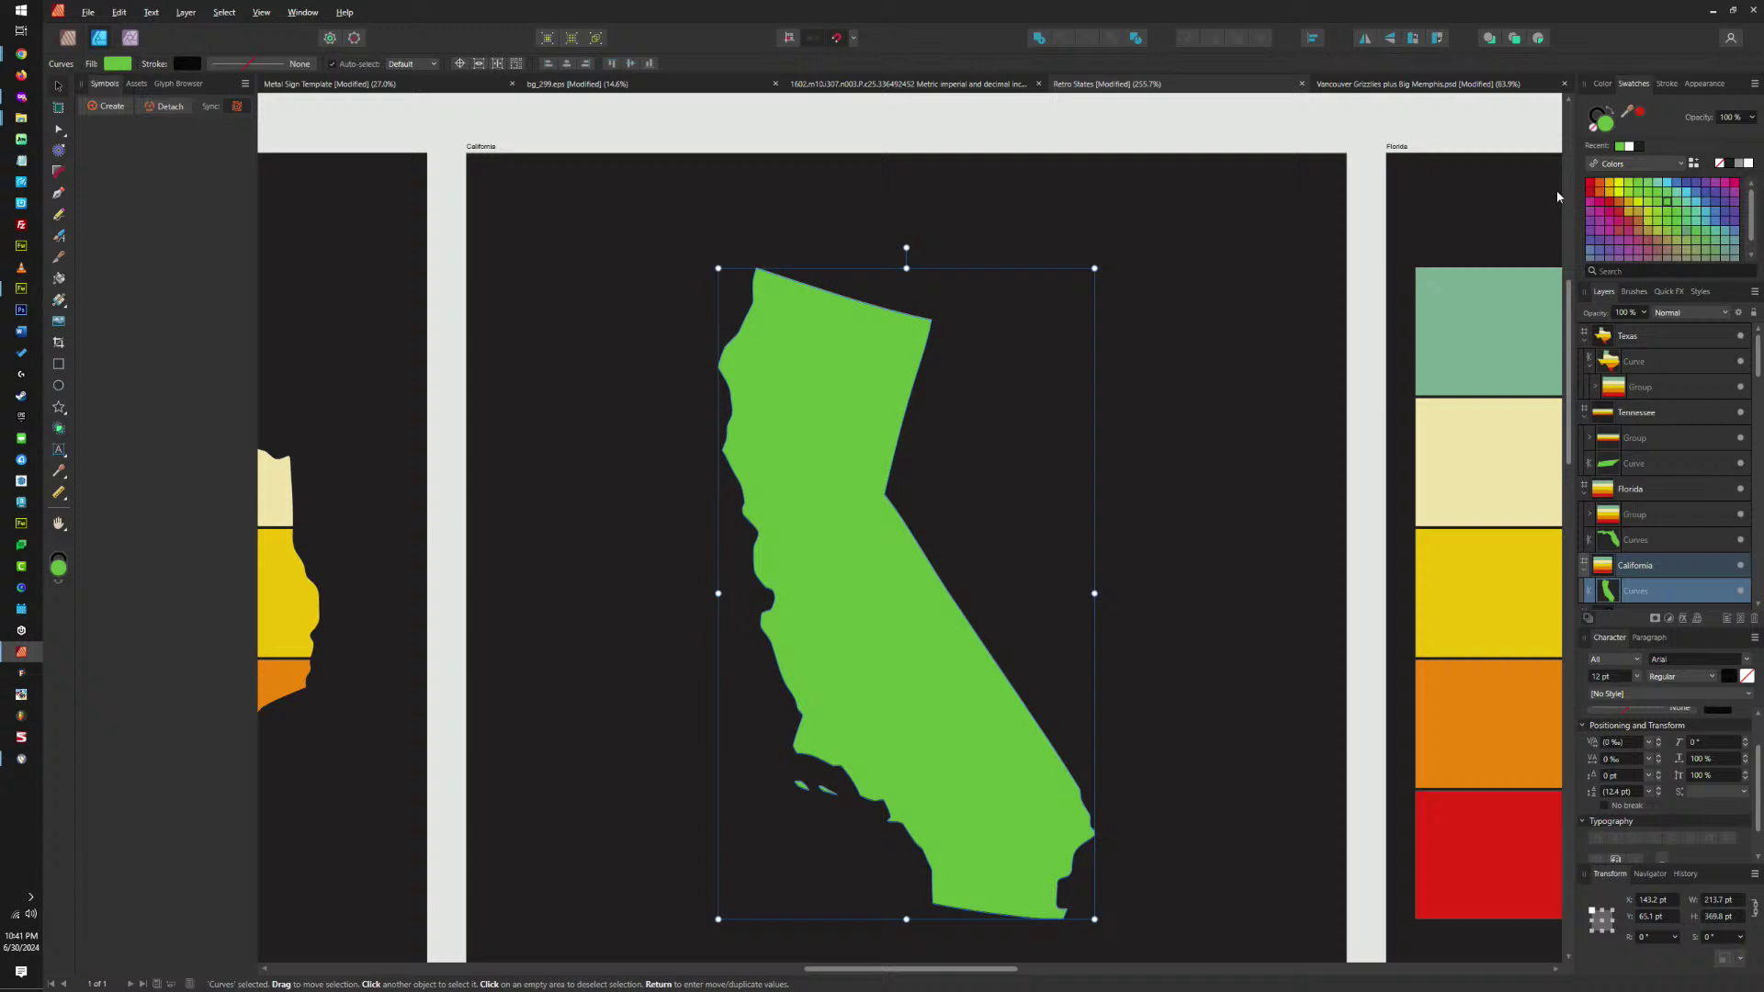
pyautogui.click(1591, 125)
pyautogui.click(1592, 125)
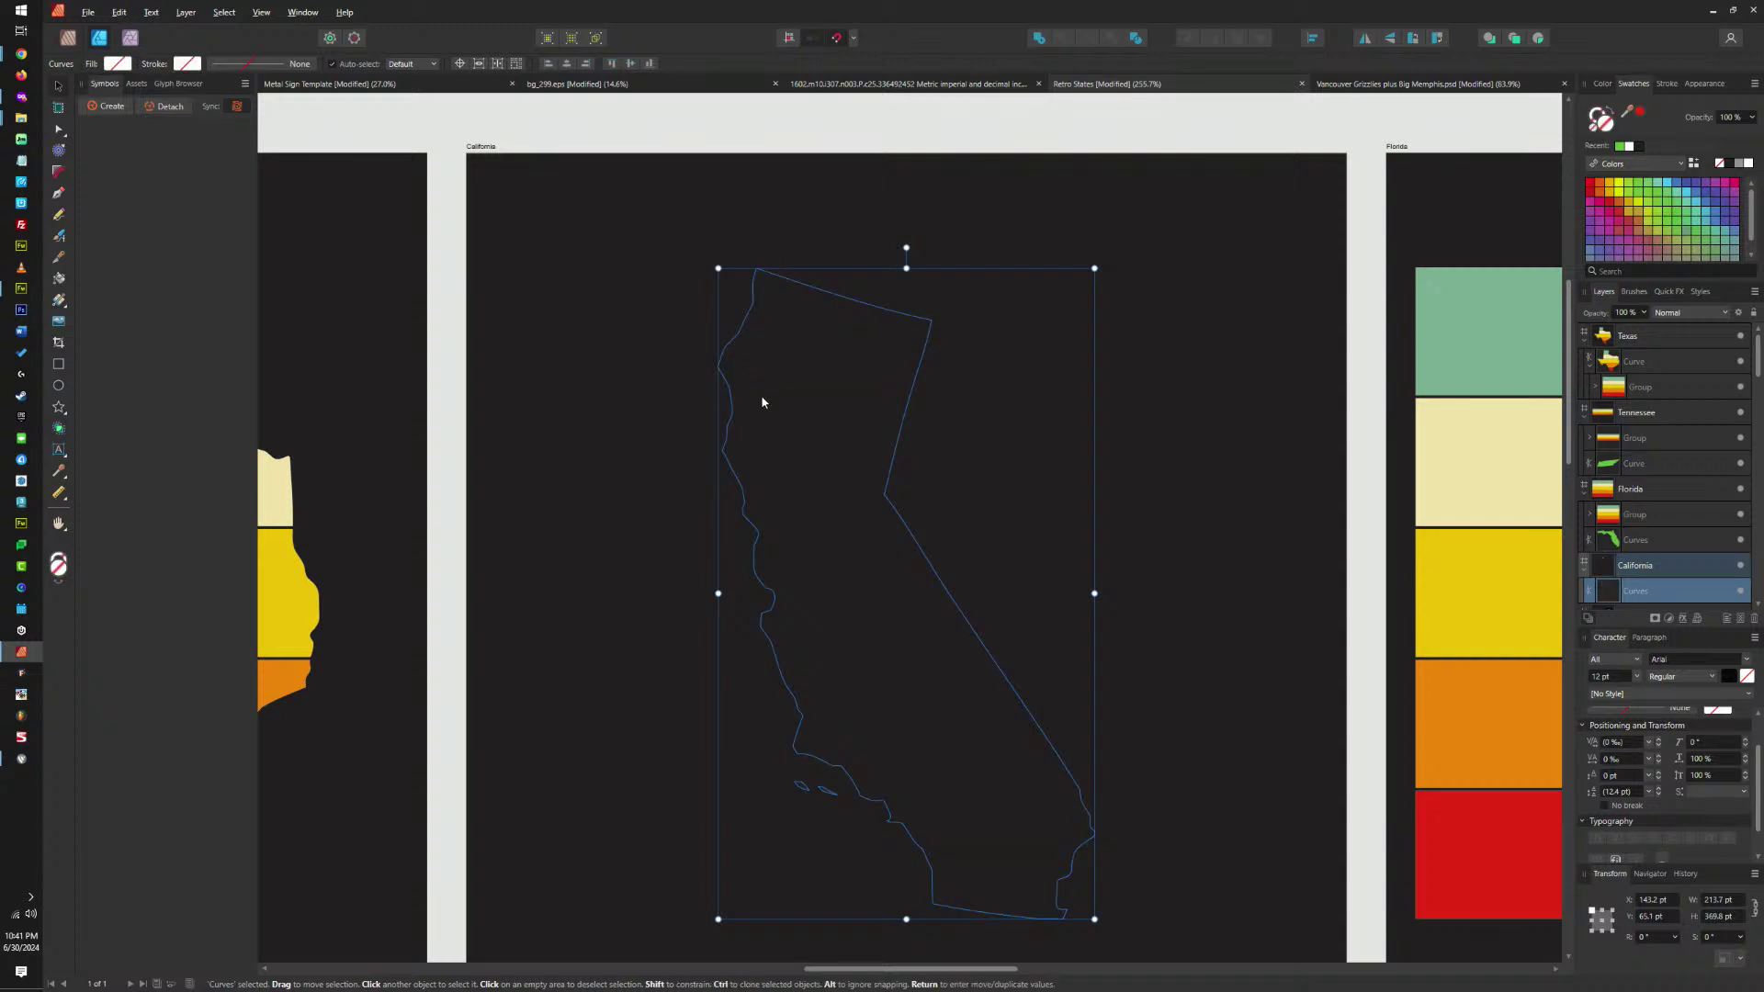
# Paste the cut stripes inside the California shape and cut the stripe group from the Florida artboard.
pyautogui.hotkey('ctrl', 'alt', 'v')
pyautogui.hscroll(6, 1102, 414)
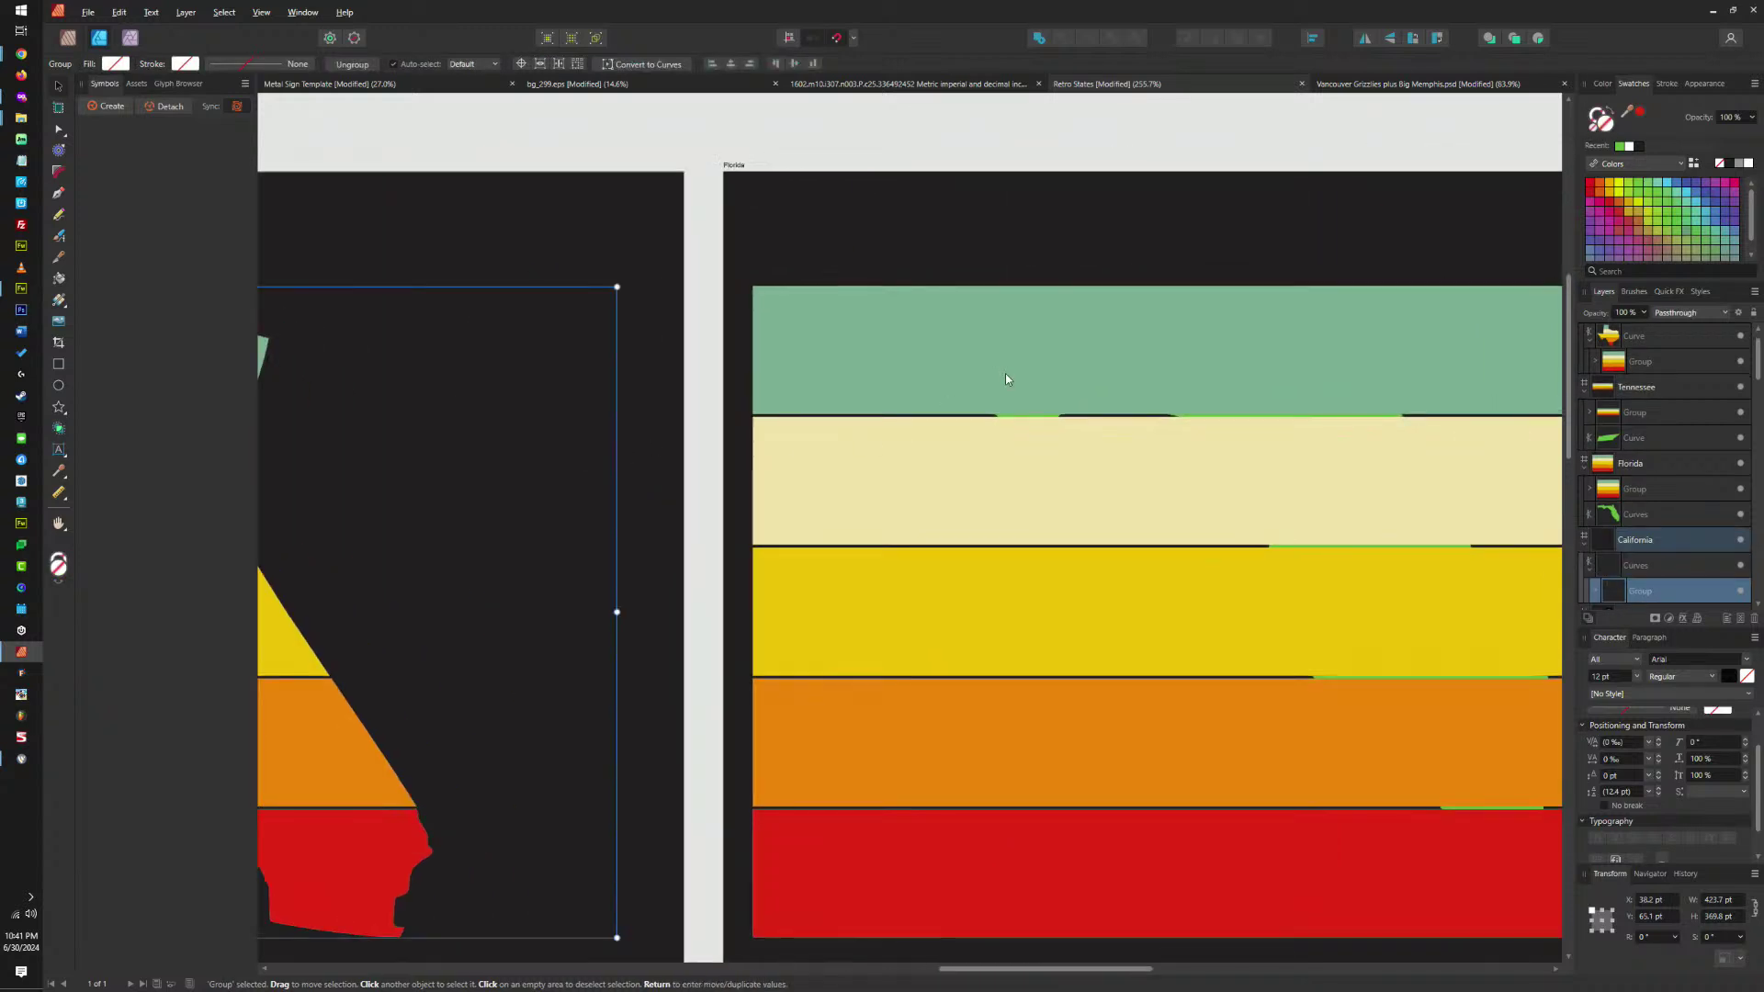
pyautogui.click(1007, 376)
pyautogui.press('Delete')
# Remove the Florida shape's fill and stroke and paste the cut stripes inside it.
pyautogui.click(1292, 377)
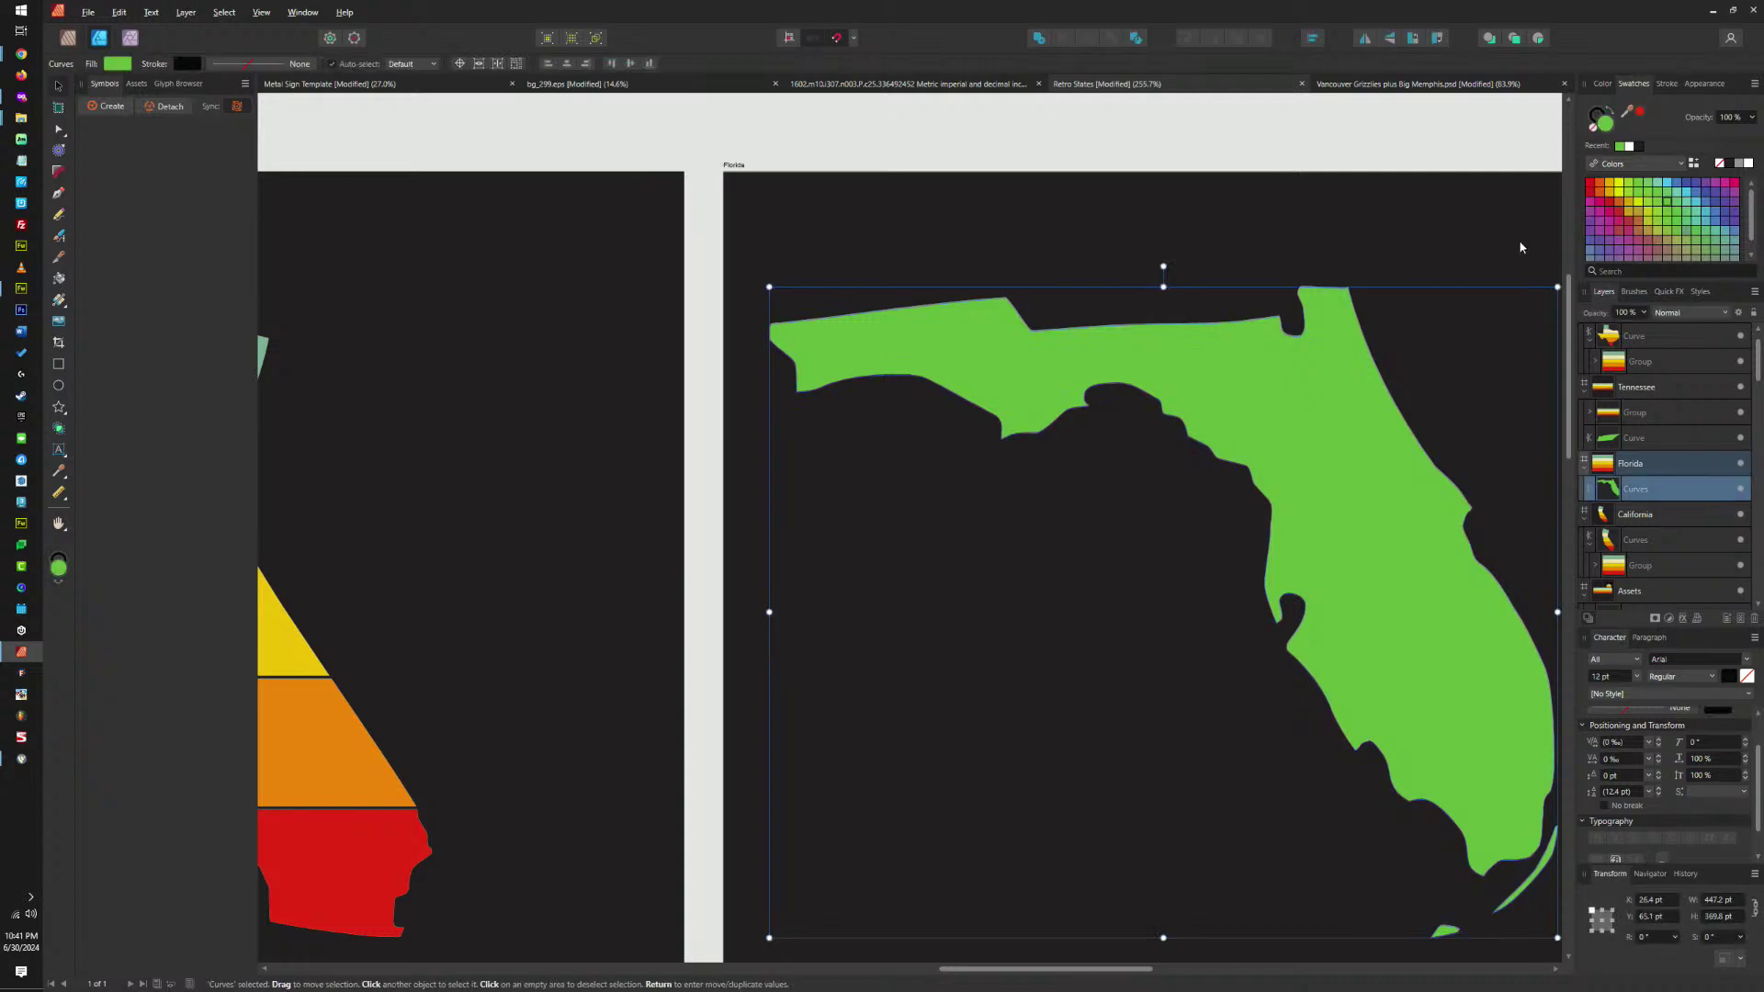
pyautogui.hscroll(2, 1332, 322)
pyautogui.click(1597, 118)
pyautogui.click(1596, 118)
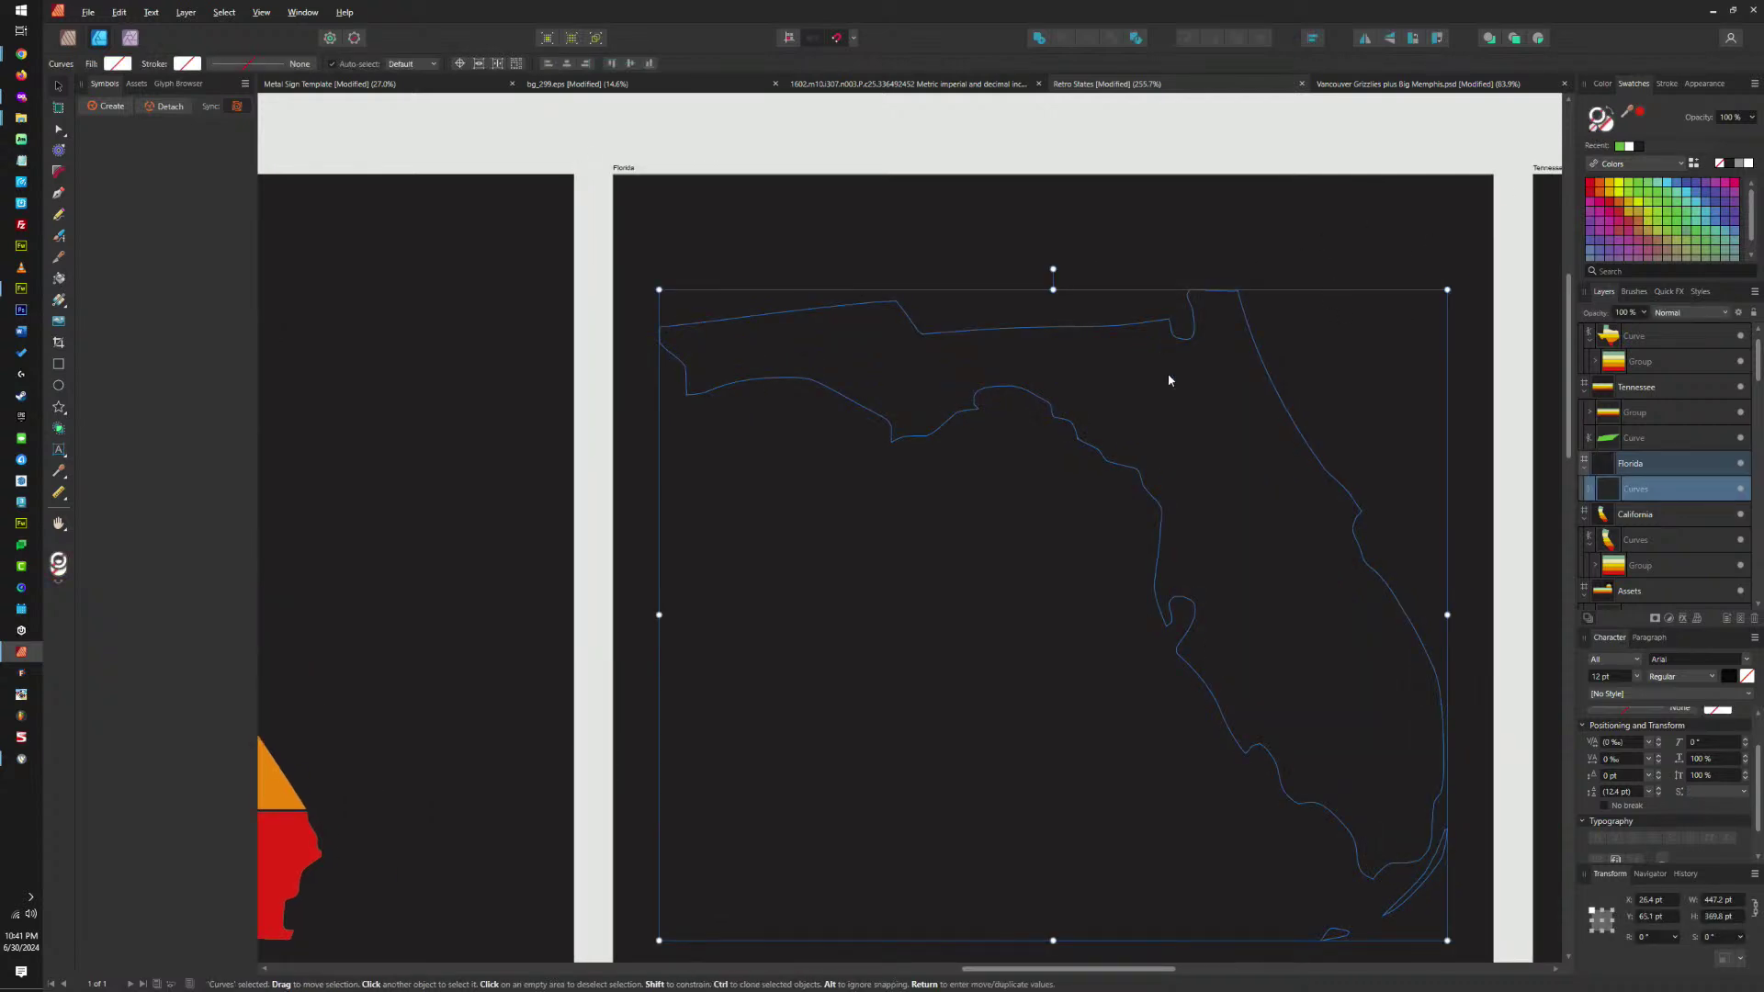
pyautogui.hotkey('ctrl', 'alt', 'v')
# Cut the stripe group from the Tennessee artboard.
pyautogui.hscroll(12, 1149, 406)
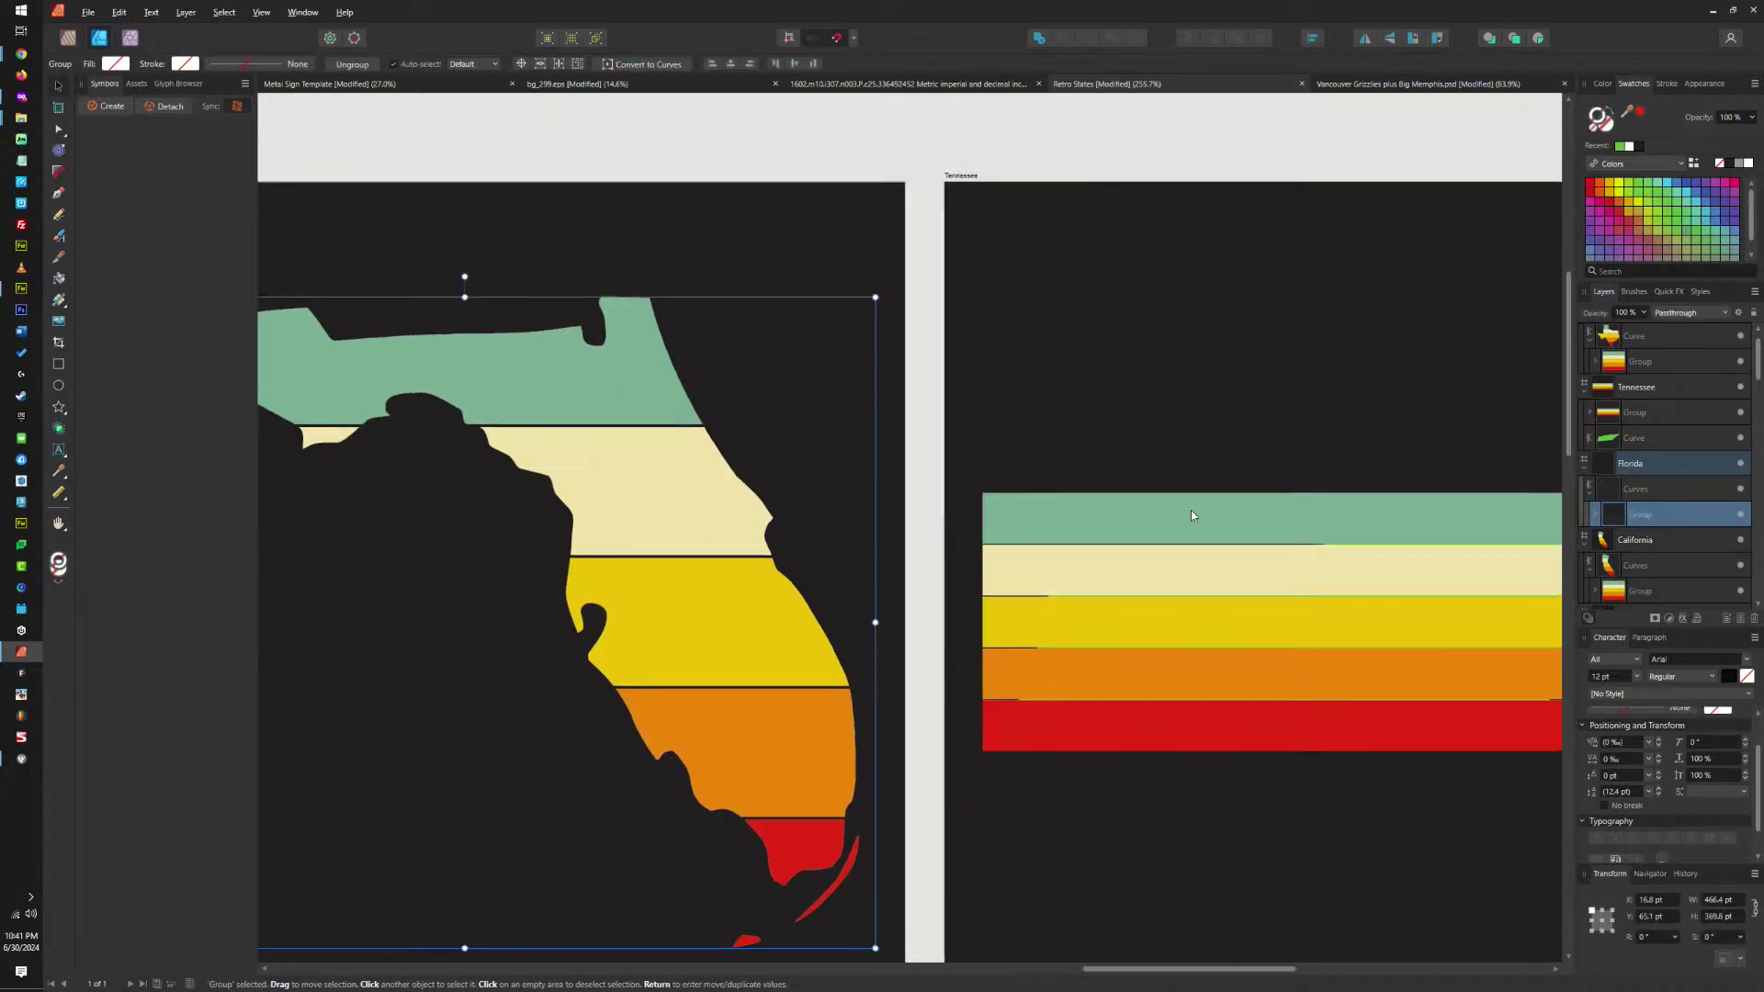
pyautogui.hscroll(3, 1010, 493)
pyautogui.click(1018, 496)
pyautogui.press('Delete')
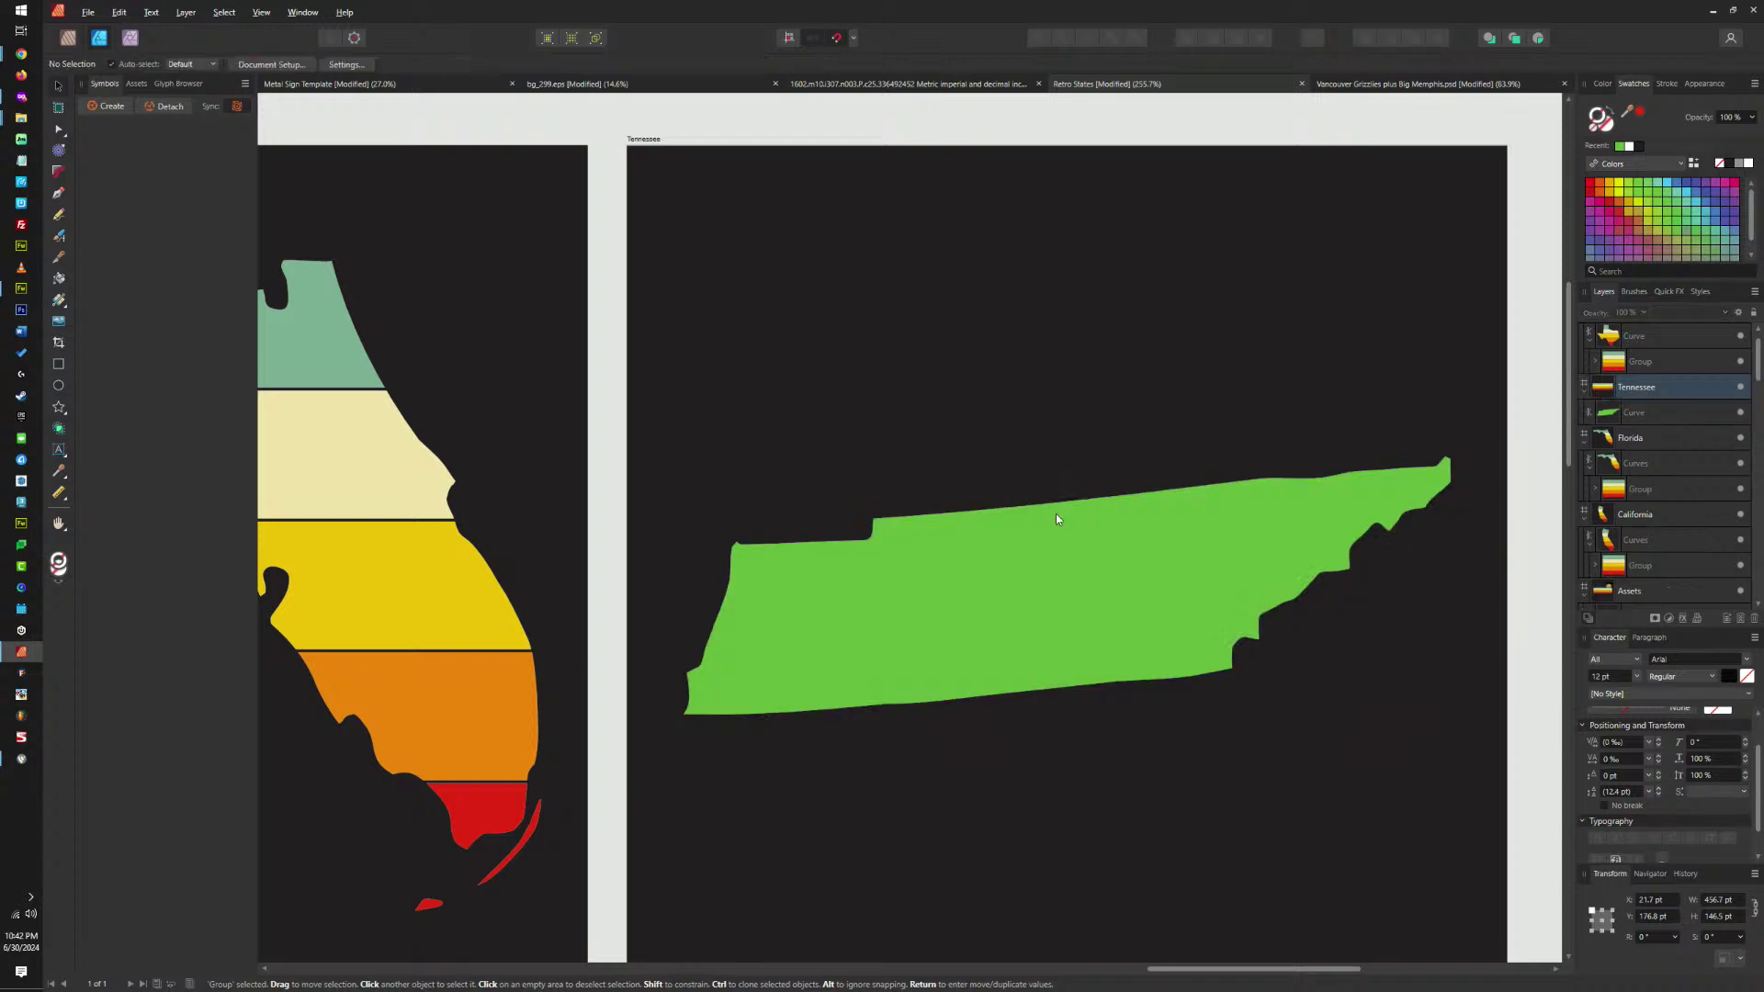
# Remove the Tennessee shape's fill and paste the cut stripes inside it.
pyautogui.click(1644, 413)
pyautogui.click(1603, 132)
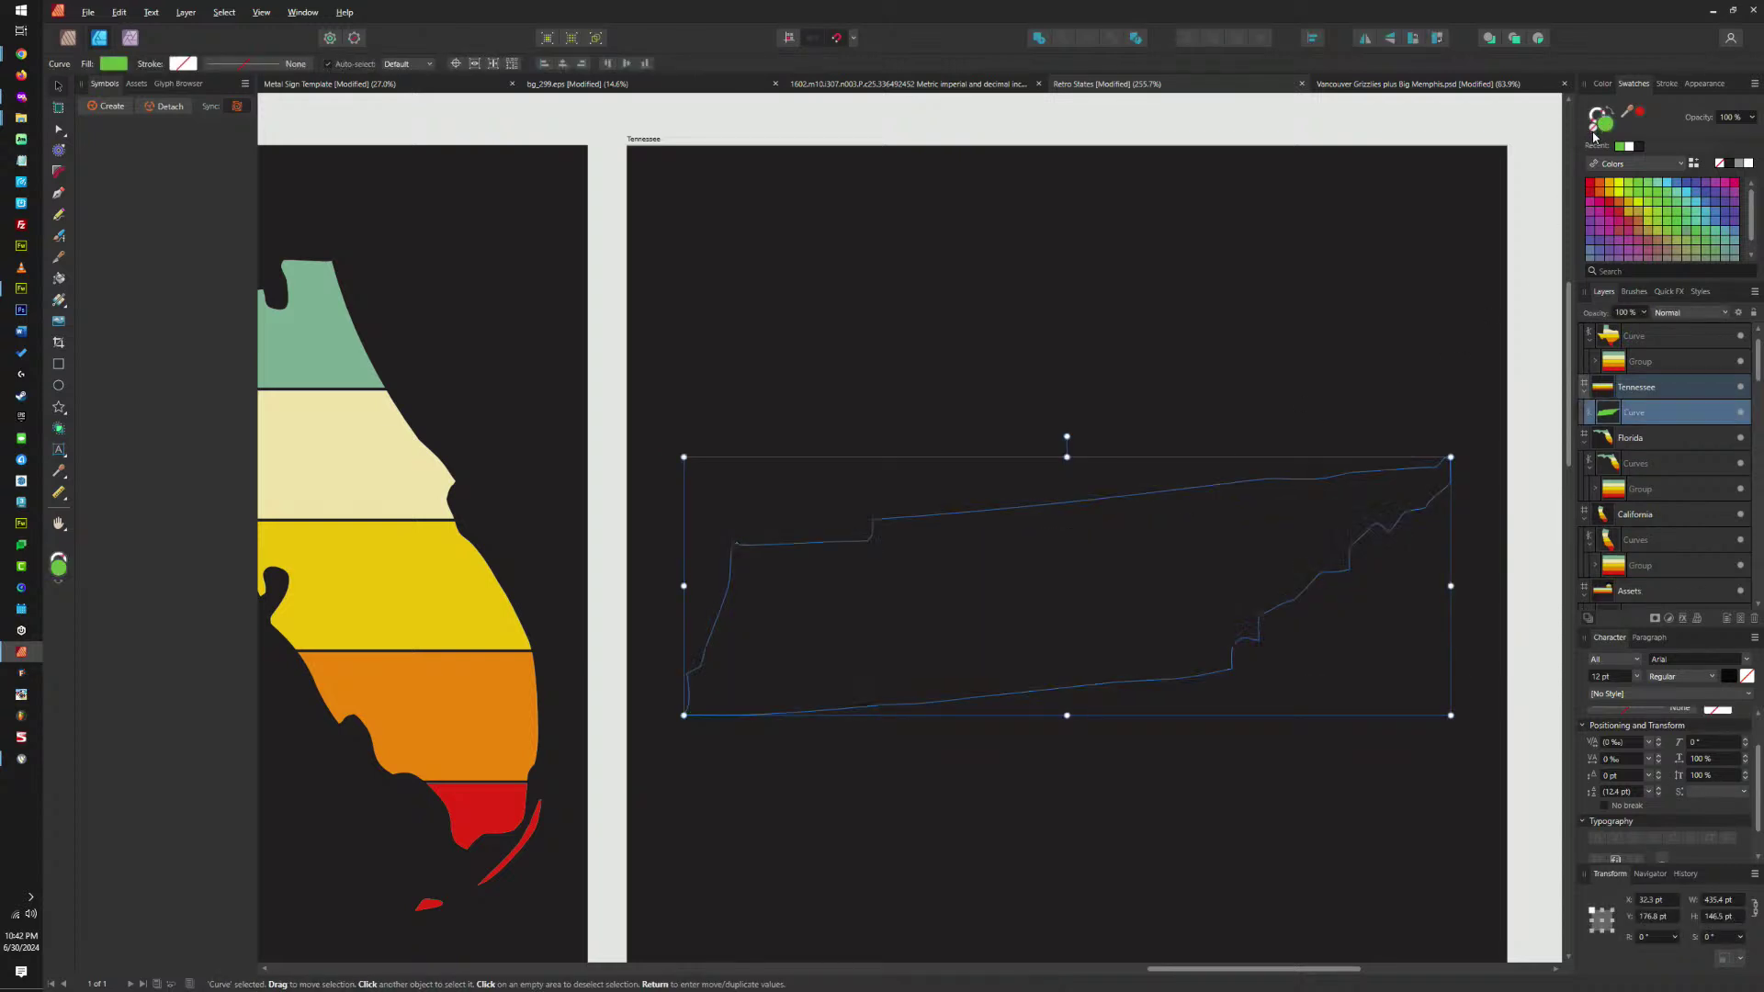
pyautogui.hotkey('ctrl', 'alt', 'v')
pyautogui.scroll(-5, 1134, 555)
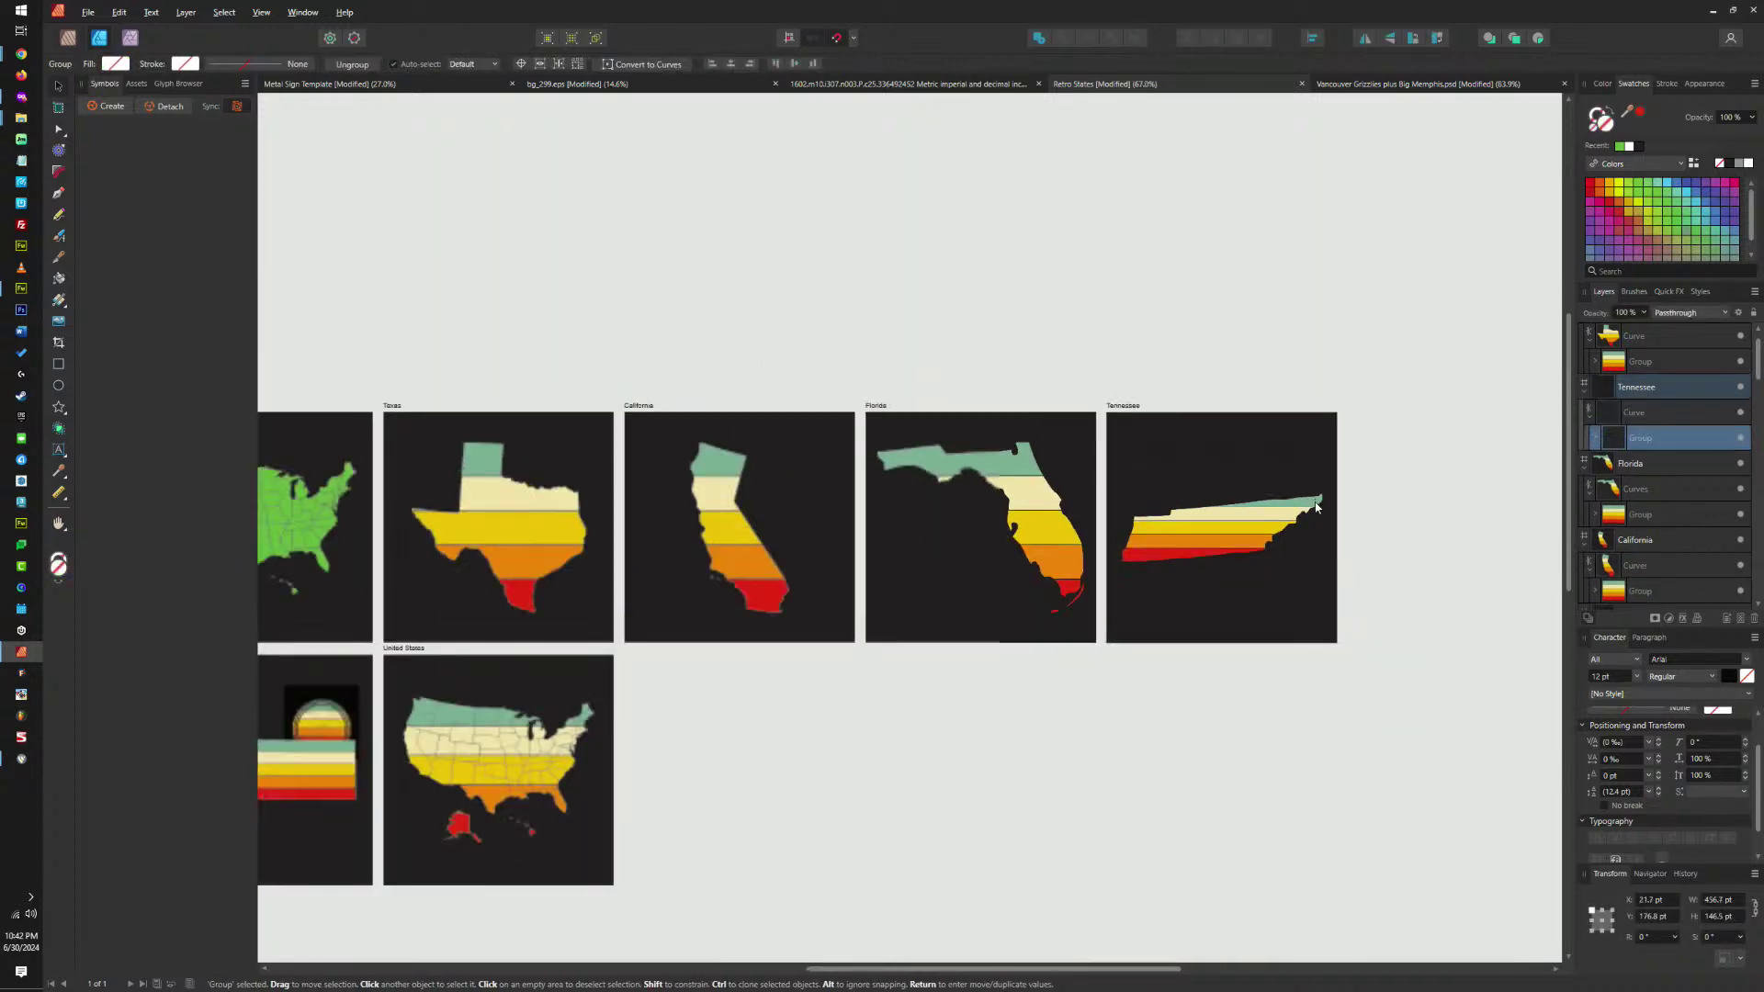
# Select all the individual state curves of the green map on the first United States artboard.
pyautogui.hscroll(-5, 939, 377)
pyautogui.click(939, 376)
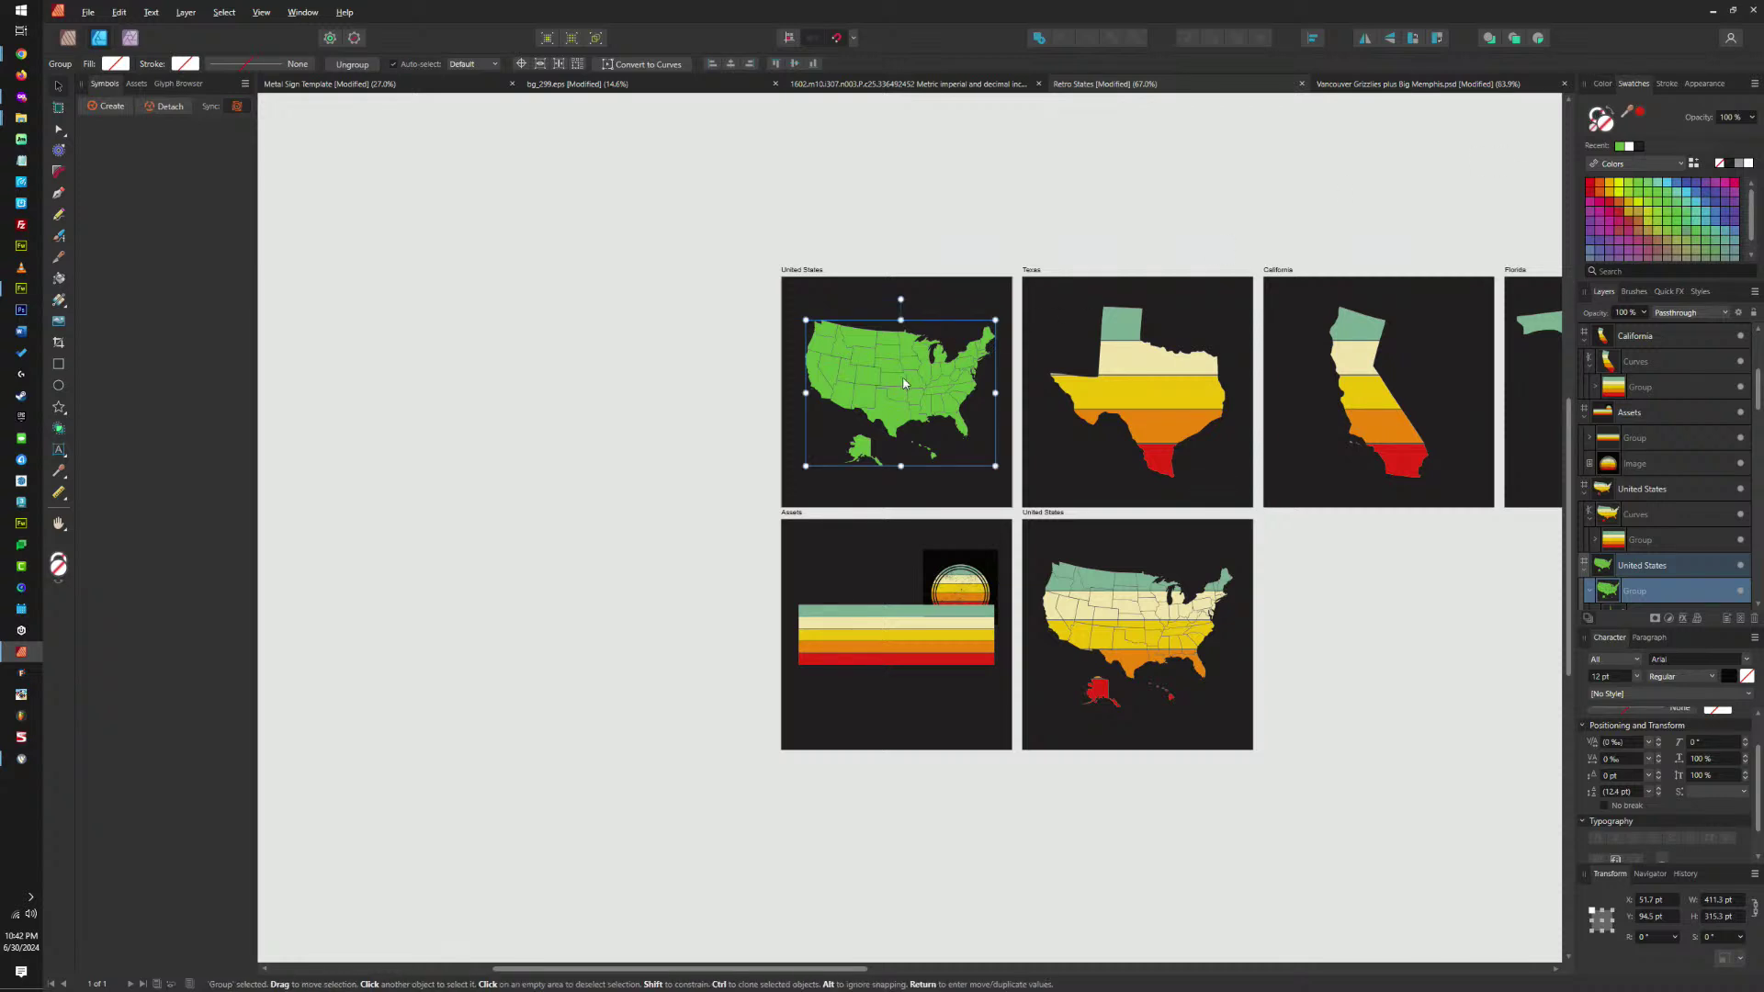
pyautogui.hotkey('ctrl', 'a')
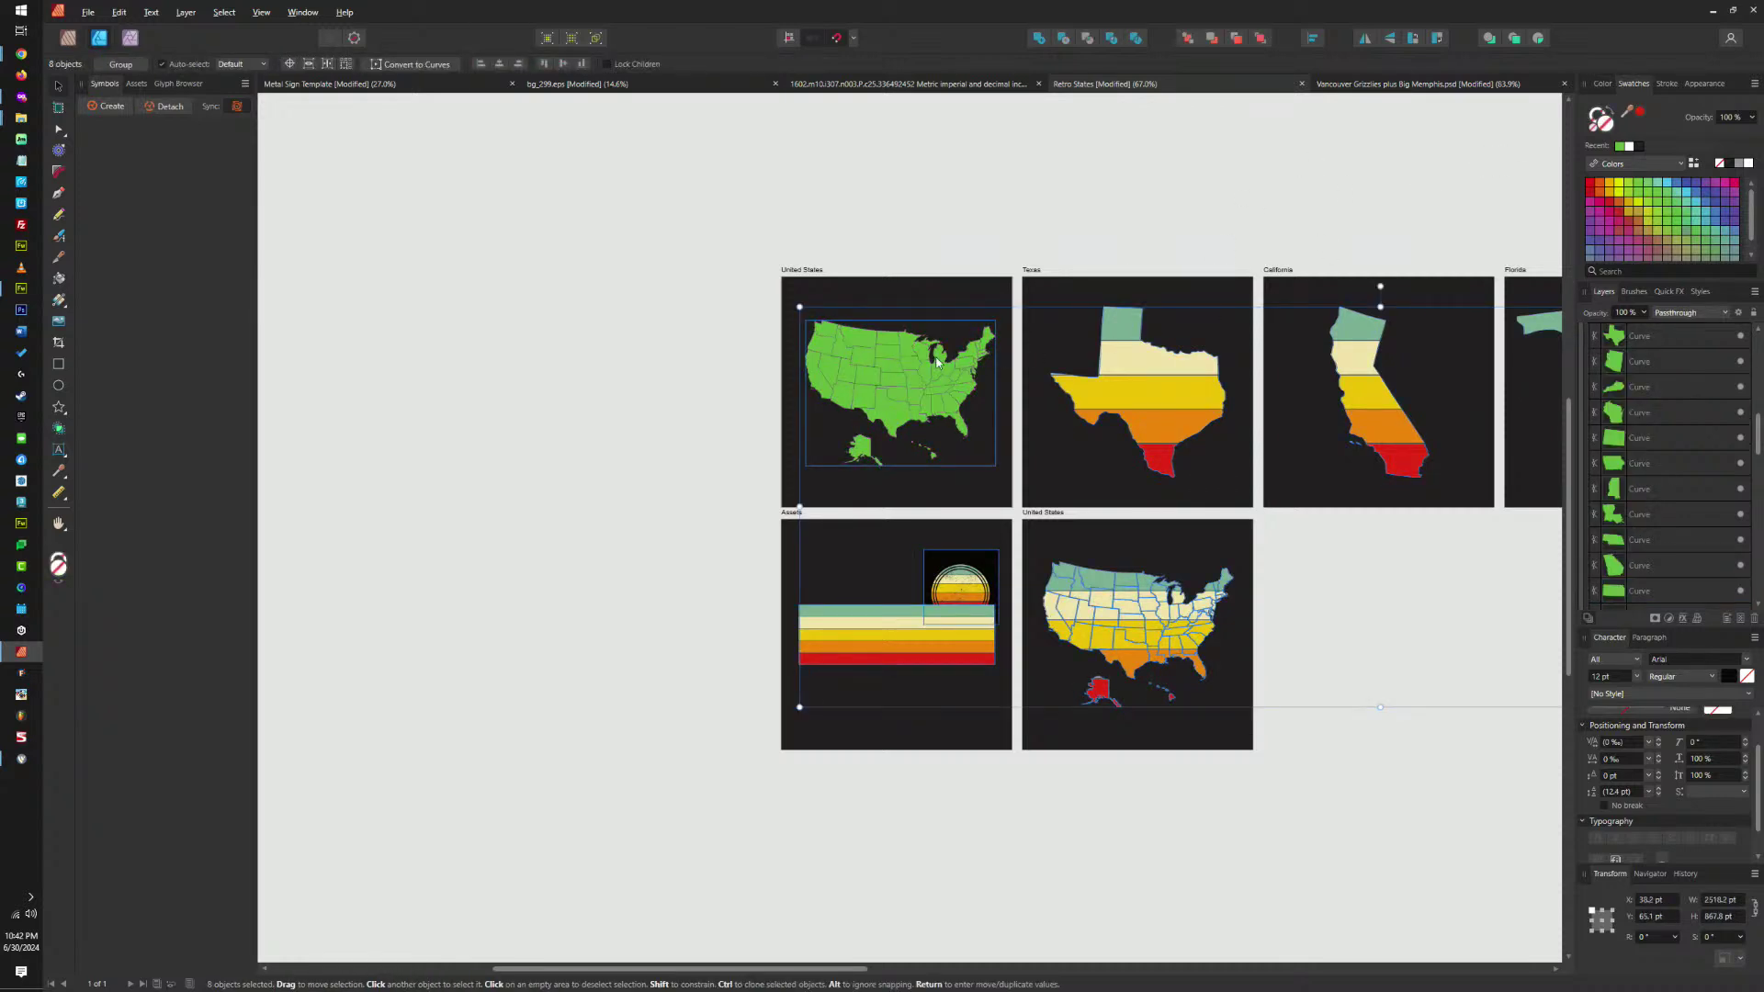
pyautogui.click(924, 351)
pyautogui.scroll(3, 918, 363)
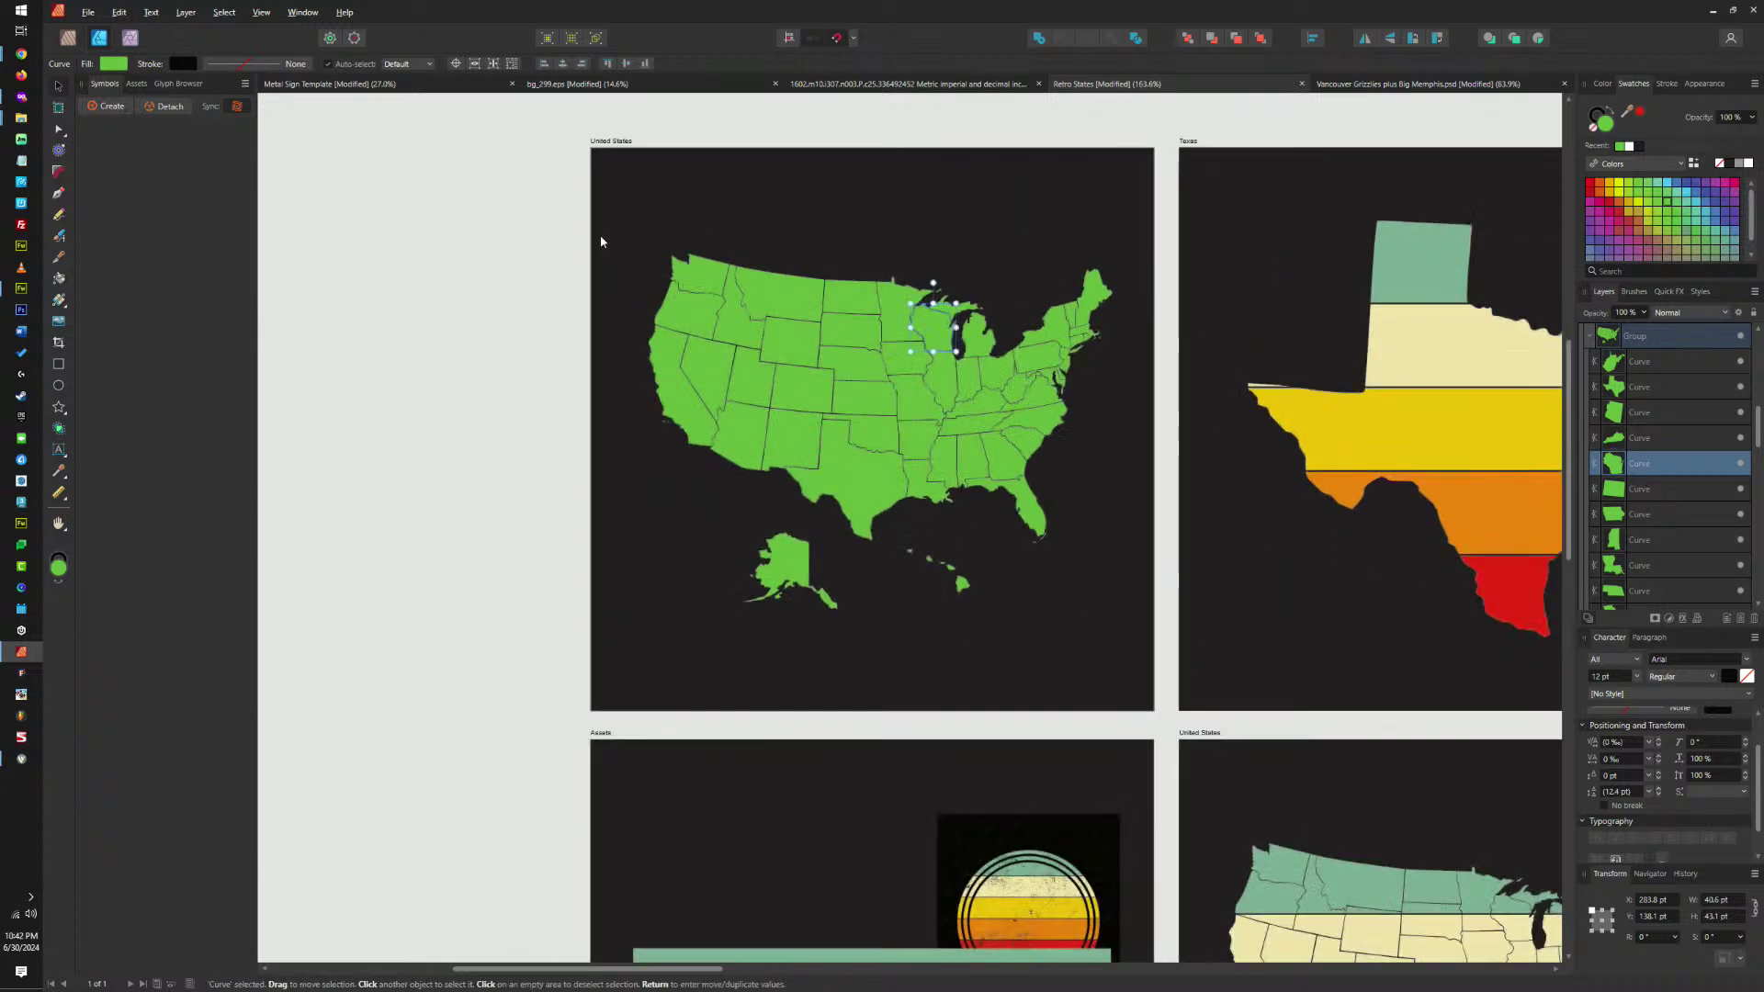
pyautogui.moveTo(540, 216); pyautogui.dragTo(1115, 652)
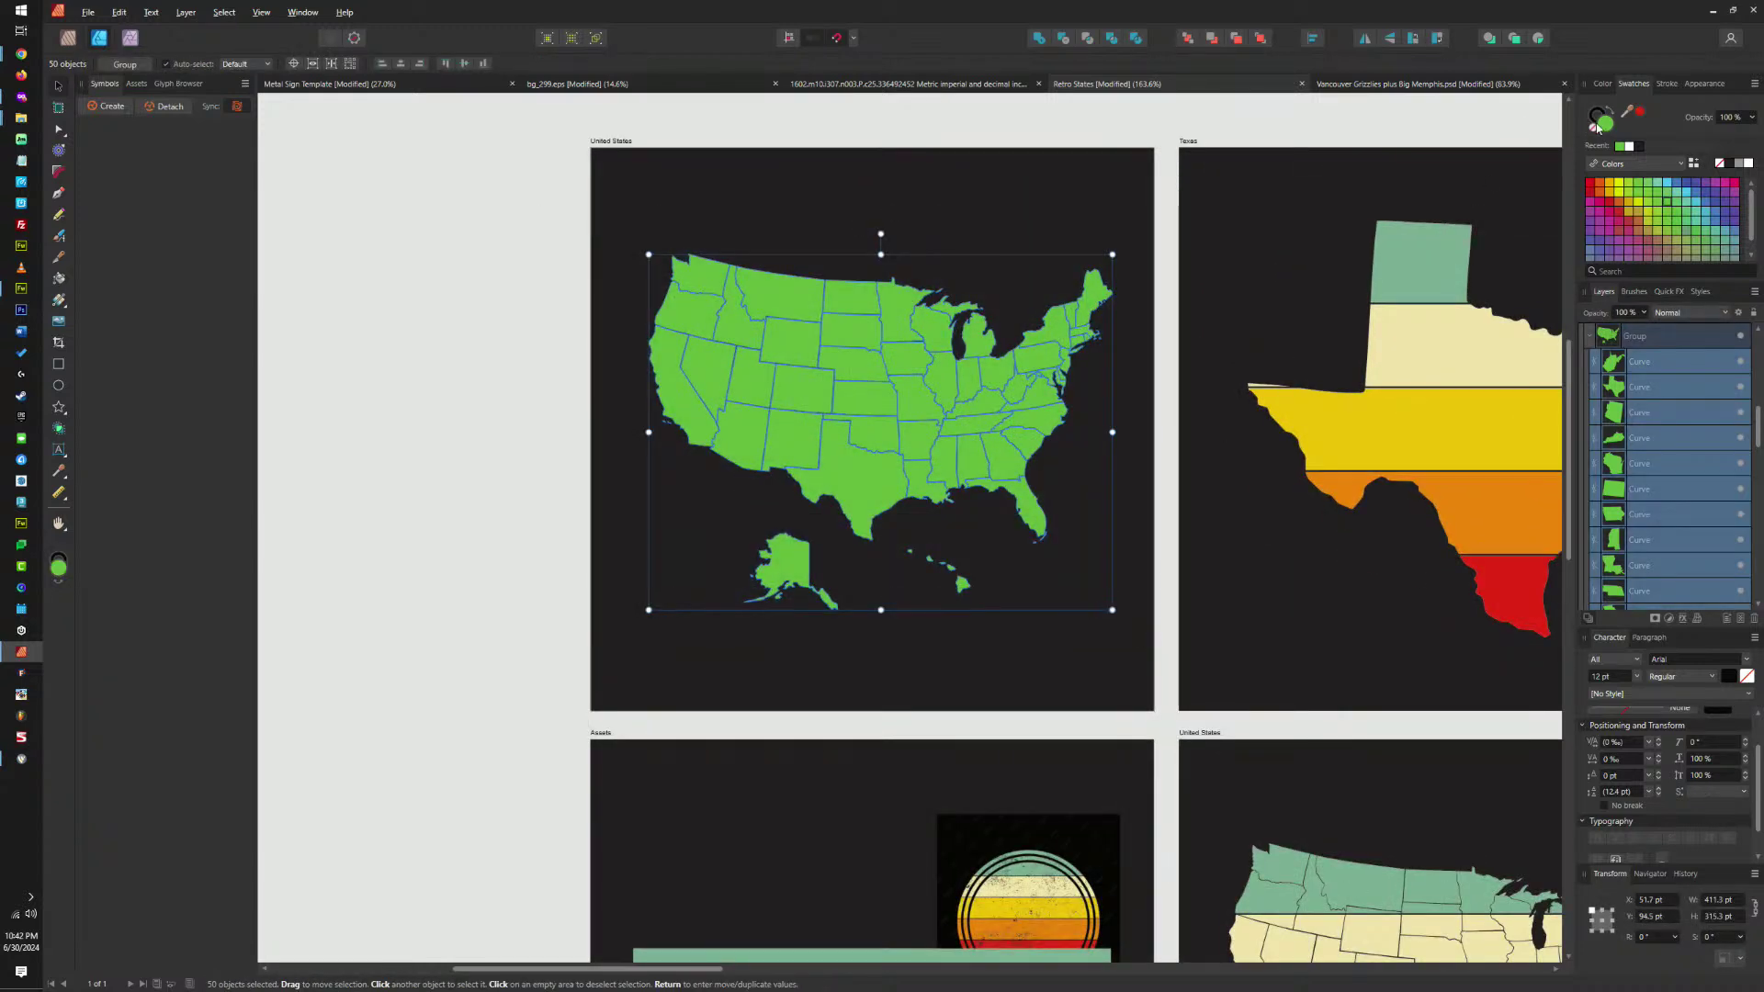
# Examine the striped United States map against the other artboards and the state curves in the green map's group.
pyautogui.scroll(-4, 1555, 168)
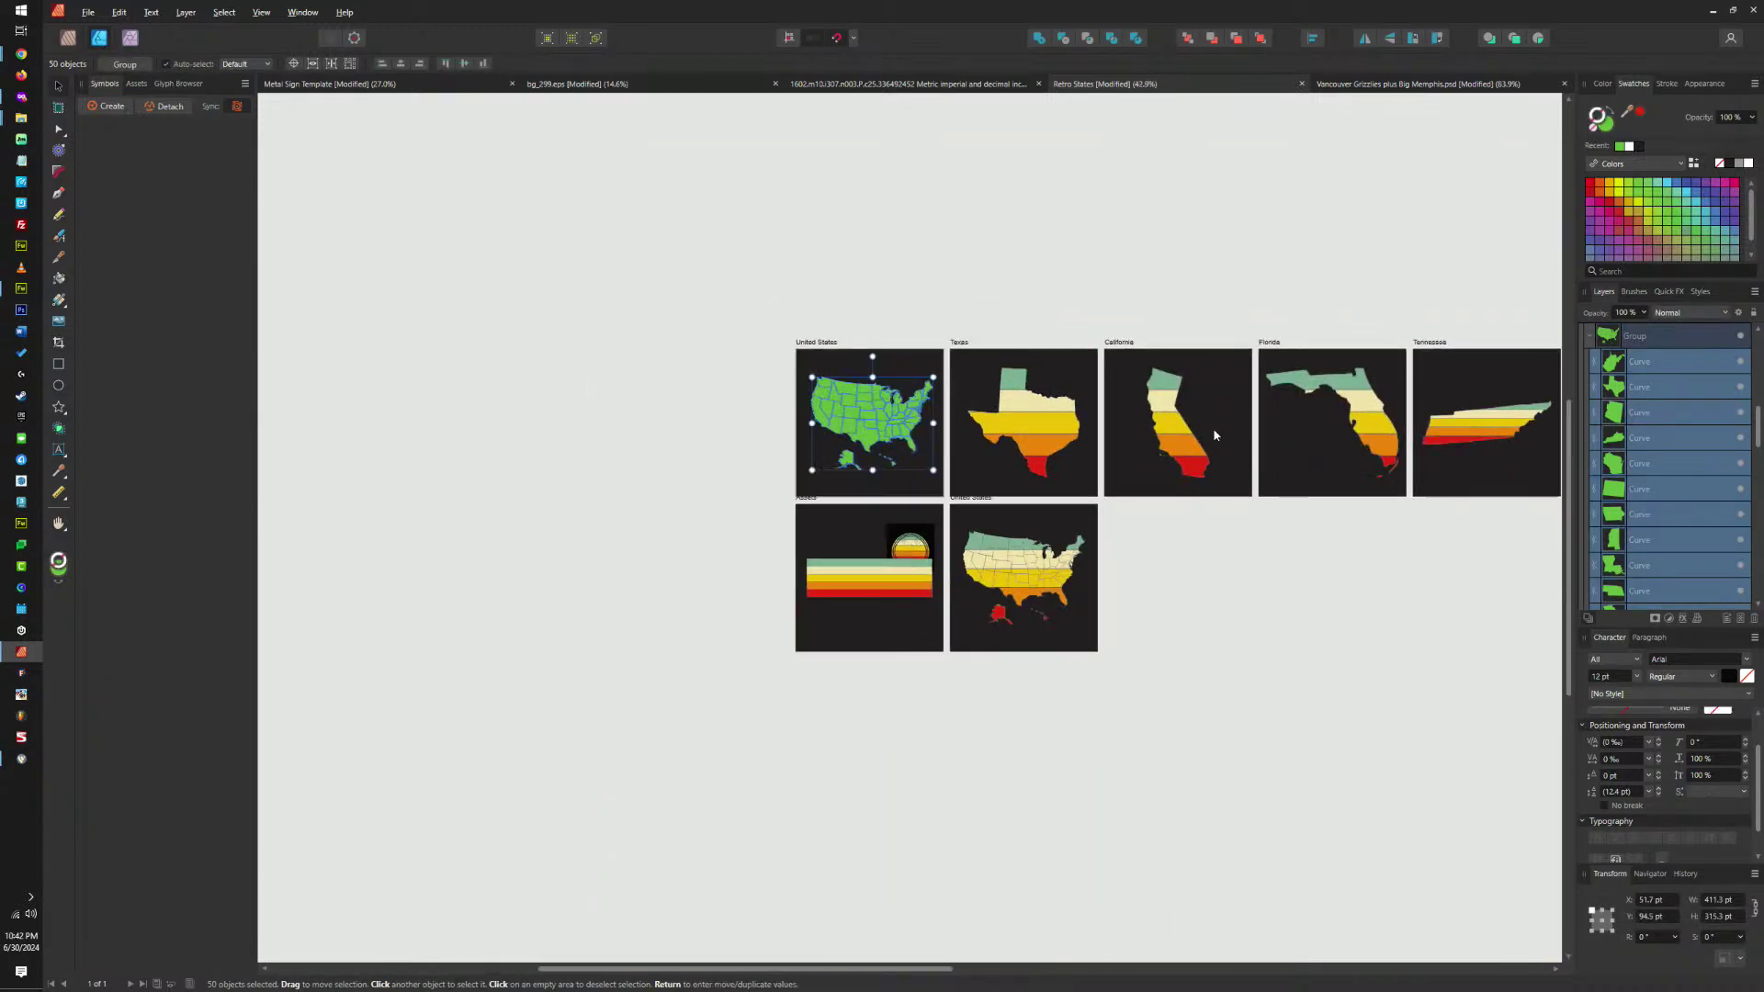
pyautogui.scroll(3, 824, 600)
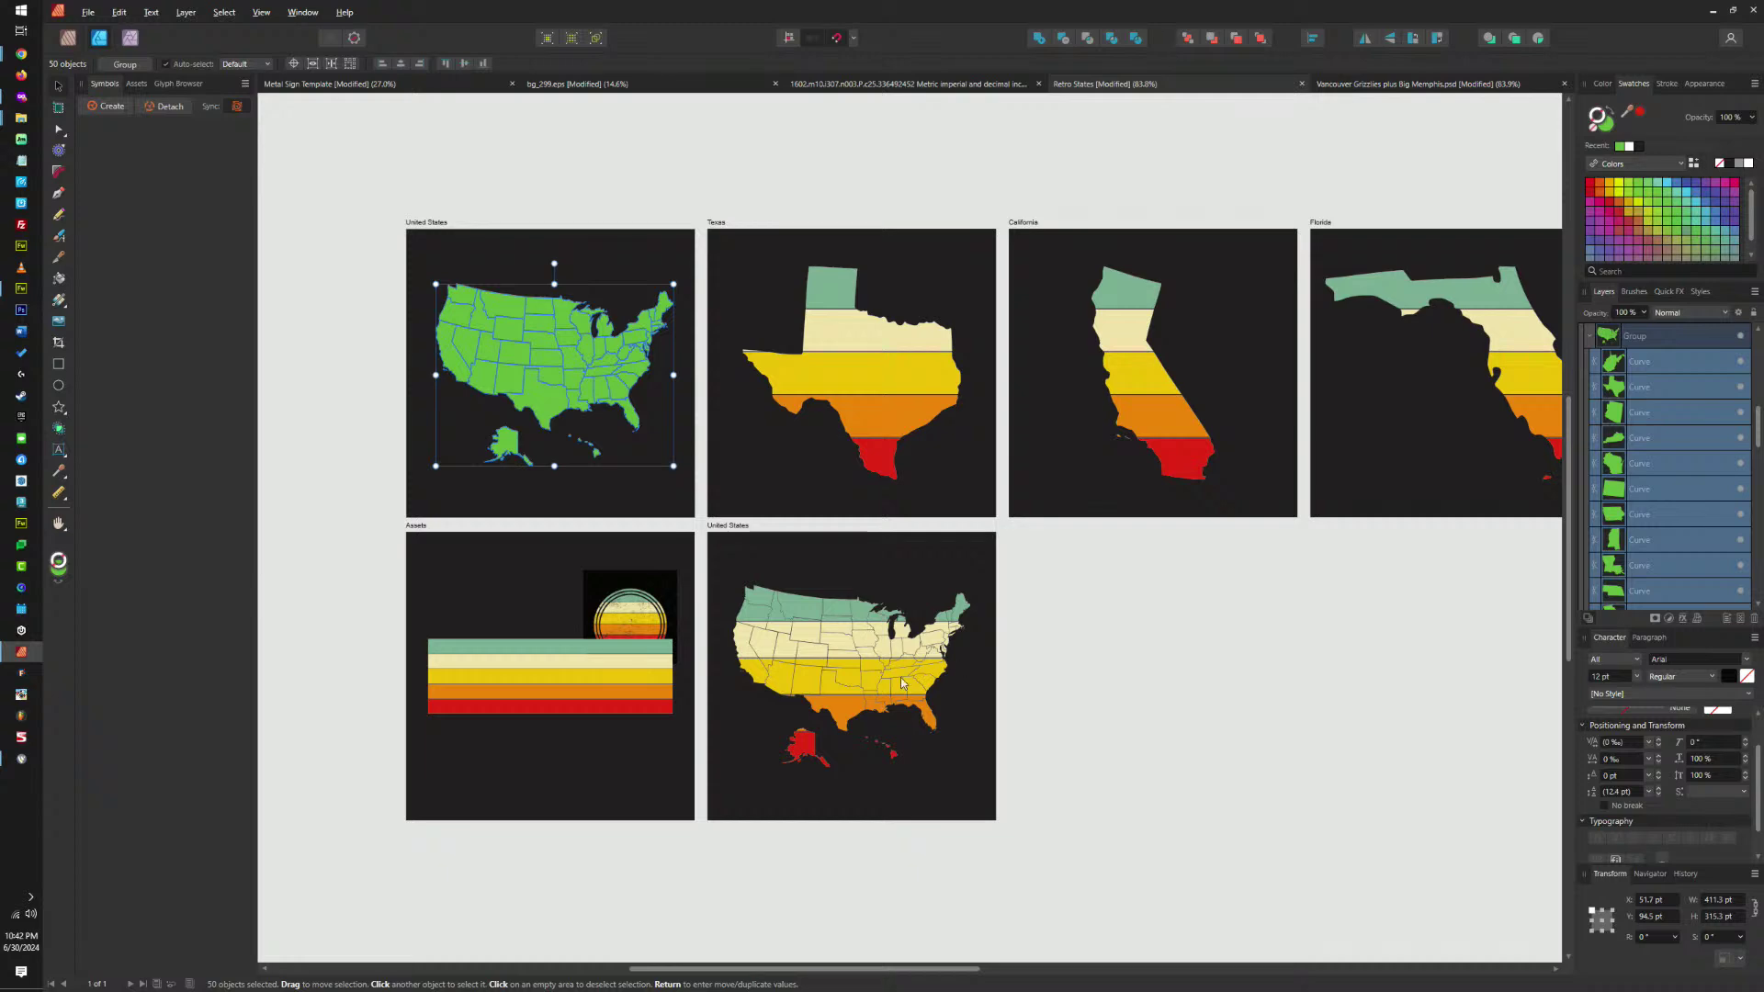
pyautogui.scroll(4, 889, 658)
pyautogui.scroll(-5, 912, 640)
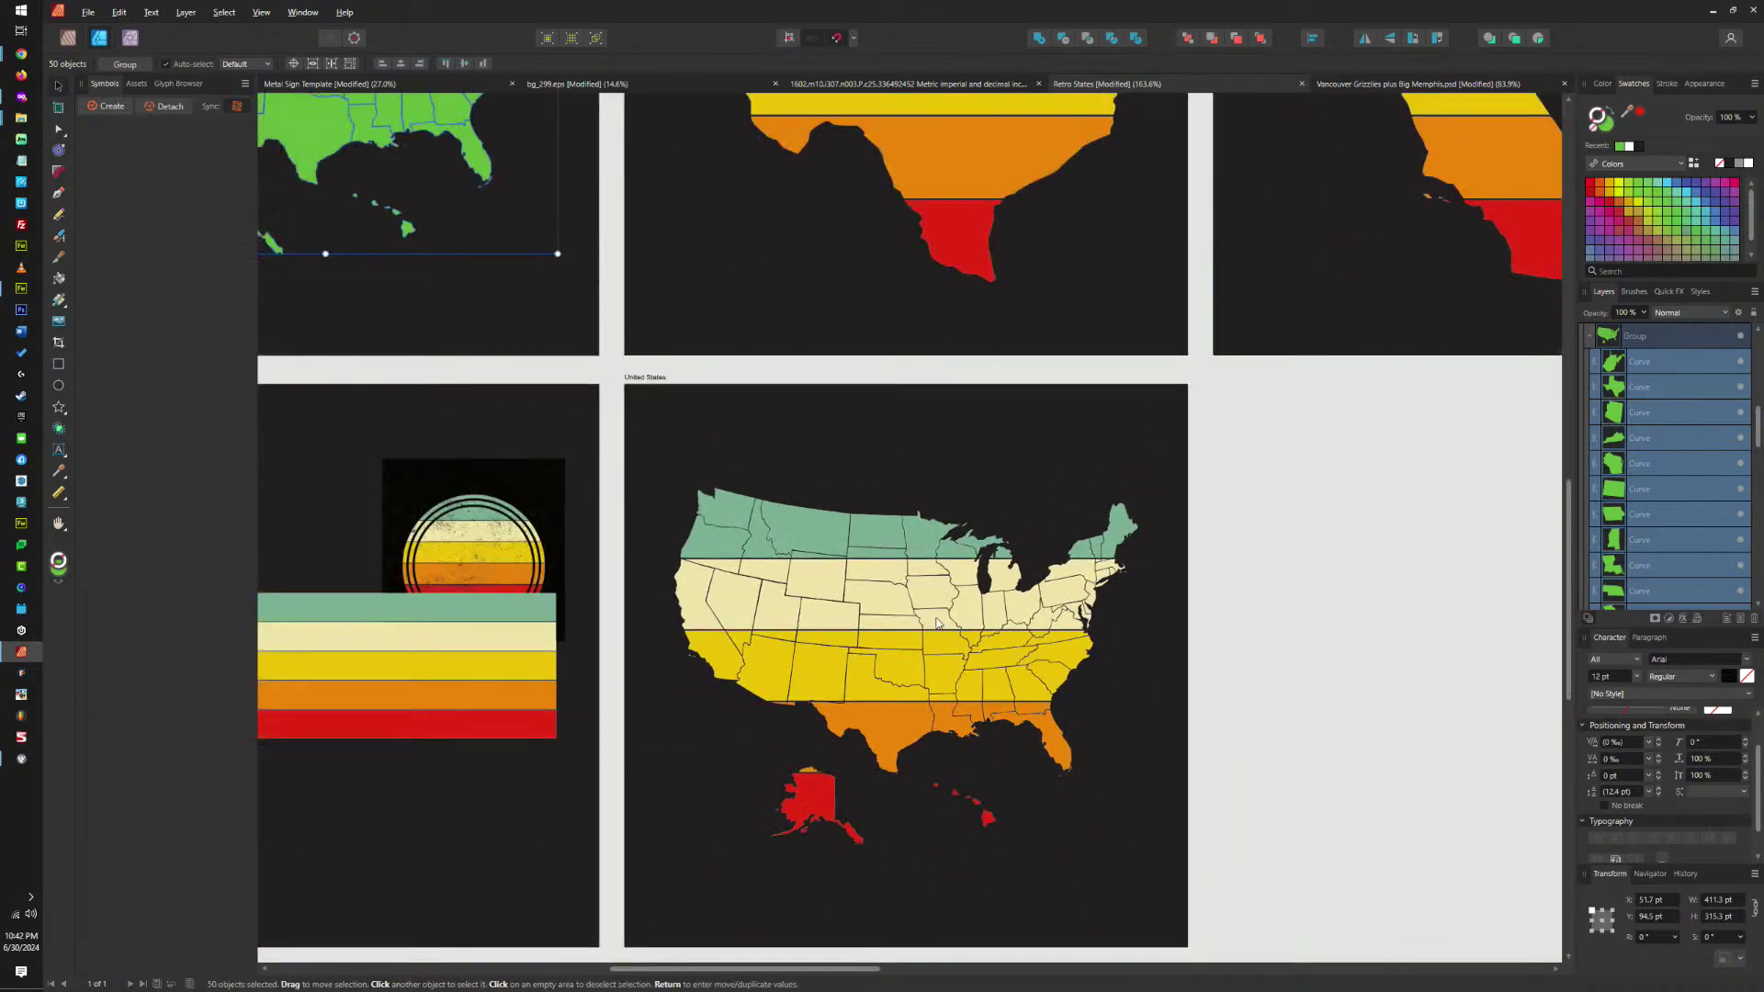
pyautogui.scroll(-1, 729, 377)
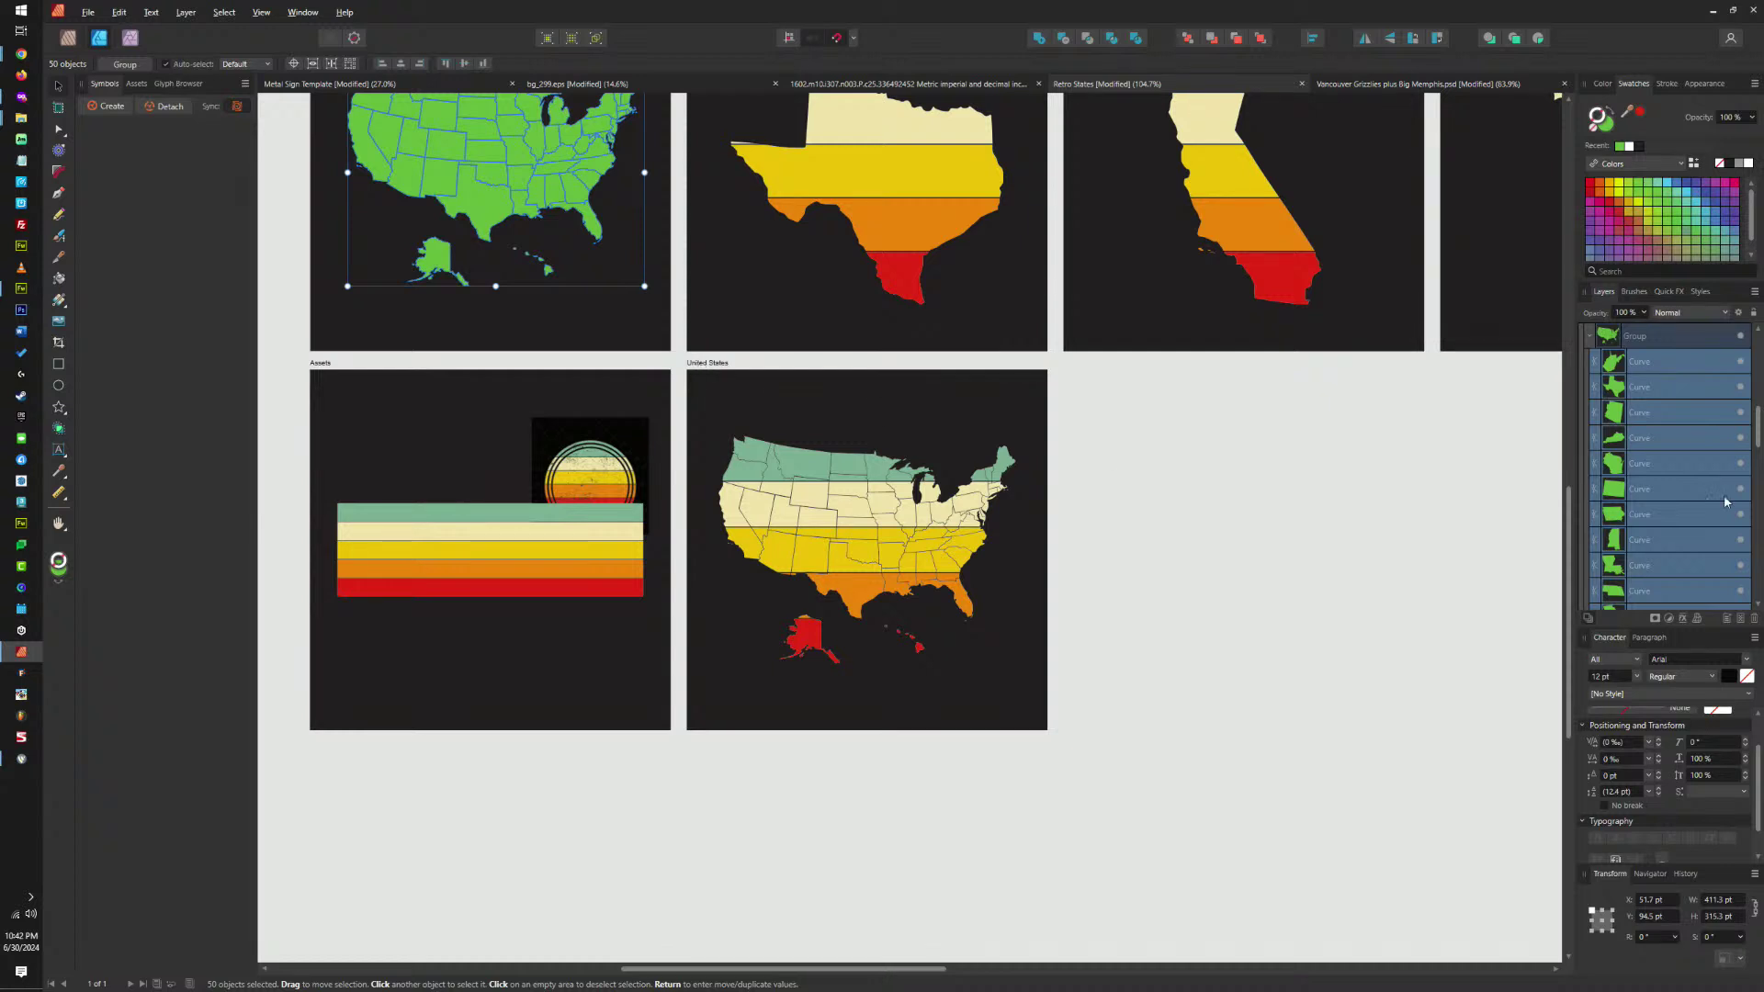
pyautogui.scroll(-5, 1725, 502)
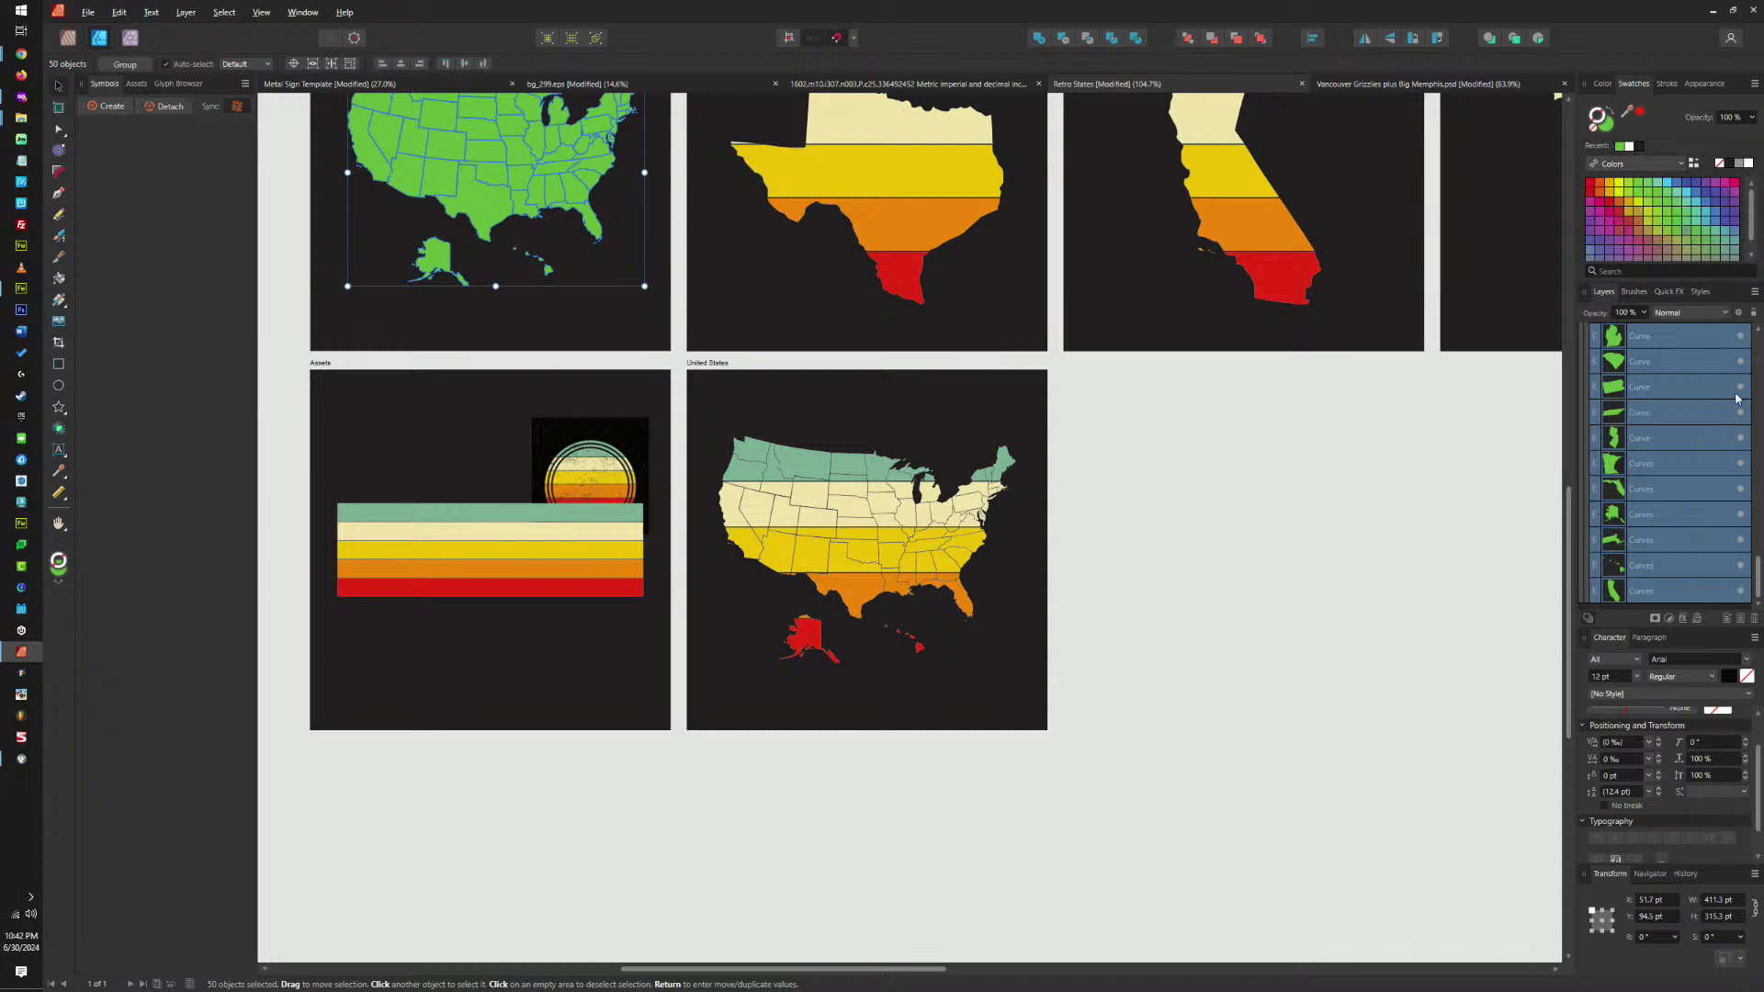
pyautogui.scroll(8, 1737, 398)
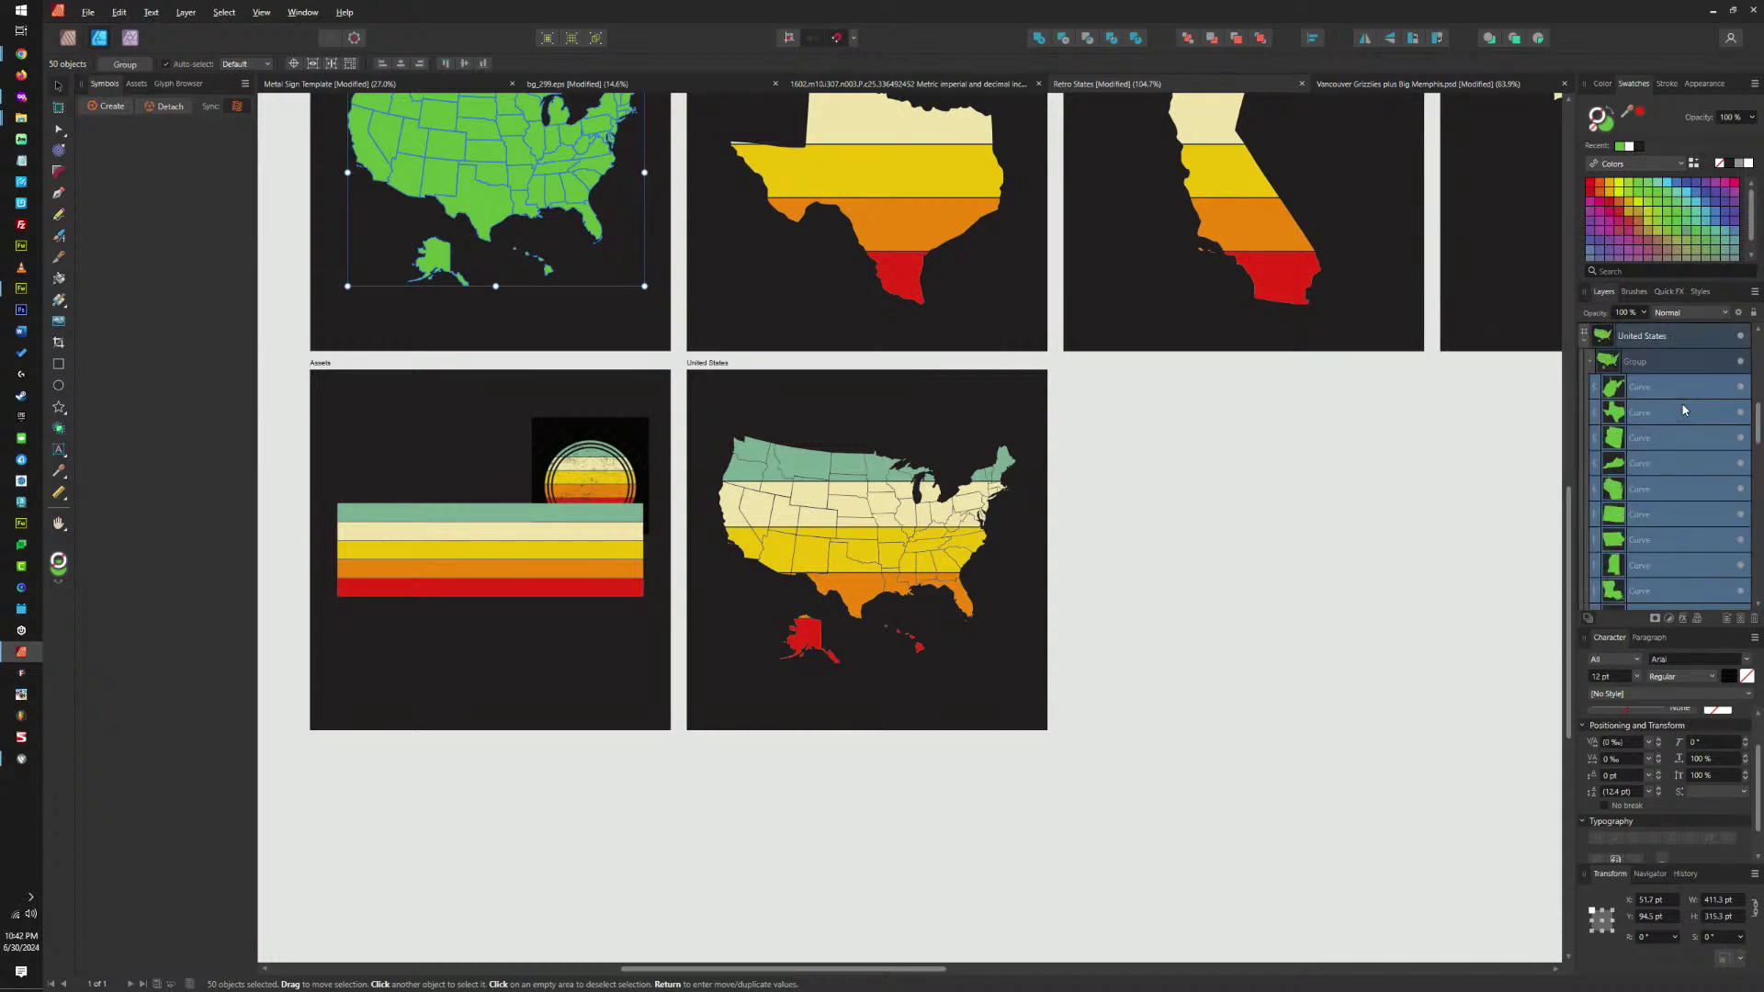
pyautogui.scroll(2, 1684, 409)
pyautogui.scroll(1, 863, 488)
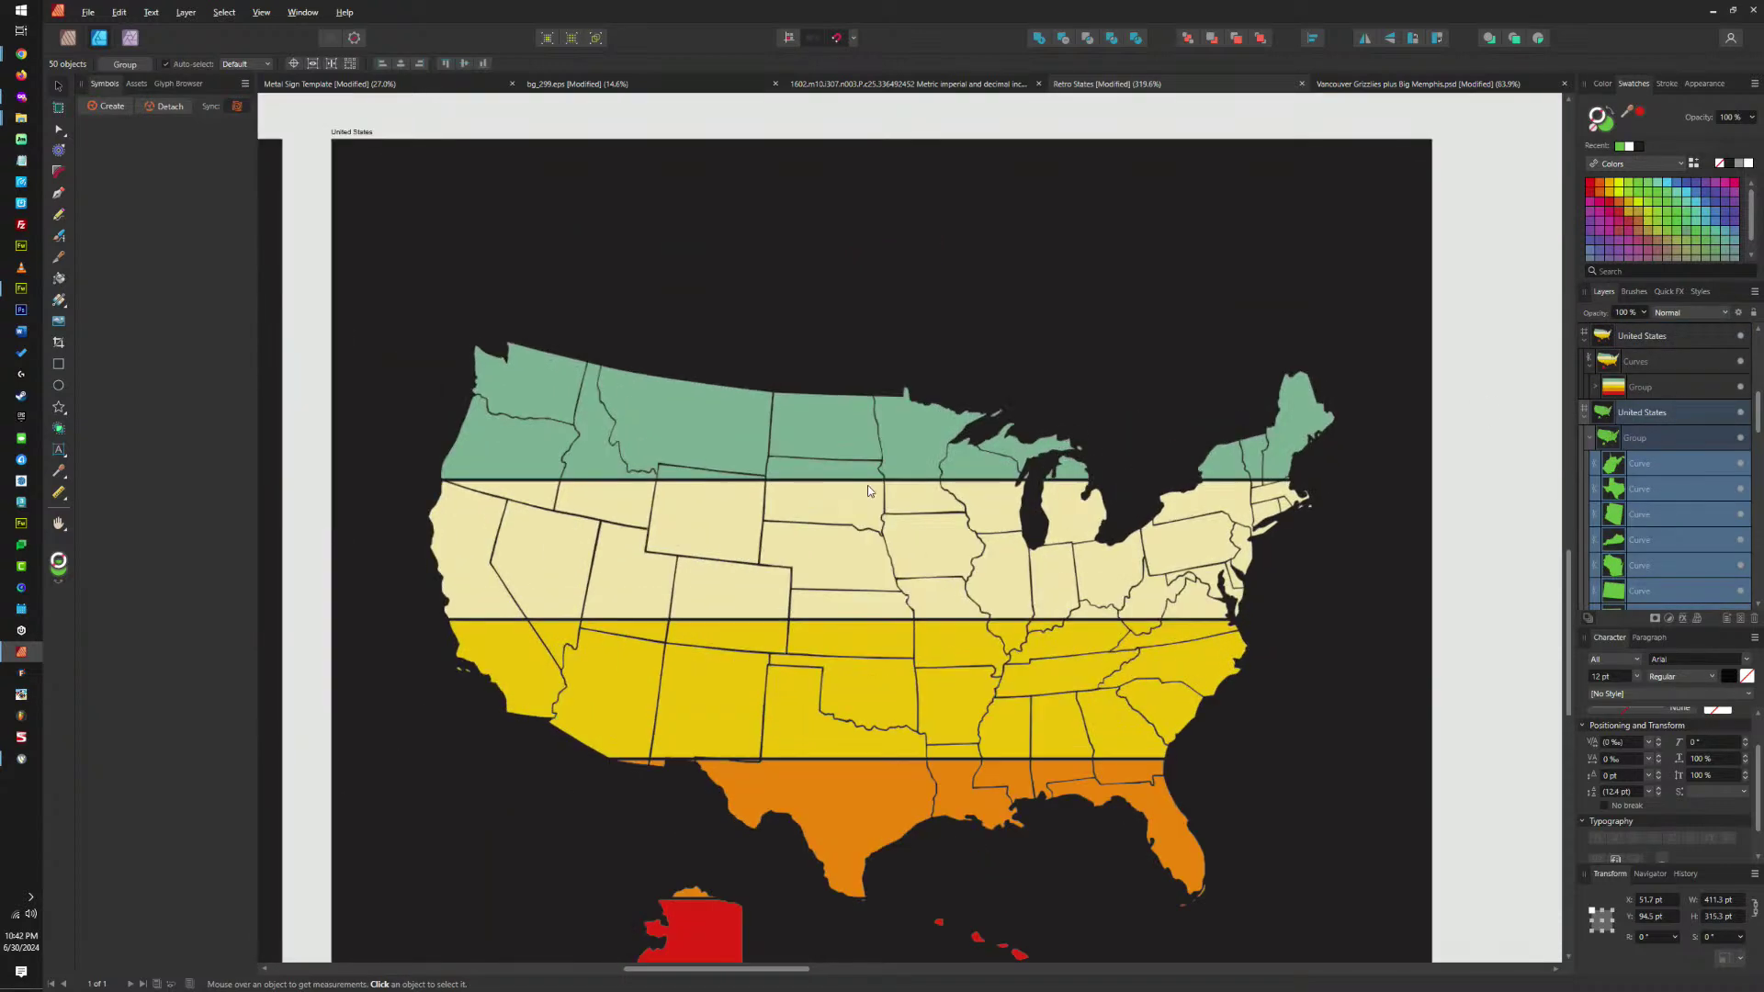
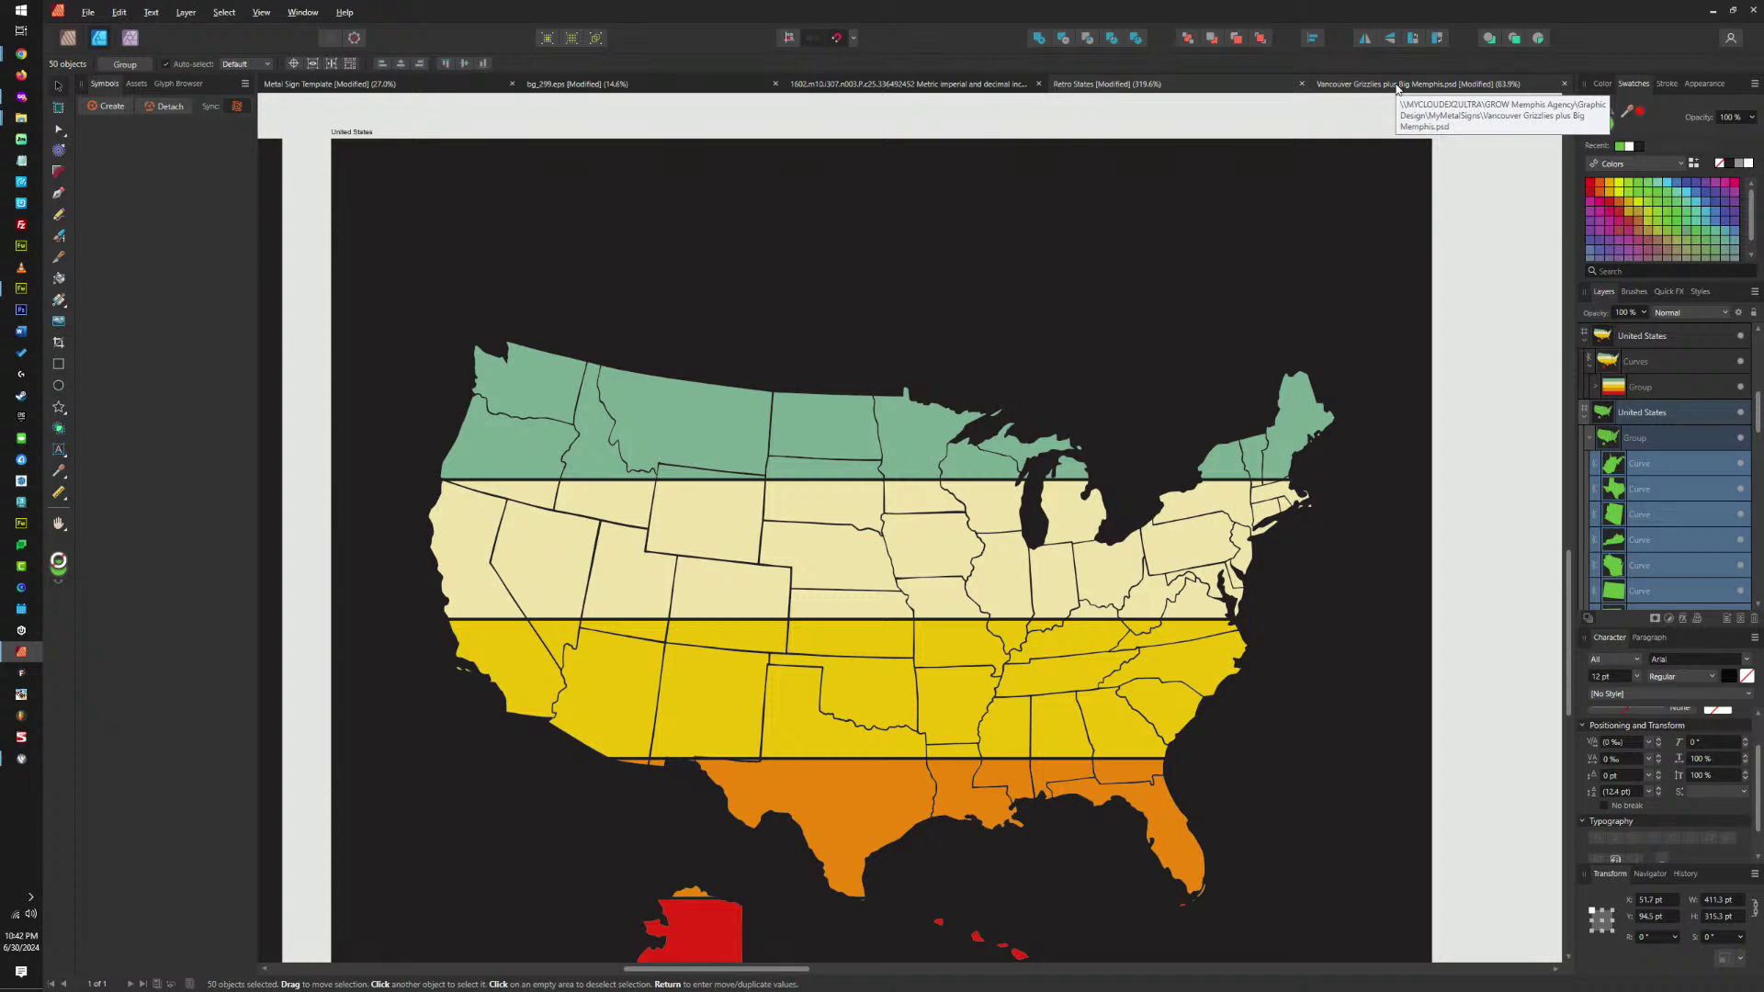
# Reorder the open documents so the metric and imperial file follows Retro States, and switch to the Vancouver Grizzlies document.
pyautogui.click(1397, 89)
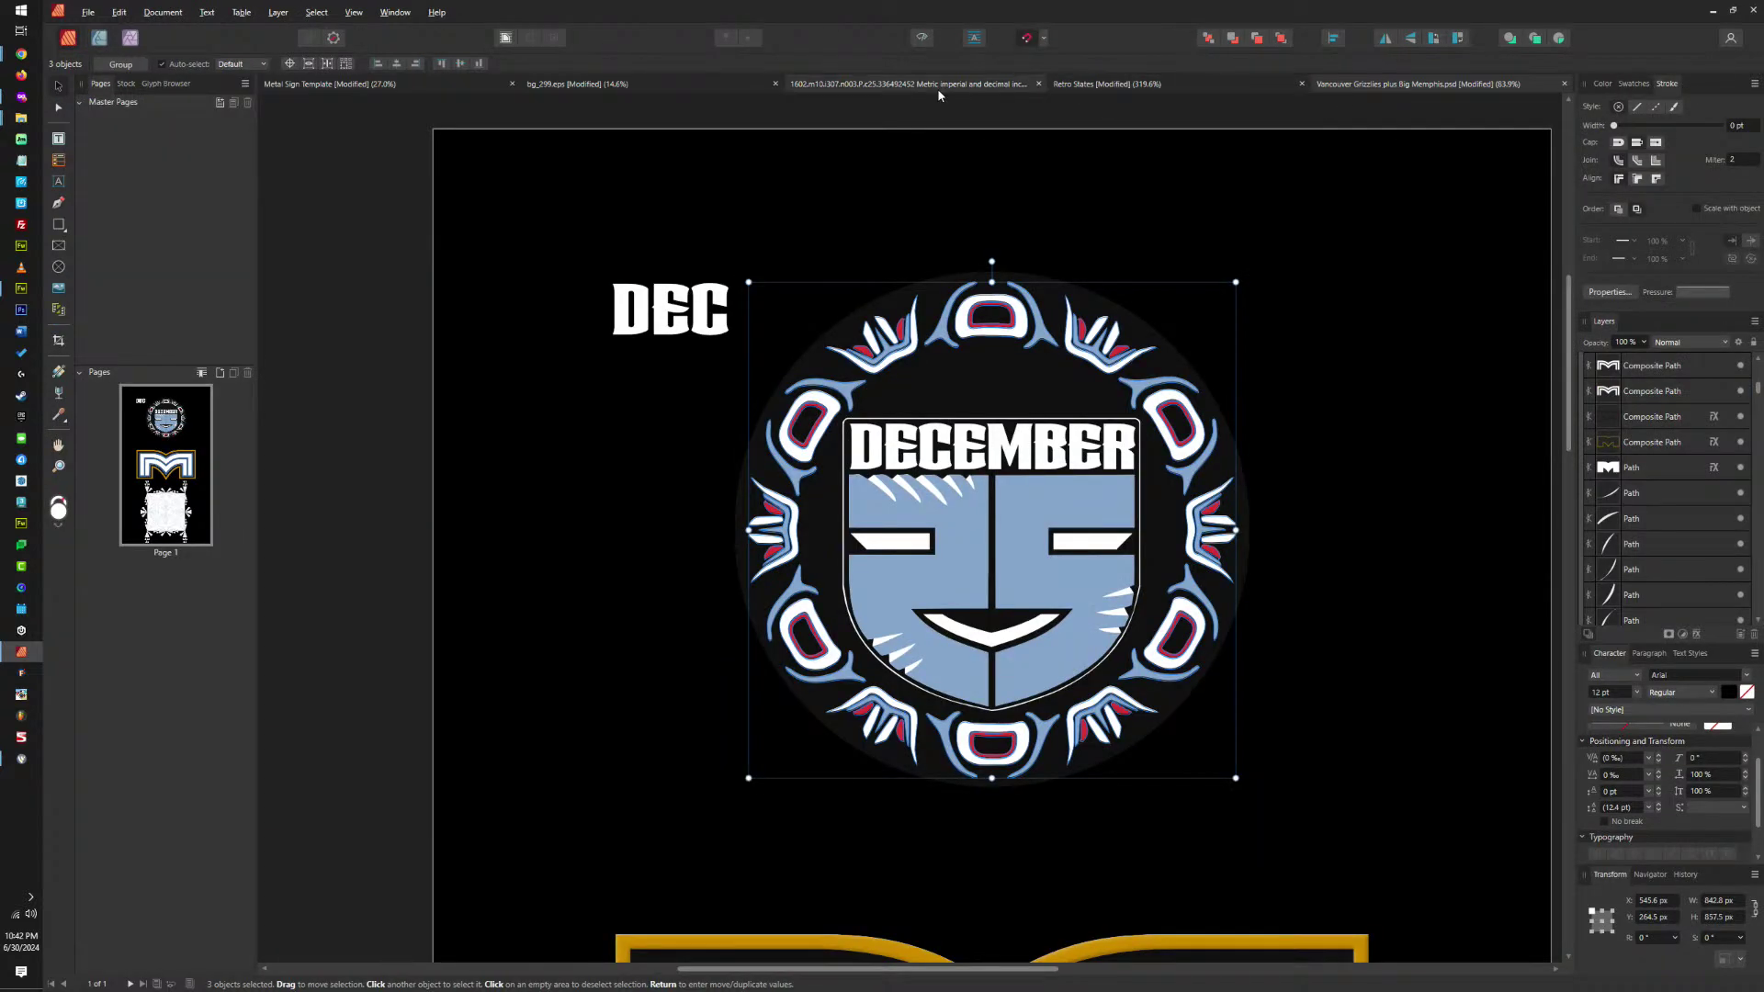
pyautogui.moveTo(1378, 85); pyautogui.dragTo(1200, 80)
pyautogui.moveTo(972, 85); pyautogui.dragTo(1324, 87)
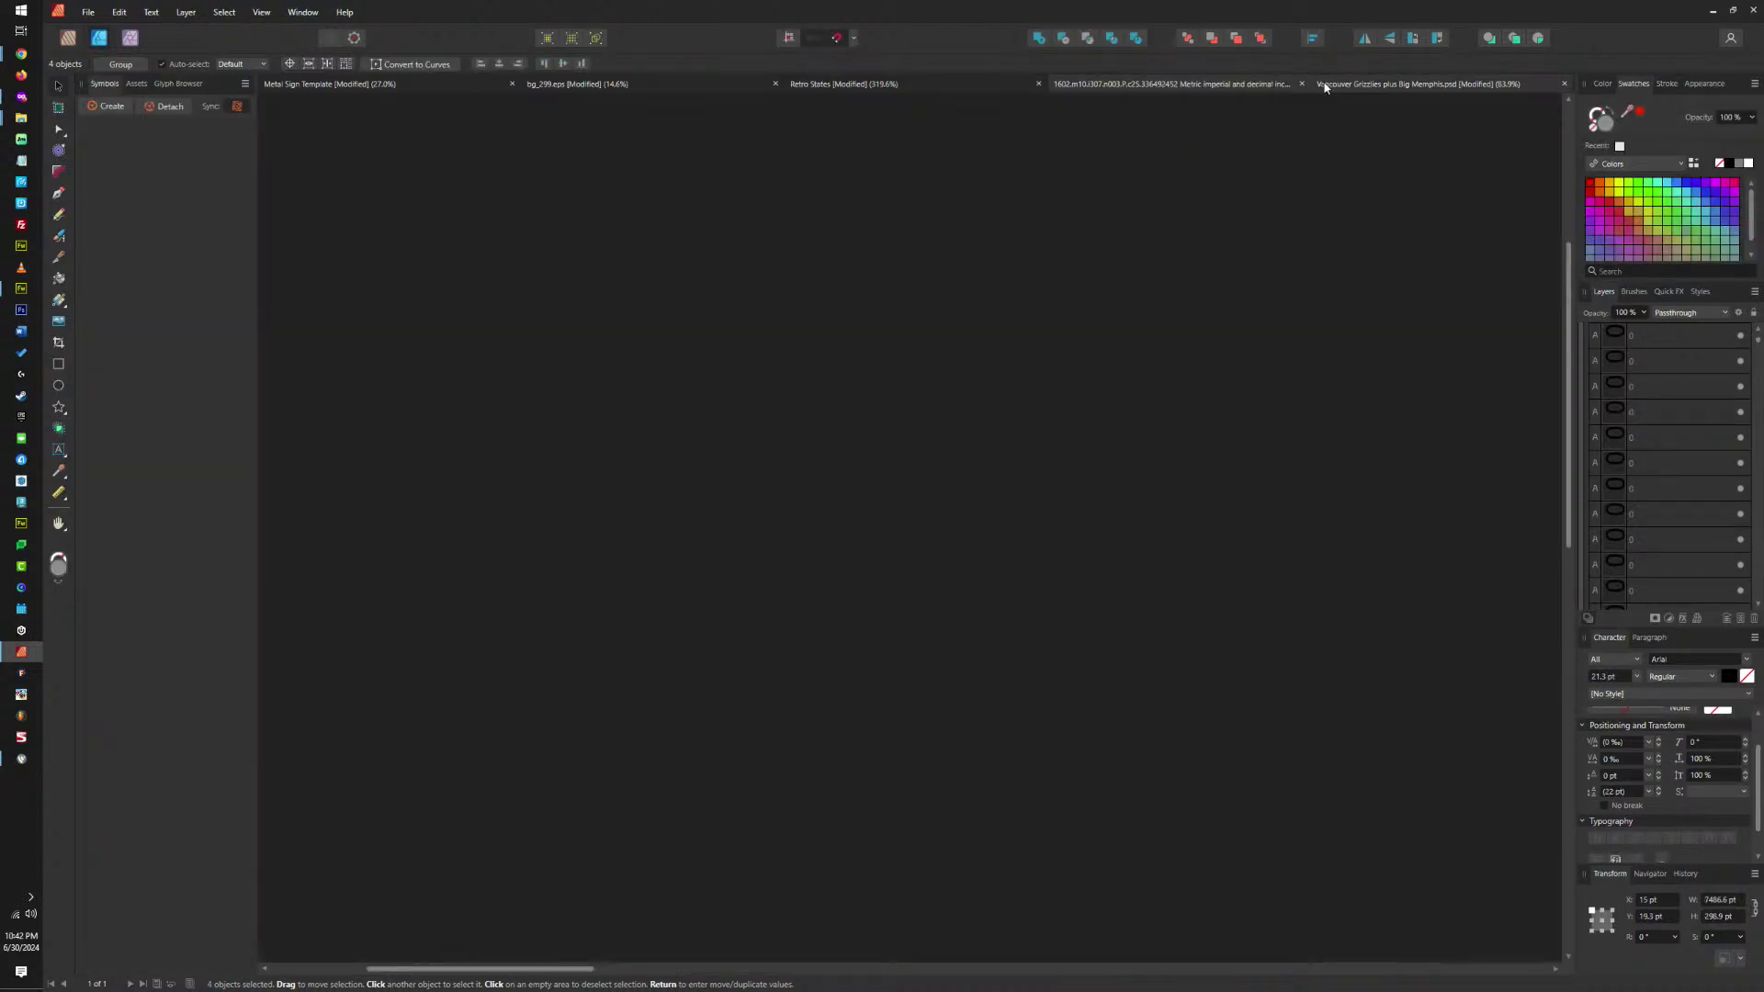
pyautogui.click(1310, 82)
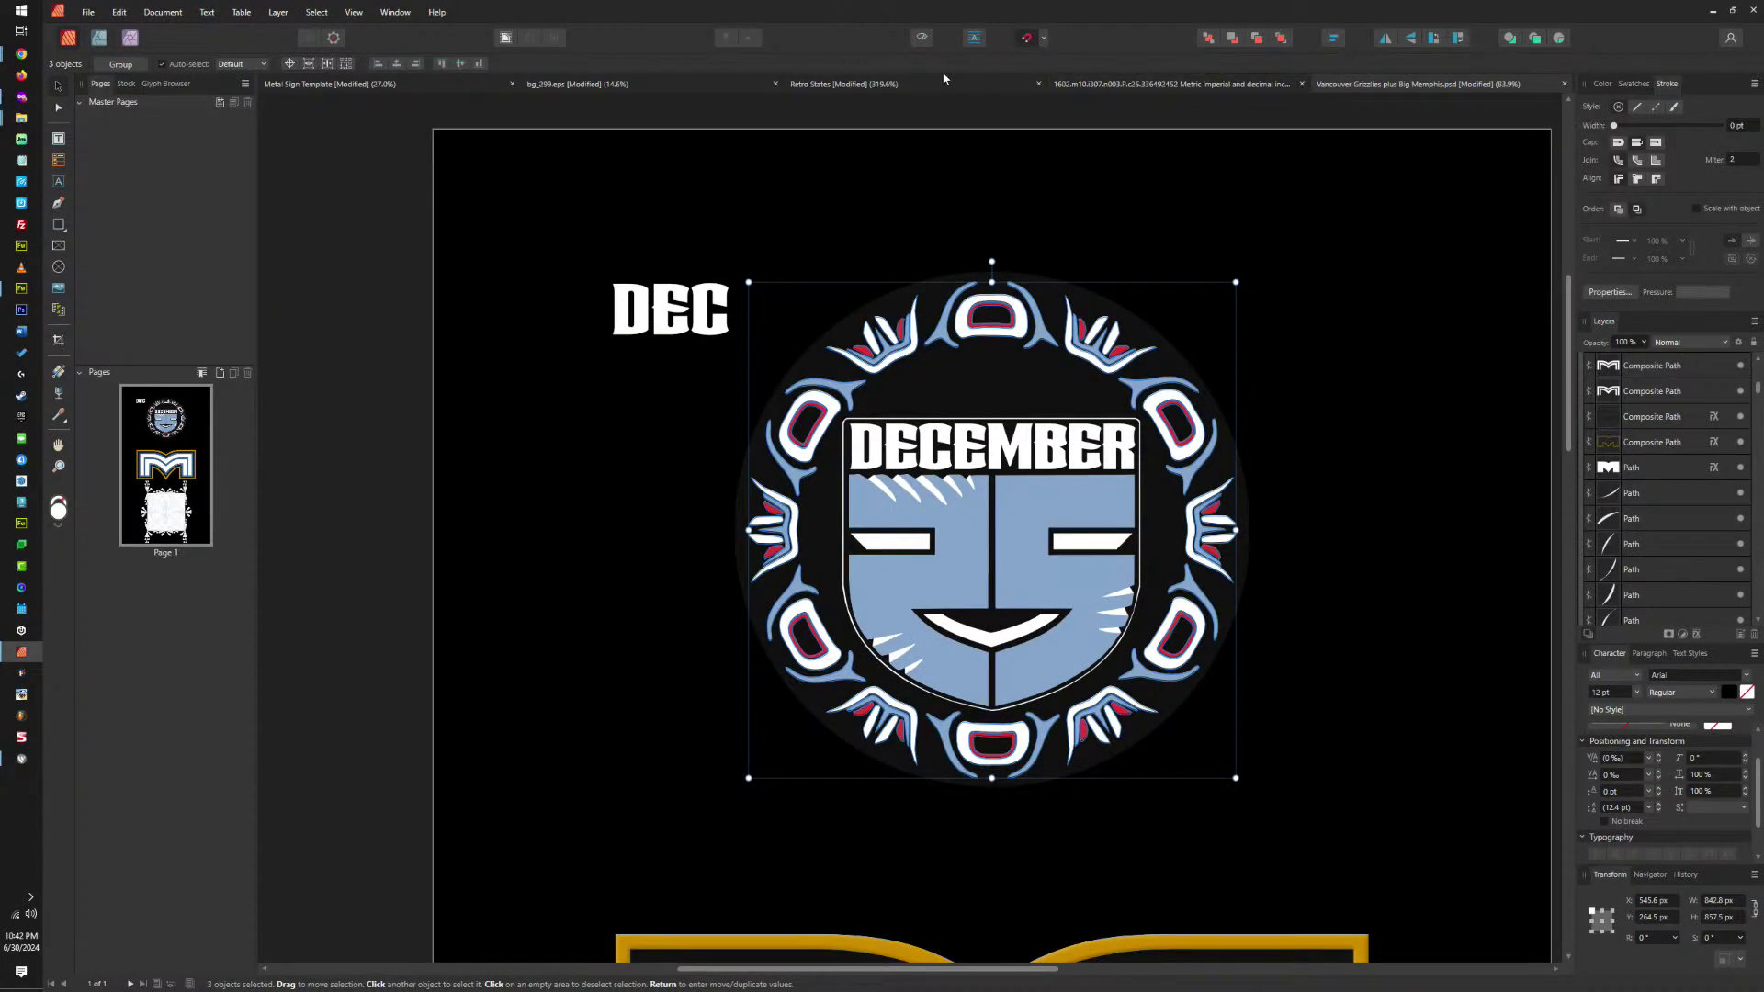
# Open USA.eps from the States folder inside America in 50 States under Shirt Ideas 2024.
pyautogui.click(86, 13)
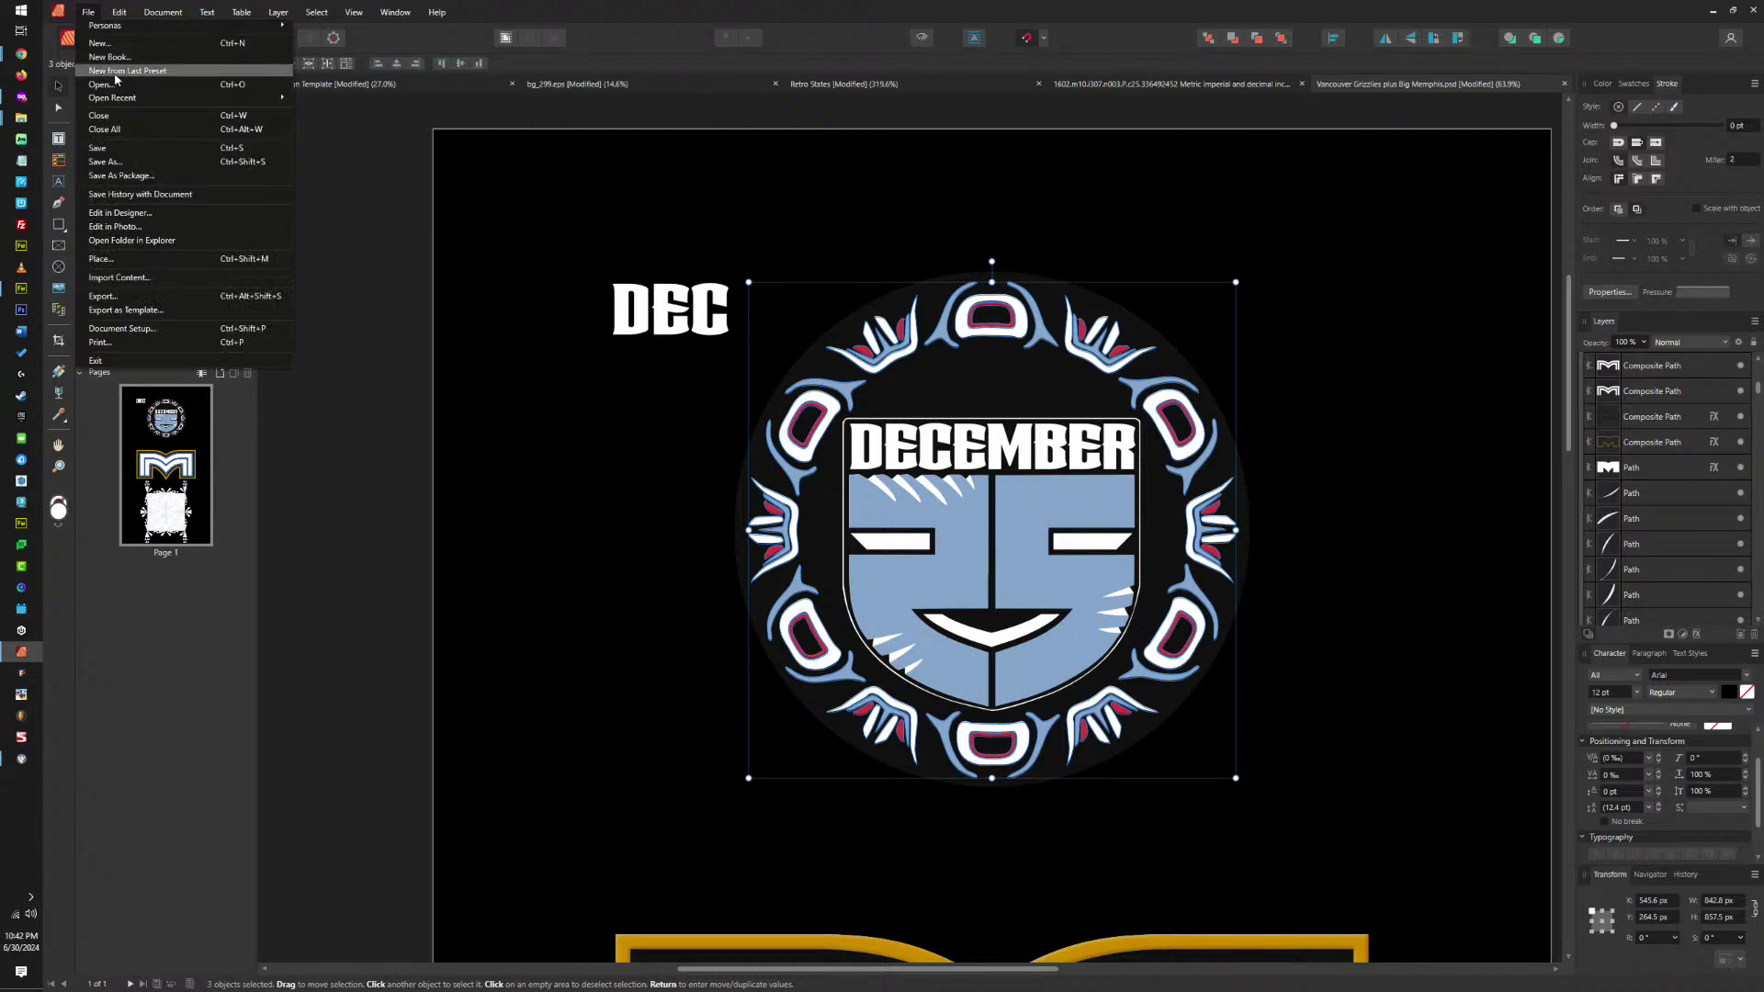
pyautogui.click(125, 83)
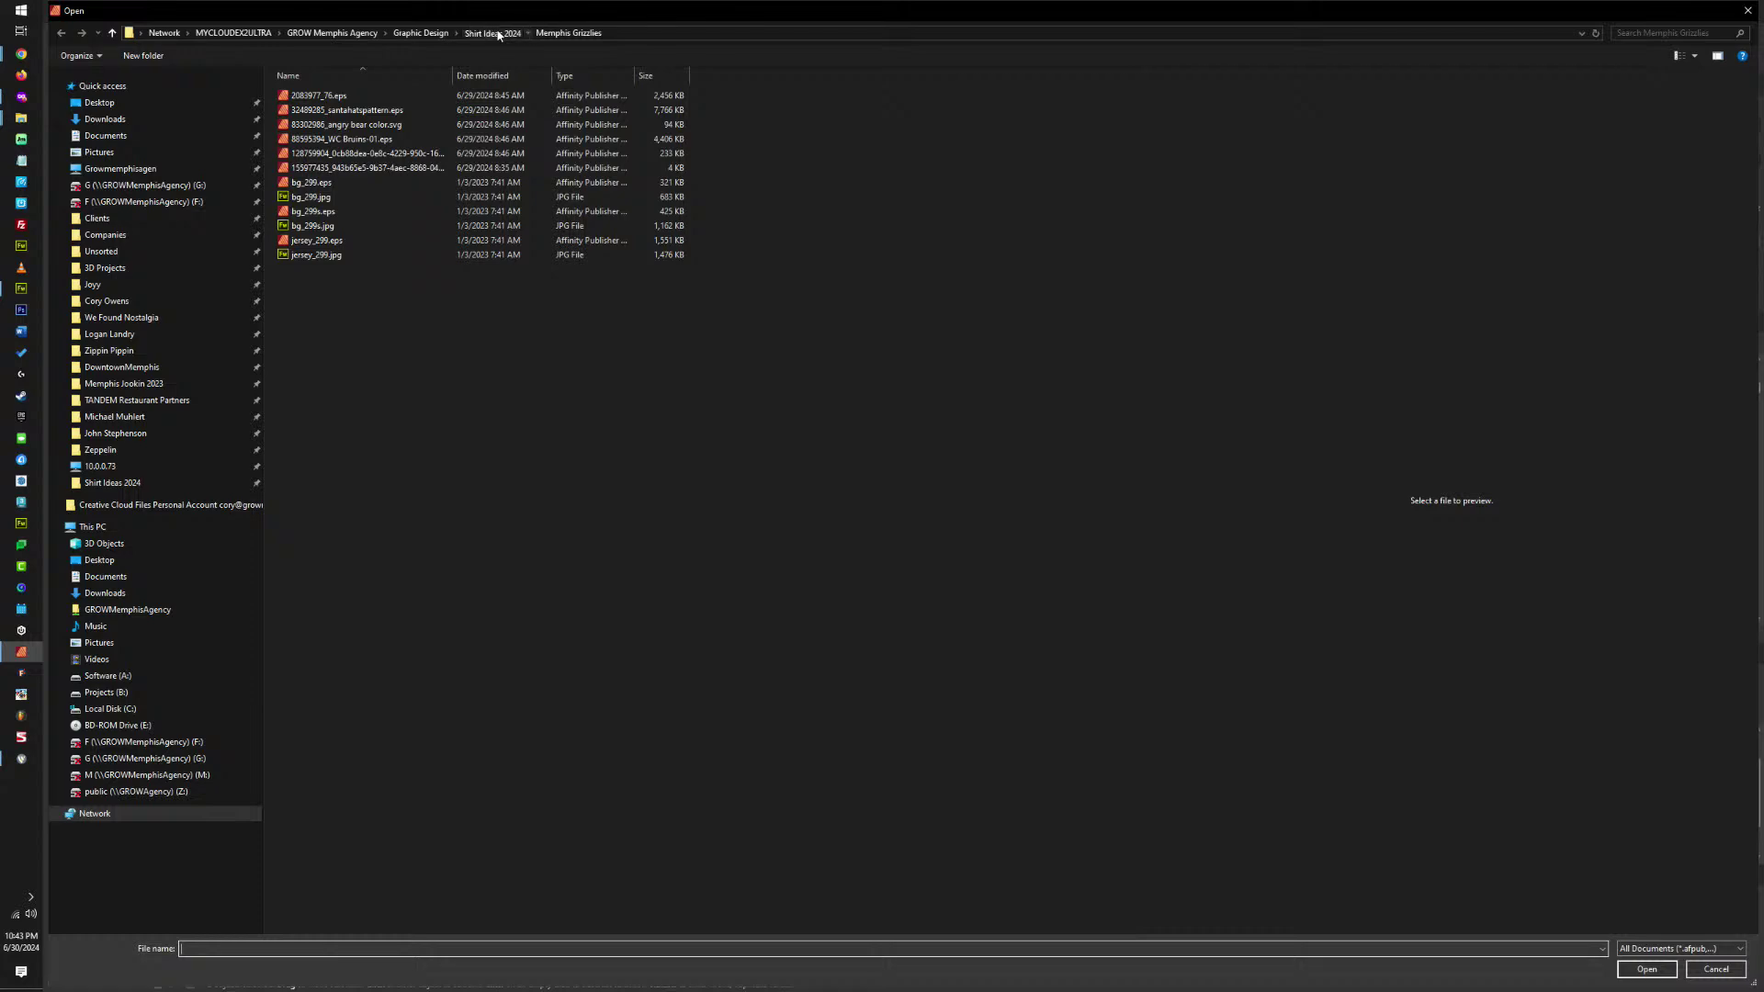
pyautogui.click(494, 34)
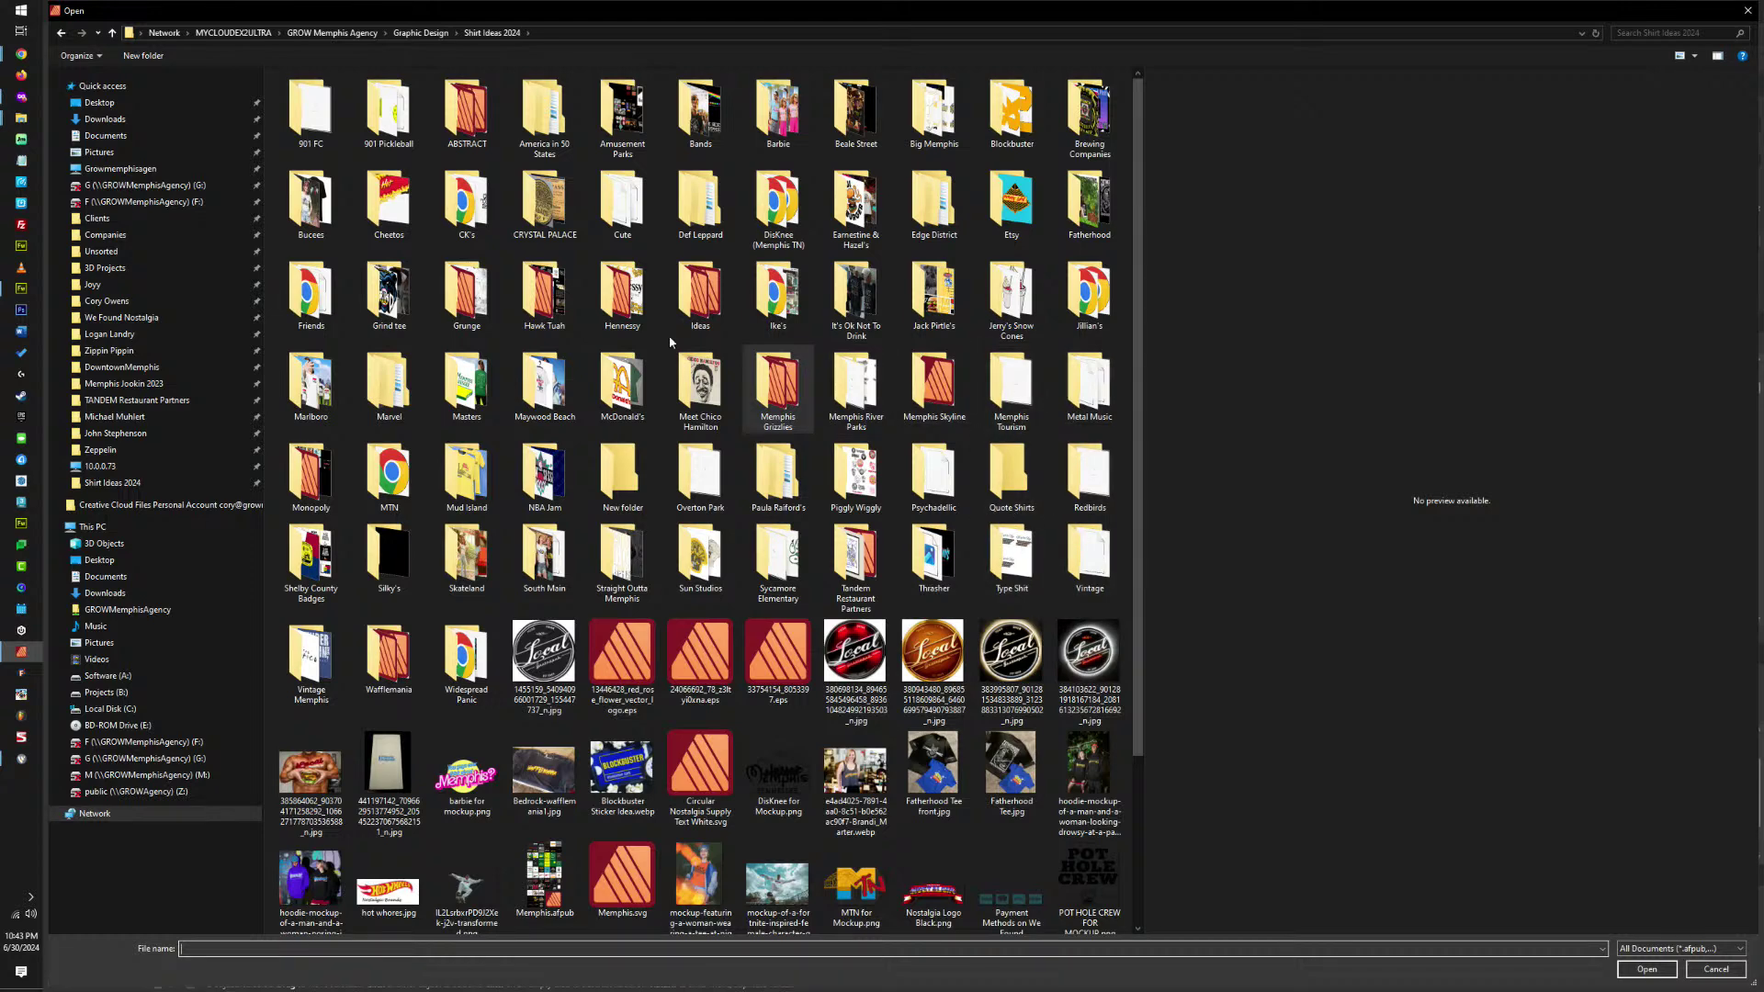
pyautogui.scroll(-3, 471, 214)
pyautogui.scroll(3, 535, 166)
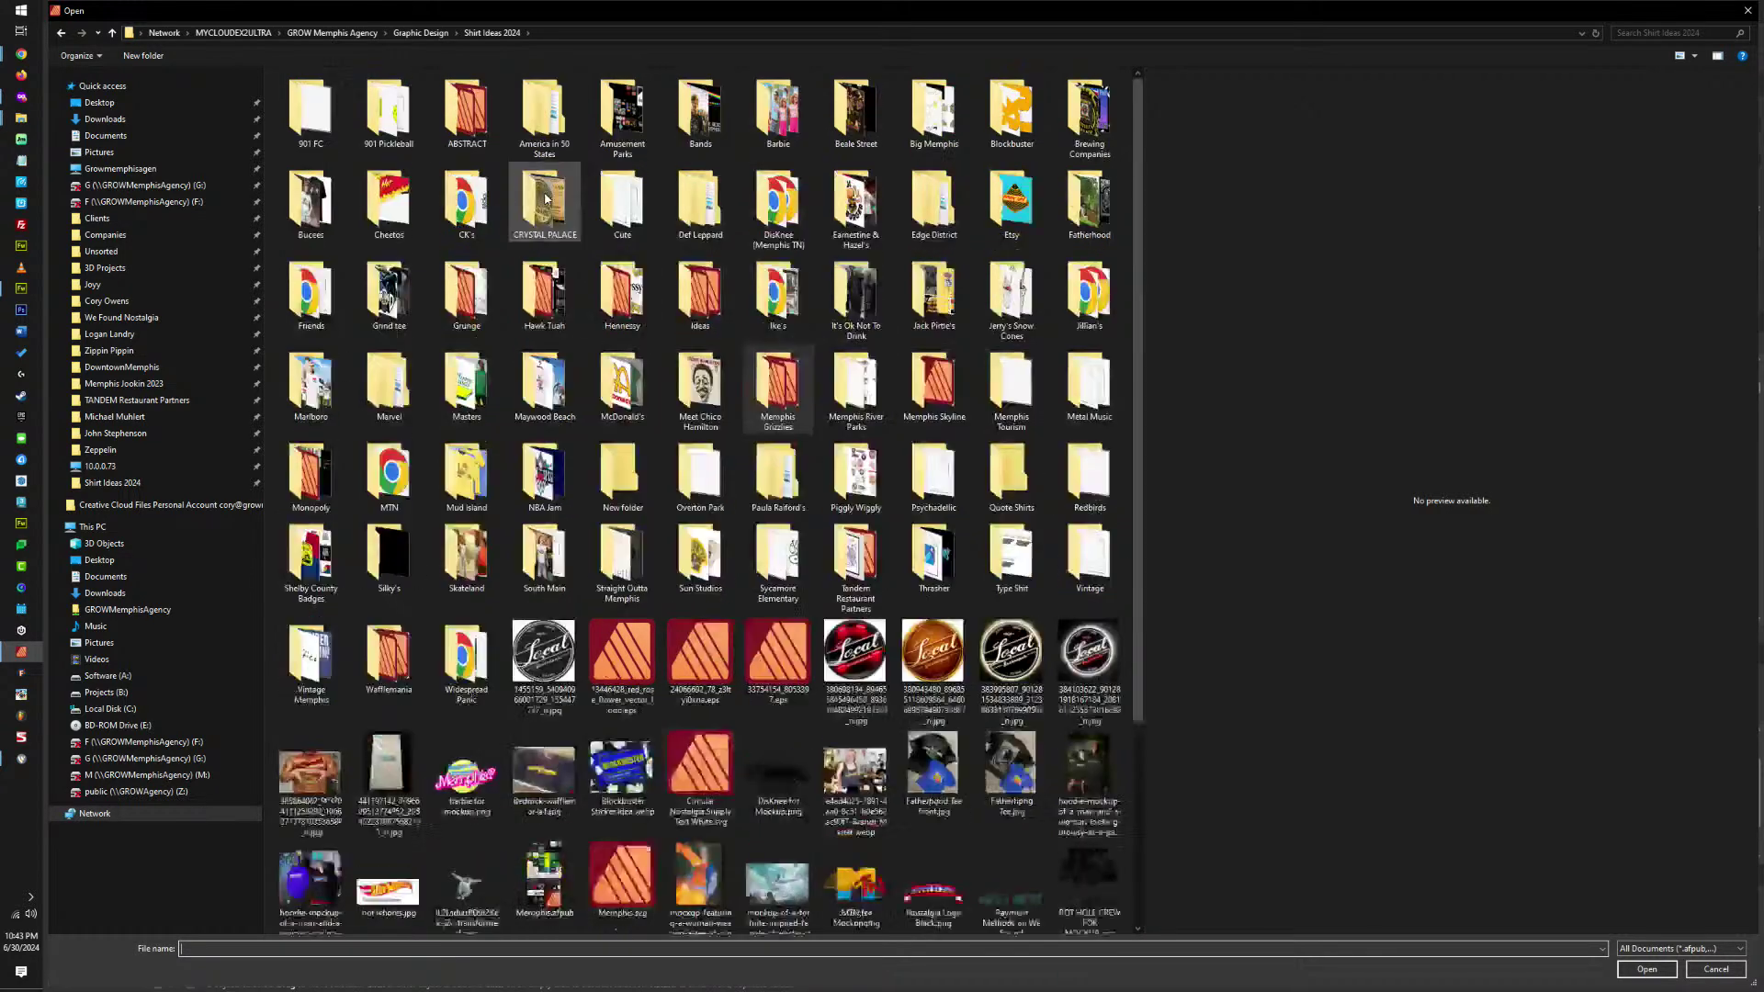
pyautogui.doubleClick(548, 119)
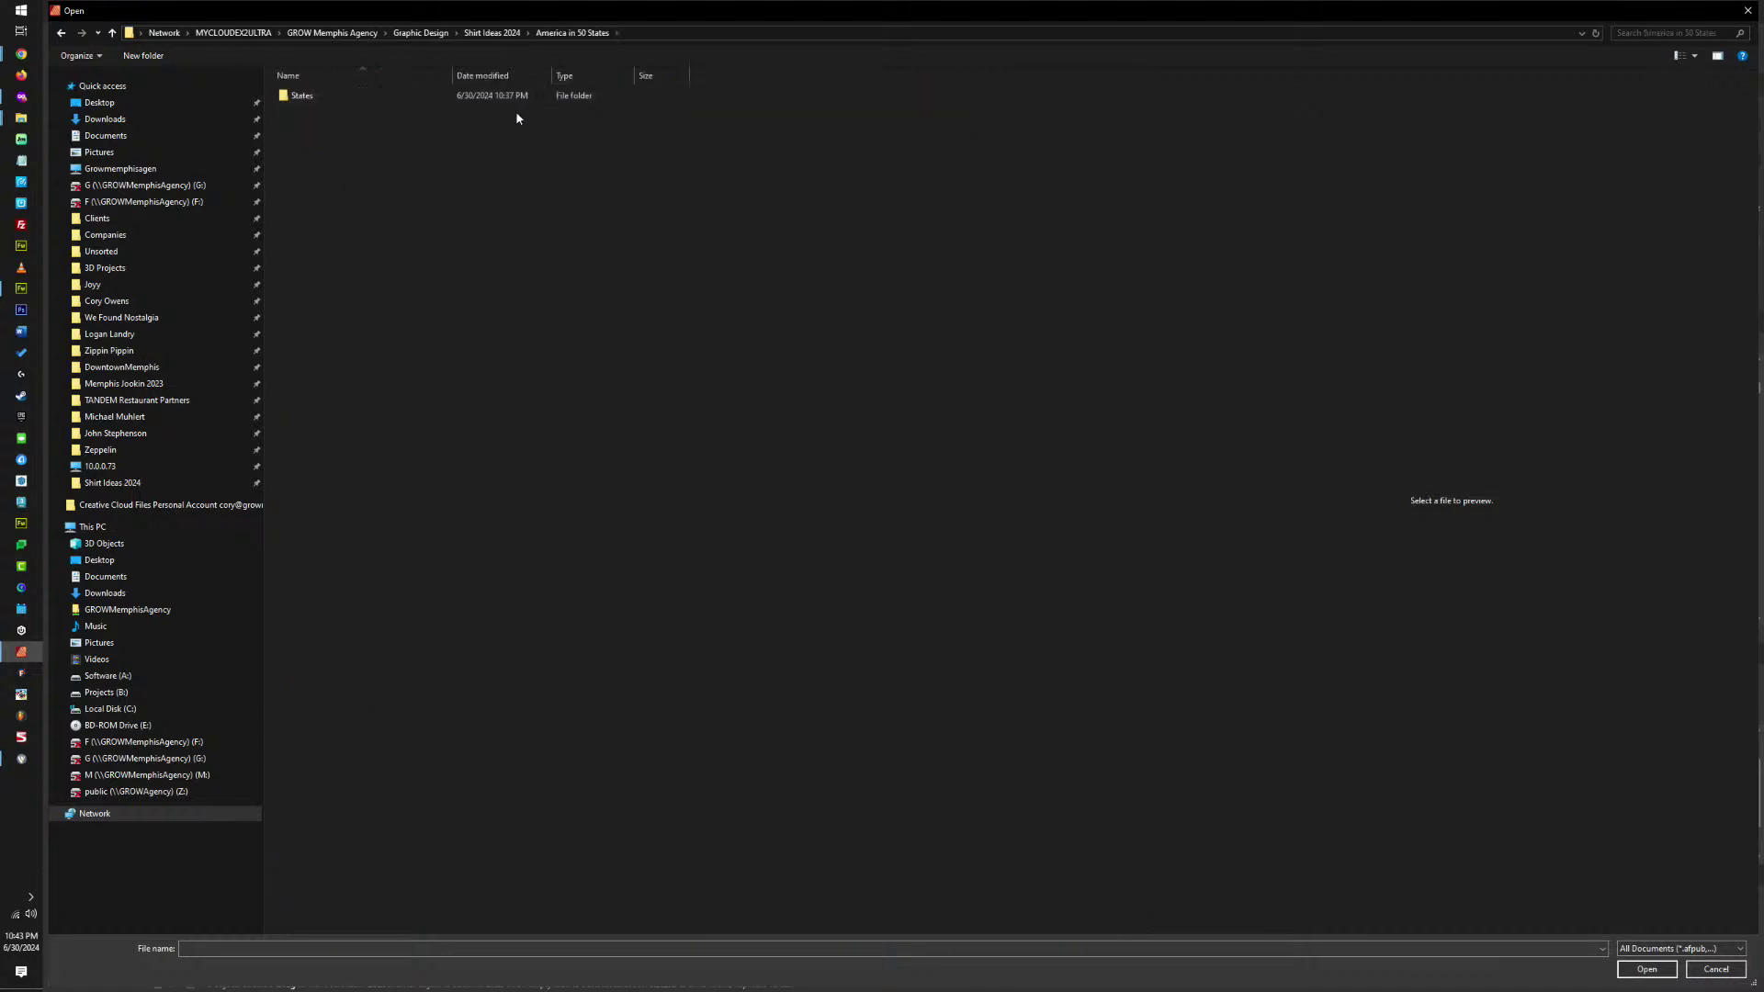
pyautogui.doubleClick(296, 96)
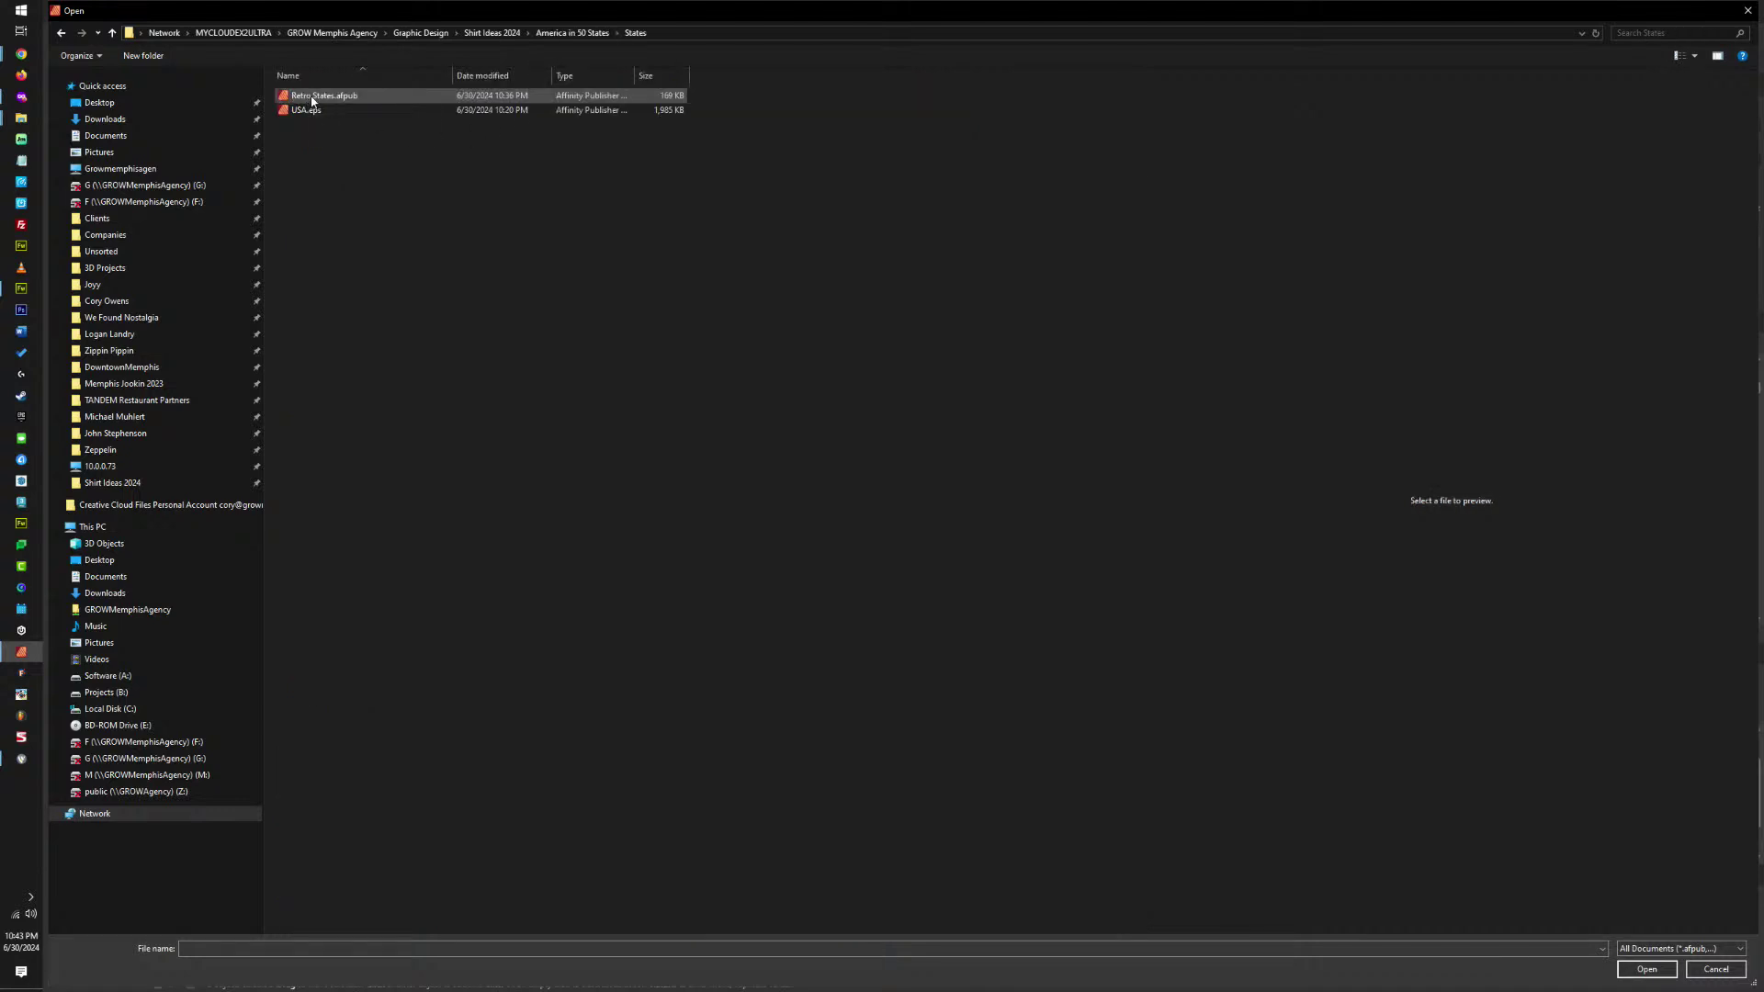
pyautogui.click(307, 110)
pyautogui.doubleClick(307, 110)
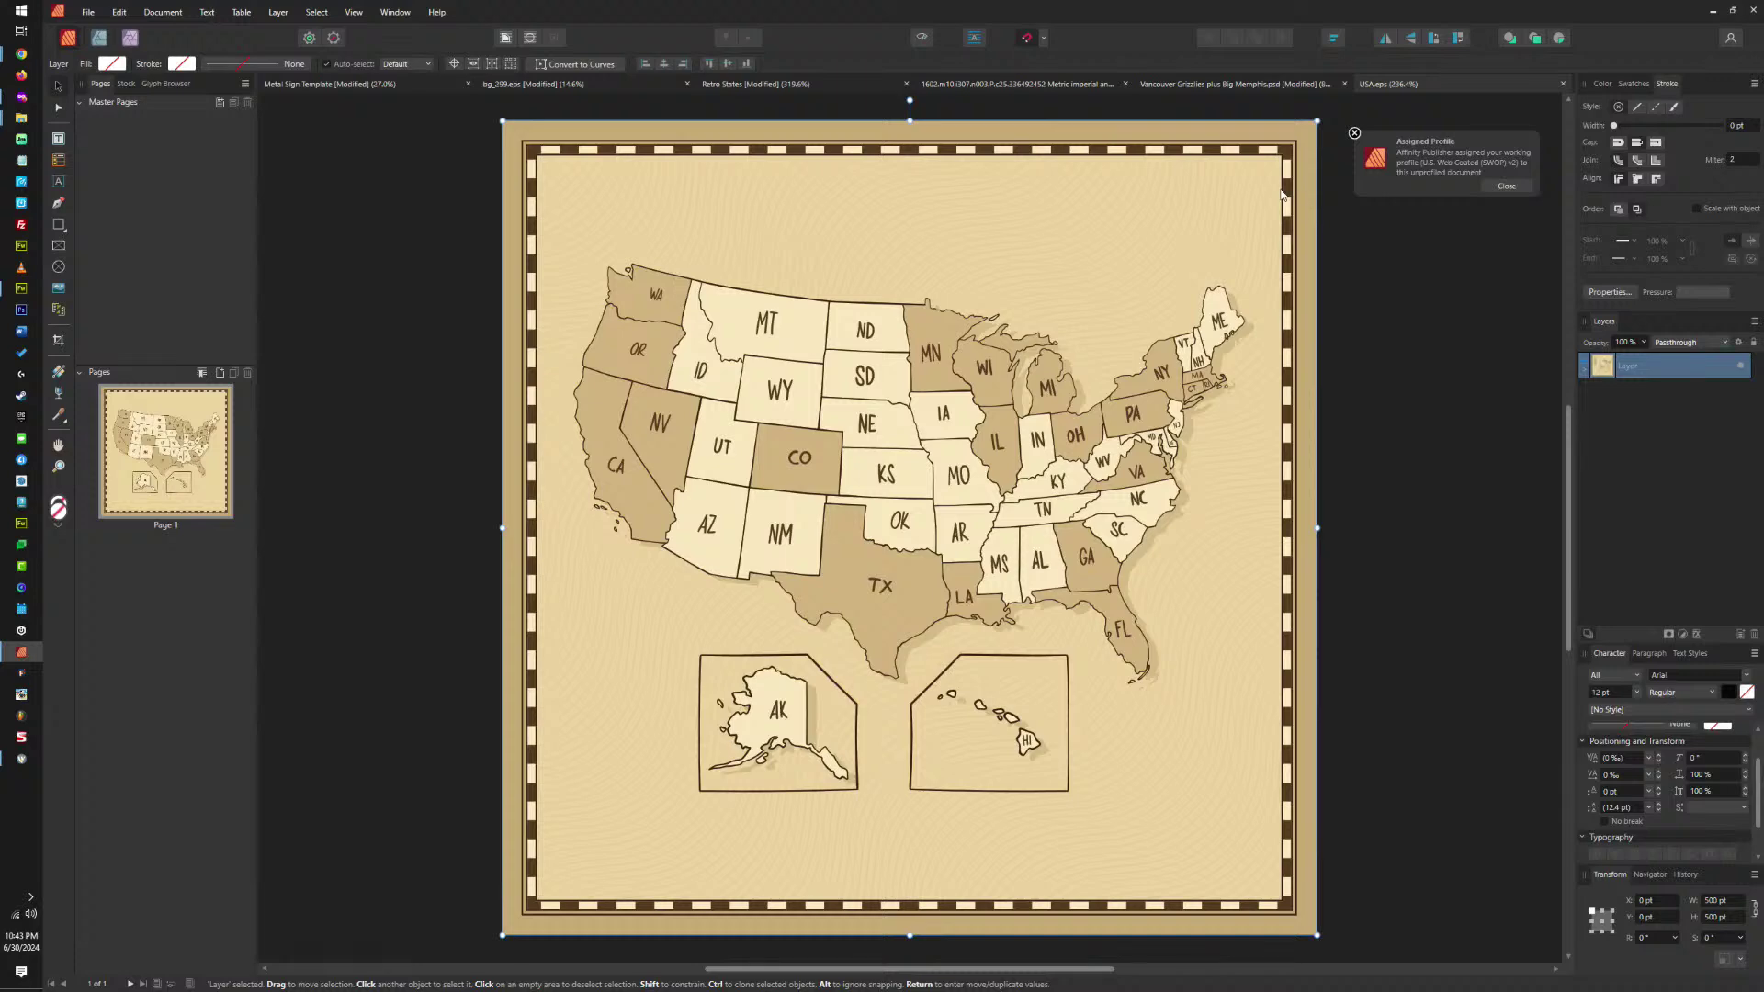
# Delete the checkered border pieces along the right and bottom edges of the USA map.
pyautogui.moveTo(1332, 117); pyautogui.dragTo(1264, 971)
pyautogui.press('Delete')
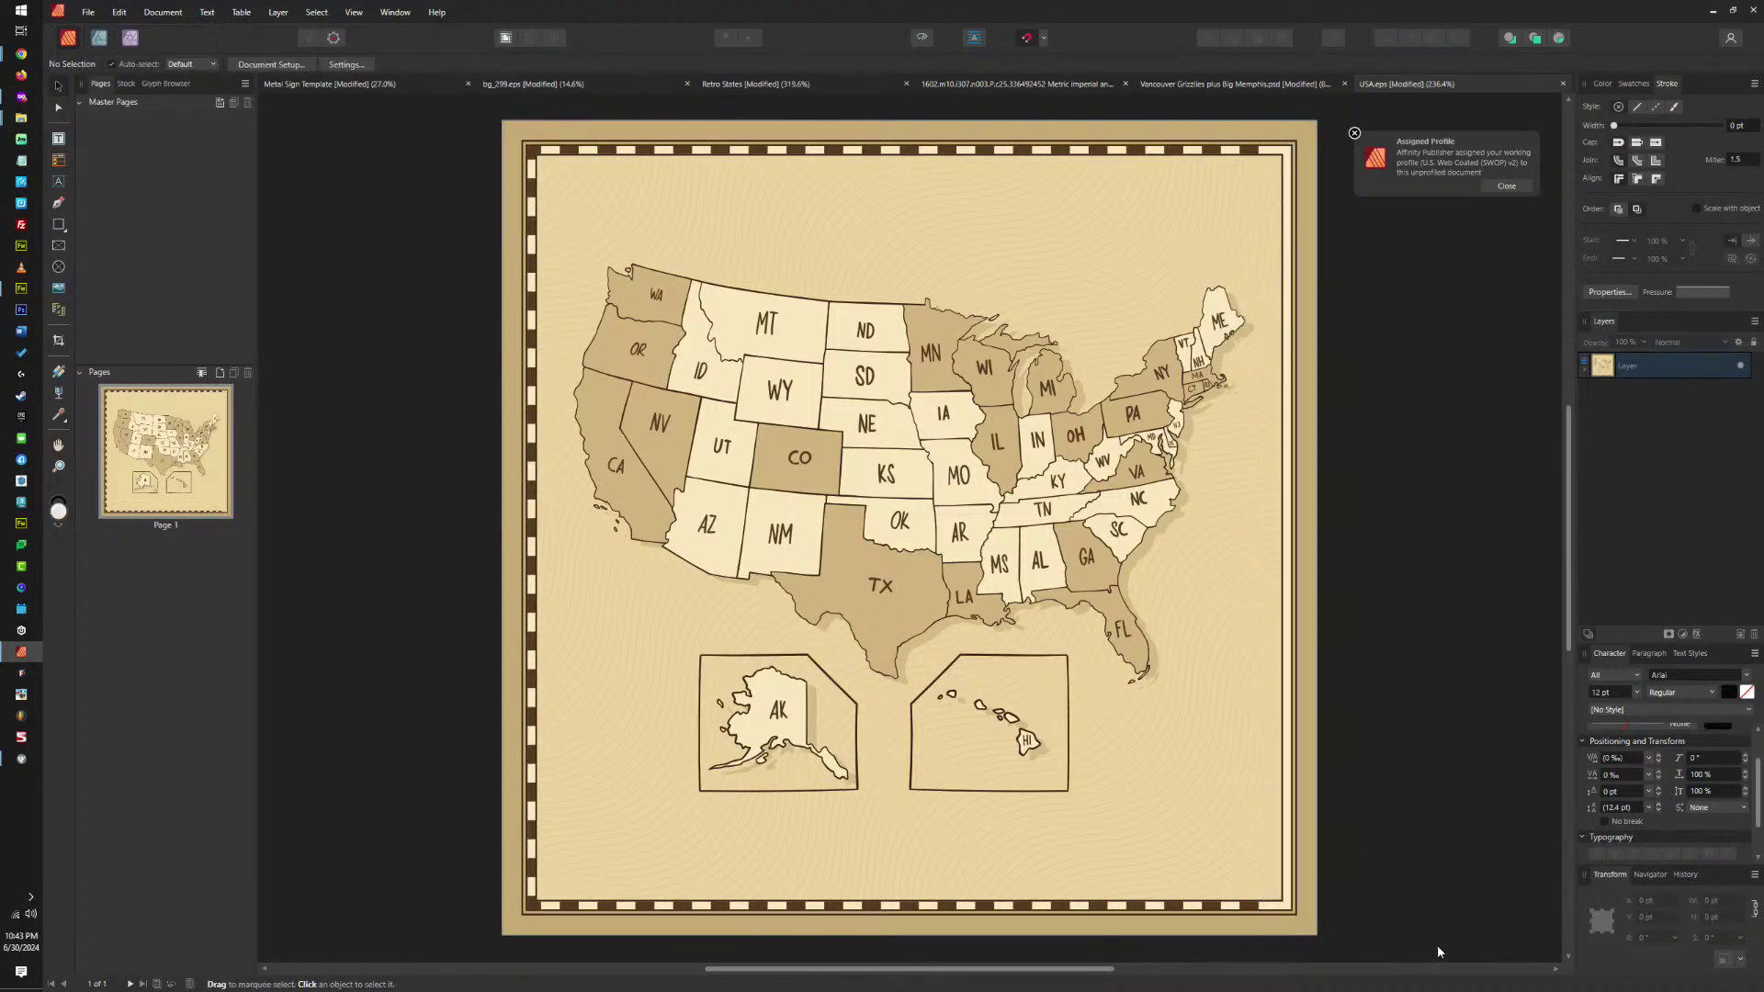
pyautogui.moveTo(1431, 862); pyautogui.dragTo(395, 960)
pyautogui.press('Delete')
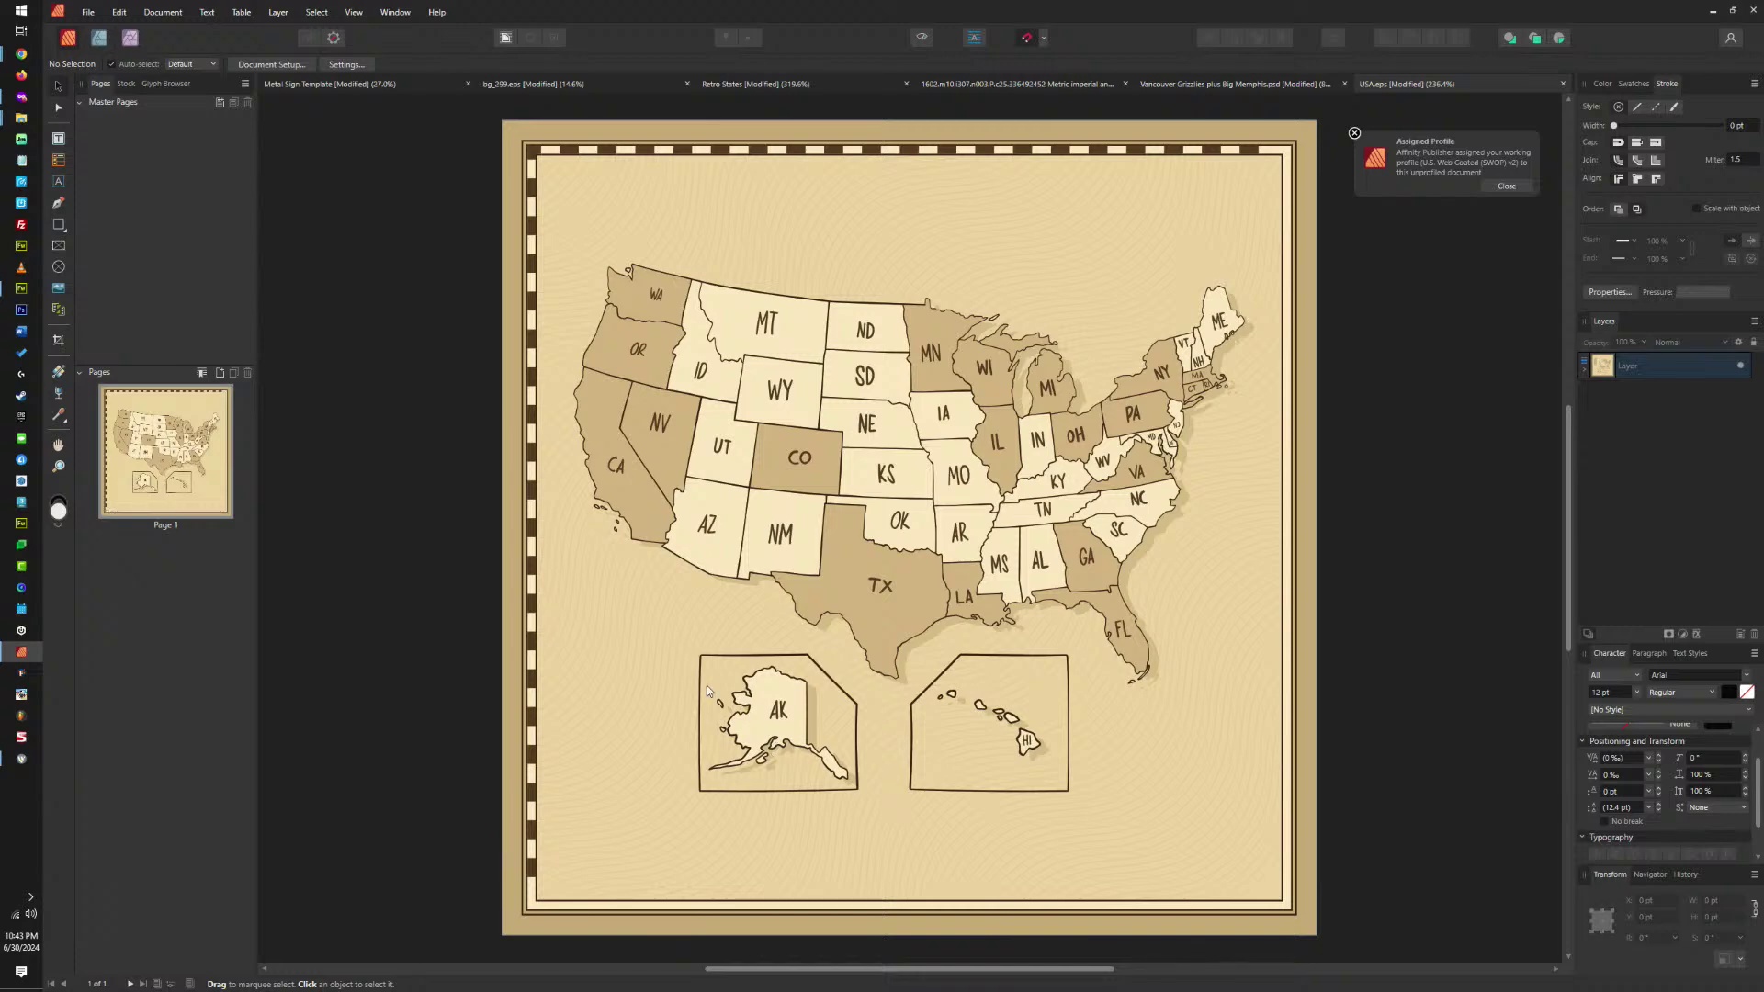
# Delete the inset frames around Alaska and Hawaii.
pyautogui.click(698, 681)
pyautogui.press('Delete')
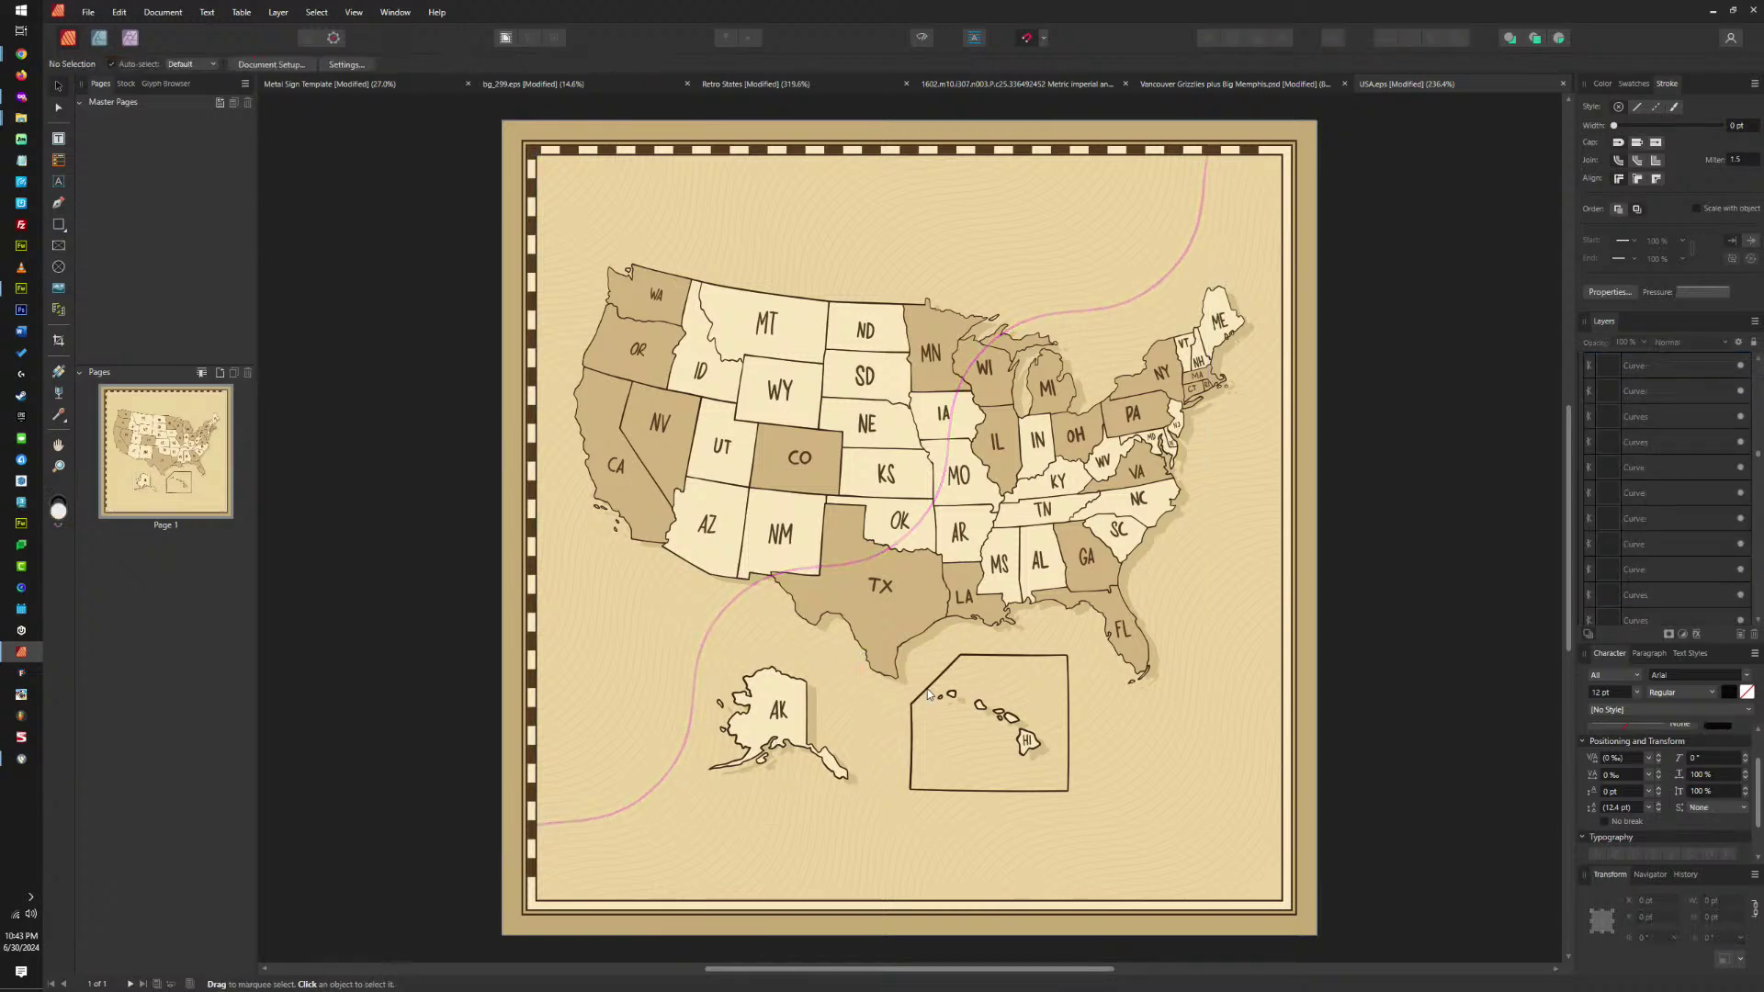
pyautogui.click(910, 726)
pyautogui.press('Delete')
# Delete the checkered border pieces along the left and top edges of the USA map.
pyautogui.moveTo(459, 103); pyautogui.dragTo(554, 779)
pyautogui.press('Delete')
pyautogui.moveTo(427, 107); pyautogui.dragTo(1387, 201)
pyautogui.press('Delete')
# Delete the small loose shadow shapes off the northeast coast of the USA map.
pyautogui.click(1347, 214)
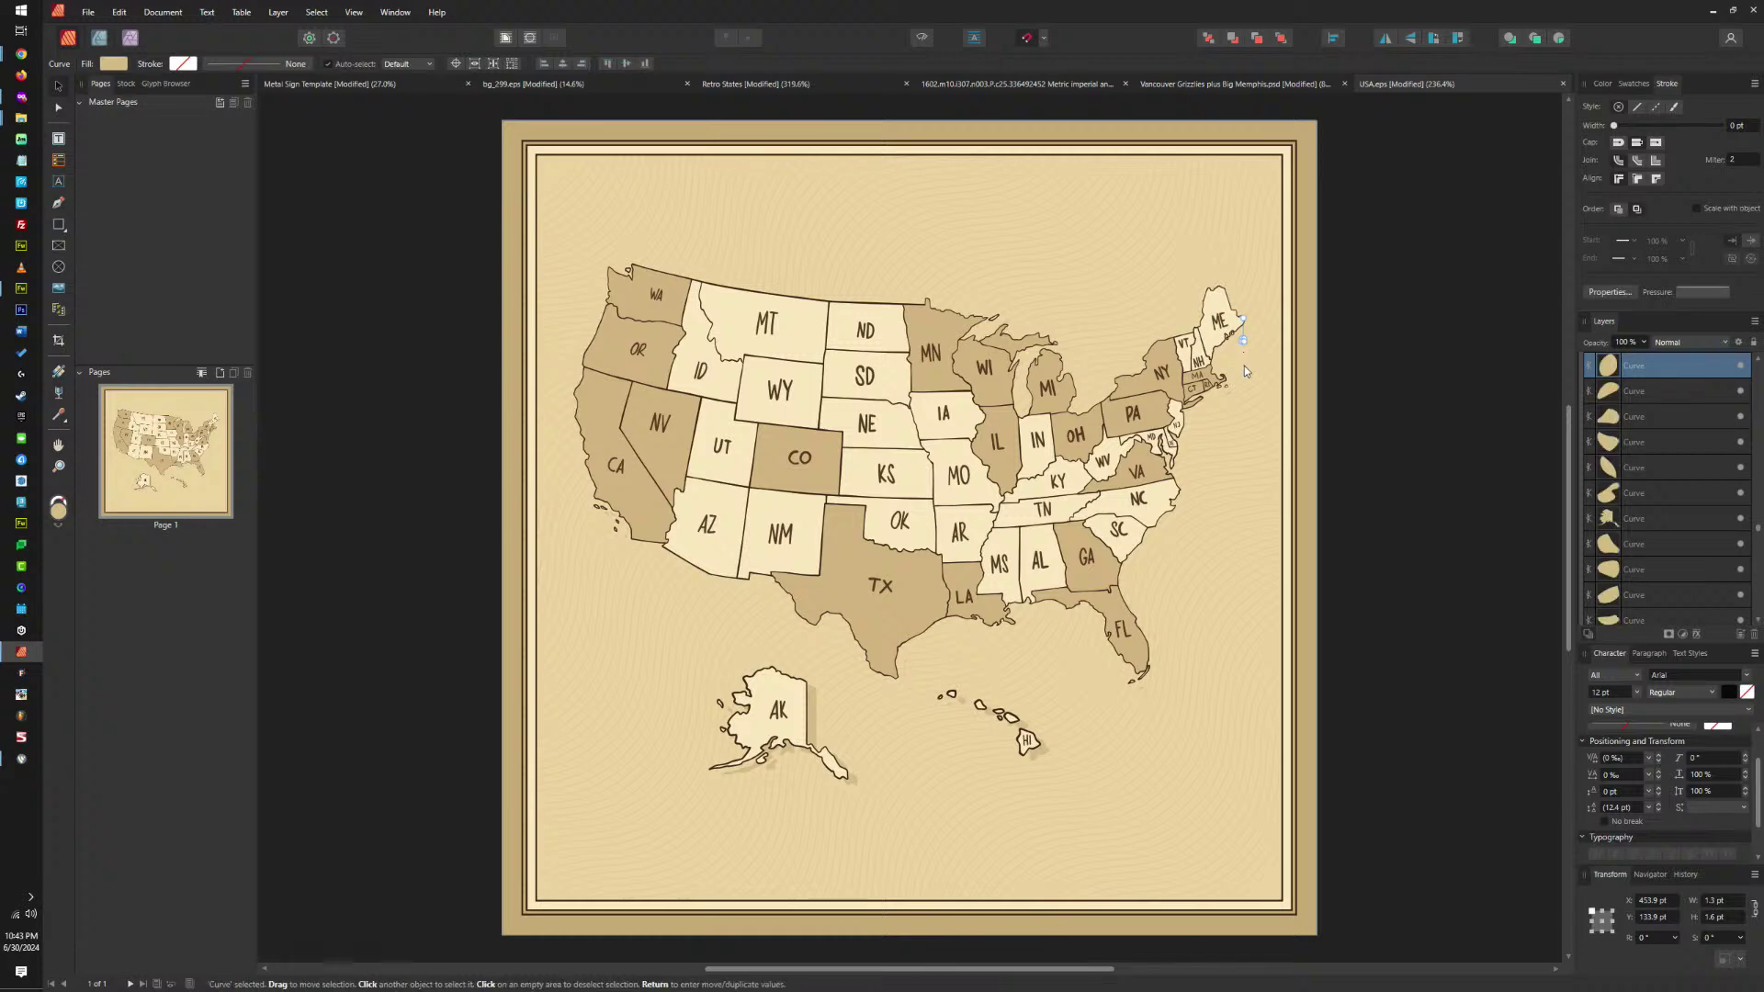
pyautogui.moveTo(1226, 426); pyautogui.dragTo(1226, 426)
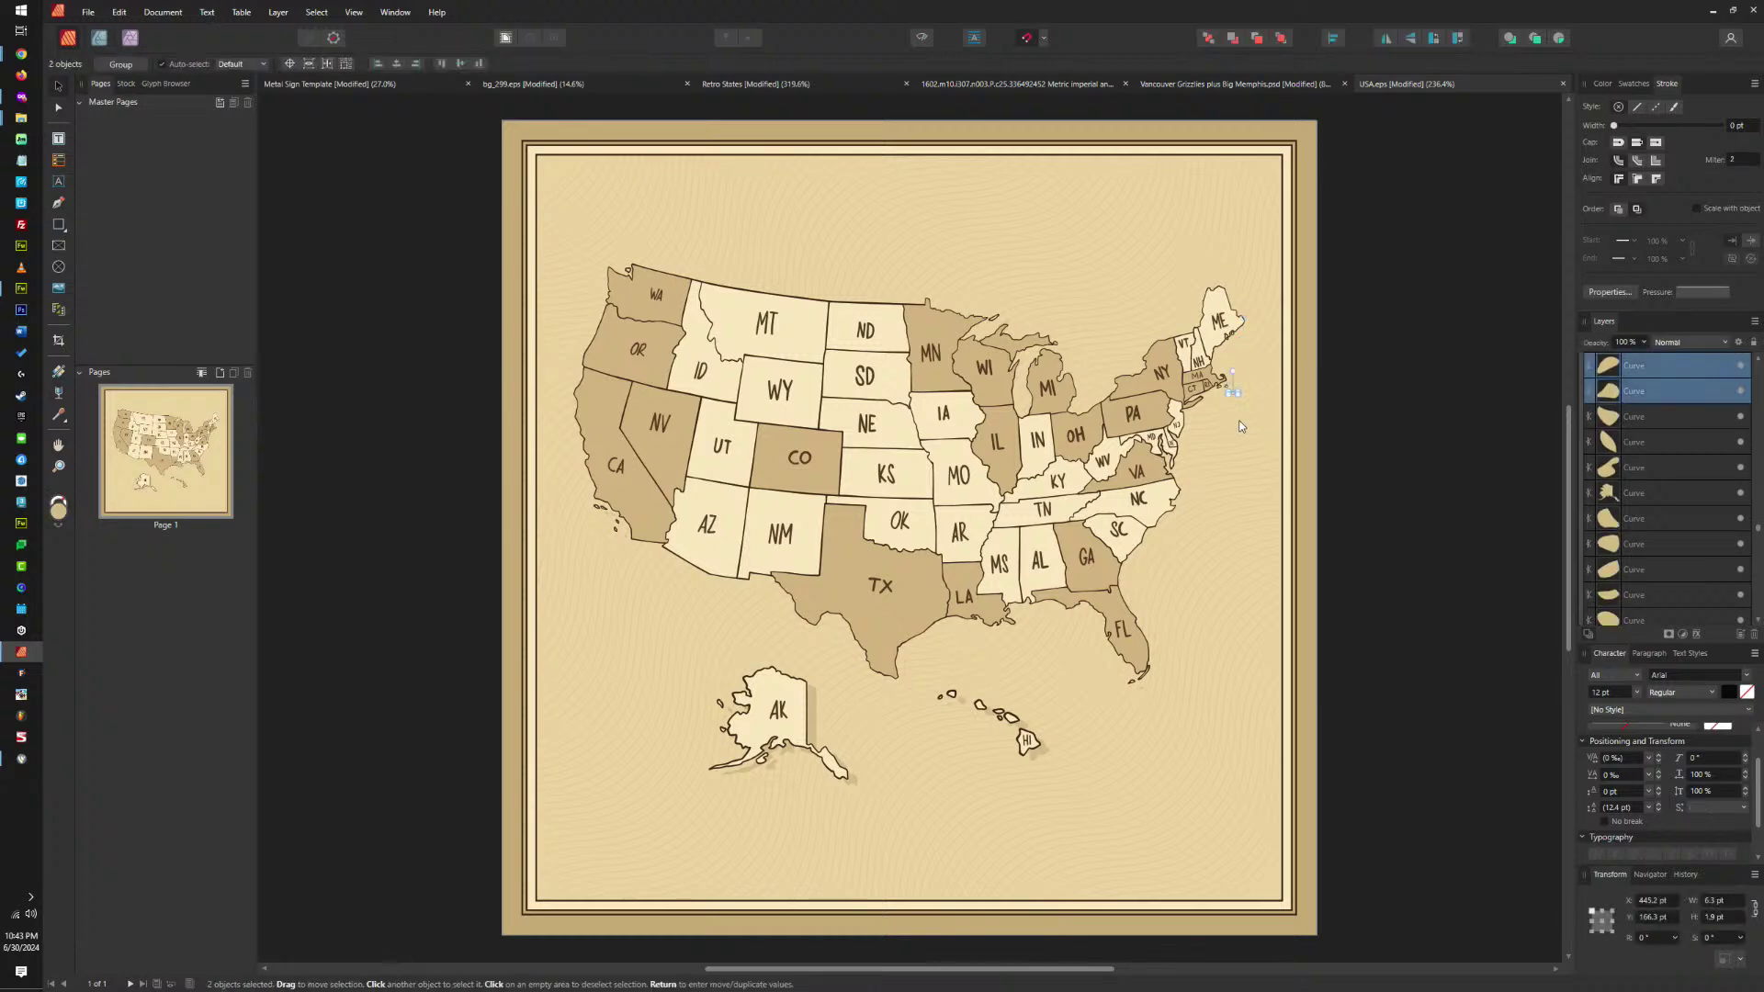
pyautogui.click(1446, 476)
pyautogui.moveTo(1447, 624); pyautogui.dragTo(1182, 961)
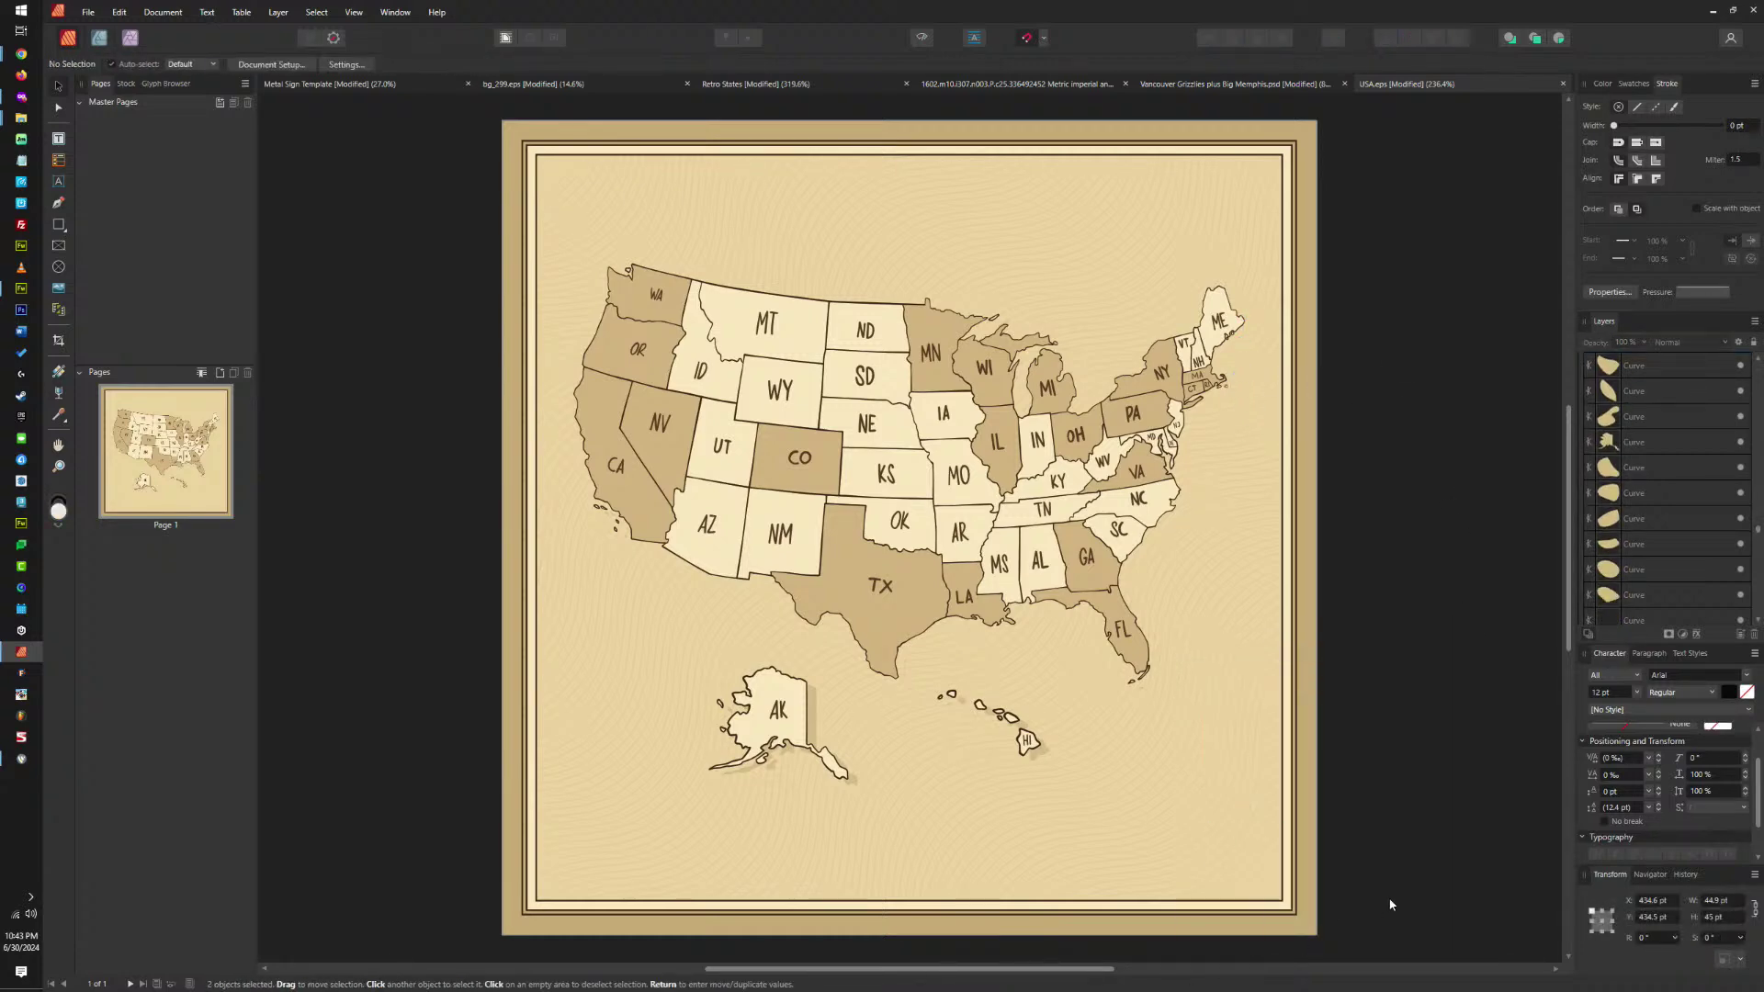
# Group all the state artwork and delete the remaining background, texture and frame curves from the USA map.
pyautogui.click(1426, 961)
pyautogui.moveTo(1469, 826); pyautogui.dragTo(441, 245)
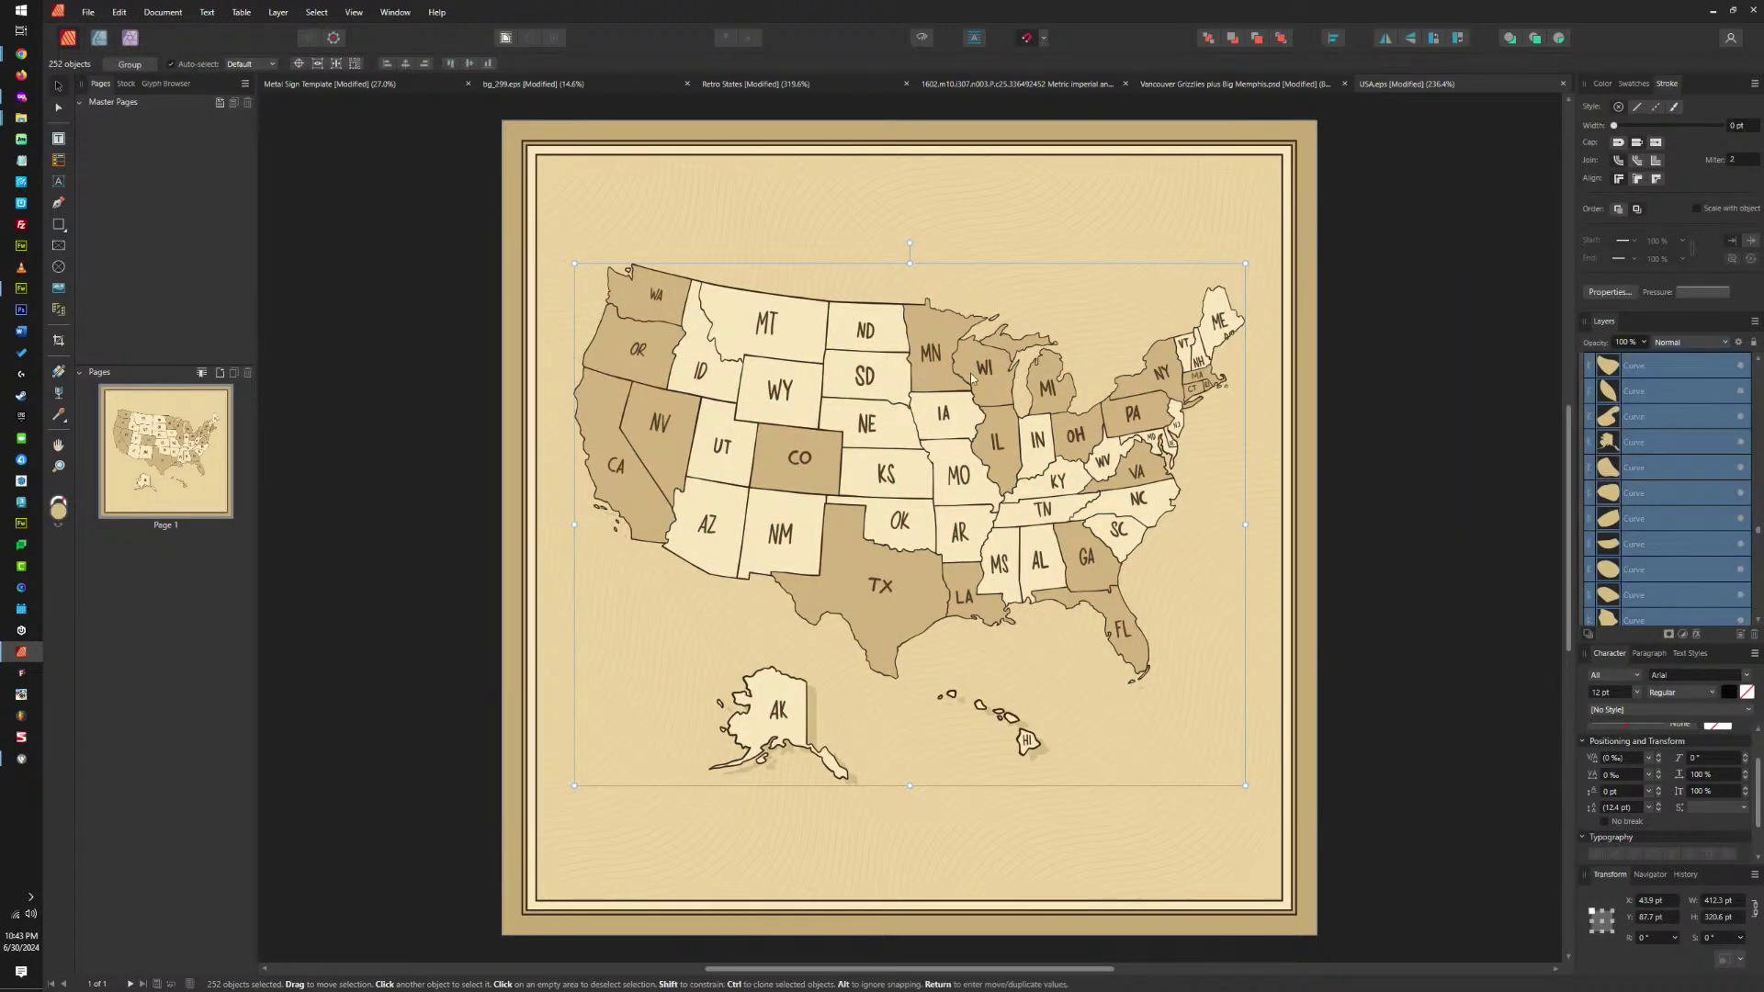
pyautogui.hotkey('ctrl', 'g')
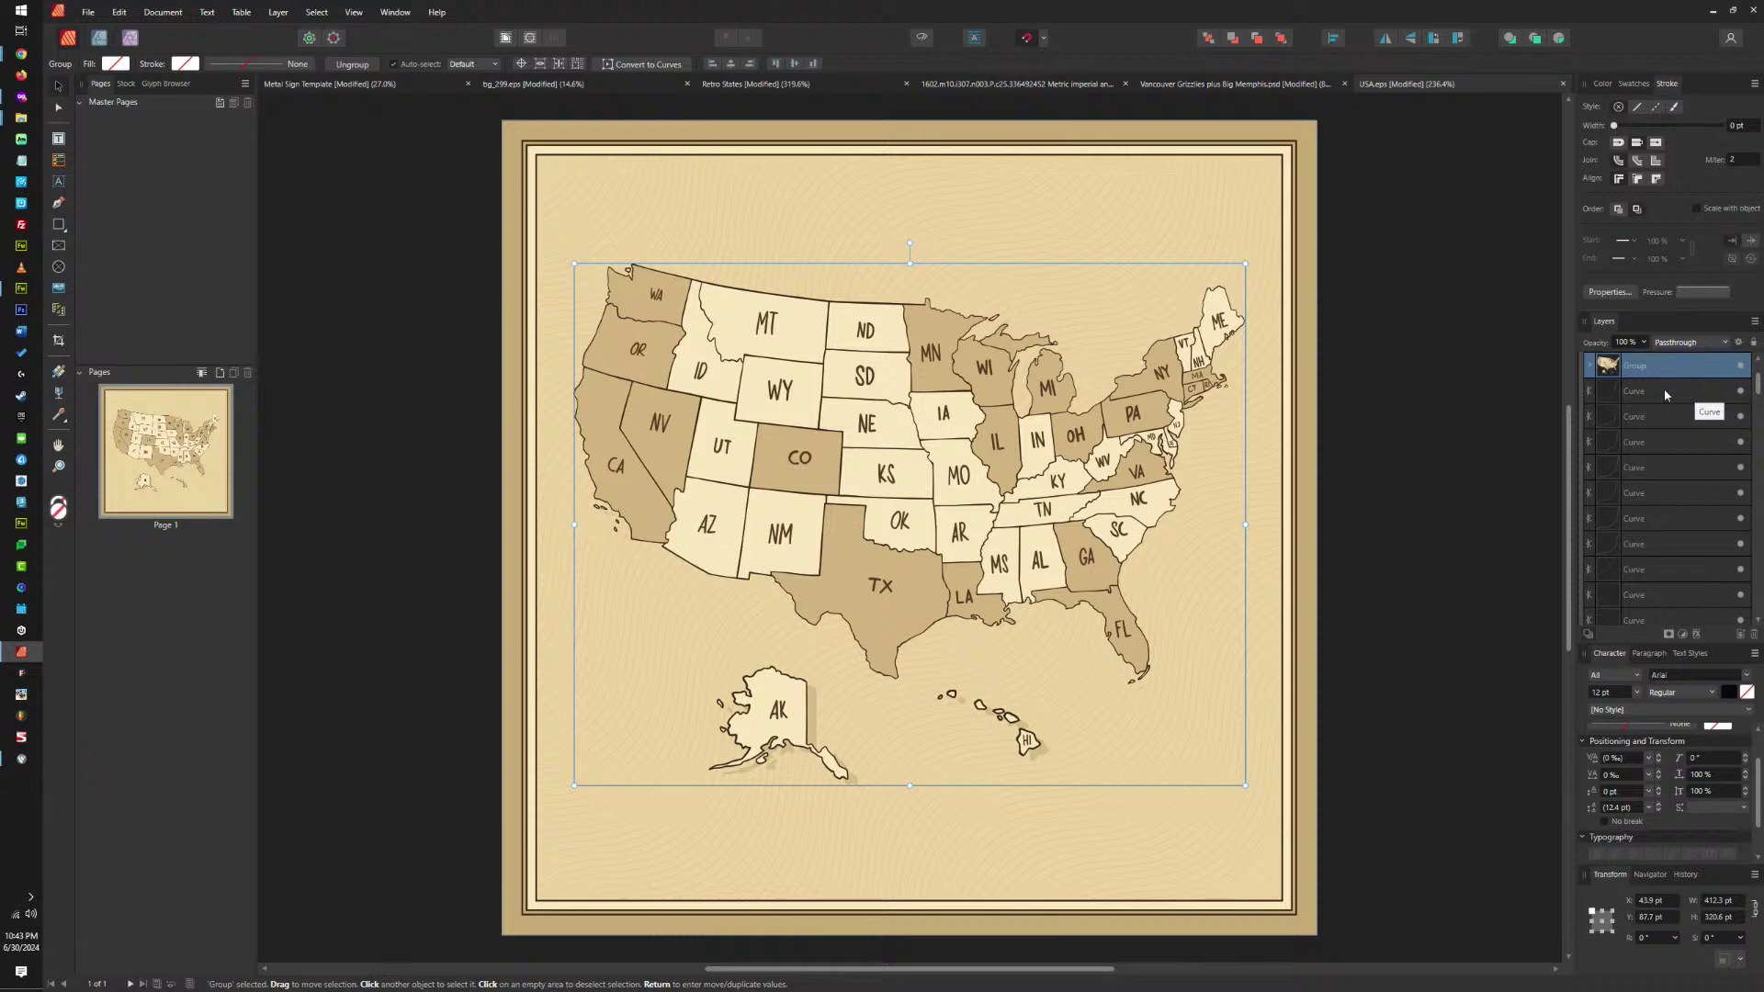
pyautogui.click(1663, 391)
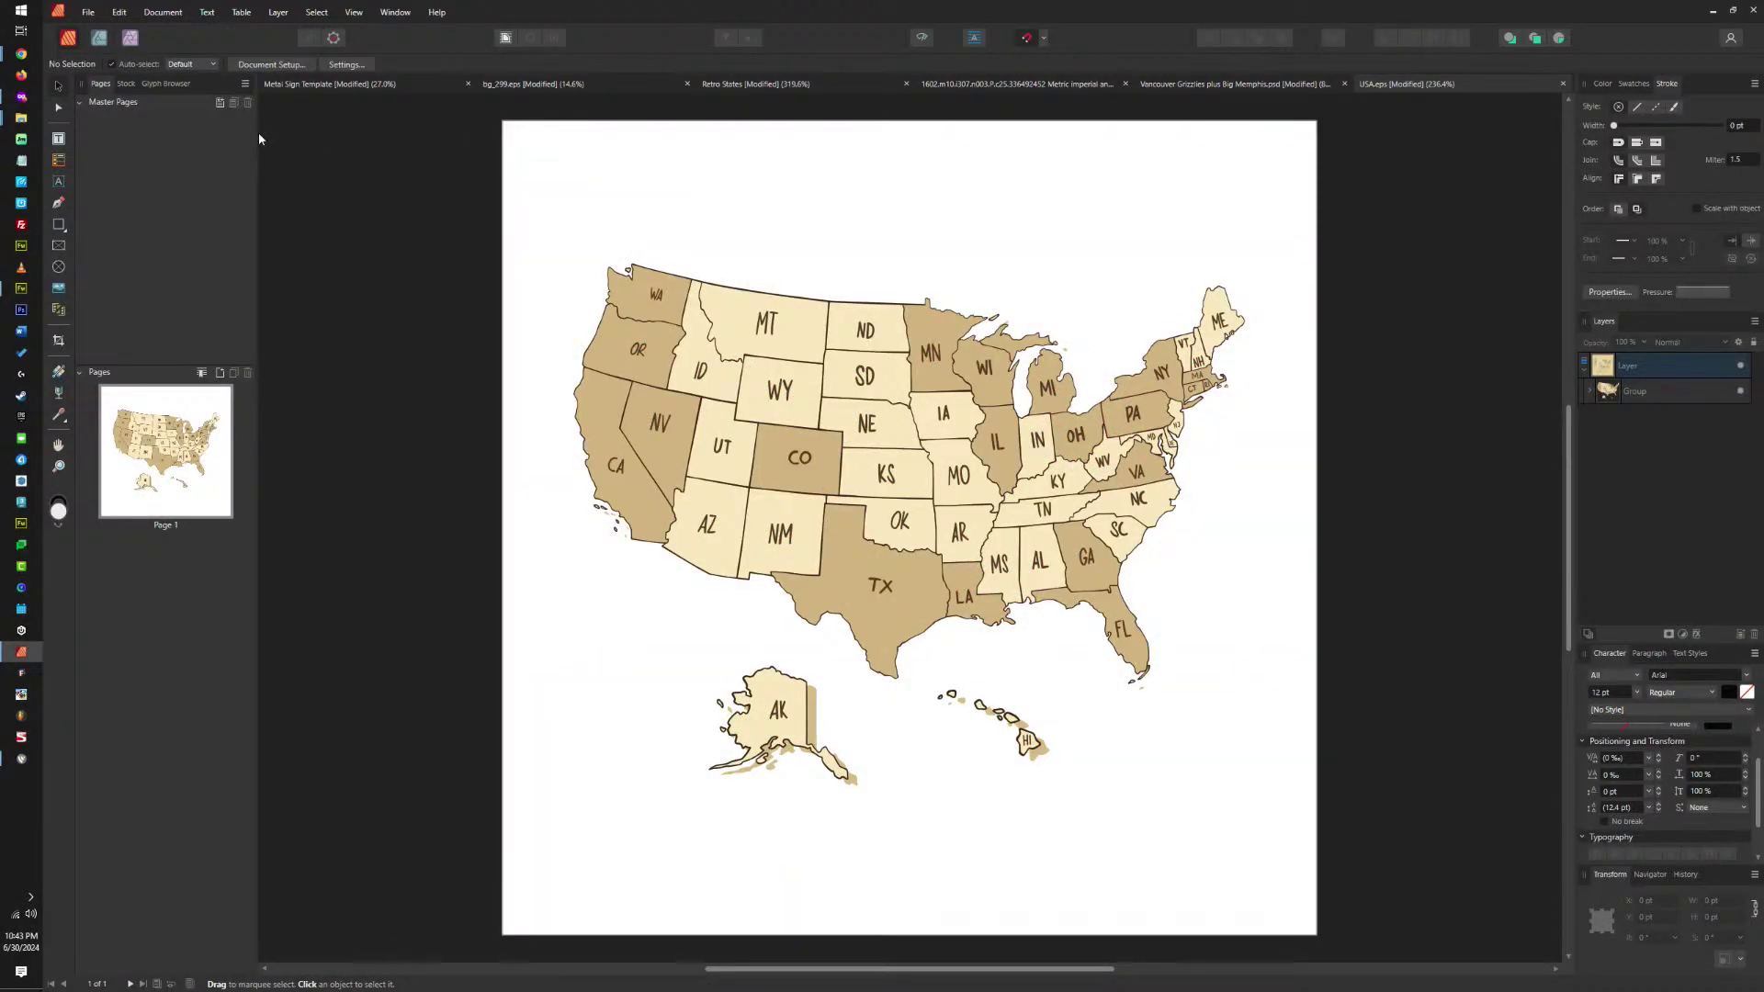
# In the Designer persona, add a 500 × 500 pt artboard over the page and fill it with black.
pyautogui.click(99, 37)
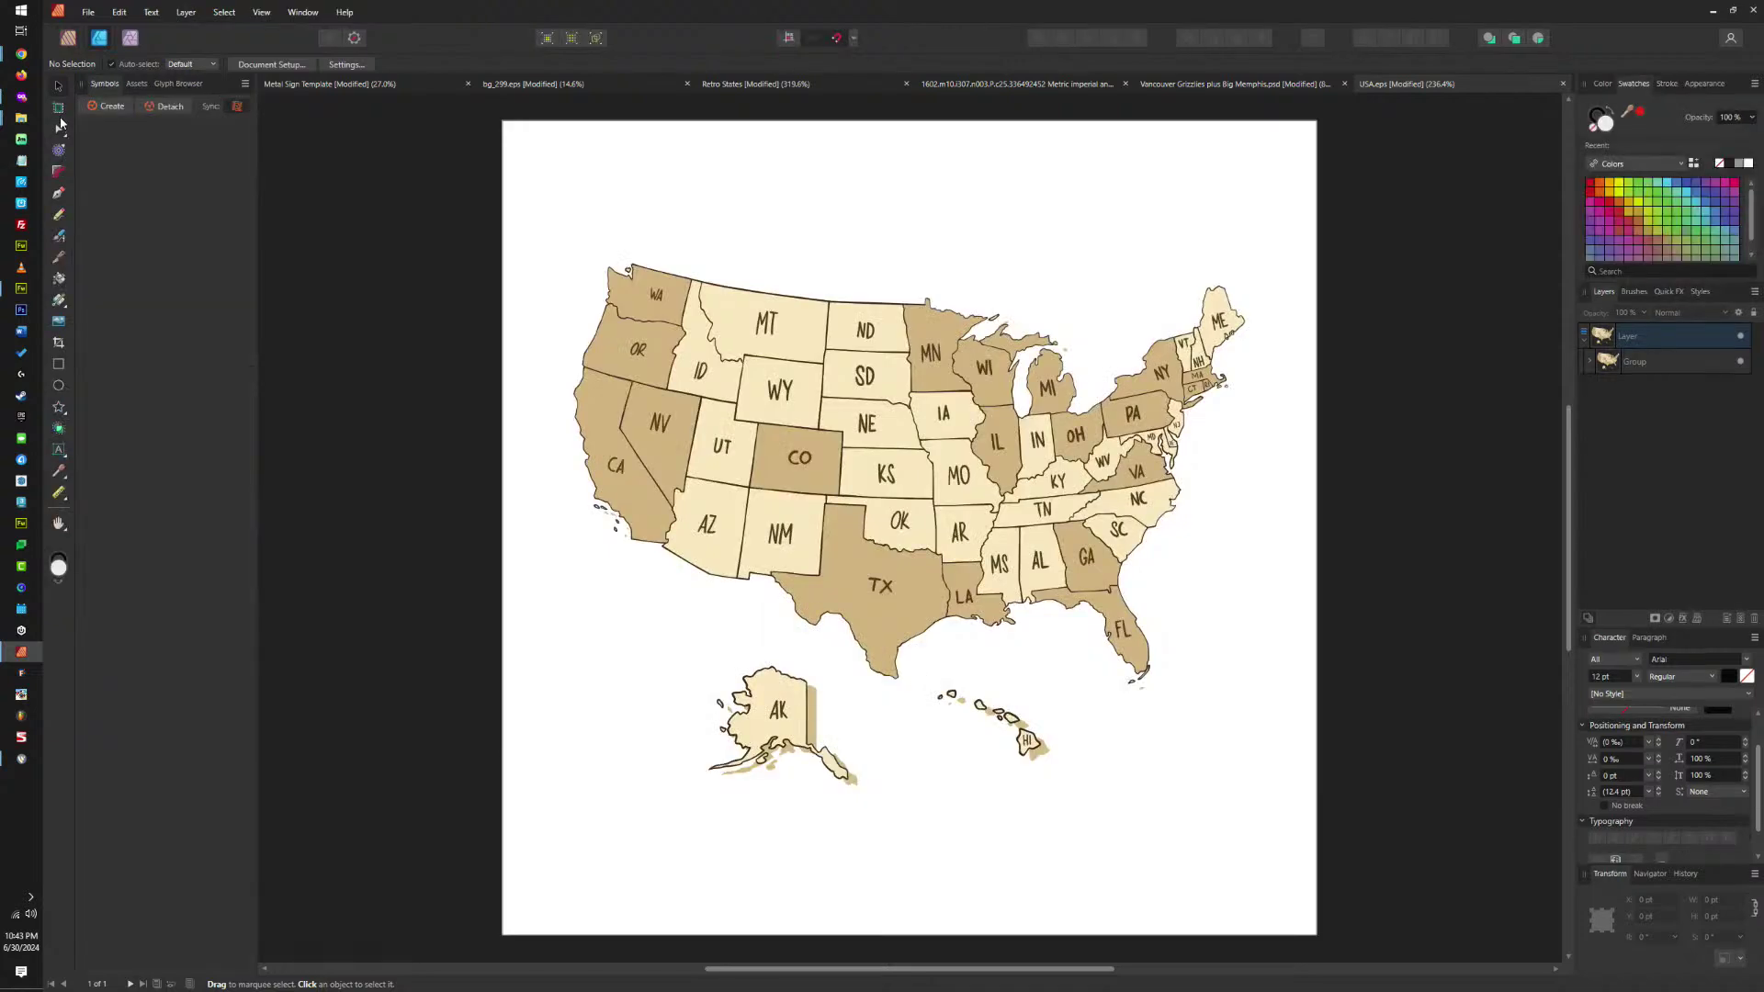
pyautogui.moveTo(497, 121); pyautogui.dragTo(1317, 934)
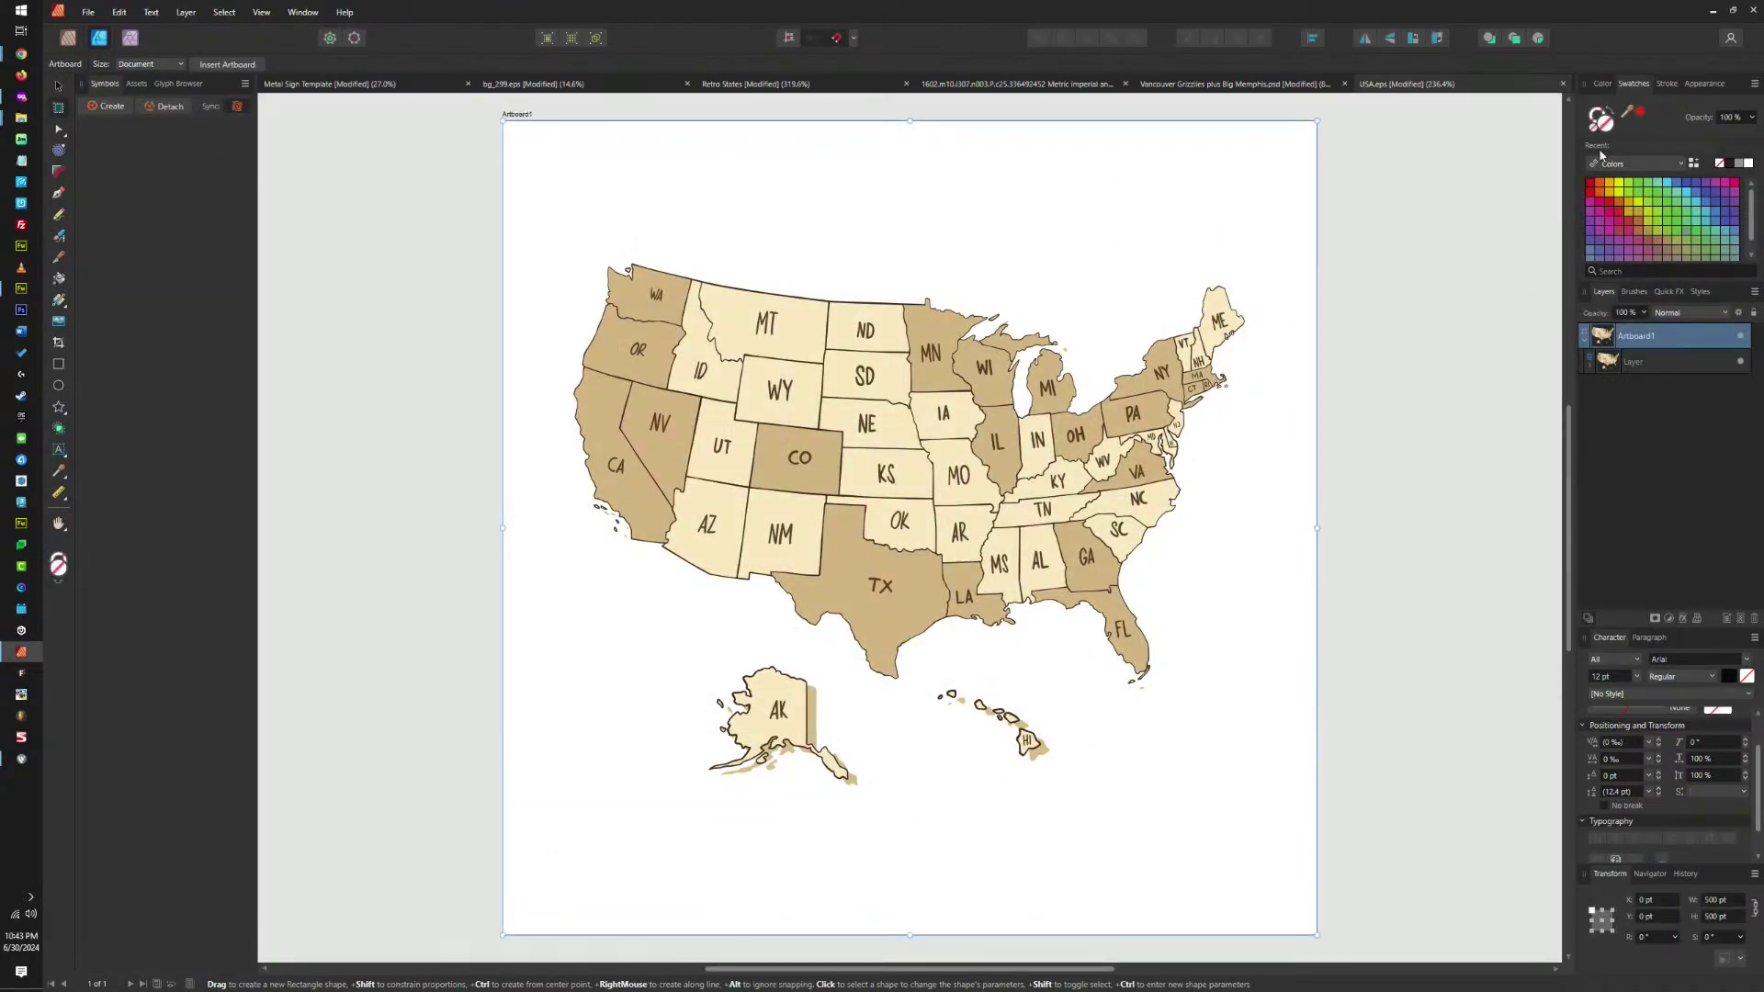
pyautogui.click(1730, 164)
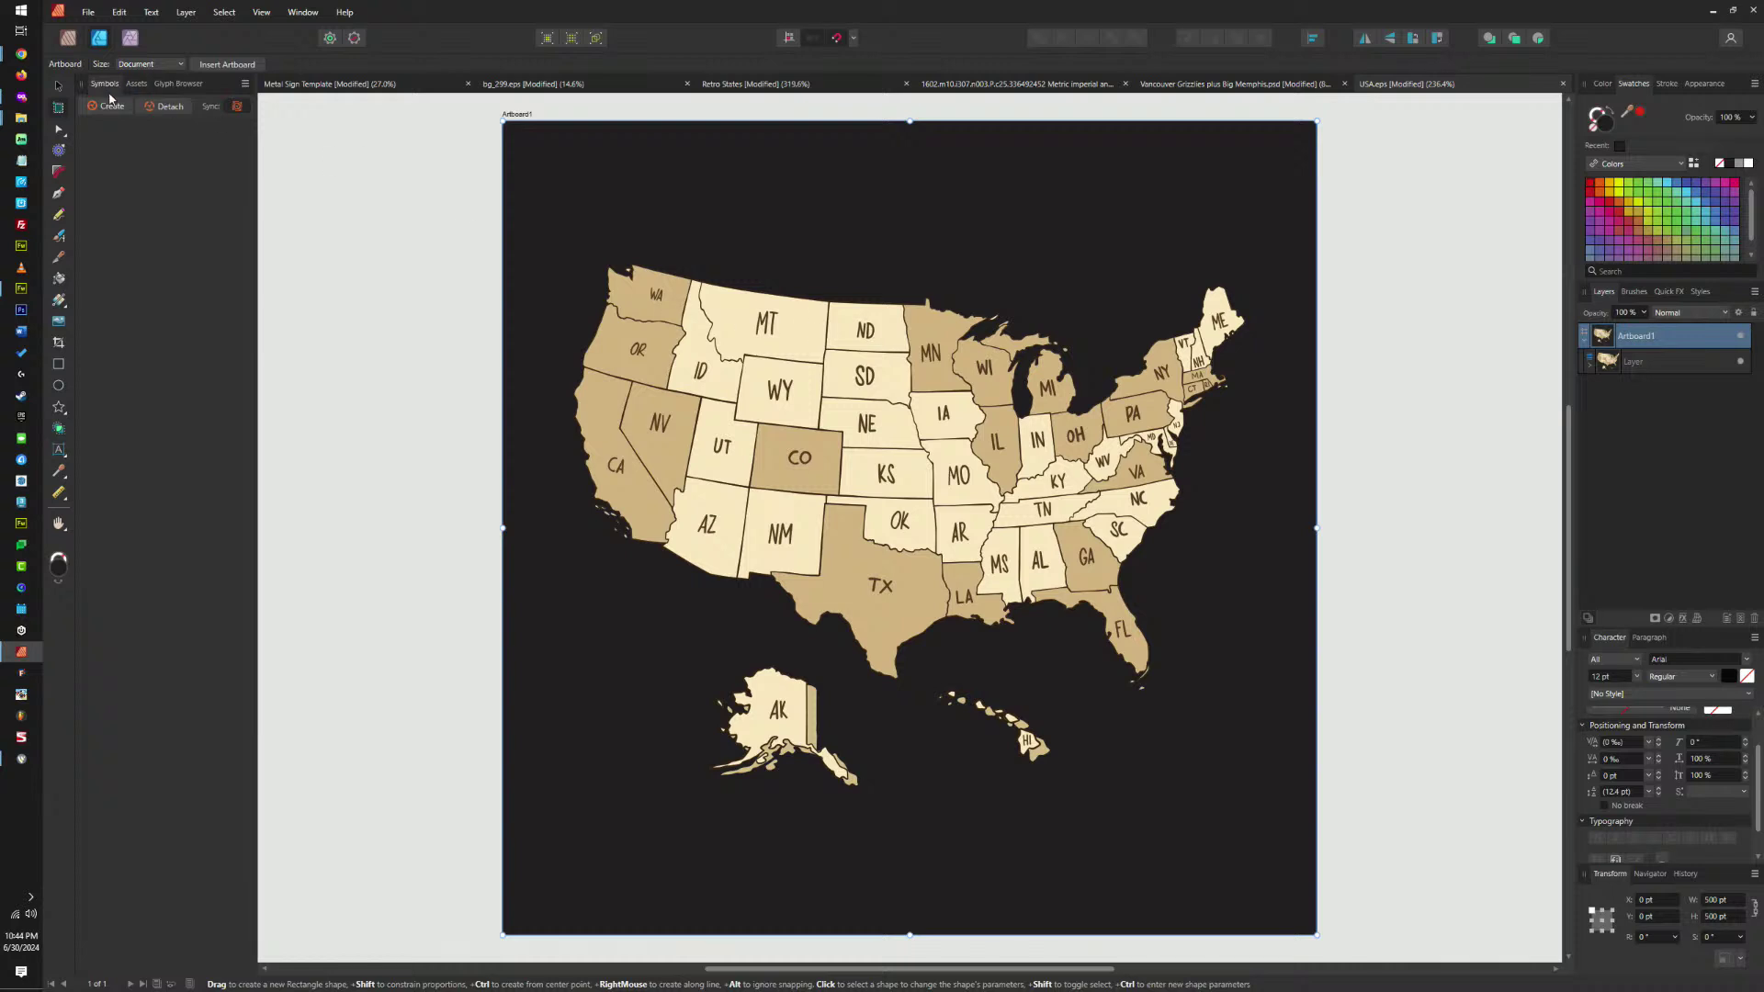
# Ungroup the state artwork on the artboard into separate curves.
pyautogui.click(57, 85)
pyautogui.click(1176, 303)
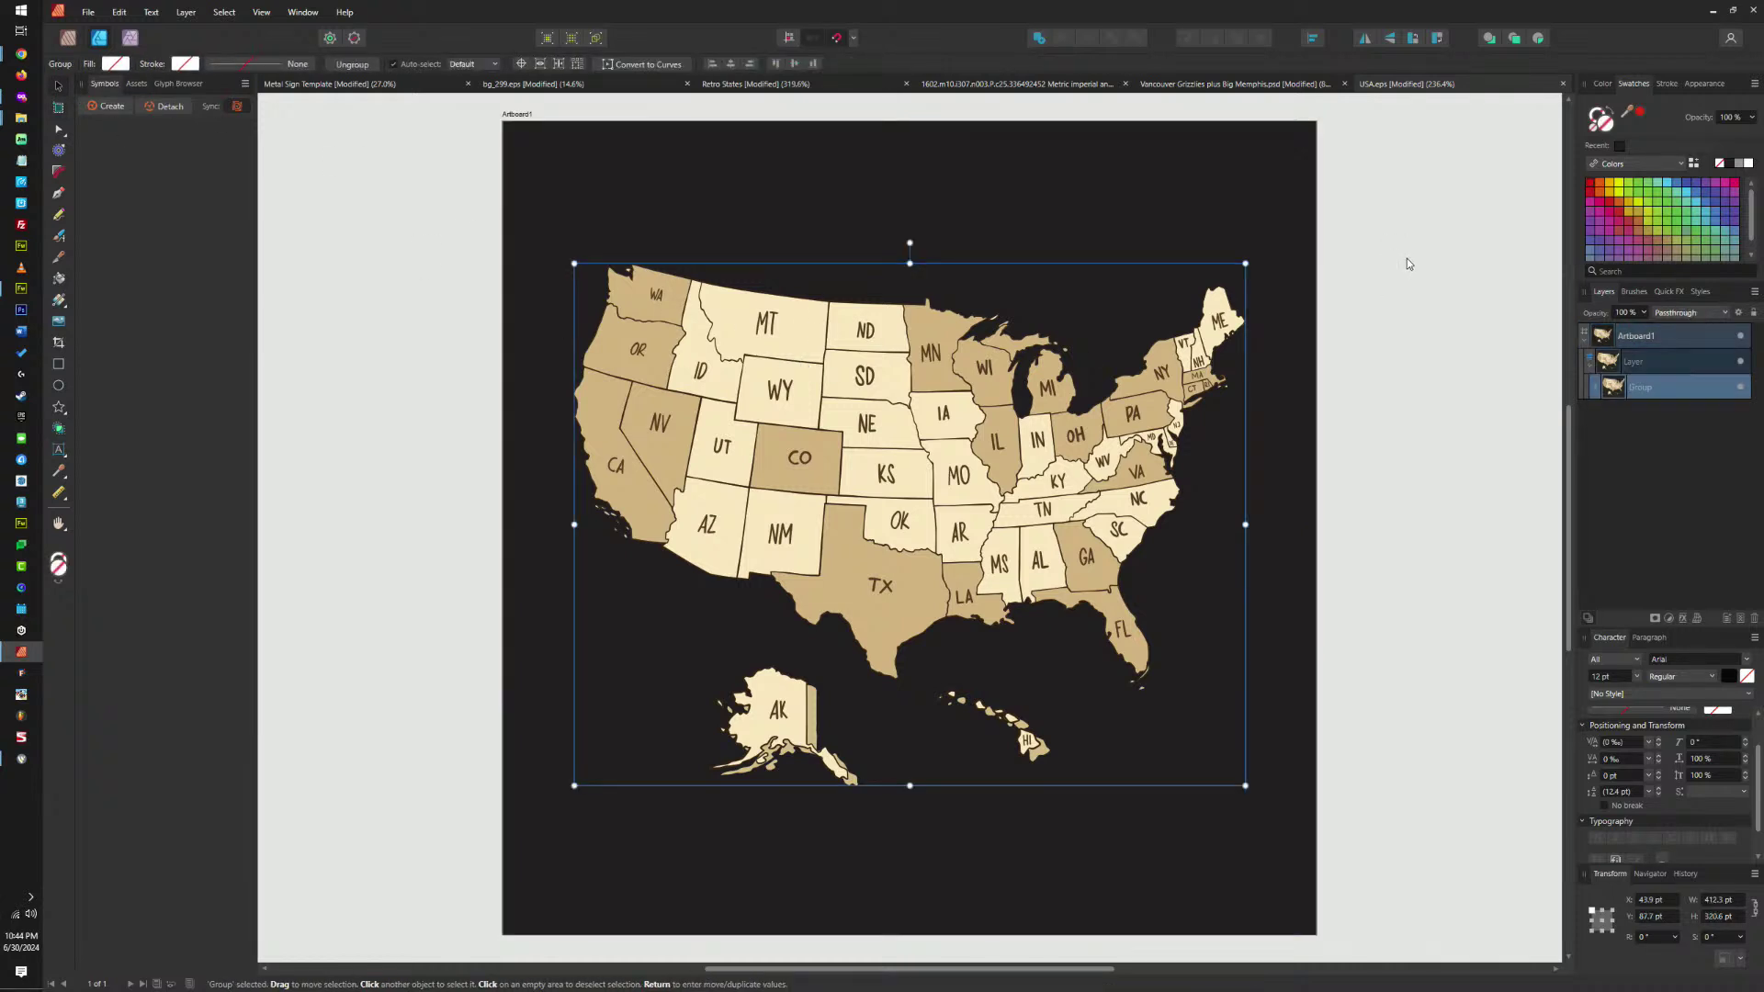
pyautogui.hotkey('ctrl', 'shift', 'g')
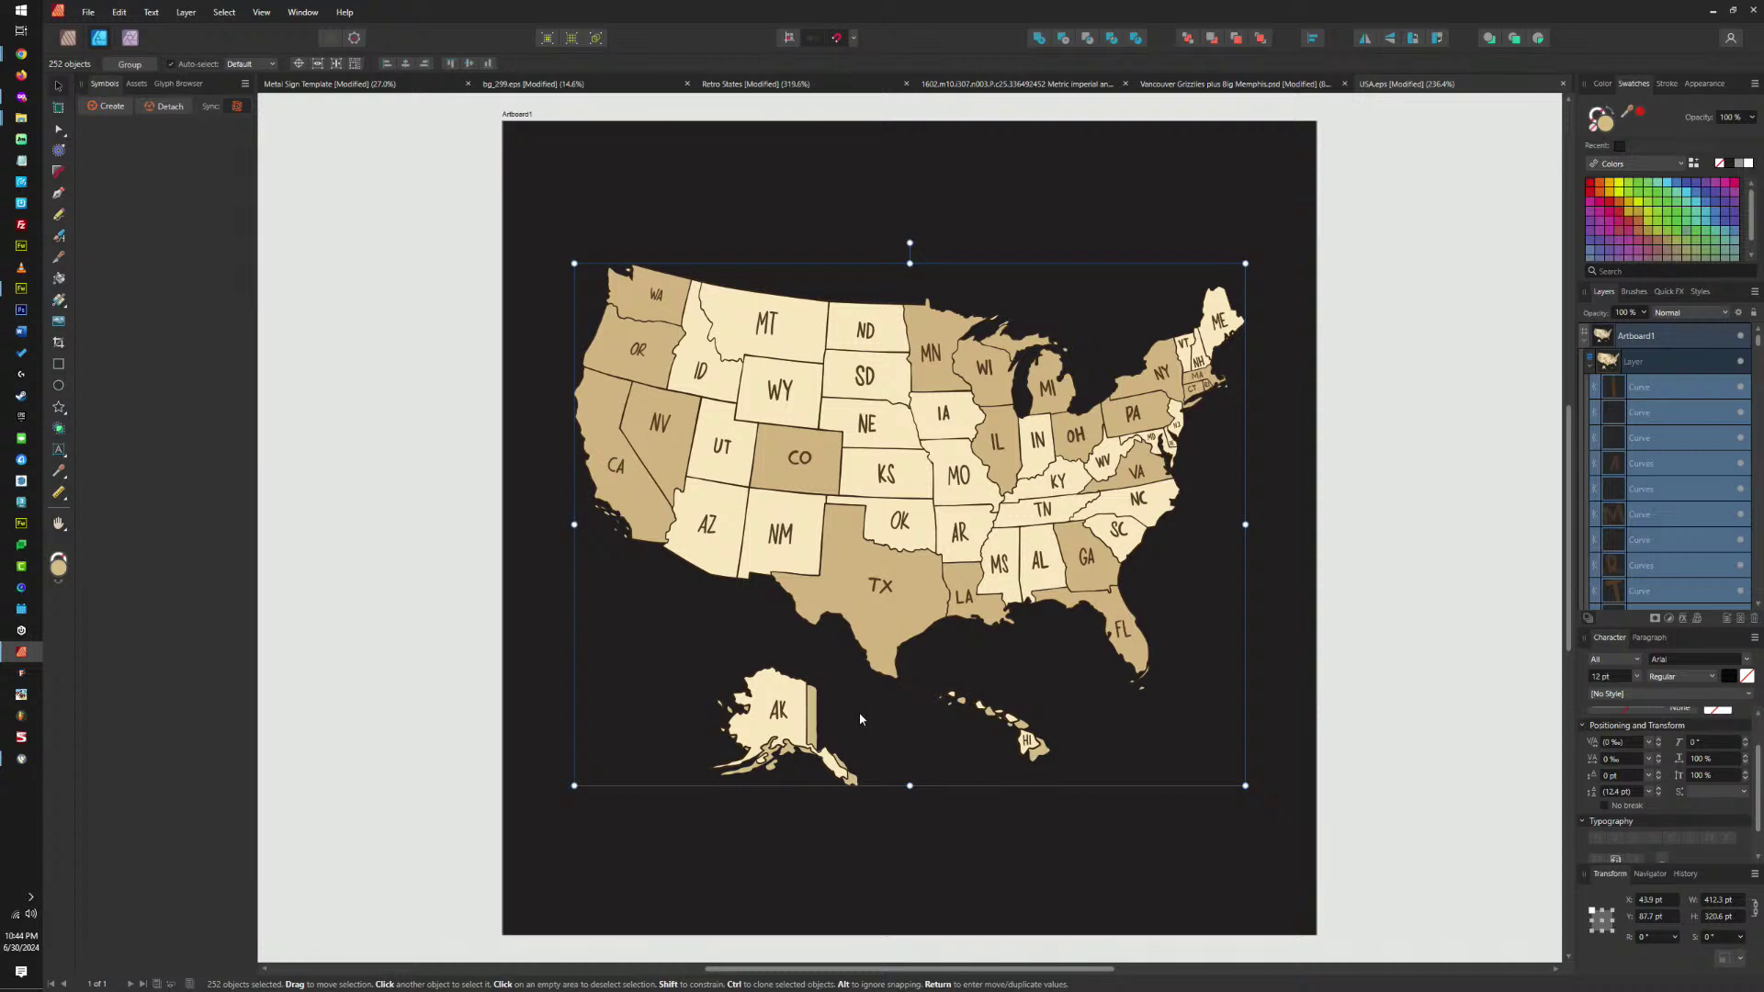
# Delete Alaska's drop shadow, cream fill and AK label, keeping its brown outline.
pyautogui.scroll(5, 797, 753)
pyautogui.click(762, 618)
pyautogui.click(958, 665)
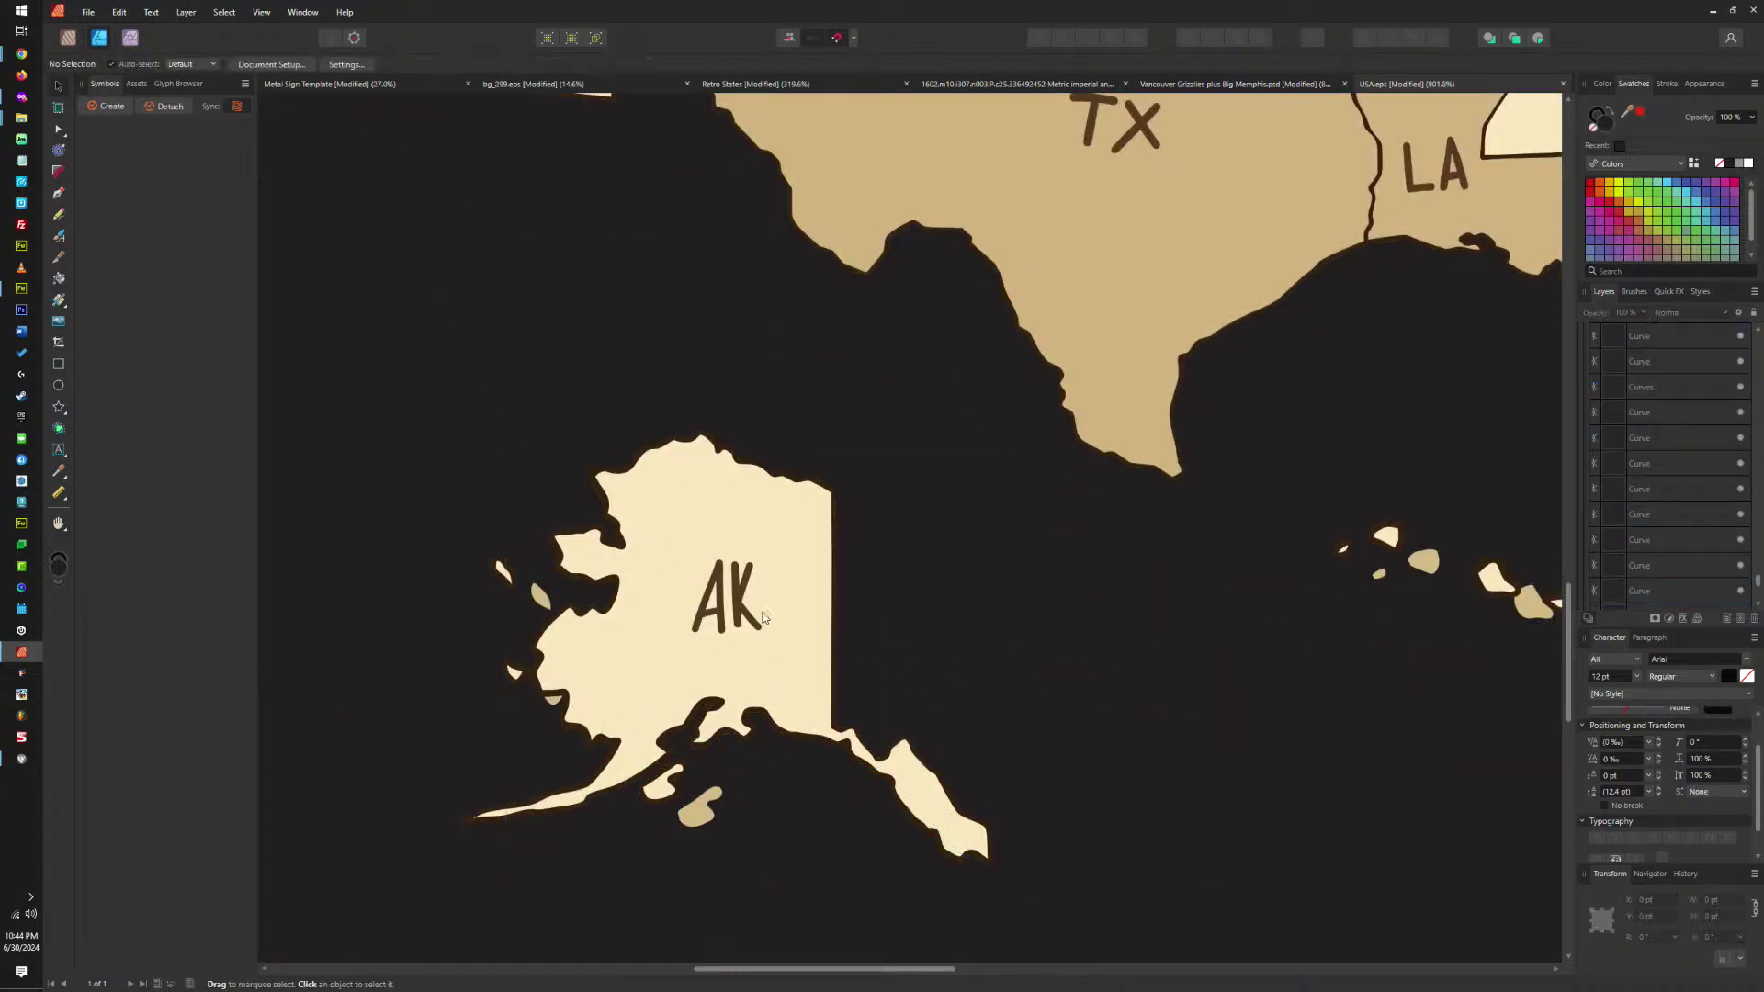
pyautogui.click(770, 545)
pyautogui.press('Delete')
pyautogui.click(726, 598)
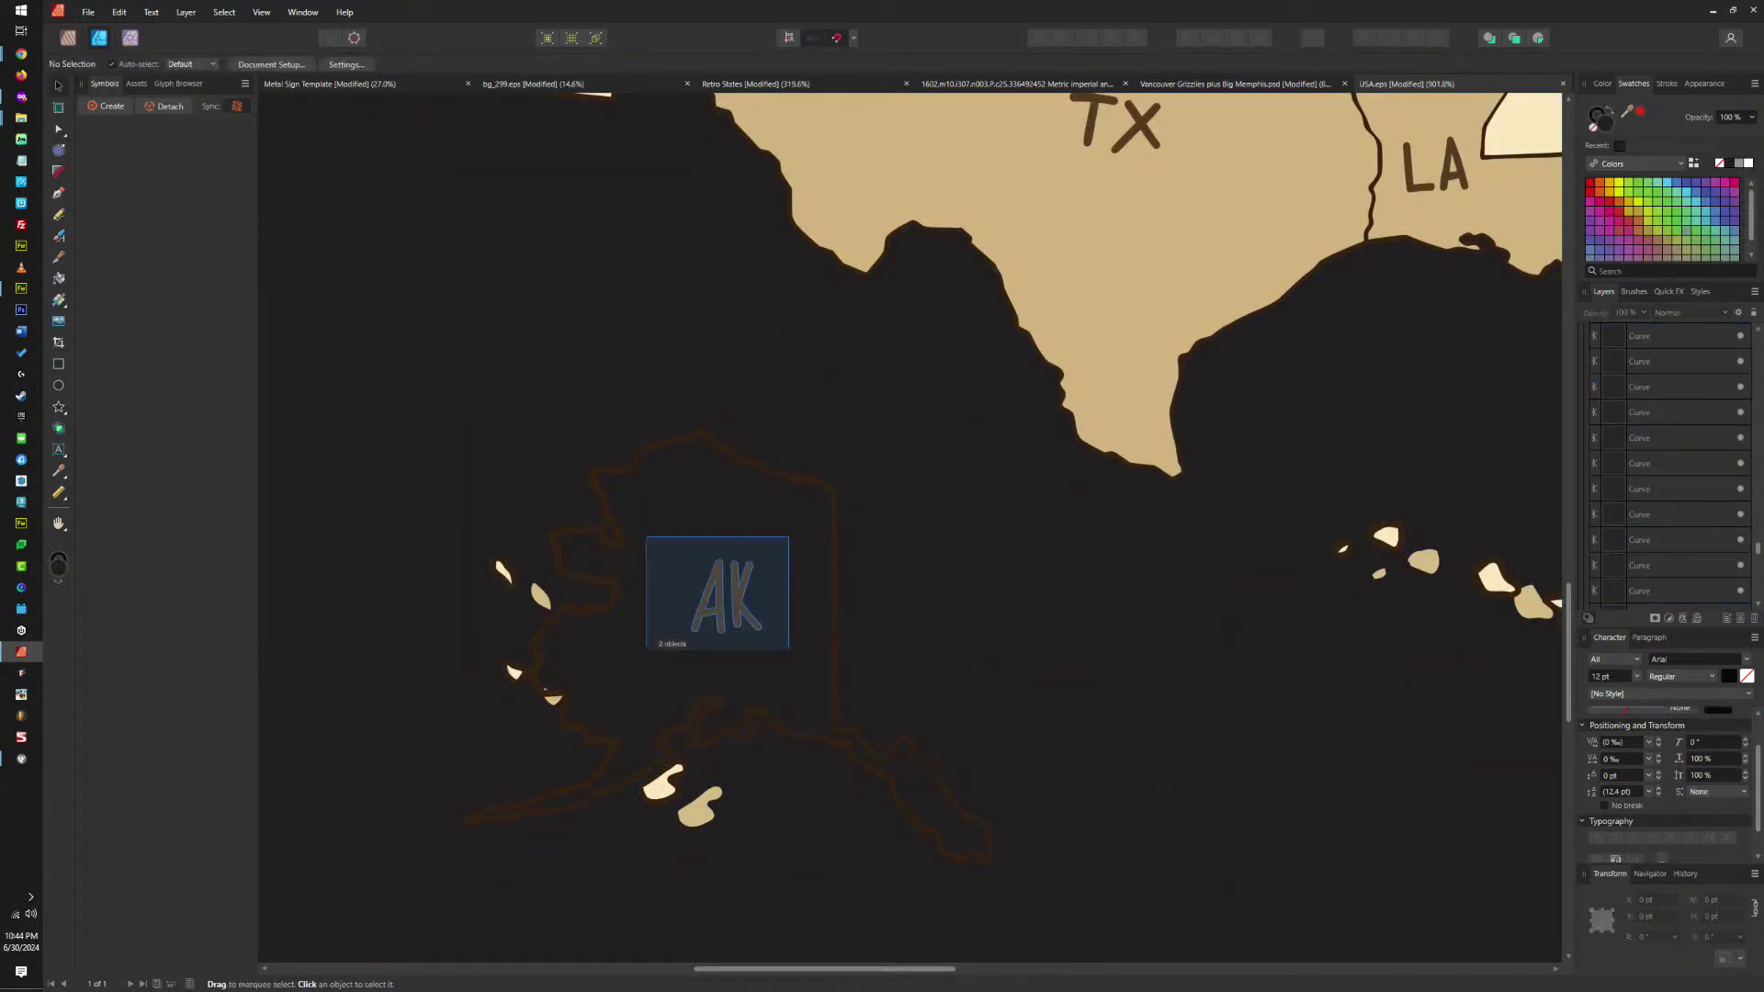
pyautogui.press('Delete')
# Delete the island shadows off Alaska's coast and the fill of the island along its southern coast.
pyautogui.moveTo(434, 622); pyautogui.dragTo(459, 653)
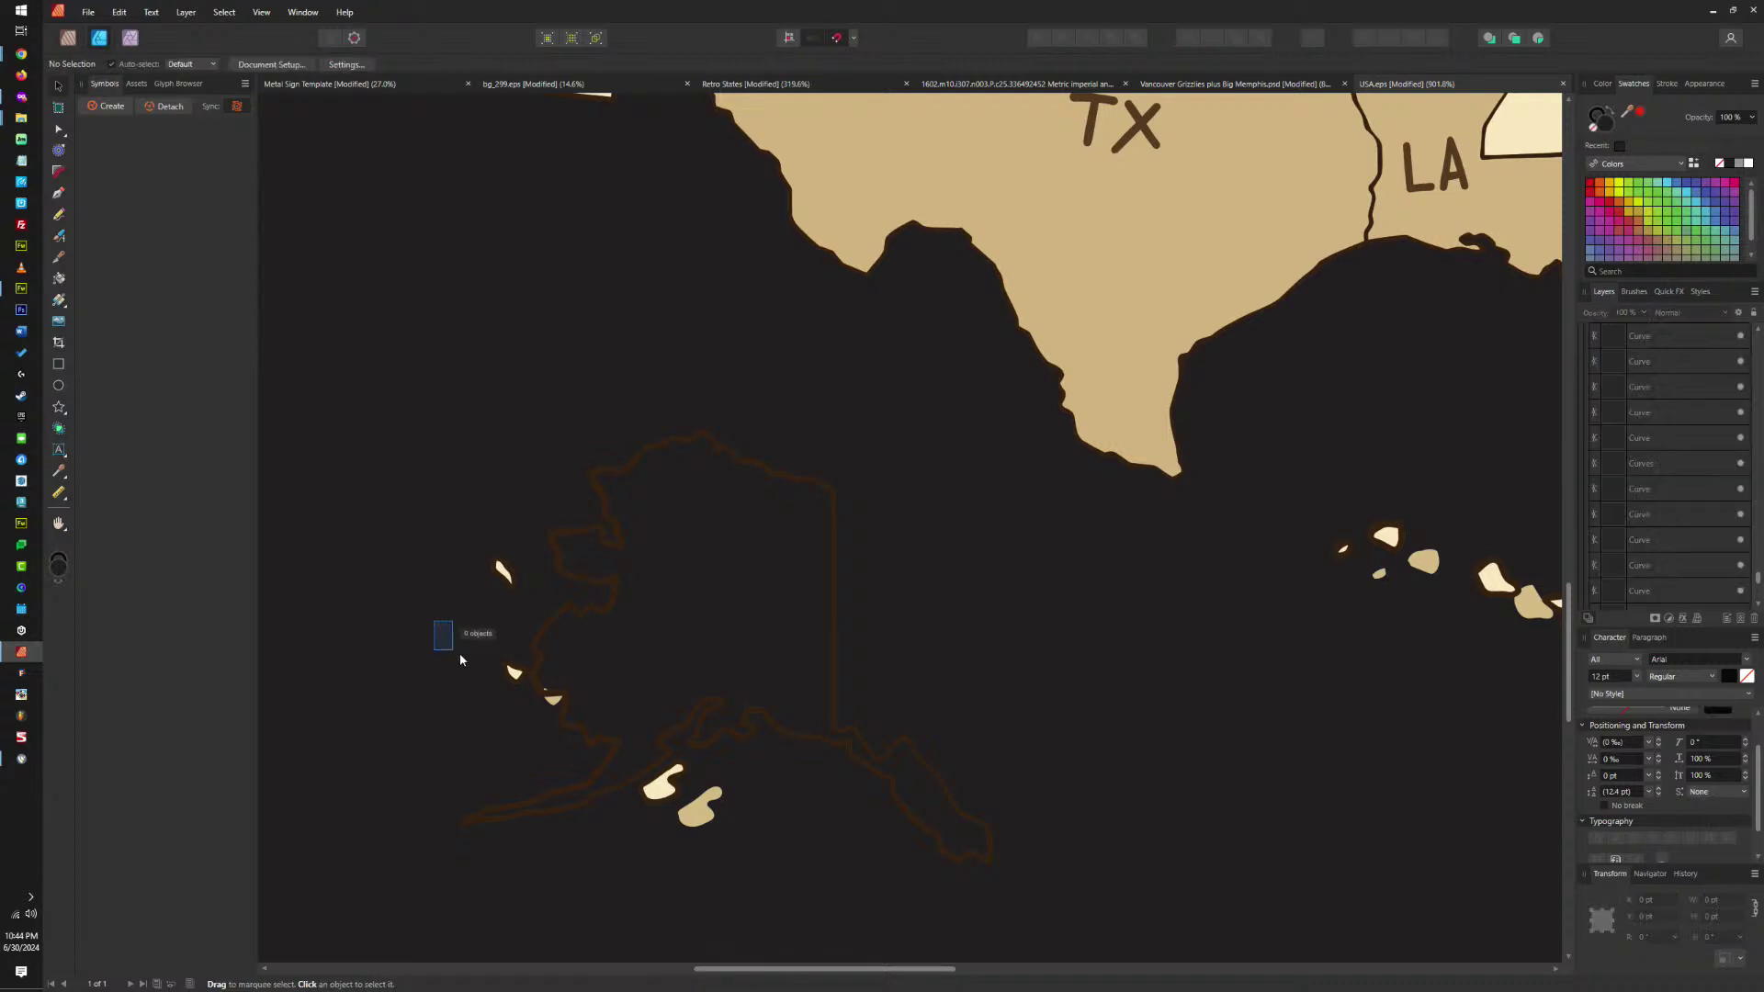
pyautogui.click(545, 702)
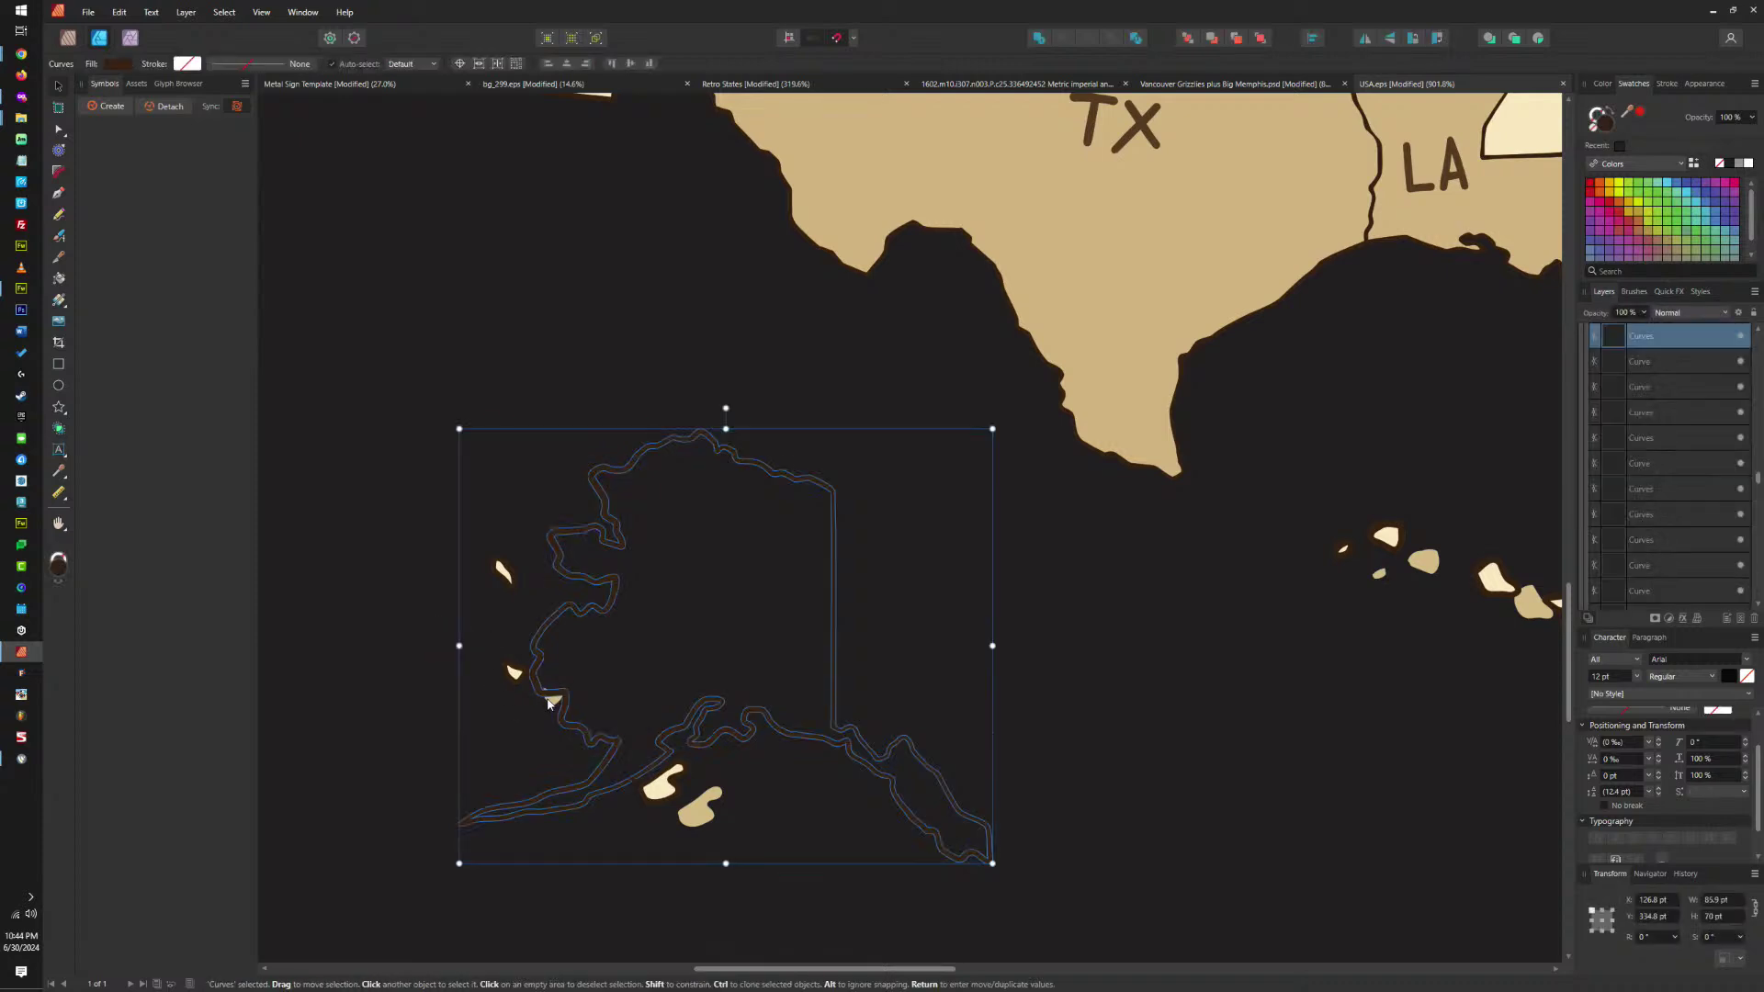
pyautogui.click(662, 789)
pyautogui.press('Delete')
pyautogui.click(700, 805)
pyautogui.press('Delete')
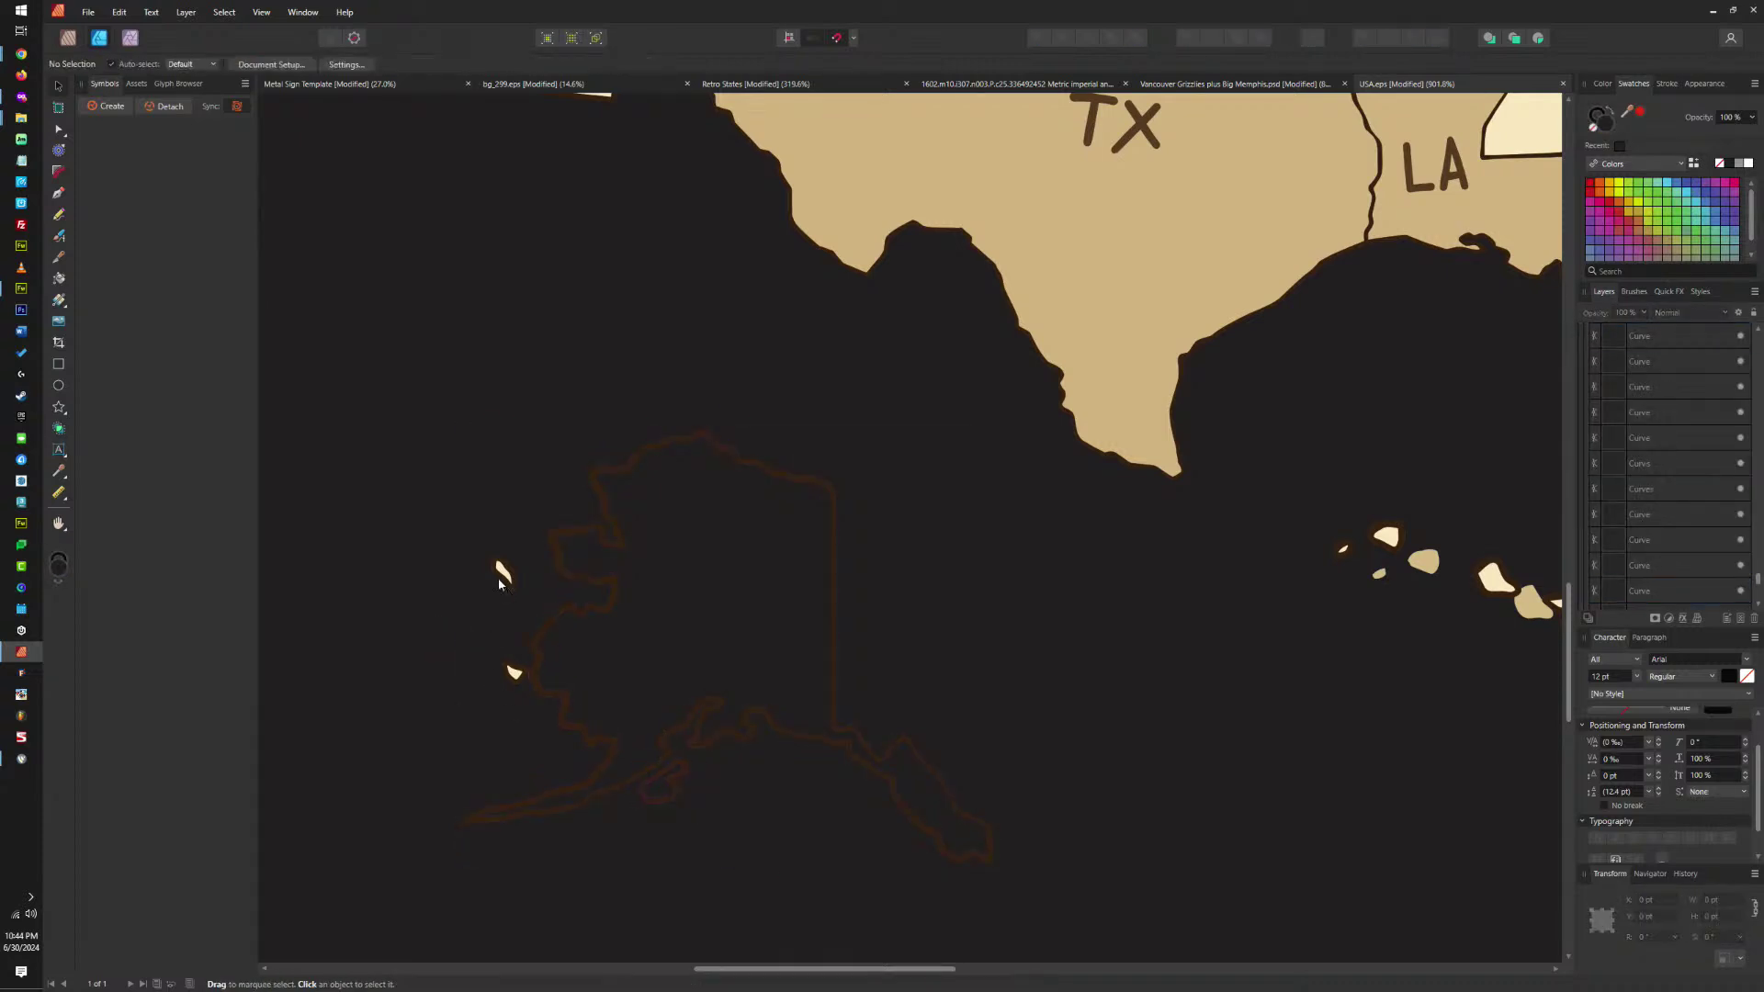
# Delete the cream fills of the two small islands west of Alaska, keeping their outlines.
pyautogui.click(502, 571)
pyautogui.press('Escape')
pyautogui.scroll(5, 503, 597)
pyautogui.click(505, 575)
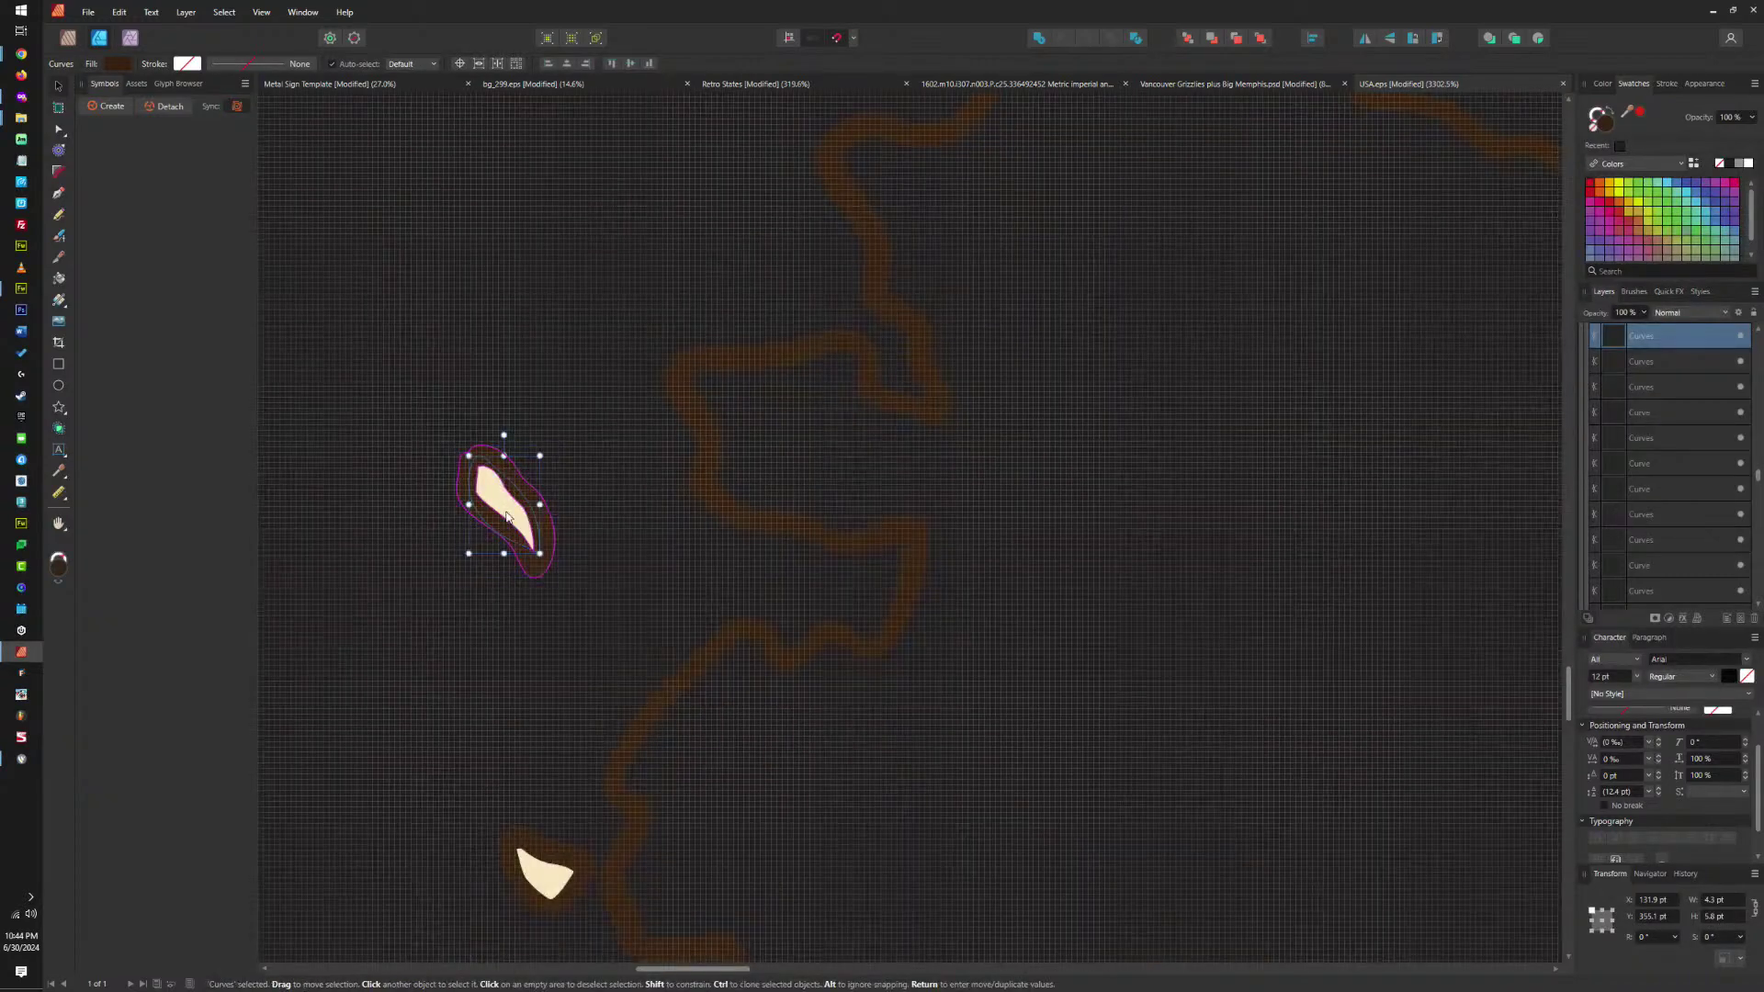
pyautogui.press('Delete')
pyautogui.click(545, 873)
pyautogui.press('Delete')
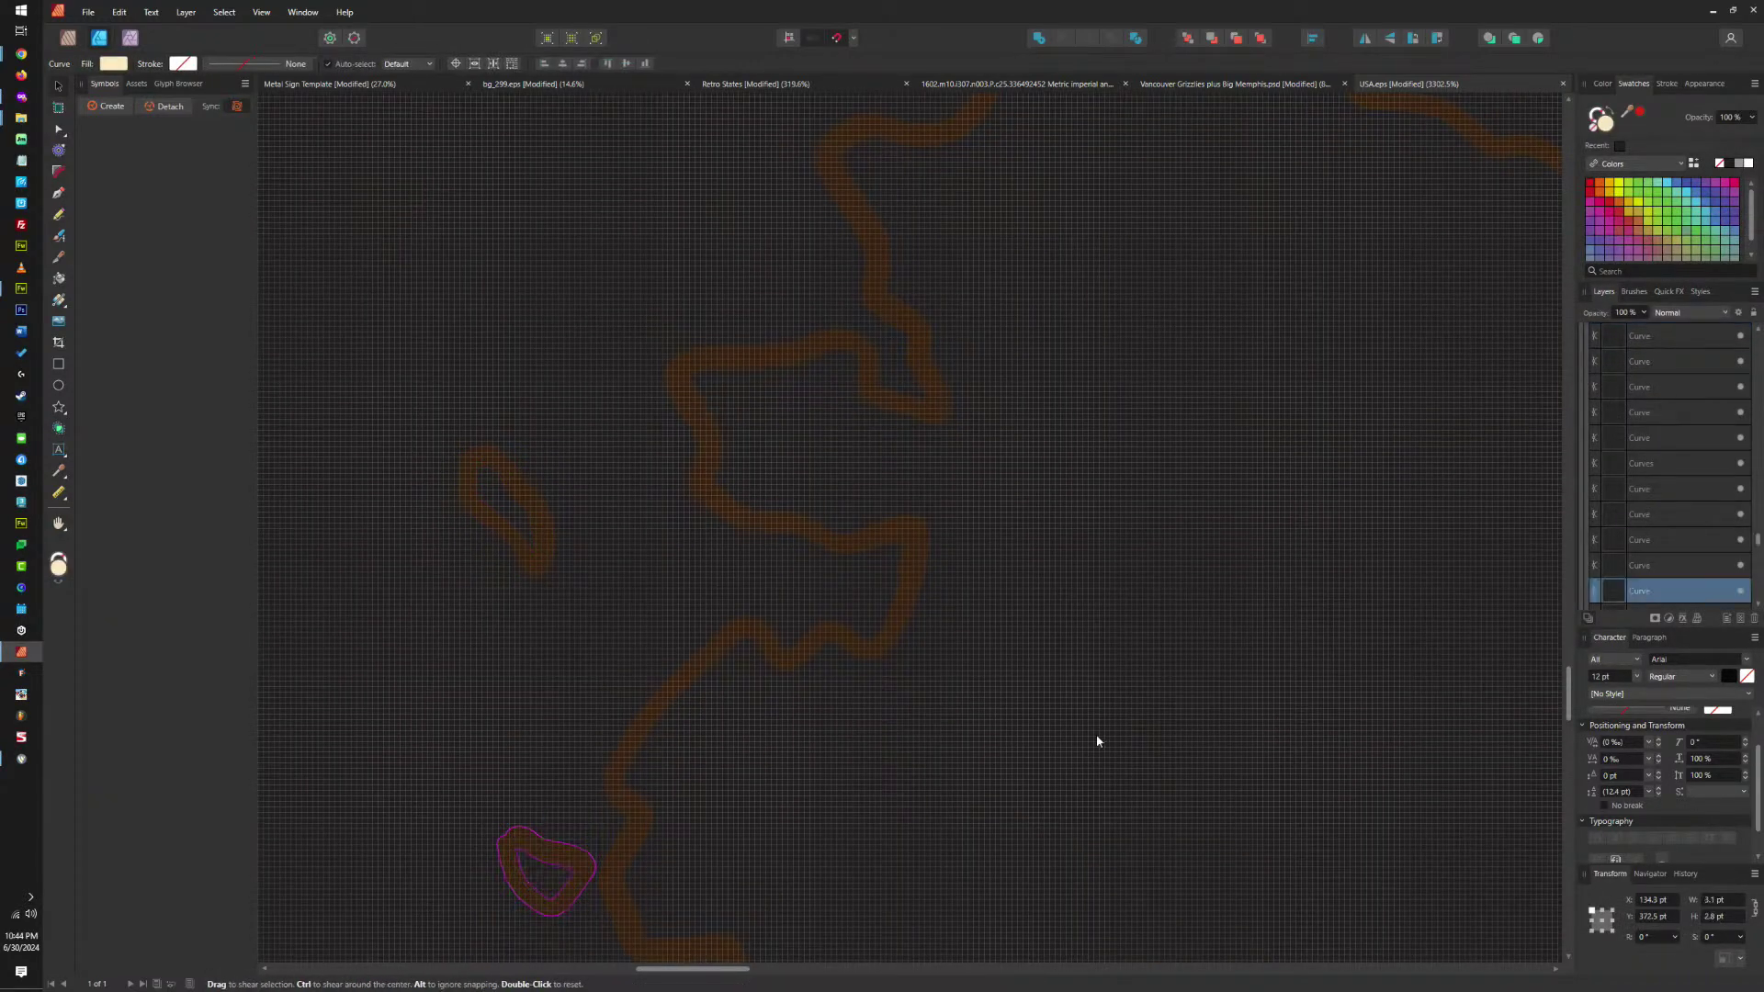
pyautogui.press('Escape')
# Delete the fills and shadows of the westernmost Hawaiian islands, keeping their outlines.
pyautogui.scroll(-8, 413, 606)
pyautogui.scroll(5, 807, 610)
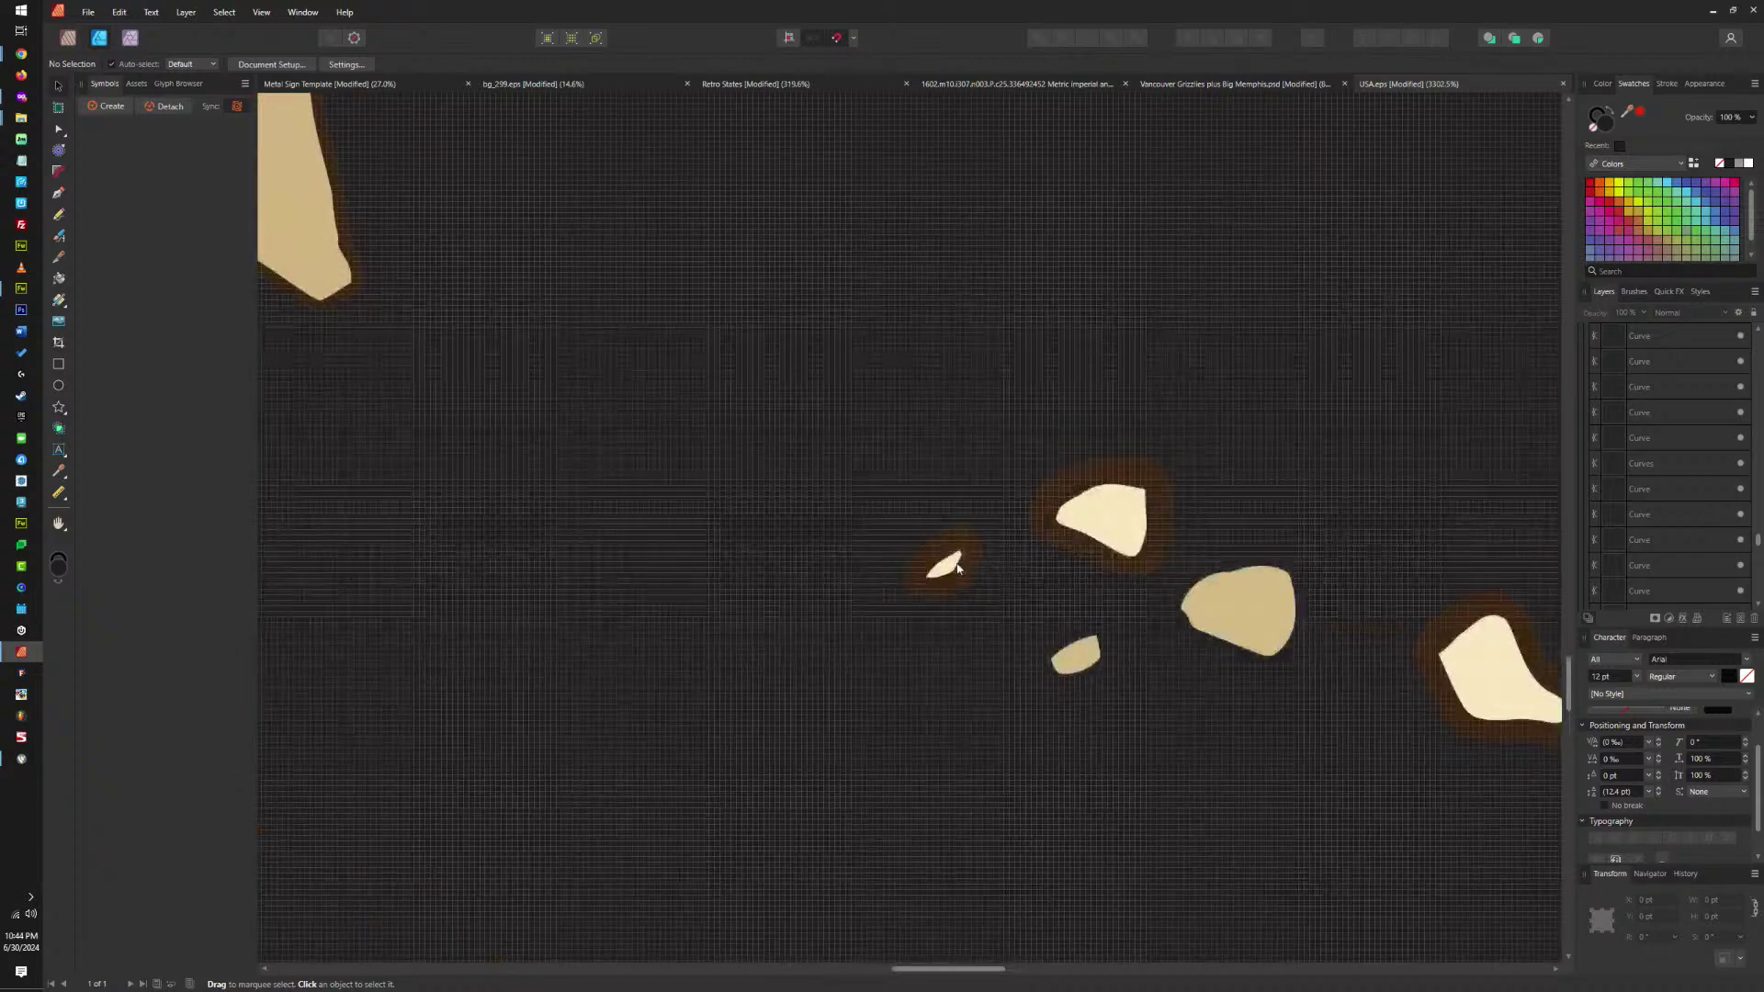
pyautogui.click(959, 577)
pyautogui.press('Delete')
pyautogui.click(1117, 512)
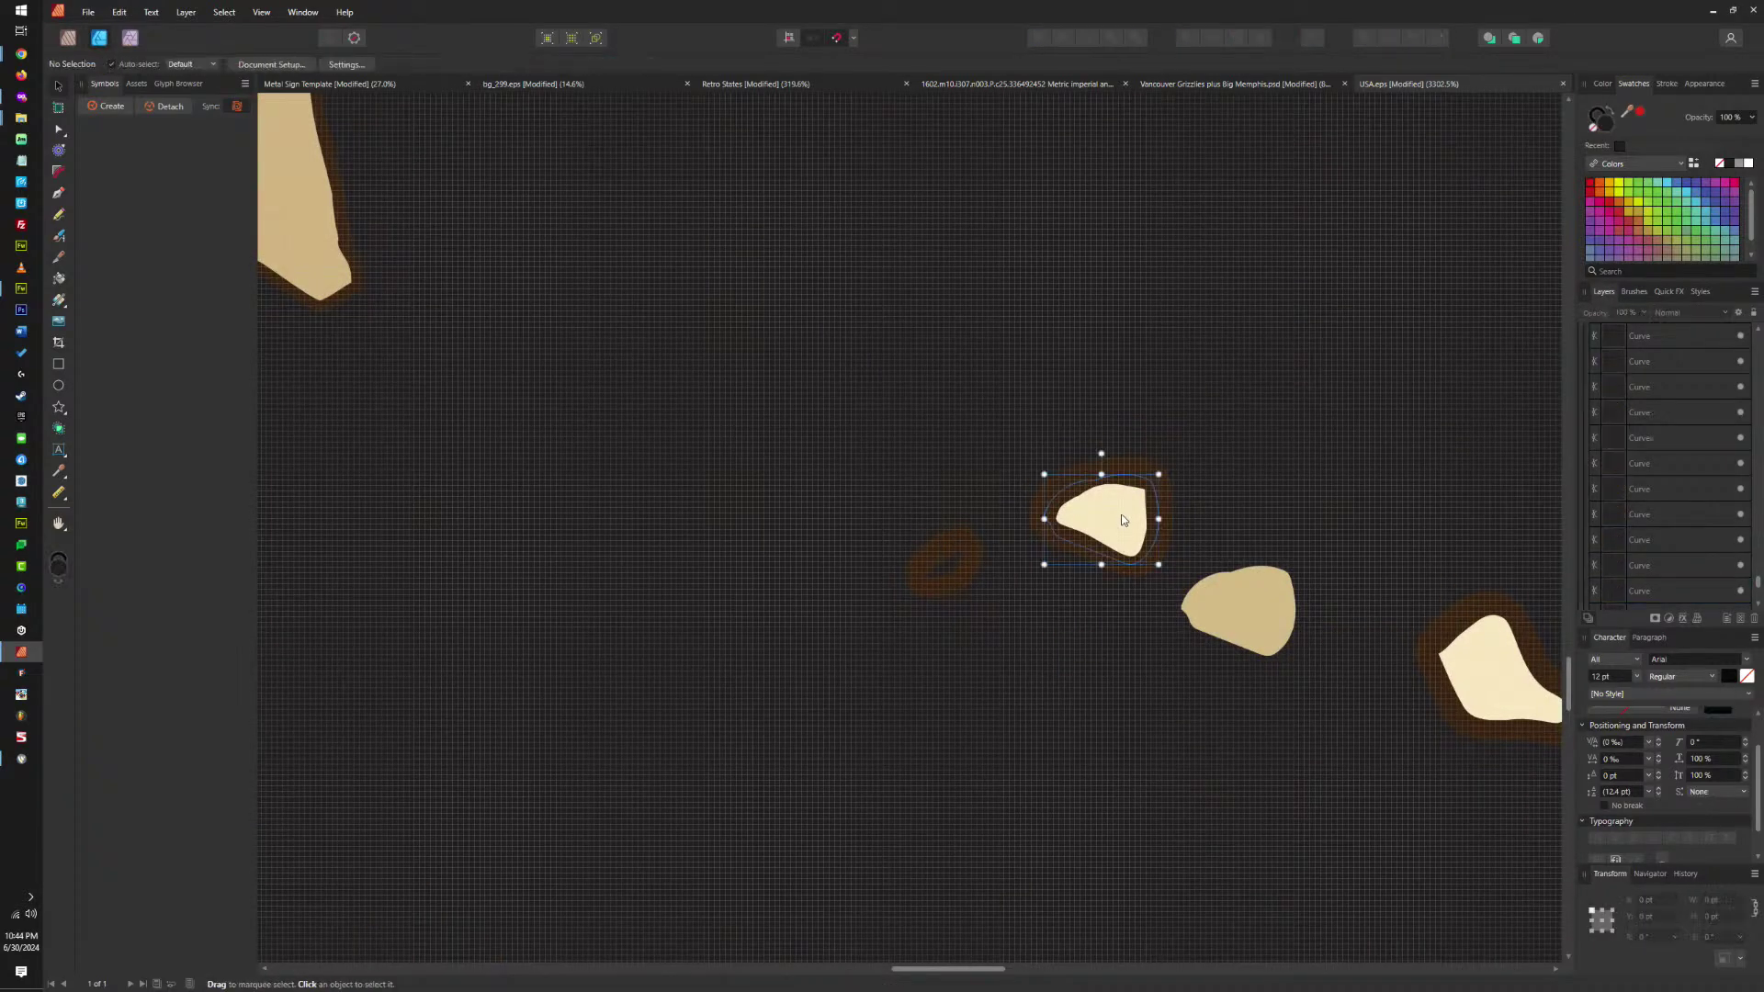
pyautogui.press('Delete')
pyautogui.click(1253, 626)
pyautogui.press('Delete')
pyautogui.click(1505, 682)
pyautogui.press('Delete')
# Delete the fills of the two small middle Hawaiian islands and the tan shadow beside them.
pyautogui.hscroll(5, 779, 593)
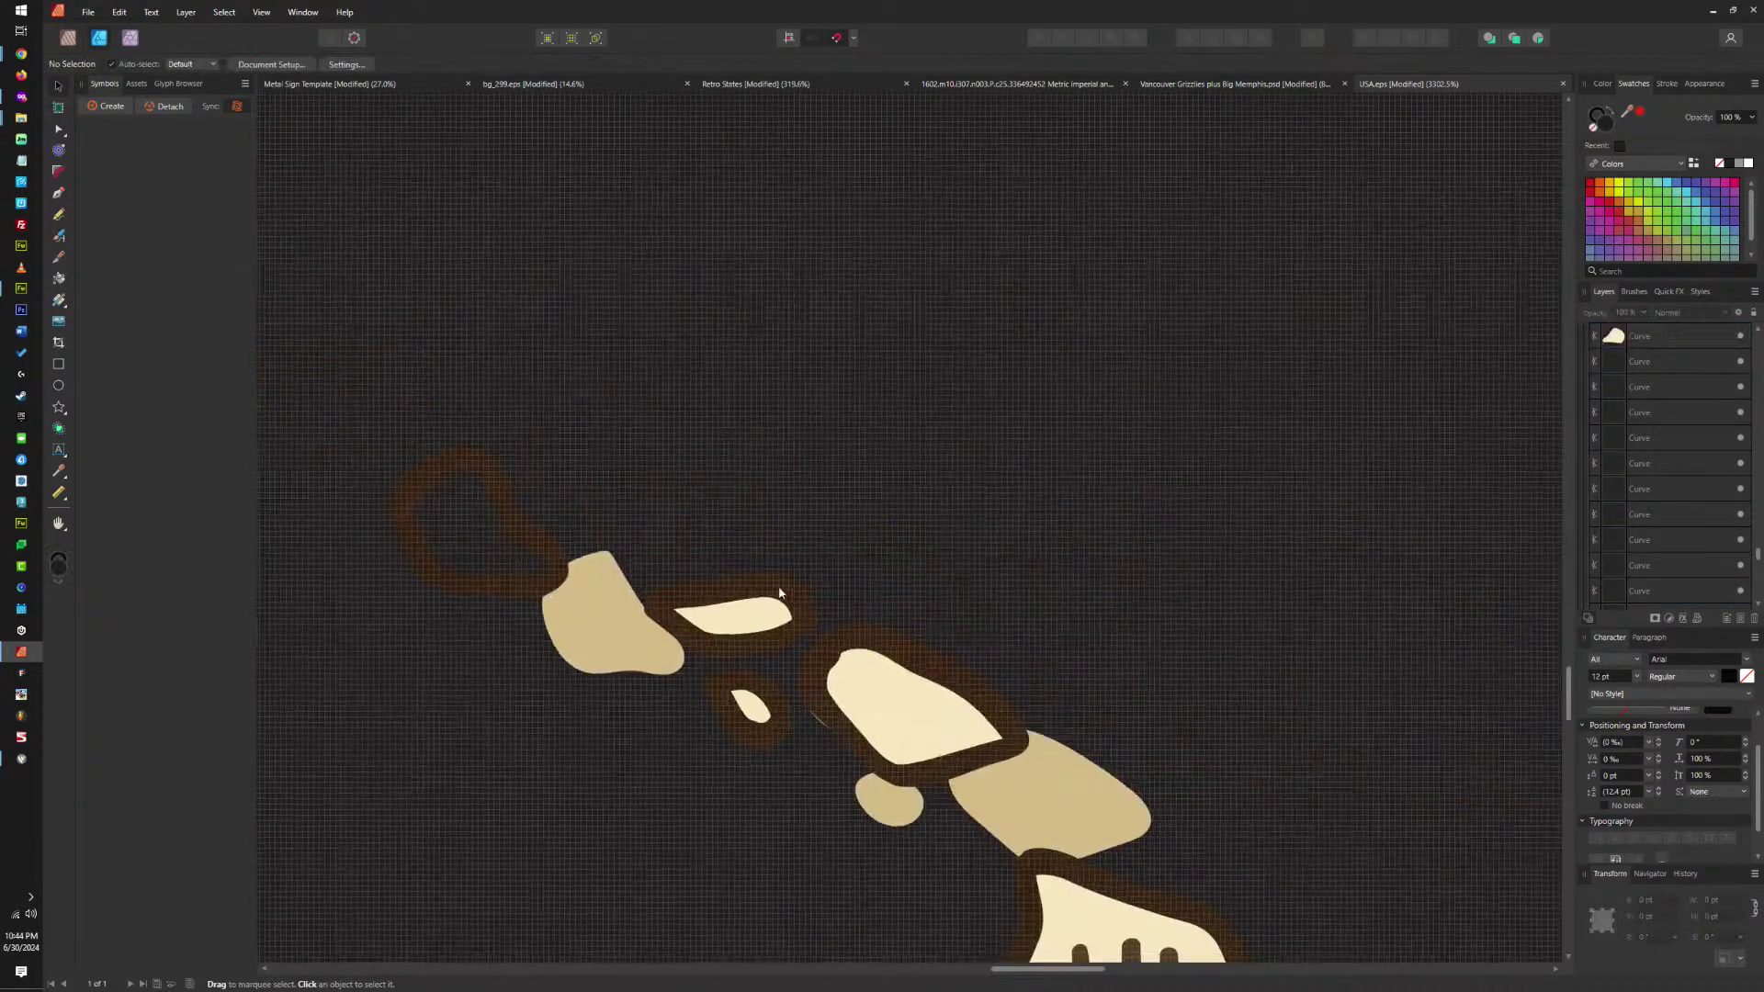
pyautogui.click(656, 628)
pyautogui.press('Delete')
pyautogui.click(730, 613)
pyautogui.press('Delete')
pyautogui.click(755, 712)
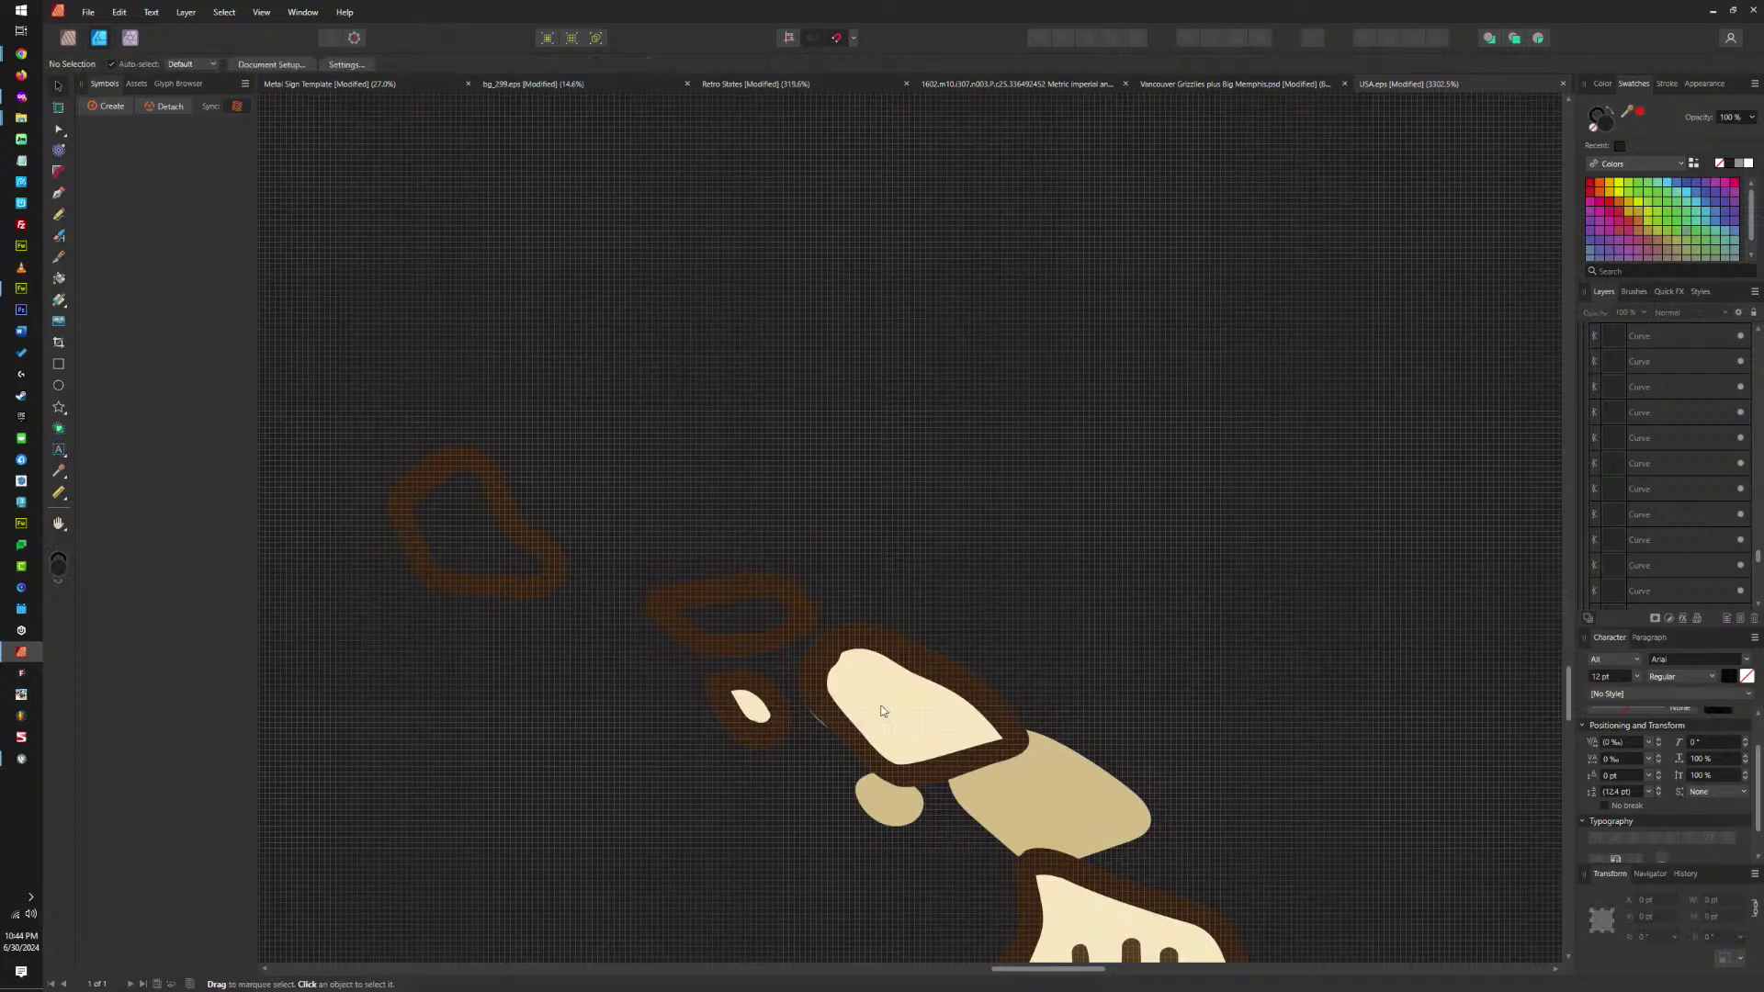
pyautogui.press('Delete')
# Delete the fill of the larger island northwest of Hawaii's Big Island and the tan shadows around it.
pyautogui.click(905, 698)
pyautogui.press('Delete')
pyautogui.click(1067, 802)
pyautogui.press('Delete')
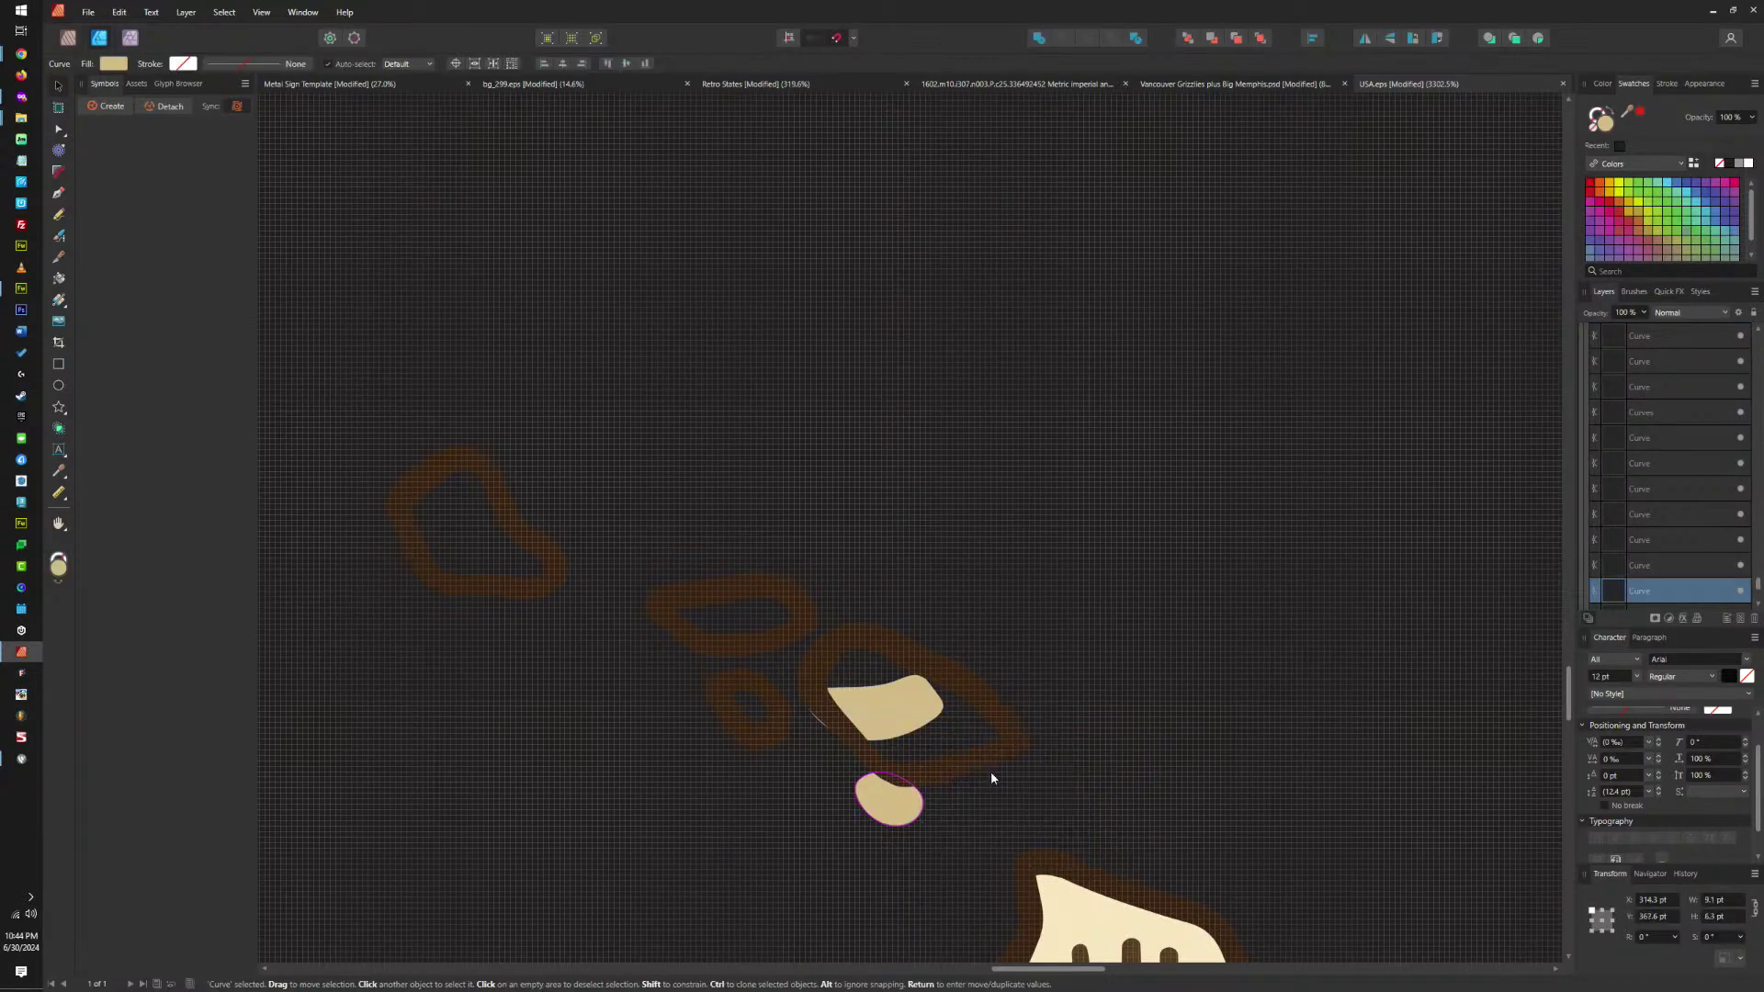
pyautogui.click(898, 721)
pyautogui.press('Delete')
pyautogui.click(886, 800)
pyautogui.press('Delete')
# Delete the Big Island's cream fill, shadow and HI label, keeping its outline.
pyautogui.click(1130, 919)
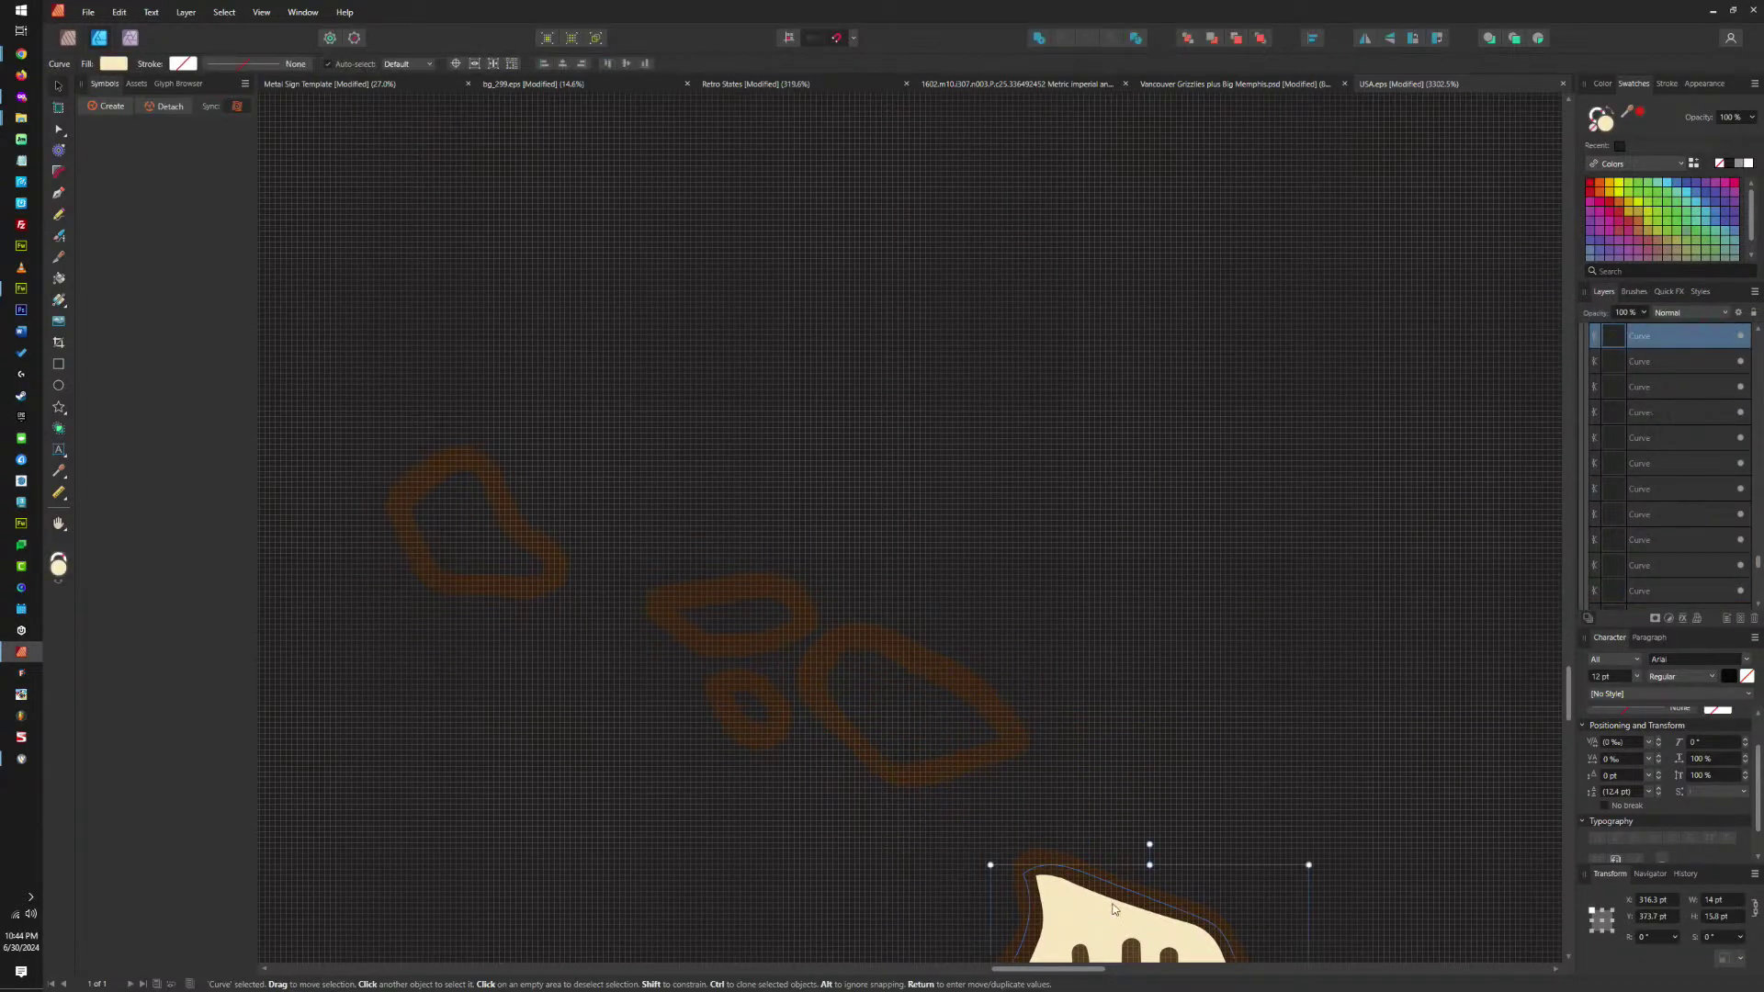
pyautogui.press('Delete')
pyautogui.scroll(-5, 1082, 343)
pyautogui.click(1089, 580)
pyautogui.press('Delete')
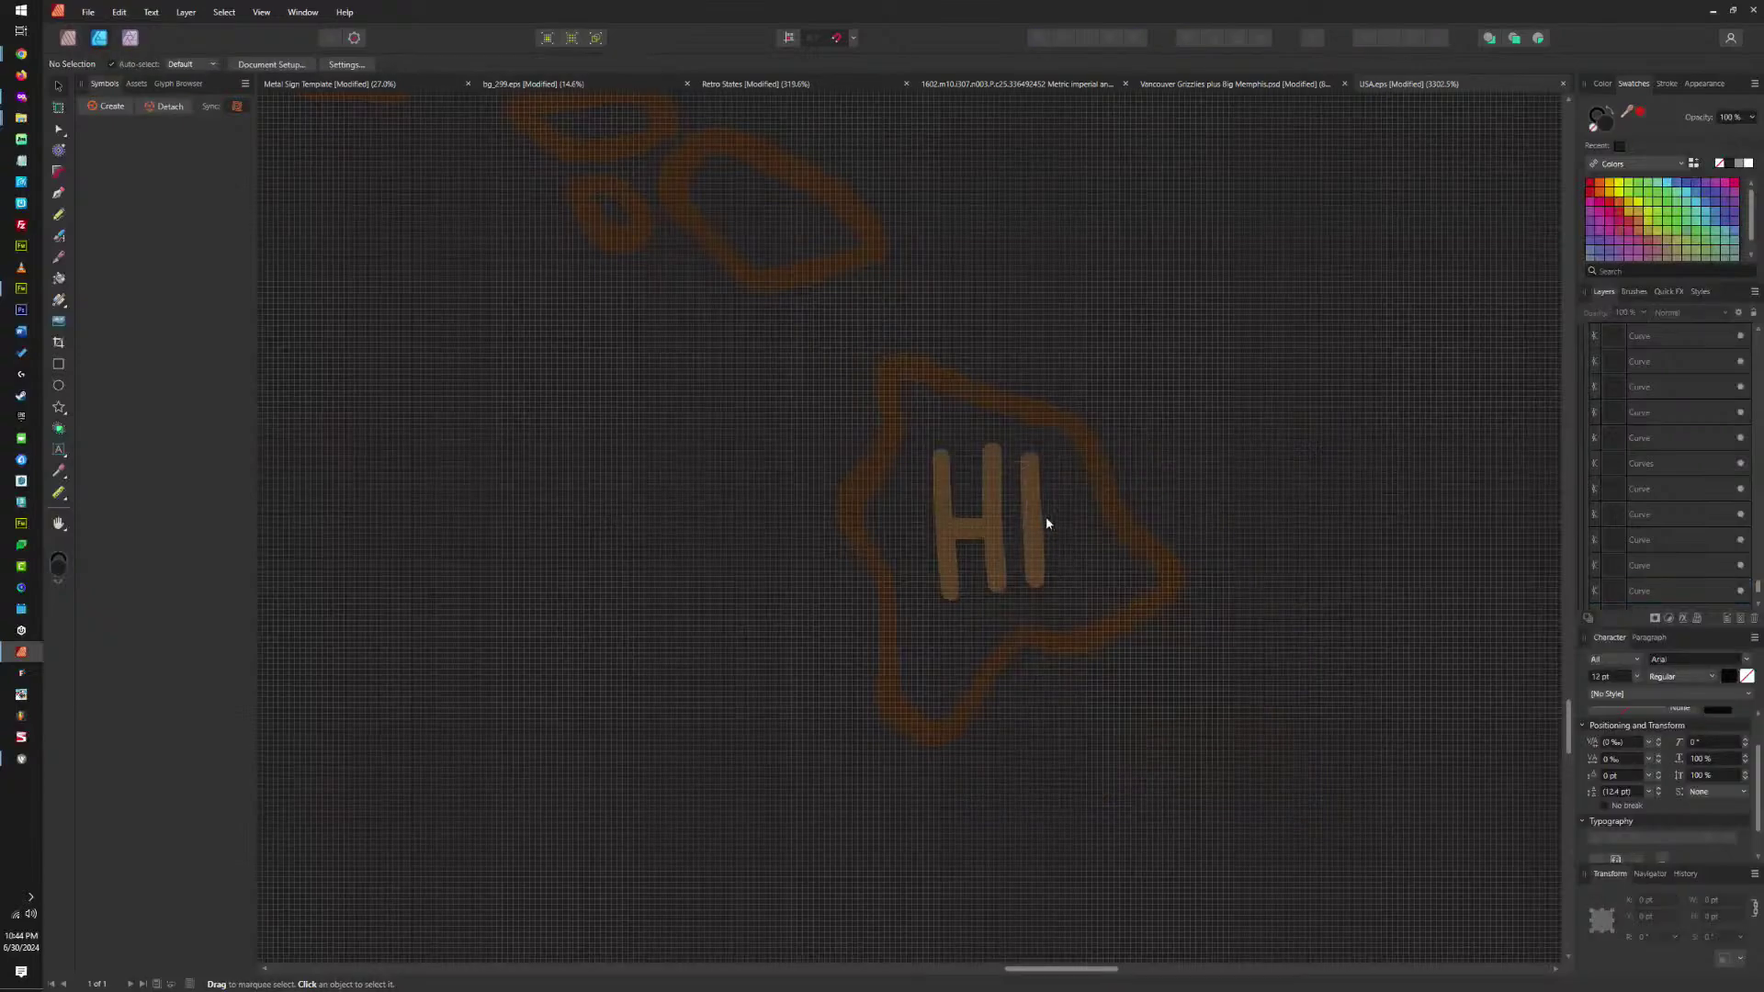
pyautogui.click(1014, 519)
pyautogui.press('Delete')
pyautogui.click(998, 516)
pyautogui.press('Delete')
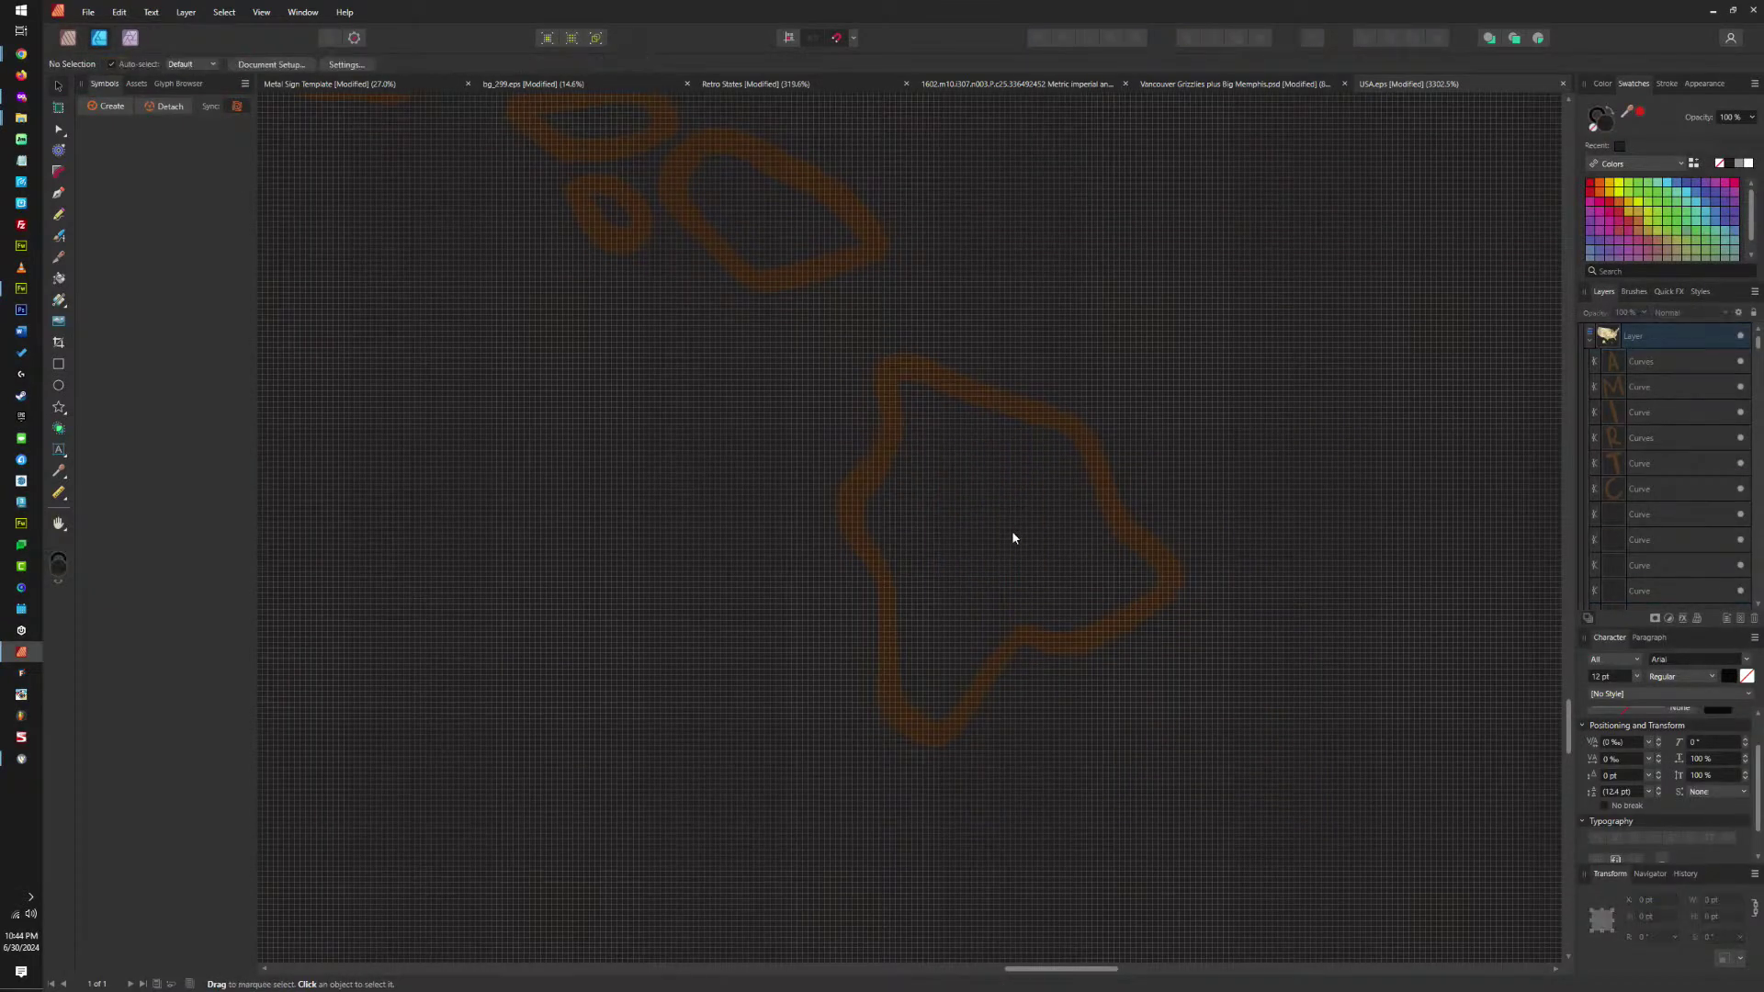
# Delete the fills and shadow of the small islands off Florida's southern tip, keeping their outlines.
pyautogui.scroll(-5, 1011, 531)
pyautogui.scroll(-2, 1011, 535)
pyautogui.scroll(6, 1139, 564)
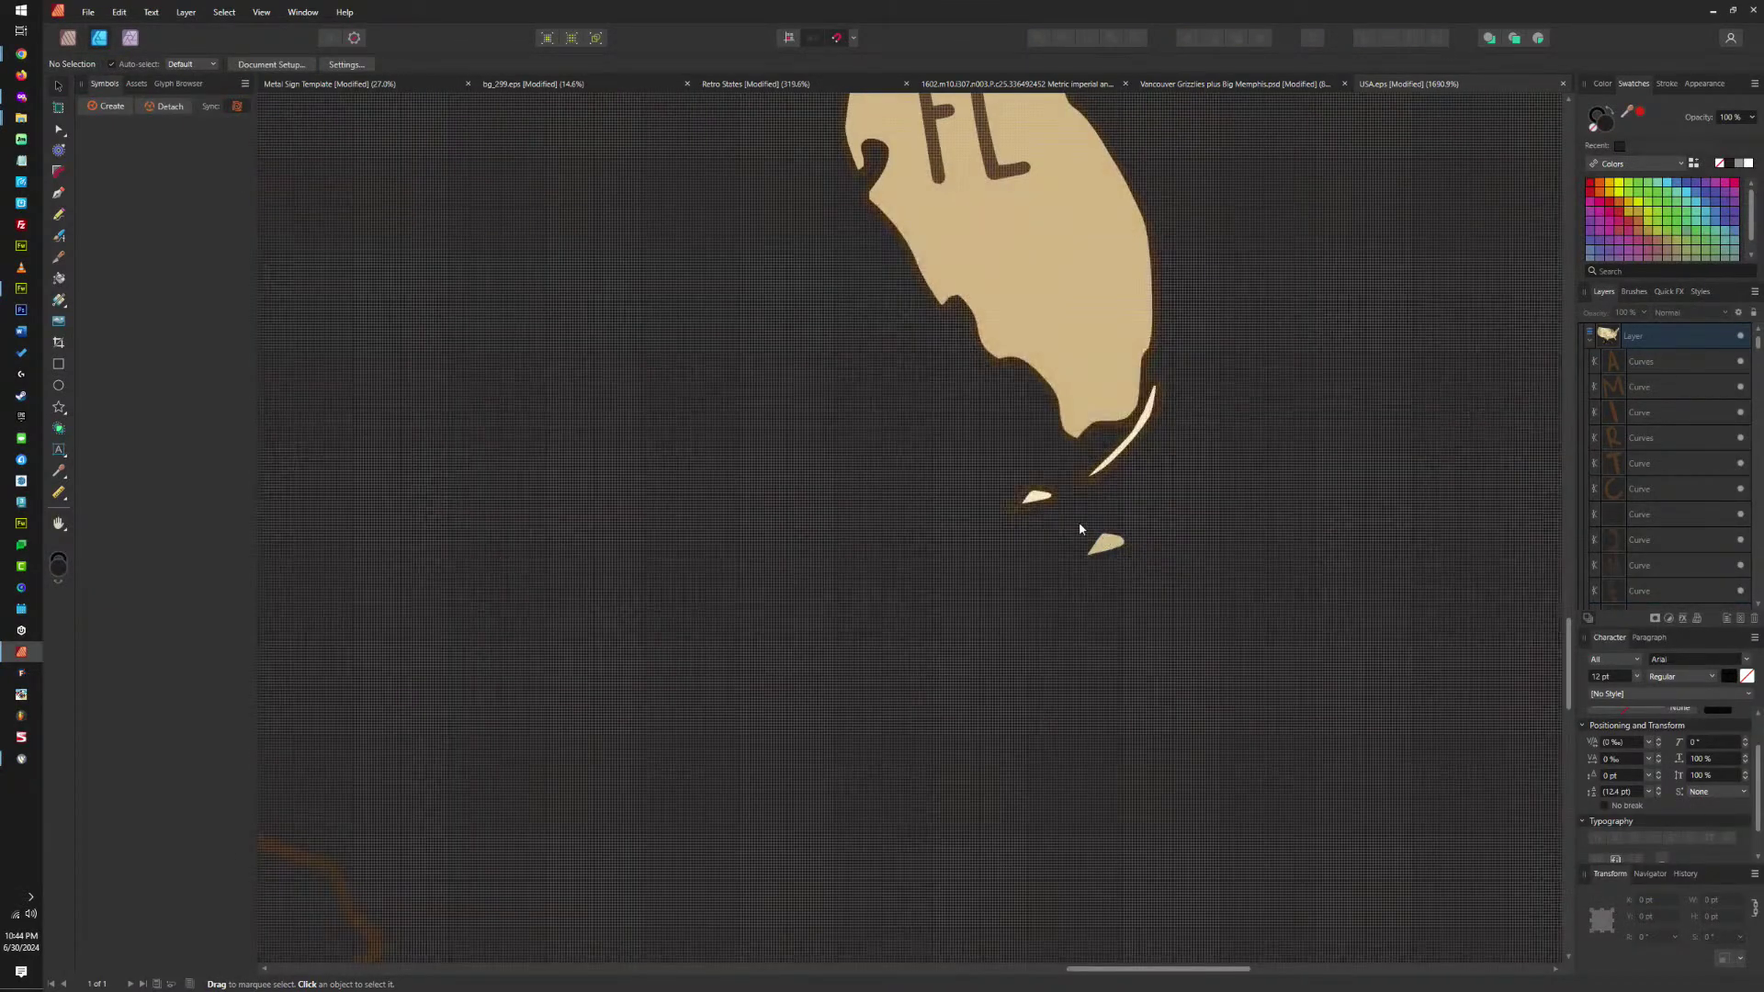
pyautogui.click(1082, 527)
pyautogui.press('Delete')
pyautogui.click(1040, 498)
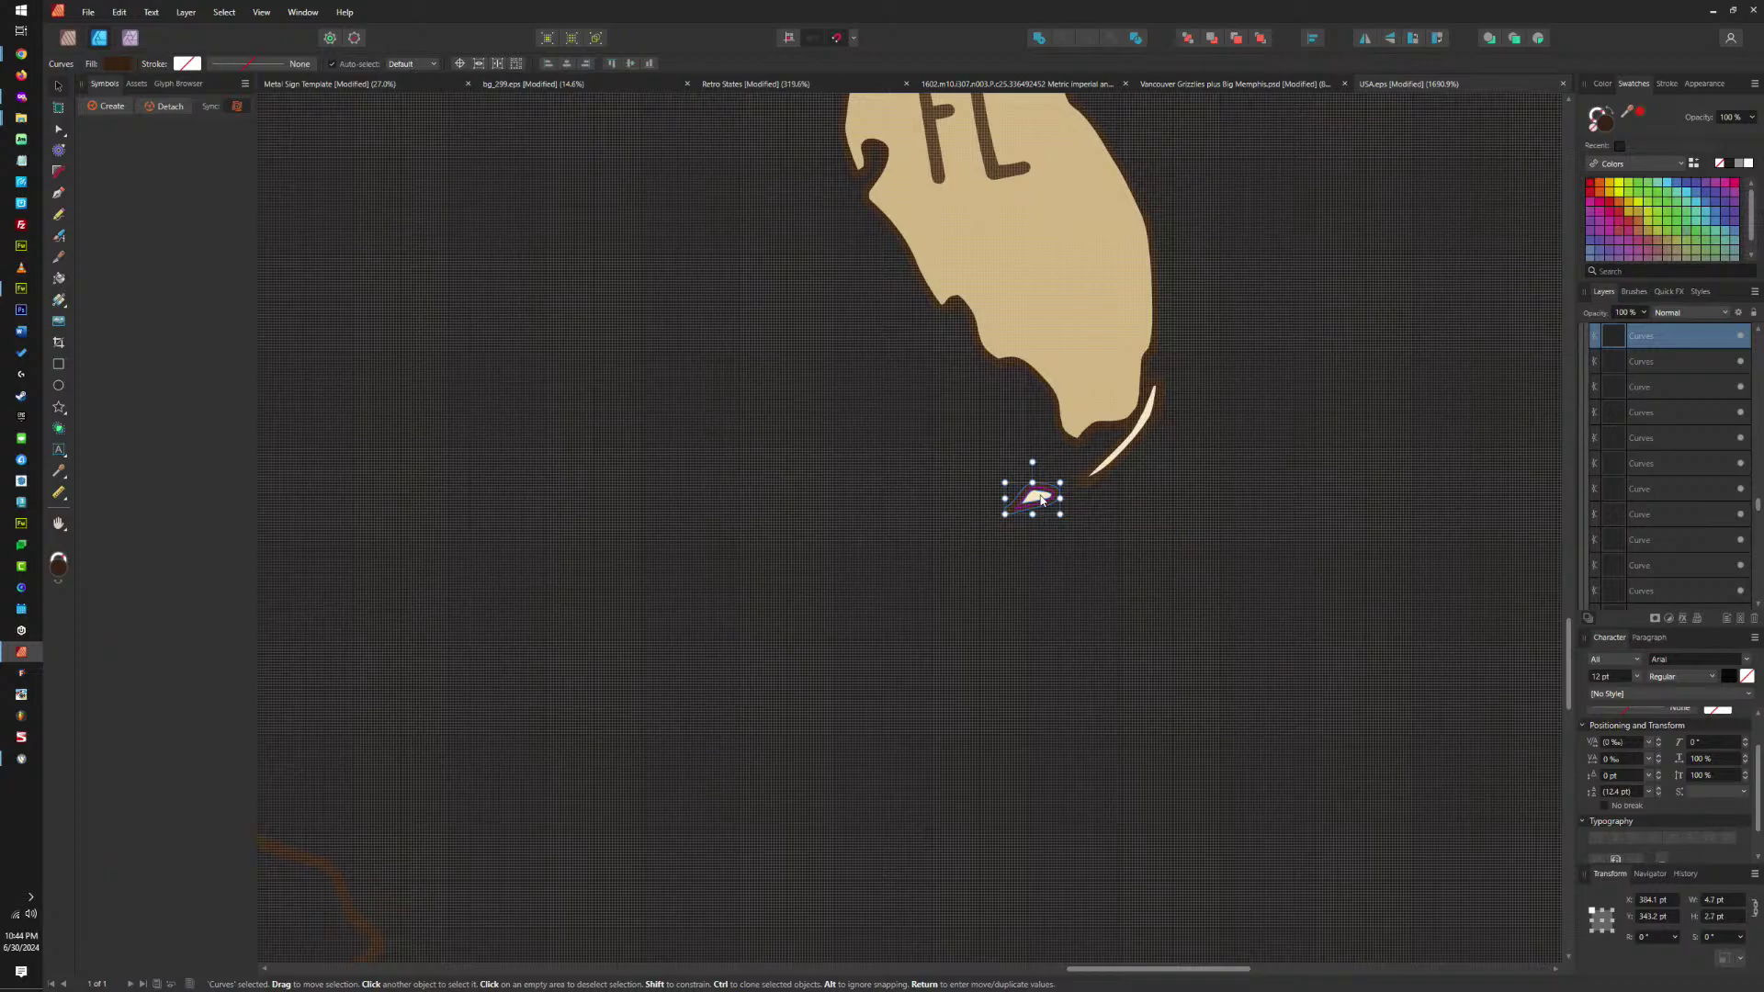
pyautogui.scroll(6, 1040, 498)
pyautogui.press('Delete')
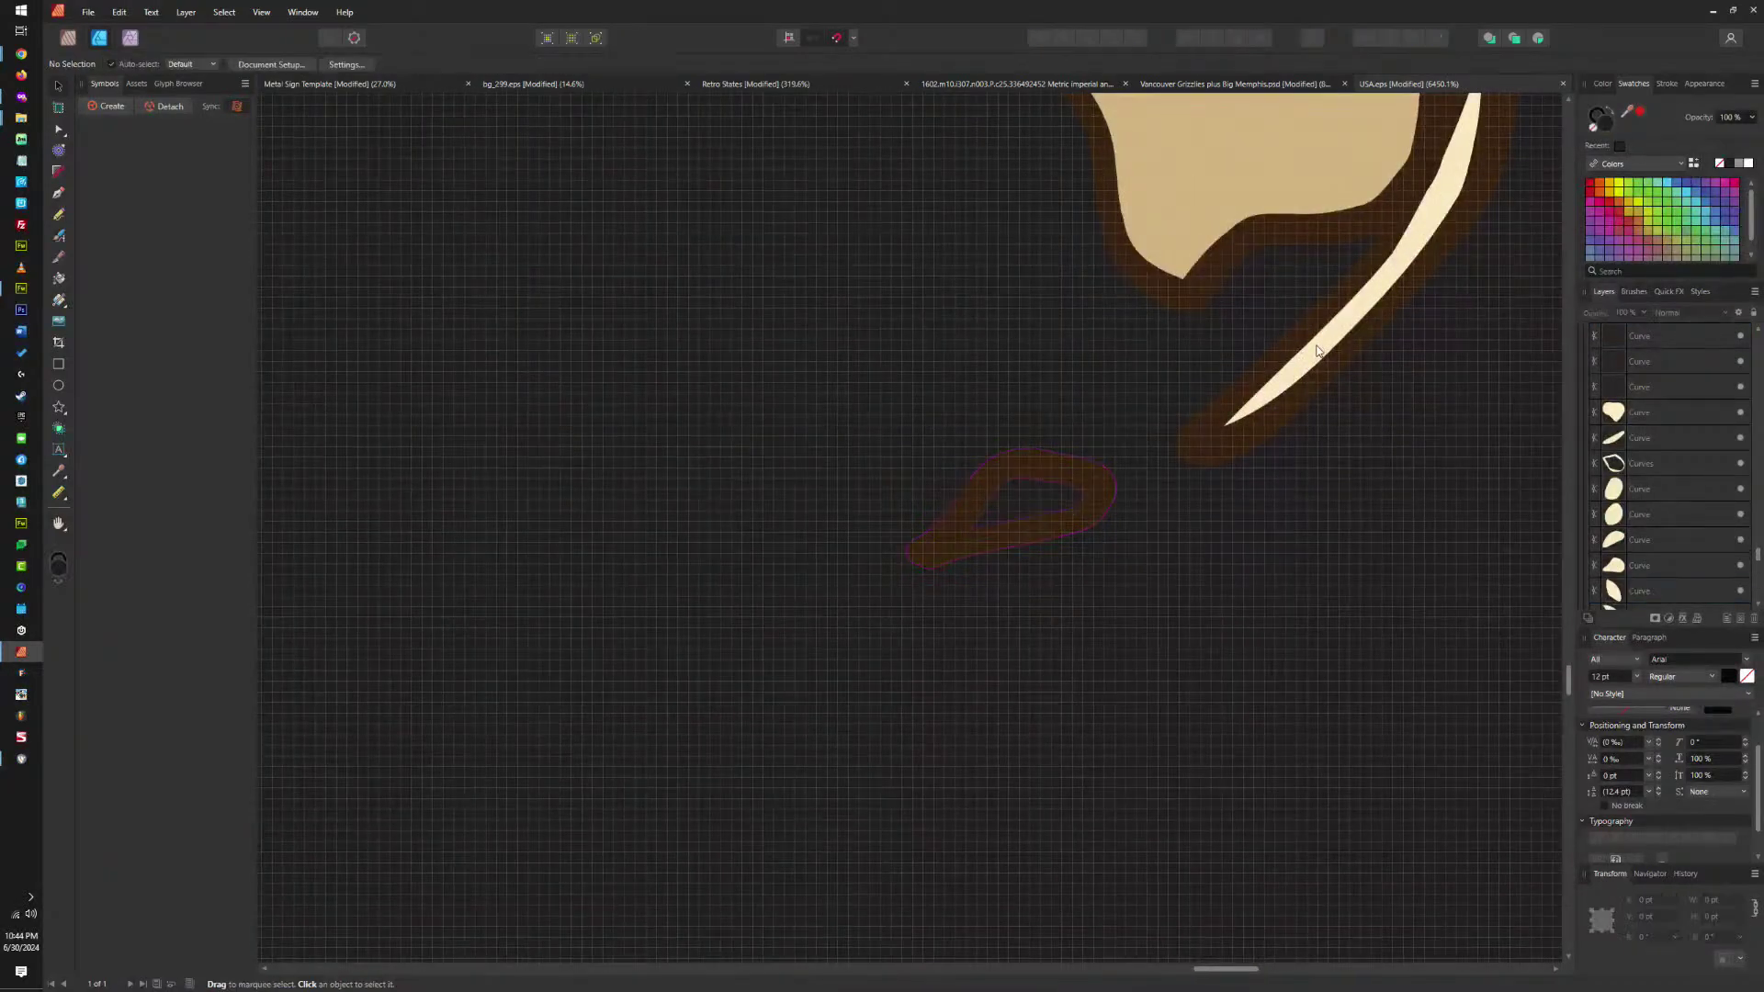
pyautogui.click(1315, 351)
pyautogui.press('Delete')
pyautogui.scroll(4, 1222, 386)
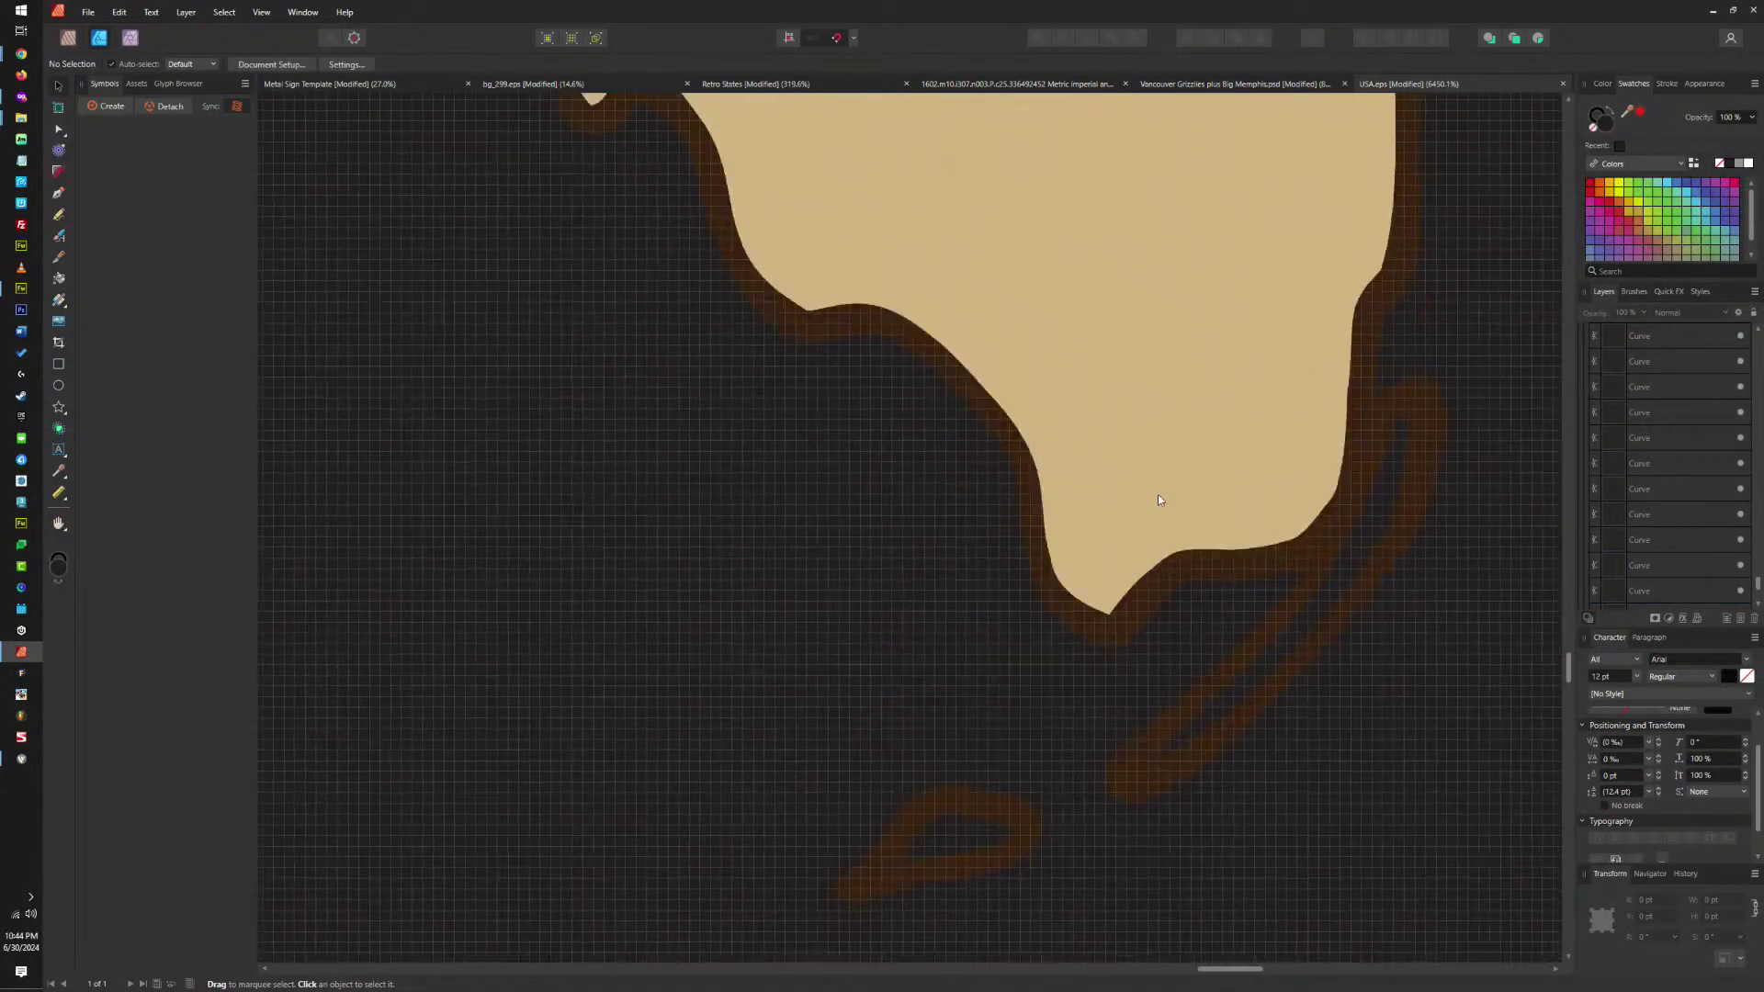
# Delete Florida's tan fill and its FL label.
pyautogui.scroll(-6, 1157, 500)
pyautogui.click(1107, 459)
pyautogui.press('Delete')
pyautogui.scroll(3, 1102, 515)
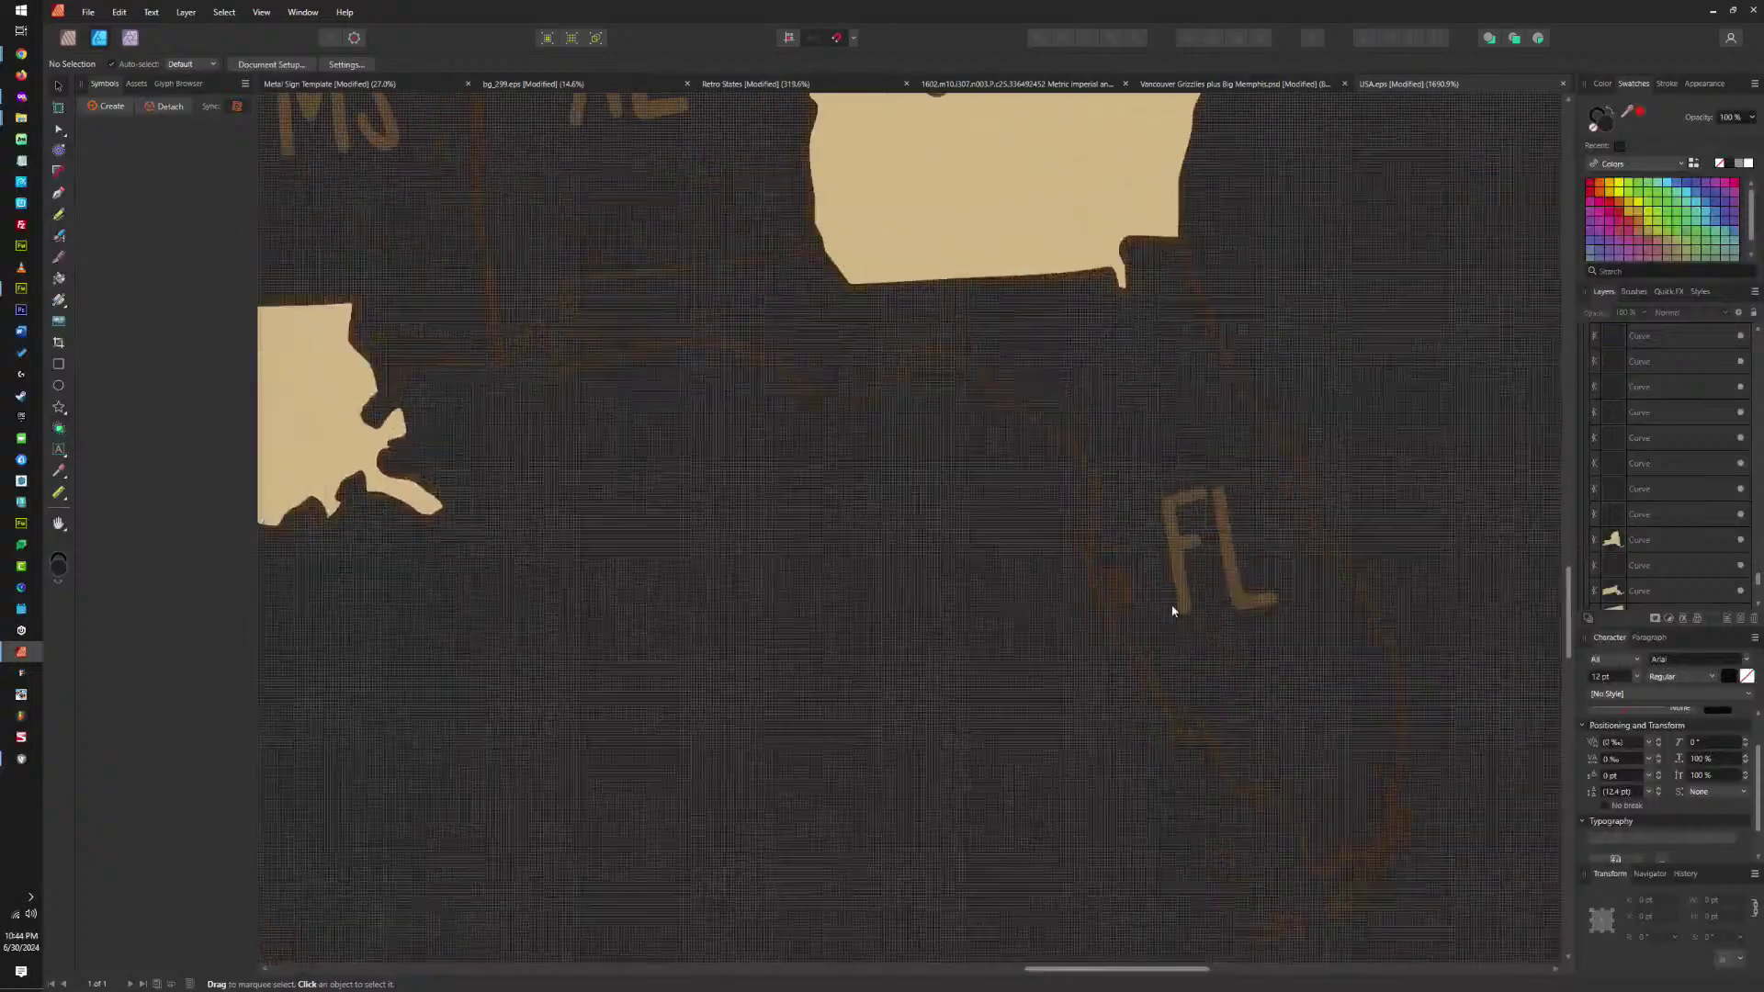
pyautogui.click(1254, 620)
pyautogui.press('Delete')
# Delete Georgia's tan fill and its GA label.
pyautogui.scroll(3, 1161, 768)
pyautogui.scroll(3, 1181, 539)
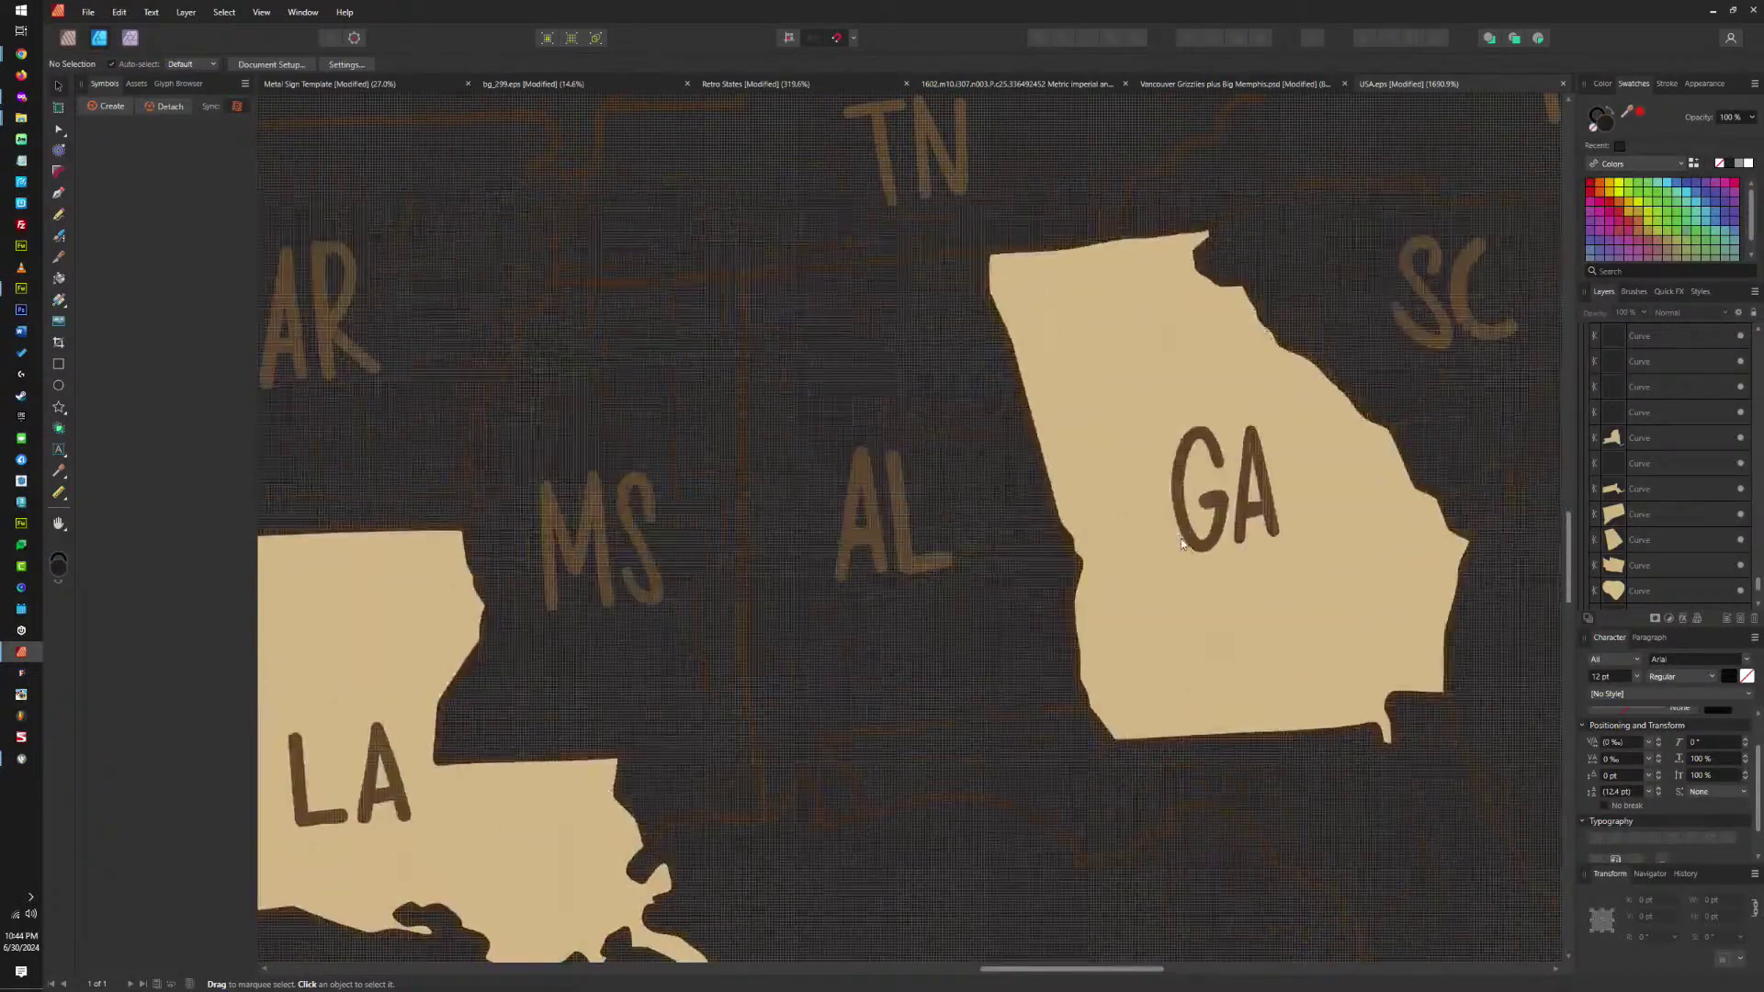
pyautogui.click(1181, 539)
pyautogui.press('Delete')
pyautogui.click(1308, 612)
pyautogui.press('Delete')
pyautogui.press('Delete')
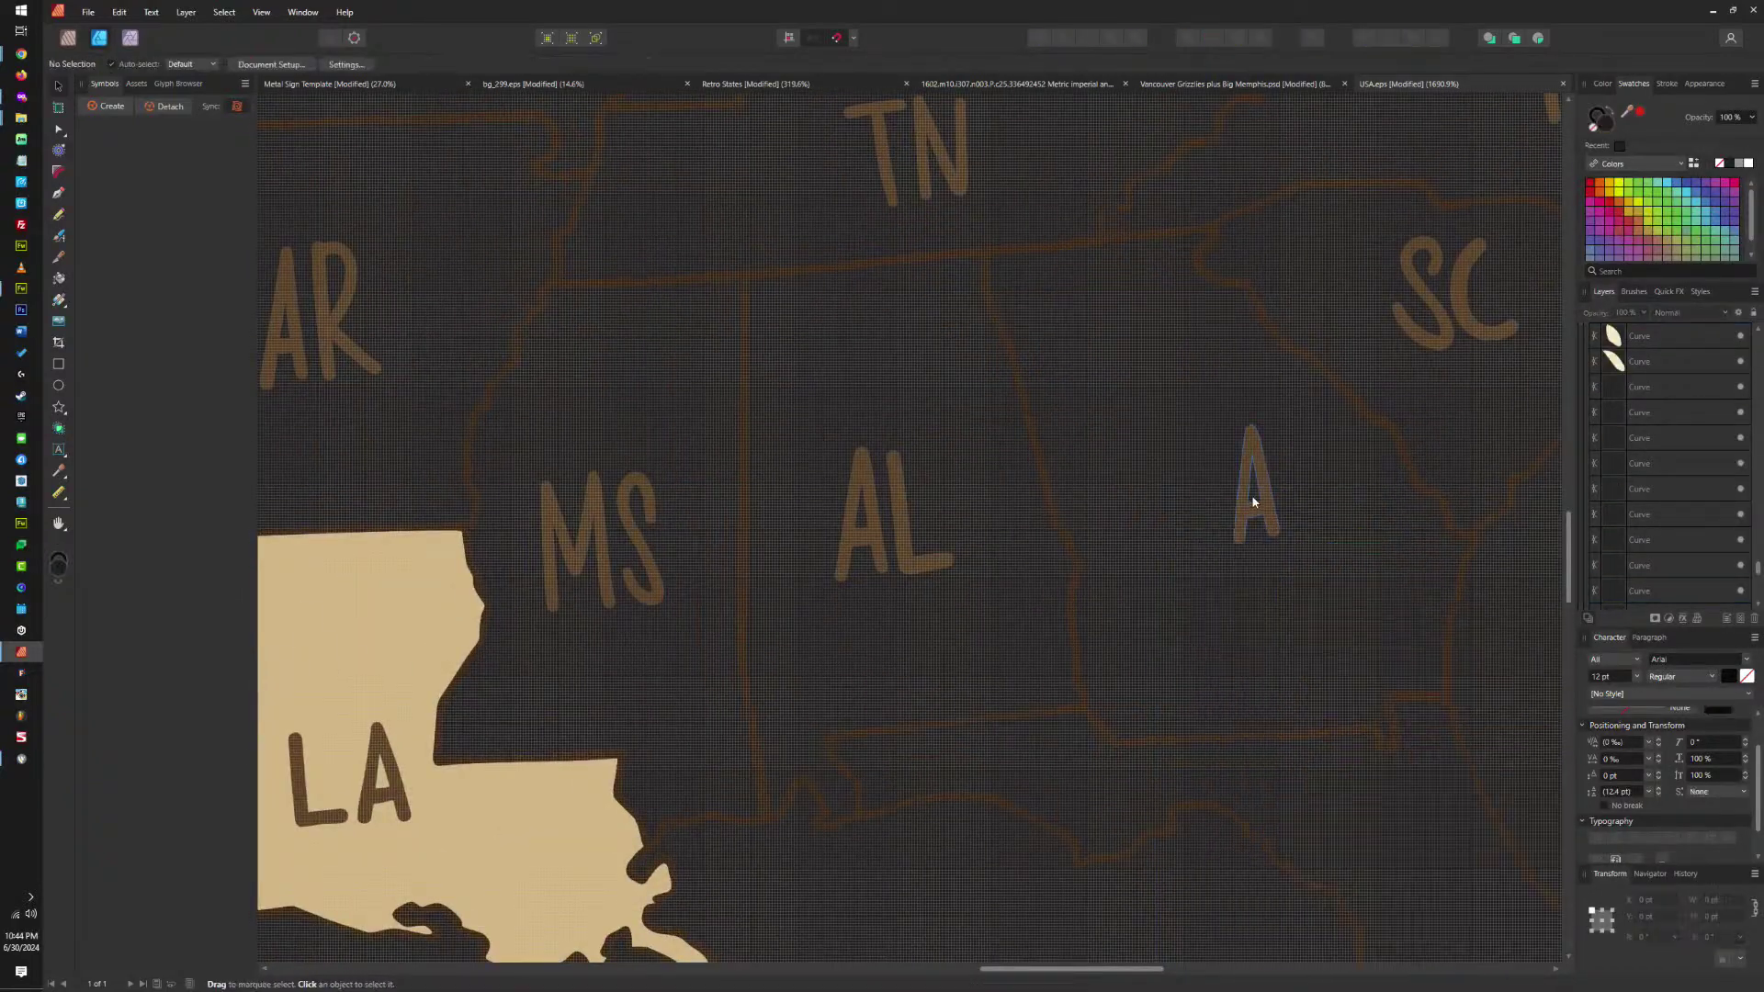
pyautogui.click(1254, 501)
pyautogui.press('Delete')
# Delete the AL, MS, SC and NC state labels.
pyautogui.click(896, 515)
pyautogui.press('Delete')
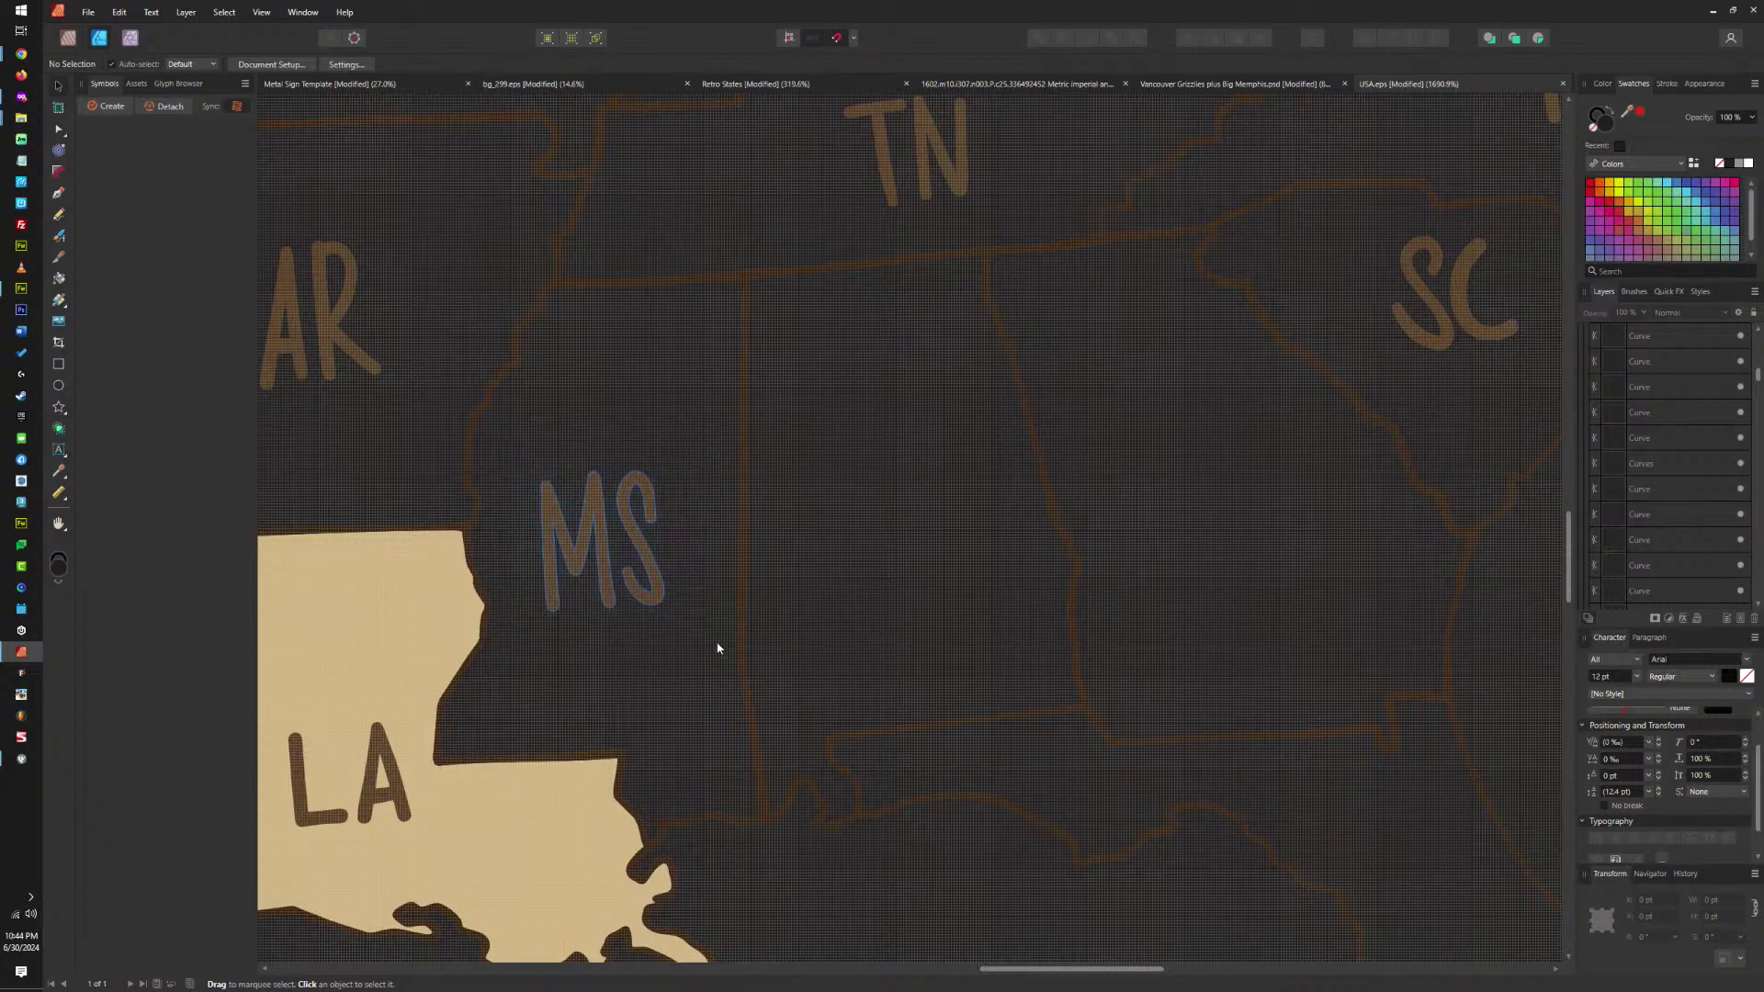
pyautogui.press('Delete')
pyautogui.scroll(-5, 1023, 733)
pyautogui.moveTo(1253, 762); pyautogui.dragTo(1073, 558)
pyautogui.press('Delete')
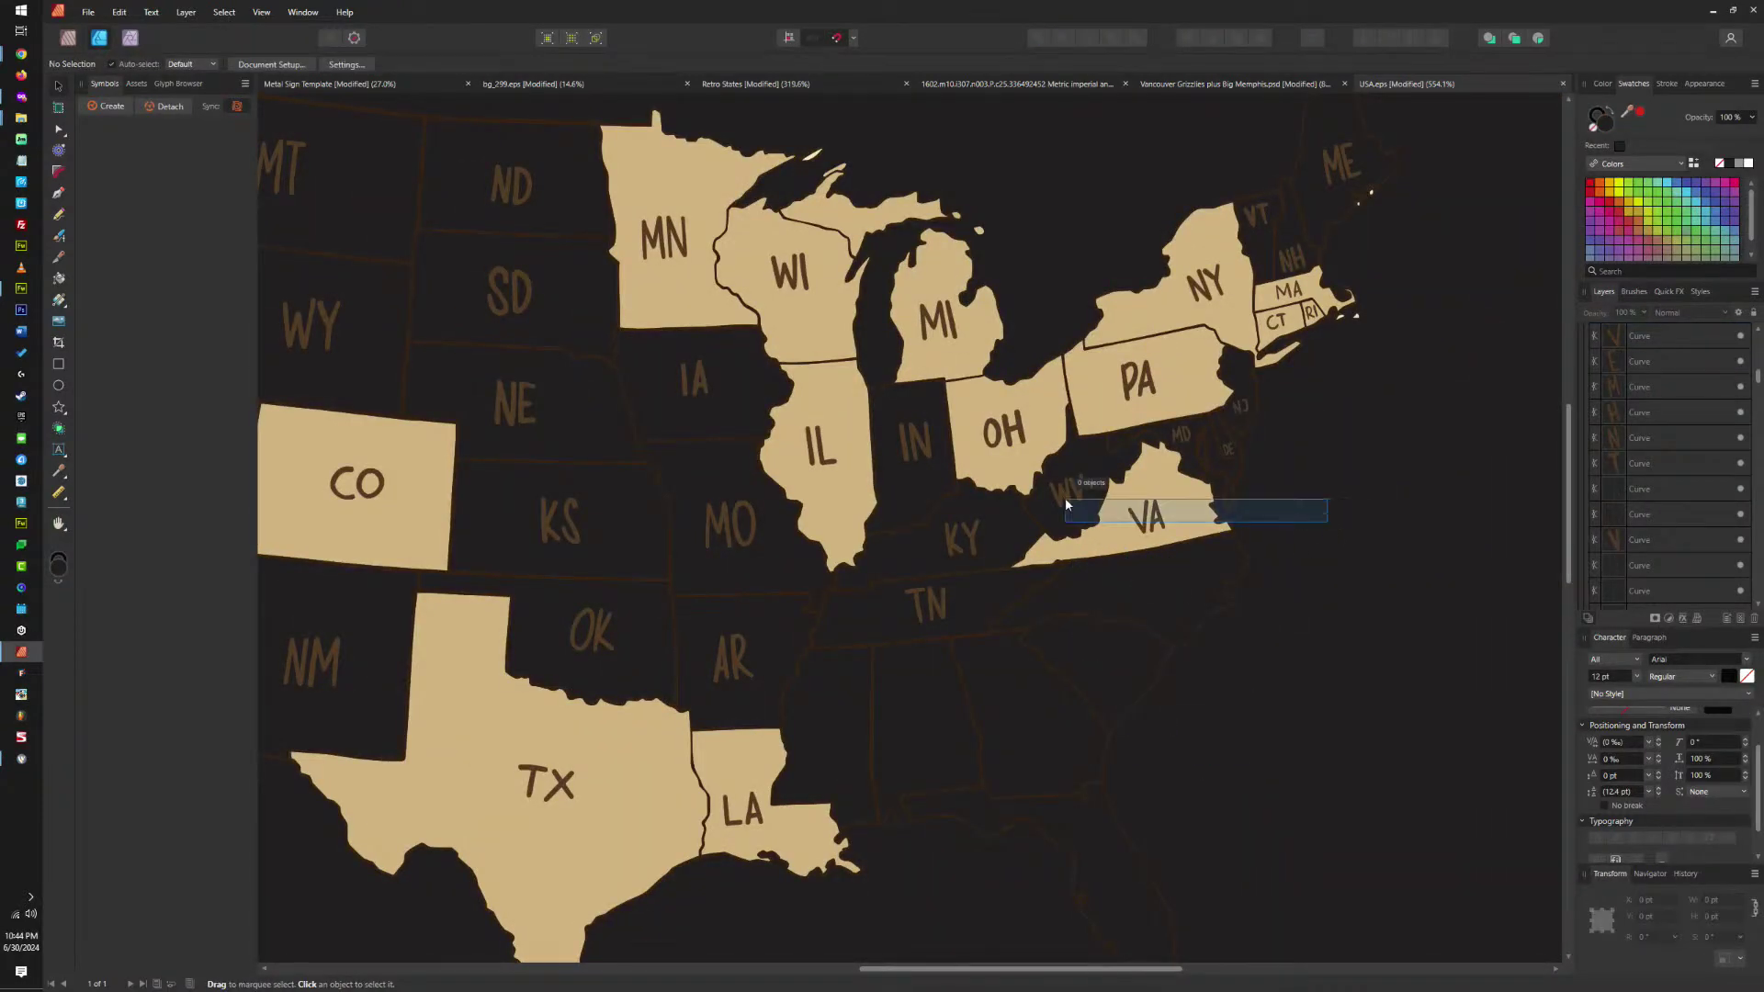
# Delete the VA label and the small state lettering along the mid-Atlantic coast.
pyautogui.moveTo(1066, 498); pyautogui.dragTo(1140, 551)
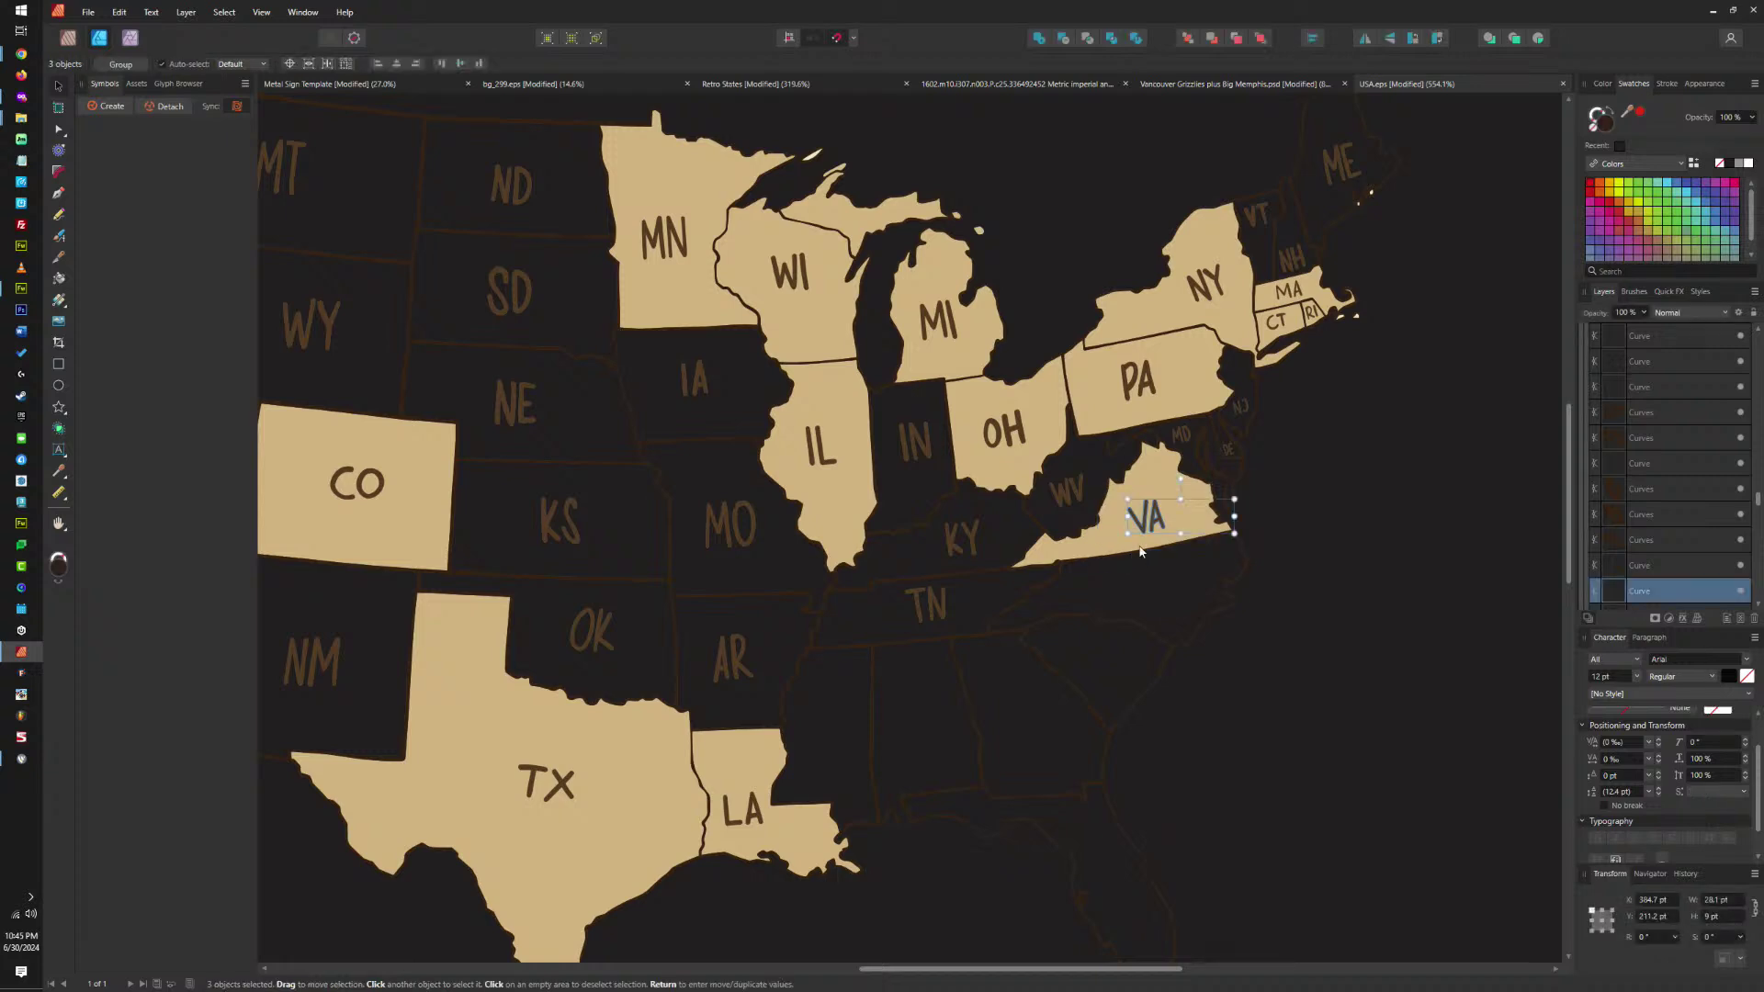
pyautogui.press('Delete')
pyautogui.scroll(3, 1139, 552)
pyautogui.moveTo(1343, 690); pyautogui.dragTo(1284, 613)
pyautogui.press('Delete')
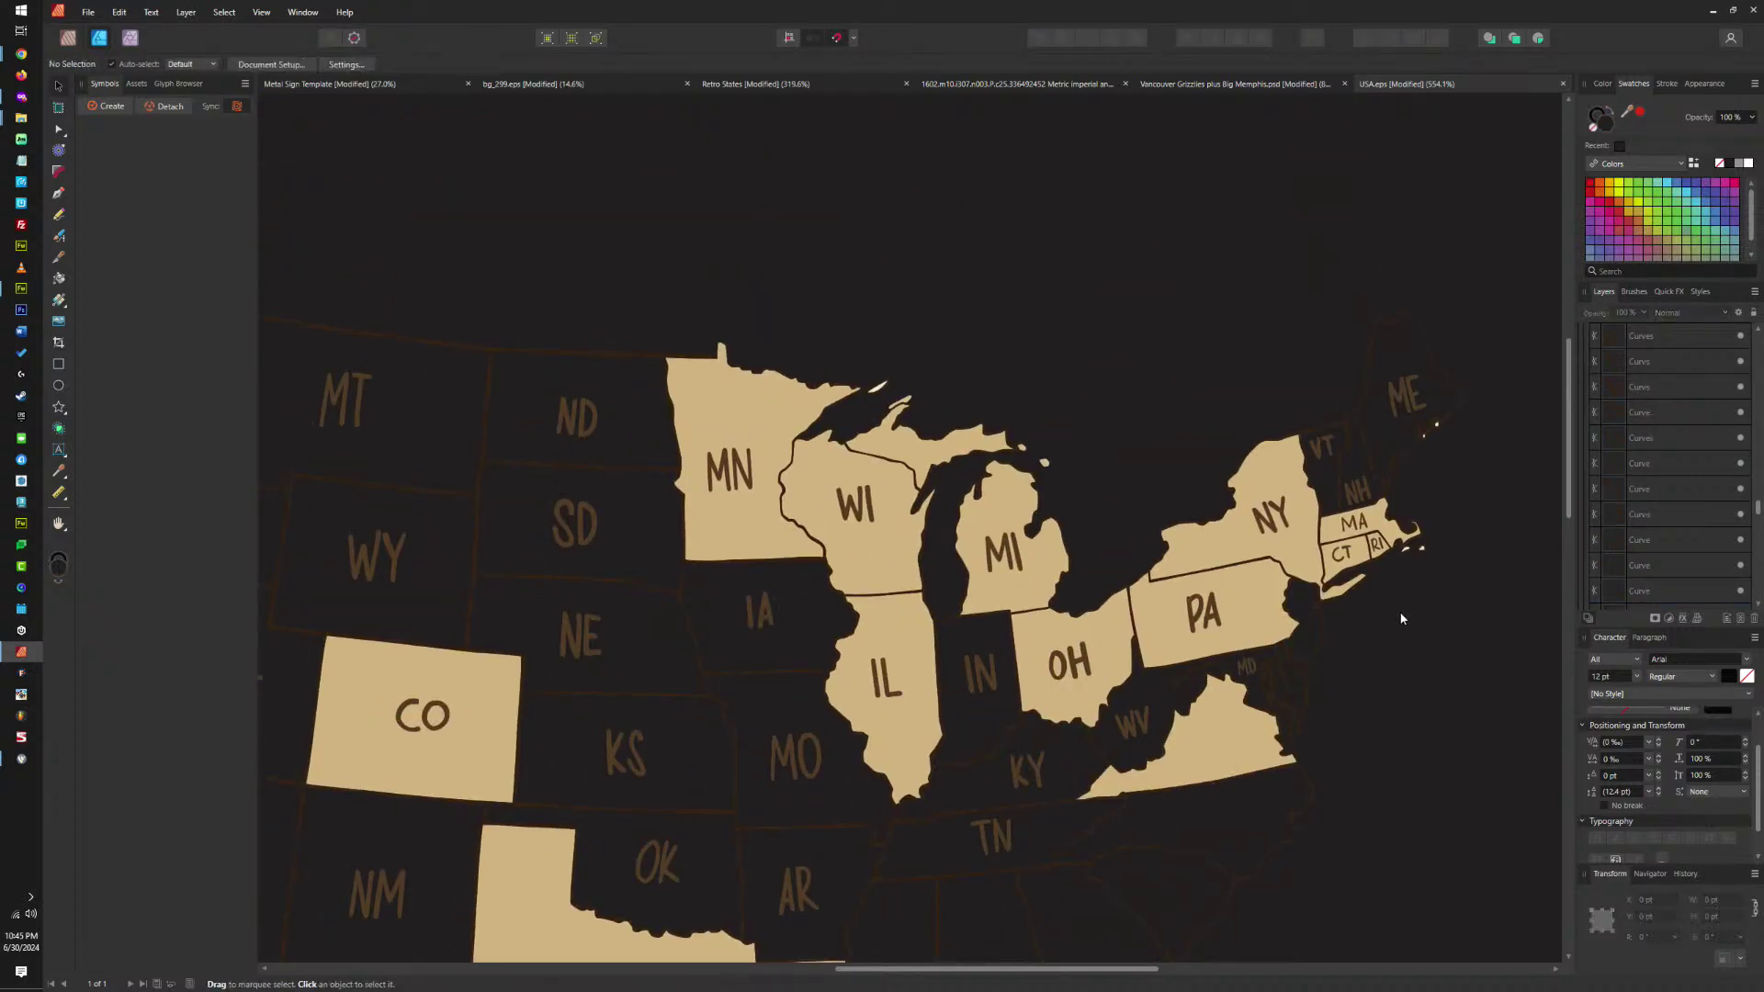
# Delete Massachusetts' tan fill and the two small islands off its southern coast.
pyautogui.moveTo(1401, 539); pyautogui.dragTo(1401, 542)
pyautogui.scroll(8, 1401, 544)
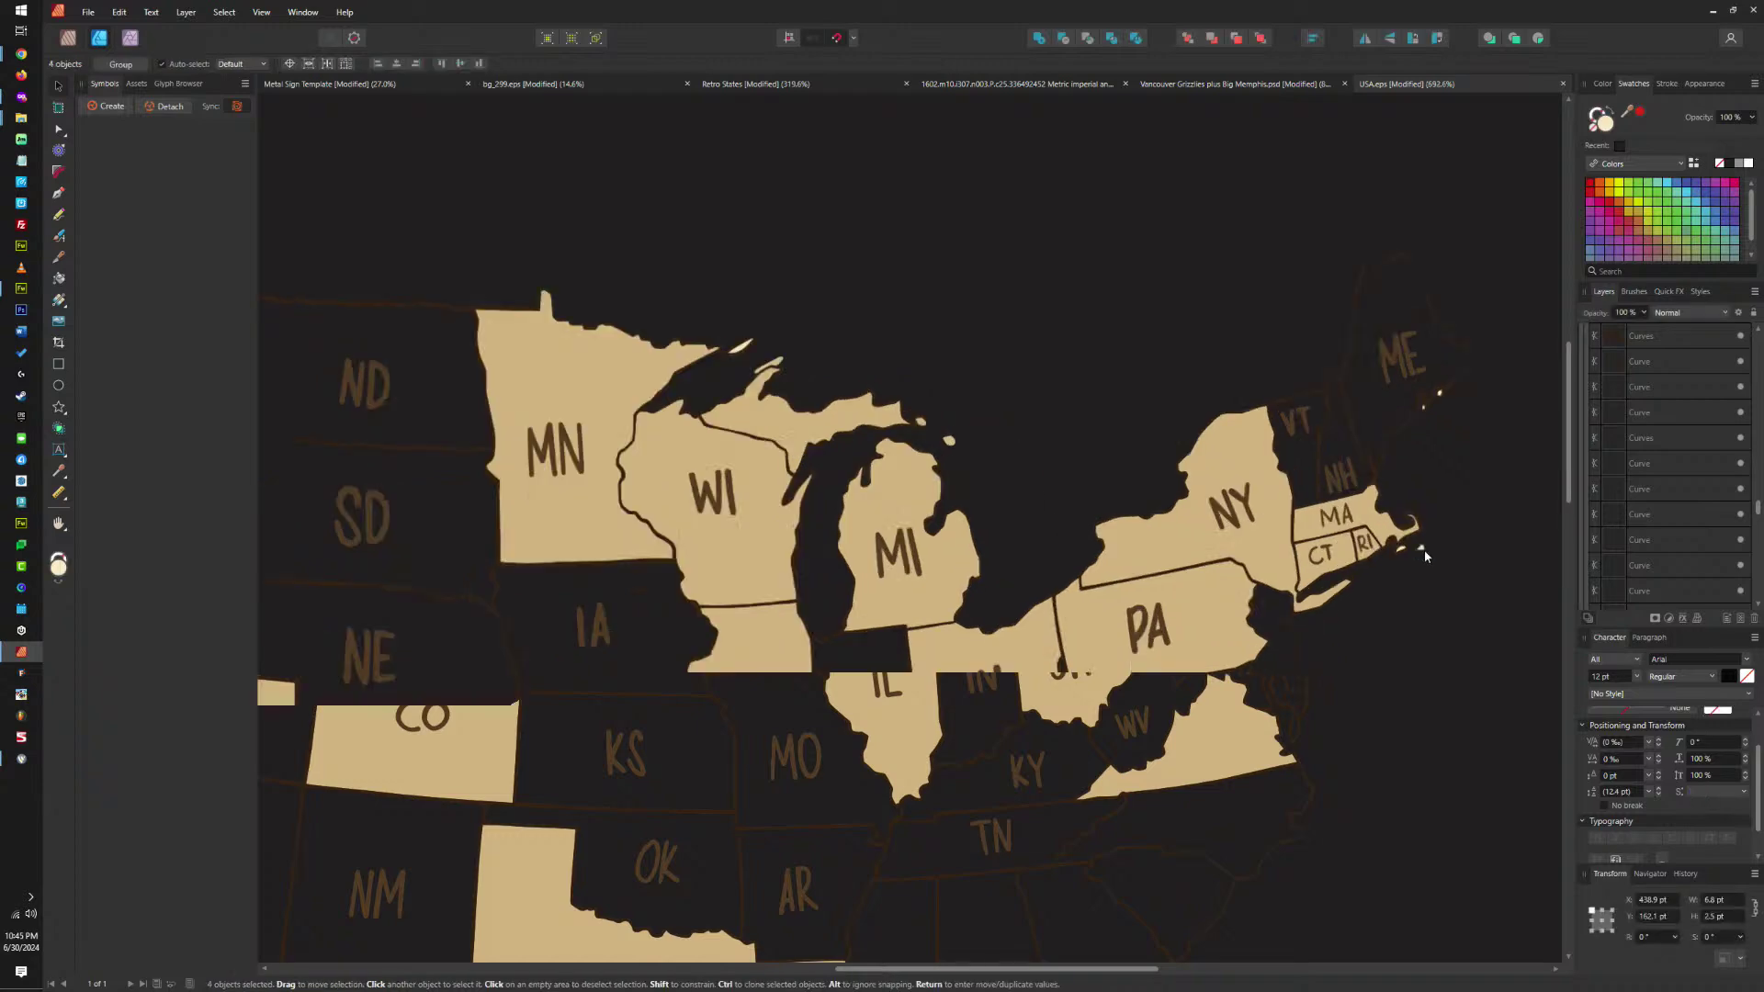
pyautogui.click(1408, 542)
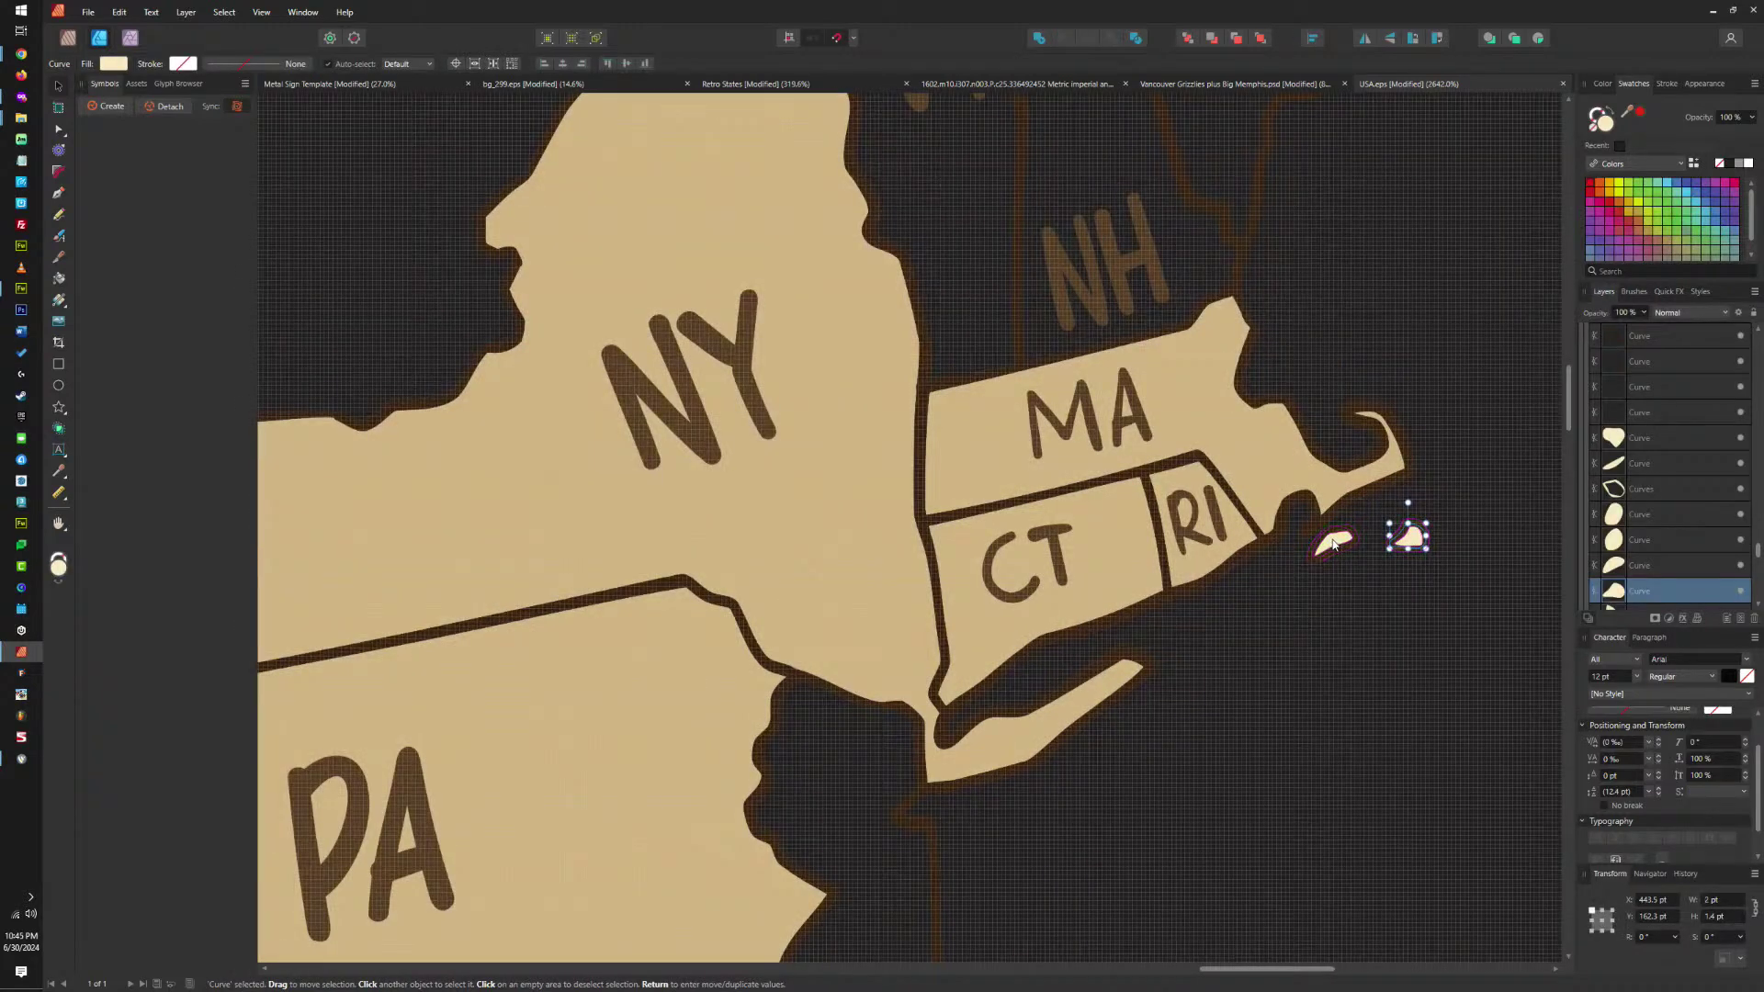
pyautogui.keyDown('shift'); pyautogui.click(1334, 544); pyautogui.keyUp('shift')
pyautogui.hotkey('ctrl', 'z')
pyautogui.hotkey('ctrl', 'z')
pyautogui.hotkey('ctrl', 'z')
pyautogui.hotkey('ctrl', 'z')
pyautogui.hotkey('ctrl', 'z')
pyautogui.hotkey('ctrl', 'z')
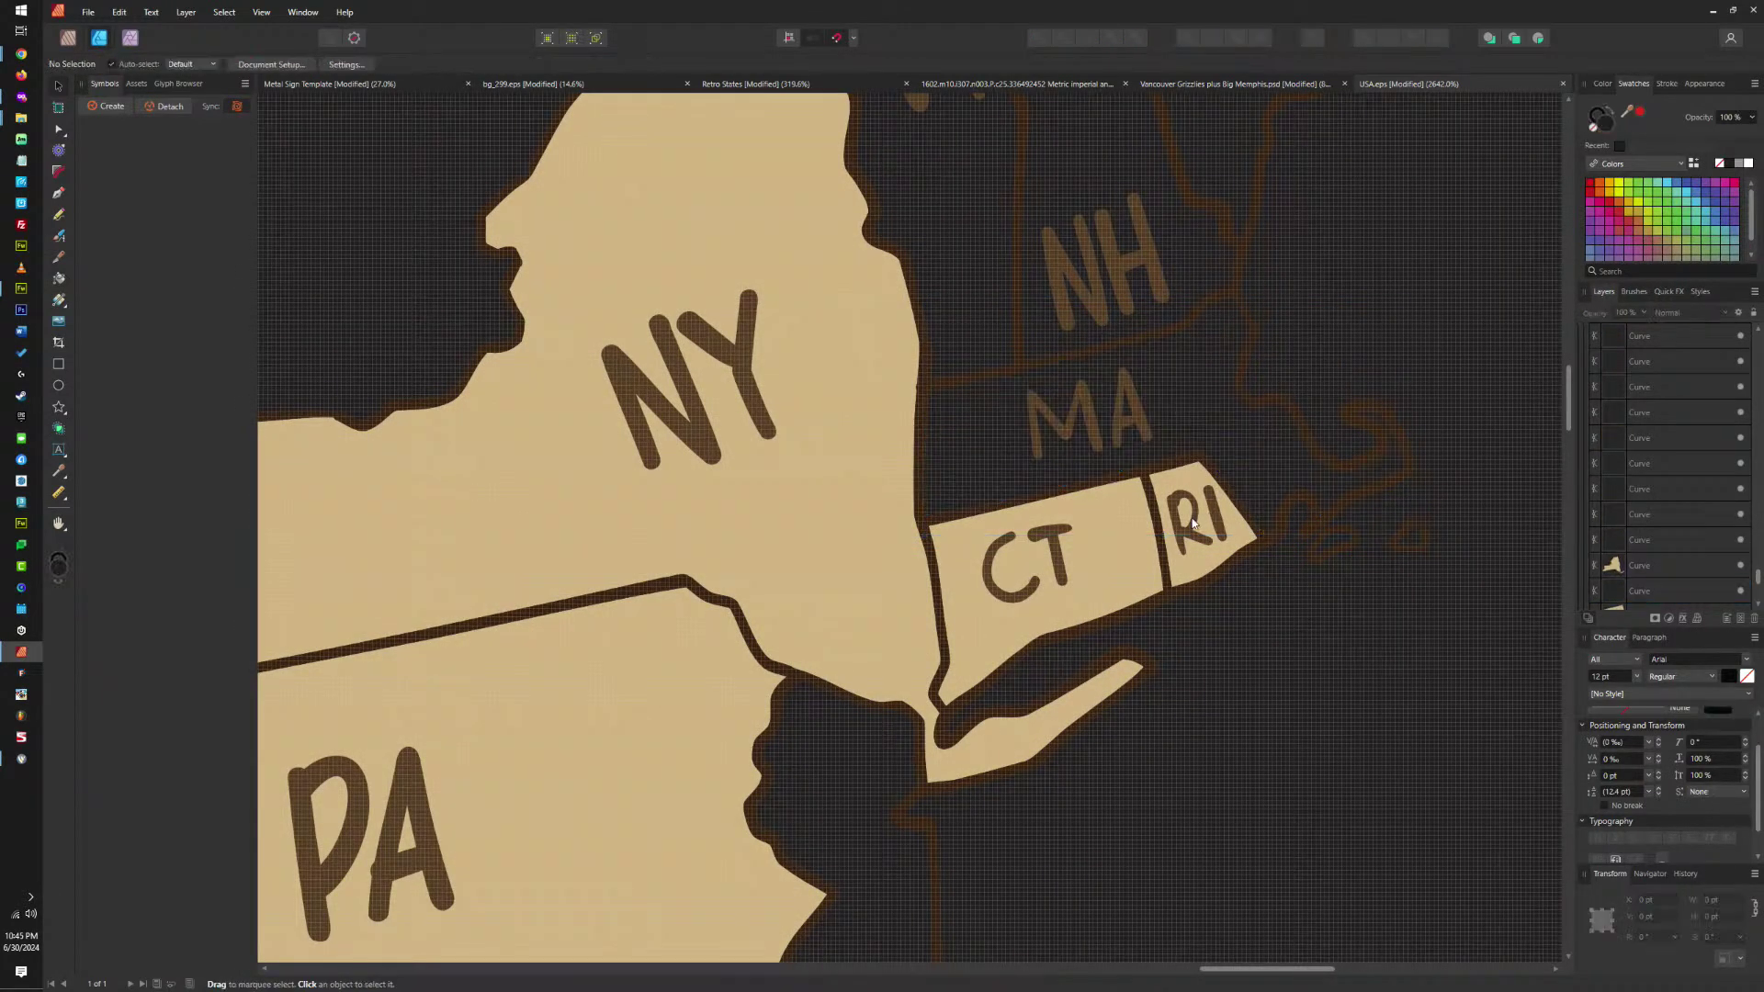
# Delete the RI, CT, MA and NH state labels.
pyautogui.hotkey('ctrl', 'z')
pyautogui.hotkey('ctrl', 'z')
pyautogui.hotkey('ctrl', 'z')
pyautogui.hotkey('ctrl', 'z')
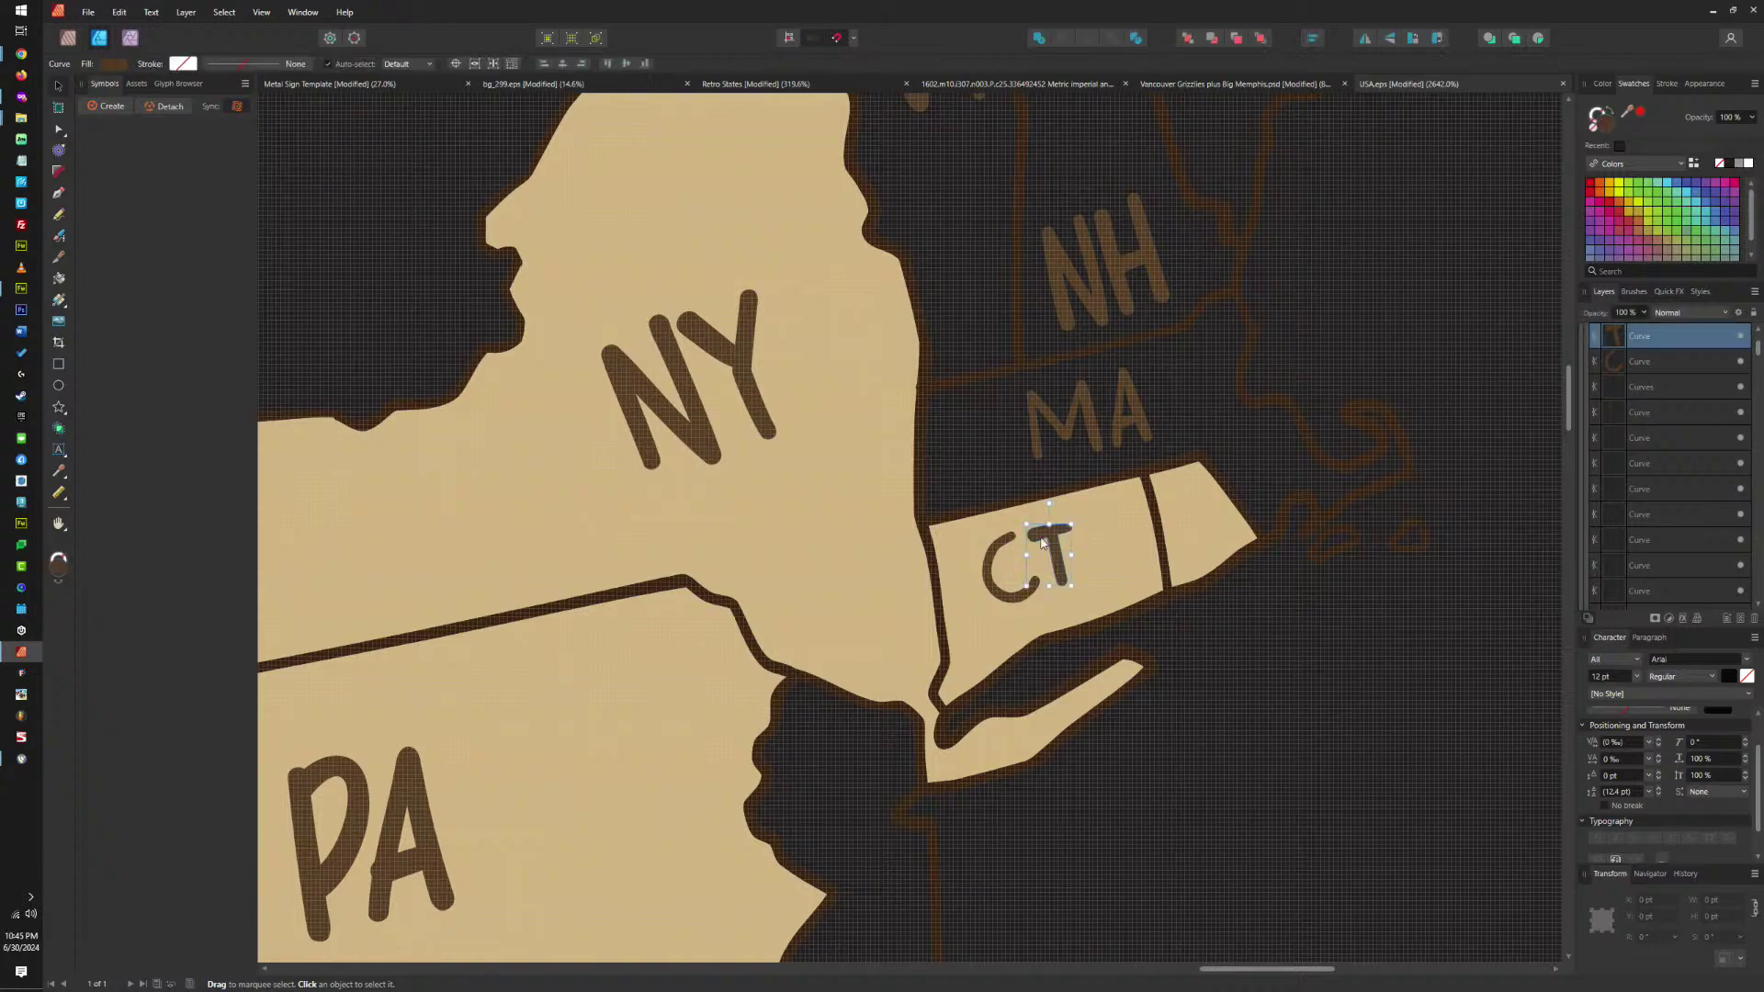
pyautogui.hotkey('ctrl', 'z')
pyautogui.hotkey('ctrl', 'z')
pyautogui.hotkey('ctrl', 'z')
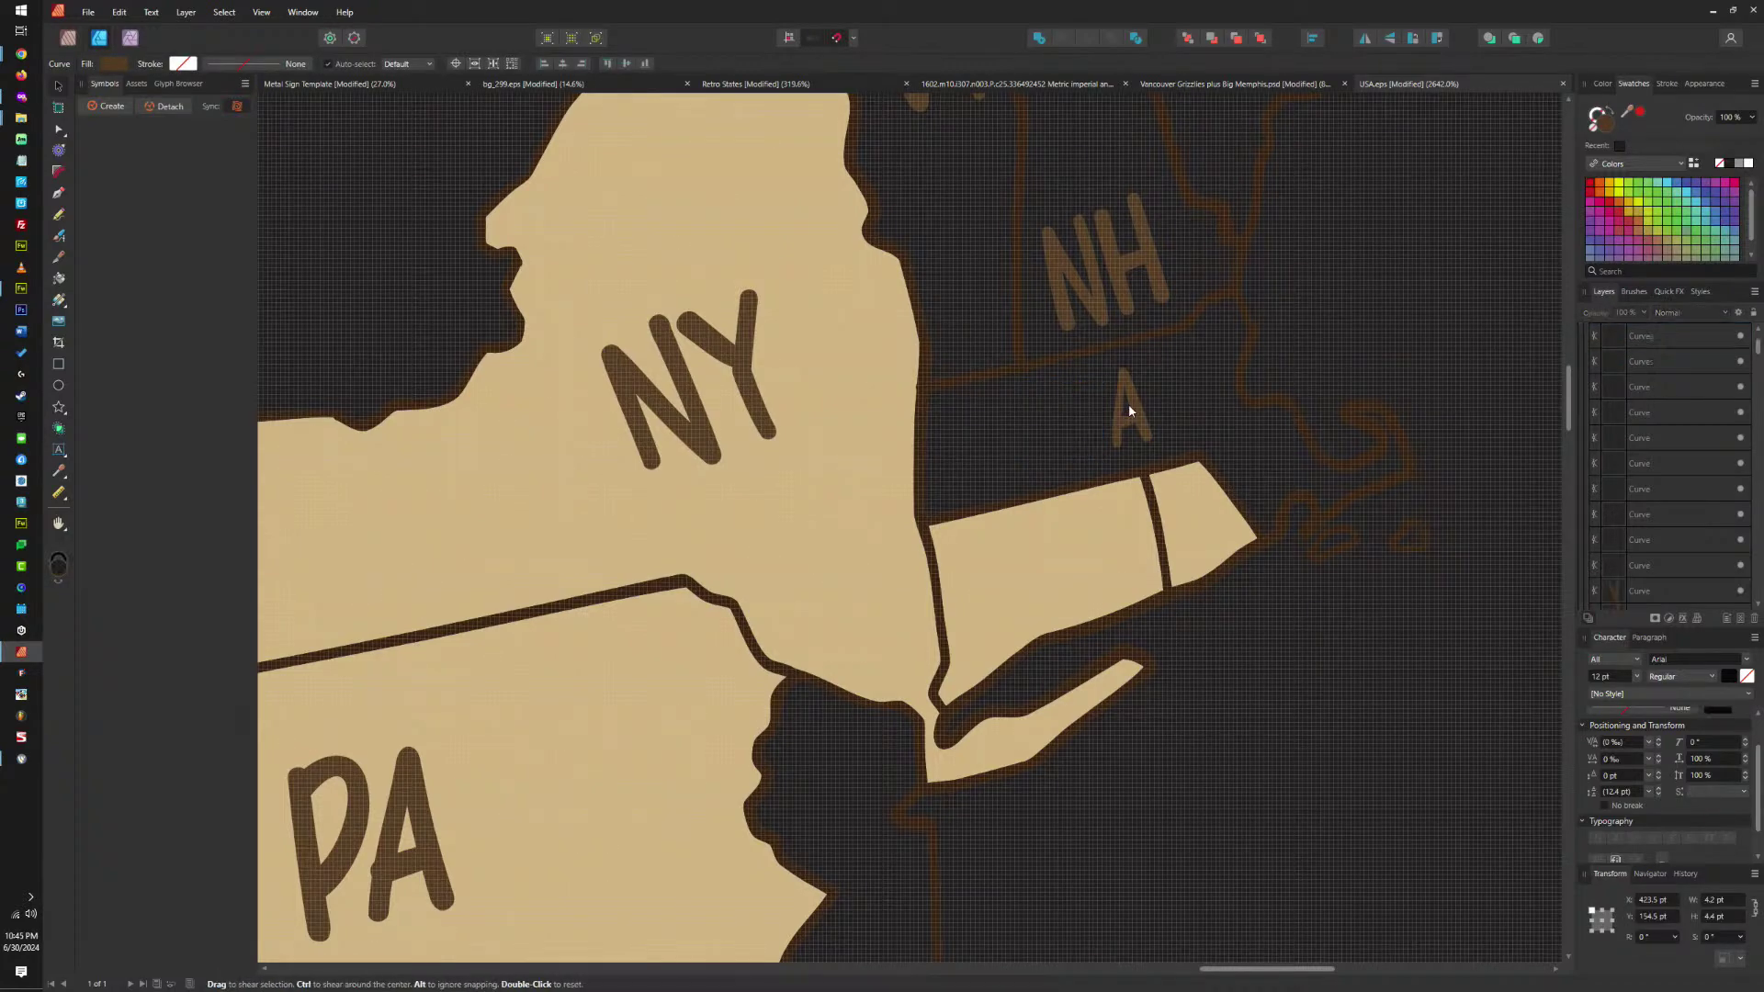
pyautogui.moveTo(1433, 193); pyautogui.dragTo(1057, 422)
pyautogui.press('Delete')
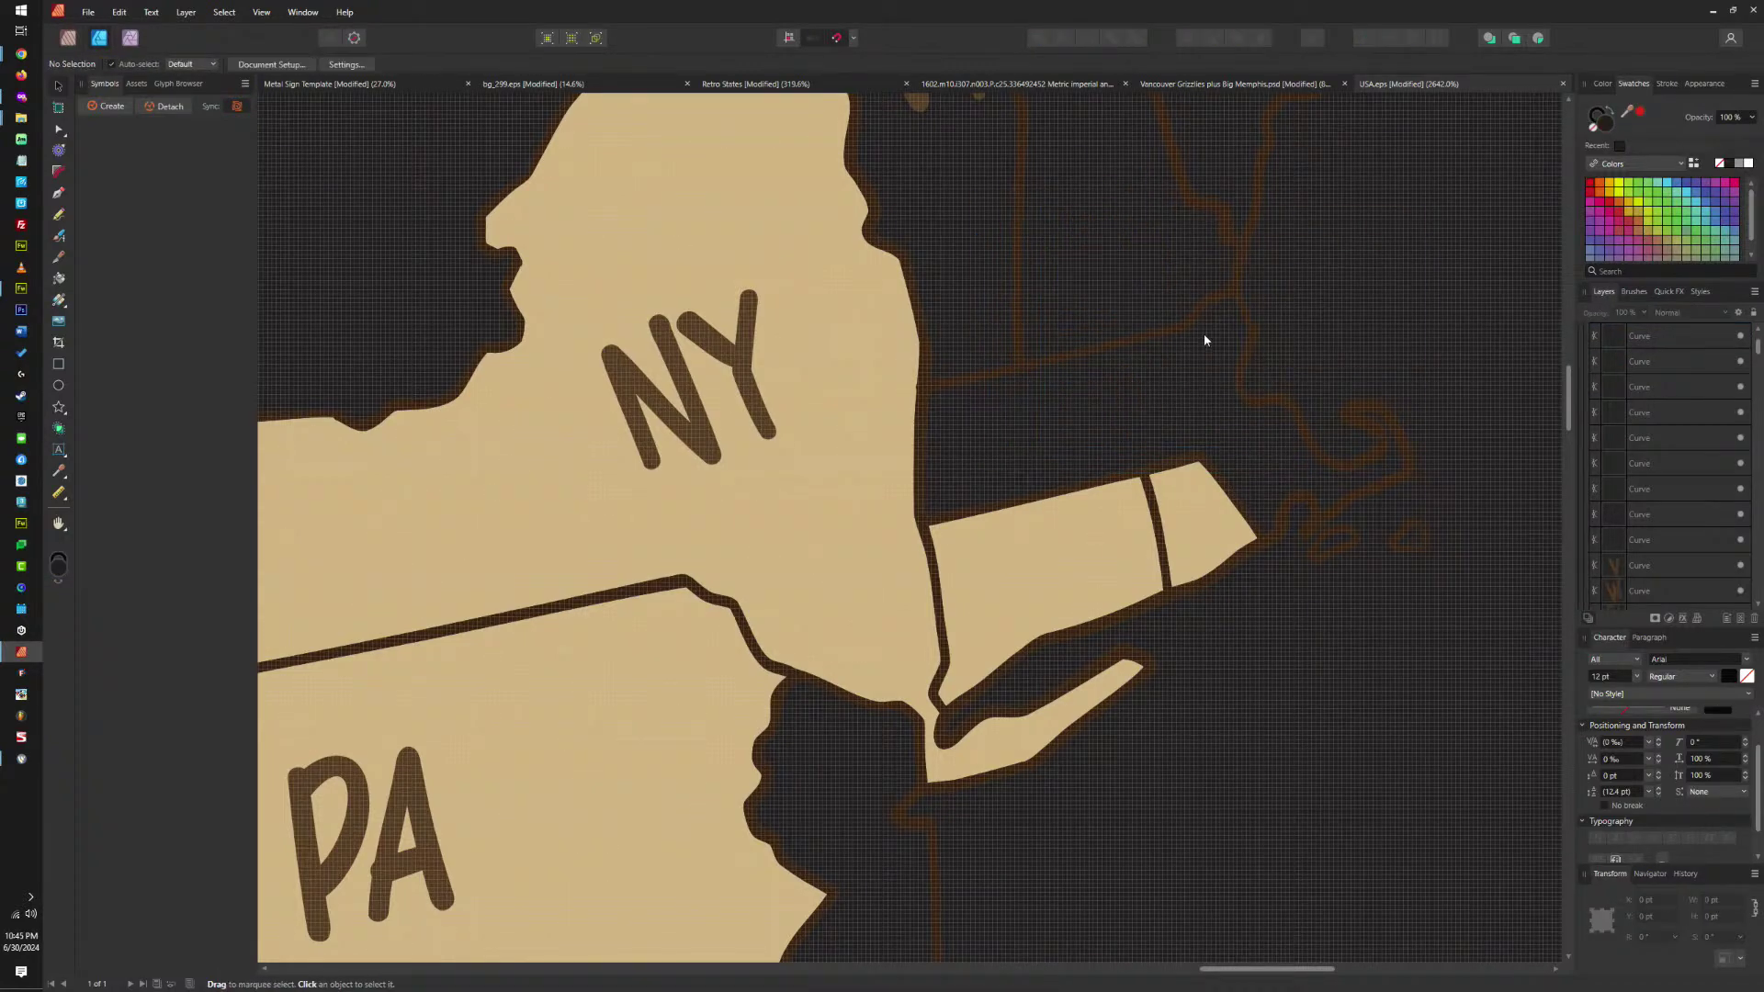
# Delete the two small cream islands off the coast of Maine.
pyautogui.scroll(5, 1203, 334)
pyautogui.moveTo(1277, 810); pyautogui.dragTo(1056, 634)
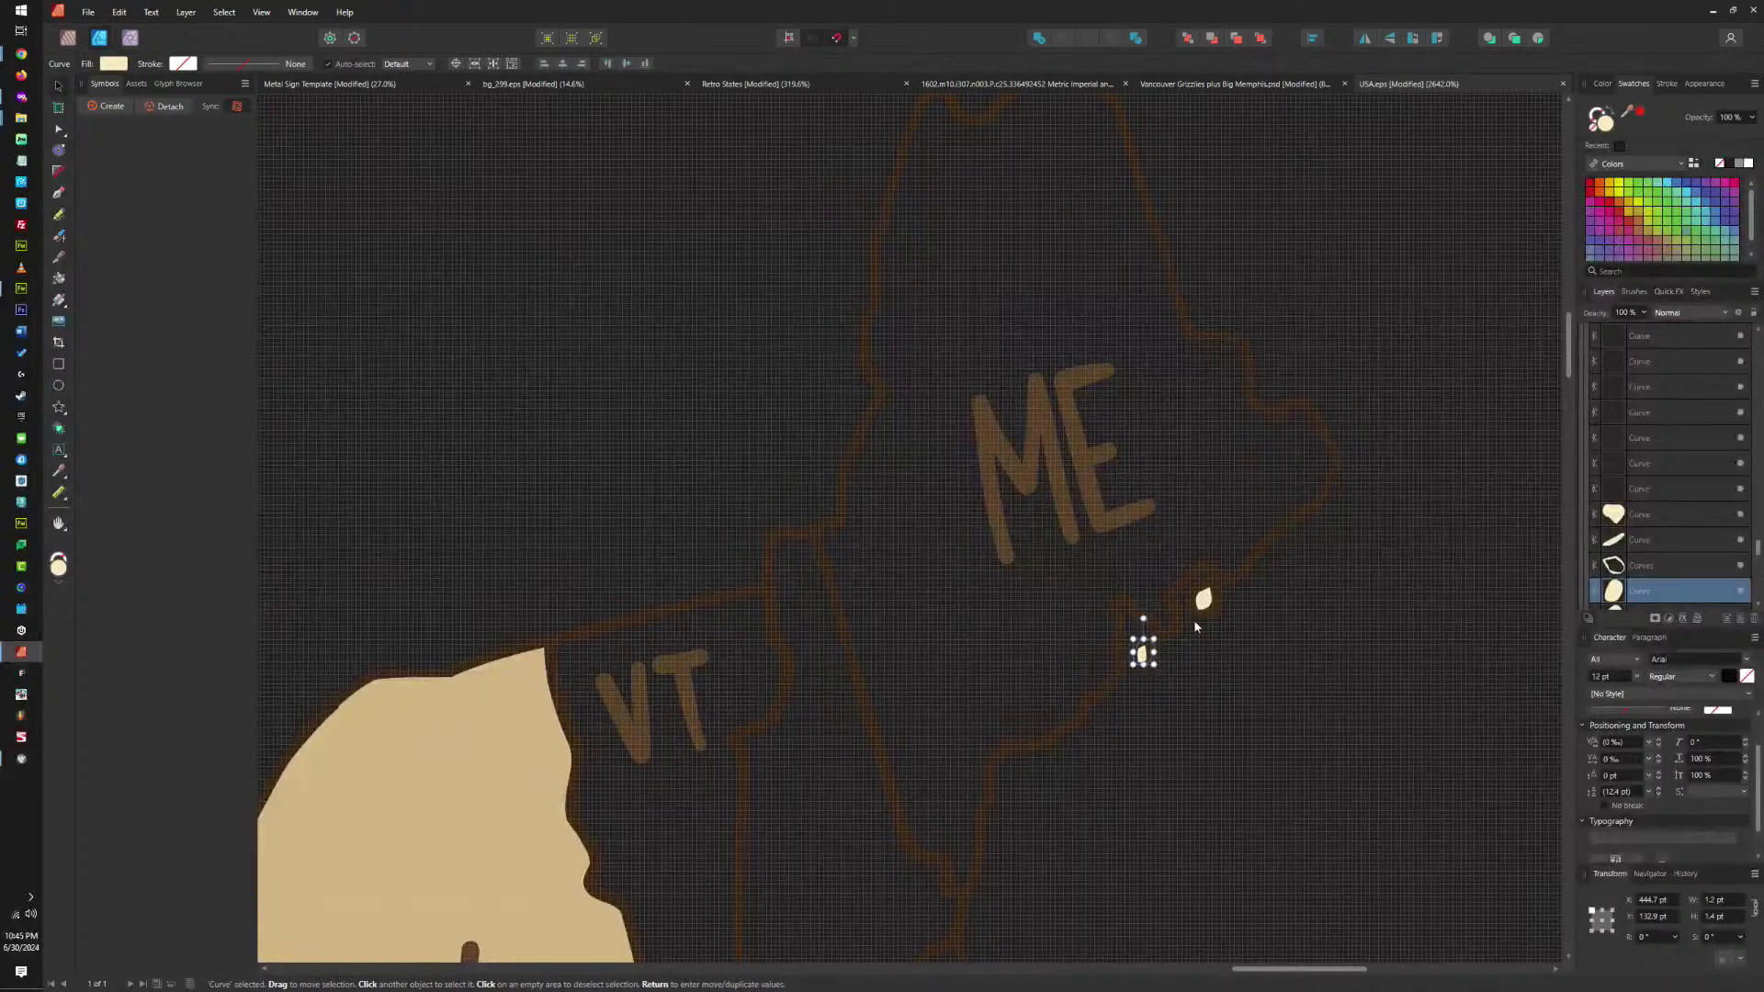
pyautogui.press('Delete')
pyautogui.moveTo(1320, 717); pyautogui.dragTo(1111, 543)
pyautogui.press('Delete')
# Delete the ME and VT state labels.
pyautogui.moveTo(1387, 728); pyautogui.dragTo(897, 224)
pyautogui.press('Delete')
pyautogui.hscroll(-5, 1051, 582)
pyautogui.moveTo(963, 387); pyautogui.dragTo(1313, 790)
pyautogui.press('Delete')
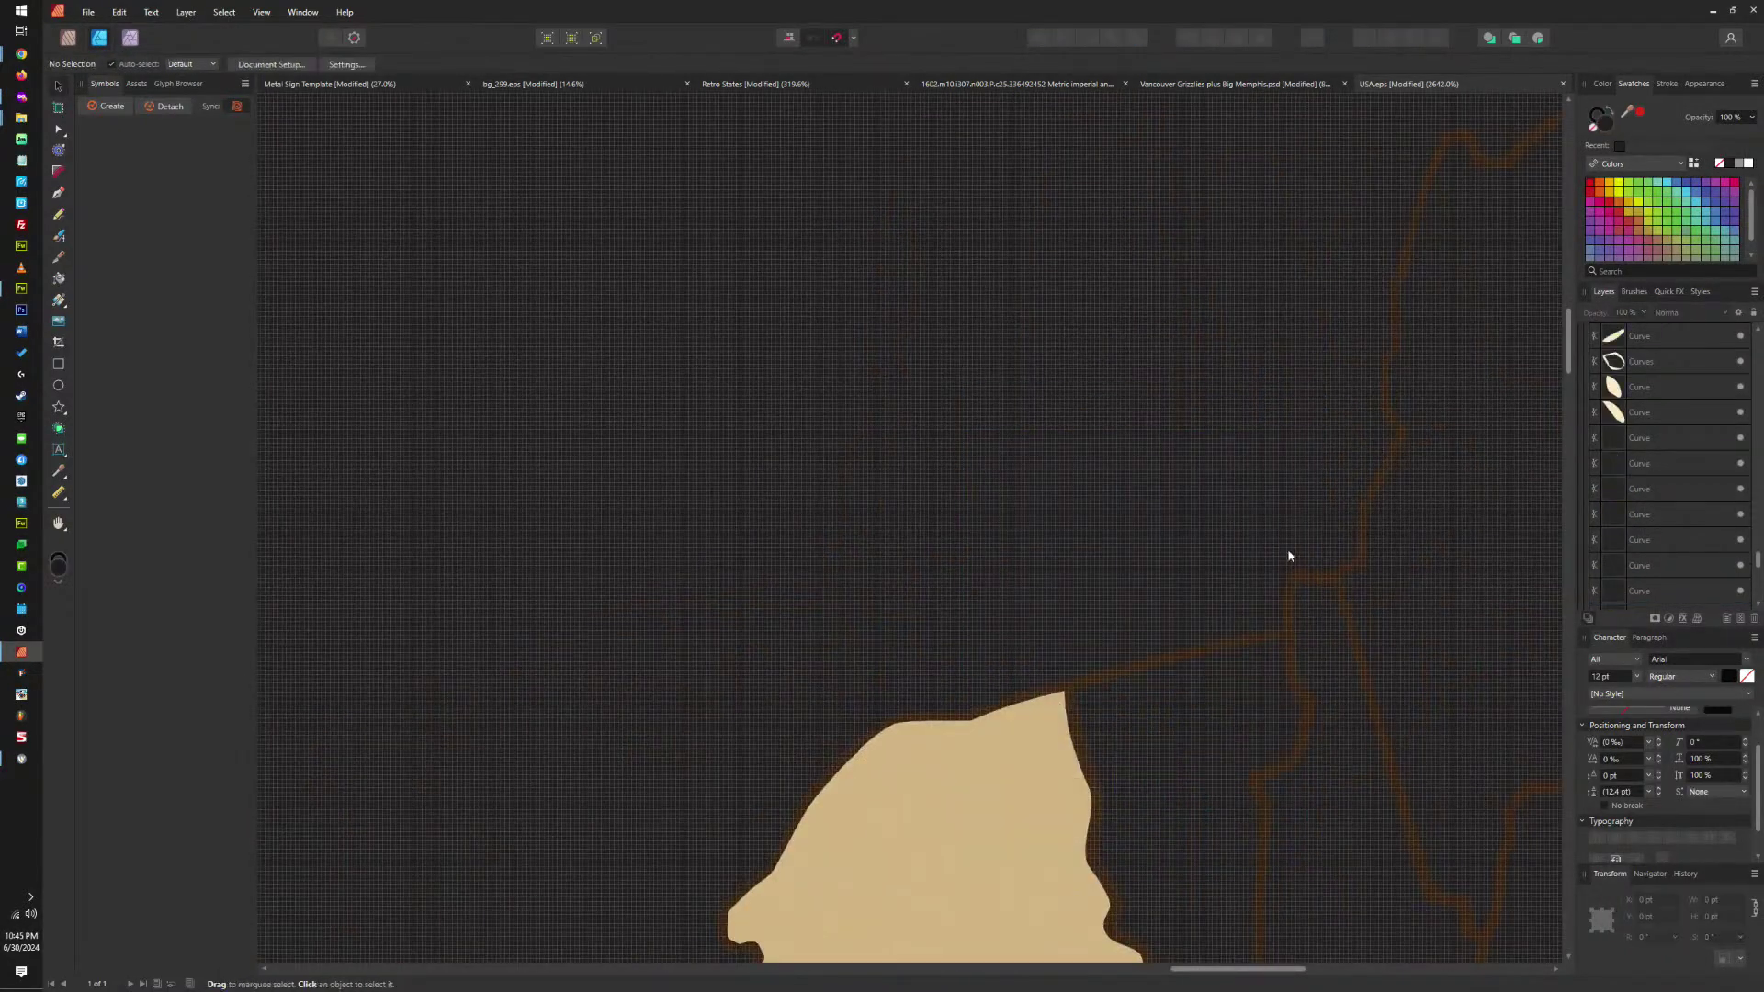
# Delete the NY label and the tan fills of New York, Connecticut and Rhode Island.
pyautogui.scroll(-5, 1286, 551)
pyautogui.click(1196, 618)
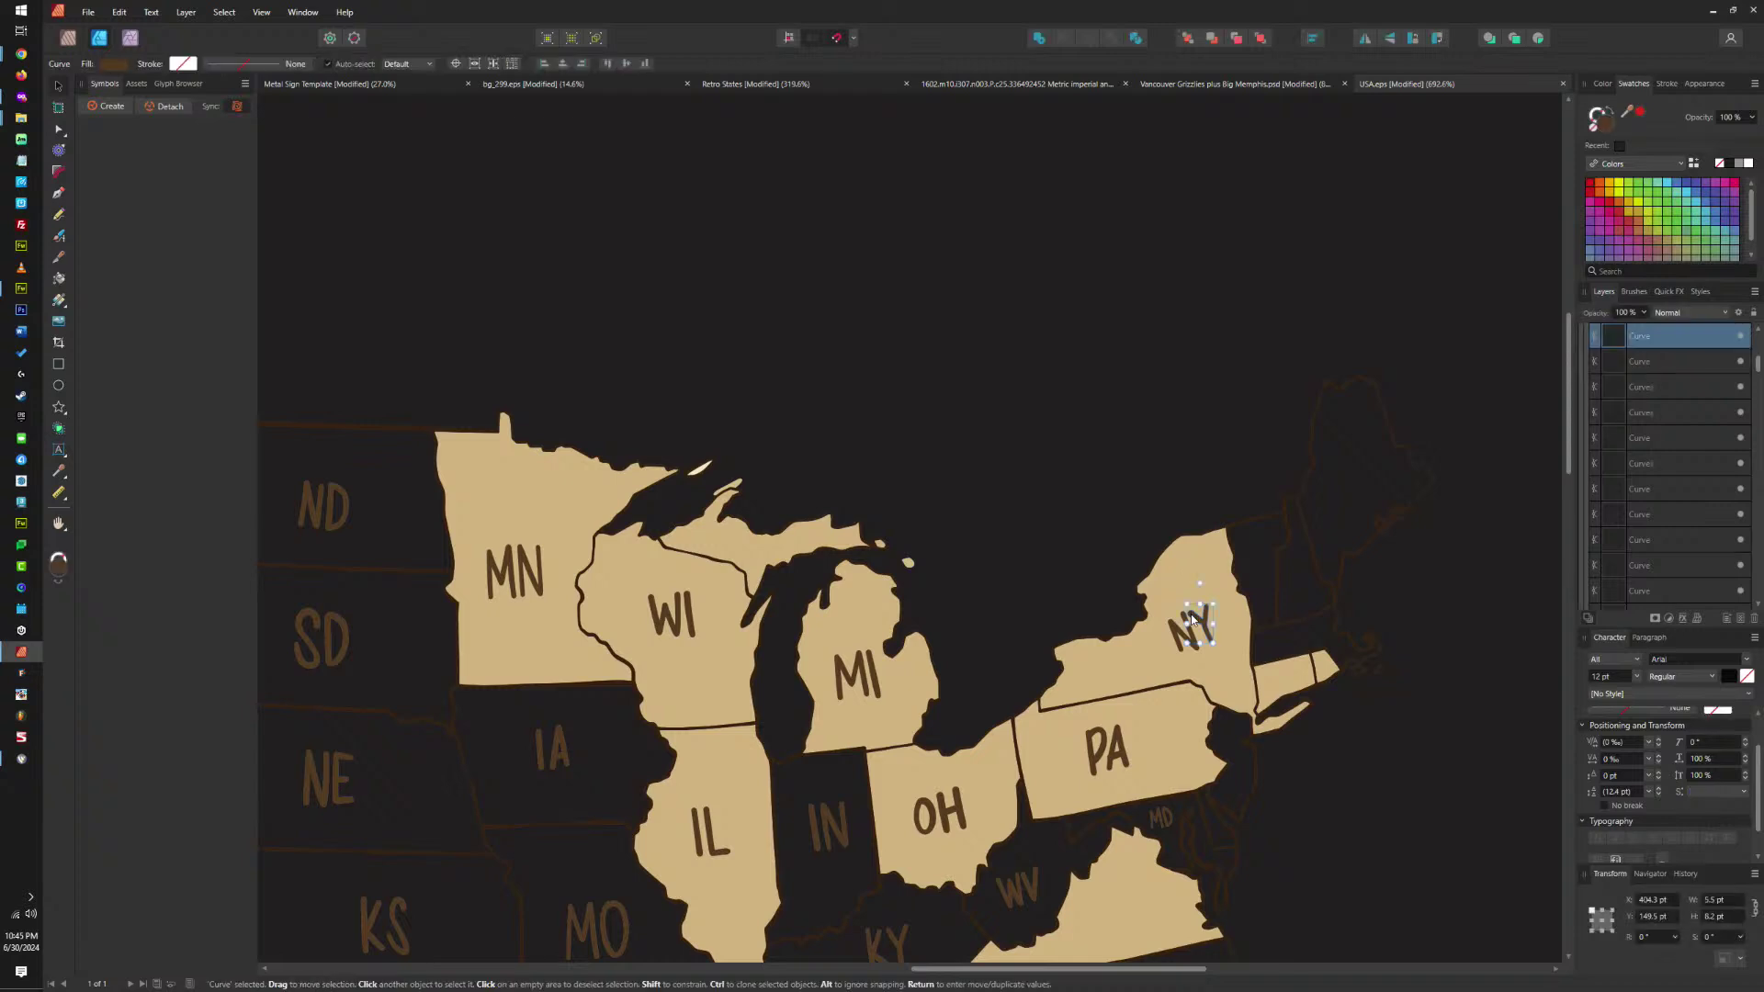
pyautogui.press('Delete')
pyautogui.moveTo(1100, 463); pyautogui.dragTo(1196, 647)
pyautogui.click(1183, 597)
pyautogui.click(1184, 593)
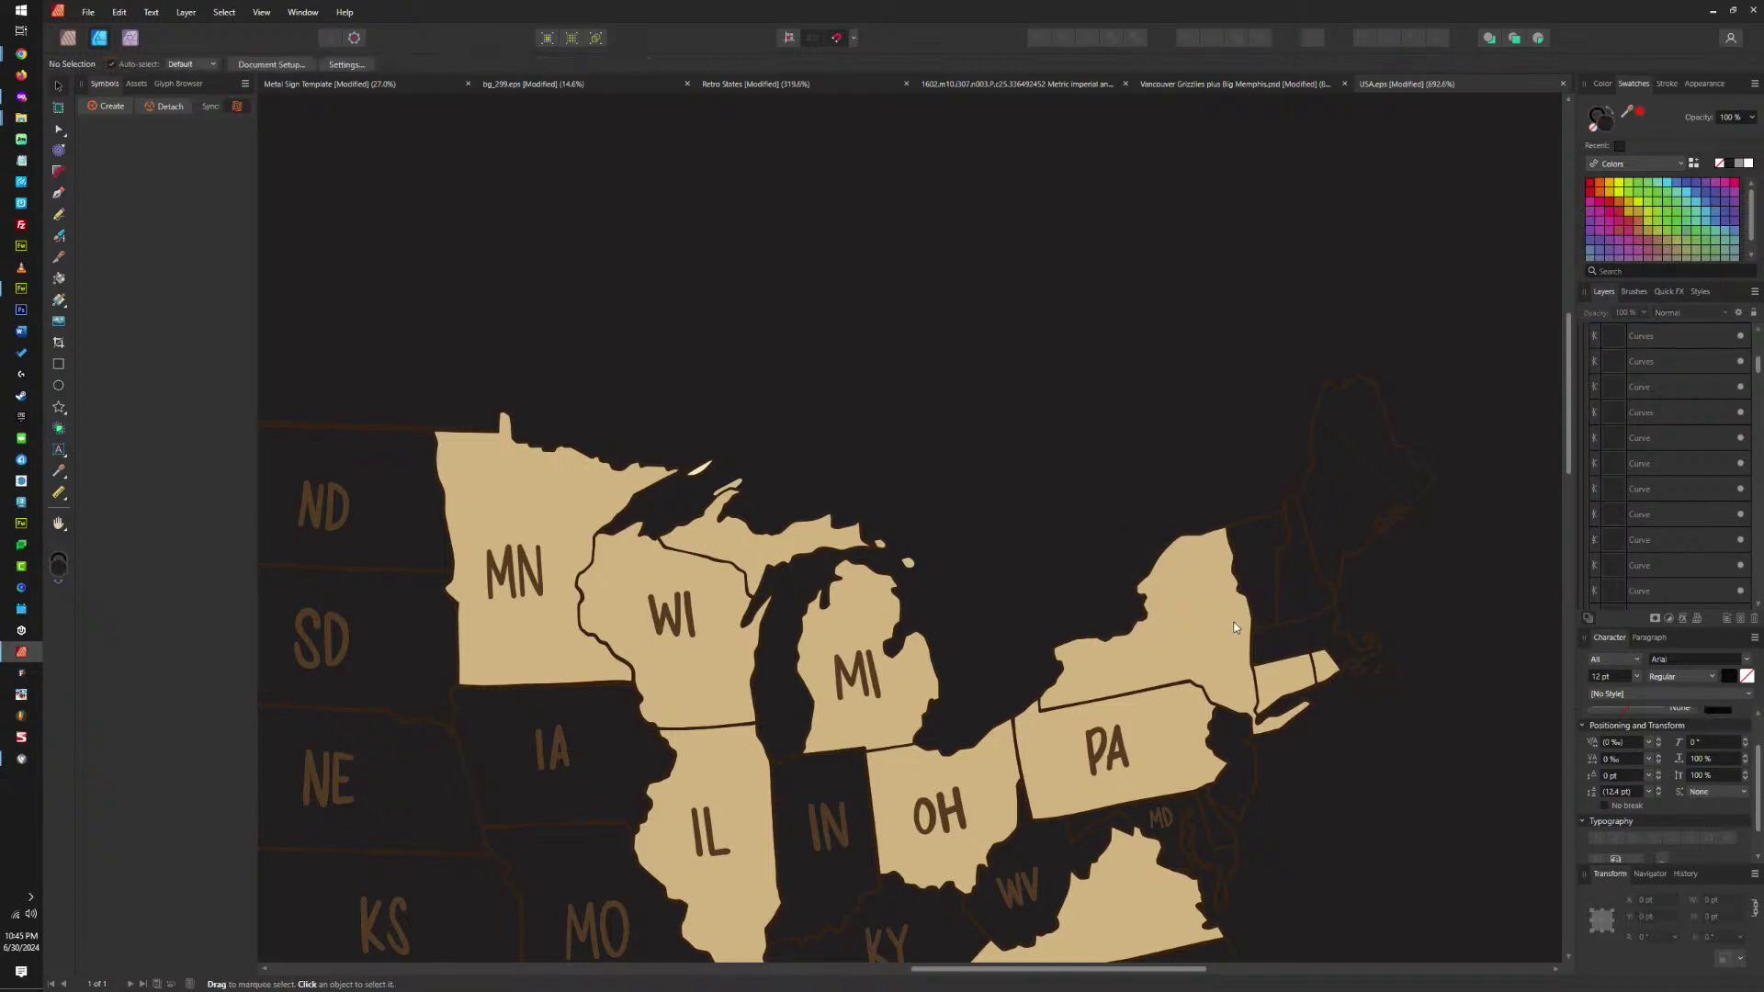
pyautogui.press('Delete')
pyautogui.click(1286, 680)
pyautogui.press('Delete')
# Delete Pennsylvania's tan fill and PA label, along with the OH label and the W of WV.
pyautogui.click(1140, 738)
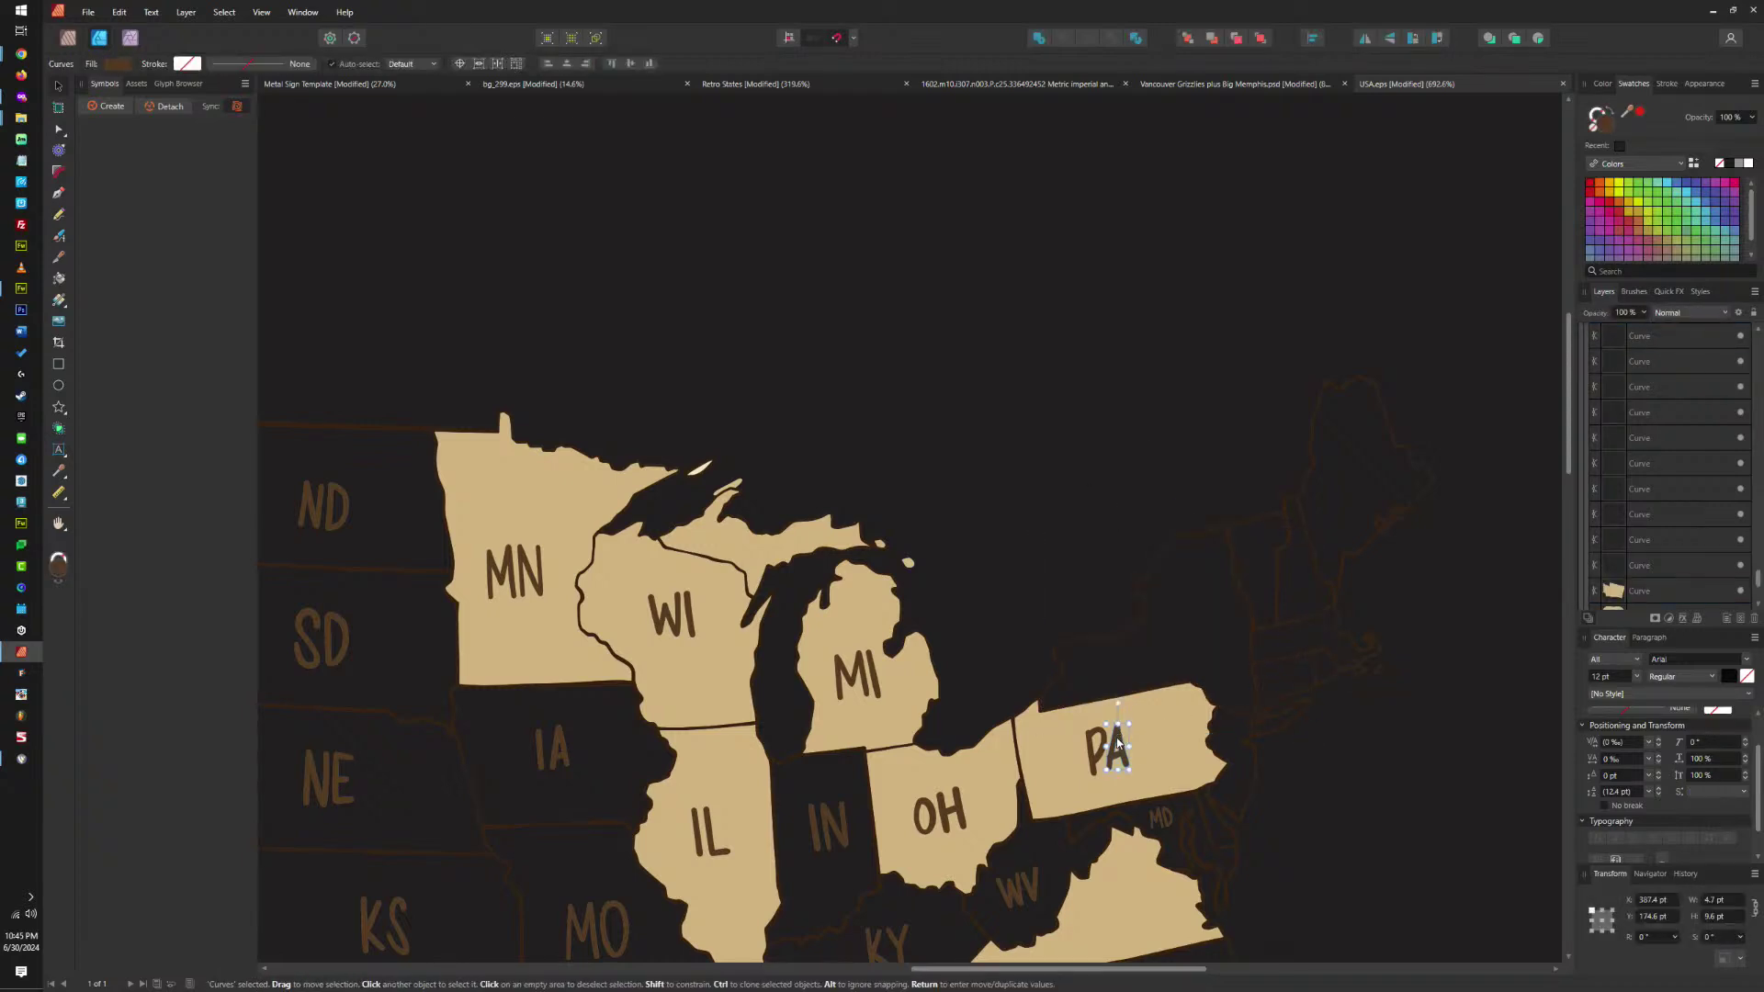
pyautogui.press('Delete')
pyautogui.moveTo(1035, 555); pyautogui.dragTo(878, 923)
pyautogui.press('Delete')
pyautogui.moveTo(999, 510); pyautogui.dragTo(902, 670)
pyautogui.press('Delete')
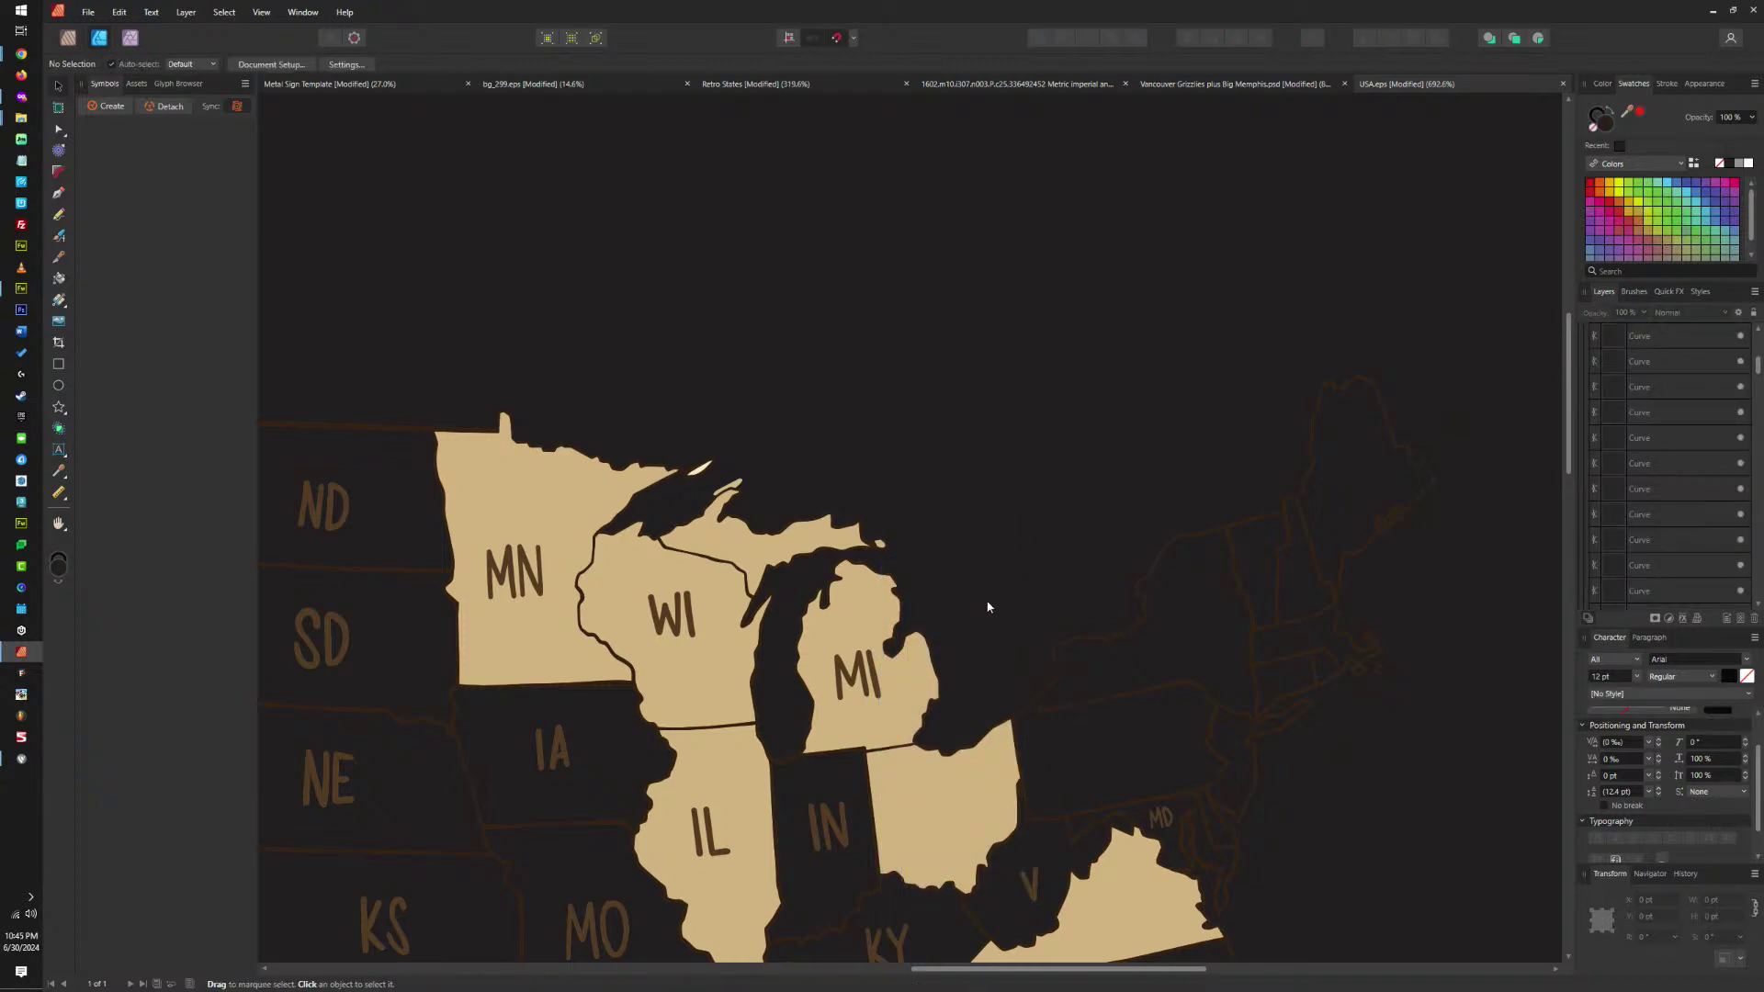
# Delete the small tan island in Lake Huron and the MI label.
pyautogui.scroll(5, 945, 604)
pyautogui.moveTo(1007, 511); pyautogui.dragTo(1047, 500)
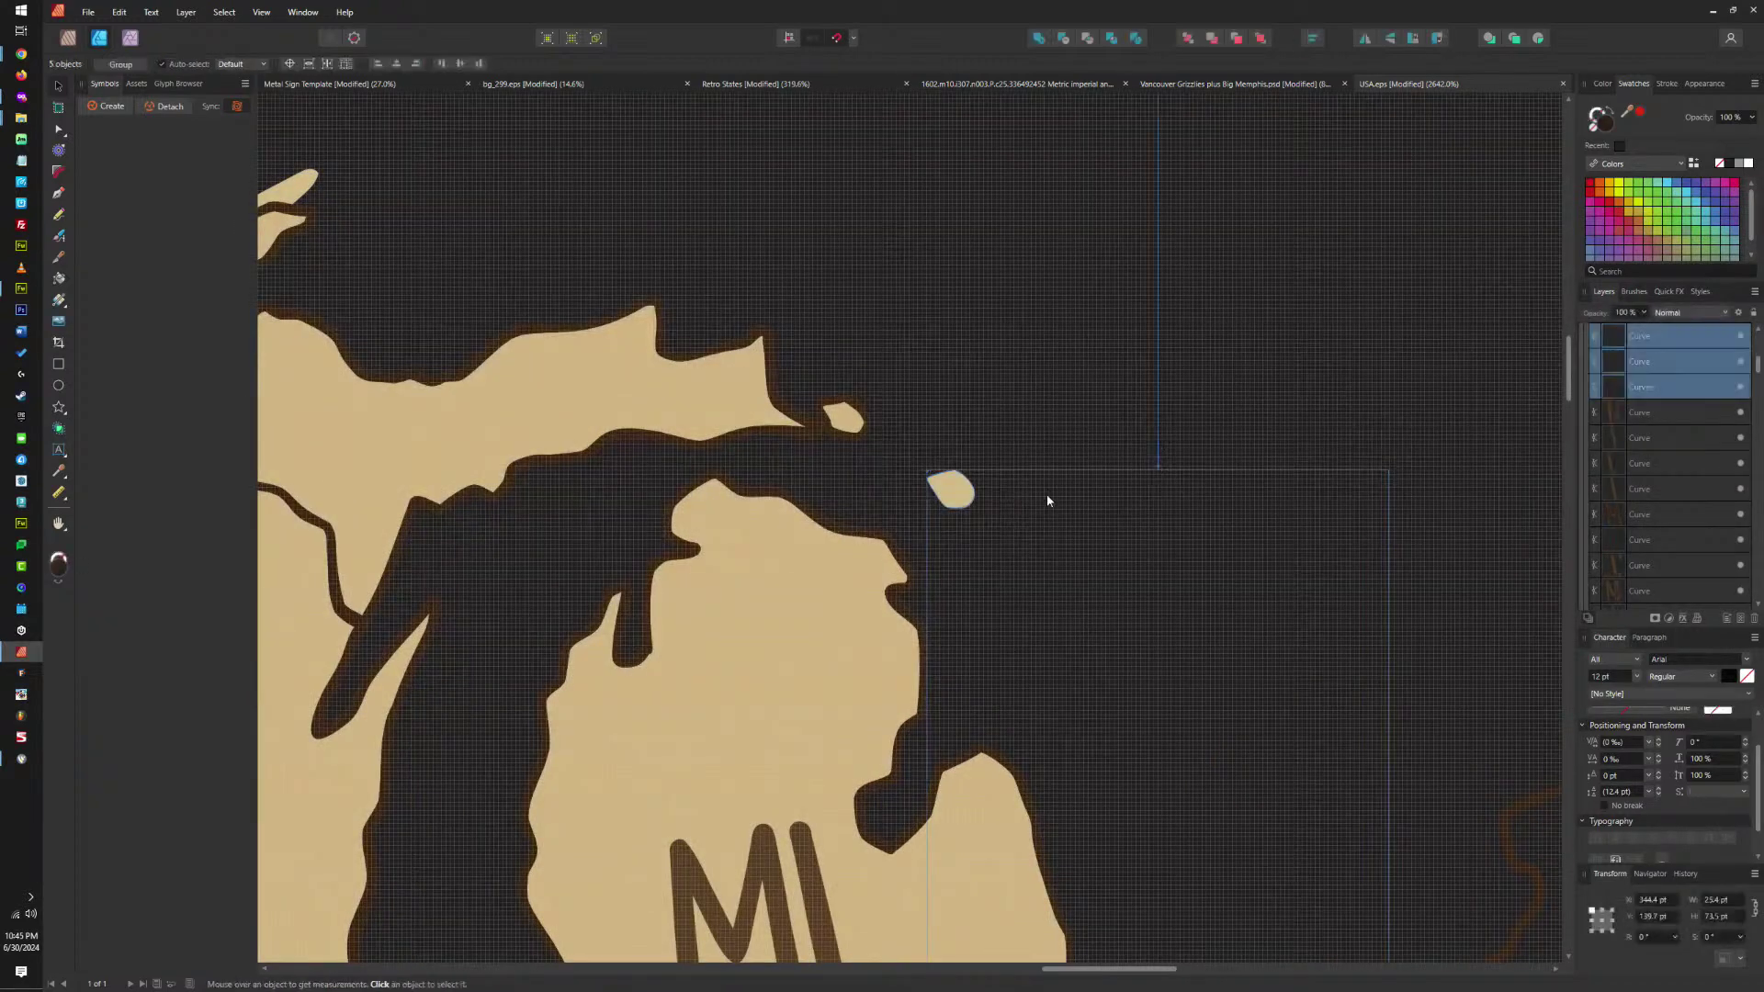
pyautogui.scroll(-4, 1047, 500)
pyautogui.press('Delete')
pyautogui.moveTo(1188, 493); pyautogui.dragTo(952, 698)
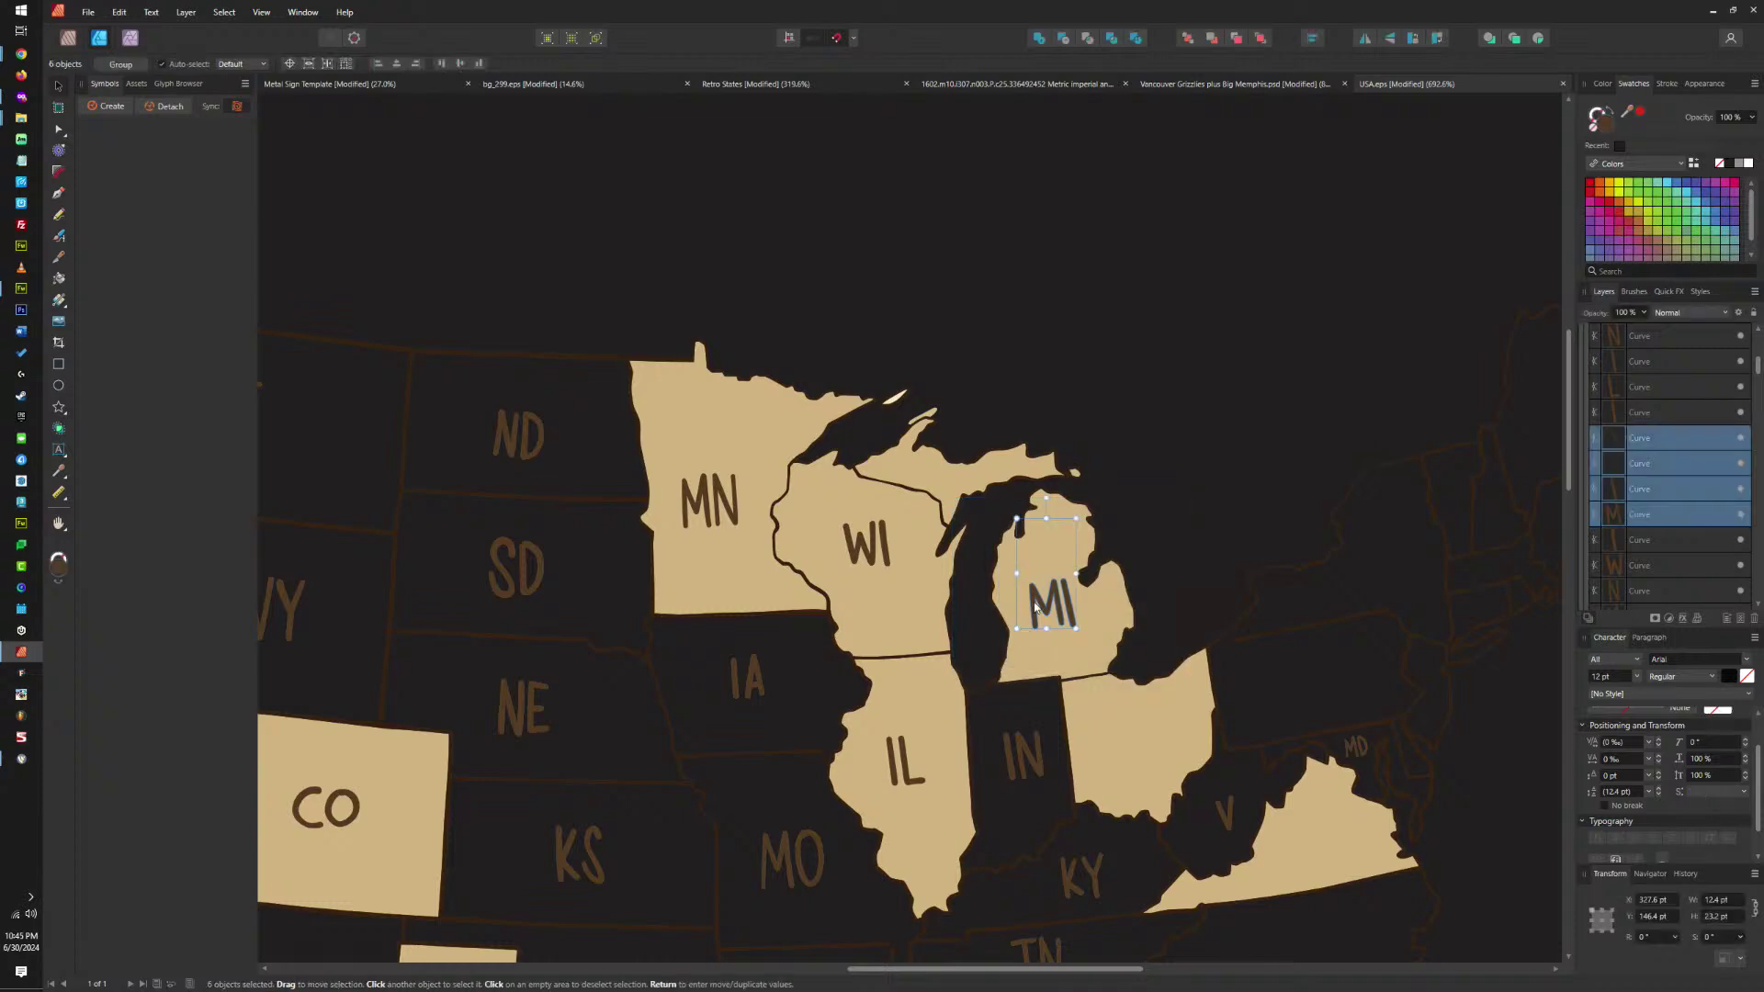
pyautogui.press('Delete')
# Delete the small island fill at the eastern tip of Michigan's Upper Peninsula.
pyautogui.moveTo(1128, 498); pyautogui.dragTo(1038, 467)
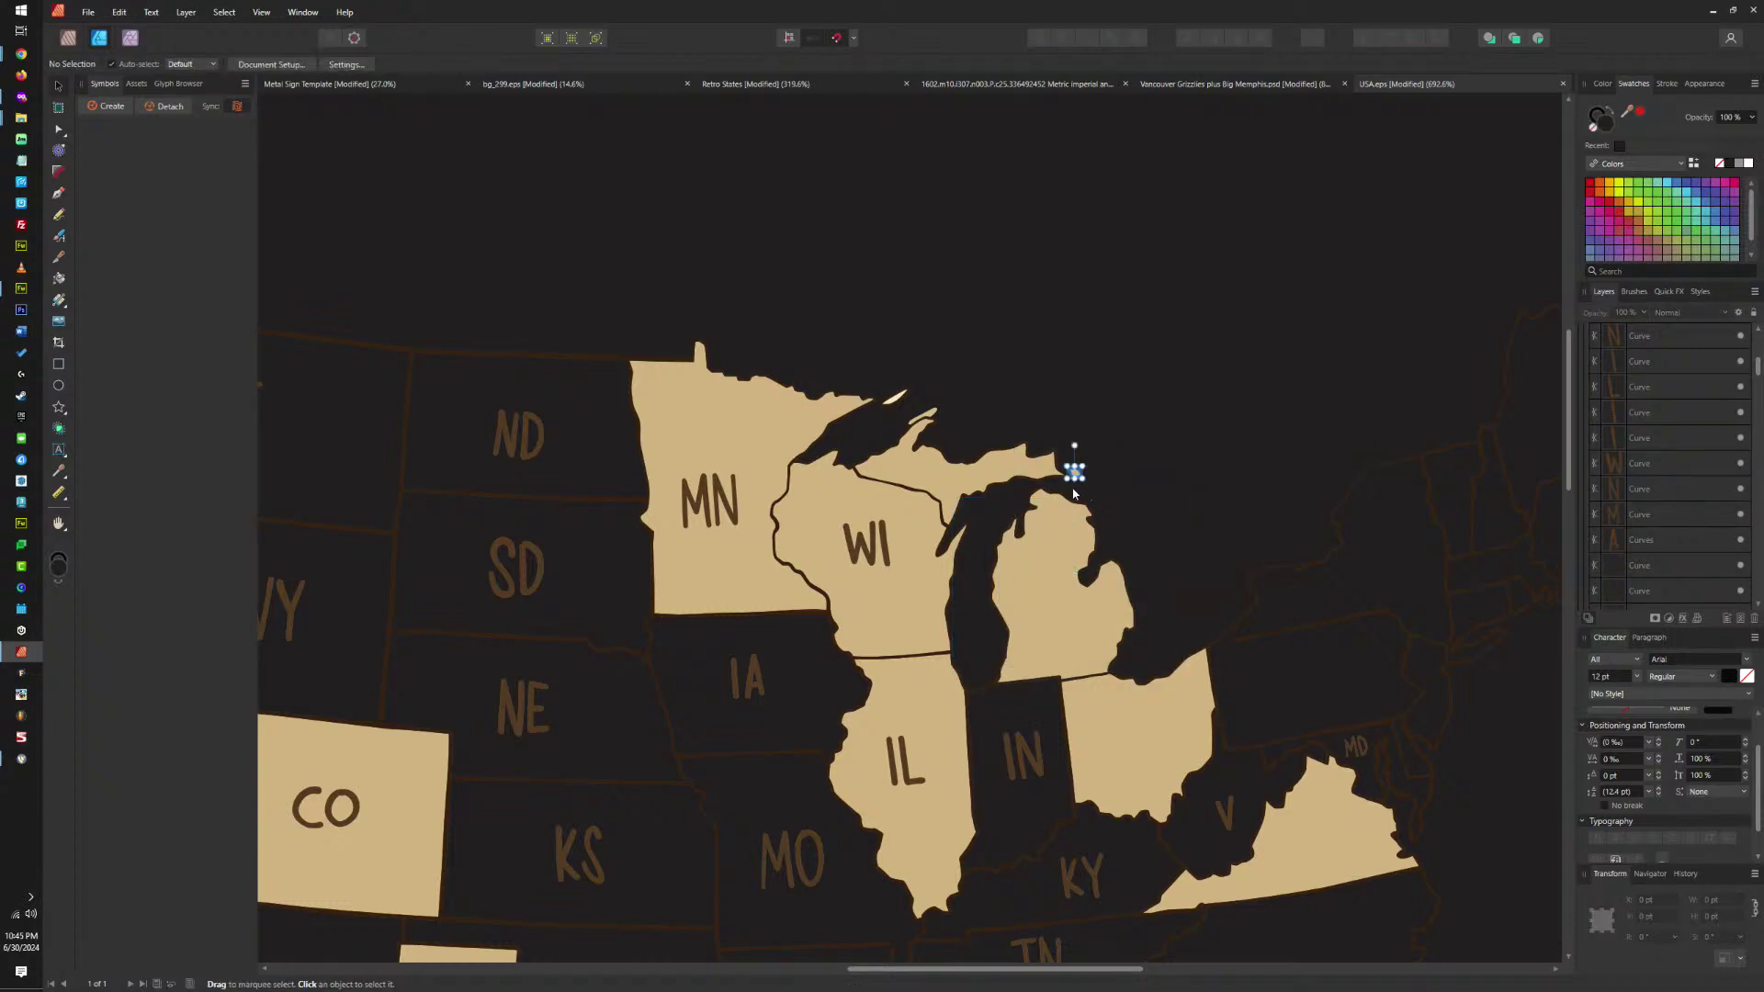
pyautogui.scroll(4, 1074, 494)
pyautogui.press('Delete')
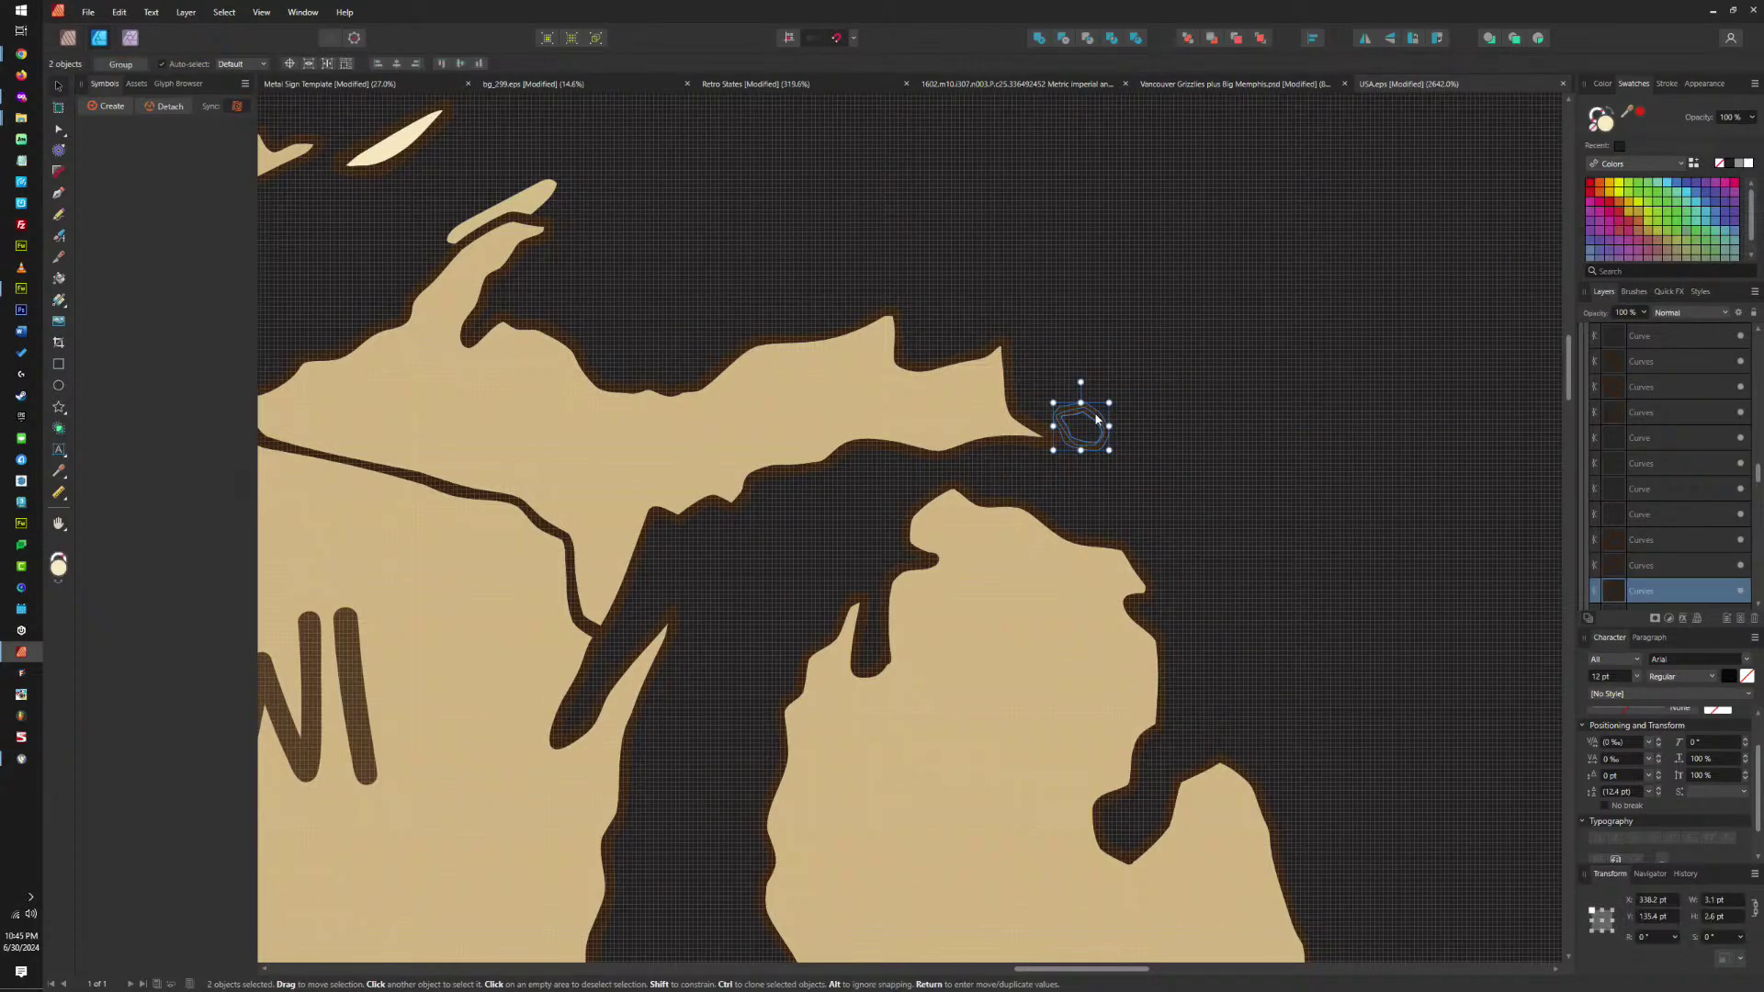
pyautogui.press('Delete')
# Delete the tan fills of Michigan's lower and upper peninsulas and of Wisconsin.
pyautogui.click(922, 515)
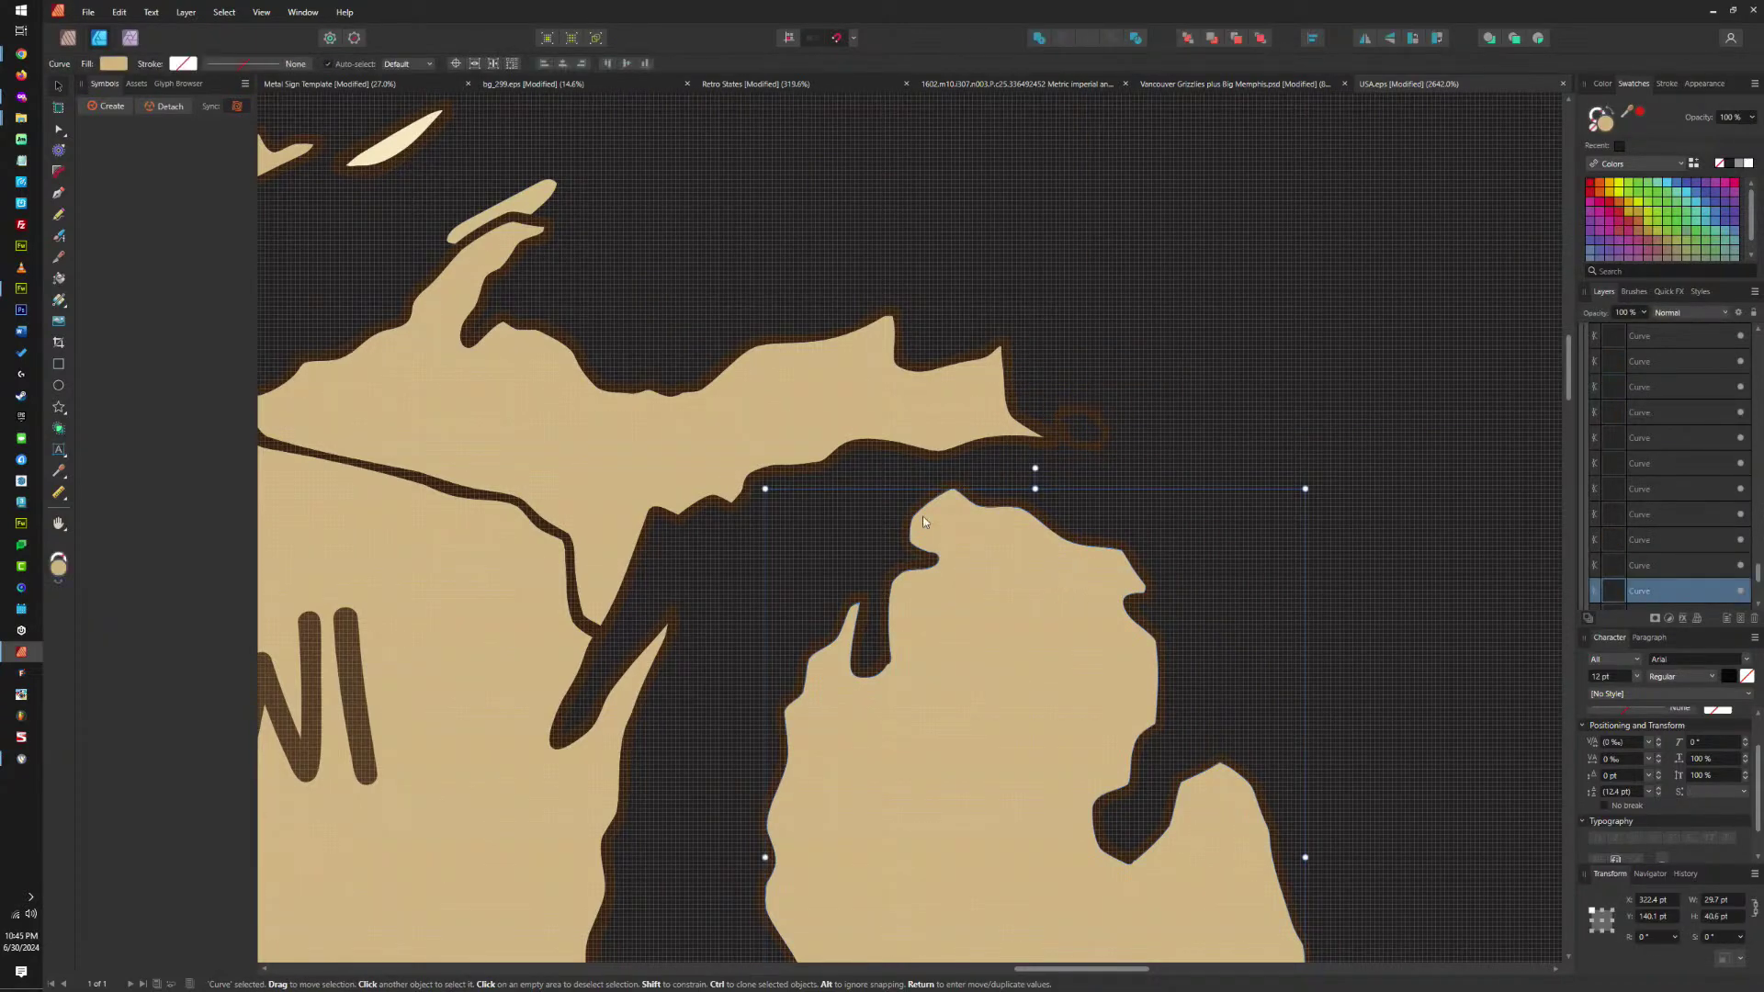
pyautogui.press('Delete')
pyautogui.click(779, 404)
pyautogui.press('Delete')
pyautogui.click(487, 629)
pyautogui.press('Delete')
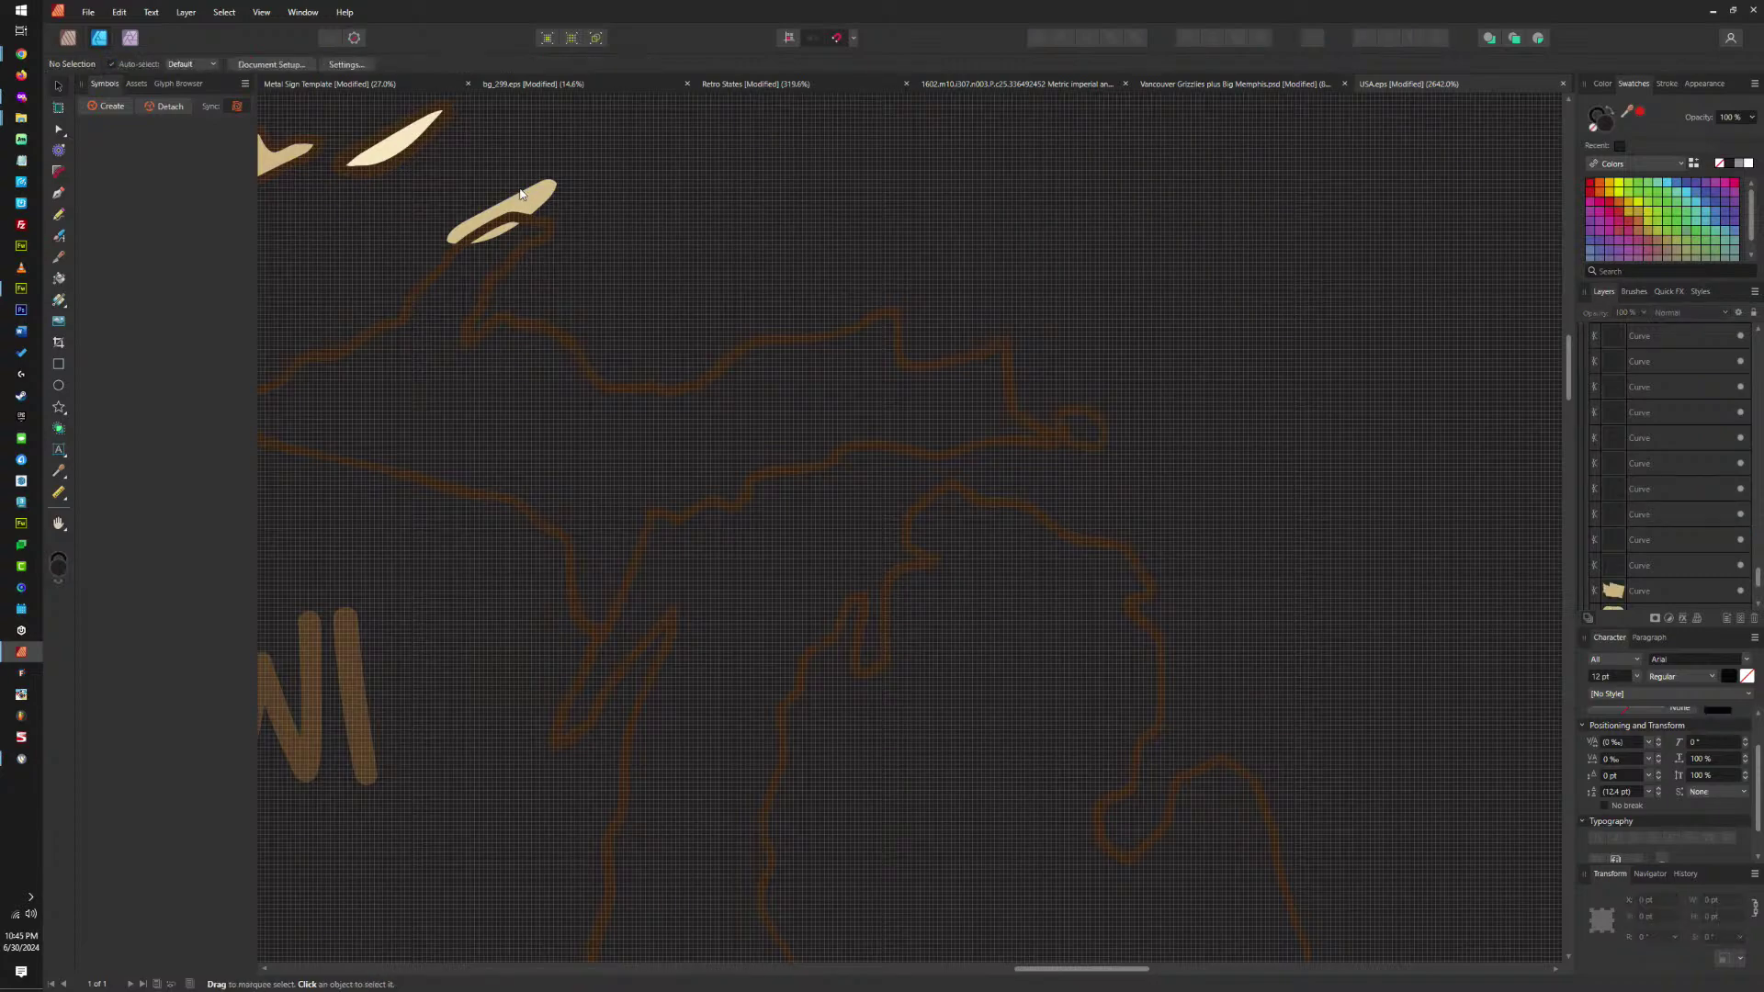
# Delete the small tan island pieces in Lake Superior and Minnesota's tan fill.
pyautogui.click(509, 204)
pyautogui.press('Delete')
pyautogui.click(402, 161)
pyautogui.press('Delete')
pyautogui.hscroll(-10, 1093, 389)
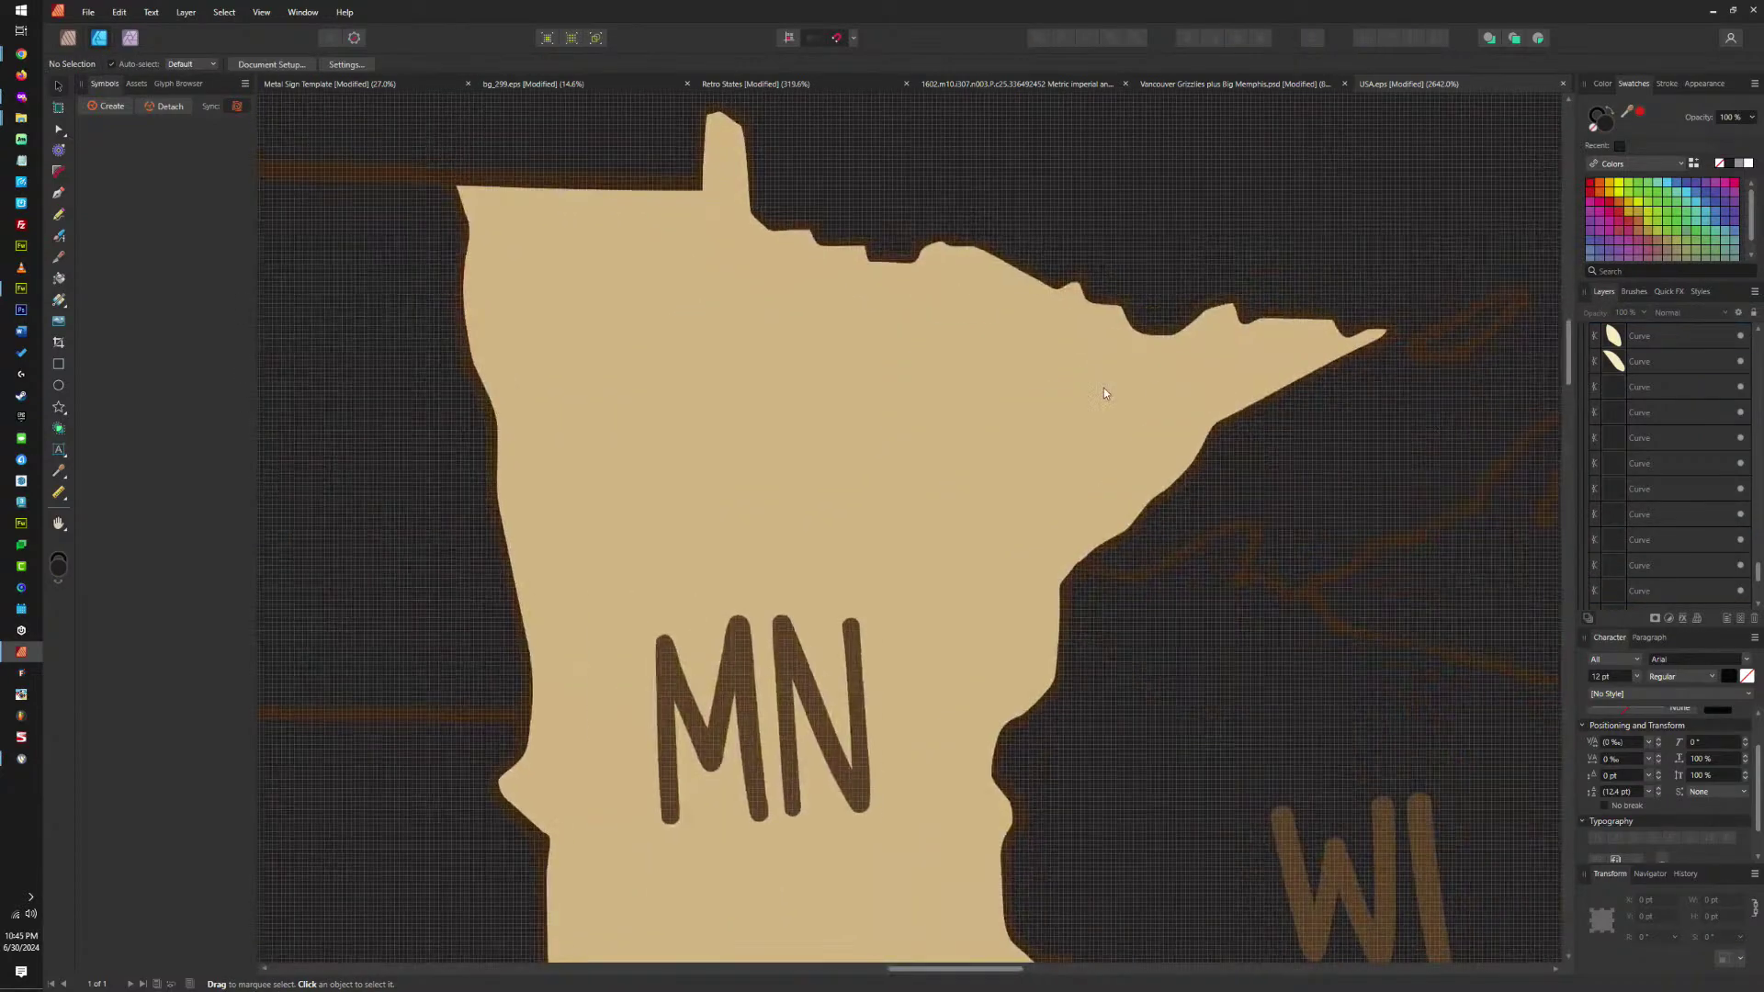
pyautogui.click(1104, 388)
pyautogui.press('Delete')
# Delete the WI and IN state labels.
pyautogui.scroll(-8, 928, 472)
pyautogui.click(1027, 673)
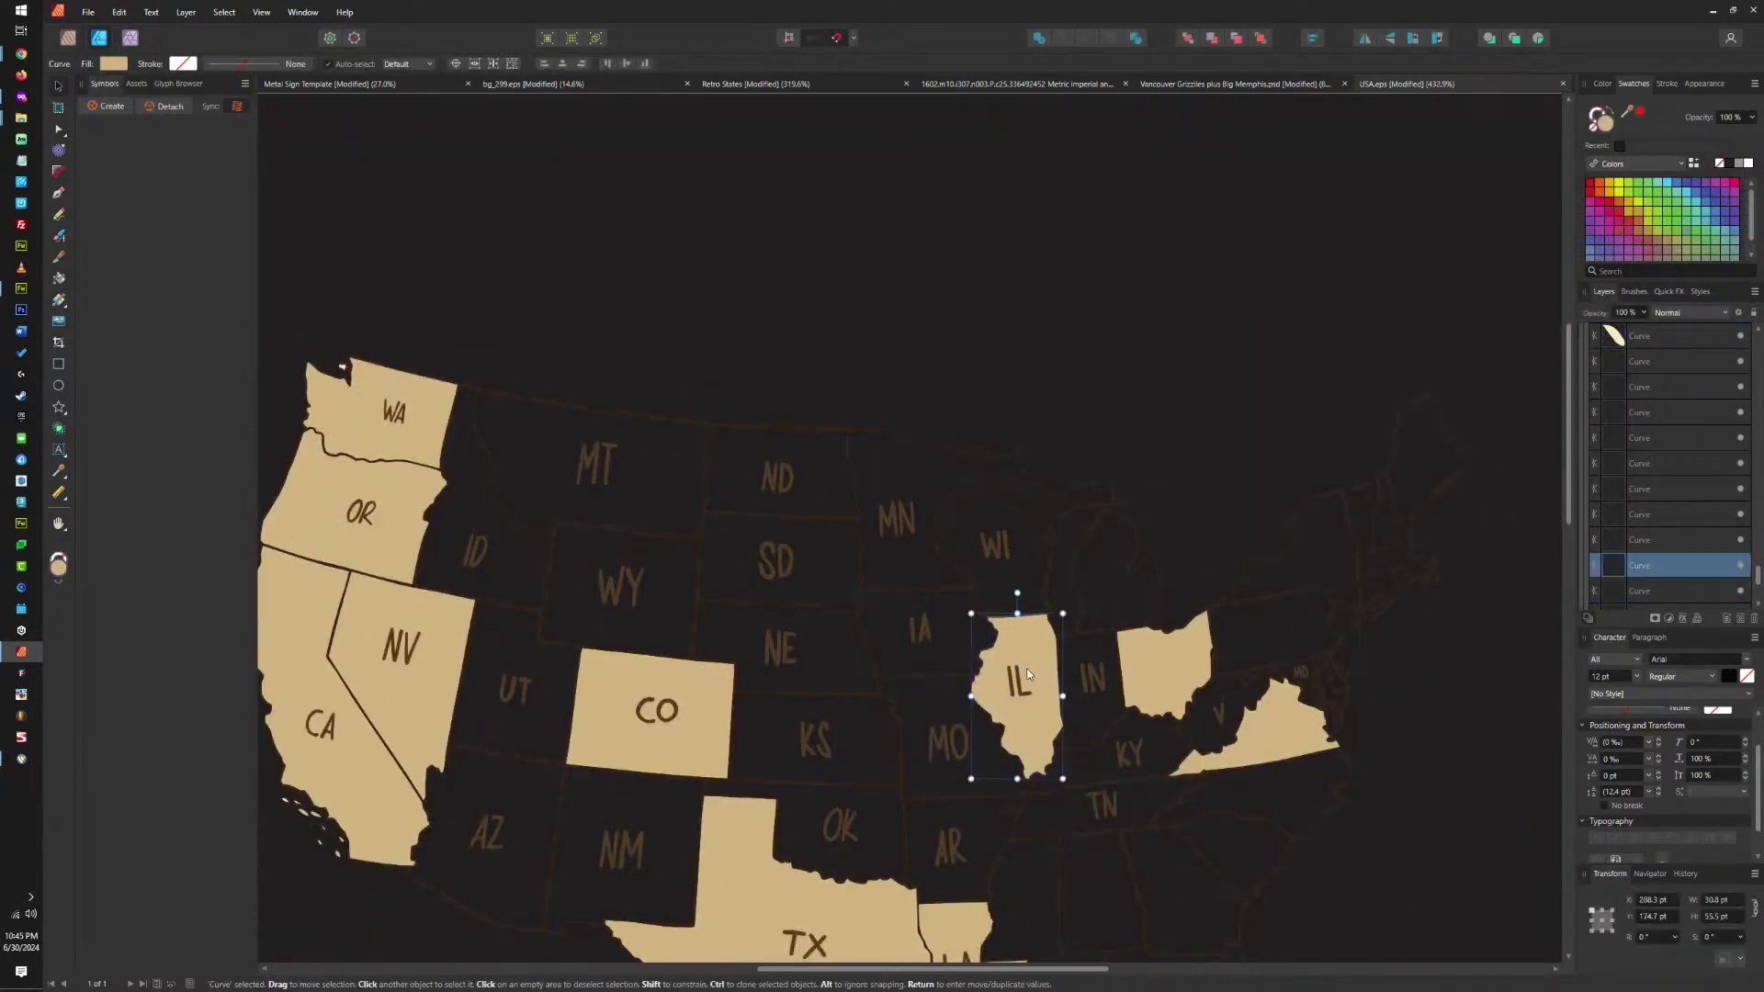
pyautogui.moveTo(1091, 358); pyautogui.dragTo(966, 585)
pyautogui.click(1049, 342)
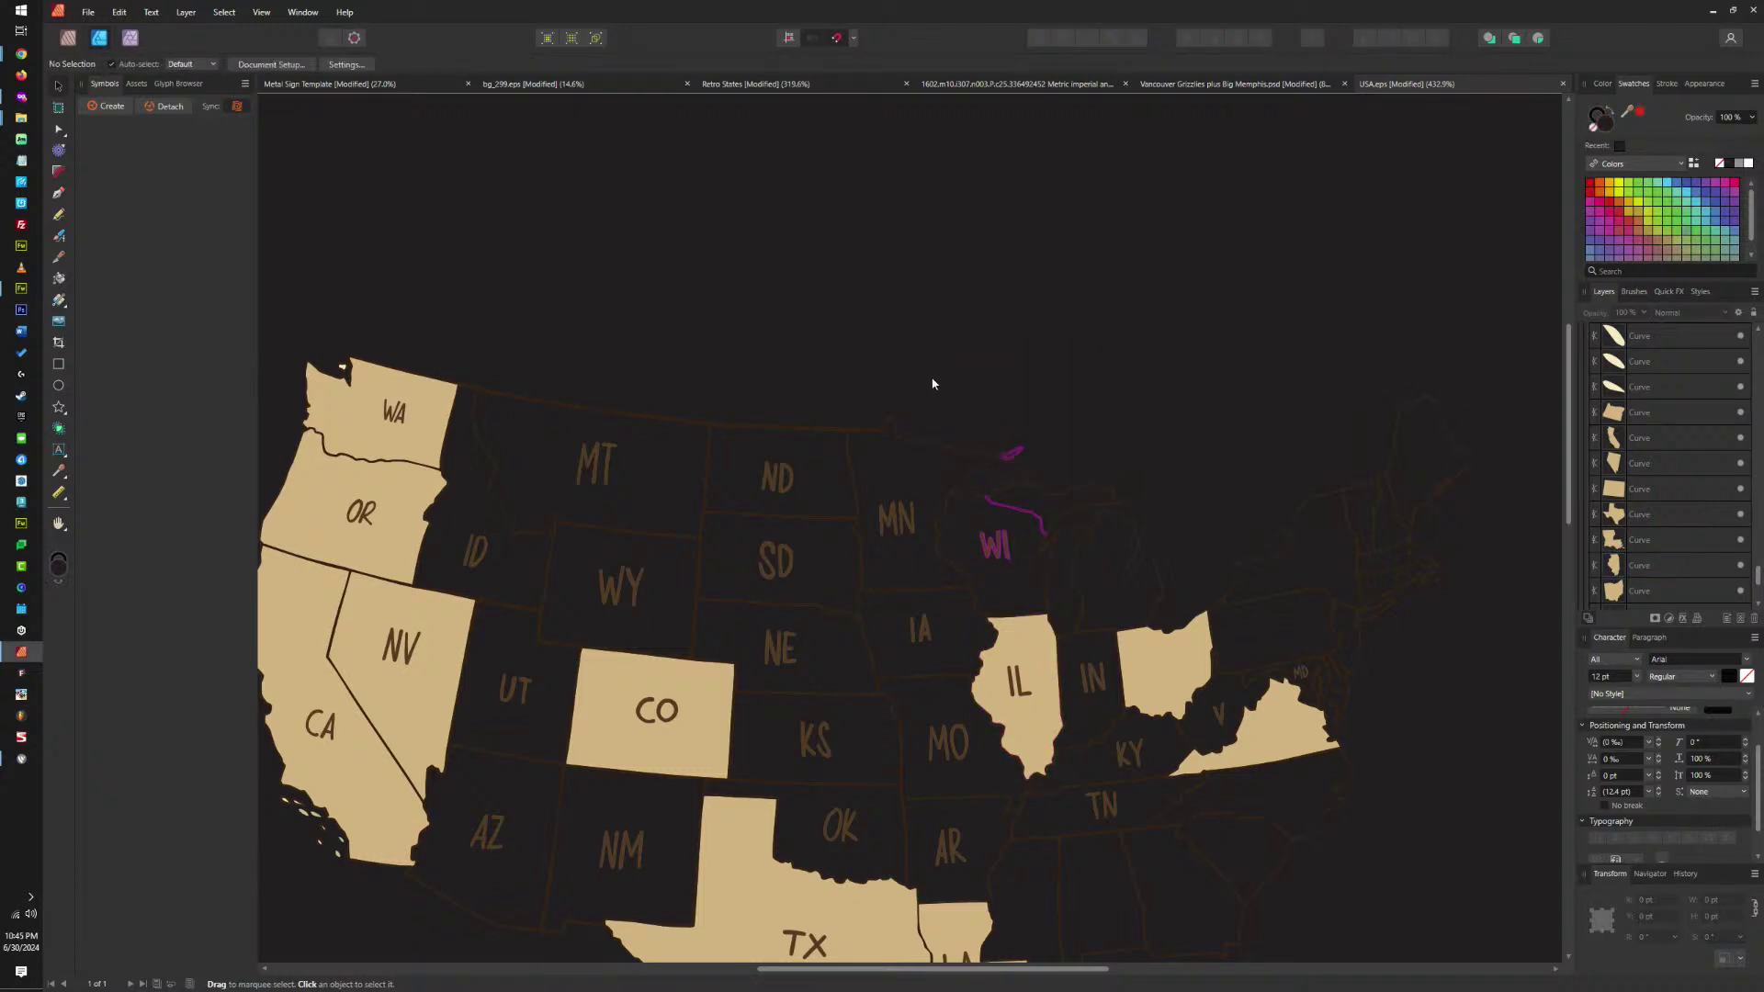
pyautogui.click(996, 542)
pyautogui.press('Delete')
pyautogui.press('Delete')
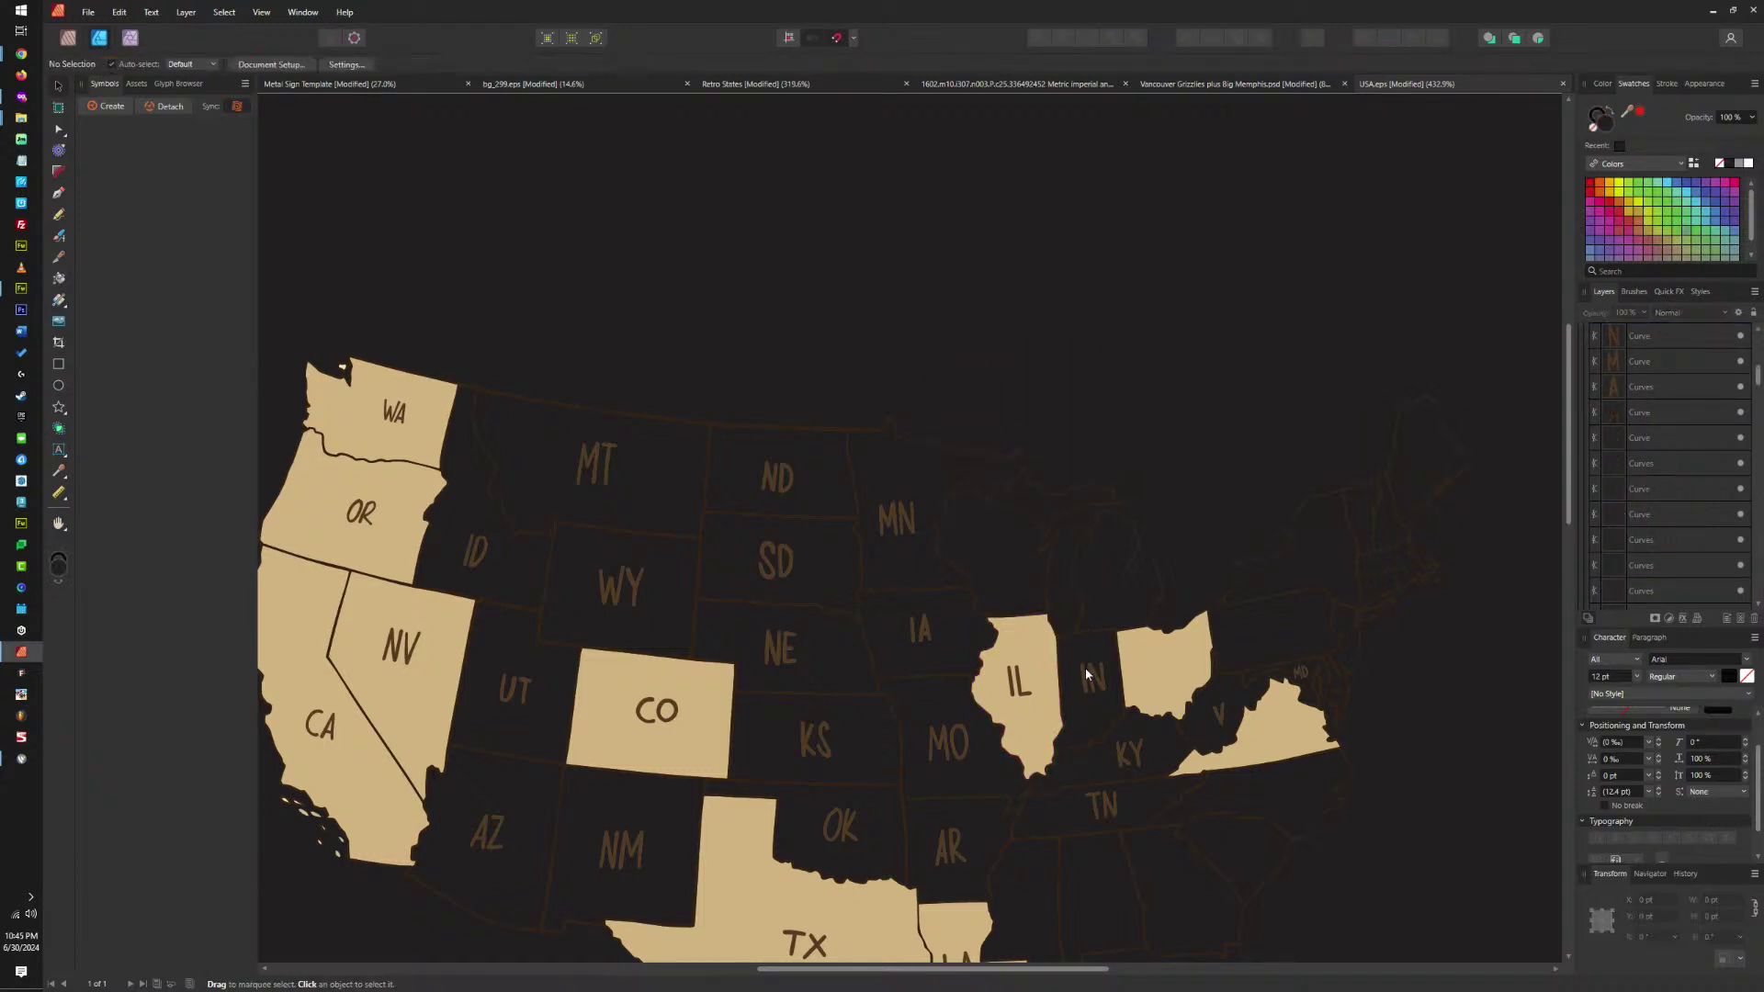
pyautogui.click(1084, 667)
pyautogui.press('Delete')
# Delete the remaining V of WV, the KY, TN, MD and IL labels, and the tan fills of Virginia, Ohio and Illinois.
pyautogui.scroll(5, 1134, 763)
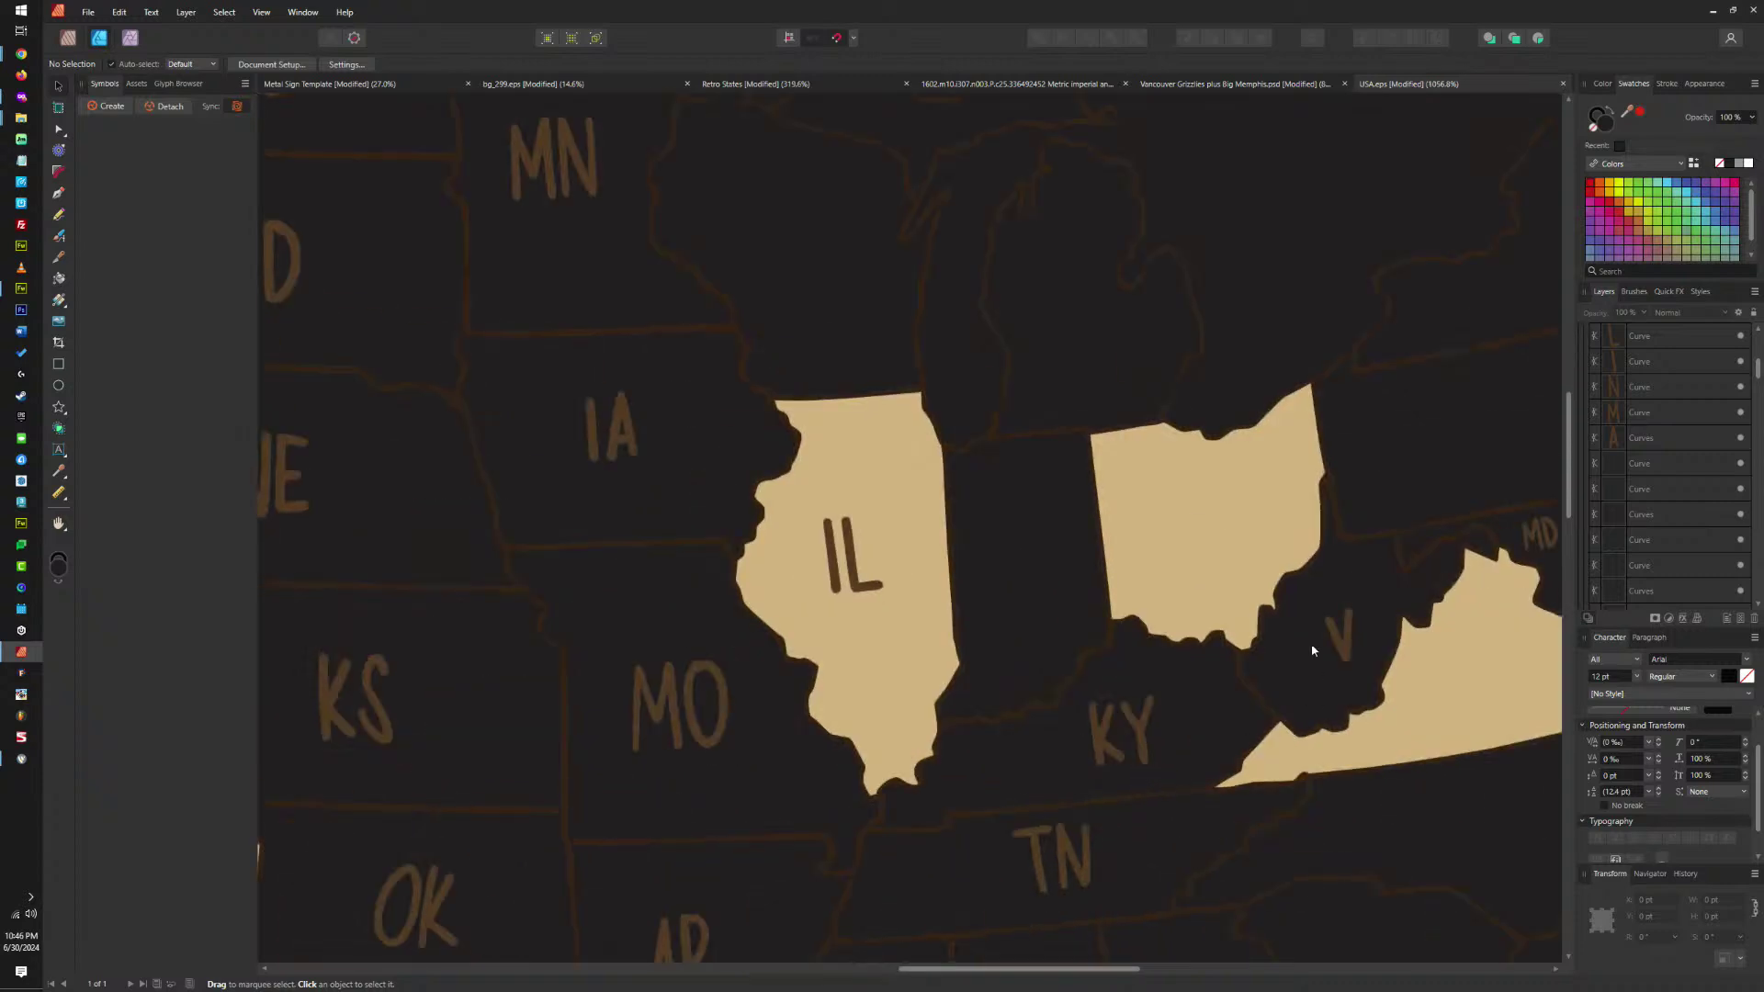
pyautogui.click(1338, 634)
pyautogui.moveTo(1093, 774); pyautogui.dragTo(1095, 777)
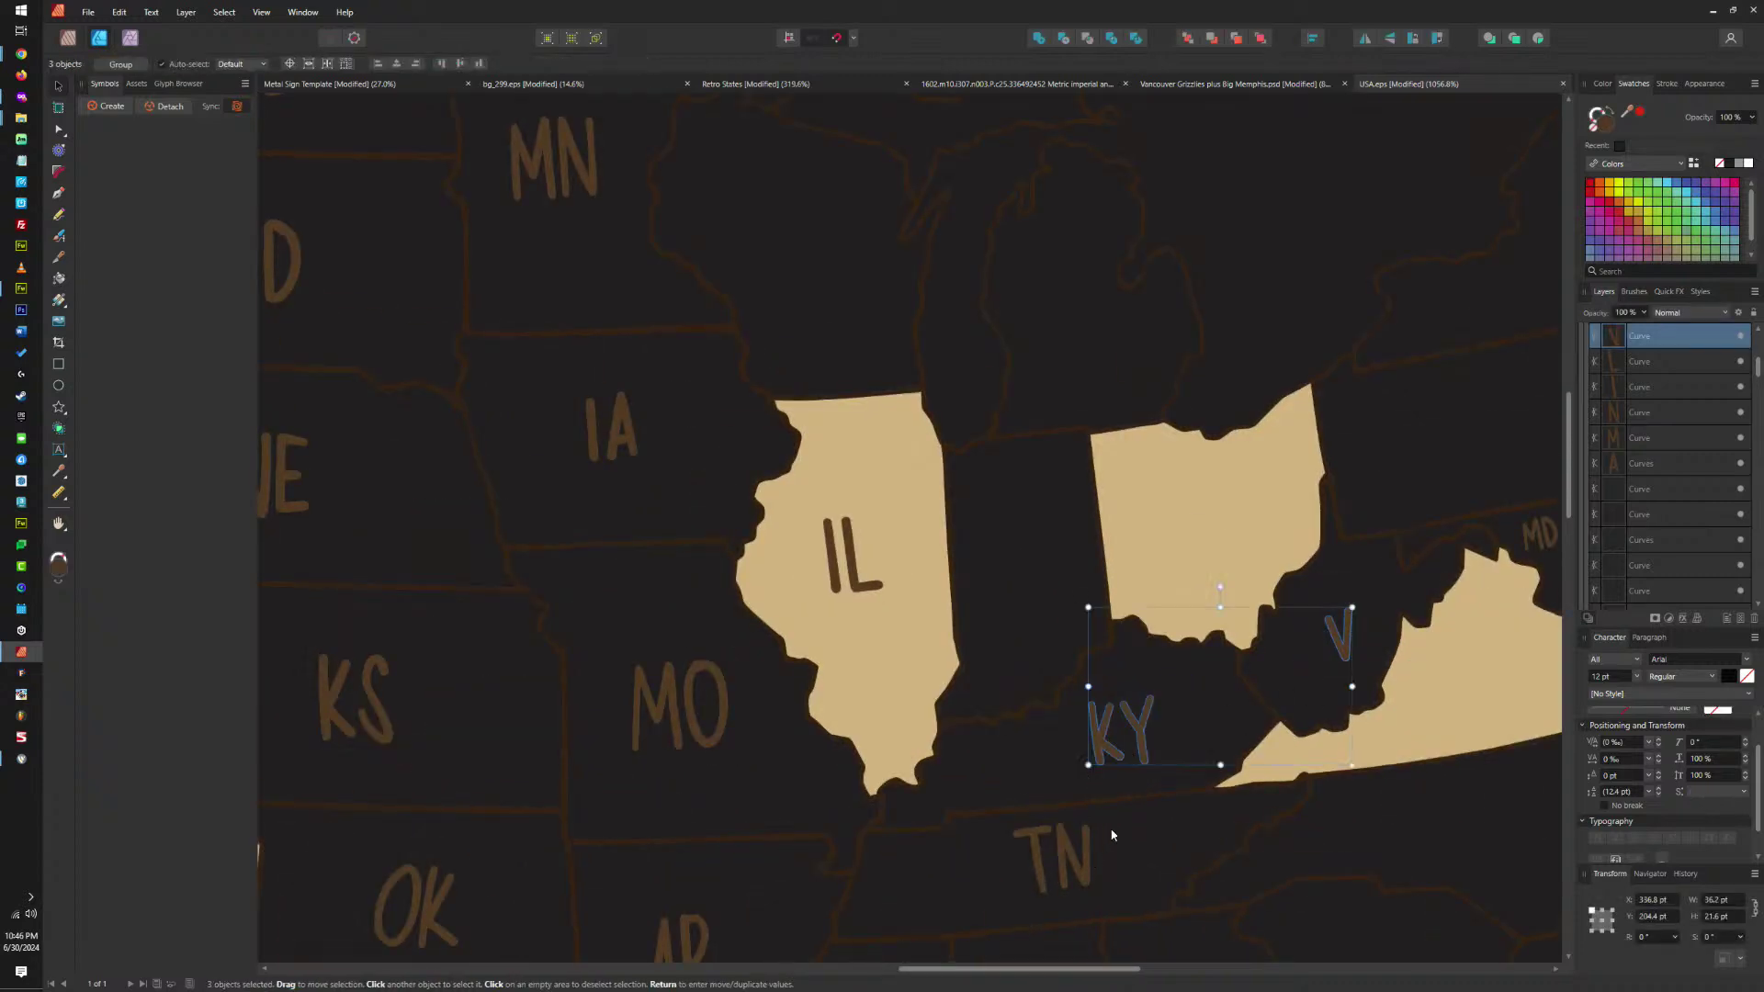
pyautogui.moveTo(1022, 883); pyautogui.dragTo(1022, 884)
pyautogui.hscroll(5, 1148, 818)
pyautogui.scroll(2, 1149, 818)
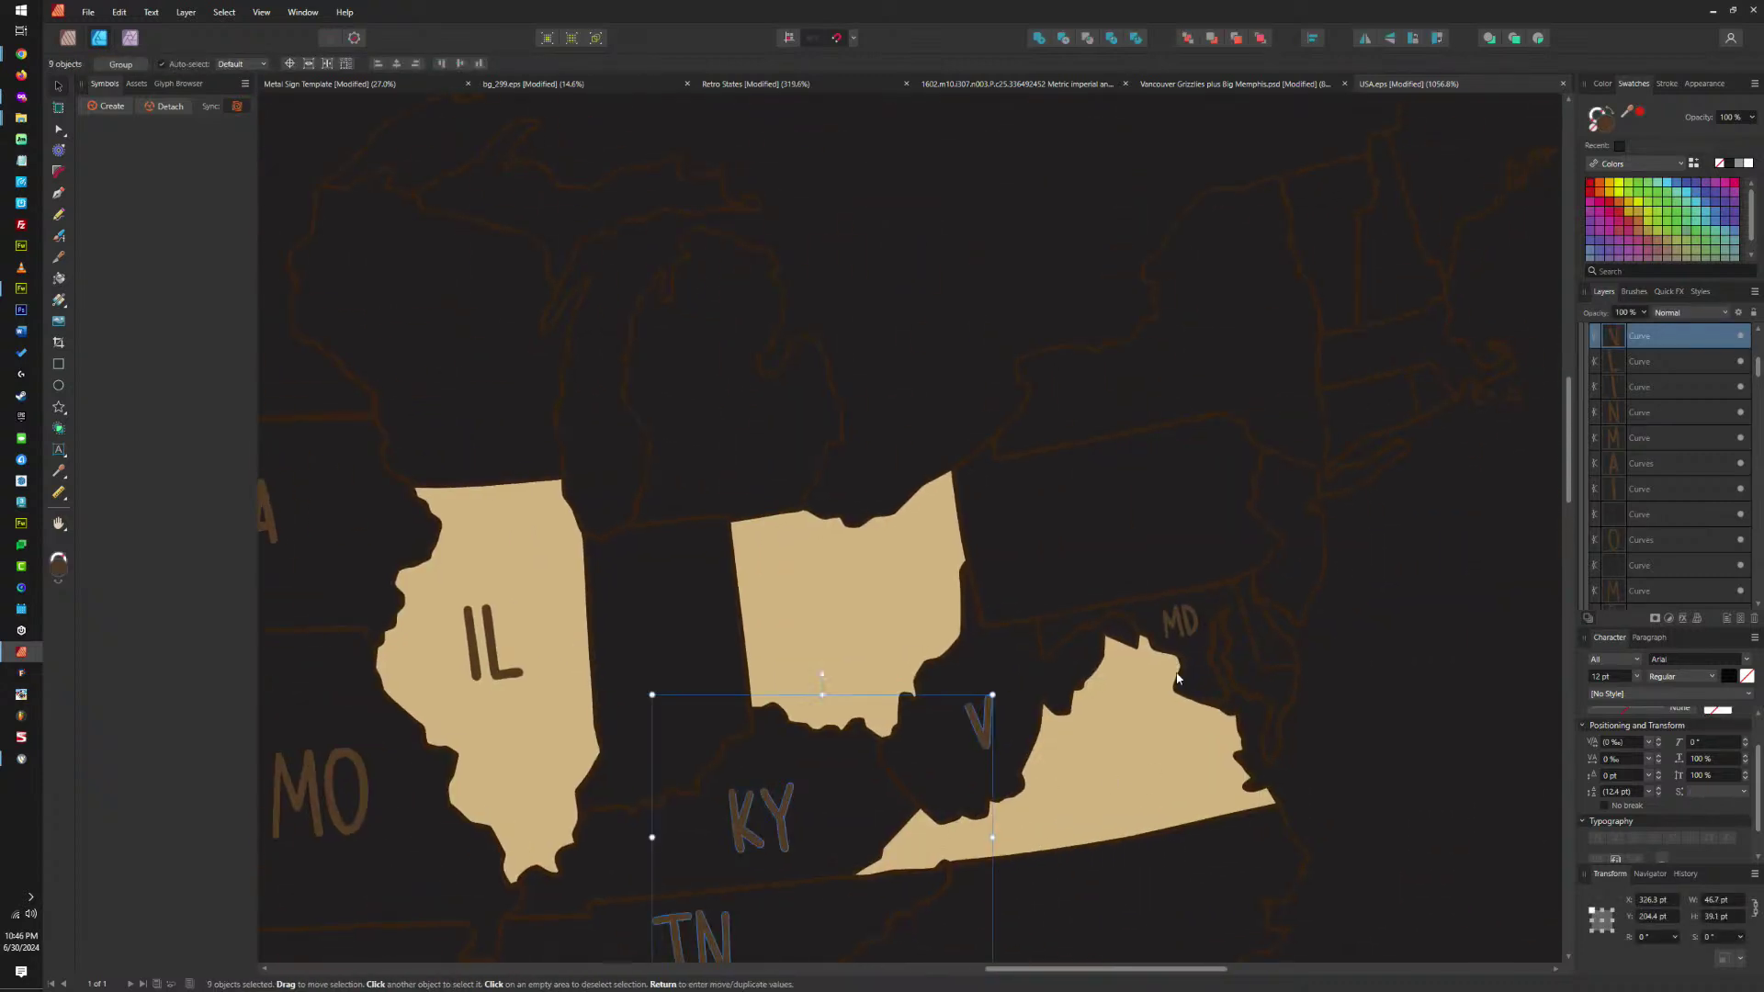
pyautogui.moveTo(1210, 603); pyautogui.dragTo(1155, 649)
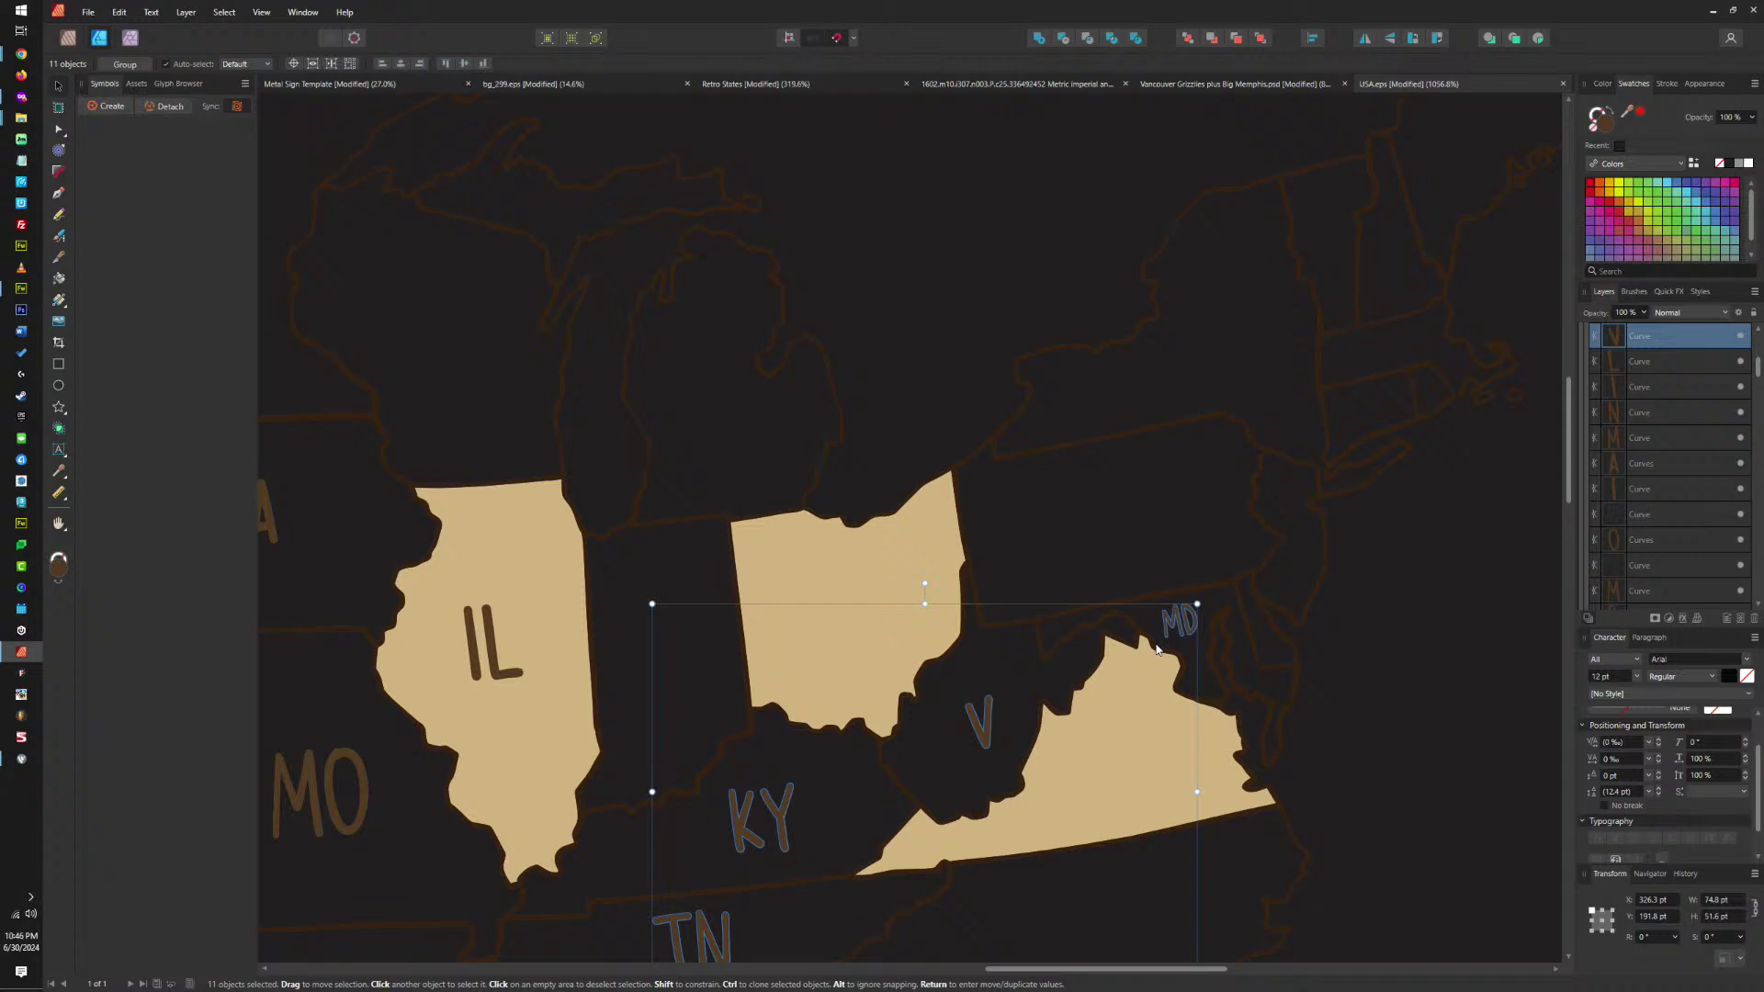
pyautogui.keyDown('shift'); pyautogui.click(1138, 724); pyautogui.keyUp('shift')
pyautogui.keyDown('shift'); pyautogui.click(868, 562); pyautogui.keyUp('shift')
pyautogui.keyDown('shift'); pyautogui.click(475, 629); pyautogui.keyUp('shift')
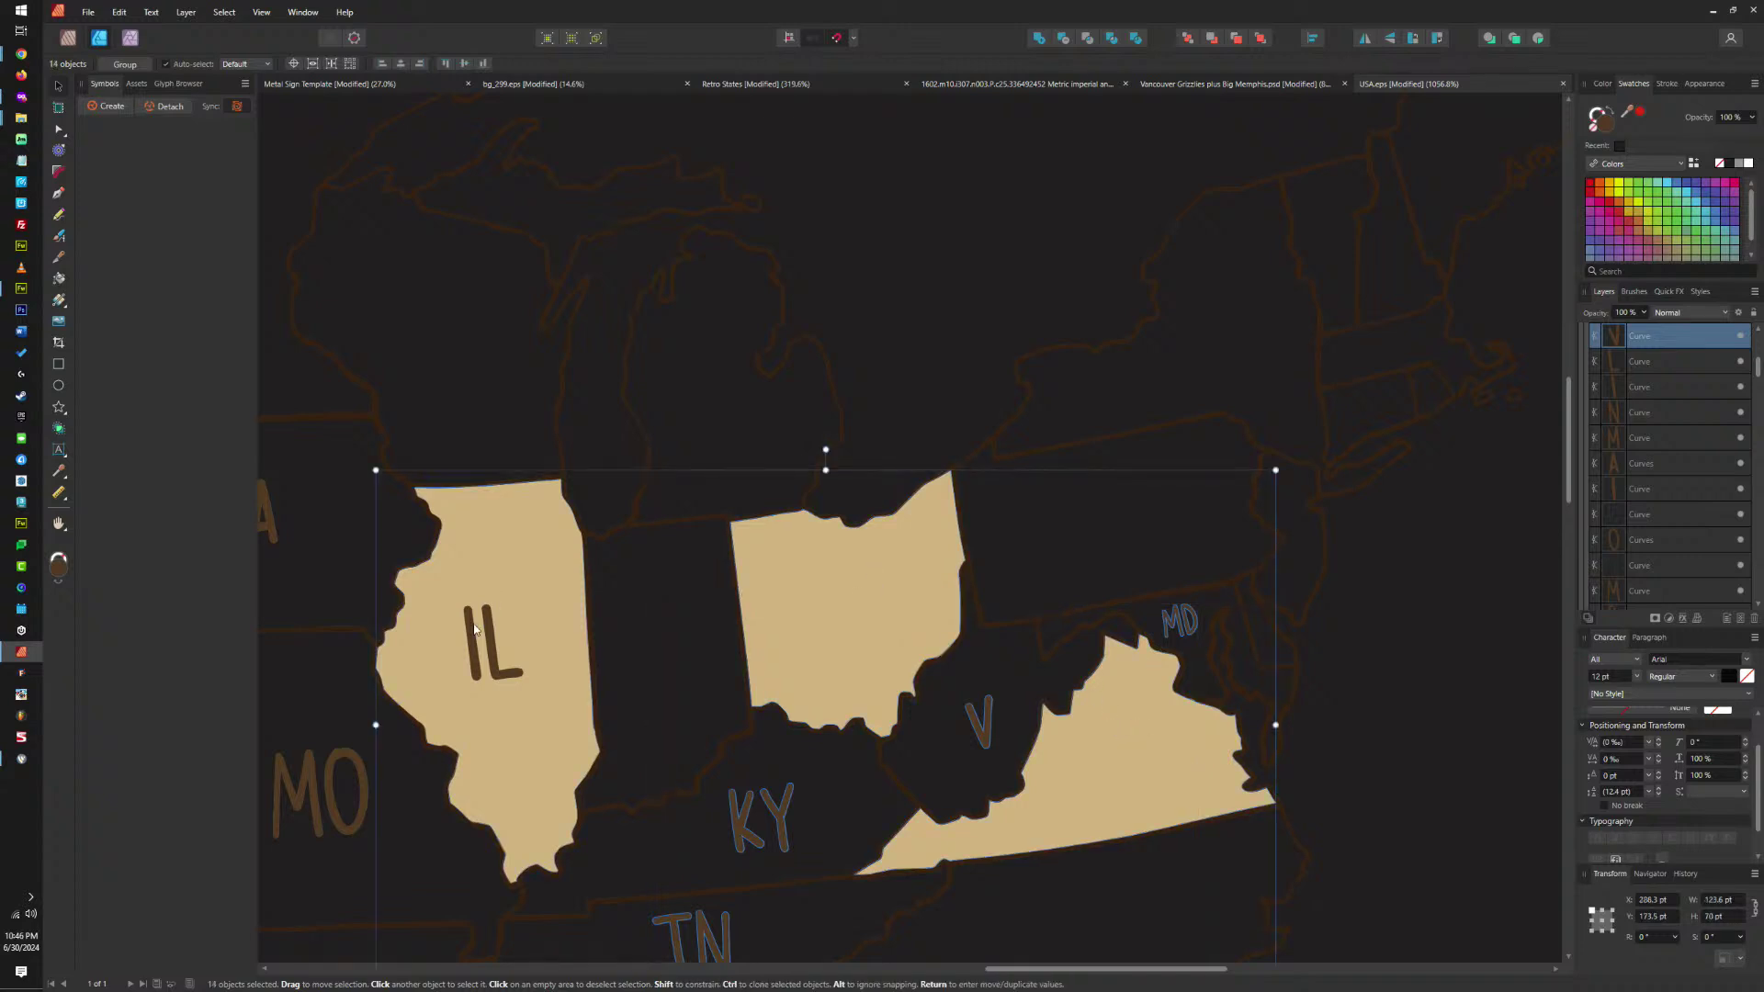
pyautogui.keyDown('shift'); pyautogui.click(486, 630); pyautogui.keyUp('shift')
pyautogui.keyDown('shift'); pyautogui.click(480, 634); pyautogui.keyUp('shift')
pyautogui.hotkey('ctrl', 'd')
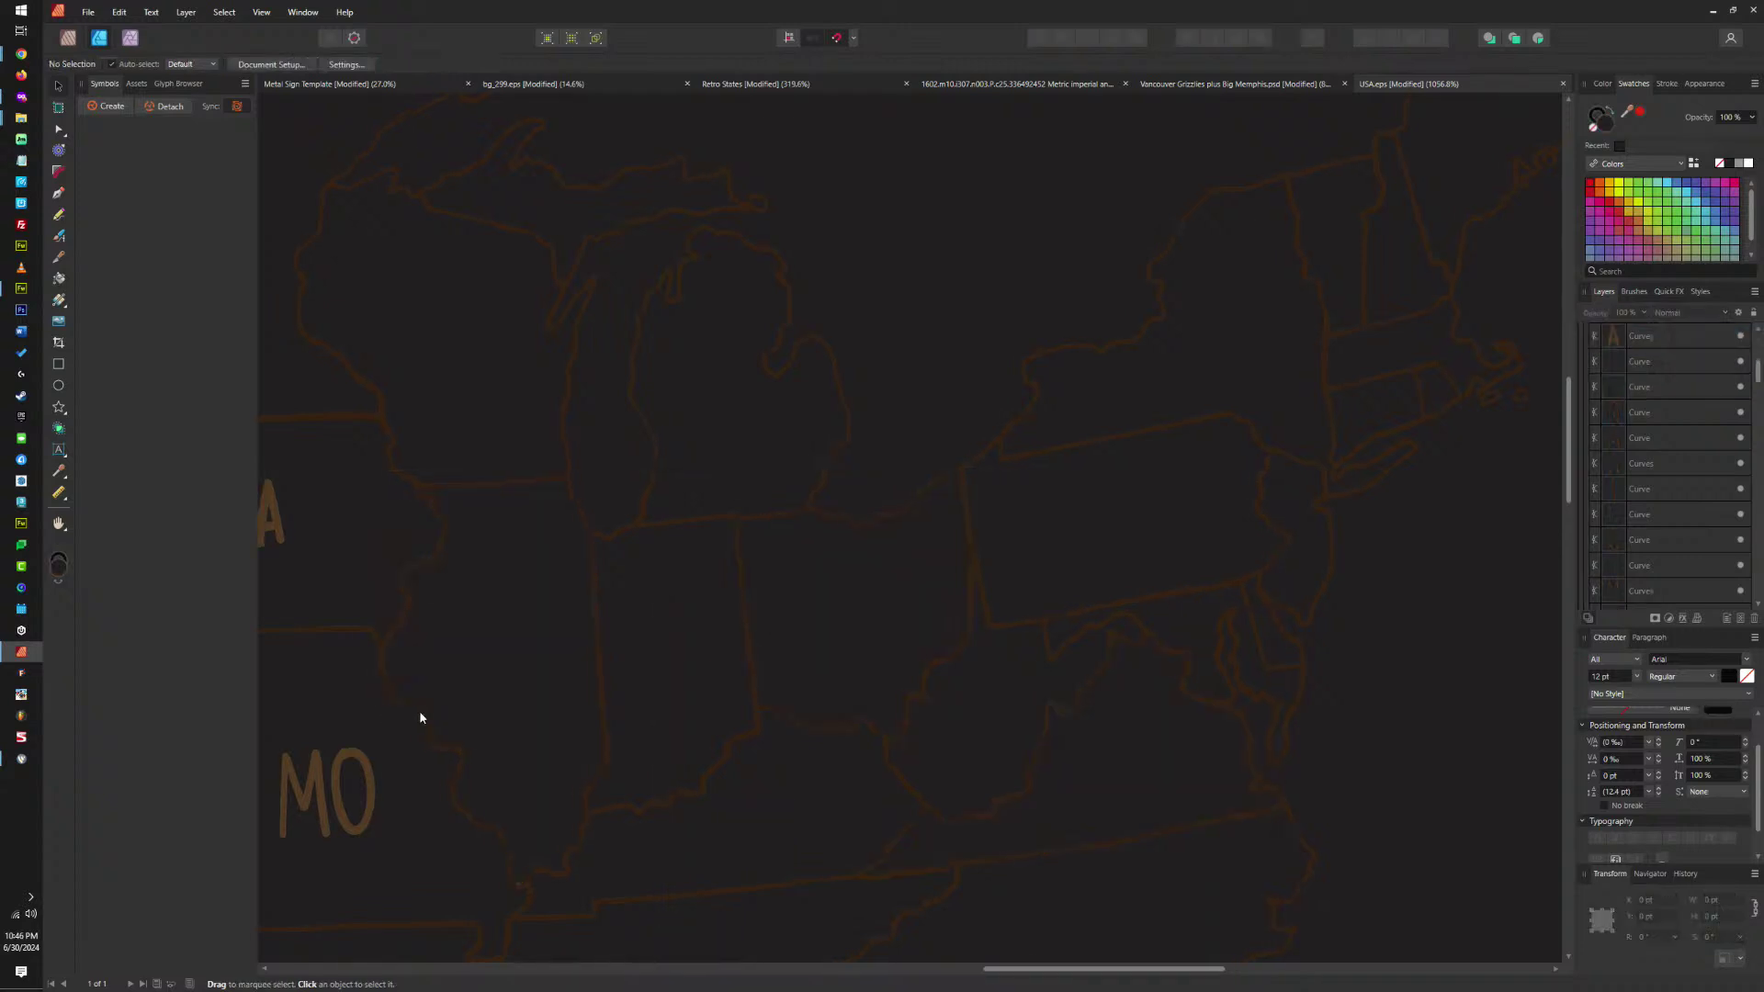
# Delete the IA, MO, AR and OK state labels.
pyautogui.moveTo(419, 709); pyautogui.dragTo(1291, 629)
pyautogui.moveTo(1094, 214); pyautogui.dragTo(1205, 287)
pyautogui.moveTo(1163, 736); pyautogui.dragTo(1257, 865)
pyautogui.moveTo(884, 697); pyautogui.dragTo(1138, 859)
pyautogui.press('Delete')
# Select the KS and NE state labels together.
pyautogui.moveTo(829, 474); pyautogui.dragTo(1003, 617)
pyautogui.moveTo(739, 266); pyautogui.dragTo(872, 386)
pyautogui.scroll(5, 878, 333)
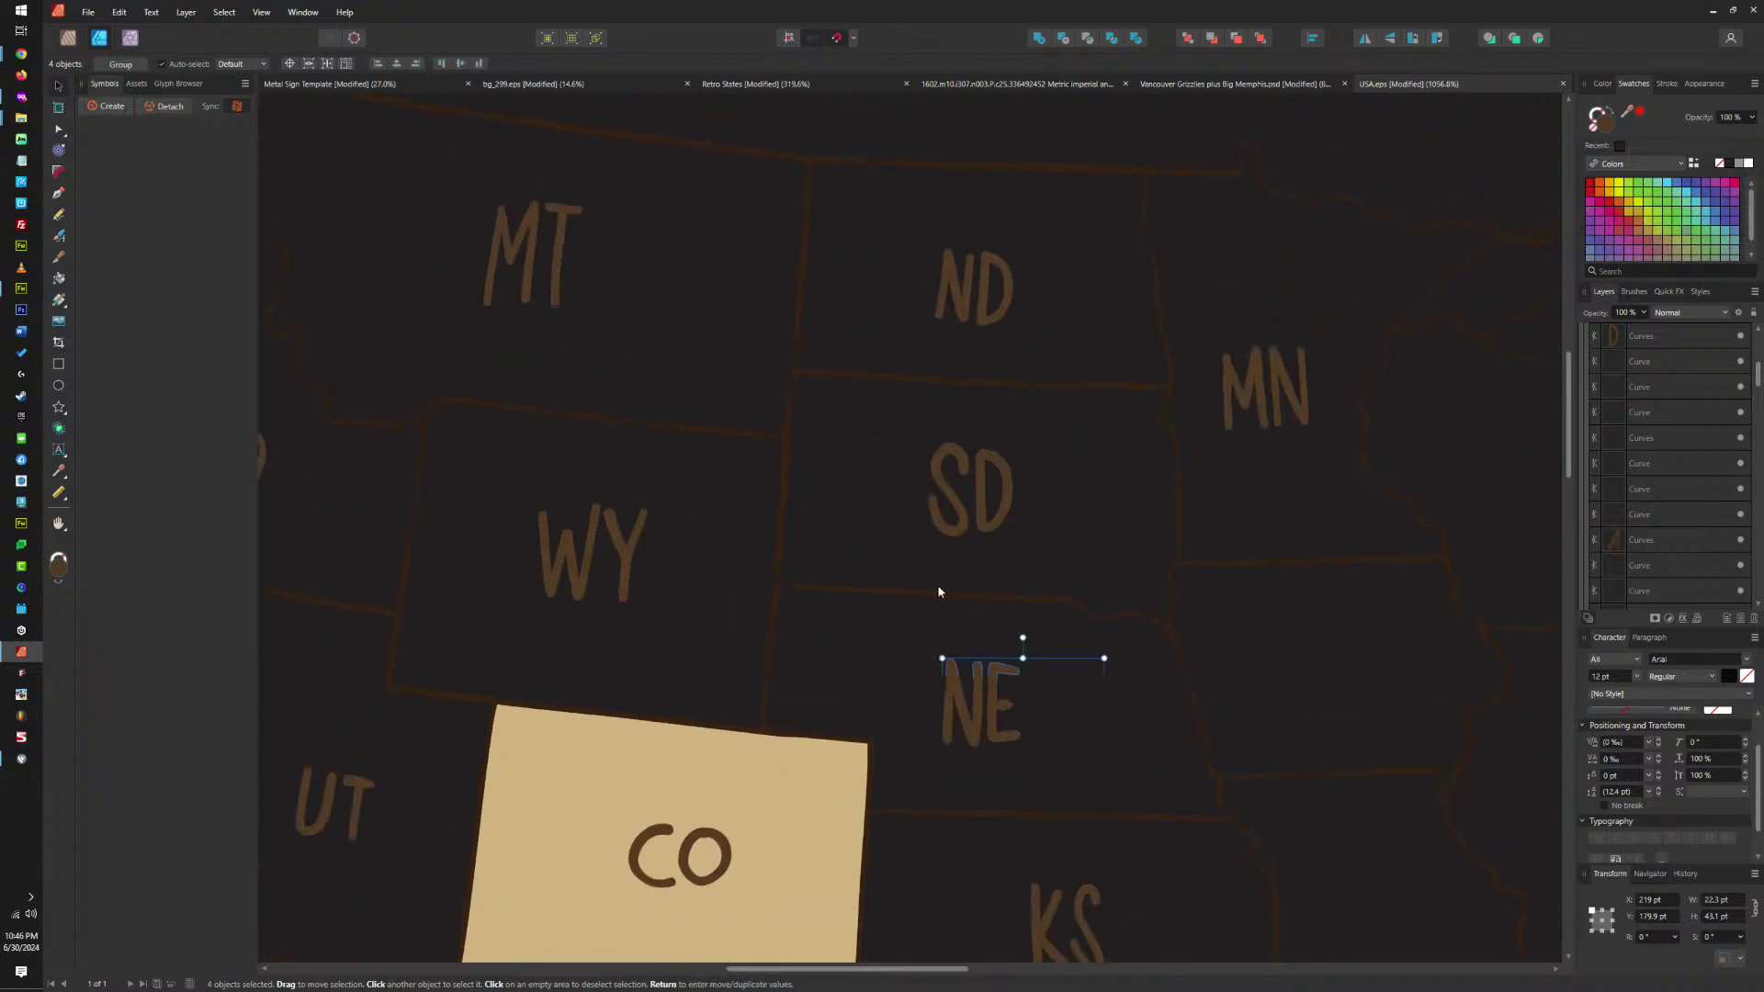
pyautogui.click(933, 478)
pyautogui.hotkey('ctrl', 'z')
pyautogui.hotkey('ctrl', 'shift', 'z')
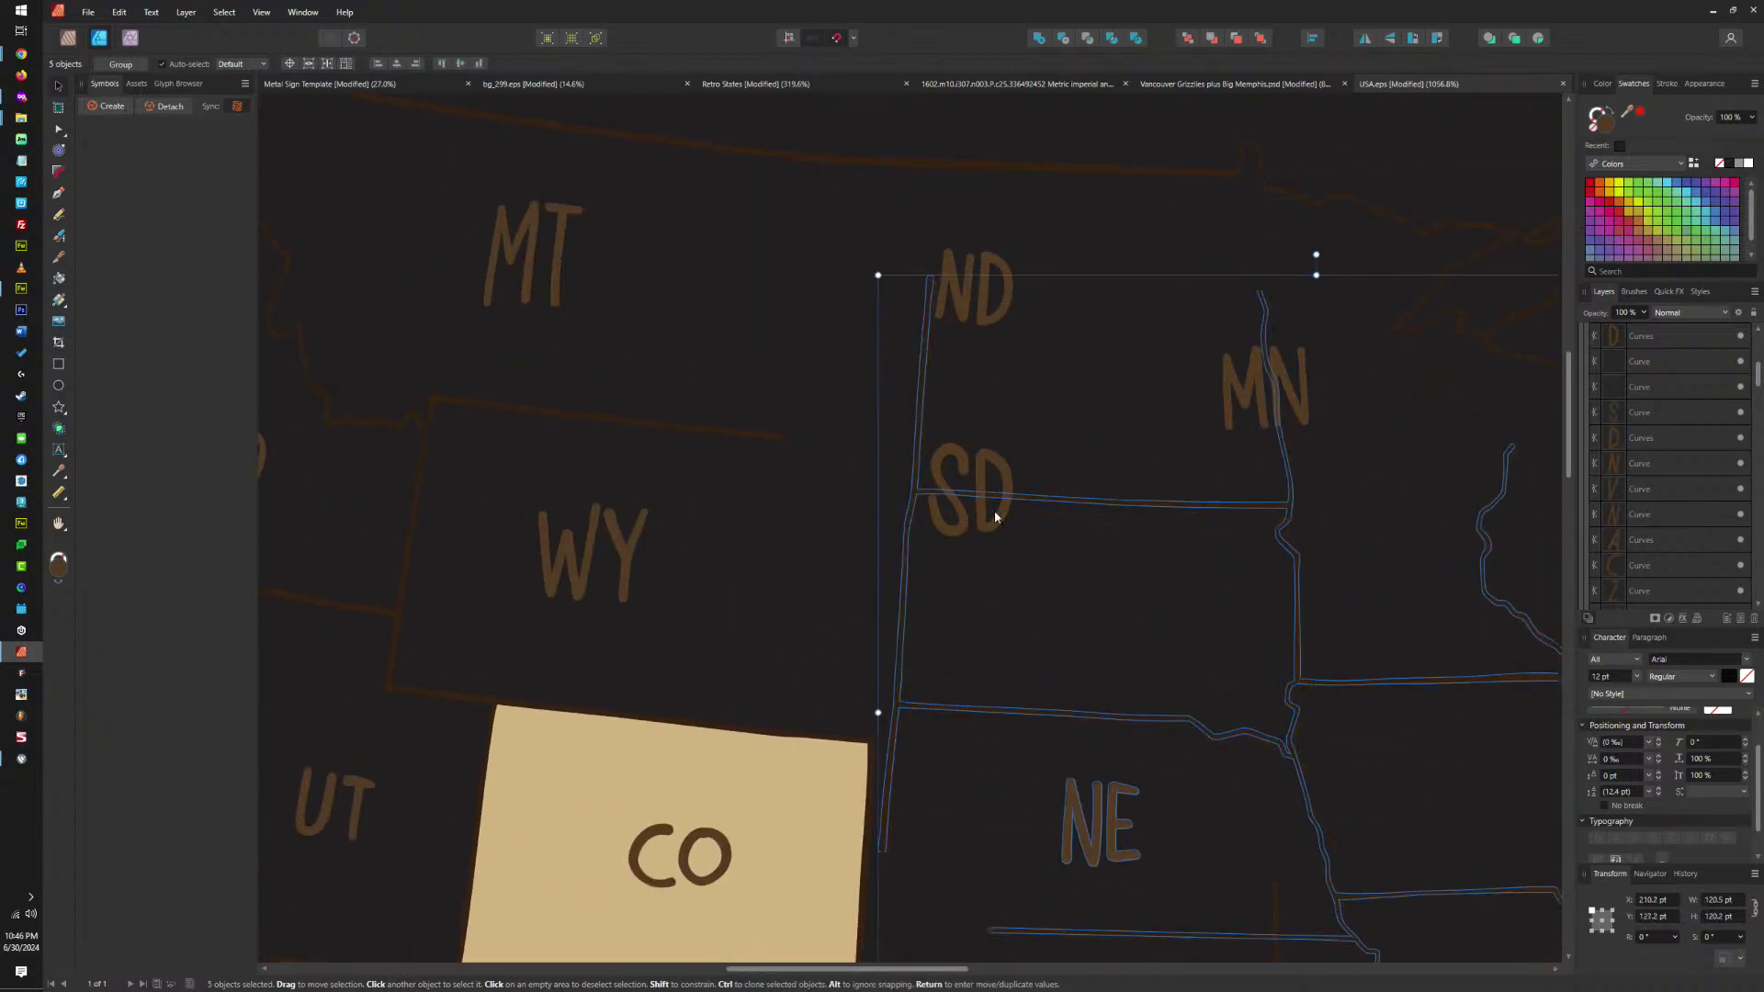
pyautogui.hotkey('ctrl', 'z')
pyautogui.hotkey('ctrl', 'z')
# Add the SD, ND, MN, MT, WY and CO labels and Colorado's tan fill to the selection and delete everything selected.
pyautogui.moveTo(874, 425); pyautogui.dragTo(1035, 562)
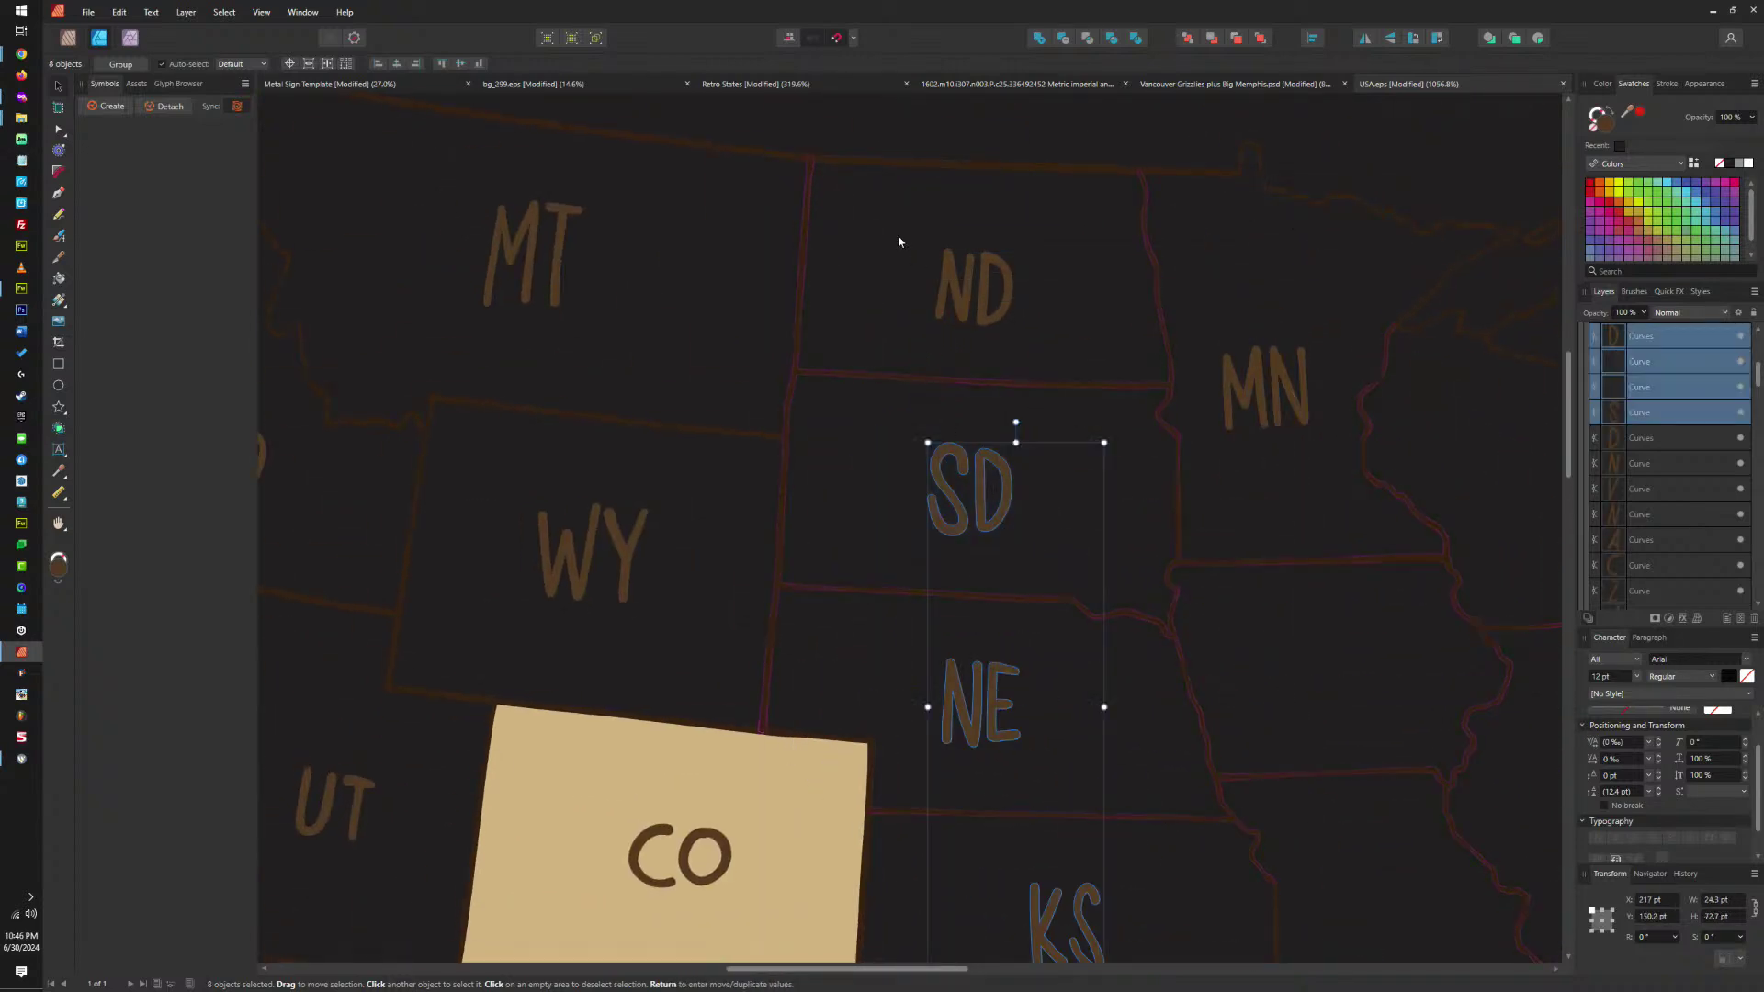
pyautogui.moveTo(900, 241); pyautogui.dragTo(1038, 340)
pyautogui.moveTo(1209, 328); pyautogui.dragTo(1308, 439)
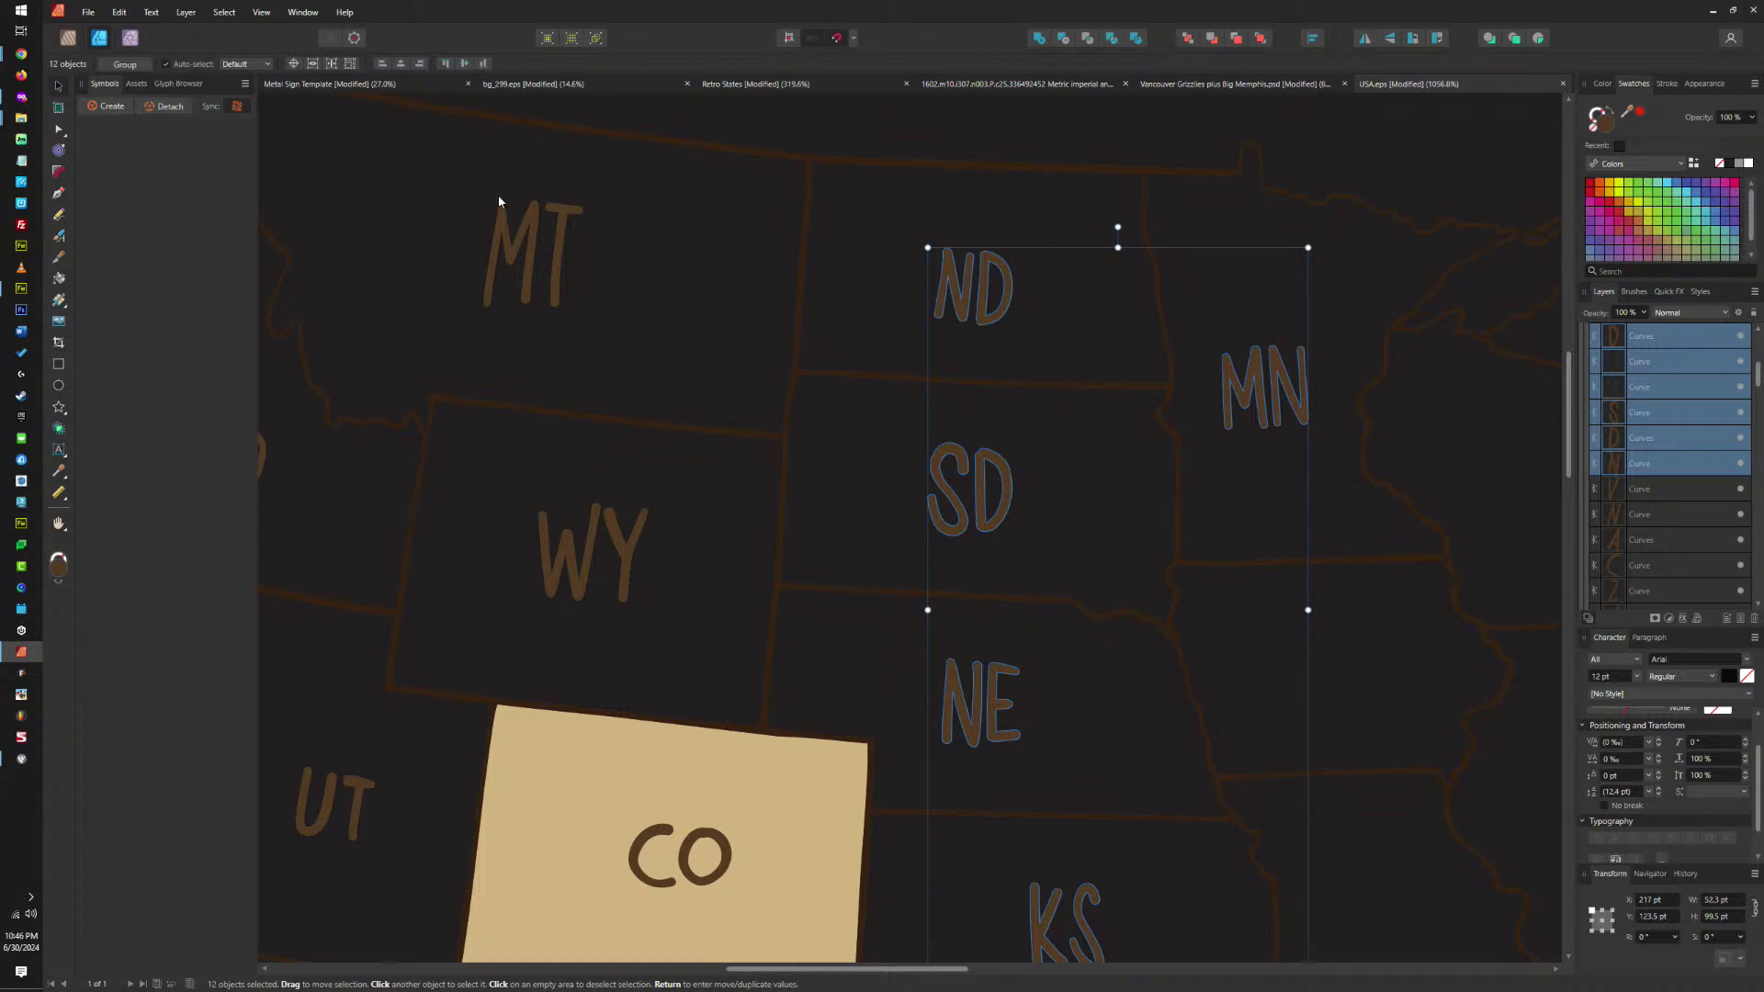
pyautogui.moveTo(435, 160); pyautogui.dragTo(606, 347)
pyautogui.moveTo(465, 460); pyautogui.dragTo(700, 777)
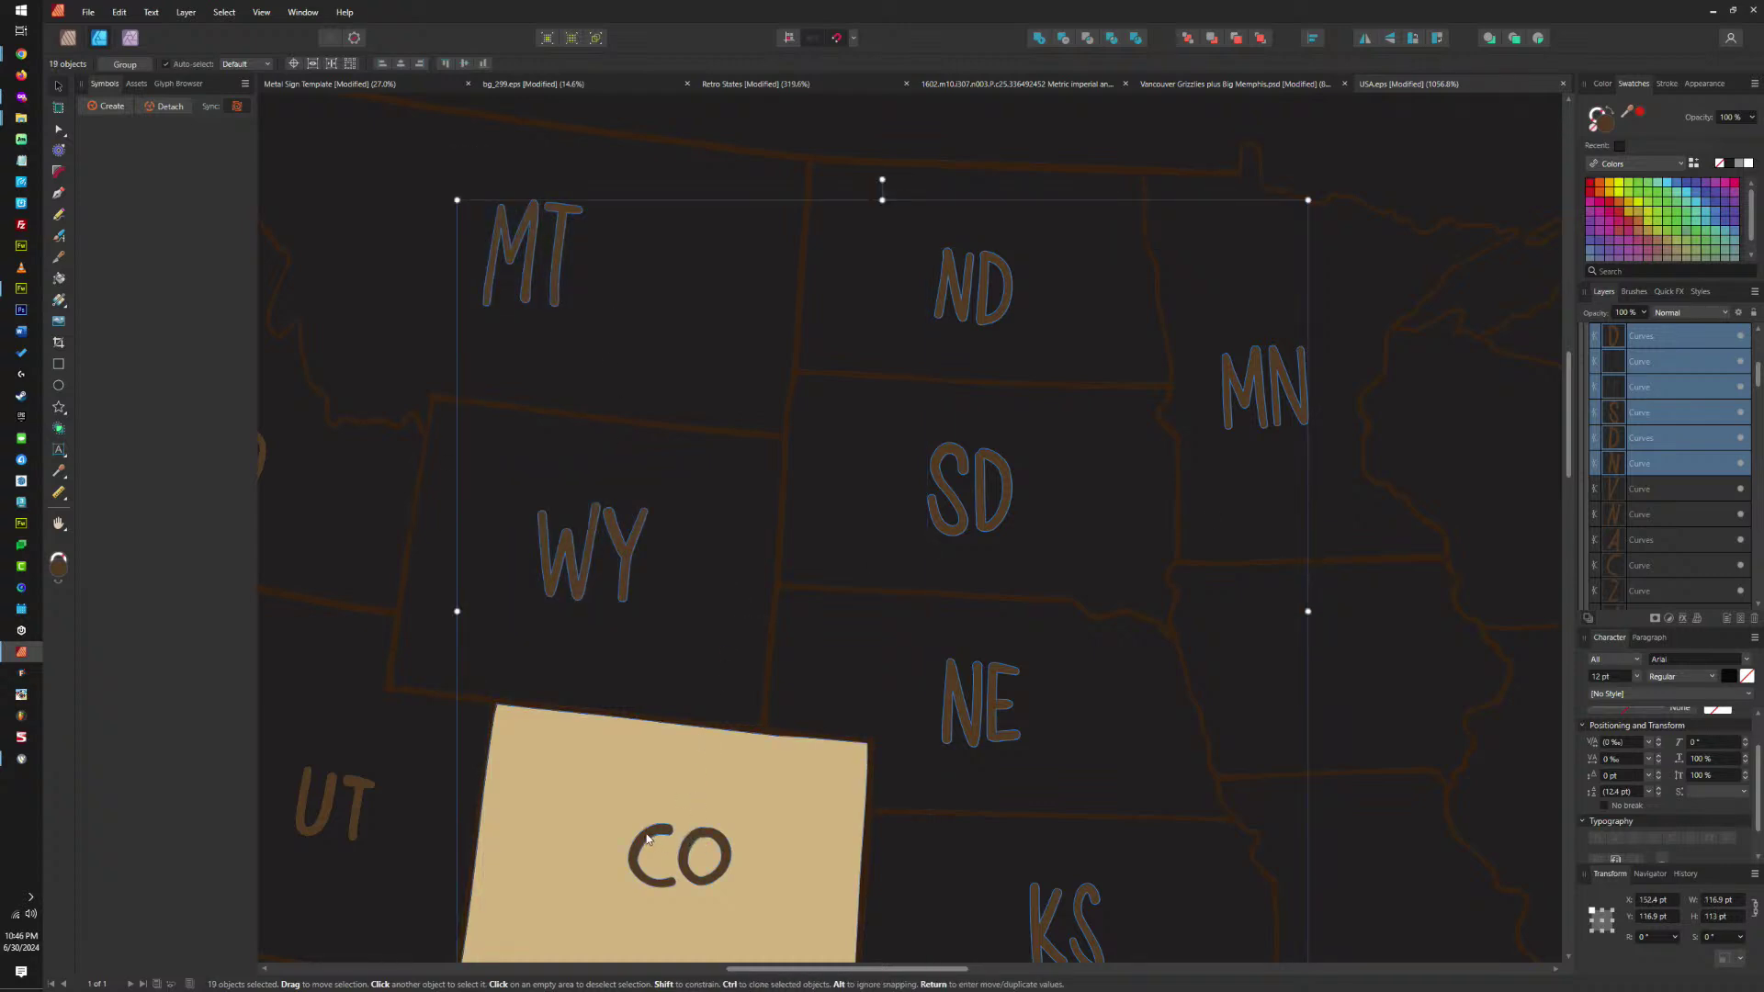
# Delete the NM label and Texas's tan fill.
pyautogui.moveTo(647, 839); pyautogui.dragTo(827, 366)
pyautogui.click(786, 690)
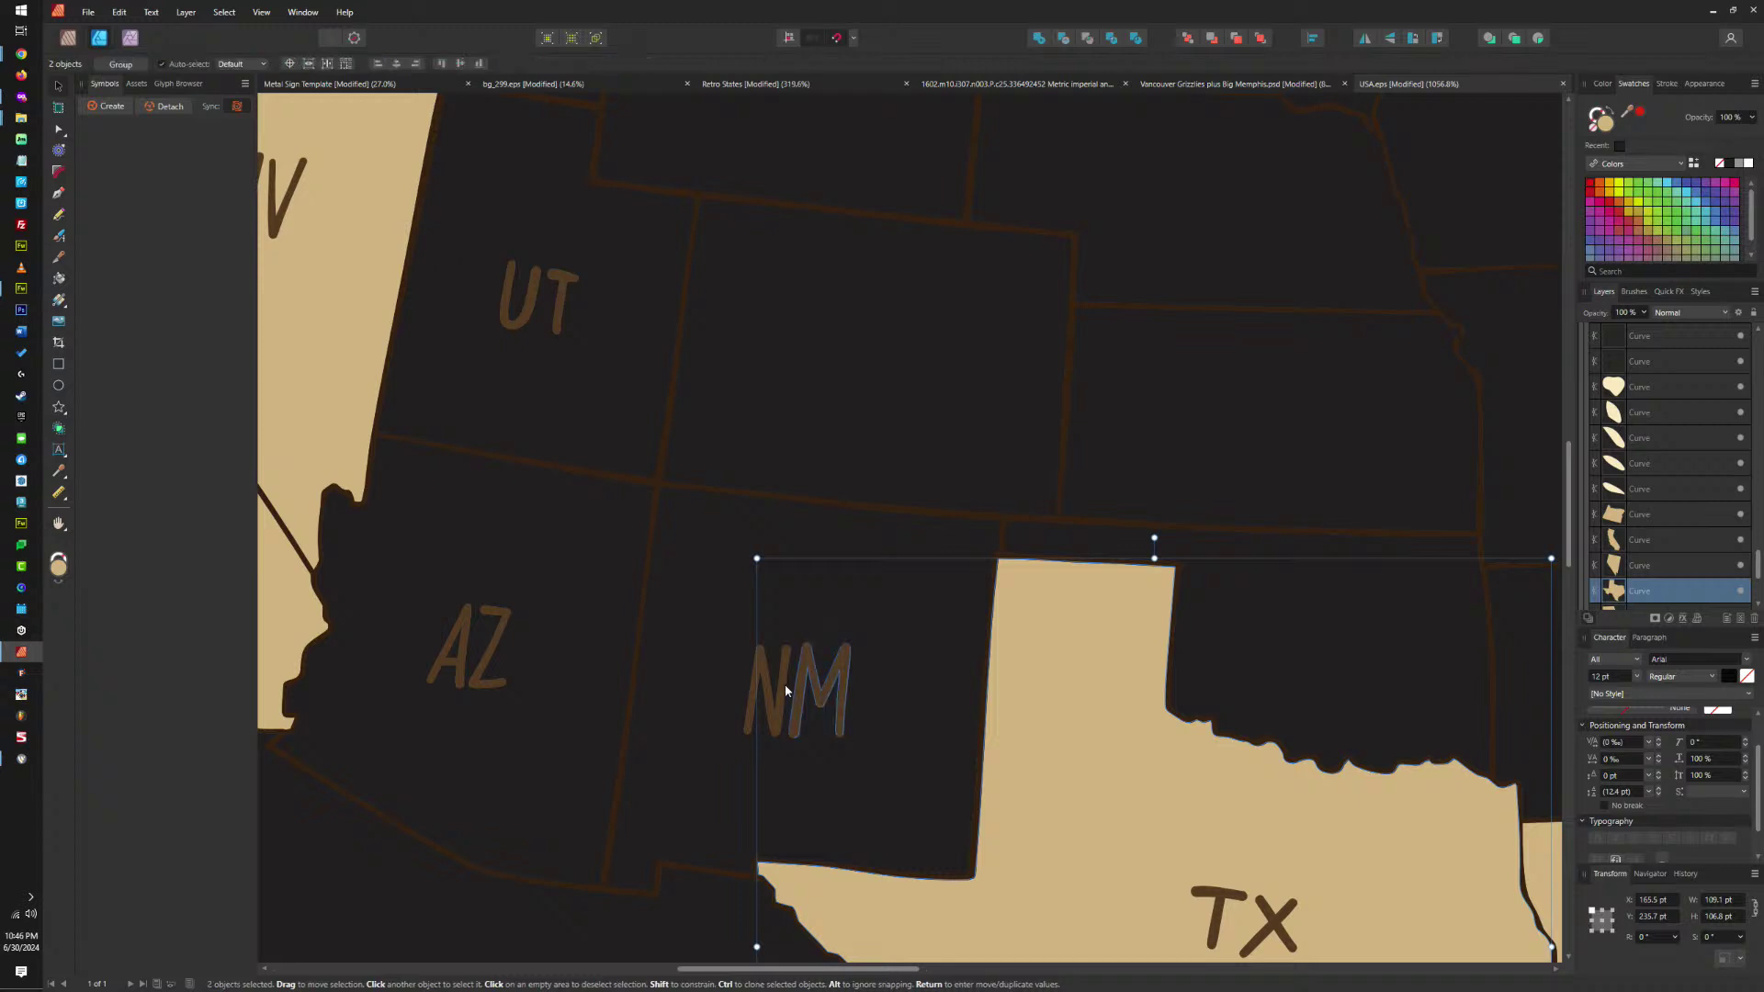
pyautogui.press('Delete')
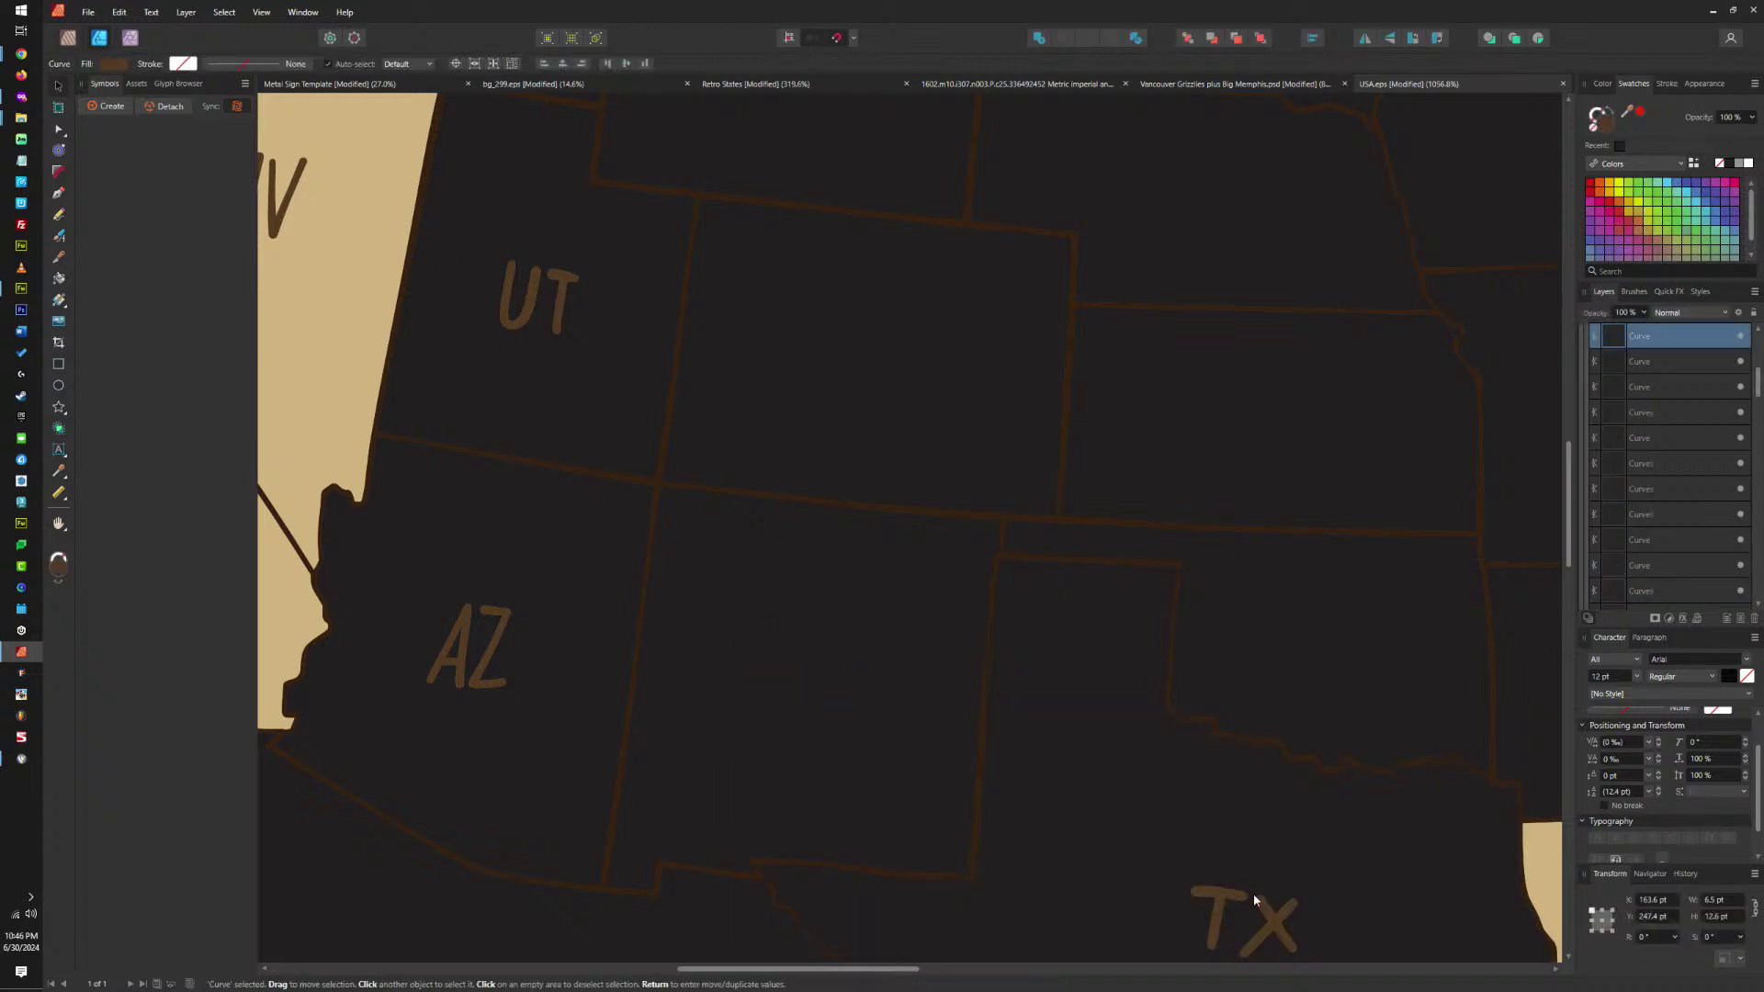
# Delete the TX label, Louisiana's tan fill and the LA label.
pyautogui.moveTo(1331, 922); pyautogui.dragTo(882, 658)
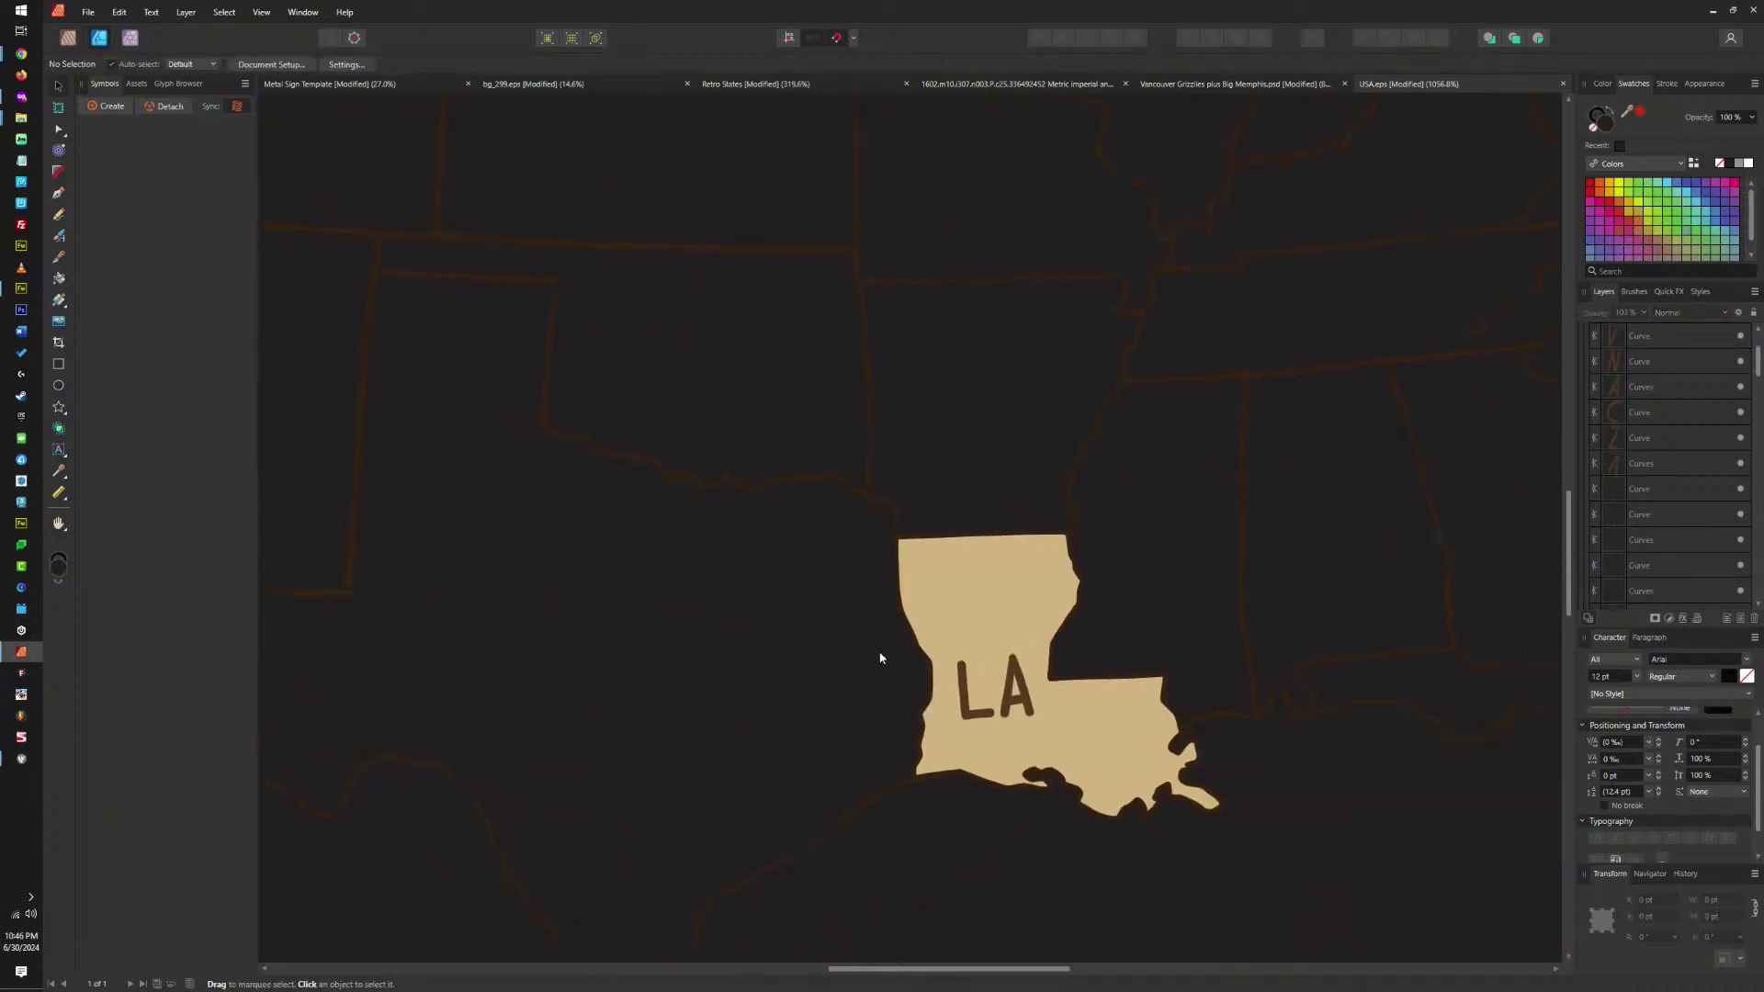
pyautogui.click(965, 648)
pyautogui.press('Delete')
pyautogui.click(968, 696)
pyautogui.press('Delete')
pyautogui.click(1016, 691)
pyautogui.press('Delete')
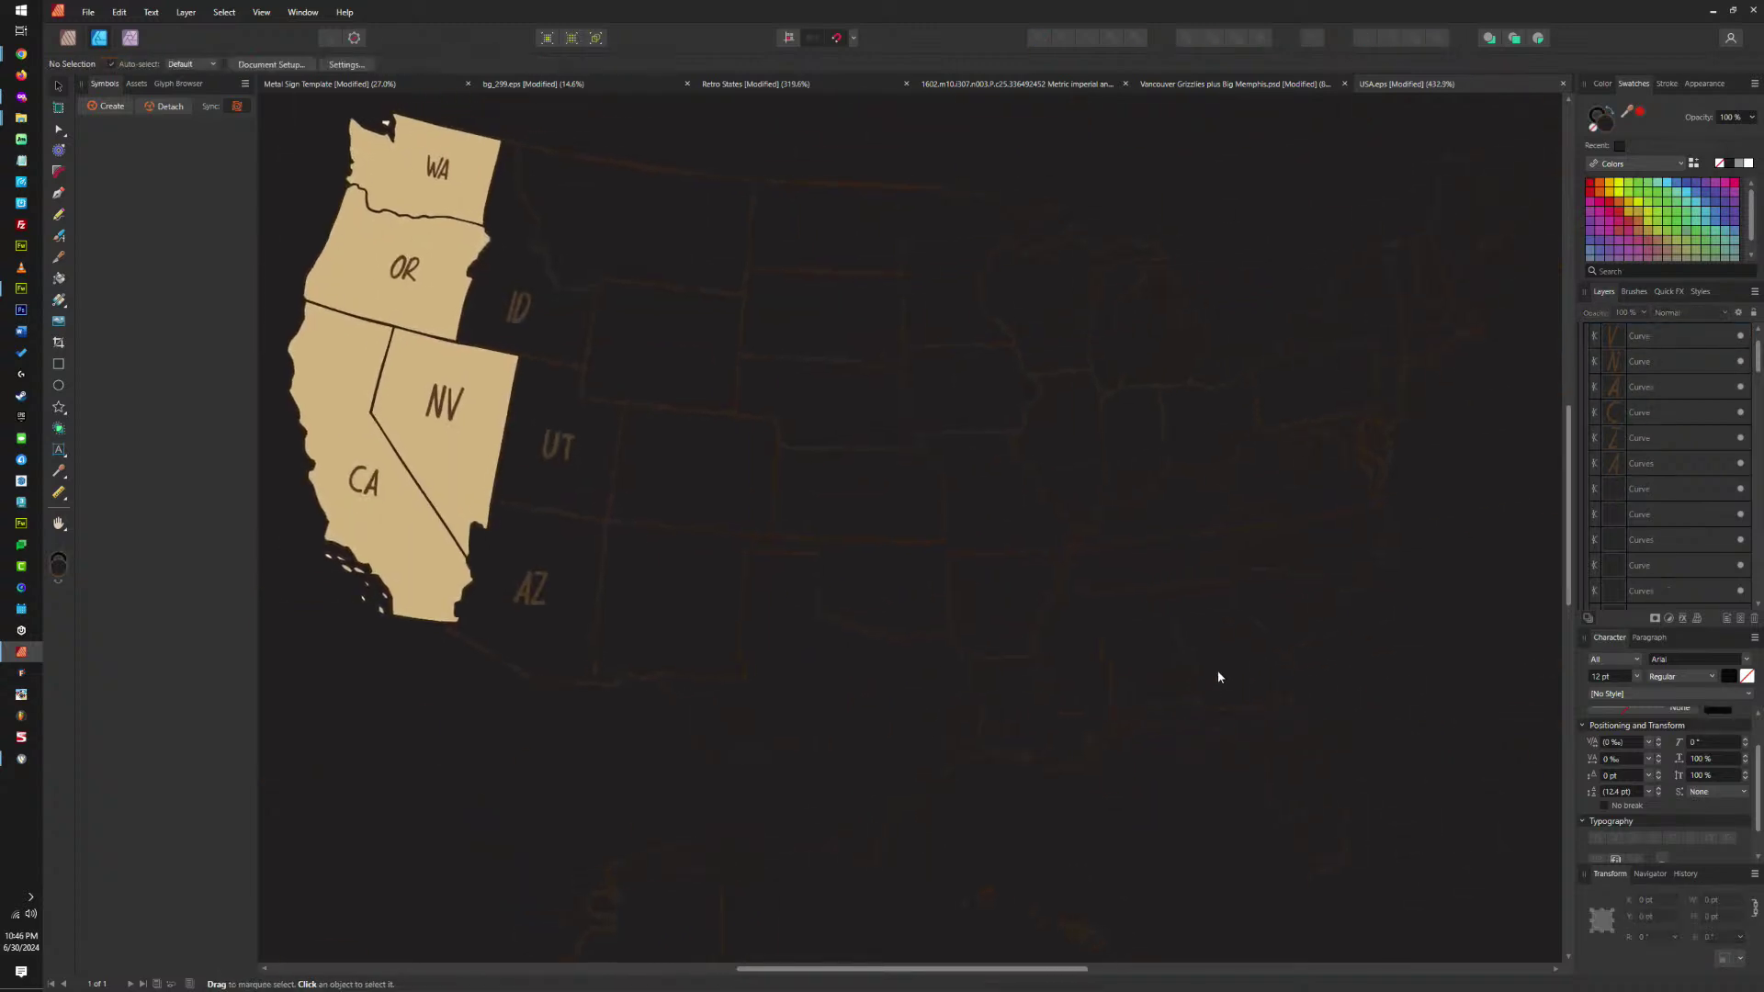
# Select across the central and southern states to look for leftover objects, and inspect the tiny curve near Texas's southern tip.
pyautogui.moveTo(1171, 843); pyautogui.dragTo(606, 357)
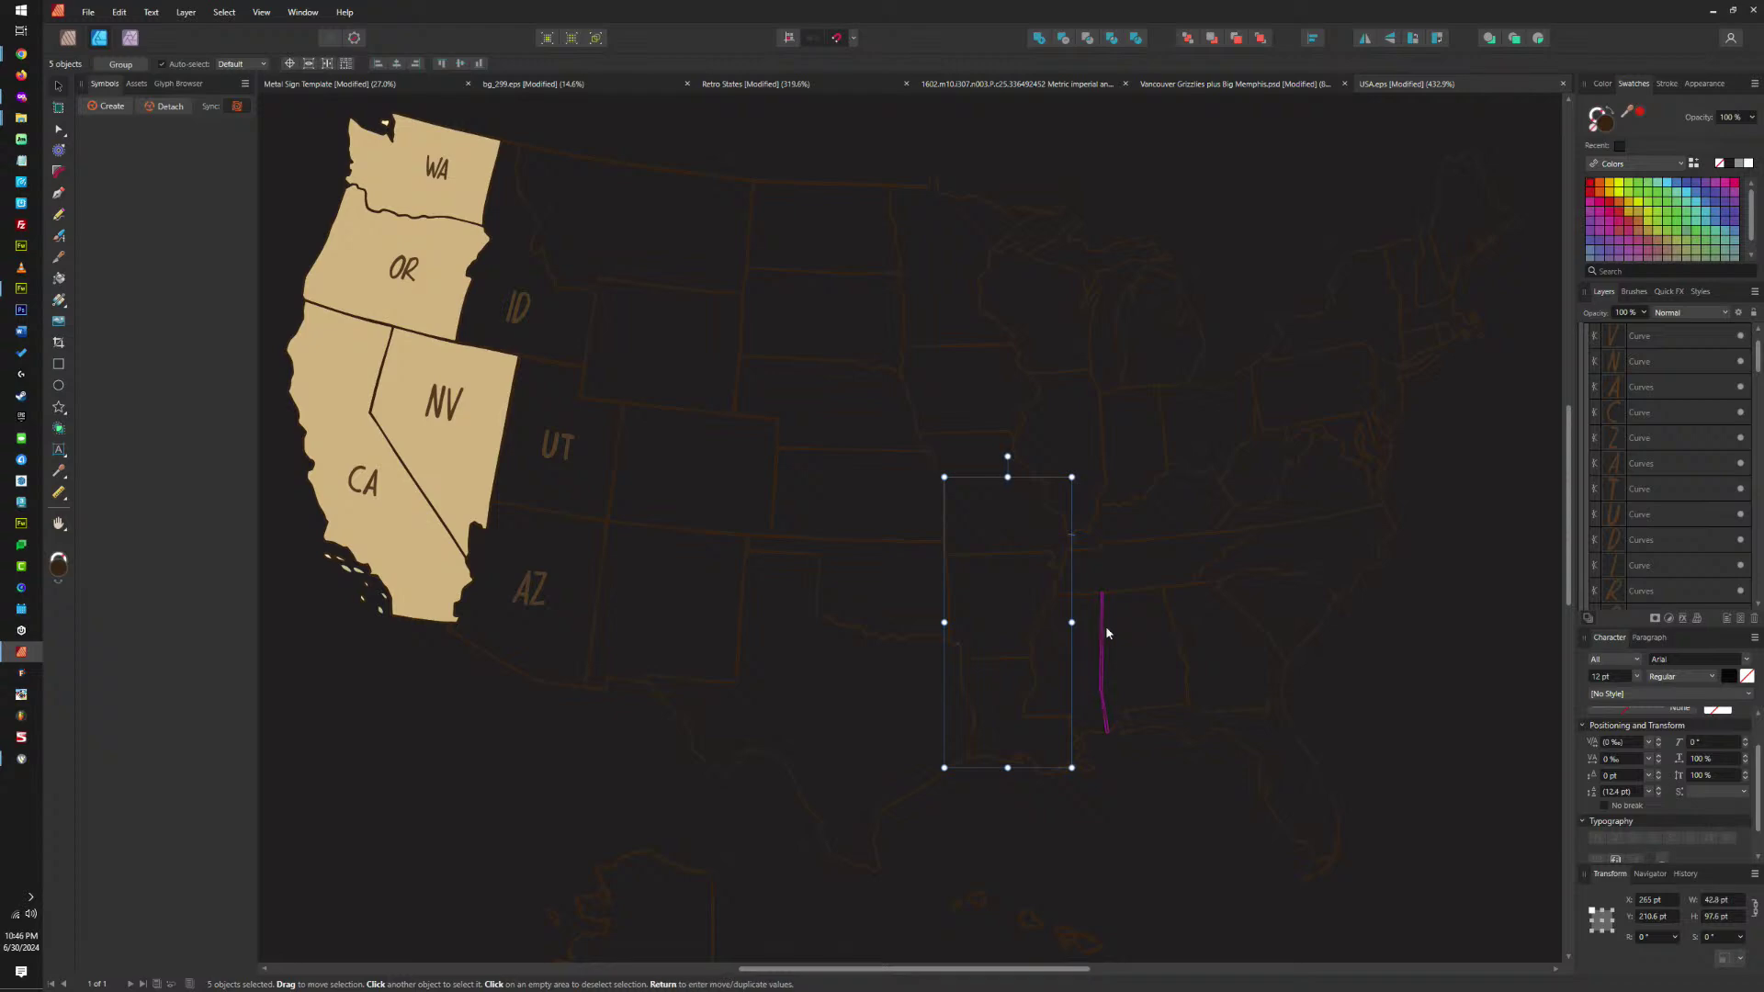
pyautogui.moveTo(1016, 145); pyautogui.dragTo(681, 909)
pyautogui.moveTo(793, 925); pyautogui.dragTo(868, 869)
pyautogui.scroll(10, 868, 869)
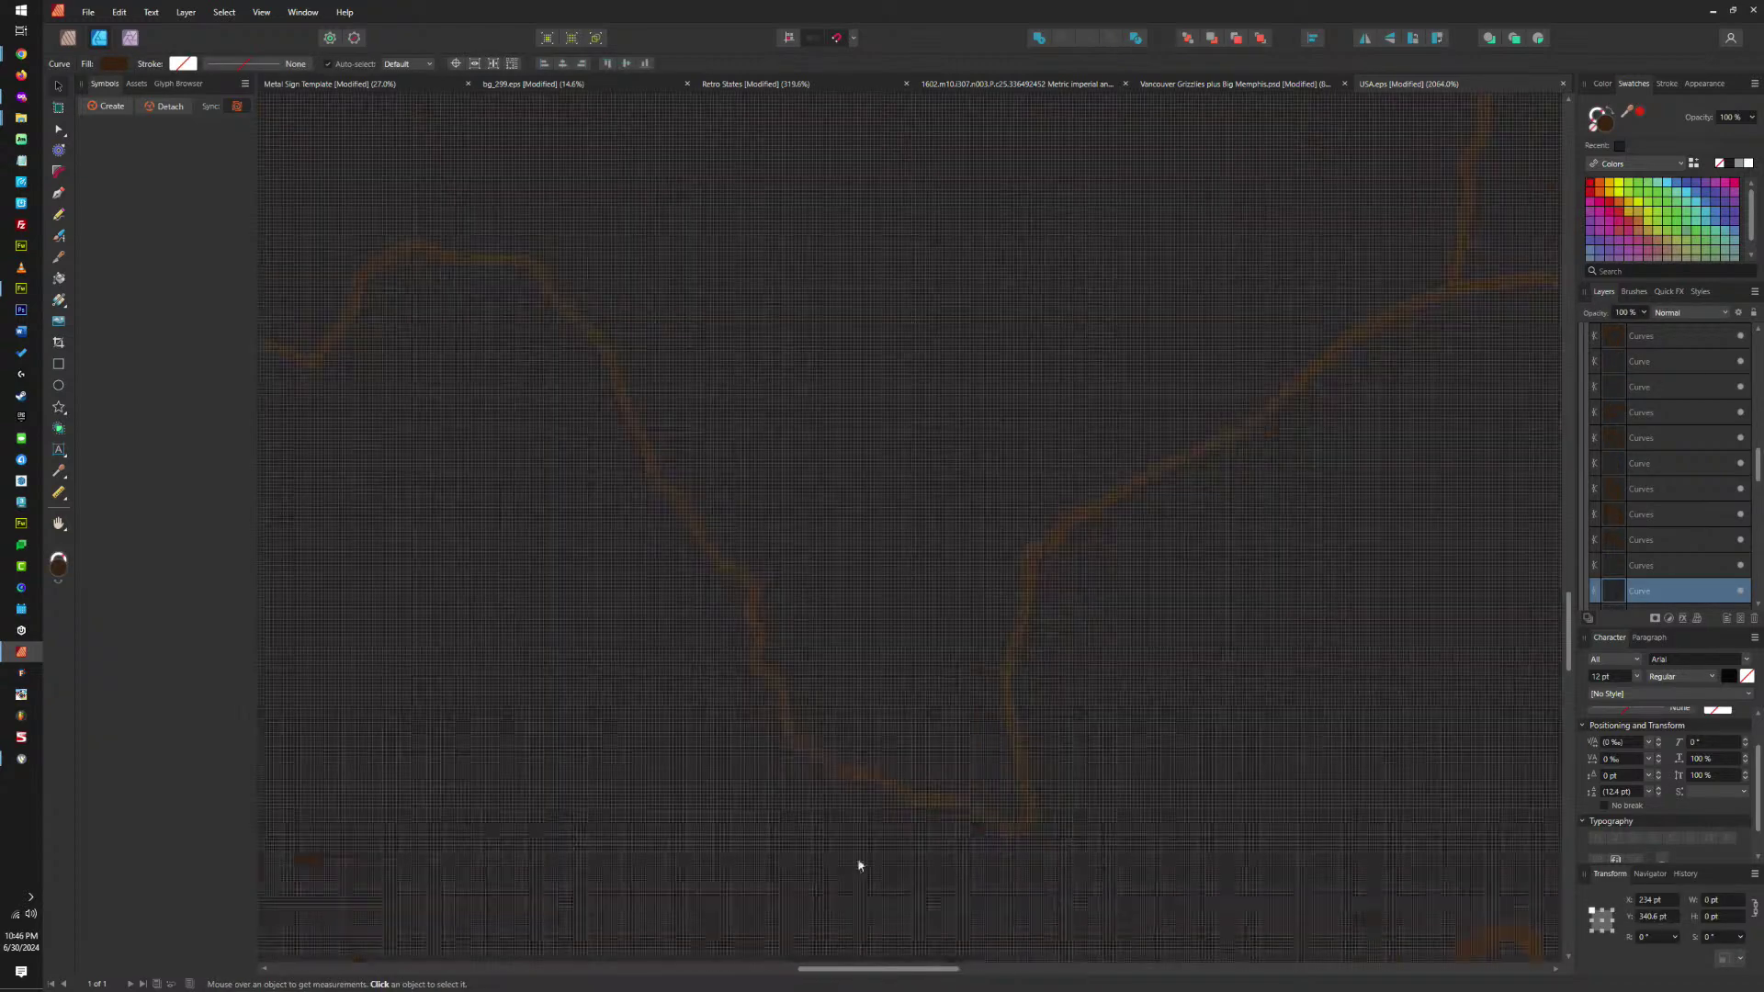
pyautogui.scroll(10, 969, 686)
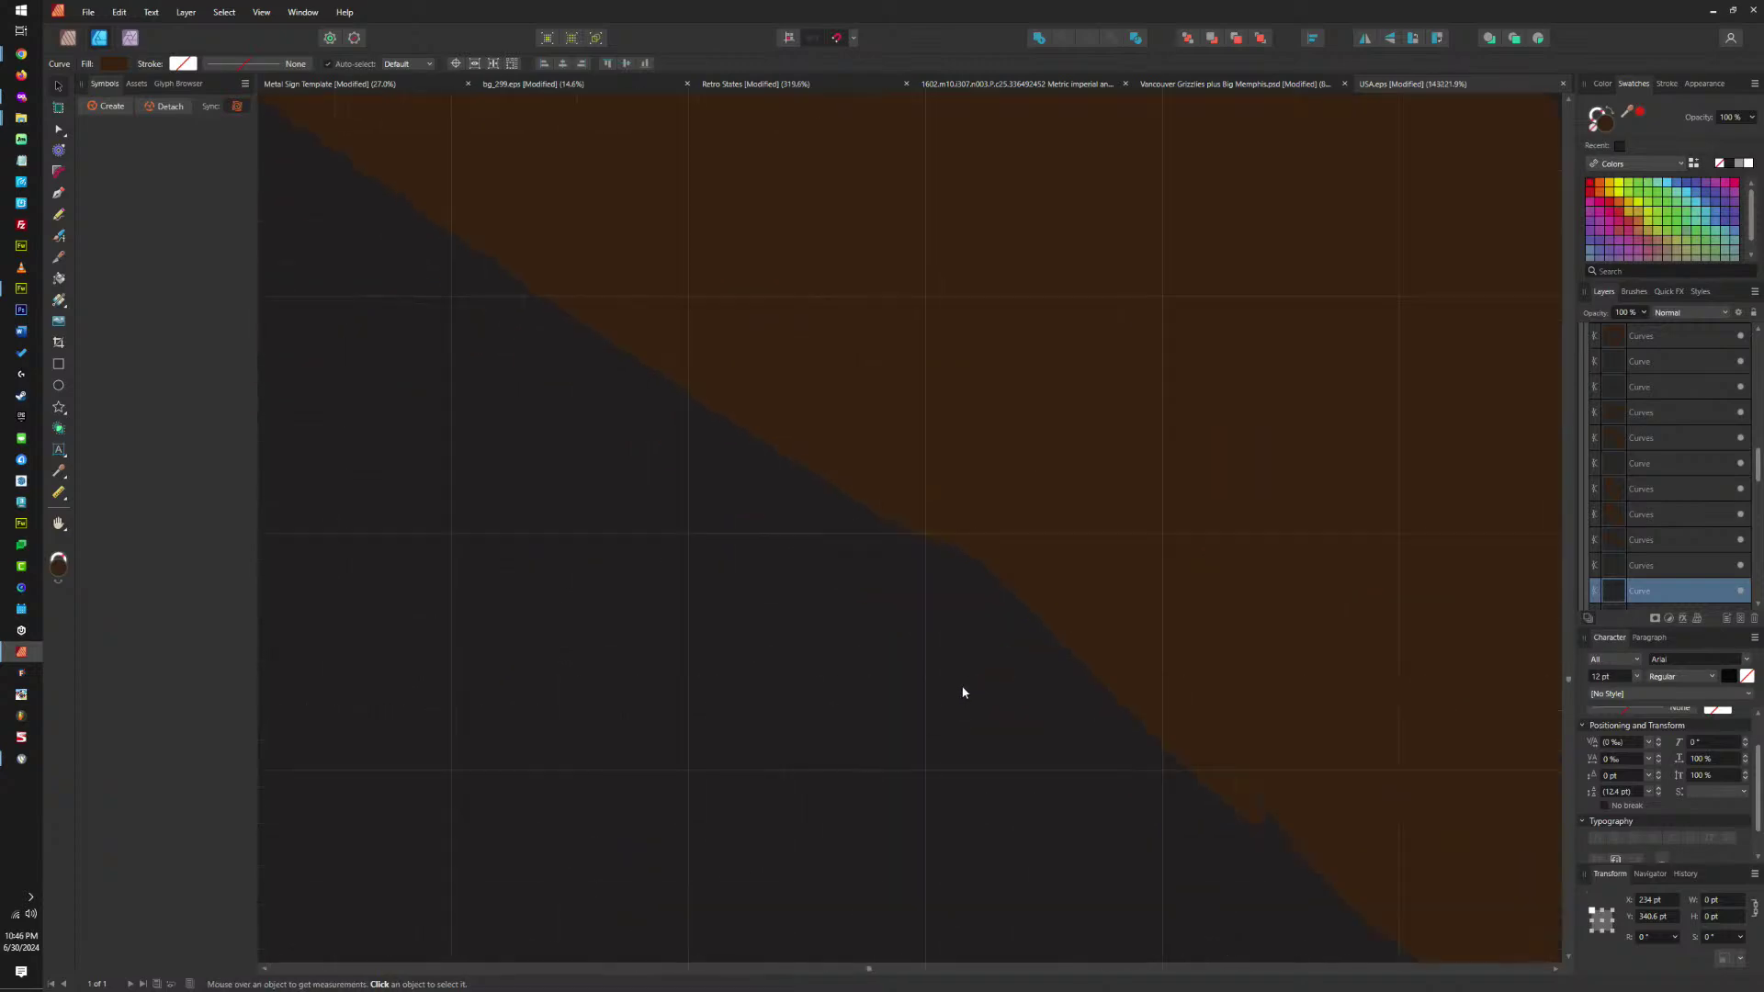
pyautogui.click(985, 642)
pyautogui.scroll(-20, 986, 649)
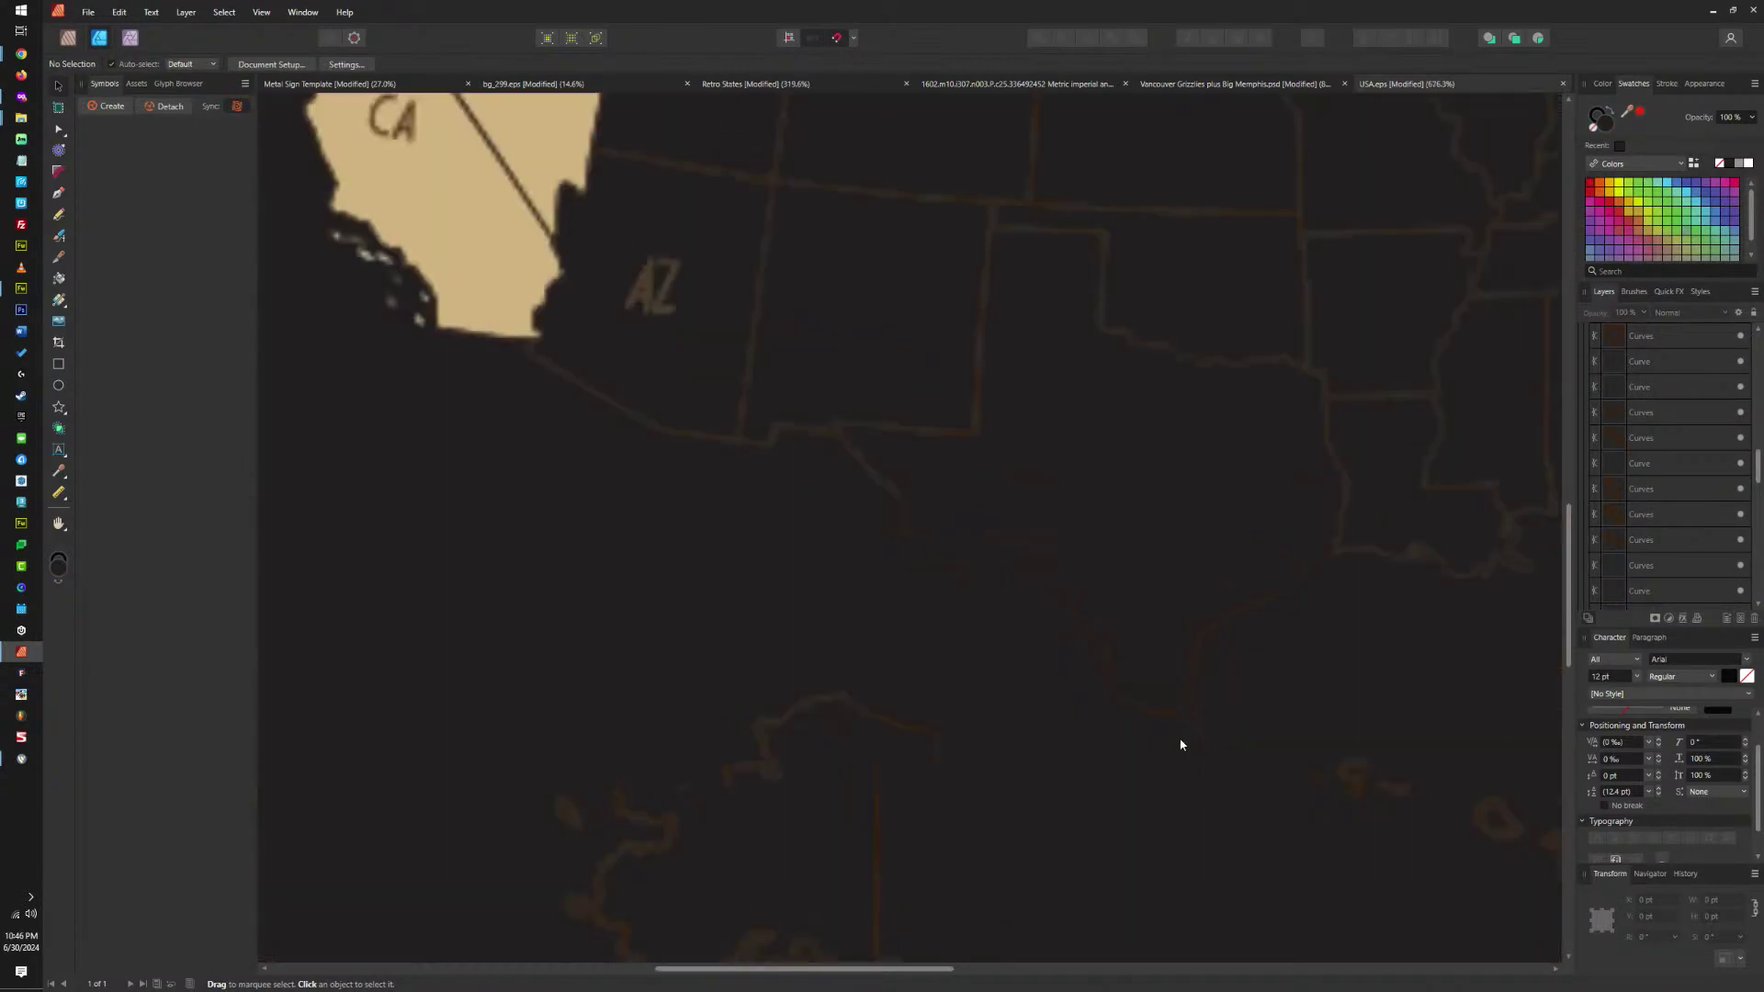
# Select across Alaska and Hawaii to check these areas for leftover objects.
pyautogui.moveTo(830, 725); pyautogui.dragTo(1187, 939)
pyautogui.moveTo(1389, 897); pyautogui.dragTo(1189, 718)
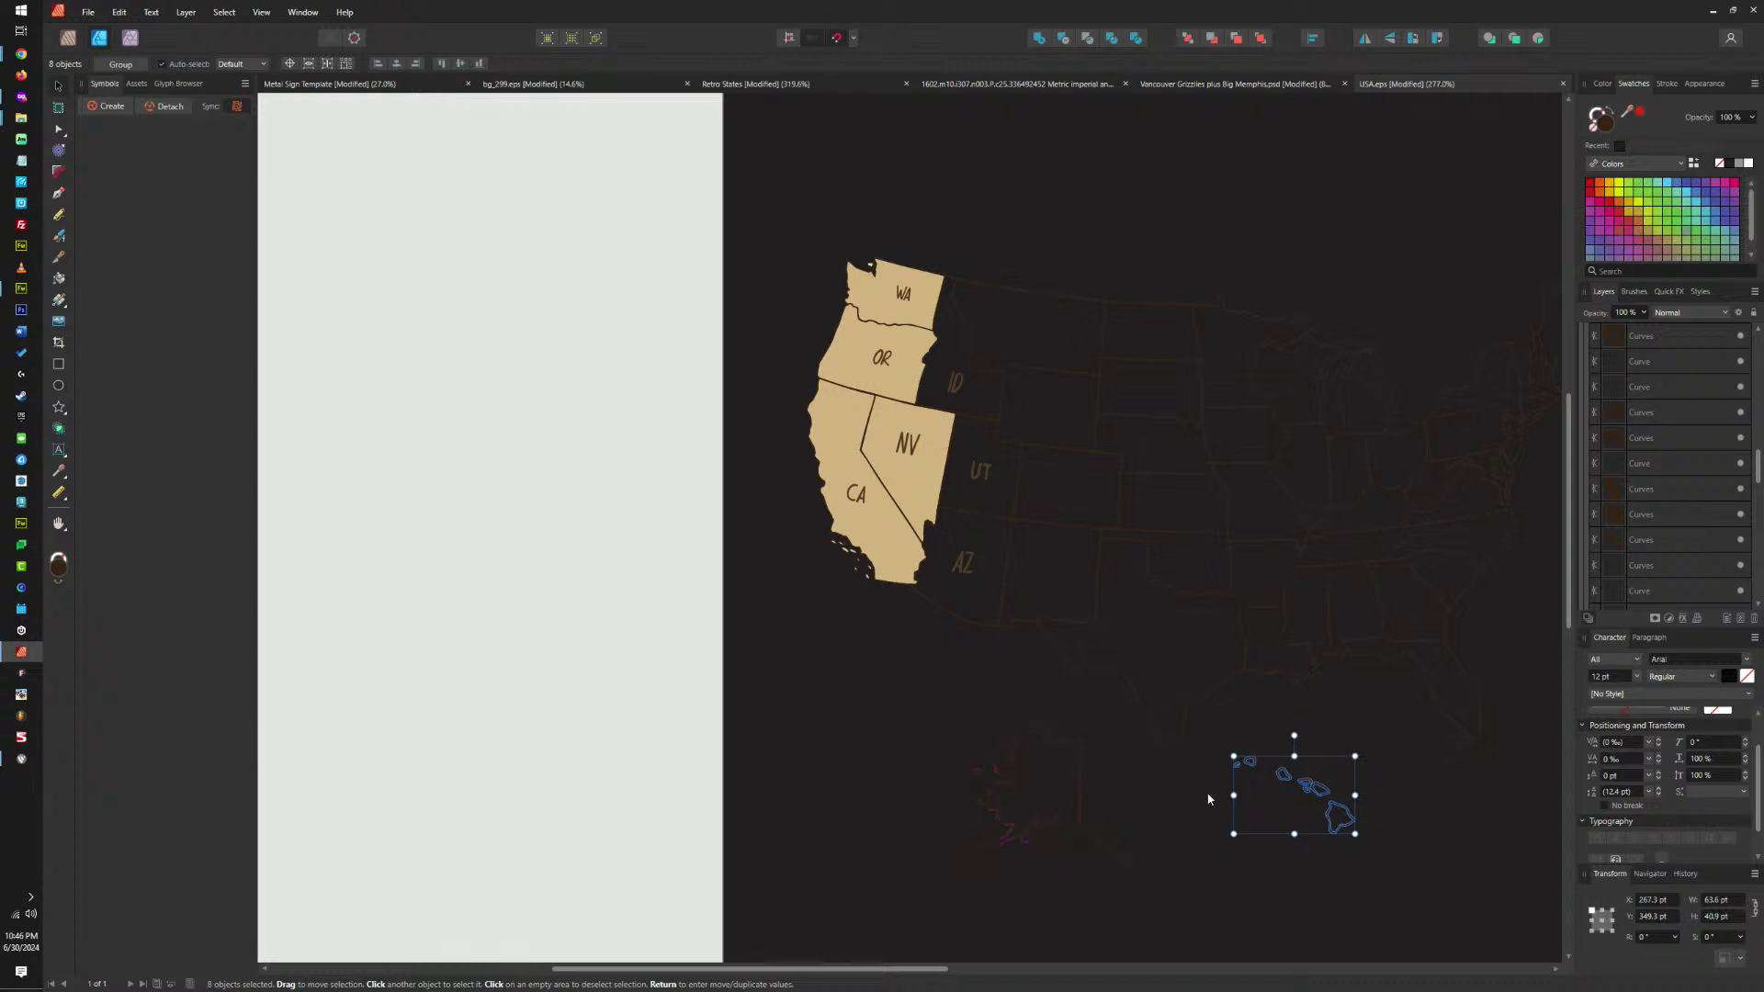
pyautogui.scroll(5, 1315, 808)
pyautogui.click(1279, 807)
pyautogui.moveTo(1079, 840); pyautogui.dragTo(1149, 756)
pyautogui.scroll(-10, 851, 801)
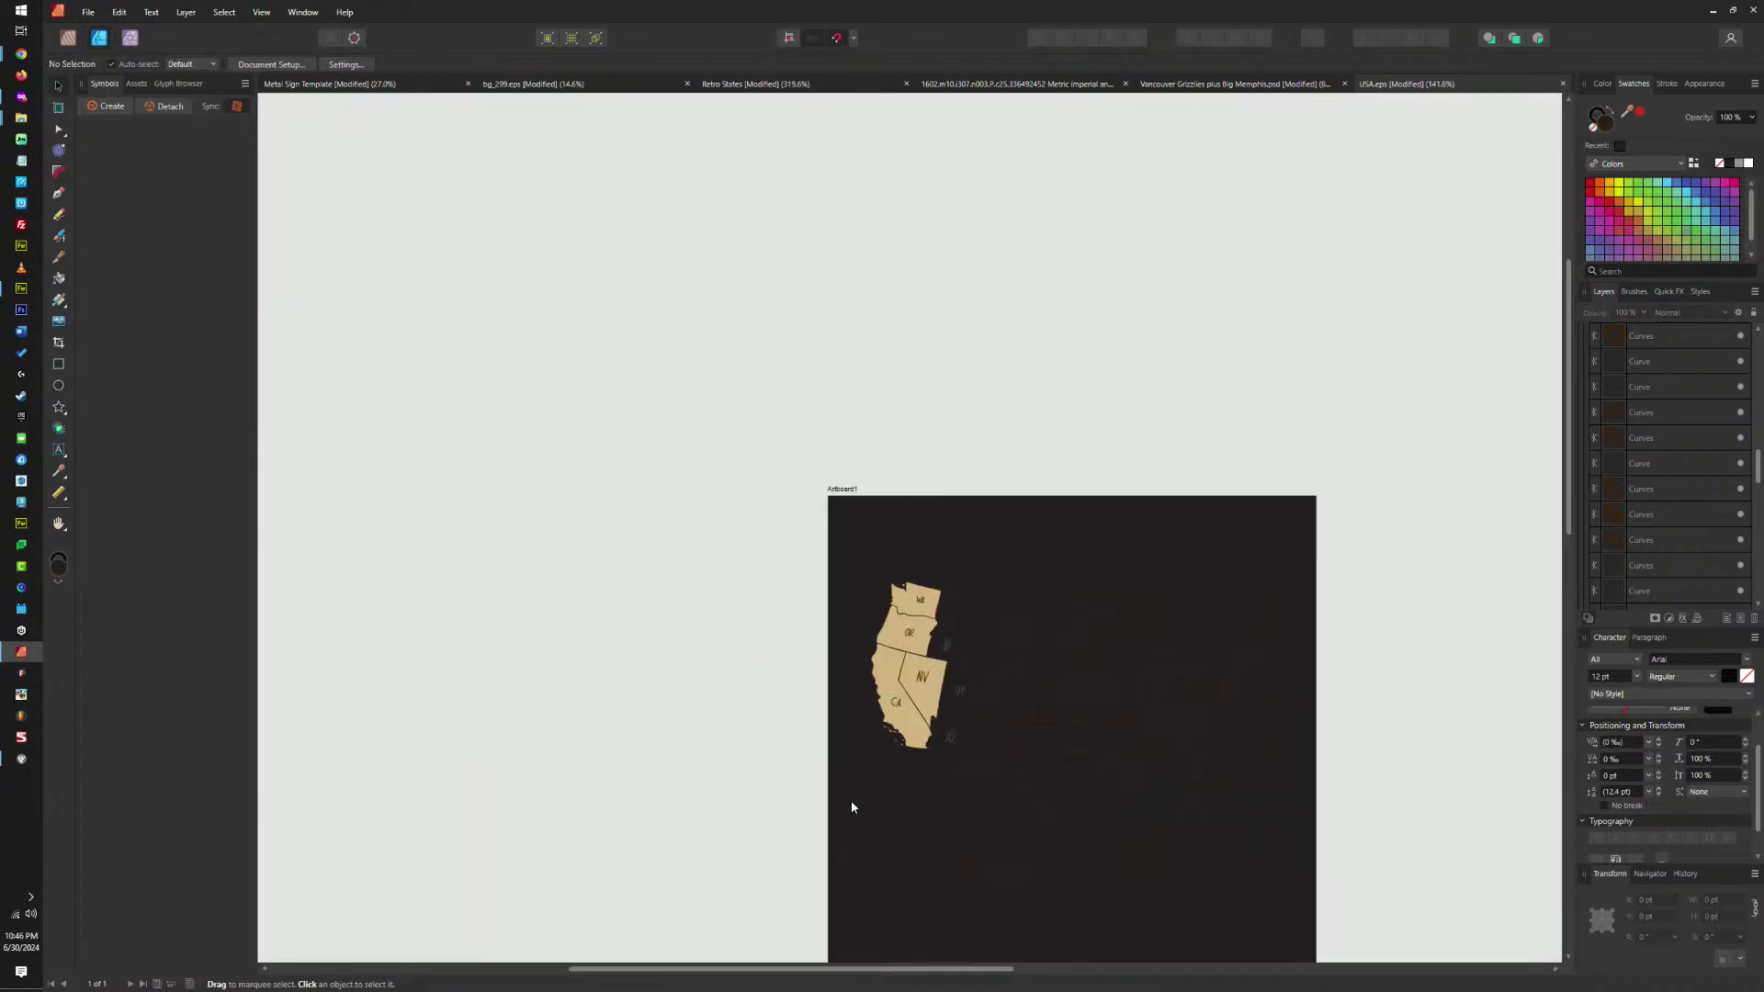
# Select across the western states and inspect the tiny curves near Nevada's southeastern corner, leaving nothing selected.
pyautogui.scroll(5, 850, 808)
pyautogui.moveTo(779, 839); pyautogui.dragTo(1344, 322)
pyautogui.moveTo(1073, 677); pyautogui.dragTo(1019, 580)
pyautogui.scroll(10, 1043, 637)
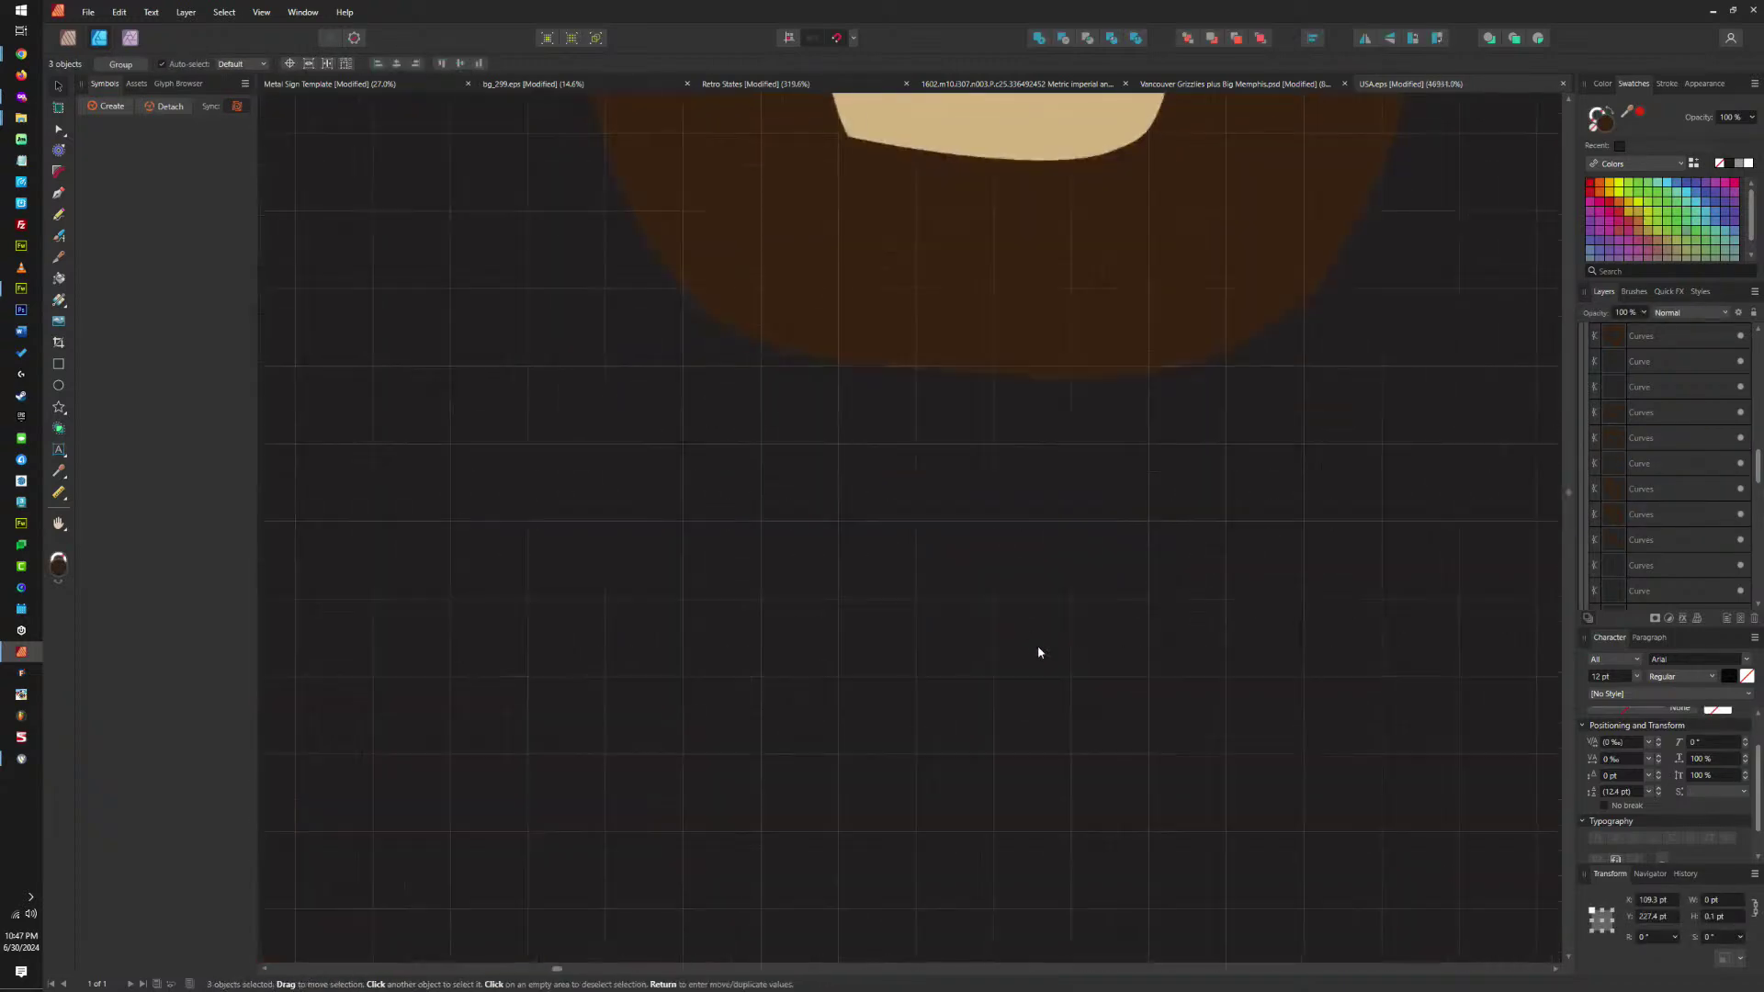
pyautogui.scroll(5, 1038, 646)
pyautogui.scroll(7, 961, 521)
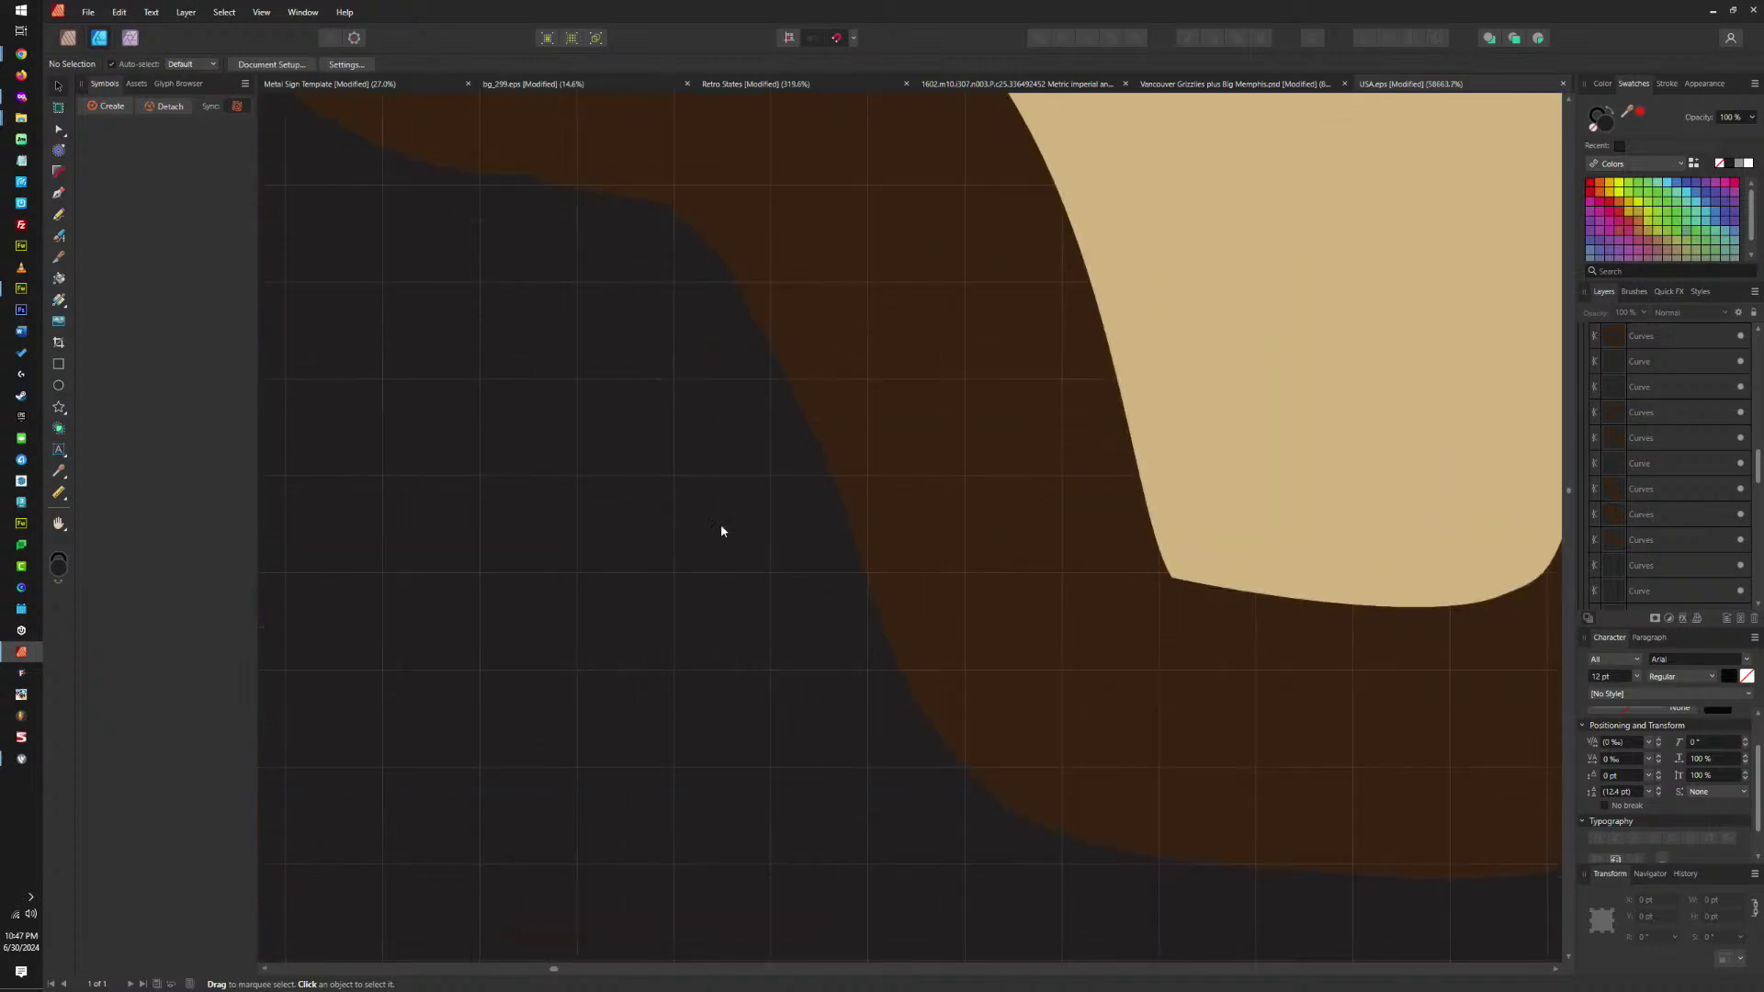
pyautogui.moveTo(697, 638); pyautogui.dragTo(990, 249)
pyautogui.scroll(7, 776, 529)
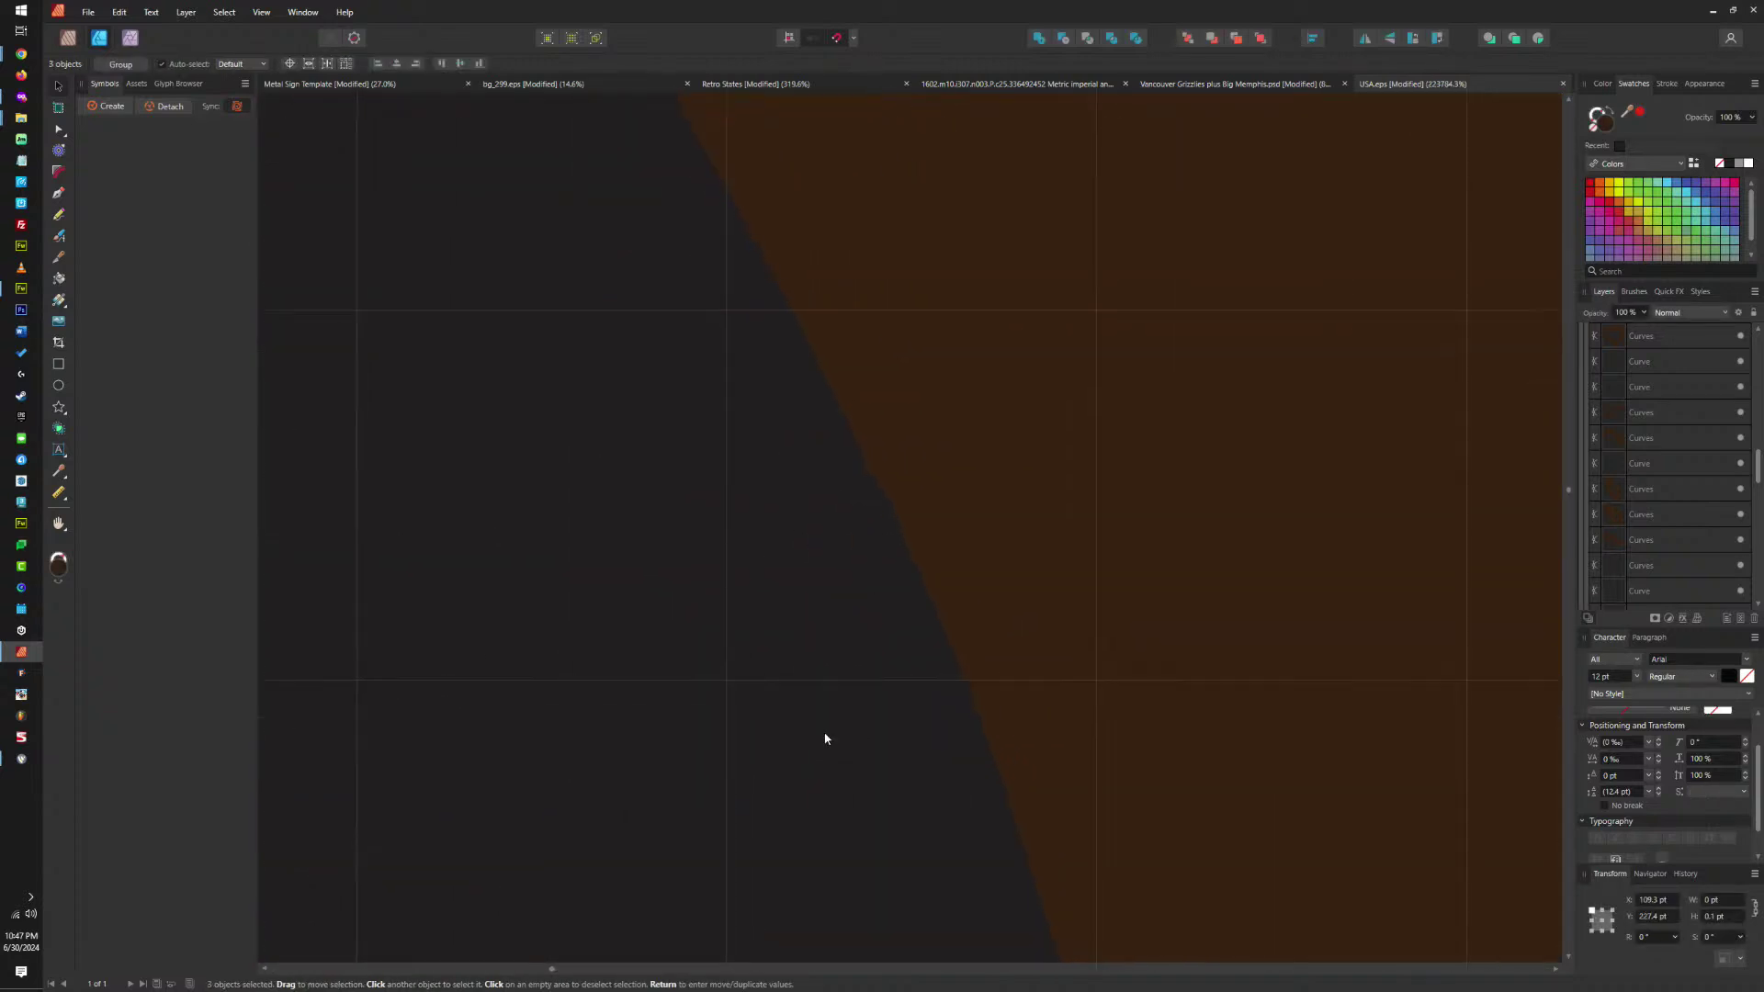
pyautogui.moveTo(571, 396); pyautogui.dragTo(1138, 827)
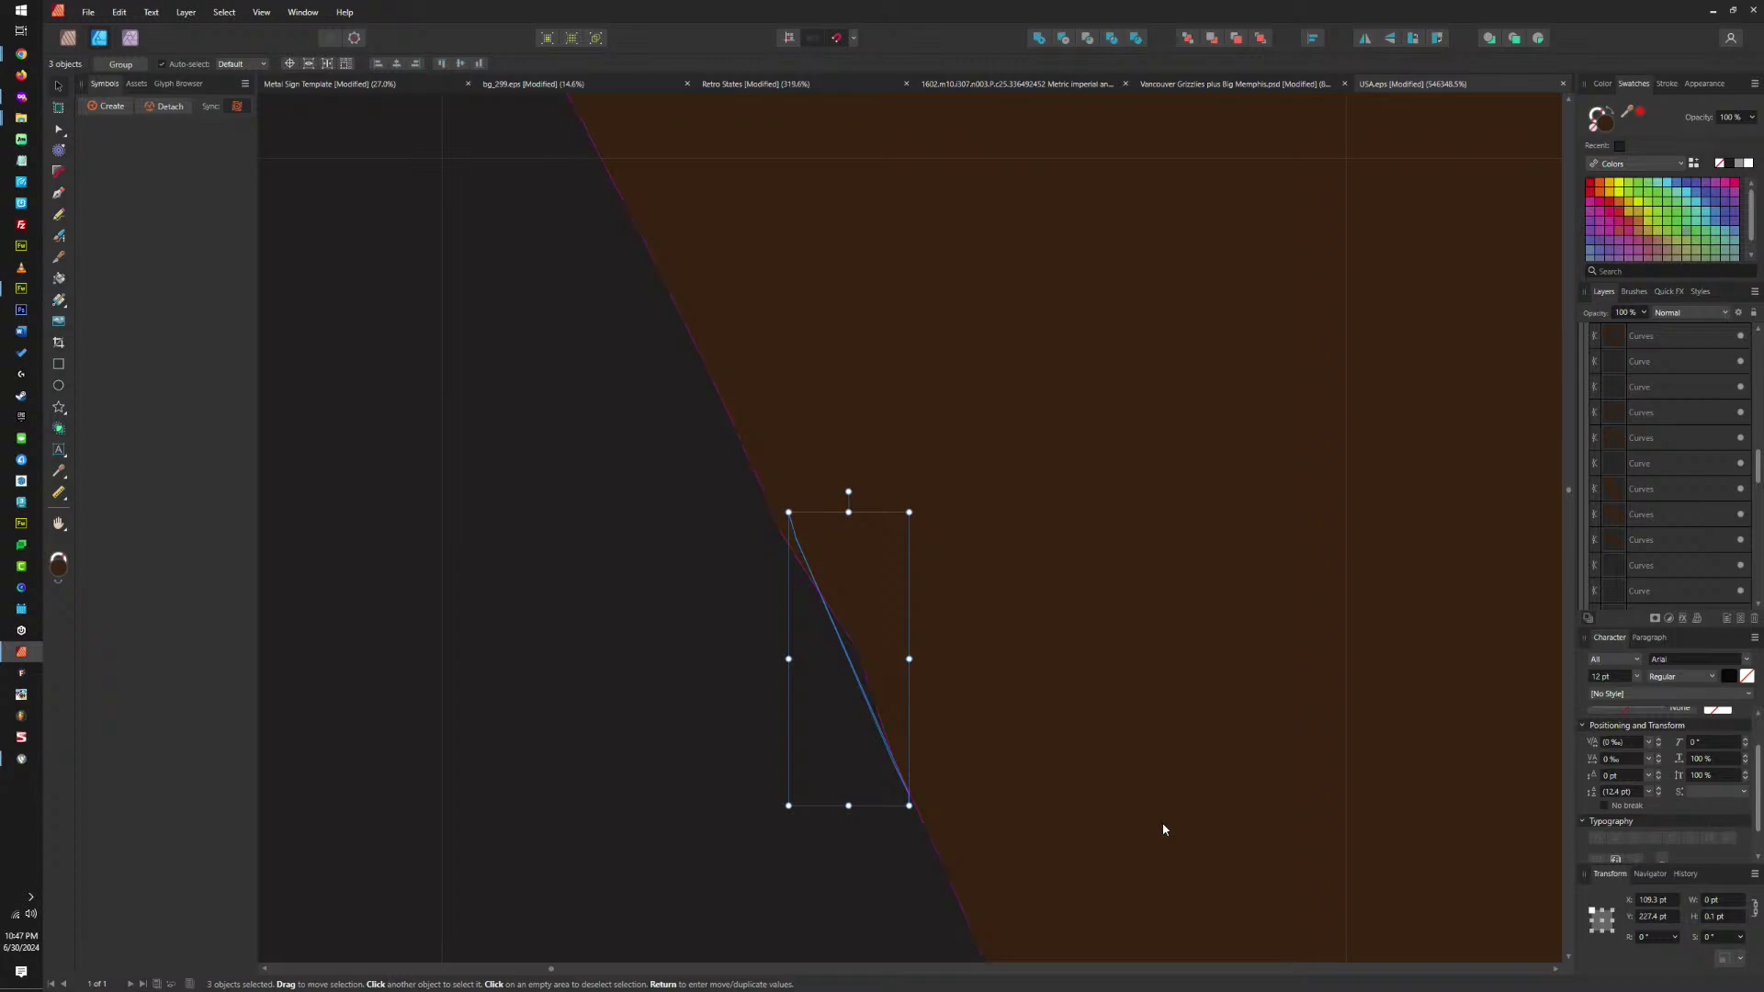
pyautogui.hotkey('ctrl', 'd')
pyautogui.scroll(-15, 1133, 713)
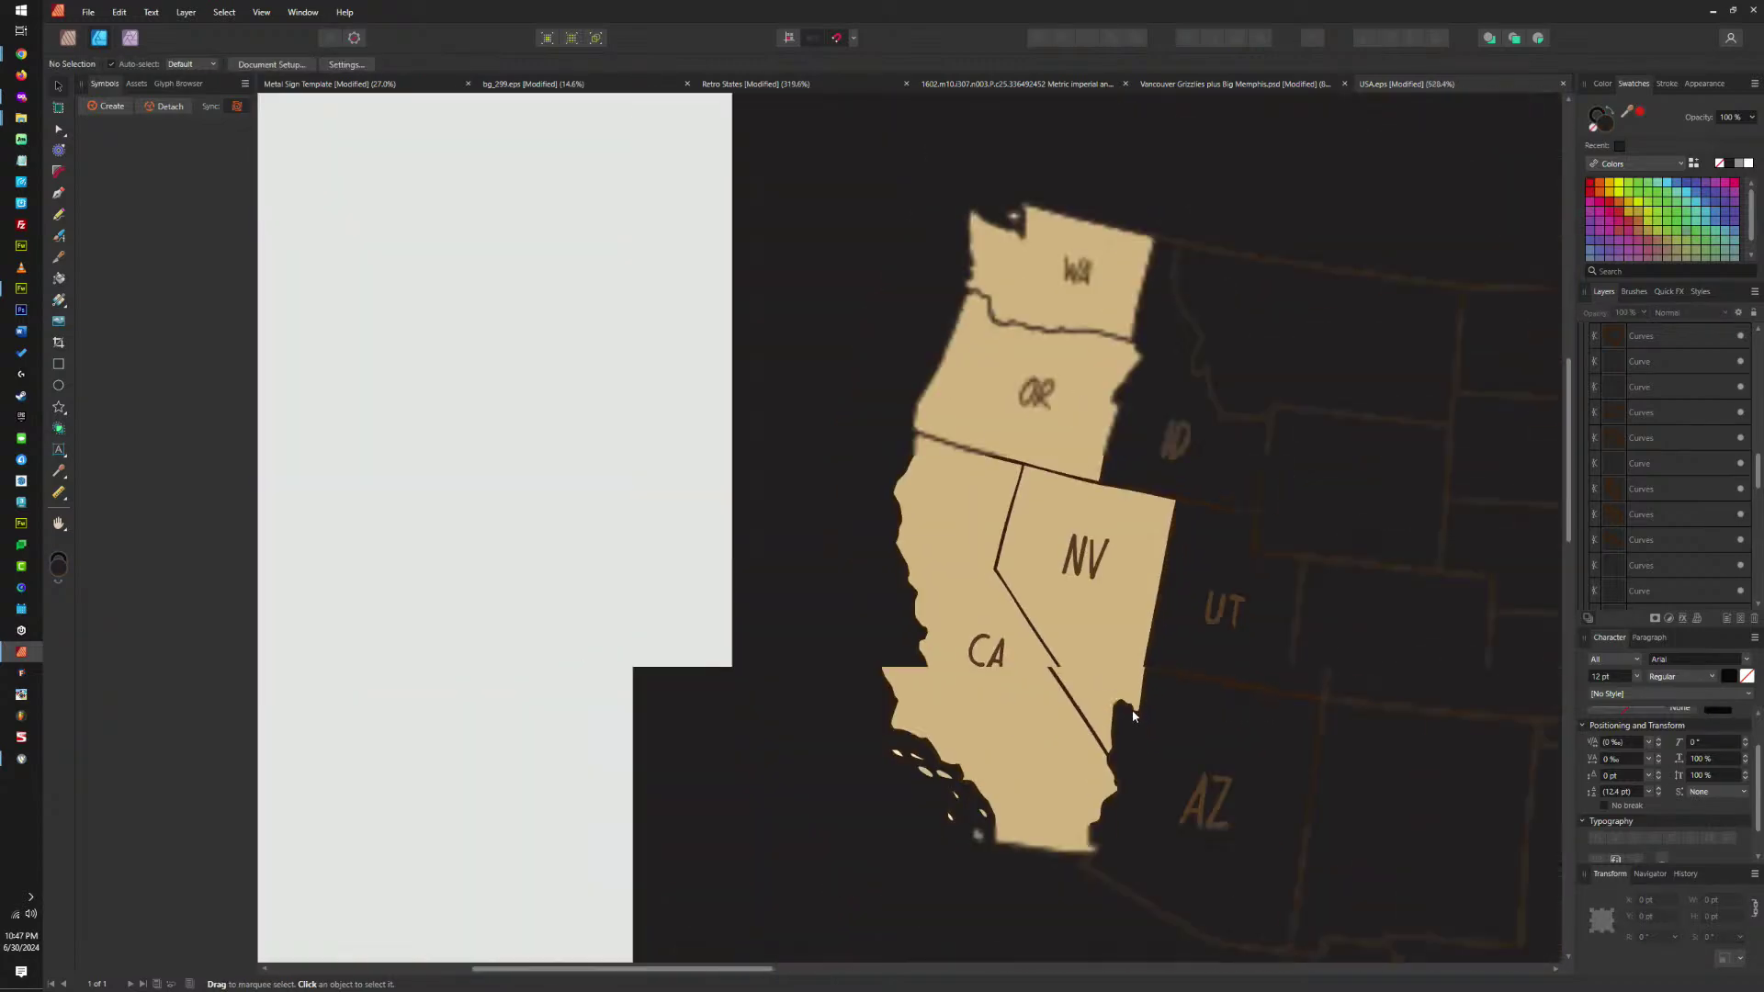
# Select the tan fills of the small islands off southern California one by one and delete them together.
pyautogui.moveTo(772, 471); pyautogui.dragTo(1199, 904)
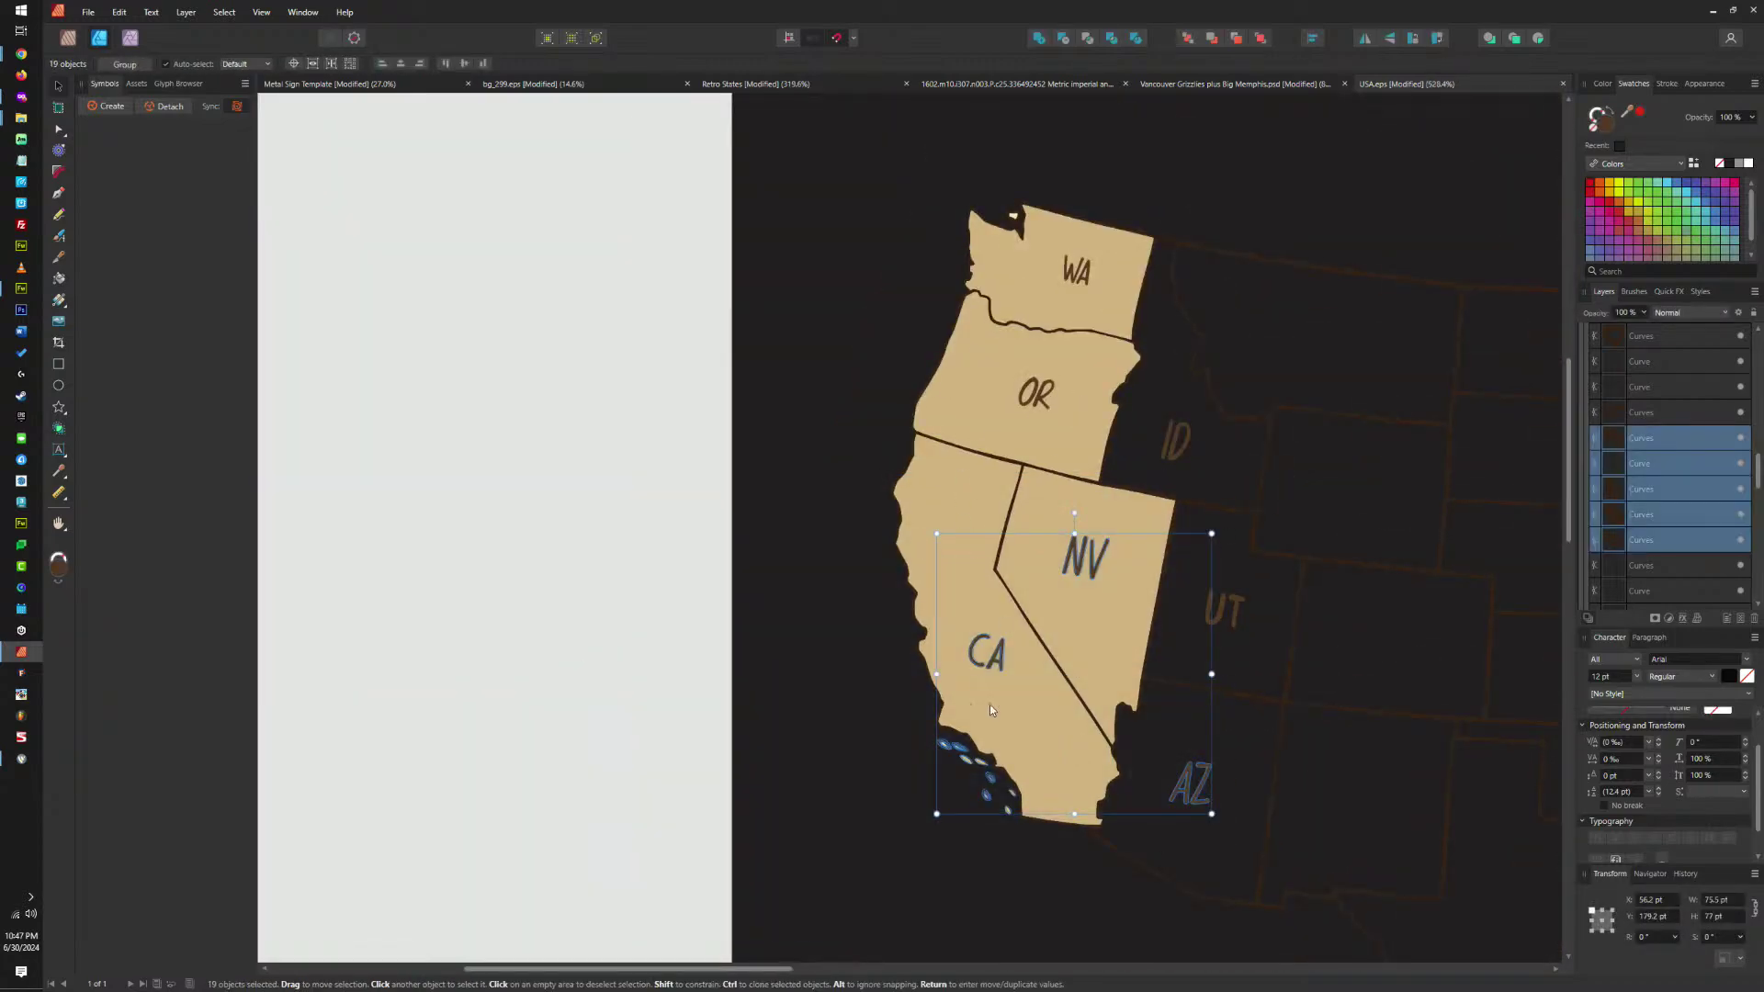
pyautogui.scroll(12, 990, 707)
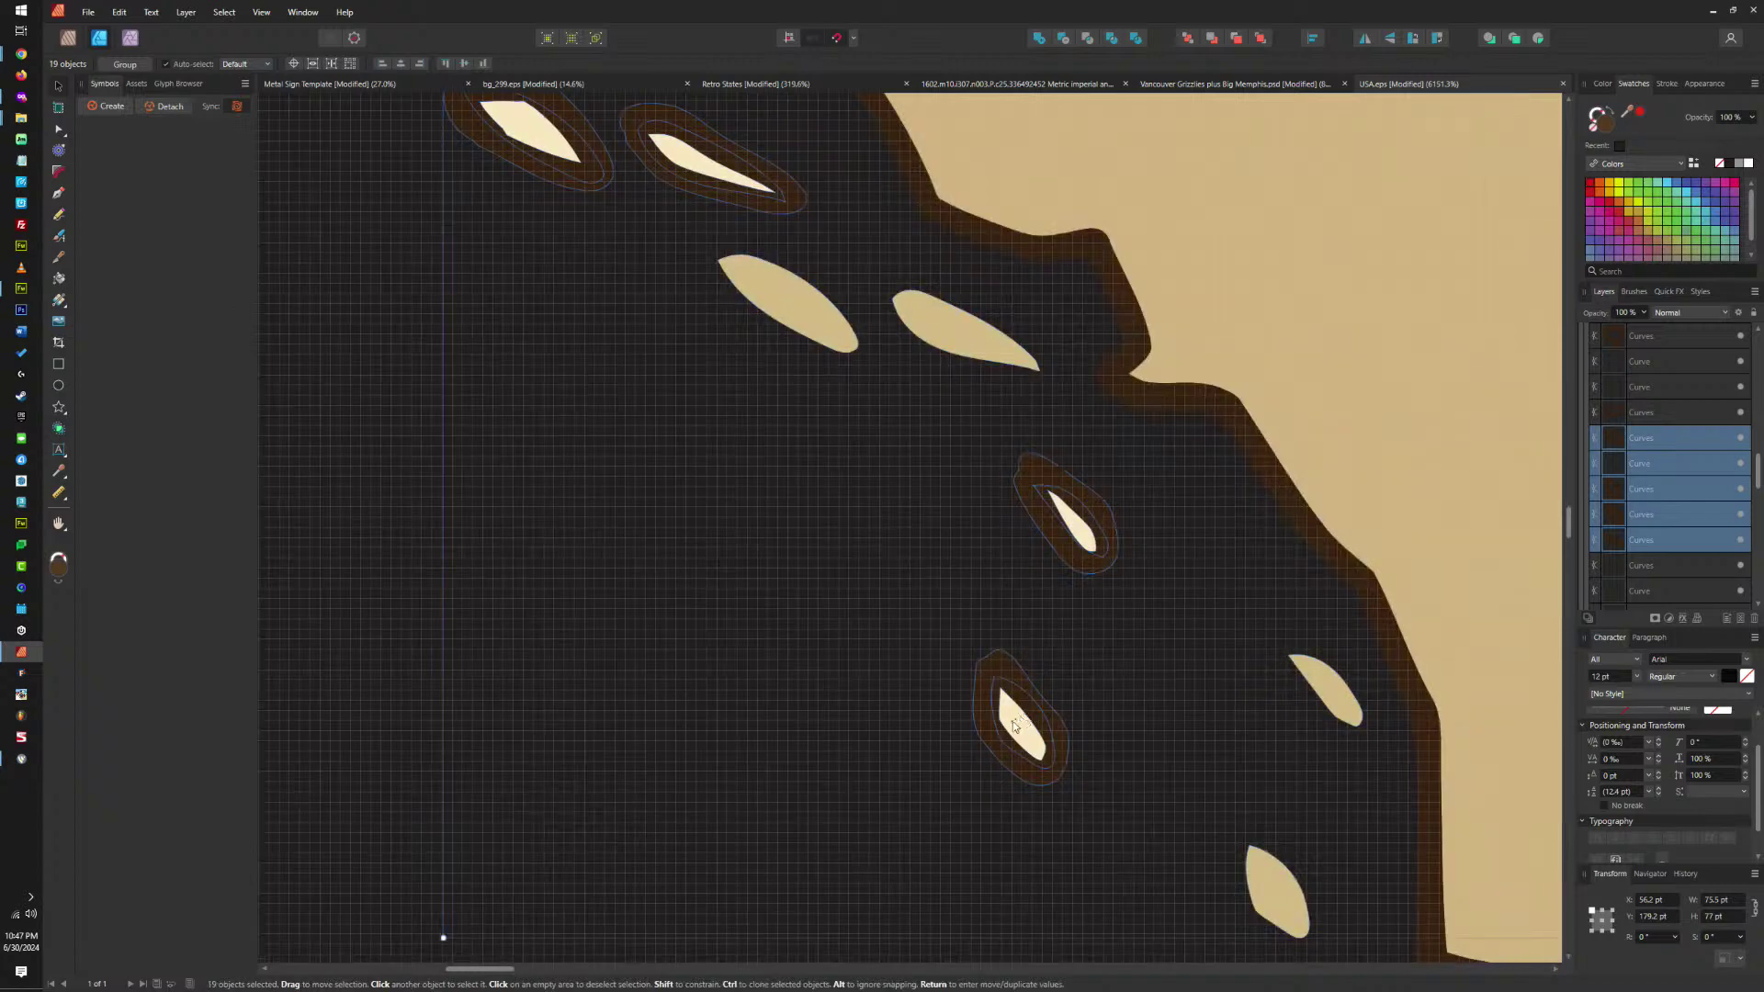
pyautogui.click(1013, 720)
pyautogui.keyDown('shift'); pyautogui.click(1069, 530); pyautogui.keyUp('shift')
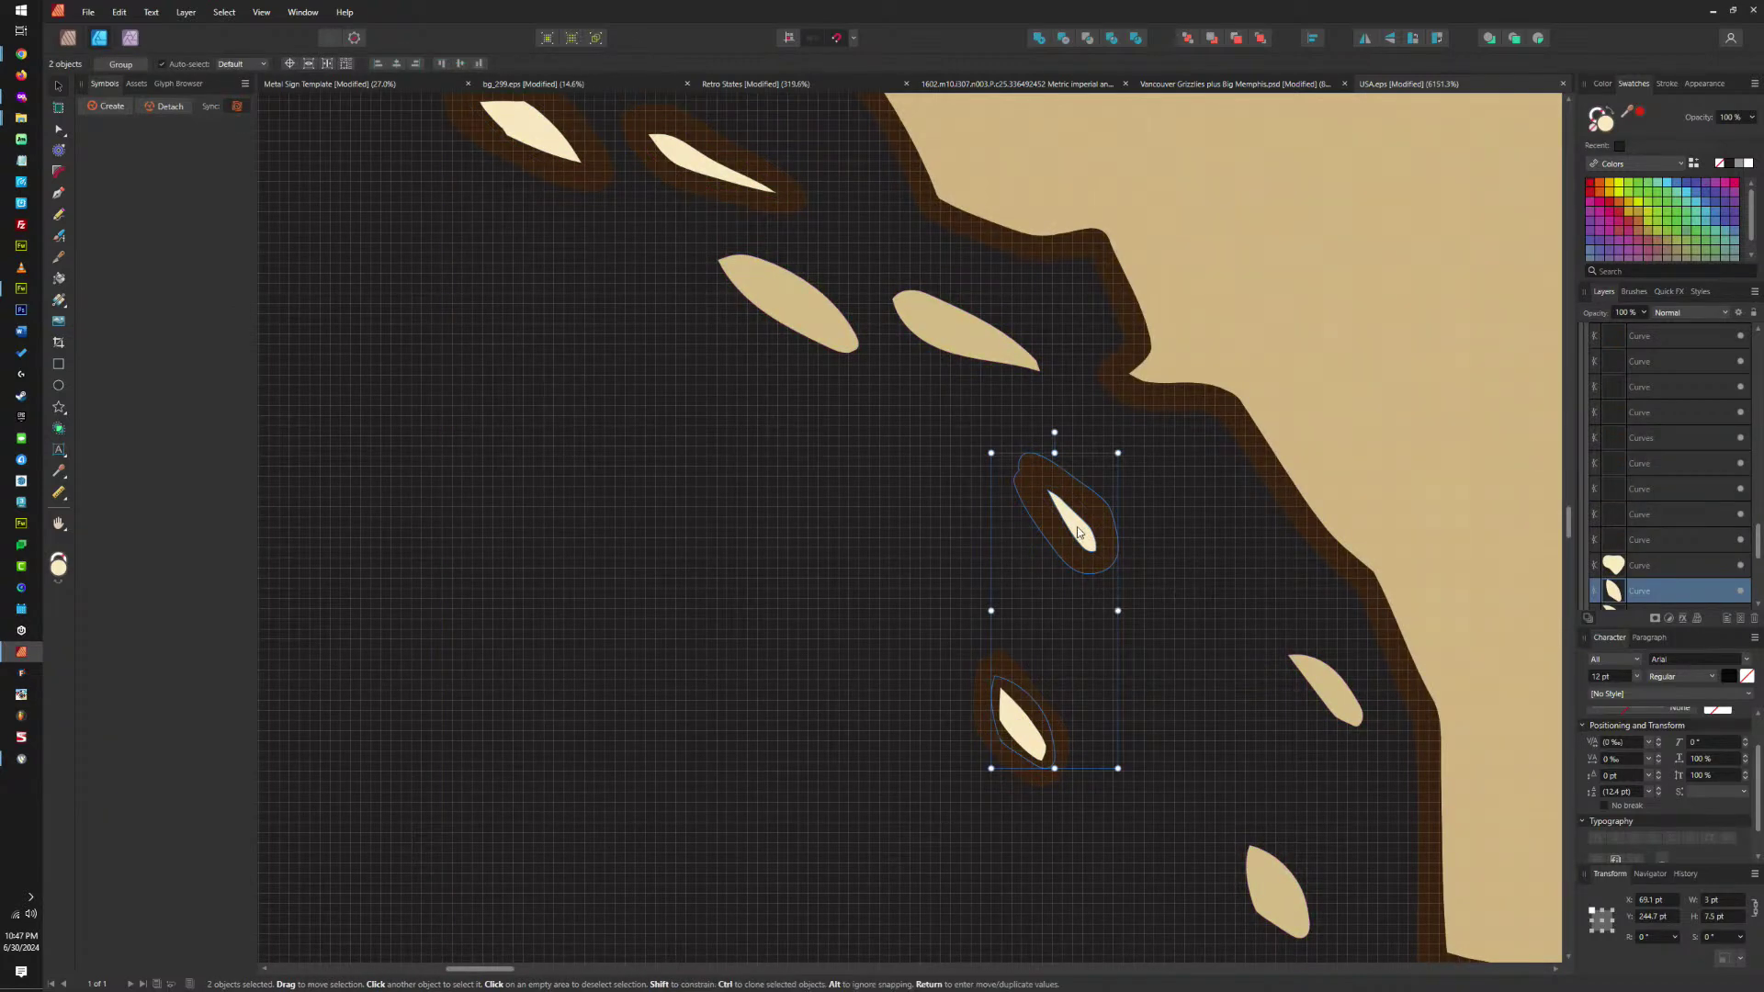
pyautogui.keyDown('shift'); pyautogui.click(1326, 687); pyautogui.keyUp('shift')
pyautogui.keyDown('shift'); pyautogui.click(1273, 887); pyautogui.keyUp('shift')
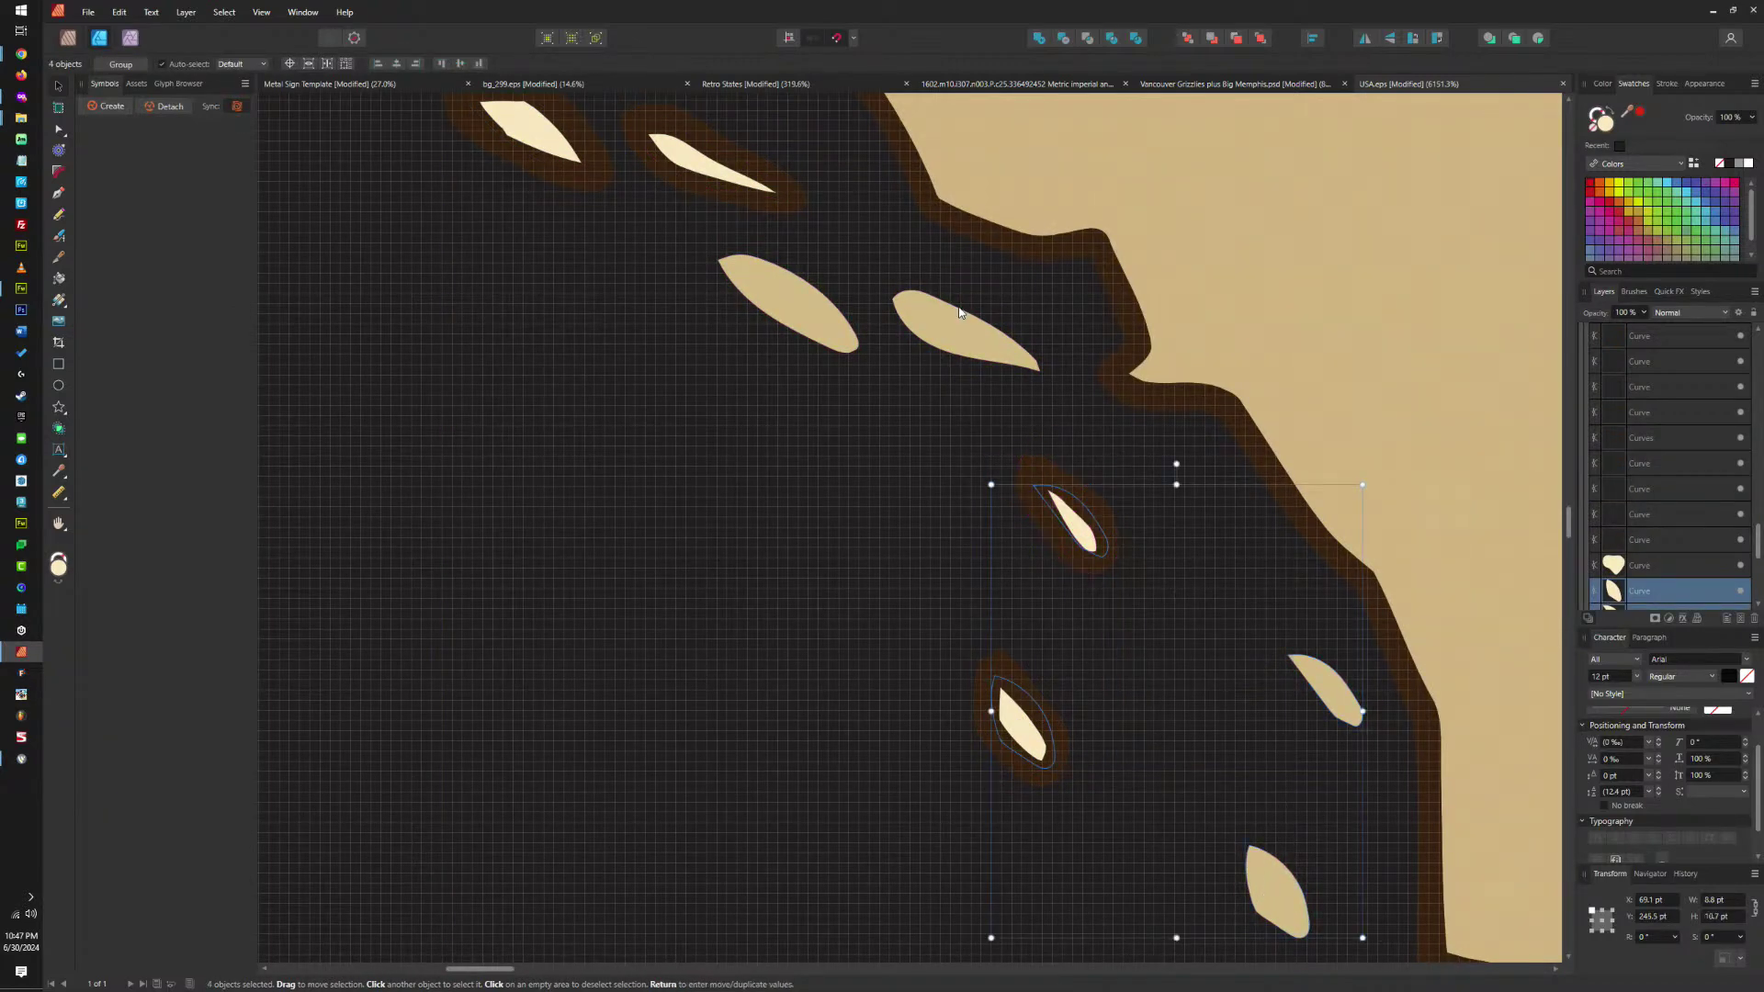
pyautogui.keyDown('shift'); pyautogui.click(960, 317); pyautogui.keyUp('shift')
pyautogui.keyDown('shift'); pyautogui.click(785, 303); pyautogui.keyUp('shift')
pyautogui.keyDown('shift'); pyautogui.click(712, 164); pyautogui.keyUp('shift')
pyautogui.keyDown('shift'); pyautogui.click(551, 140); pyautogui.keyUp('shift')
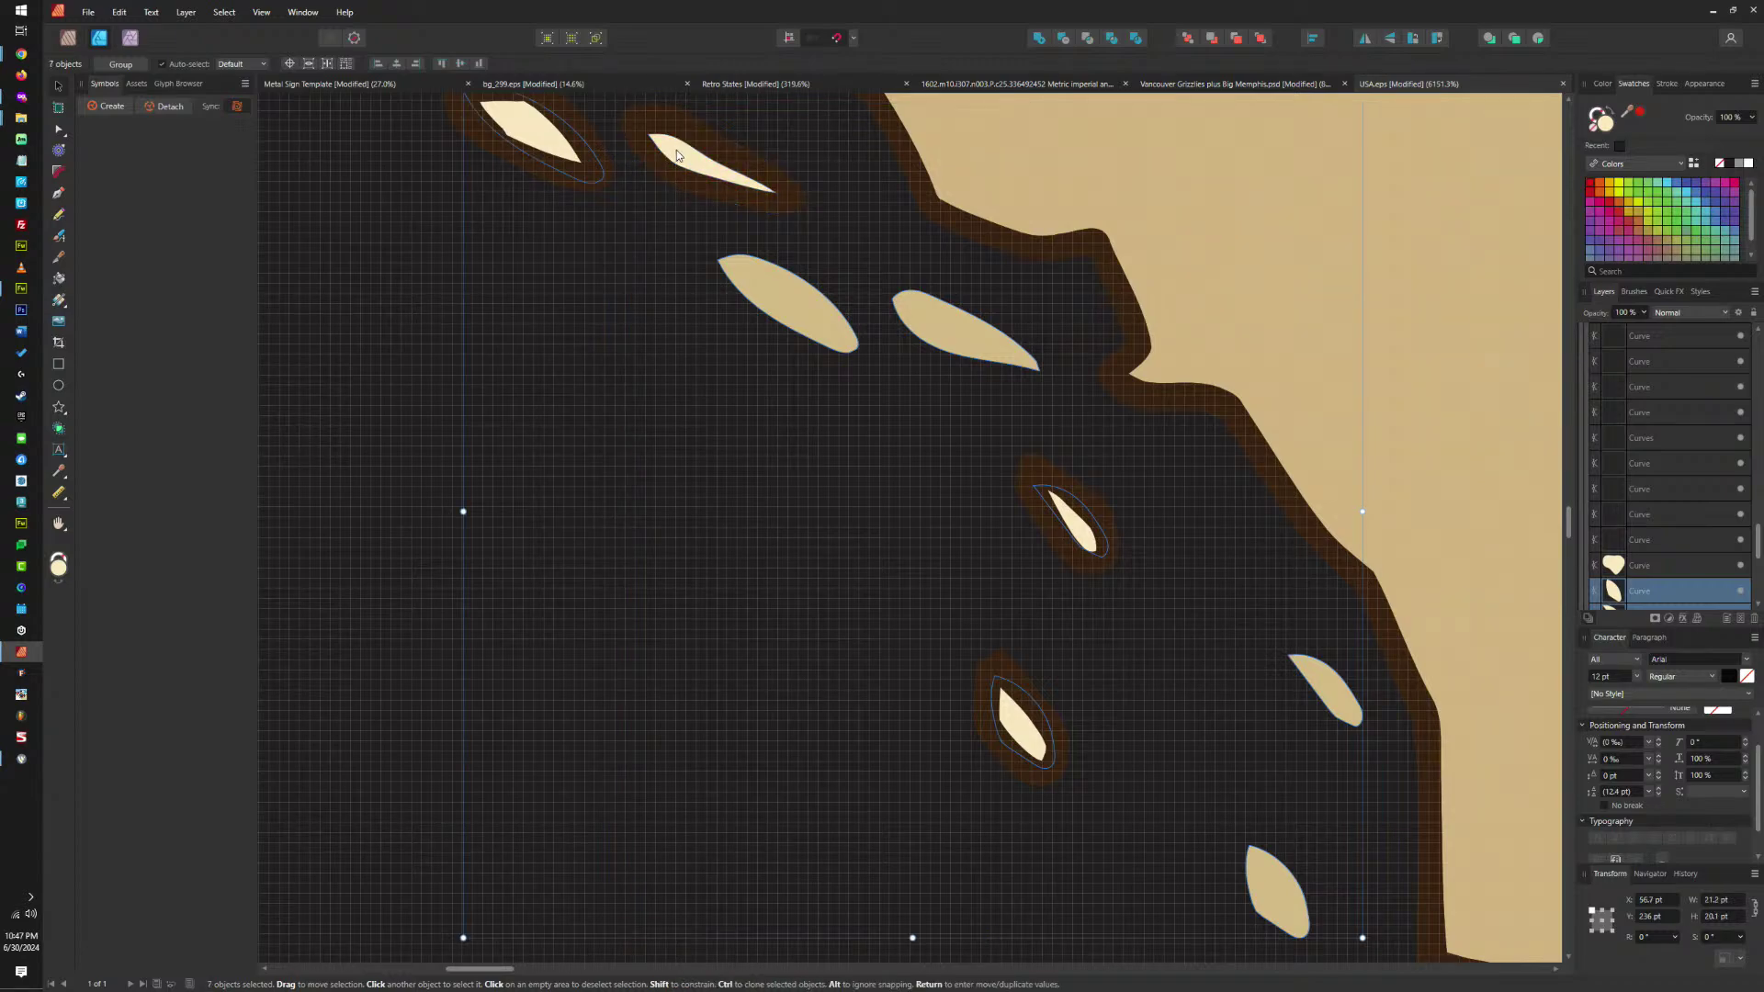
pyautogui.press('Delete')
pyautogui.keyDown('ctrl'); pyautogui.scroll(-10, 808, 394); pyautogui.keyUp('ctrl')
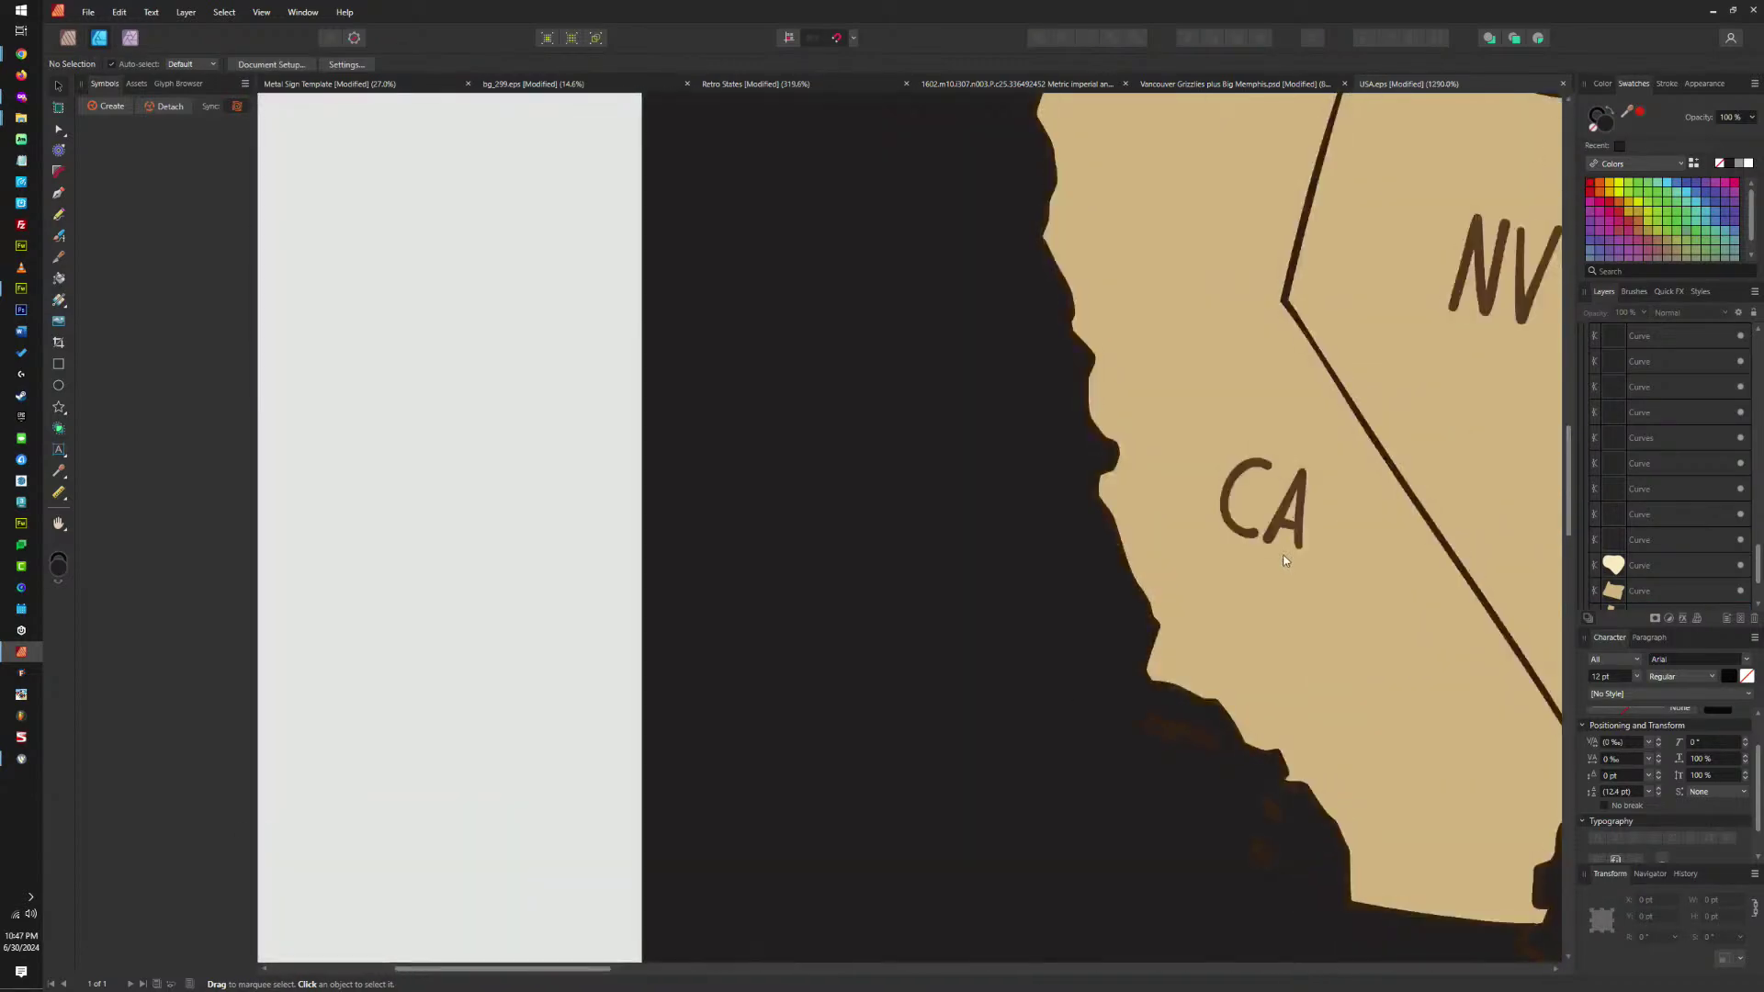
# Delete the tan fills of California and Nevada along with the CA and NV labels.
pyautogui.click(1284, 560)
pyautogui.press('Delete')
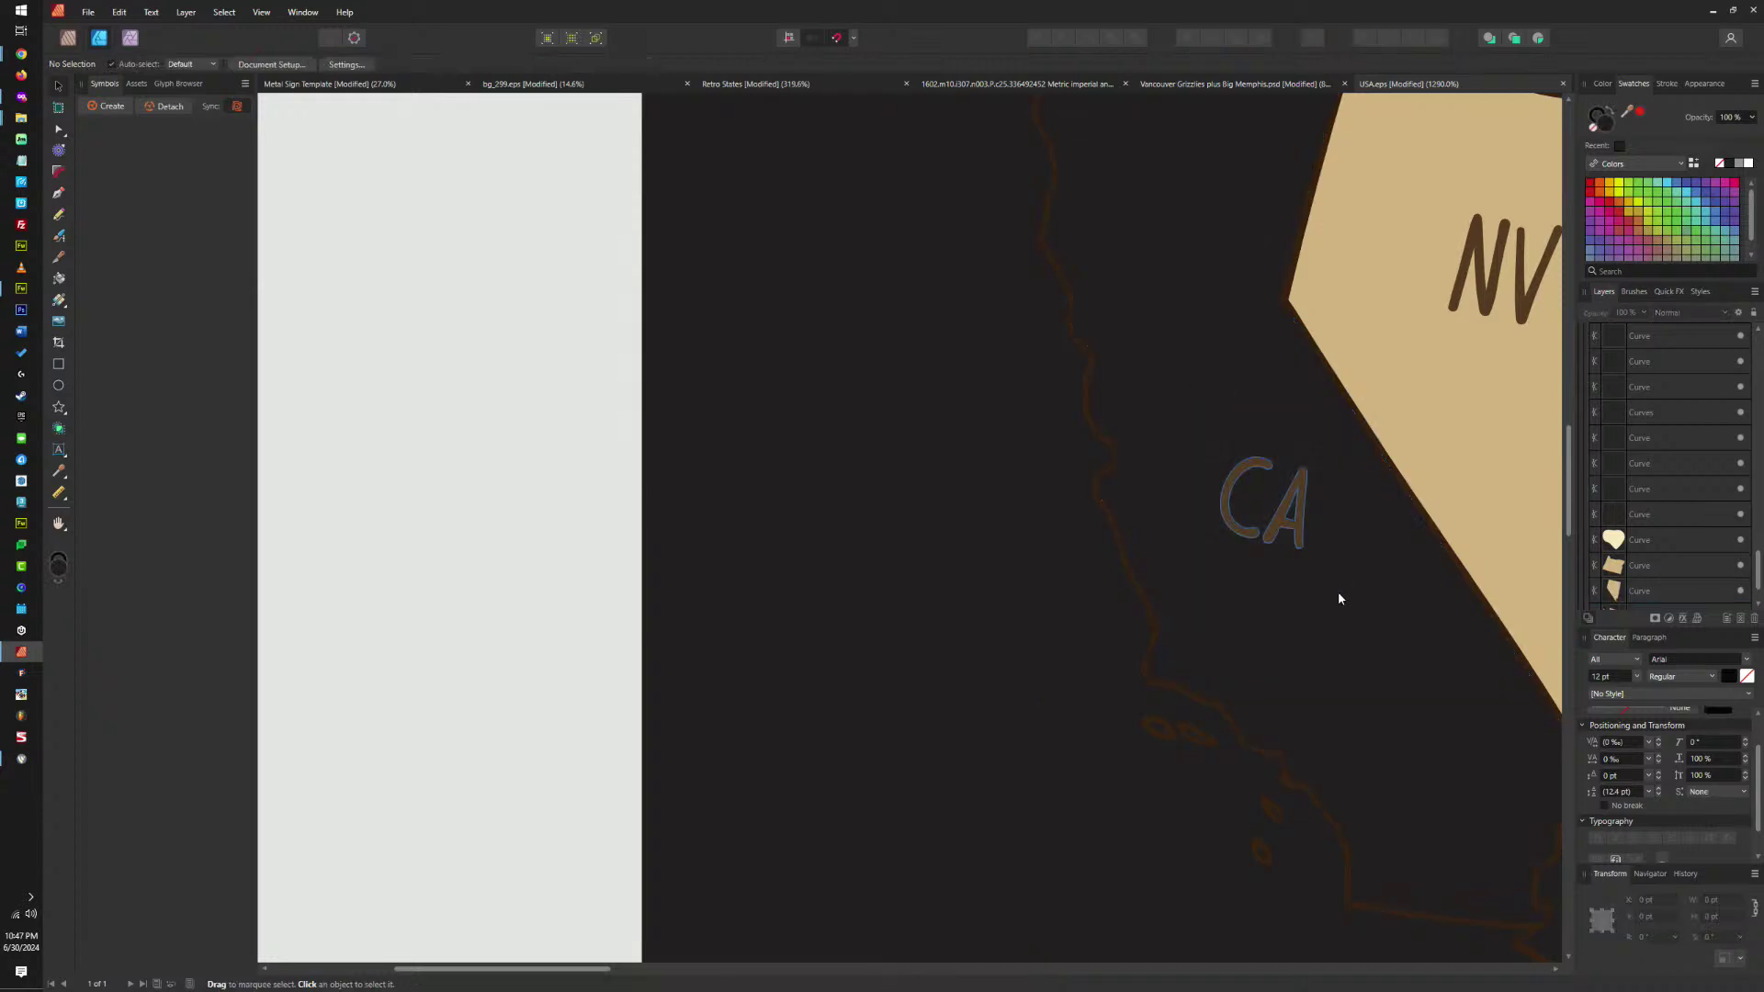
pyautogui.moveTo(1337, 598); pyautogui.dragTo(926, 726)
pyautogui.click(1148, 561)
pyautogui.press('Delete')
pyautogui.click(1047, 432)
pyautogui.press('Delete')
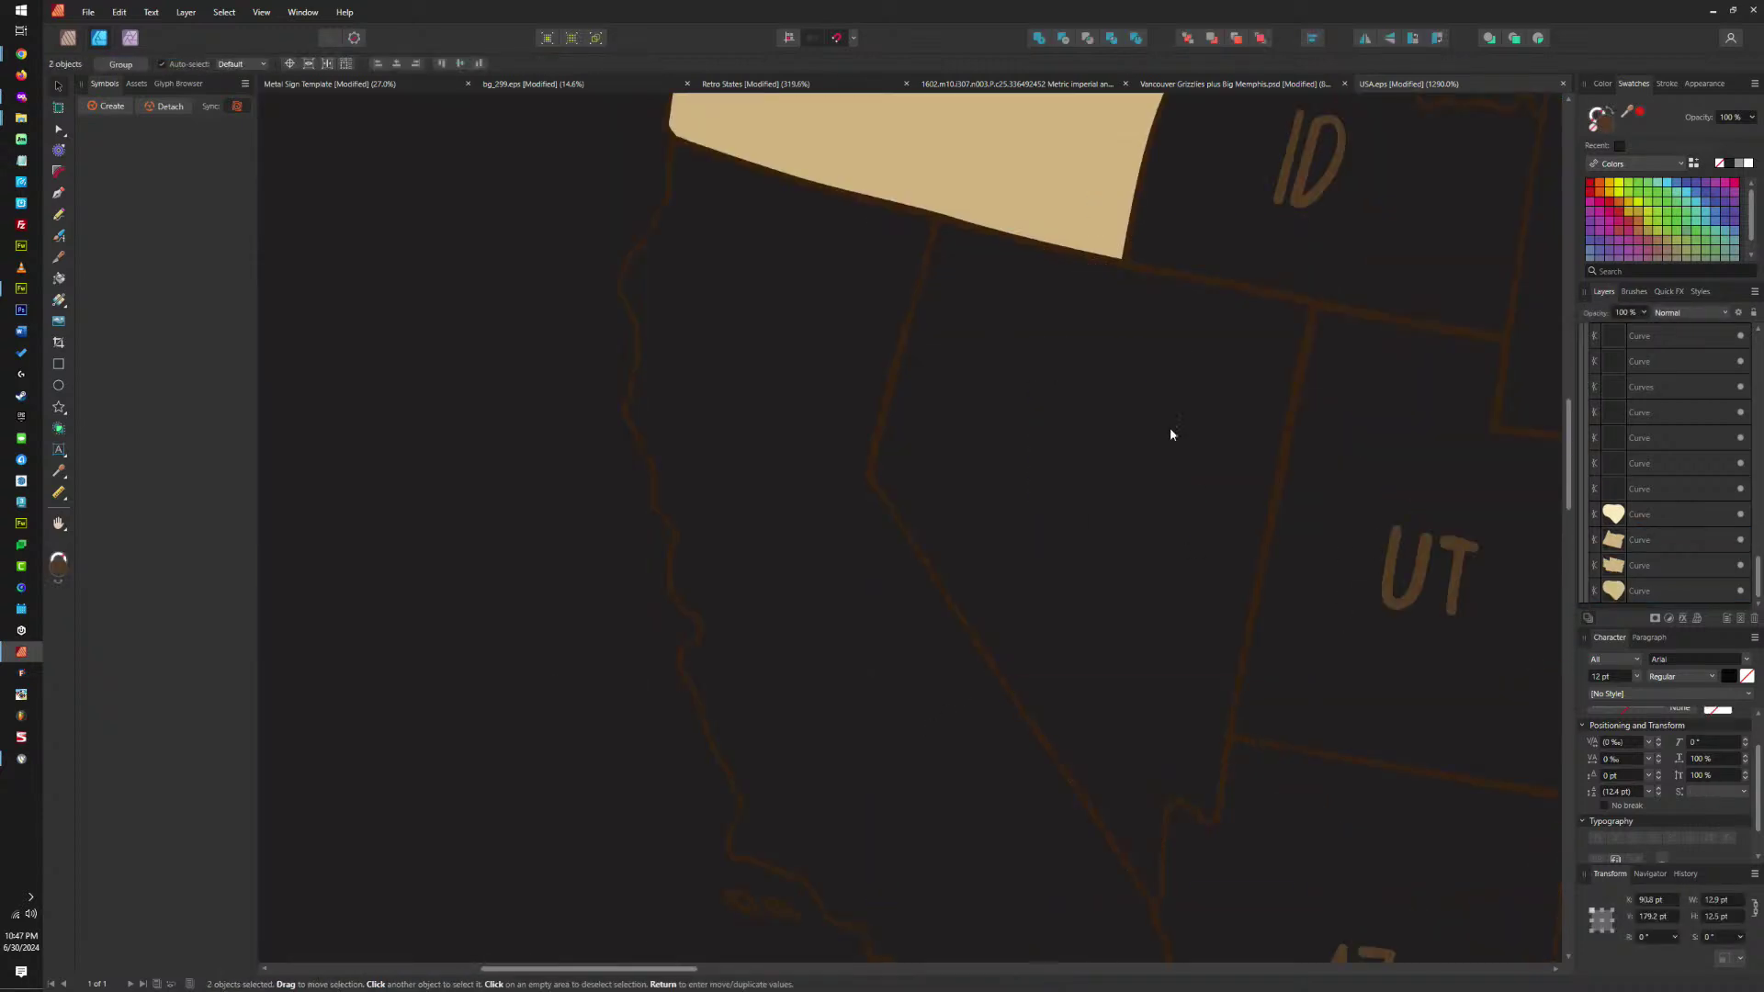
# Delete the UT and ID state labels.
pyautogui.hscroll(4, 1171, 428)
pyautogui.scroll(1, 1170, 427)
pyautogui.moveTo(1003, 575); pyautogui.dragTo(1129, 654)
pyautogui.press('Delete')
pyautogui.click(951, 262)
pyautogui.press('Delete')
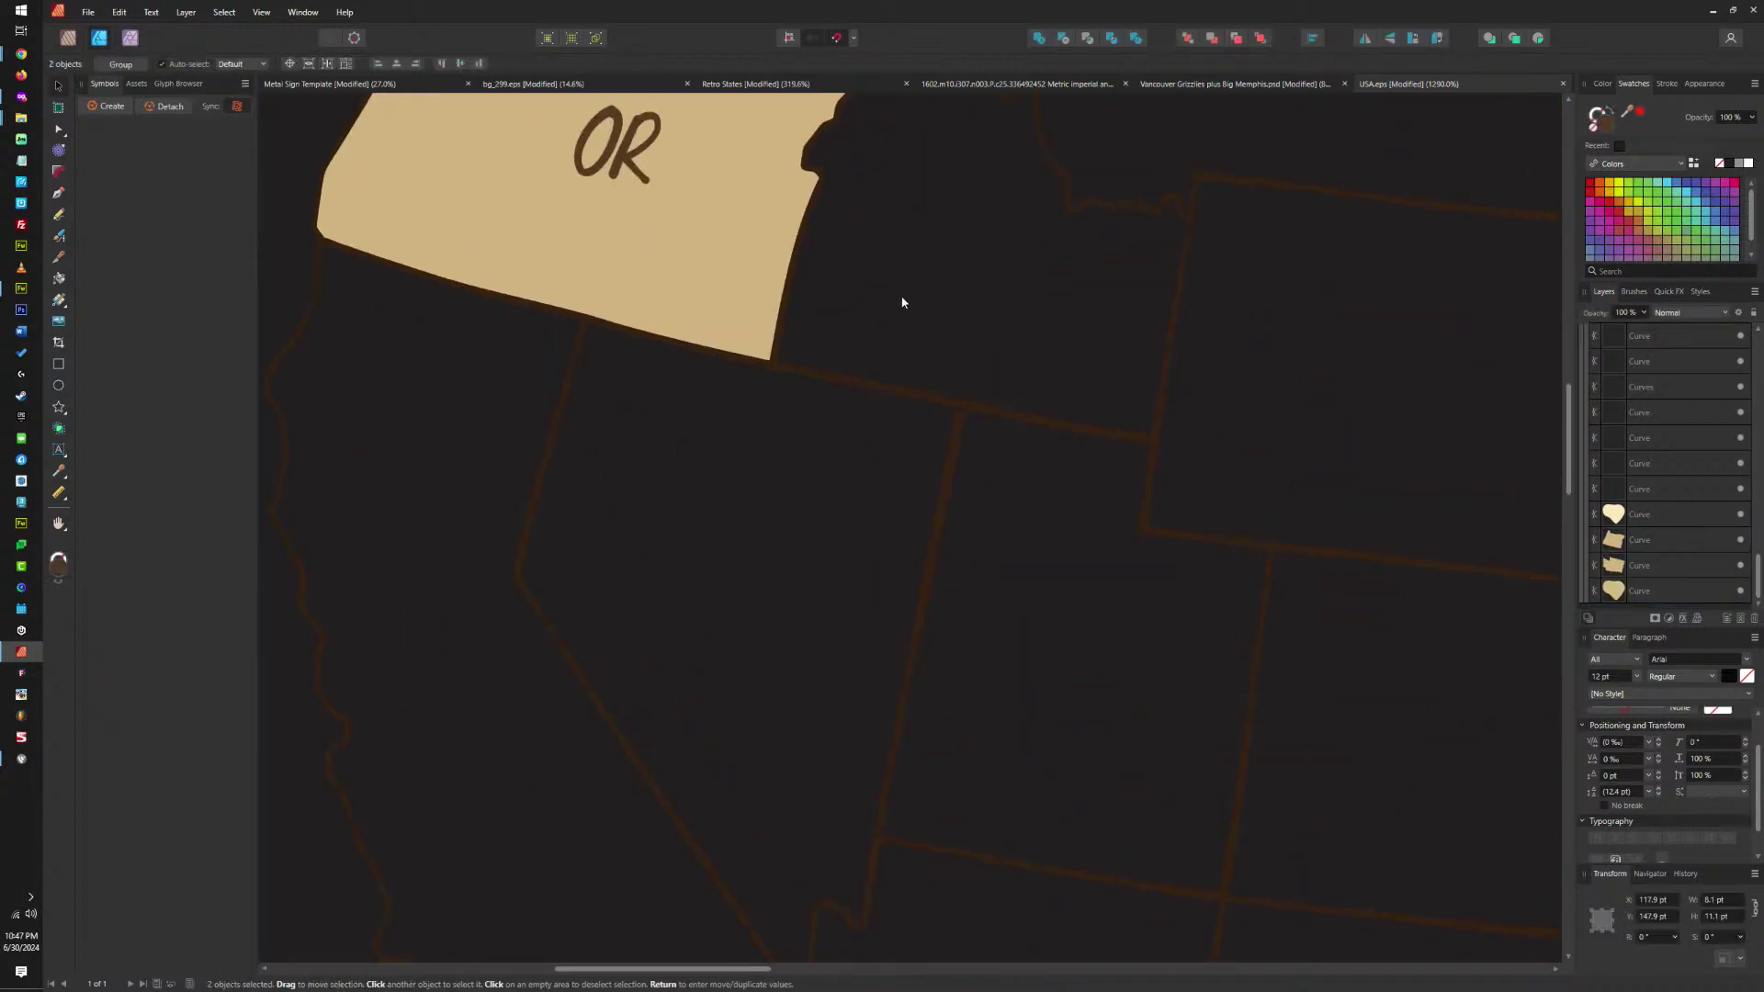
# Delete Oregon's tan fill and the OR label.
pyautogui.scroll(5, 1010, 551)
pyautogui.hscroll(-3, 1010, 551)
pyautogui.click(1131, 800)
pyautogui.press('Delete')
pyautogui.moveTo(925, 672); pyautogui.dragTo(1117, 834)
pyautogui.press('Delete')
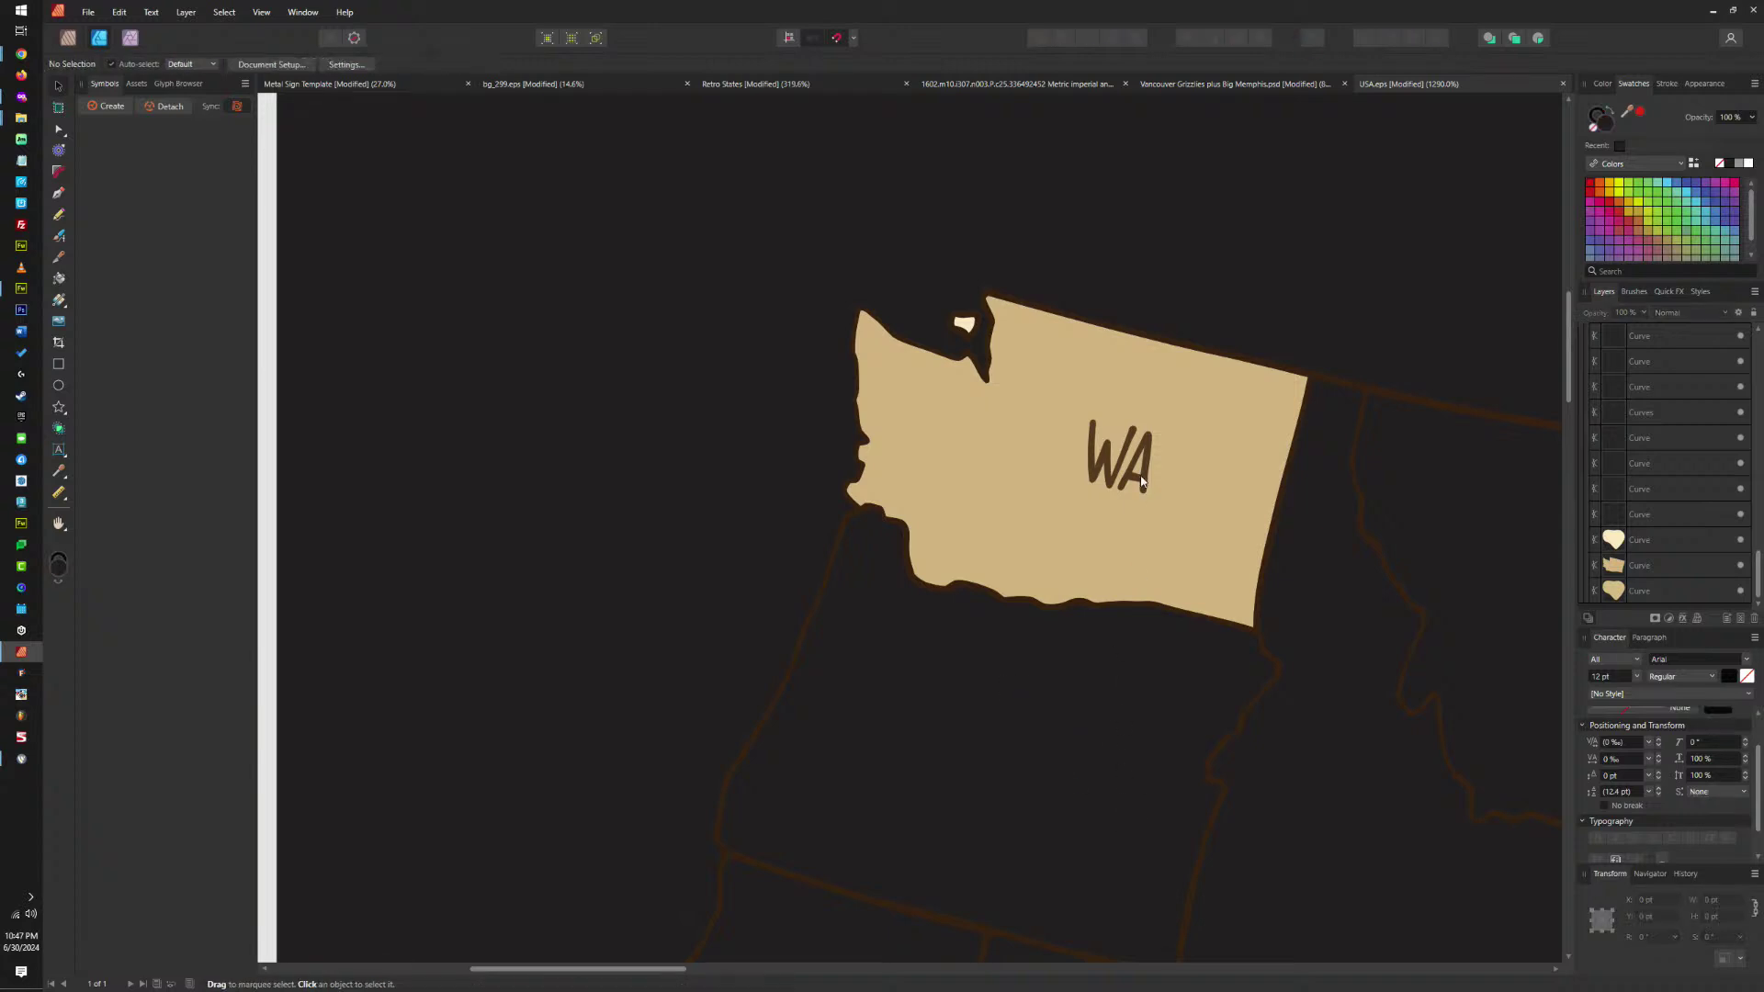
# Delete Washington's tan fill, the WA label and the small island fills beside the state's northern coast.
pyautogui.click(1132, 459)
pyautogui.press('Delete')
pyautogui.moveTo(1051, 379); pyautogui.dragTo(1172, 506)
pyautogui.press('Delete')
pyautogui.click(1107, 450)
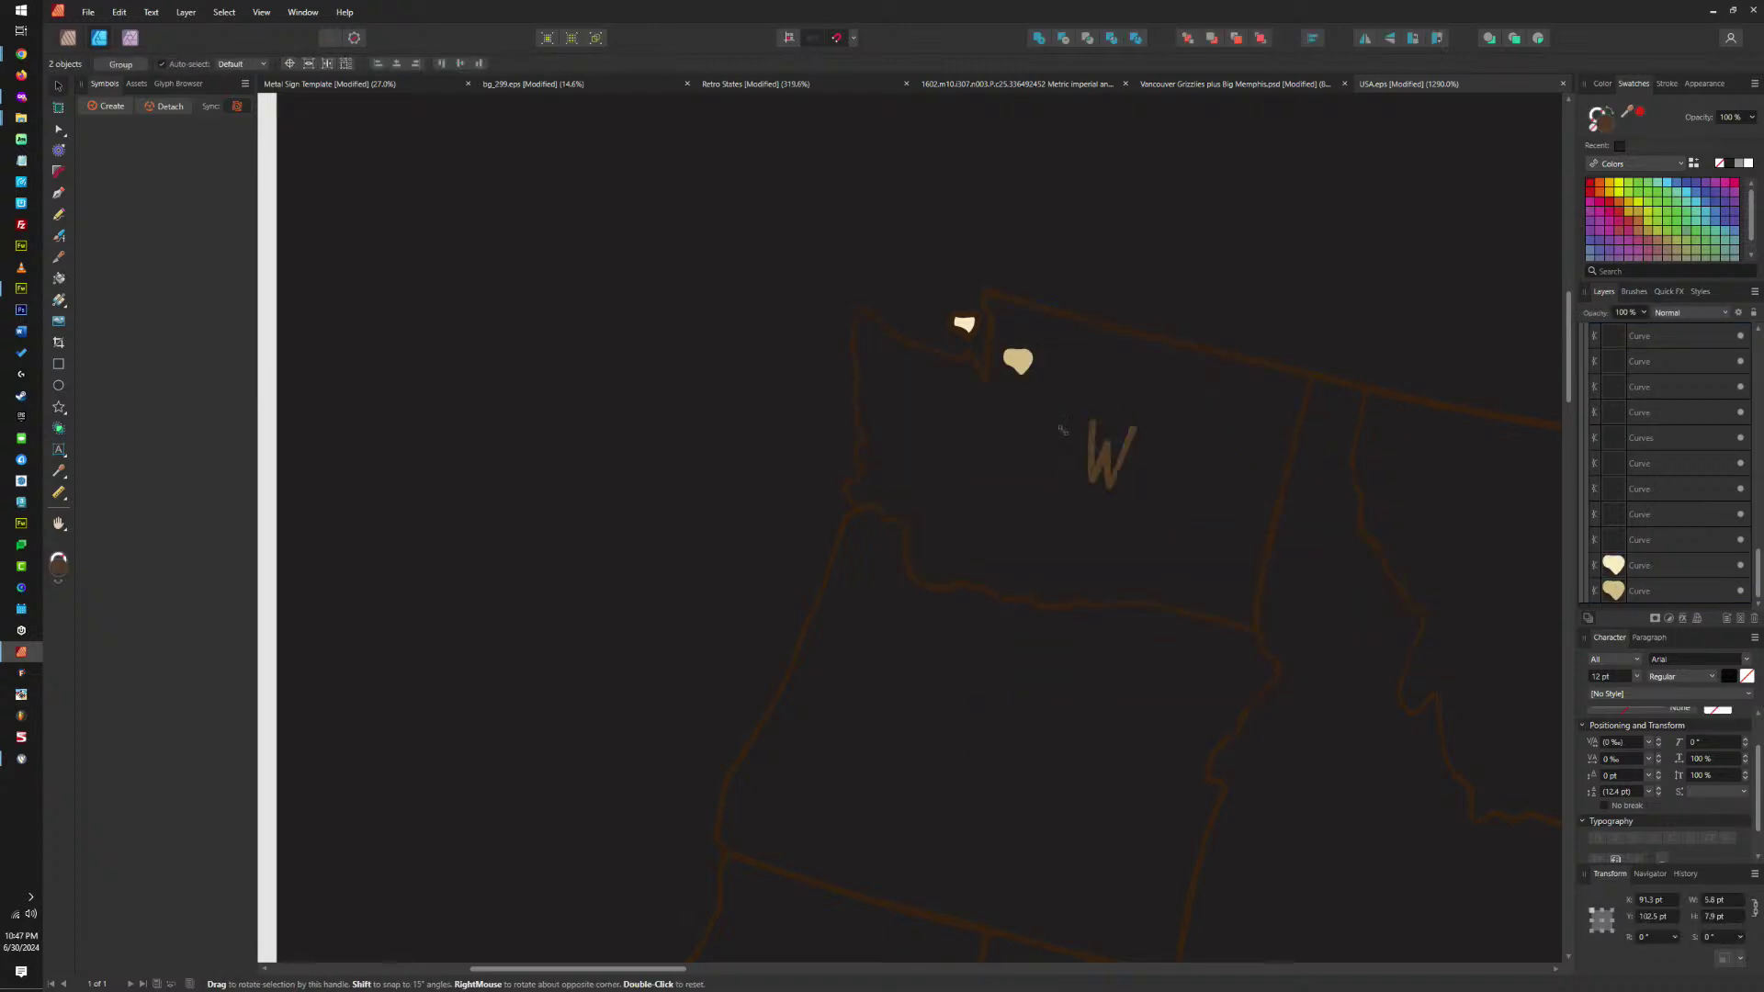
pyautogui.press('Delete')
# Delete the AZ state label.
pyautogui.scroll(-6, 963, 325)
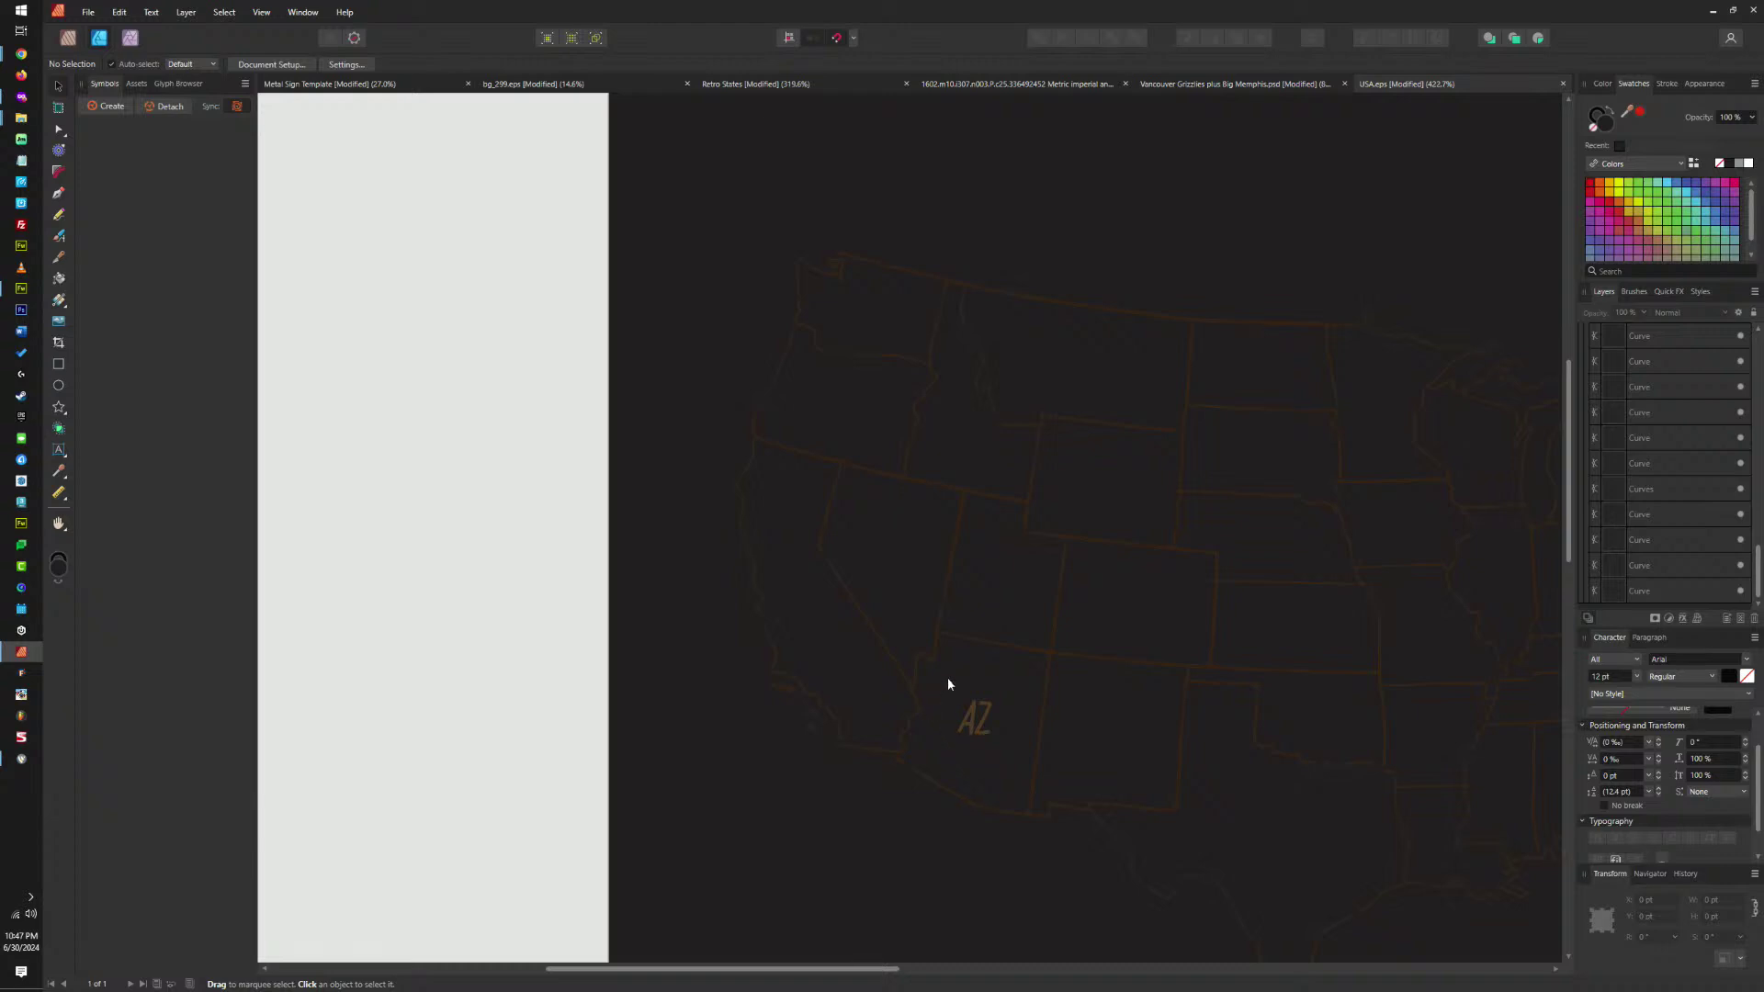
pyautogui.click(972, 715)
pyautogui.press('Delete')
# Select the border curves around the central states in turn to examine how the map's outlines are divided.
pyautogui.hscroll(5, 896, 559)
pyautogui.scroll(-3, 896, 559)
pyautogui.hscroll(-3, 1101, 618)
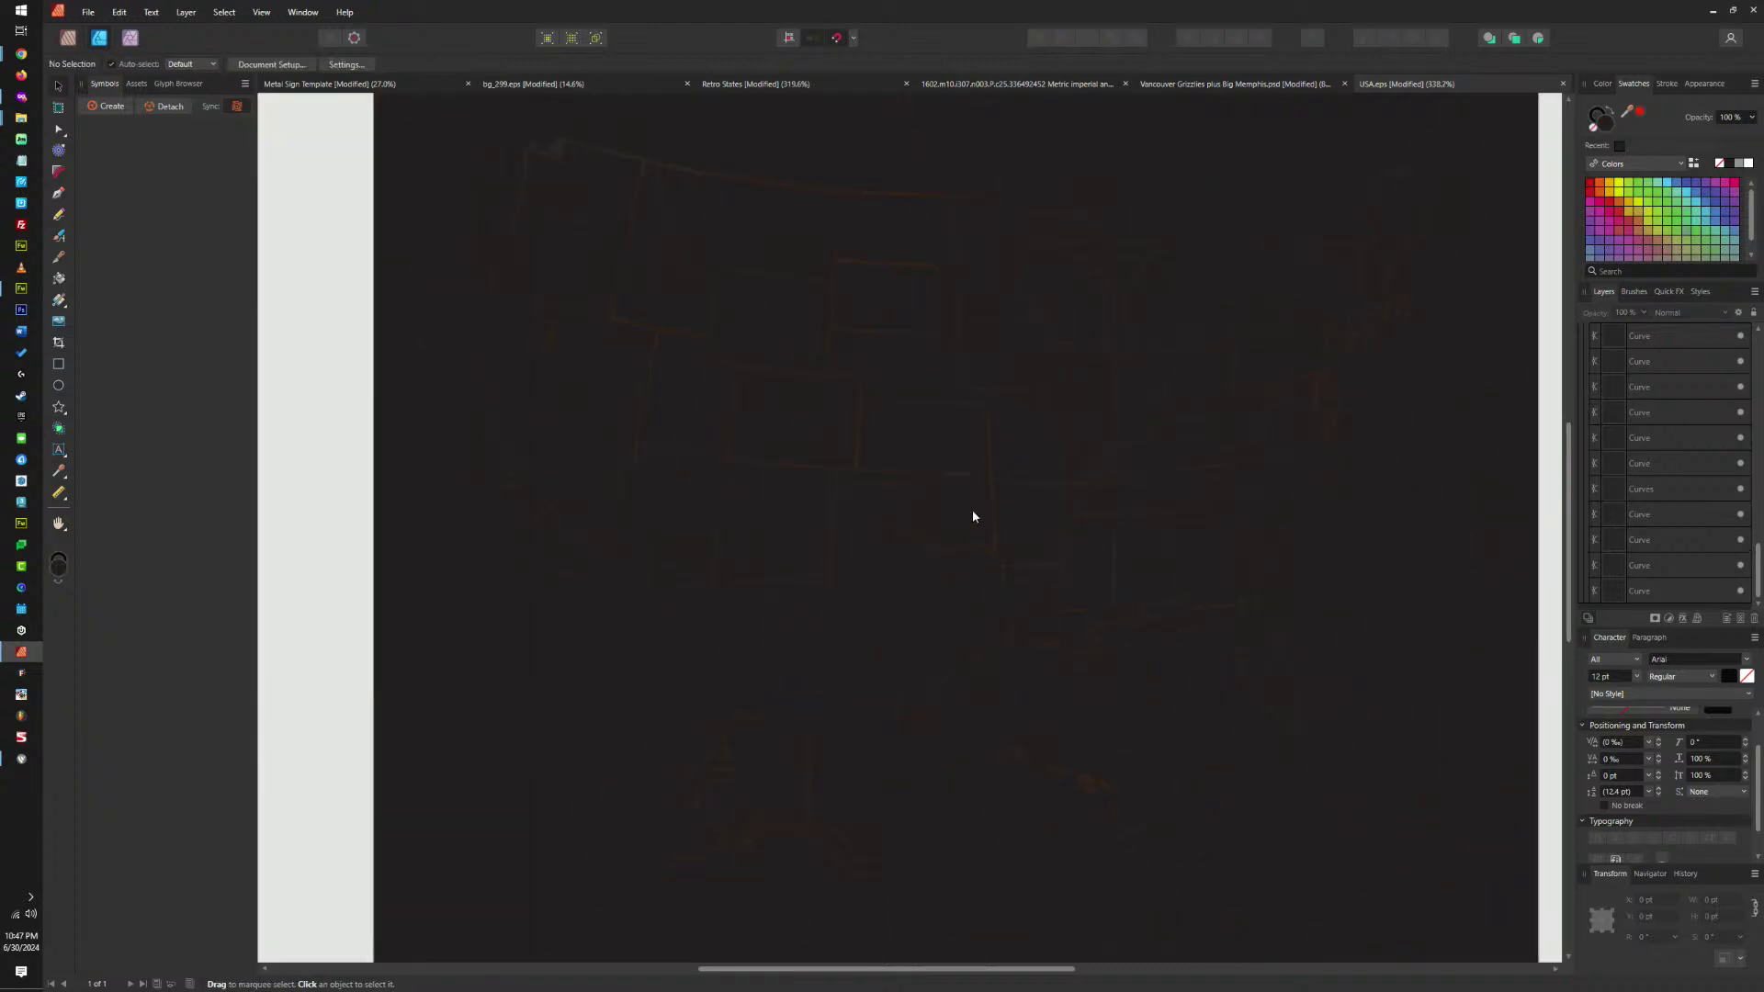
pyautogui.scroll(-1, 1148, 643)
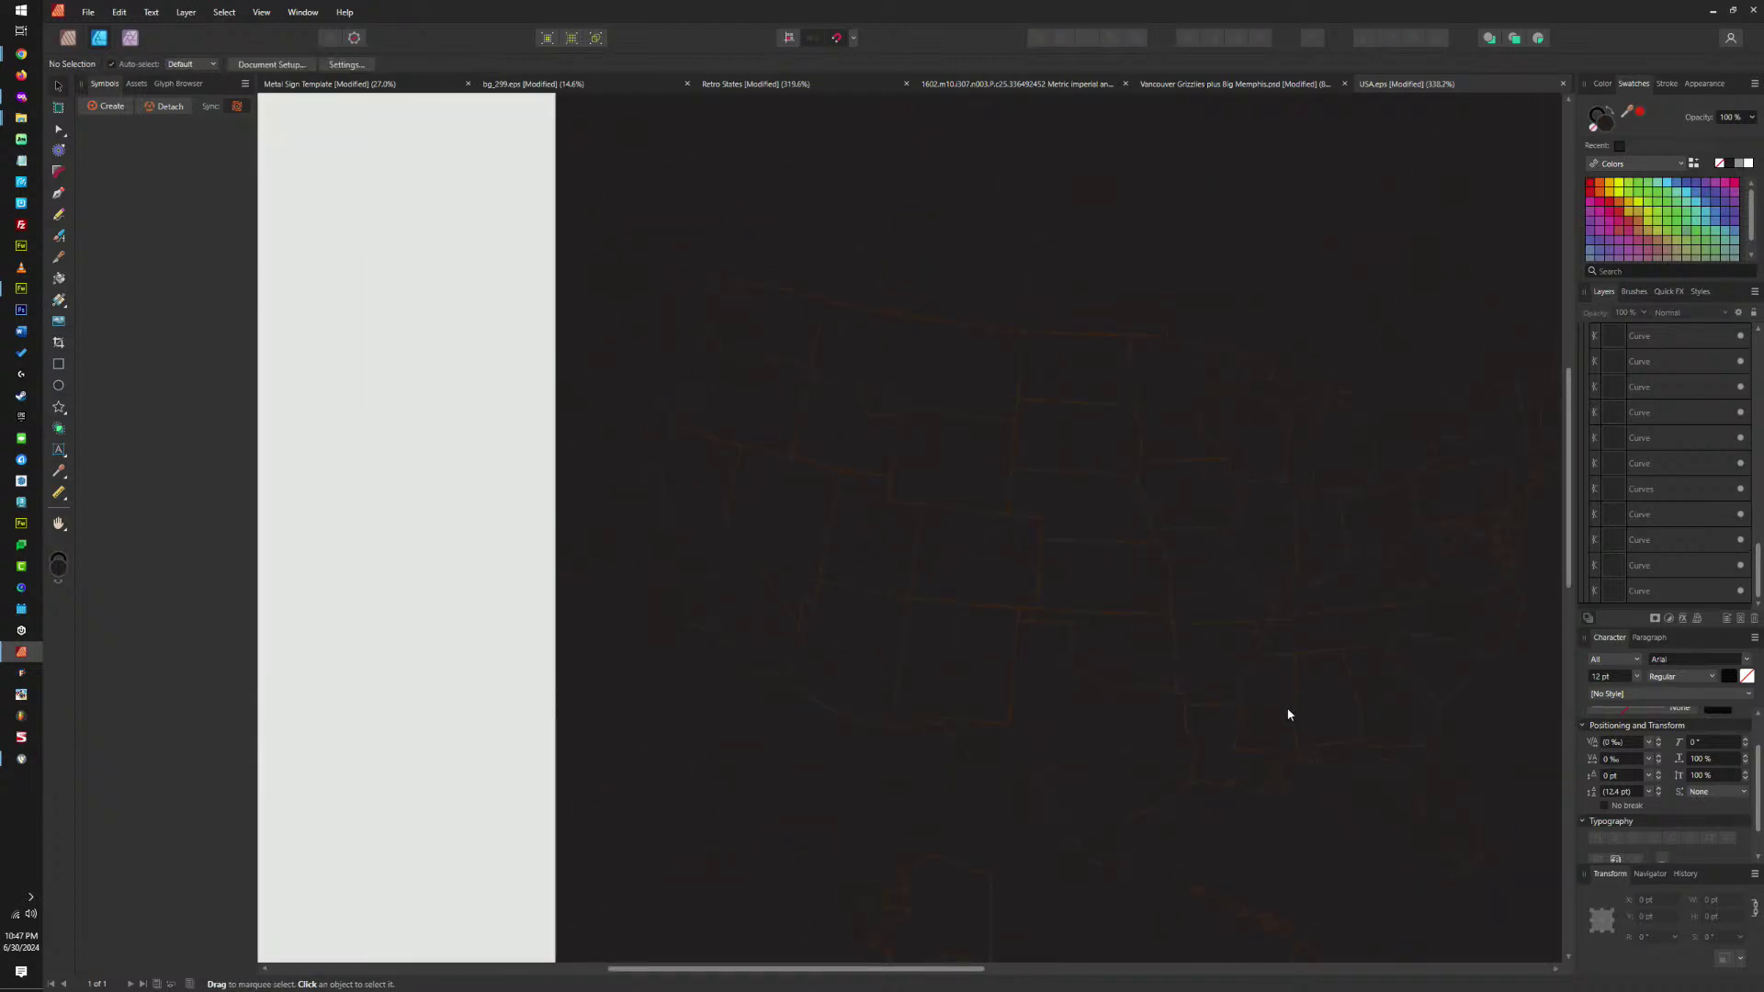
pyautogui.click(1173, 598)
pyautogui.click(1163, 555)
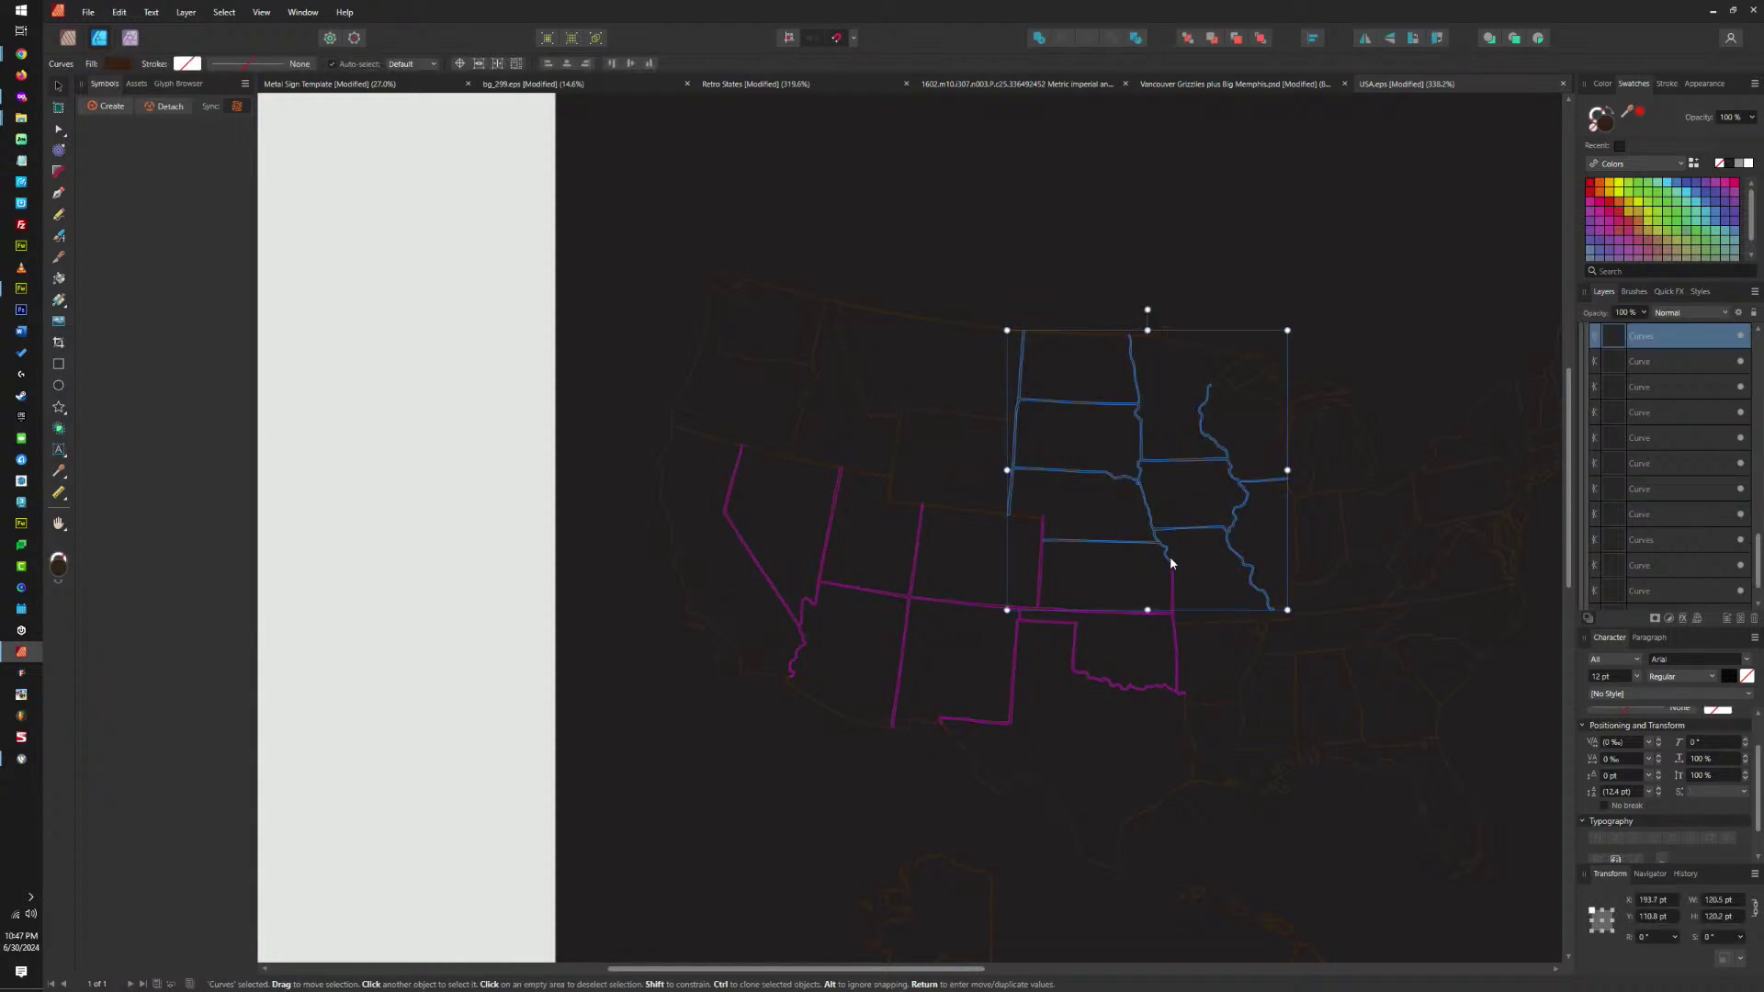
pyautogui.click(1227, 612)
pyautogui.click(1230, 626)
# Fill the southwestern border curve and the adjoining border curve around Arkansas and Louisiana with white.
pyautogui.click(1143, 663)
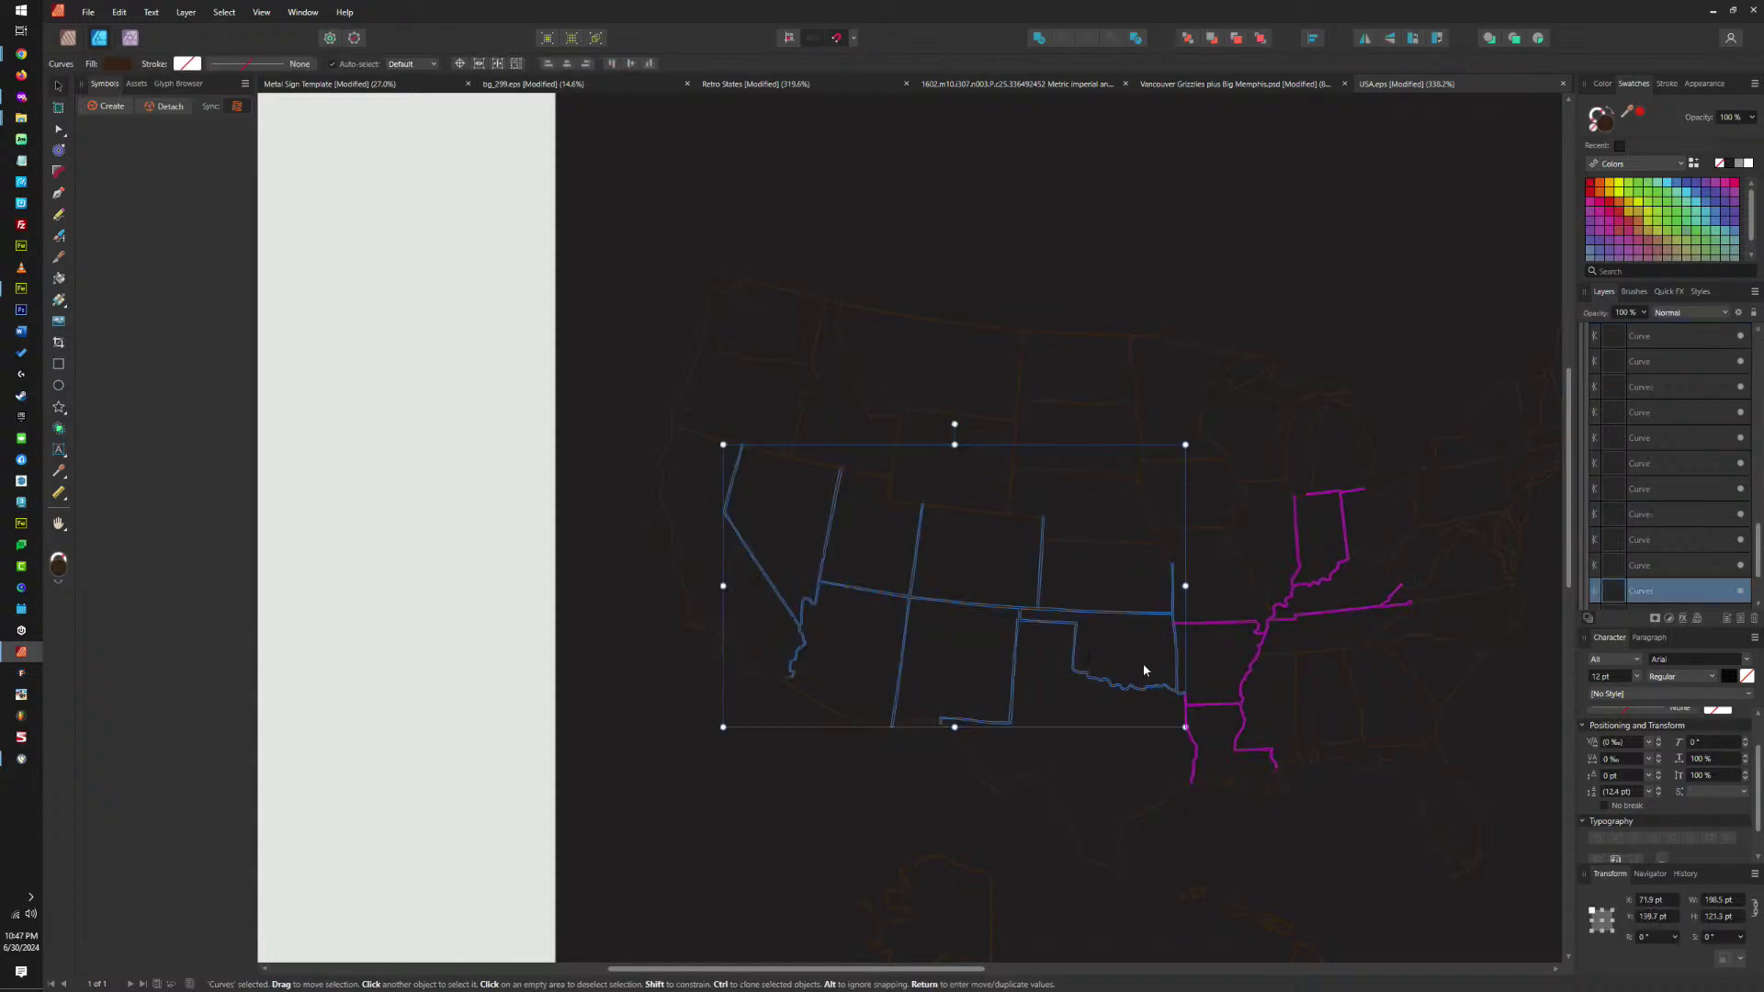
pyautogui.scroll(5, 1134, 605)
pyautogui.scroll(2, 1191, 666)
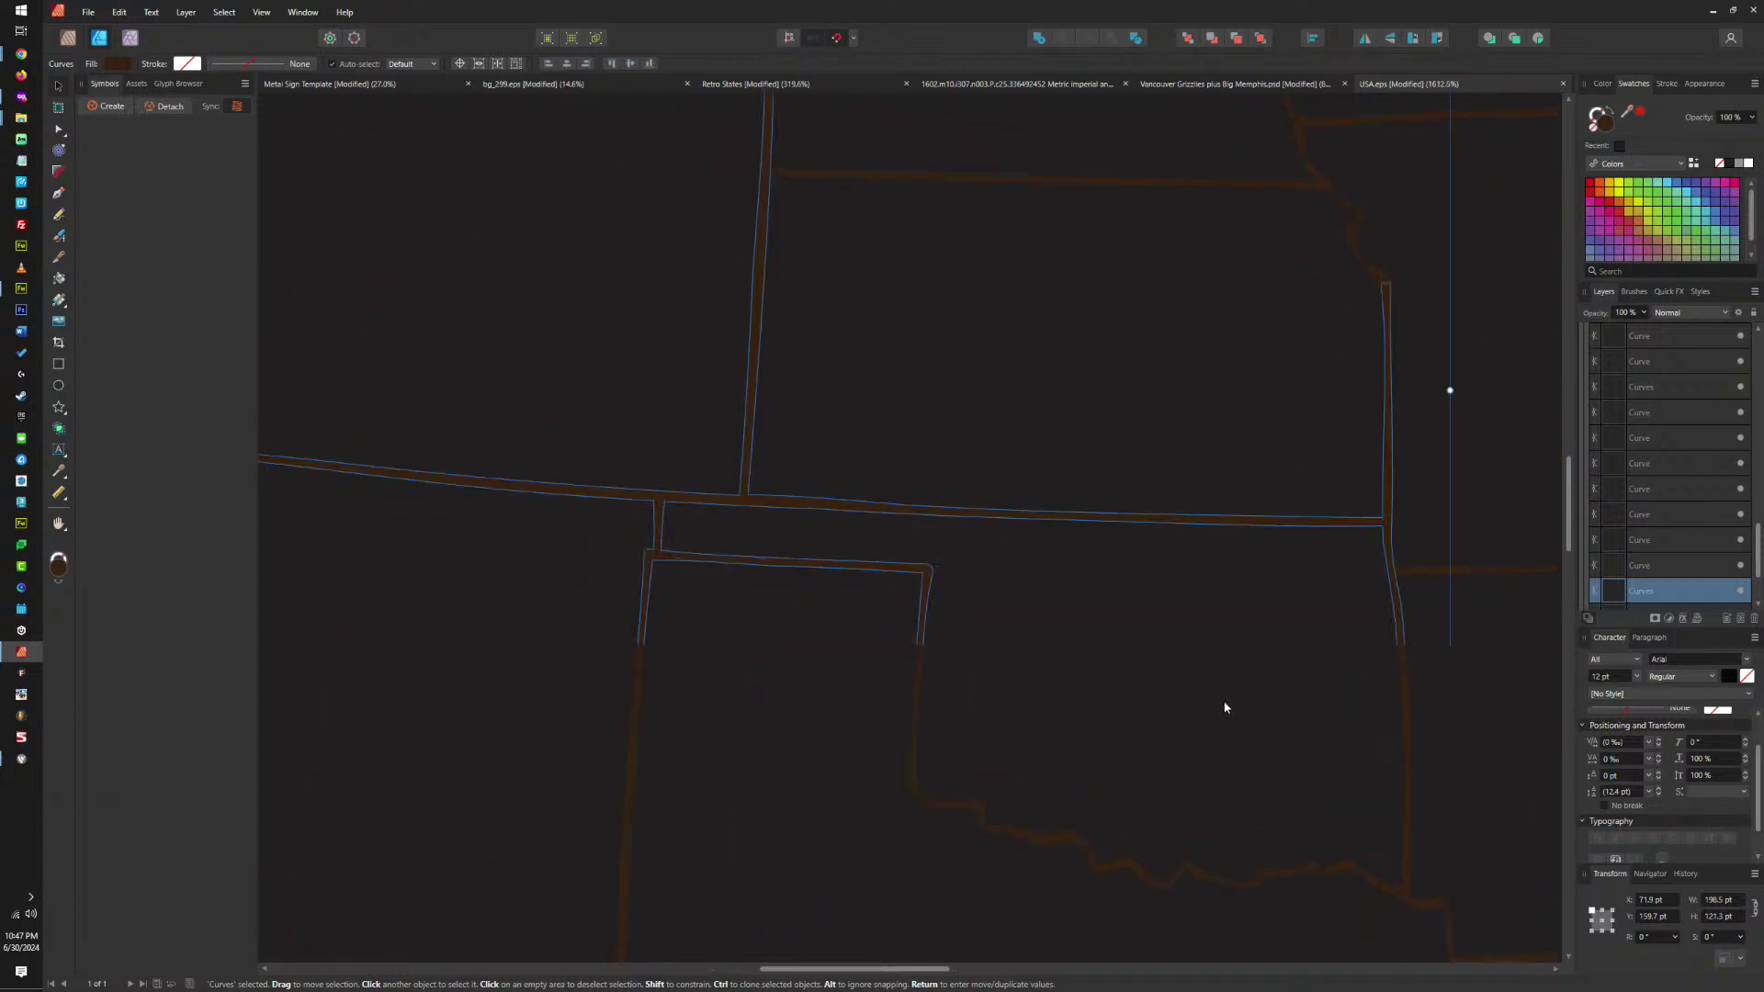
pyautogui.scroll(1, 1151, 433)
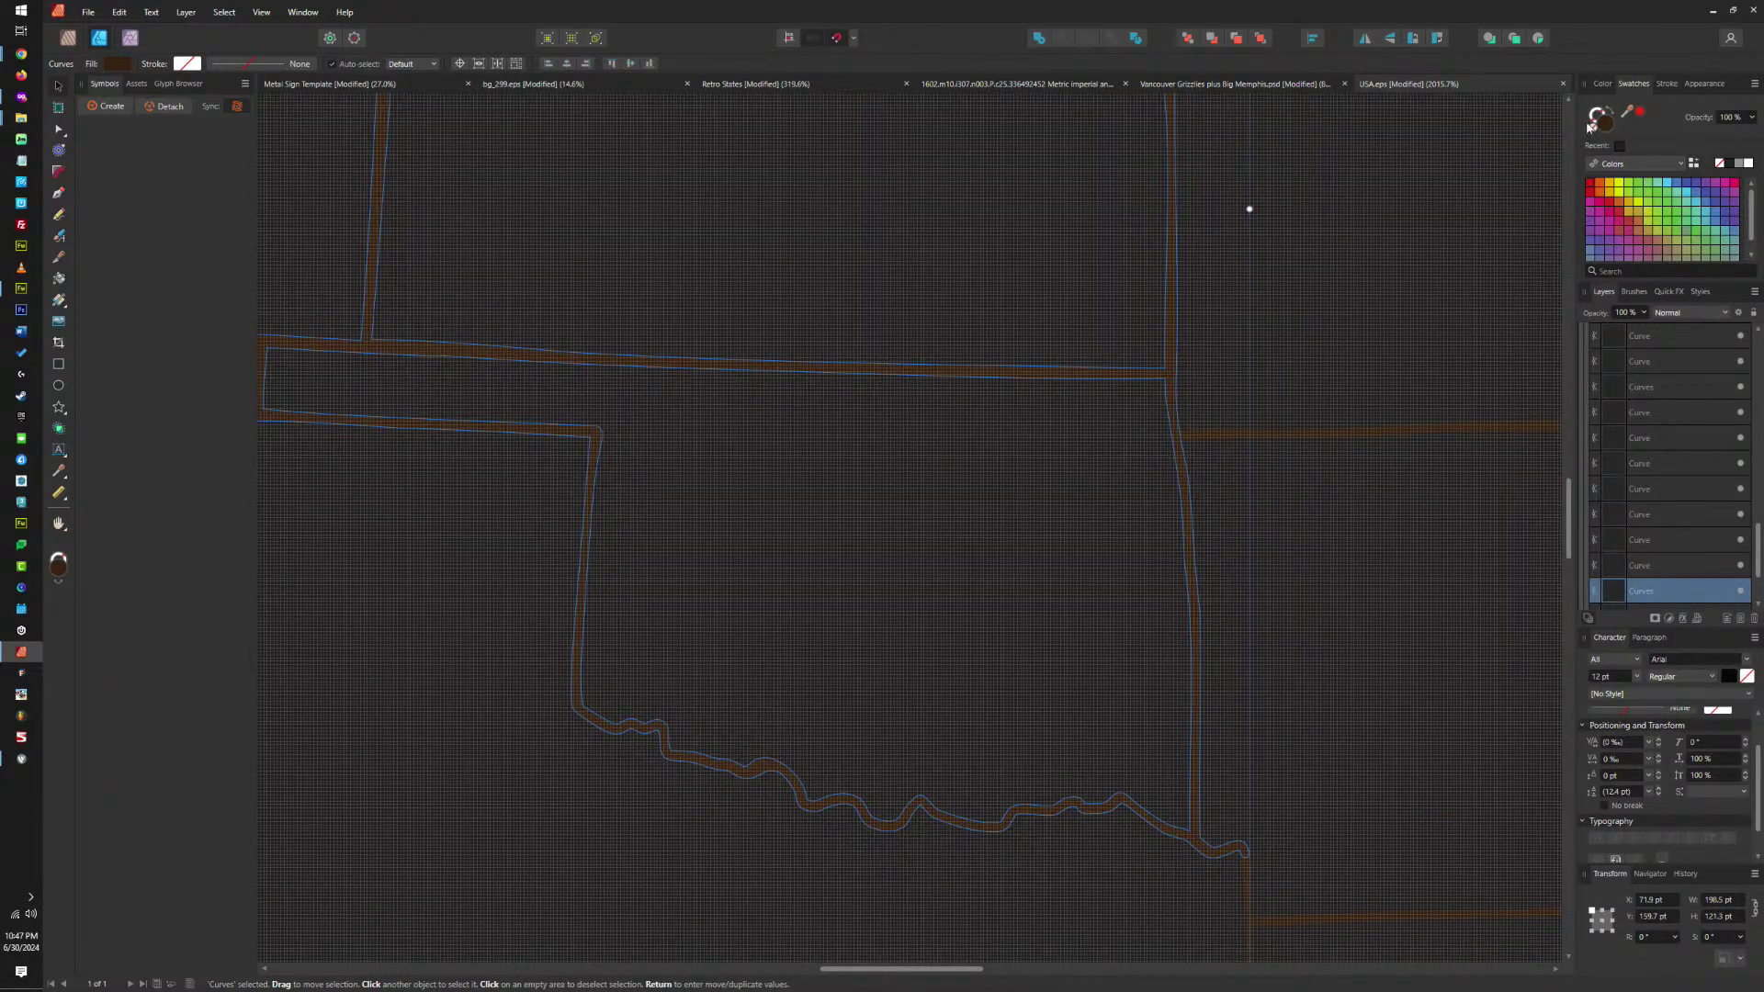
pyautogui.click(1748, 166)
pyautogui.click(1339, 433)
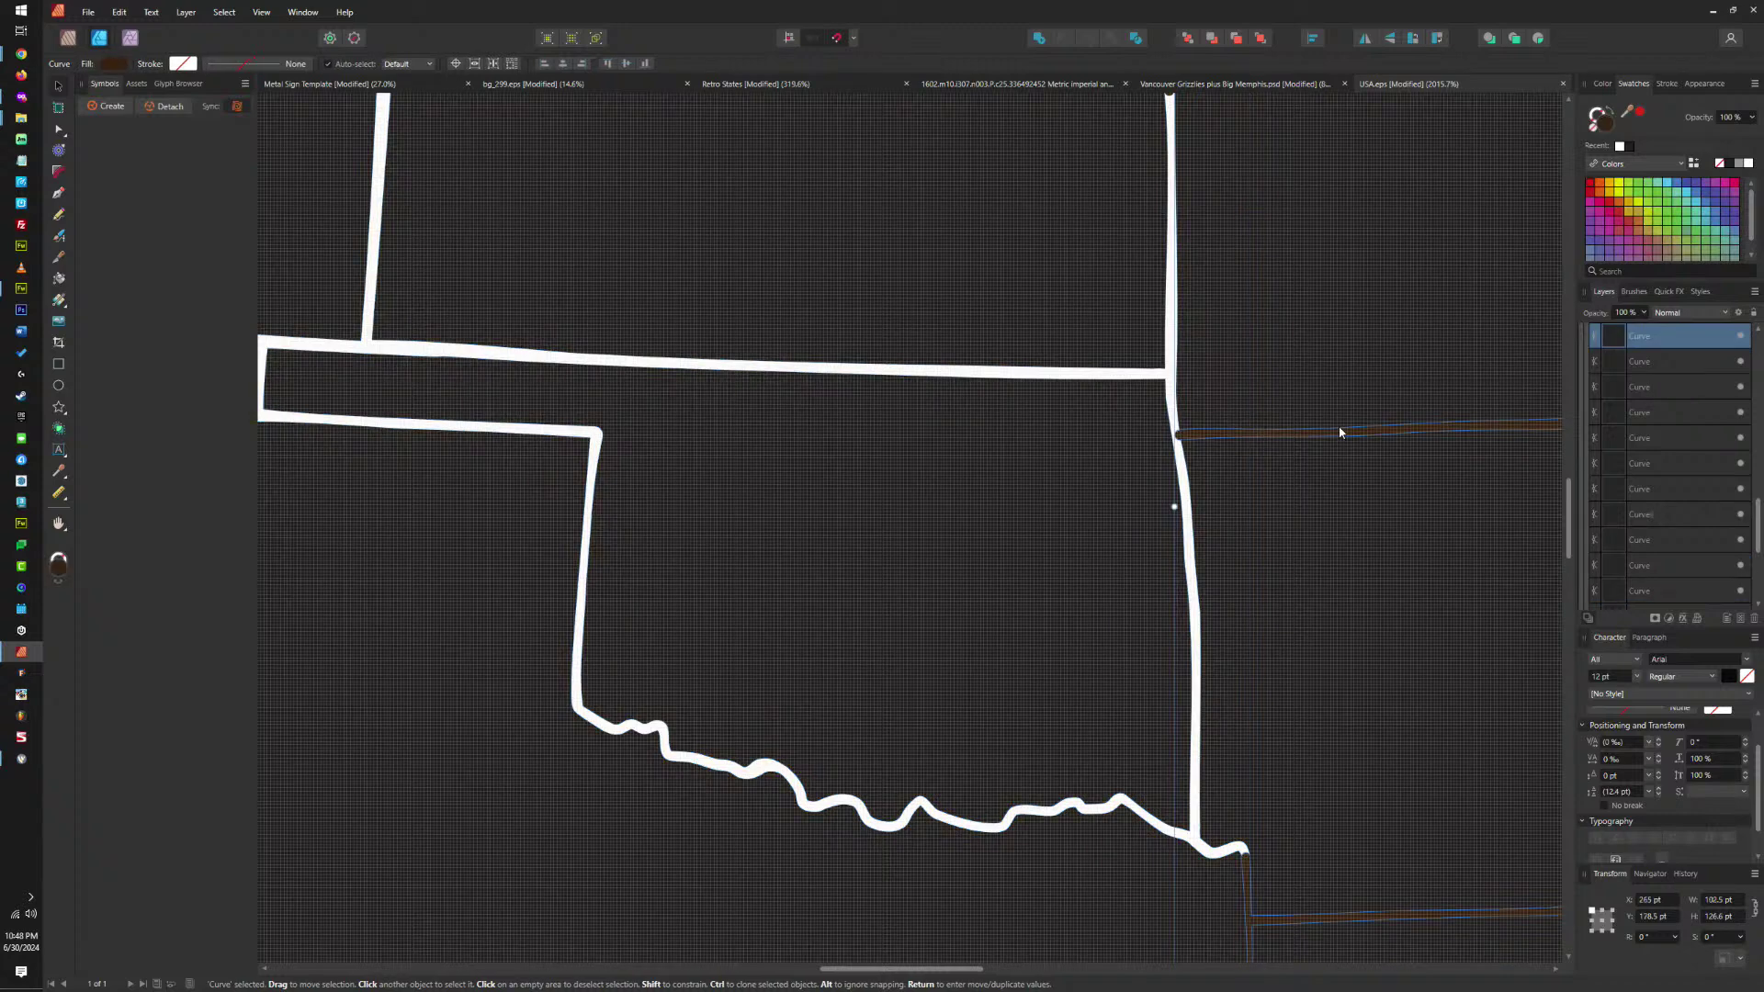
pyautogui.click(1751, 167)
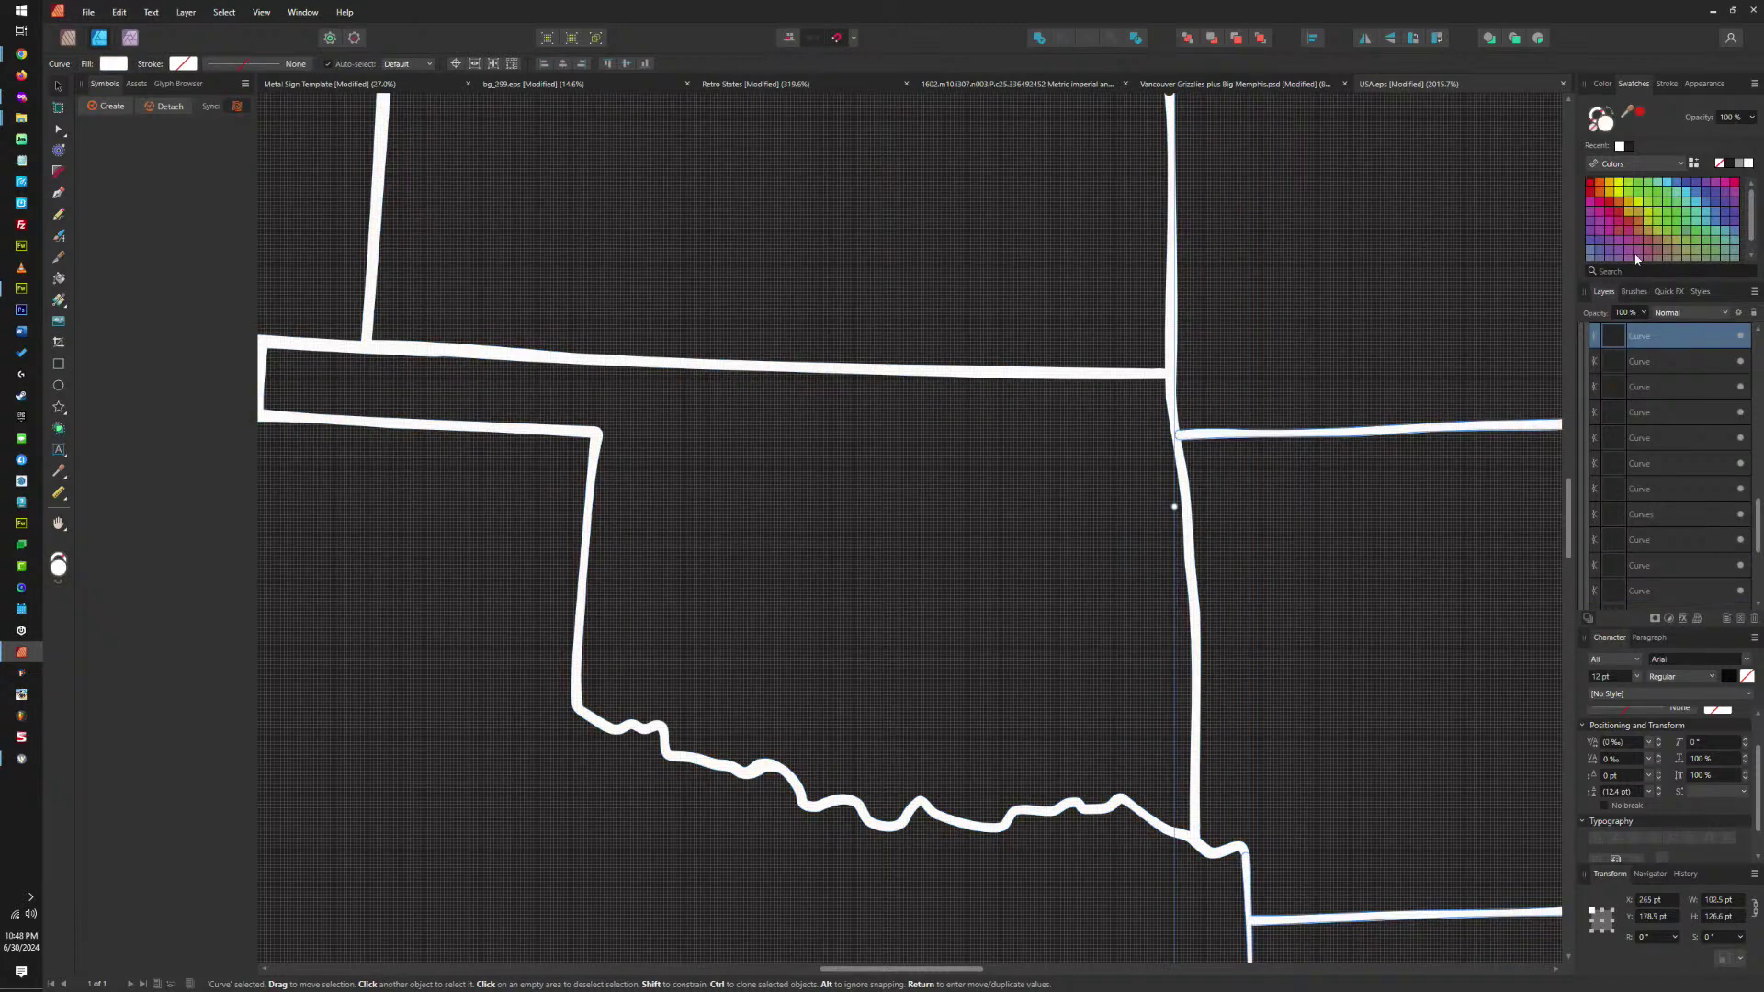
# Try to merge the southwestern border curve with the adjoining curve around Arkansas and Louisiana using Add.
pyautogui.click(1169, 395)
pyautogui.keyDown('shift'); pyautogui.click(1222, 440); pyautogui.keyUp('shift')
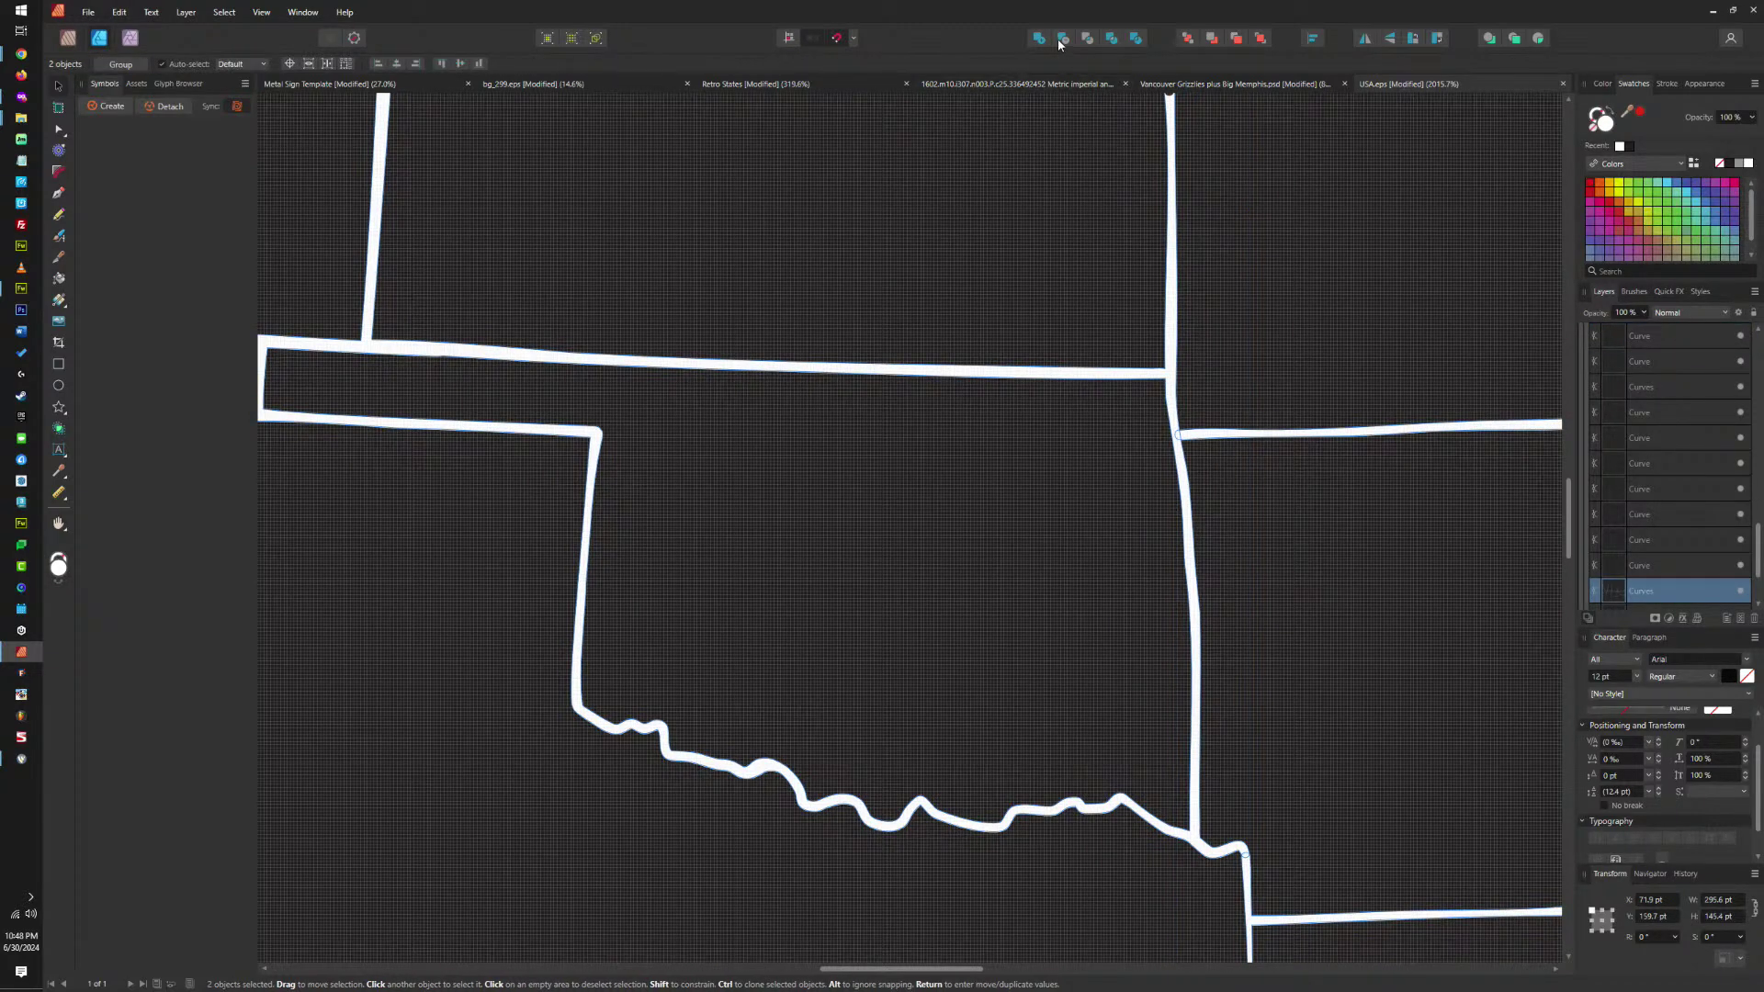
pyautogui.scroll(-5, 1209, 524)
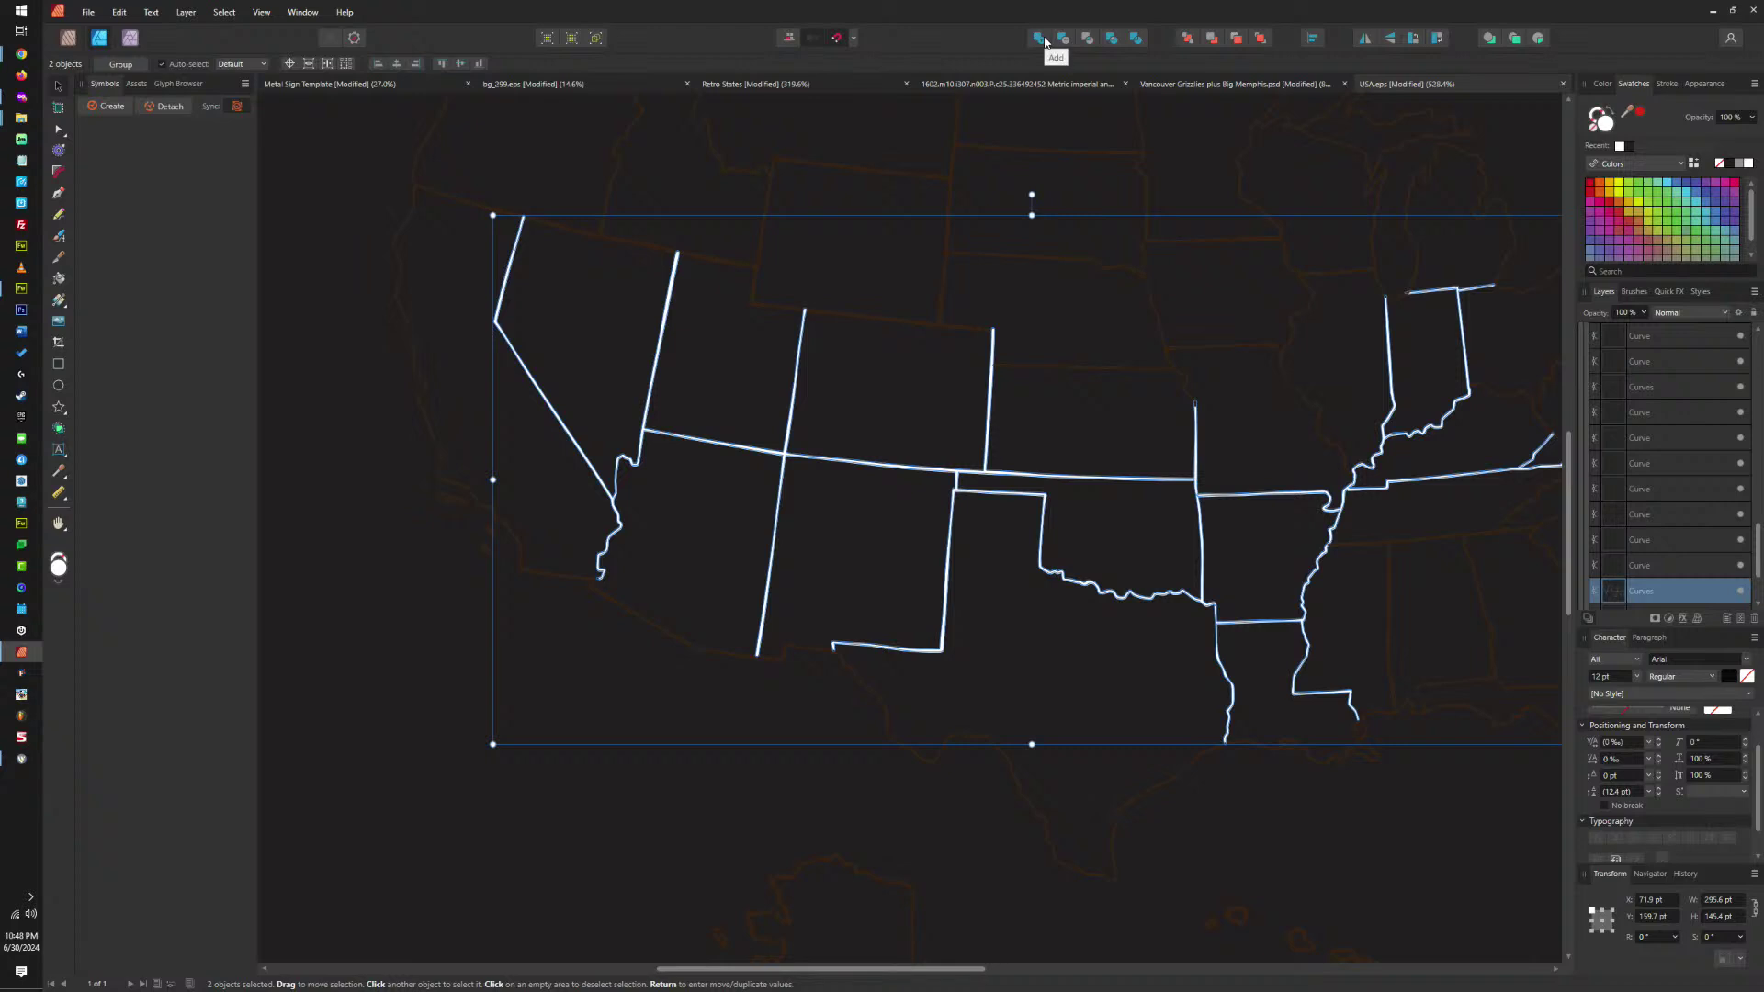
pyautogui.click(1039, 39)
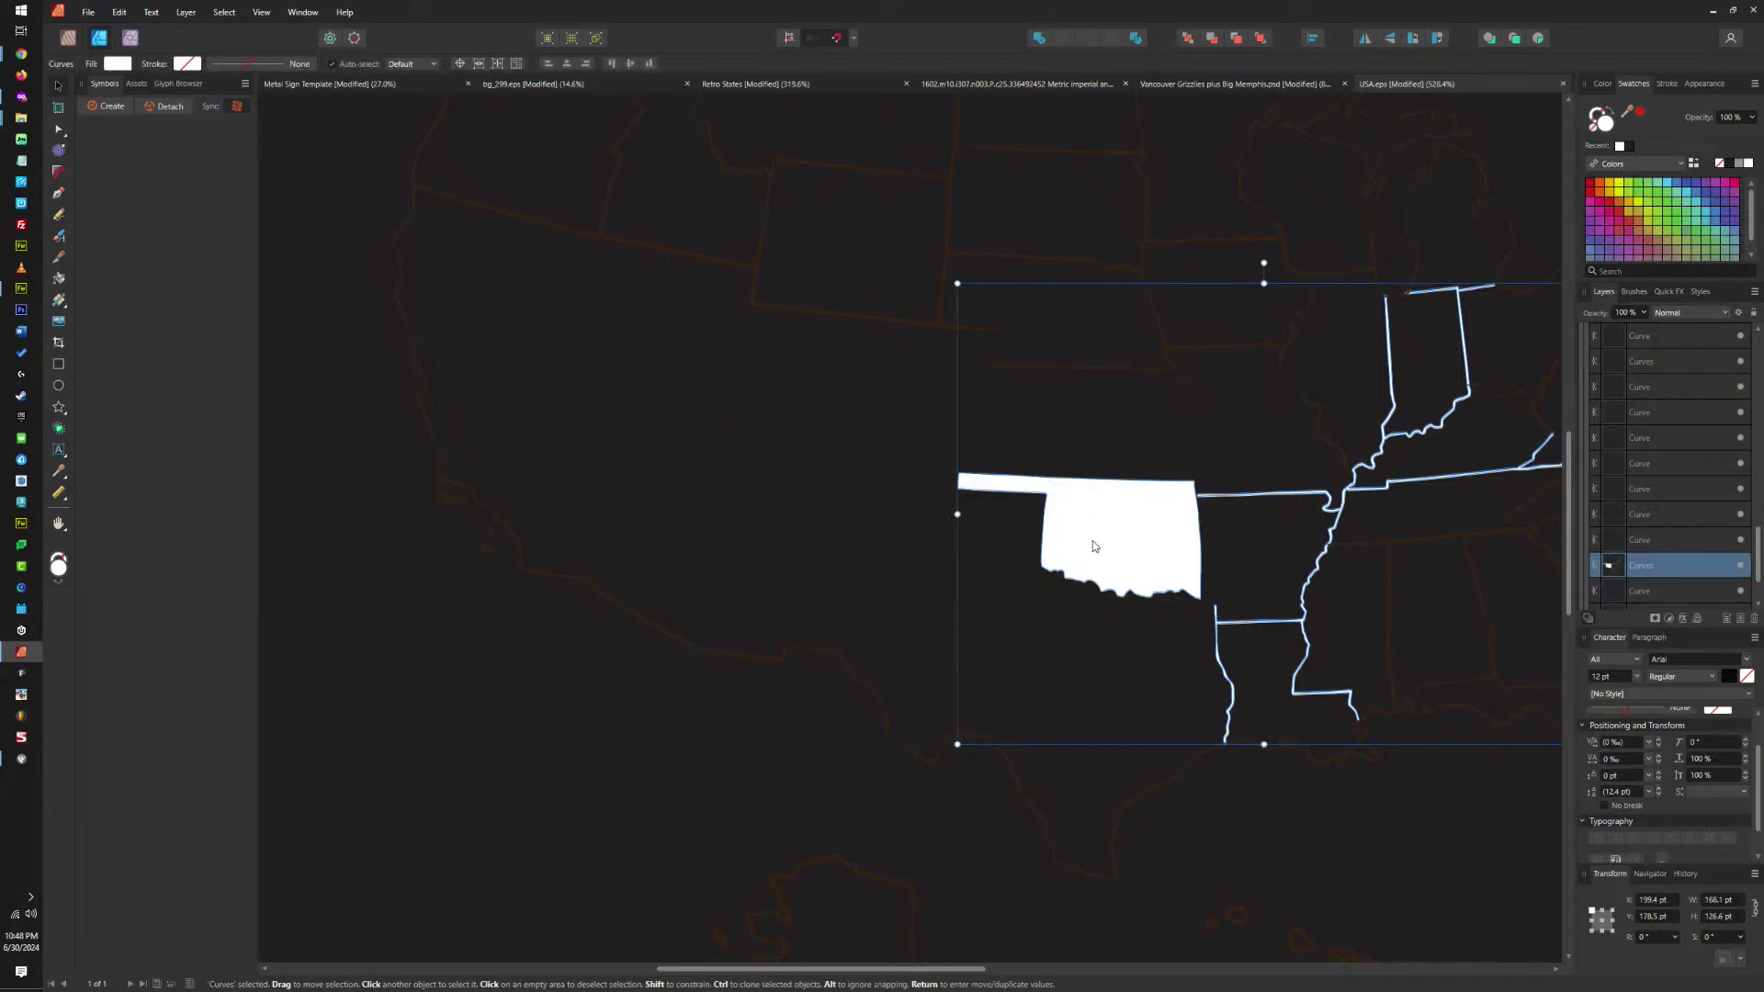
pyautogui.scroll(2, 1094, 547)
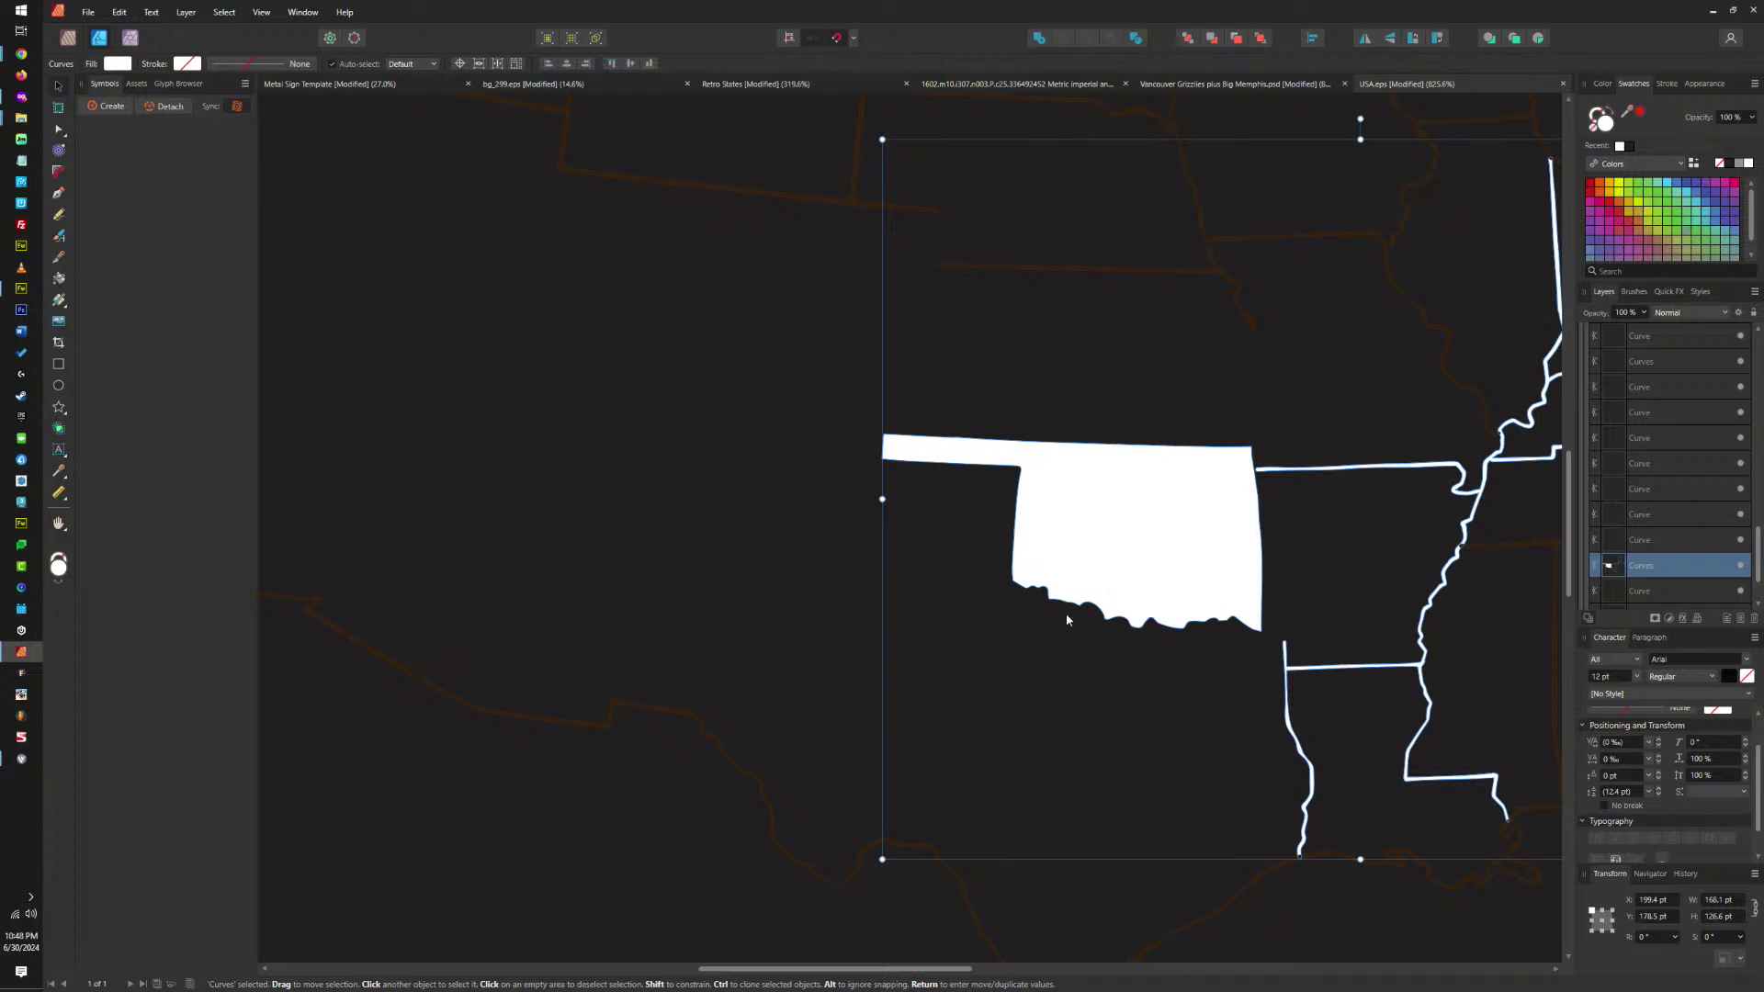
pyautogui.hotkey('ctrl', 'z')
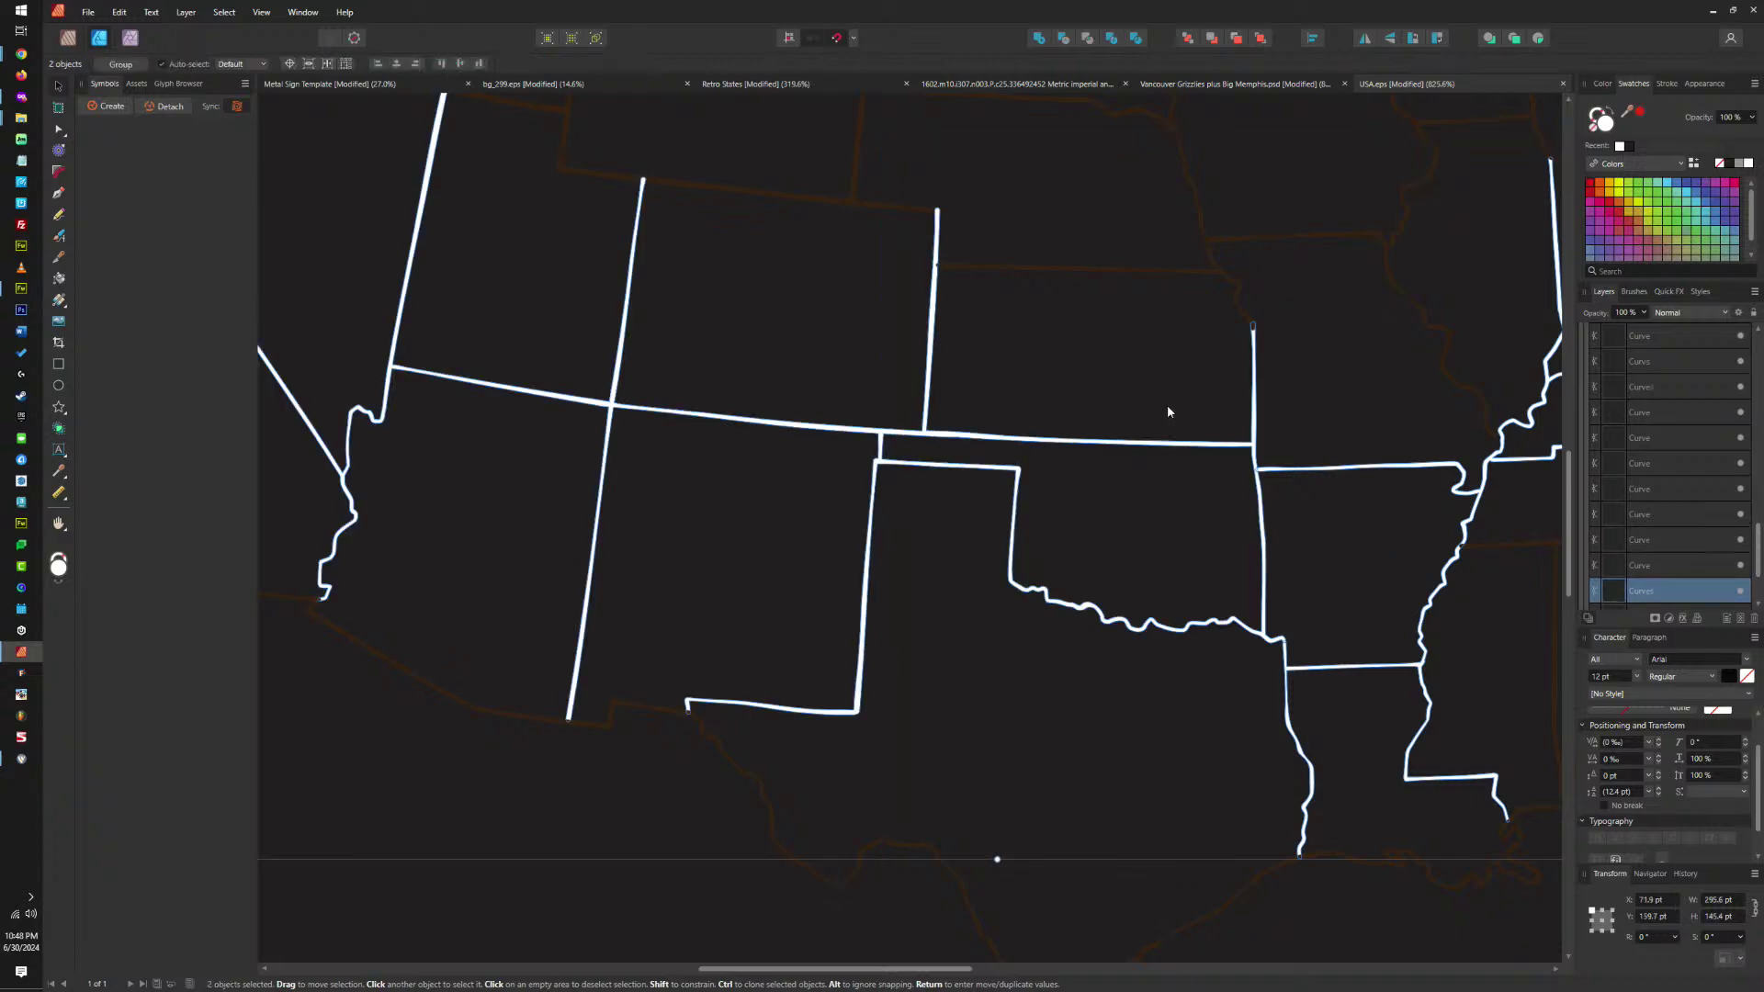
# Divide the southwestern border curve and remove the filled Oklahoma shape it encloses.
pyautogui.click(1176, 445)
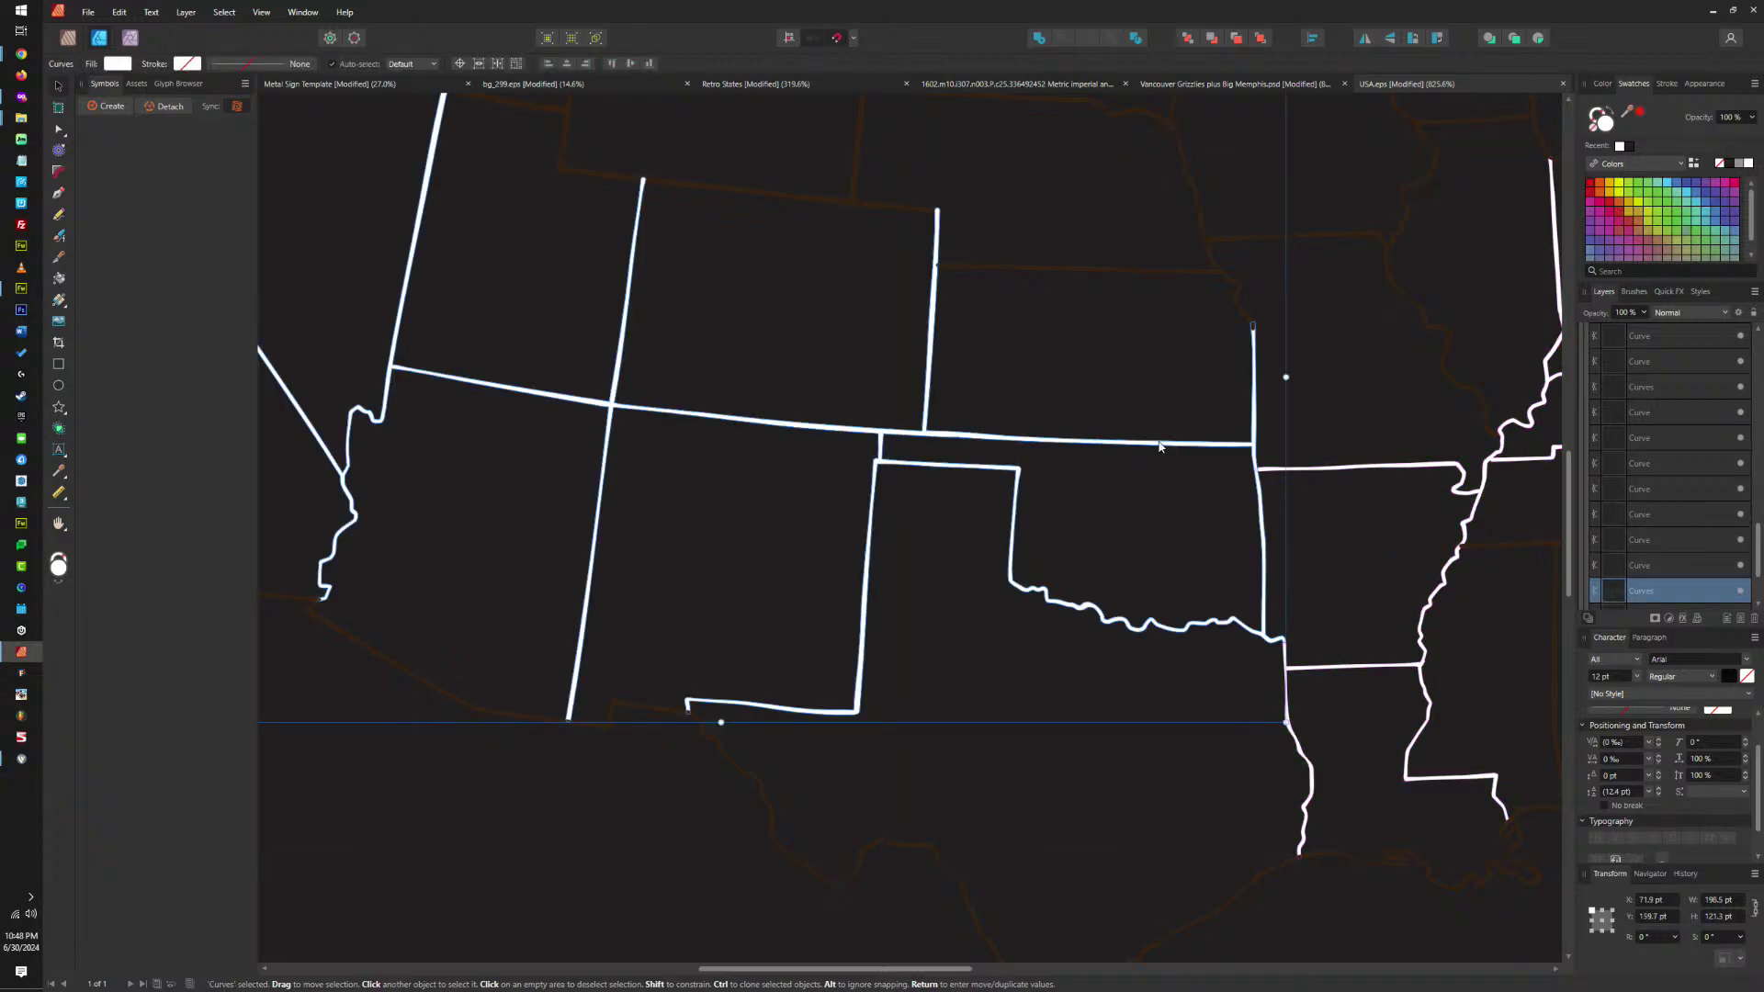
pyautogui.moveTo(1159, 446)
pyautogui.mouseDown()
pyautogui.moveTo(1100, 400)
pyautogui.moveTo(1177, 450)
pyautogui.moveTo(1161, 446)
pyautogui.mouseUp()
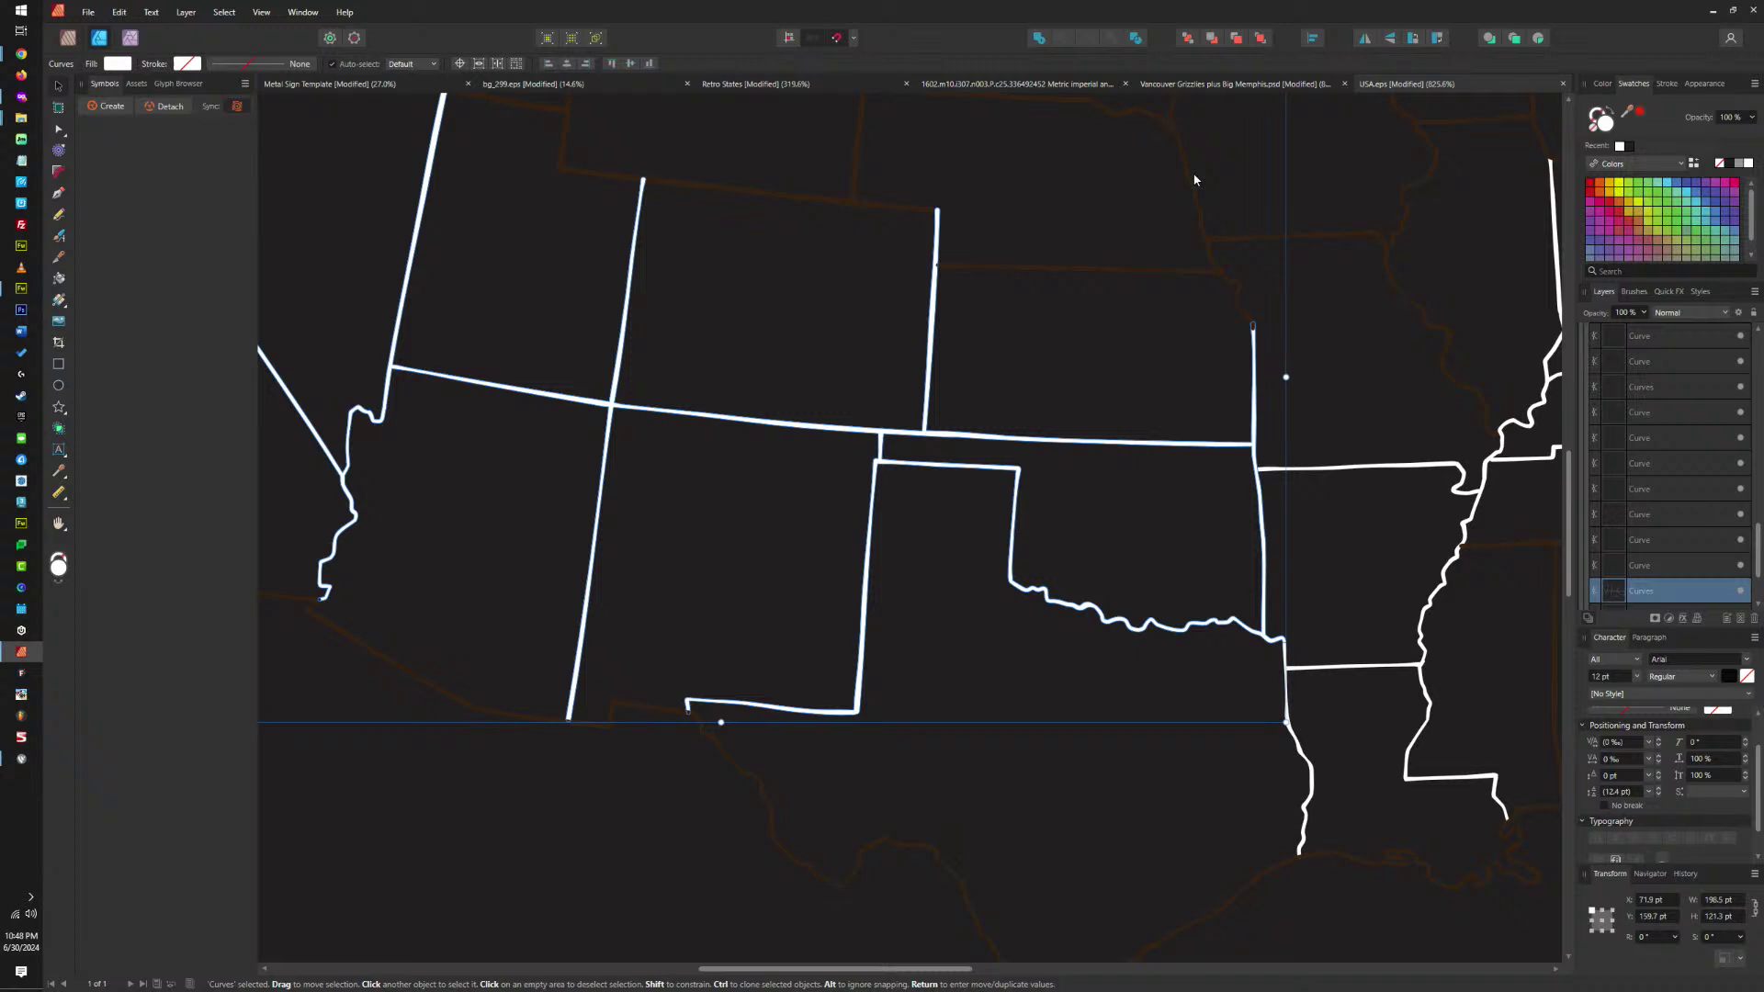
pyautogui.click(1137, 39)
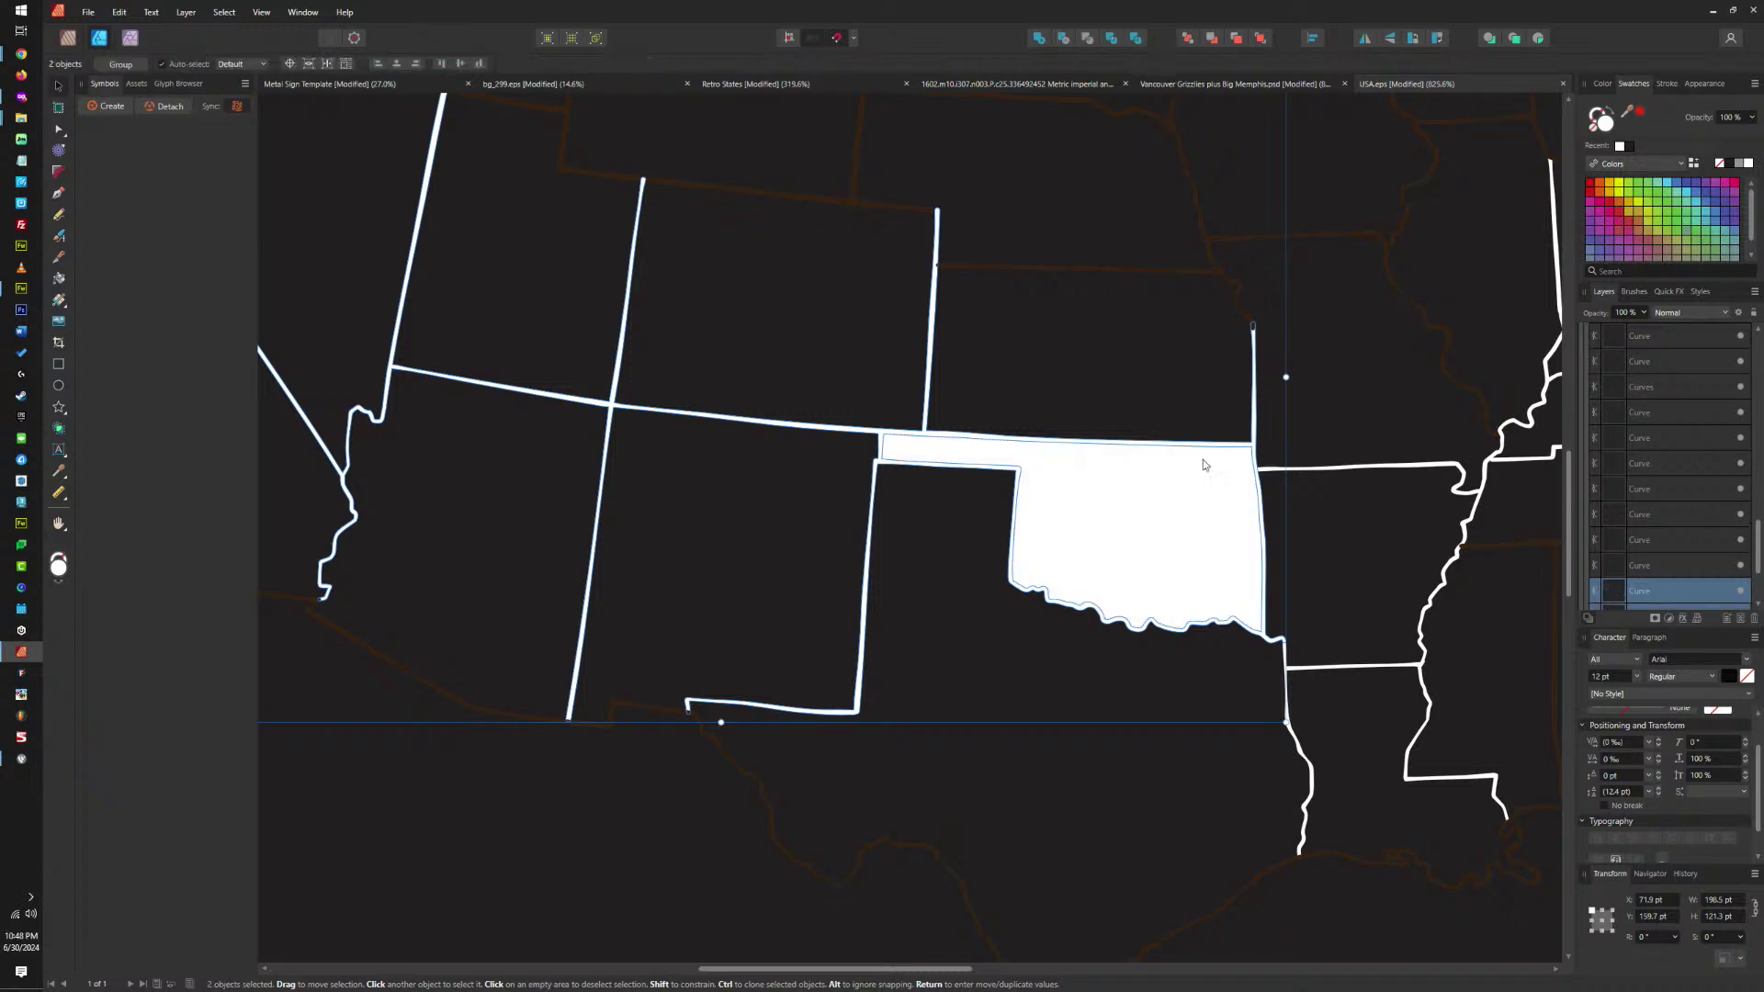
pyautogui.scroll(3, 1187, 514)
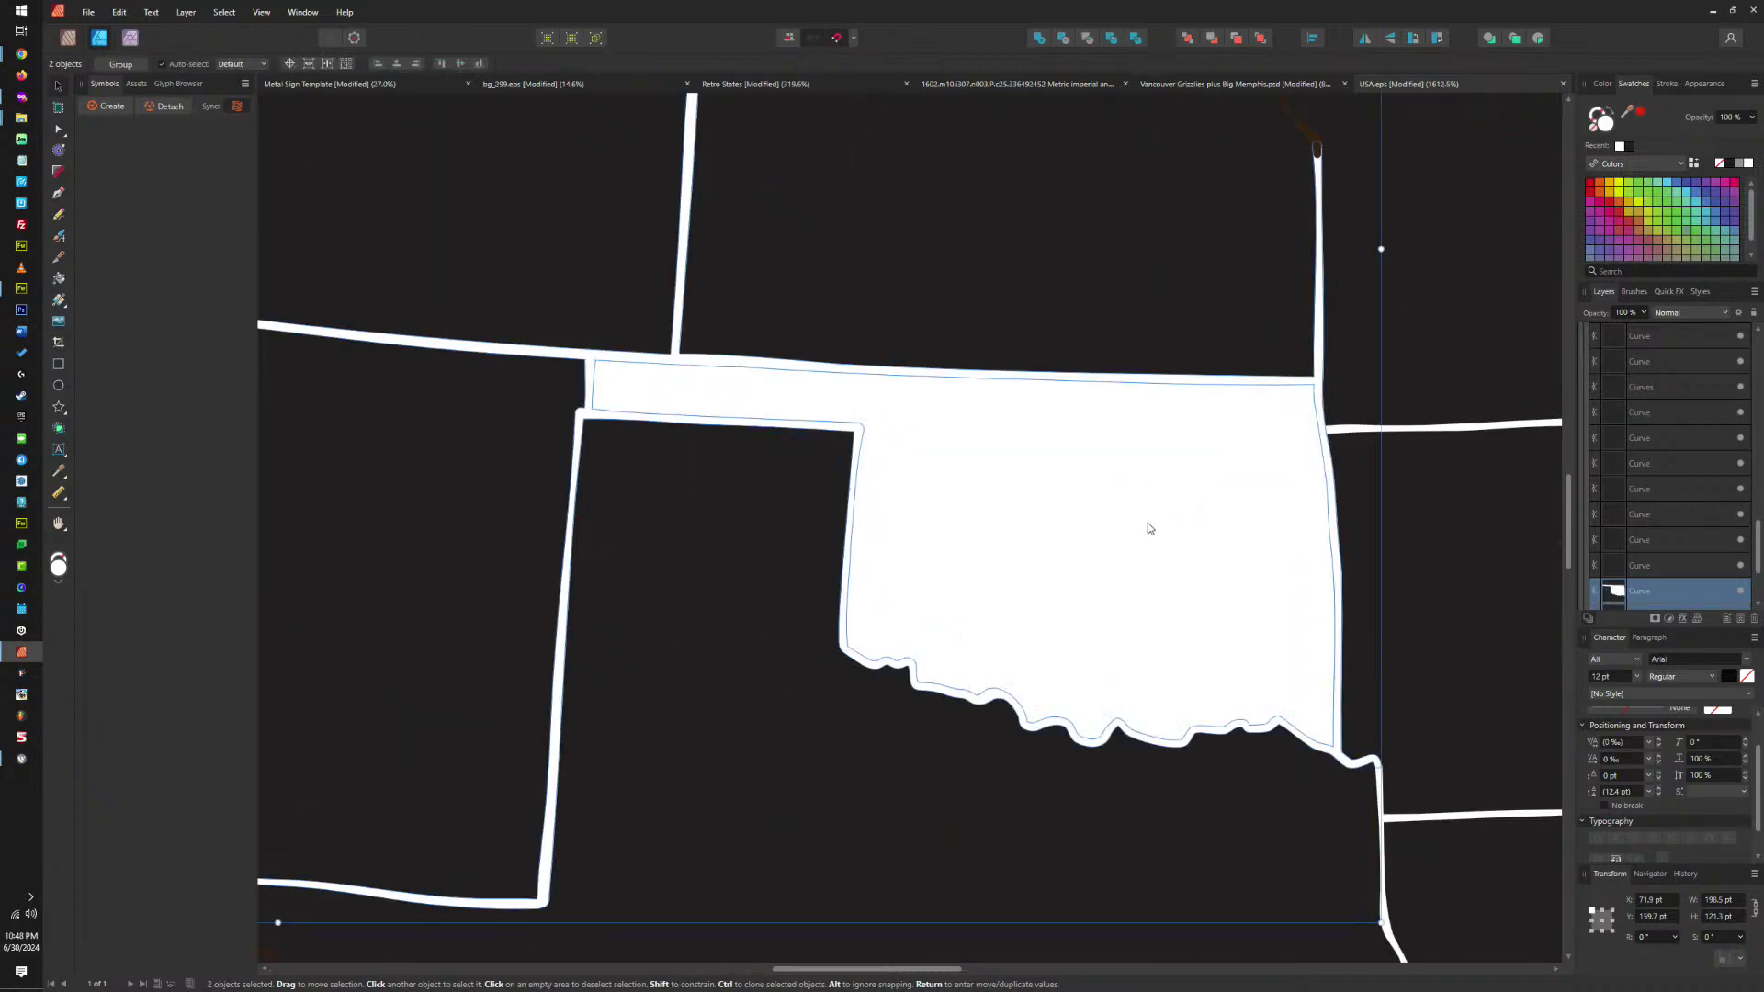
pyautogui.click(1128, 410)
pyautogui.moveTo(1128, 410); pyautogui.dragTo(1193, 441)
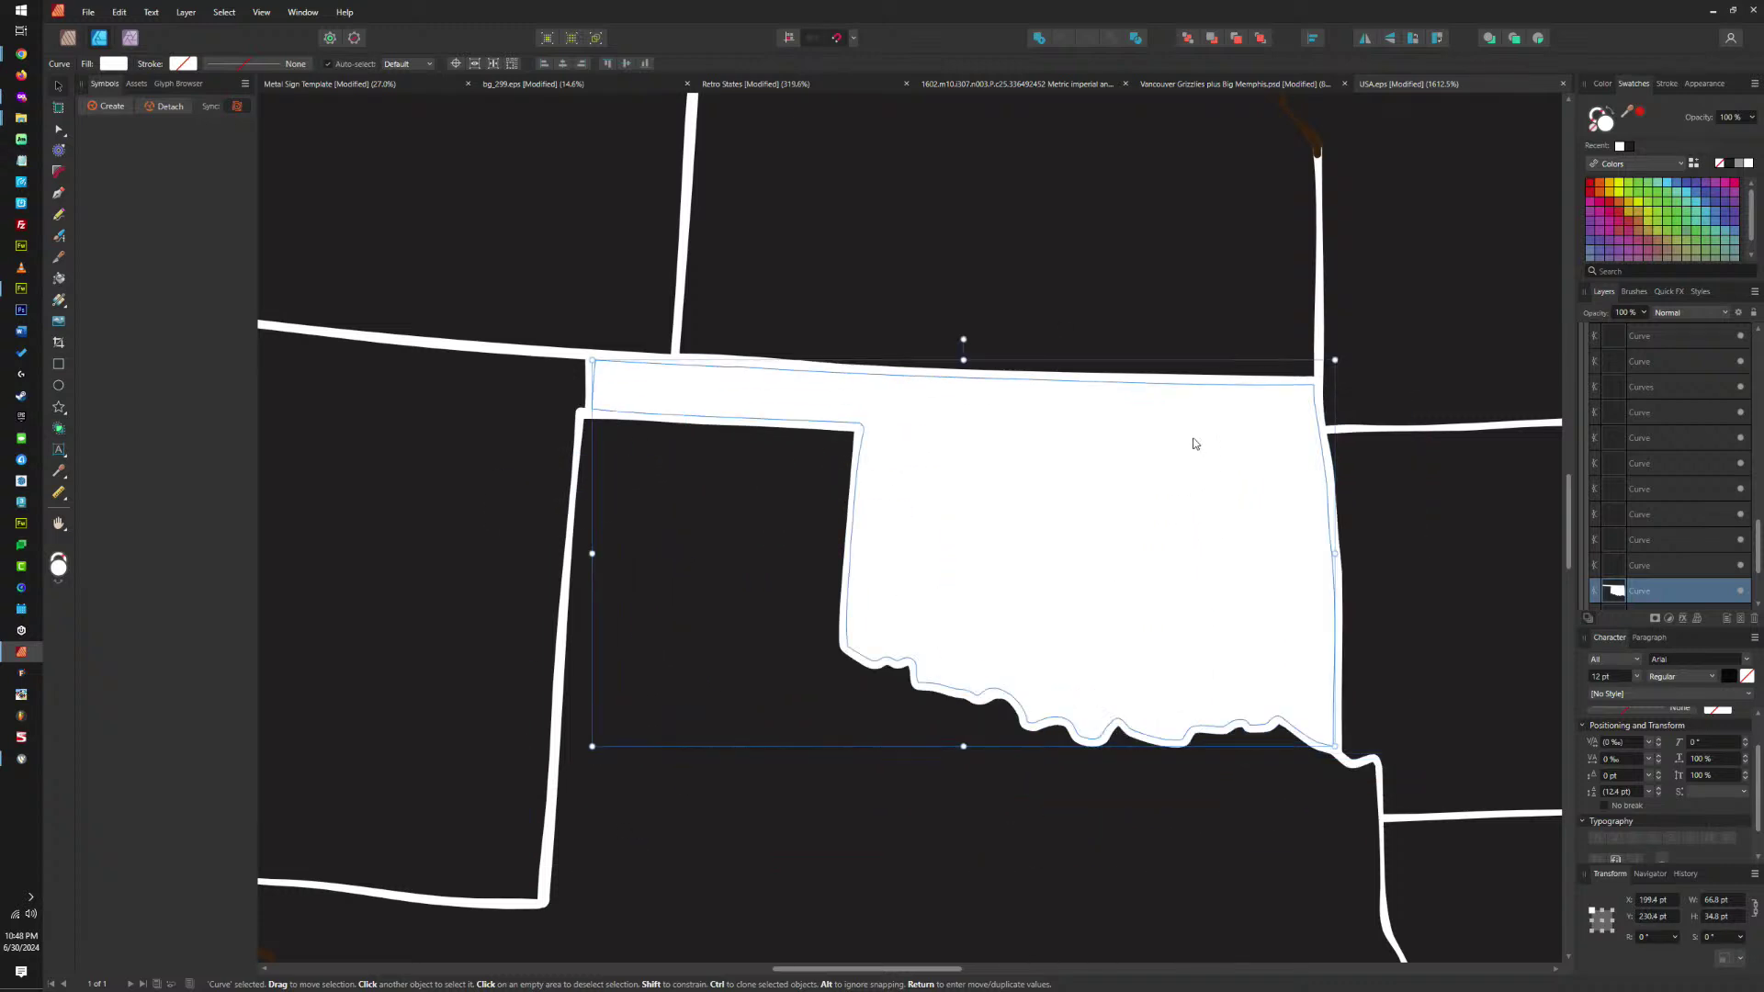
pyautogui.press('Delete')
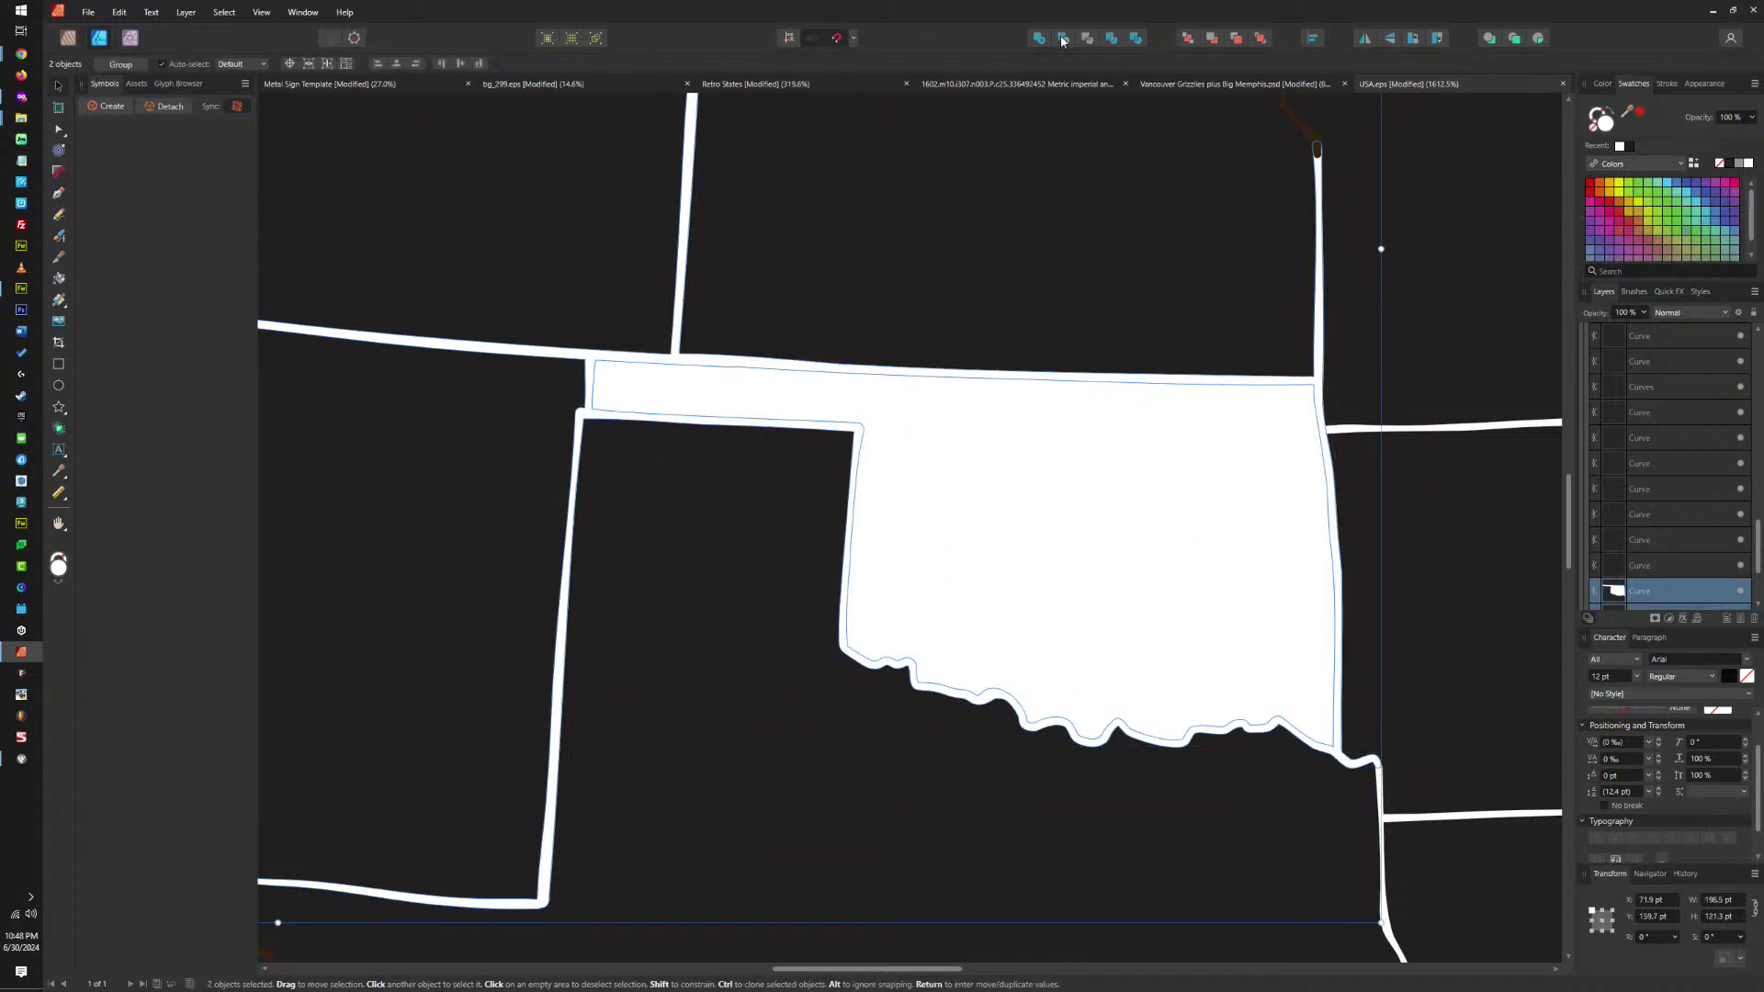
# Combine all of the map's border curves into one object with Add and fill it white.
pyautogui.scroll(-6, 1273, 429)
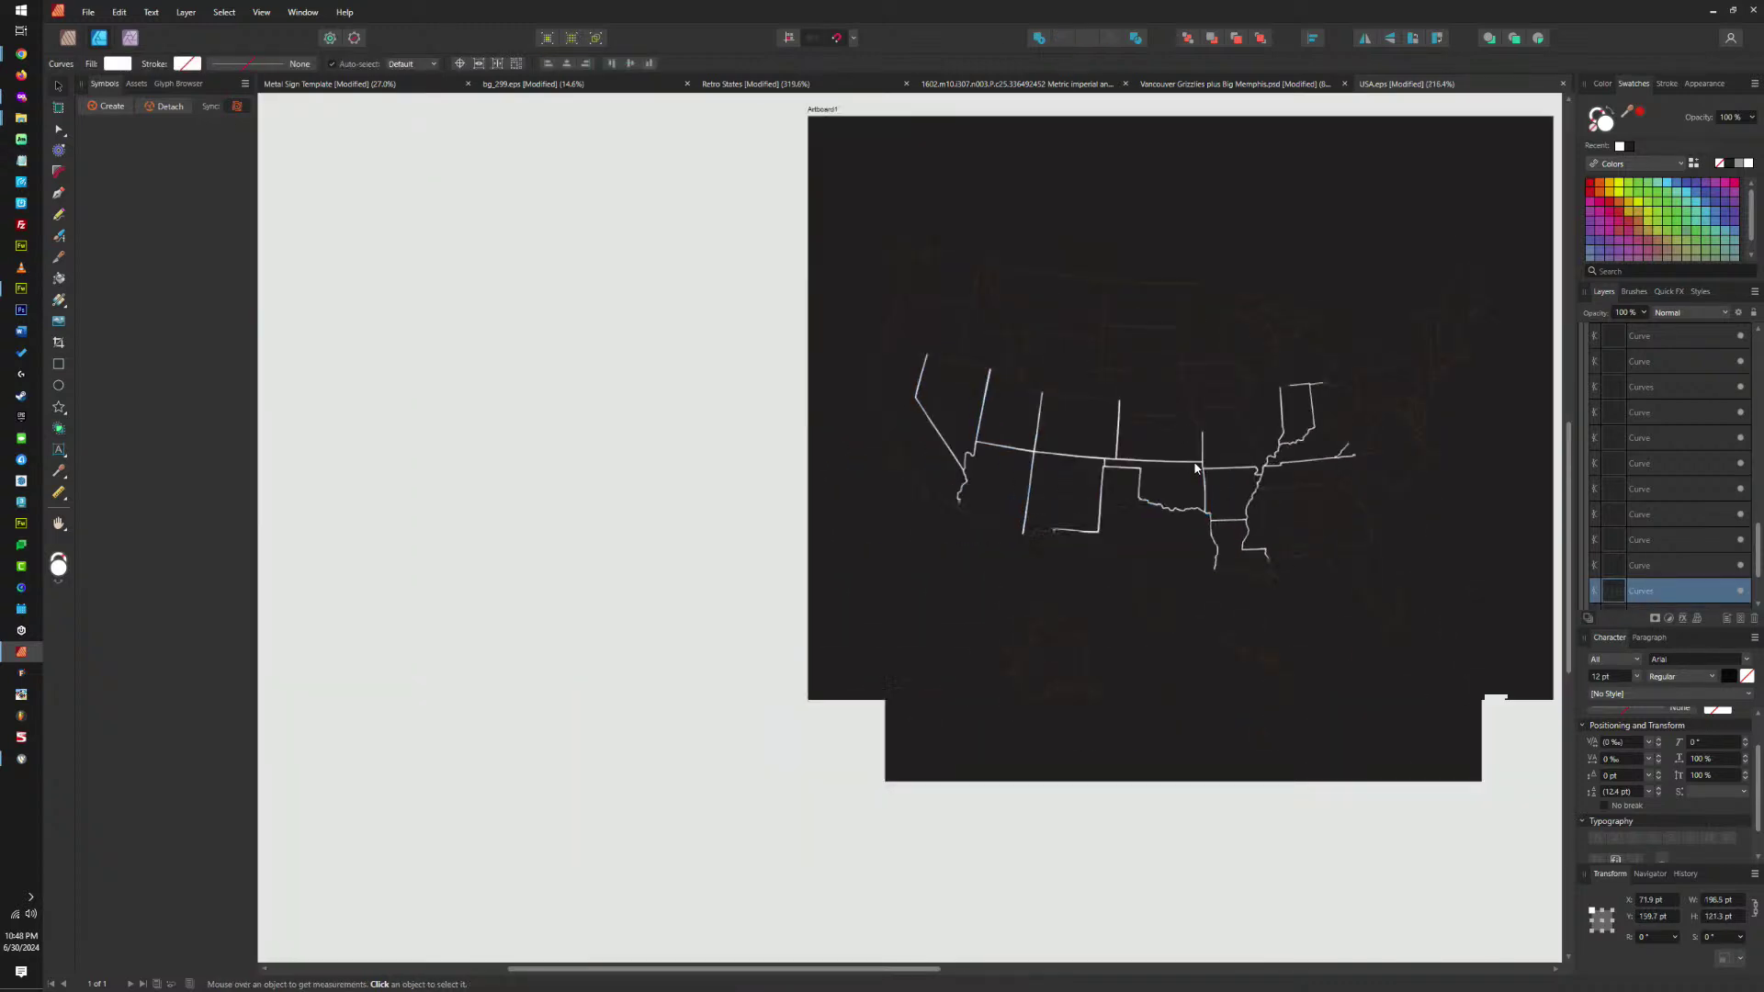
pyautogui.scroll(-1, 1160, 454)
pyautogui.hotkey('ctrl', 'a')
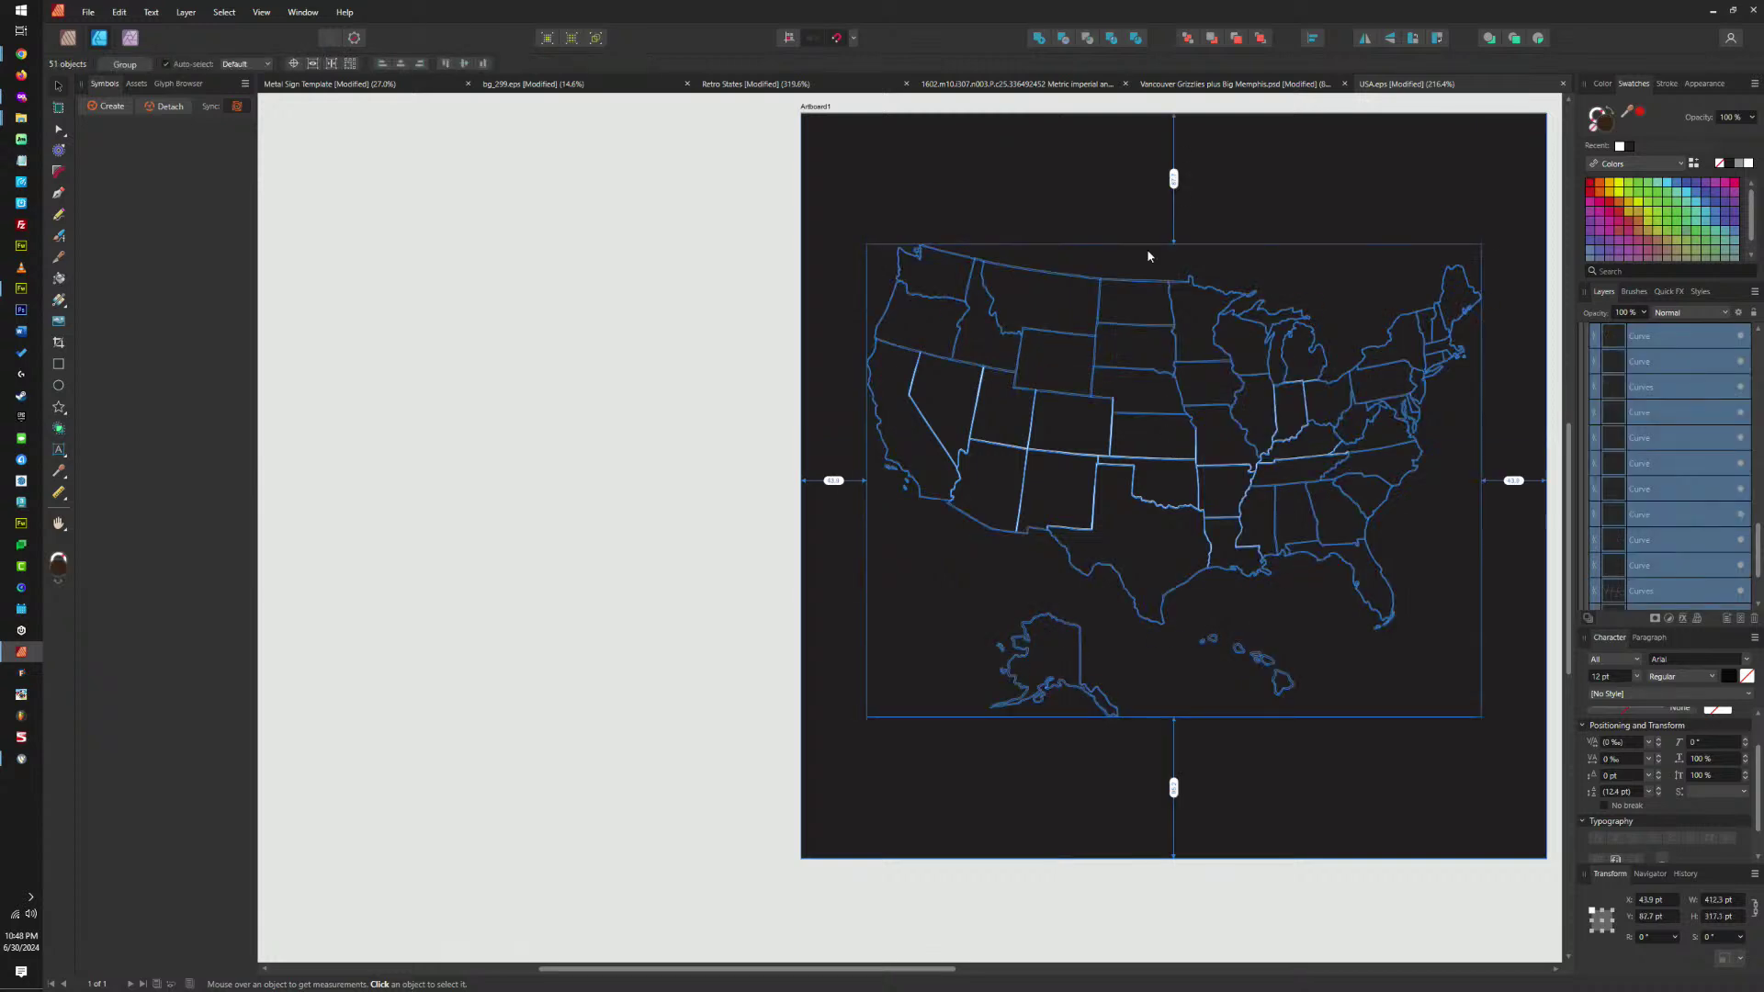
pyautogui.click(1038, 41)
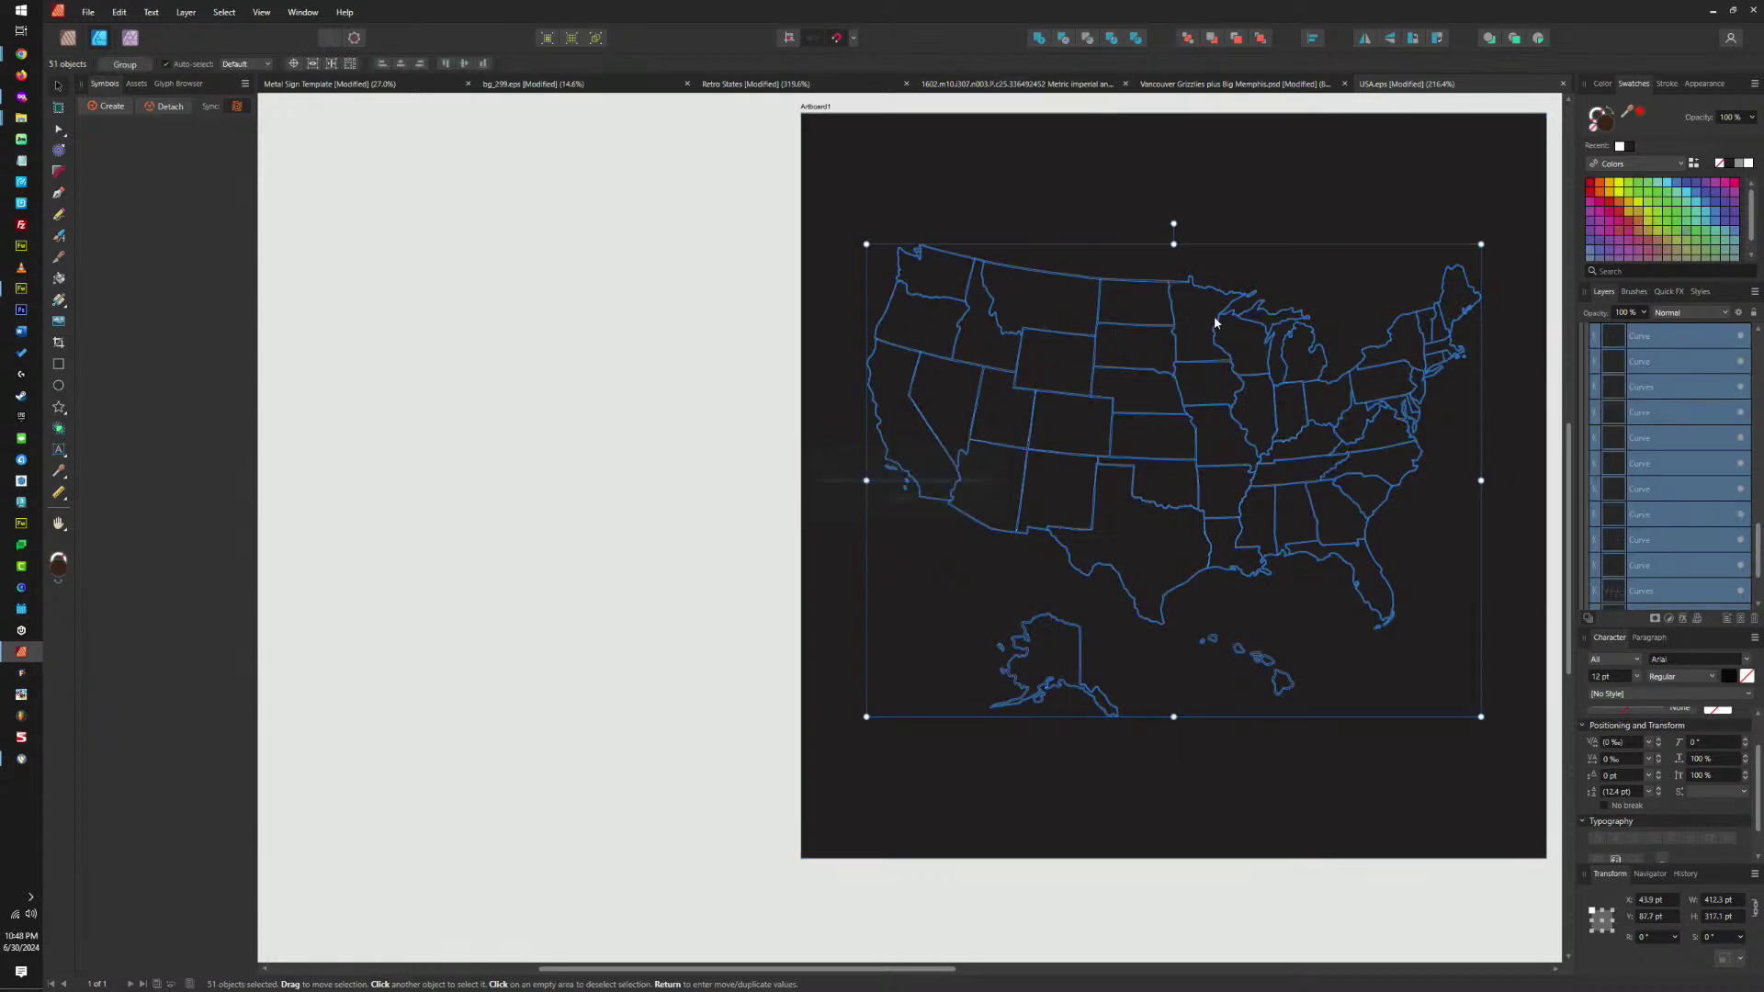
pyautogui.click(1748, 165)
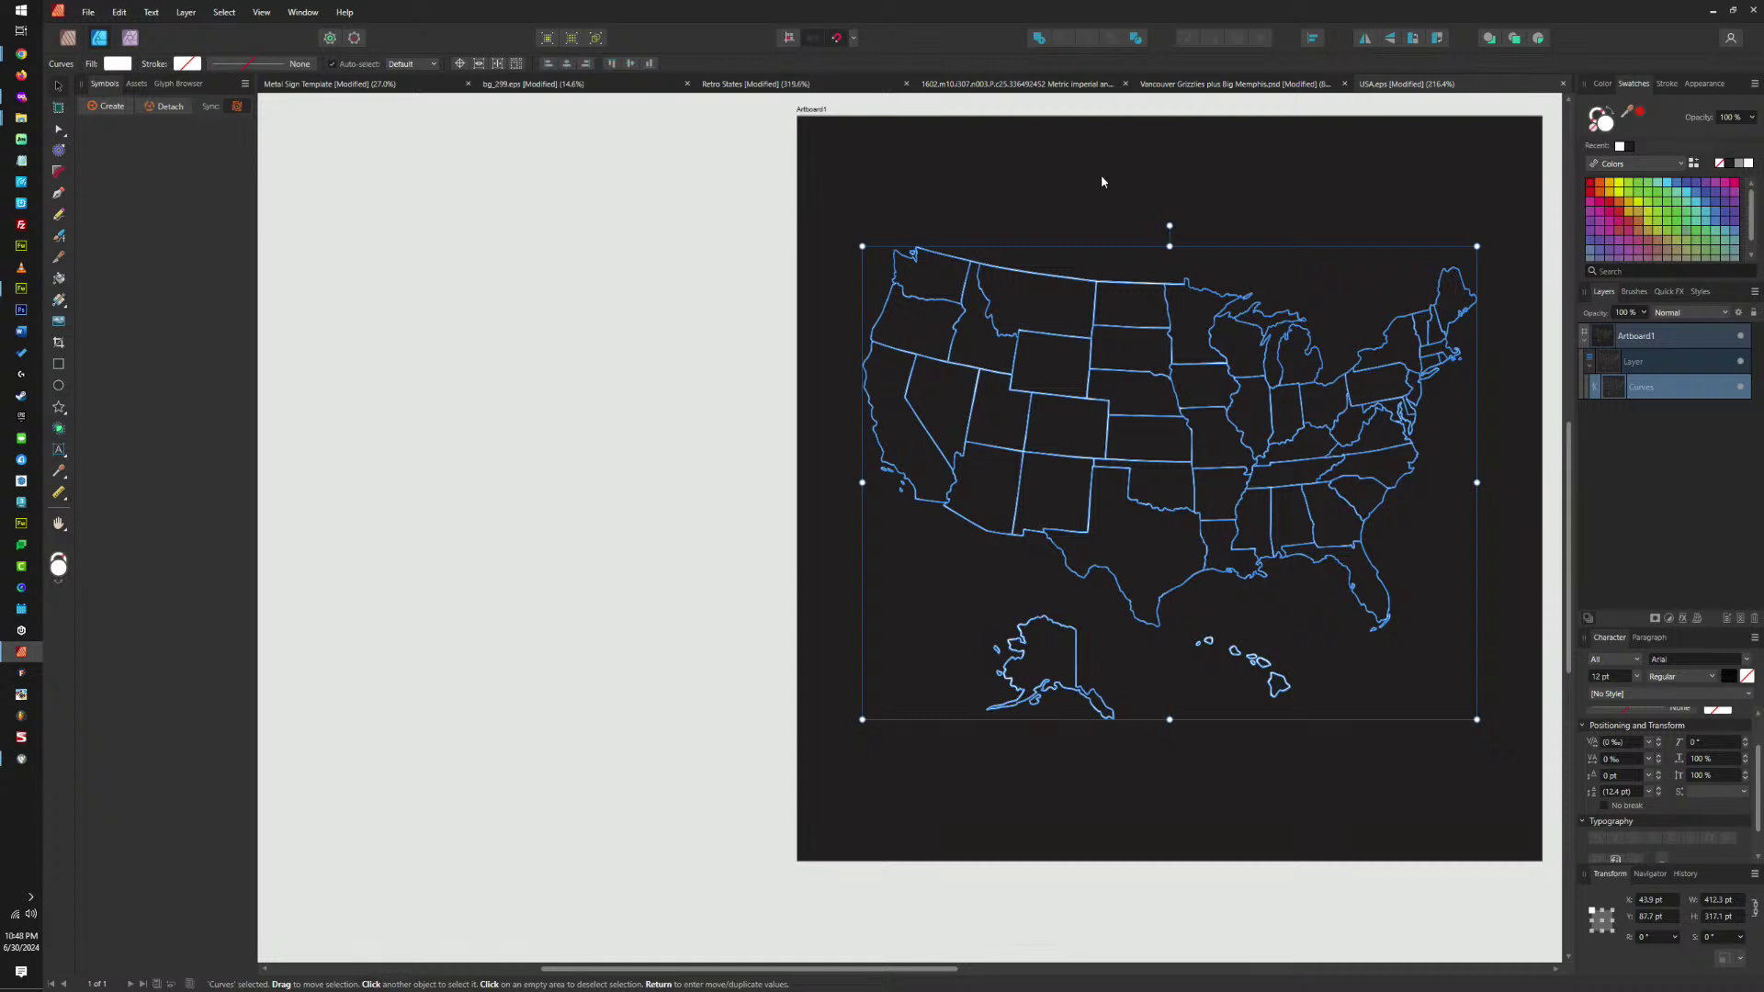
# Duplicate the merged border curves and hide the lower copy.
pyautogui.hotkey('ctrl', 'j')
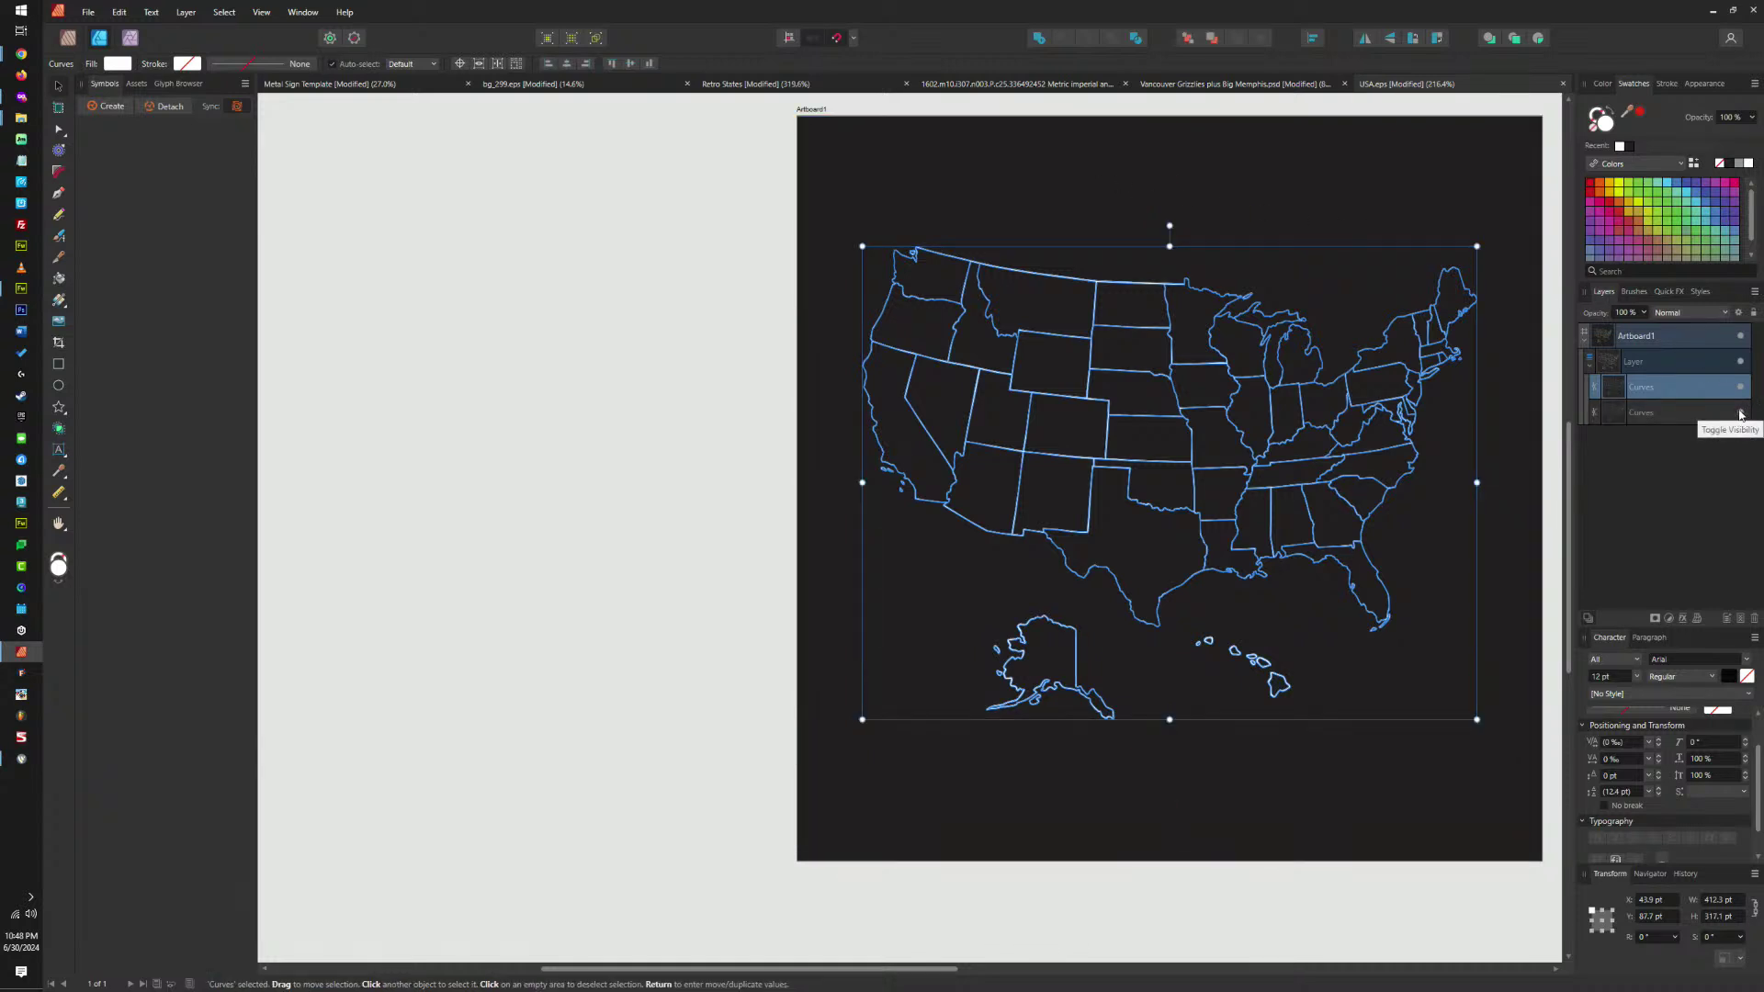
pyautogui.click(1135, 38)
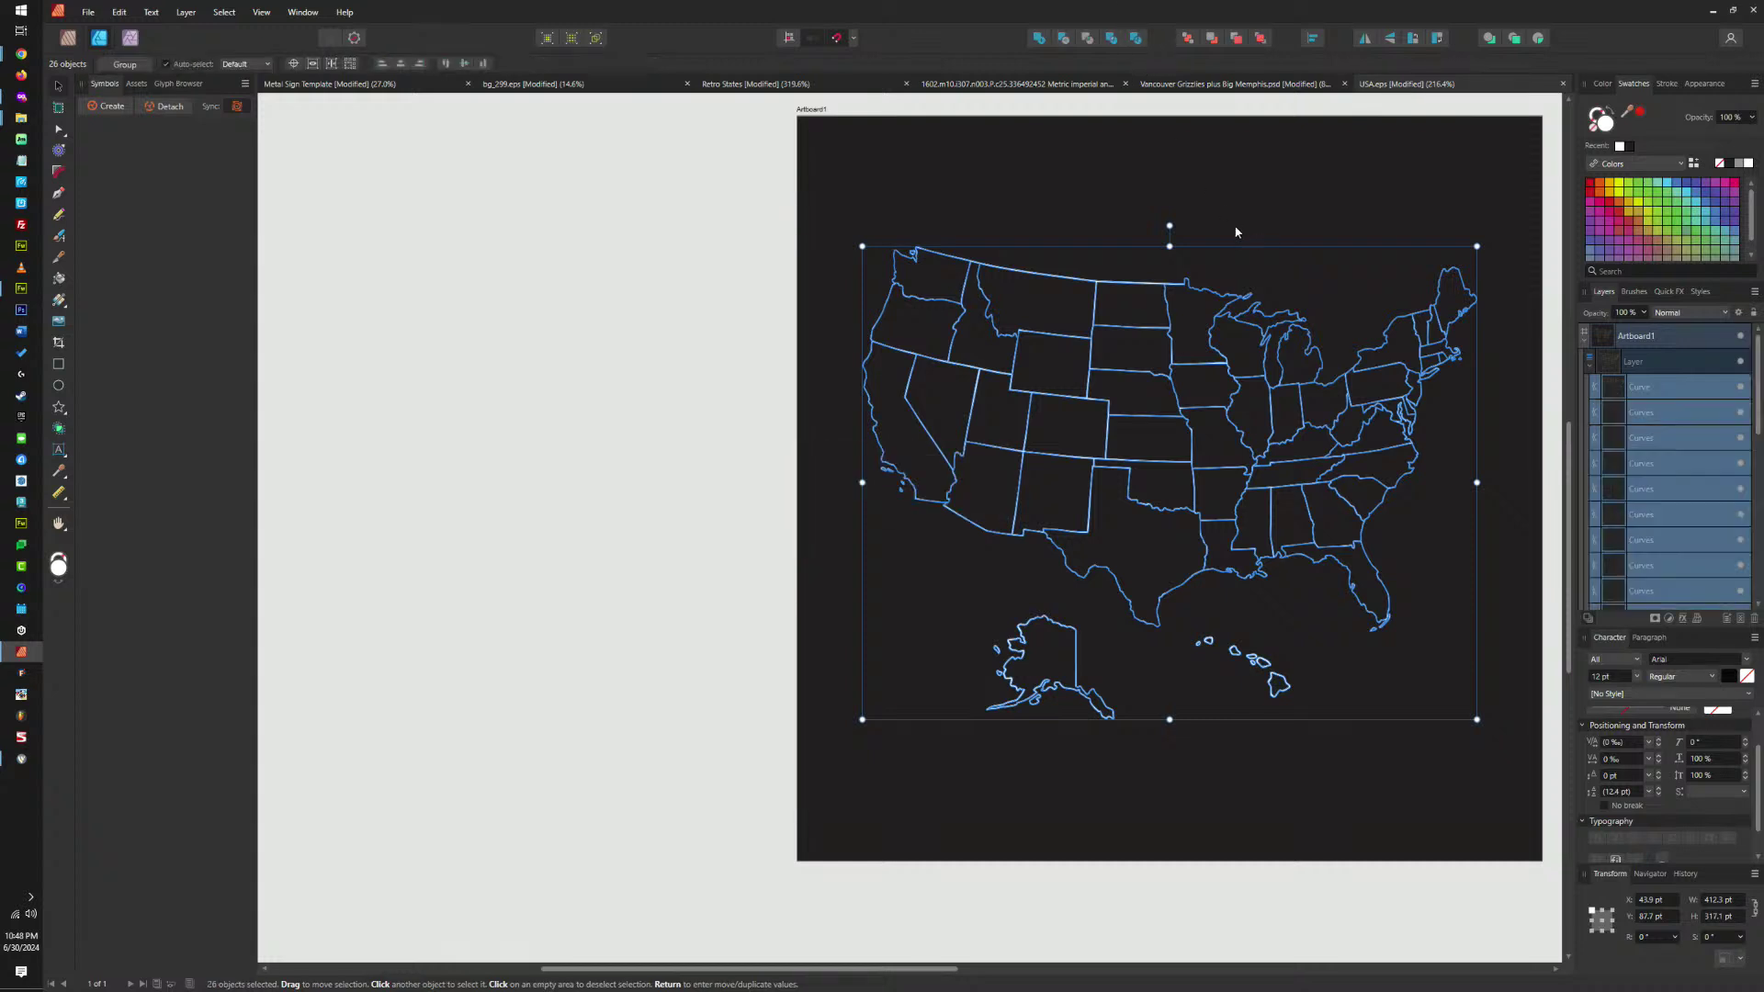
pyautogui.hotkey('ctrl', 'z')
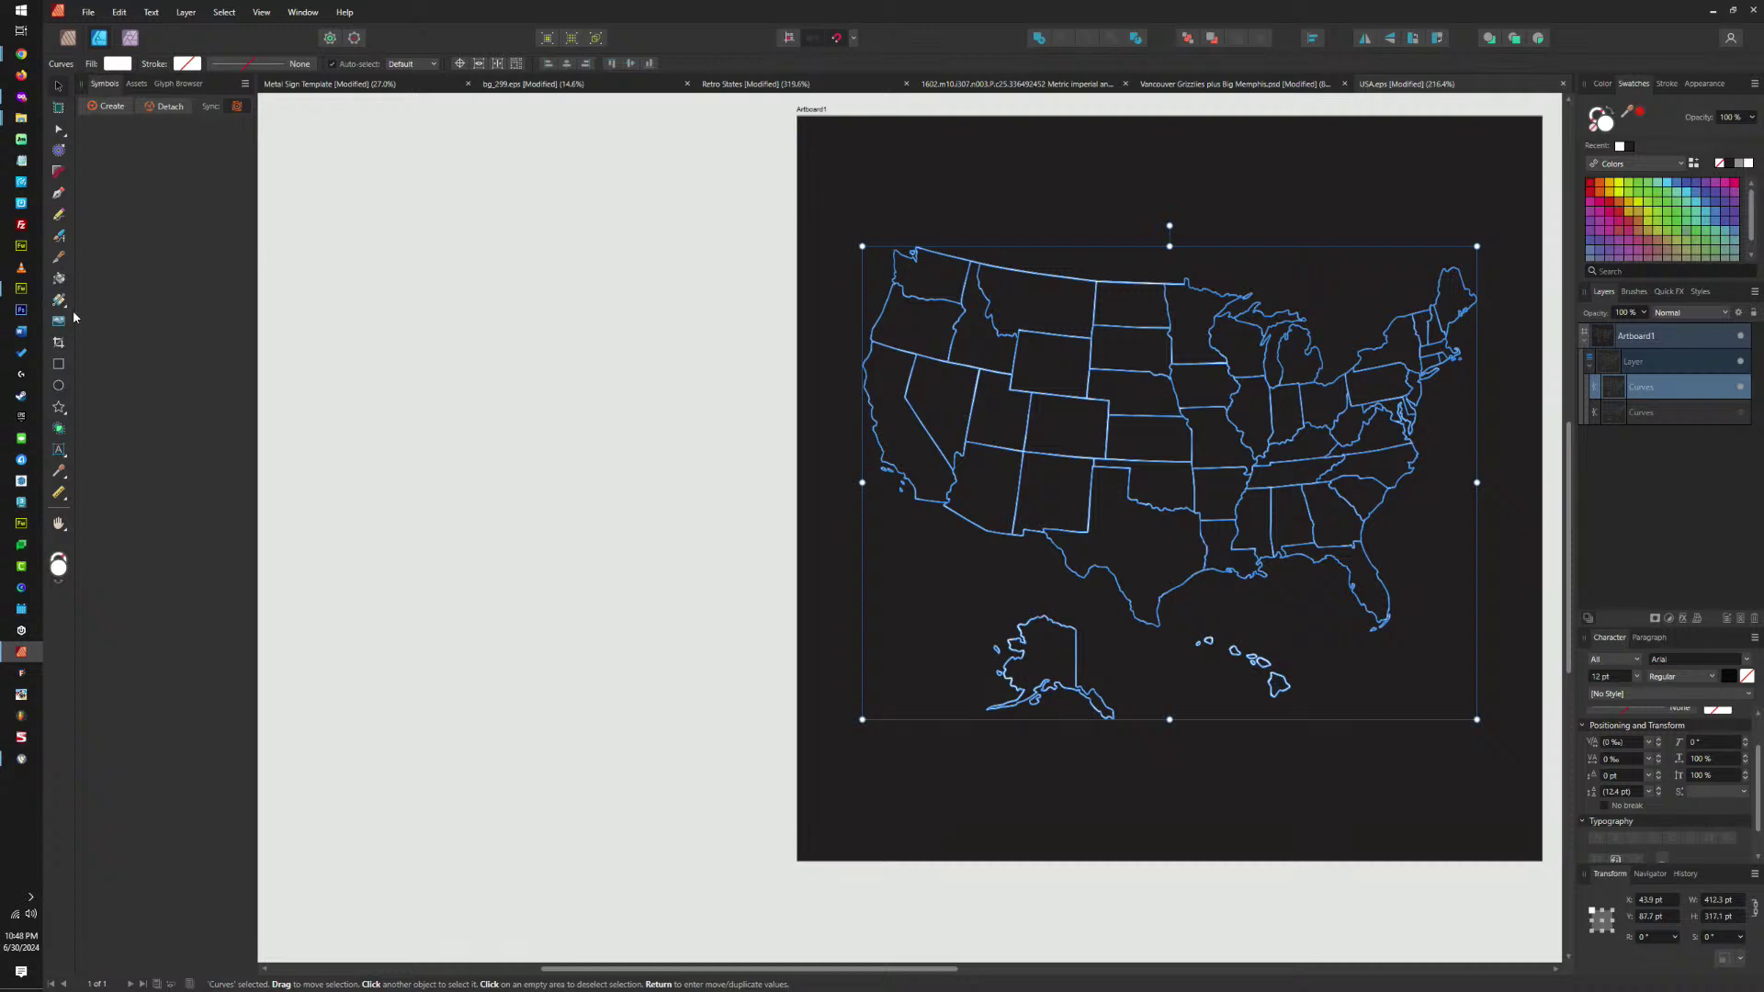
# Add a teal rectangle without a stroke, about 479 by 384 pt, covering the map area behind the border curves.
pyautogui.press('m')
pyautogui.moveTo(813, 196); pyautogui.dragTo(1529, 769)
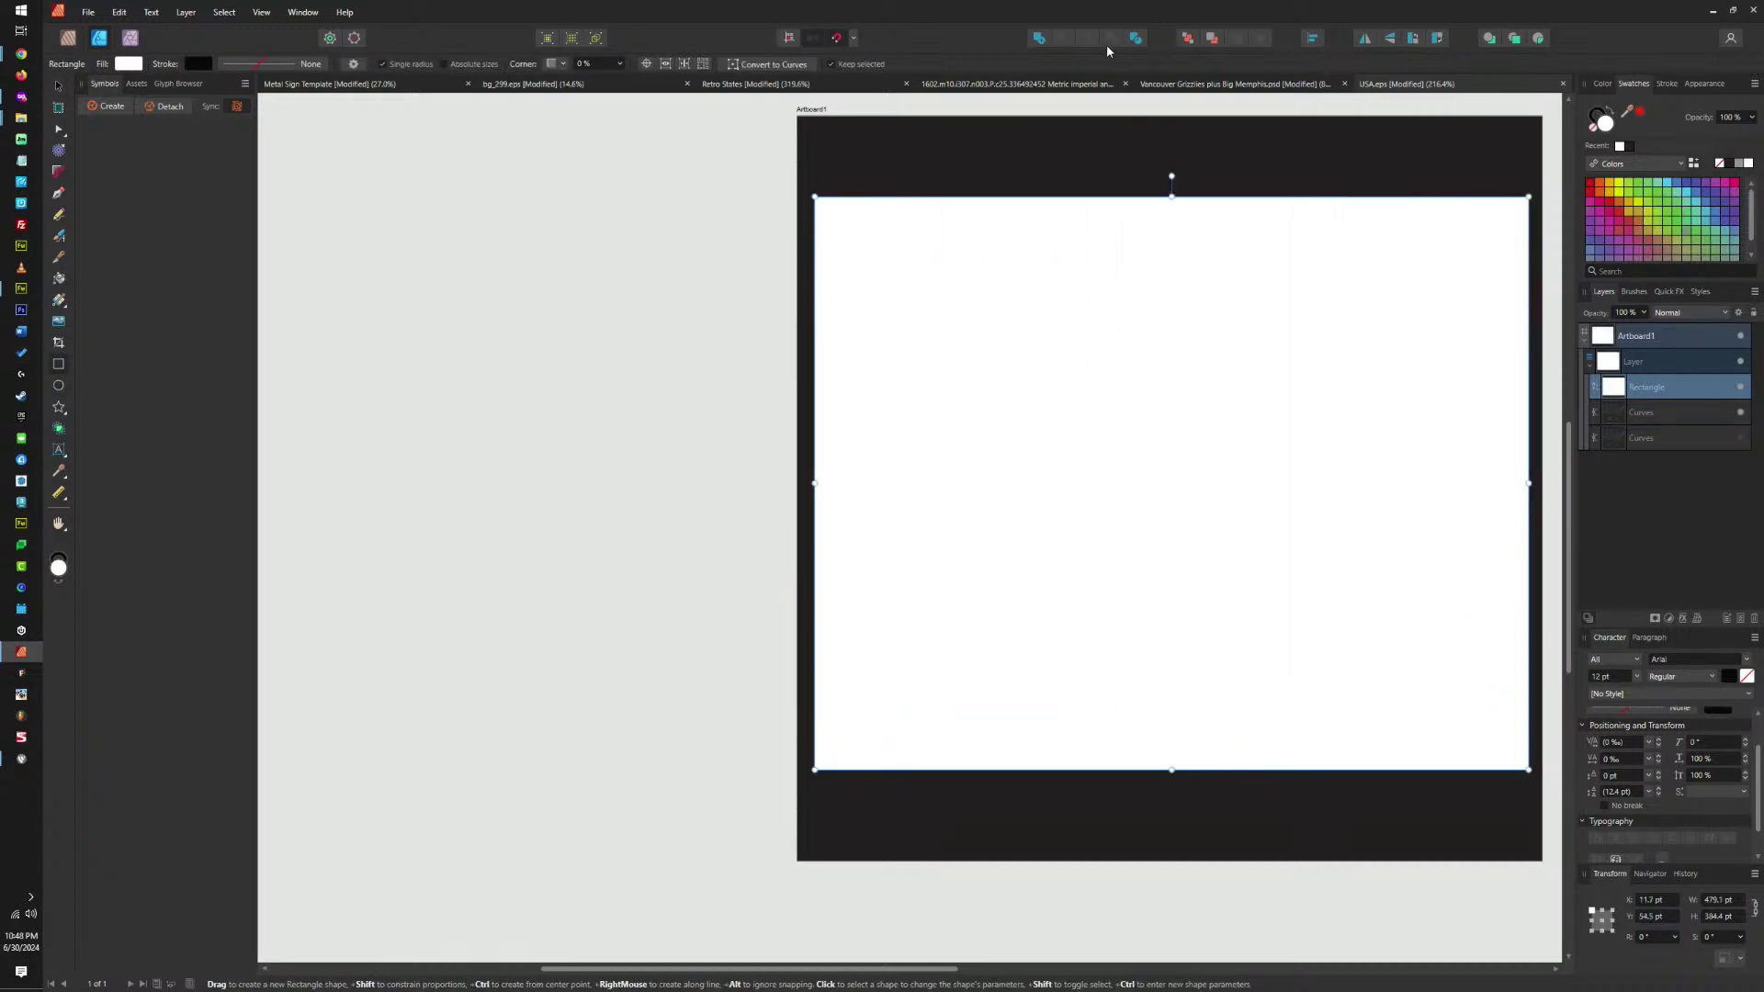
pyautogui.click(1187, 37)
pyautogui.click(1688, 206)
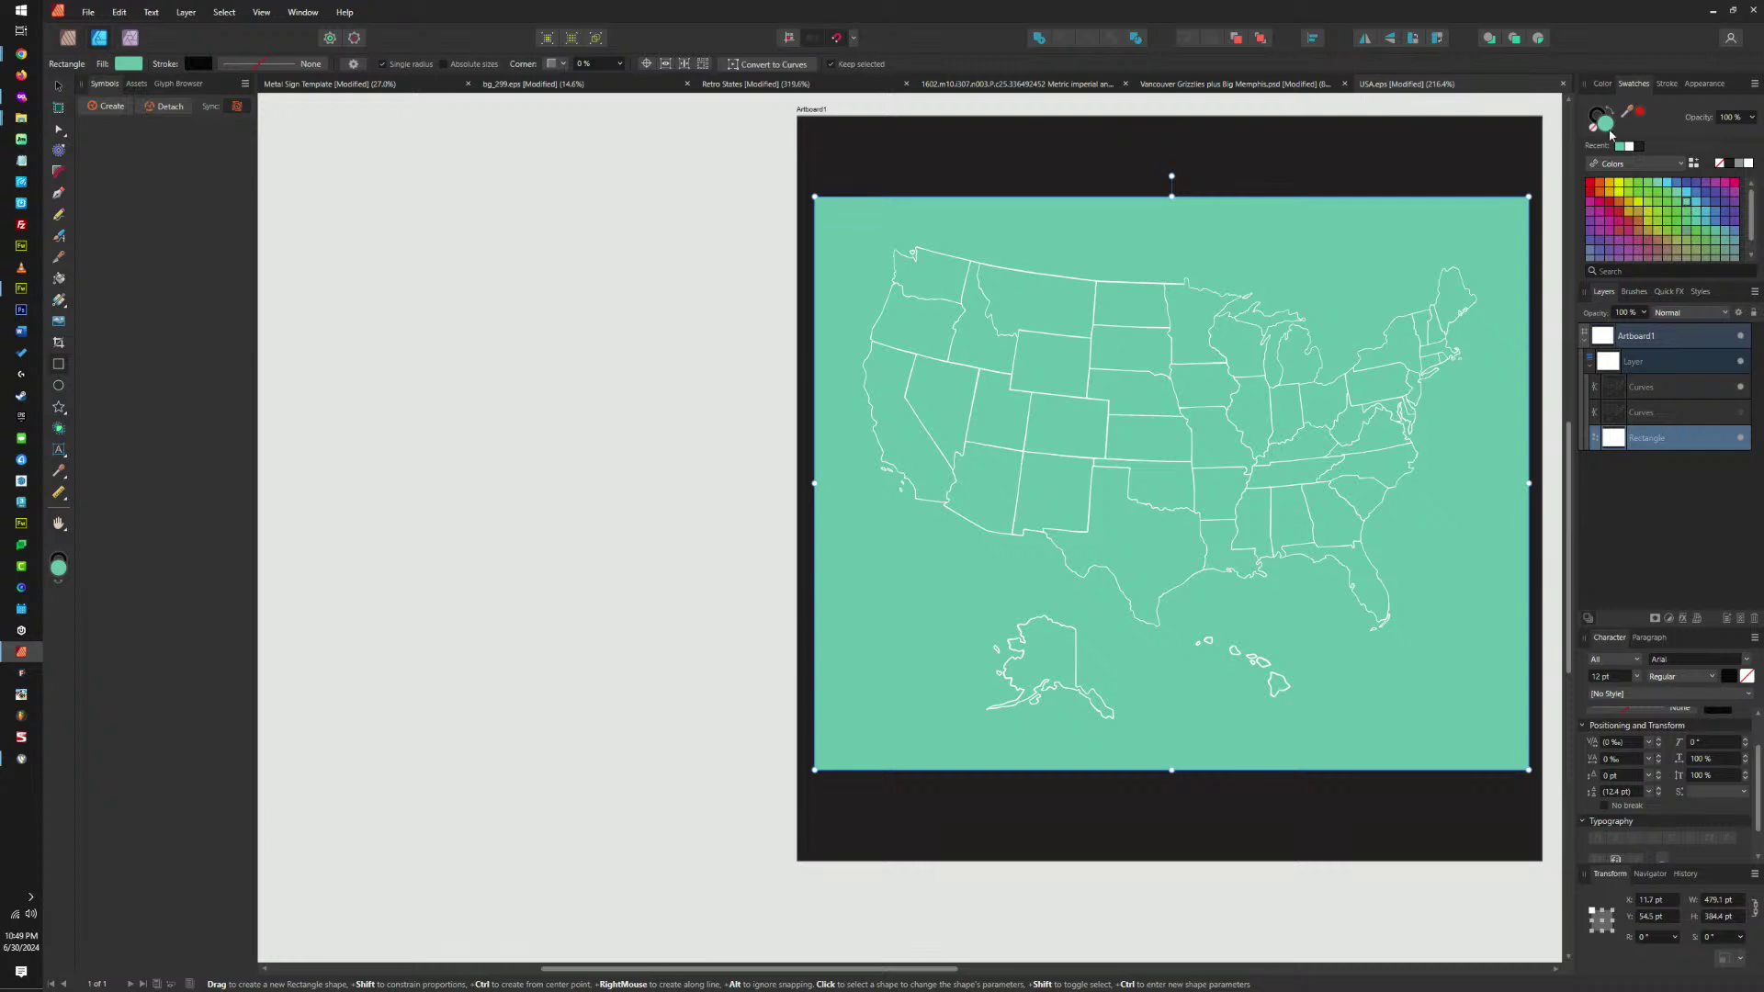
pyautogui.click(1596, 128)
# Recolour the map's border curves purple and subtract the visible set from the teal rectangle.
pyautogui.click(1647, 388)
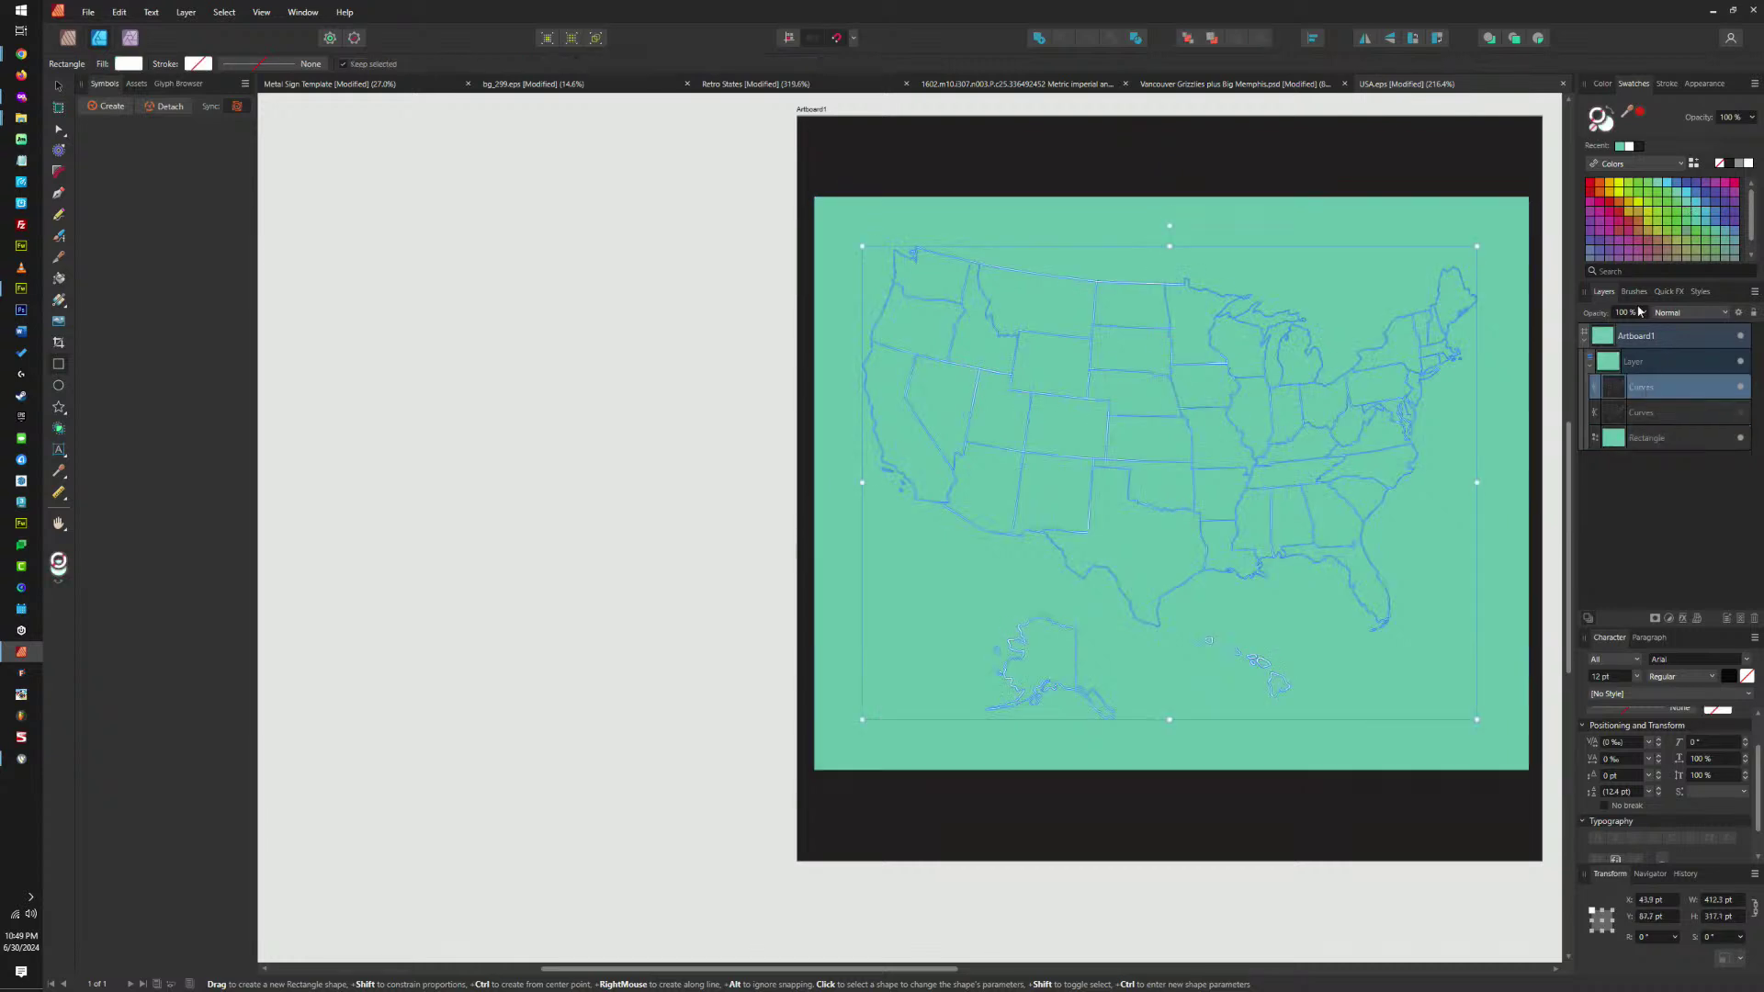
pyautogui.keyDown('shift'); pyautogui.click(1650, 412); pyautogui.keyUp('shift')
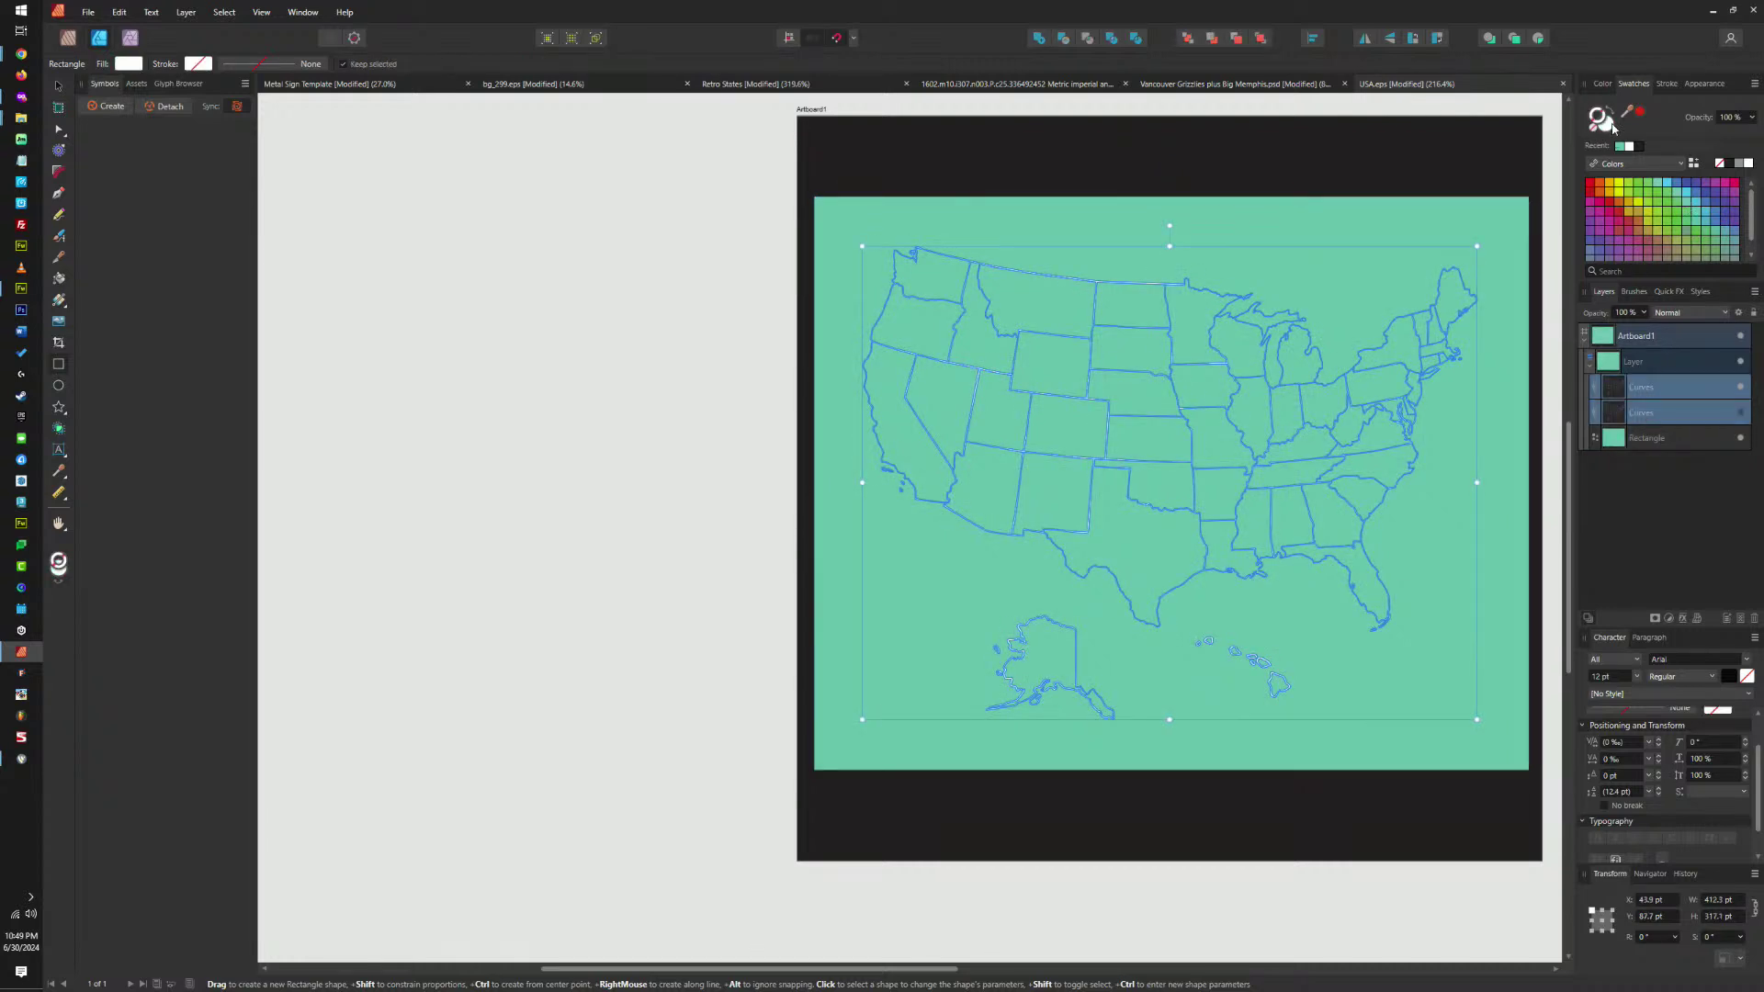
pyautogui.click(1404, 232)
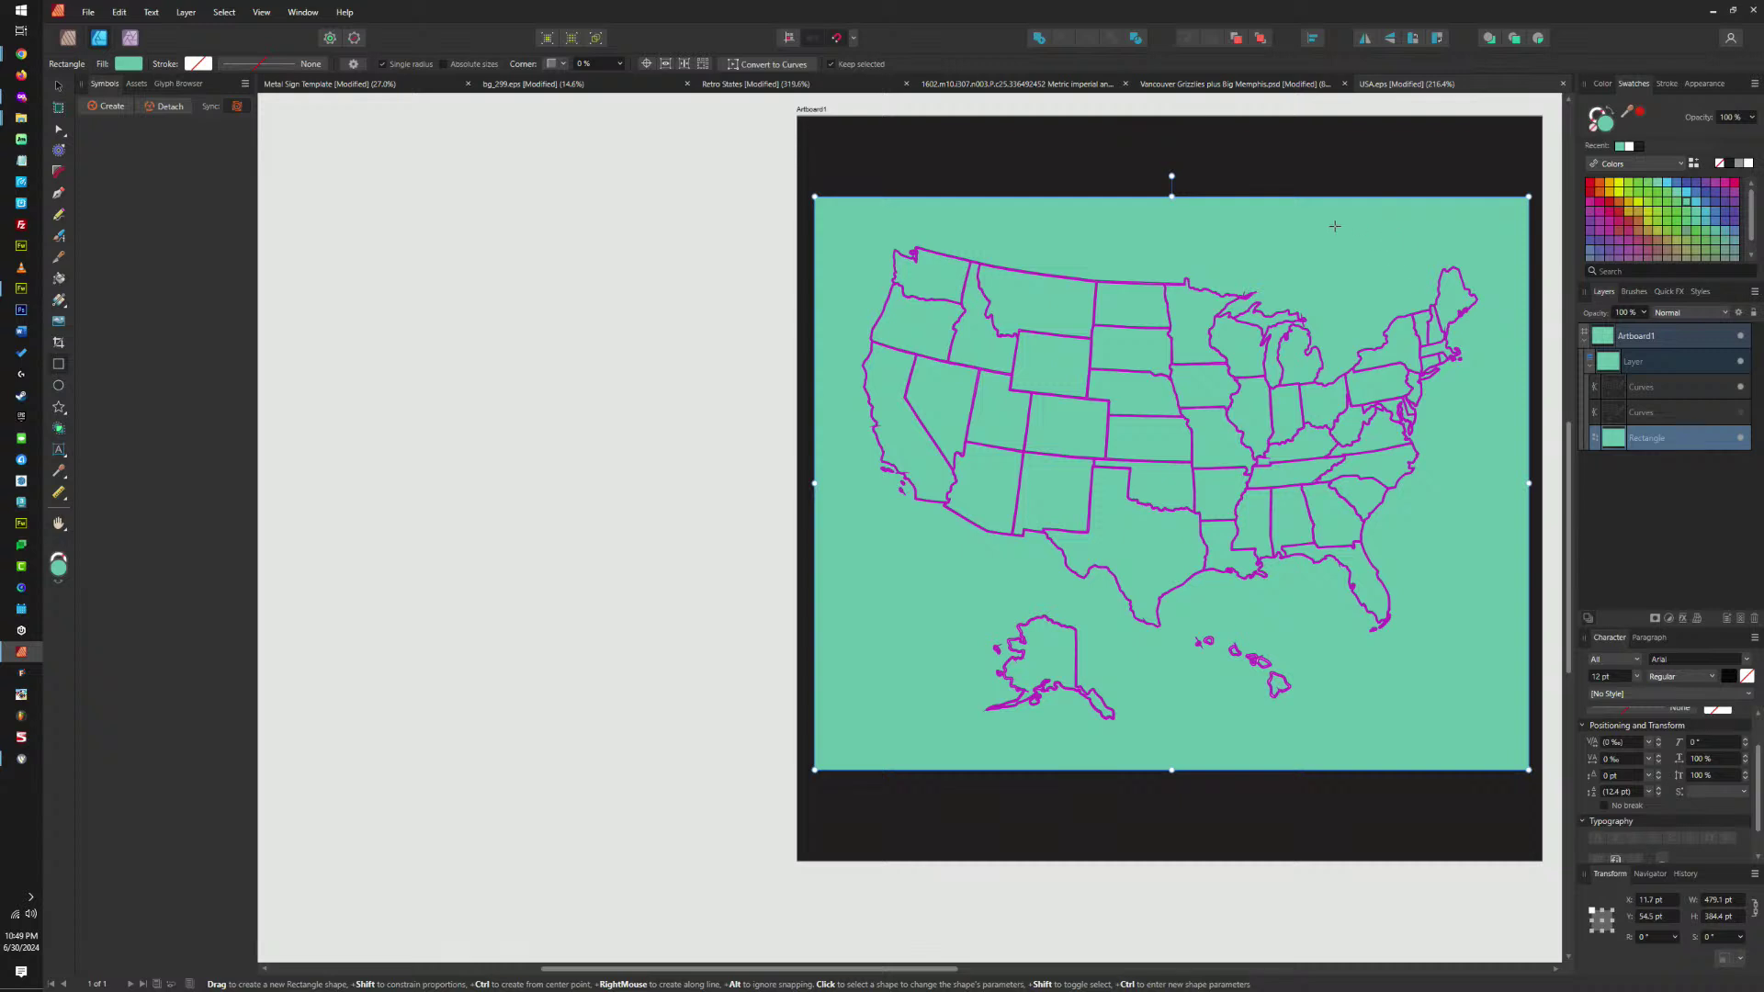
pyautogui.press('v')
pyautogui.keyDown('shift'); pyautogui.click(930, 250); pyautogui.keyUp('shift')
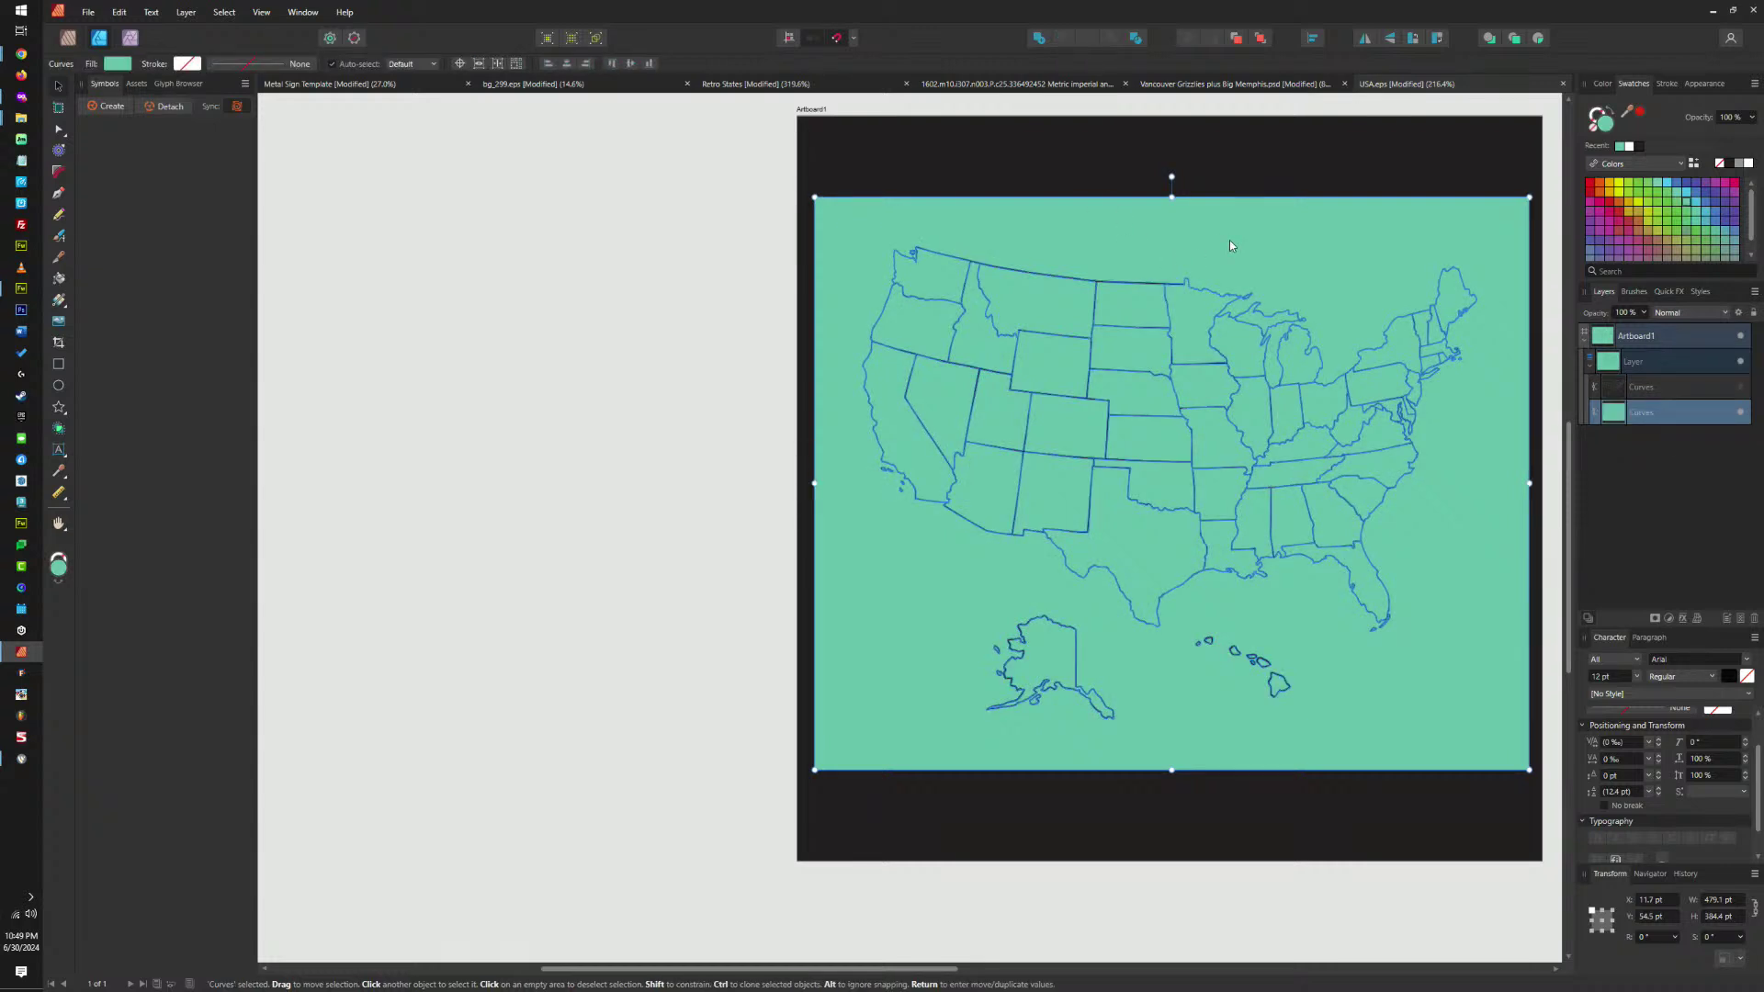
# Divide the cut teal shape into separate pieces and delete all the state pieces inside the surrounding rectangle.
pyautogui.click(1135, 40)
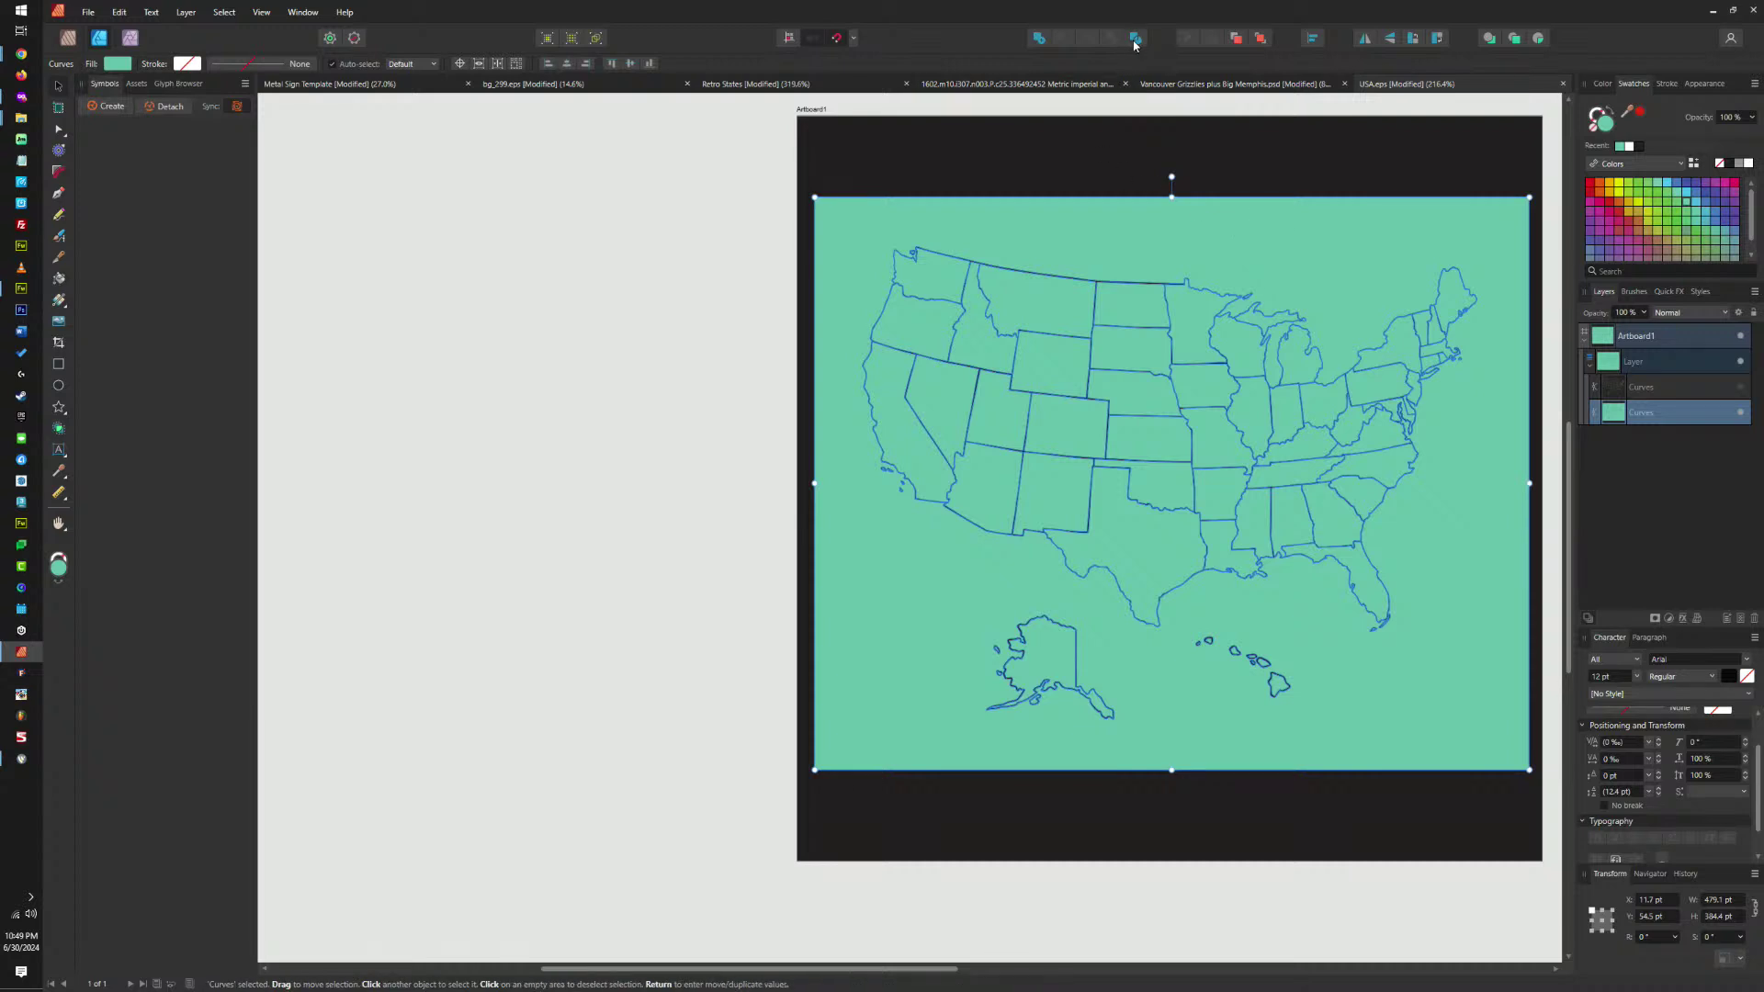
pyautogui.keyDown('shift'); pyautogui.click(1328, 227); pyautogui.keyUp('shift')
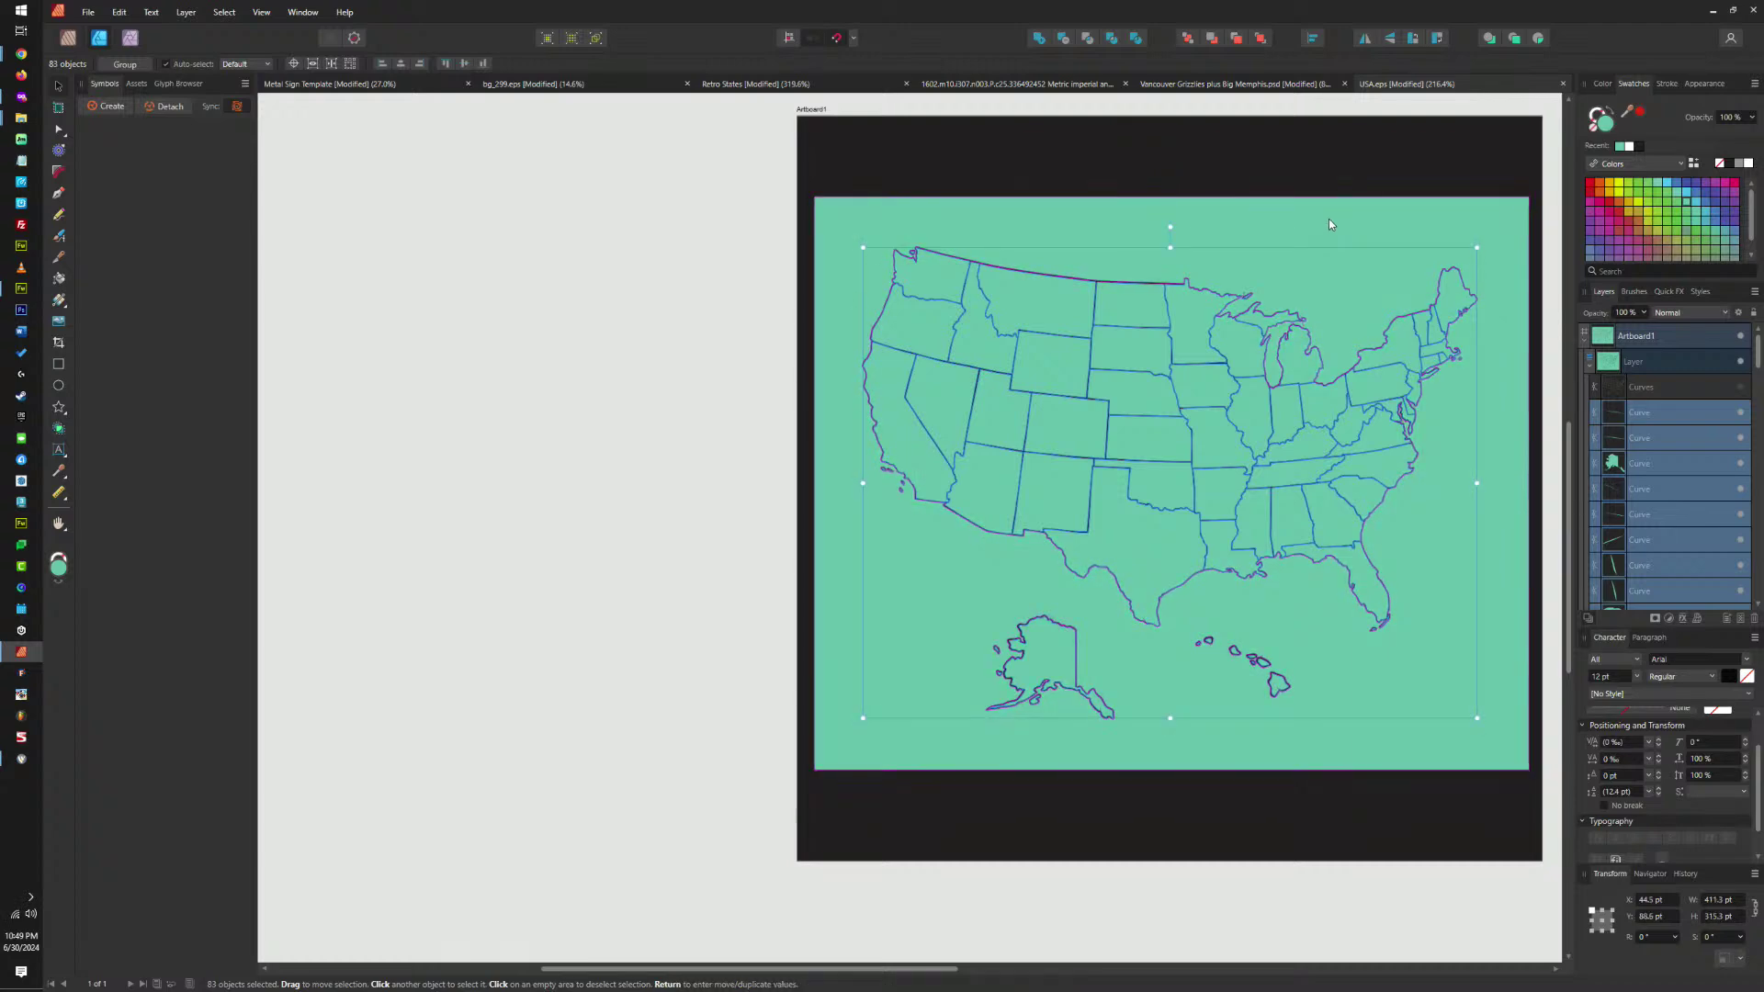
pyautogui.hotkey('ctrl', 'z')
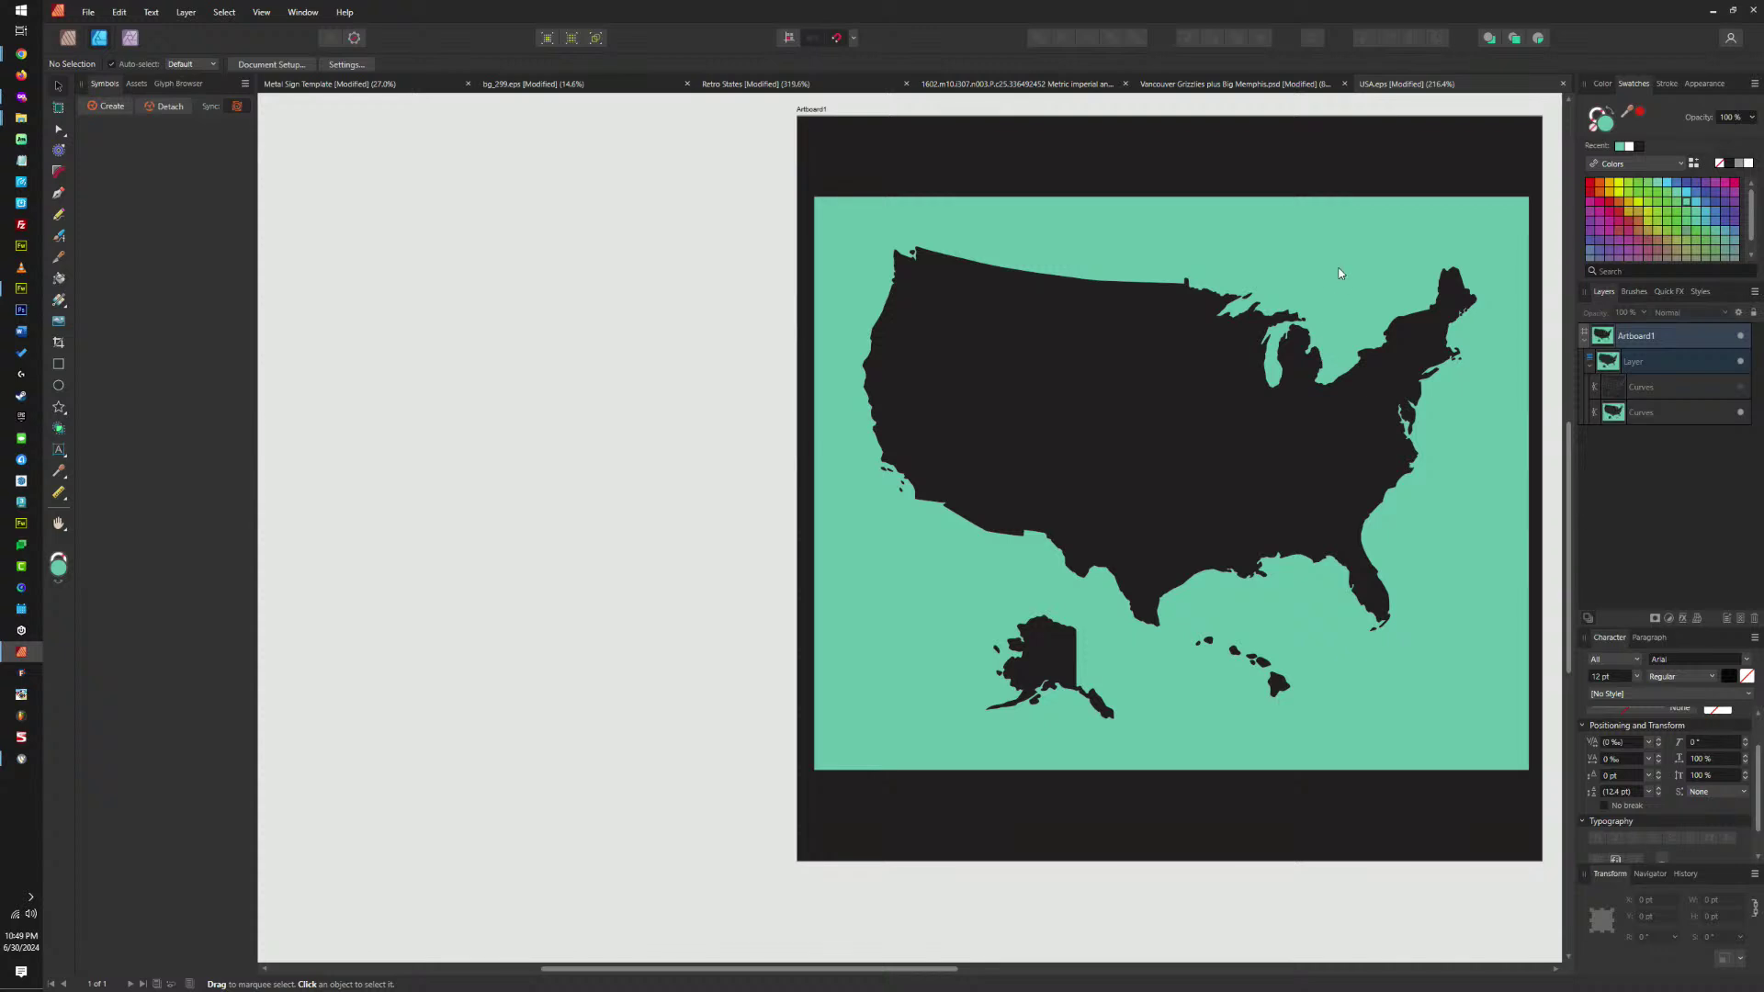
# Divide the teal surround again to turn its map-shaped cutouts into separate filled pieces.
pyautogui.click(1341, 255)
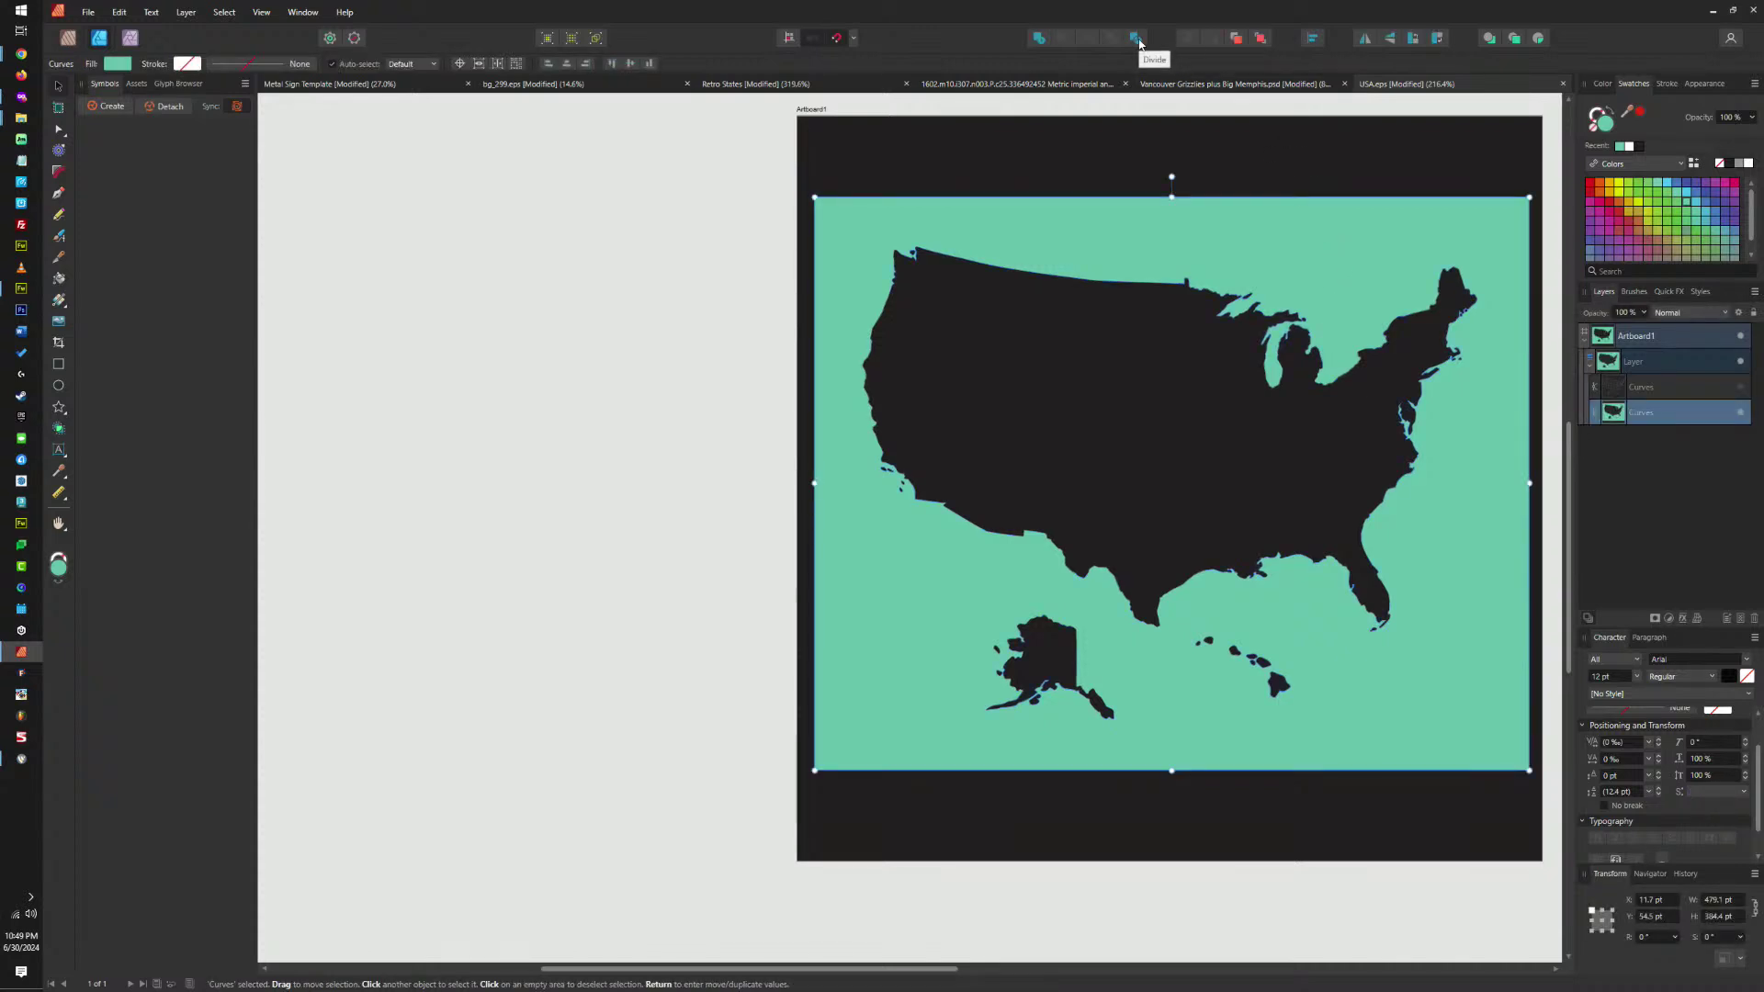
pyautogui.moveTo(1325, 266); pyautogui.dragTo(1321, 262)
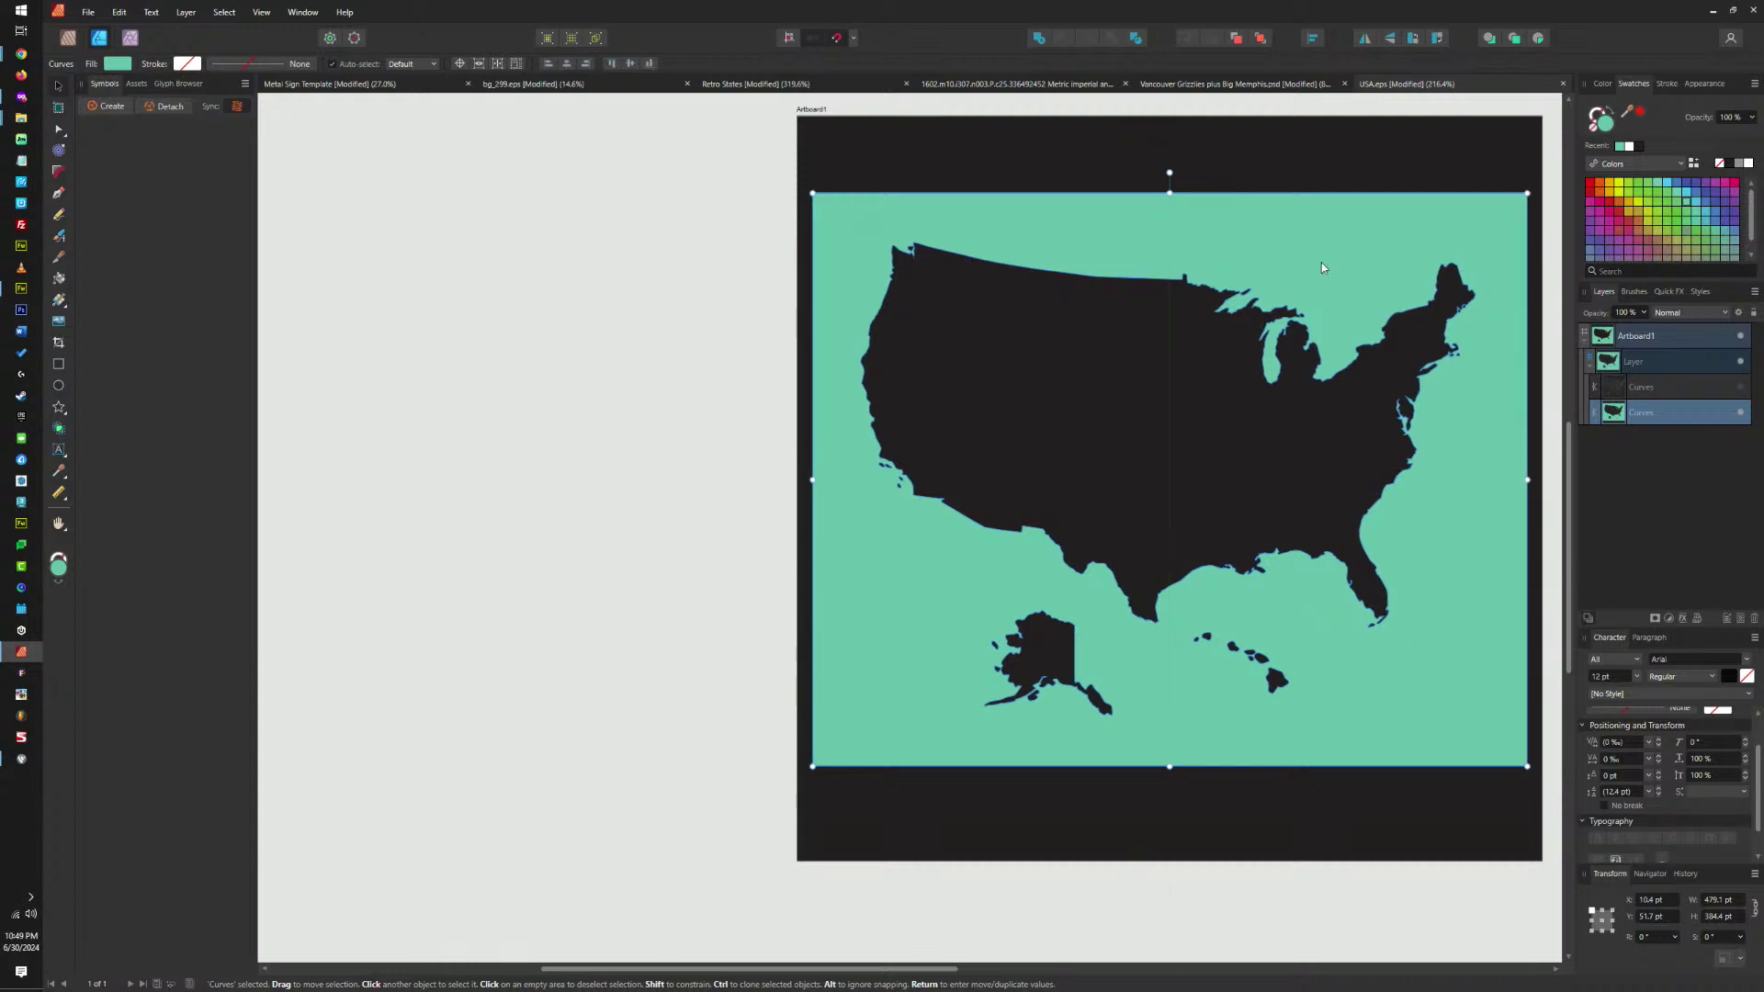
pyautogui.click(1135, 38)
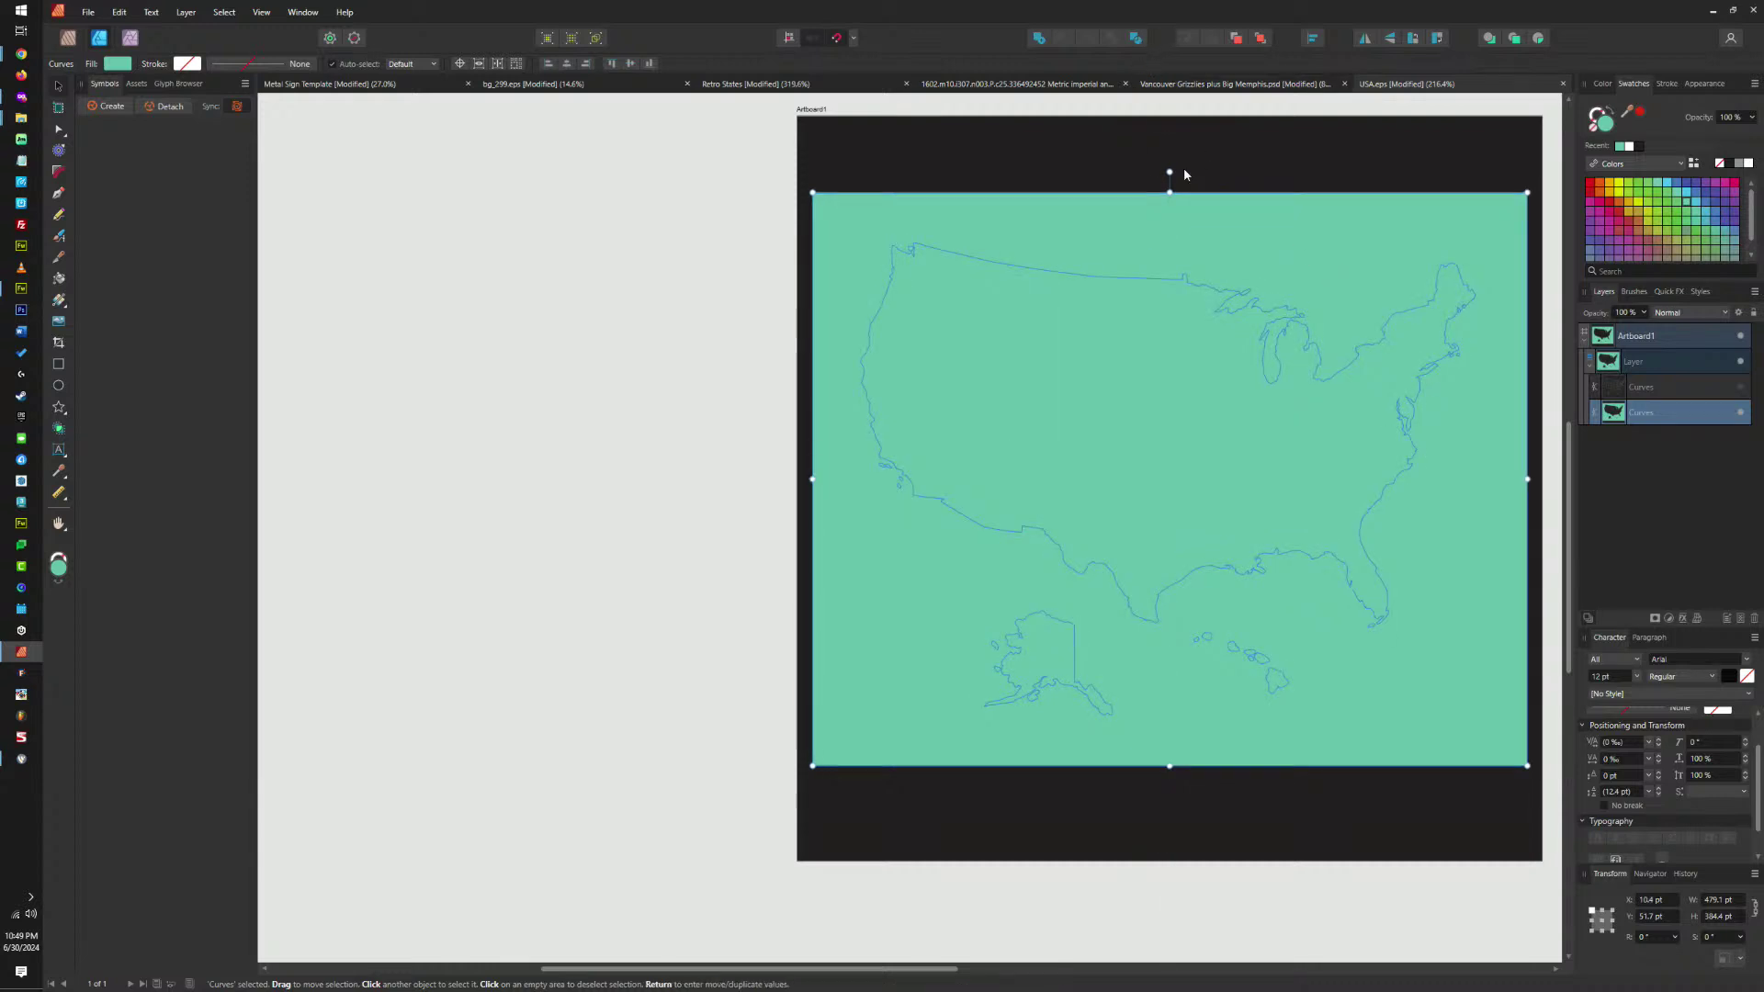
# Merge the map pieces, including Alaska and Hawaii, into one silhouette with Add and reposition it inside the teal rectangle.
pyautogui.keyDown('shift'); pyautogui.click(1300, 229); pyautogui.keyUp('shift')
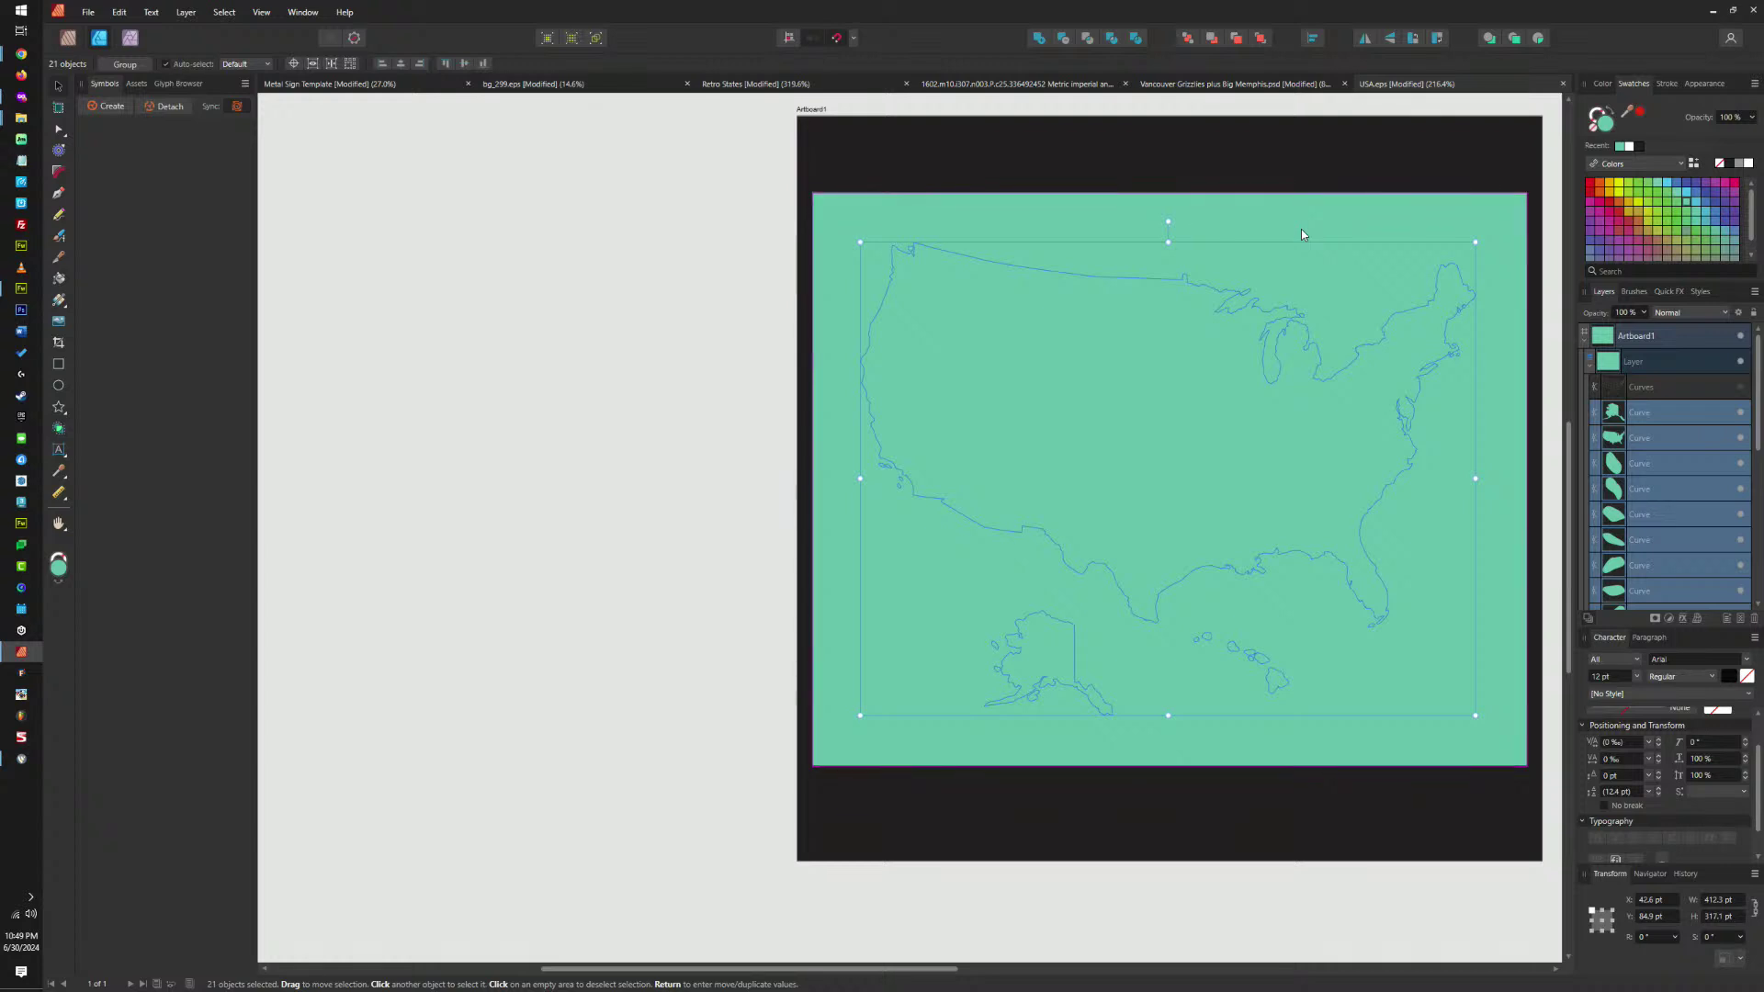
pyautogui.moveTo(1220, 409)
pyautogui.mouseDown()
pyautogui.moveTo(1321, 514)
pyautogui.moveTo(1101, 670)
pyautogui.moveTo(1272, 361)
pyautogui.moveTo(1237, 393)
pyautogui.mouseUp()
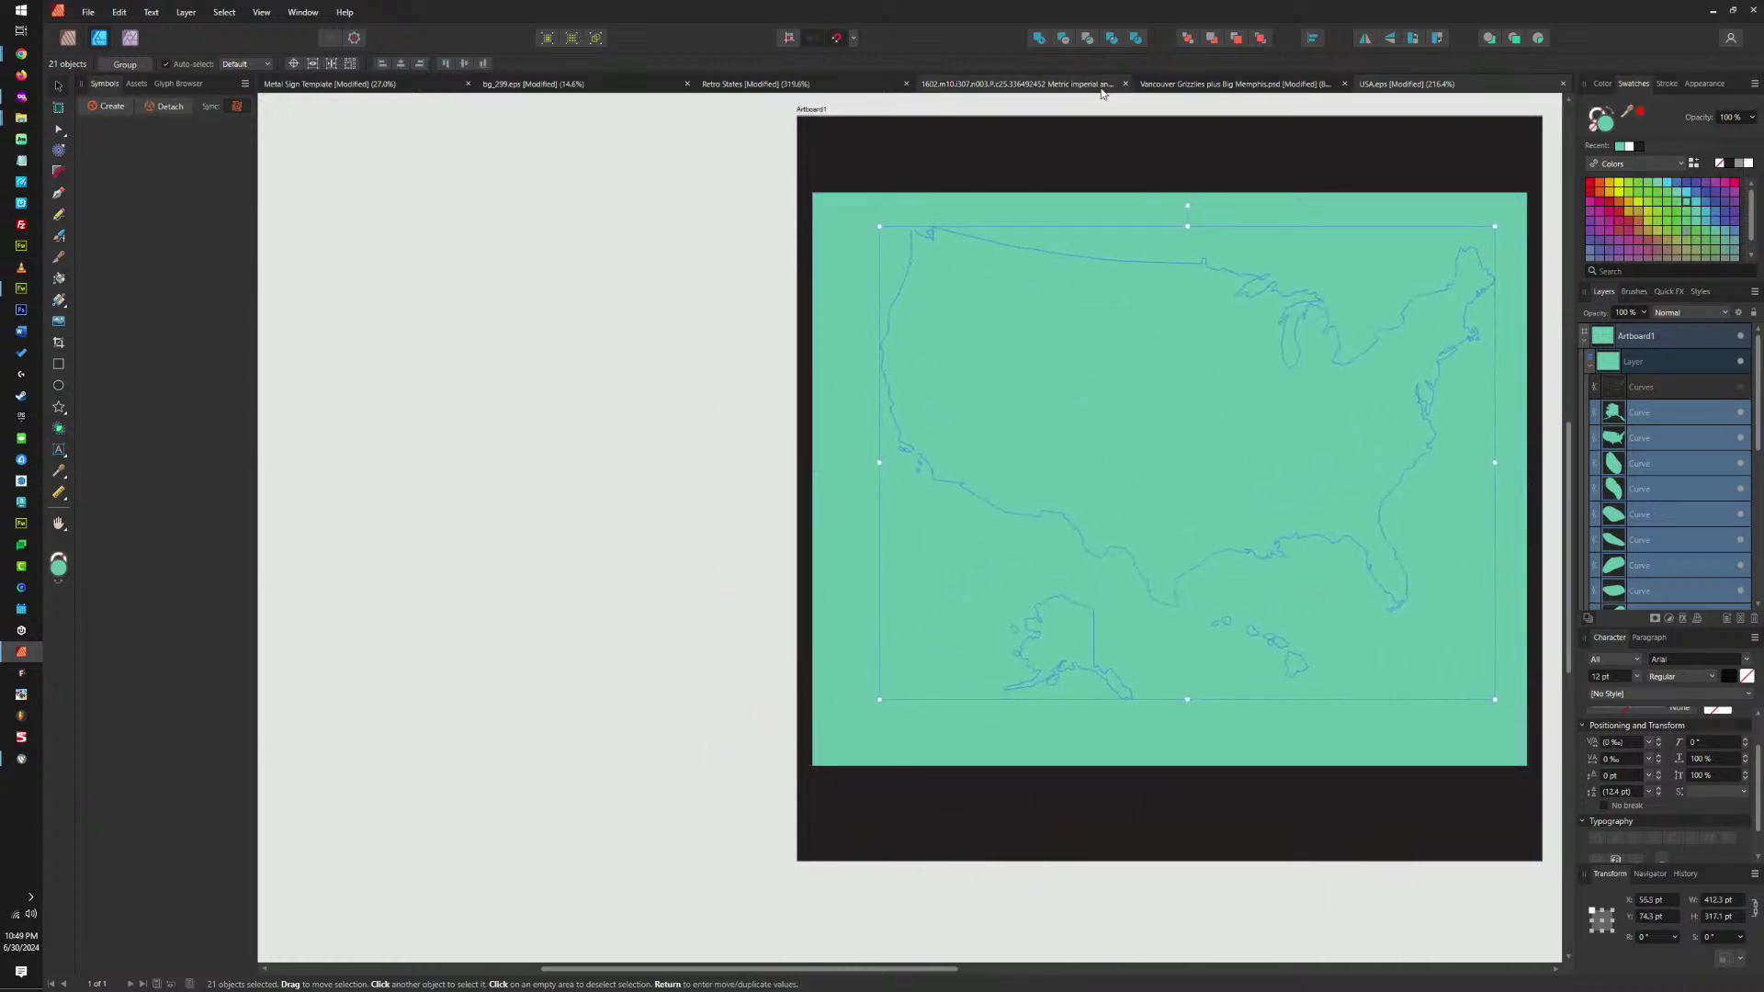
pyautogui.click(1039, 38)
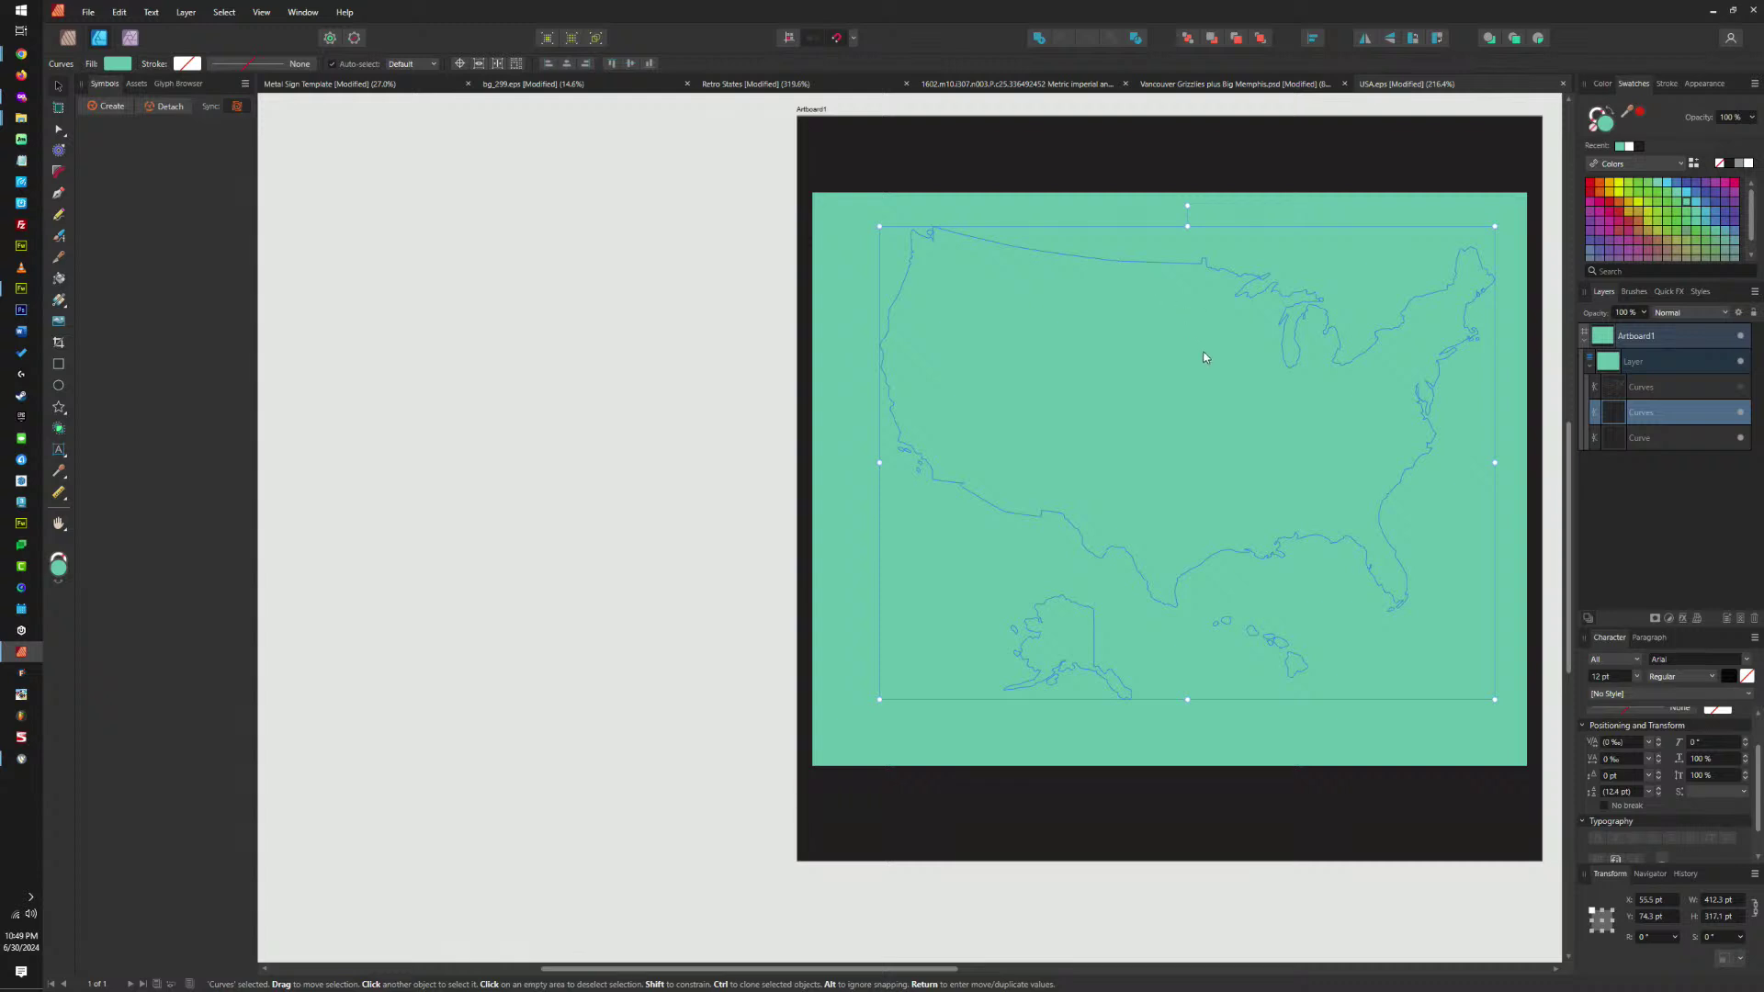
pyautogui.moveTo(1205, 357); pyautogui.dragTo(1189, 369)
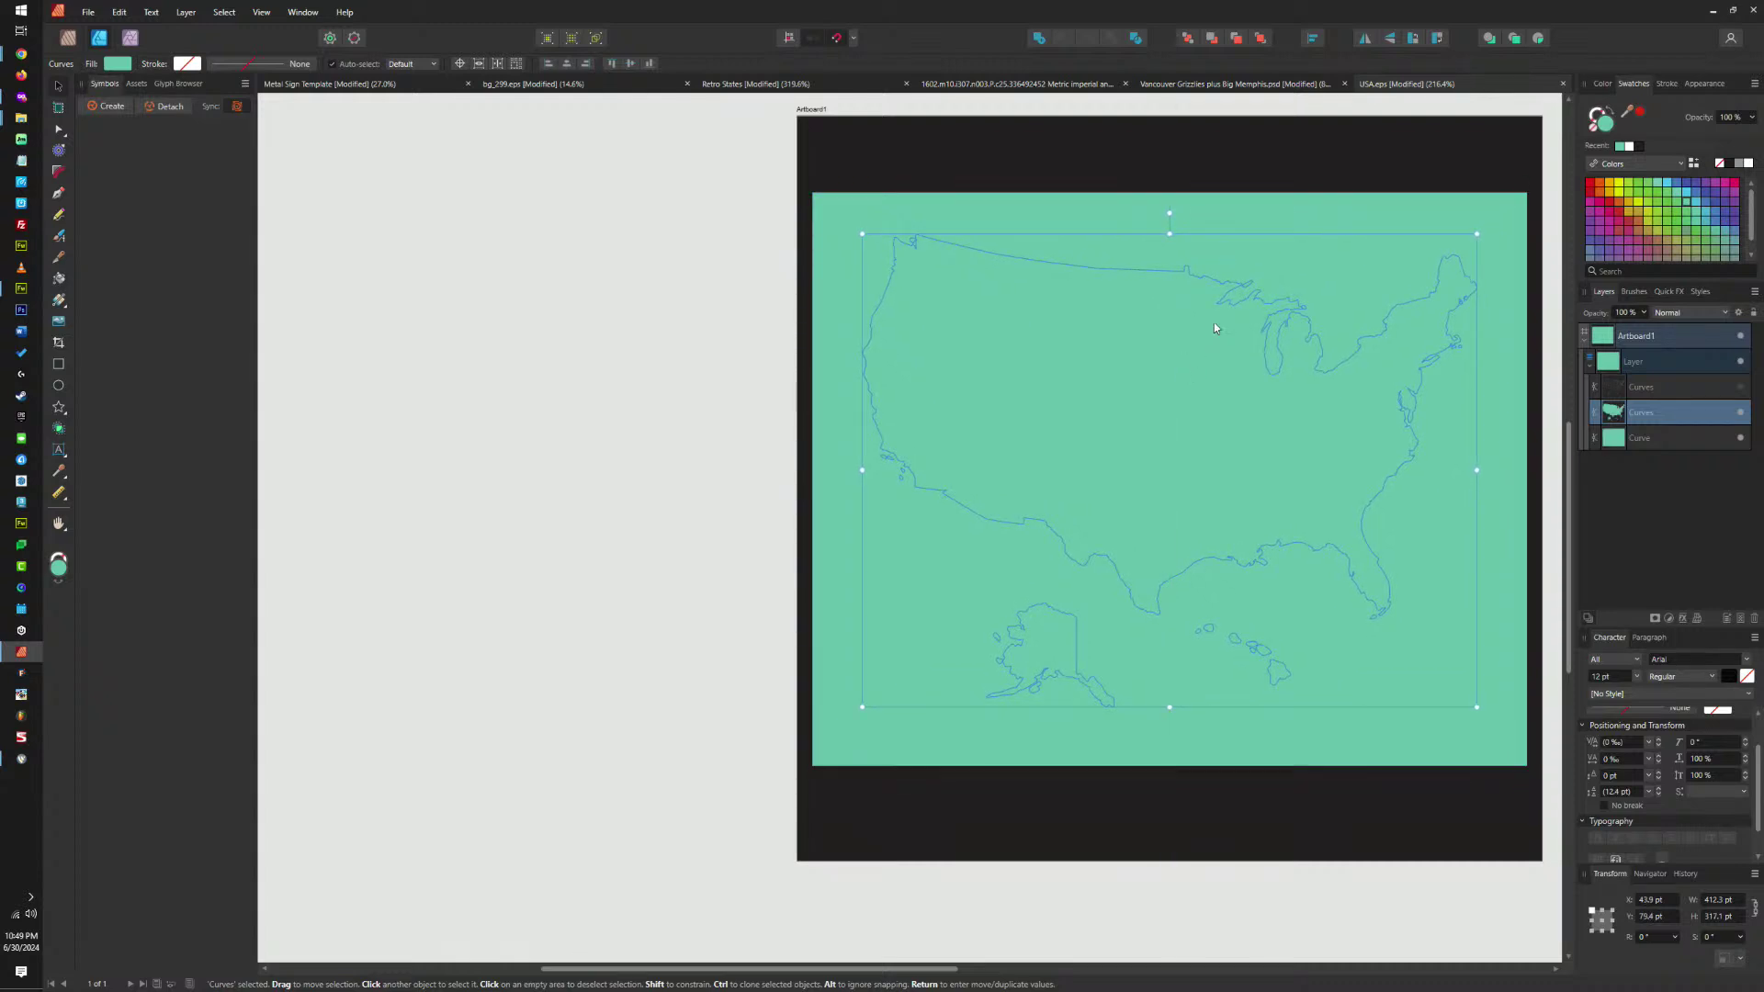
# In the Retro States document, duplicate the striped United States artboard and line up the copy beneath the California artboard.
pyautogui.click(806, 85)
pyautogui.scroll(-6, 1341, 364)
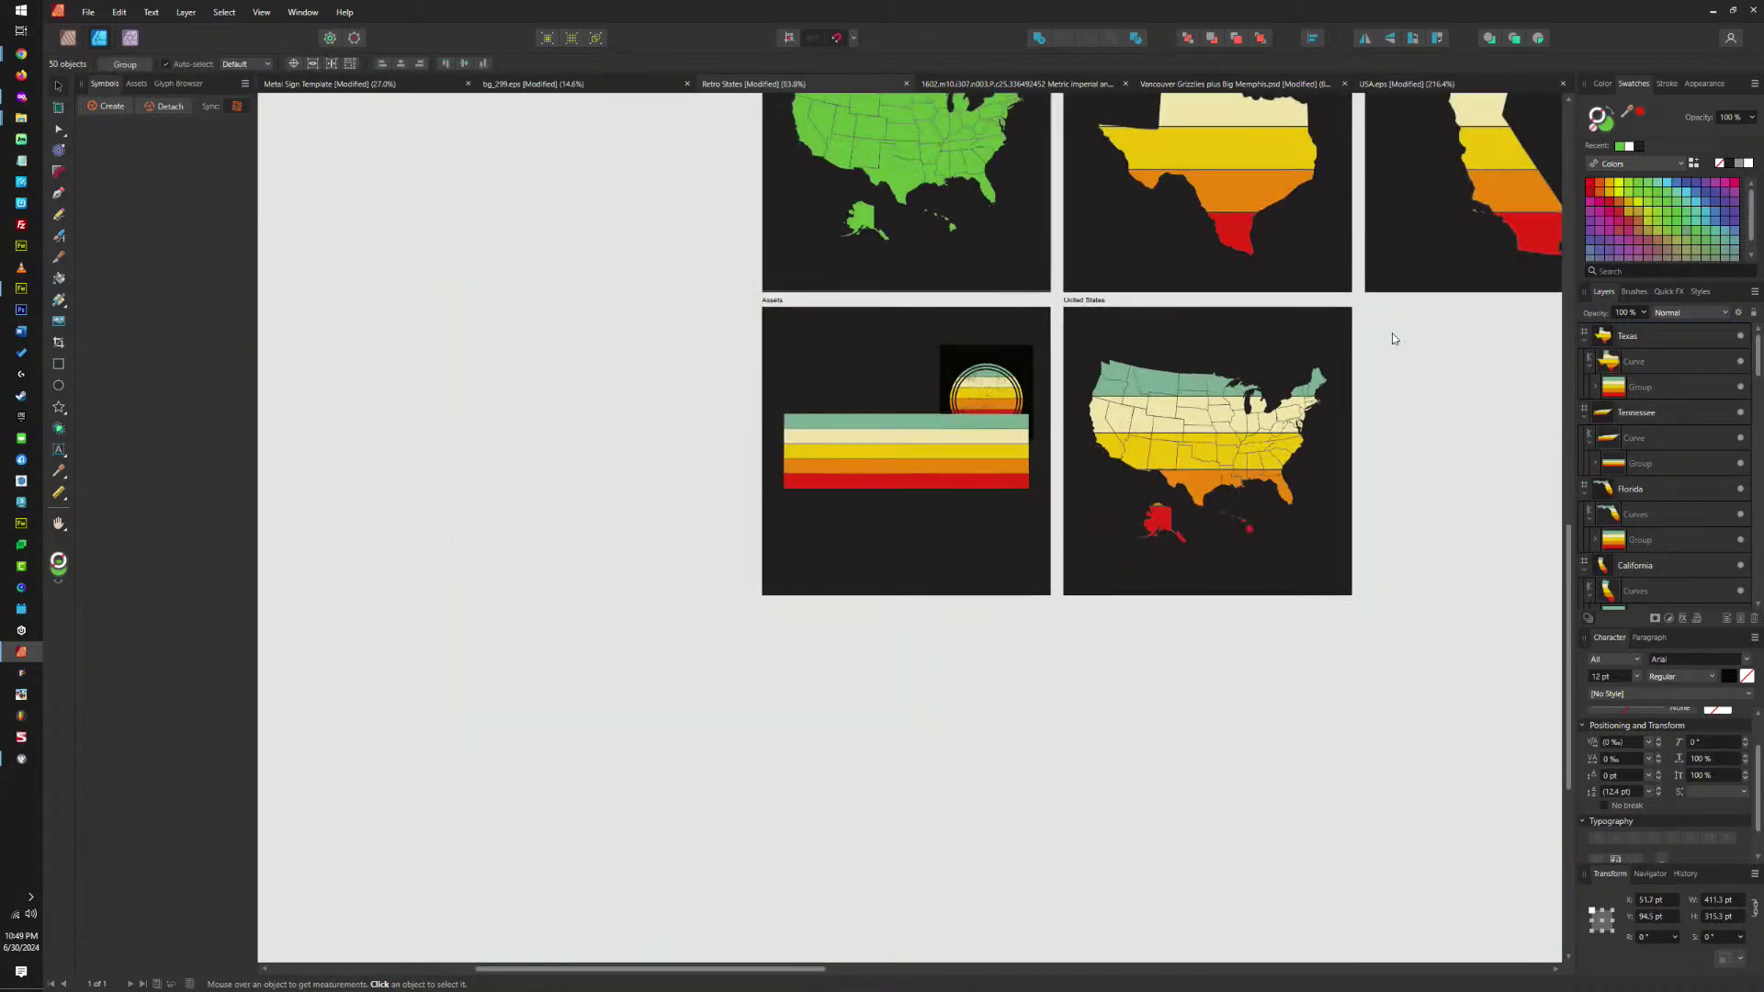
pyautogui.moveTo(1392, 332)
pyautogui.mouseDown()
pyautogui.moveTo(1082, 395)
pyautogui.moveTo(757, 388)
pyautogui.moveTo(711, 365)
pyautogui.moveTo(1004, 372)
pyautogui.mouseUp()
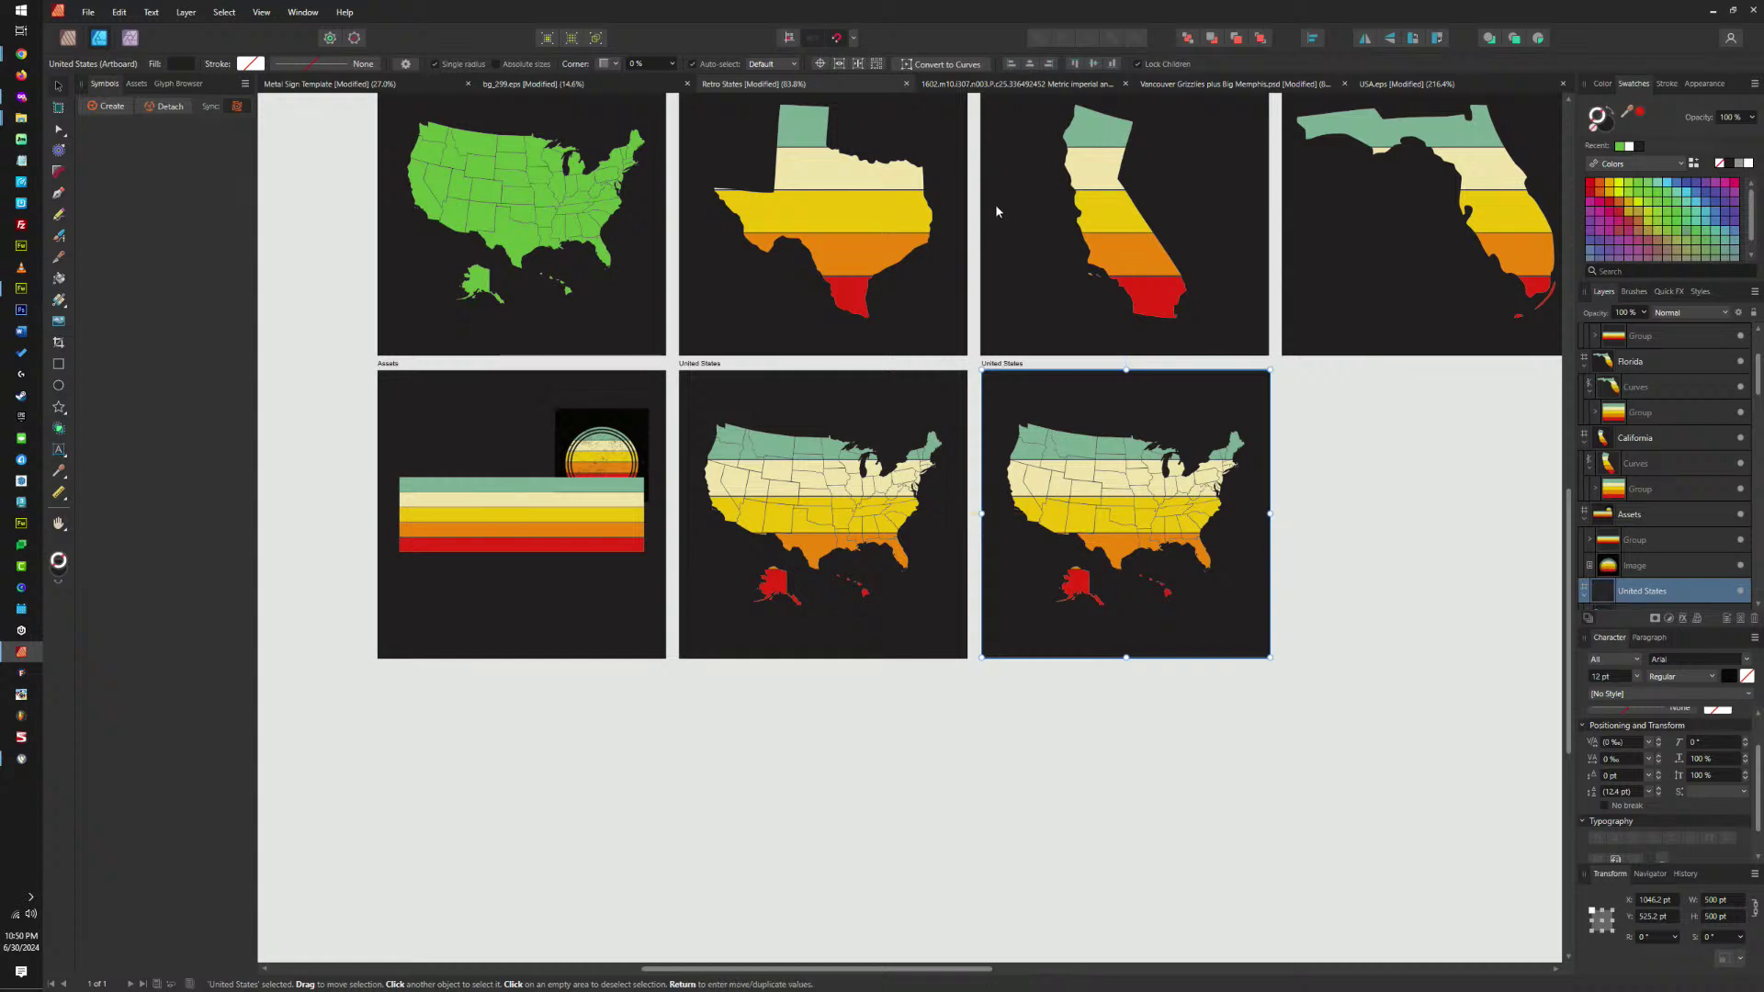
pyautogui.scroll(2, 994, 204)
pyautogui.click(983, 154)
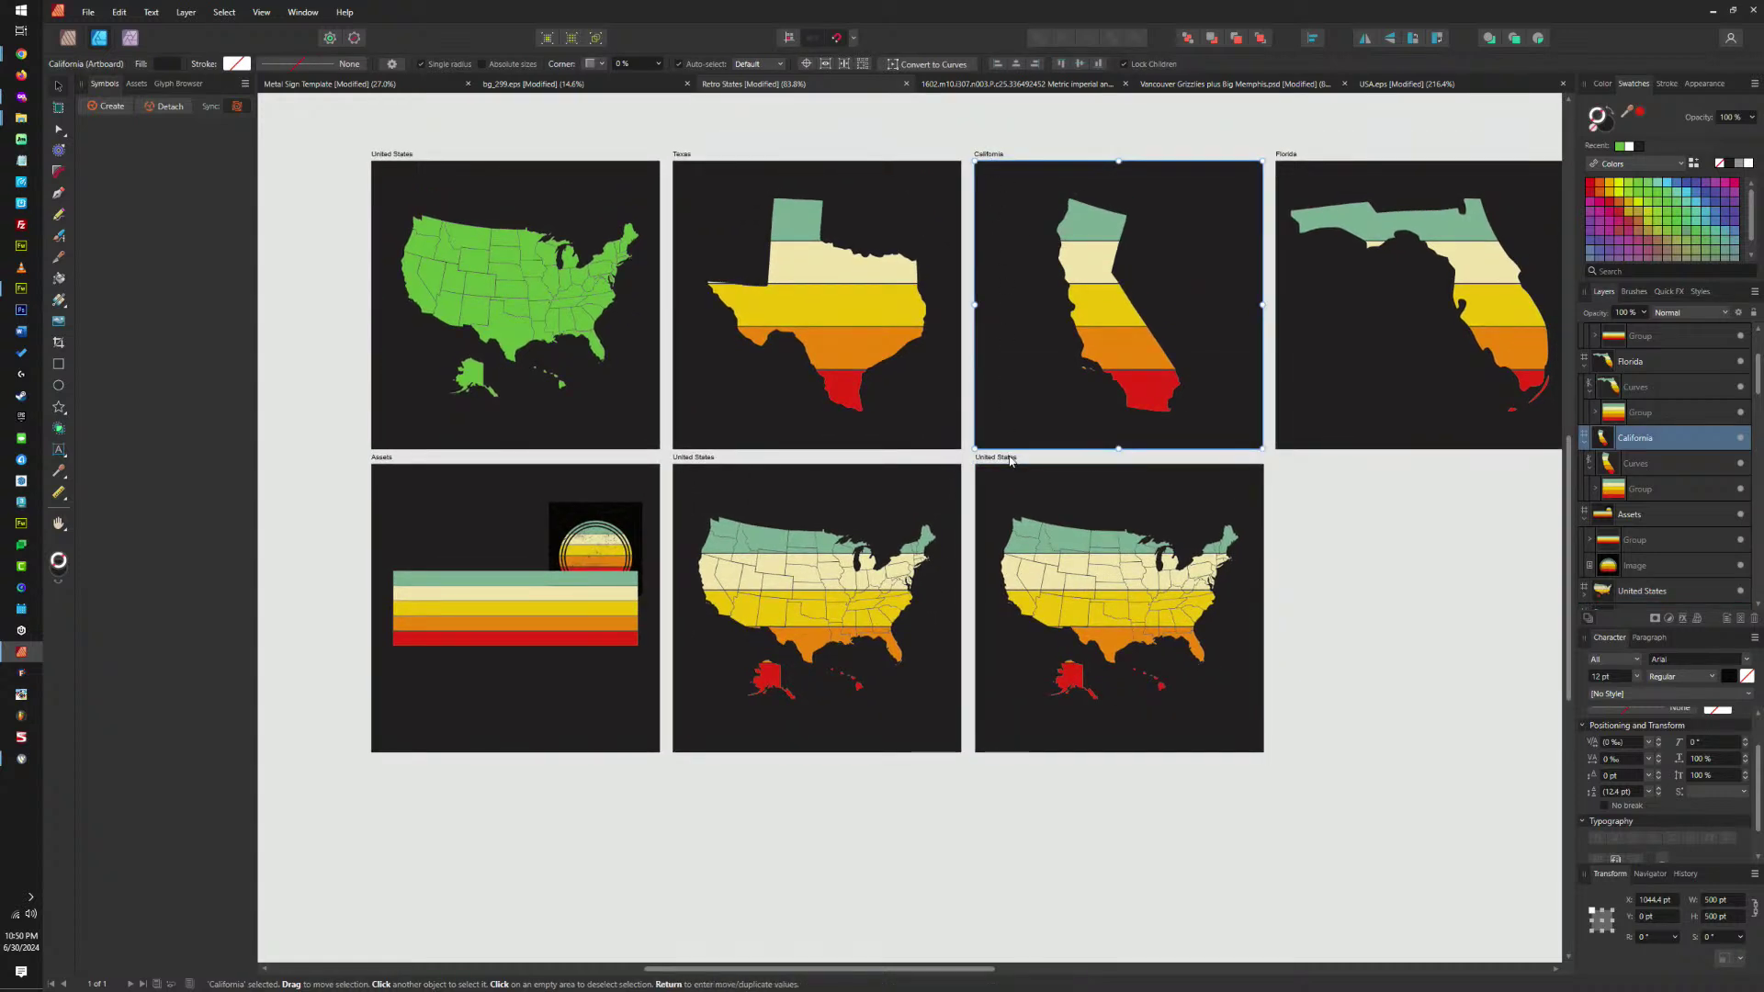
pyautogui.moveTo(1000, 457); pyautogui.dragTo(1000, 463)
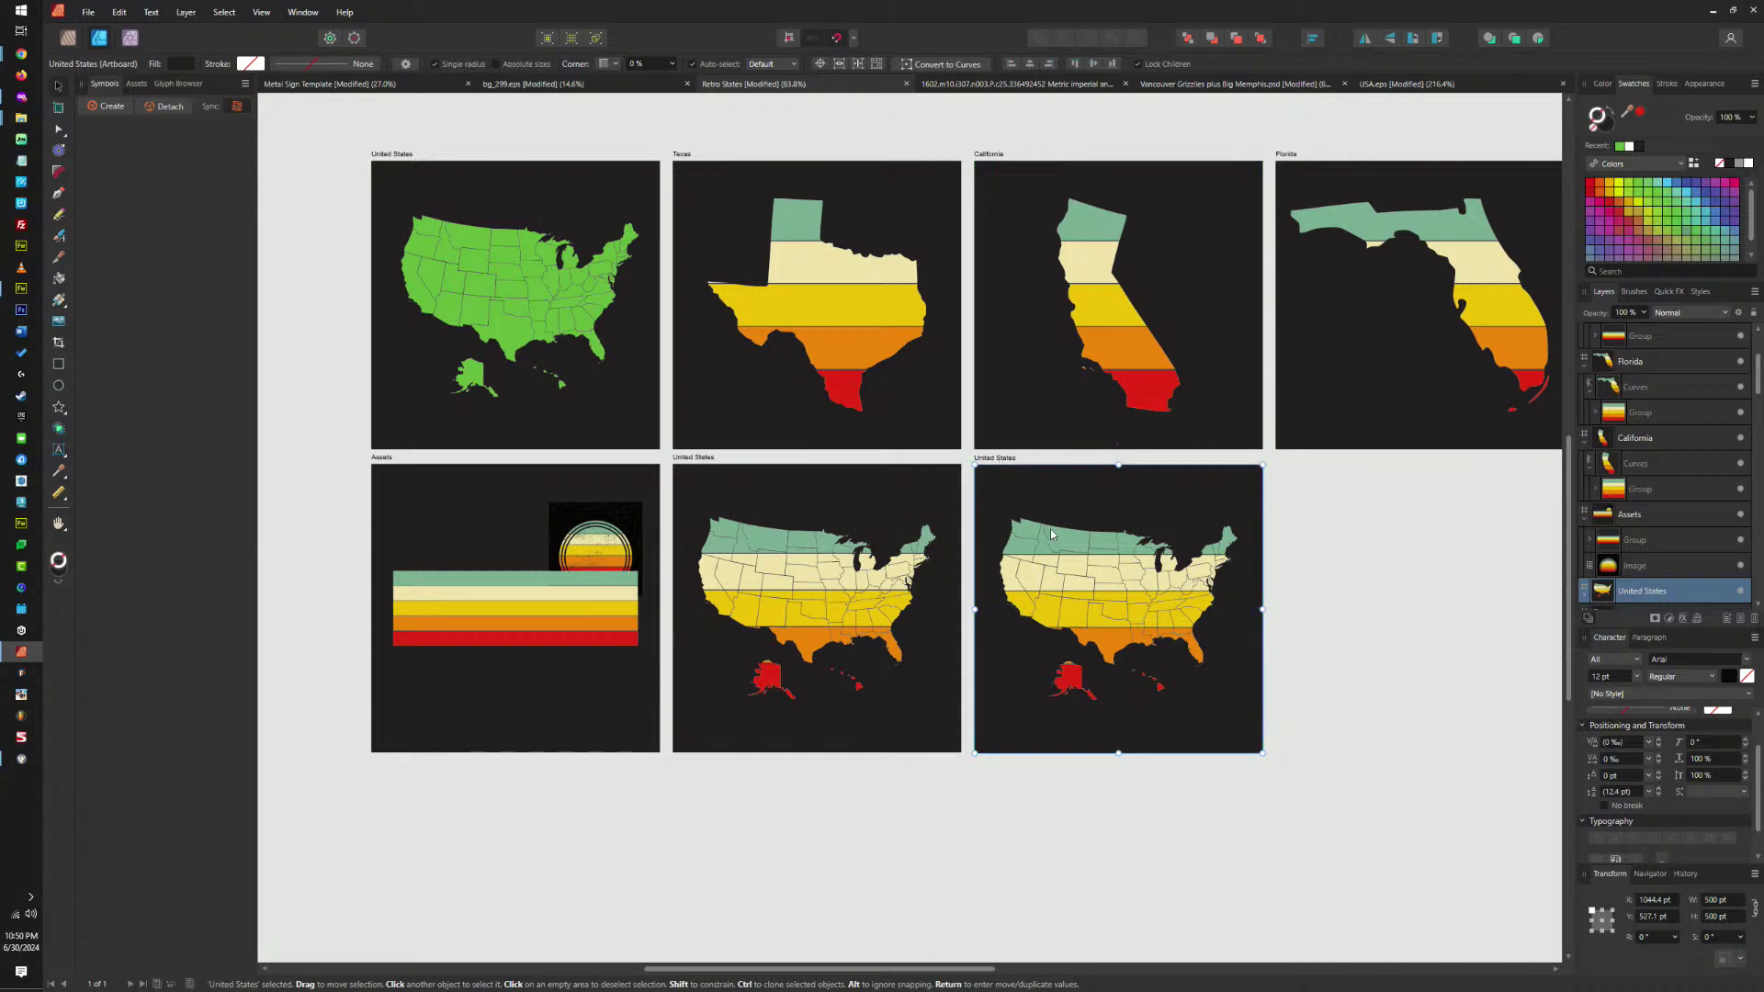
# Paste the solid USA silhouette over the striped map on the duplicated artboard and centre it vertically.
pyautogui.scroll(5, 1155, 597)
pyautogui.click(1120, 593)
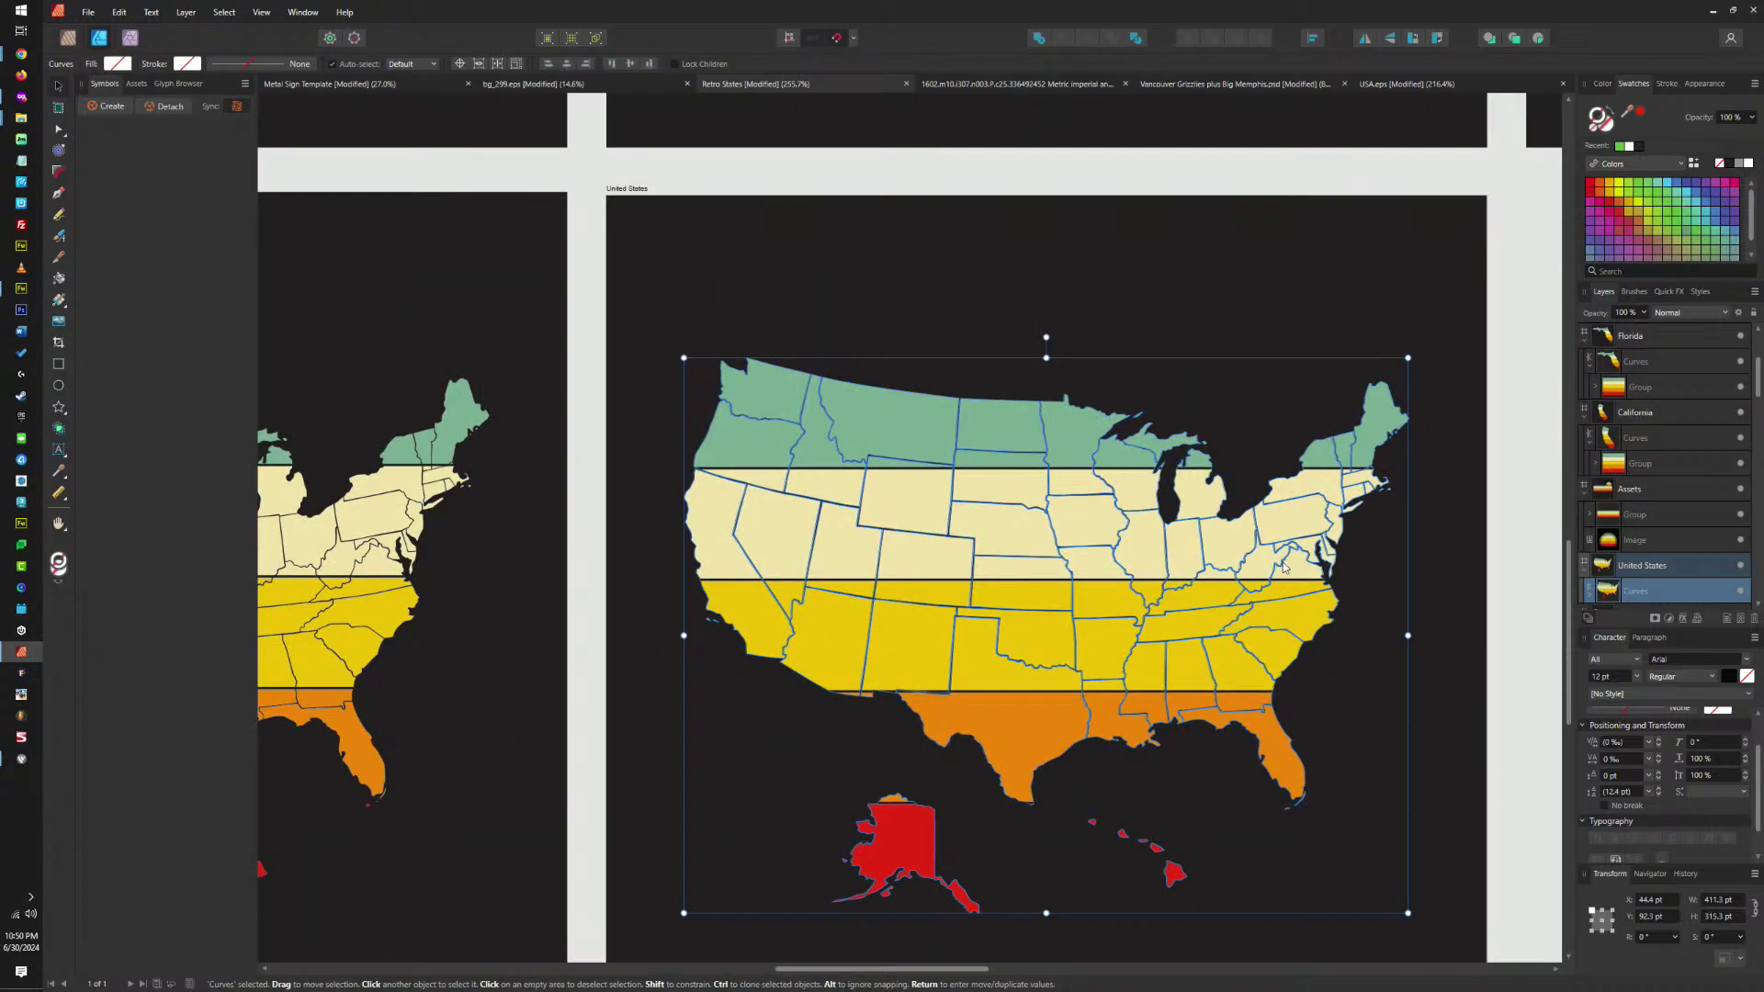
pyautogui.hotkey('ctrl', 'z')
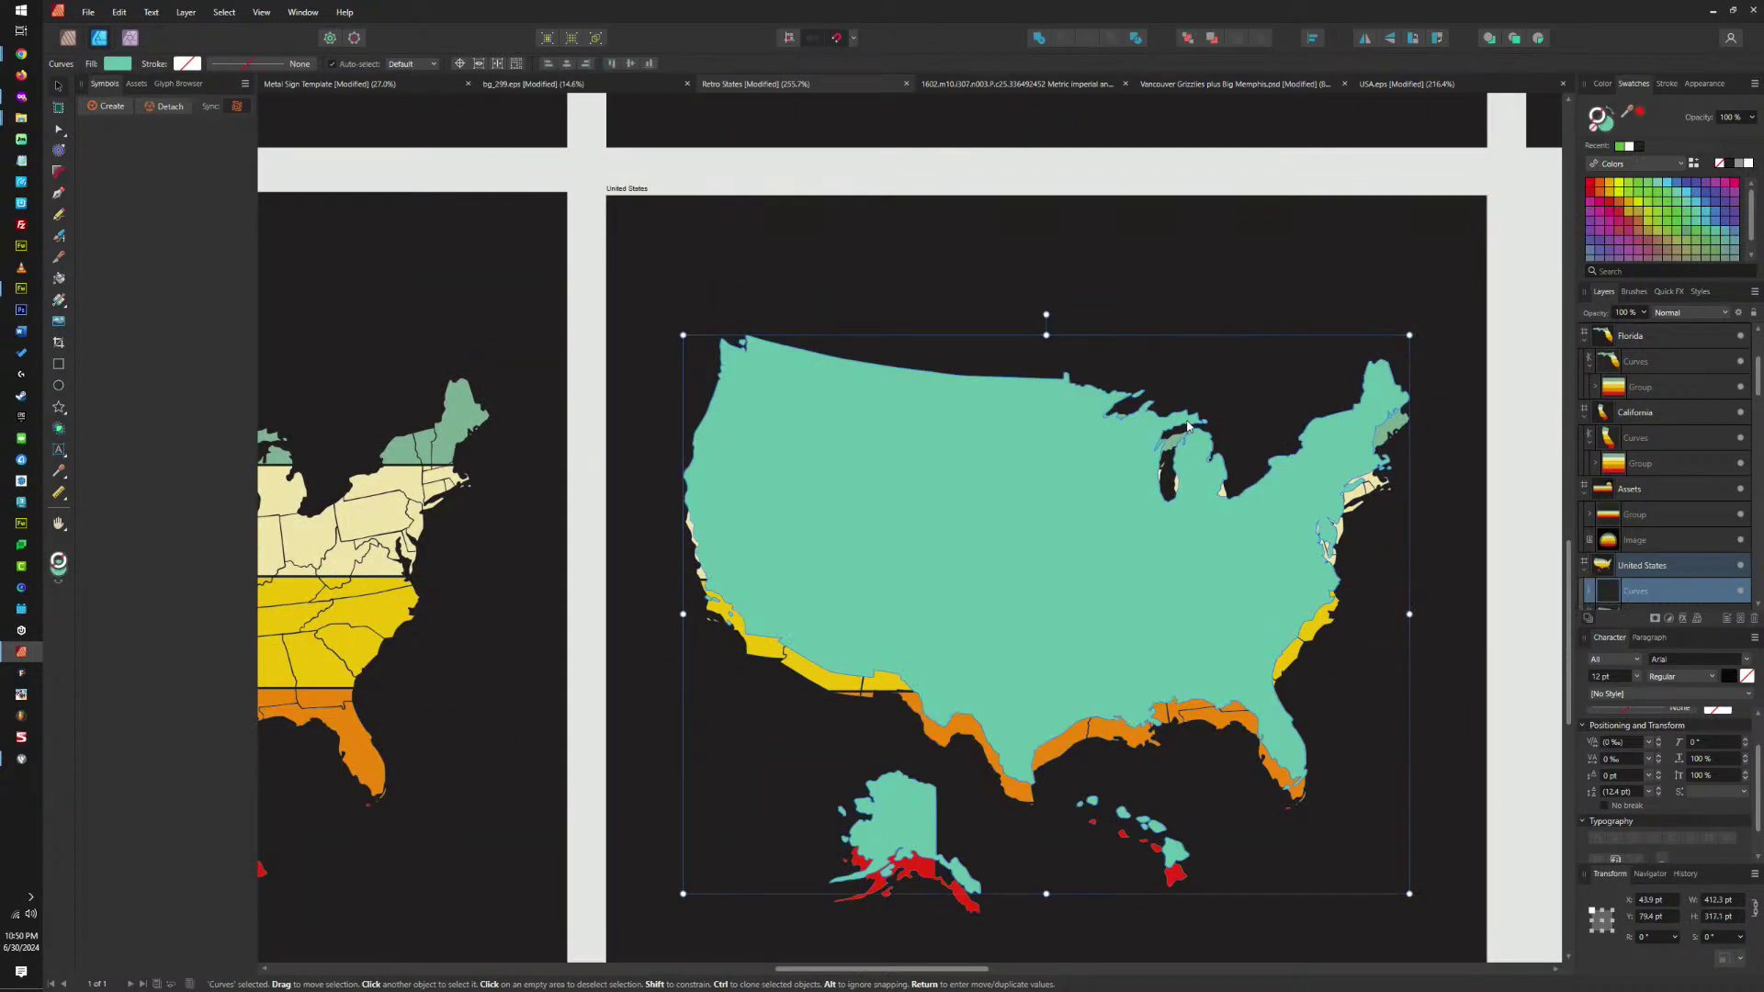
pyautogui.click(636, 64)
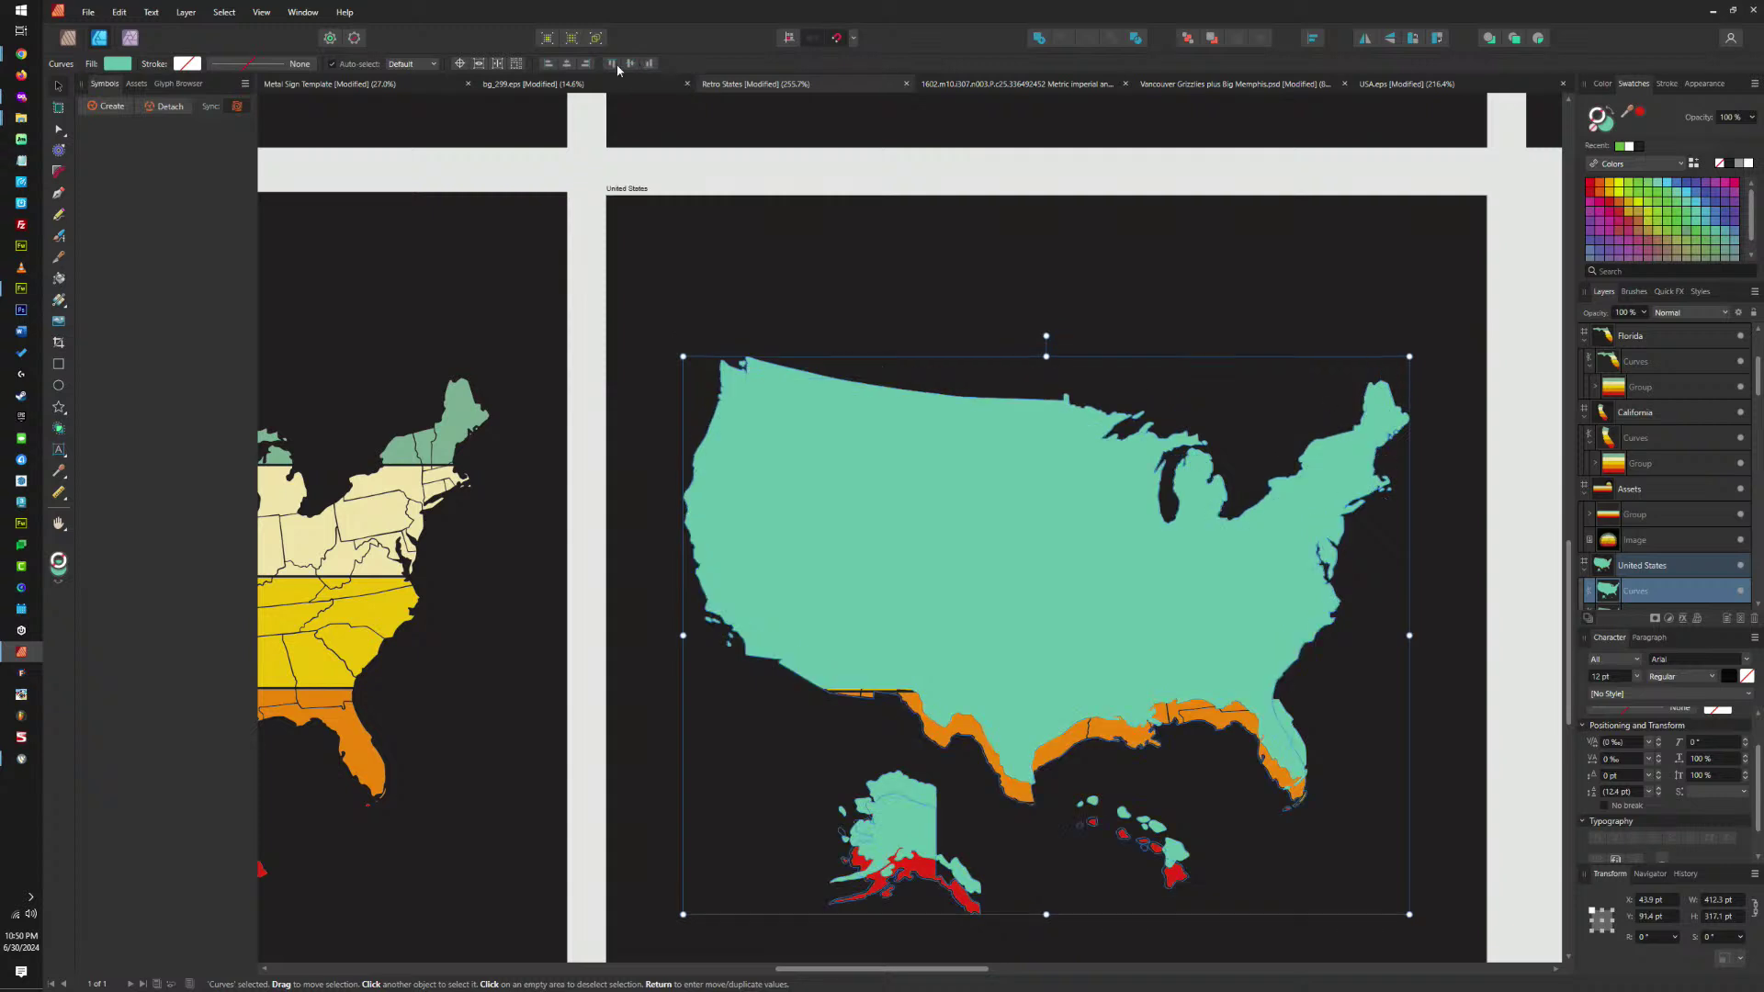
# Hide the silhouette and cut the stripe group out of the bordered map curves on the duplicated artboard.
pyautogui.scroll(-2, 1644, 551)
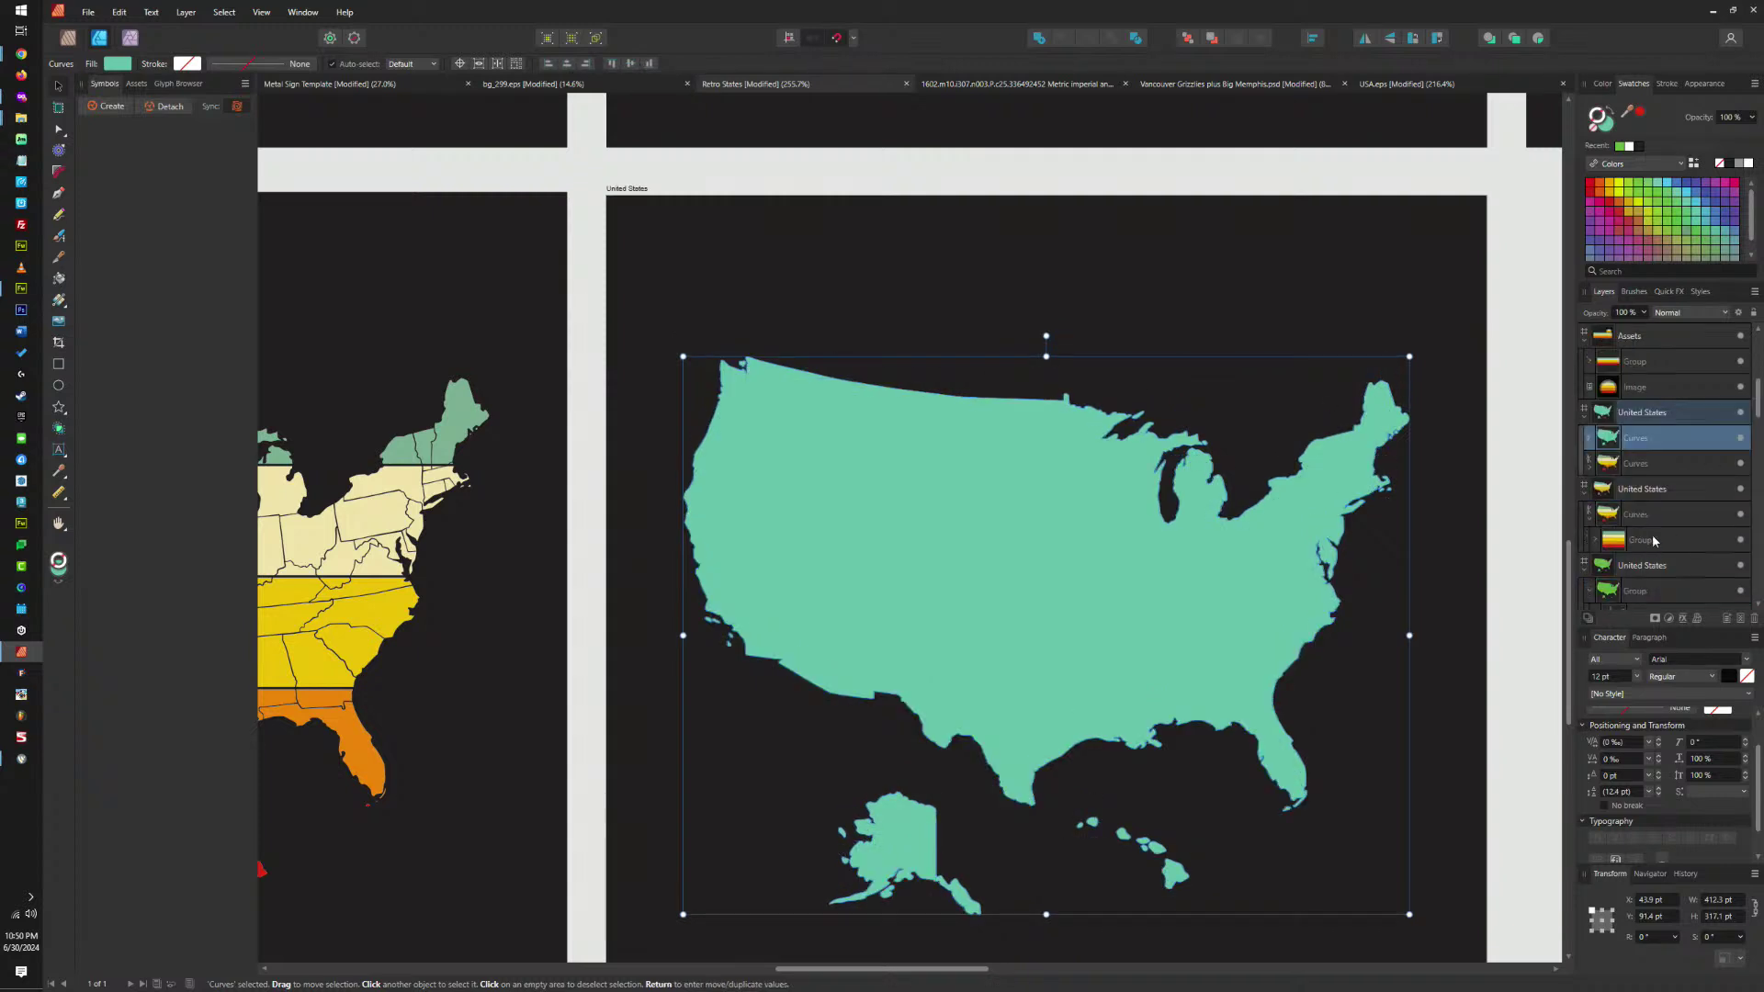
pyautogui.click(1742, 438)
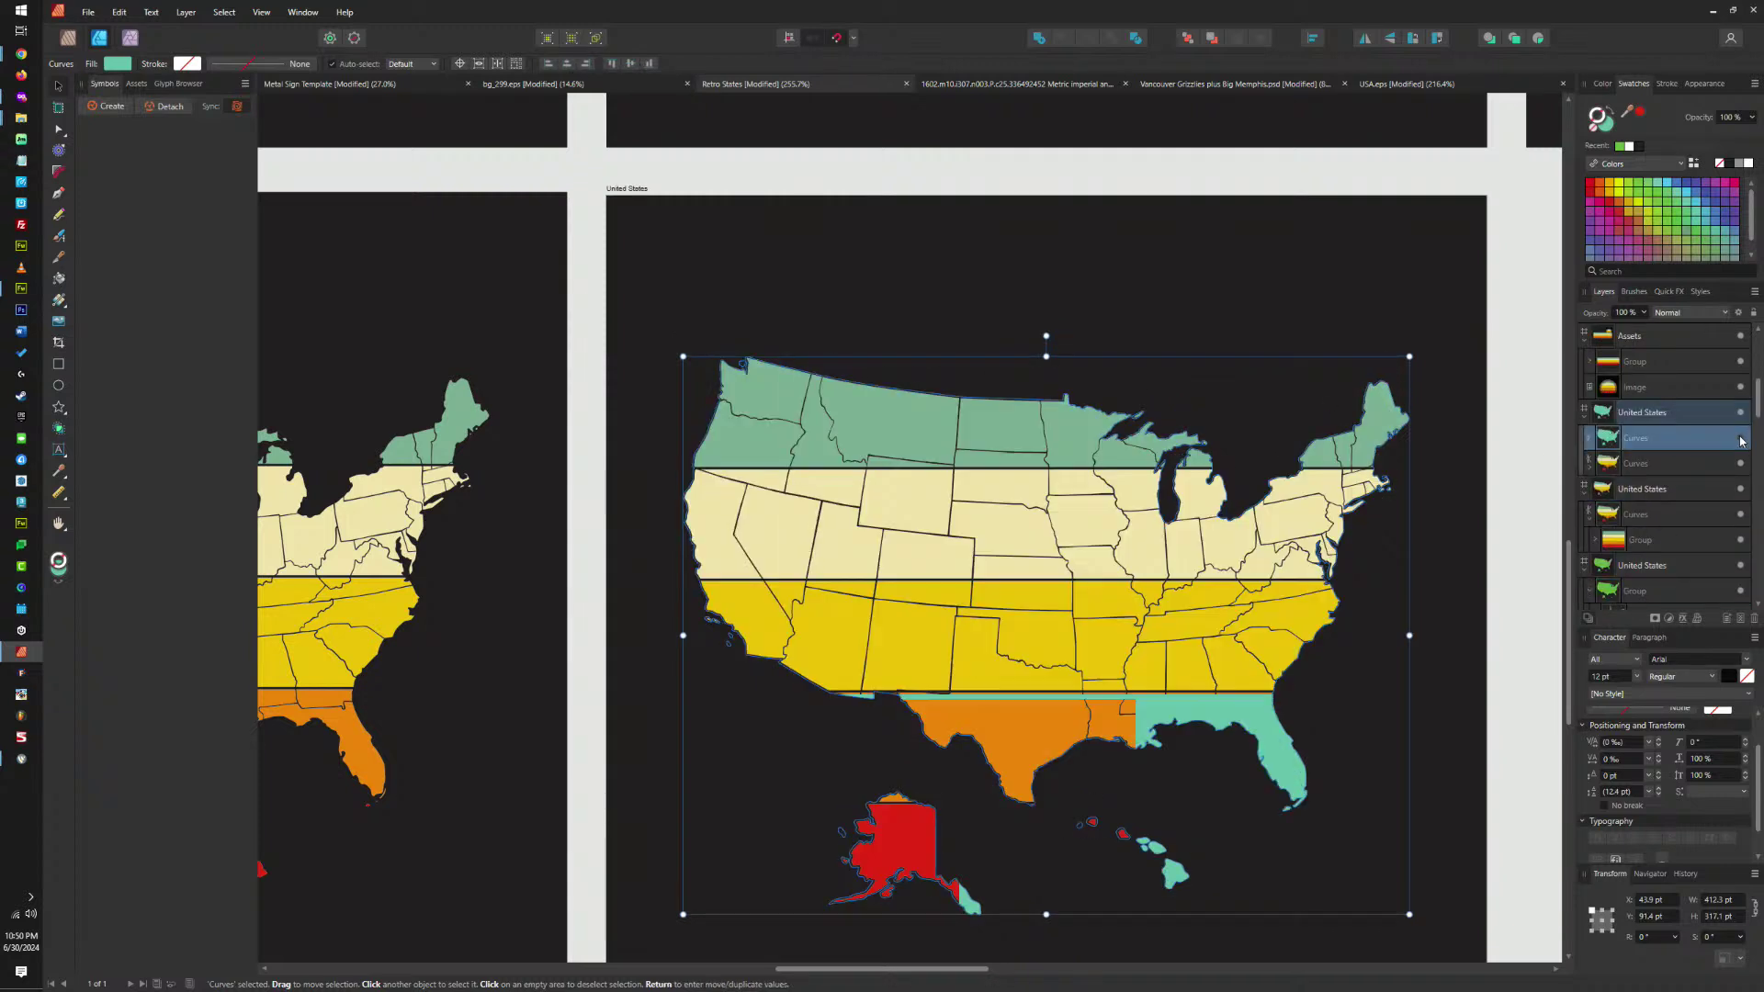
pyautogui.click(1680, 455)
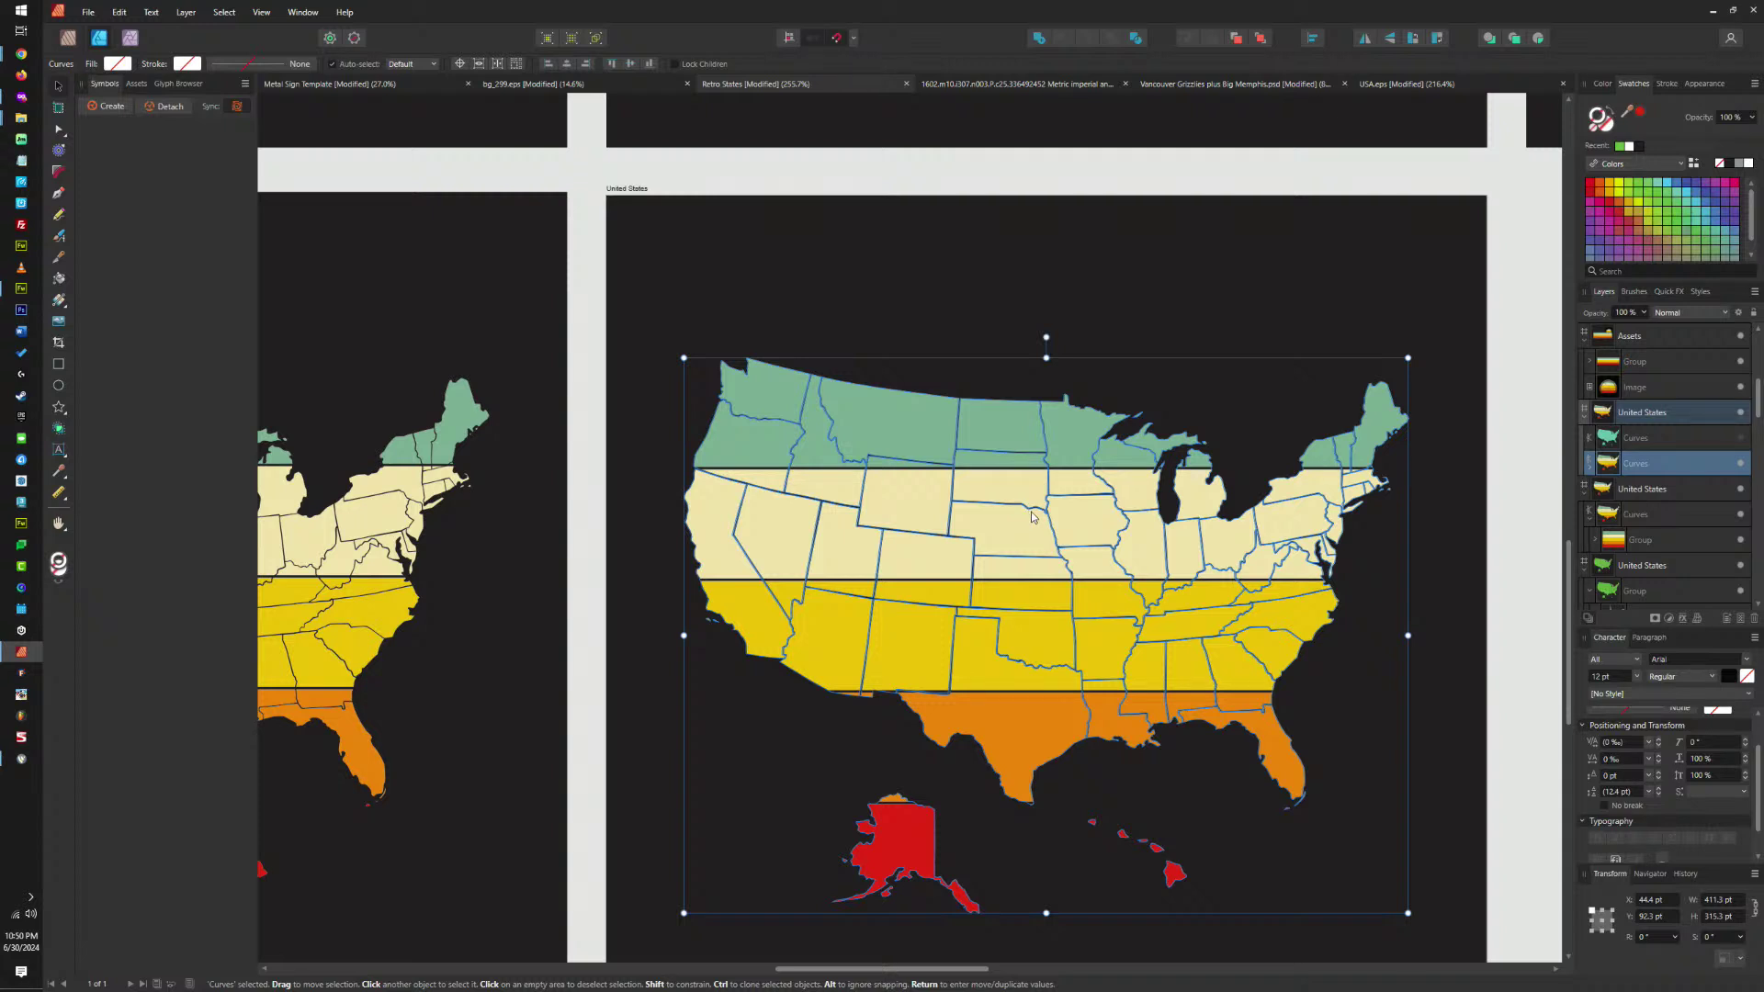
pyautogui.click(1588, 466)
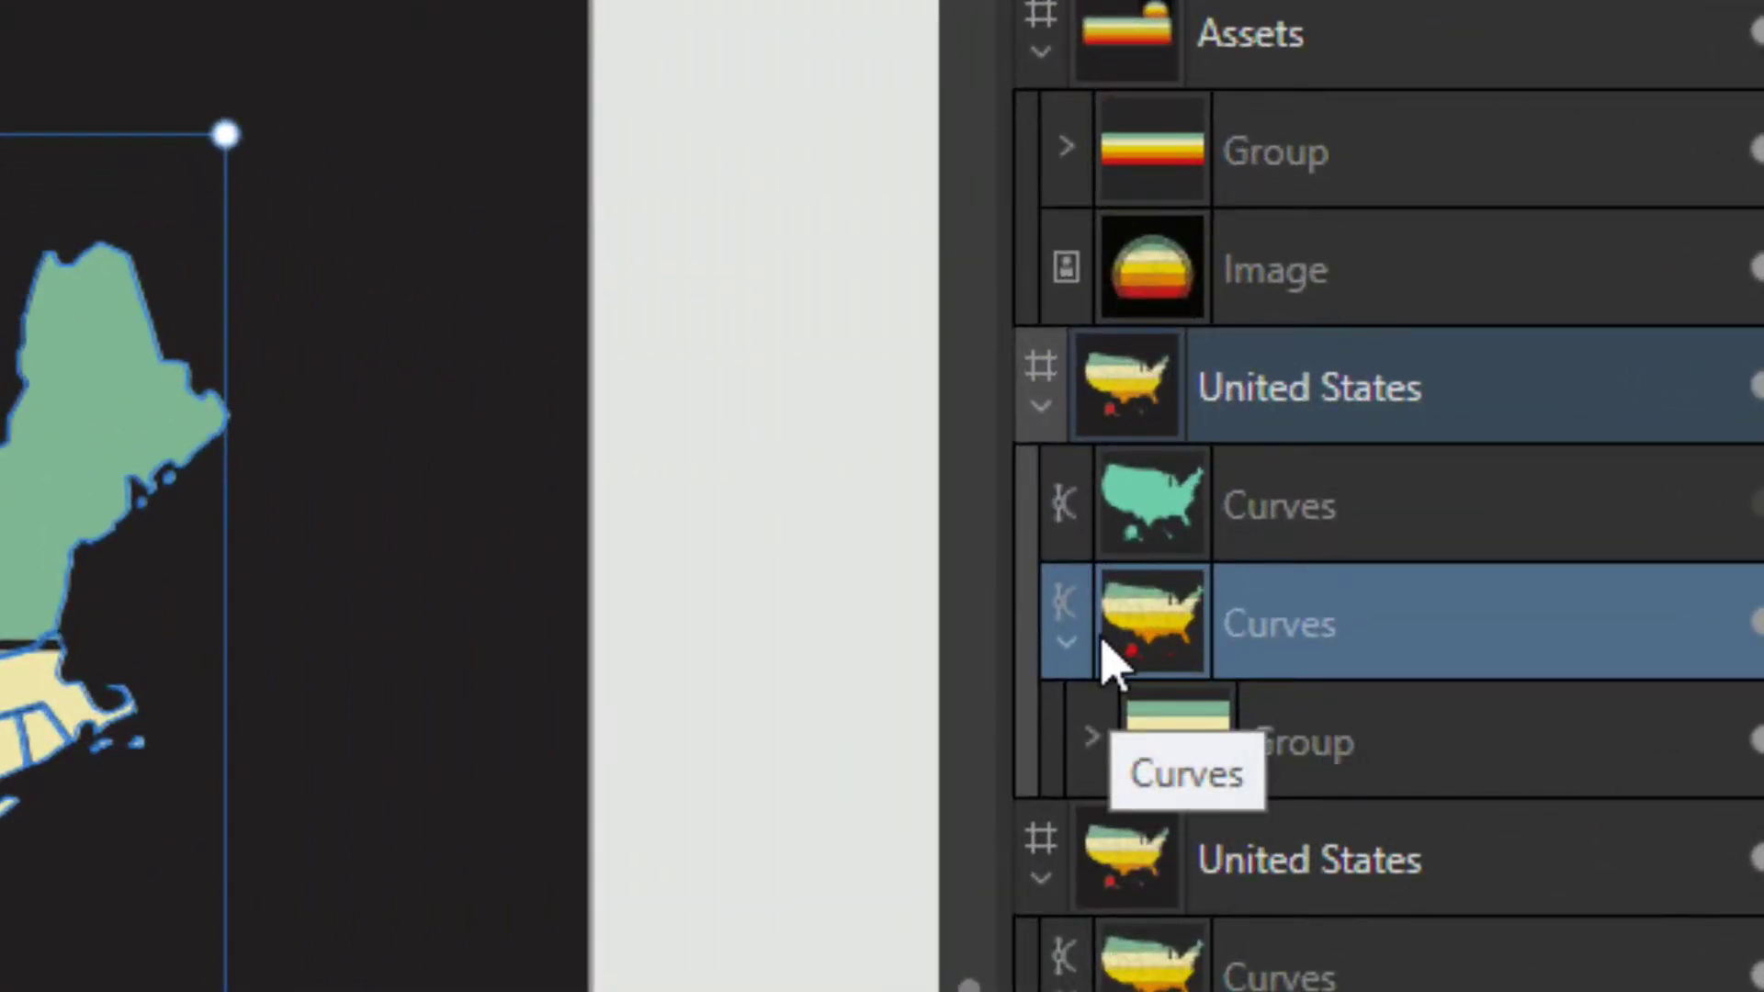
pyautogui.click(1067, 643)
pyautogui.click(1067, 643)
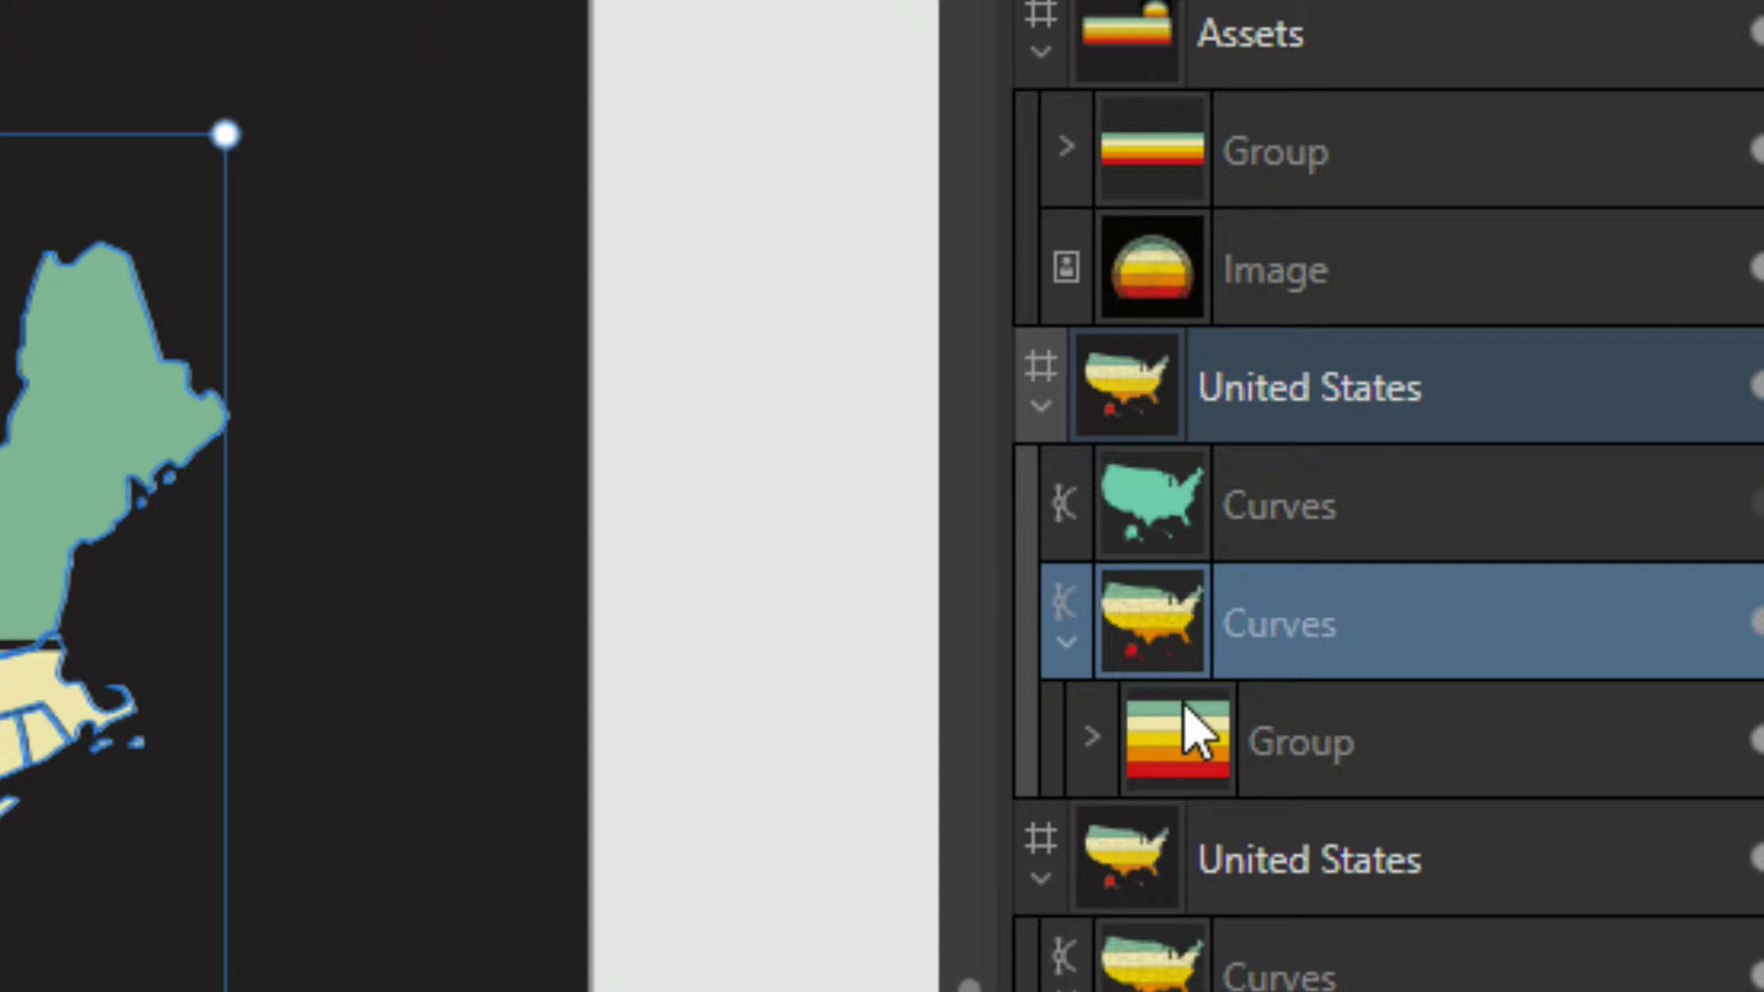
pyautogui.click(1335, 757)
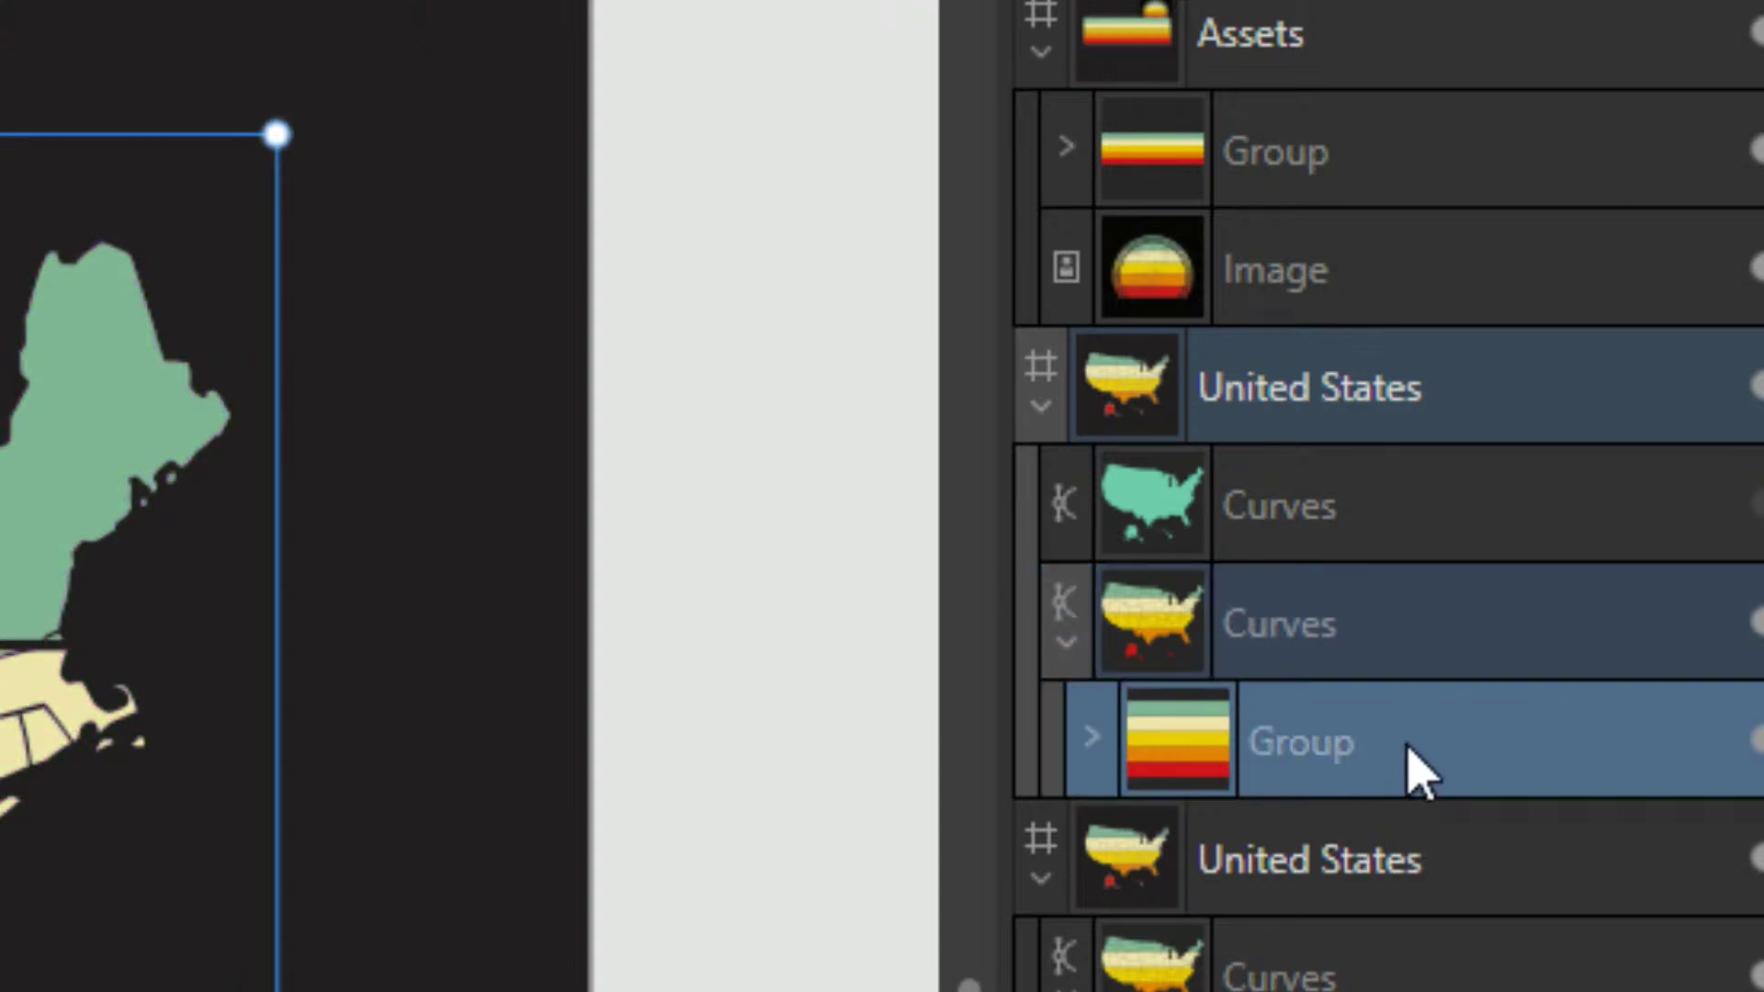
pyautogui.press('Delete')
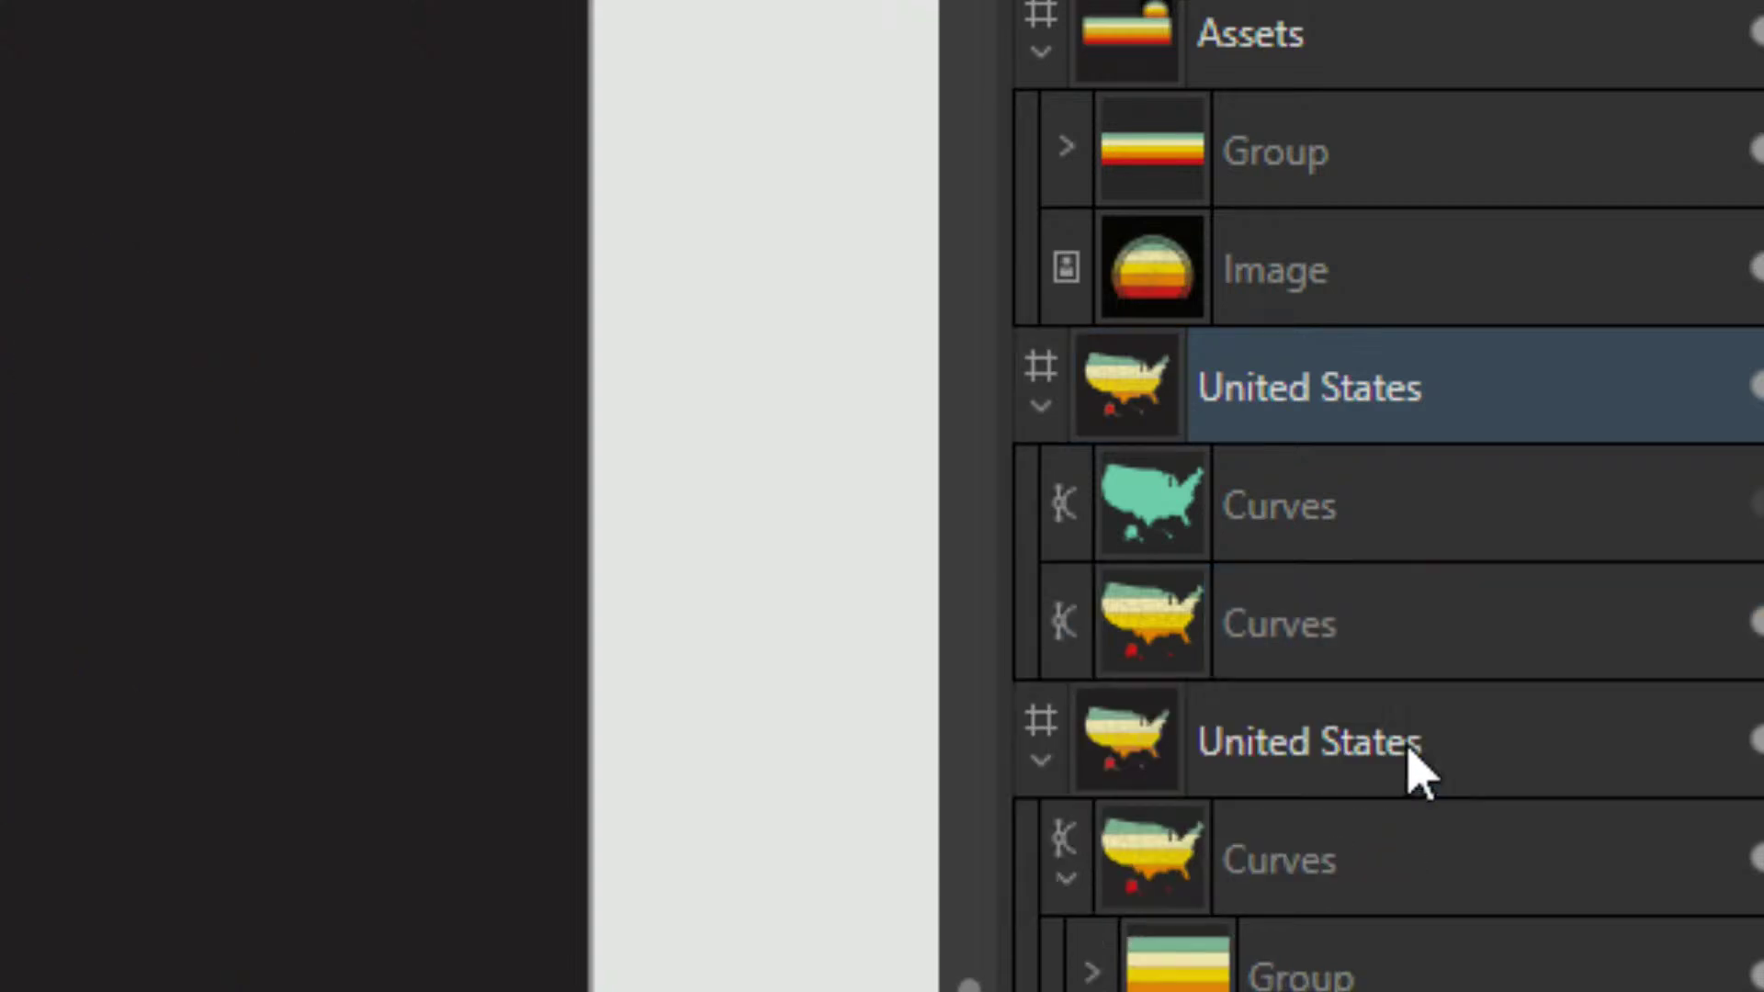
# Delete the bordered map curves from the duplicated artboard and show the teal silhouette again.
pyautogui.click(1366, 650)
pyautogui.press('Delete')
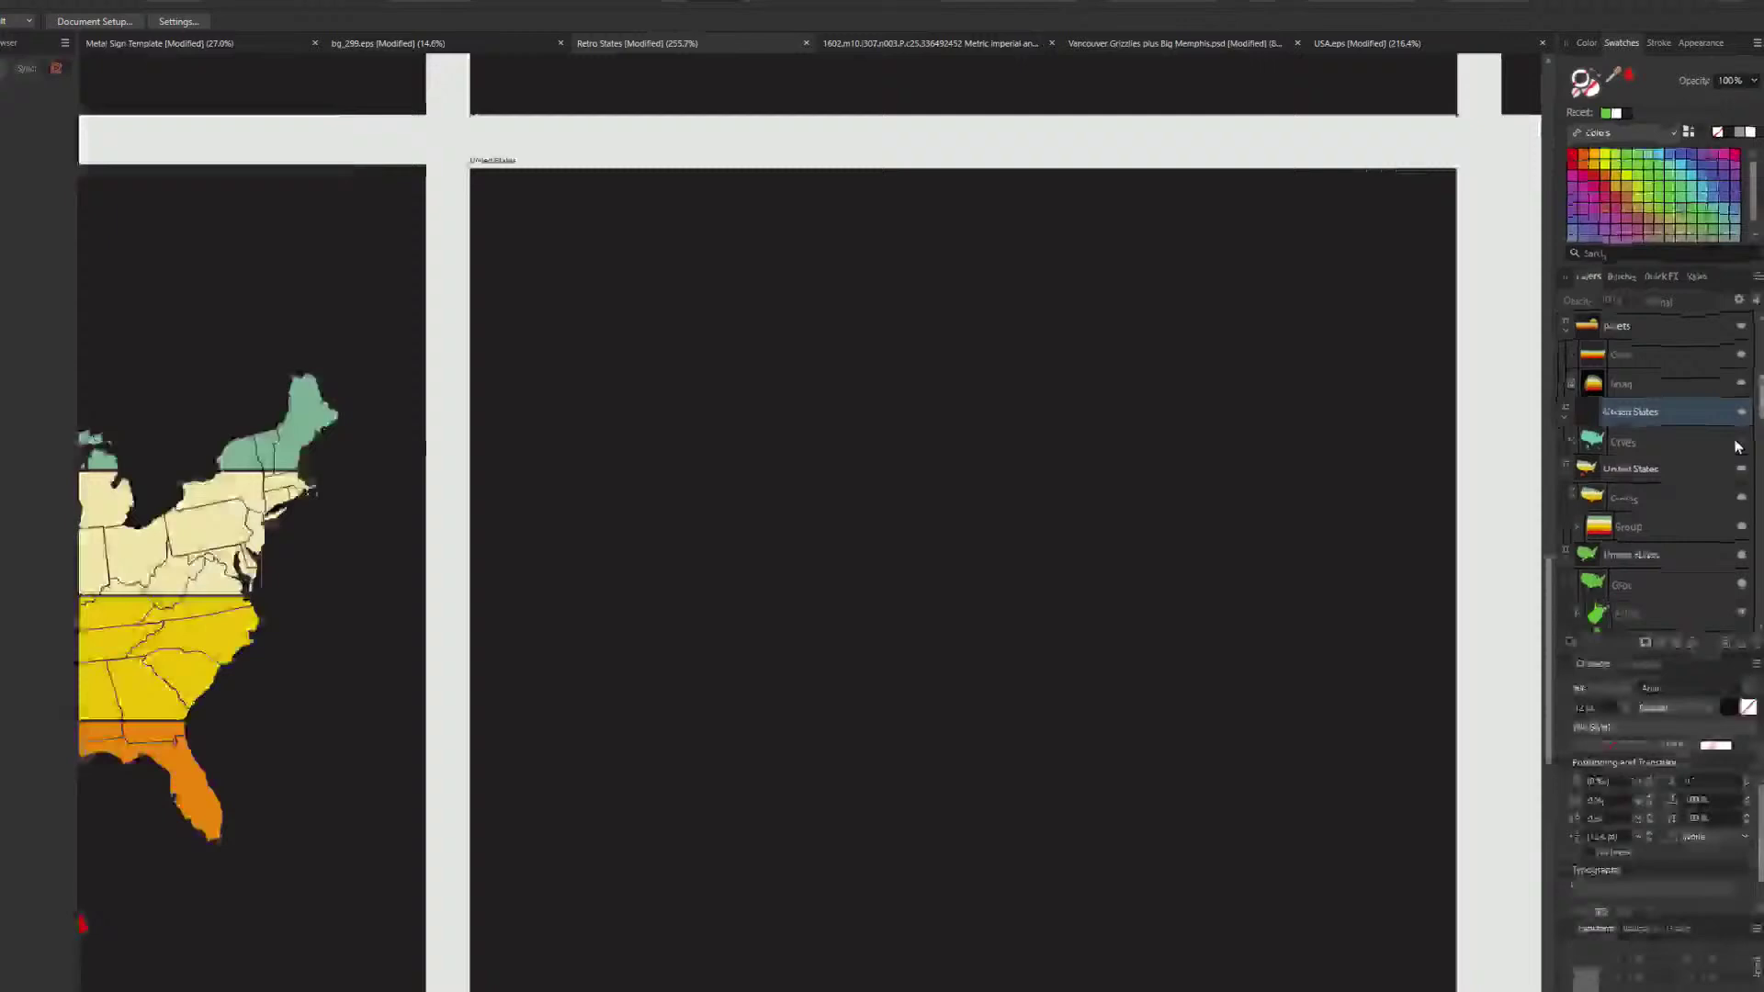
pyautogui.click(1755, 504)
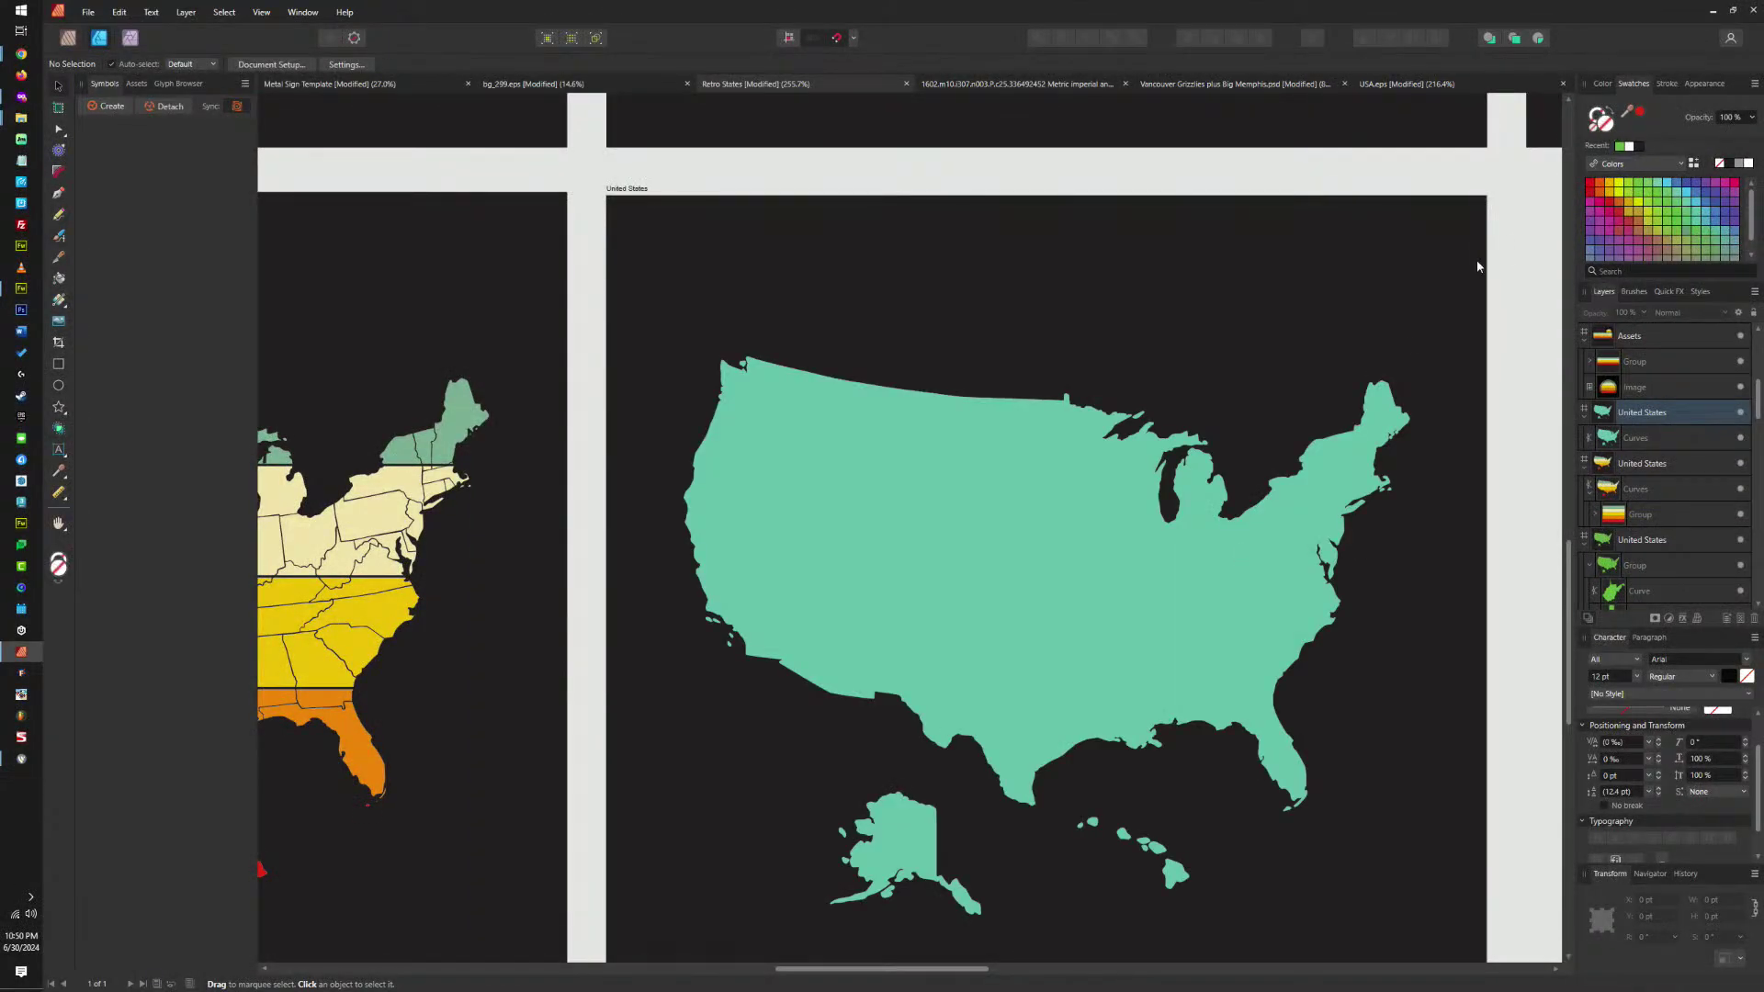
pyautogui.click(1635, 437)
pyautogui.click(1594, 135)
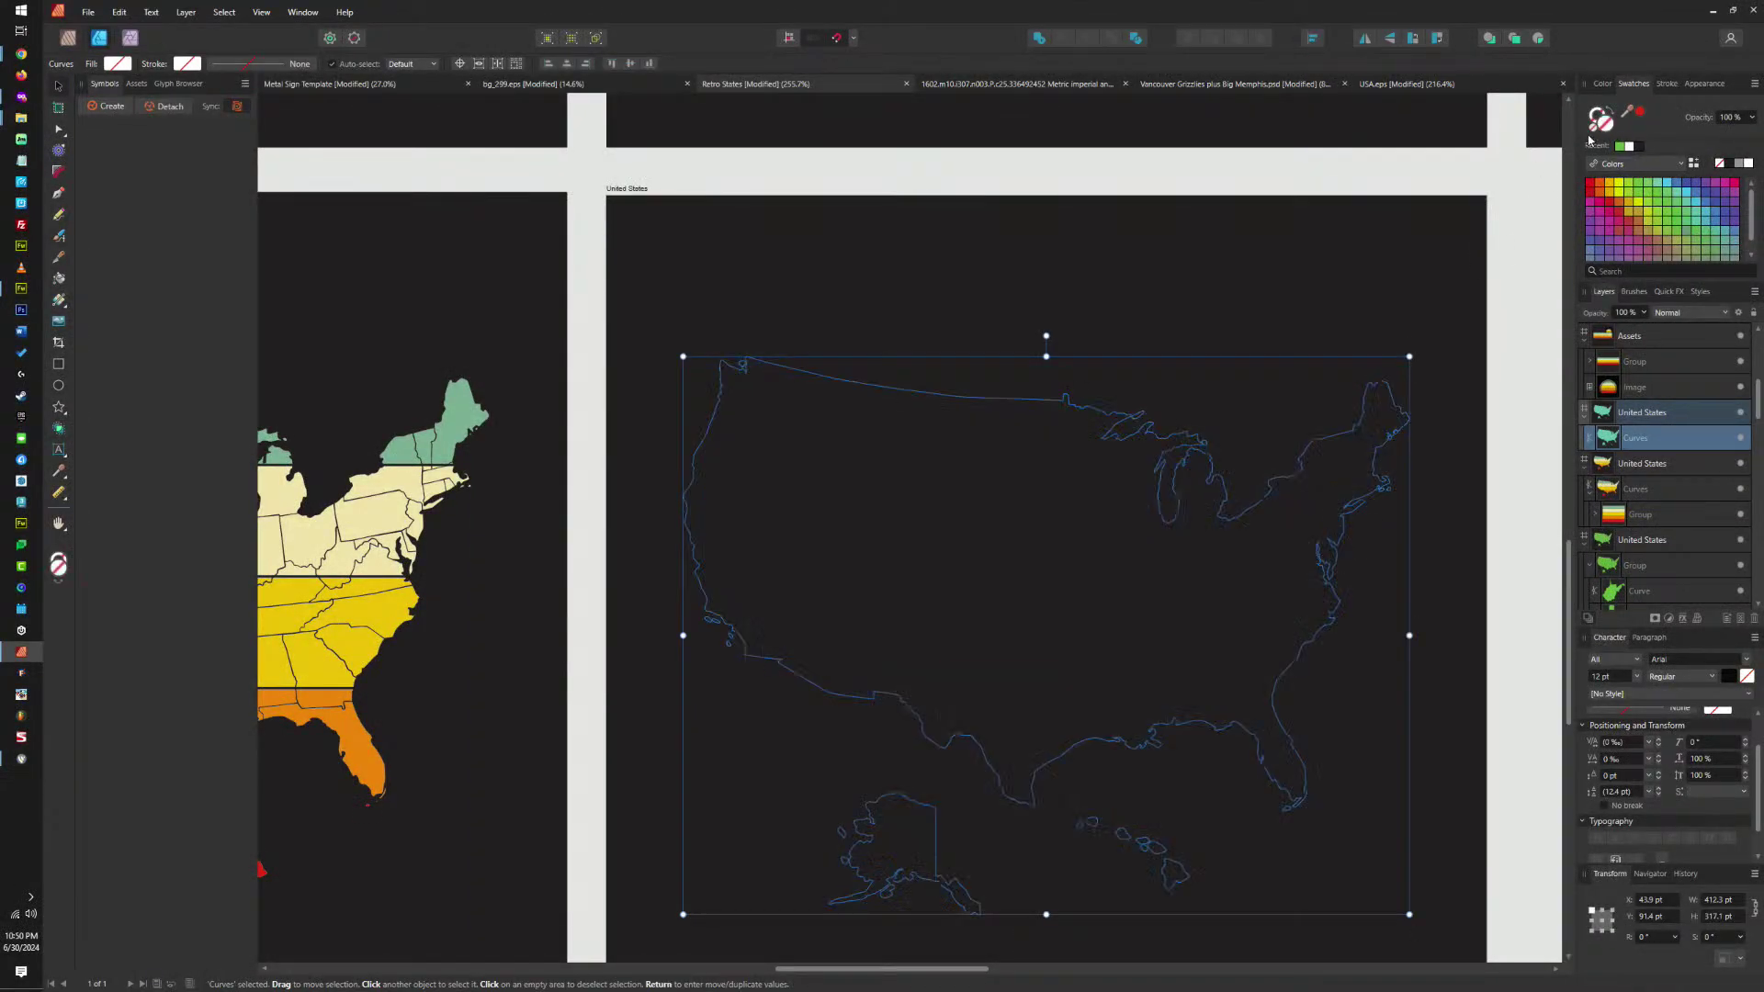
pyautogui.hotkey('ctrl', 'z')
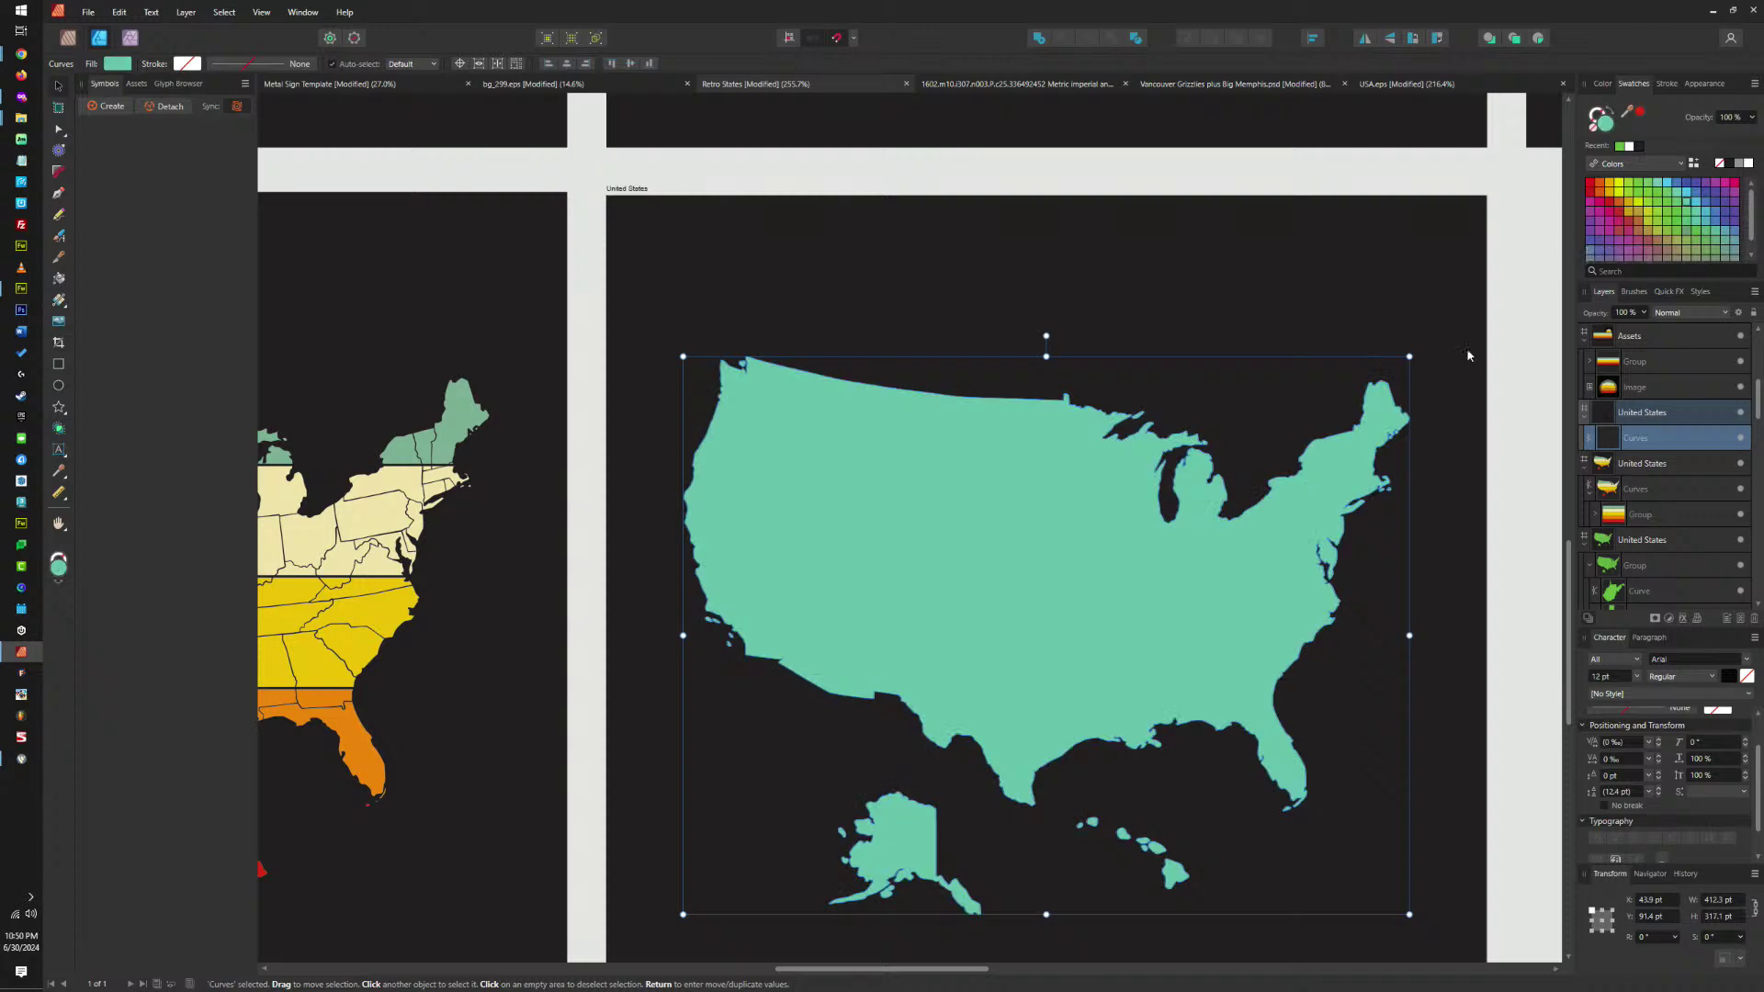
# Paste the stripe group over the teal silhouette and stretch it to 317.1 pt high to match the map.
pyautogui.hotkey('ctrl', 'v')
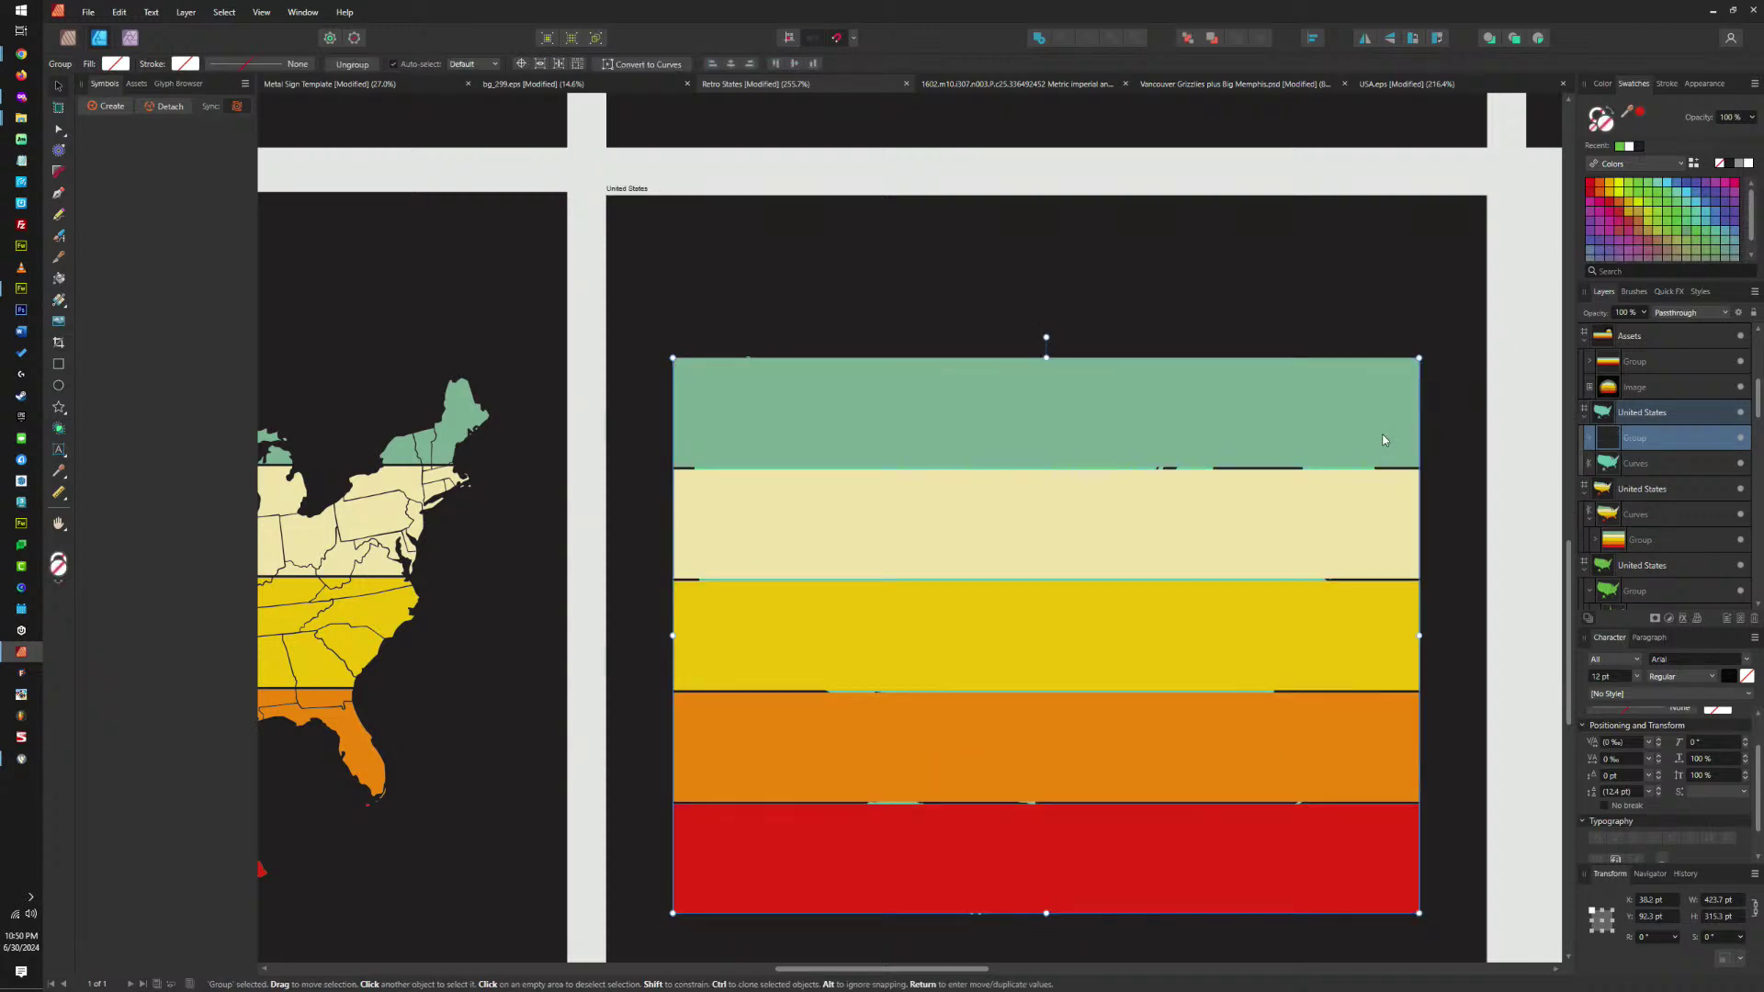
pyautogui.moveTo(1046, 357); pyautogui.dragTo(815, 357)
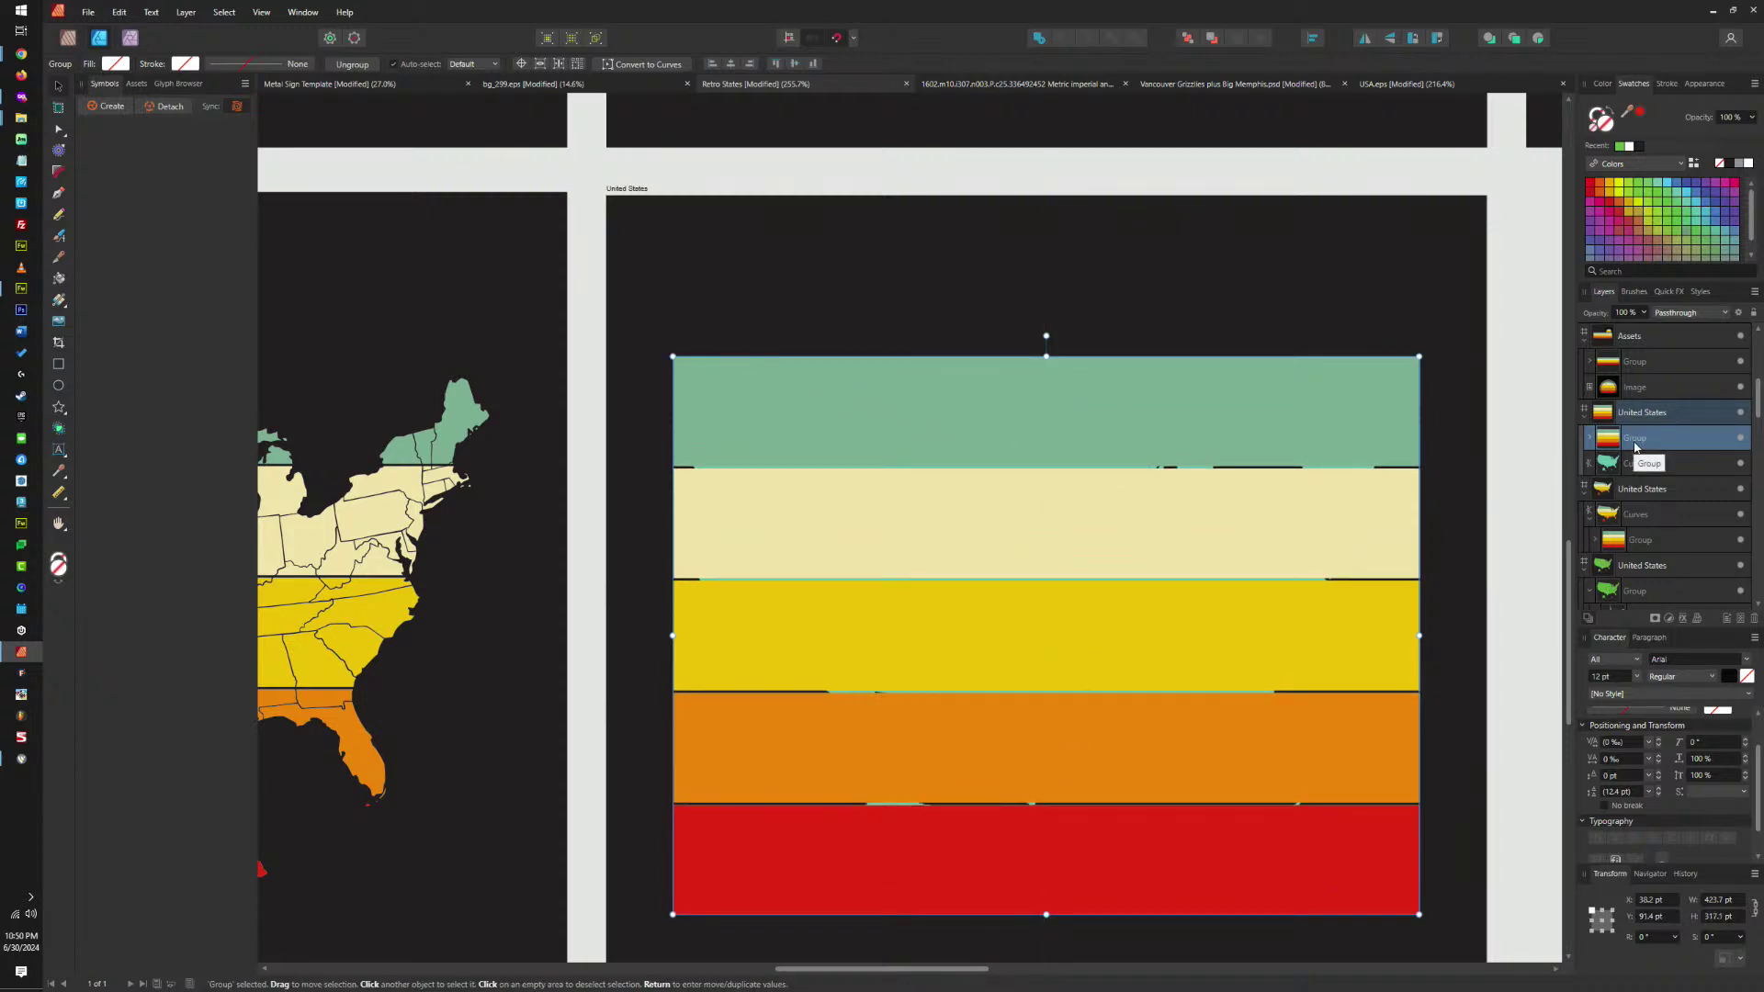
# Cut the stripe group, remove the silhouette's fill, and paste the stripes inside the silhouette.
pyautogui.press('Delete')
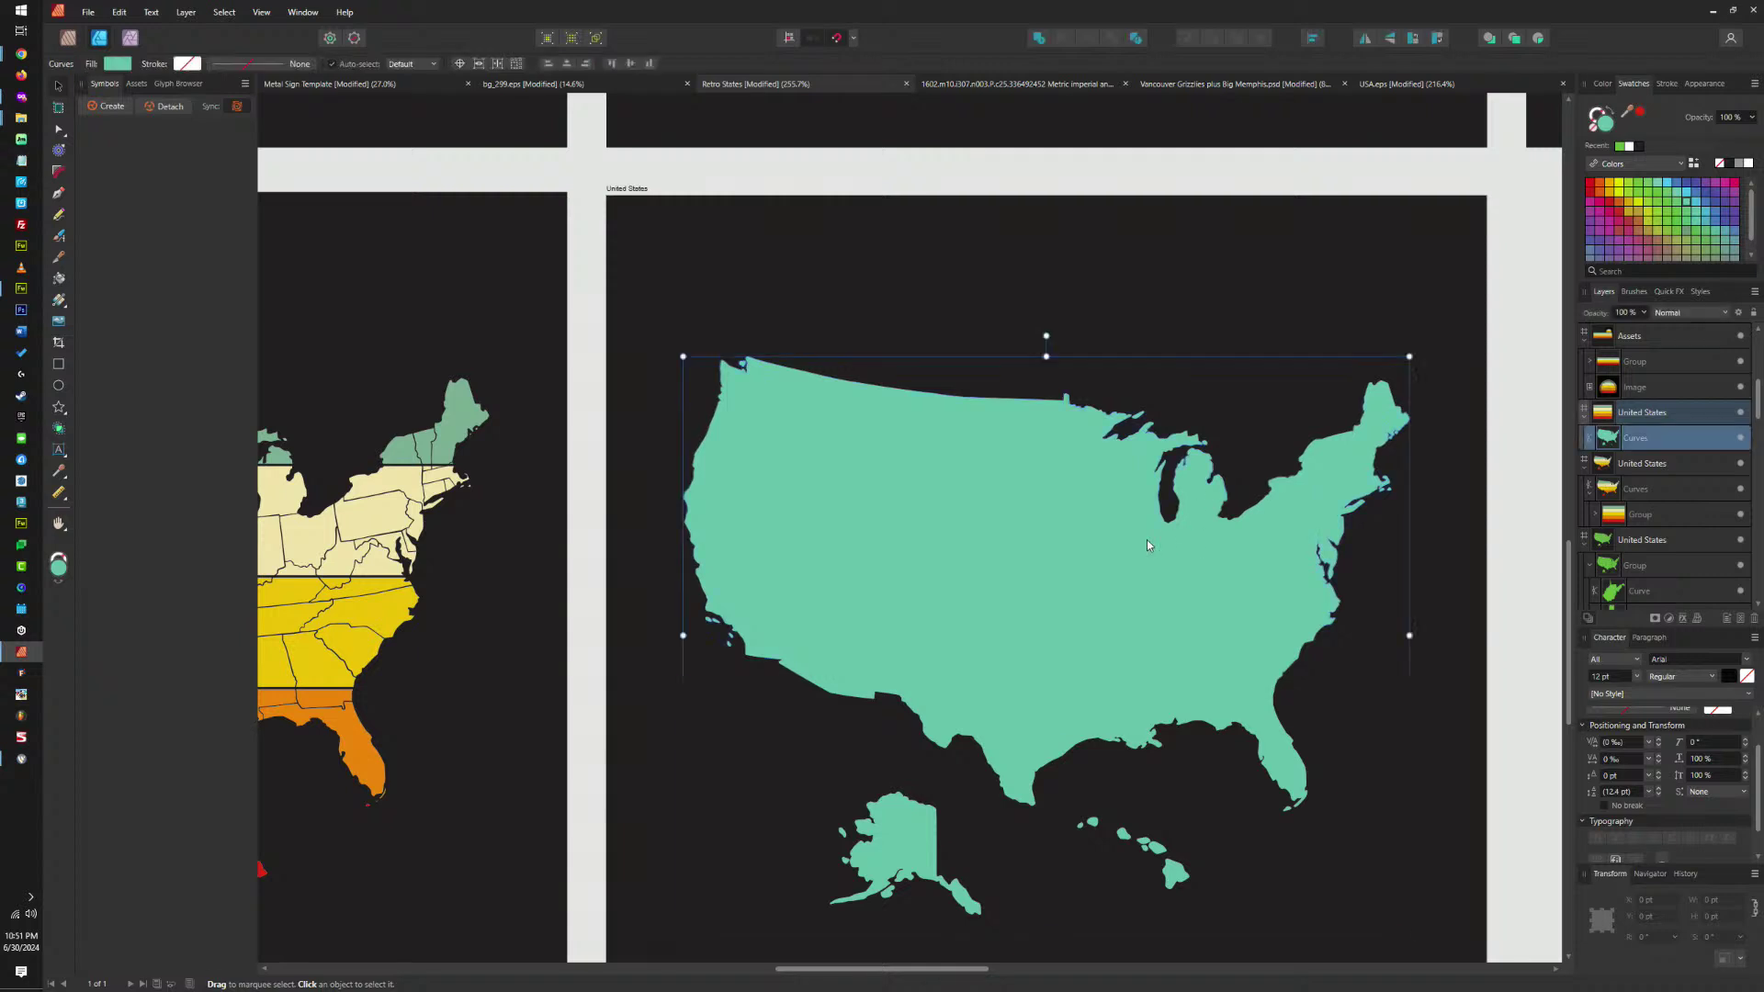
pyautogui.click(1597, 129)
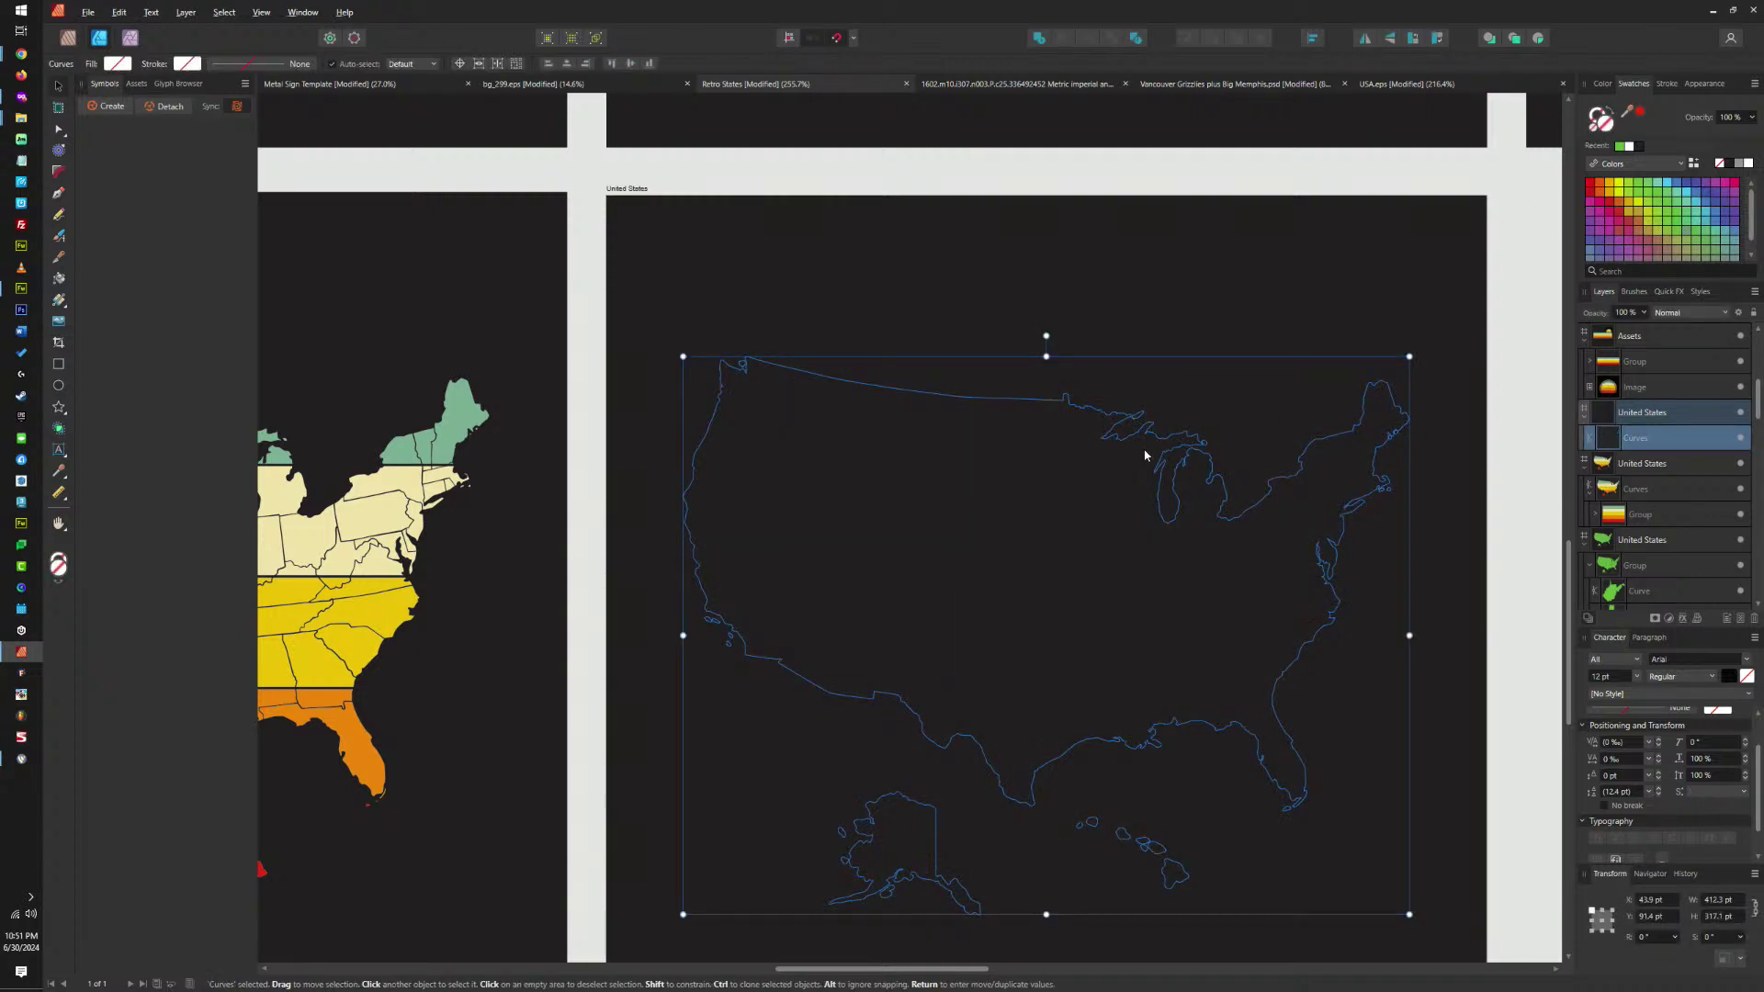
pyautogui.hotkey('ctrl', 'alt', 'v')
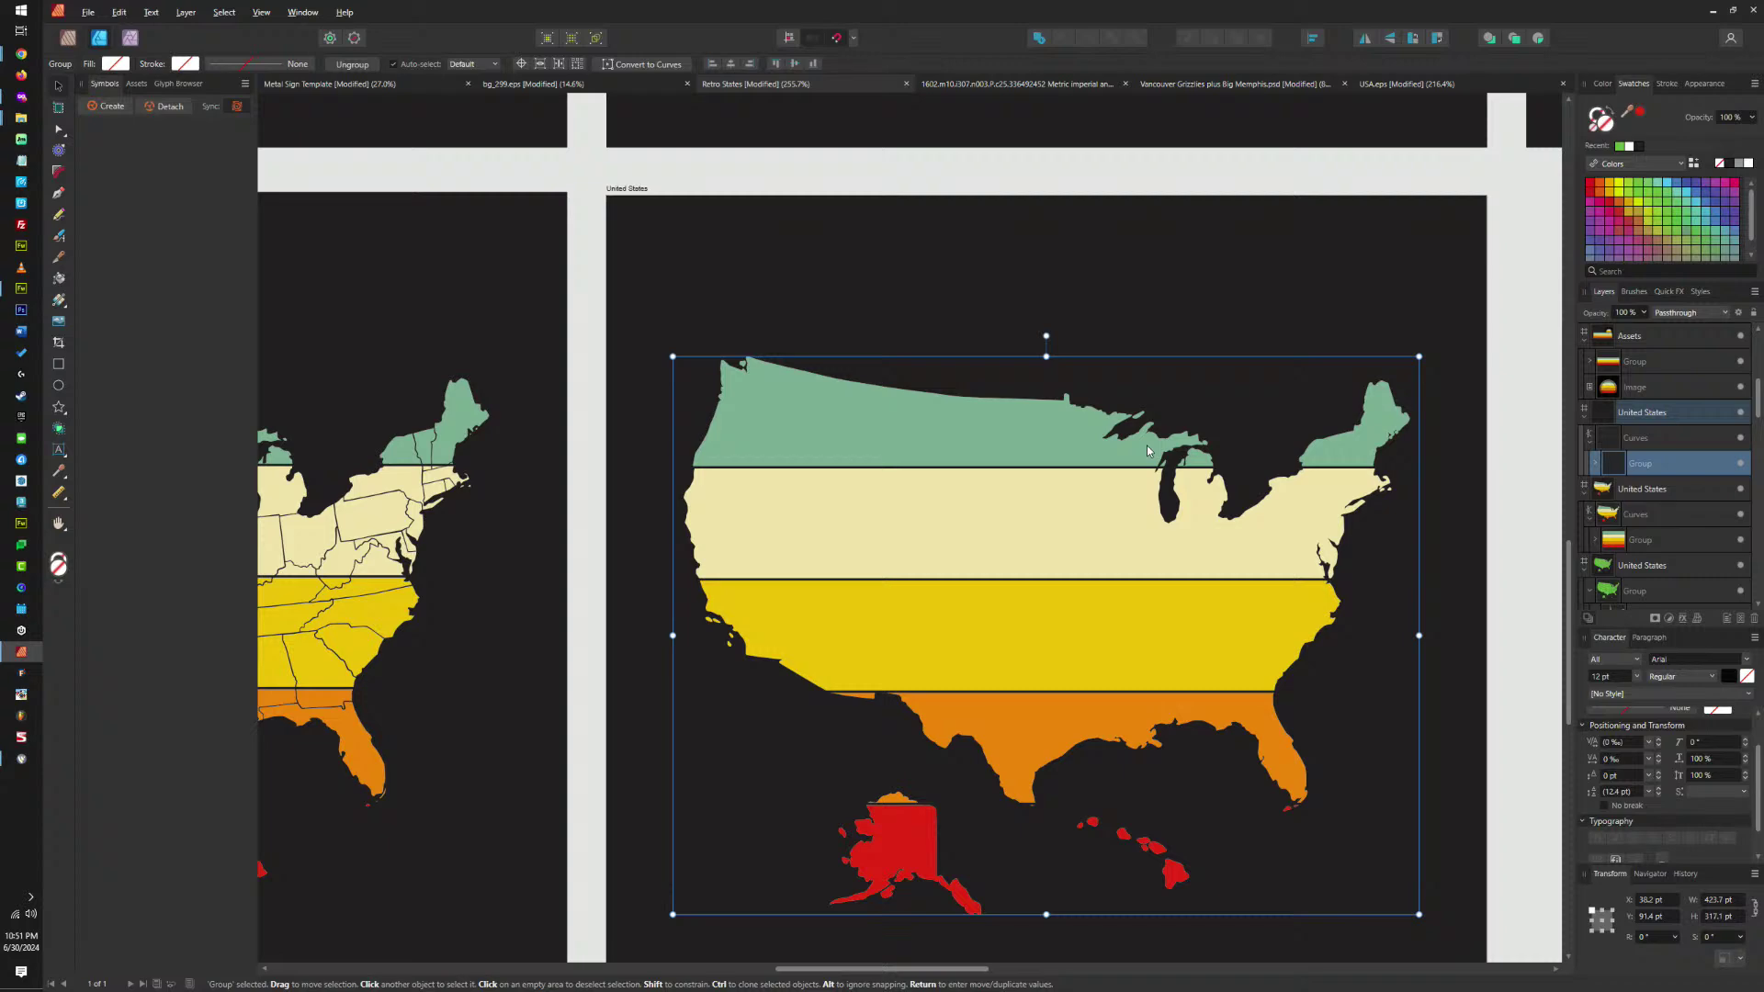
# Compare the striped silhouette with the bordered version and examine its coastline, Florida and Hawaii edges up close.
pyautogui.scroll(4, 1100, 455)
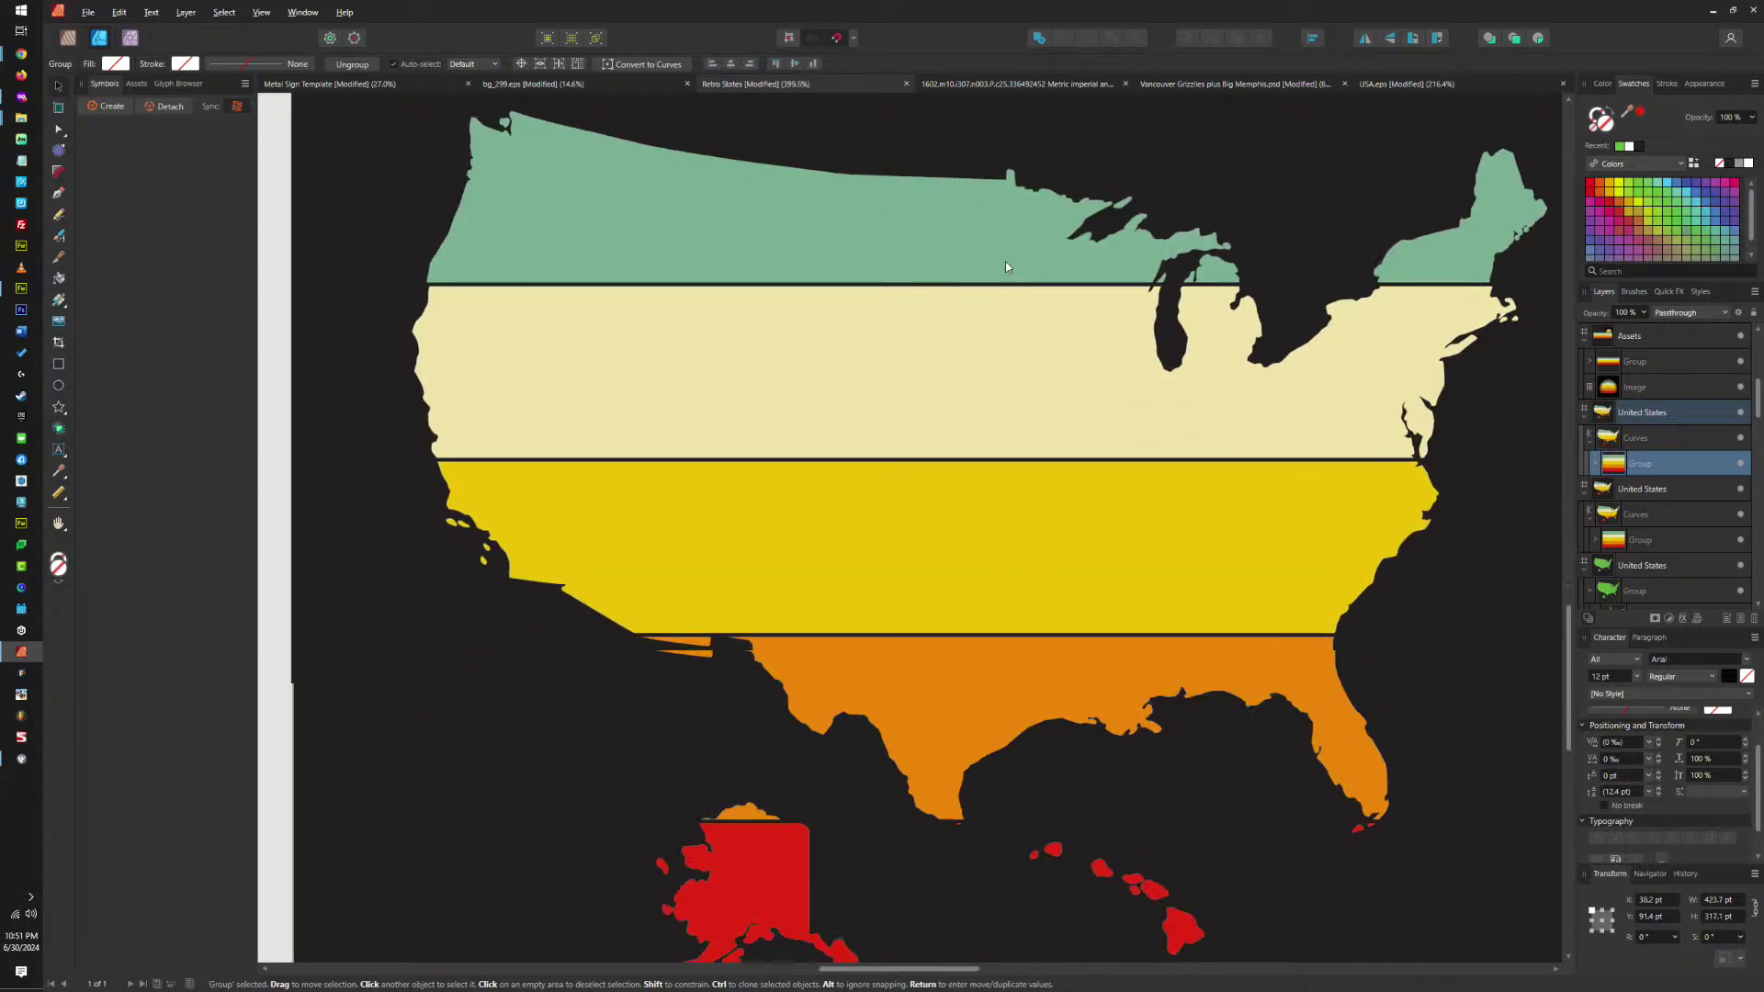
pyautogui.moveTo(809, 362); pyautogui.dragTo(1462, 366)
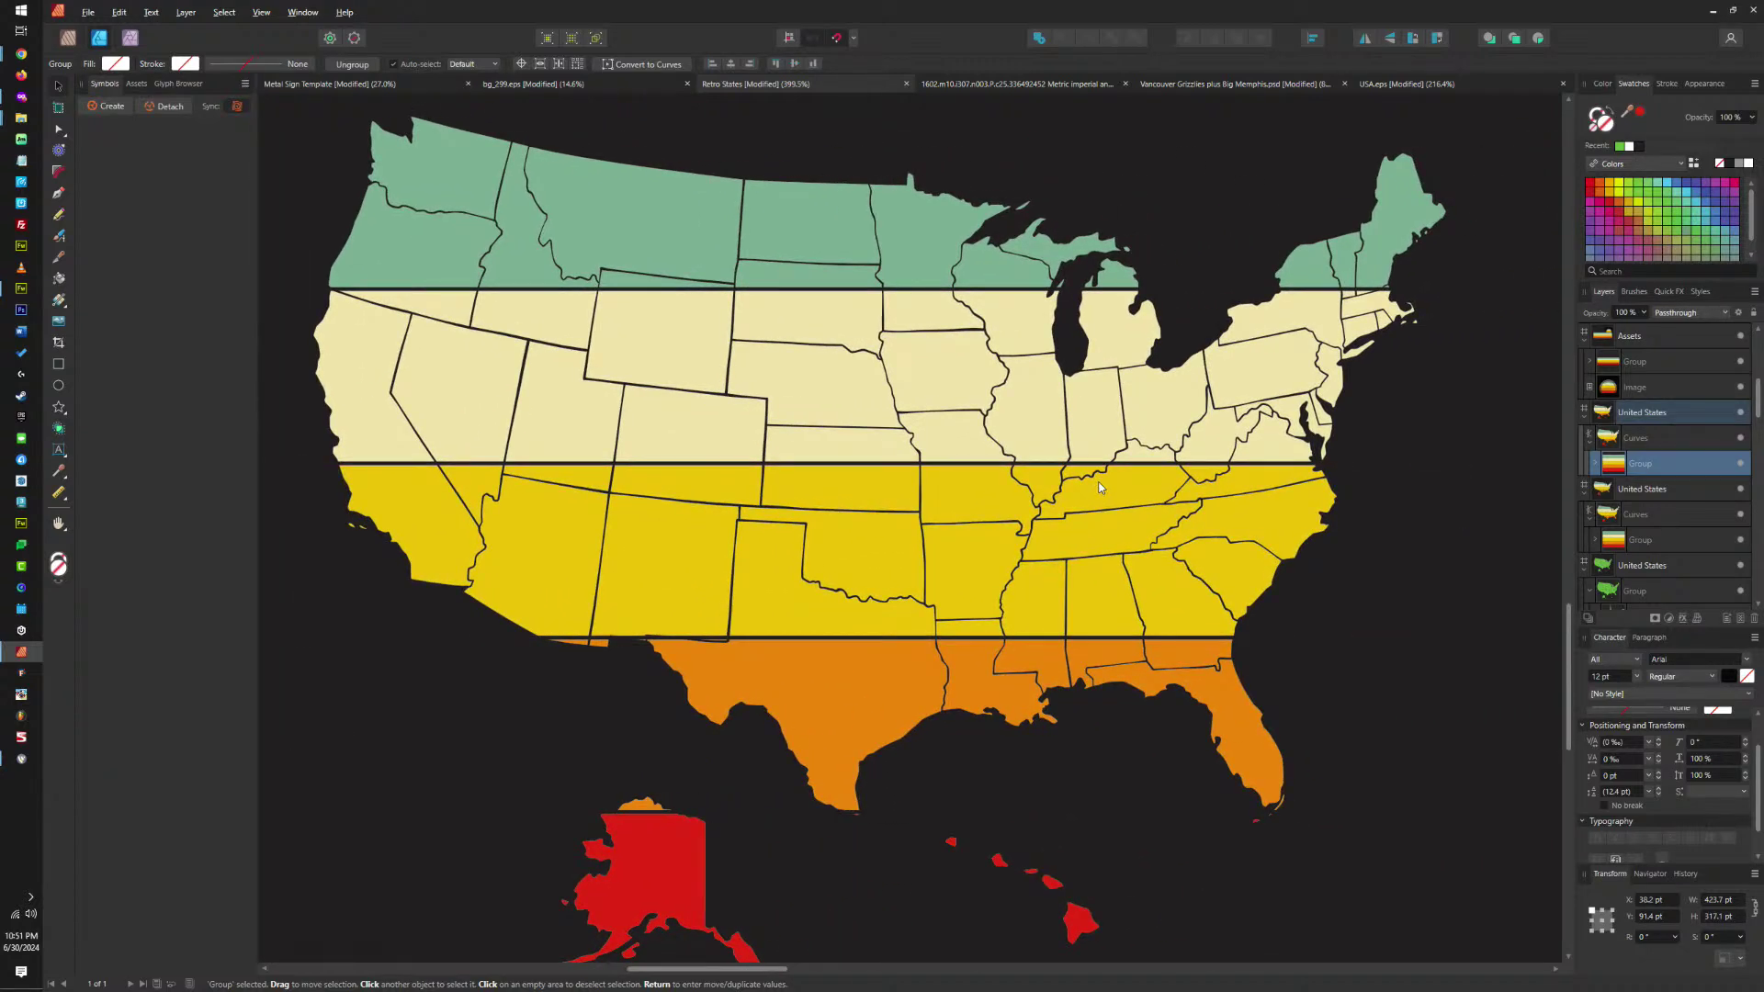
pyautogui.moveTo(1102, 487); pyautogui.dragTo(508, 466)
pyautogui.moveTo(1516, 459); pyautogui.dragTo(1073, 474)
pyautogui.scroll(-4, 1073, 474)
pyautogui.scroll(2, 1032, 468)
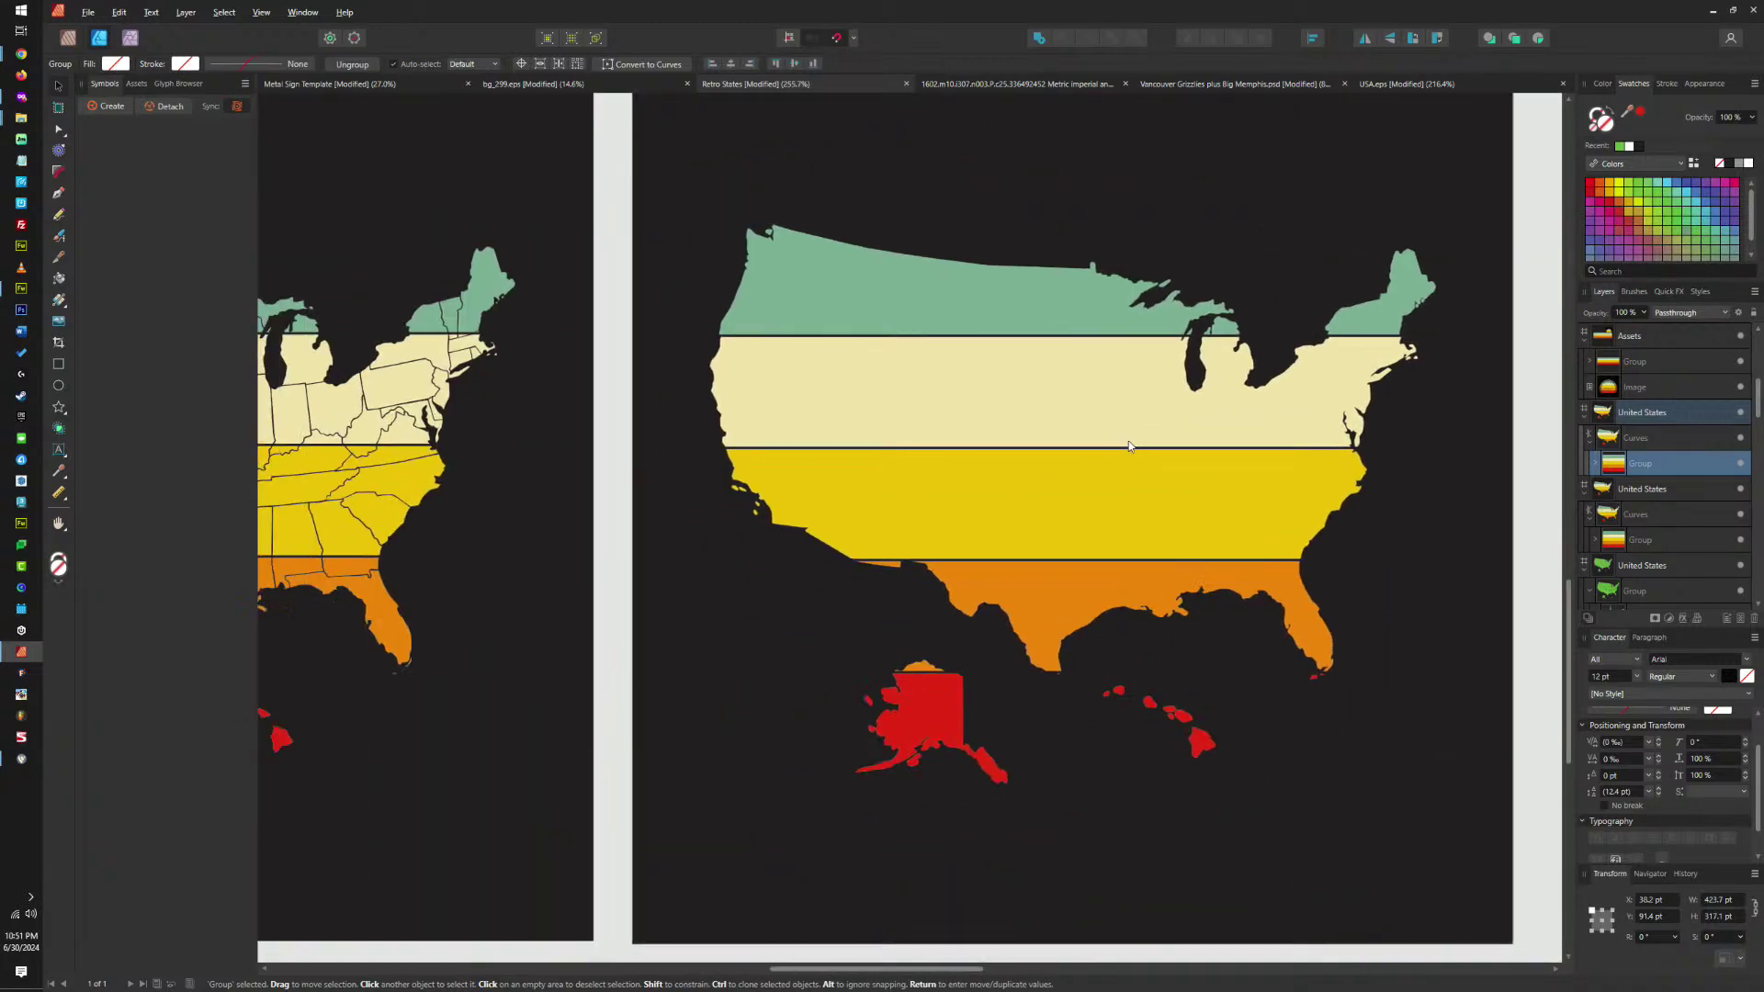
pyautogui.scroll(5, 1089, 437)
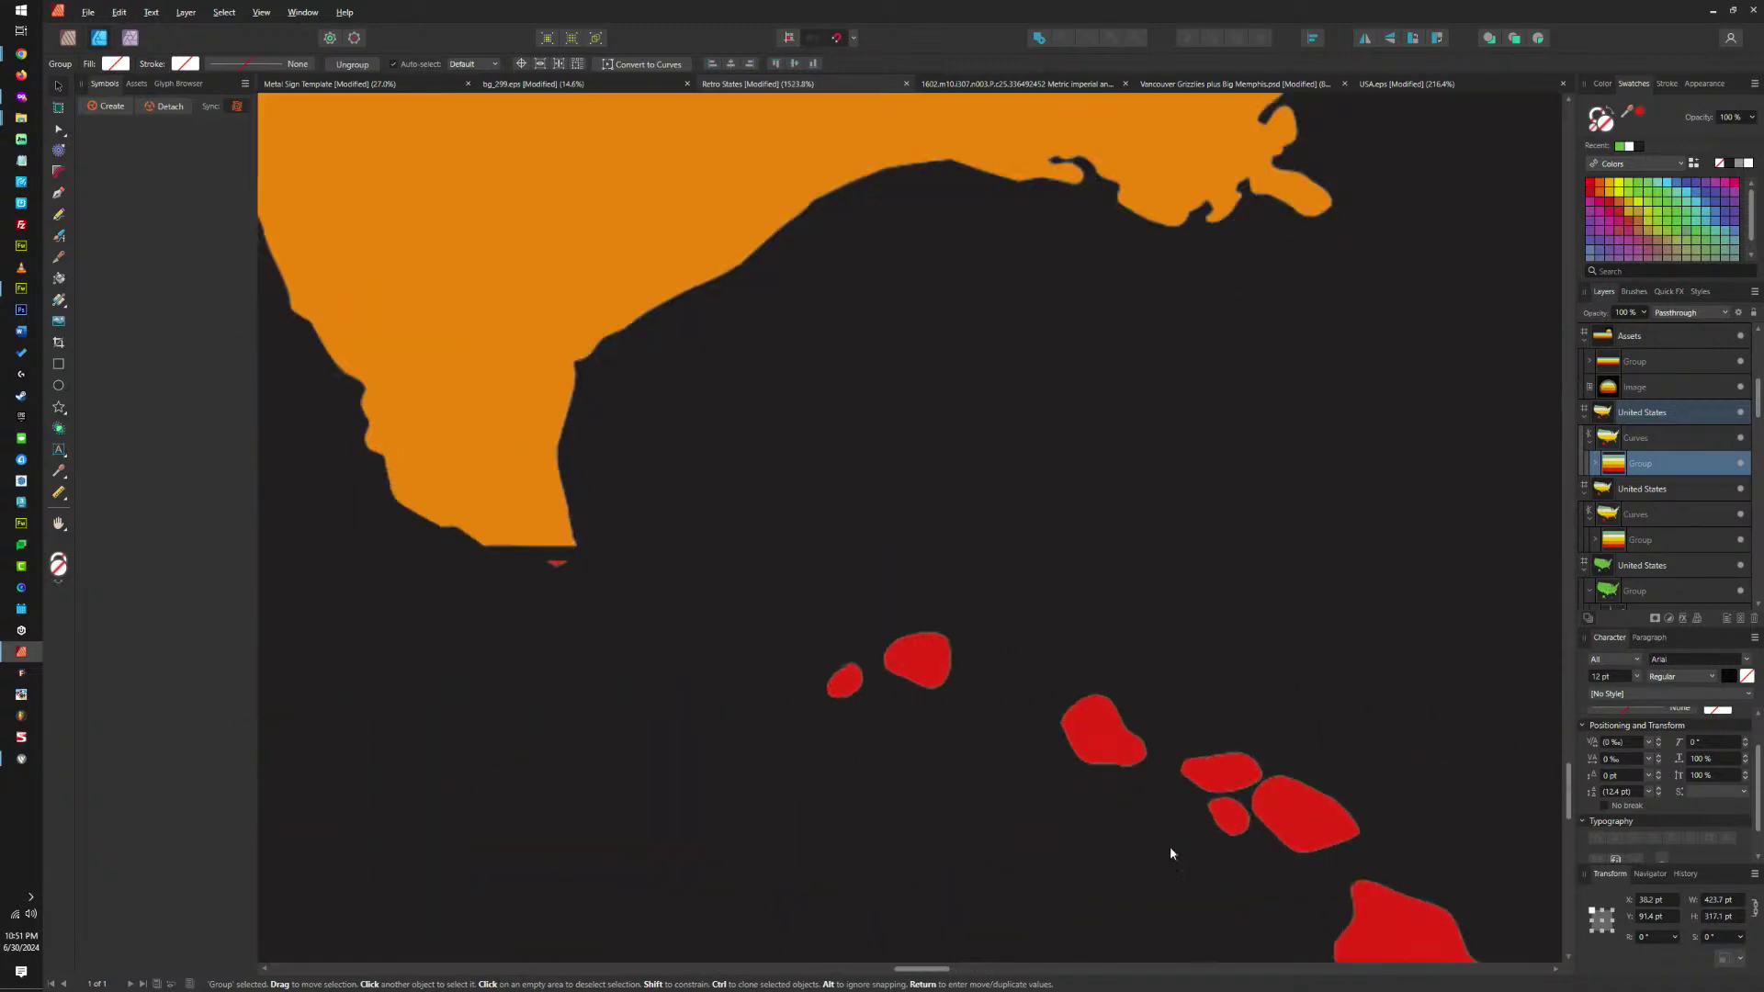
pyautogui.scroll(-3, 1170, 846)
pyautogui.scroll(-5, 1134, 728)
pyautogui.click(1325, 704)
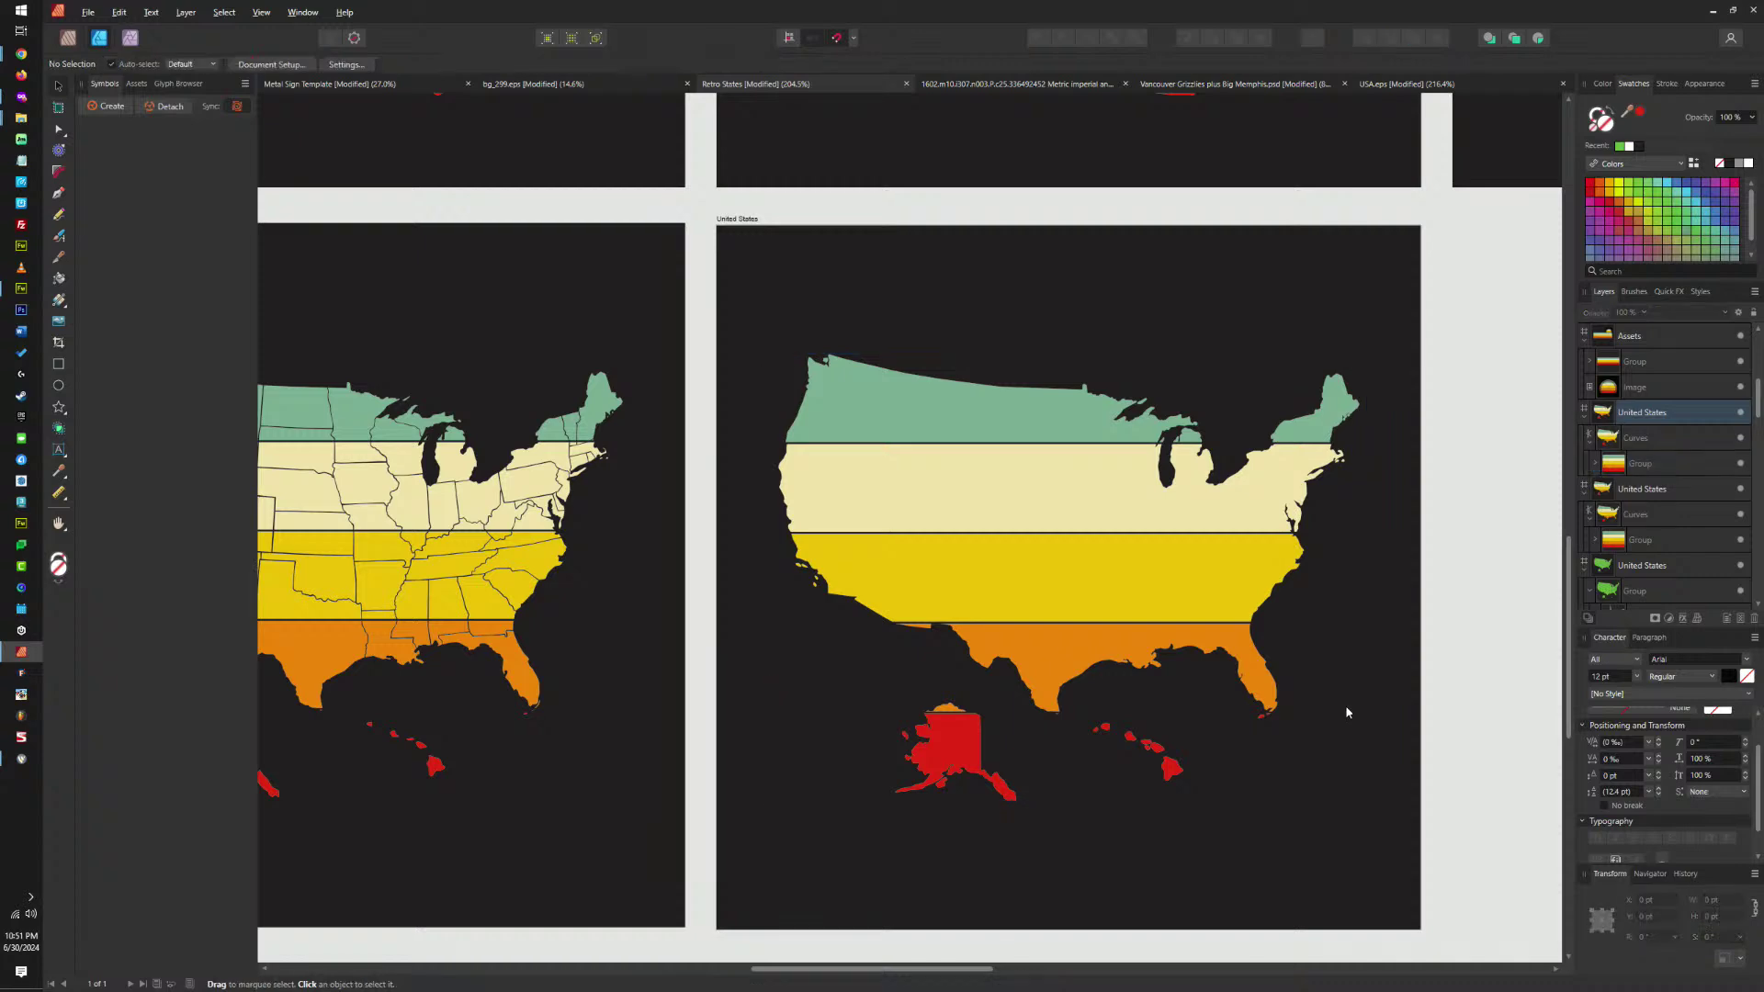
pyautogui.scroll(10, 1287, 703)
pyautogui.scroll(2, 1271, 689)
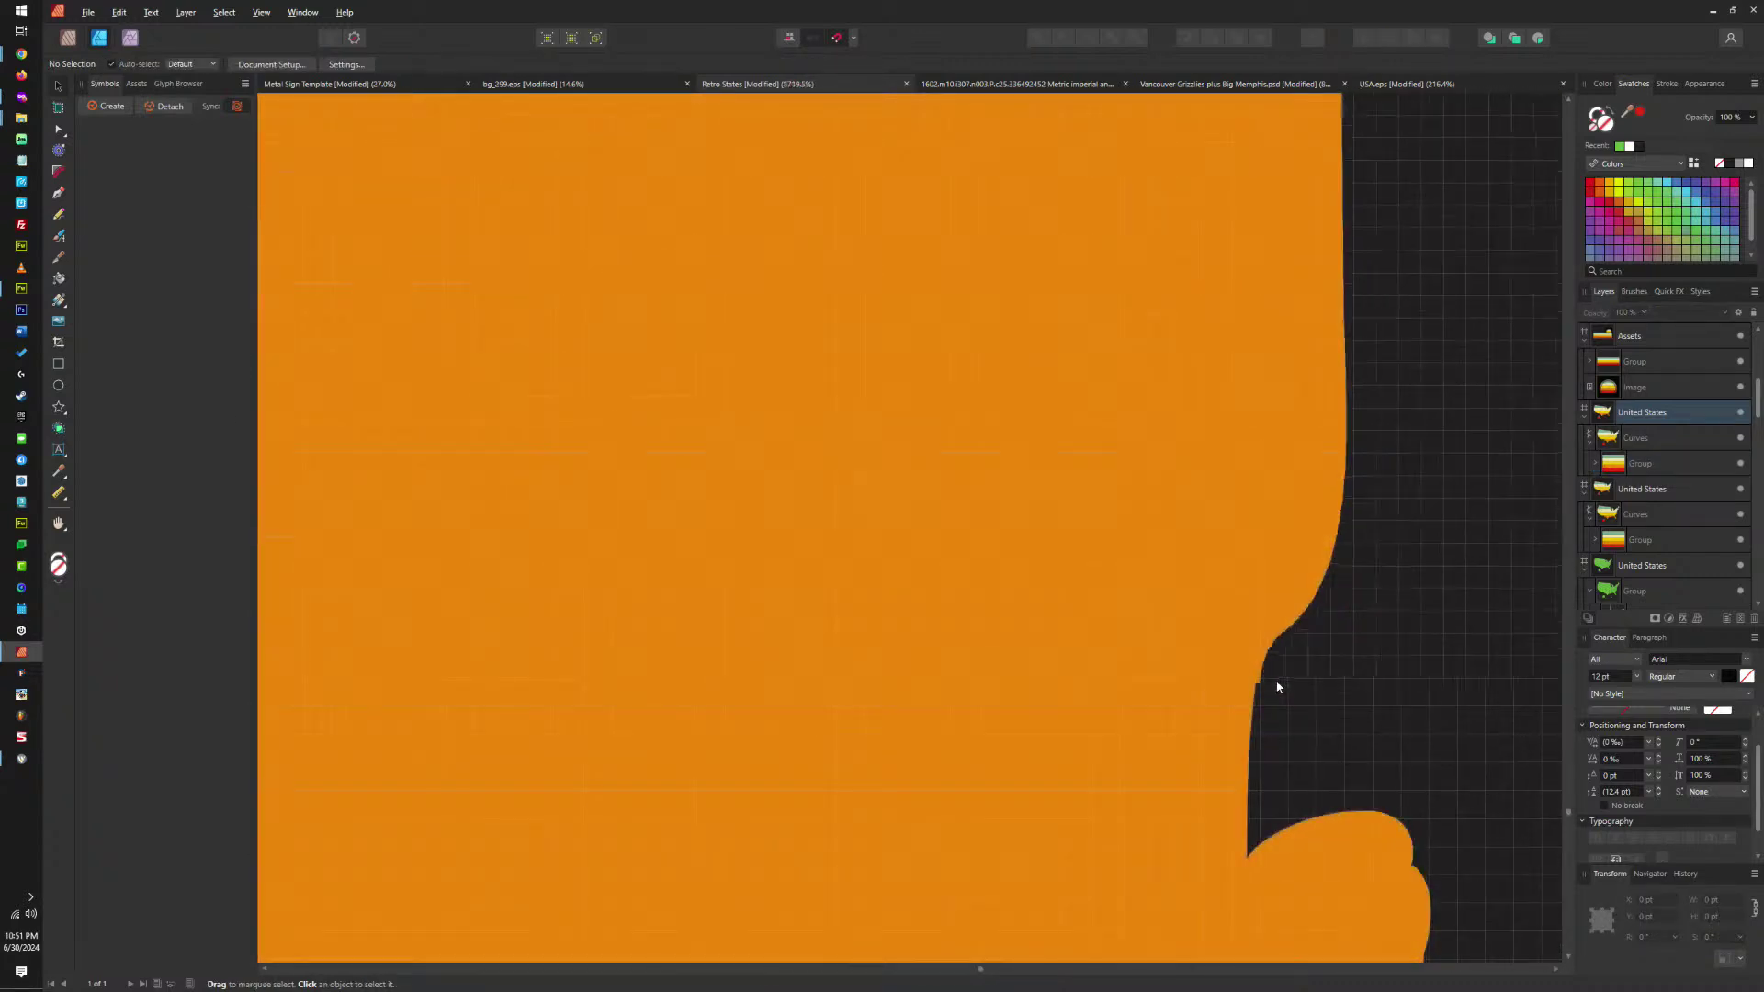
pyautogui.scroll(-8, 1271, 689)
pyautogui.scroll(-5, 1273, 681)
pyautogui.scroll(4, 1200, 543)
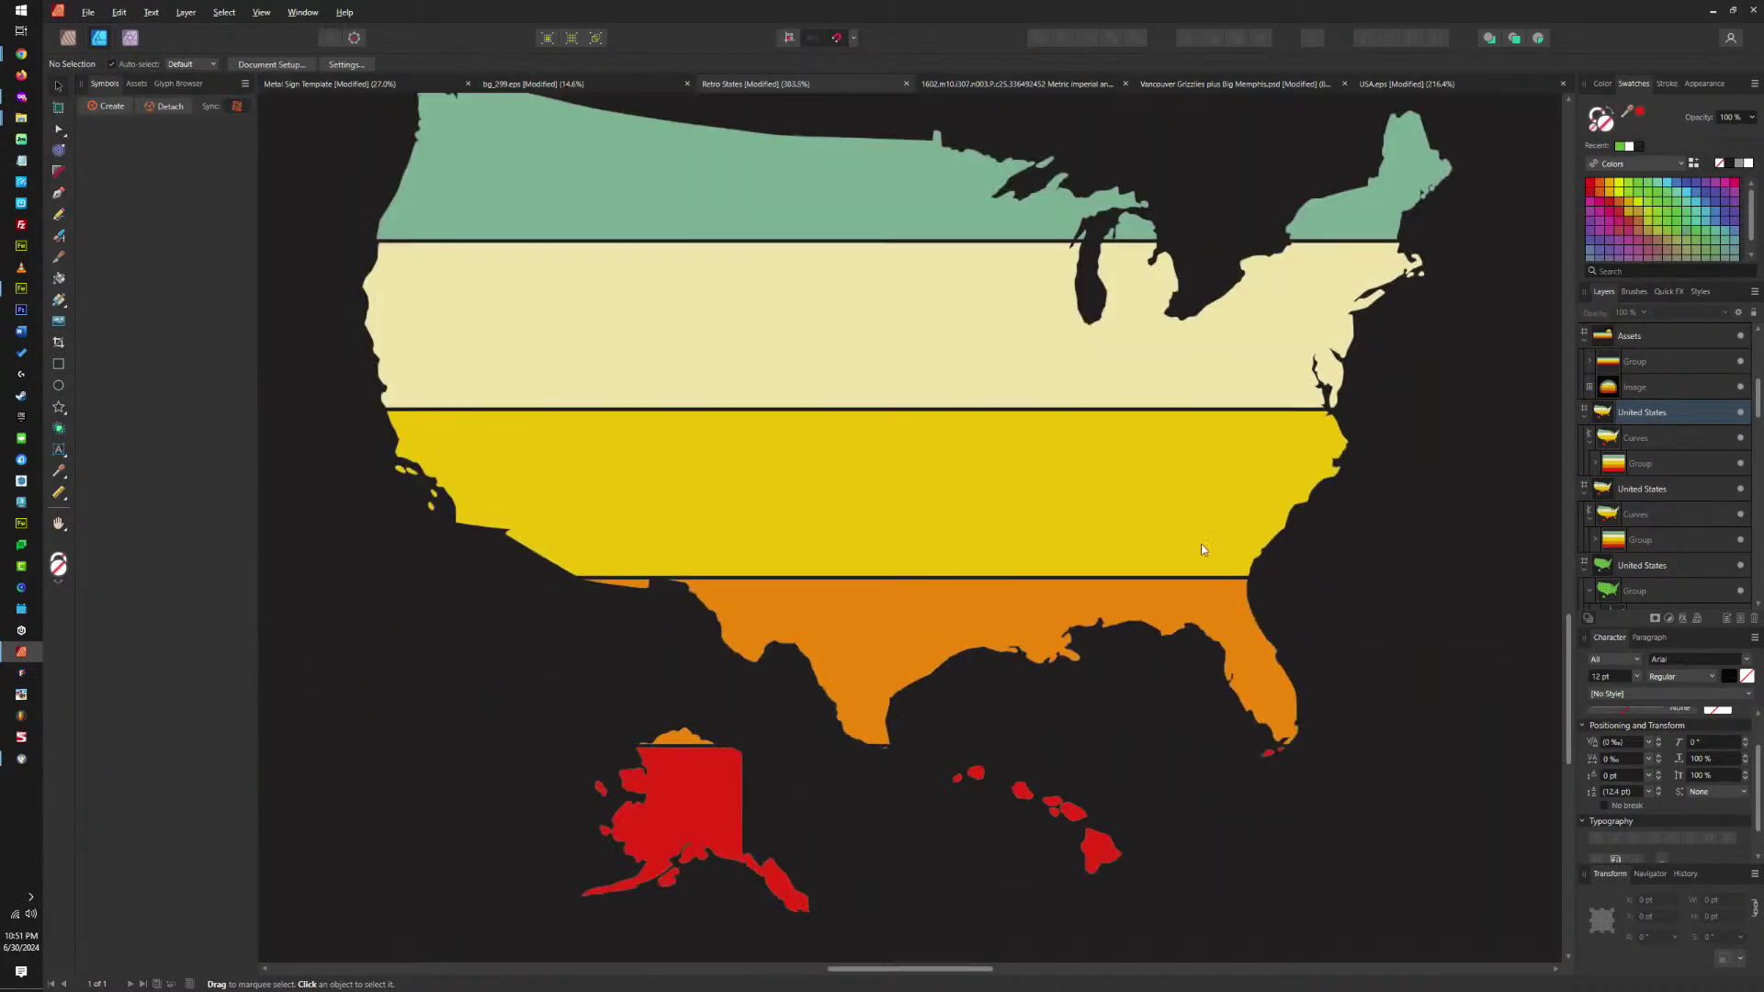
pyautogui.scroll(1, 1197, 538)
pyautogui.scroll(-1, 1235, 617)
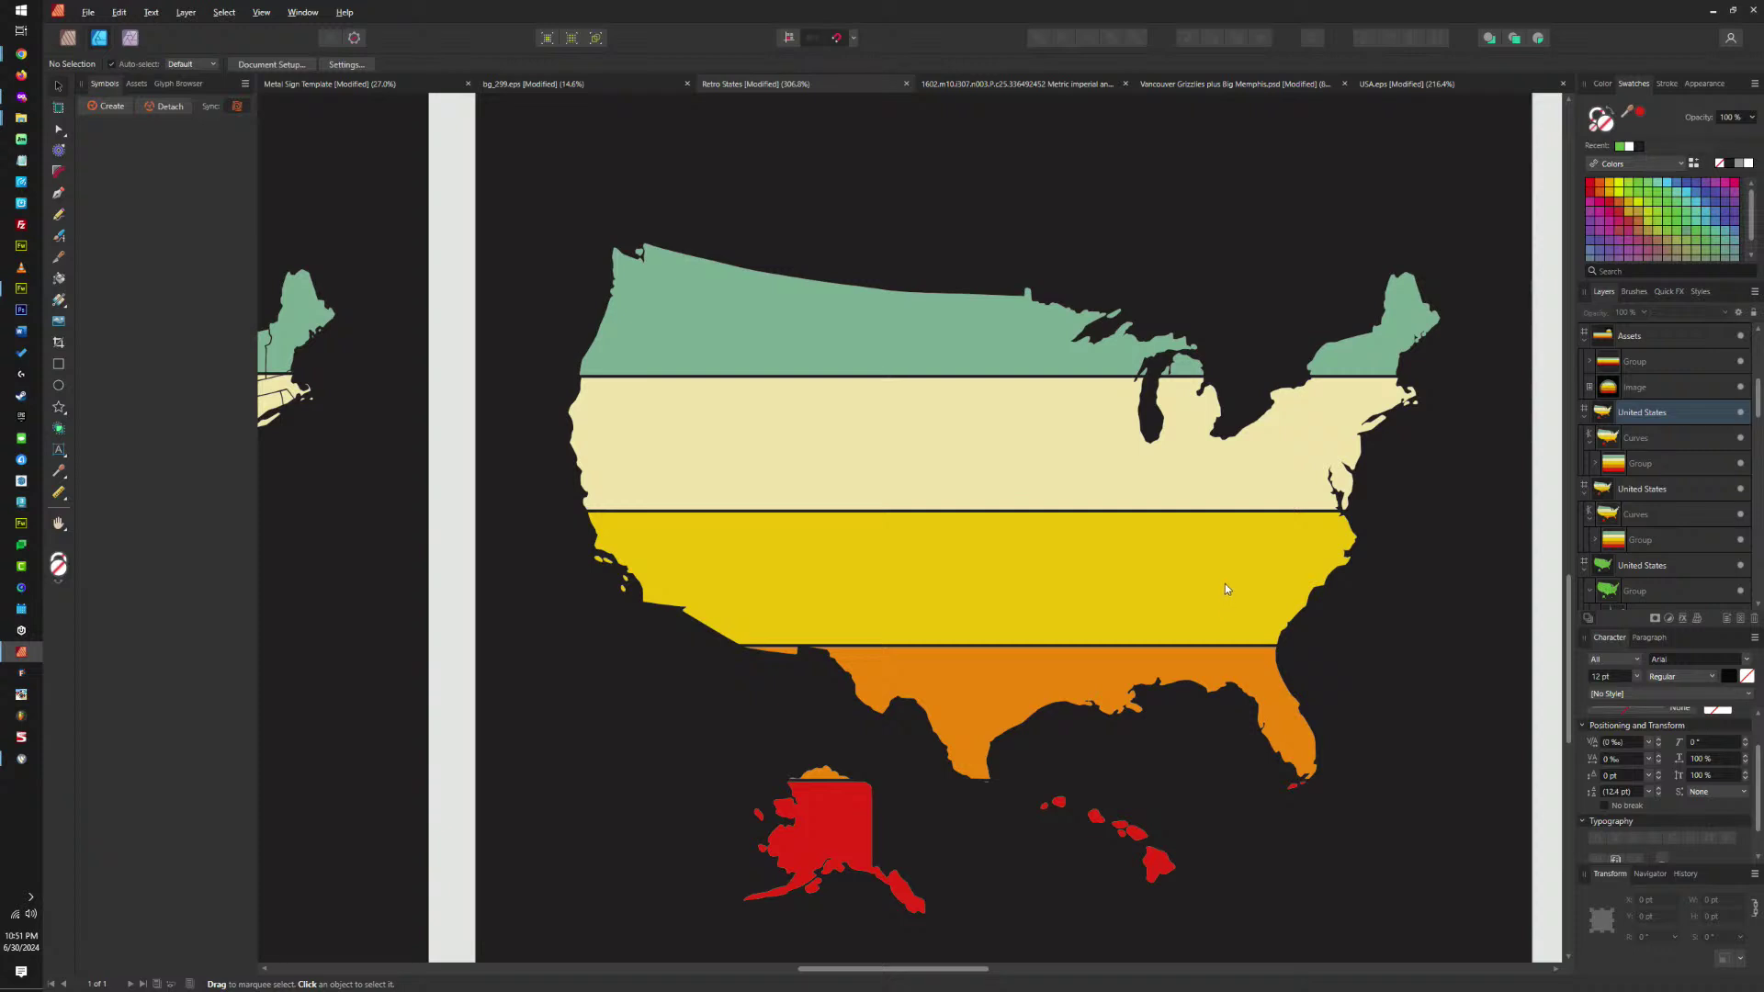
# Review the full set of artboards and examine the stripe layout inside the Tennessee shape.
pyautogui.scroll(-8, 1226, 589)
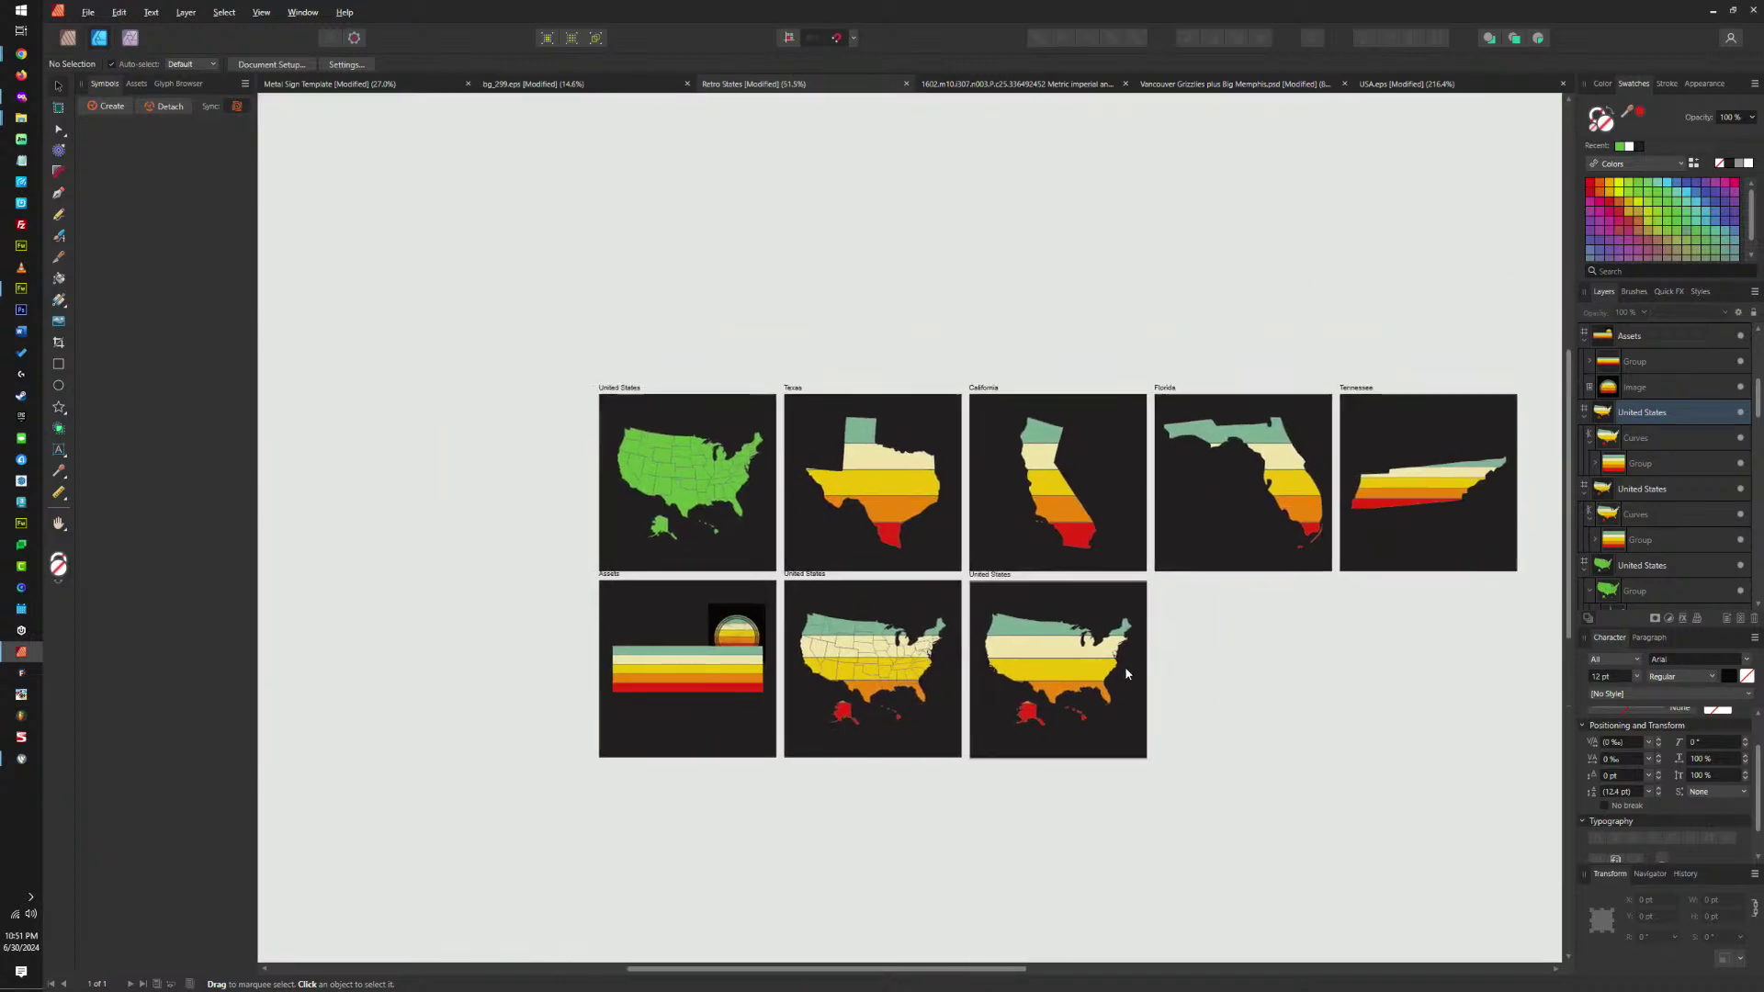
pyautogui.hscroll(1, 1126, 674)
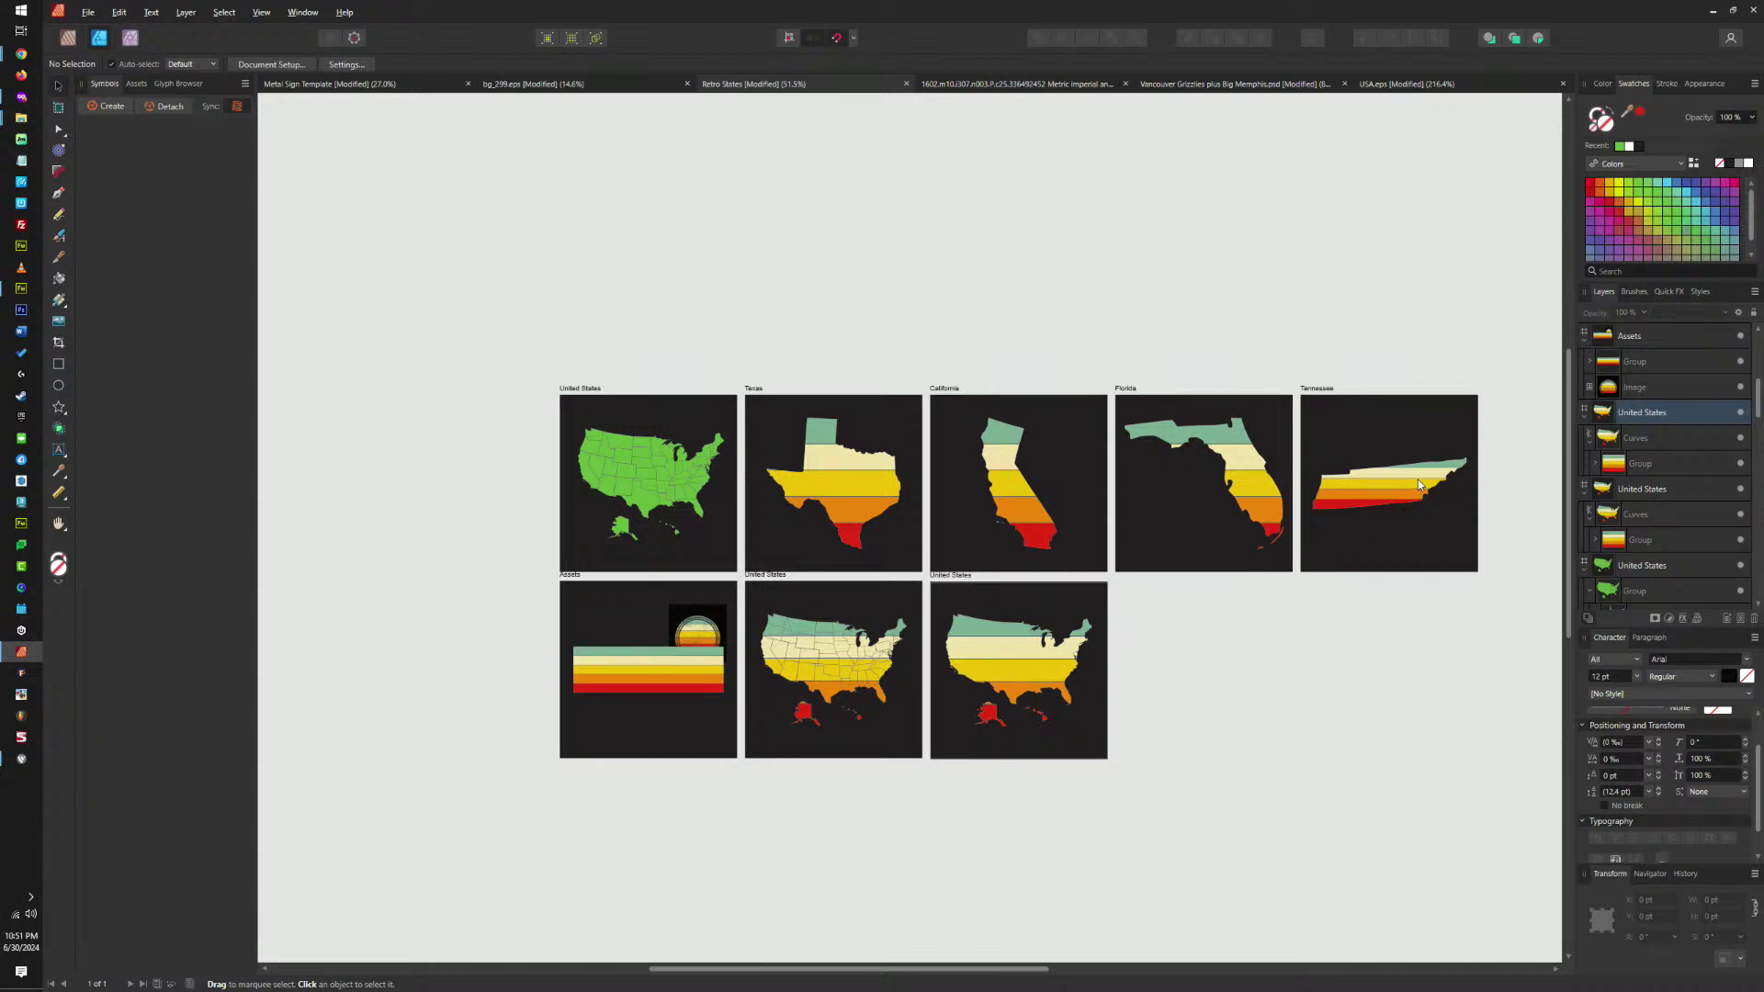
pyautogui.scroll(5, 1419, 480)
pyautogui.hscroll(3, 1286, 491)
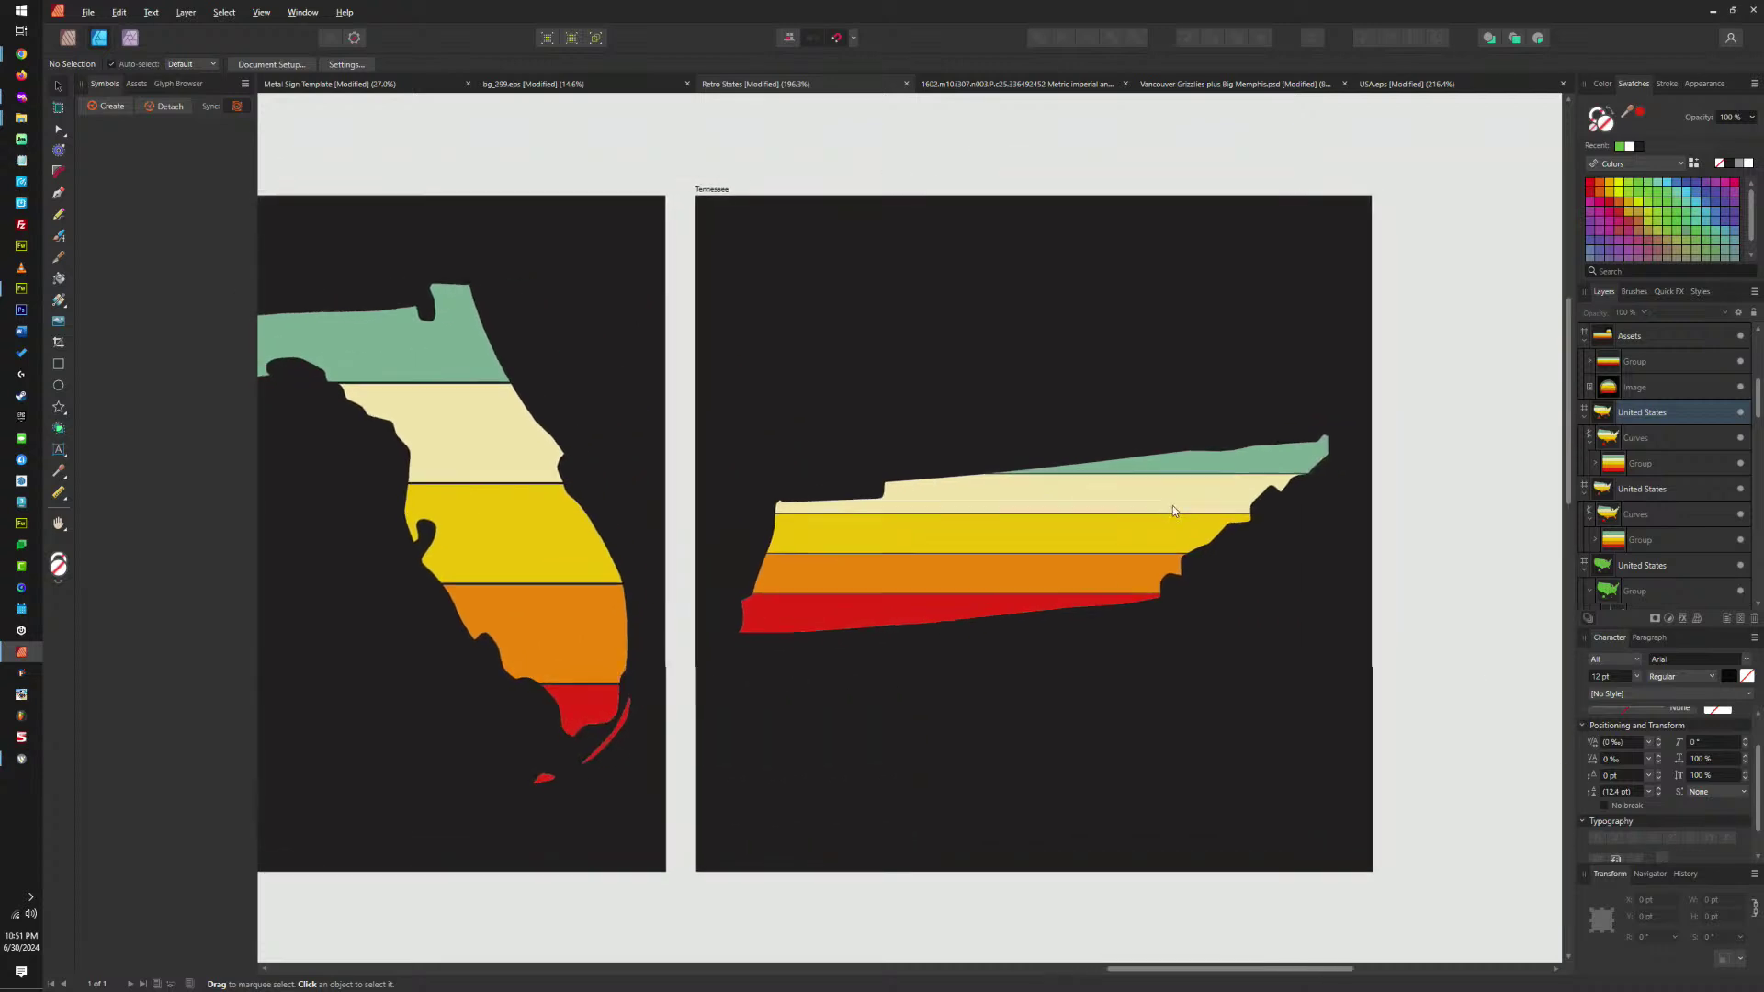
pyautogui.scroll(4, 1139, 491)
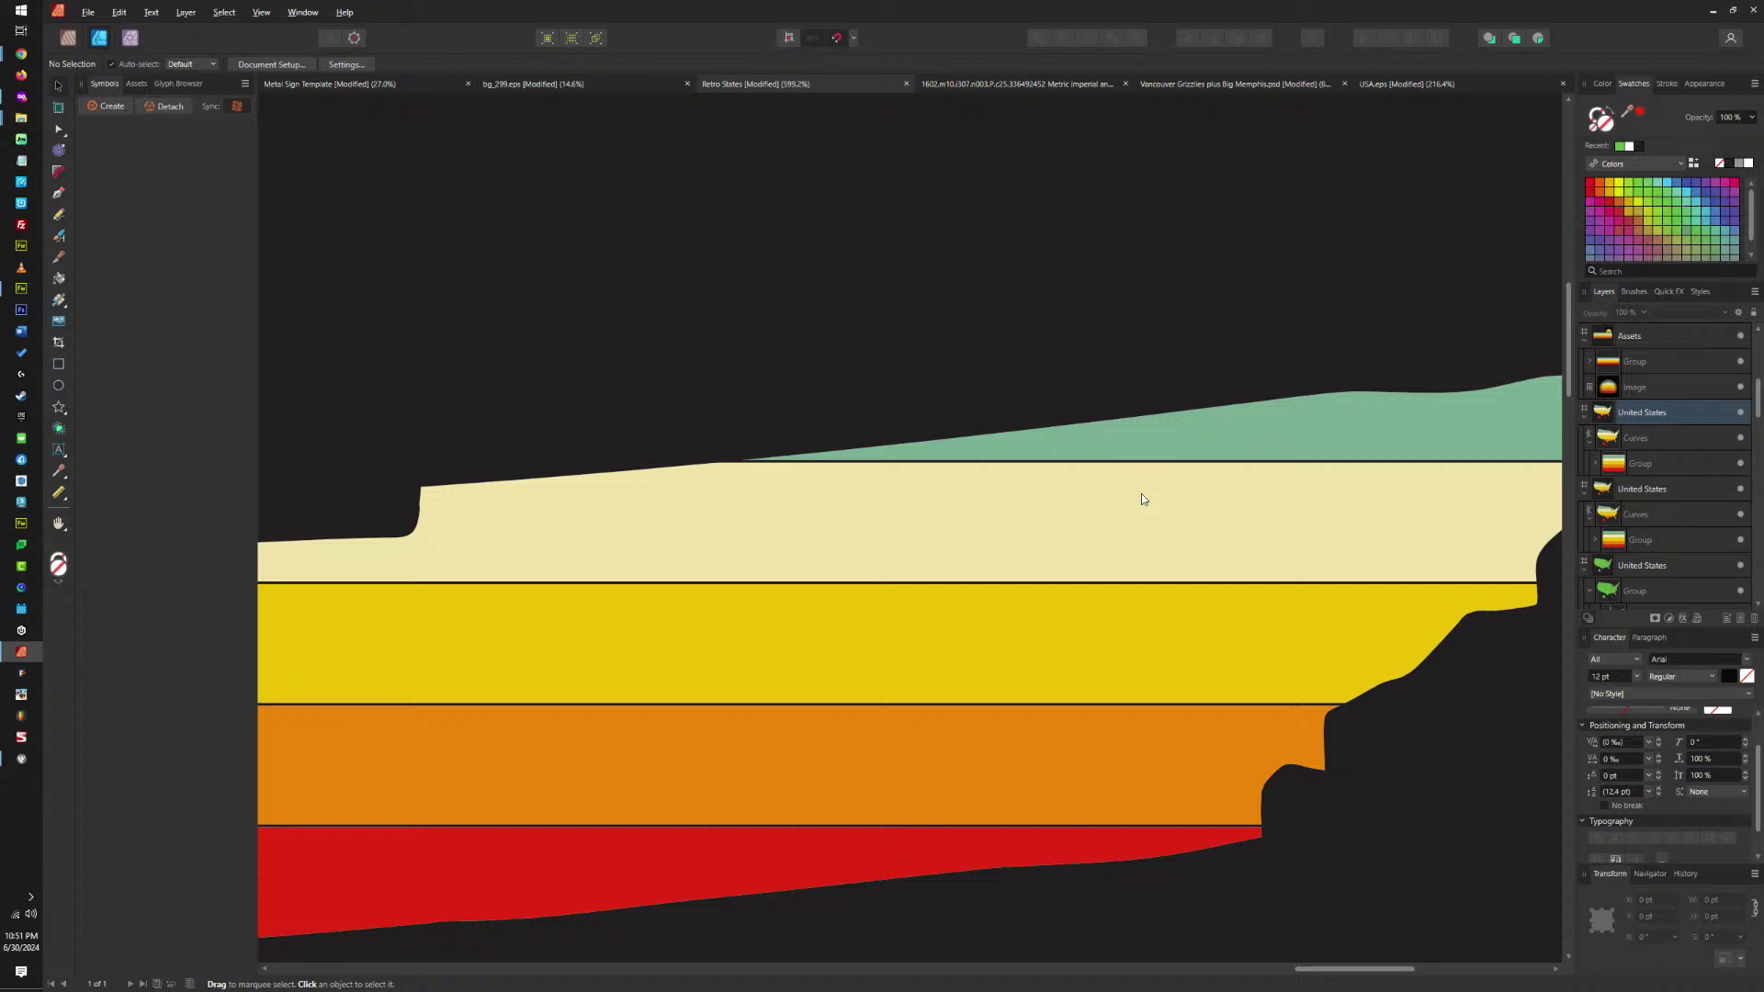
# Switch to Chrome and search Google Images for "retro sunset tshirts" in a new tab.
pyautogui.scroll(-9, 1141, 494)
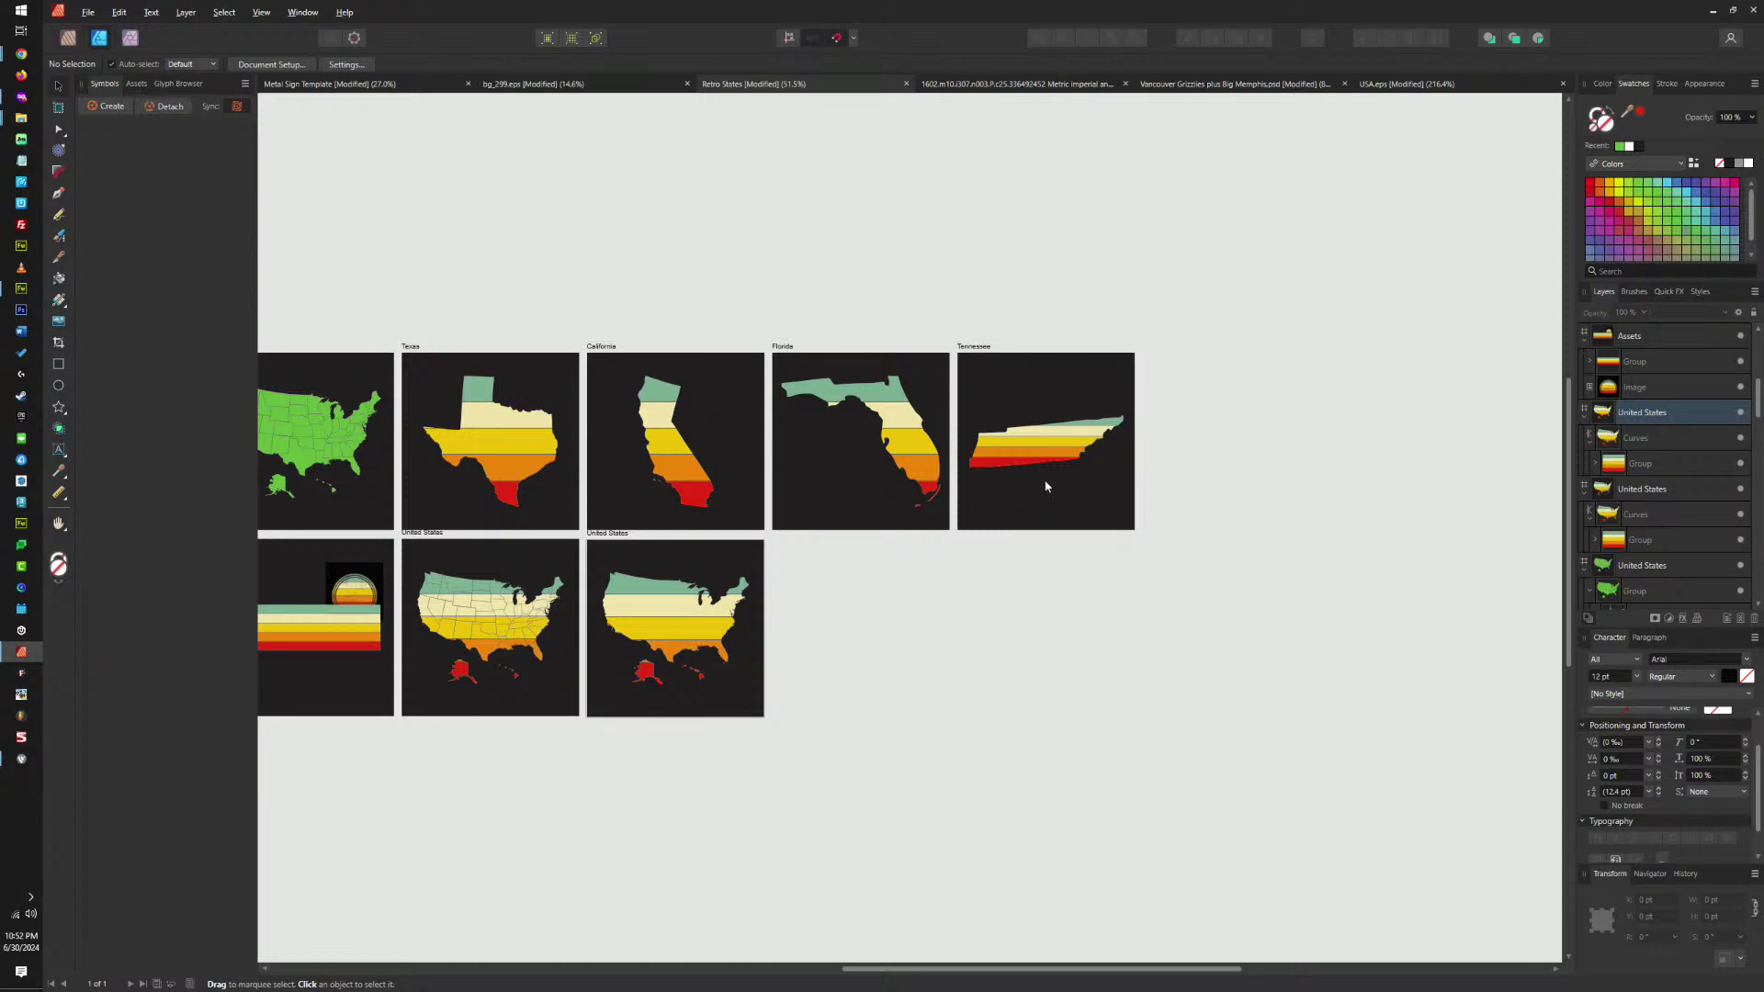
pyautogui.moveTo(1046, 486); pyautogui.dragTo(1259, 476)
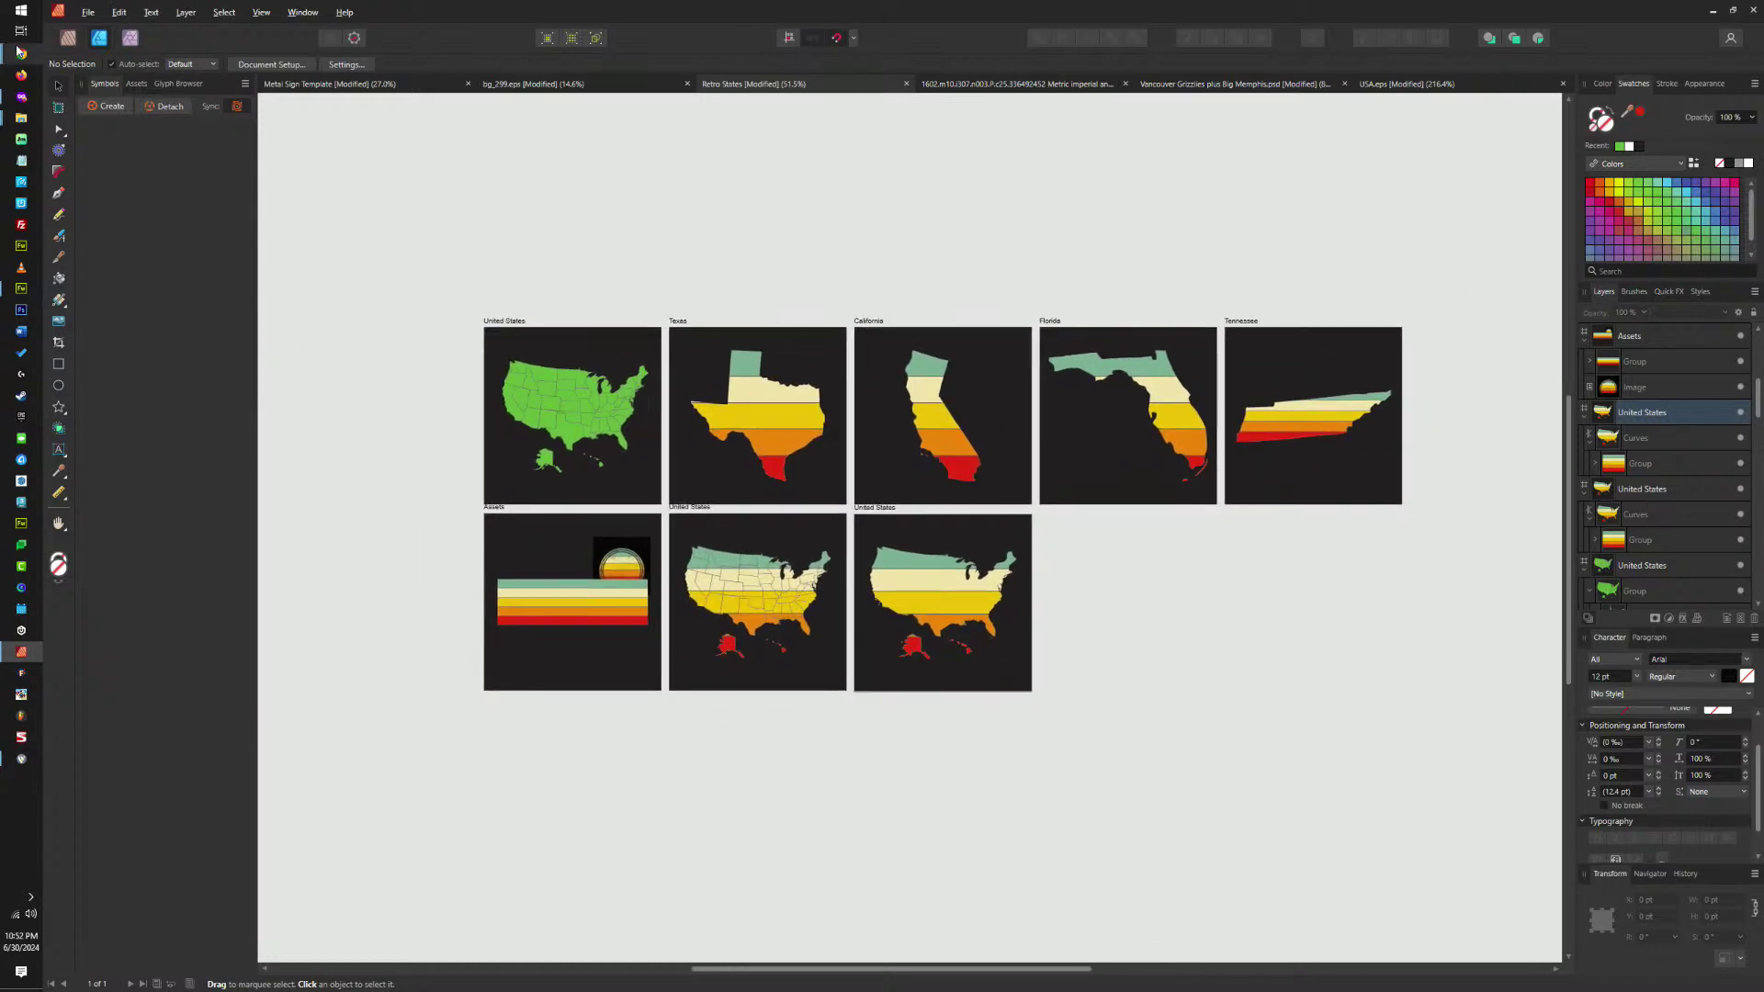
pyautogui.moveTo(21, 53)
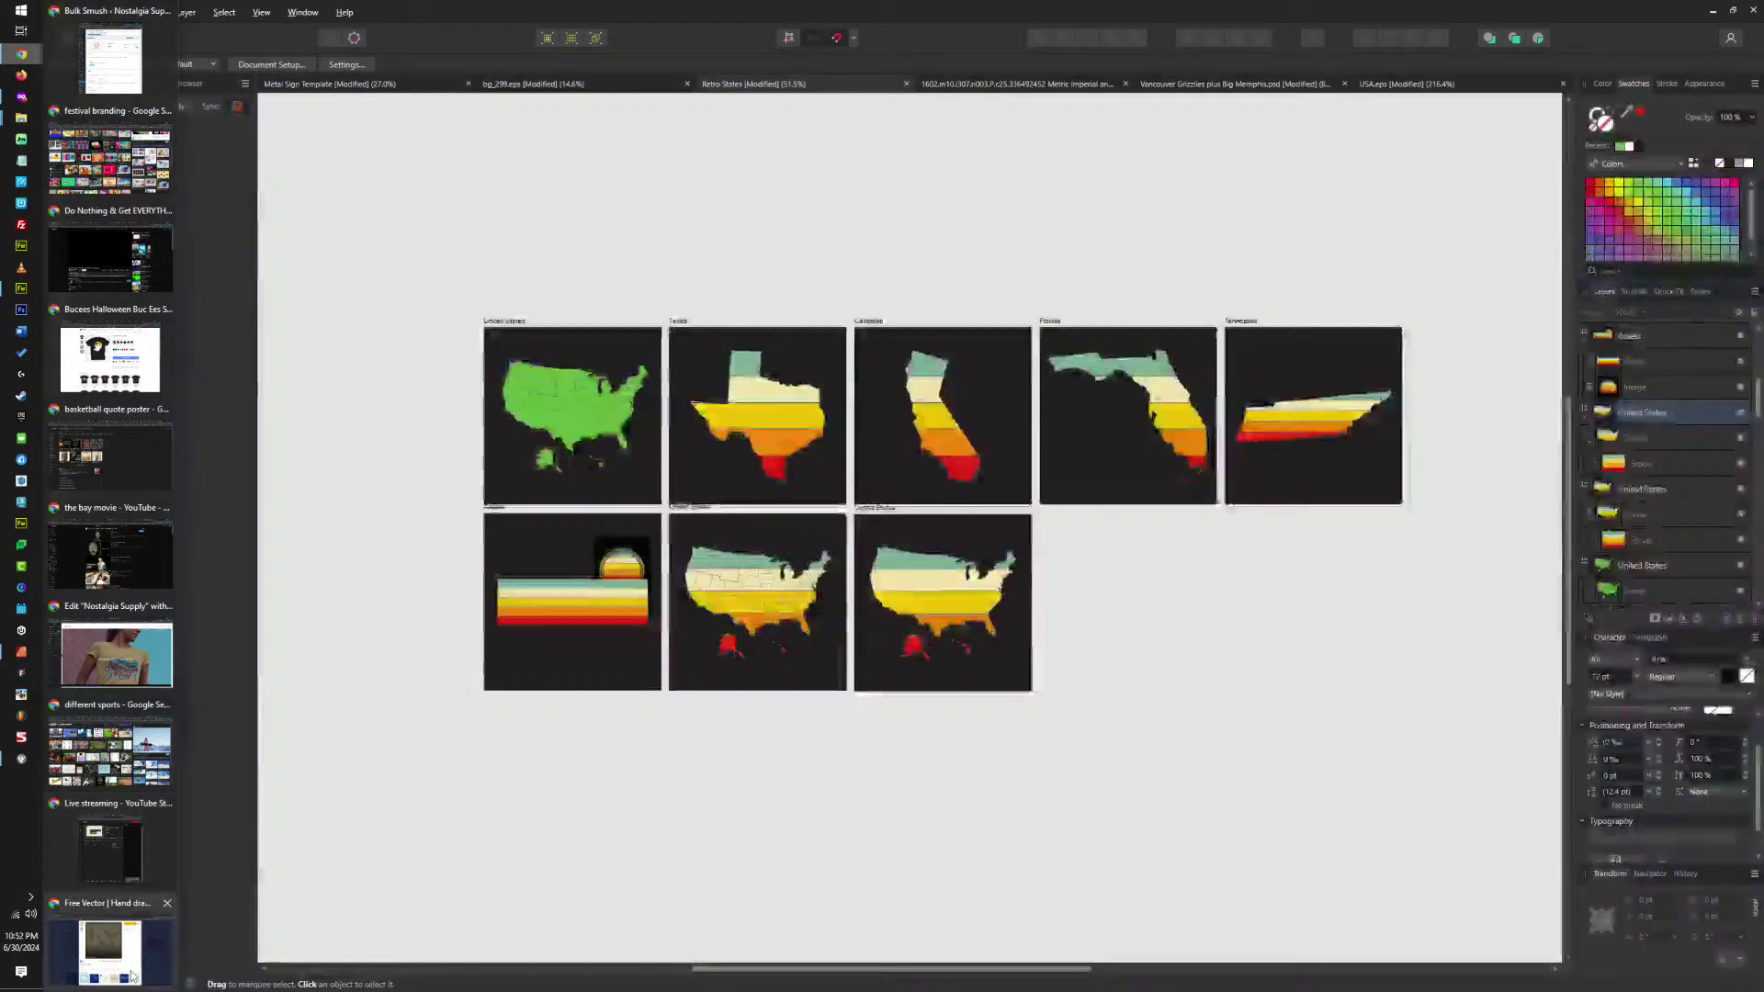
pyautogui.click(134, 971)
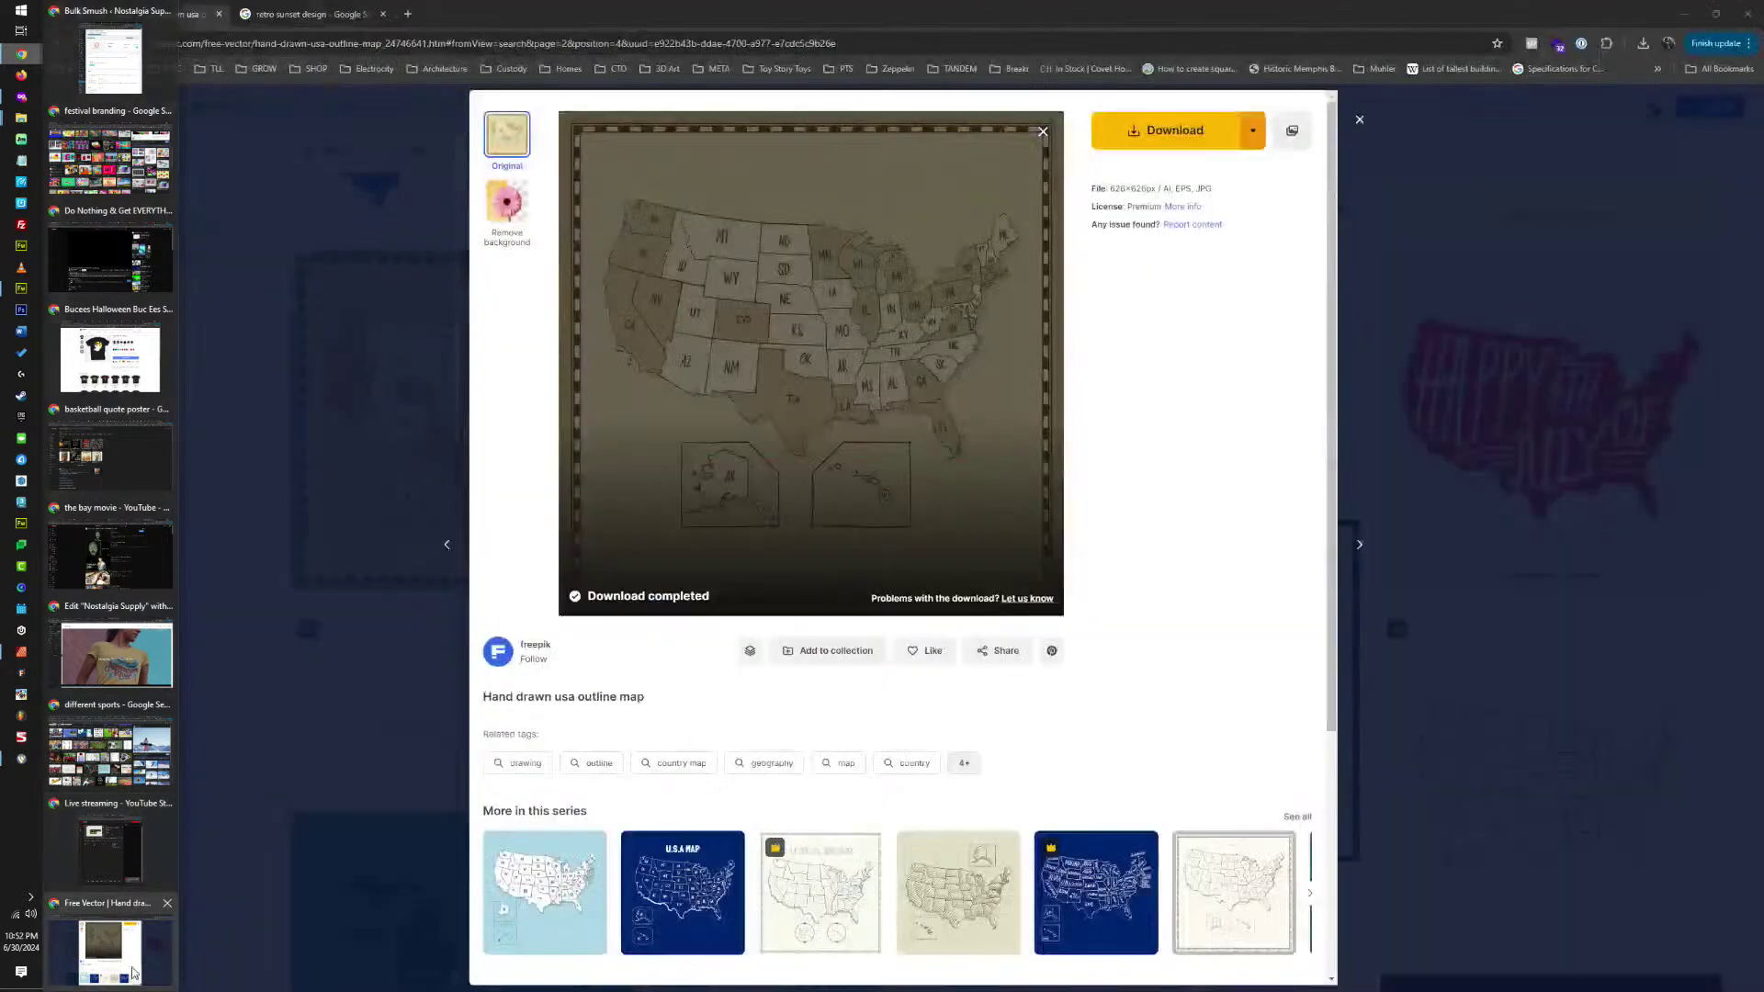
pyautogui.click(407, 14)
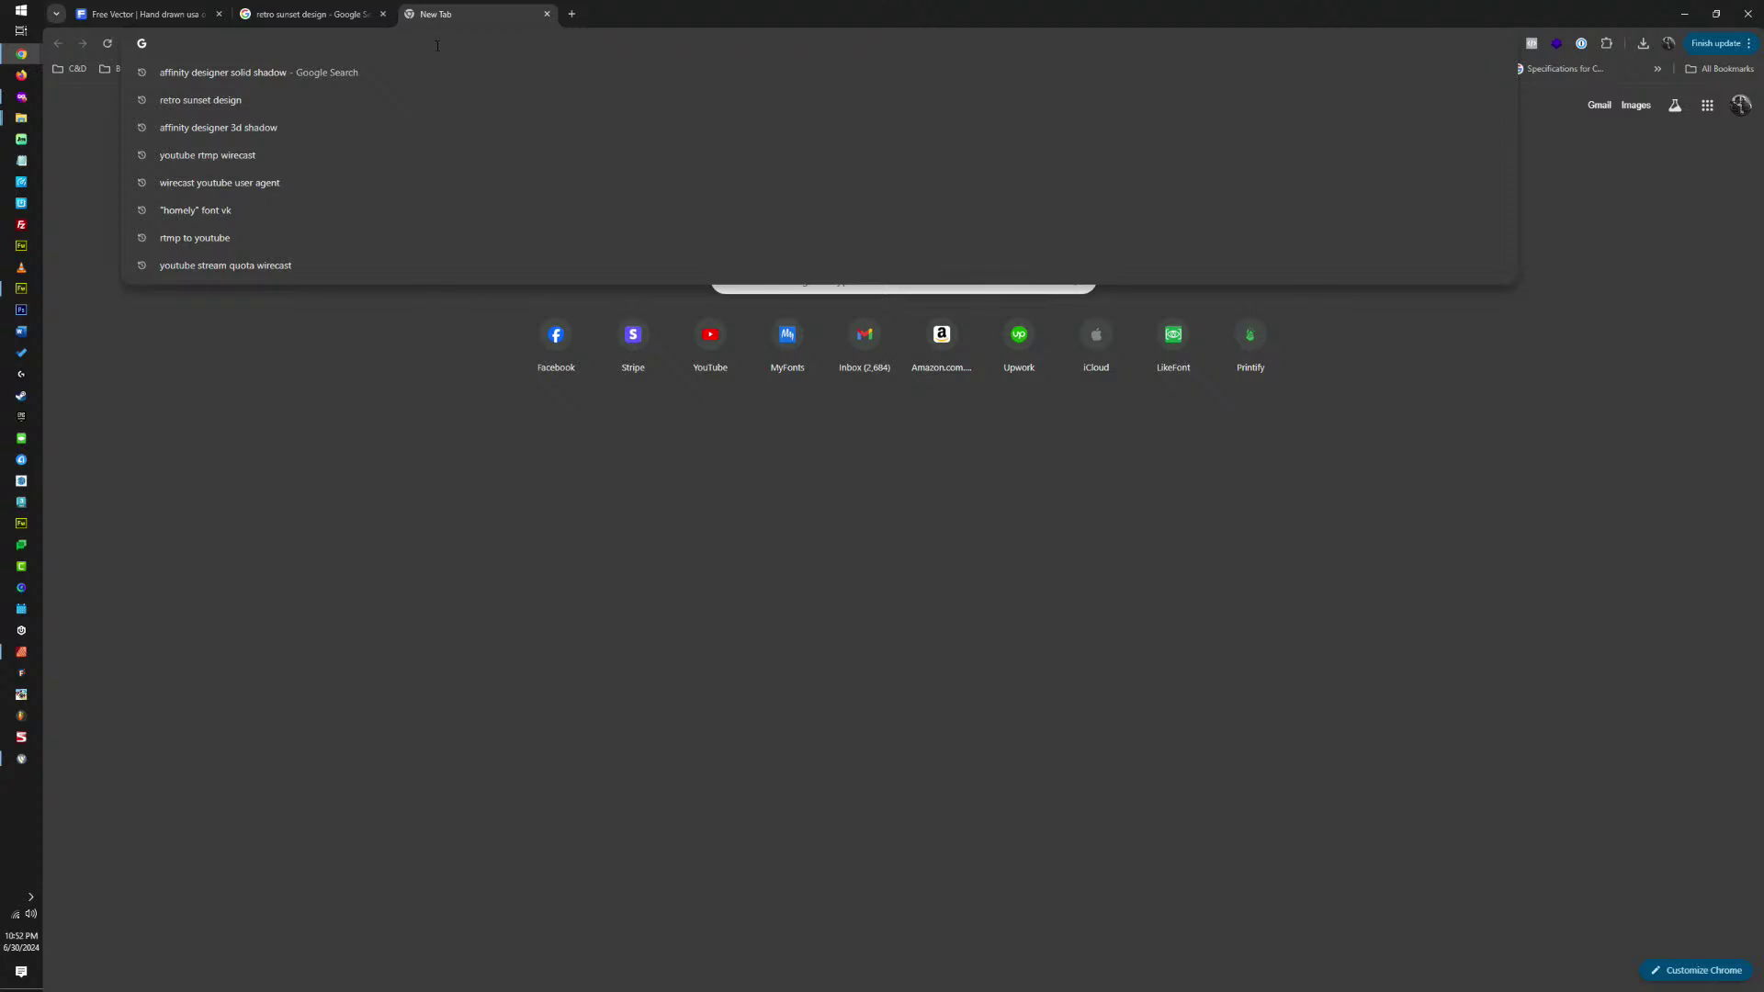
pyautogui.write('retro su')
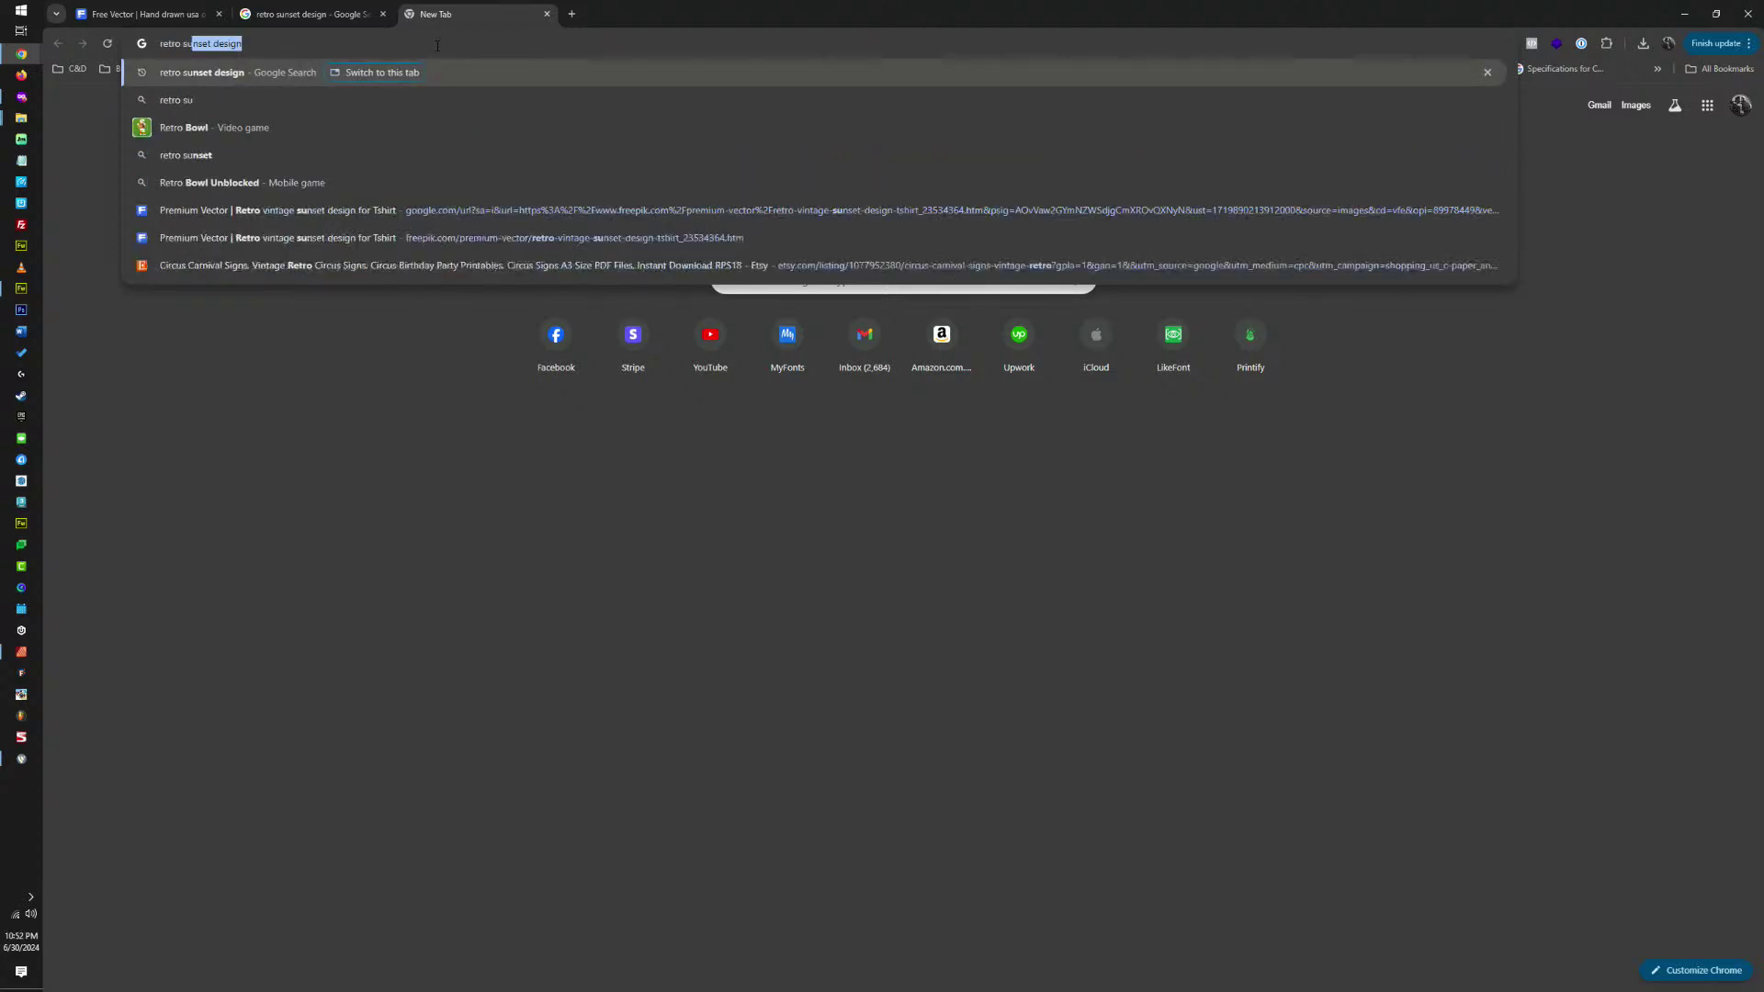
pyautogui.write('nset ')
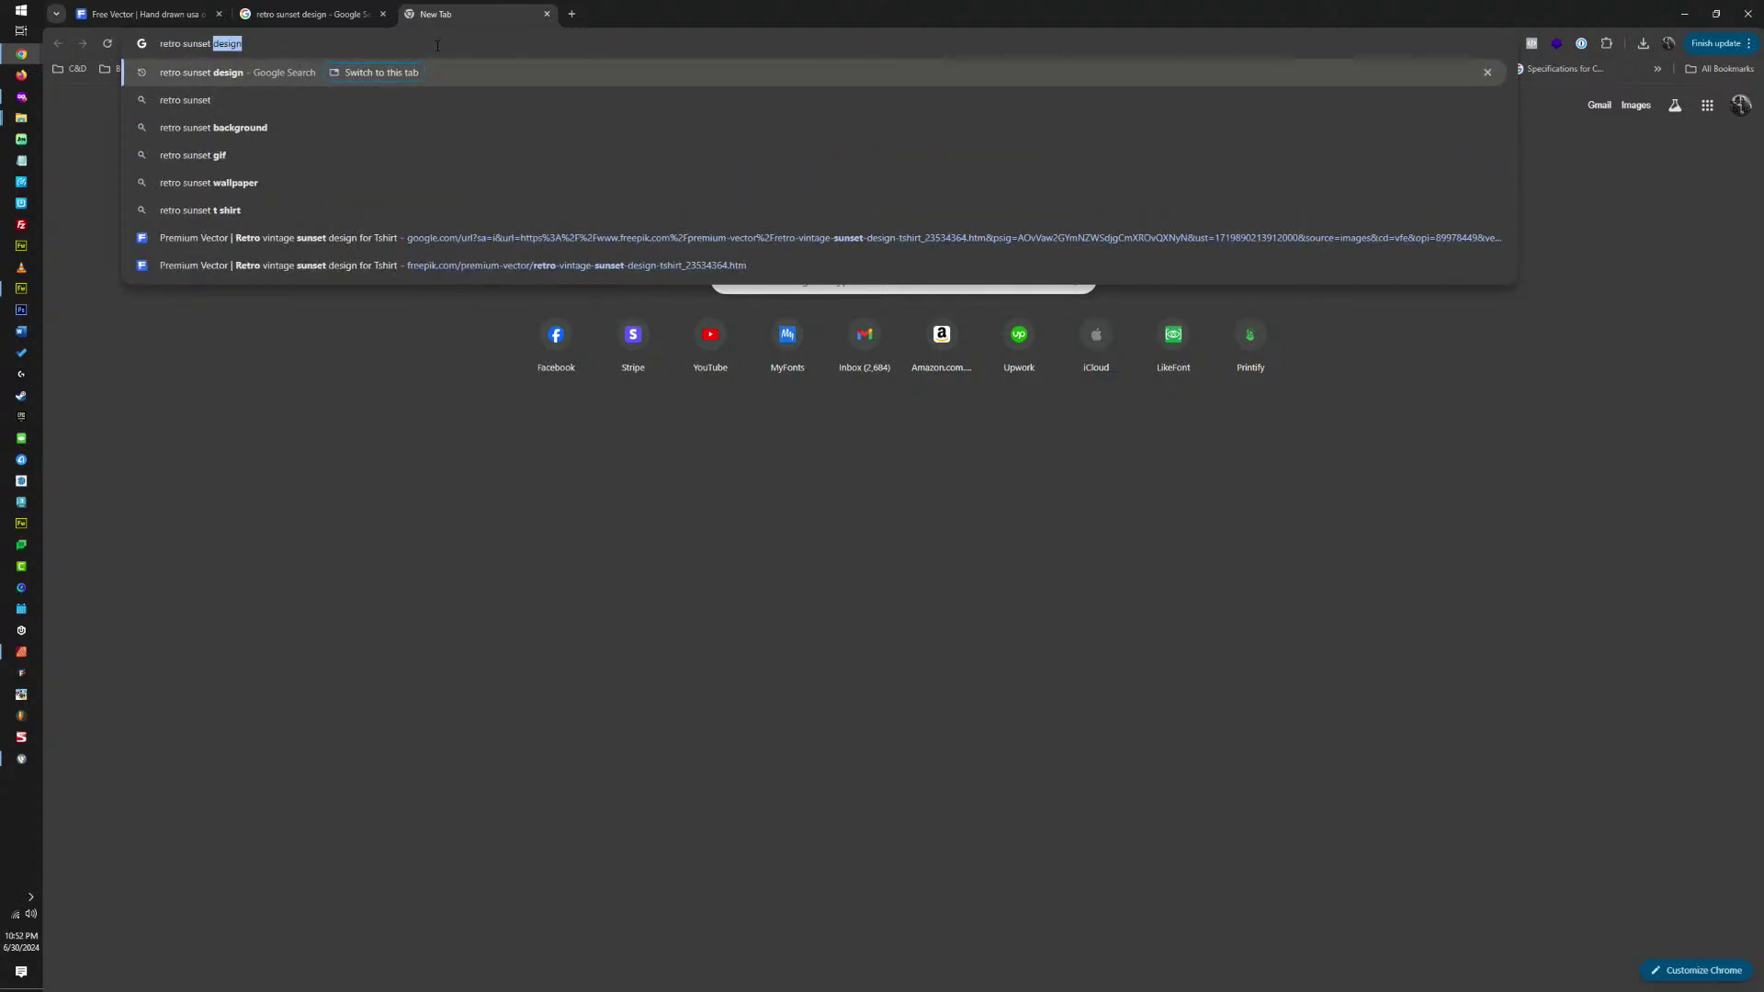
pyautogui.write('tshirts')
pyautogui.press('Return')
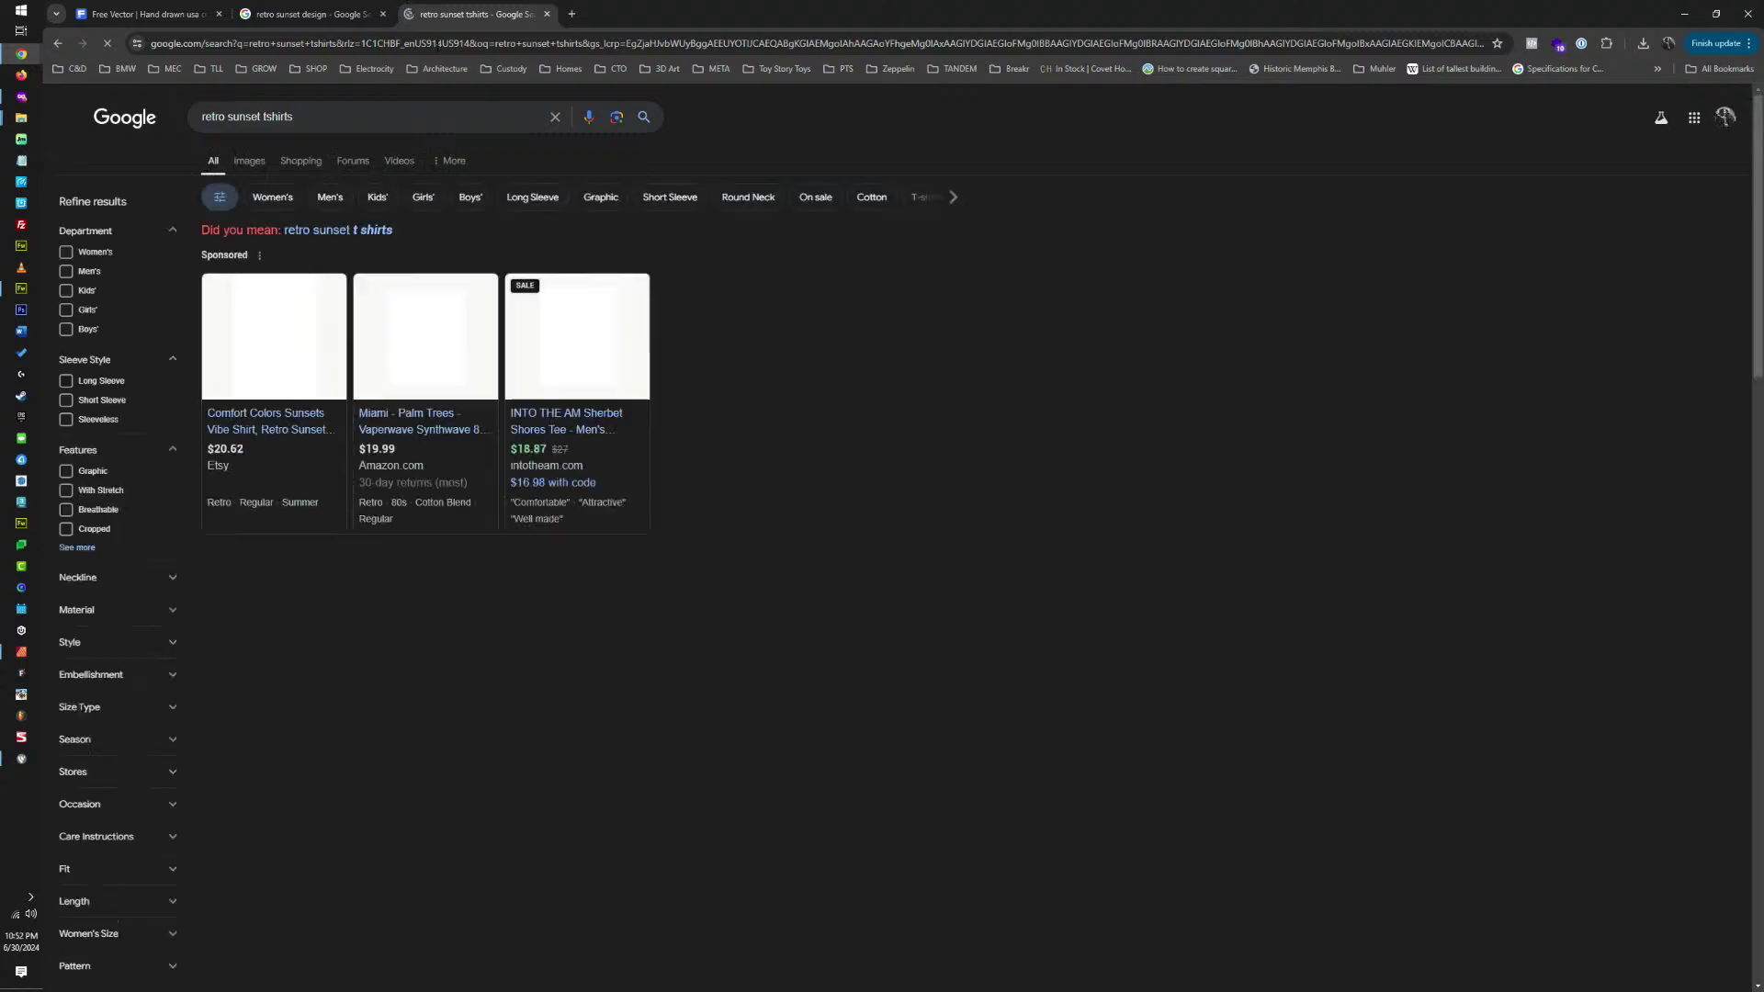
pyautogui.click(260, 165)
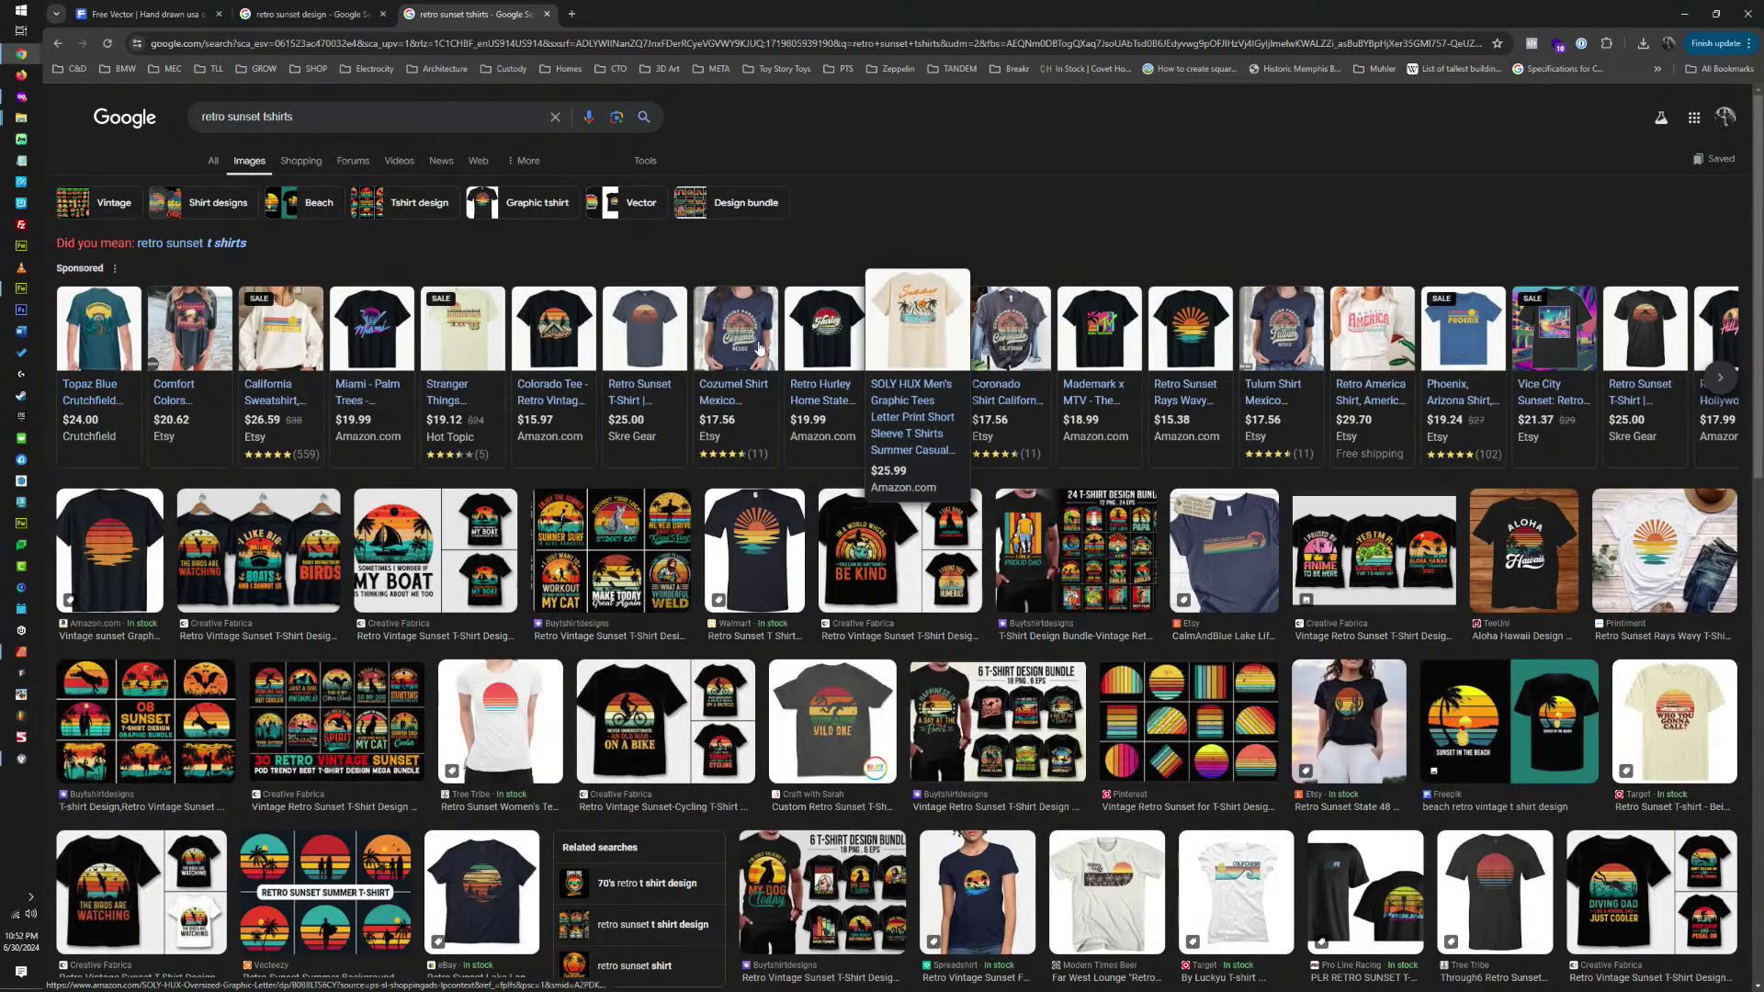
# Preview the vintage sunset graphic tee, the "My Boat" design and the Buytshirtdesigns sunset bundle from the image results.
pyautogui.click(126, 564)
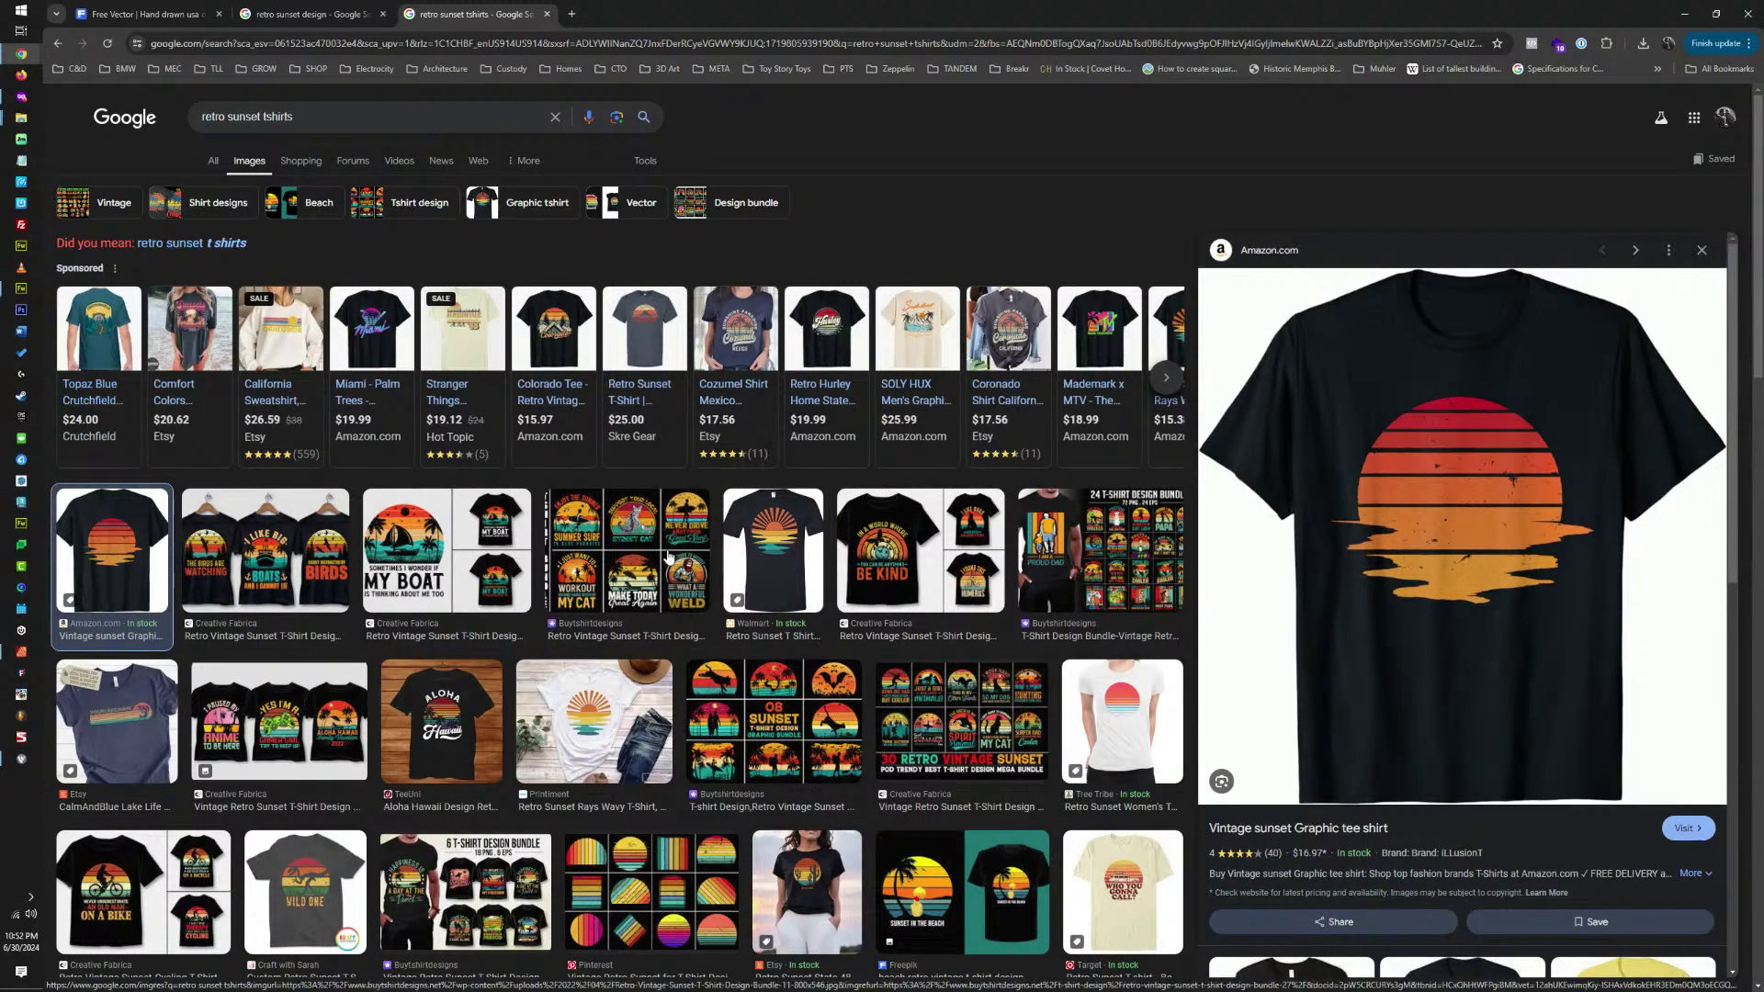
pyautogui.click(426, 552)
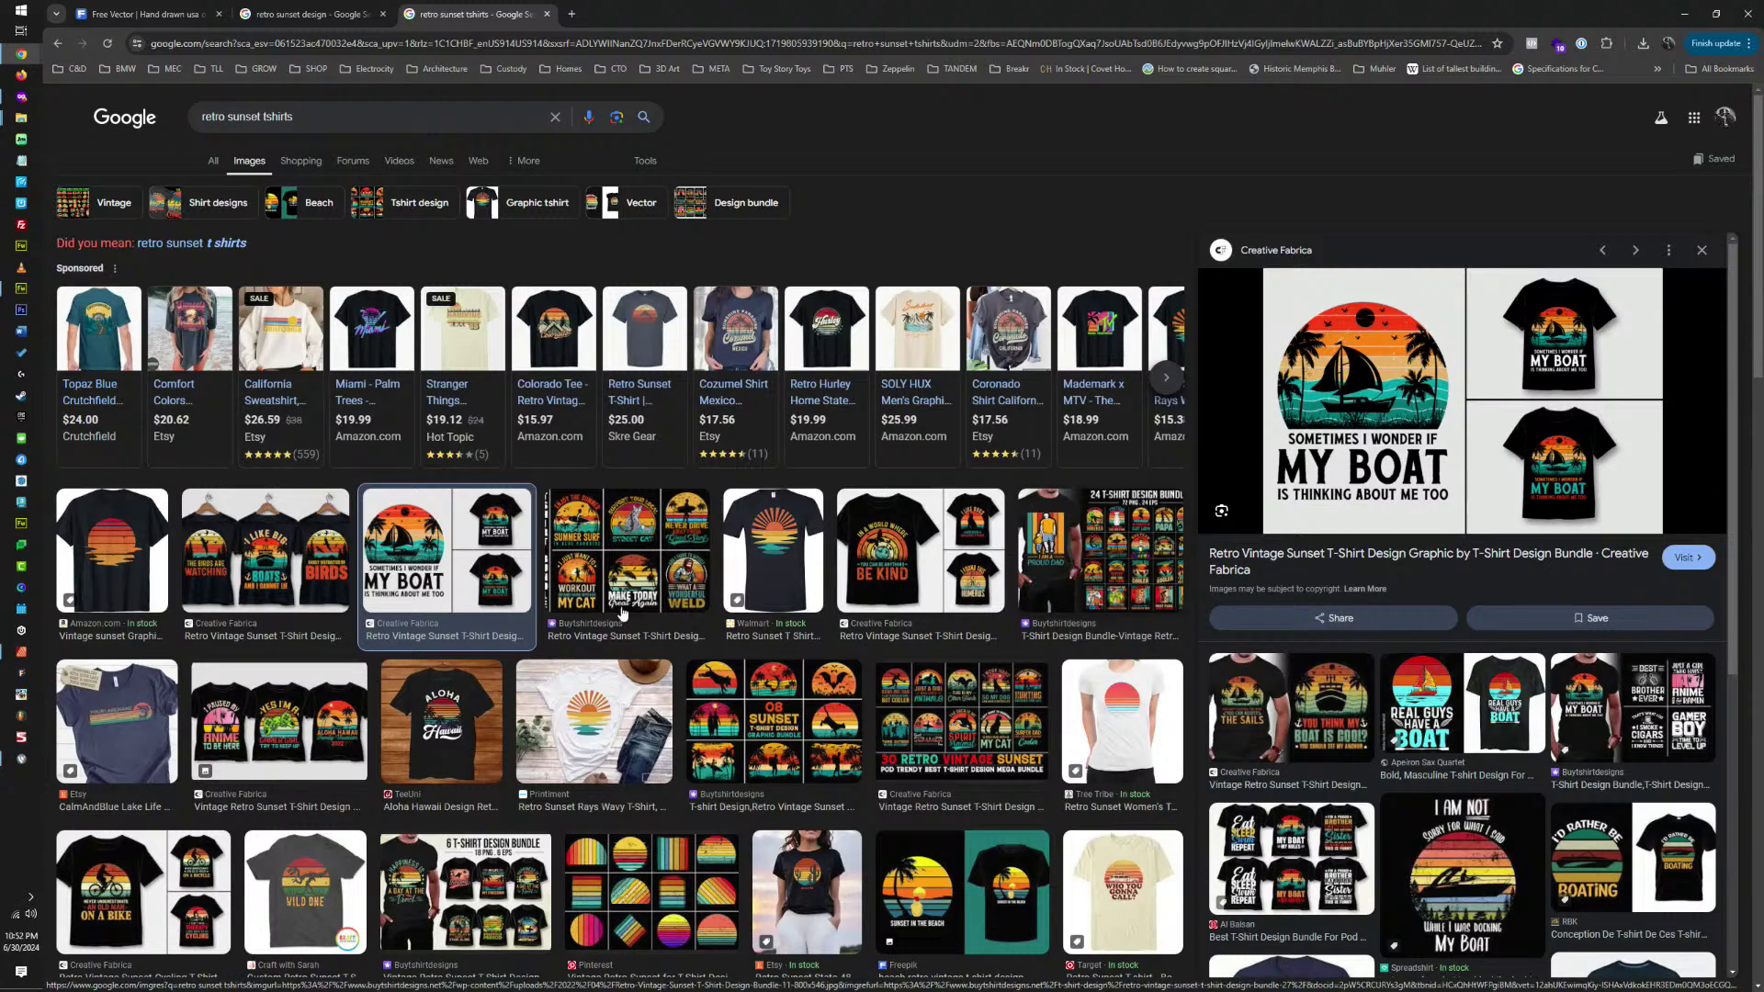
pyautogui.click(646, 562)
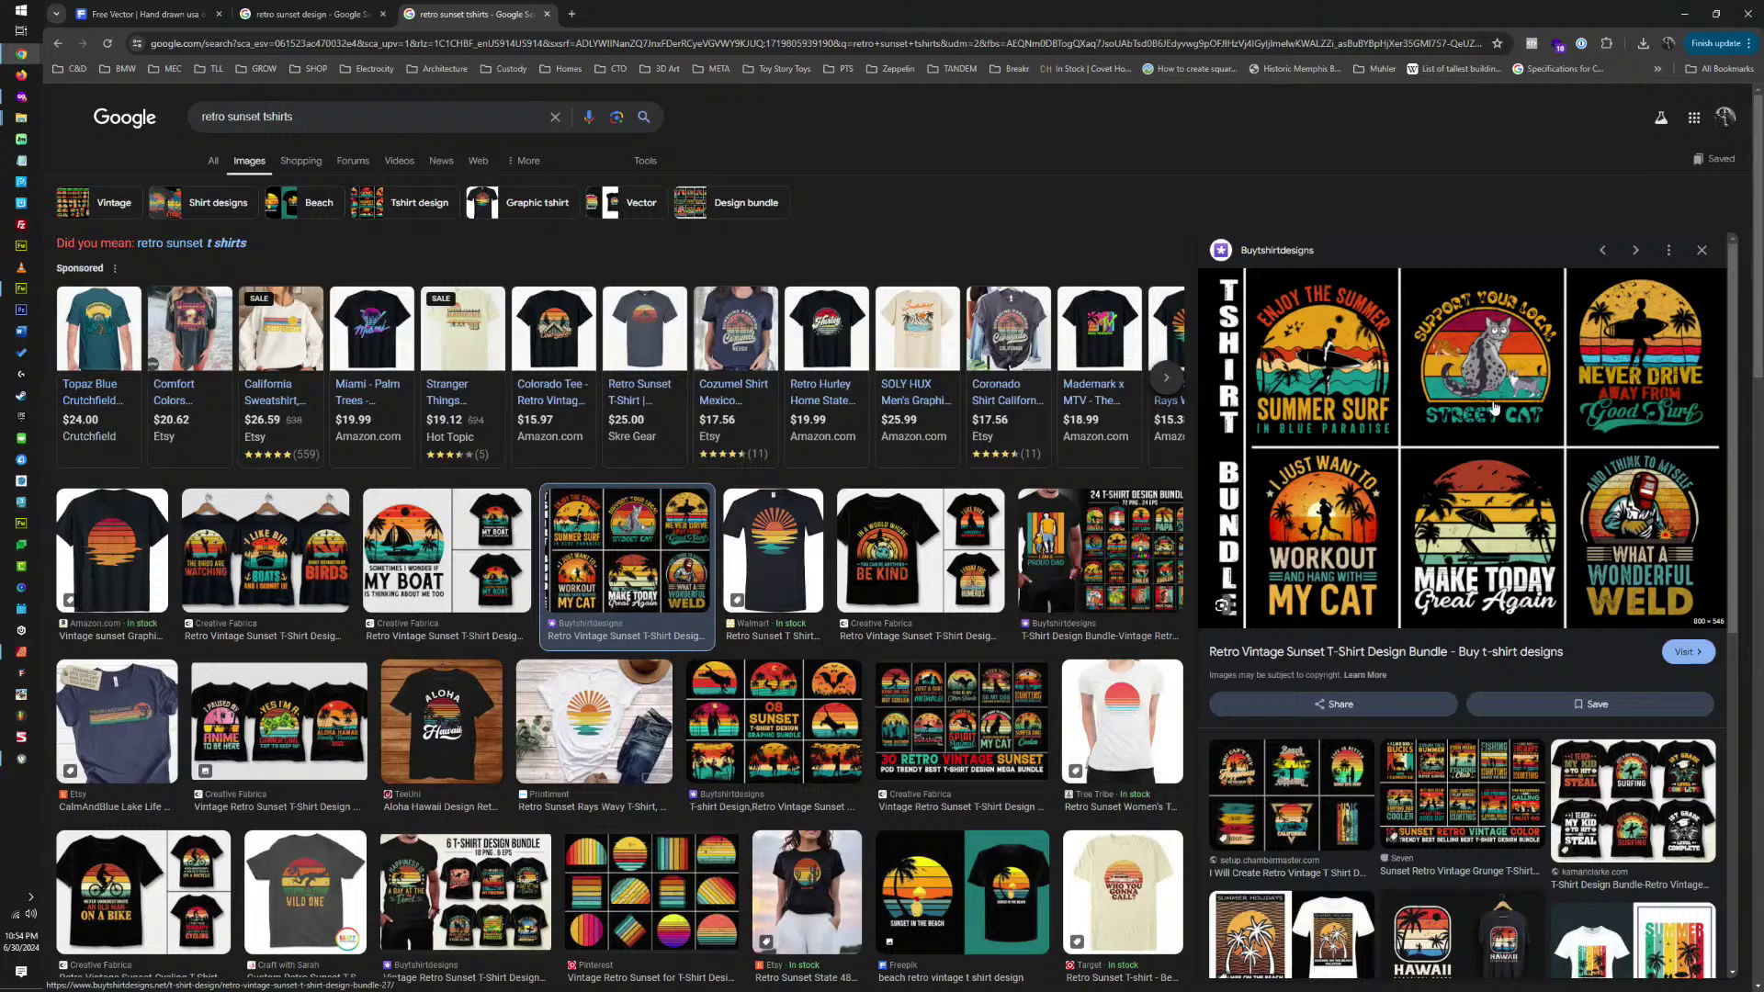
# Open Freepik in a new tab, search its assets for "elvis silhouette" and browse the results.
pyautogui.click(572, 20)
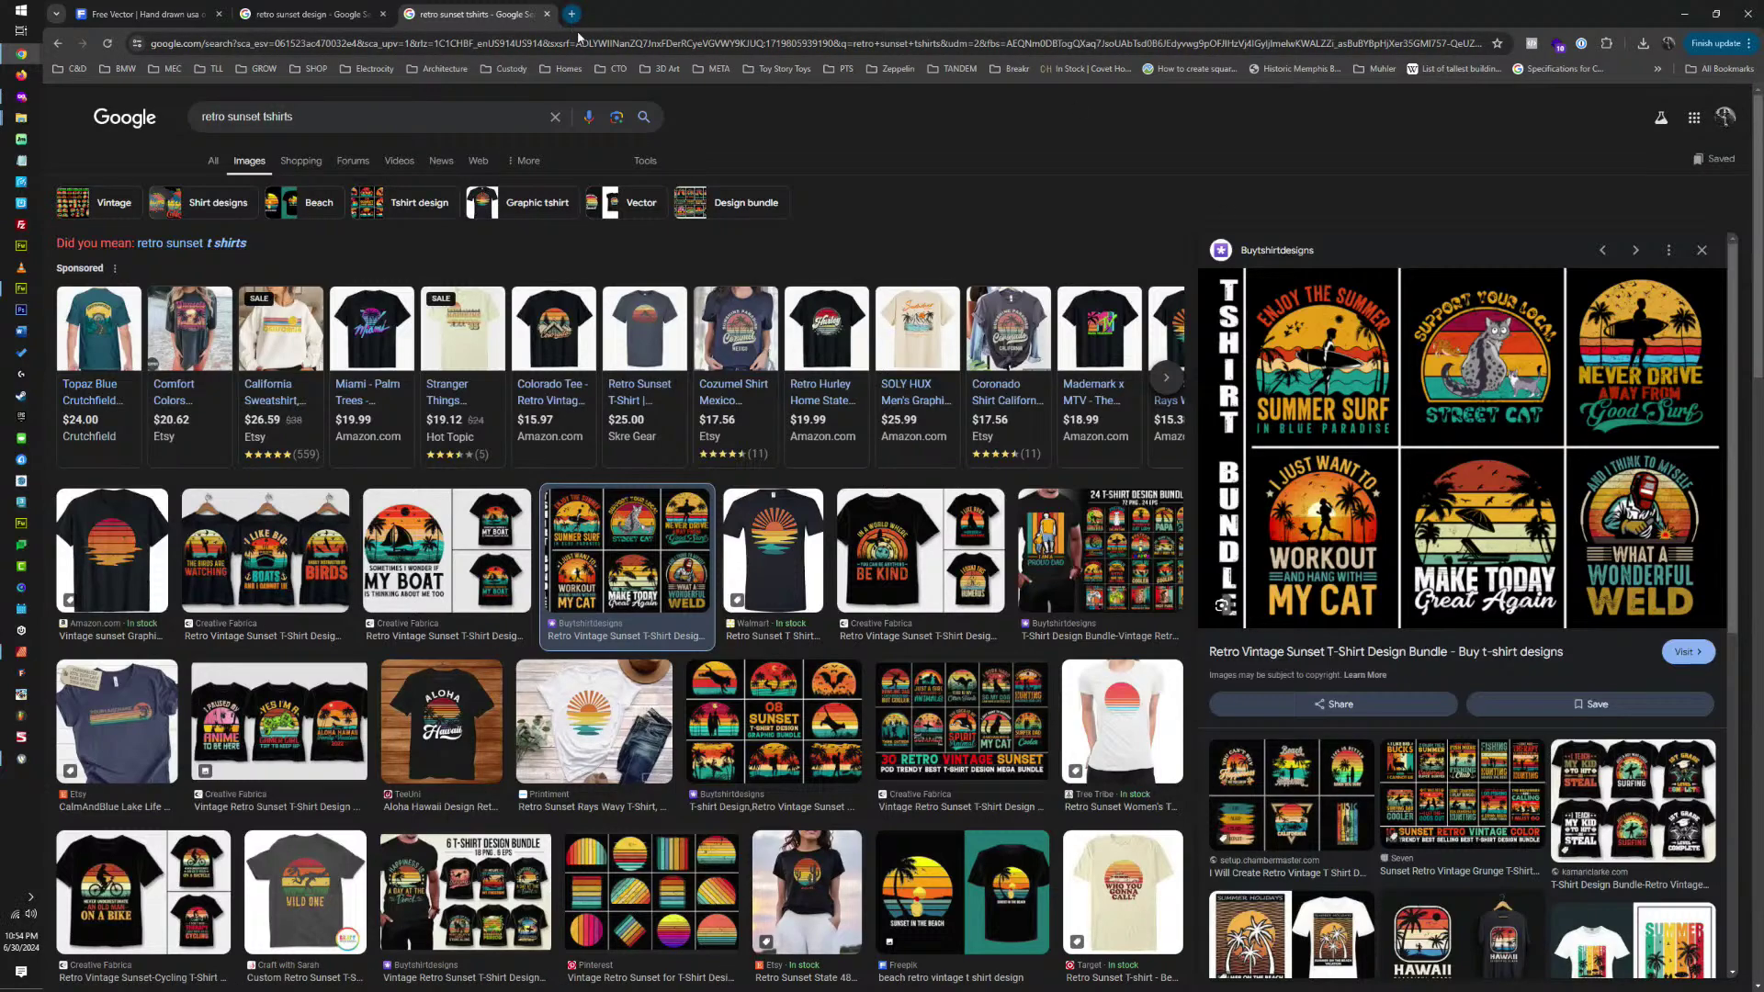
pyautogui.write('free')
pyautogui.press('Return')
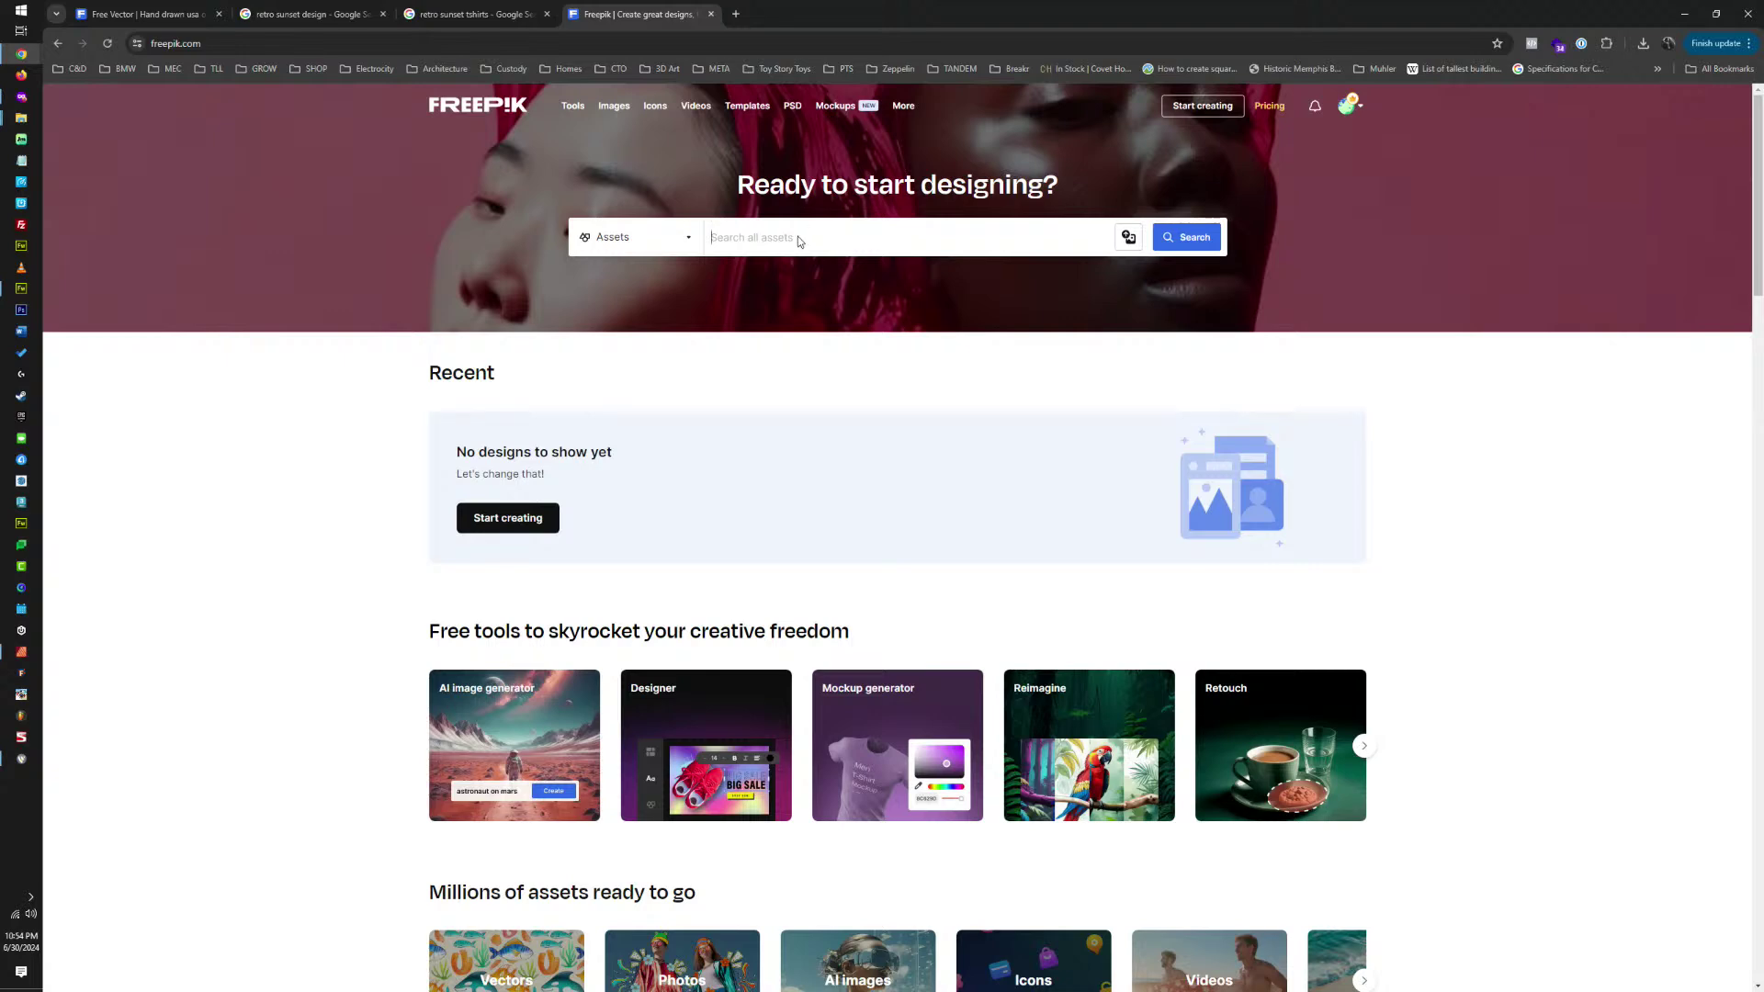
pyautogui.write('elvis silhouette')
pyautogui.press('Return')
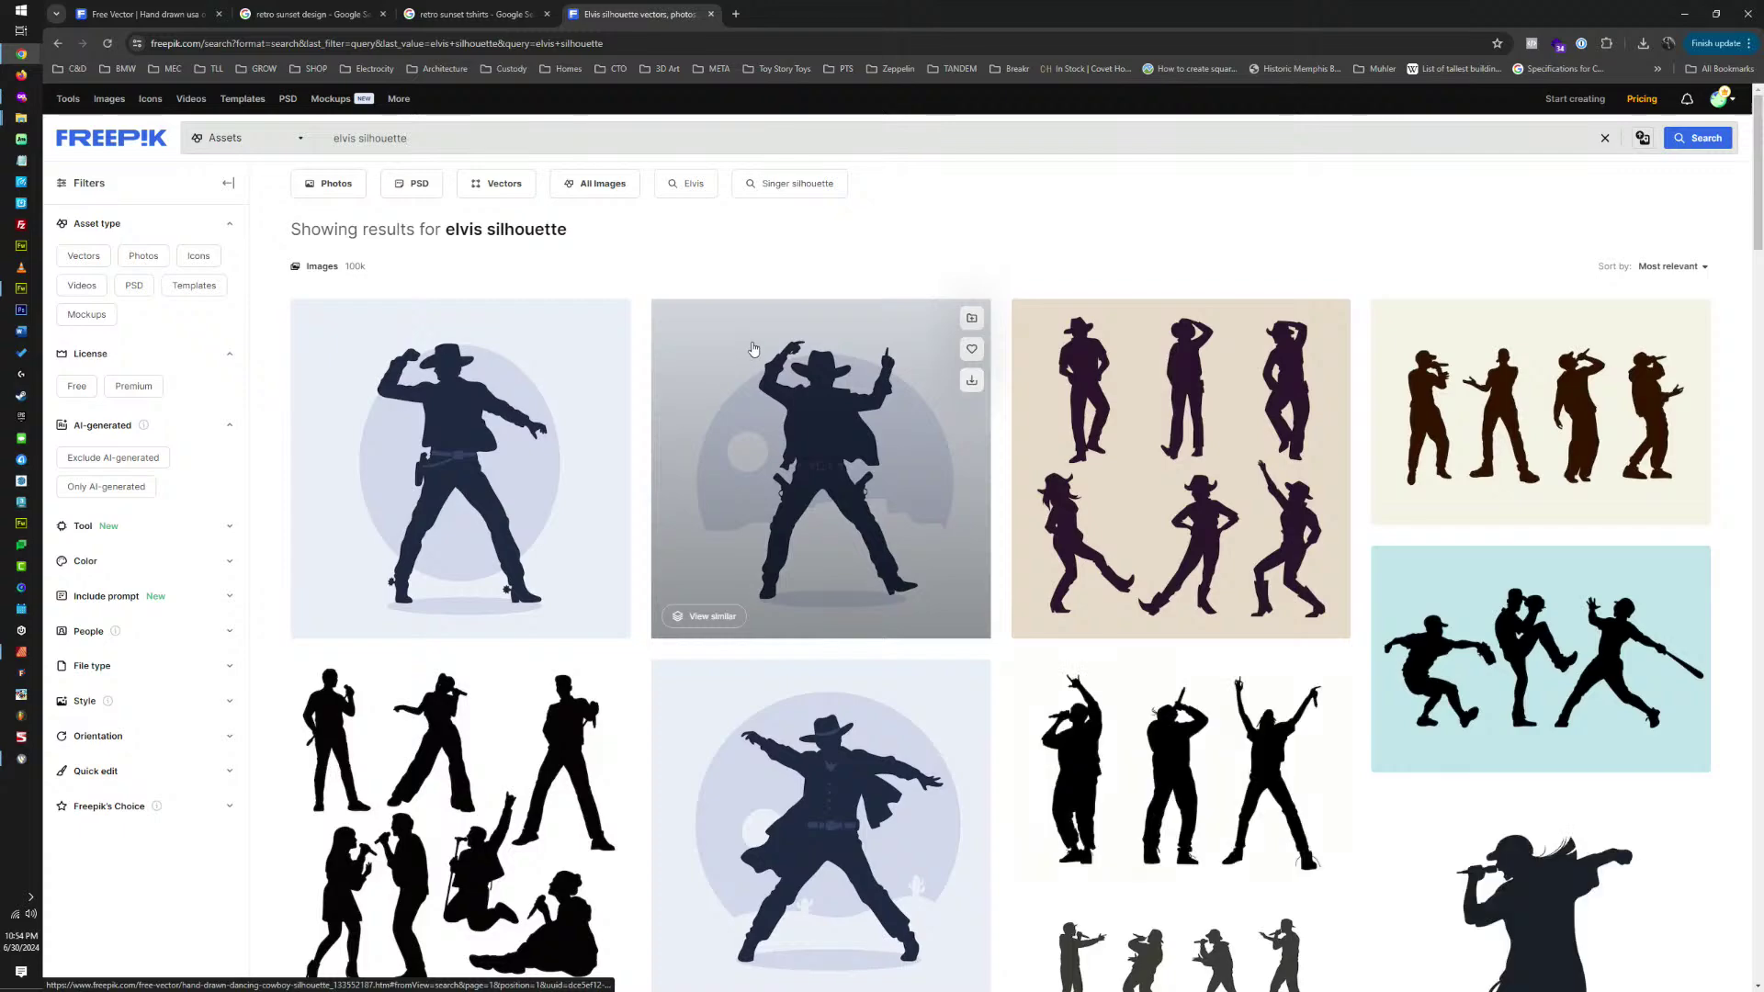
pyautogui.scroll(-5, 753, 353)
pyautogui.scroll(-15, 763, 352)
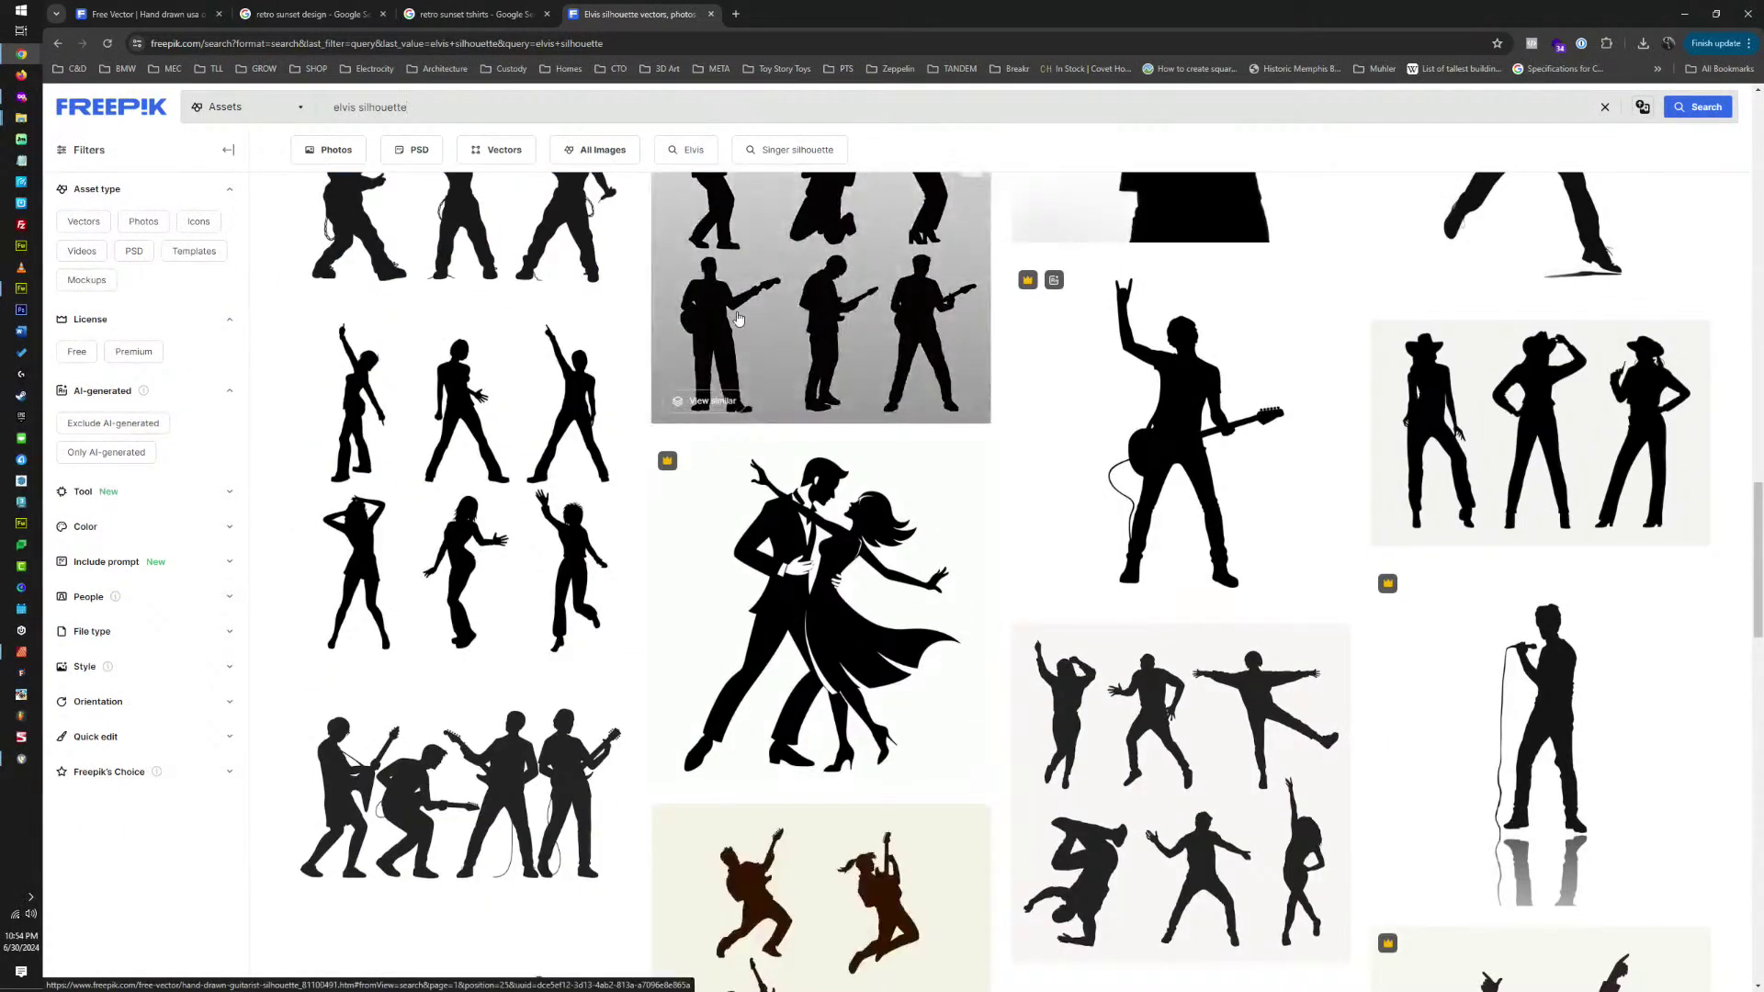
# Search Google Images for "elvis silhouette" in a new tab and limit the results to large images.
pyautogui.click(736, 14)
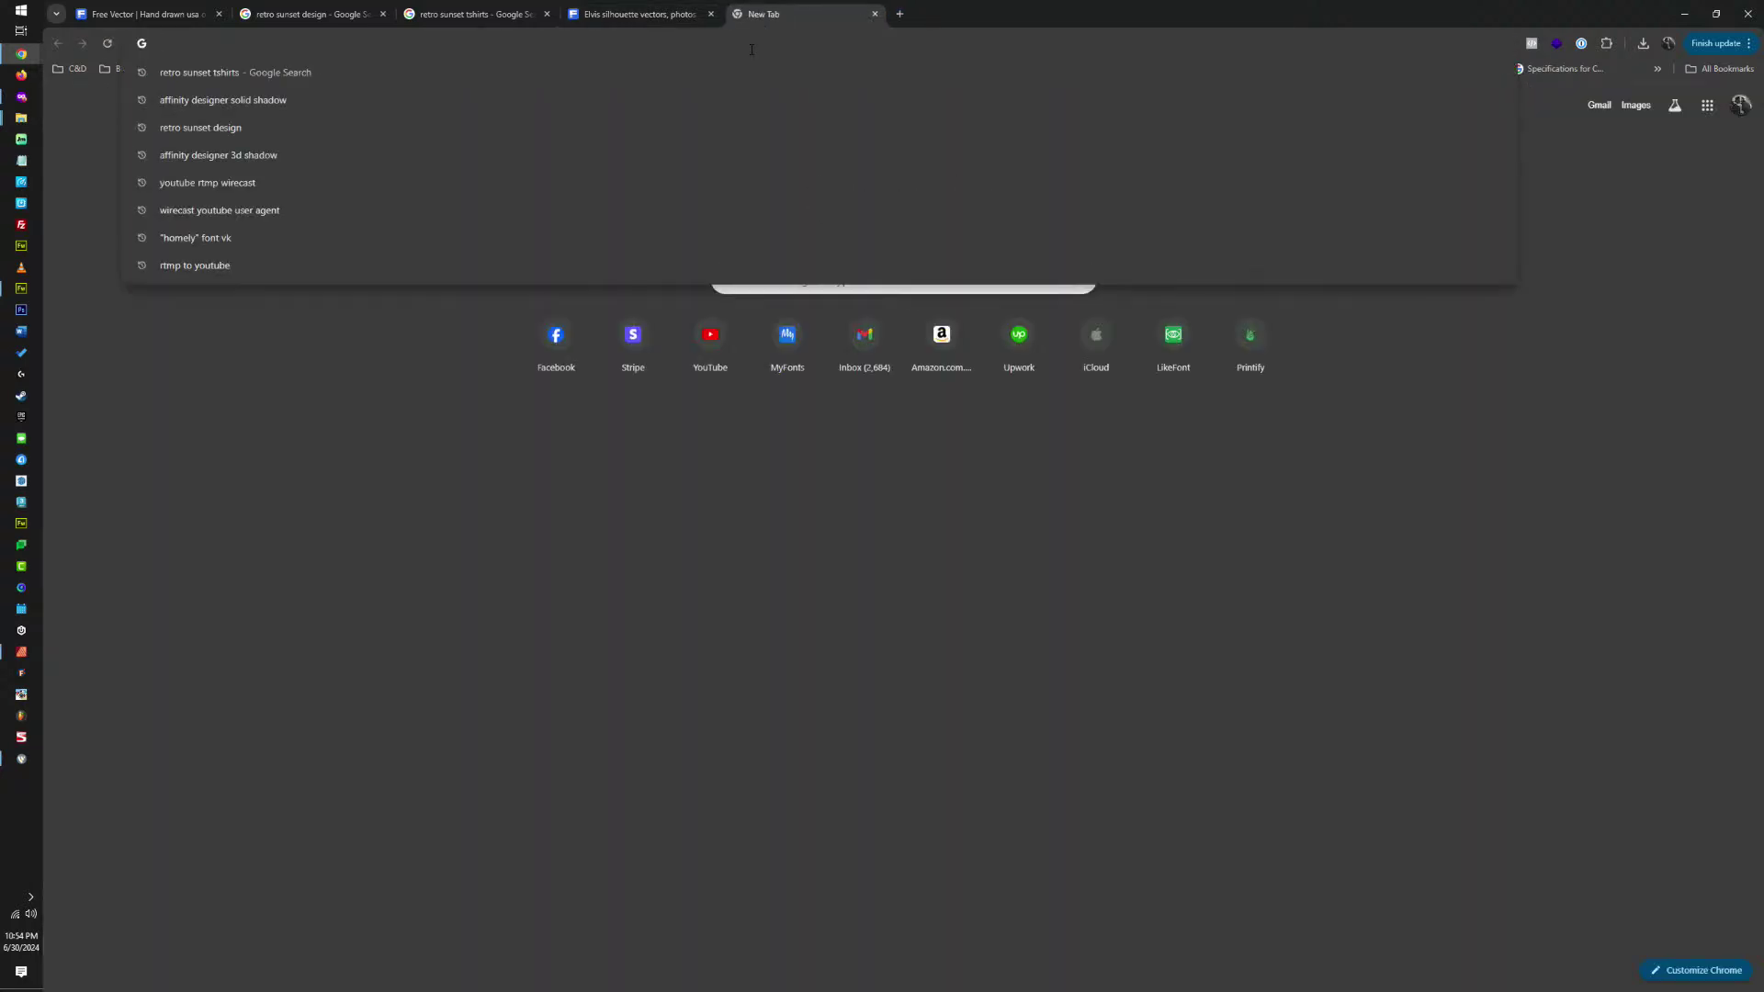
pyautogui.write('elvis silhouet')
pyautogui.press('Return')
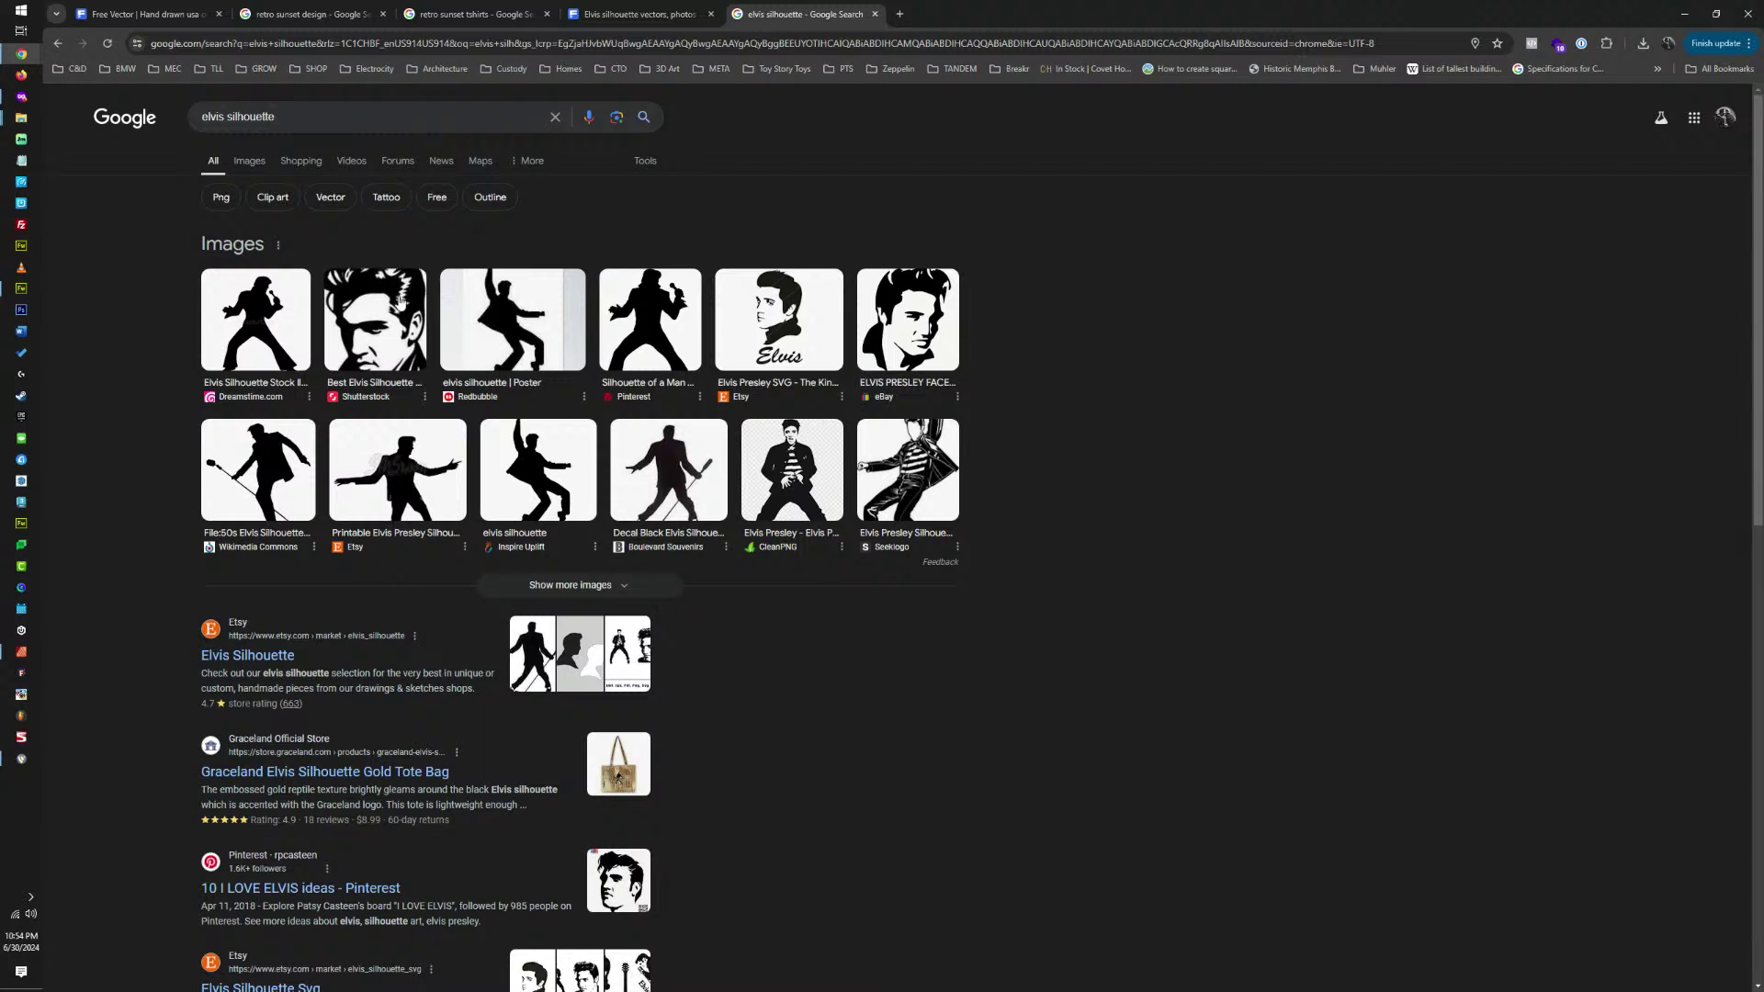
pyautogui.click(375, 319)
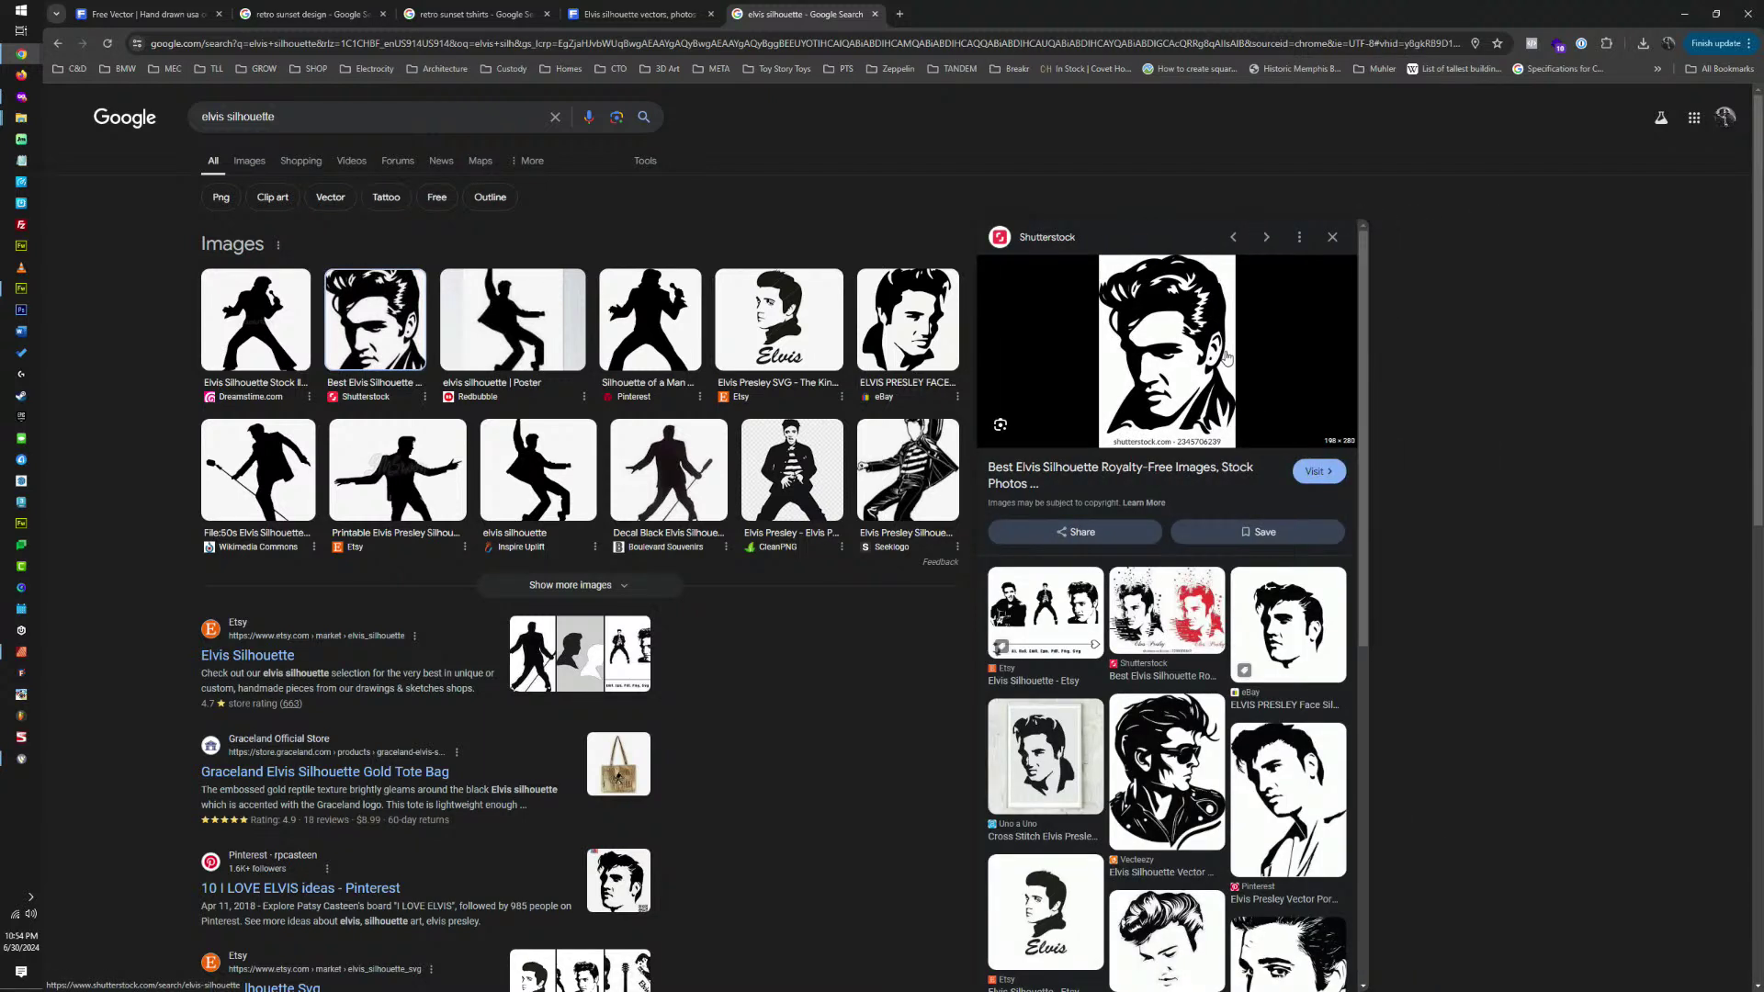
pyautogui.click(645, 160)
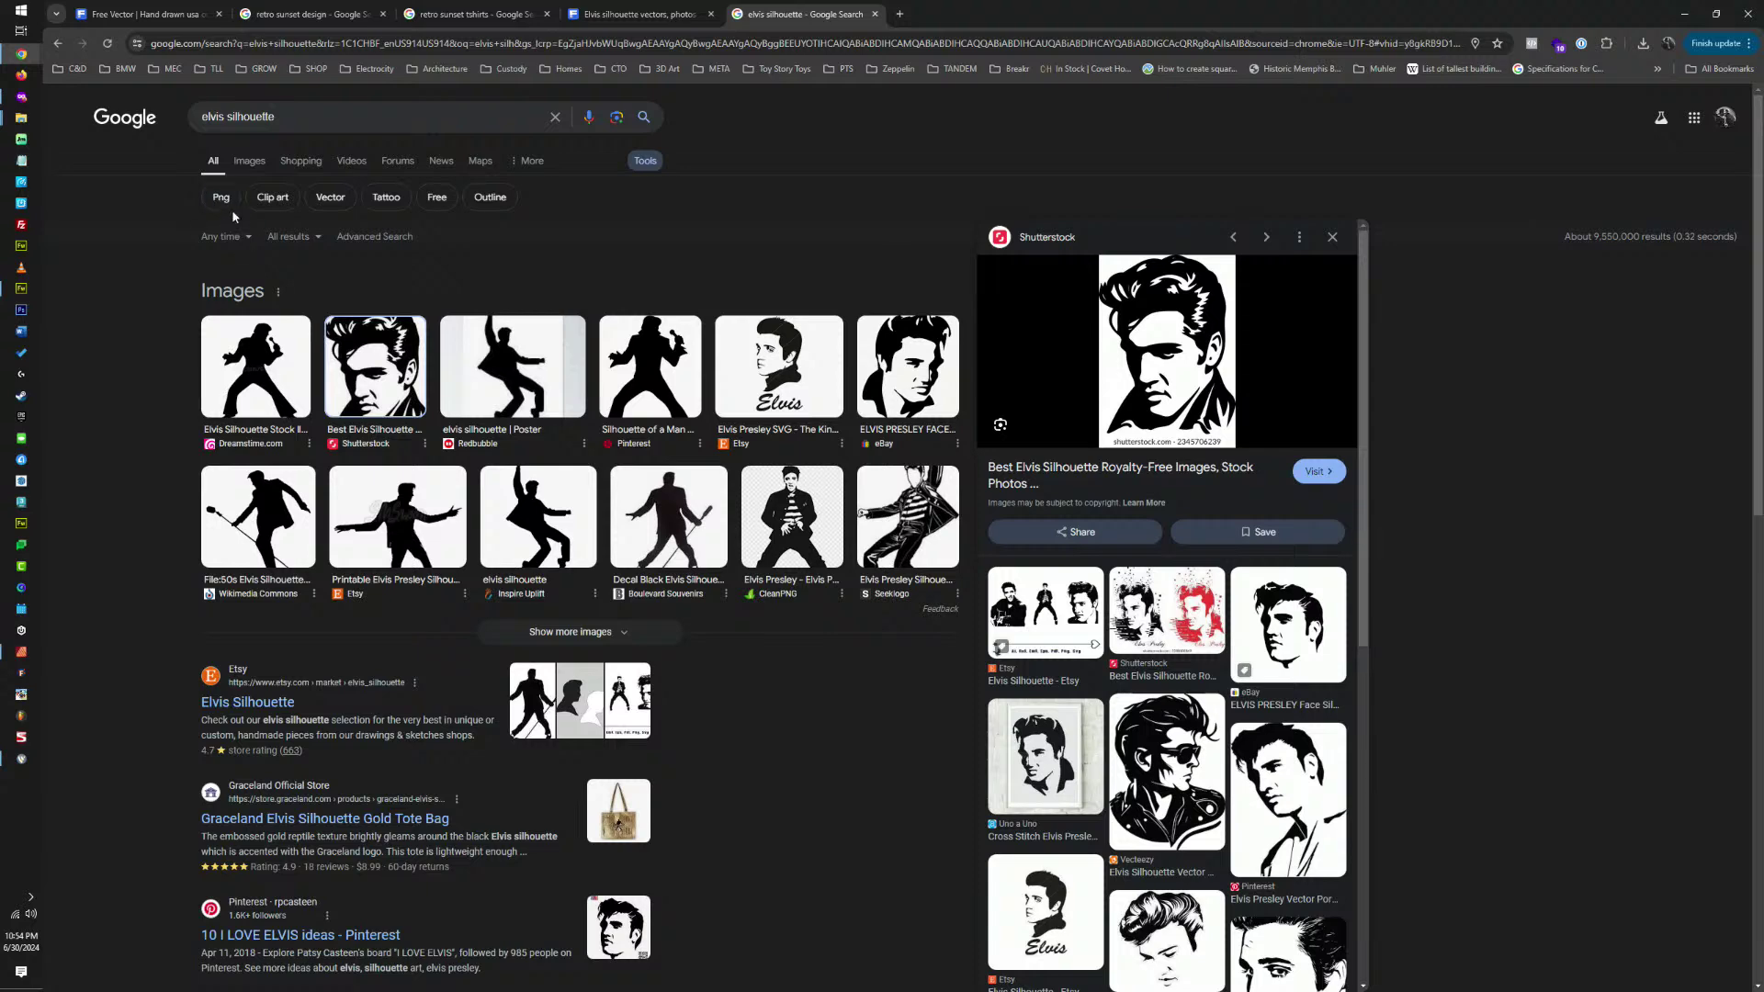
pyautogui.click(266, 163)
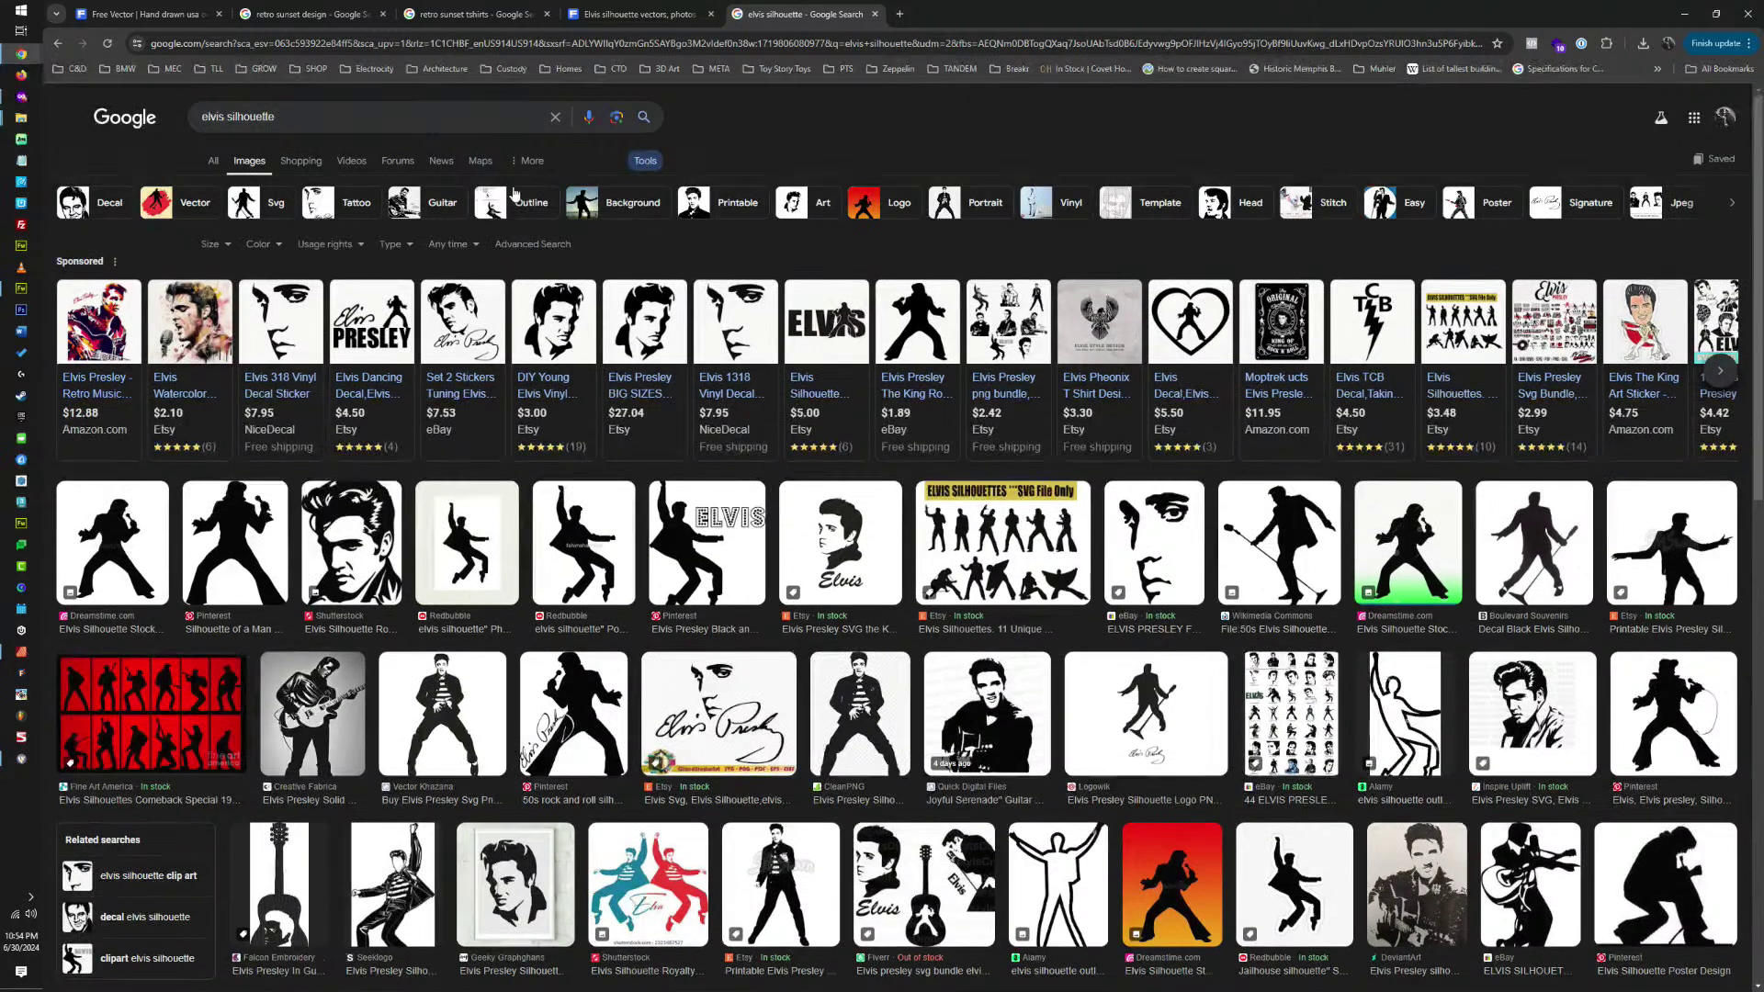
pyautogui.click(210, 245)
pyautogui.click(230, 283)
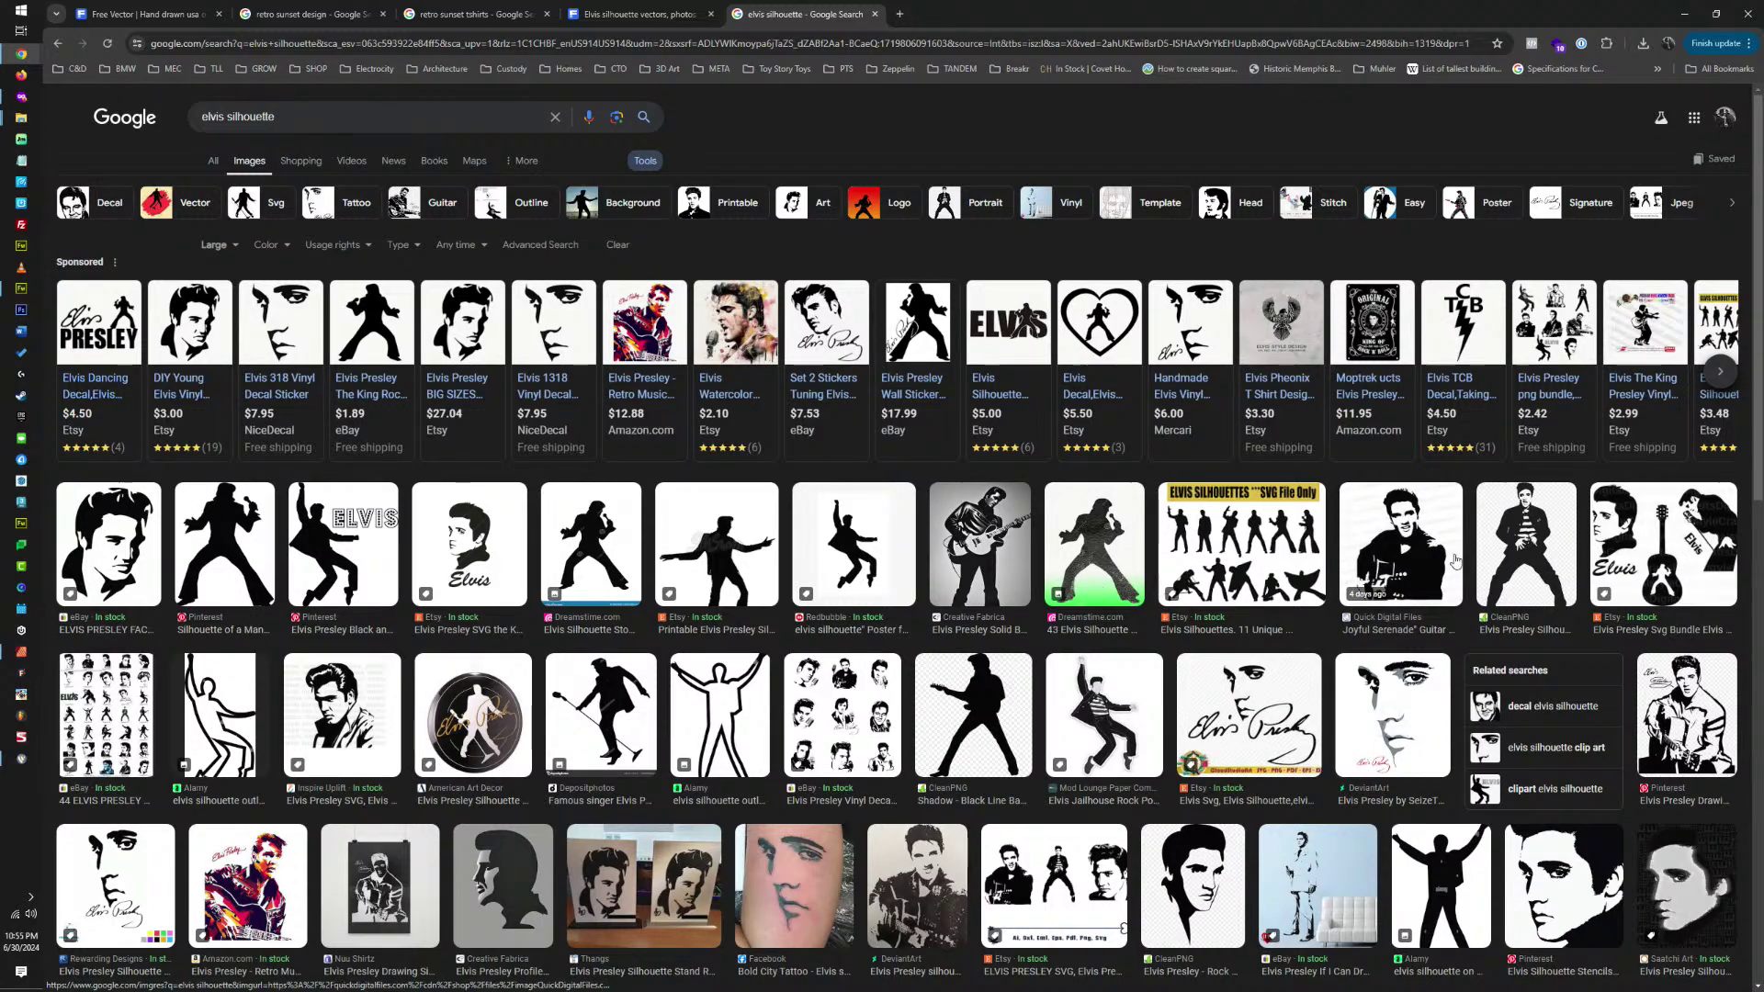
# Find the black-and-white Elvis Presley face vinyl decal from digitalfotoimagen.com among the related images and copy the picture.
pyautogui.scroll(-6, 1454, 561)
pyautogui.scroll(2, 1118, 402)
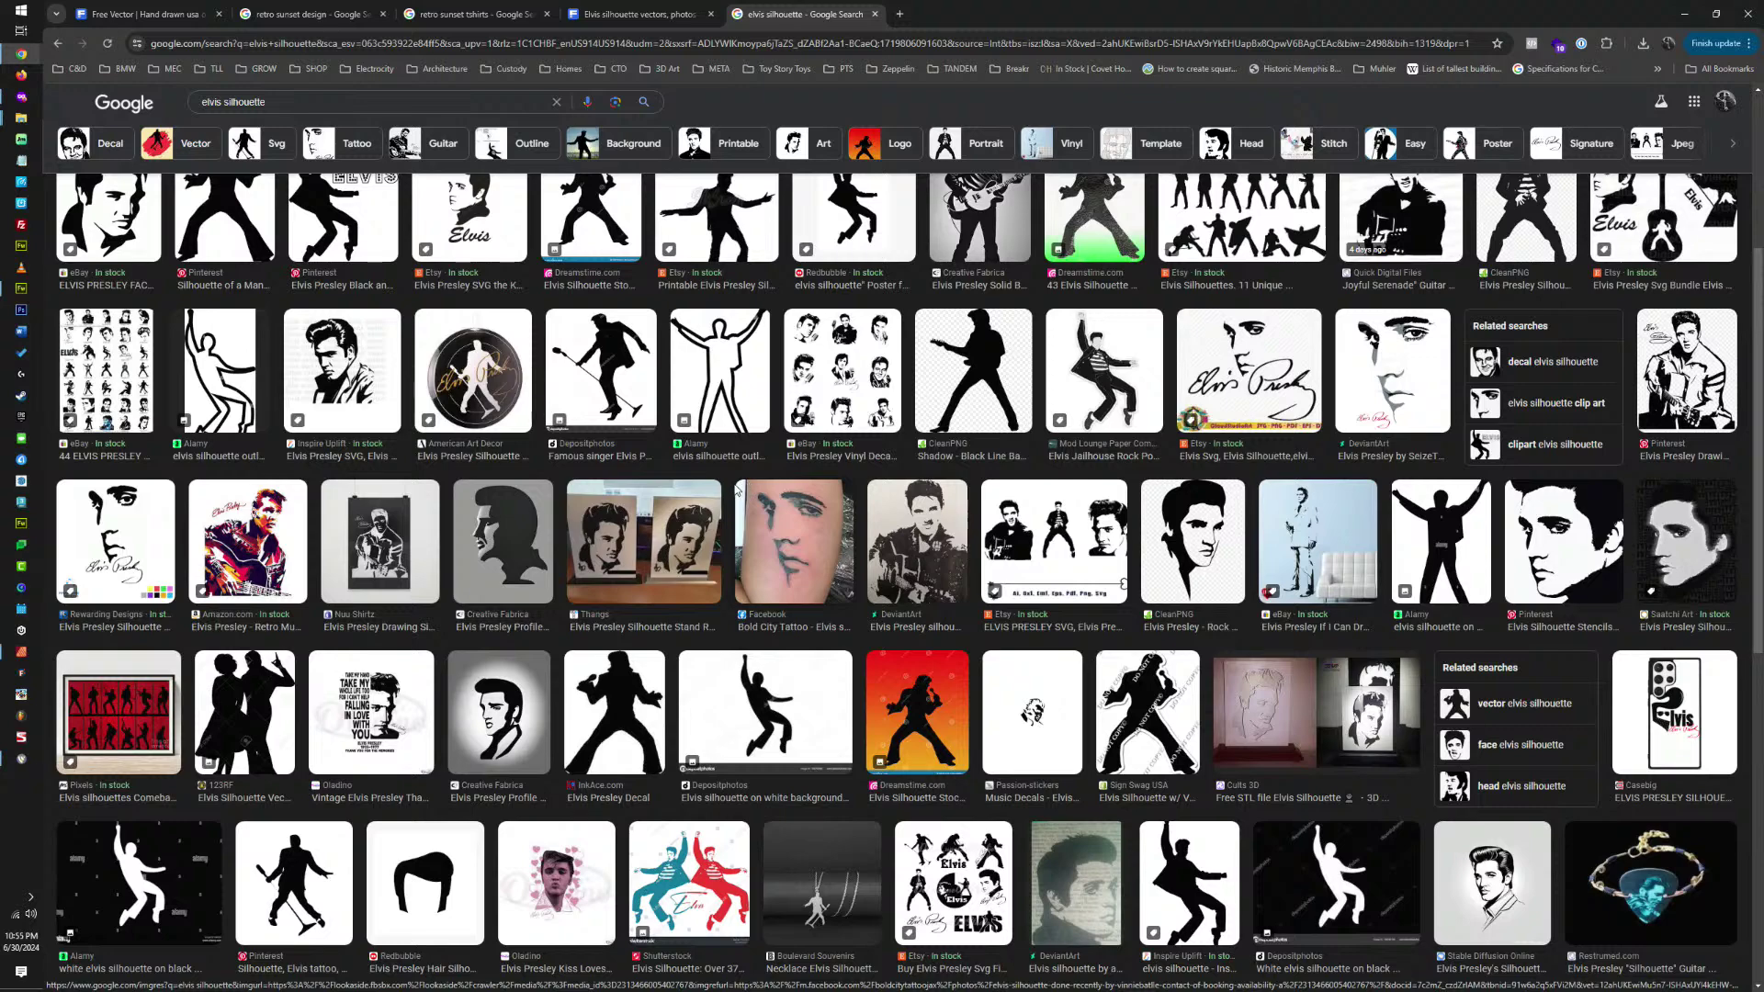
pyautogui.scroll(-2, 748, 487)
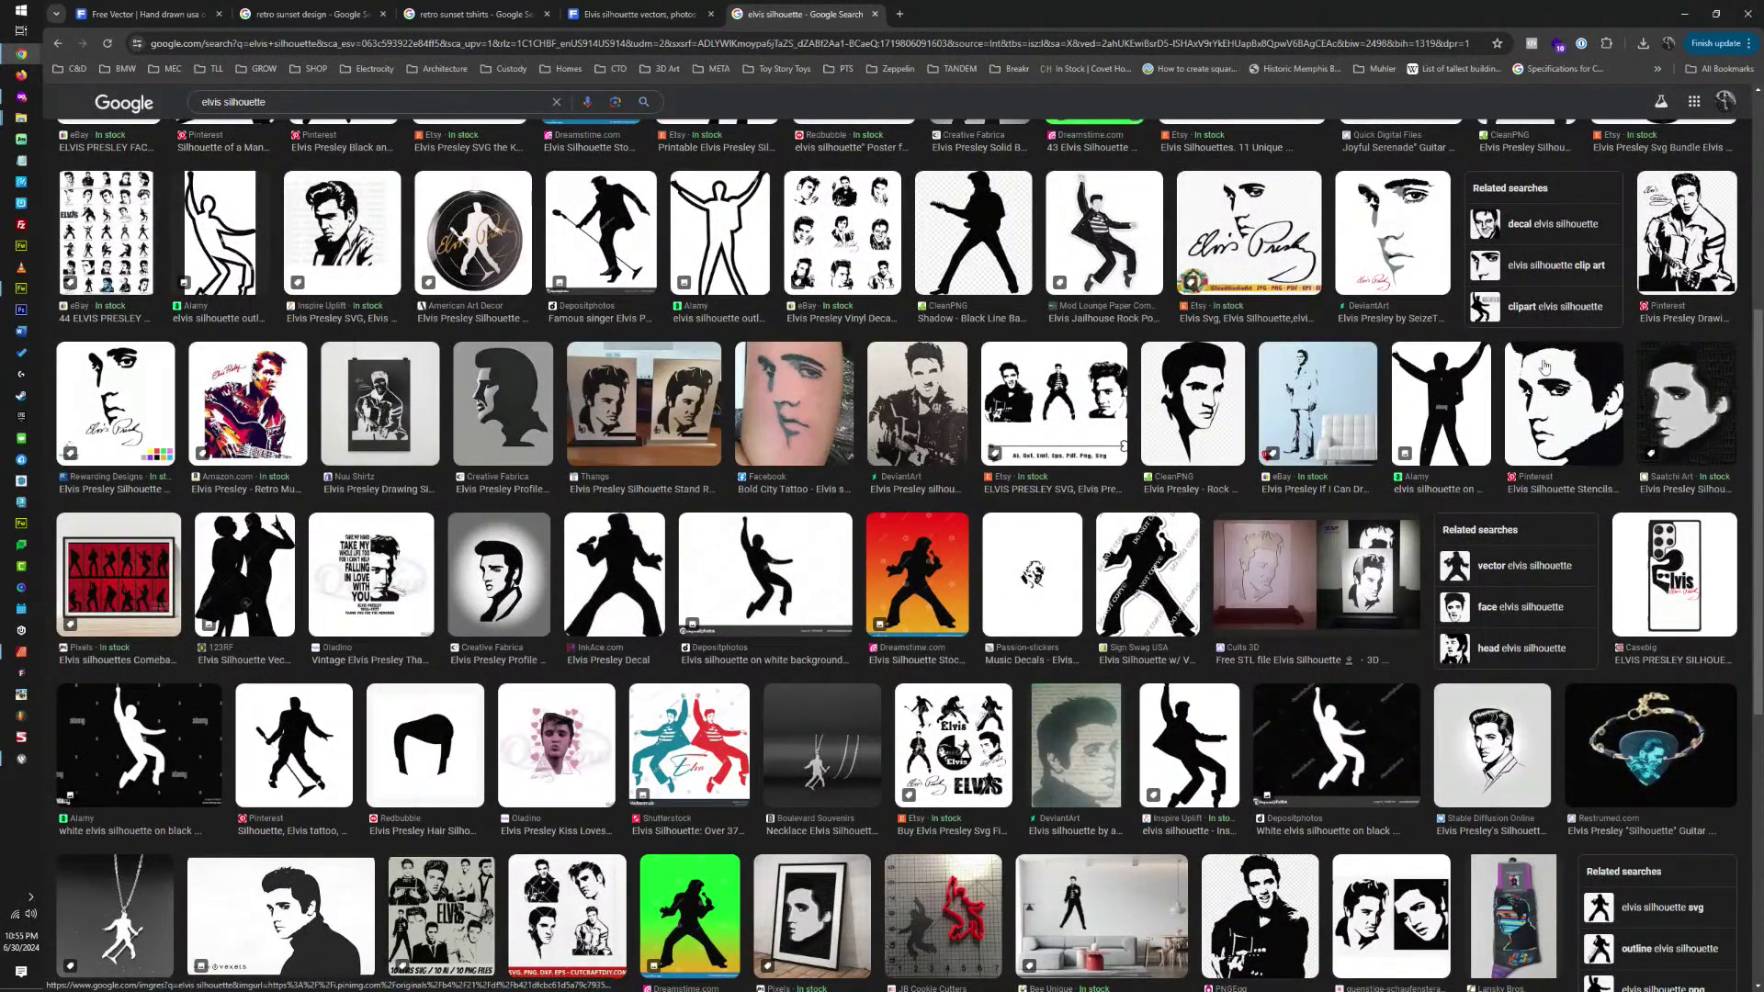
pyautogui.click(1577, 365)
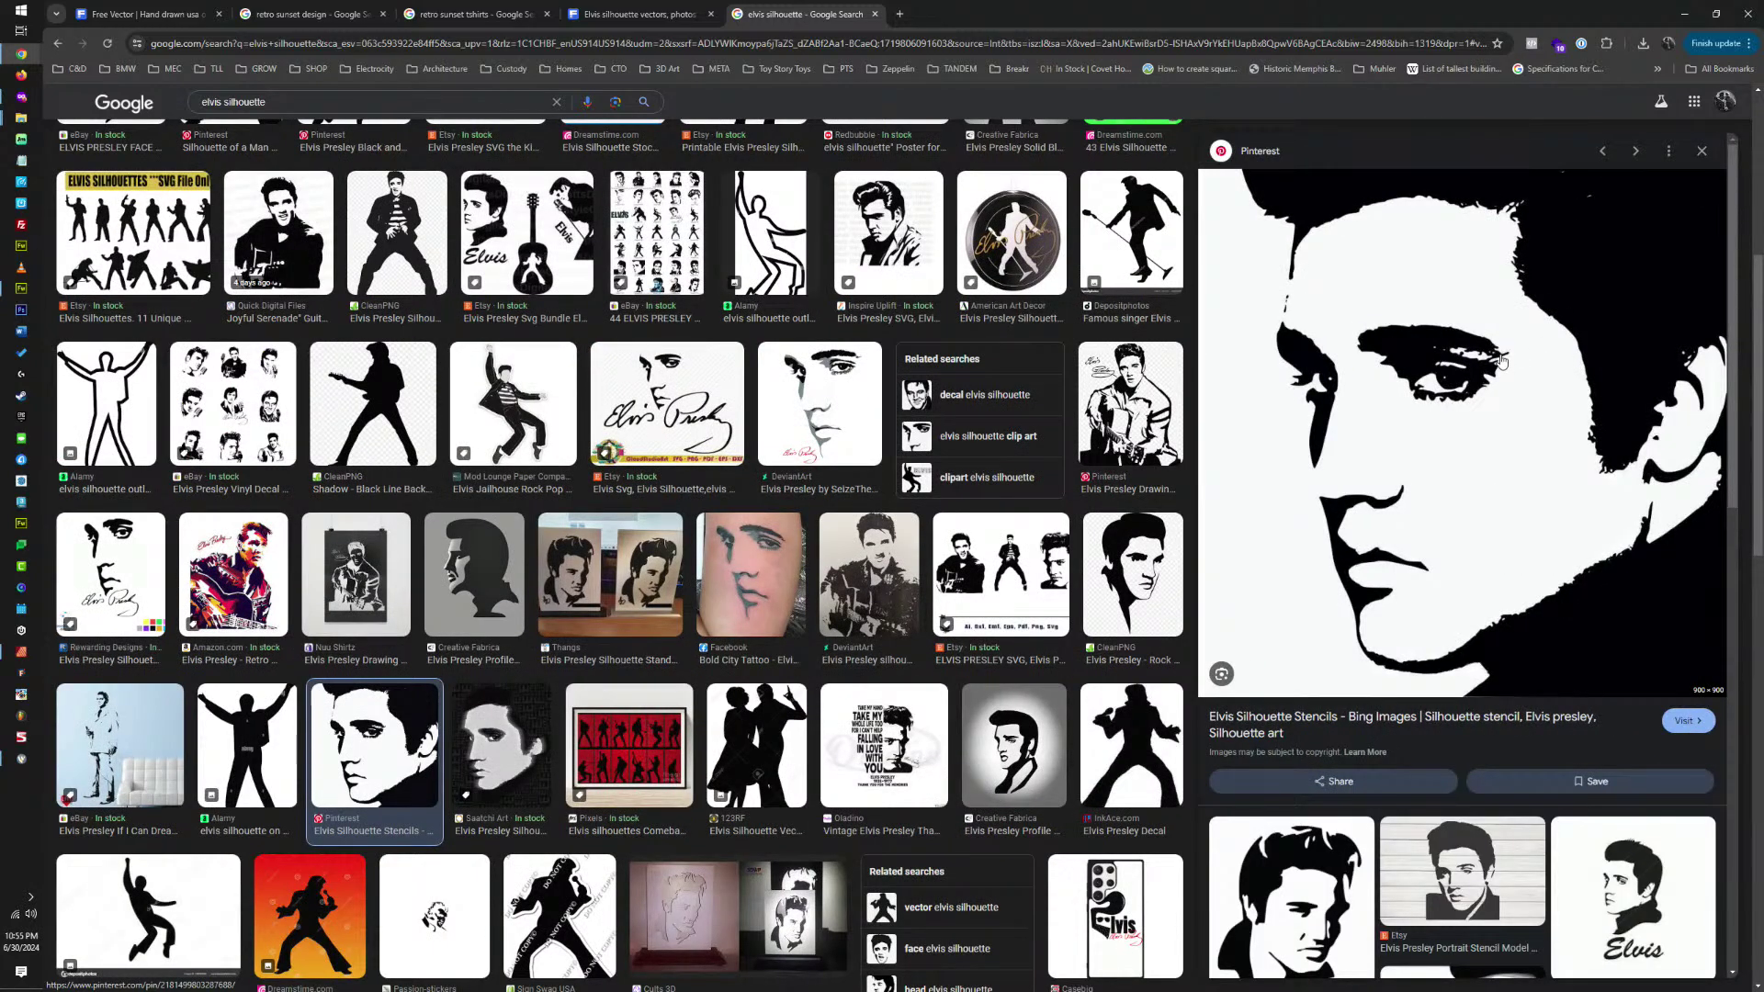
pyautogui.scroll(-3, 1396, 673)
pyautogui.click(1344, 588)
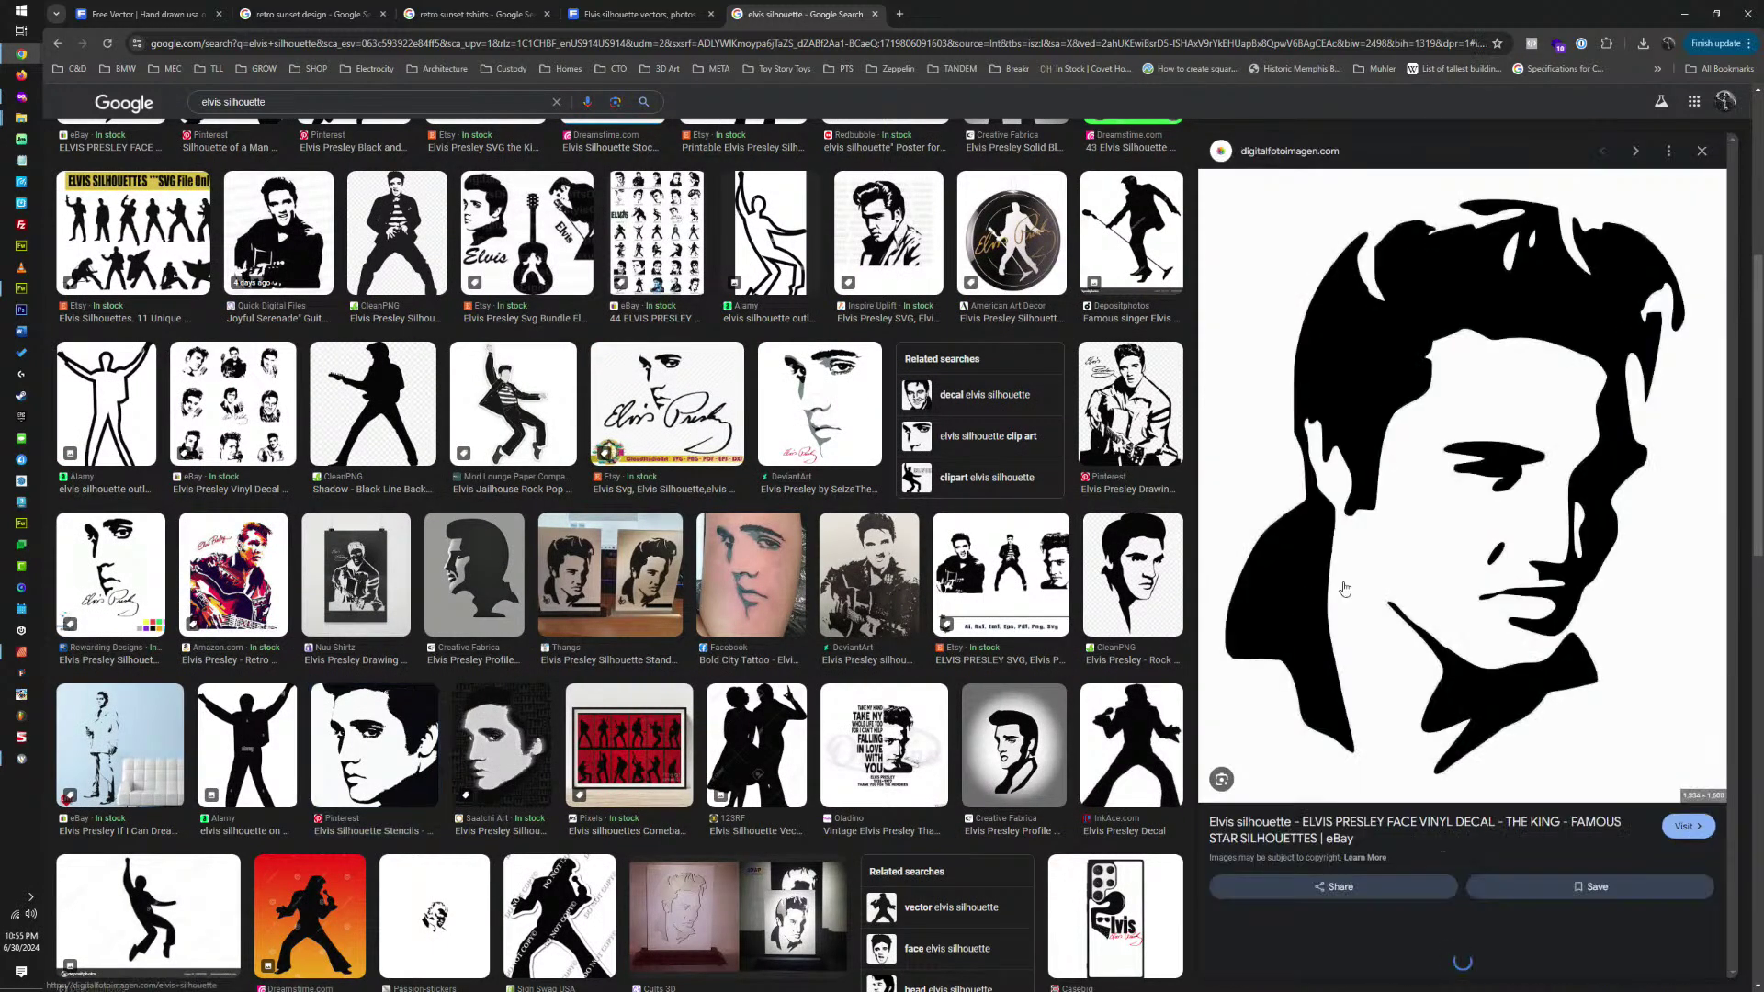
pyautogui.rightClick(1507, 301)
pyautogui.click(1577, 508)
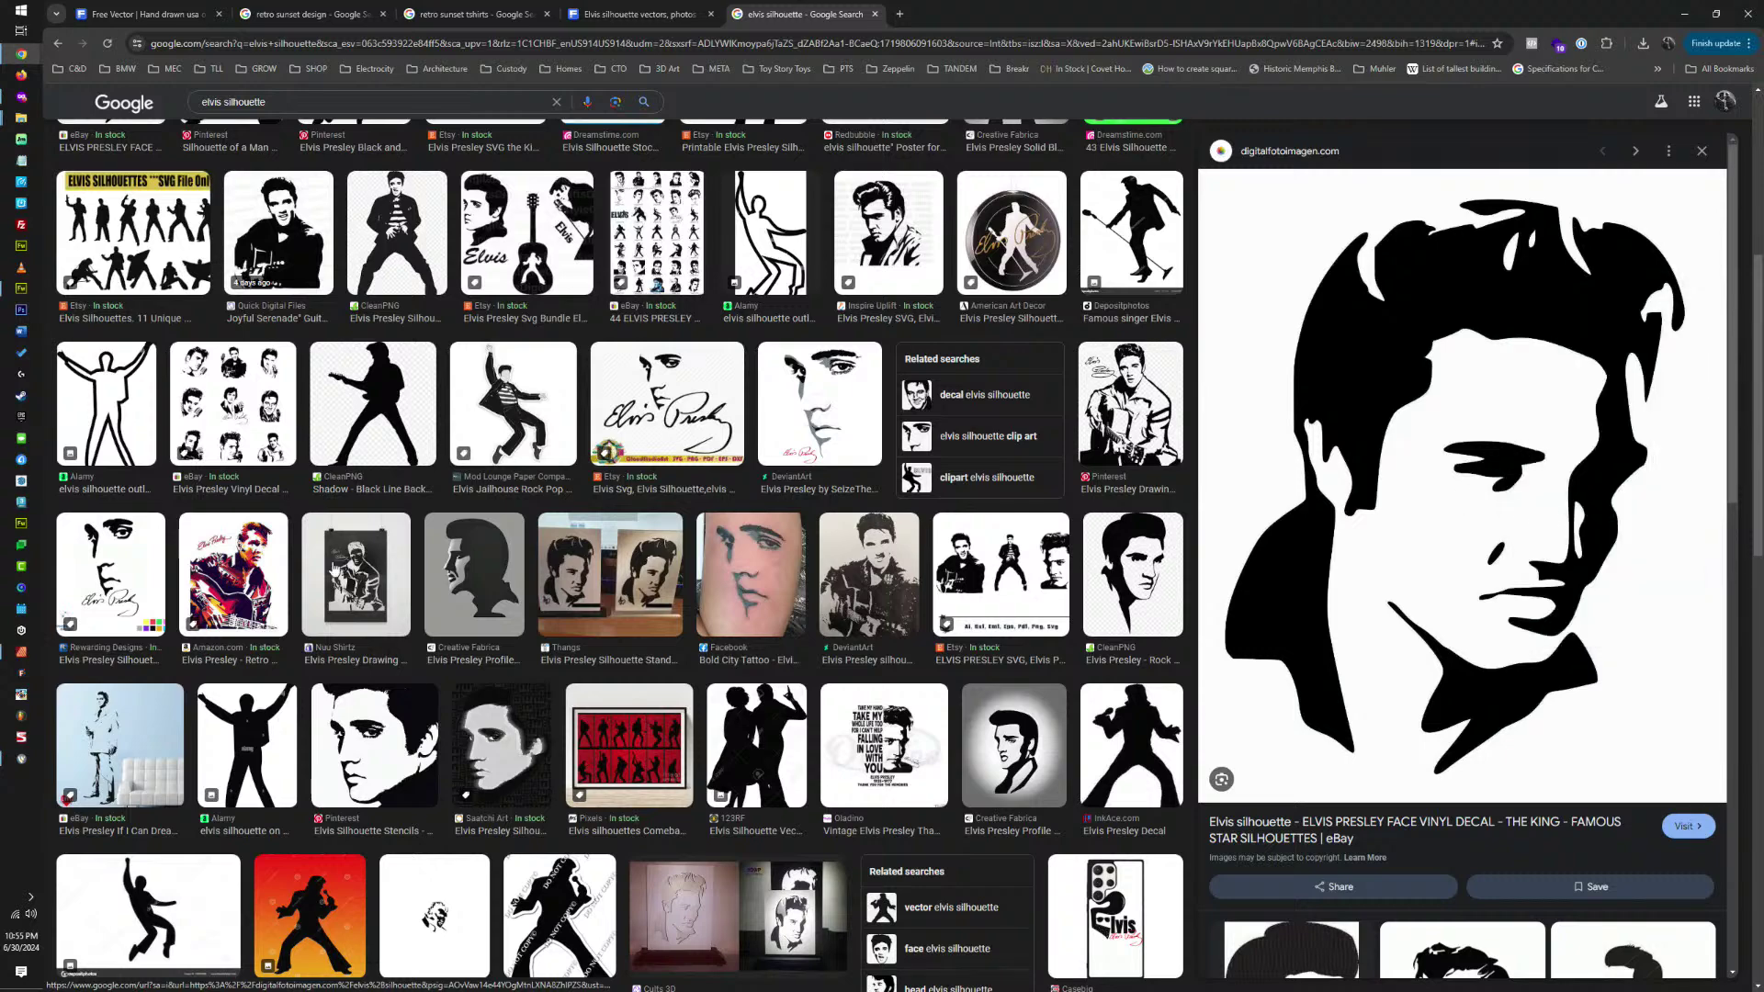
# Switch to Fireworks, delete the basketball bitmap from Untitled-2, and hide the sports-ball Composite Path in Untitled-1.
pyautogui.click(21, 289)
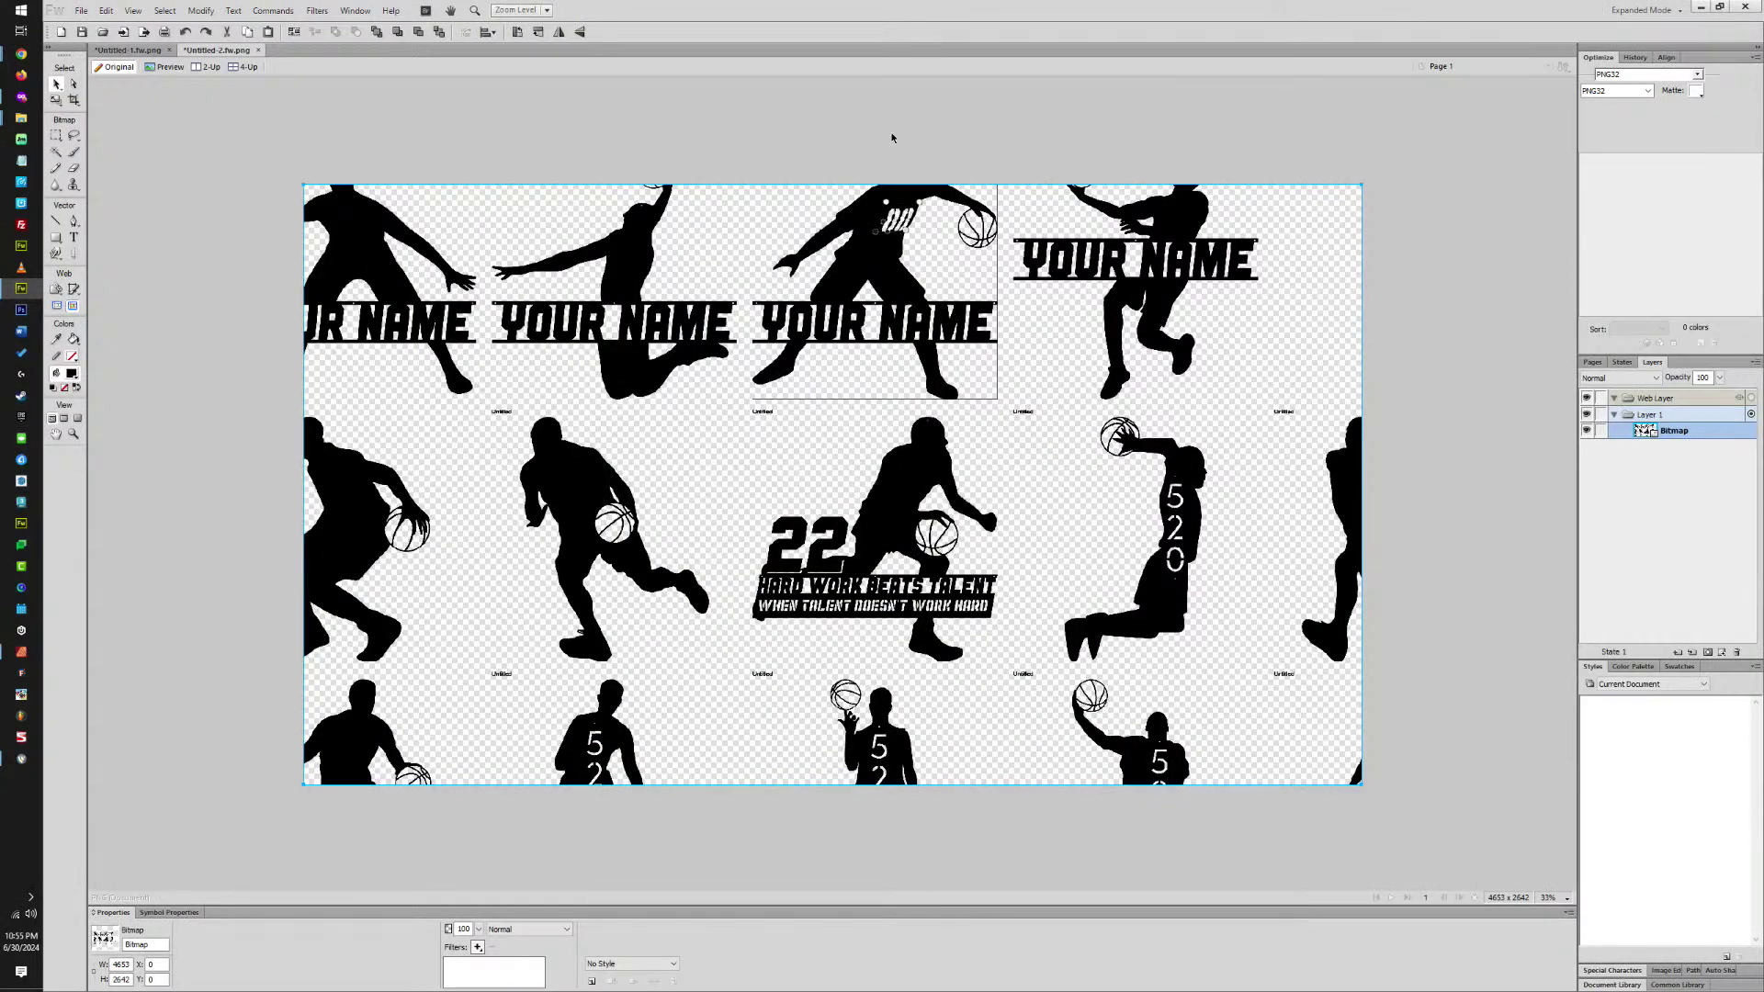
pyautogui.press('Delete')
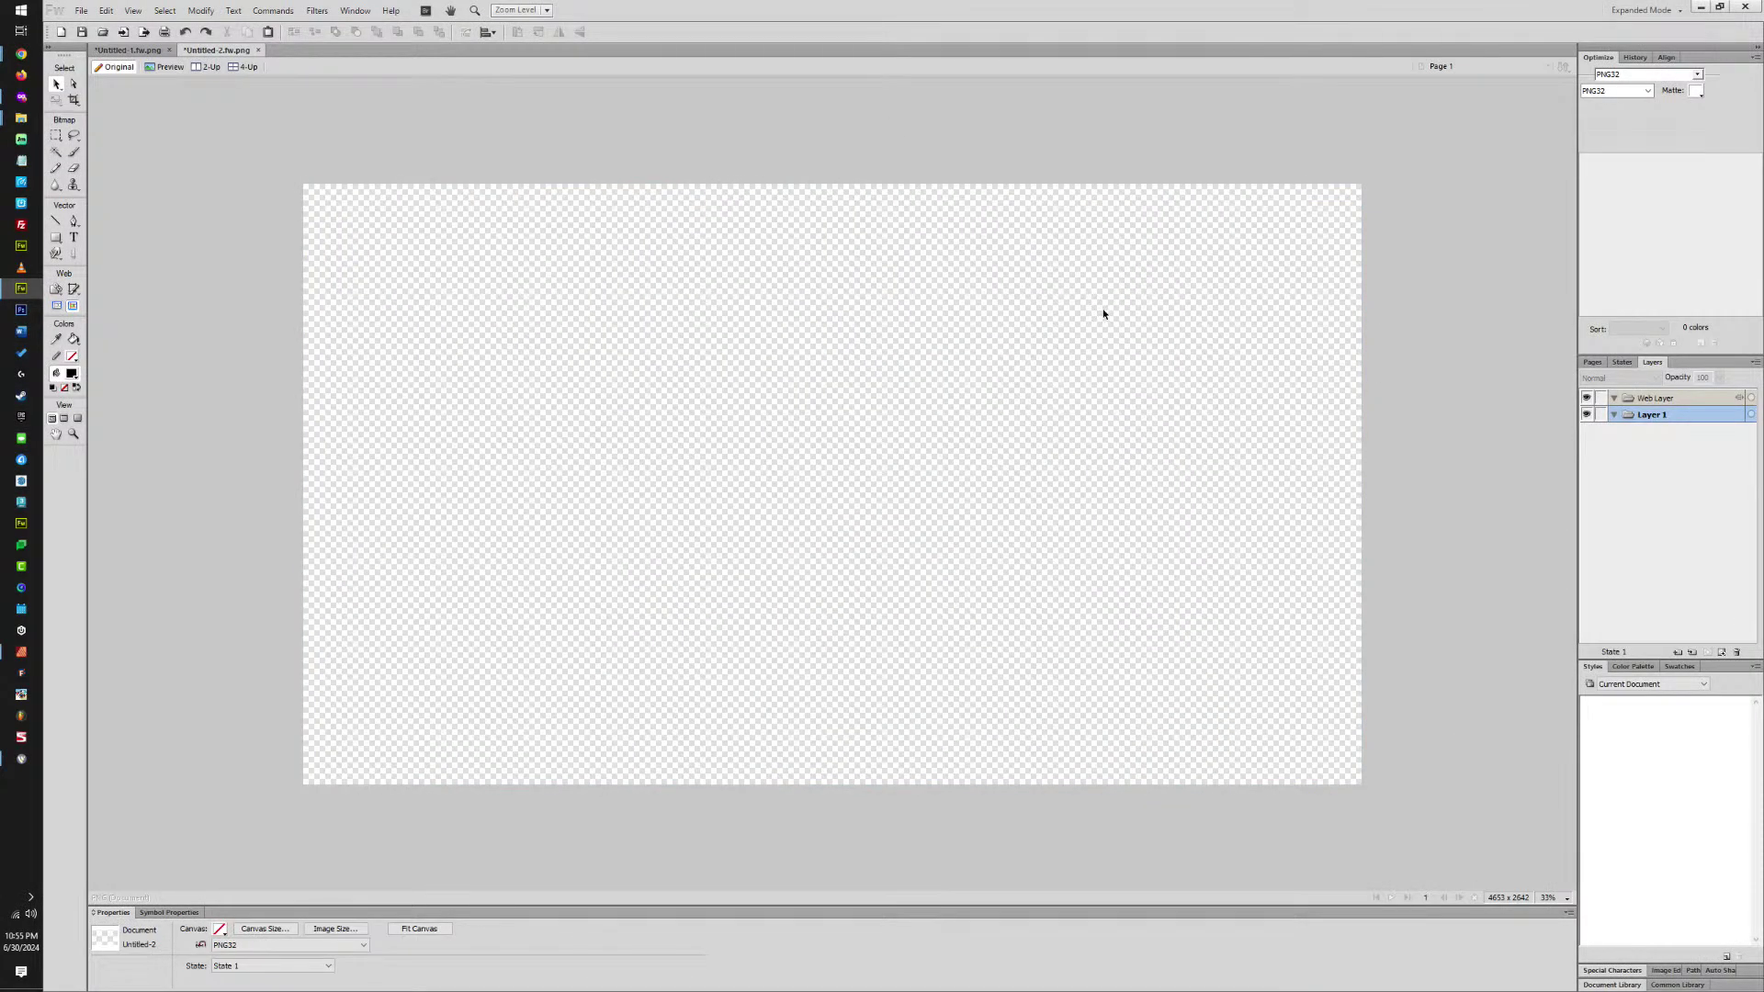
pyautogui.click(128, 51)
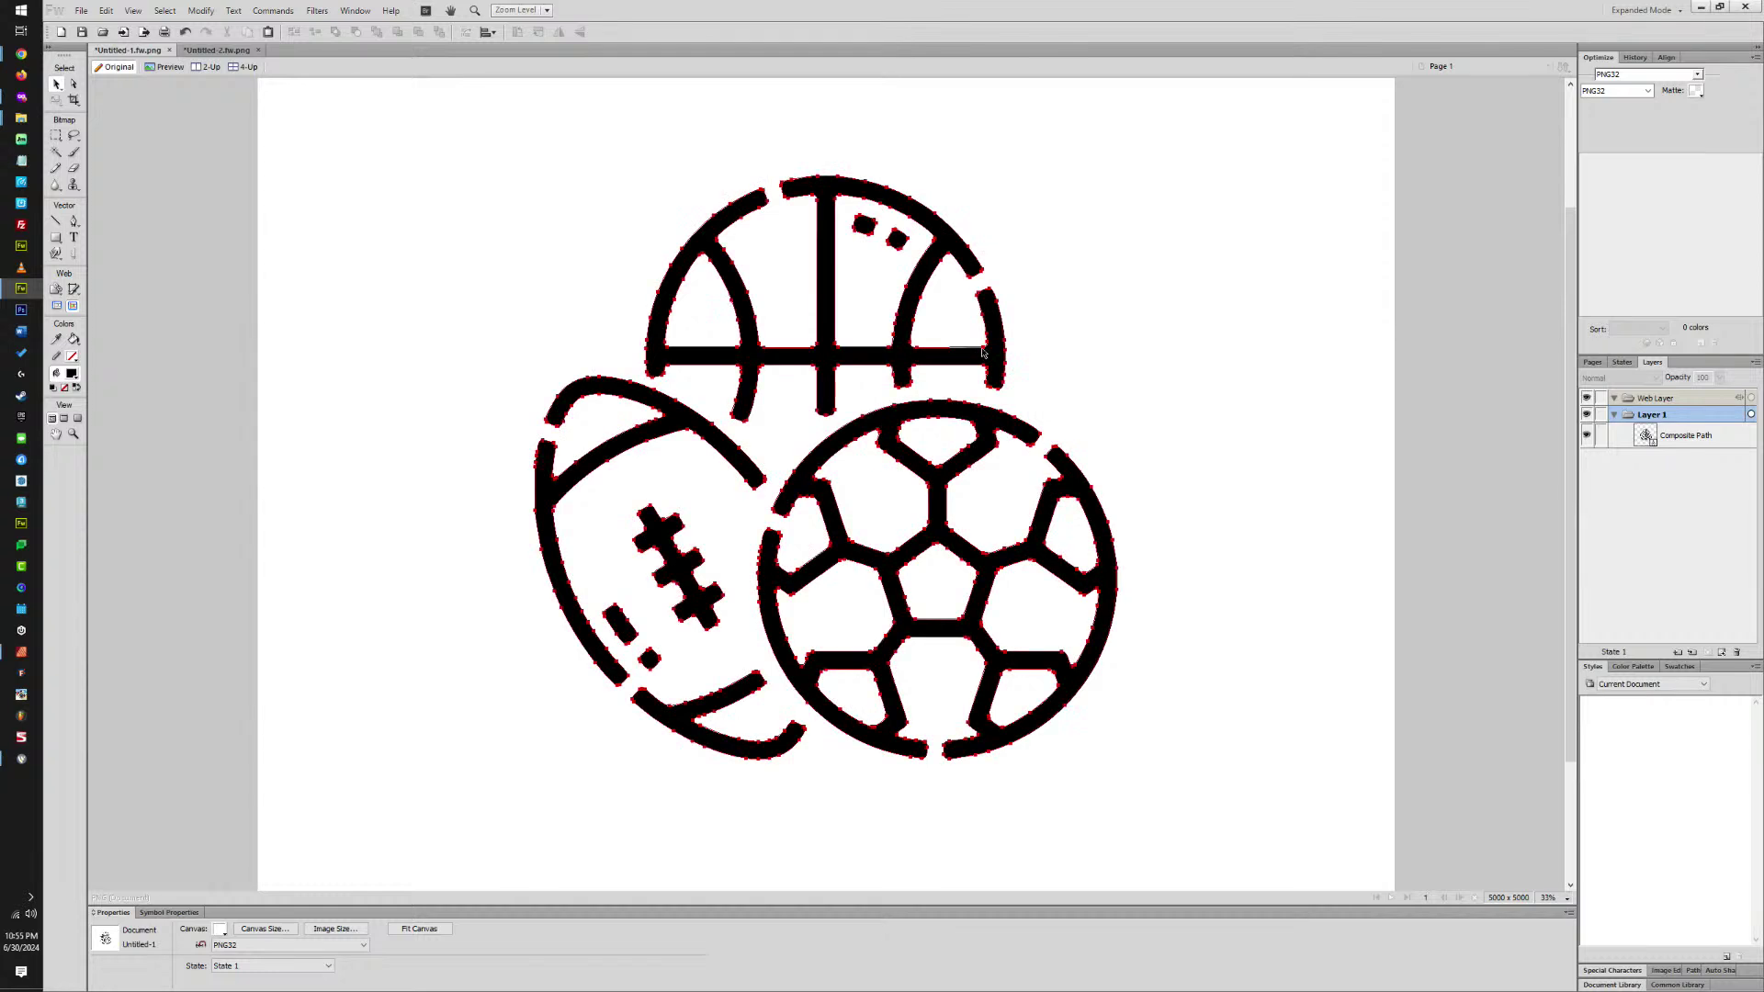
pyautogui.click(1586, 435)
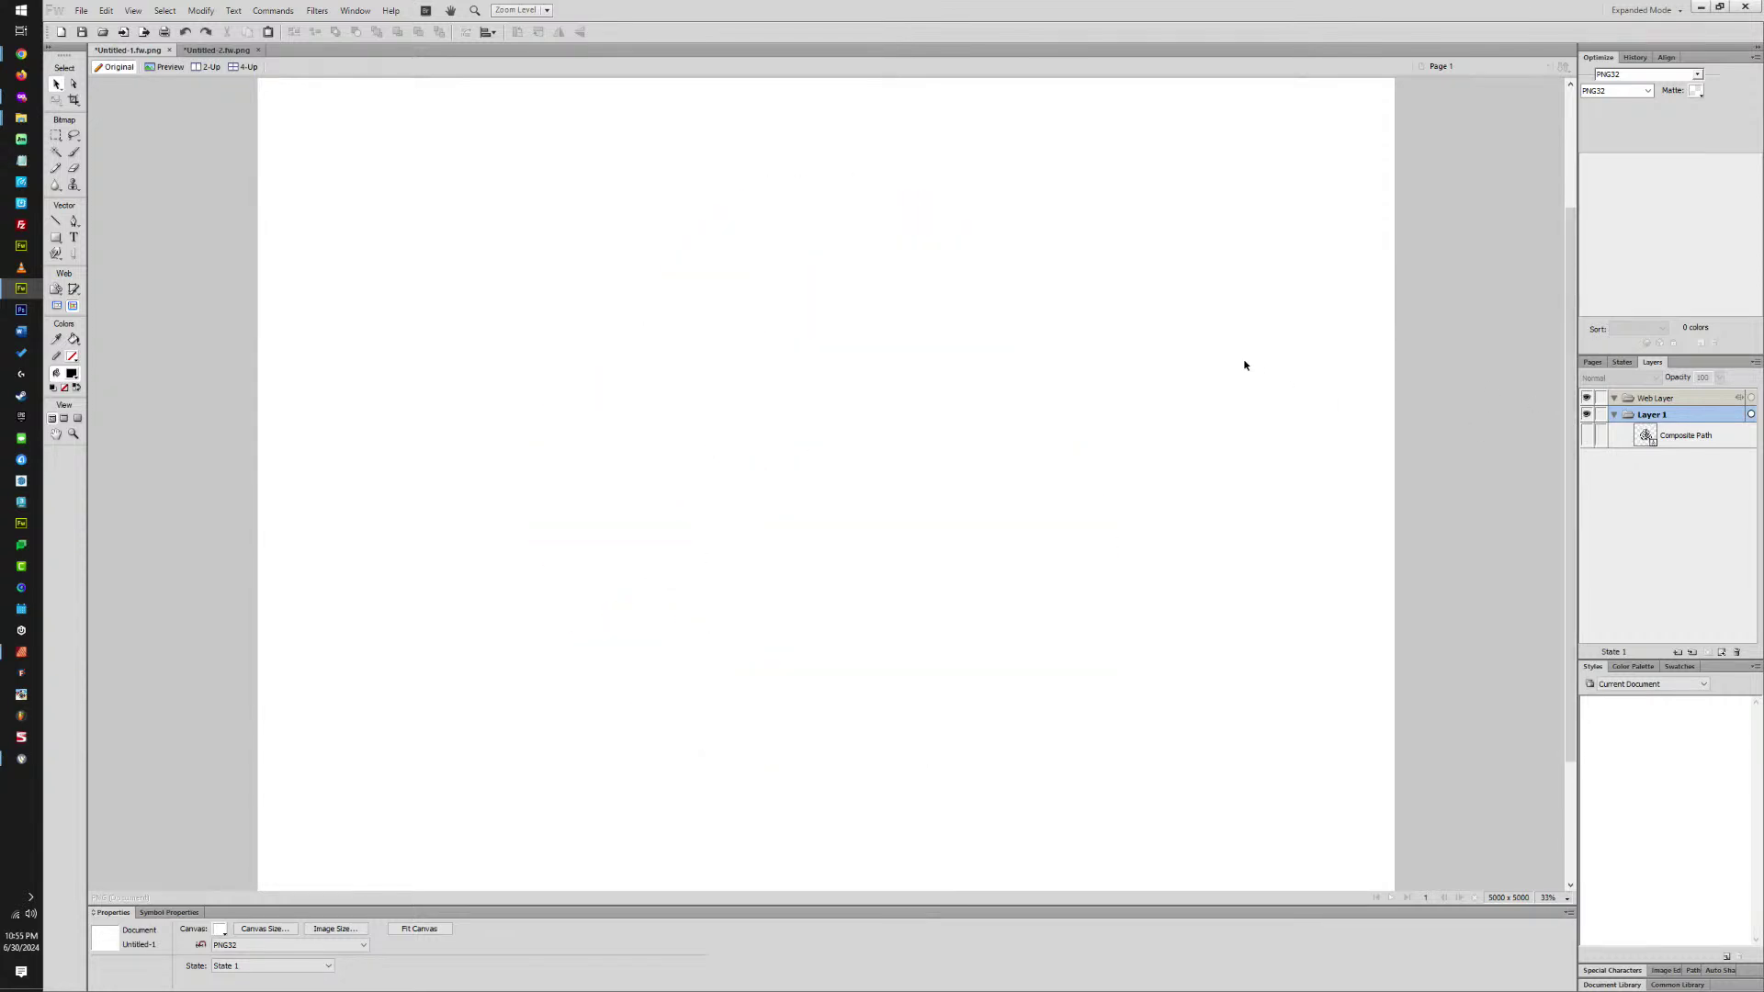
# Paste the copied Elvis face onto the Untitled-1 canvas and enlarge it to about 2486 × 2982 px.
pyautogui.hotkey('ctrl', 'v')
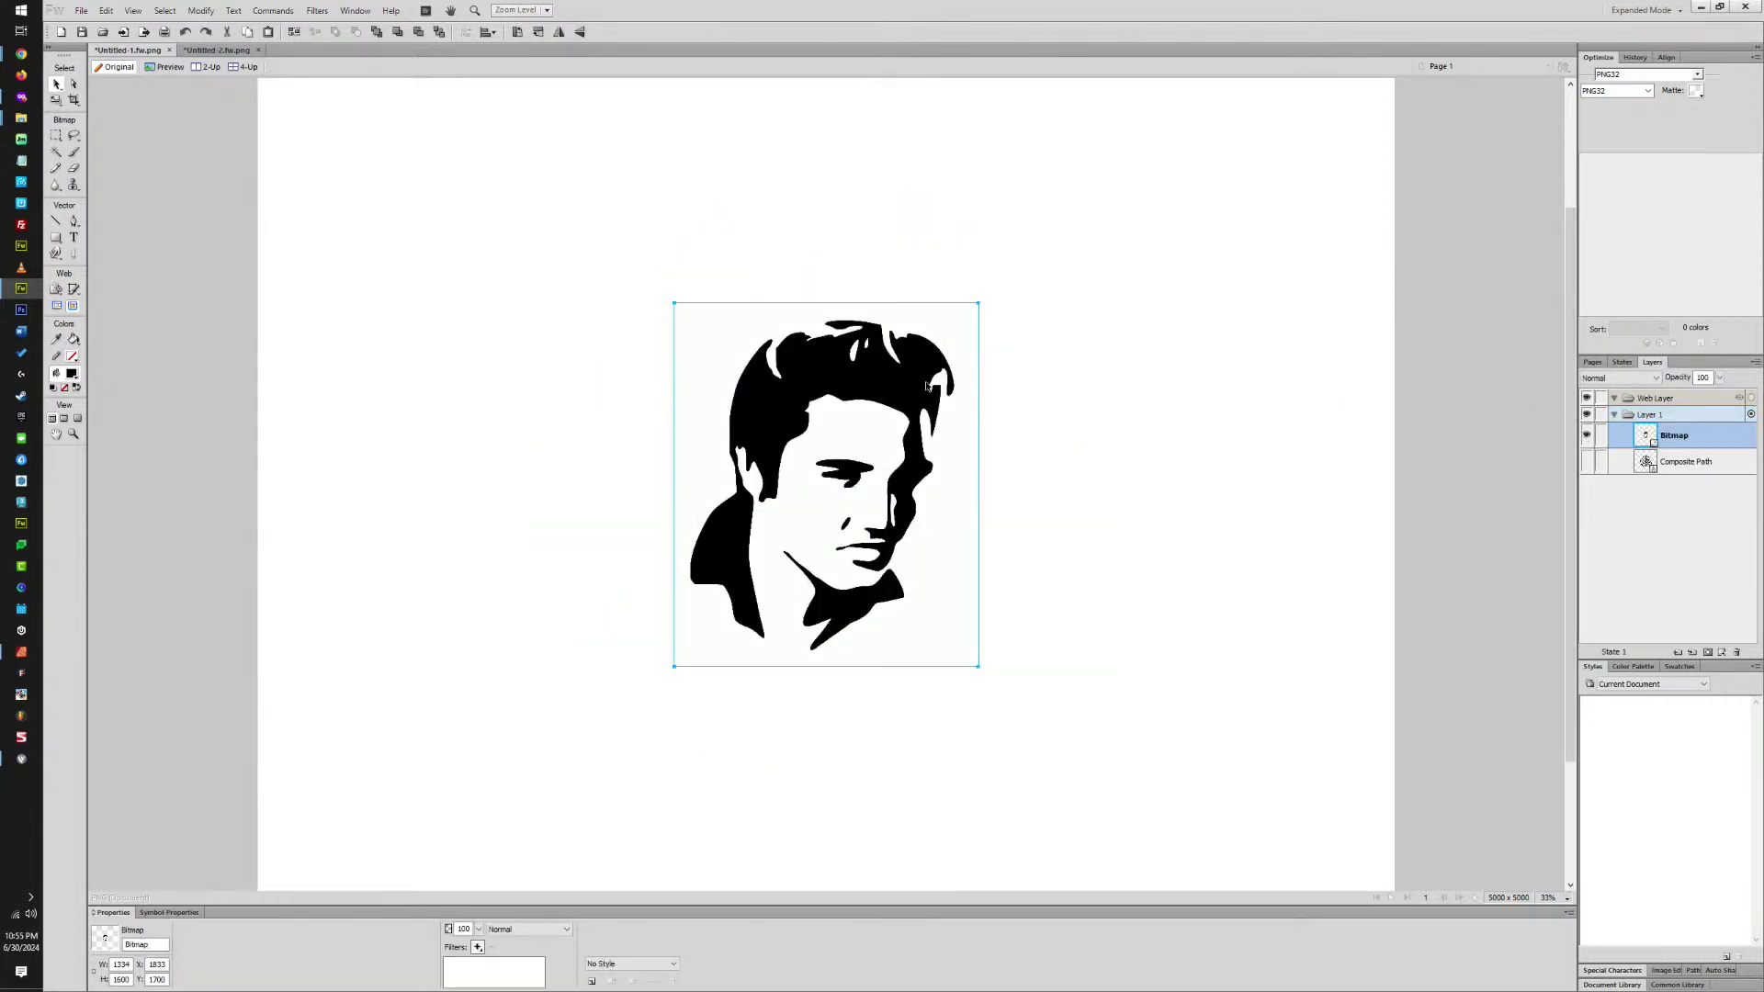
pyautogui.hotkey('ctrl', 't')
pyautogui.moveTo(981, 303); pyautogui.dragTo(1244, 264)
pyautogui.doubleClick(1027, 305)
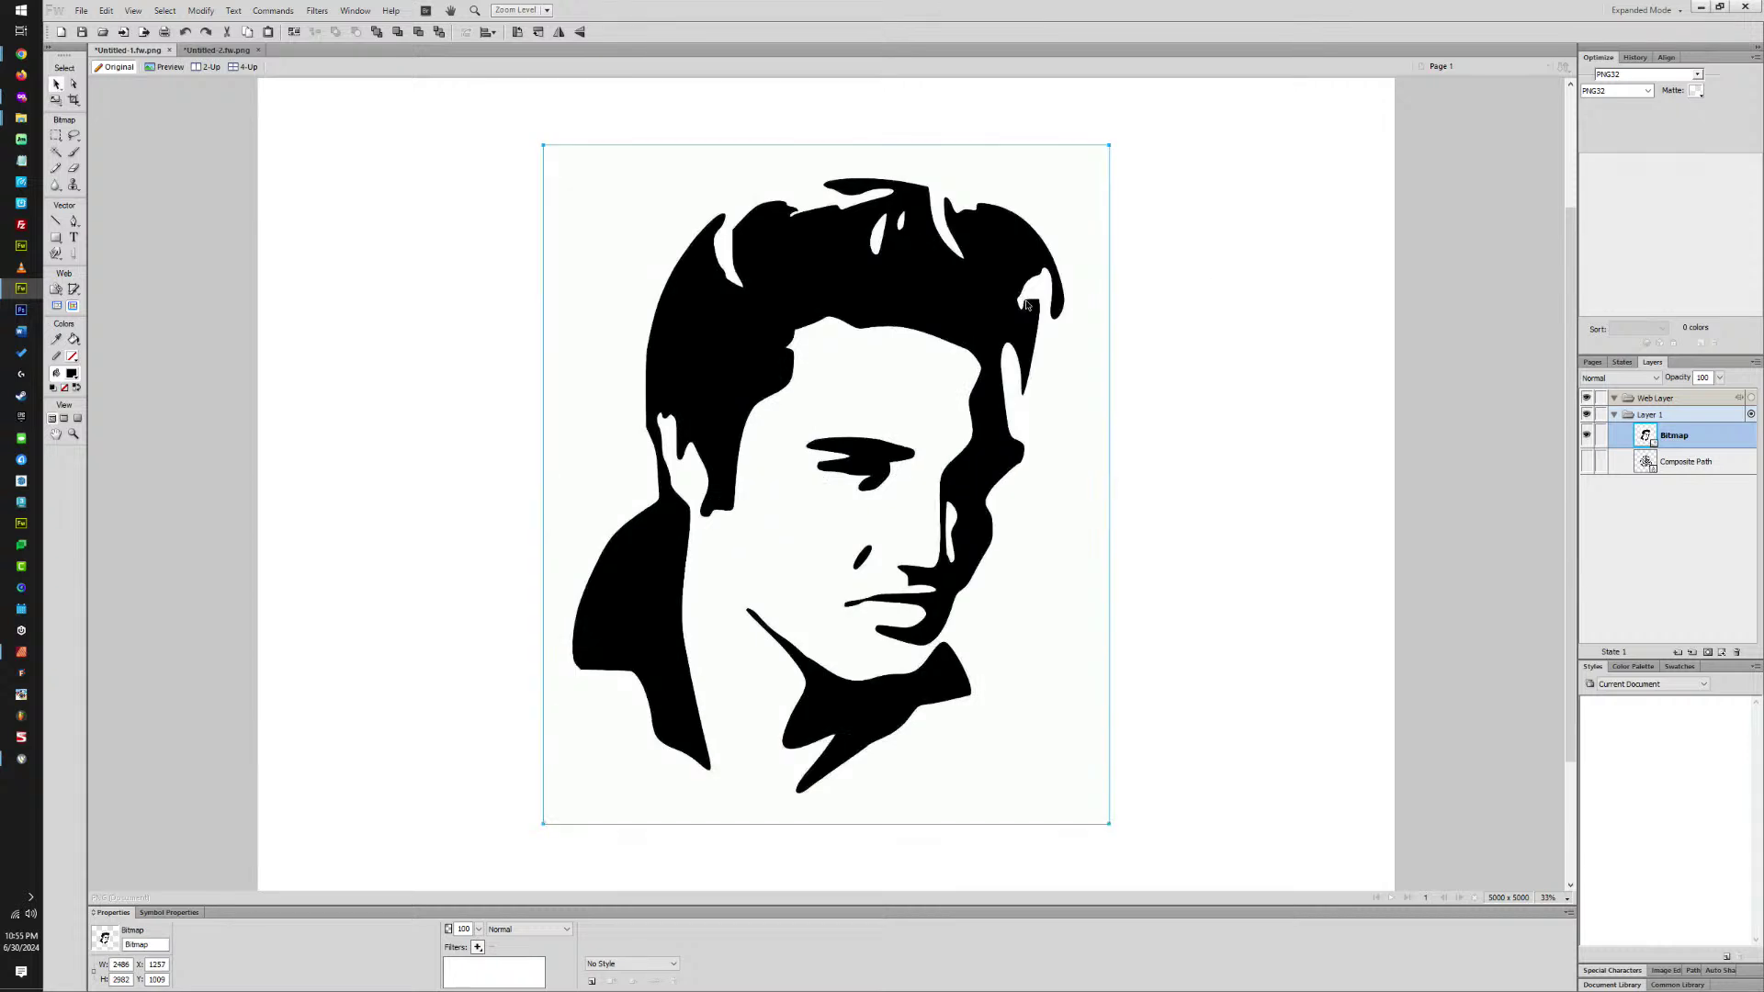
# Deselect the Elvis bitmap and open the document's canvas colour choices.
pyautogui.click(456, 827)
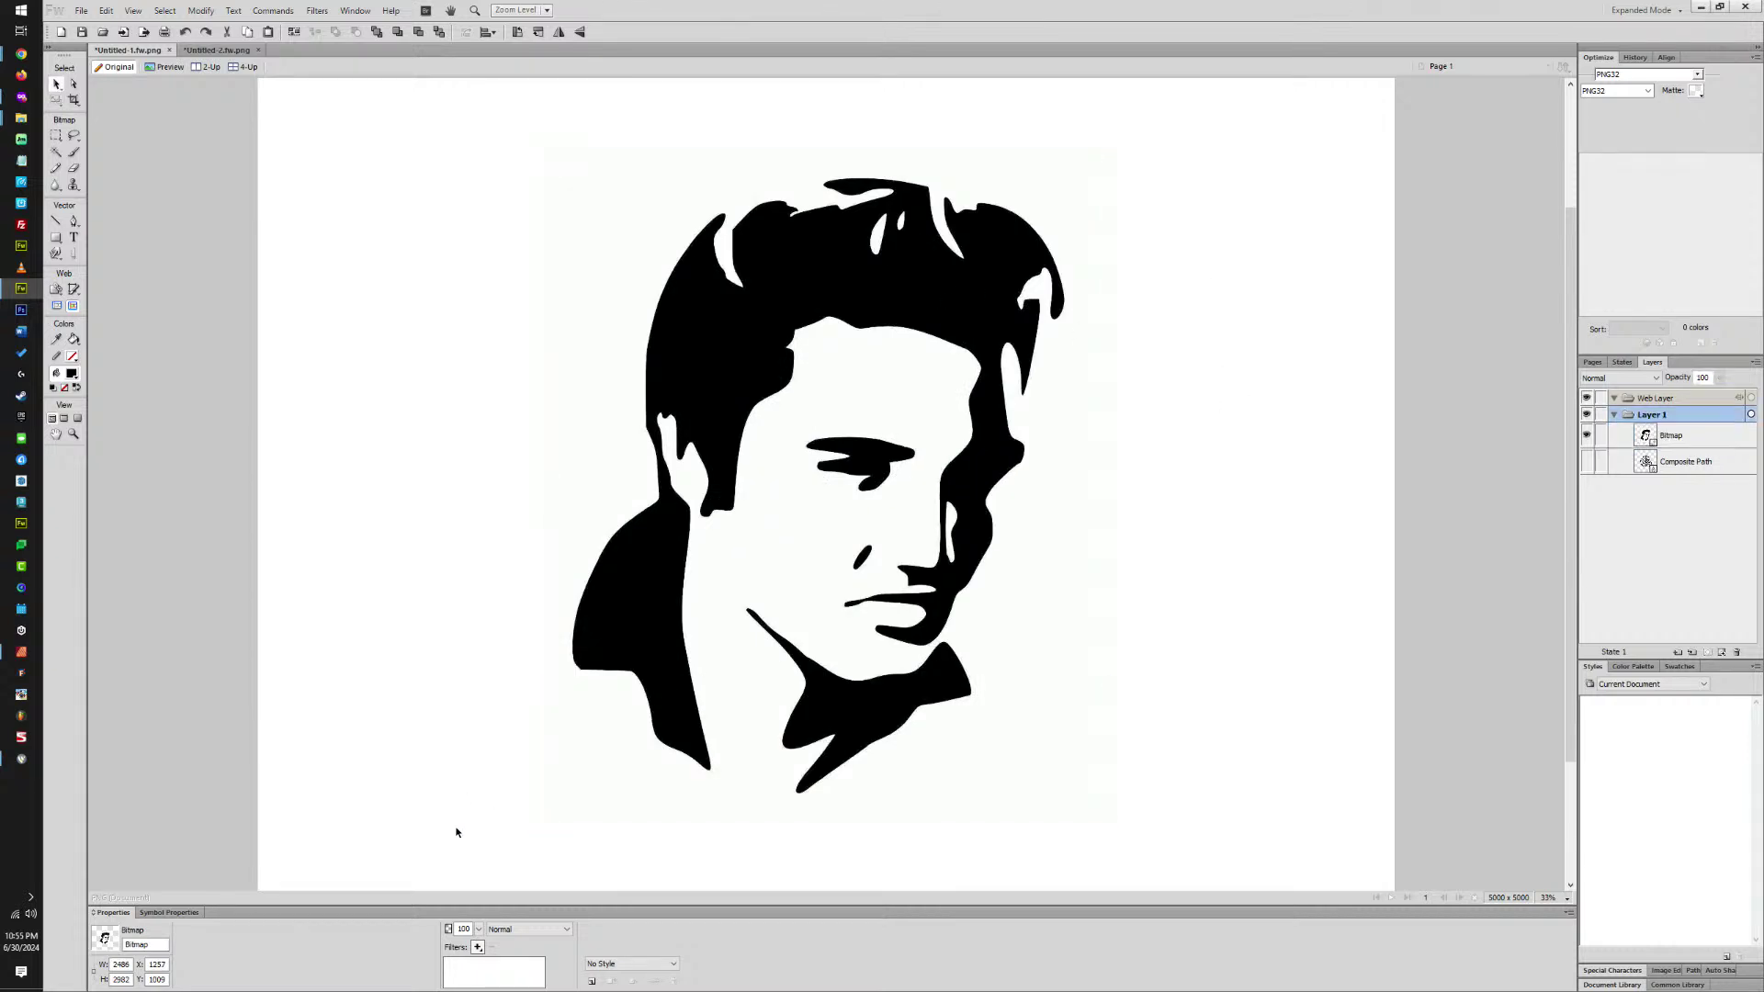
pyautogui.click(219, 929)
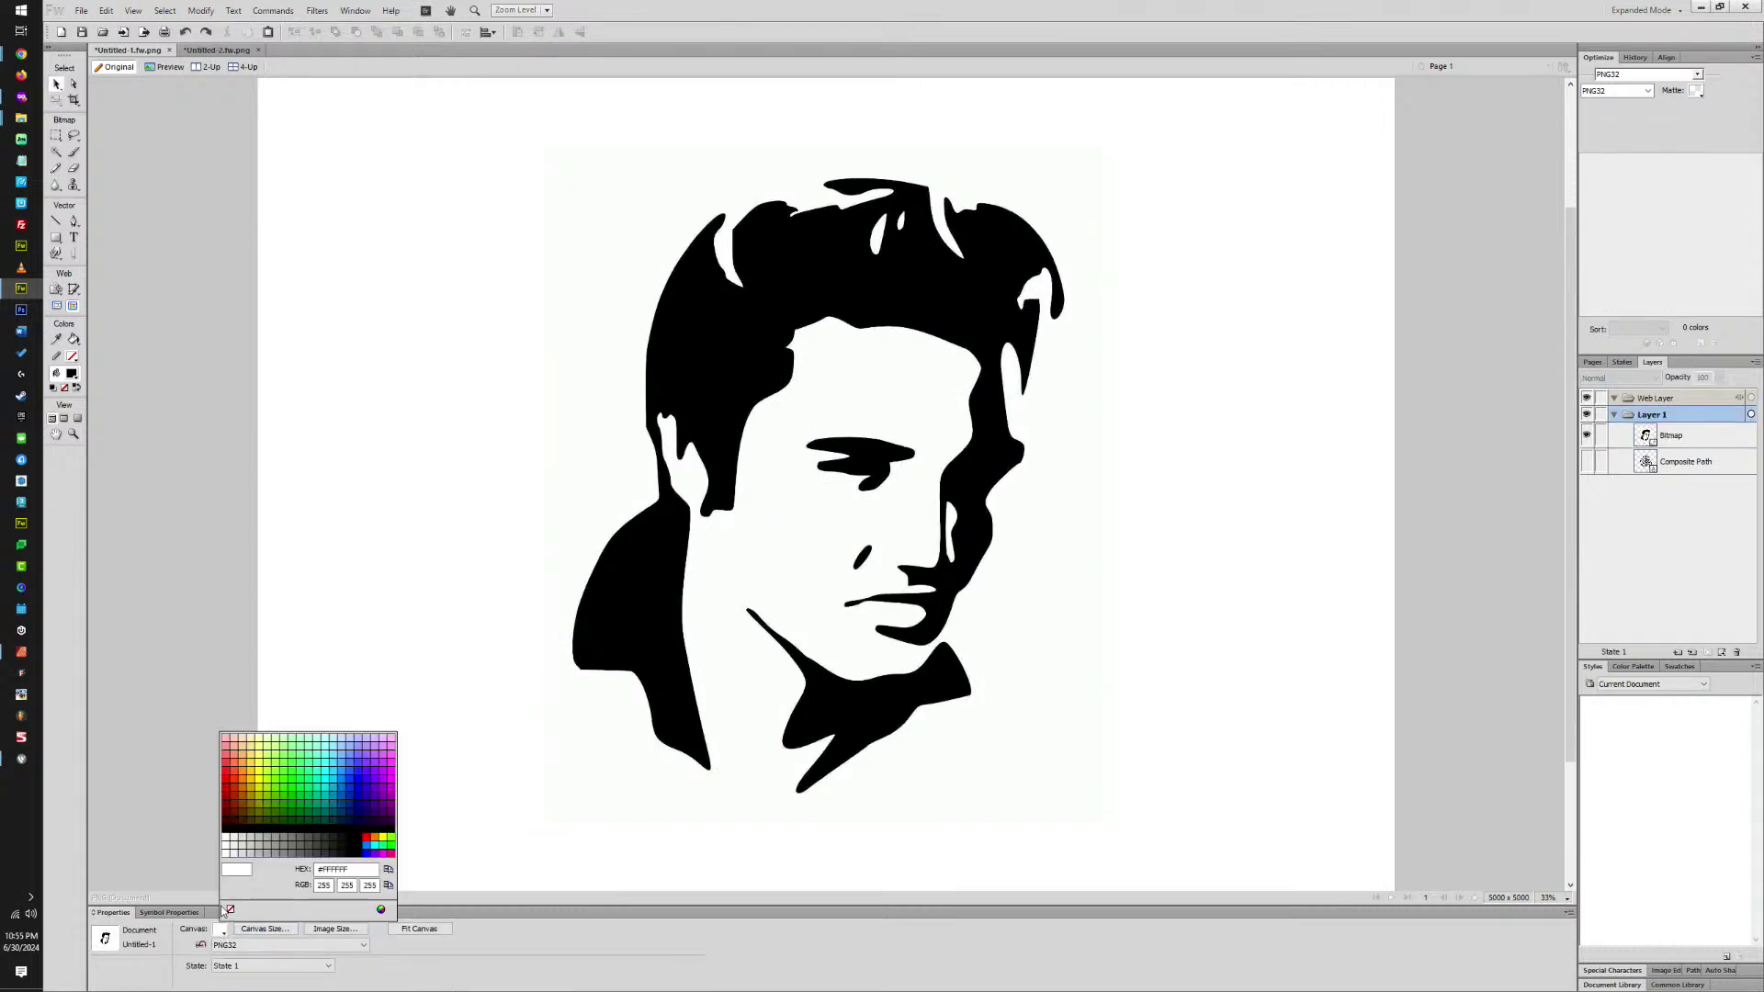
# Make the canvas transparent and apply a Levels filter to the portrait bitmap, bringing the black and white input points close together.
pyautogui.click(227, 909)
pyautogui.click(617, 571)
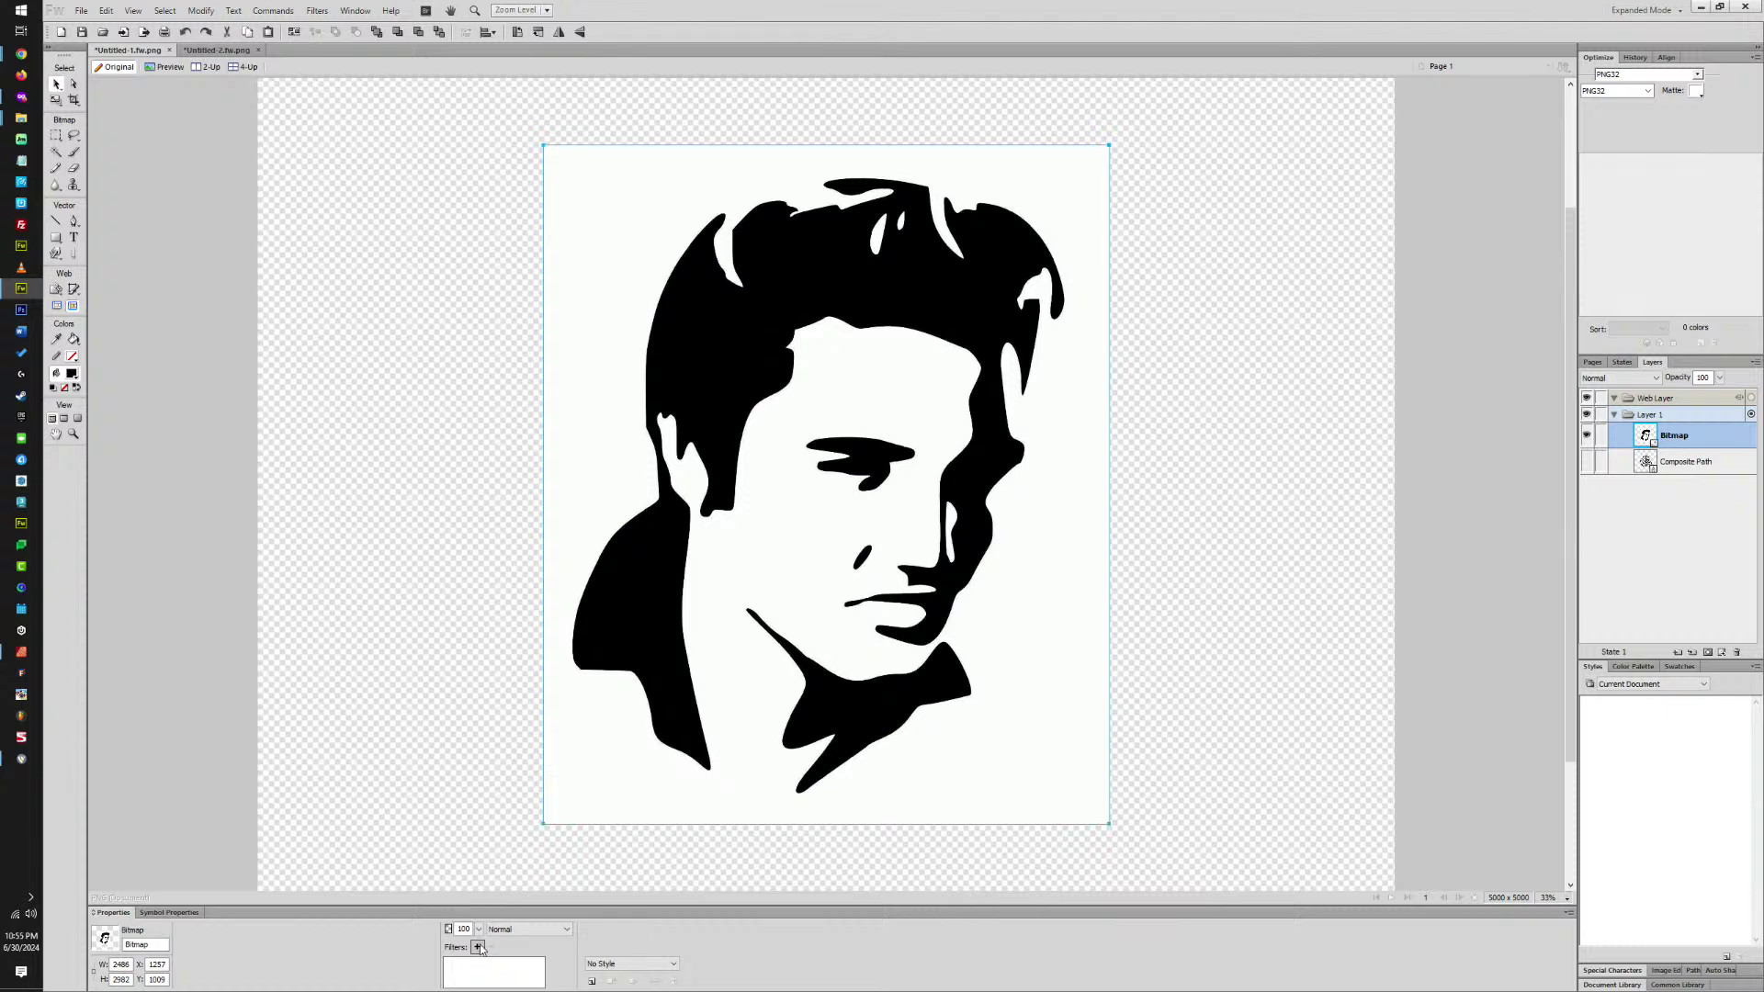
pyautogui.click(477, 947)
pyautogui.moveTo(593, 831)
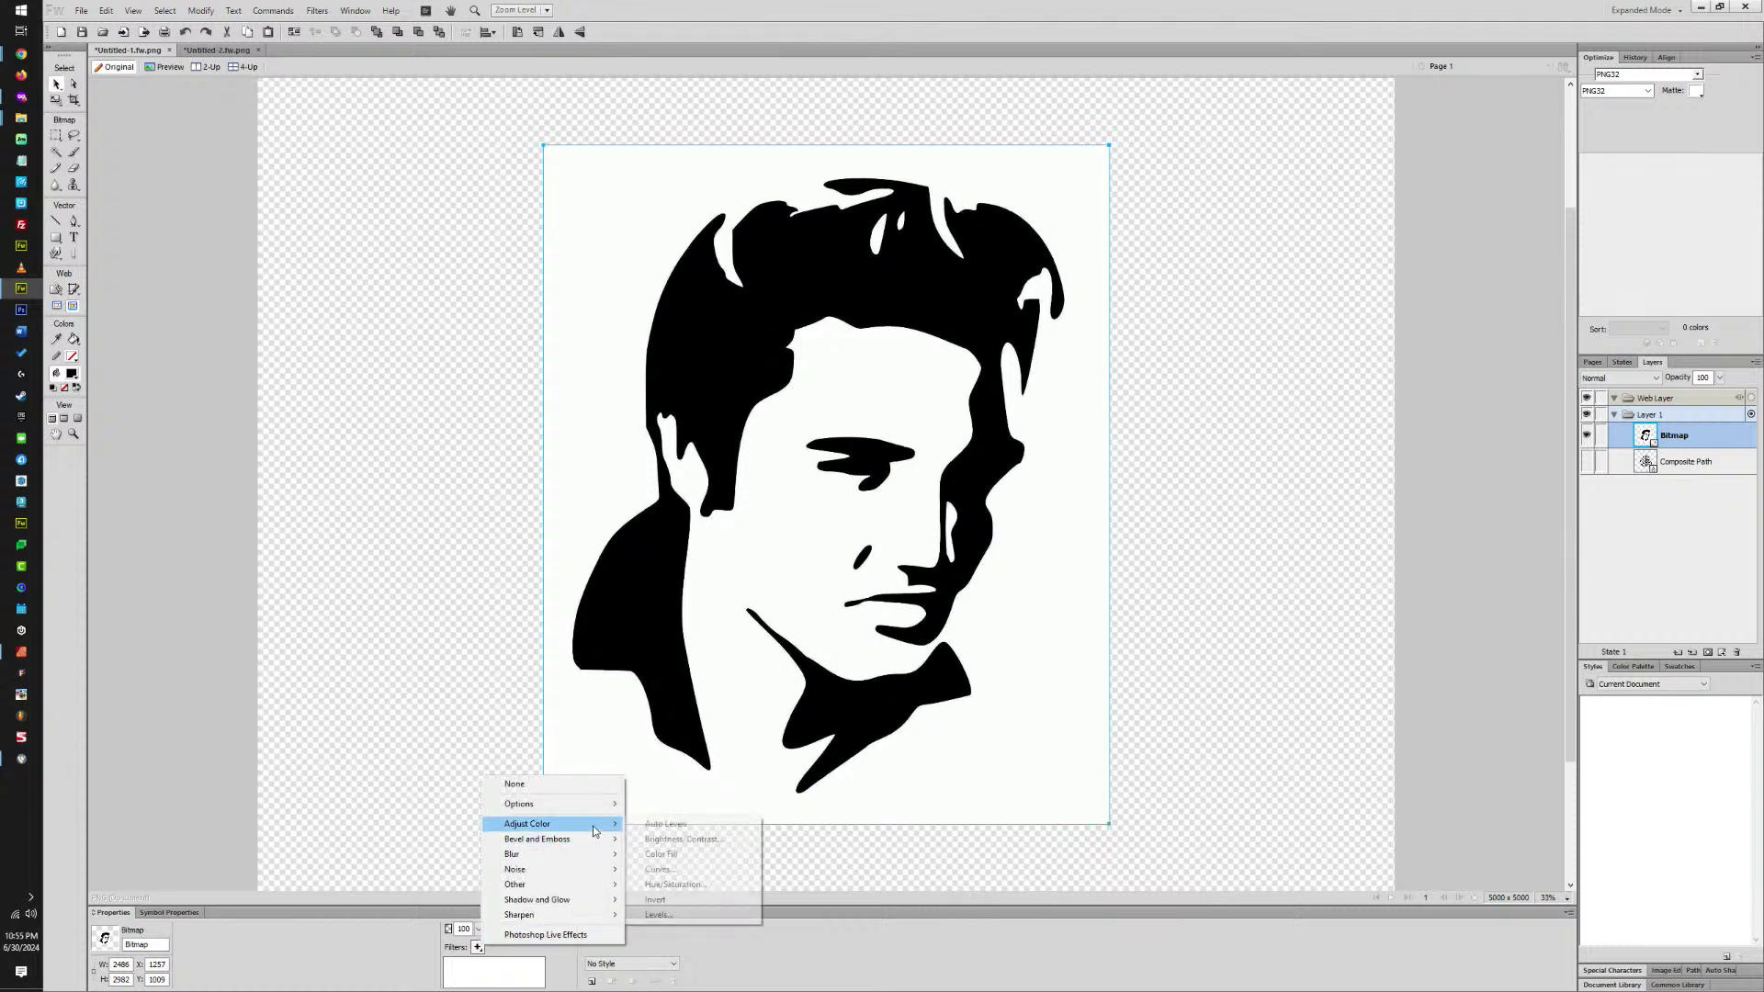
pyautogui.click(658, 914)
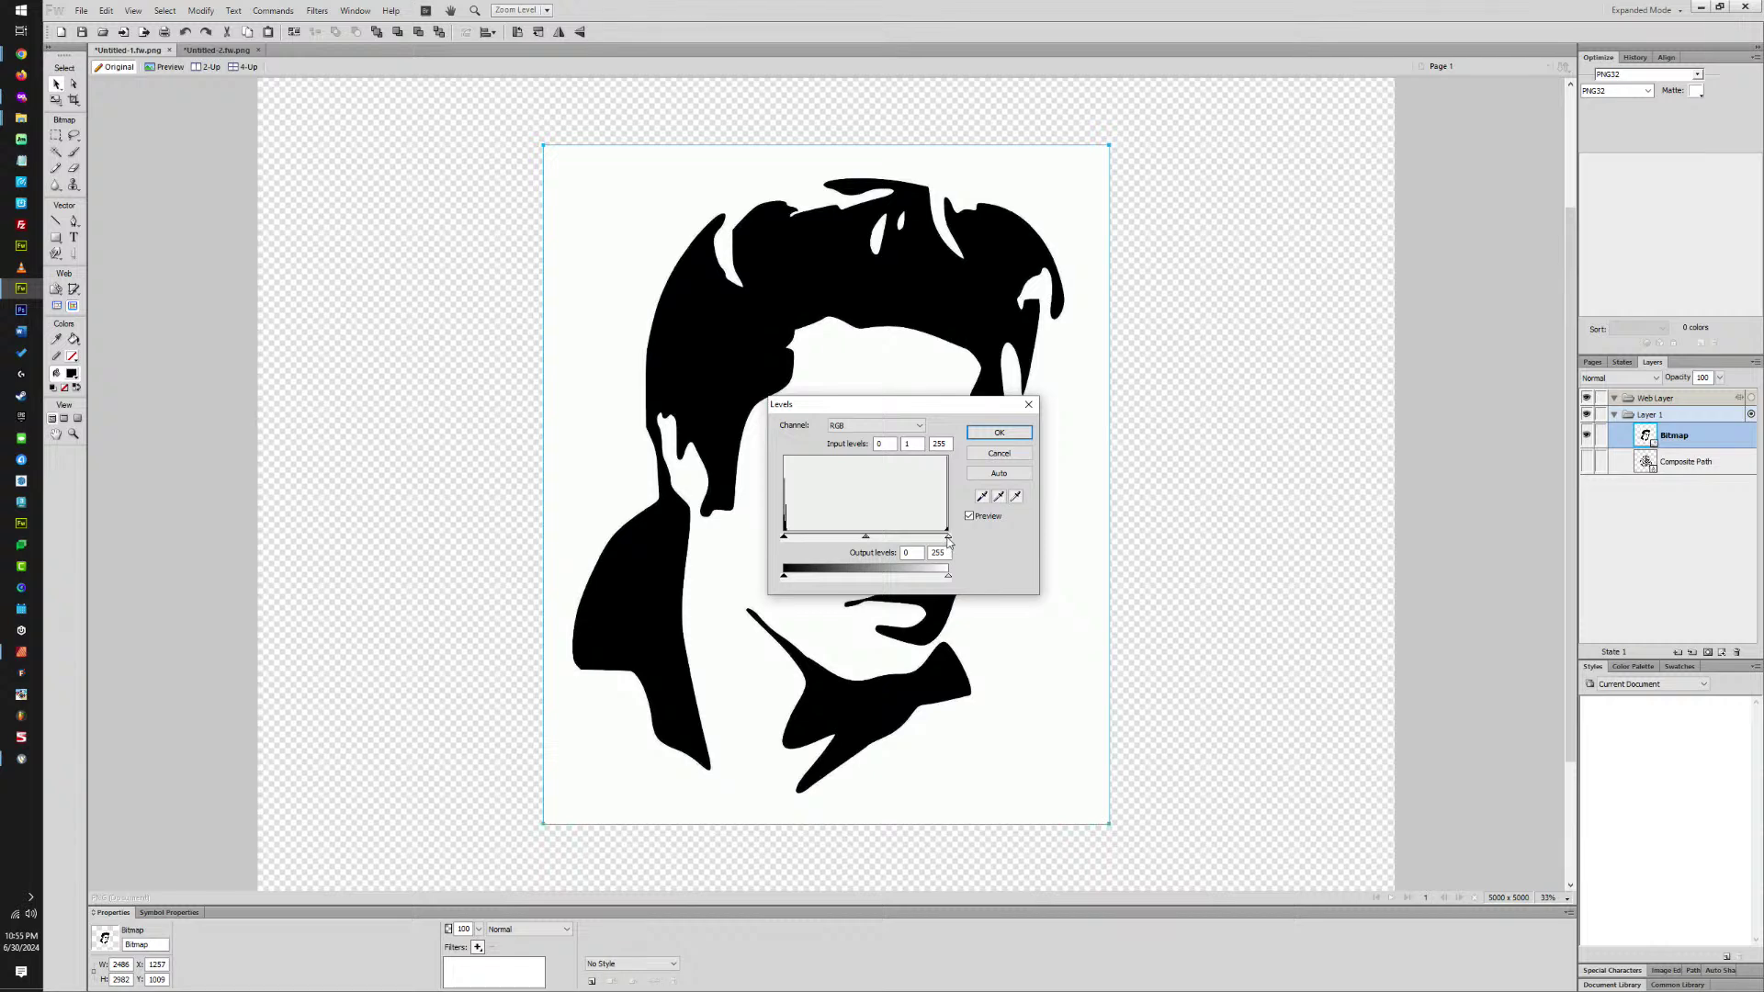
pyautogui.moveTo(948, 537); pyautogui.dragTo(918, 538)
pyautogui.moveTo(785, 538); pyautogui.dragTo(901, 537)
pyautogui.click(1001, 433)
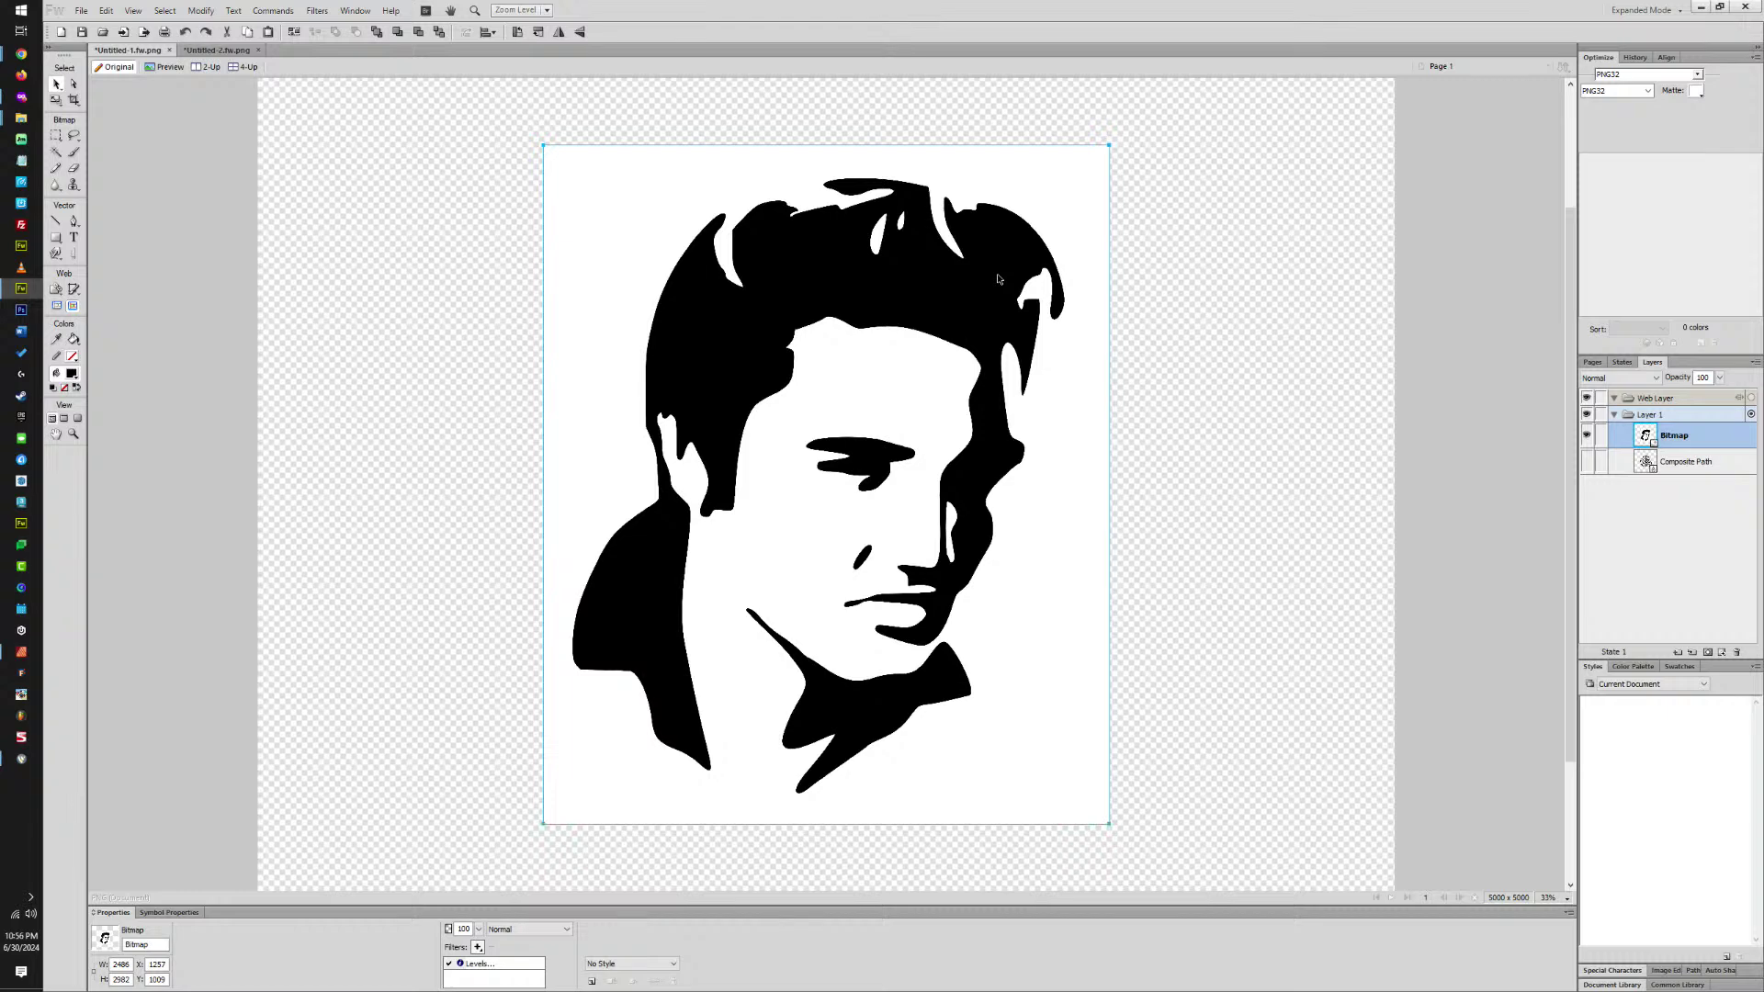
pyautogui.click(477, 947)
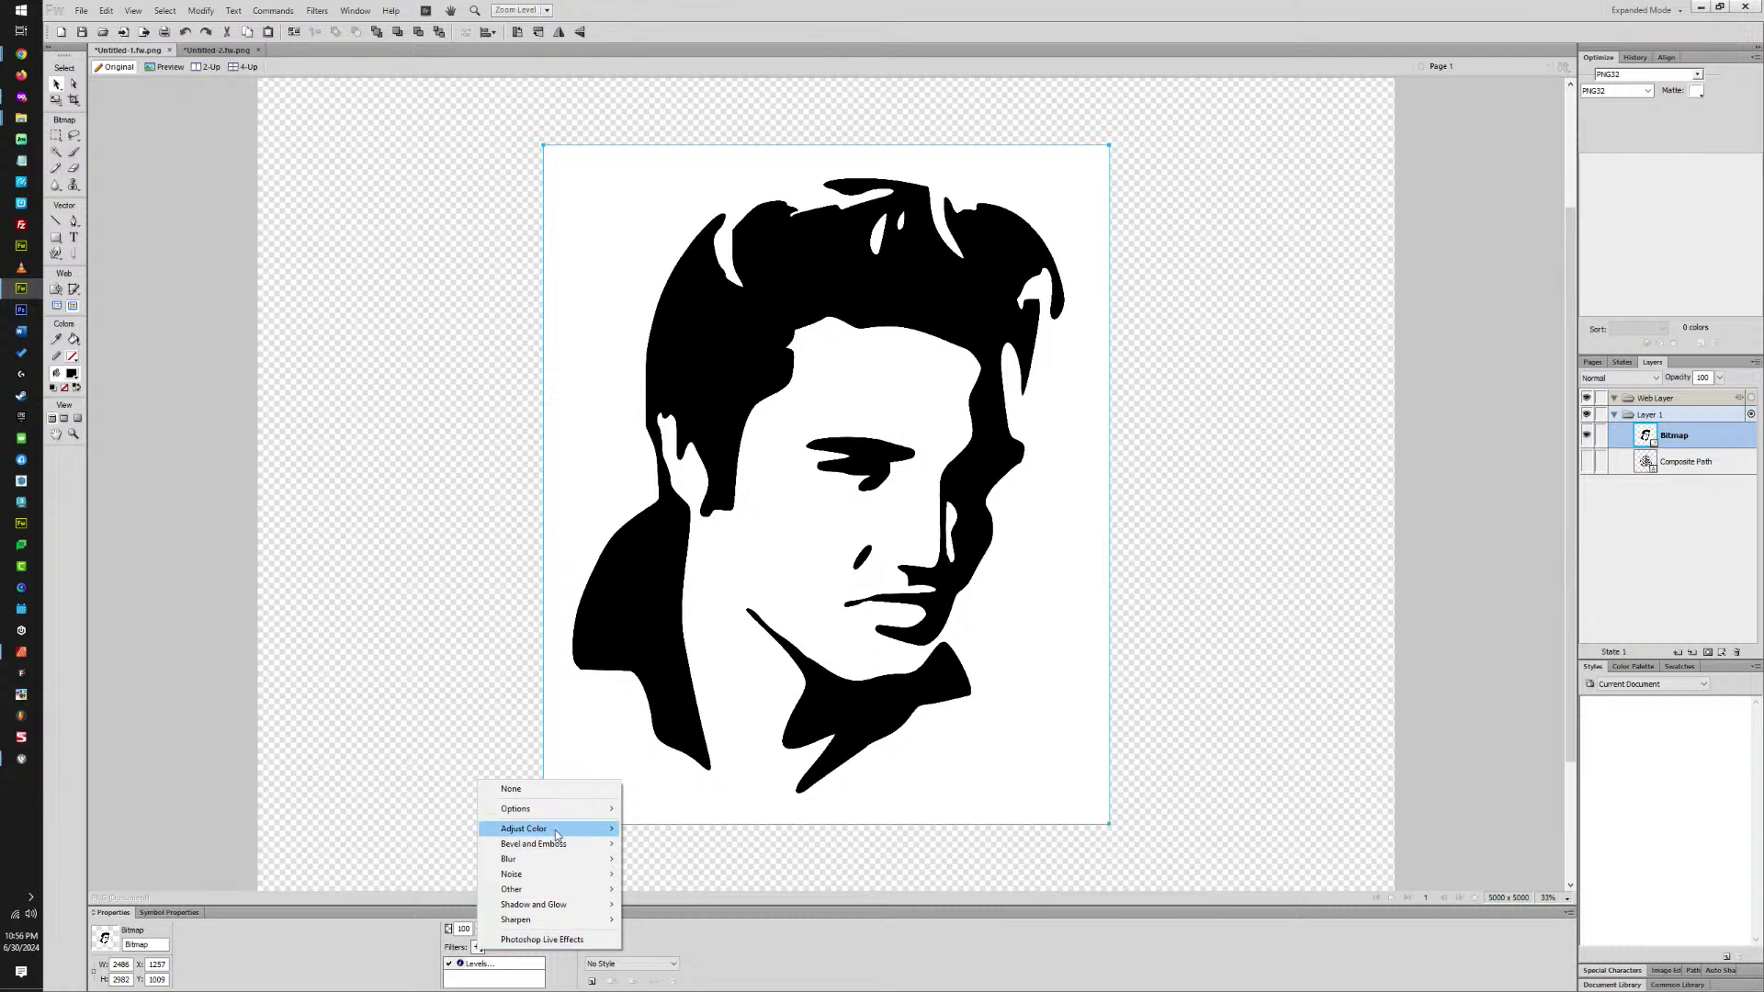
pyautogui.moveTo(555, 831)
pyautogui.click(698, 890)
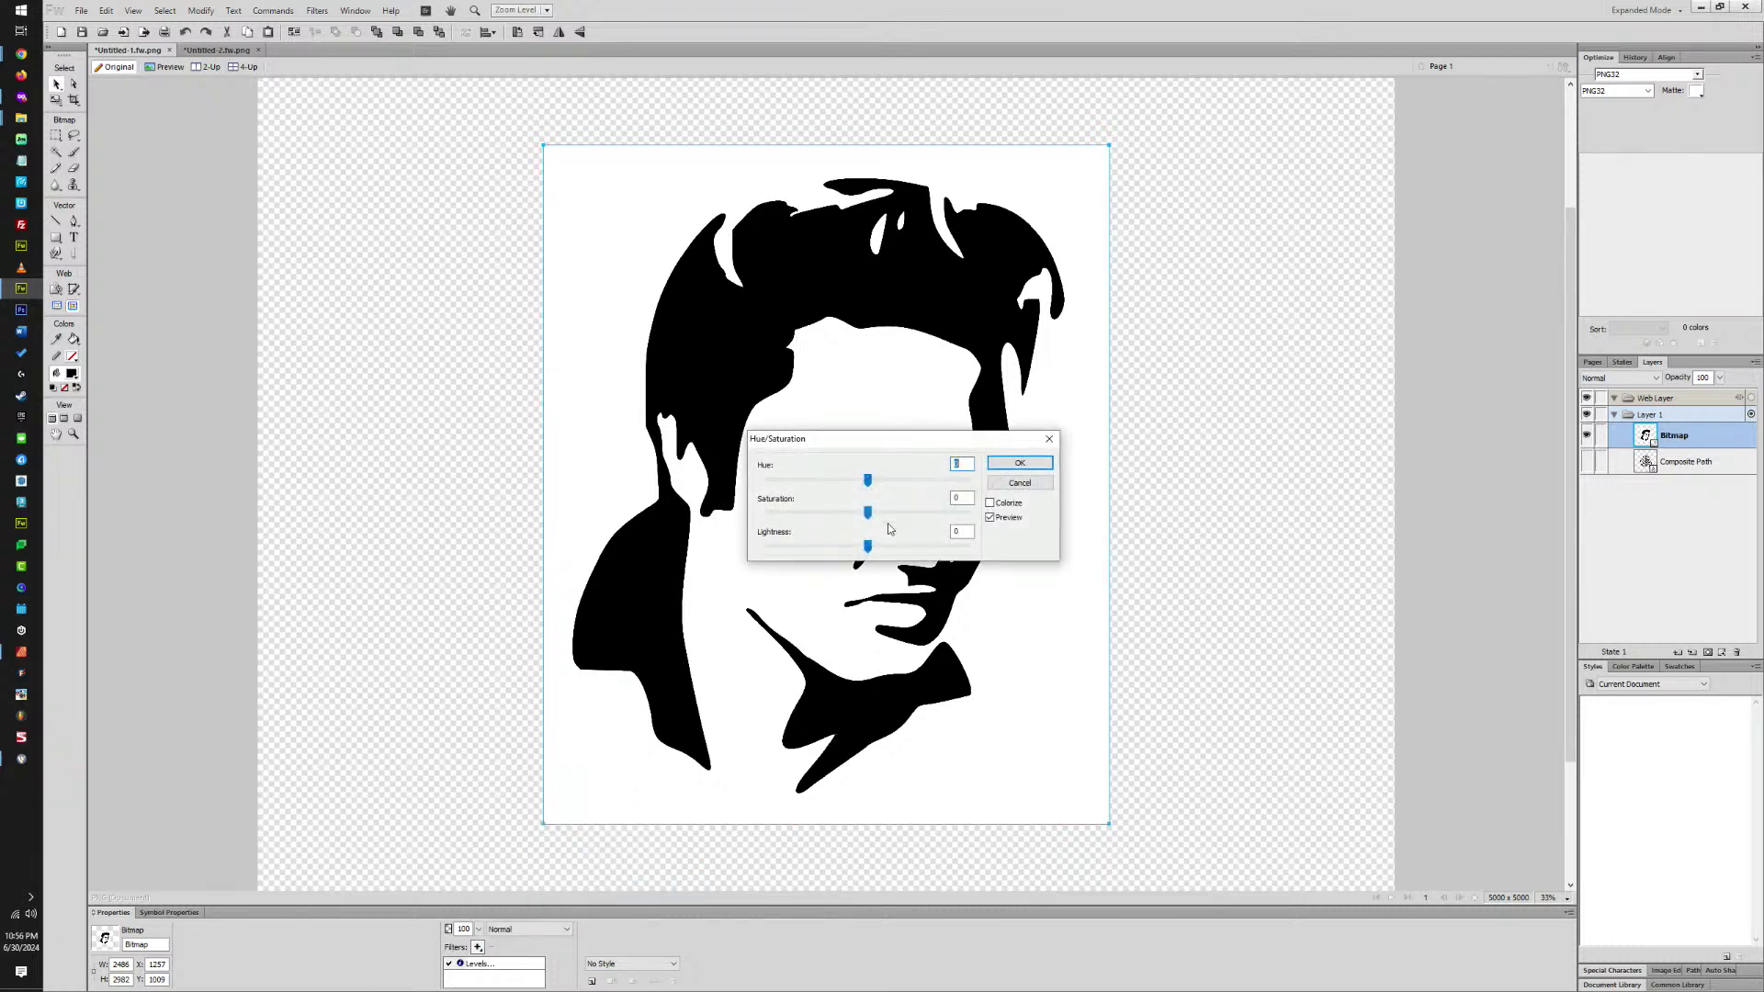
pyautogui.click(1019, 463)
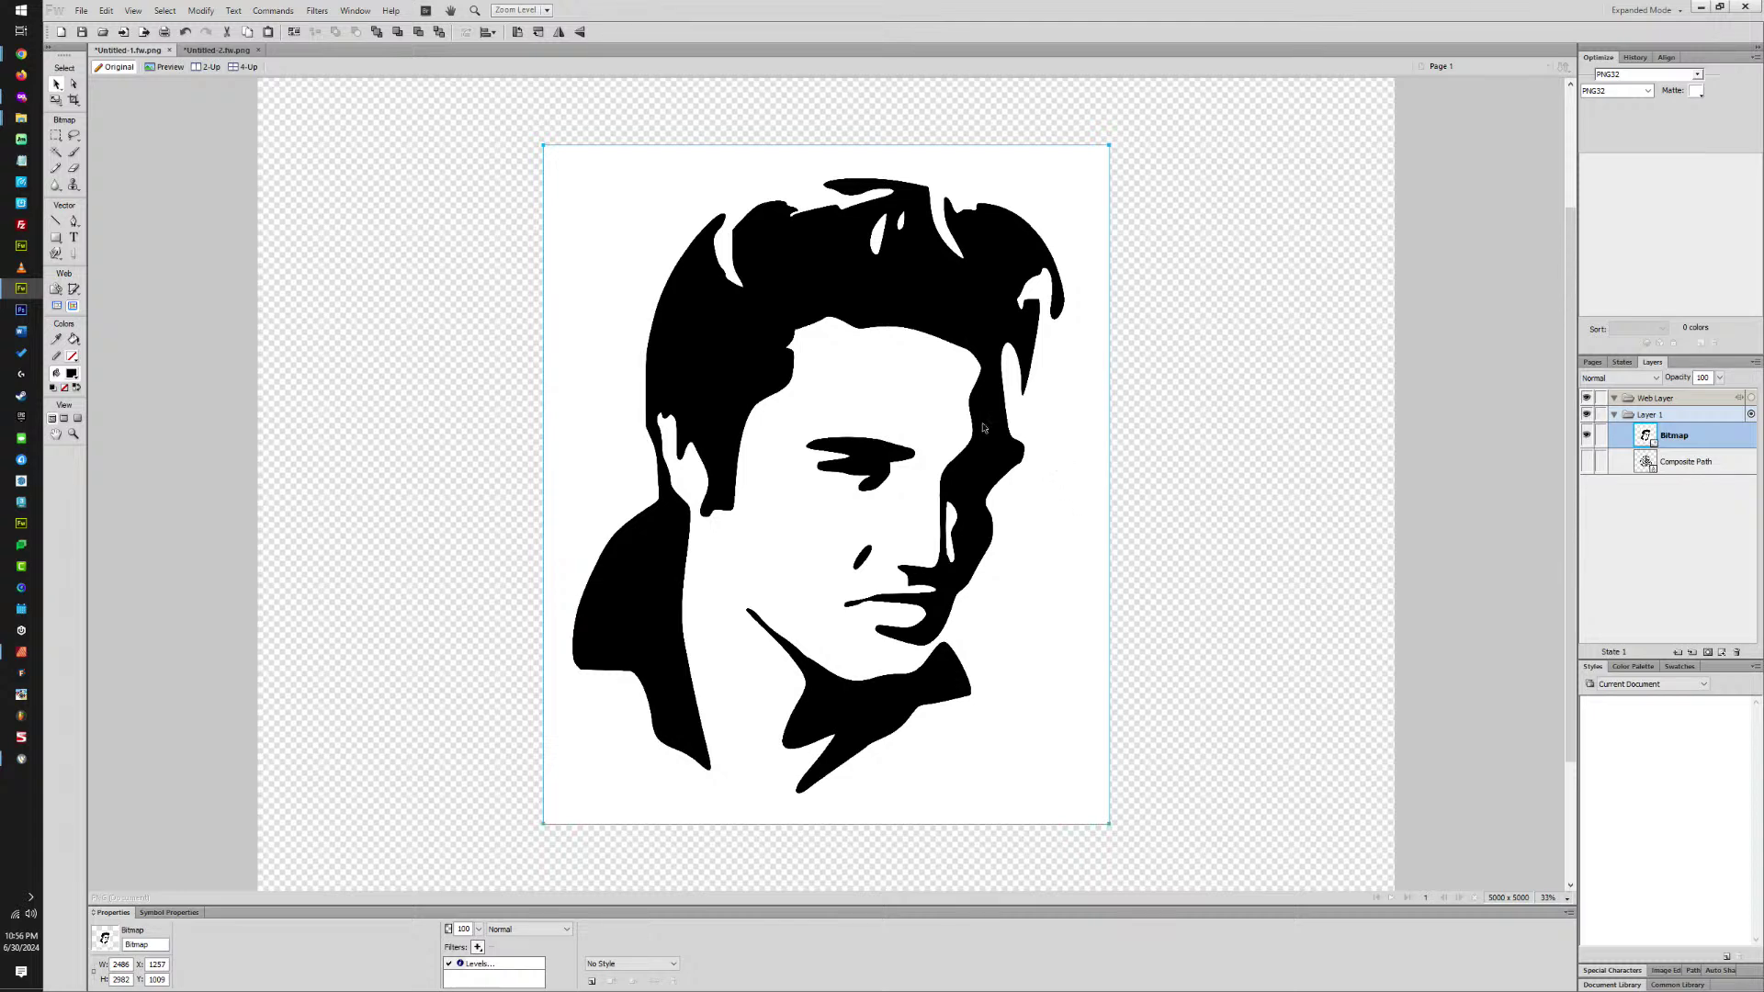
# Convert the portrait bitmap to alpha so its white areas turn transparent.
pyautogui.click(477, 946)
pyautogui.moveTo(588, 889)
pyautogui.click(676, 892)
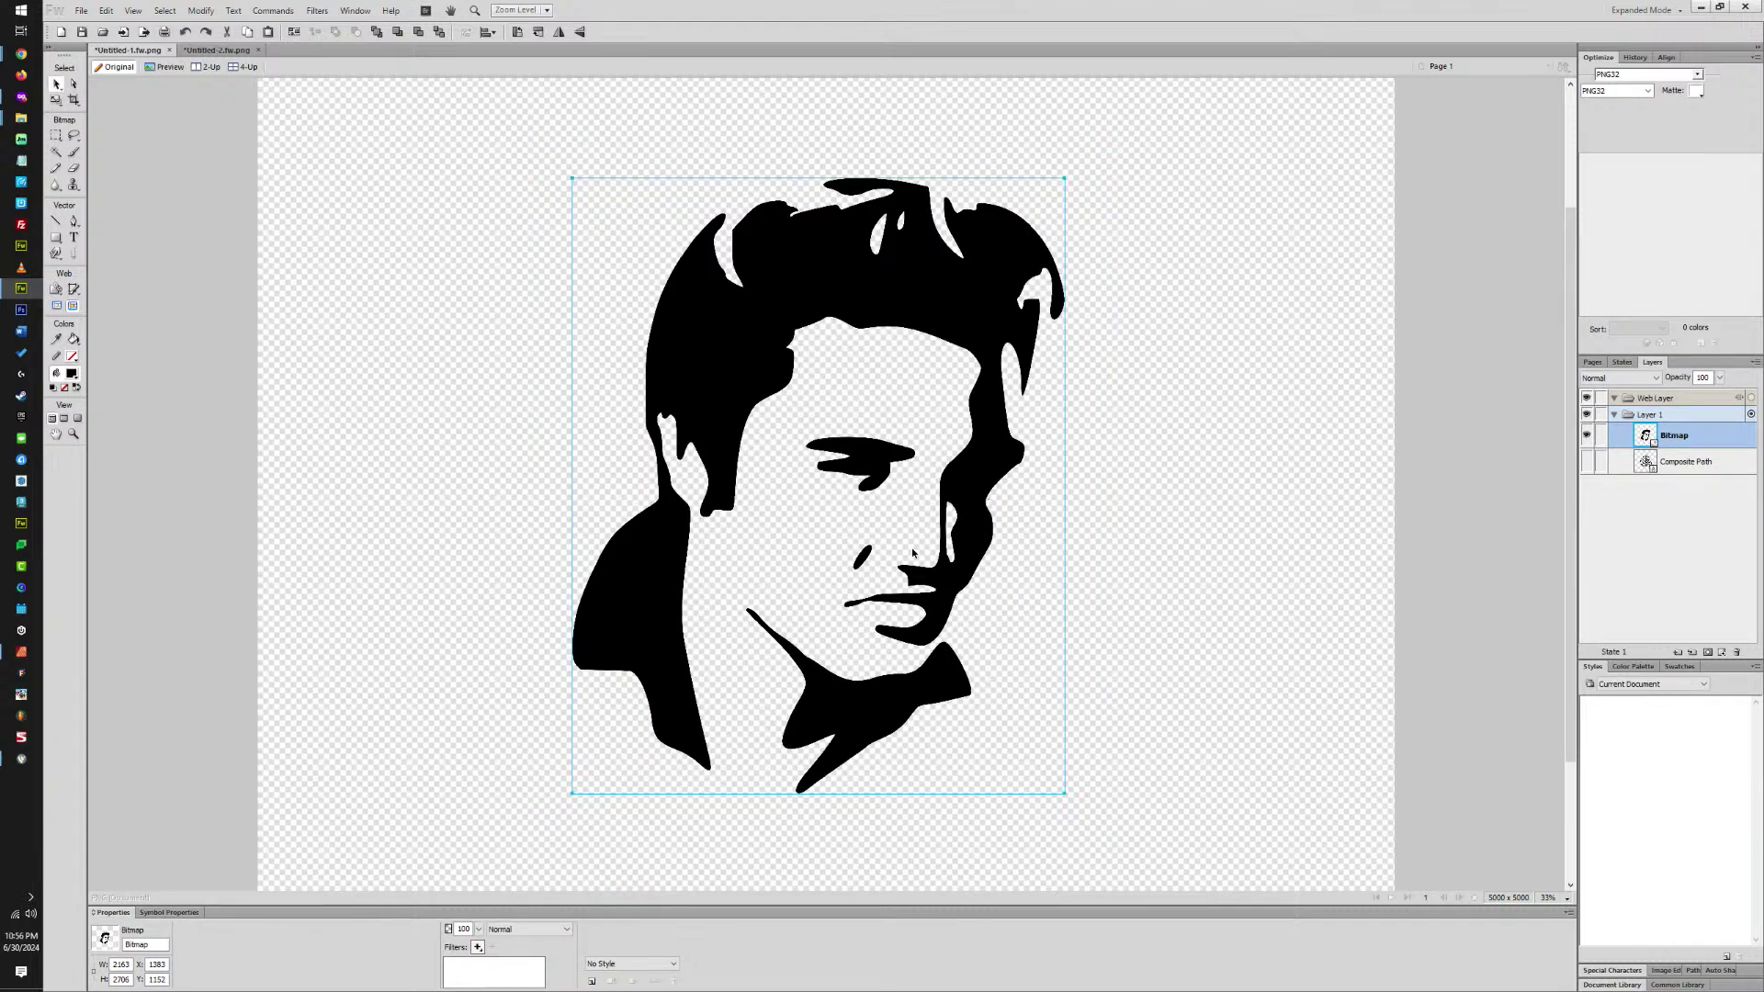
# Select the black hair area with the Magic Wand and extend the selection to all similar pixels.
pyautogui.click(56, 156)
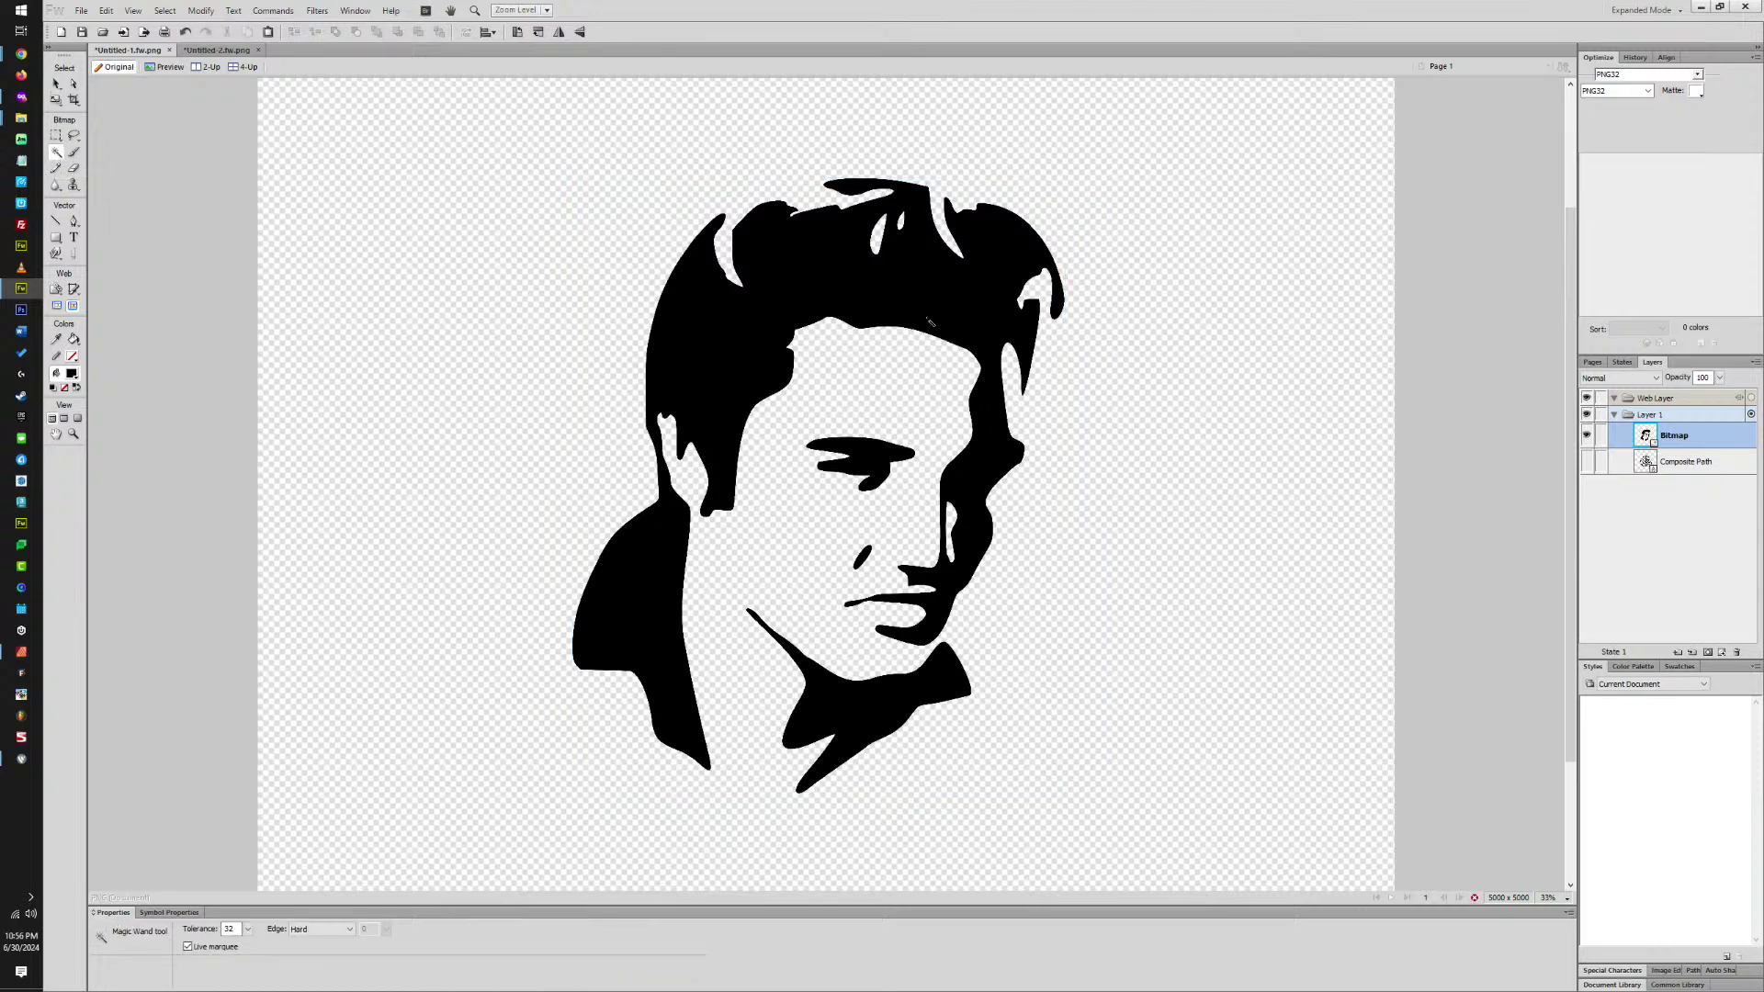
pyautogui.click(946, 303)
pyautogui.rightClick(946, 303)
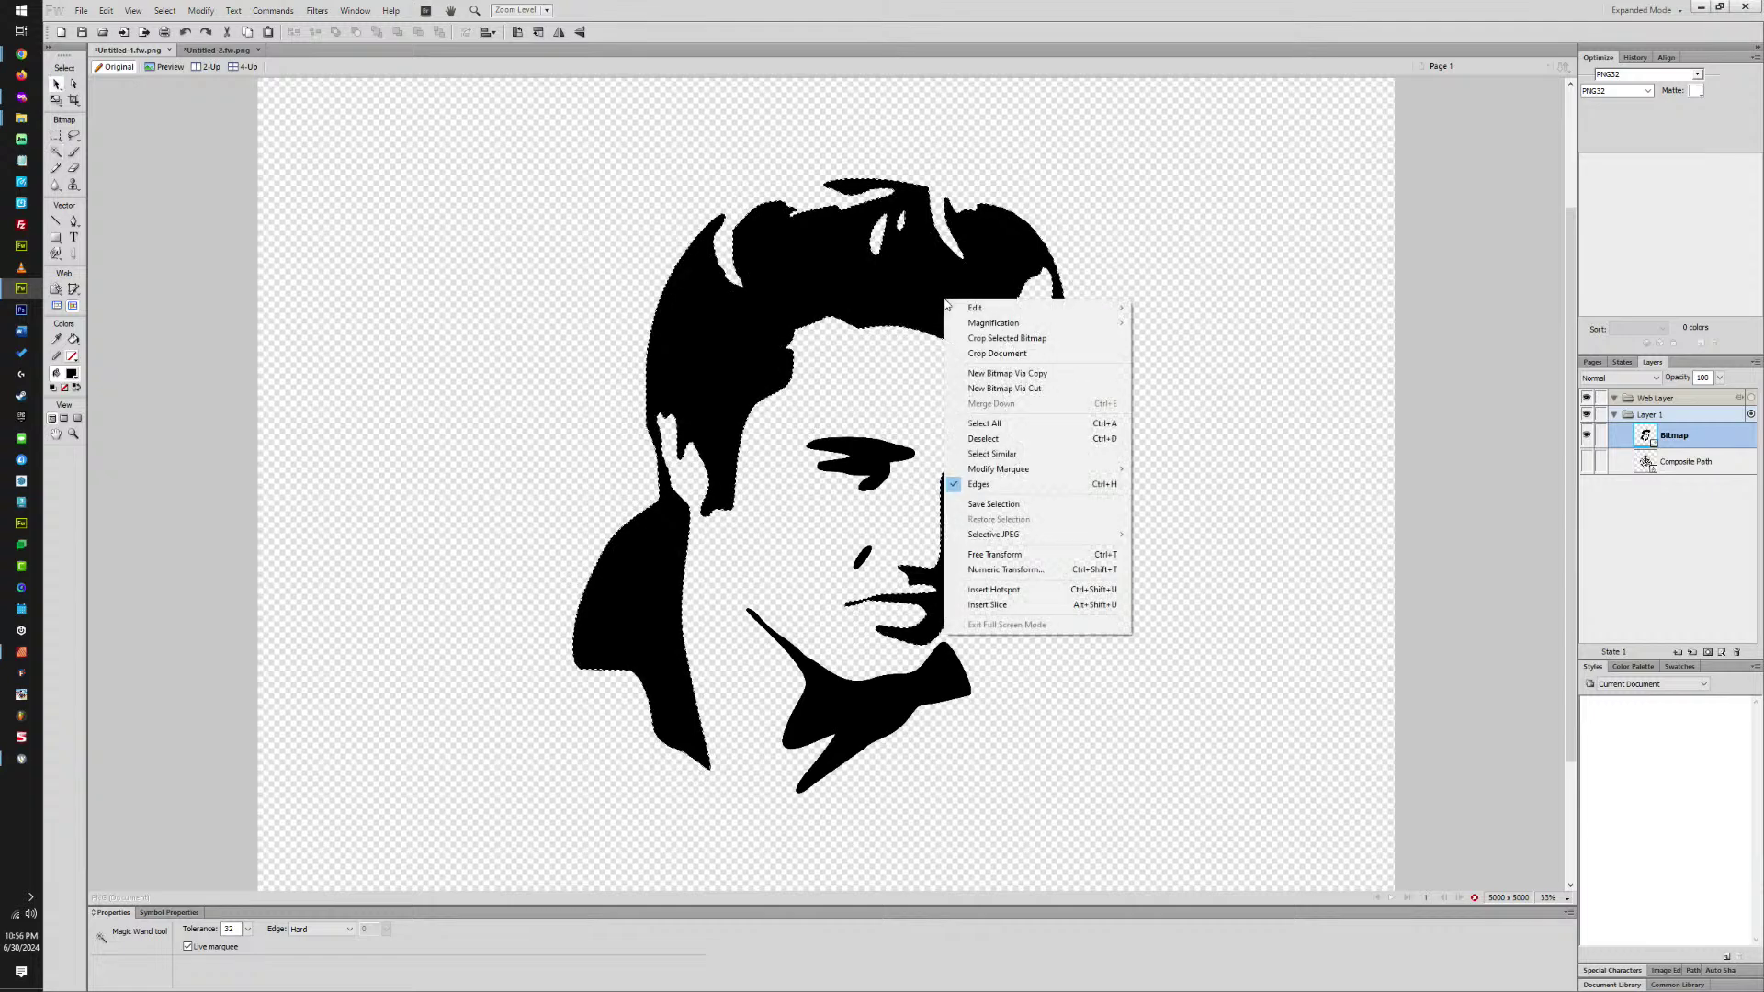
pyautogui.click(1056, 456)
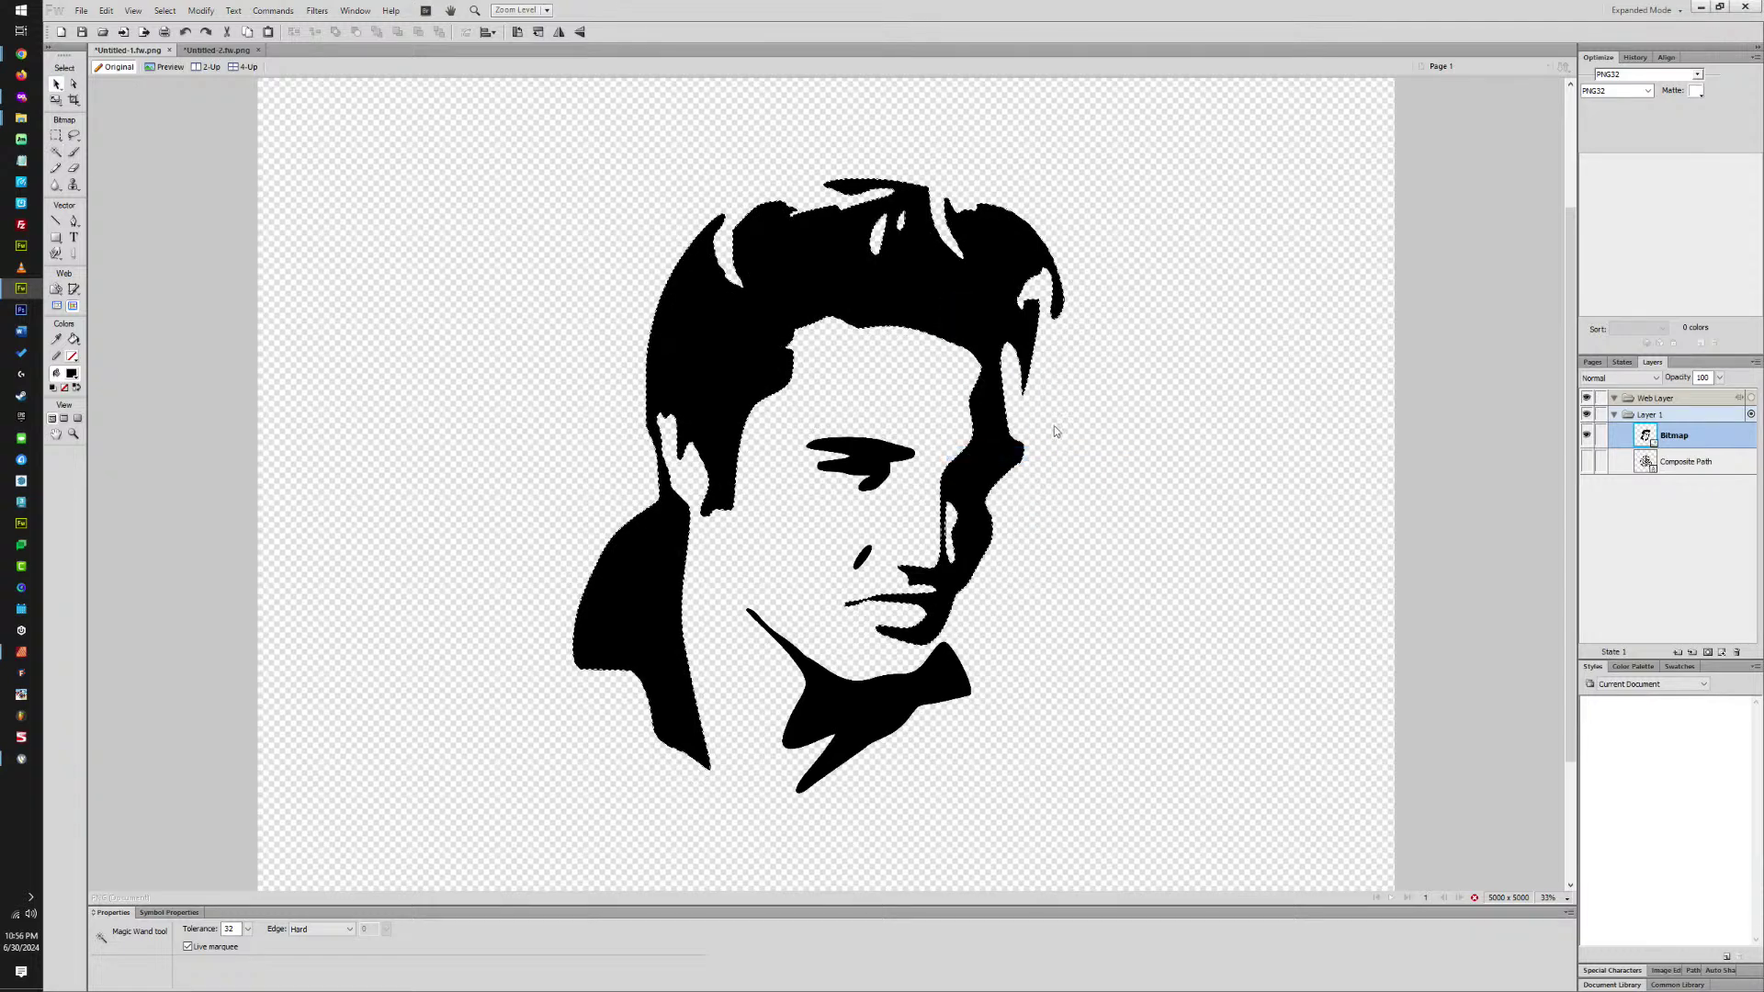
# Smooth the marquee around the black areas with a sample radius of 12 pixels.
pyautogui.rightClick(948, 305)
pyautogui.moveTo(1011, 472)
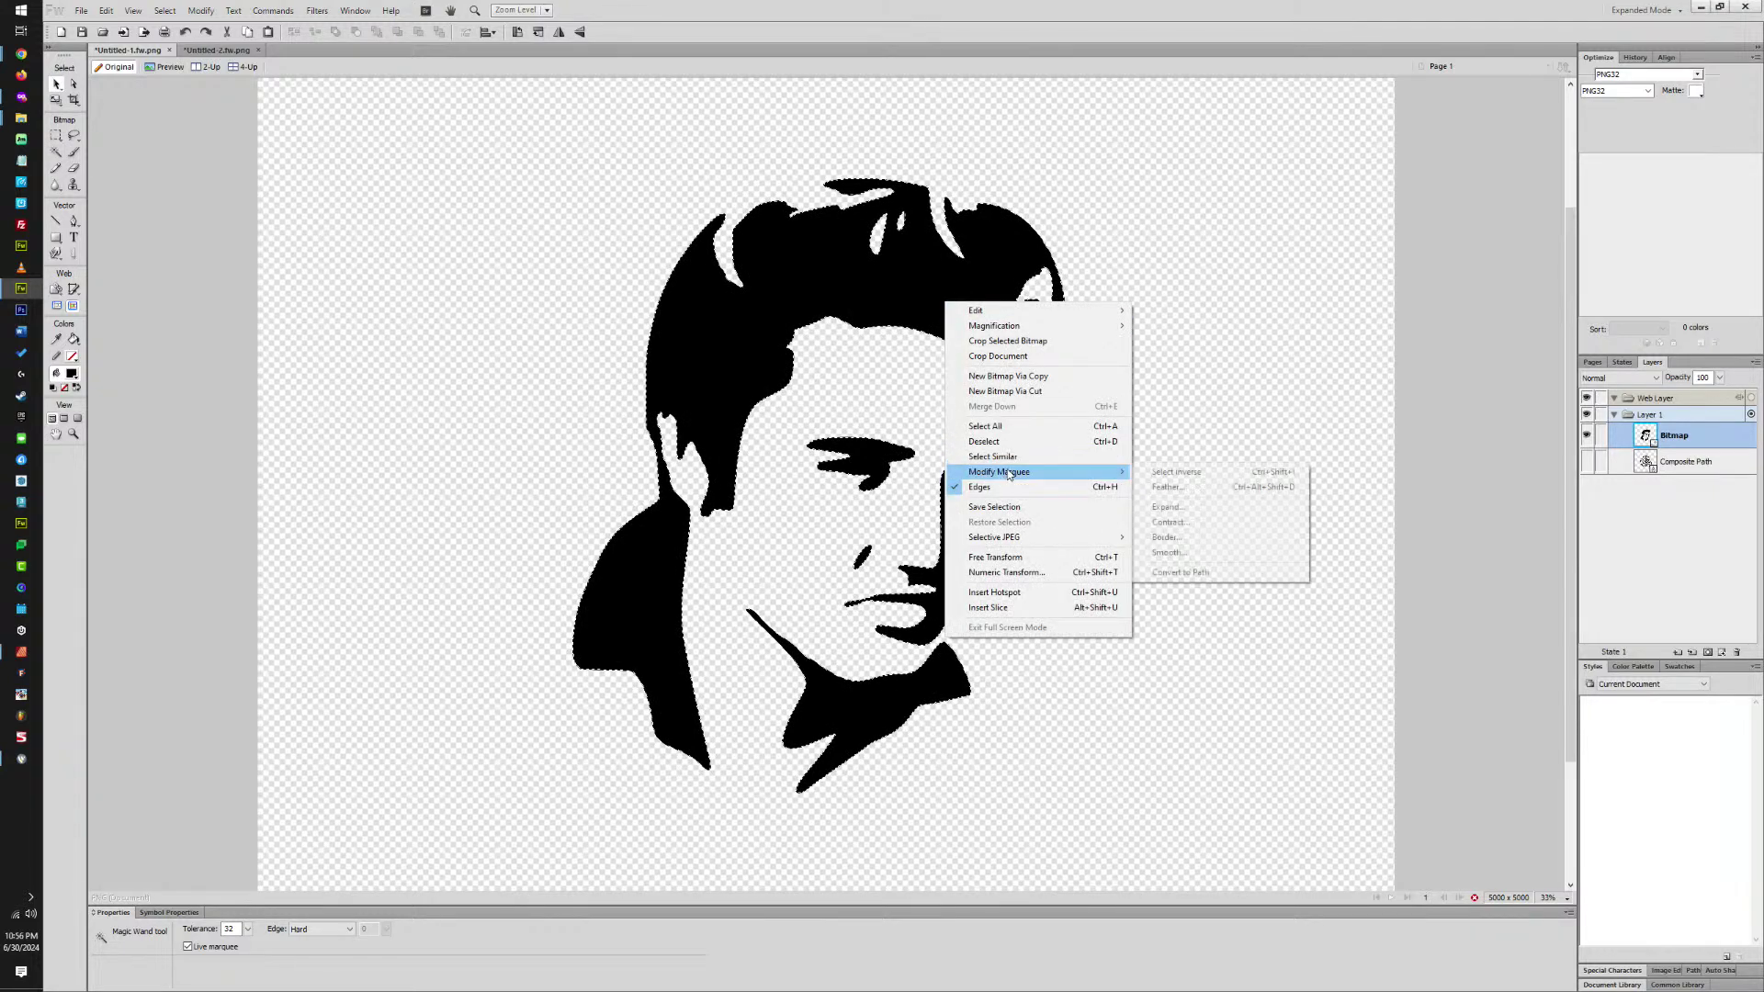
pyautogui.click(1168, 552)
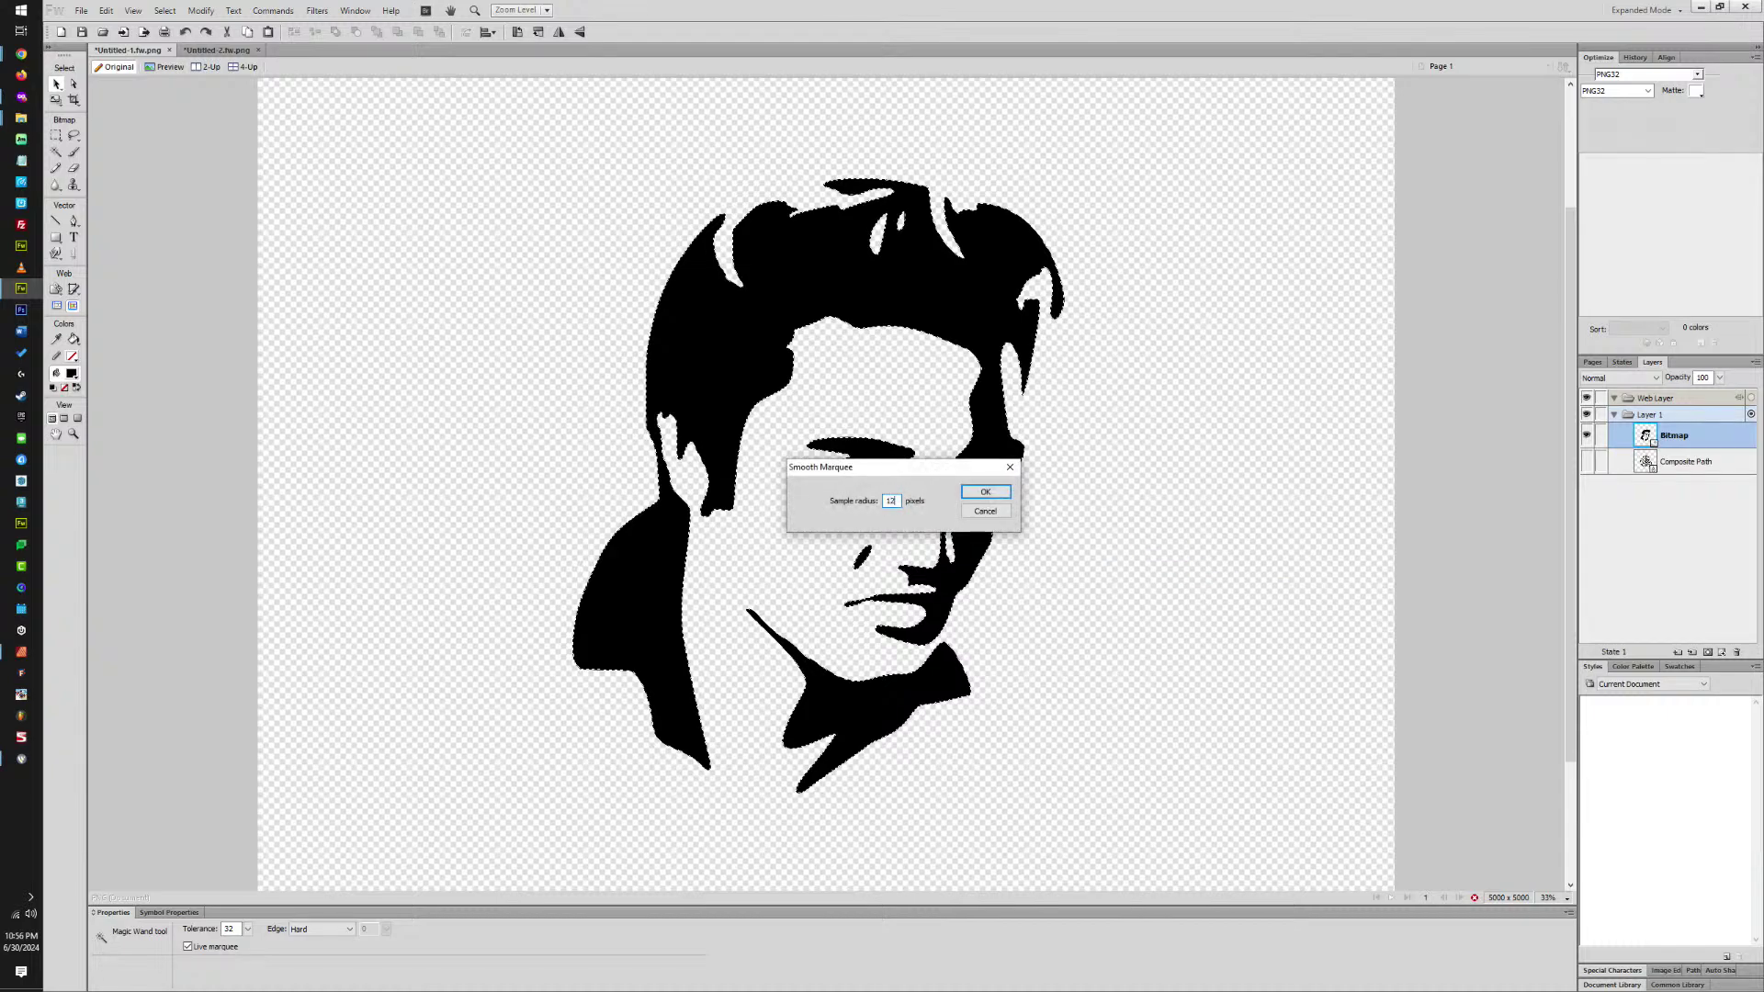
pyautogui.press('Return')
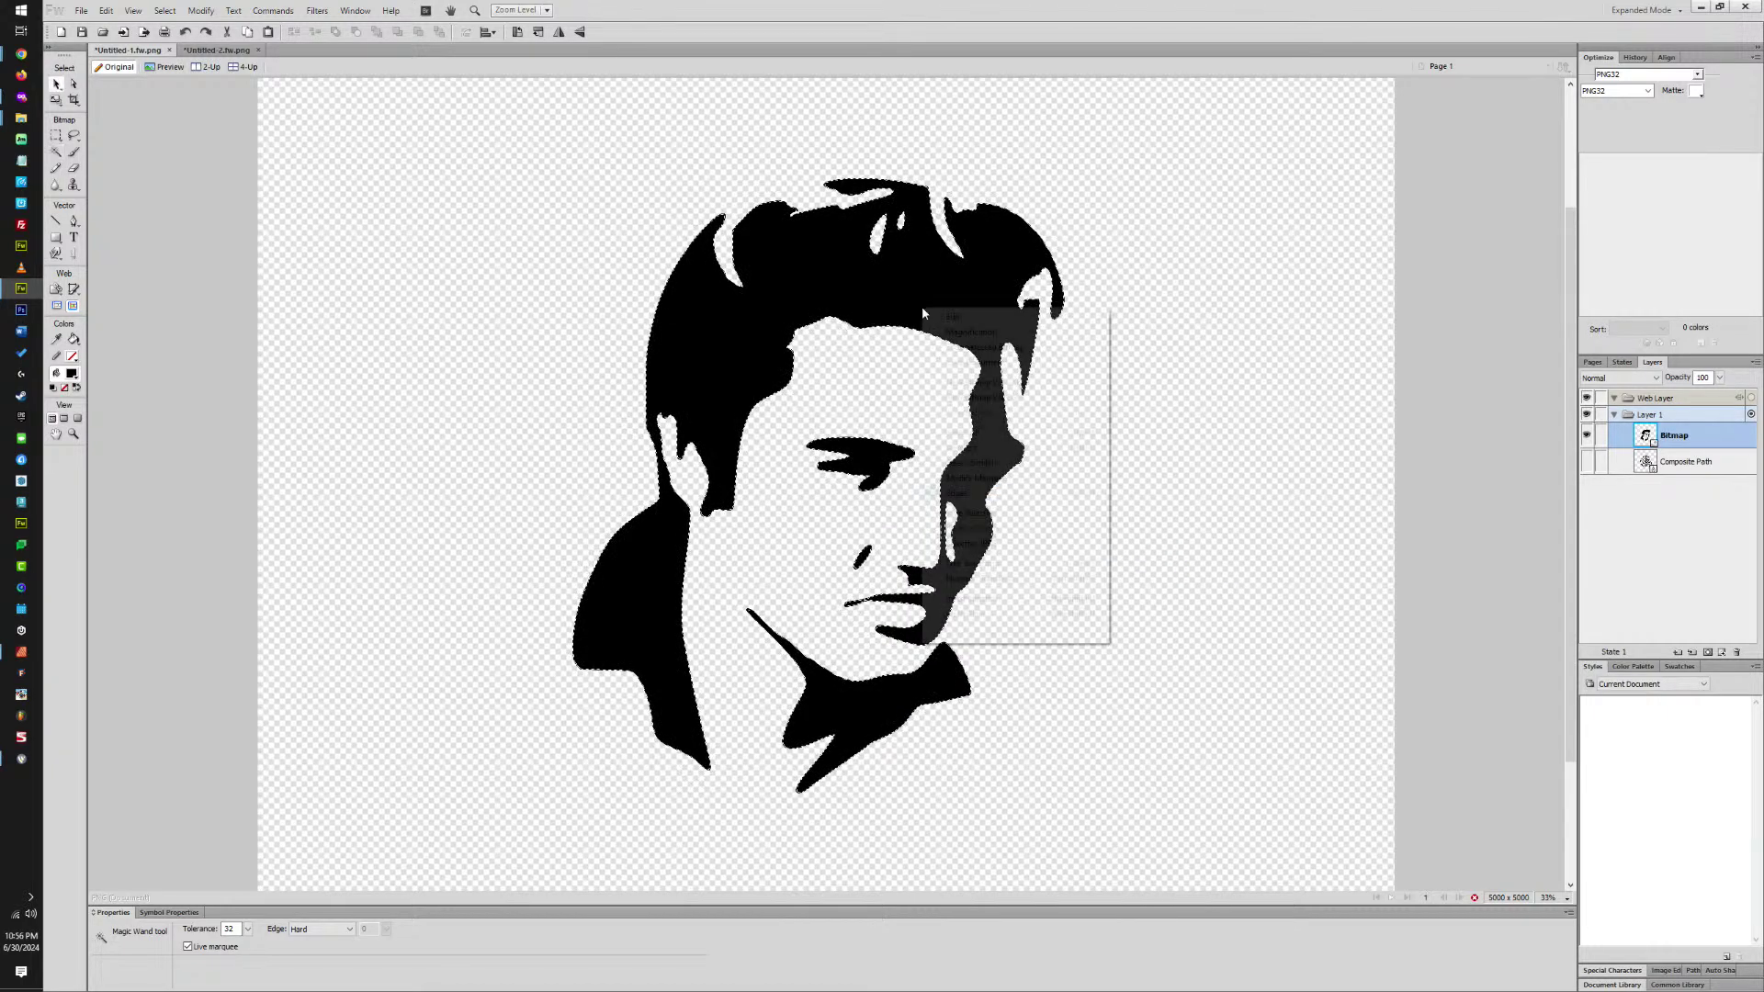
# Convert the smoothed marquee to a vector path and switch to the Pointer tool.
pyautogui.rightClick(922, 306)
pyautogui.moveTo(1010, 478)
pyautogui.click(1204, 577)
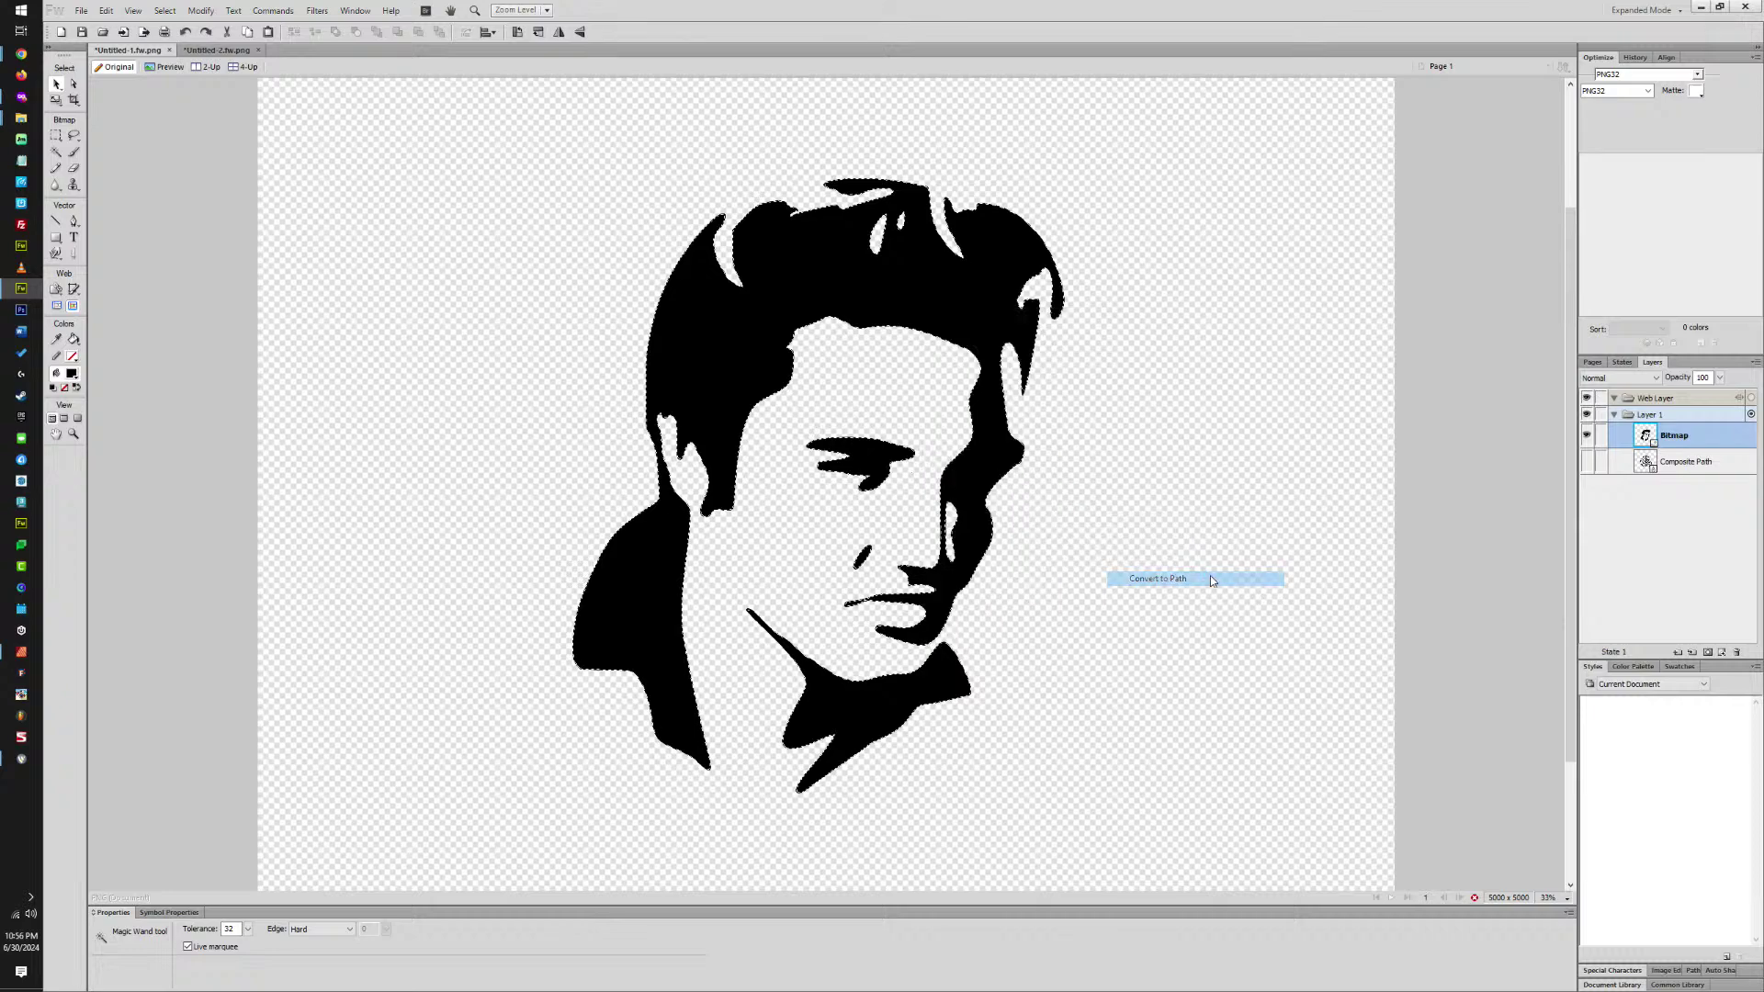
pyautogui.click(56, 83)
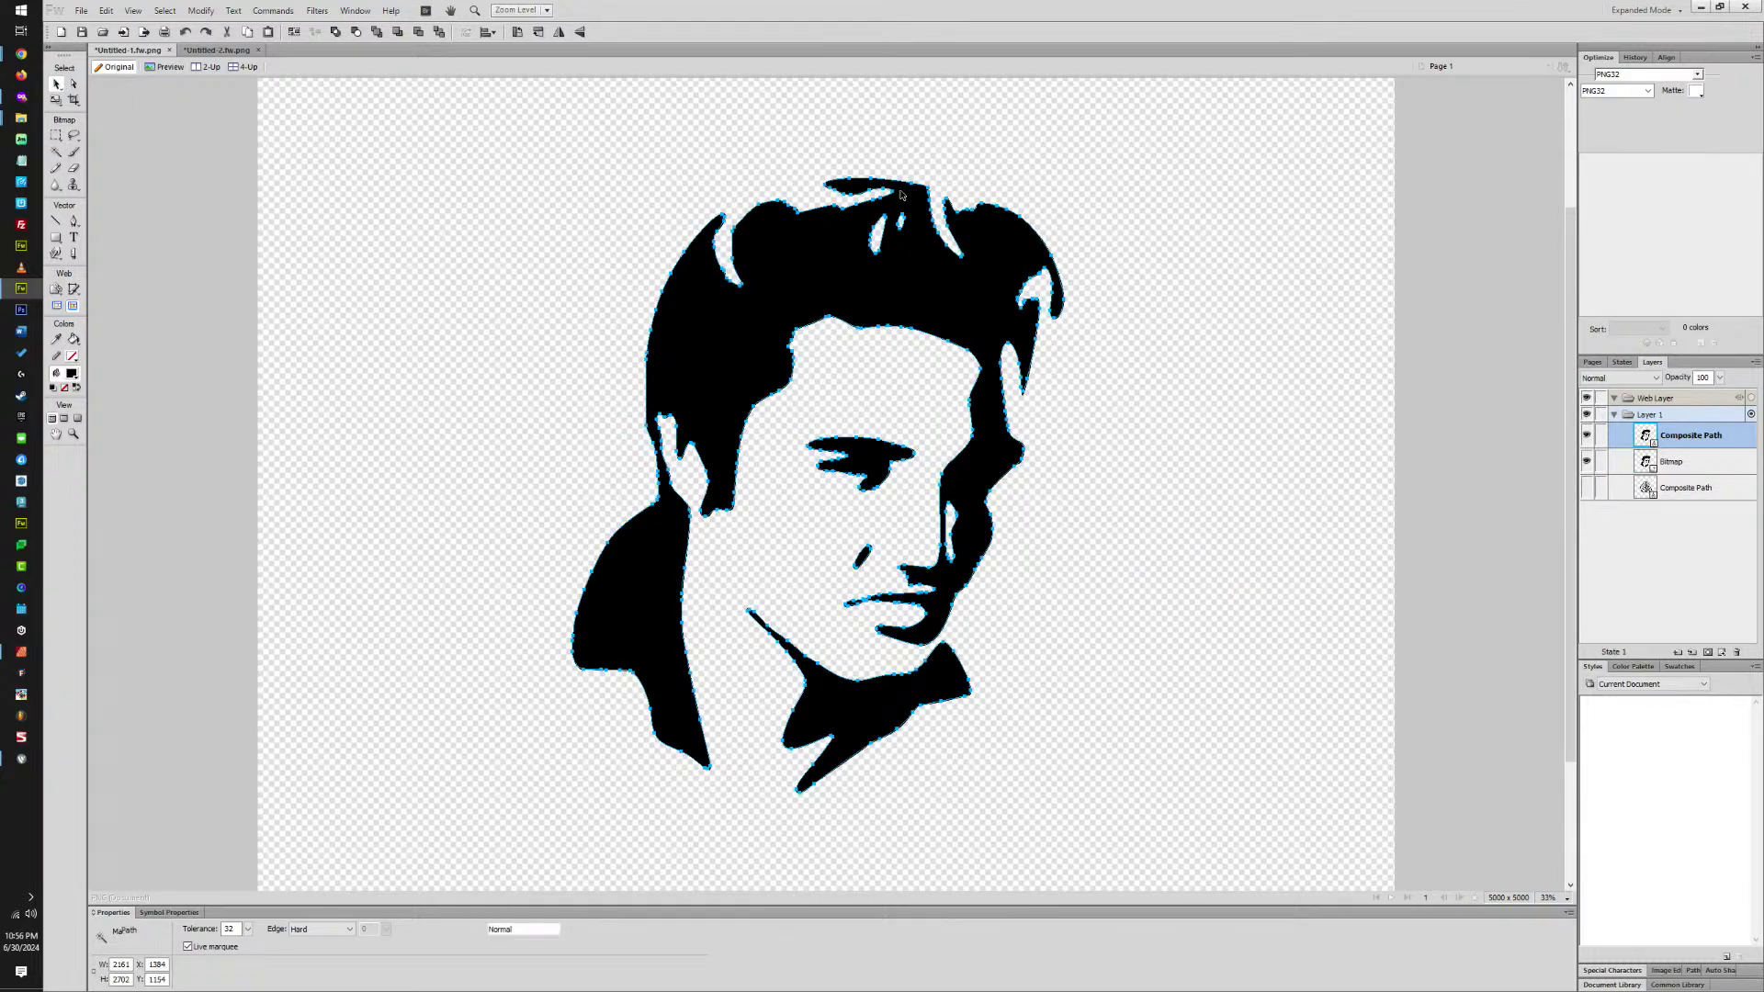
# Delete the bitmap beneath the new composite path and select the remaining path.
pyautogui.moveTo(1014, 213); pyautogui.dragTo(1130, 301)
pyautogui.click(1220, 303)
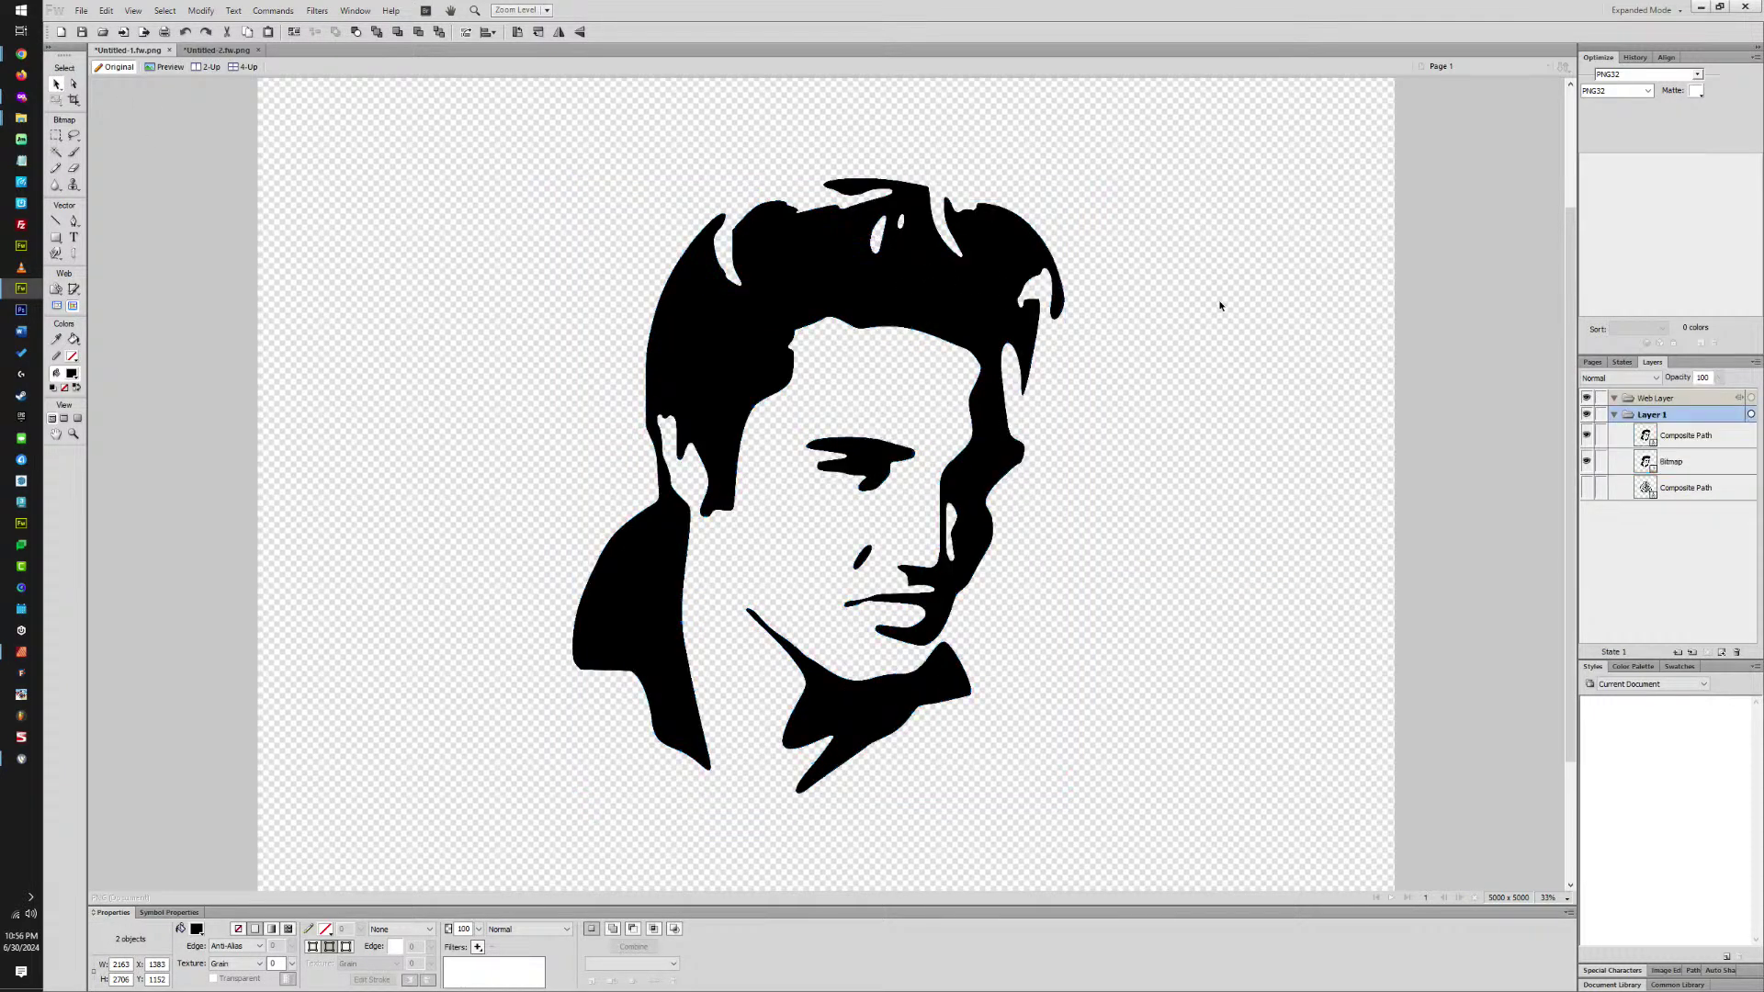
pyautogui.click(1667, 461)
pyautogui.press('Delete')
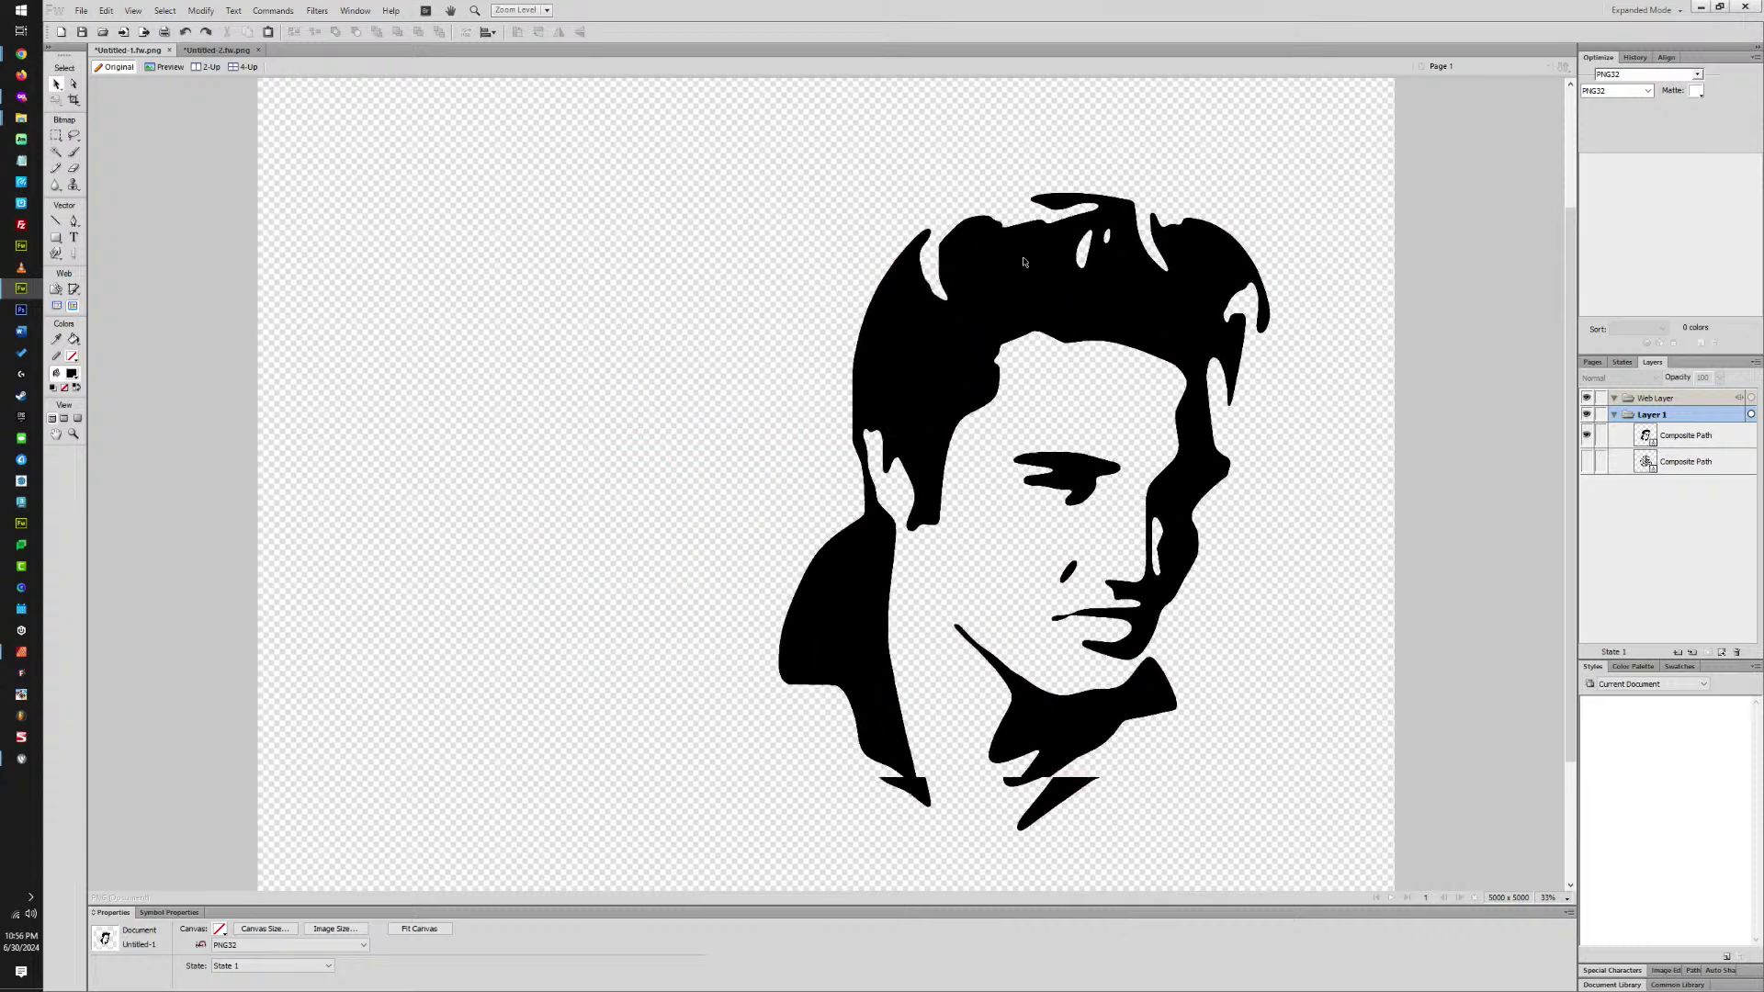
pyautogui.click(935, 297)
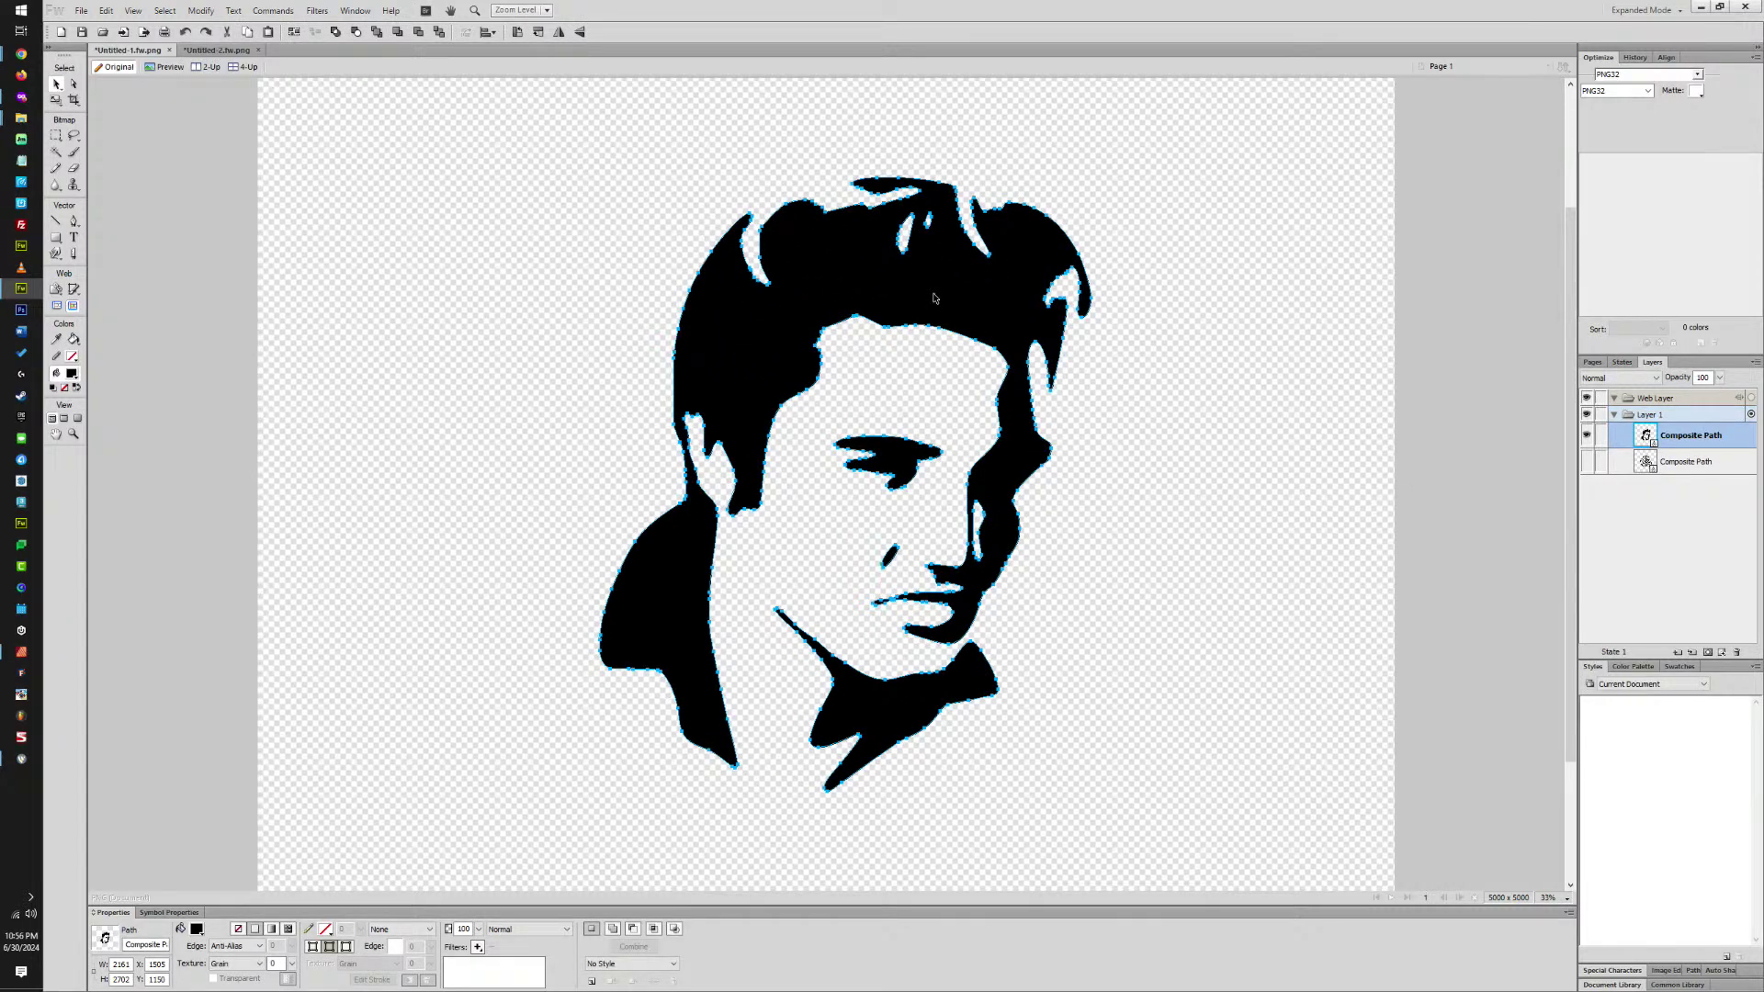
# Start saving the document and browse from Shirt Ideas 2024 to the States folder inside America in 50 States.
pyautogui.hotkey('ctrl', 's')
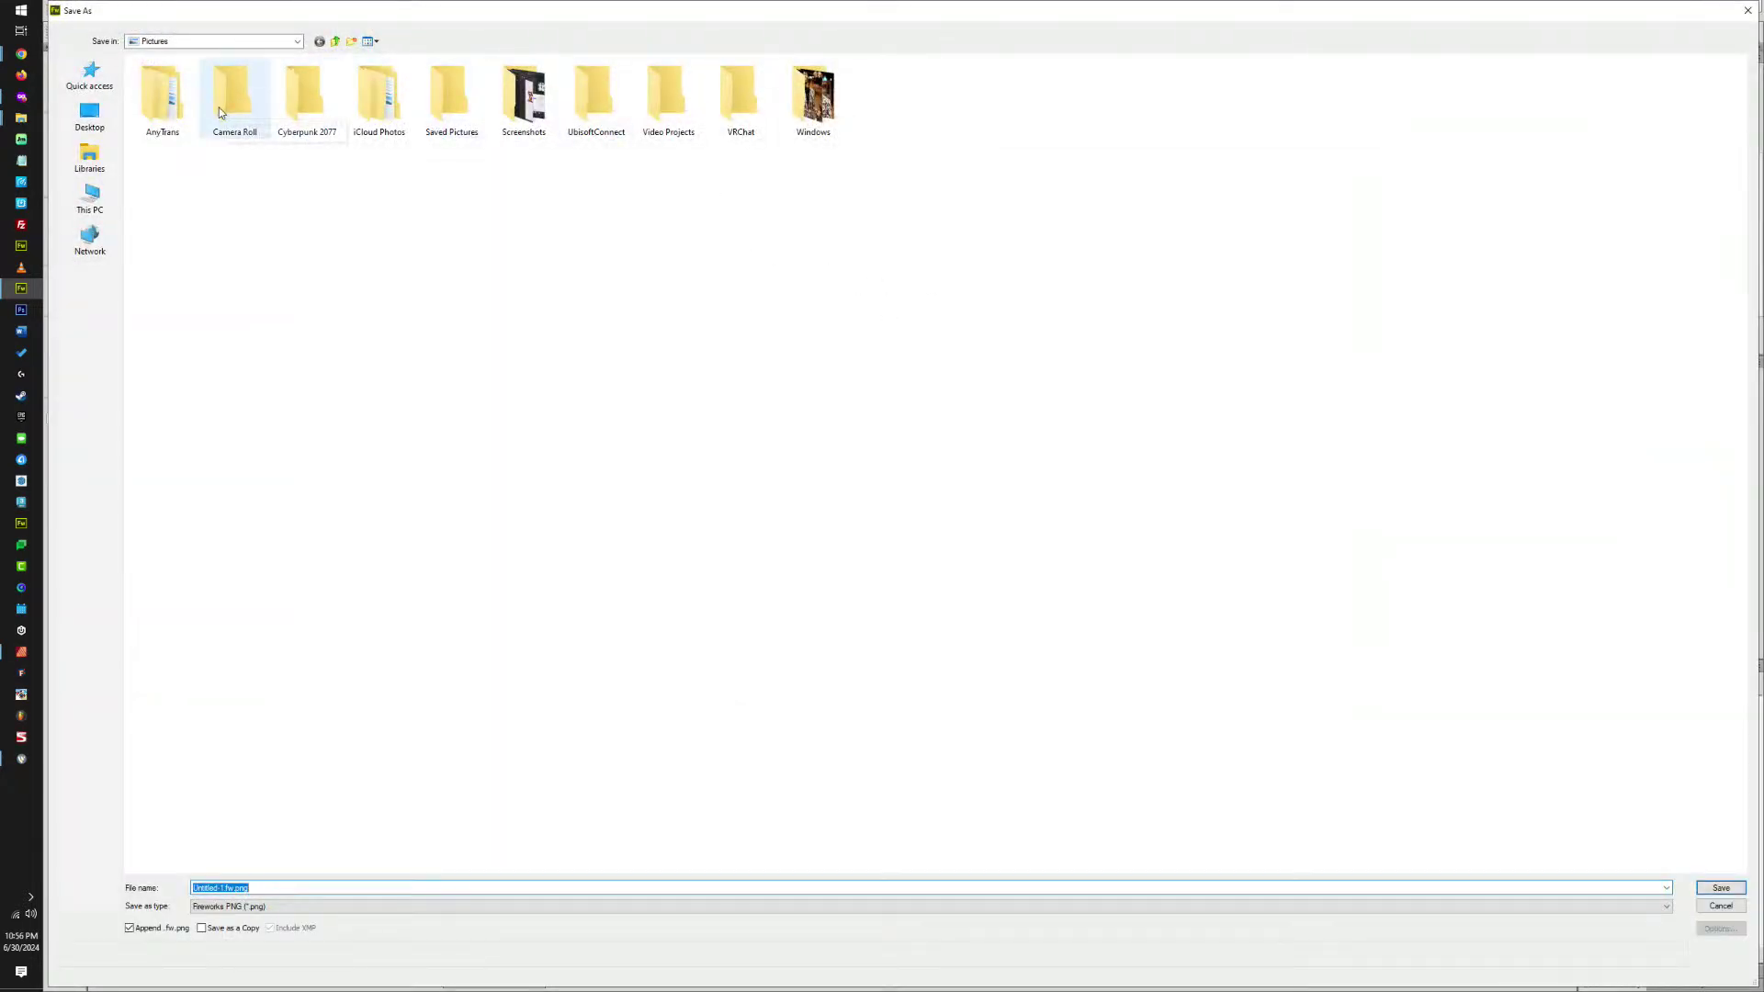
pyautogui.click(92, 81)
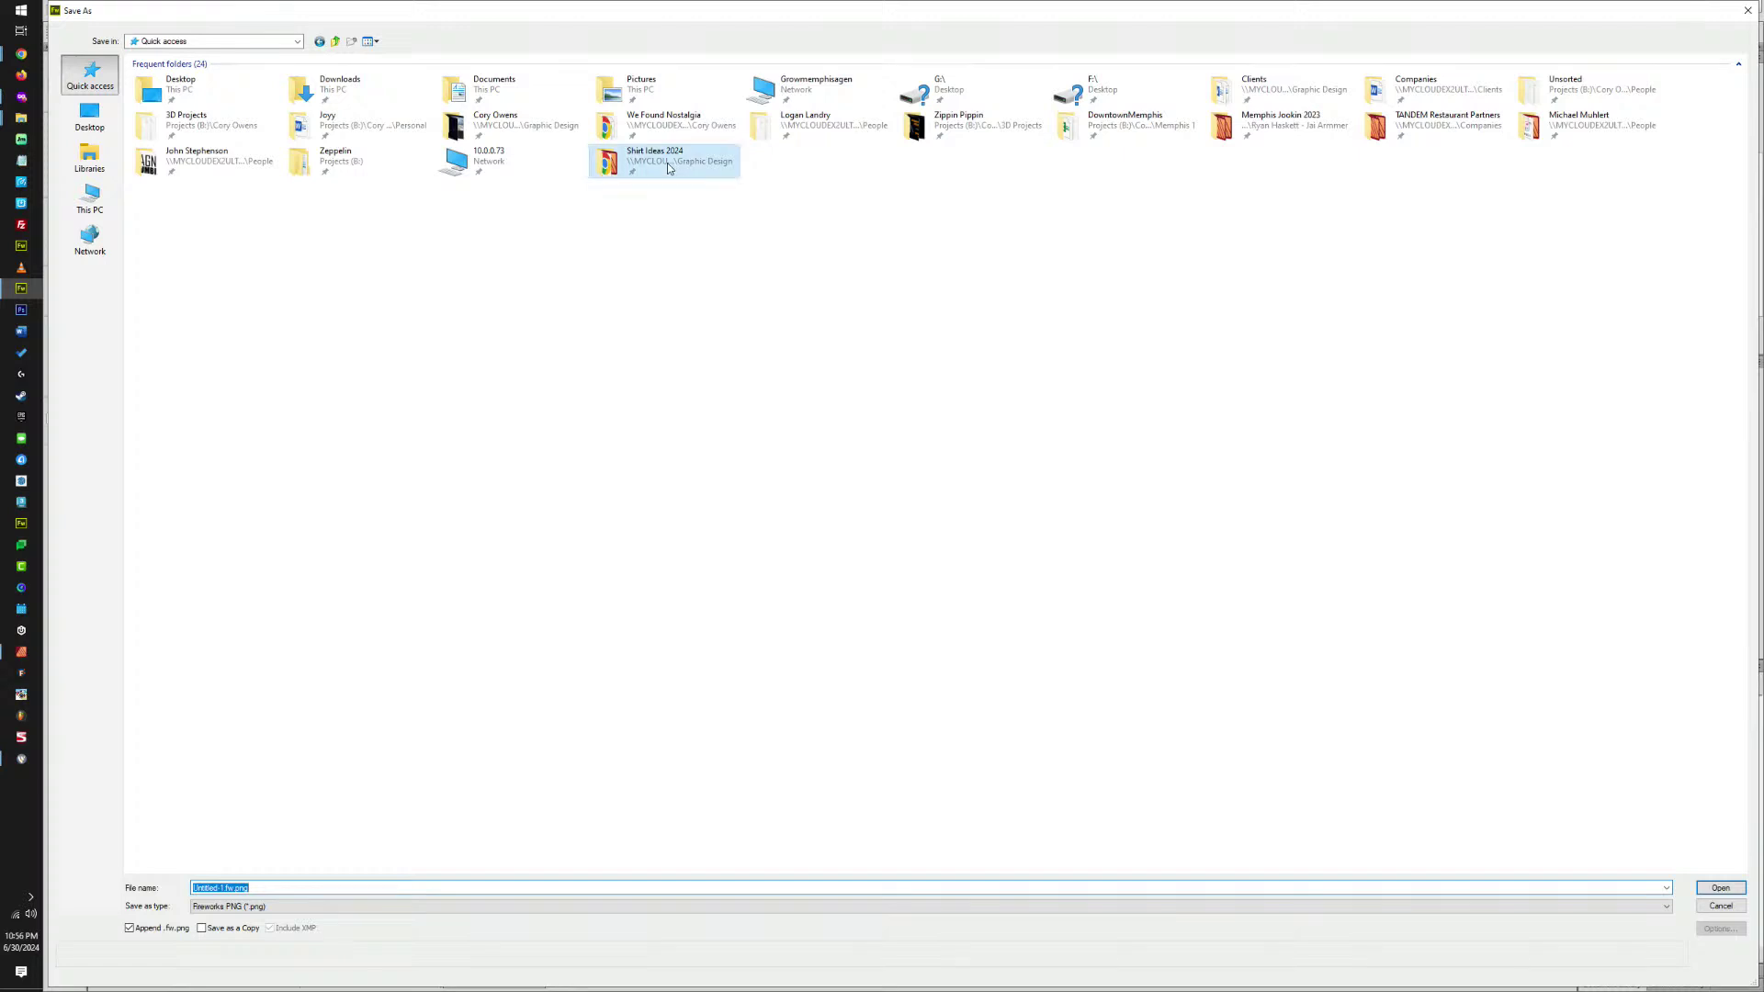
pyautogui.doubleClick(670, 164)
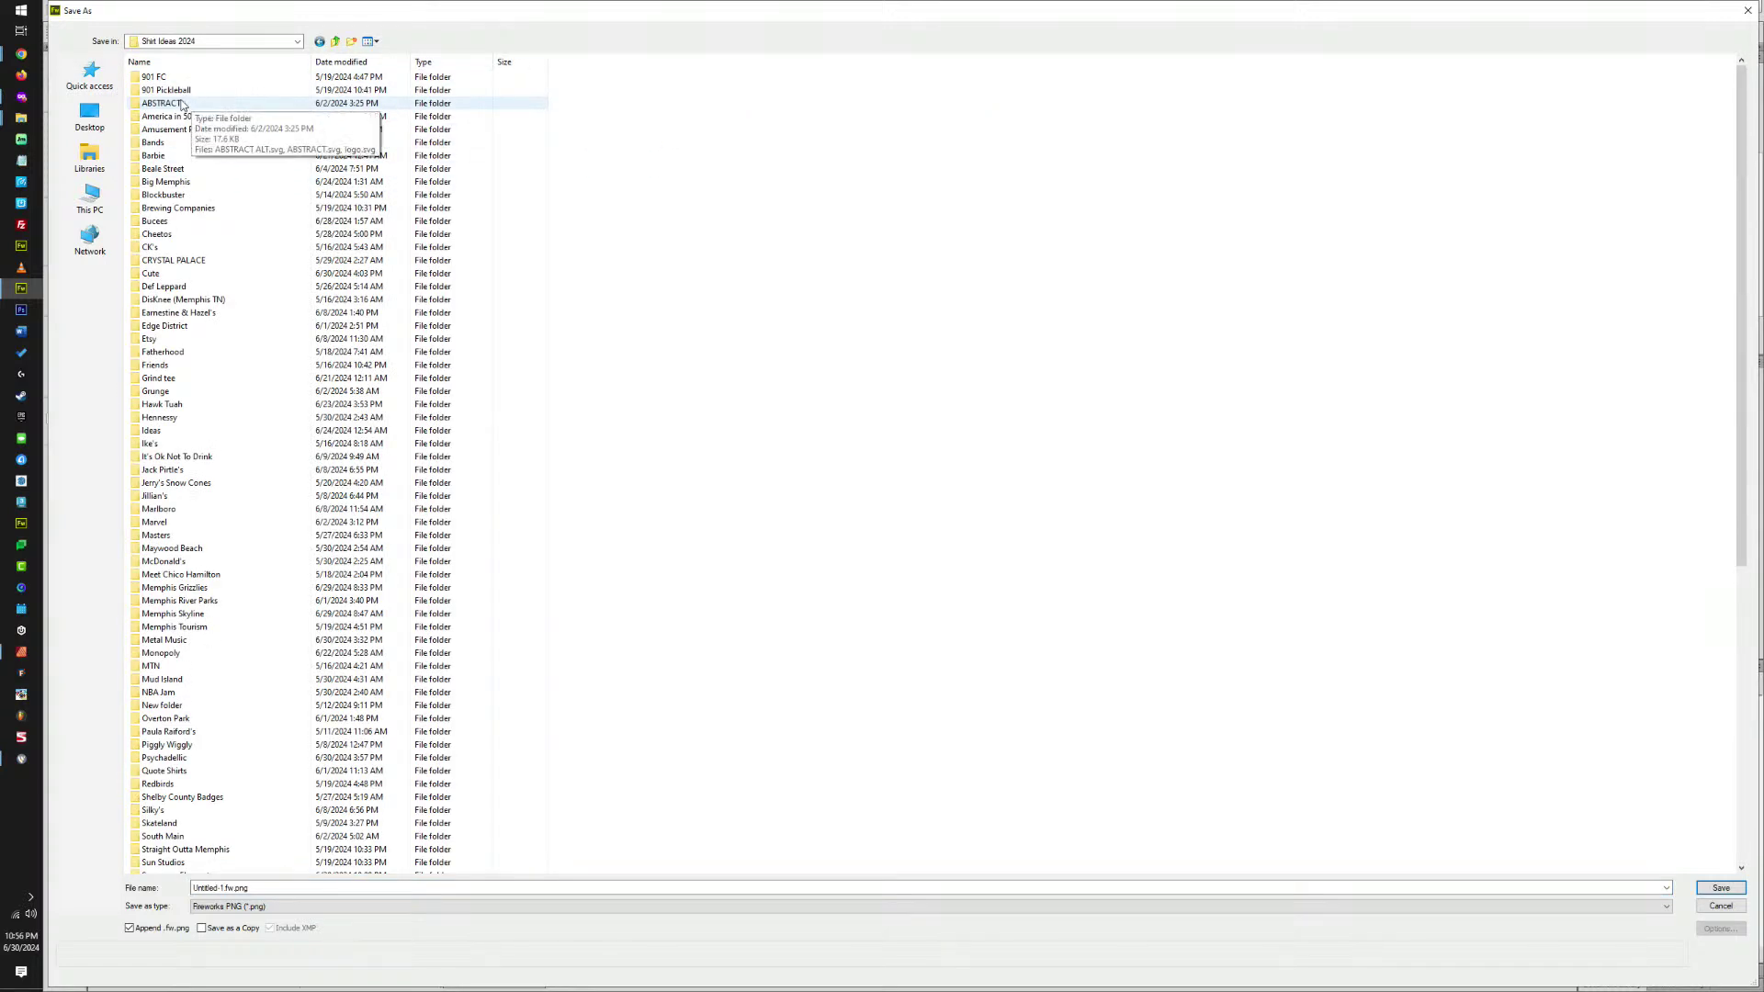
pyautogui.doubleClick(171, 118)
pyautogui.doubleClick(156, 80)
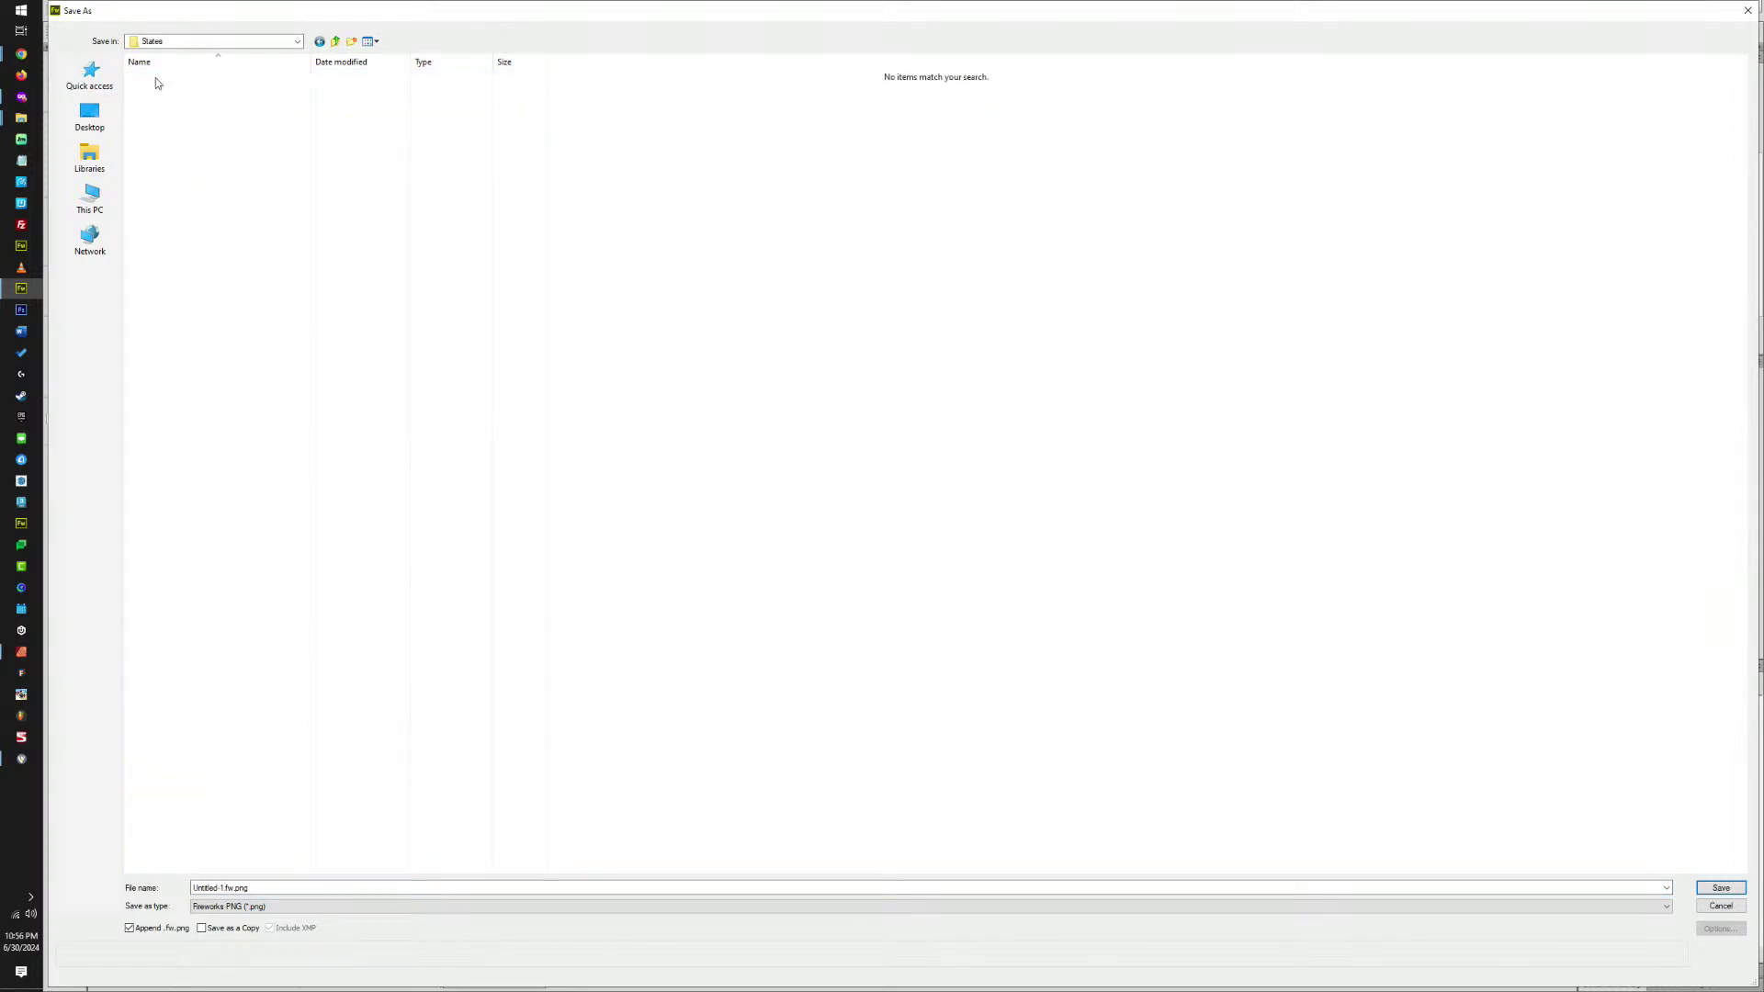
pyautogui.click(336, 43)
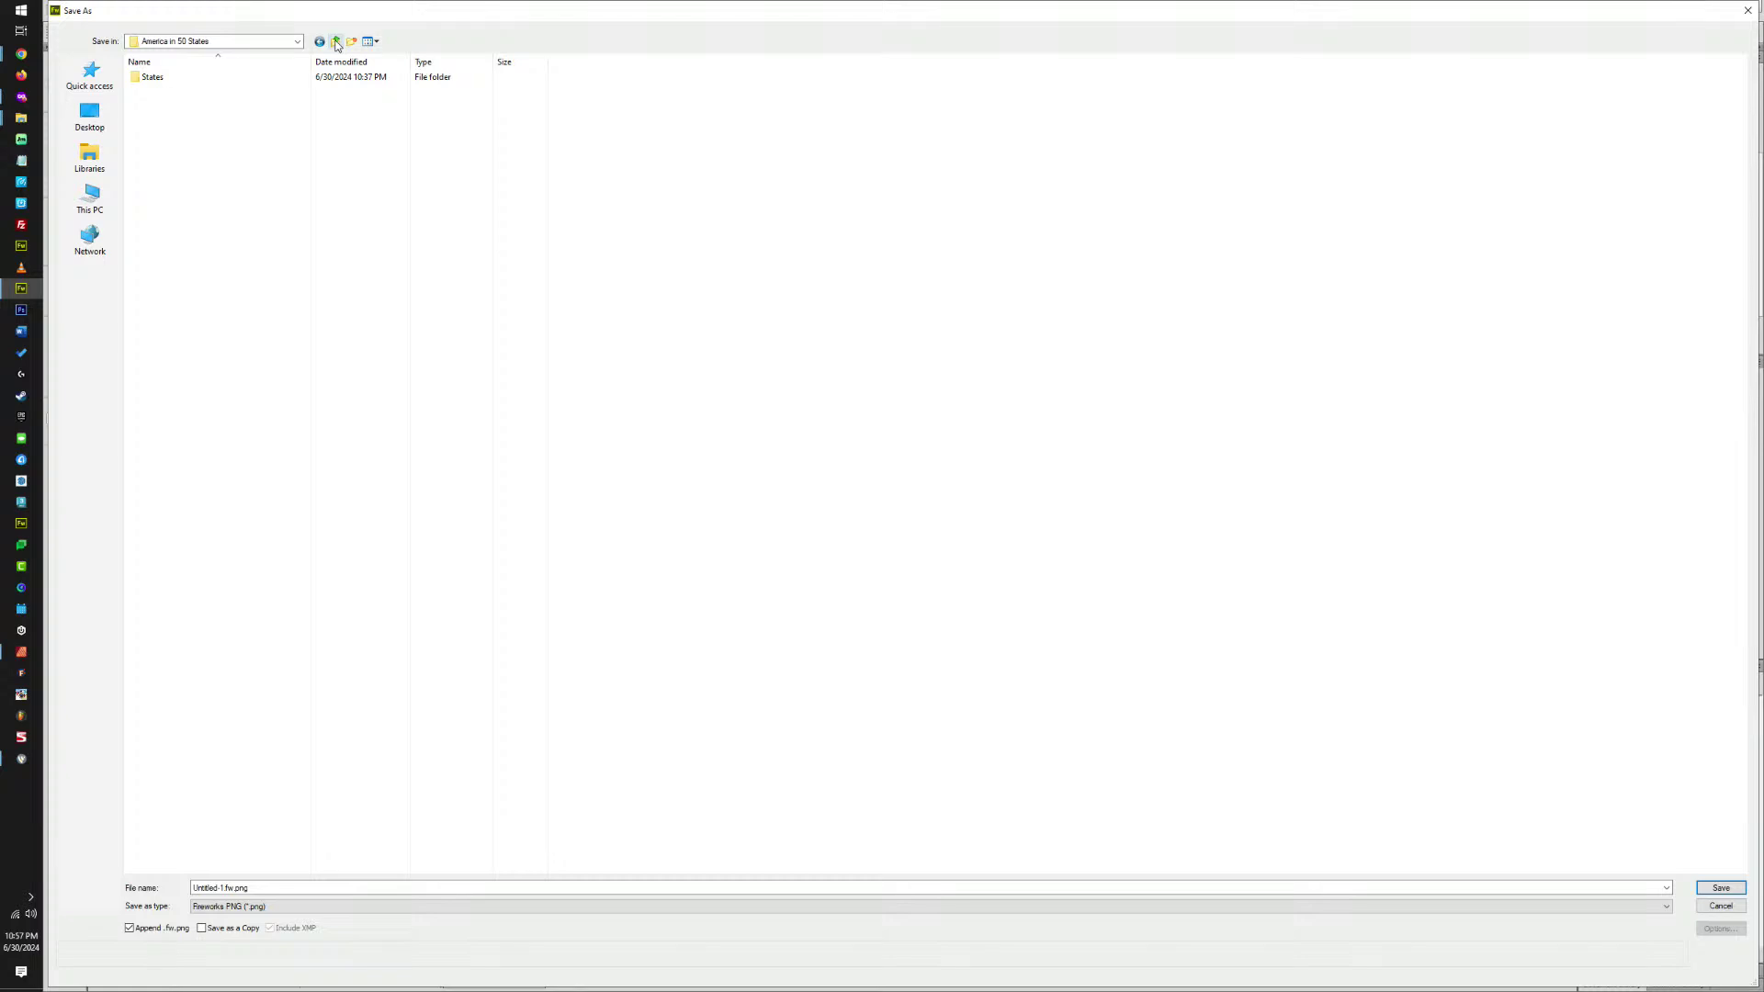
pyautogui.doubleClick(164, 81)
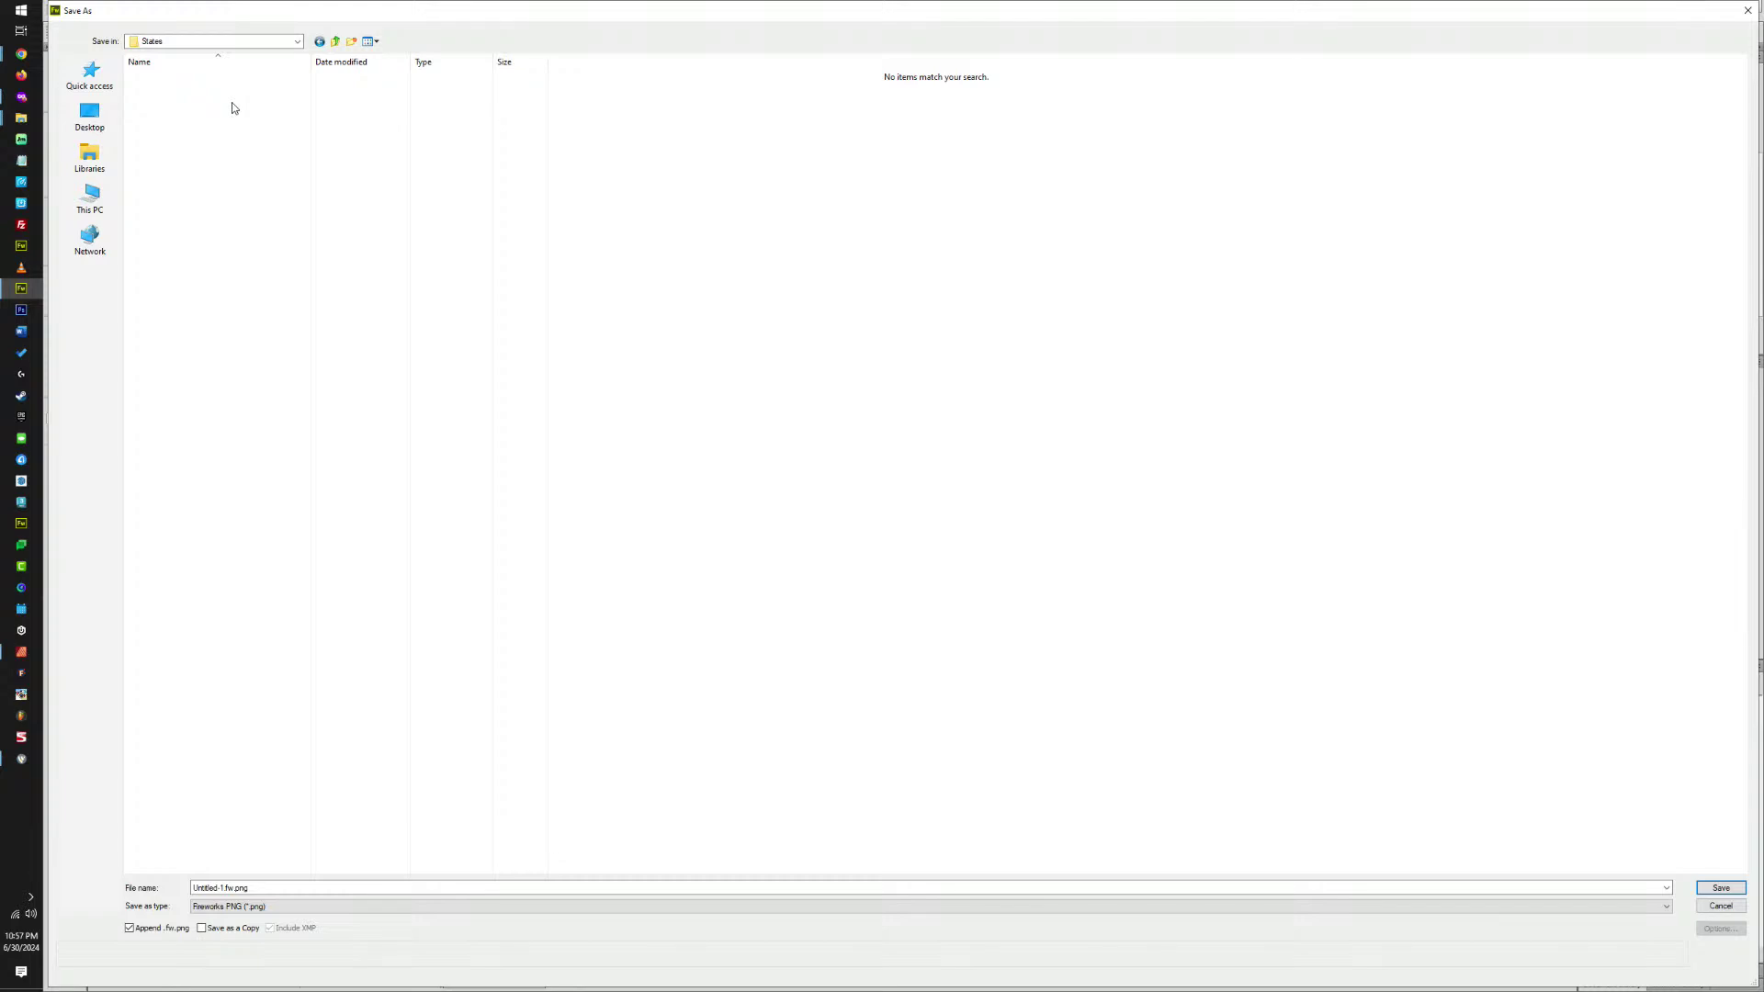
# Create a folder named Tennessee inside States and open it.
pyautogui.click(351, 42)
pyautogui.write('Tennessee')
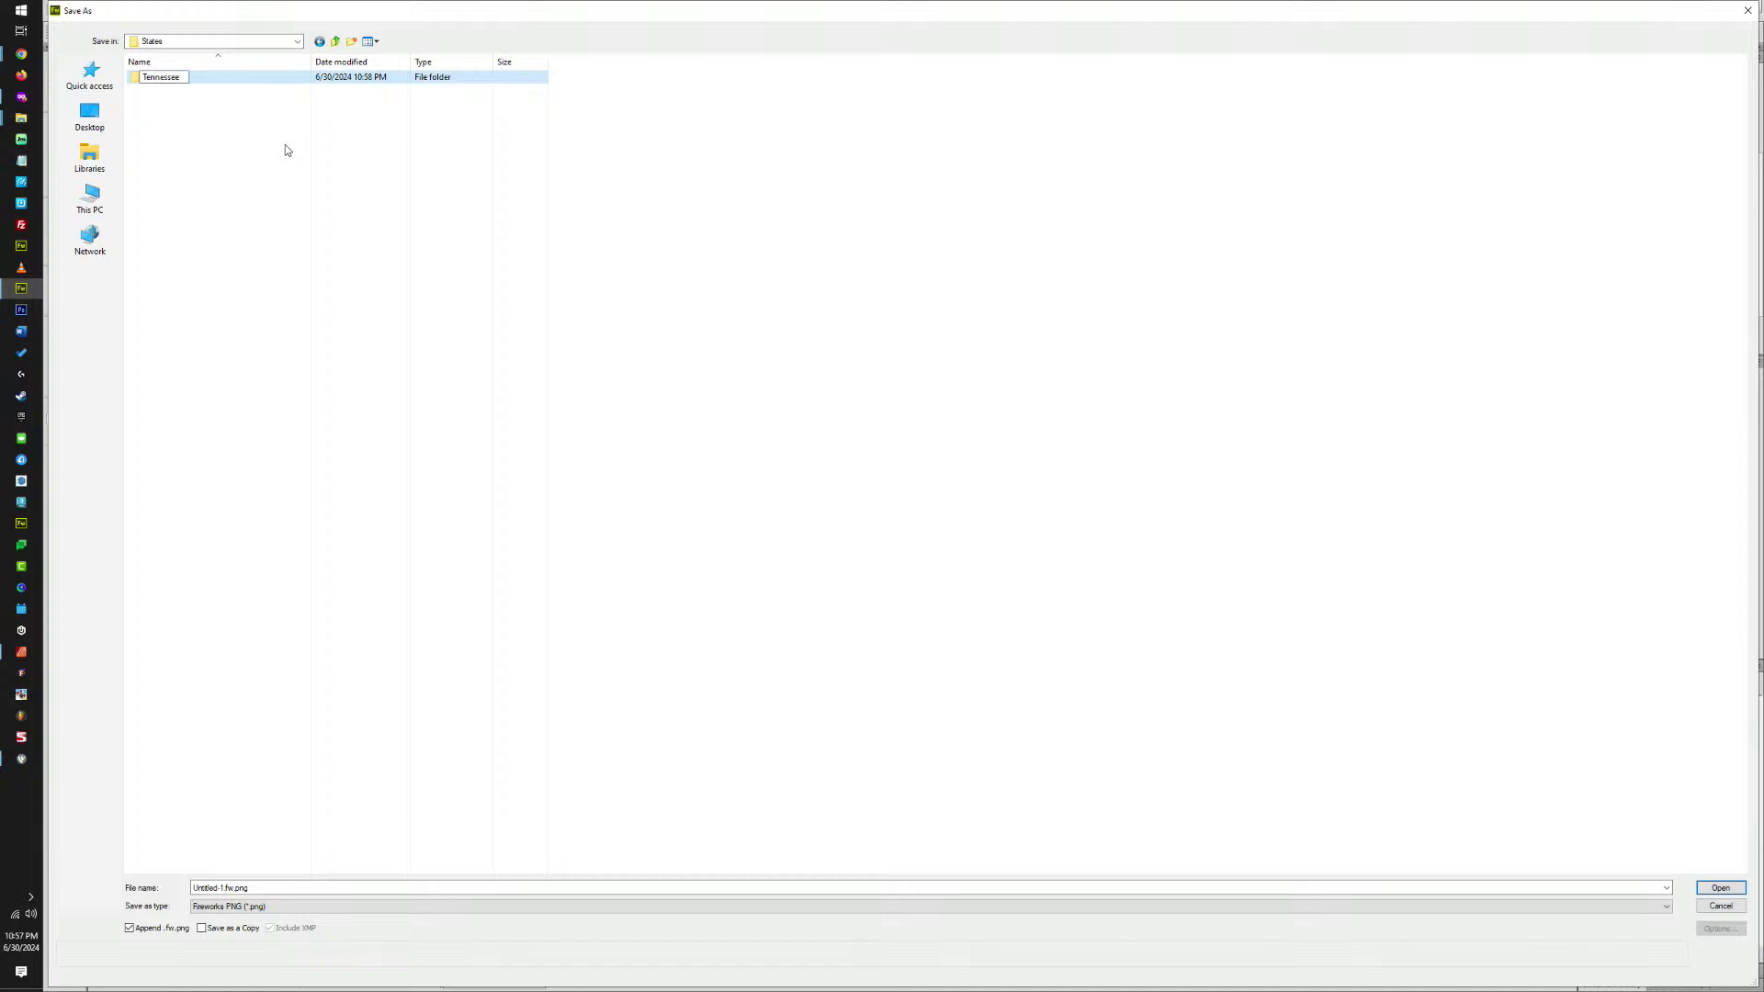
pyautogui.click(217, 77)
pyautogui.doubleClick(217, 77)
# Save the portrait in the Tennessee folder as a Photoshop PSD named Elvis Head.
pyautogui.click(240, 908)
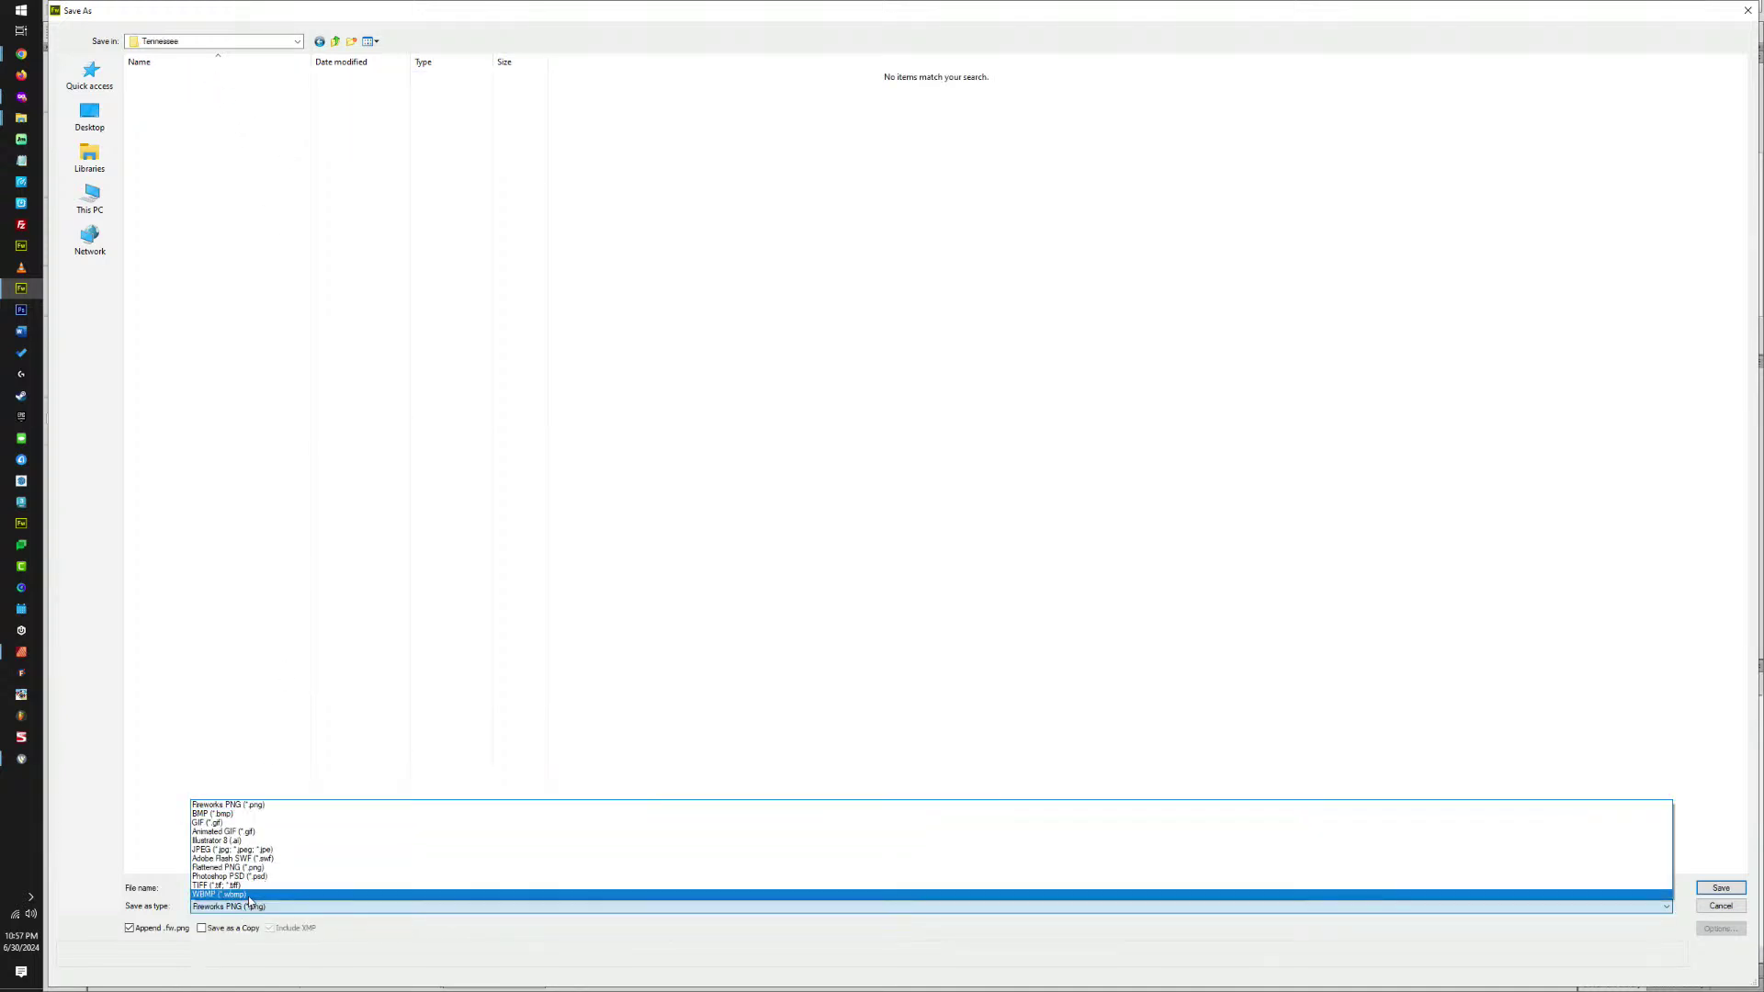
pyautogui.click(253, 878)
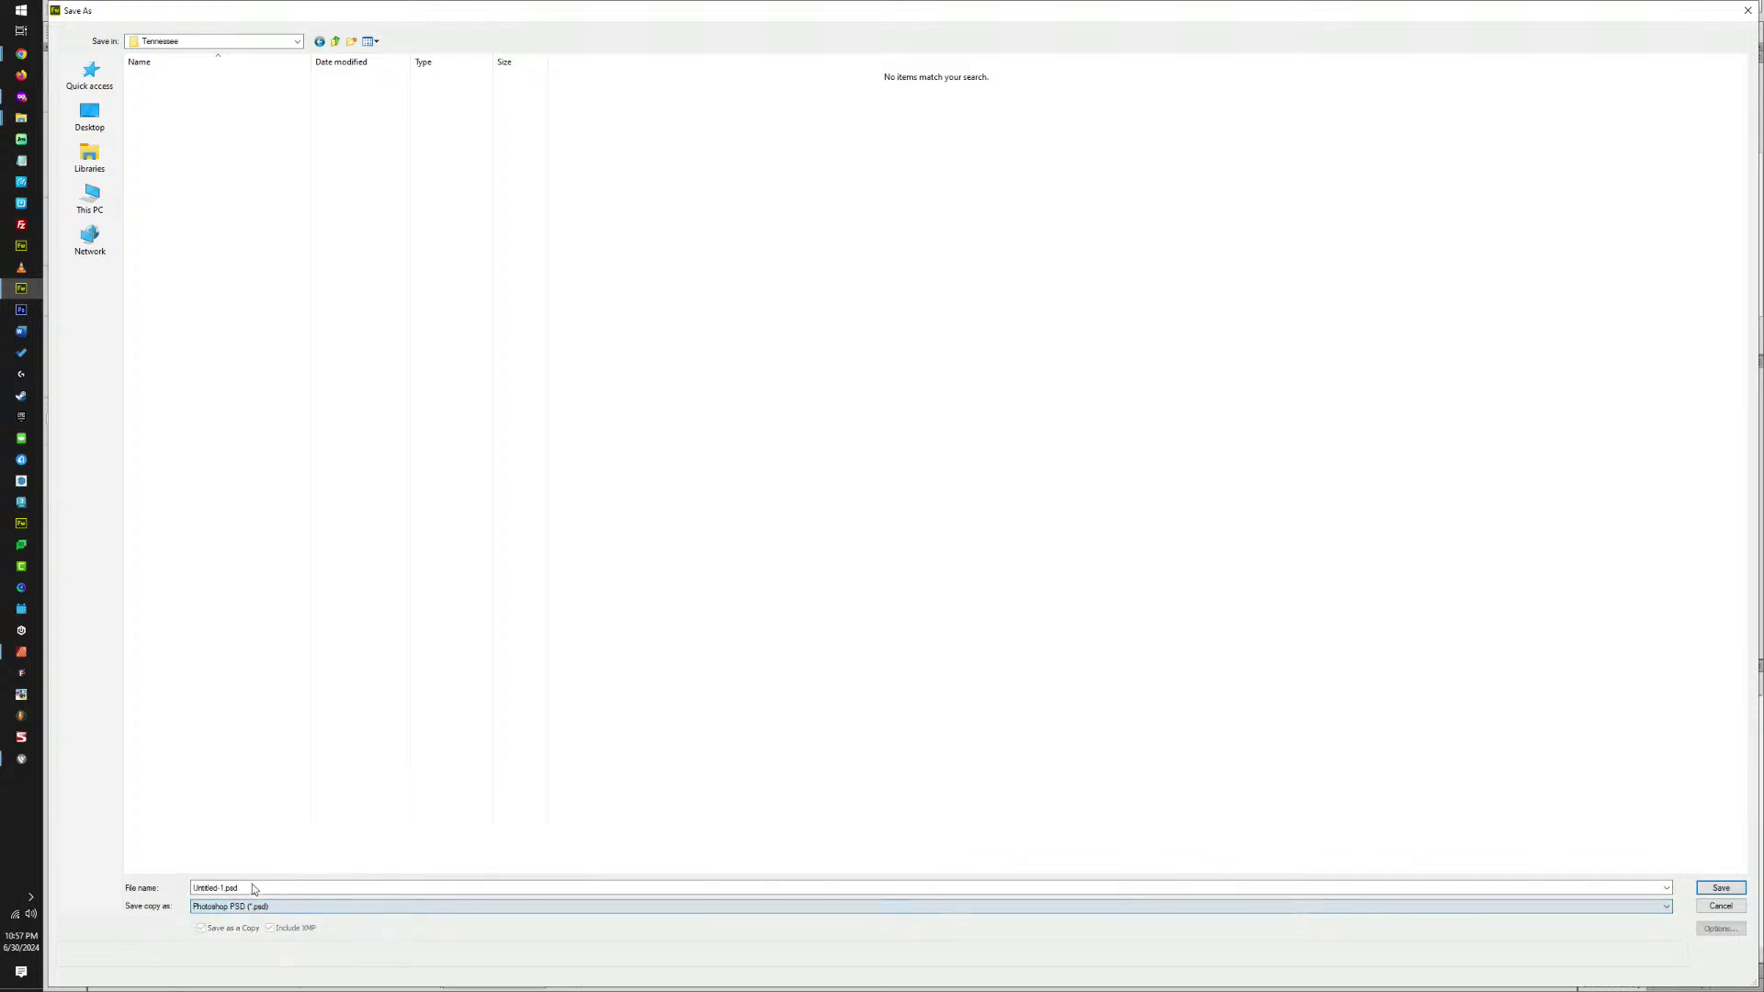
pyautogui.click(234, 888)
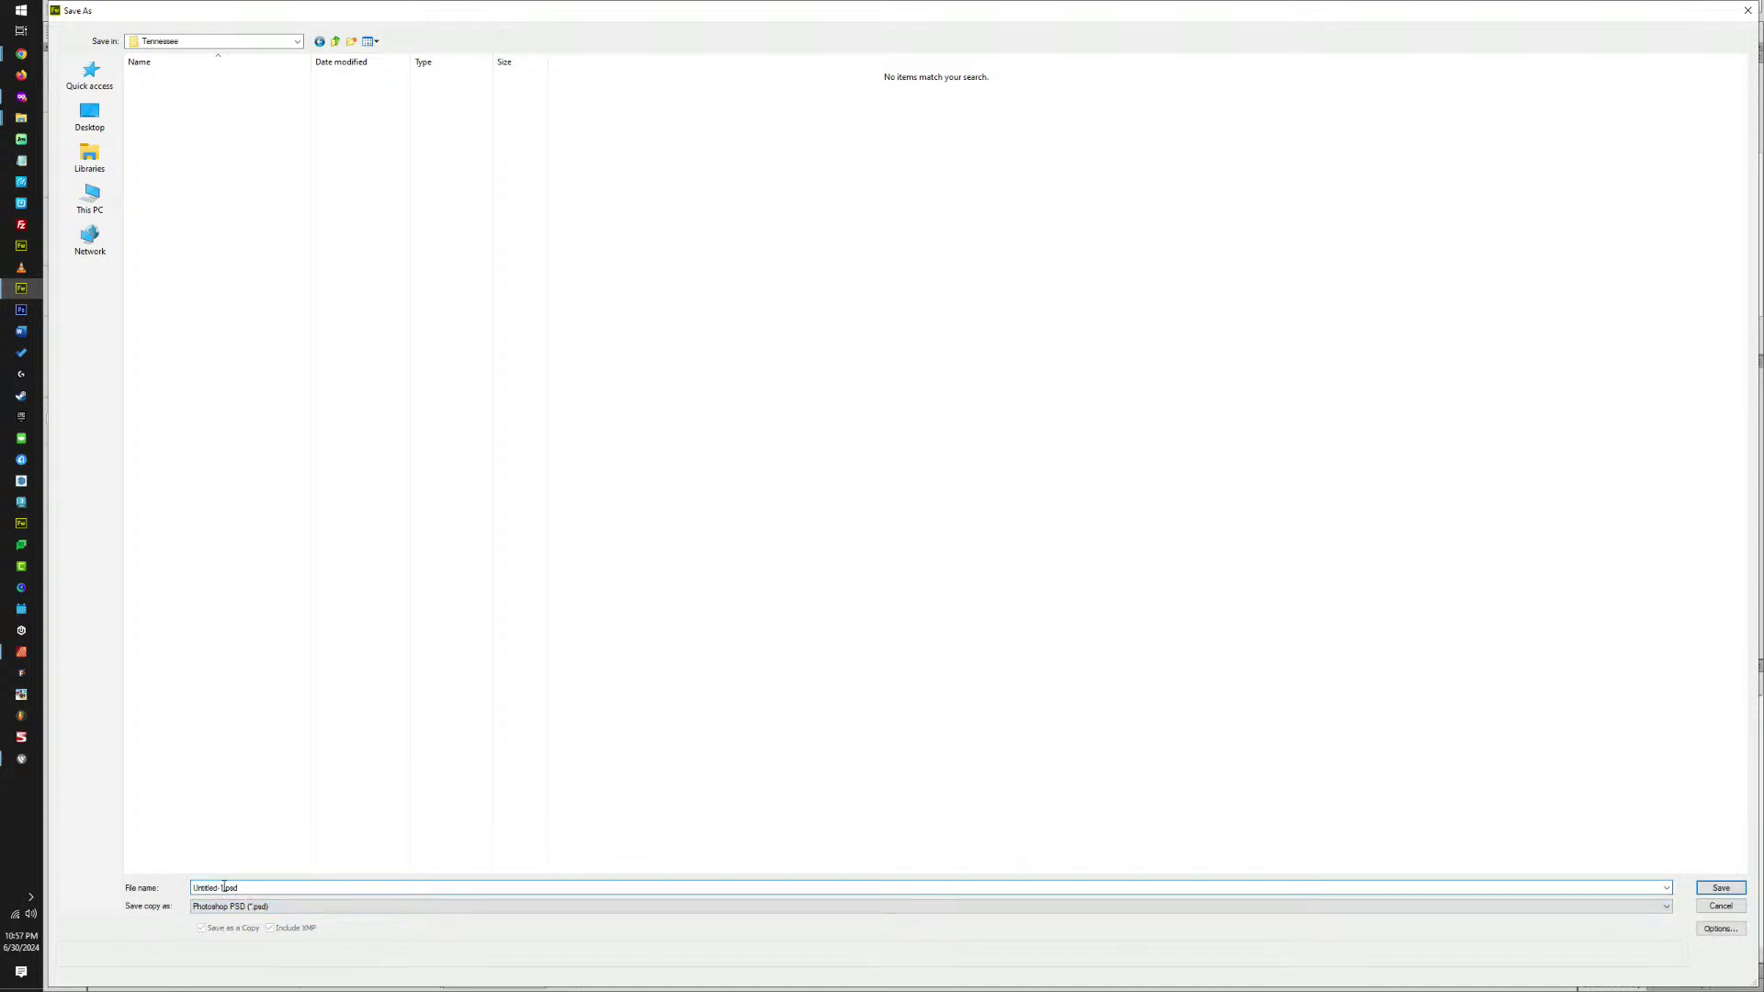
pyautogui.doubleClick(222, 888)
pyautogui.press('BackSpace')
pyautogui.write('E')
pyautogui.write('lvis Head')
pyautogui.press('Return')
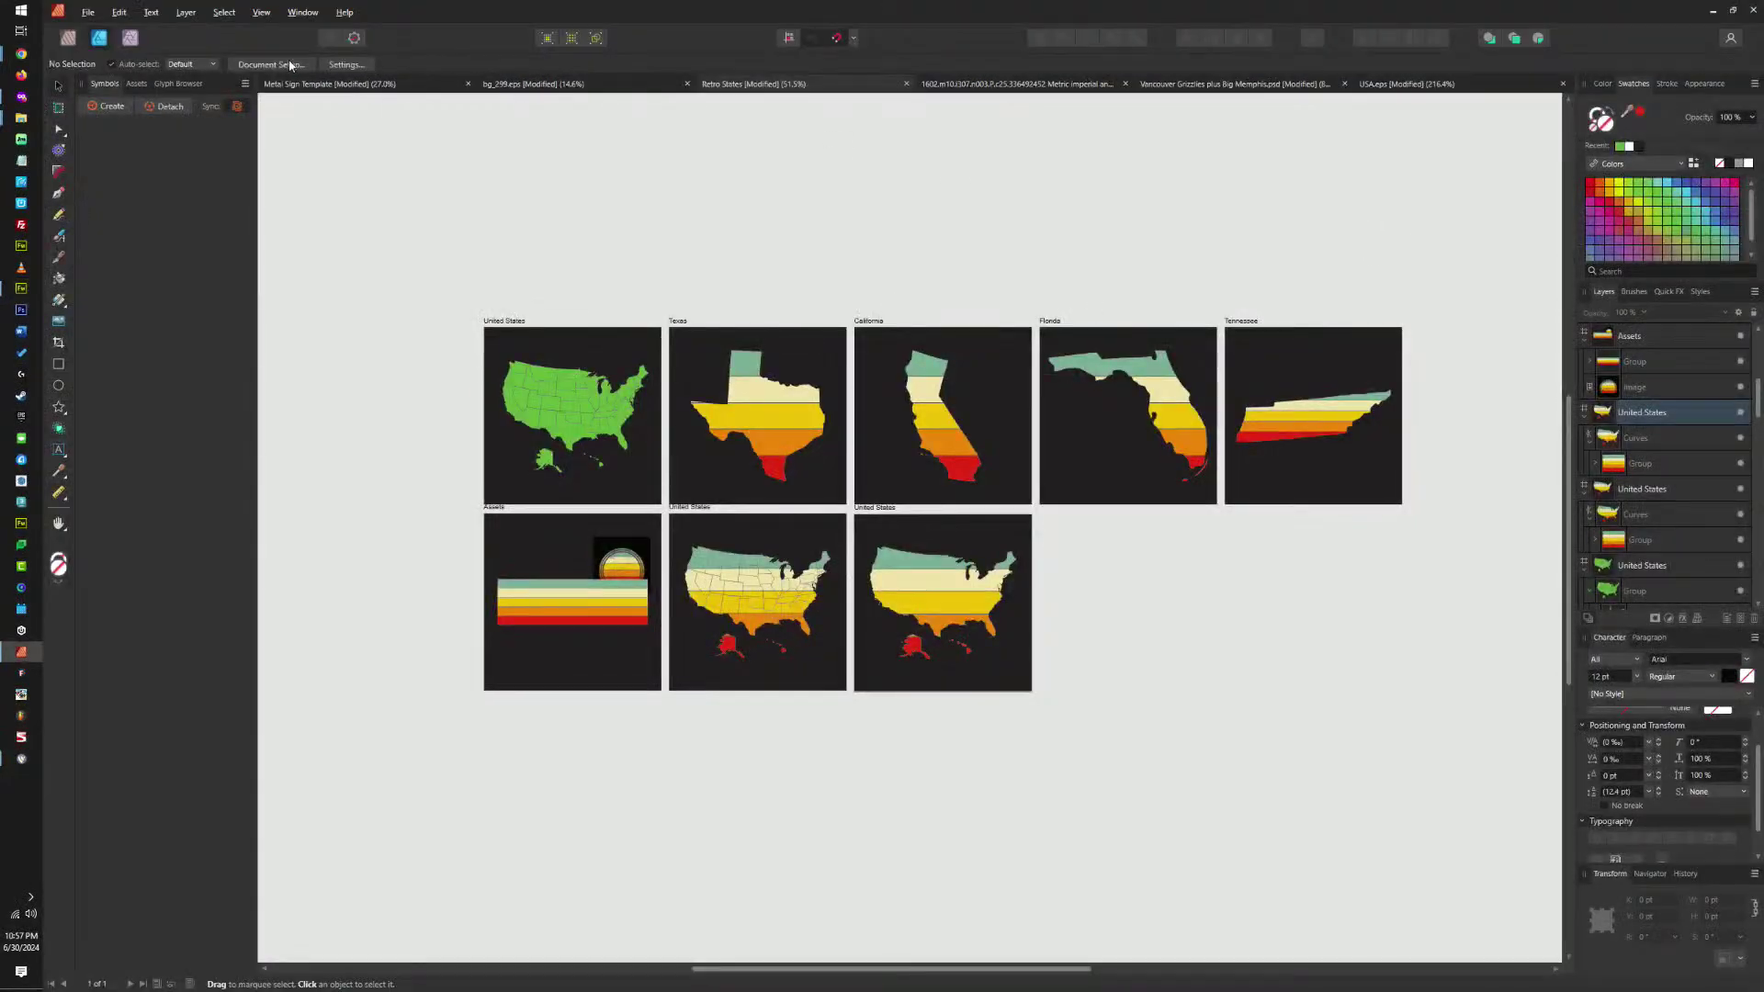
# Switch to Affinity Publisher, open the Elvis Head PSD from the Tennessee folder, and select its portrait composite path.
pyautogui.click(88, 12)
pyautogui.click(119, 90)
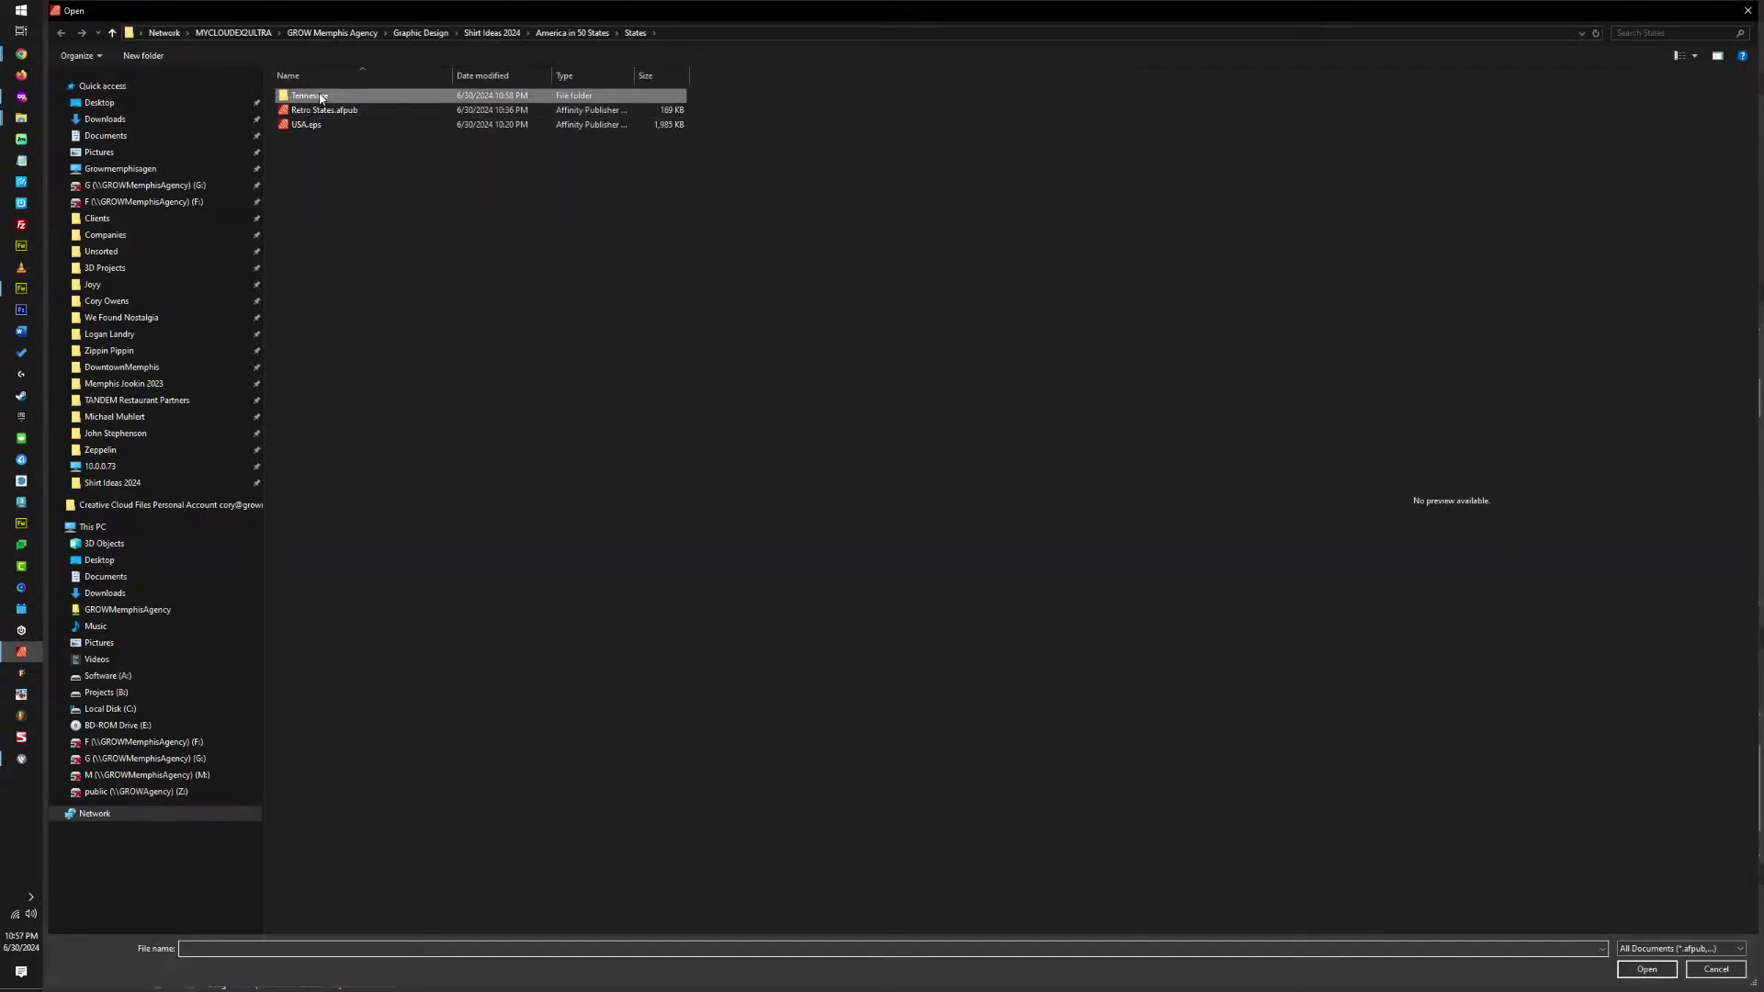
pyautogui.doubleClick(313, 96)
pyautogui.doubleClick(318, 97)
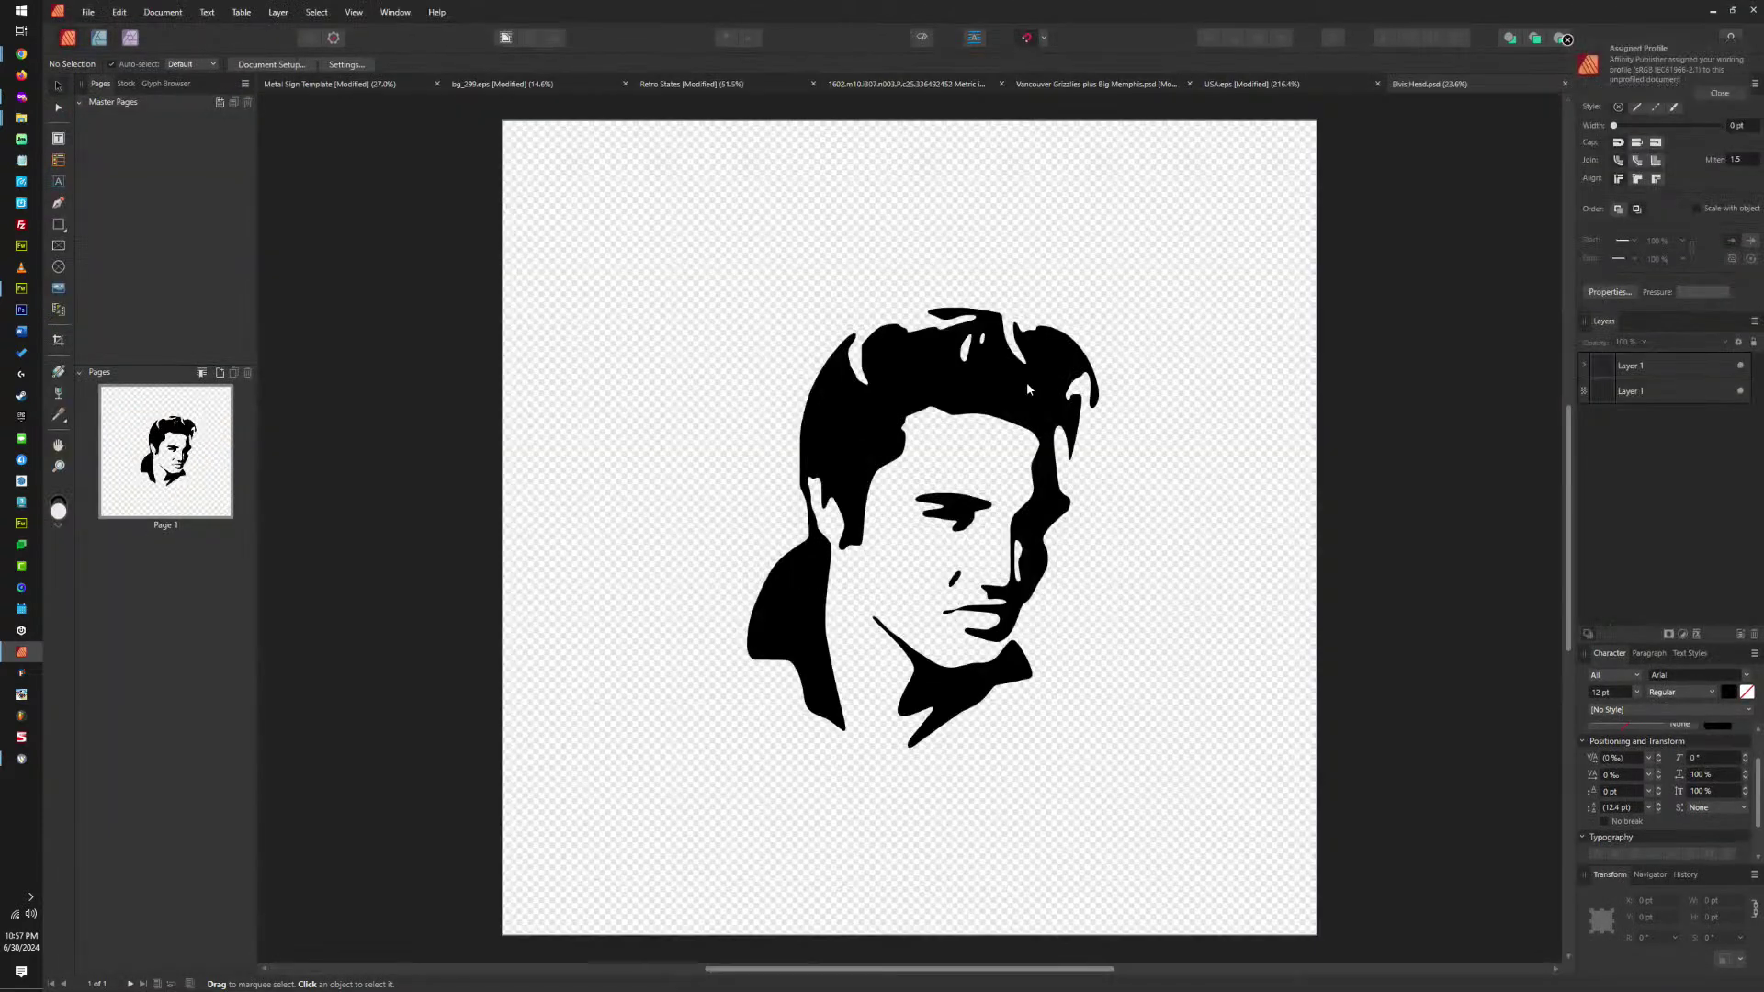
pyautogui.click(1003, 362)
pyautogui.doubleClick(1003, 362)
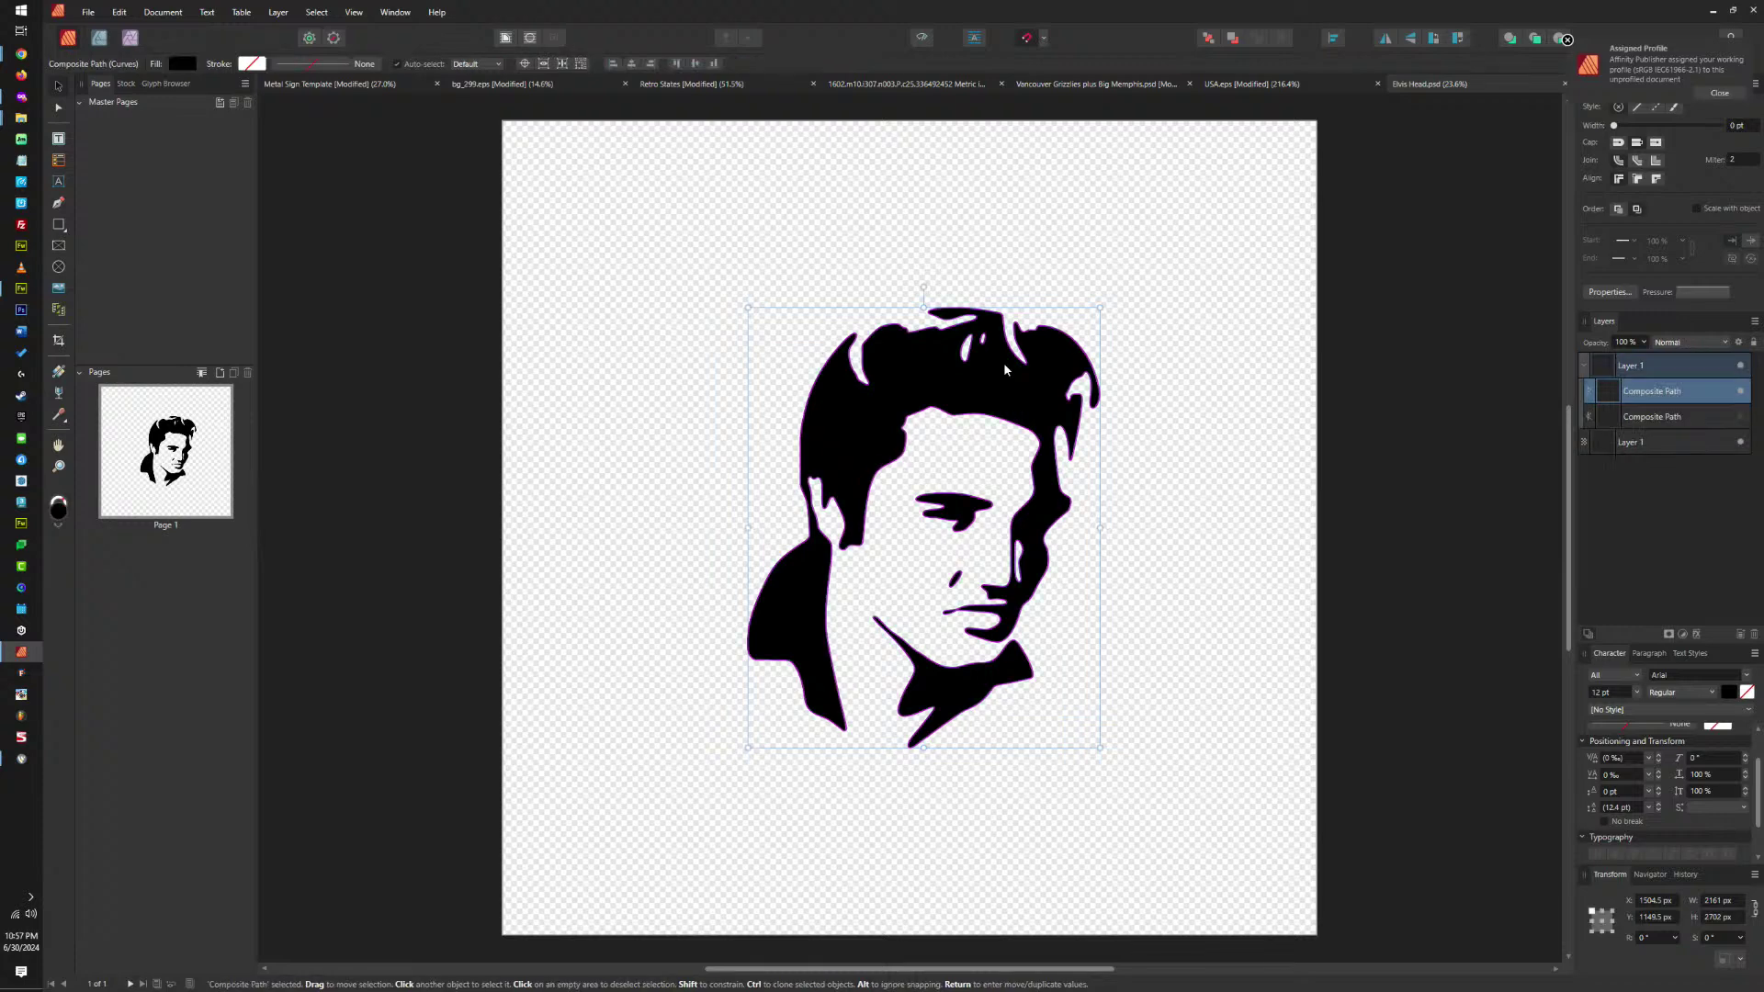
# Close the Elvis Head.psd and USA.eps documents.
pyautogui.click(1565, 85)
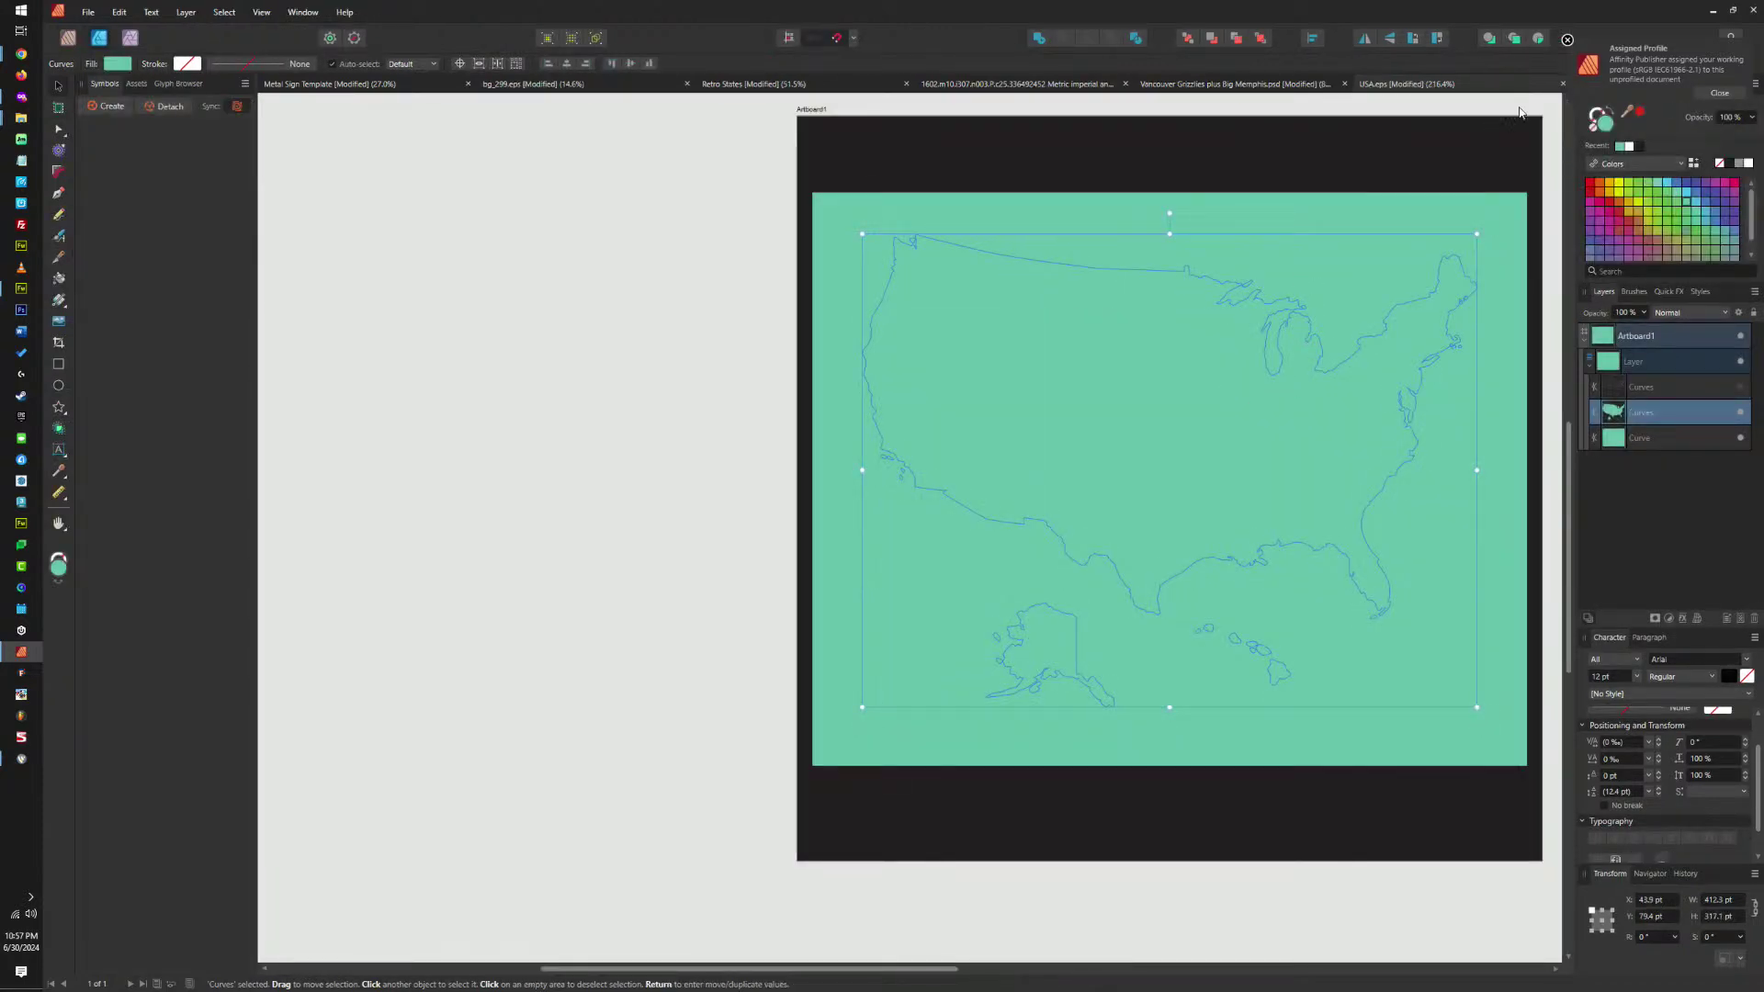
pyautogui.click(1563, 84)
pyautogui.click(908, 515)
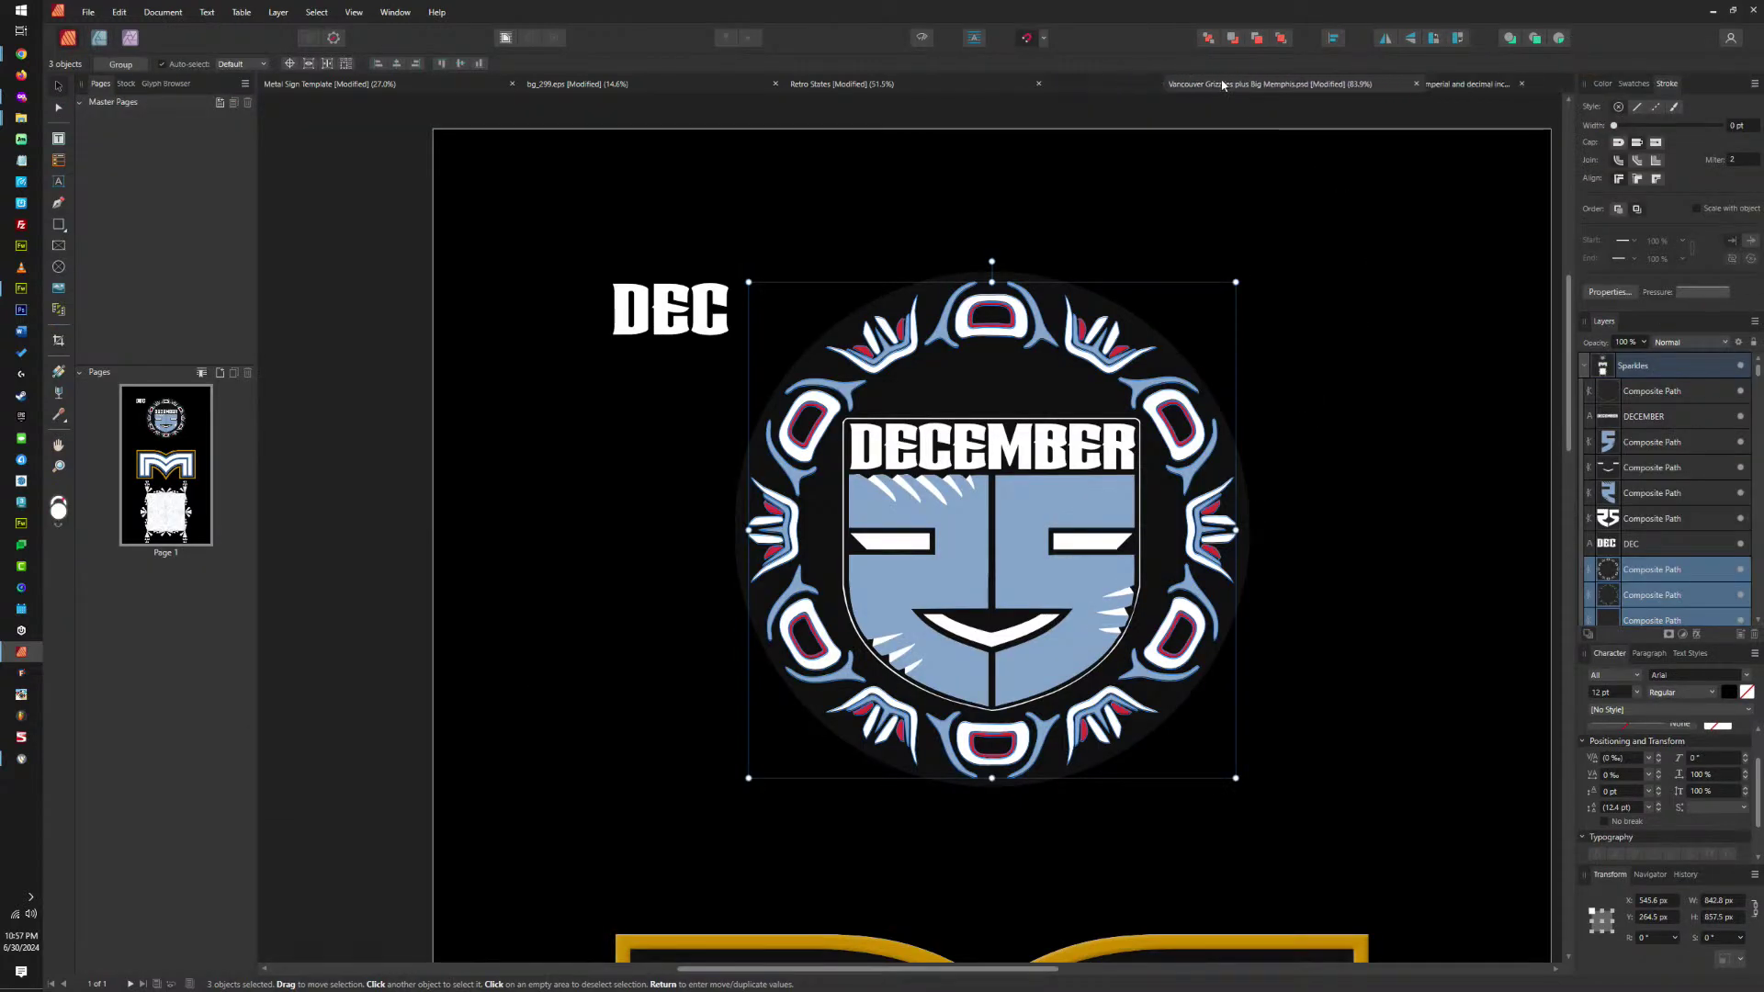
# Switch to the Retro States document, move it to the end of the open documents, and save it.
pyautogui.click(1468, 83)
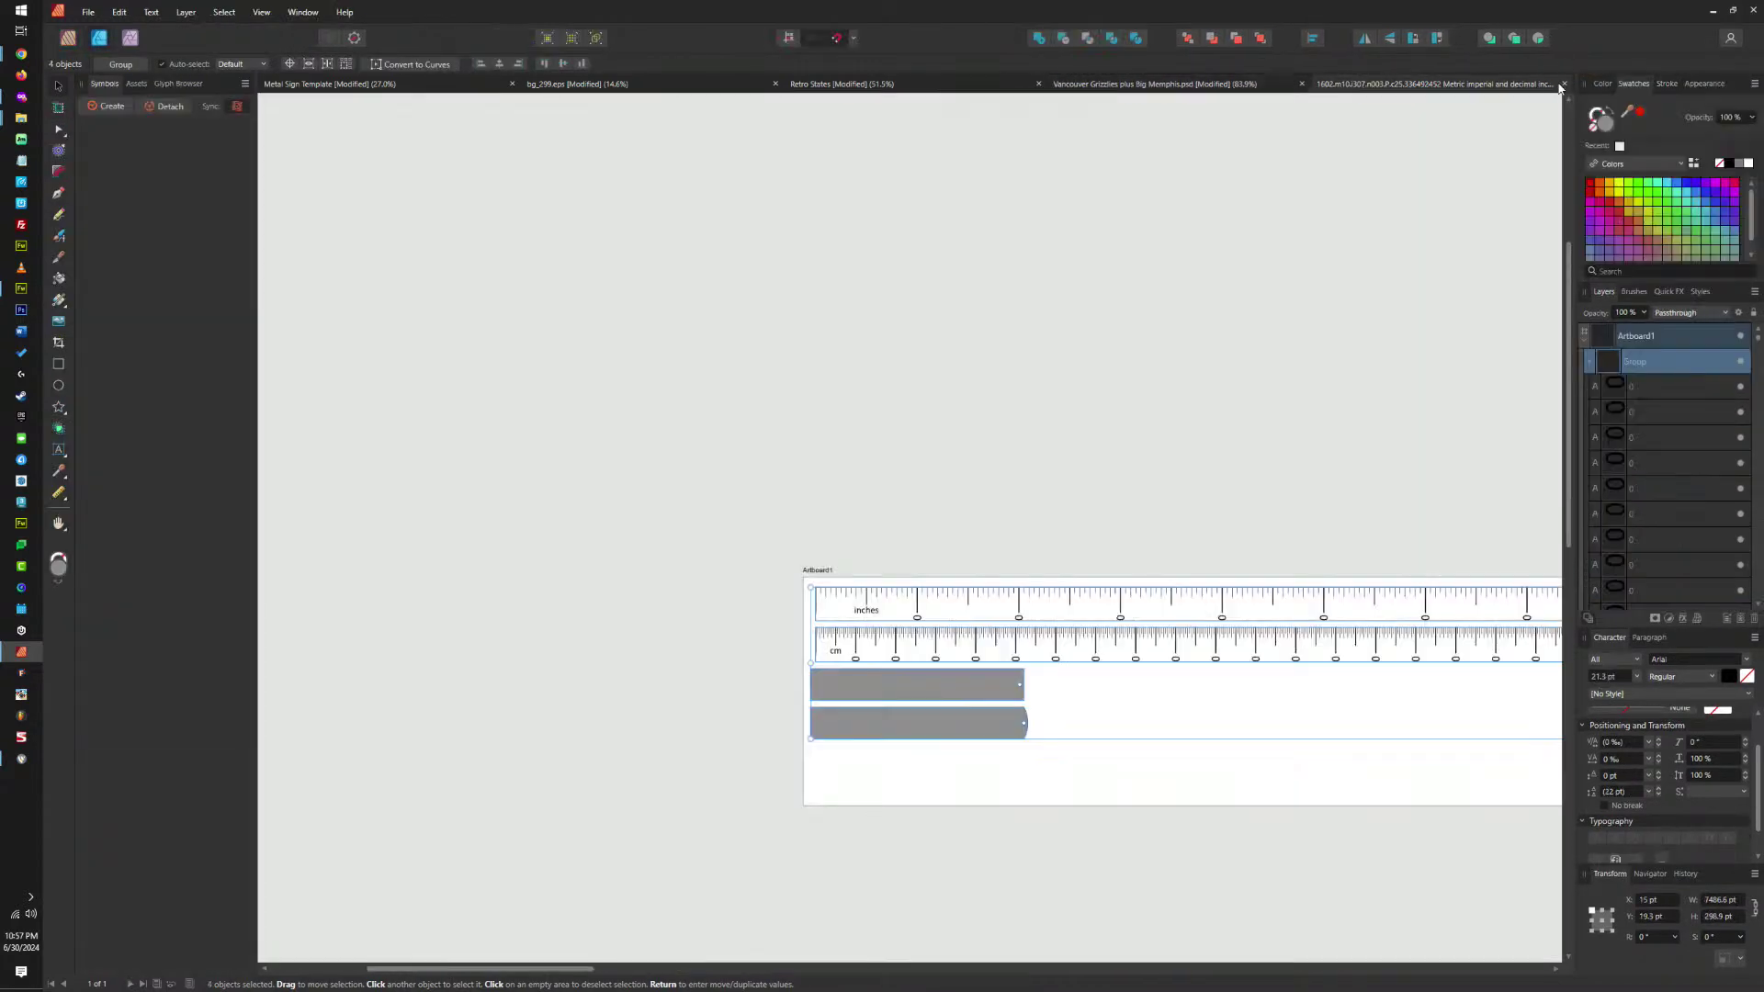
pyautogui.click(989, 84)
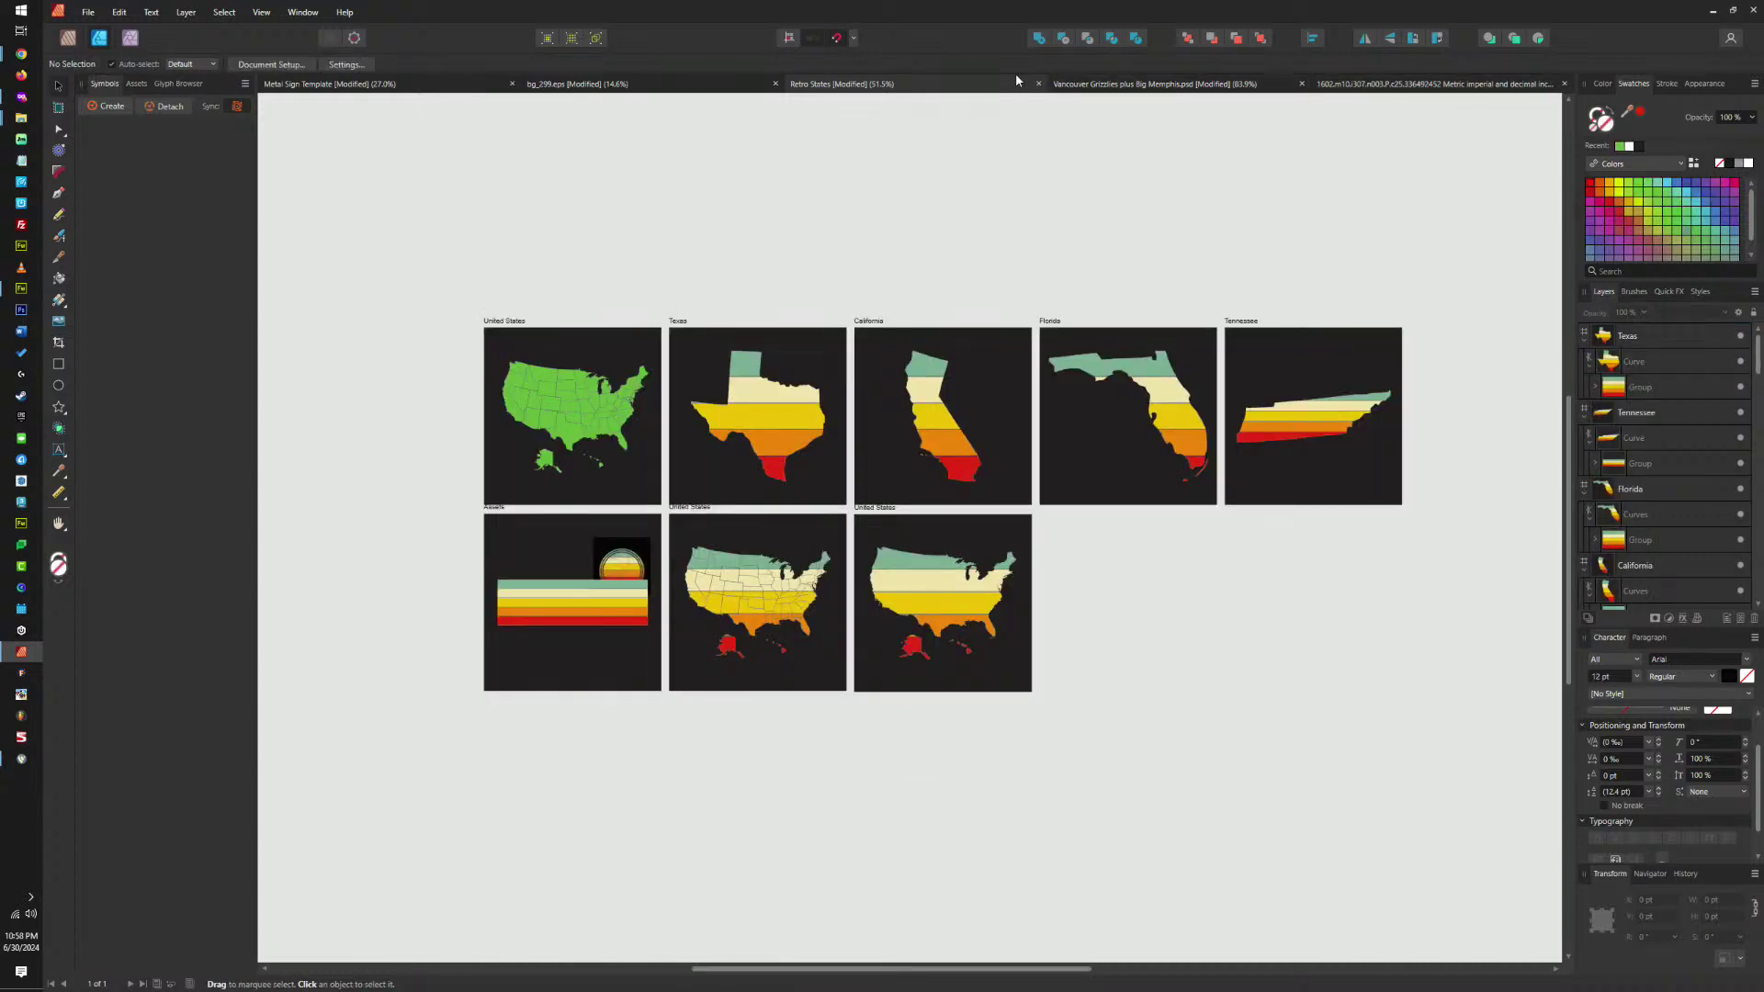
pyautogui.moveTo(1010, 84); pyautogui.dragTo(1416, 94)
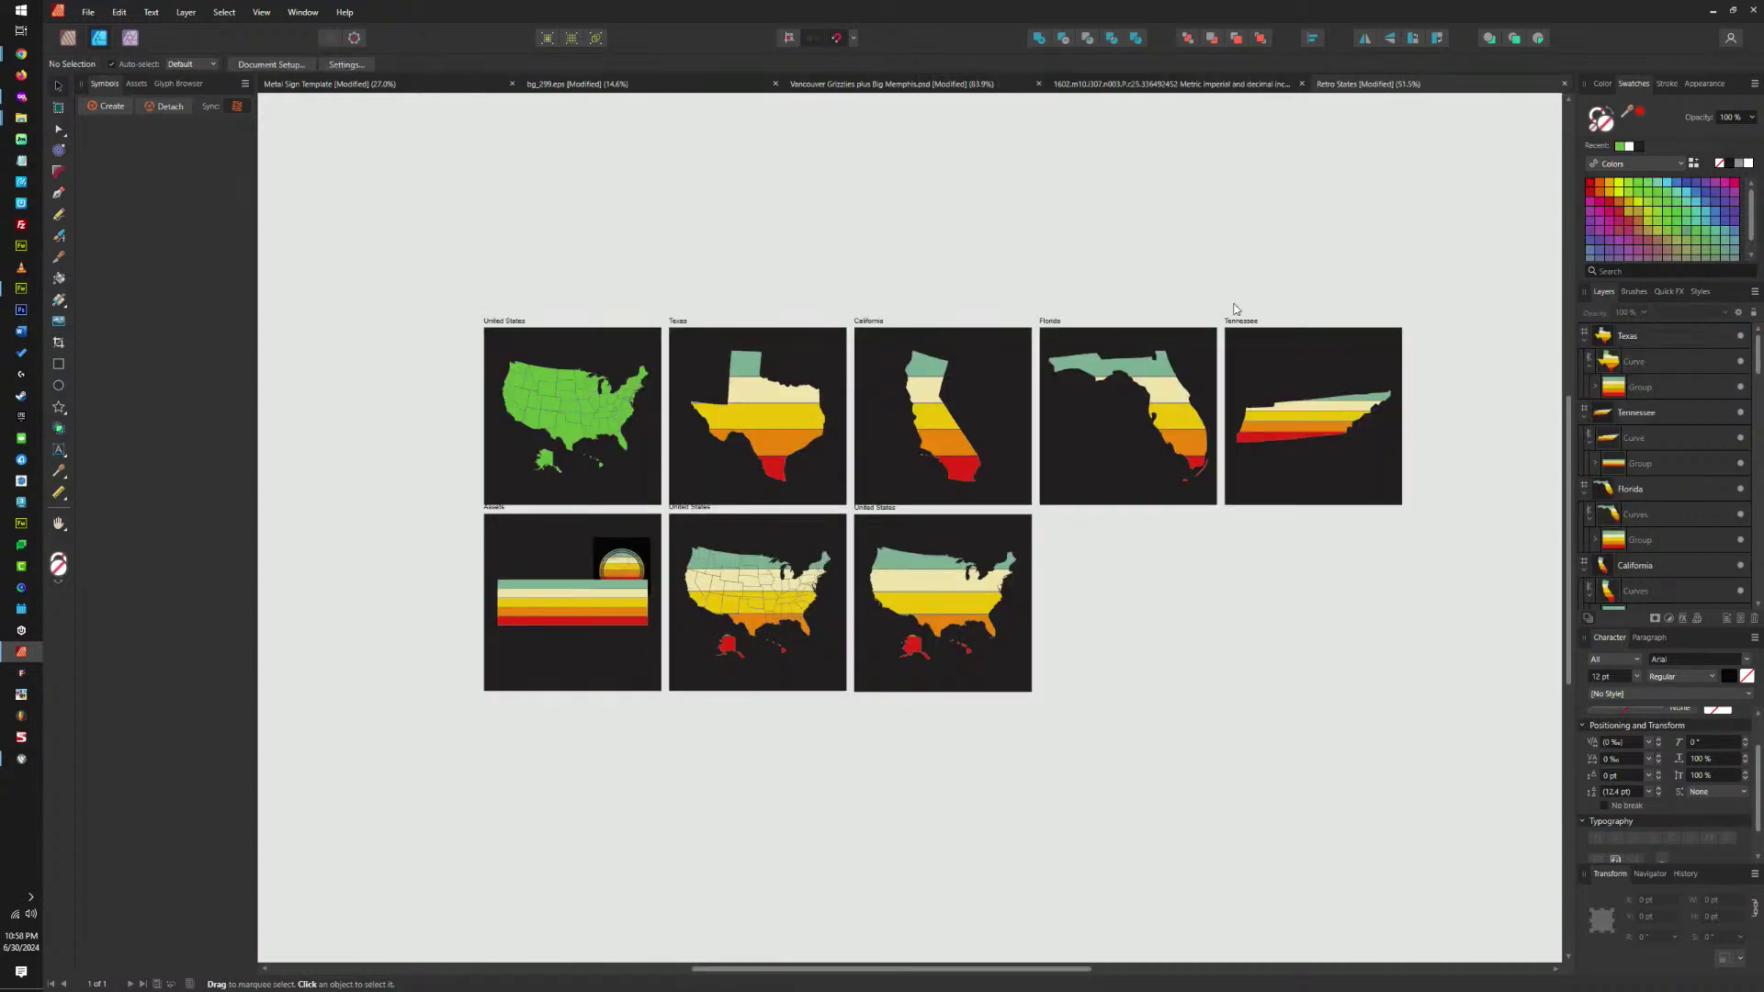
pyautogui.hotkey('ctrl', 's')
# Paste the Elvis portrait path and scale it to about 245 × 306 pt over the Tennessee artboard.
pyautogui.scroll(5, 1354, 407)
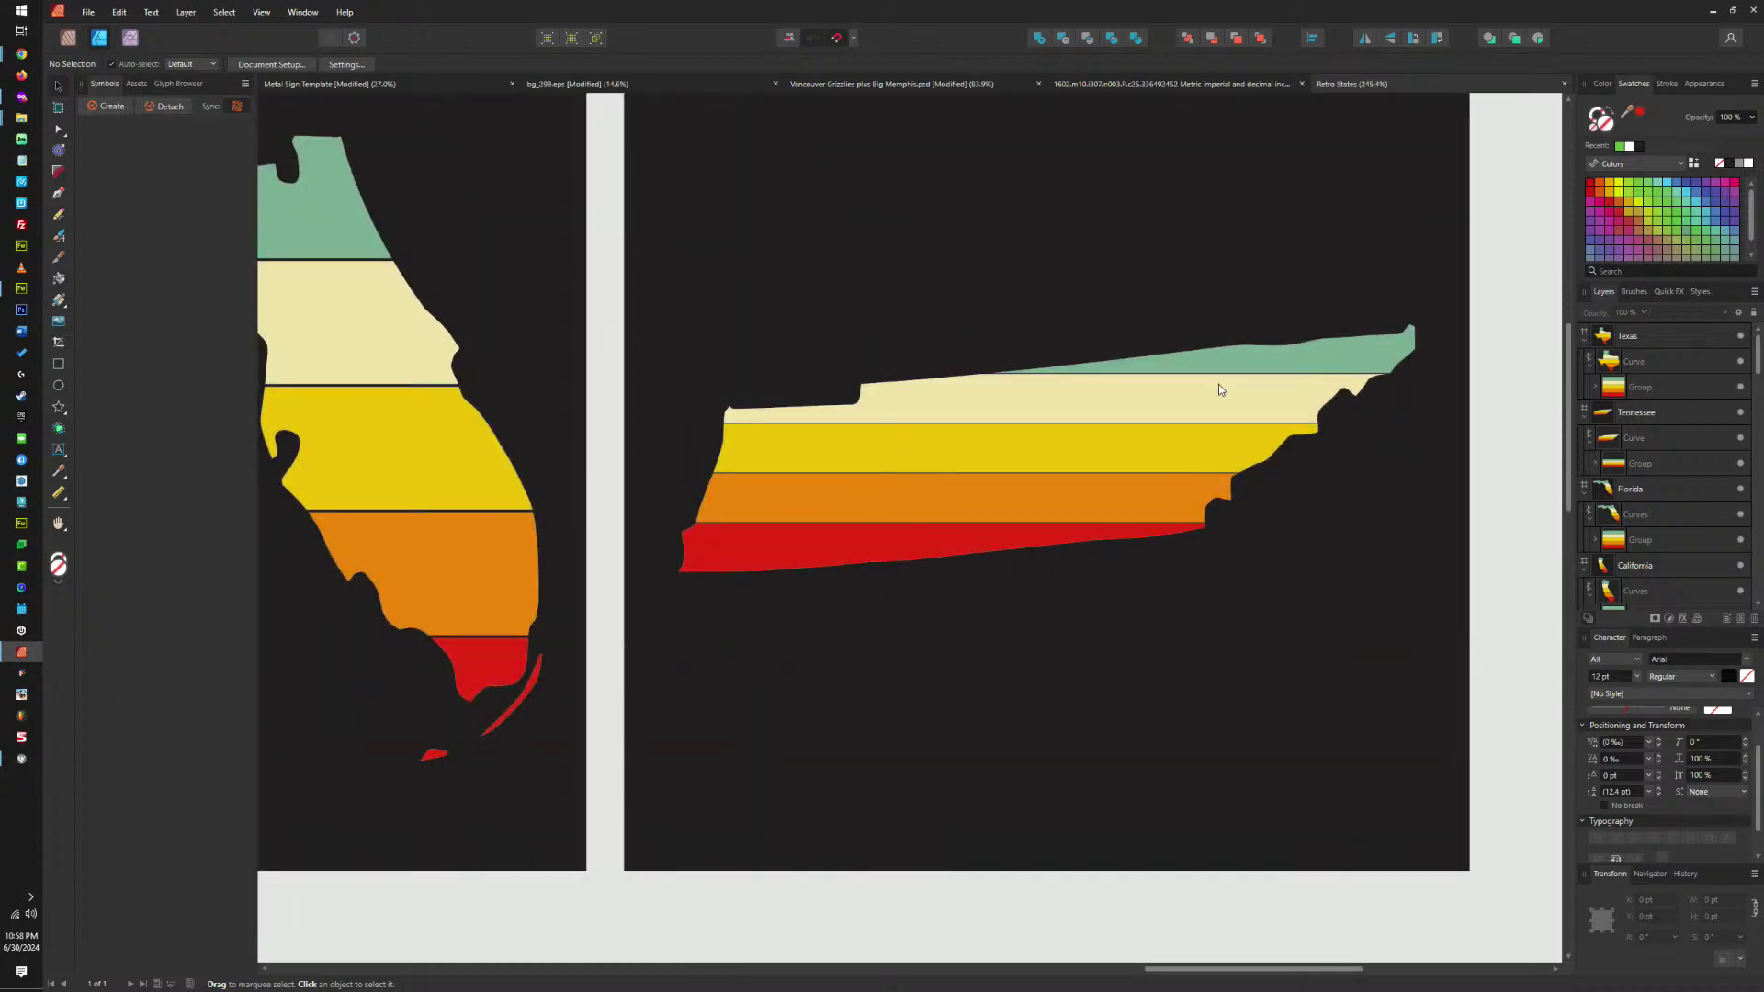
pyautogui.click(1218, 384)
pyautogui.scroll(-5, 1189, 390)
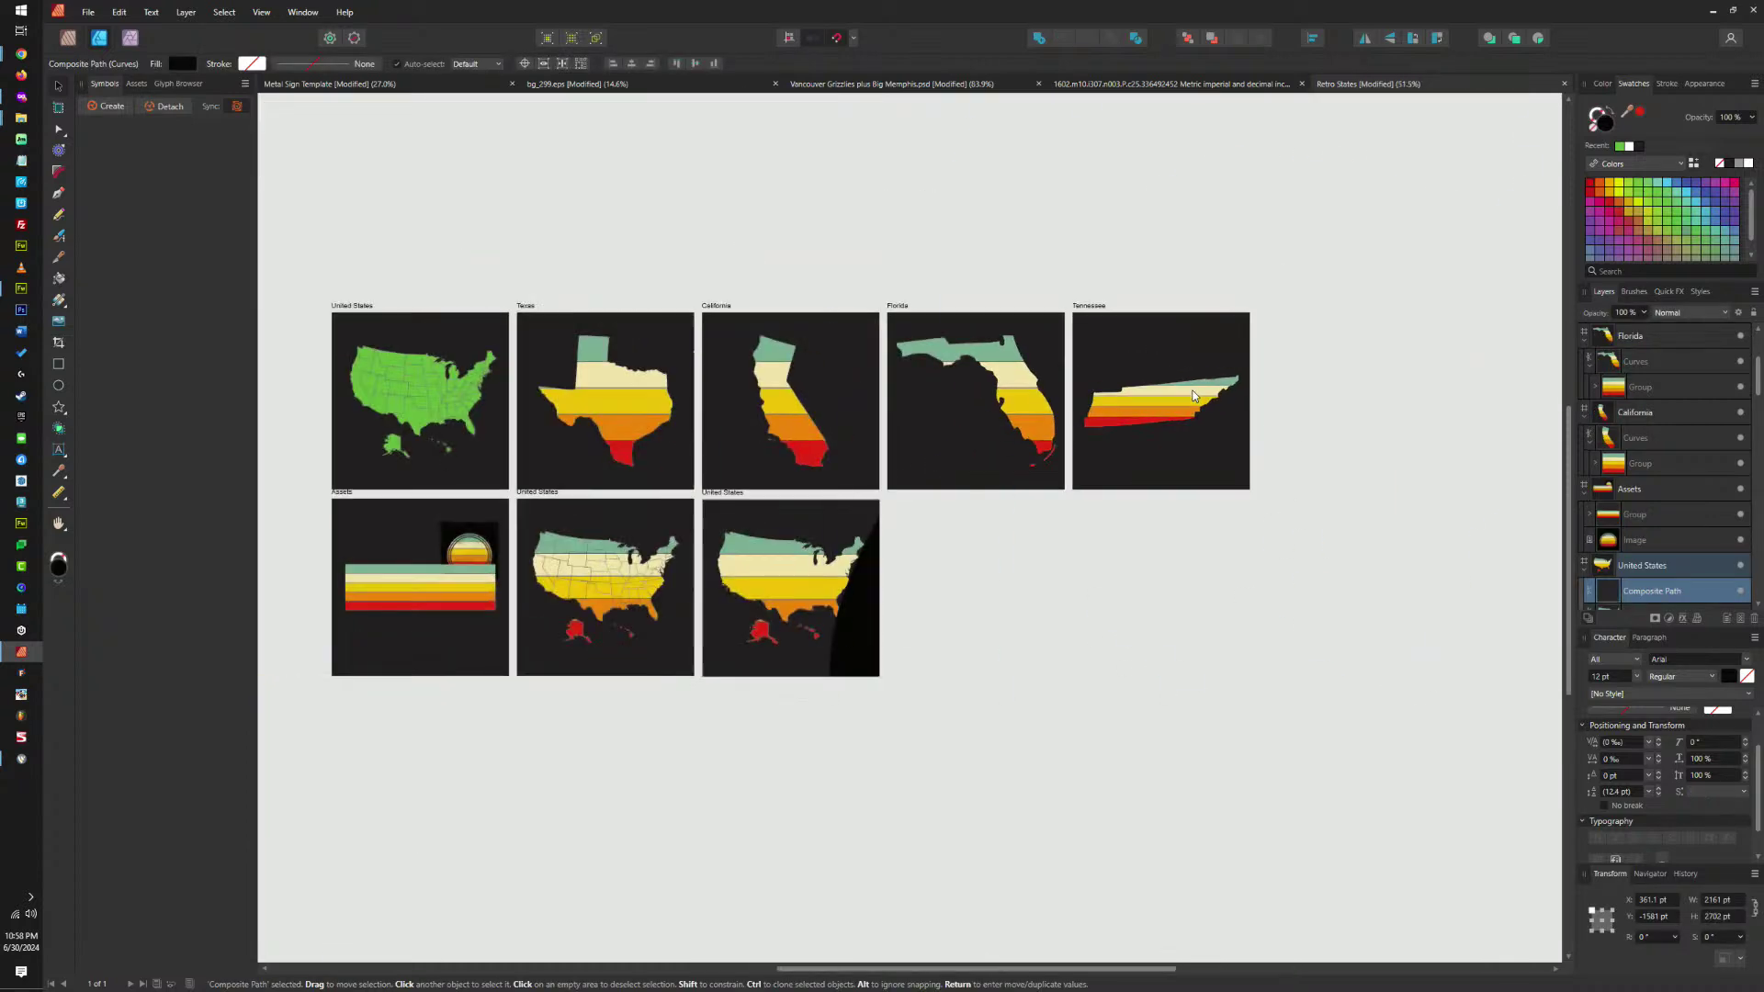
pyautogui.scroll(-3, 1293, 508)
pyautogui.moveTo(1411, 286); pyautogui.dragTo(1250, 464)
pyautogui.scroll(4, 1249, 464)
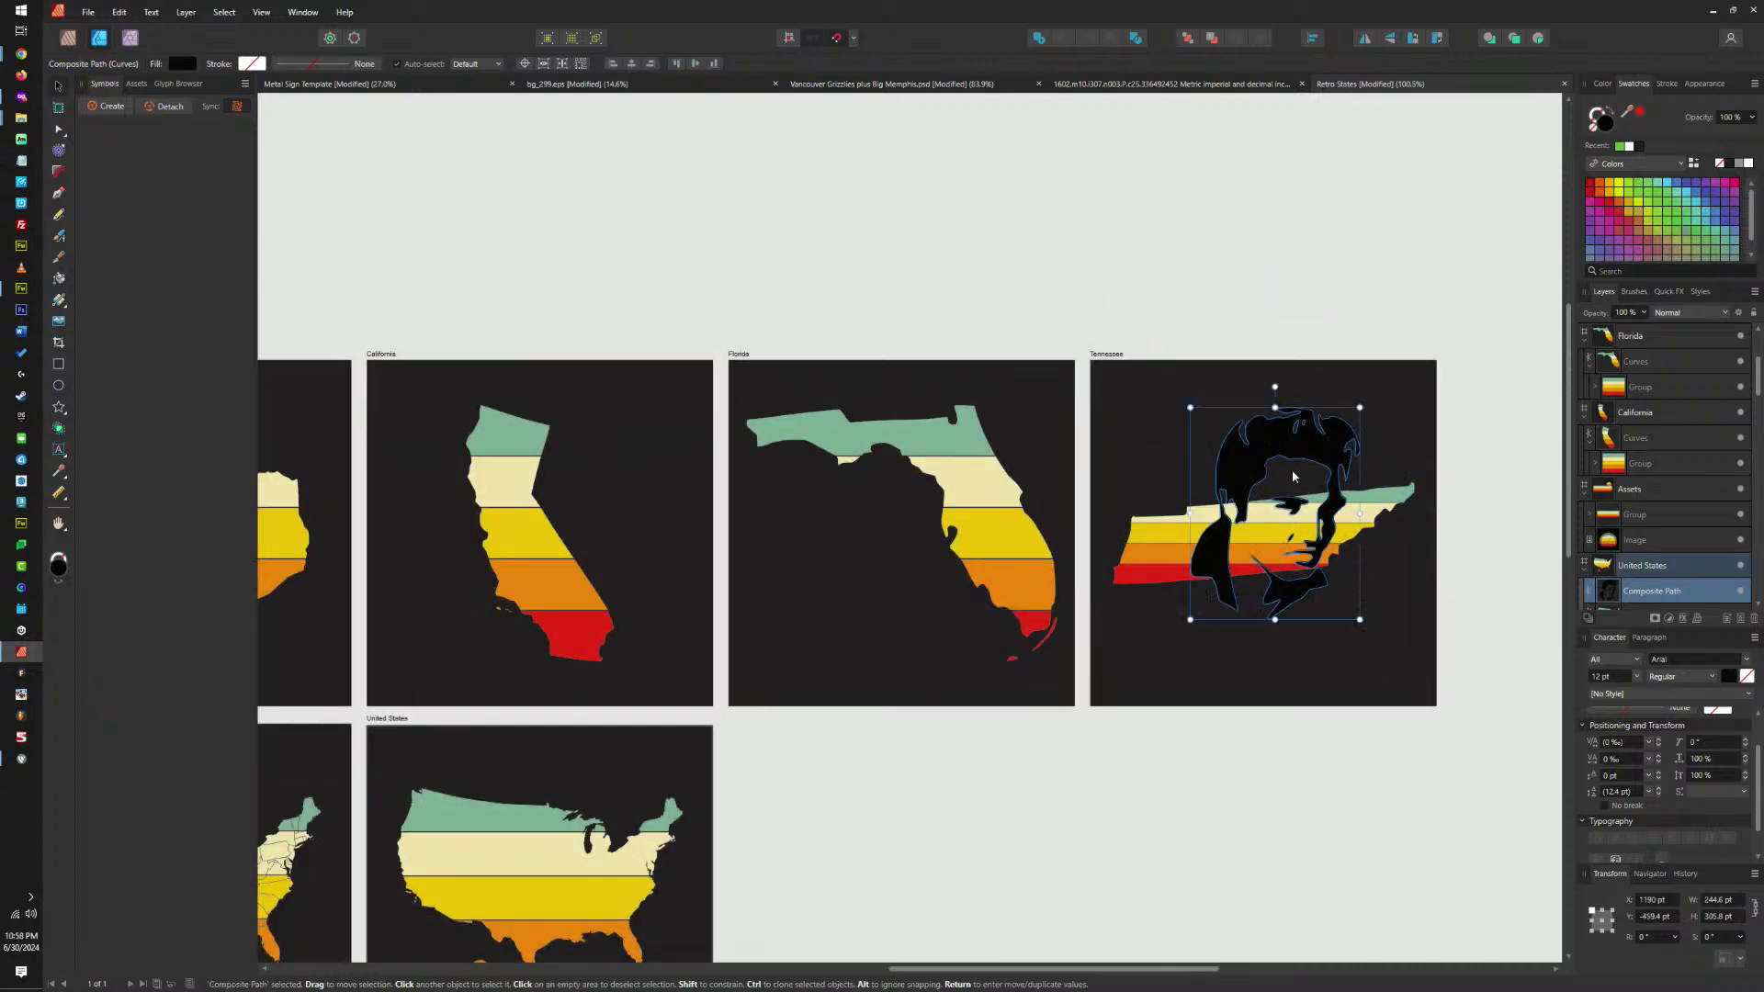
pyautogui.scroll(3, 1249, 464)
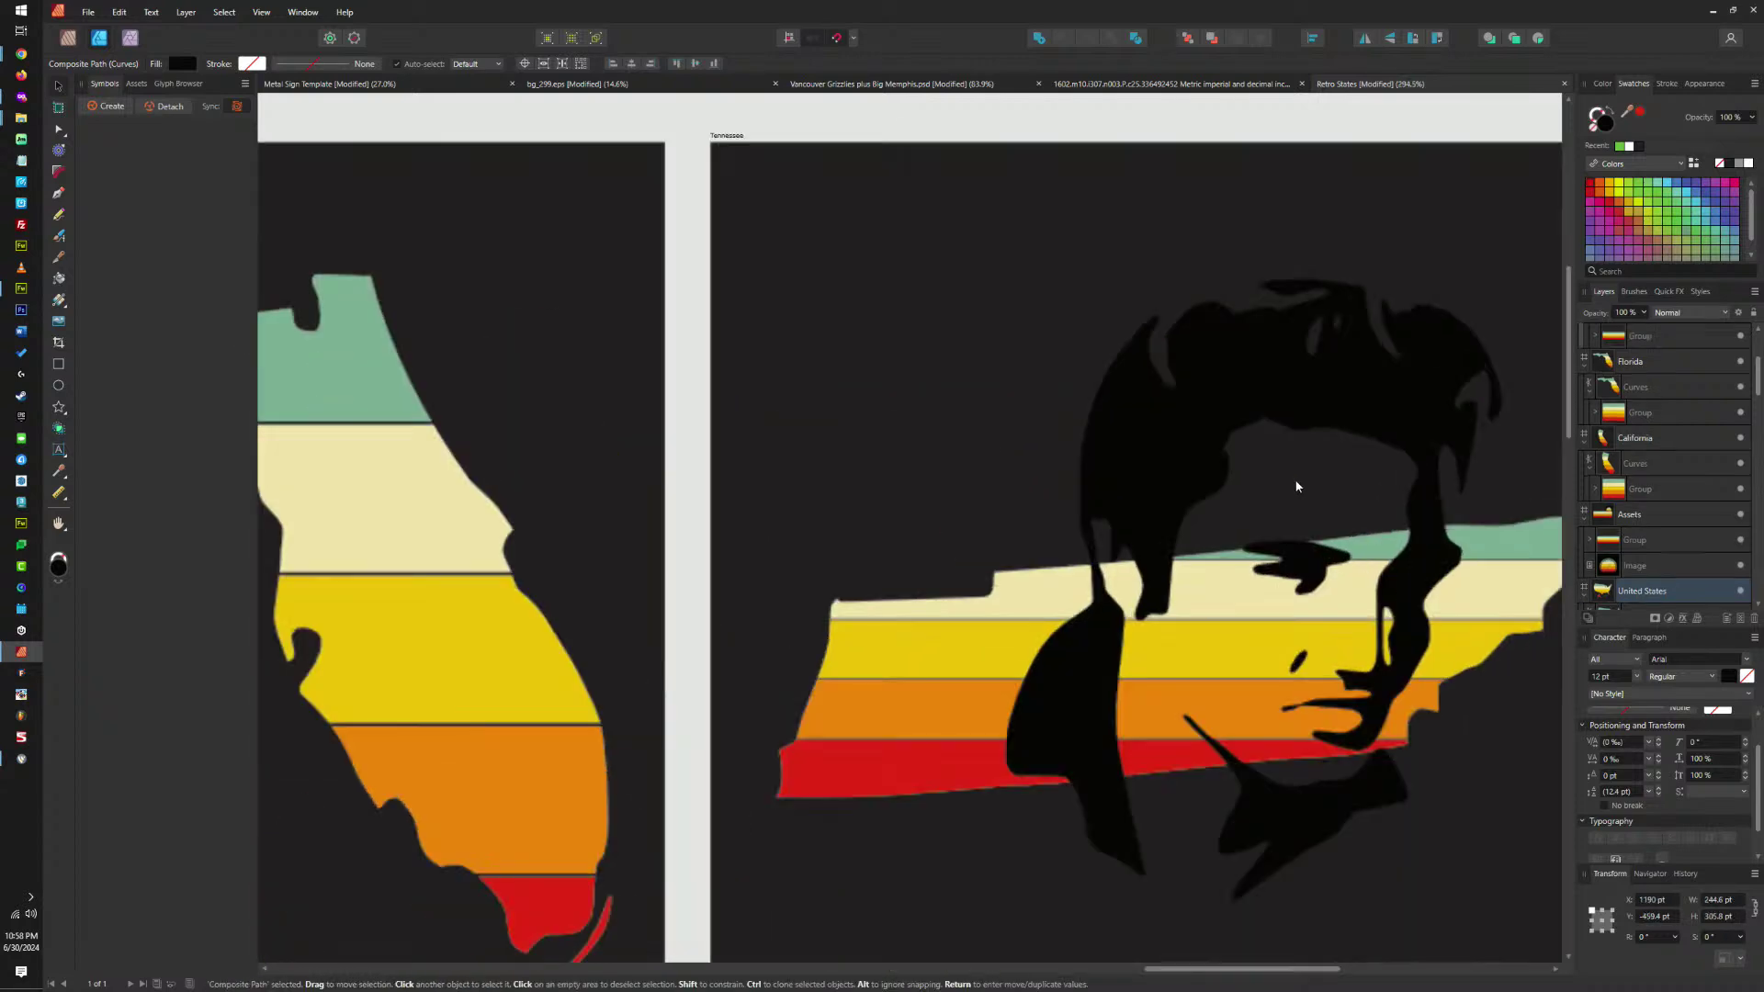
# Flip the portrait horizontally and scale it proportionally to about 90 × 112.5 pt.
pyautogui.click(1364, 38)
pyautogui.scroll(-3, 1318, 458)
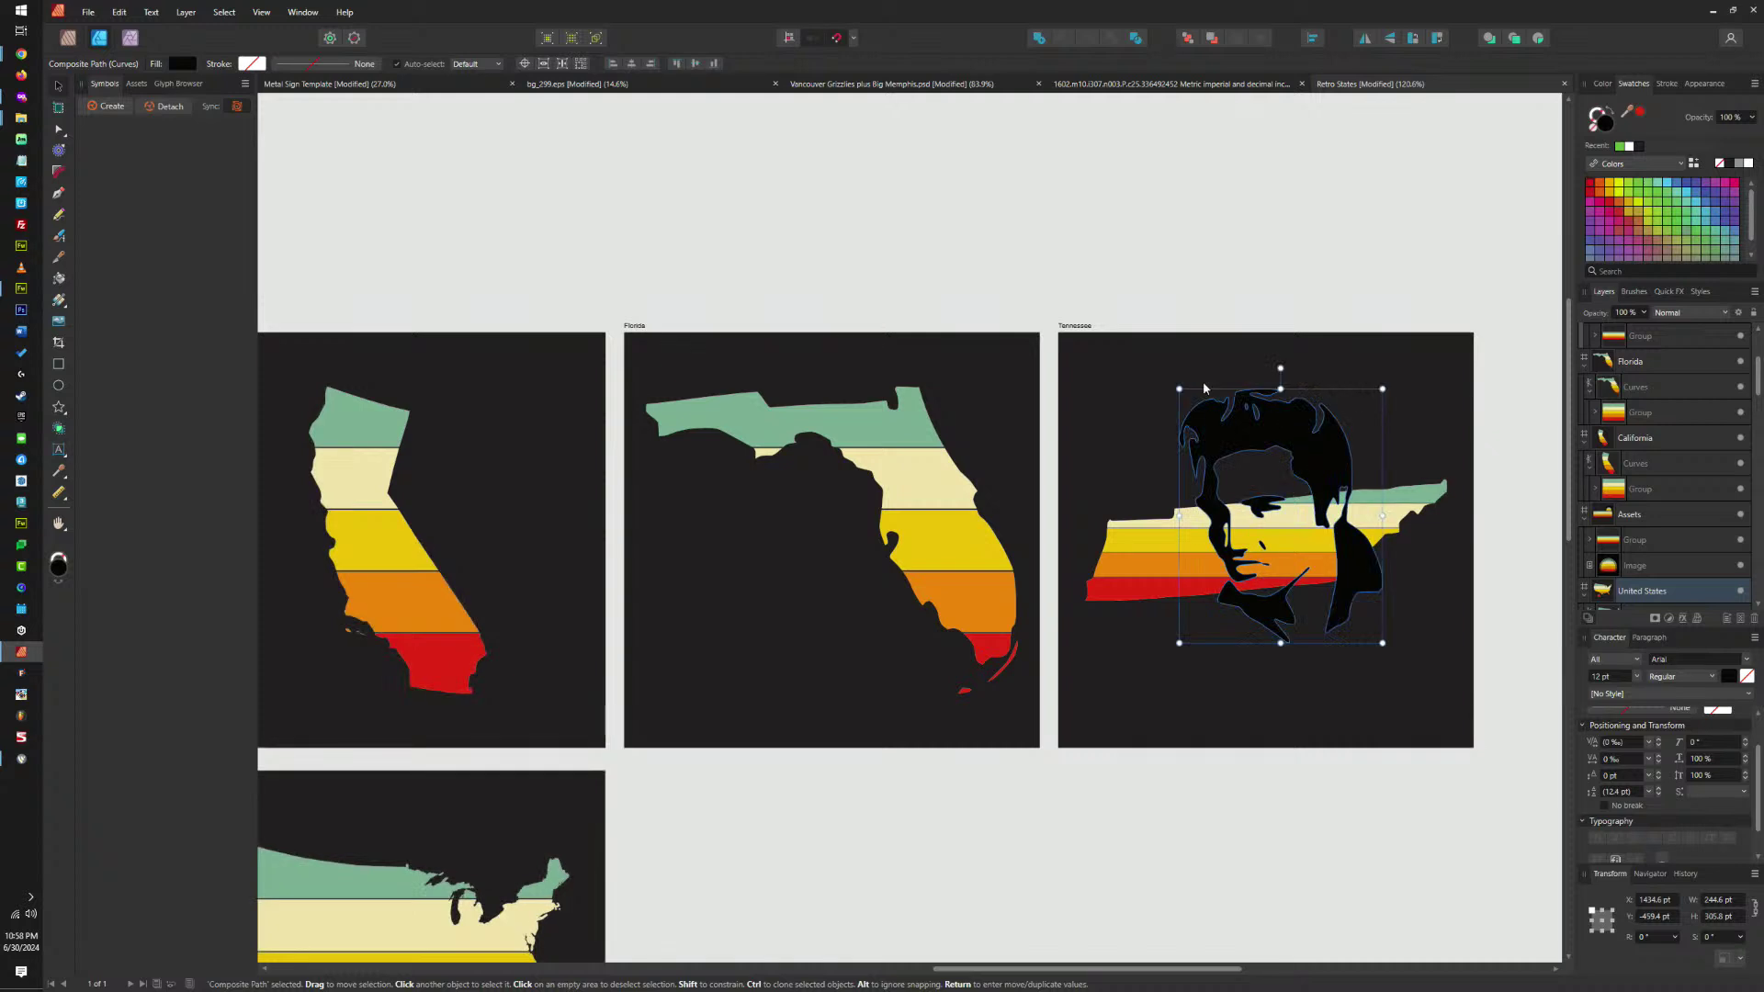
pyautogui.moveTo(1179, 389); pyautogui.dragTo(1281, 516)
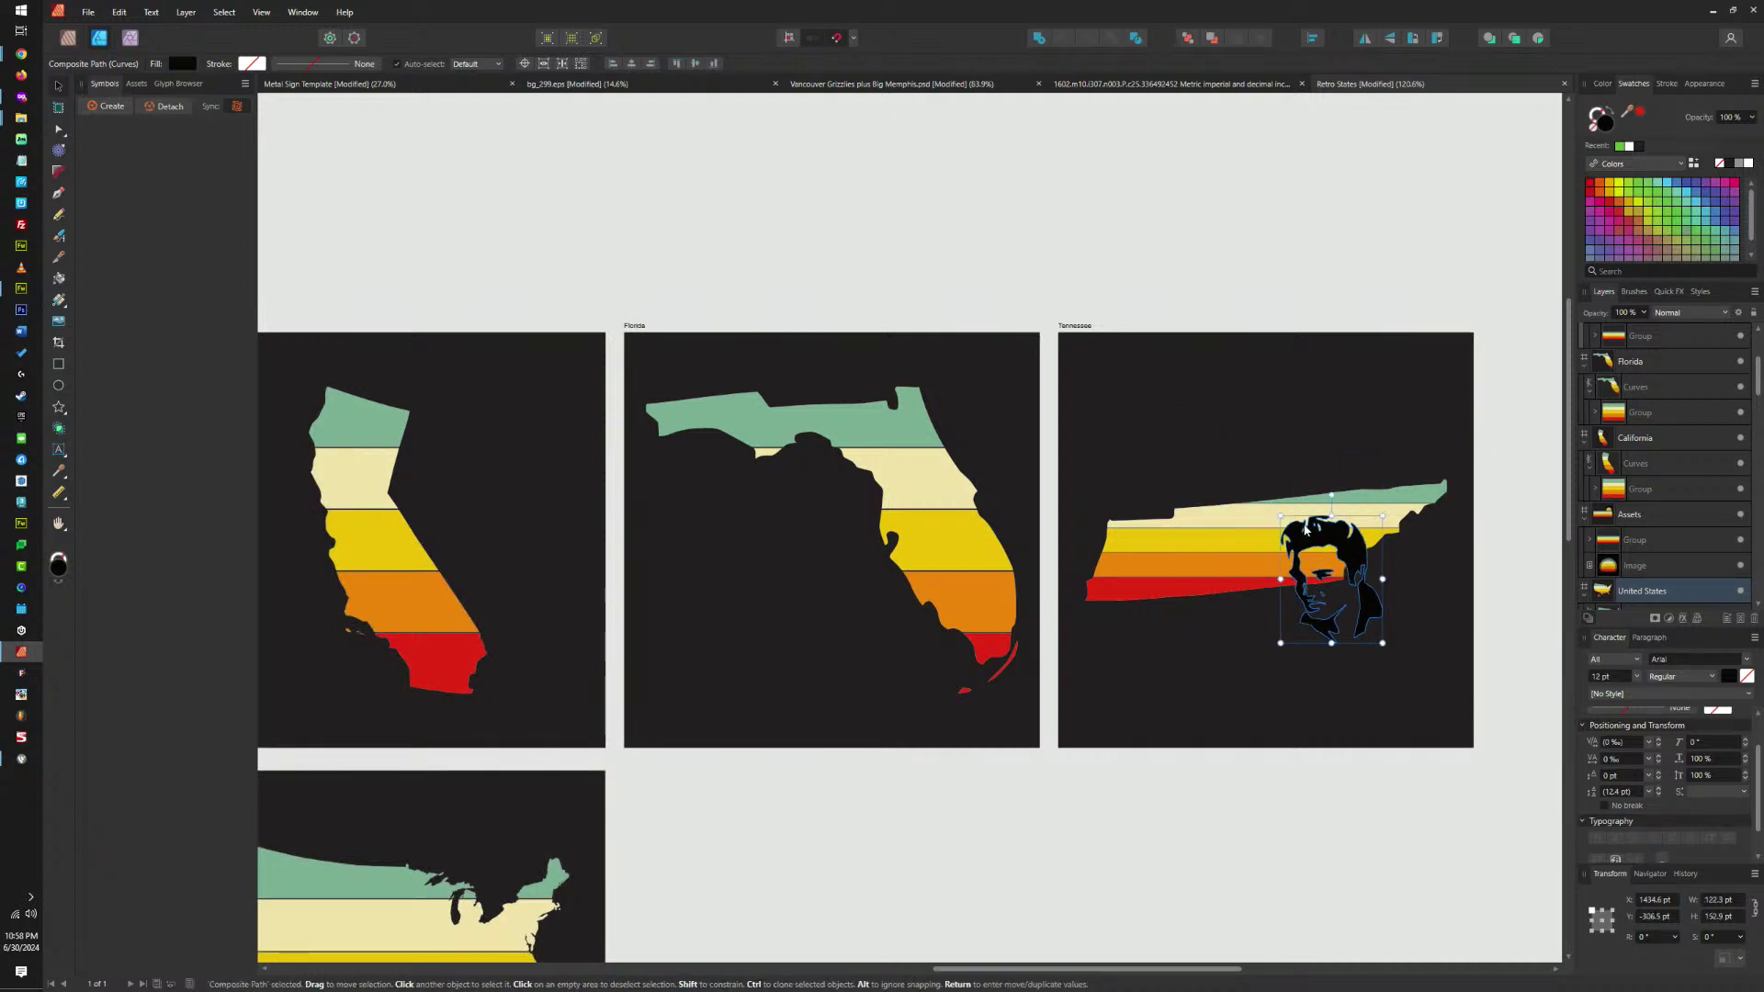
pyautogui.scroll(3, 1316, 537)
pyautogui.scroll(-3, 1341, 554)
pyautogui.moveTo(1216, 386); pyautogui.dragTo(1281, 437)
# Position the portrait over the eastern half of the striped Tennessee shape.
pyautogui.scroll(3, 1282, 437)
pyautogui.moveTo(1350, 588); pyautogui.dragTo(1419, 537)
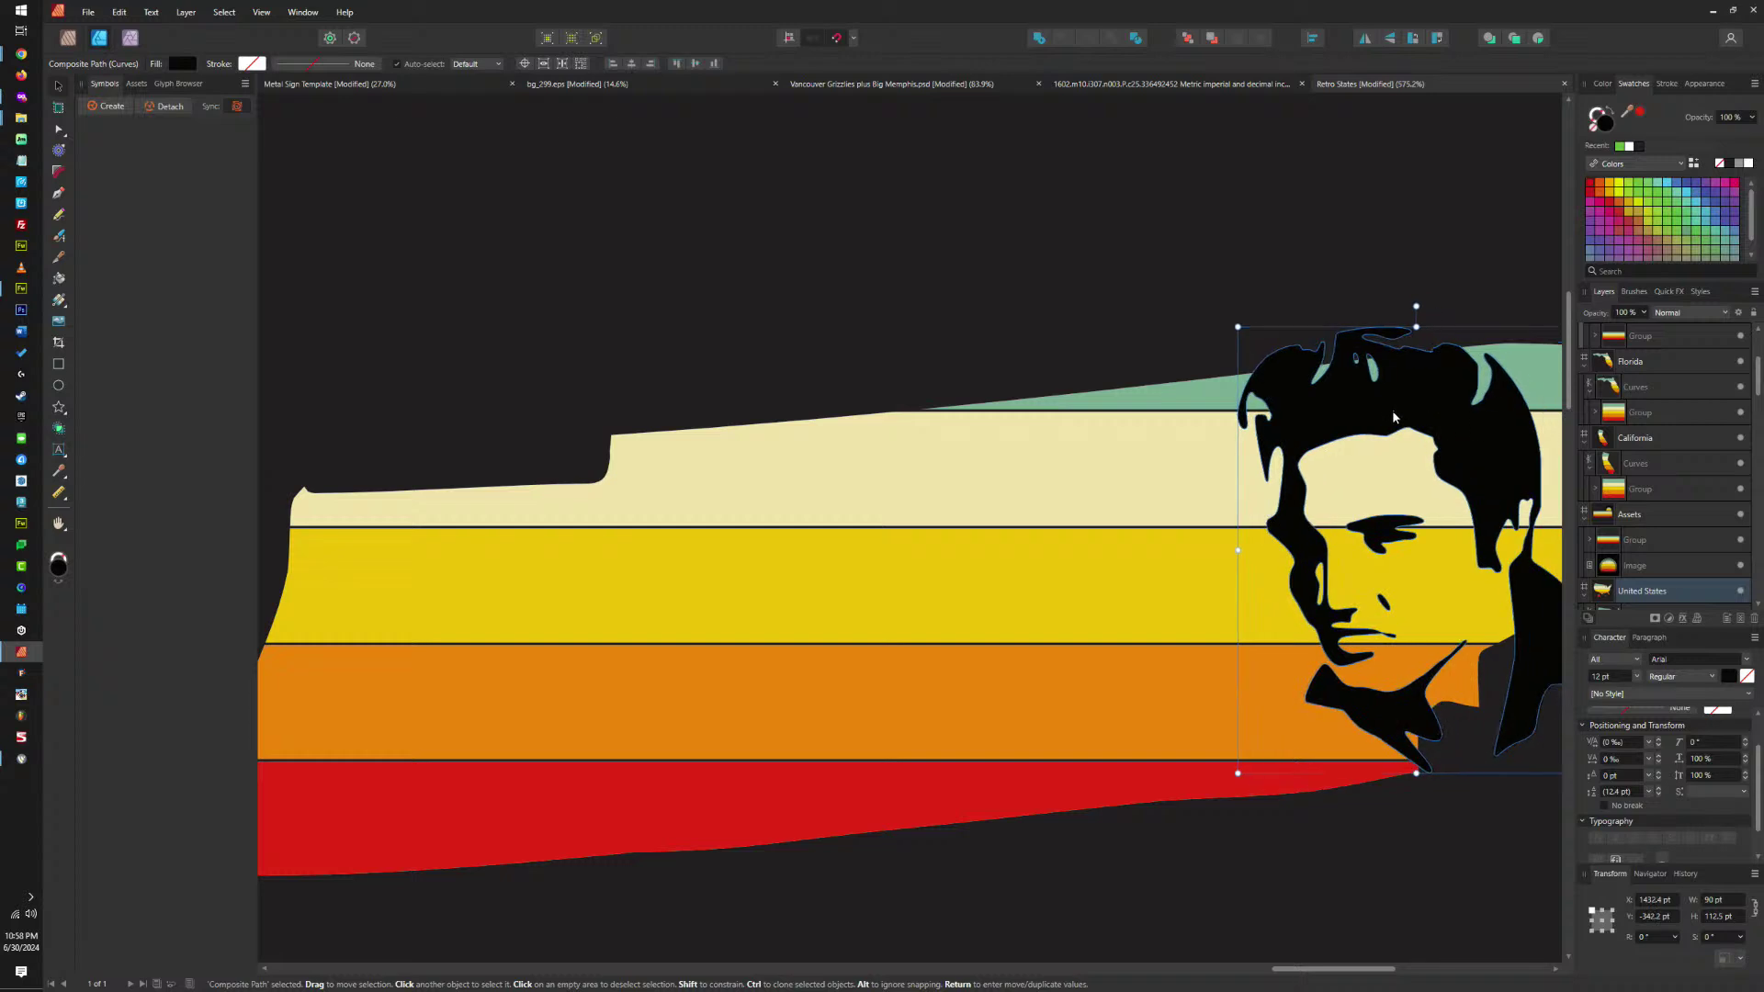
pyautogui.scroll(-3, 1419, 537)
pyautogui.scroll(3, 1419, 428)
pyautogui.hscroll(3, 1420, 428)
pyautogui.moveTo(1171, 452); pyautogui.dragTo(1109, 474)
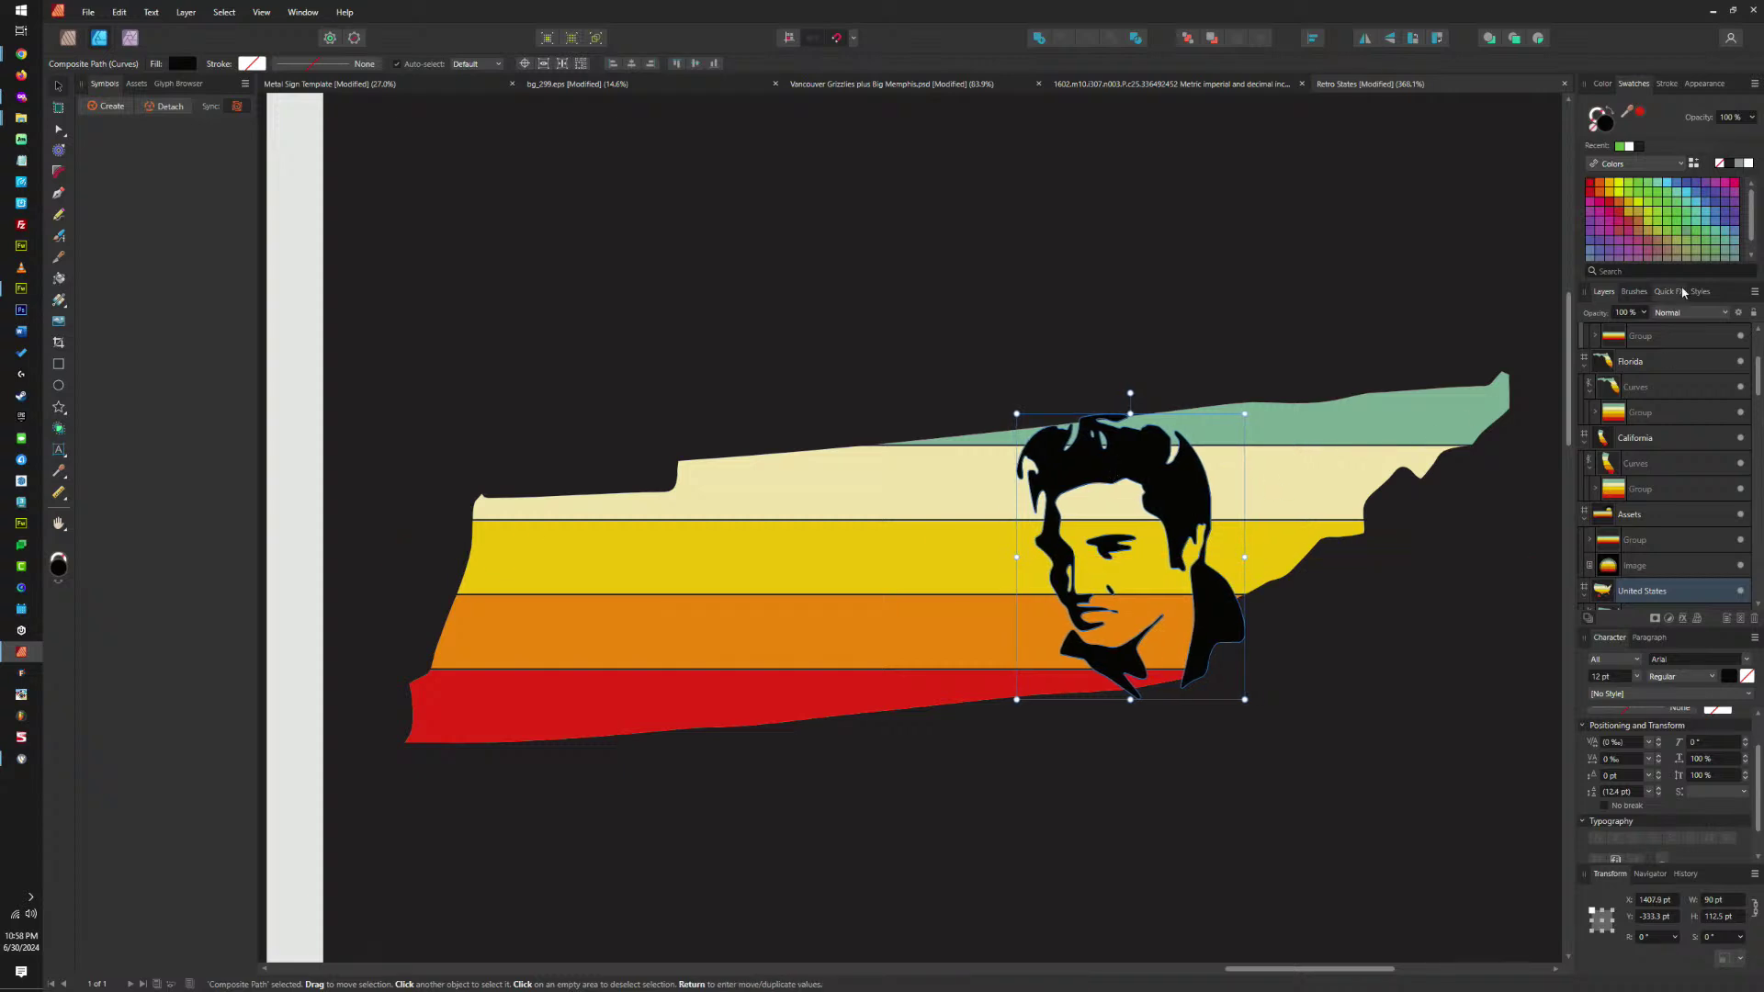
# Fill the portrait with the dark background colour sampled from the Tennessee artboard.
pyautogui.moveTo(1626, 117); pyautogui.dragTo(1419, 197)
pyautogui.click(1642, 113)
pyautogui.click(1264, 241)
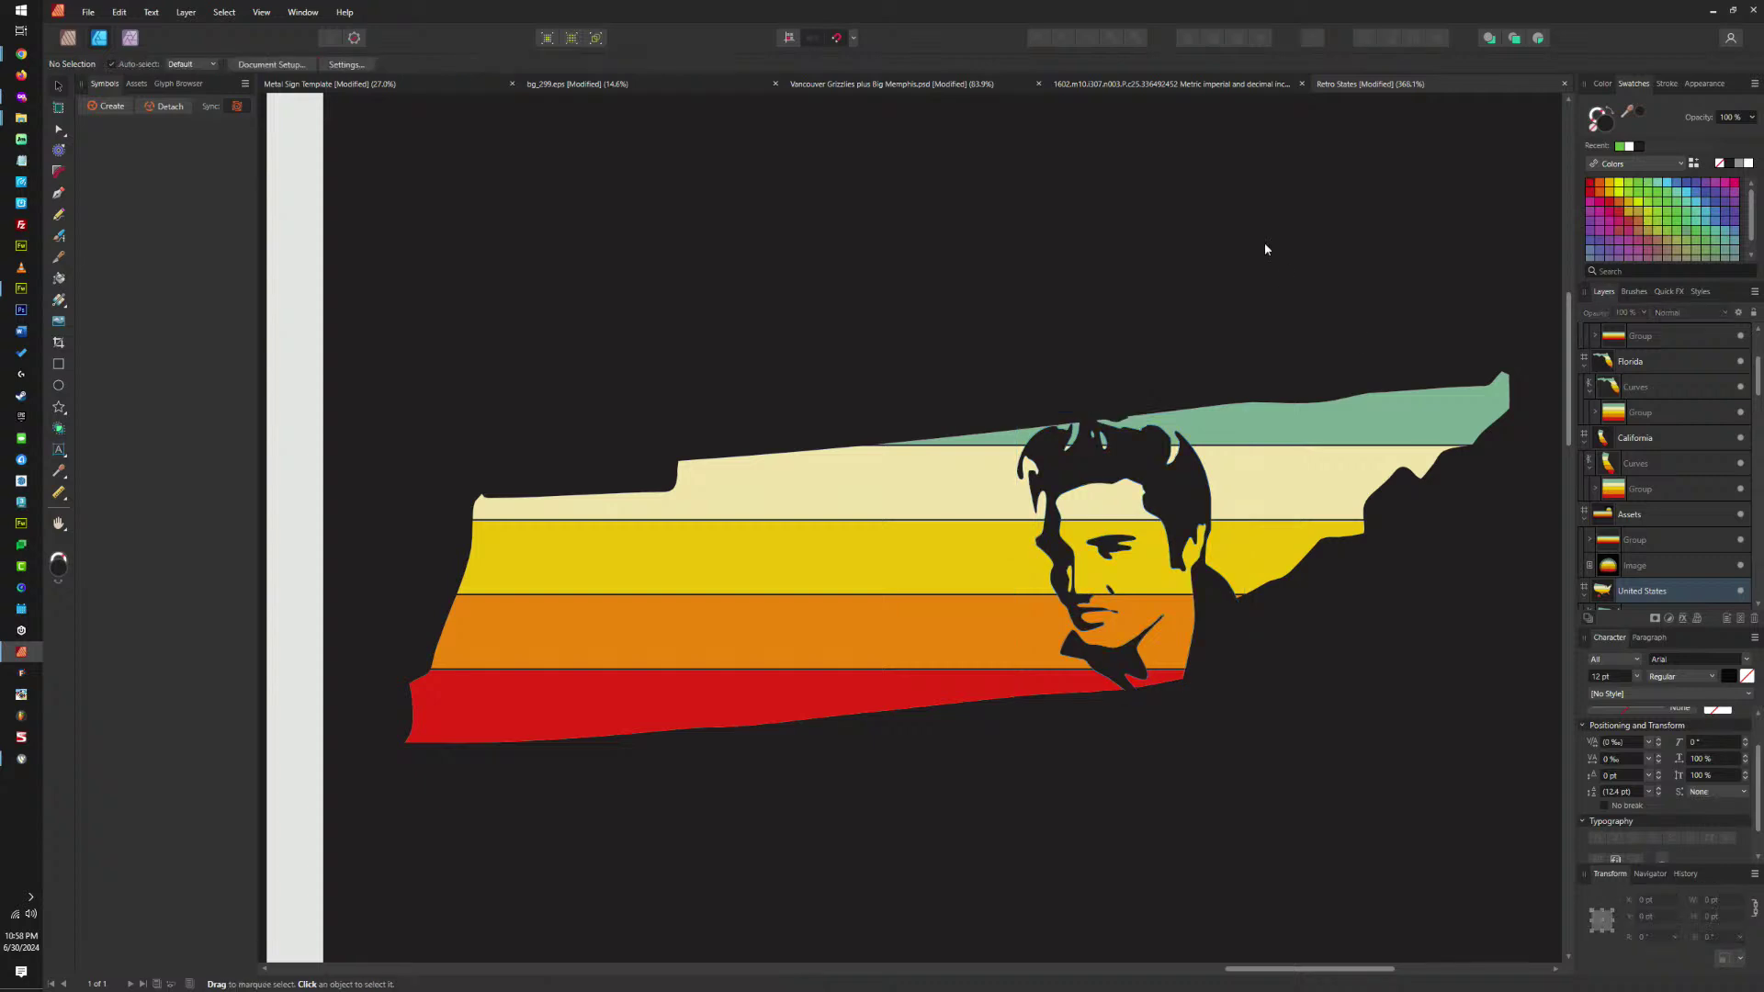
# Shift the portrait slightly right and scale it to about 83 × 104 pt so its head fits inside the state outline.
pyautogui.click(1200, 479)
pyautogui.moveTo(1201, 479); pyautogui.dragTo(1228, 503)
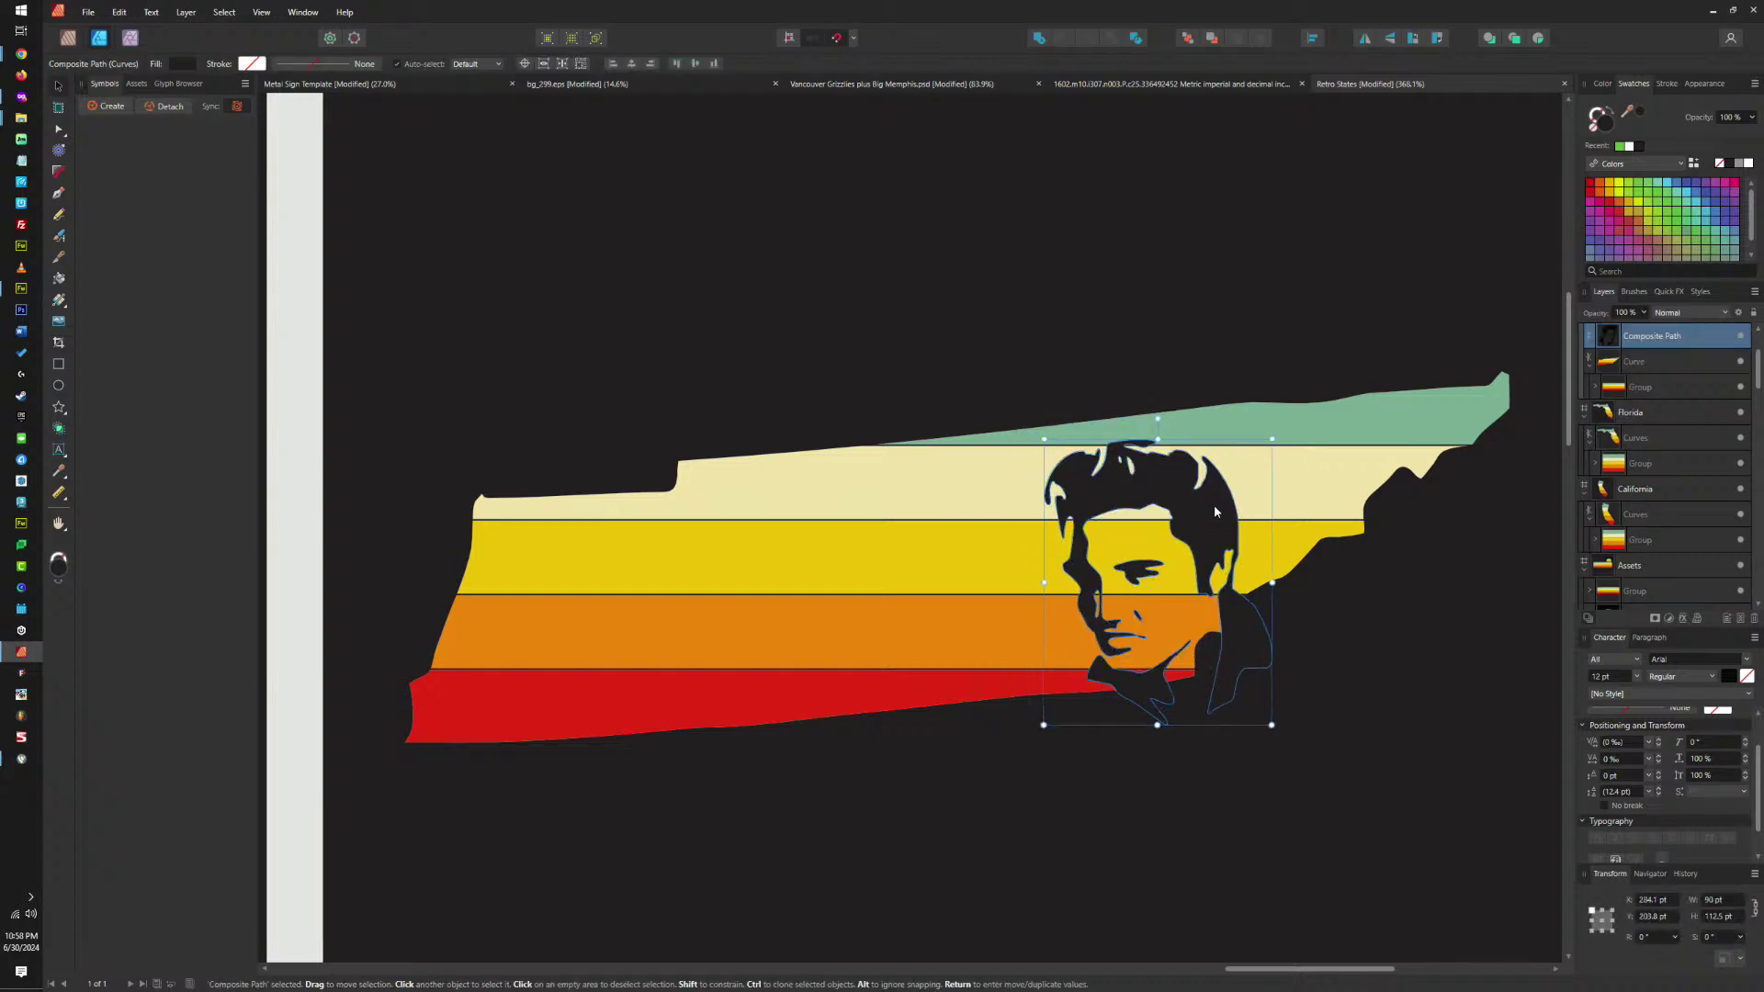
pyautogui.moveTo(1260, 710); pyautogui.dragTo(1246, 691)
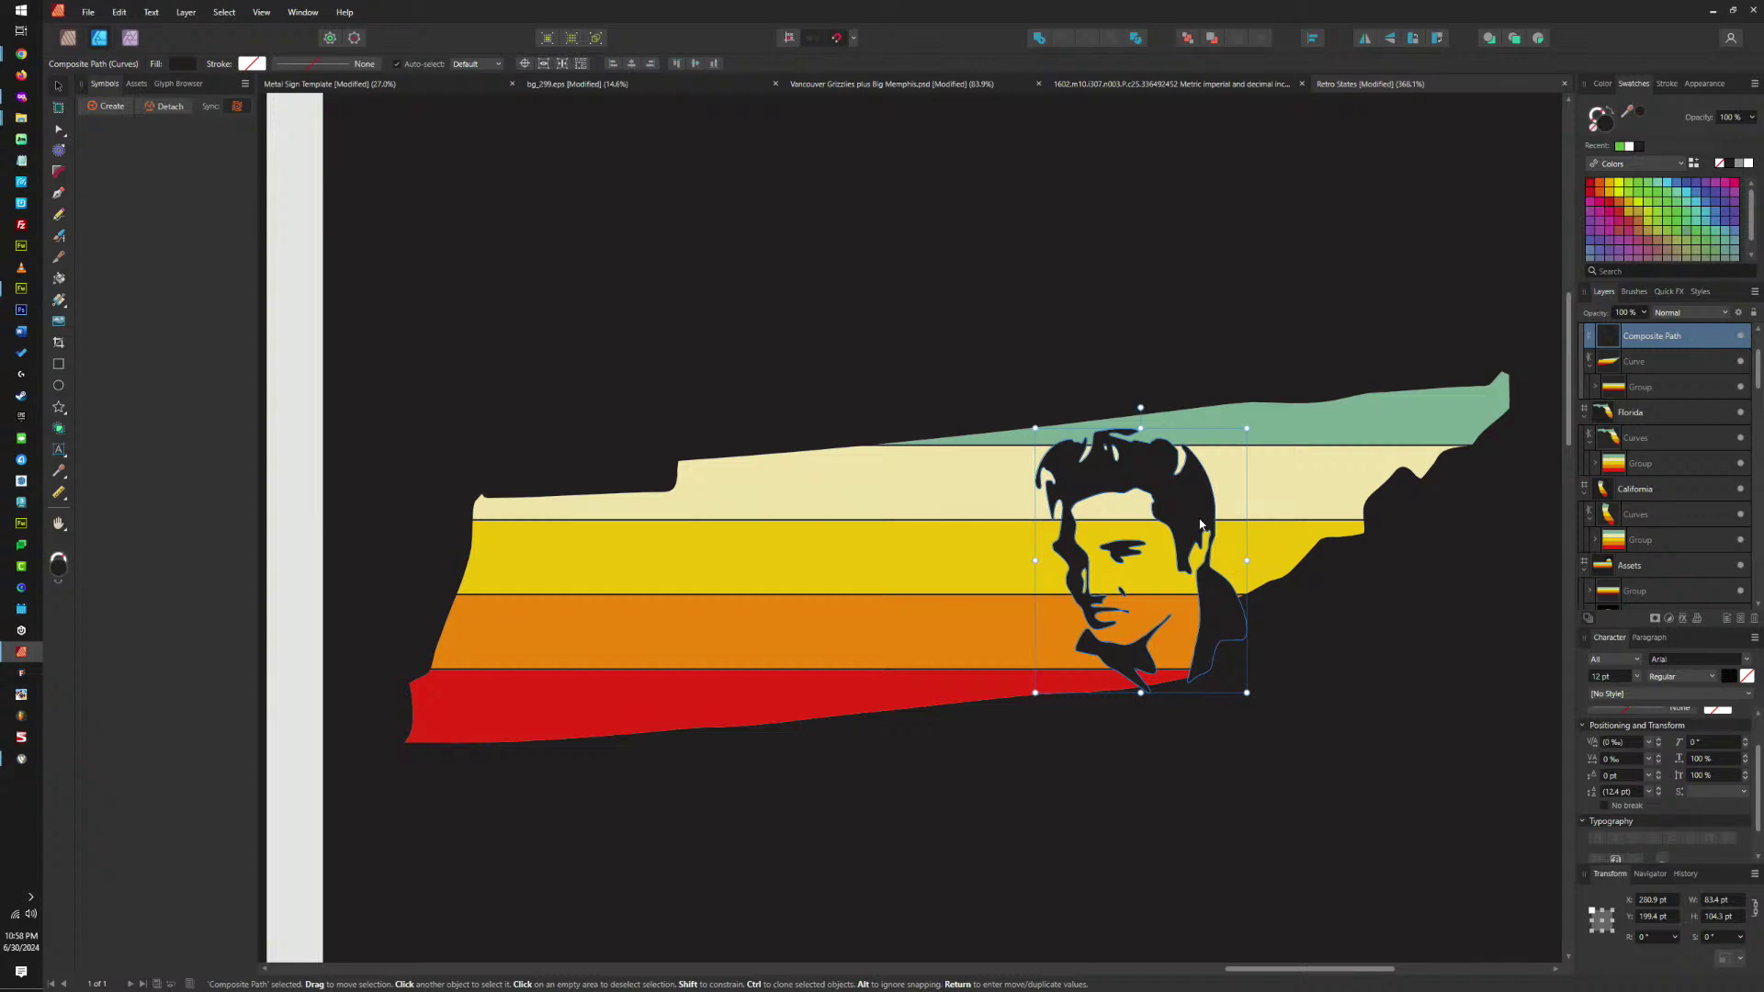
pyautogui.click(1286, 285)
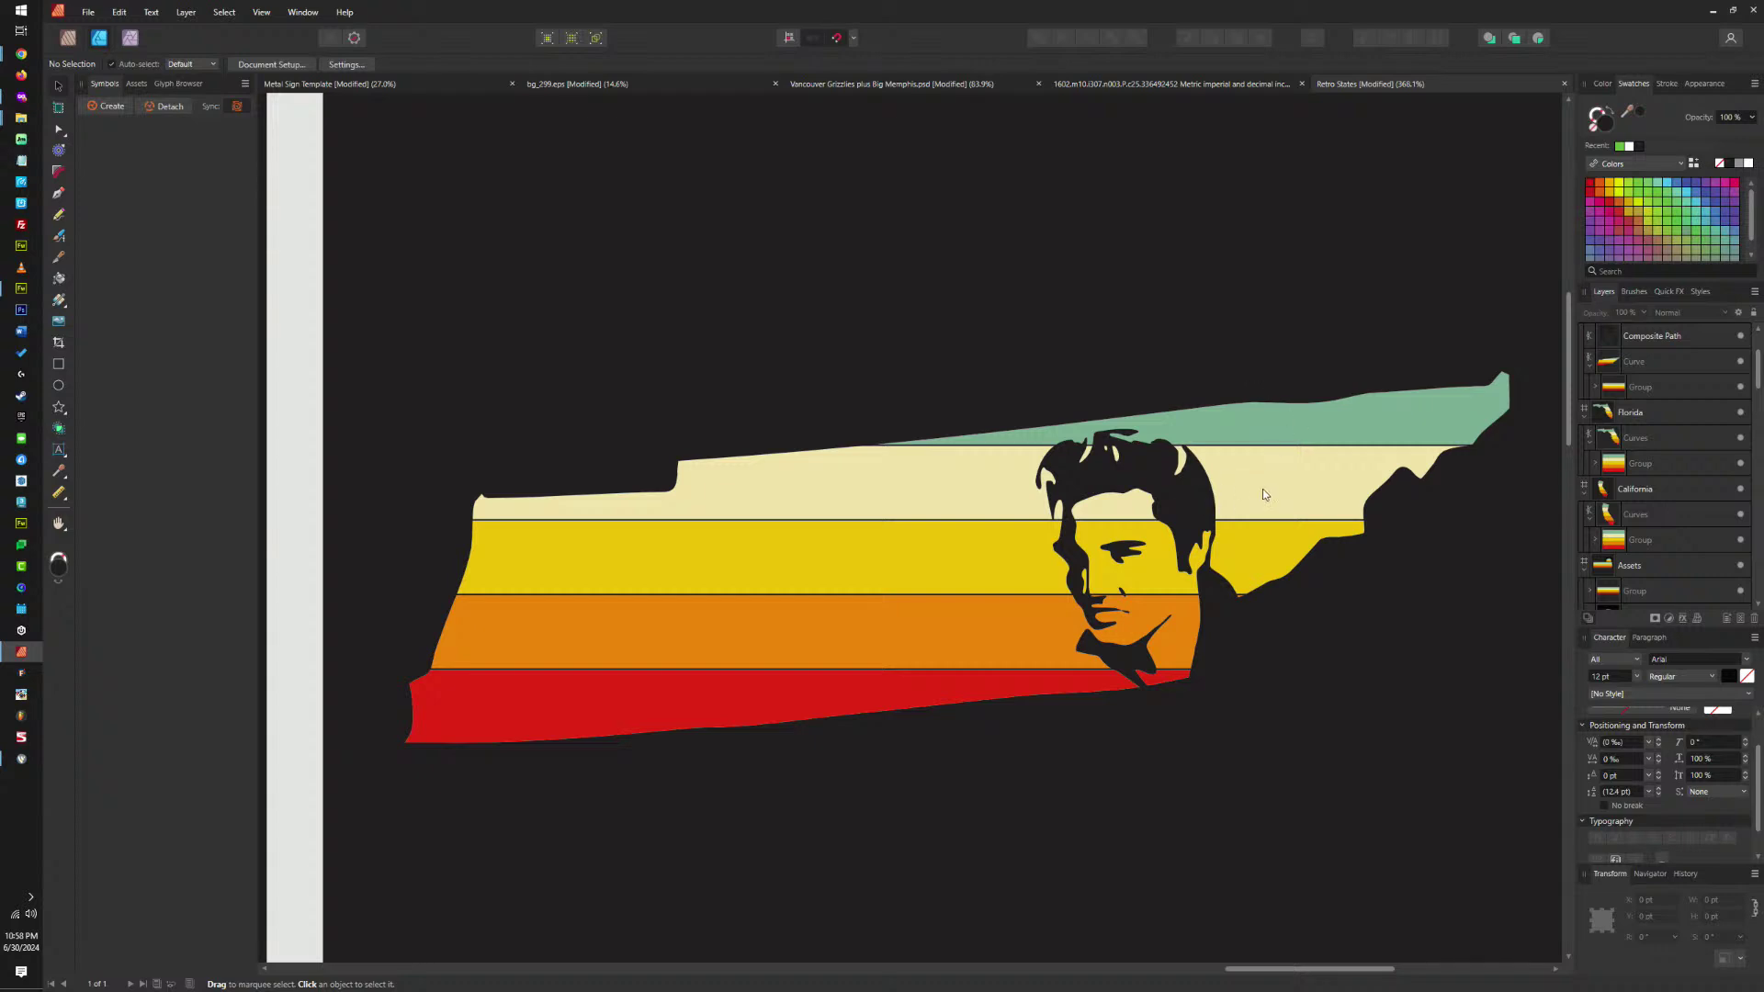
# Move the green United States artboard above its row and place the striped one with state borders beneath it, beside Texas.
pyautogui.scroll(-3, 1262, 489)
pyautogui.scroll(3, 1269, 450)
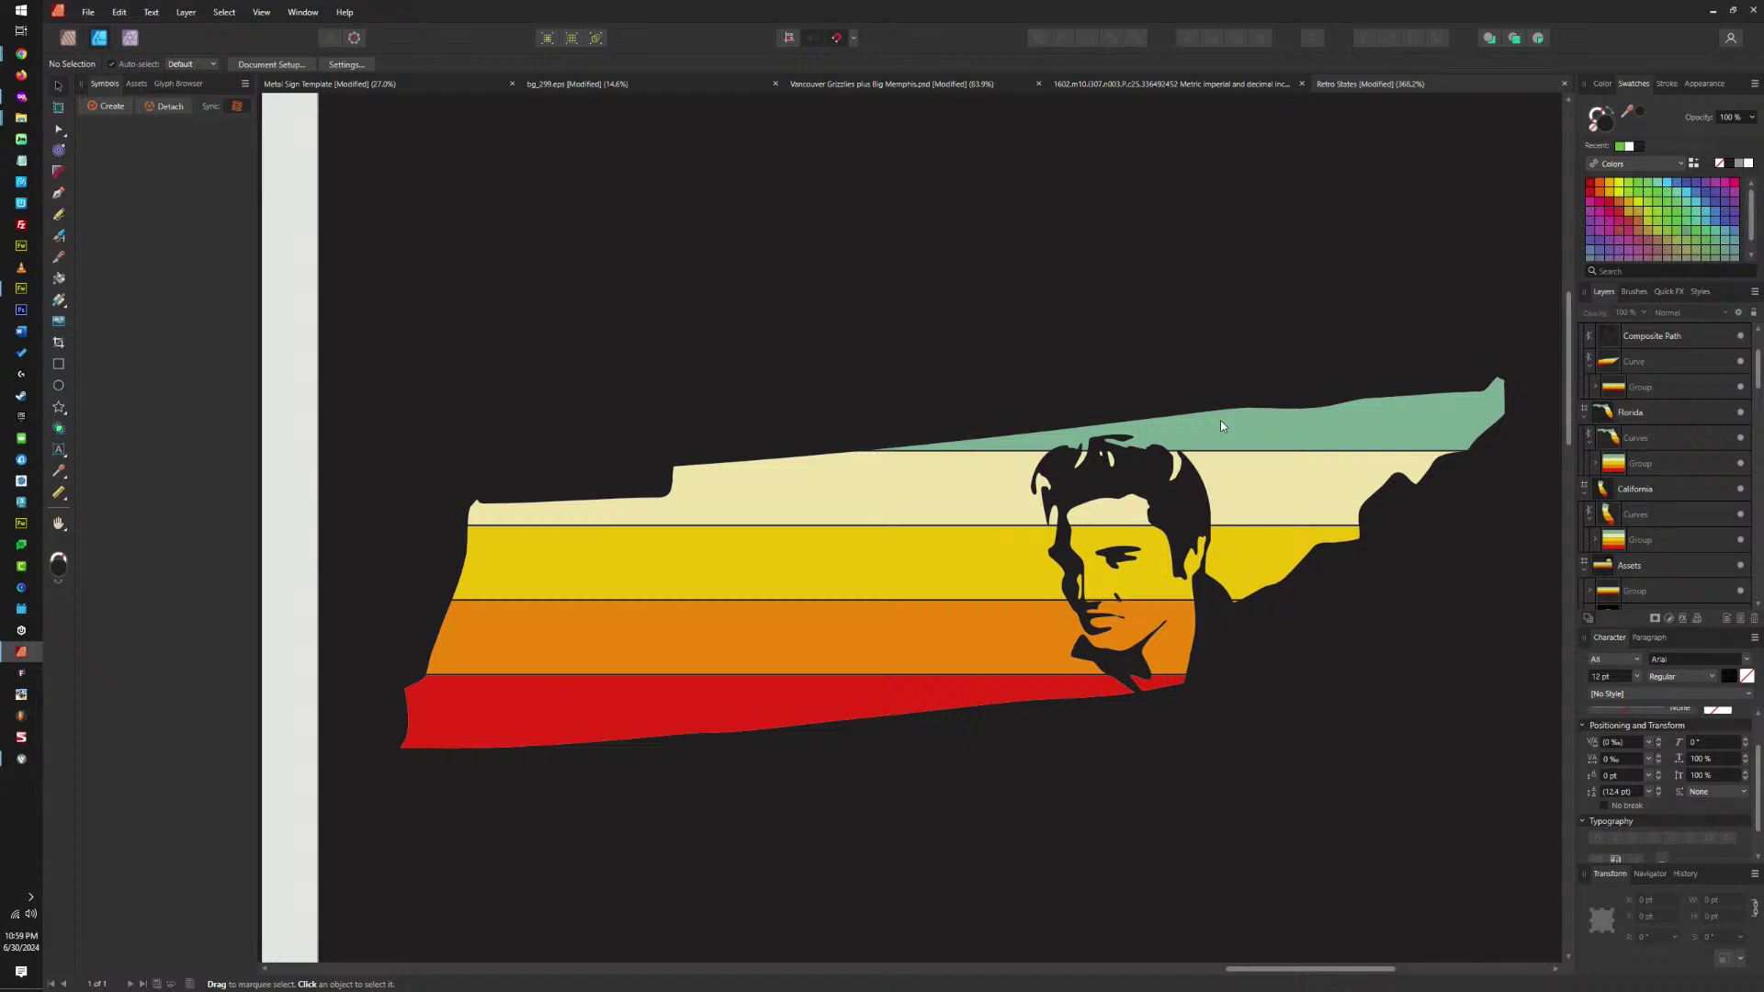
pyautogui.scroll(-5, 1220, 421)
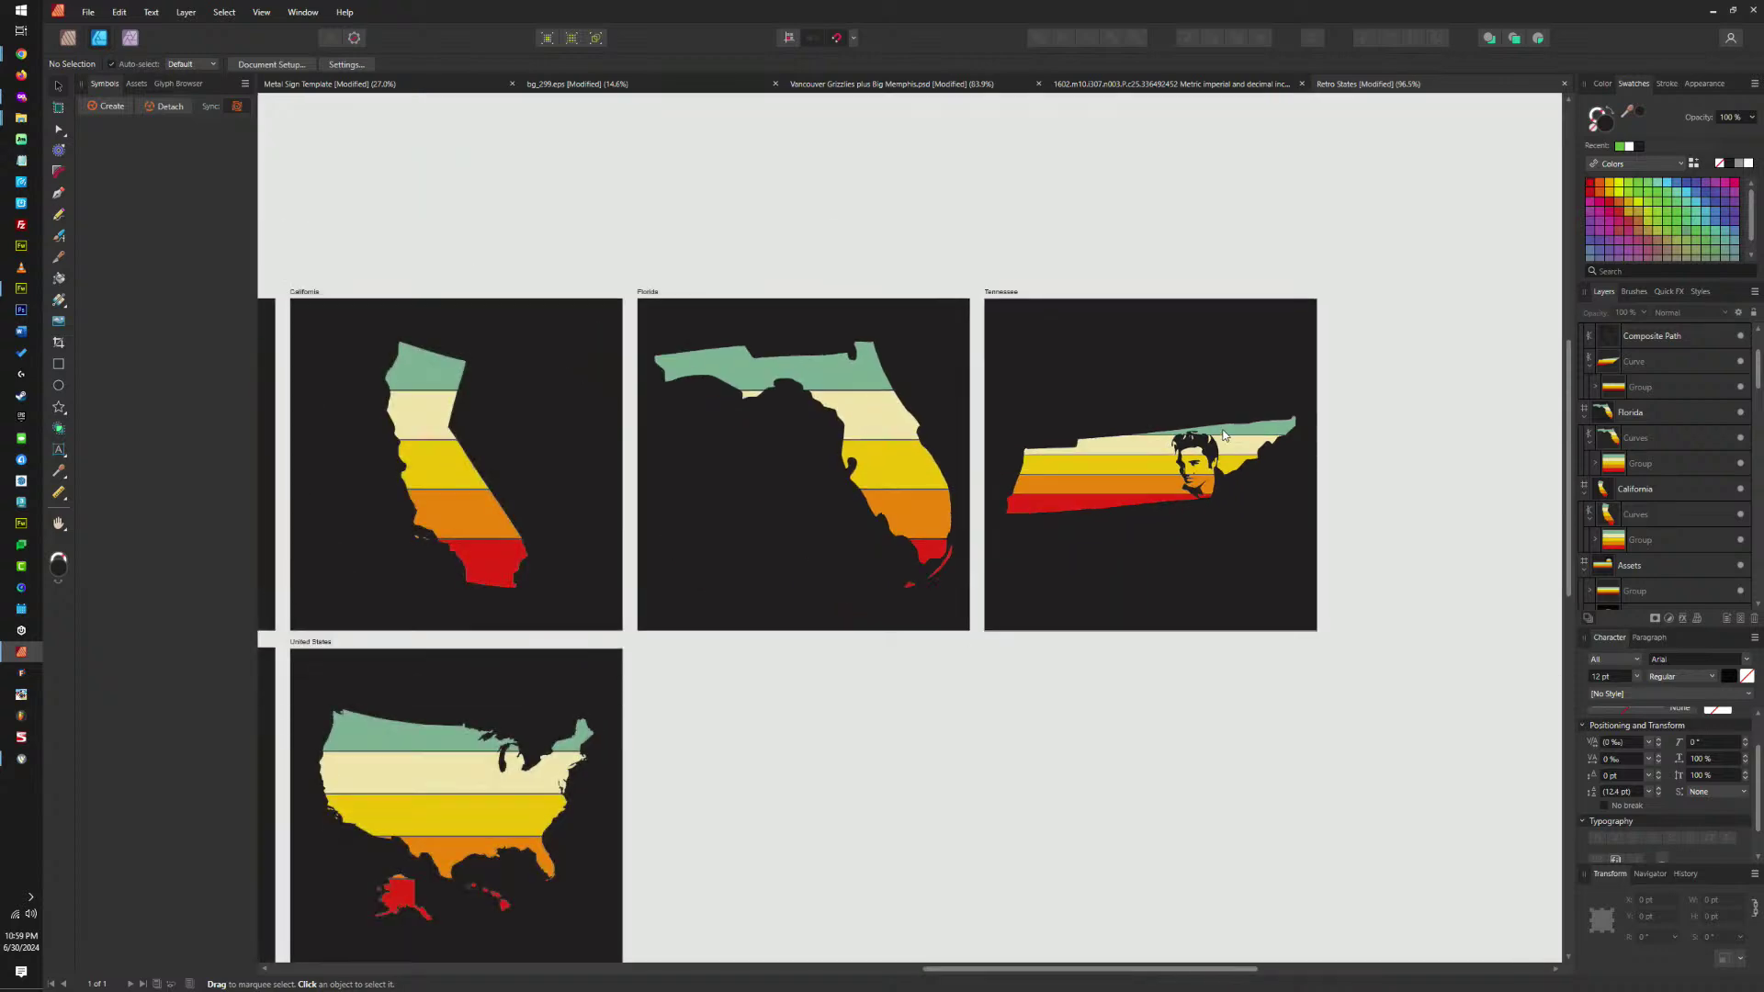
pyautogui.scroll(-4, 1223, 431)
pyautogui.hscroll(-3, 1286, 460)
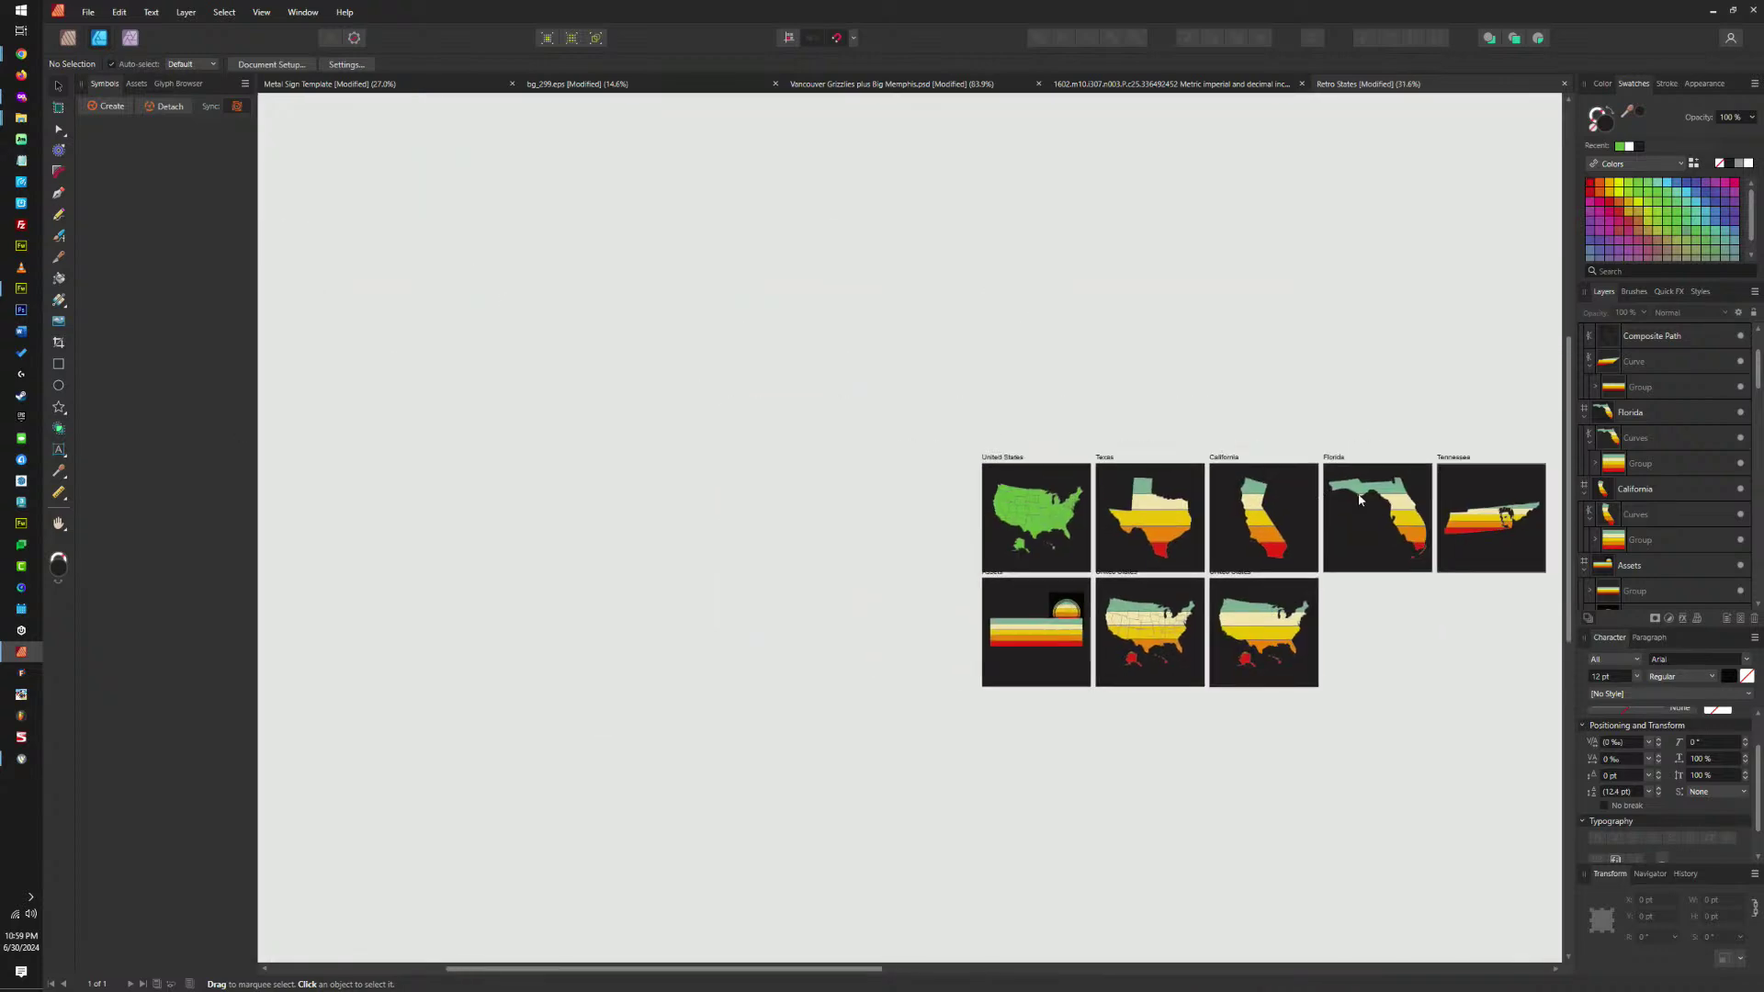
pyautogui.moveTo(1014, 461); pyautogui.dragTo(1012, 334)
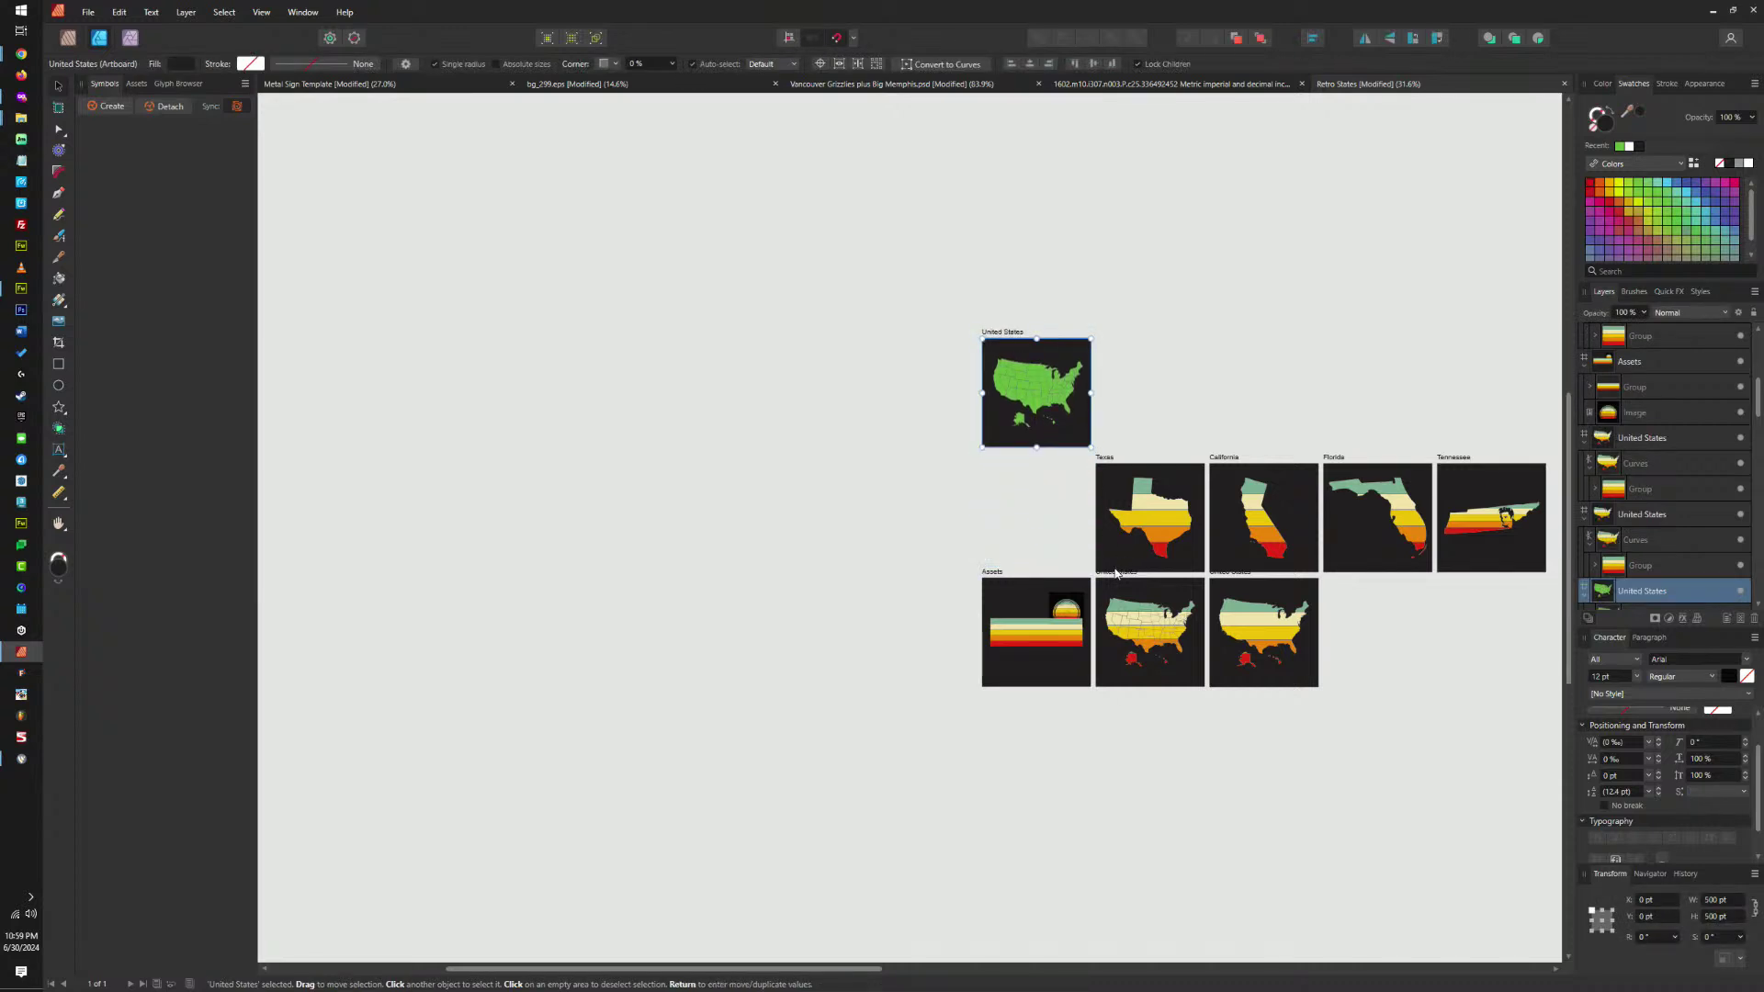
pyautogui.moveTo(1117, 574); pyautogui.dragTo(991, 484)
pyautogui.scroll(4, 994, 477)
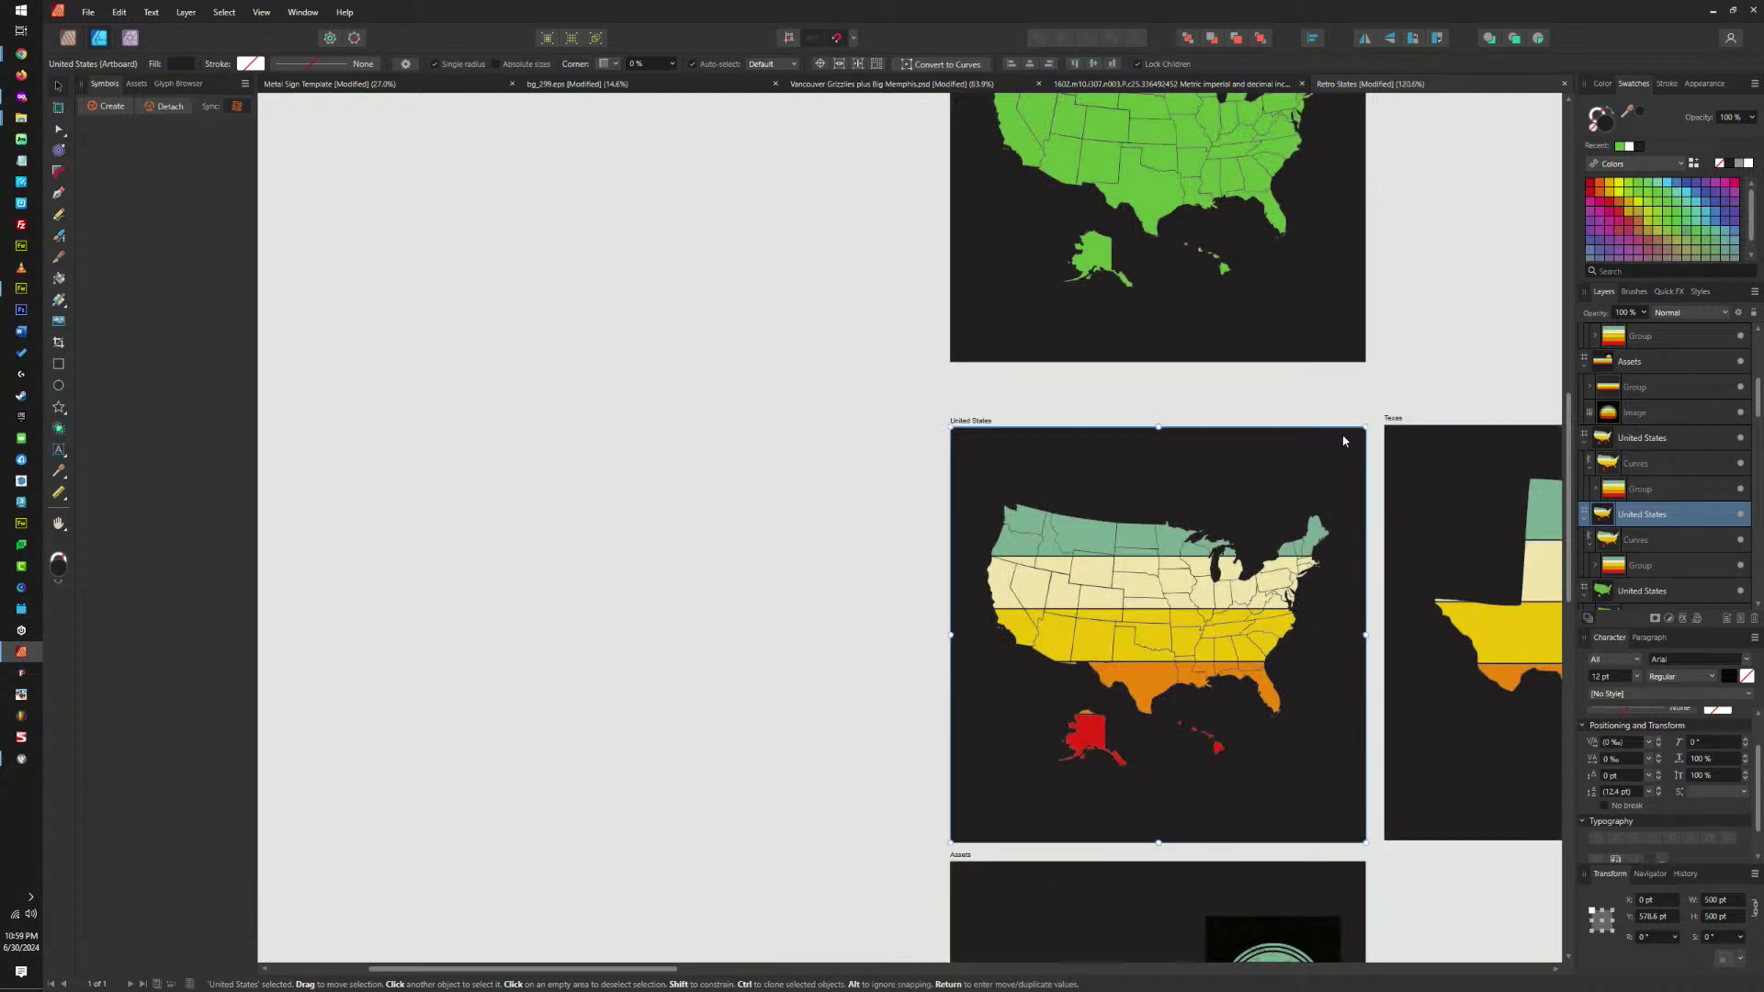
pyautogui.click(1391, 417)
pyautogui.moveTo(985, 416)
pyautogui.mouseDown()
pyautogui.moveTo(982, 375)
pyautogui.moveTo(976, 418)
pyautogui.mouseUp()
pyautogui.scroll(-4, 1134, 409)
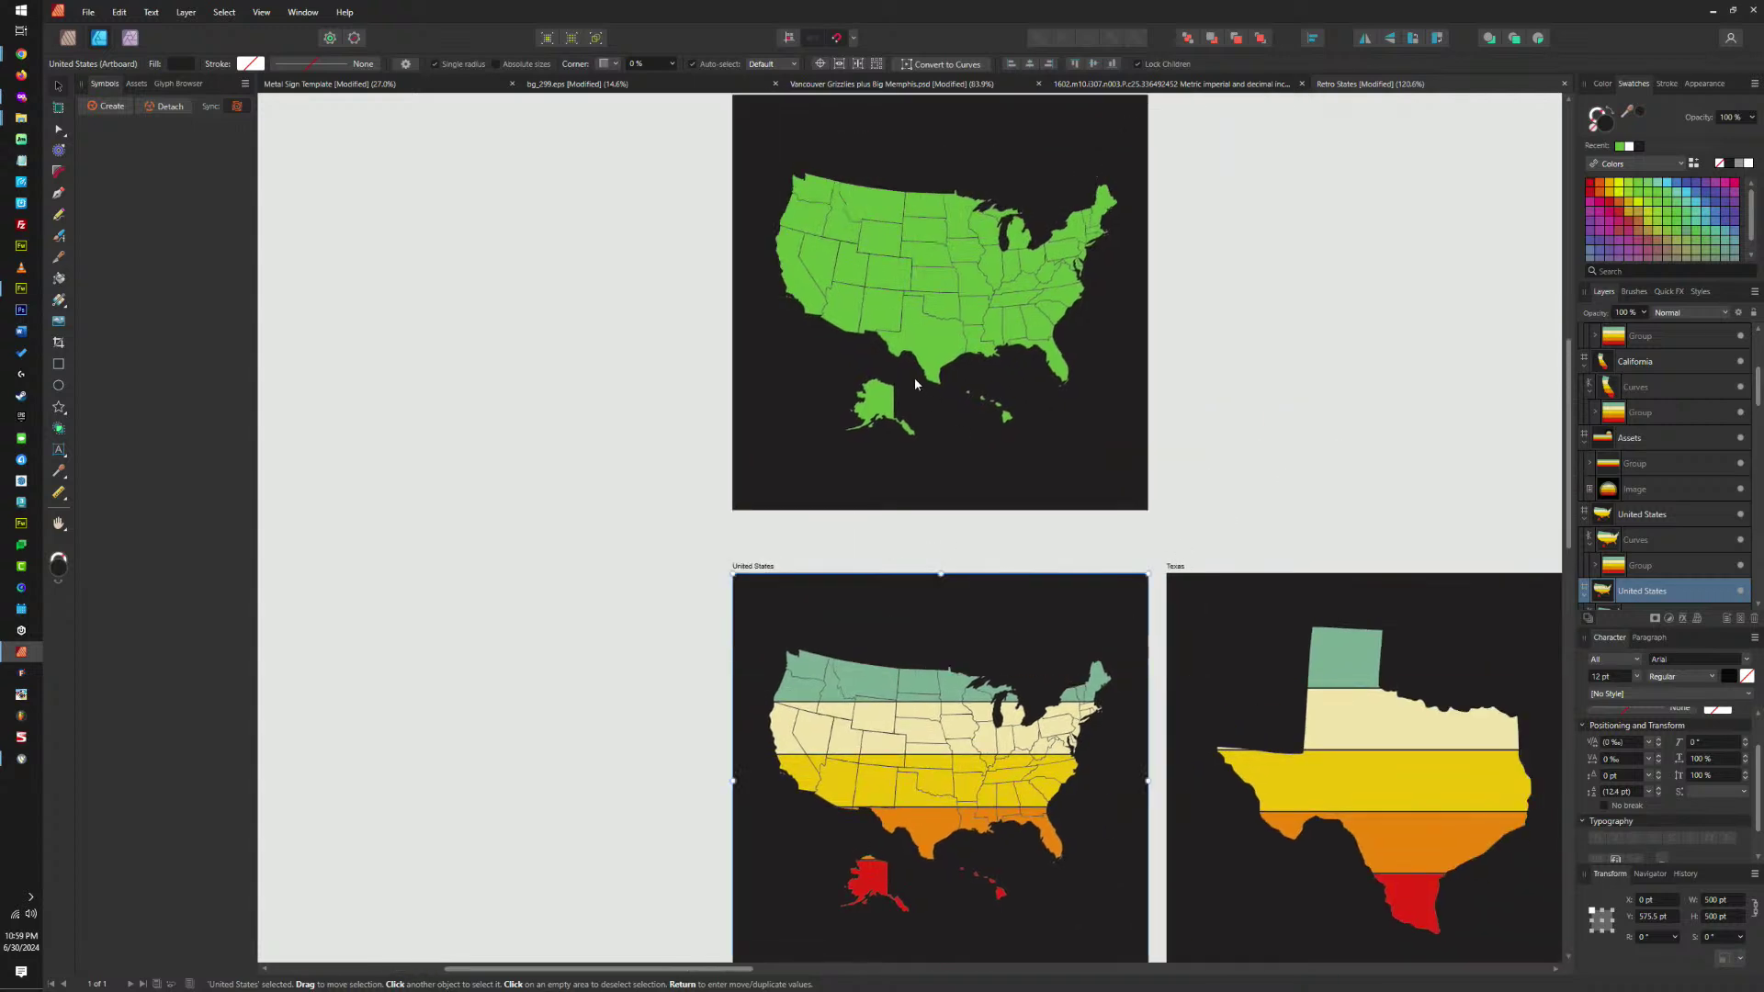
pyautogui.click(829, 238)
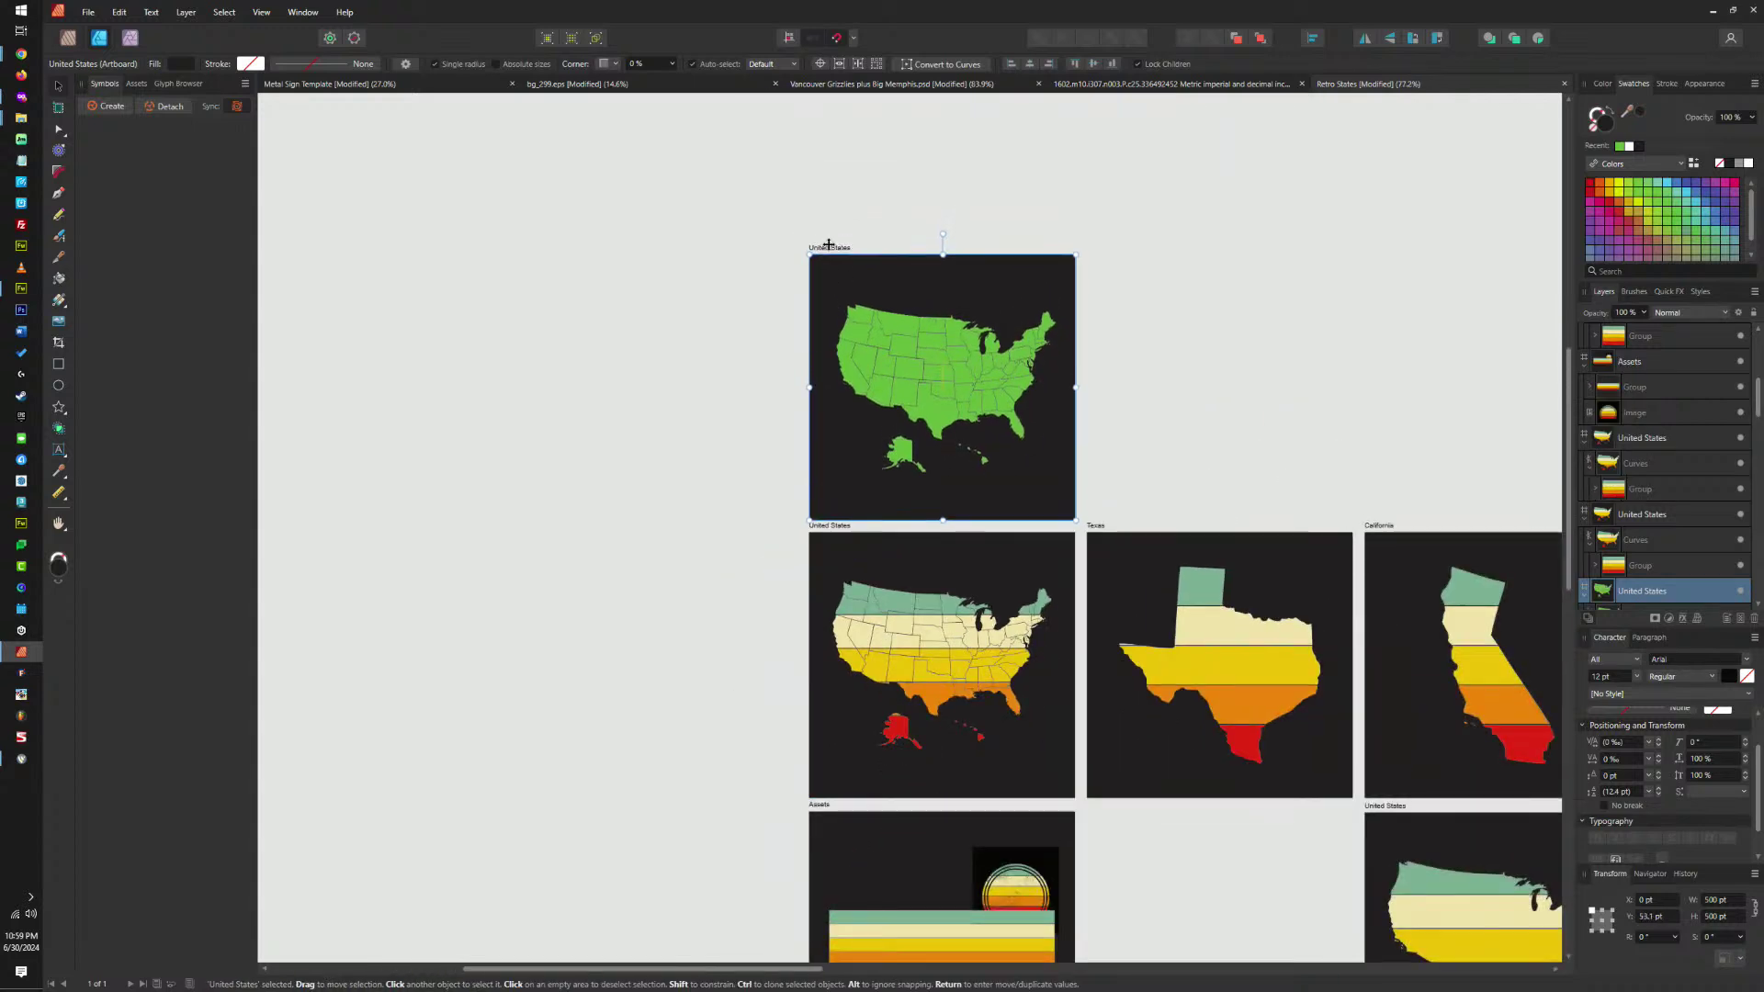
# Move the Assets artboard to the left of the green United States one and the borderless striped United States artboard beneath Assets.
pyautogui.scroll(-5, 1072, 438)
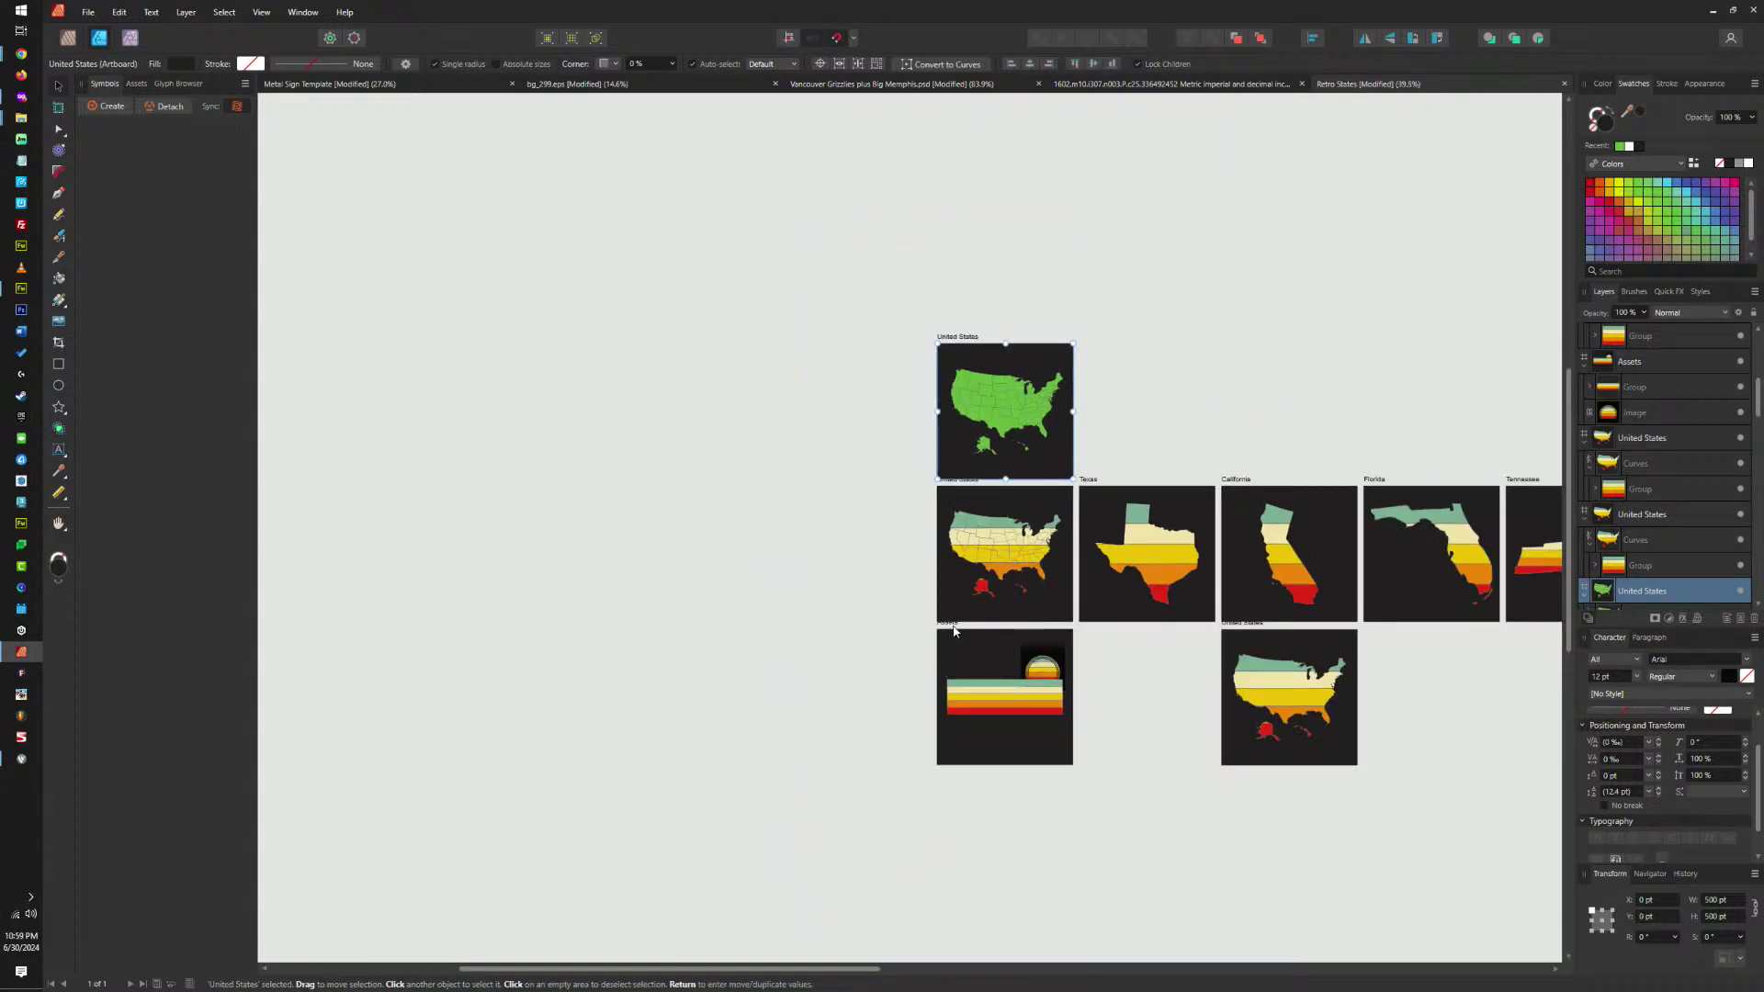
pyautogui.moveTo(953, 630); pyautogui.dragTo(829, 358)
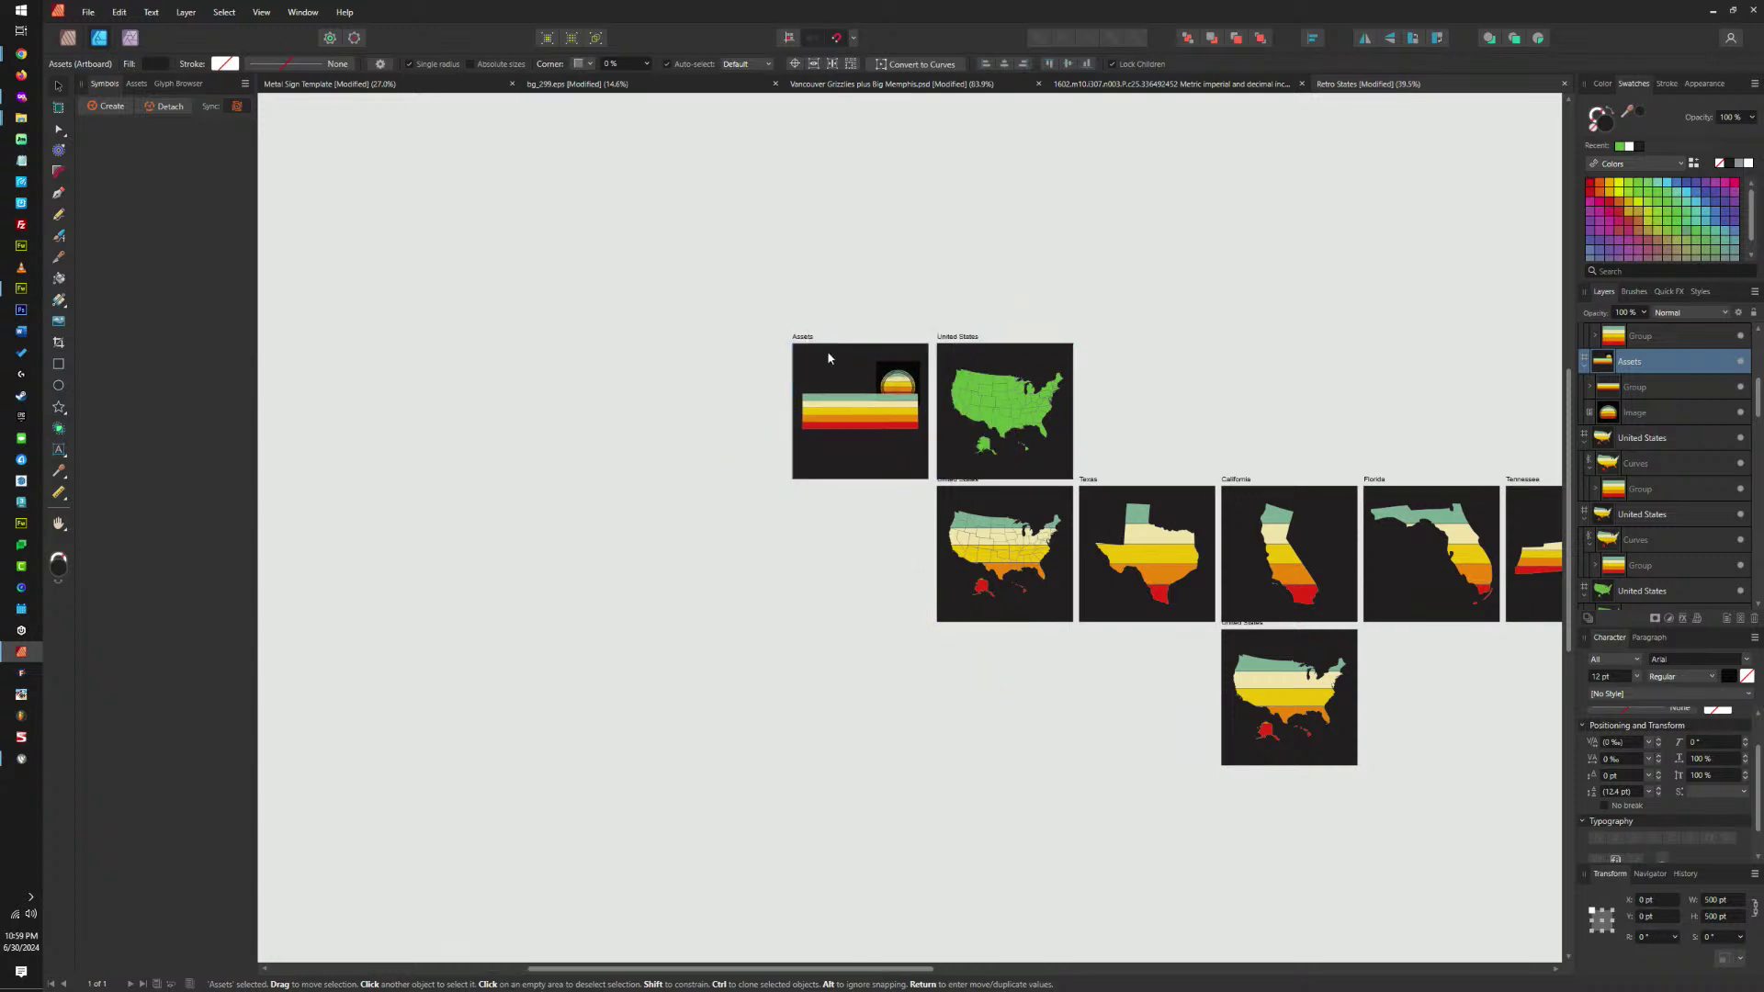
pyautogui.click(1256, 625)
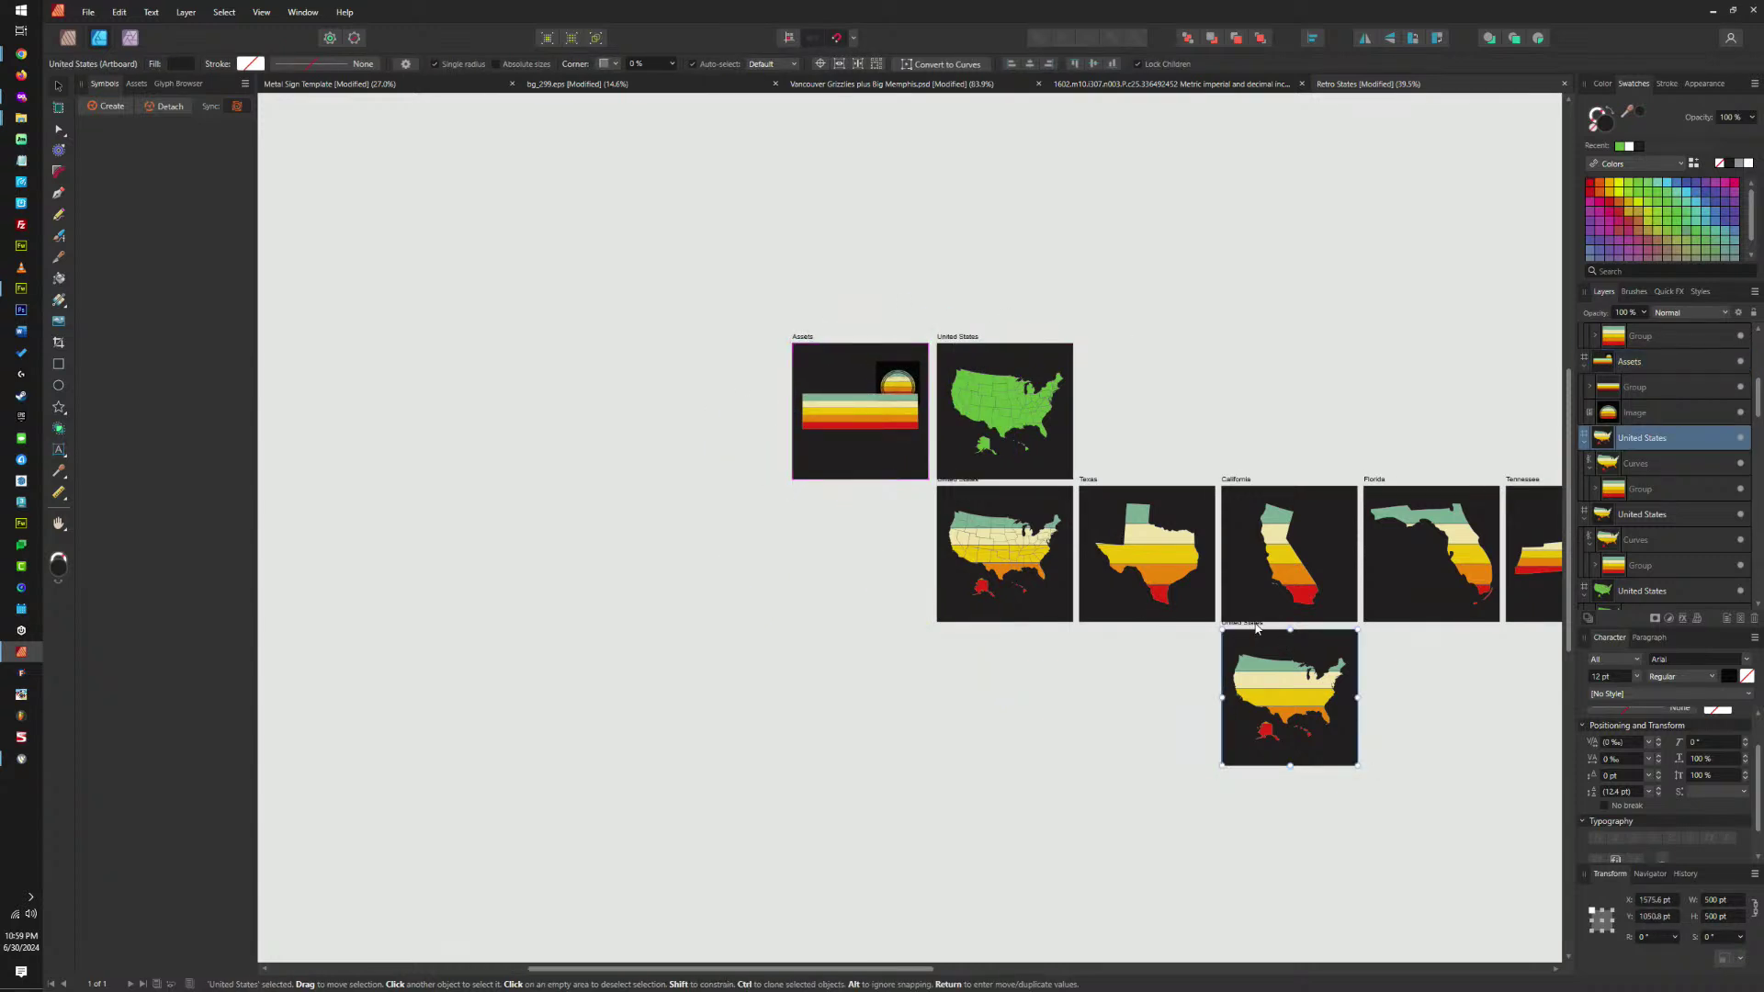
pyautogui.moveTo(1256, 625); pyautogui.dragTo(824, 485)
# Shift the borderless United States artboard right to match the spacing of the other artboards in its row.
pyautogui.click(979, 487)
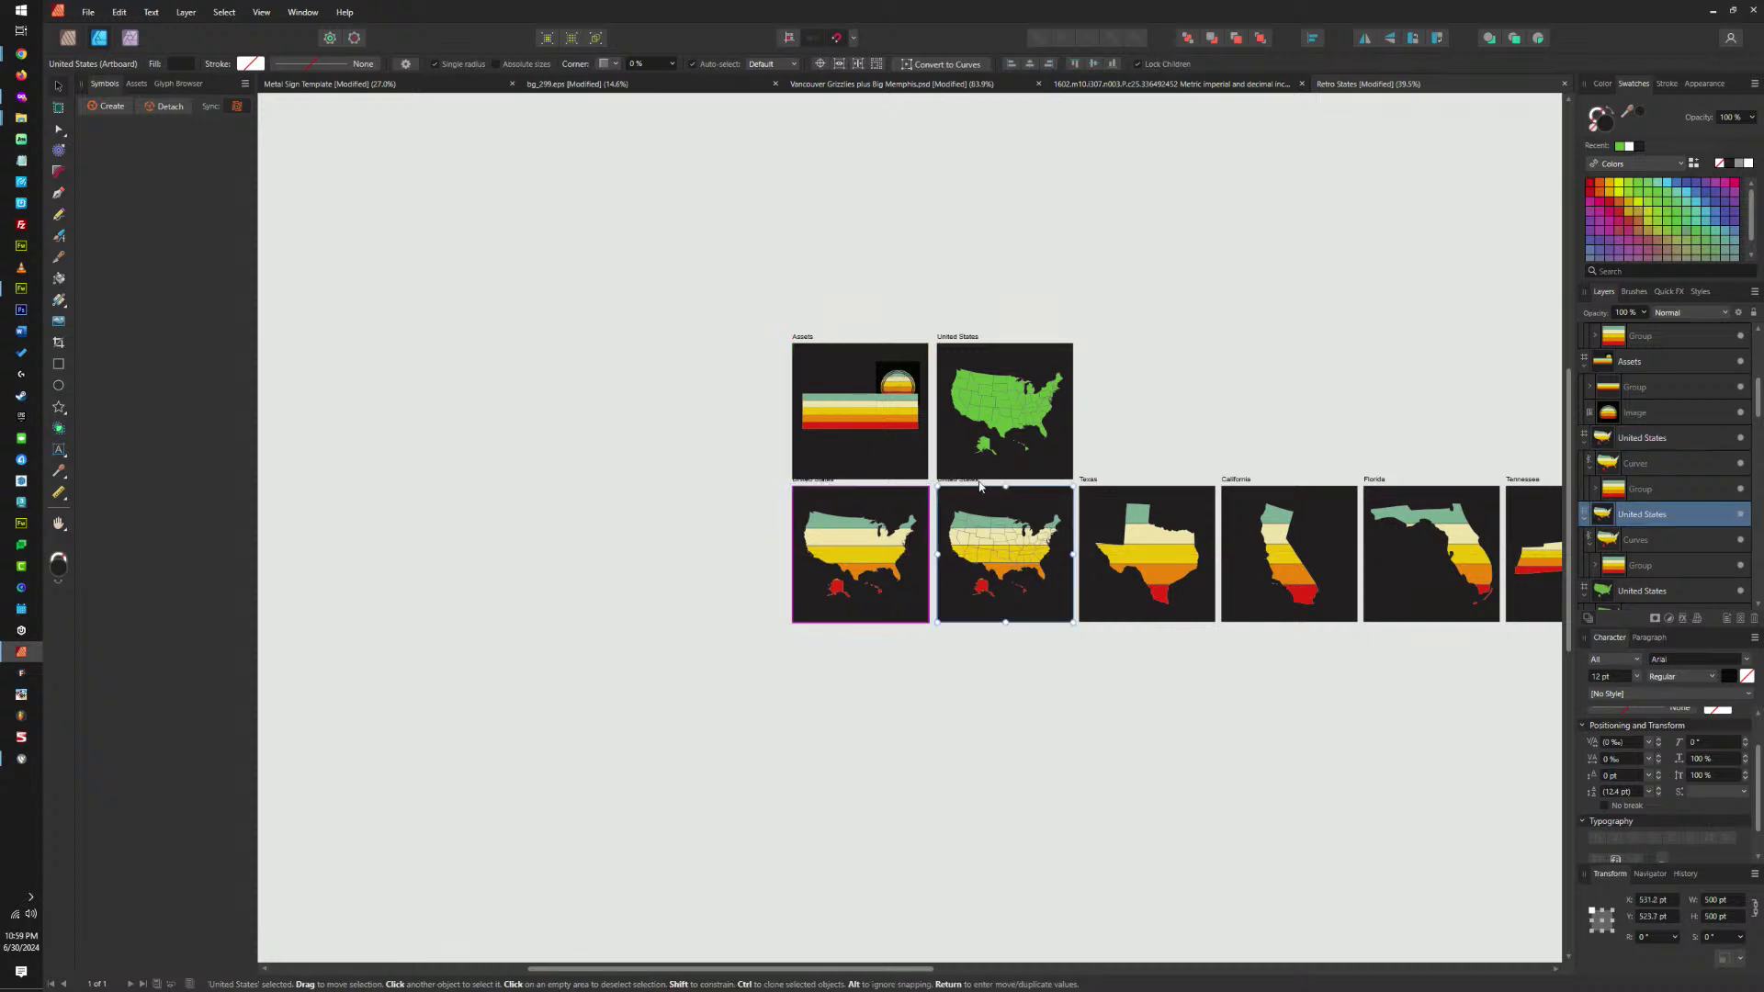
pyautogui.click(803, 479)
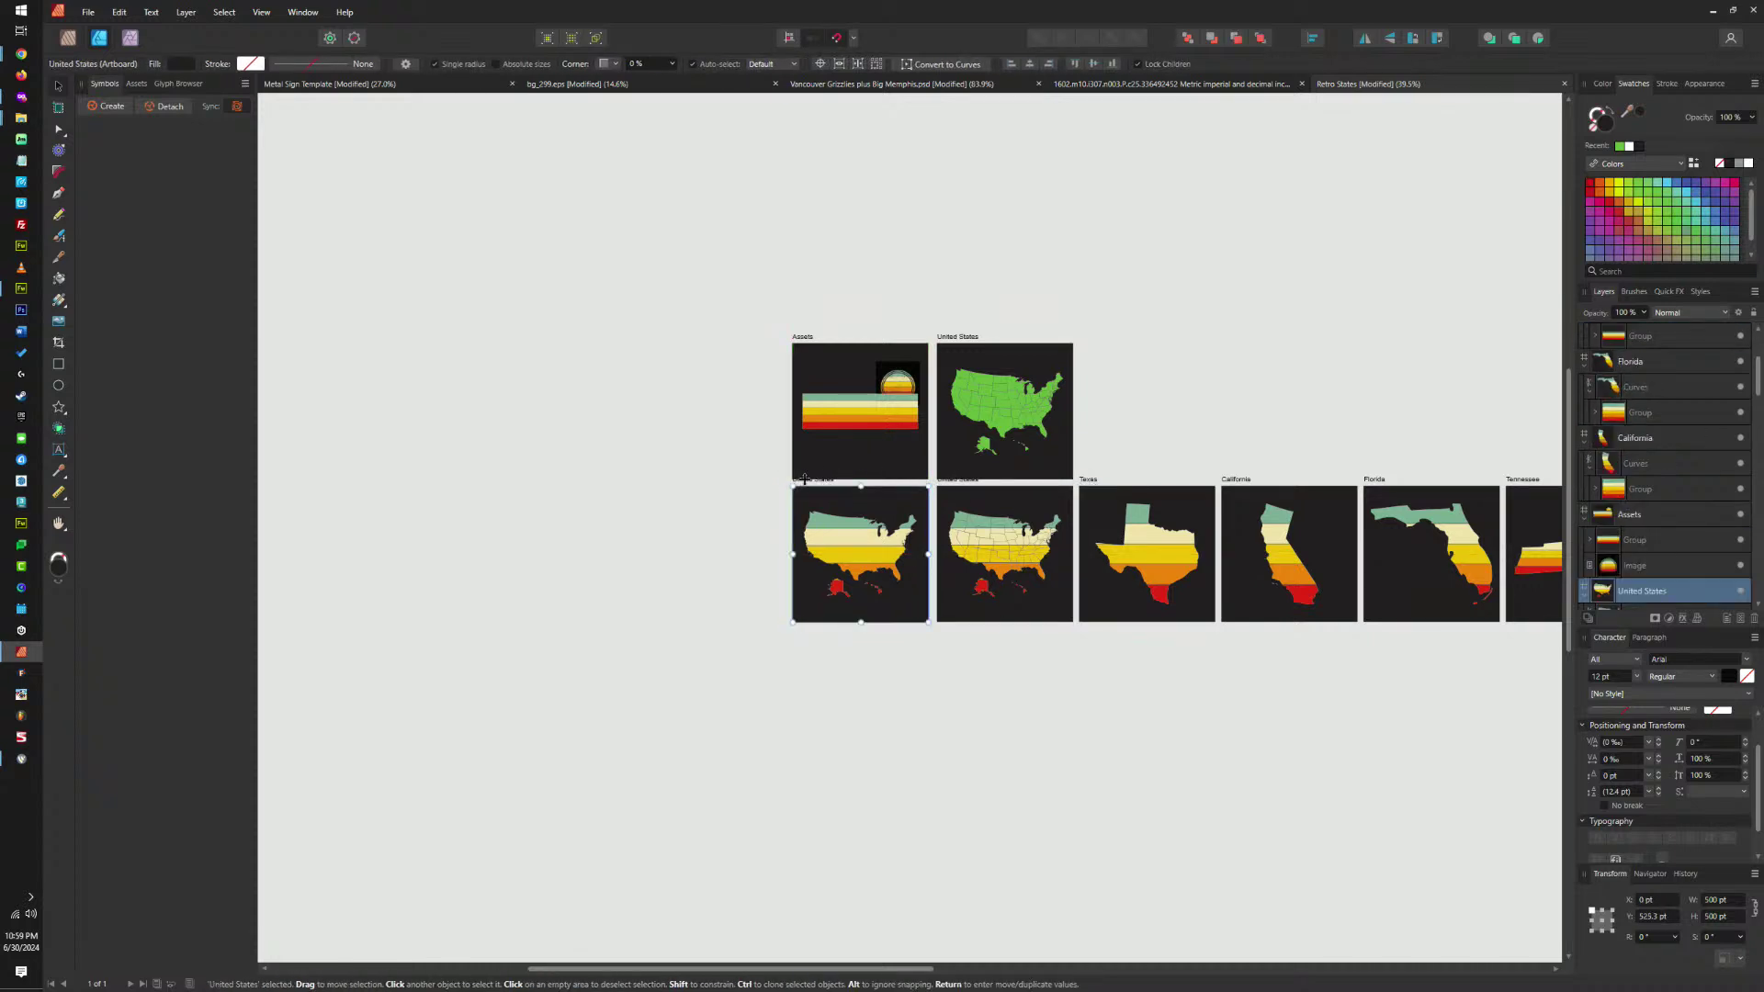
pyautogui.moveTo(804, 478); pyautogui.dragTo(709, 474)
pyautogui.scroll(5, 802, 475)
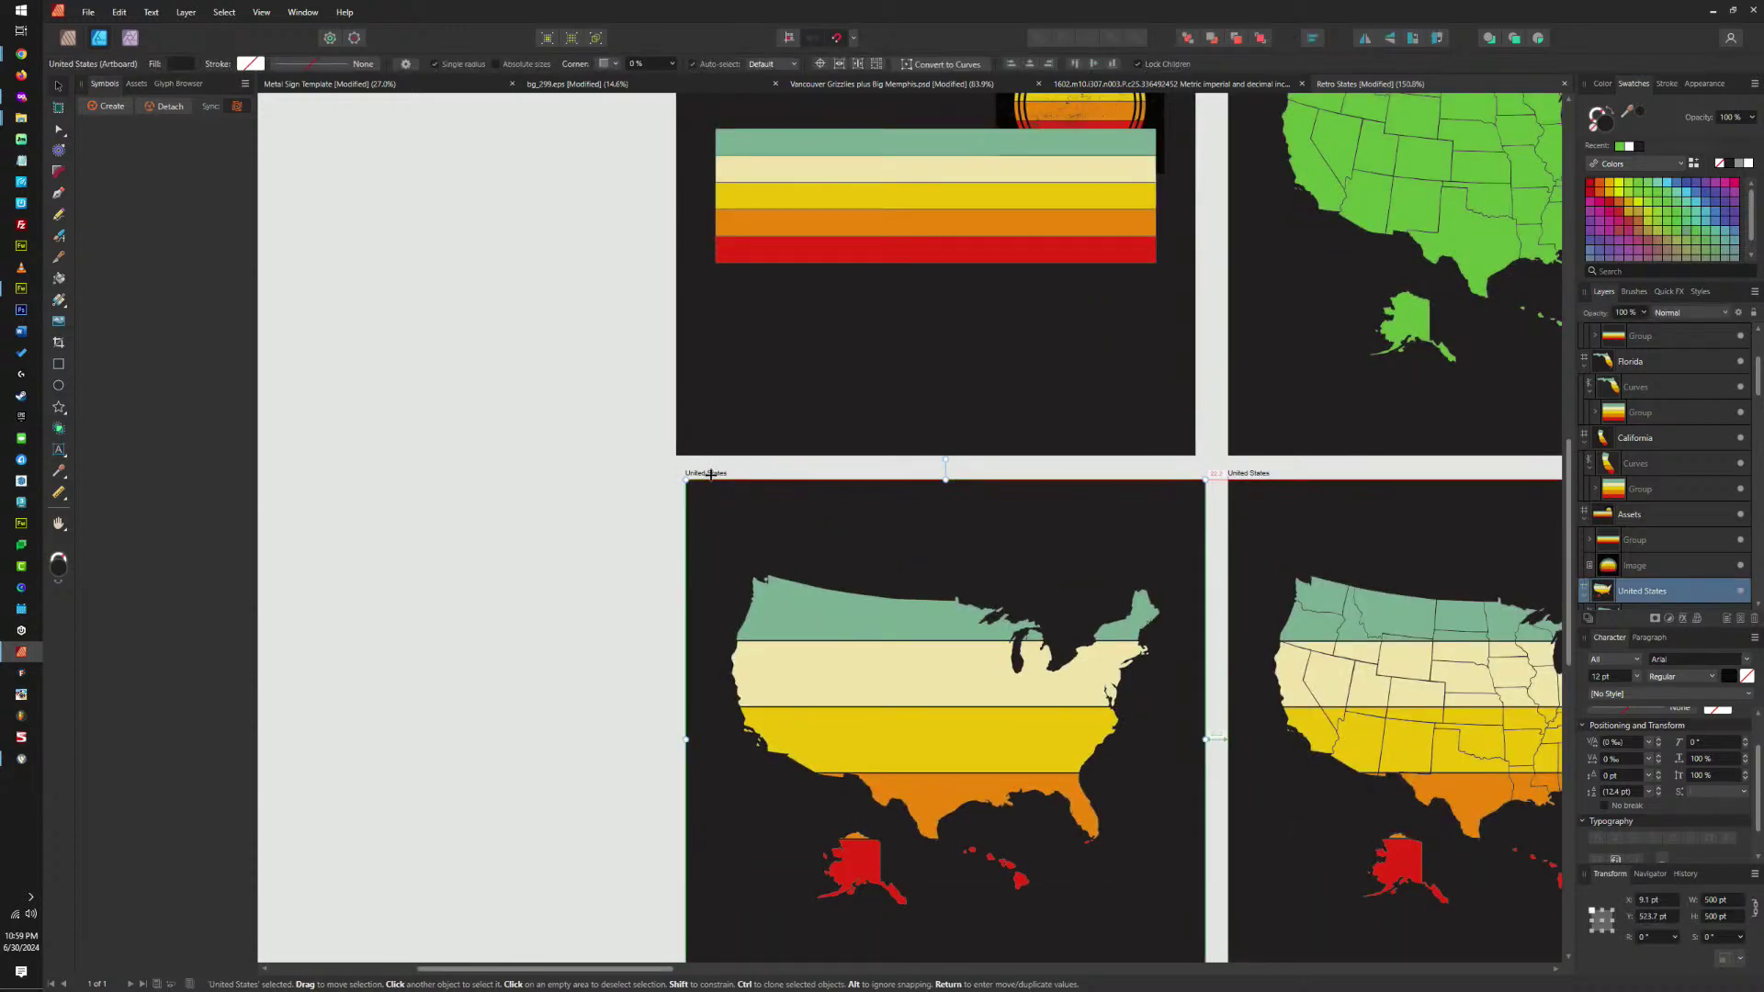
# Duplicate the Tennessee artboard directly below the original and delete the Elvis portrait from the original.
pyautogui.scroll(-5, 685, 493)
pyautogui.scroll(3, 648, 490)
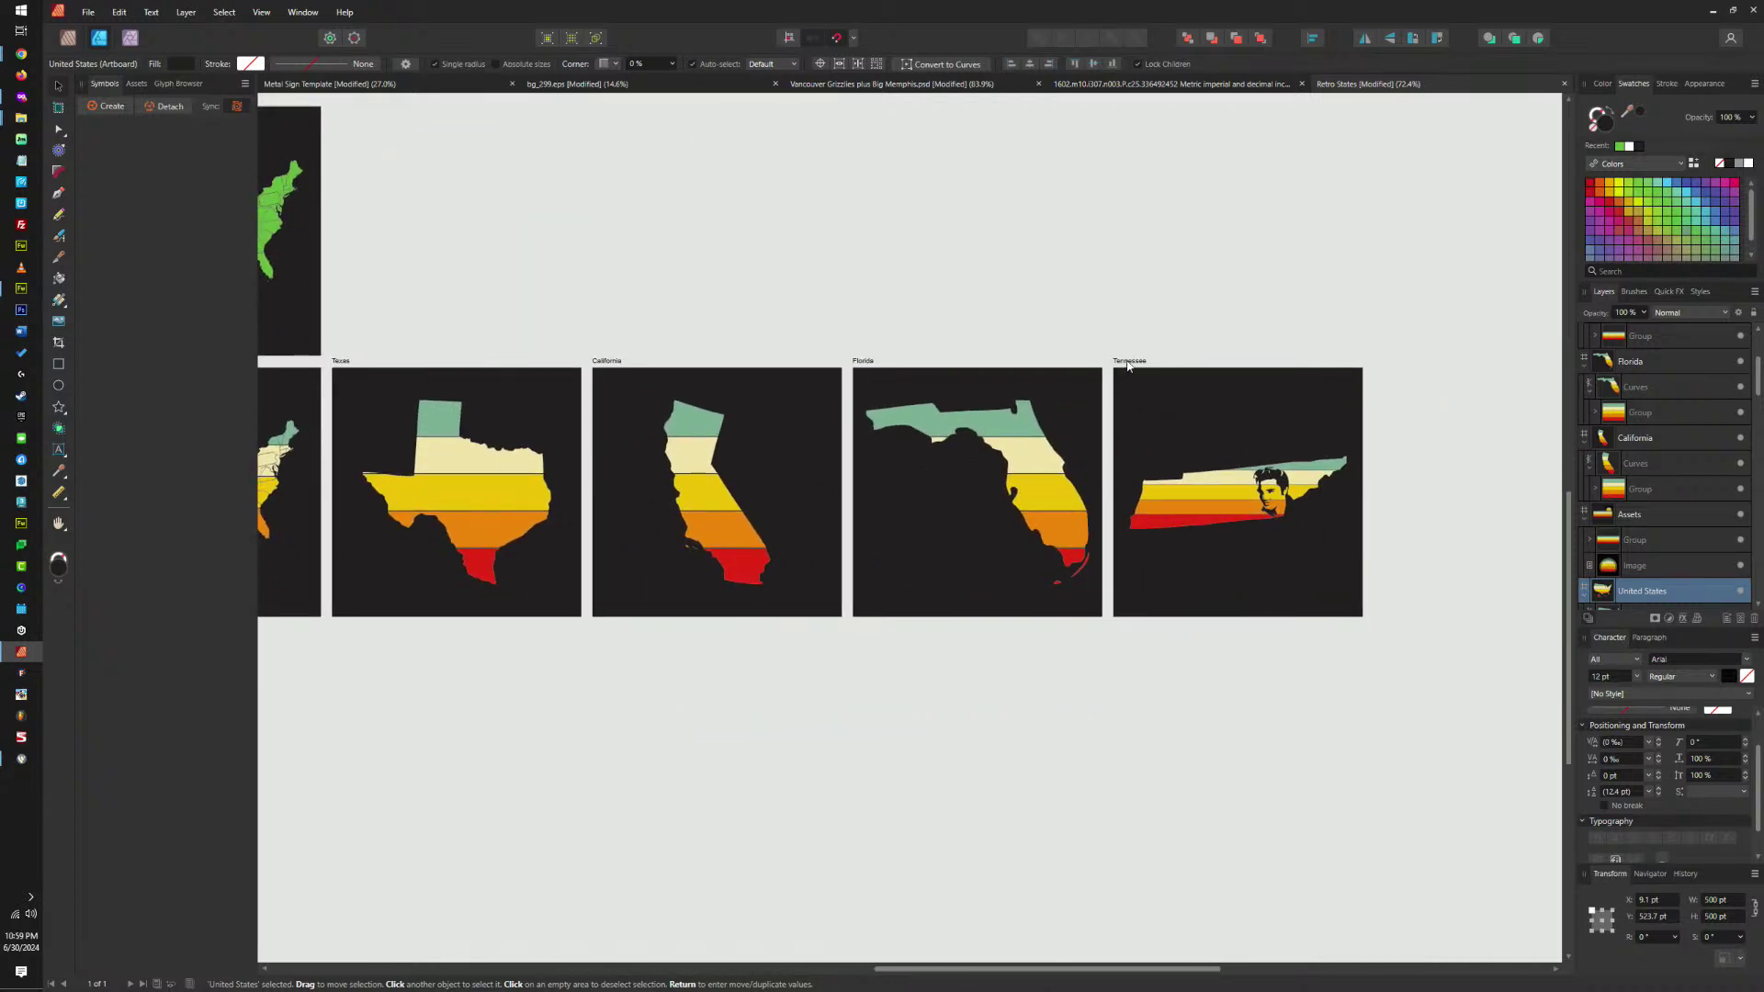
pyautogui.click(1130, 376)
pyautogui.moveTo(1130, 380); pyautogui.dragTo(1133, 623)
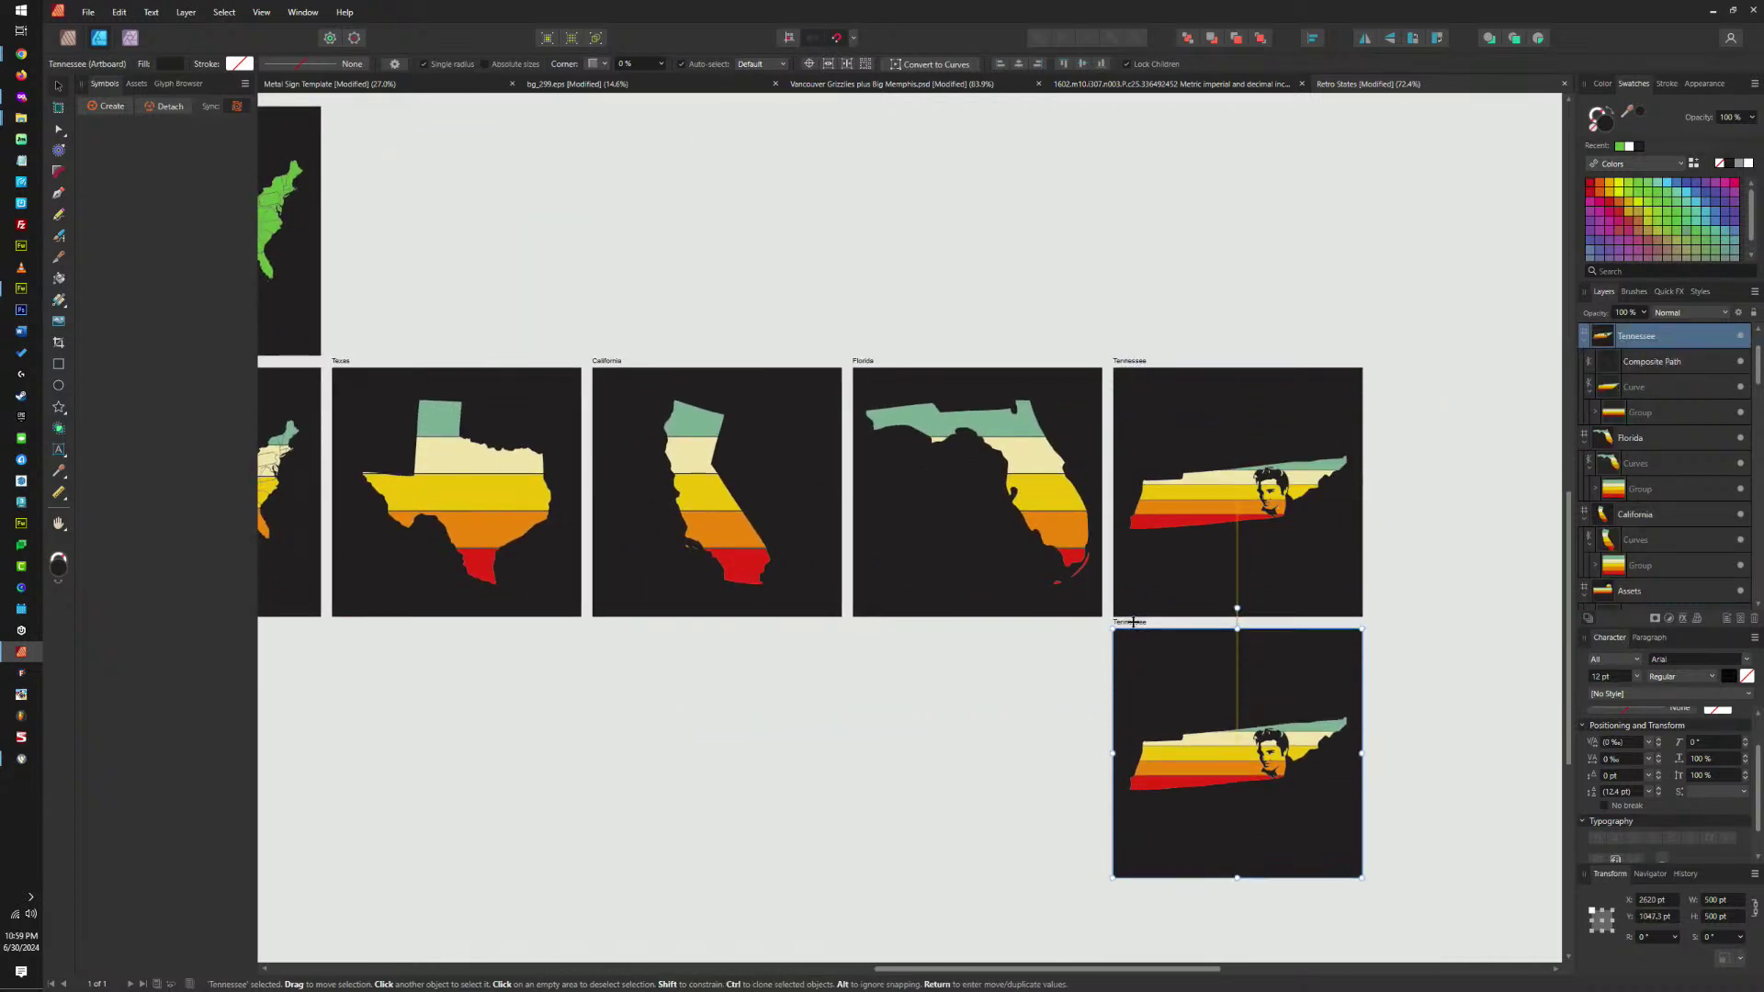
pyautogui.click(1284, 479)
pyautogui.press('Delete')
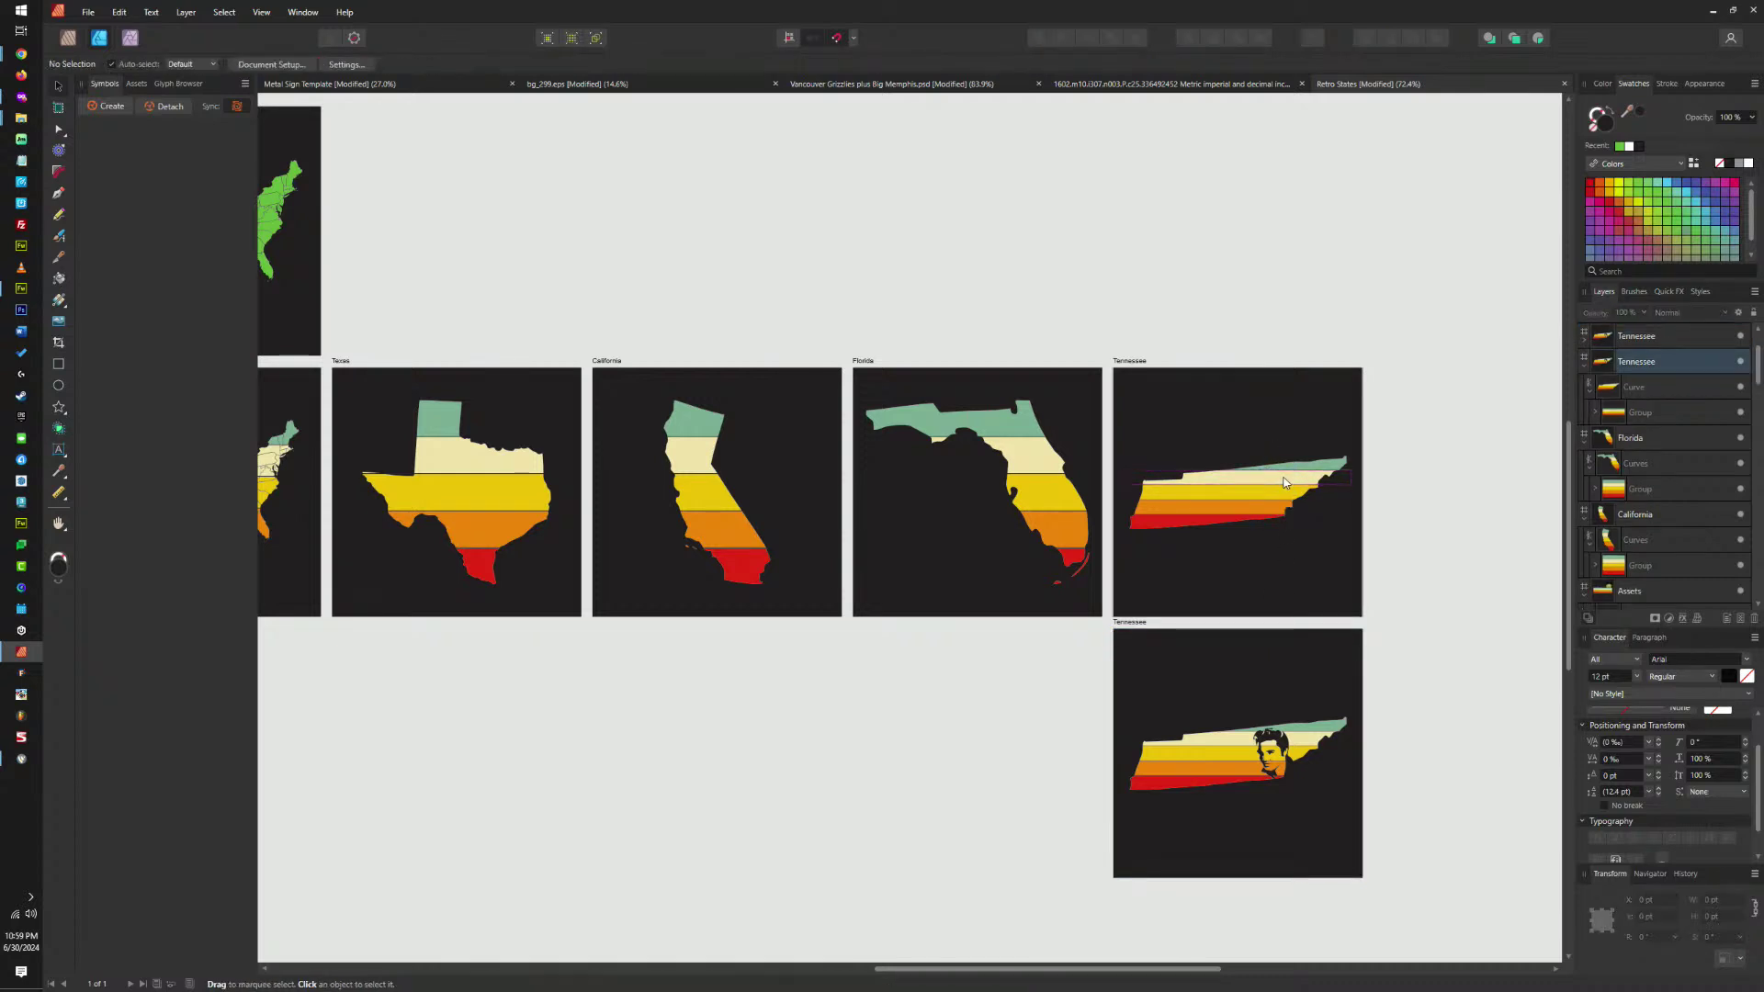
# Rename the lower Tennessee artboard with the Elvis portrait as "Tennessee - Music".
pyautogui.scroll(5, 1224, 490)
pyautogui.scroll(-5, 1341, 501)
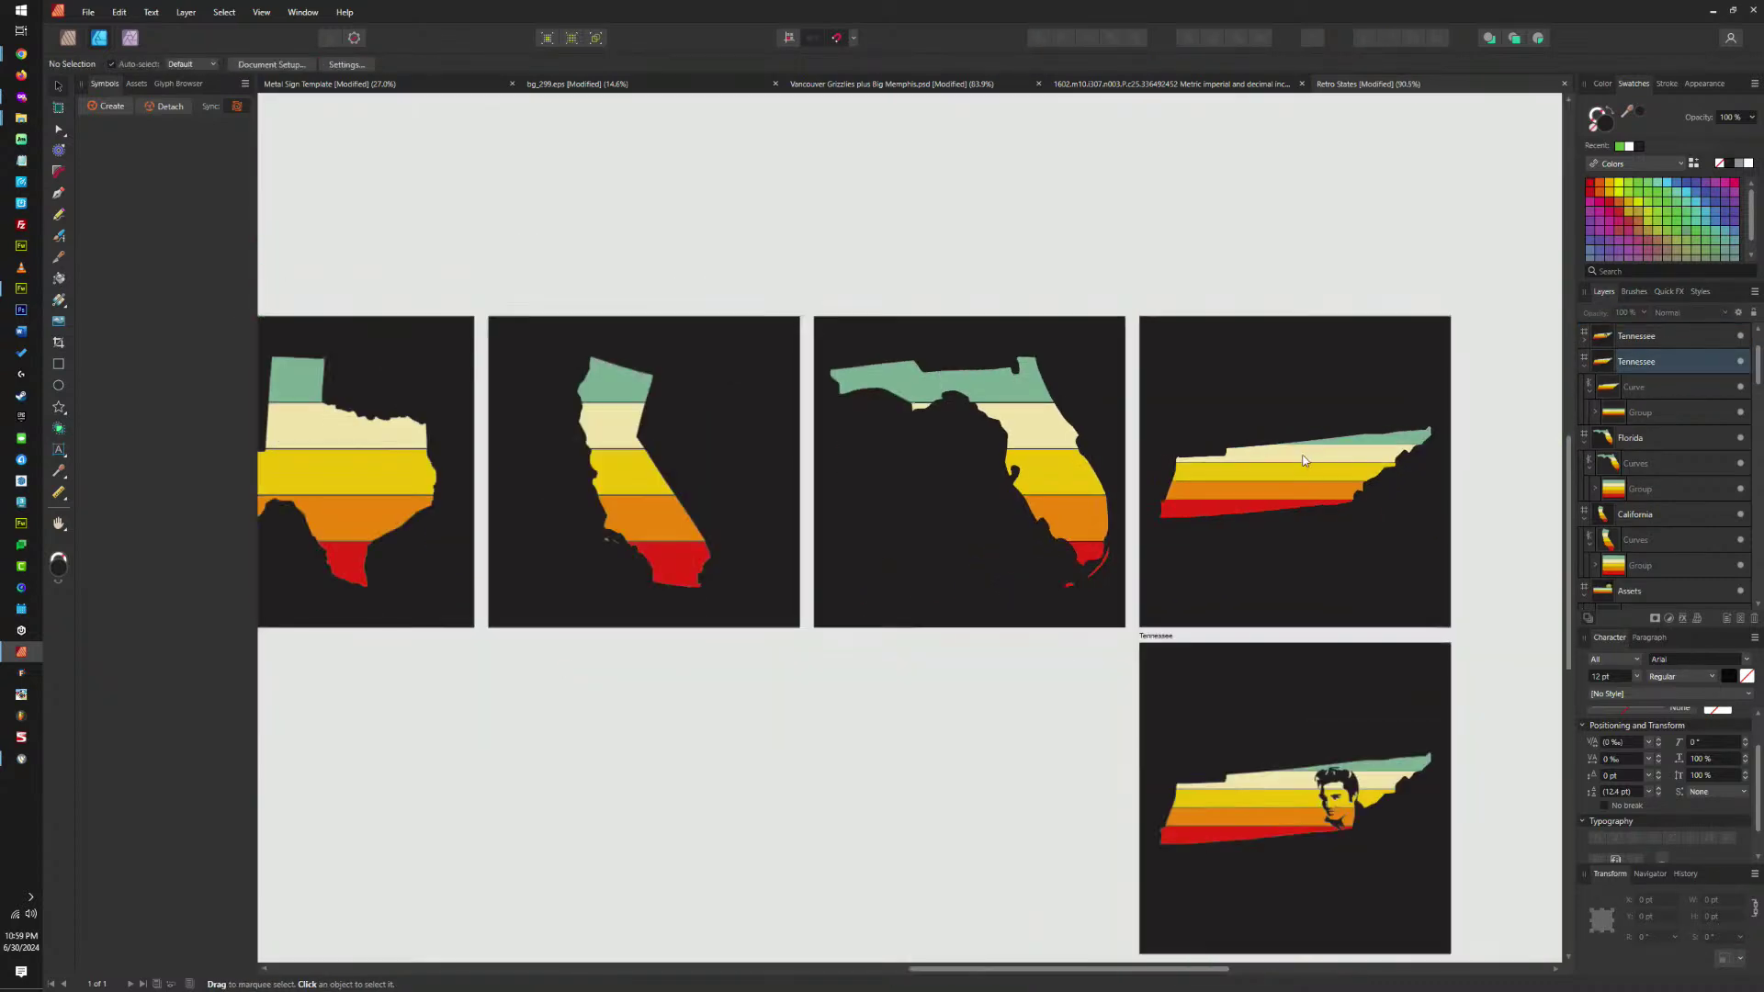
pyautogui.scroll(-3, 1326, 735)
pyautogui.scroll(5, 1332, 520)
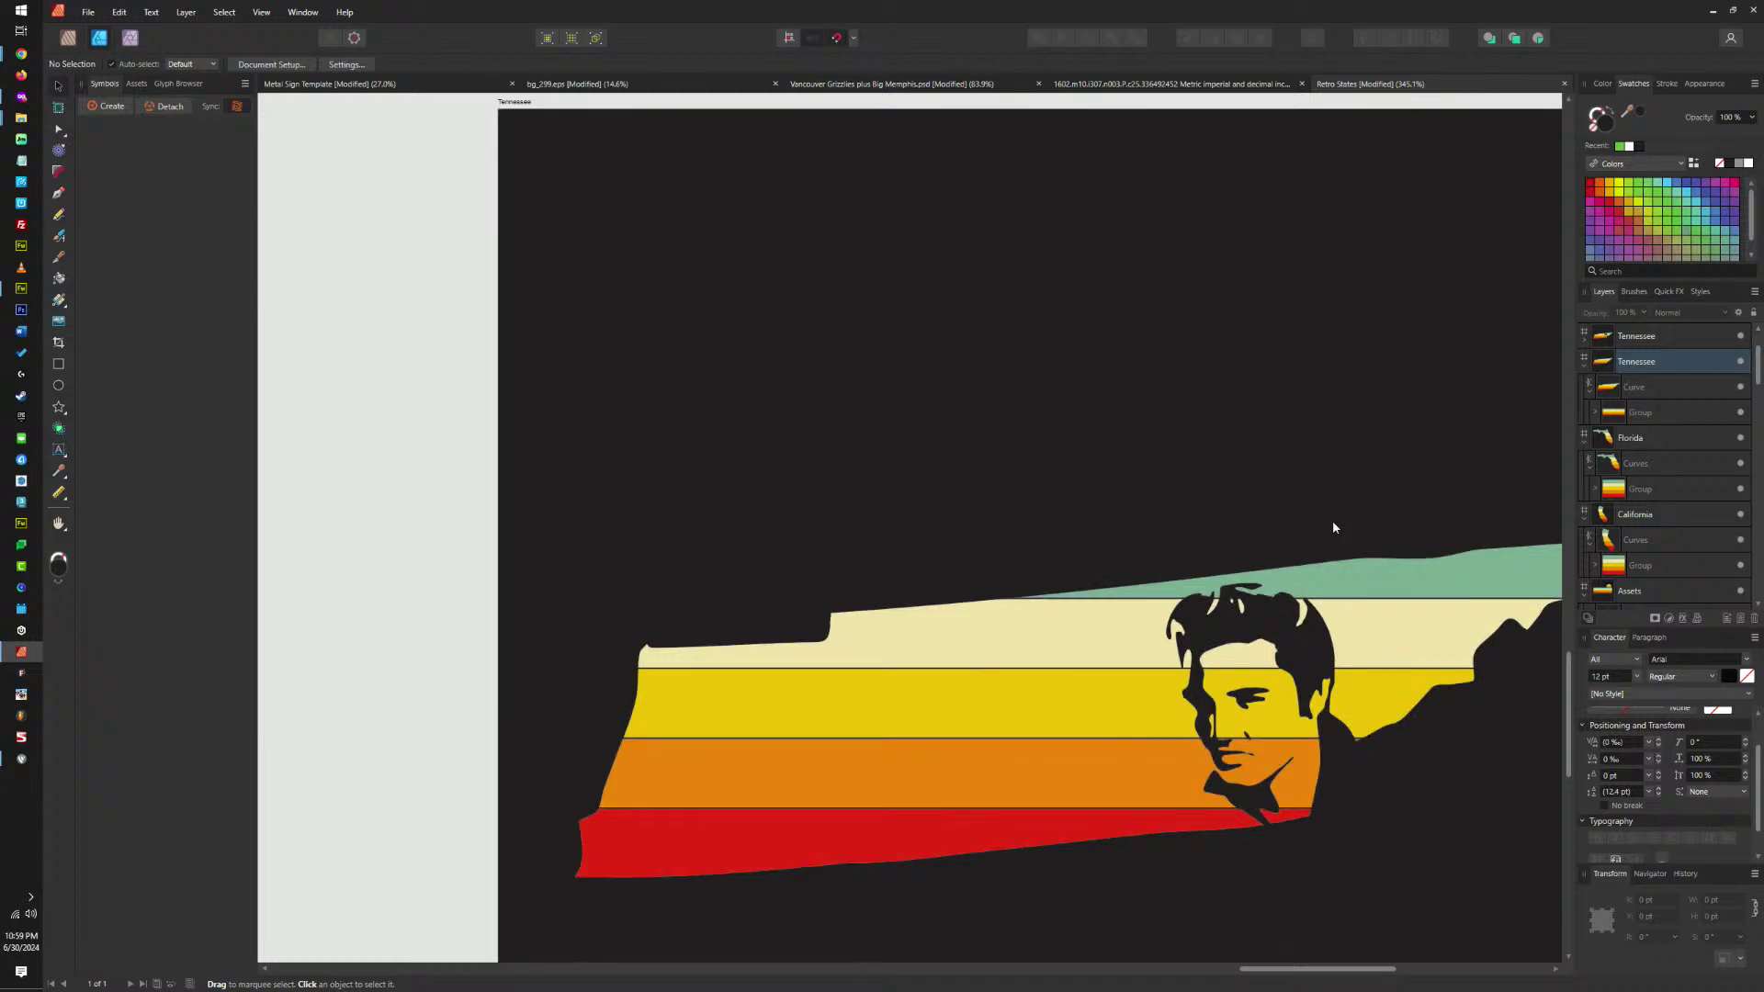
pyautogui.scroll(-3, 1332, 520)
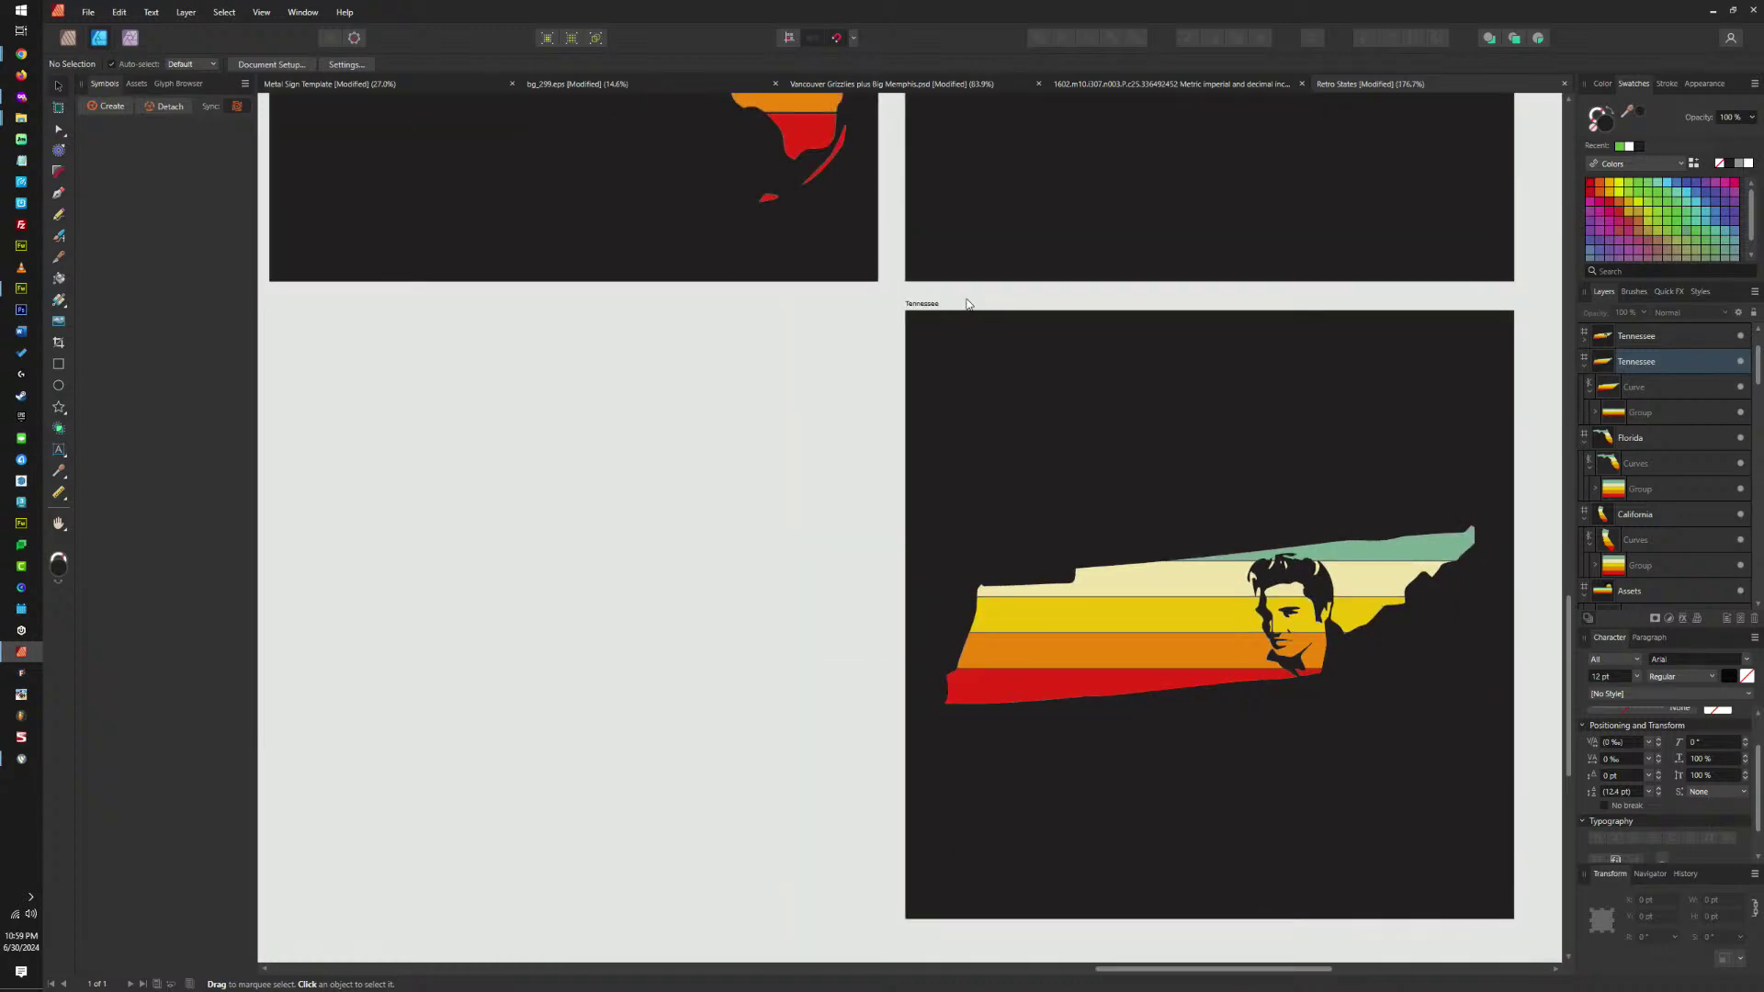
pyautogui.doubleClick(931, 303)
pyautogui.click(917, 487)
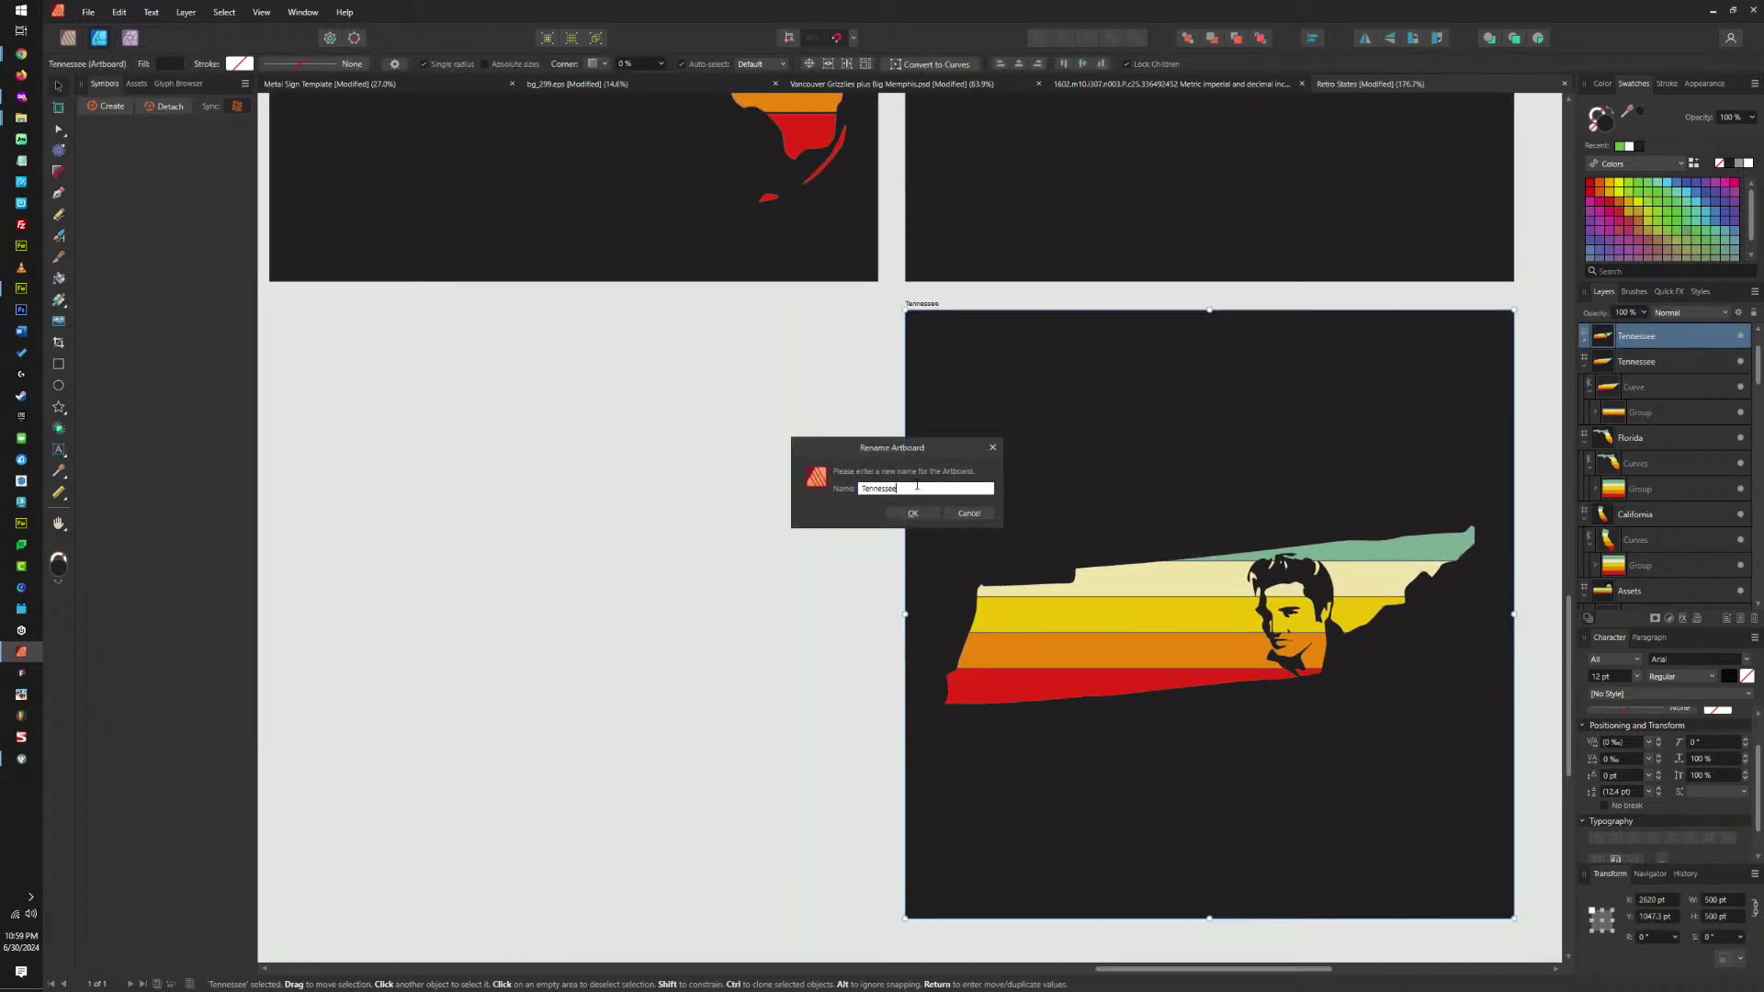
pyautogui.write('- Music')
pyautogui.press('Return')
# Duplicate the Tennessee - Music artboard directly below itself, with the same gap as between the artboards above.
pyautogui.scroll(-4, 917, 349)
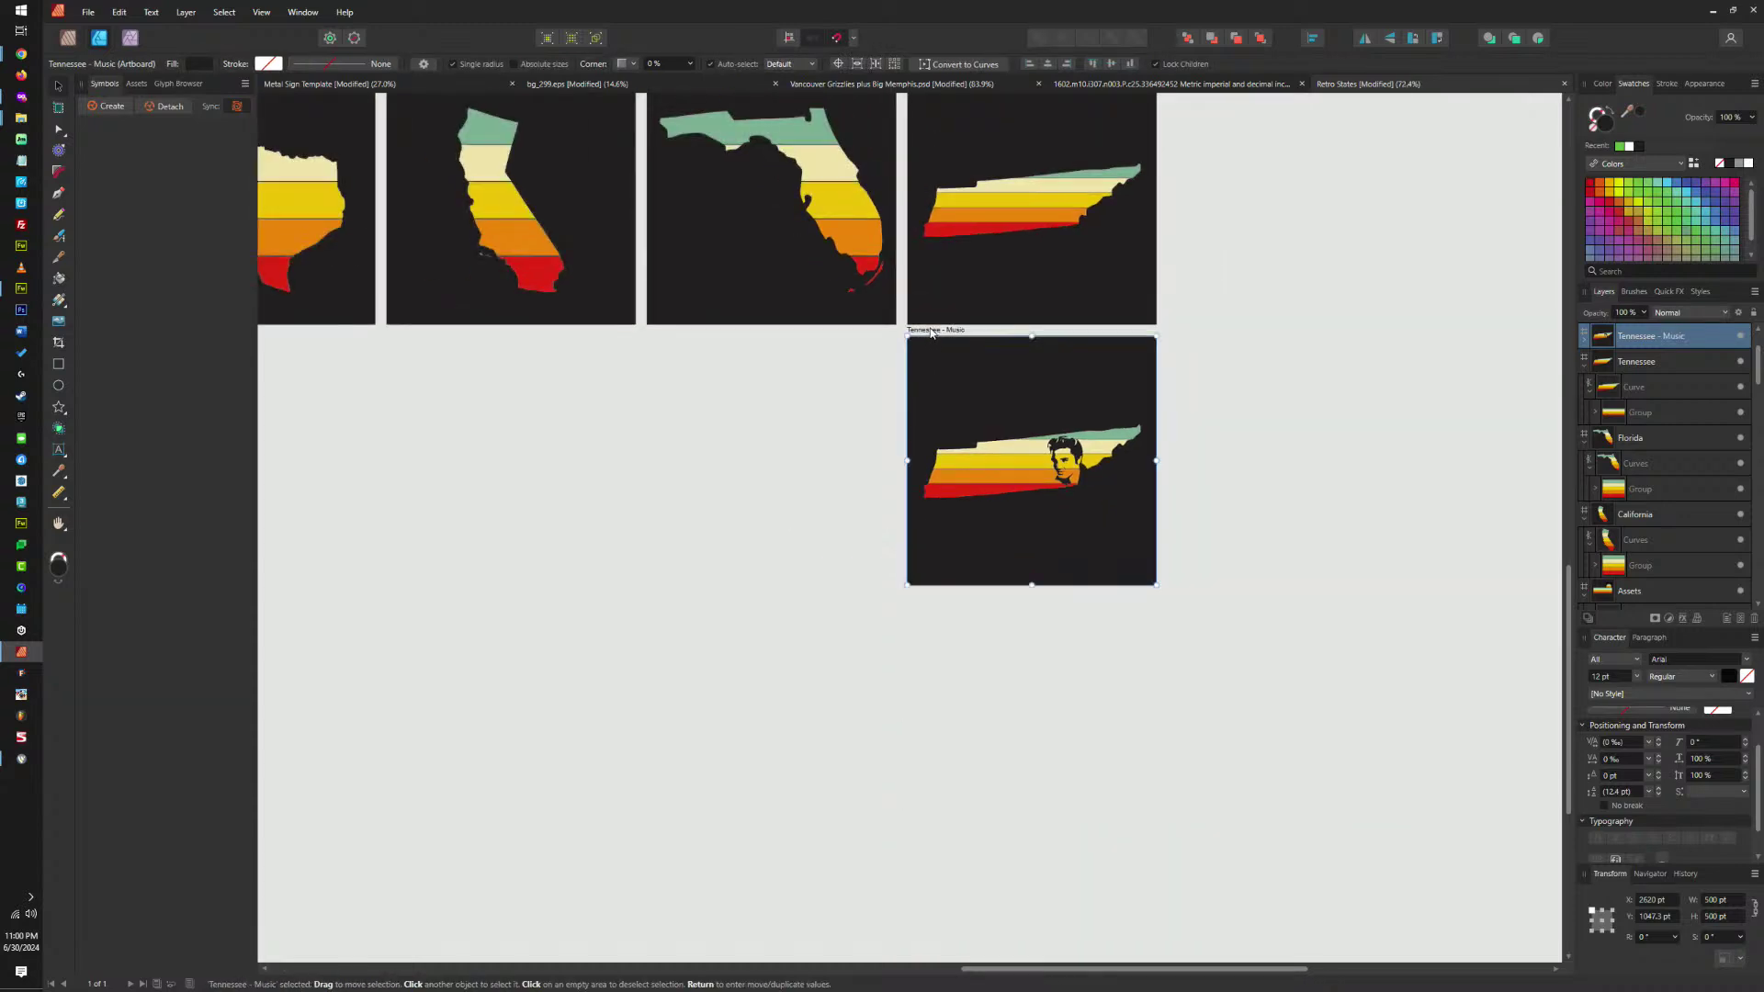
pyautogui.click(933, 328)
pyautogui.moveTo(933, 328); pyautogui.dragTo(941, 604)
pyautogui.scroll(4, 939, 333)
pyautogui.hscroll(-1, 939, 333)
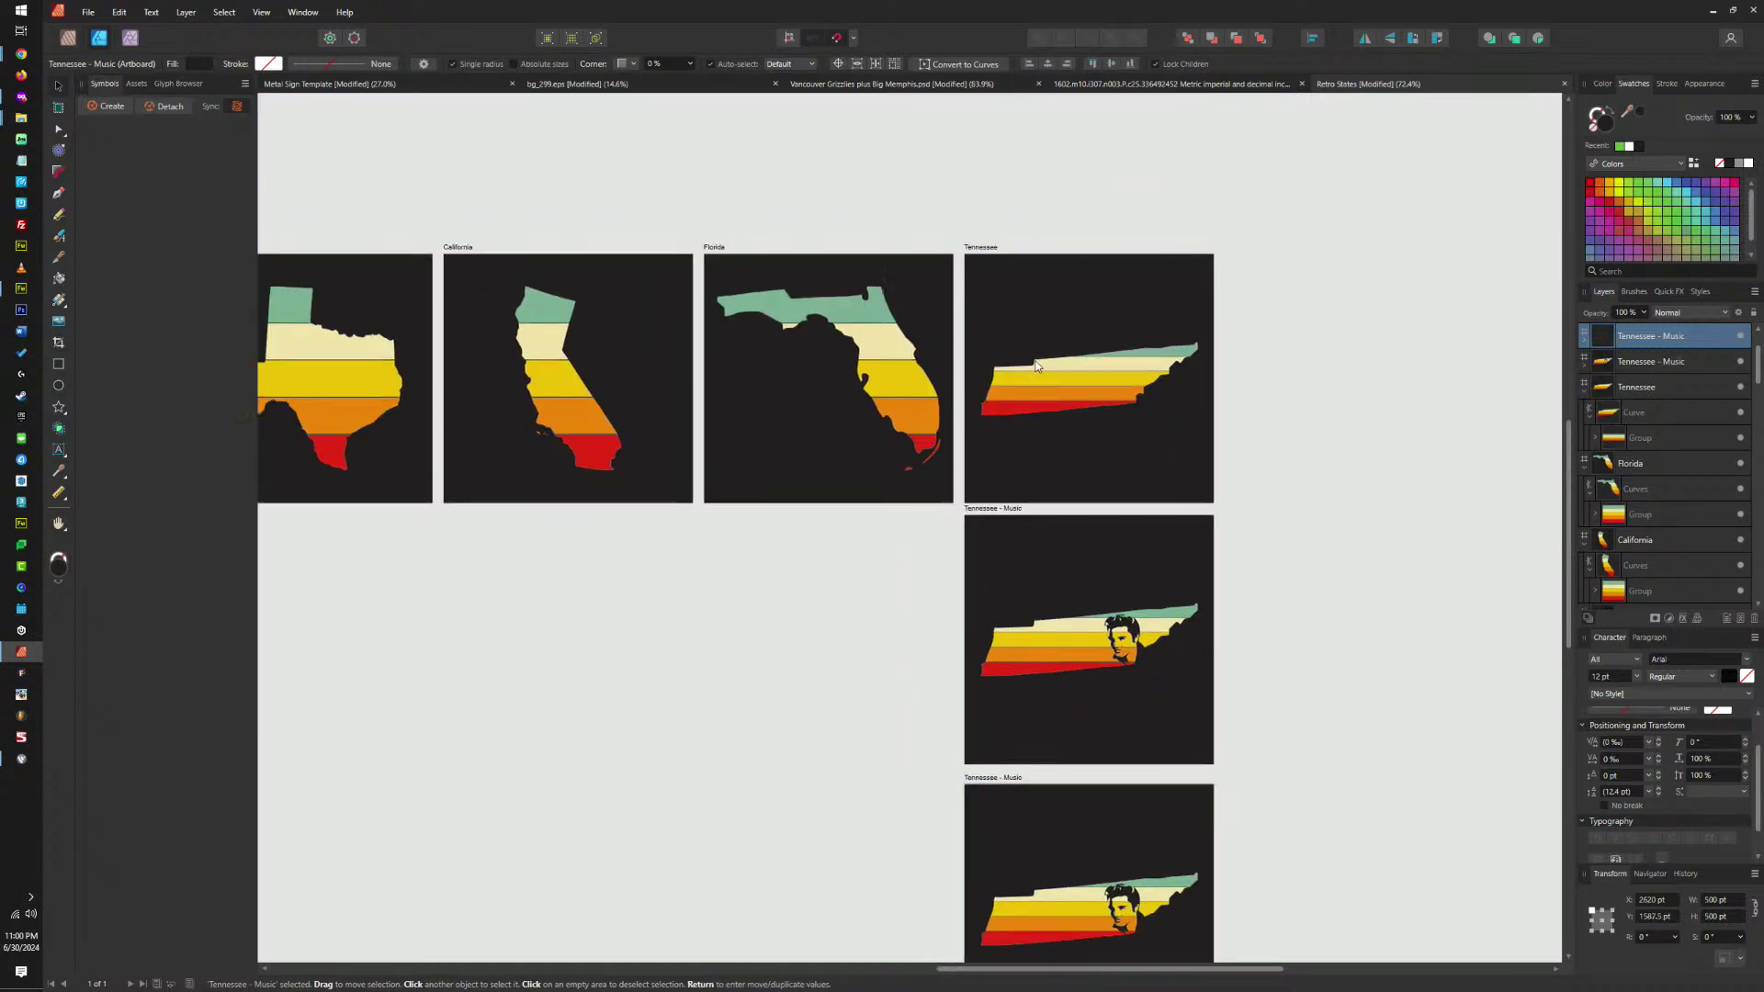
pyautogui.click(984, 246)
pyautogui.click(990, 514)
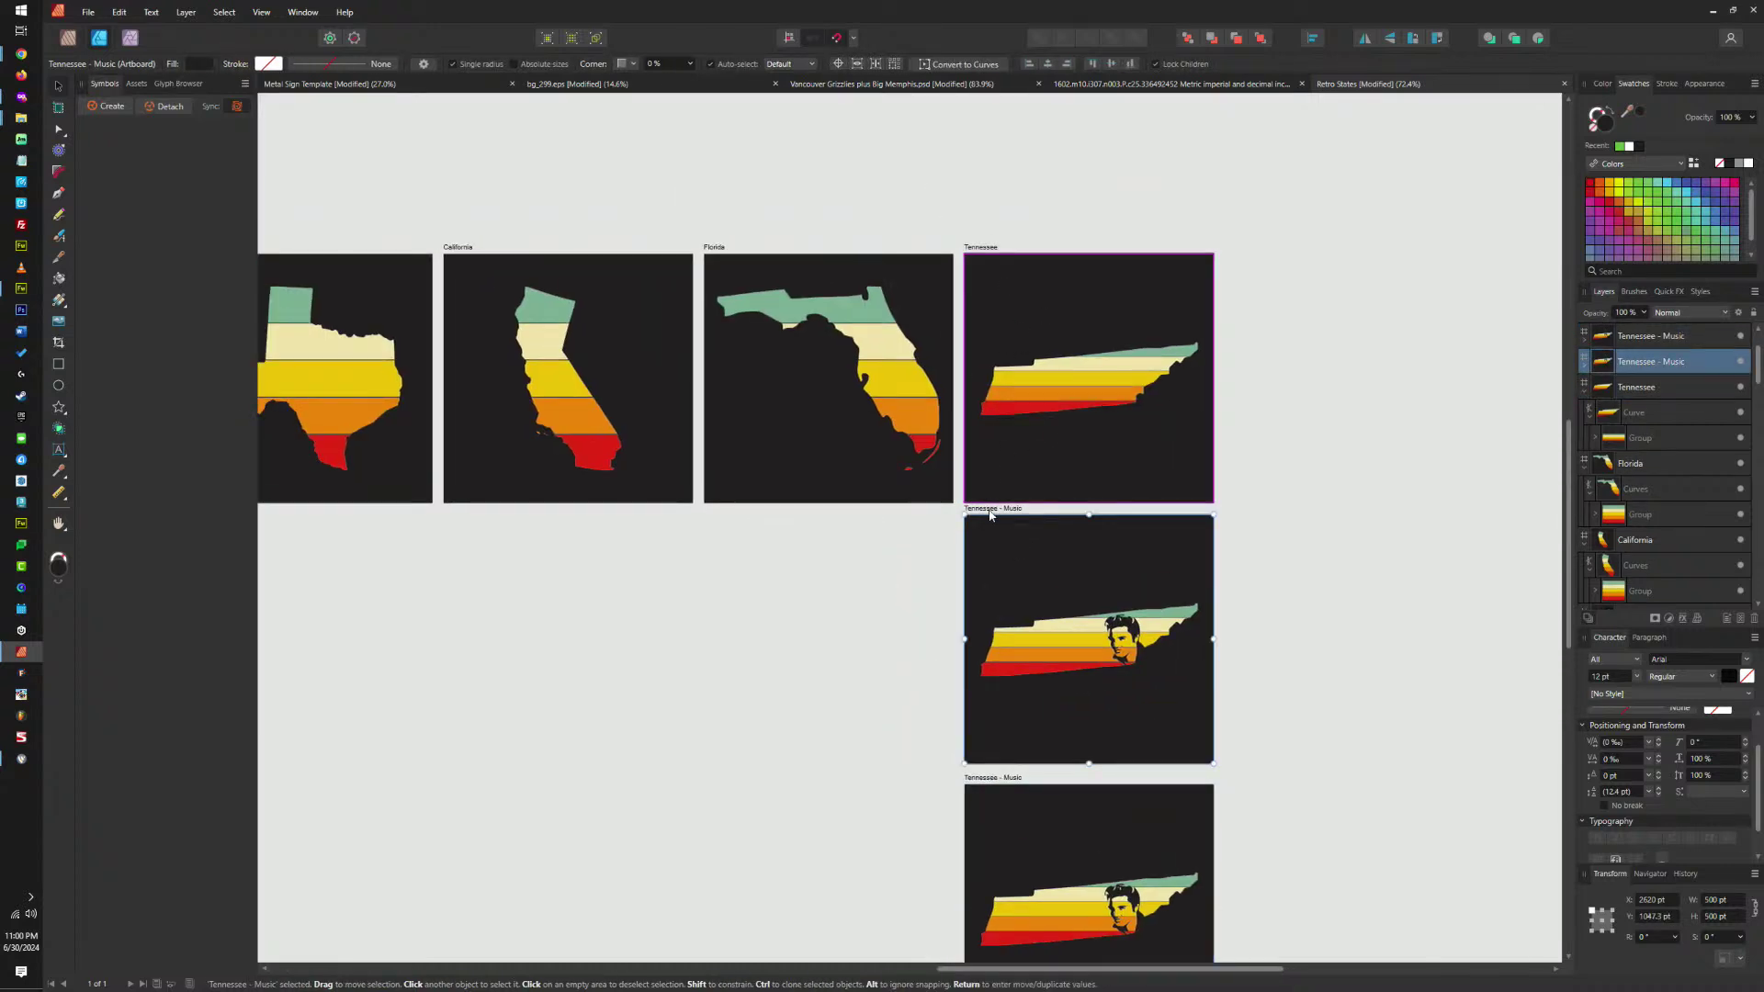
pyautogui.click(1004, 779)
pyautogui.moveTo(1004, 779); pyautogui.dragTo(1003, 770)
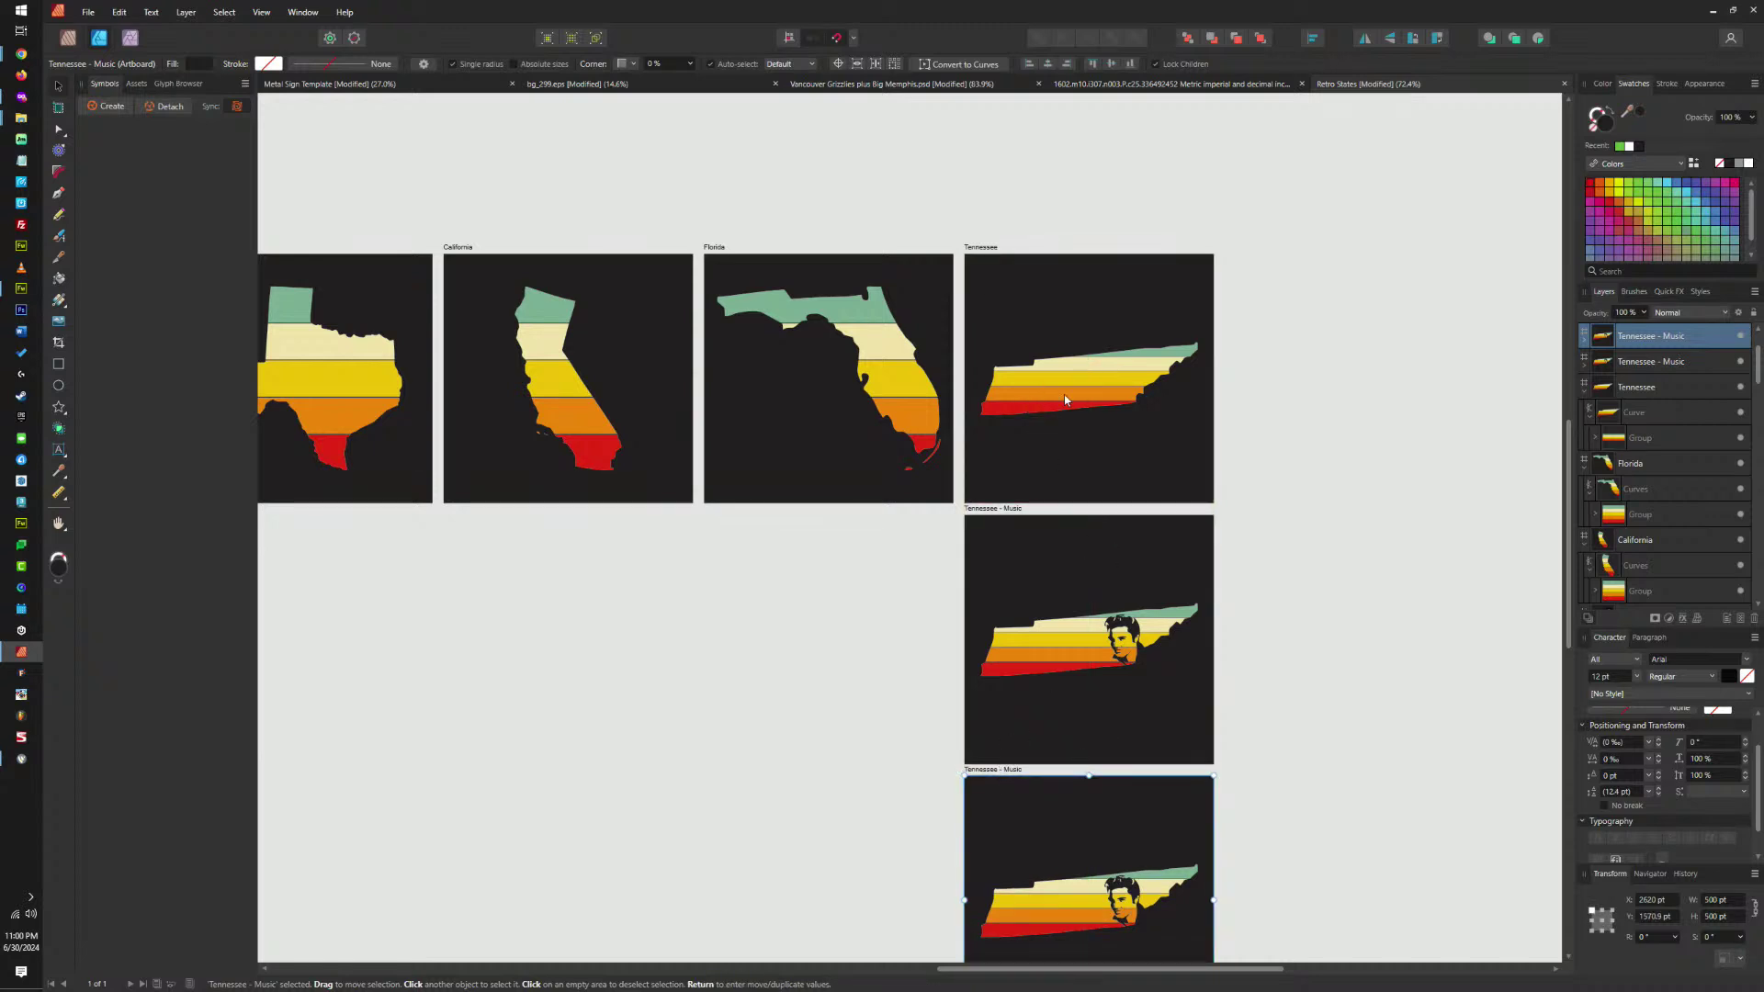
# Move the striped map with state borders from the artboard beside Texas to the other striped United States artboard, cutting out the borderless map there.
pyautogui.scroll(-3, 1264, 410)
pyautogui.scroll(4, 957, 377)
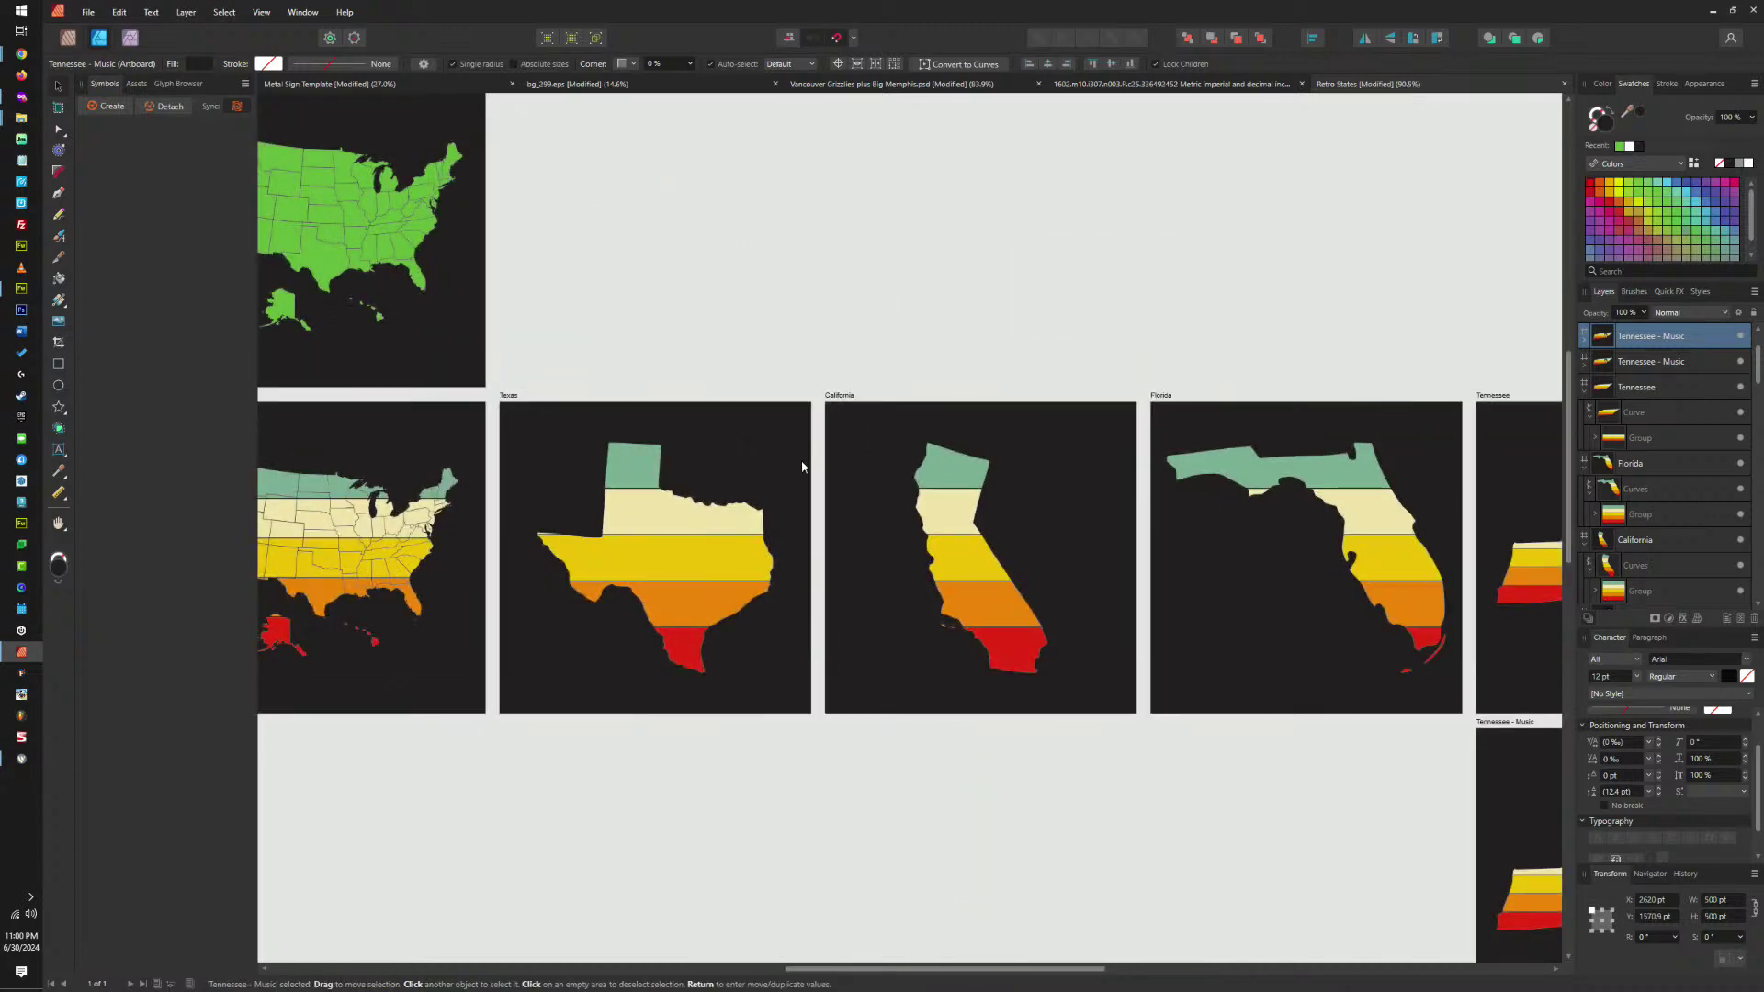
pyautogui.hscroll(5, 1031, 450)
pyautogui.hscroll(-10, 875, 483)
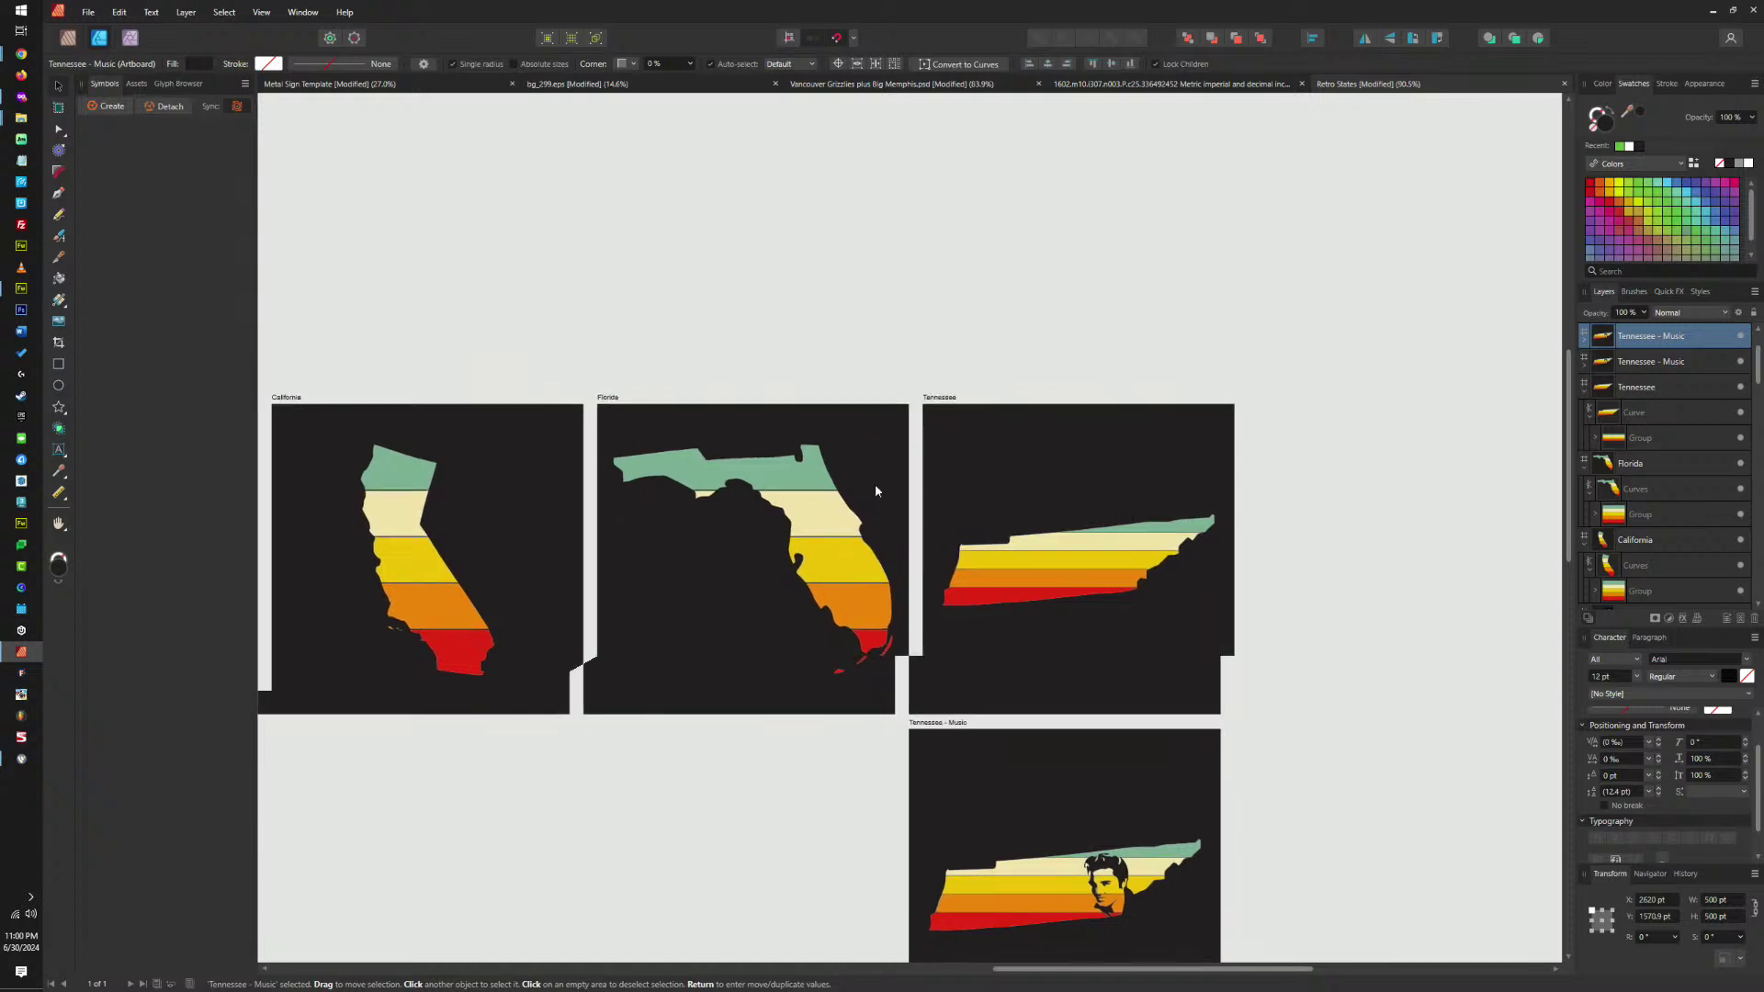
pyautogui.hscroll(-3, 1275, 496)
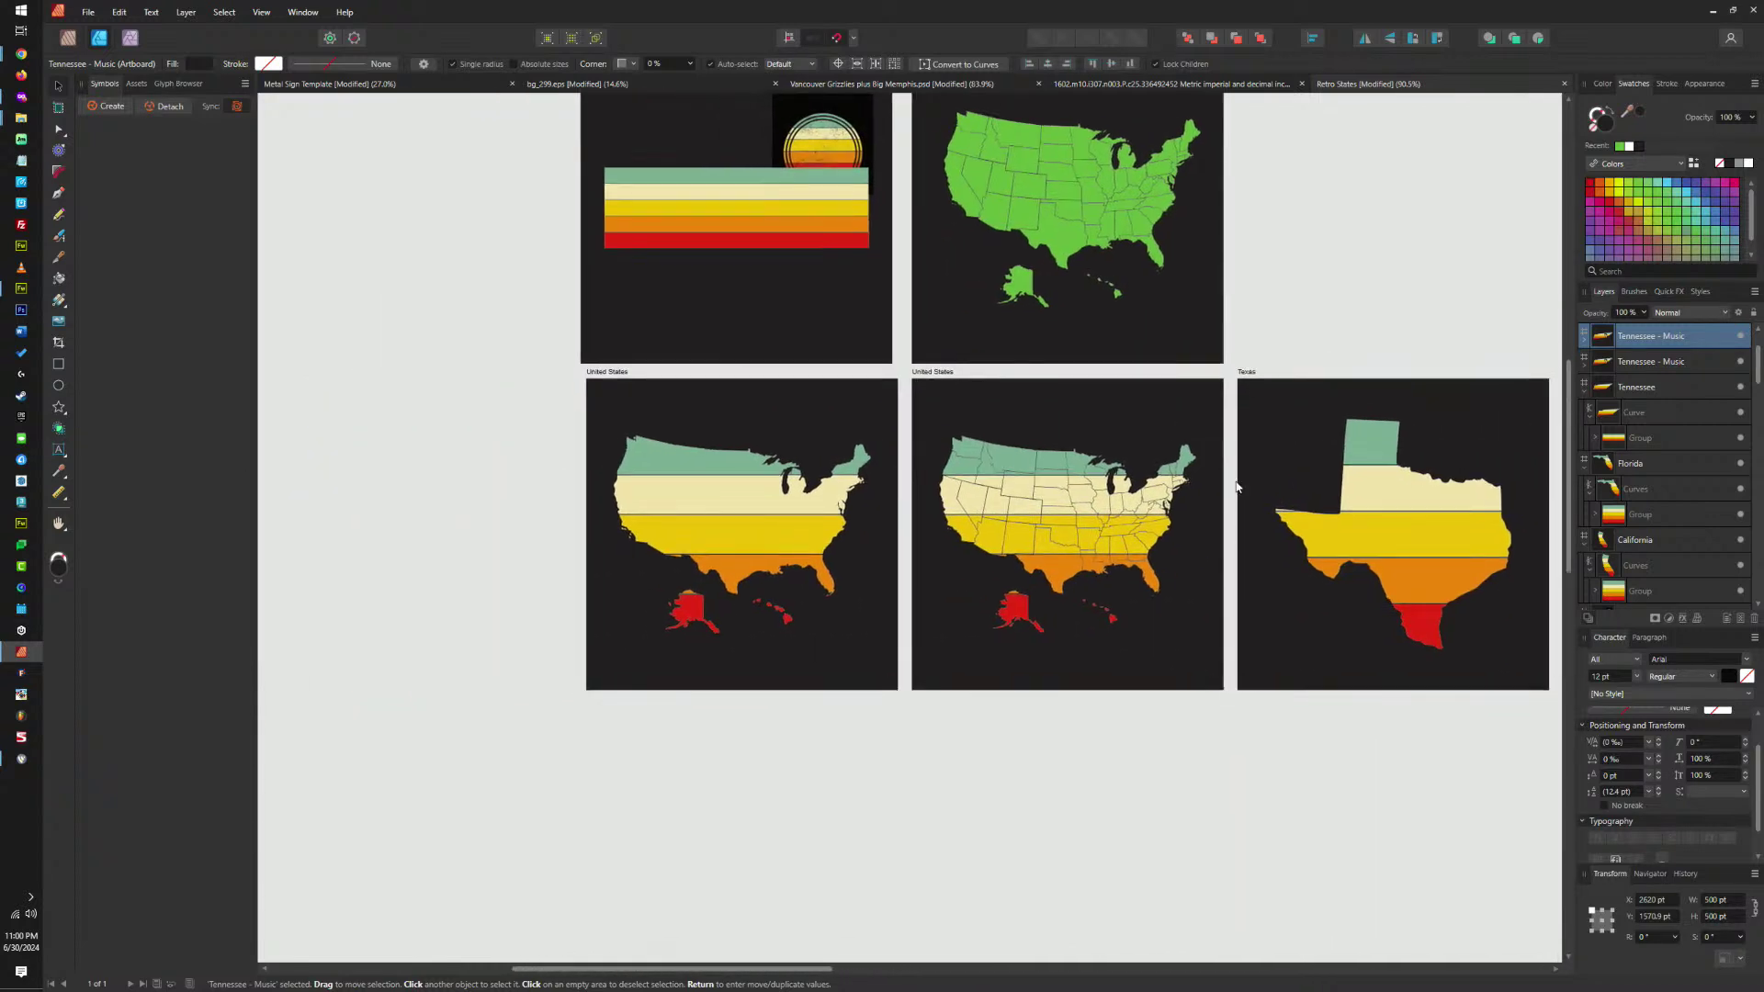
pyautogui.click(998, 494)
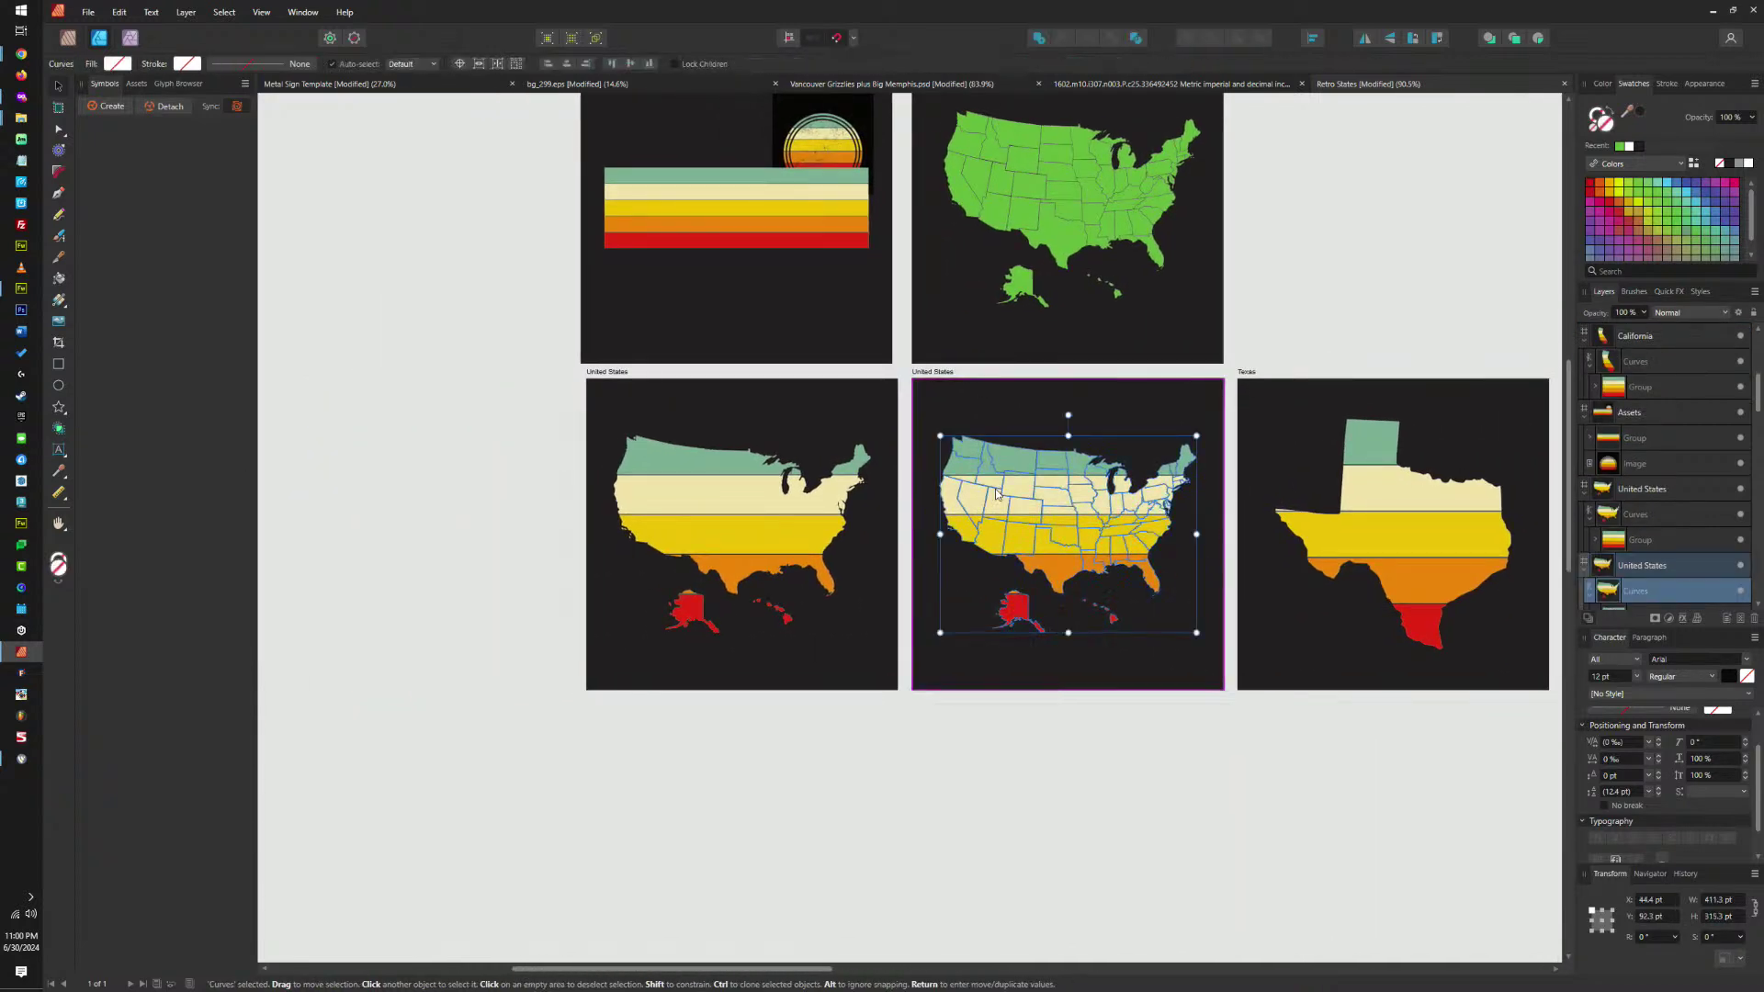
pyautogui.press('Delete')
pyautogui.click(711, 482)
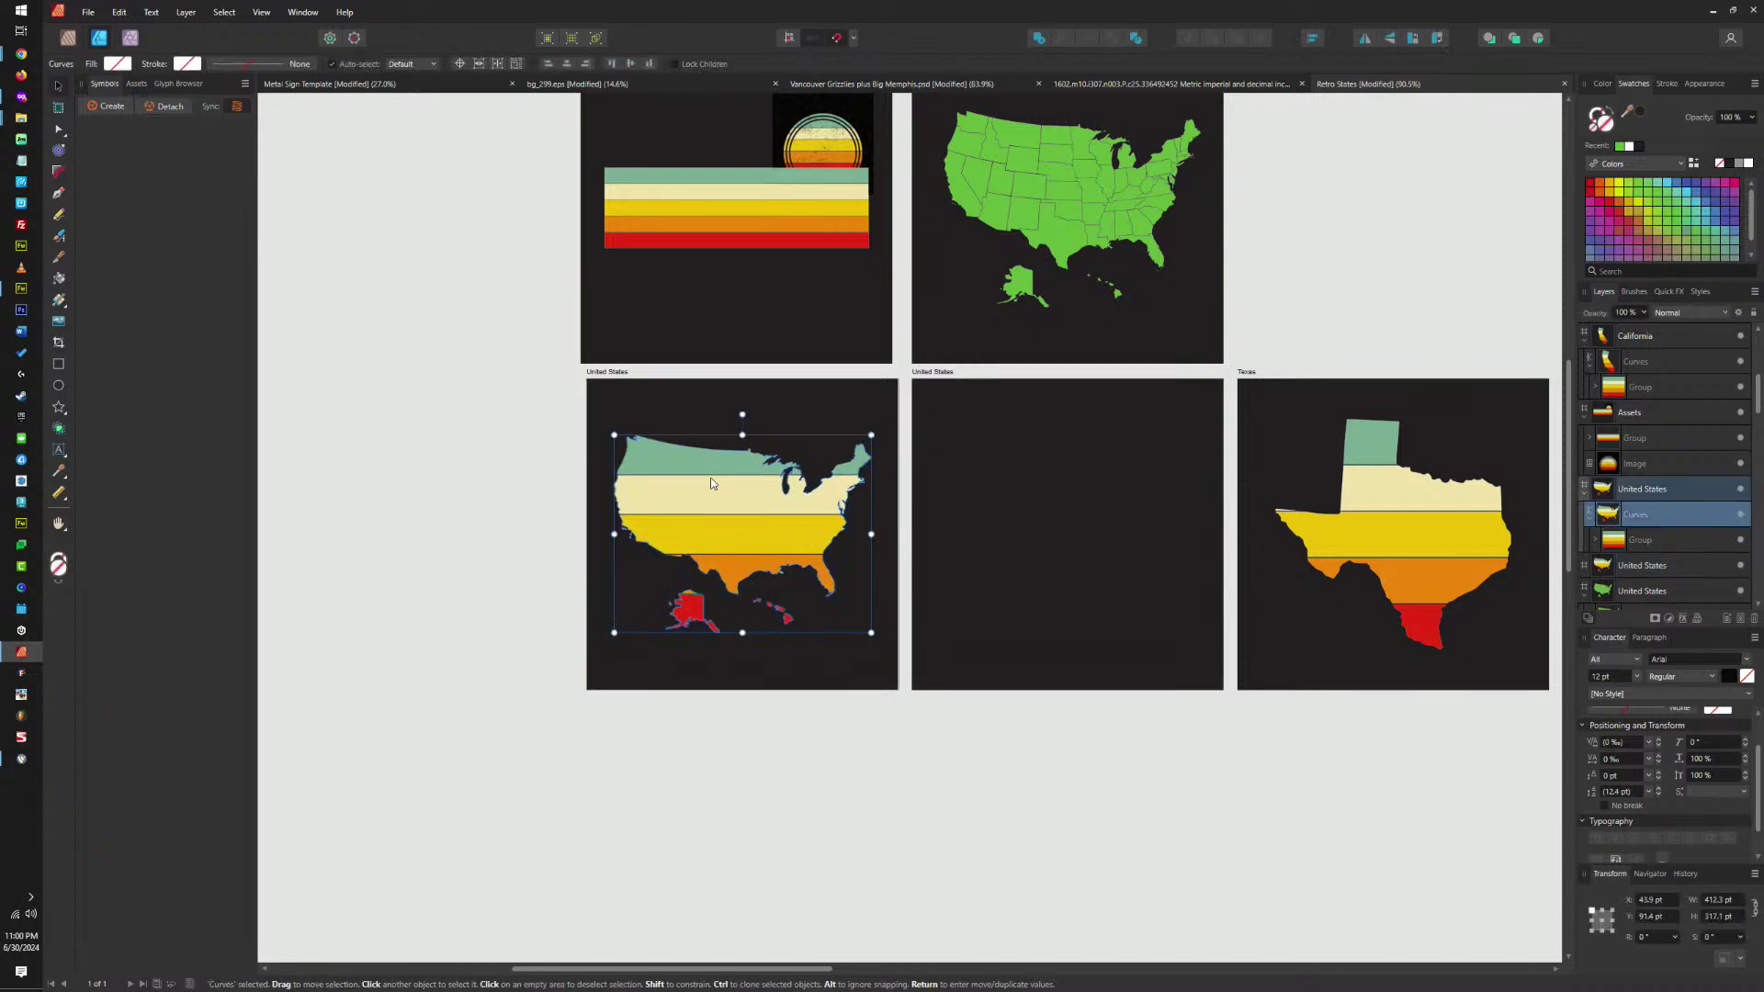
pyautogui.hotkey('ctrl', 'v')
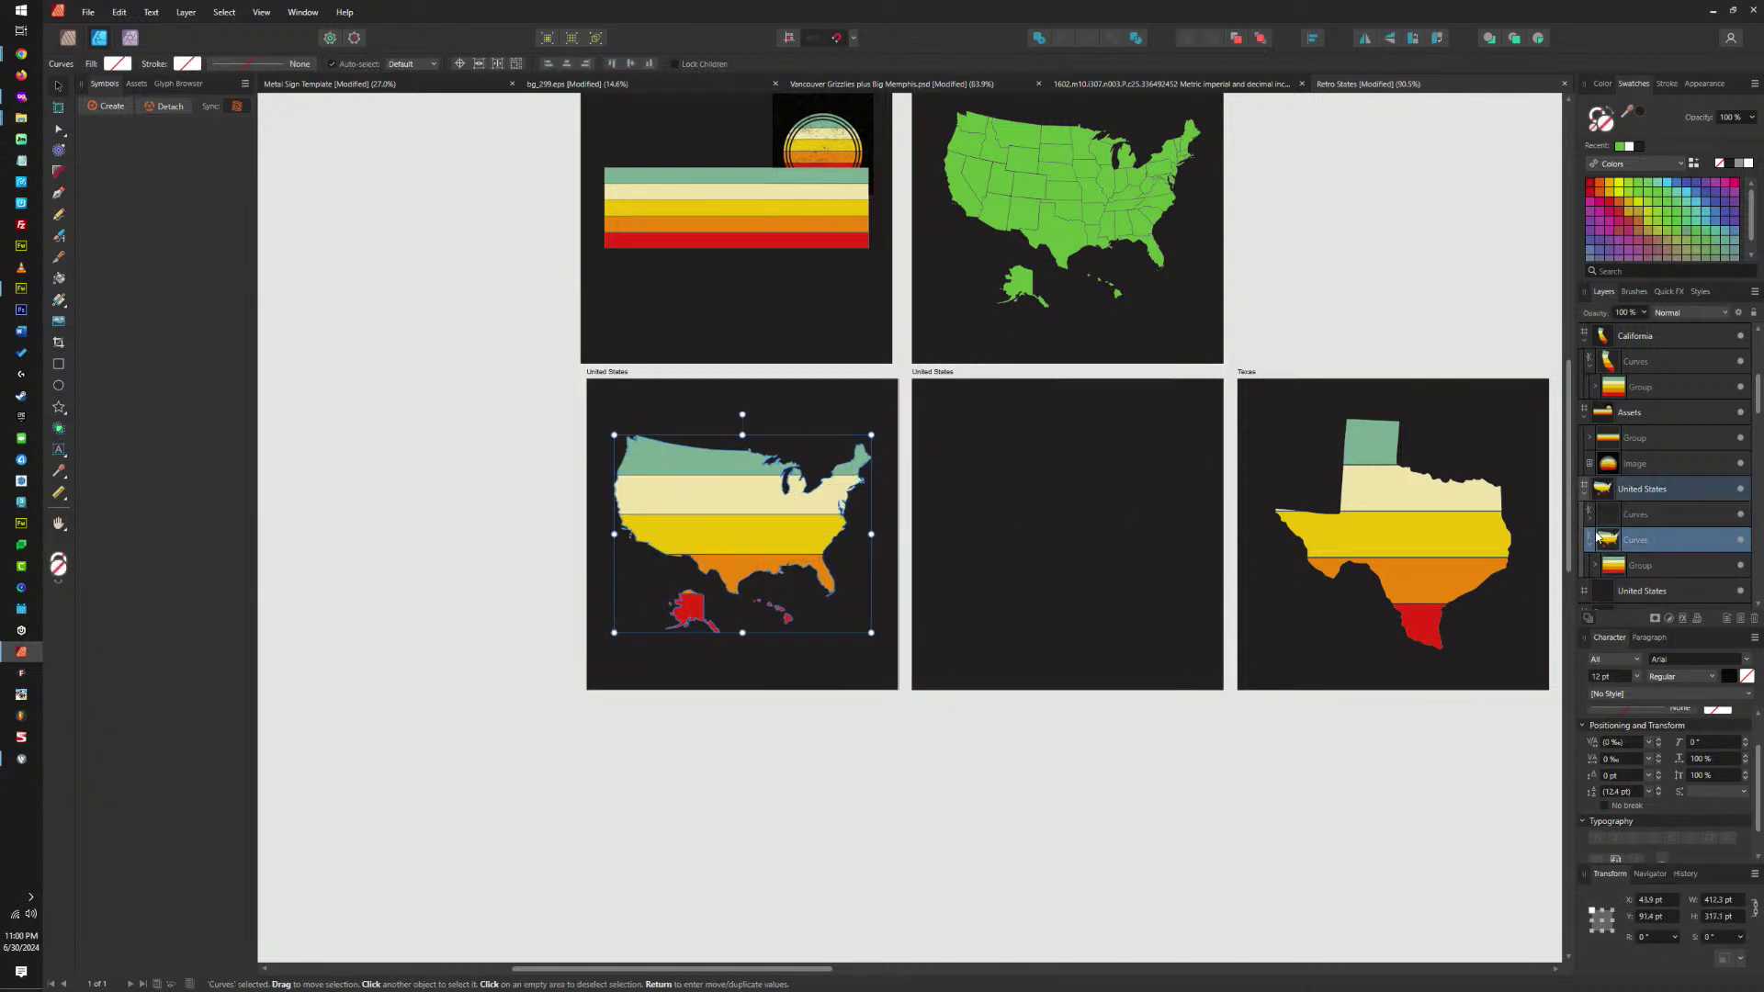
# Paste the borderless striped map onto the emptied United States artboard beside Texas.
pyautogui.click(1128, 404)
pyautogui.click(935, 372)
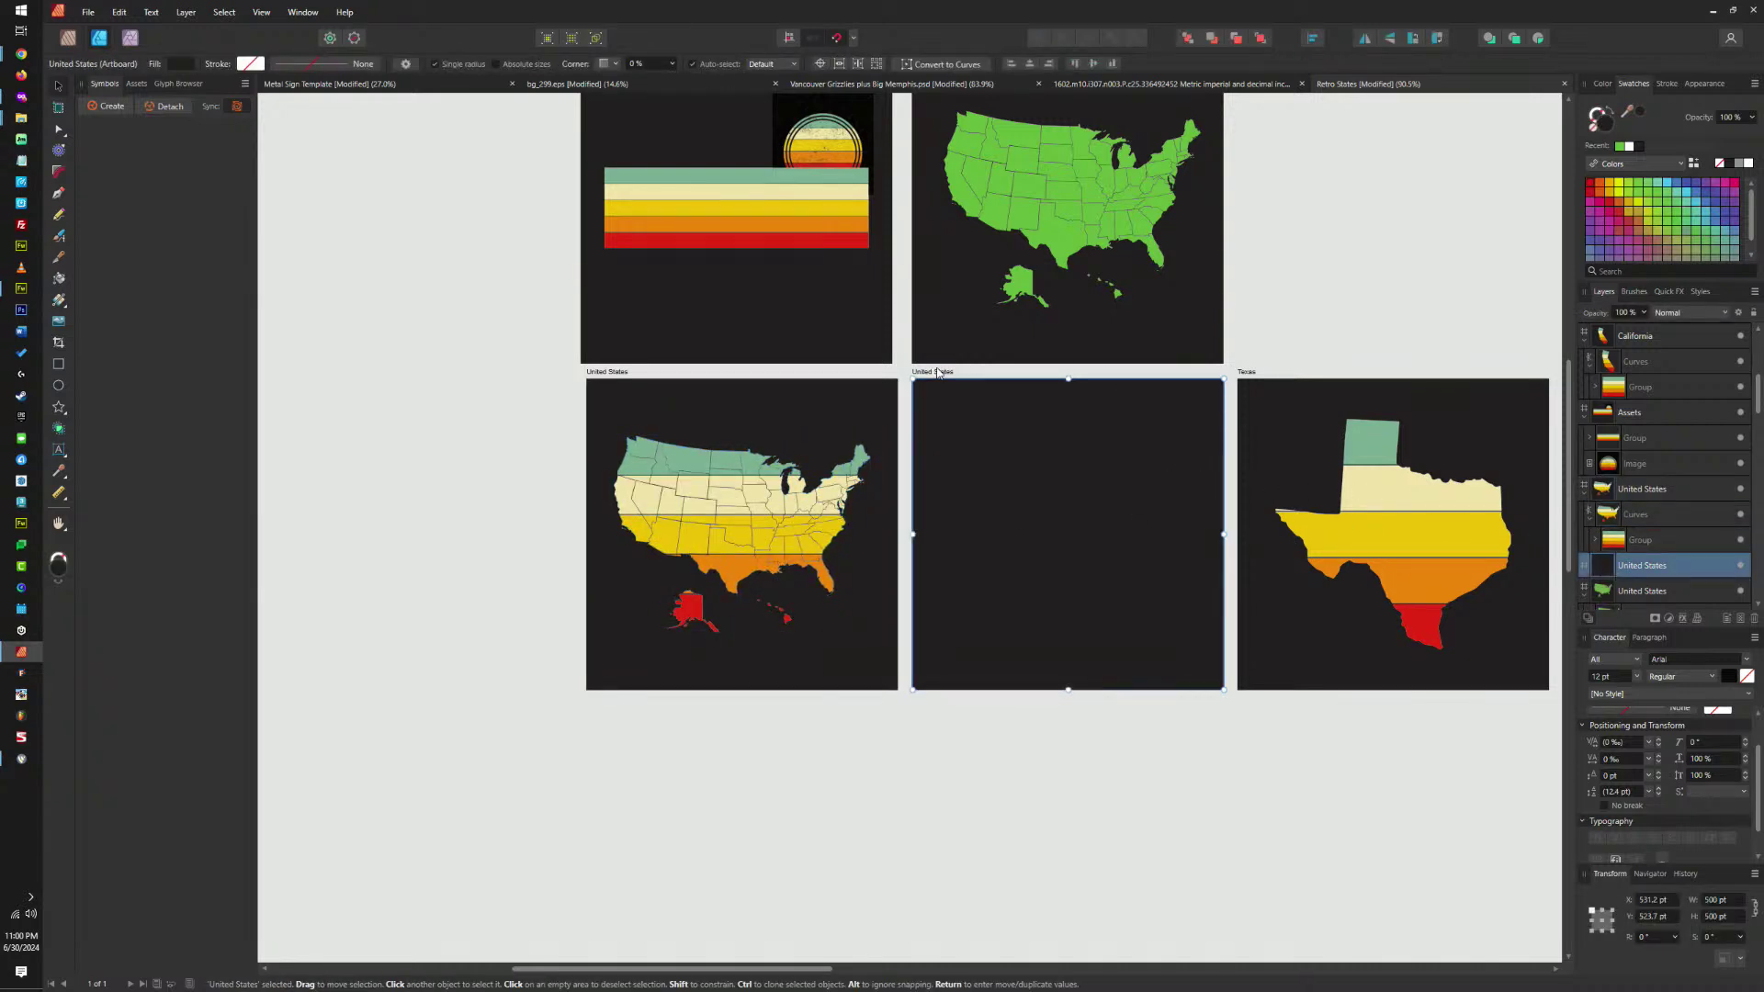
pyautogui.hotkey('ctrl', 'v')
pyautogui.hscroll(10, 1198, 440)
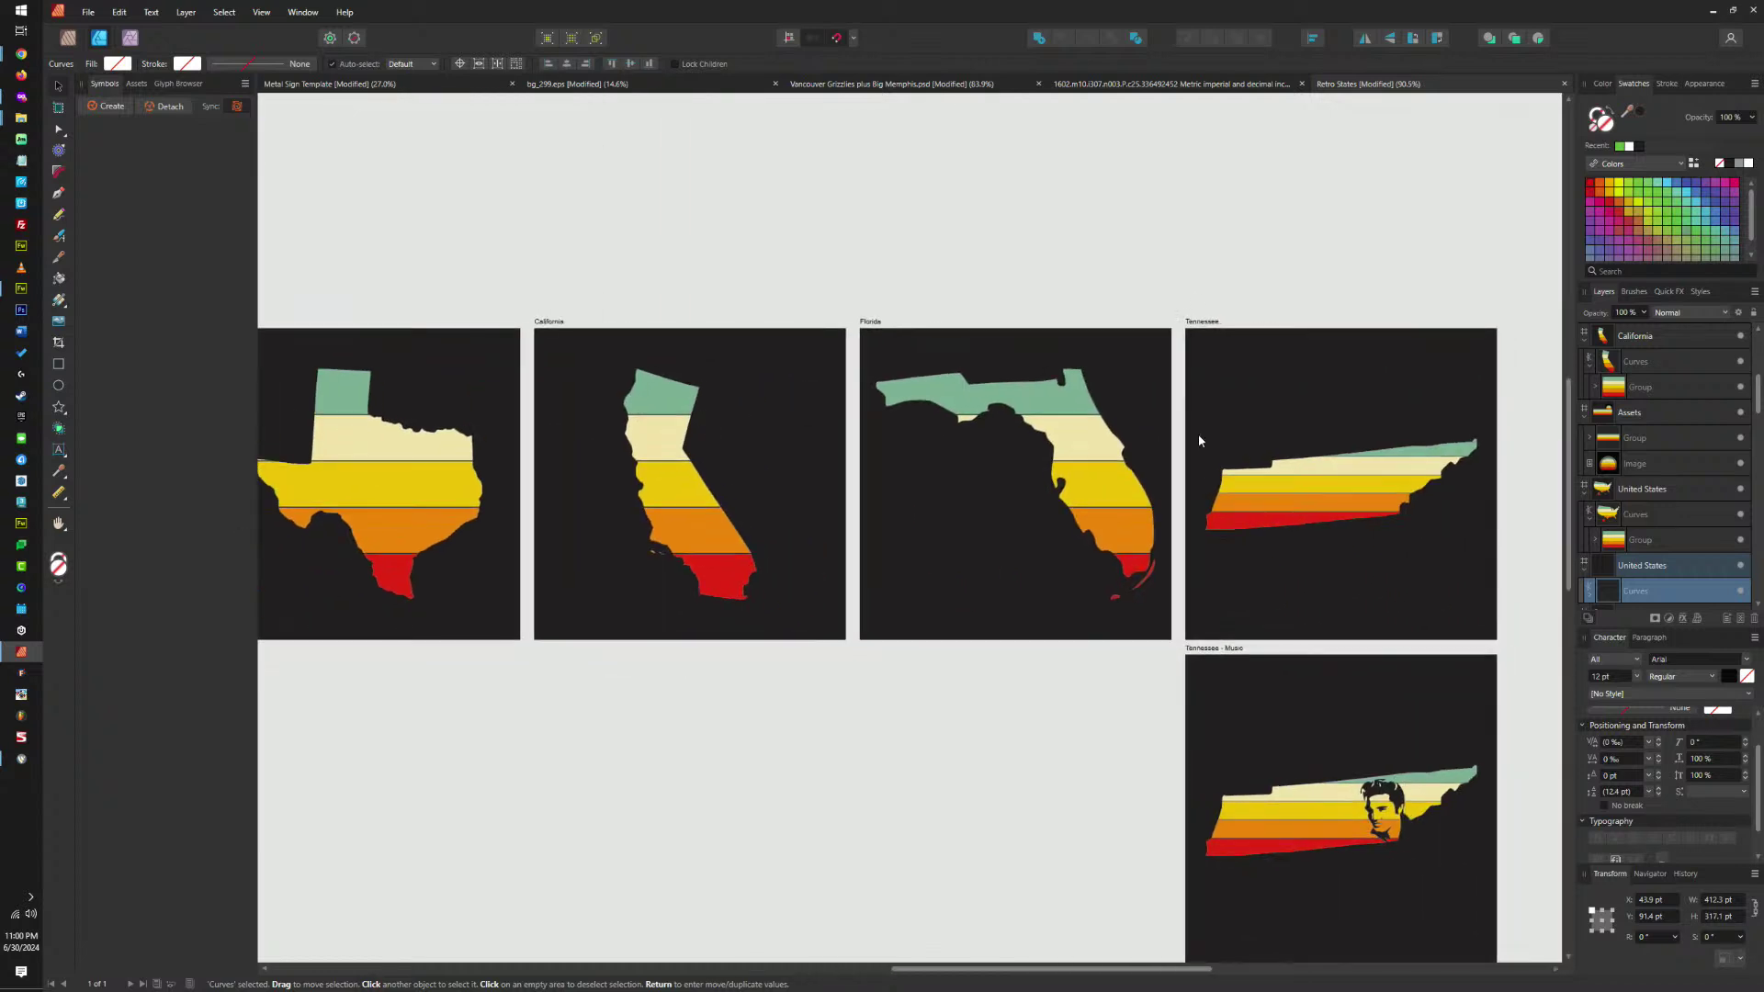
pyautogui.hscroll(-10, 1038, 428)
pyautogui.scroll(-1, 1039, 427)
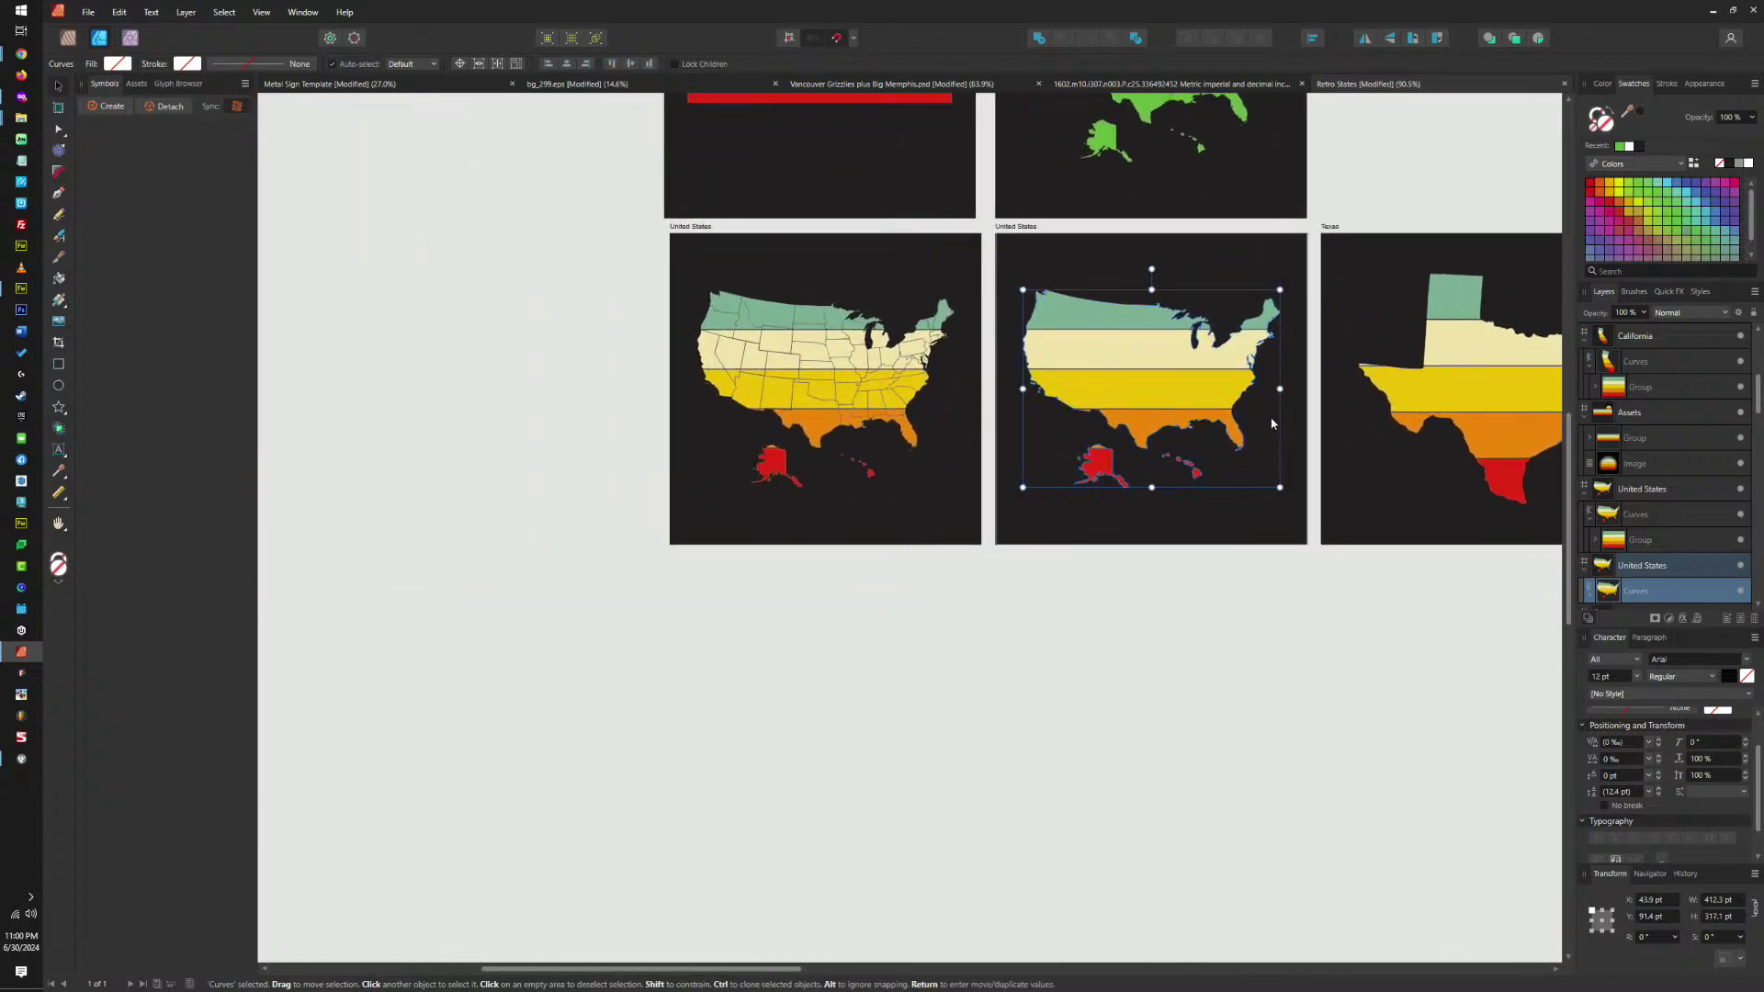
pyautogui.hscroll(1, 1246, 509)
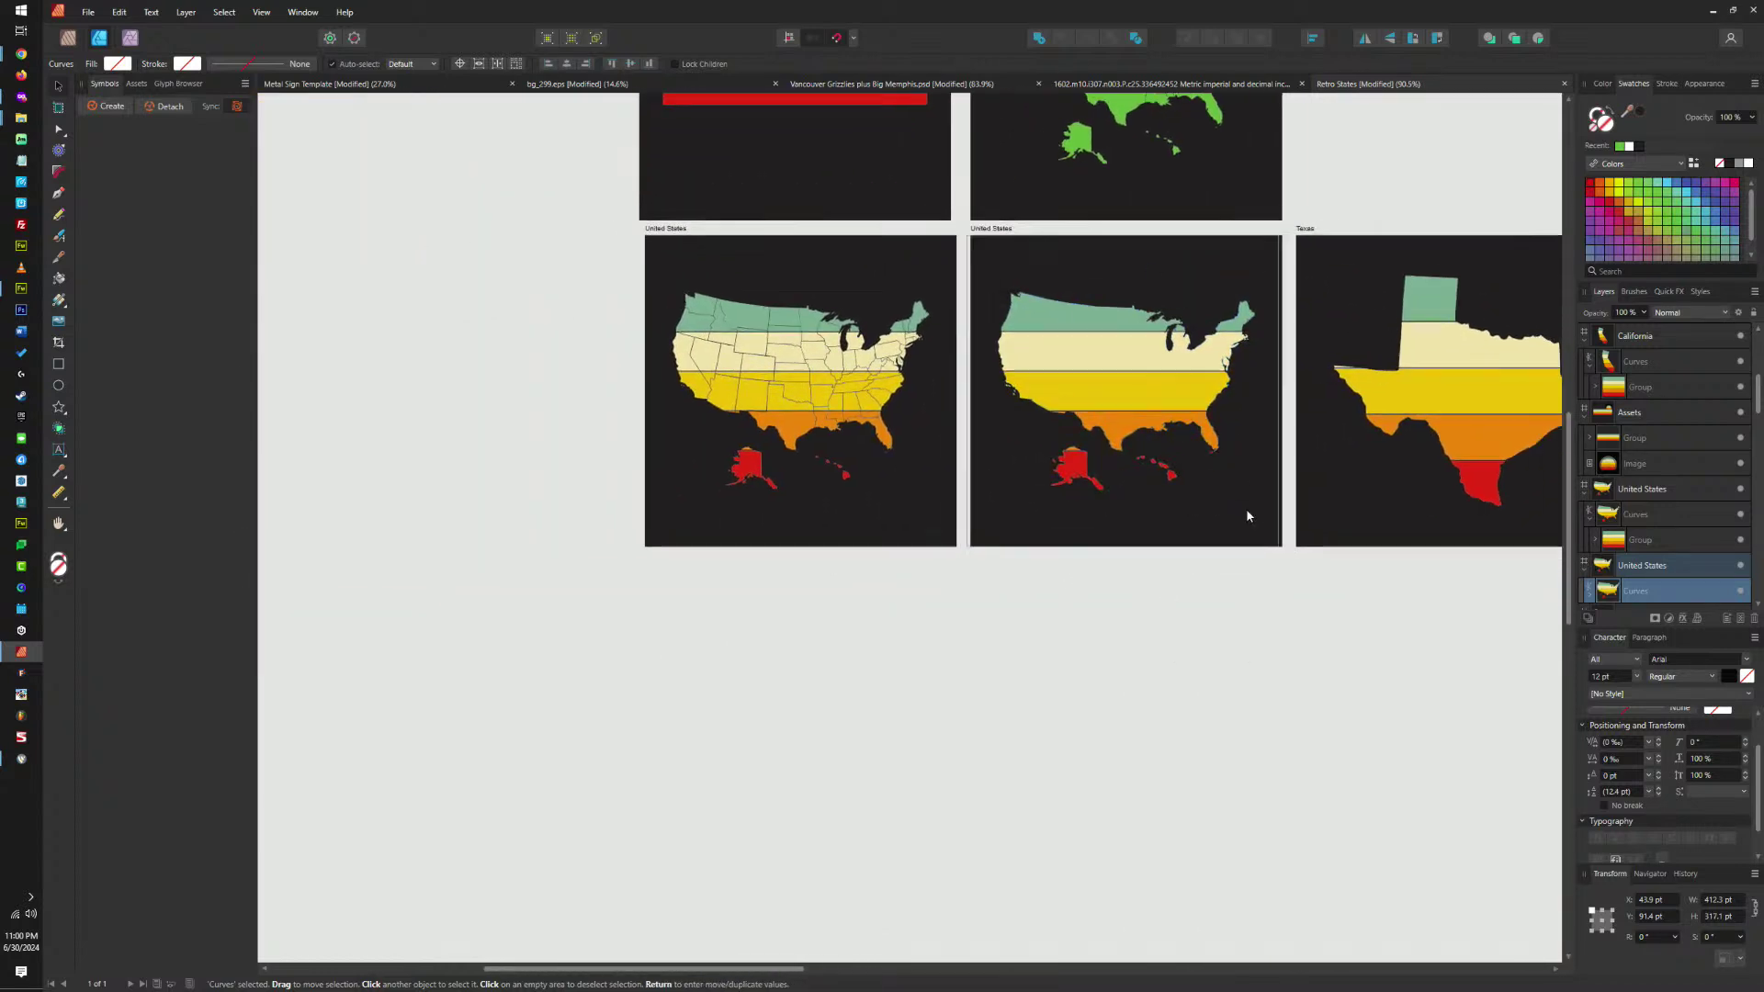
# Rename the lowest Tennessee - Music artboard as "Tennessee - Summer".
pyautogui.hscroll(12, 1246, 509)
pyautogui.scroll(-2, 1245, 509)
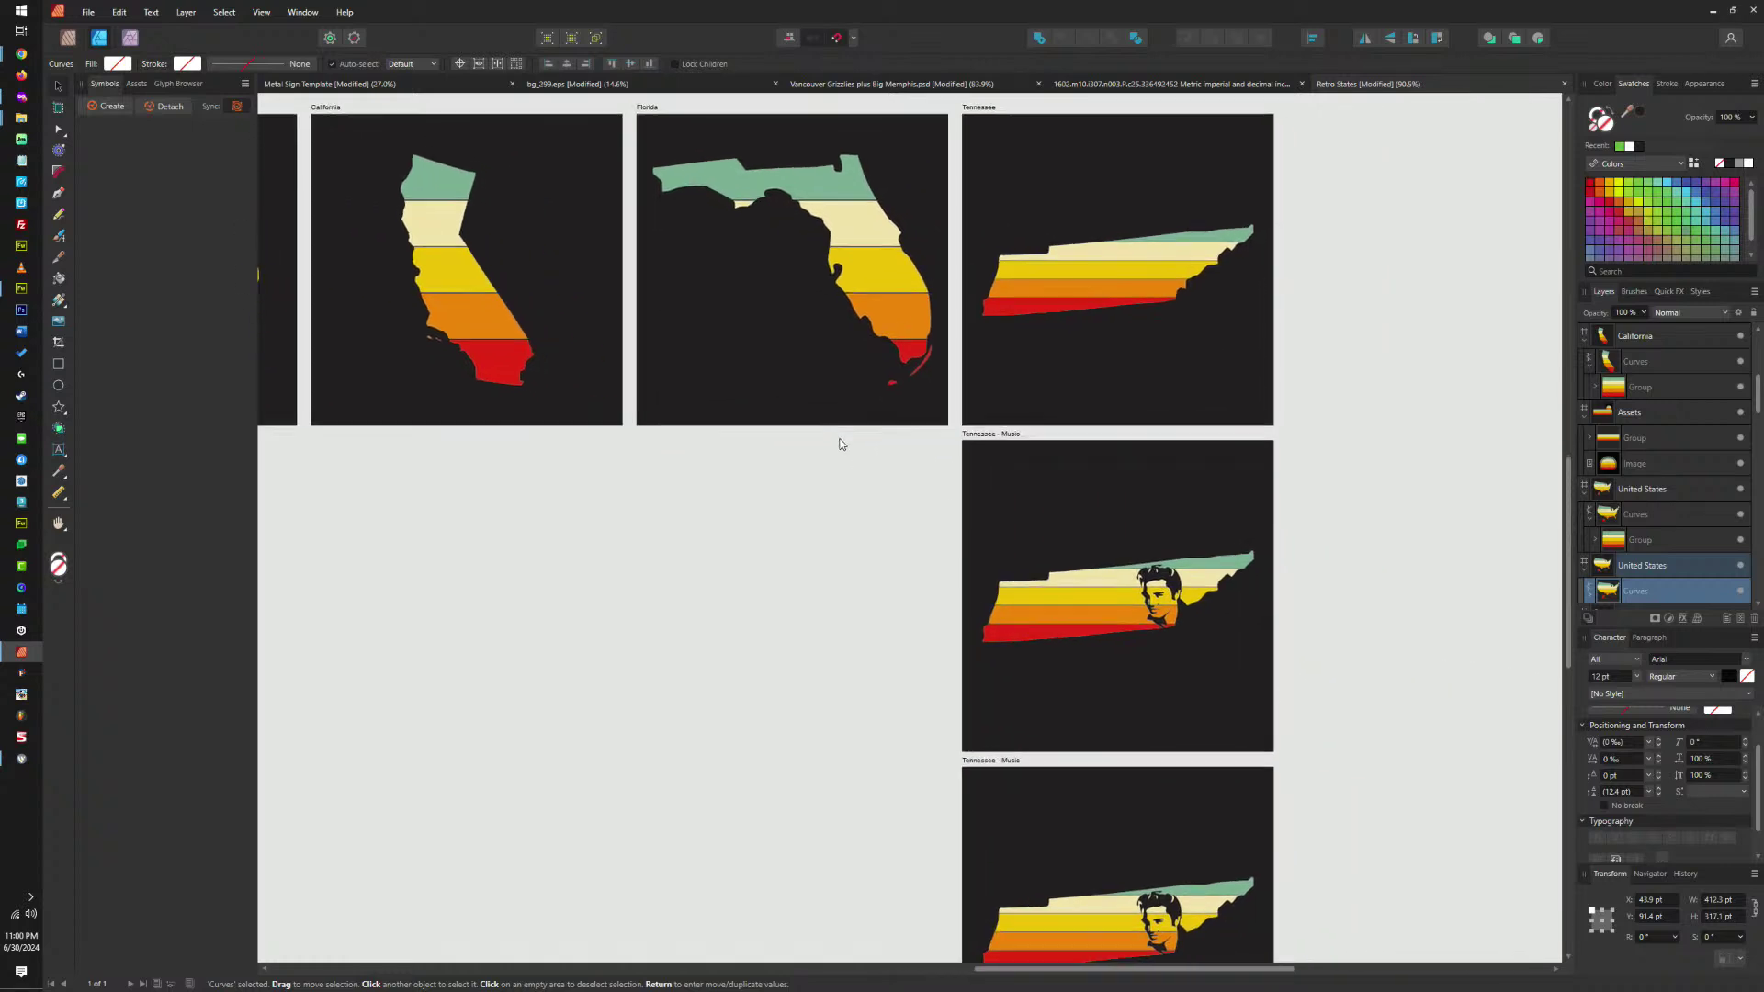
pyautogui.scroll(-4, 842, 444)
pyautogui.hscroll(1, 827, 358)
pyautogui.scroll(3, 1059, 648)
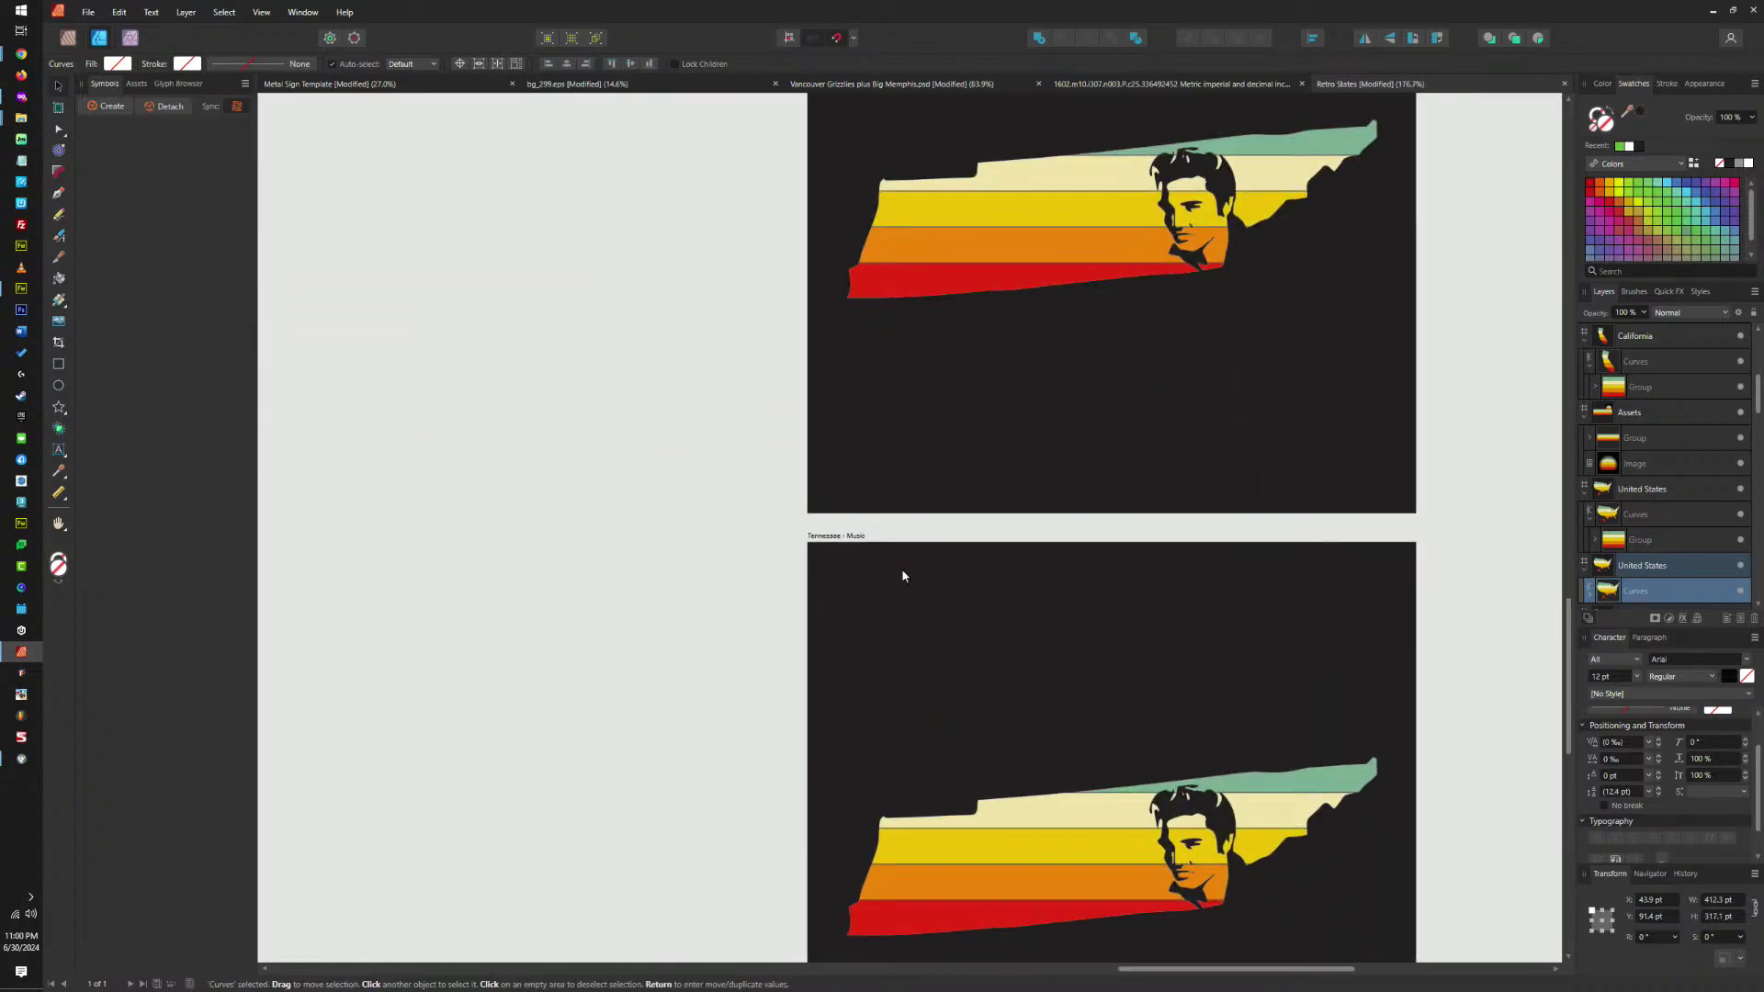
pyautogui.doubleClick(858, 537)
pyautogui.click(920, 489)
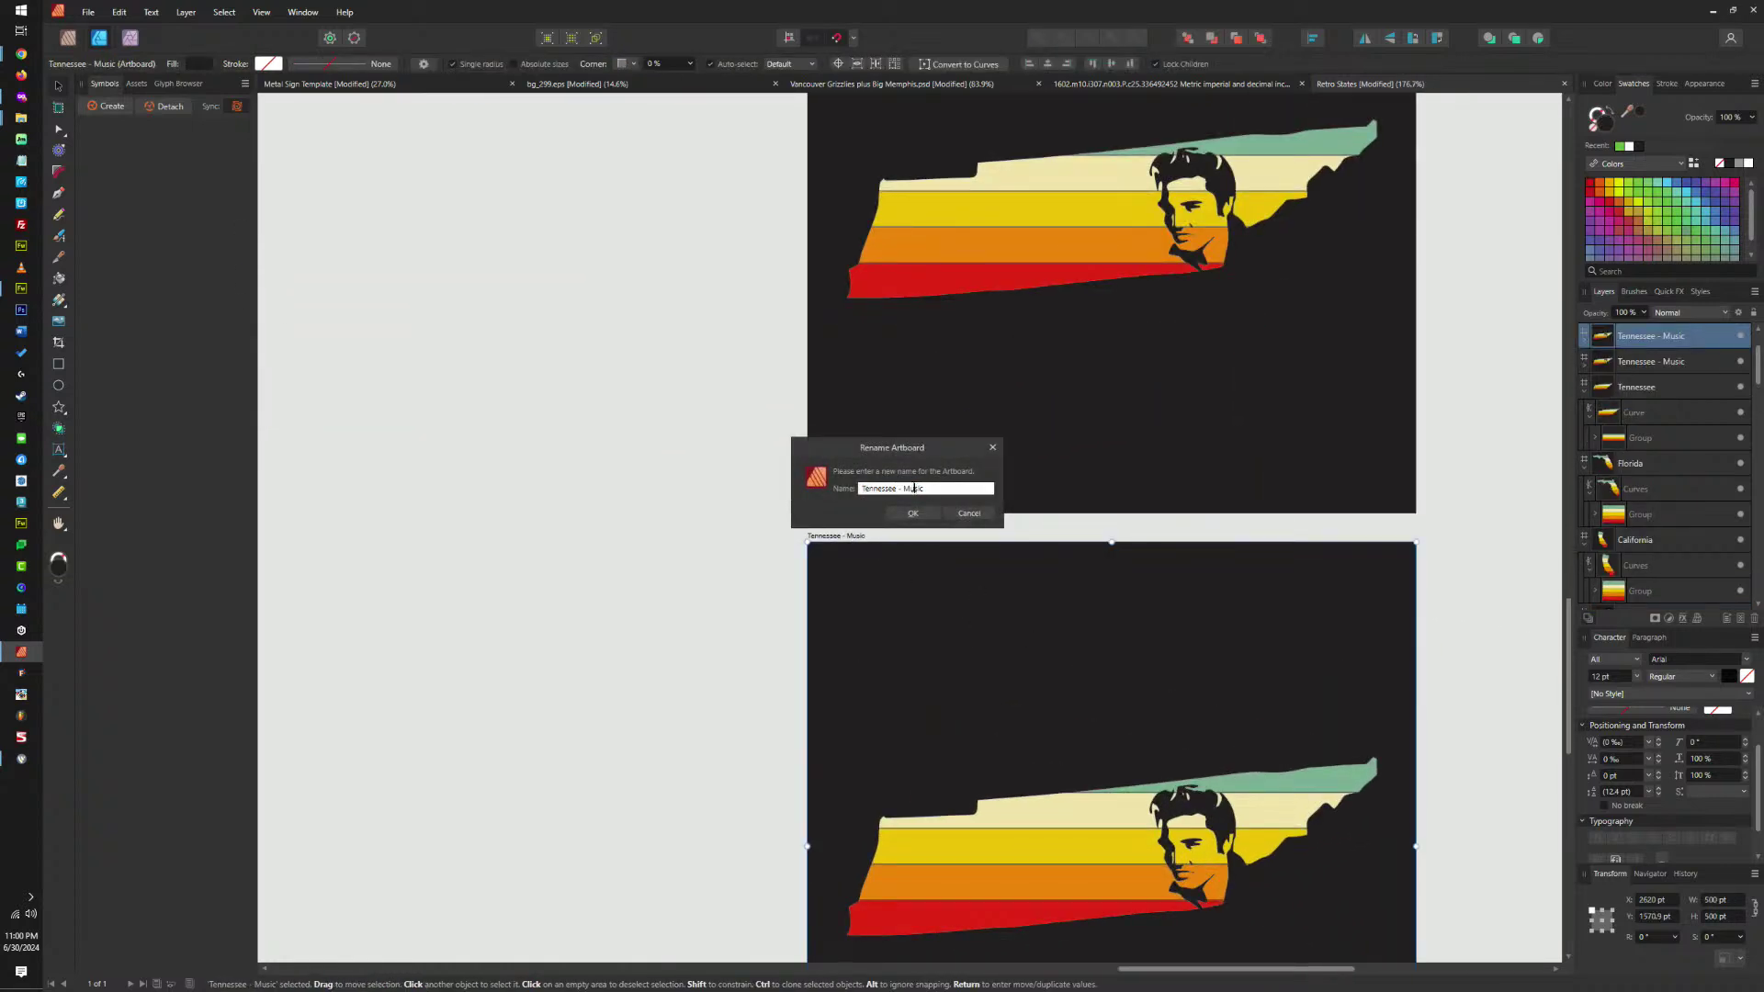
pyautogui.doubleClick(914, 489)
pyautogui.write('Summer')
pyautogui.press('Return')
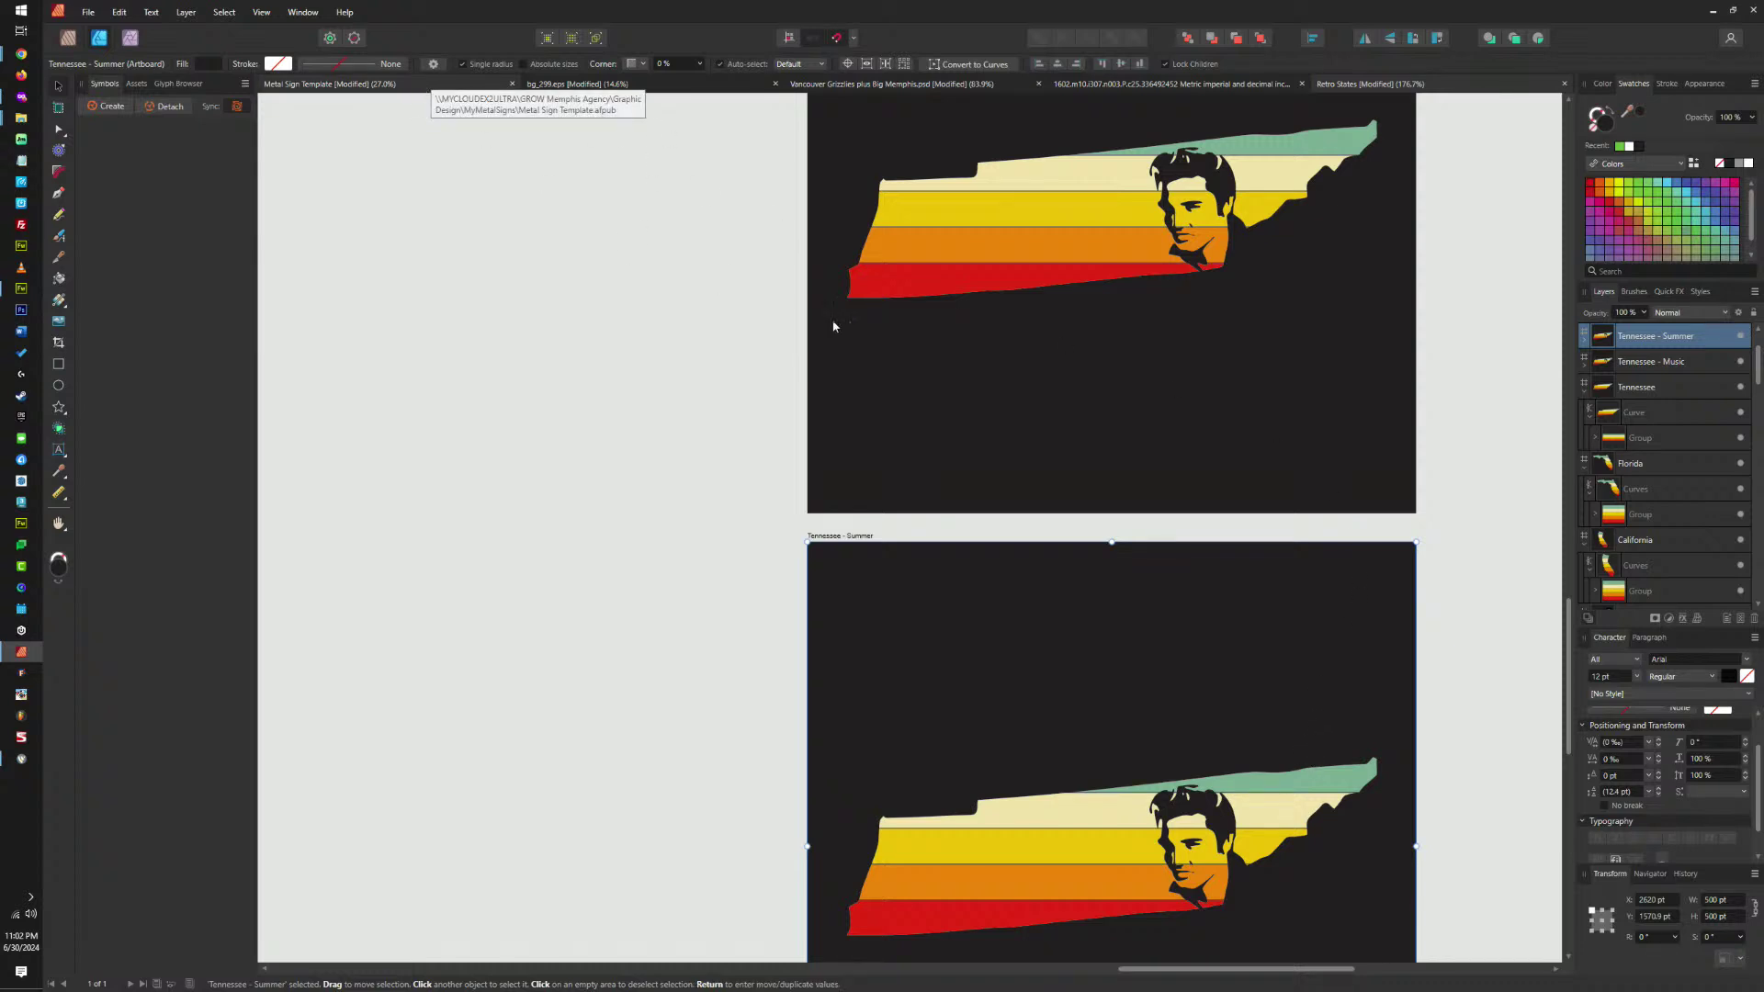
# Switch to the Metal Sign Template document and read through its numbered list of design themes for state shirt ideas.
pyautogui.hotkey('ctrl', 'Tab')
pyautogui.scroll(-5, 1273, 408)
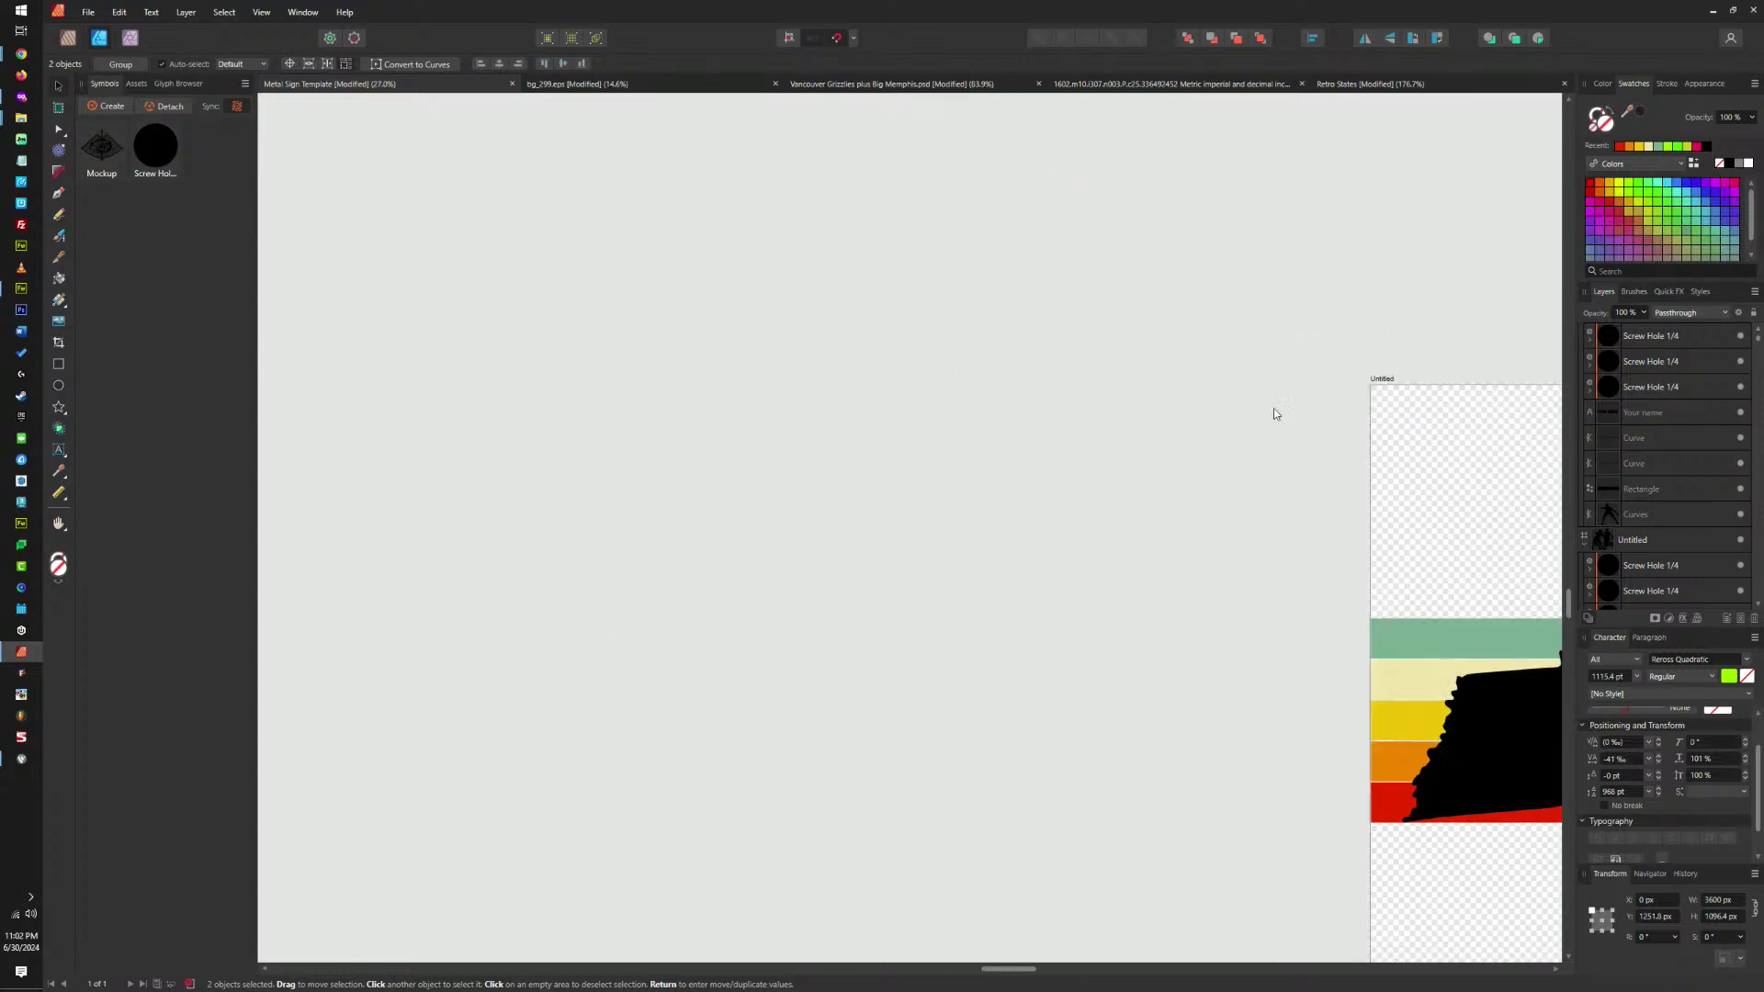
pyautogui.scroll(-8, 1076, 455)
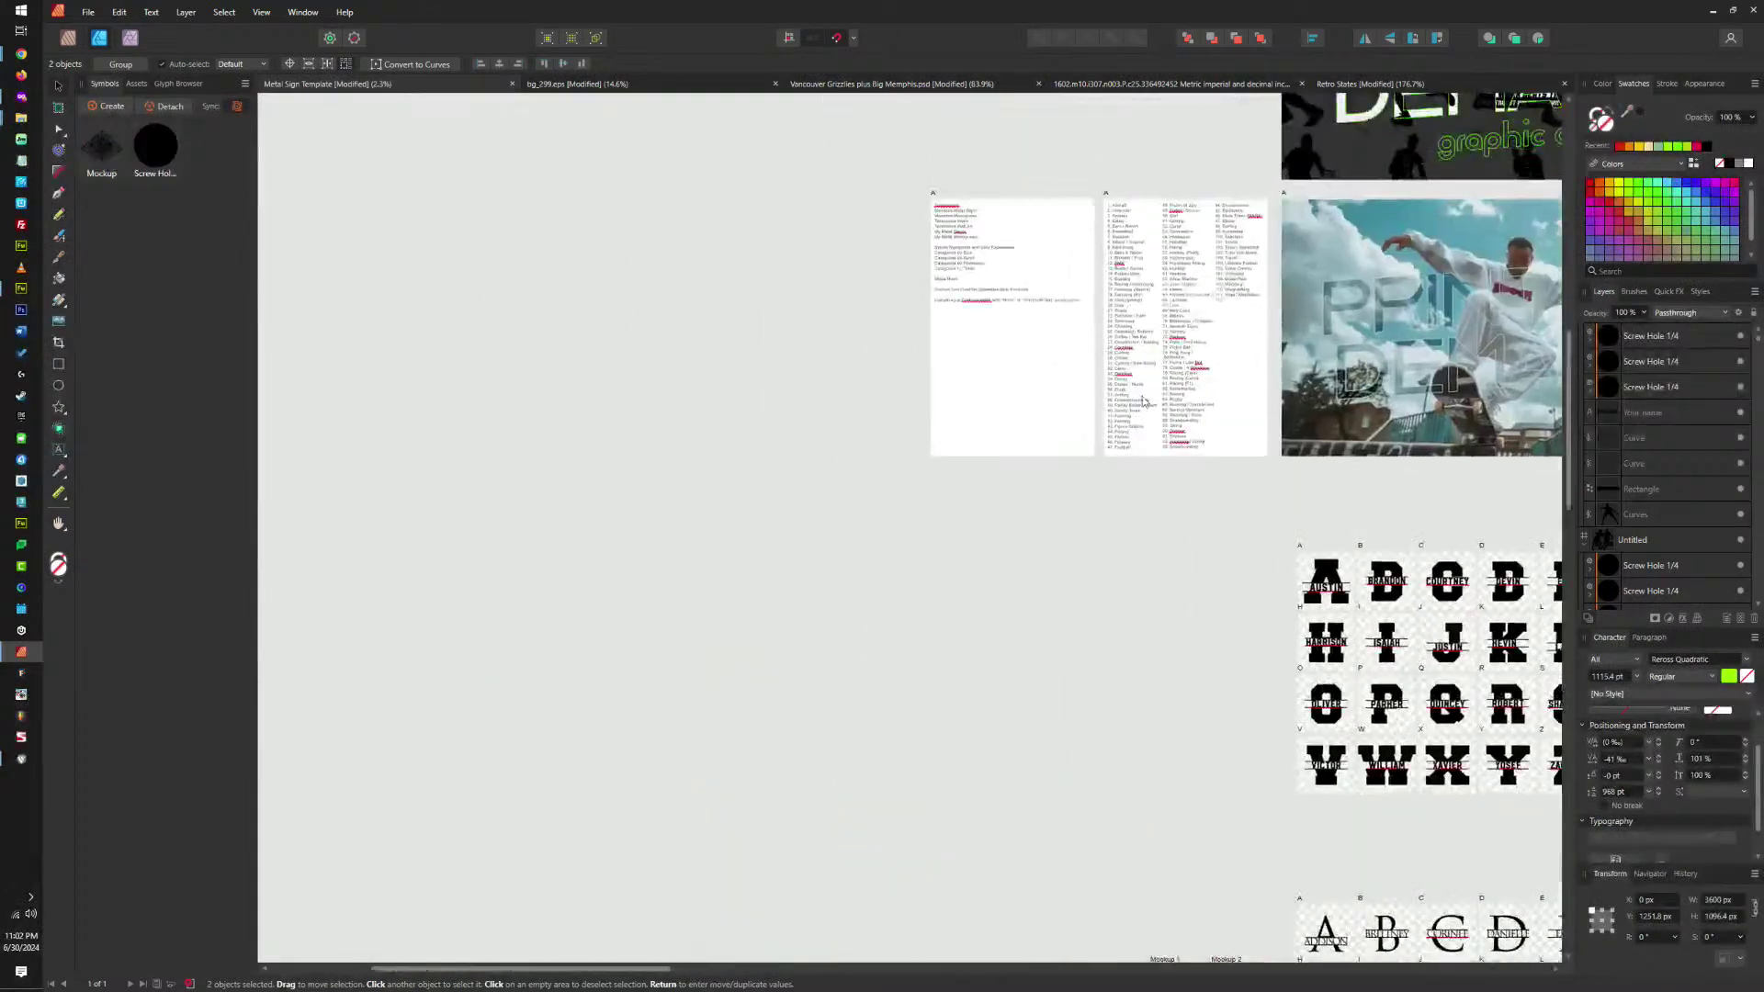
pyautogui.scroll(10, 1175, 505)
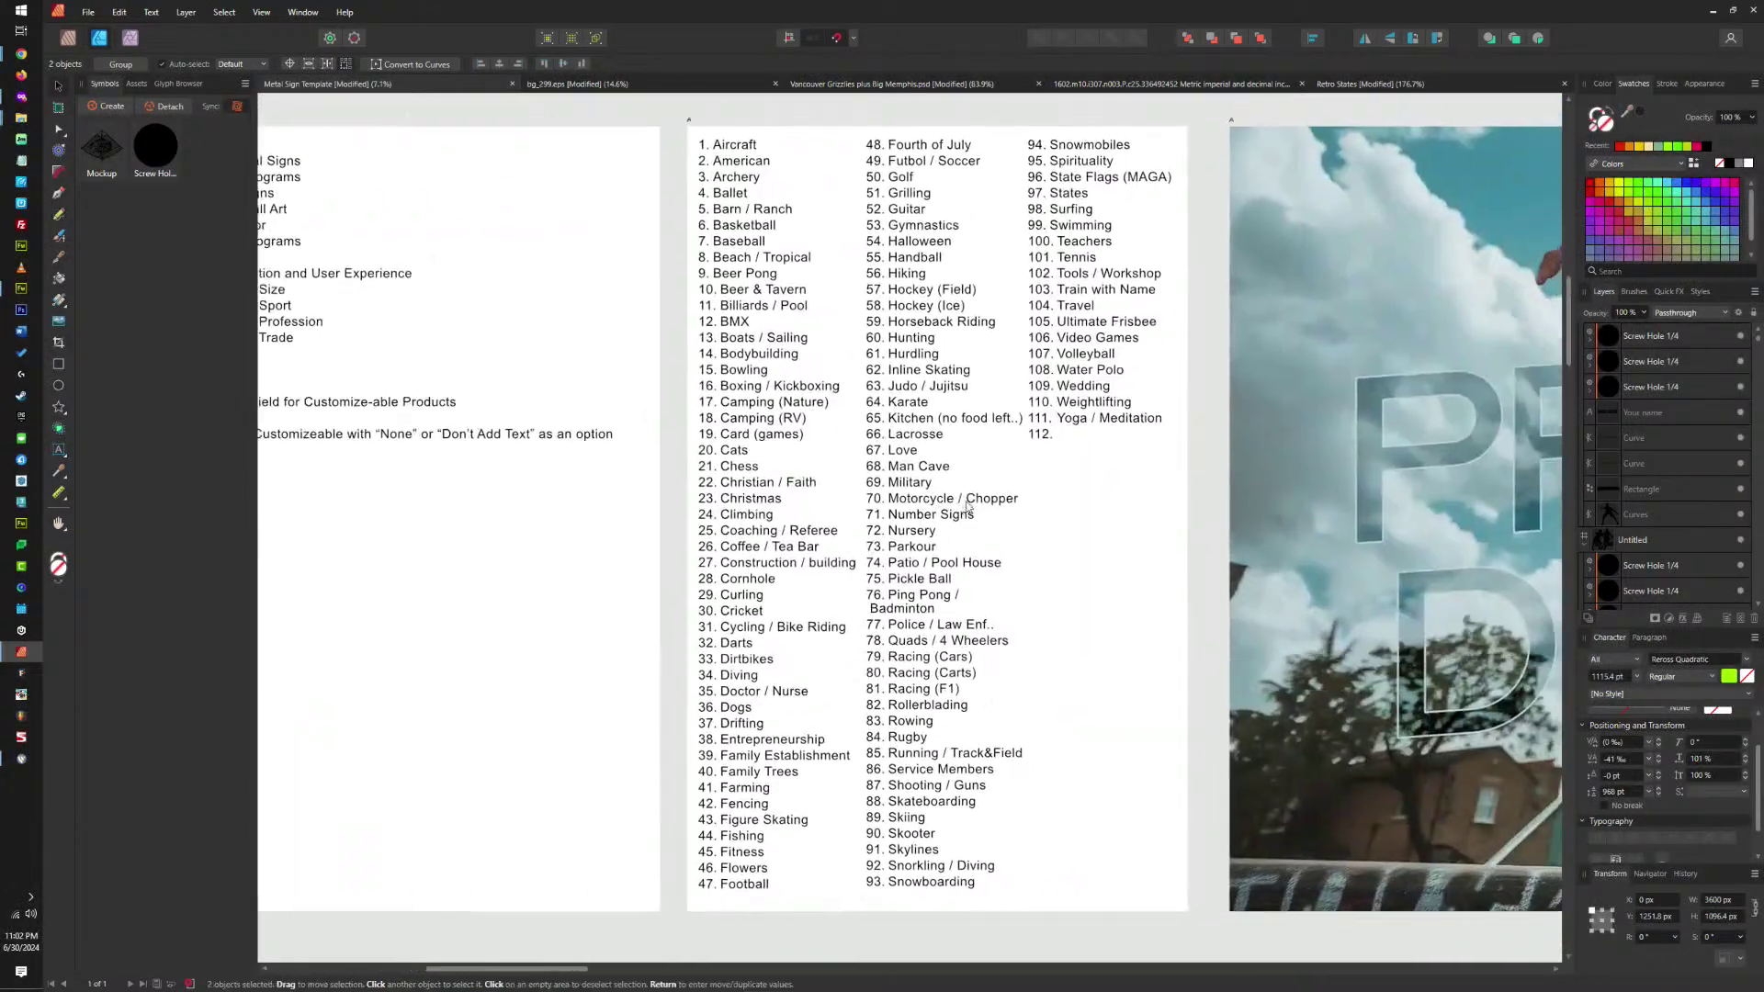
pyautogui.scroll(10, 965, 496)
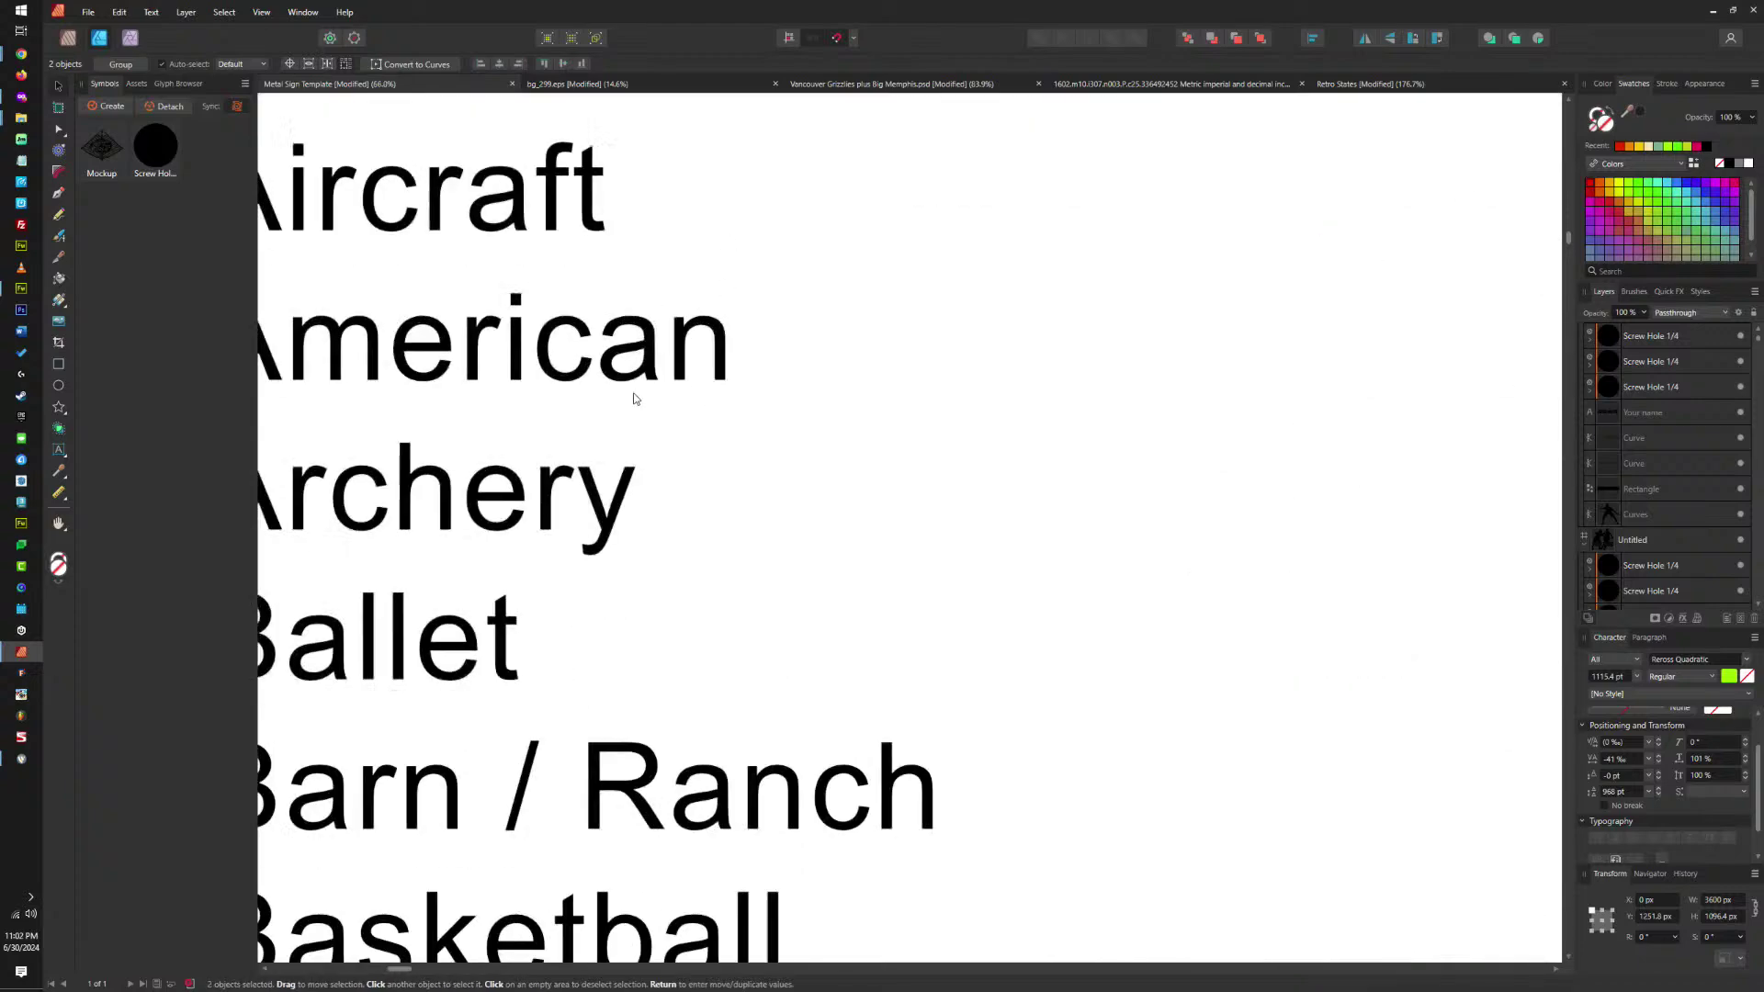
pyautogui.scroll(-2, 1190, 599)
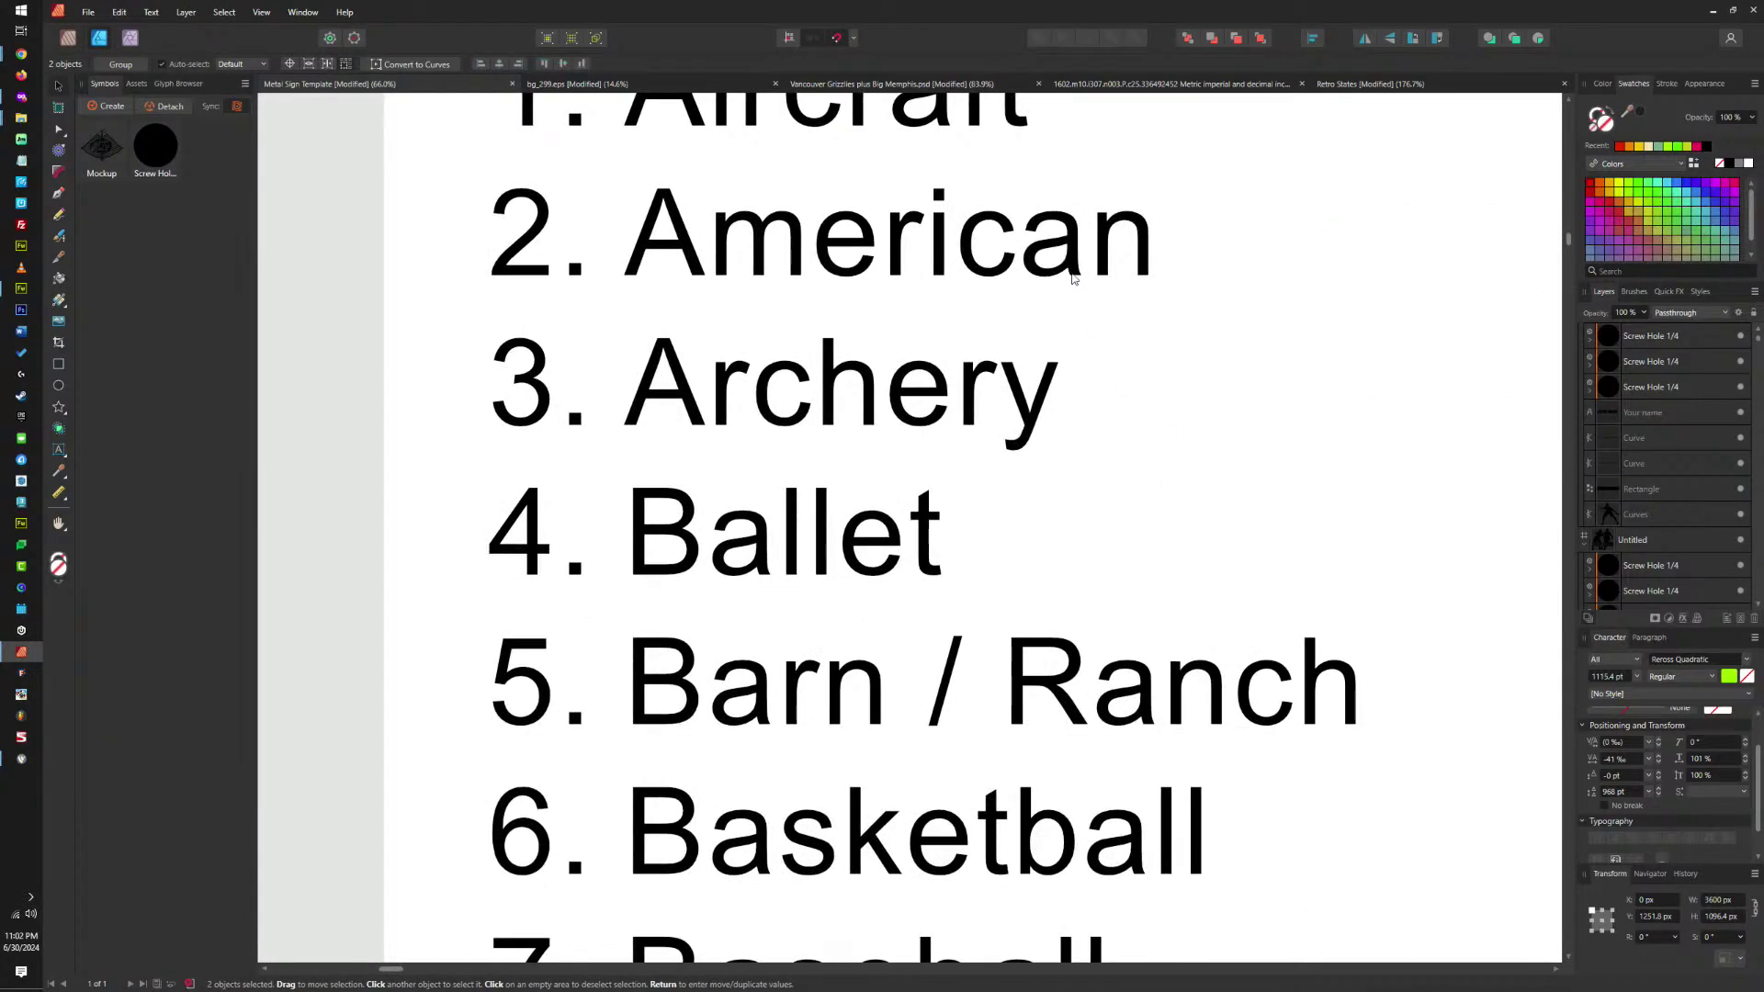
pyautogui.scroll(-5, 980, 354)
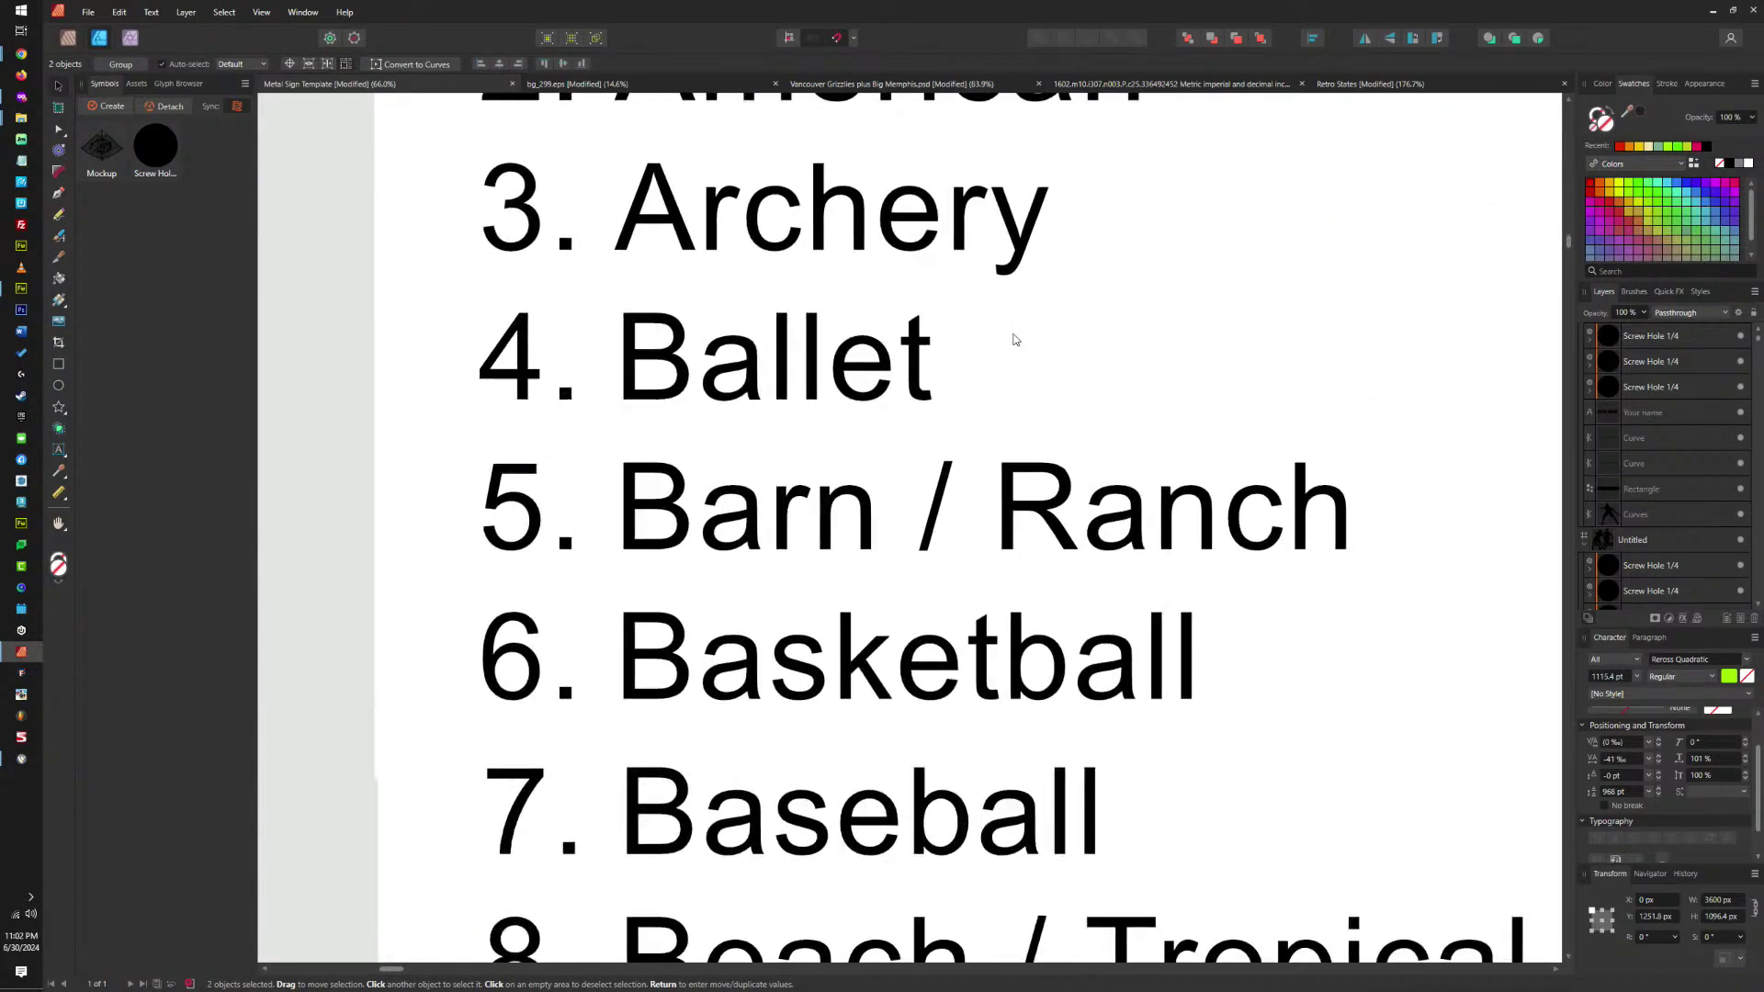
pyautogui.scroll(-4, 1084, 385)
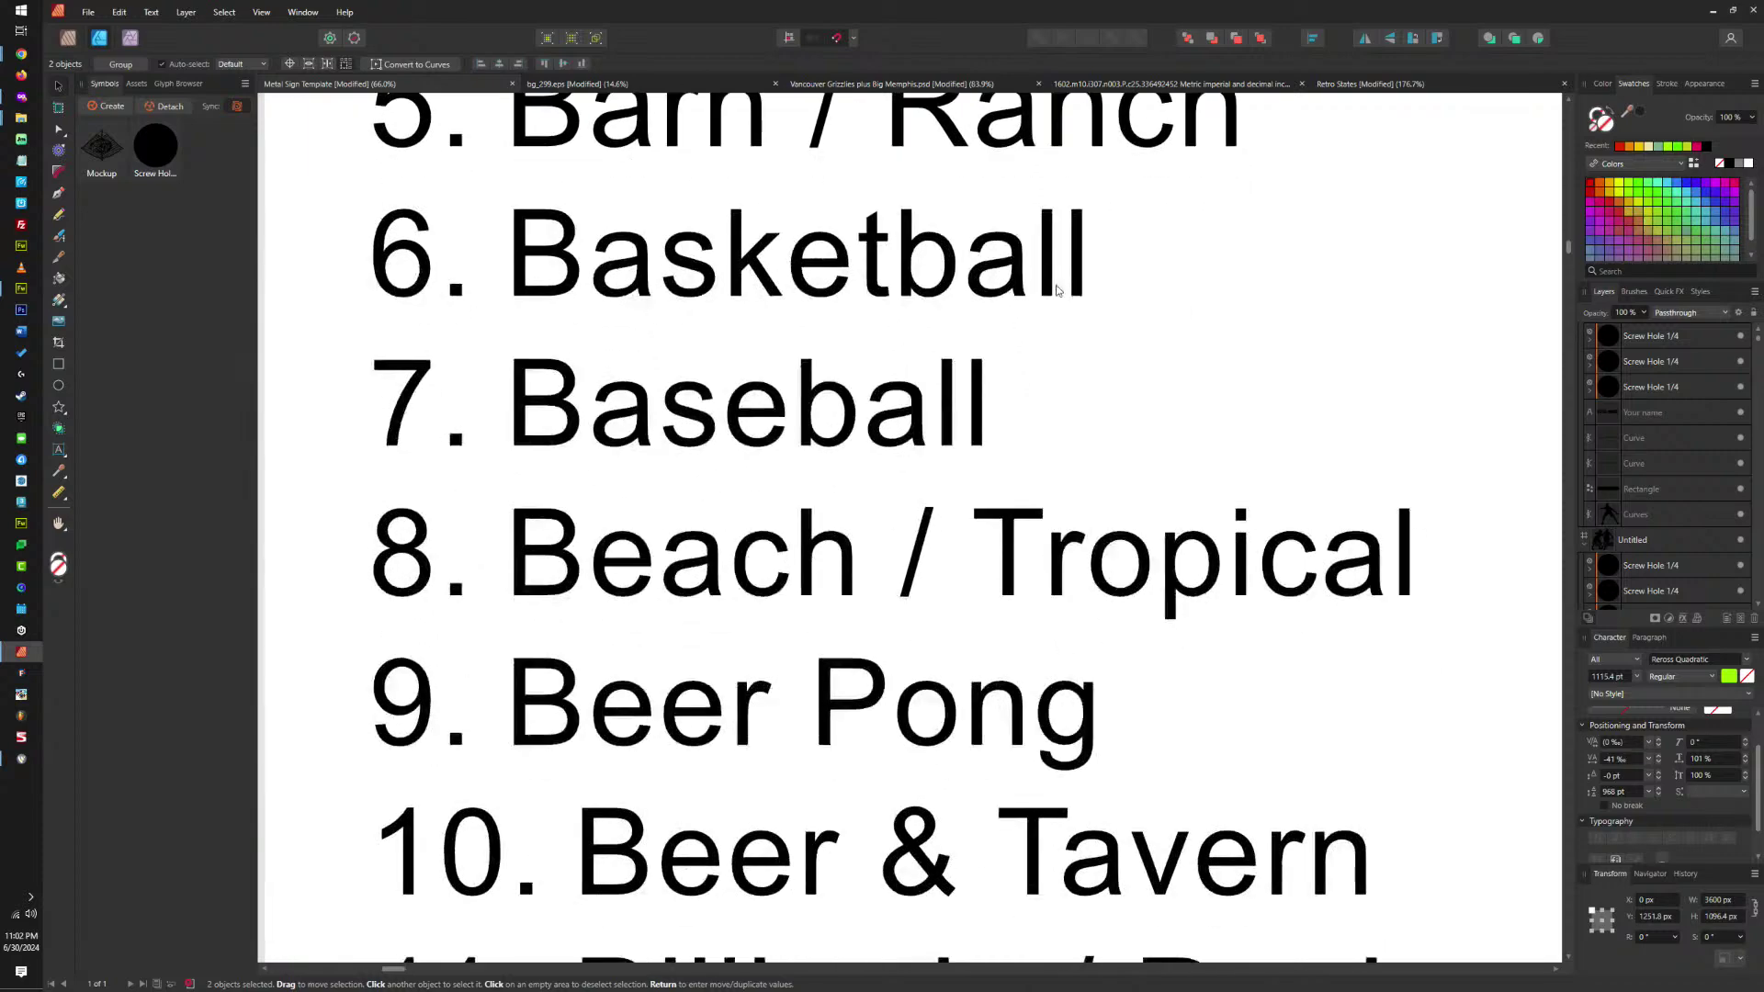
pyautogui.scroll(-6, 1165, 395)
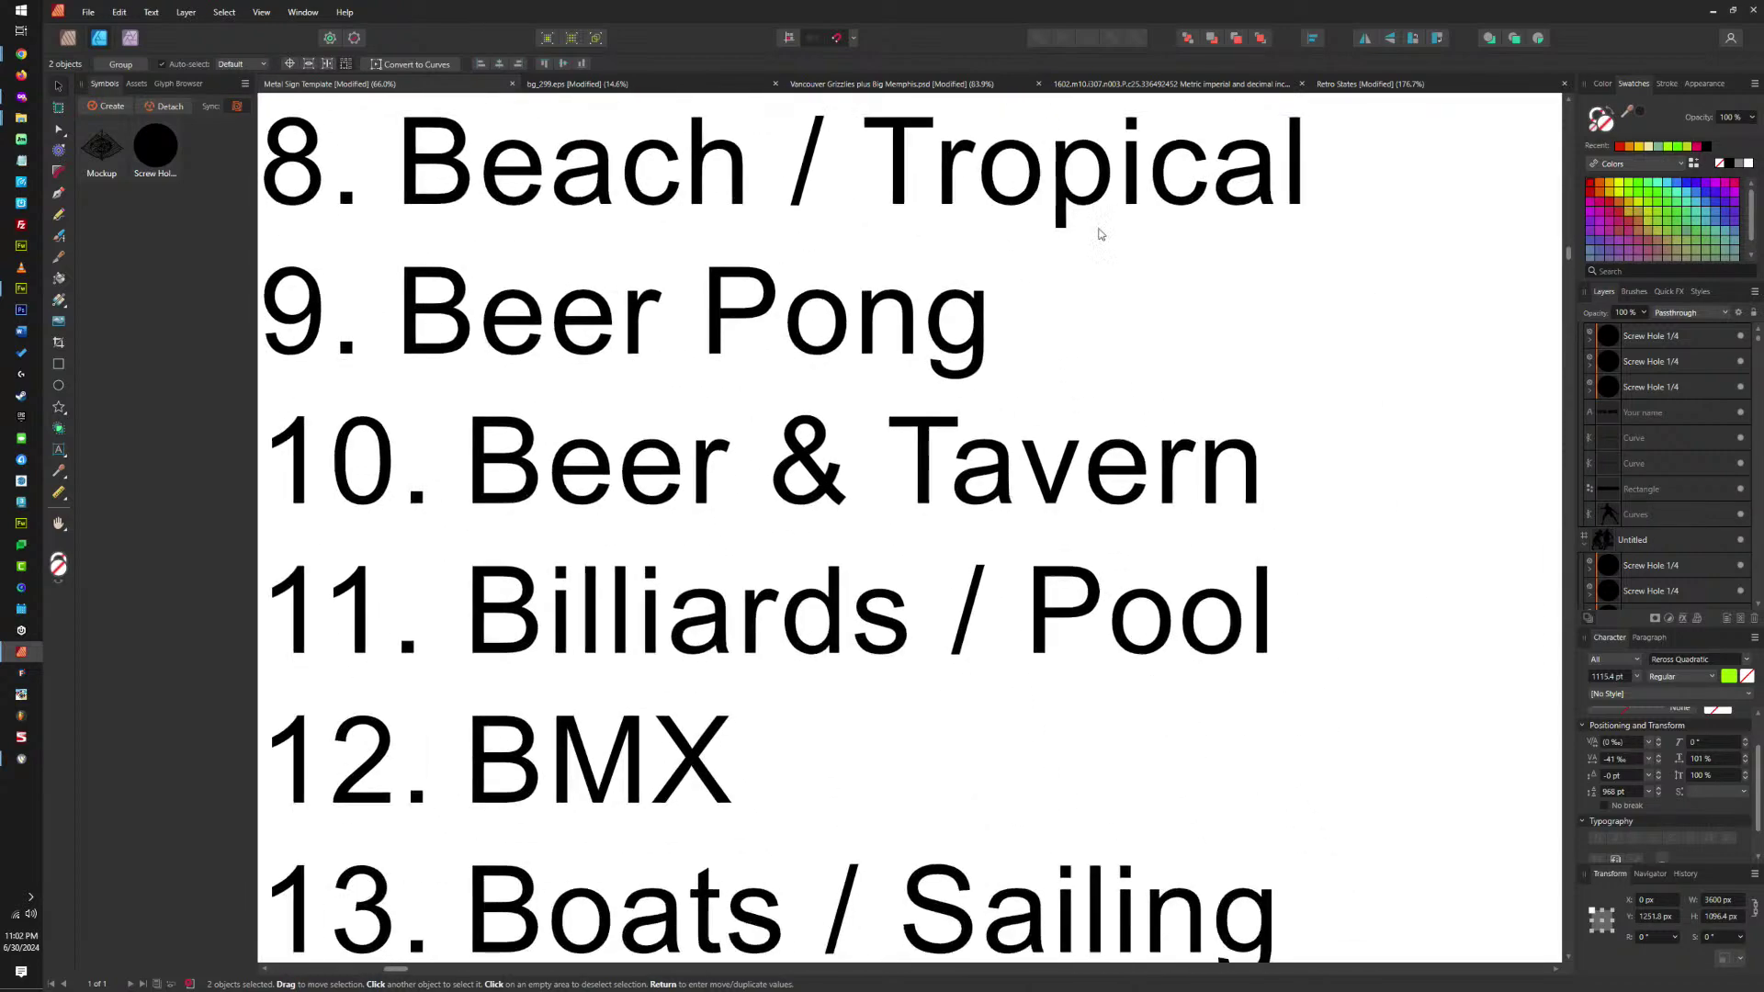
pyautogui.scroll(-3, 1022, 277)
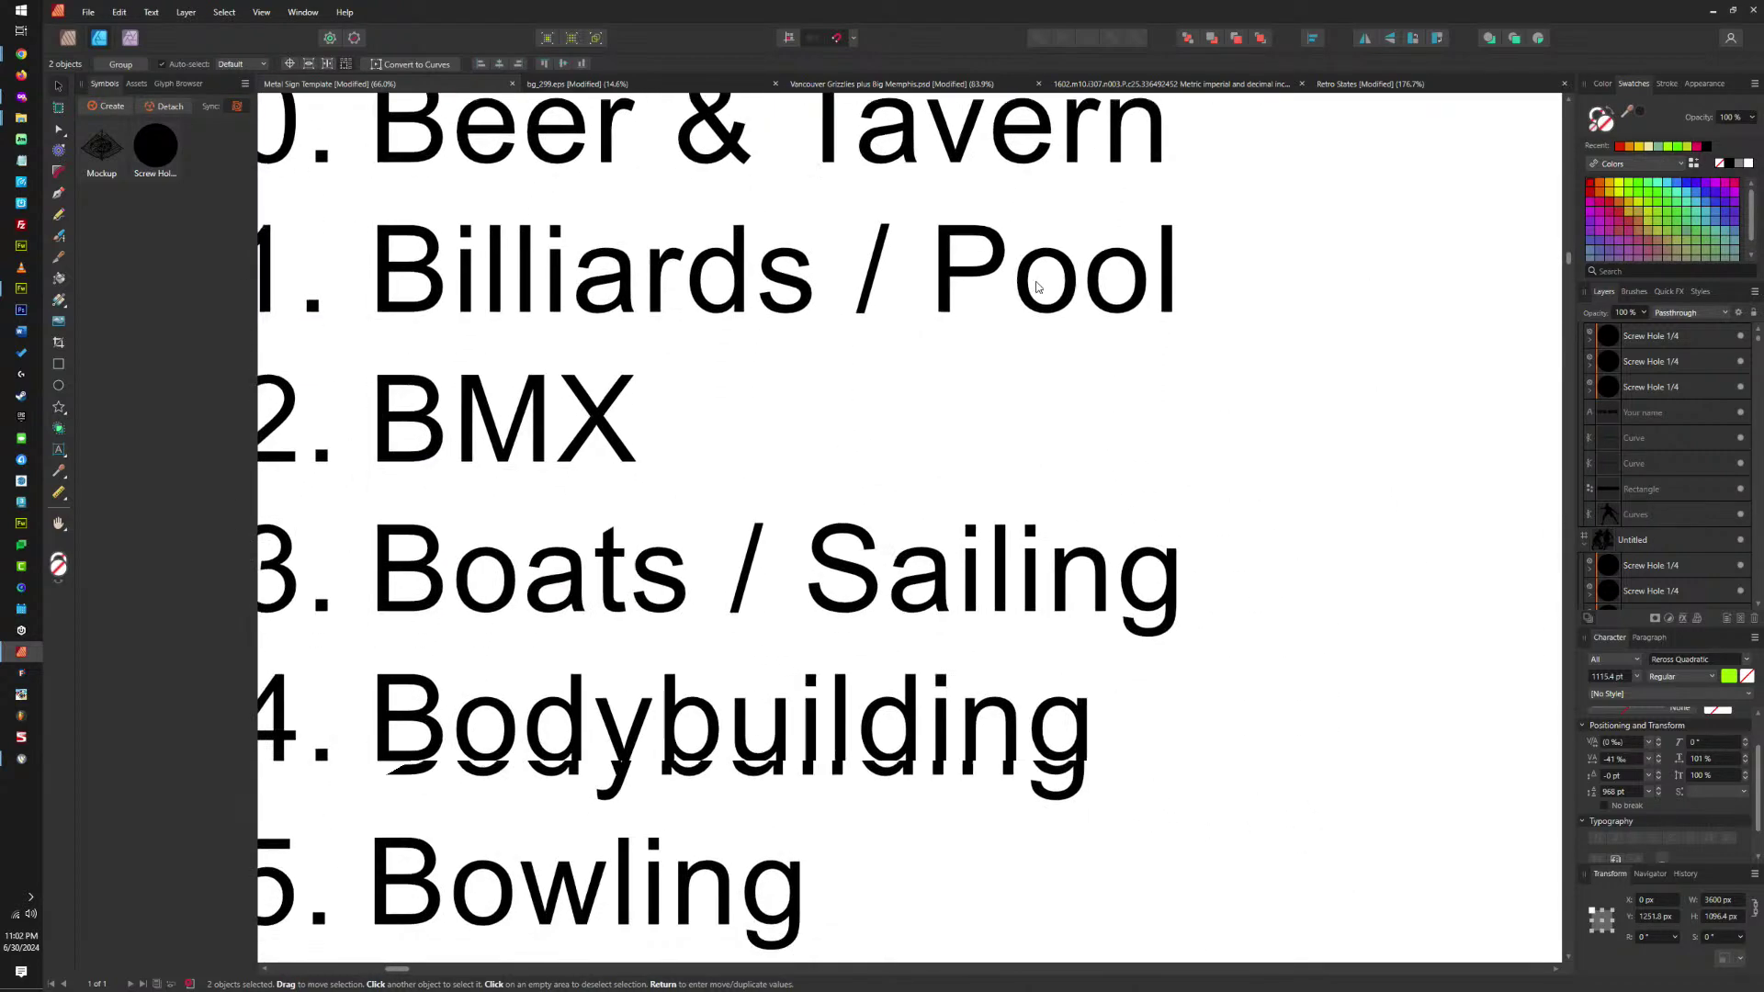
pyautogui.scroll(-3, 970, 369)
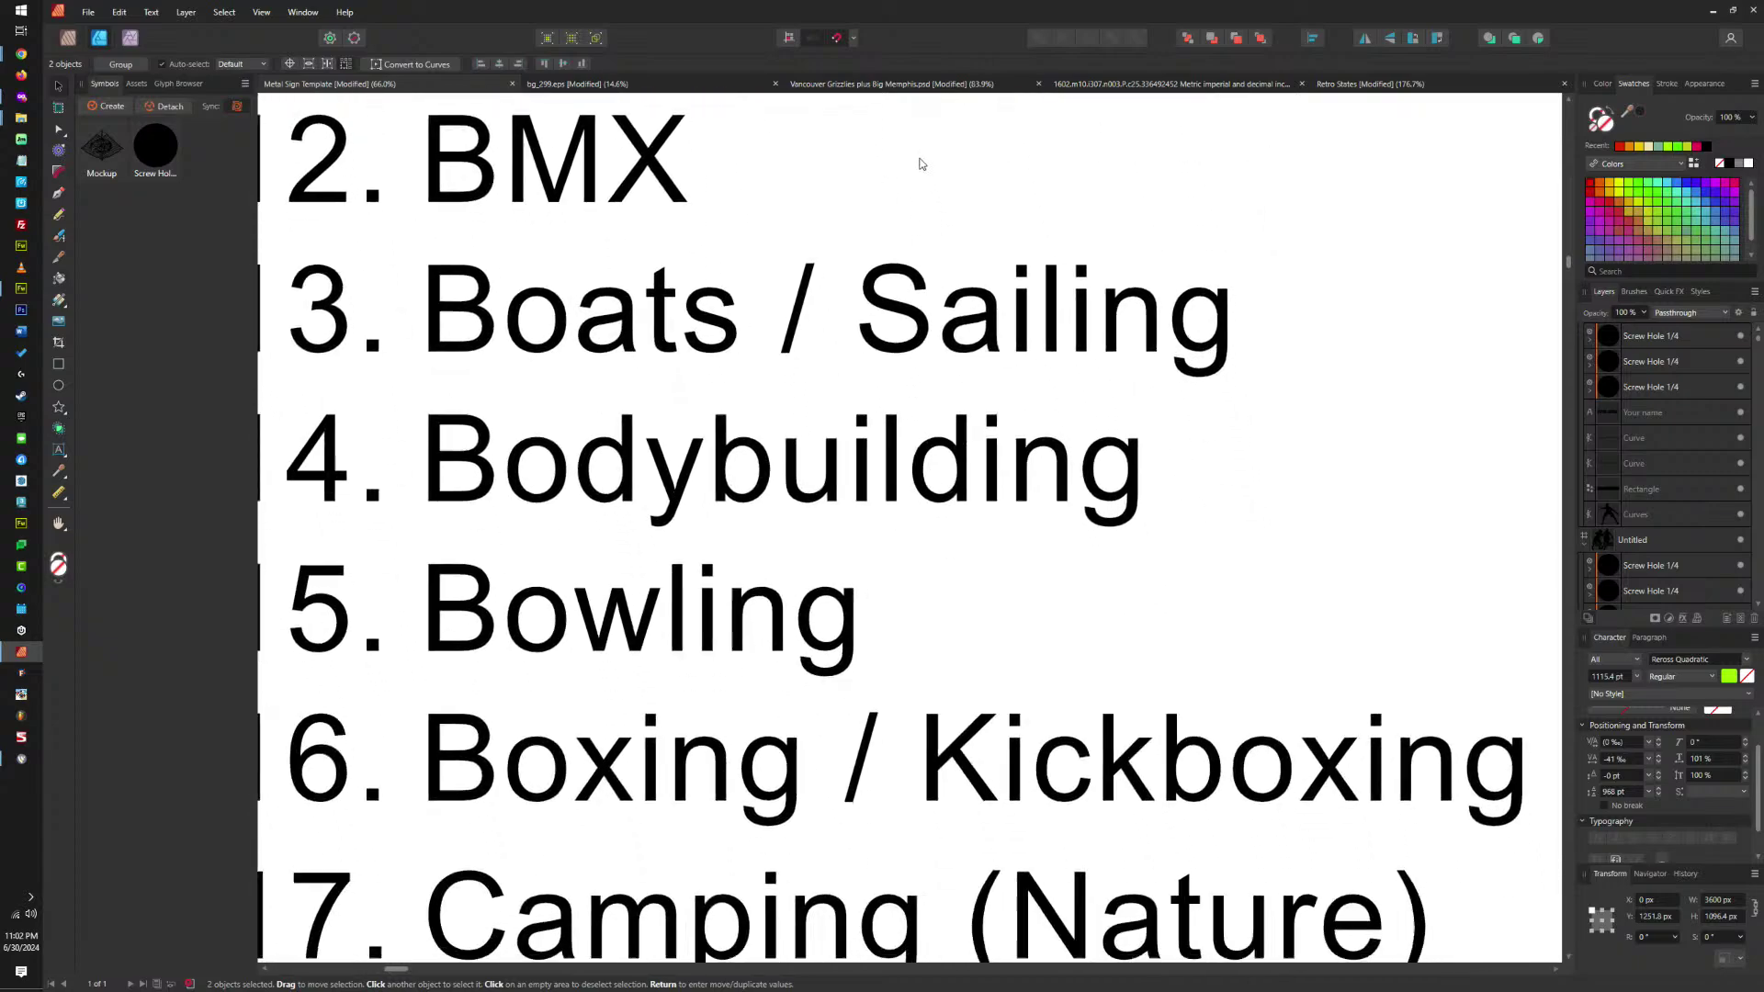
pyautogui.scroll(-5, 1058, 516)
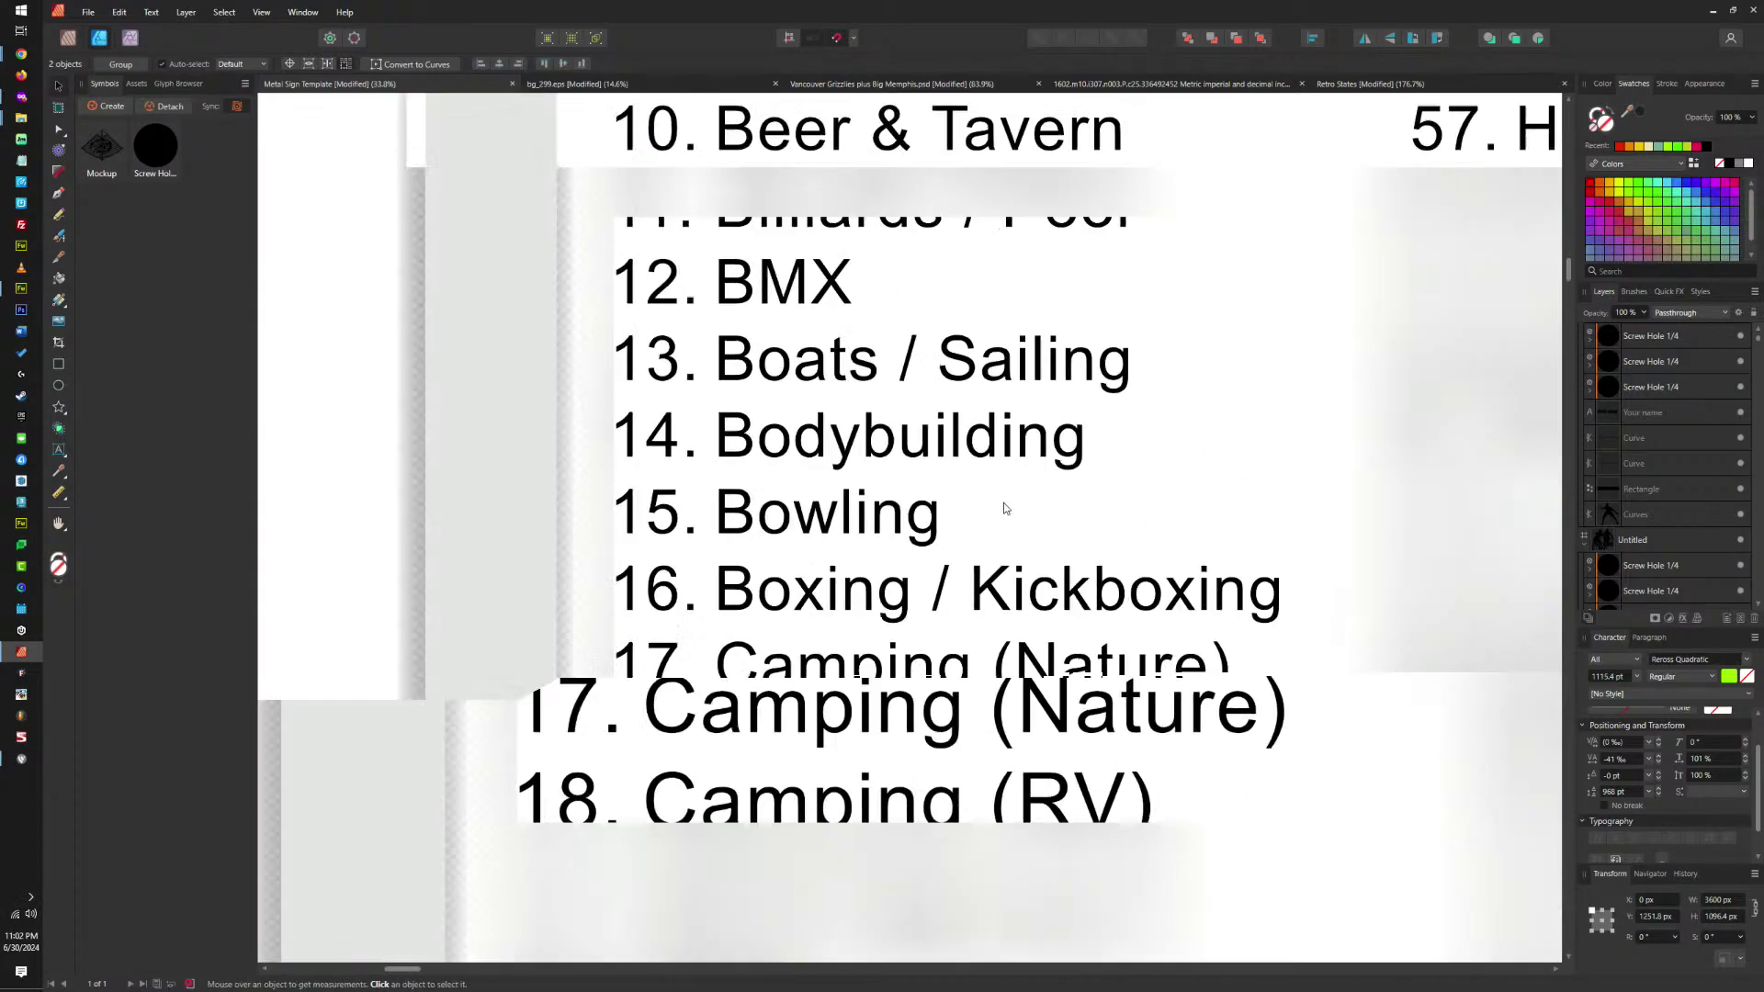
pyautogui.scroll(-4, 905, 283)
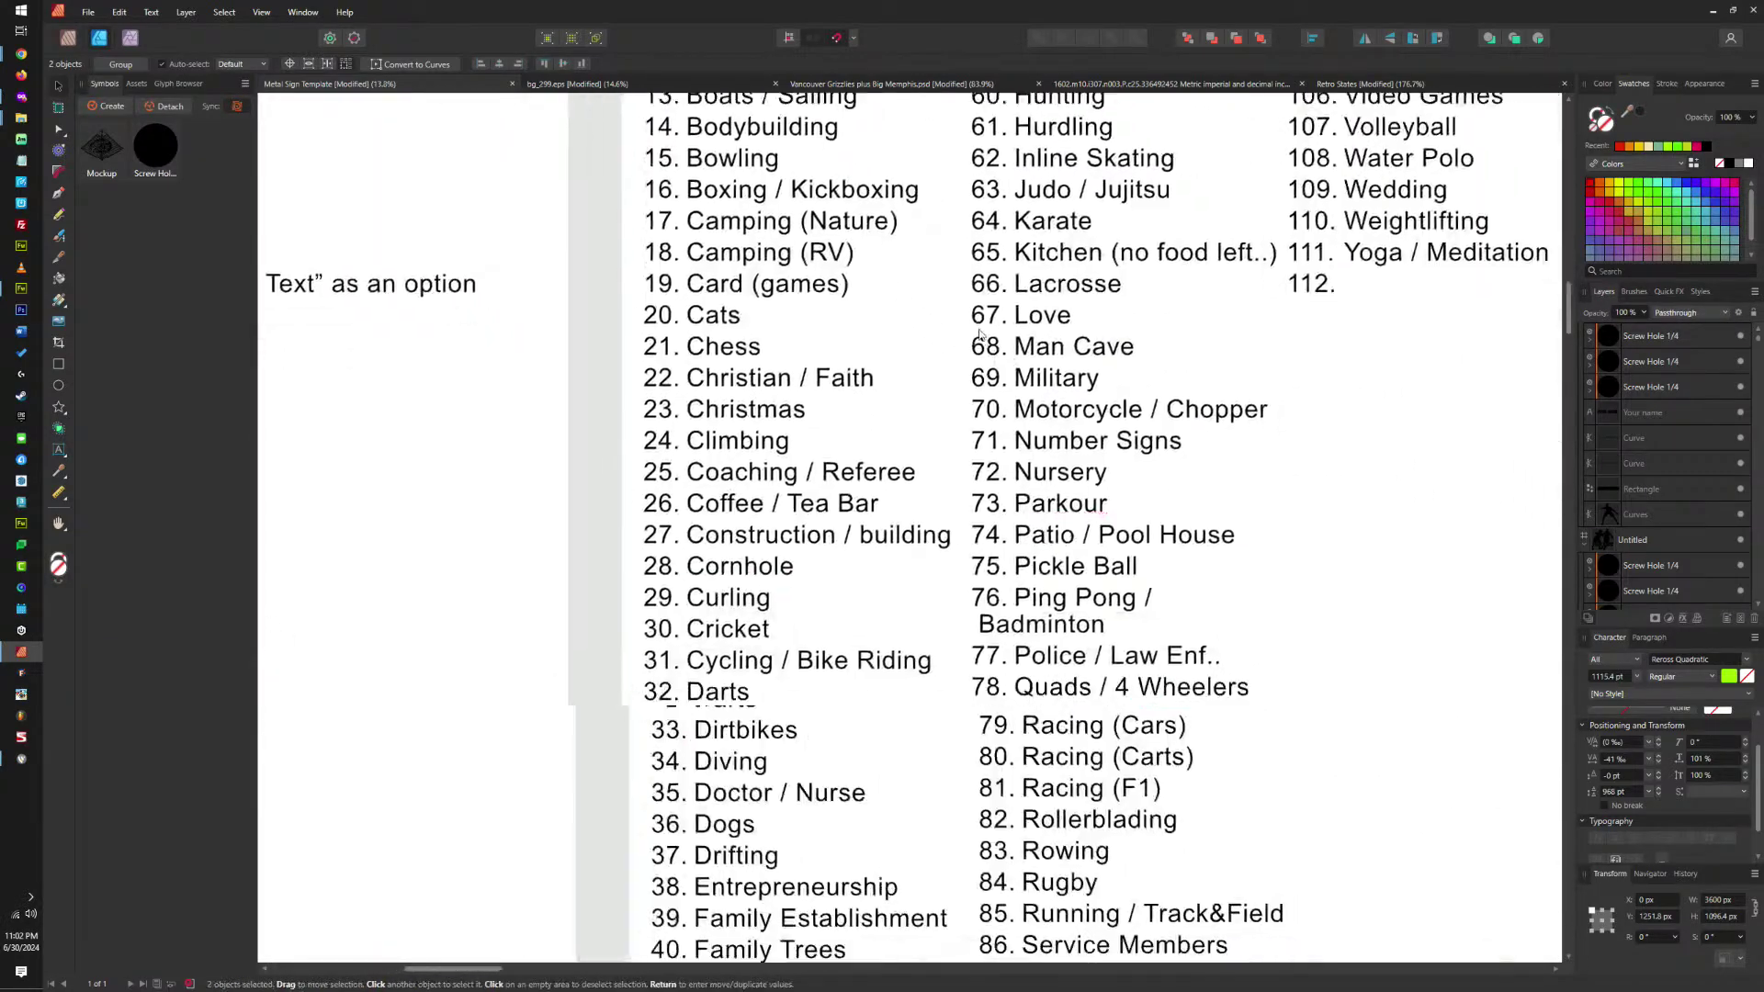
pyautogui.scroll(-3, 896, 257)
pyautogui.hscroll(2, 896, 257)
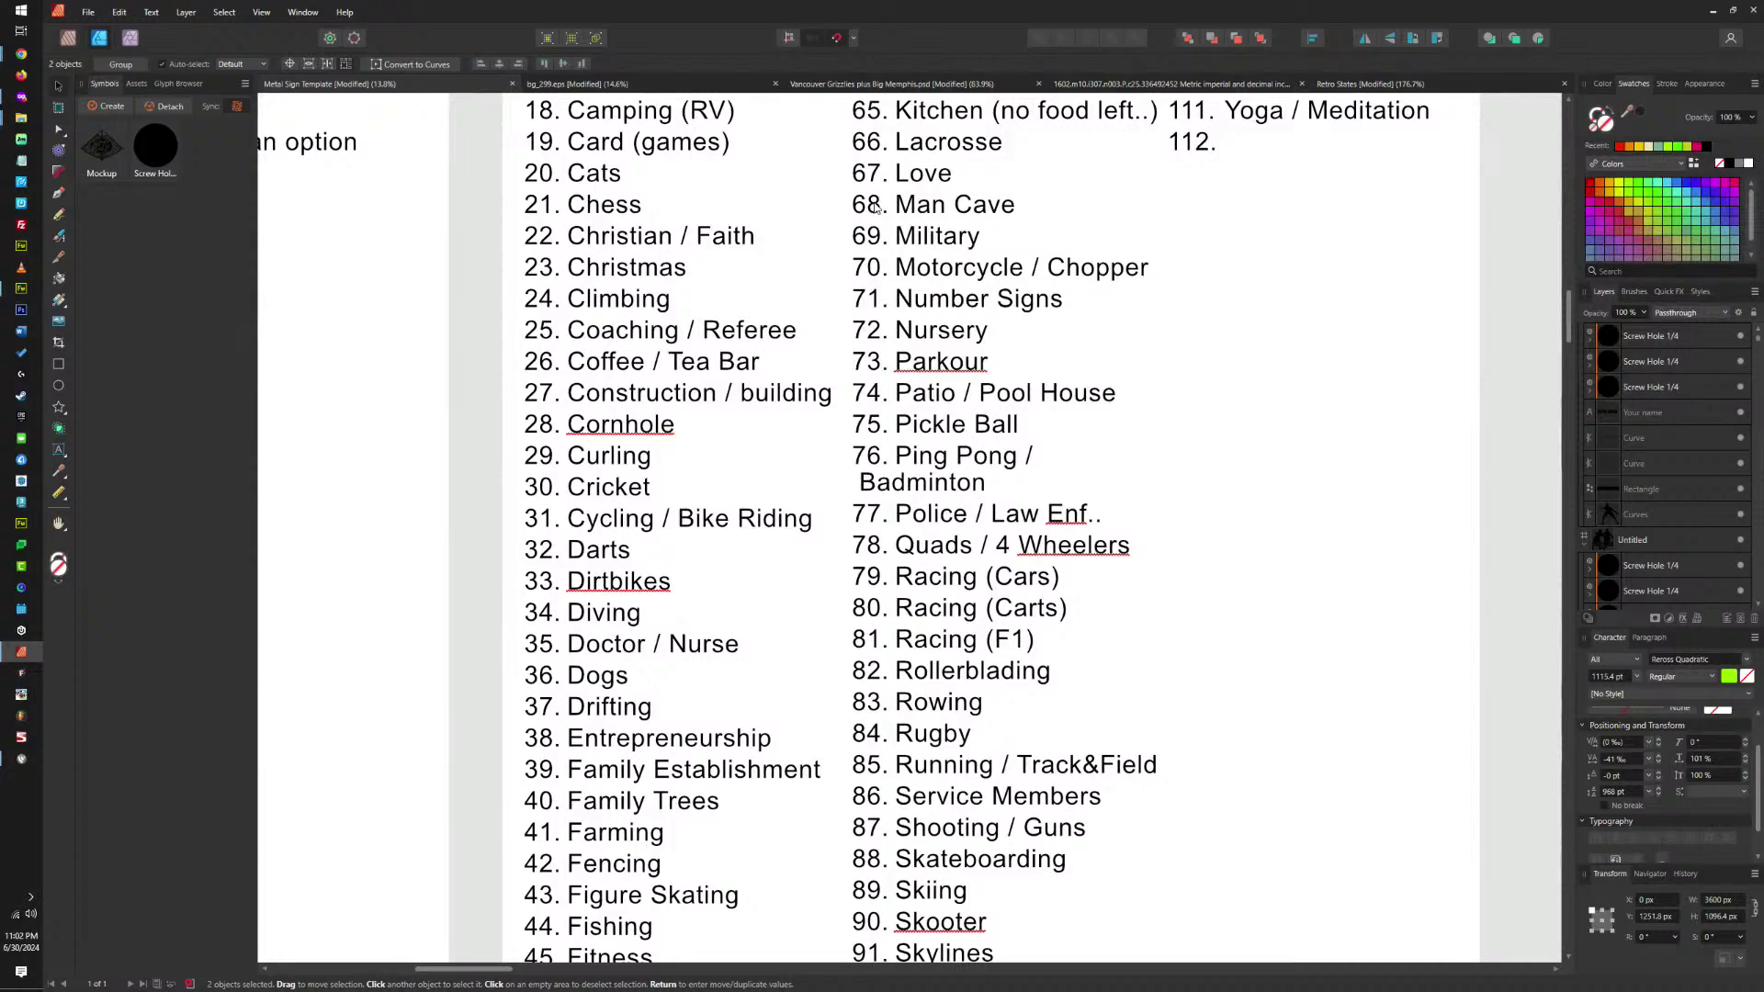
# Finish reading the numbered theme list and return to the Retro States document to look over the striped state artboards.
pyautogui.scroll(6, 887, 223)
pyautogui.hscroll(3, 1054, 462)
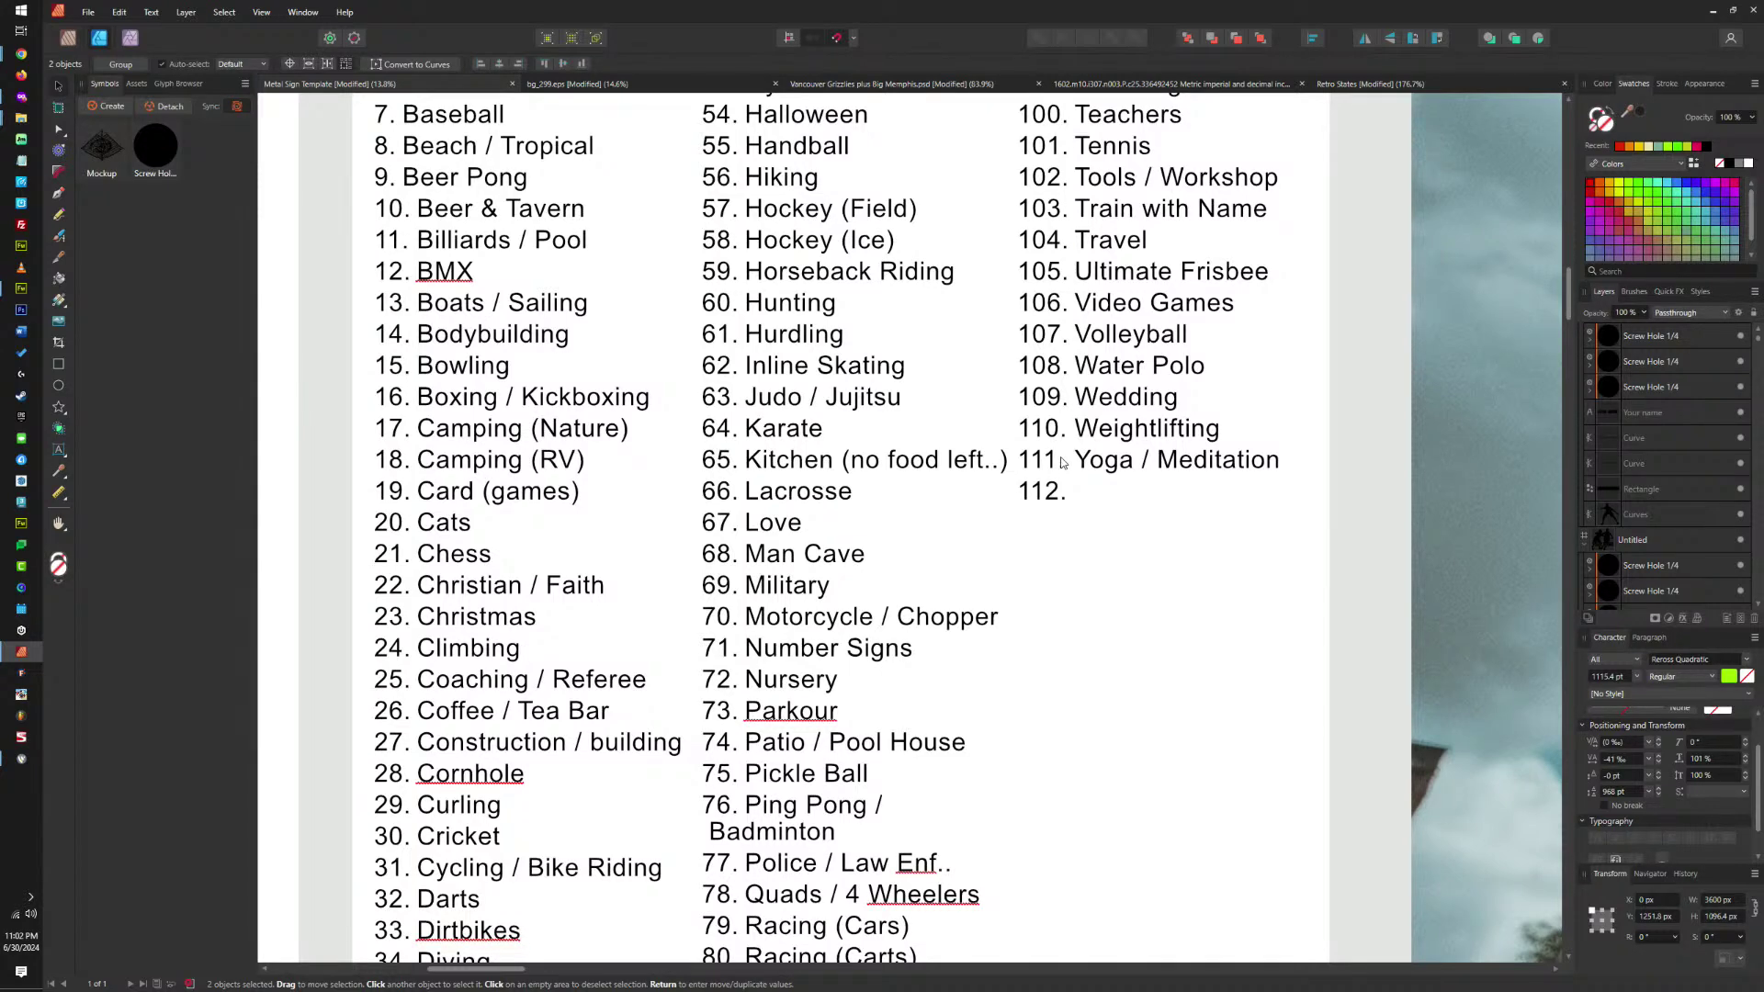
pyautogui.click(1381, 88)
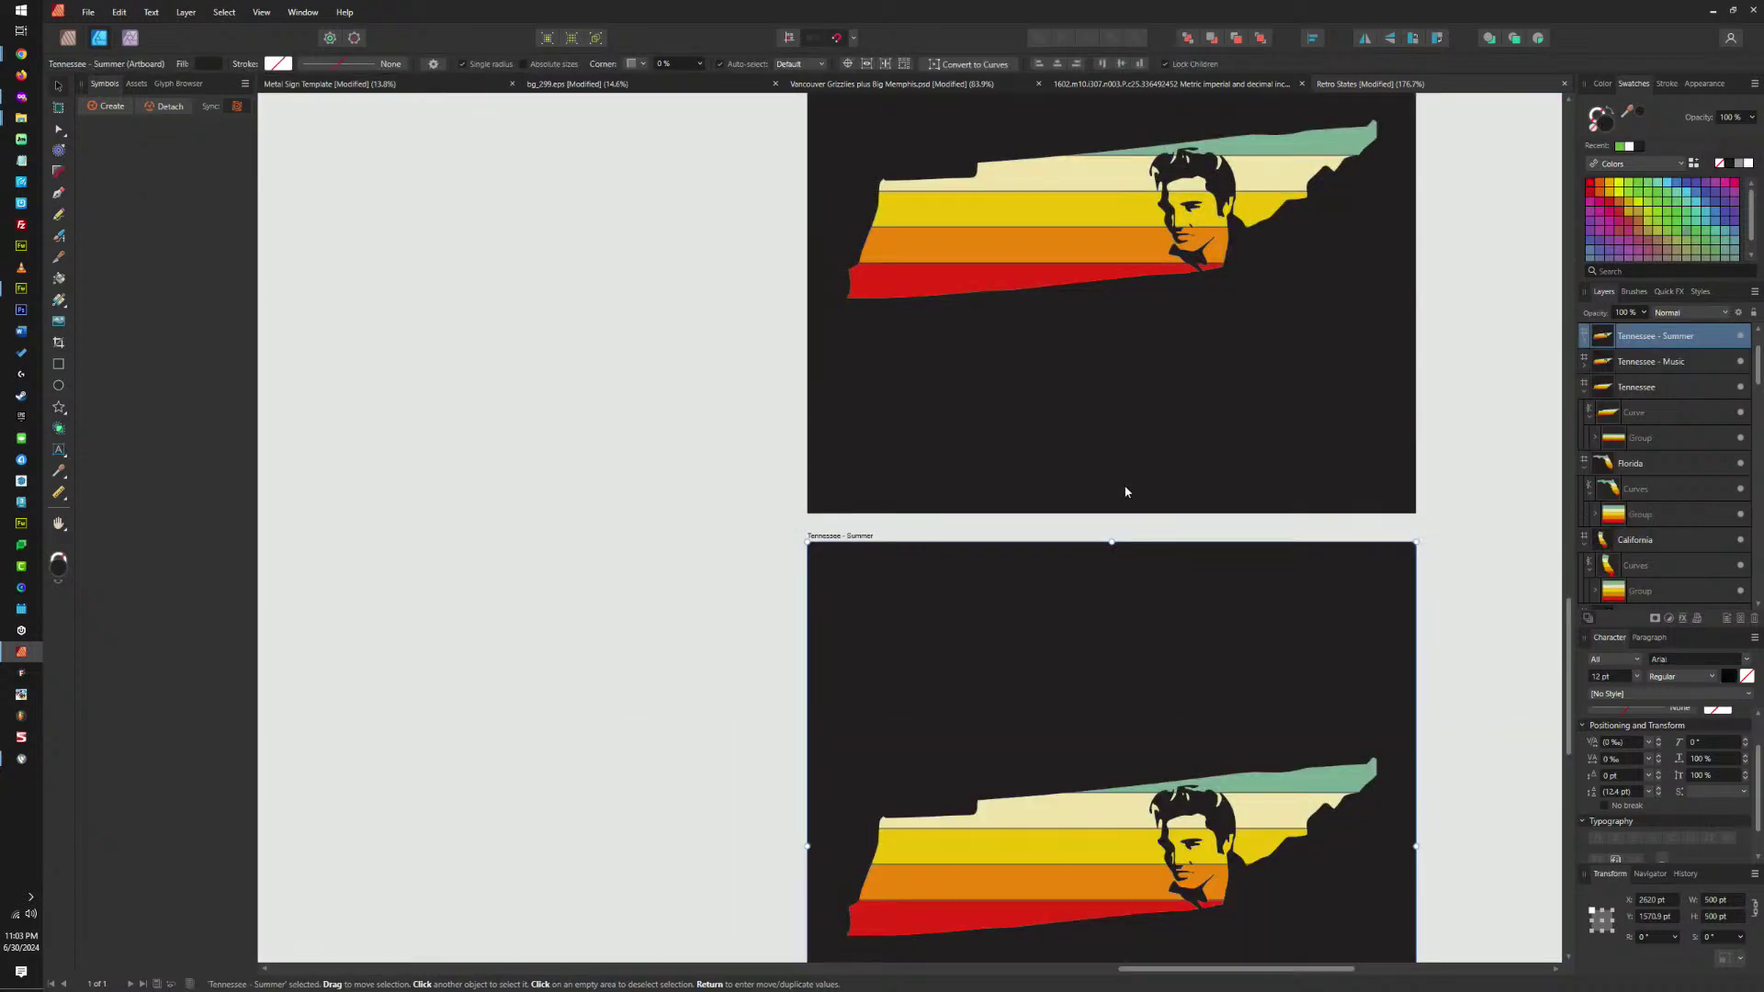
pyautogui.scroll(-3, 1125, 491)
pyautogui.scroll(5, 1161, 772)
pyautogui.hscroll(-3, 1161, 772)
pyautogui.scroll(-5, 1337, 752)
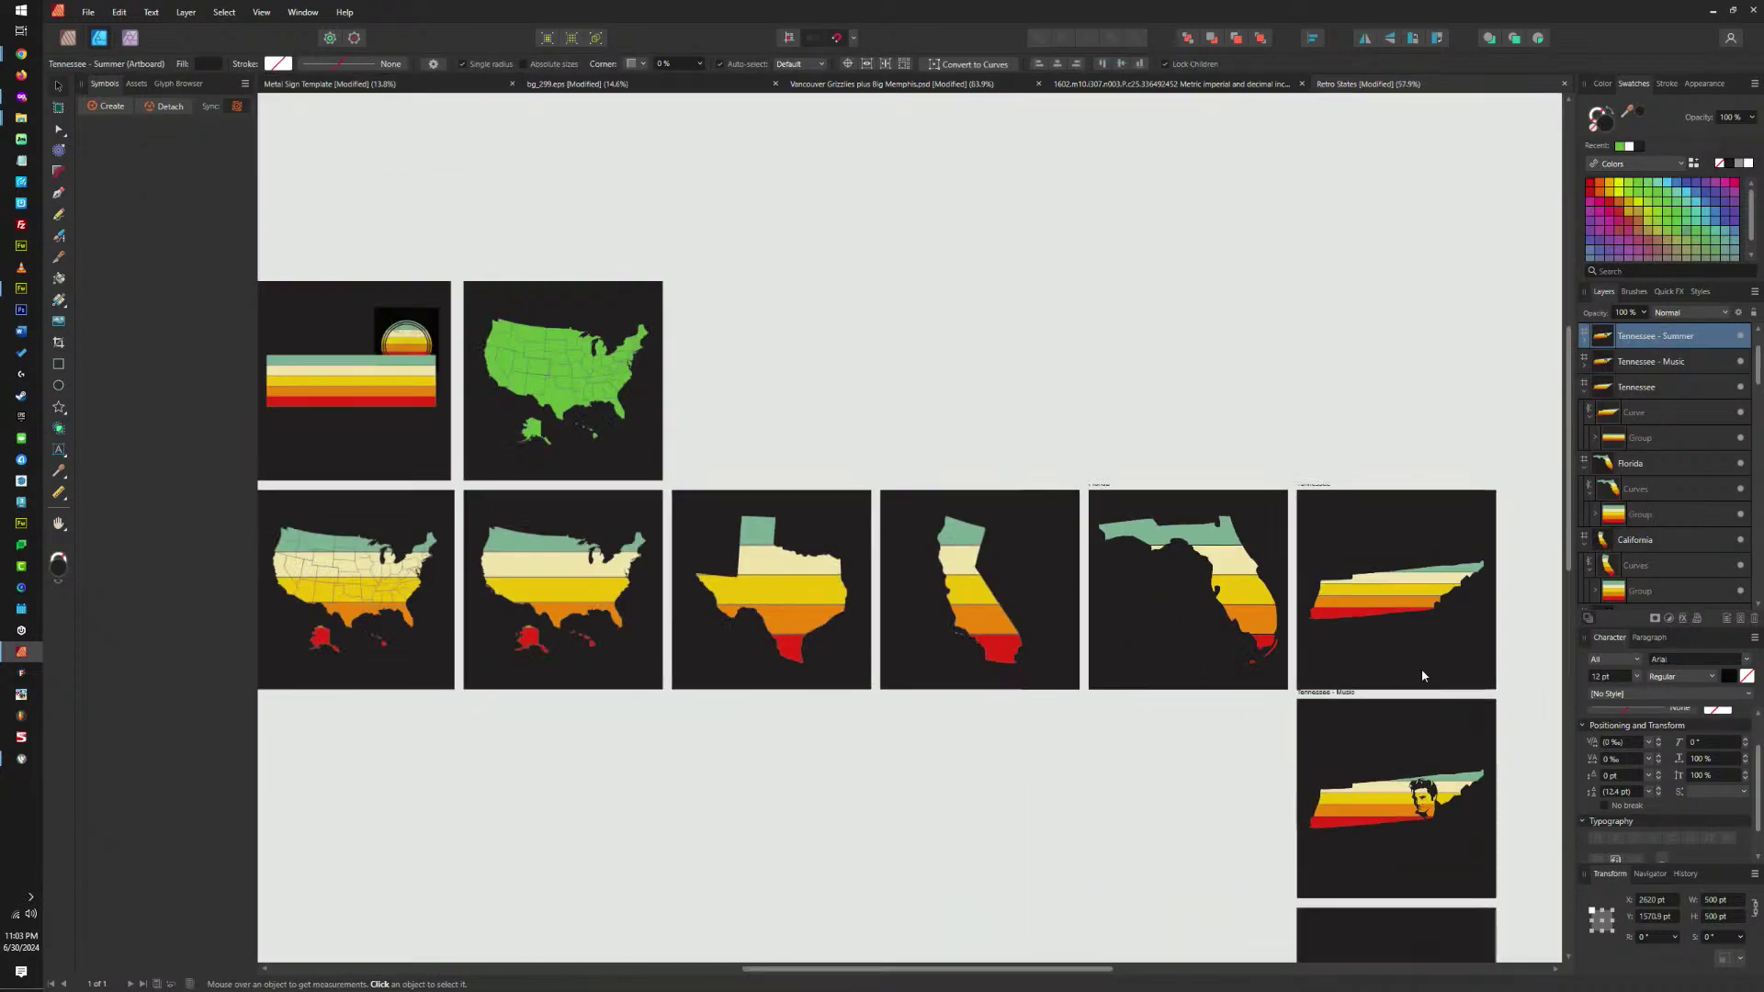
pyautogui.hscroll(-3, 1024, 603)
pyautogui.scroll(-1, 1103, 578)
pyautogui.hscroll(3, 1103, 560)
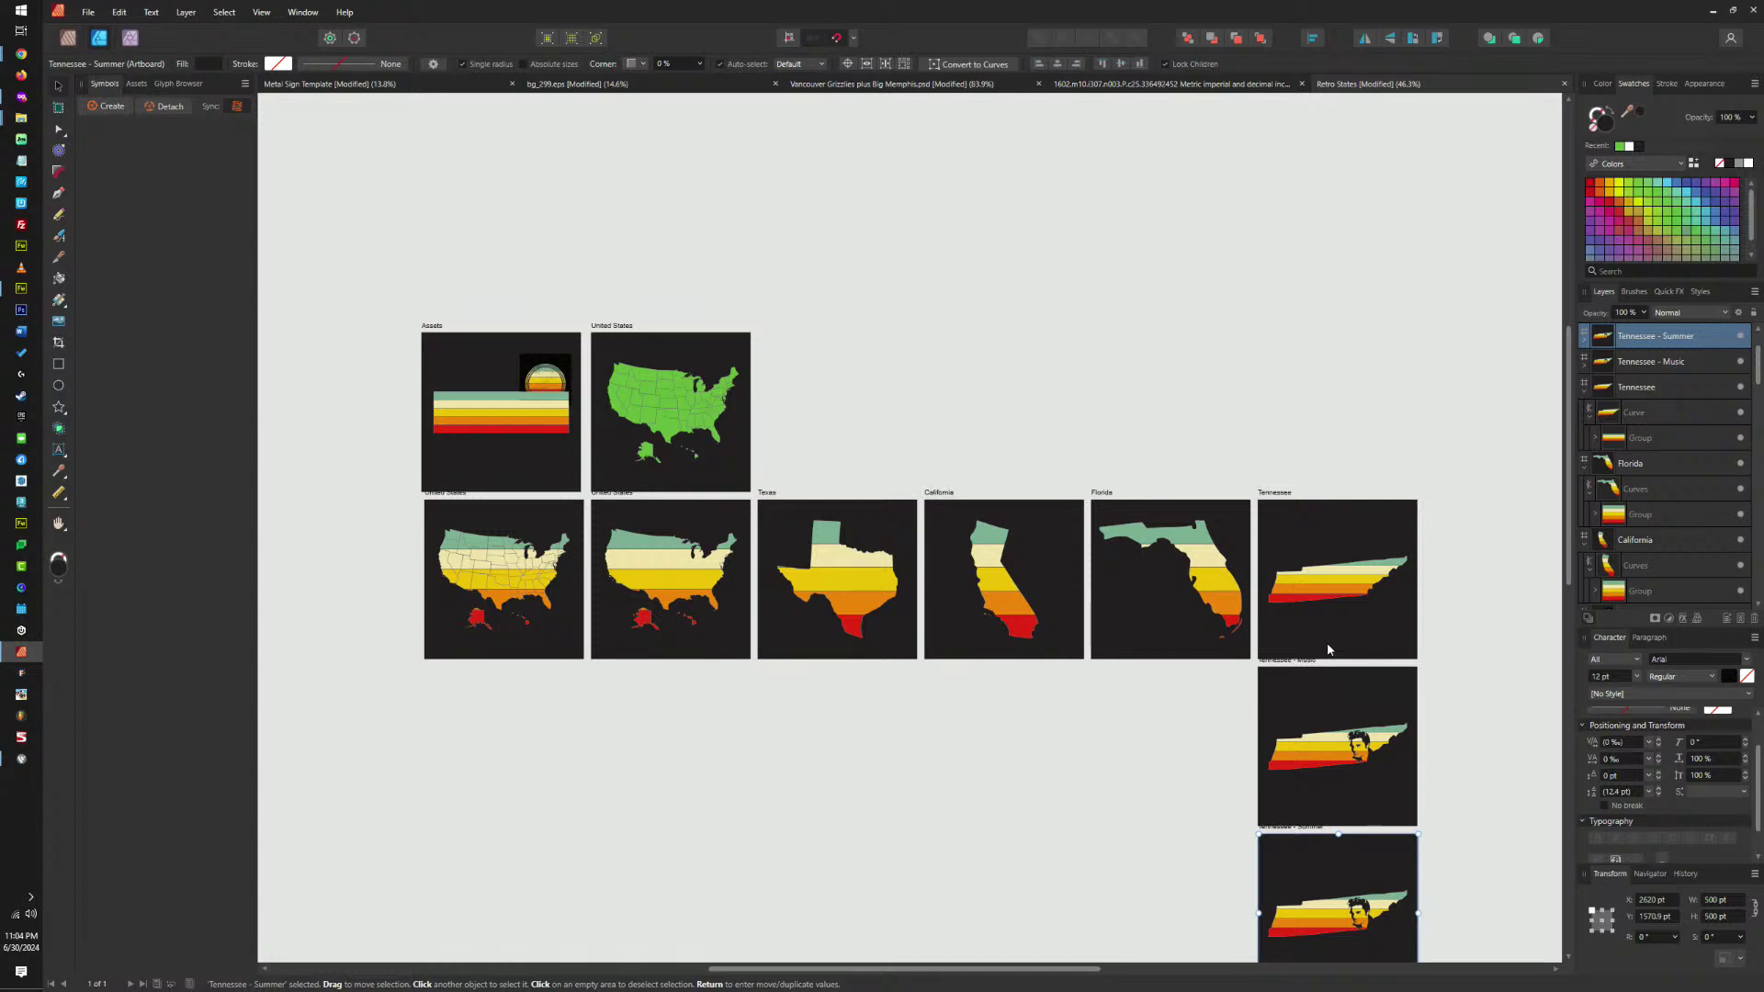
pyautogui.scroll(5, 852, 588)
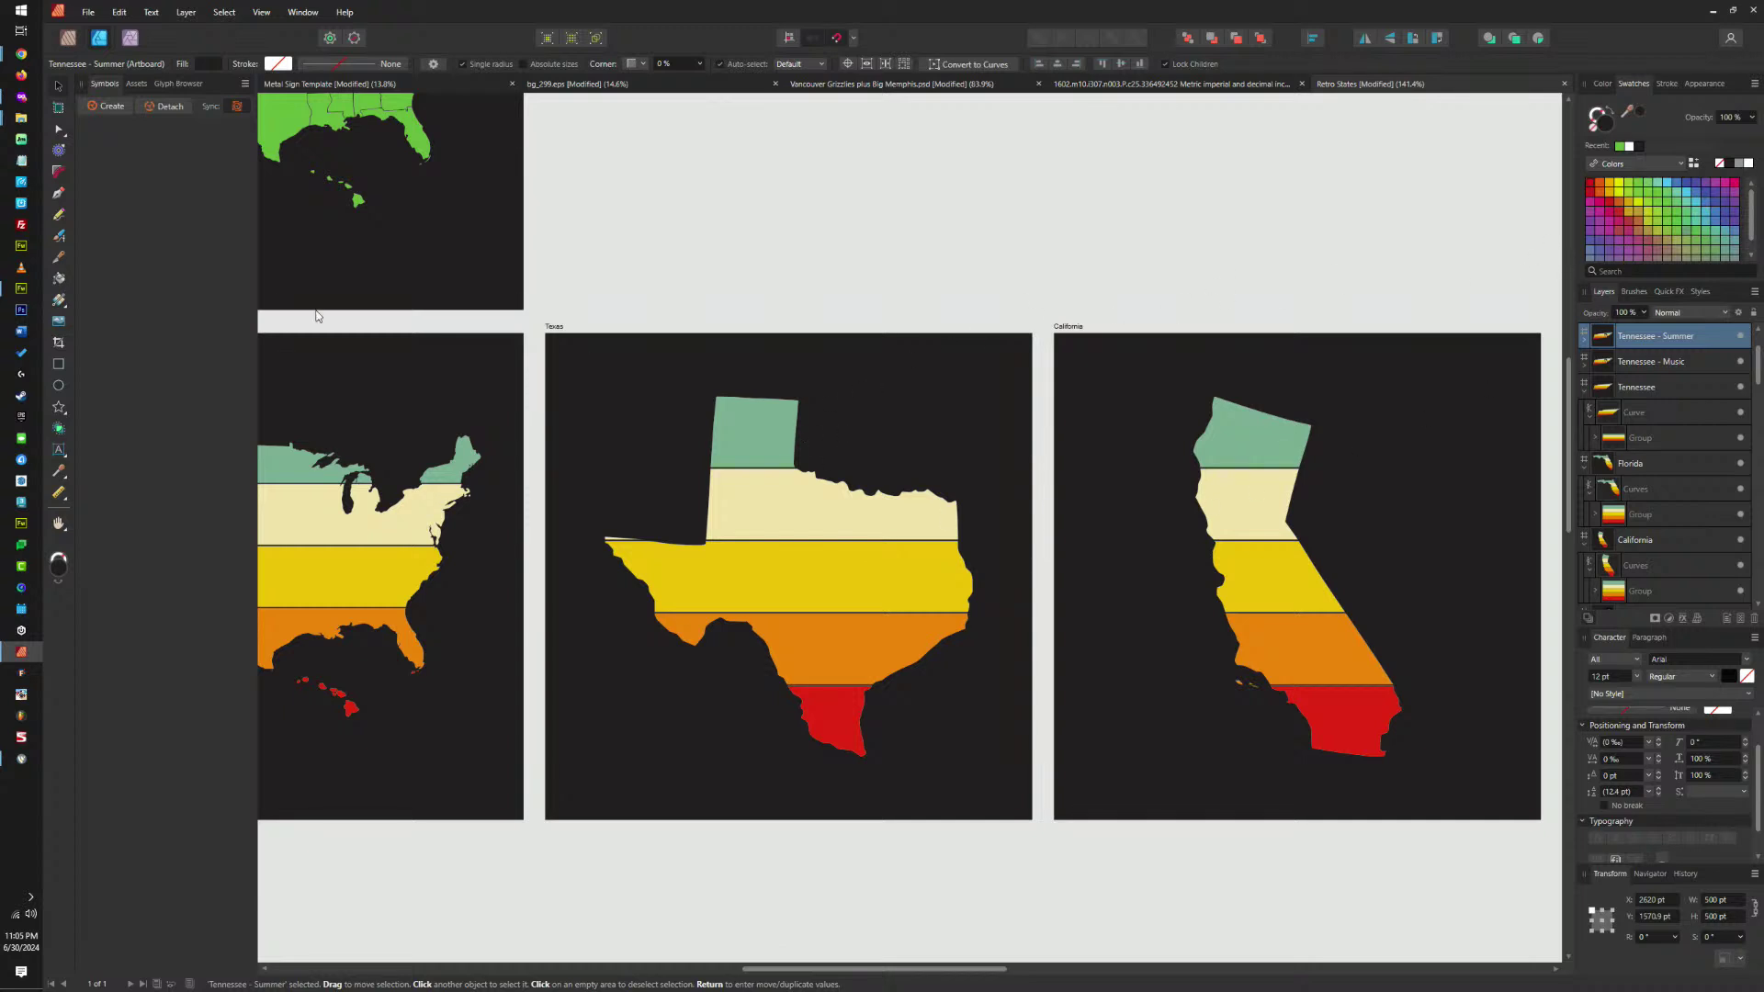
# Switch to the Chrome window with the Elvis silhouette results and search Google Images for "rainbow flag".
pyautogui.moveTo(21, 53)
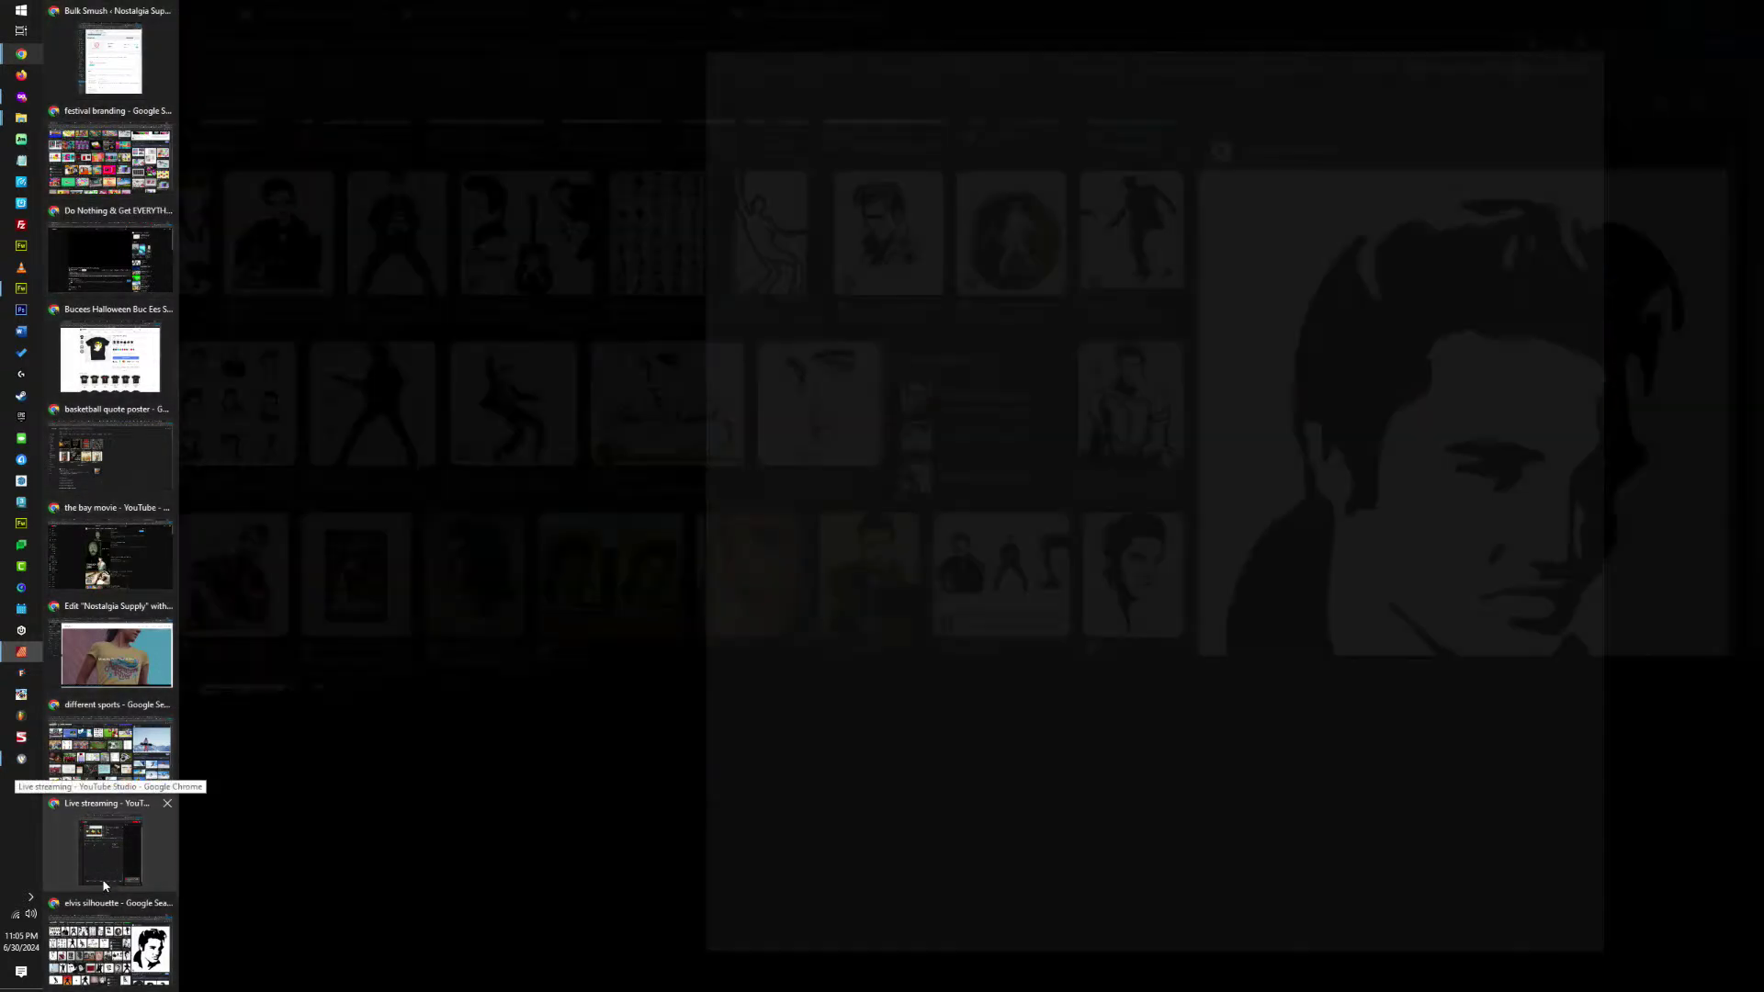
pyautogui.click(110, 946)
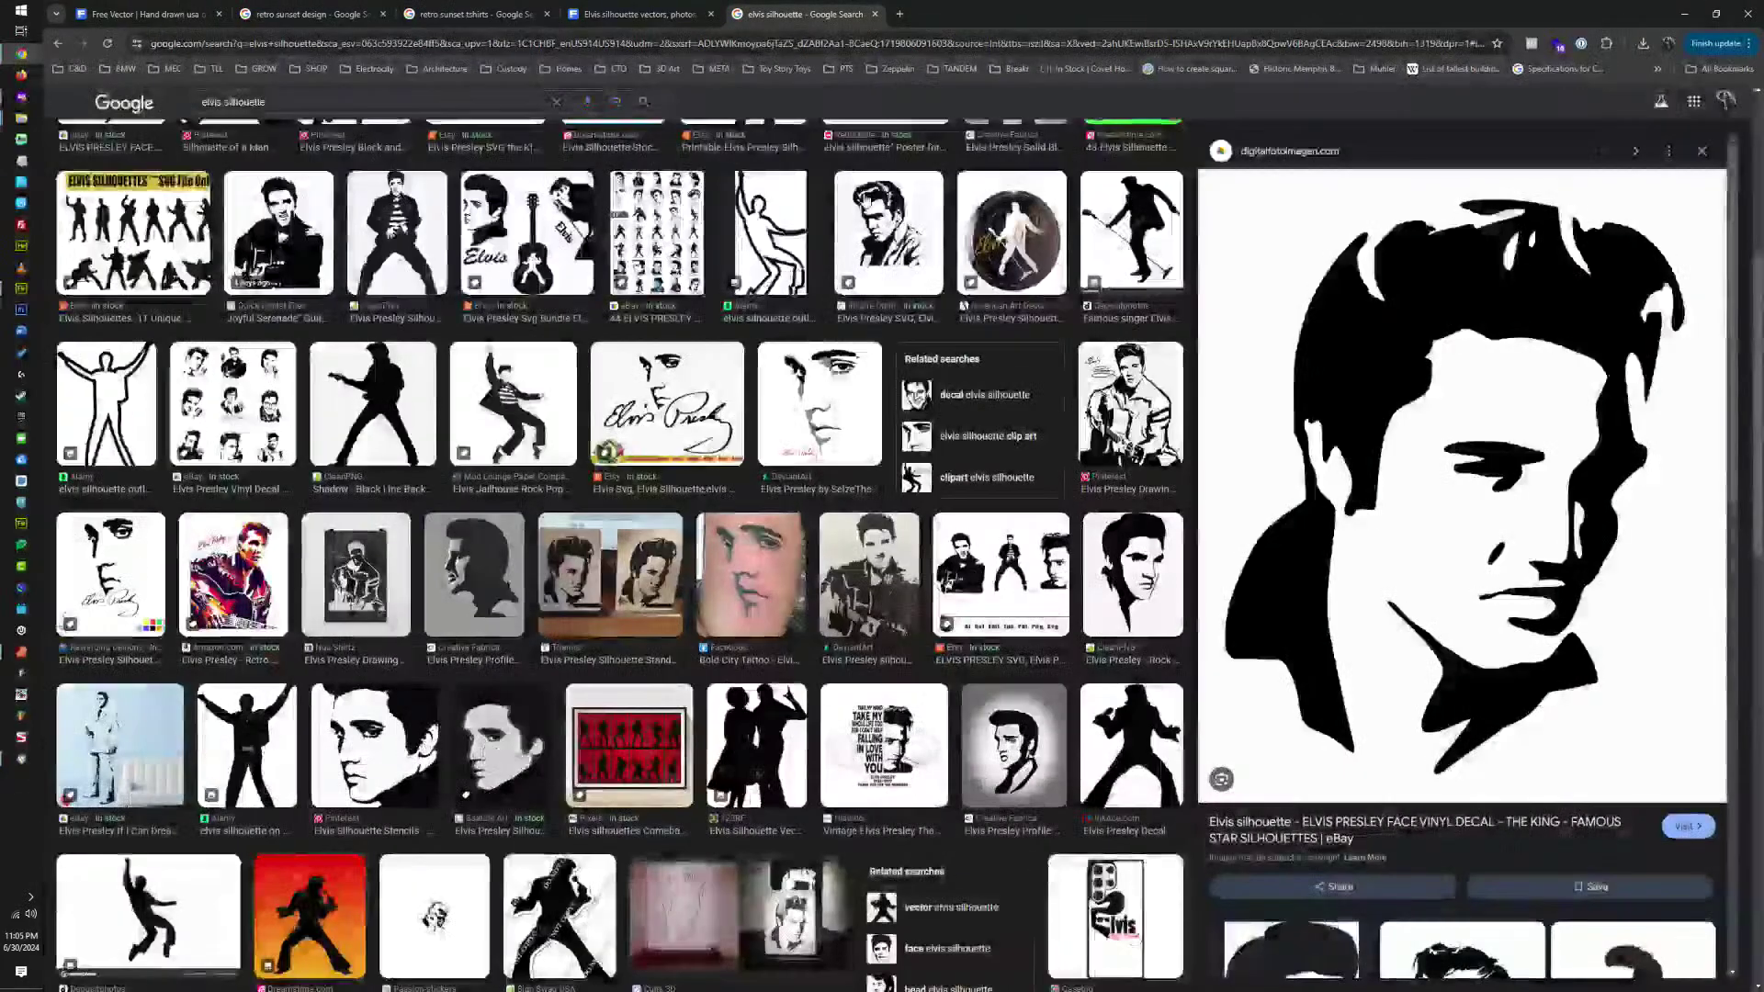
pyautogui.click(517, 101)
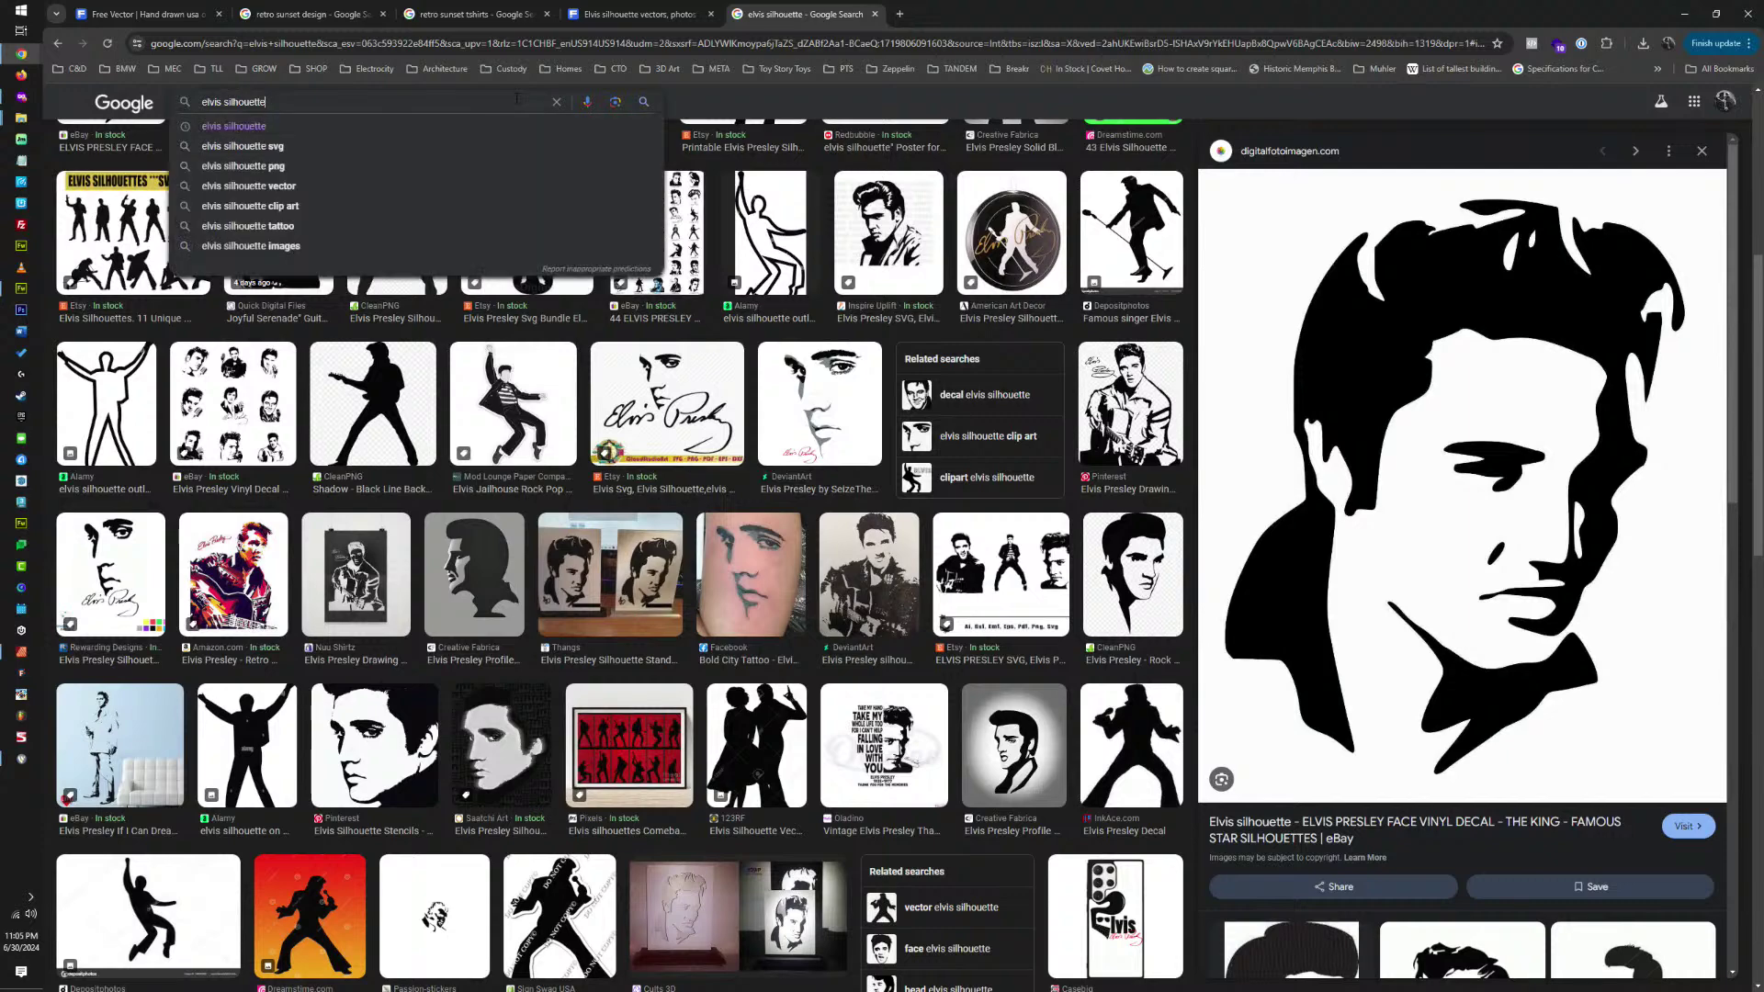
pyautogui.hotkey('ctrl', 'a')
pyautogui.write('rainbow fl')
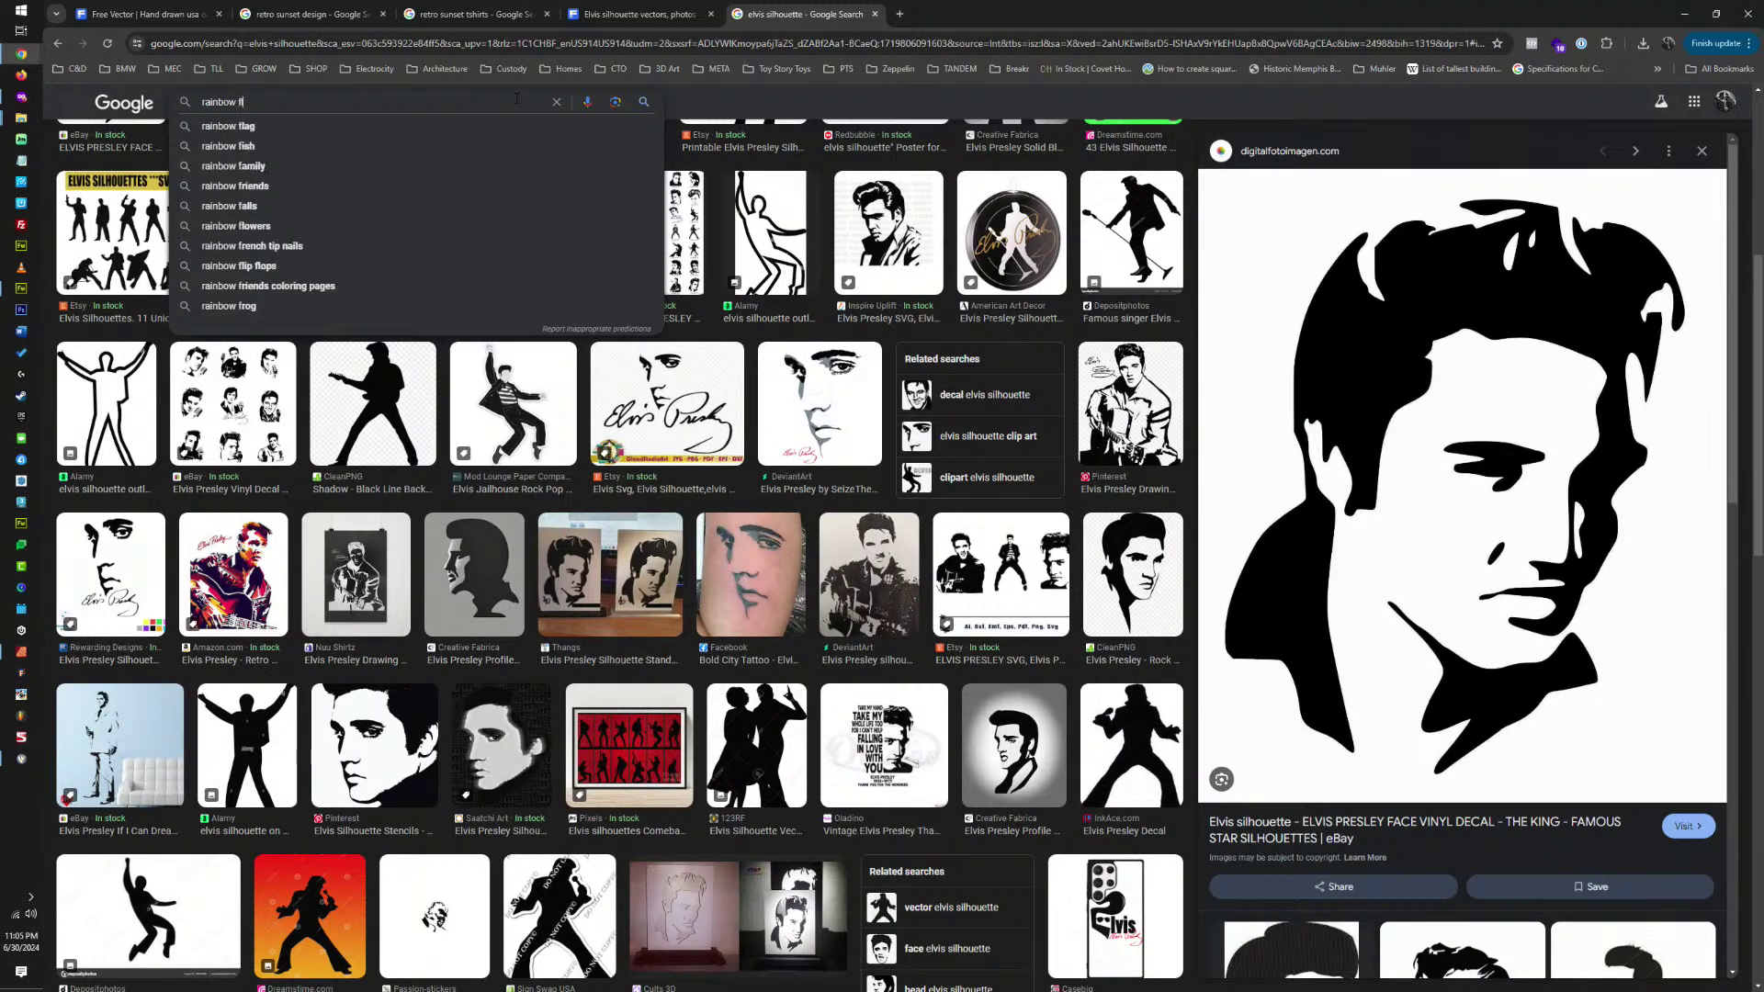
pyautogui.write('ag')
pyautogui.press('Return')
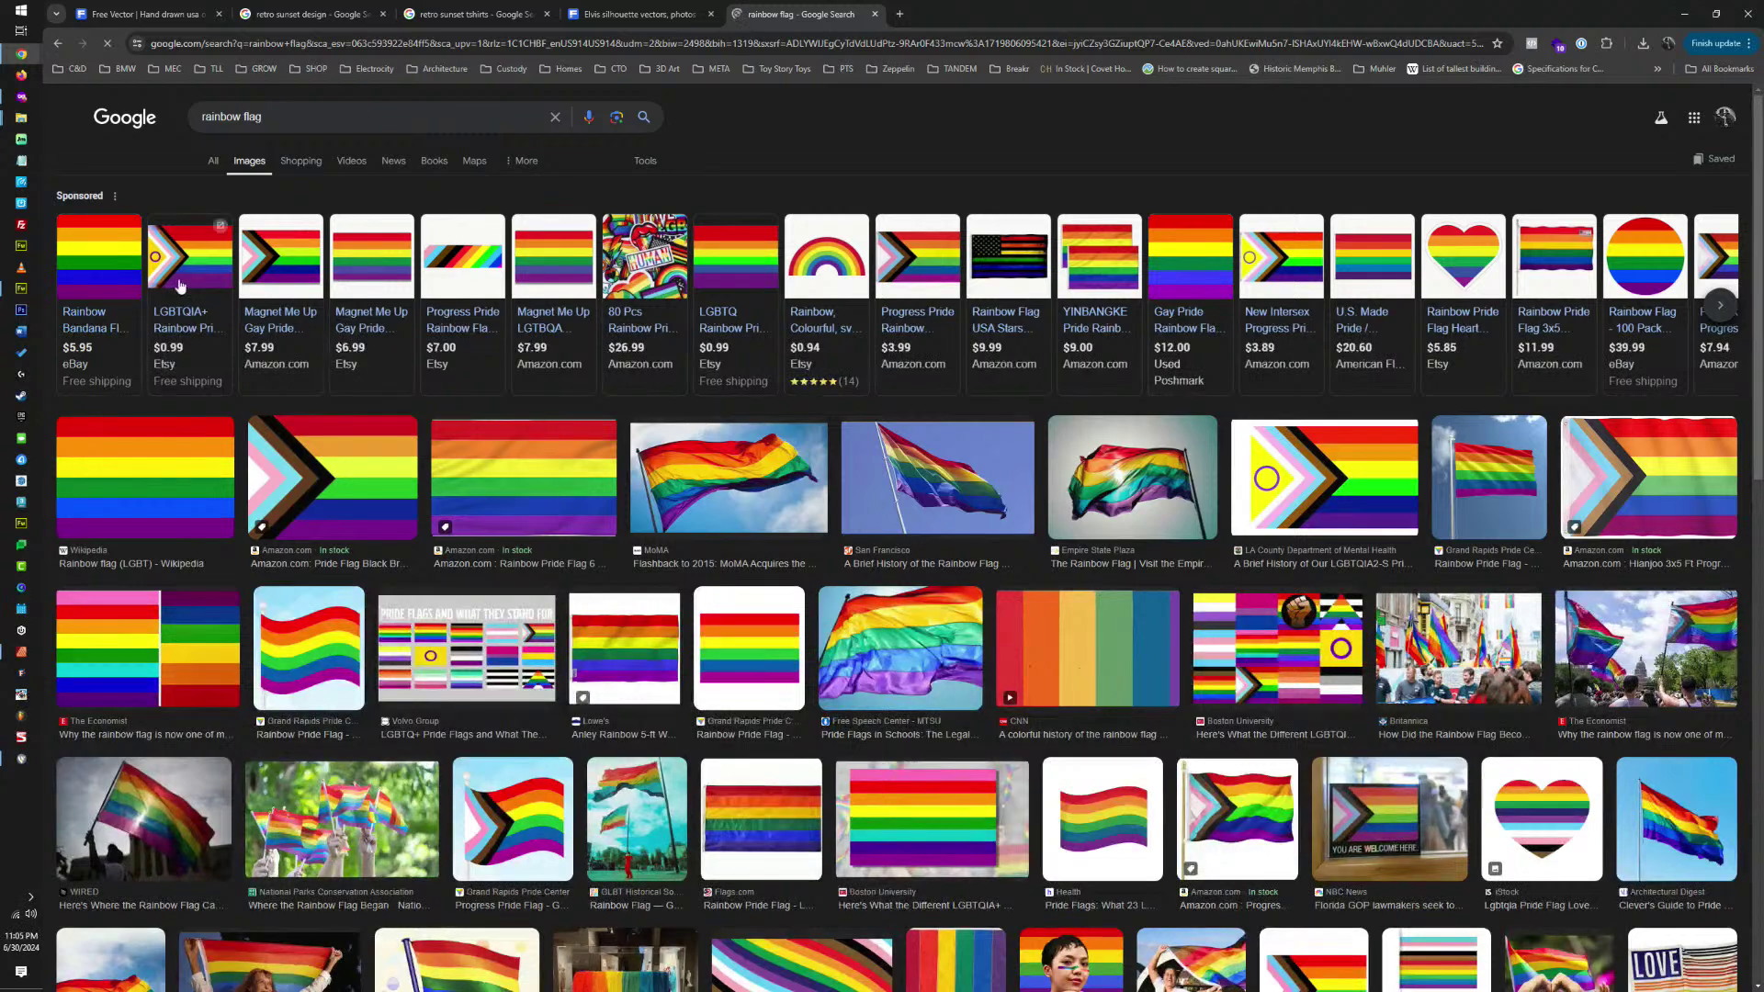
# Copy the enlarged Wikipedia rainbow flag image and switch back to Affinity Publisher.
pyautogui.click(158, 478)
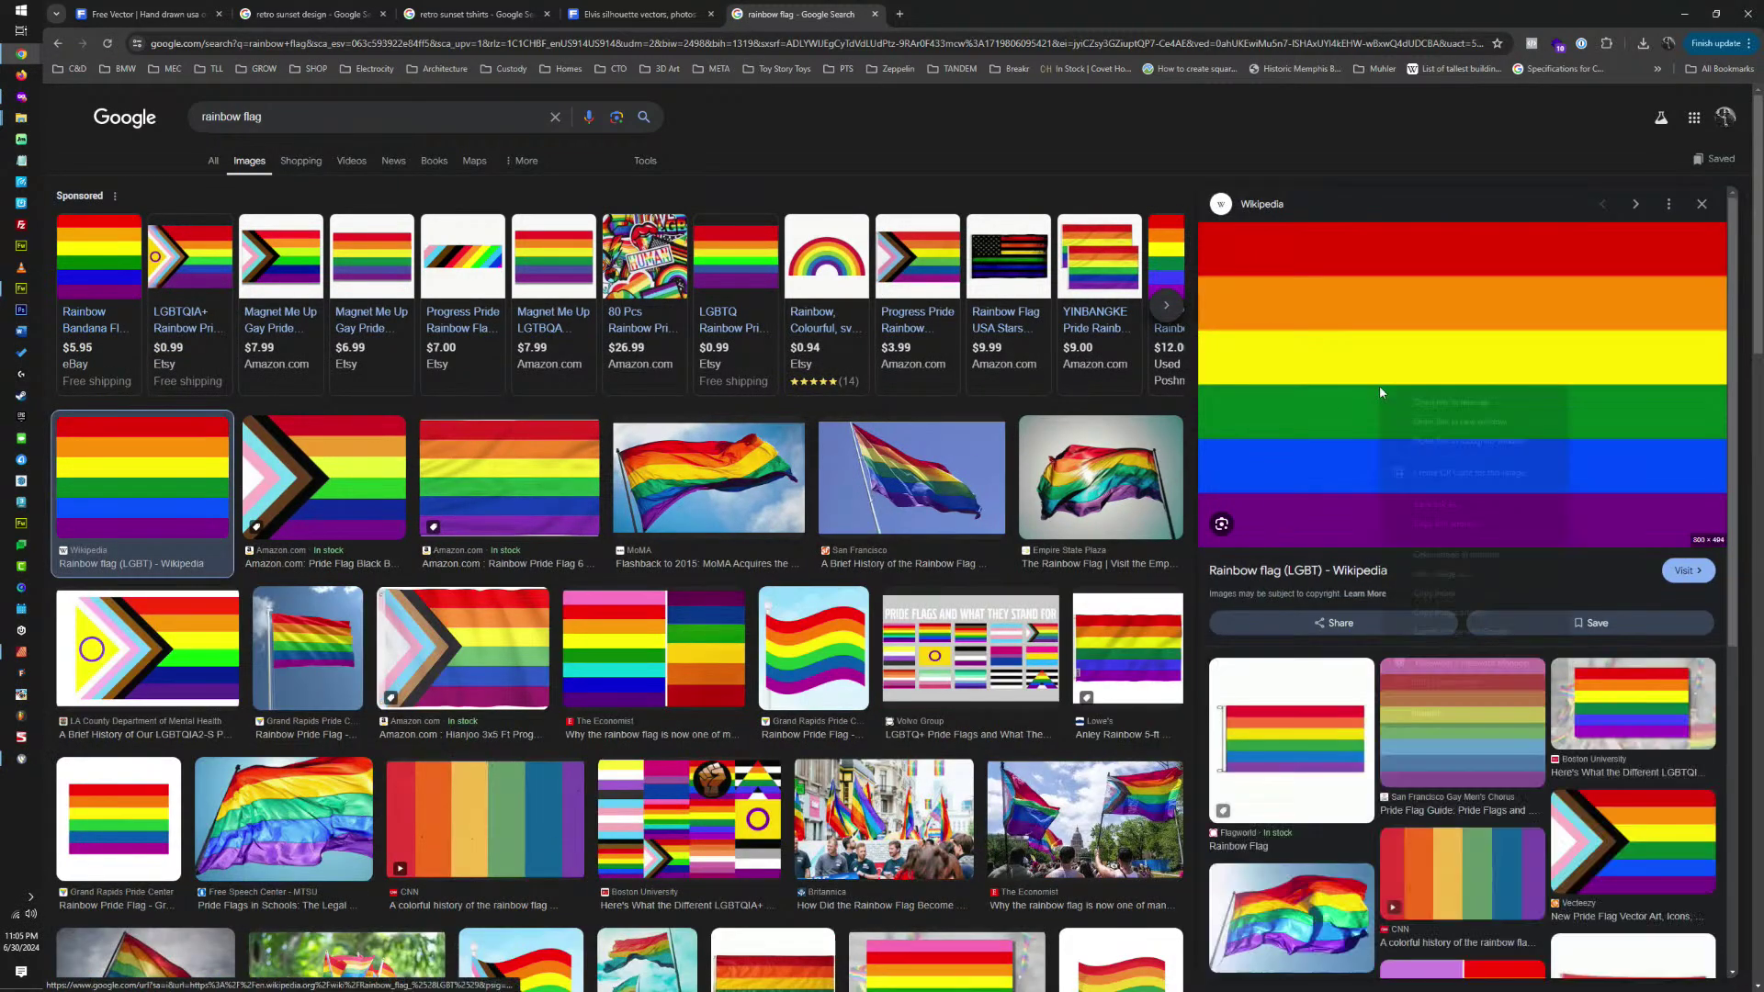
pyautogui.click(1433, 594)
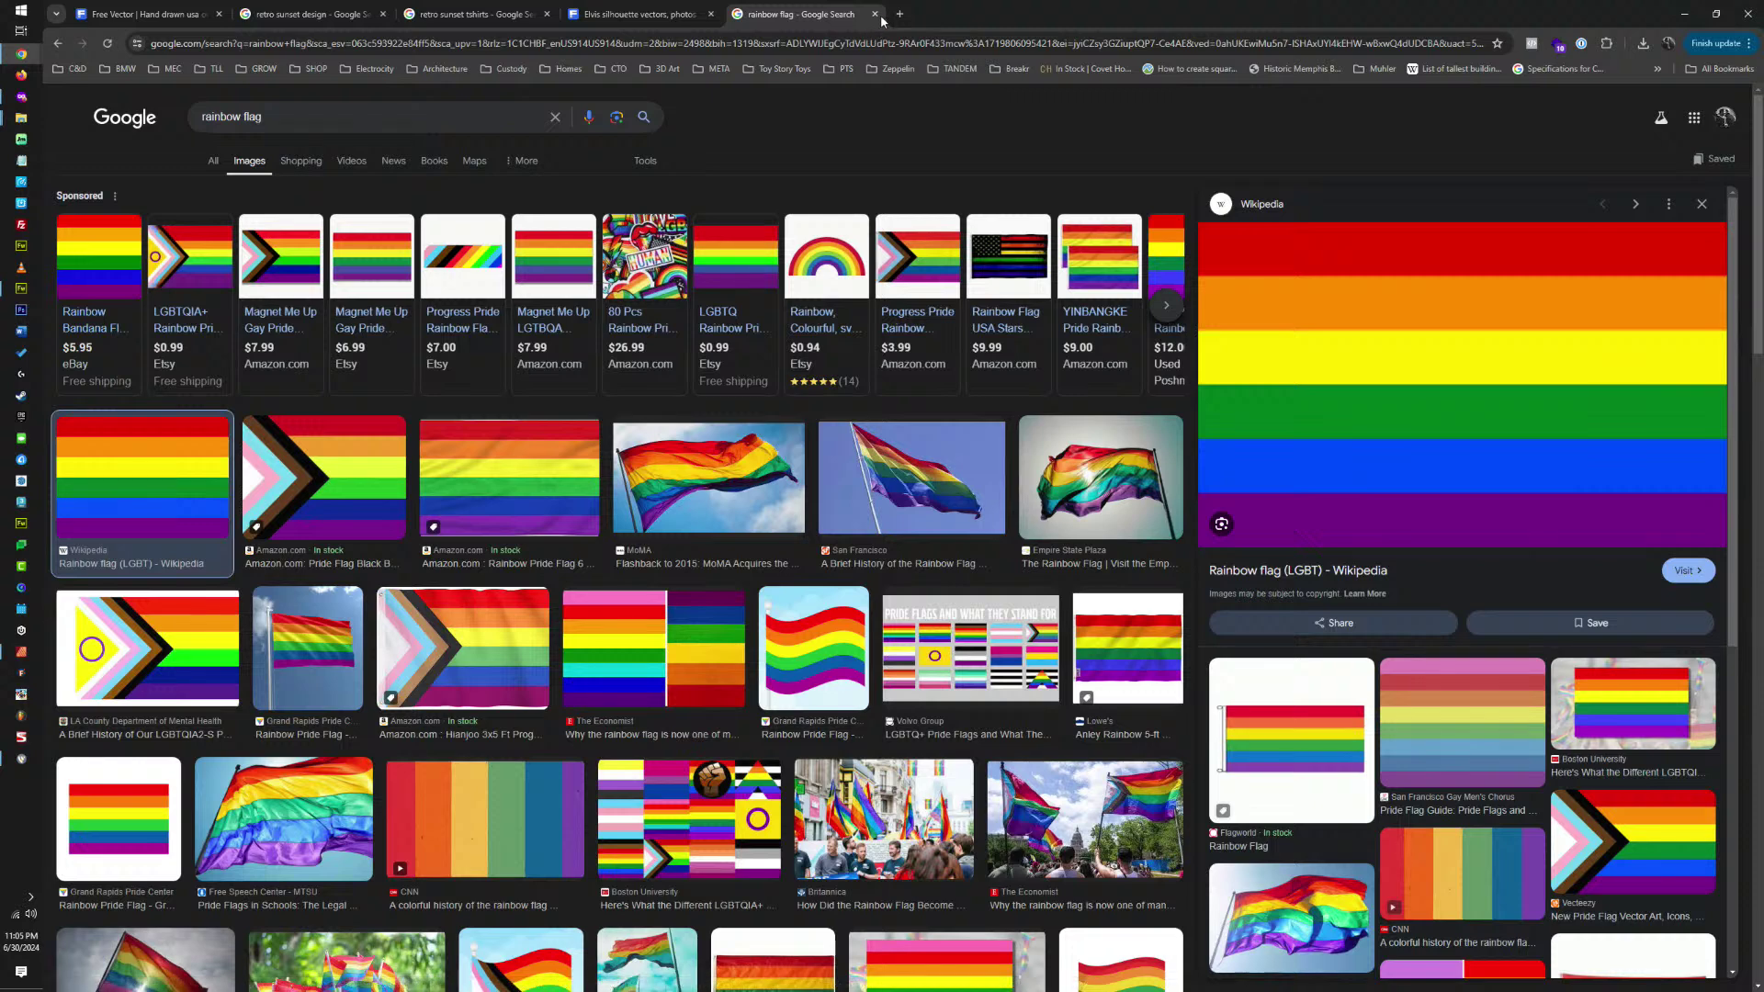
pyautogui.click(1687, 13)
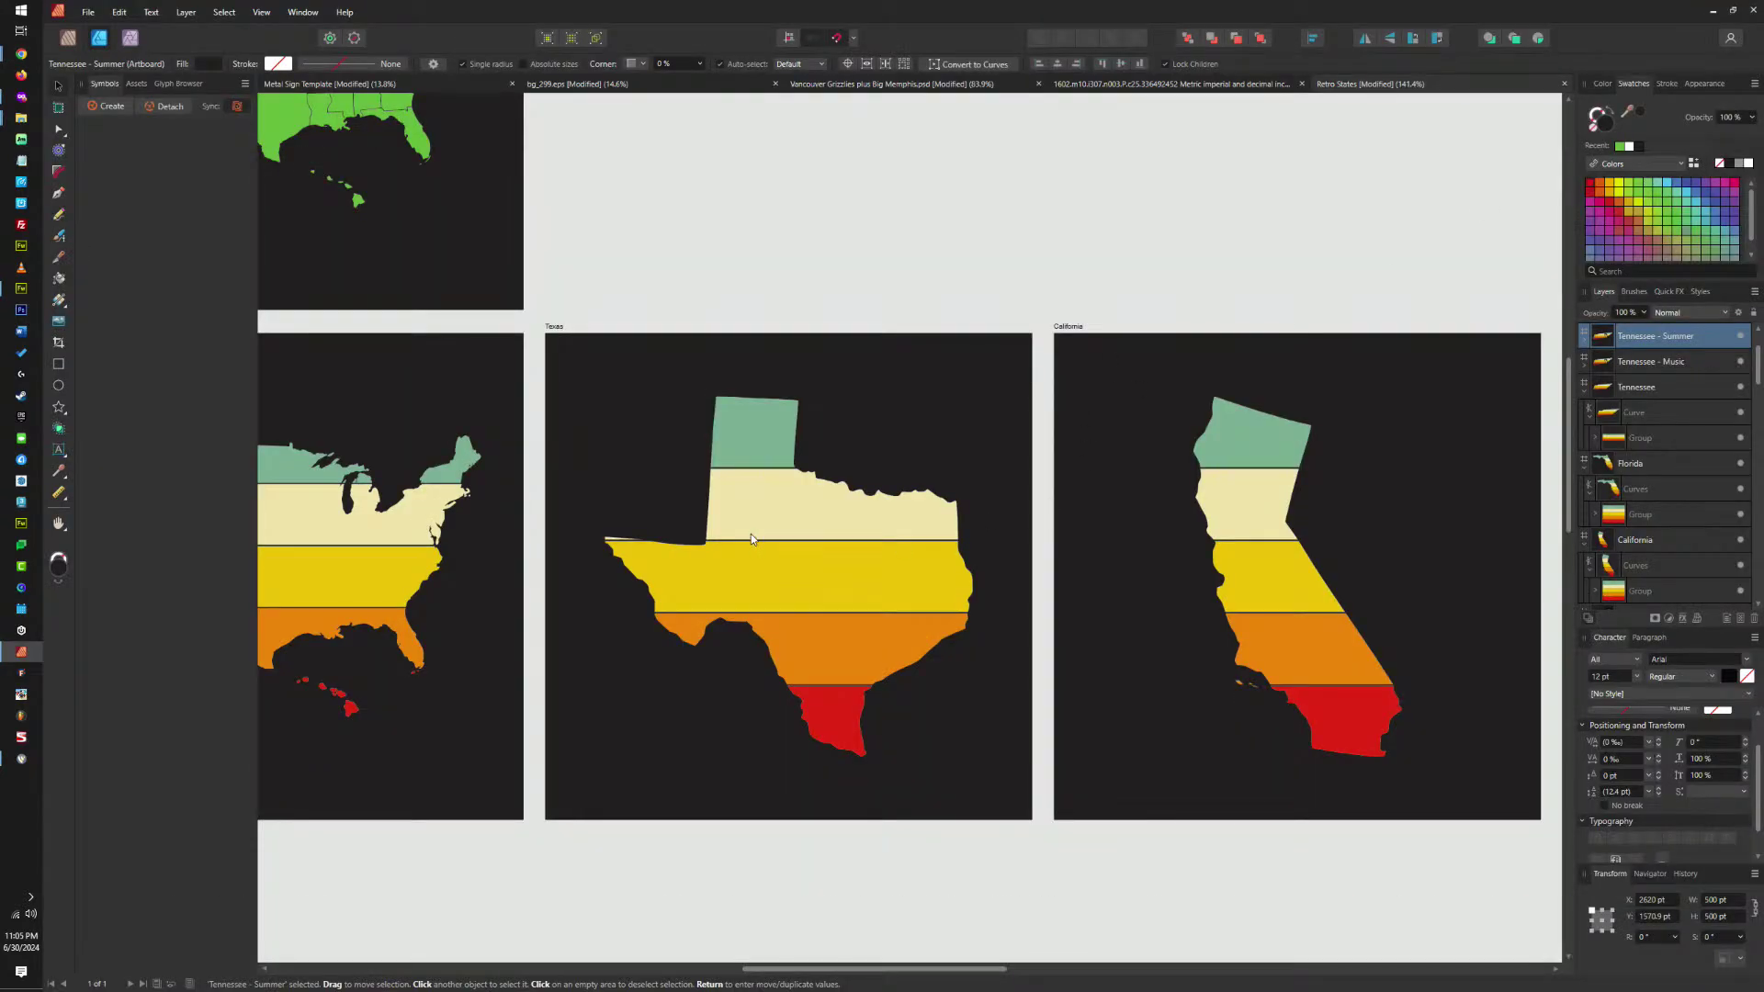
# Place a copy of the borderless striped United States artboard above the green United States map artboard.
pyautogui.scroll(-5, 976, 480)
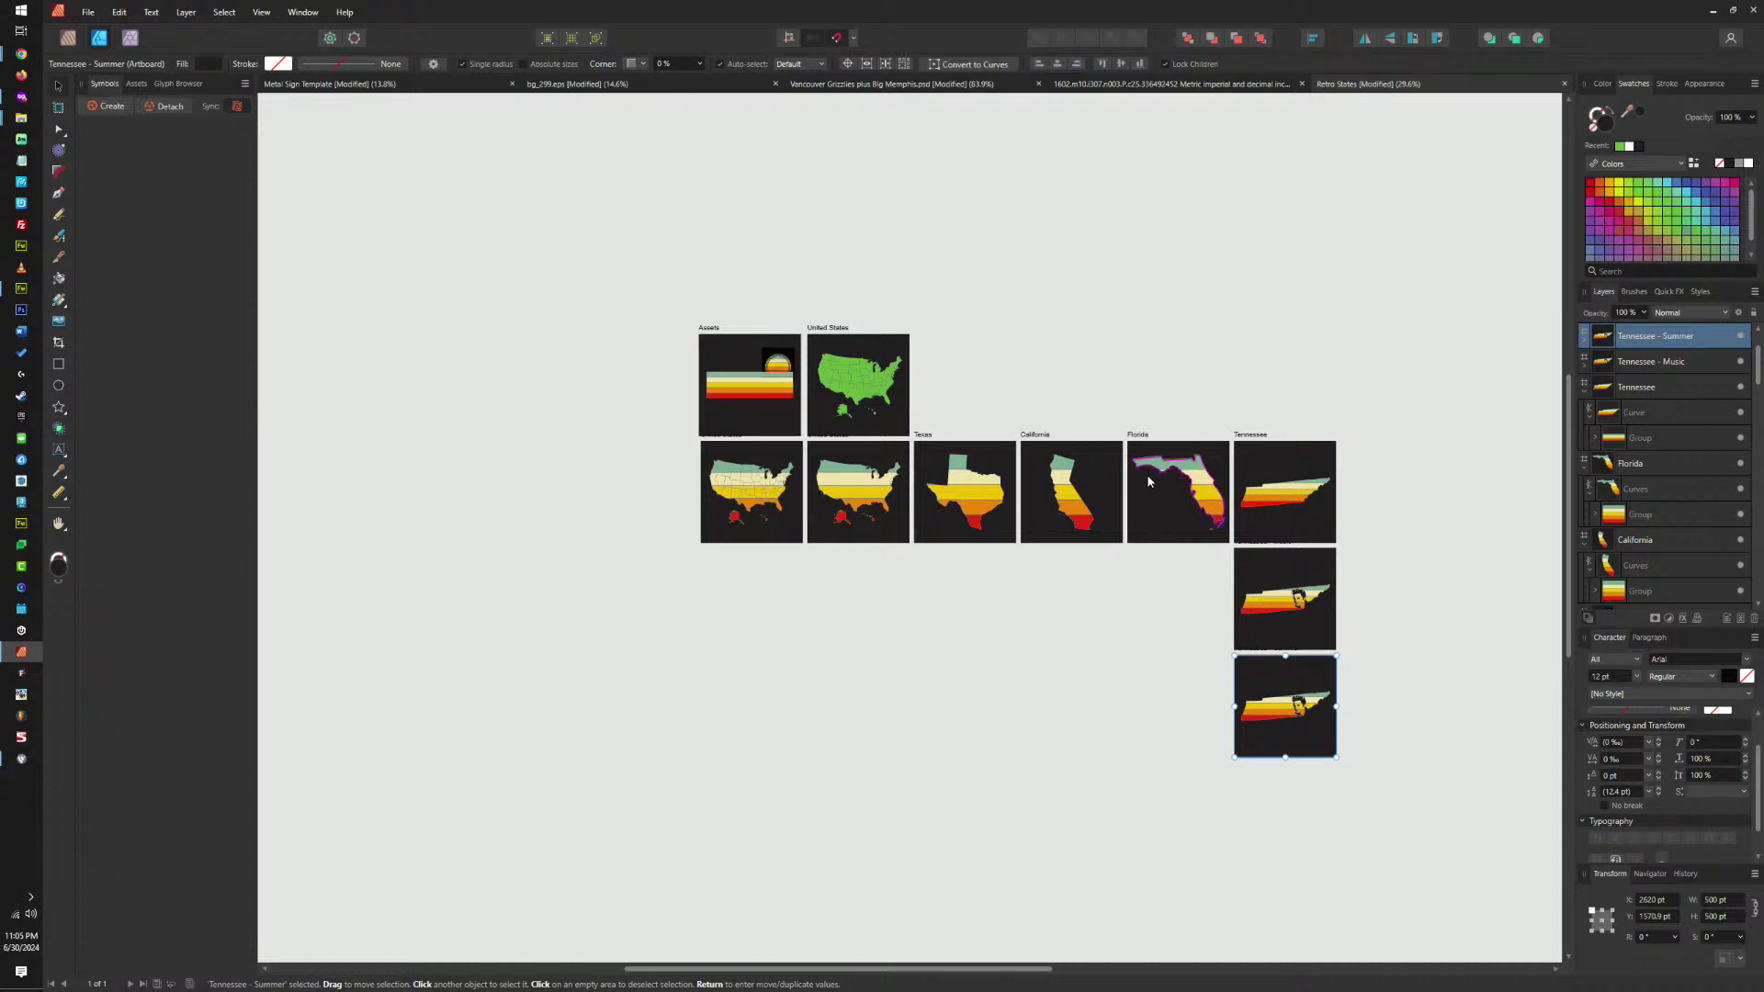
pyautogui.click(834, 442)
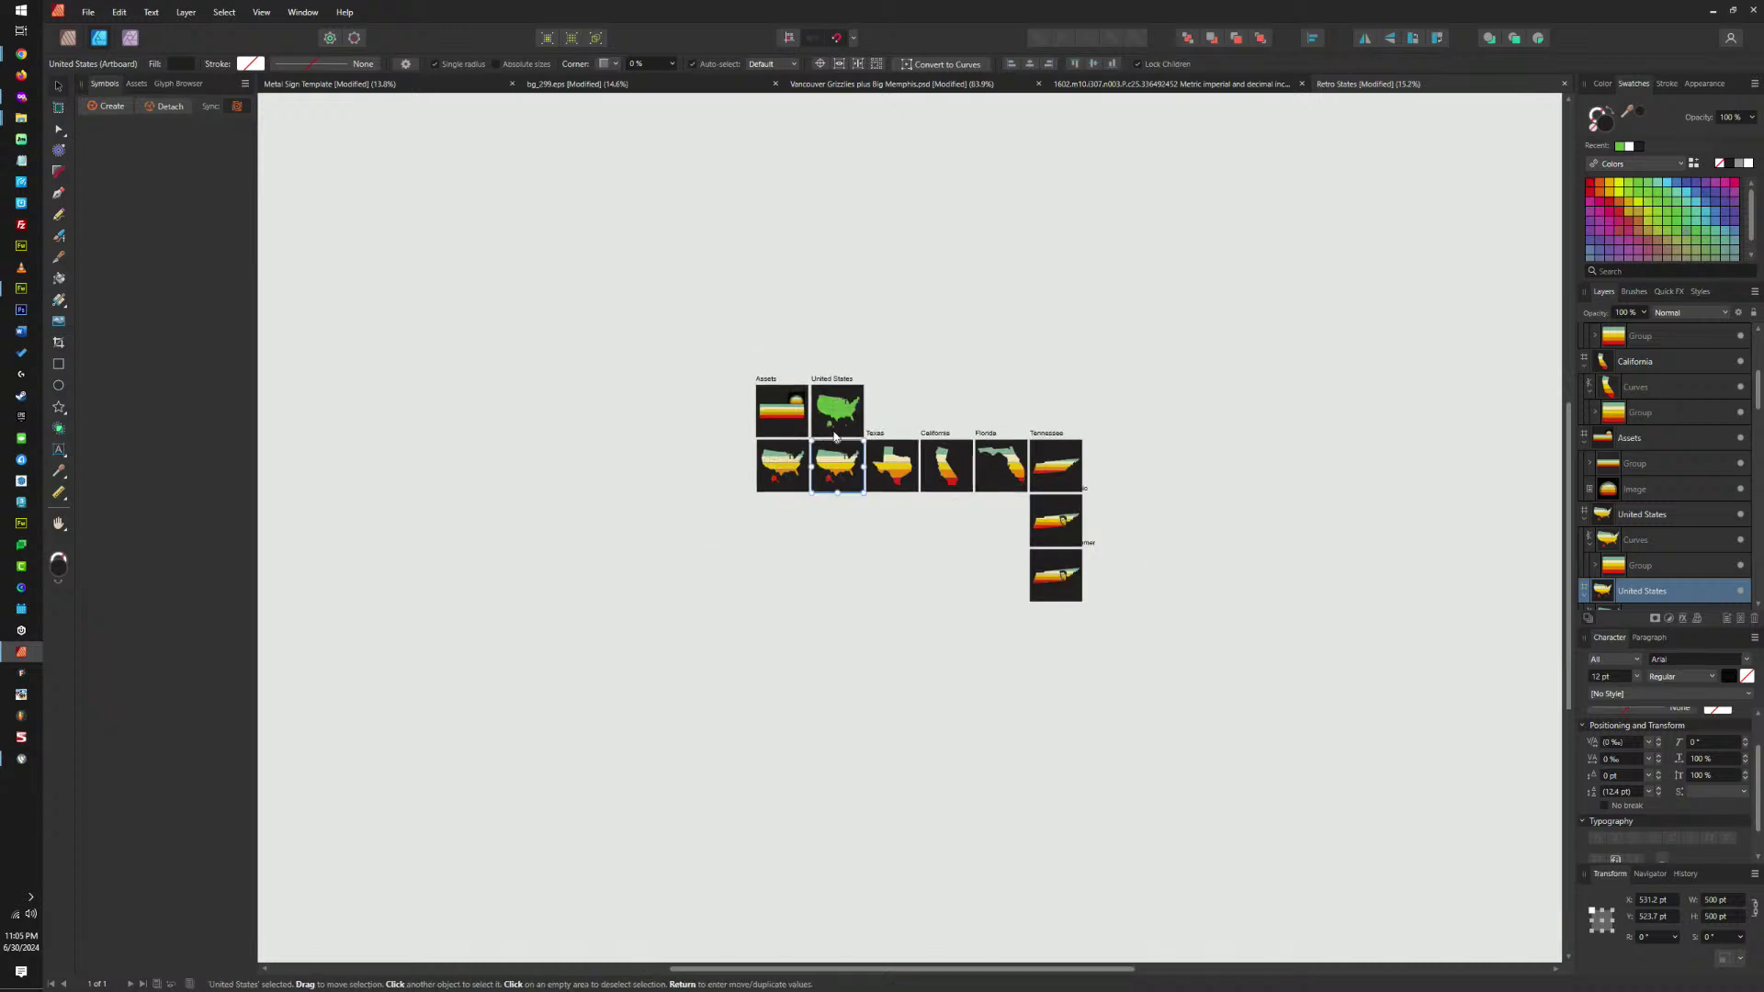
pyautogui.scroll(2, 830, 438)
pyautogui.moveTo(822, 447); pyautogui.dragTo(830, 70)
pyautogui.scroll(3, 1006, 244)
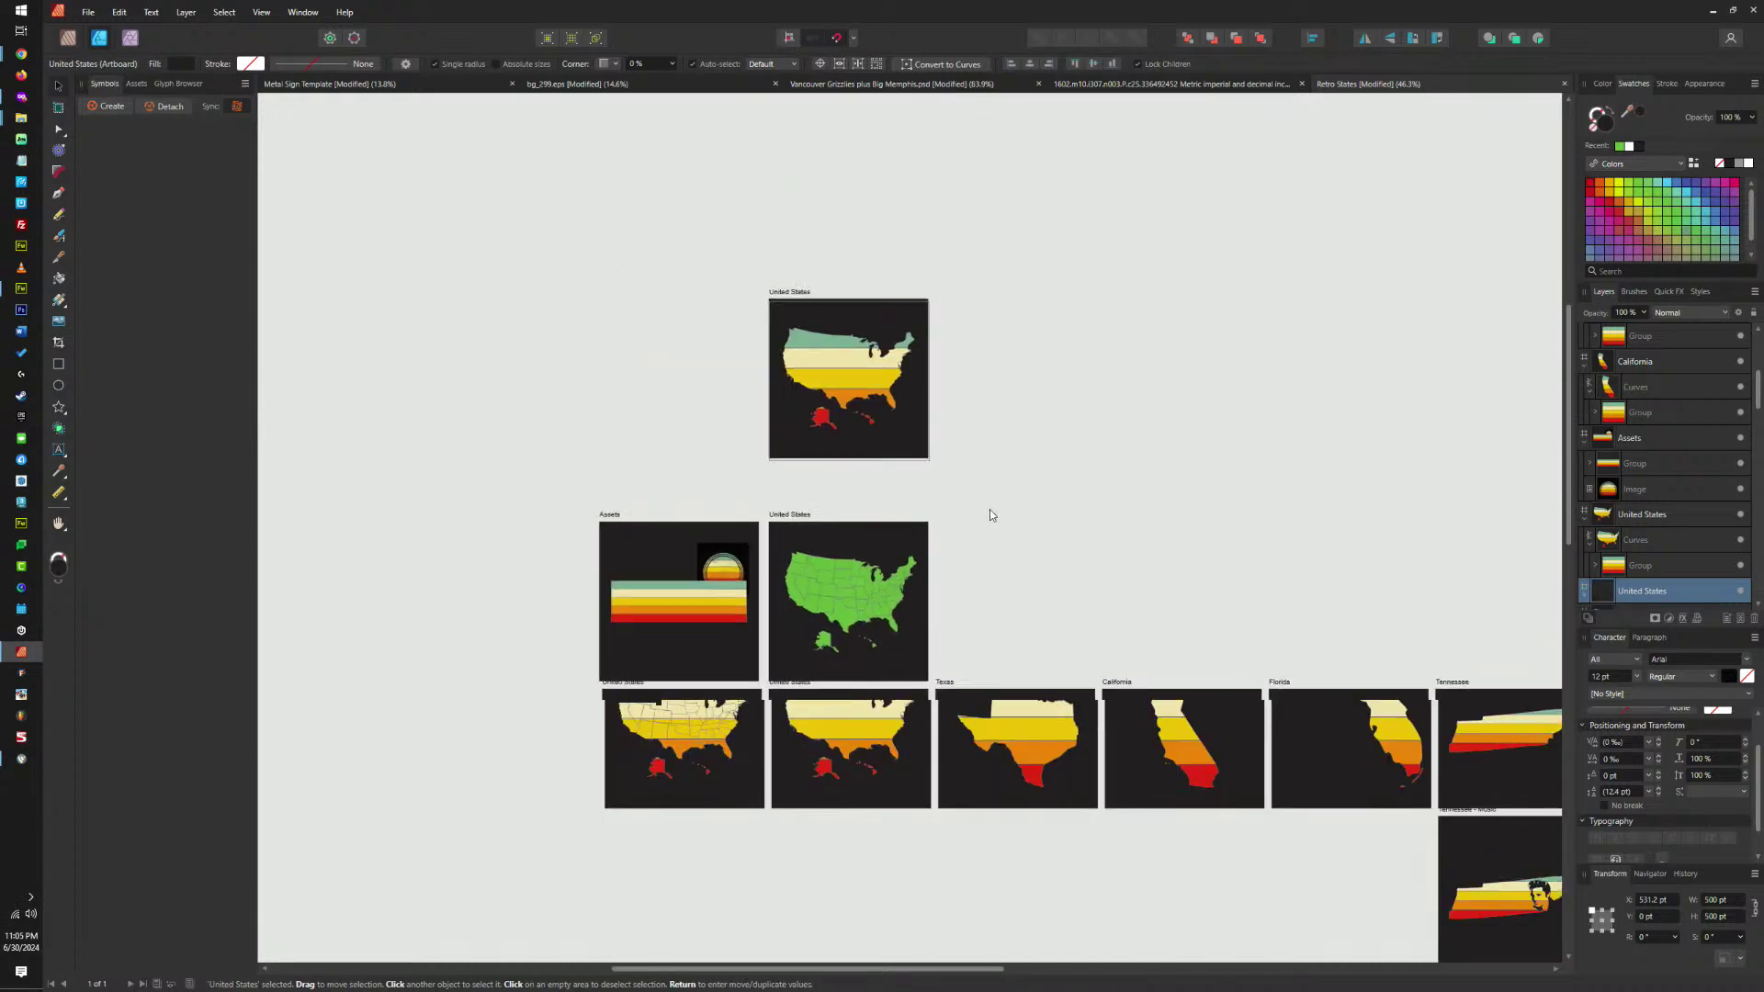
# Duplicate the Texas, California, Florida and plain Tennessee artboards into the new row beside the copied United States artboard.
pyautogui.moveTo(938, 704); pyautogui.dragTo(938, 313)
pyautogui.moveTo(1110, 704); pyautogui.dragTo(1110, 315)
pyautogui.moveTo(1270, 704); pyautogui.dragTo(1270, 314)
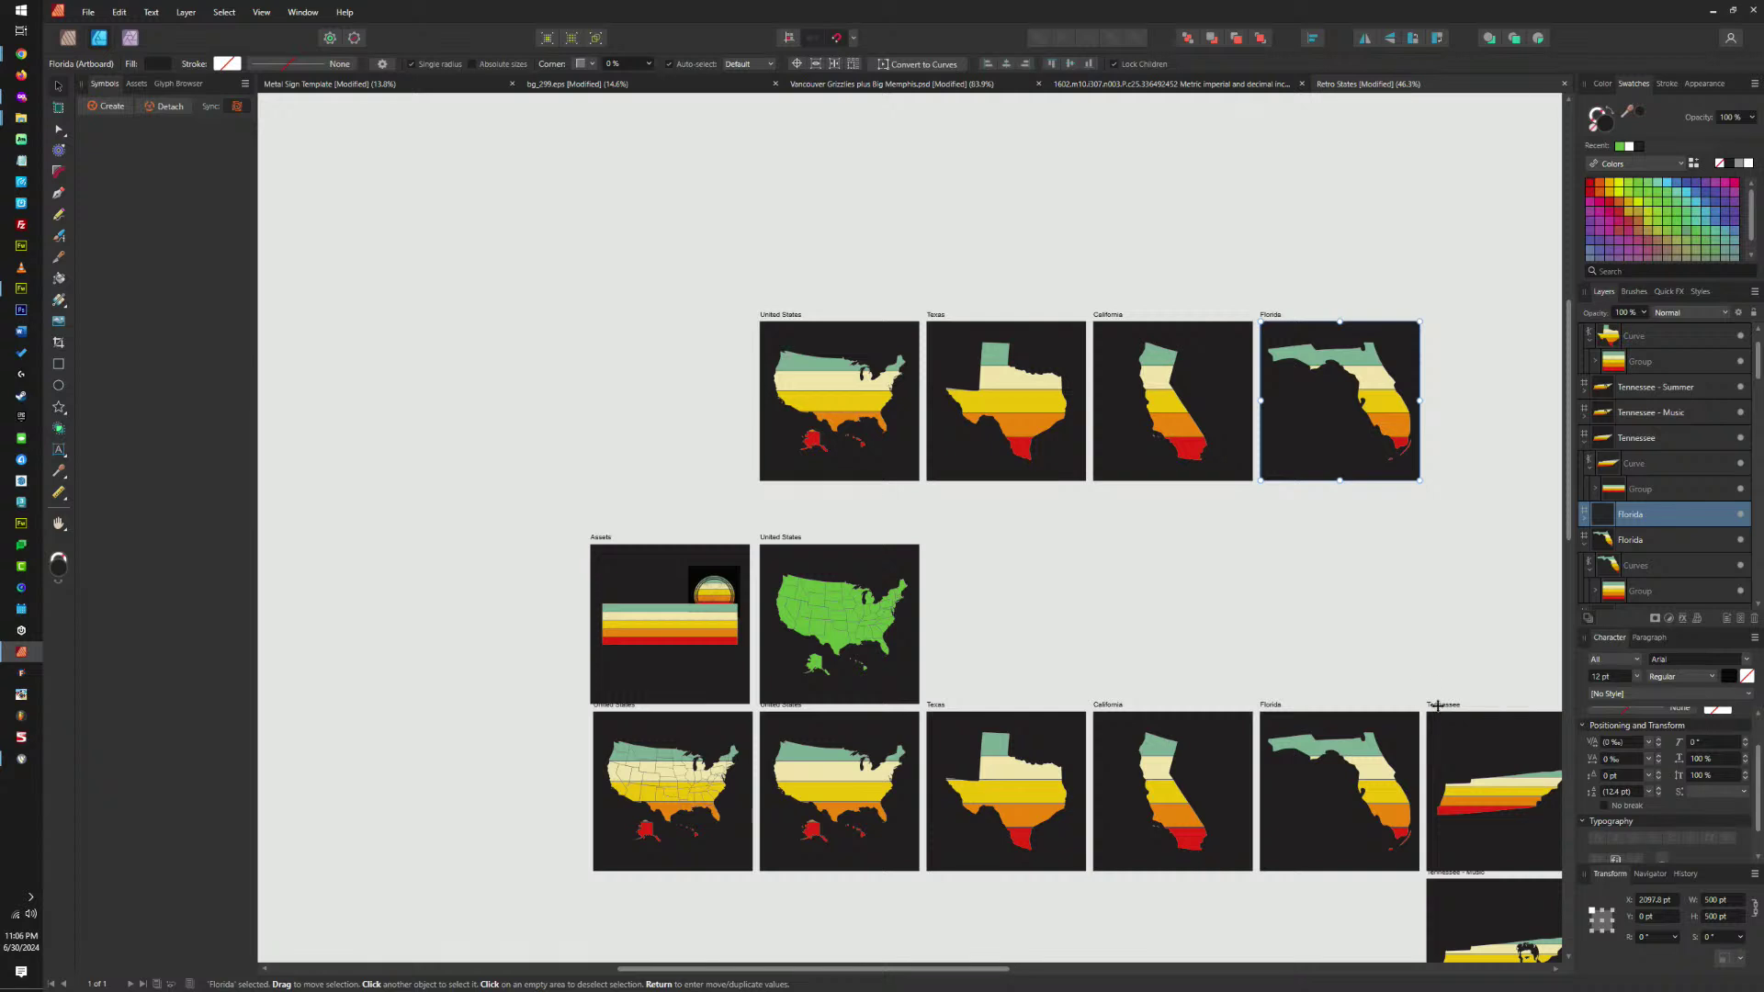
pyautogui.moveTo(1438, 705); pyautogui.dragTo(1437, 315)
pyautogui.hscroll(5, 1070, 555)
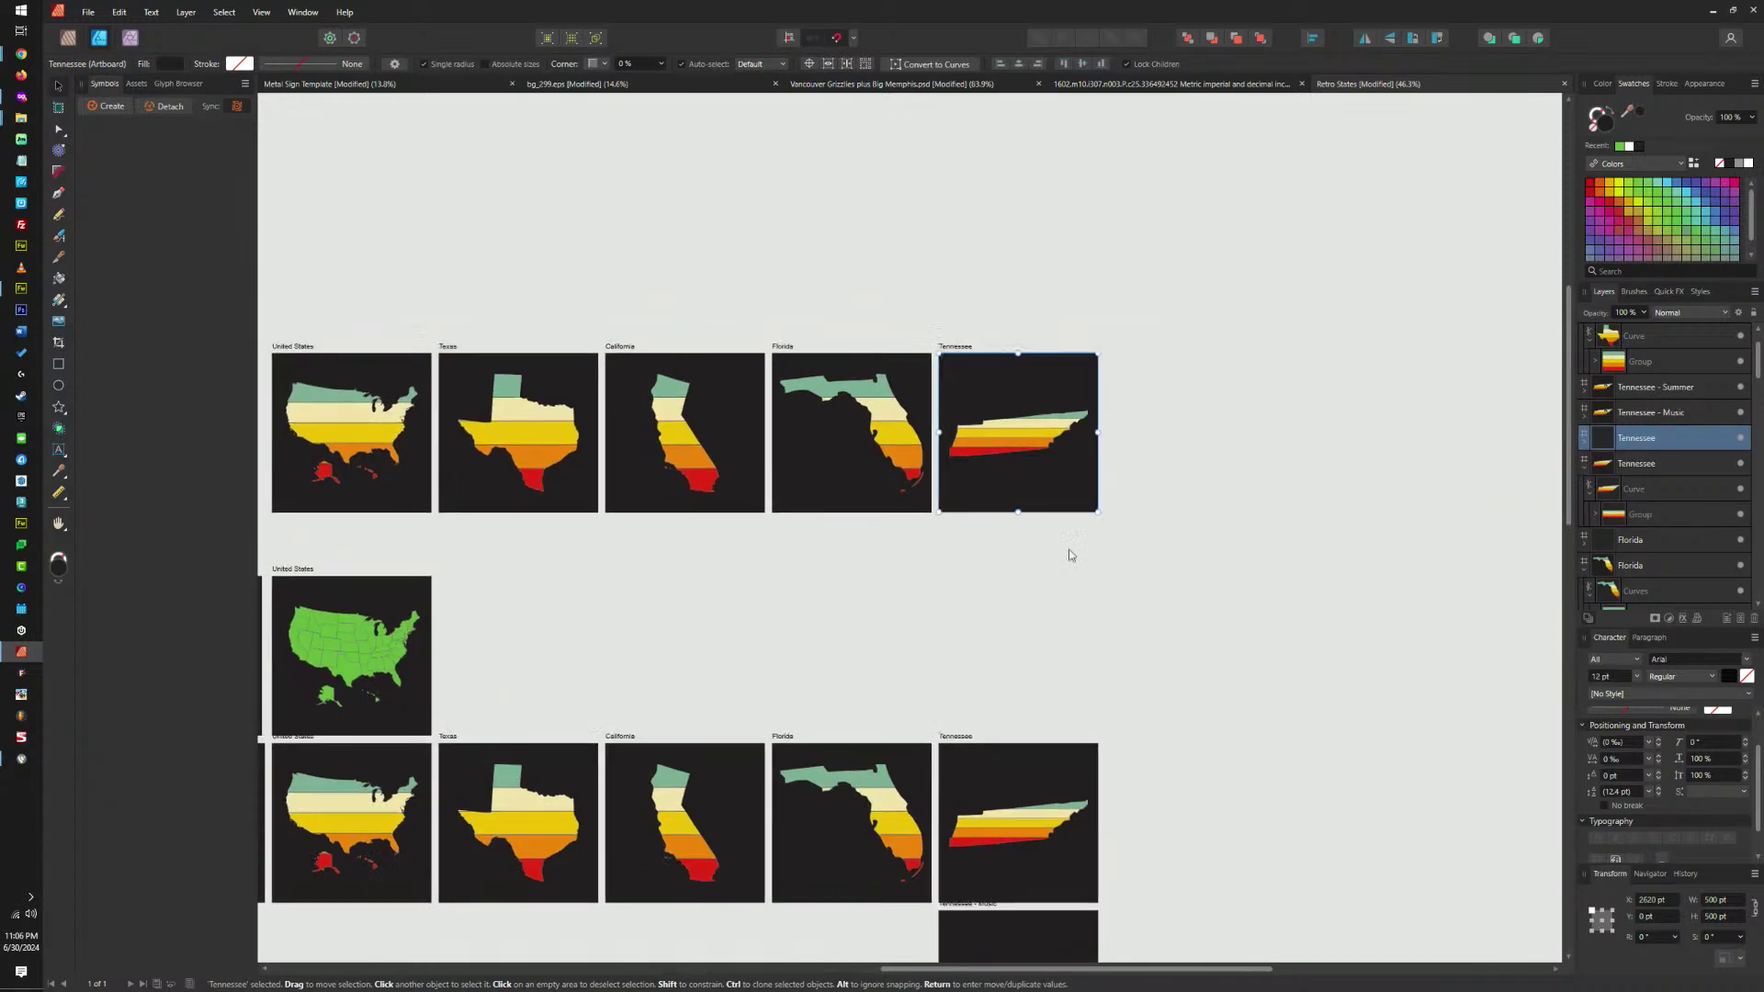
pyautogui.hscroll(-5, 1070, 555)
pyautogui.scroll(1, 1069, 554)
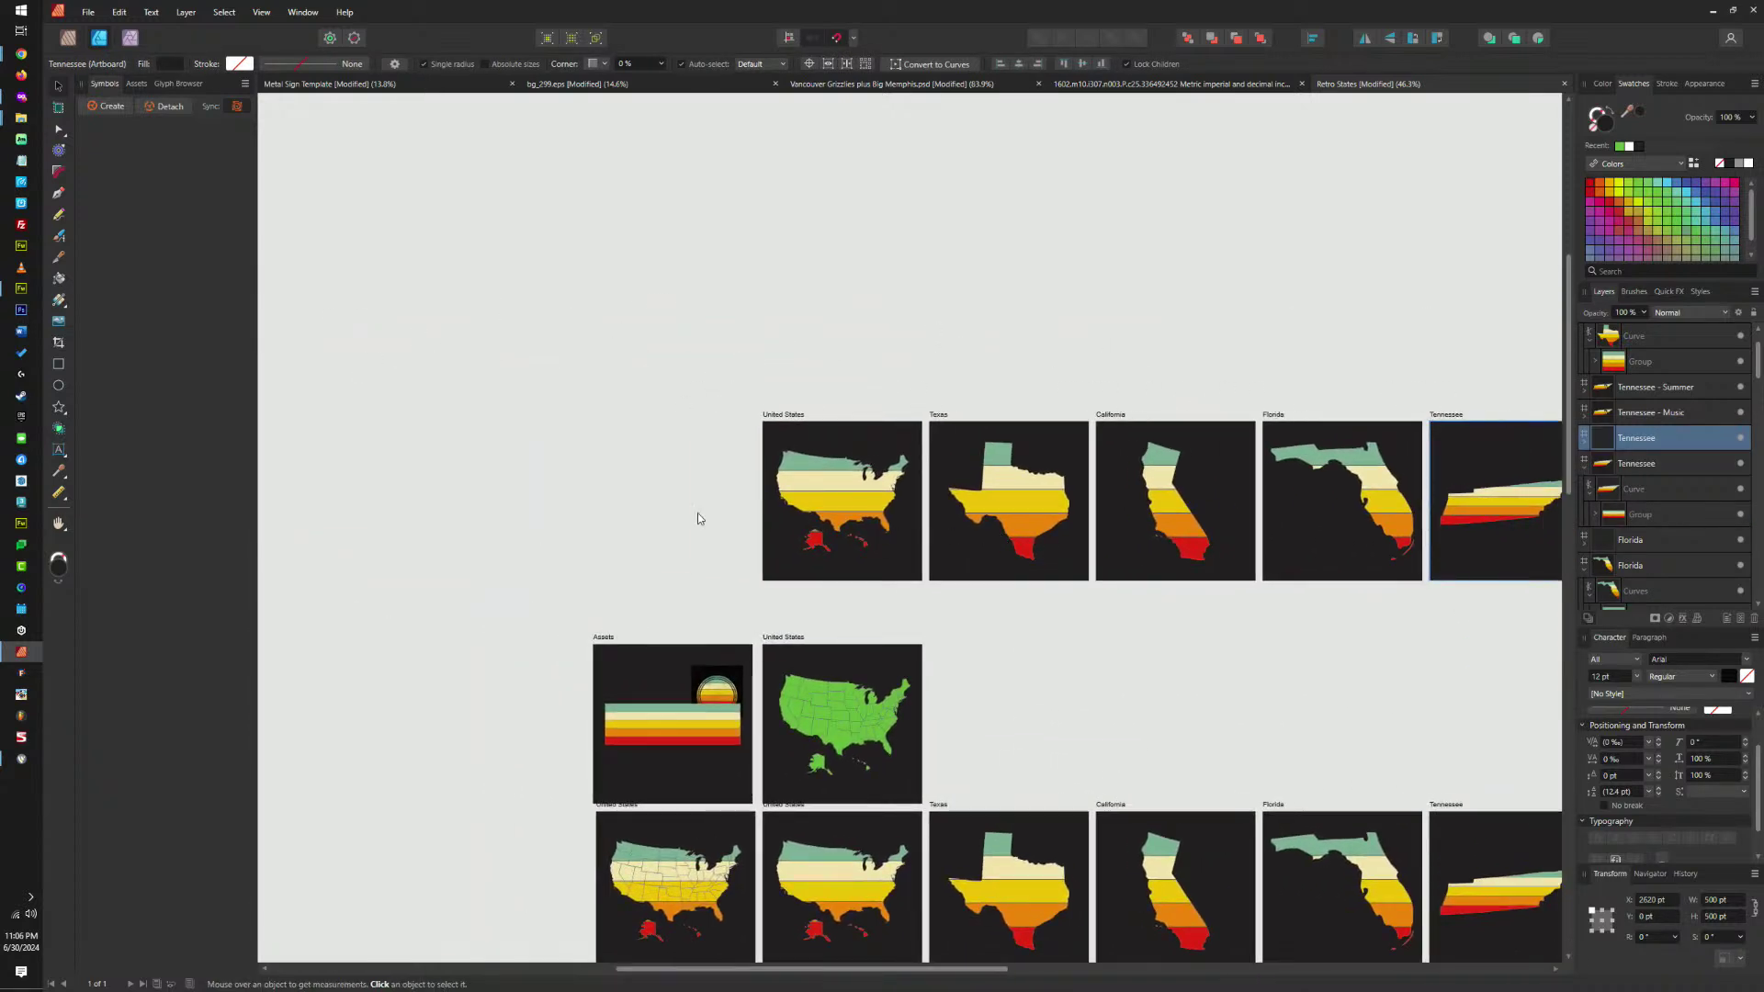
# Paste the rainbow flag onto the copied United States artboard, take it out of the map's clipping and set it over the map's upper-left part.
pyautogui.scroll(4, 699, 515)
pyautogui.scroll(3, 1111, 472)
pyautogui.click(874, 492)
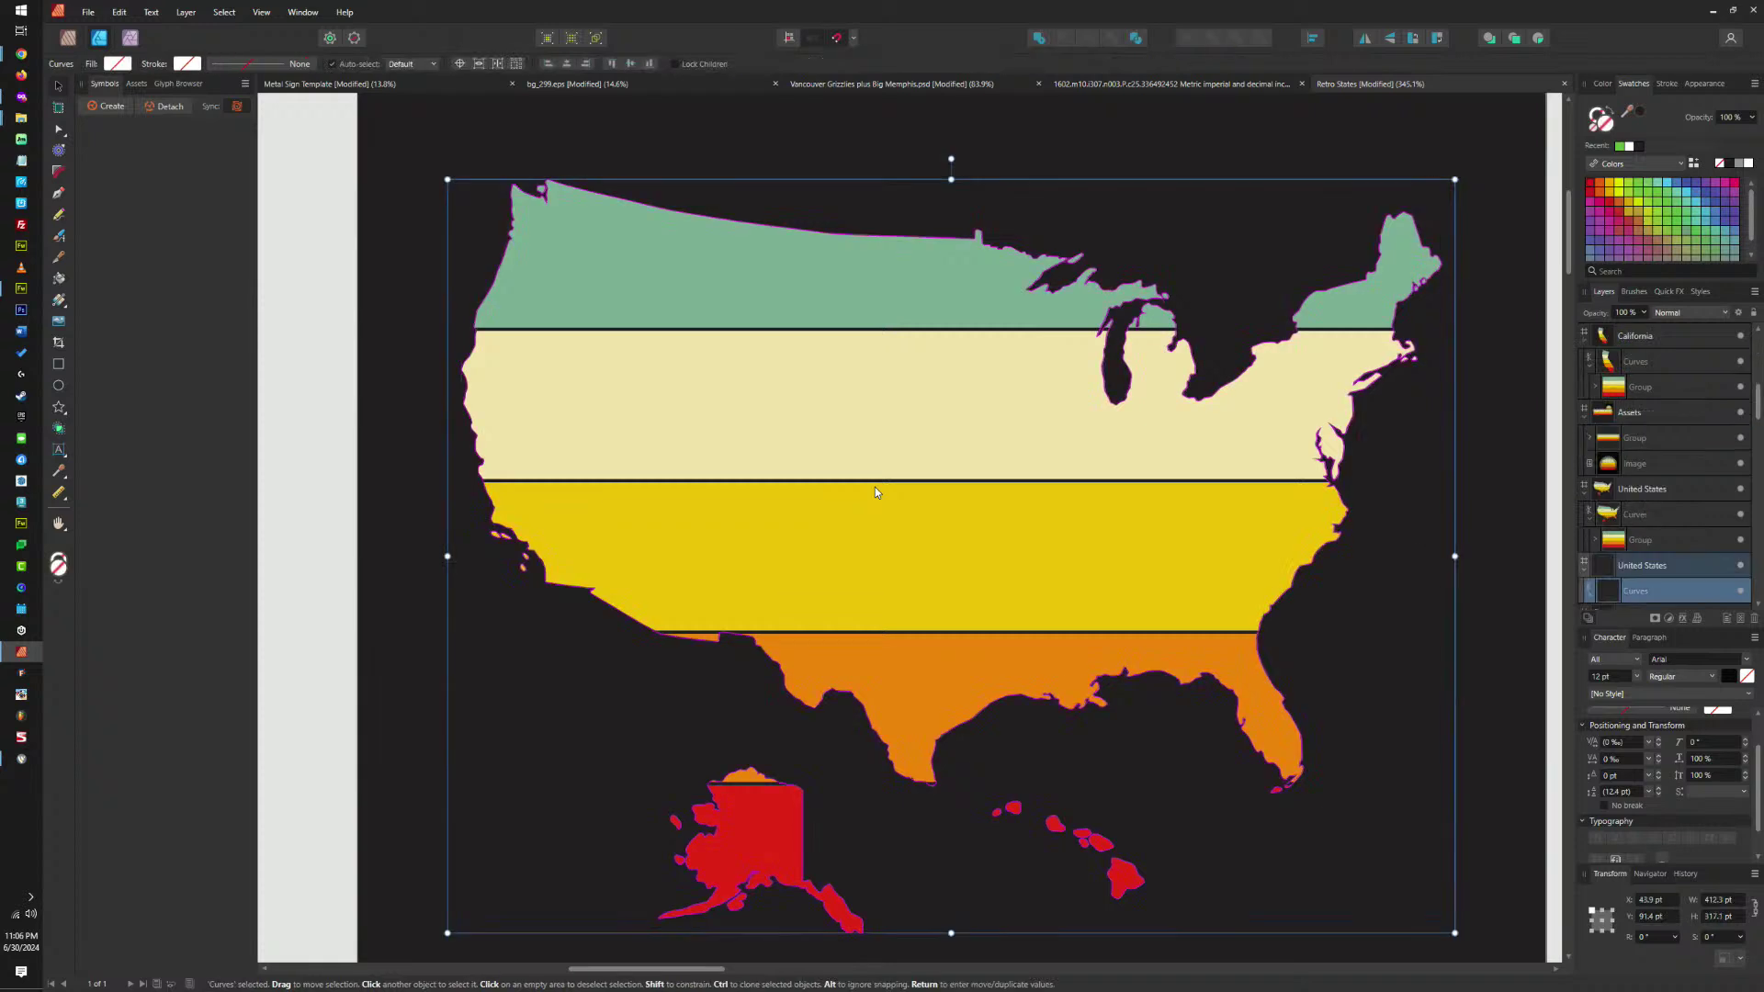
pyautogui.scroll(-1, 873, 492)
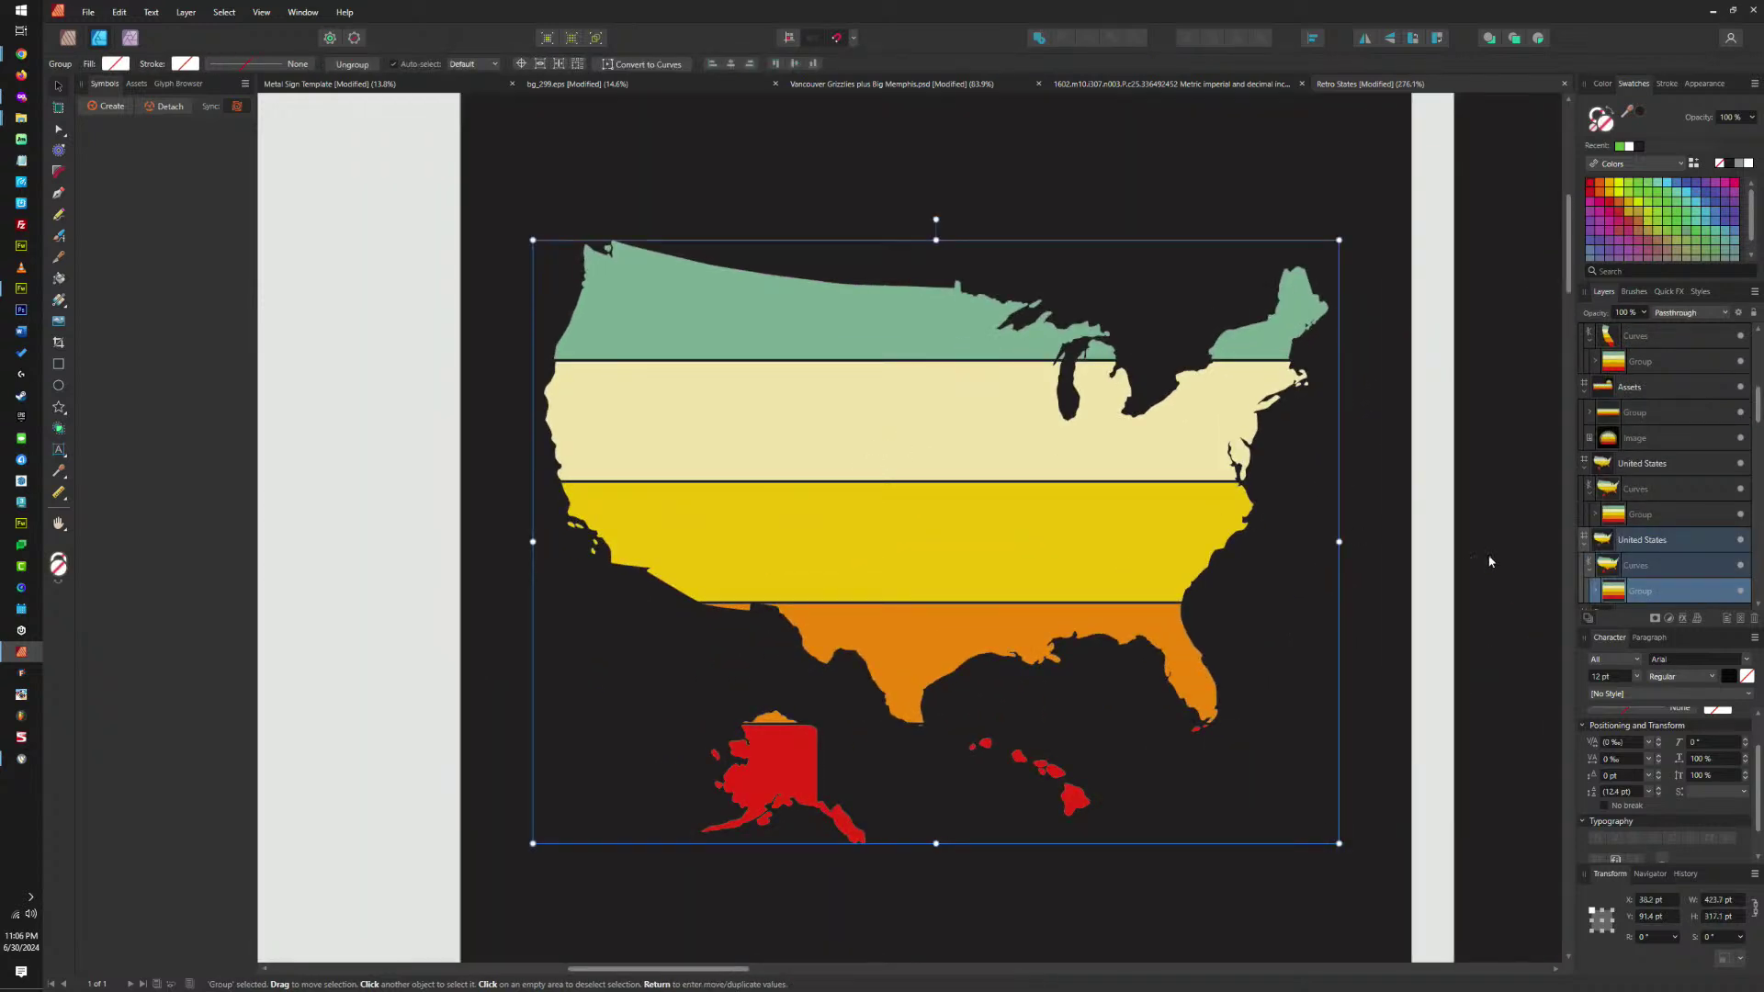
pyautogui.scroll(-1, 1639, 576)
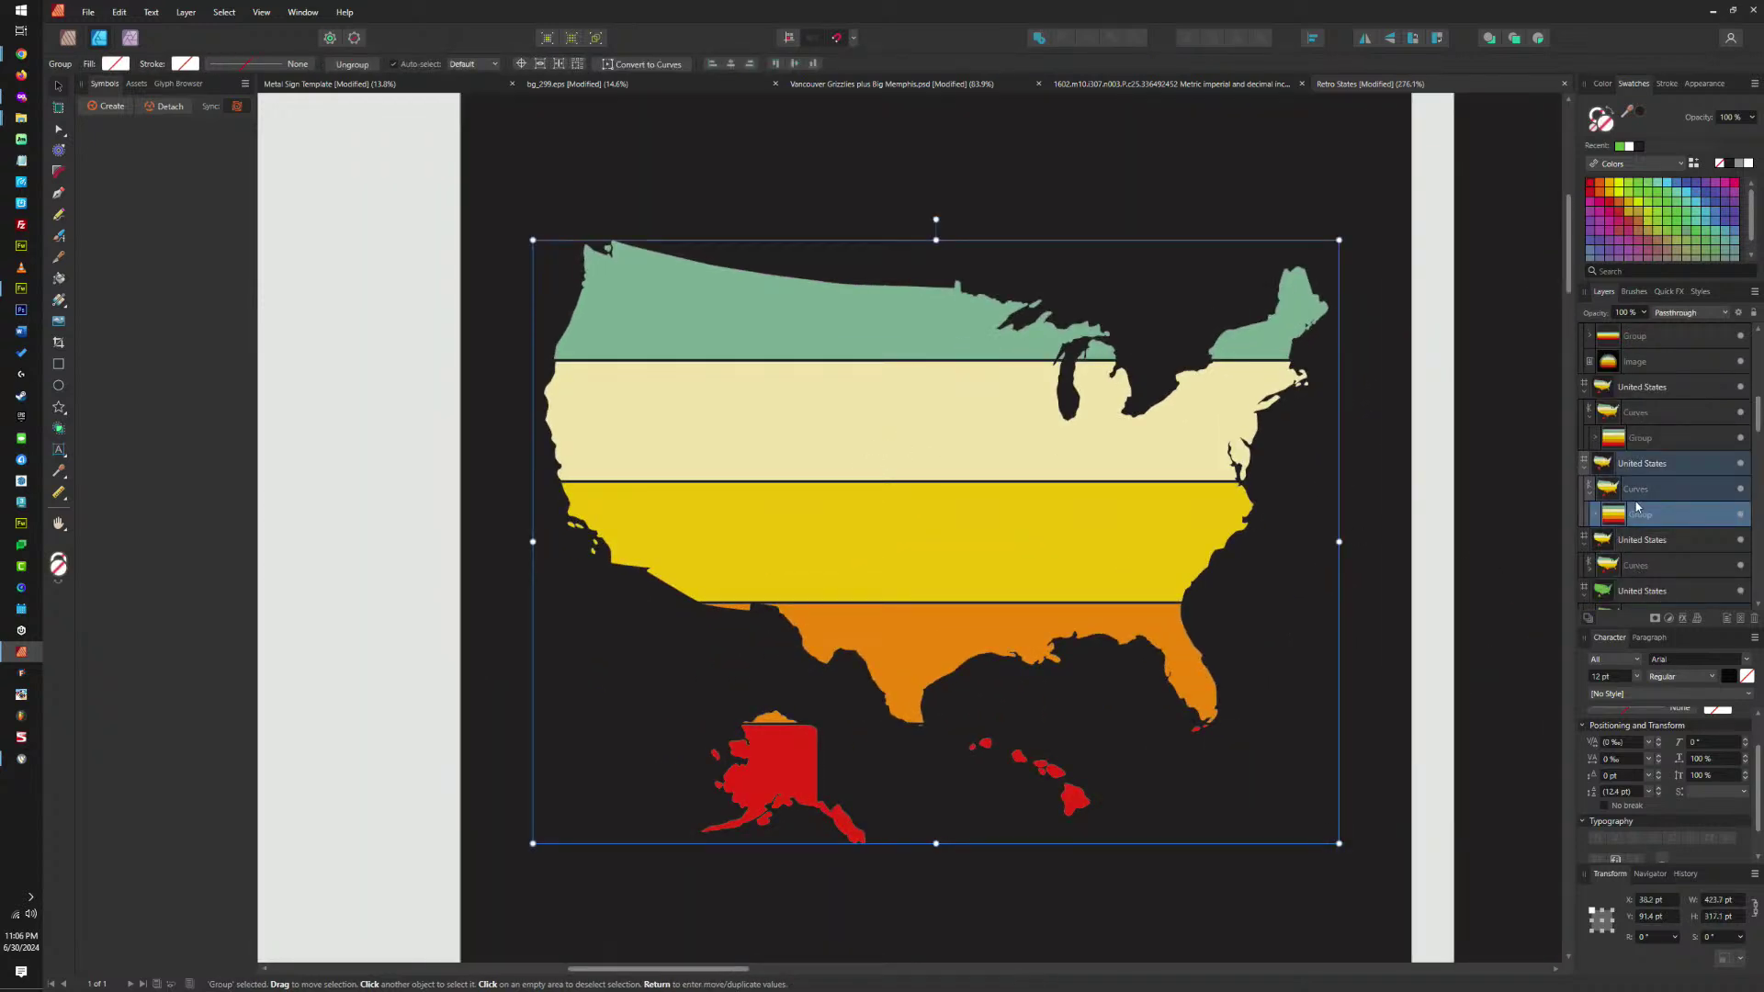
pyautogui.press('alt')
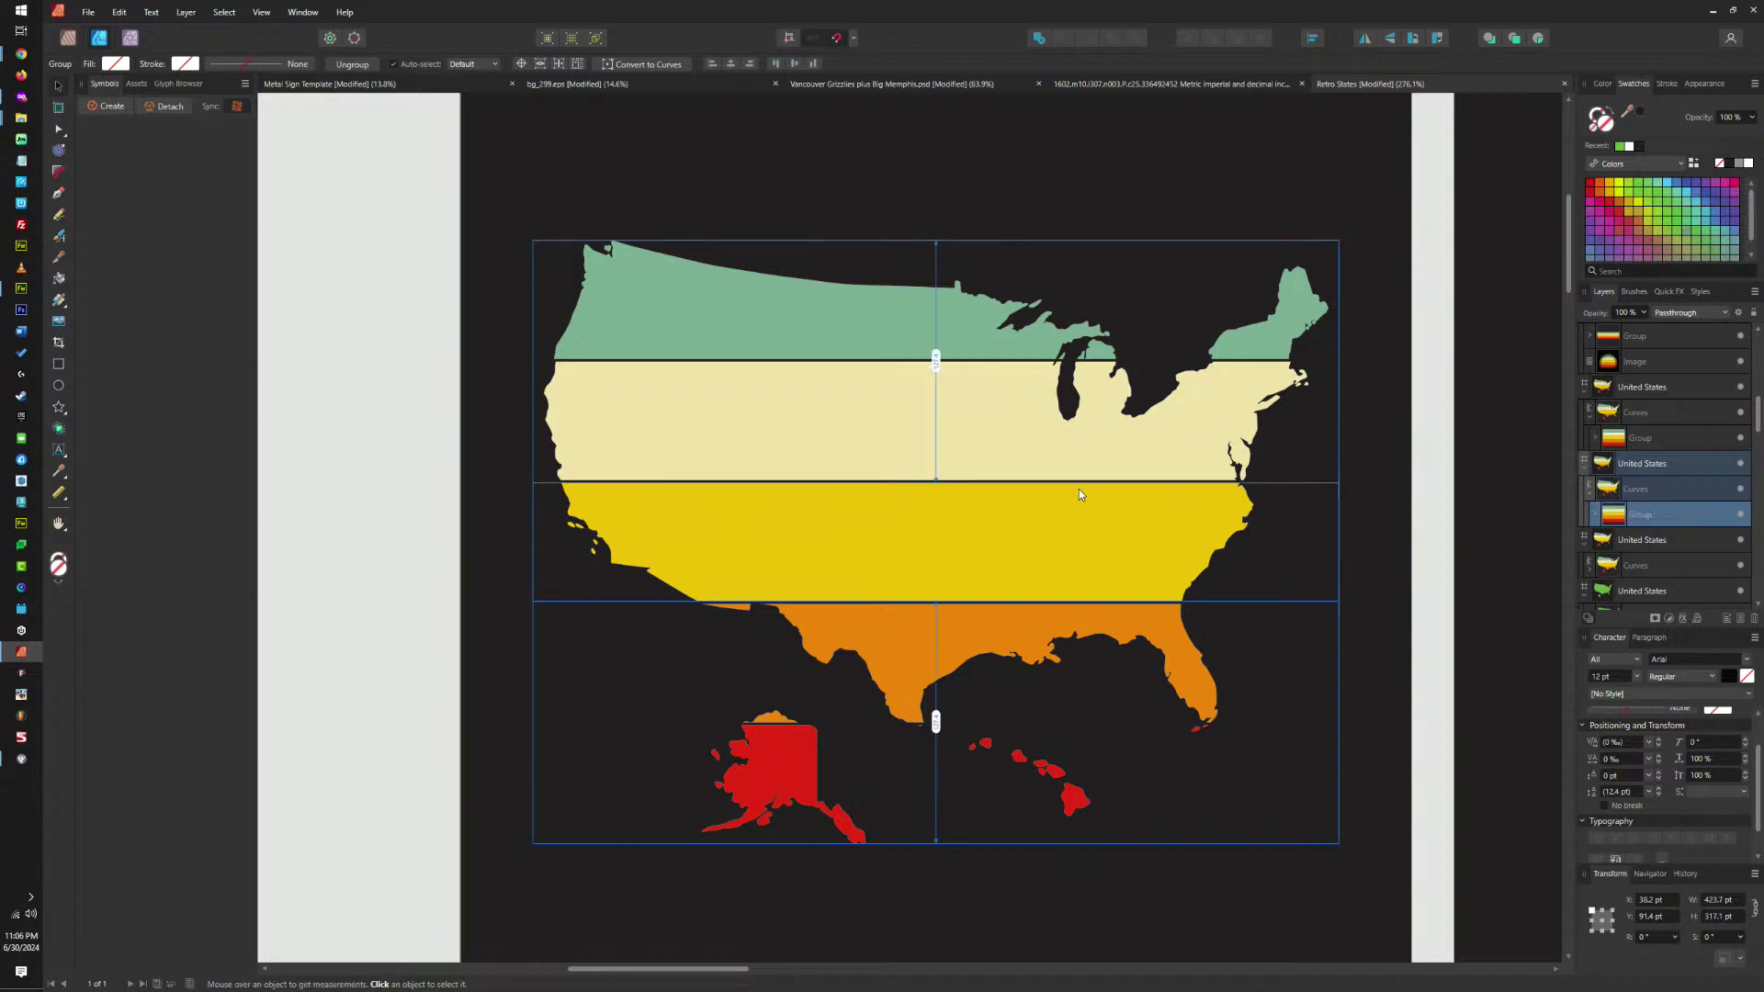
pyautogui.hotkey('ctrl', 'v')
pyautogui.moveTo(932, 526); pyautogui.dragTo(1075, 562)
pyautogui.moveTo(1118, 502); pyautogui.dragTo(1381, 349)
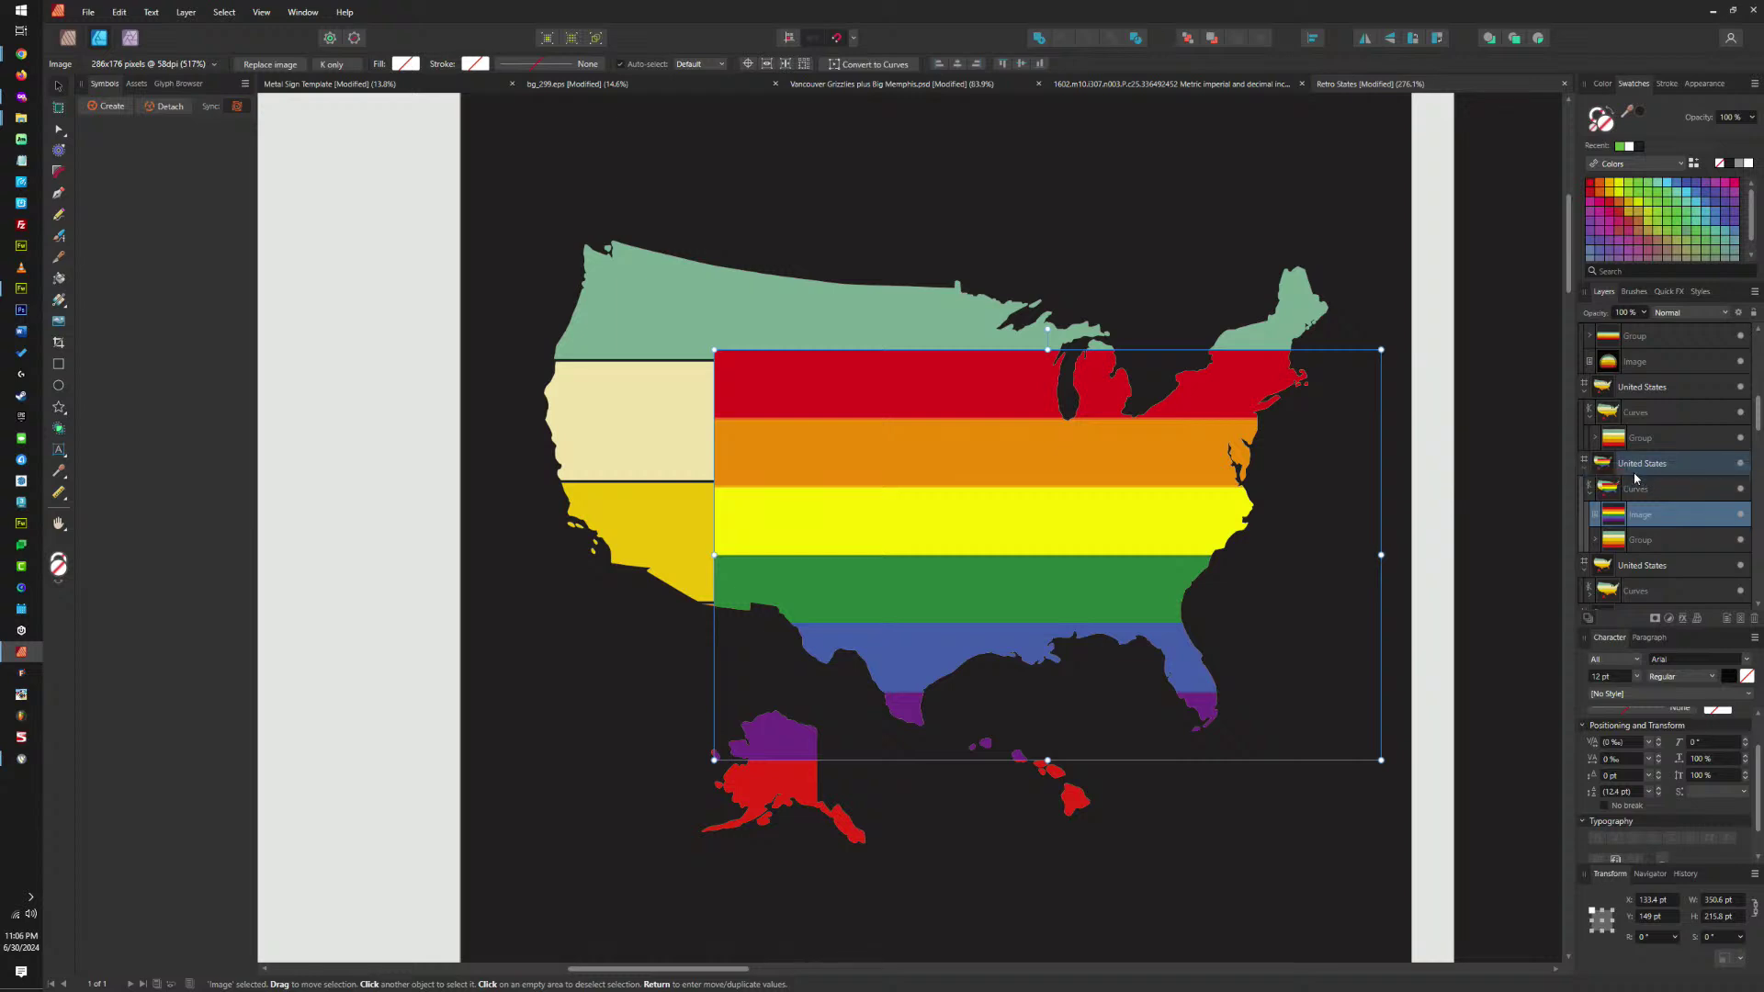
pyautogui.hotkey('ctrl', ']')
pyautogui.moveTo(1236, 508); pyautogui.dragTo(759, 293)
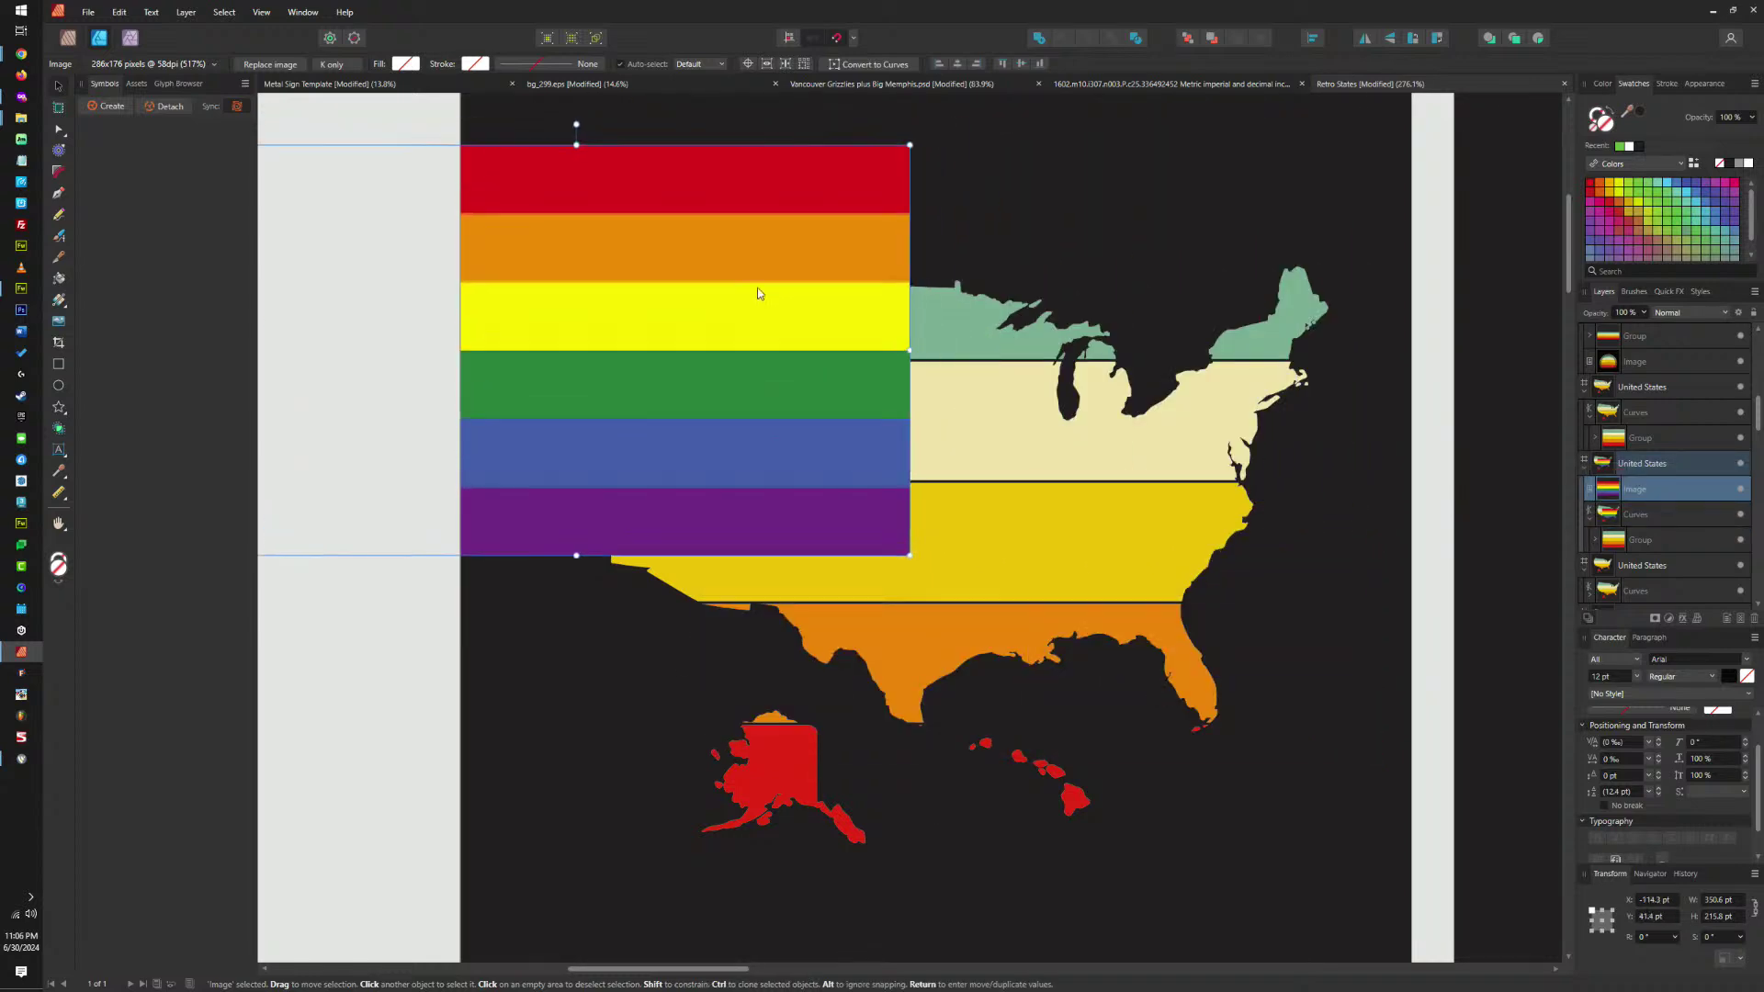
# Move the retro stripe group out of the copied United States map shape and ungroup it into separate stripes.
pyautogui.click(984, 355)
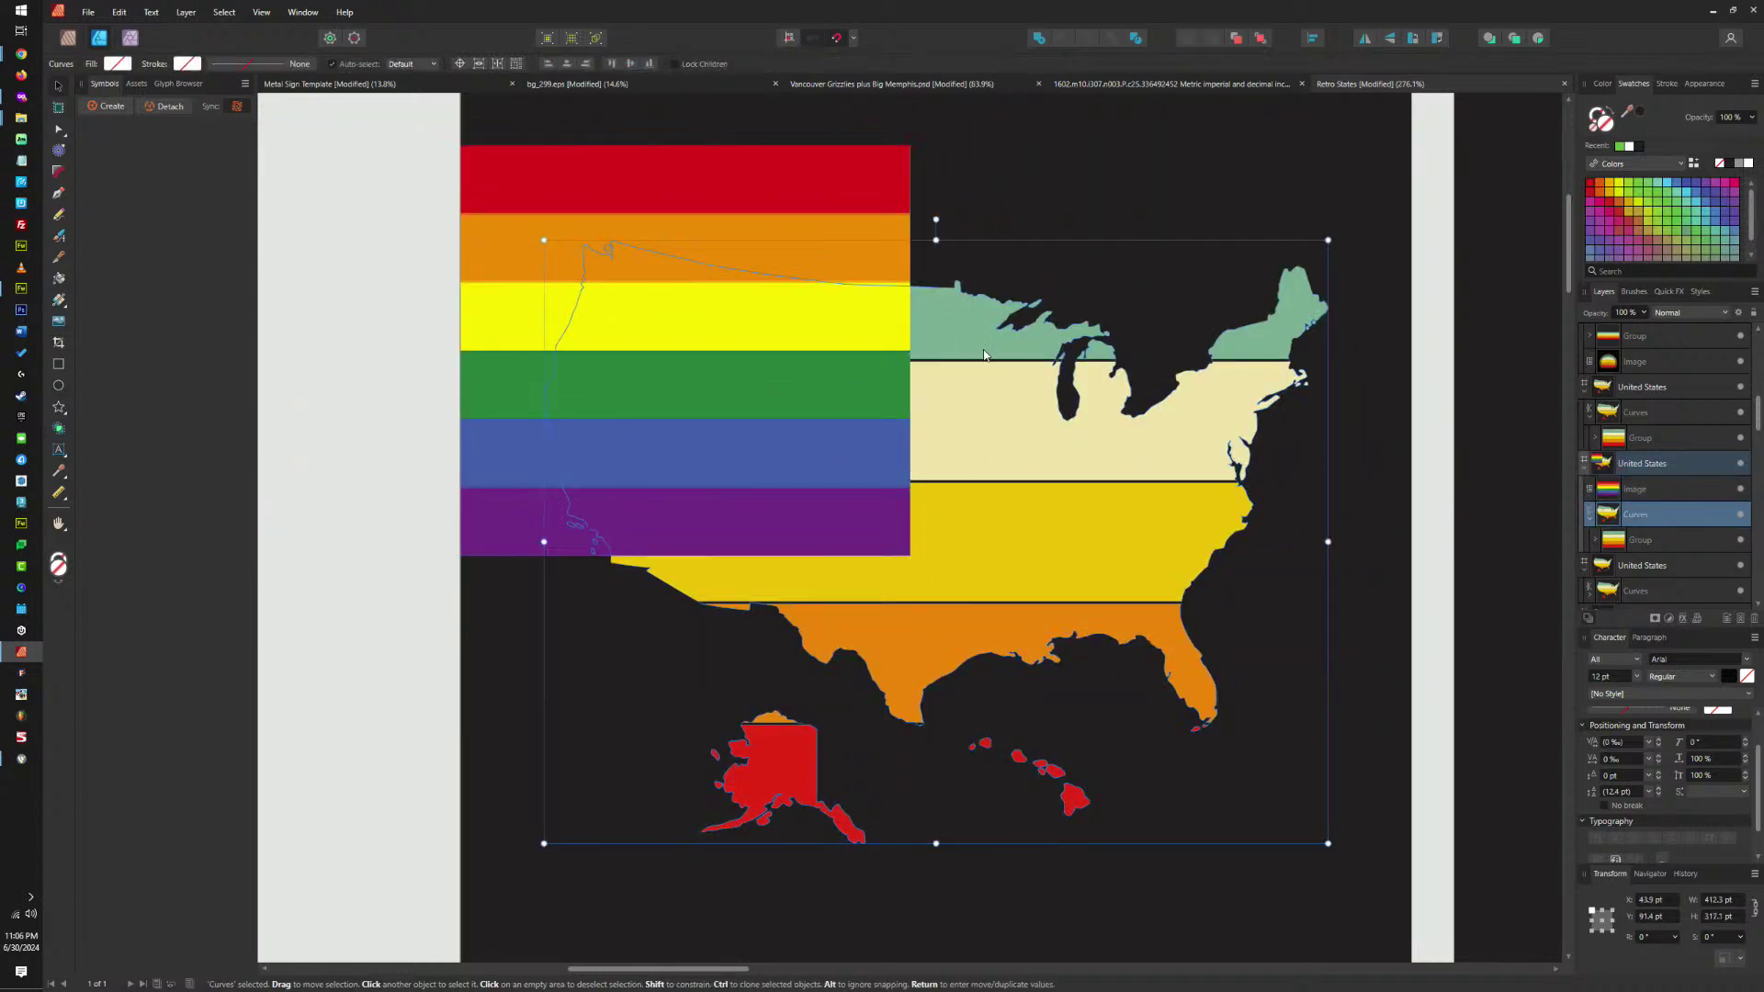
pyautogui.click(1644, 540)
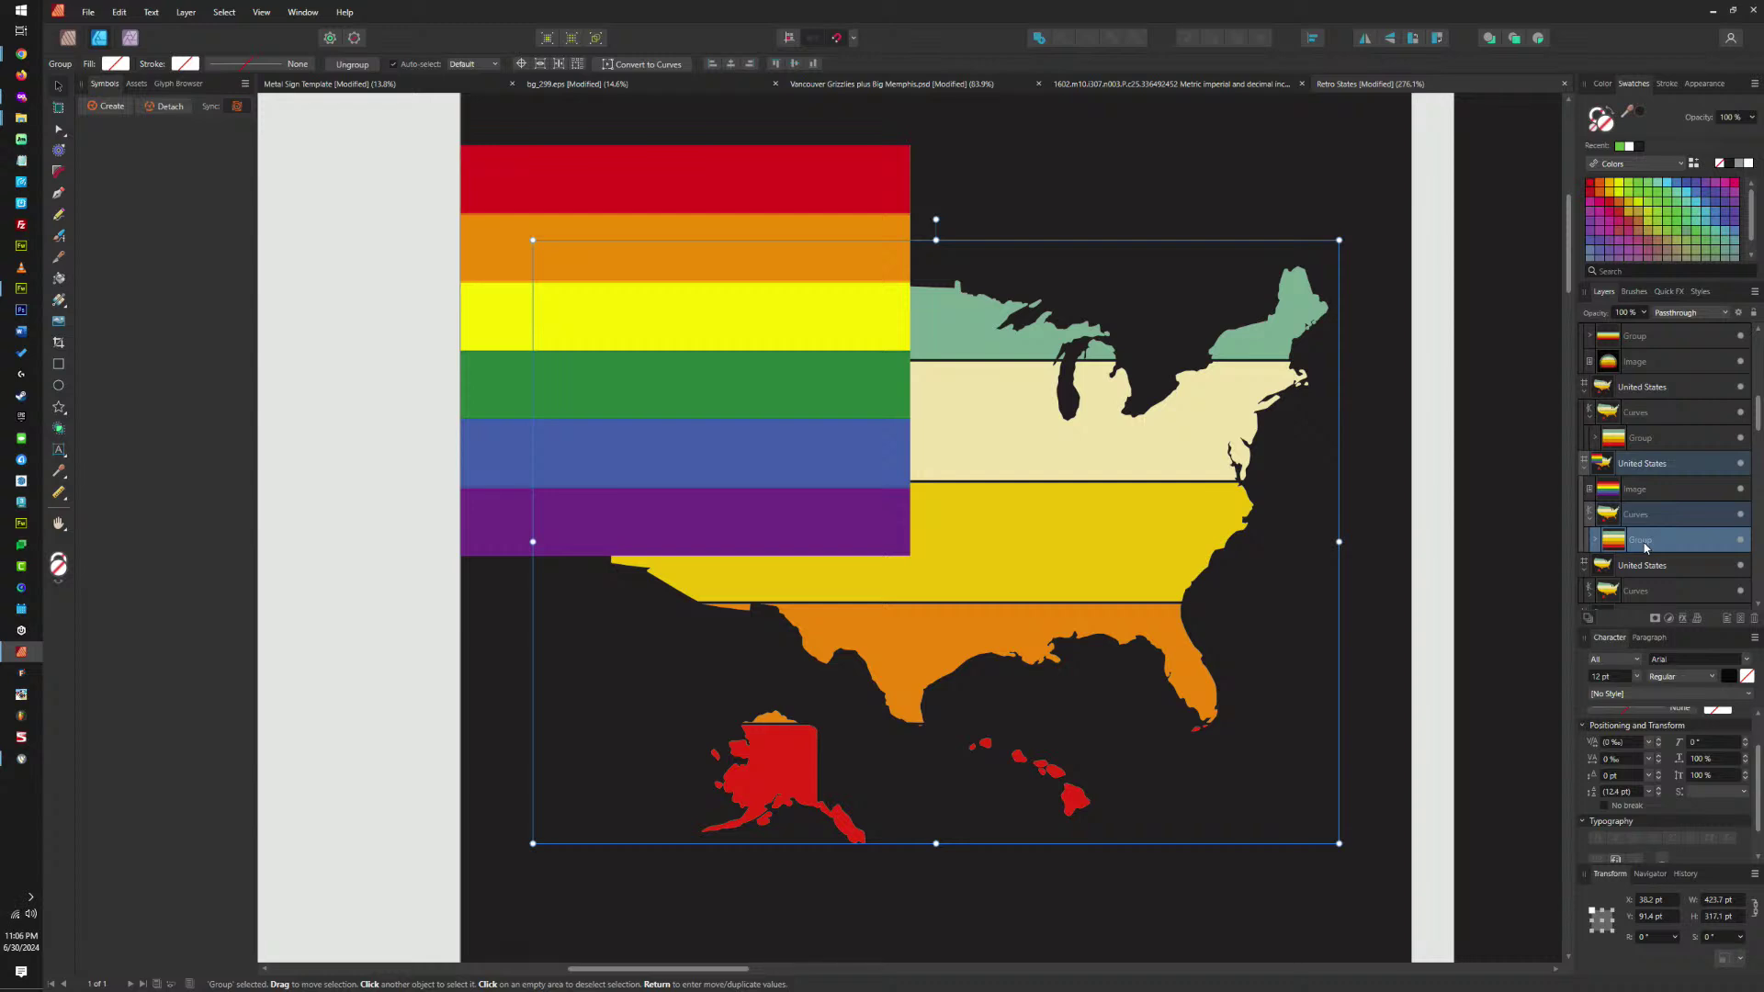
pyautogui.press('Delete')
pyautogui.click(1643, 514)
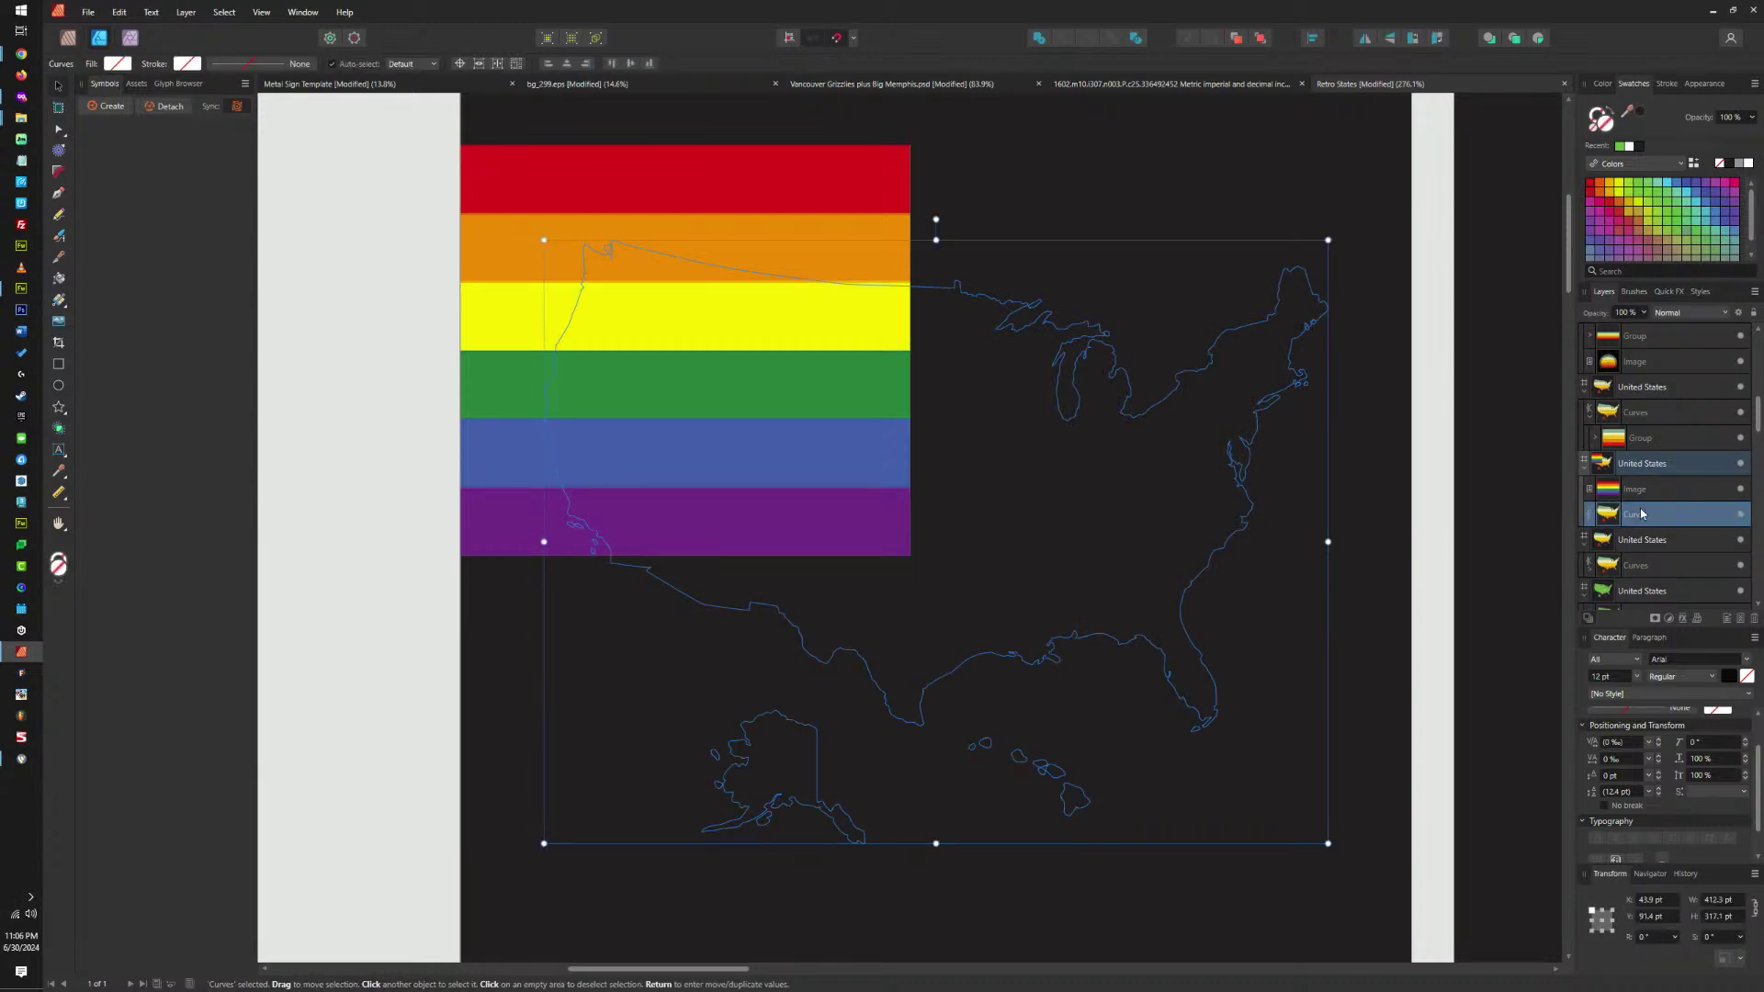
pyautogui.hotkey('ctrl', 'v')
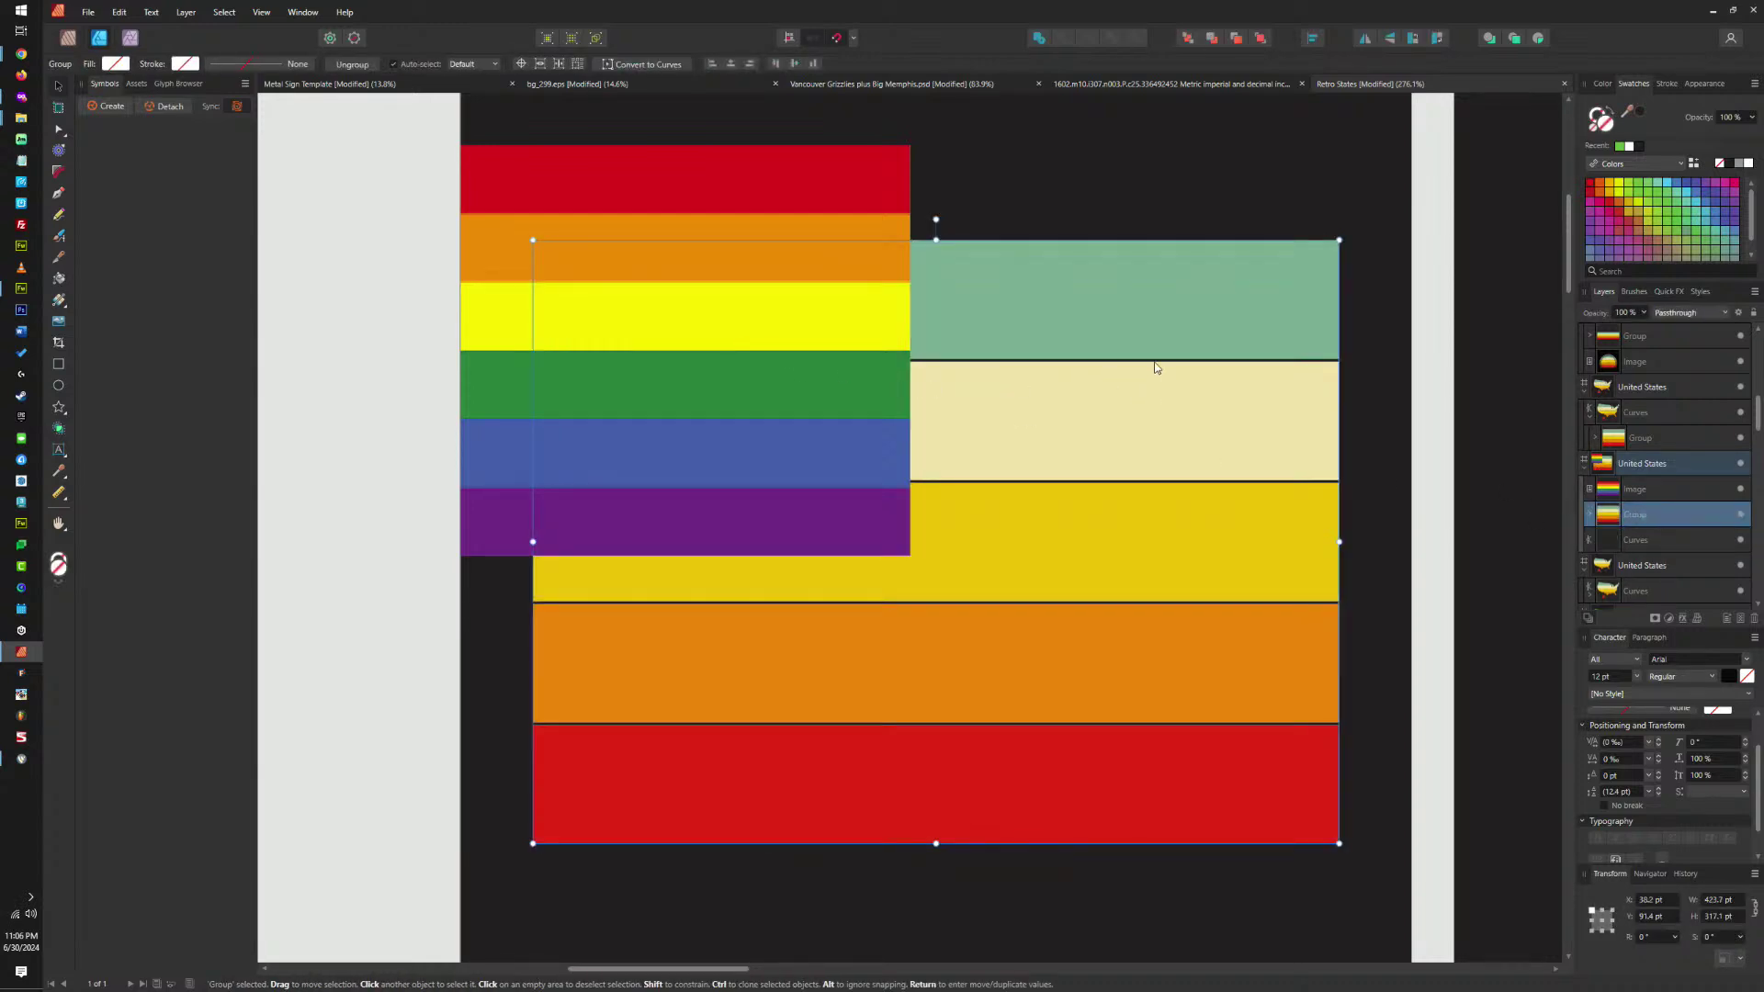
pyautogui.hotkey('ctrl', 'shift', 'g')
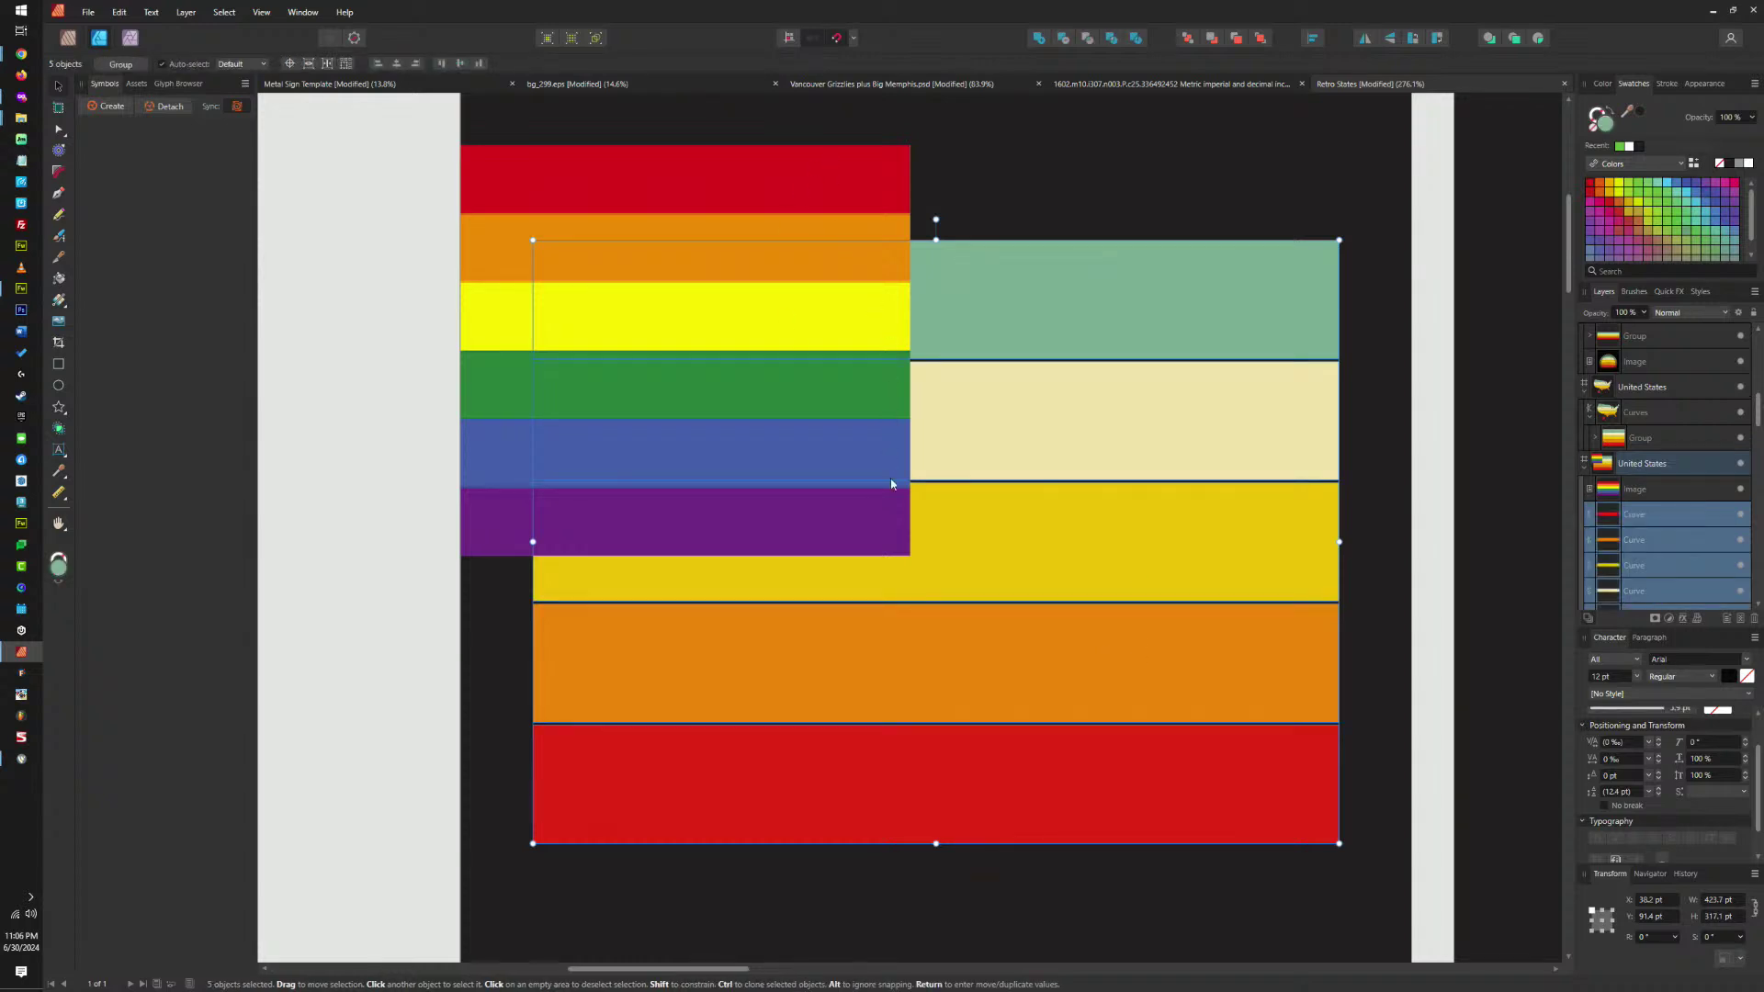
# Duplicate the orange stripe downward twice and delete the red stripe to make a six-stripe stack.
pyautogui.click(1066, 814)
pyautogui.click(1201, 677)
pyautogui.moveTo(1201, 677); pyautogui.dragTo(1220, 780)
pyautogui.click(1237, 761)
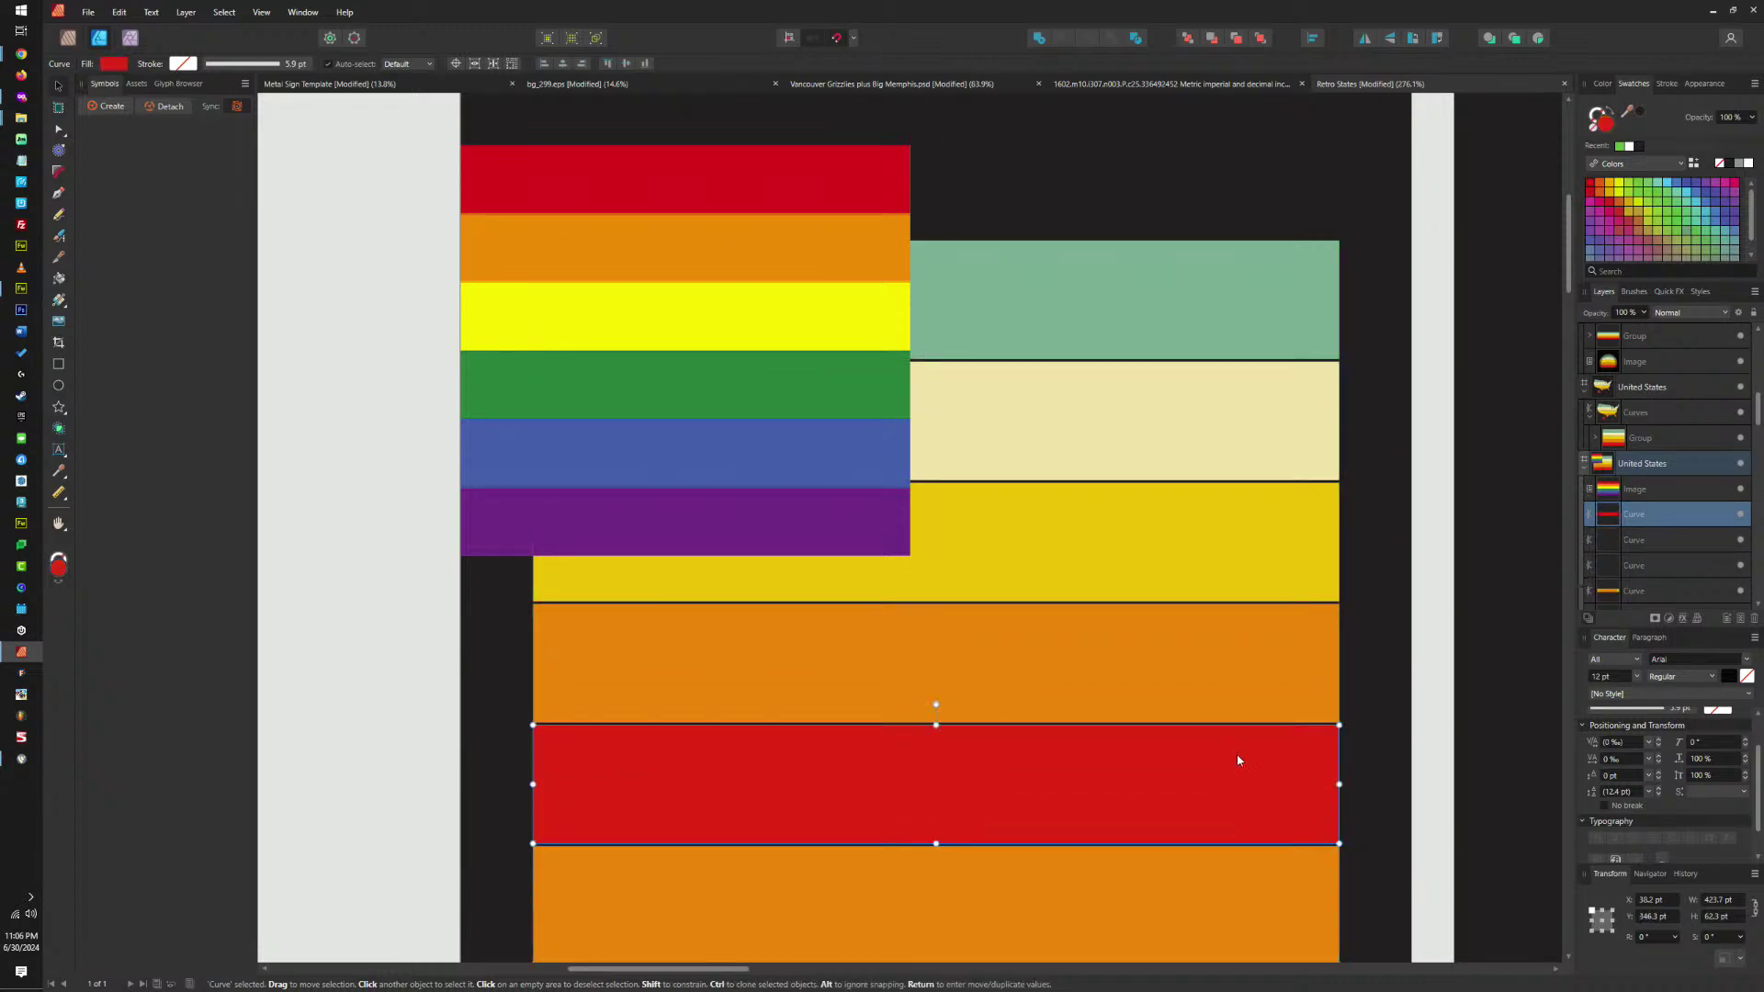
pyautogui.press('Delete')
# Fill the three uppermost stripes with the red, orange and yellow sampled from the rainbow flag, in the flag's order.
pyautogui.click(1077, 284)
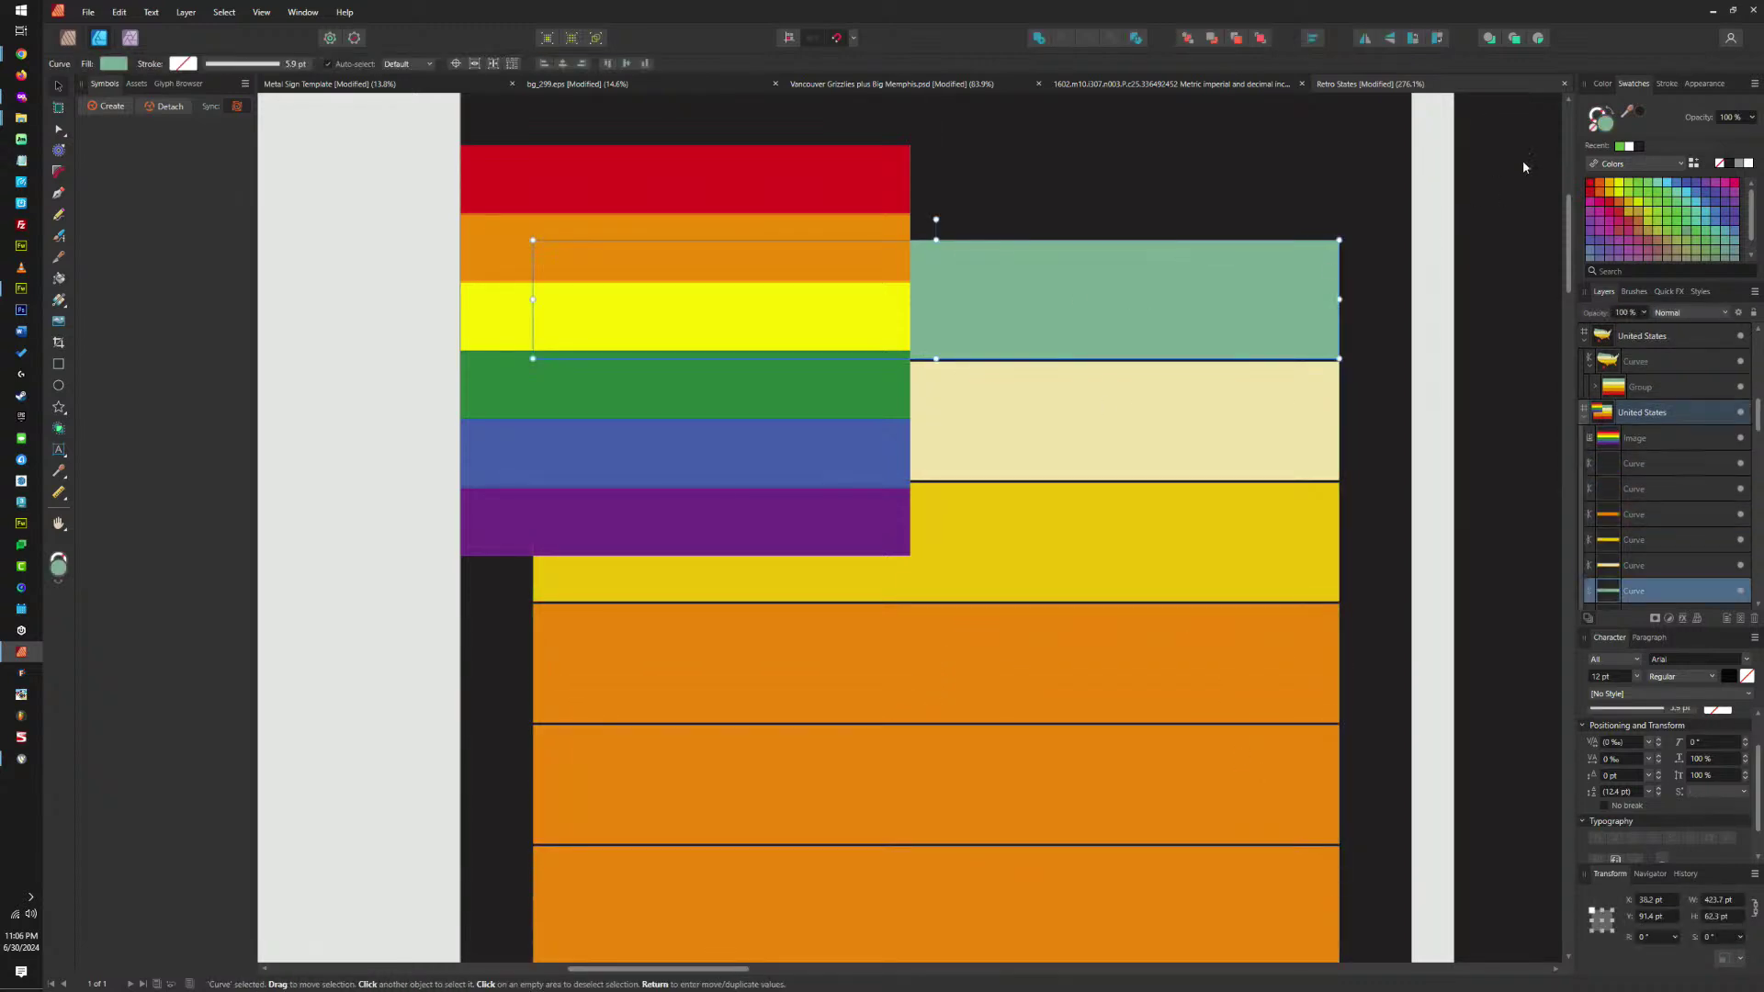
pyautogui.moveTo(1629, 117); pyautogui.dragTo(870, 177)
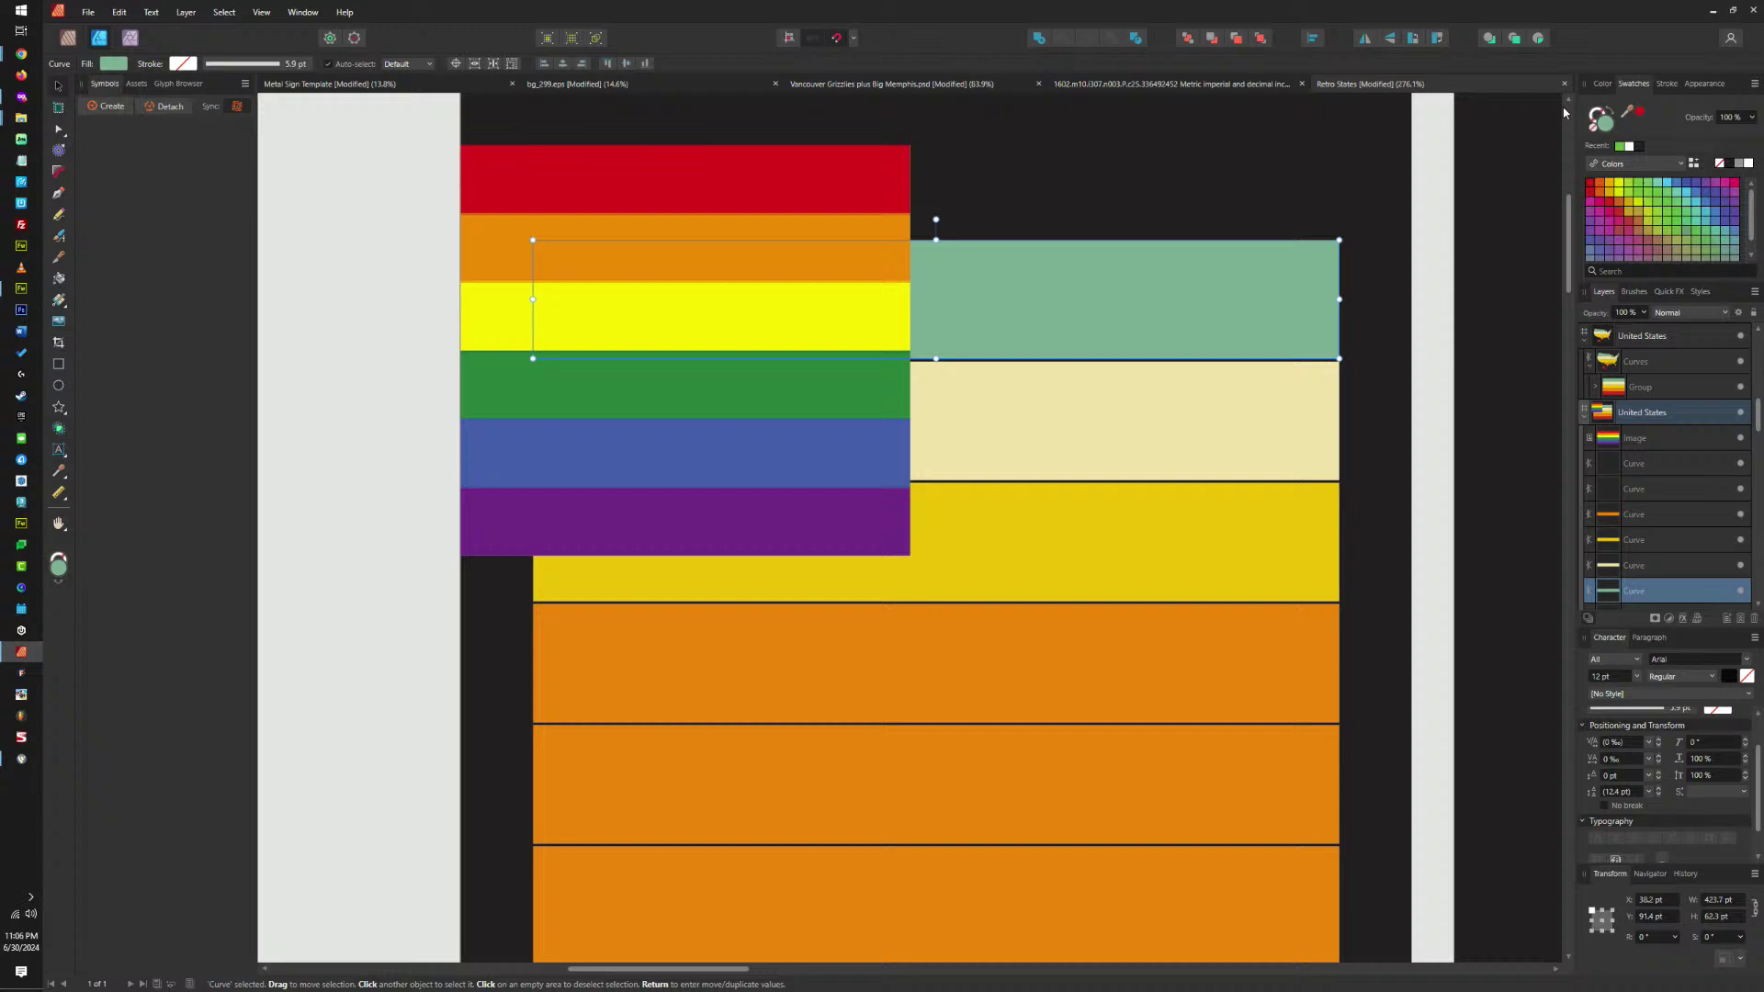
pyautogui.click(1638, 112)
pyautogui.click(1121, 421)
pyautogui.moveTo(1629, 116); pyautogui.dragTo(886, 237)
pyautogui.click(1641, 112)
pyautogui.click(1152, 570)
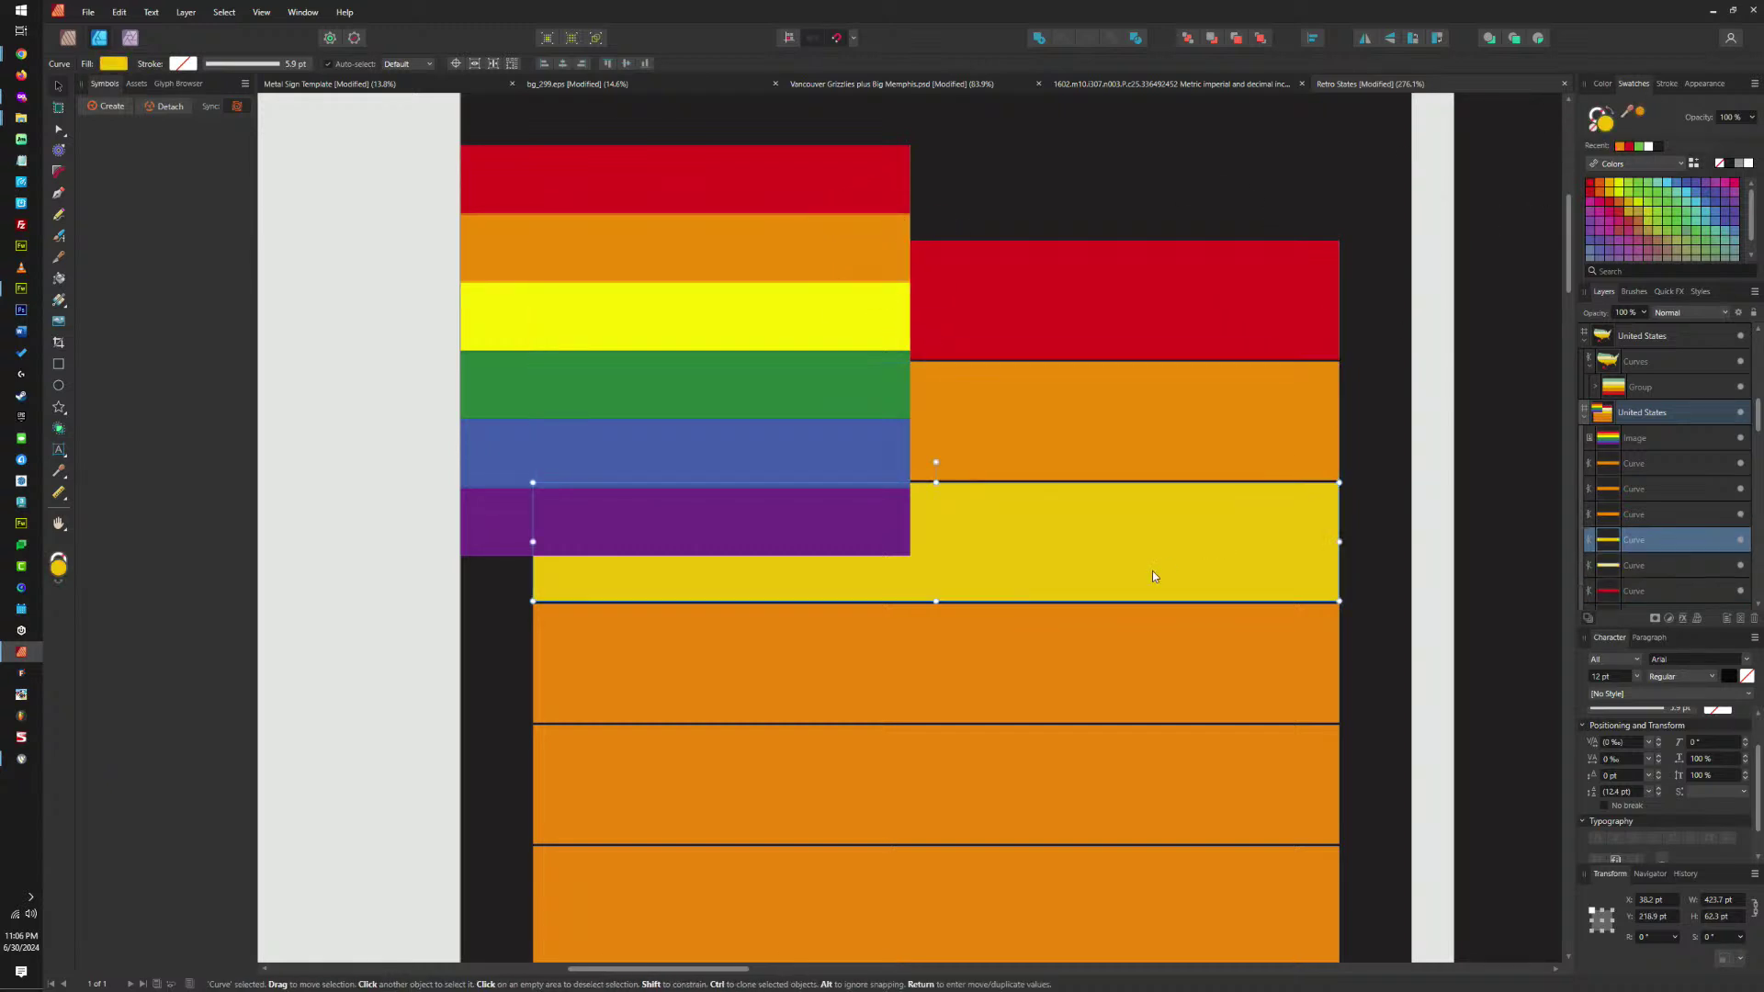
pyautogui.moveTo(1628, 117); pyautogui.dragTo(874, 305)
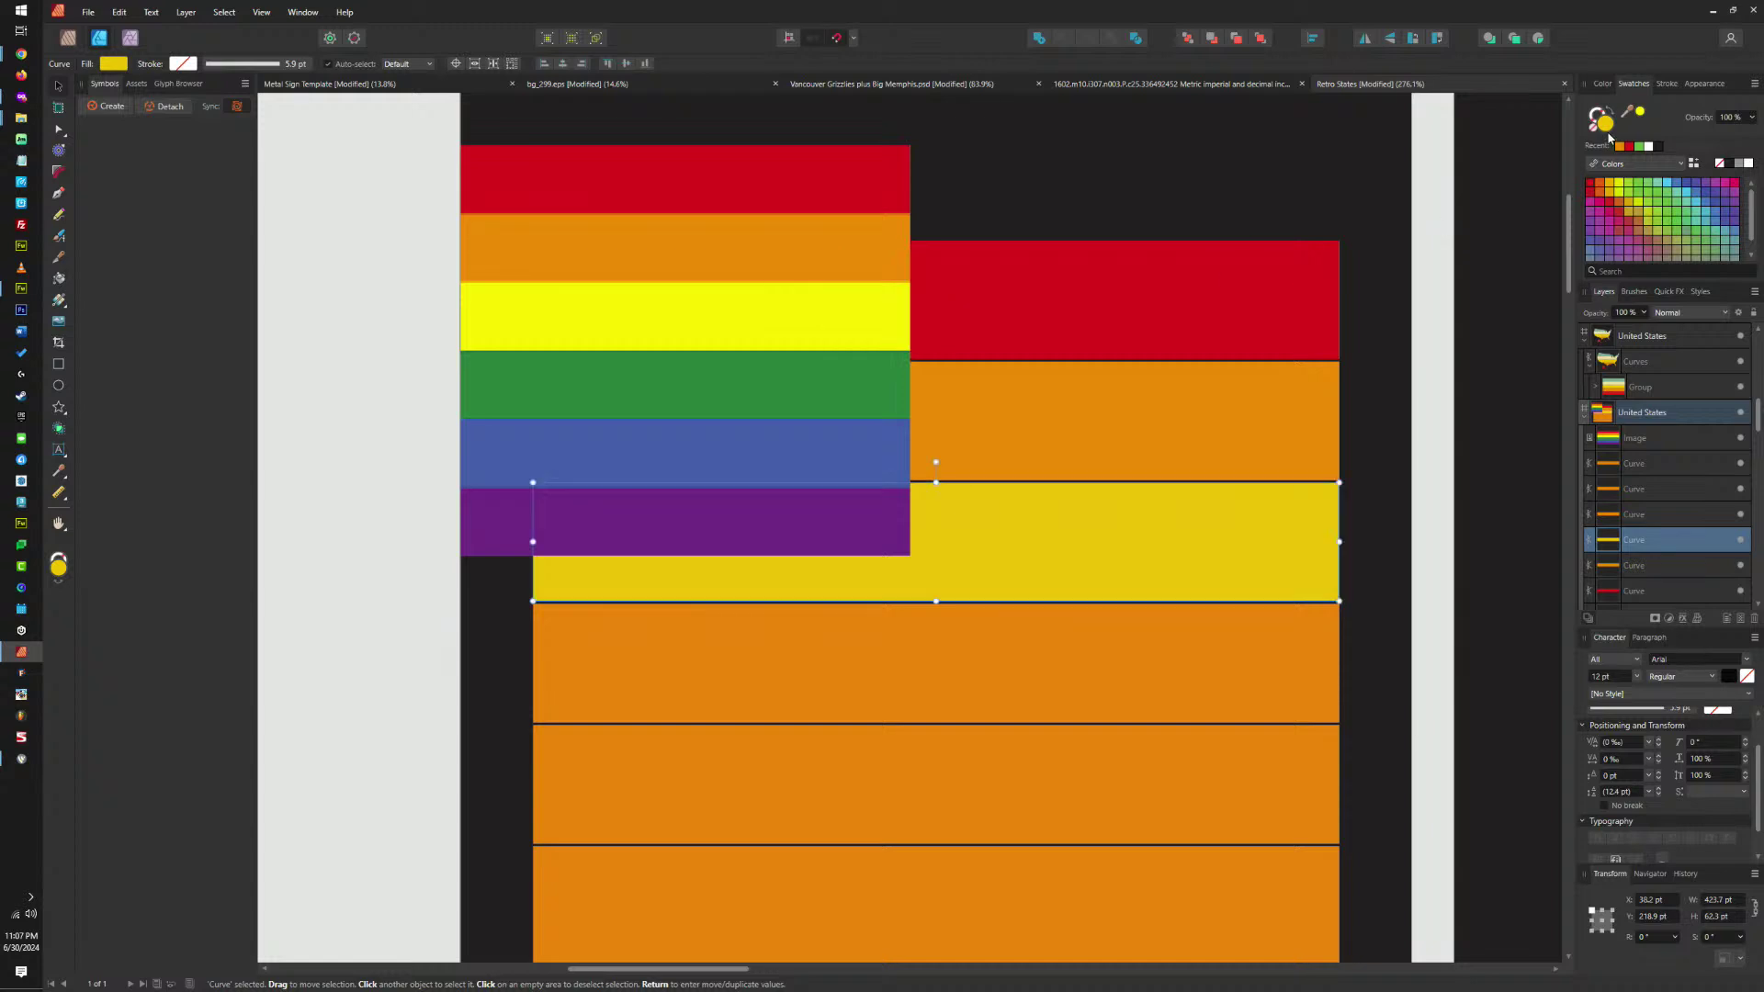
pyautogui.click(1641, 111)
# Fill the three lower orange stripes with the green, blue and purple sampled from the rainbow flag.
pyautogui.click(1071, 622)
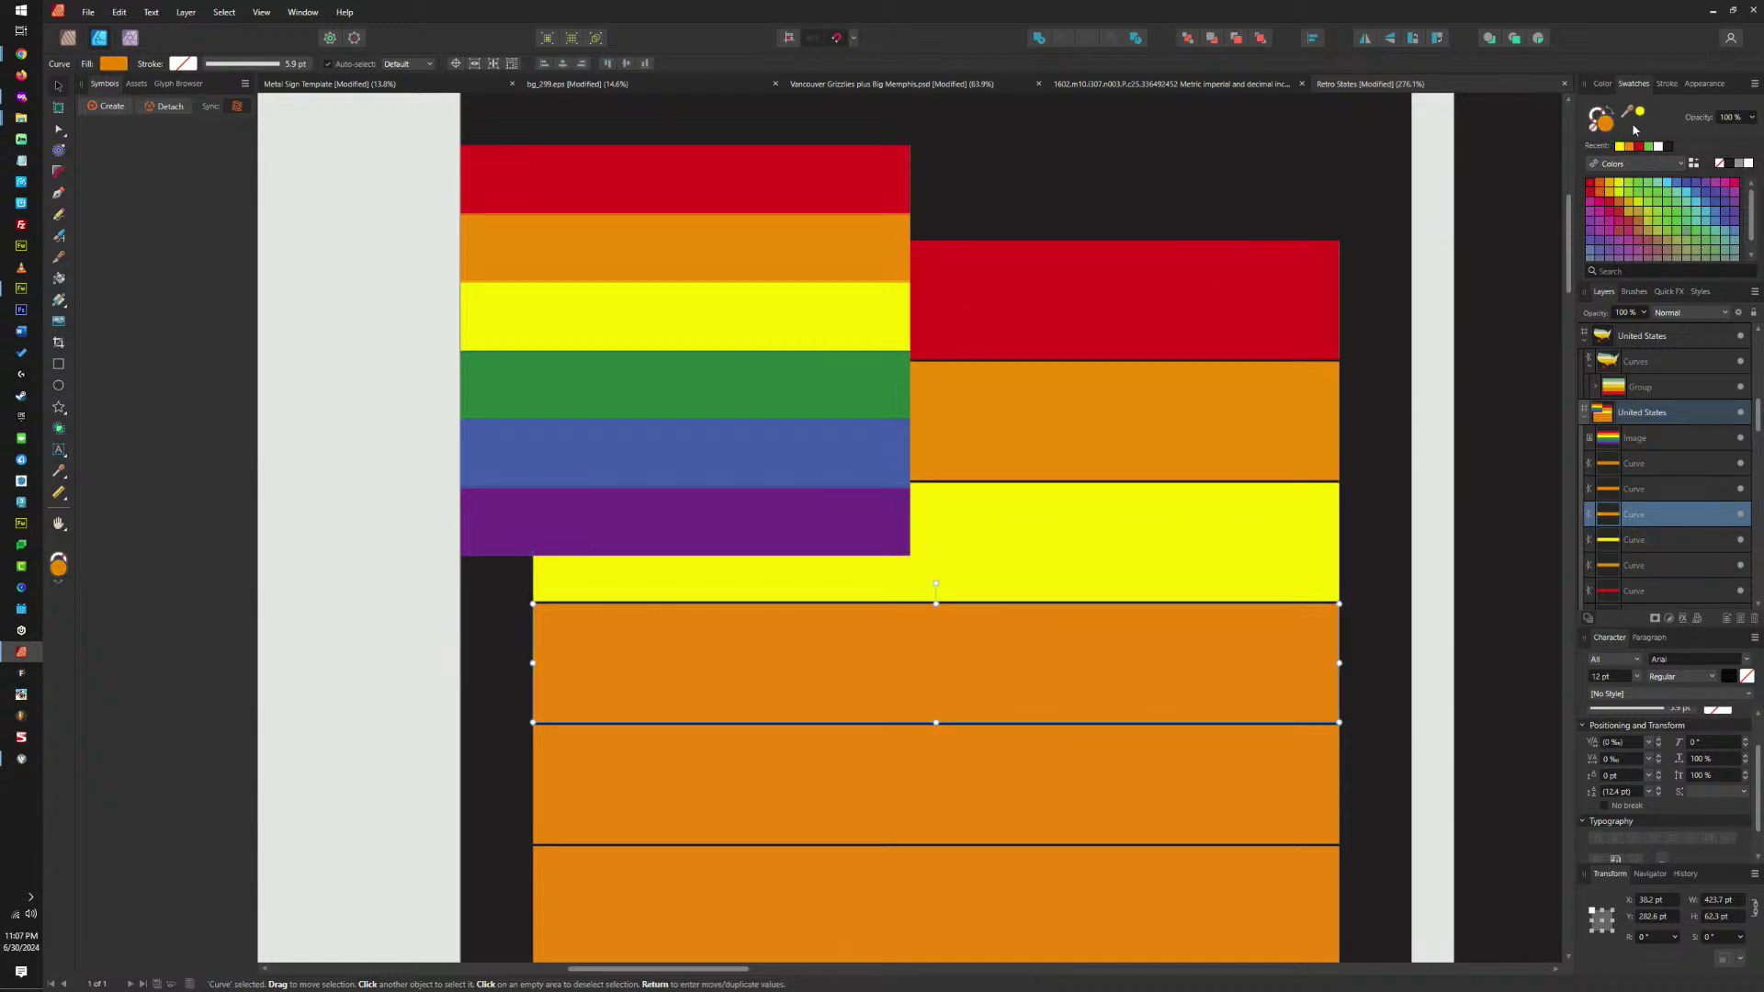
pyautogui.moveTo(1626, 113); pyautogui.dragTo(840, 375)
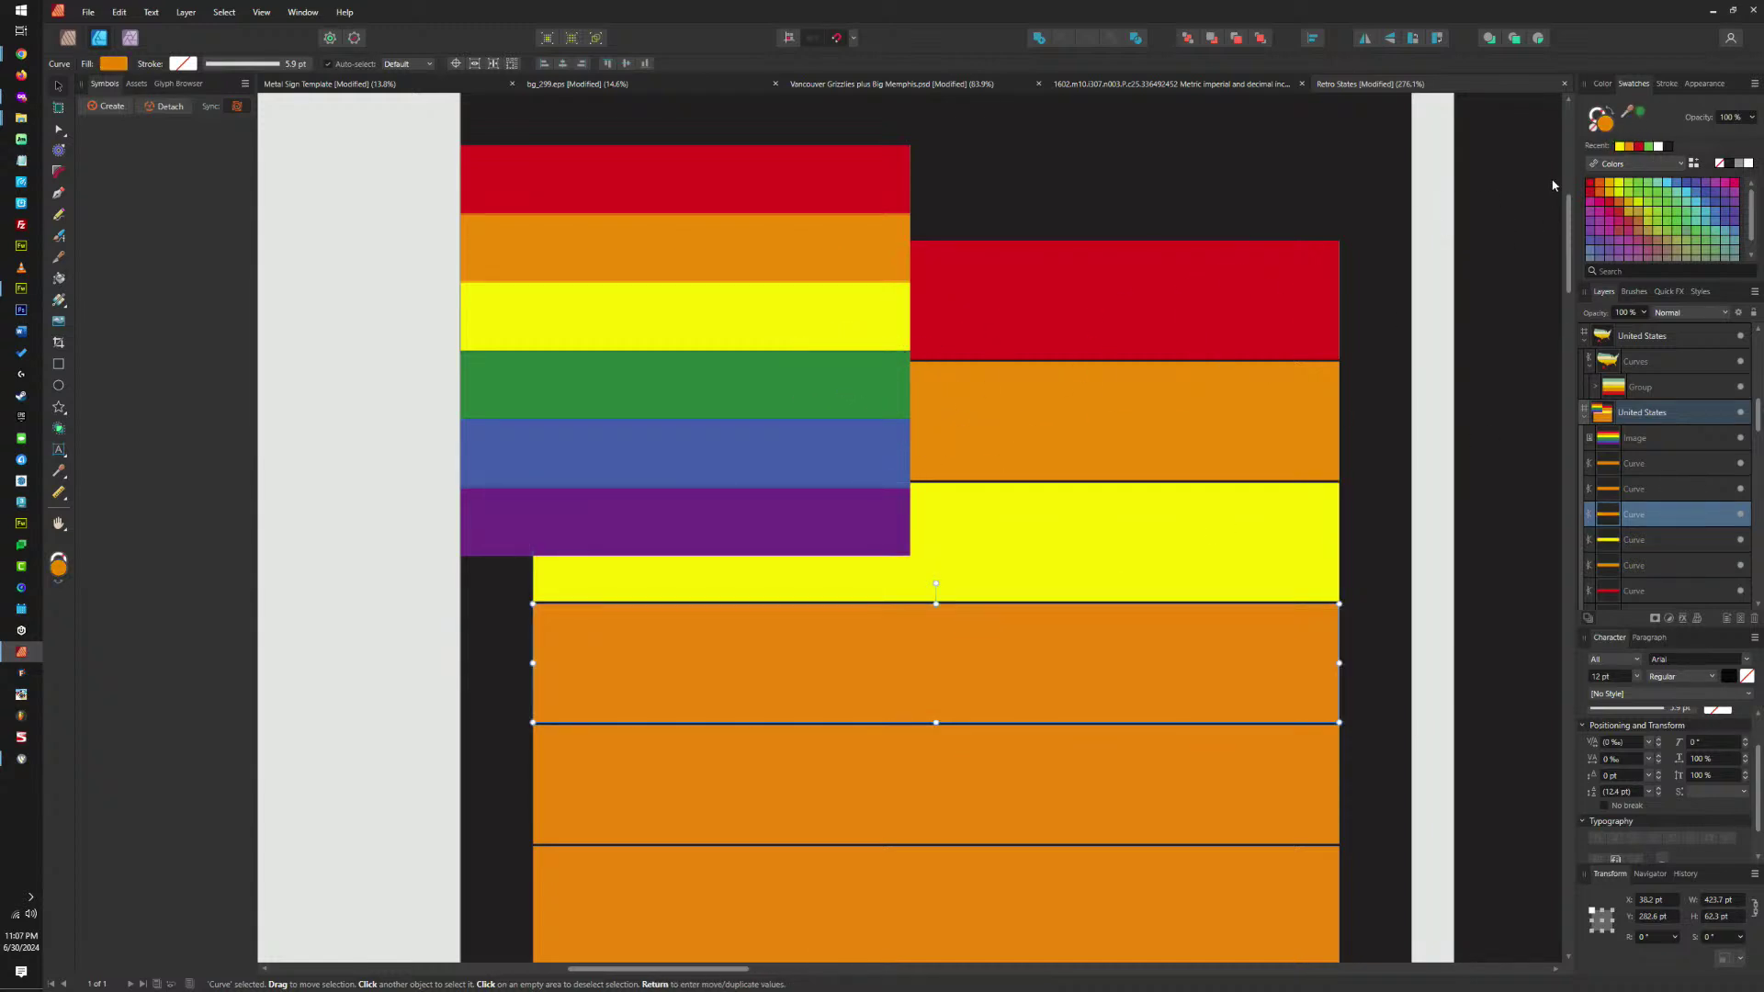
pyautogui.click(1637, 114)
pyautogui.click(1071, 746)
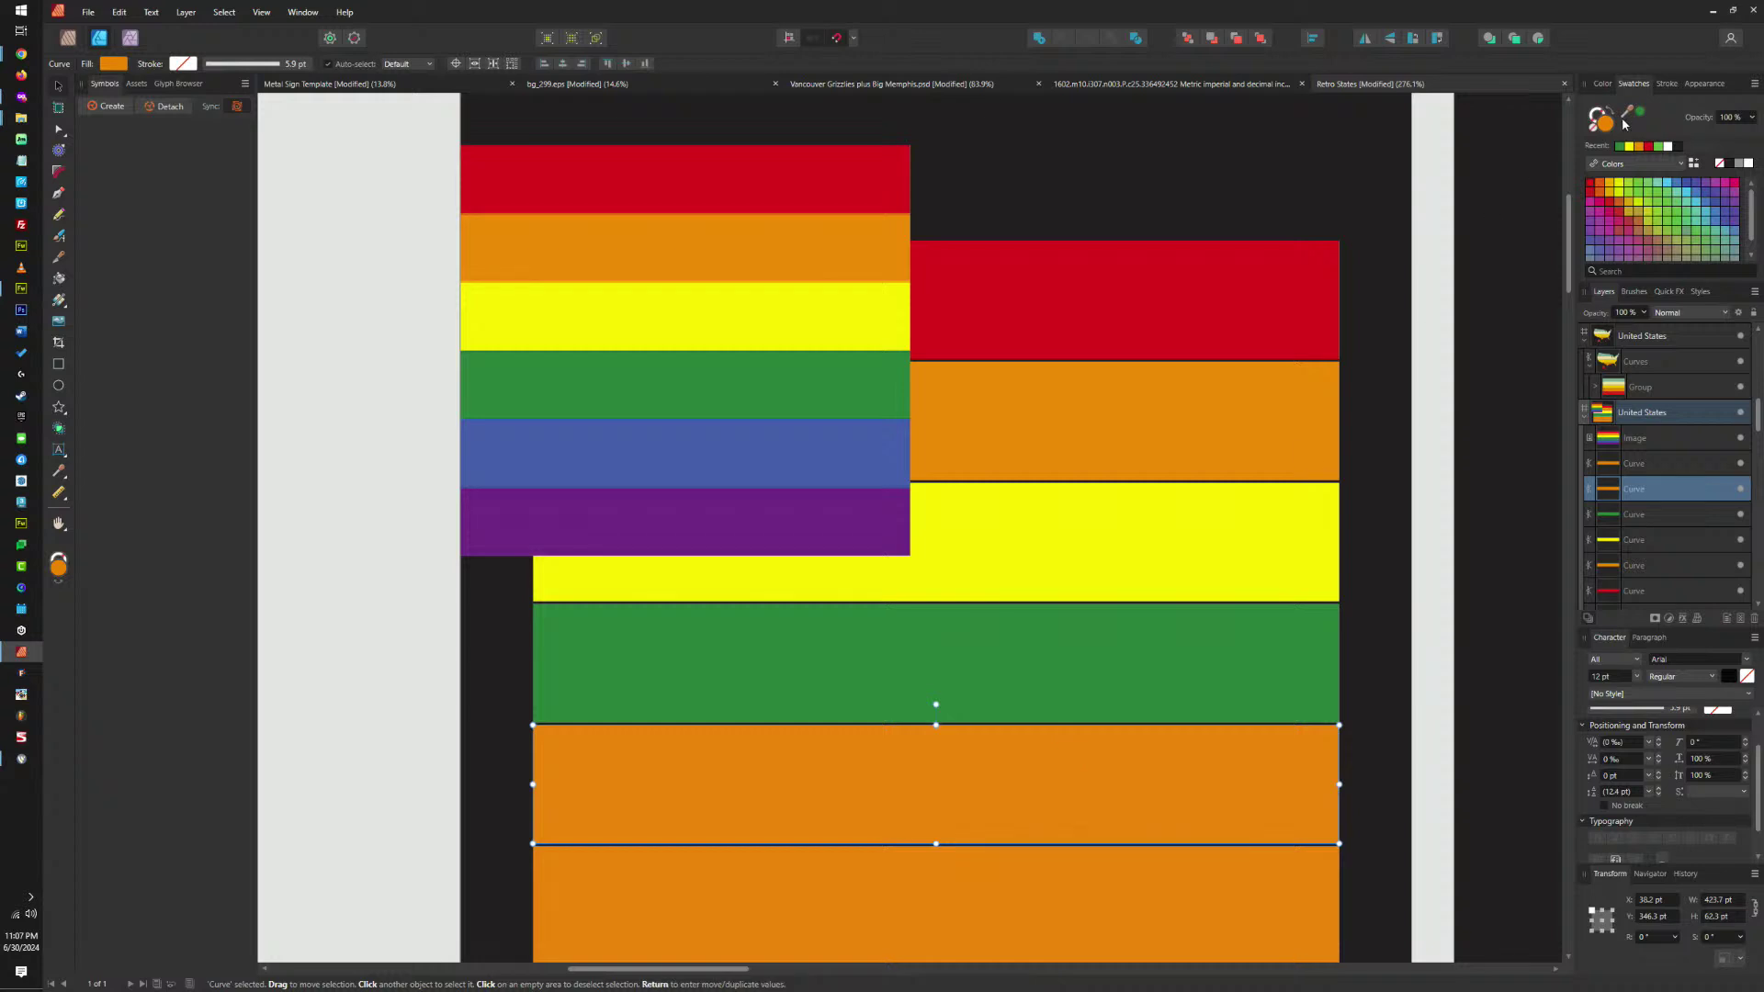
pyautogui.moveTo(1626, 113); pyautogui.dragTo(819, 444)
pyautogui.click(1642, 114)
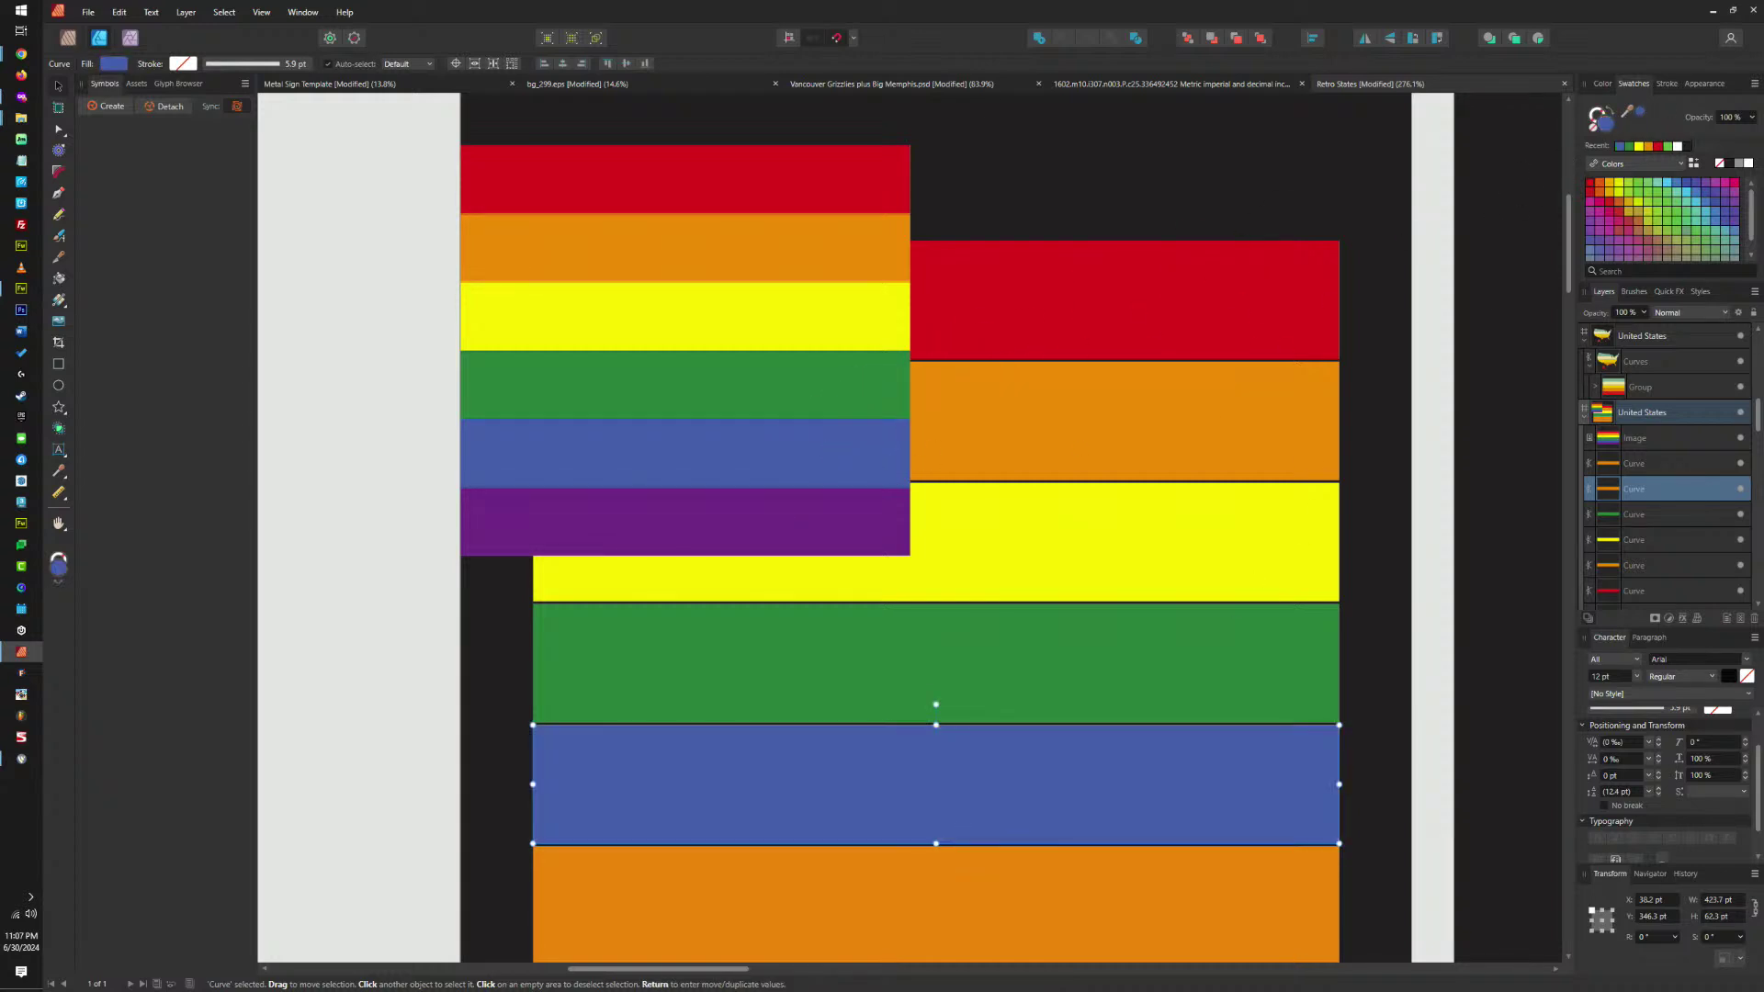
pyautogui.scroll(-2, 1243, 660)
pyautogui.click(1150, 803)
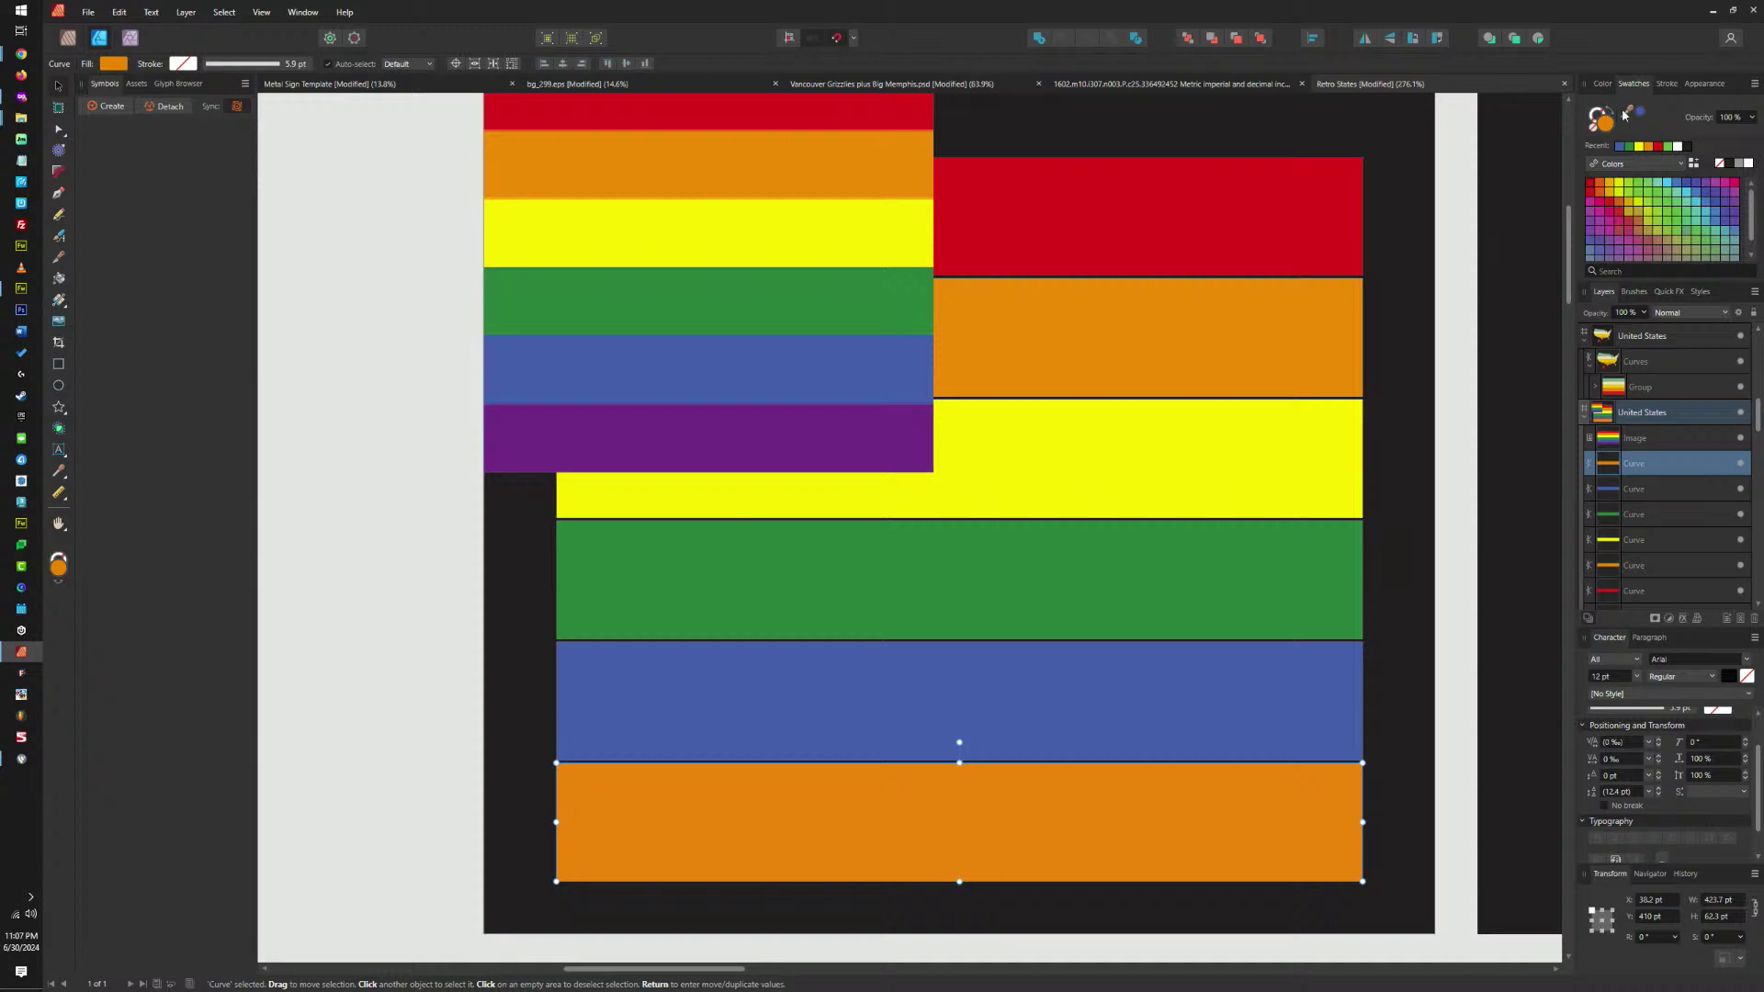
pyautogui.moveTo(1625, 112); pyautogui.dragTo(884, 448)
pyautogui.click(1644, 115)
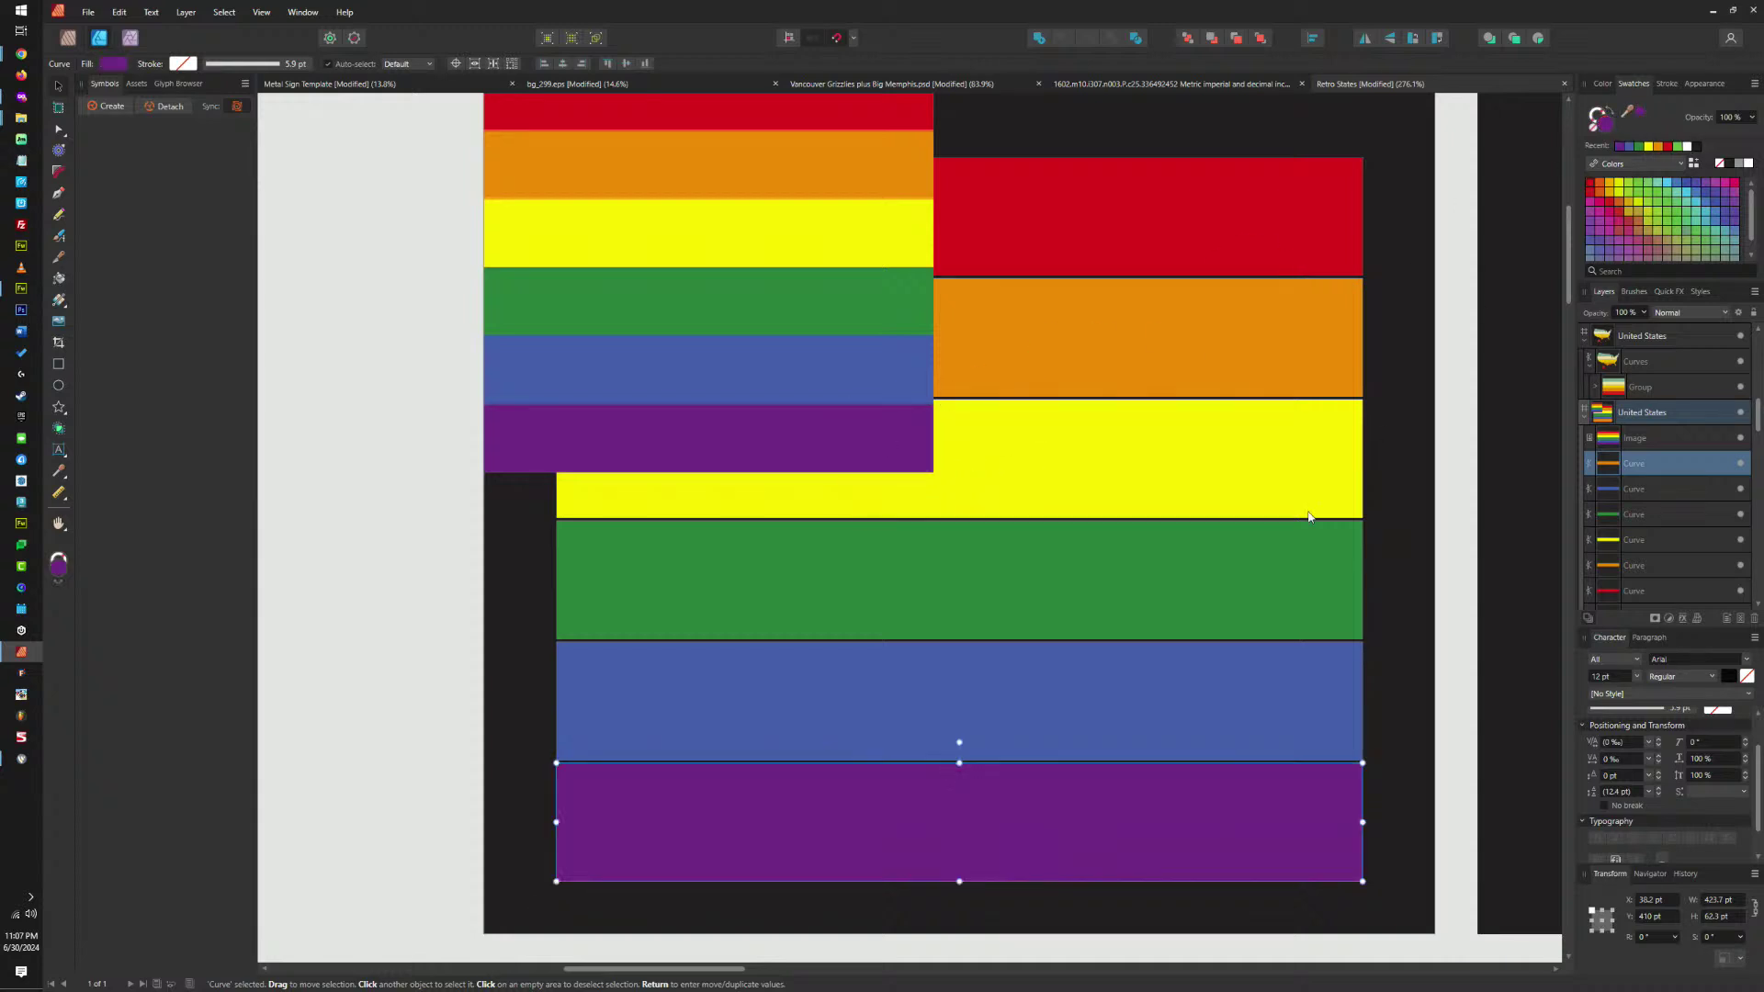
# Group the six rainbow stripes and centre the group vertically on the United States artboard.
pyautogui.keyDown('shift'); pyautogui.click(1237, 669); pyautogui.keyUp('shift')
pyautogui.keyDown('shift'); pyautogui.click(1259, 563); pyautogui.keyUp('shift')
pyautogui.keyDown('shift'); pyautogui.click(1264, 459); pyautogui.keyUp('shift')
pyautogui.keyDown('shift'); pyautogui.click(1267, 354); pyautogui.keyUp('shift')
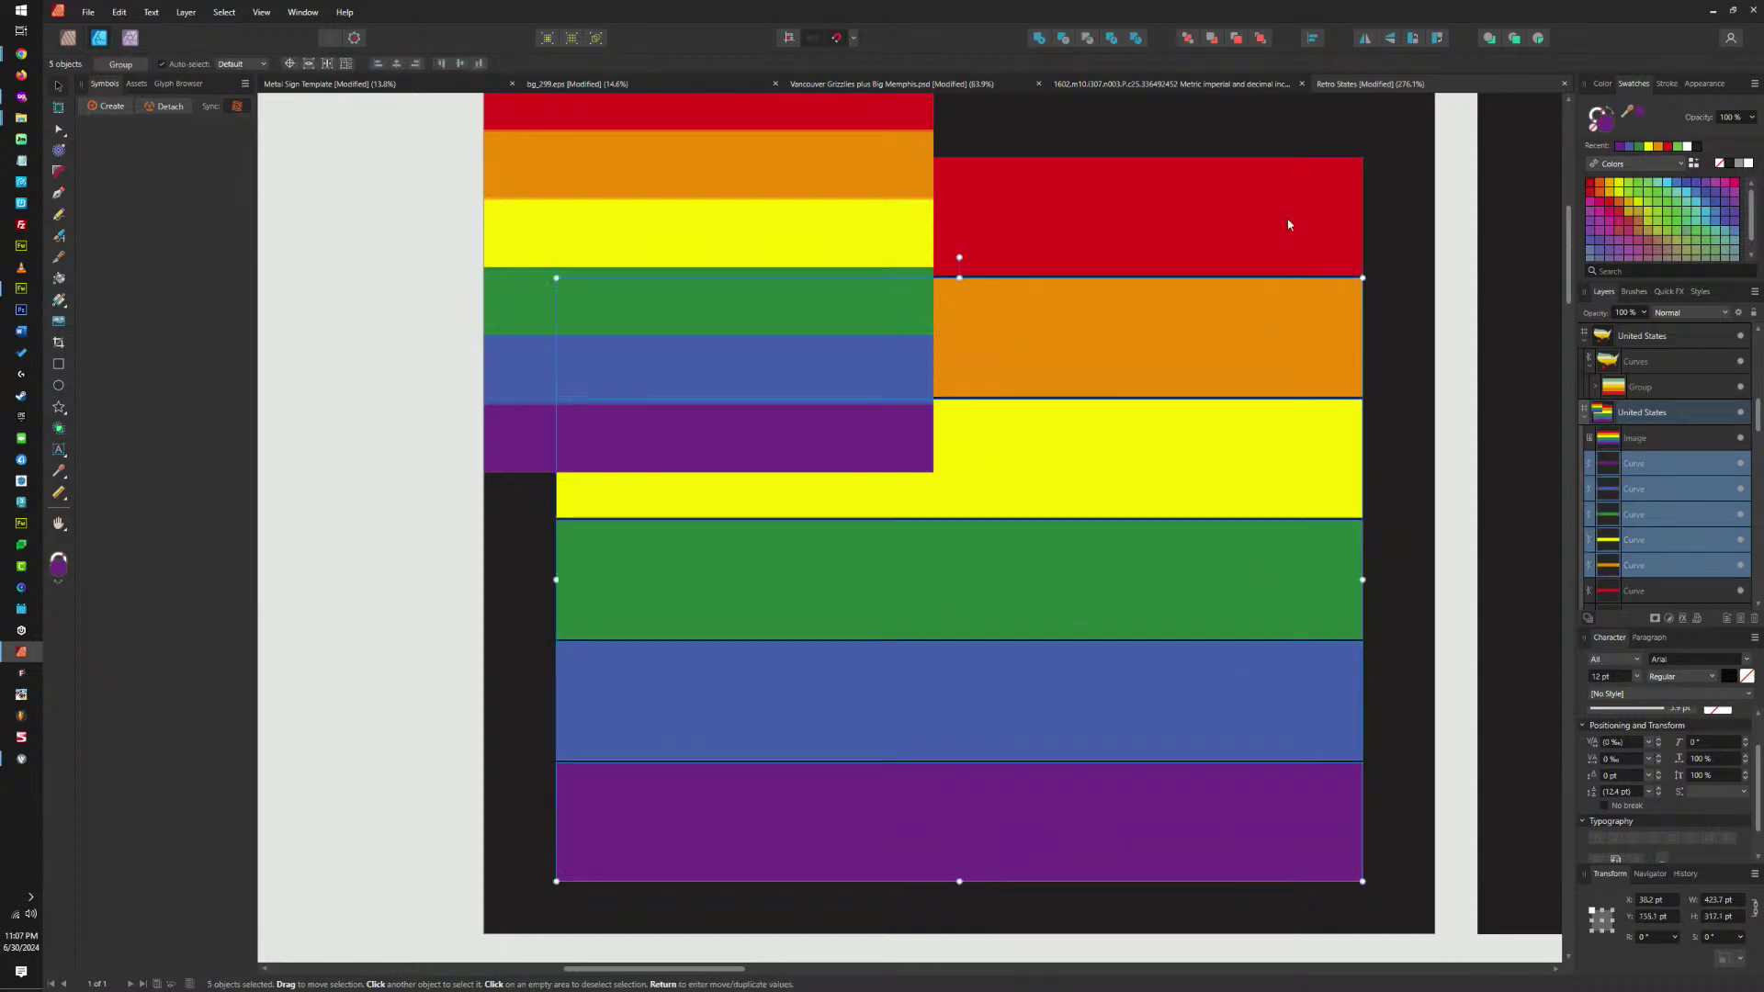
pyautogui.keyDown('shift'); pyautogui.click(1286, 224); pyautogui.keyUp('shift')
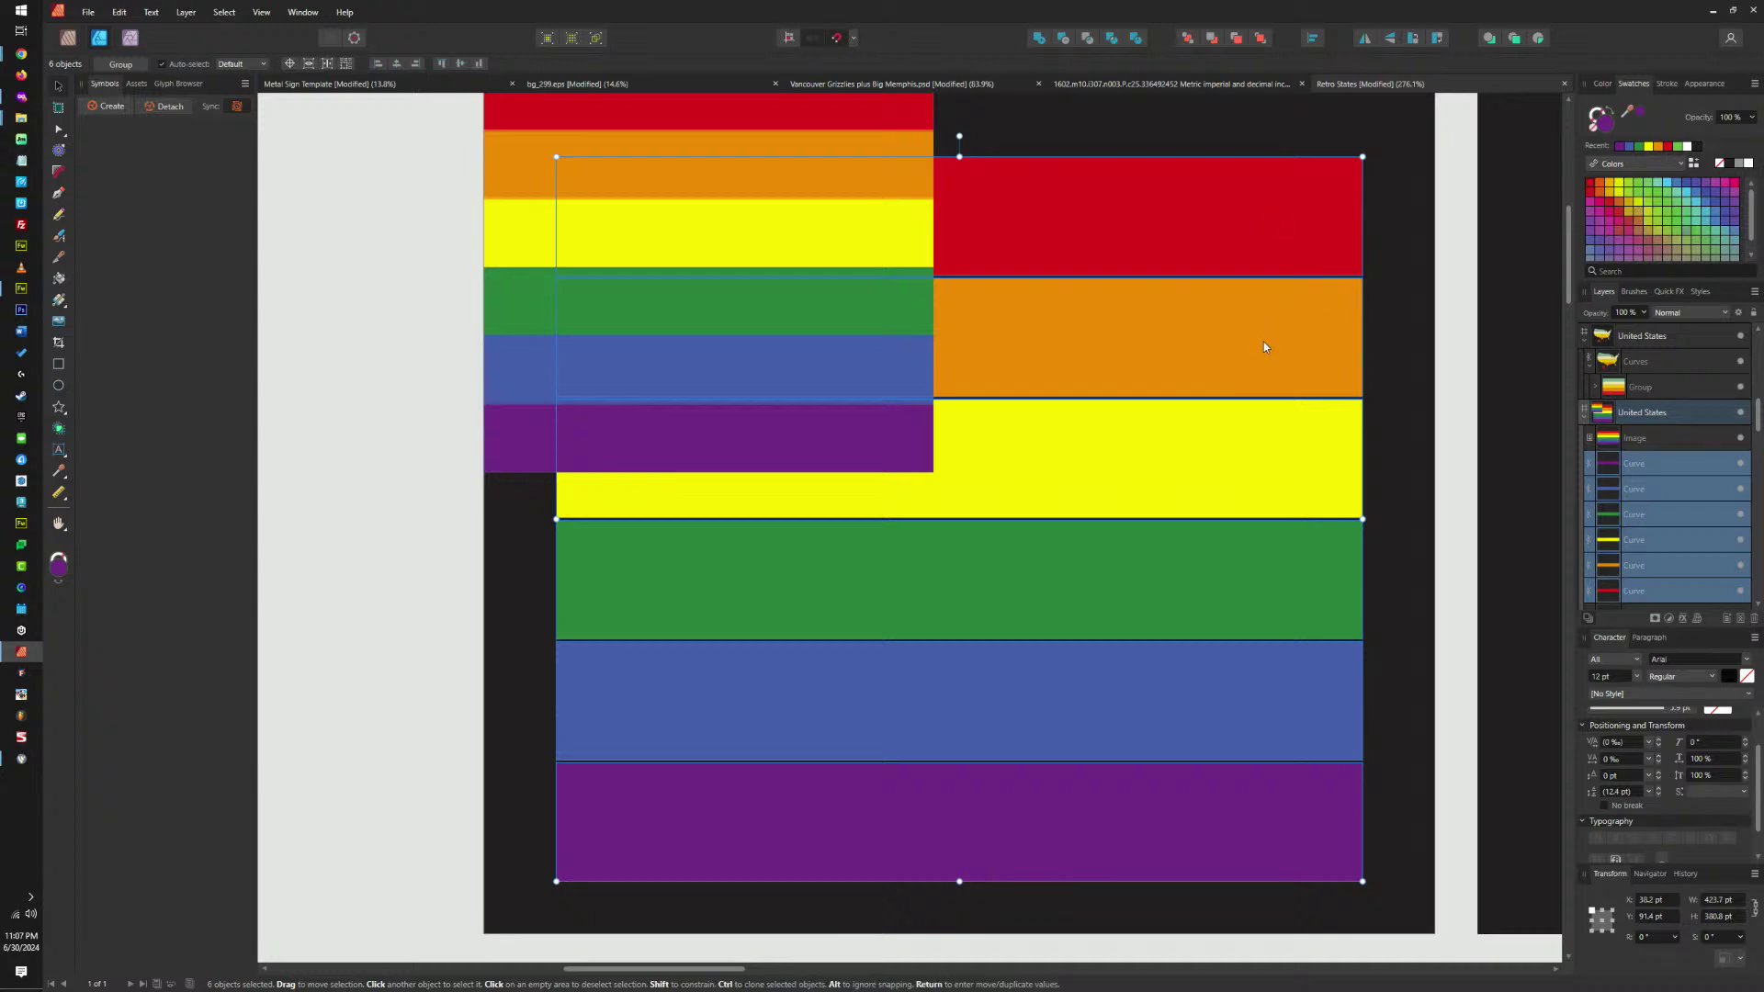
pyautogui.scroll(-3, 1264, 342)
pyautogui.scroll(2, 1234, 345)
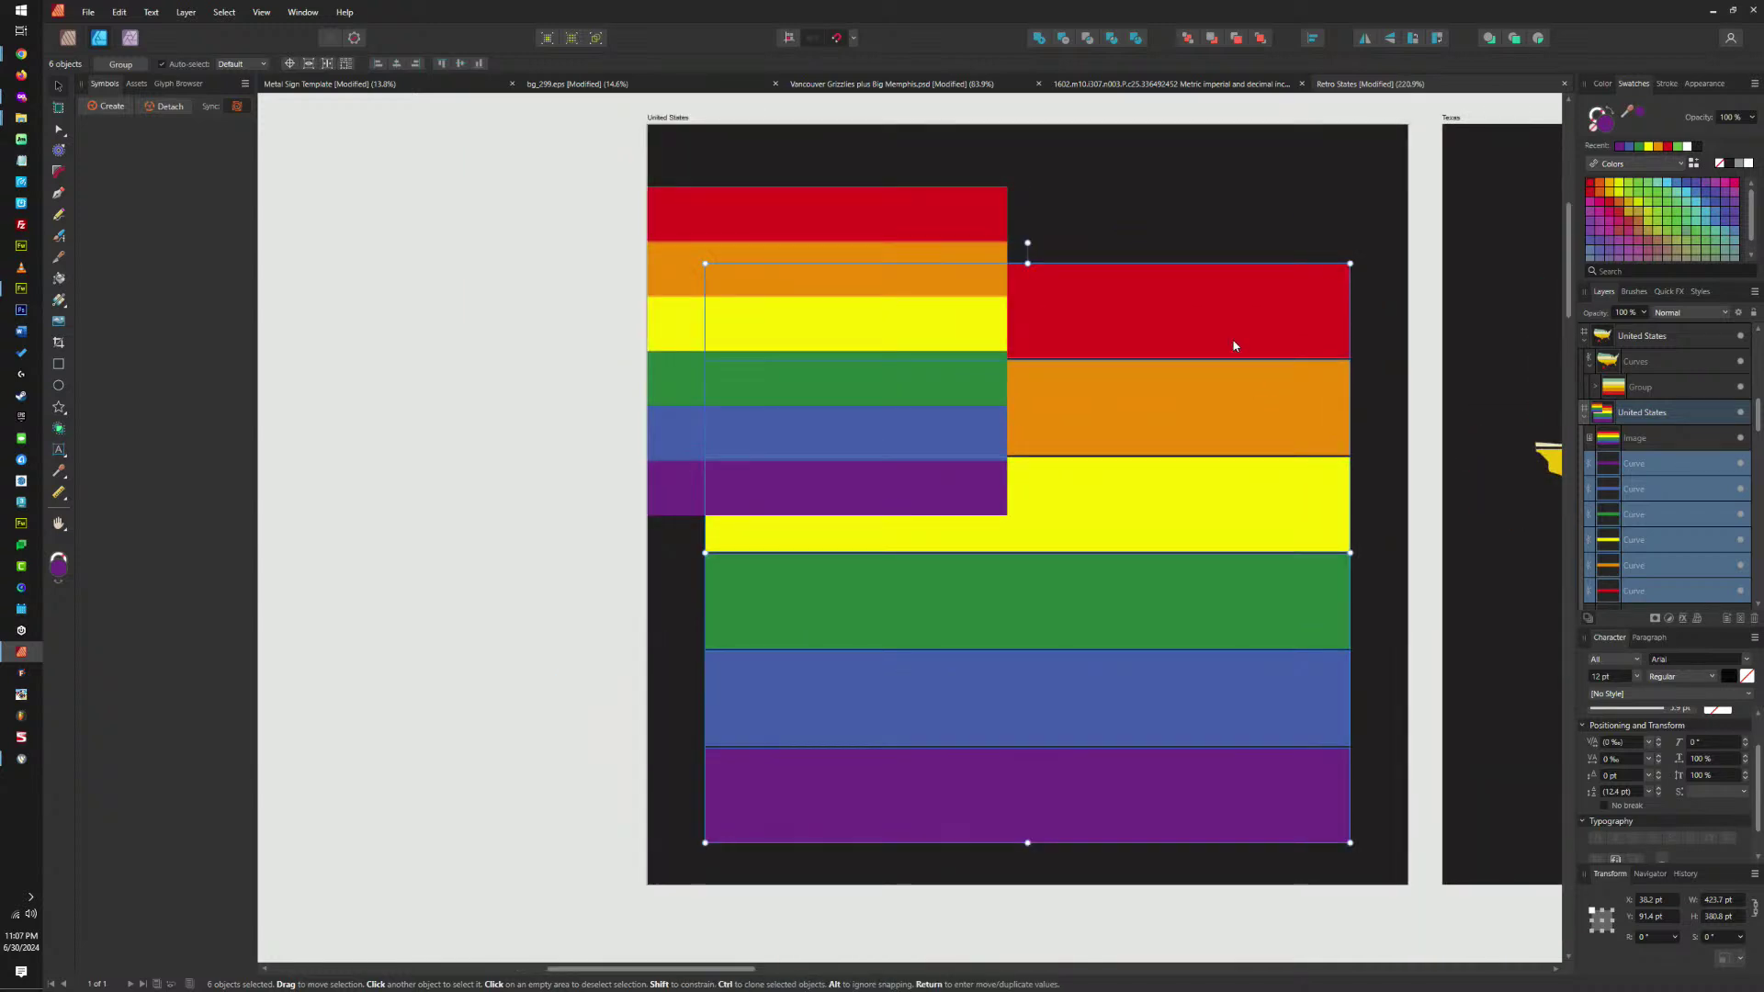
pyautogui.hotkey('ctrl', 'g')
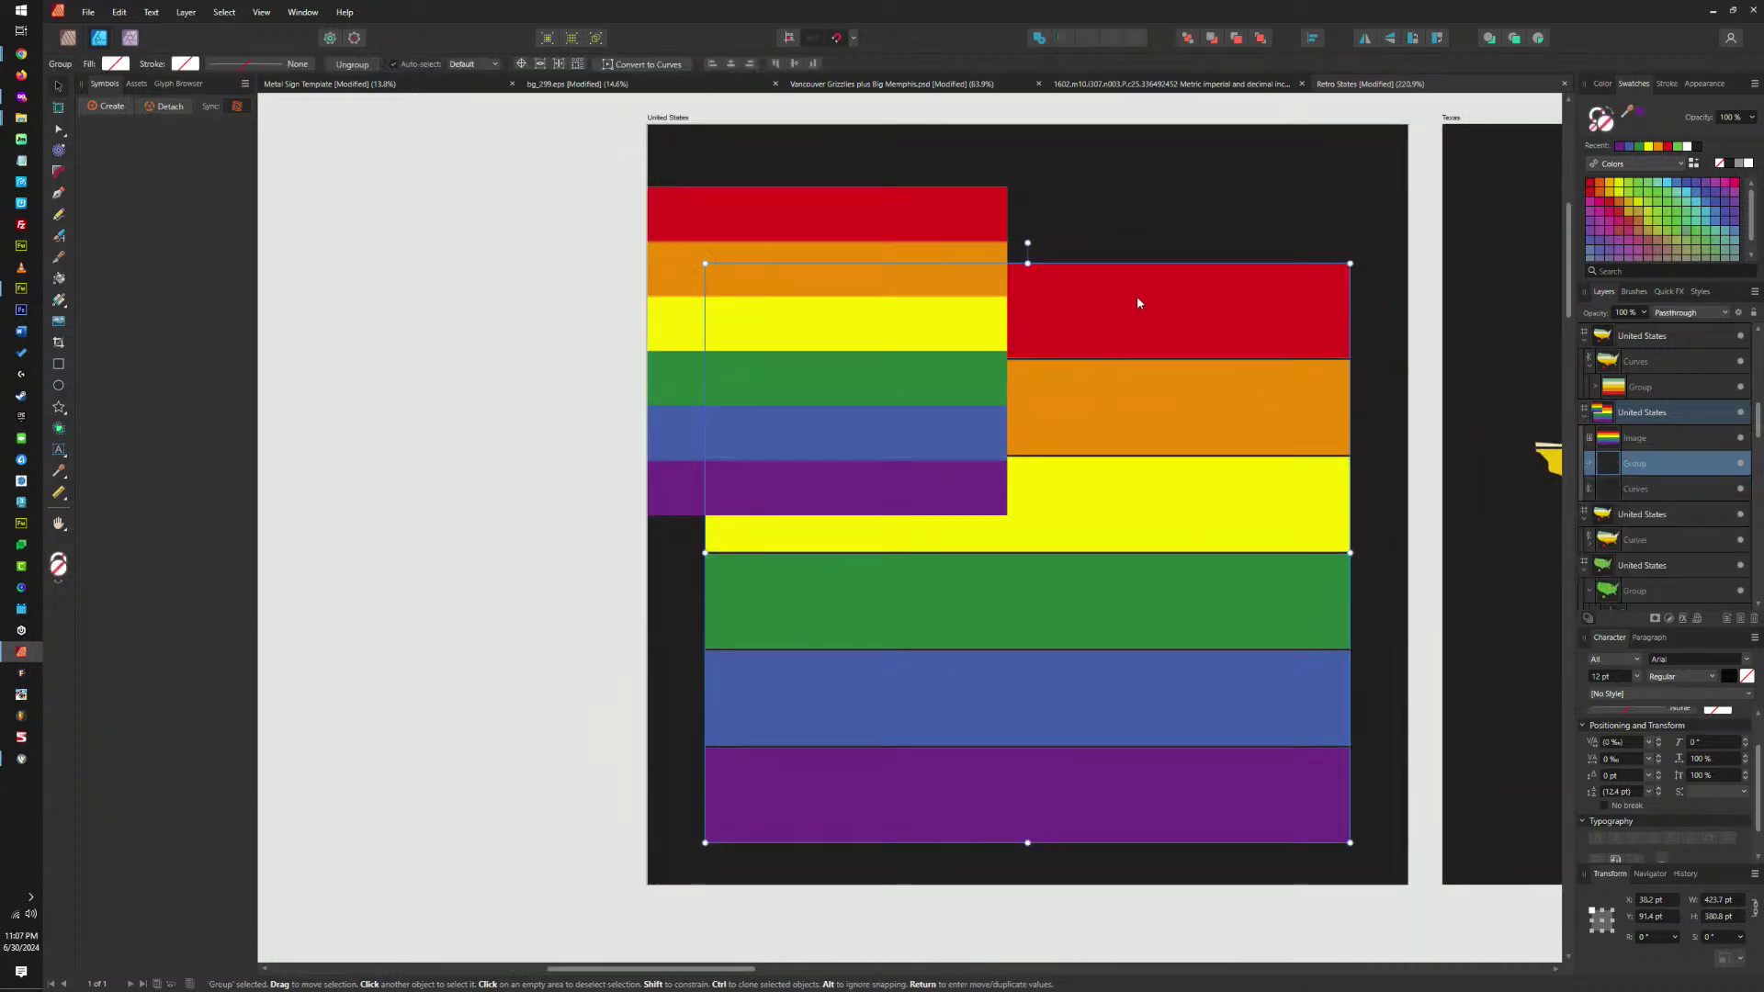
pyautogui.click(774, 63)
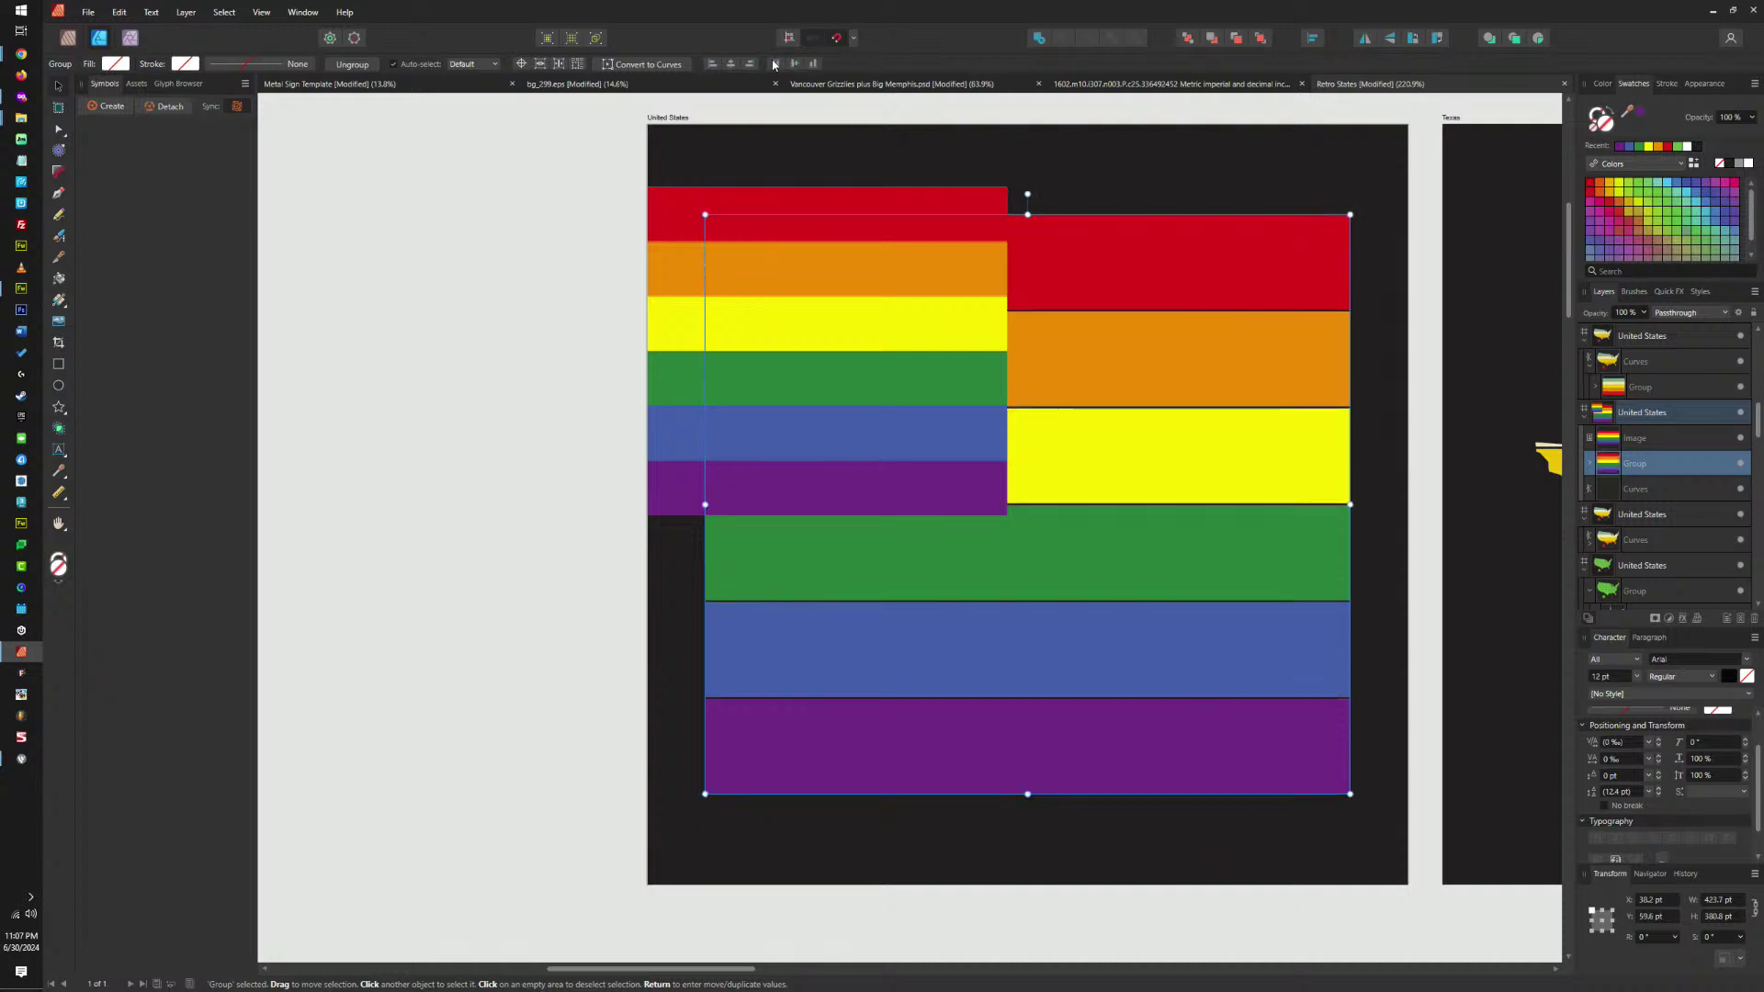
# Delete the reference rainbow flag image from the United States artboard, keeping the rainbow stripe group.
pyautogui.click(968, 274)
pyautogui.press('Delete')
pyautogui.click(1150, 292)
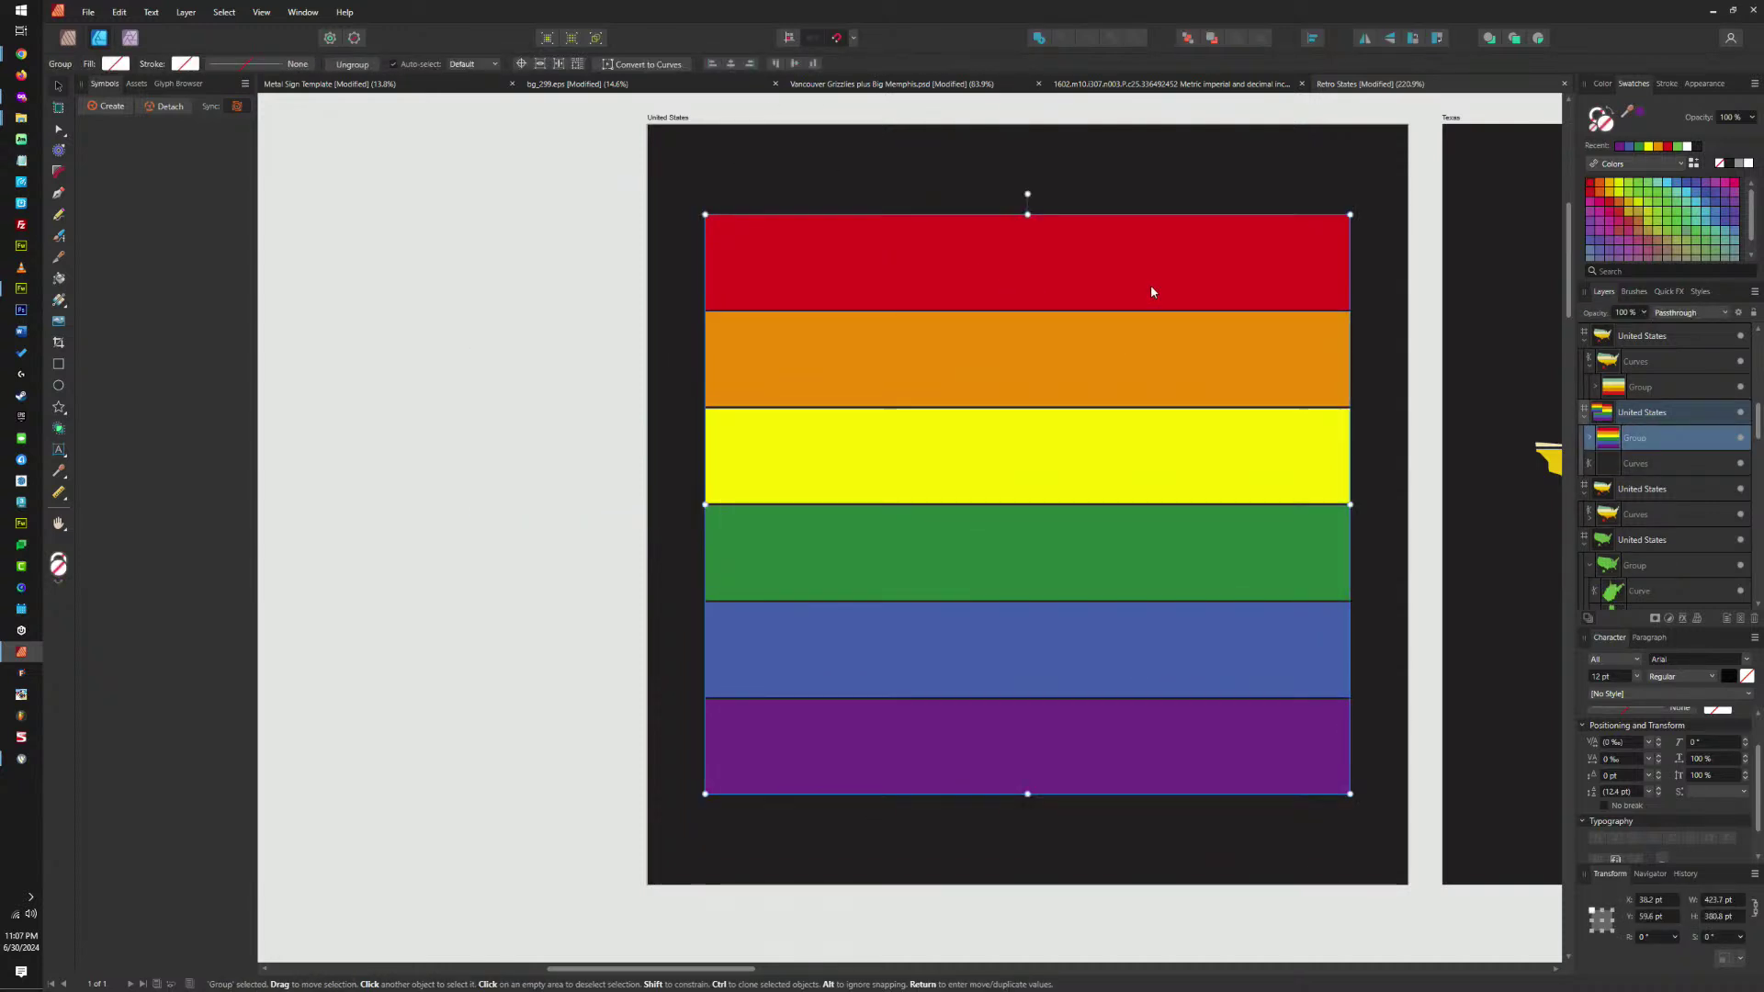
pyautogui.hotkey('ctrl', 'z')
pyautogui.hotkey('ctrl', 'shift', 'z')
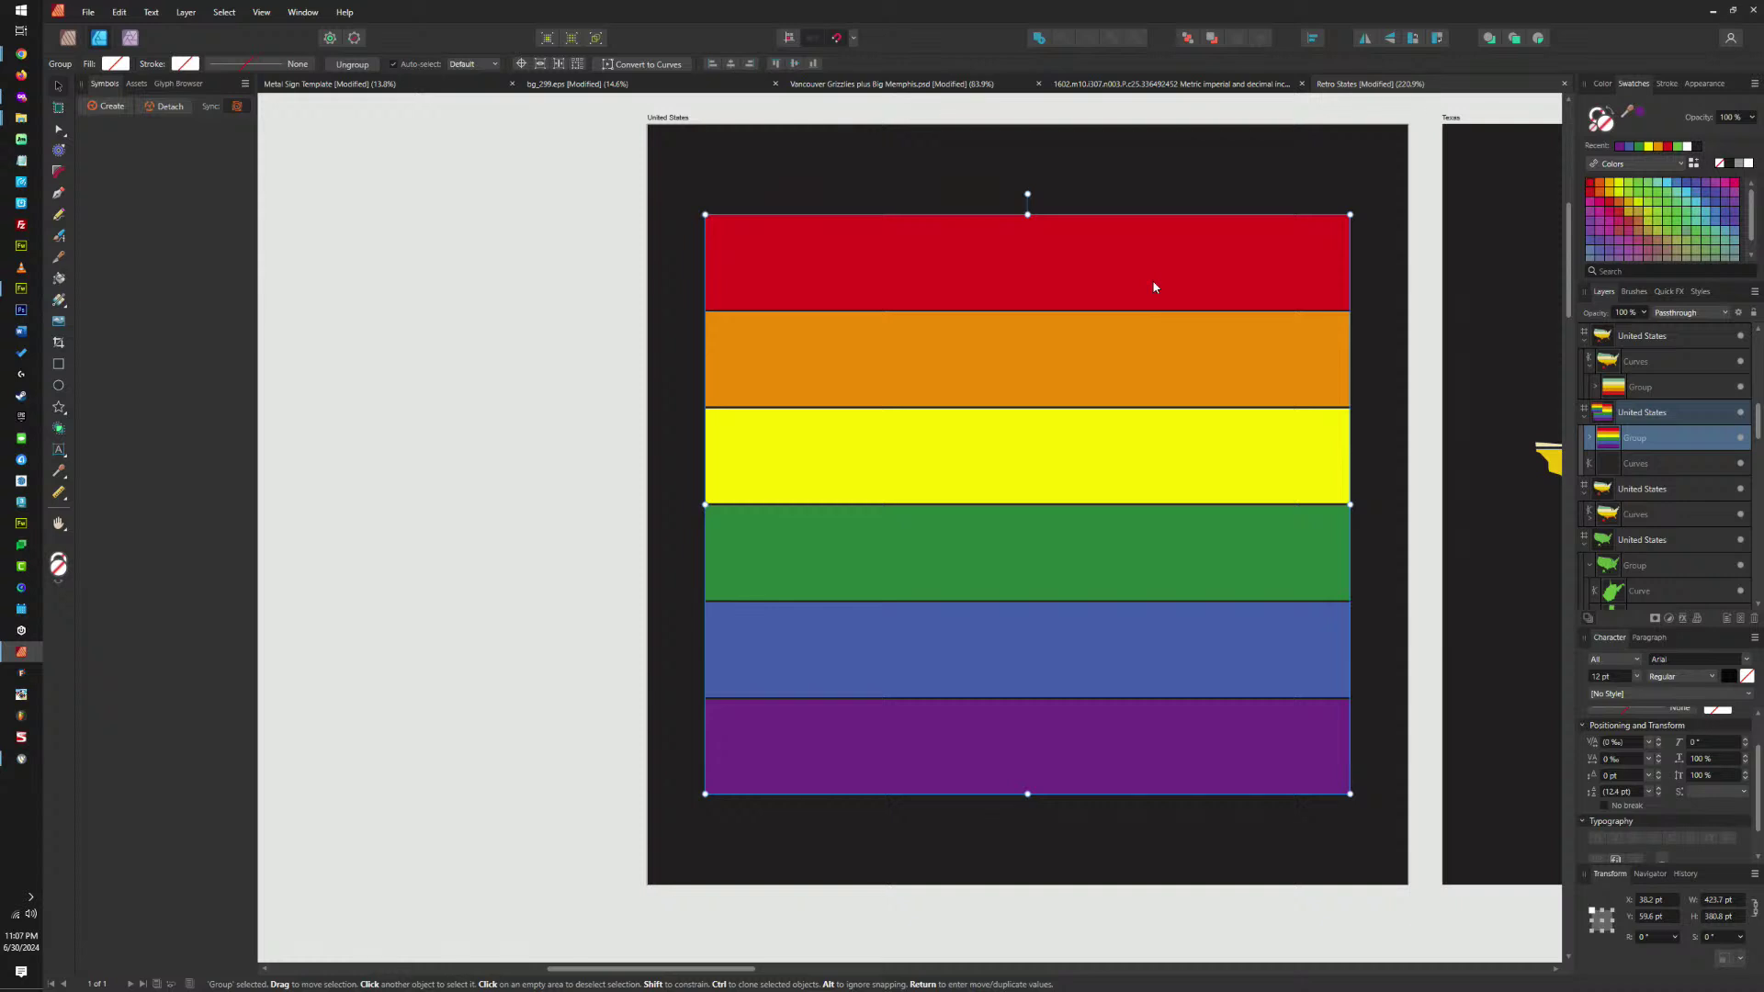
# Resize the rainbow stripe group vertically about its centre to 317.1 pt high, matching the United States map outline.
pyautogui.moveTo(1027, 217)
pyautogui.mouseDown()
pyautogui.moveTo(1027, 386)
pyautogui.moveTo(1027, 210)
pyautogui.mouseUp()
pyautogui.click(1637, 425)
pyautogui.click(1632, 464)
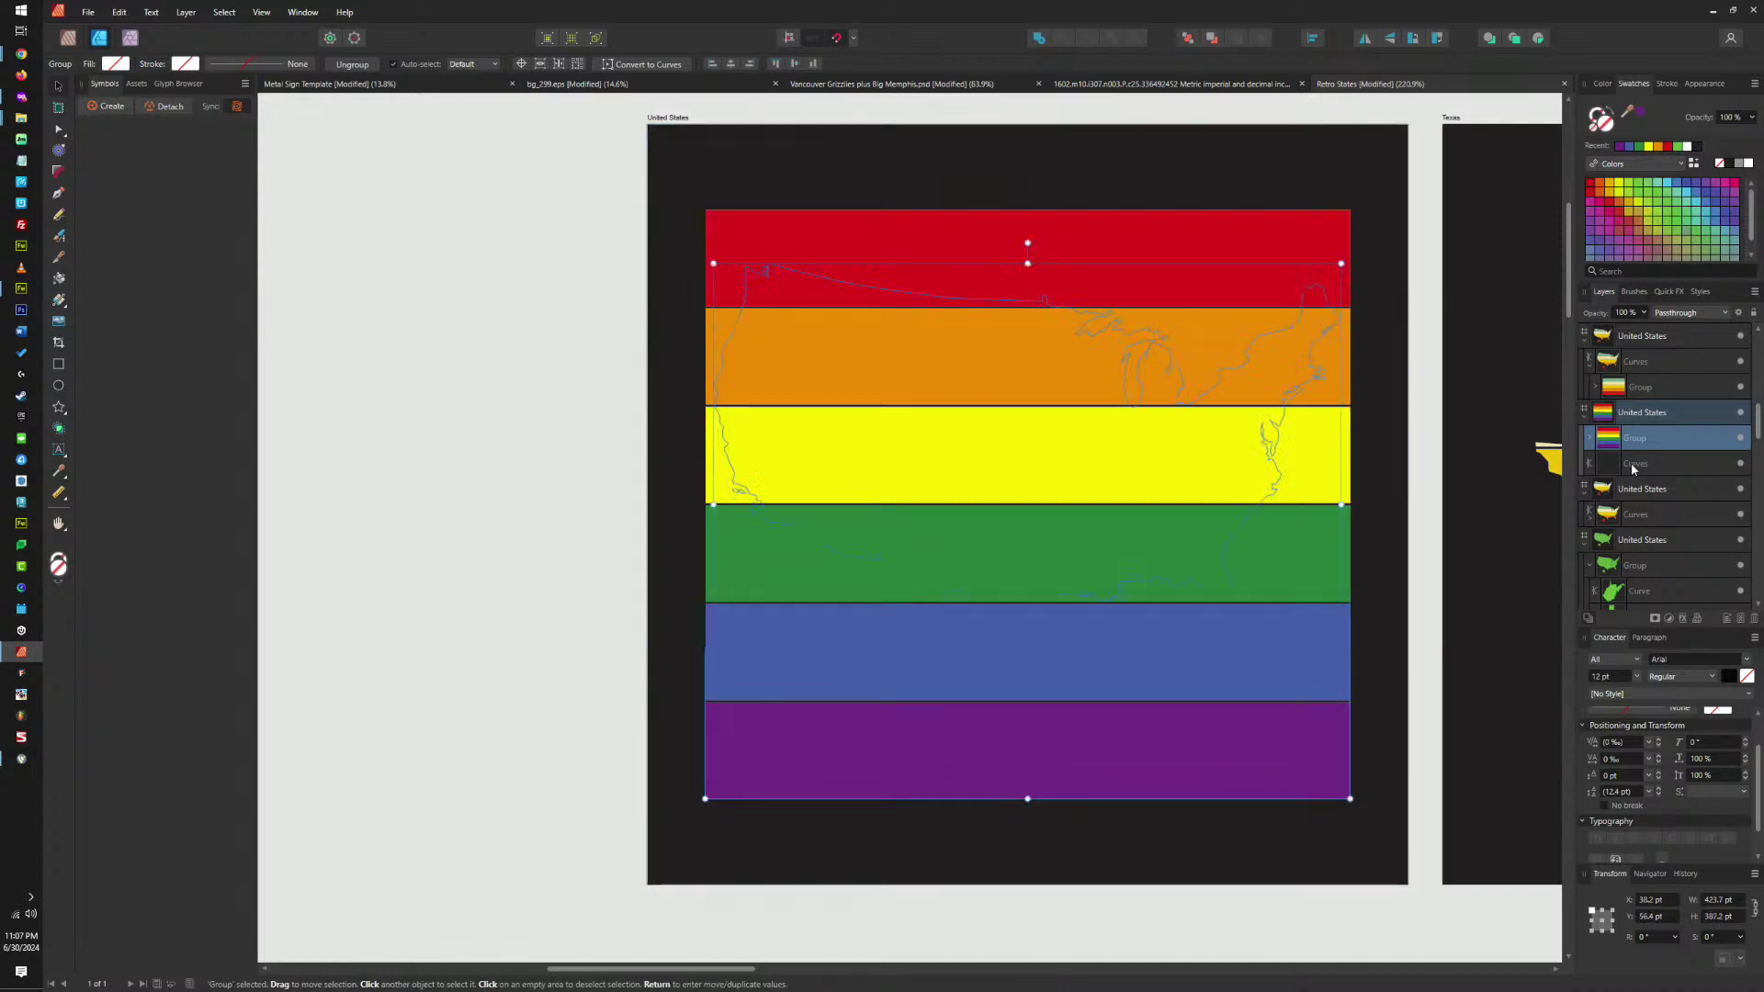
pyautogui.click(1034, 212)
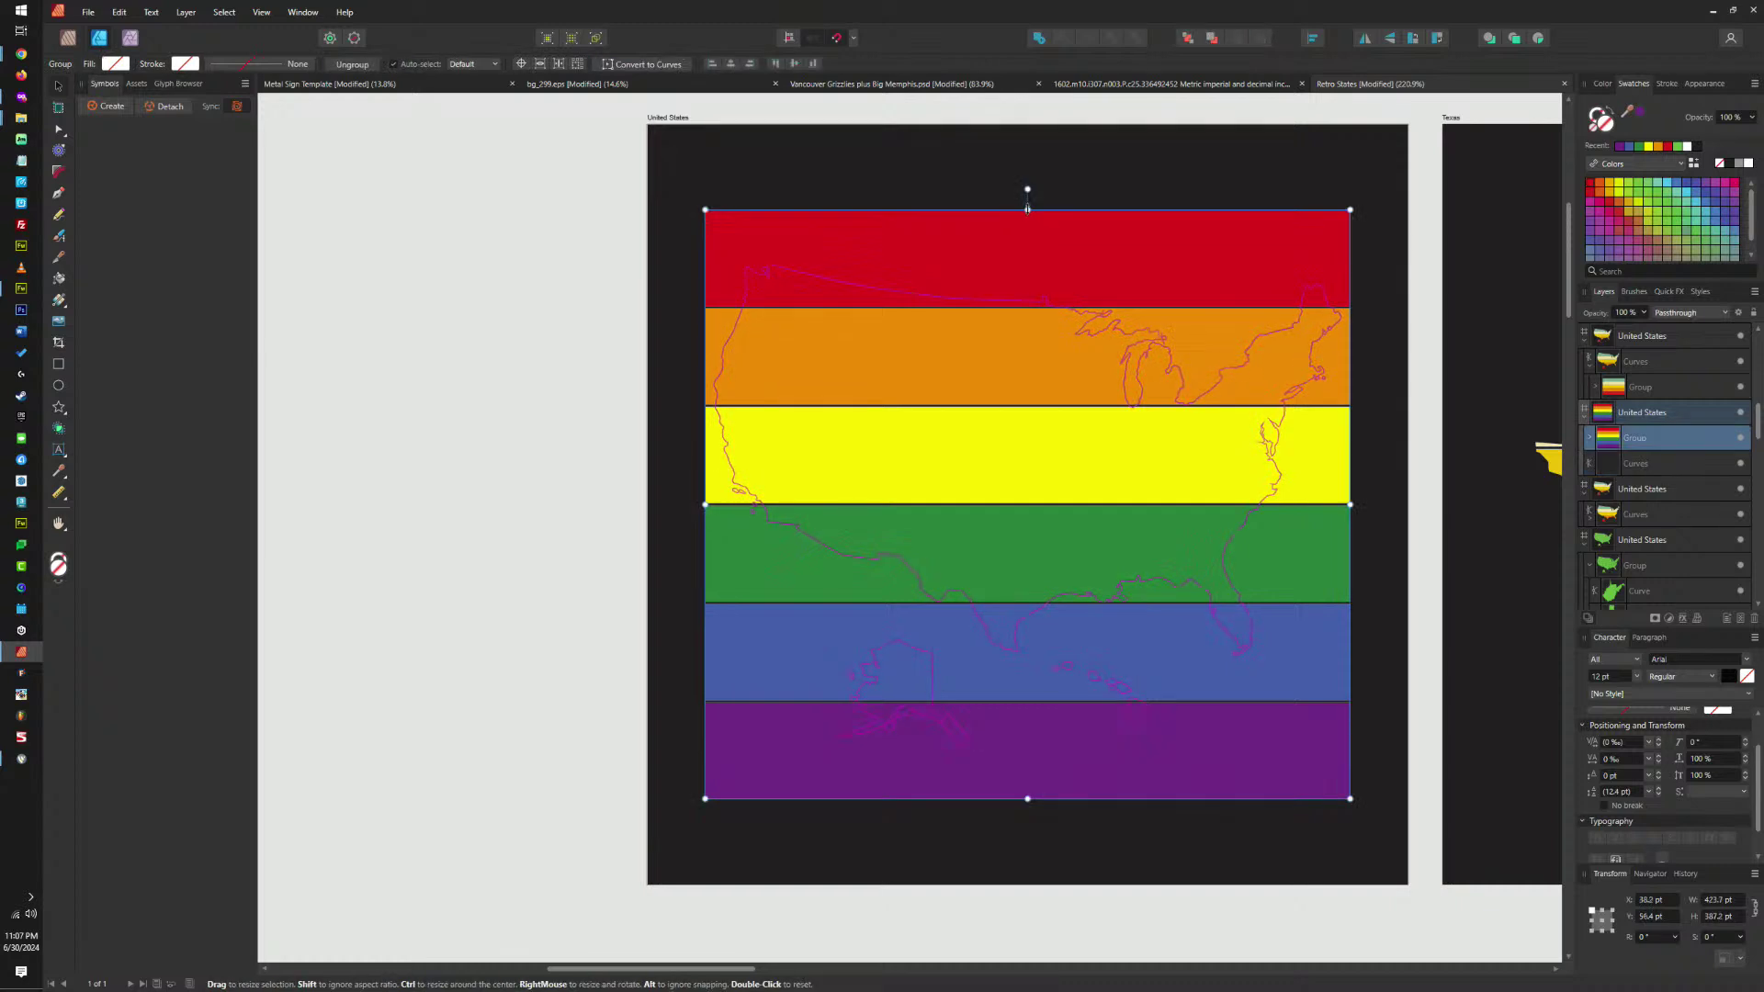
pyautogui.moveTo(1027, 210); pyautogui.dragTo(1027, 264)
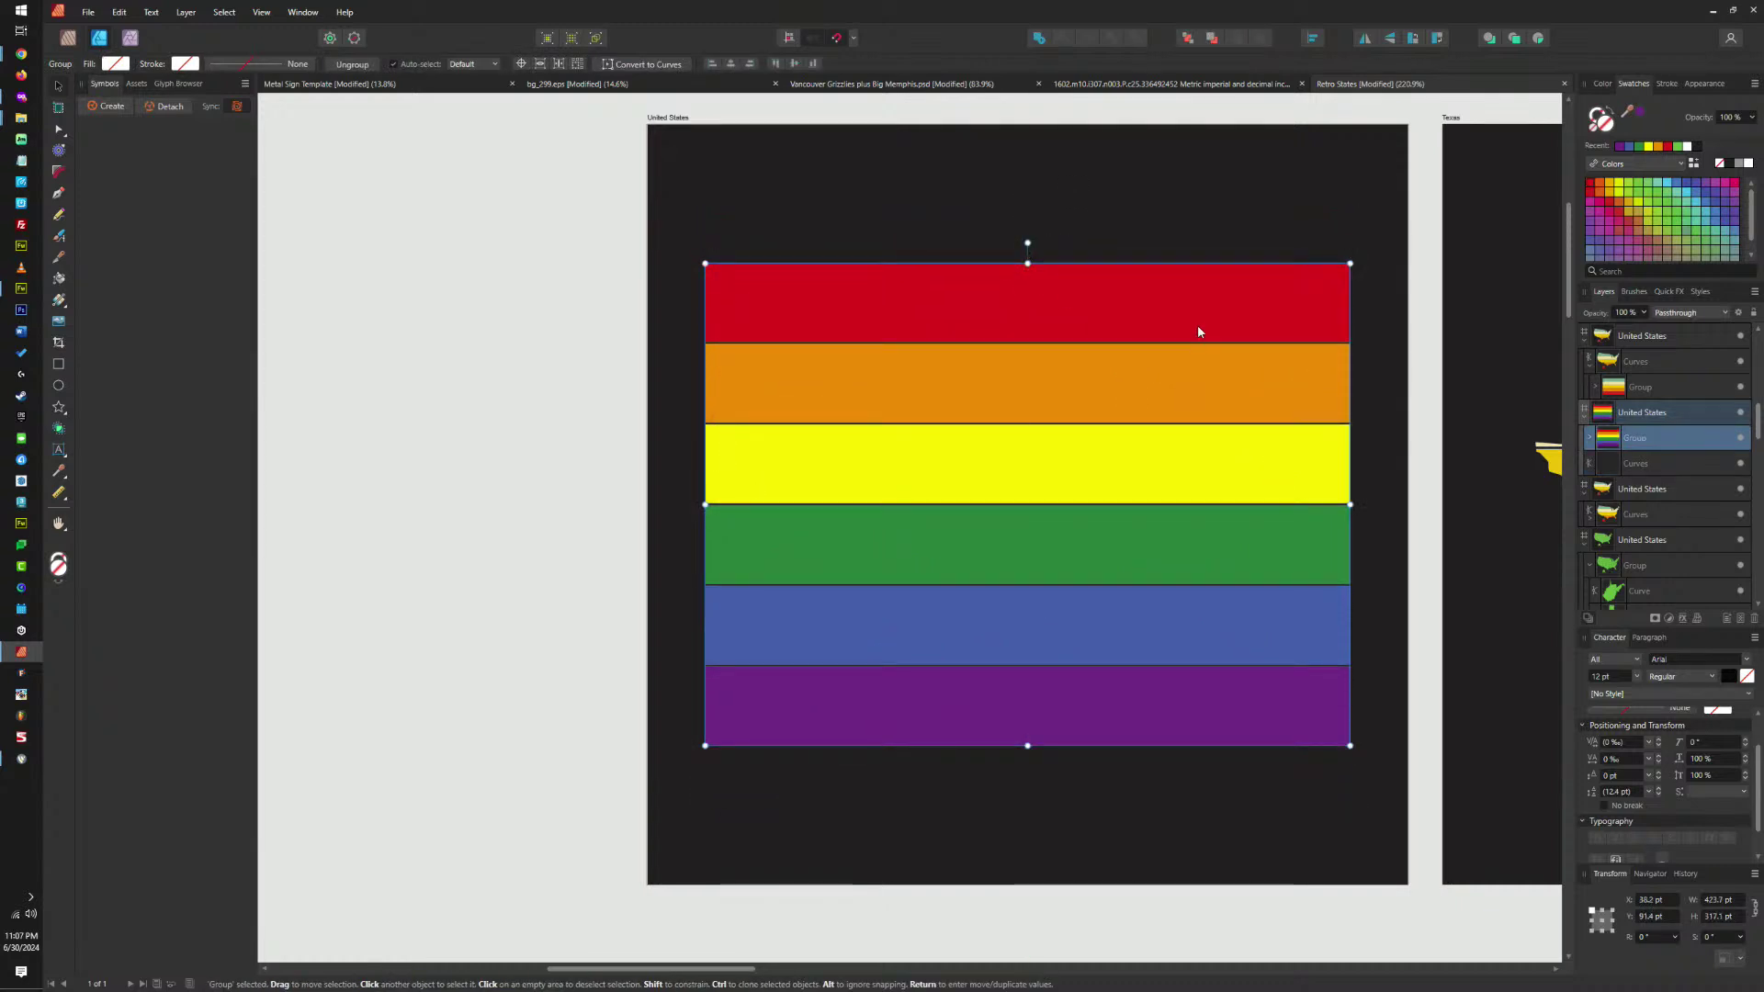
# Cut the rainbow stripe group and paste it inside the United States map outline so the map clips it.
pyautogui.press('Delete')
pyautogui.click(1644, 440)
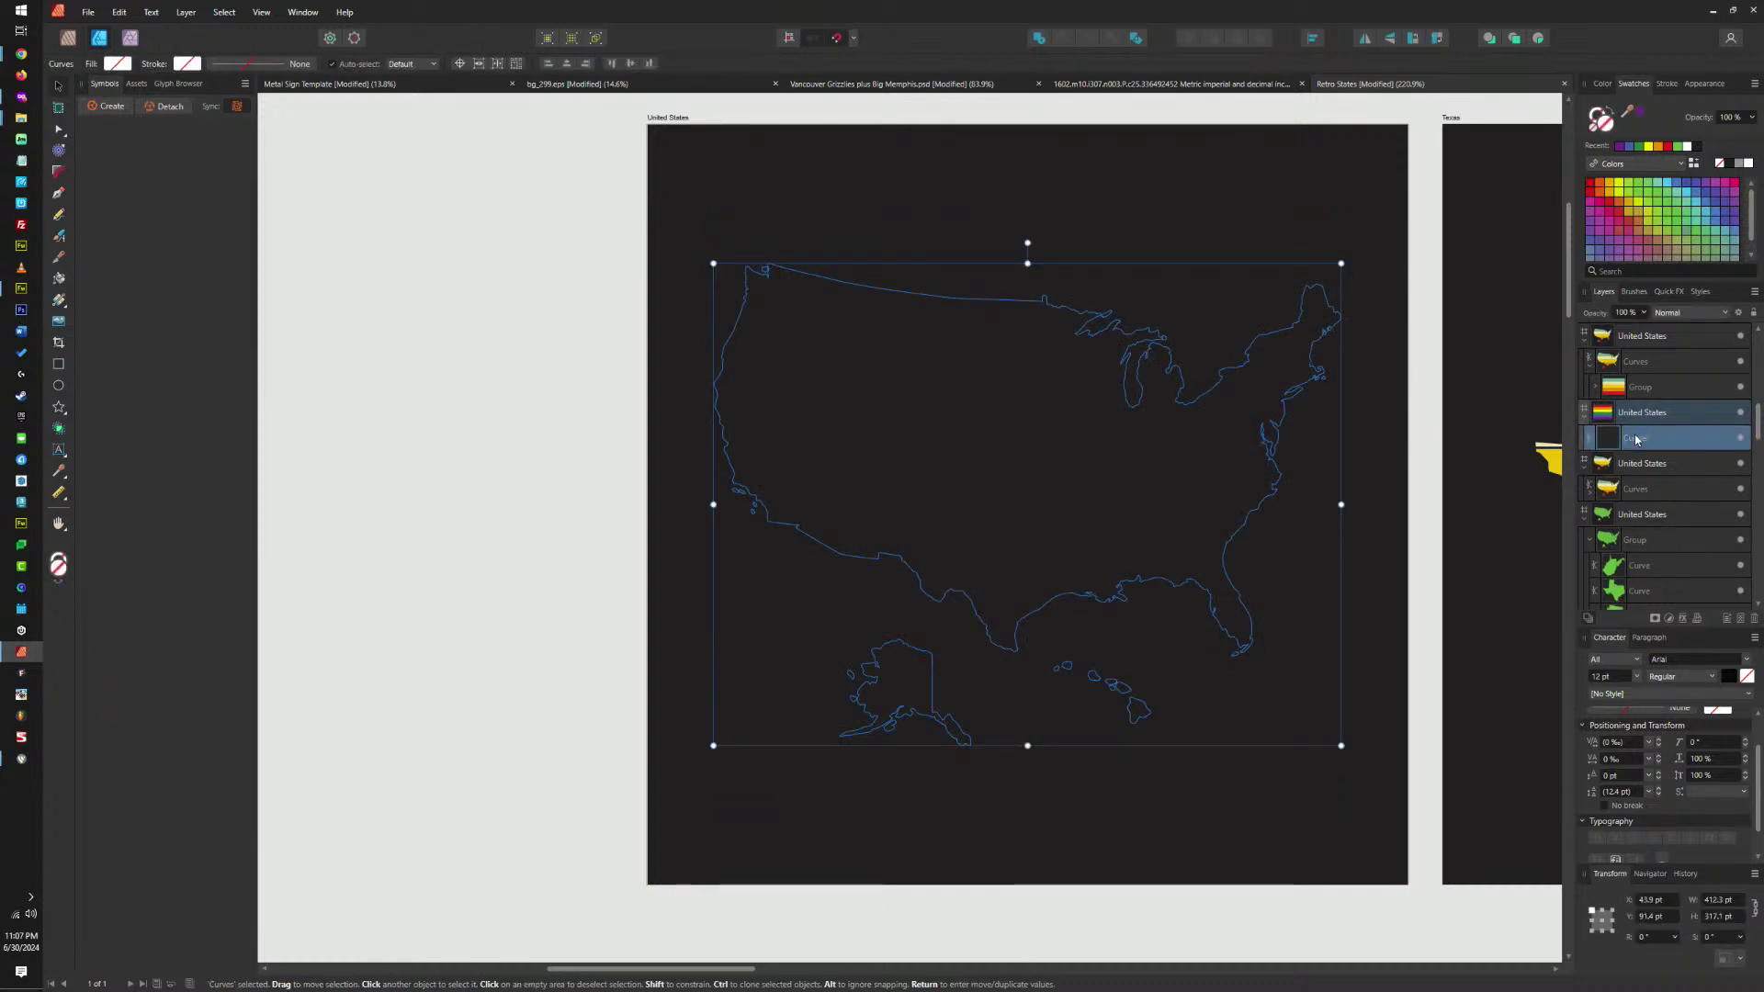
pyautogui.hotkey('ctrl', 'alt', 'v')
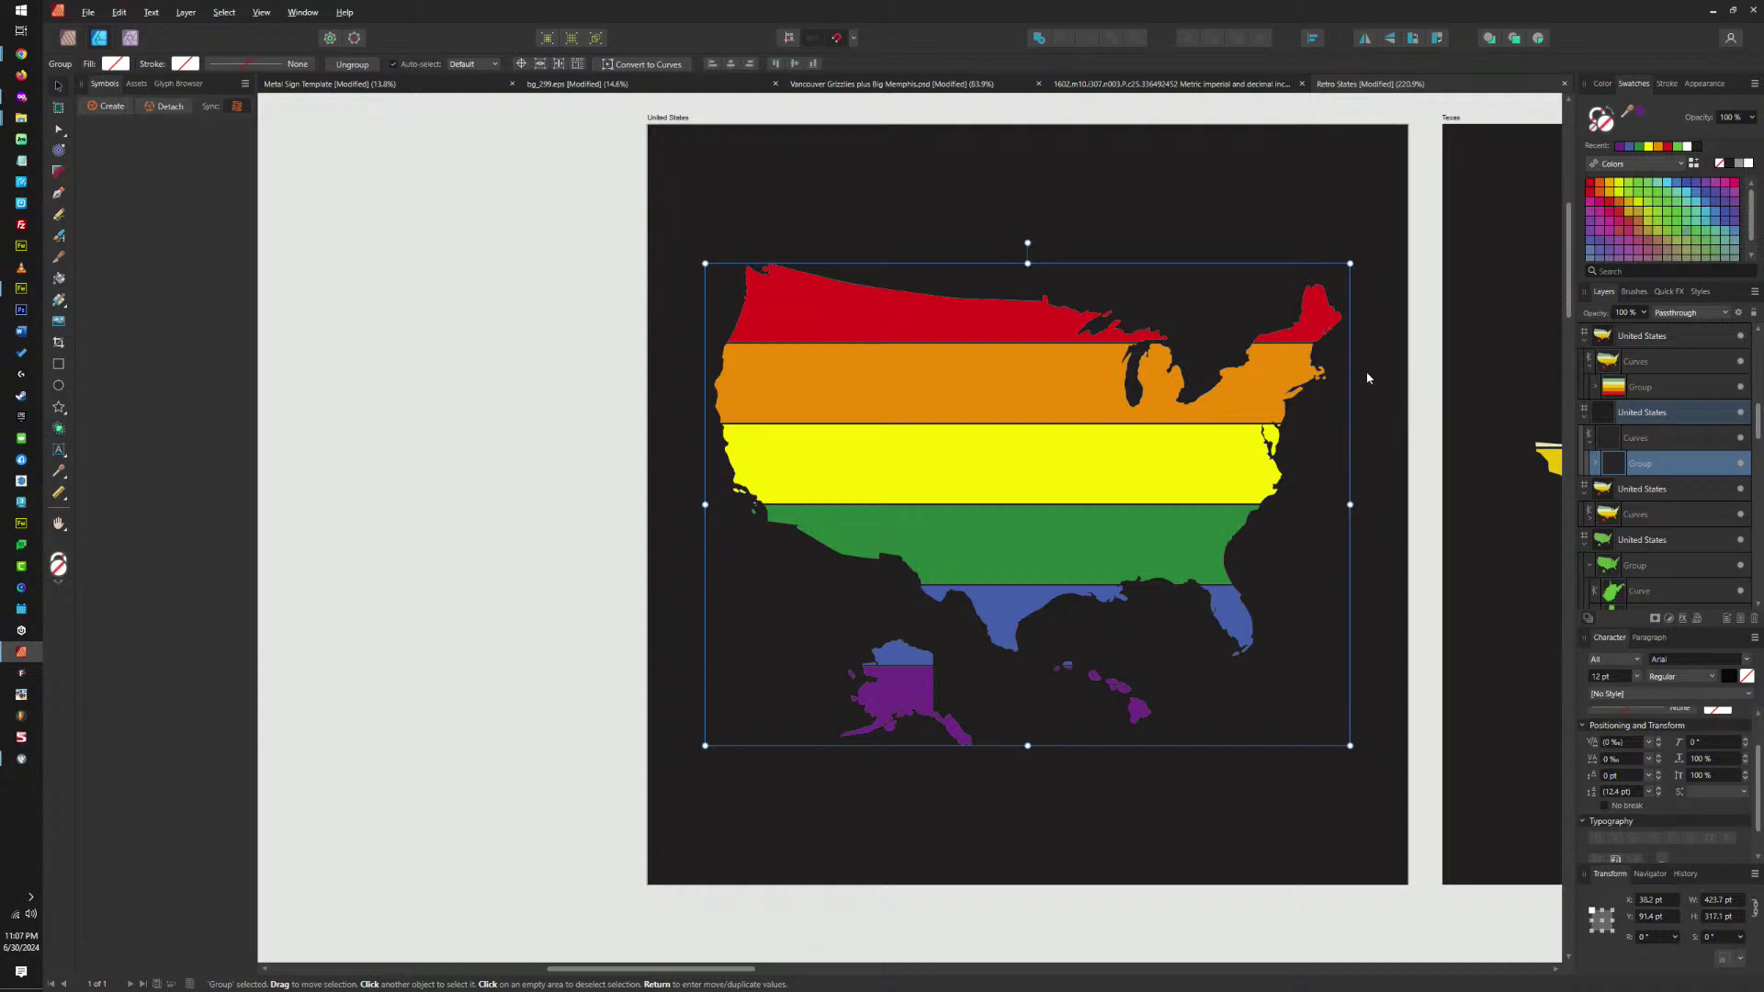
# Replace the retro stripe group inside the copied Texas shape with the rainbow stripe group and stretch it to the state's full height.
pyautogui.hscroll(3, 983, 378)
pyautogui.hscroll(4, 983, 379)
pyautogui.click(988, 413)
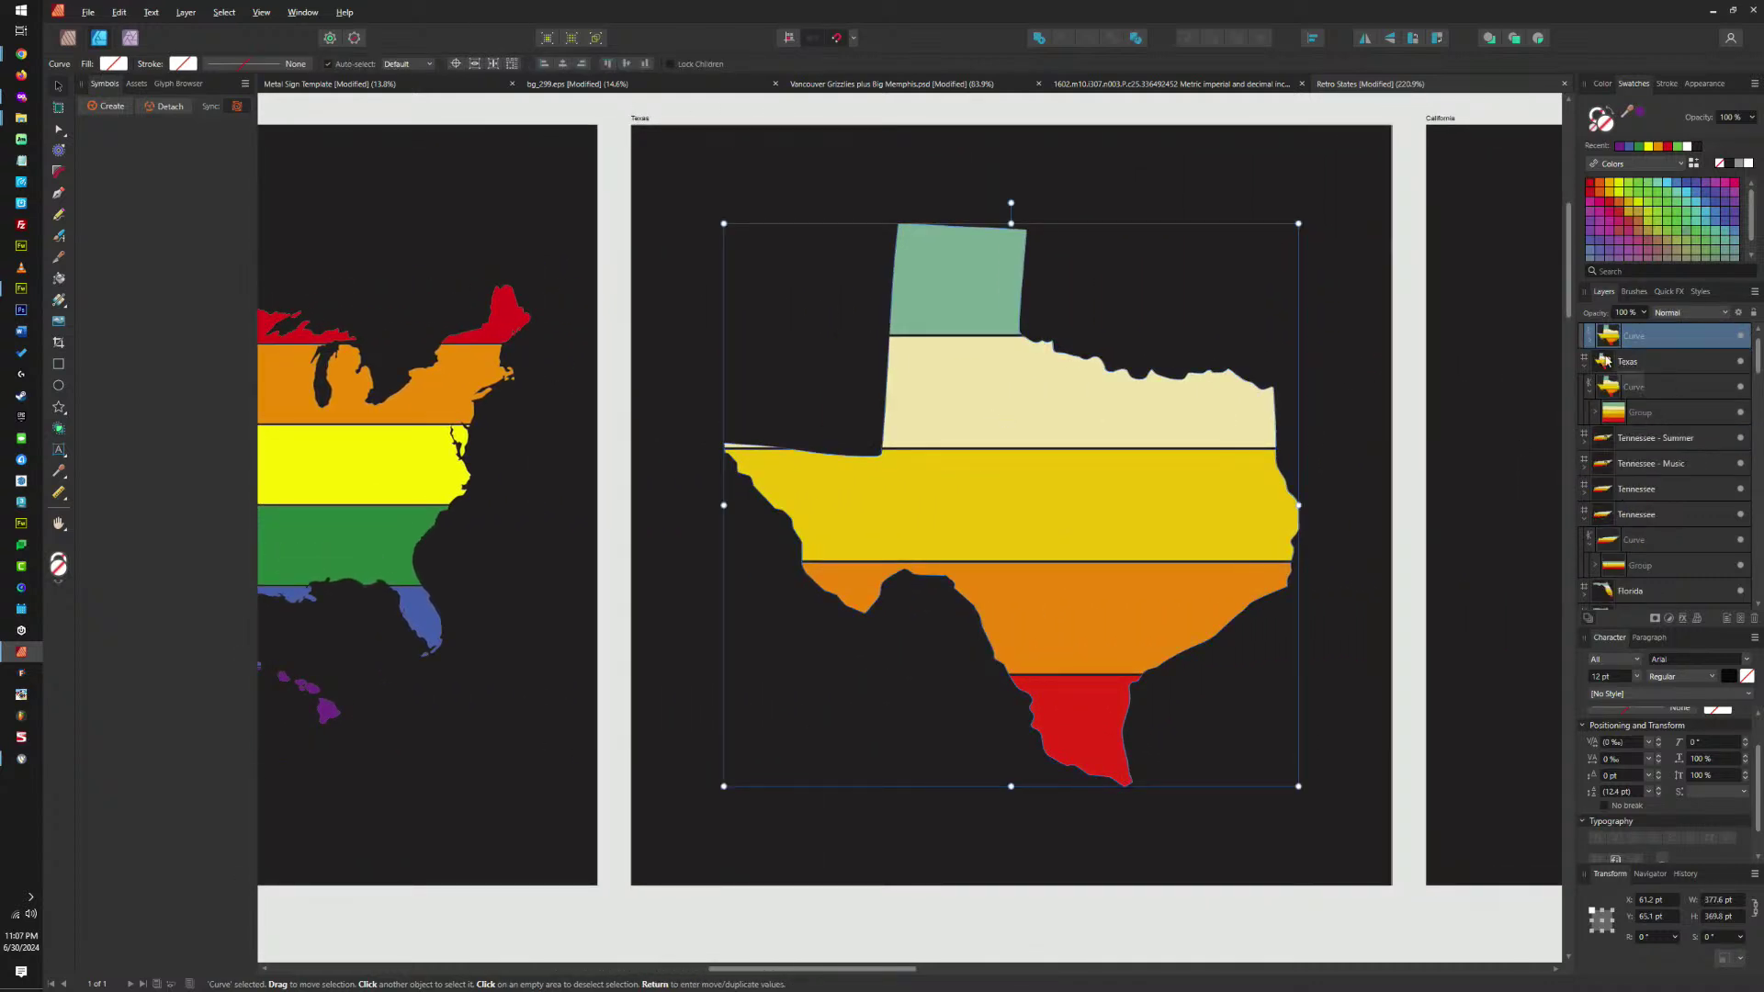
pyautogui.moveTo(1659, 367)
pyautogui.mouseDown()
pyautogui.moveTo(1593, 351)
pyautogui.moveTo(1641, 368)
pyautogui.mouseUp()
pyautogui.click(1590, 342)
pyautogui.click(1595, 363)
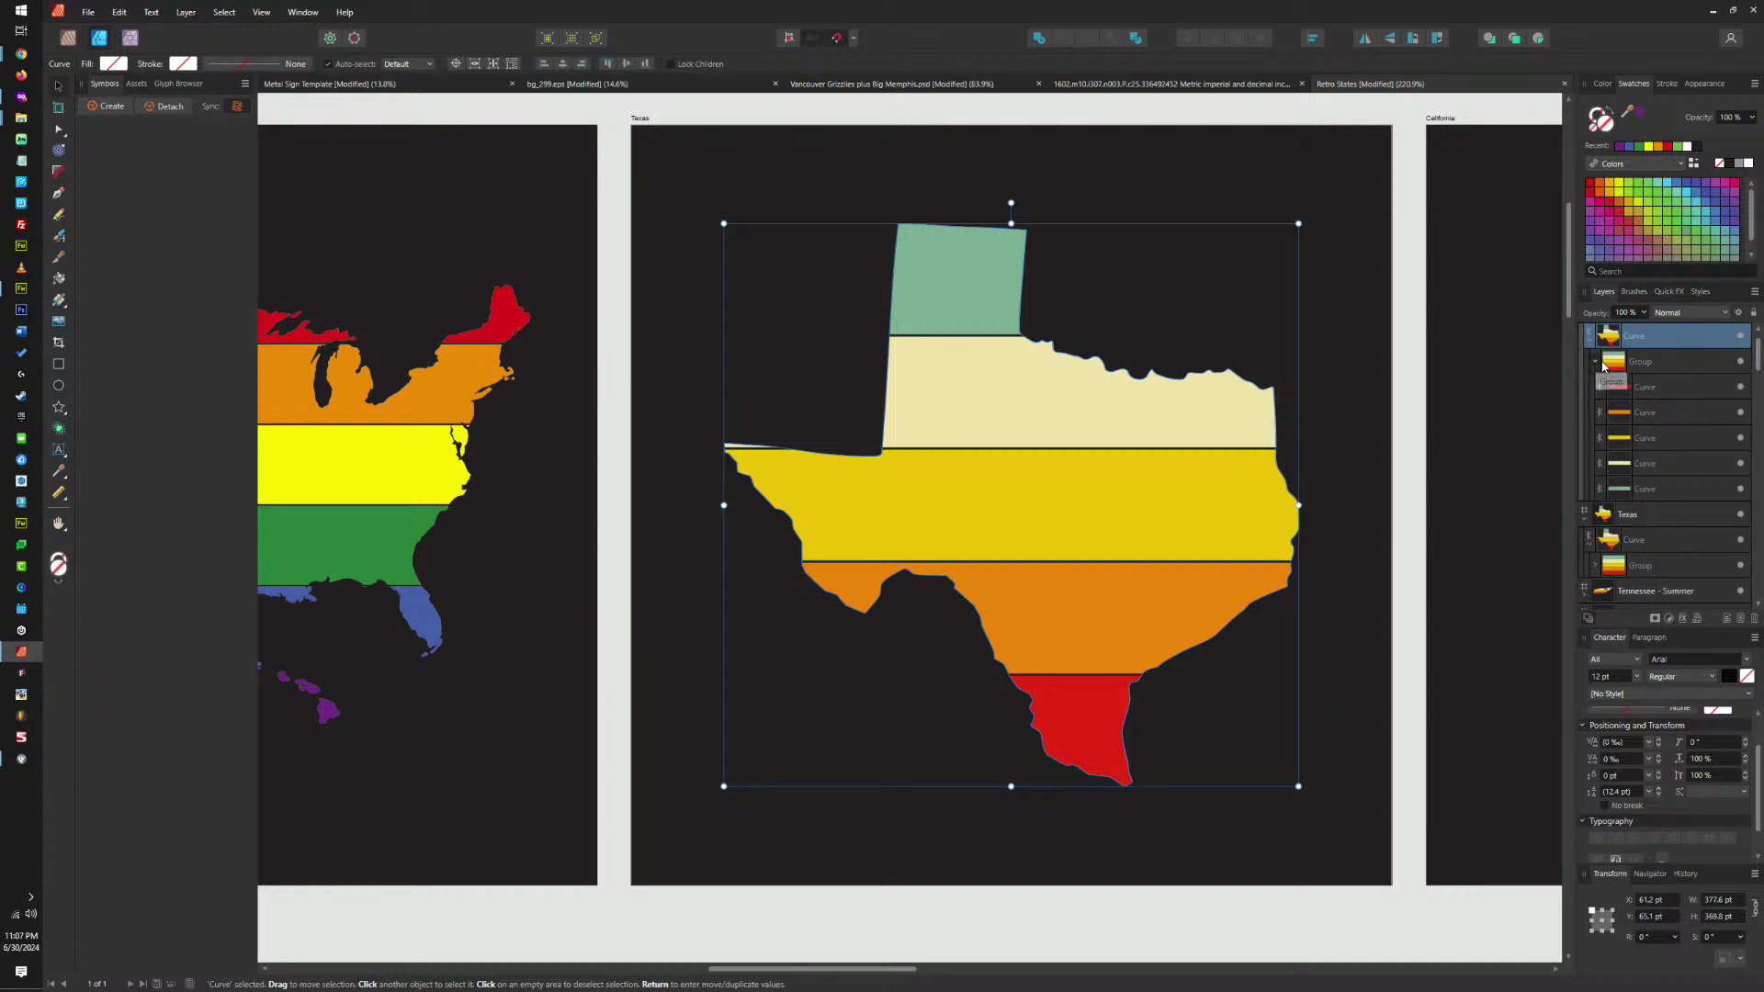
pyautogui.click(1596, 363)
pyautogui.click(1658, 363)
pyautogui.hotkey('ctrl', 'z')
pyautogui.hotkey('ctrl', 'z')
pyautogui.hotkey('ctrl', 'z')
pyautogui.hotkey('ctrl', 'z')
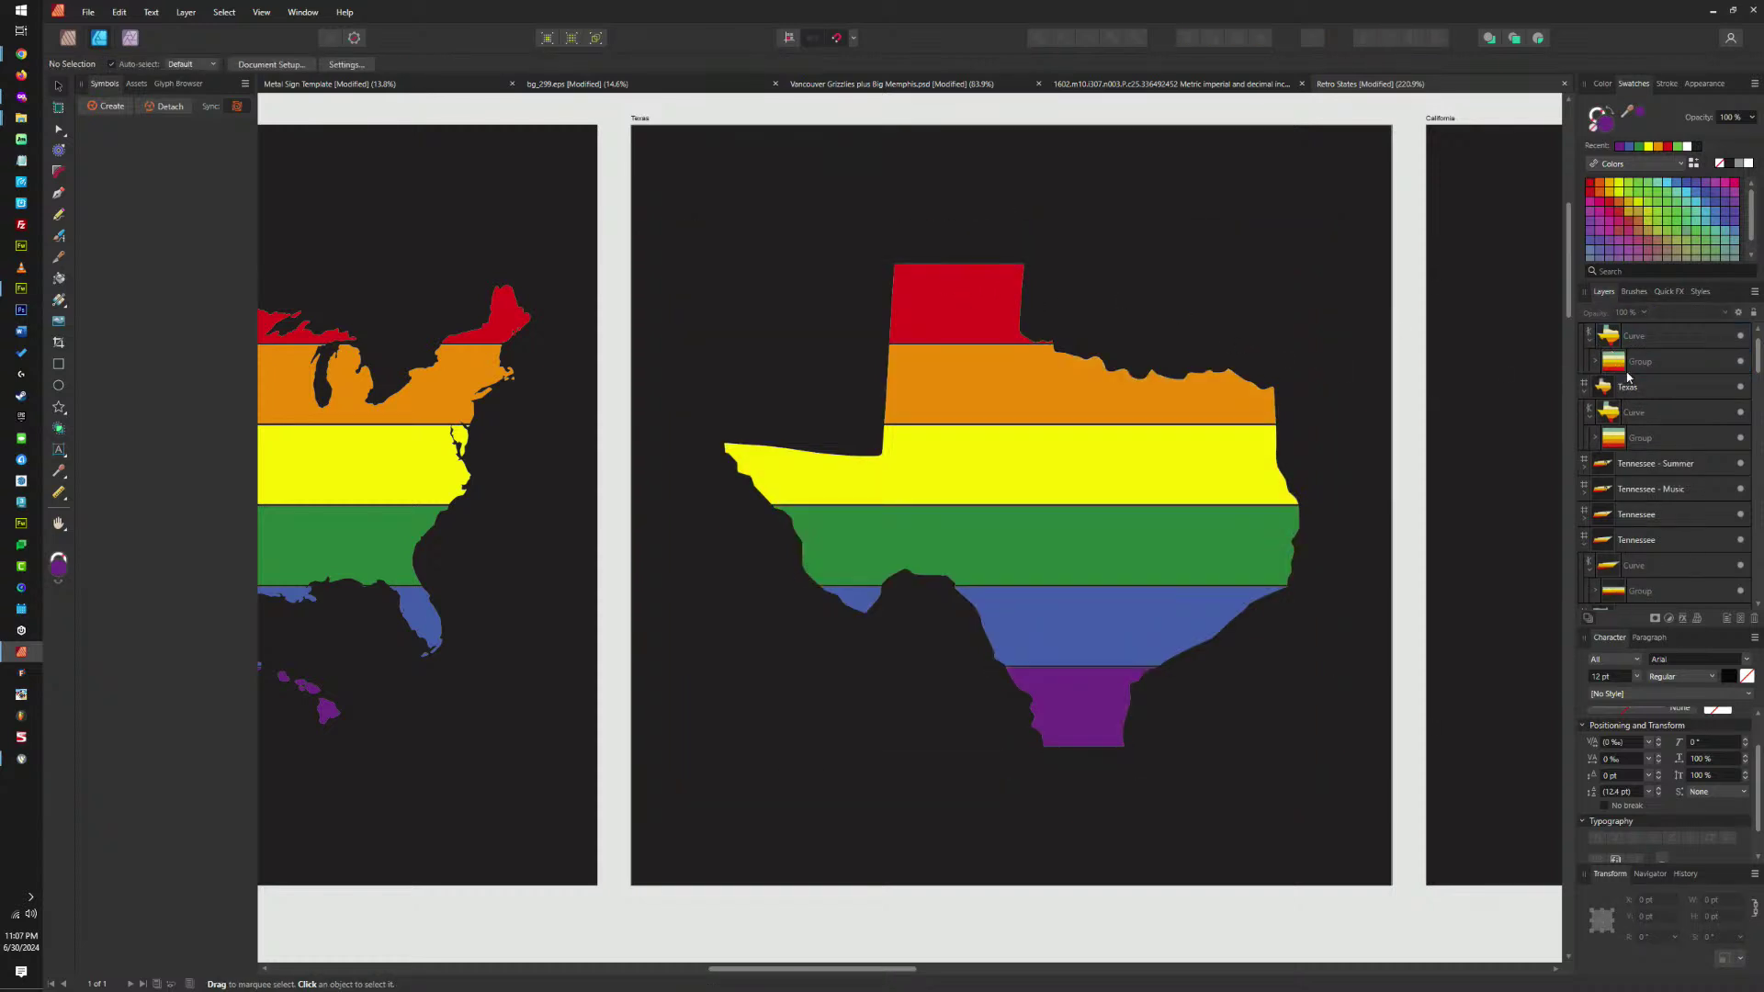
pyautogui.click(1639, 362)
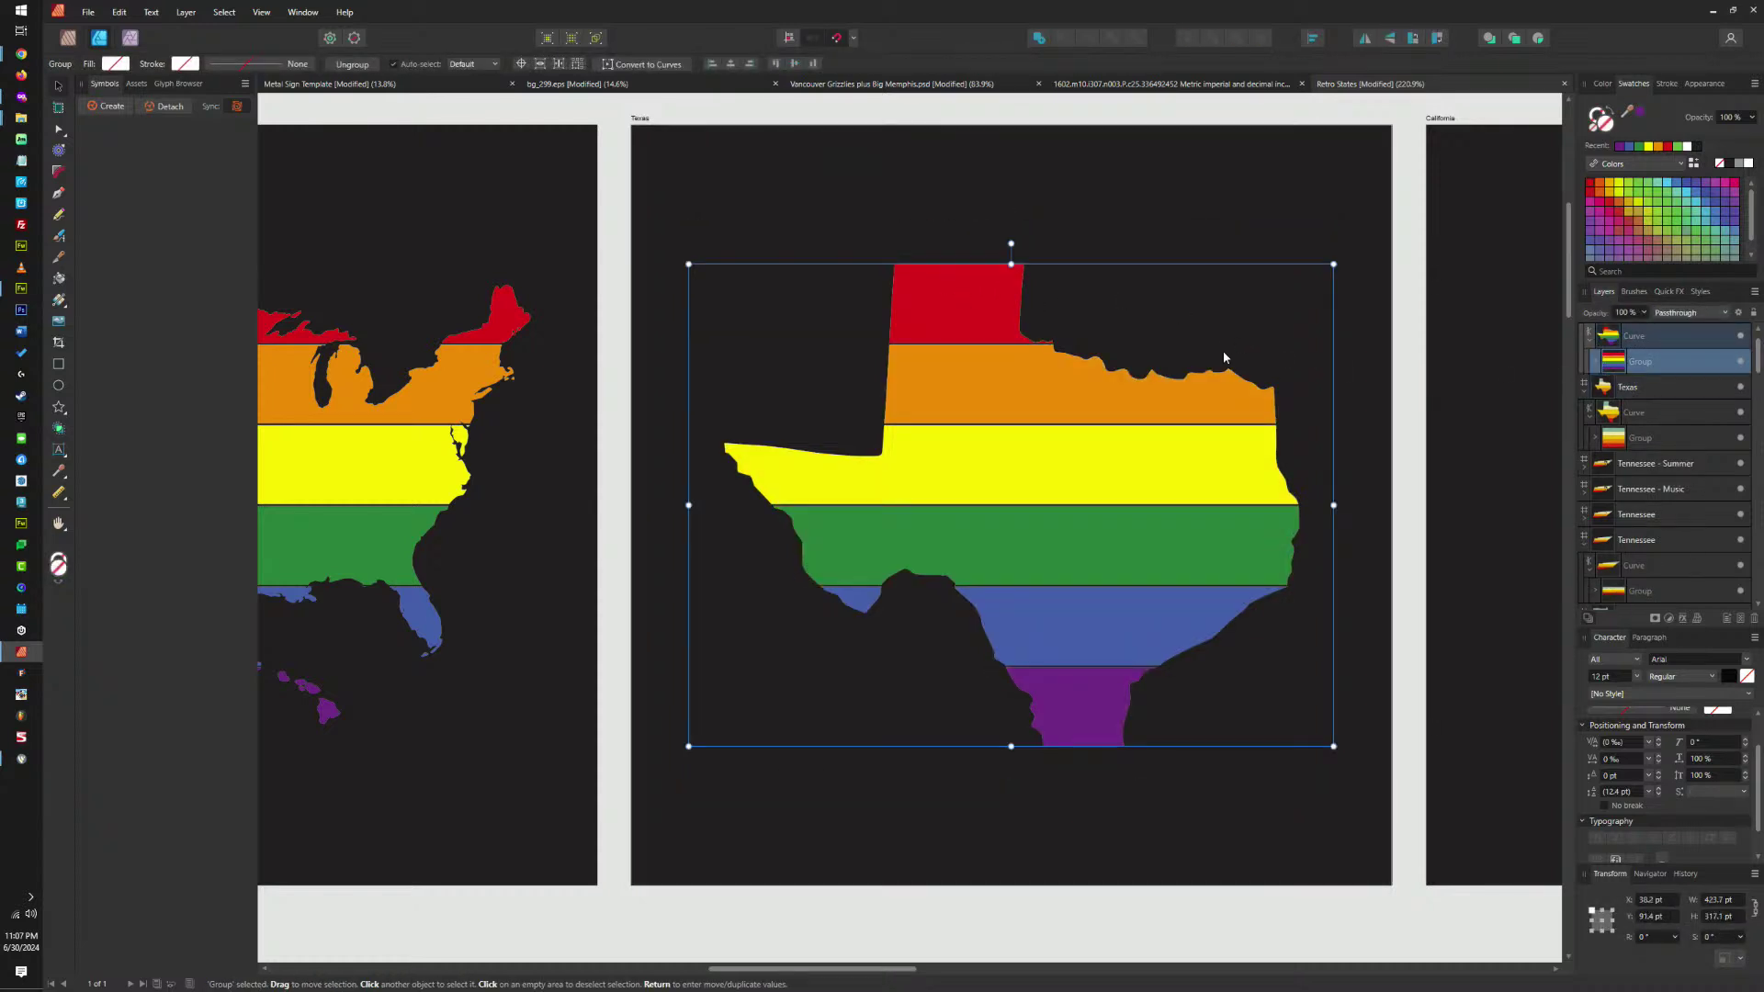
pyautogui.moveTo(1011, 265); pyautogui.dragTo(1023, 230)
# Replace the retro stripe group inside the copied California shape with the rainbow stripe group and stretch it to 369.8 pt high.
pyautogui.moveTo(1401, 312); pyautogui.dragTo(675, 278)
pyautogui.click(989, 265)
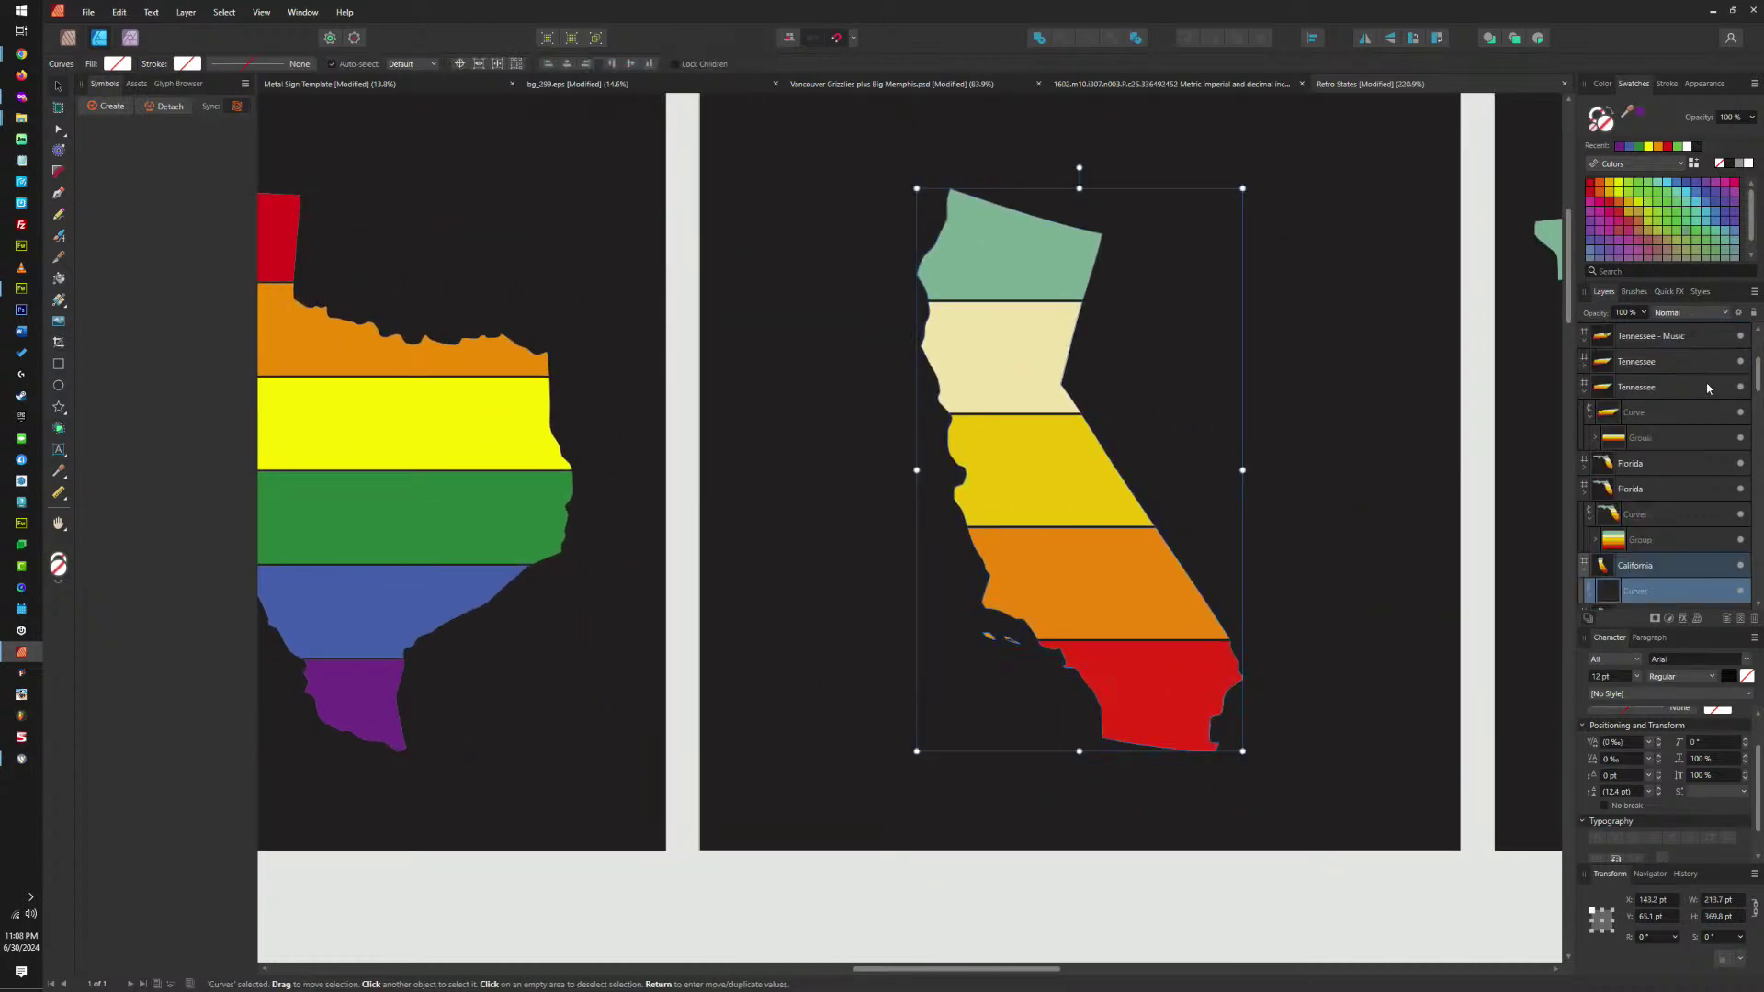
pyautogui.scroll(-3, 1599, 541)
pyautogui.click(1590, 445)
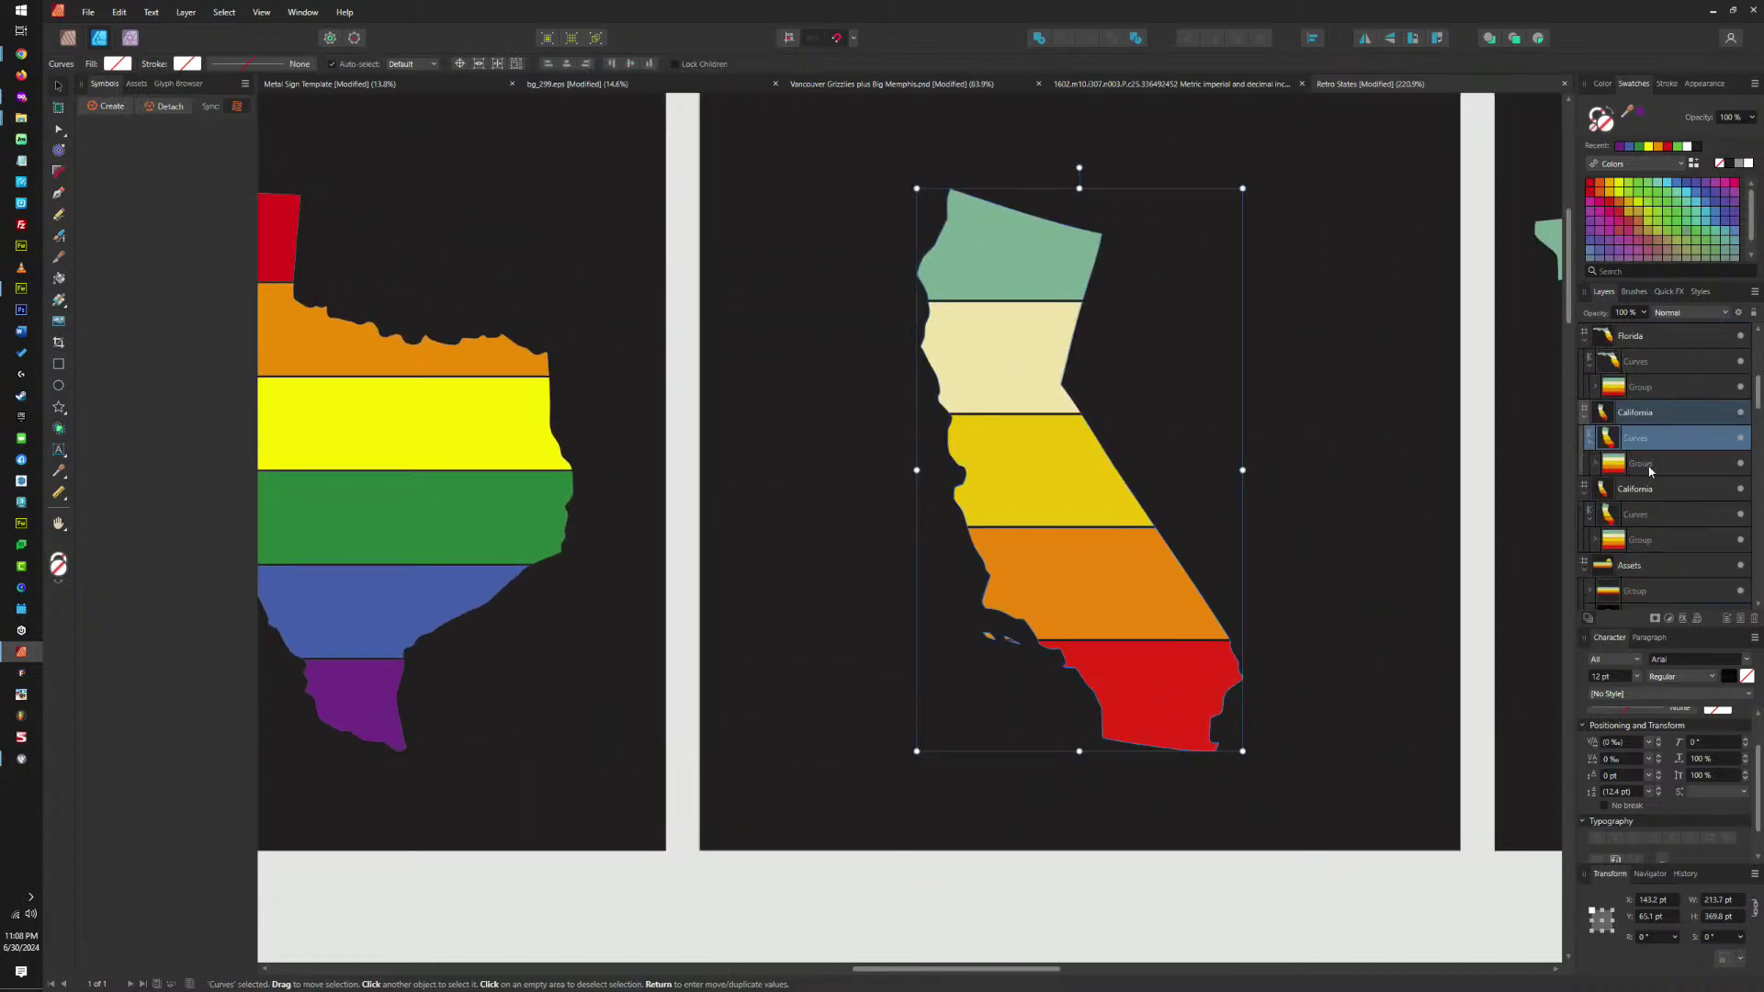
pyautogui.click(1651, 467)
pyautogui.hotkey('ctrl', 'v')
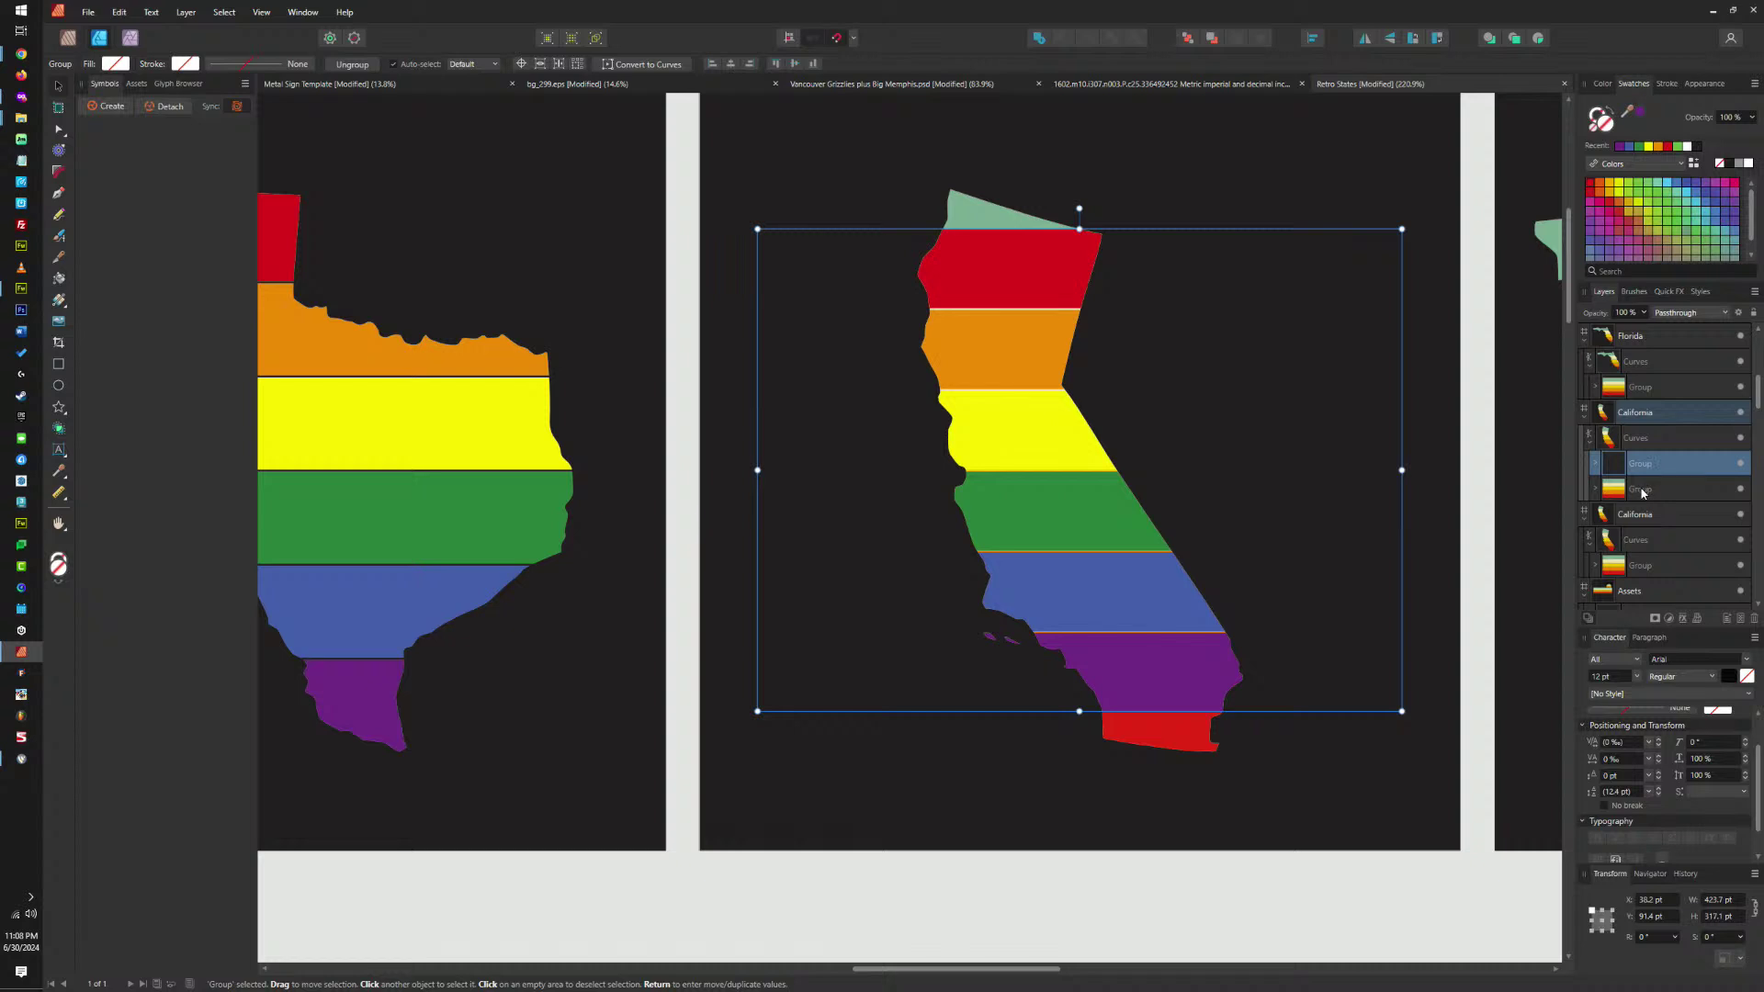
pyautogui.press('Delete')
pyautogui.click(989, 257)
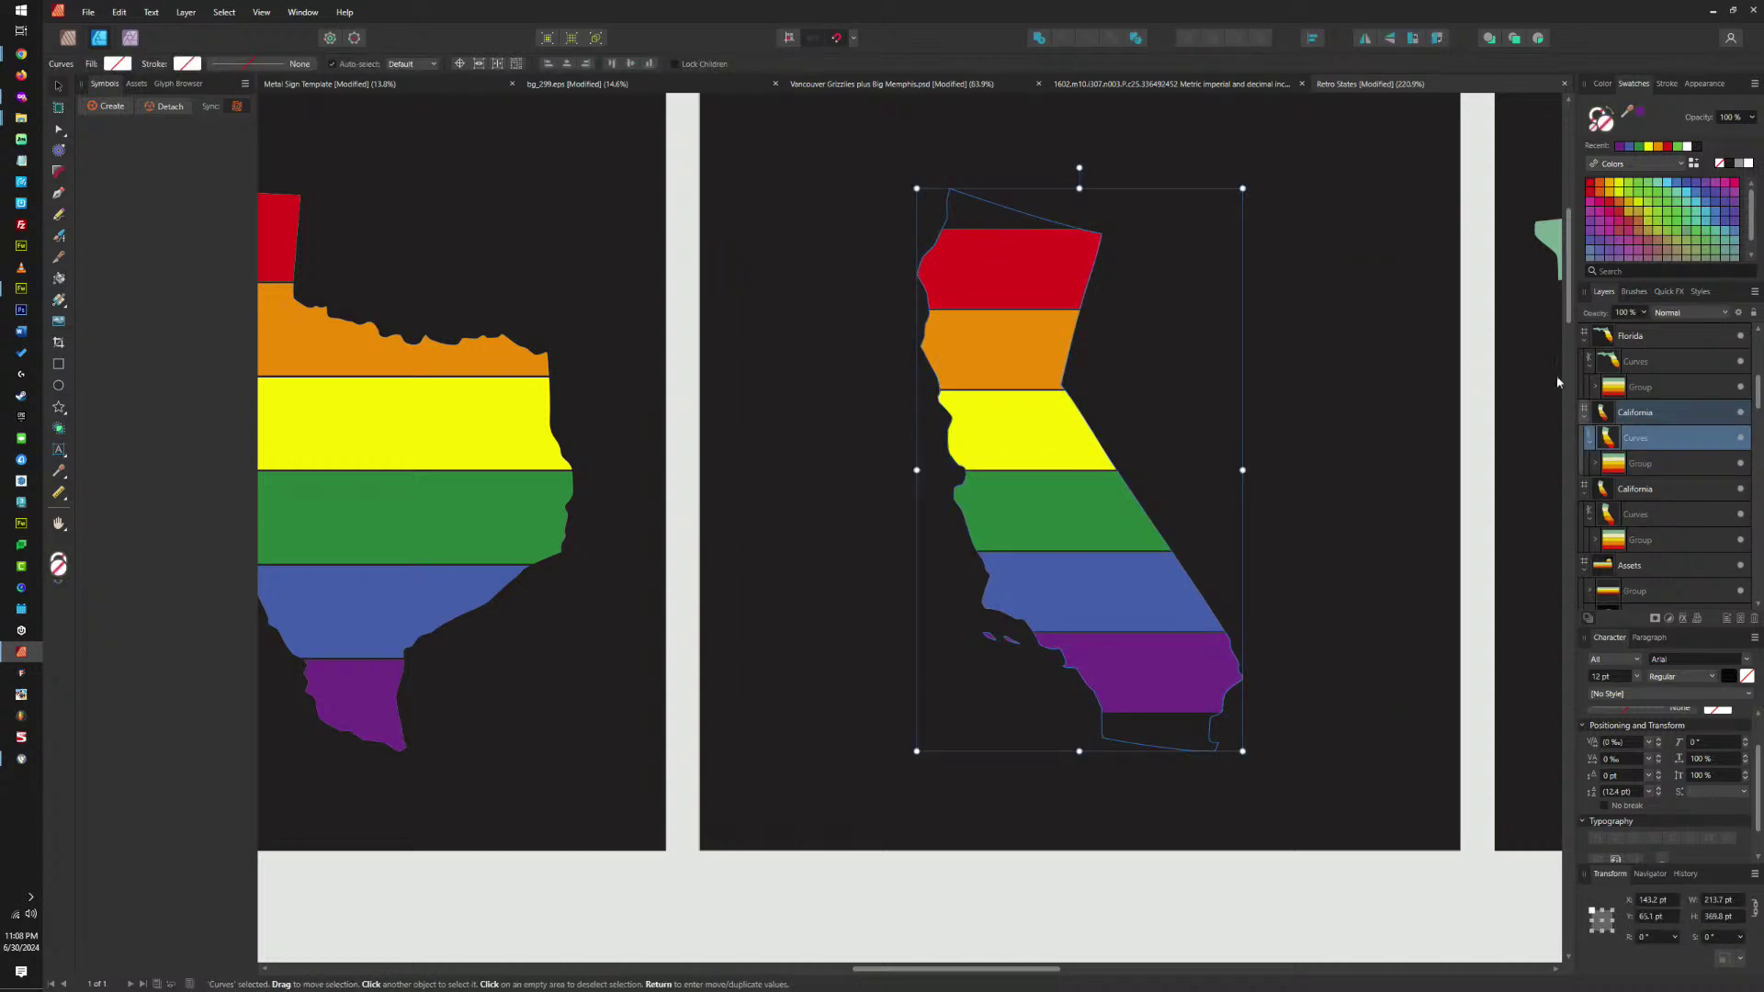
pyautogui.click(1640, 463)
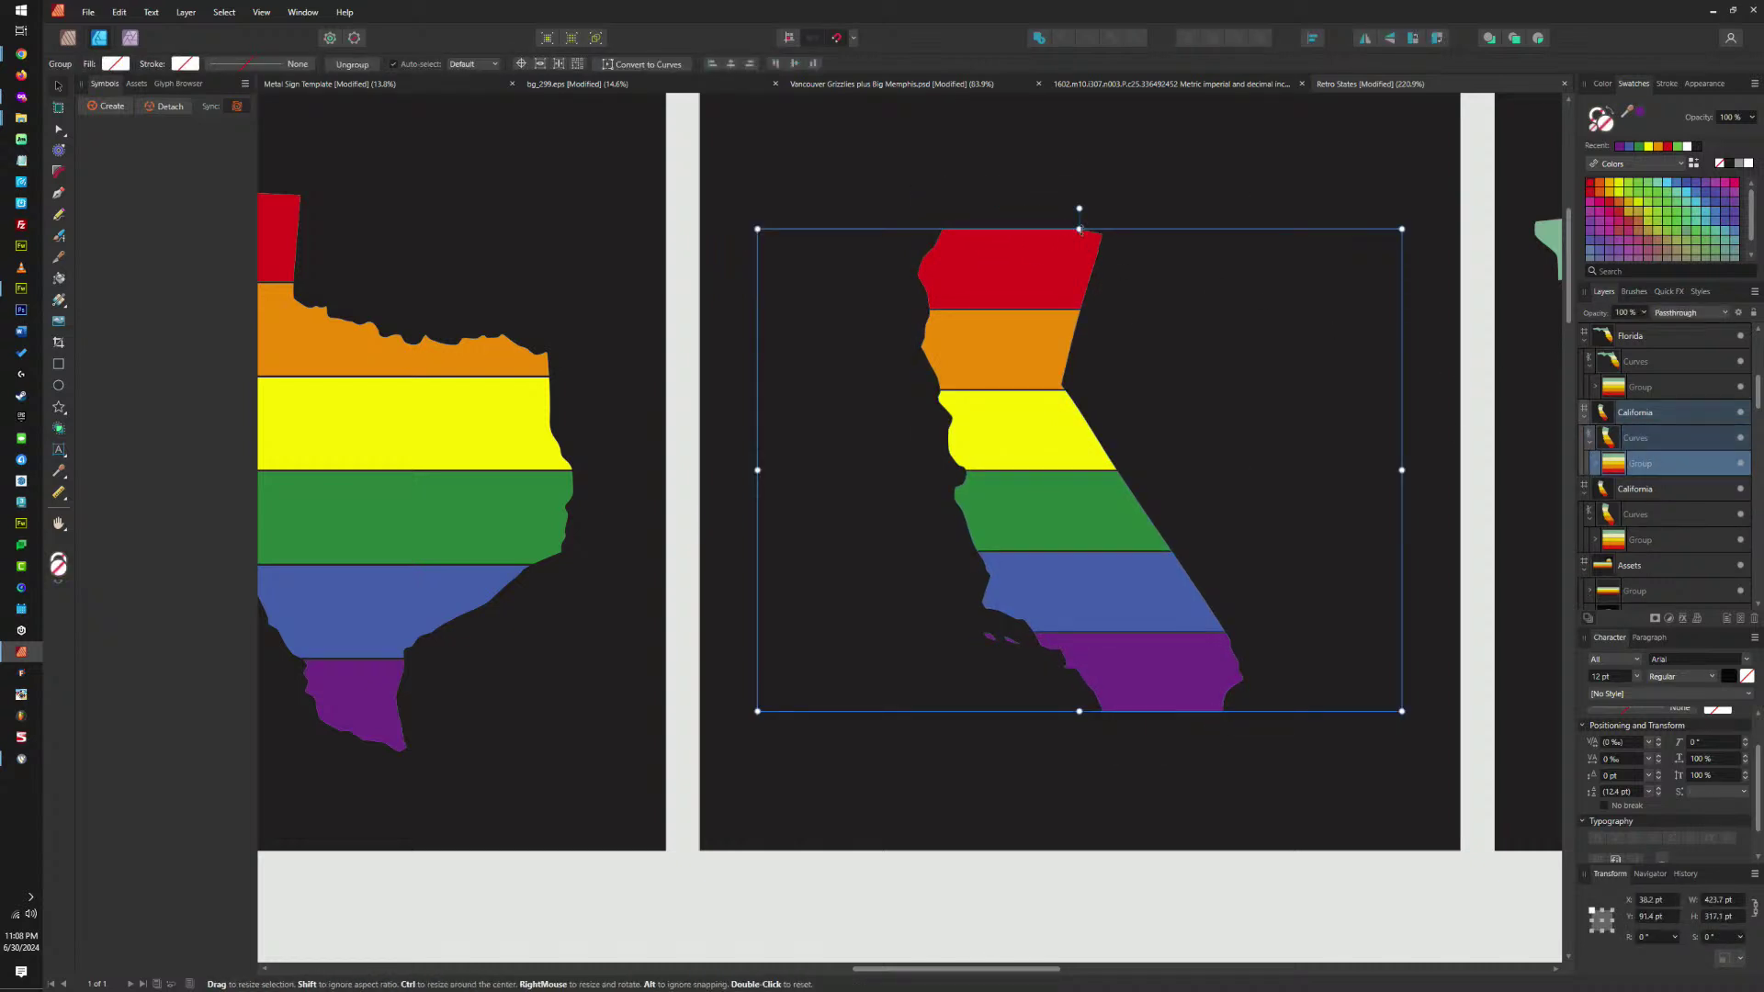
pyautogui.moveTo(1079, 229); pyautogui.dragTo(1079, 181)
# Paste the rainbow stripe group inside the copied Florida shape and delete the retro stripe group it replaces.
pyautogui.moveTo(1342, 317); pyautogui.dragTo(827, 290)
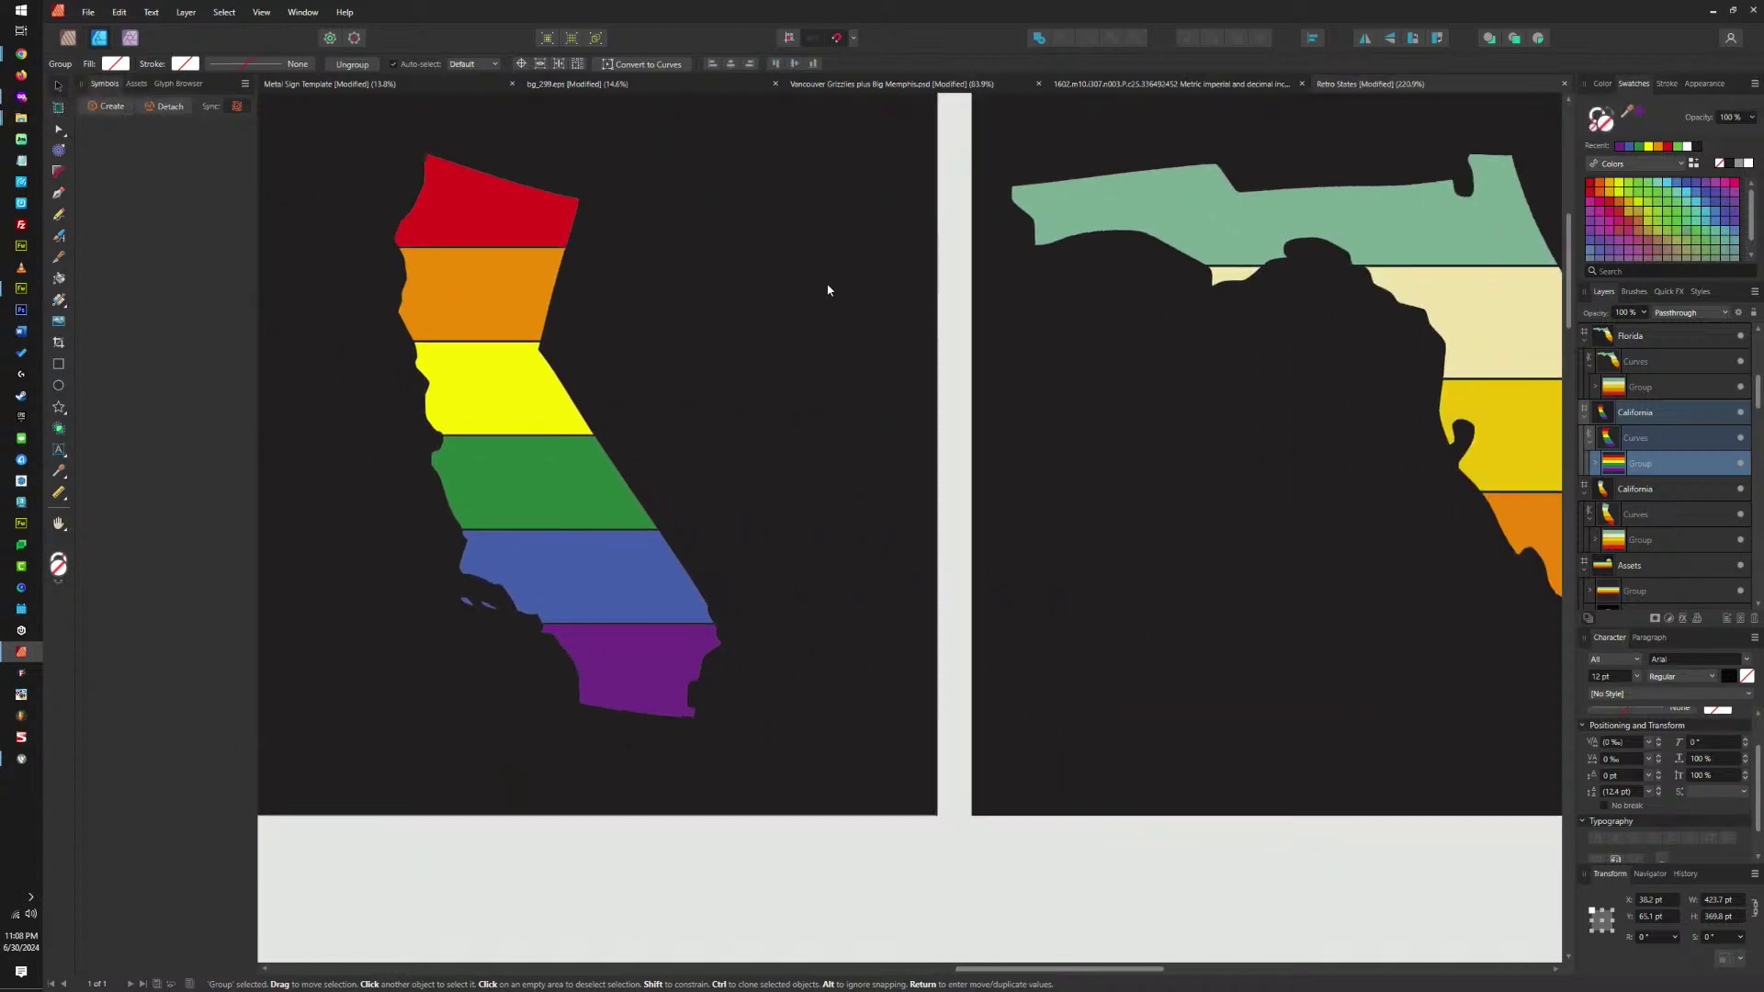
pyautogui.scroll(-3, 1349, 318)
pyautogui.hscroll(2, 1172, 361)
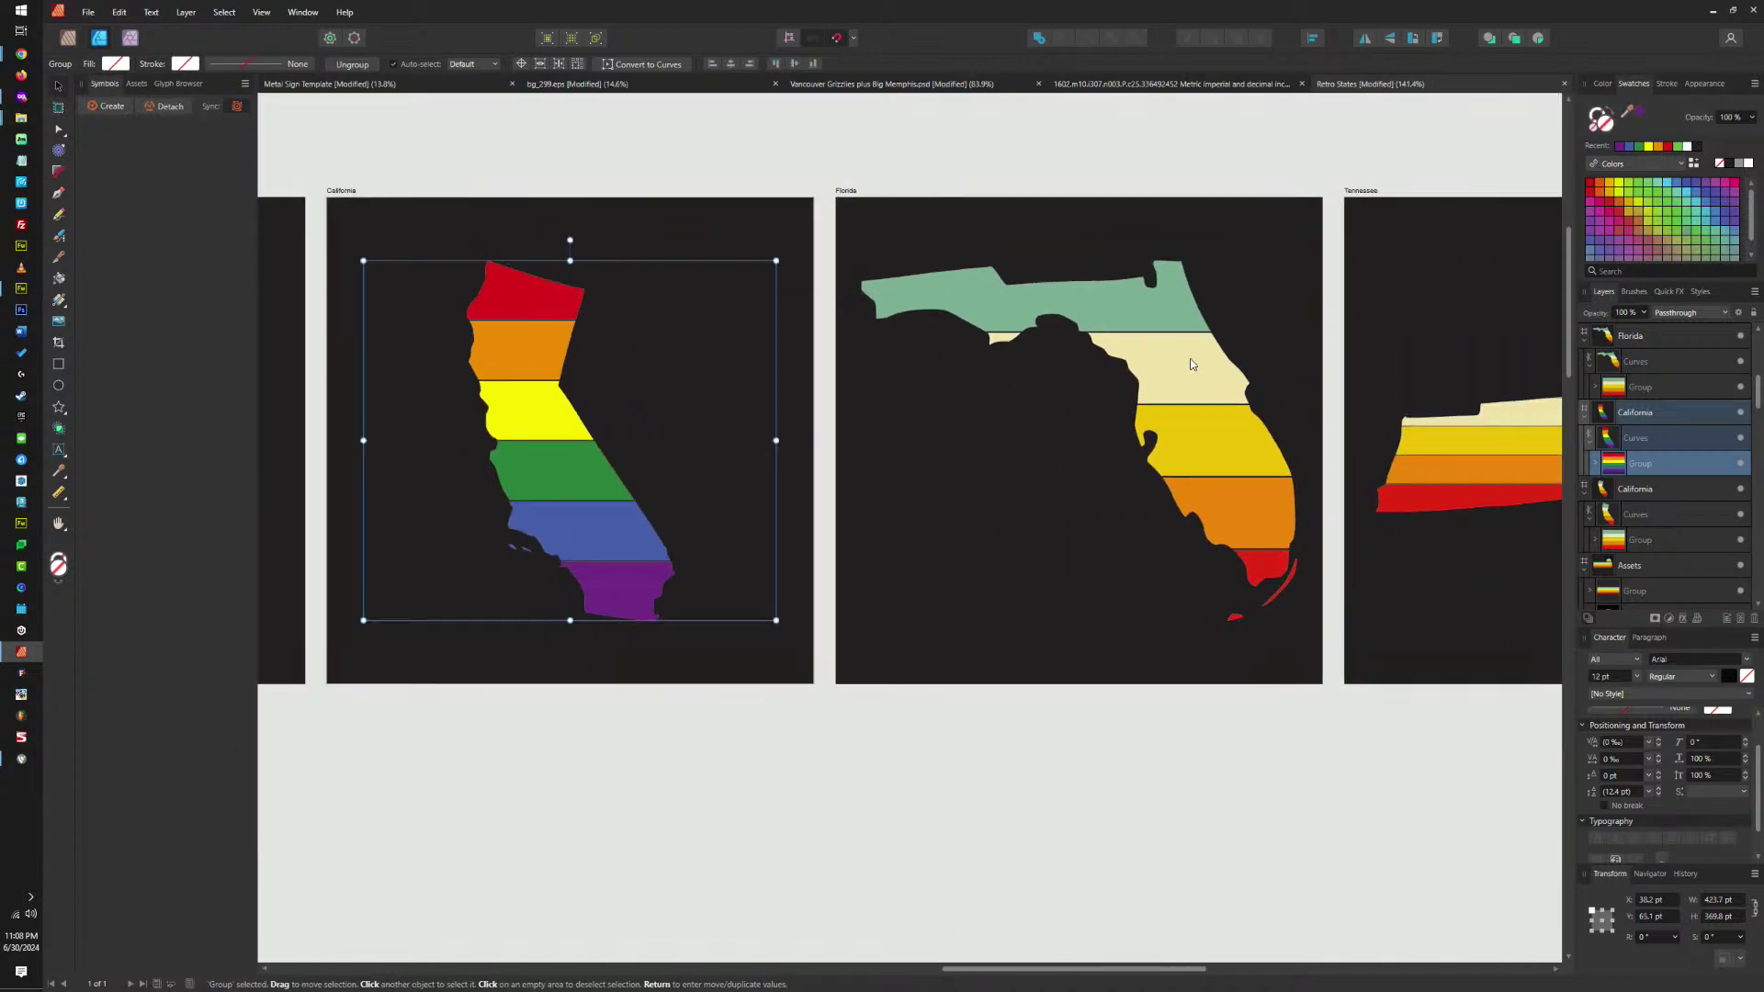
pyautogui.hotkey('ctrl', 'v')
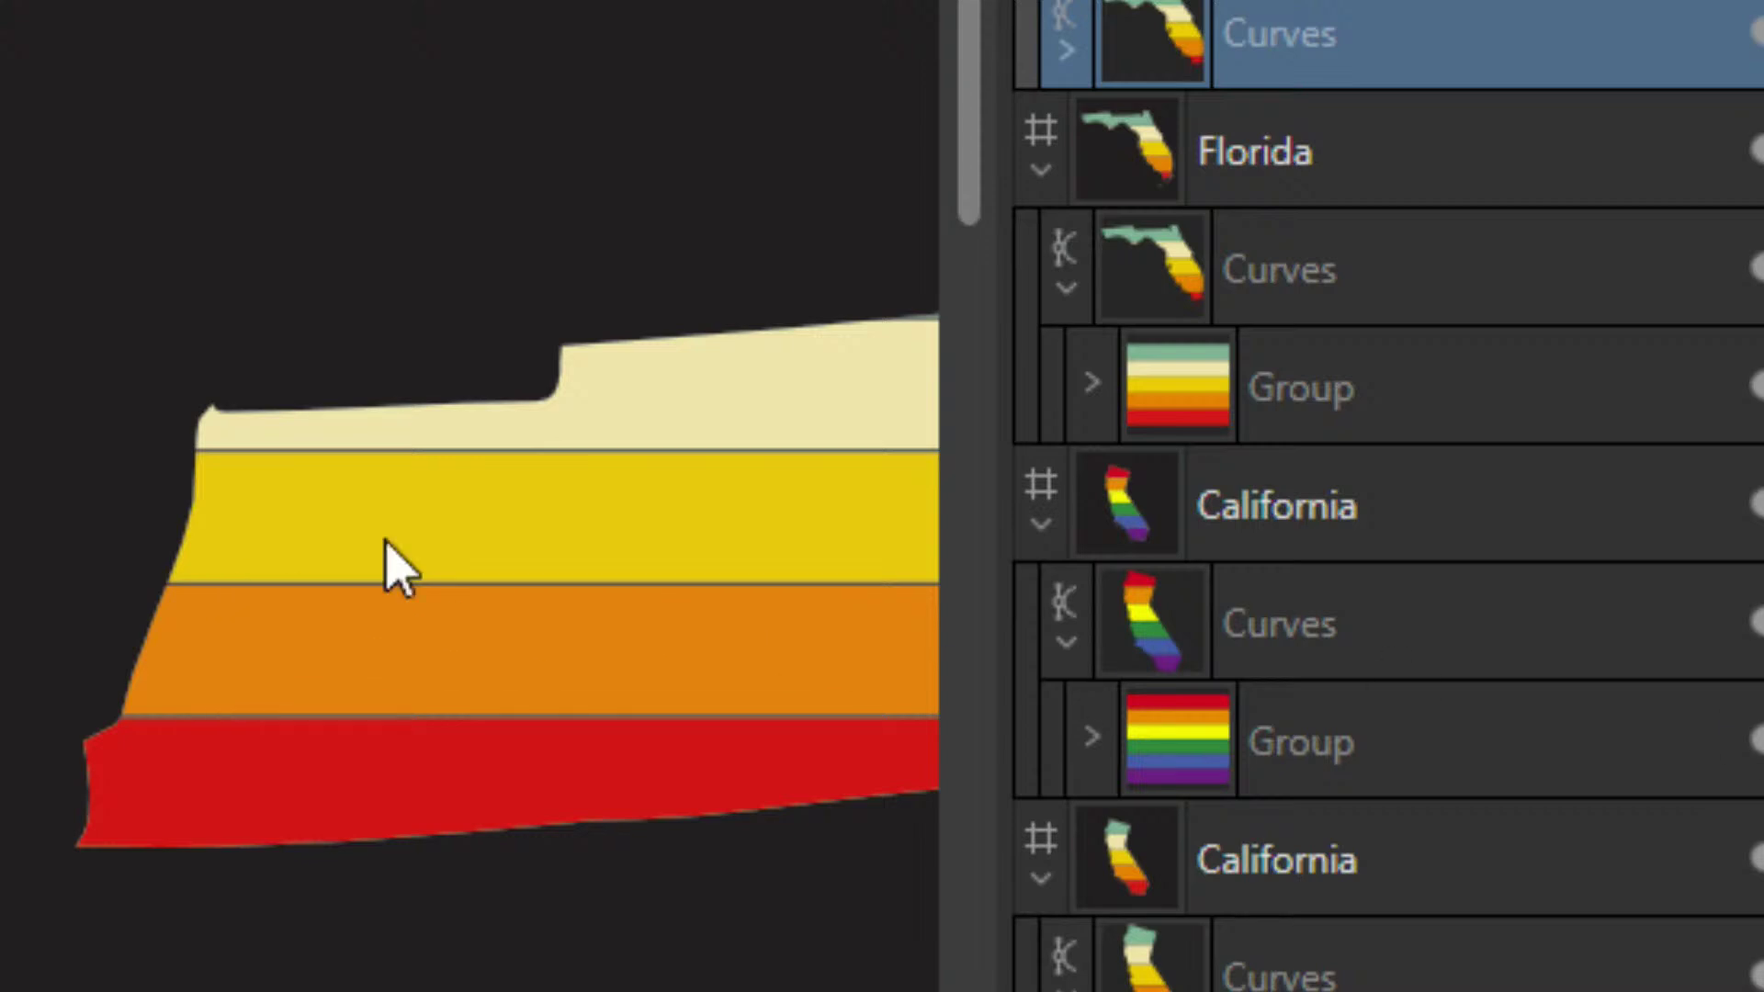
pyautogui.hscroll(-5, 624, 502)
pyautogui.scroll(-3, 471, 496)
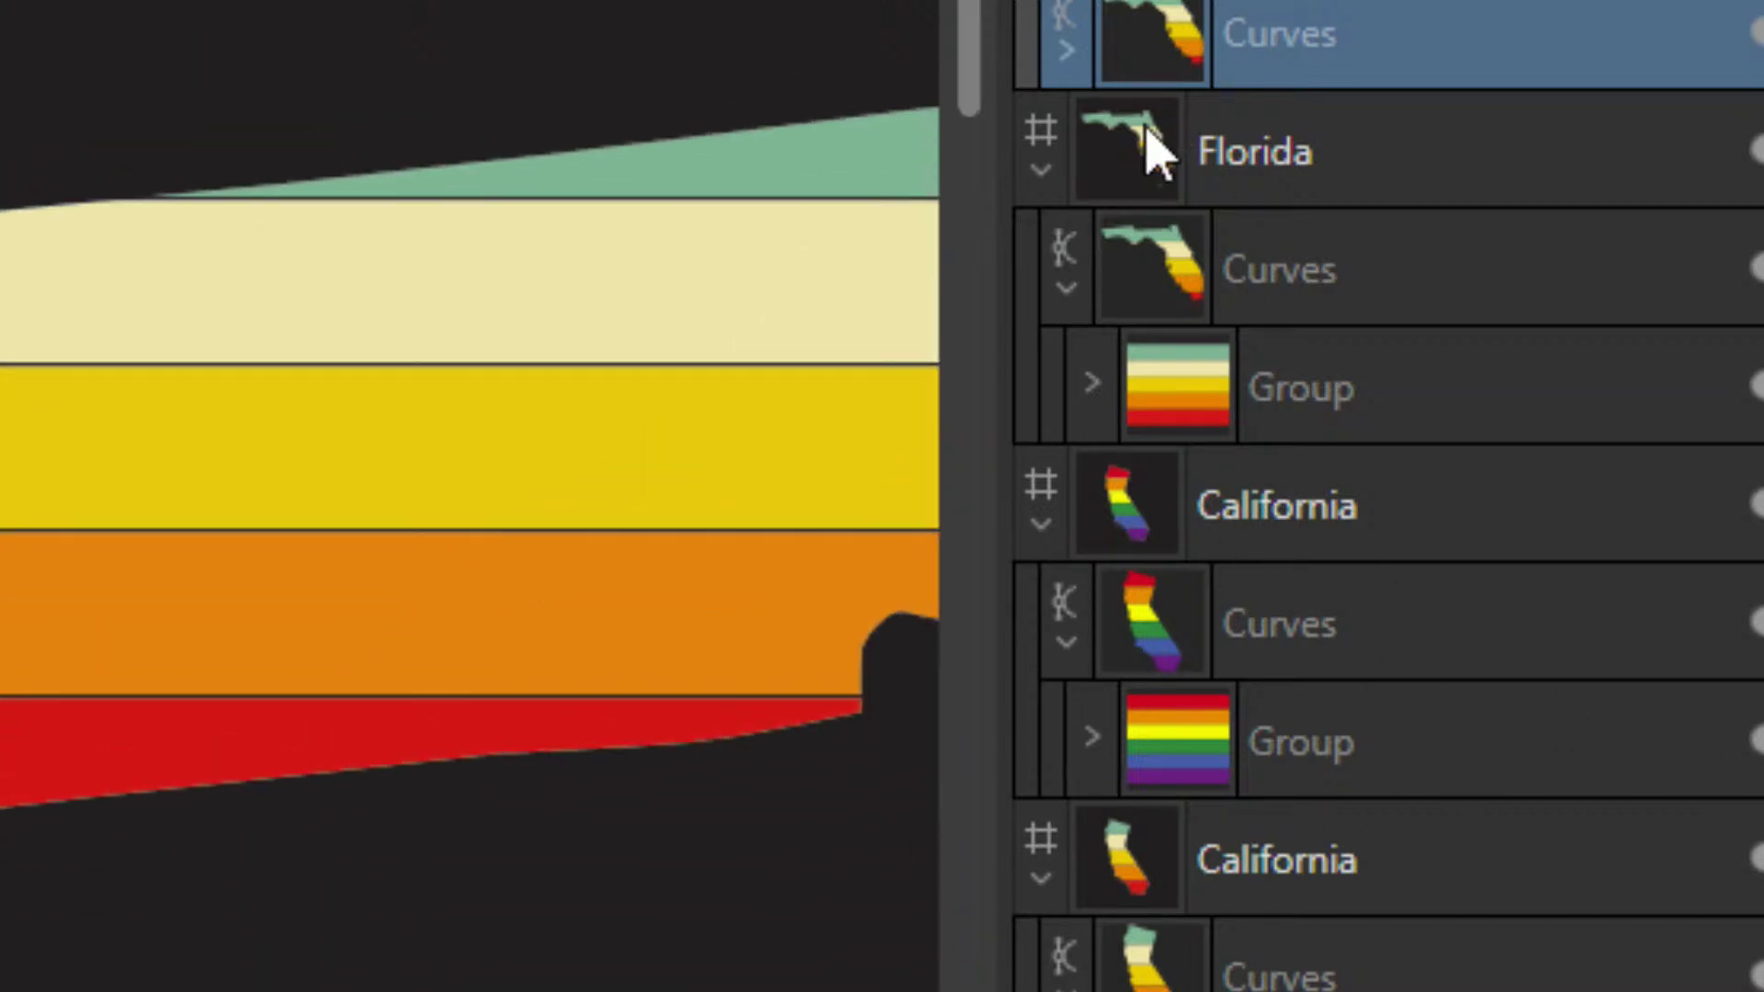
pyautogui.click(1067, 50)
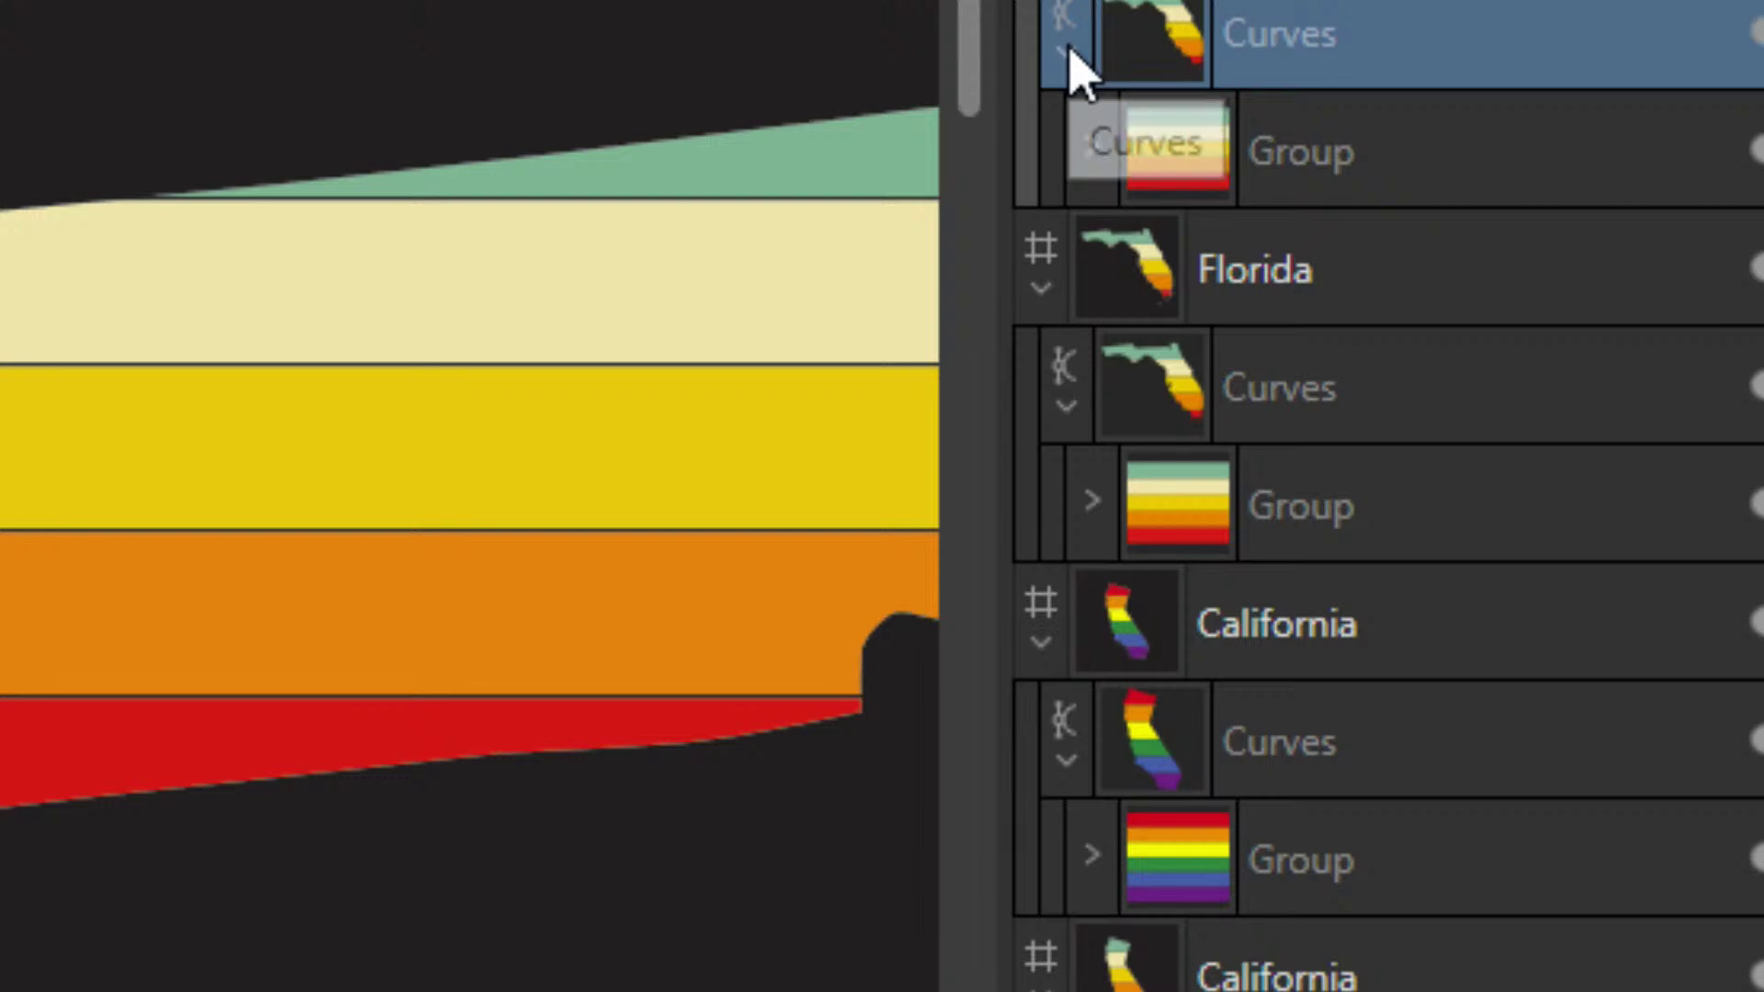
pyautogui.click(1394, 167)
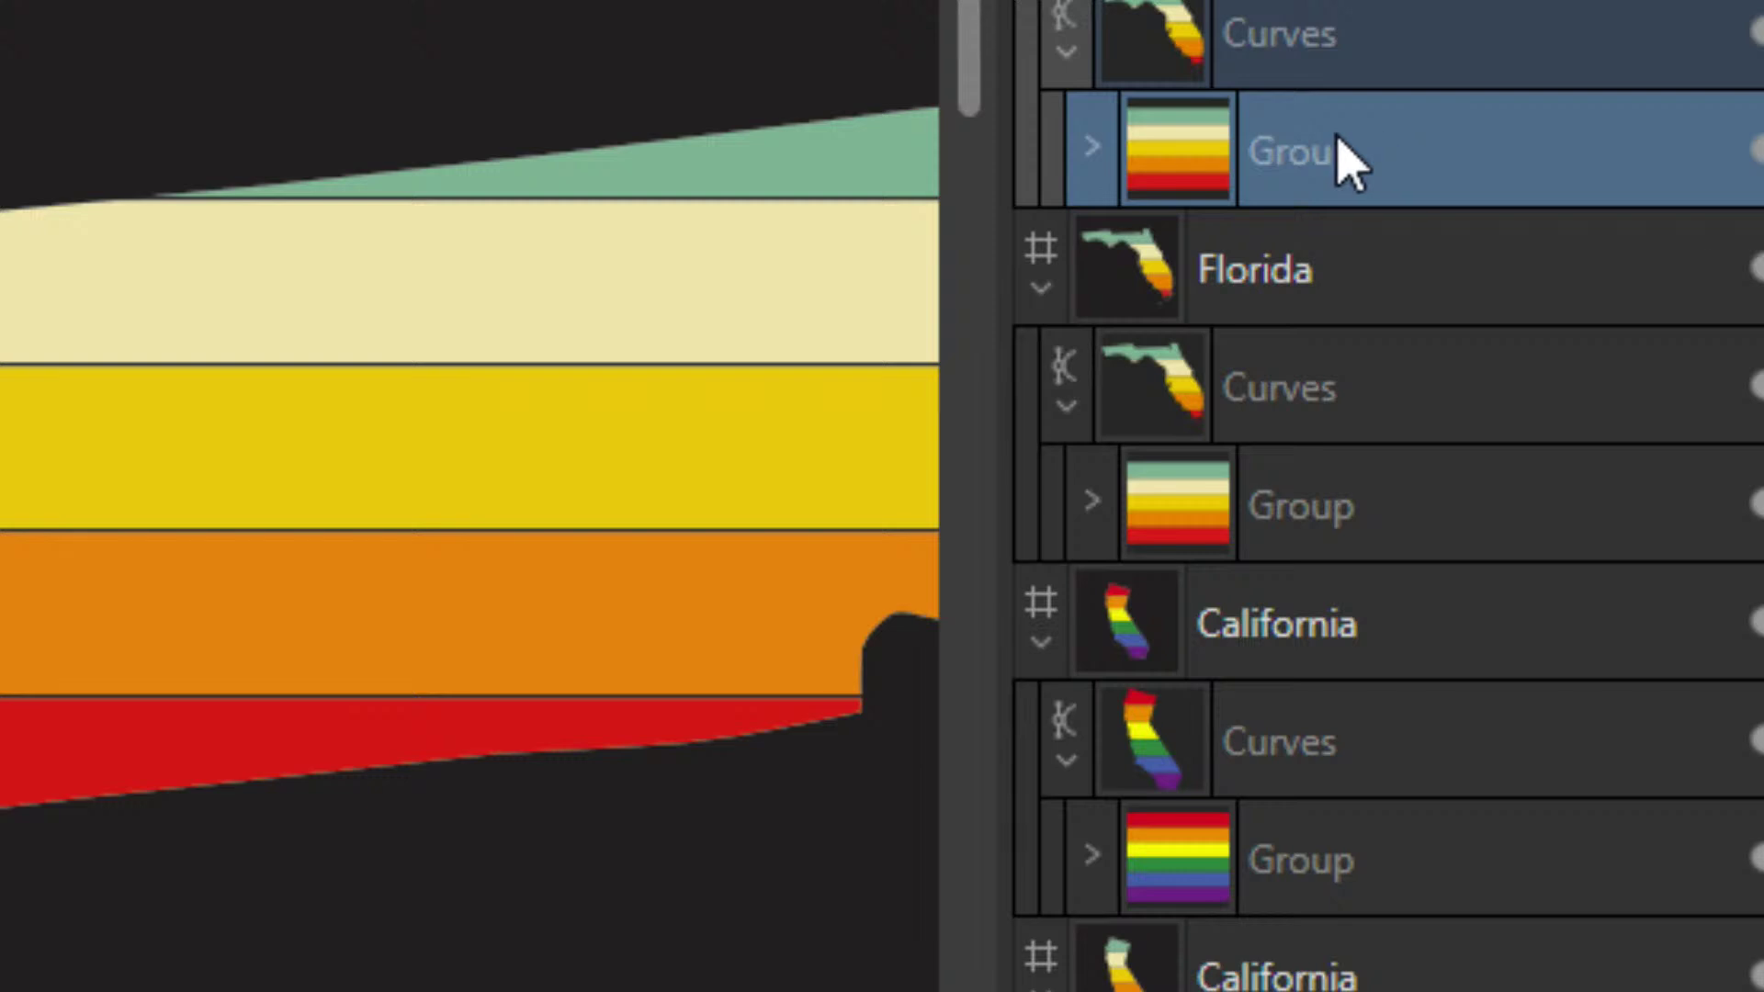
pyautogui.scroll(4, 780, 531)
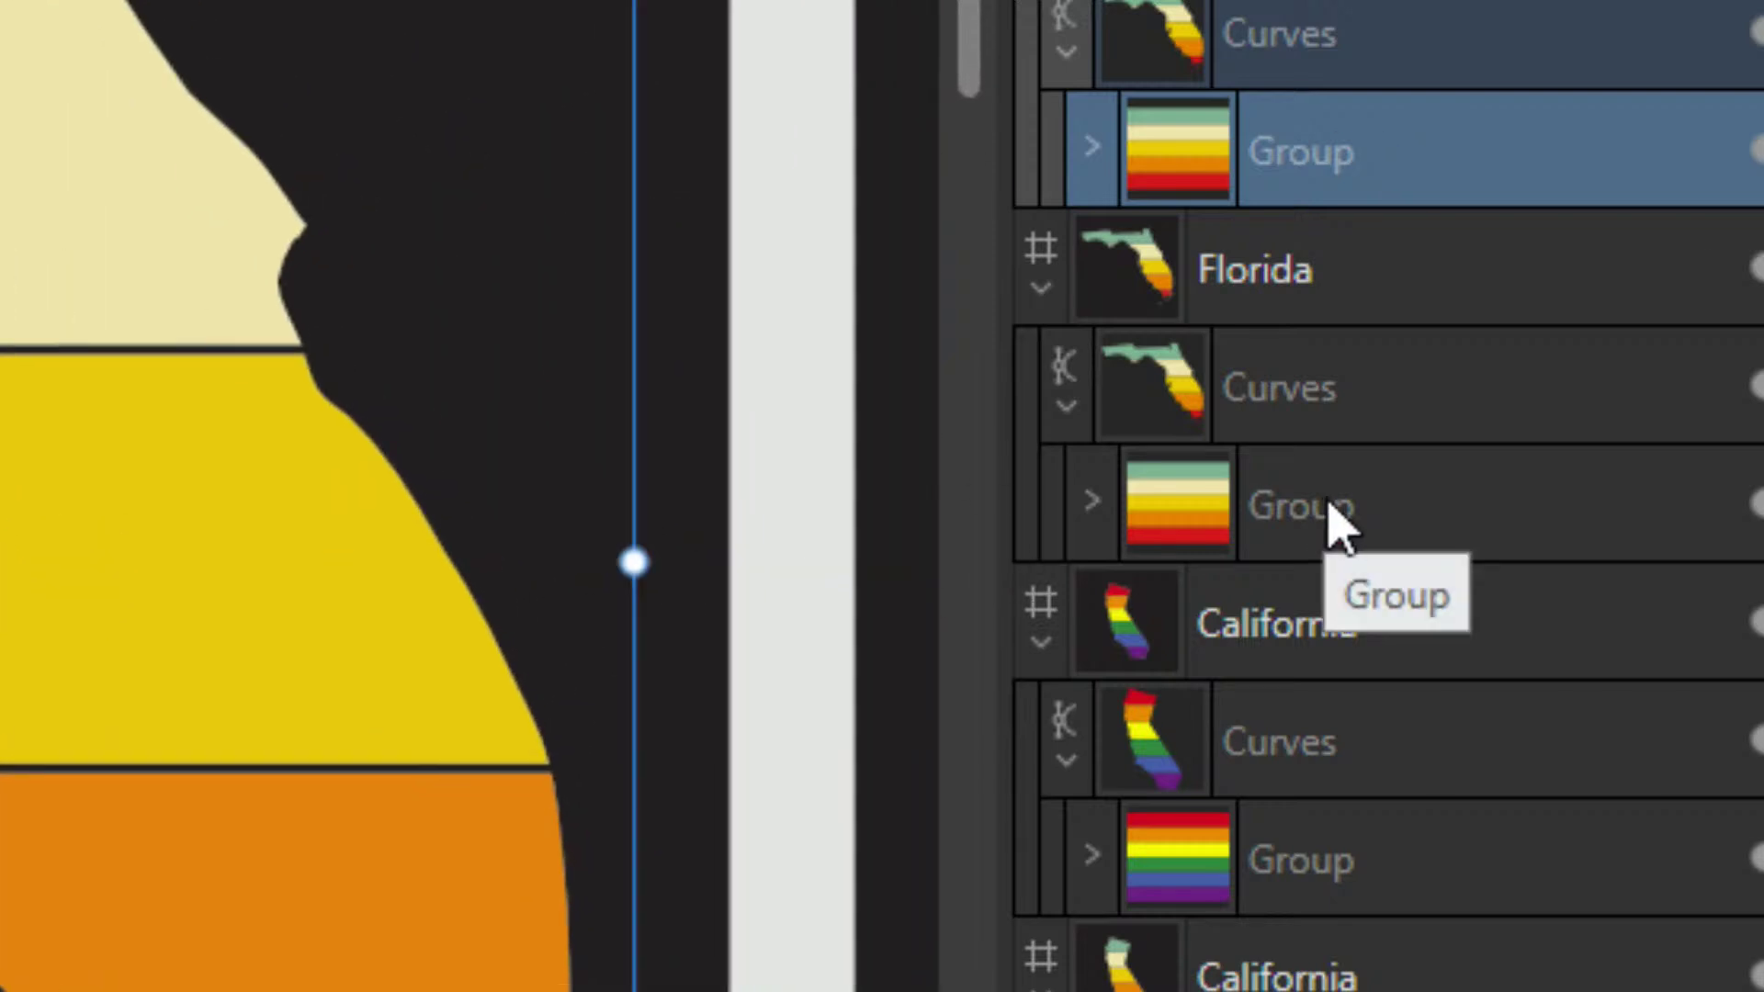
pyautogui.hotkey('ctrl', 'v')
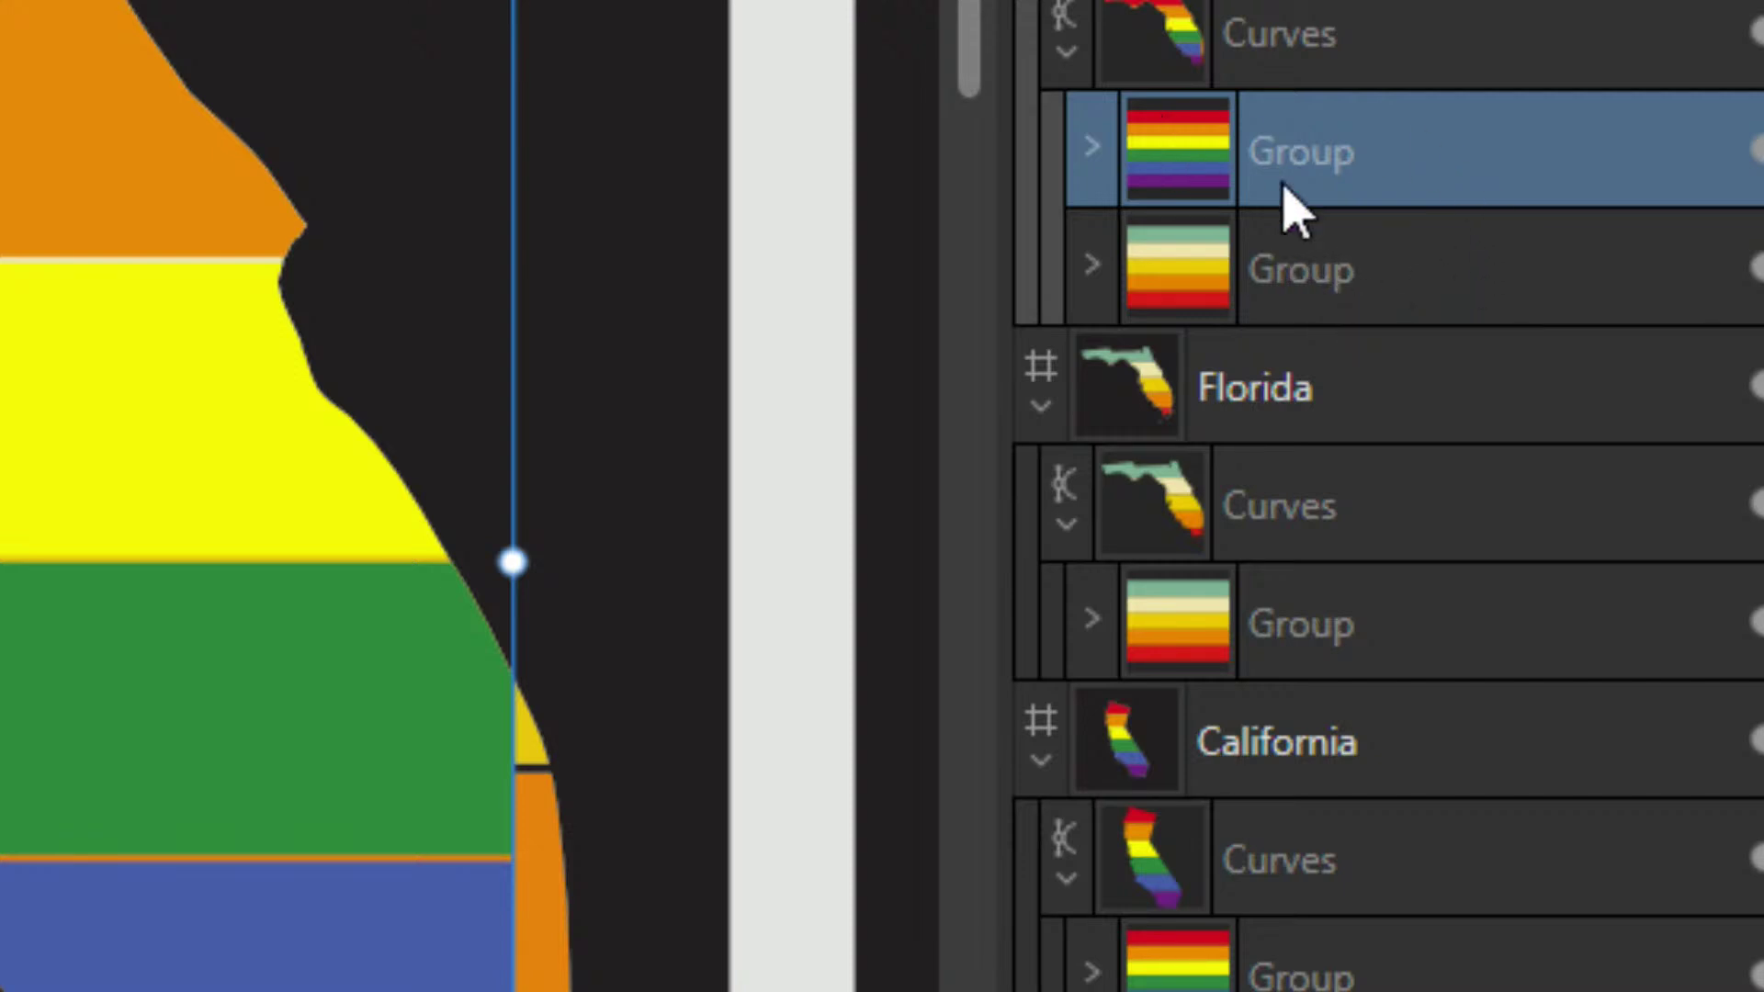
pyautogui.click(1279, 267)
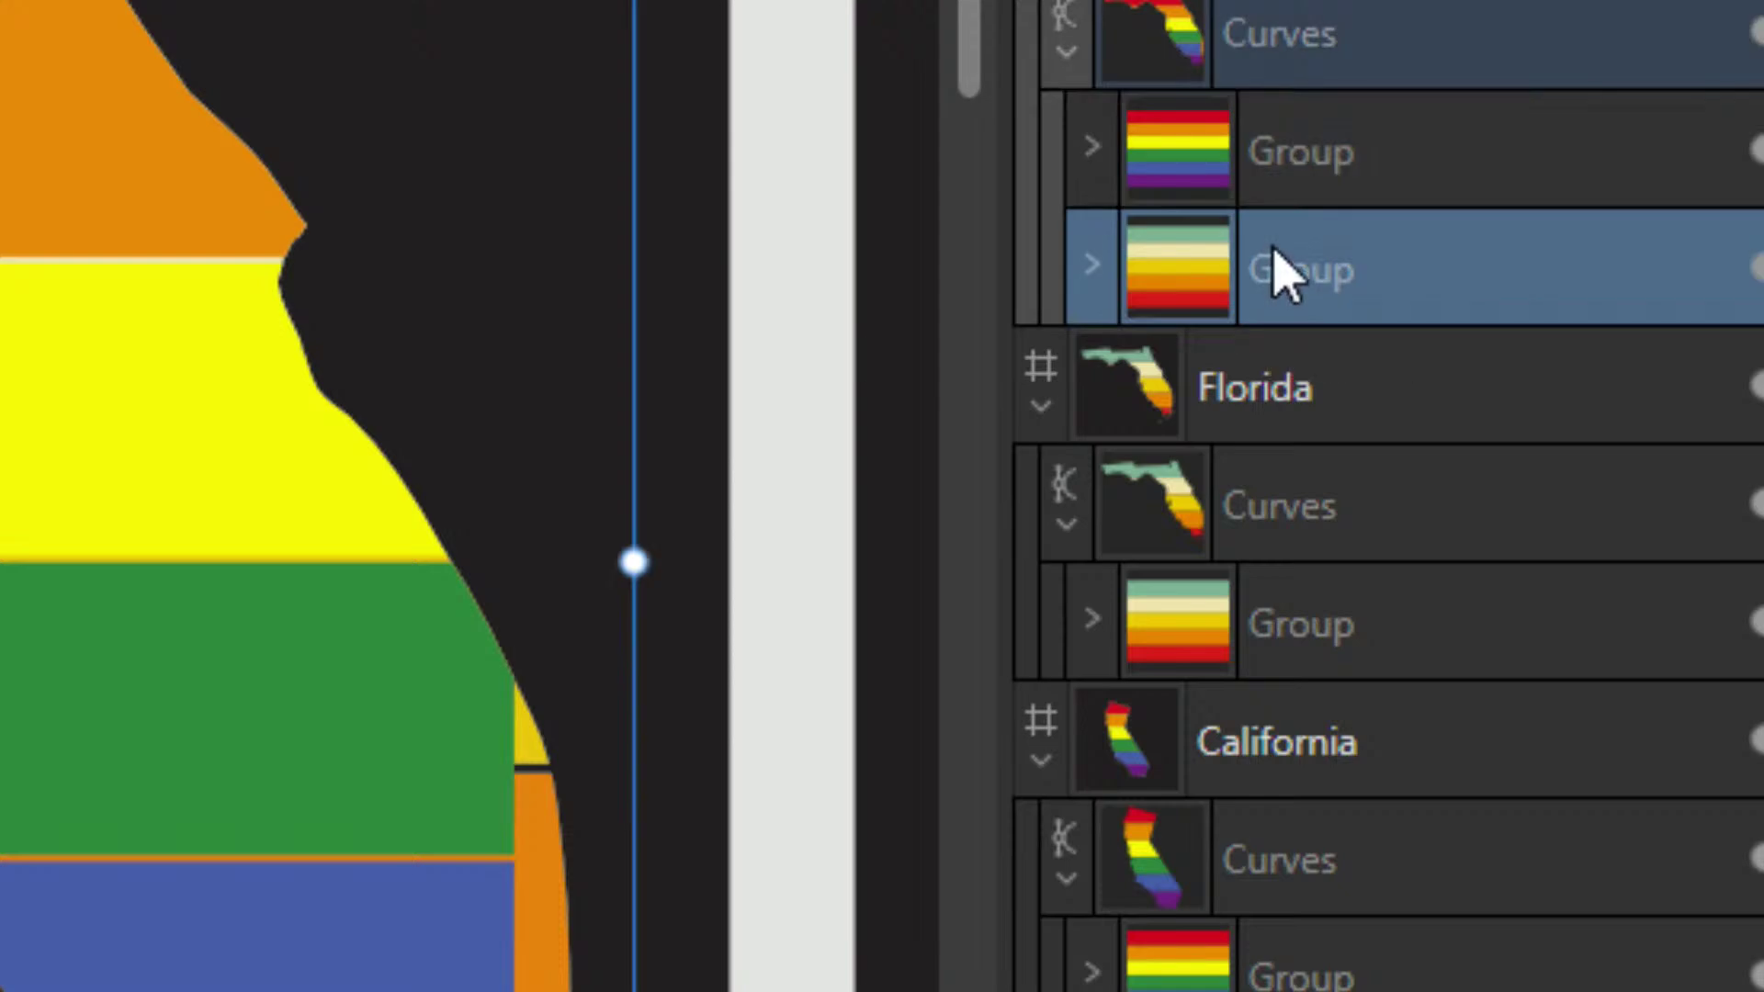
pyautogui.press('Delete')
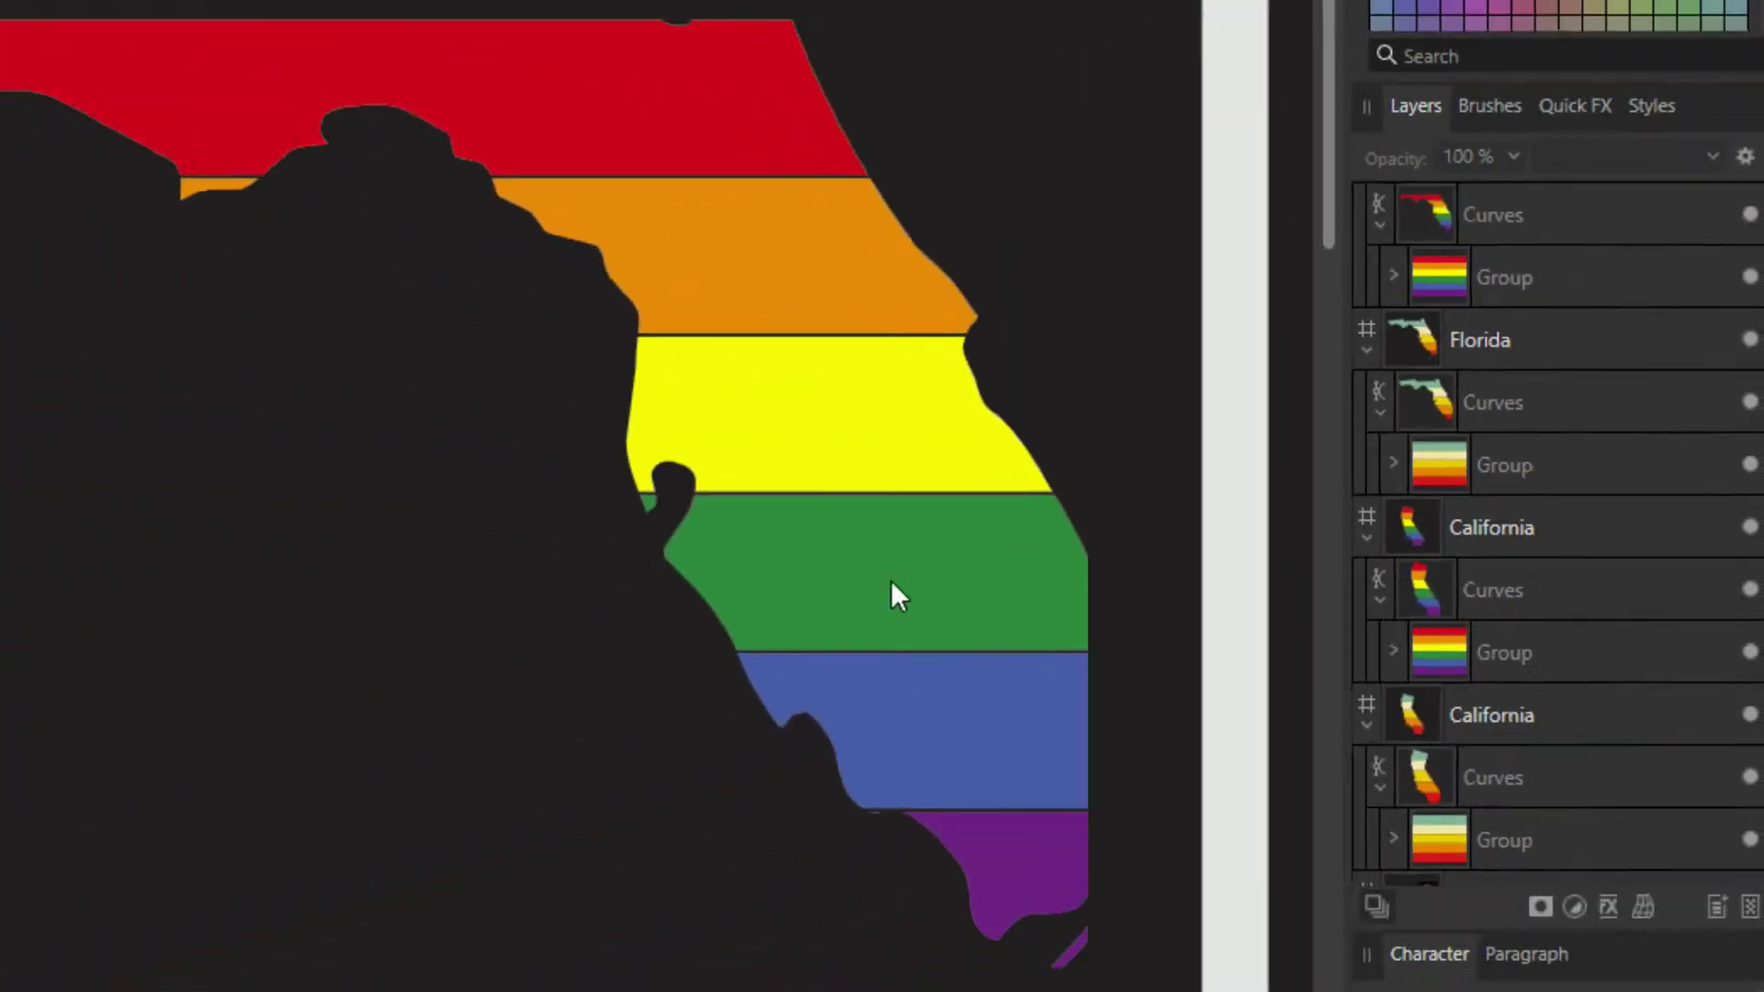
# Stretch the rainbow stripe group inside the copied Florida shape to 447.2 pt wide and 369.8 pt high.
pyautogui.click(890, 581)
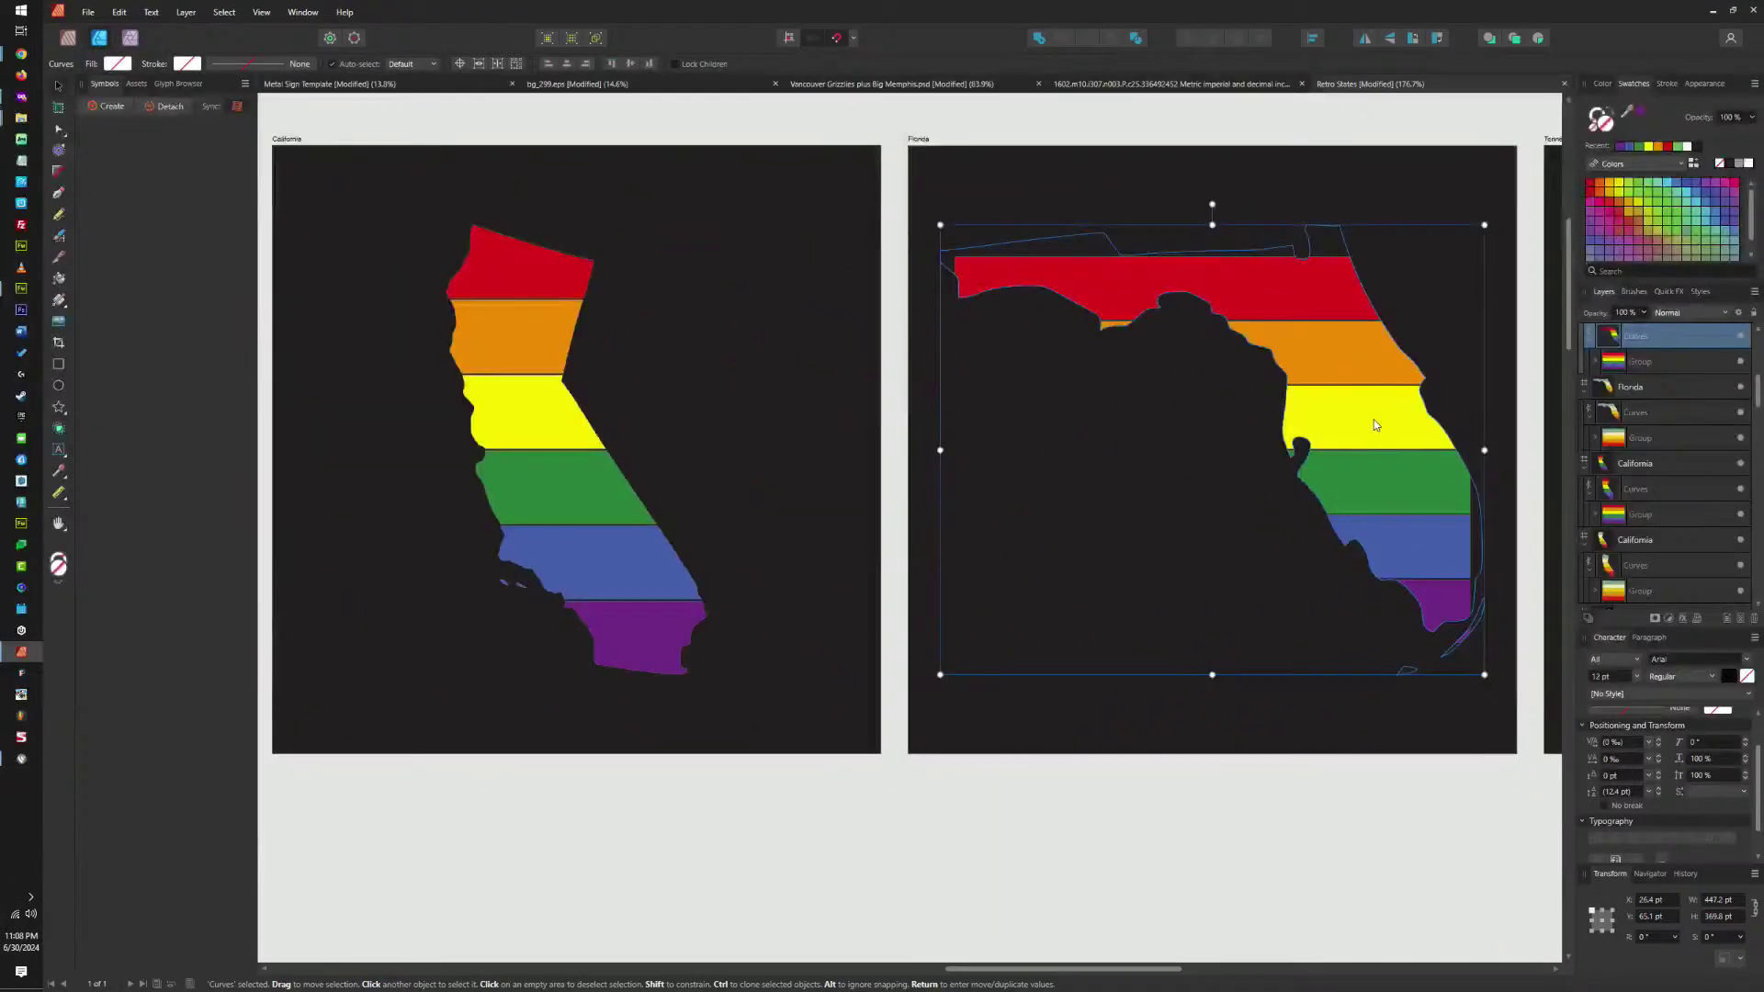
pyautogui.doubleClick(1473, 446)
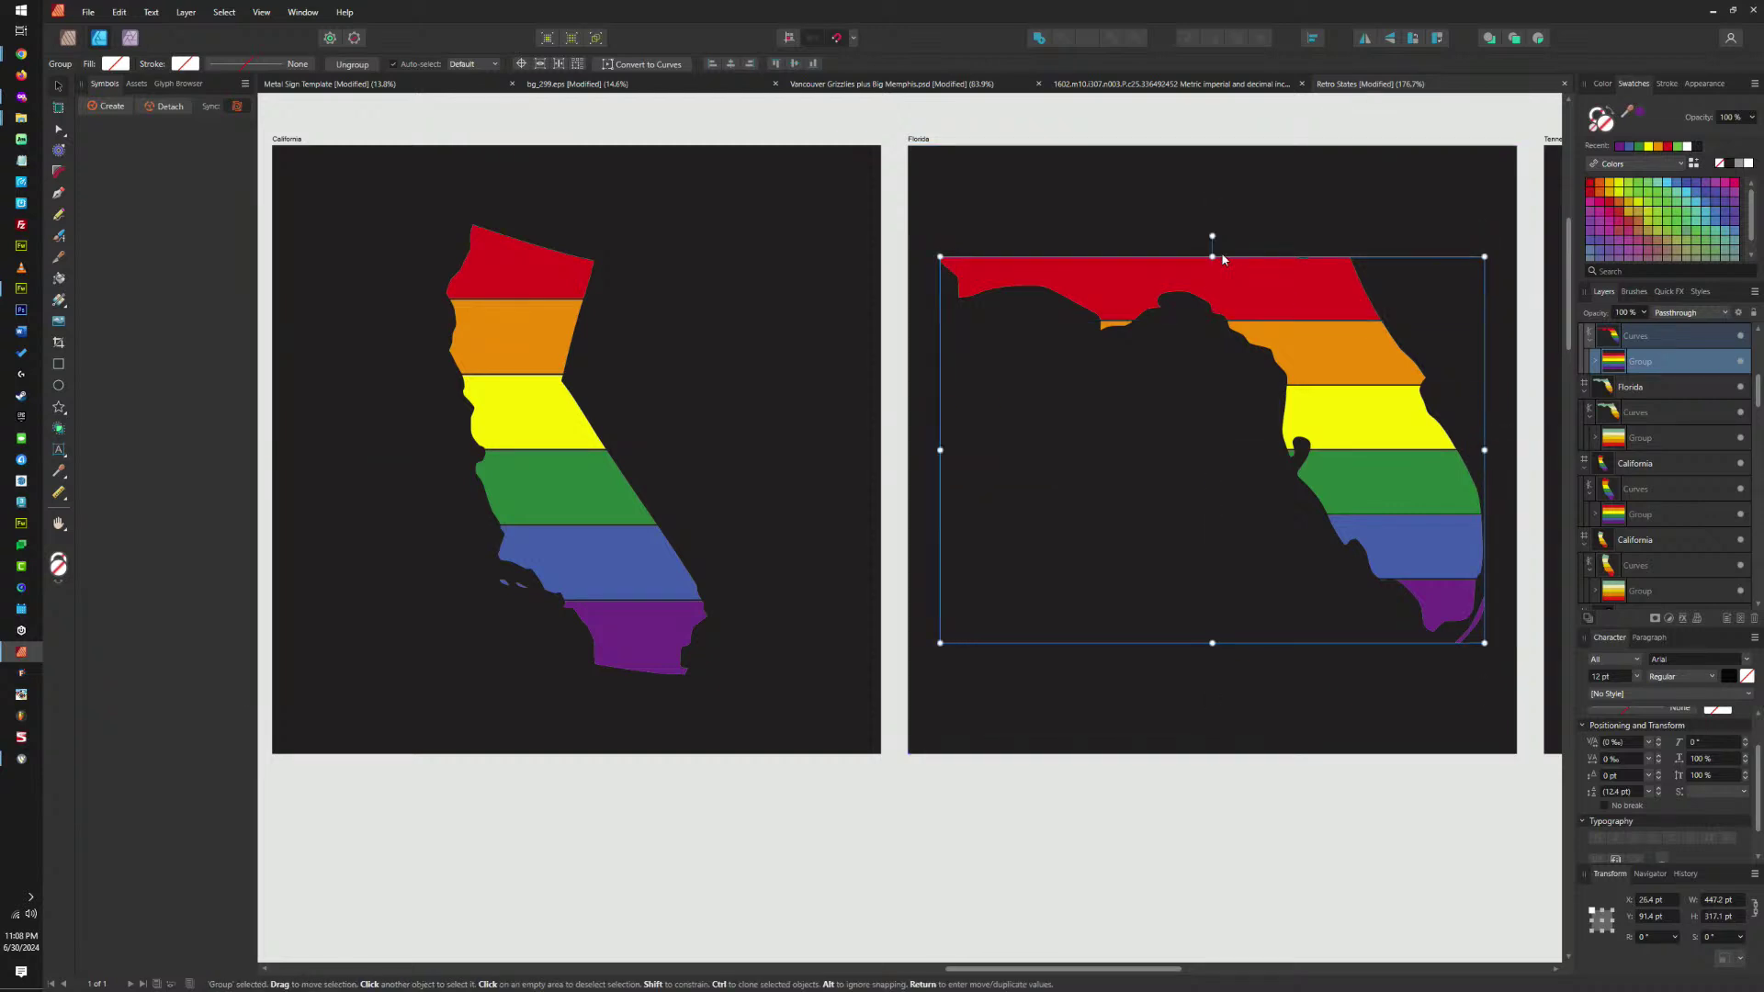
pyautogui.moveTo(1221, 259); pyautogui.dragTo(1217, 227)
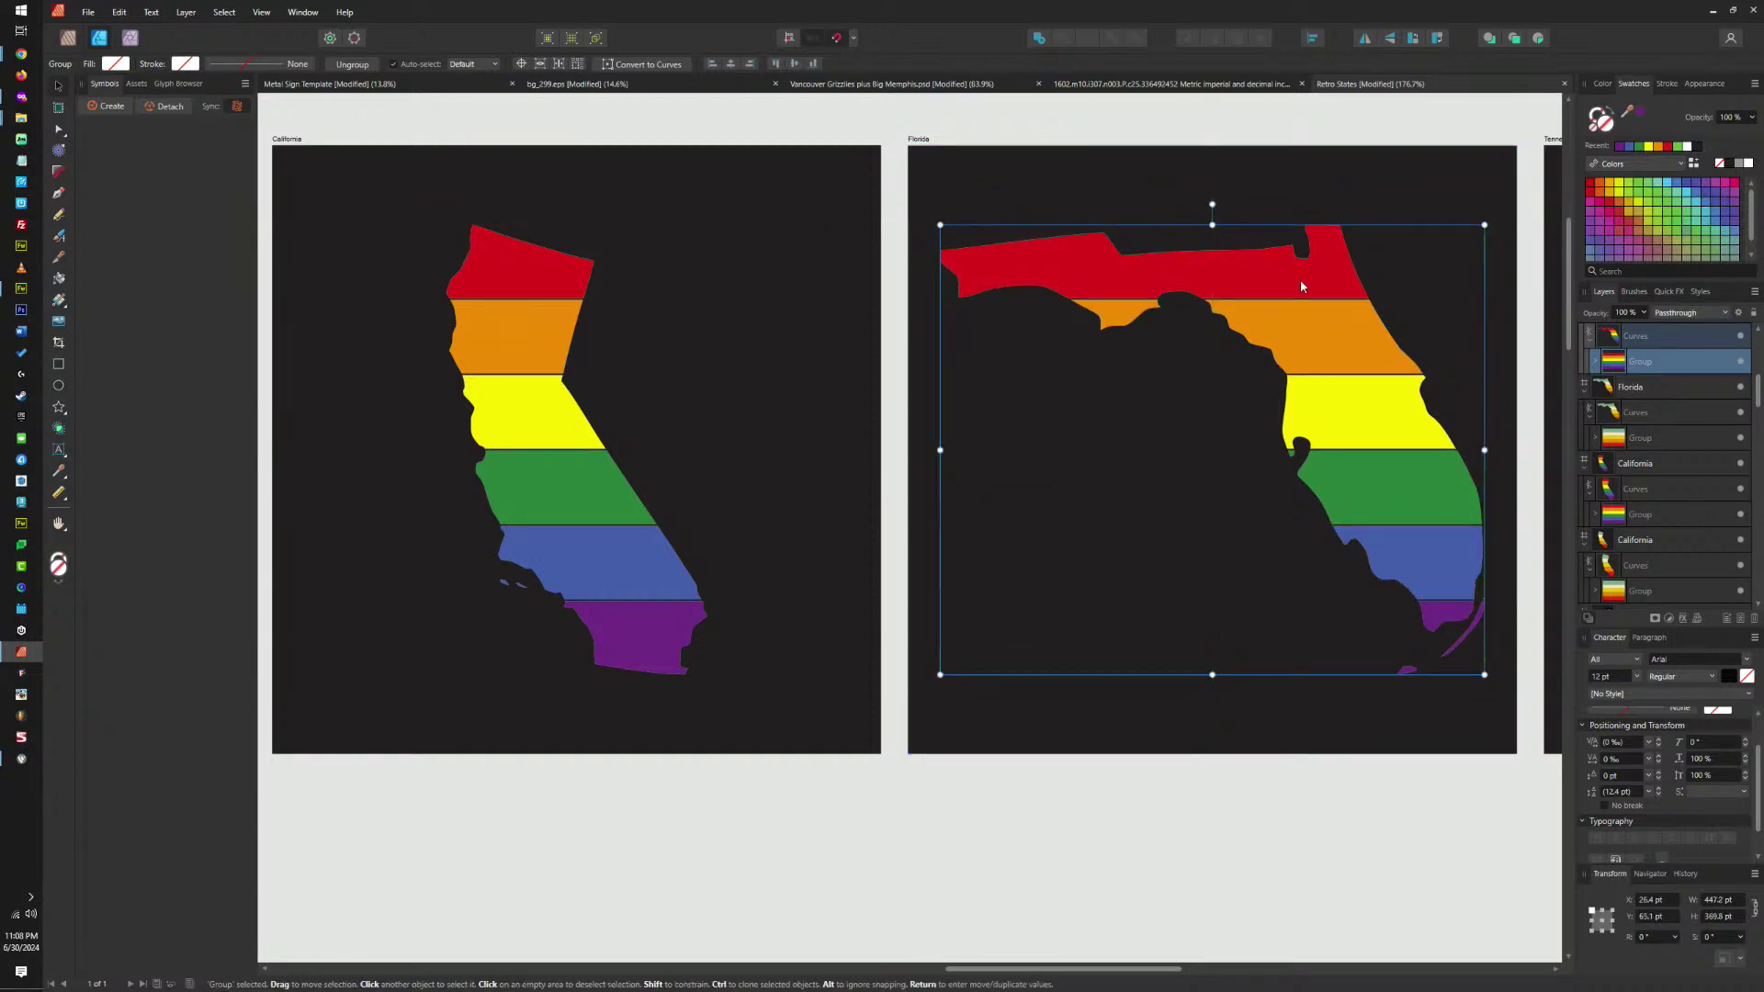
# Paste the rainbow stripe group inside the copied Tennessee shape, above its retro stripe group.
pyautogui.hscroll(10, 1301, 286)
pyautogui.click(1124, 466)
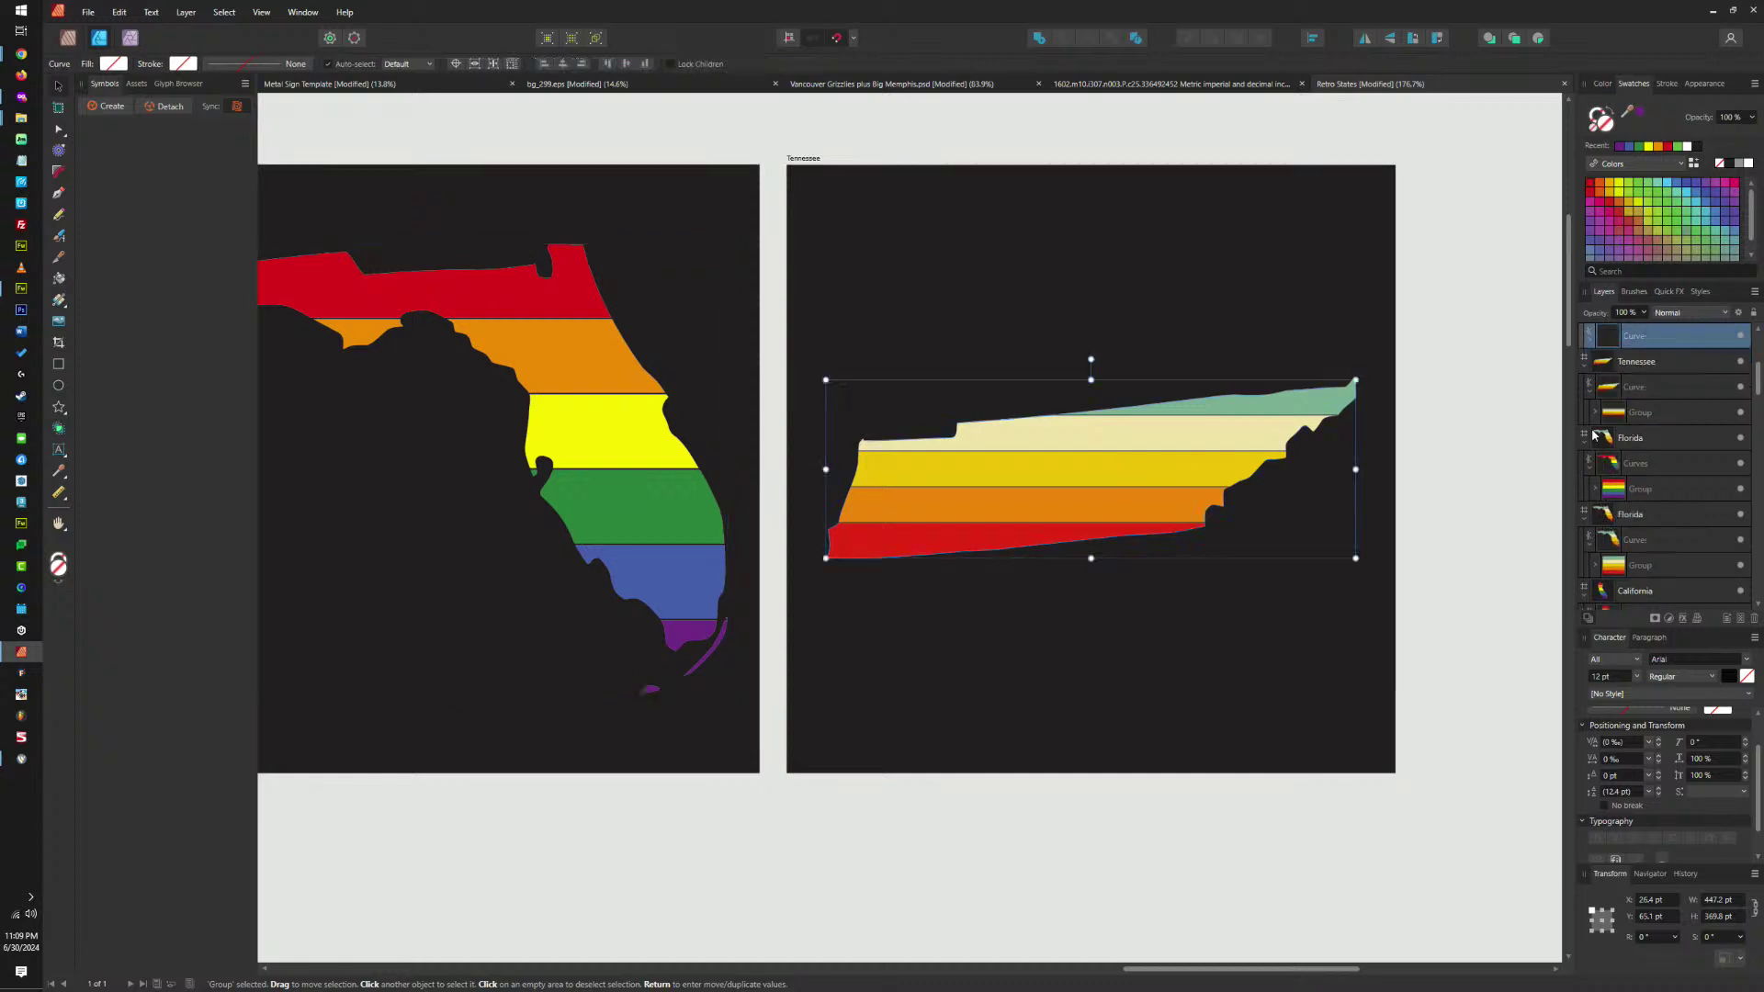
pyautogui.click(1585, 344)
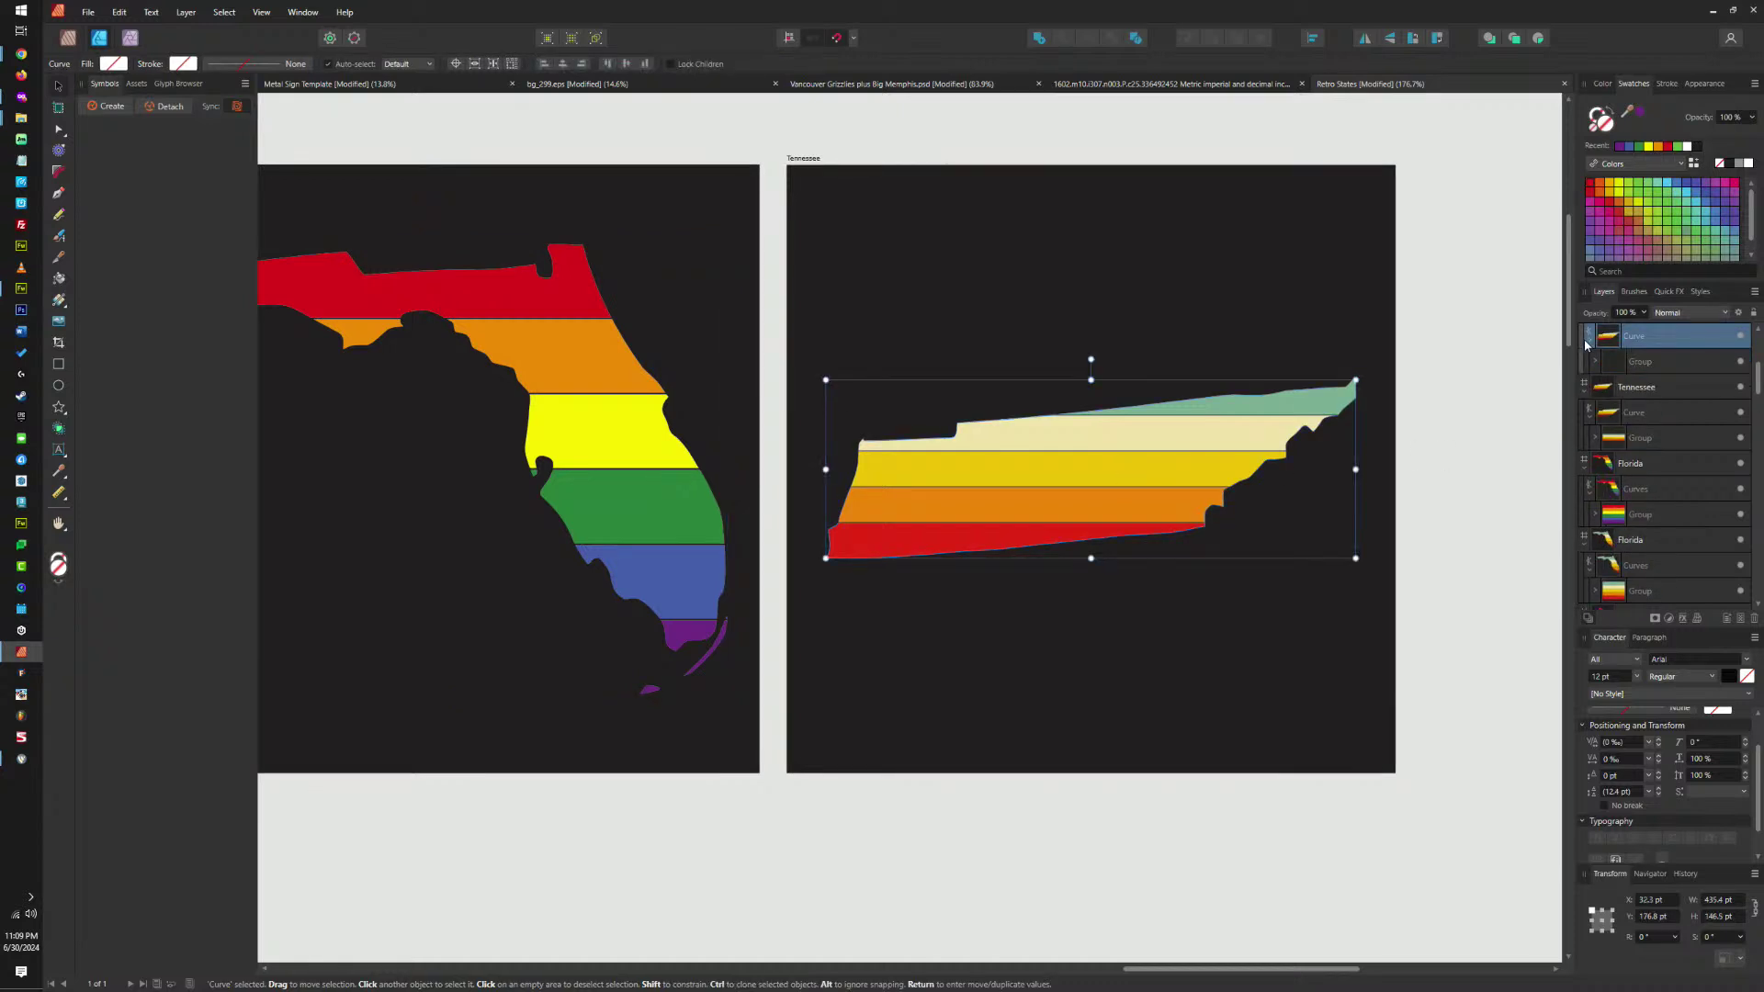
pyautogui.click(1663, 368)
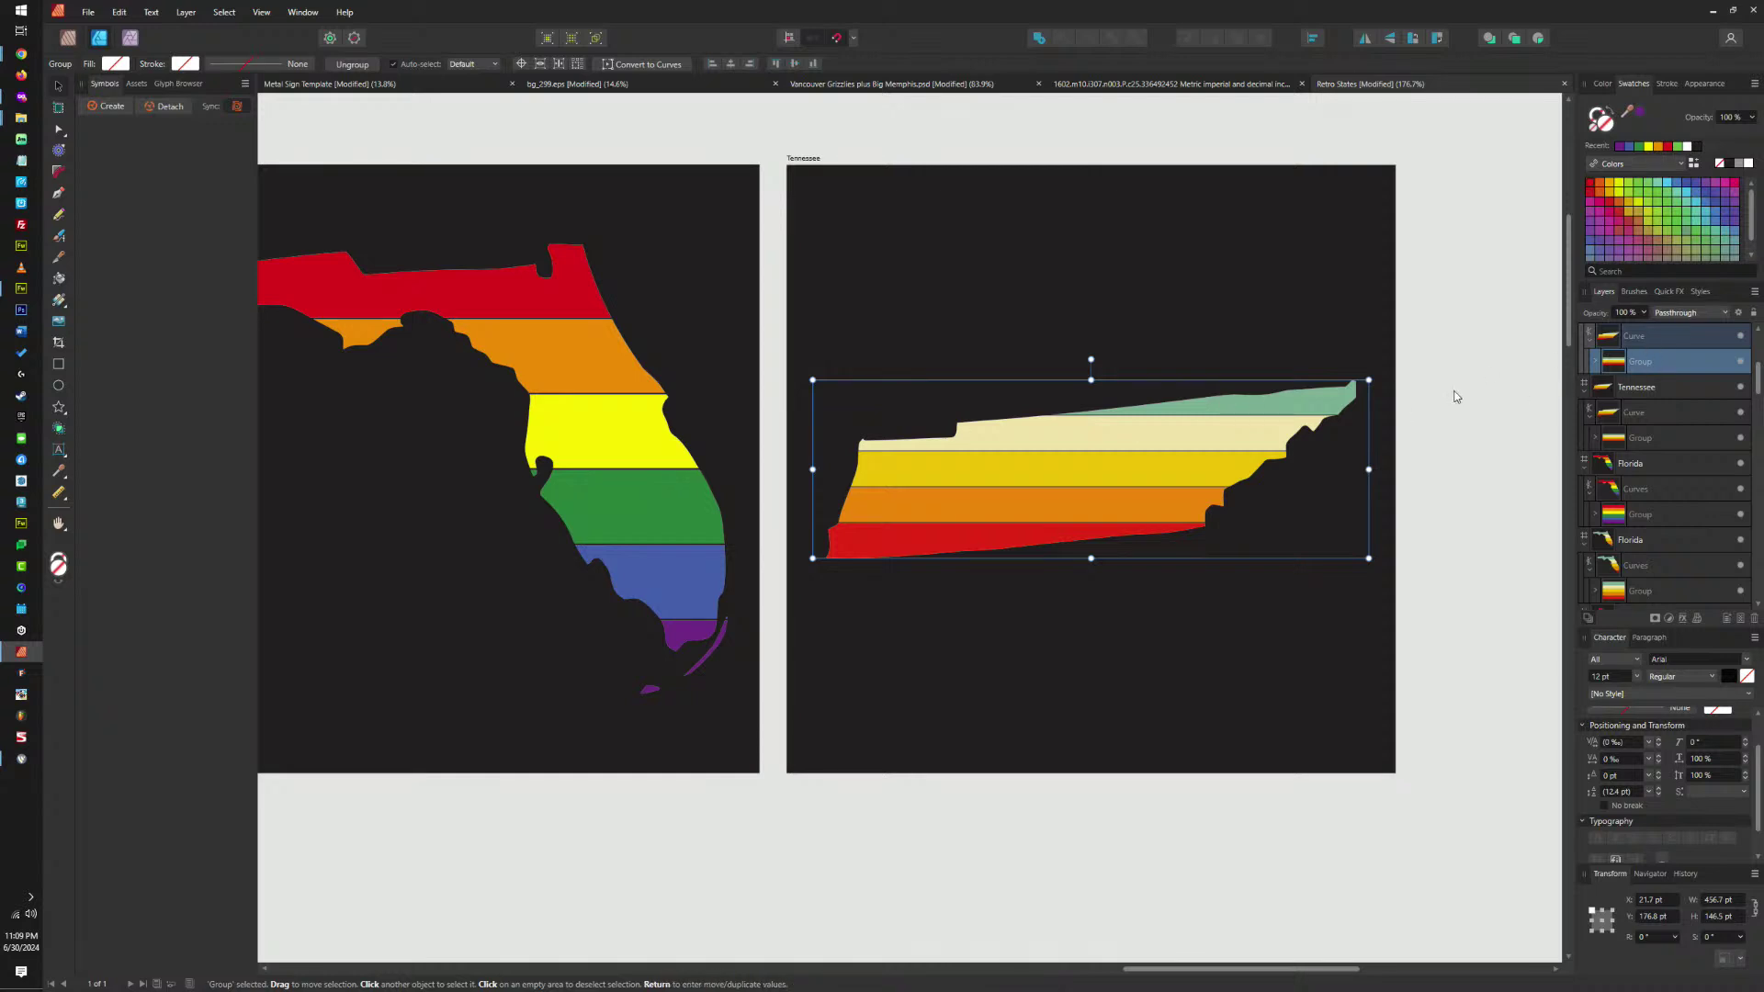
pyautogui.hotkey('ctrl', 'v')
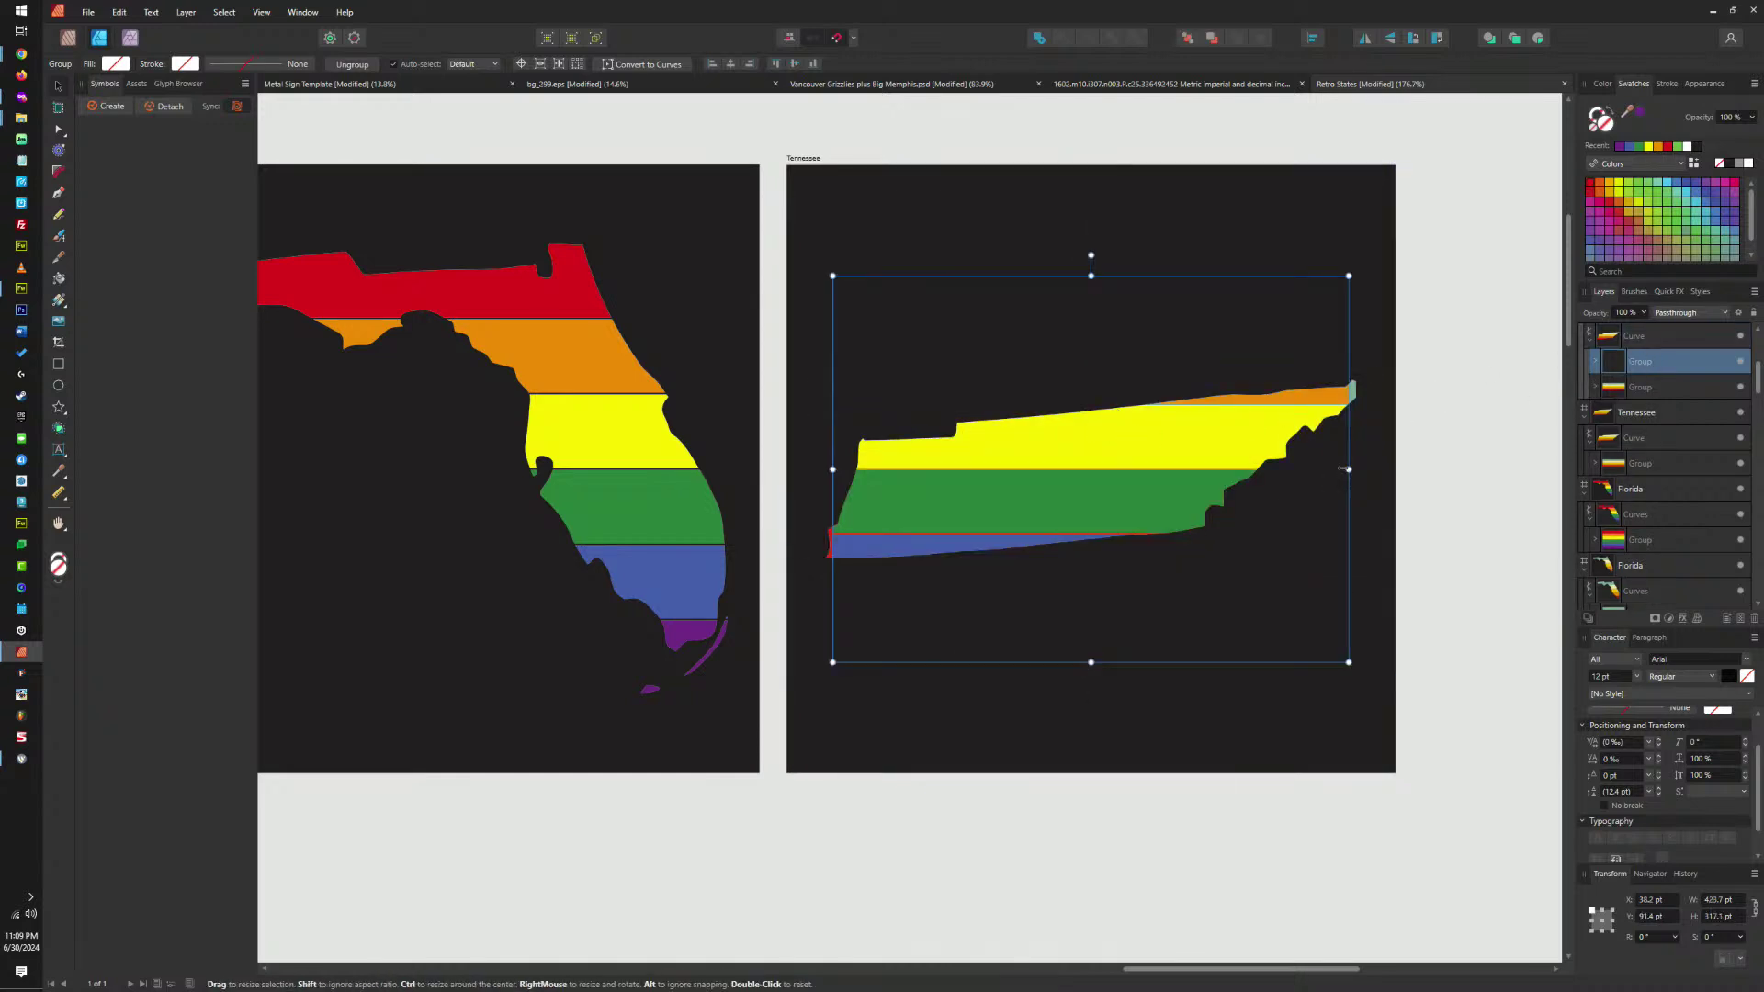
# Resize Tennessee's rainbow stripe group to 435.4 pt wide and 146.5 pt high, and delete the retro stripe group beneath it.
pyautogui.moveTo(1348, 468); pyautogui.dragTo(1384, 450)
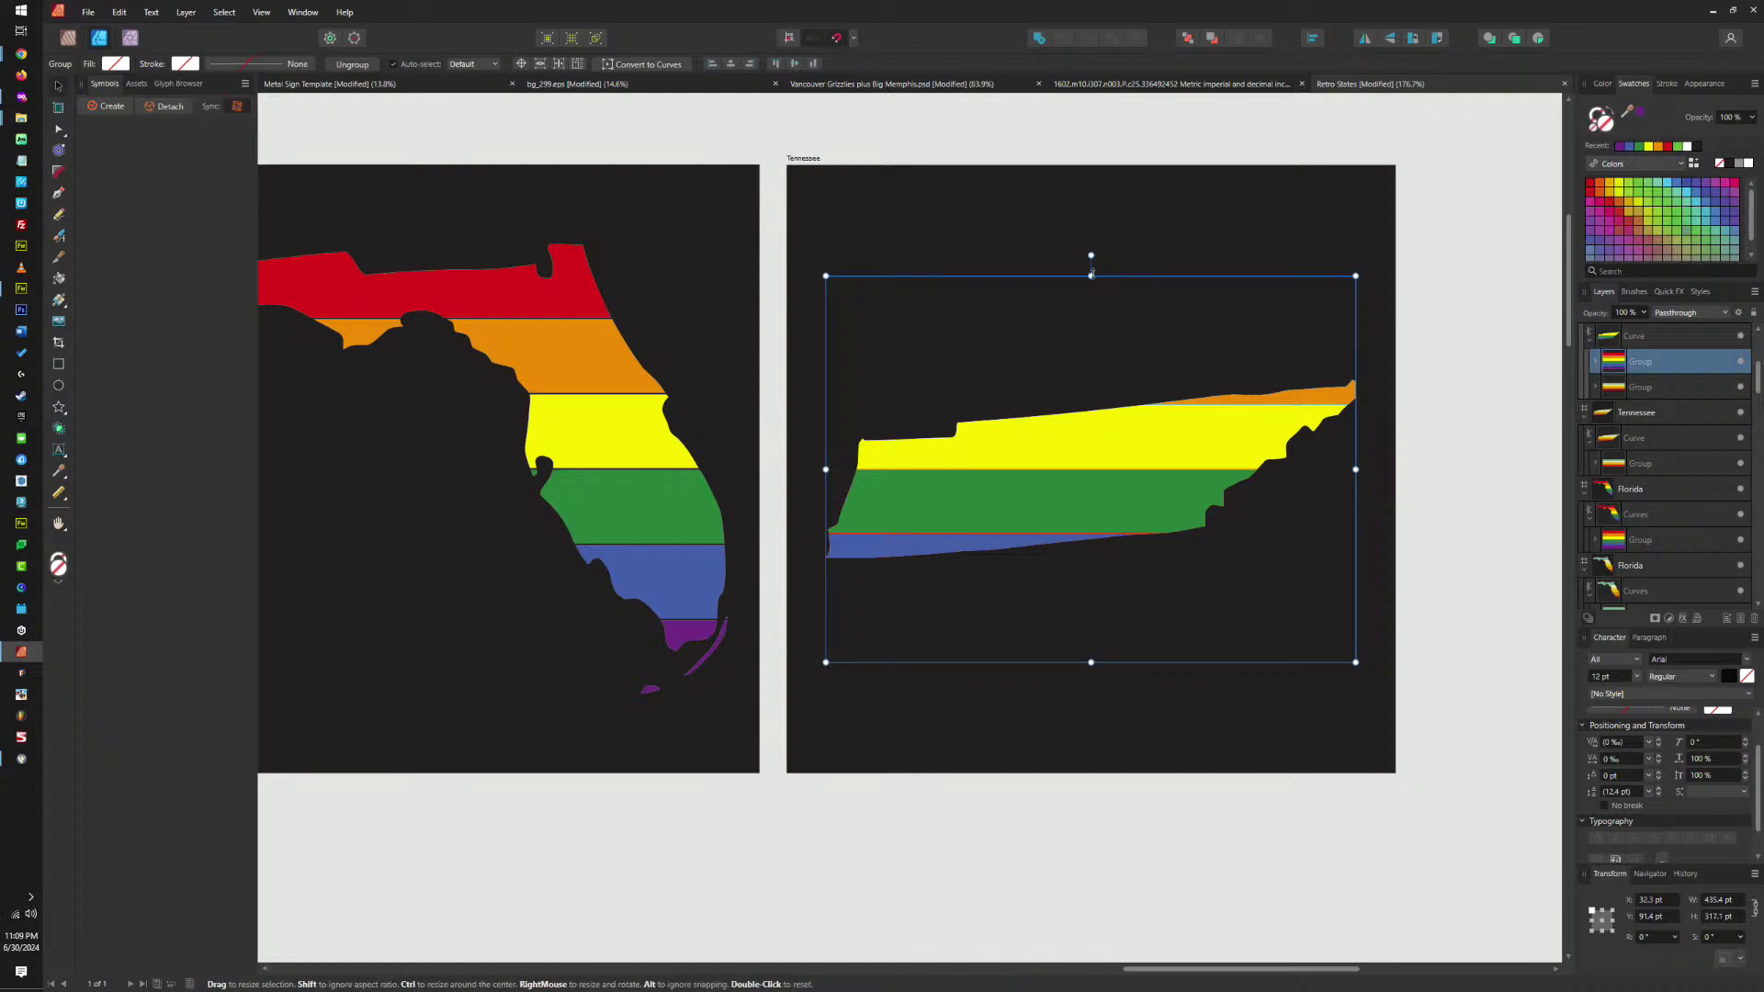
pyautogui.moveTo(1091, 276); pyautogui.dragTo(1085, 378)
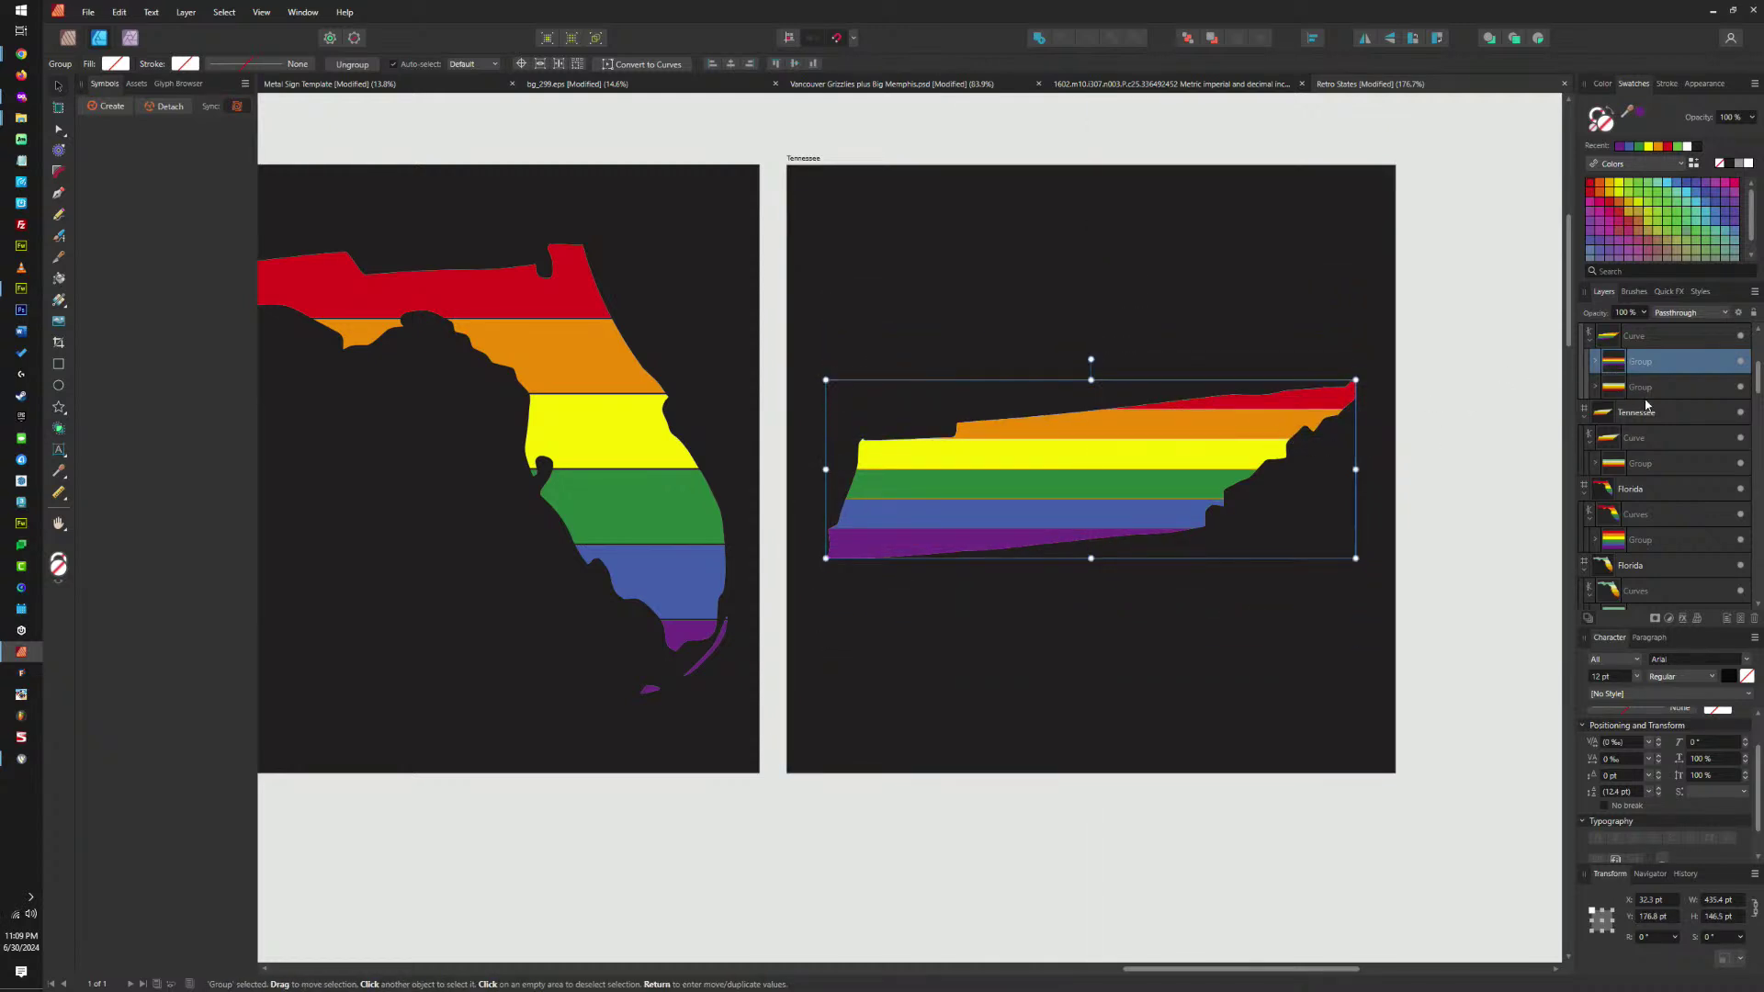
pyautogui.hotkey('ctrl', 'd')
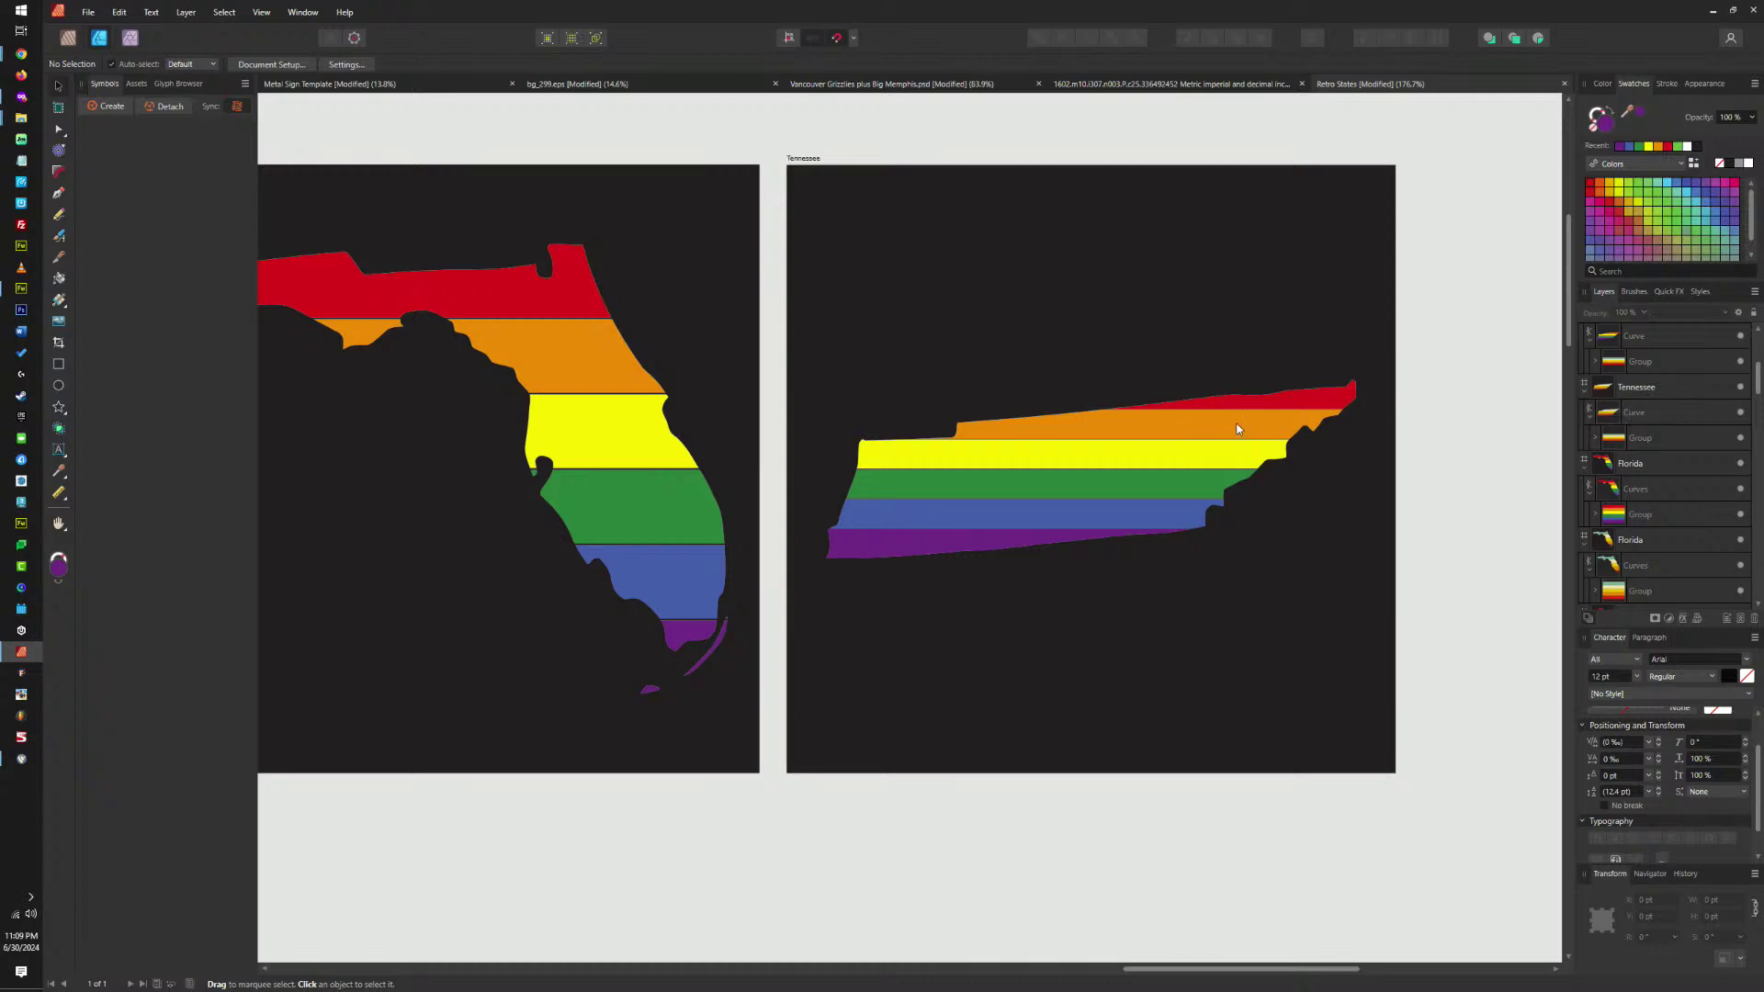
# Rotate the rainbow stripe group inside the copied Tennessee shape to 90° and stretch it to 435.4 pt so vertical stripes fill the state.
pyautogui.scroll(5, 1237, 429)
pyautogui.scroll(-5, 1398, 377)
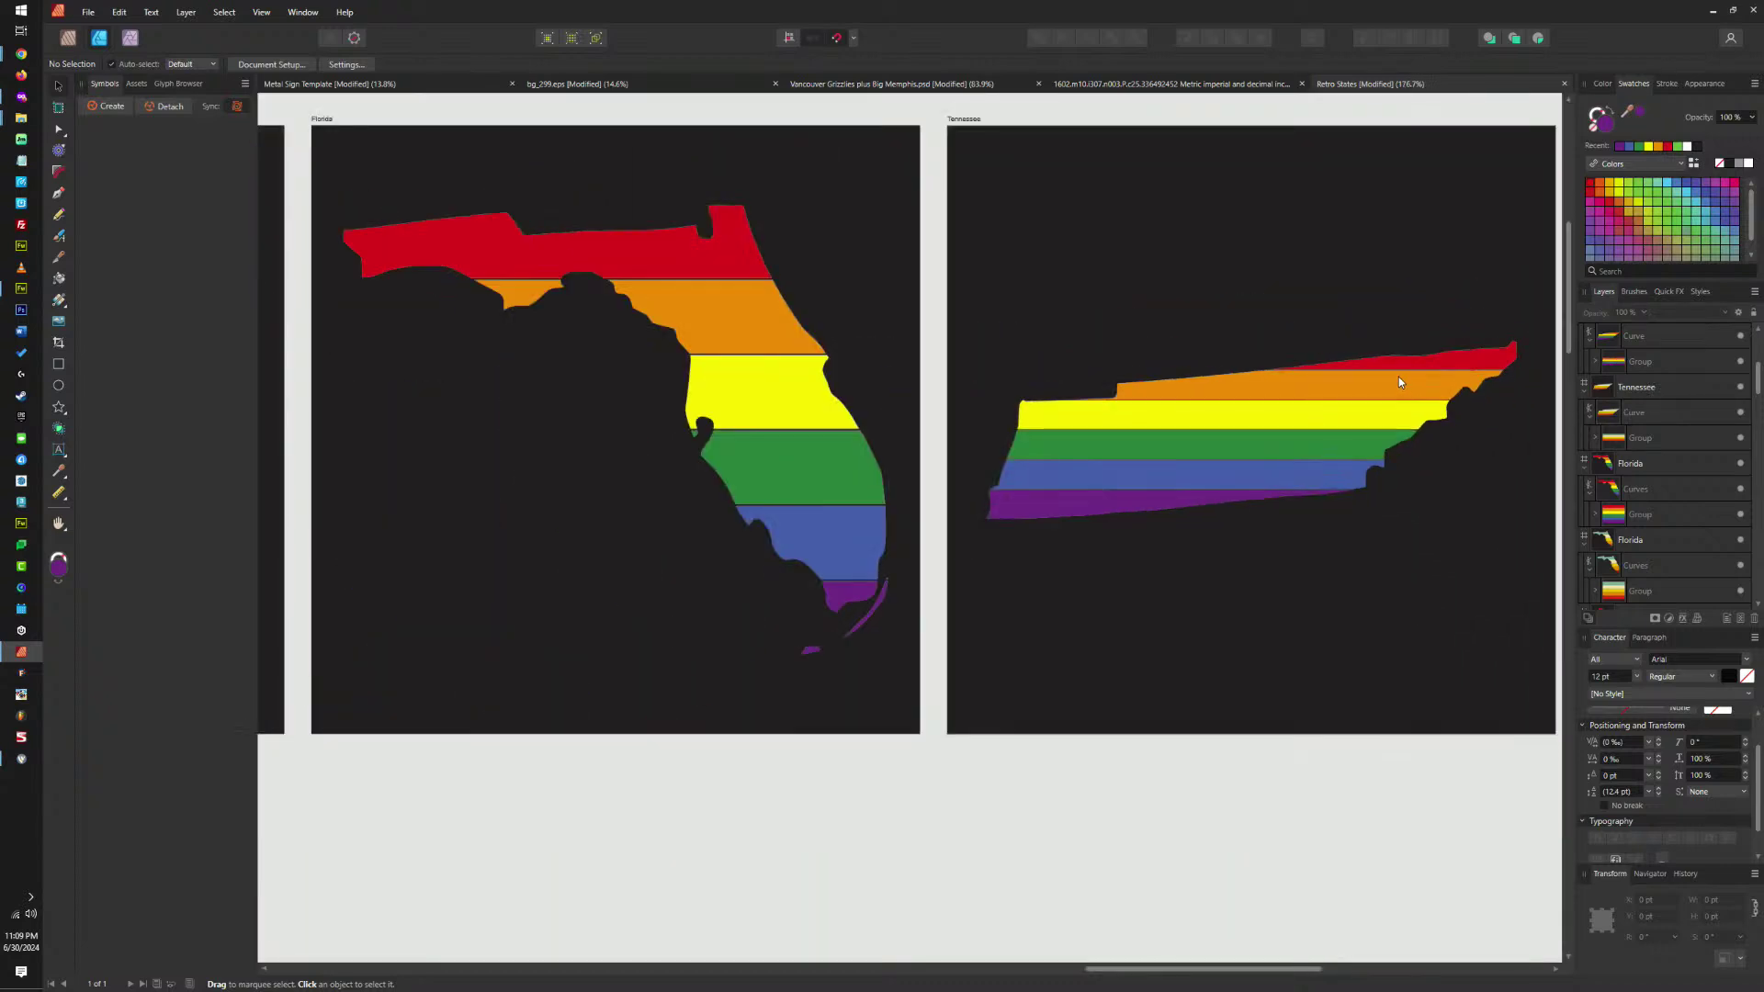
pyautogui.scroll(-6, 1398, 376)
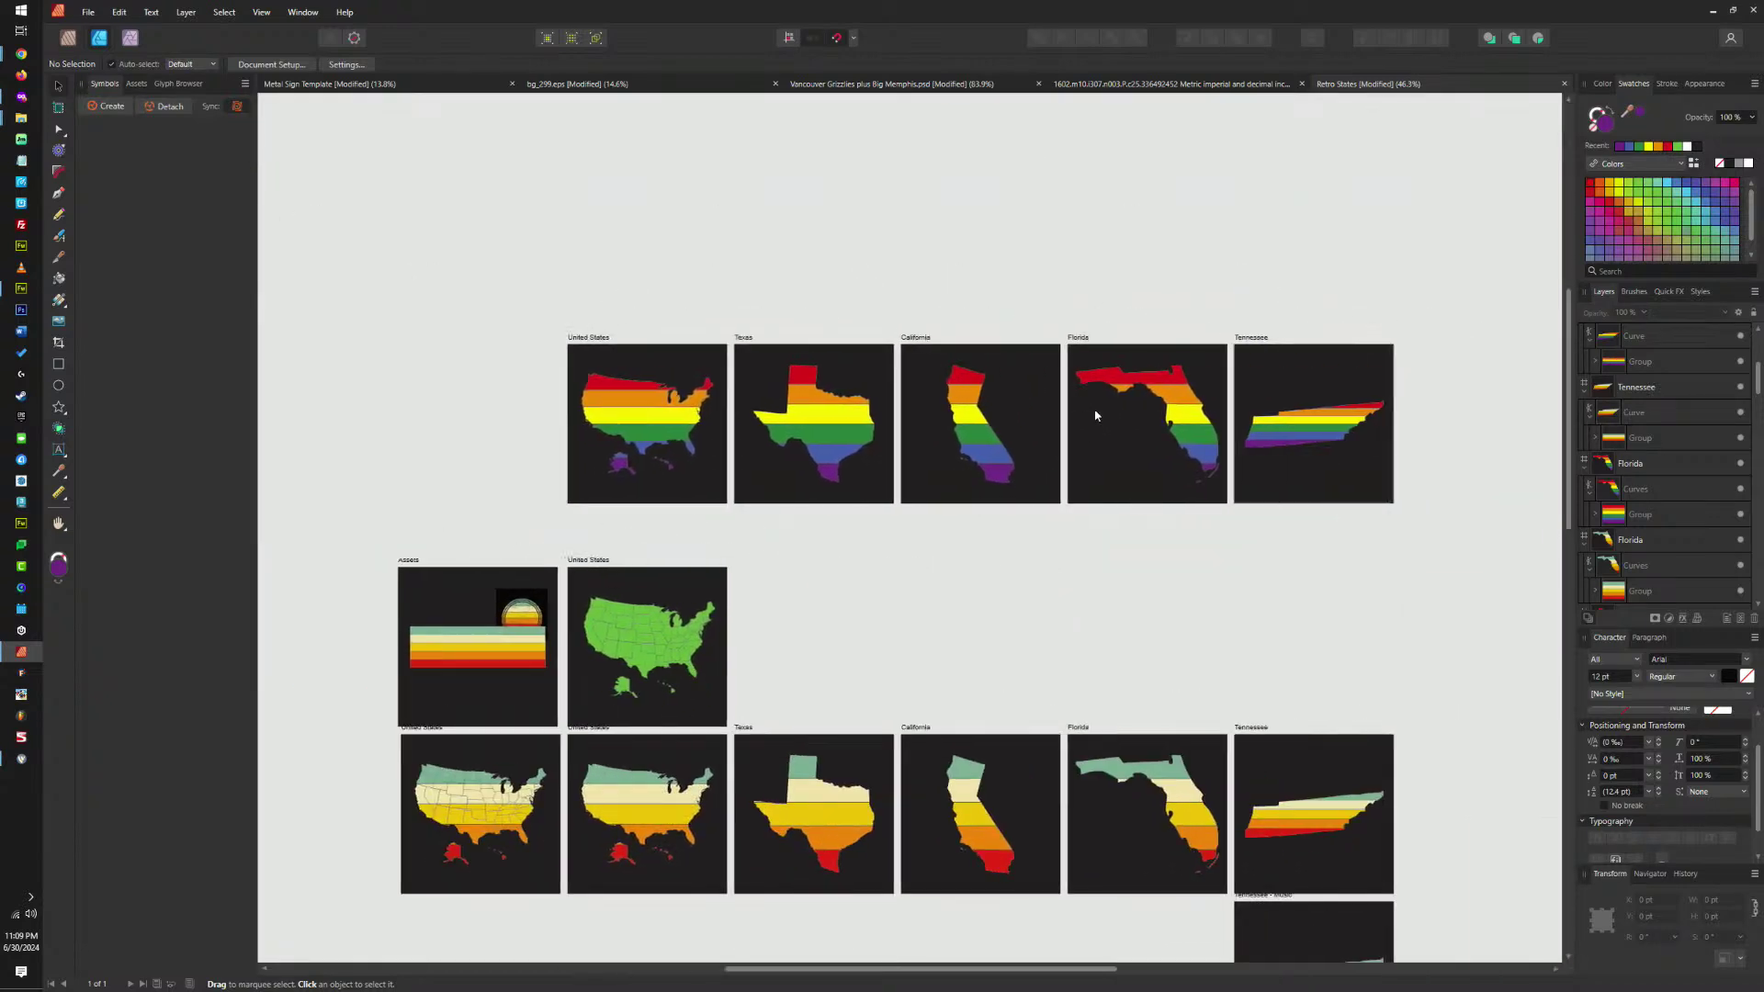
pyautogui.moveTo(1095, 415); pyautogui.dragTo(1122, 460)
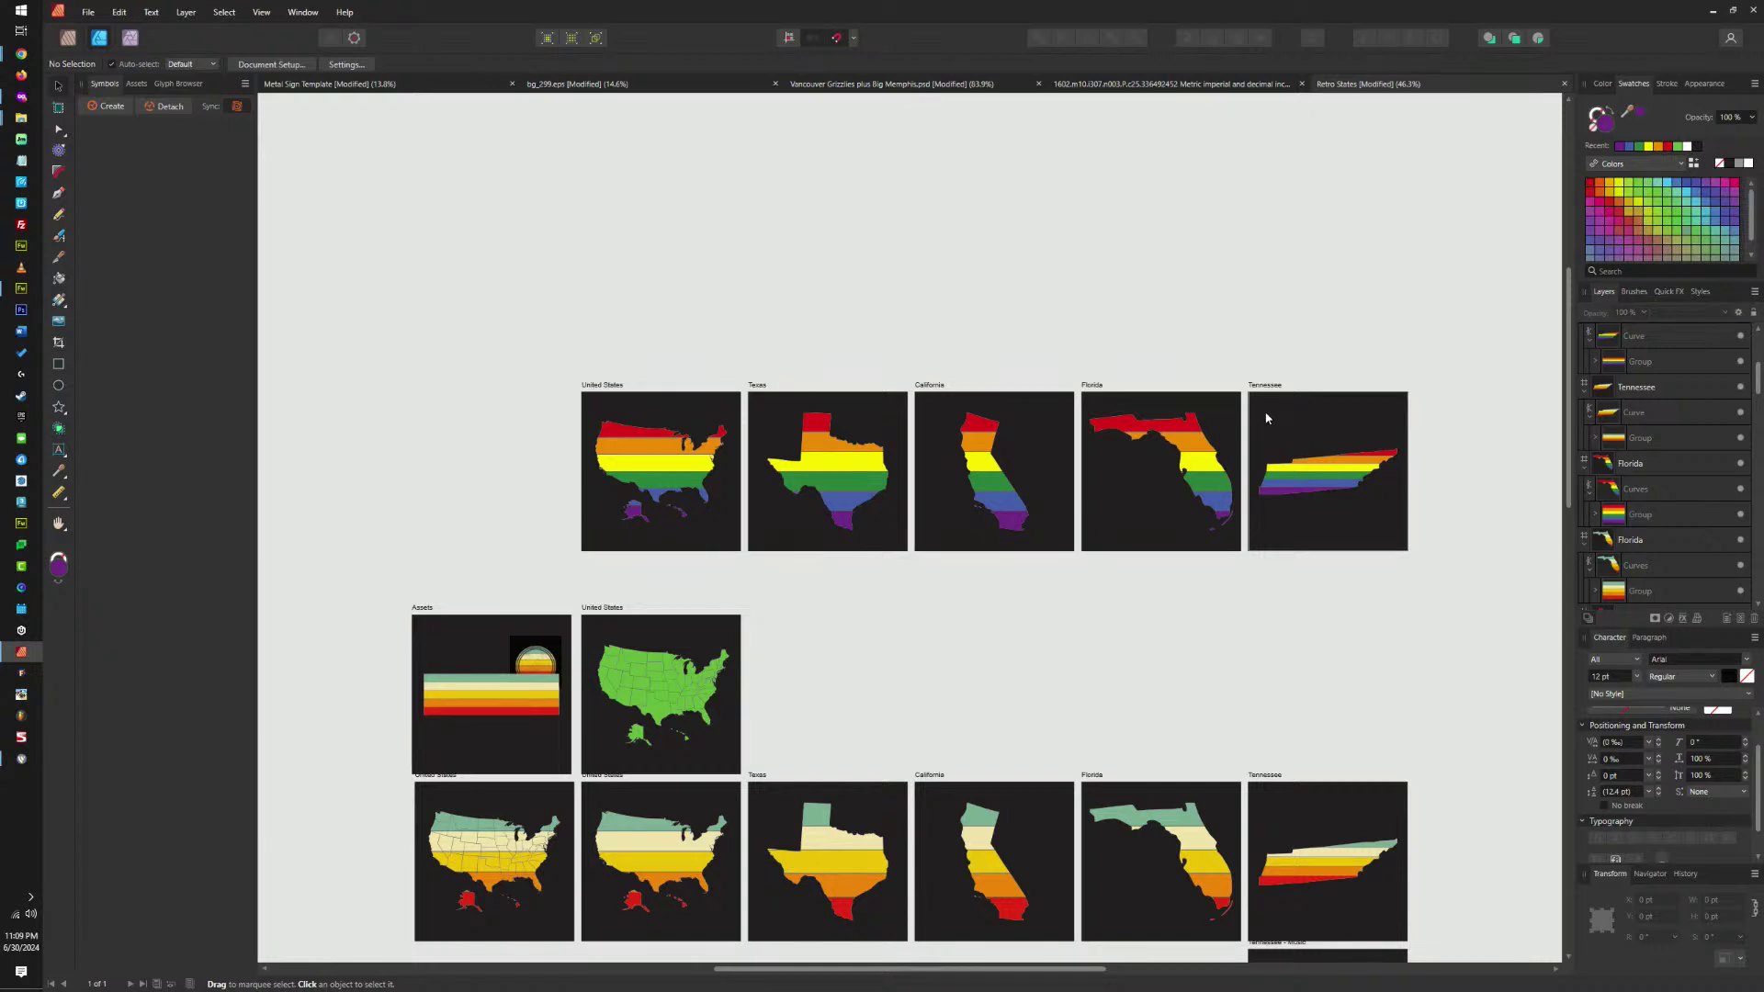
pyautogui.click(1325, 476)
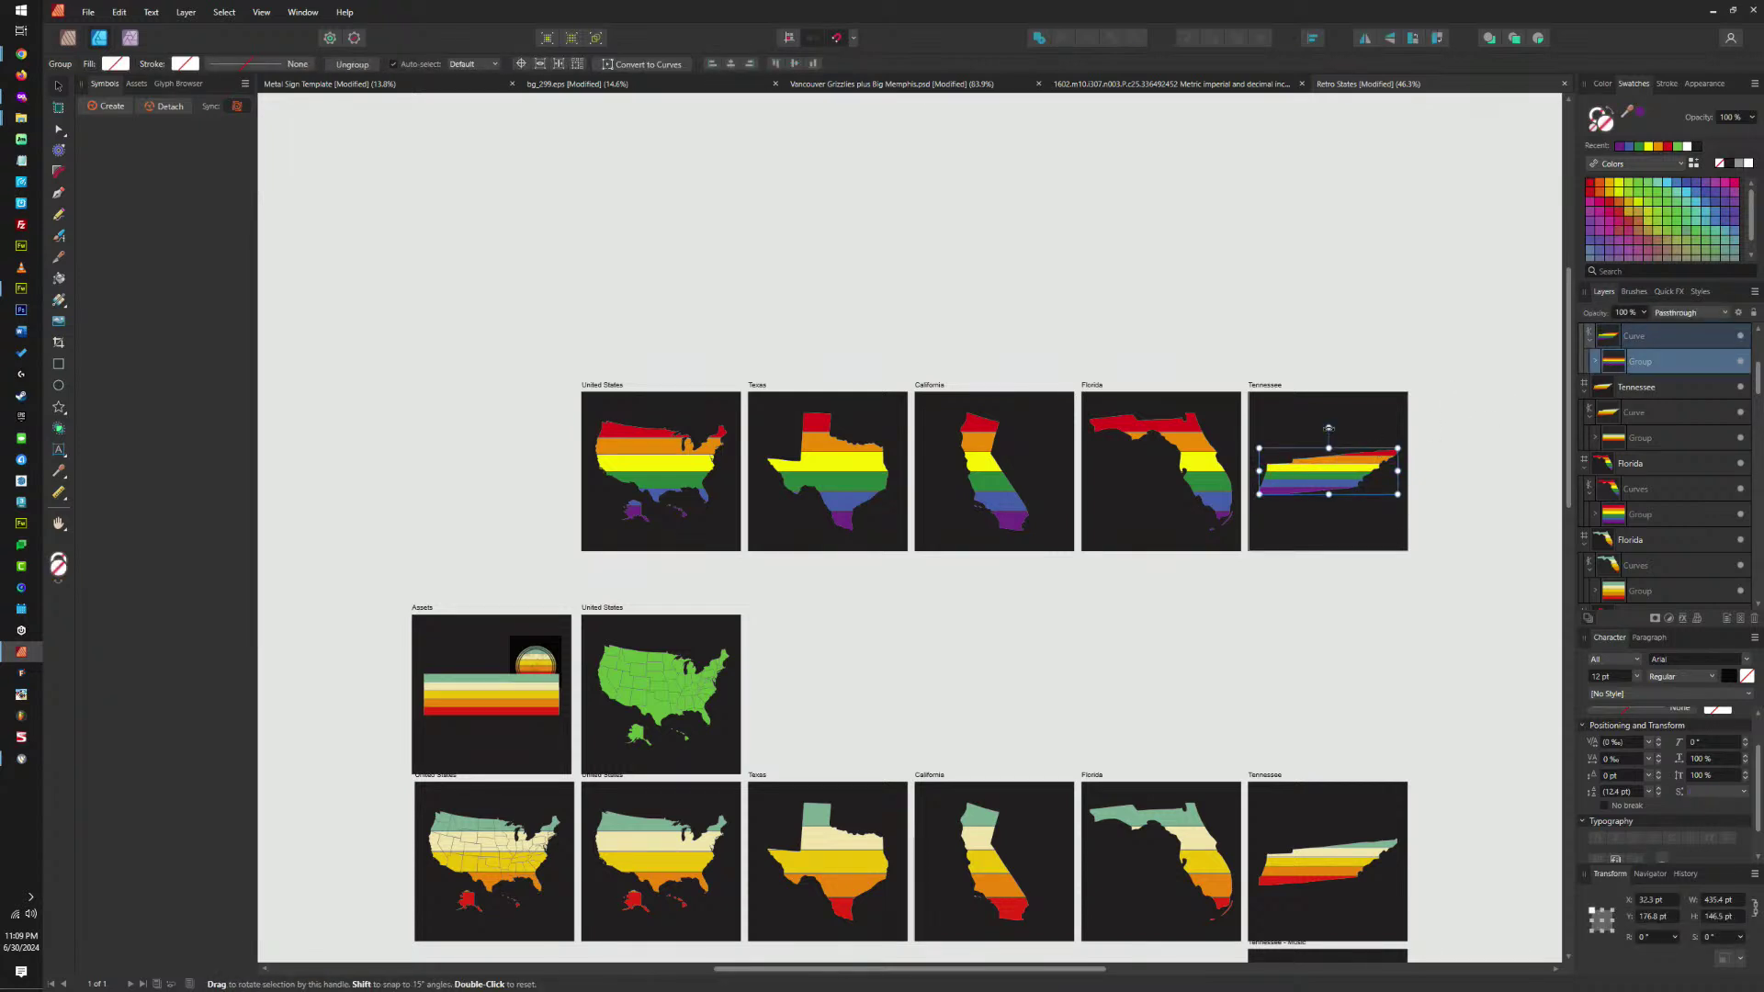
pyautogui.moveTo(1328, 428); pyautogui.dragTo(1259, 471)
pyautogui.scroll(5, 1259, 470)
pyautogui.moveTo(1369, 445); pyautogui.dragTo(1121, 512)
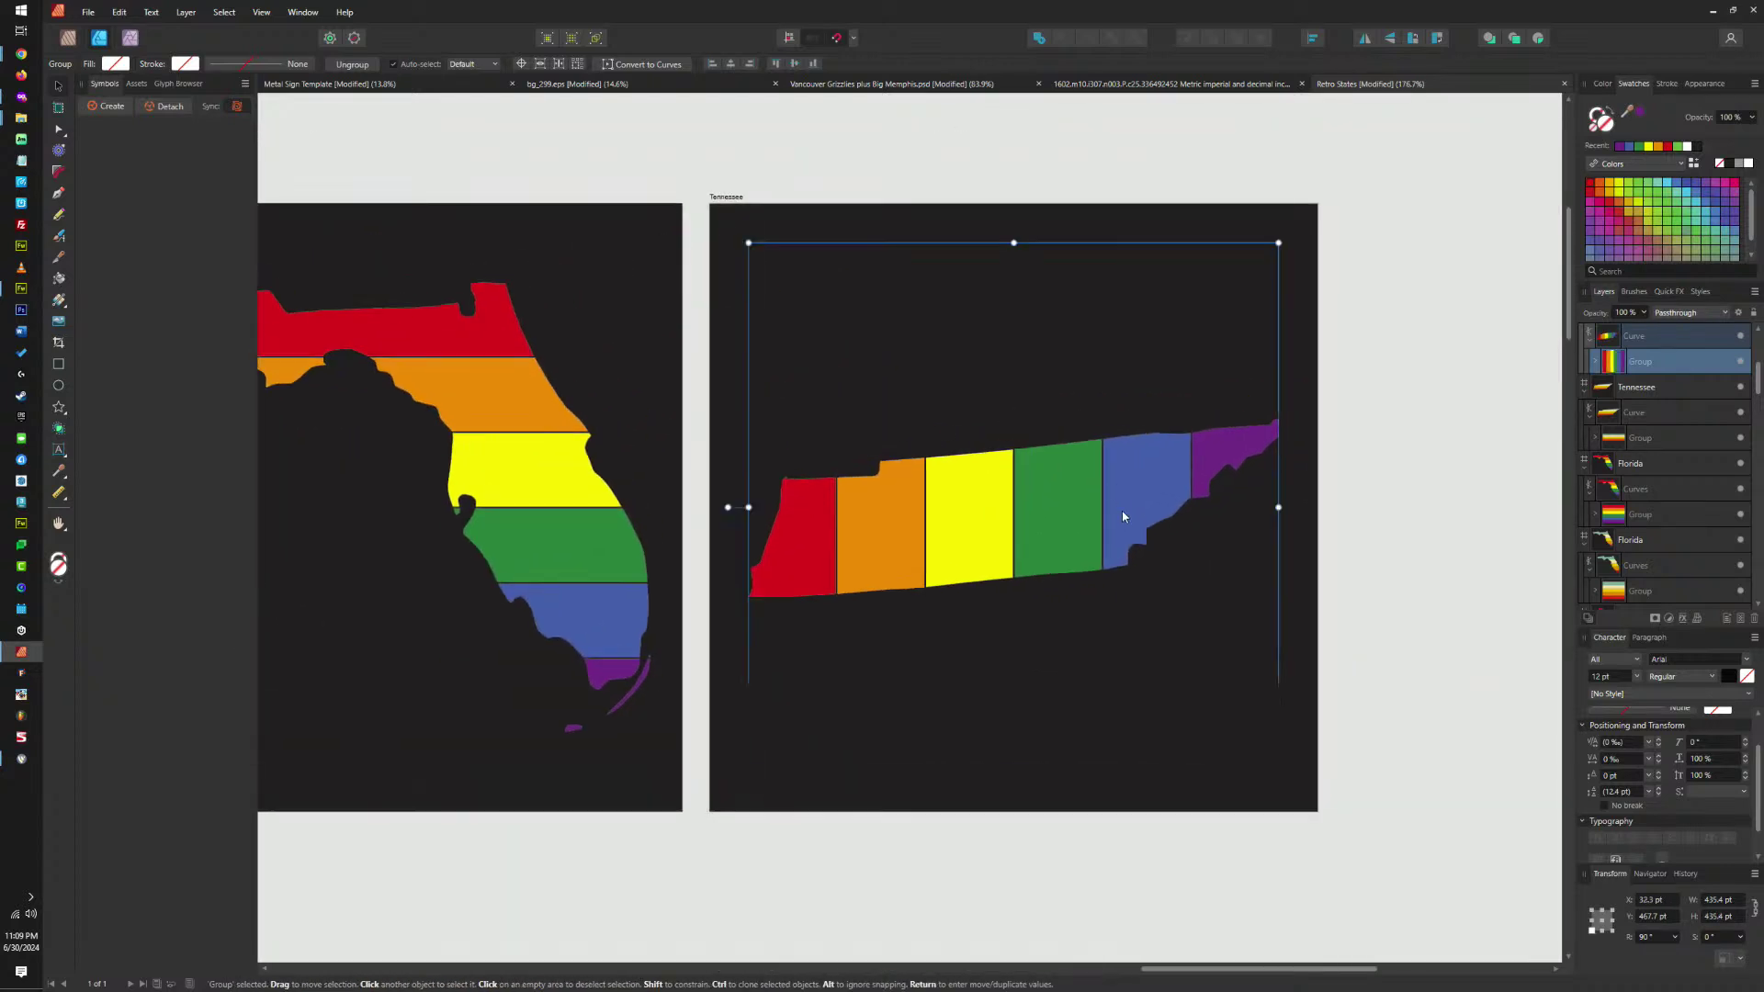
# Rotate the retro stripe group inside the original Tennessee shape to 90° and stretch it to 435.4 pt across the state's full width.
pyautogui.scroll(-5, 1119, 480)
pyautogui.scroll(5, 1093, 746)
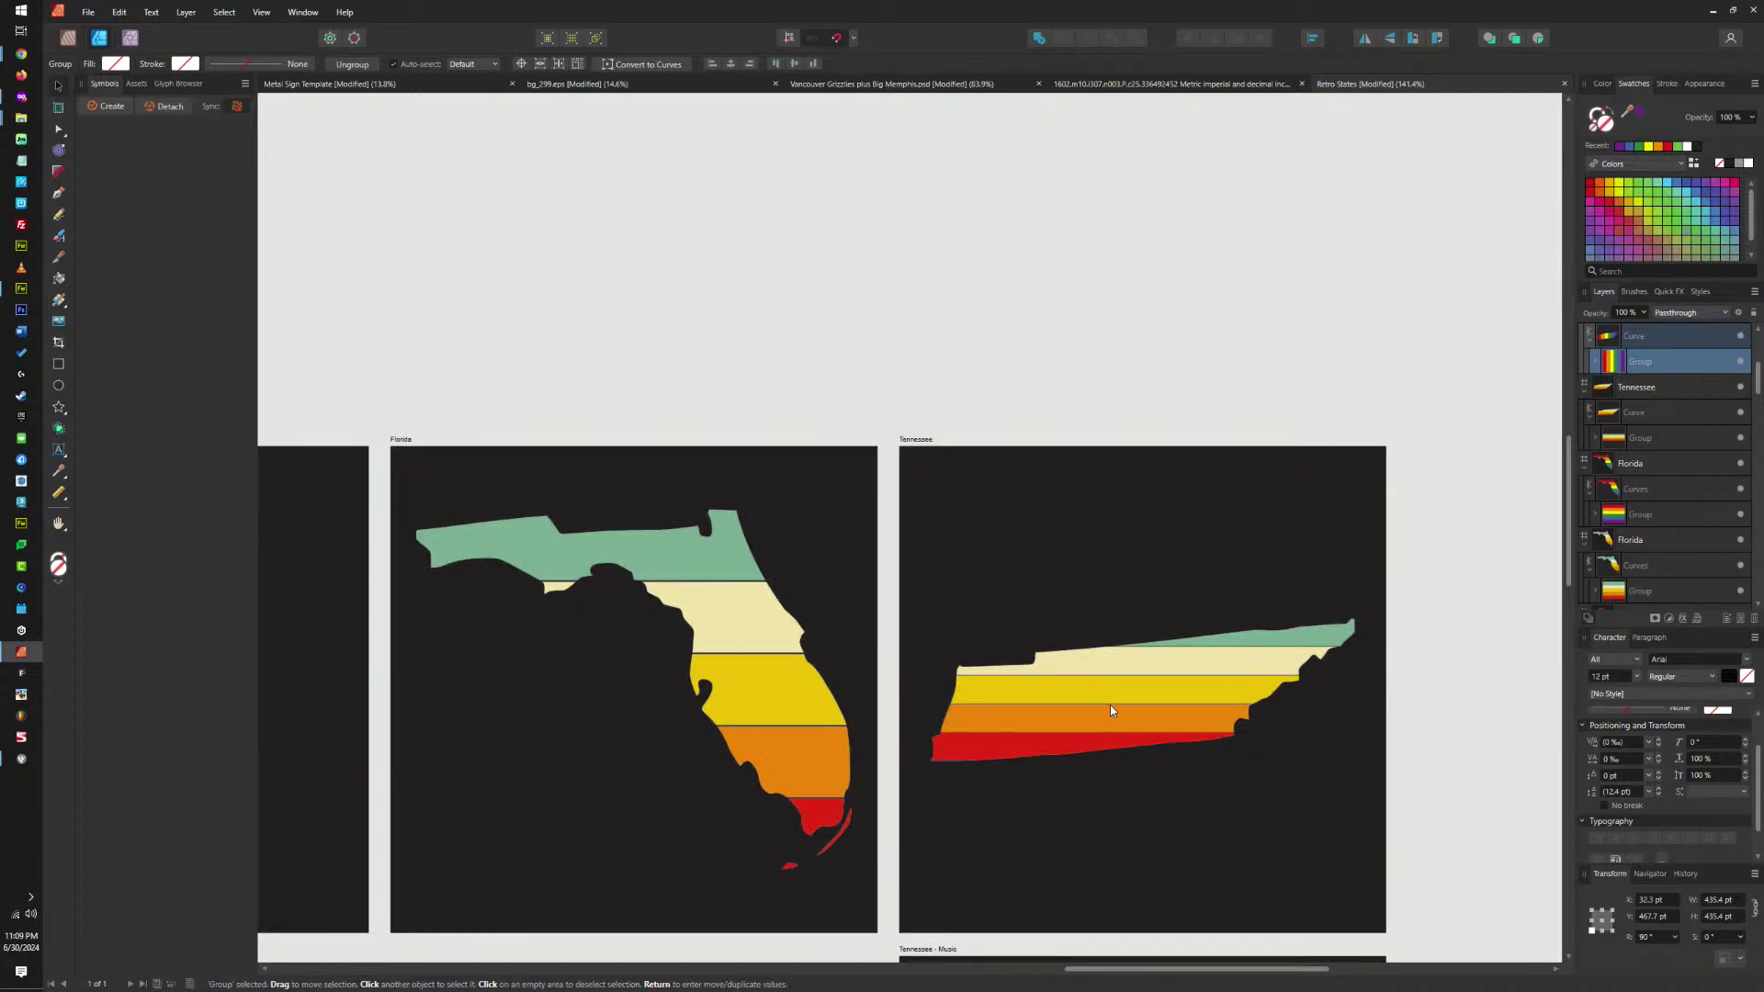
pyautogui.click(1110, 704)
pyautogui.click(1646, 437)
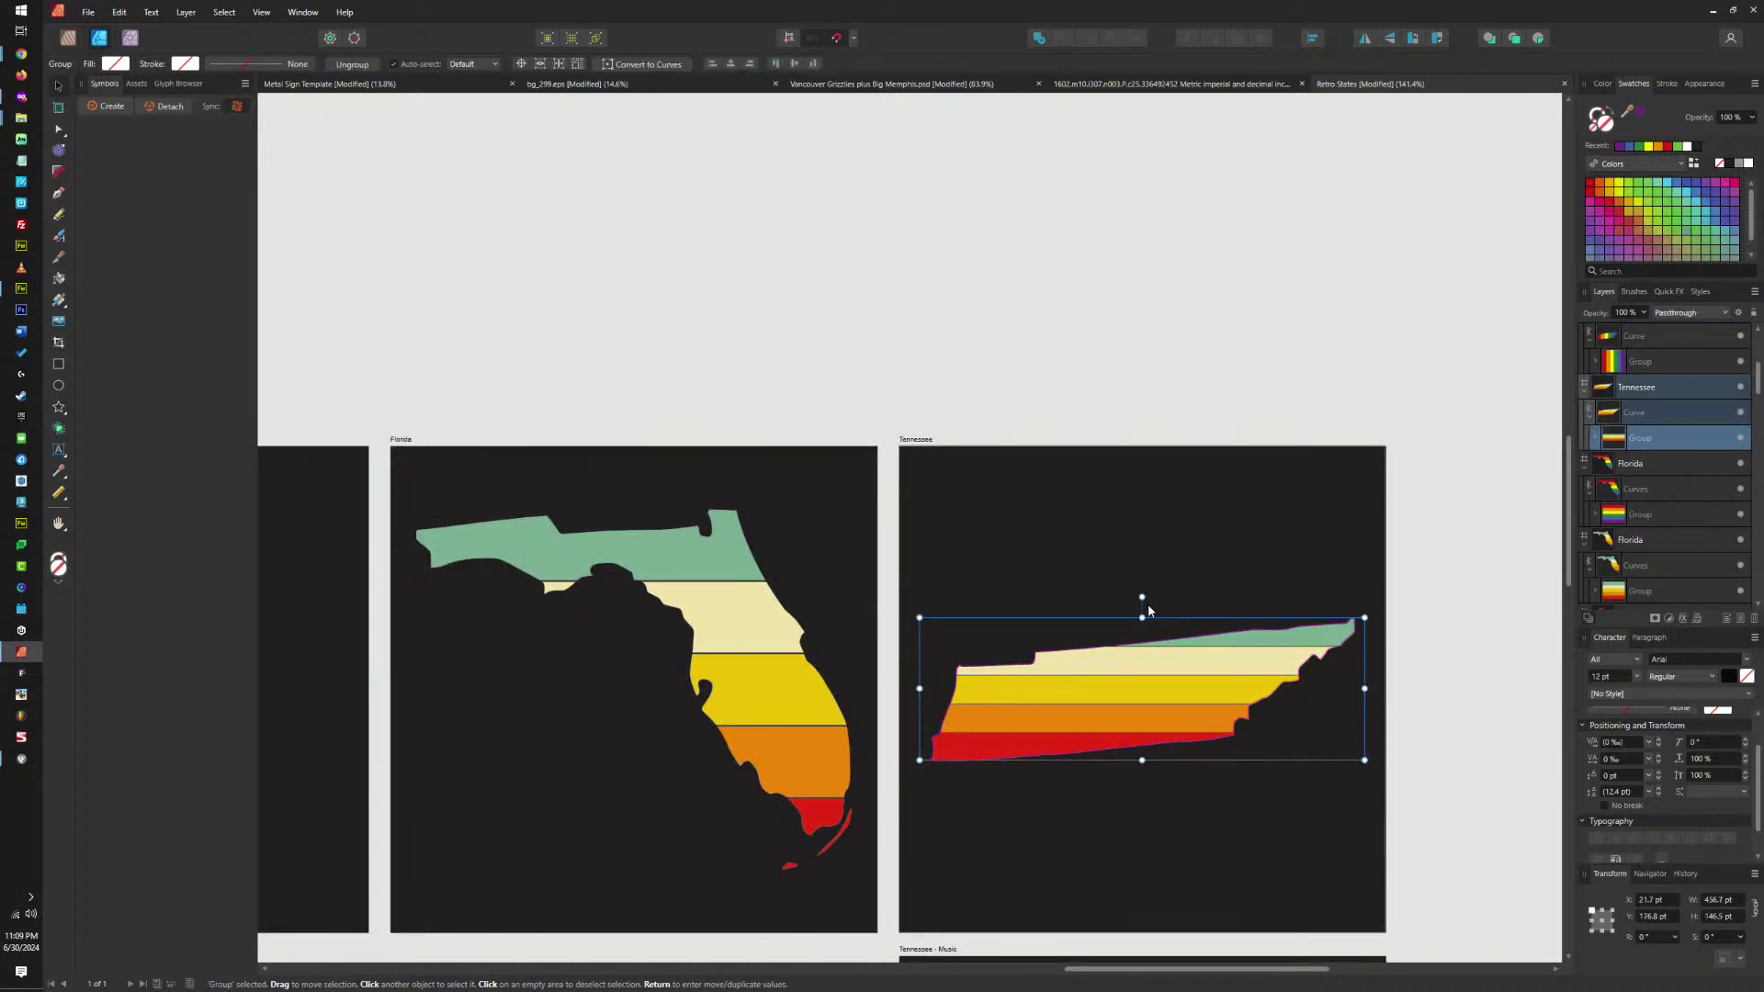
pyautogui.moveTo(1142, 597); pyautogui.dragTo(922, 688)
pyautogui.scroll(-5, 1377, 580)
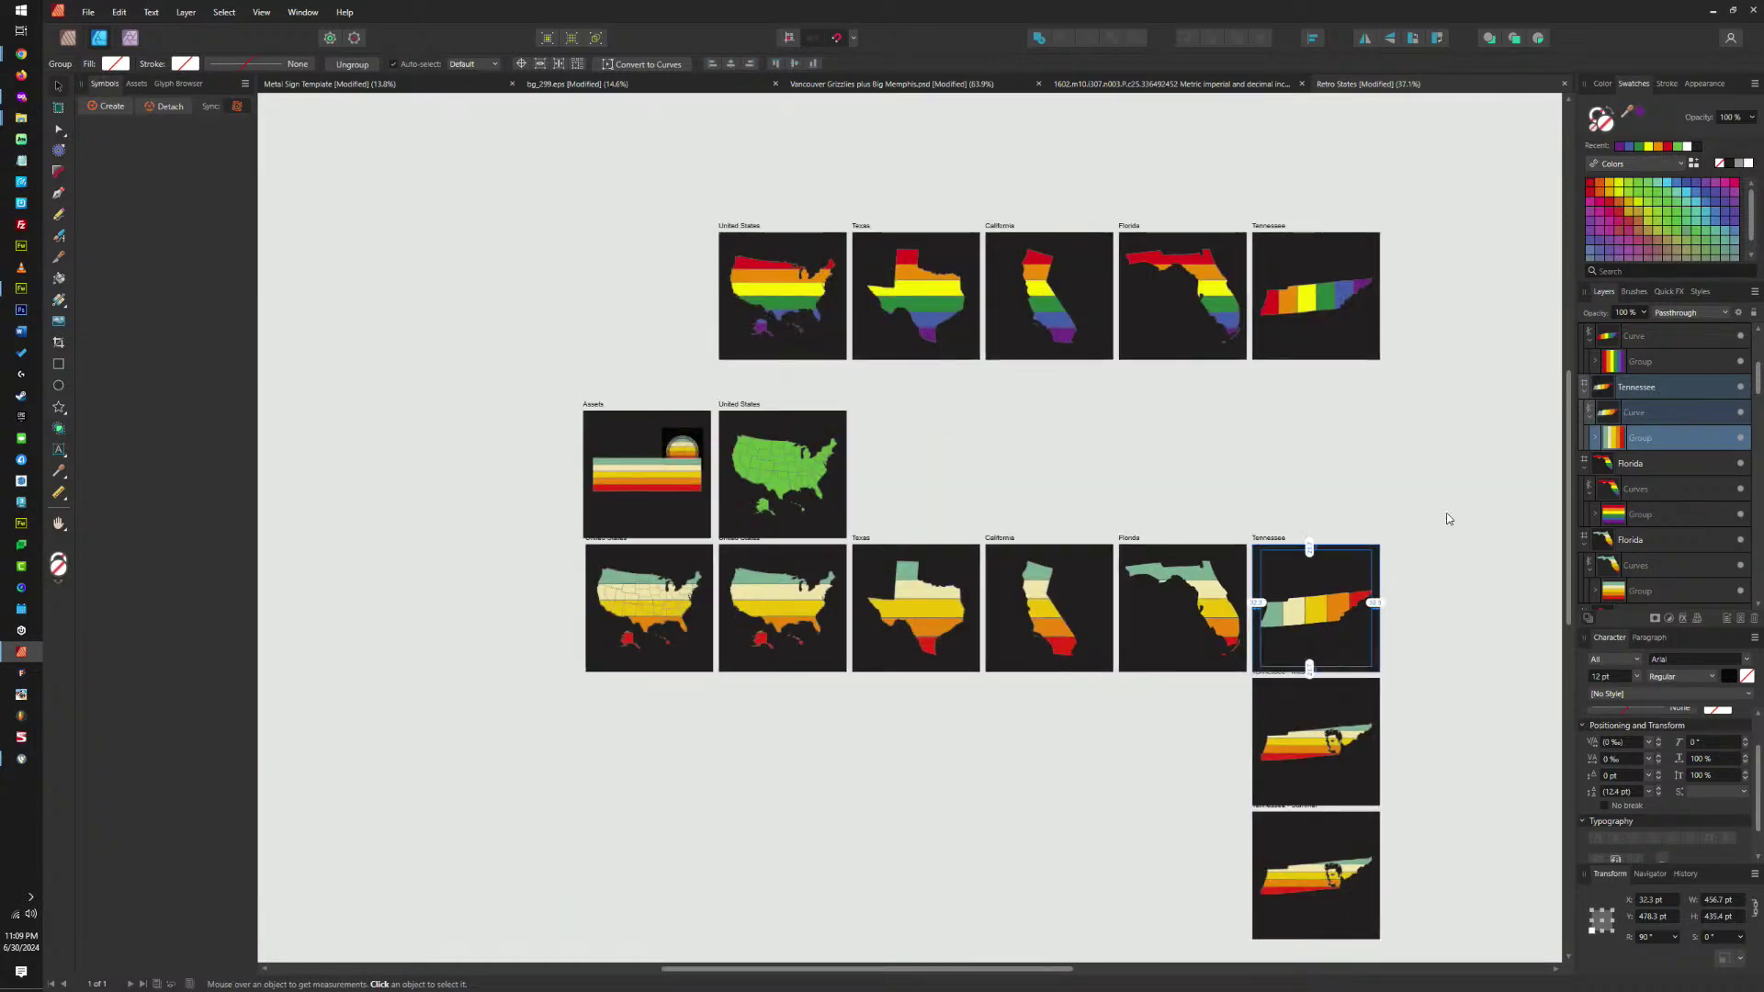
# Tilt the retro stripe group inside the original Tennessee shape to a 70° rotation so its stripes run diagonally.
pyautogui.scroll(5, 1286, 604)
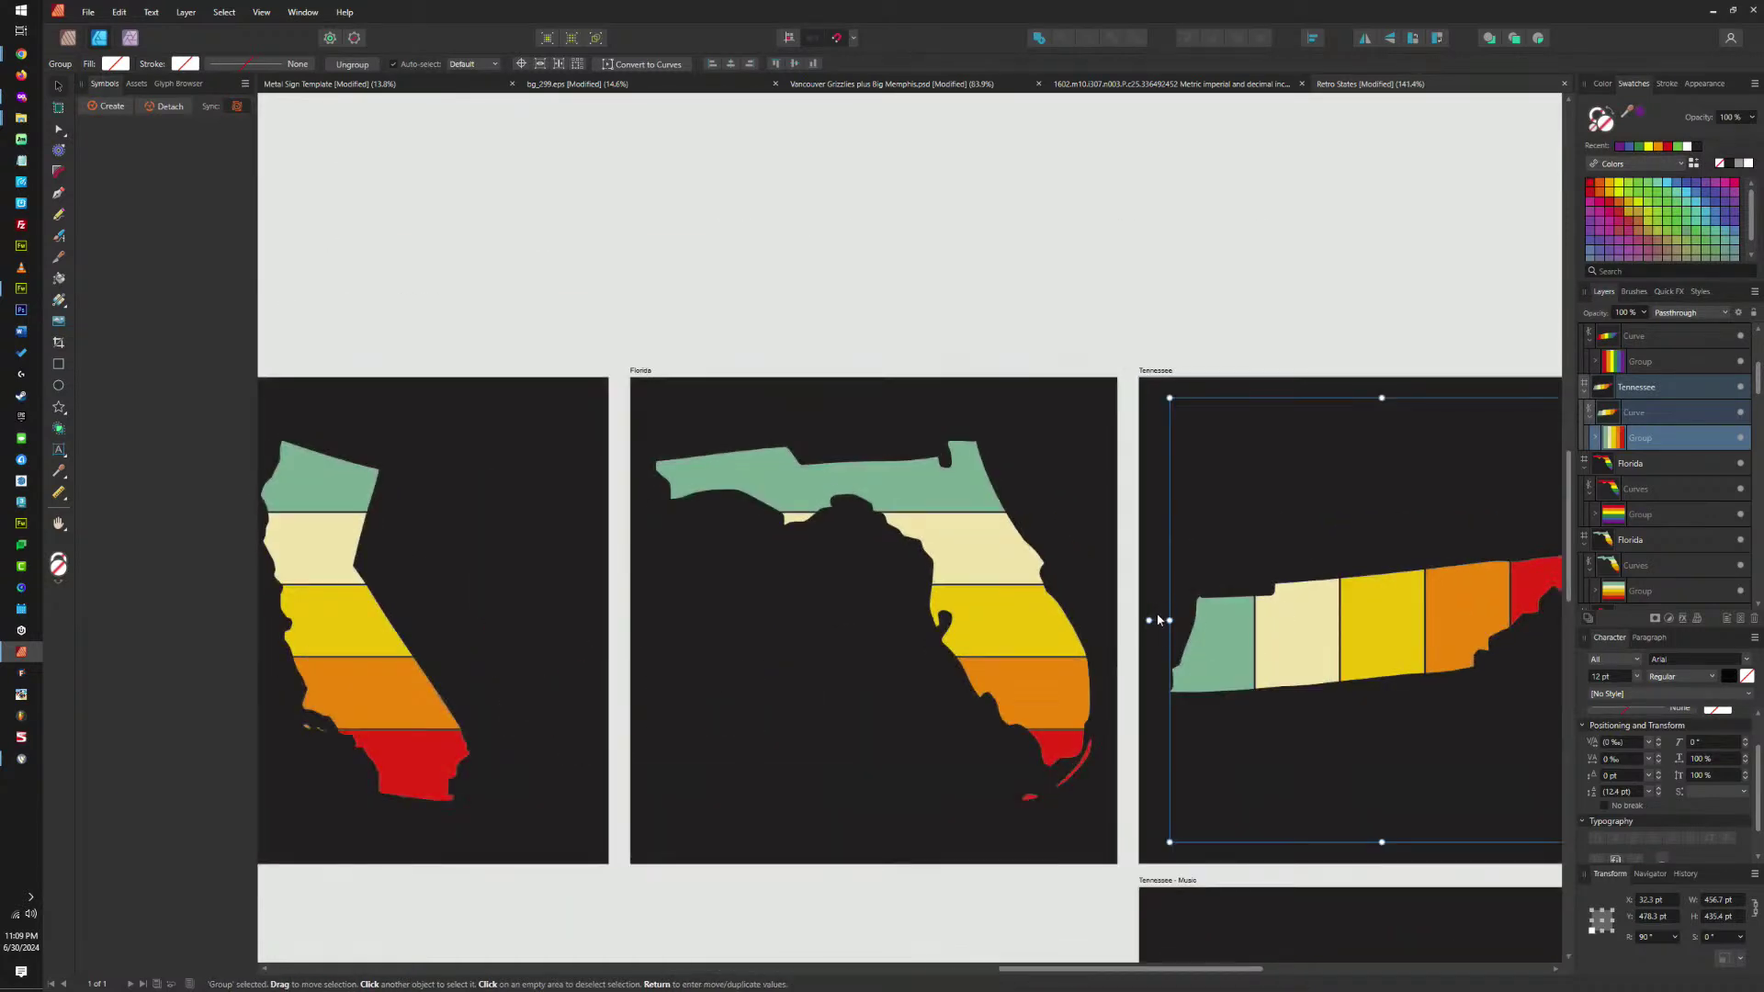
pyautogui.moveTo(1149, 620); pyautogui.dragTo(1188, 491)
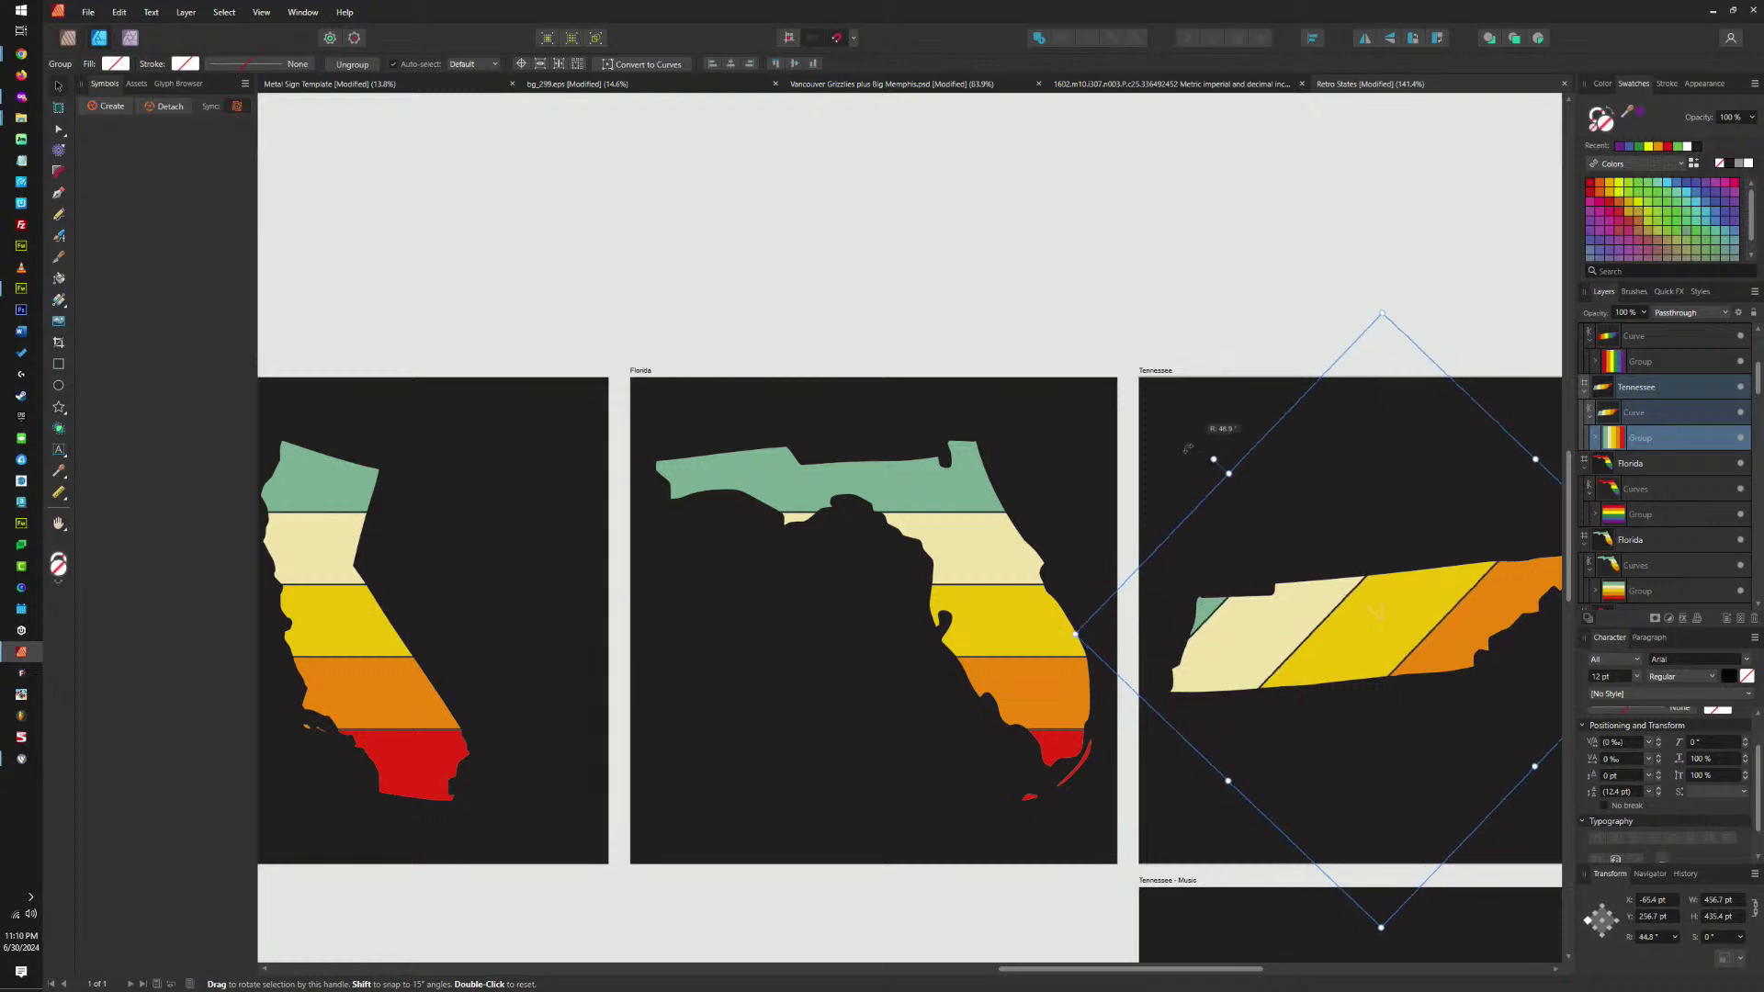
pyautogui.hscroll(3, 1255, 484)
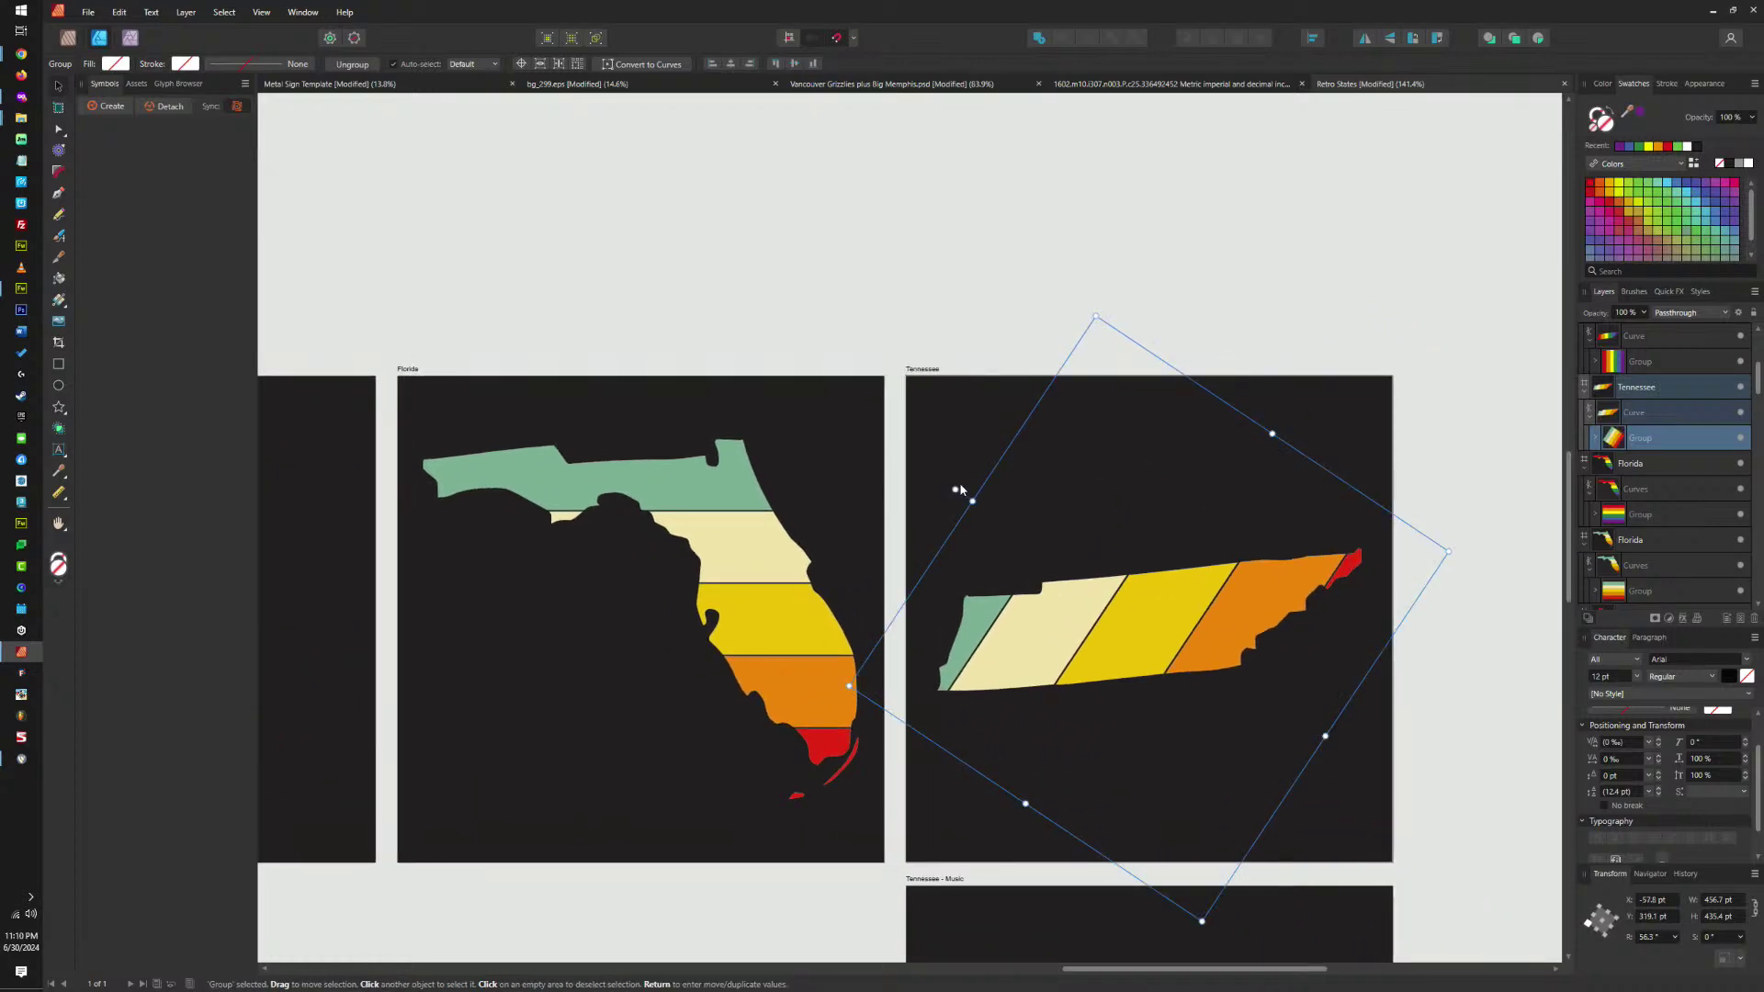
pyautogui.moveTo(960, 486); pyautogui.dragTo(907, 530)
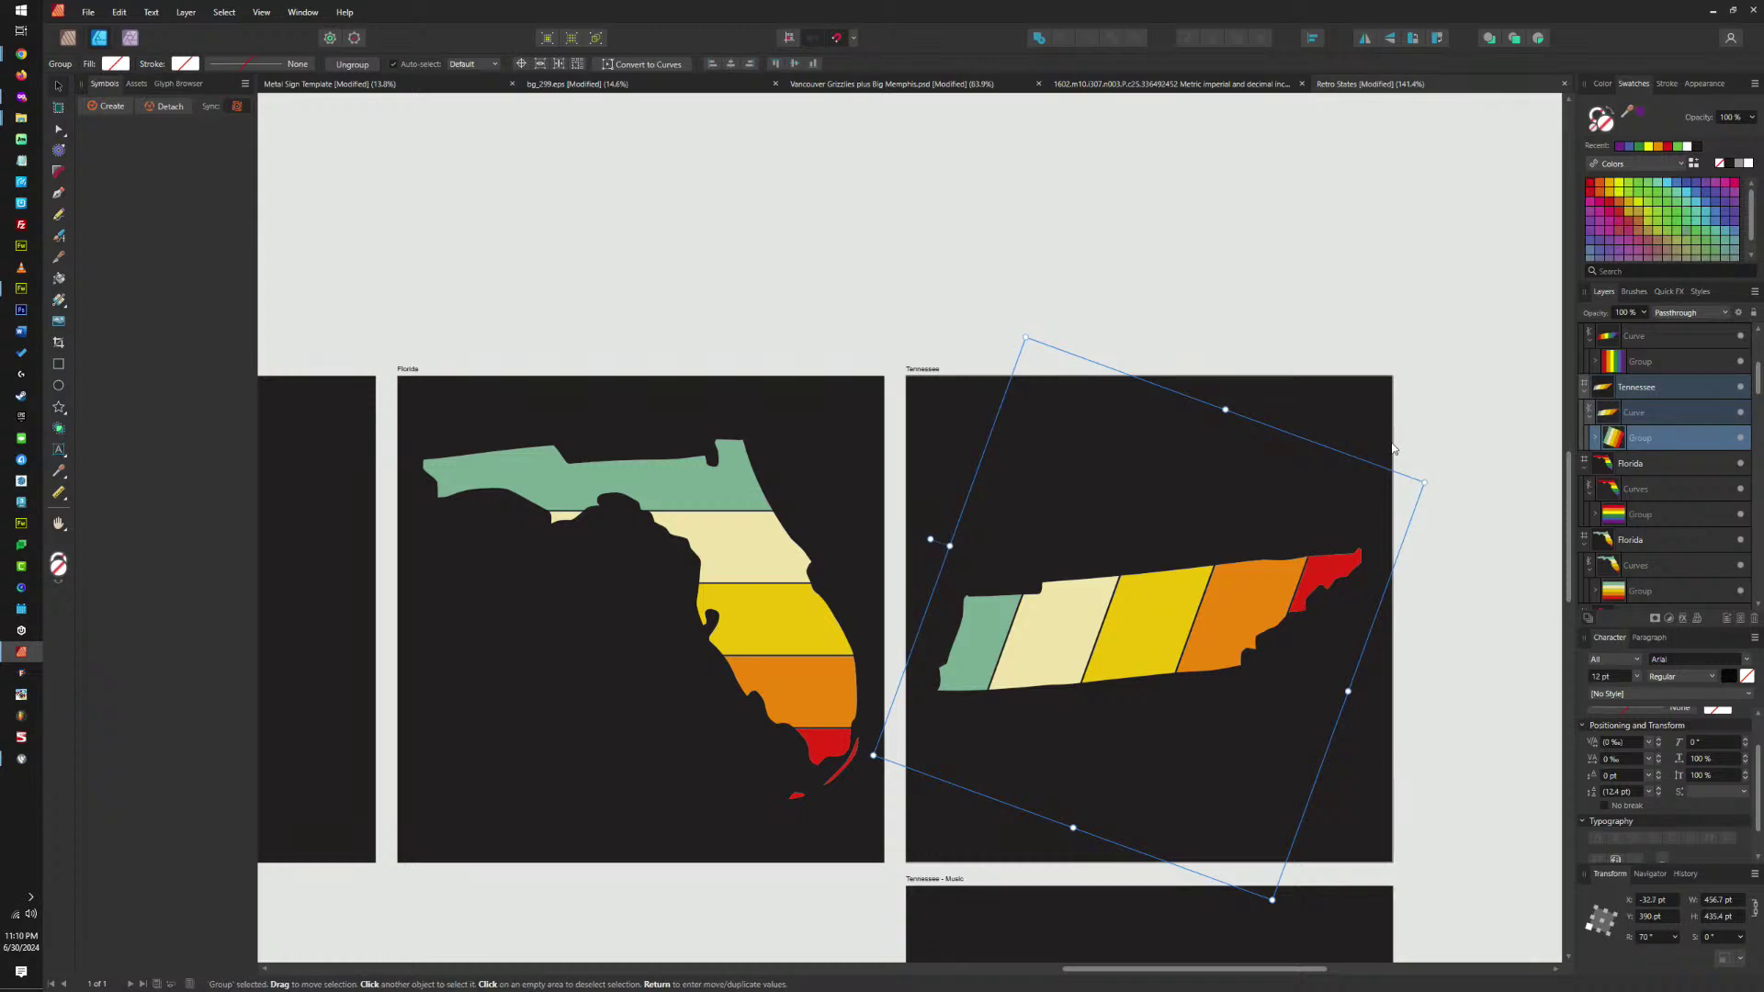
# Try to rotate the rainbow stripe group inside the copied Tennessee shape to 70° about its corner, and undo that rotation.
pyautogui.scroll(-6, 1396, 866)
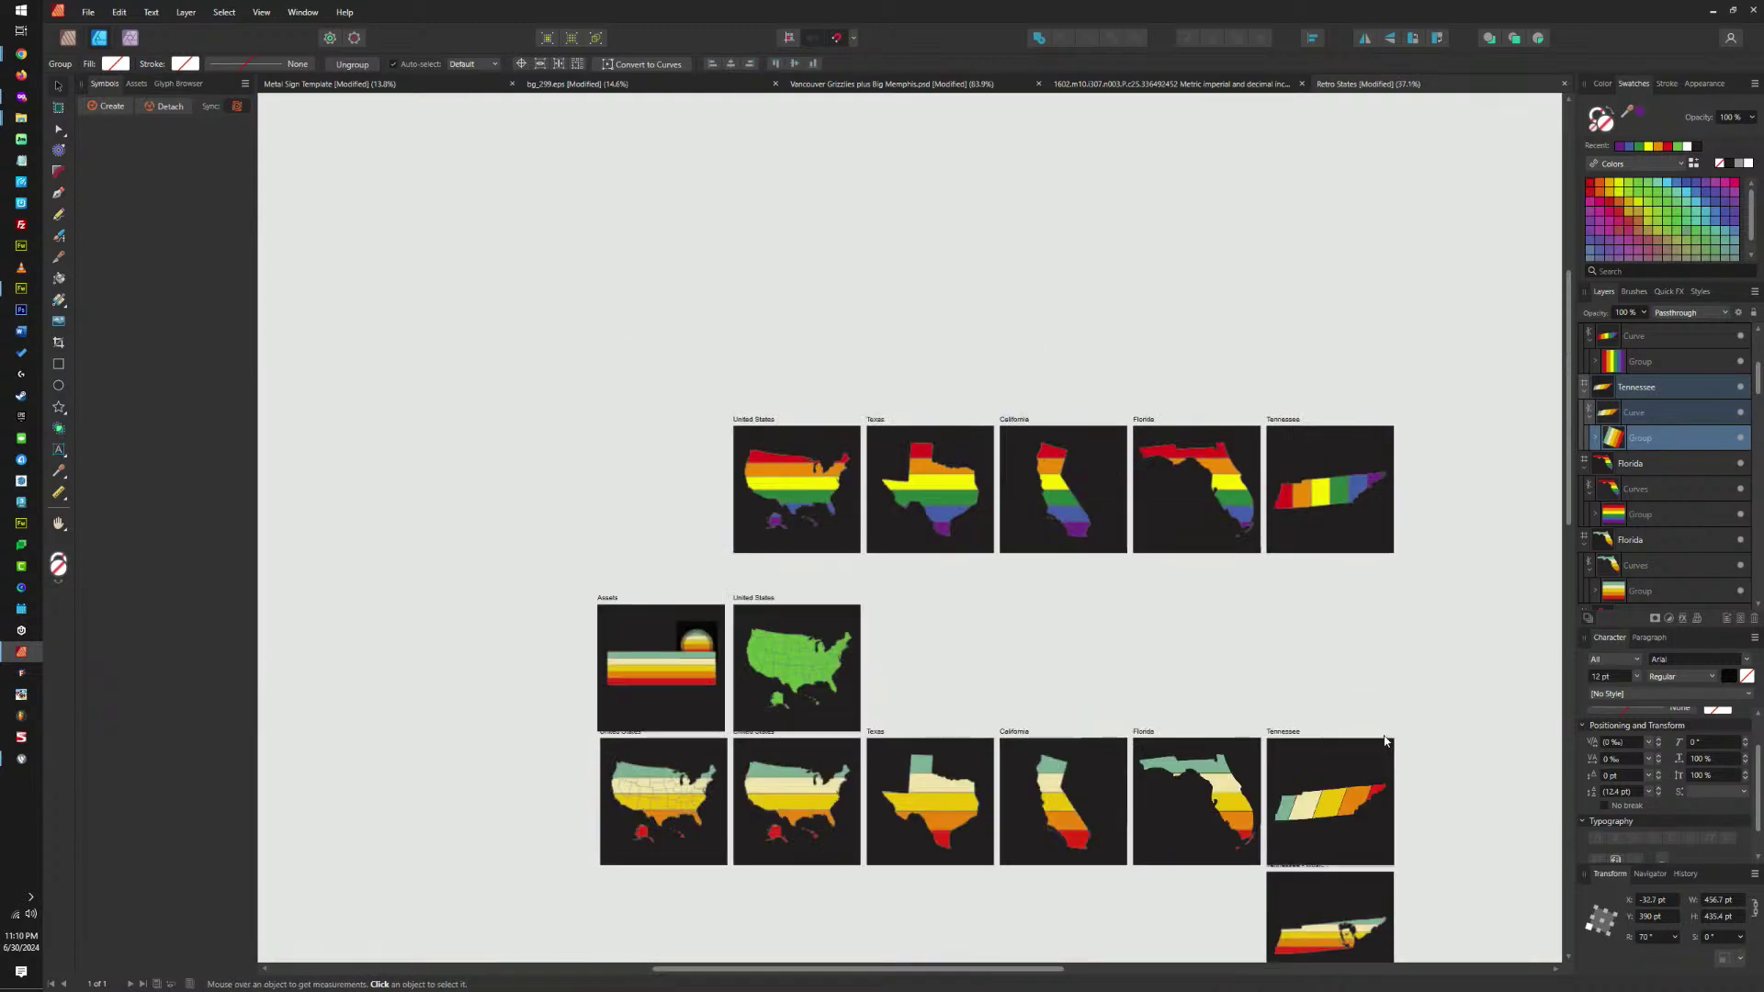
pyautogui.click(1341, 497)
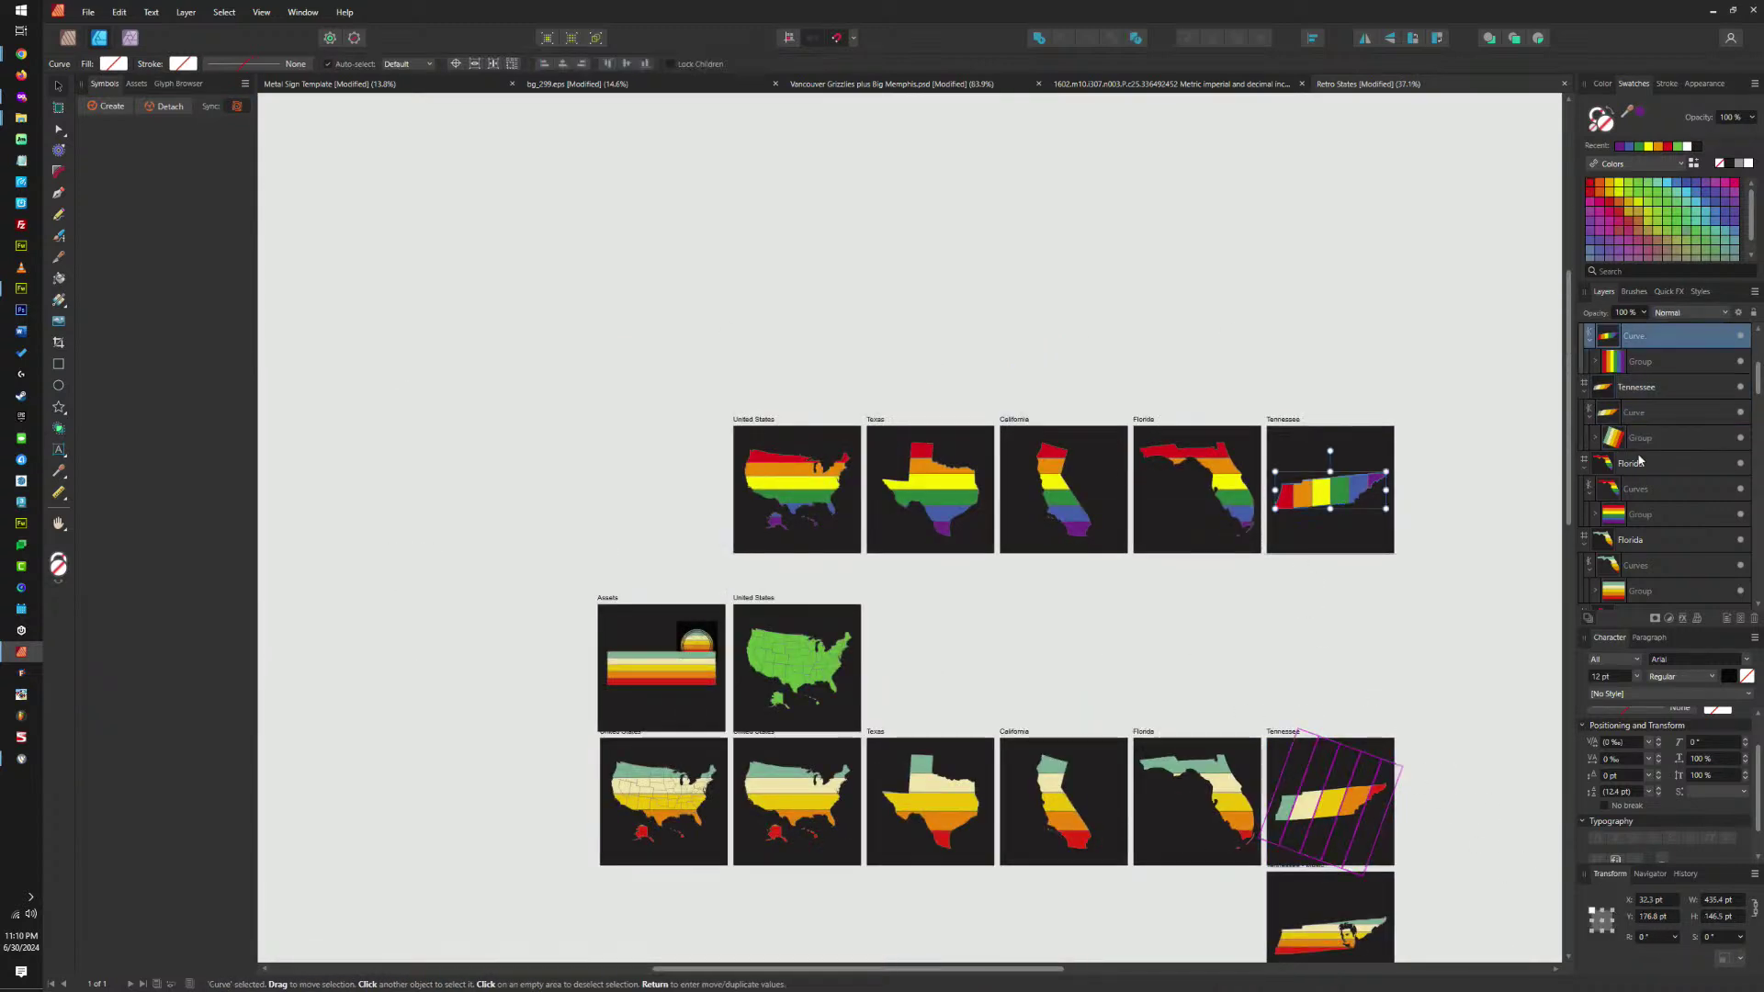
pyautogui.click(1658, 360)
pyautogui.click(1648, 936)
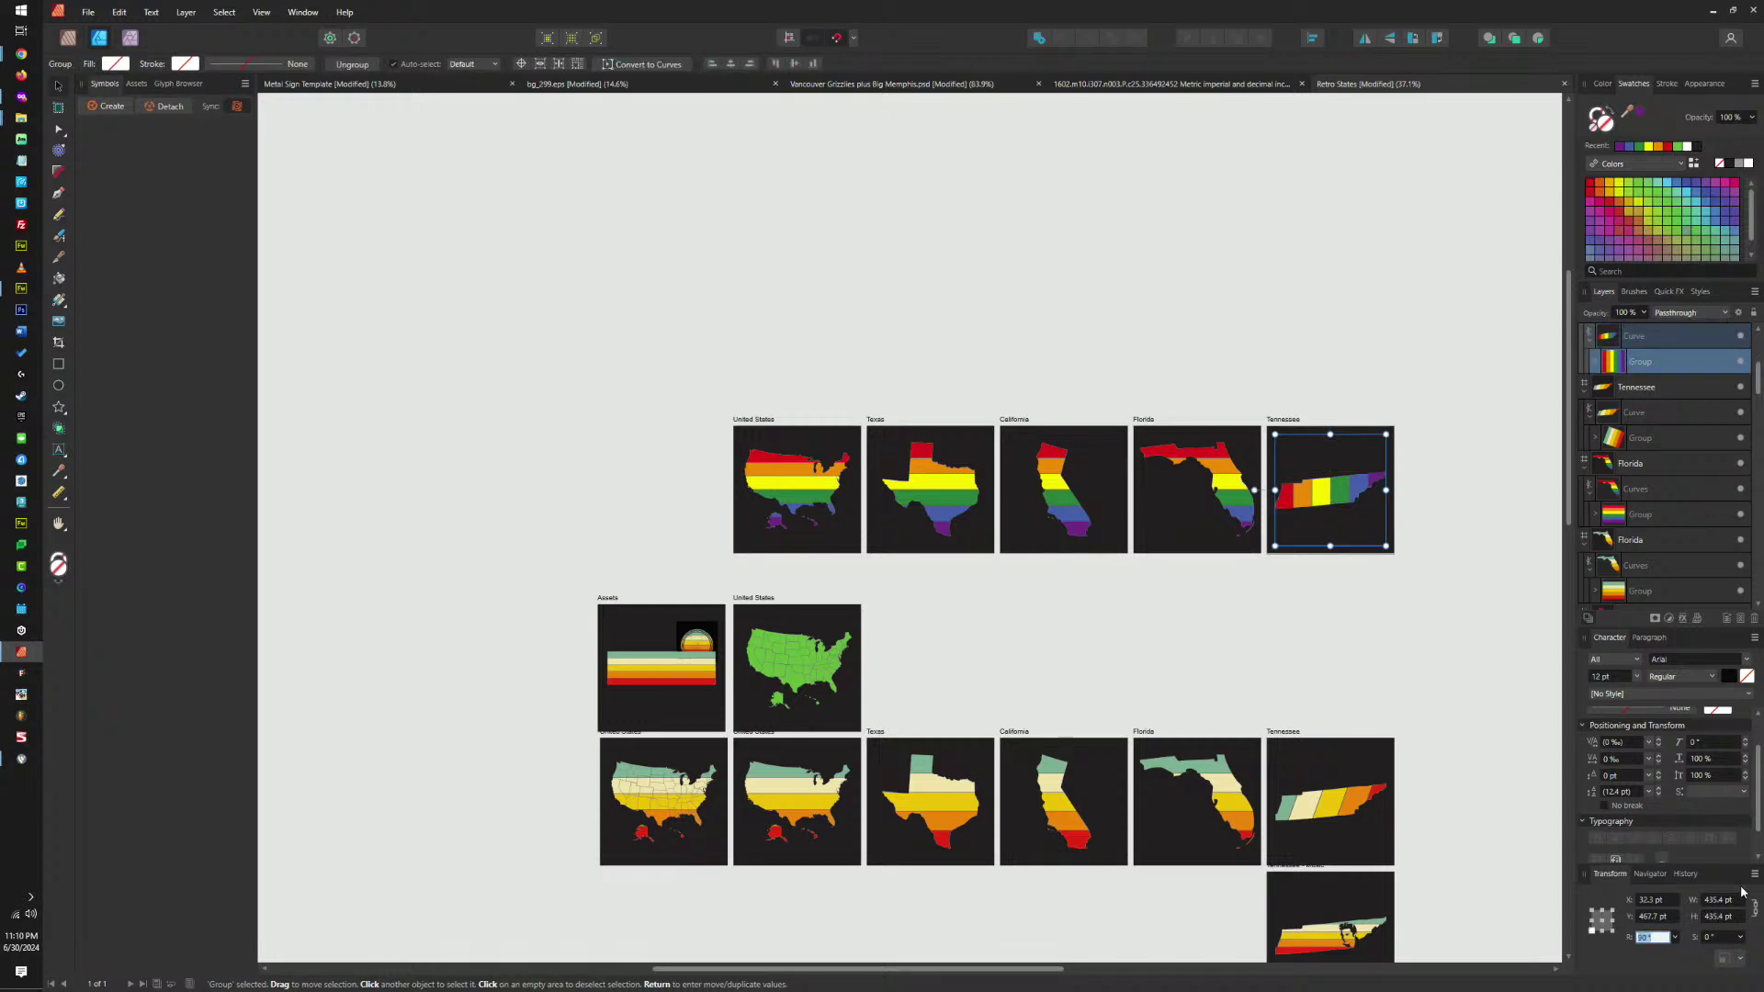
pyautogui.write('70')
pyautogui.press('Return')
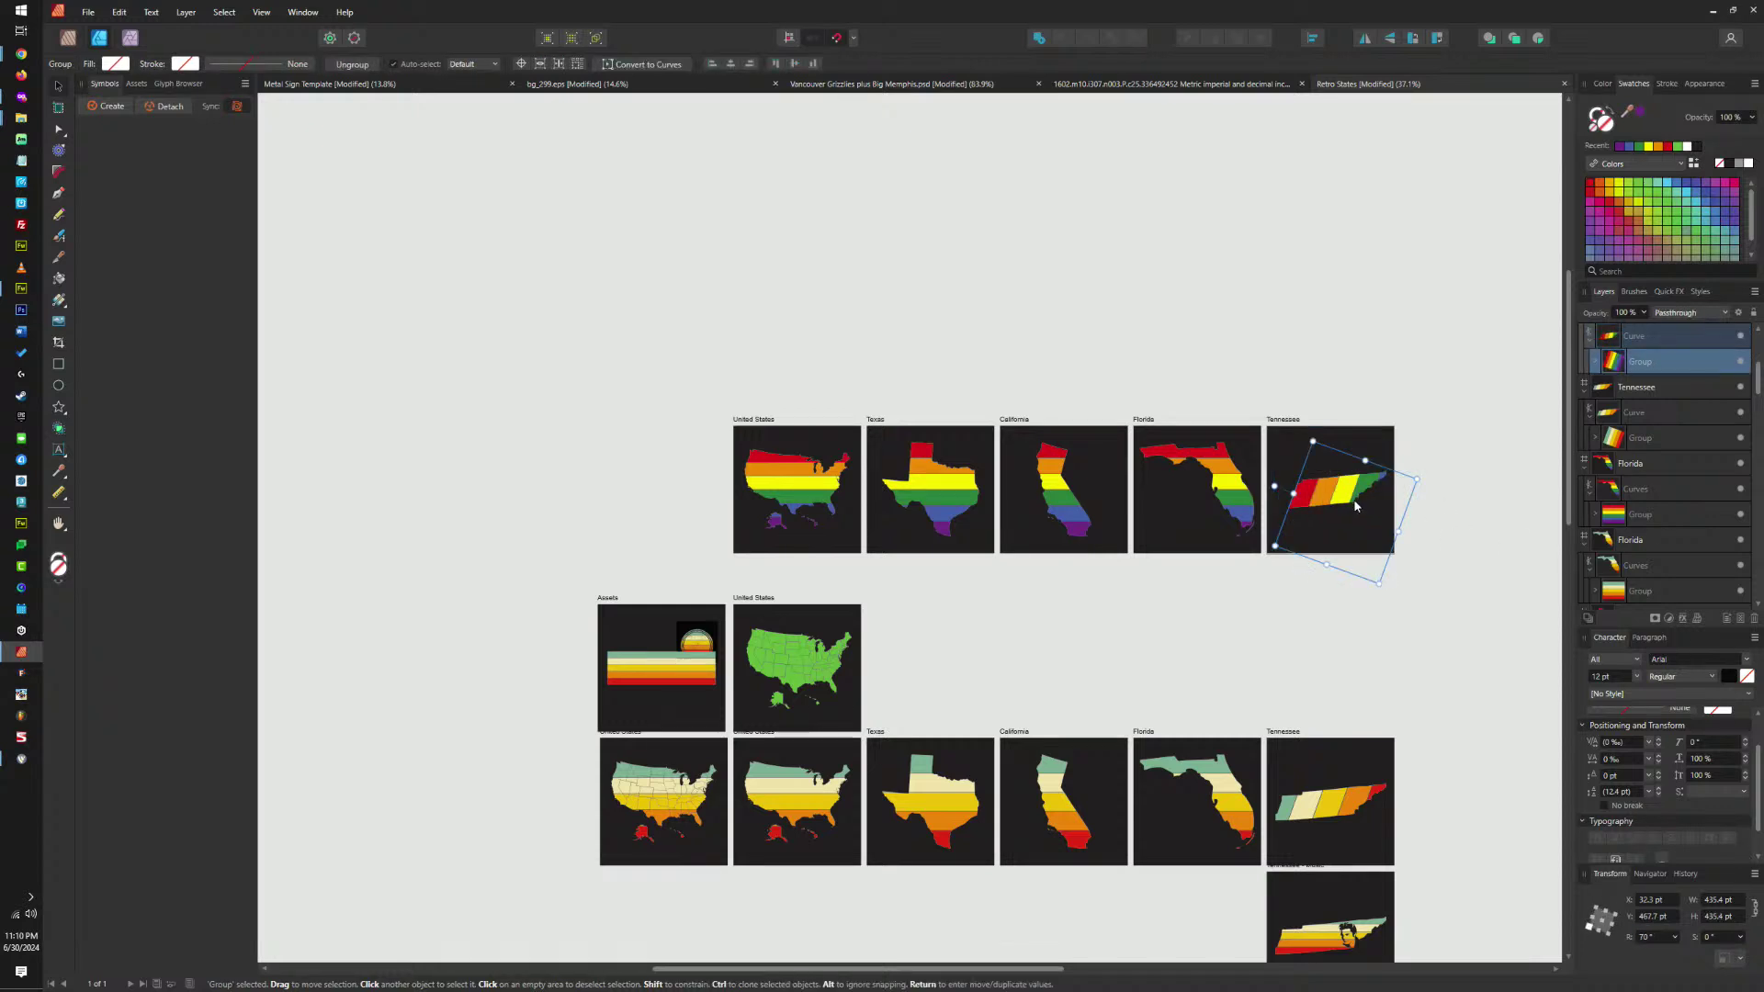
pyautogui.scroll(5, 1372, 520)
pyautogui.hotkey('ctrl', 'z')
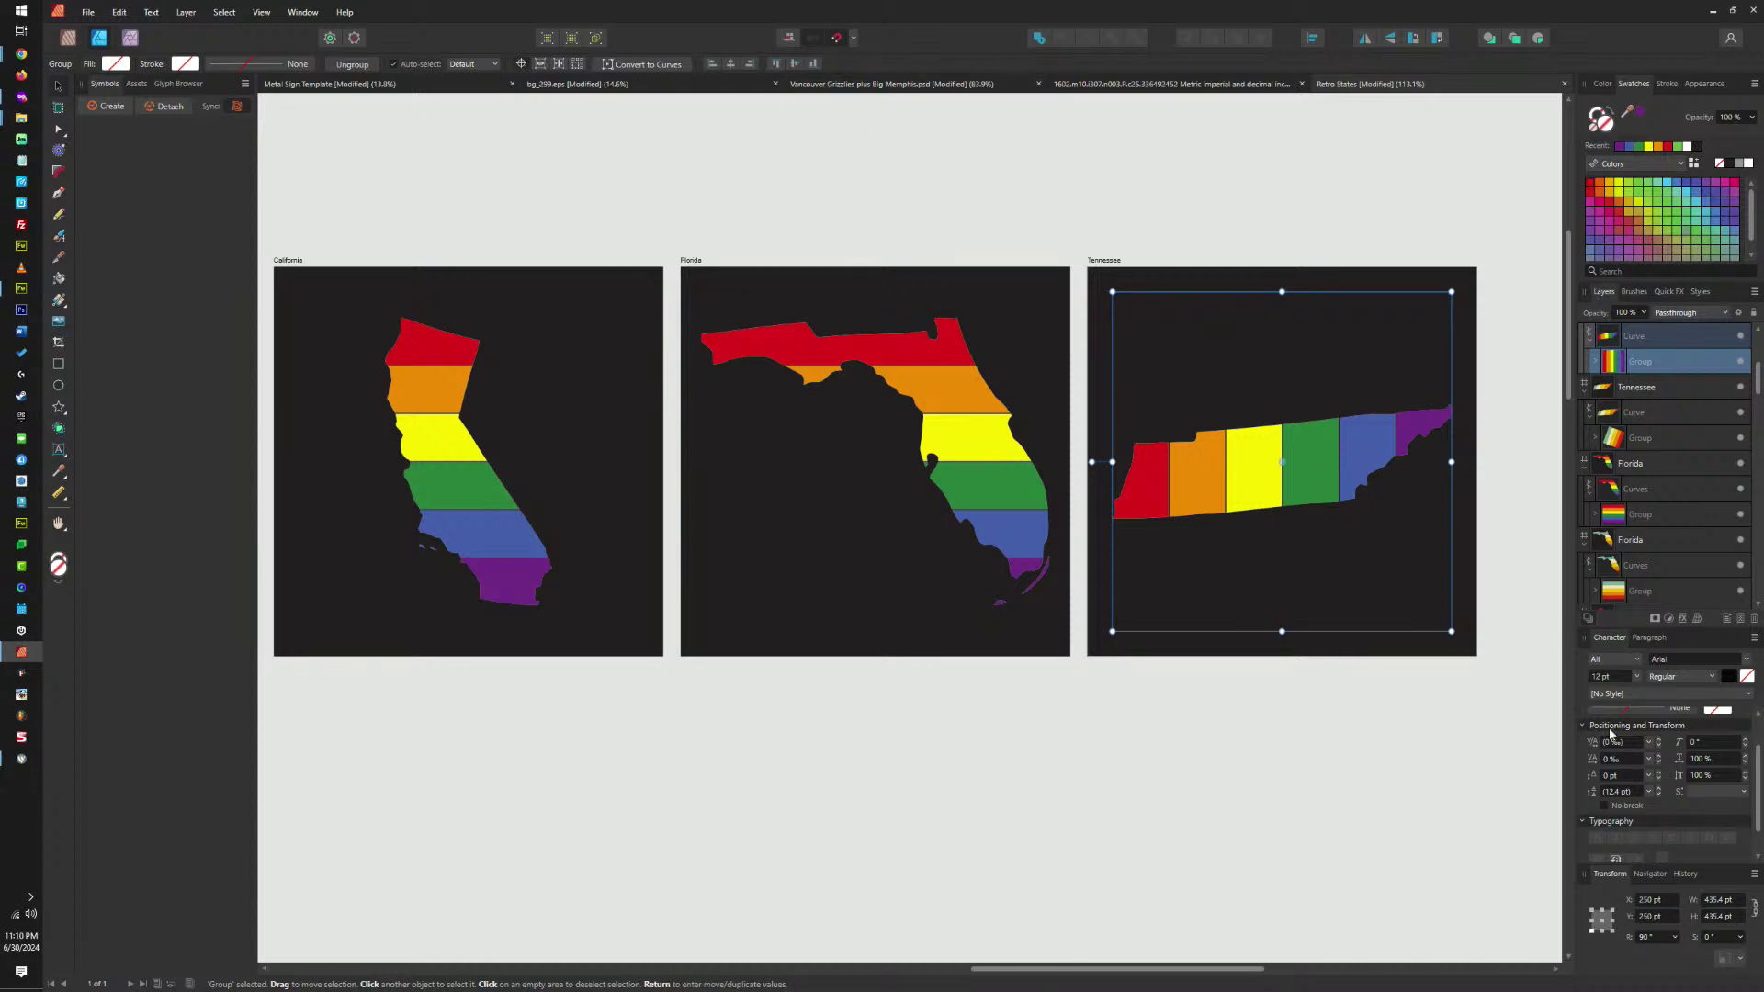
# Rotate the rainbow stripe group inside the copied Tennessee shape to 70° about its centre so the stripes run diagonally.
pyautogui.click(1651, 936)
pyautogui.write('70')
pyautogui.press('Return')
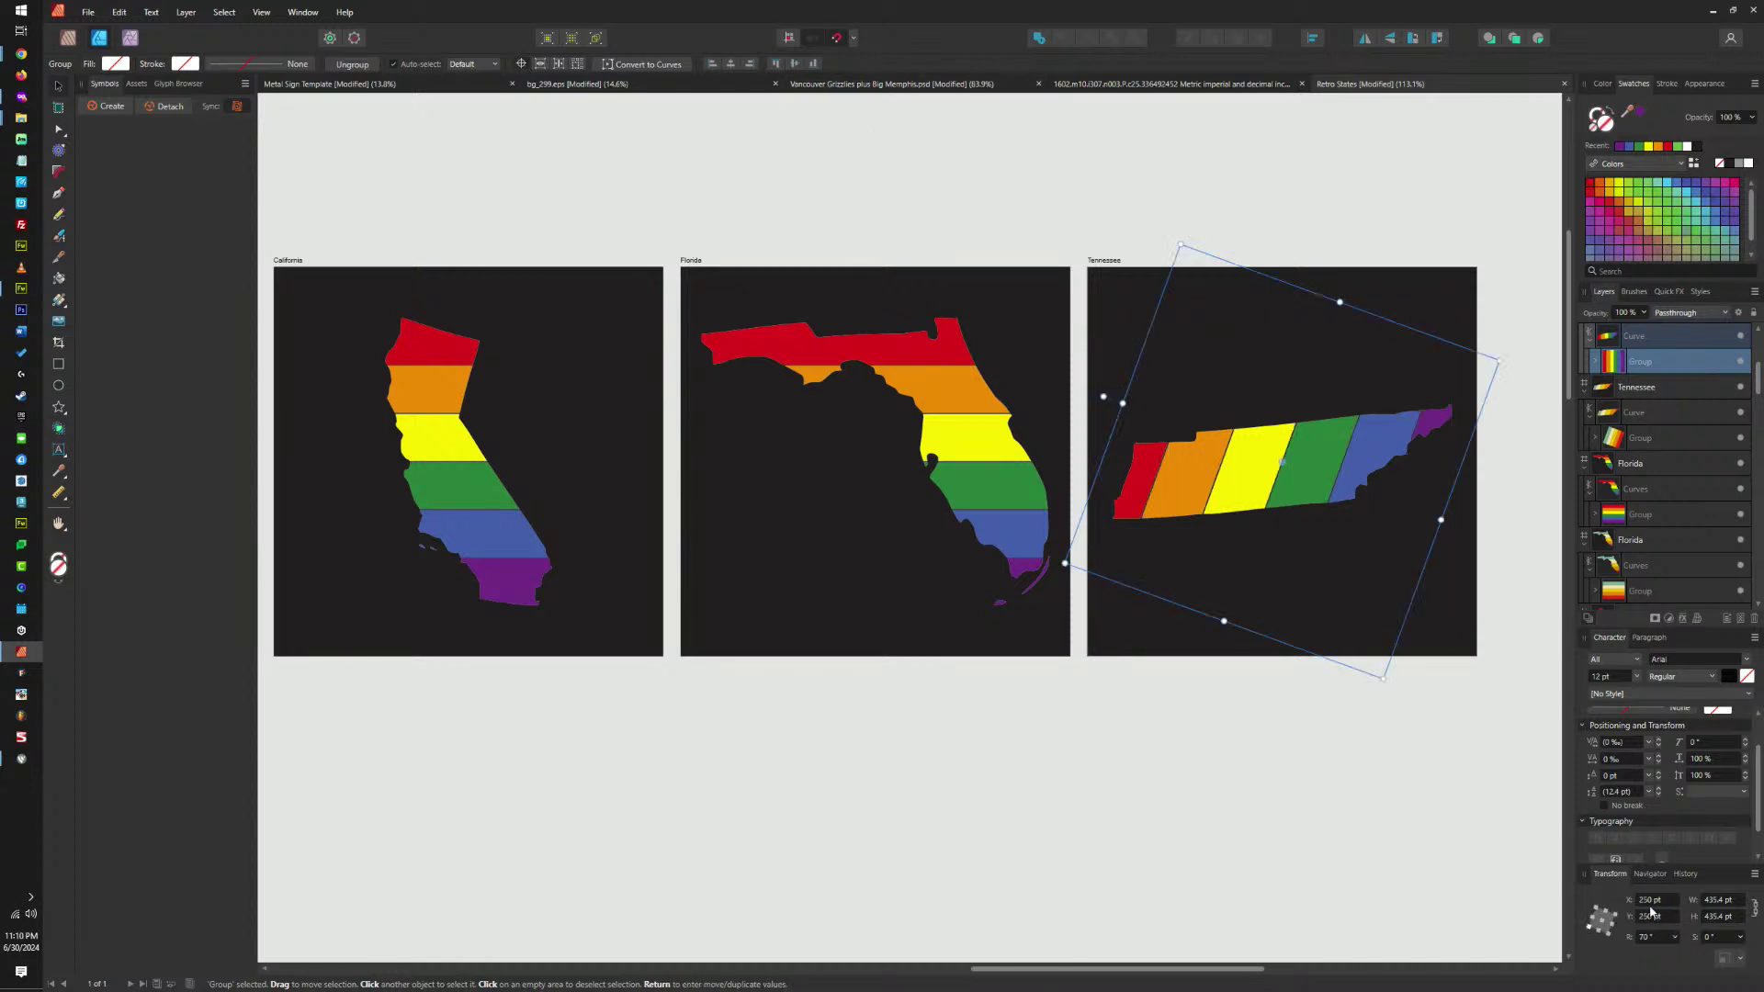
pyautogui.click(1336, 227)
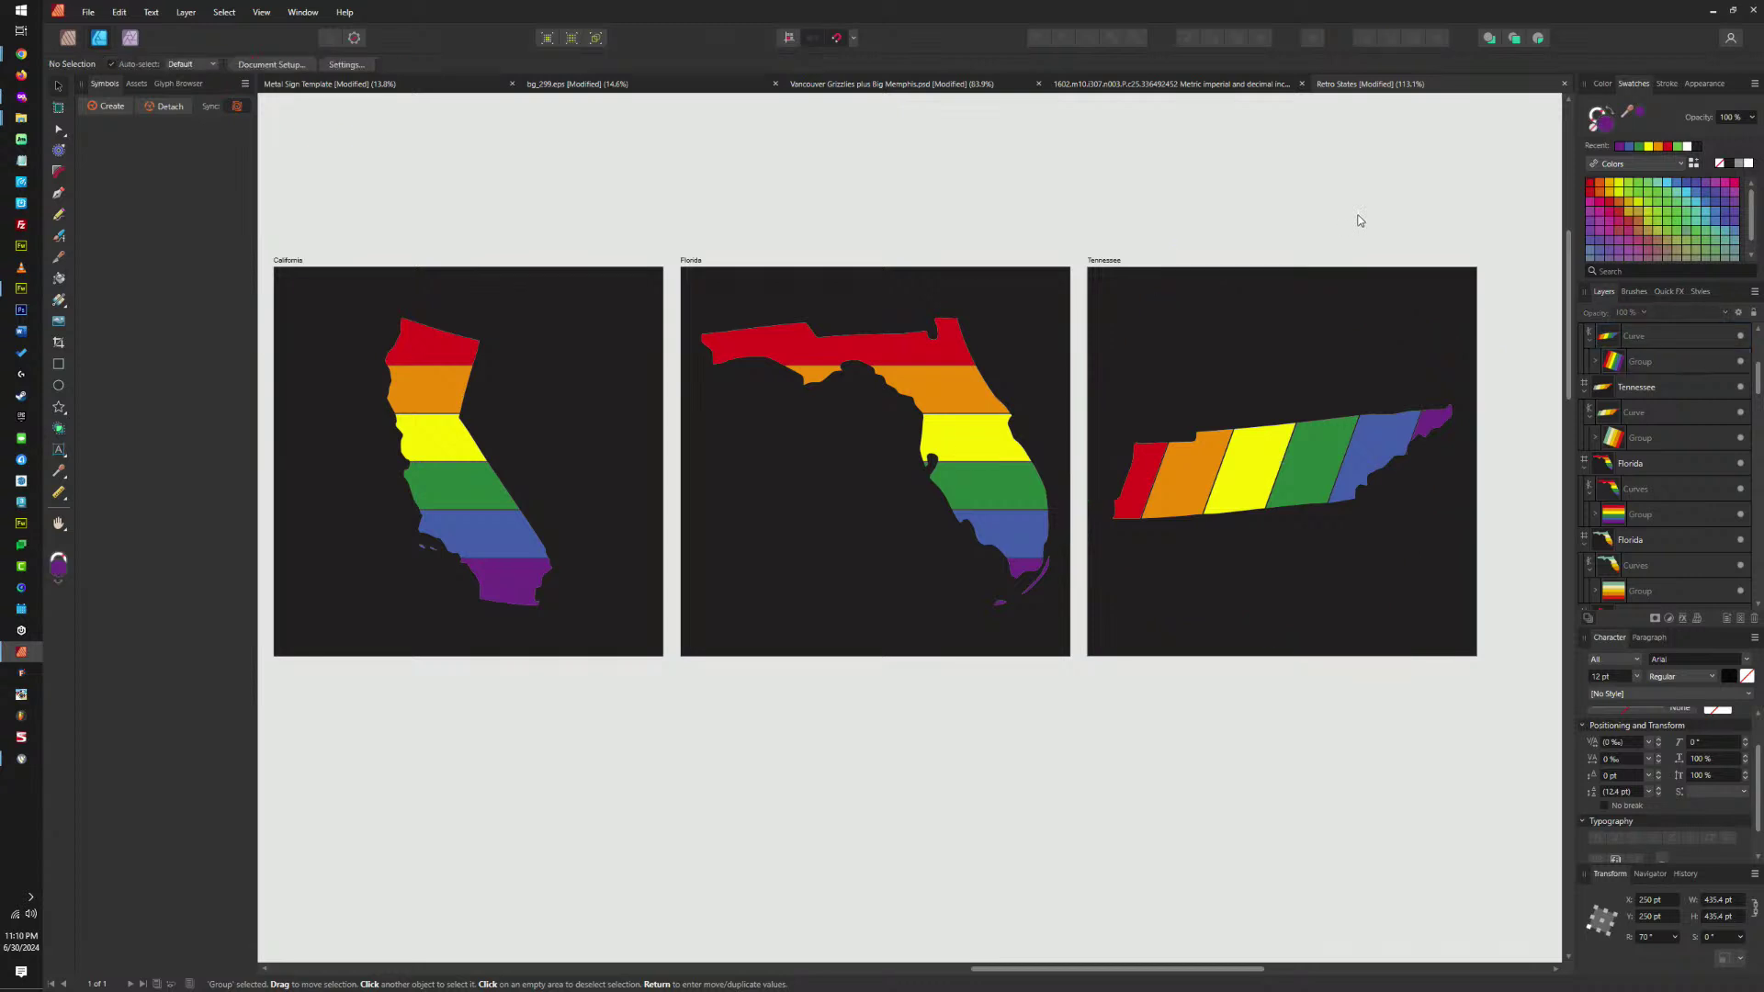
# Compare the angled Tennessee stripes with the other designs in the rainbow and retro rows, checking the shapes close up.
pyautogui.scroll(-4, 1420, 332)
pyautogui.scroll(2, 1407, 440)
pyautogui.scroll(5, 1407, 440)
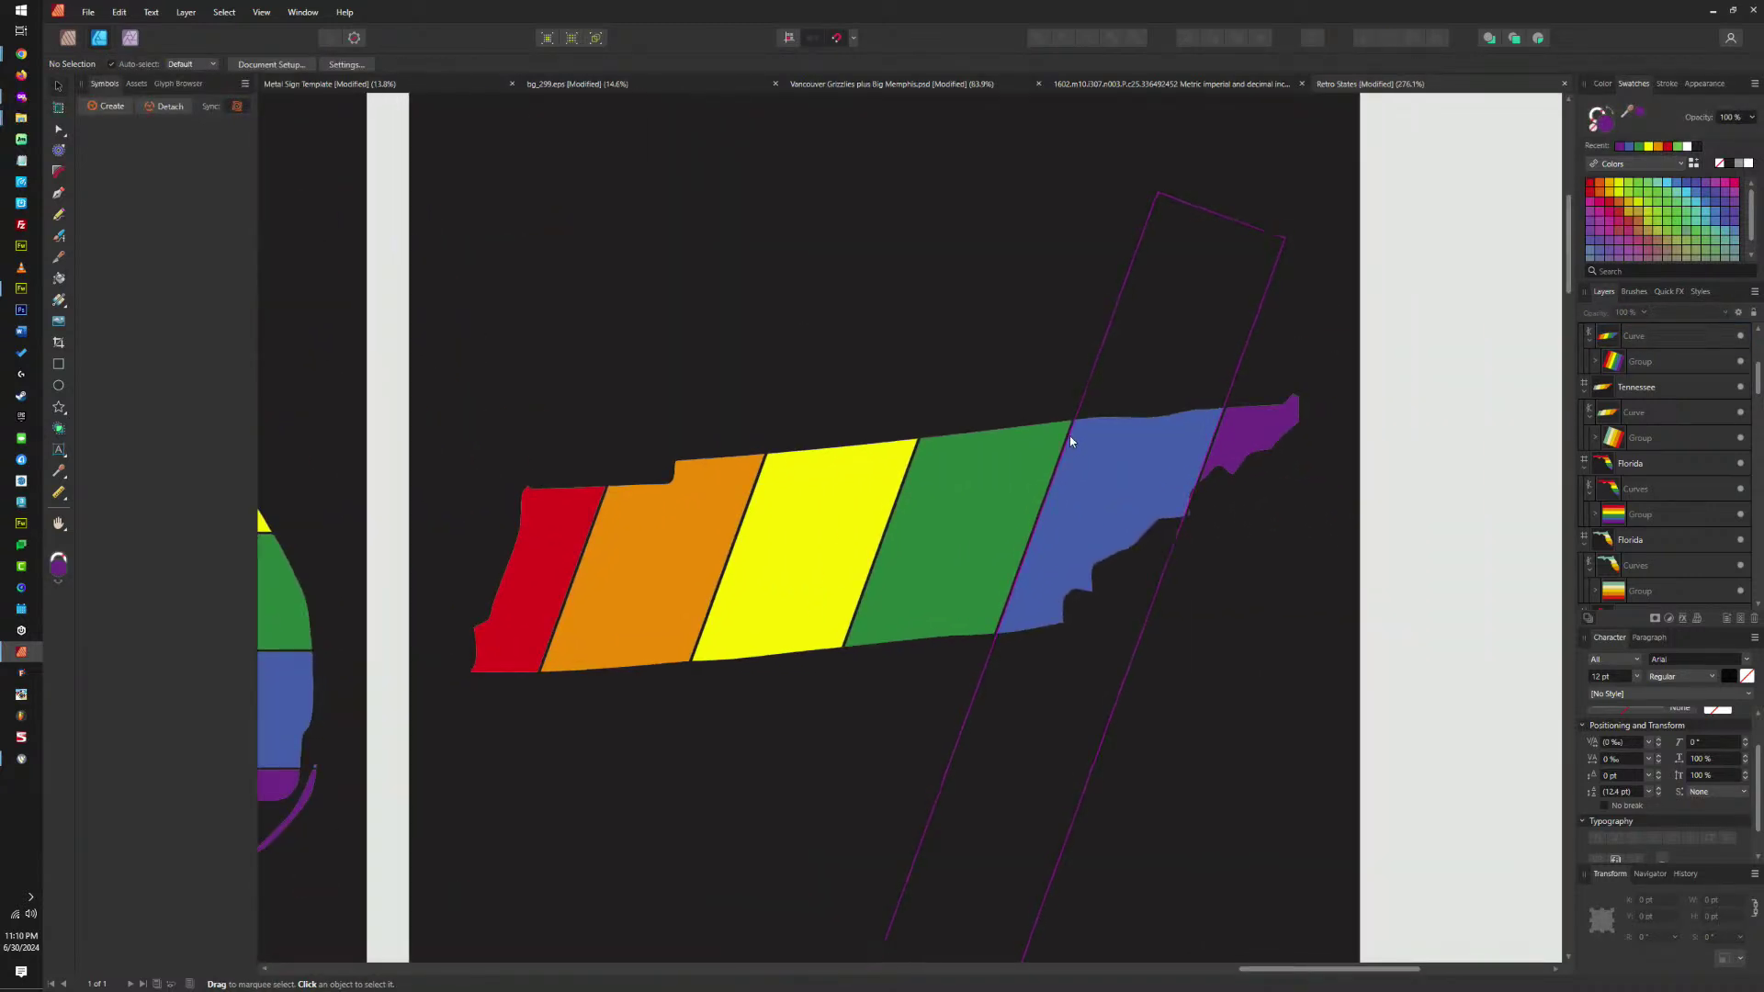
pyautogui.scroll(-5, 1104, 399)
pyautogui.scroll(-3, 1105, 838)
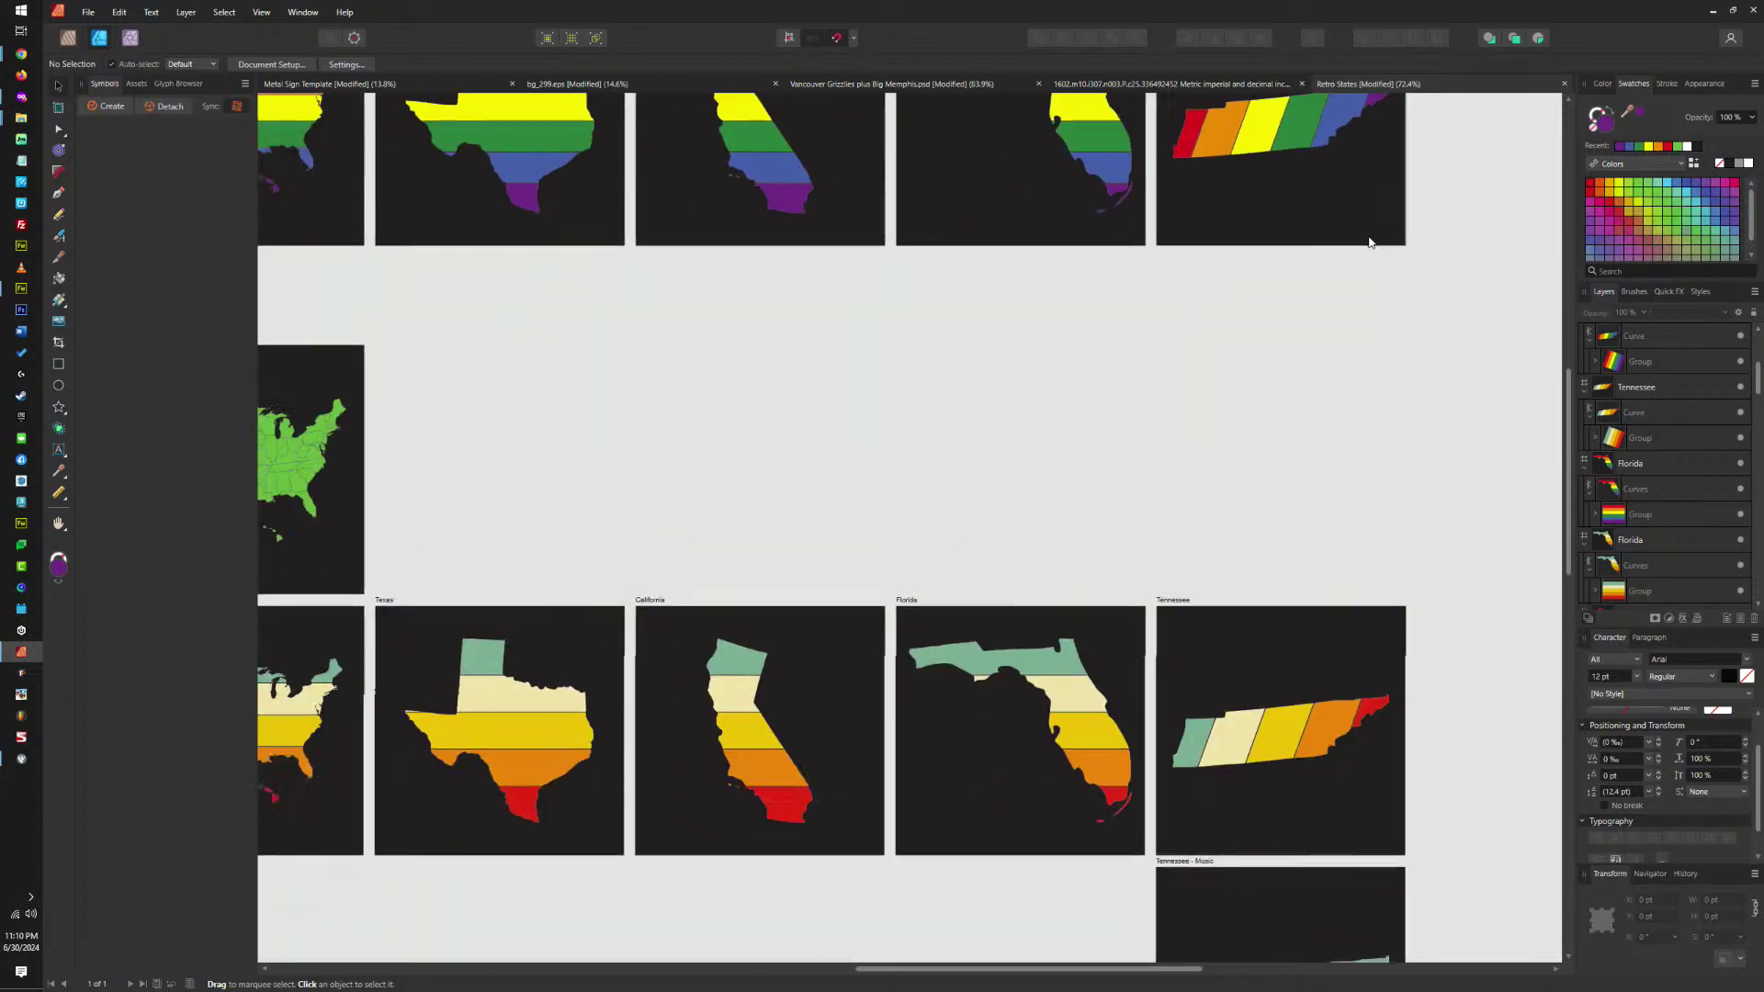
pyautogui.scroll(-3, 1356, 663)
pyautogui.scroll(5, 1356, 663)
pyautogui.scroll(2, 1308, 559)
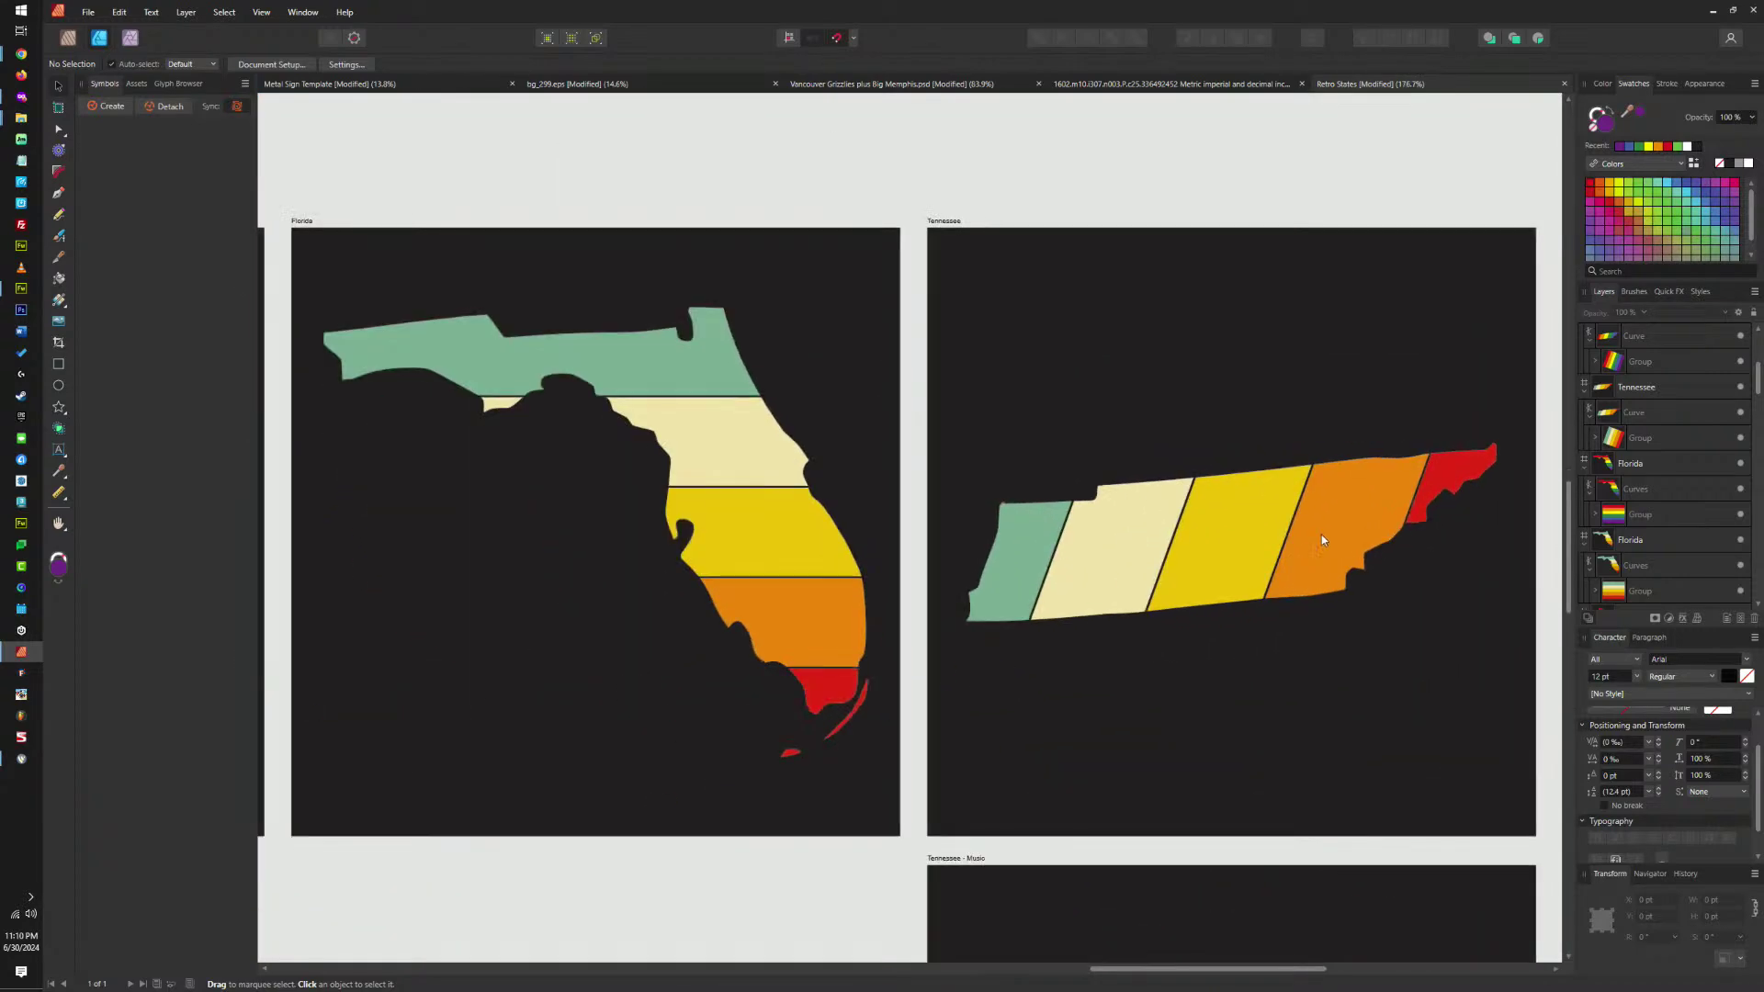
pyautogui.scroll(-5, 1352, 551)
pyautogui.scroll(3, 1379, 630)
pyautogui.scroll(-3, 1181, 414)
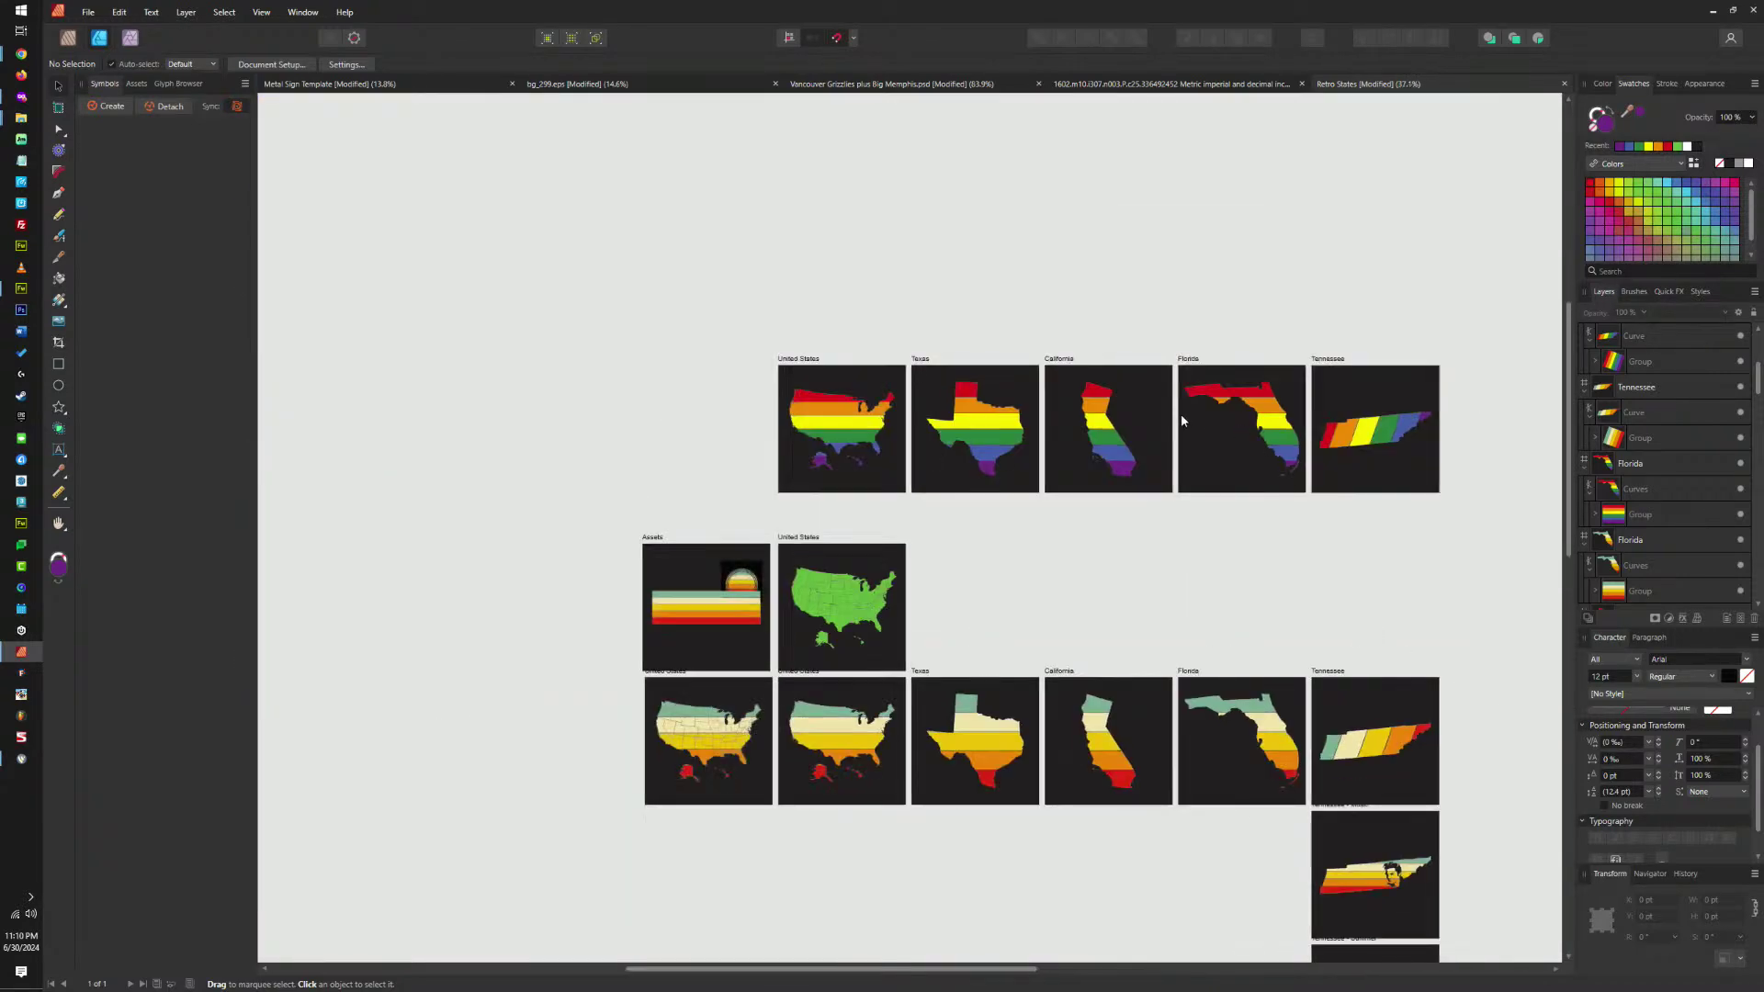
pyautogui.scroll(4, 1220, 412)
pyautogui.scroll(-4, 1220, 411)
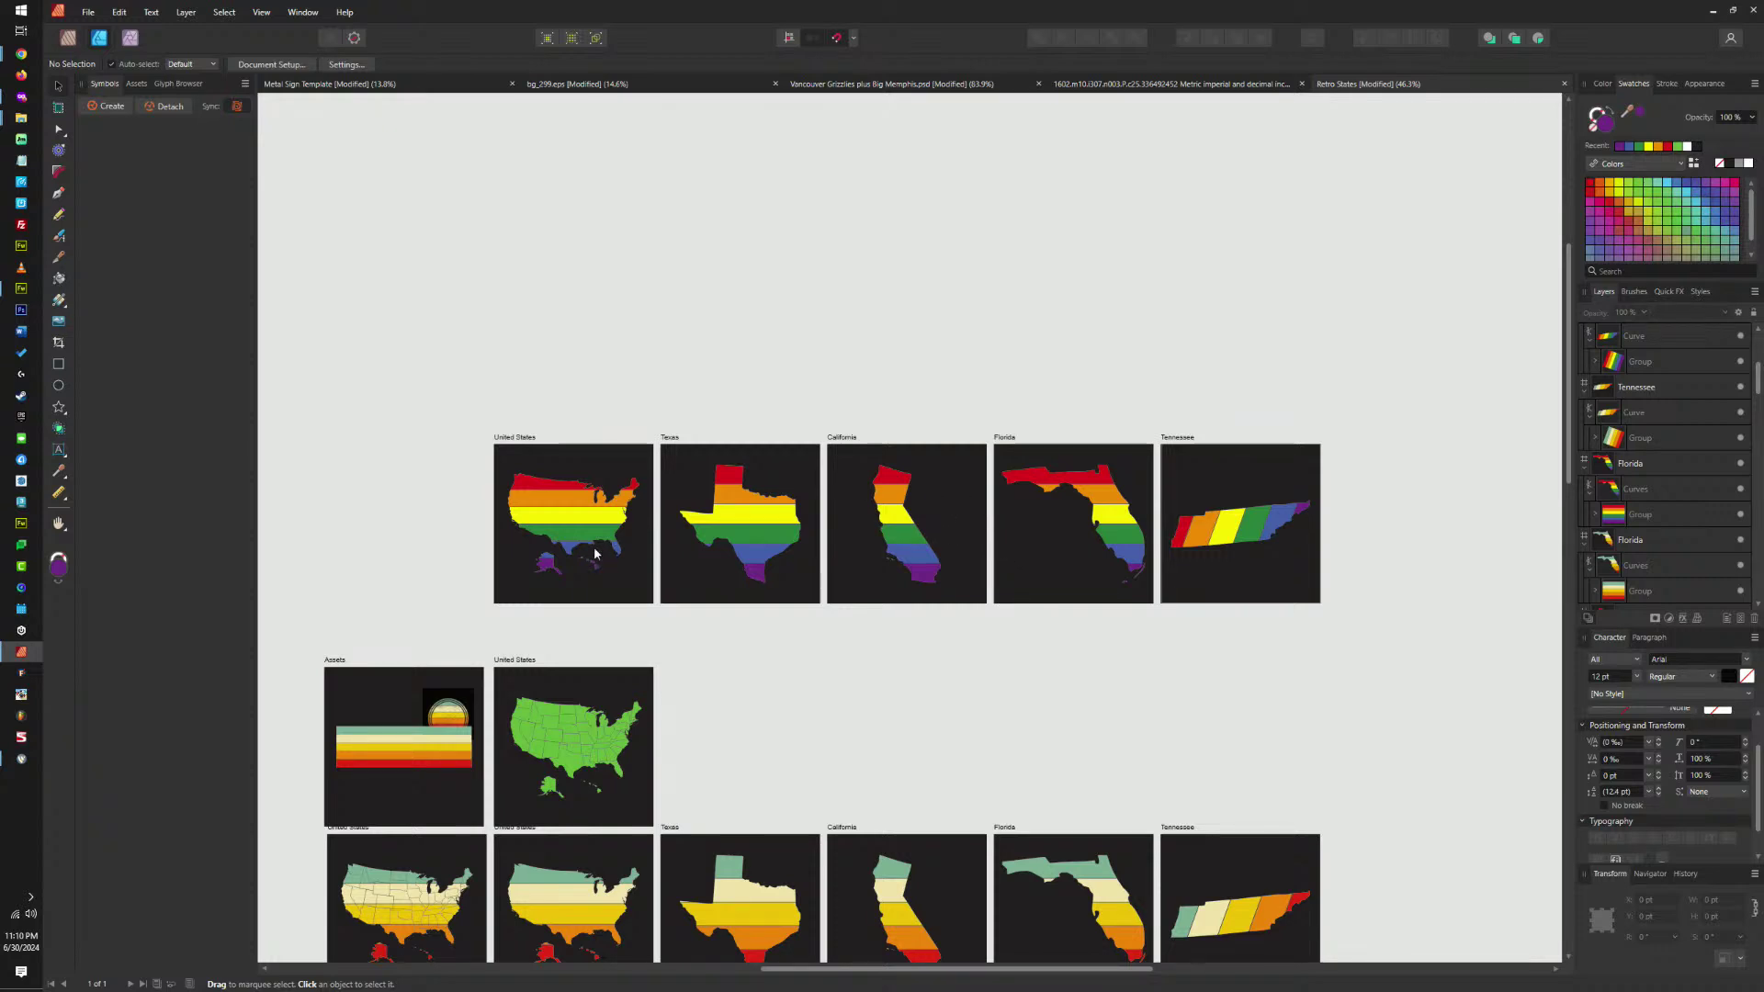
pyautogui.scroll(5, 595, 553)
pyautogui.hscroll(-3, 856, 553)
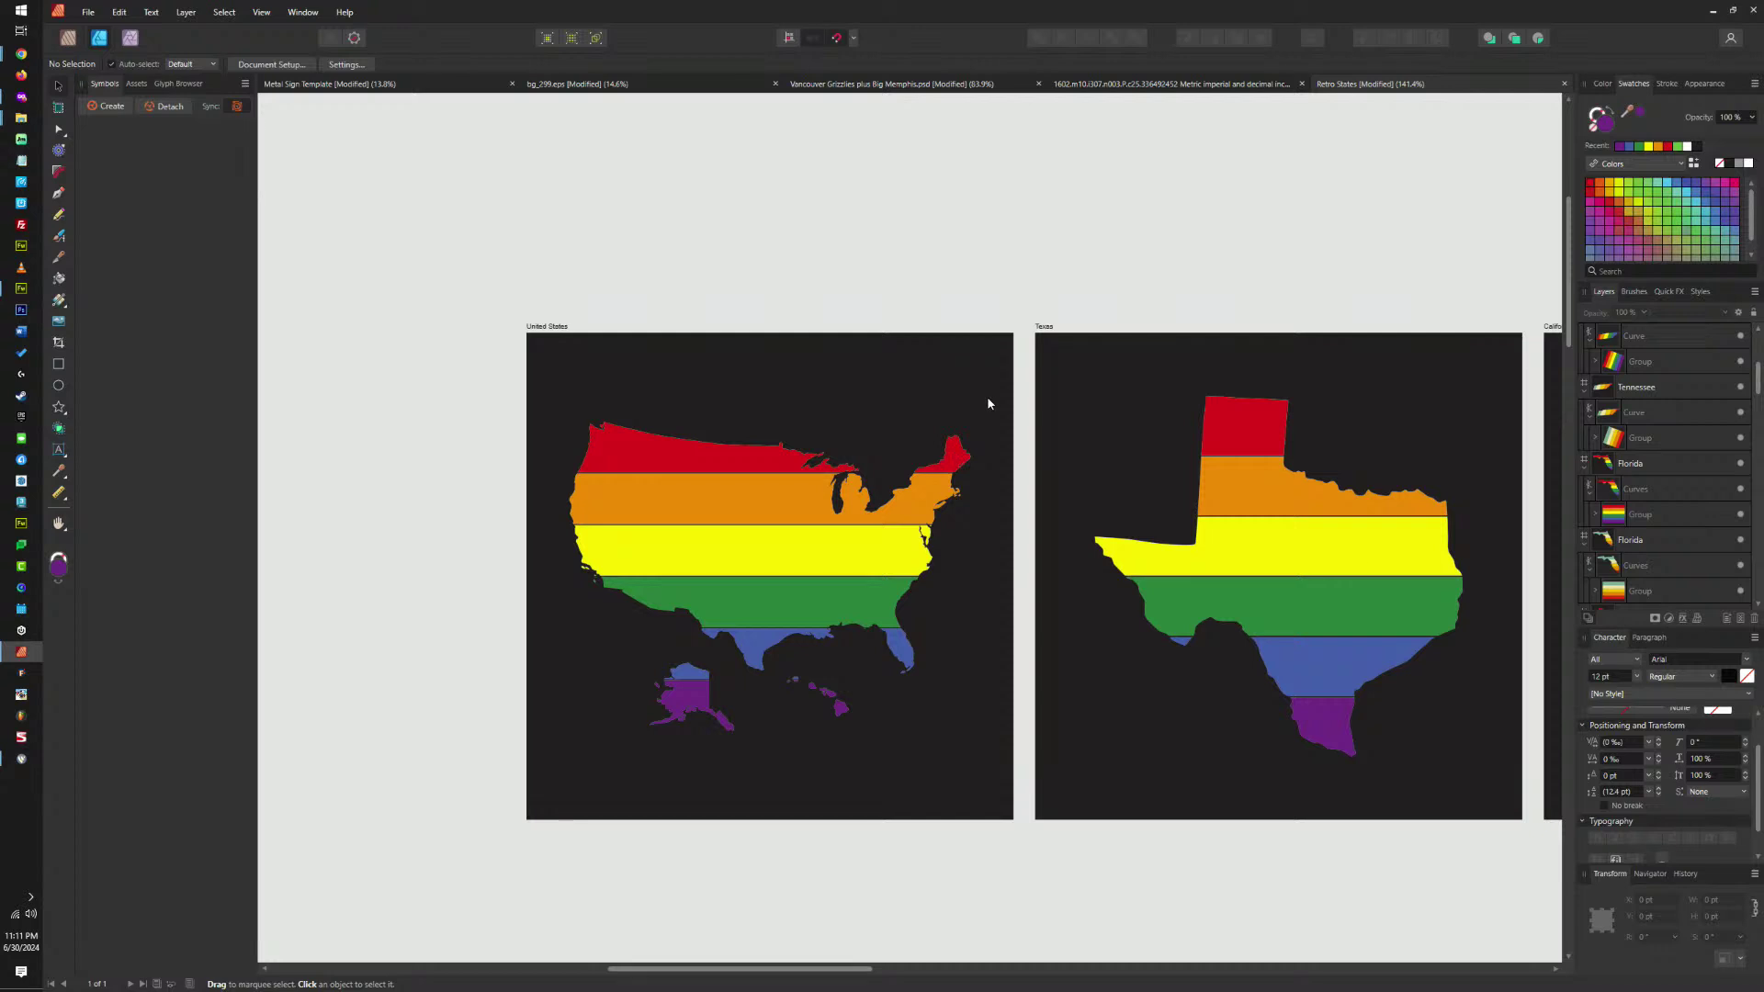
pyautogui.scroll(-5, 1004, 492)
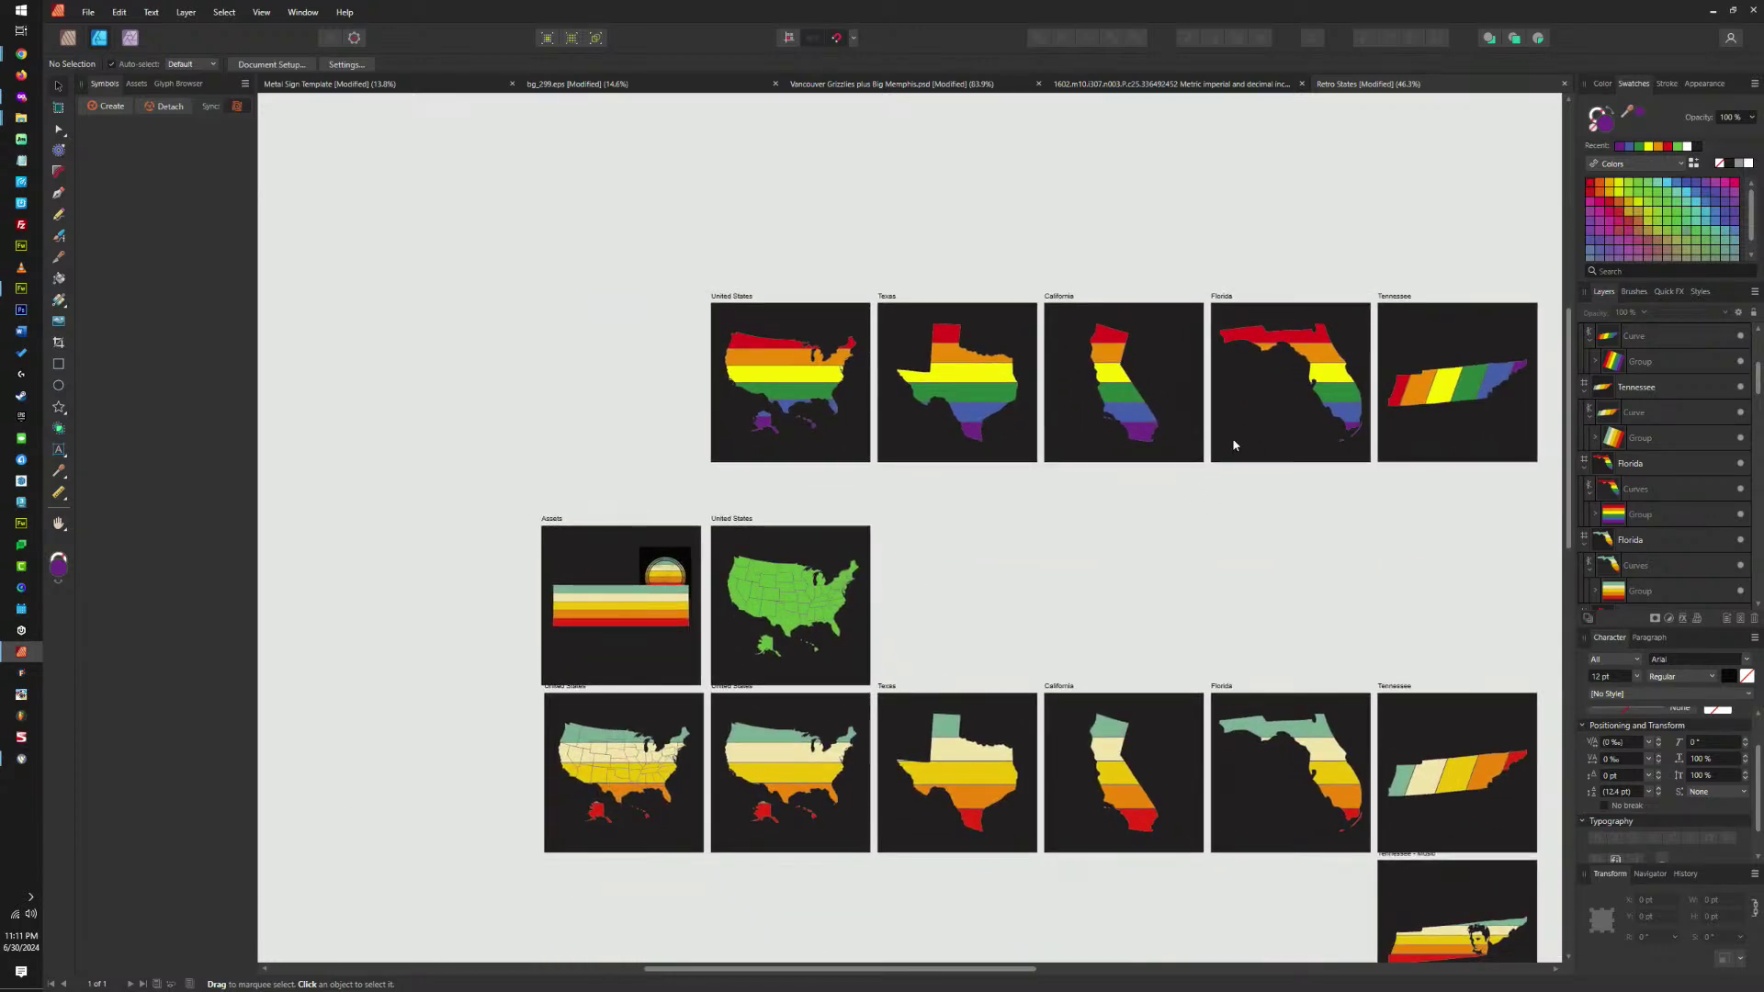
# Delete the portrait overlay from the Tennessee shape on the Tennessee - Summer artboard.
pyautogui.moveTo(1127, 582); pyautogui.dragTo(1053, 398)
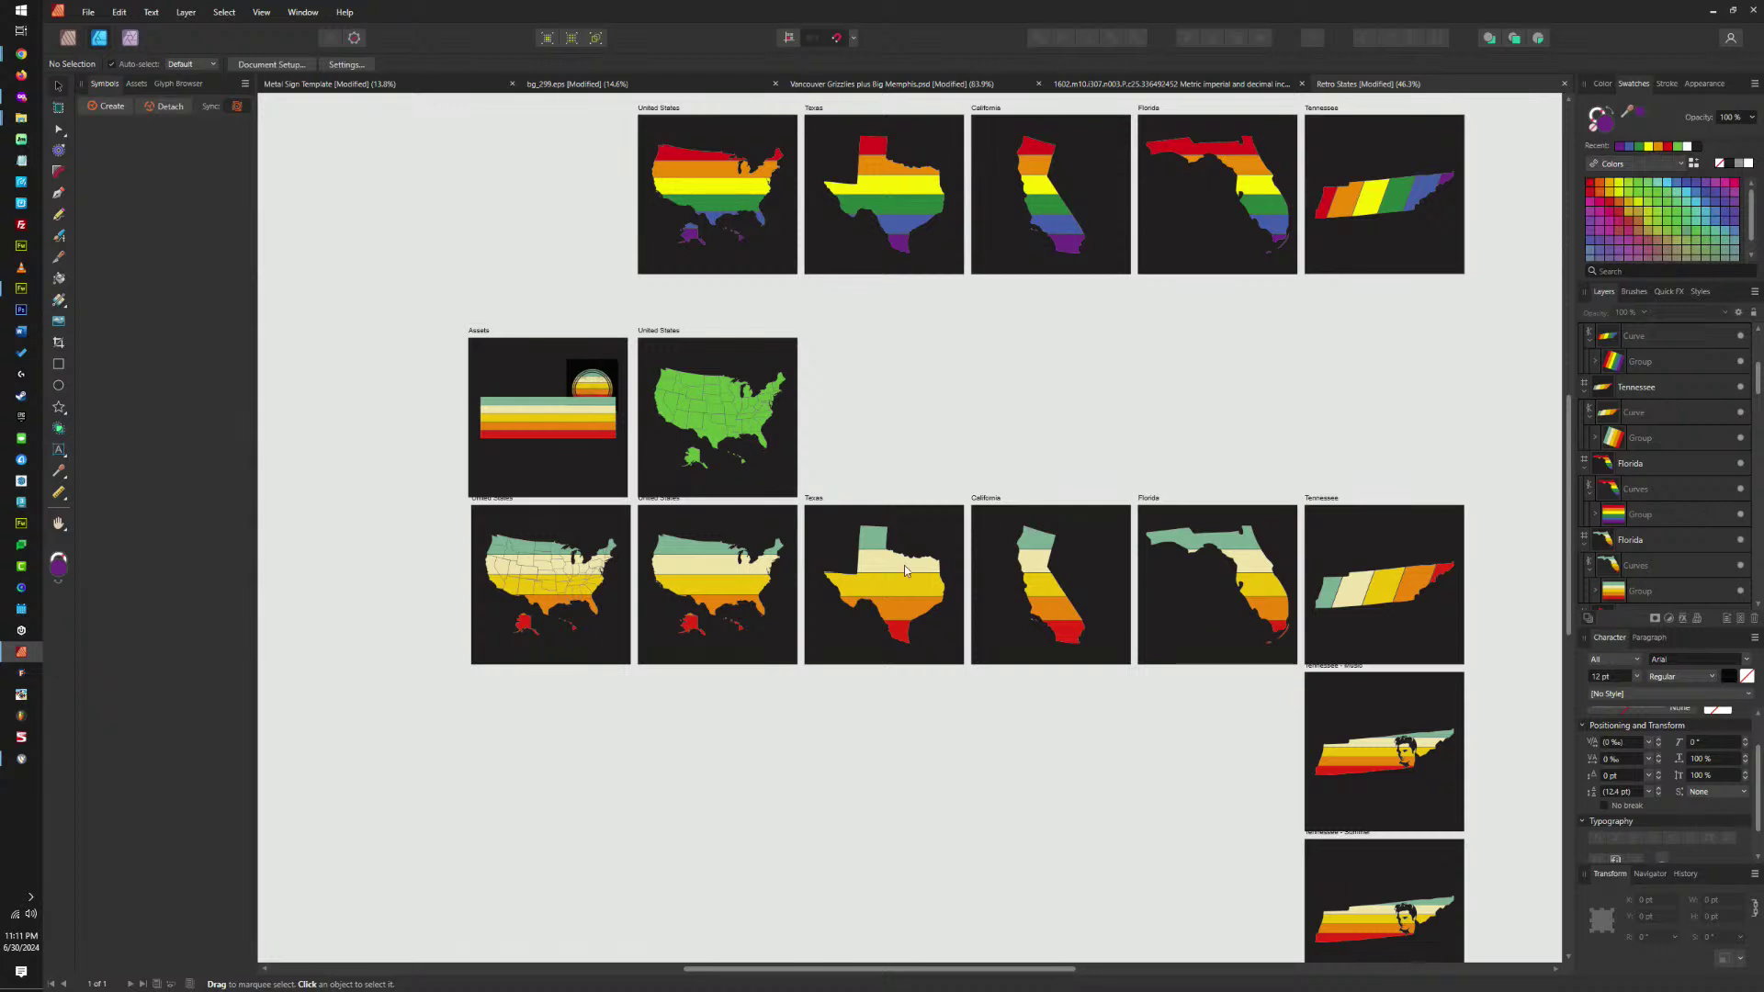
pyautogui.moveTo(904, 564); pyautogui.dragTo(860, 381)
pyautogui.scroll(6, 1380, 753)
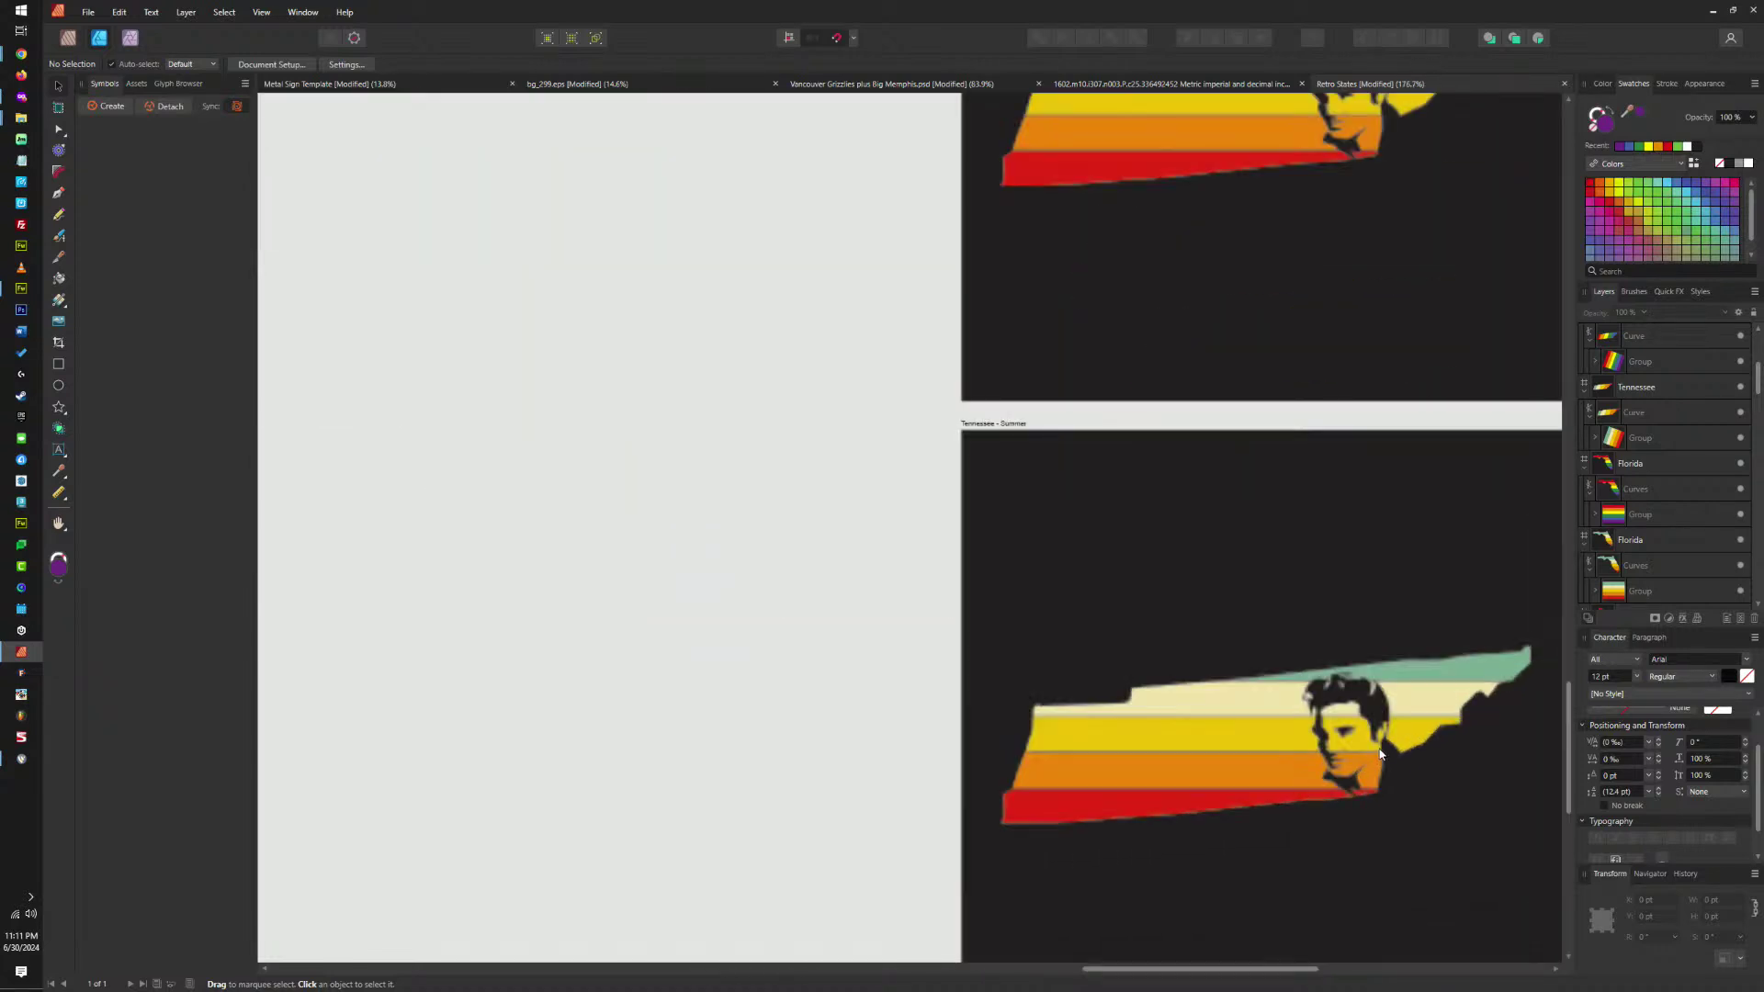
pyautogui.click(1380, 722)
pyautogui.press('Delete')
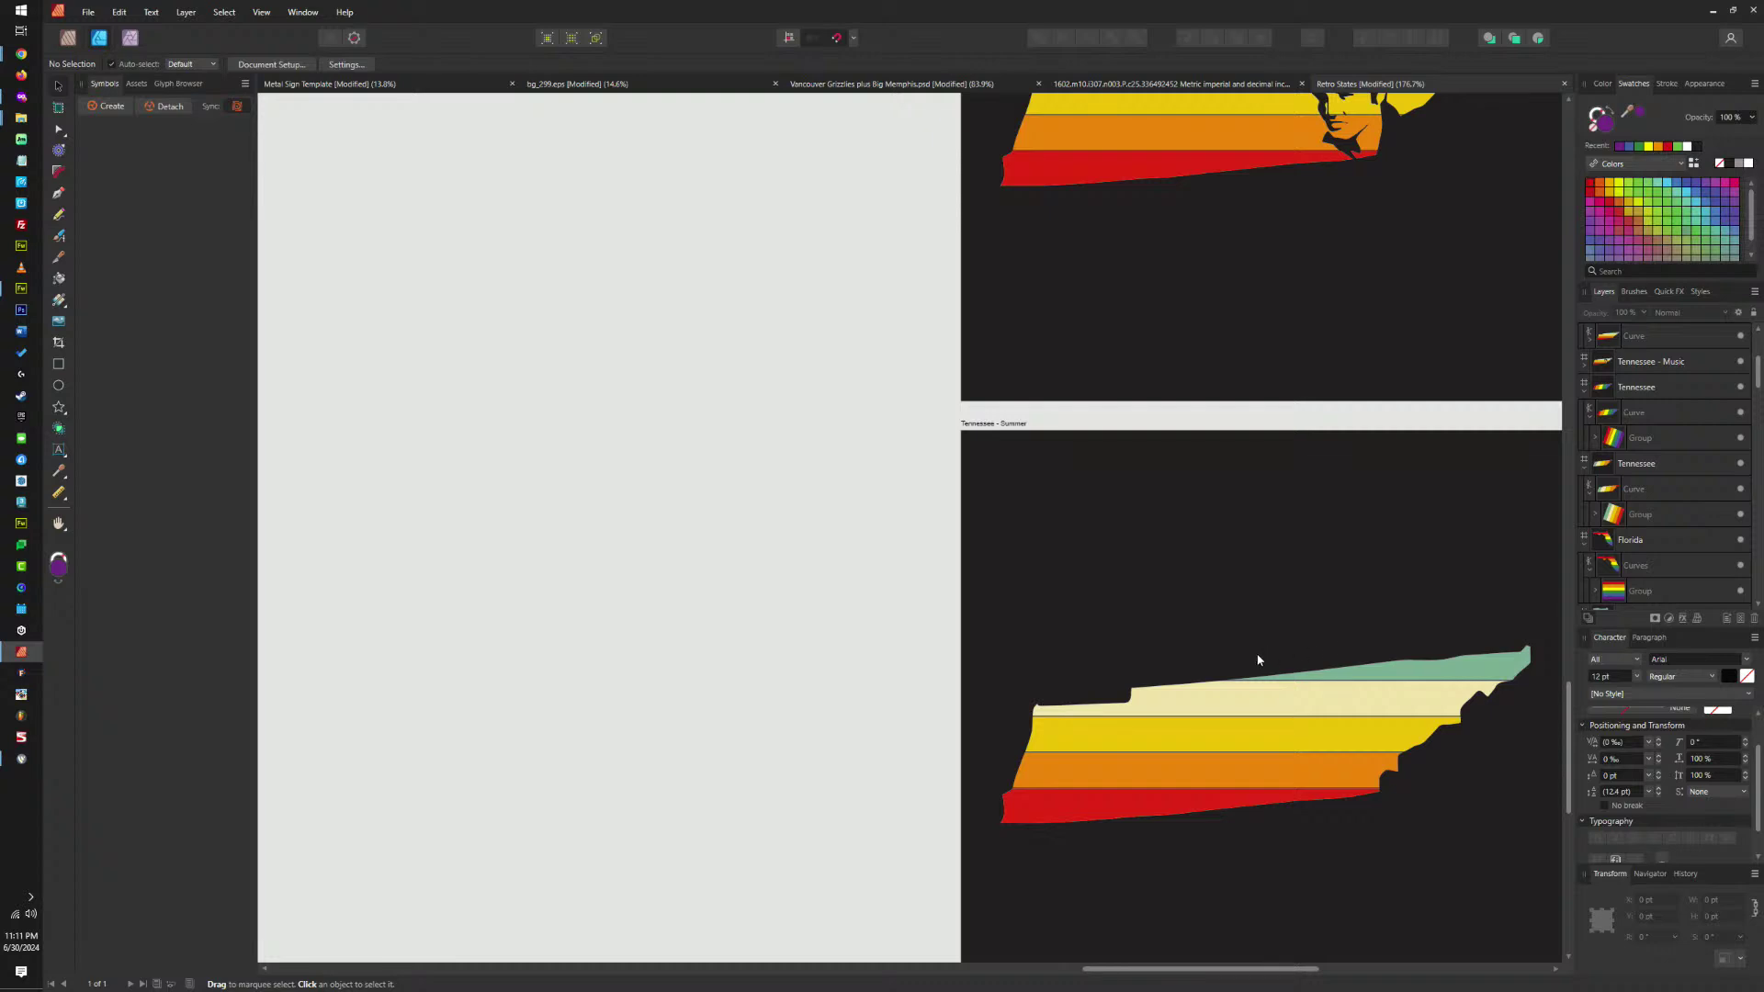
# Review the retro and rainbow state rows as a whole, examining the Texas and California designs close up in both colour schemes.
pyautogui.scroll(-4, 1257, 660)
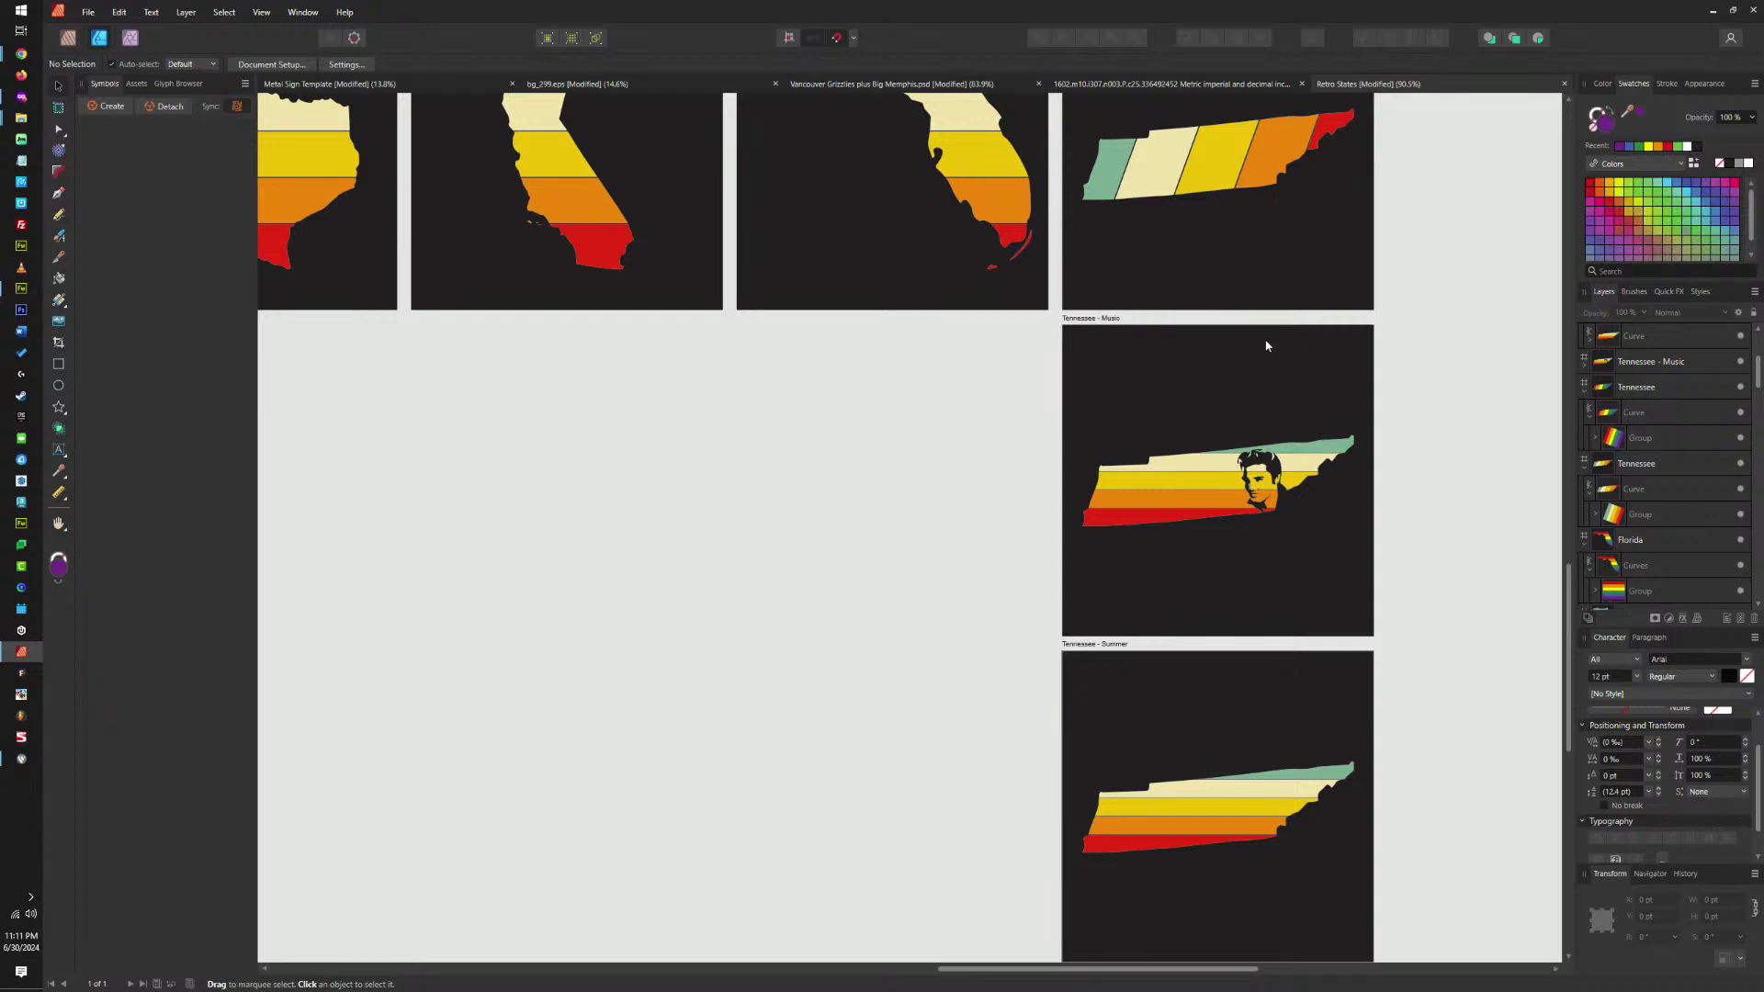
pyautogui.scroll(-5, 1459, 577)
pyautogui.scroll(3, 1234, 695)
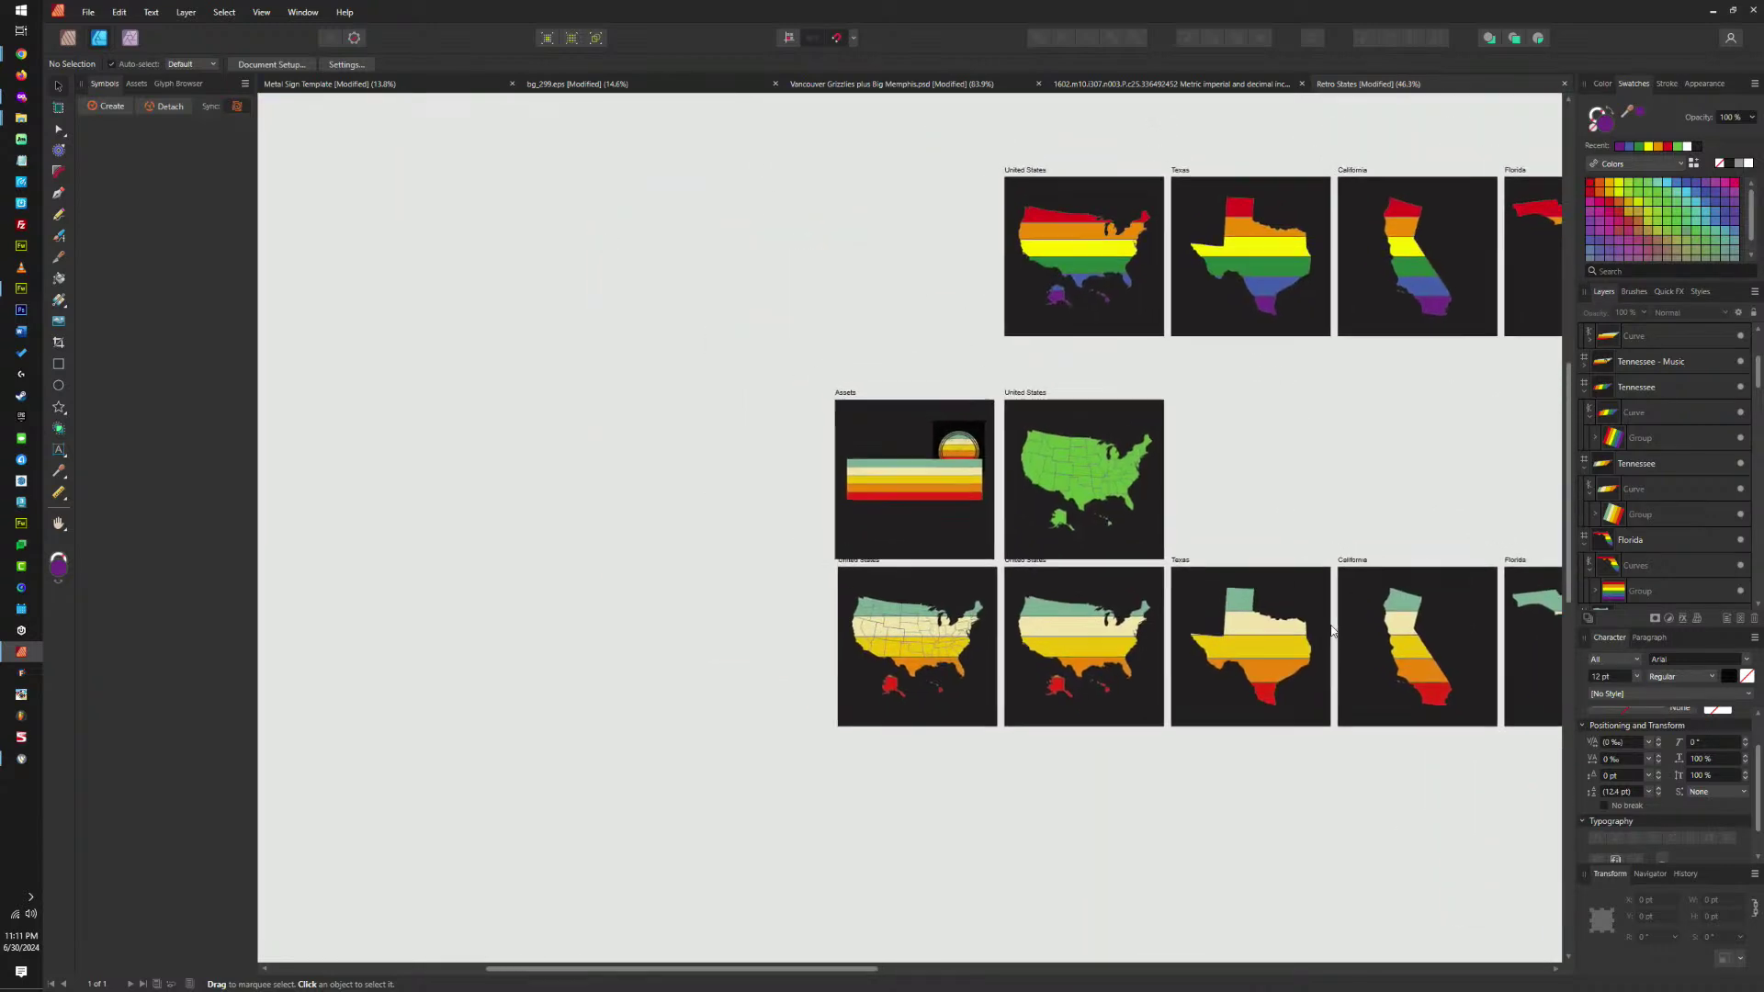
pyautogui.moveTo(1235, 696); pyautogui.dragTo(939, 547)
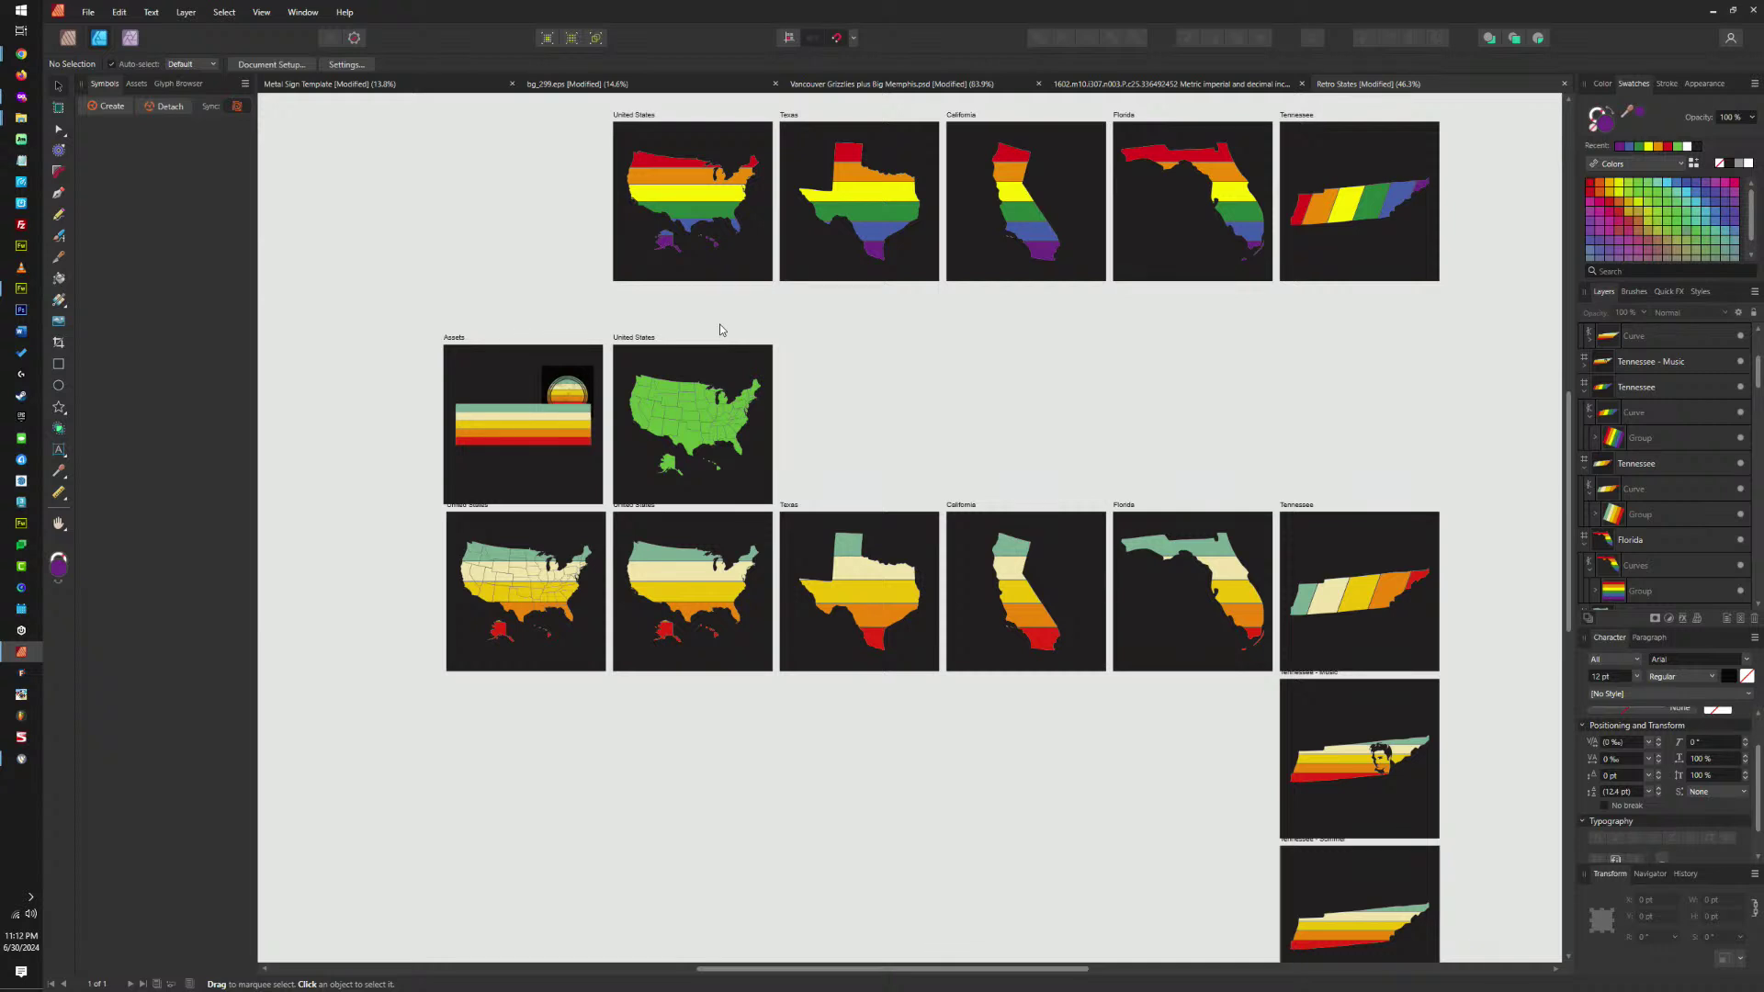
pyautogui.moveTo(1134, 153); pyautogui.dragTo(1100, 640)
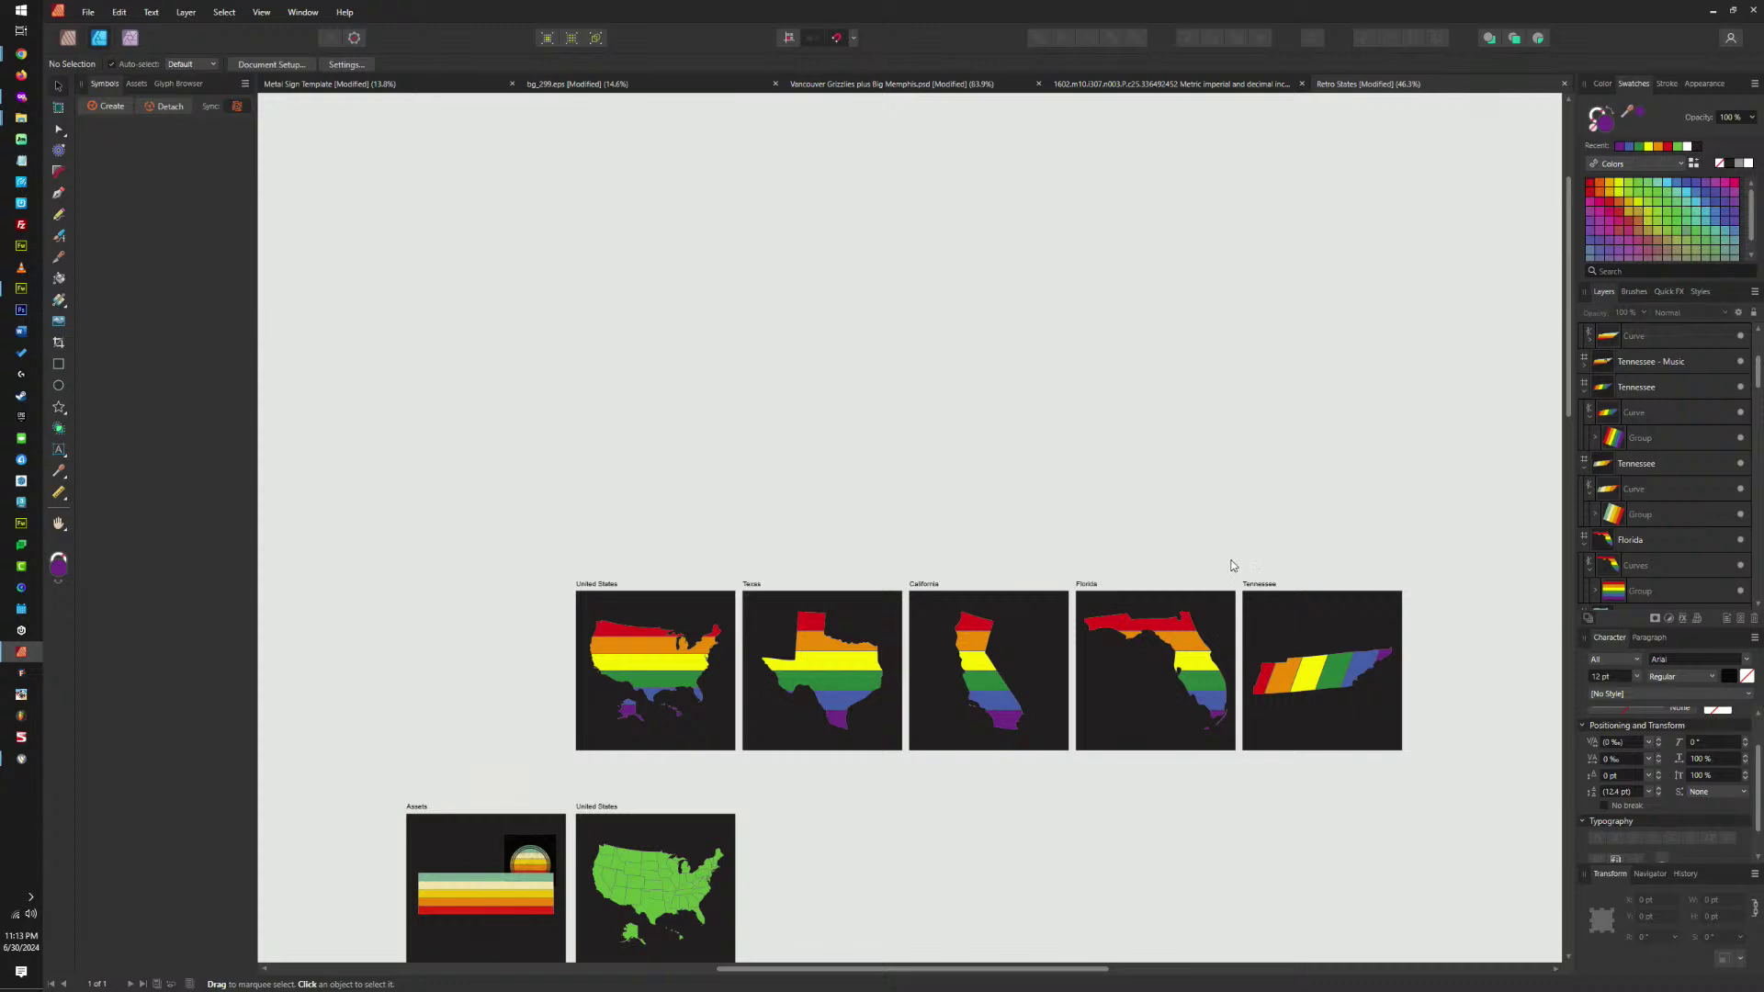
pyautogui.moveTo(1128, 643); pyautogui.dragTo(1052, 399)
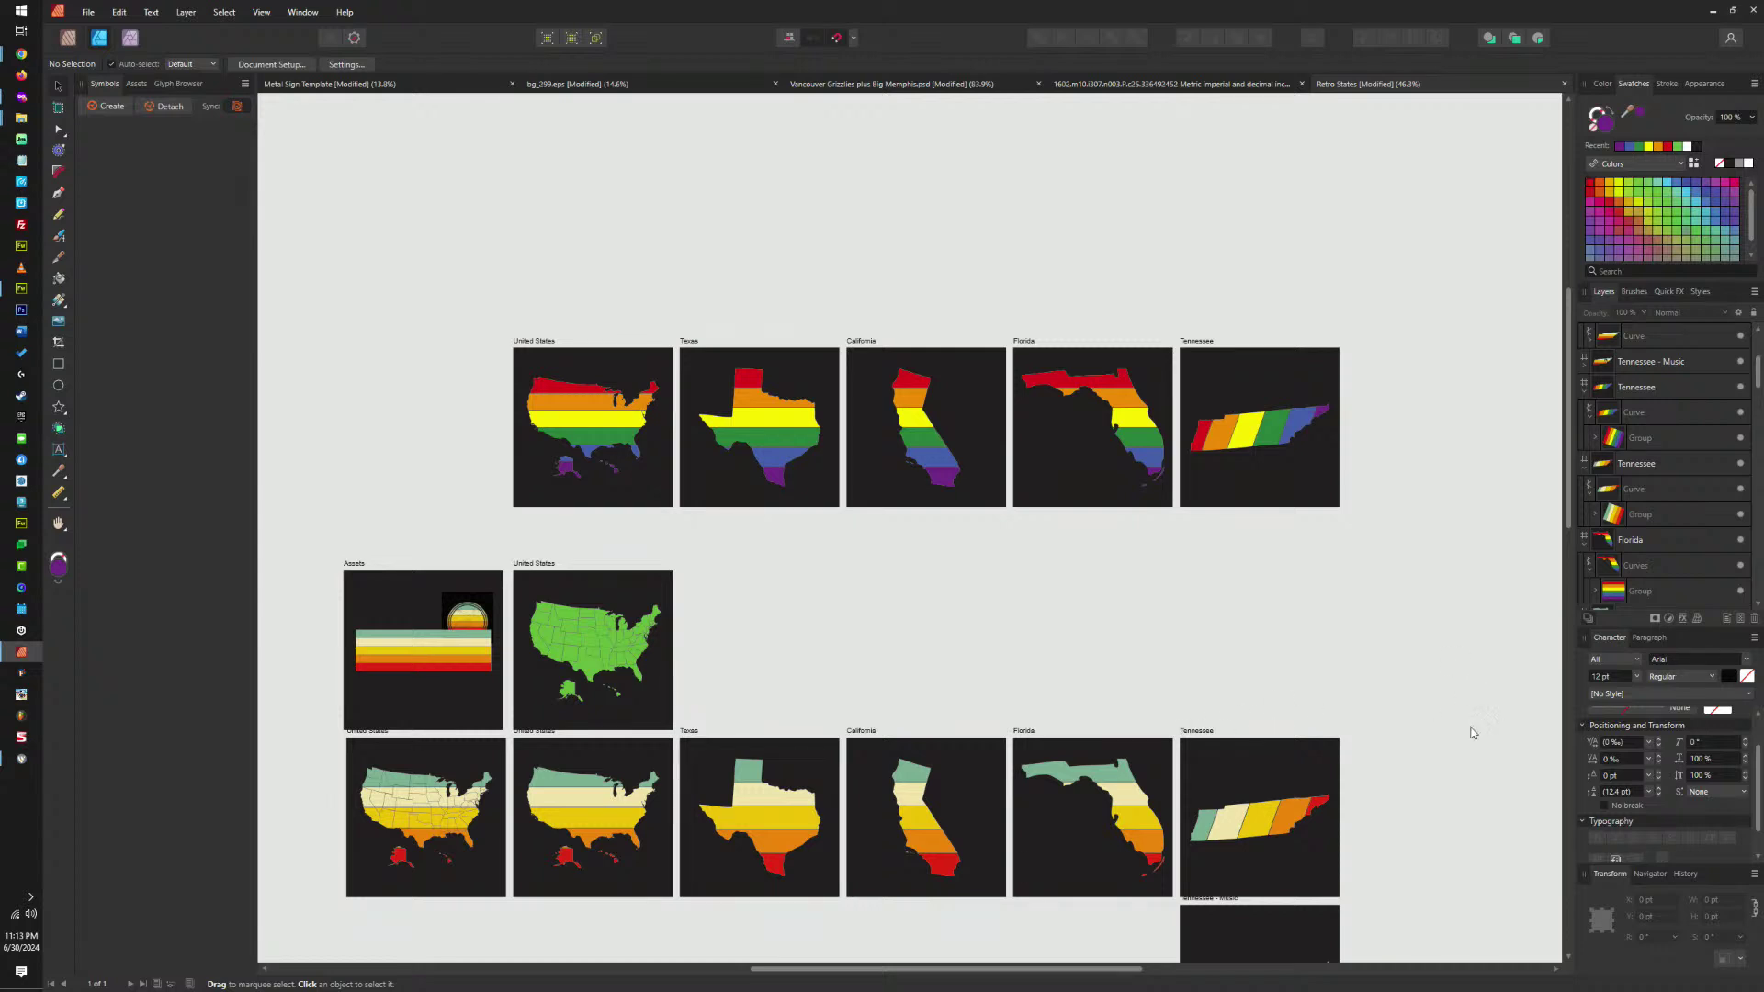
pyautogui.keyDown('ctrl'); pyautogui.scroll(6, 906, 863); pyautogui.keyUp('ctrl')
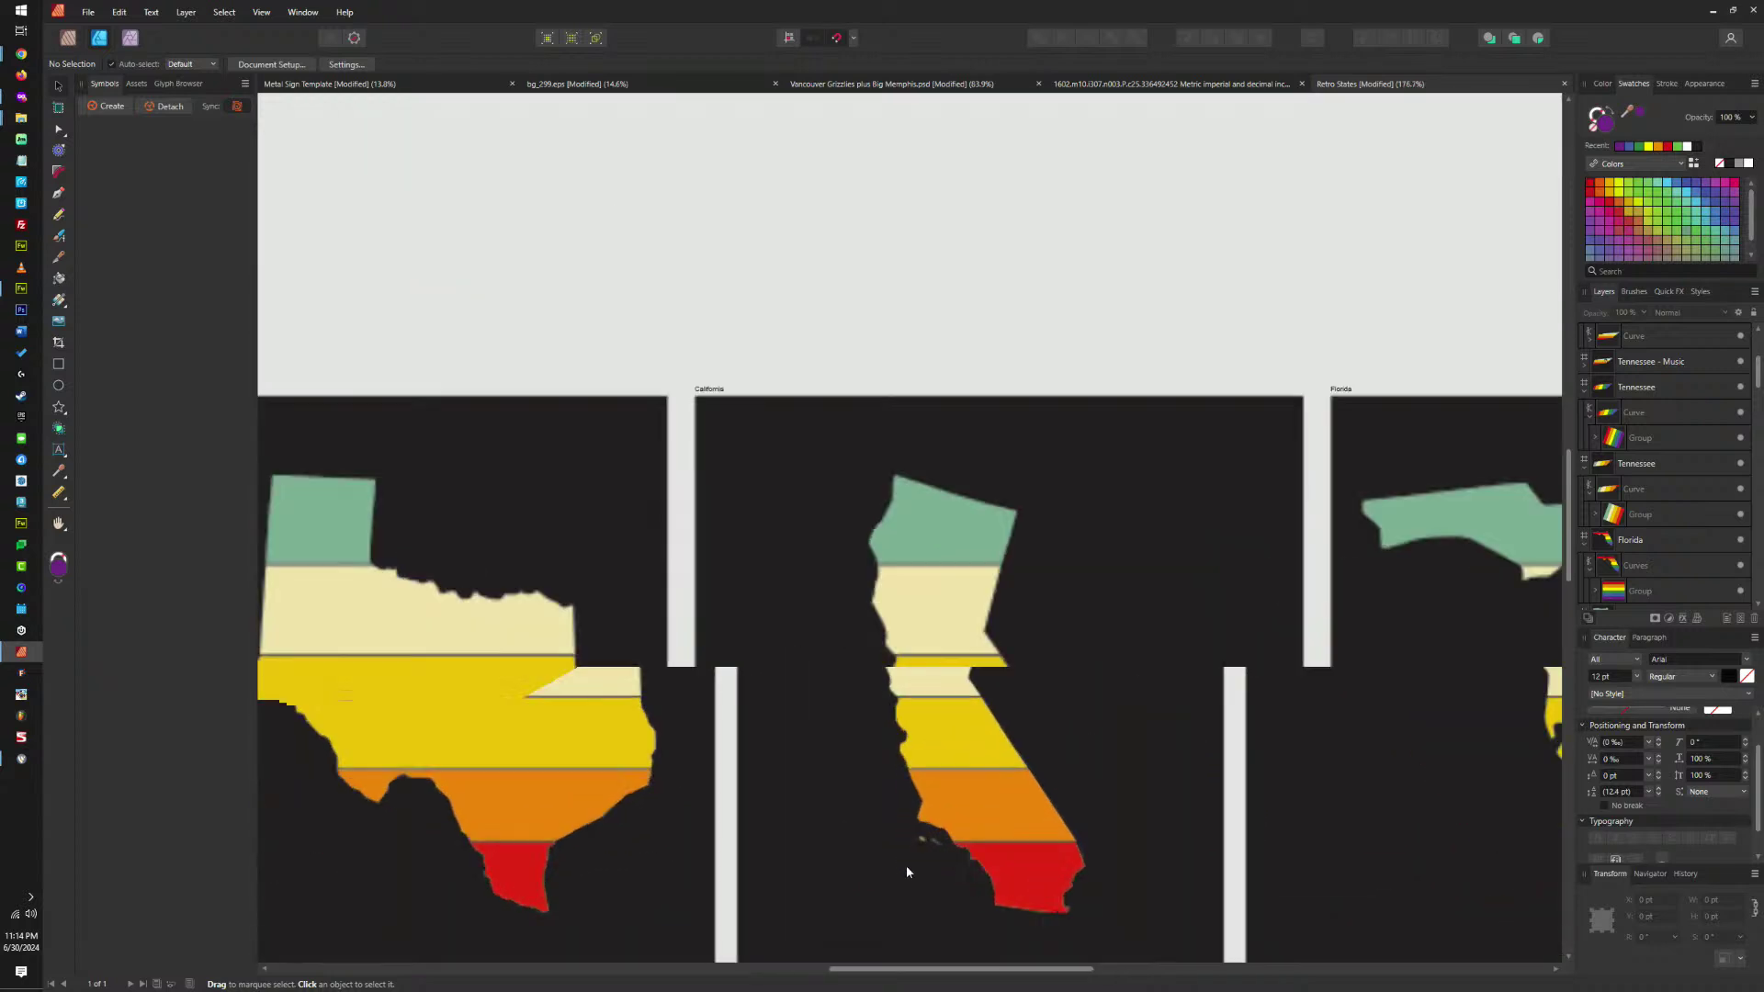
pyautogui.keyDown('ctrl'); pyautogui.scroll(-3, 1044, 520); pyautogui.keyUp('ctrl')
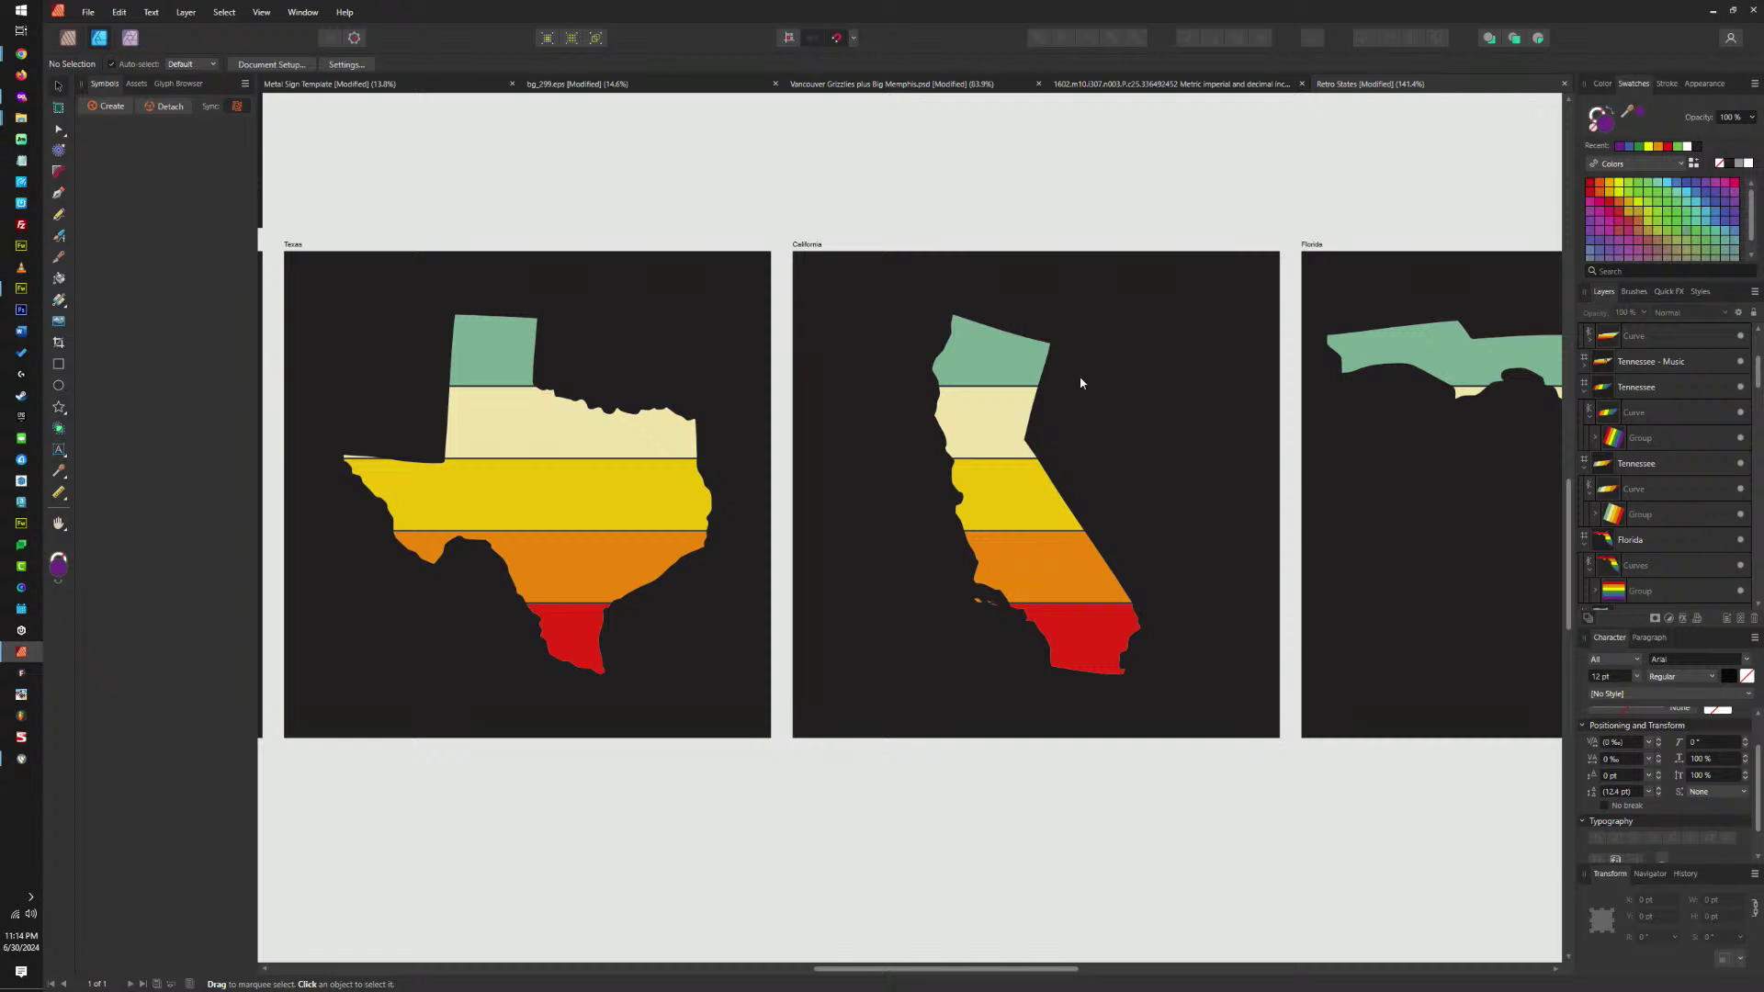
pyautogui.scroll(10, 1172, 193)
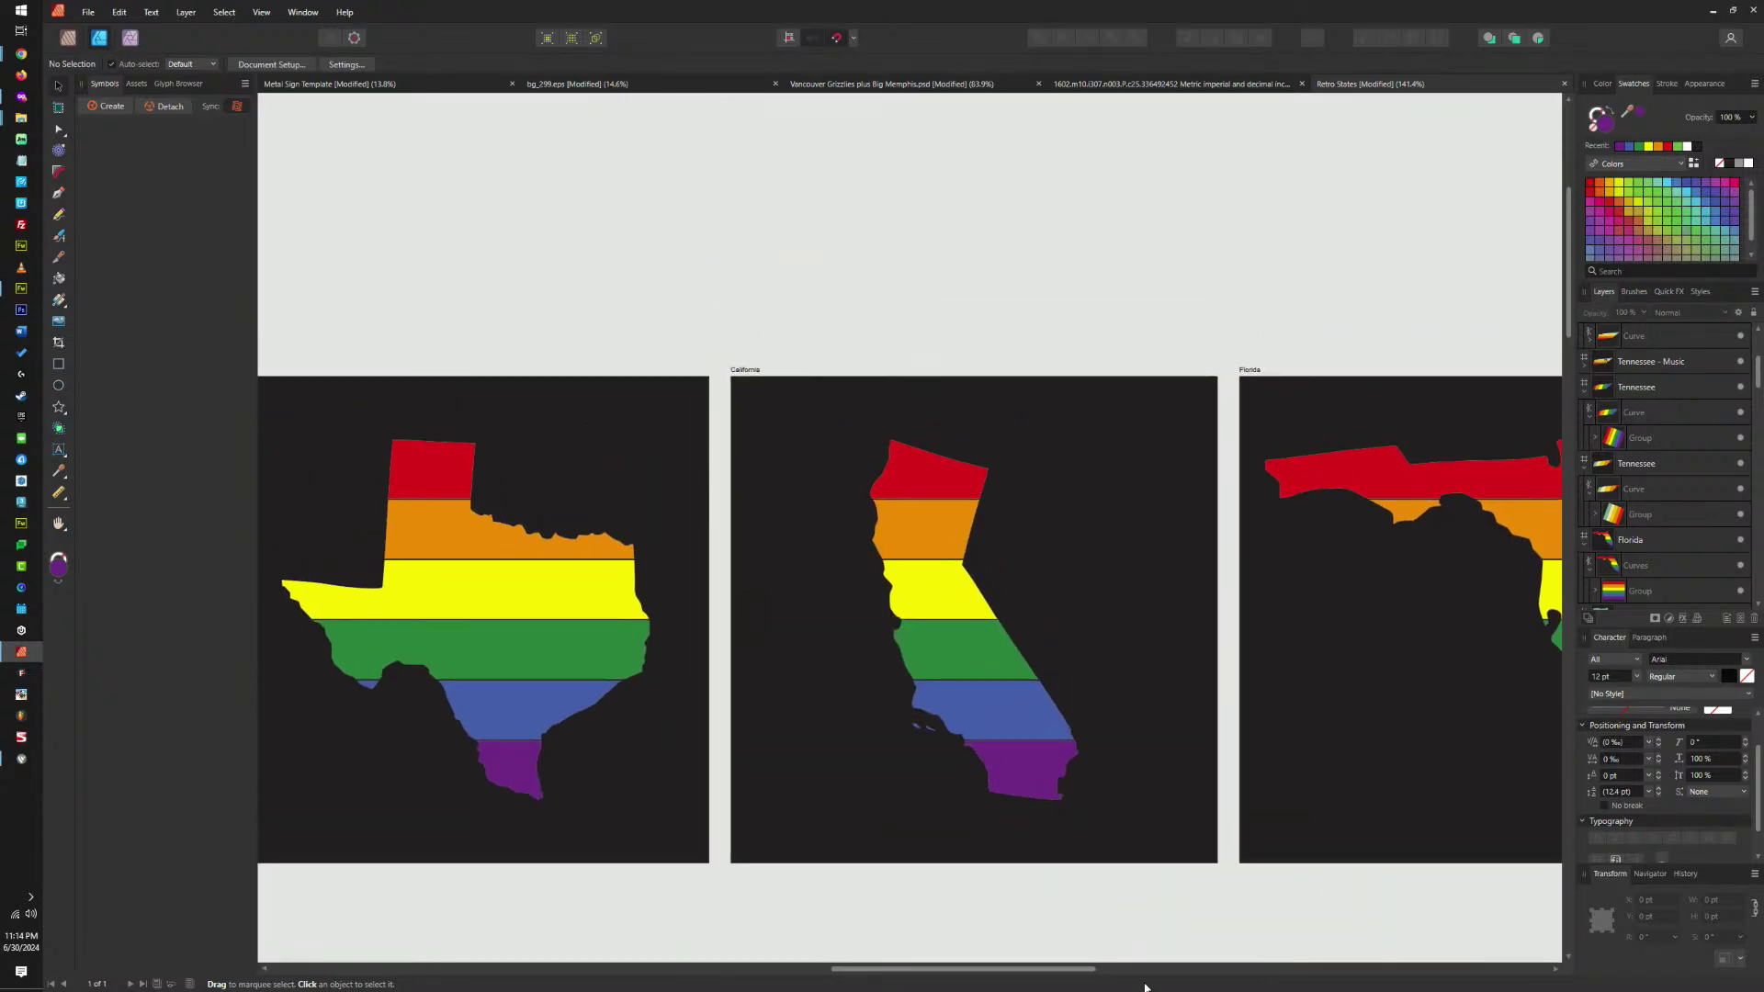
pyautogui.moveTo(1144, 987); pyautogui.dragTo(1159, 876)
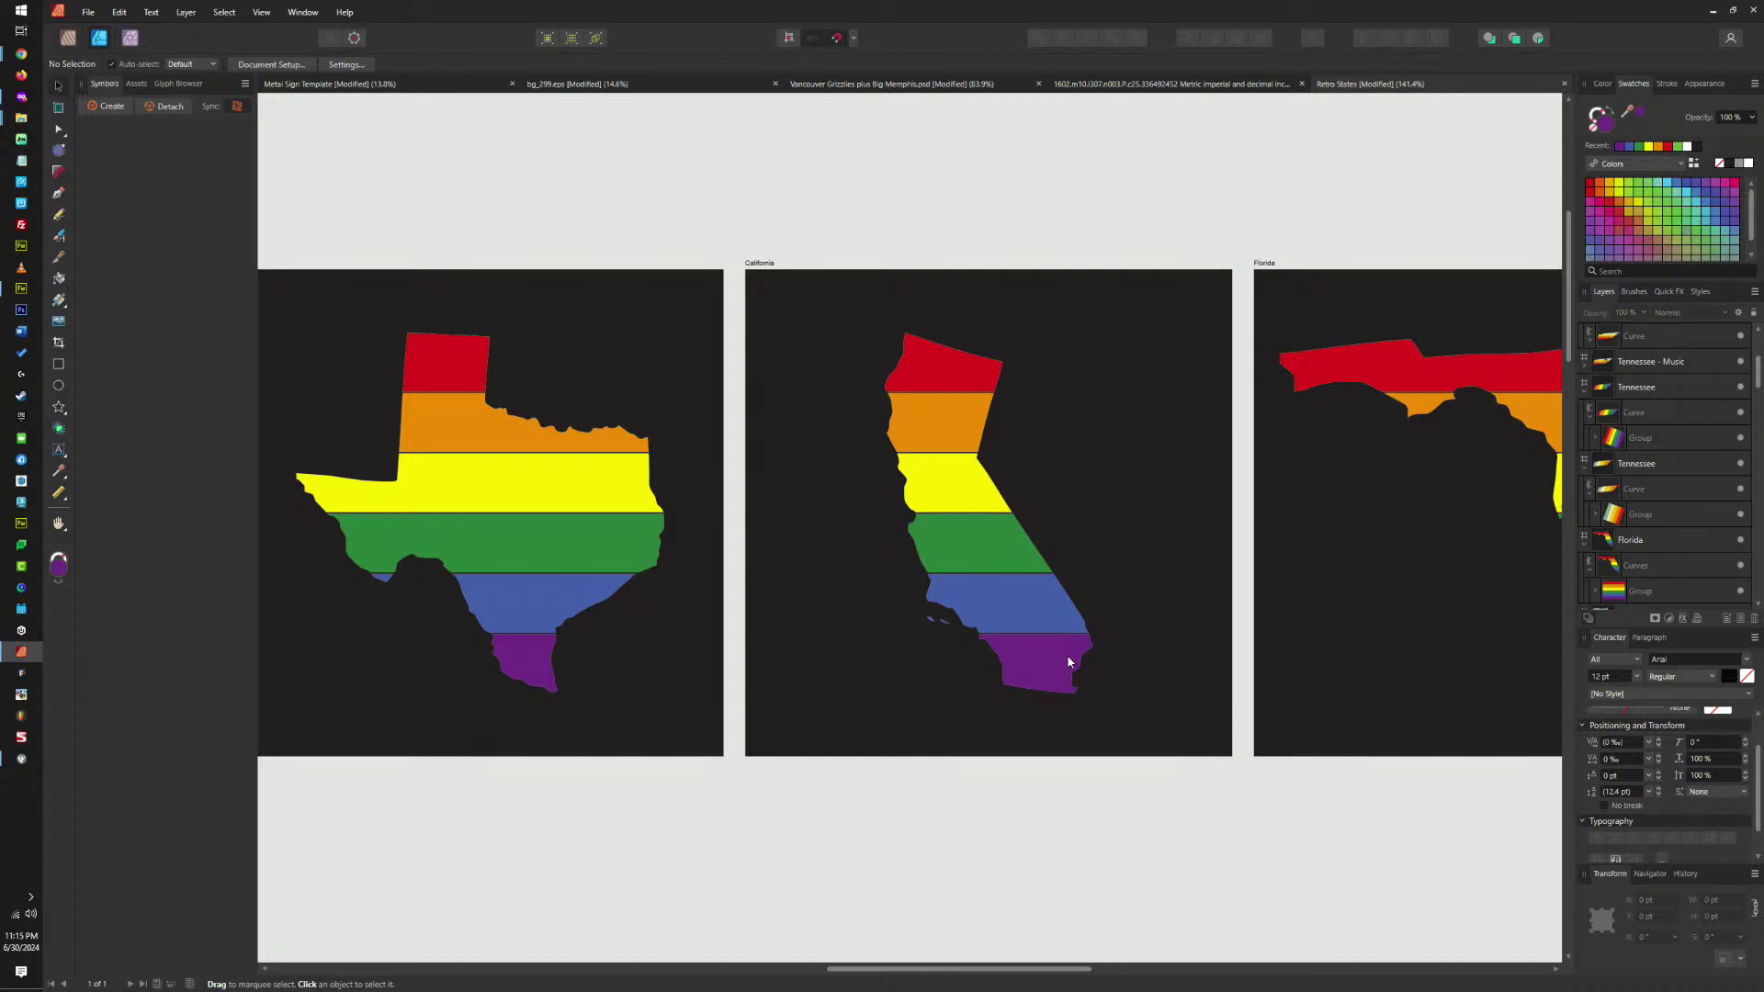
pyautogui.scroll(-5, 1079, 533)
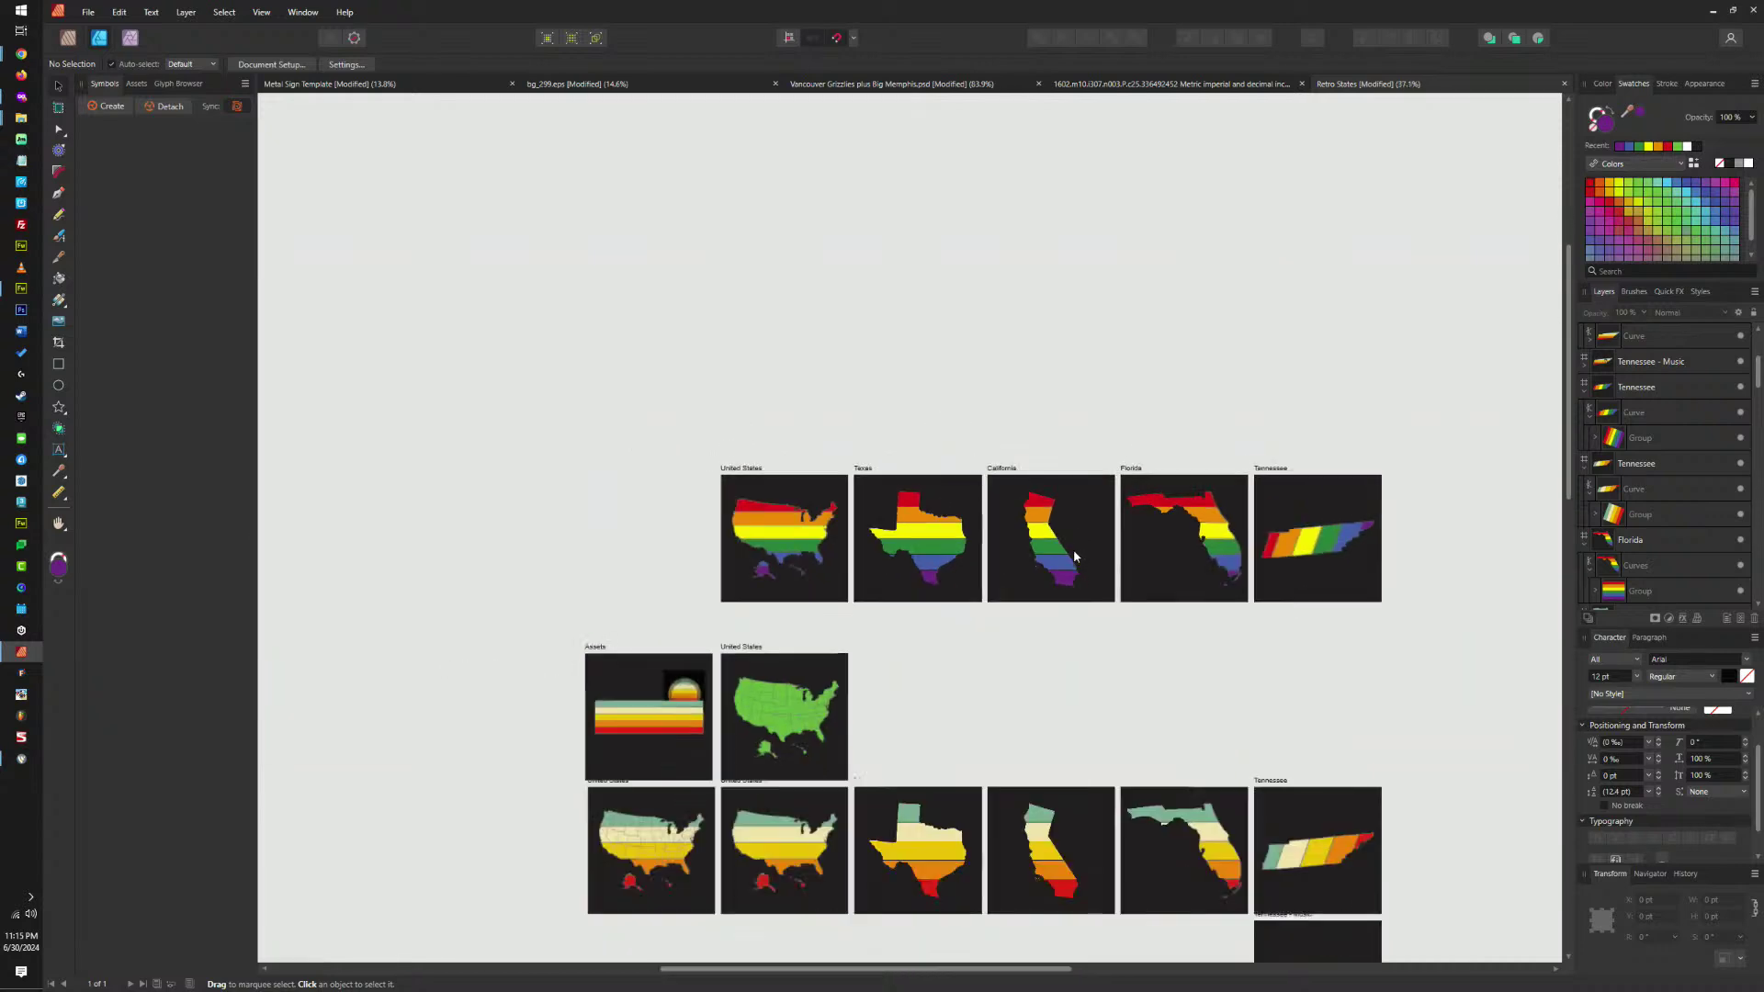
pyautogui.moveTo(1184, 445); pyautogui.dragTo(1217, 737)
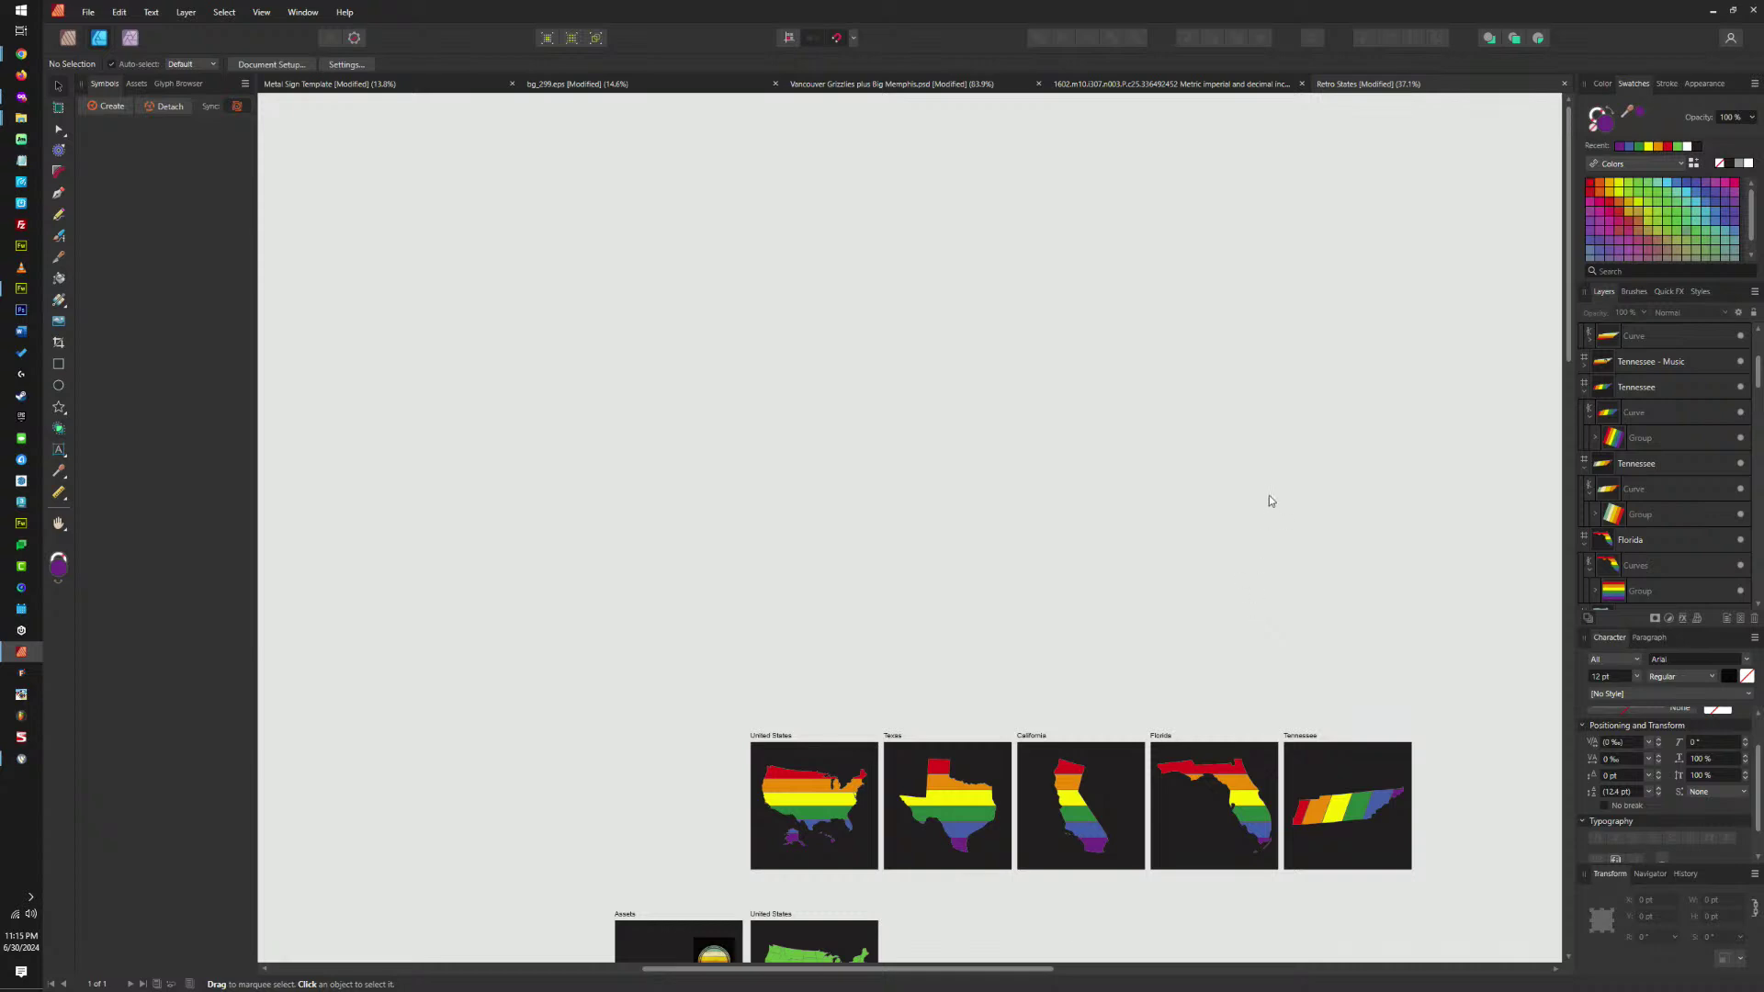
pyautogui.scroll(-3, 1287, 581)
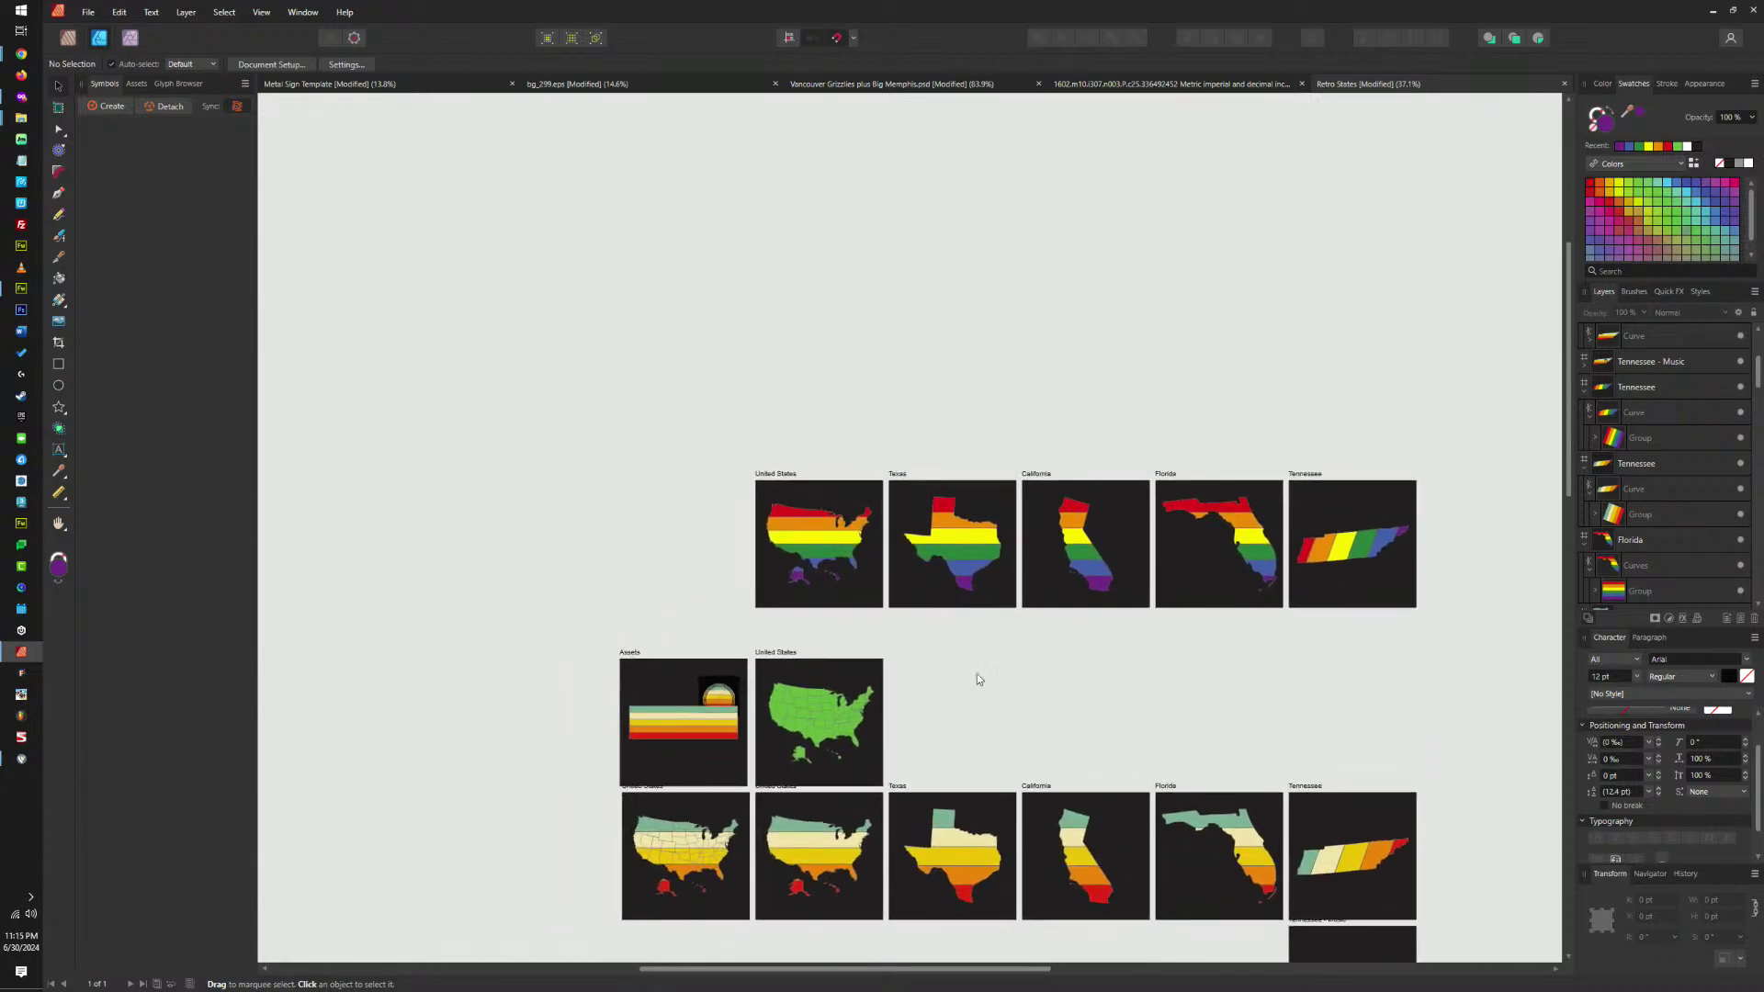
# Move the retro sunset image upward on the Assets artboard so it sits clear above the retro stripes.
pyautogui.keyDown('ctrl'); pyautogui.scroll(3, 797, 653); pyautogui.keyUp('ctrl')
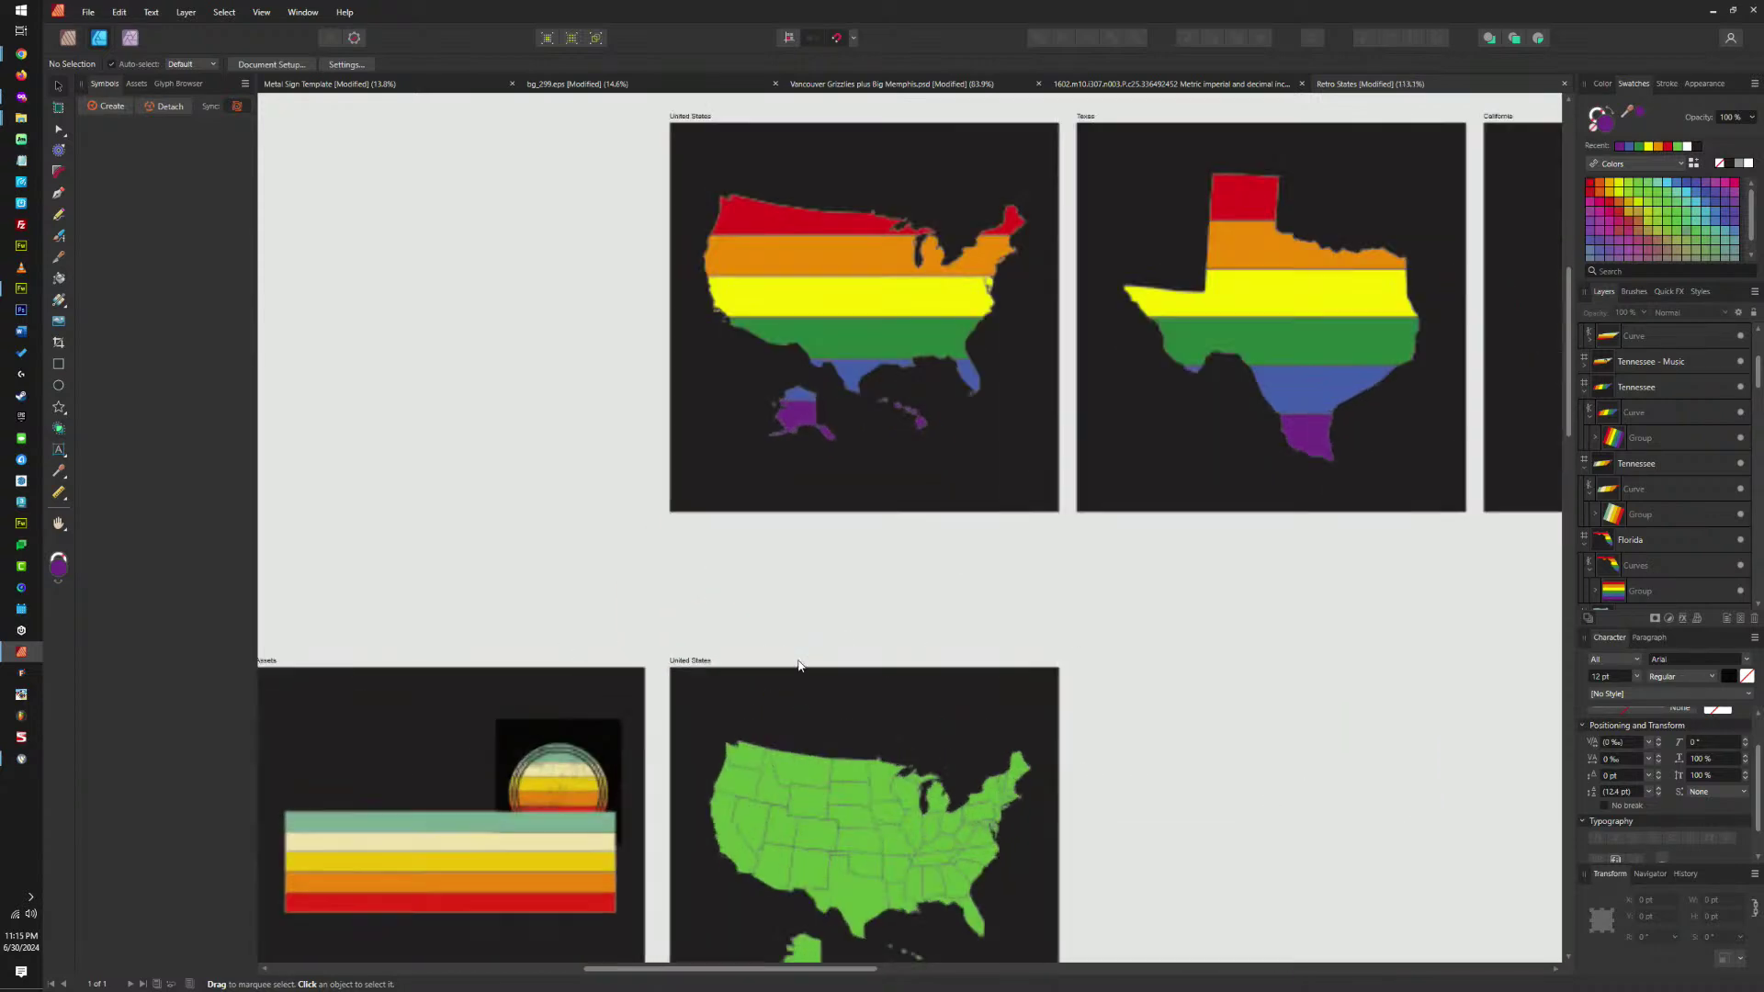
pyautogui.scroll(-2, 784, 484)
pyautogui.click(624, 613)
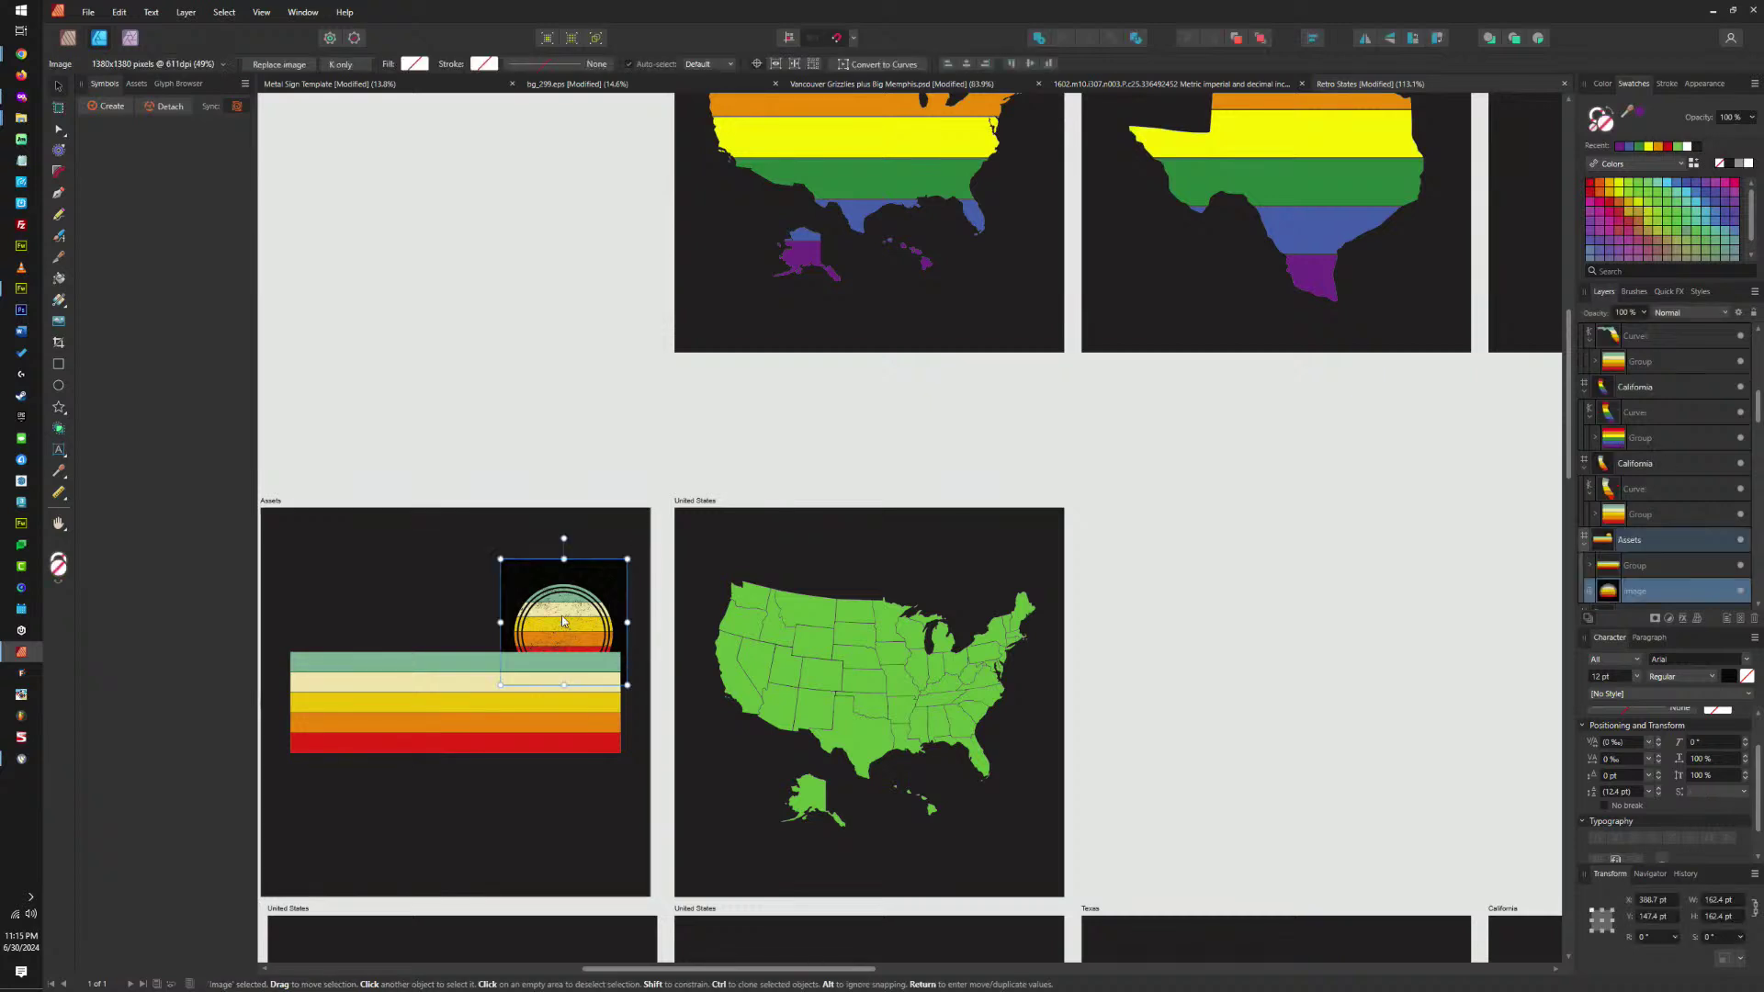
pyautogui.moveTo(560, 634); pyautogui.dragTo(553, 595)
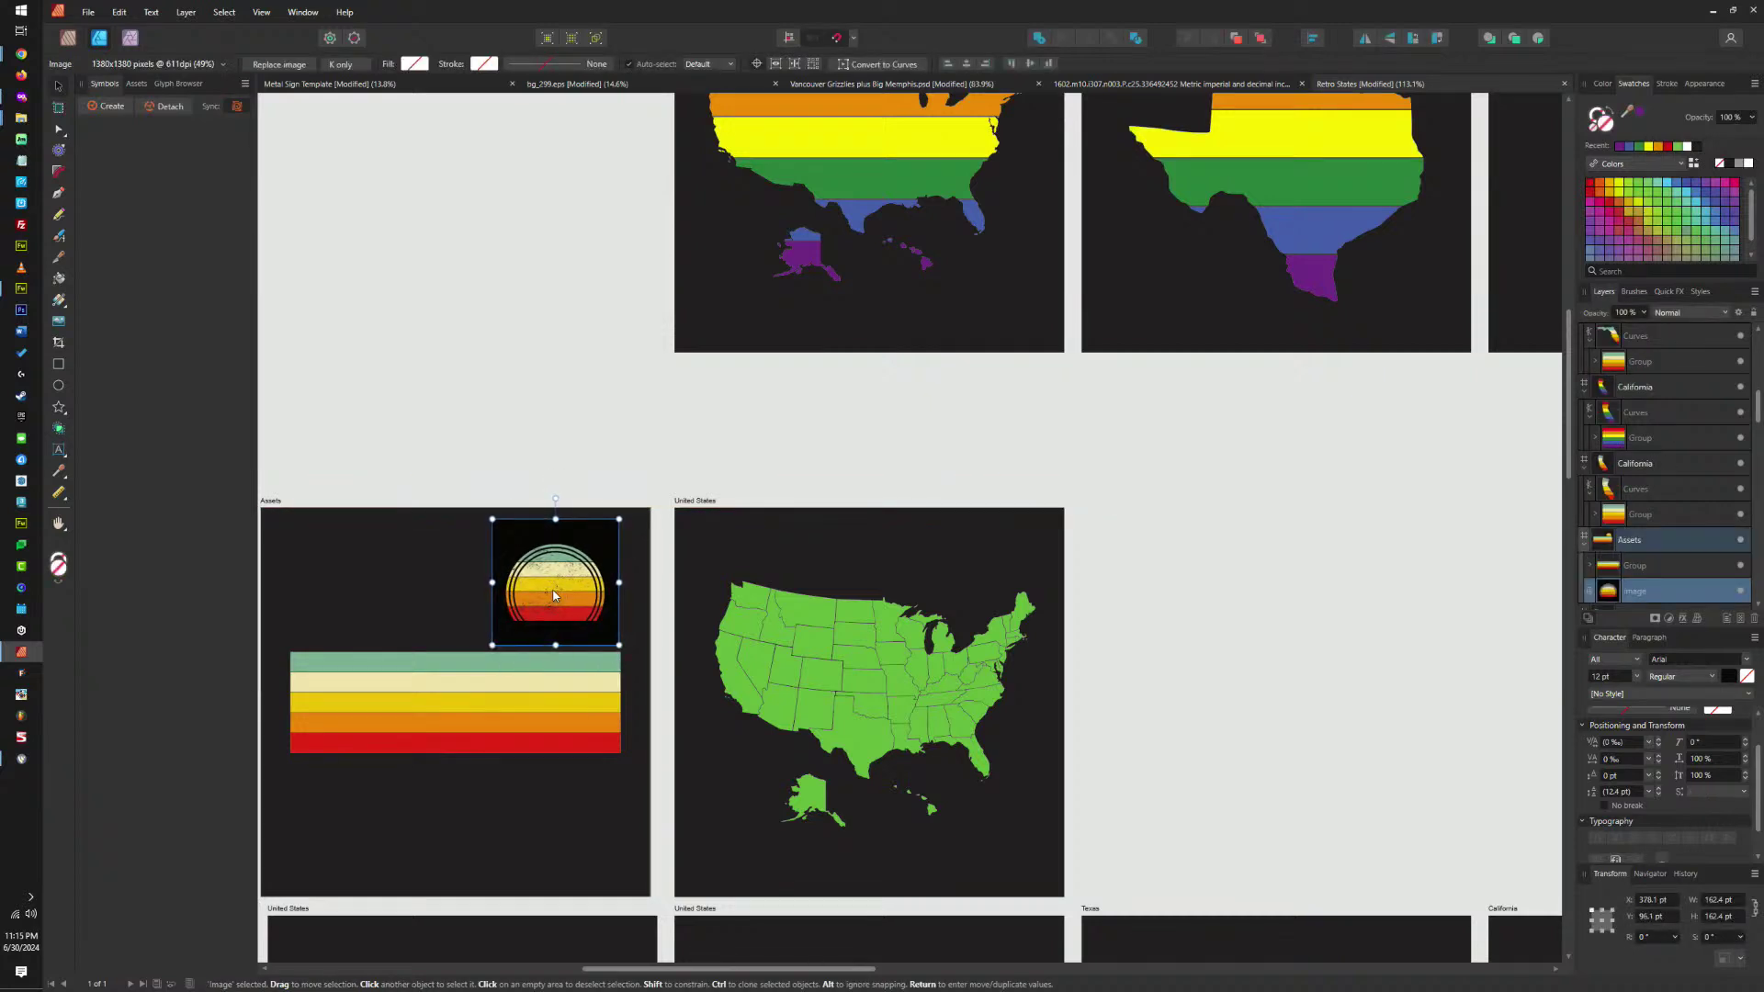
# Duplicate the green United States map artboard and place the copy directly to the right of the original.
pyautogui.click(705, 504)
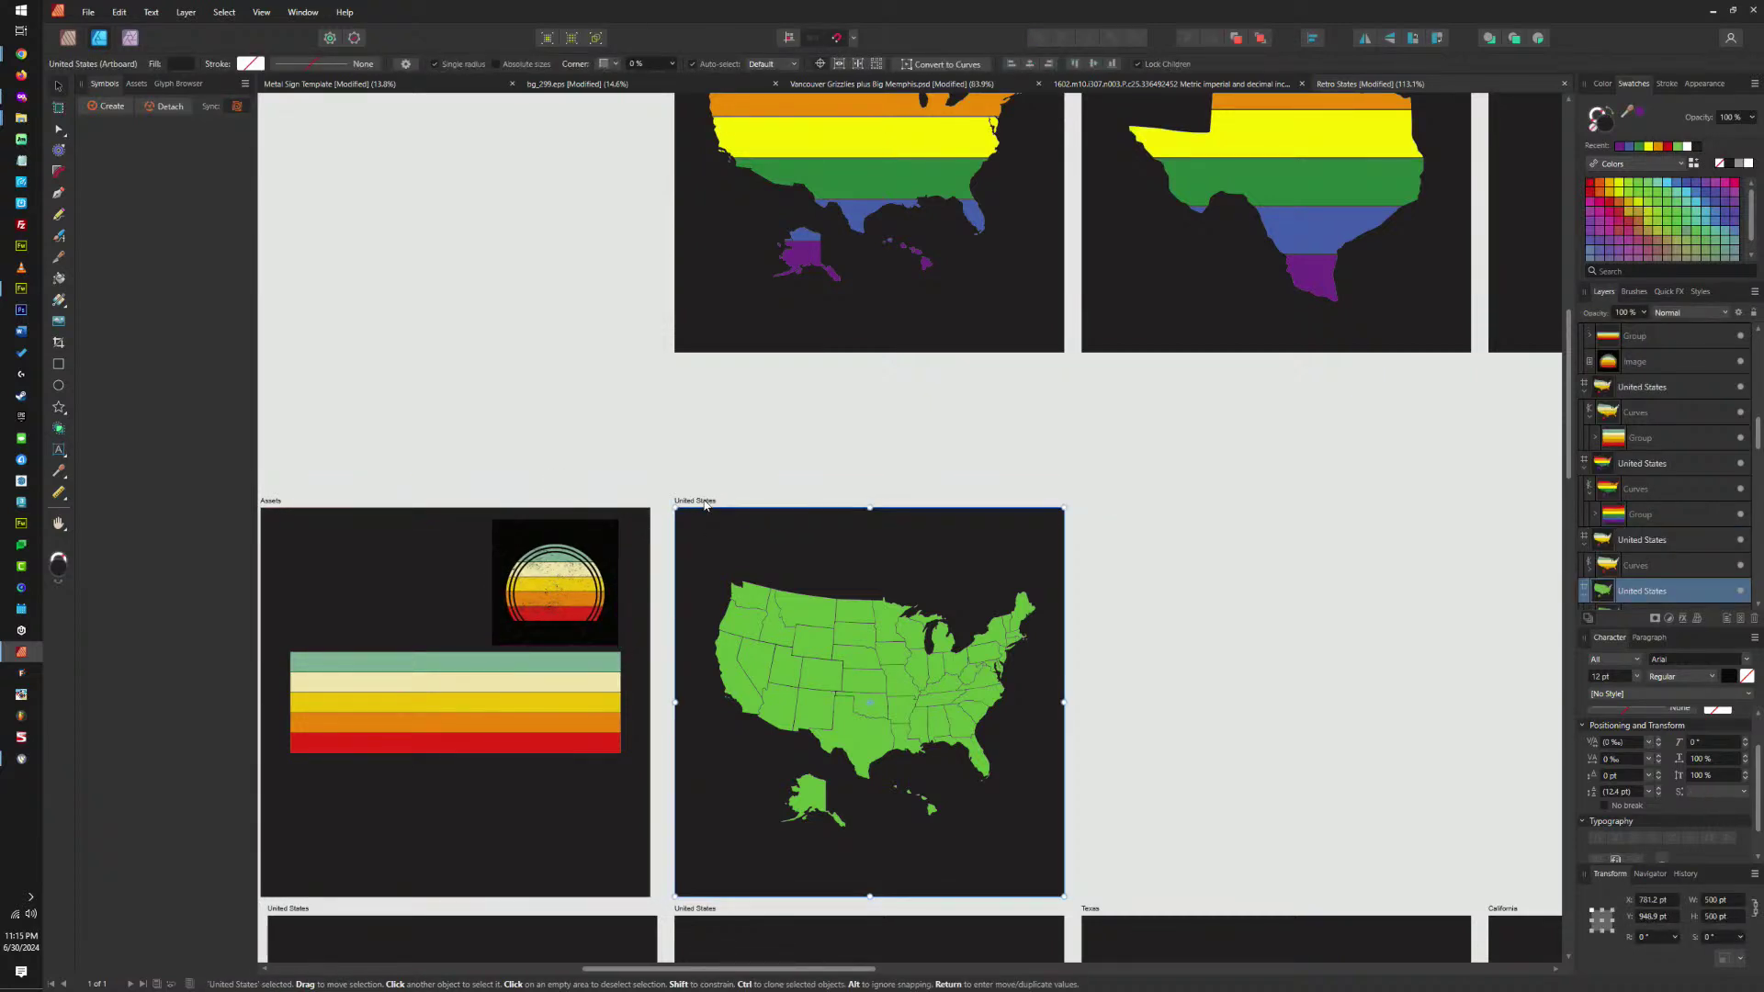
pyautogui.keyDown('ctrl'); pyautogui.moveTo(706, 503); pyautogui.dragTo(1113, 496); pyautogui.keyUp('ctrl')
pyautogui.scroll(5, 1402, 687)
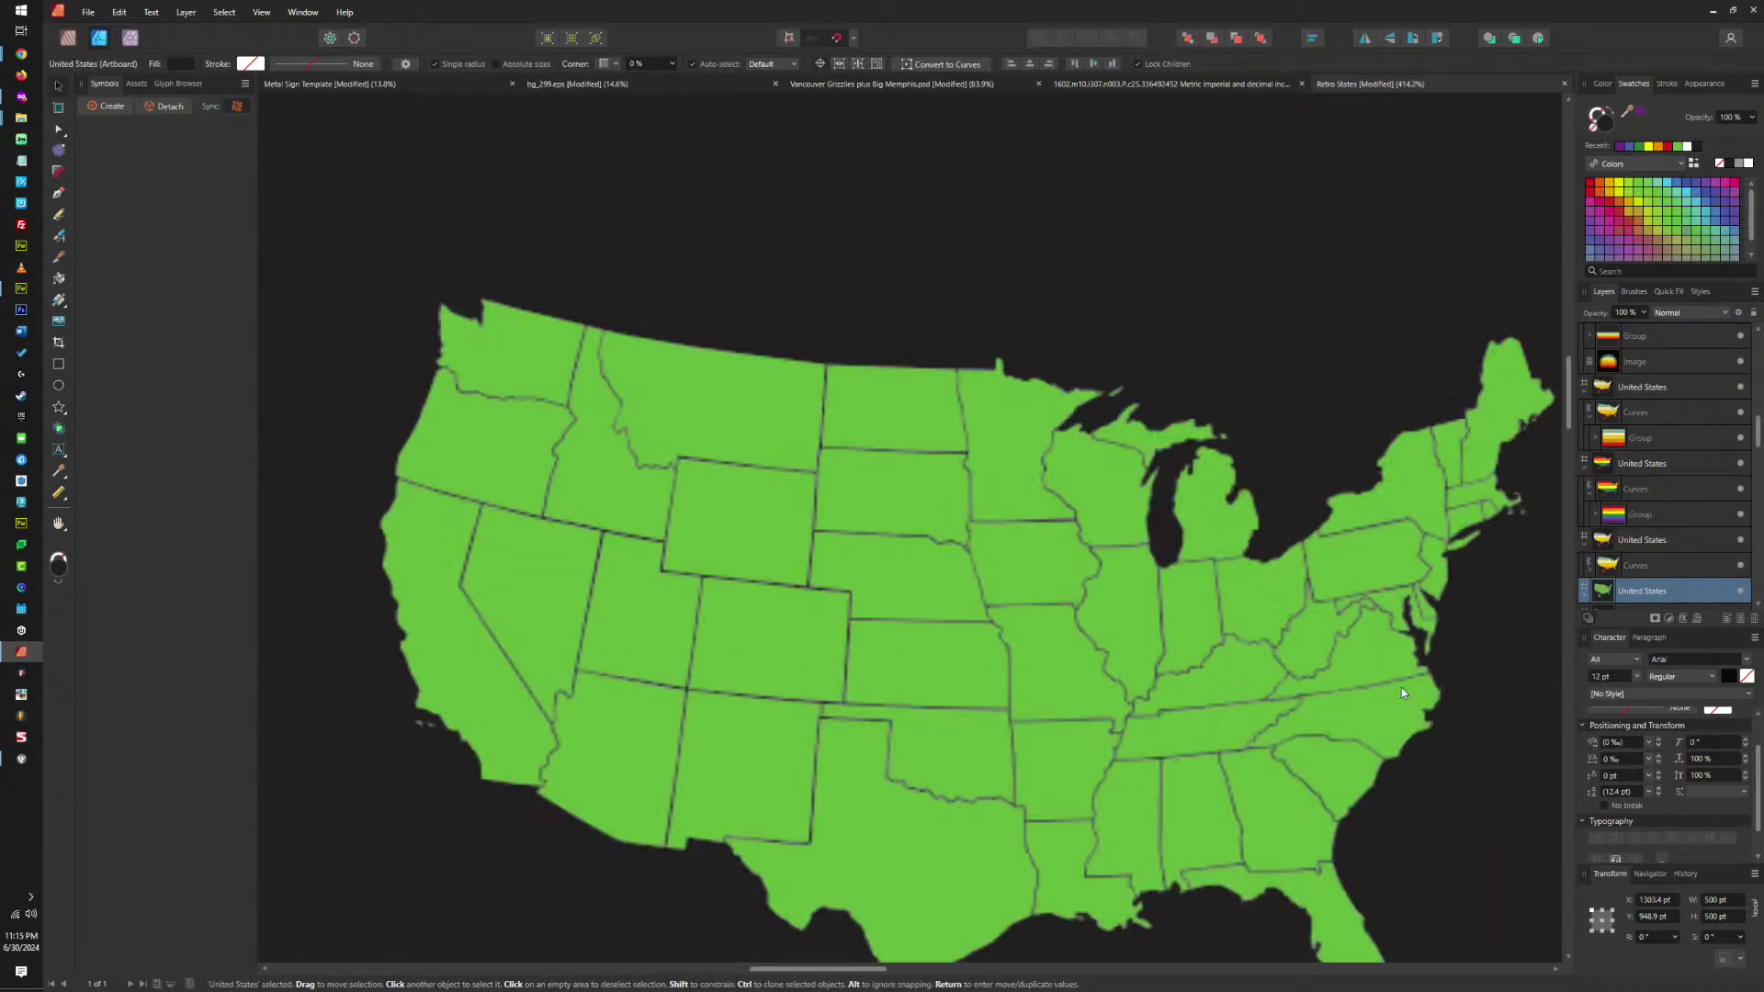
pyautogui.scroll(-4, 1282, 476)
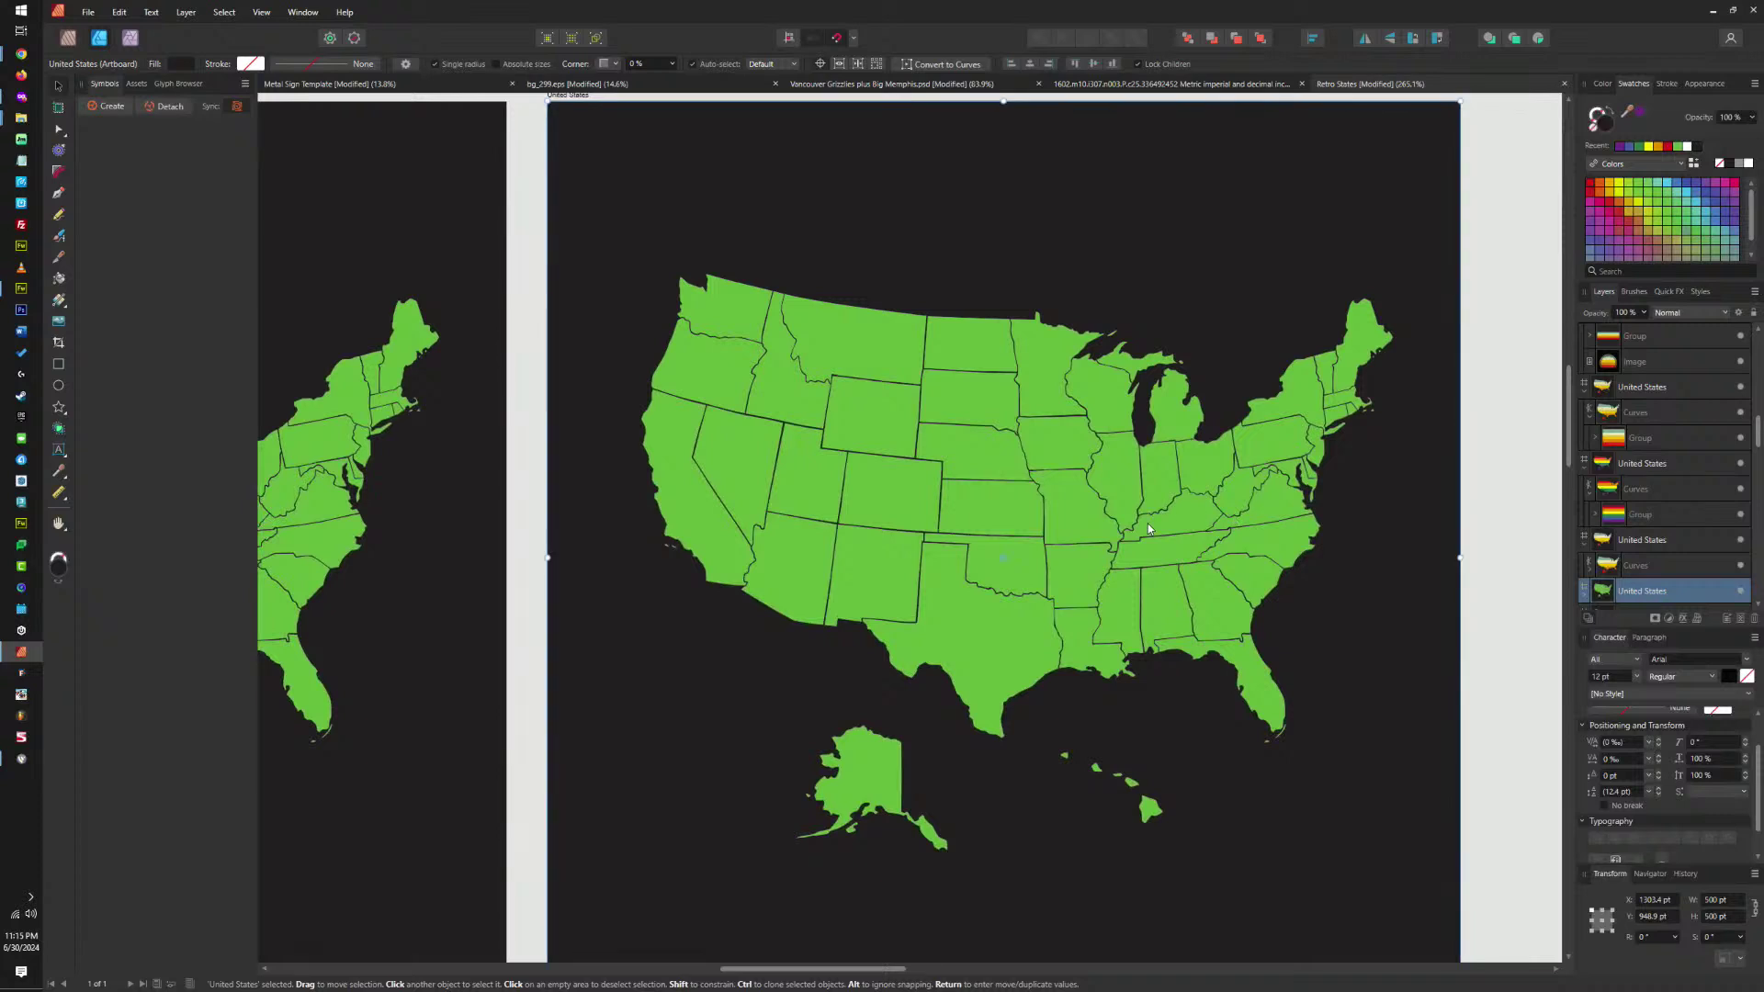
# Delete the green United States map from the duplicated artboard, leaving only its dark background.
pyautogui.click(1148, 529)
pyautogui.press('Delete')
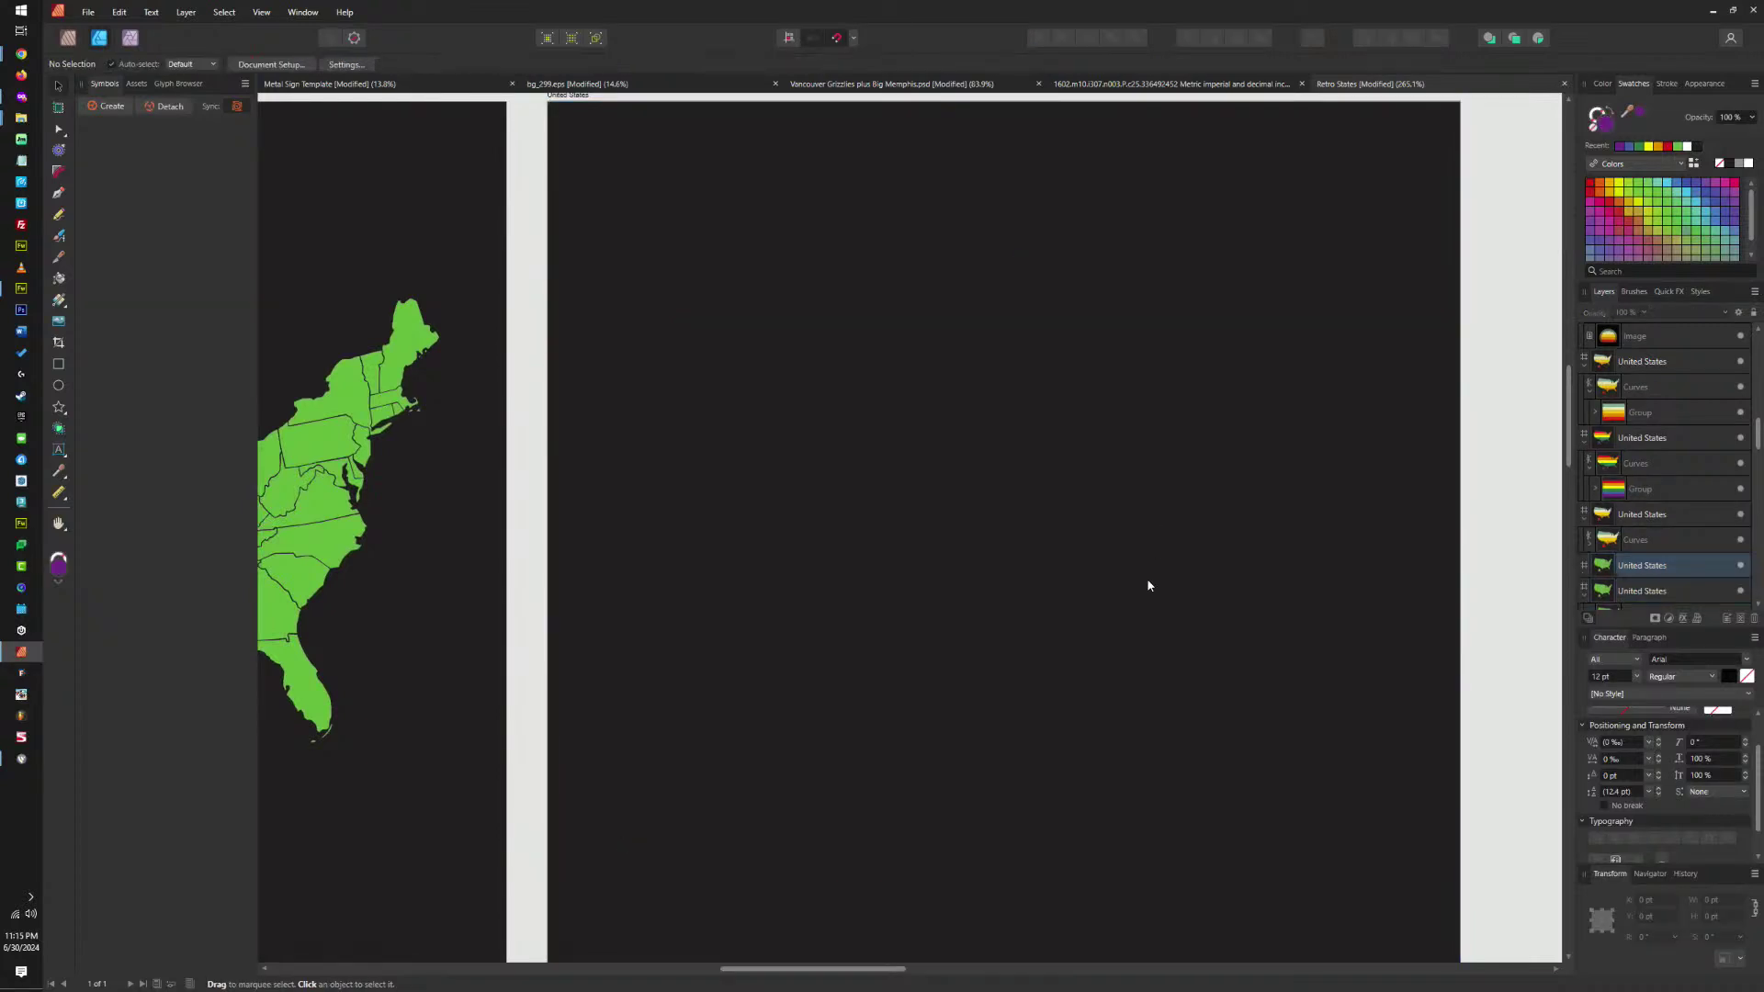
# Switch to the Chrome window with the rainbow flag results and search images for "rainbow png color".
pyautogui.moveTo(21, 54)
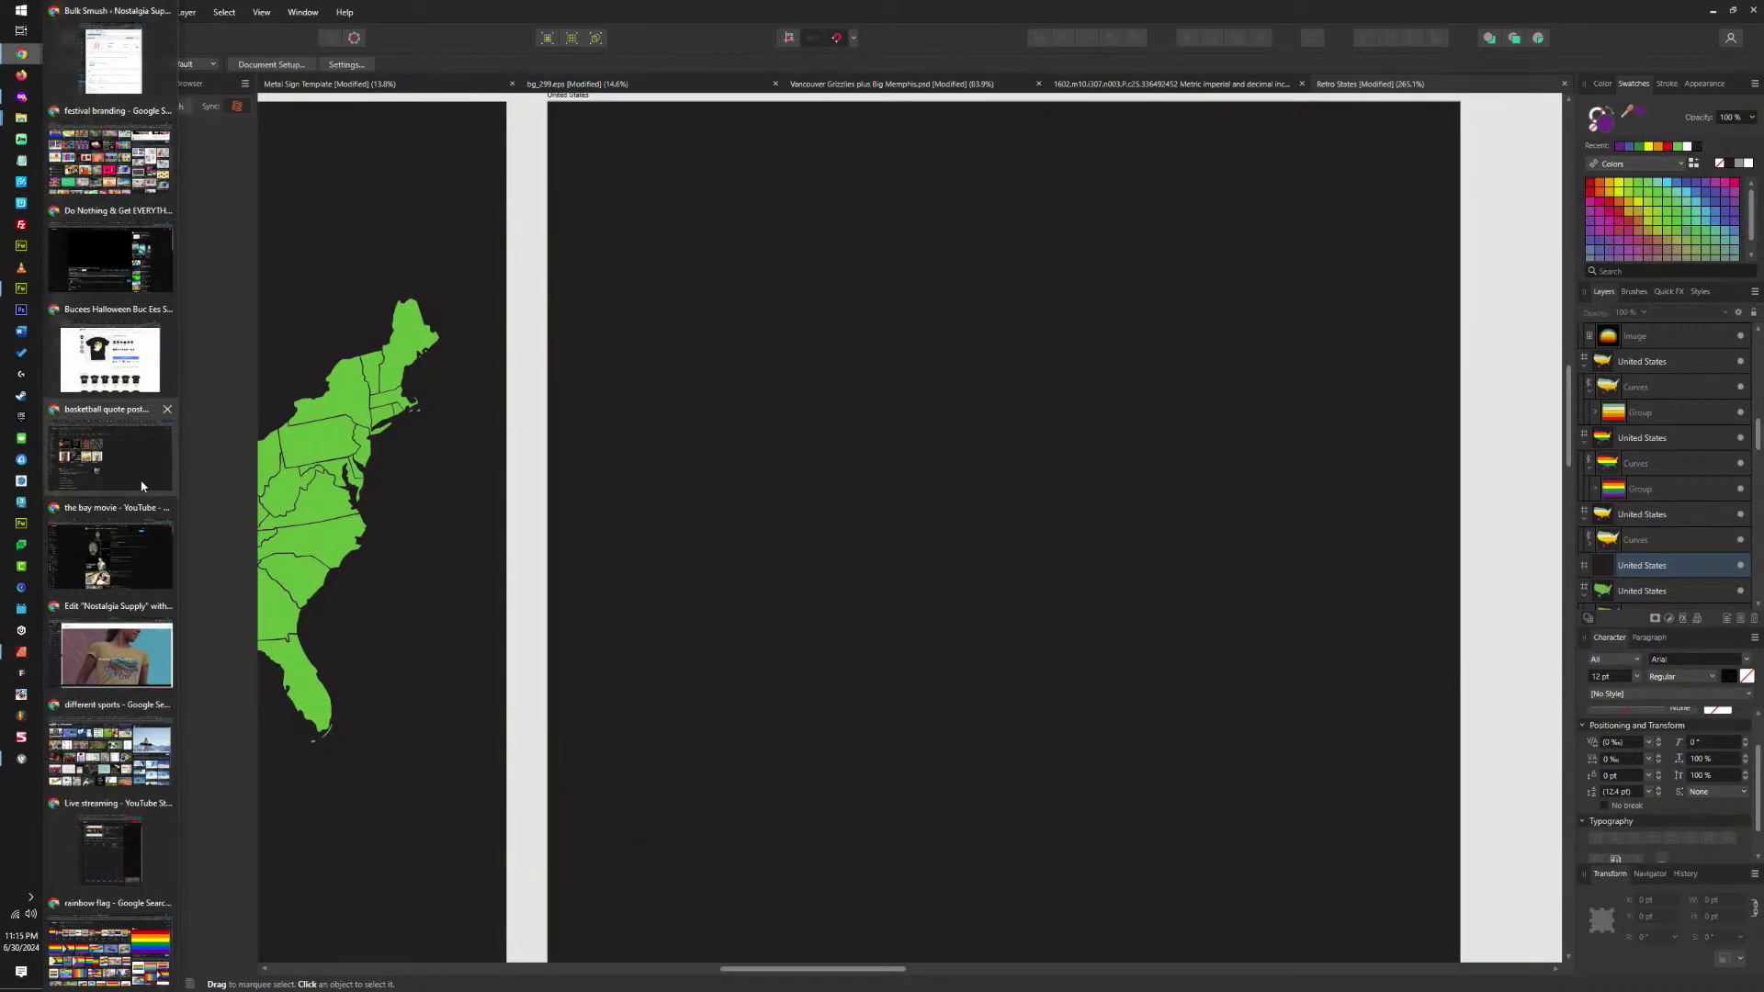
pyautogui.click(111, 946)
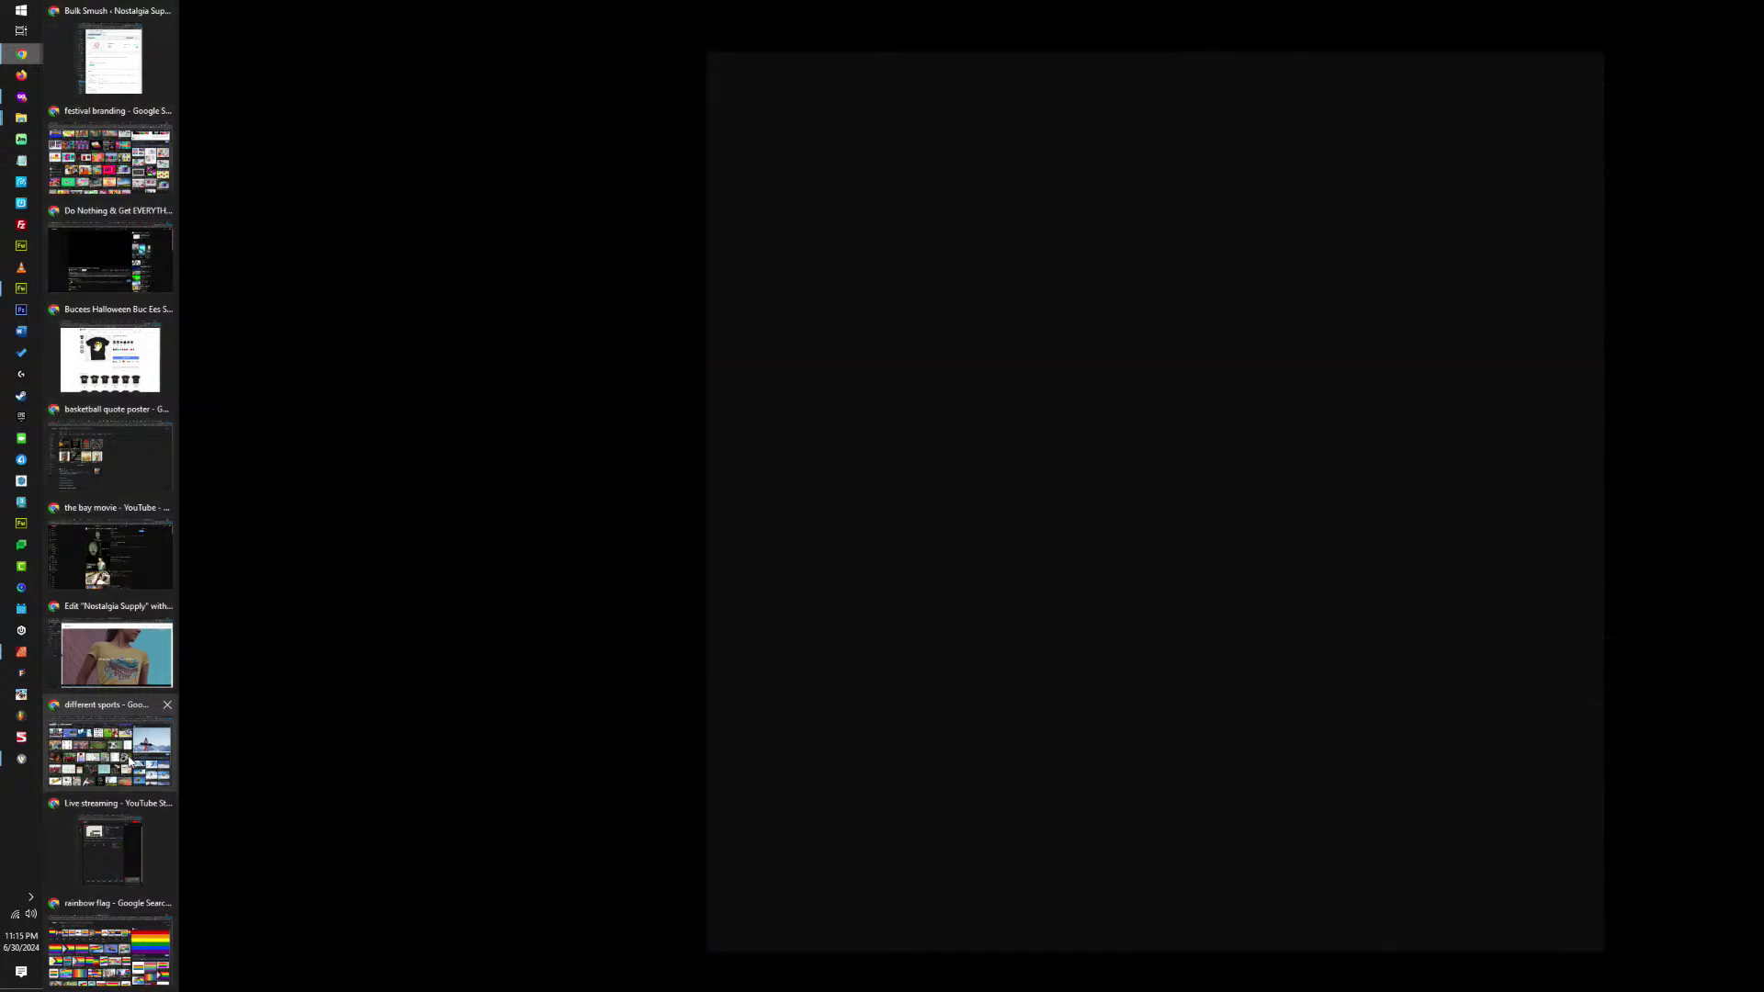
pyautogui.press('/')
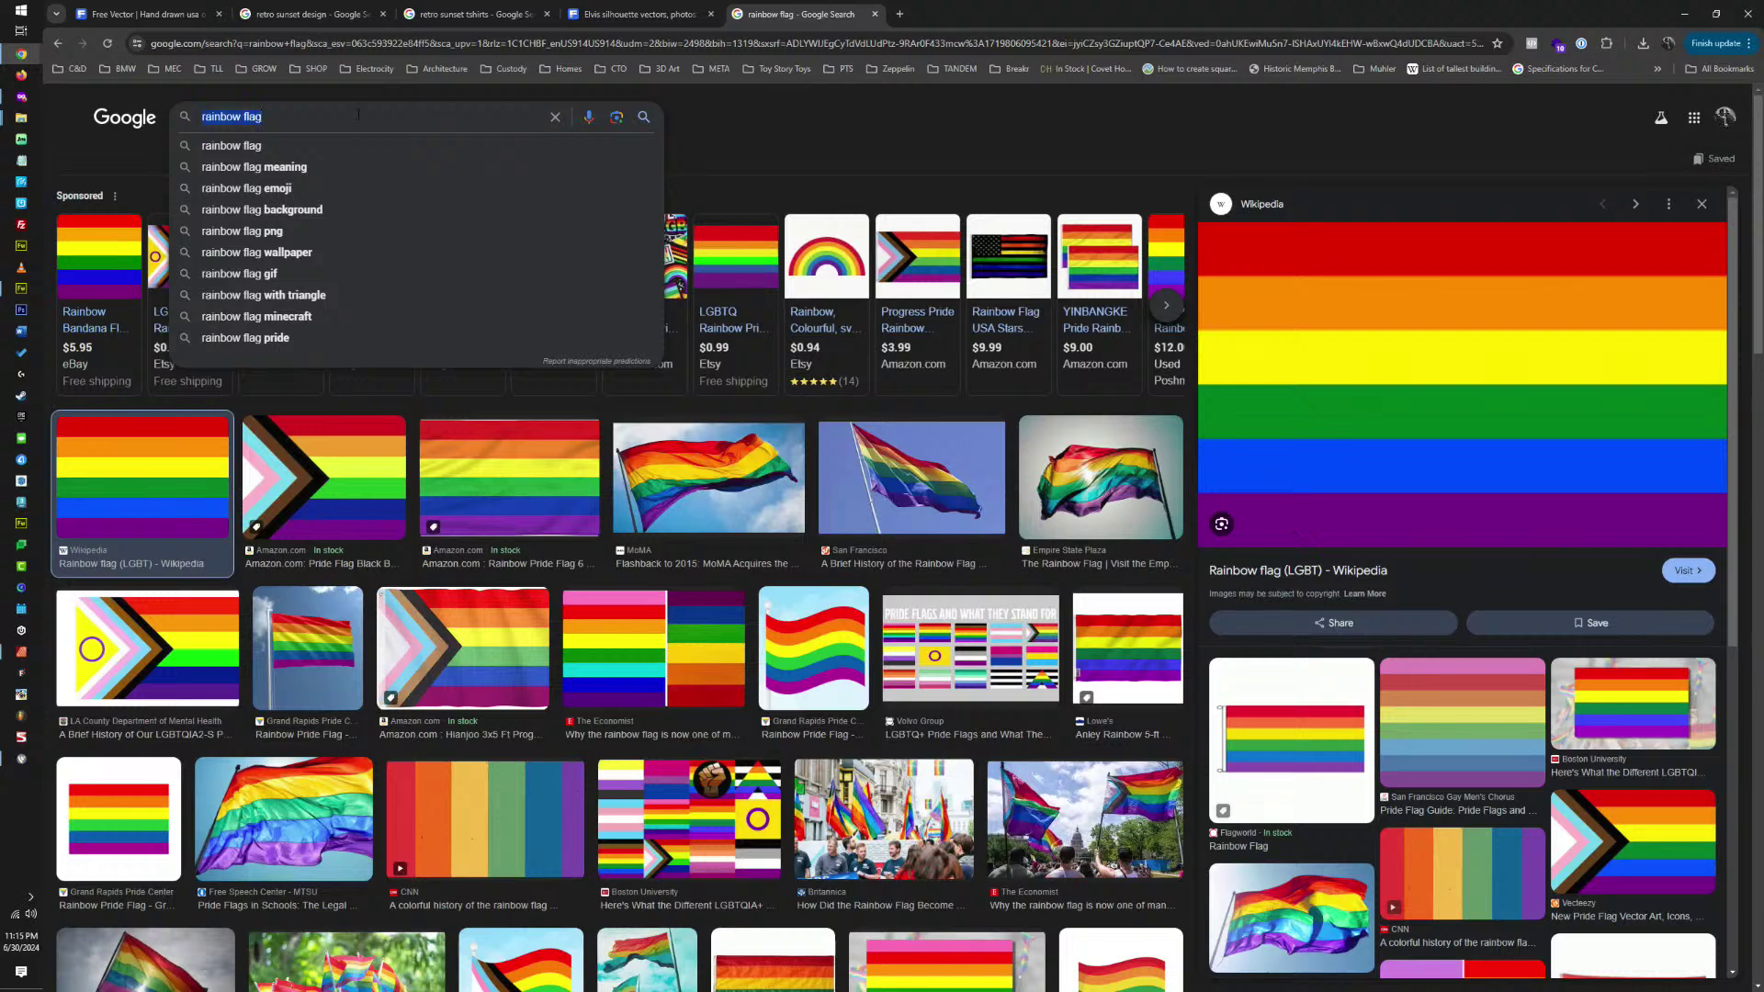
pyautogui.write('rainbow')
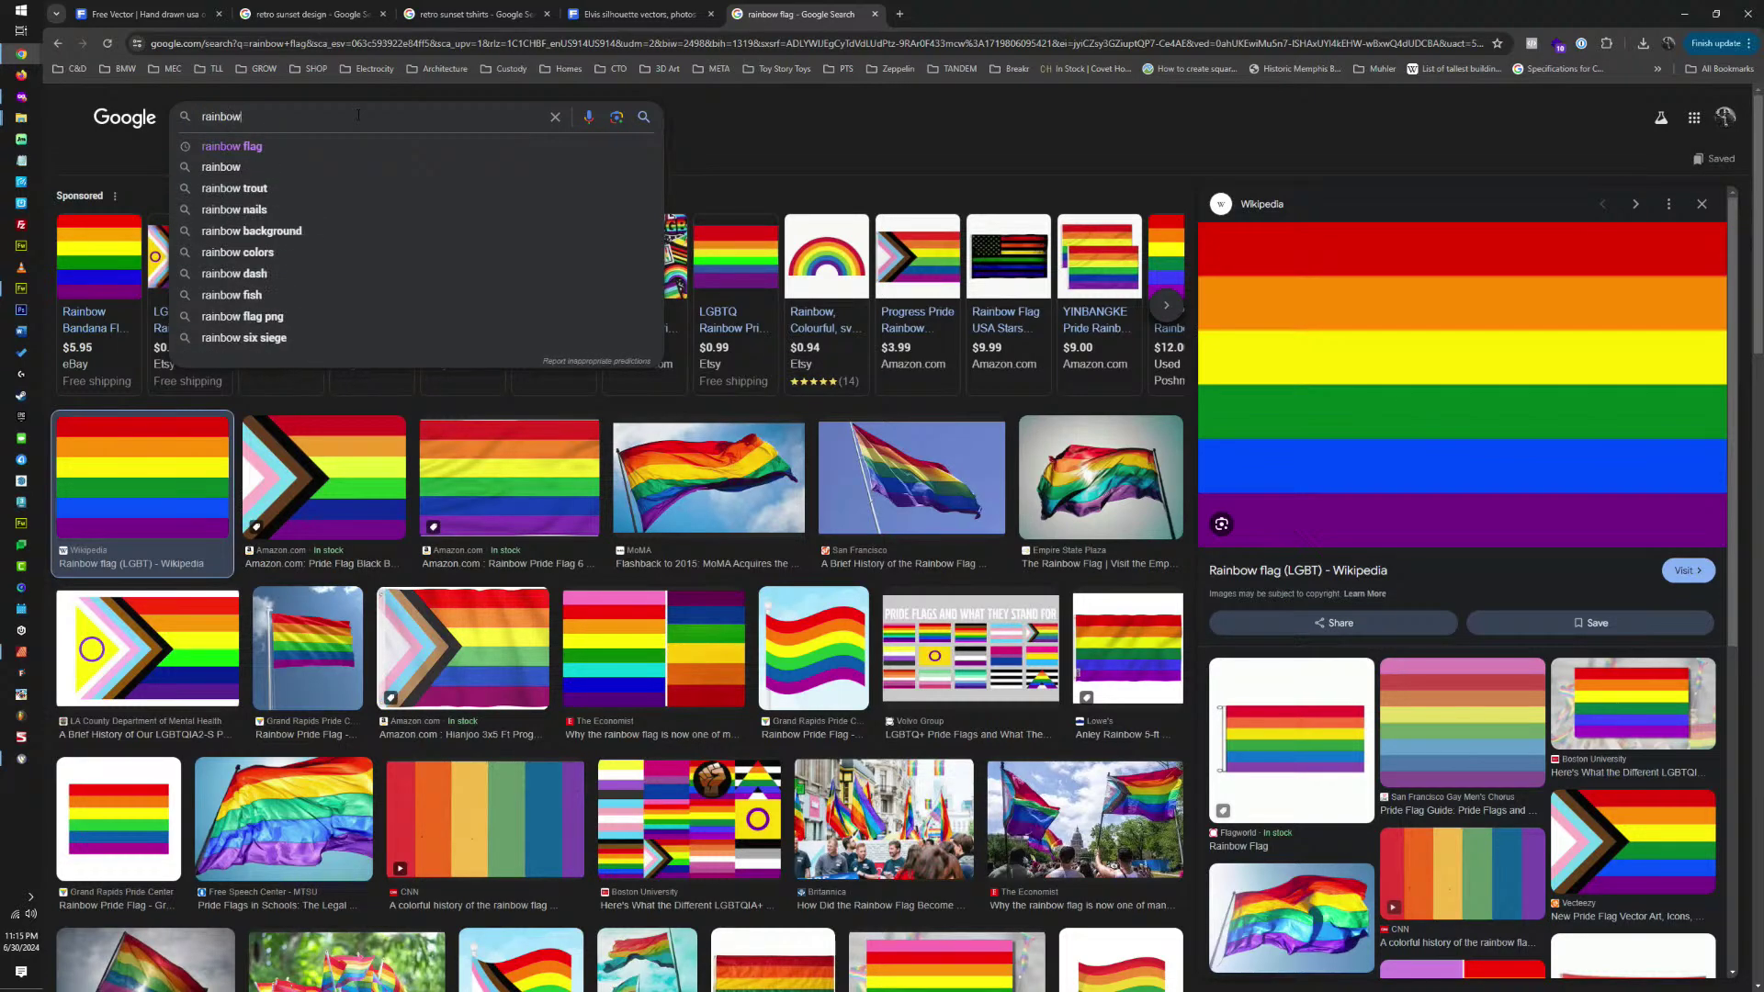
pyautogui.write(' png color')
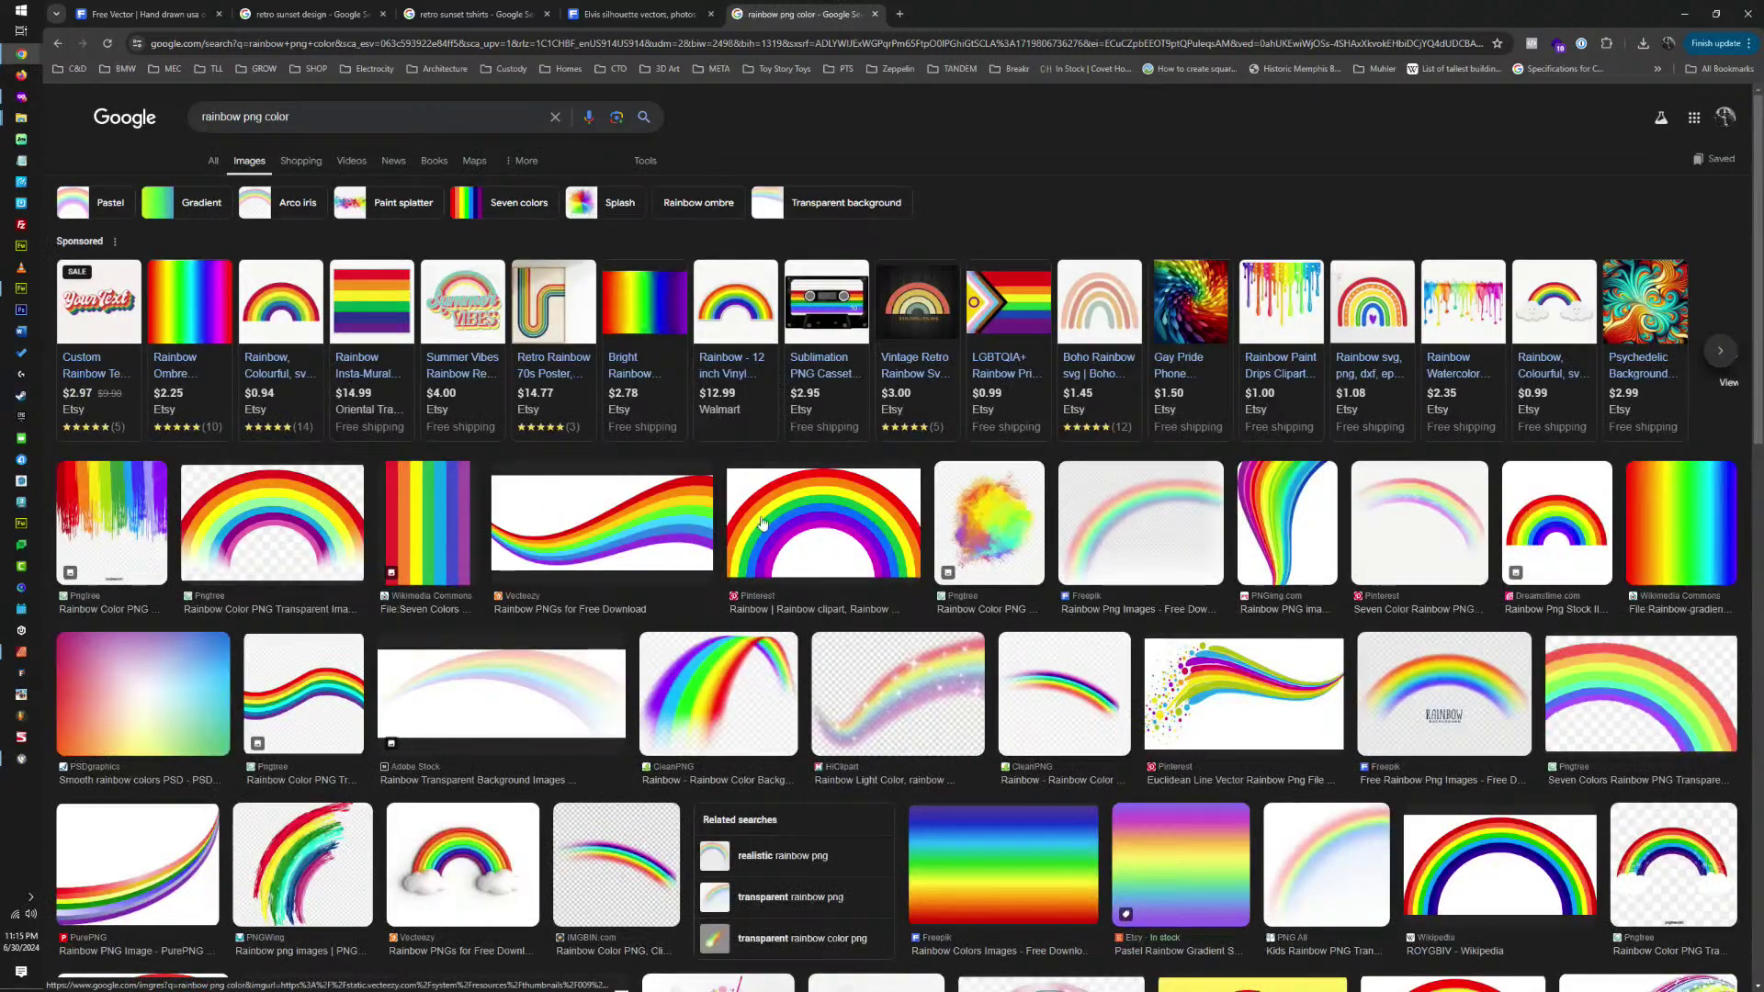
# Open the Pinterest rainbow arch clipart result and copy its full image.
pyautogui.click(762, 523)
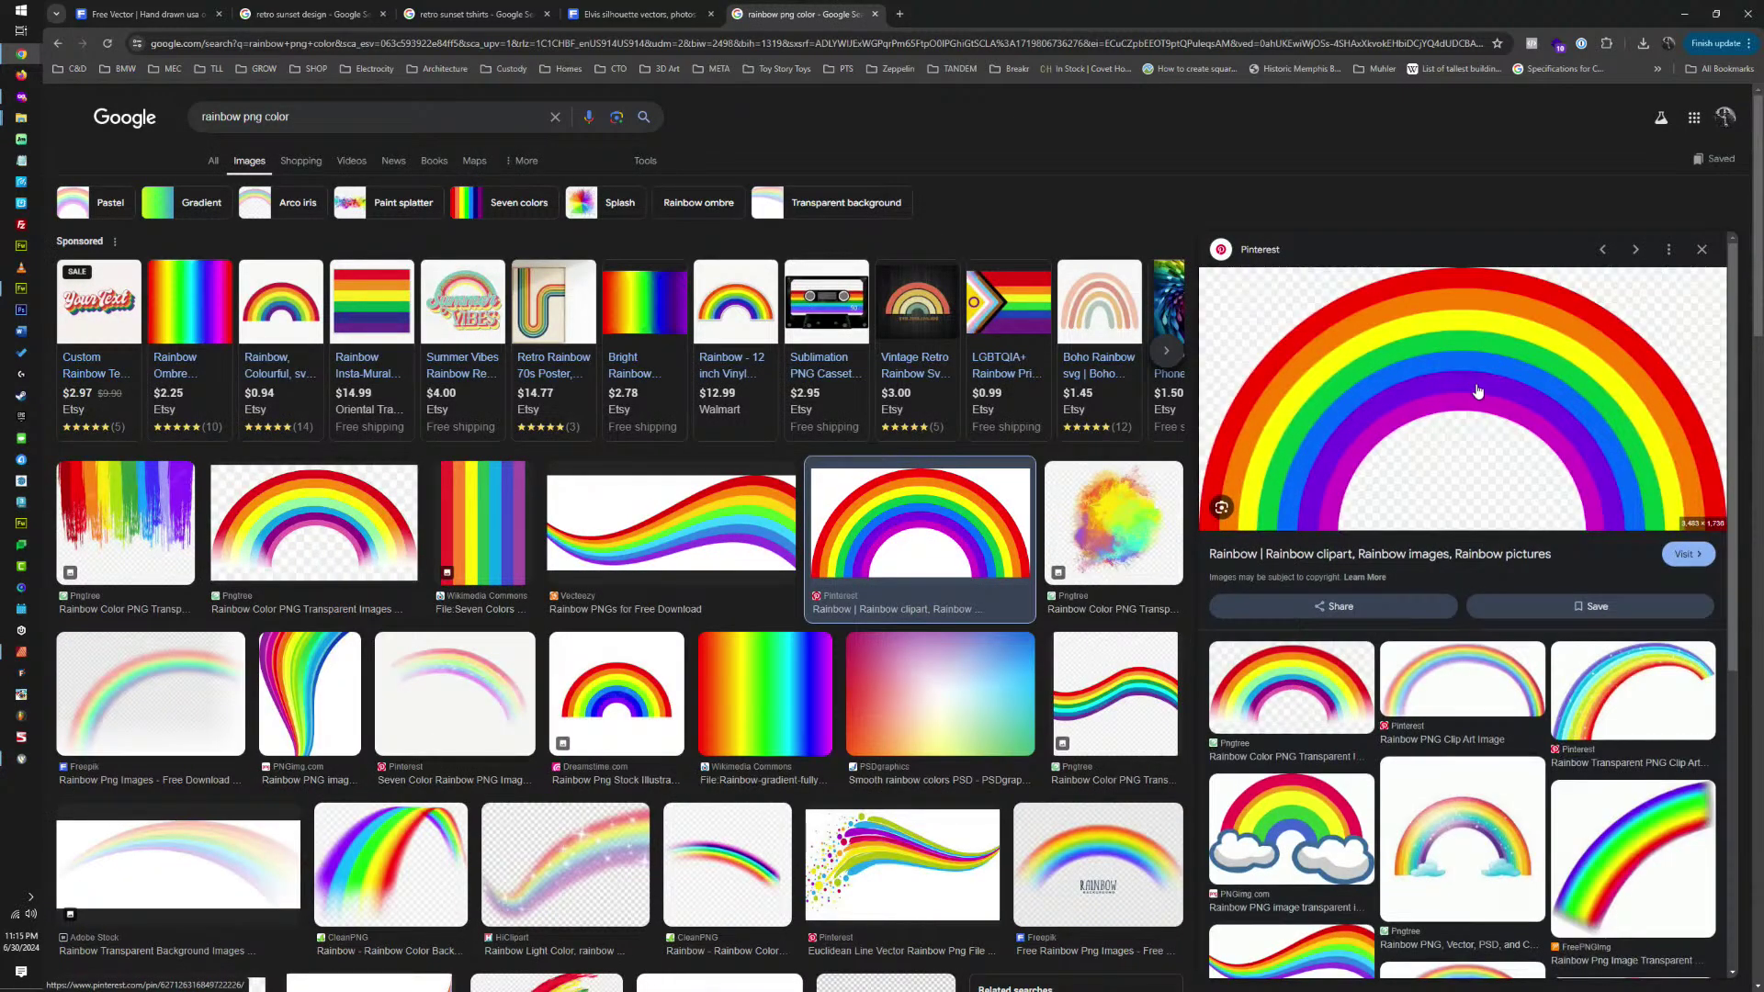
pyautogui.rightClick(1442, 367)
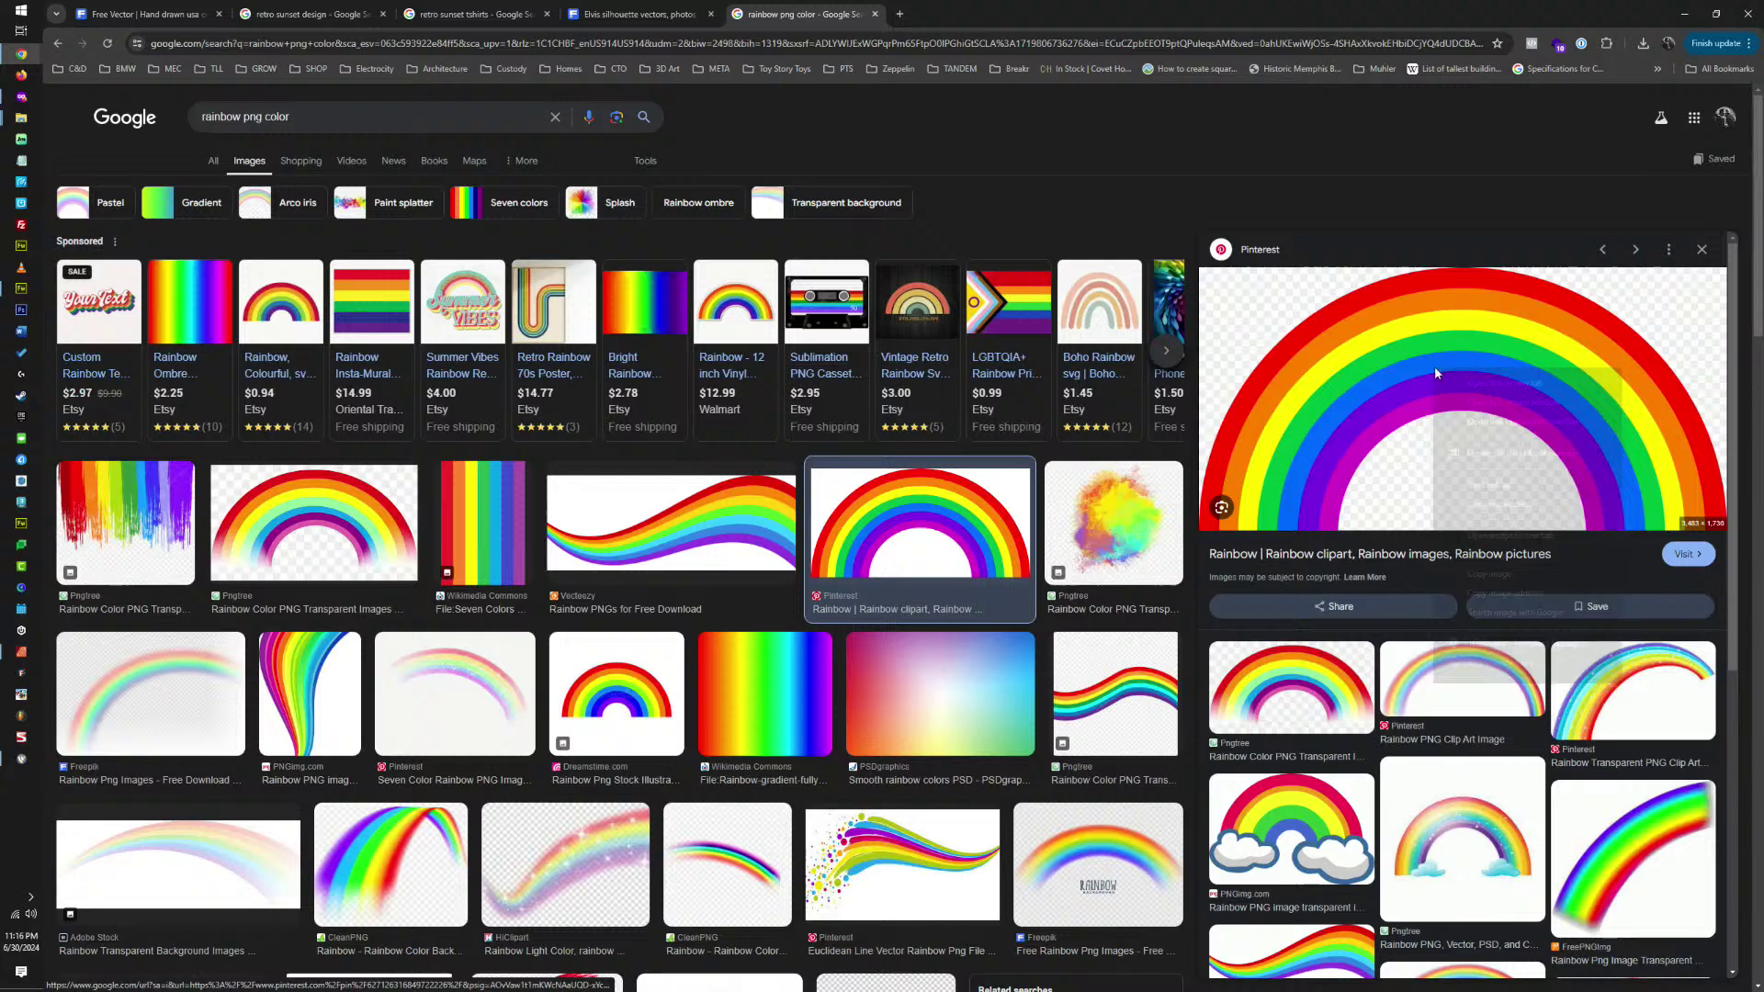
pyautogui.click(1508, 576)
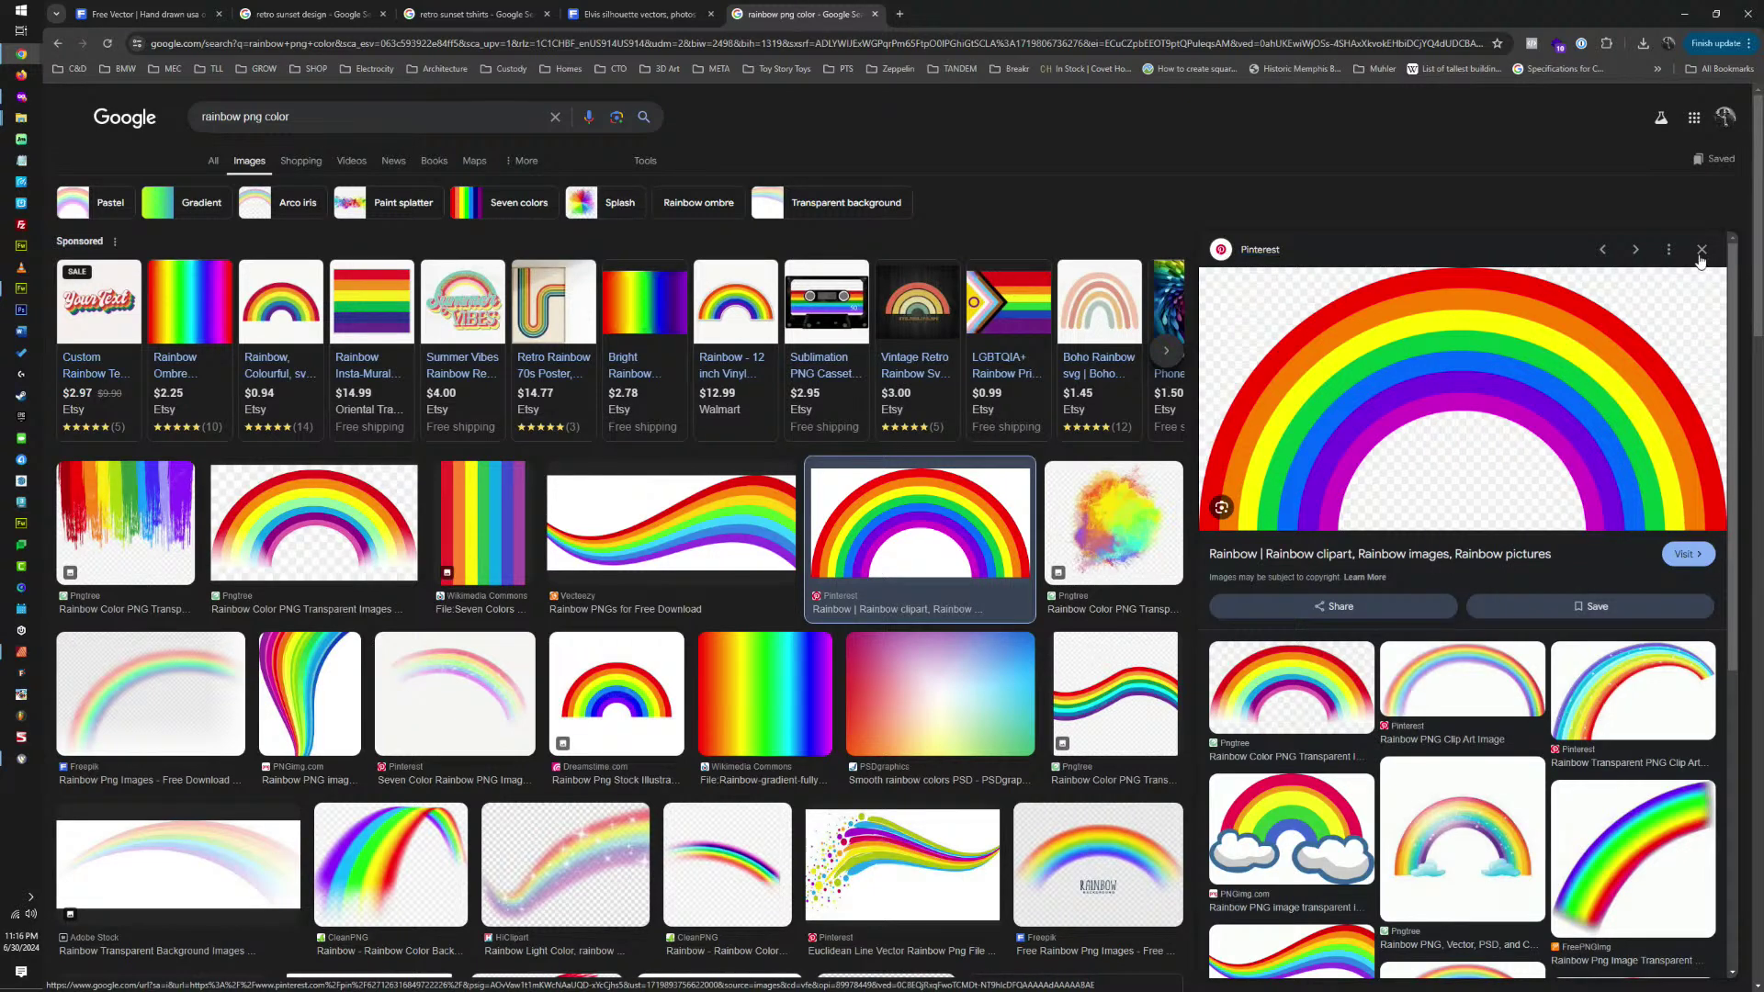
# Search images for "american flag" and filter the results to the Large size.
pyautogui.click(434, 121)
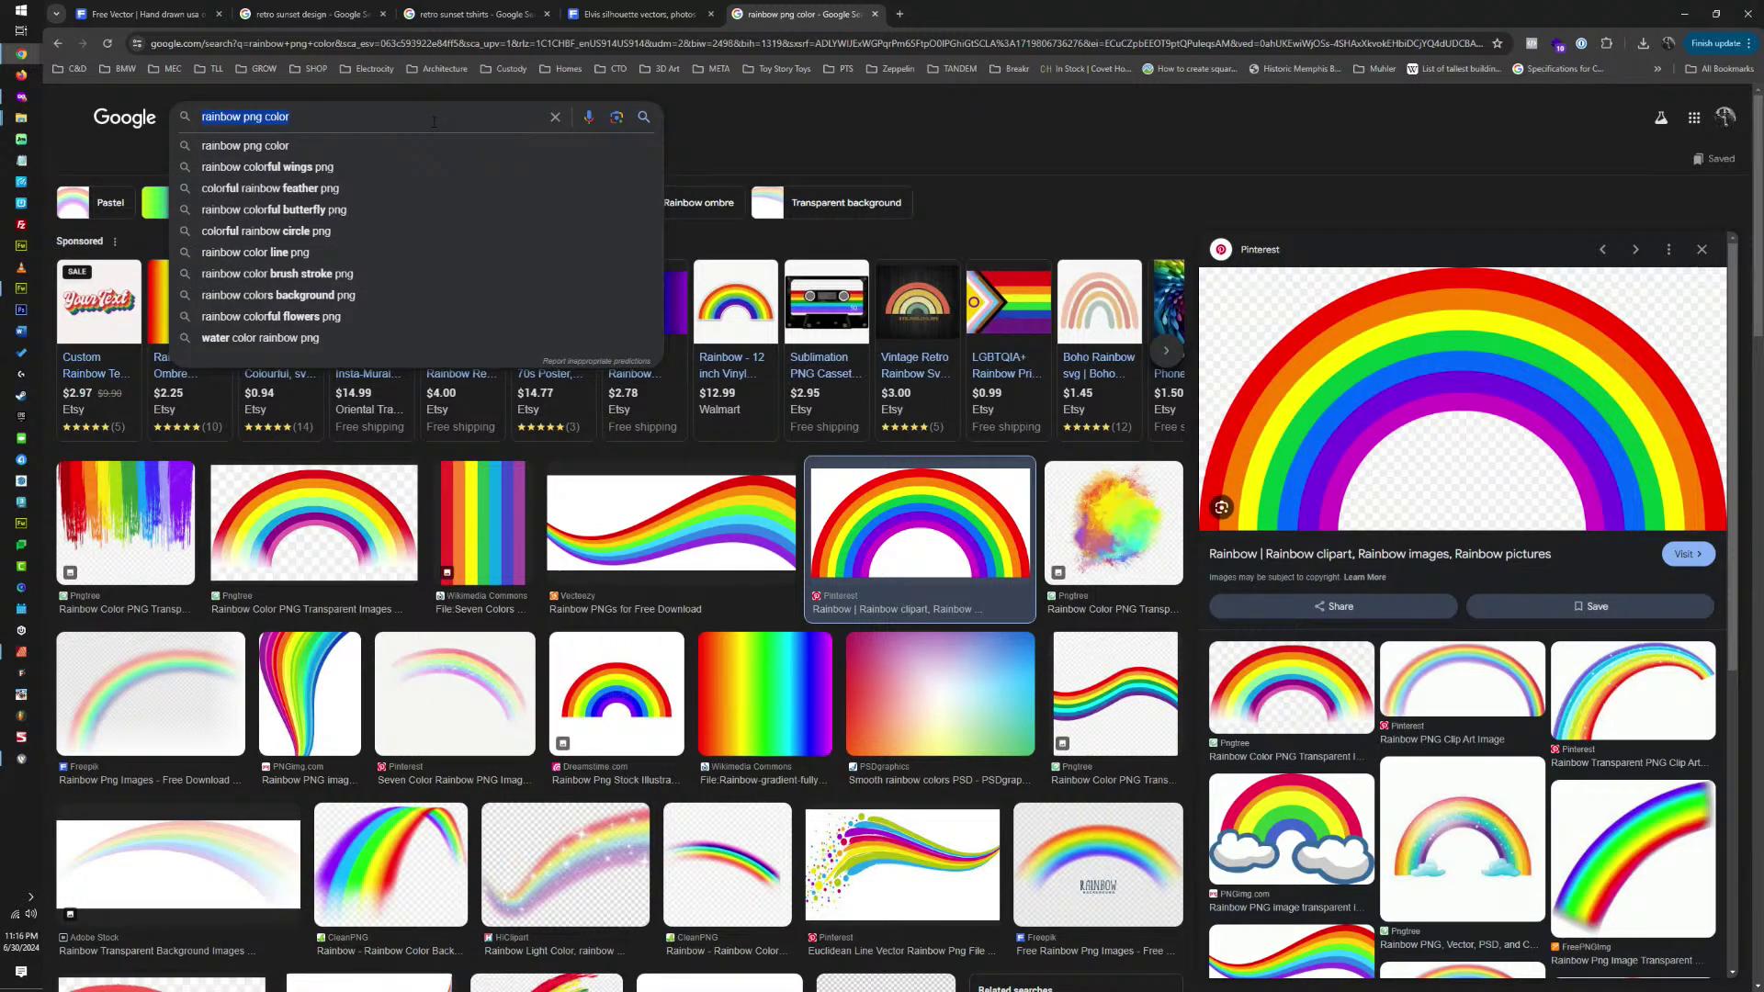
pyautogui.write('american flag')
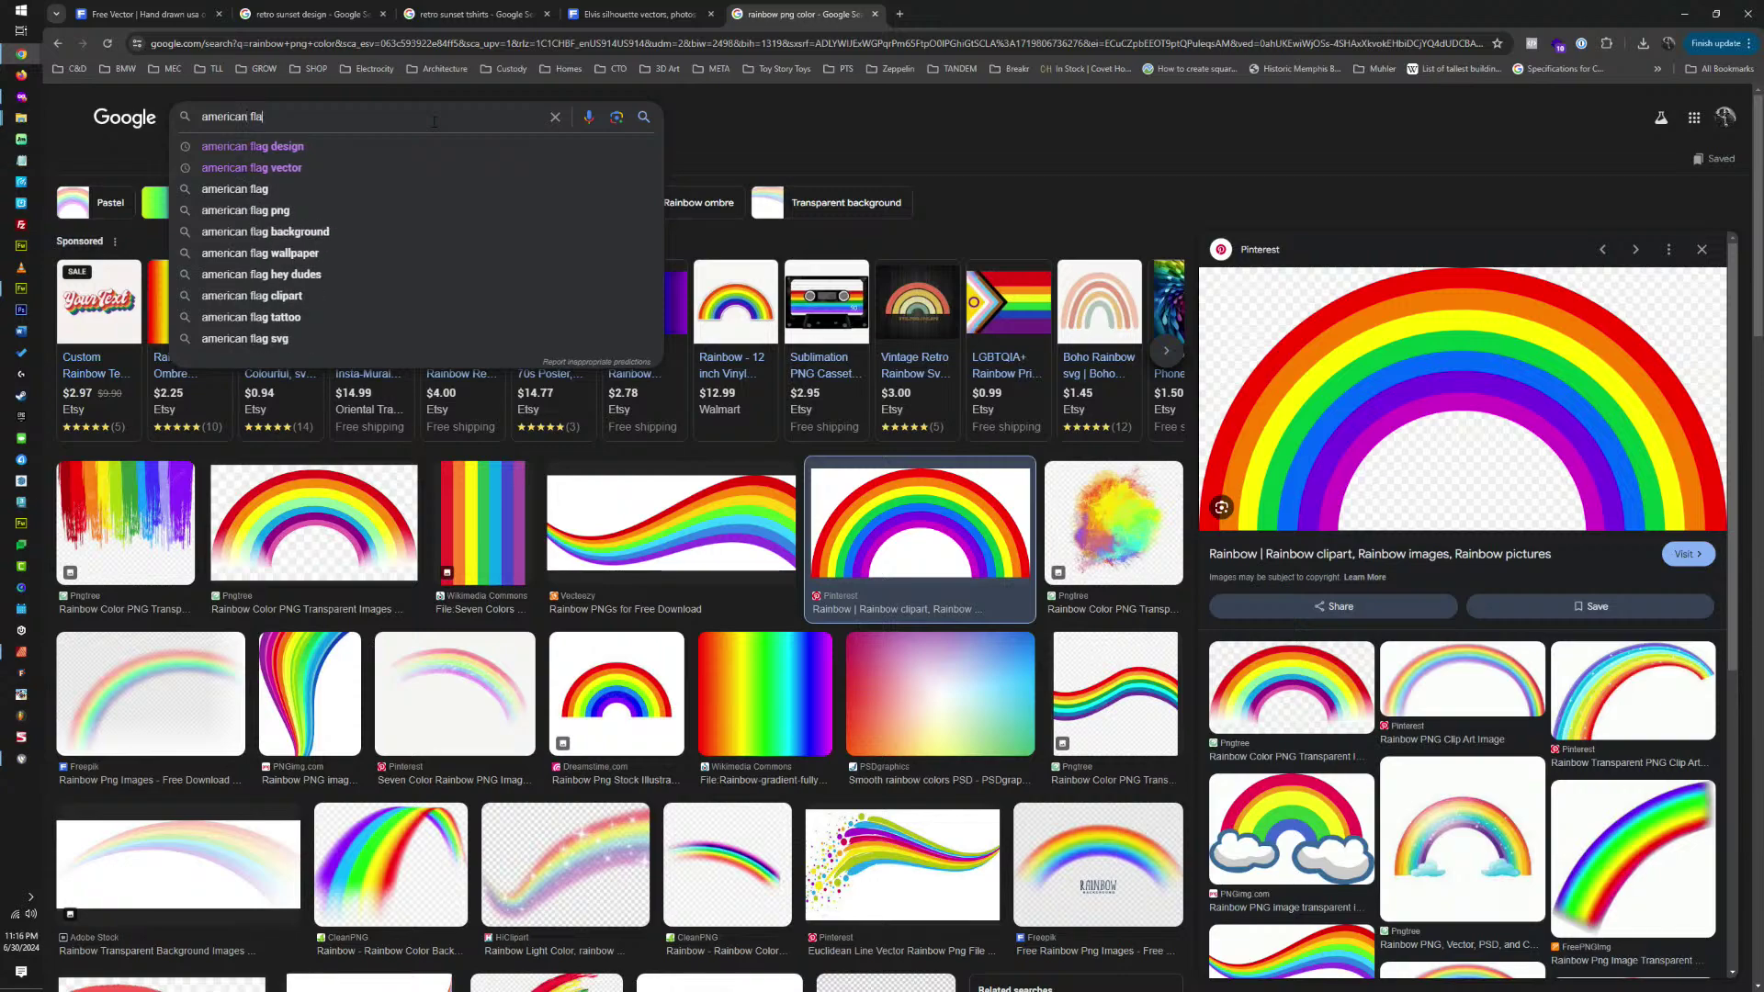
pyautogui.press('Return')
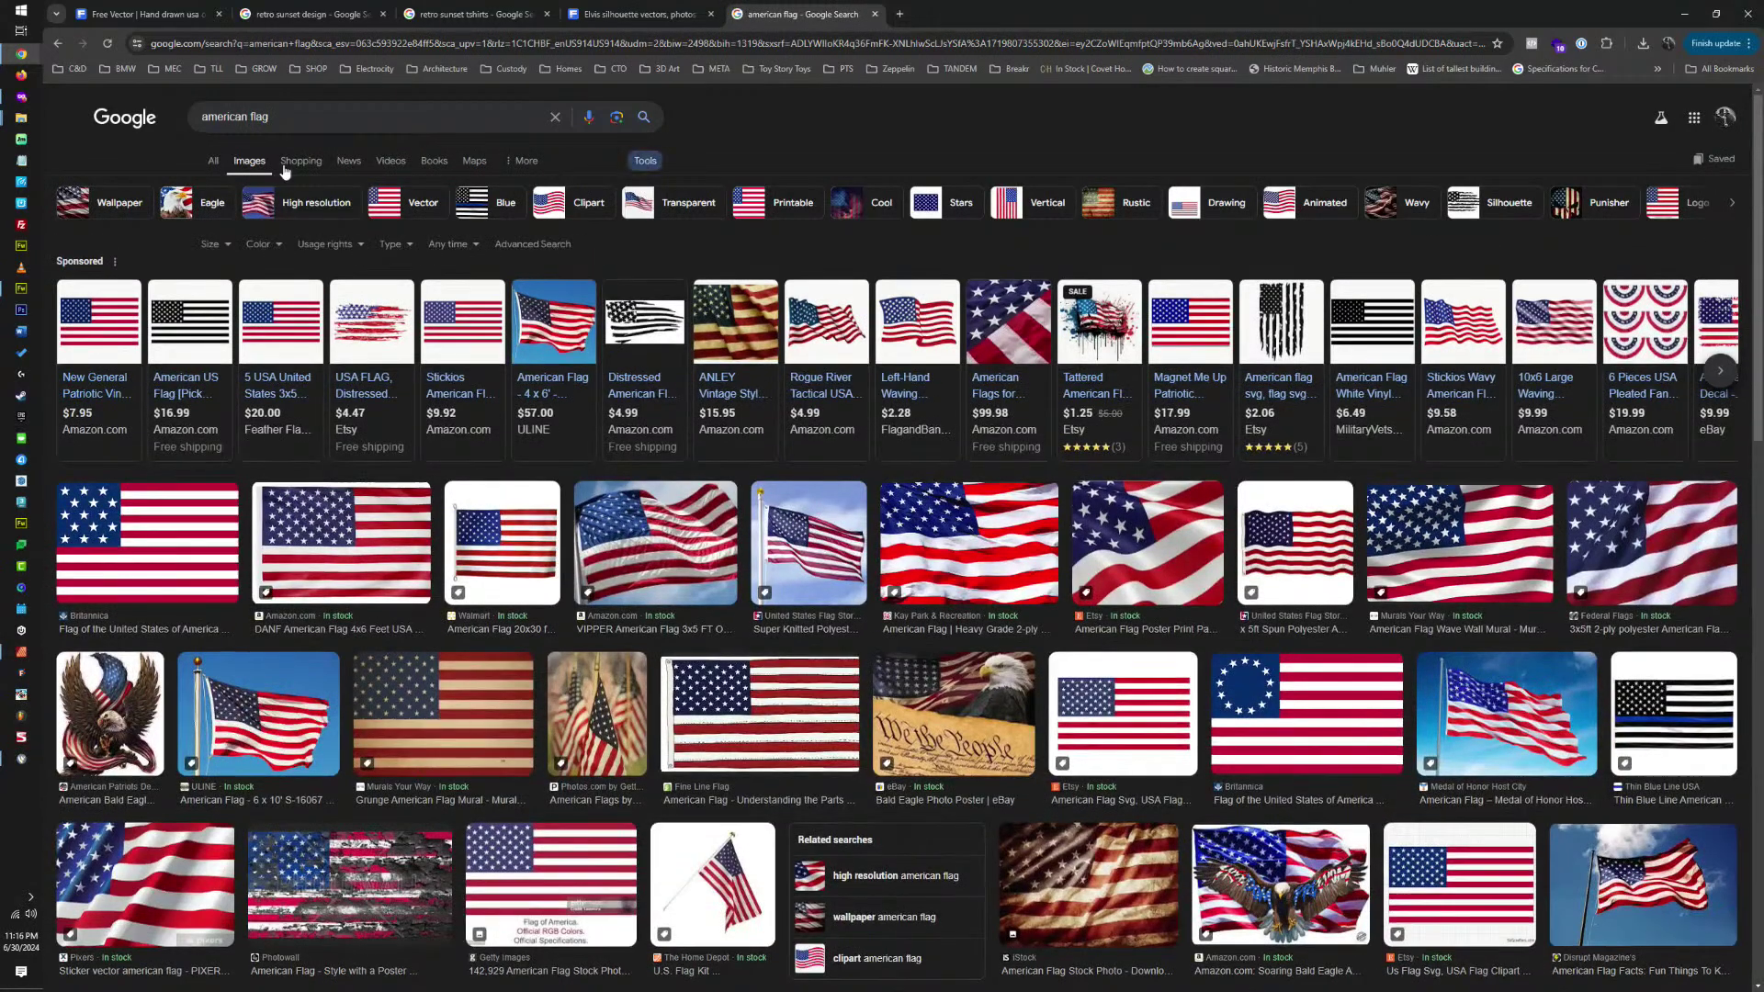
pyautogui.click(209, 244)
pyautogui.click(235, 286)
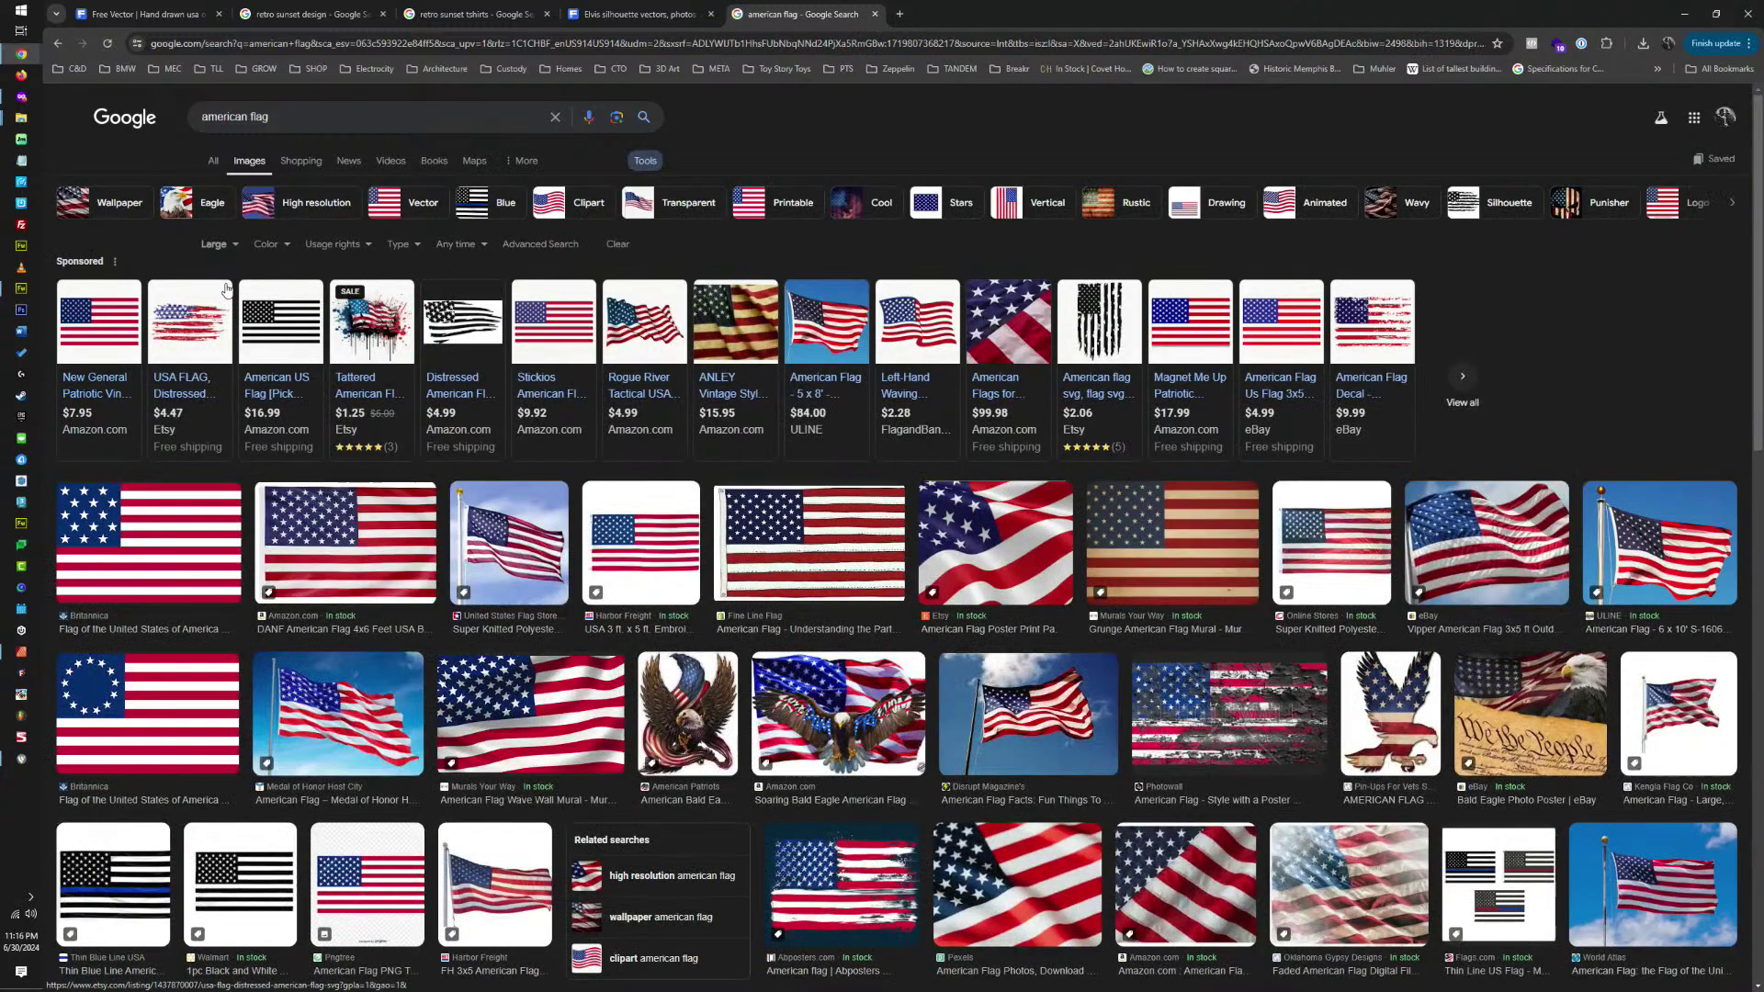
# Run an advanced image search for the American flag with the image size restricted to larger than 20 MP.
pyautogui.click(520, 244)
pyautogui.click(283, 413)
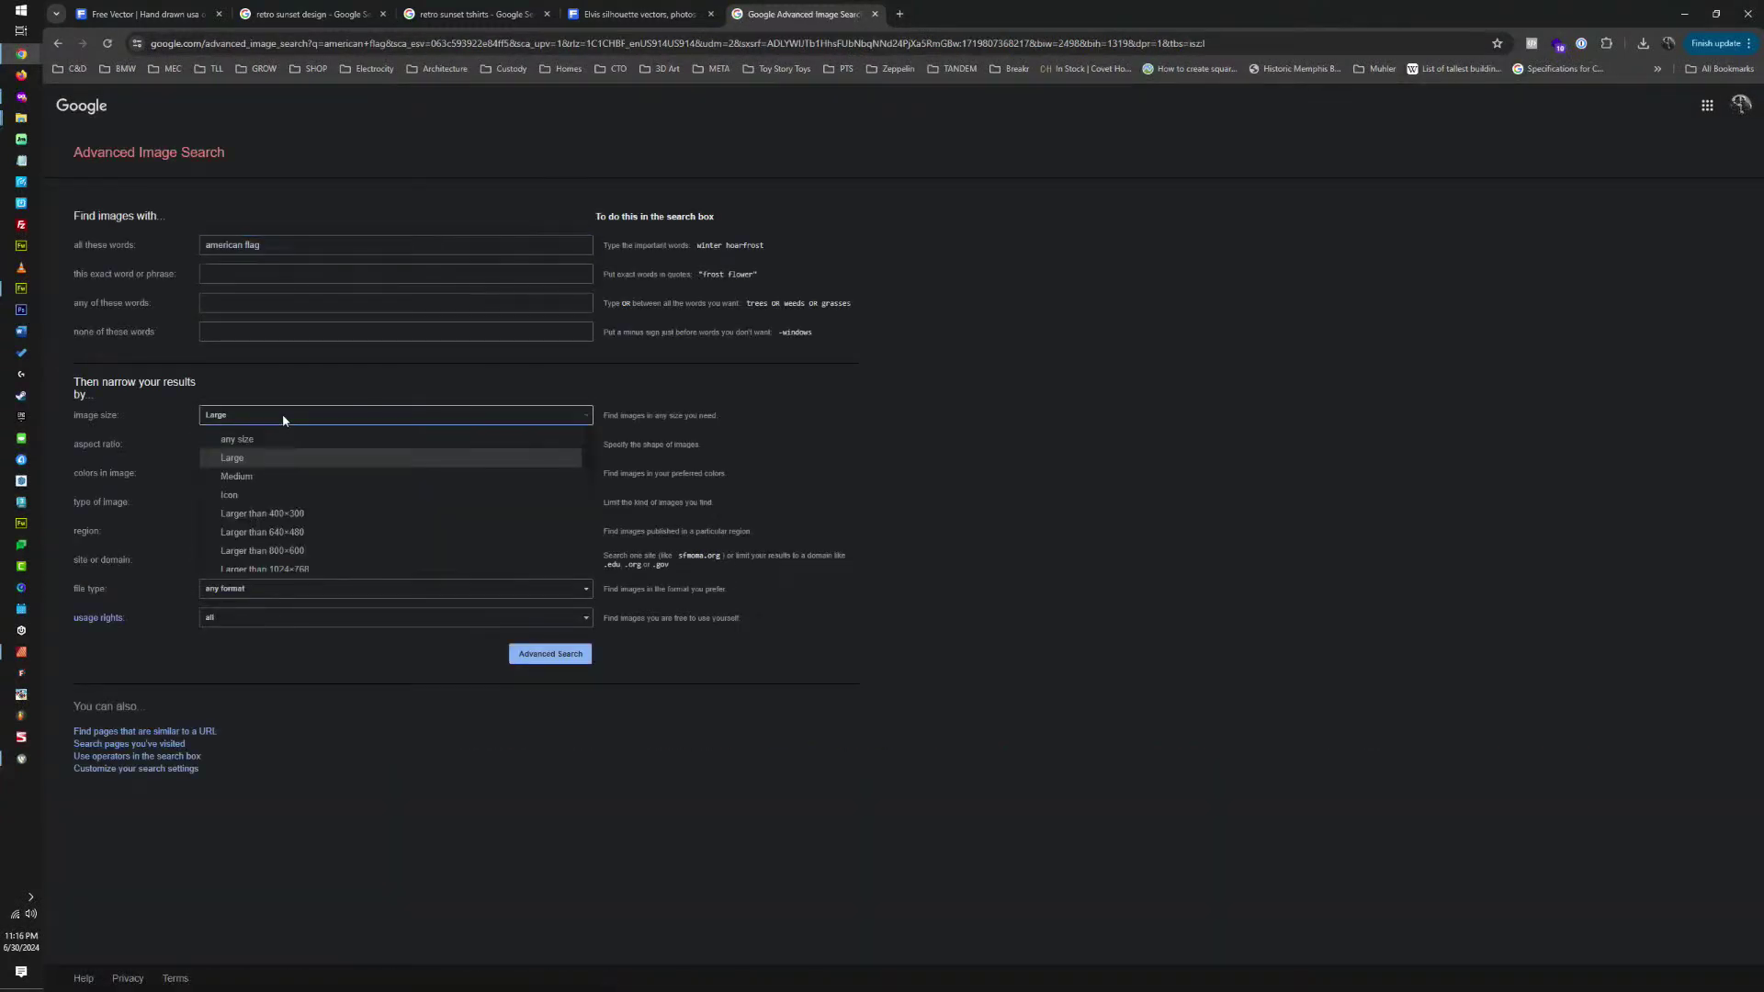
pyautogui.scroll(-2, 306, 484)
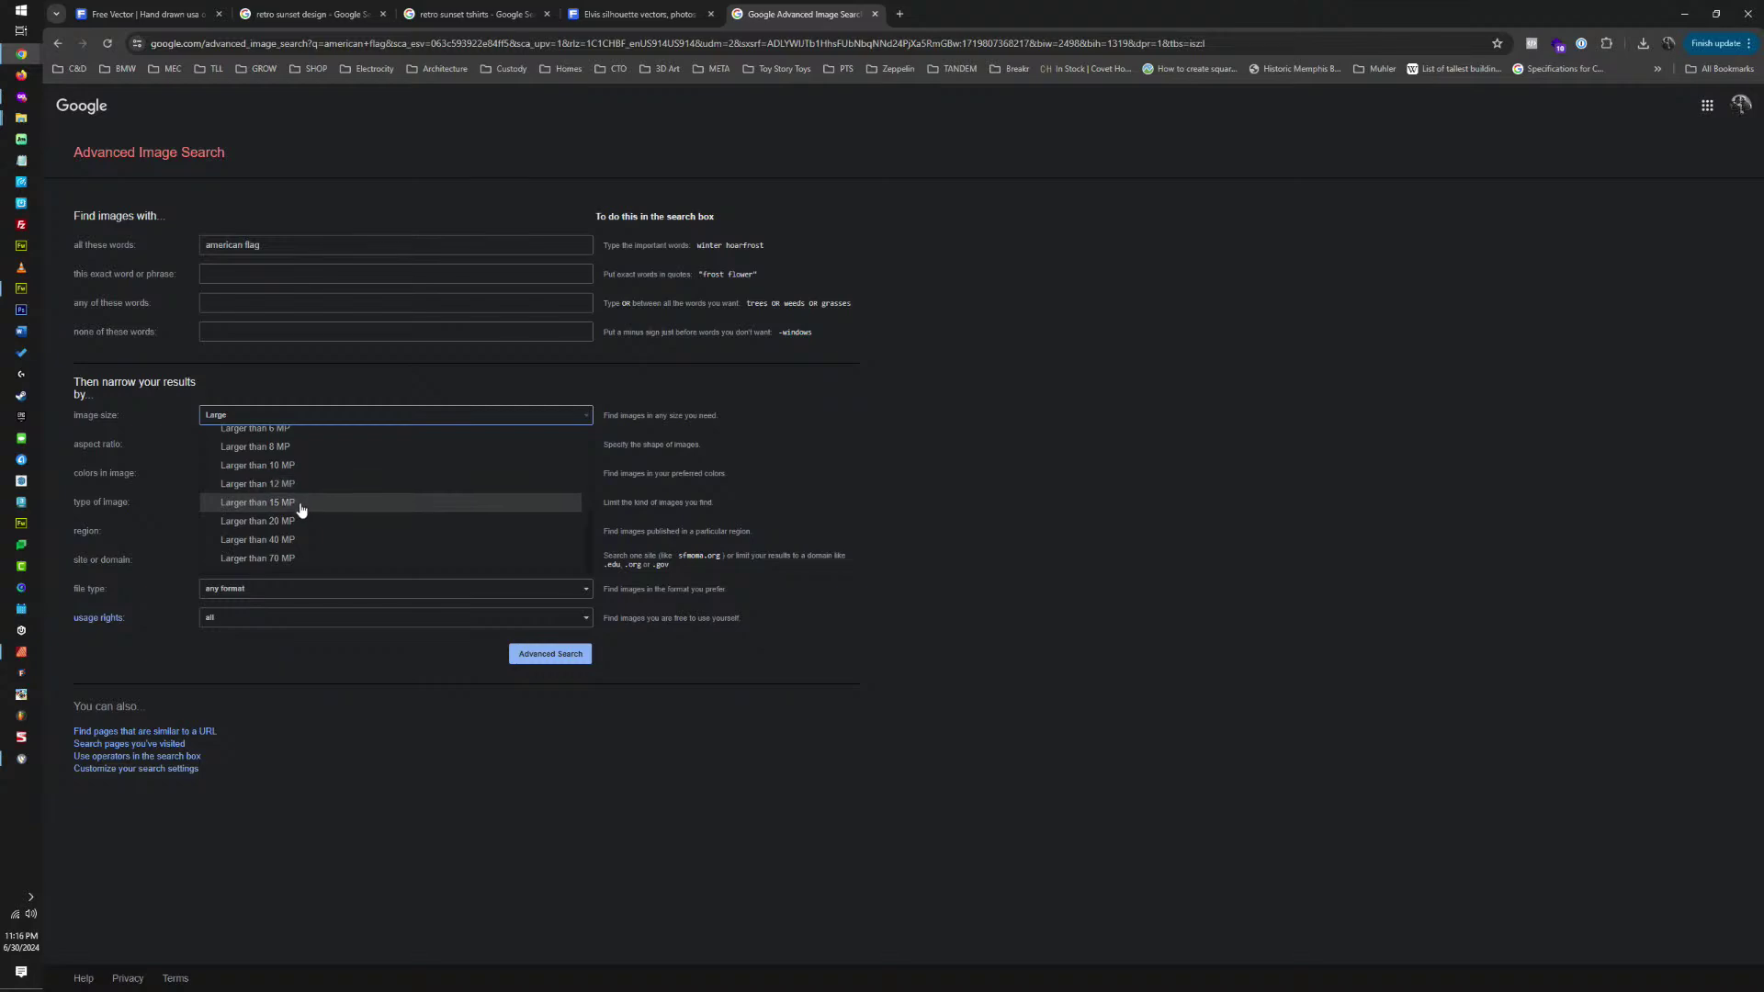
pyautogui.click(303, 551)
pyautogui.click(550, 654)
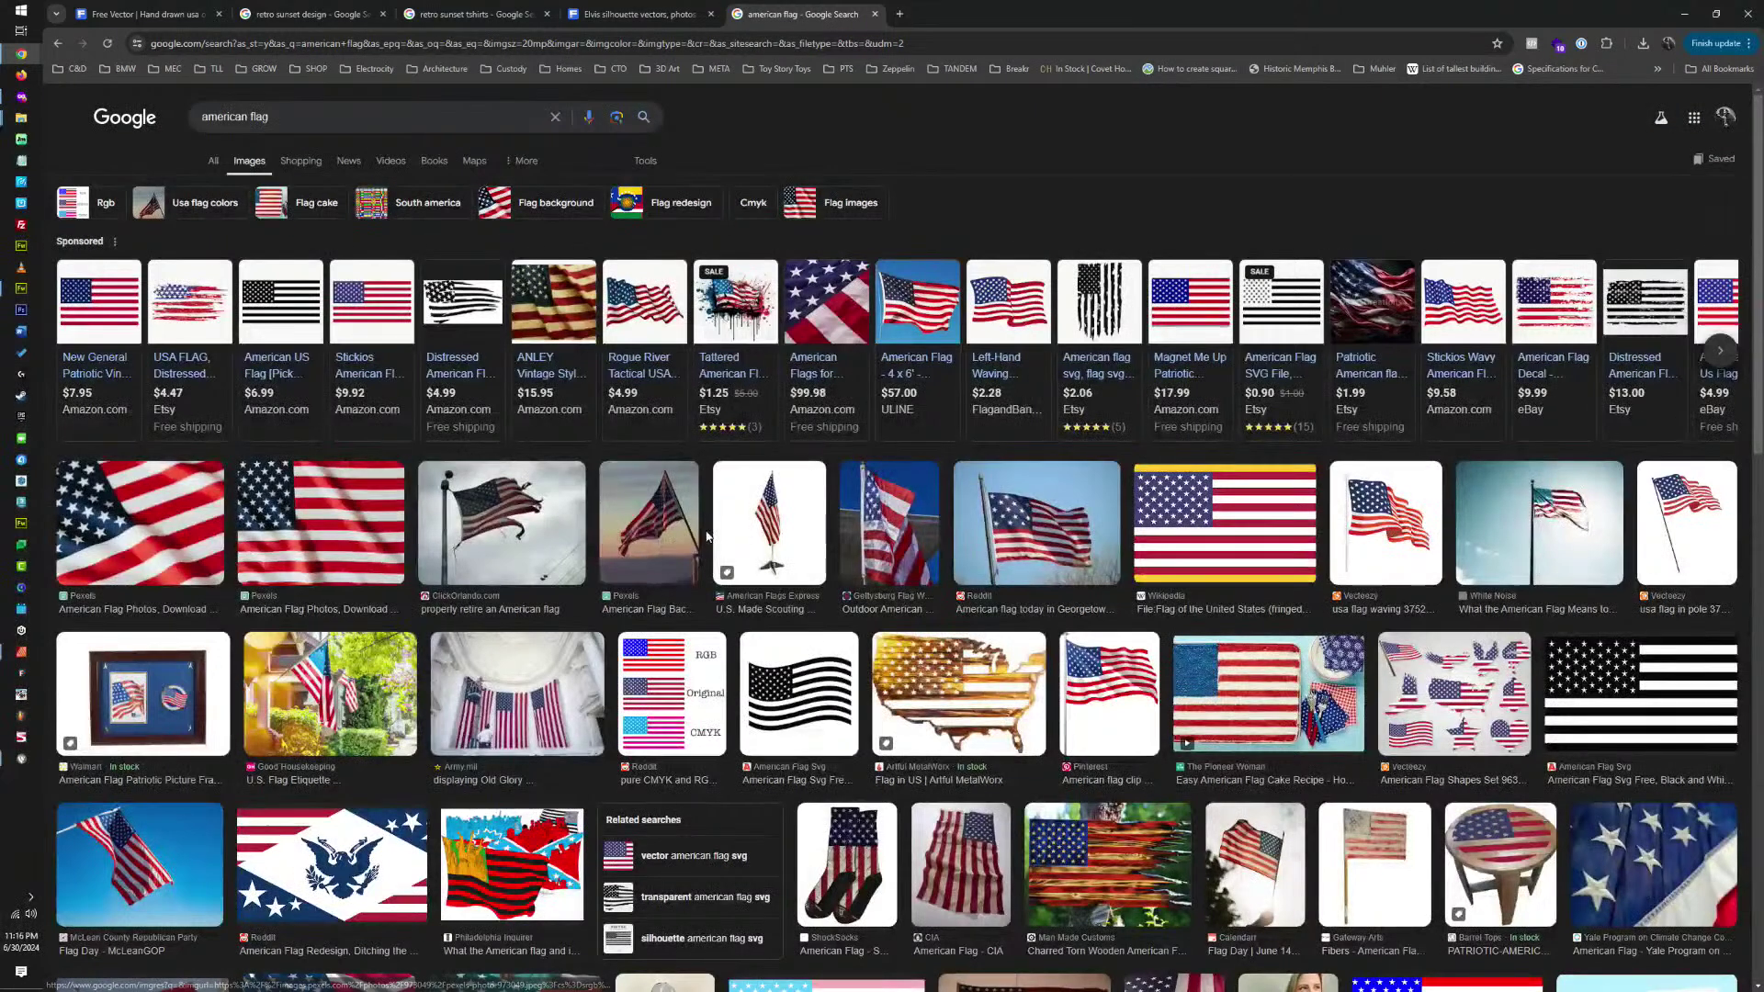
# Open the fringed United States flag result from Wikipedia and try to copy its image.
pyautogui.click(1215, 534)
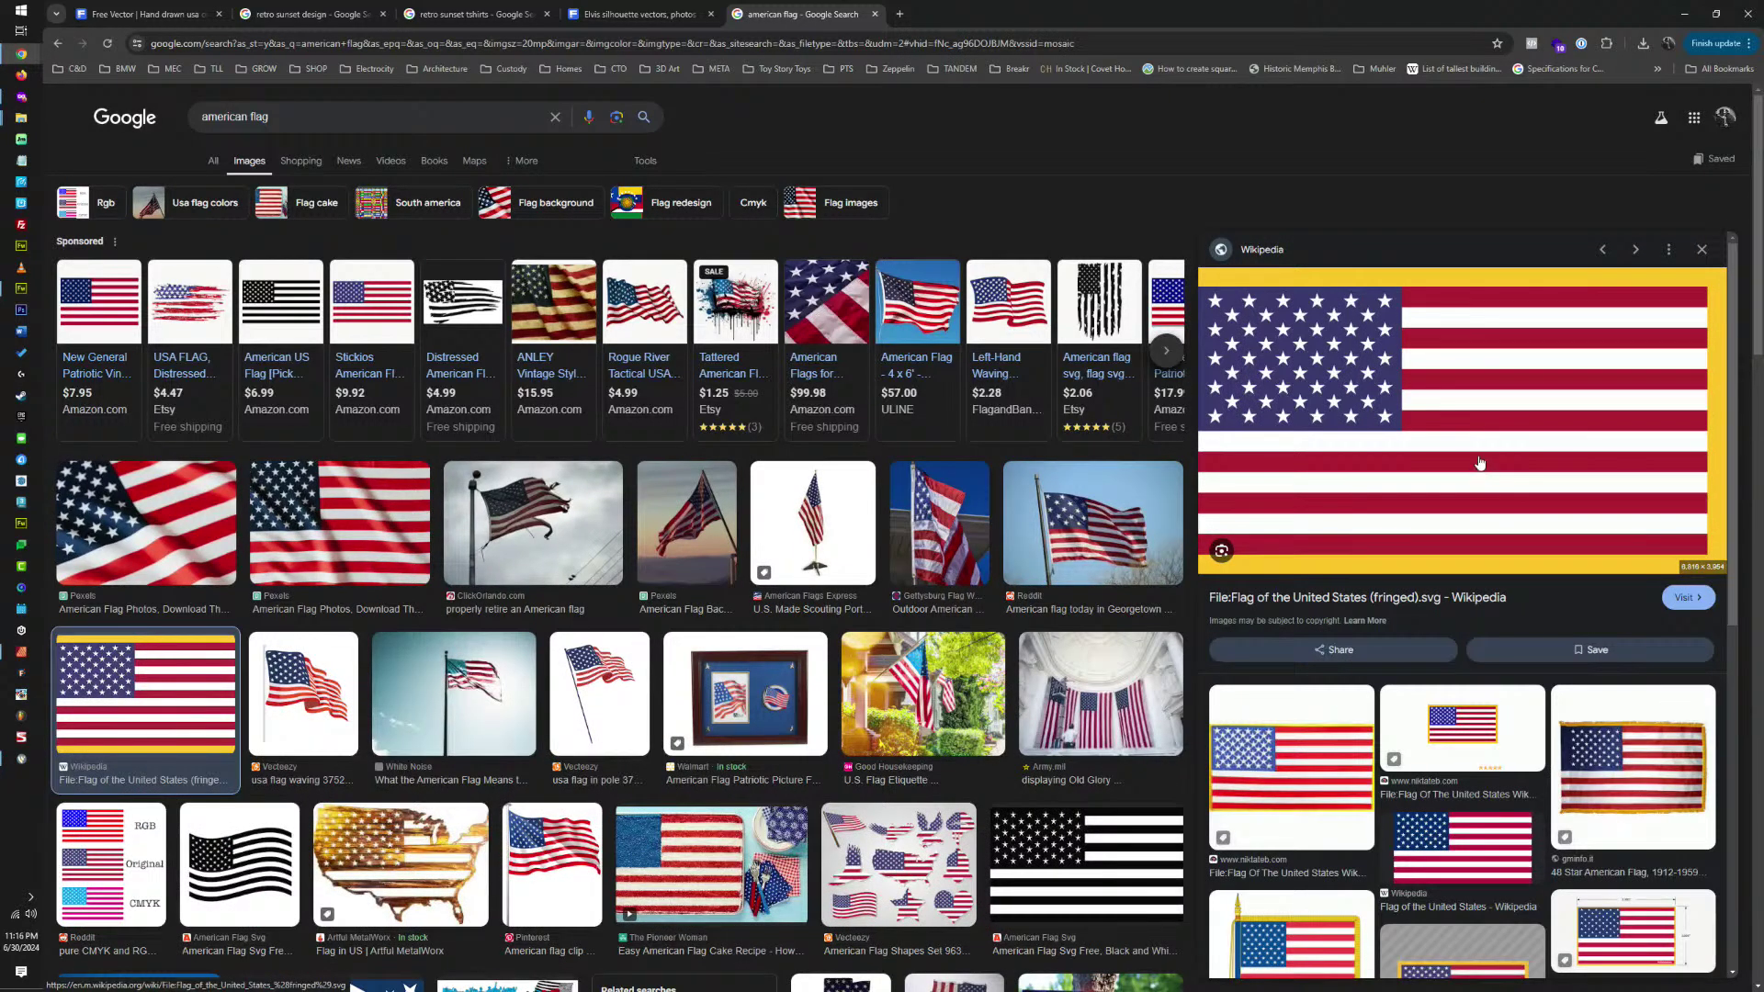
pyautogui.rightClick(1471, 420)
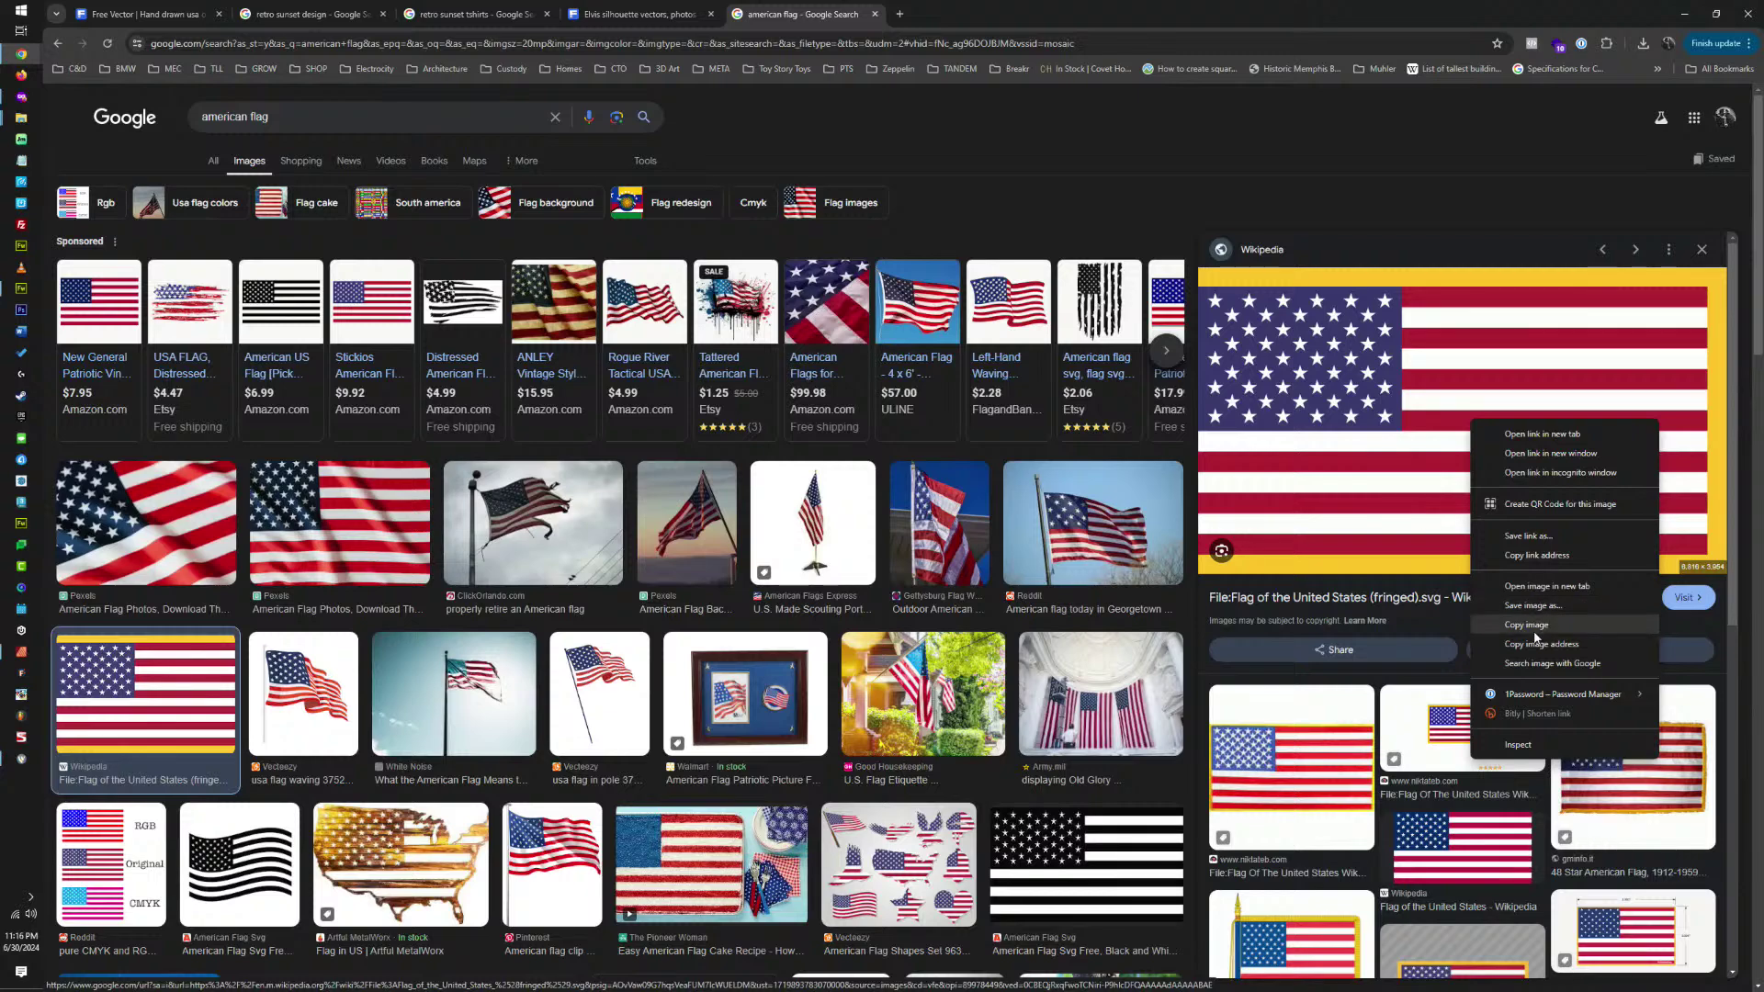
# Switch back to Affinity Publisher and move the green United States map artboard to the left side of the Assets artboard.
pyautogui.click(21, 652)
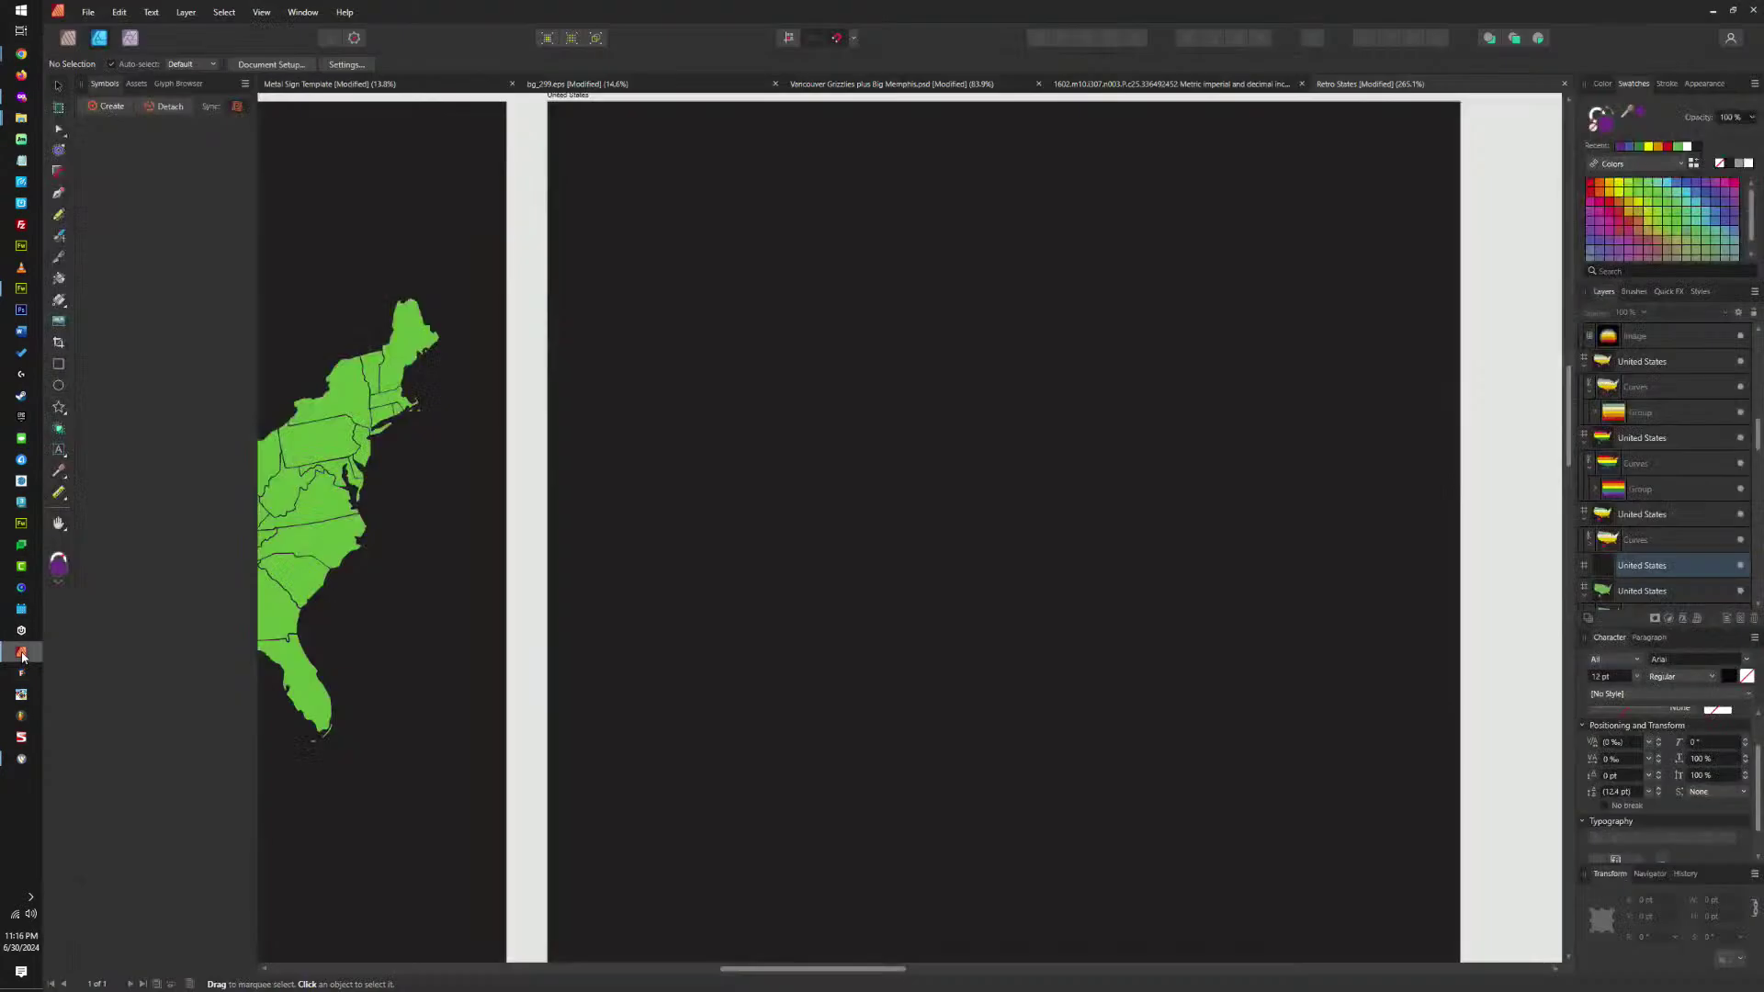
pyautogui.scroll(-6, 790, 404)
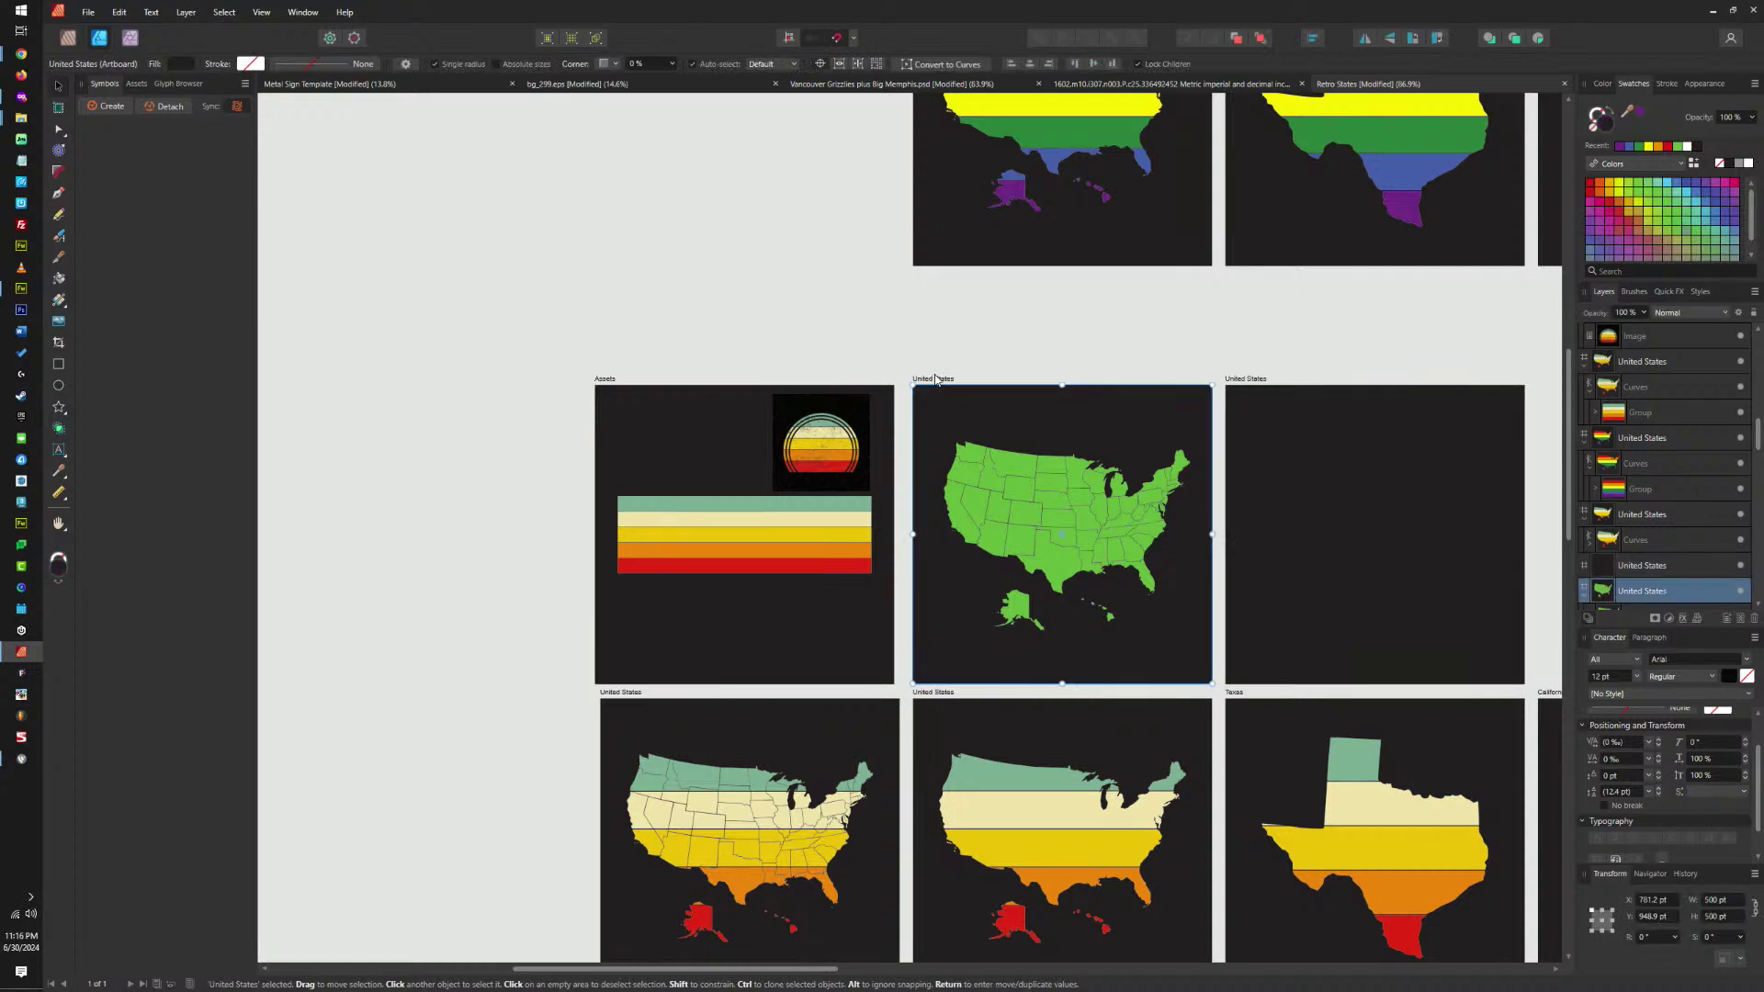
pyautogui.moveTo(935, 375); pyautogui.dragTo(304, 372)
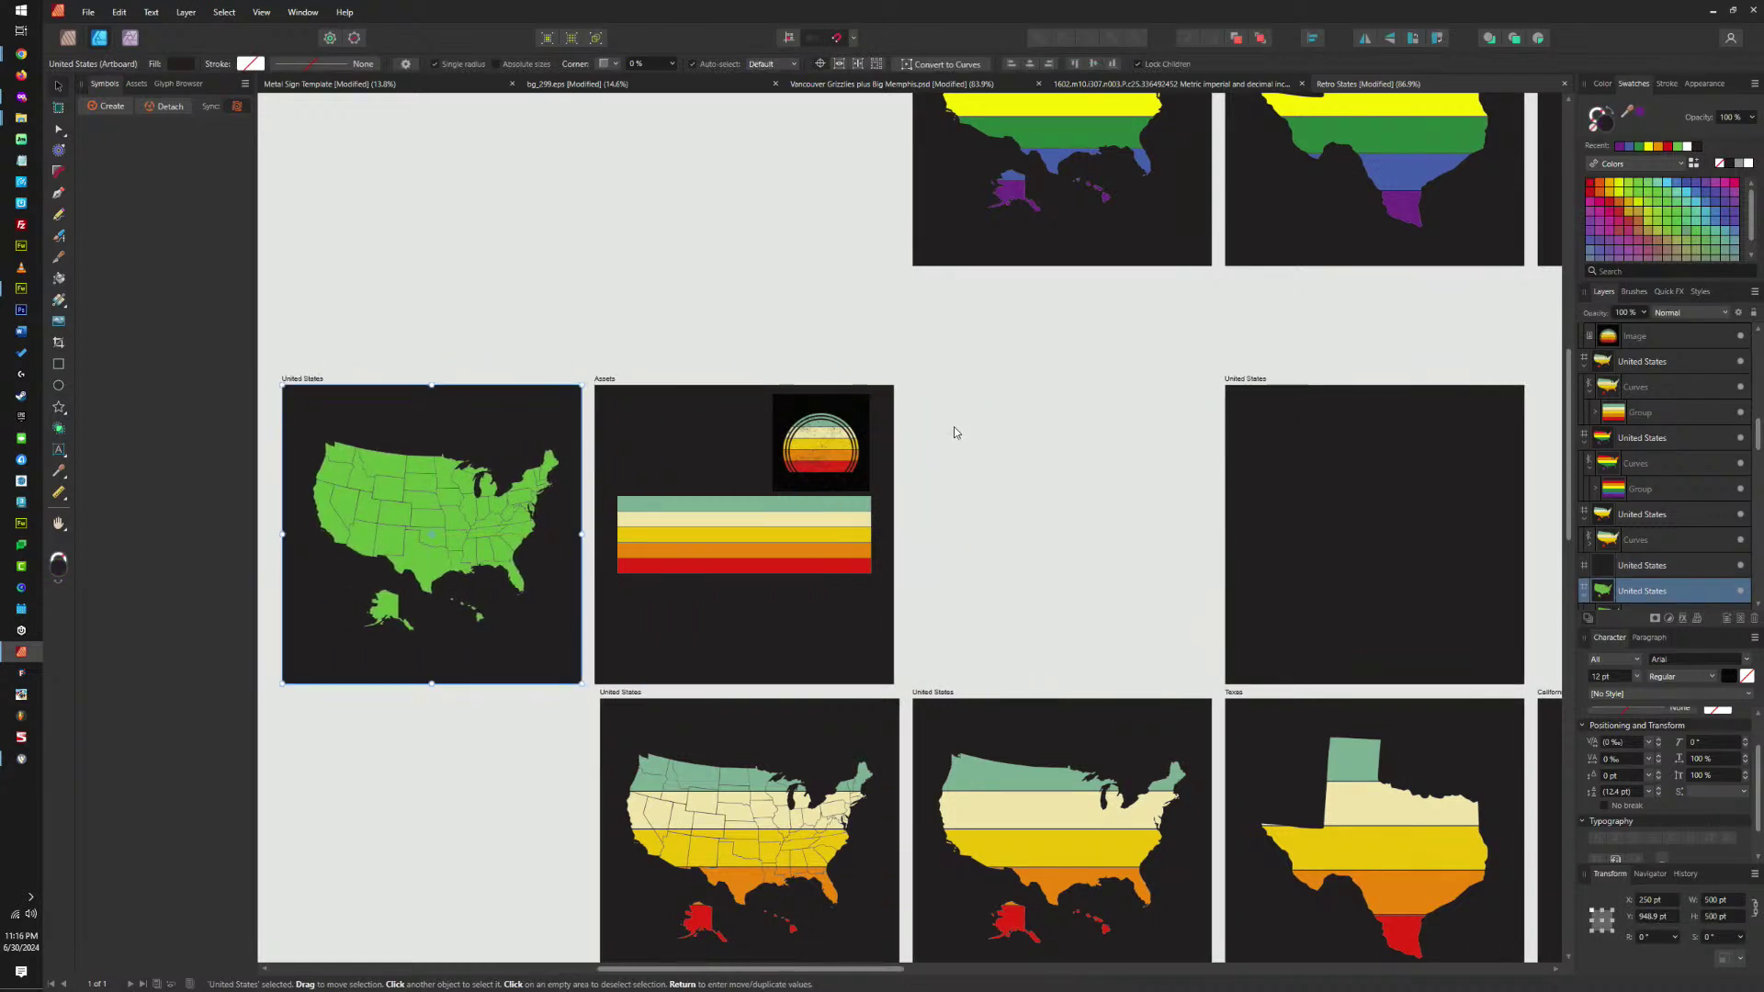
# Move the blank United States artboard into the gap directly right of the Assets artboard.
pyautogui.click(908, 741)
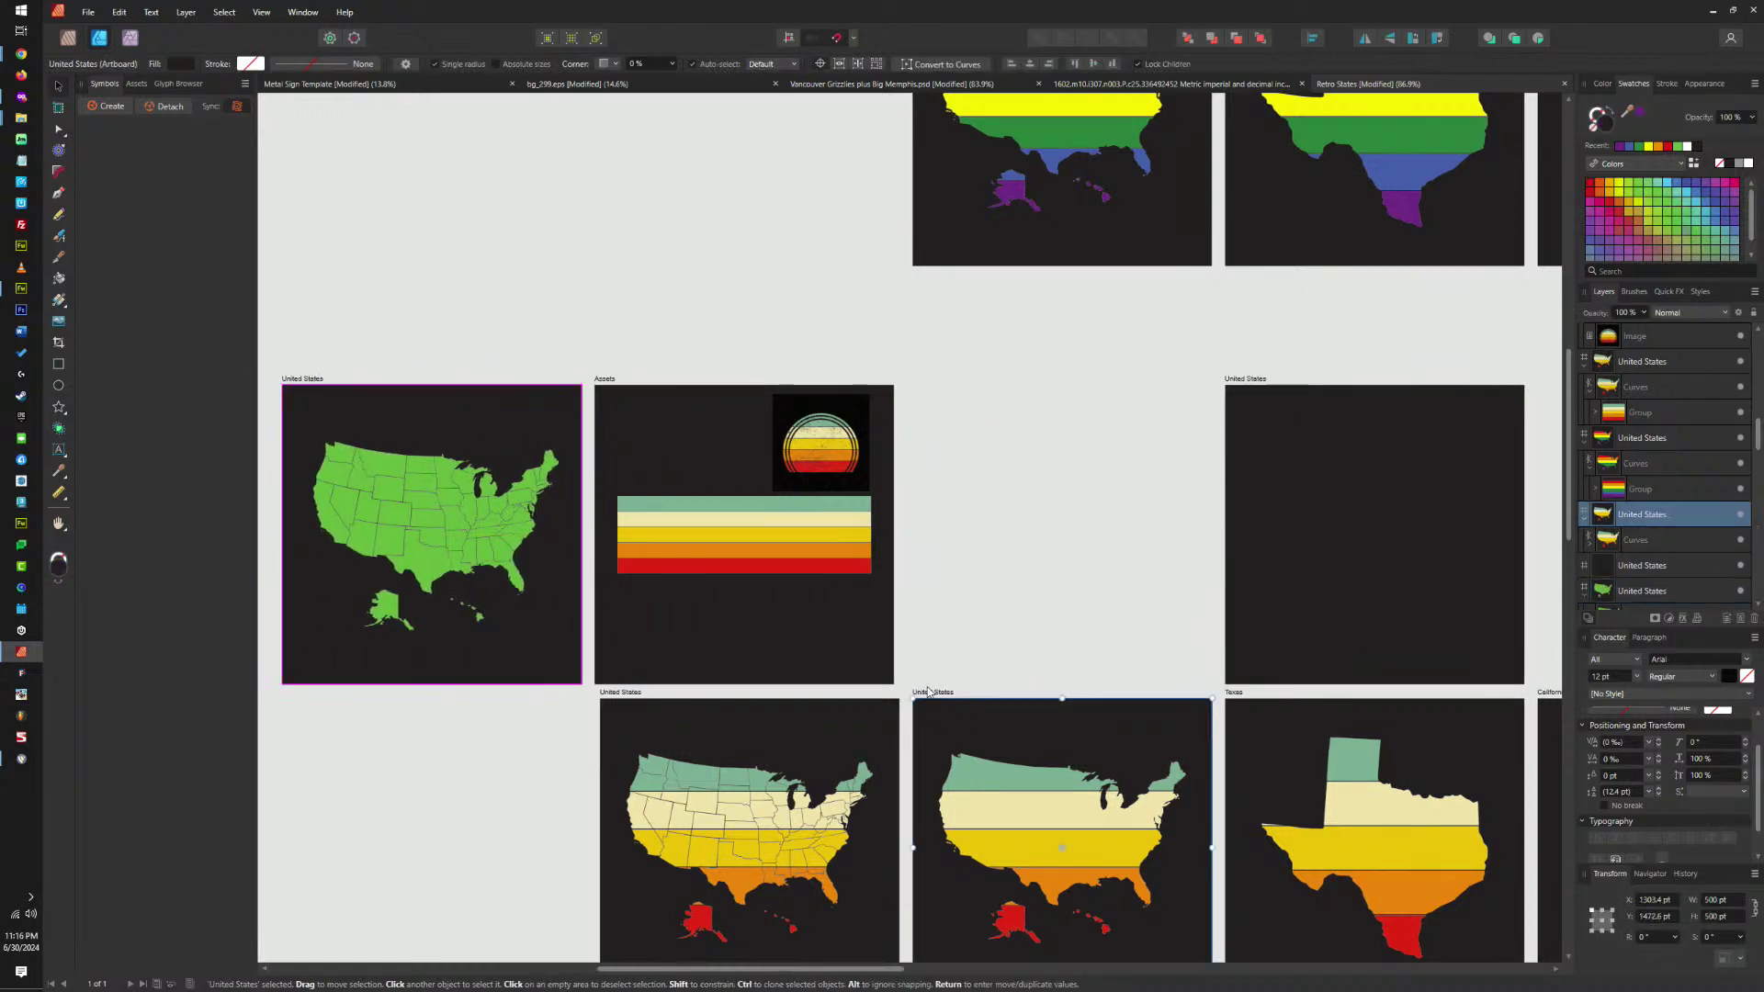
pyautogui.click(1230, 375)
pyautogui.moveTo(1230, 376); pyautogui.dragTo(918, 376)
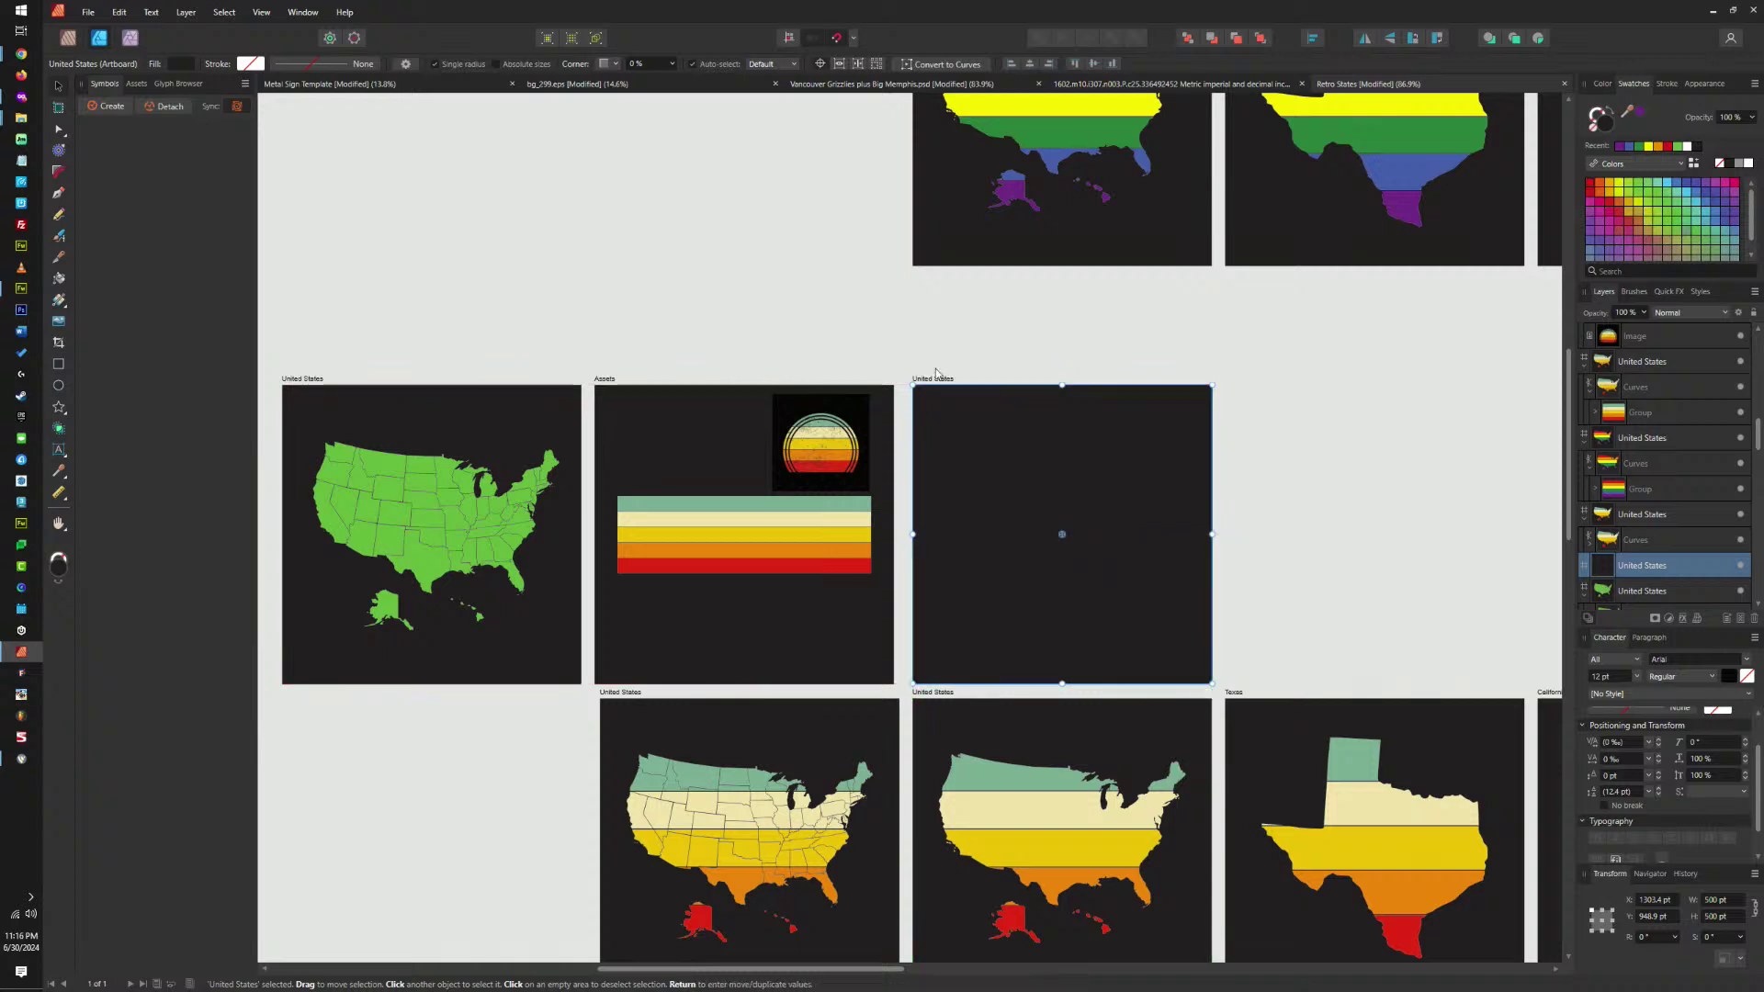
# Paste the rainbow image into the blank artboard and shift it right so its left foot sits just inside the edge.
pyautogui.scroll(2, 1130, 514)
pyautogui.scroll(4, 1128, 507)
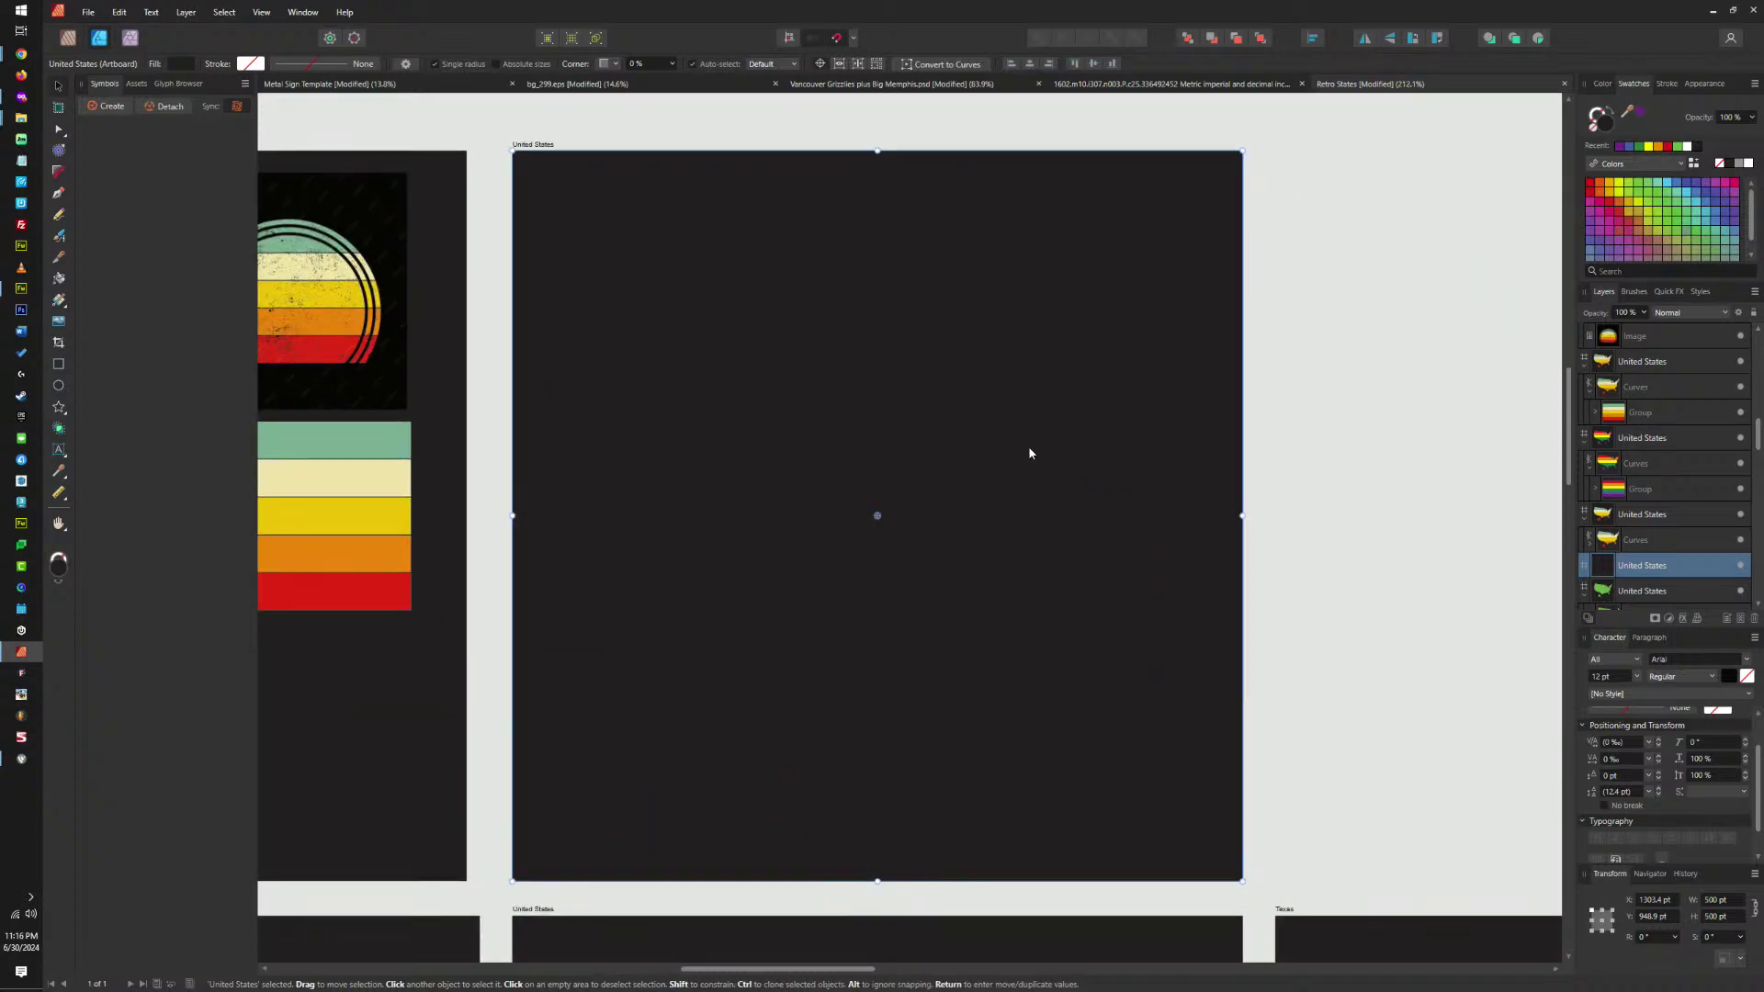
pyautogui.hotkey('ctrl', 'v')
pyautogui.moveTo(1020, 421); pyautogui.dragTo(1250, 420)
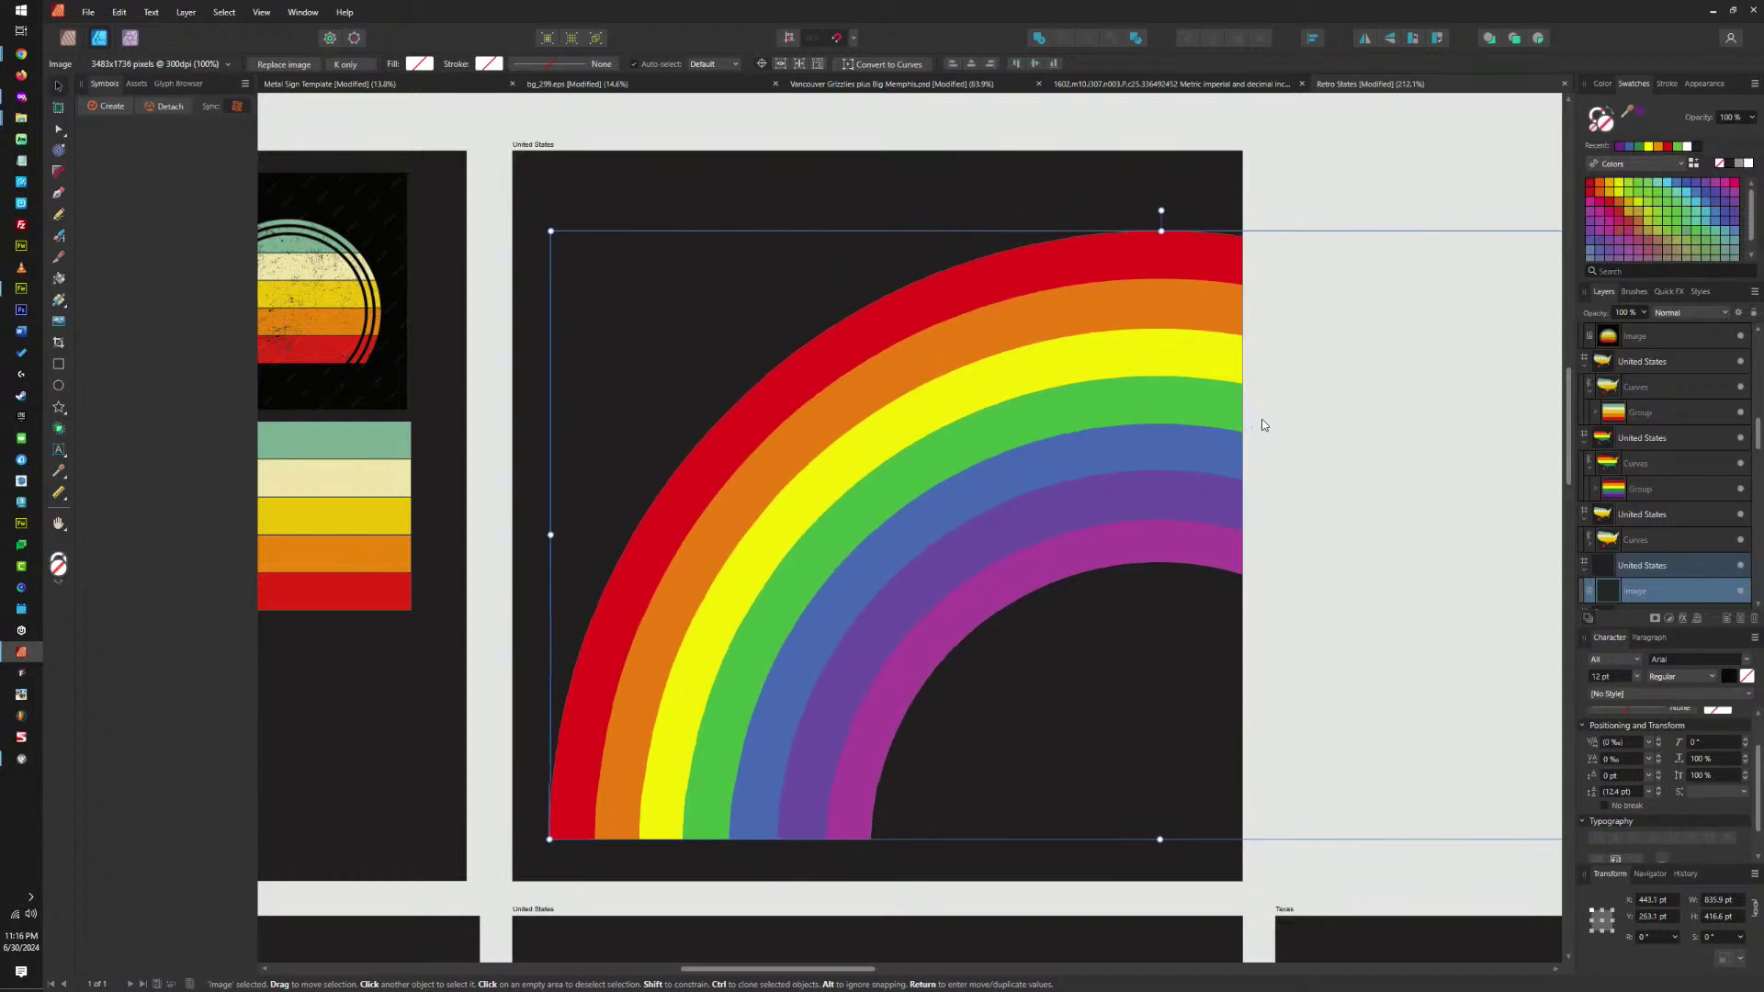
# Widen the rainbow's artboard to about 1022 pt and move the rainbow image toward the middle of it.
pyautogui.scroll(-4, 1155, 430)
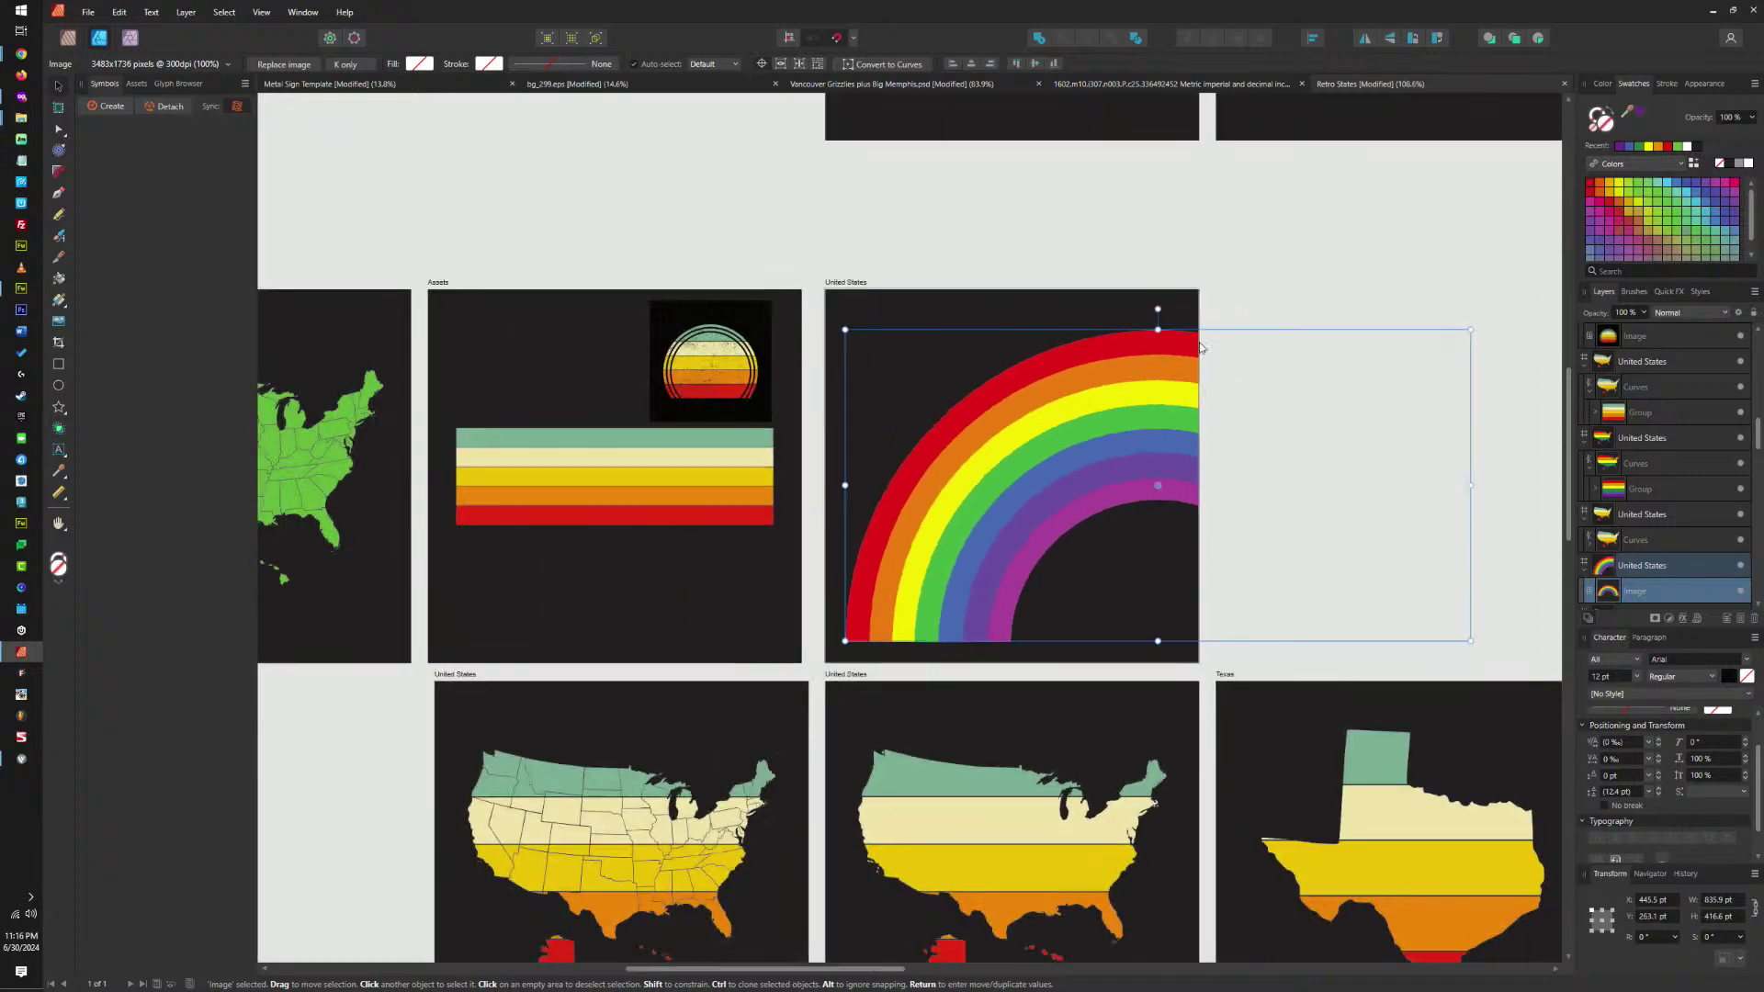
pyautogui.click(864, 280)
pyautogui.hscroll(2, 1055, 308)
pyautogui.moveTo(1085, 484); pyautogui.dragTo(1471, 570)
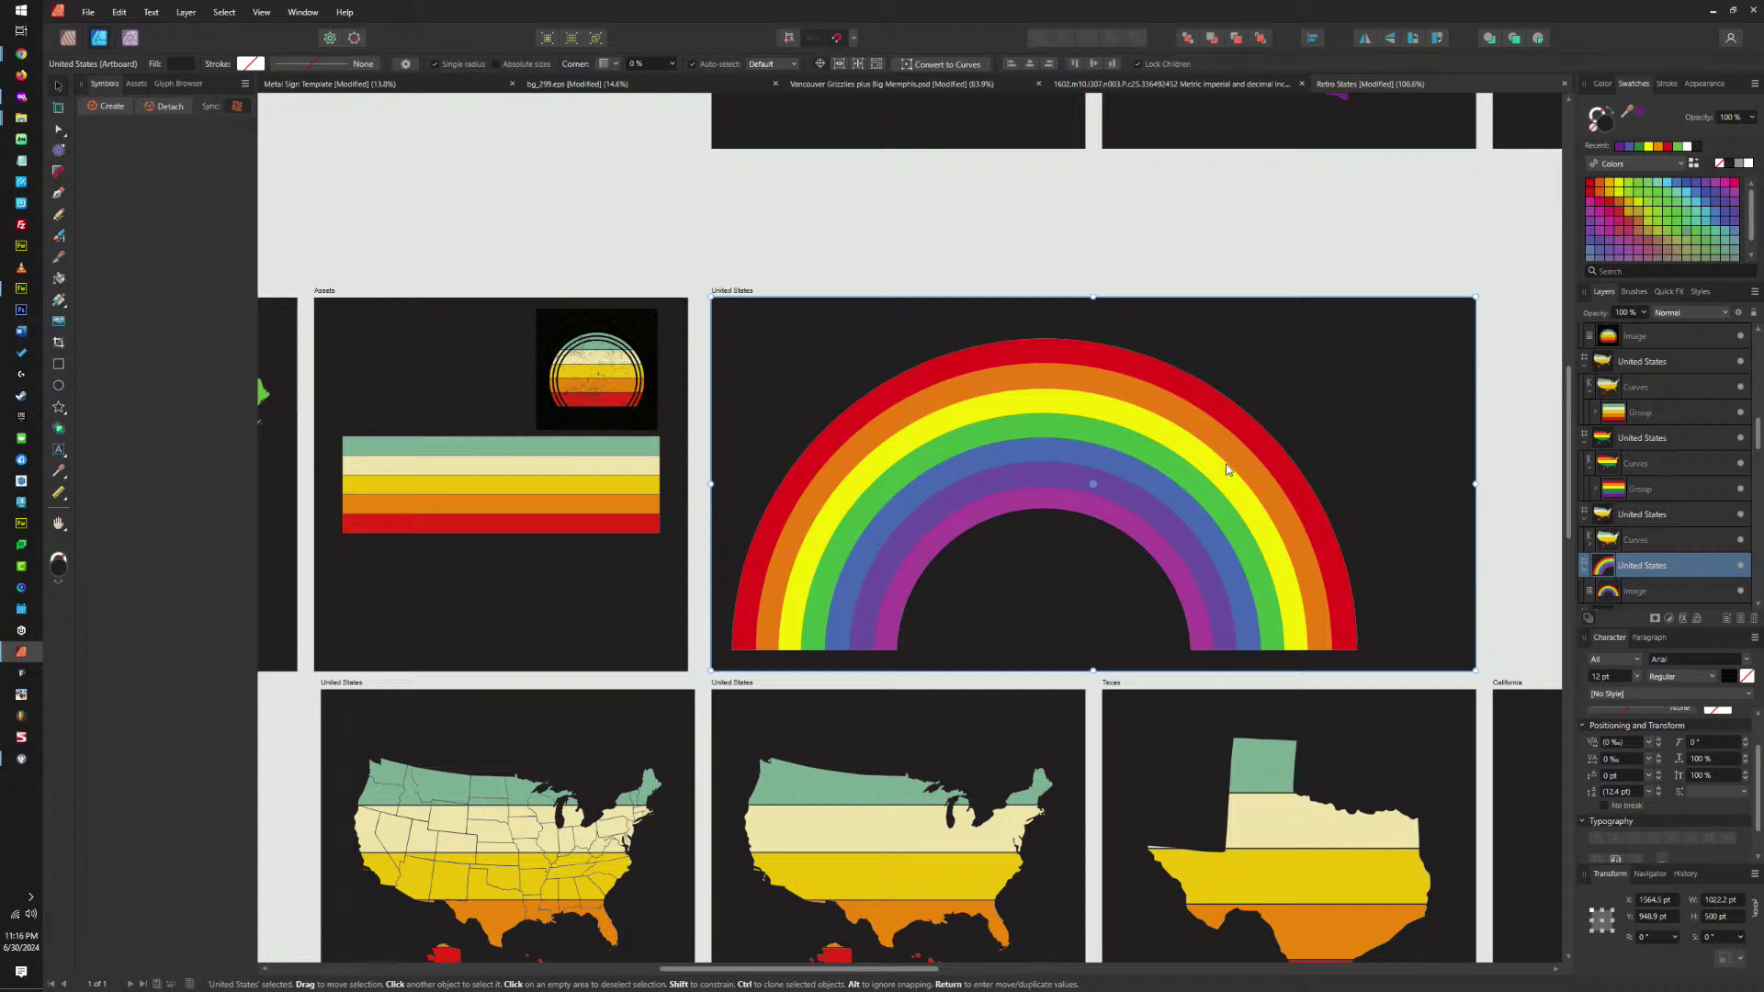
pyautogui.moveTo(1226, 469); pyautogui.dragTo(1209, 454)
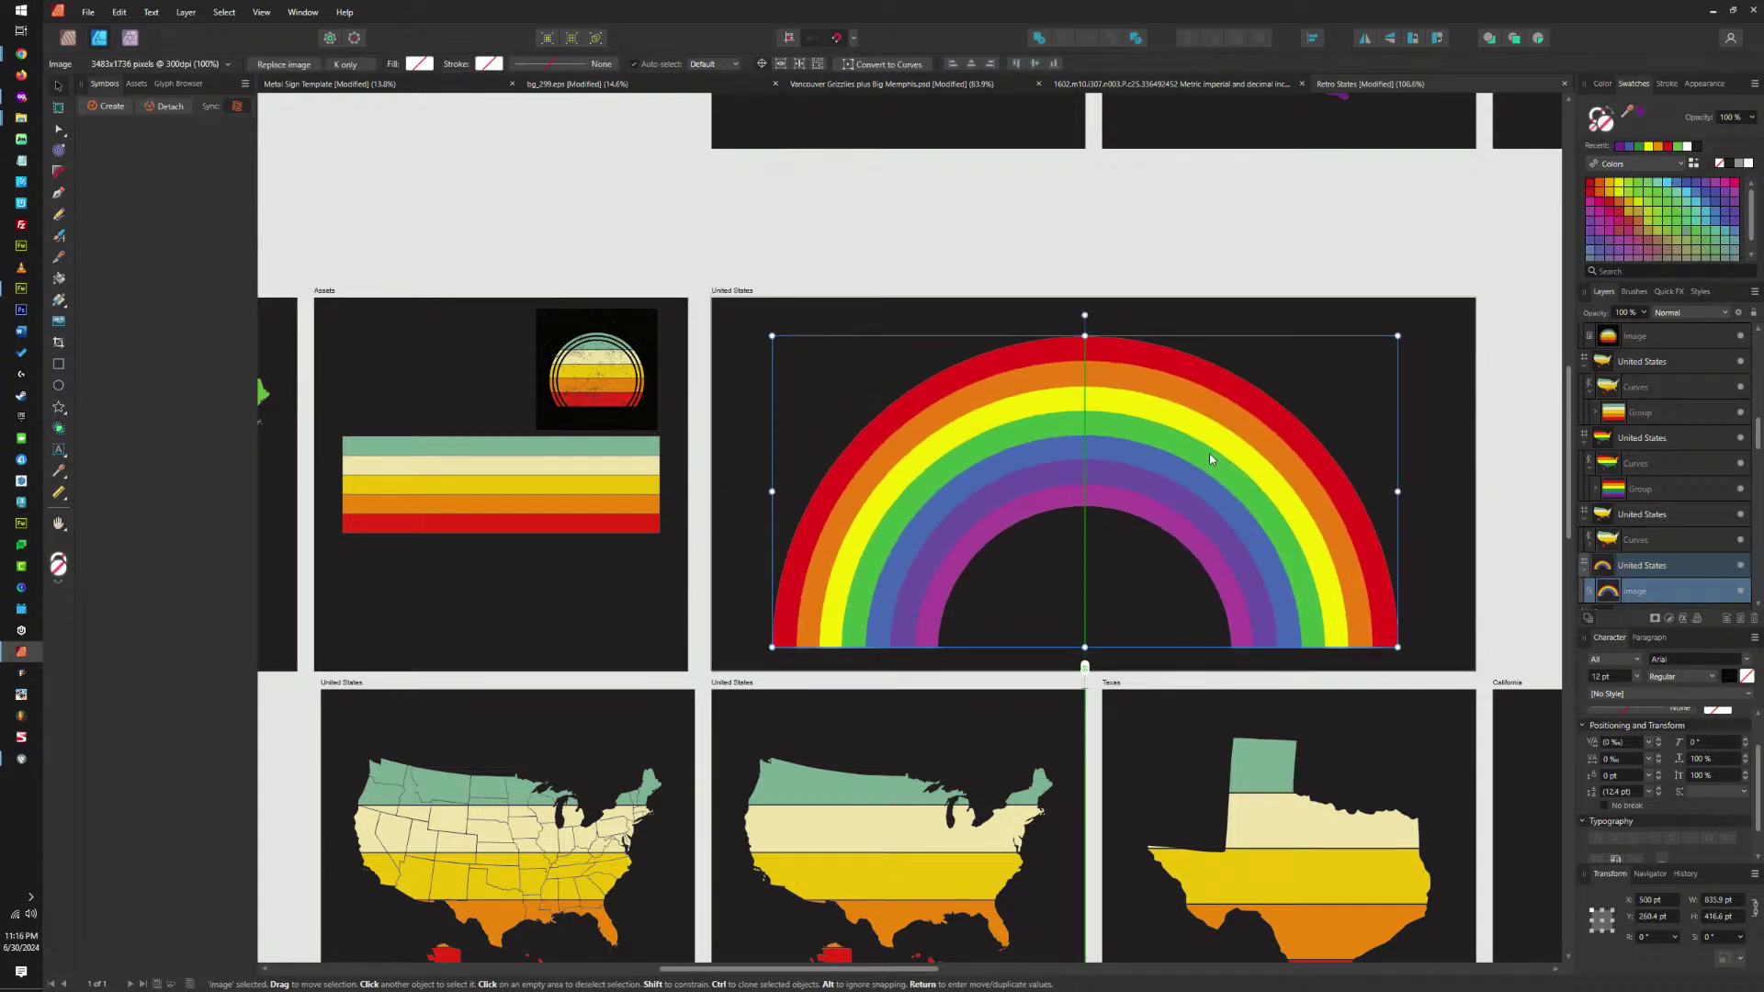
# Duplicate the rainbow artboard to its right and align the copy's left edge with the California artboard below.
pyautogui.hscroll(3, 1149, 468)
pyautogui.scroll(1, 1148, 468)
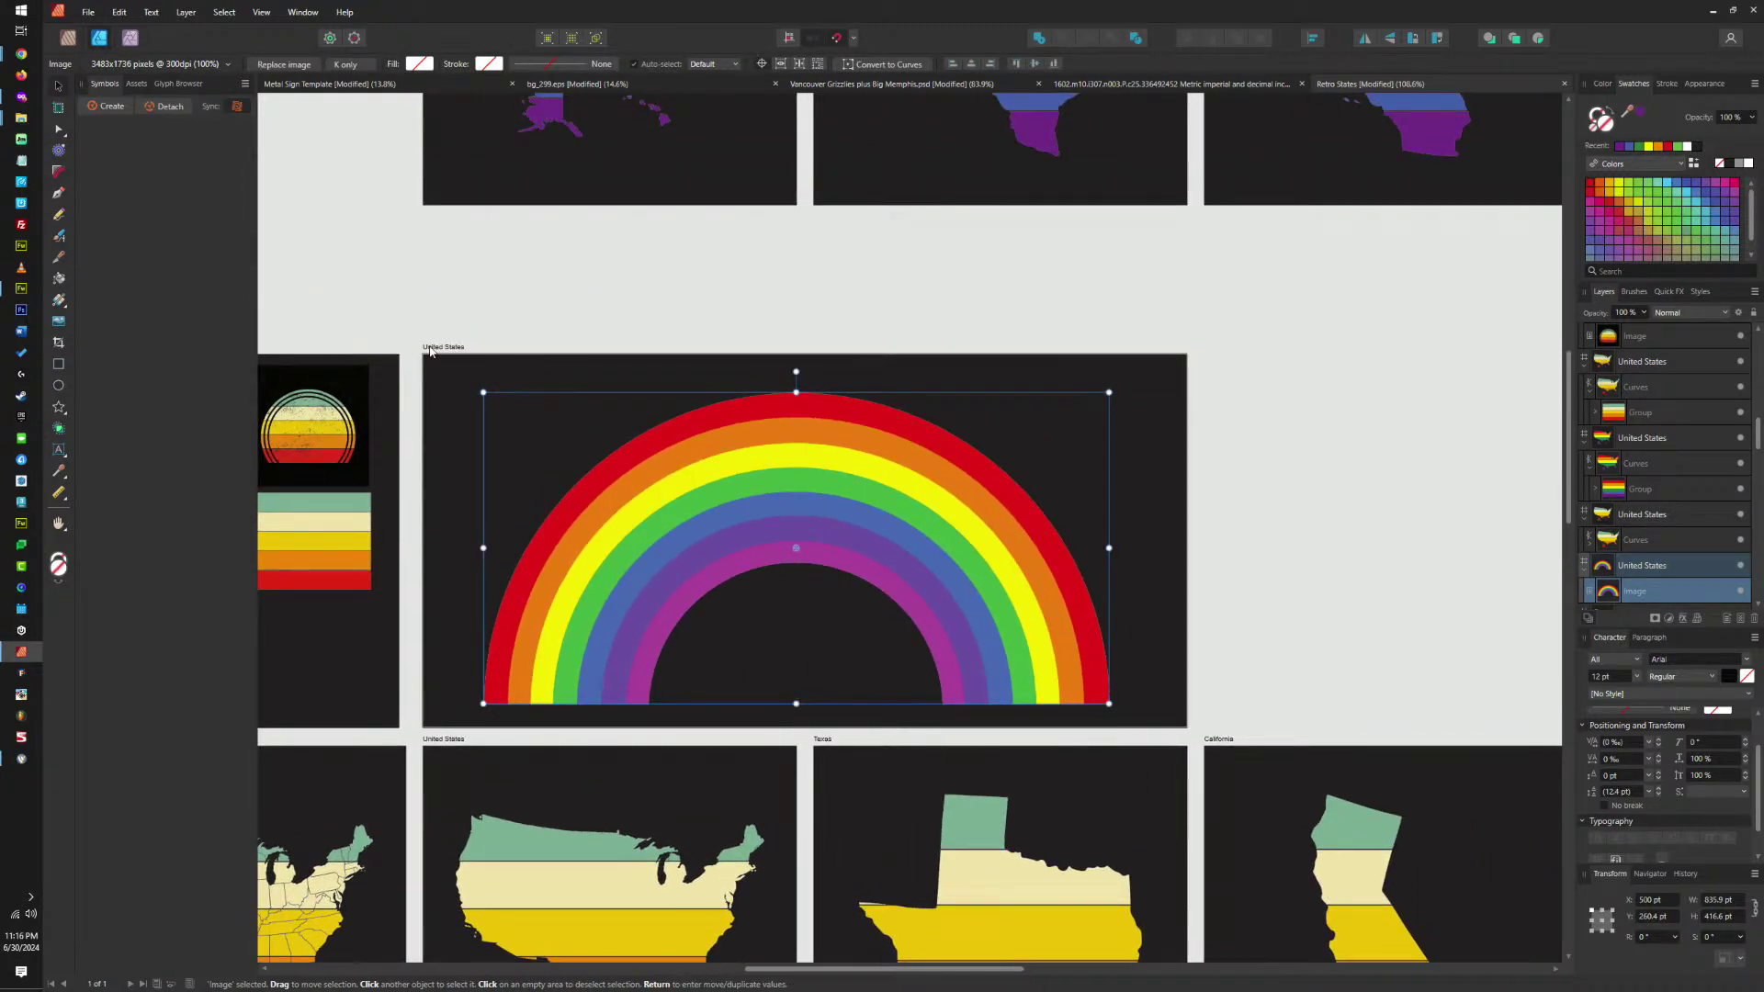
pyautogui.click(451, 349)
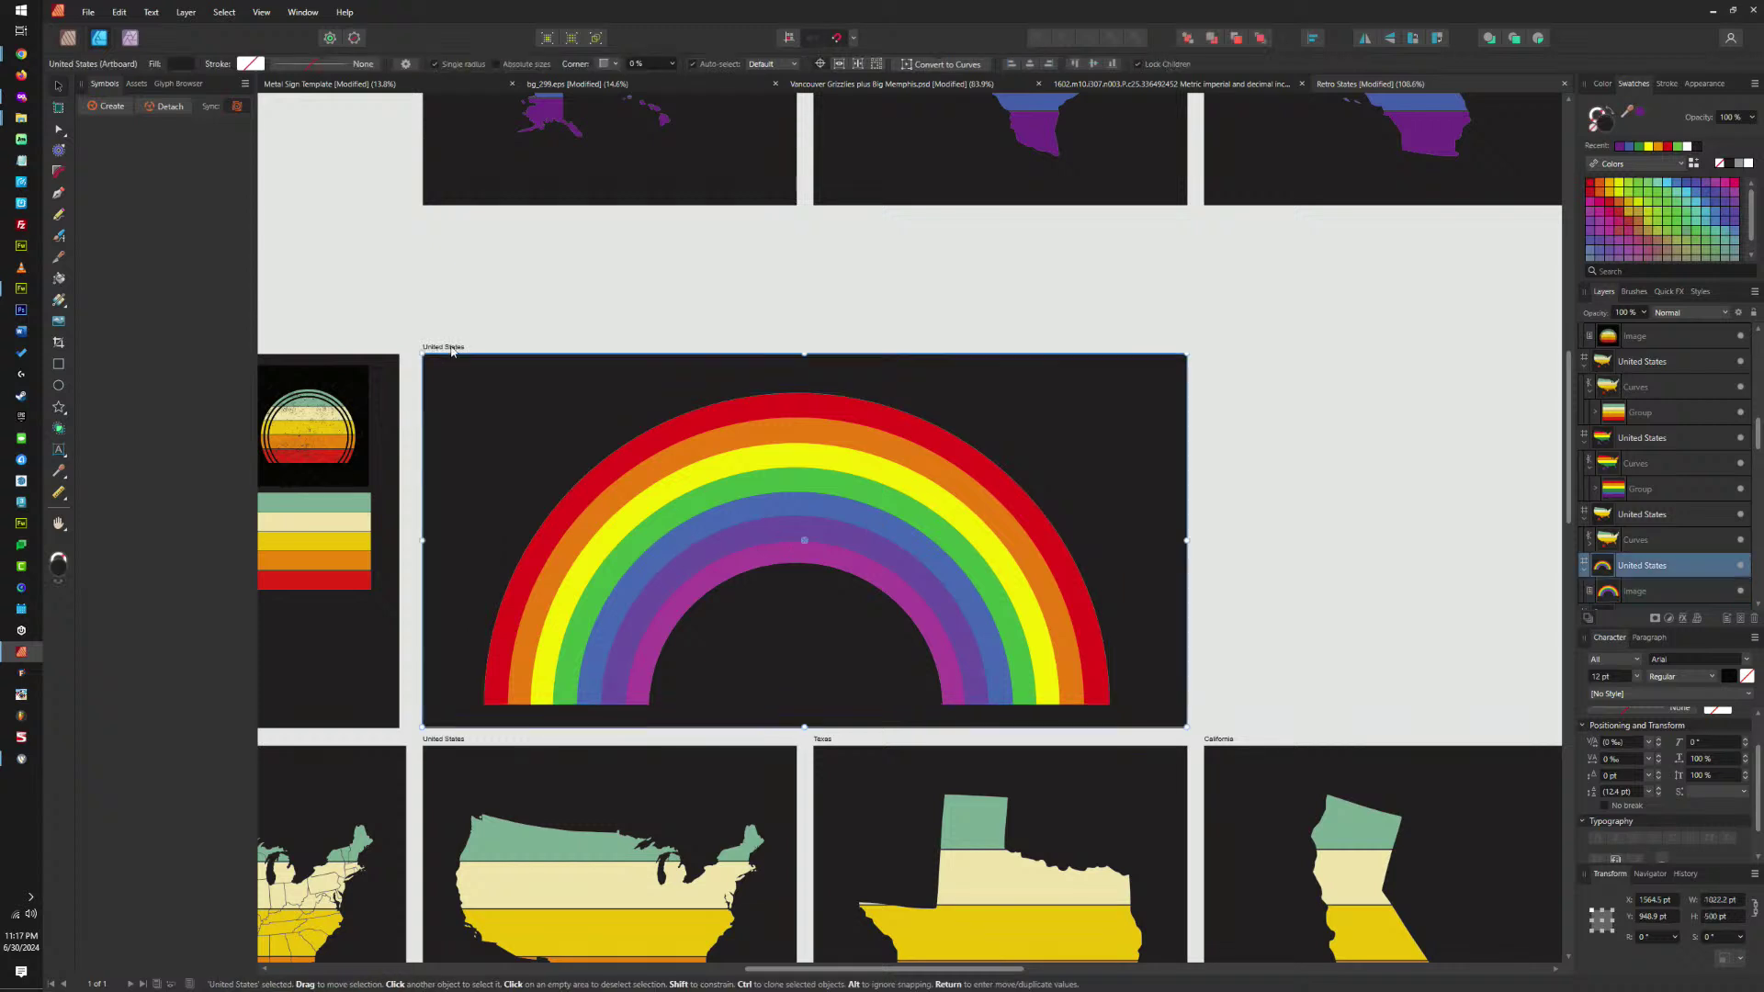
pyautogui.moveTo(446, 352); pyautogui.dragTo(1233, 365)
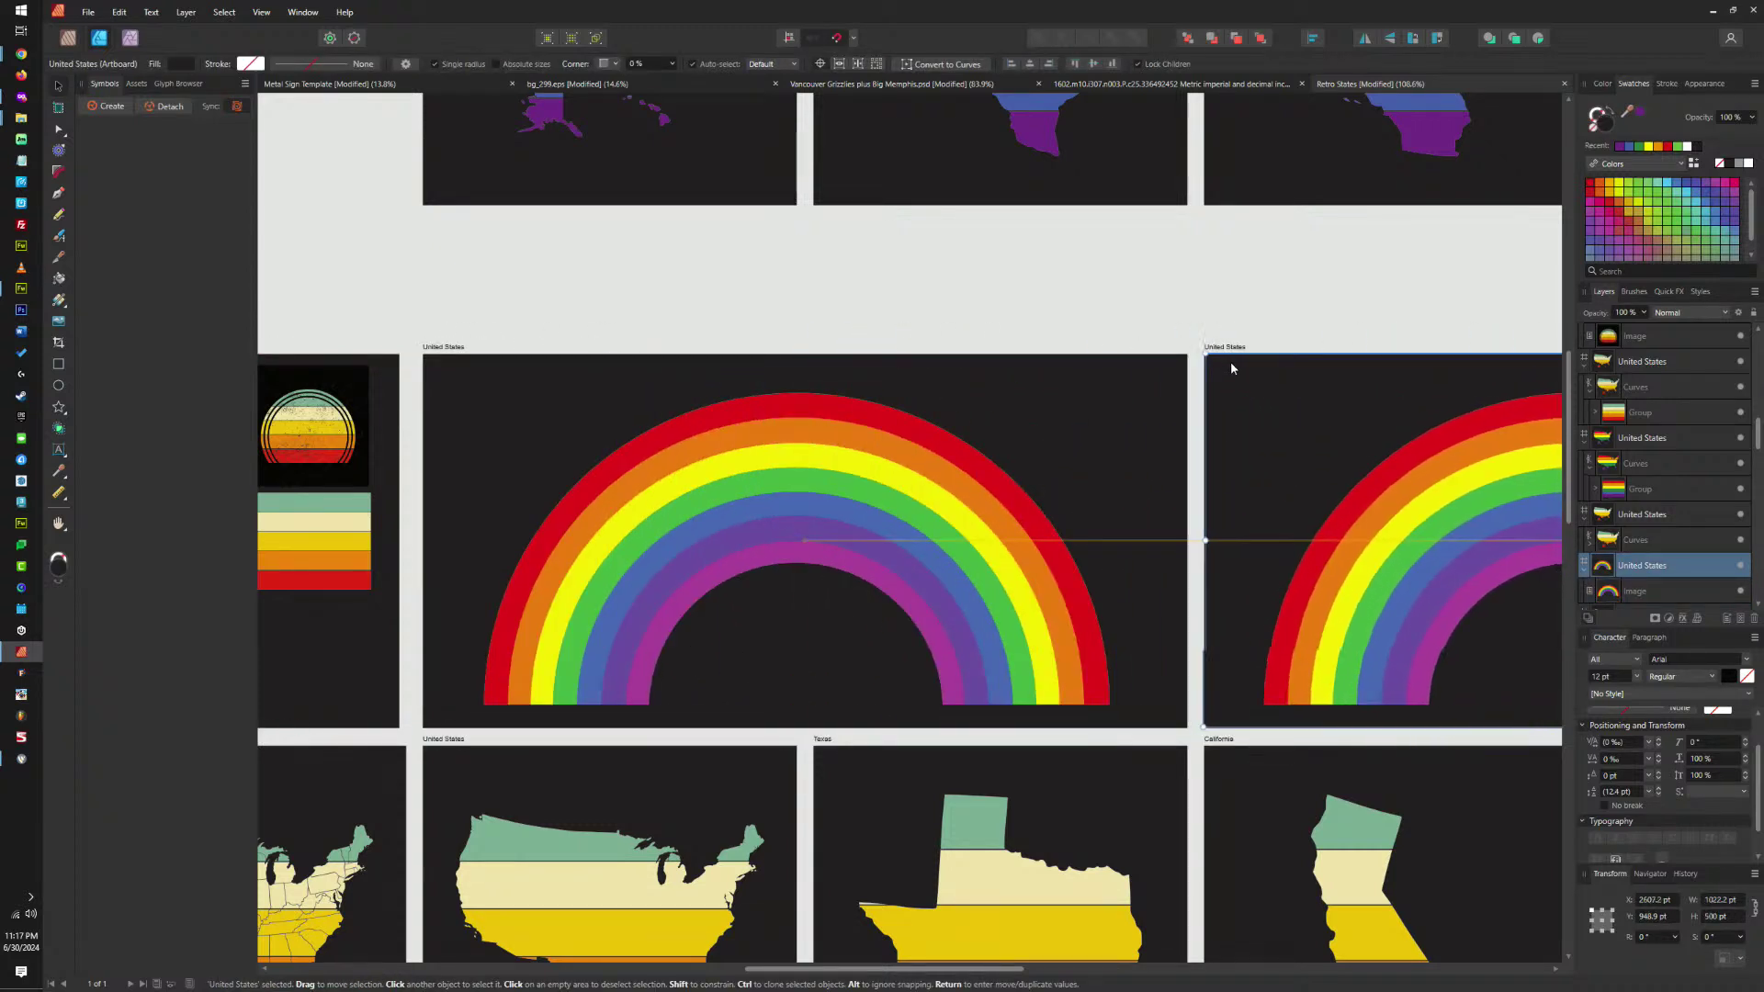
pyautogui.hscroll(2, 1222, 385)
pyautogui.scroll(-1, 1222, 386)
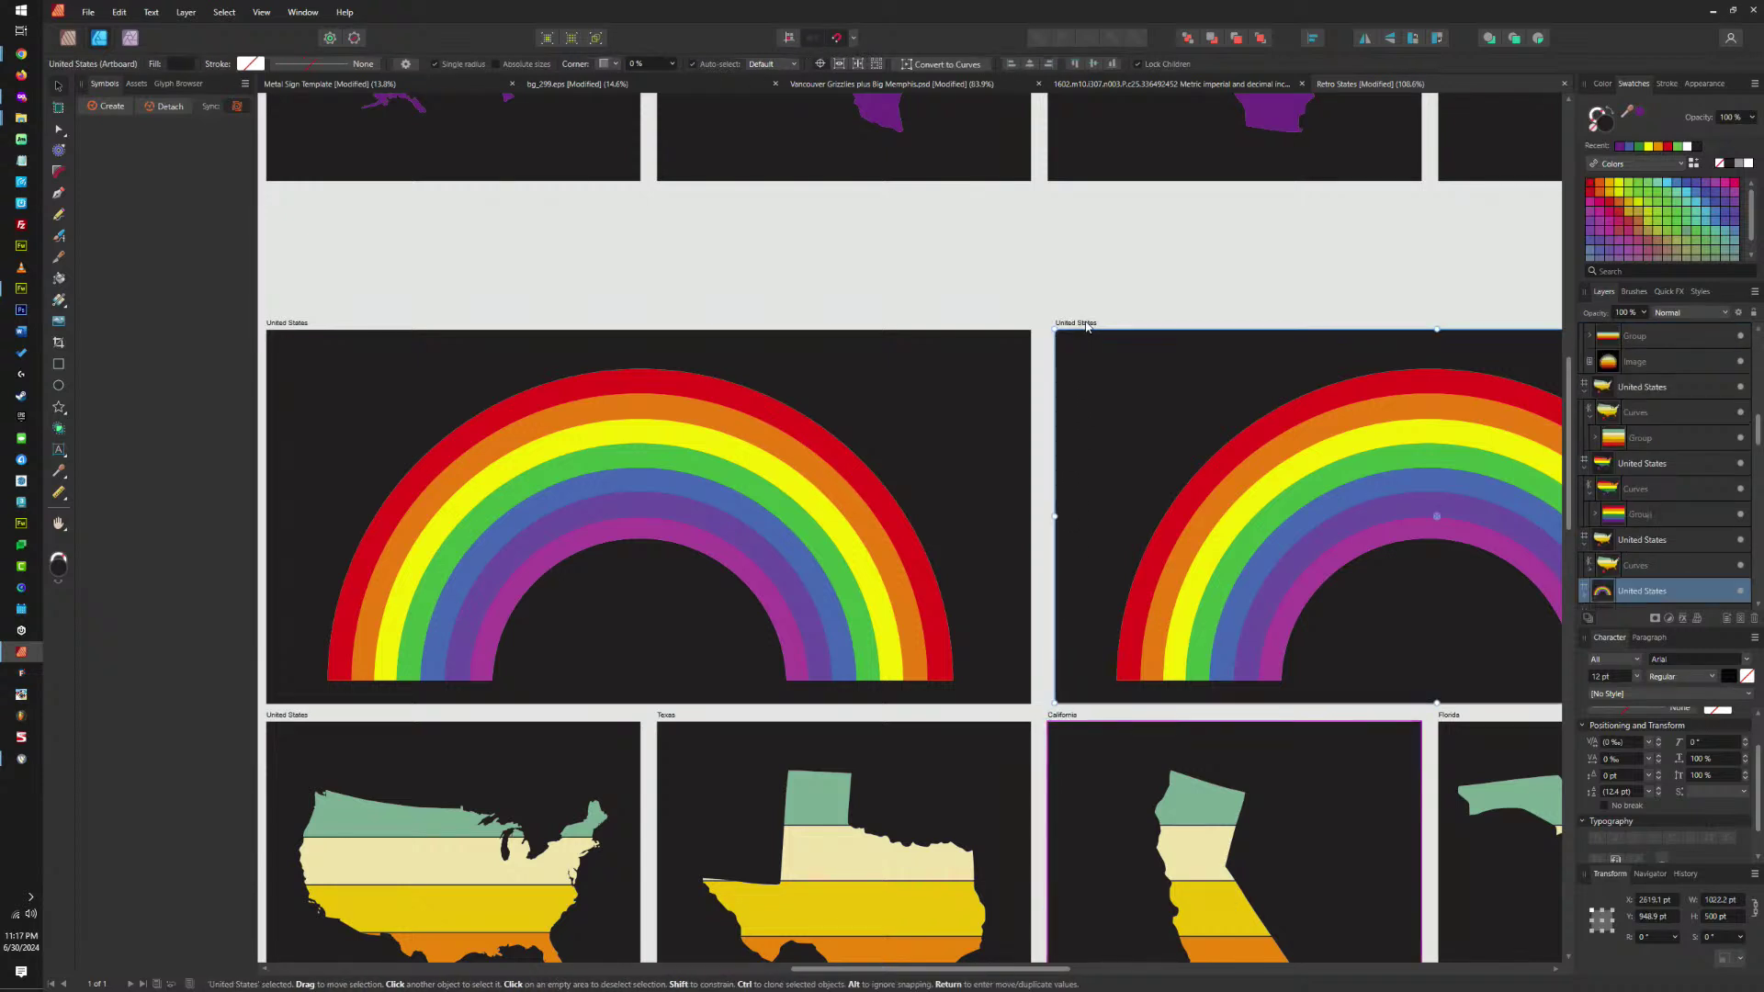
pyautogui.moveTo(1086, 326); pyautogui.dragTo(1079, 325)
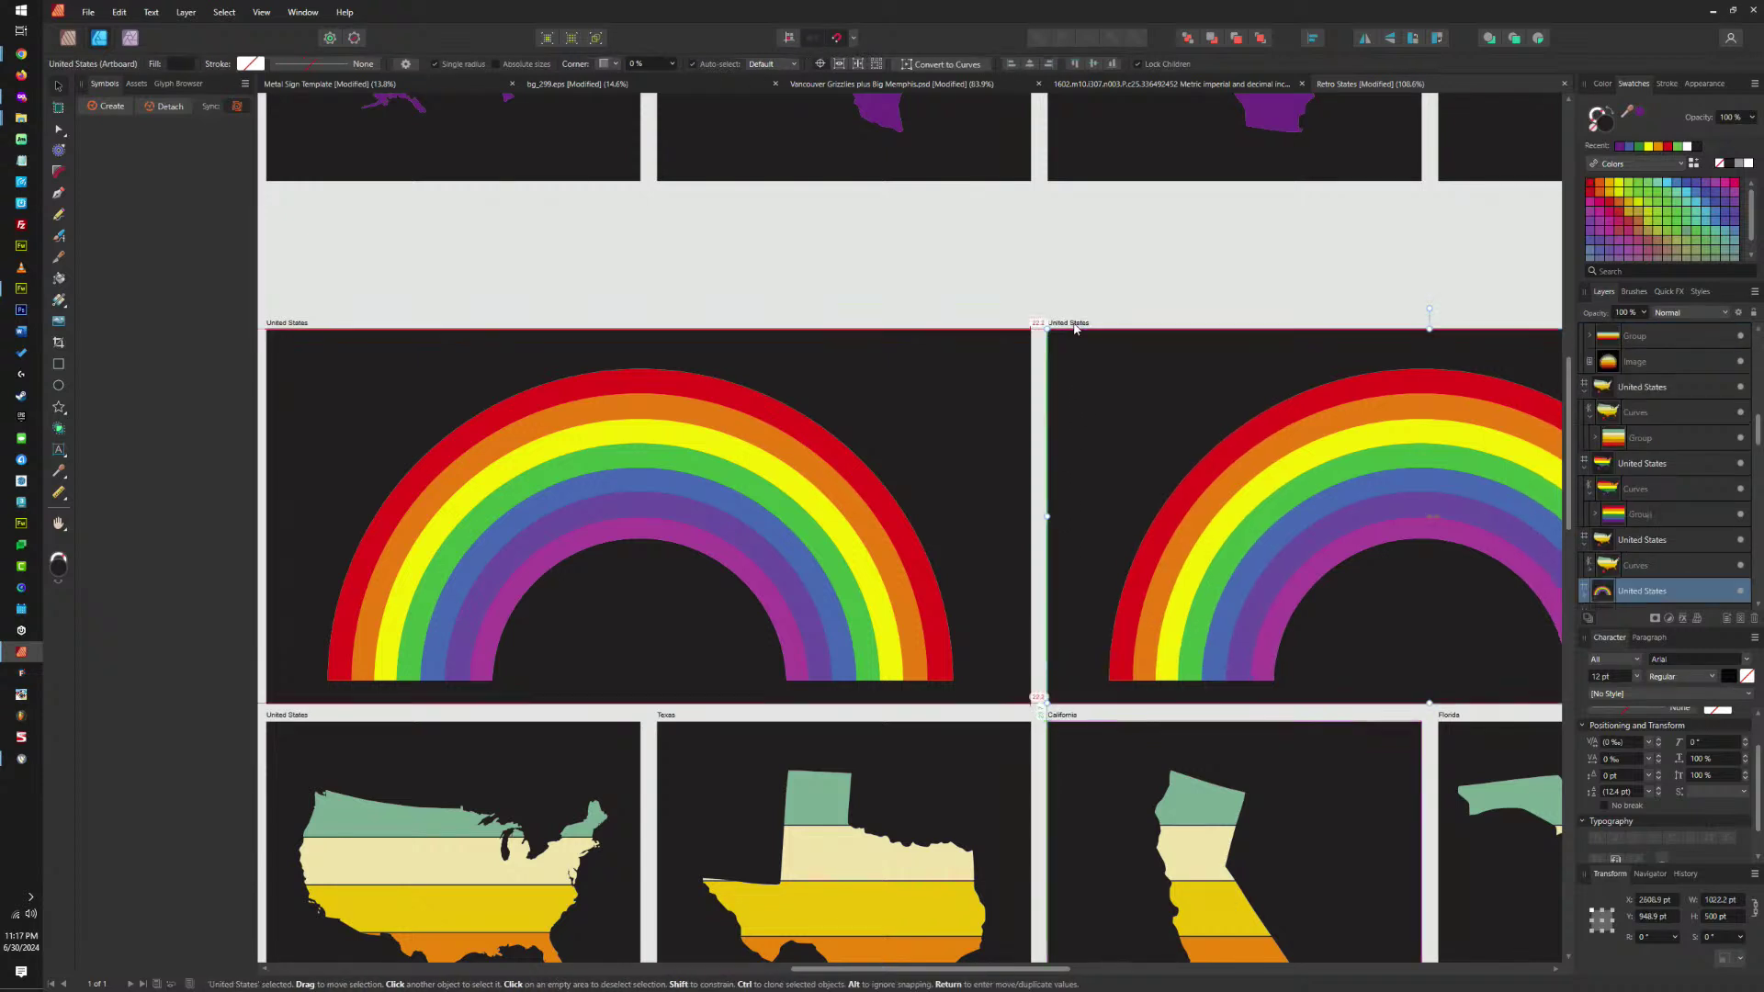
# Delete the rainbow image from the duplicated wide artboard, leaving it blank.
pyautogui.click(1304, 500)
pyautogui.press('Delete')
pyautogui.moveTo(1359, 496); pyautogui.dragTo(938, 505)
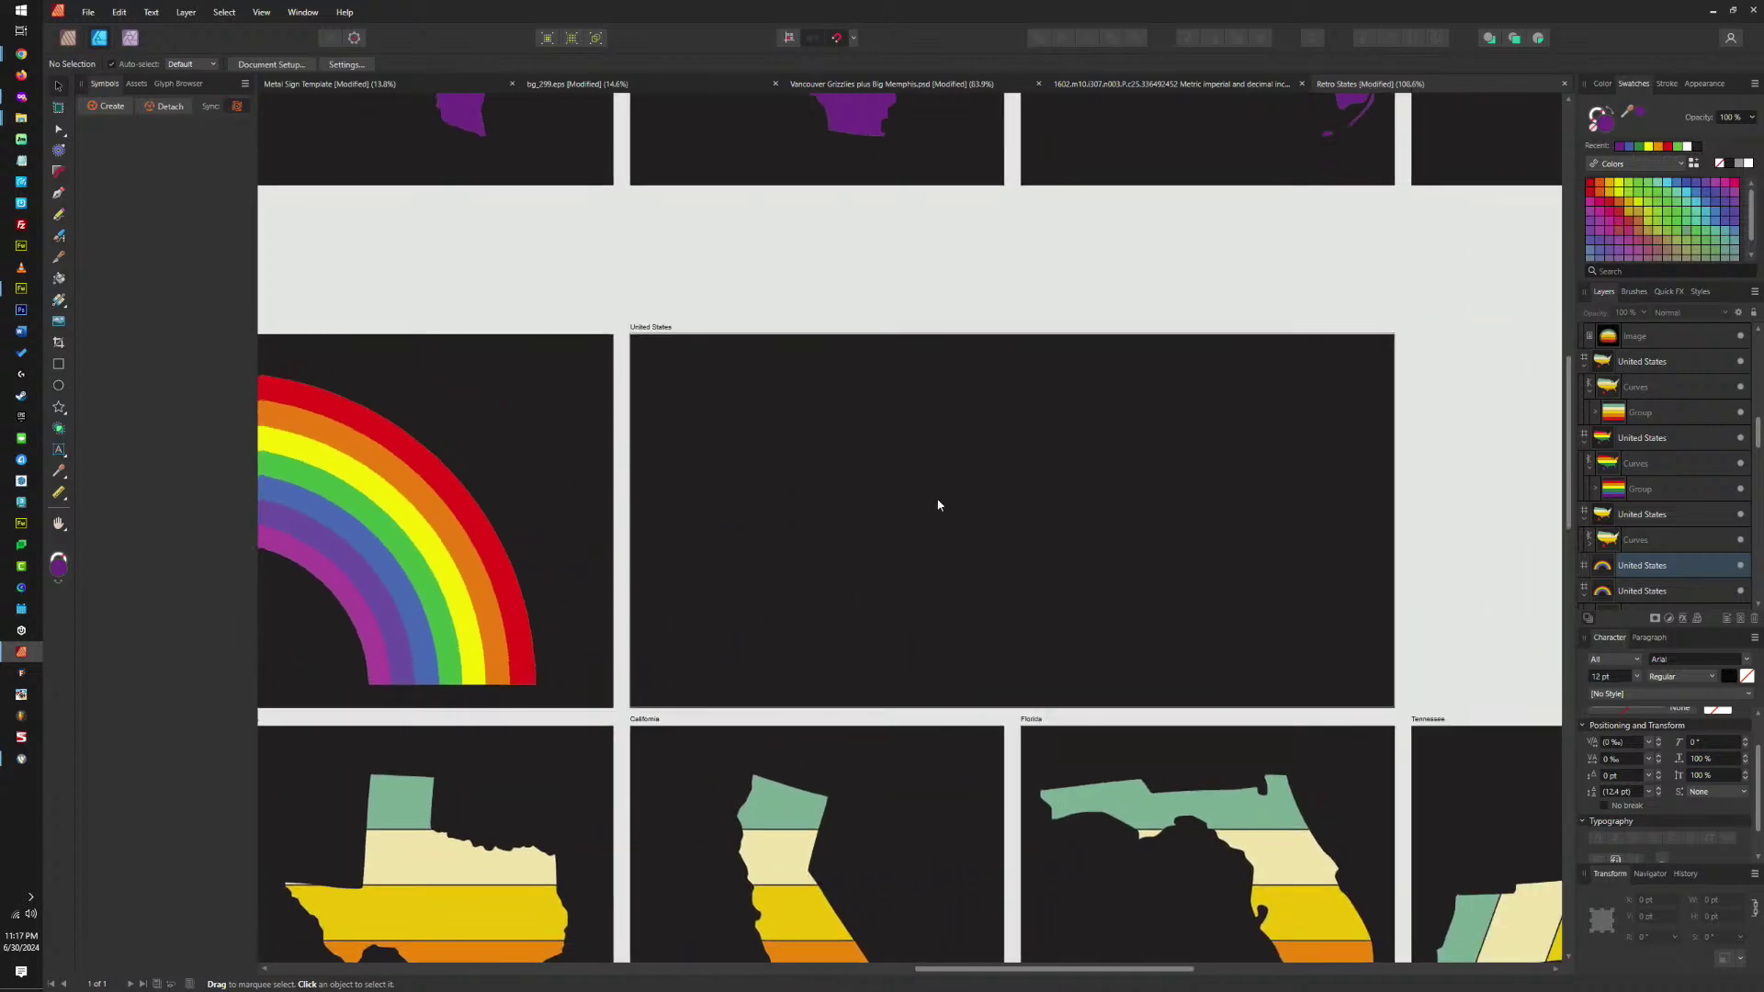
# Switch to the American flag image search in Chrome and copy the Wikipedia fringed flag image.
pyautogui.moveTo(21, 53)
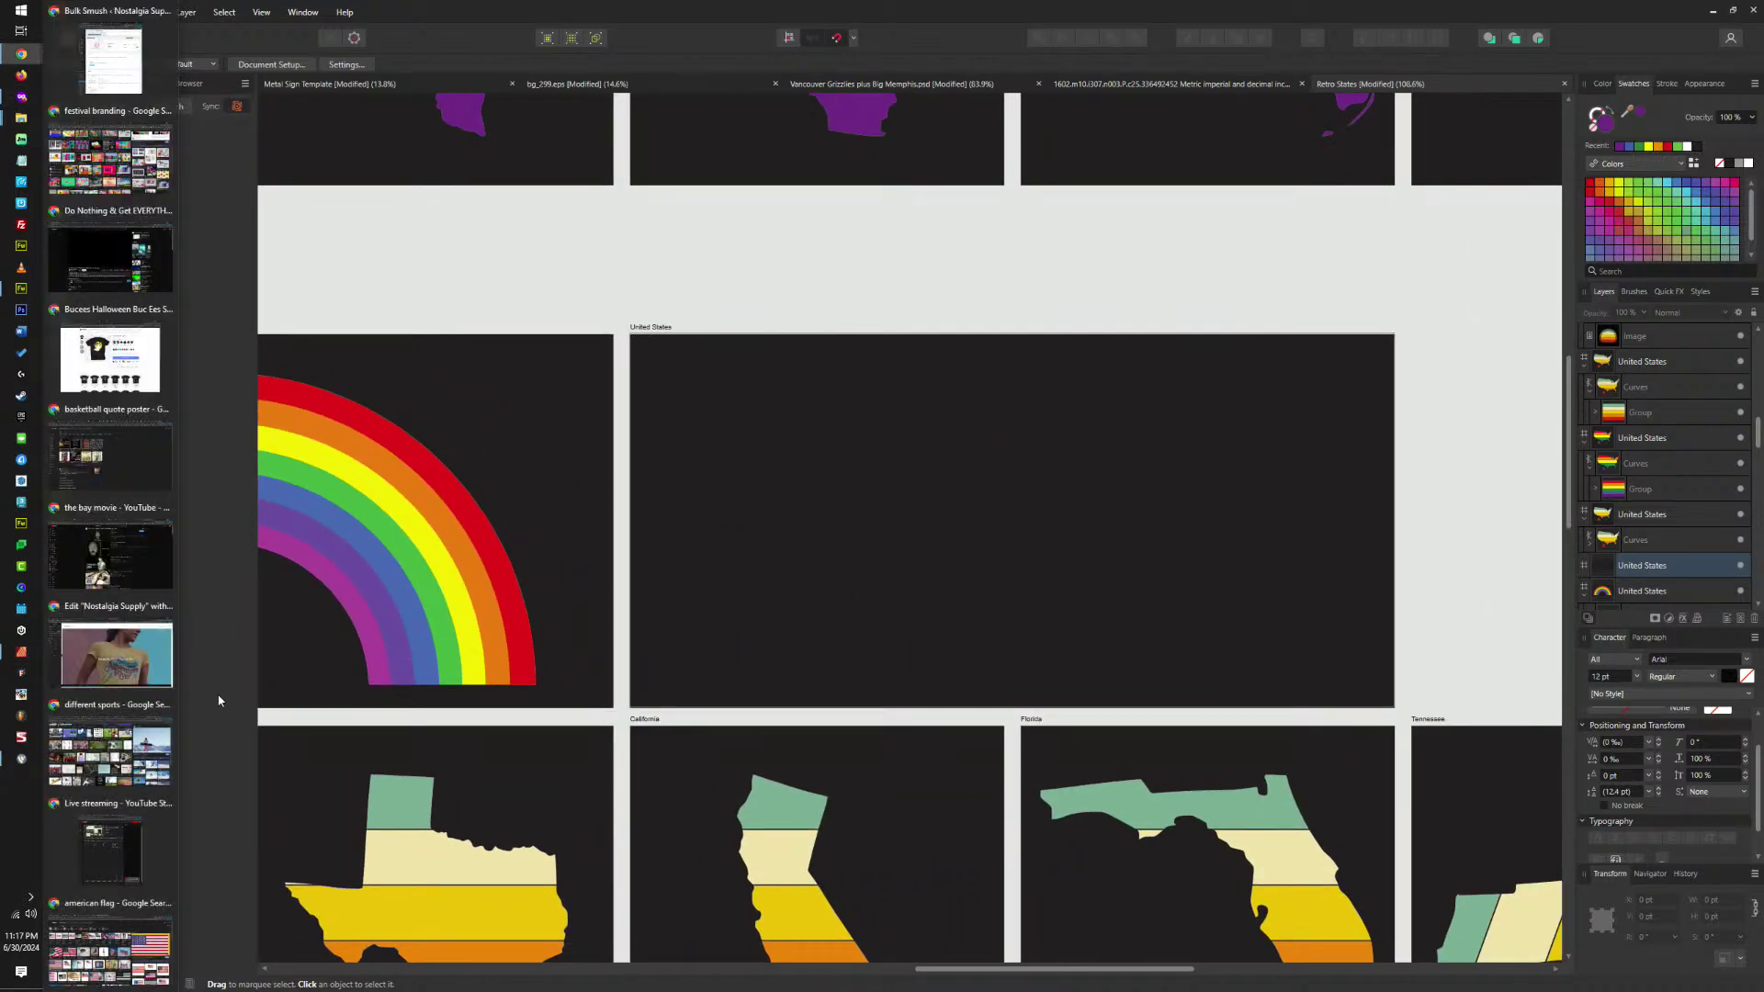
pyautogui.click(111, 941)
pyautogui.rightClick(1349, 423)
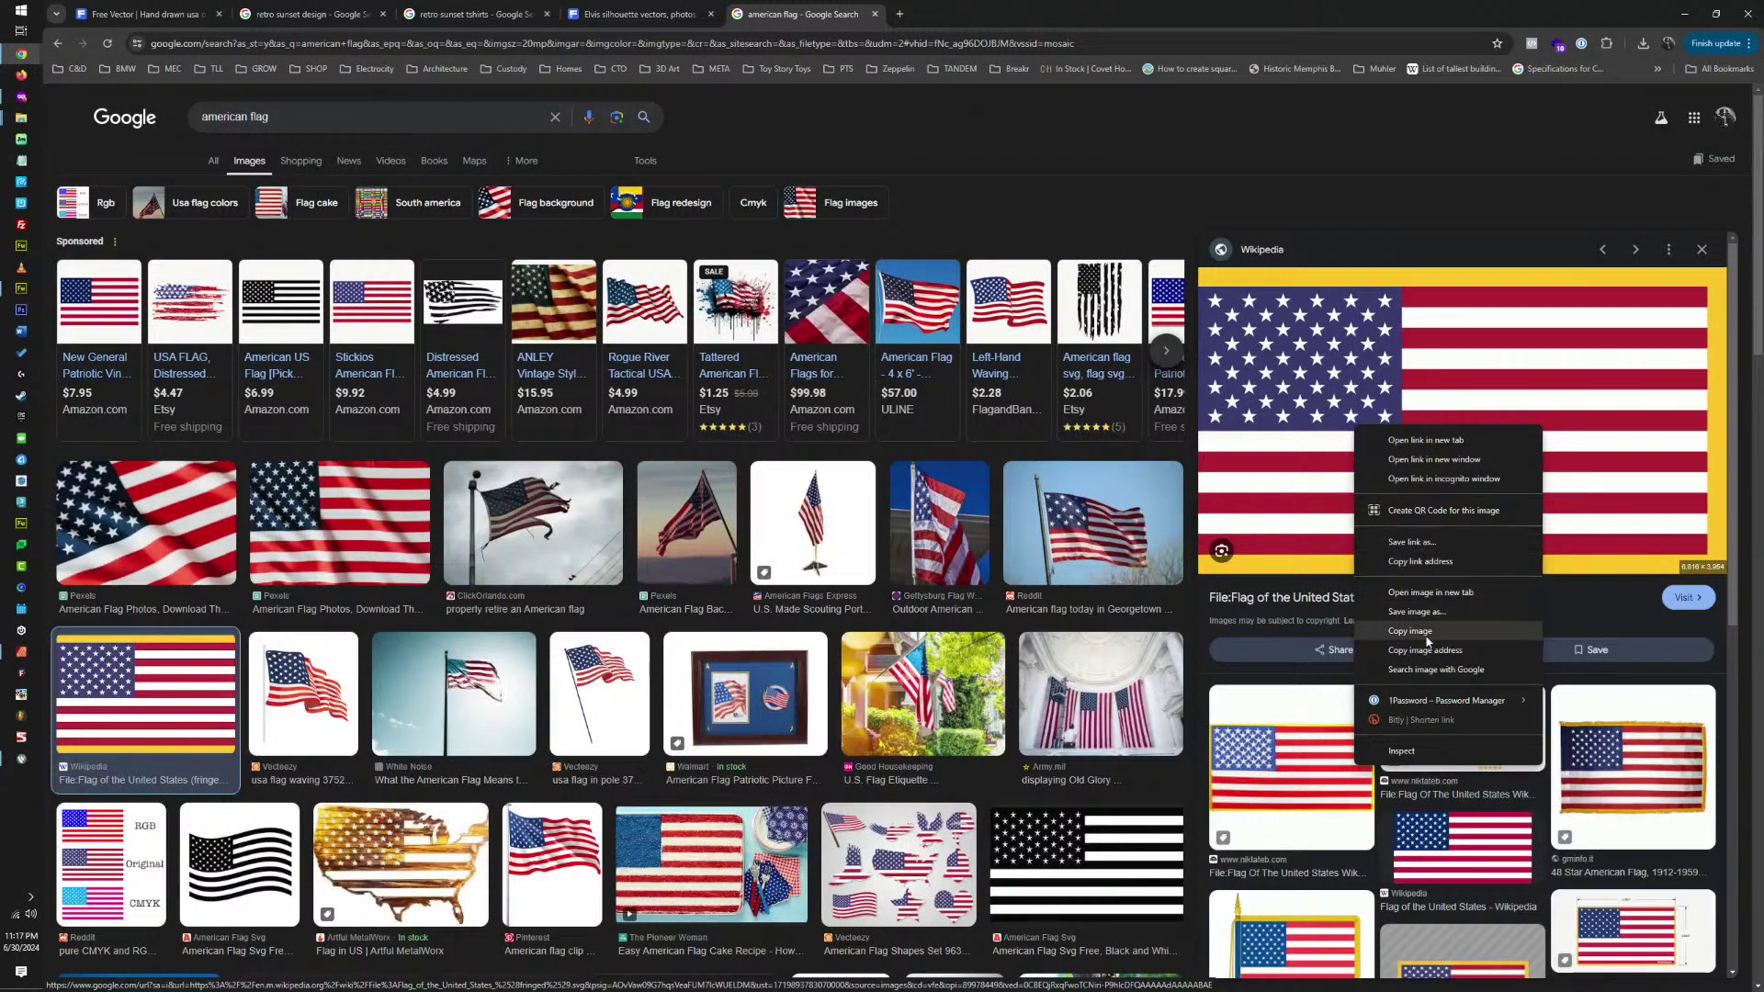
pyautogui.click(1478, 637)
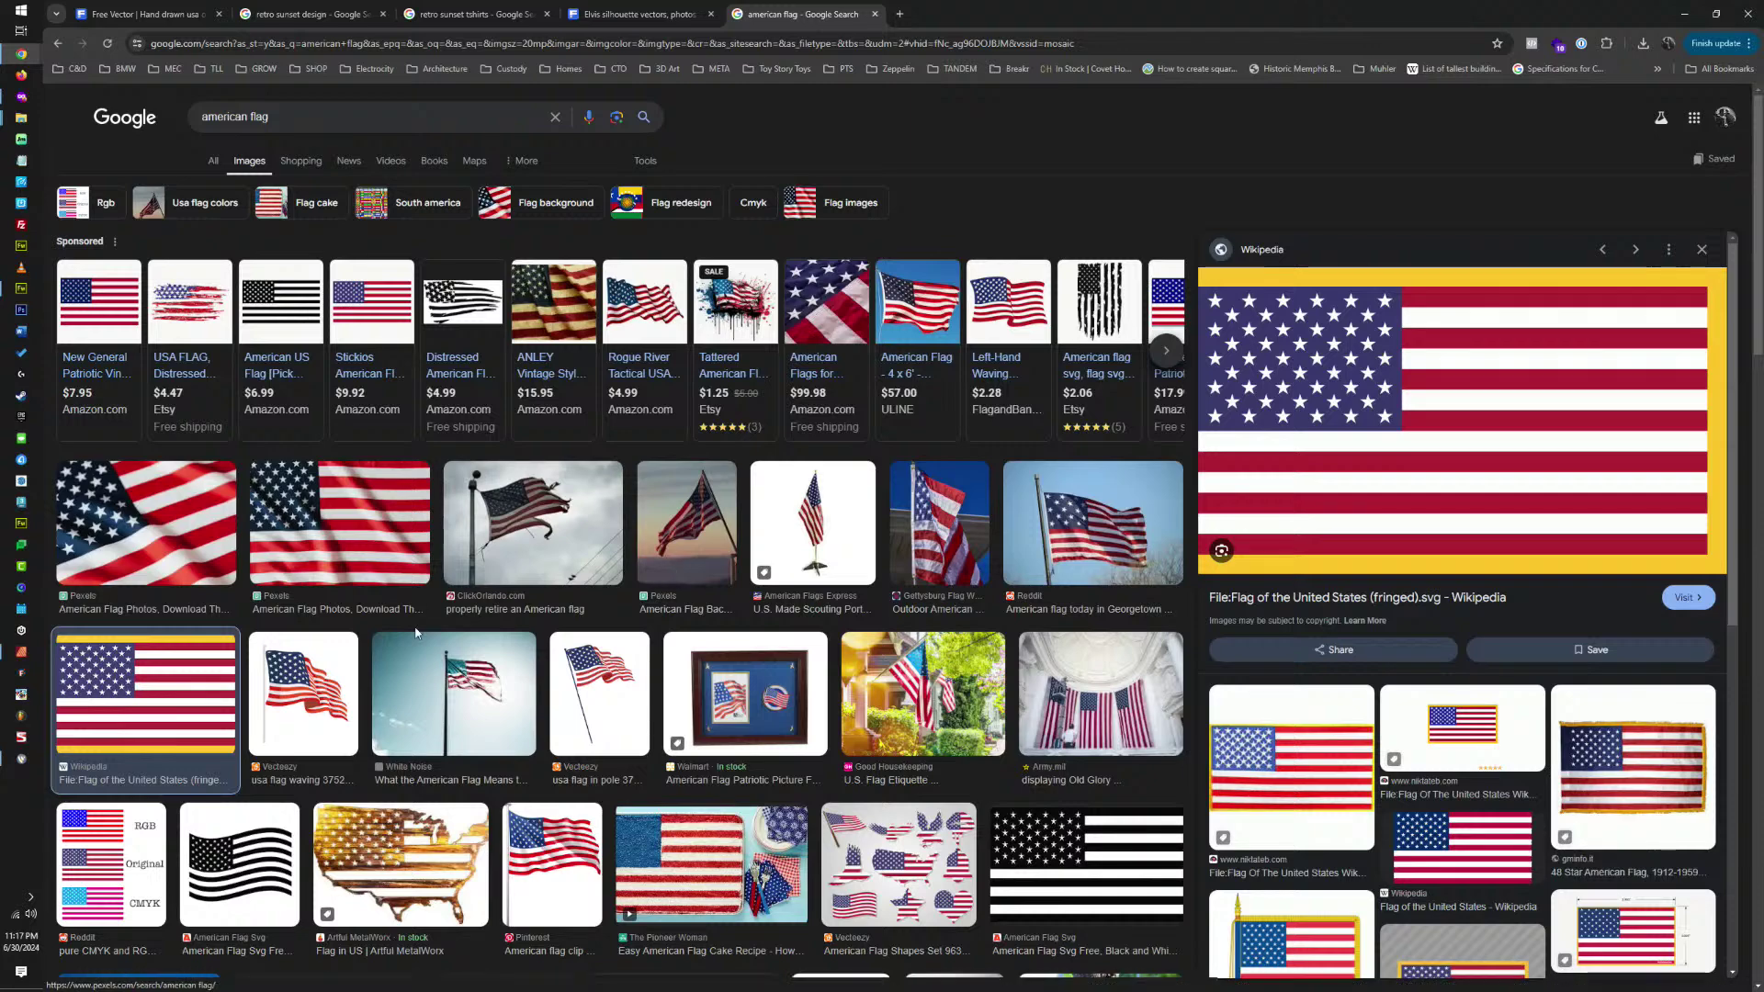
# Reopen the fringed flag result and go to the file section of its Wikipedia page.
pyautogui.click(1701, 249)
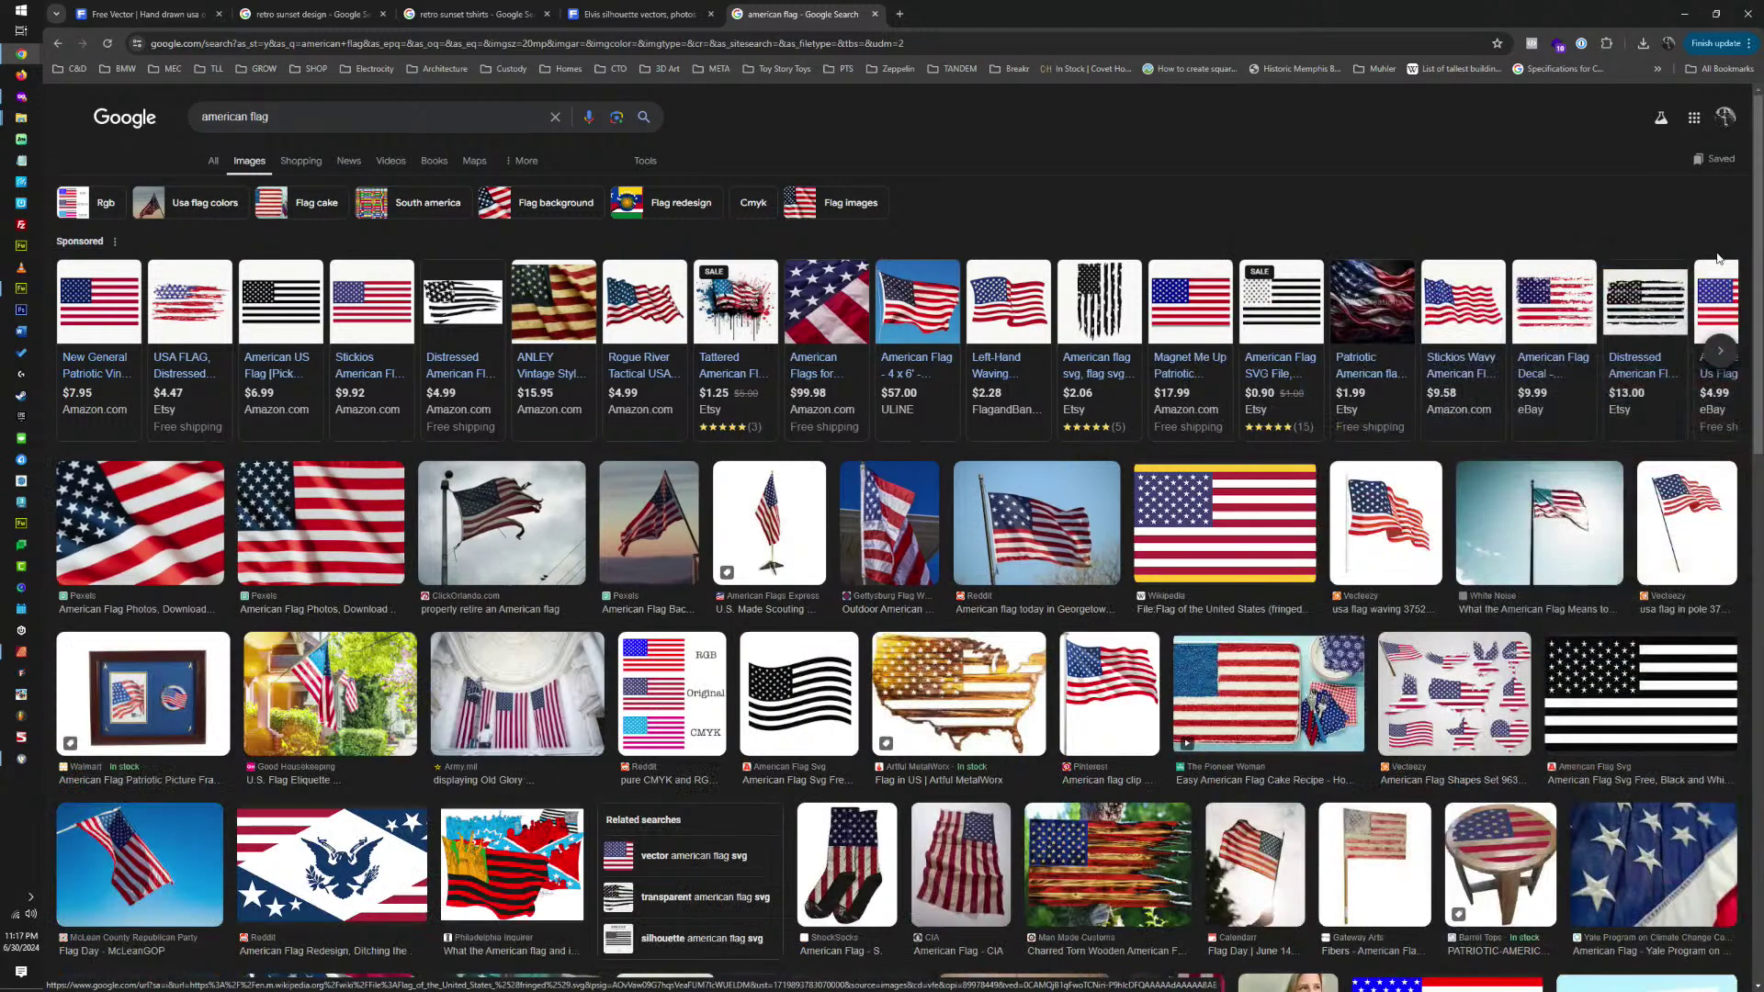
pyautogui.click(1253, 520)
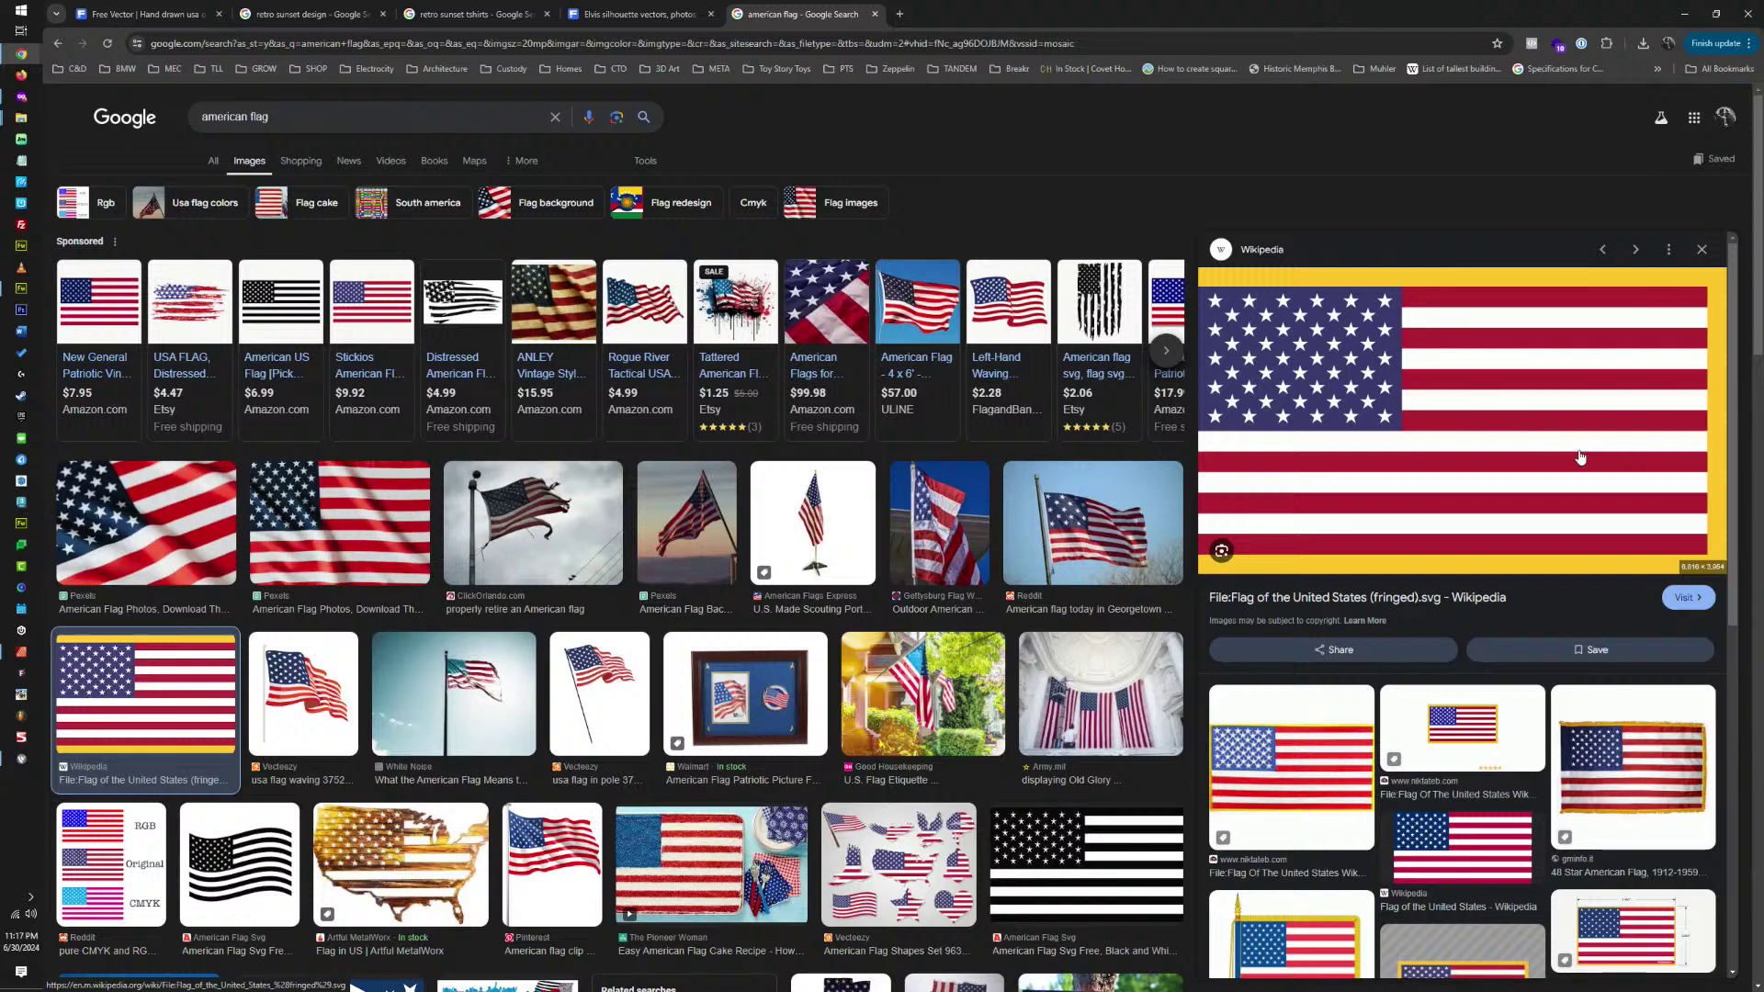
pyautogui.click(1426, 598)
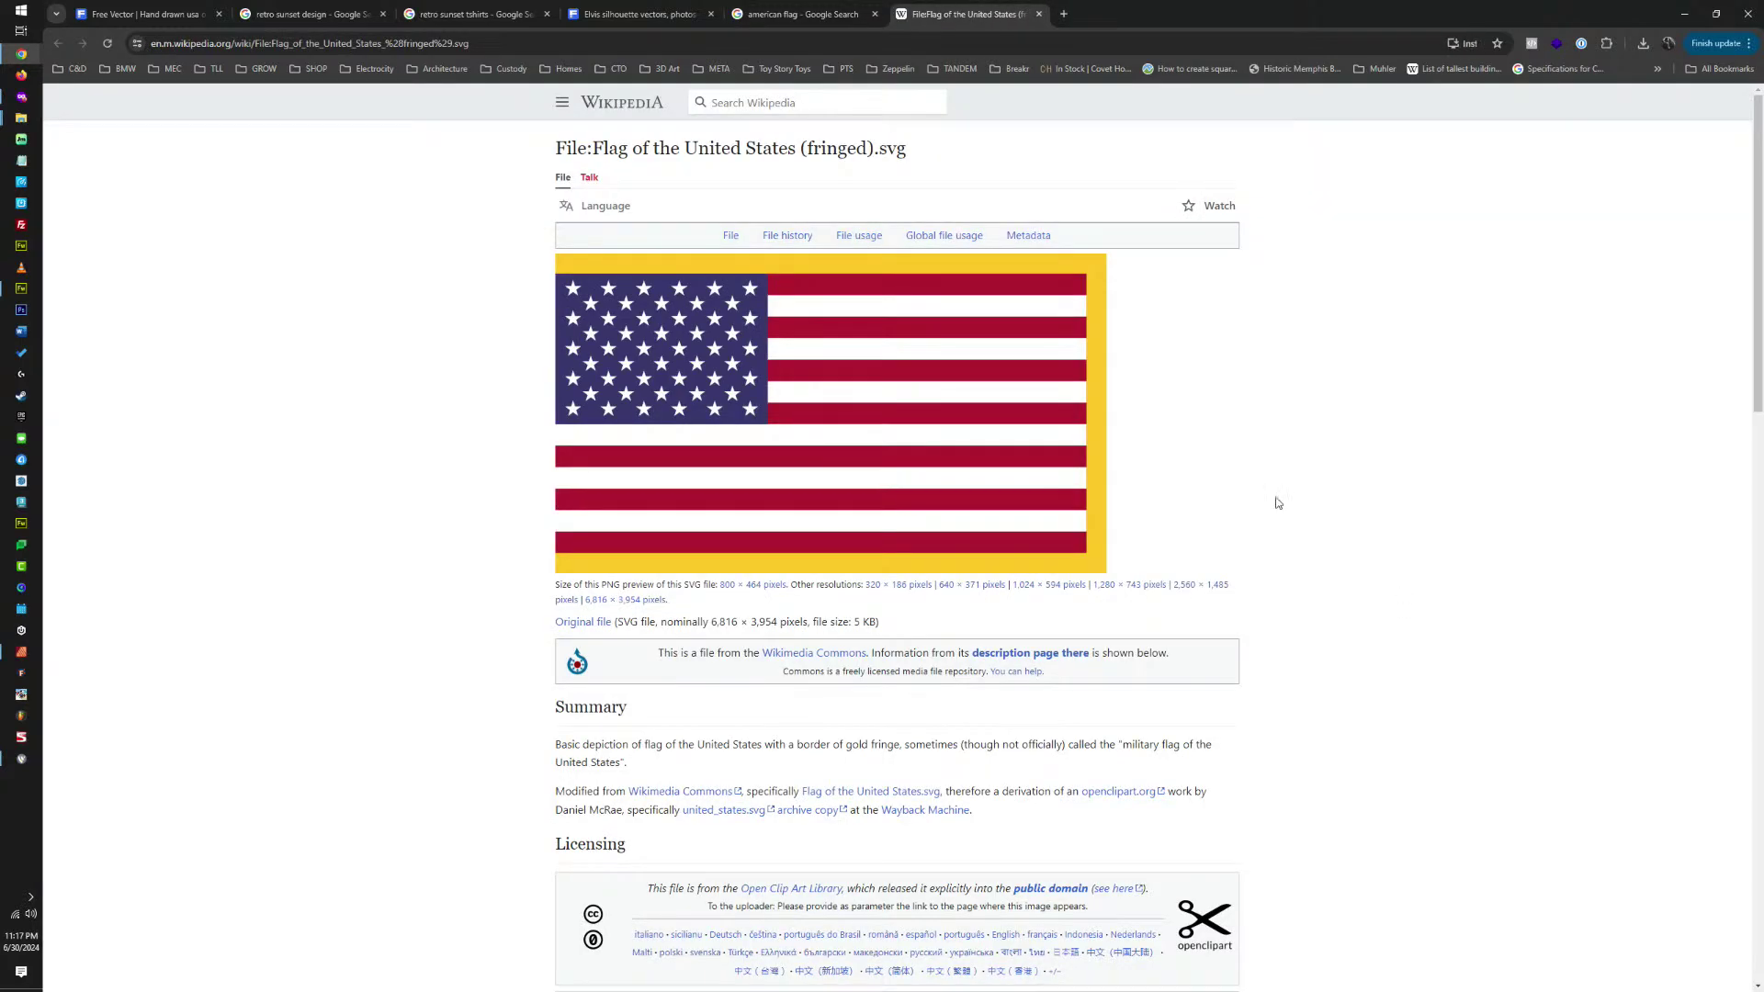
pyautogui.click(730, 237)
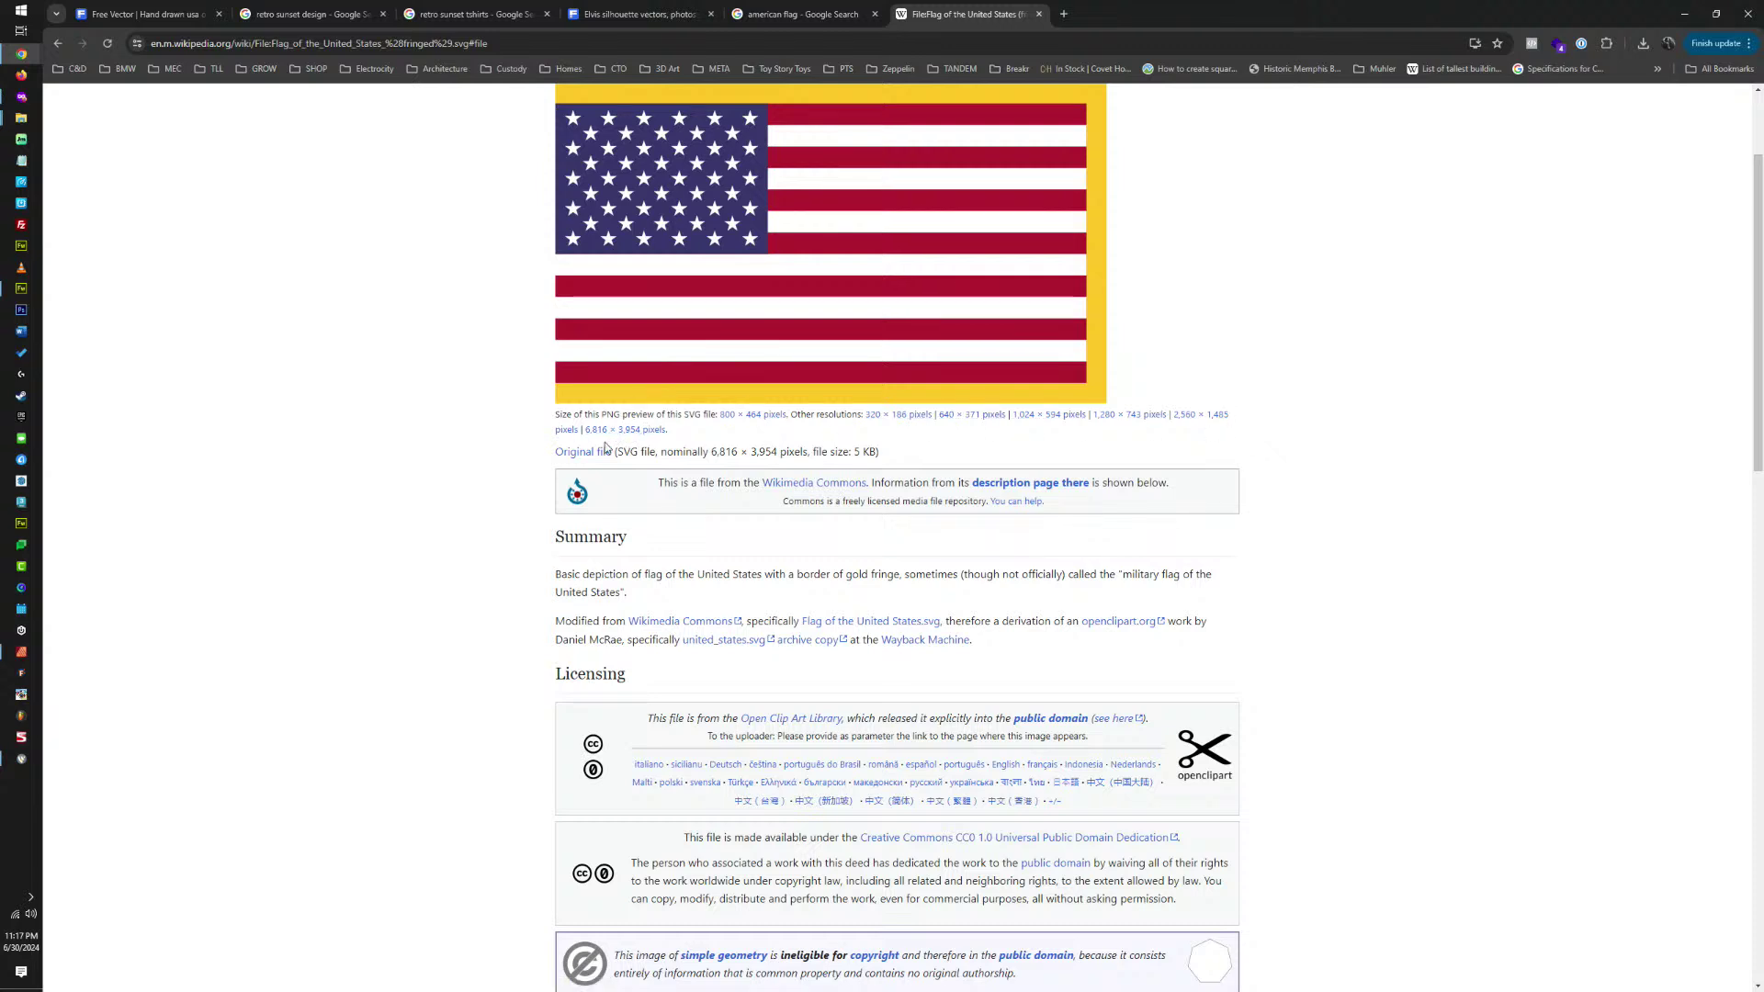
# Save the flag preview image as Flag_of_the_United_States_(fringed).svg in the States folder.
pyautogui.rightClick(773, 304)
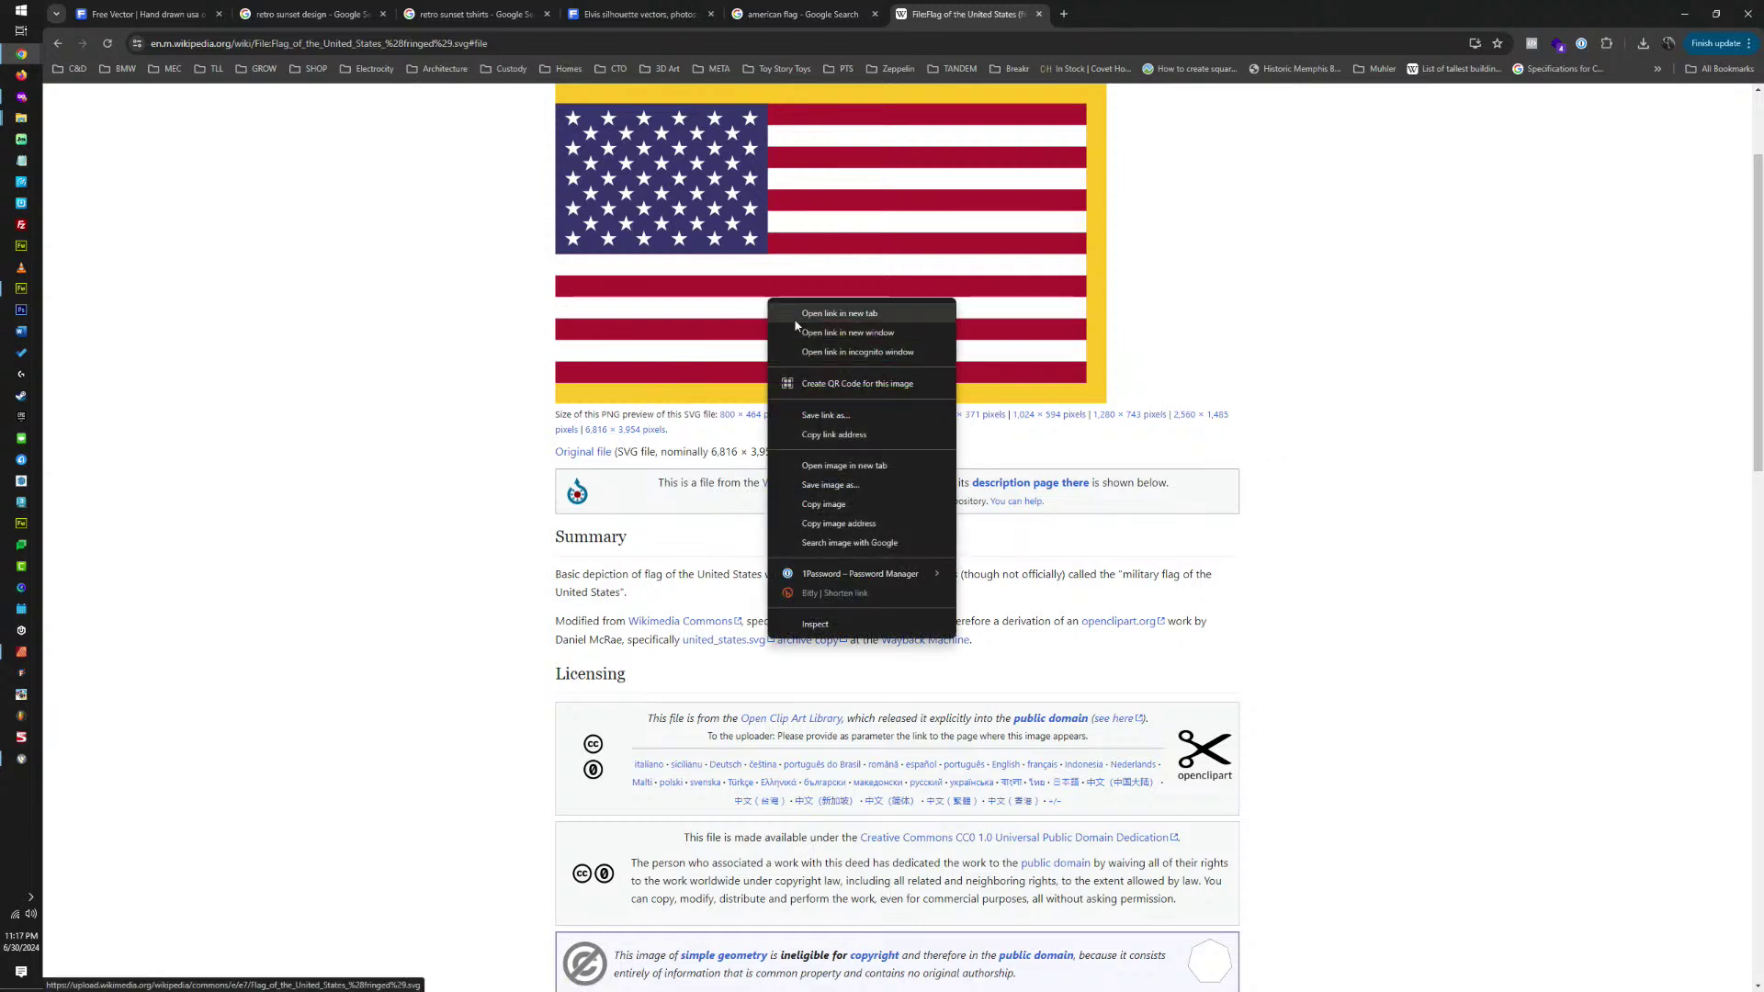
pyautogui.click(845, 487)
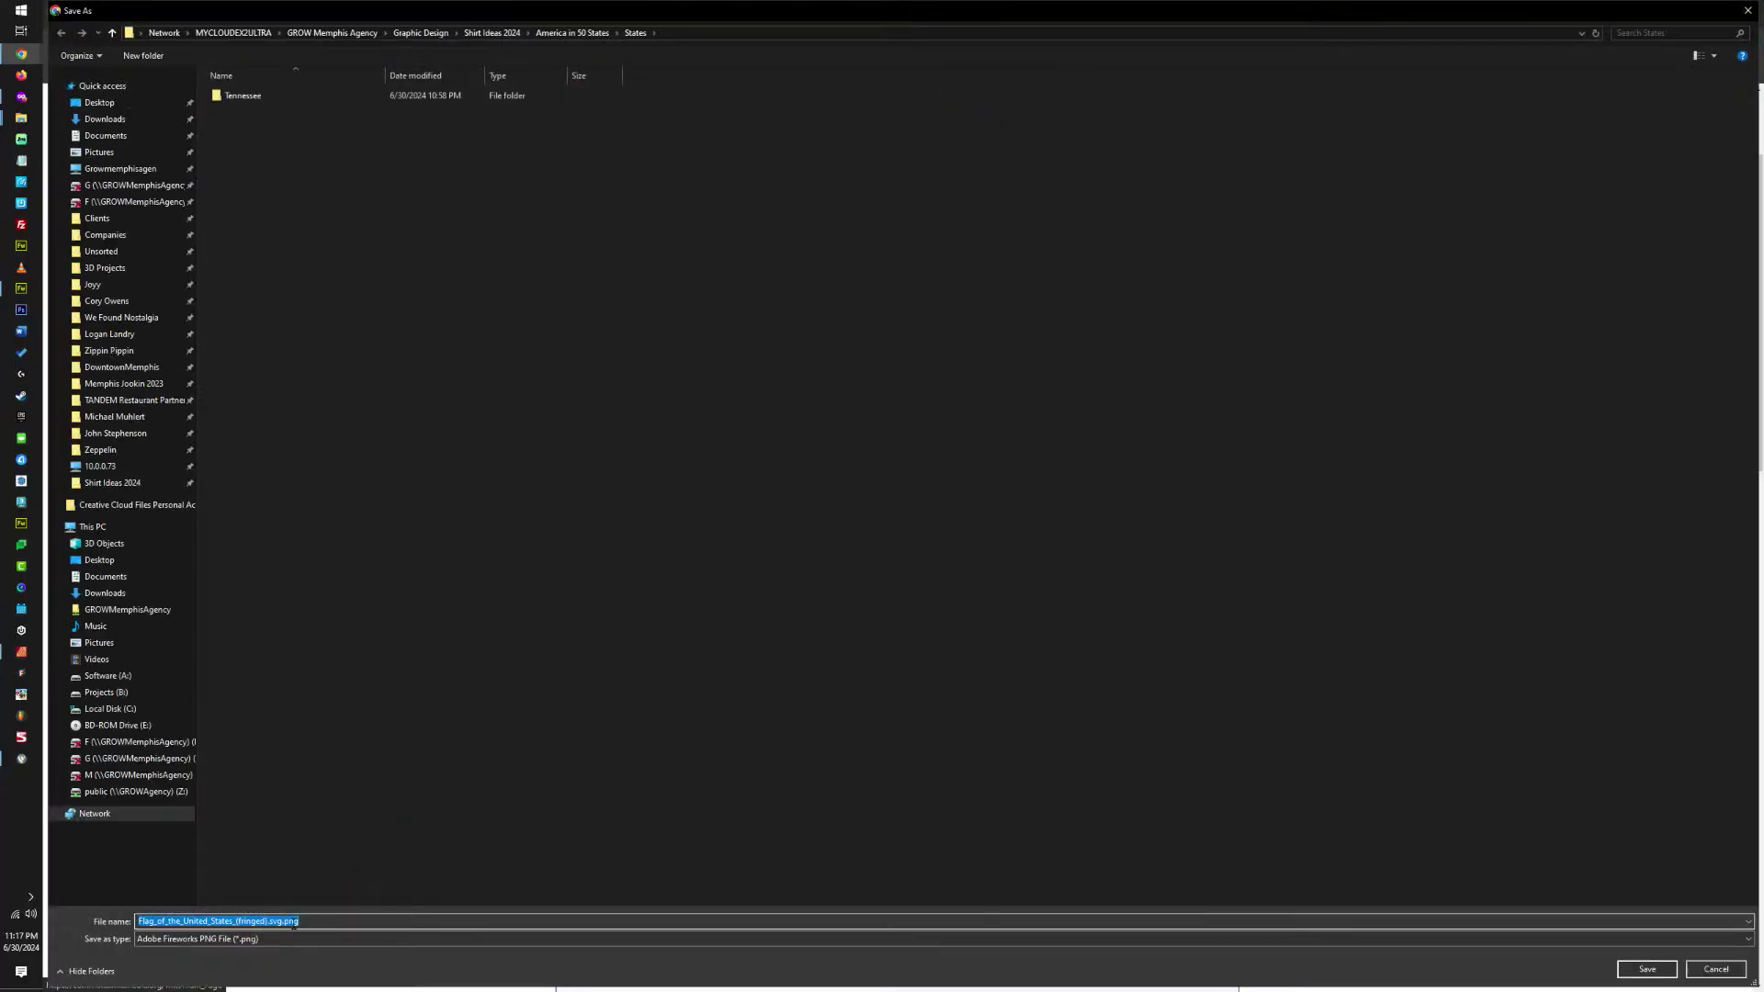
pyautogui.click(288, 922)
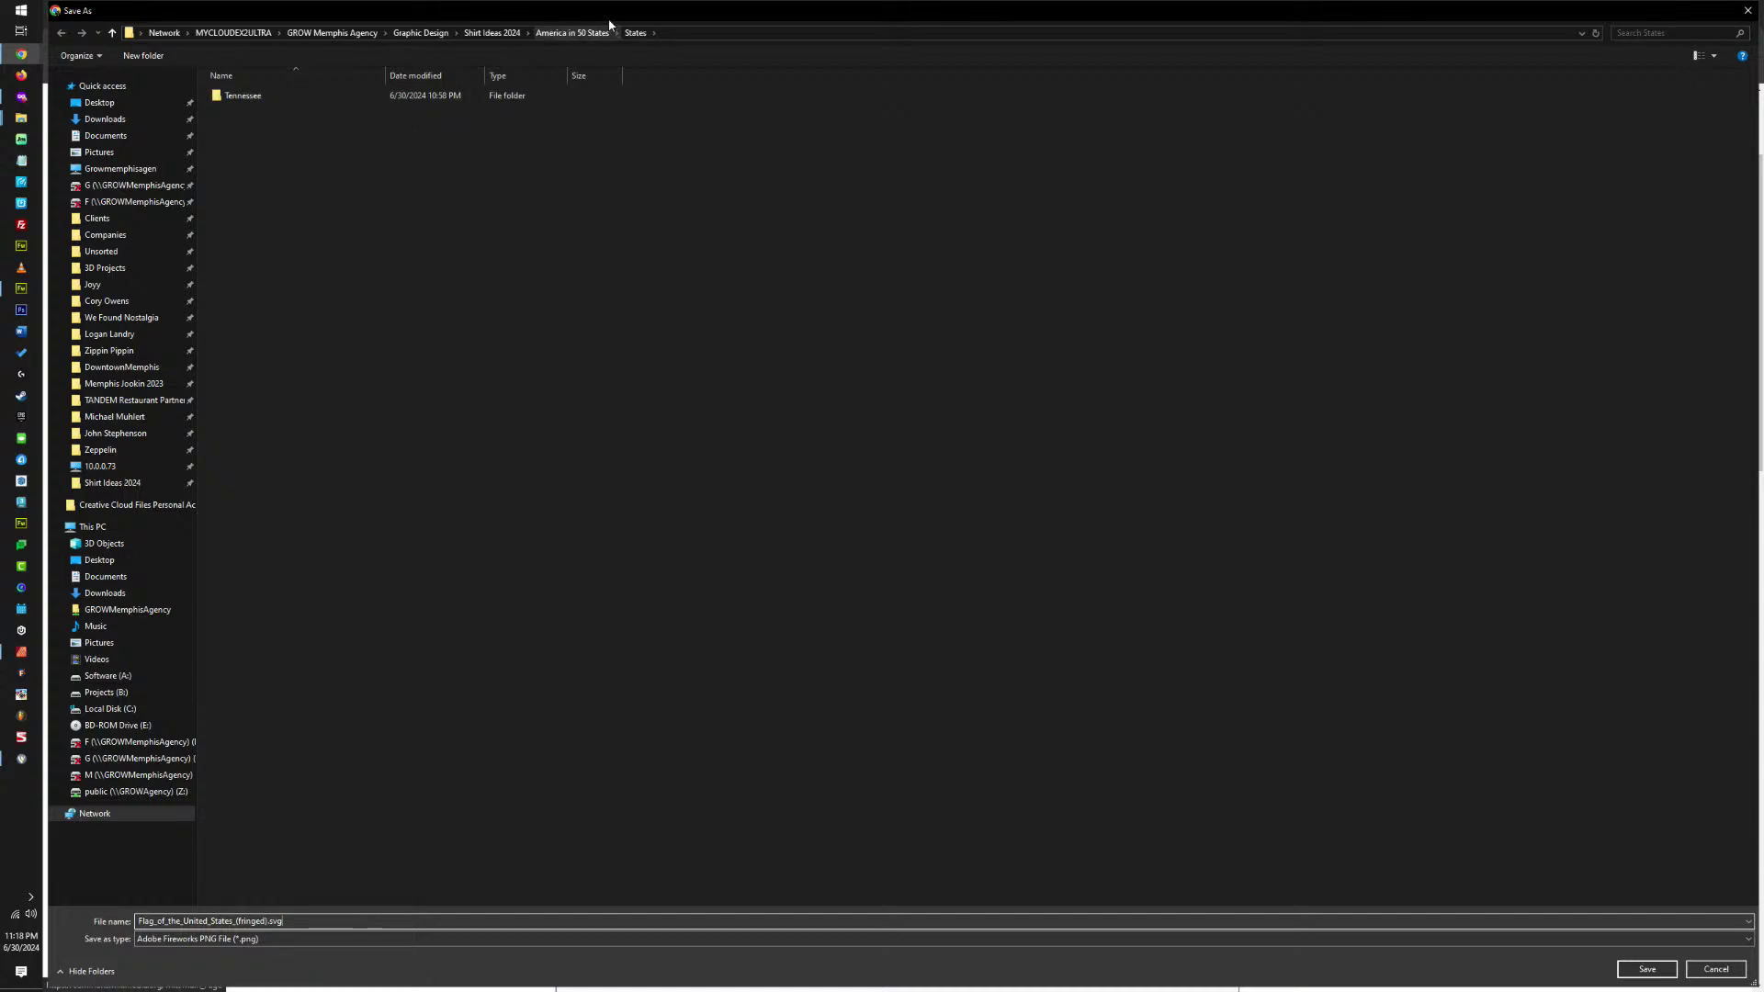
pyautogui.click(1635, 969)
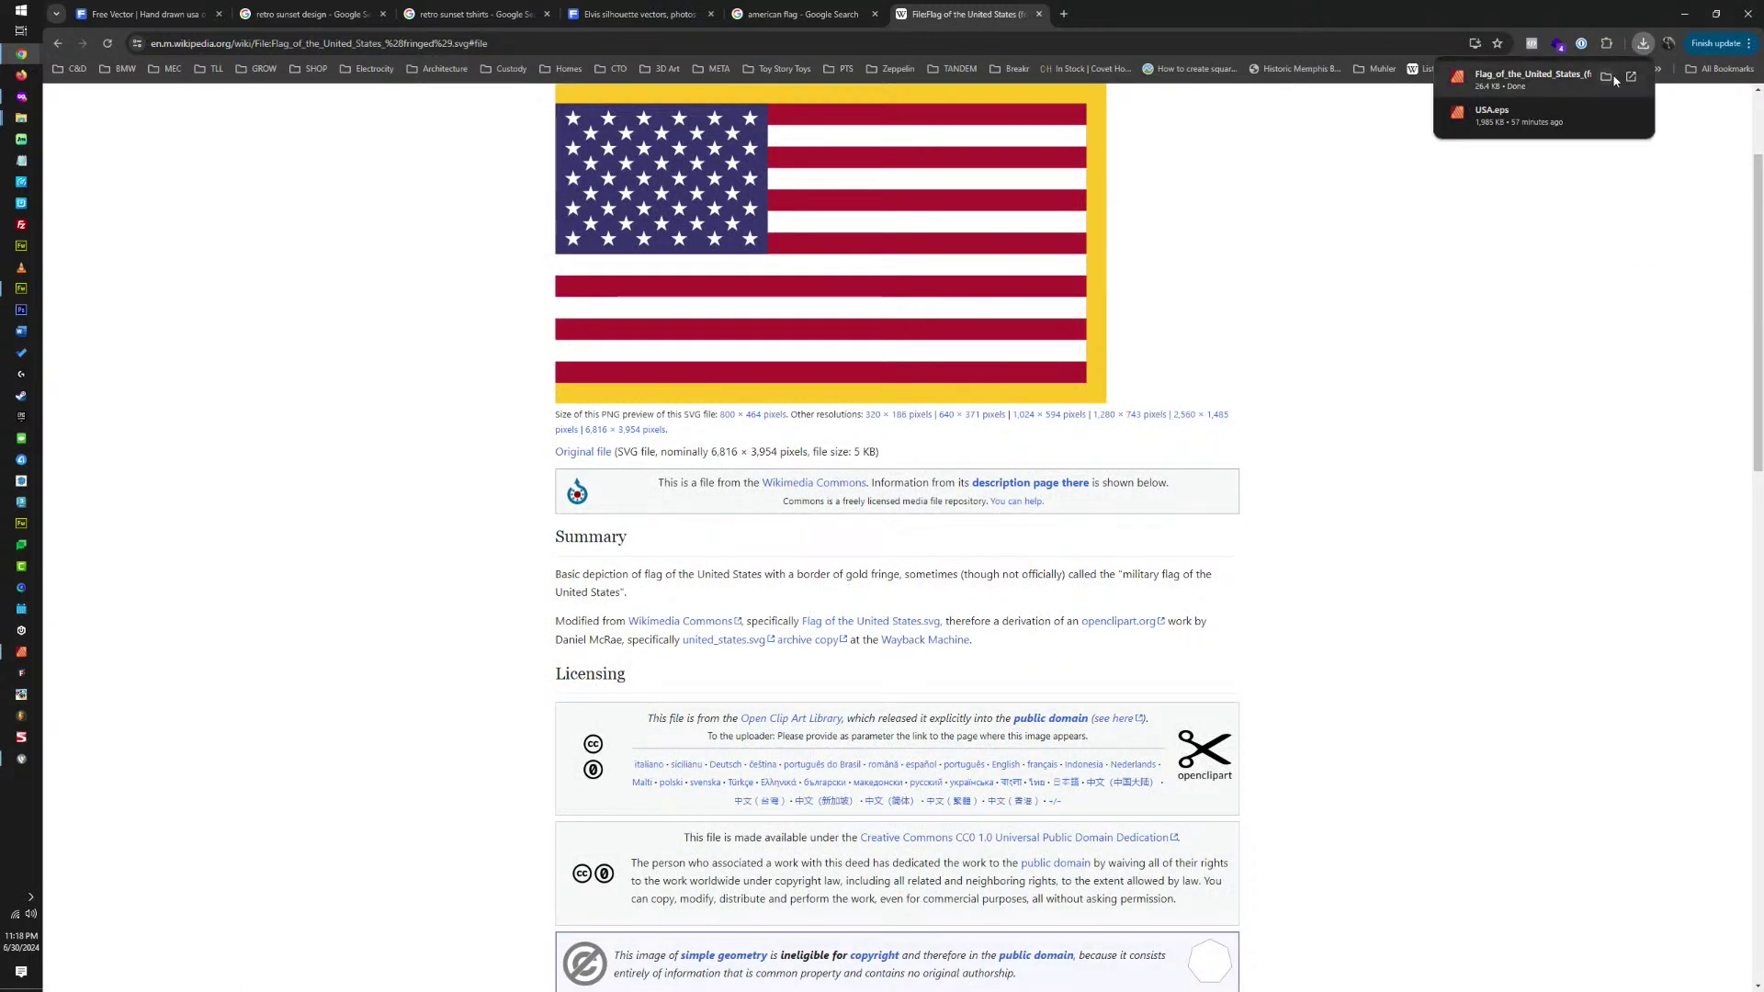
# Show the downloaded flag file in its folder, open it in Affinity Publisher, and unlock its Background layer.
pyautogui.click(1605, 78)
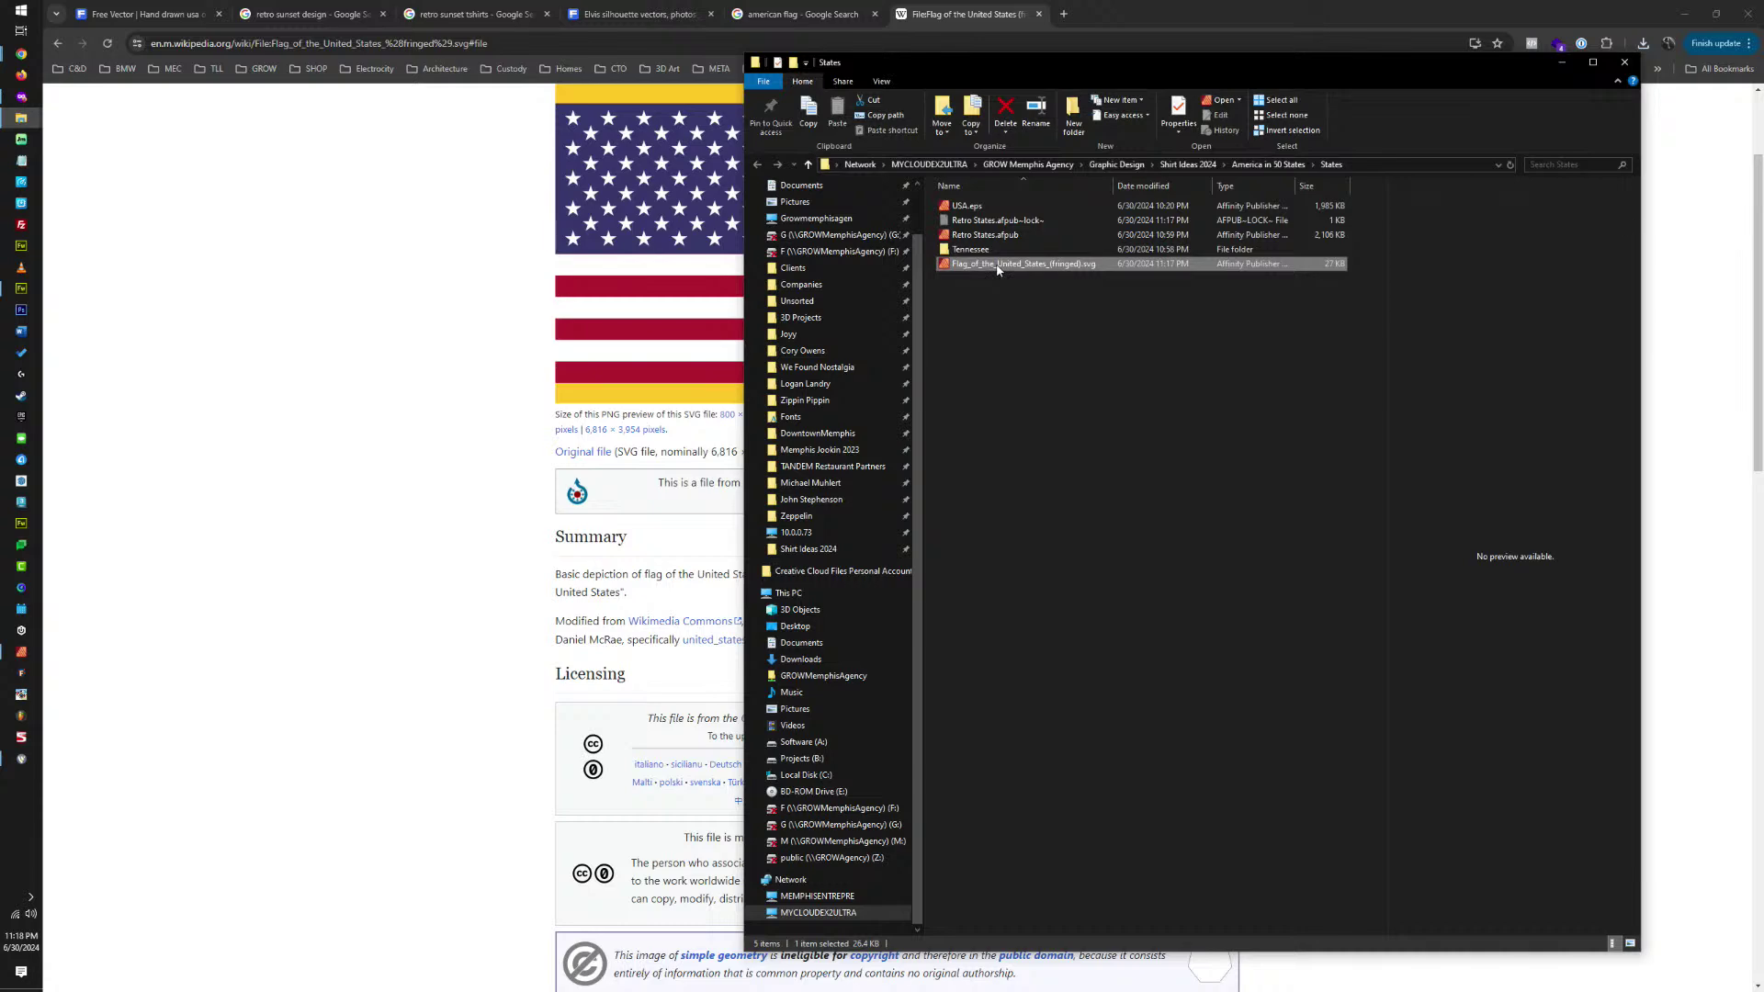
pyautogui.doubleClick(996, 264)
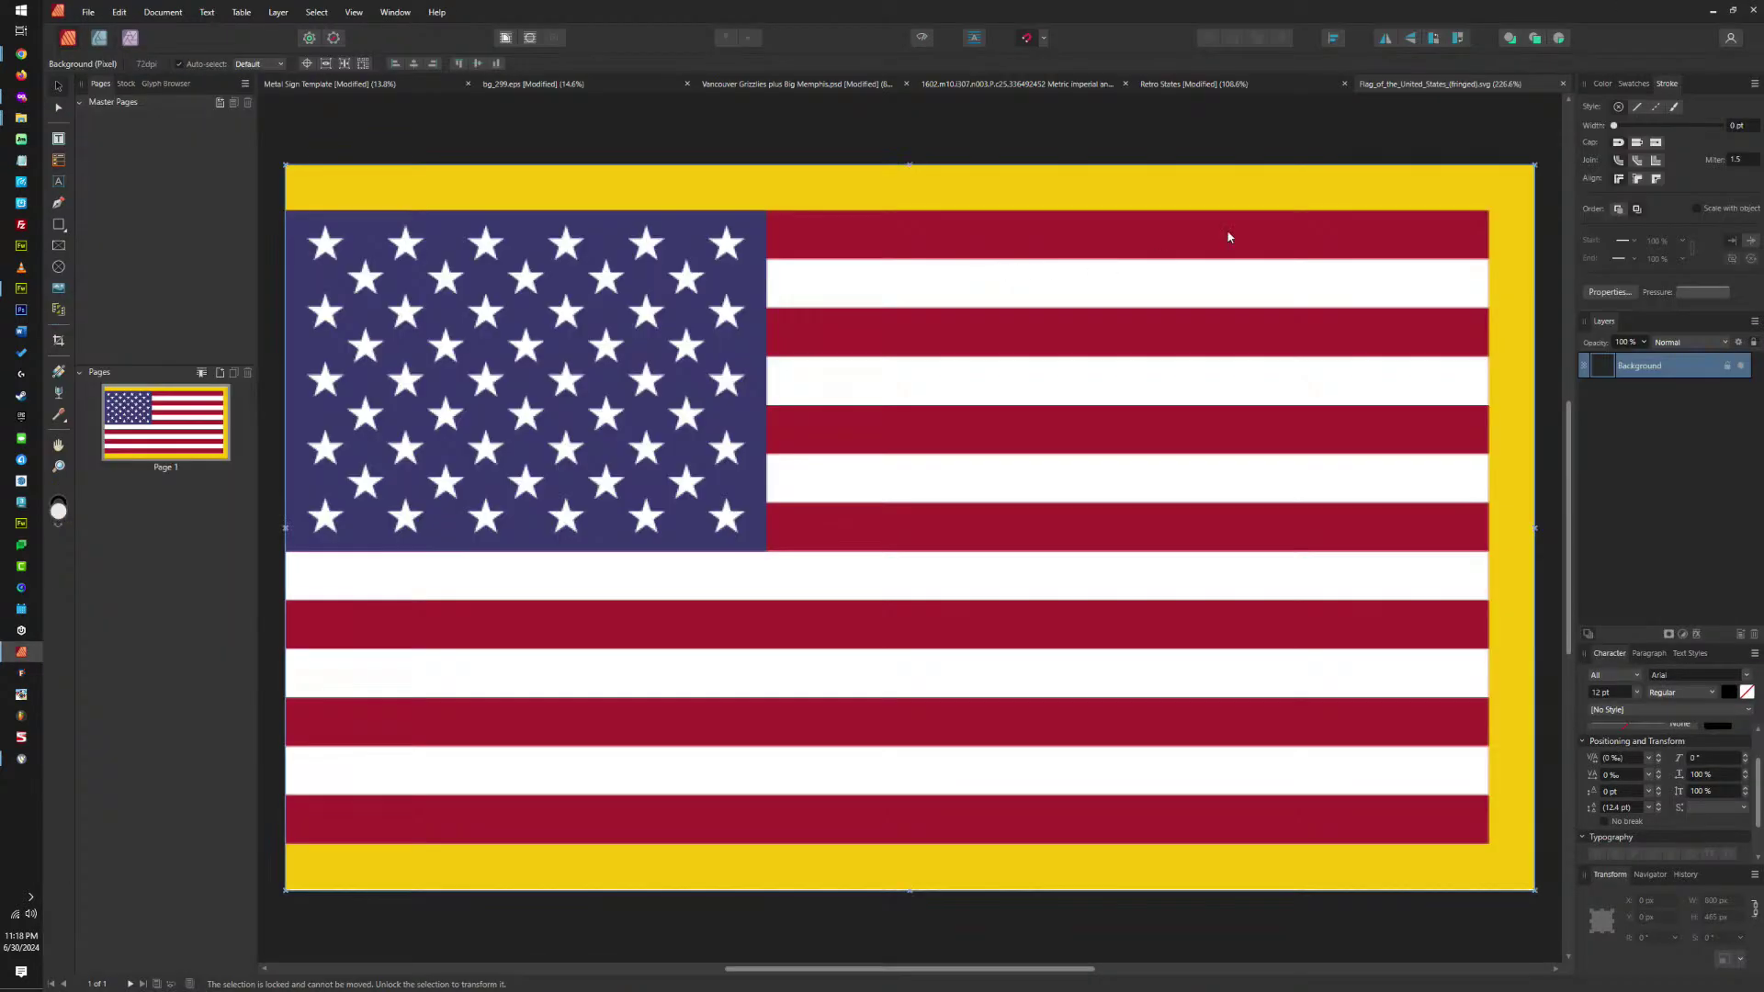
pyautogui.click(1724, 368)
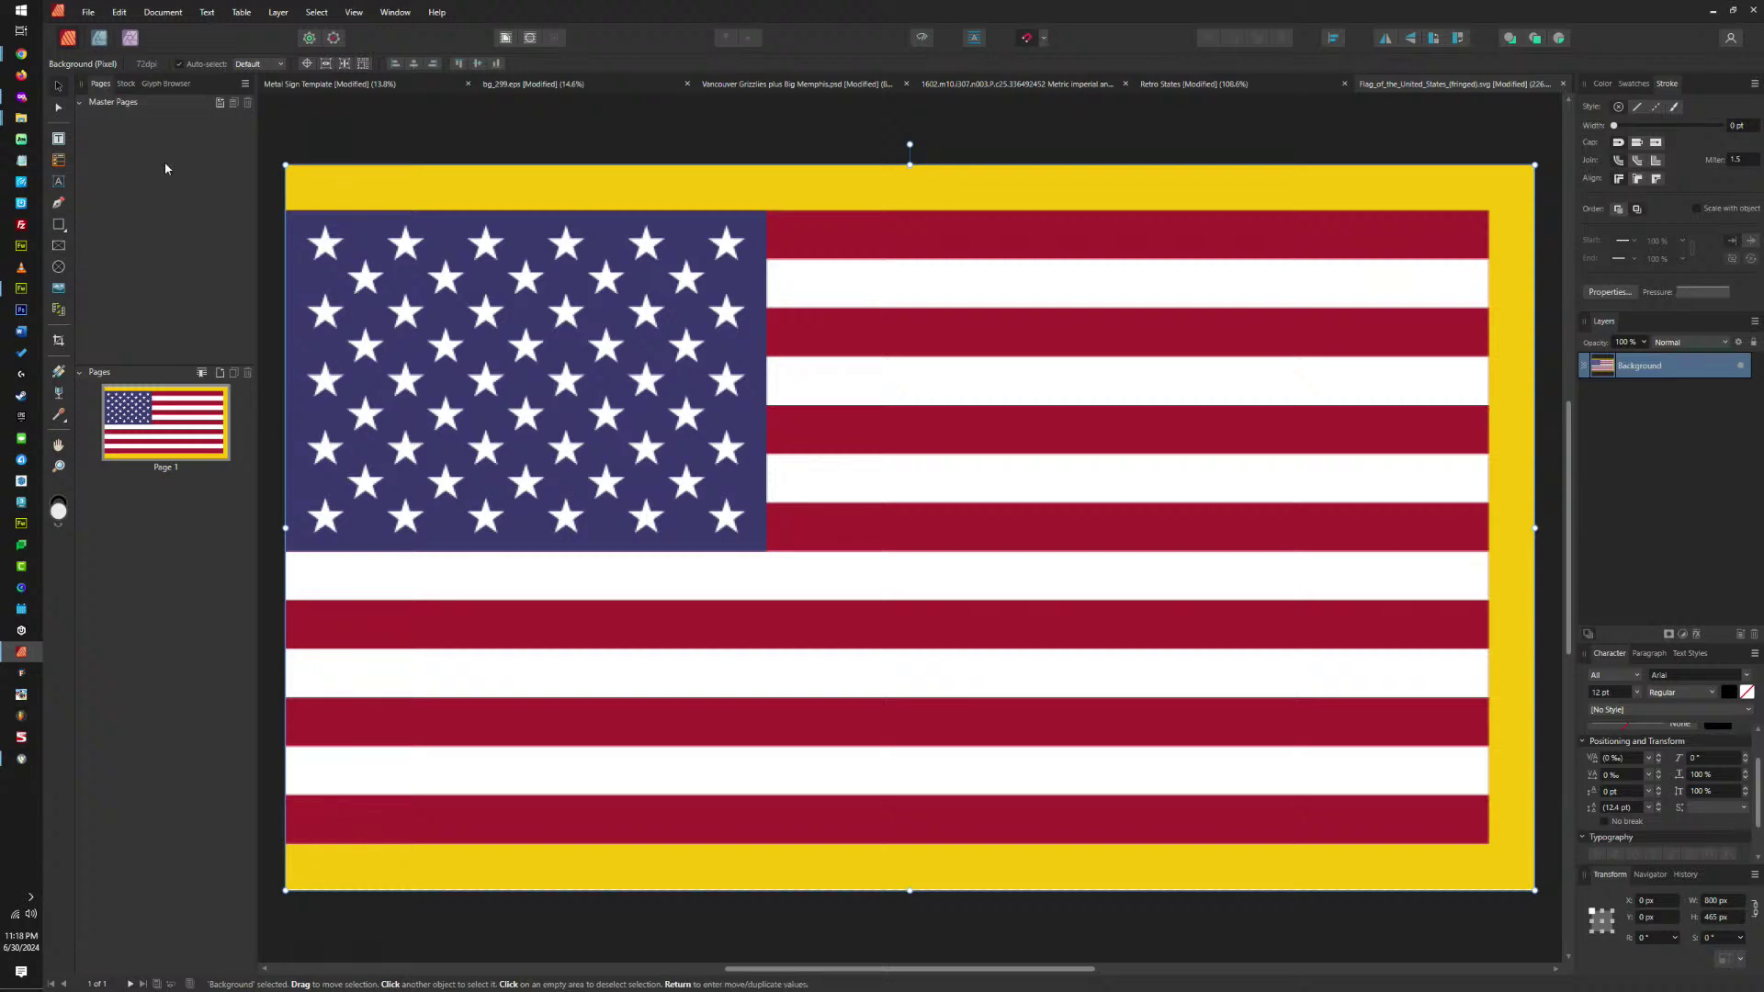
# Switch back to the Wikipedia flag page in Chrome and open the 6,816 × 3,954 pixel version.
pyautogui.moveTo(22, 57)
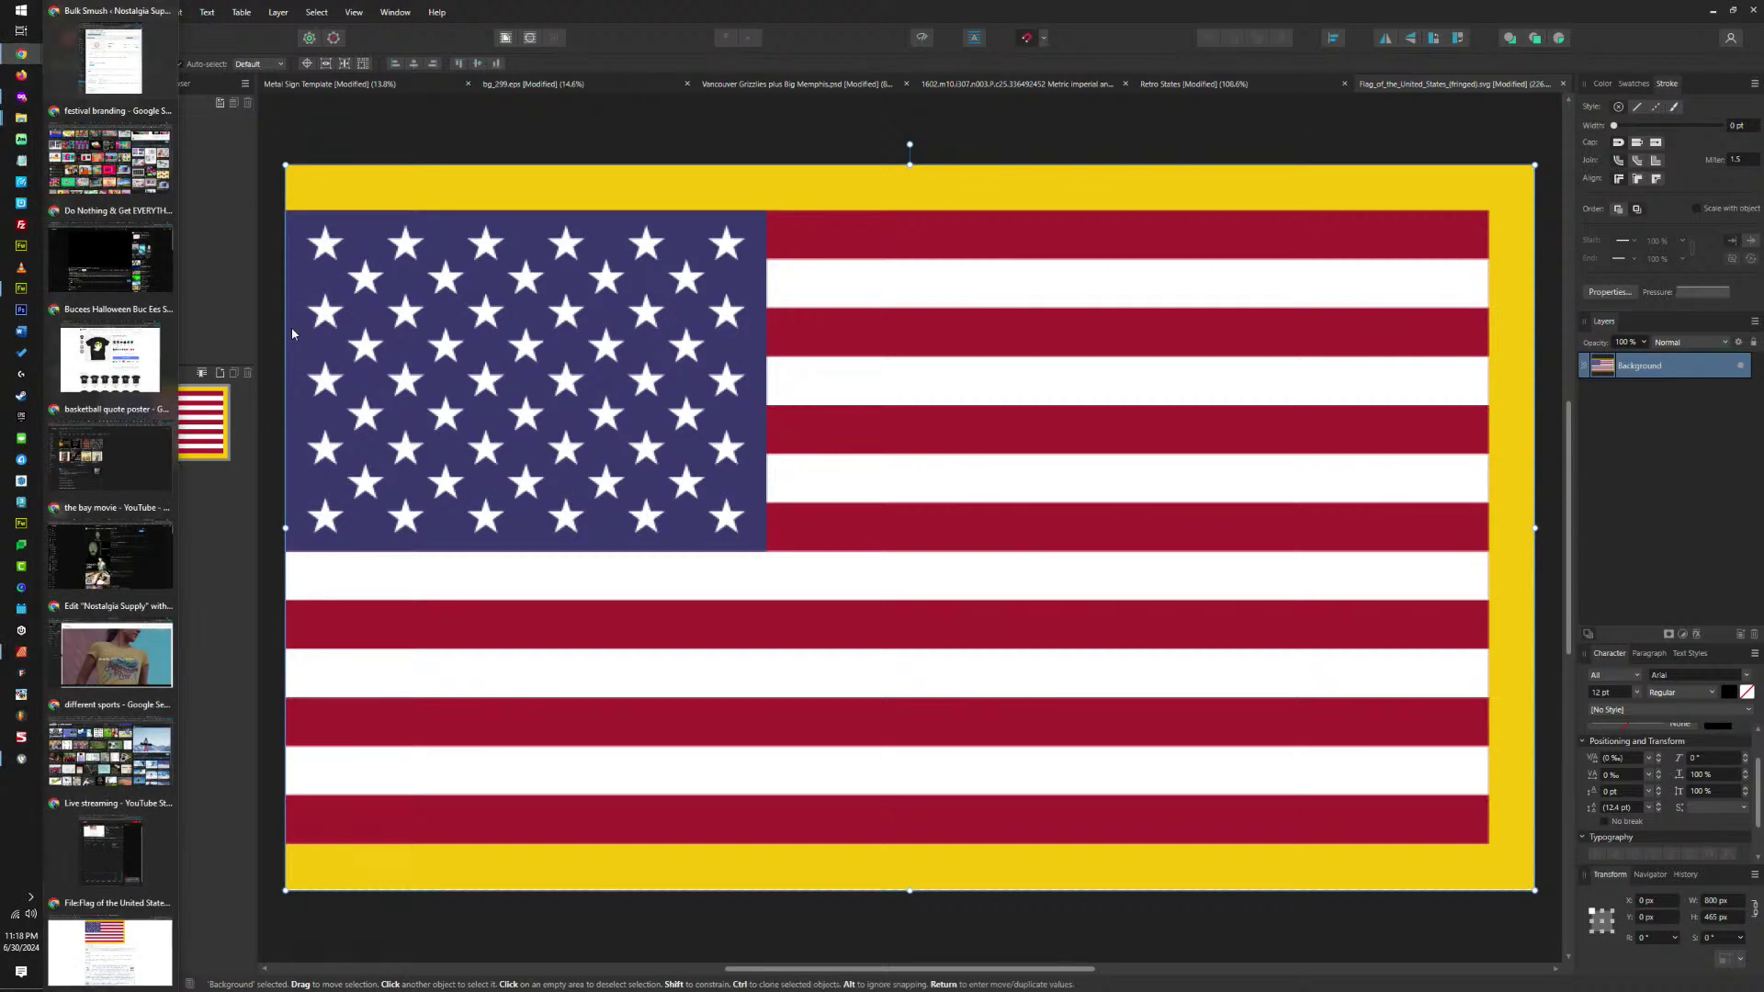
pyautogui.click(110, 941)
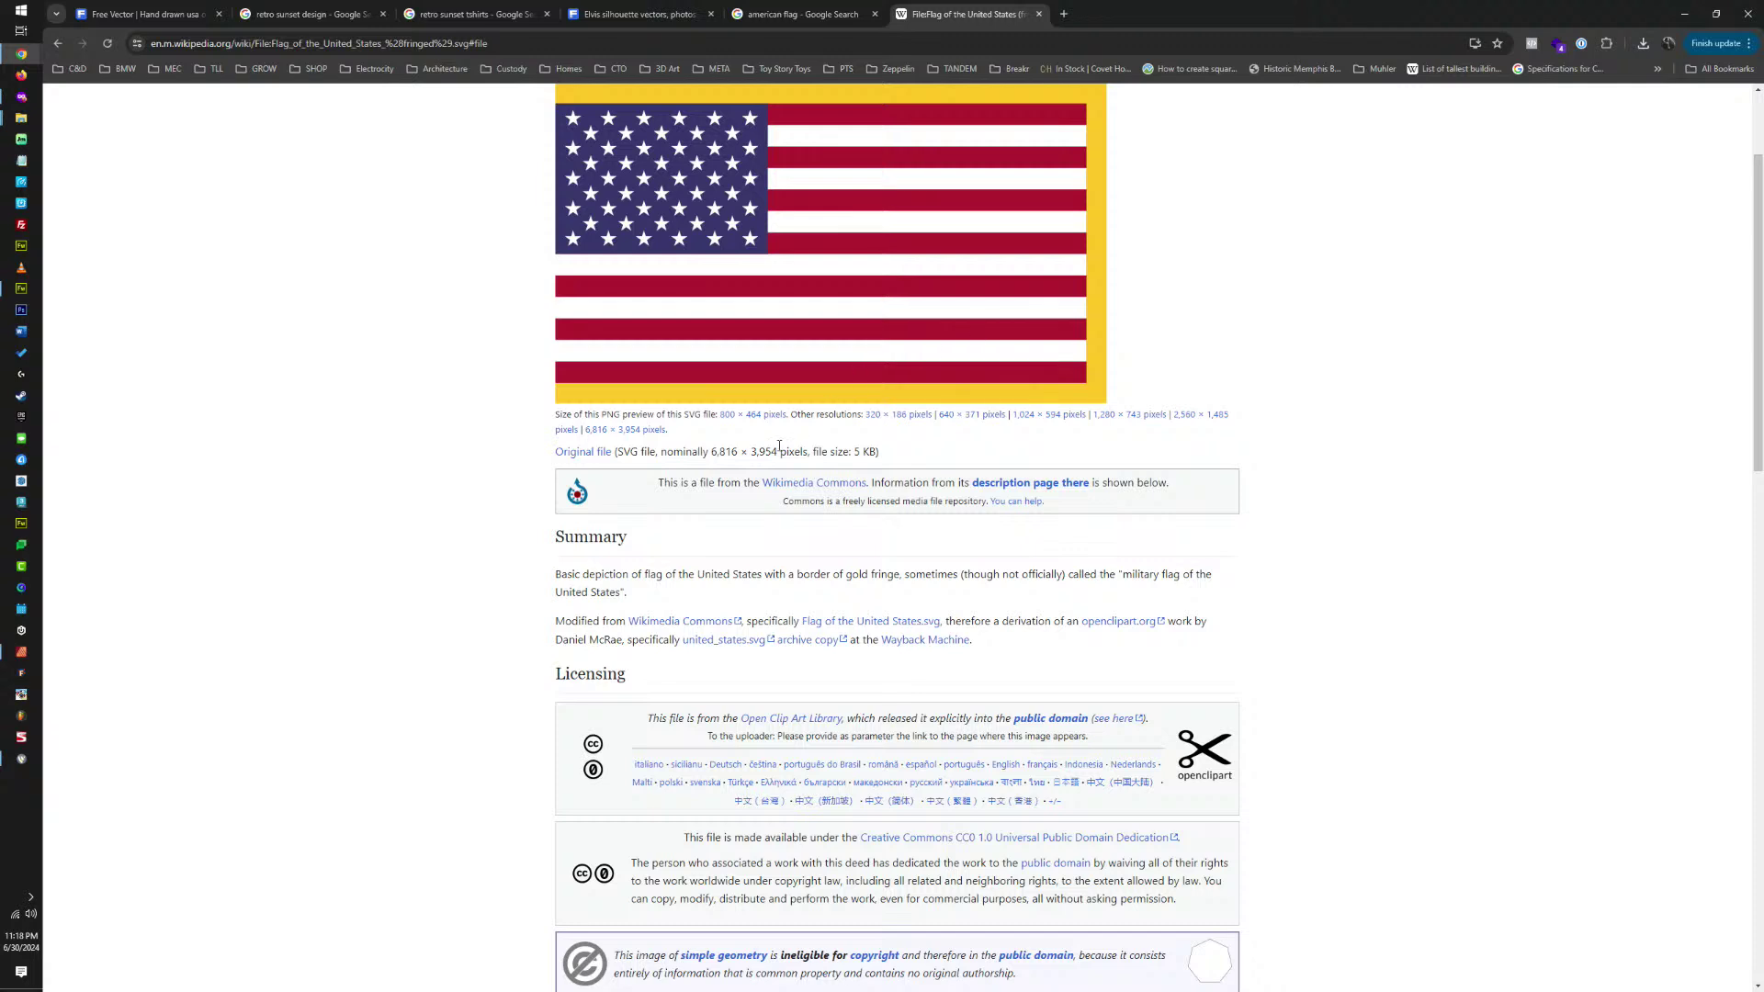
pyautogui.click(644, 432)
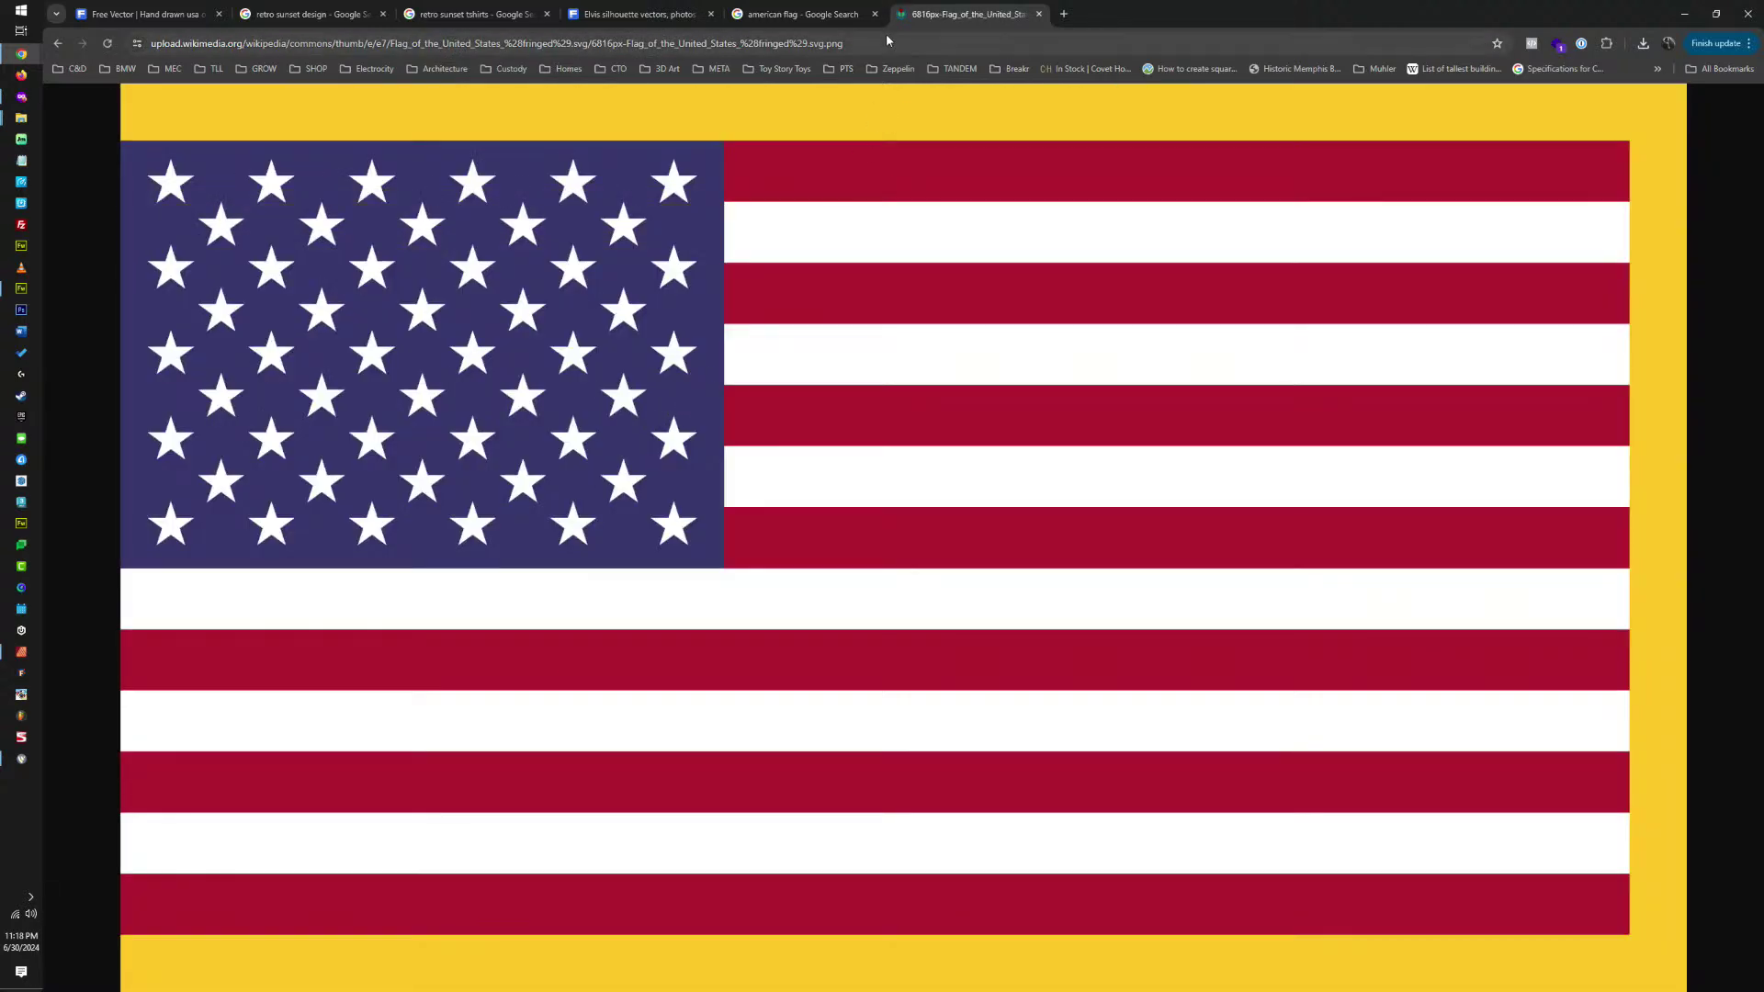
# Try to load an SVG version by removing .png from the image address, then return to the PNG.
pyautogui.click(825, 43)
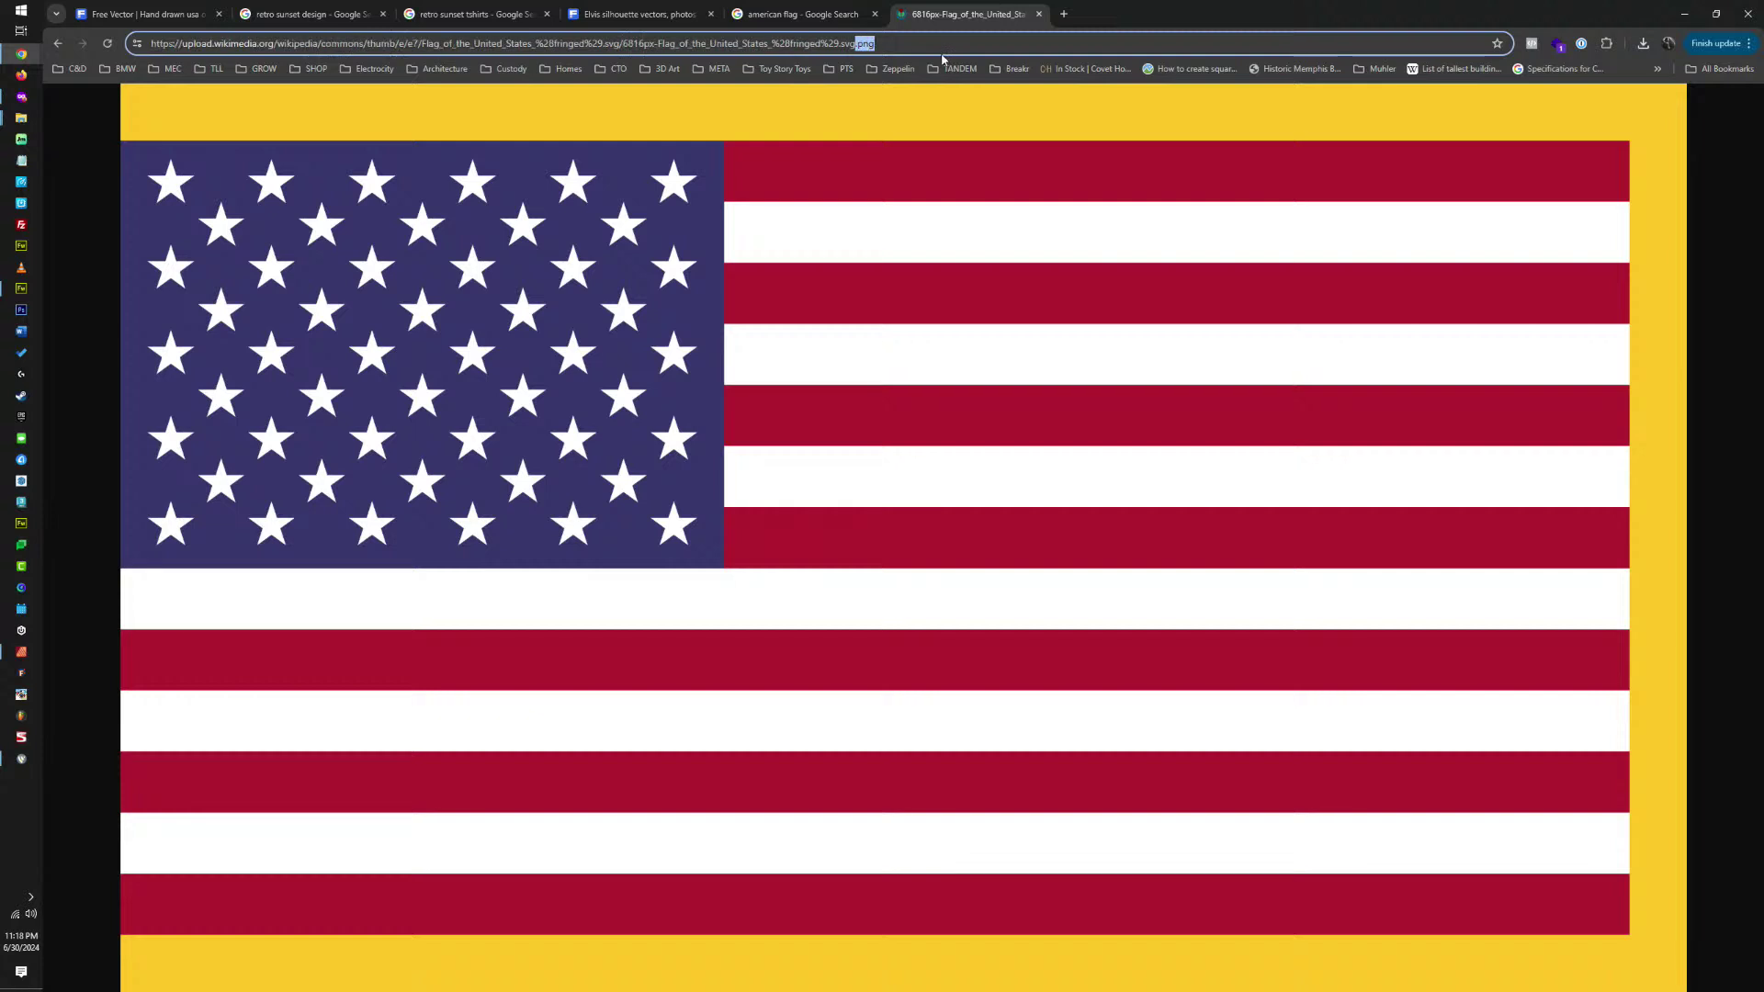
pyautogui.press('BackSpace')
pyautogui.press('BackSpace')
pyautogui.press('BackSpace')
pyautogui.press('BackSpace')
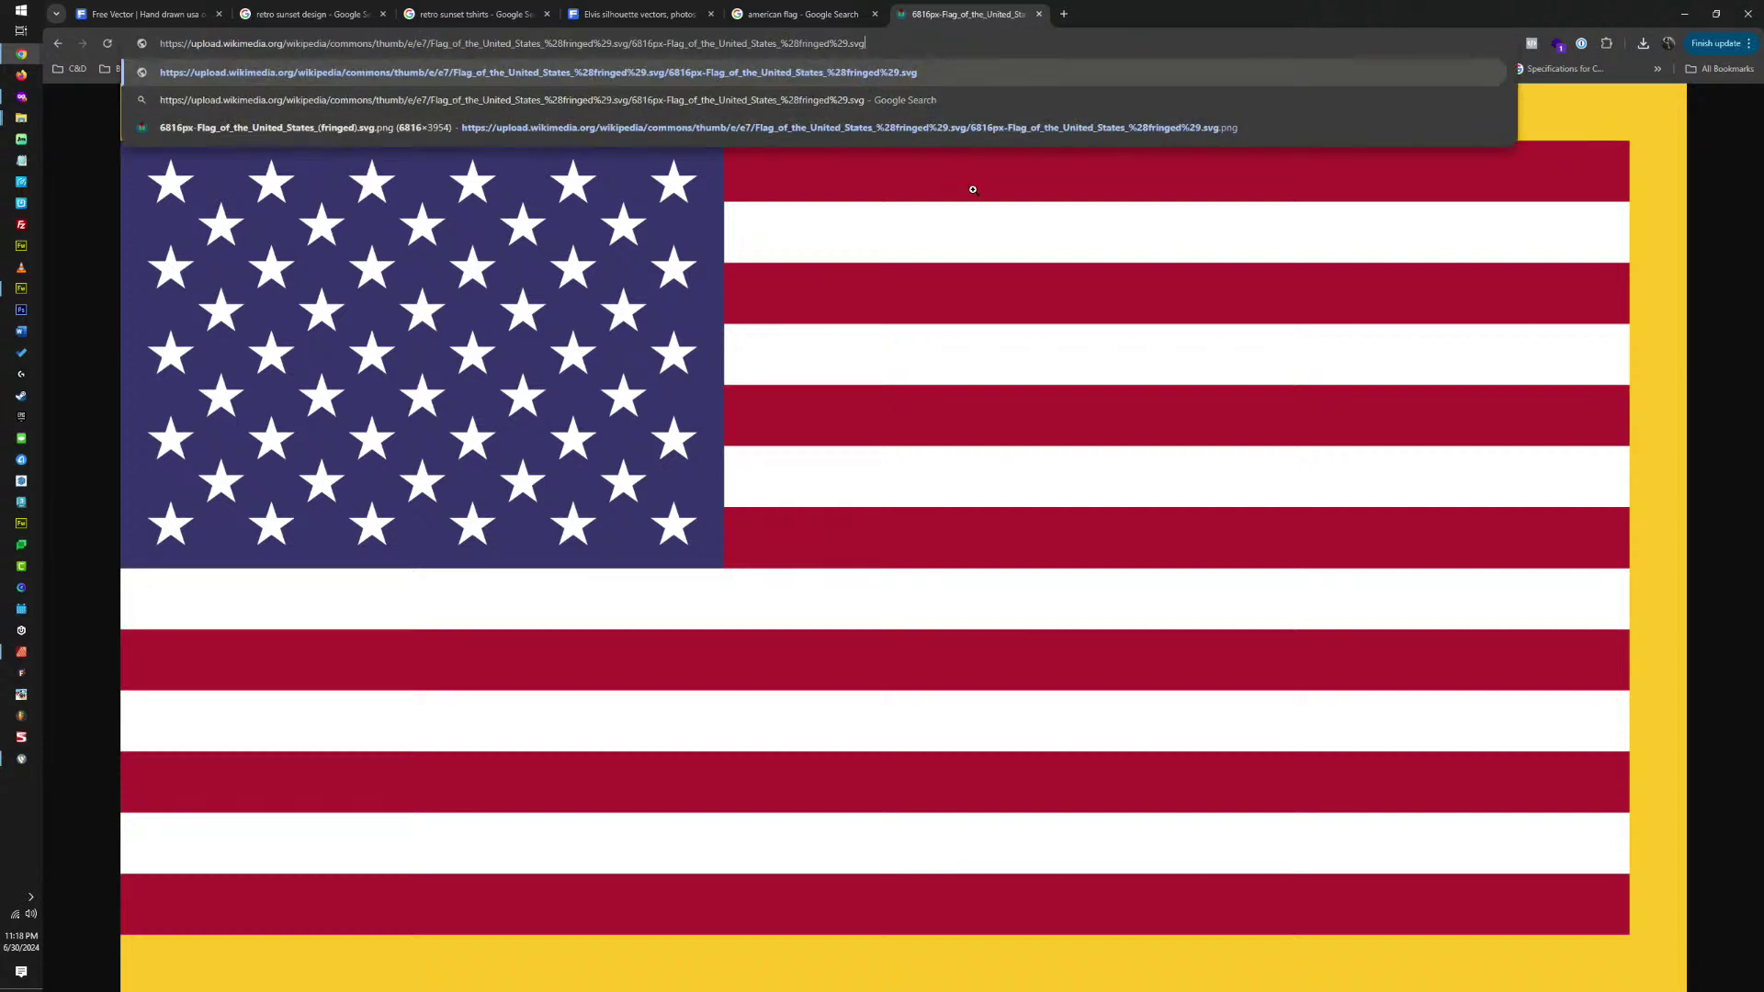
pyautogui.press('Return')
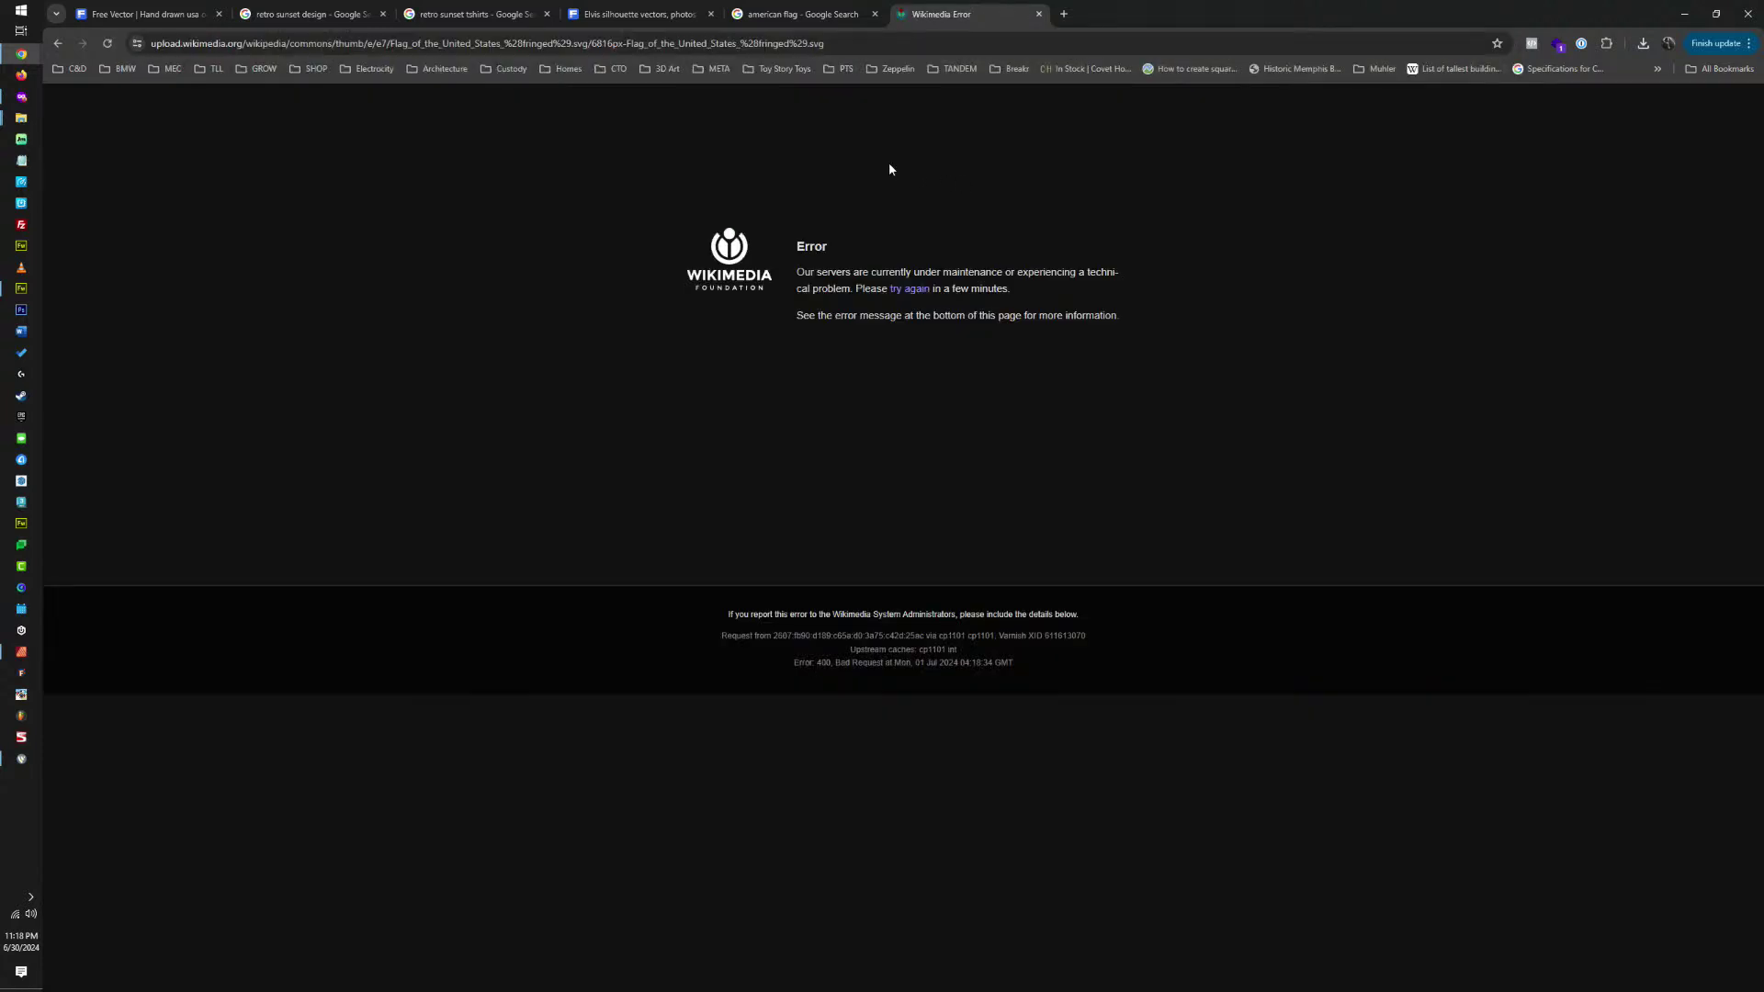
pyautogui.click(827, 44)
pyautogui.click(57, 43)
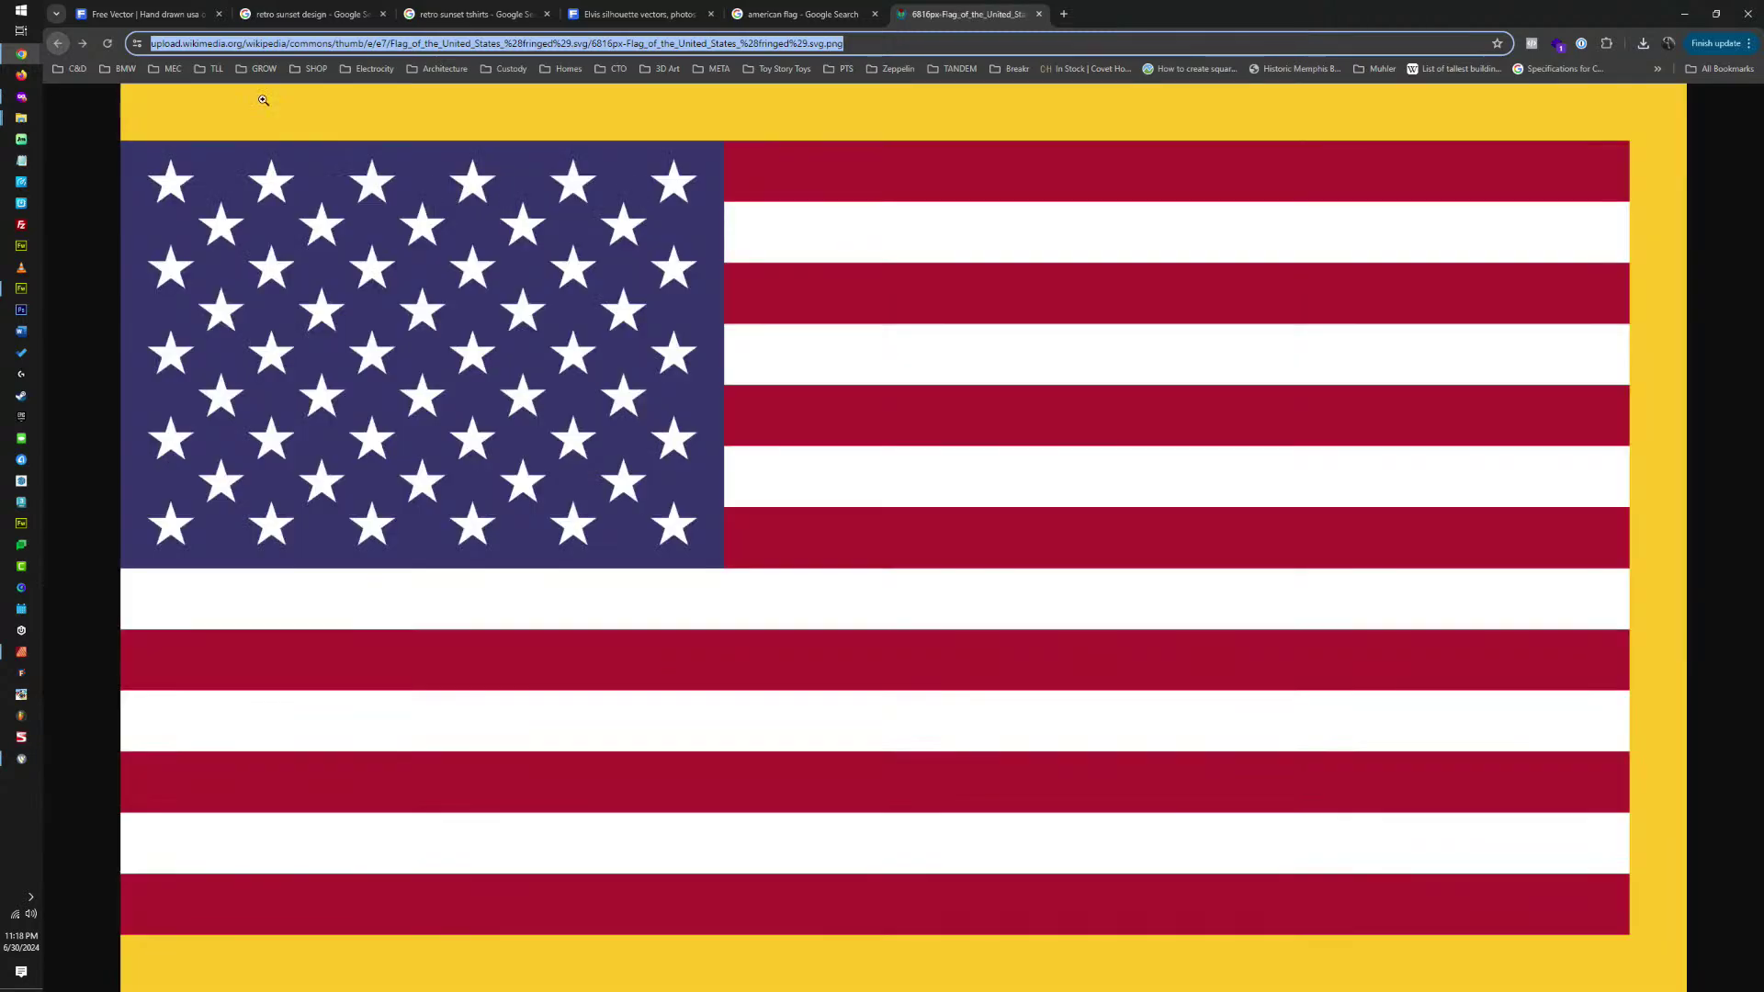
# Save the full-resolution flag as Flag_of_the_United_States_(fringed).svg.png in the States folder.
pyautogui.rightClick(818, 264)
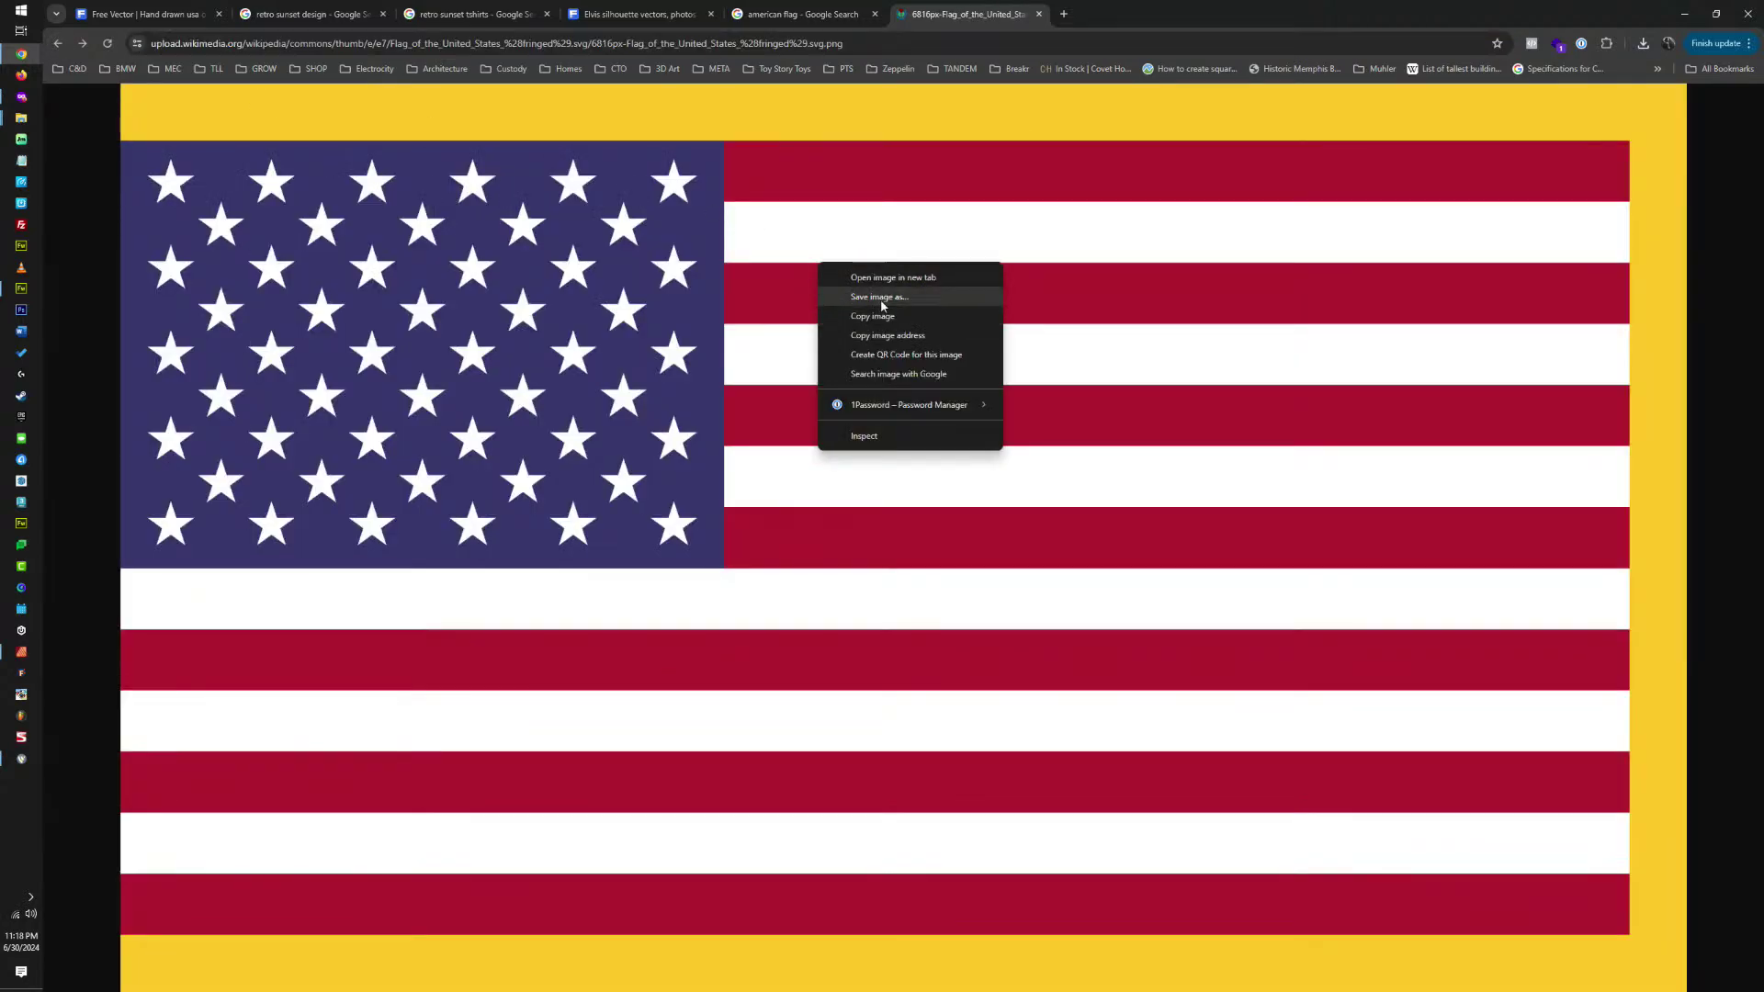
pyautogui.click(878, 298)
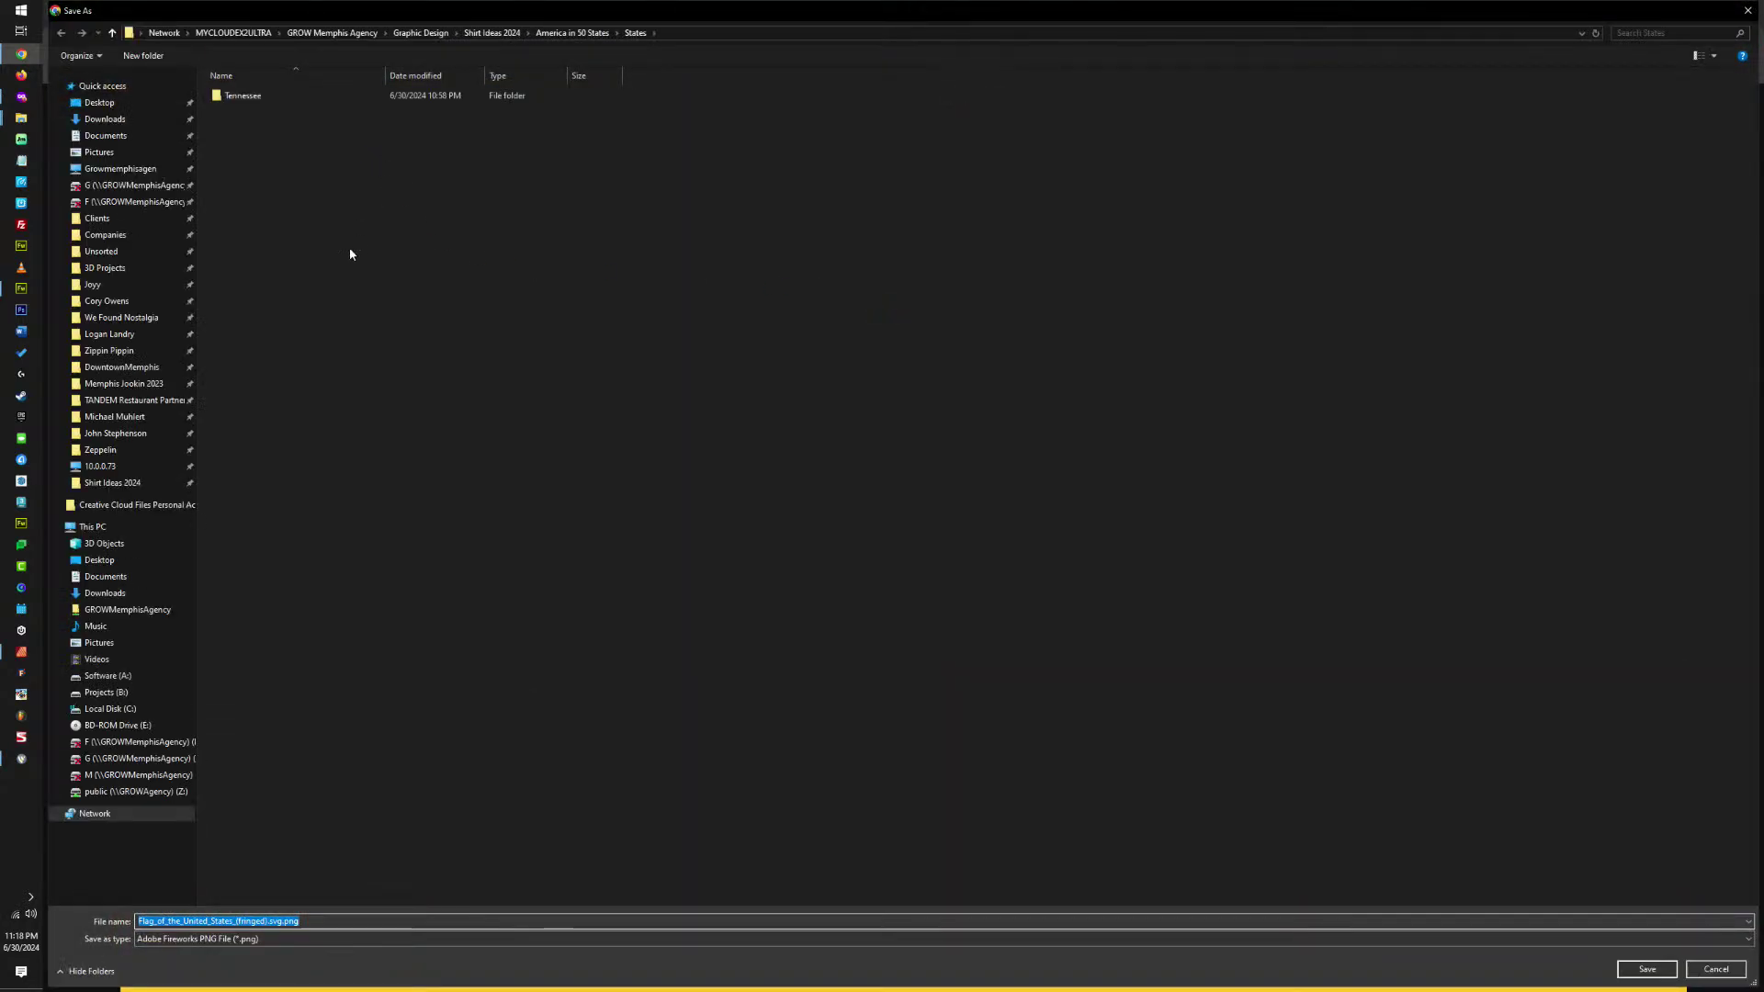
pyautogui.click(1646, 970)
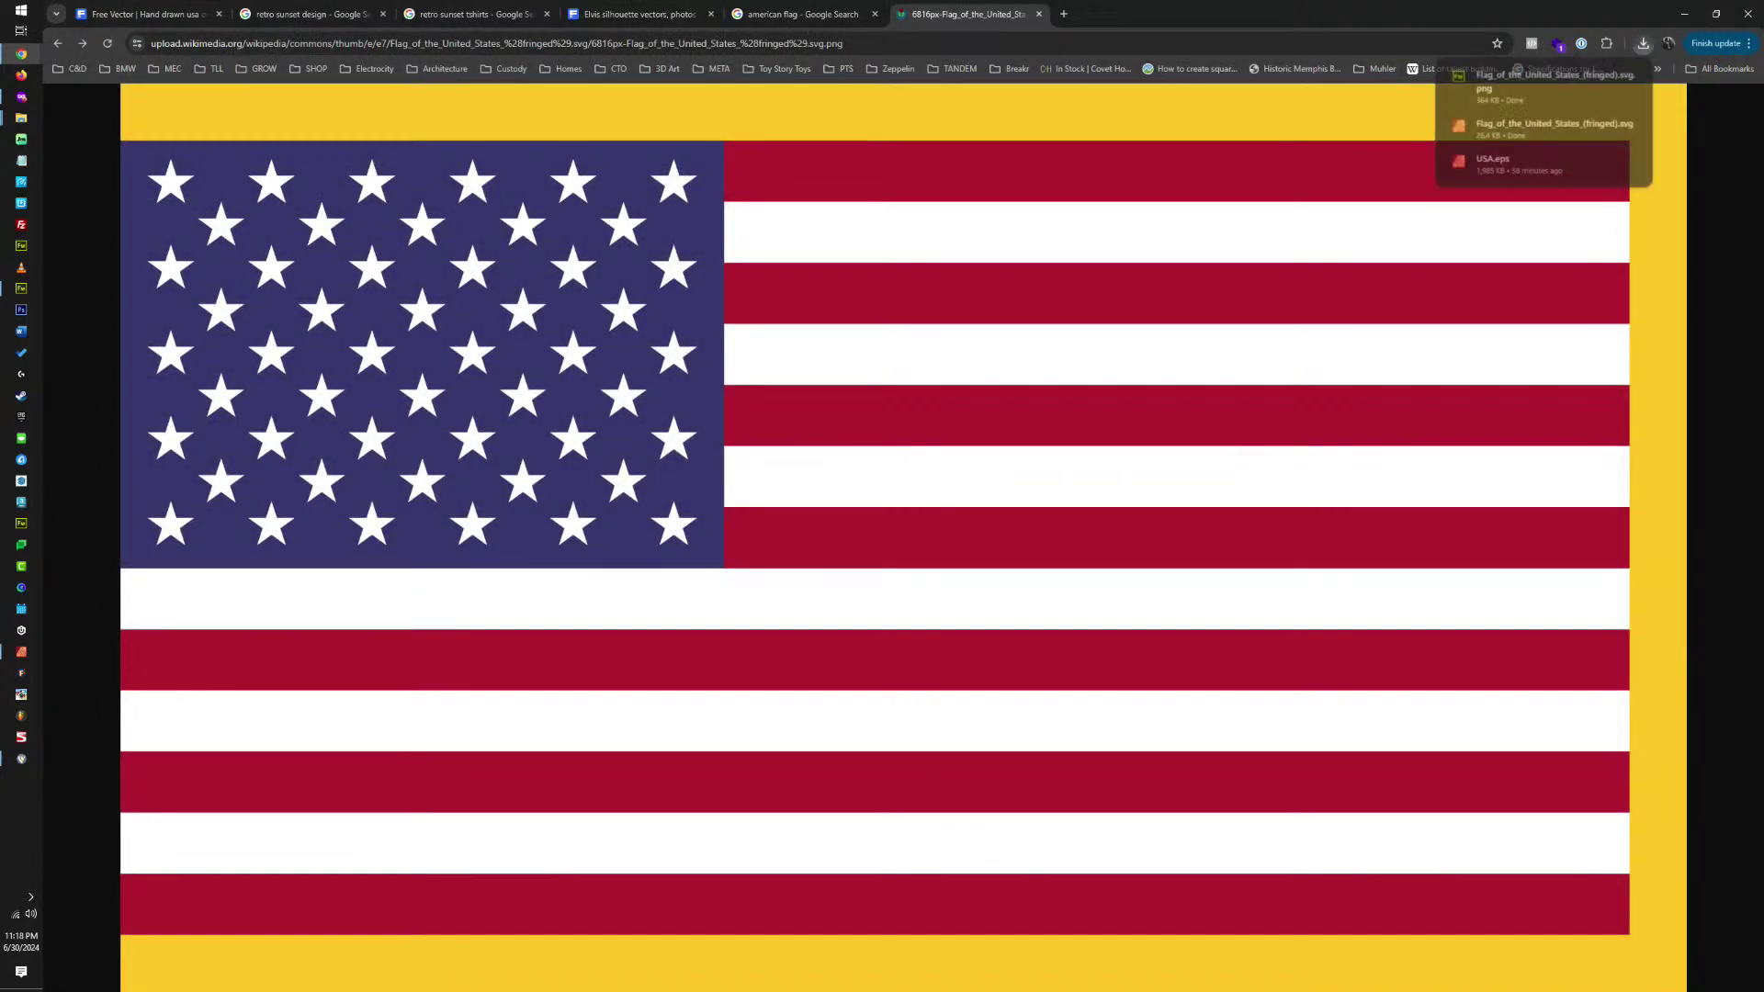
# Show the saved PNG in its folder and rename it with an .svg extension, accepting the (2) suffix.
pyautogui.click(1606, 76)
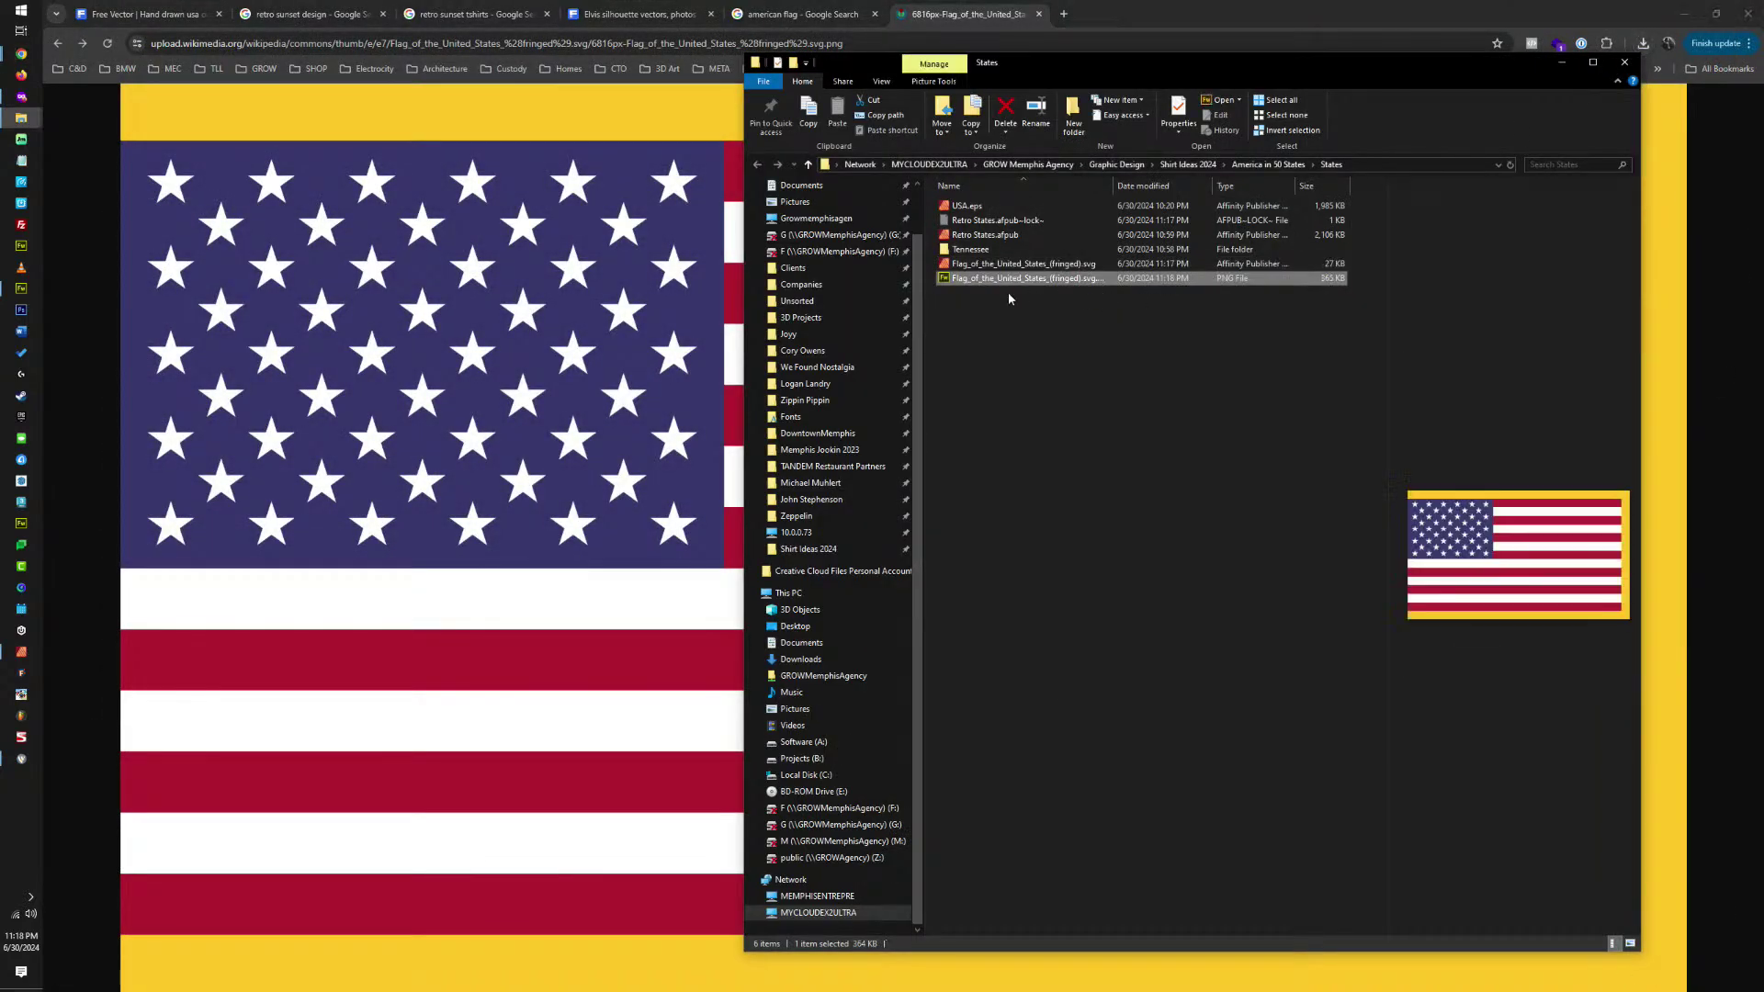
pyautogui.click(1075, 278)
pyautogui.click(1098, 279)
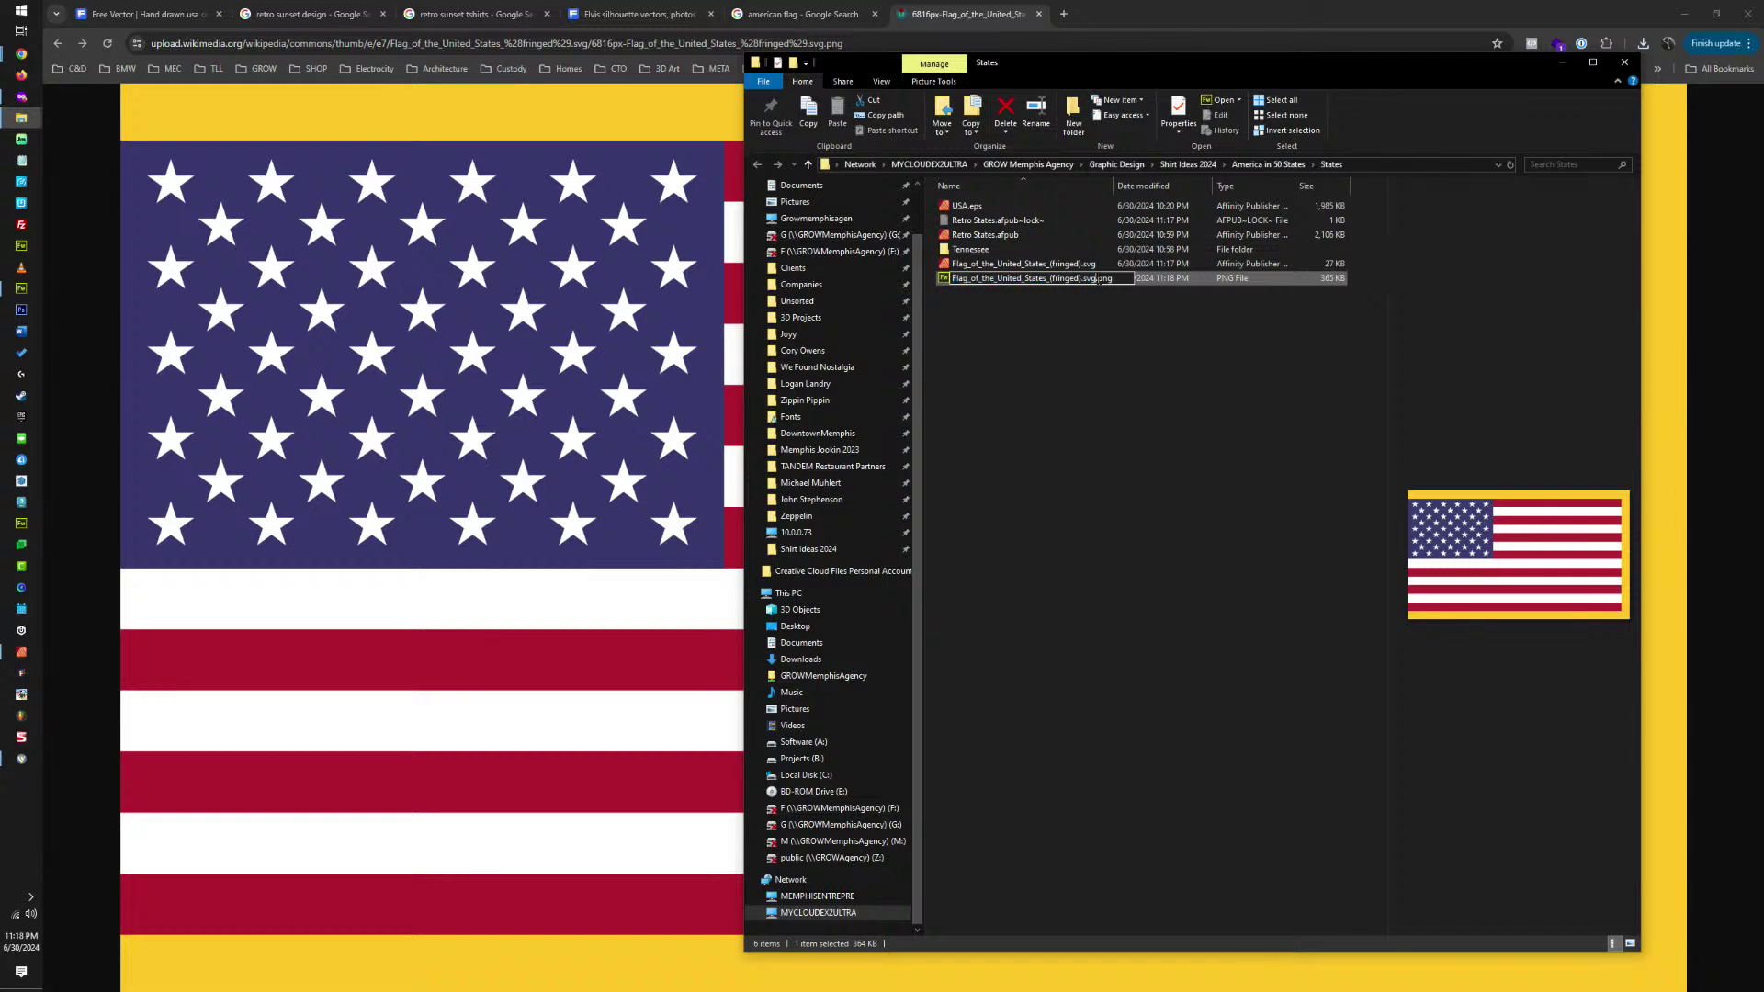
pyautogui.press('BackSpace')
pyautogui.press('Return')
pyautogui.click(966, 508)
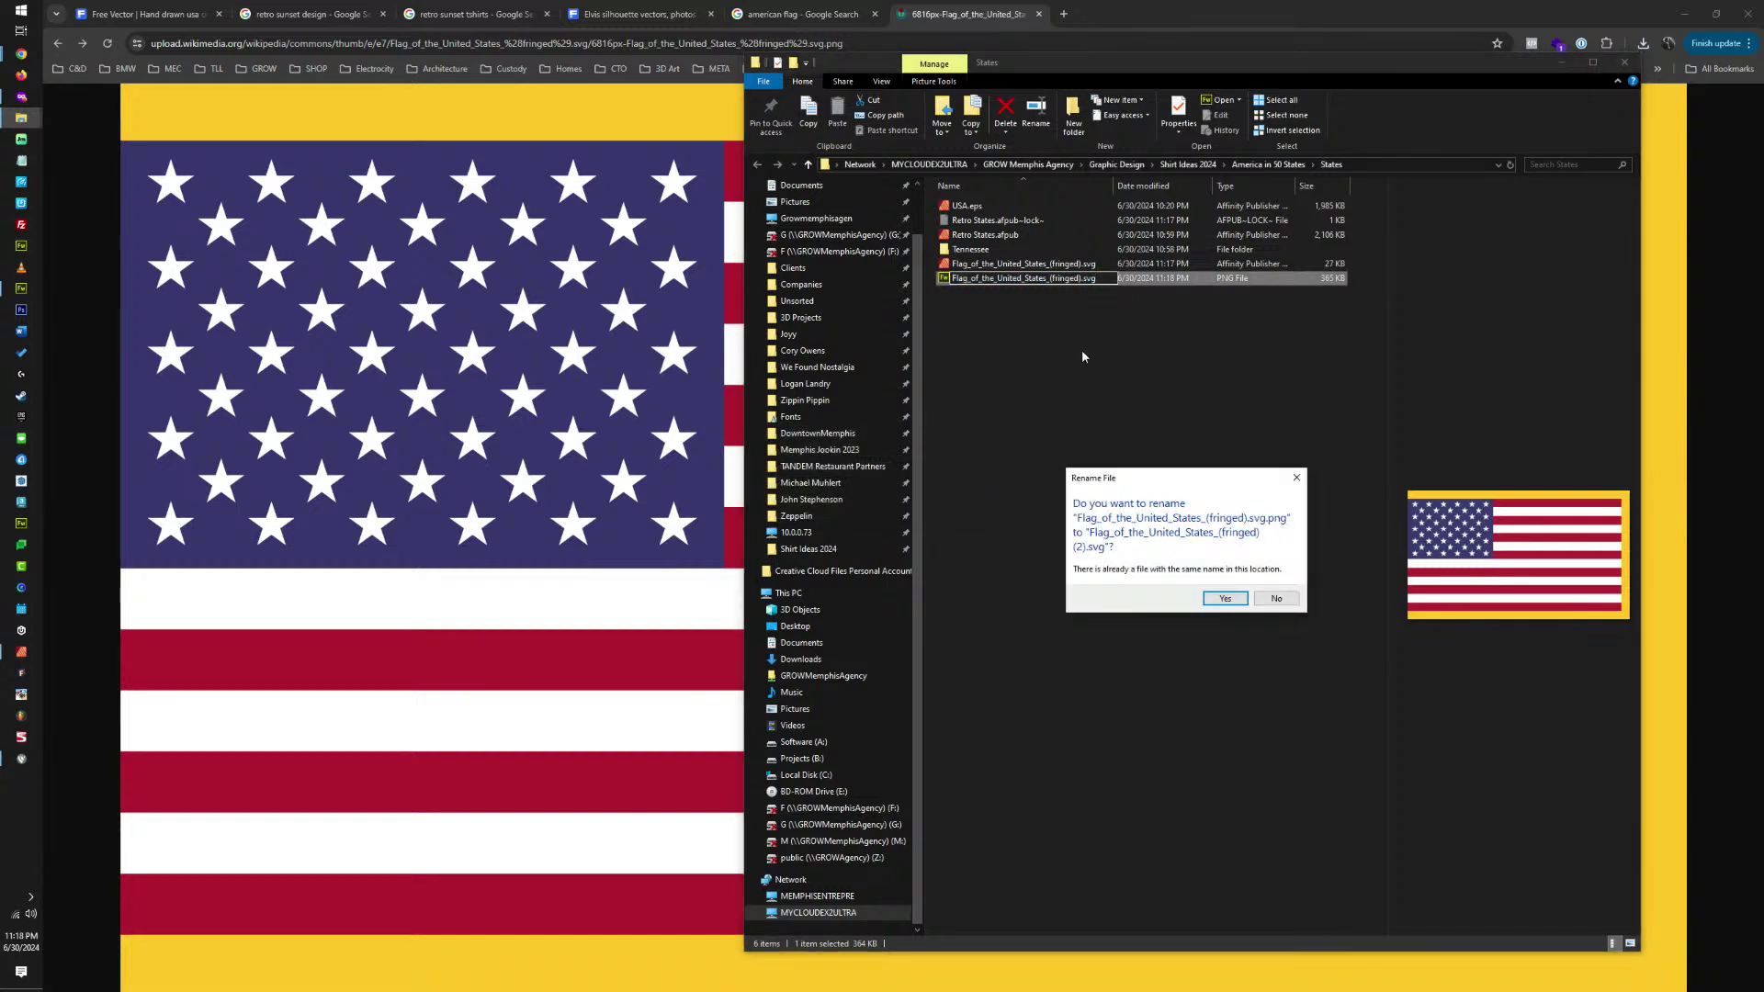
pyautogui.click(1226, 599)
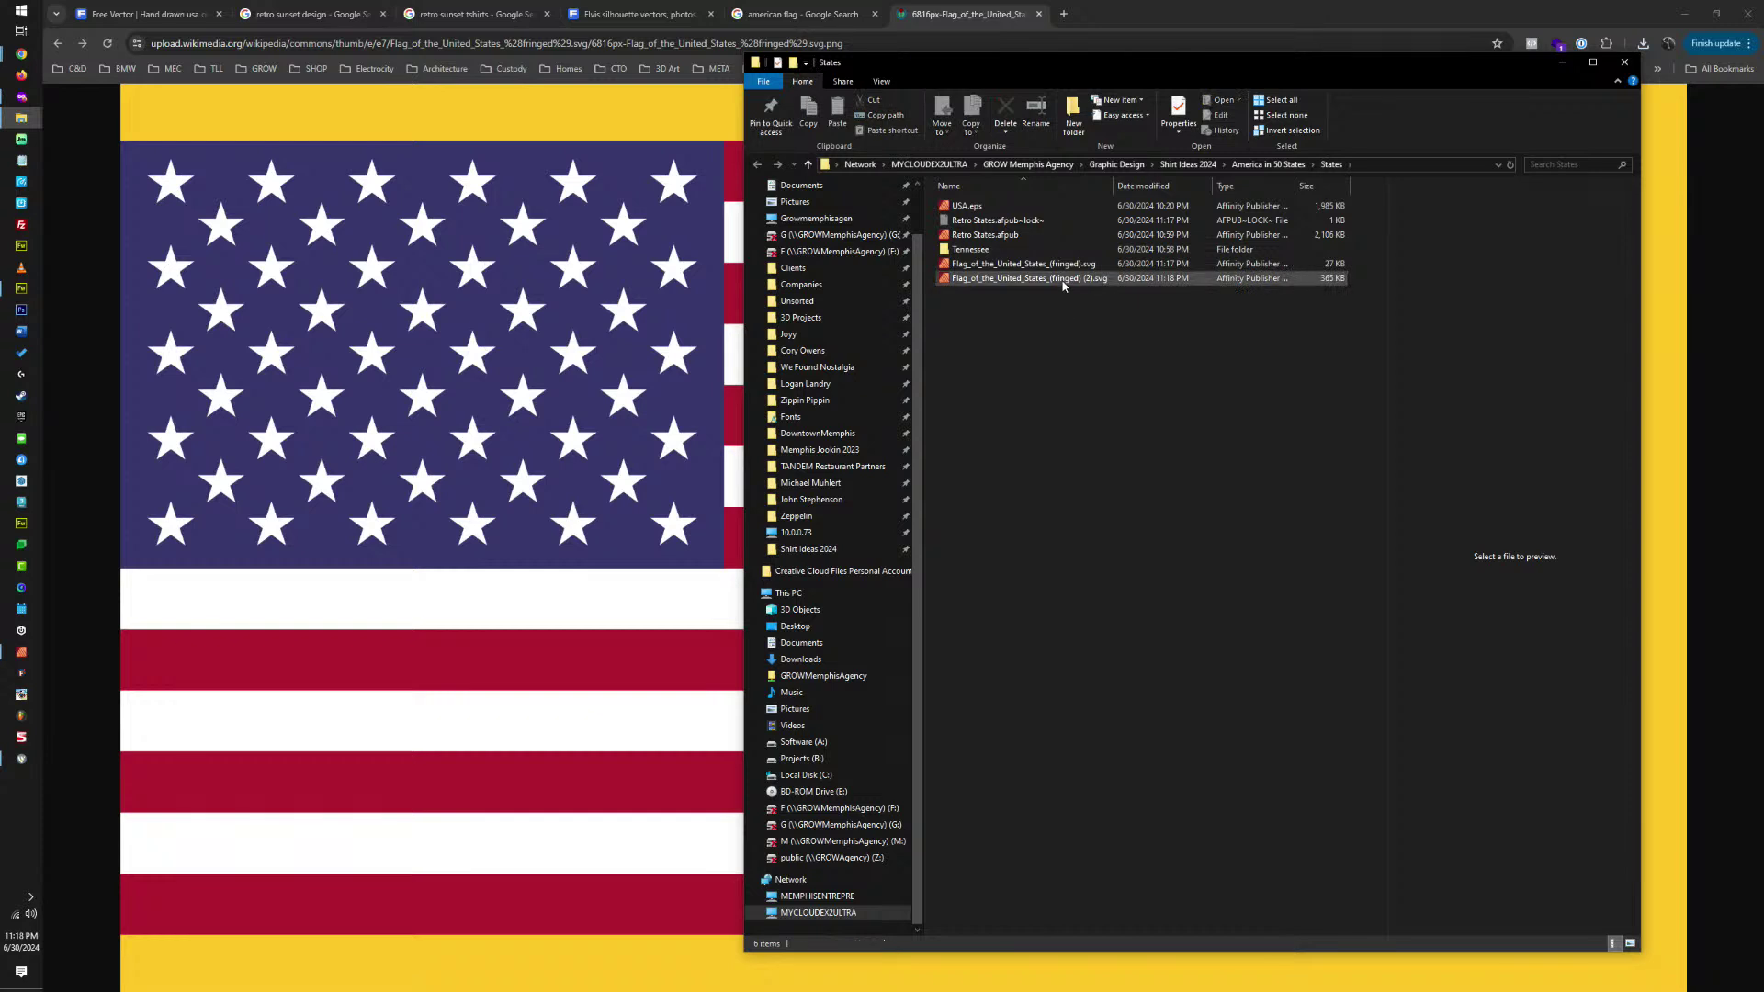
# Open the (2).svg flag in Affinity Publisher, unlock its Background layer, and close the document without saving.
pyautogui.click(1063, 284)
pyautogui.doubleClick(1033, 280)
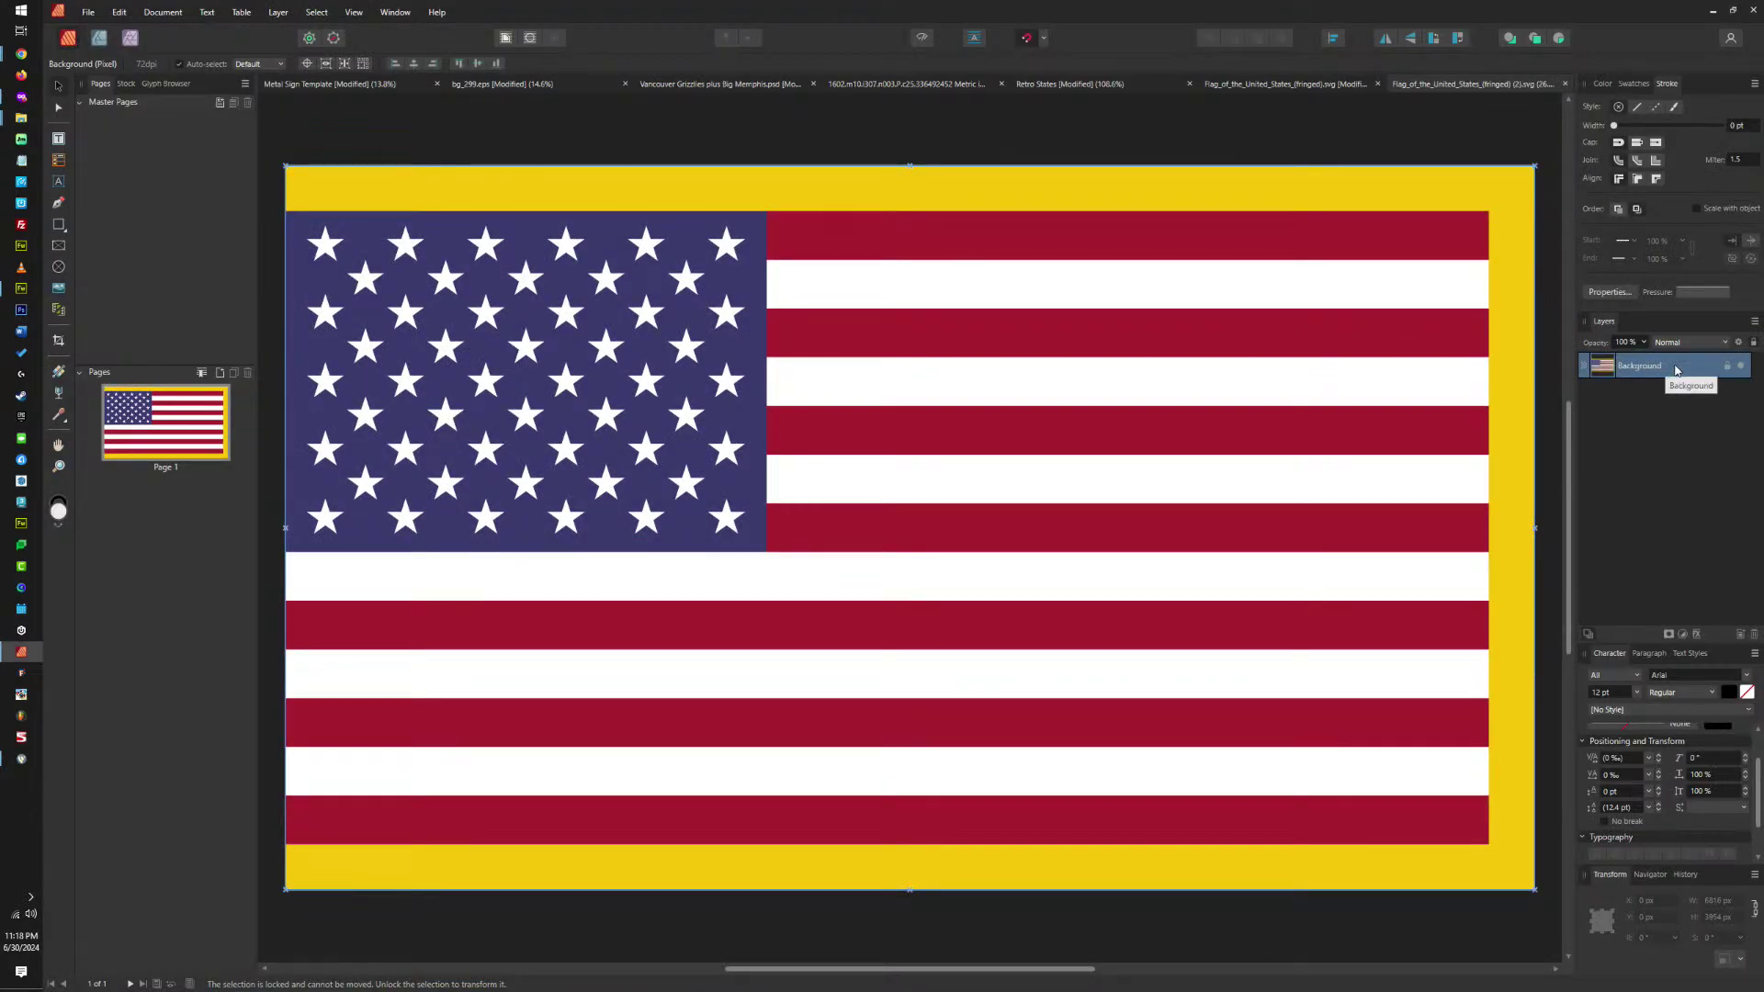
pyautogui.click(1727, 365)
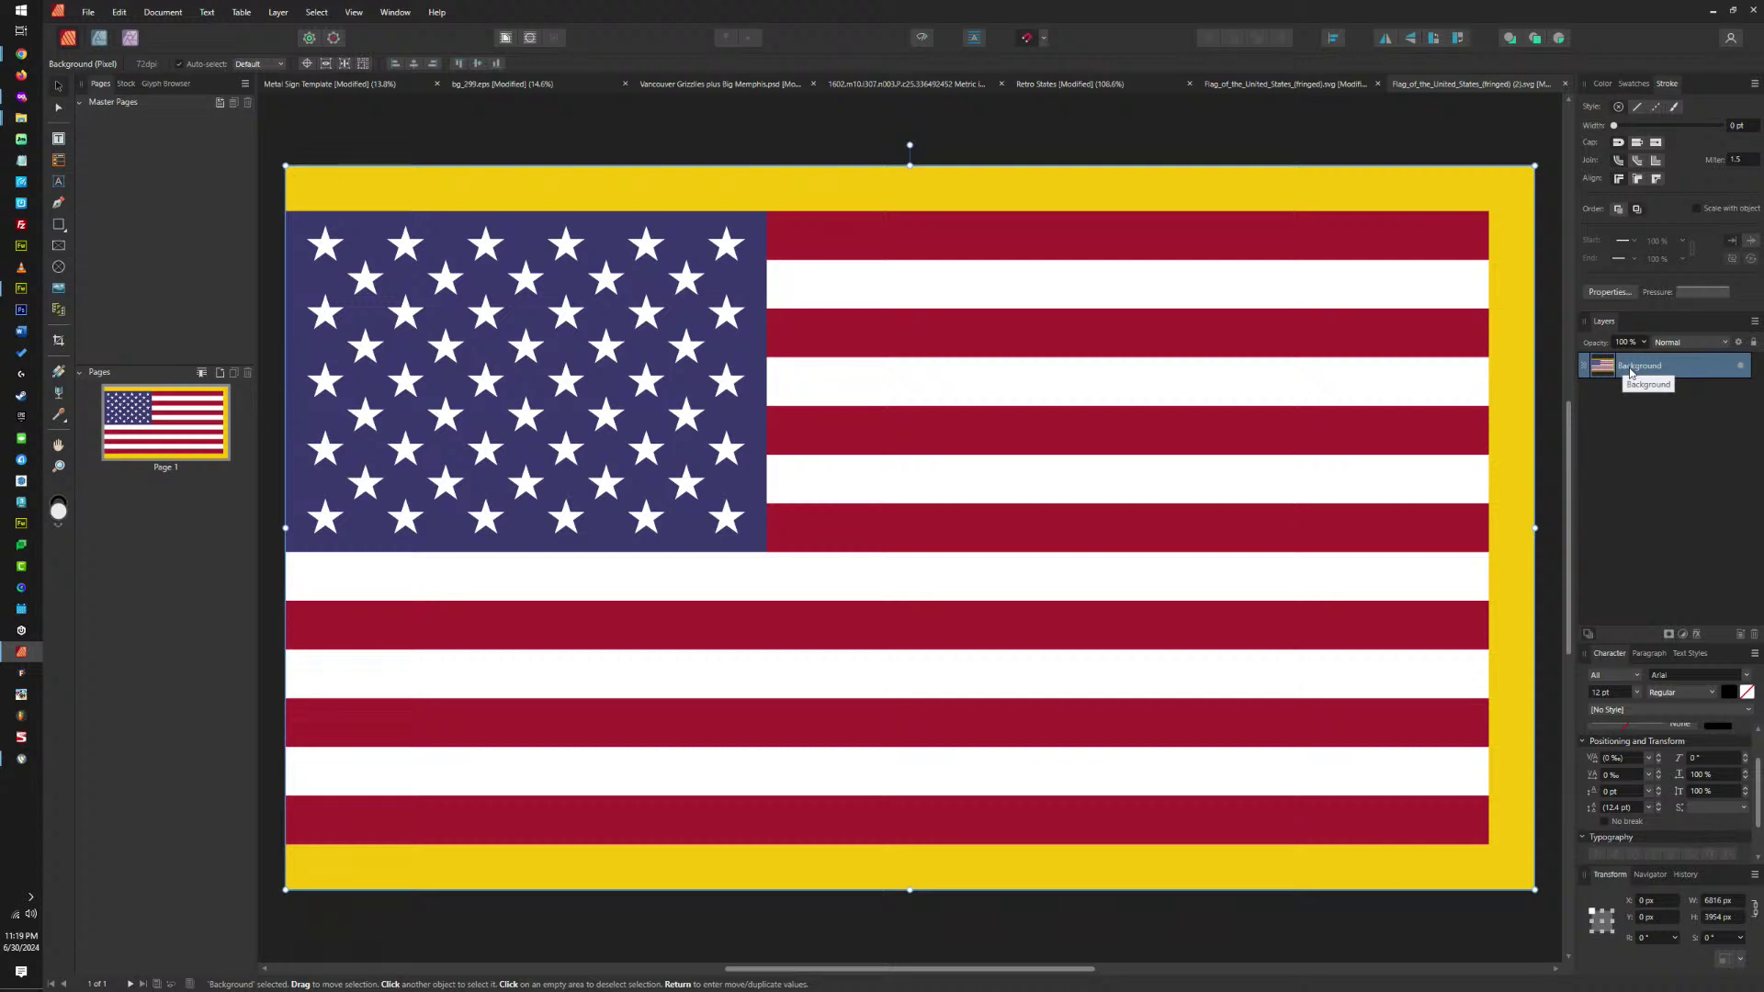
pyautogui.click(1567, 85)
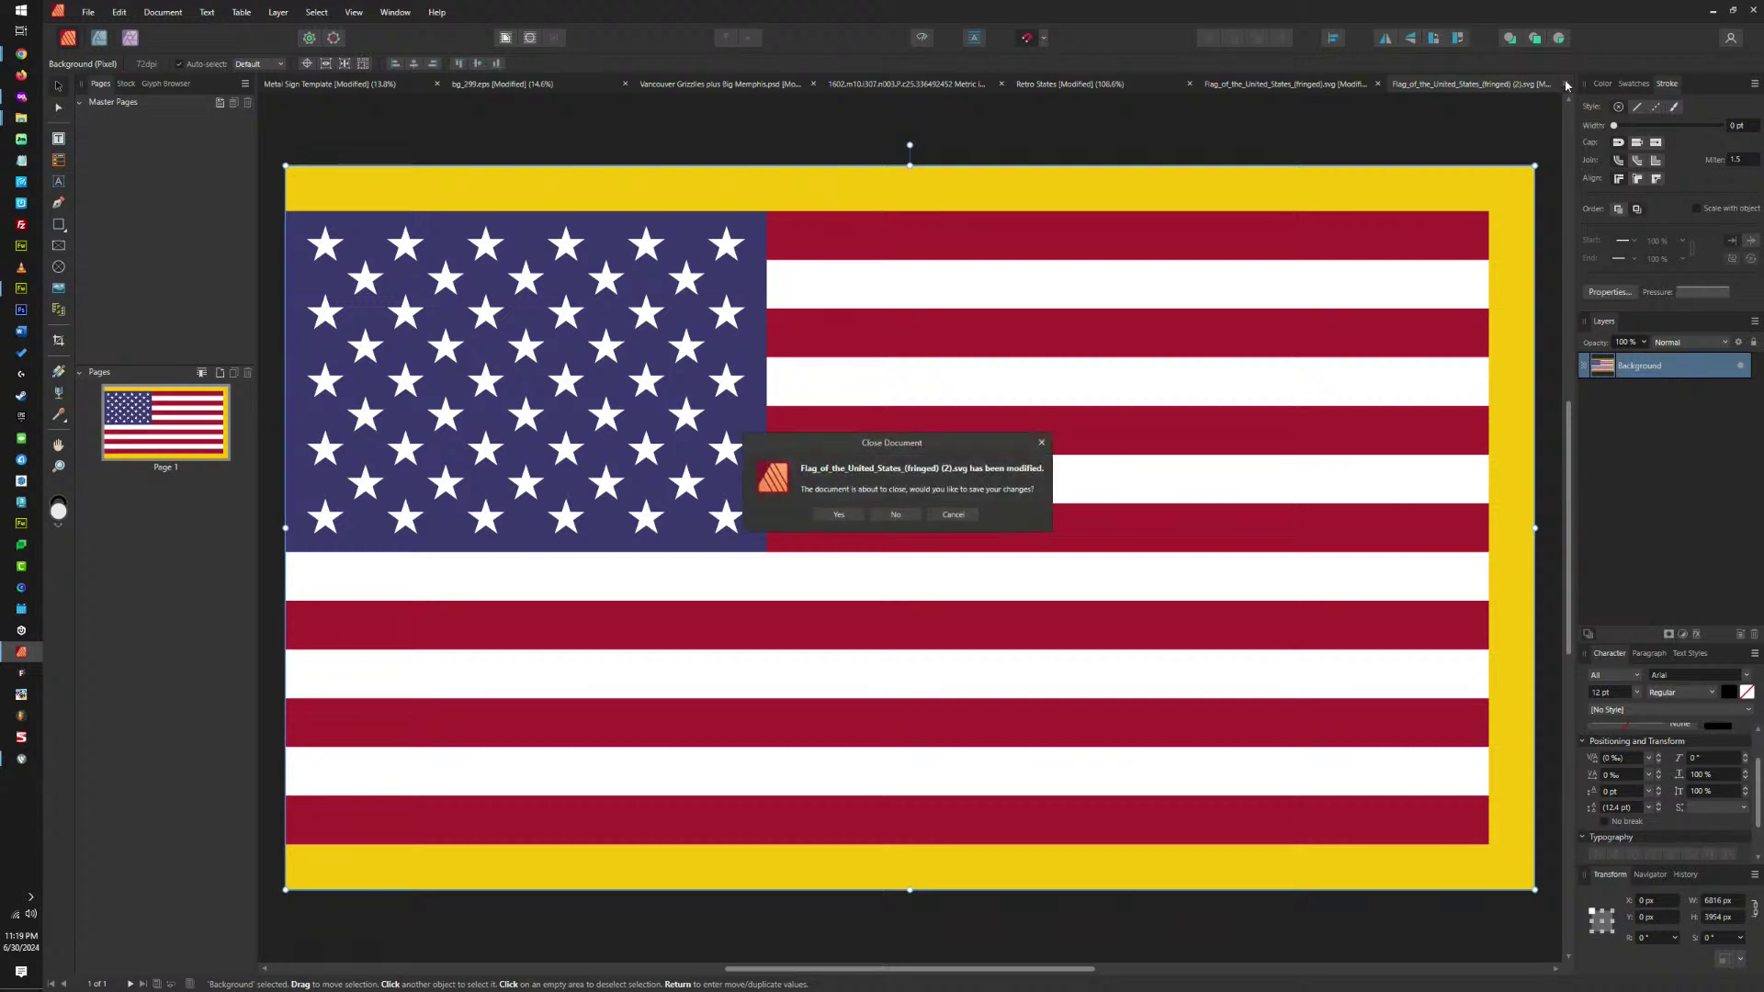
pyautogui.click(890, 516)
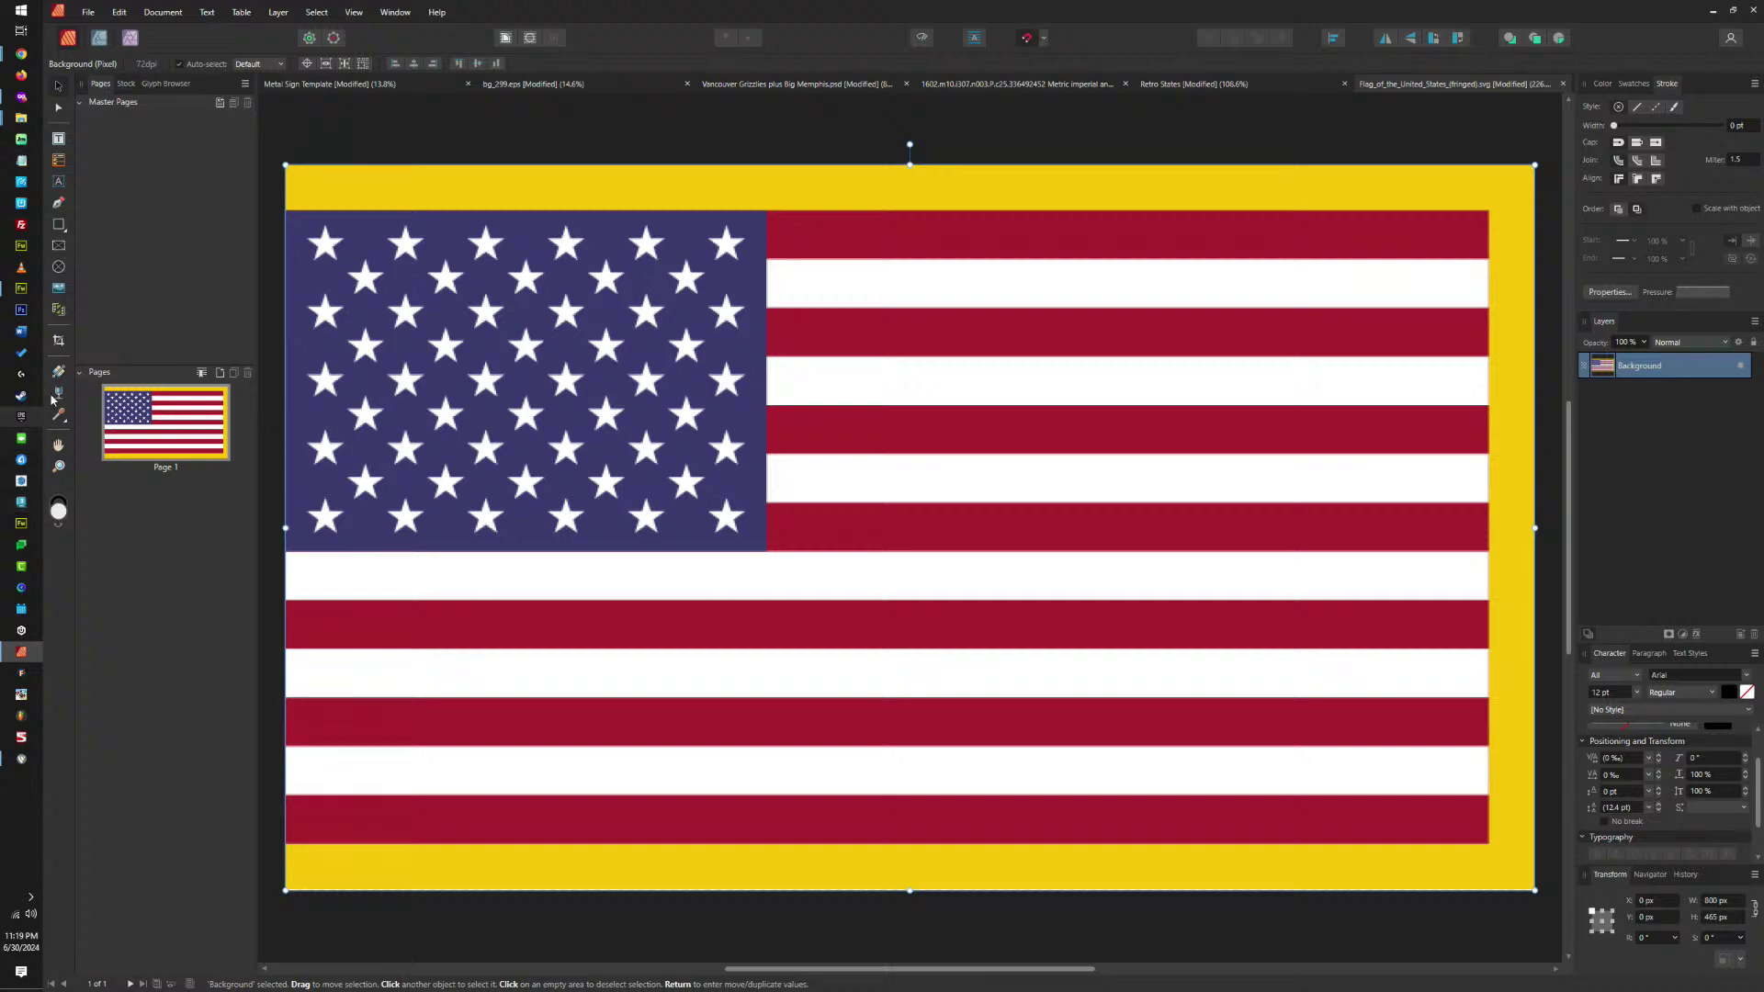
# Draw a rectangle about 771 × 407 px over the flag inside the gold fringe and move it below the Background layer.
pyautogui.click(59, 224)
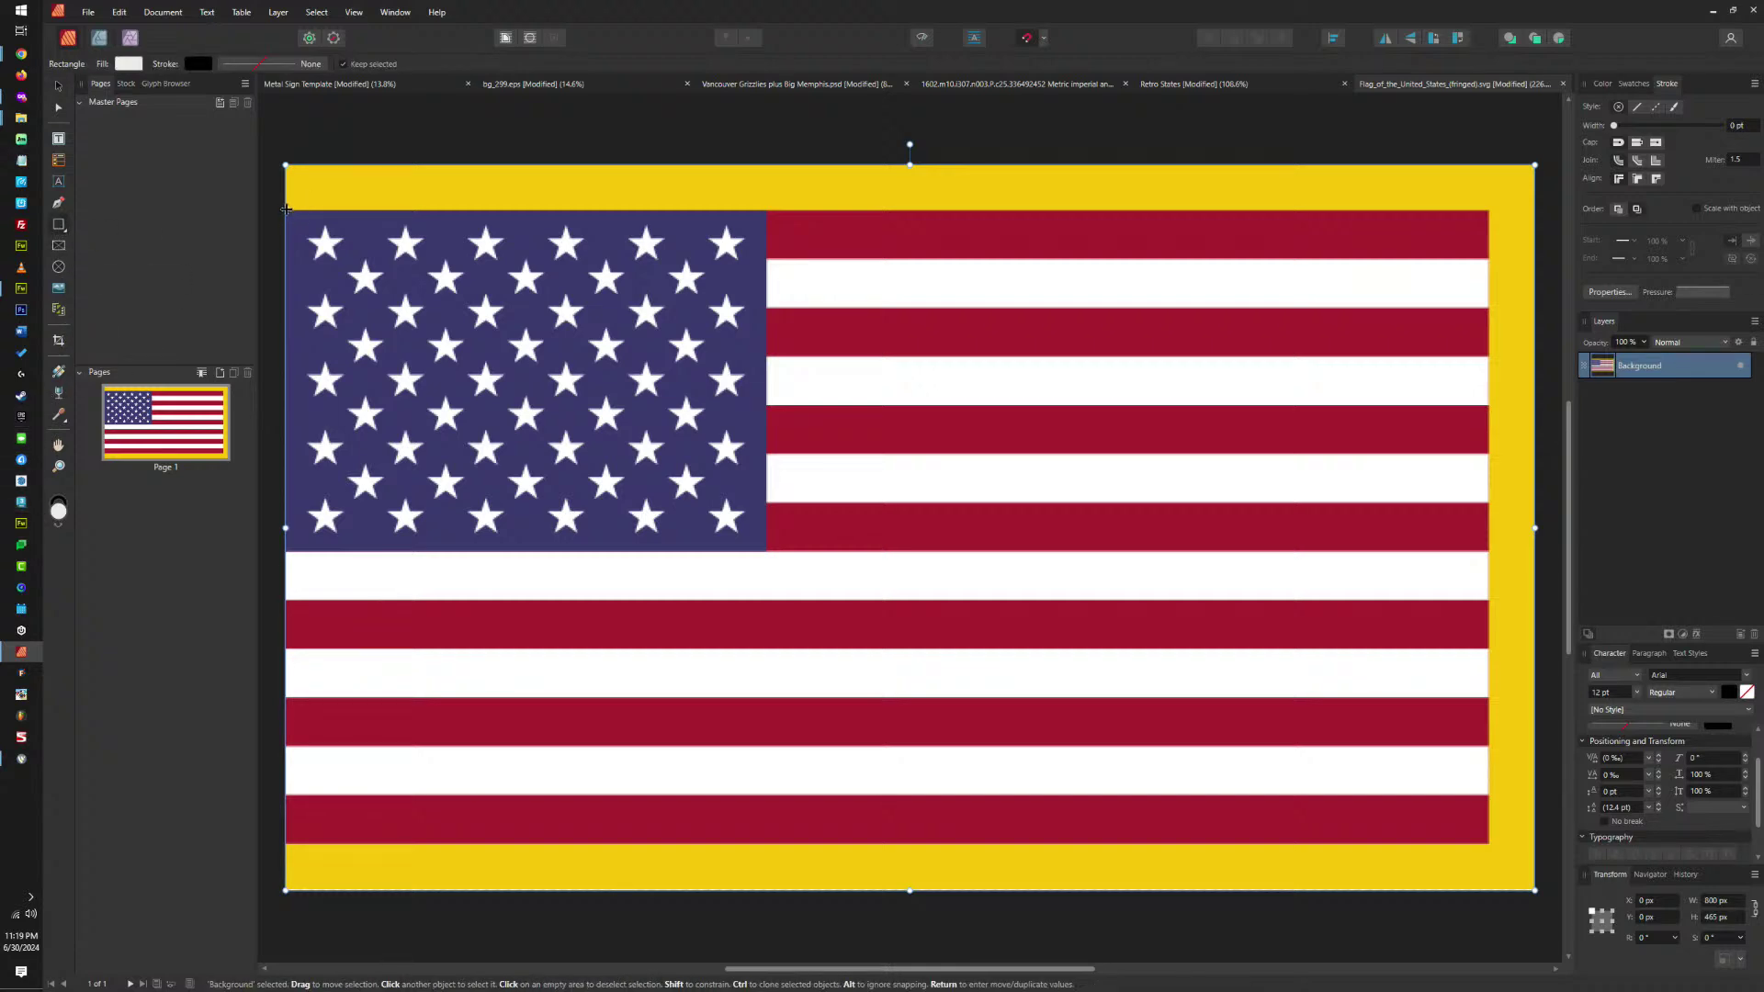
pyautogui.moveTo(287, 210); pyautogui.dragTo(1489, 844)
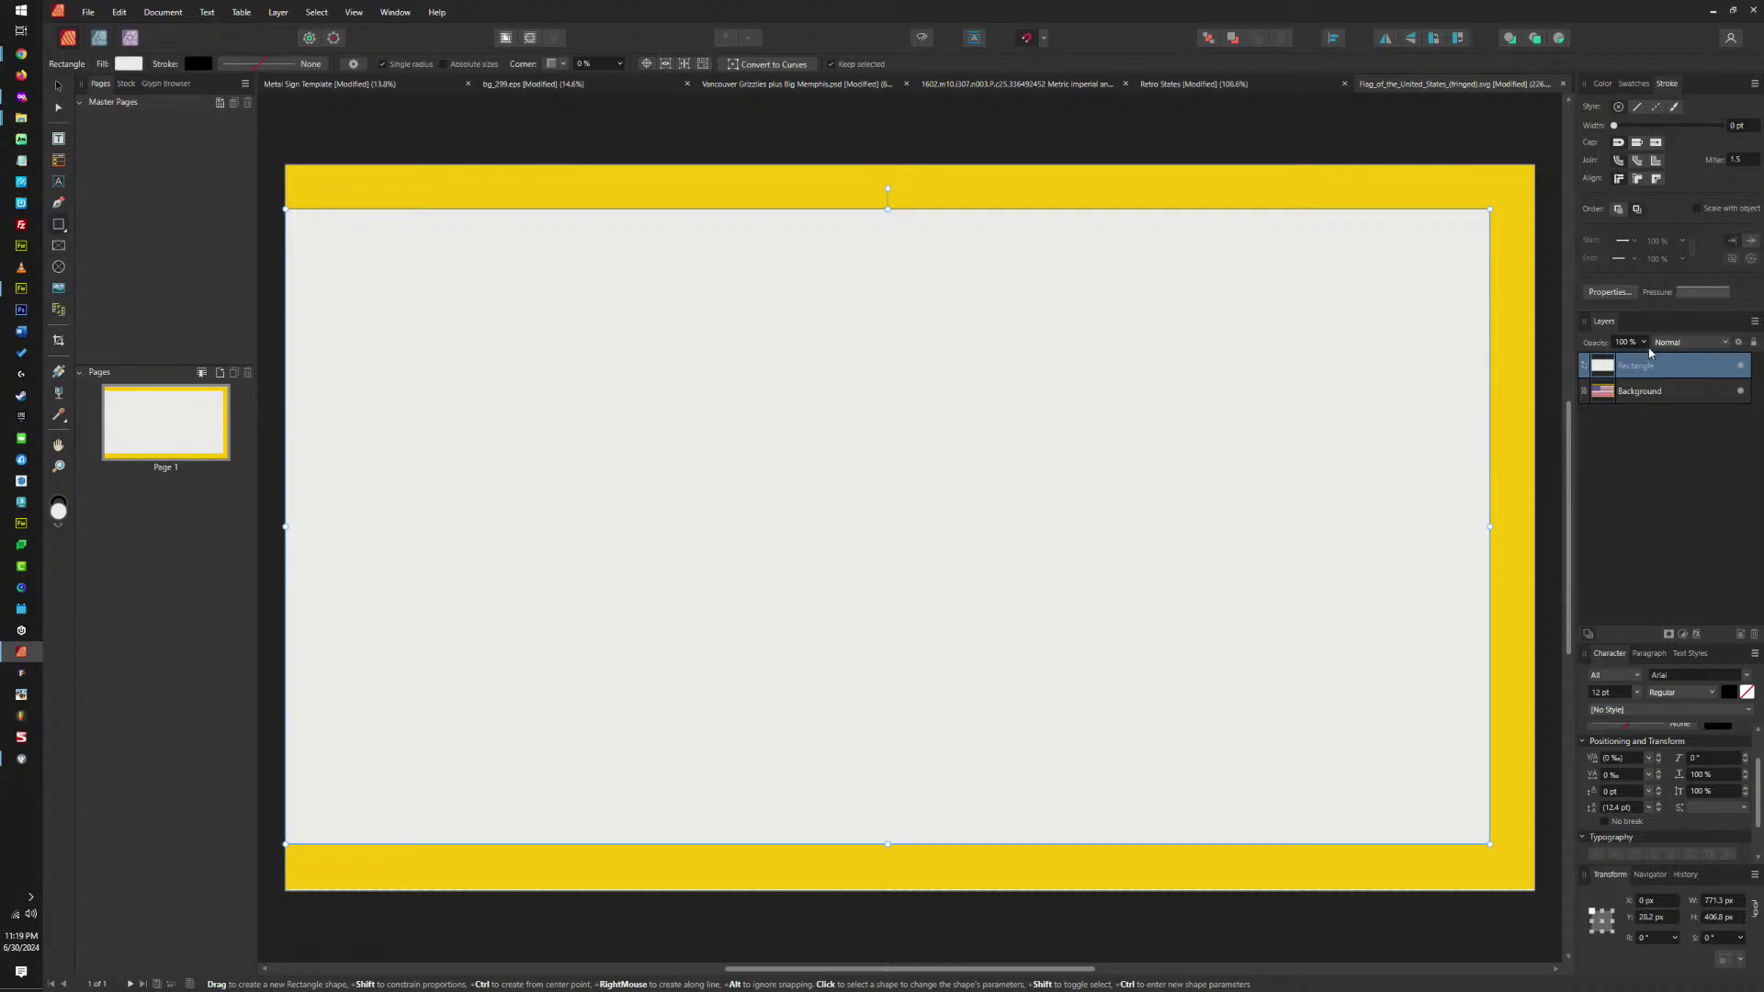
pyautogui.moveTo(1614, 365); pyautogui.dragTo(1627, 411)
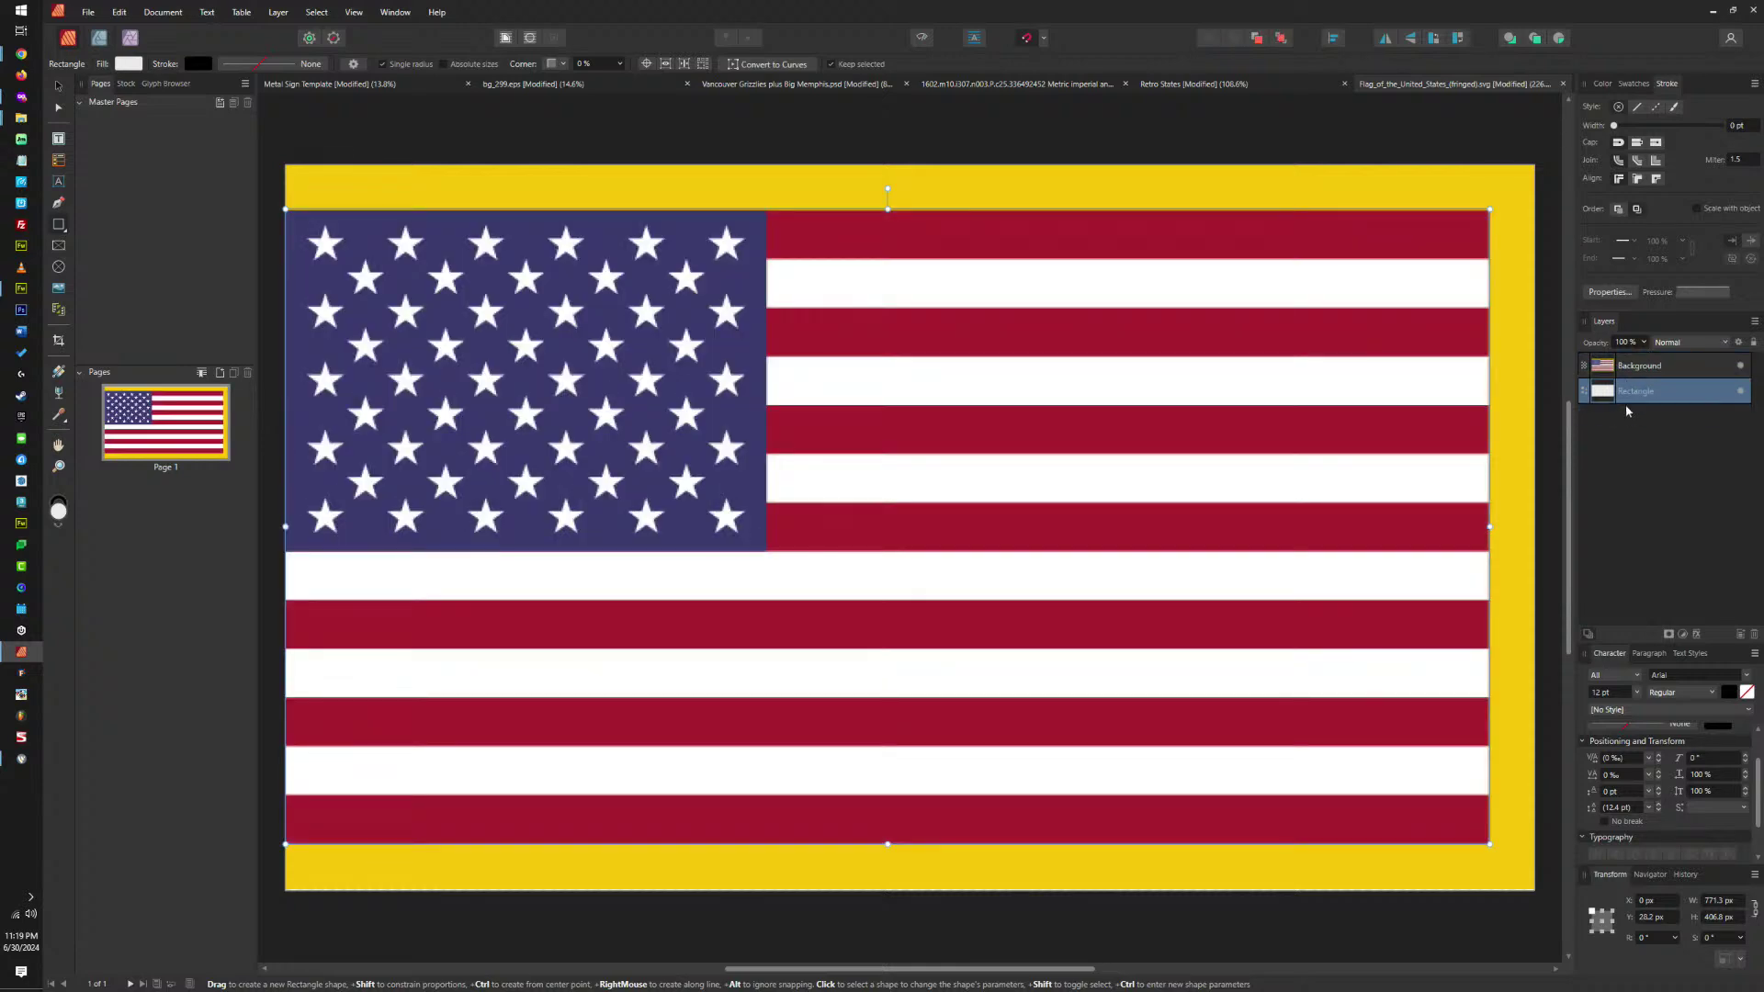
# Duplicate the rectangle below the Background and shrink the copy's height to about 32 px to match the flag's top red stripe.
pyautogui.click(1649, 368)
pyautogui.click(1625, 392)
pyautogui.hotkey('ctrl', 'j')
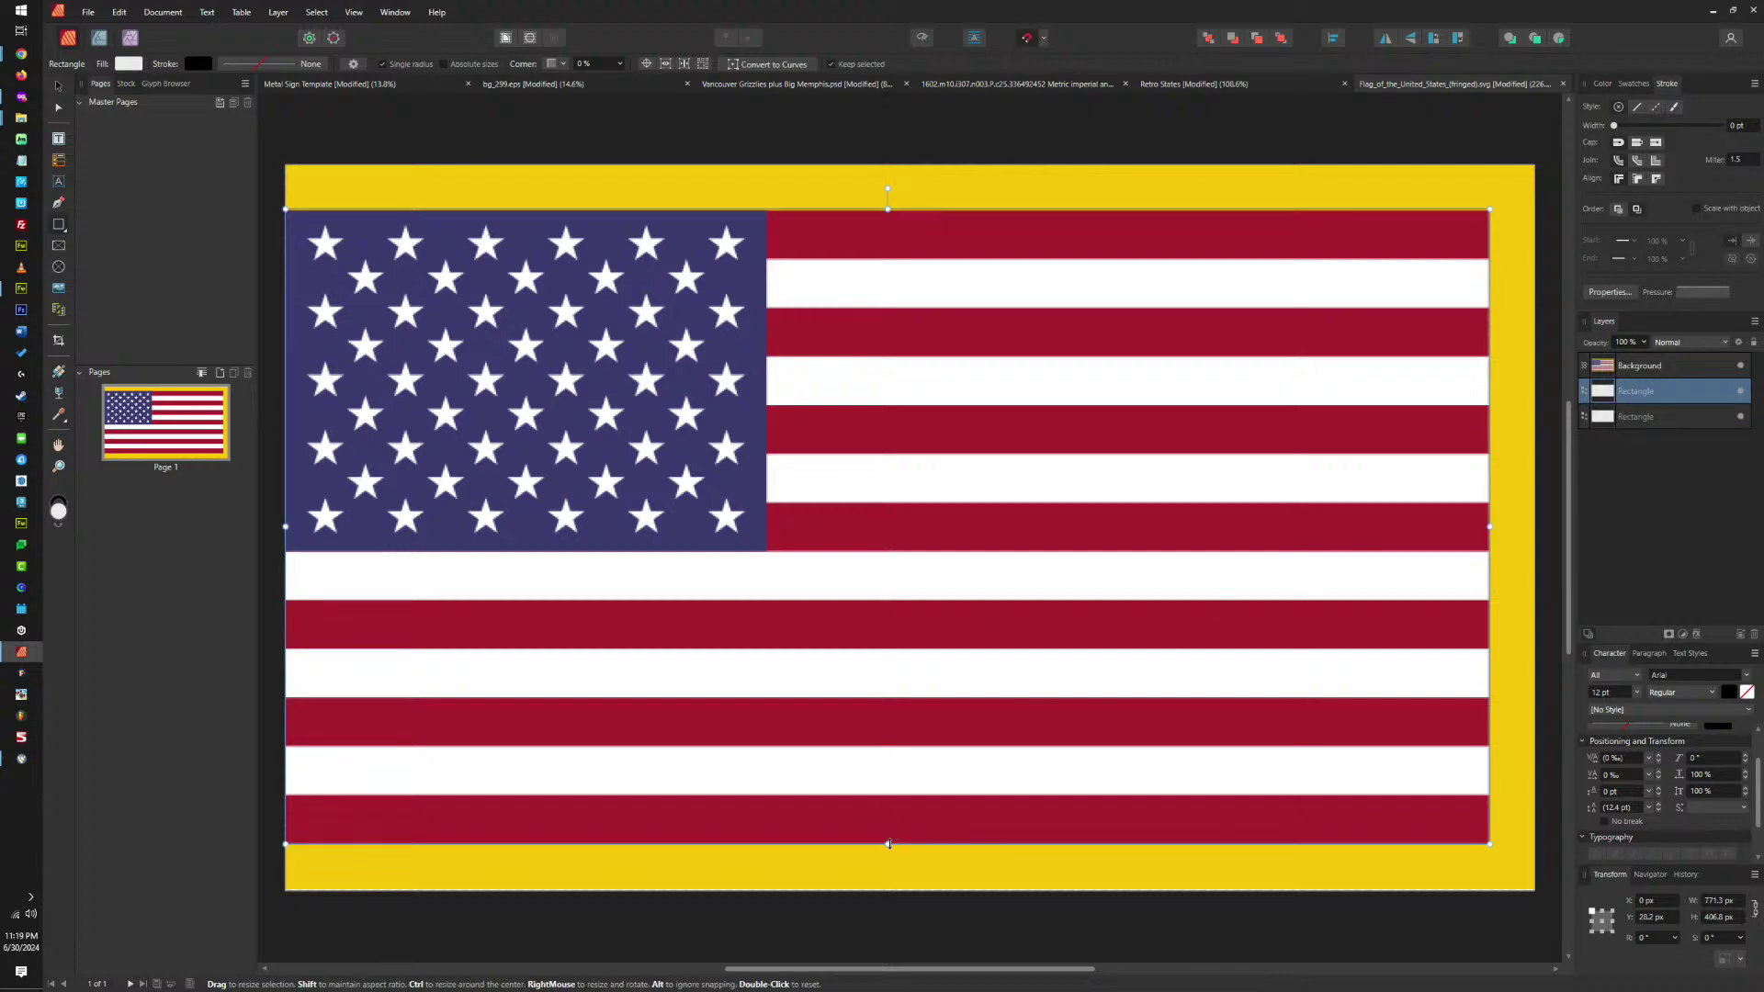
pyautogui.moveTo(888, 843); pyautogui.dragTo(825, 258)
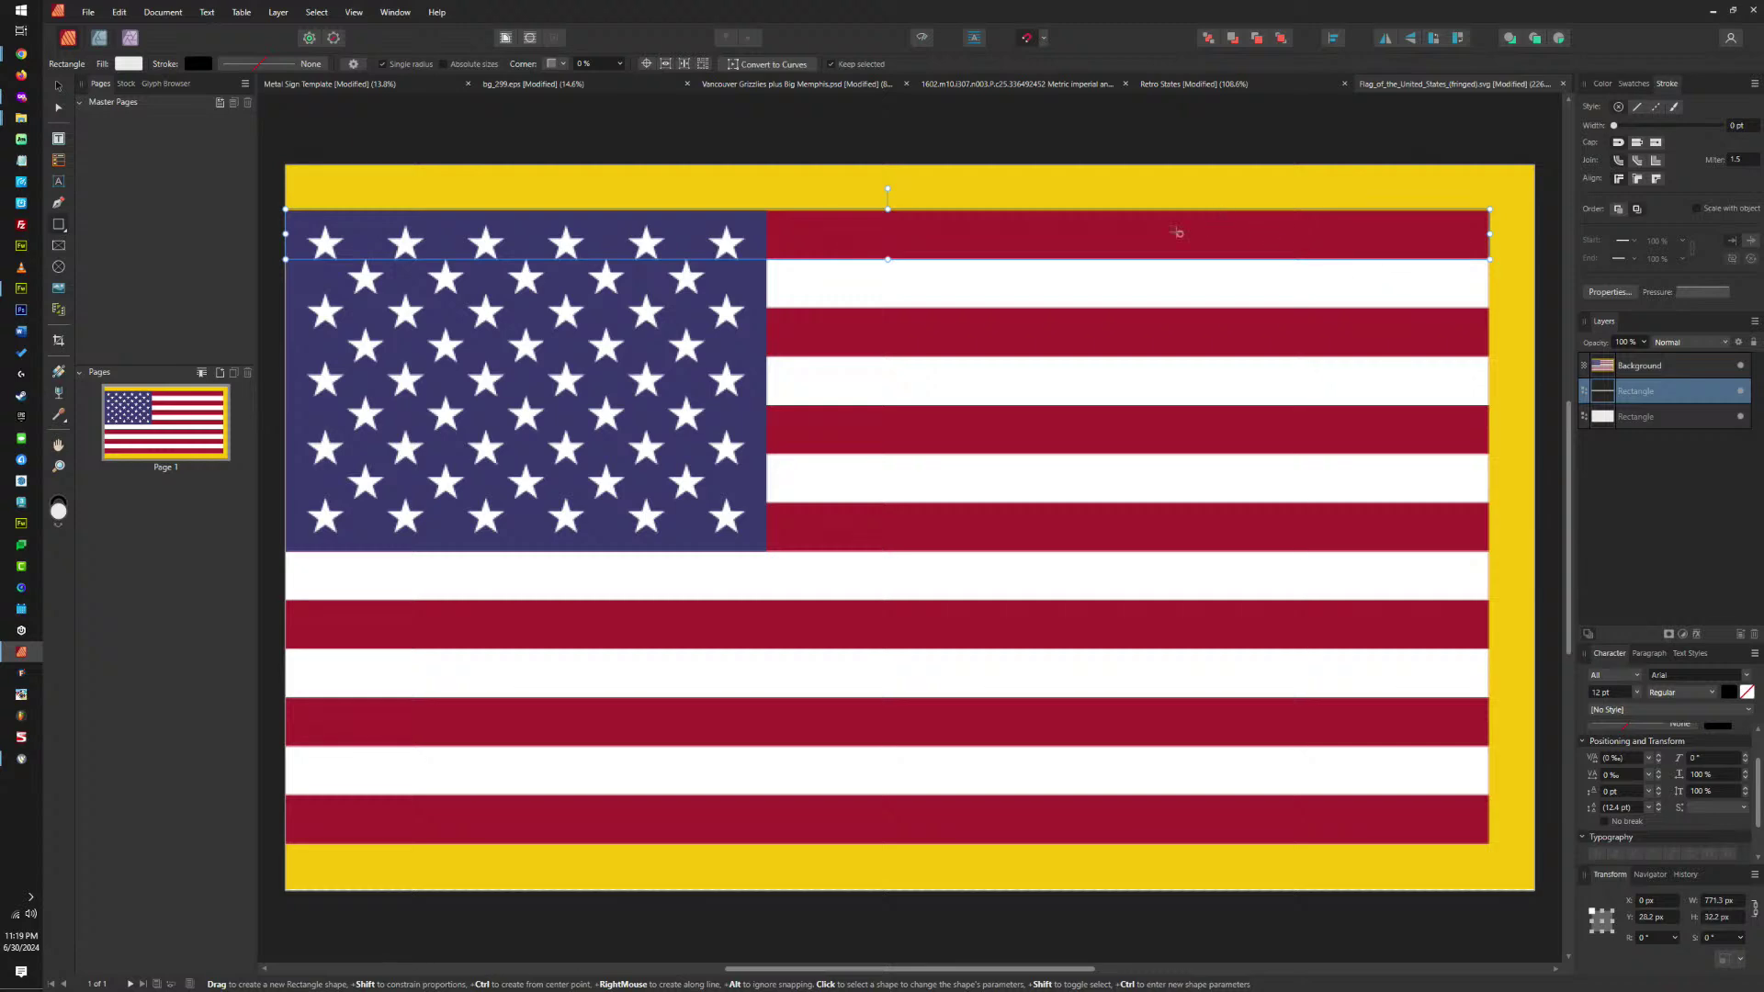
# Hide the Background and the full-size rectangle, and give the stripe rectangle a blue fill with no stroke.
pyautogui.click(1740, 366)
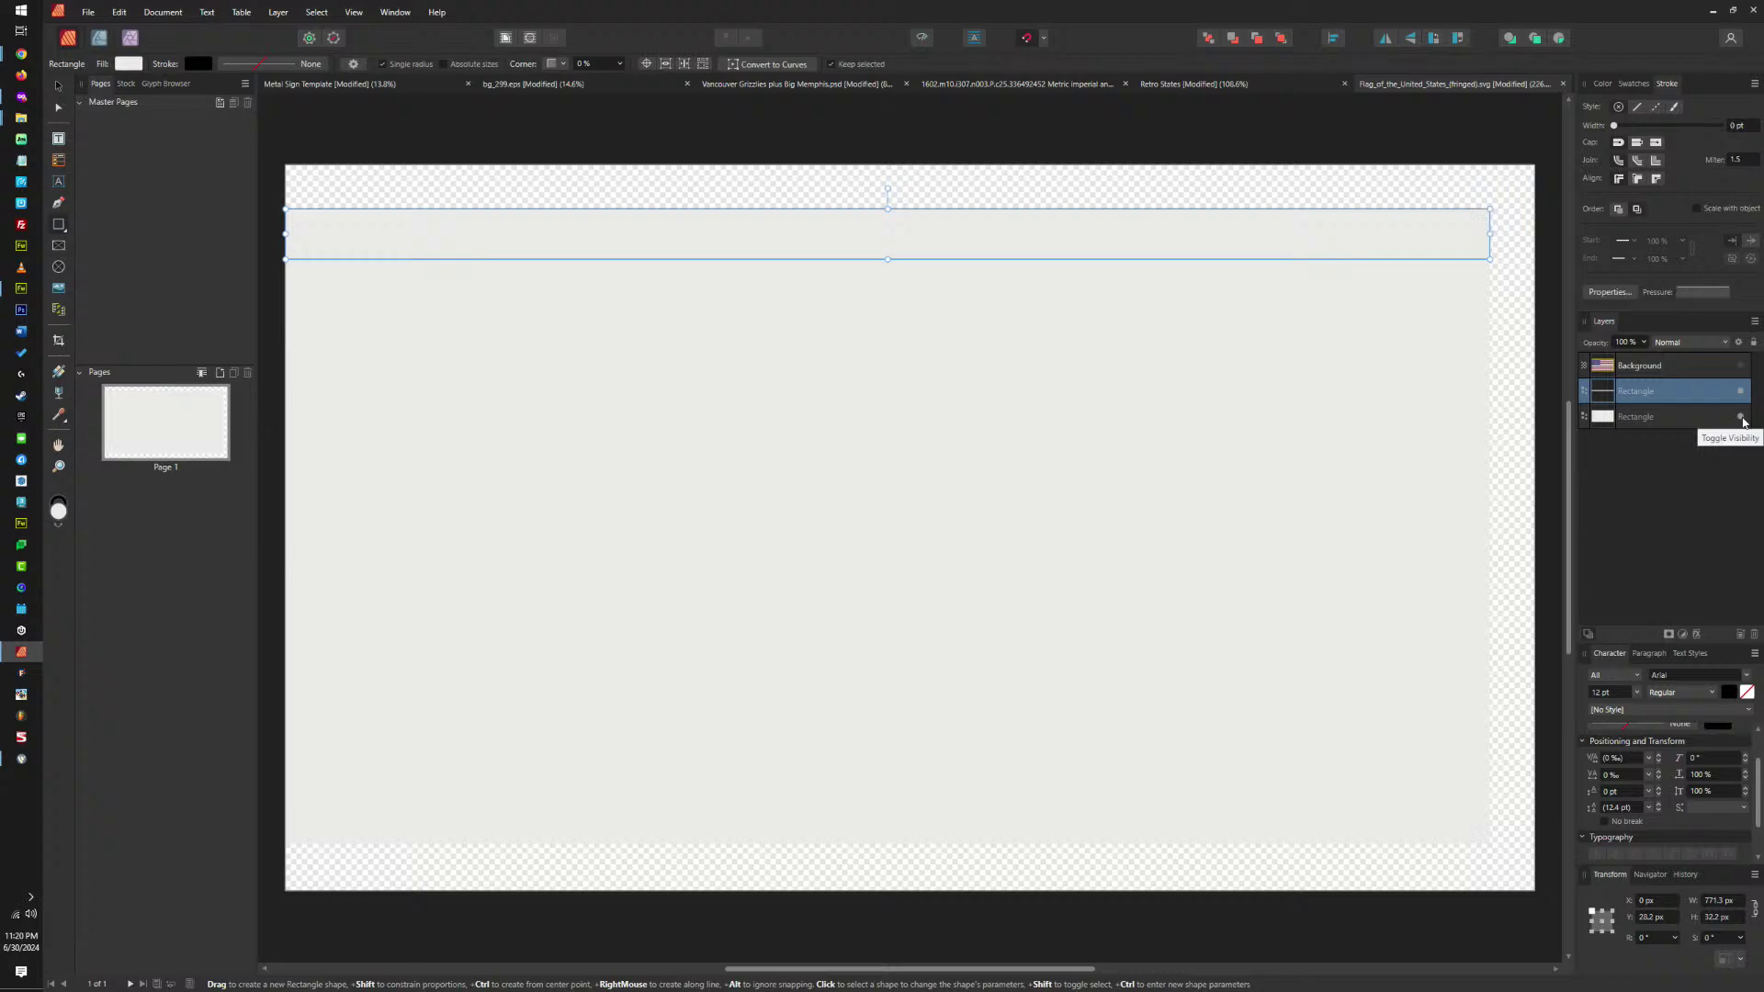
pyautogui.click(1741, 417)
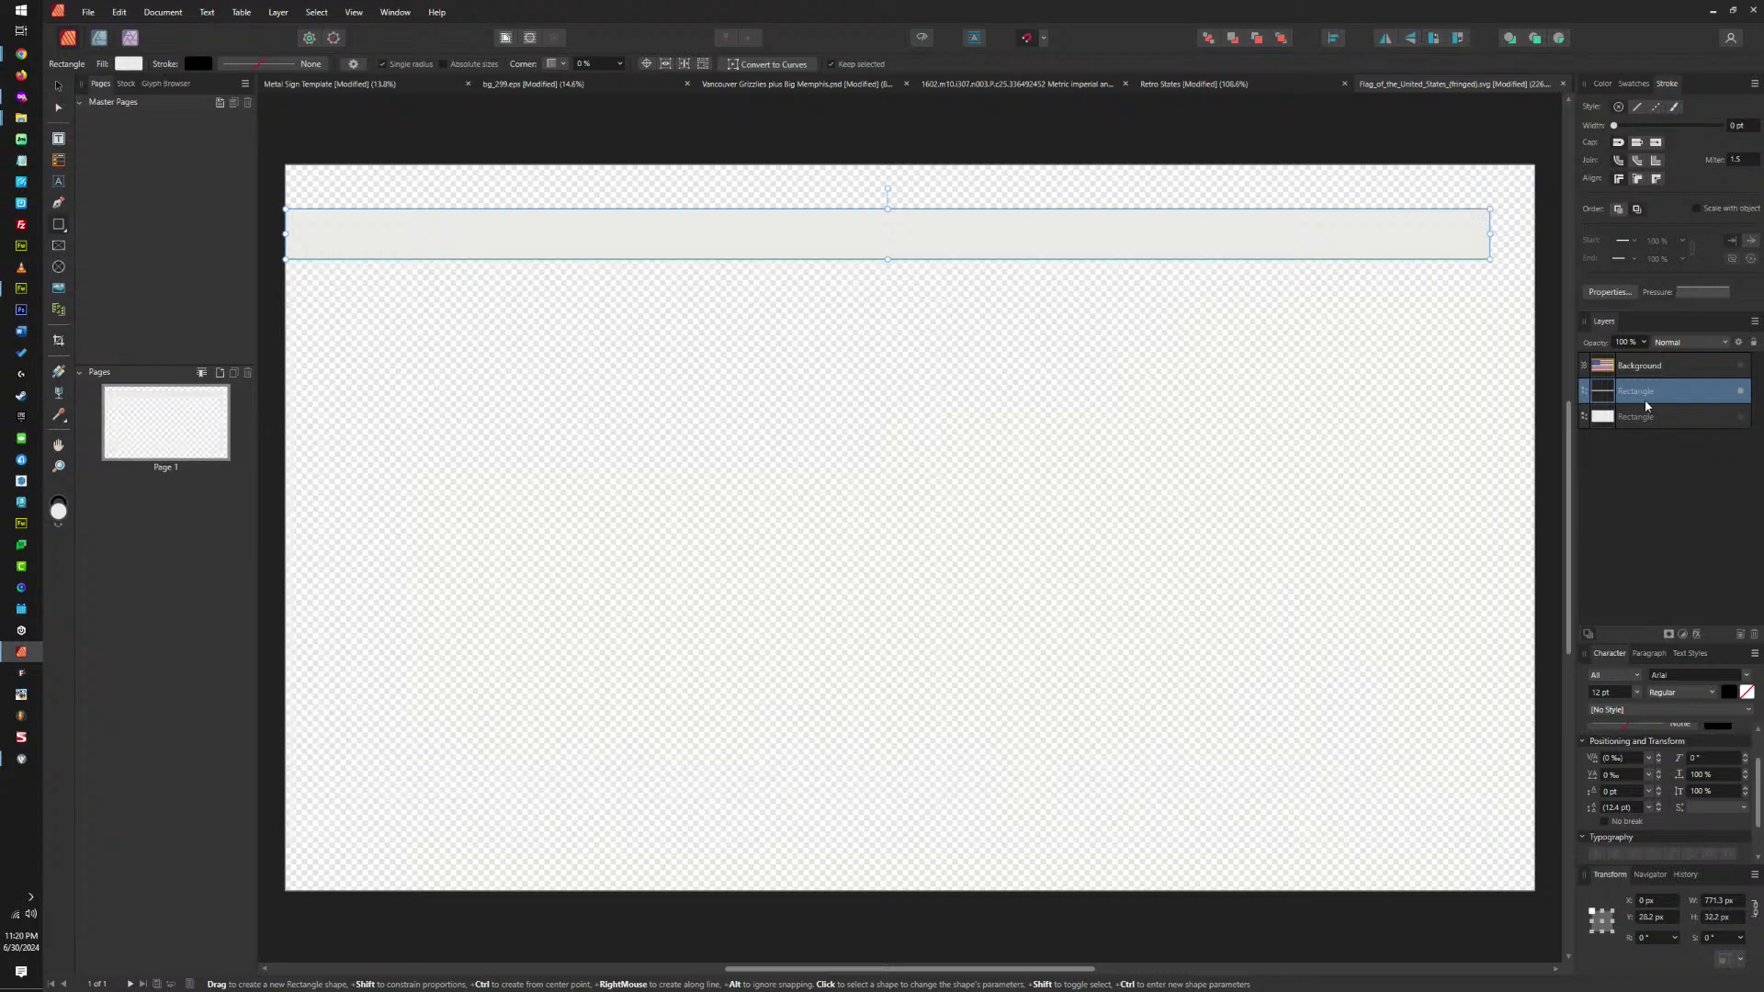
pyautogui.click(1631, 84)
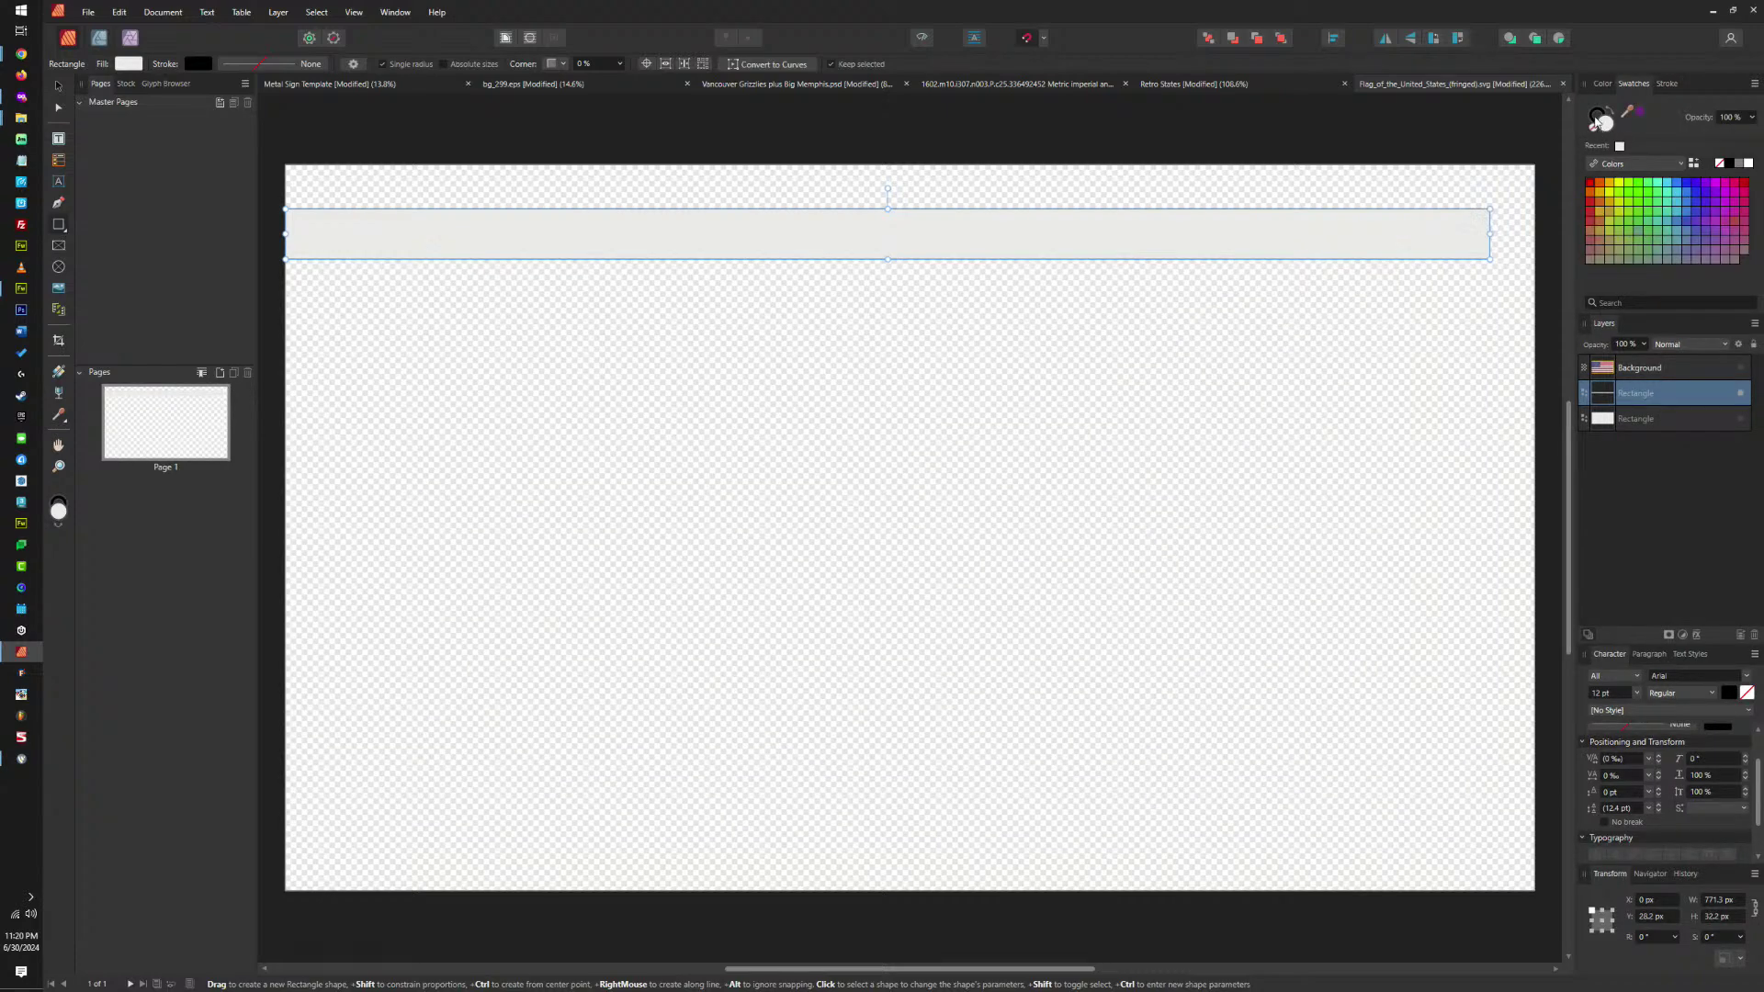
pyautogui.click(1603, 131)
pyautogui.click(1605, 131)
pyautogui.click(1693, 197)
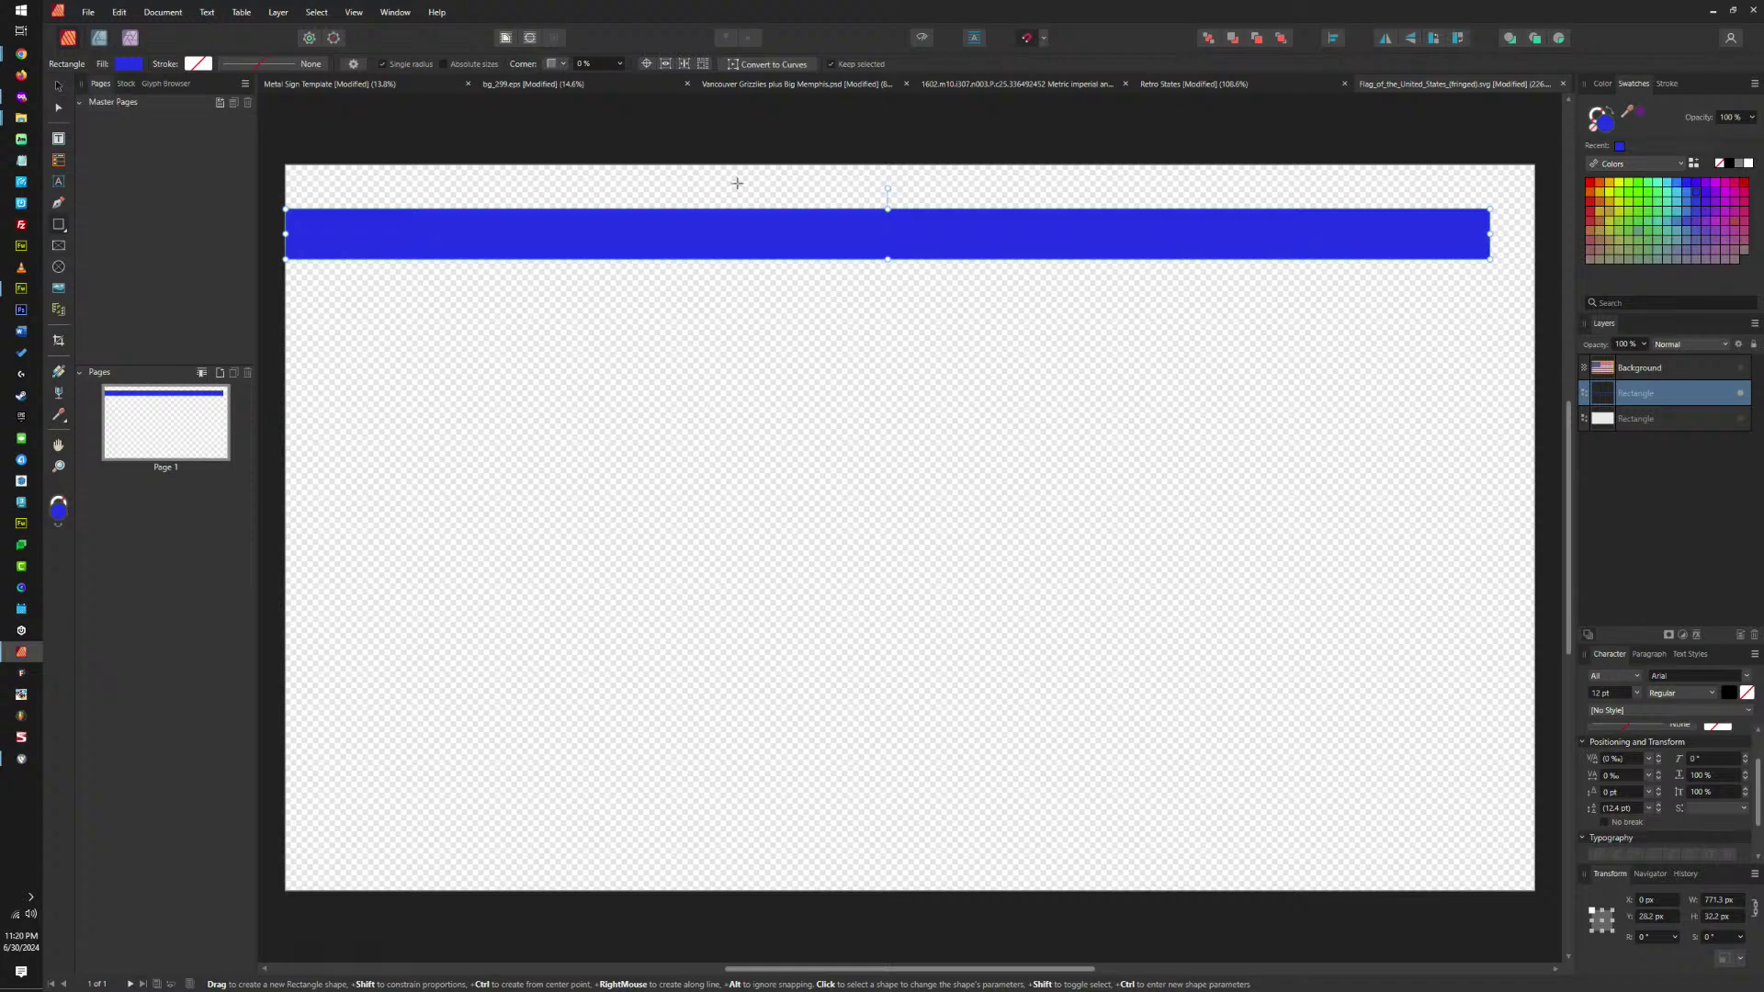
# Copy the blue stripe directly beneath itself and repeat the duplication downward until there are twelve stacked stripes.
pyautogui.click(58, 88)
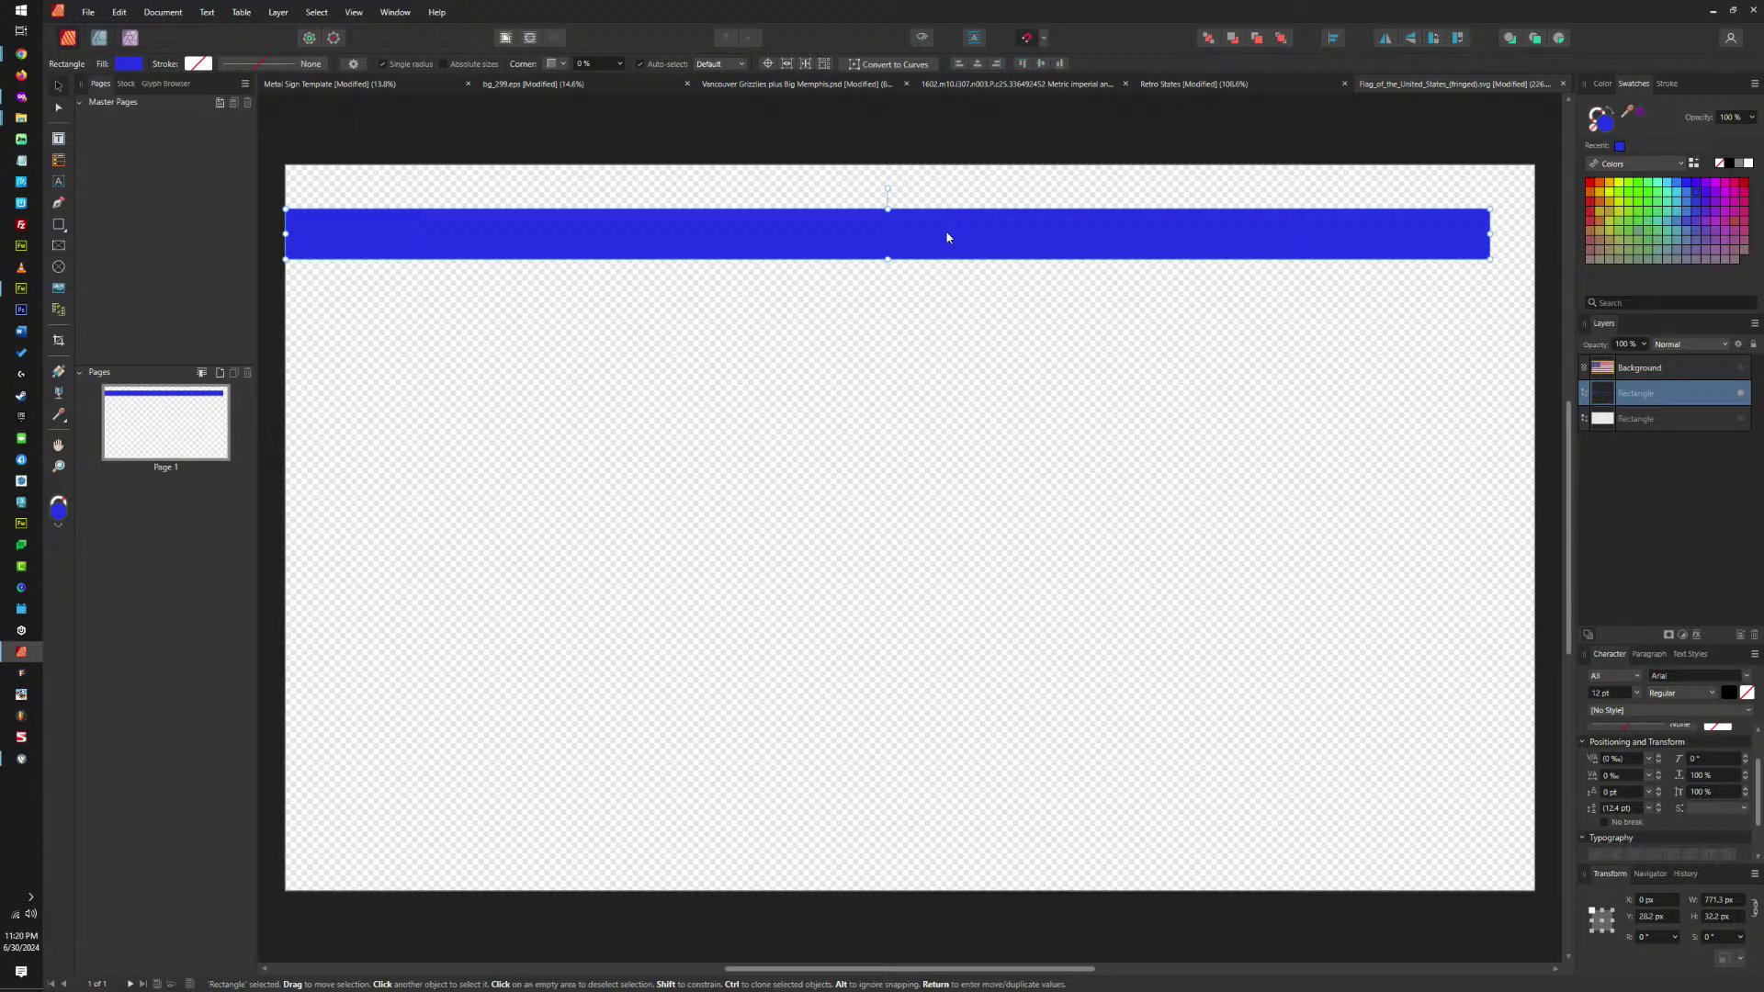
pyautogui.moveTo(944, 232); pyautogui.dragTo(931, 279)
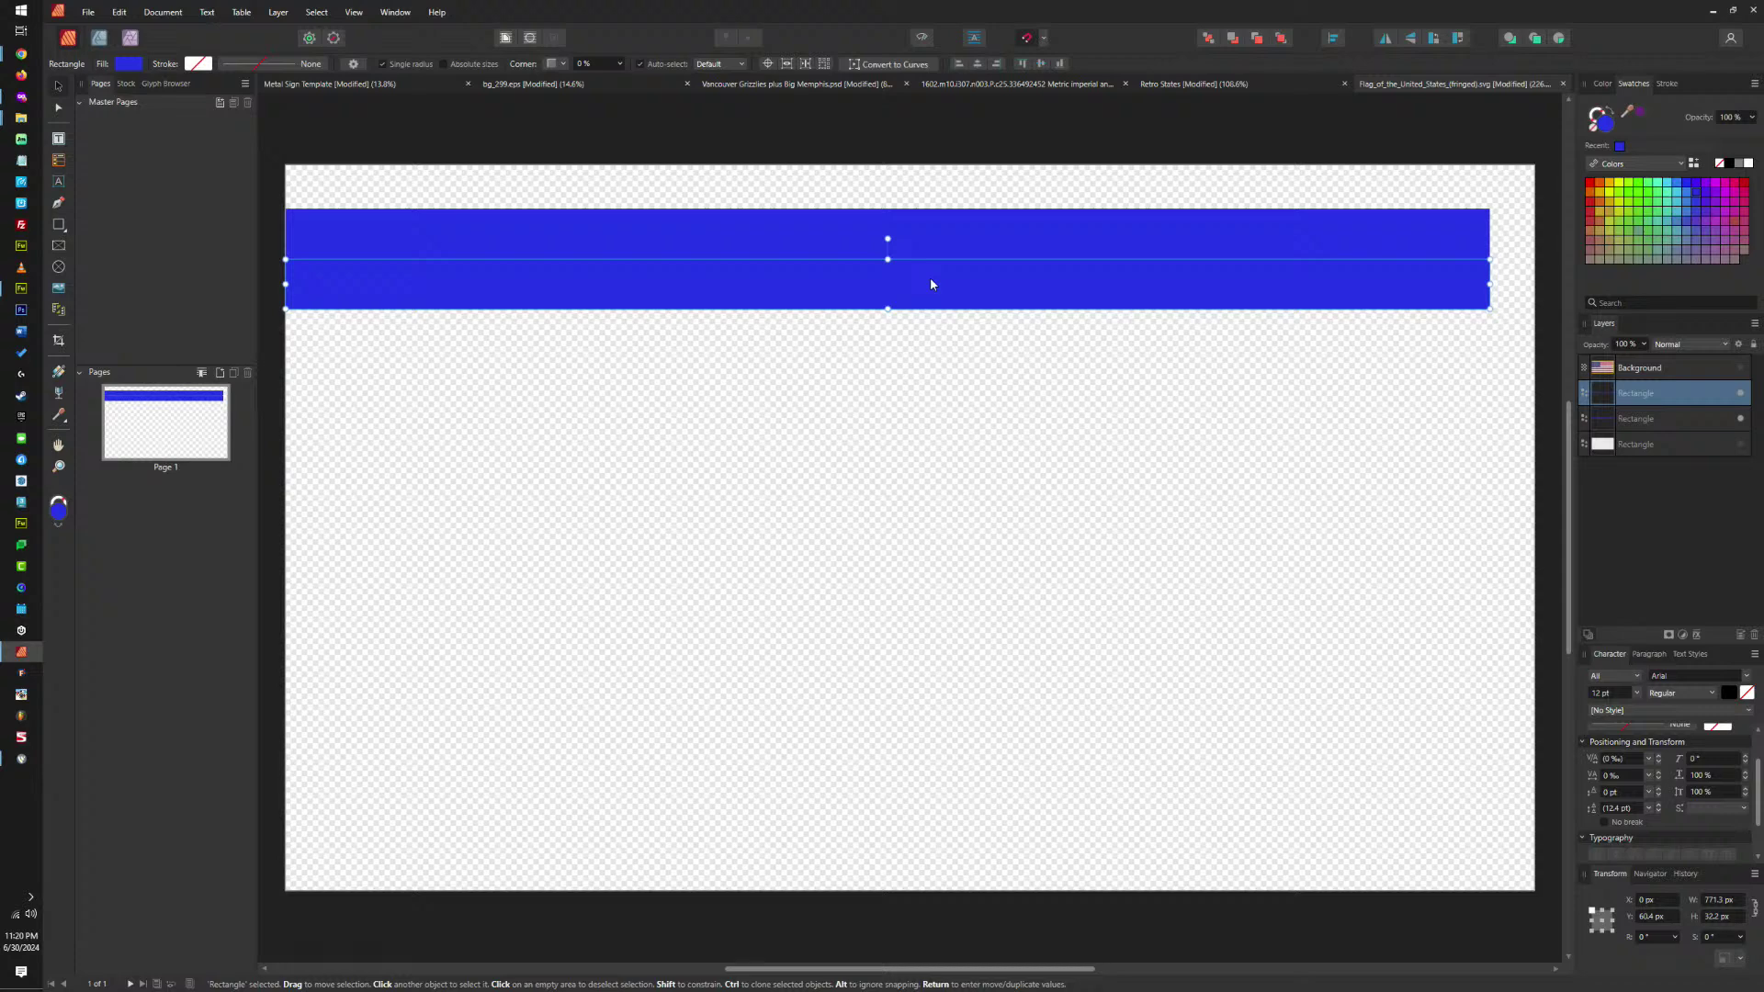
pyautogui.hotkey('ctrl', 'j')
pyautogui.hotkey('ctrl', 'j')
pyautogui.hotkey('ctrl', 'j')
pyautogui.hotkey('ctrl', 'j')
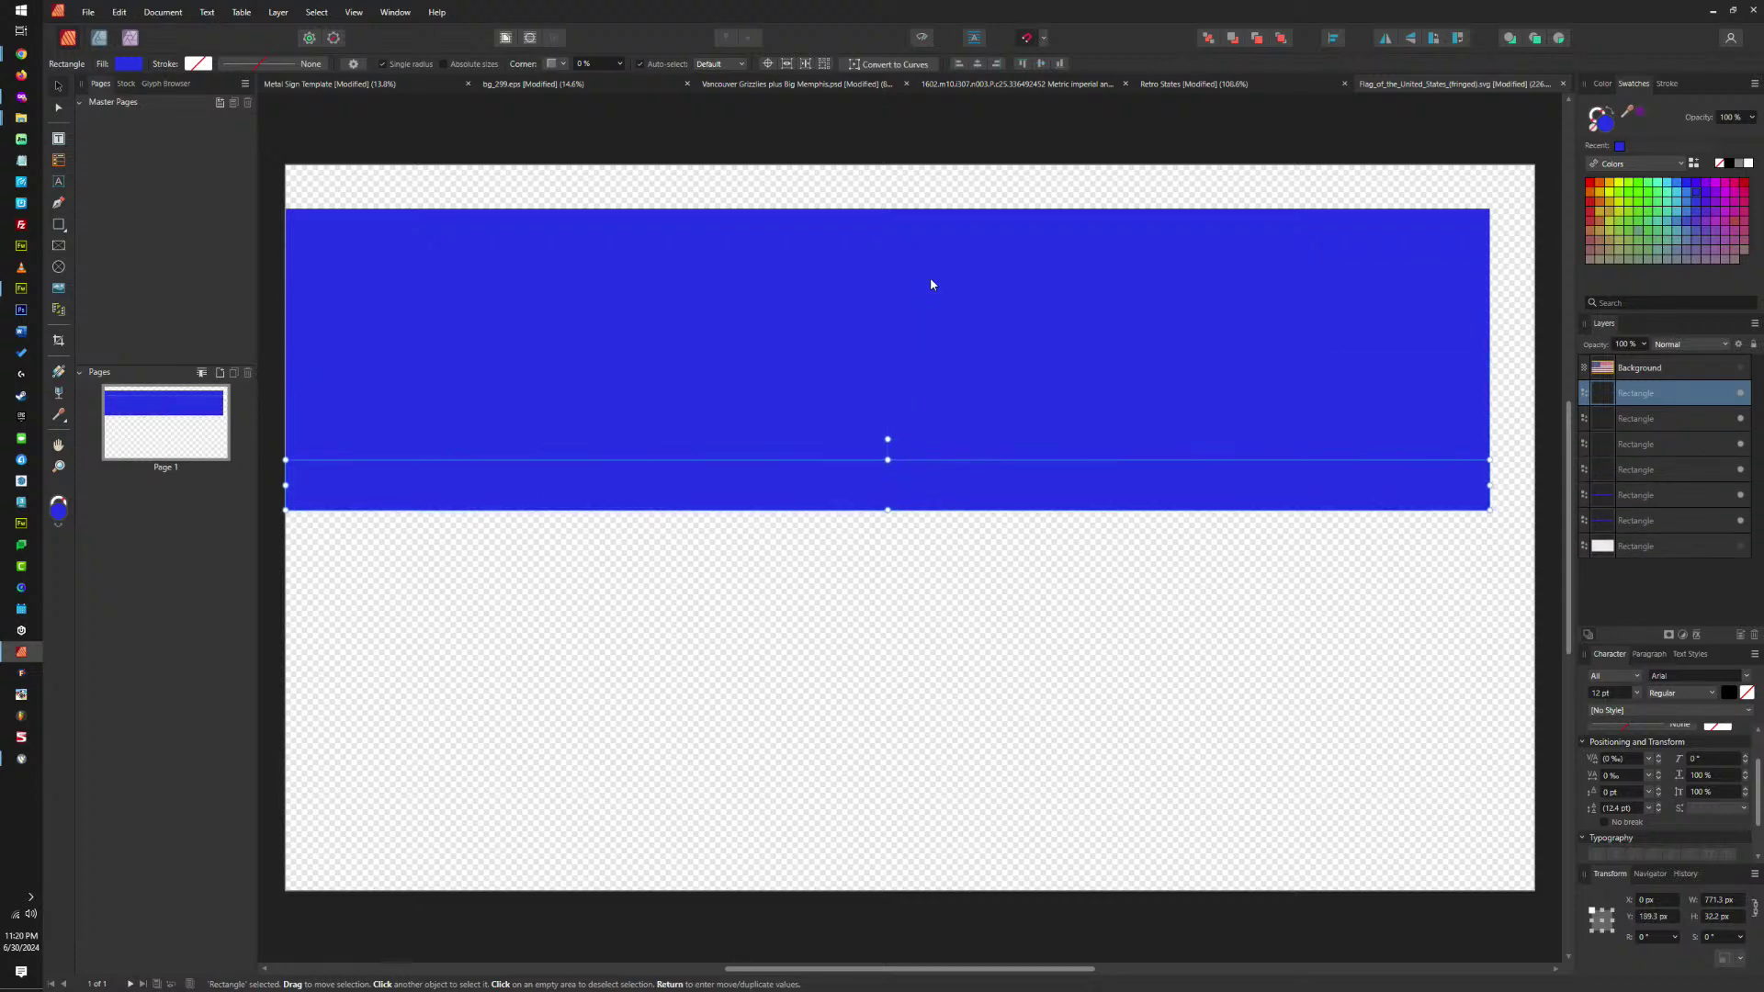
pyautogui.hotkey('ctrl', 'j')
pyautogui.hotkey('ctrl', 'j')
pyautogui.hotkey('ctrl', 'j')
pyautogui.hotkey('ctrl', 'j')
pyautogui.hotkey('ctrl', 'j')
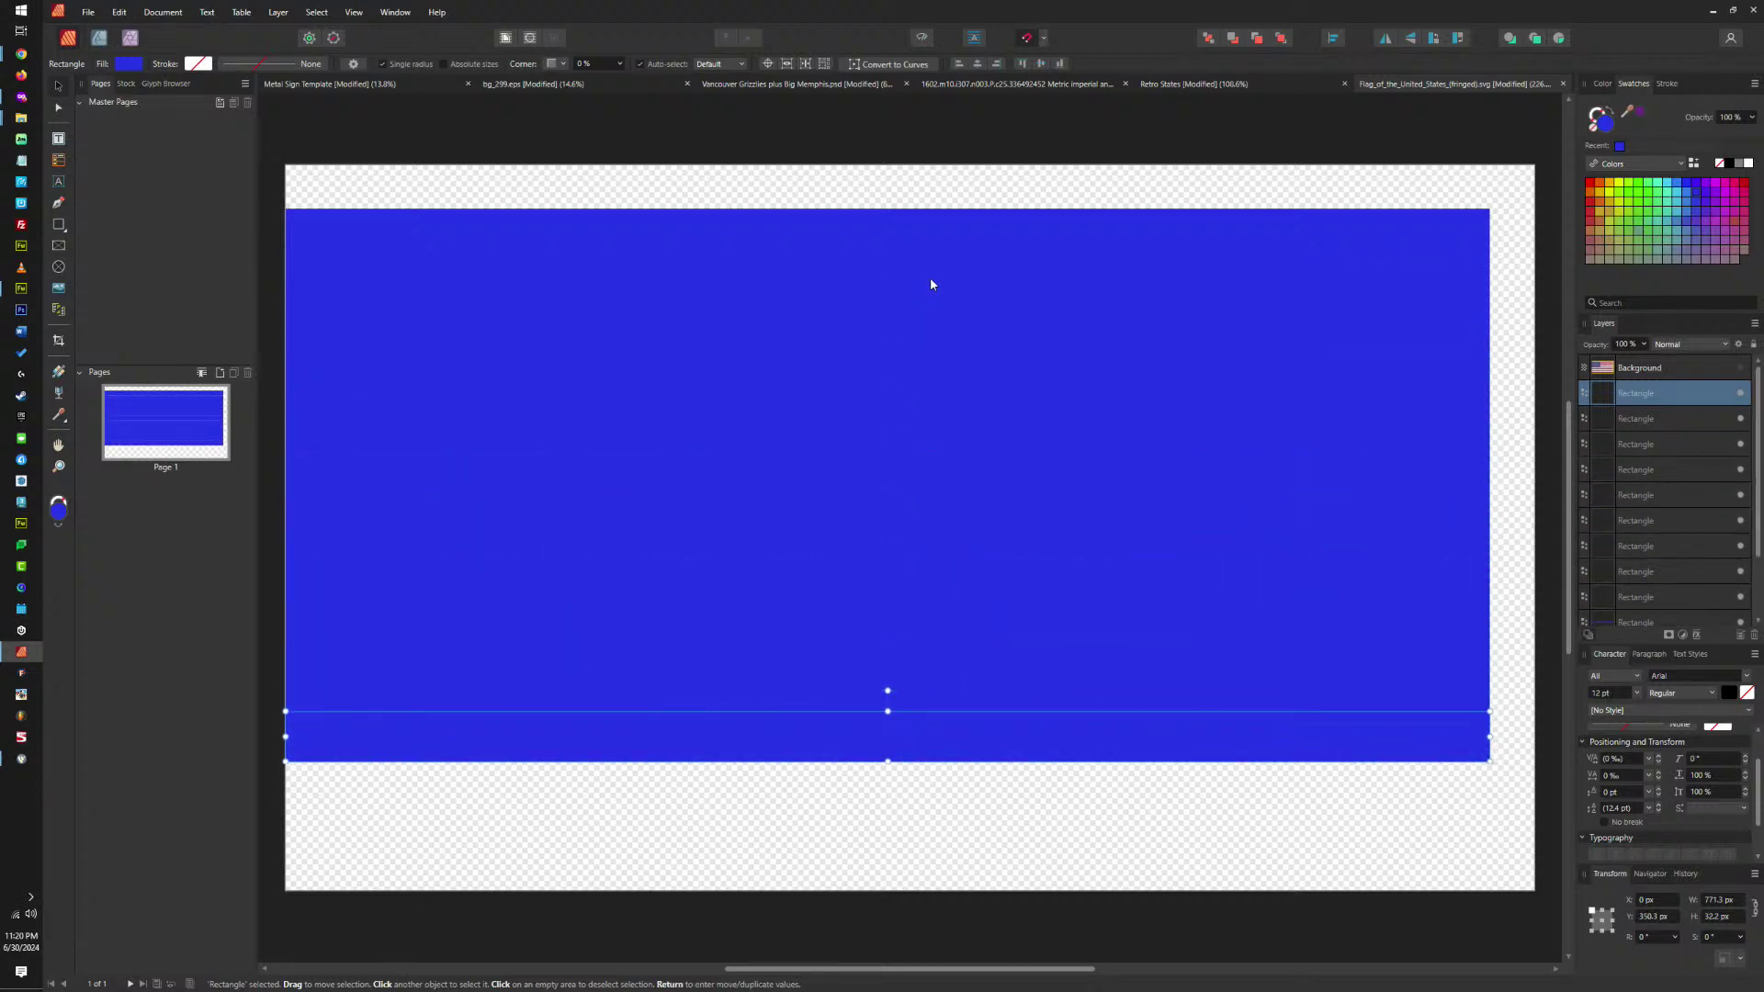
pyautogui.hotkey('ctrl', 'j')
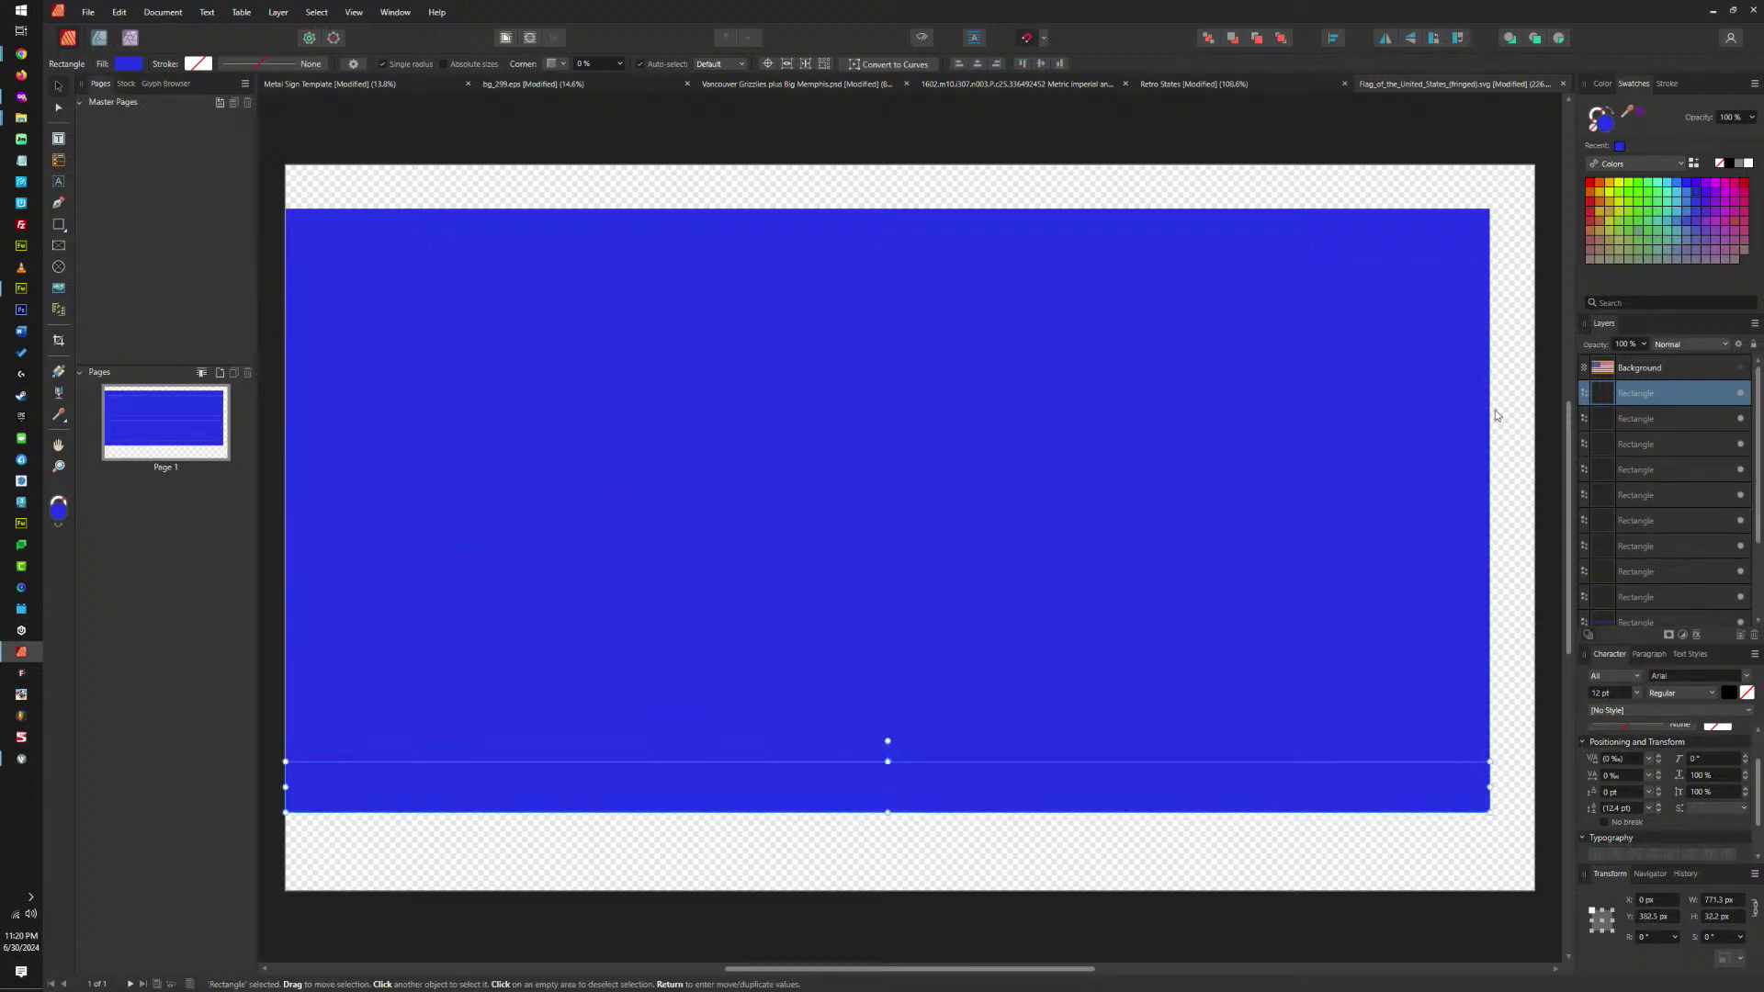
# Show the Background again and copy the lowest stripe directly beneath itself as the thirteenth stripe.
pyautogui.click(1741, 368)
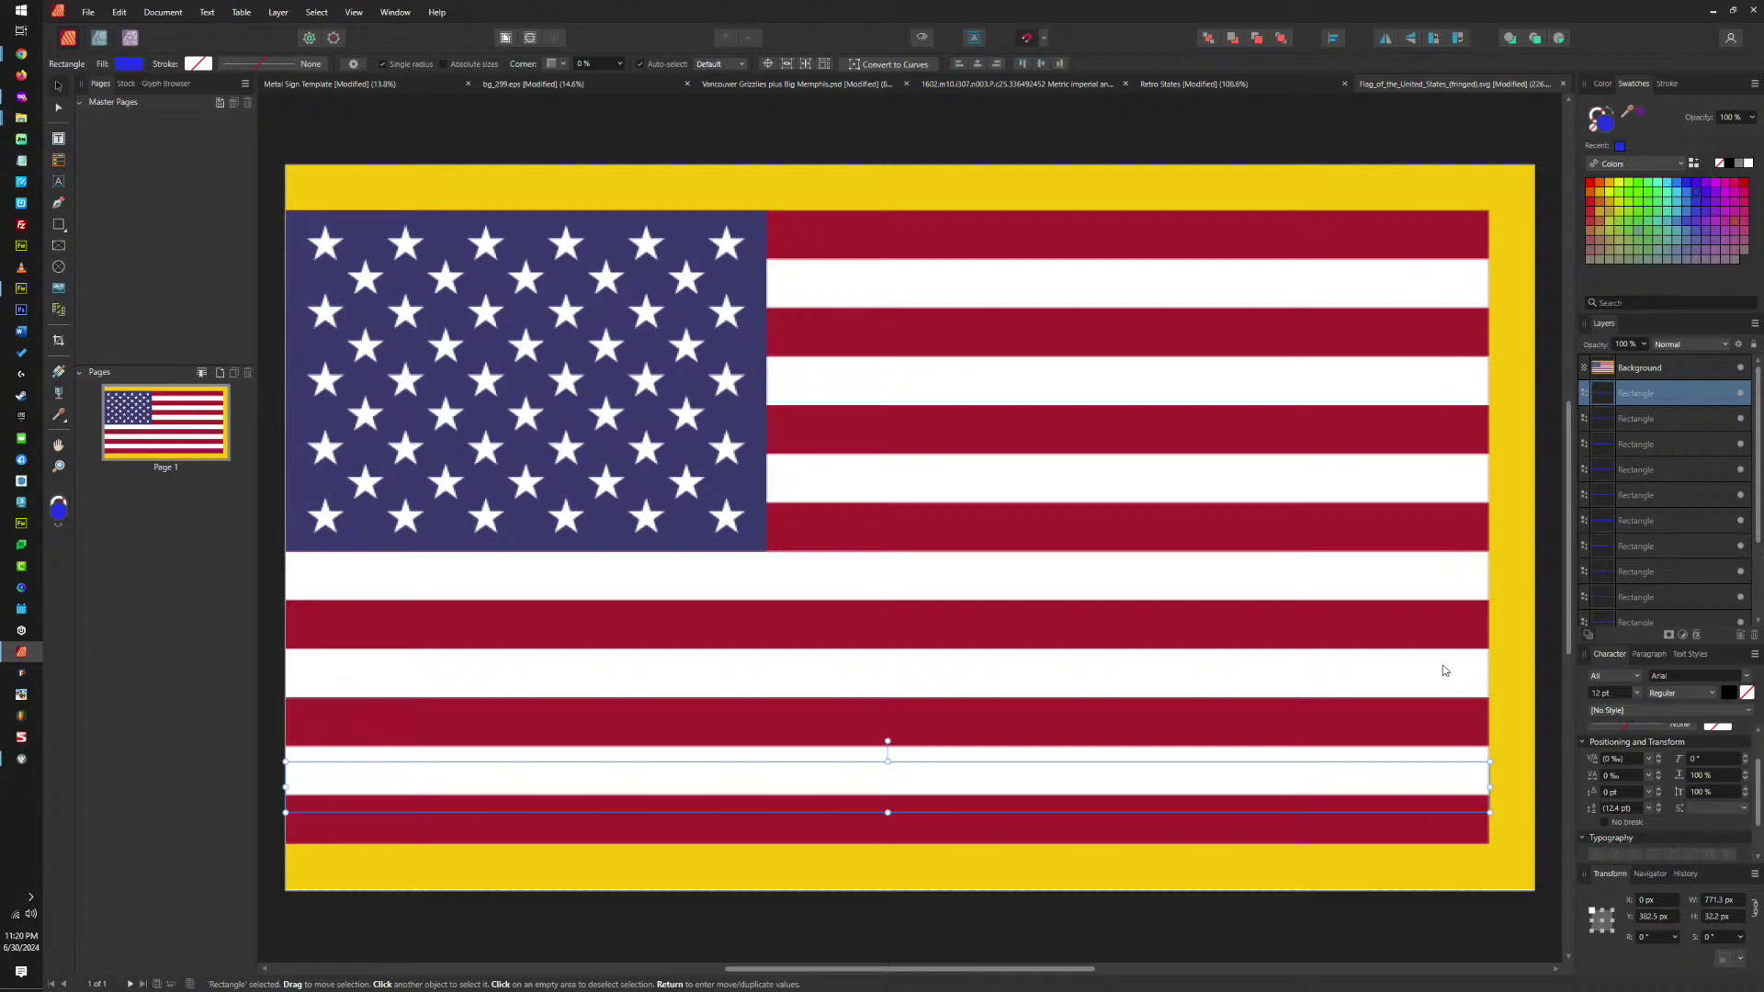
pyautogui.click(1648, 420)
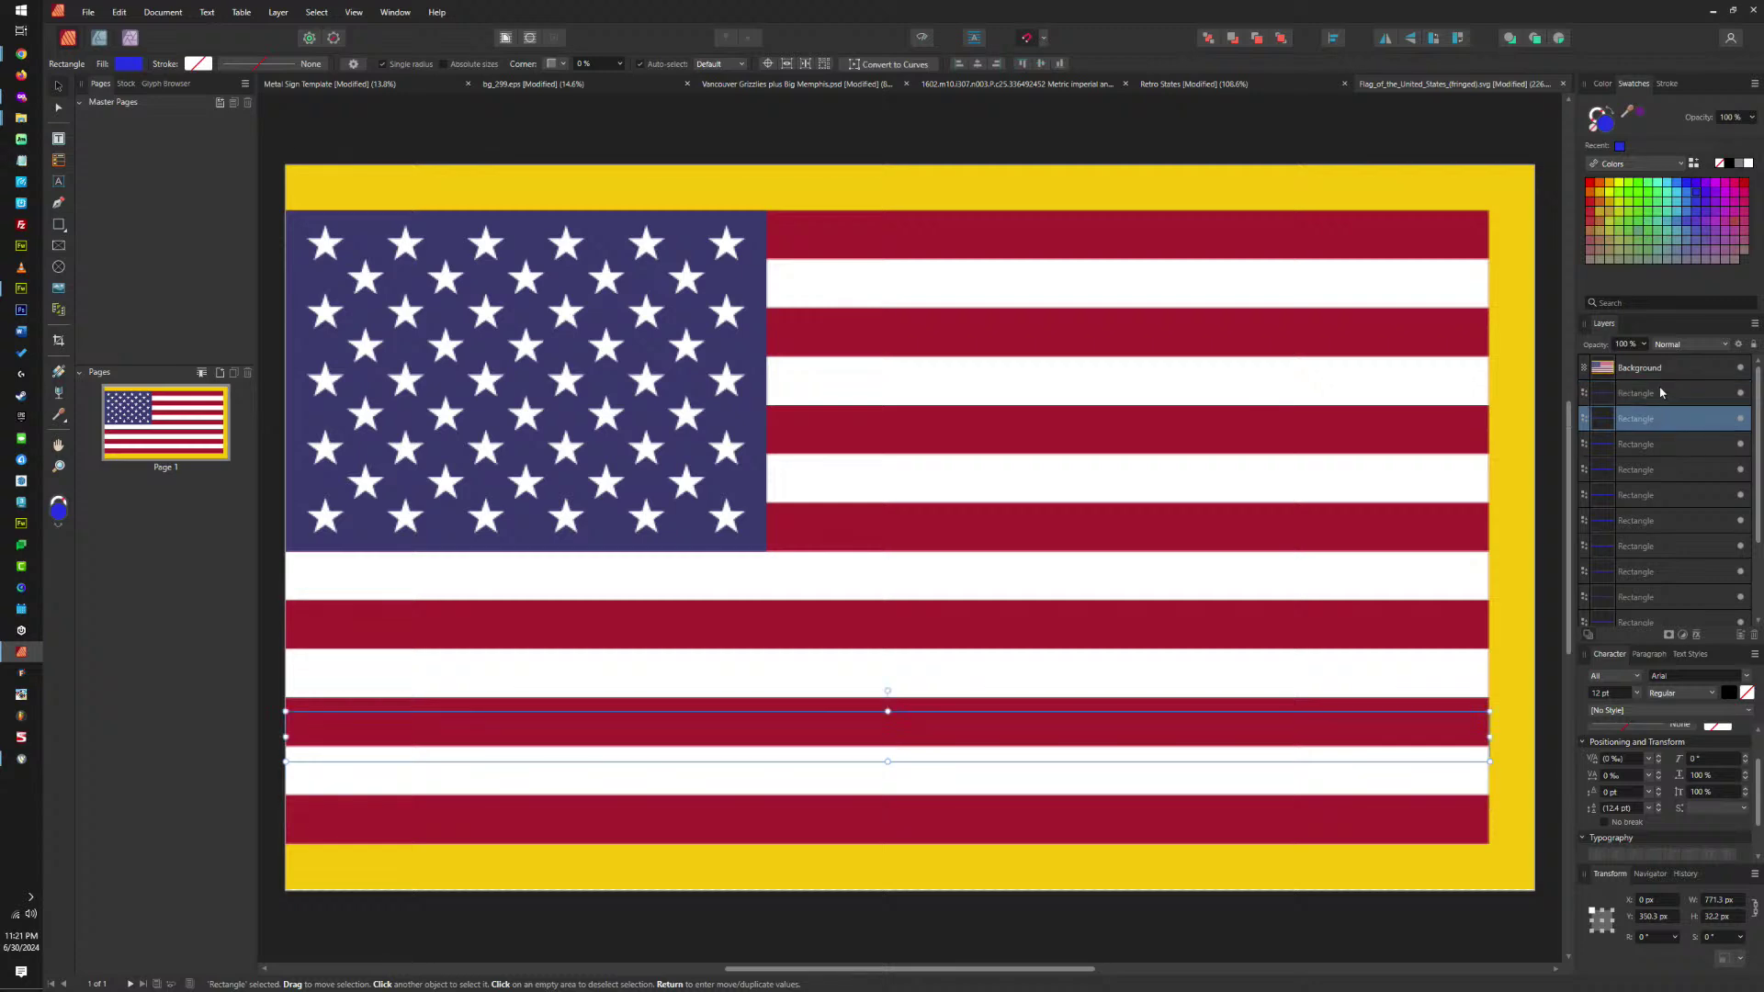
pyautogui.scroll(-3, 1669, 522)
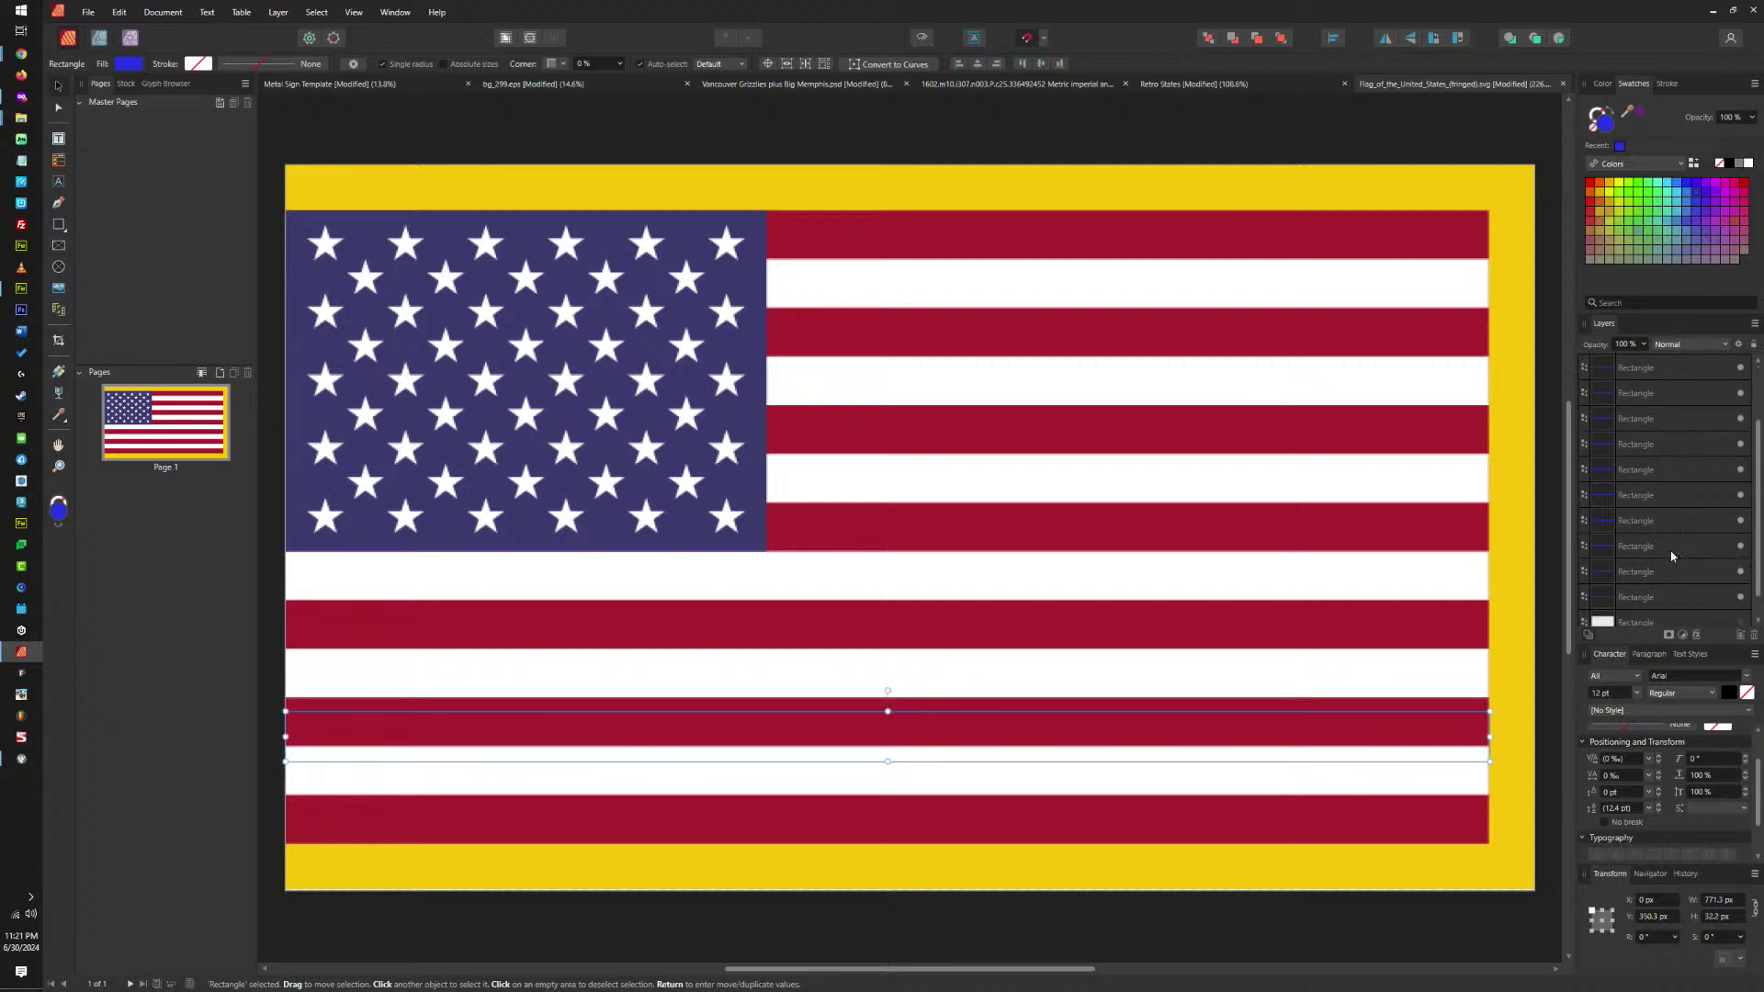
pyautogui.click(1677, 593)
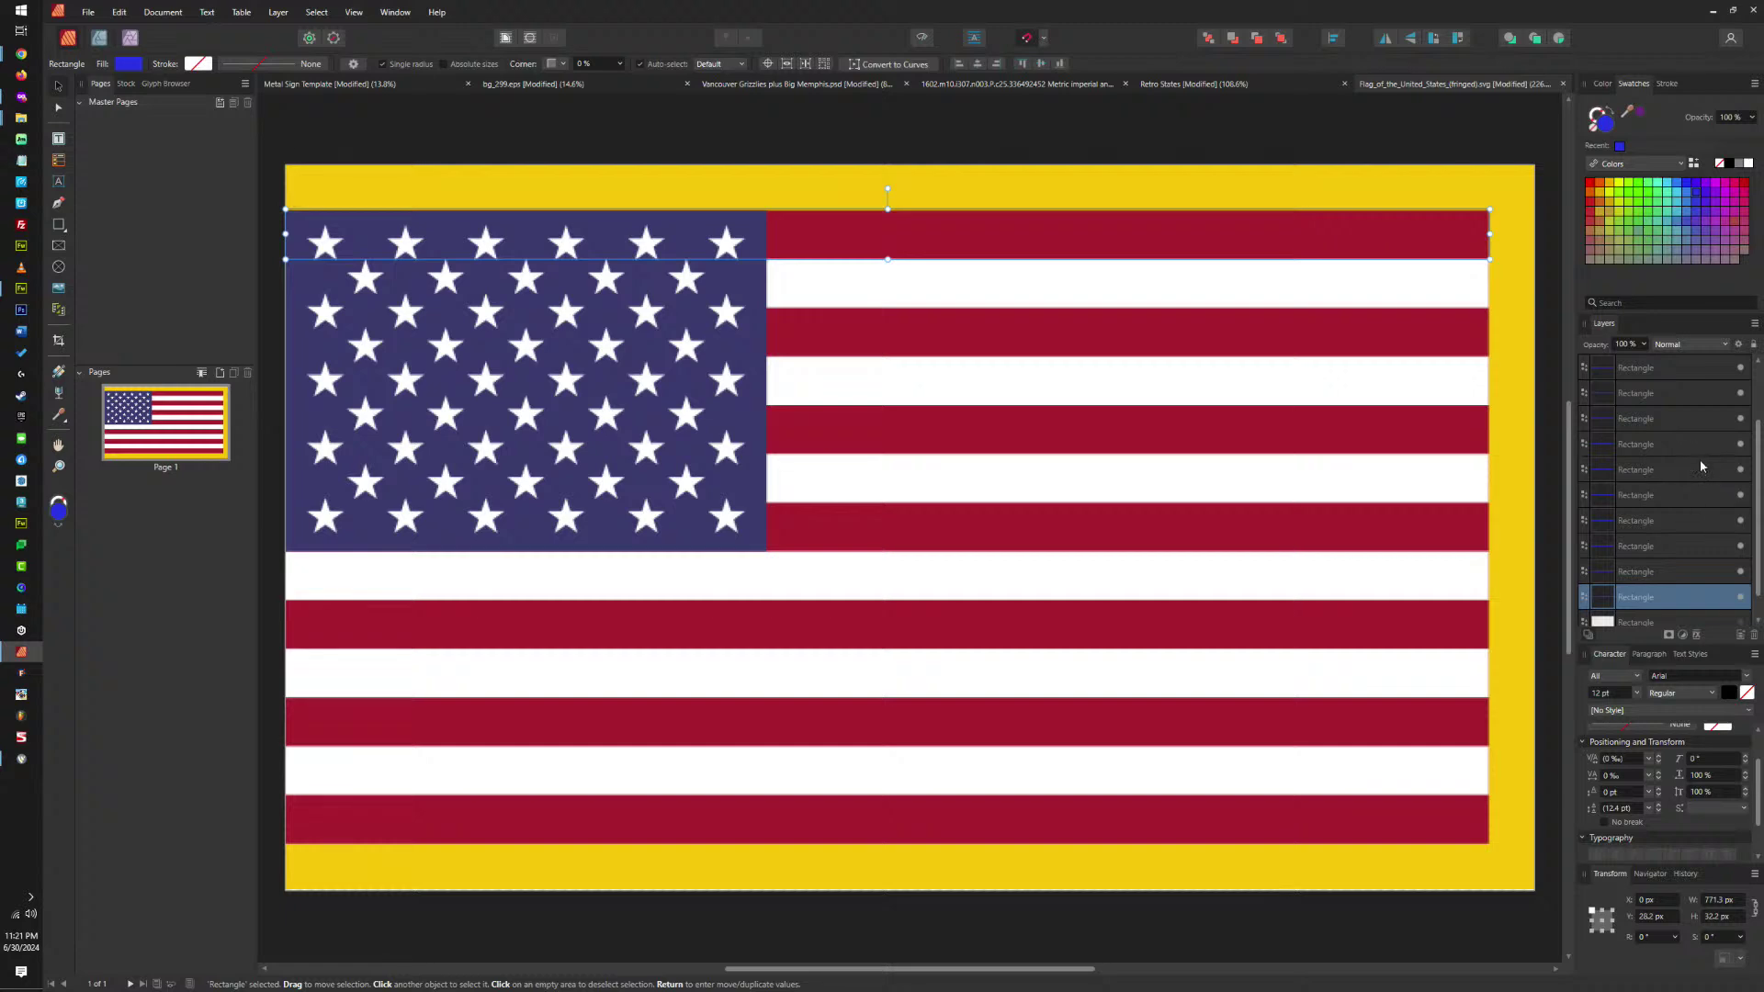
pyautogui.click(1714, 422)
pyautogui.scroll(3, 1699, 451)
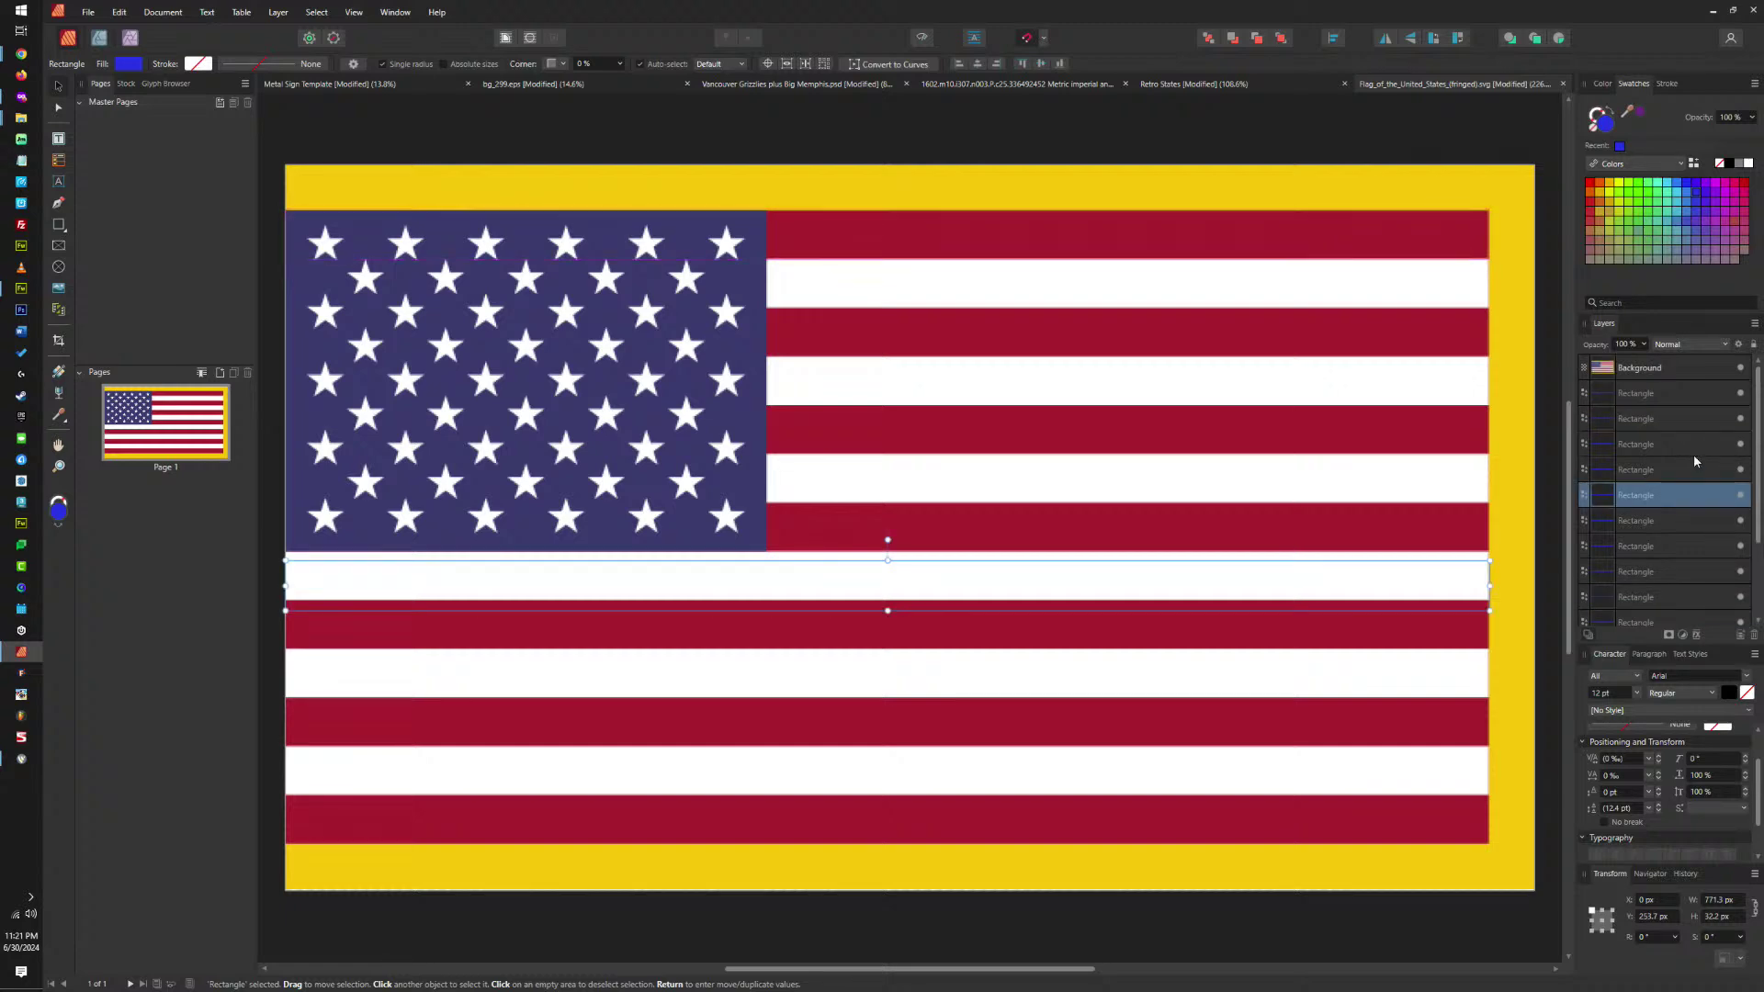
pyautogui.click(1680, 393)
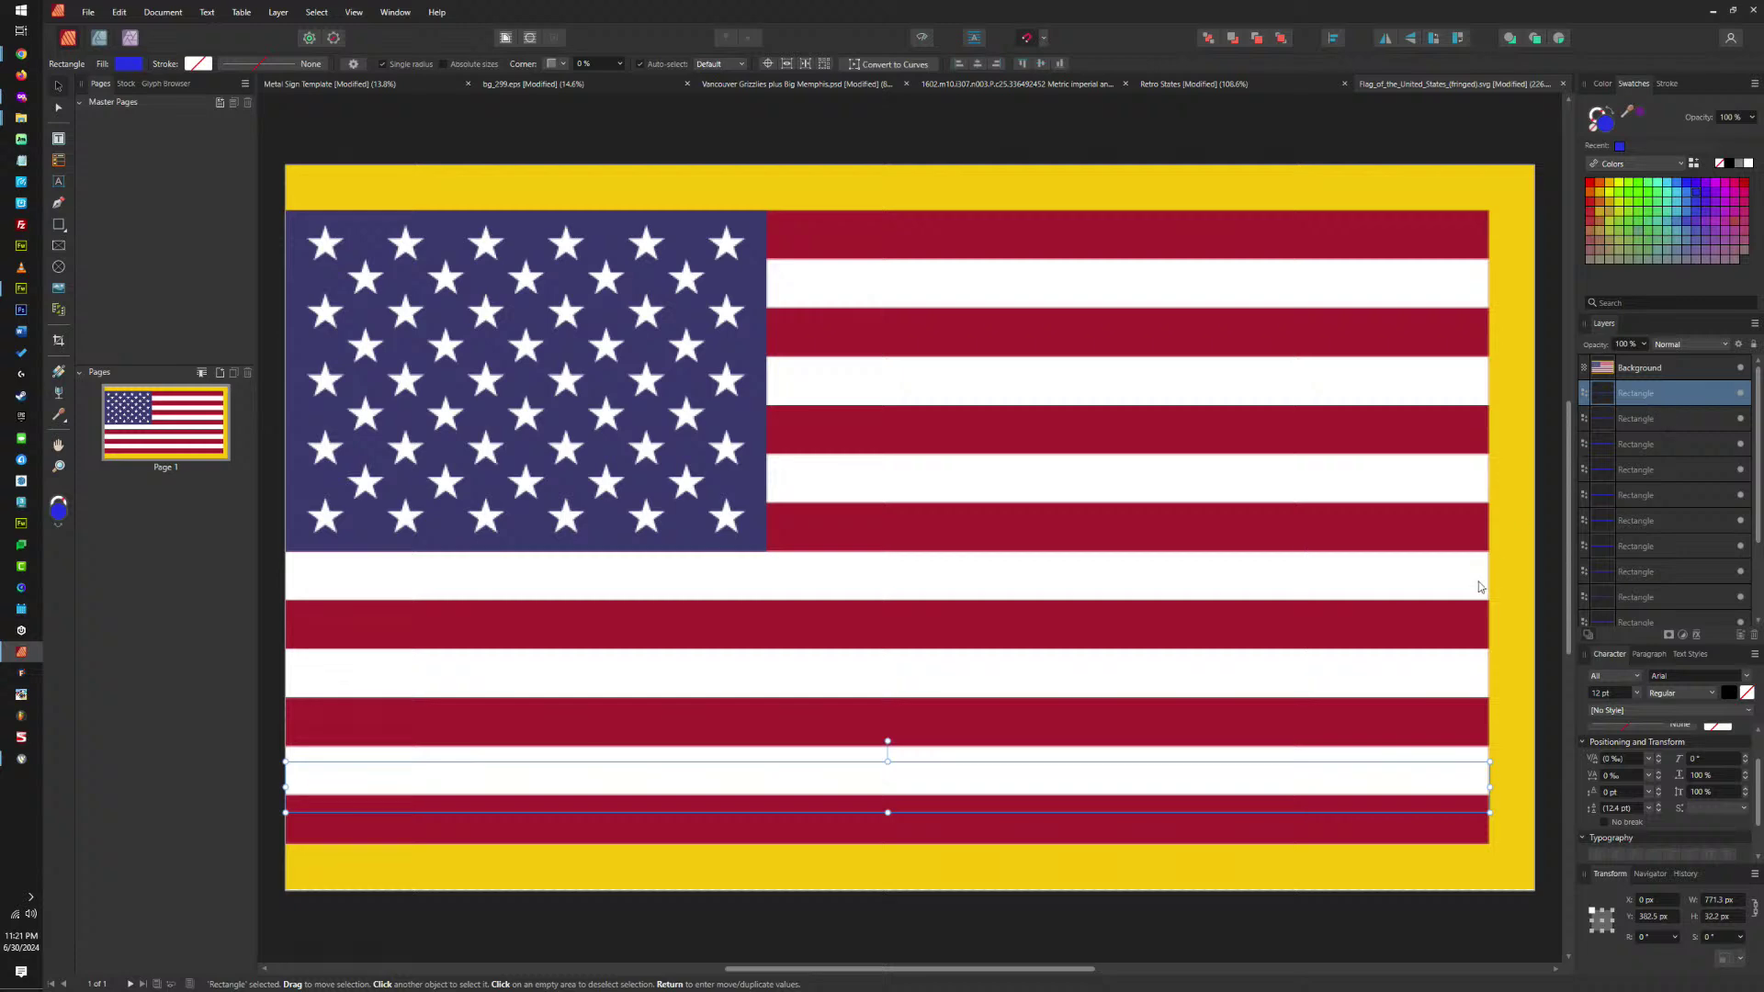
pyautogui.moveTo(1376, 775); pyautogui.dragTo(1379, 831)
# Bring all thirteen stripes to the front at 38% opacity and shrink them together to about 407 px high to match the flag.
pyautogui.scroll(-2, 1668, 560)
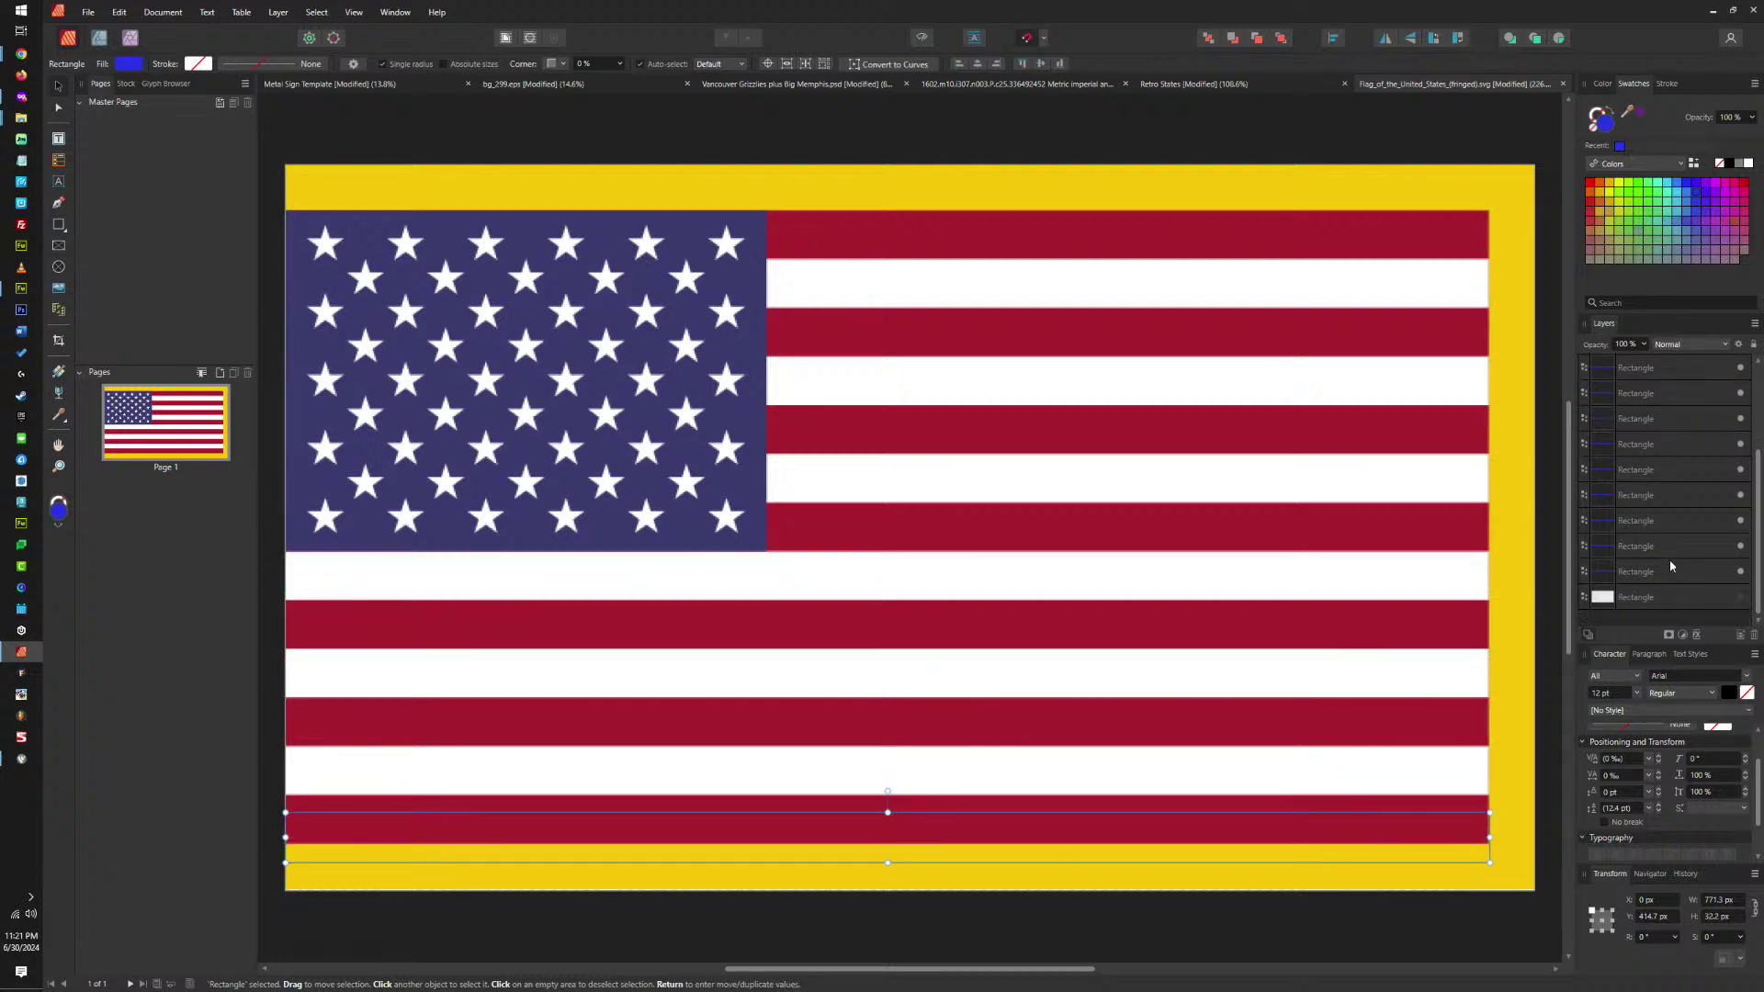
pyautogui.click(1648, 574)
pyautogui.scroll(2, 1648, 574)
pyautogui.keyDown('shift'); pyautogui.click(1650, 395); pyautogui.keyUp('shift')
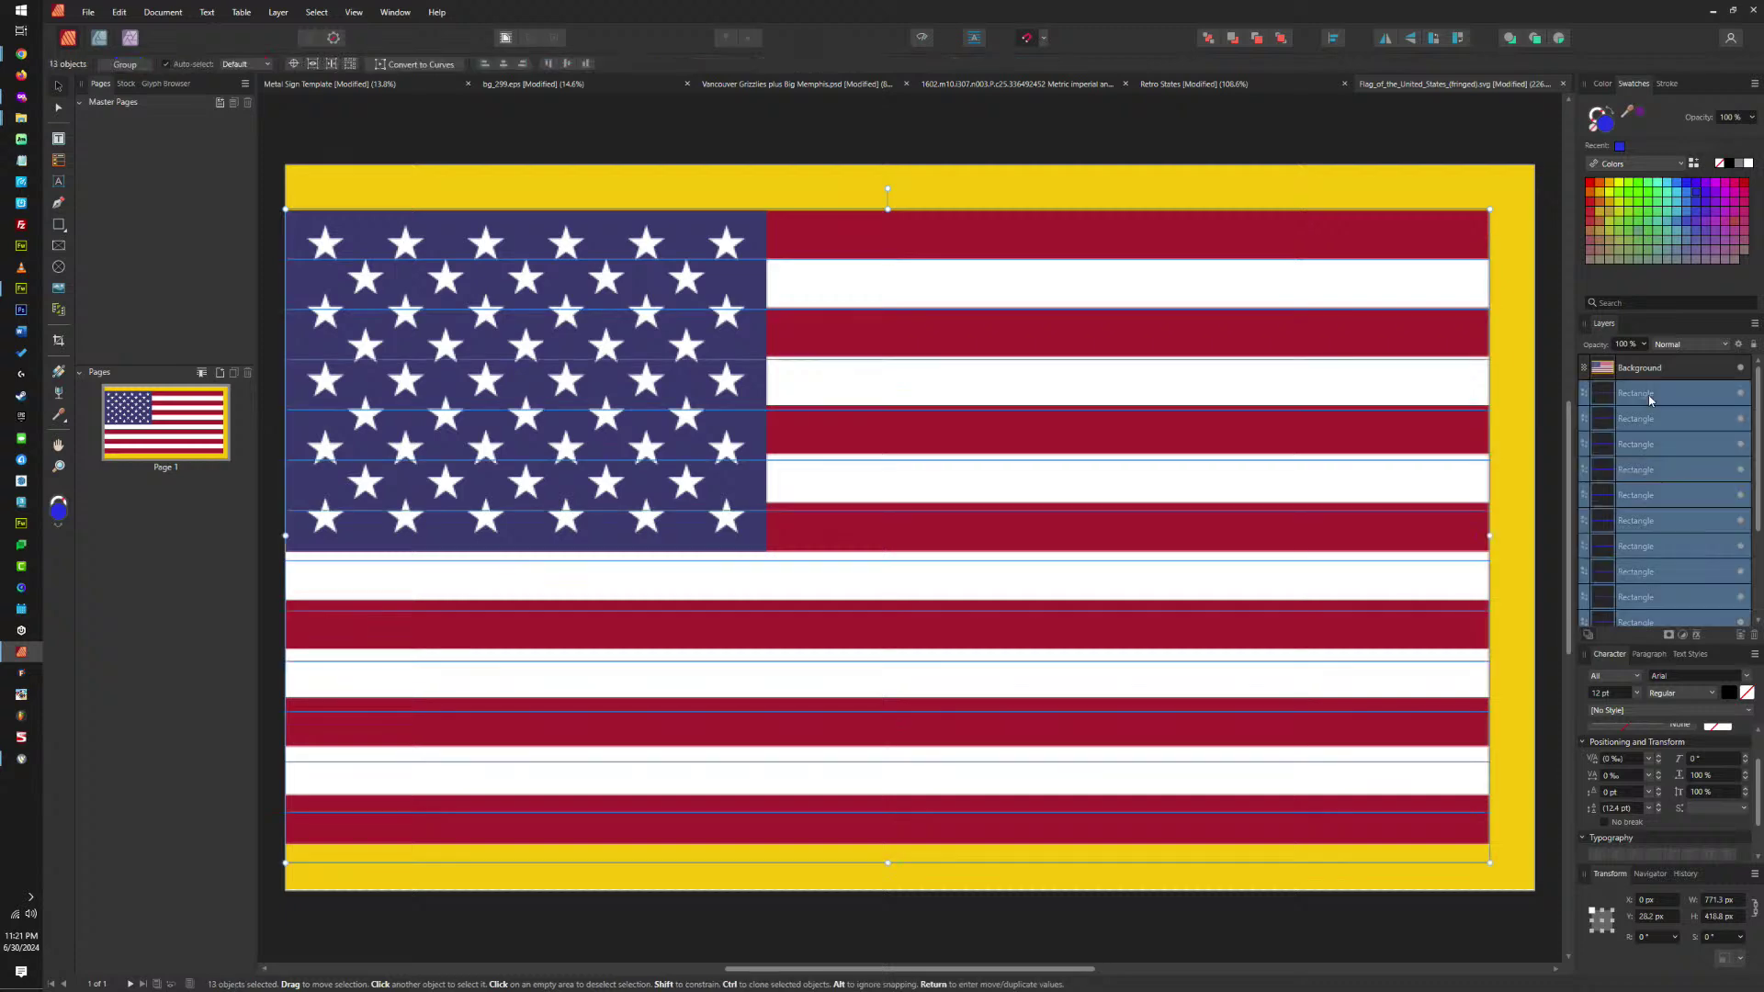
pyautogui.moveTo(1645, 345); pyautogui.dragTo(1595, 363)
pyautogui.click(1282, 39)
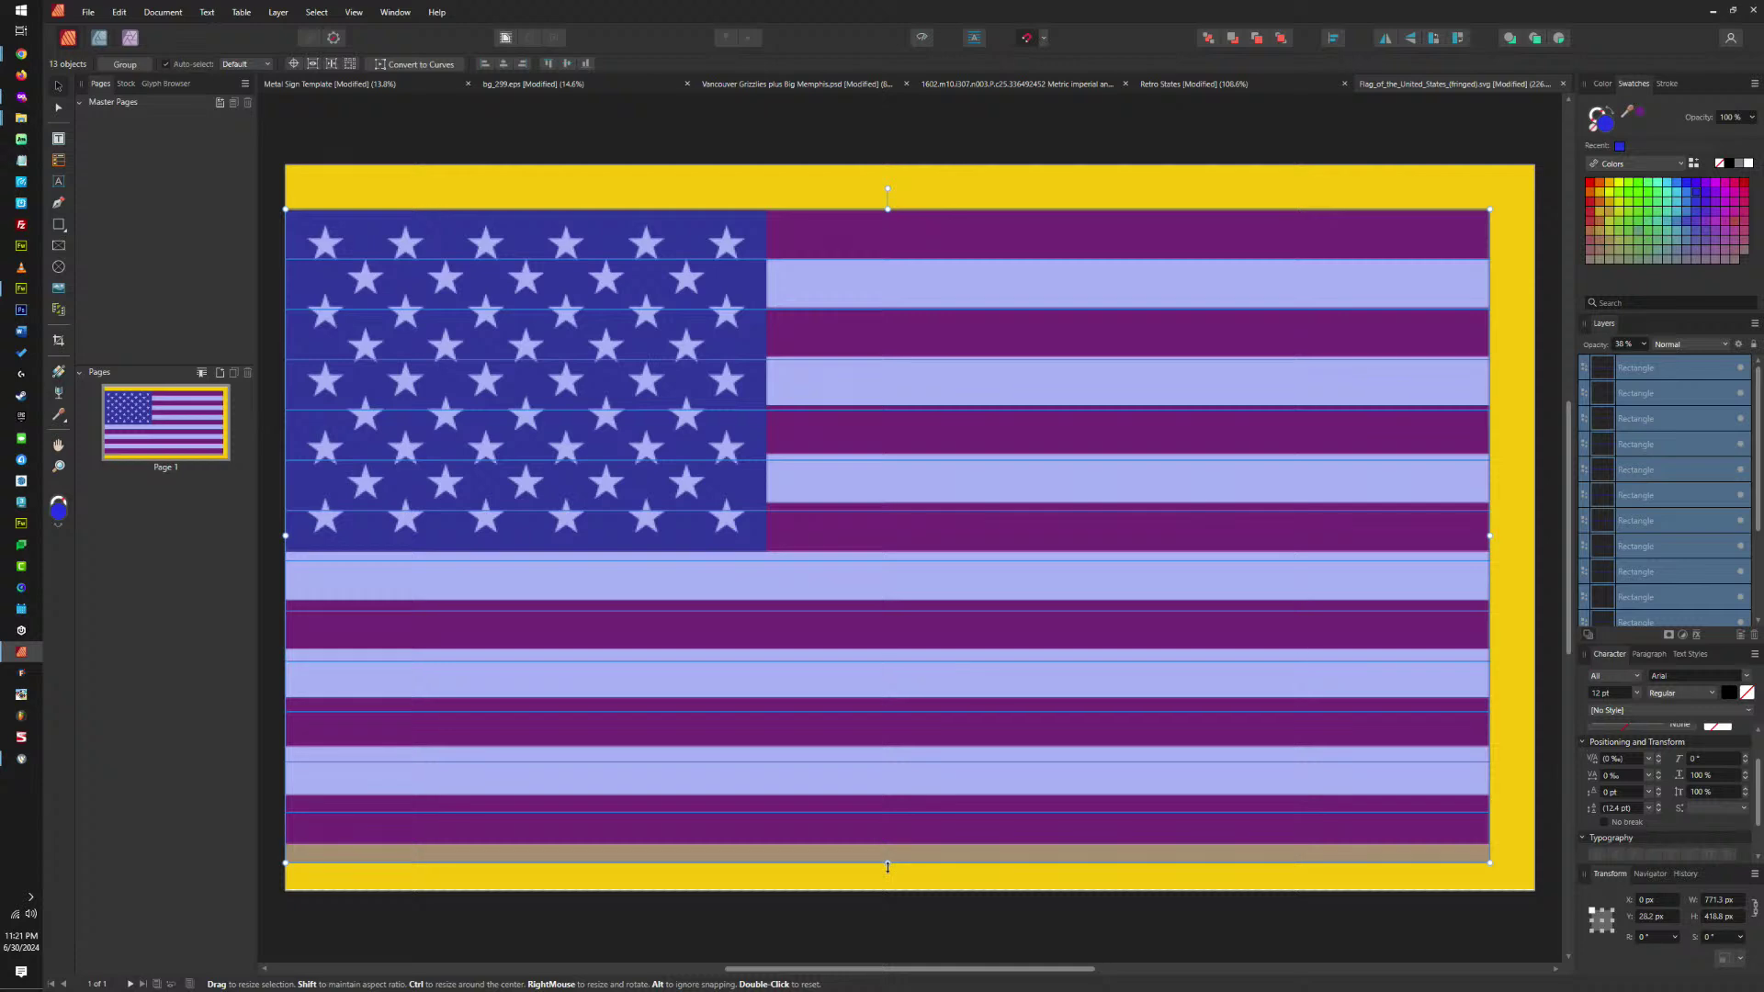
pyautogui.moveTo(886, 862); pyautogui.dragTo(885, 847)
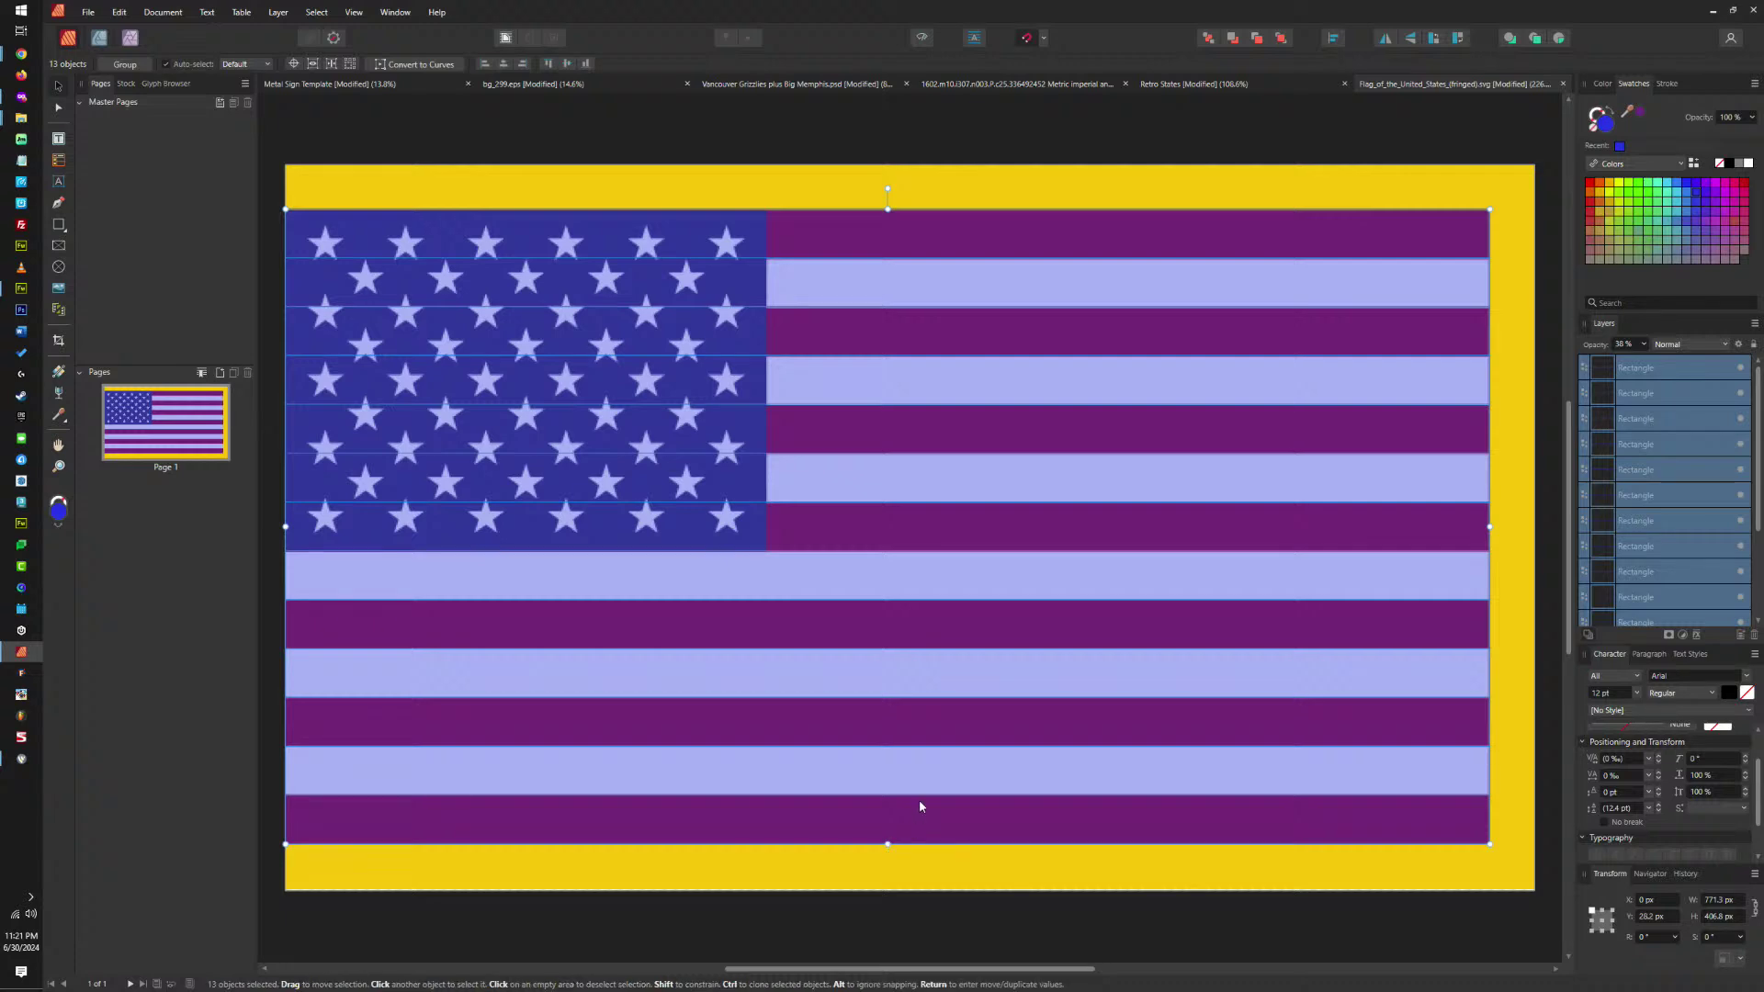
pyautogui.click(1353, 233)
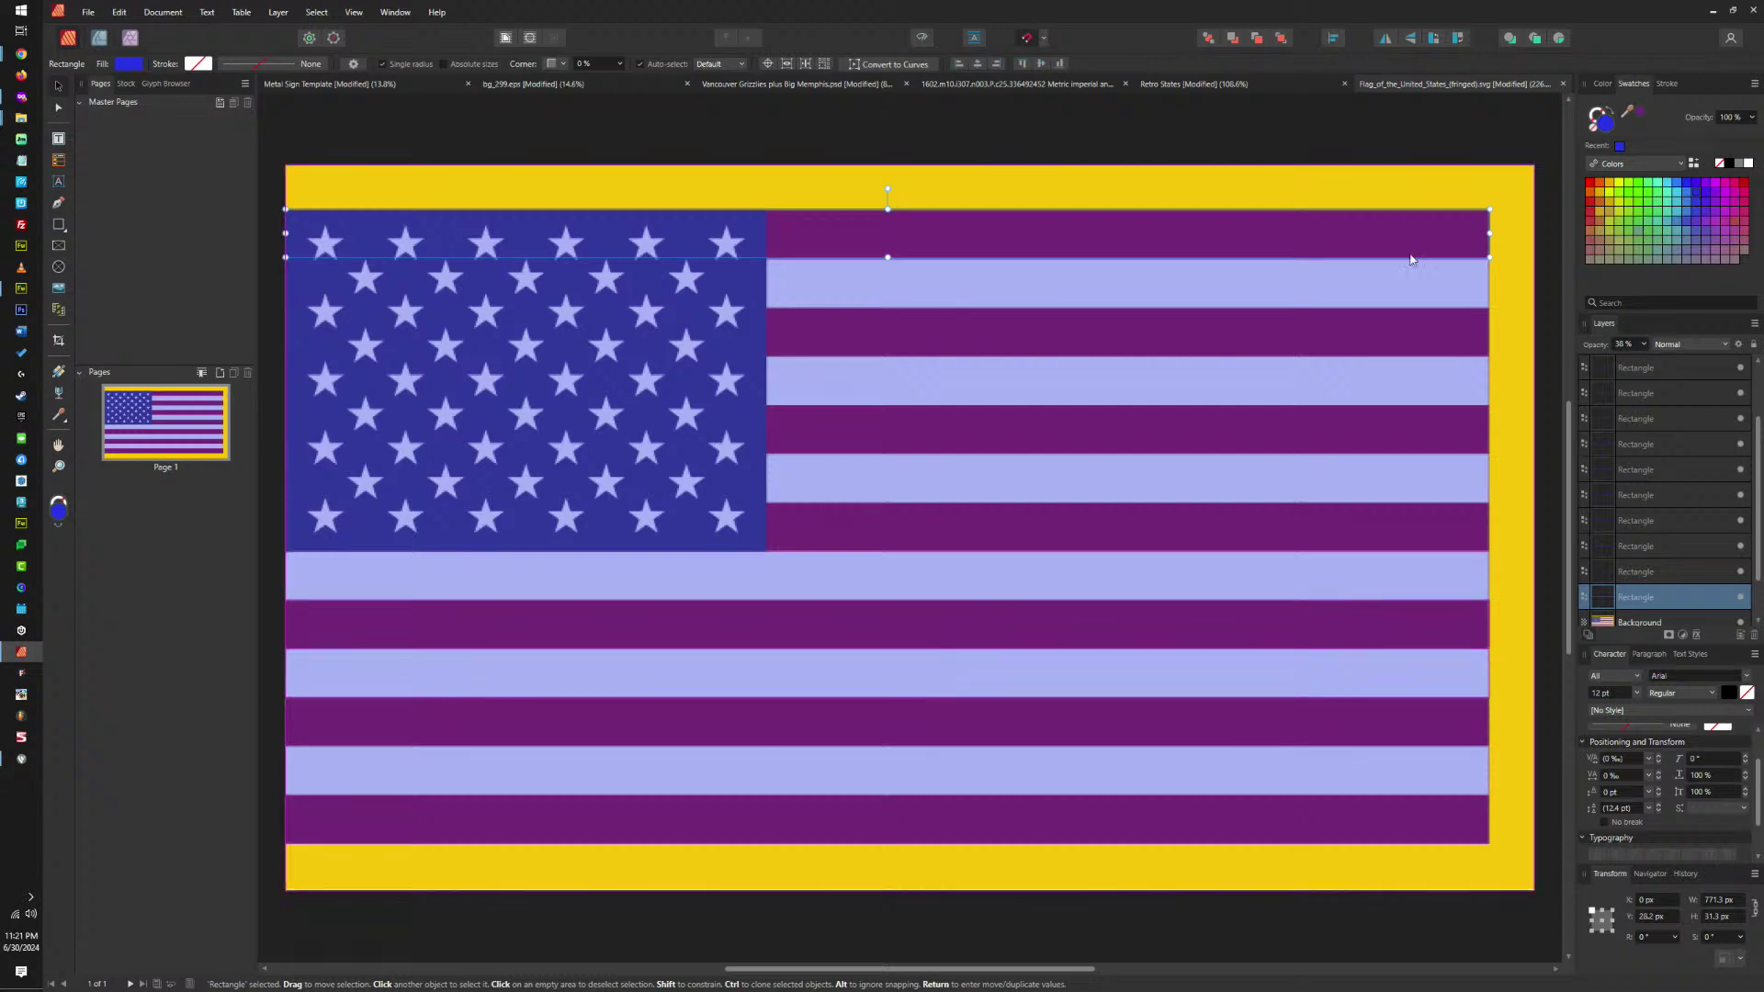
pyautogui.click(1428, 389)
pyautogui.click(1440, 241)
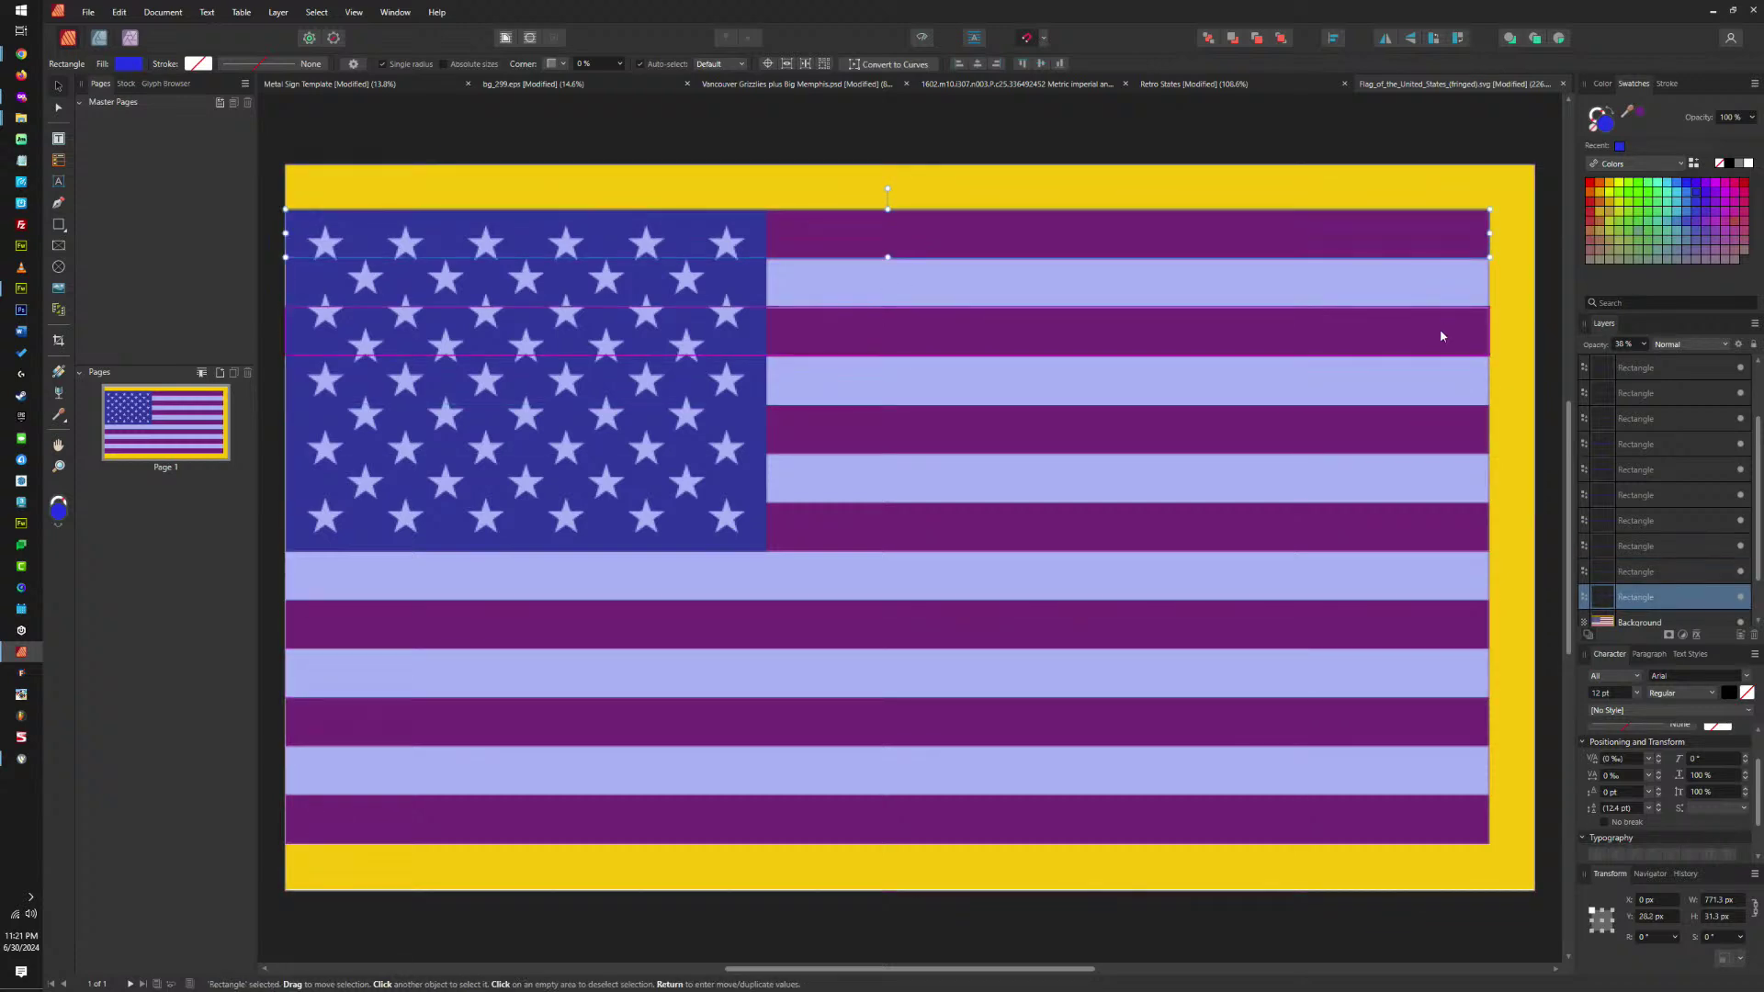
pyautogui.keyDown('shift'); pyautogui.click(1441, 329); pyautogui.keyUp('shift')
pyautogui.keyDown('shift'); pyautogui.click(1435, 437); pyautogui.keyUp('shift')
pyautogui.keyDown('shift'); pyautogui.click(1430, 535); pyautogui.keyUp('shift')
pyautogui.keyDown('shift'); pyautogui.click(1429, 632); pyautogui.keyUp('shift')
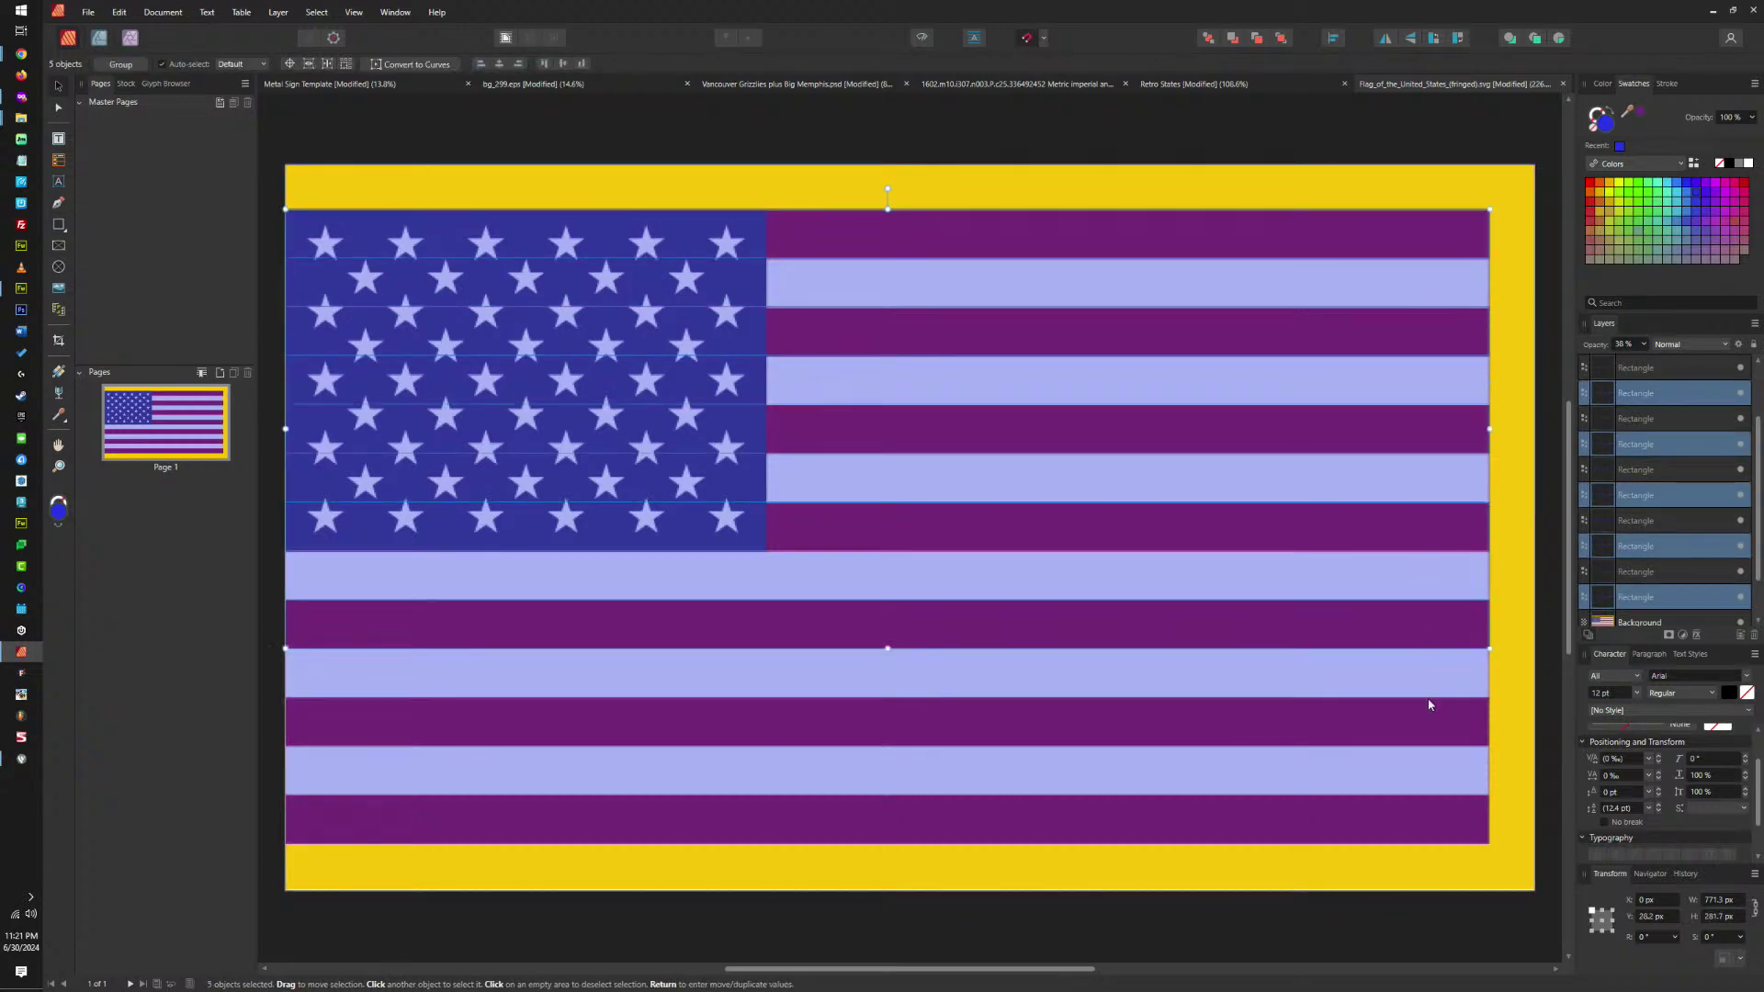
pyautogui.keyDown('shift'); pyautogui.click(1430, 712); pyautogui.keyUp('shift')
pyautogui.keyDown('shift'); pyautogui.click(1427, 820); pyautogui.keyUp('shift')
pyautogui.click(1435, 240)
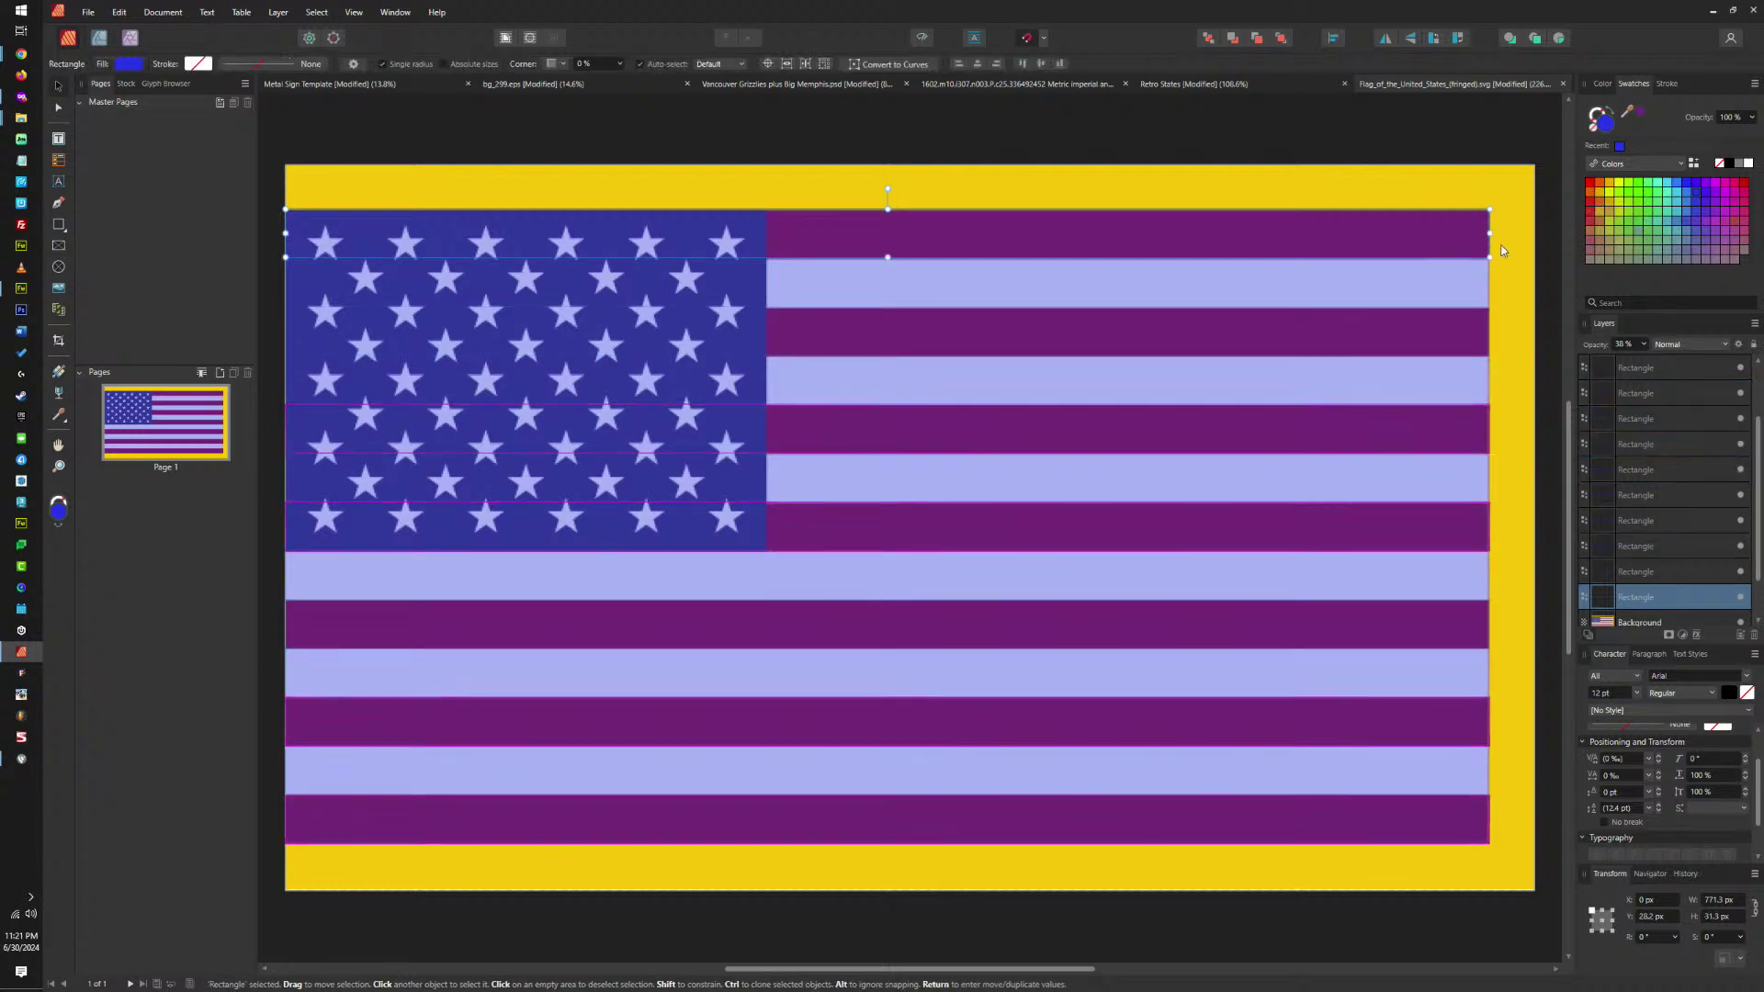
# Bring the Background flag to the front and fill the seven odd-numbered stripe rectangles with red sampled from the flag.
pyautogui.moveTo(1661, 603); pyautogui.dragTo(1654, 624)
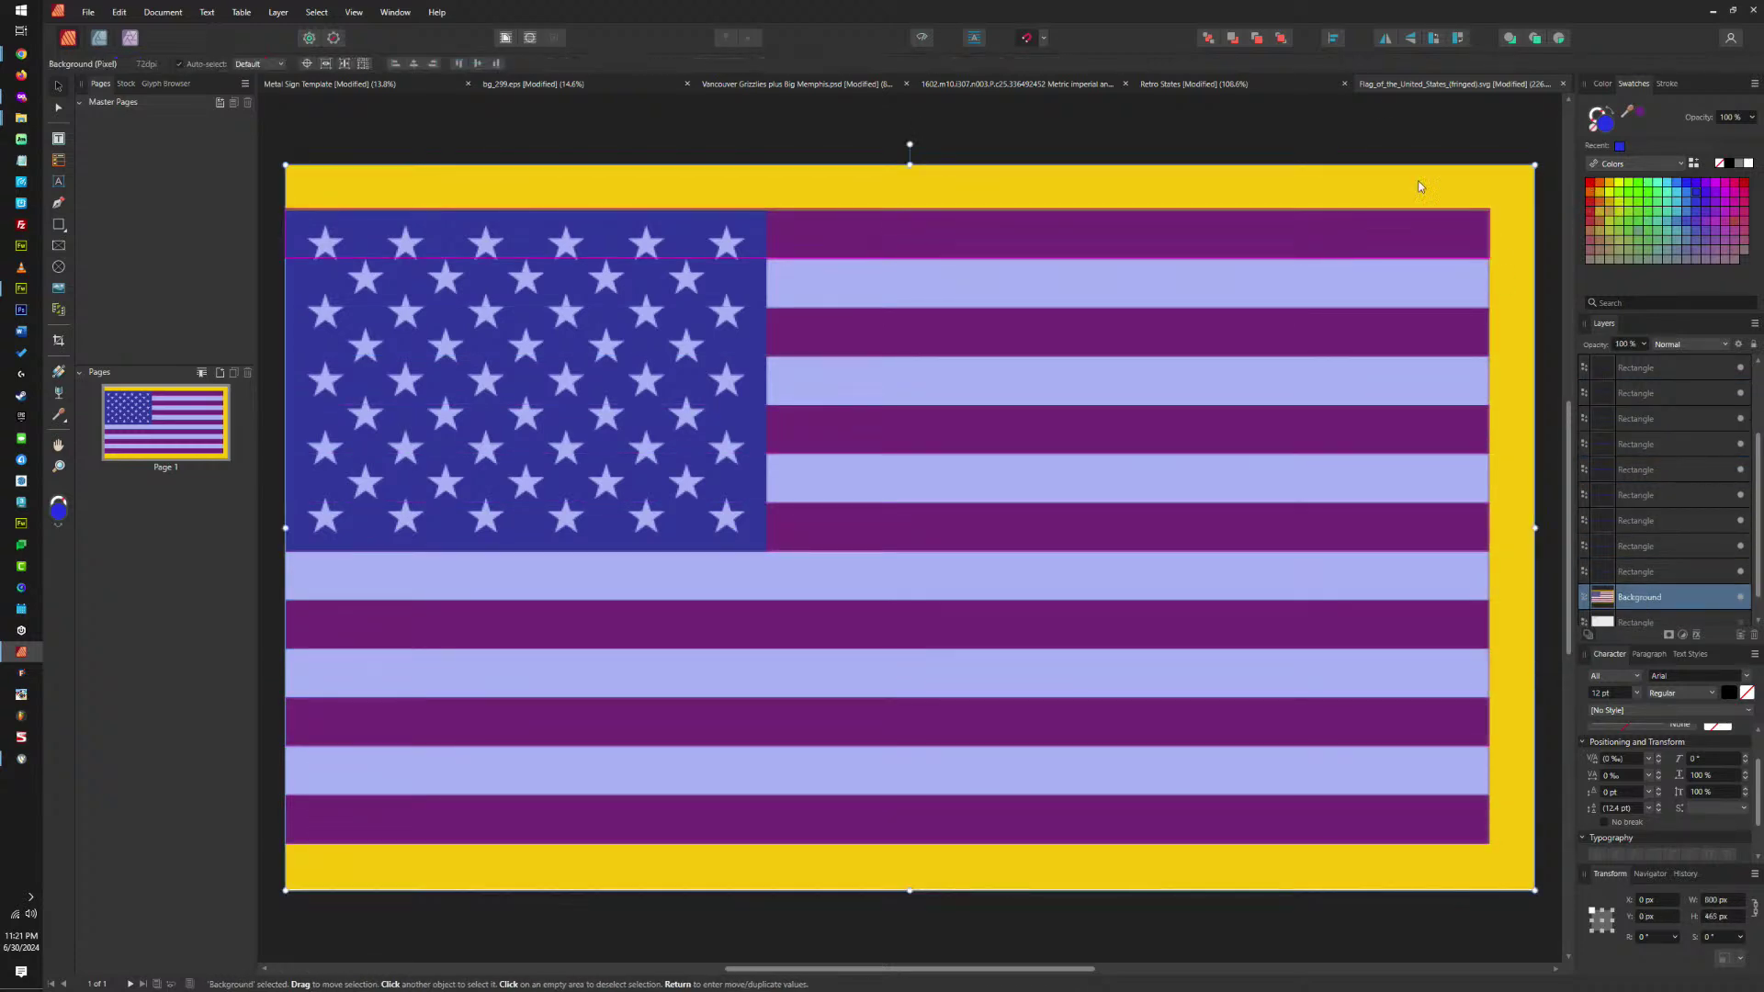
pyautogui.click(1283, 39)
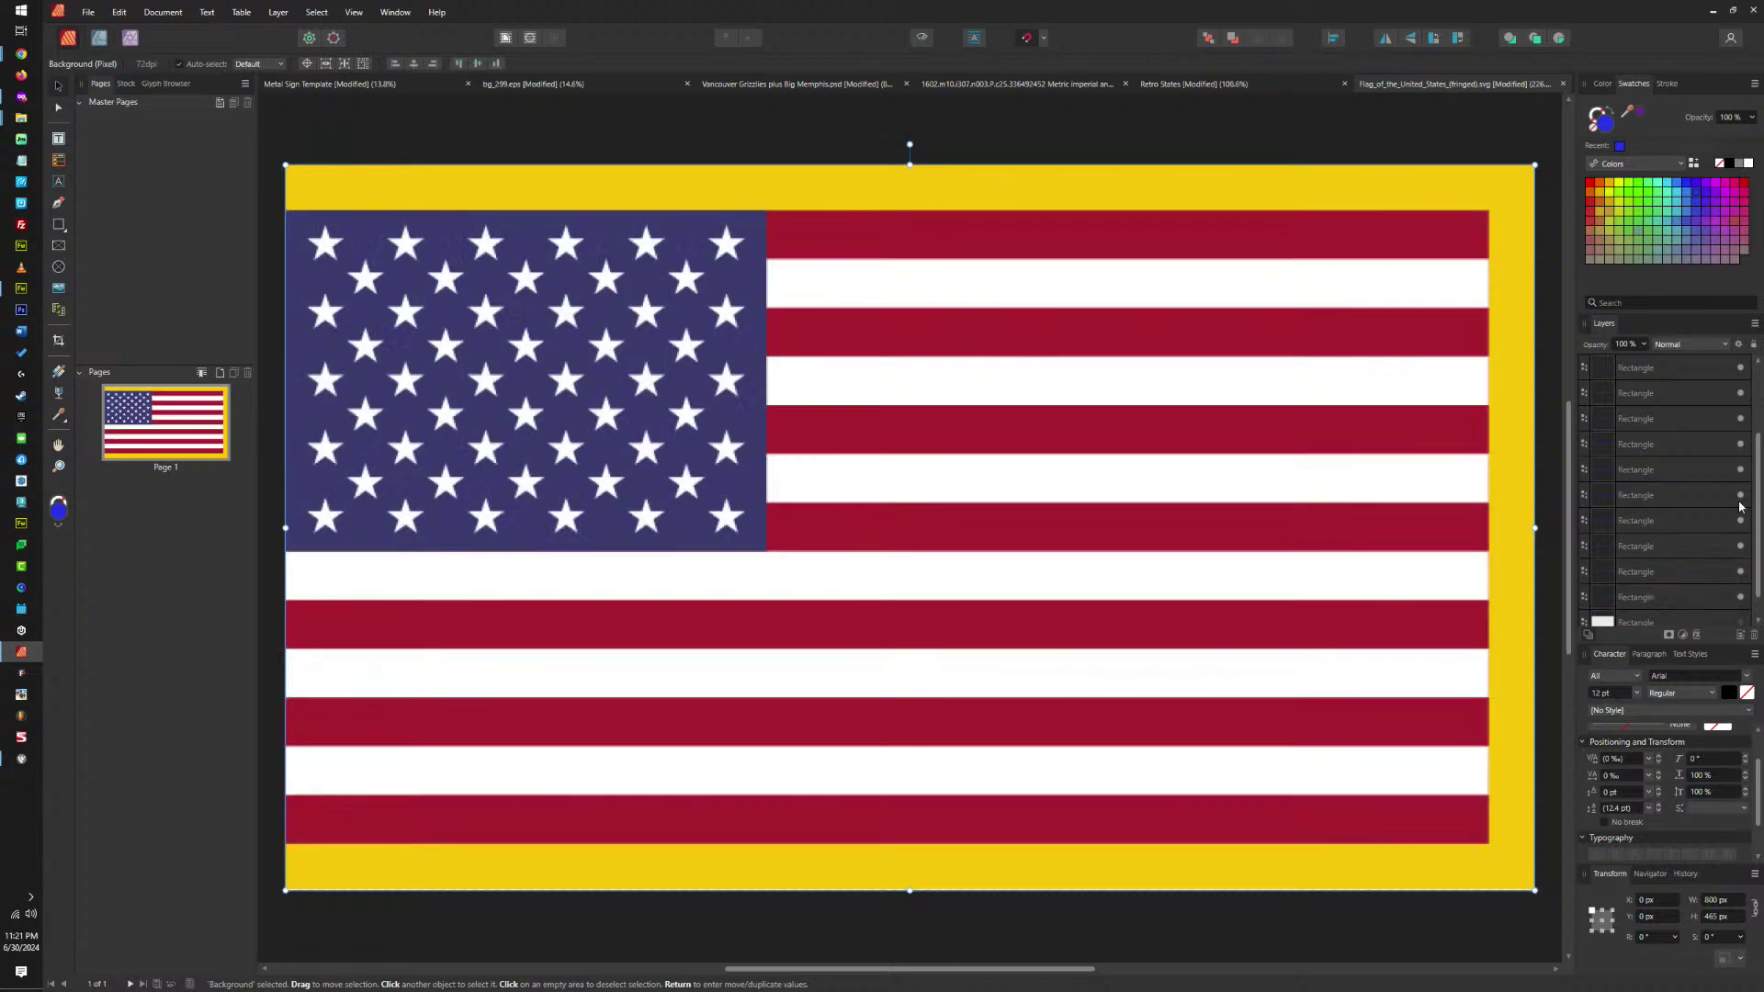
pyautogui.click(1664, 577)
pyautogui.keyDown('ctrl'); pyautogui.click(1659, 520); pyautogui.keyUp('ctrl')
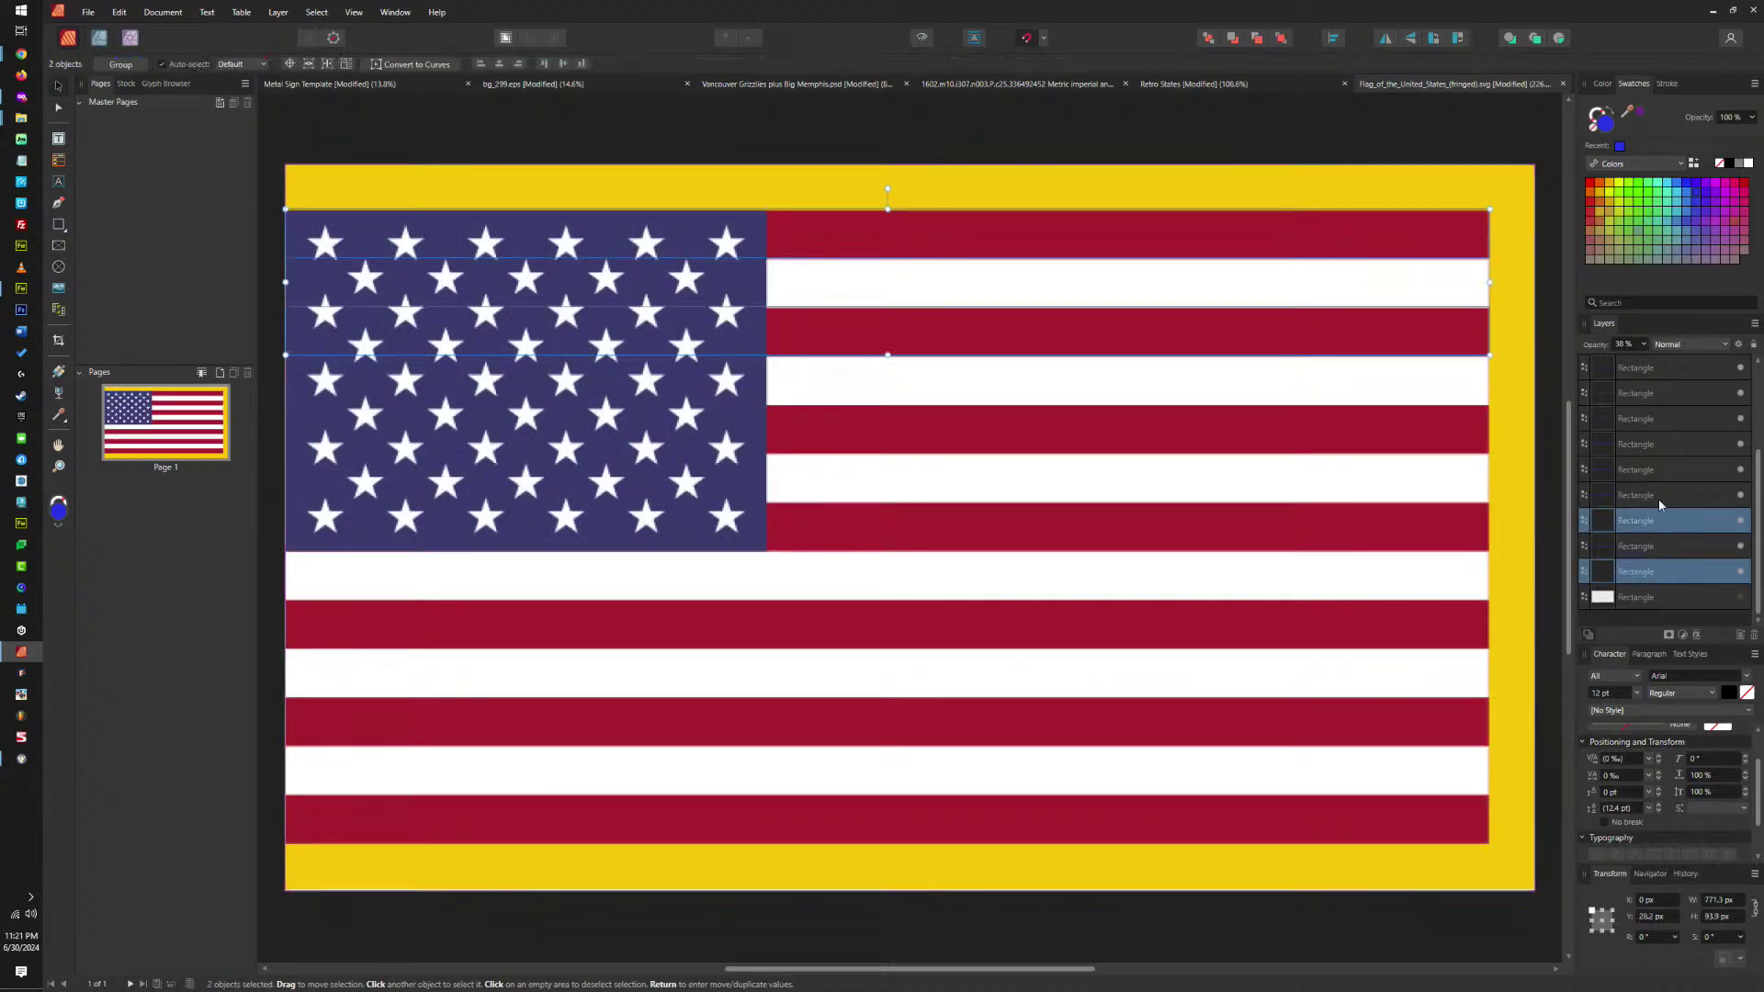
pyautogui.keyDown('ctrl'); pyautogui.click(1663, 469); pyautogui.keyUp('ctrl')
pyautogui.keyDown('ctrl'); pyautogui.click(1672, 418); pyautogui.keyUp('ctrl')
pyautogui.keyDown('ctrl'); pyautogui.click(1672, 364); pyautogui.keyUp('ctrl')
pyautogui.scroll(1, 1657, 471)
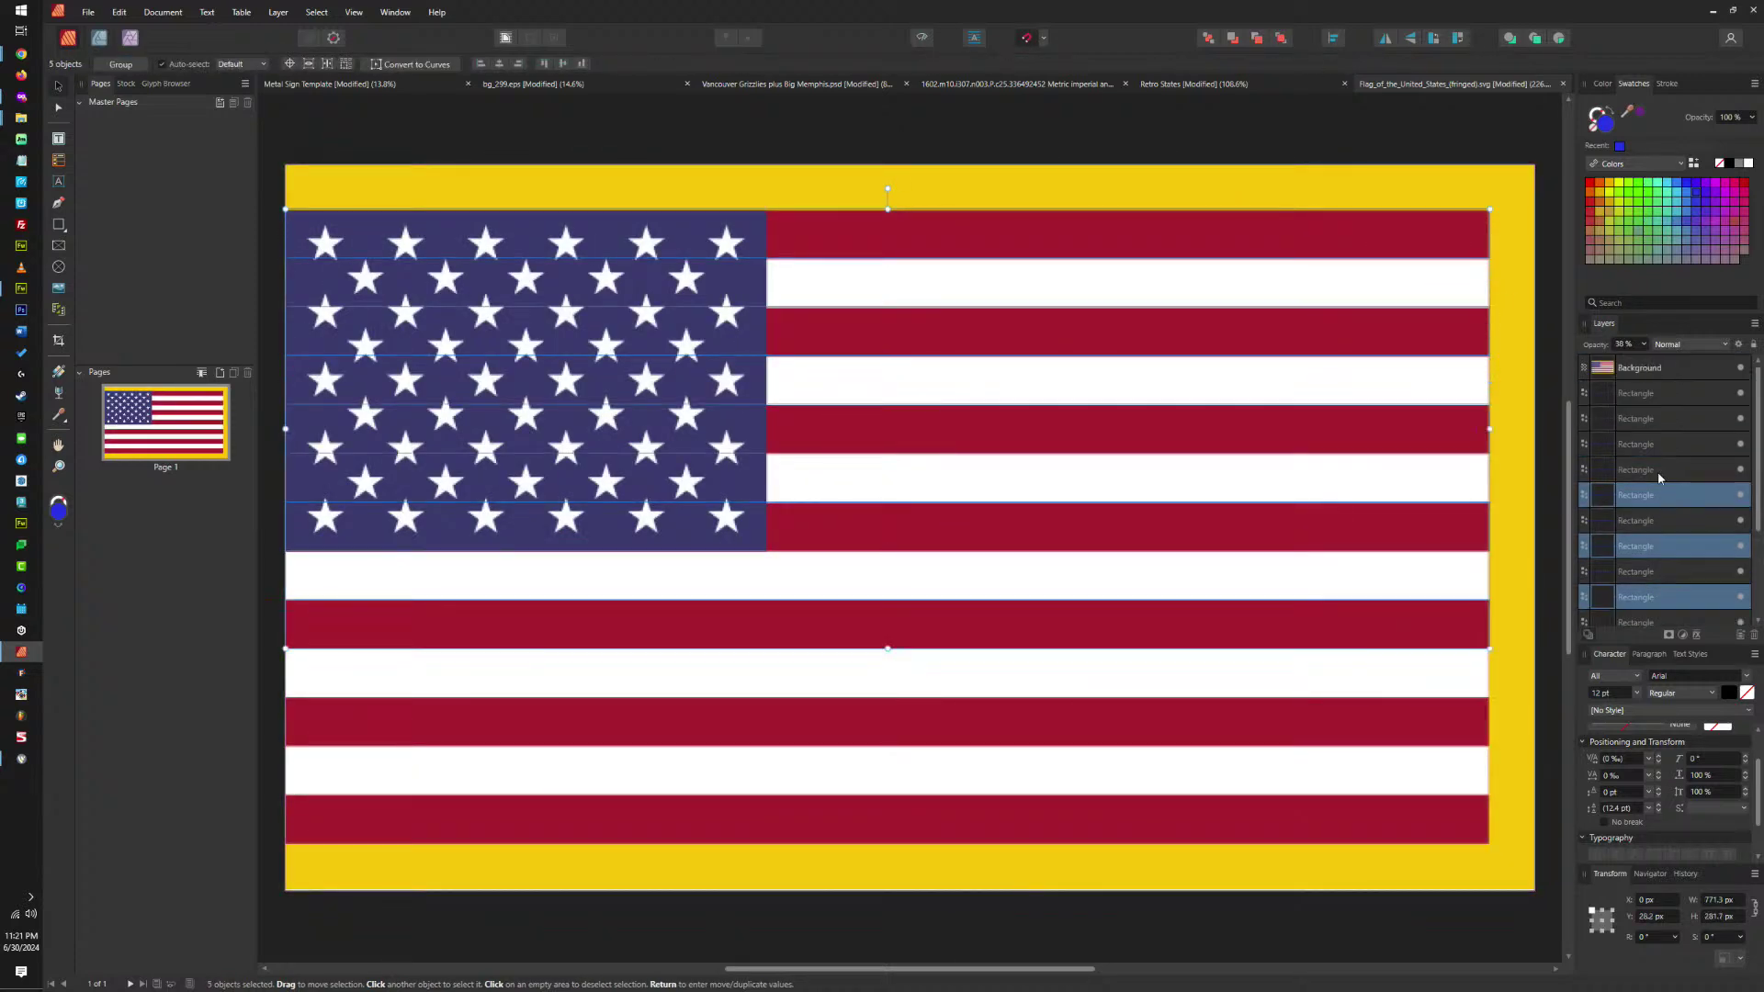
pyautogui.keyDown('ctrl'); pyautogui.click(1647, 449); pyautogui.keyUp('ctrl')
pyautogui.keyDown('ctrl'); pyautogui.click(1652, 392); pyautogui.keyUp('ctrl')
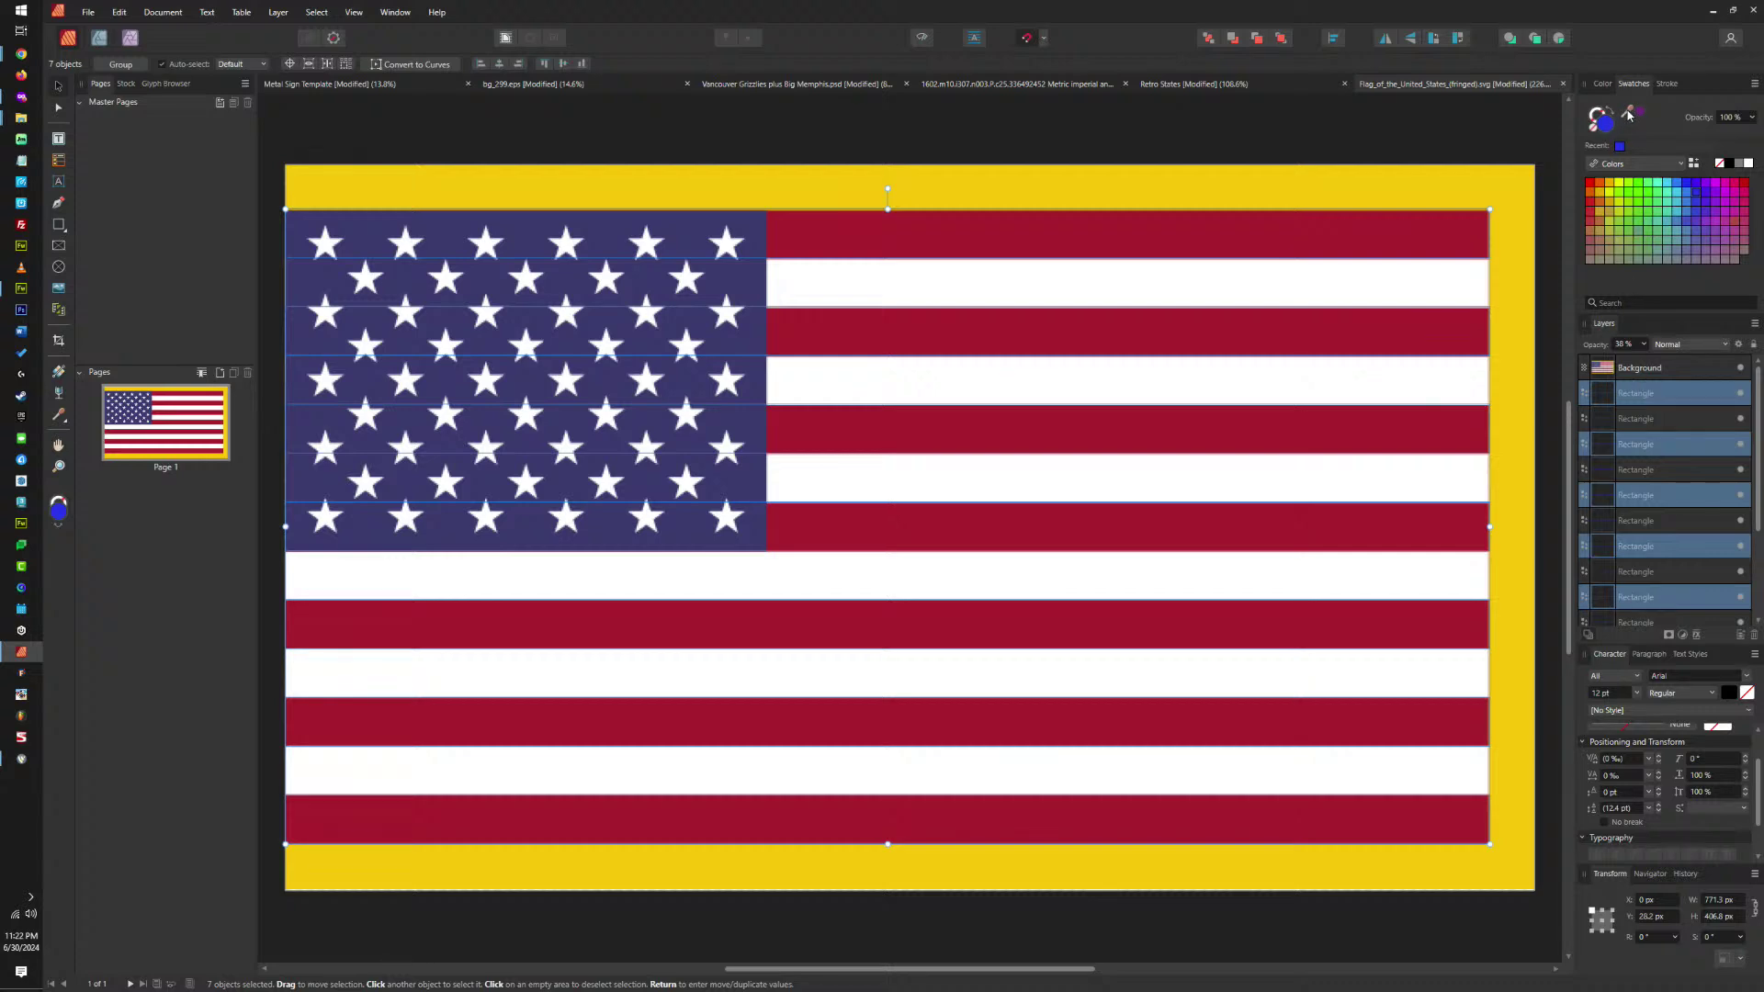
pyautogui.moveTo(1628, 113); pyautogui.dragTo(1360, 235)
# Select the six even-numbered stripe rectangles between the red ones and fill them with white.
pyautogui.scroll(-1, 1674, 596)
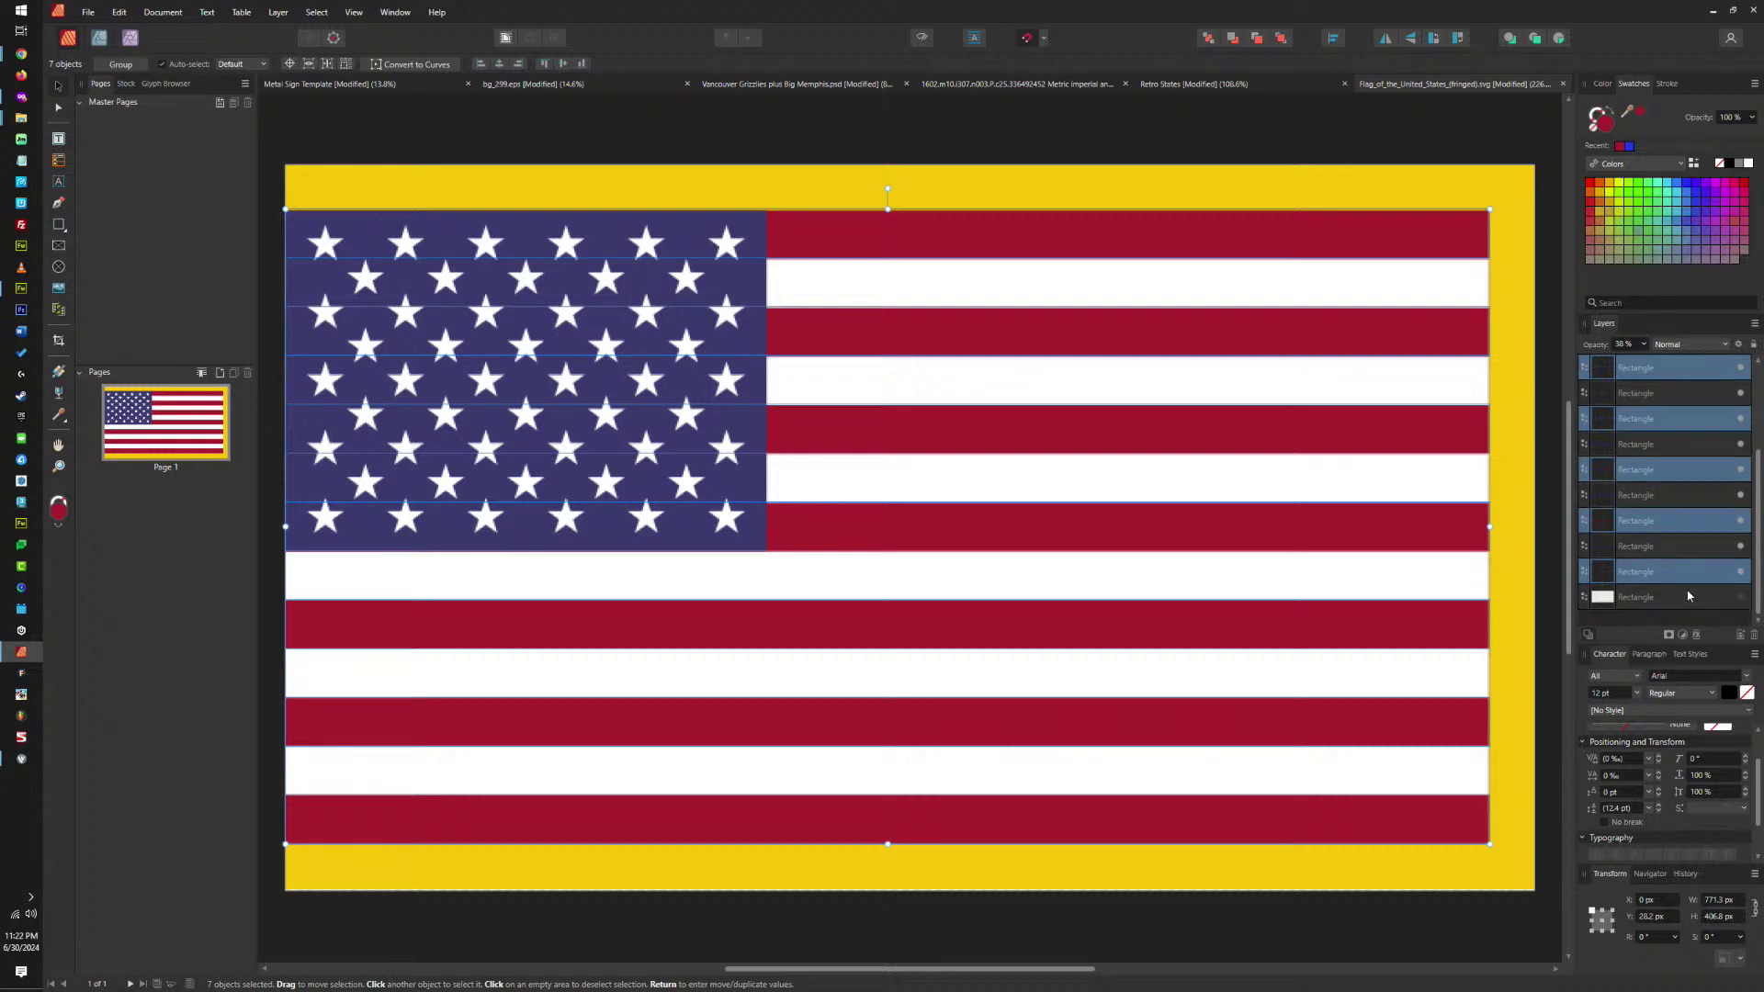
pyautogui.click(1661, 539)
pyautogui.keyDown('ctrl'); pyautogui.click(1663, 493); pyautogui.keyUp('ctrl')
pyautogui.keyDown('ctrl'); pyautogui.click(1668, 446); pyautogui.keyUp('ctrl')
pyautogui.keyDown('ctrl'); pyautogui.click(1683, 398); pyautogui.keyUp('ctrl')
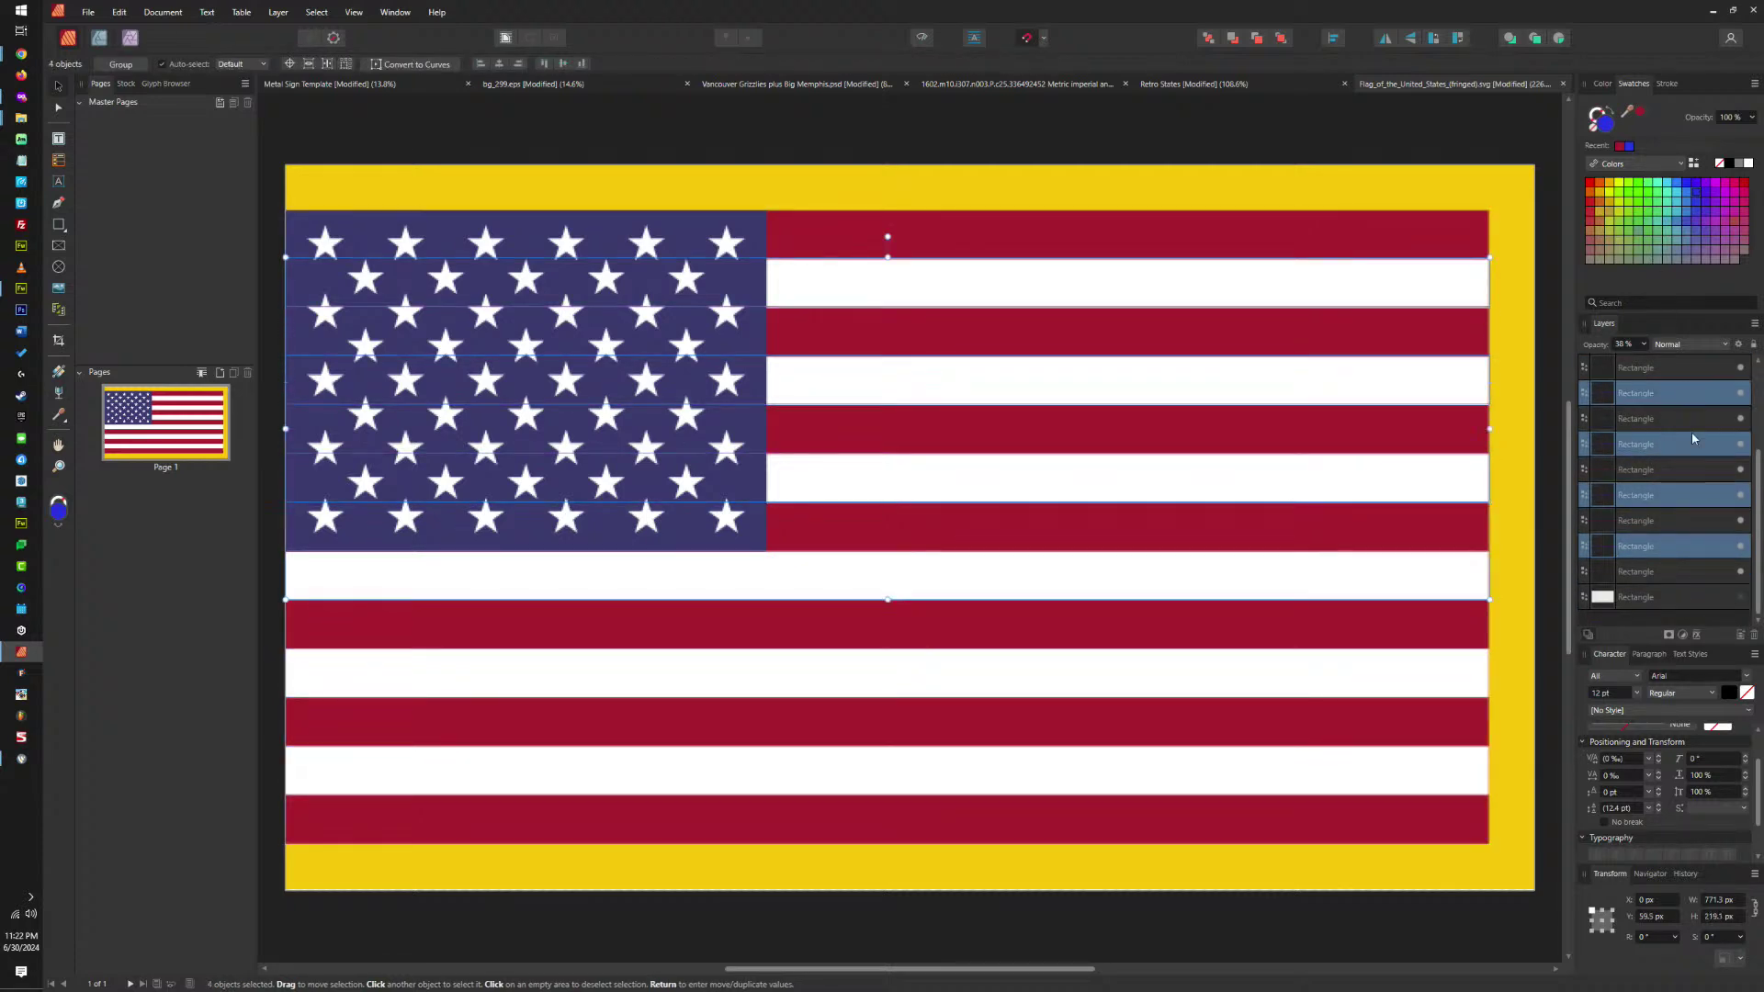
pyautogui.scroll(-5, 1663, 489)
pyautogui.keyDown('ctrl'); pyautogui.click(1663, 469); pyautogui.keyUp('ctrl')
pyautogui.keyDown('ctrl'); pyautogui.click(1663, 520); pyautogui.keyUp('ctrl')
pyautogui.scroll(6, 1656, 401)
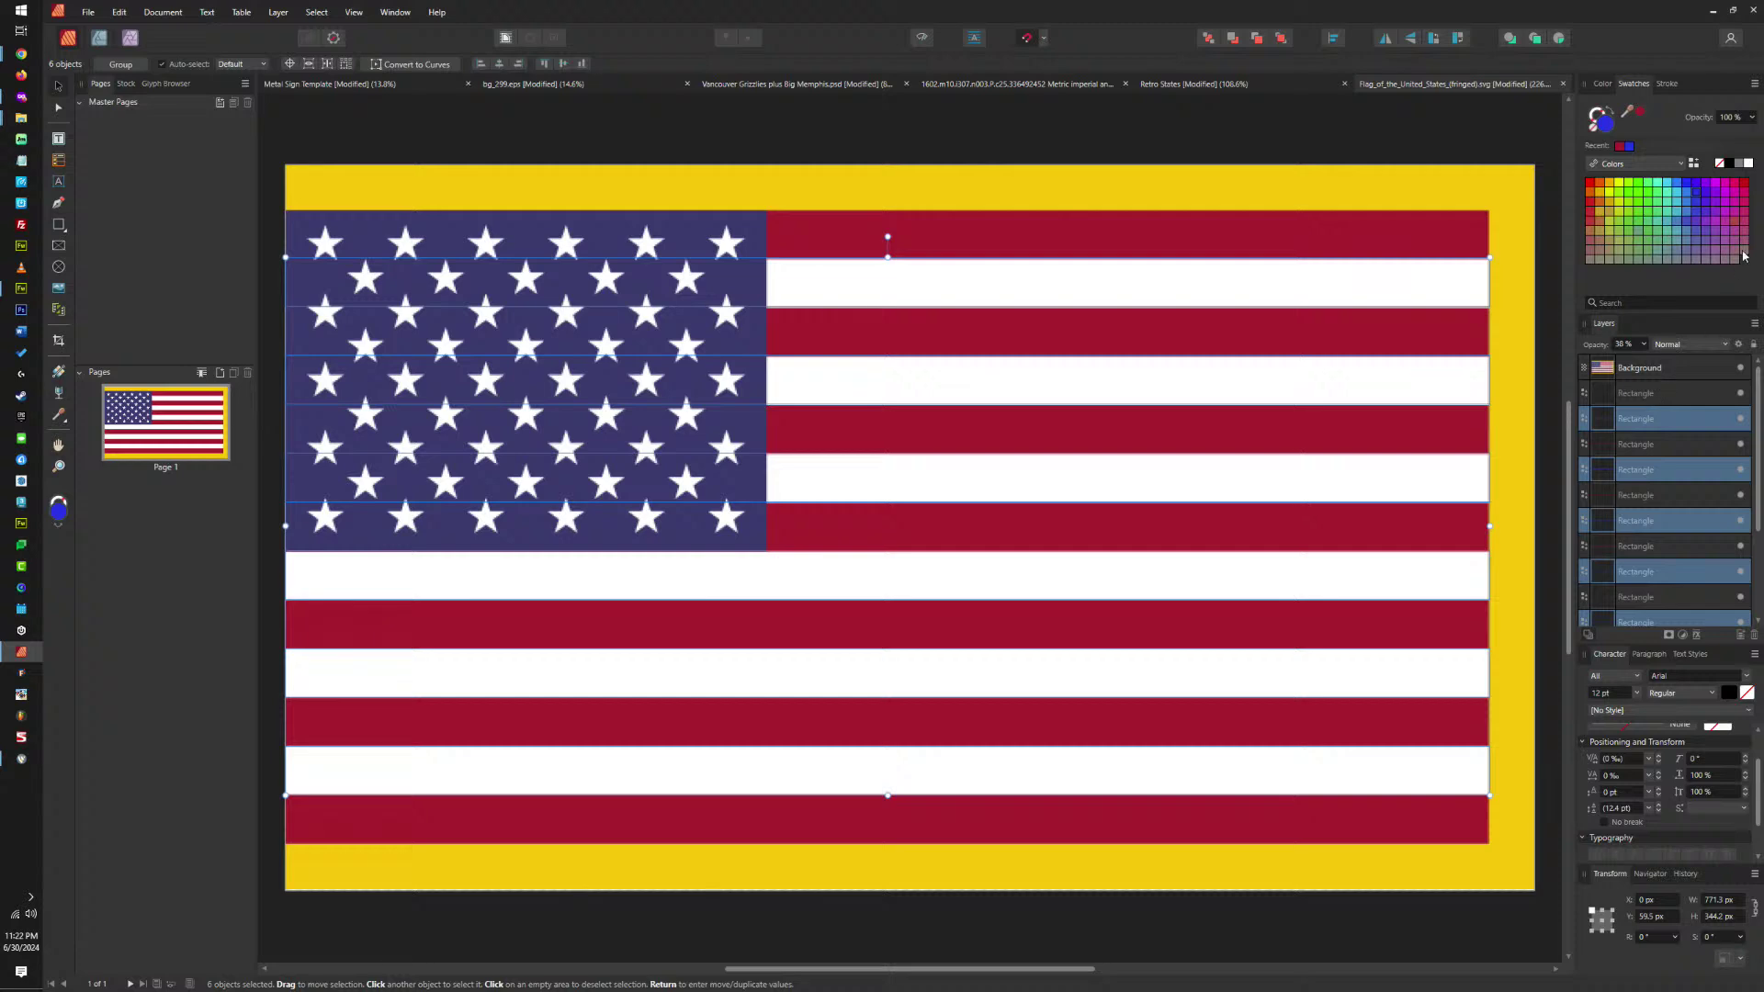
pyautogui.click(1748, 162)
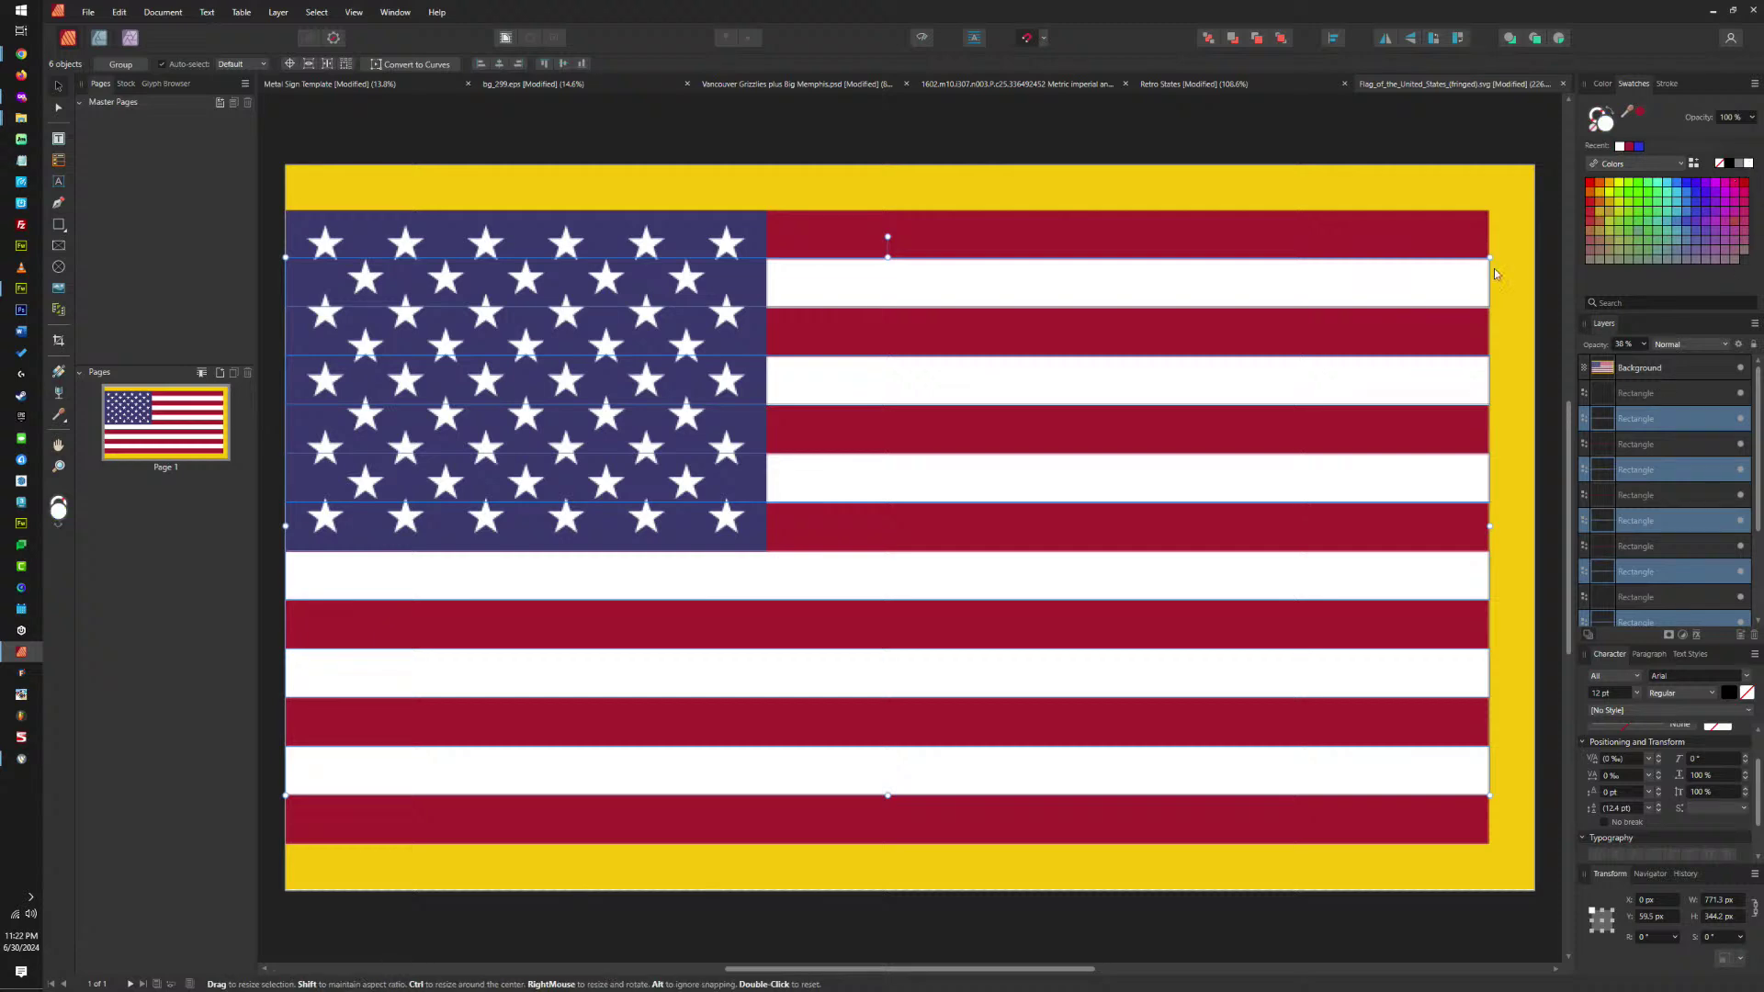
pyautogui.scroll(-3, 1651, 618)
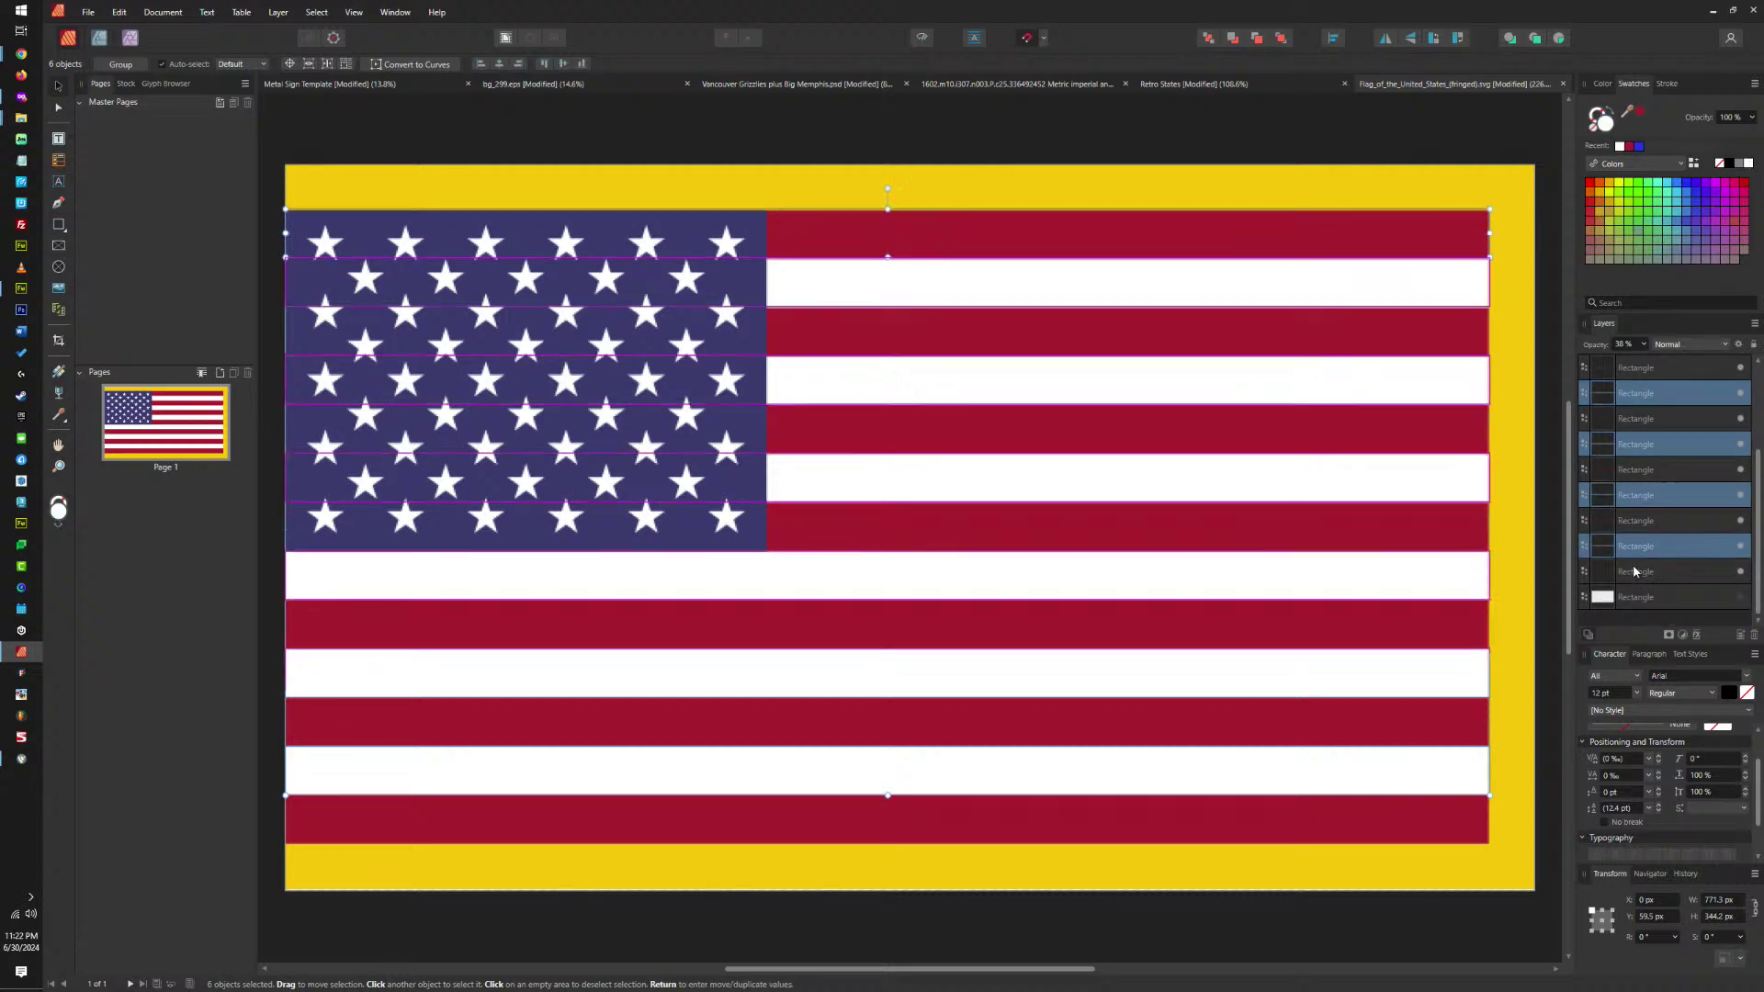
# Bring the top stripe rectangle to the front, set its opacity to 100% and fill it bright green.
pyautogui.click(1447, 229)
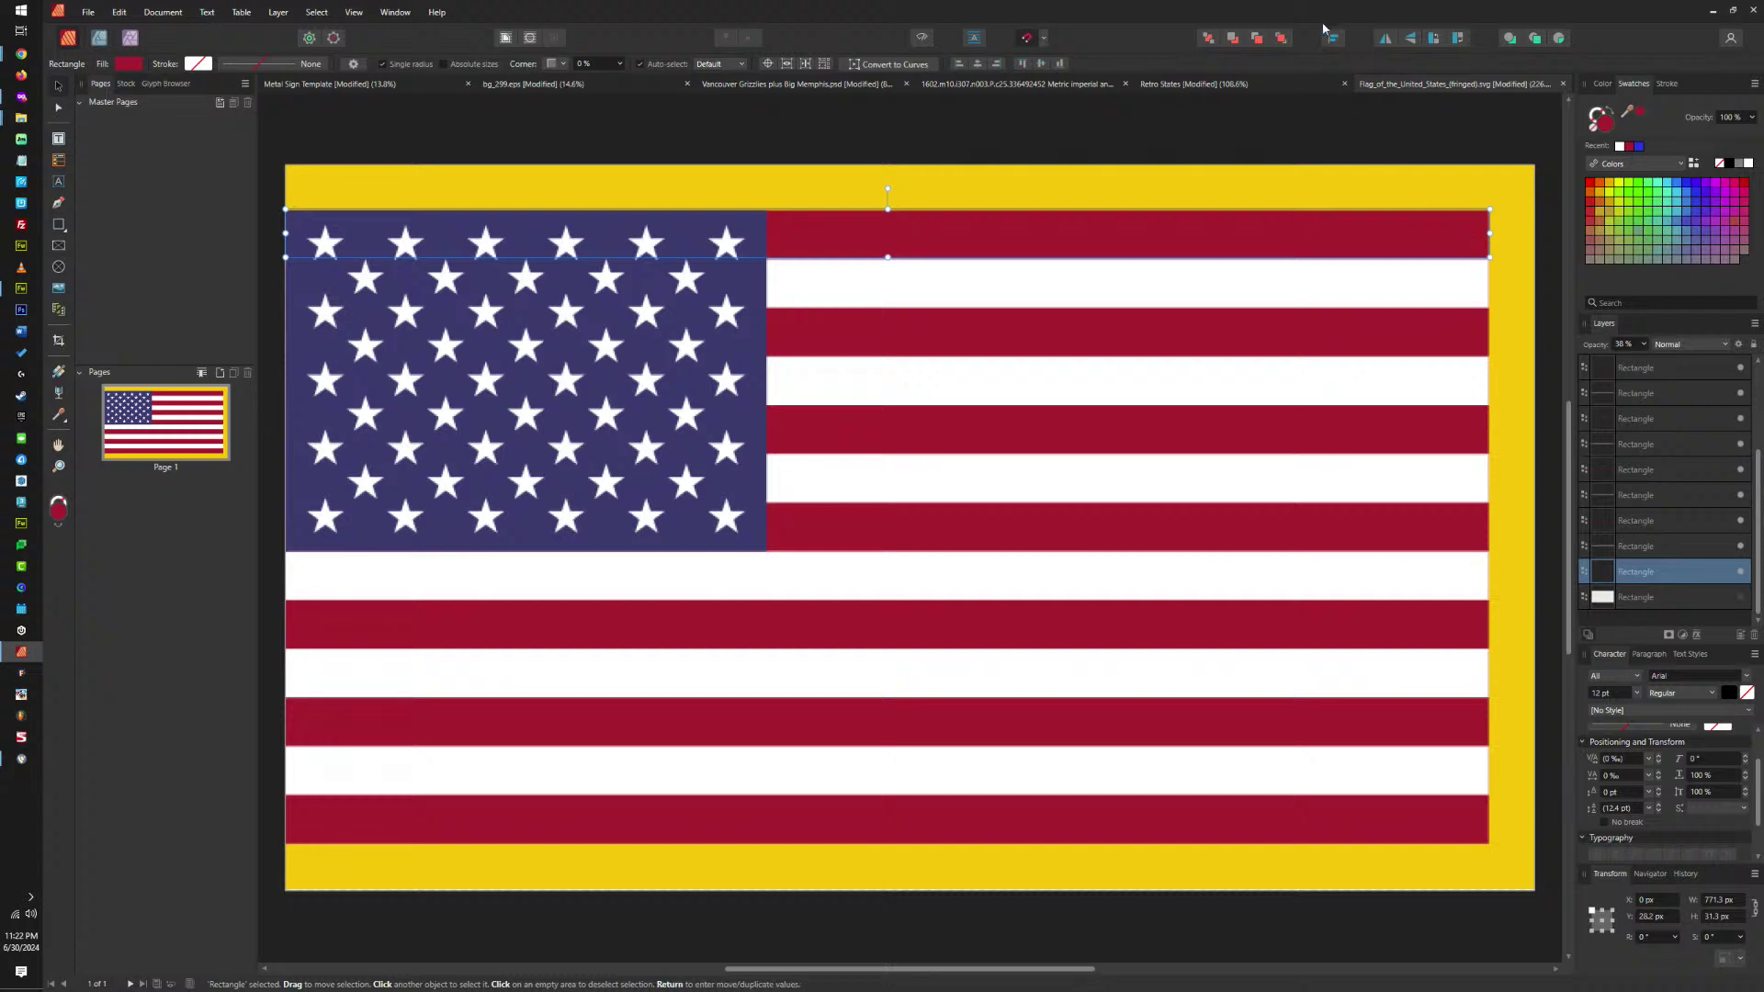
pyautogui.click(1281, 38)
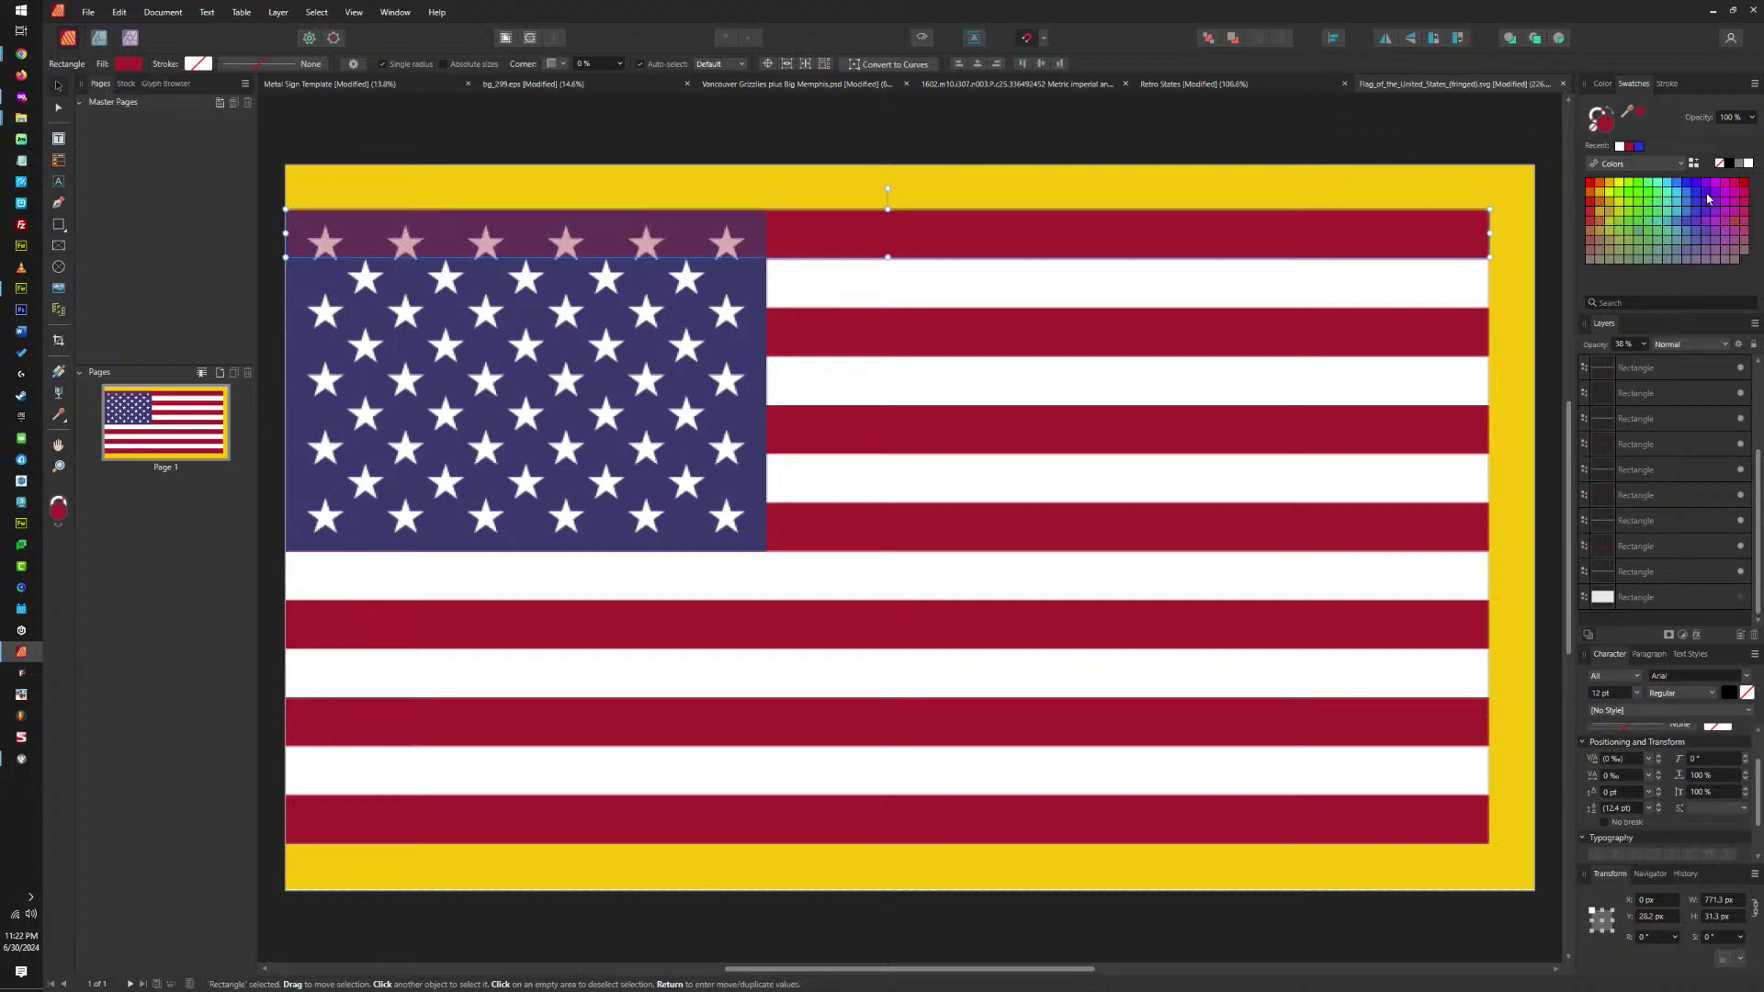
pyautogui.moveTo(1640, 346); pyautogui.dragTo(1663, 368)
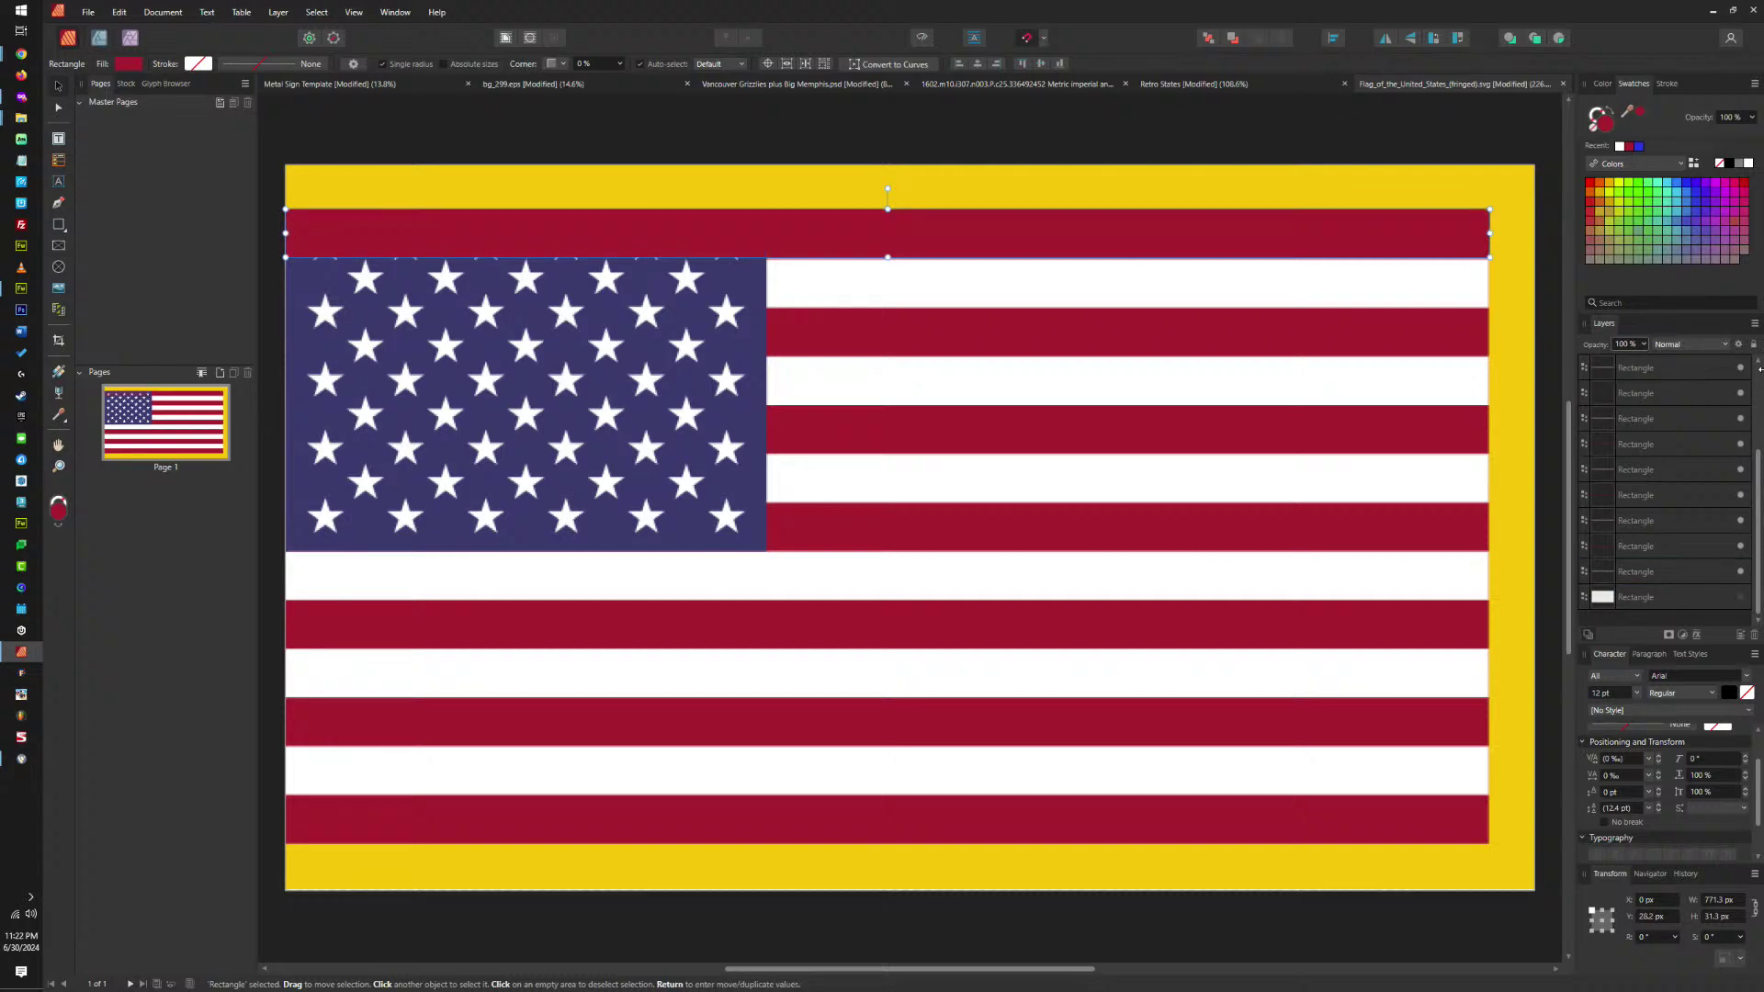
pyautogui.click(1634, 188)
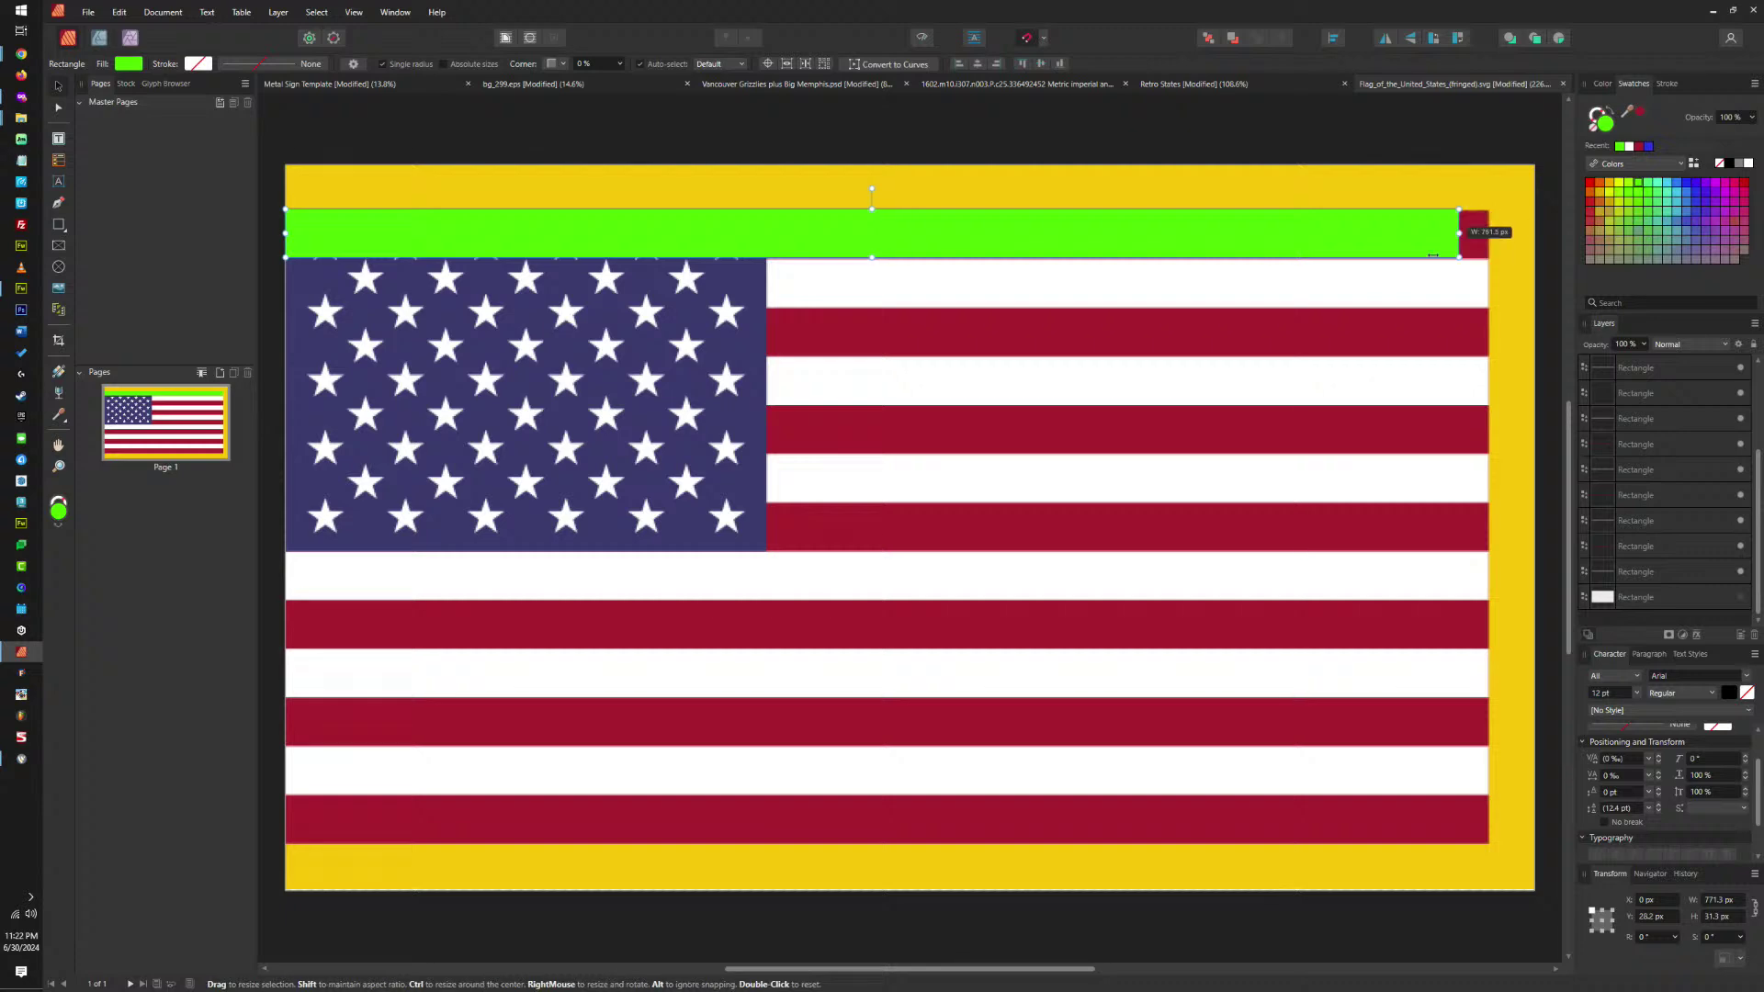
# Resize the green rectangle to about 308 × 219 px so that it exactly covers the flag's blue star field.
pyautogui.moveTo(1489, 233); pyautogui.dragTo(820, 257)
pyautogui.scroll(4, 751, 240)
pyautogui.scroll(-5, 1223, 342)
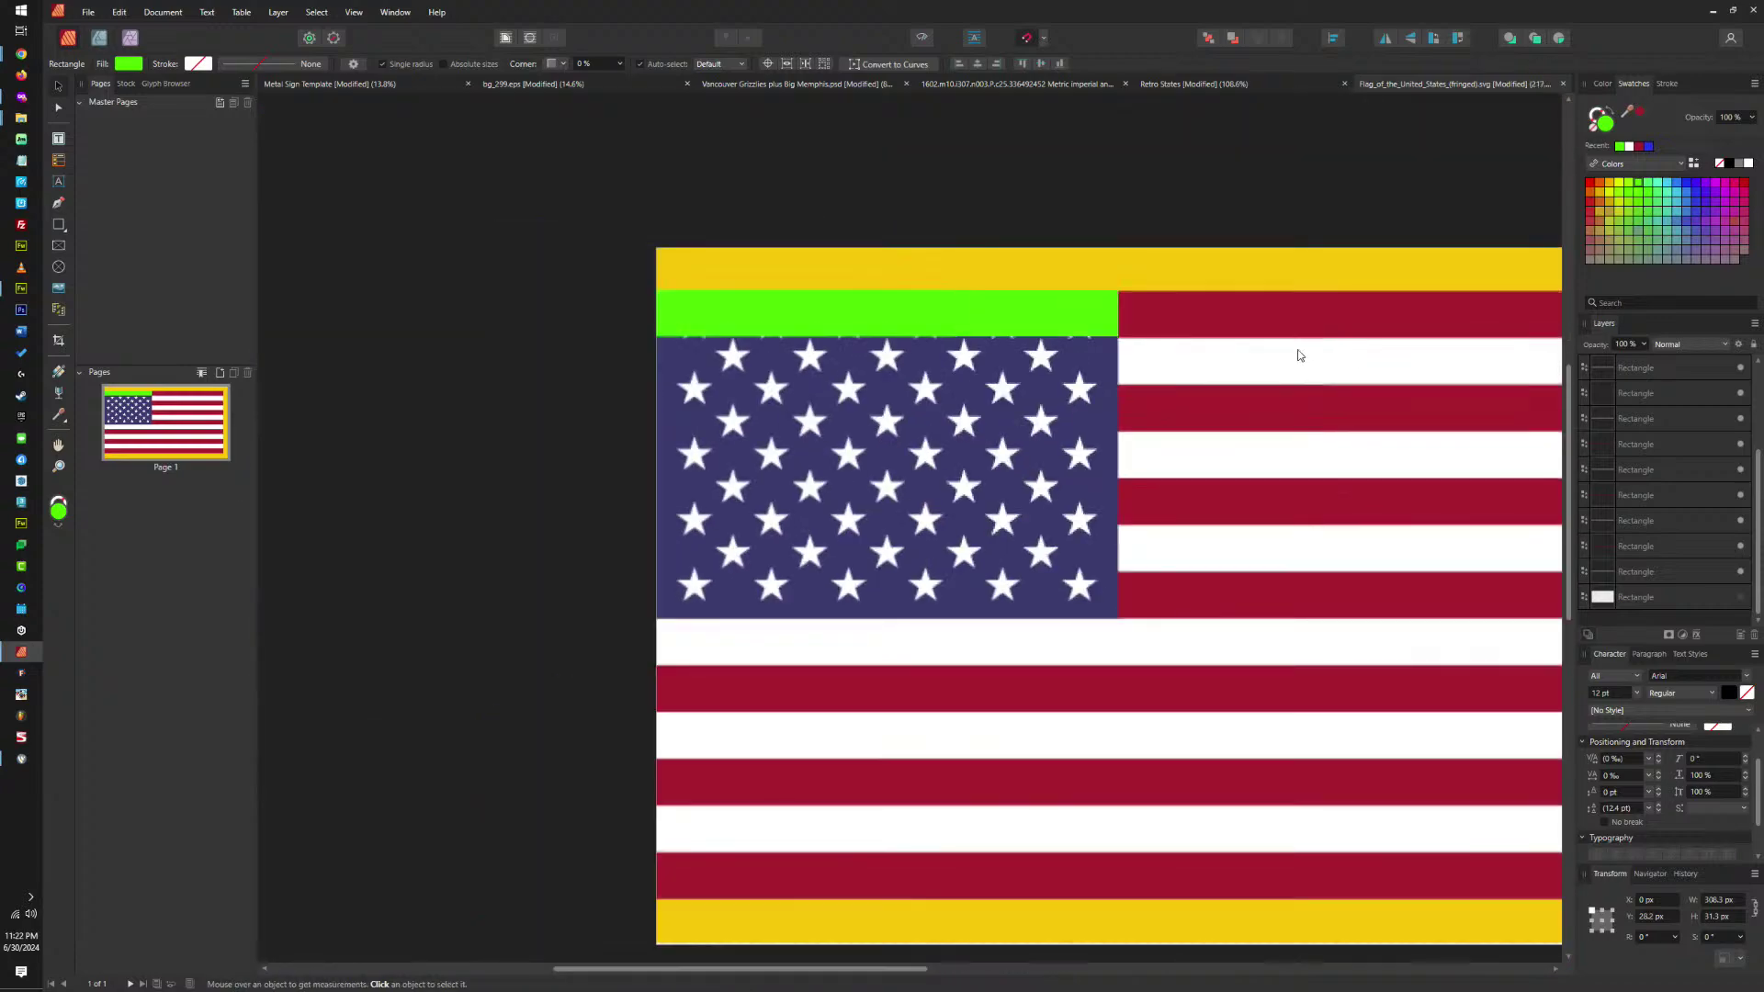
pyautogui.moveTo(889, 337); pyautogui.dragTo(982, 620)
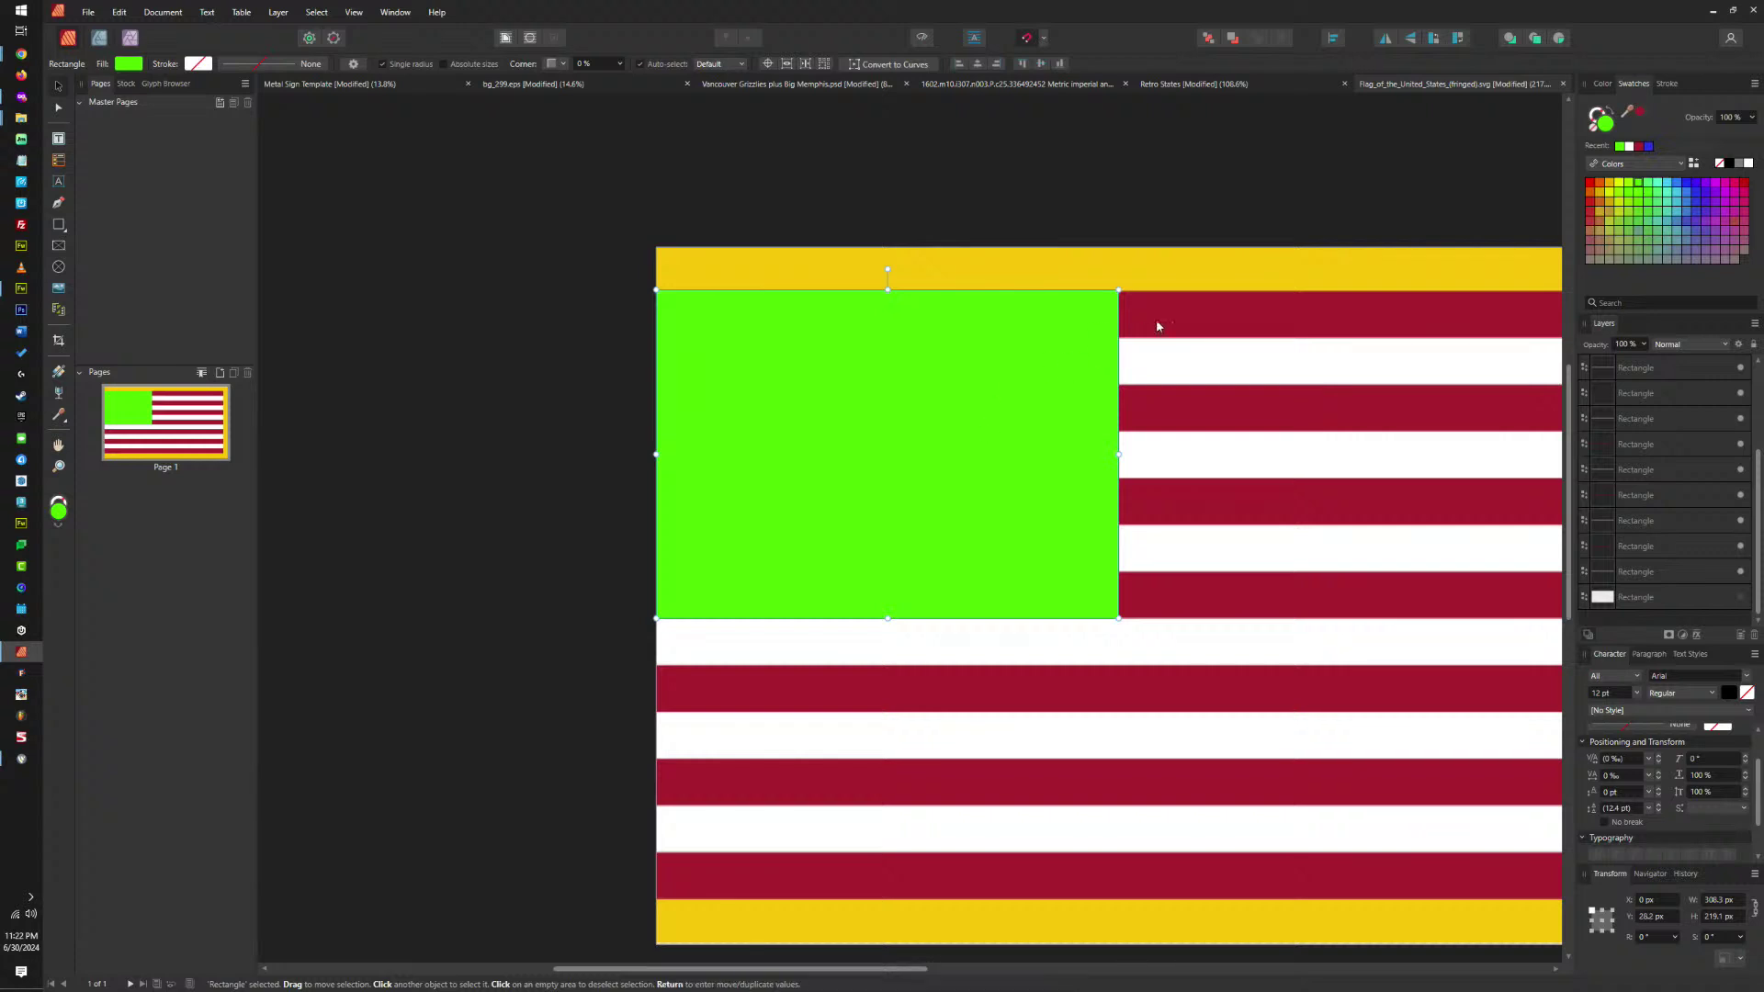
# Send the green rectangle to the back and fill it with blue sampled from the flag's star field.
pyautogui.click(1209, 39)
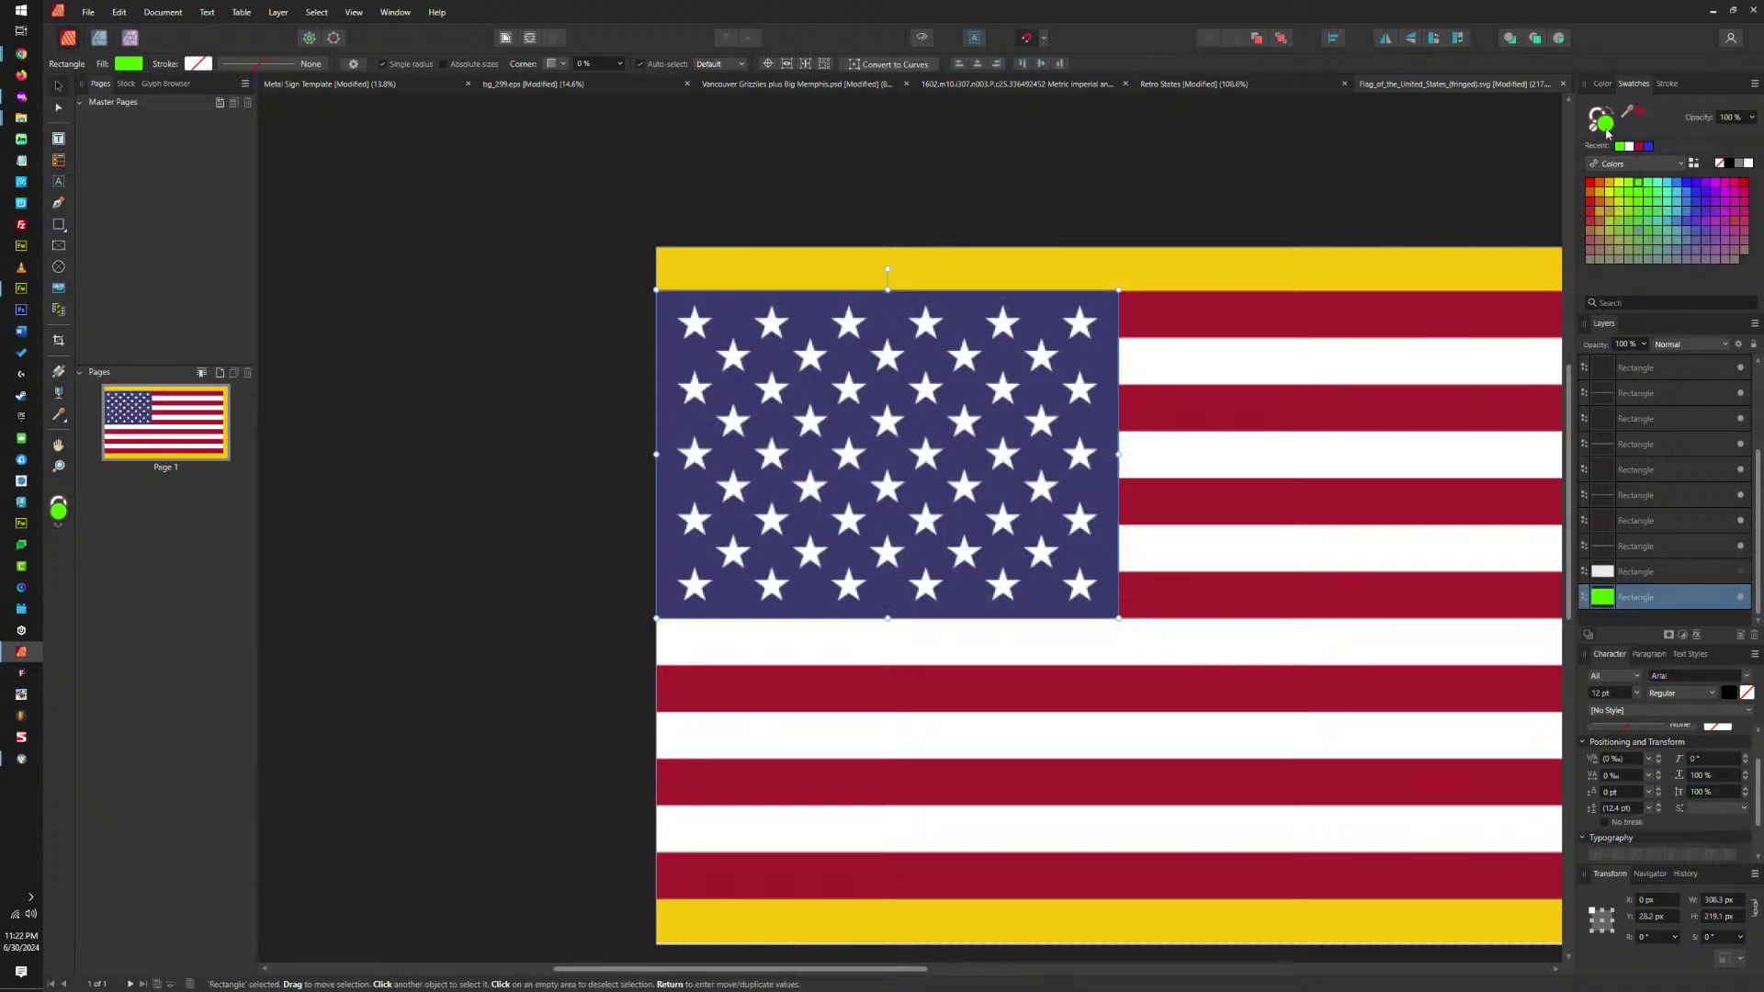
pyautogui.moveTo(1631, 112); pyautogui.dragTo(1094, 357)
pyautogui.click(1641, 112)
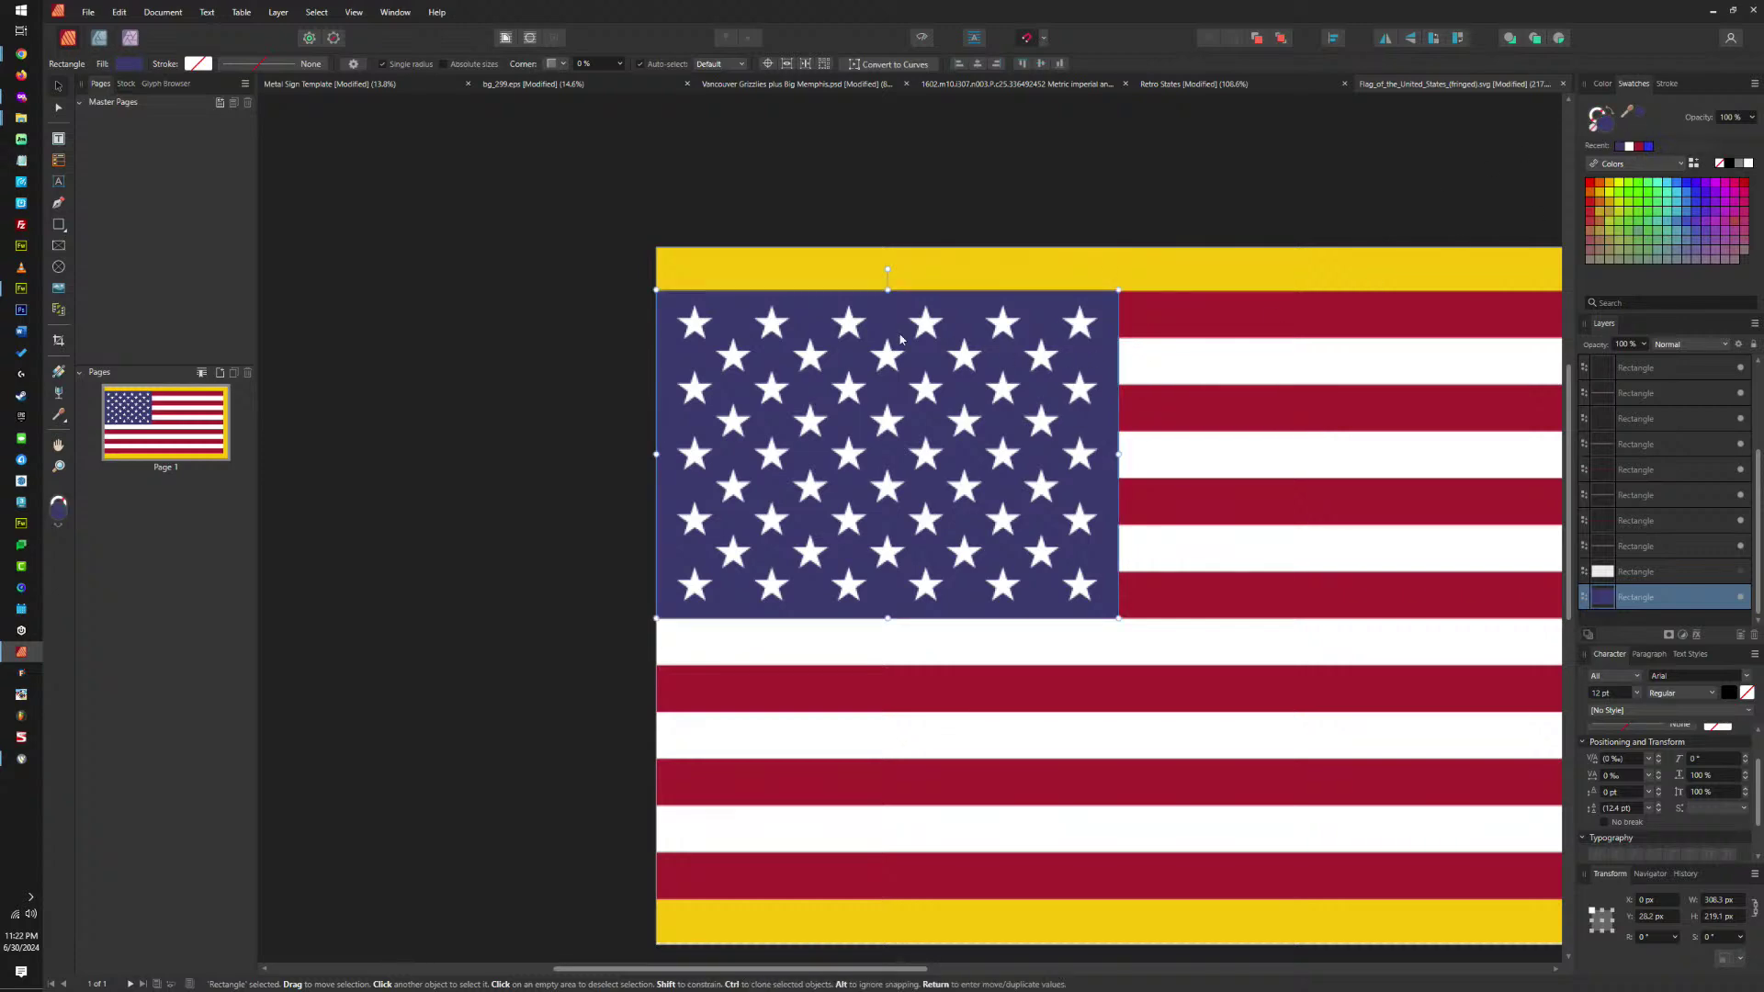
# Draw a five-pointed star about 25 px wide over the flag's upper-left star, fill it magenta and bring it to the front.
pyautogui.scroll(6, 728, 319)
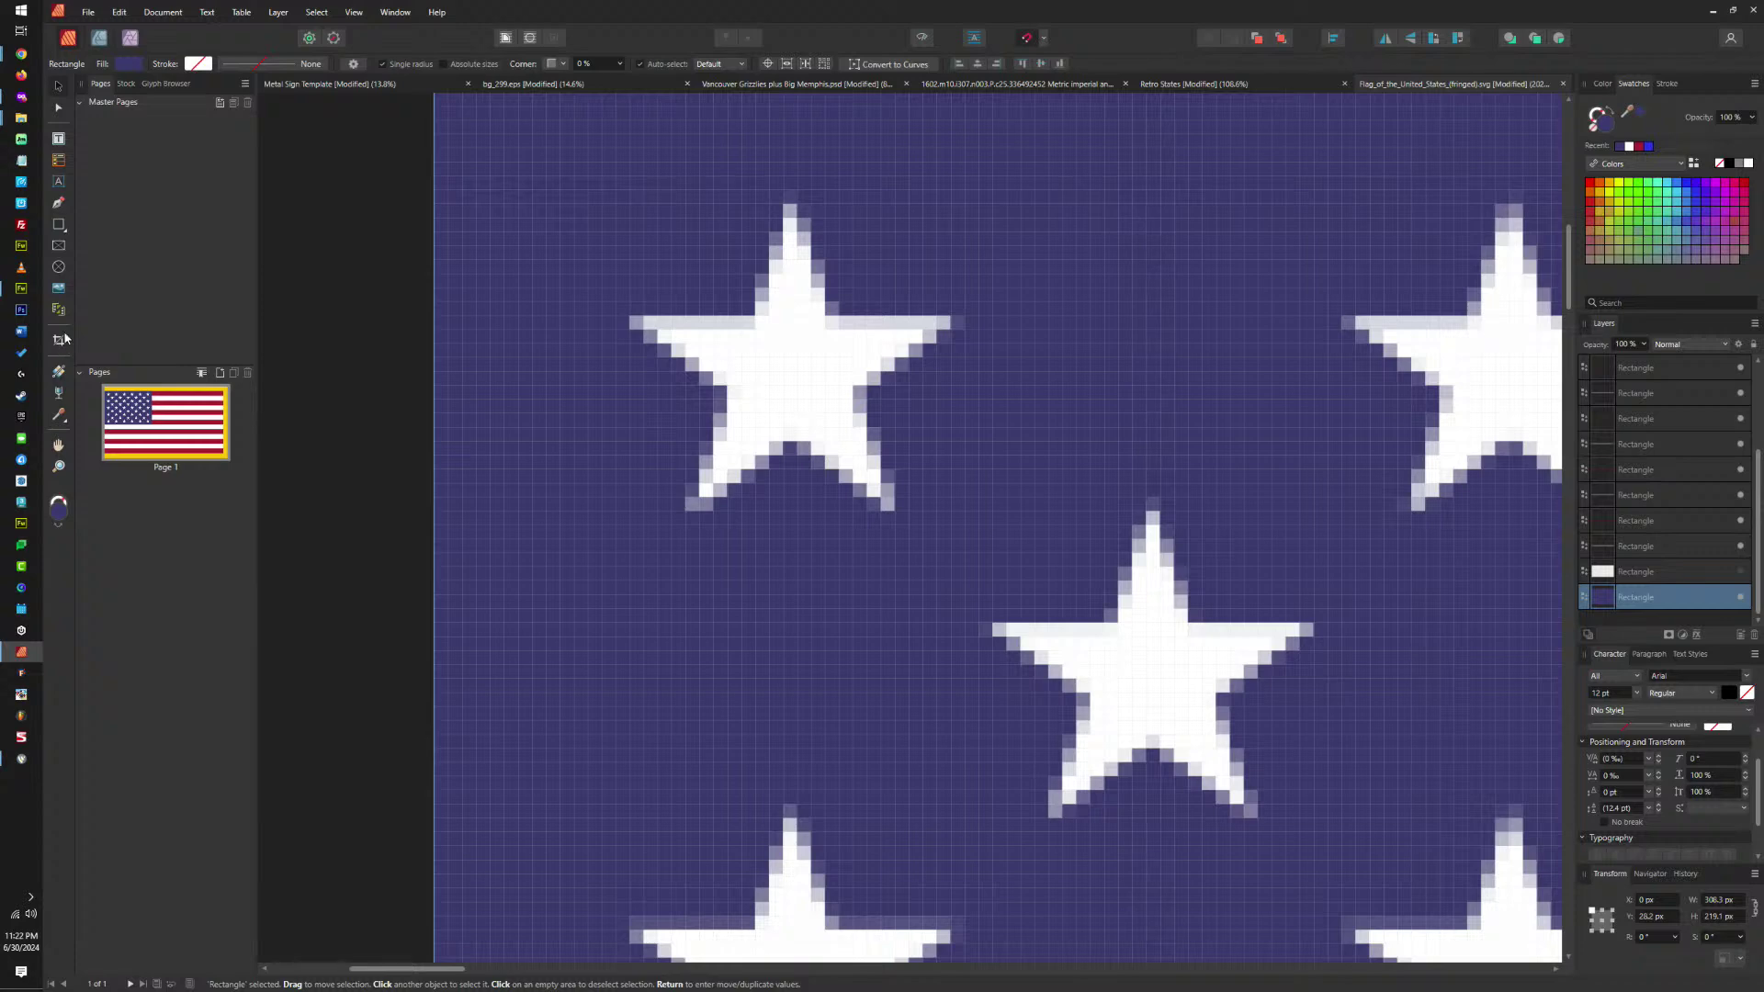
pyautogui.click(59, 226)
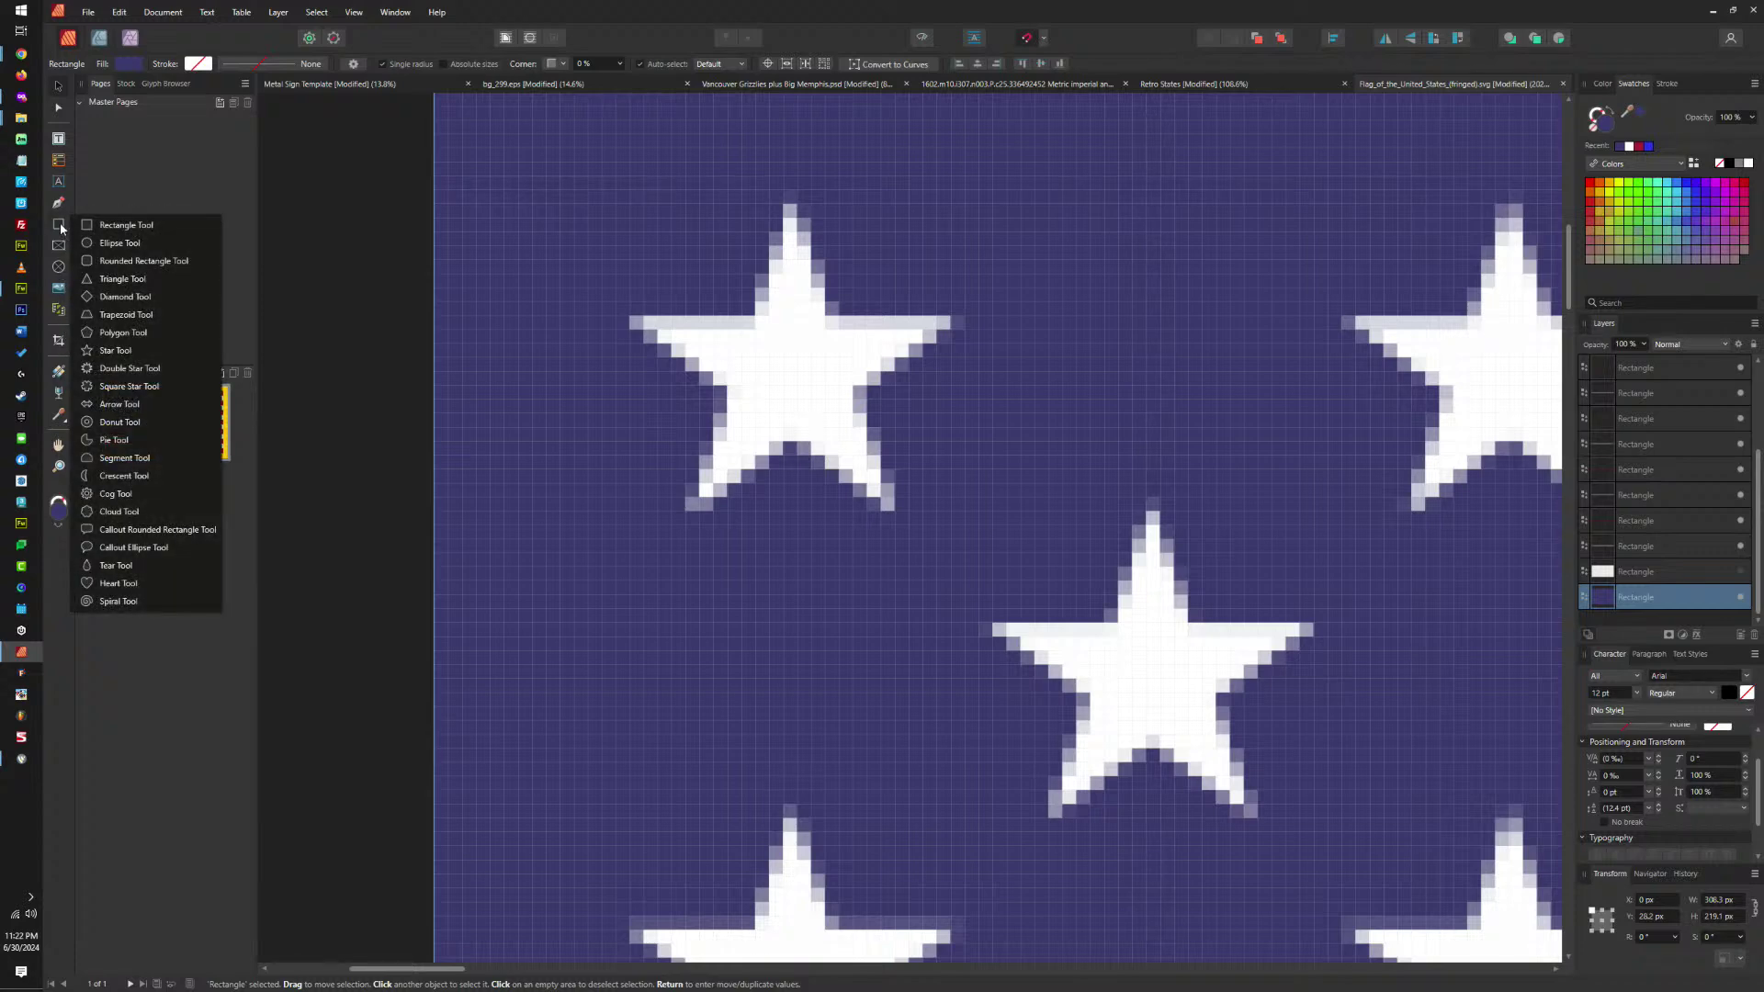
pyautogui.click(106, 350)
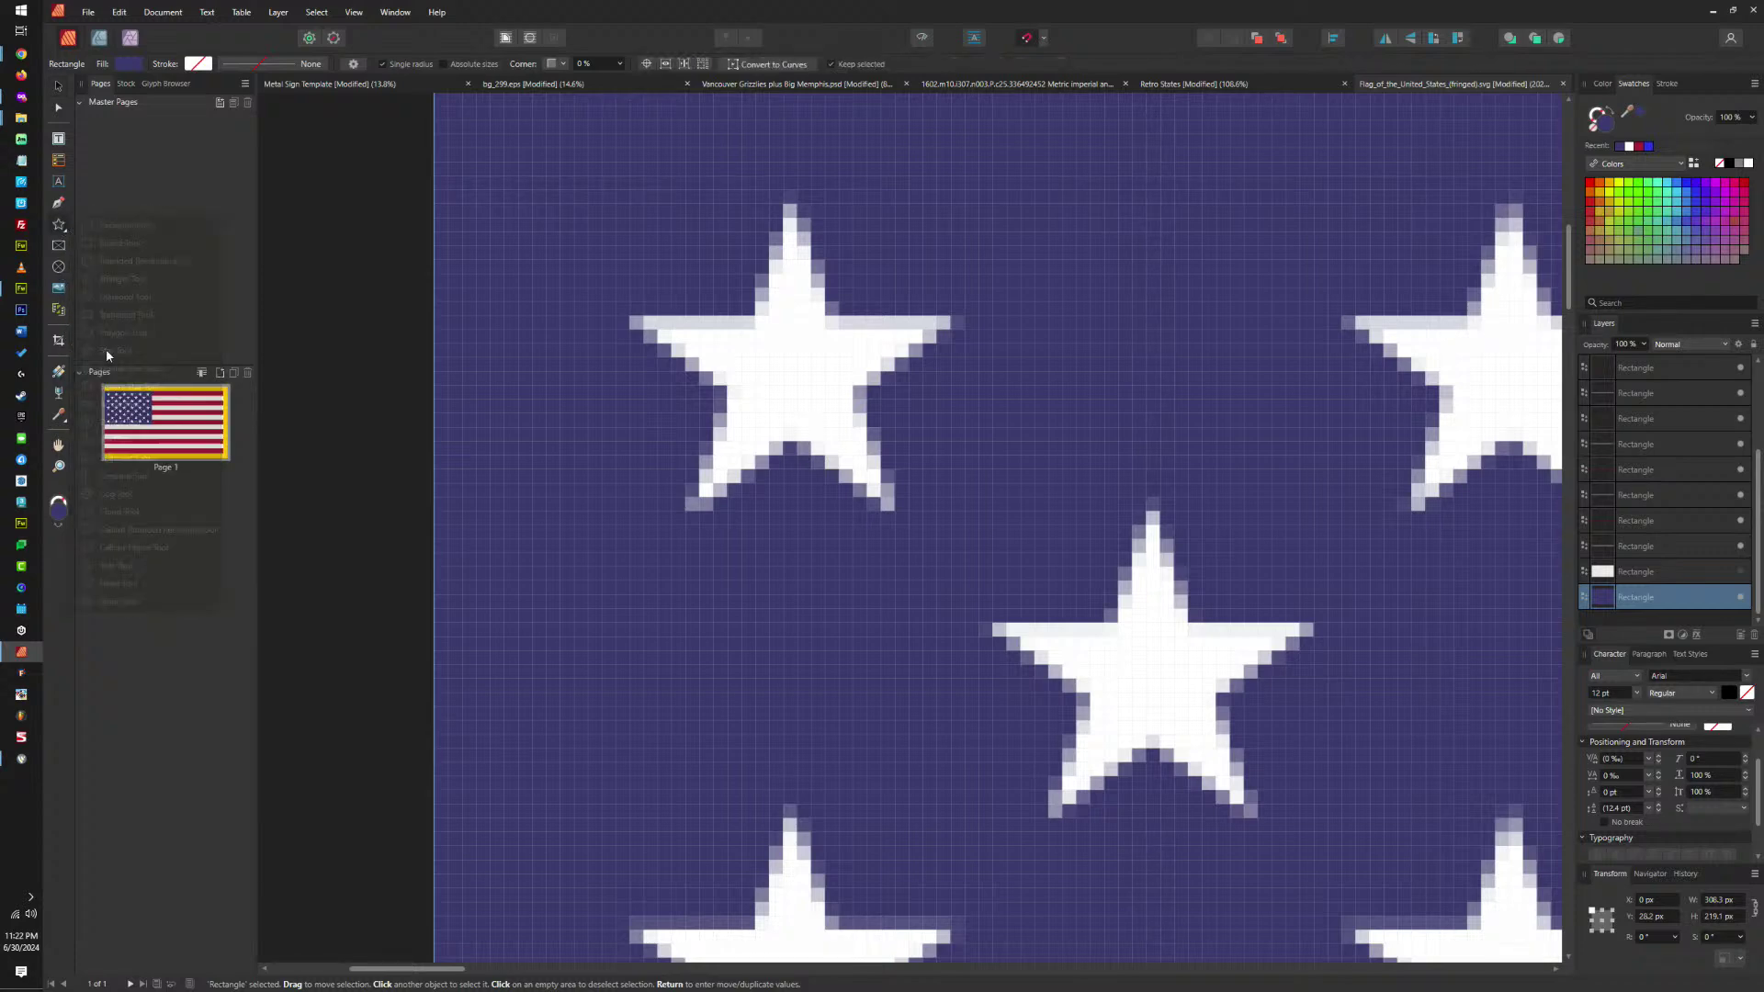
pyautogui.moveTo(632, 198)
pyautogui.mouseDown()
pyautogui.moveTo(955, 487)
pyautogui.moveTo(986, 552)
pyautogui.mouseUp()
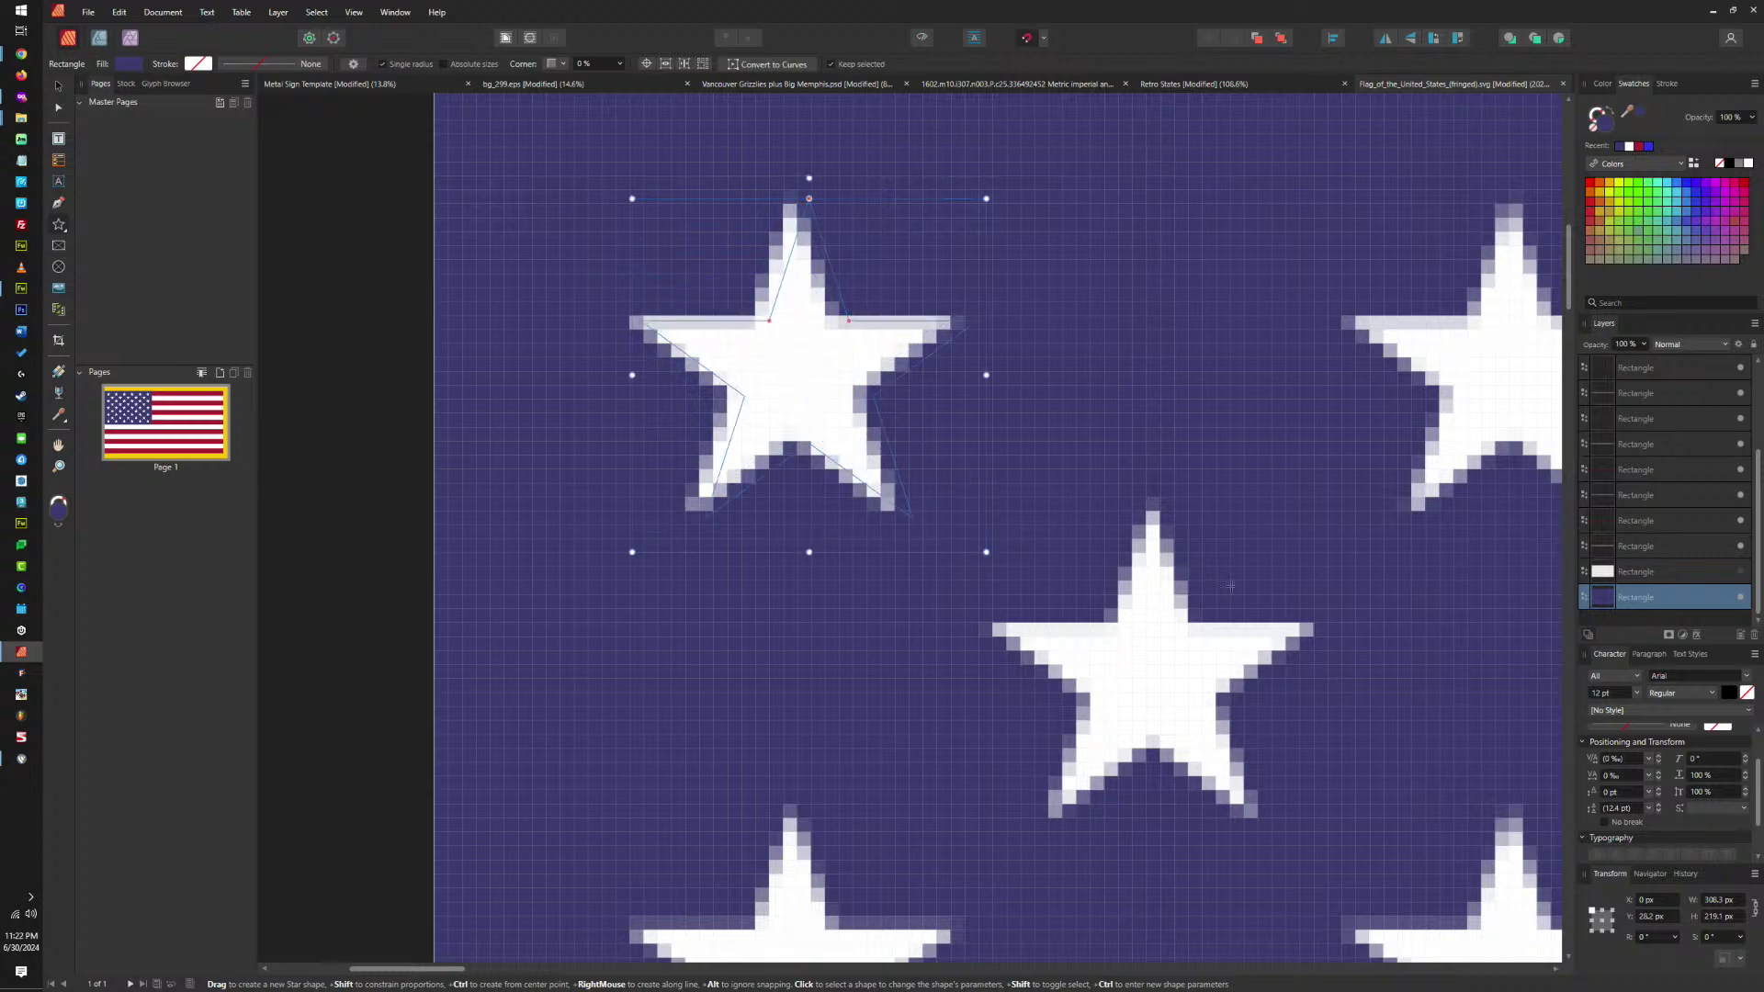
pyautogui.click(1733, 199)
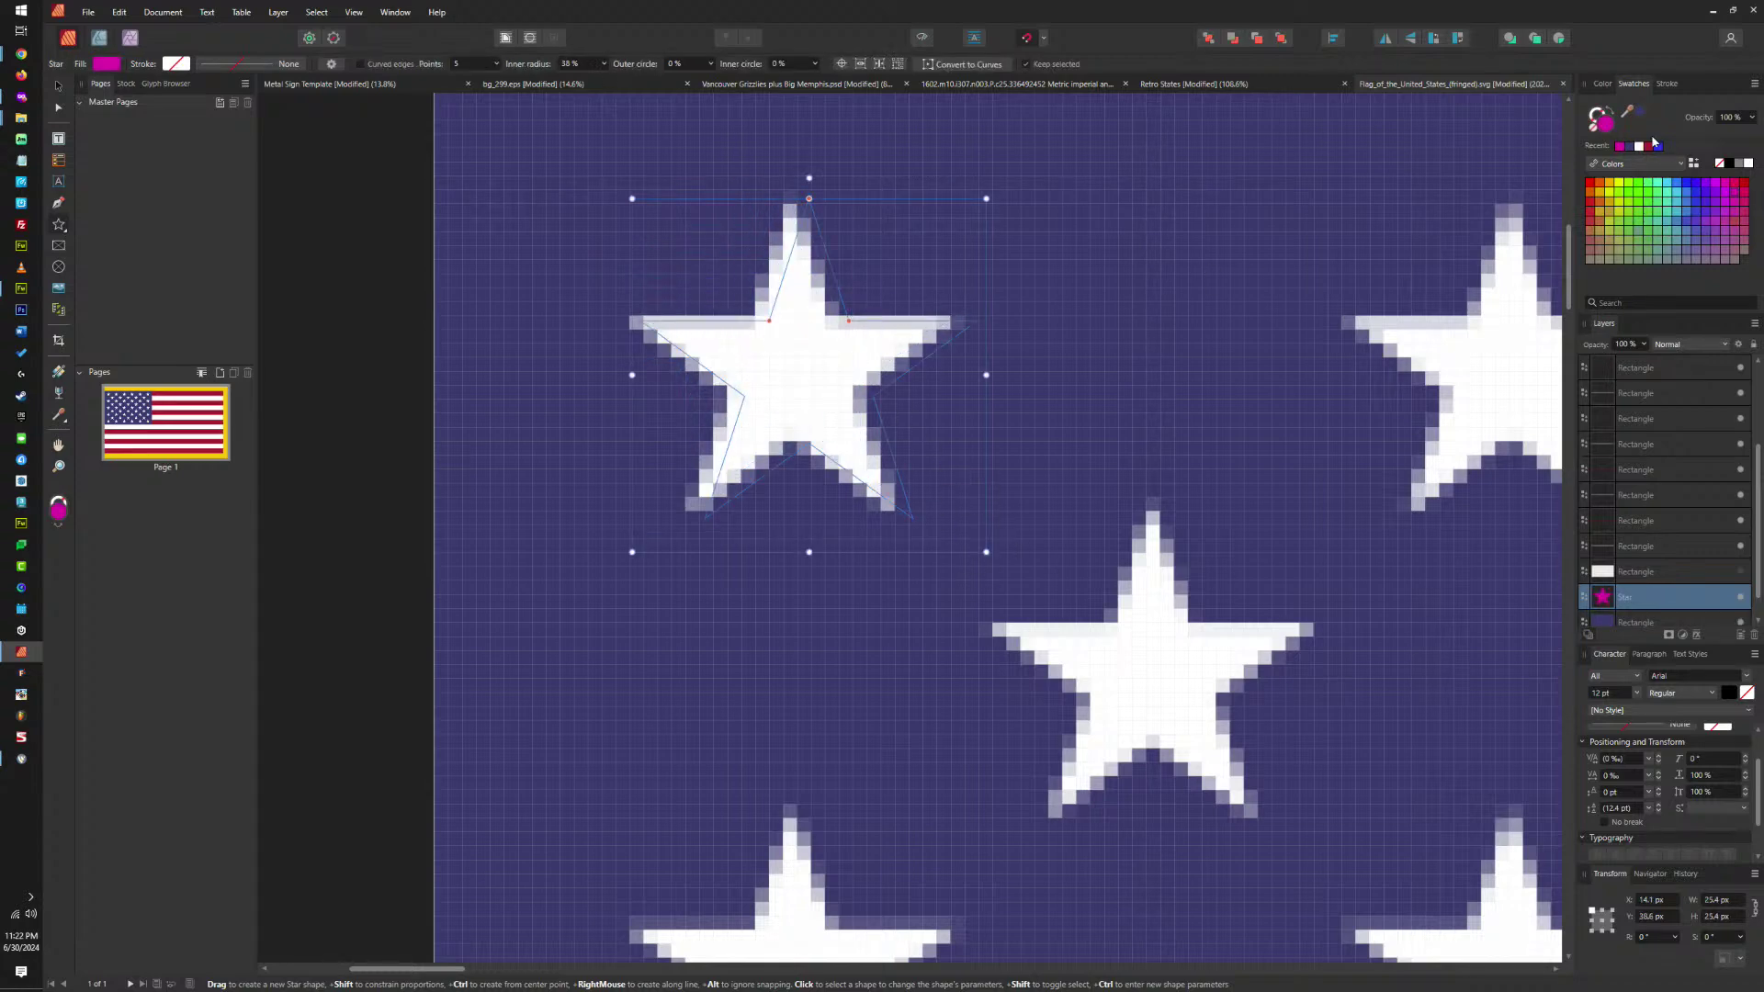
pyautogui.click(1280, 39)
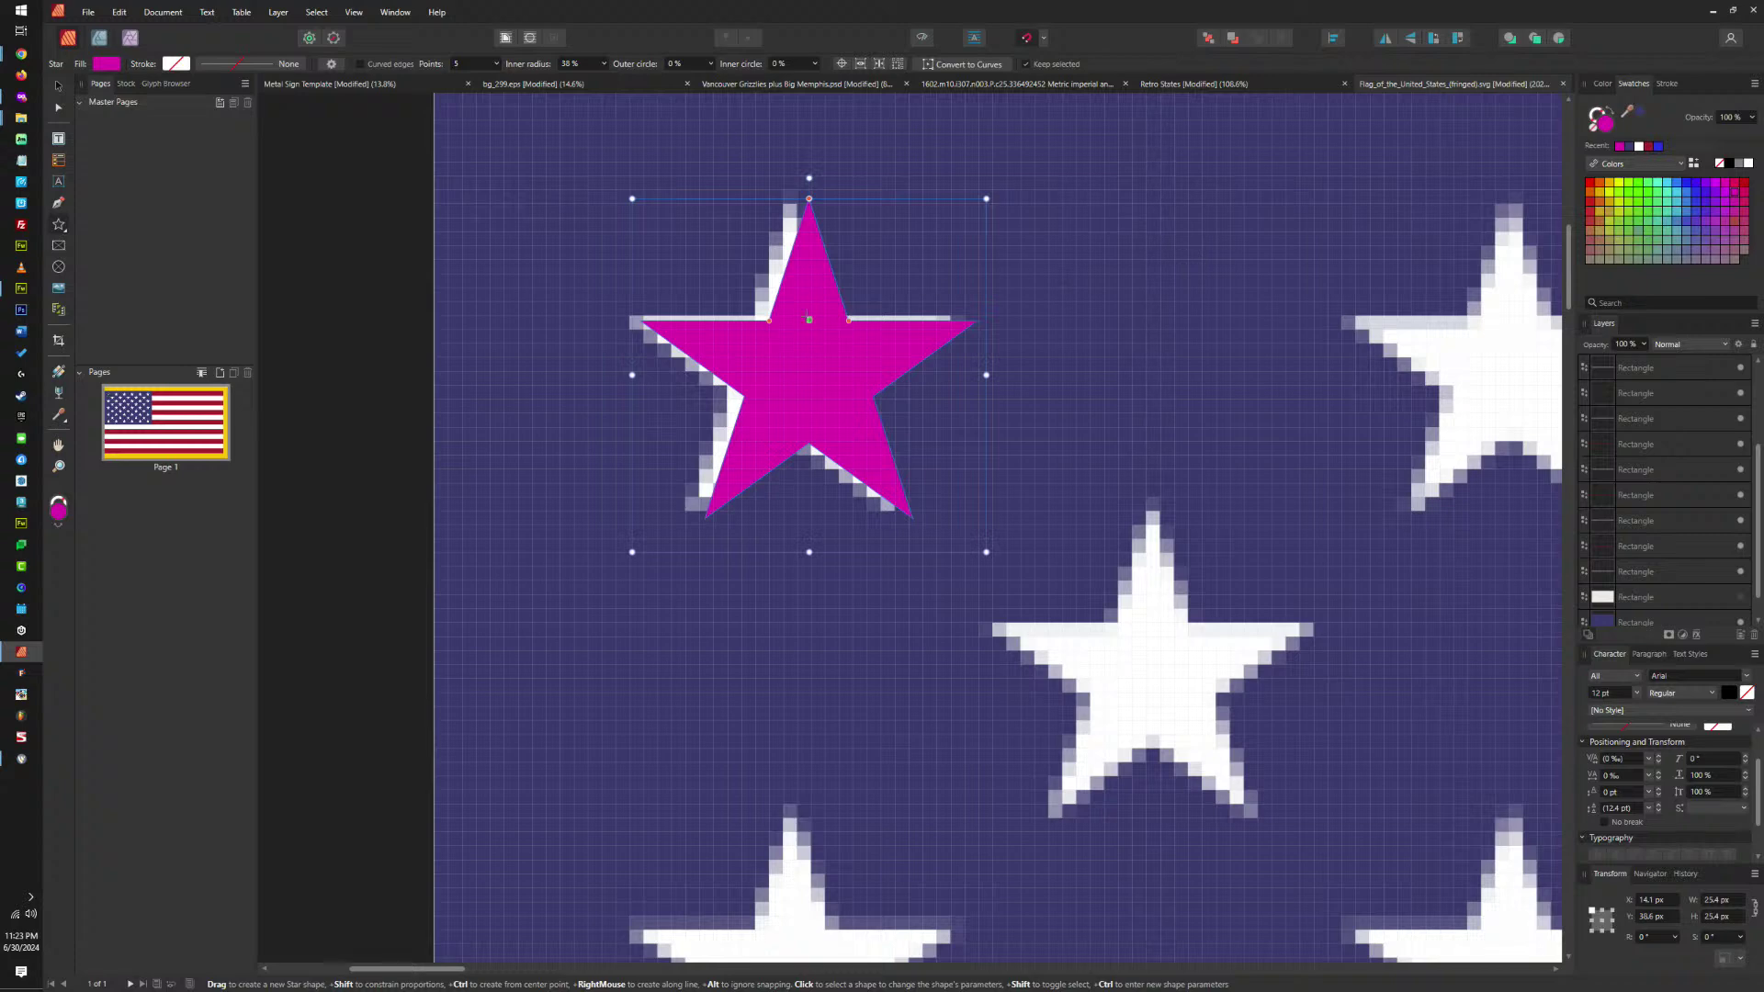
# Enlarge the magenta star to about 27 px and position it centrally over the flag's upper-left star.
pyautogui.press('v')
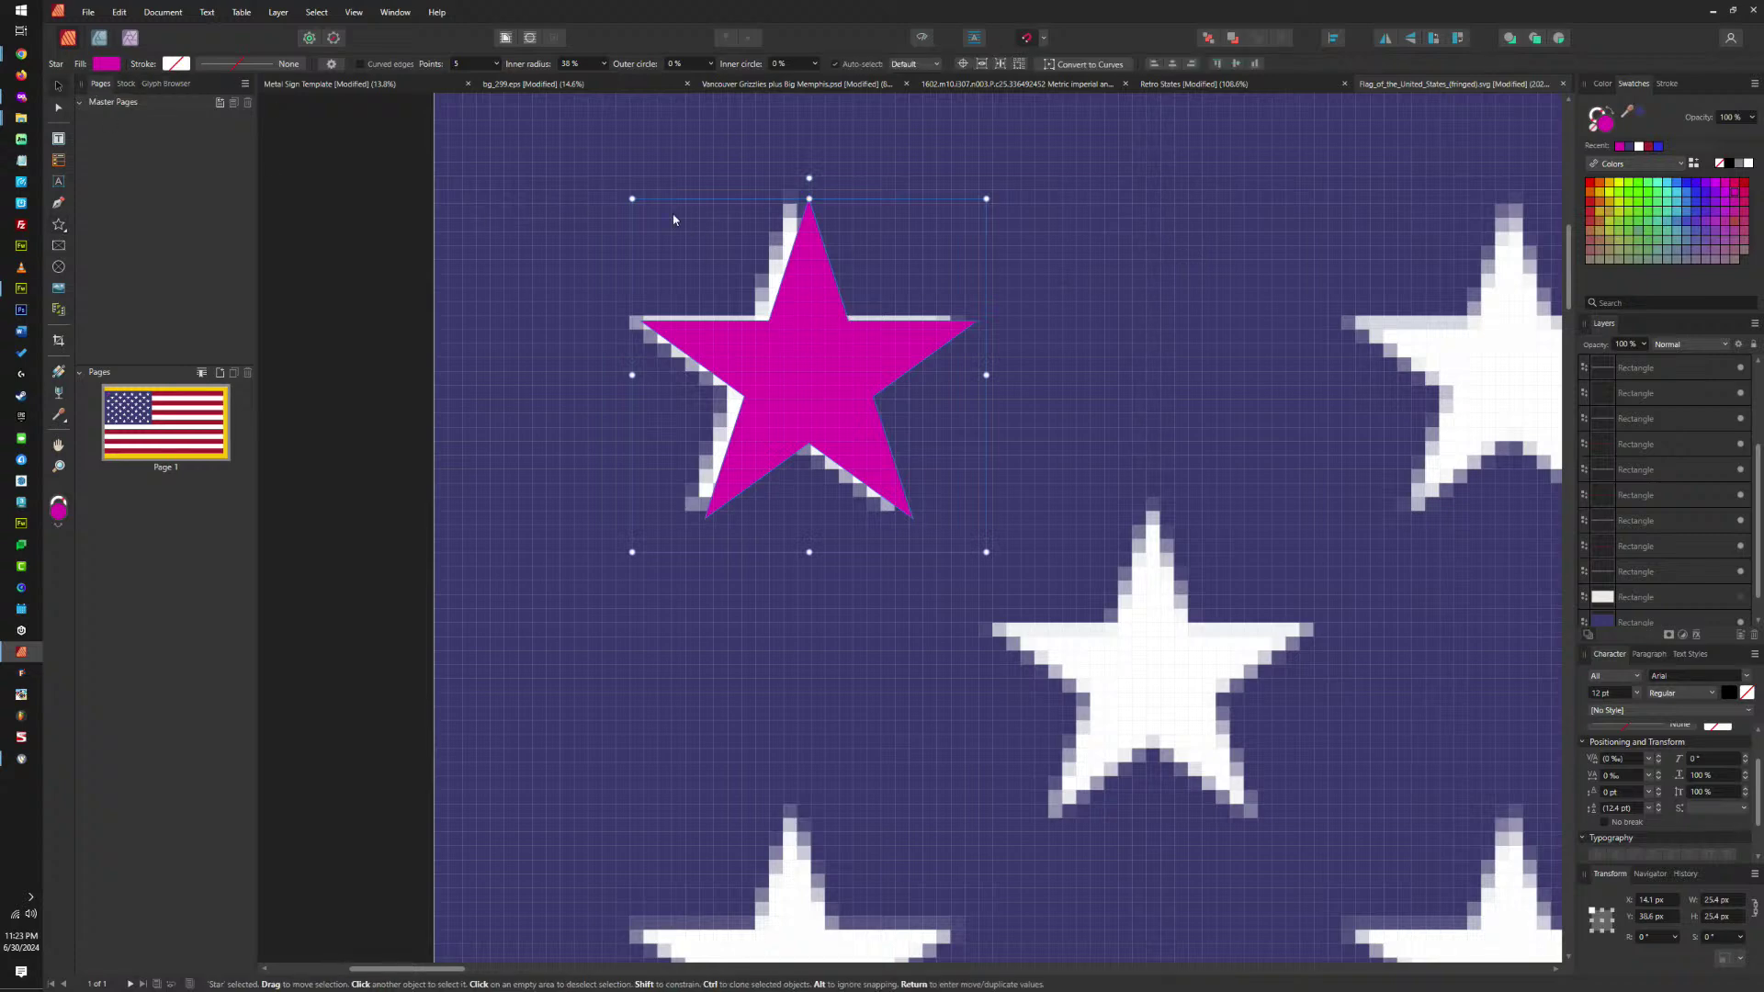
pyautogui.moveTo(632, 198); pyautogui.dragTo(595, 212)
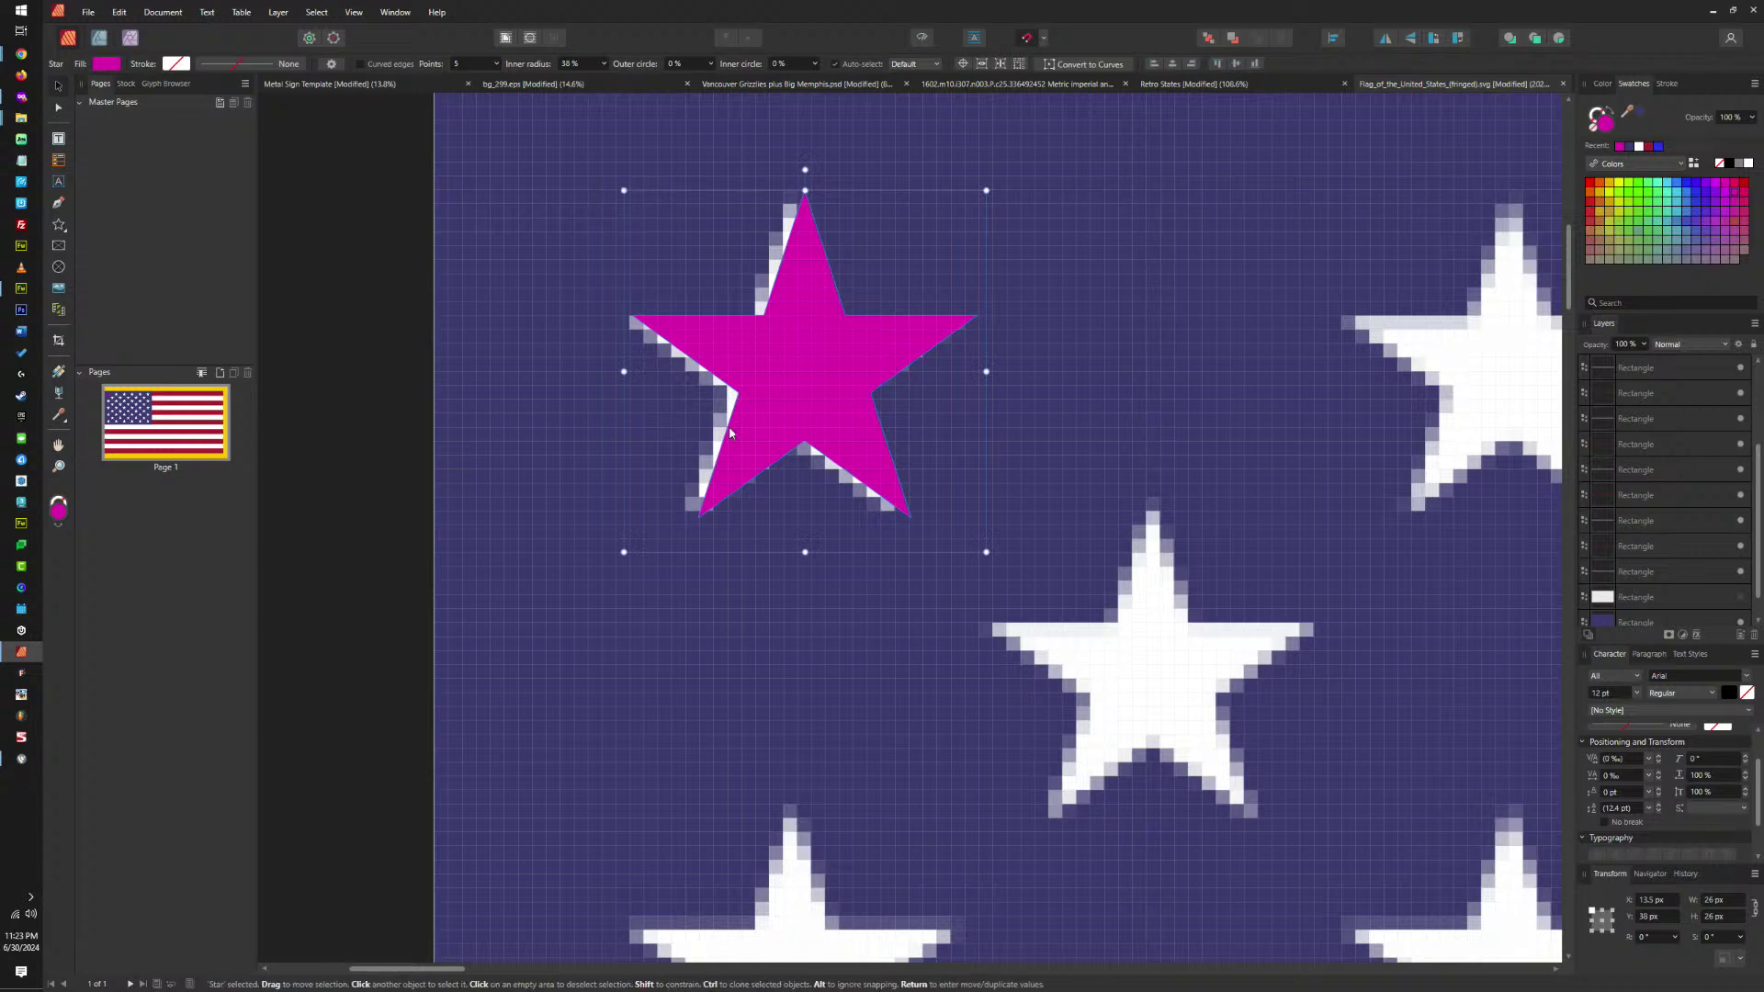
pyautogui.press('Left')
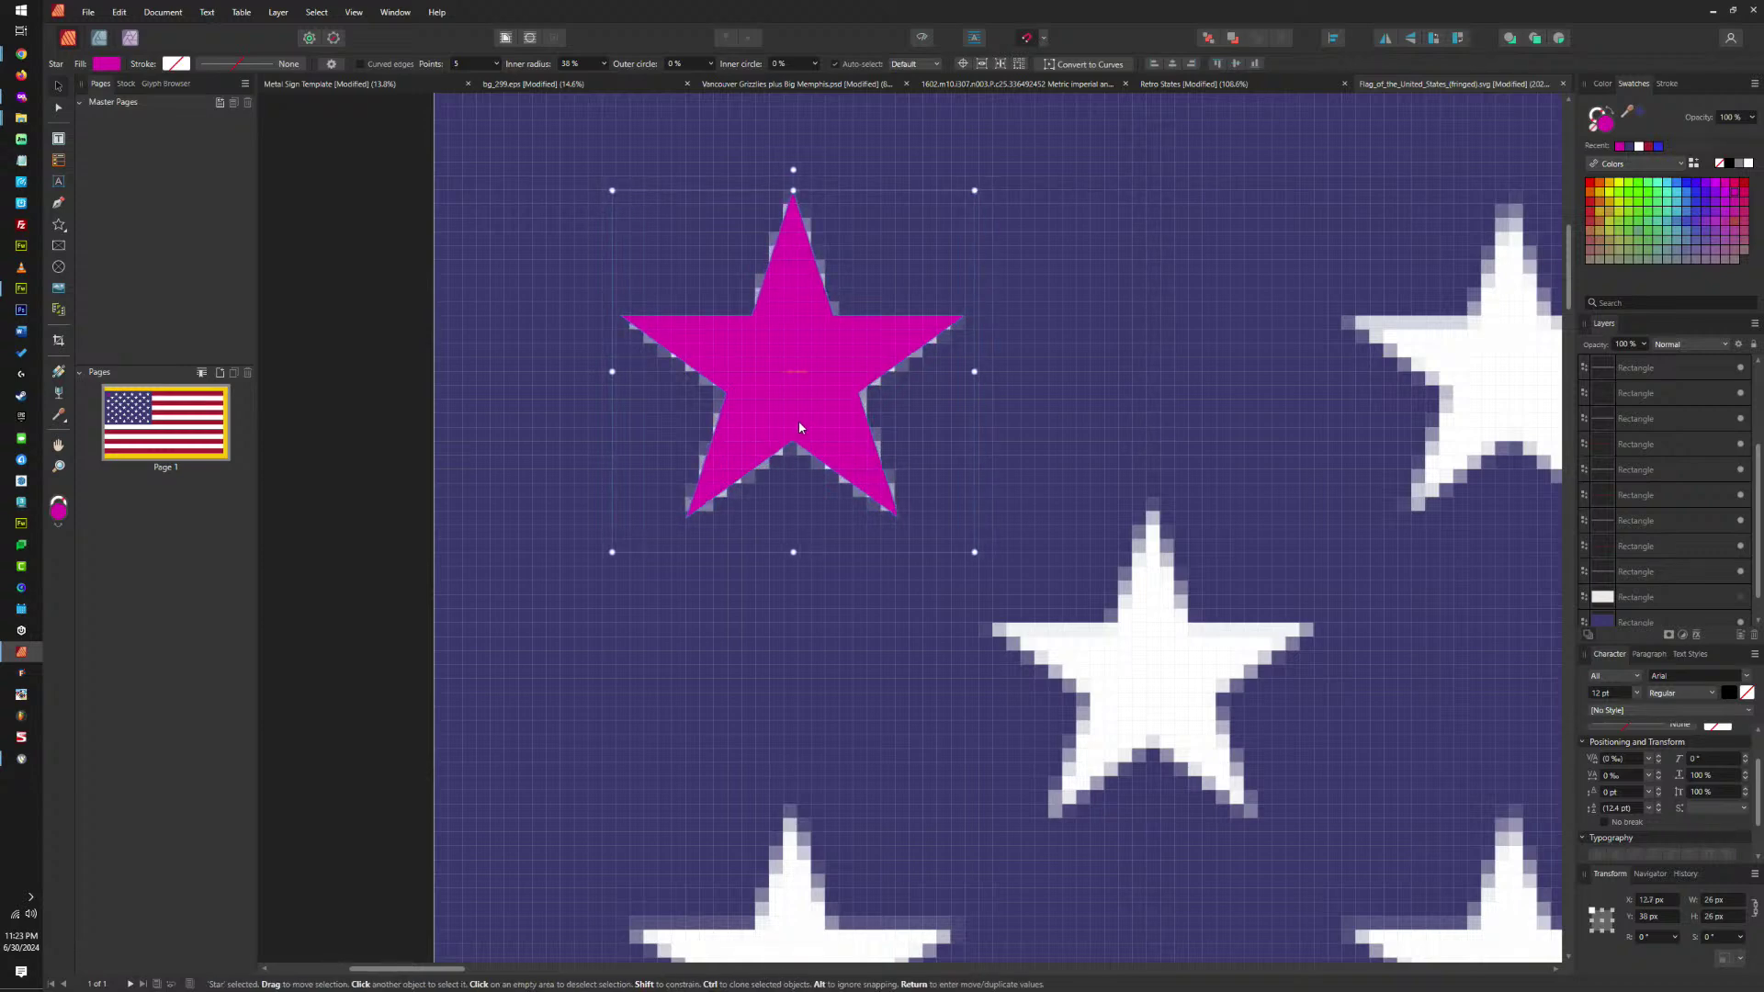
pyautogui.moveTo(964, 551); pyautogui.dragTo(977, 564)
pyautogui.moveTo(823, 418); pyautogui.dragTo(817, 415)
pyautogui.scroll(-3, 817, 415)
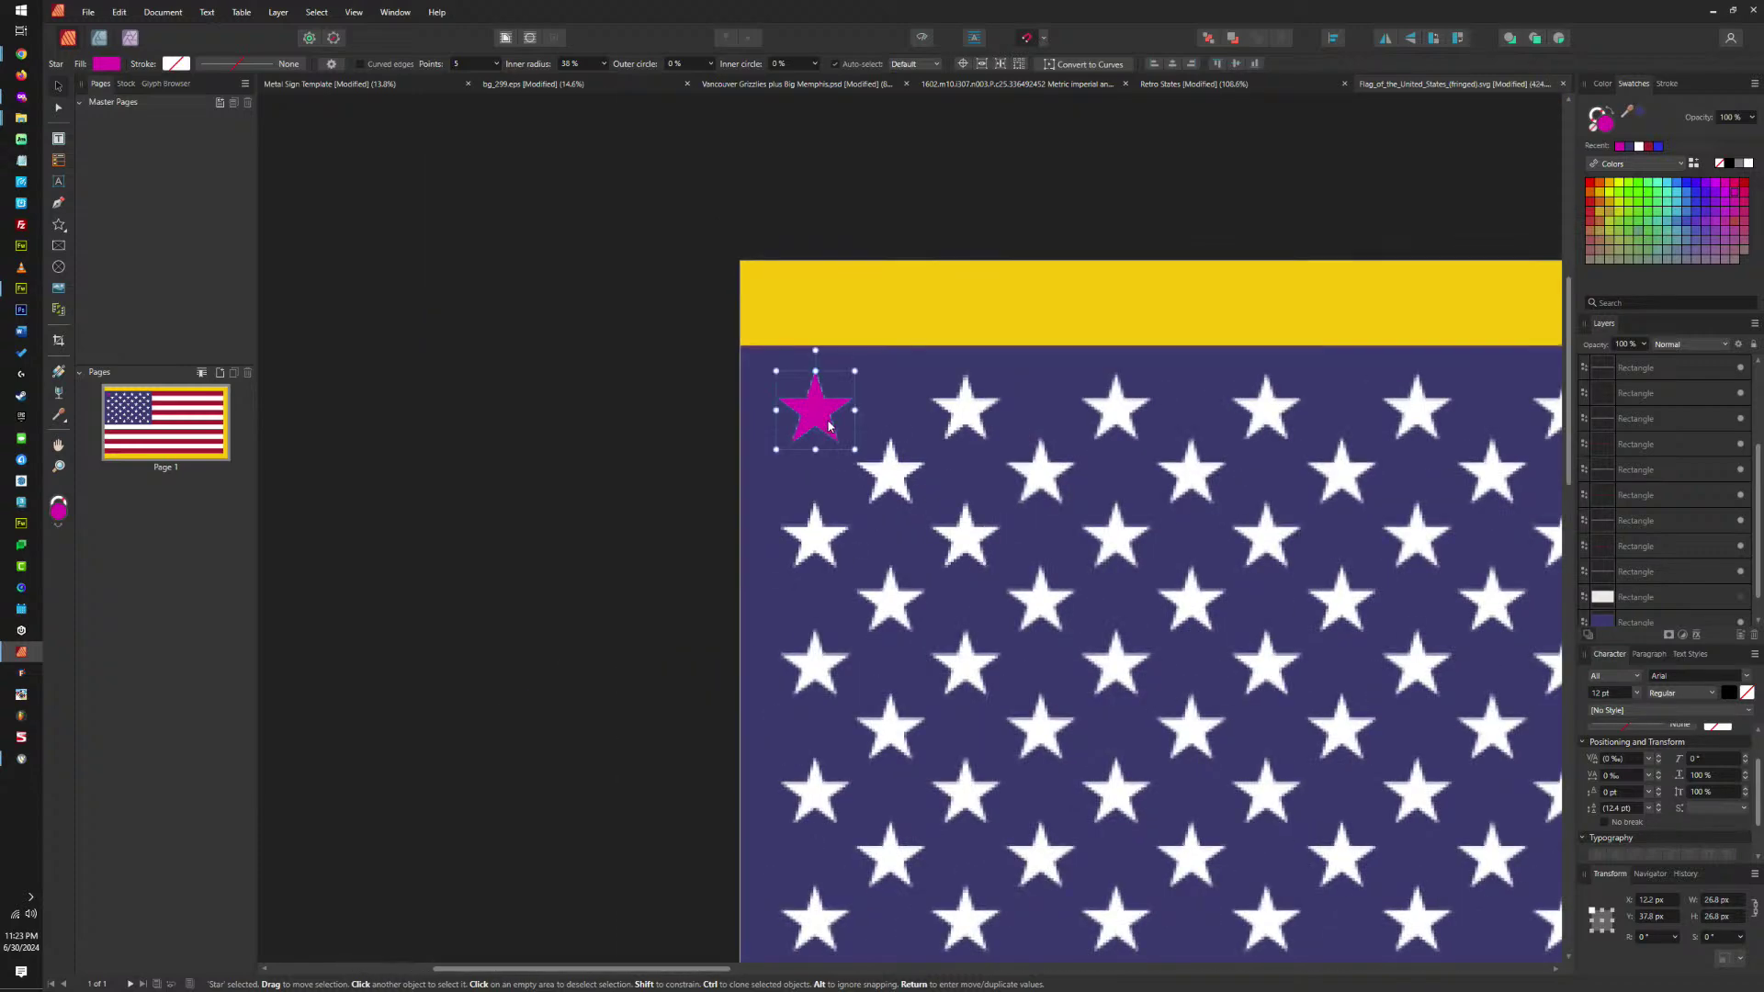
pyautogui.scroll(-1, 826, 478)
pyautogui.scroll(1, 836, 525)
pyautogui.scroll(1, 836, 525)
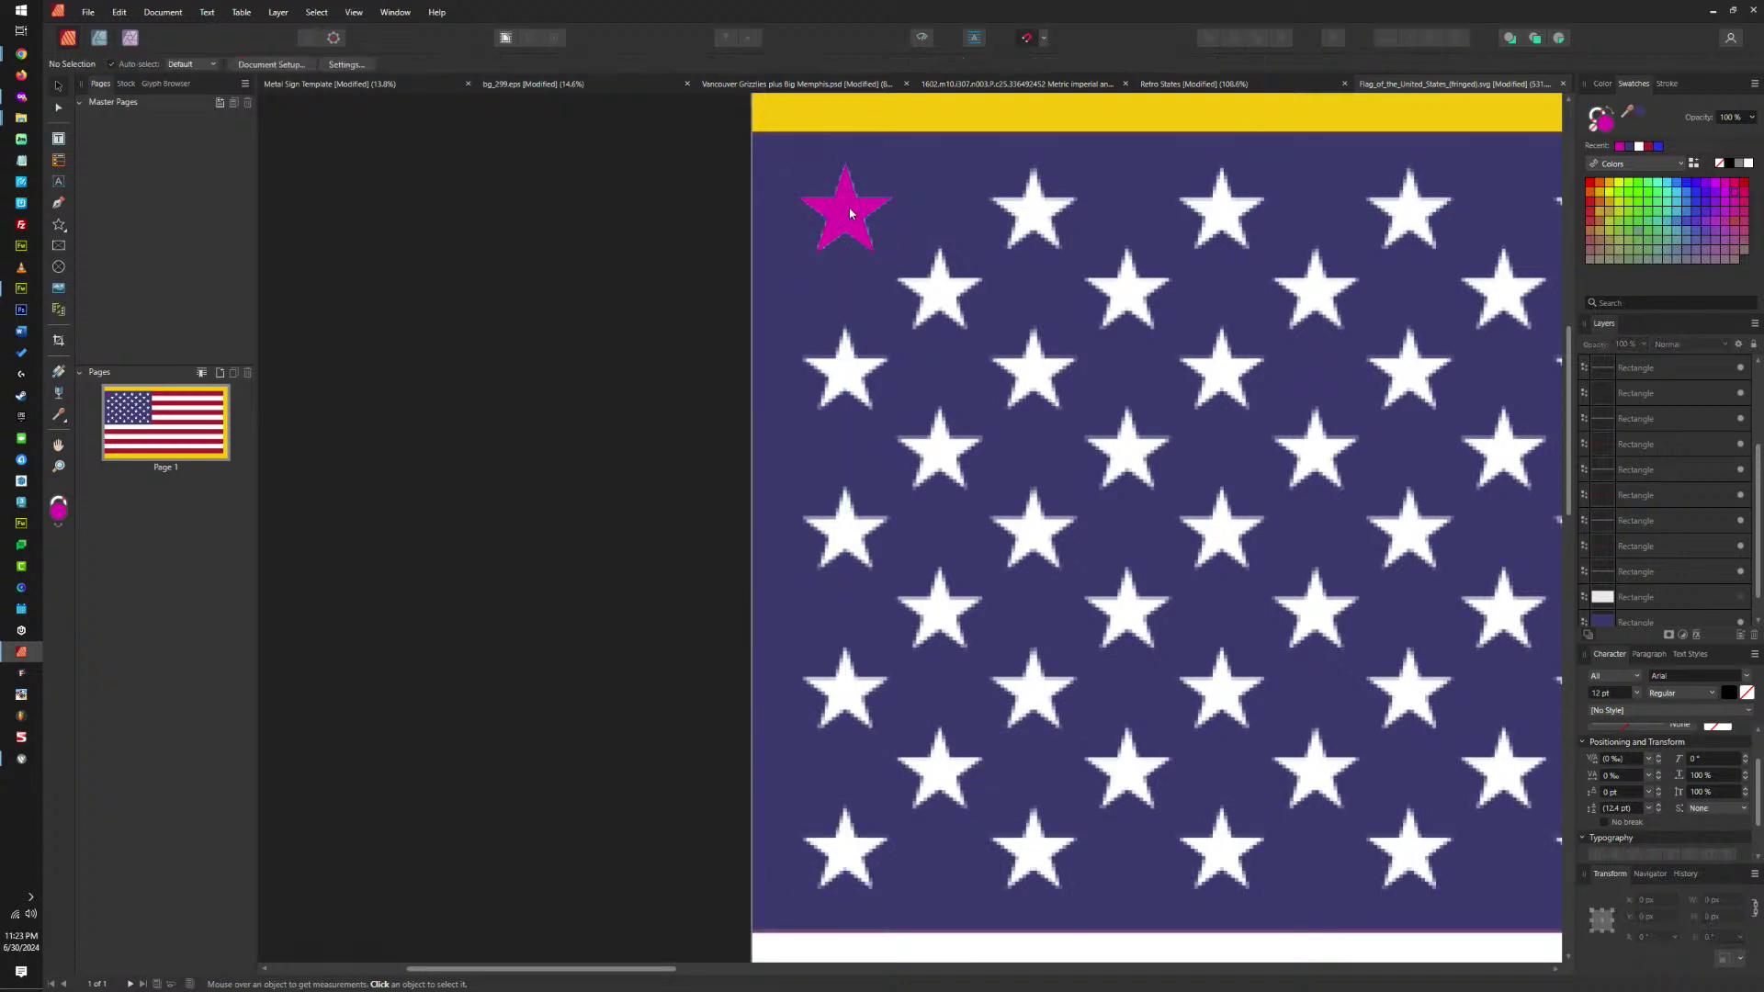
pyautogui.moveTo(855, 215); pyautogui.dragTo(850, 373)
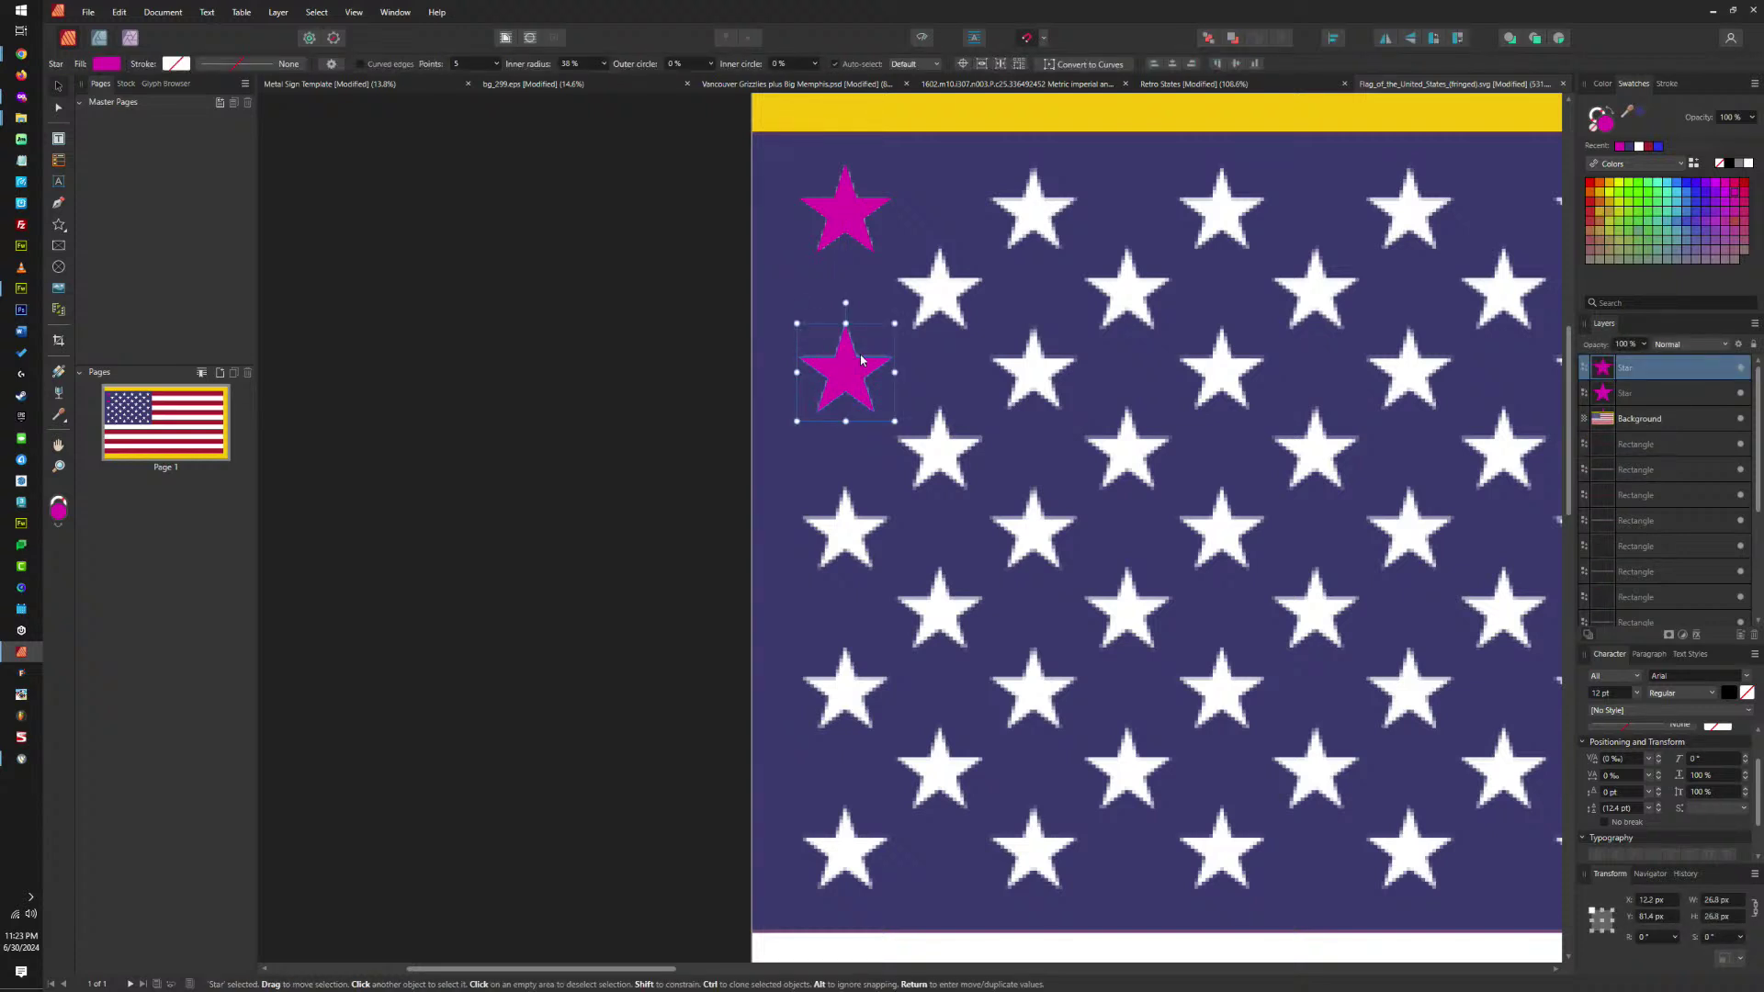
pyautogui.click(890, 268)
pyautogui.hotkey('ctrl', 'z')
pyautogui.hotkey('ctrl', 'z')
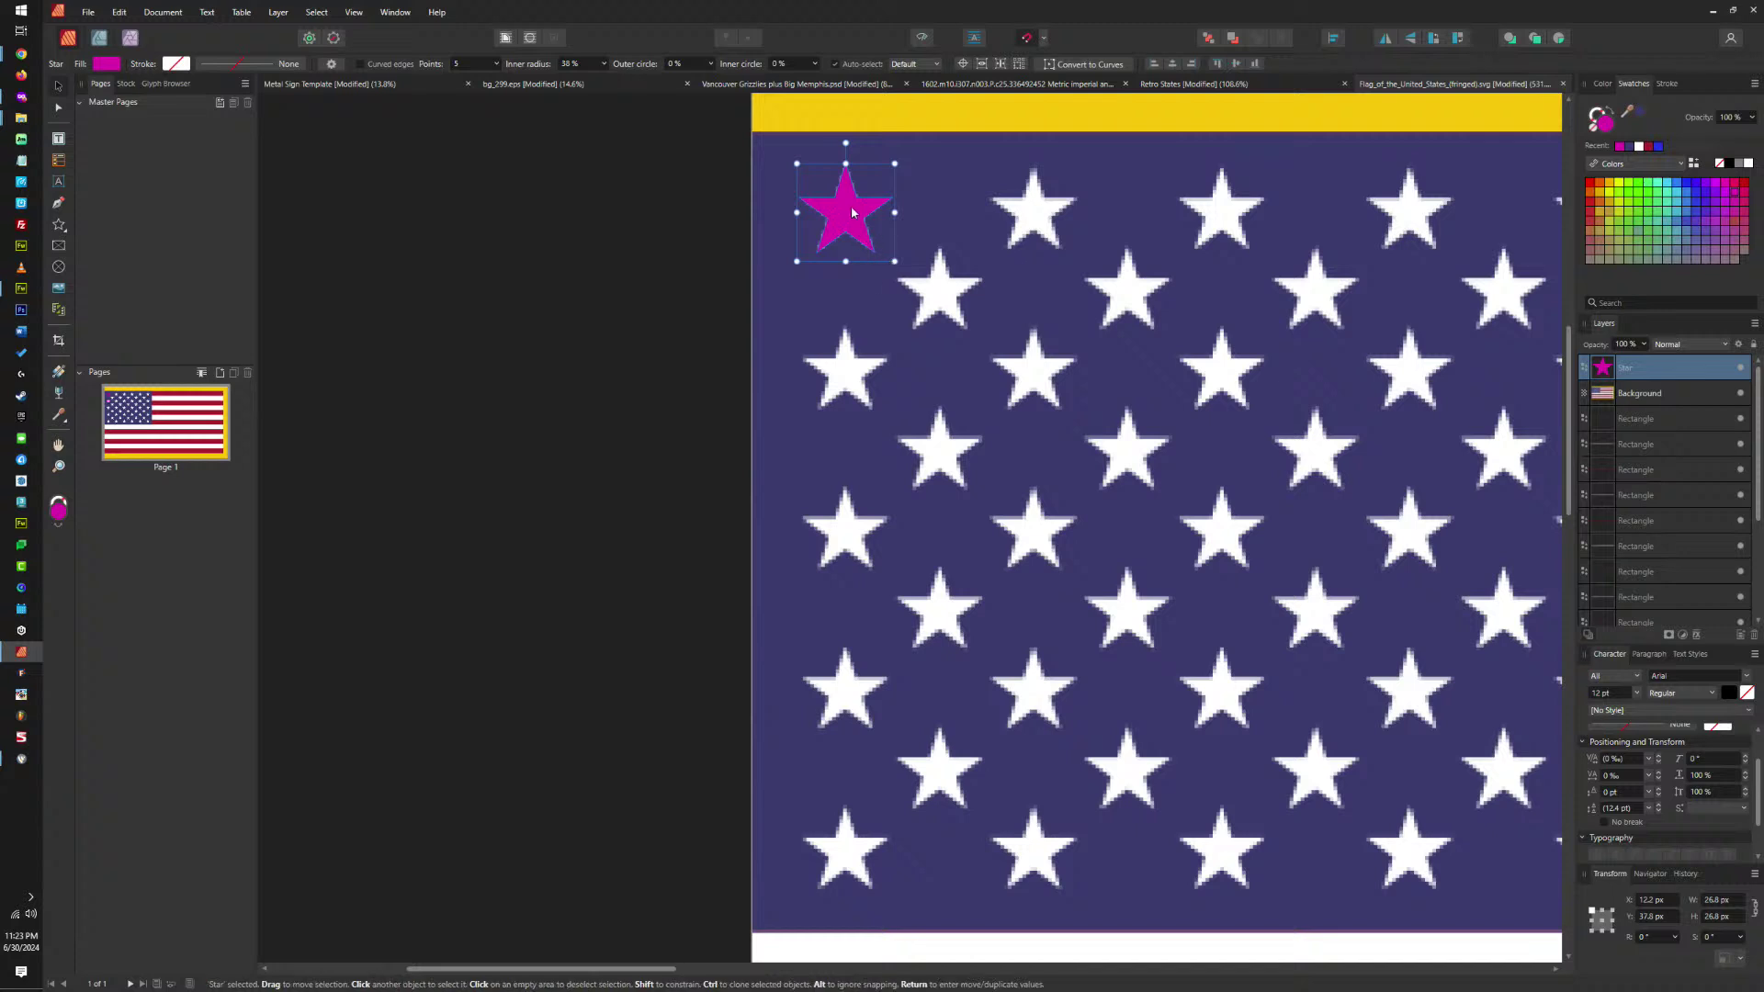
# Copy the magenta star straight down about 44 px, repeat the duplicate to form a five-star column, and nudge the lowest star down 1 px.
pyautogui.moveTo(853, 213); pyautogui.dragTo(855, 365)
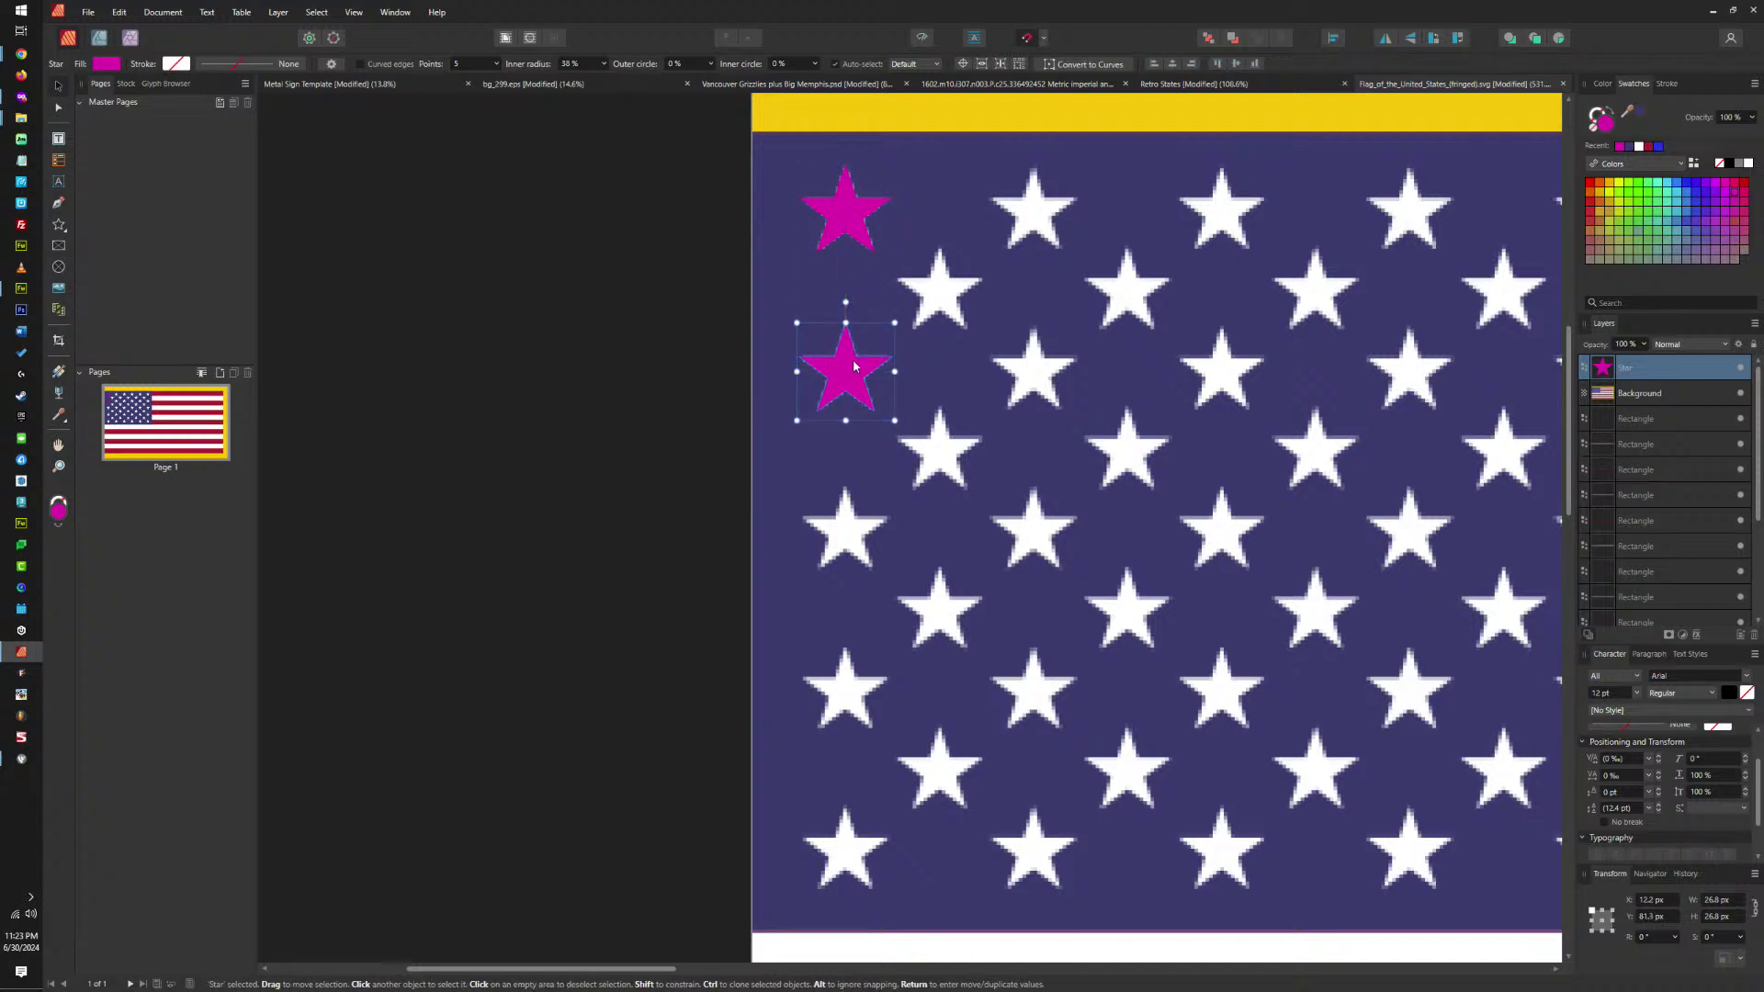
pyautogui.hotkey('ctrl', 'j')
pyautogui.hotkey('ctrl', 'j')
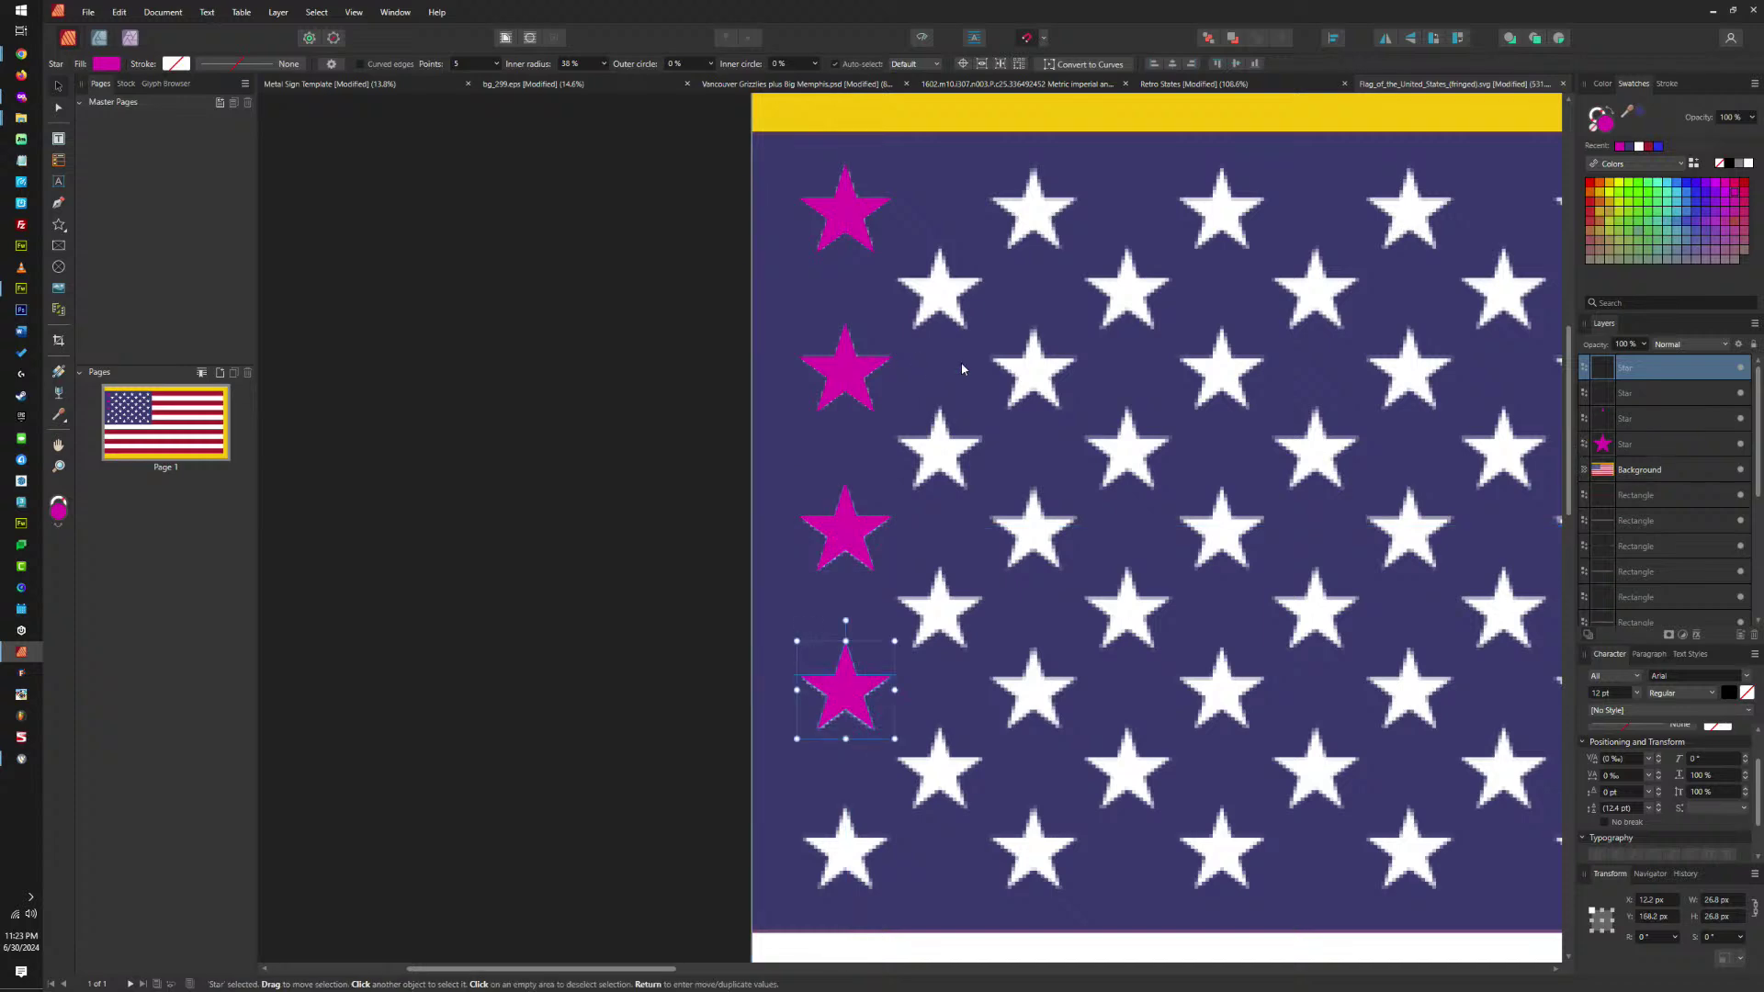
pyautogui.hotkey('ctrl', 'j')
pyautogui.scroll(3, 839, 841)
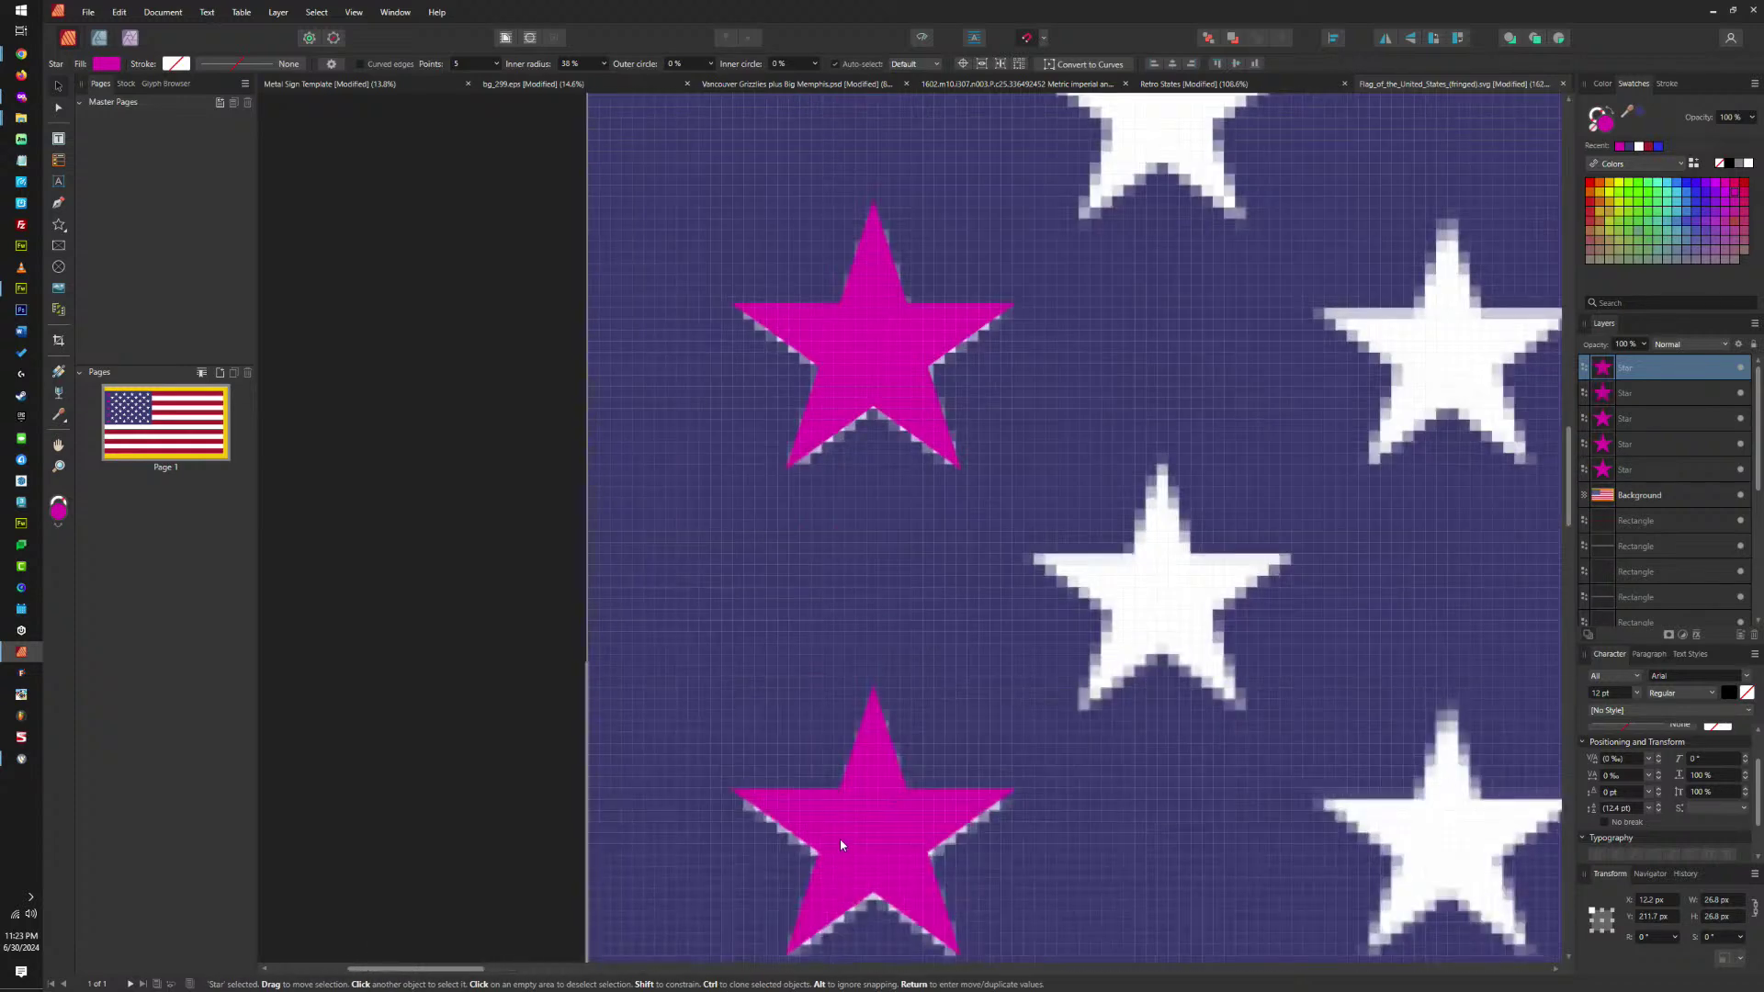
pyautogui.press('Down')
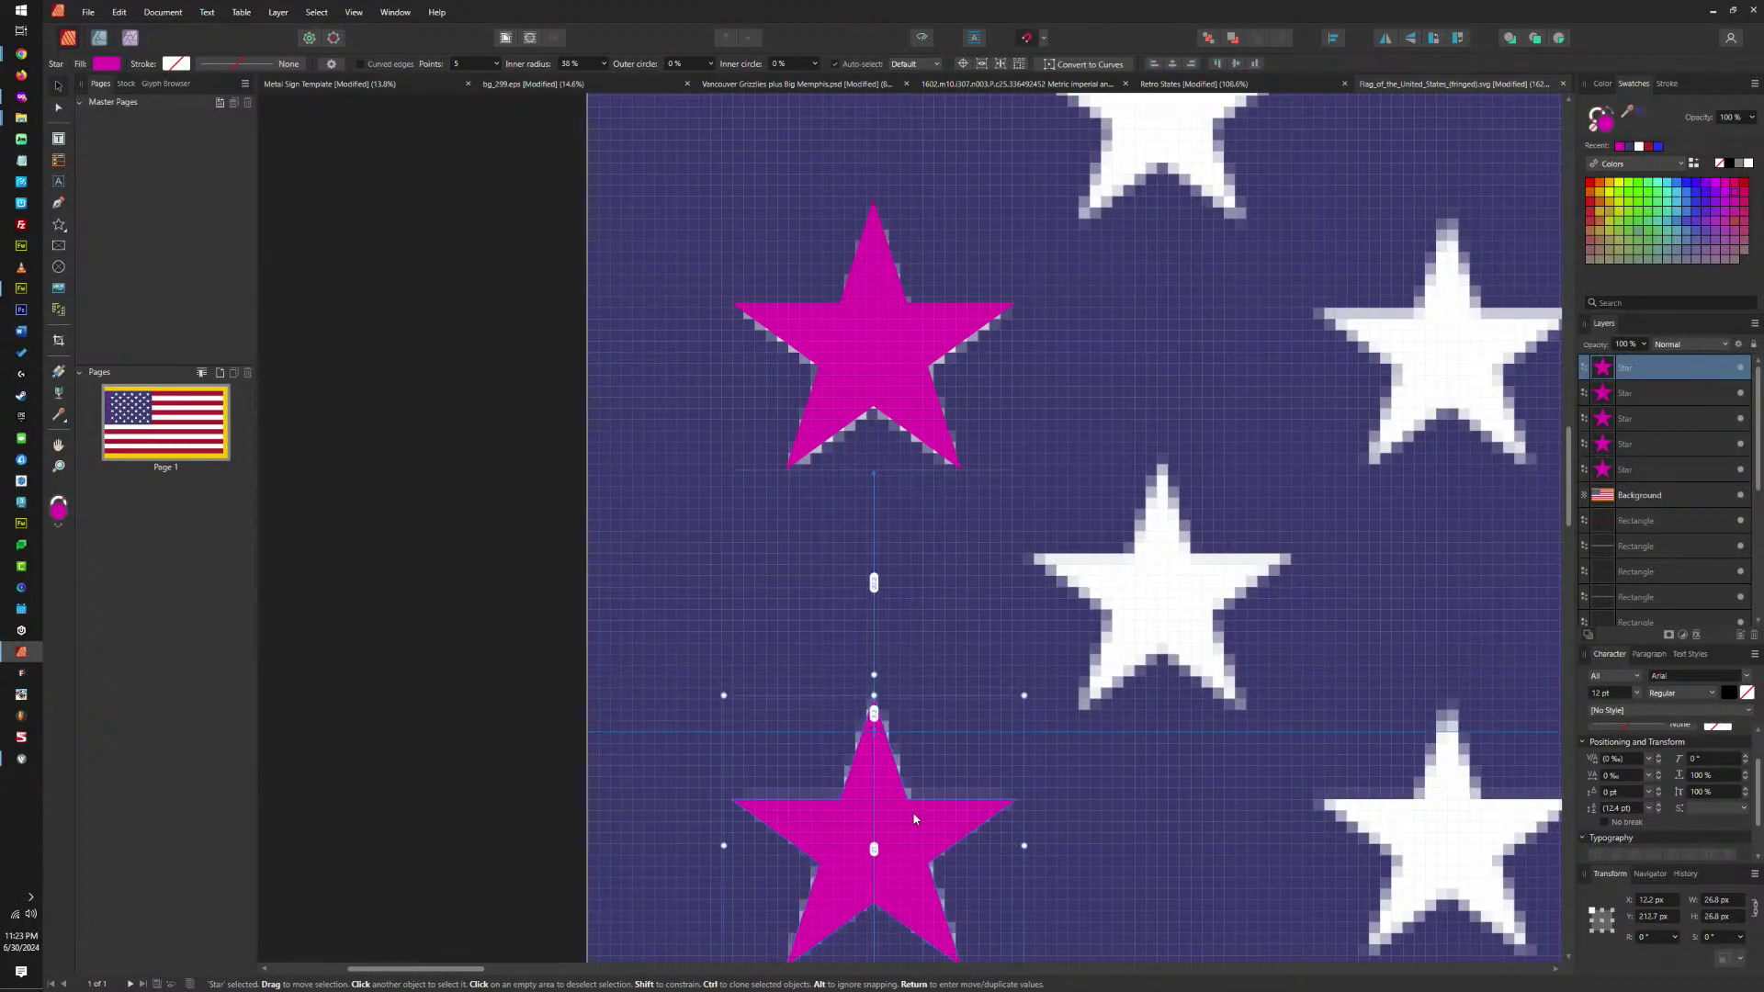
# Select all five magenta stars in the first column and space them evenly vertically within the selection bounds.
pyautogui.scroll(-3, 914, 819)
pyautogui.keyDown('shift'); pyautogui.click(912, 698); pyautogui.keyUp('shift')
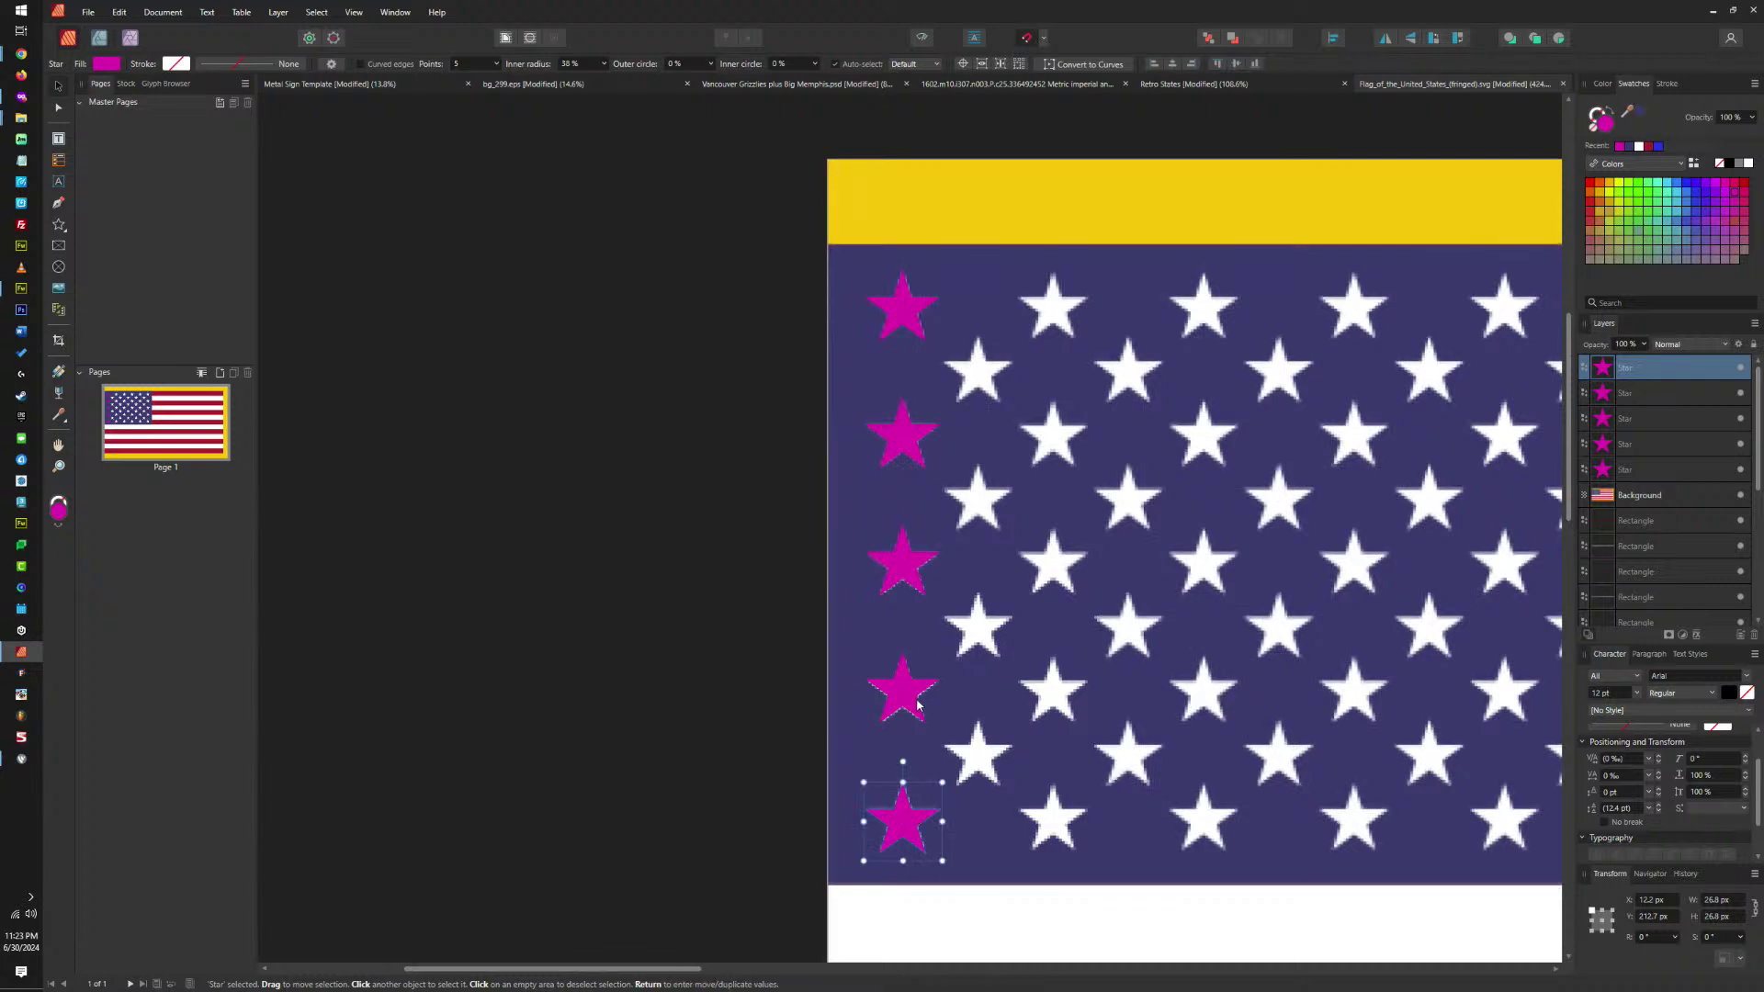
pyautogui.keyDown('shift'); pyautogui.click(899, 566); pyautogui.keyUp('shift')
pyautogui.keyDown('shift'); pyautogui.click(904, 434); pyautogui.keyUp('shift')
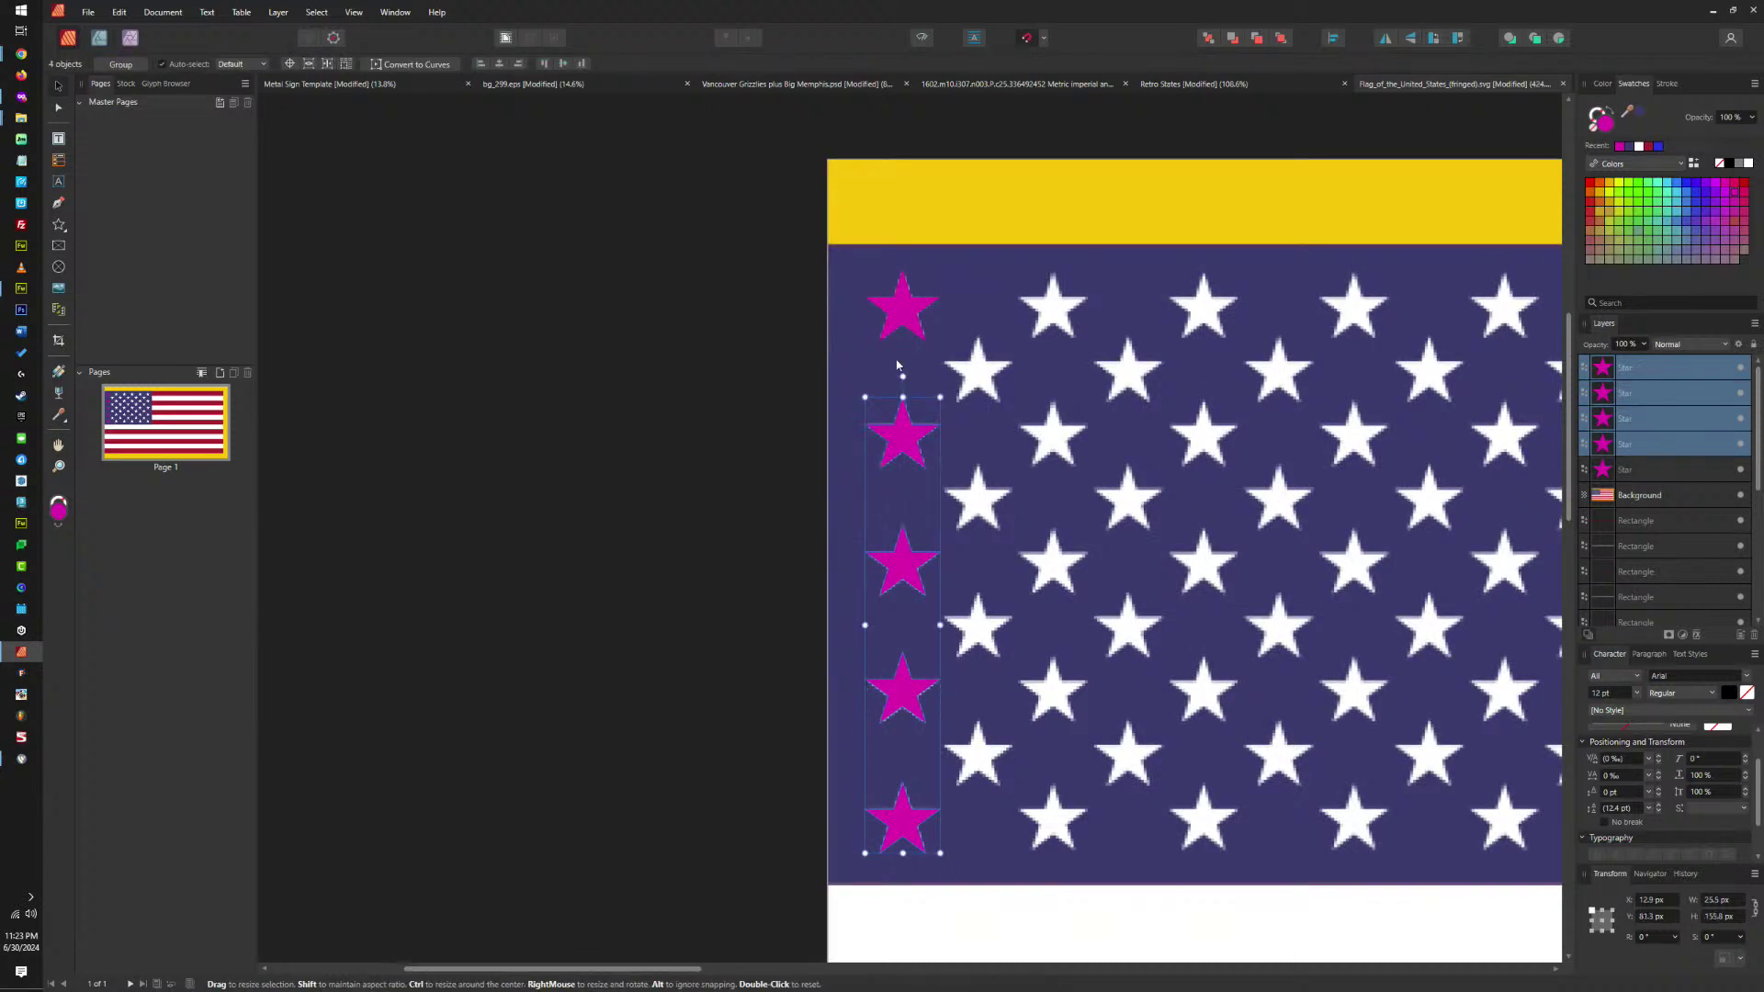
pyautogui.keyDown('shift'); pyautogui.click(895, 313); pyautogui.keyUp('shift')
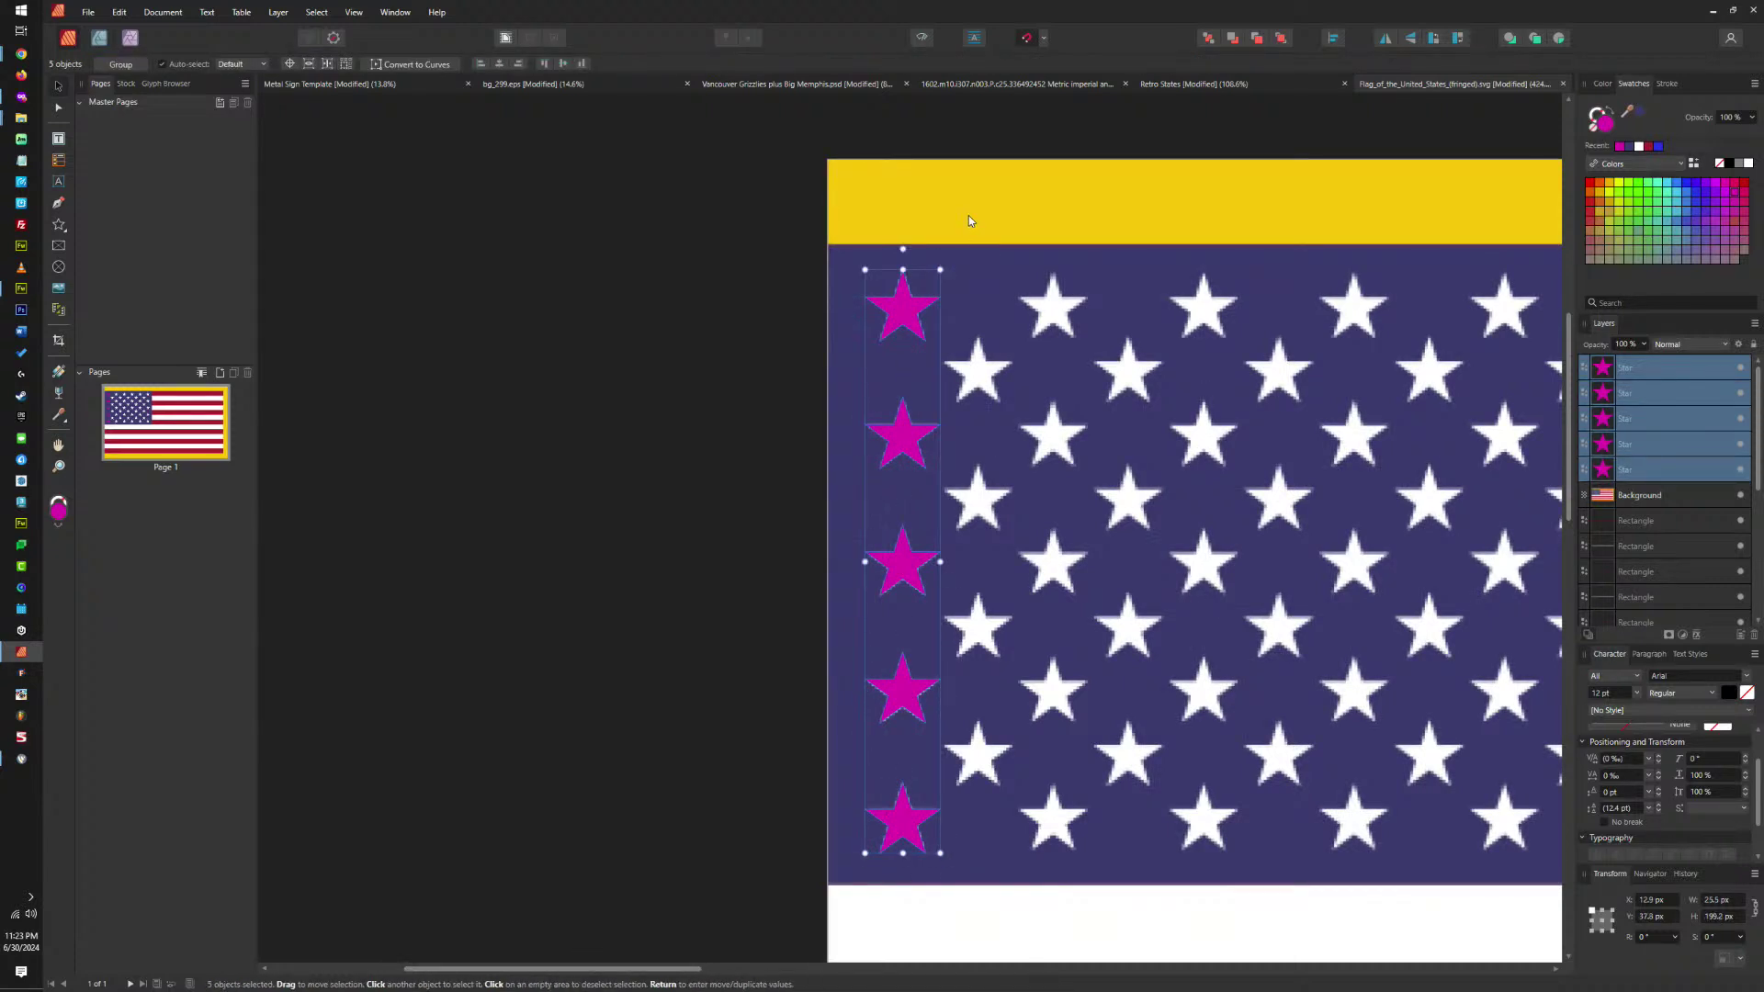
pyautogui.click(1334, 39)
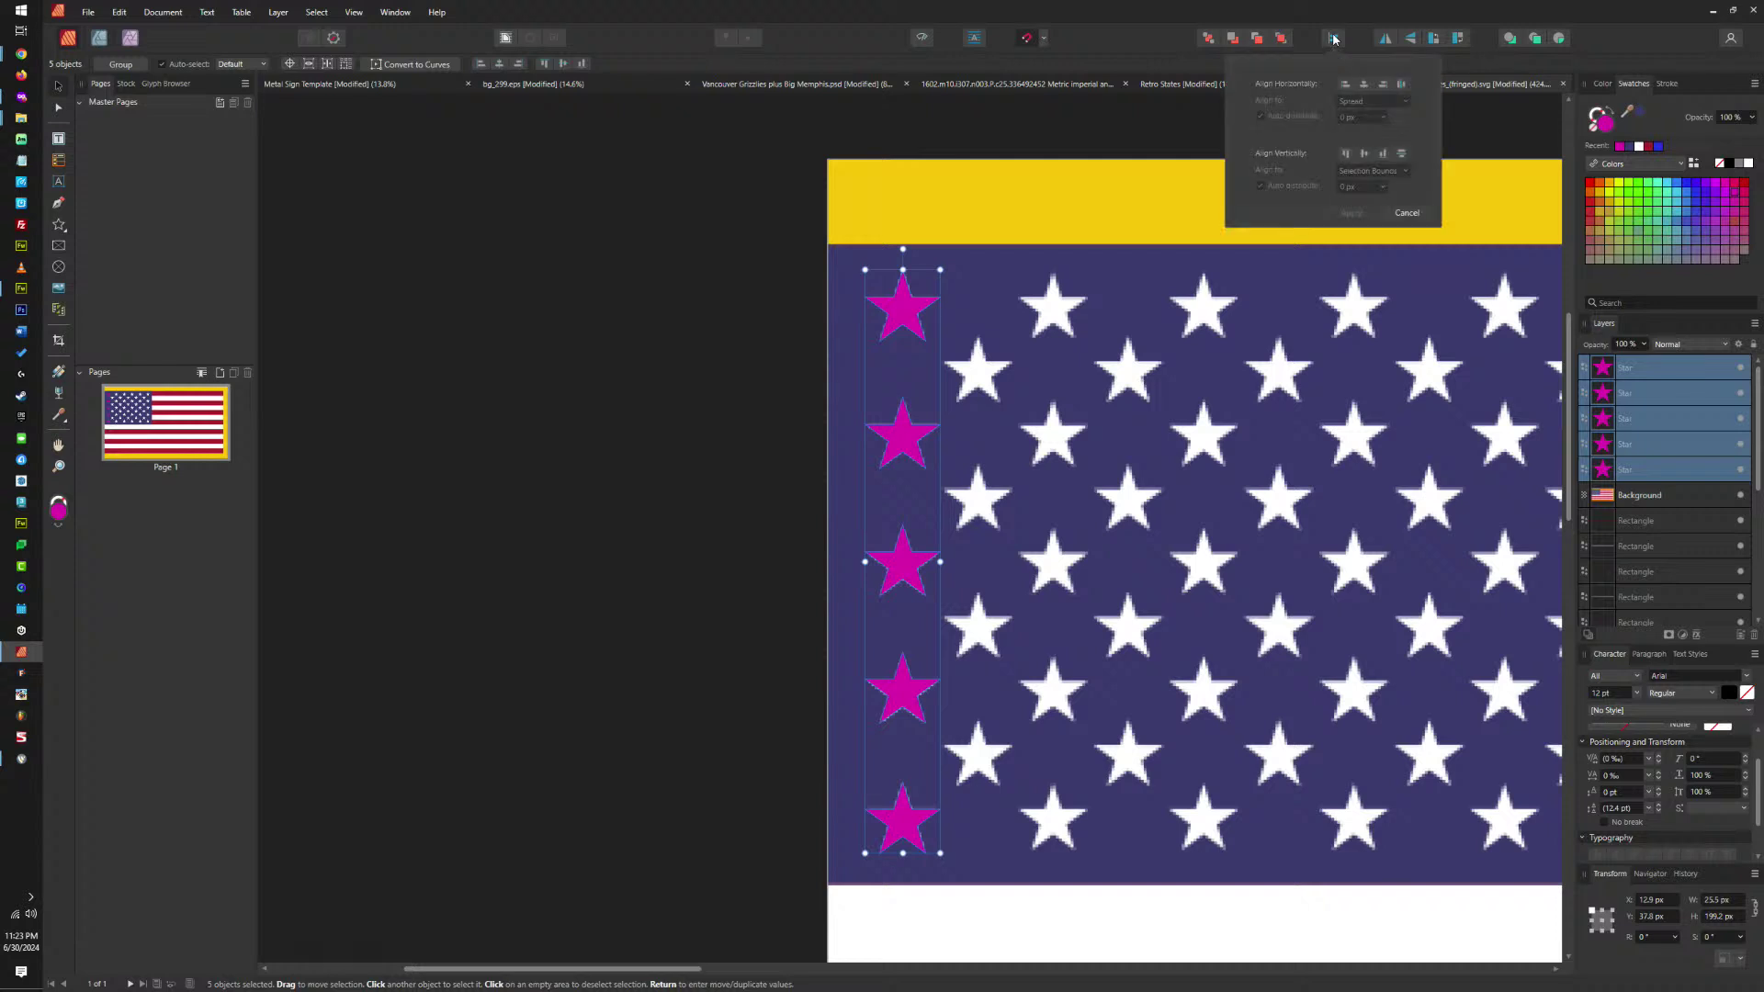
pyautogui.click(1401, 155)
pyautogui.click(1350, 213)
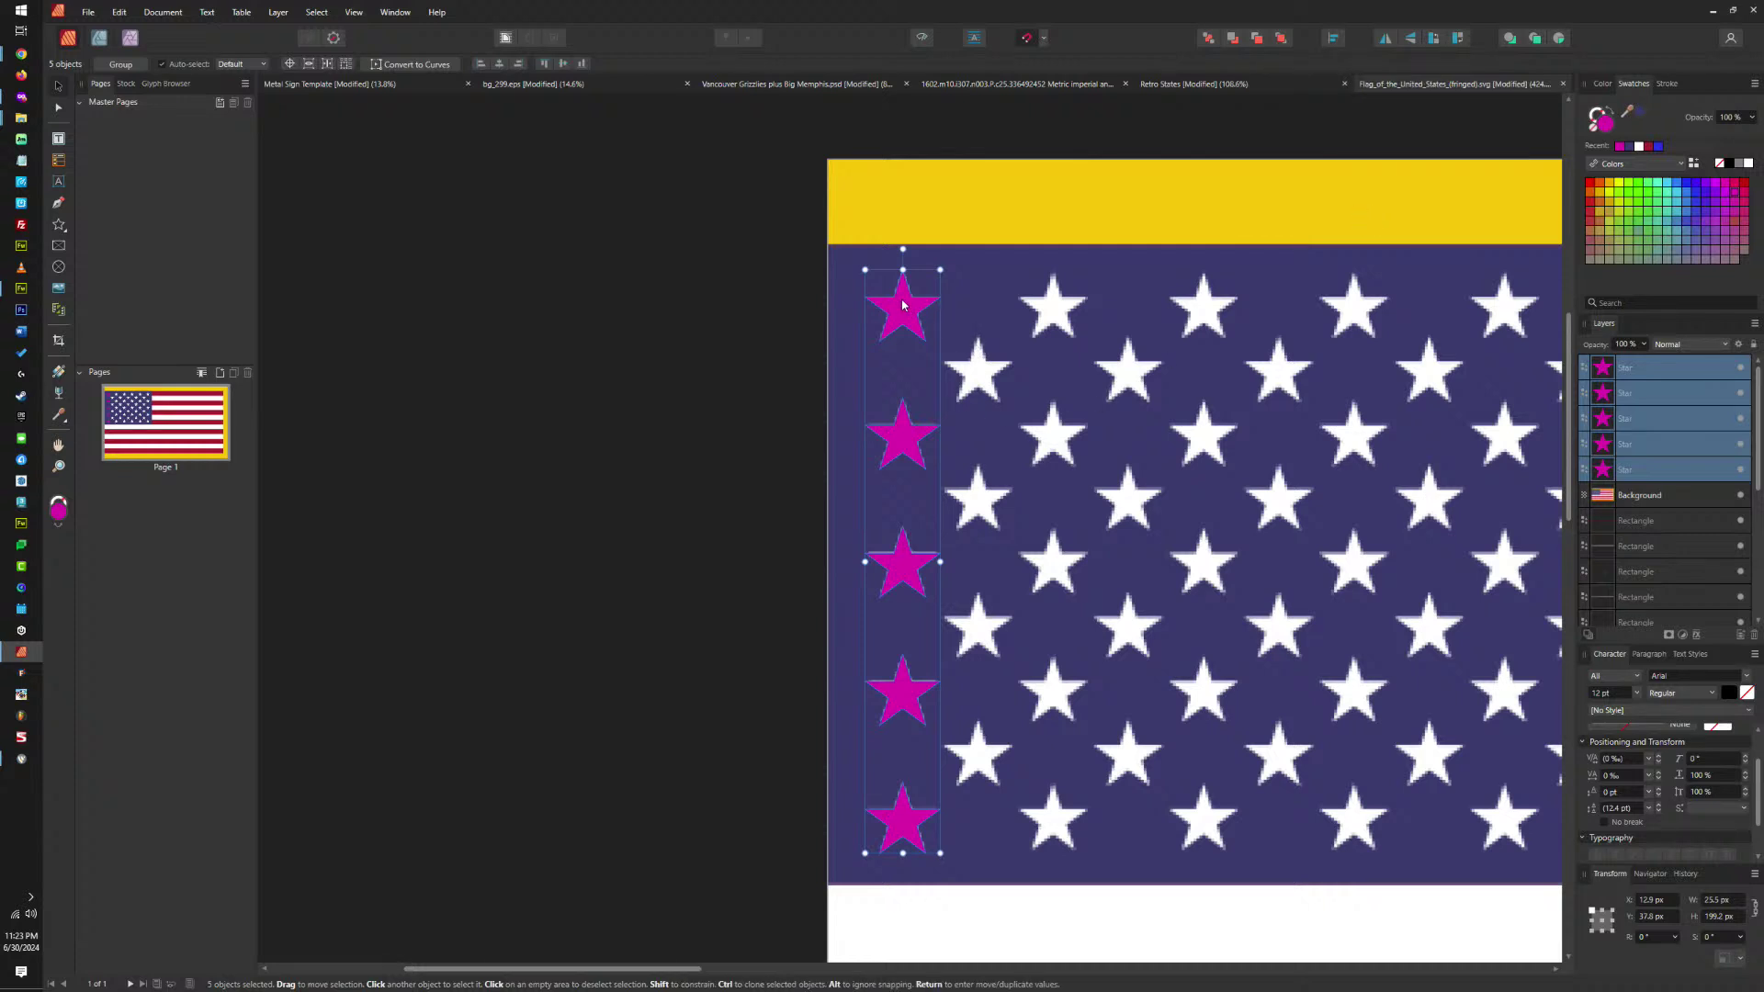
# Copy the star column onto the flag's second star column and merge the copy's upper four stars into one shape with Add.
pyautogui.moveTo(902, 305); pyautogui.dragTo(981, 309)
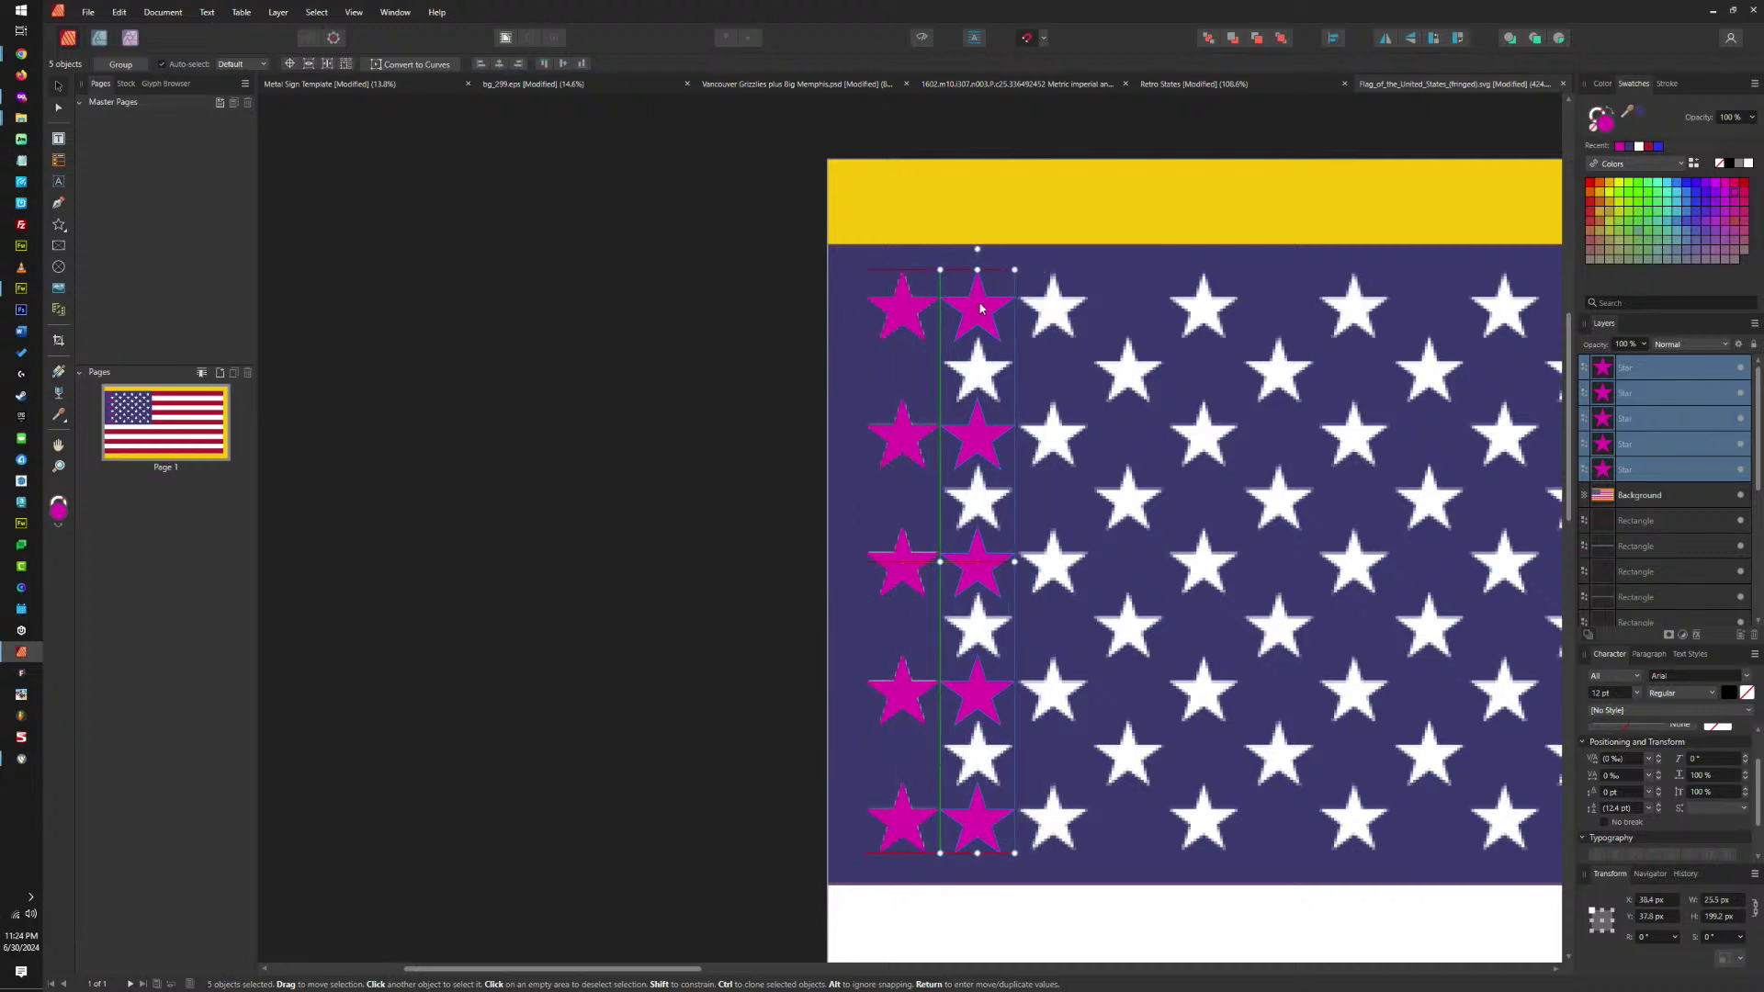
pyautogui.moveTo(981, 309); pyautogui.dragTo(981, 370)
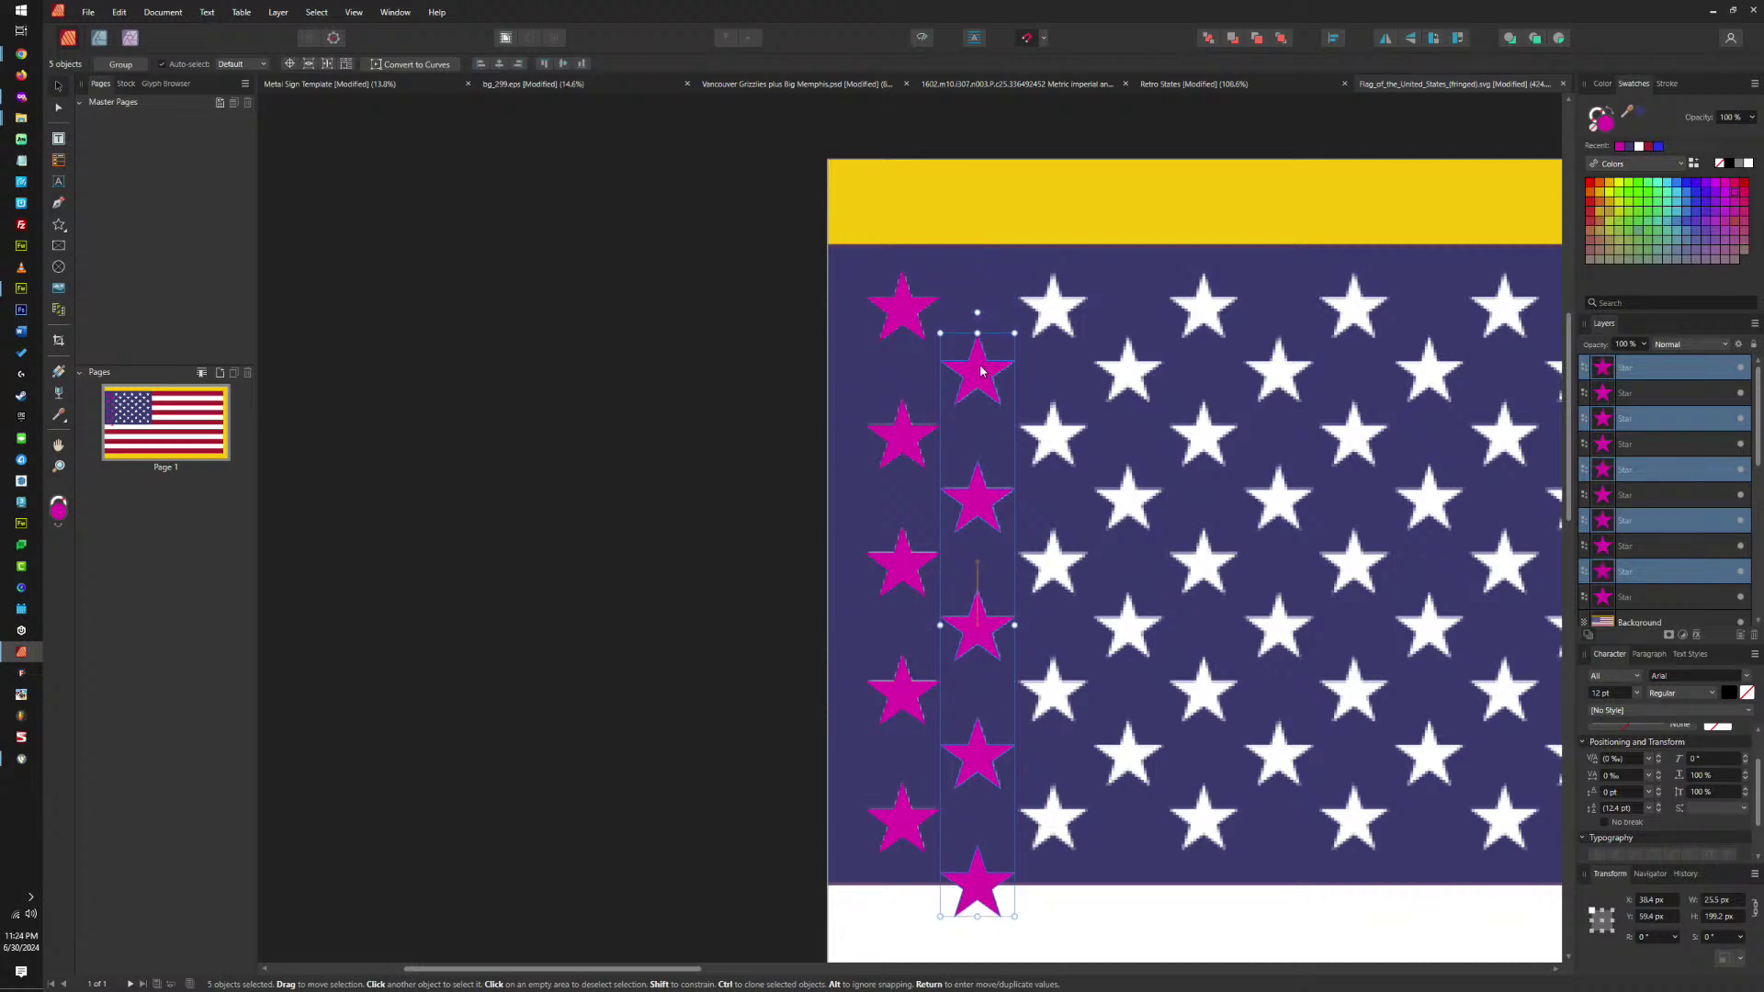
pyautogui.keyDown('shift'); pyautogui.click(977, 889); pyautogui.keyUp('shift')
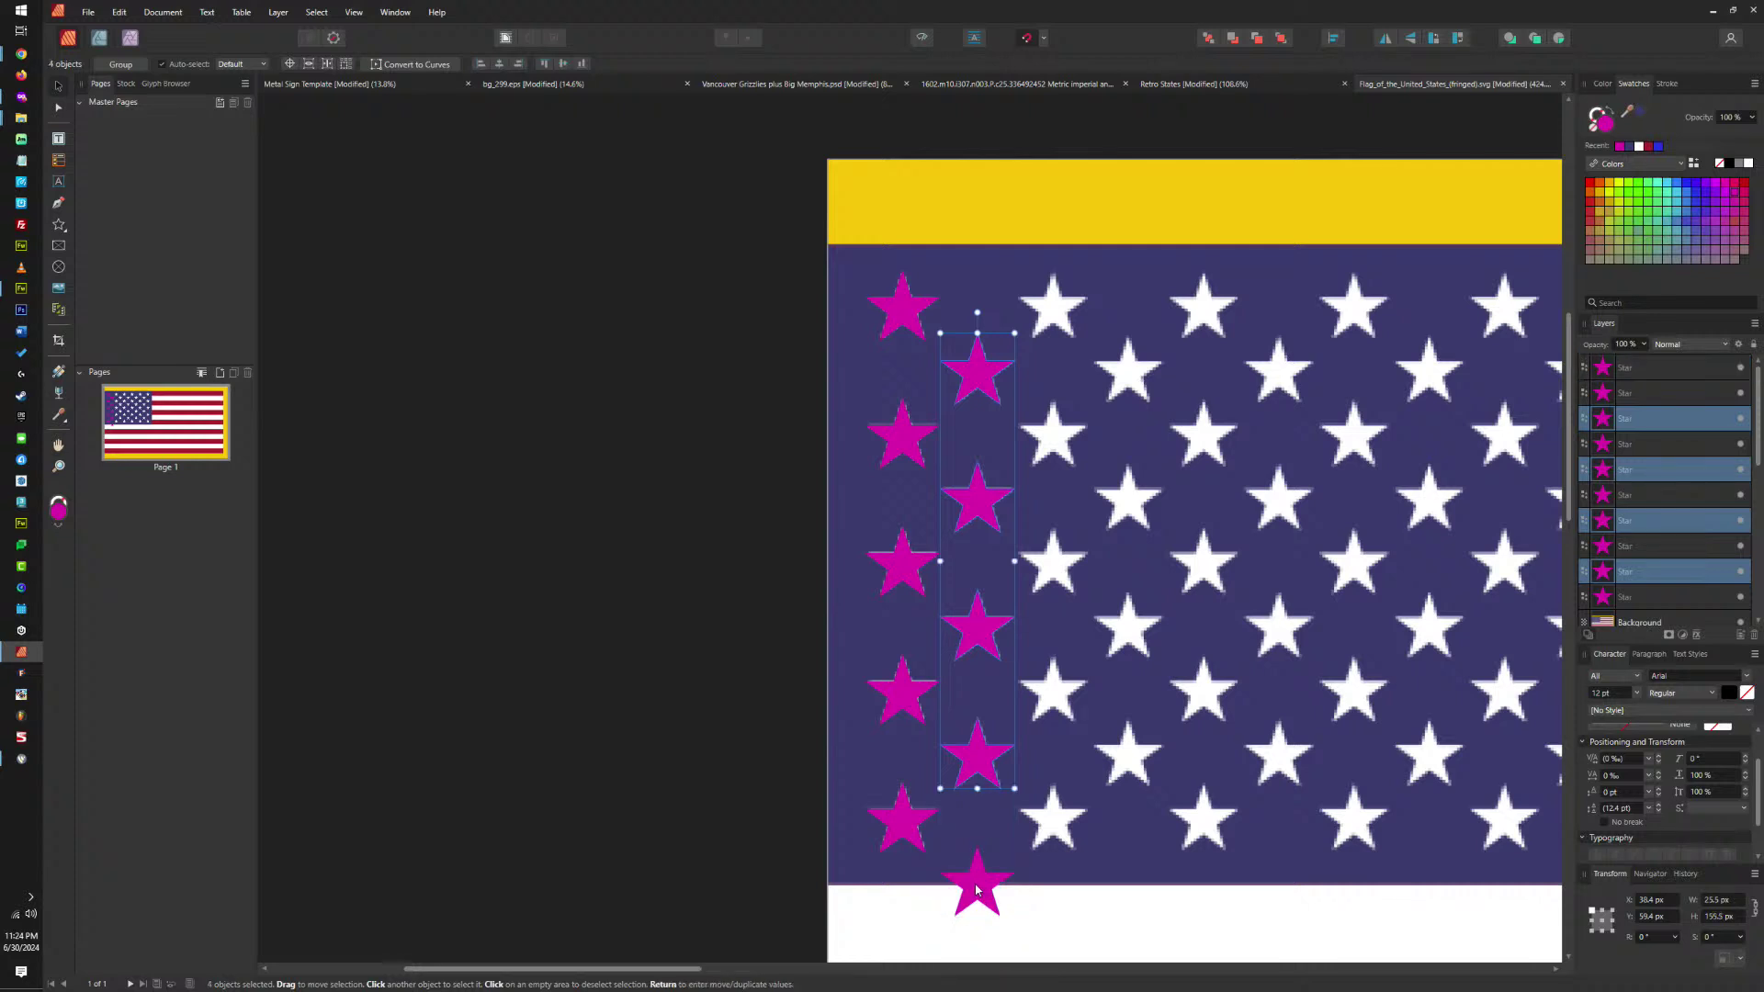
pyautogui.click(98, 38)
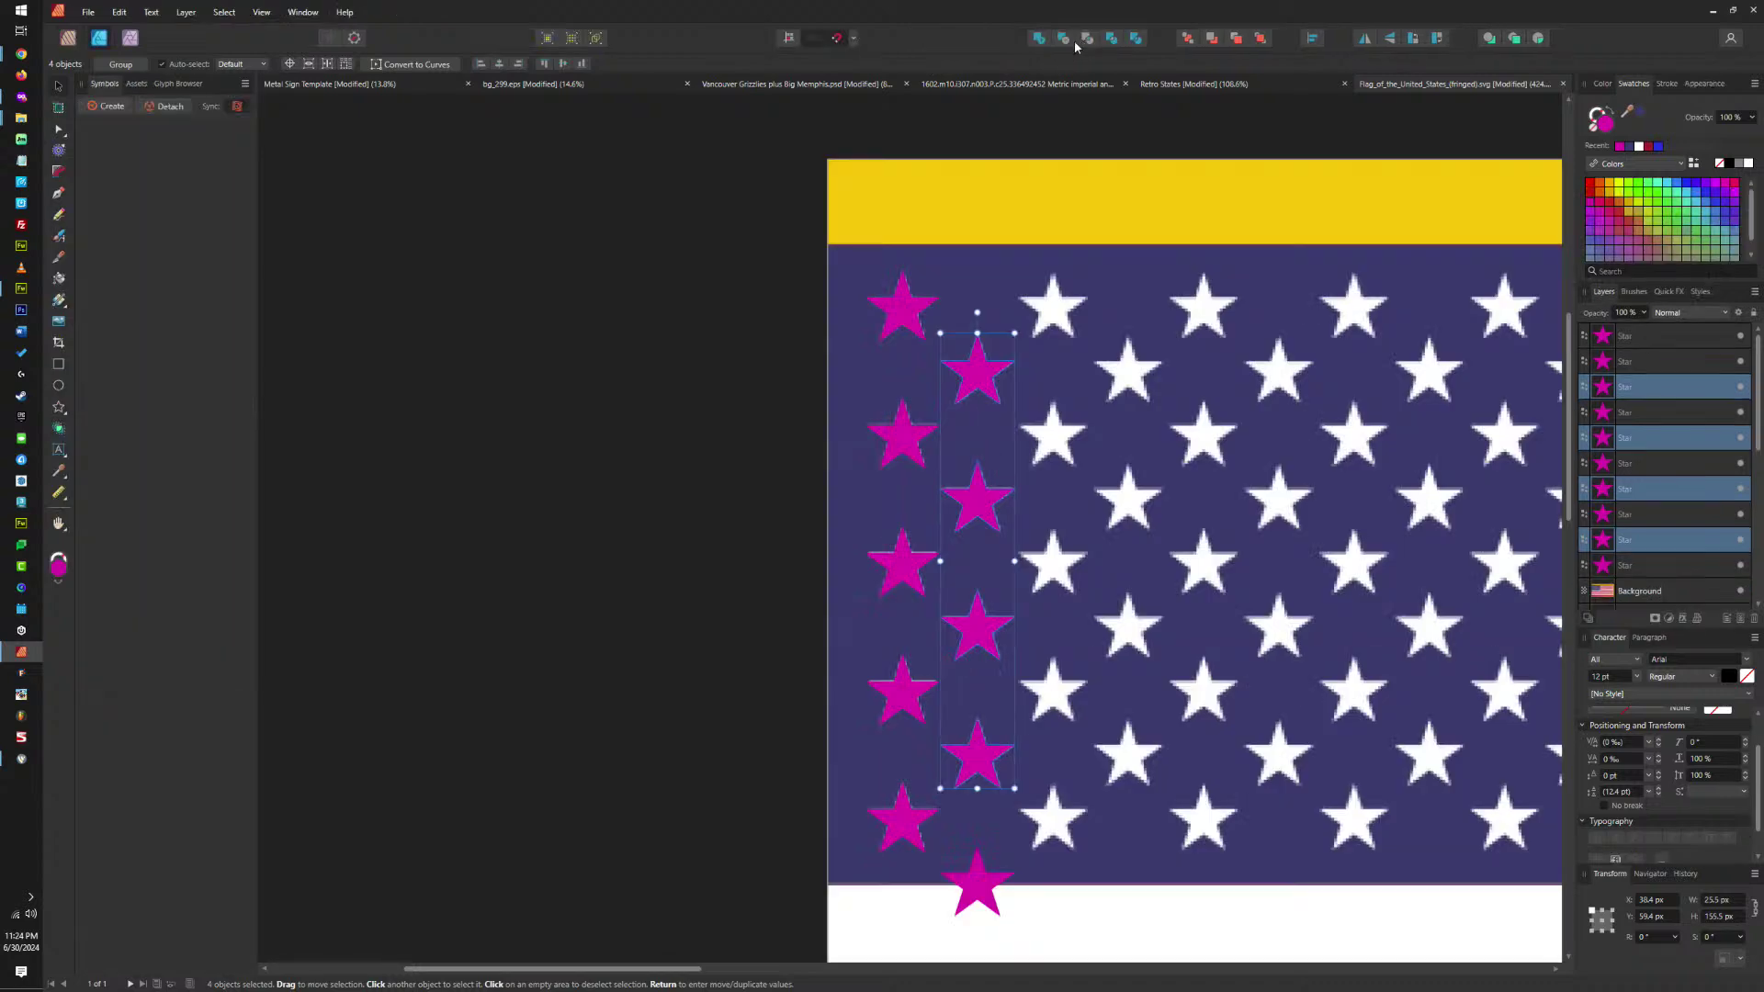
pyautogui.click(1045, 39)
# Merge the first column's five magenta stars with the second column's four-star shape using Add, and delete the leftover star below the canton.
pyautogui.keyDown('shift'); pyautogui.click(905, 310); pyautogui.keyUp('shift')
pyautogui.keyDown('shift'); pyautogui.click(908, 441); pyautogui.keyUp('shift')
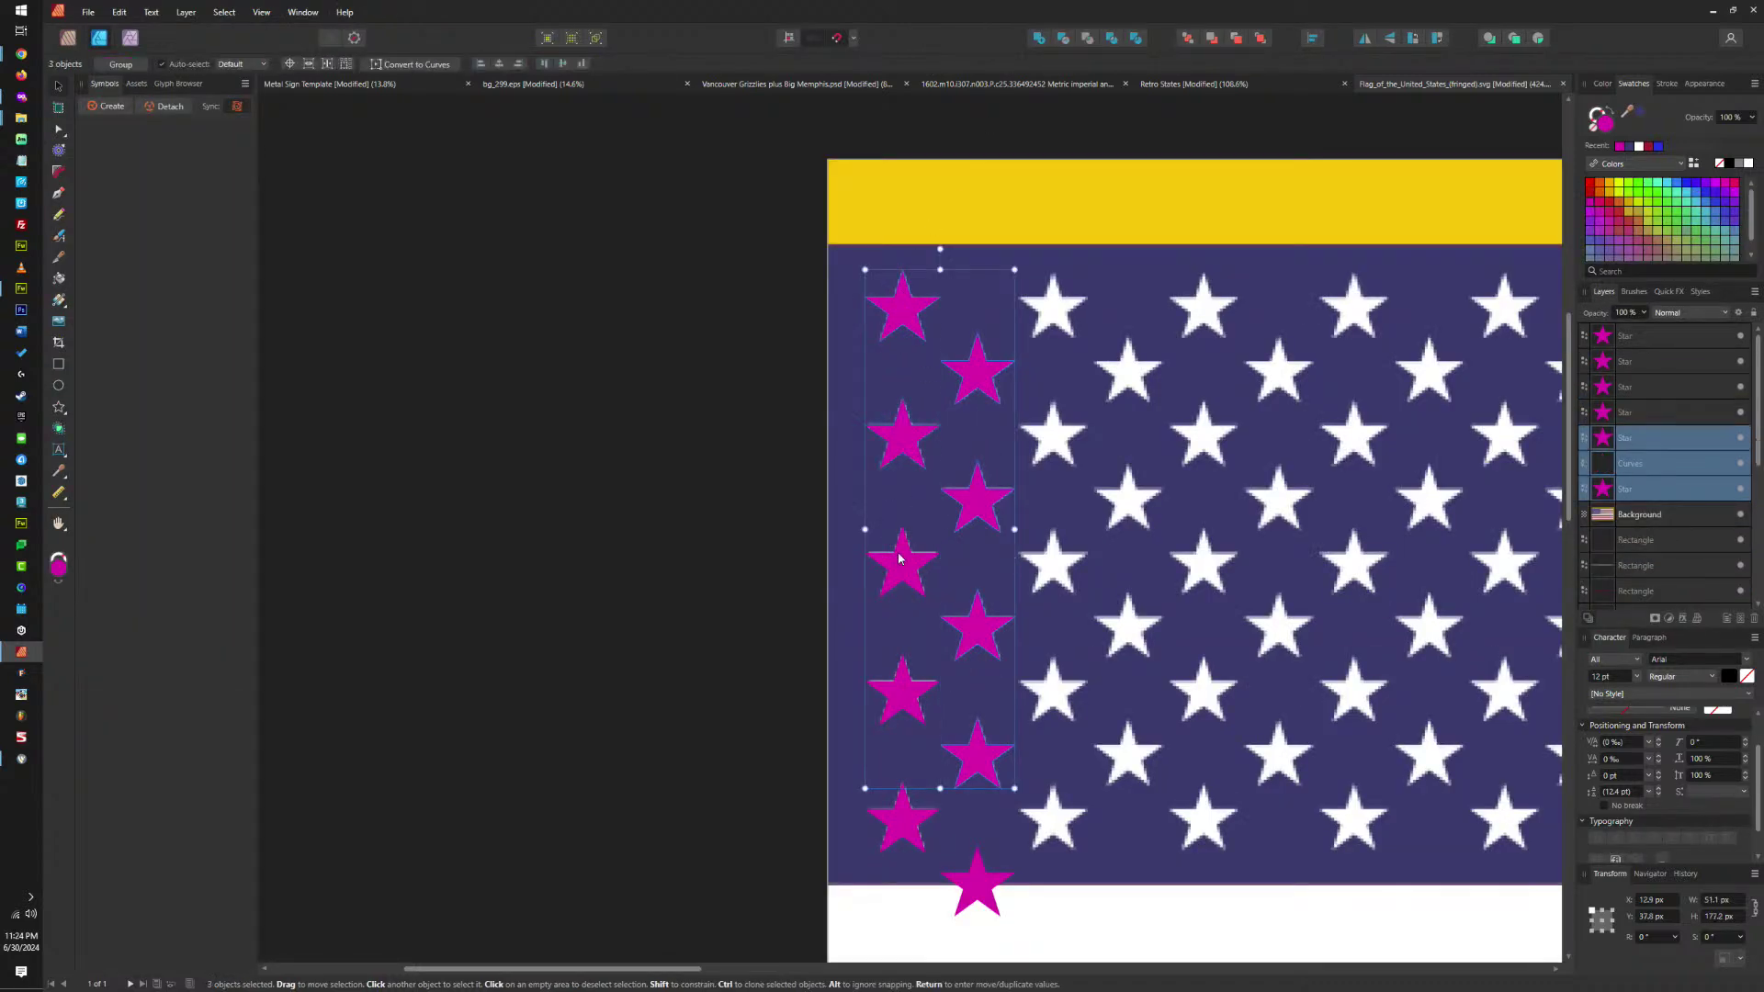
pyautogui.keyDown('shift'); pyautogui.click(900, 557); pyautogui.keyUp('shift')
pyautogui.keyDown('shift'); pyautogui.click(904, 685); pyautogui.keyUp('shift')
pyautogui.keyDown('shift'); pyautogui.click(902, 816); pyautogui.keyUp('shift')
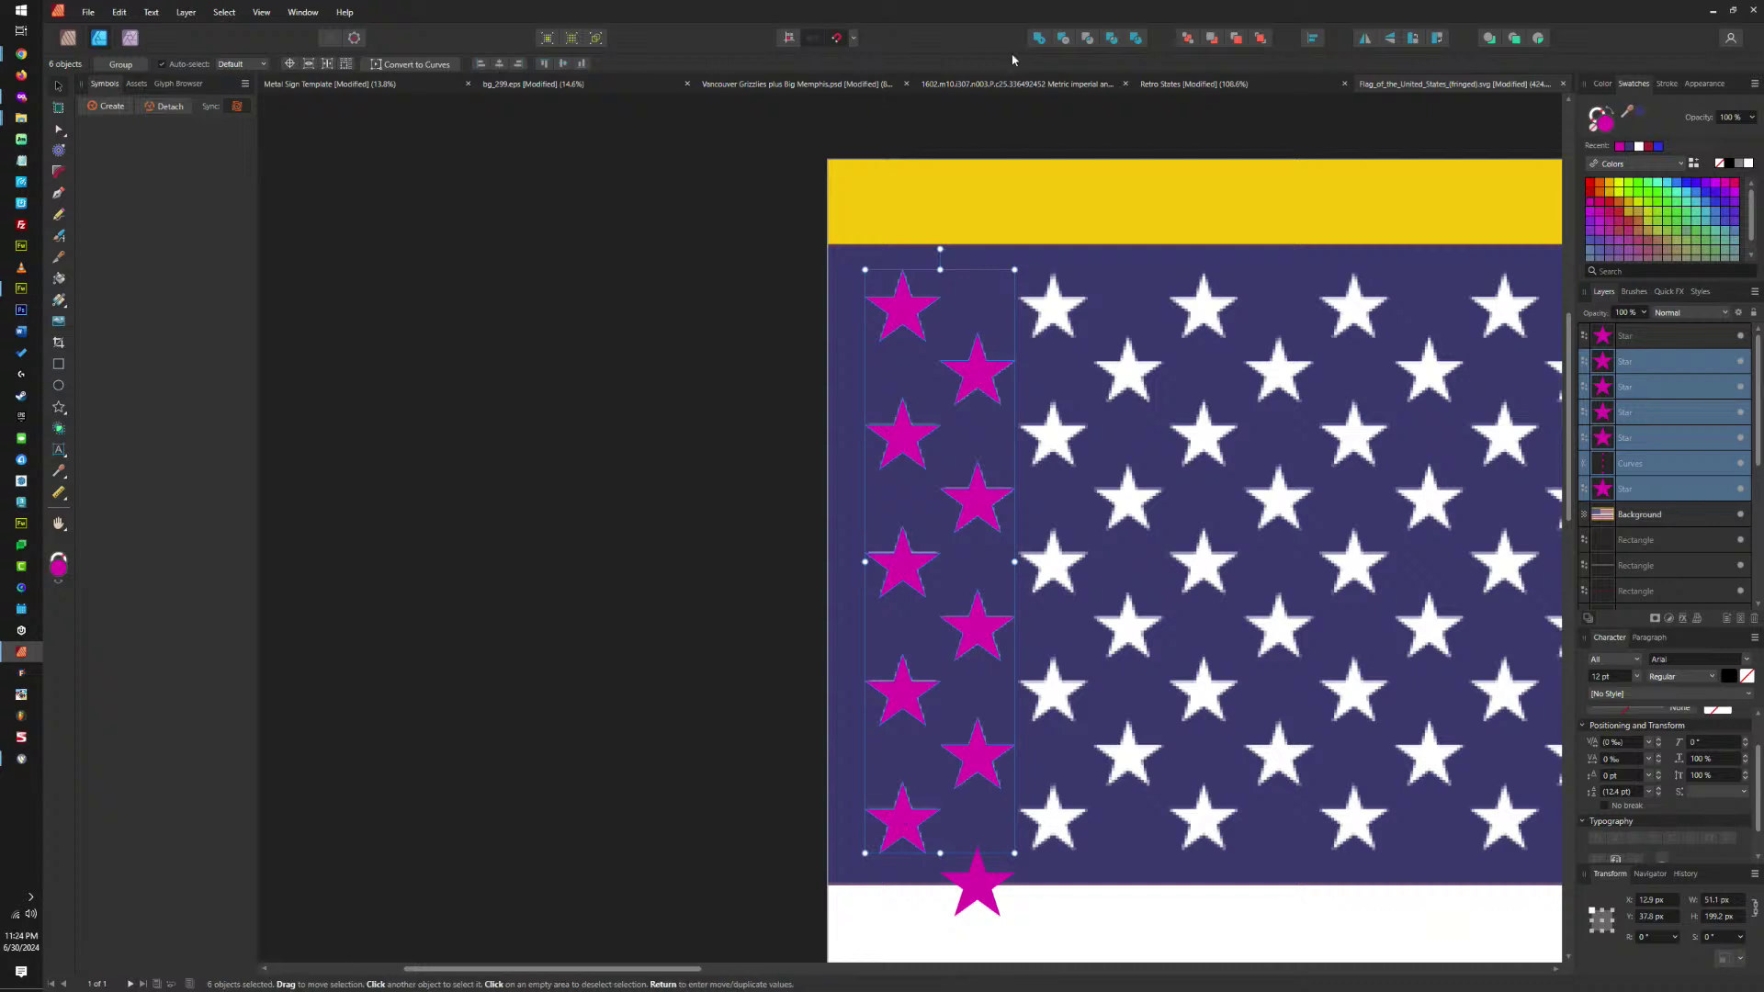
pyautogui.click(1044, 38)
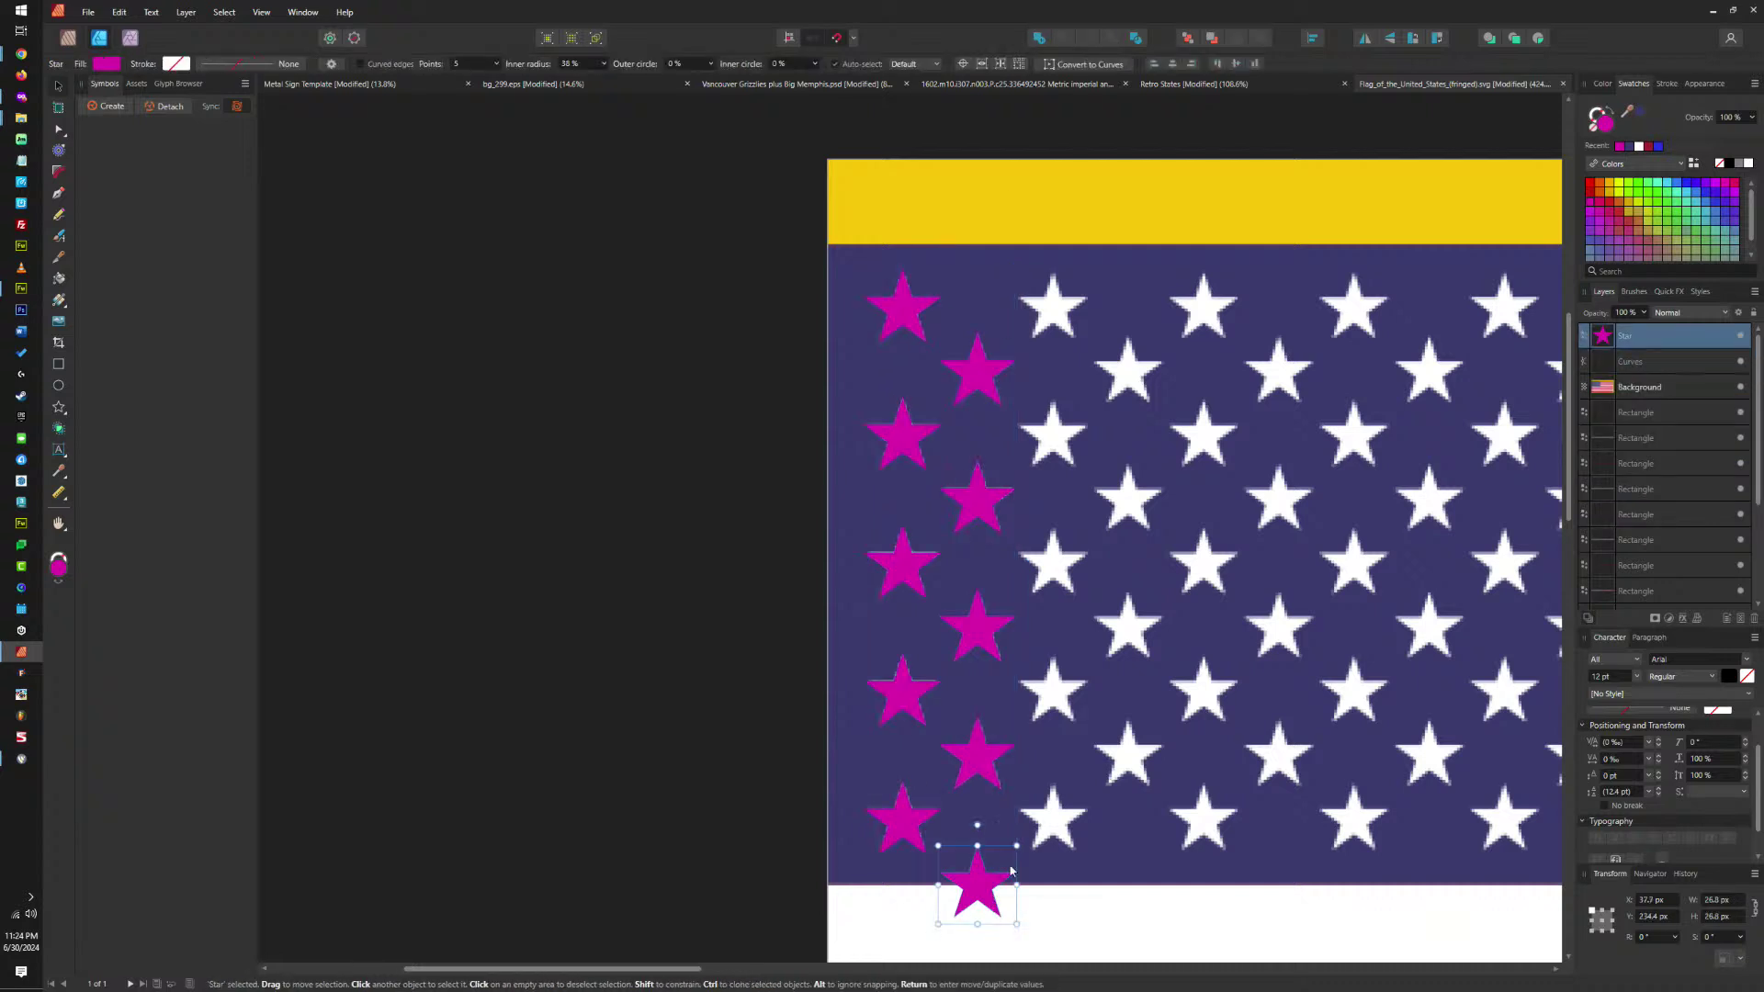
pyautogui.click(972, 905)
pyautogui.press('Delete')
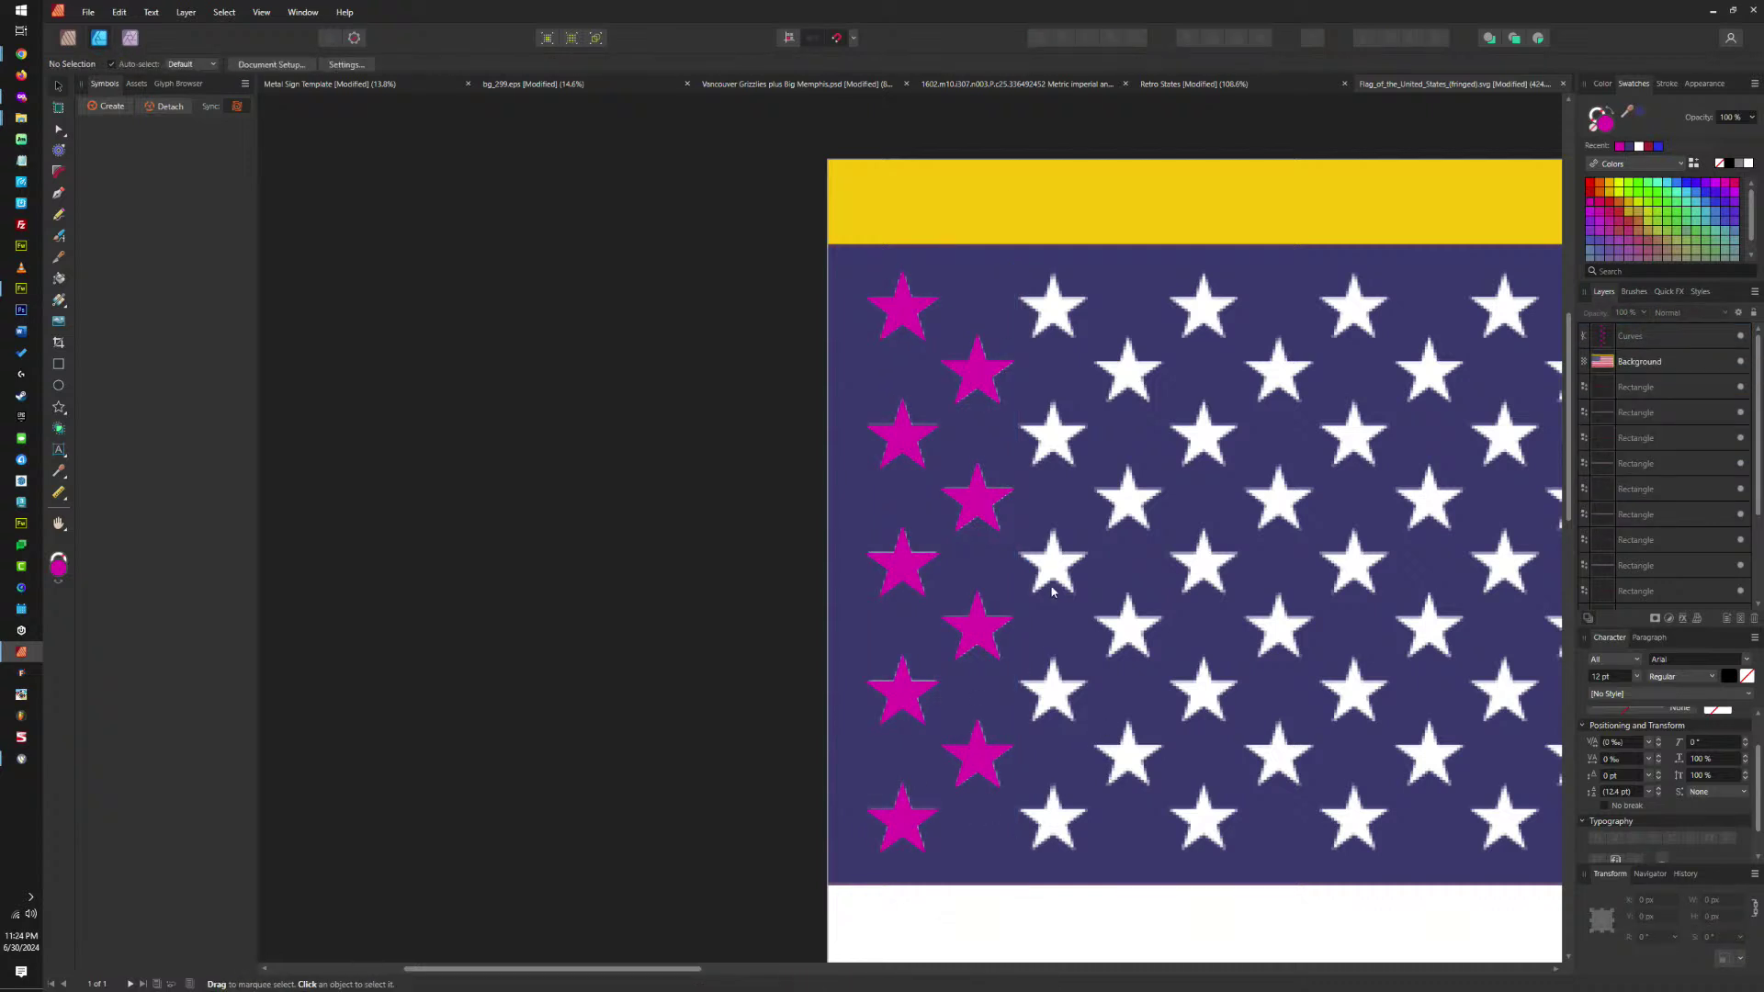
# Copy the nine-star shape about 51 px to the right and repeat the duplicate until six copies span the canton's full width.
pyautogui.click(891, 306)
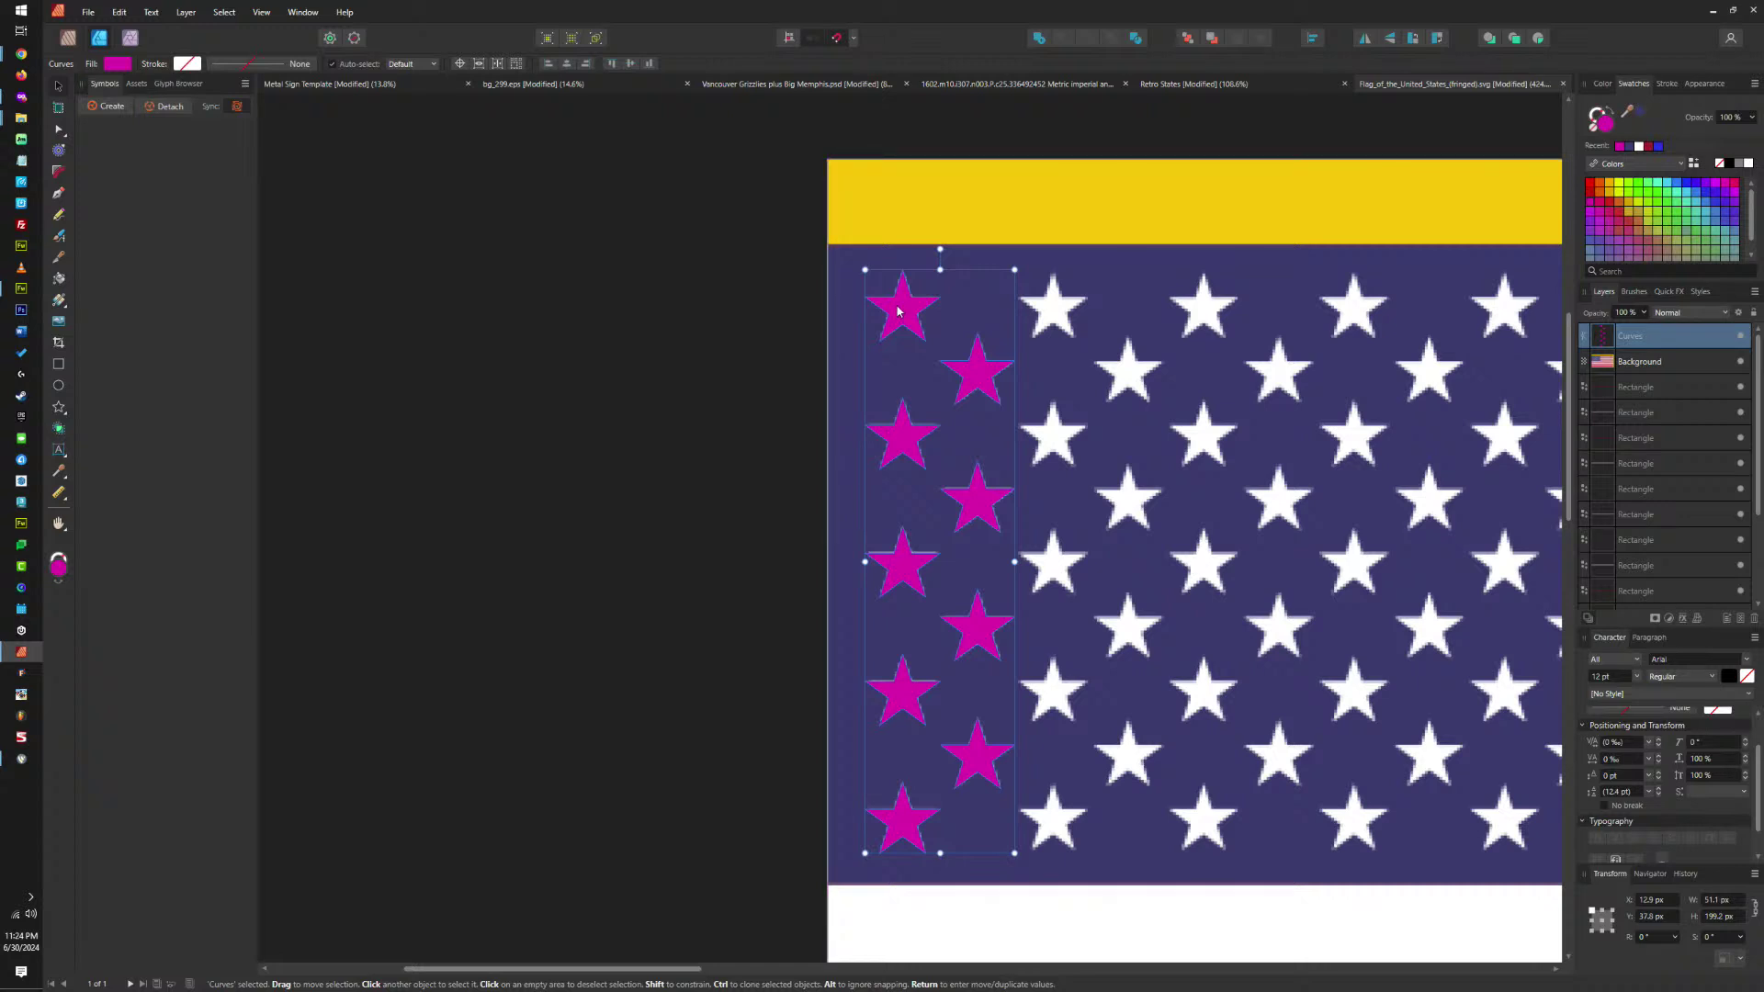
pyautogui.moveTo(898, 310); pyautogui.dragTo(1049, 318)
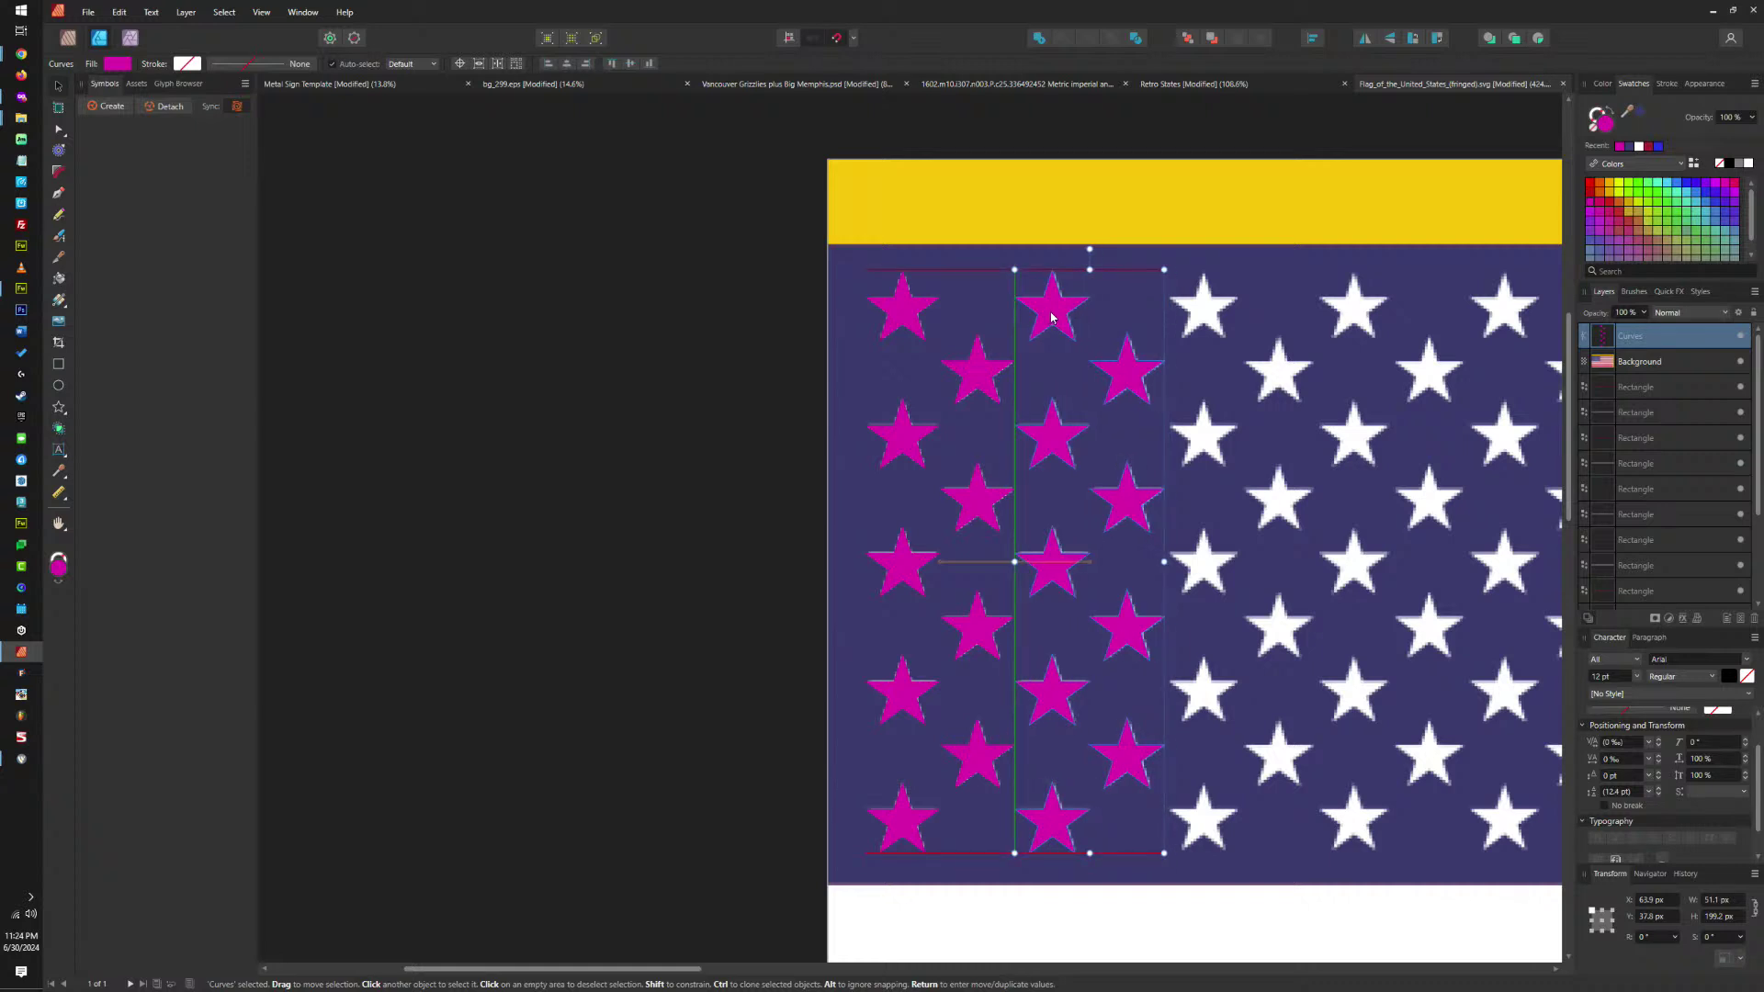
pyautogui.moveTo(1052, 317); pyautogui.dragTo(1052, 316)
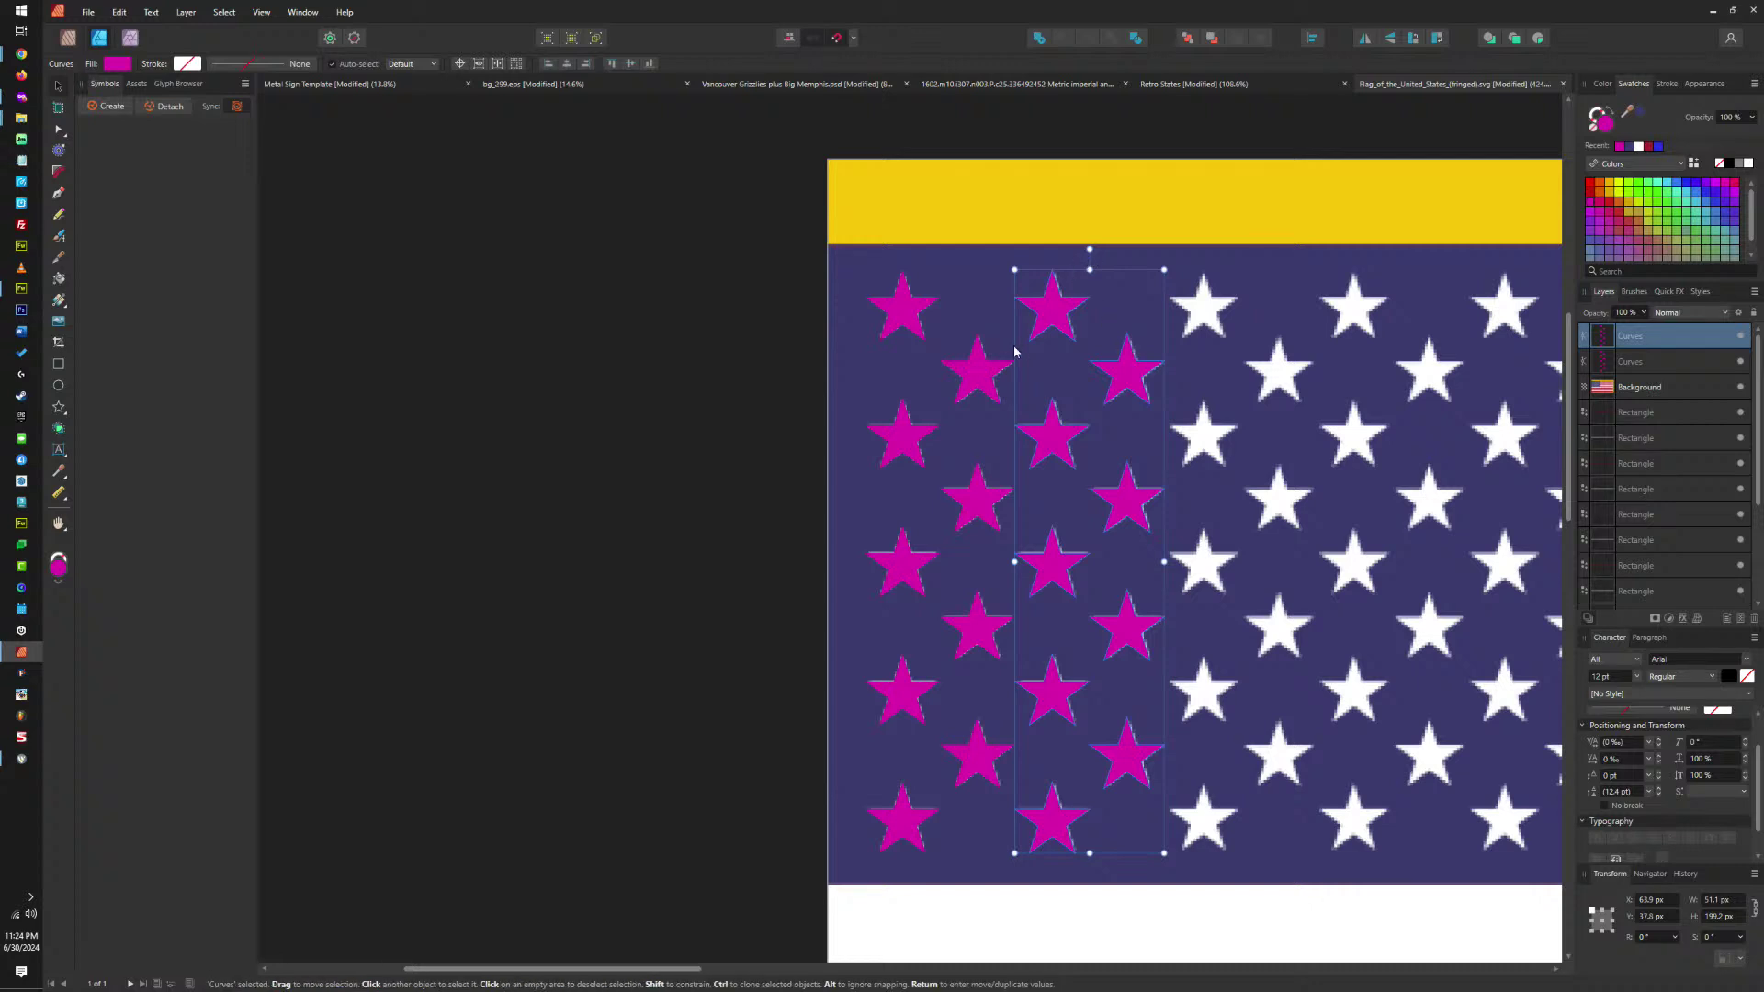
pyautogui.hotkey('ctrl', 'j')
pyautogui.hscroll(5, 955, 361)
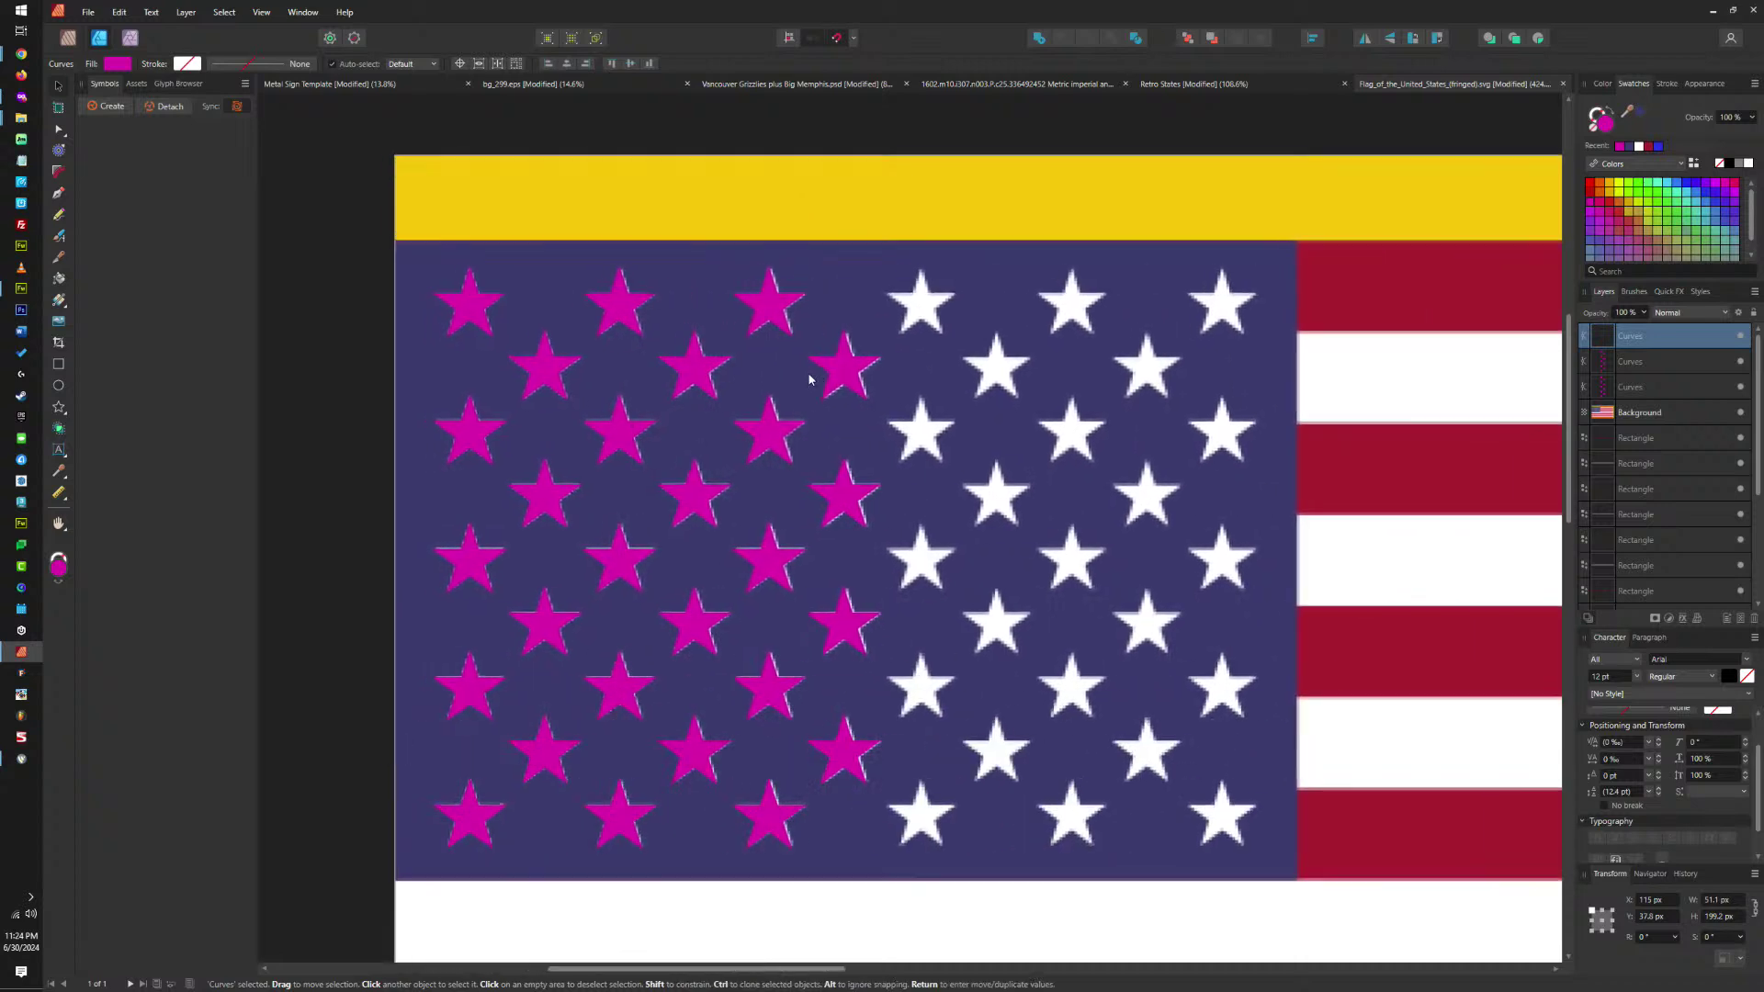
pyautogui.hotkey('ctrl', 'j')
pyautogui.hotkey('ctrl', 'j')
pyautogui.hotkey('ctrl', 'j')
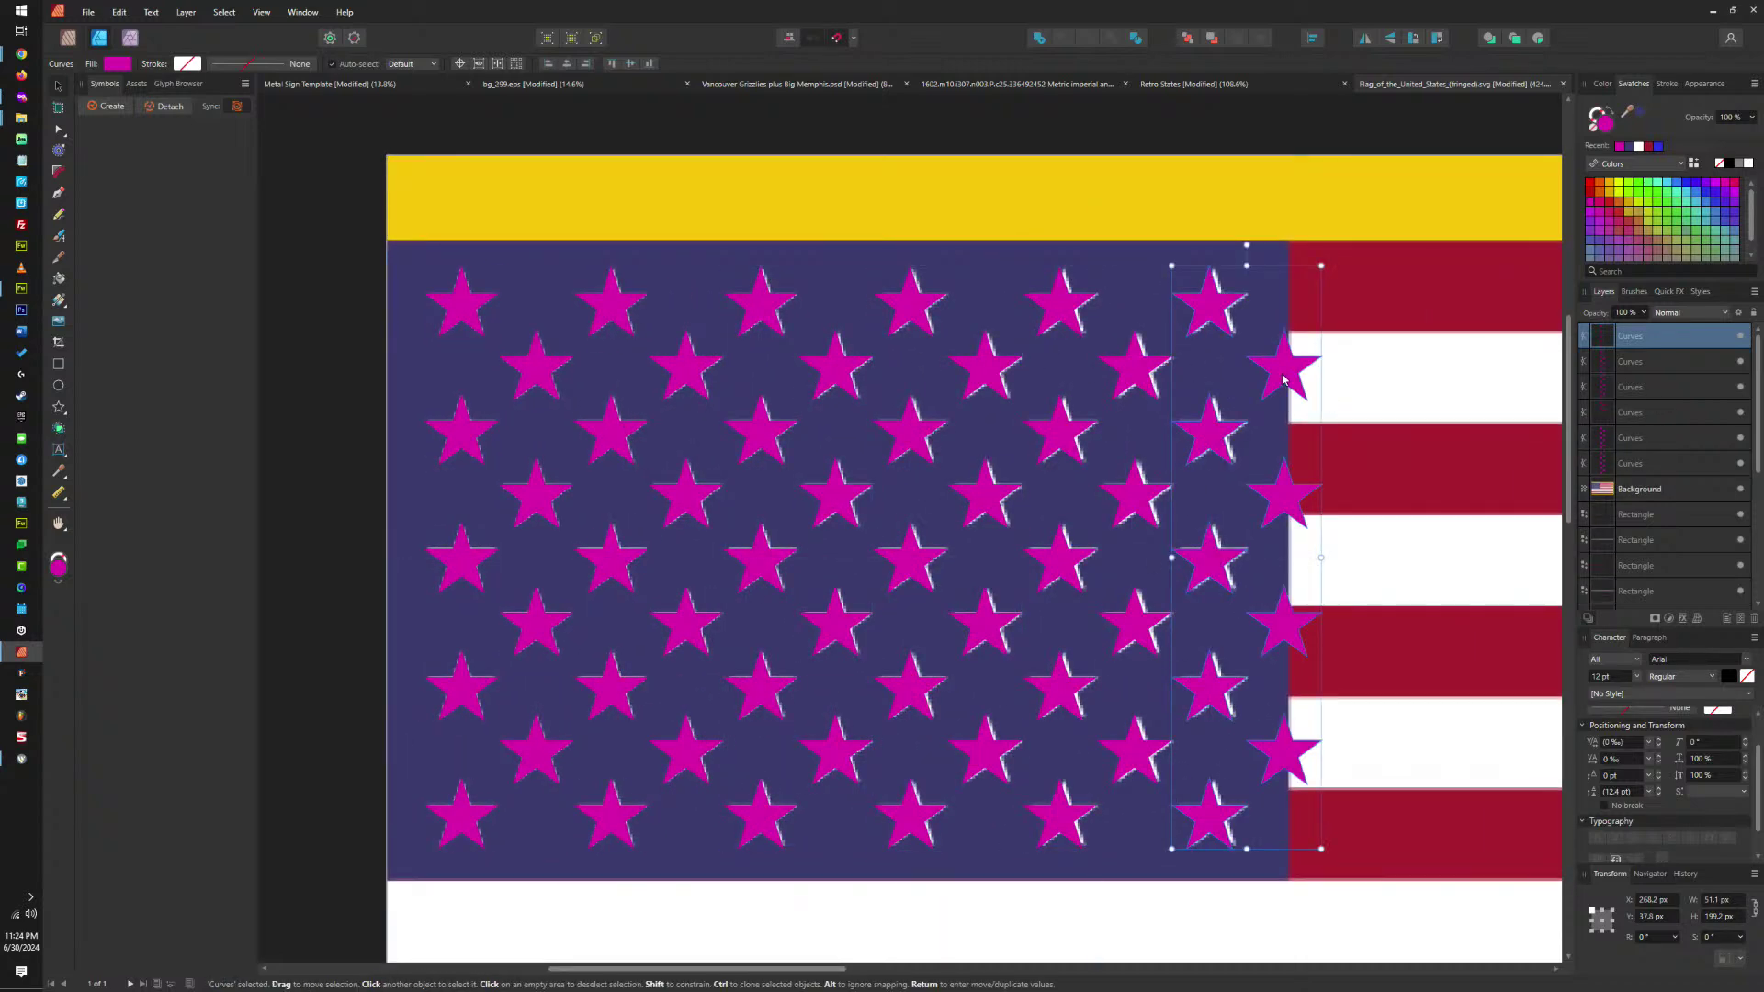
# Delete the nodes of the four stars in the last copy's right column that overhang the canton's right edge.
pyautogui.press('a')
pyautogui.scroll(3, 1369, 367)
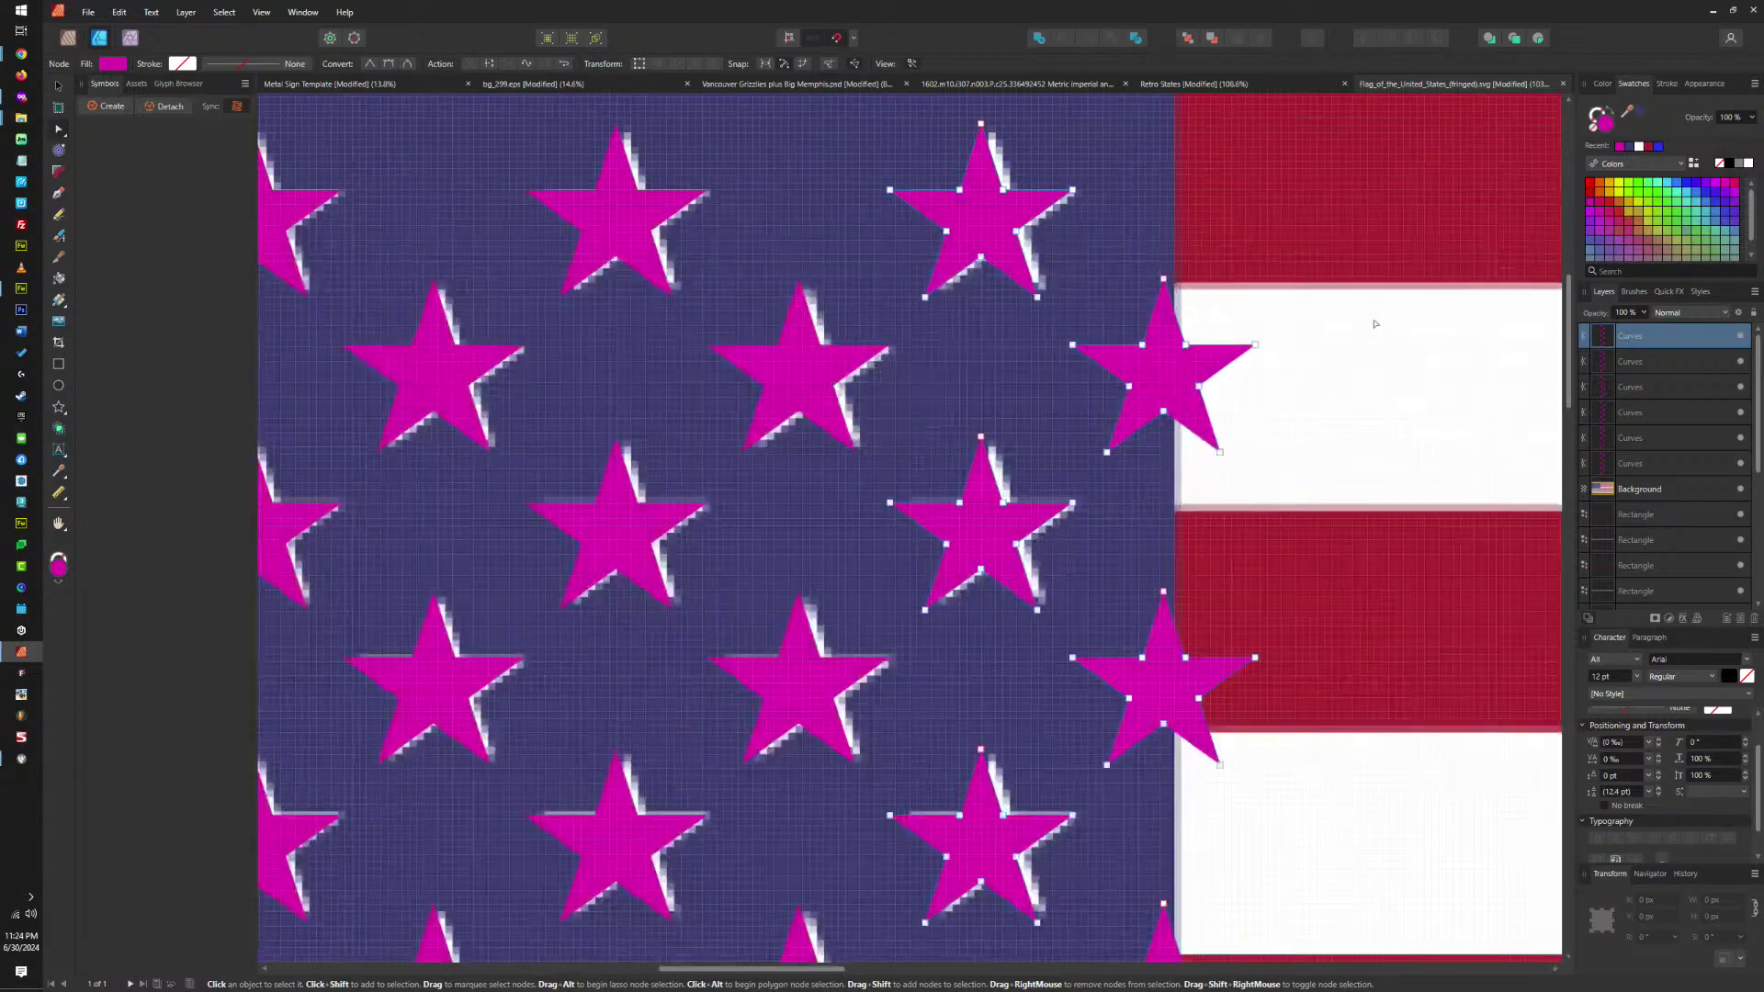
pyautogui.moveTo(1371, 267); pyautogui.dragTo(1067, 475)
pyautogui.press('Delete')
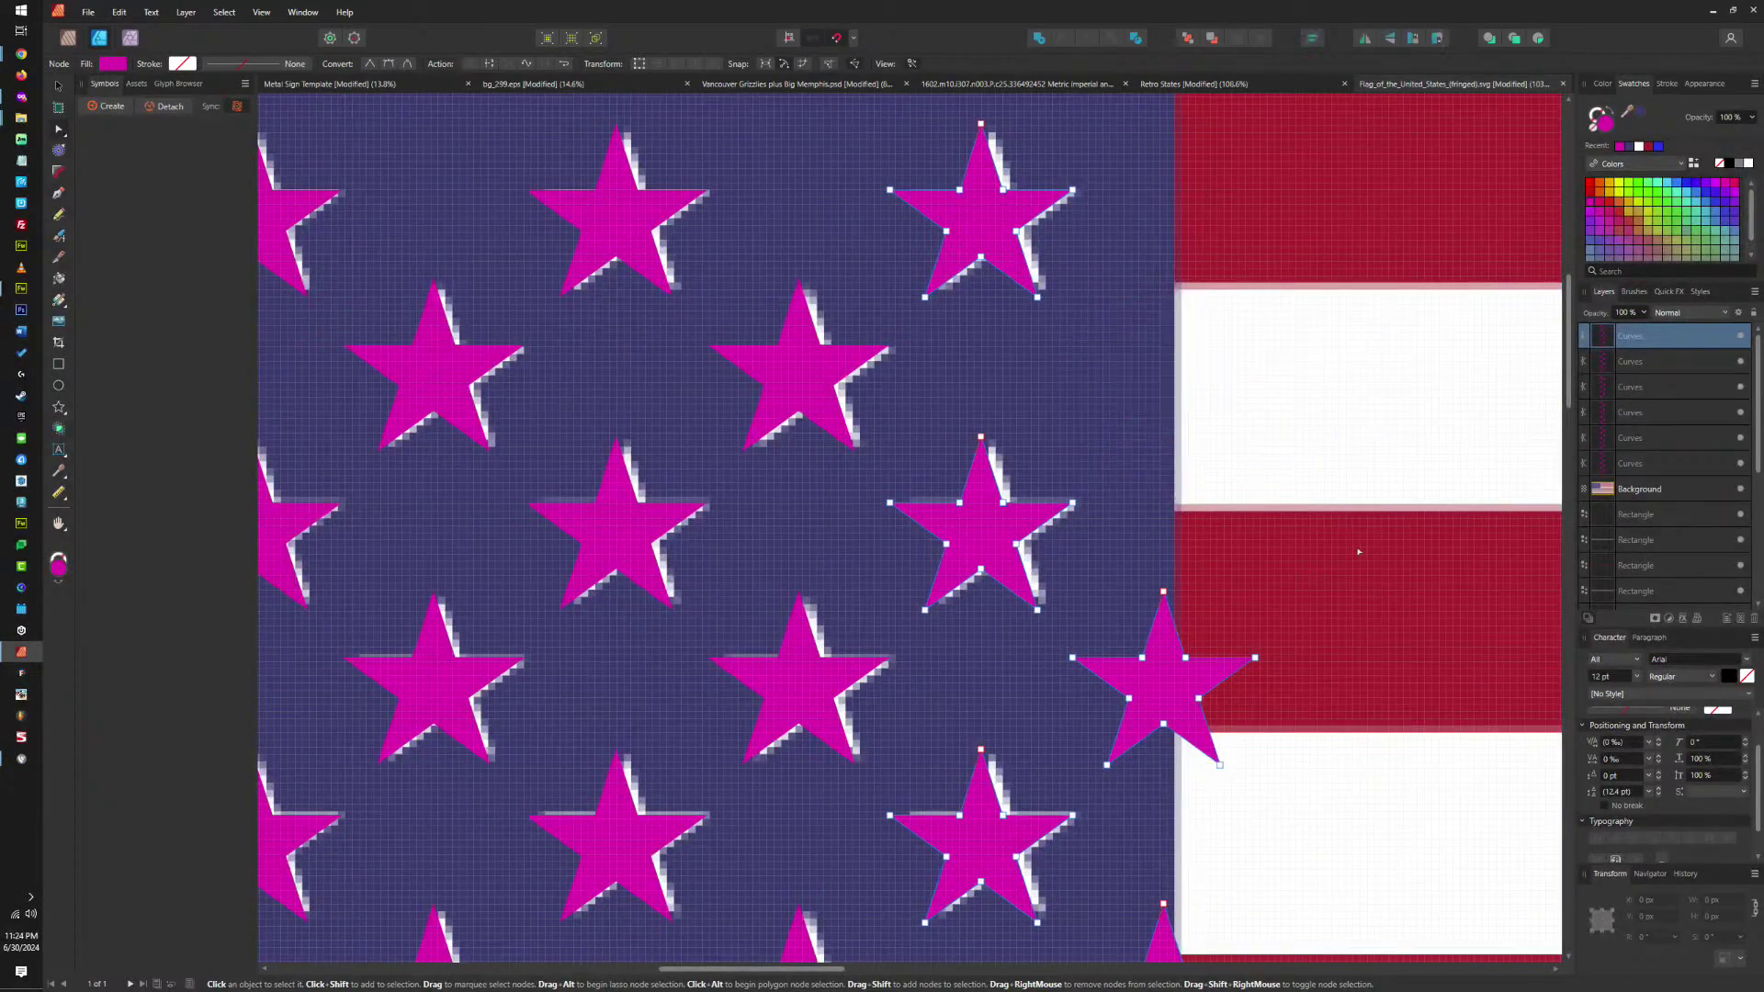
pyautogui.moveTo(1360, 543); pyautogui.dragTo(1070, 778)
pyautogui.press('Delete')
pyautogui.scroll(-4, 1212, 522)
pyautogui.moveTo(1334, 501); pyautogui.dragTo(1075, 720)
pyautogui.press('Delete')
pyautogui.scroll(-4, 1362, 408)
pyautogui.moveTo(1358, 437); pyautogui.dragTo(1084, 708)
pyautogui.press('Delete')
pyautogui.scroll(-5, 1228, 679)
pyautogui.scroll(2, 1173, 551)
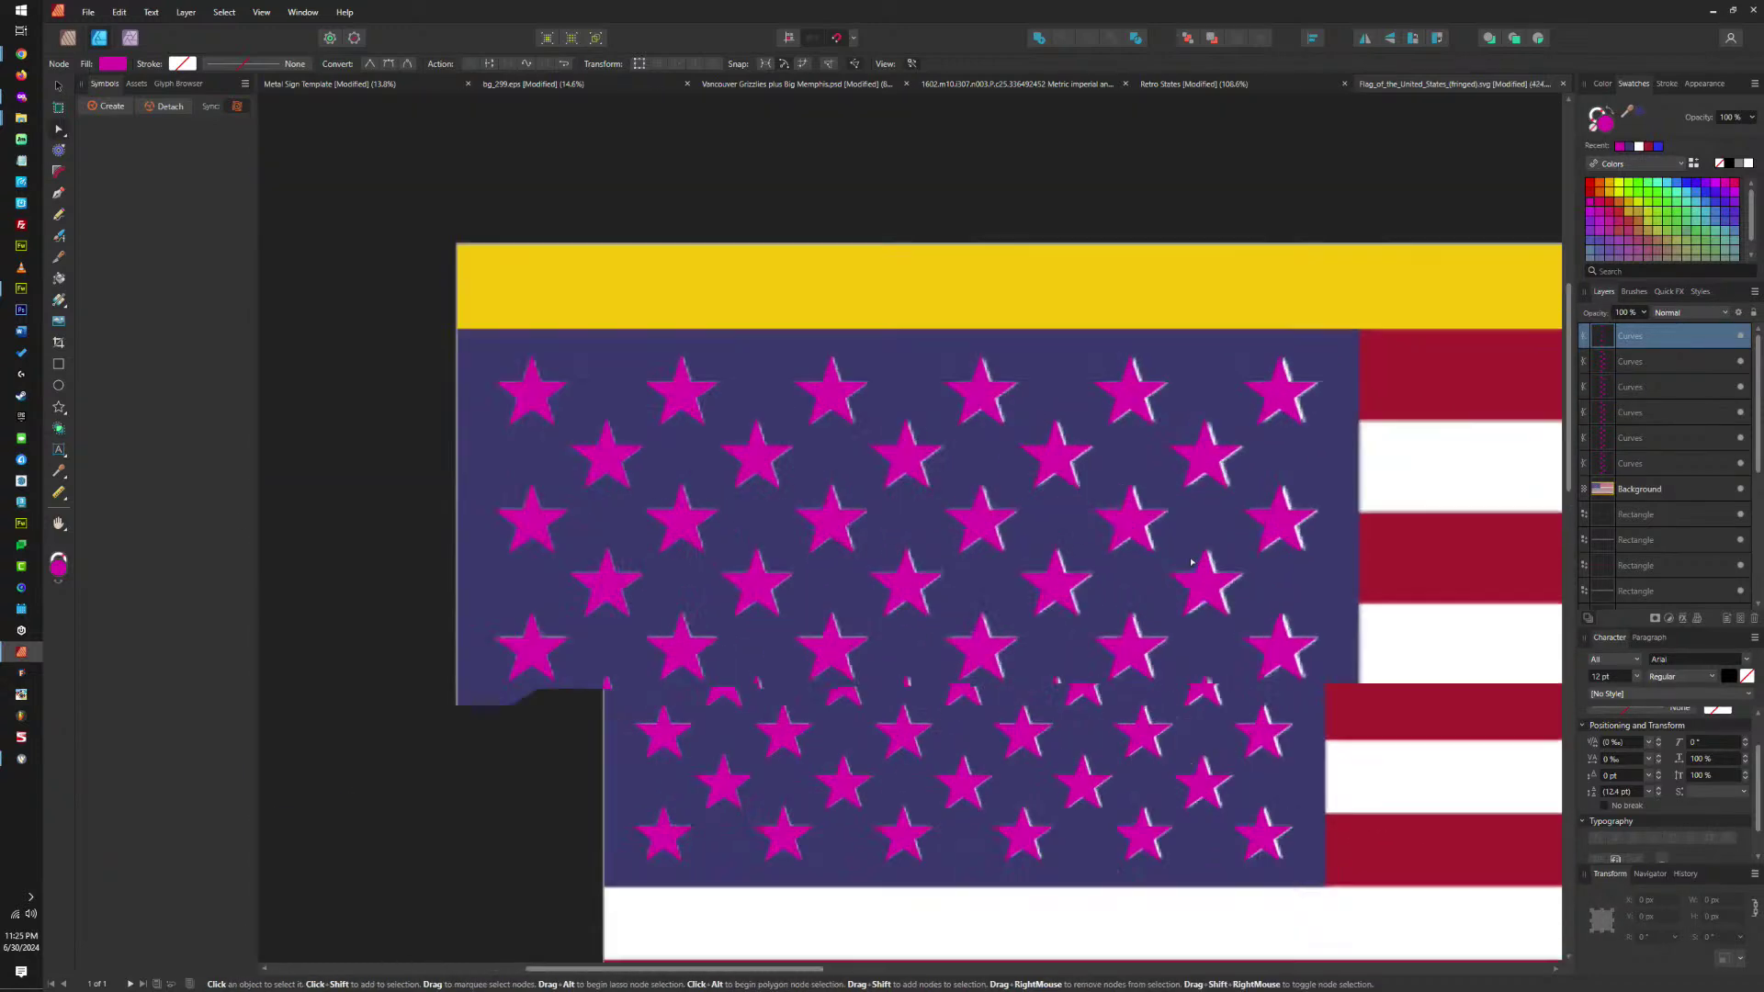
# Select all six magenta star shapes covering the canton.
pyautogui.click(59, 108)
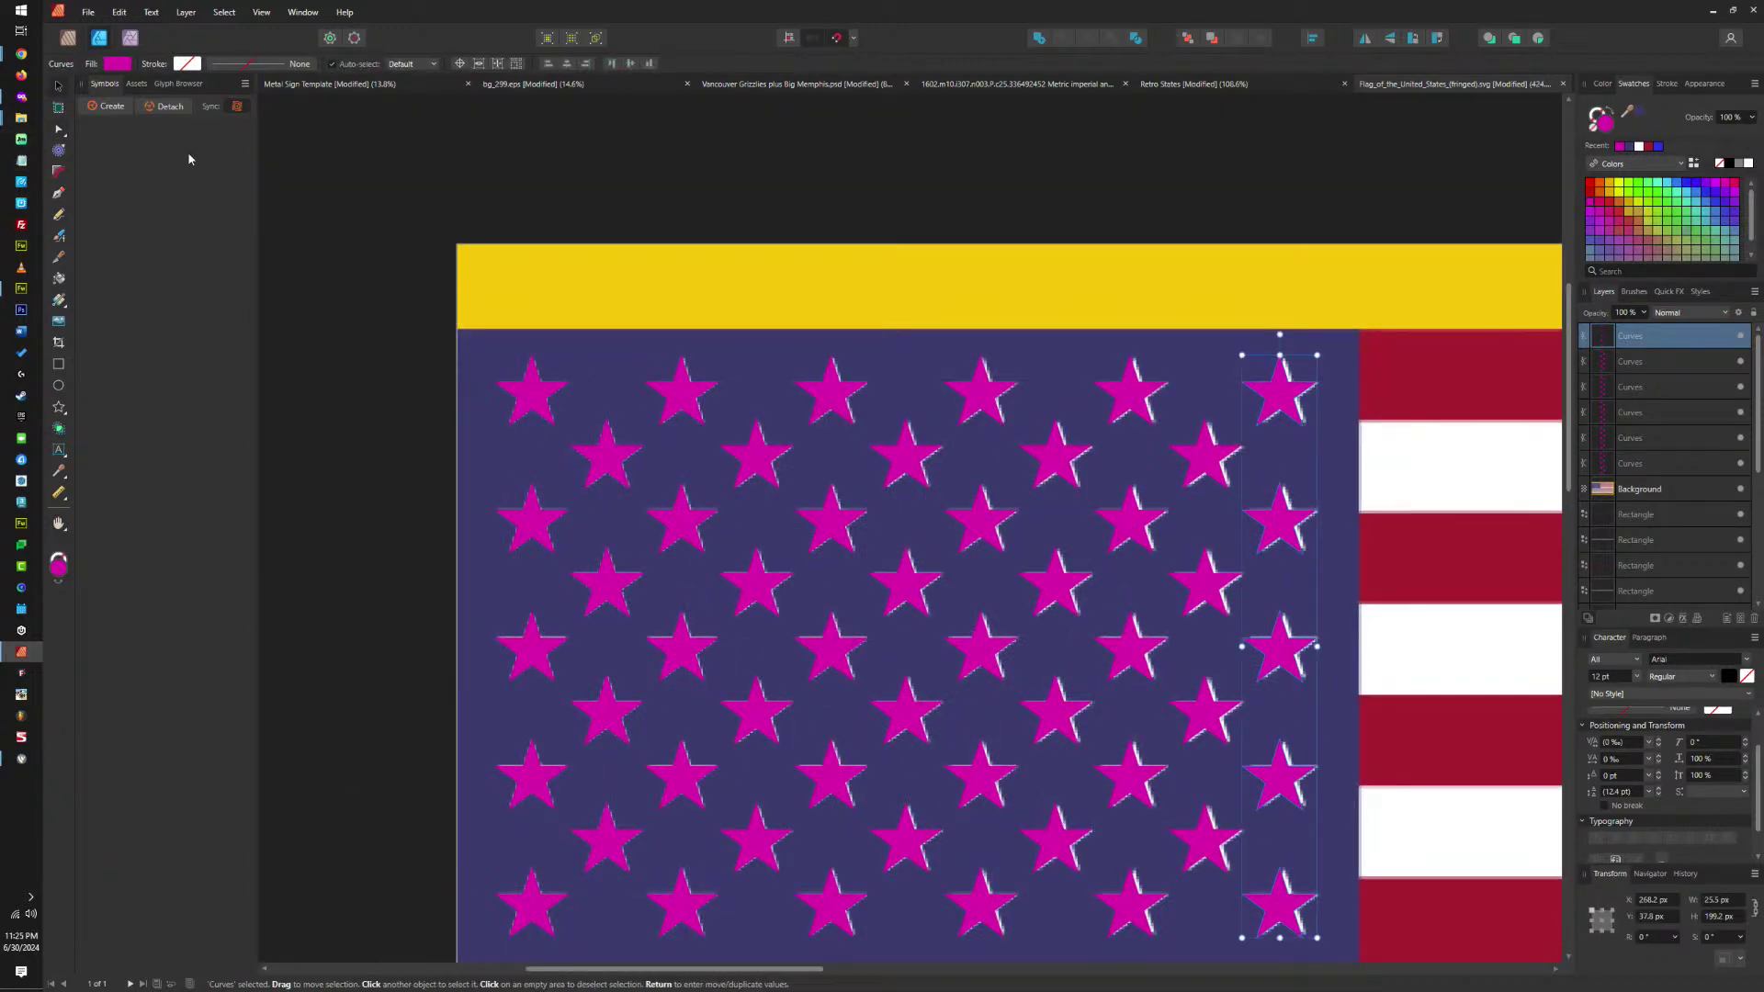
pyautogui.keyDown('shift'); pyautogui.click(1672, 463); pyautogui.keyUp('shift')
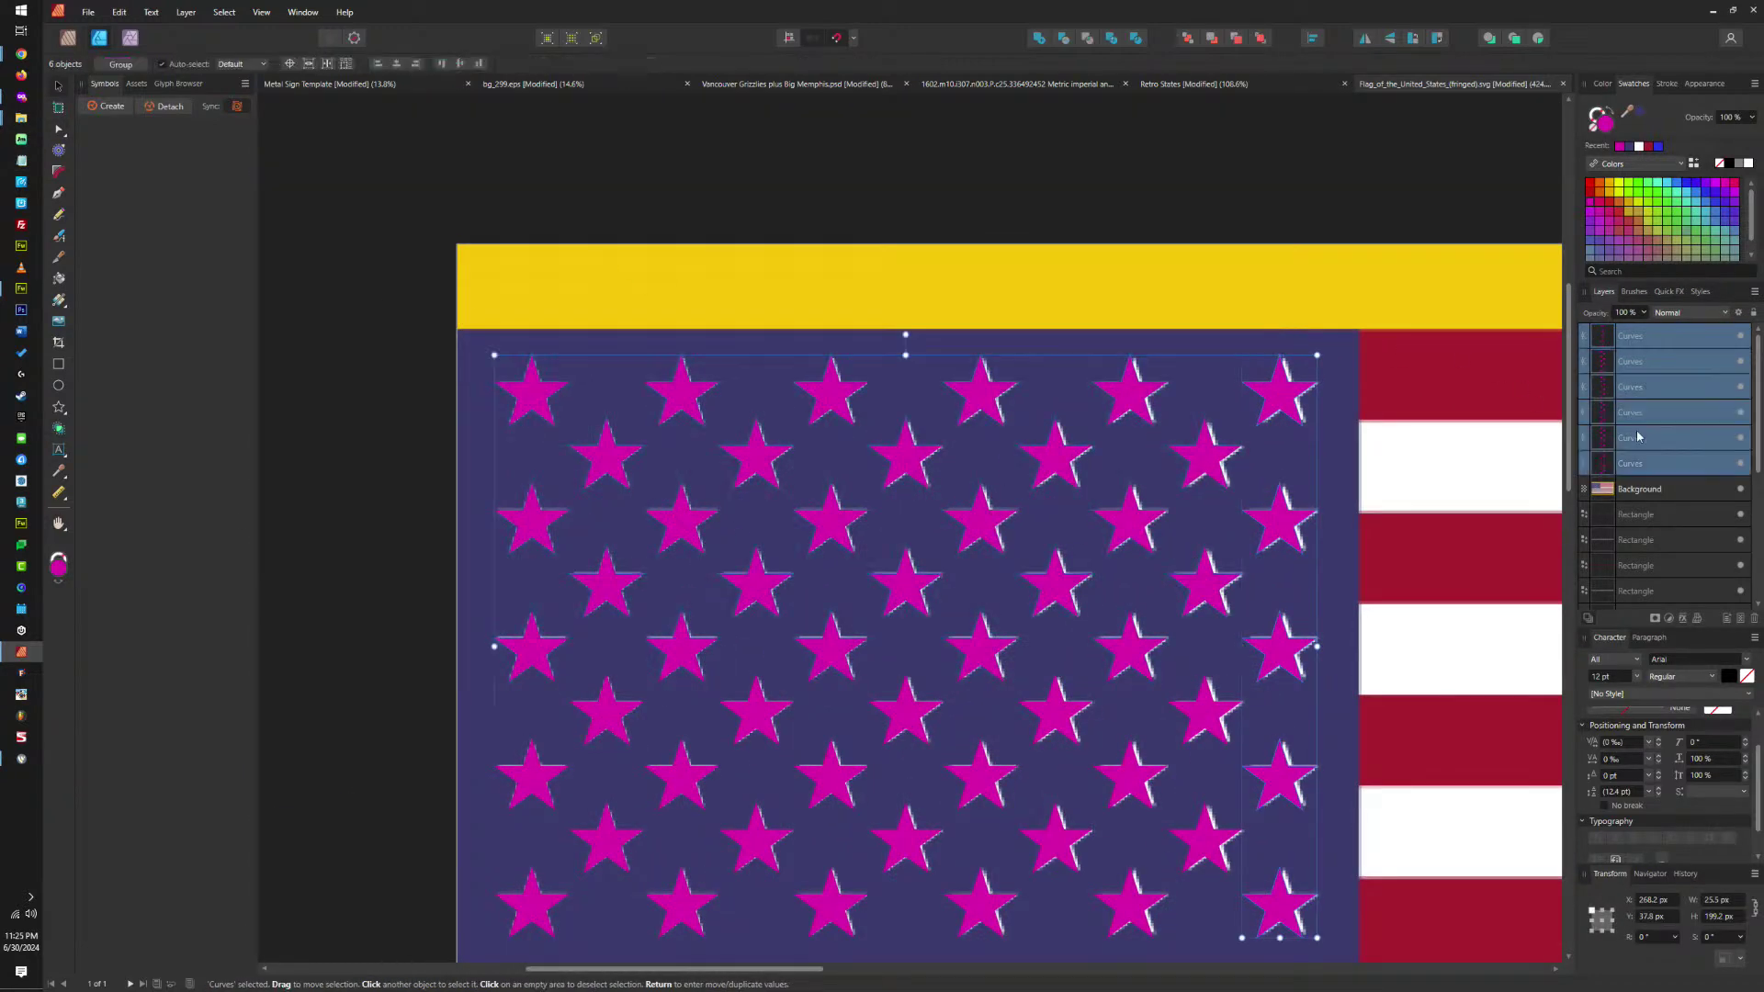
# Merge all the magenta star curves into a single shape and fill it white.
pyautogui.click(1038, 43)
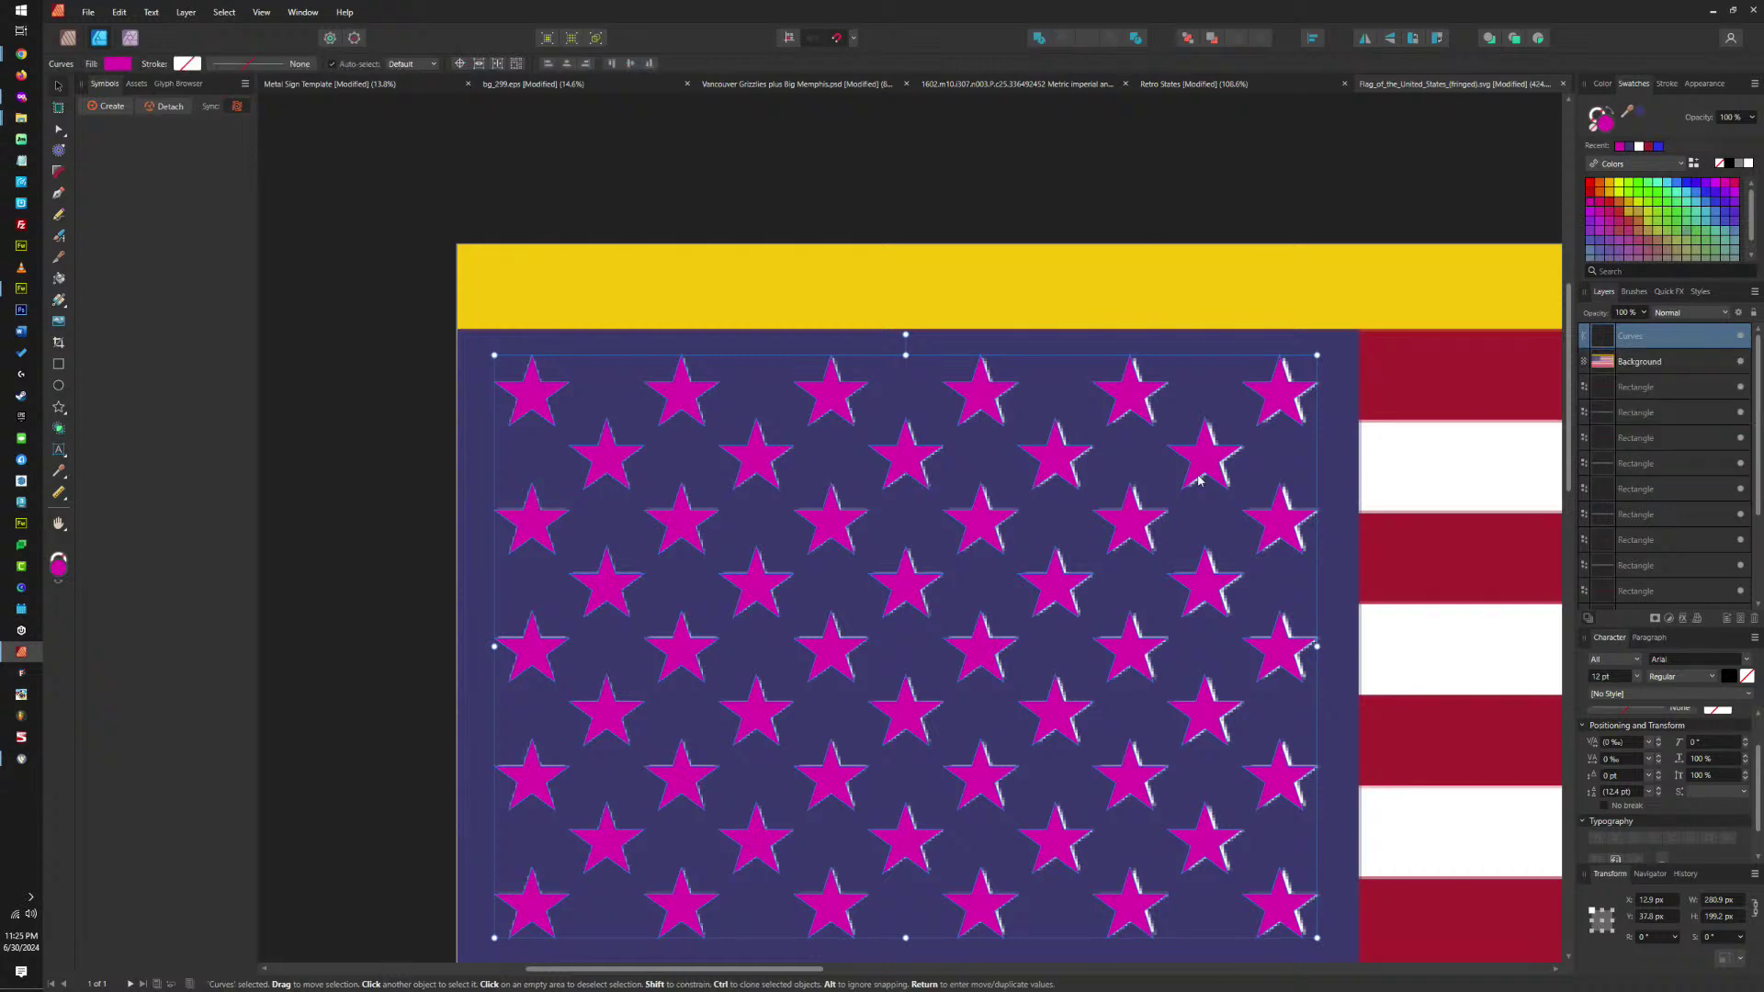
pyautogui.scroll(-2, 1247, 508)
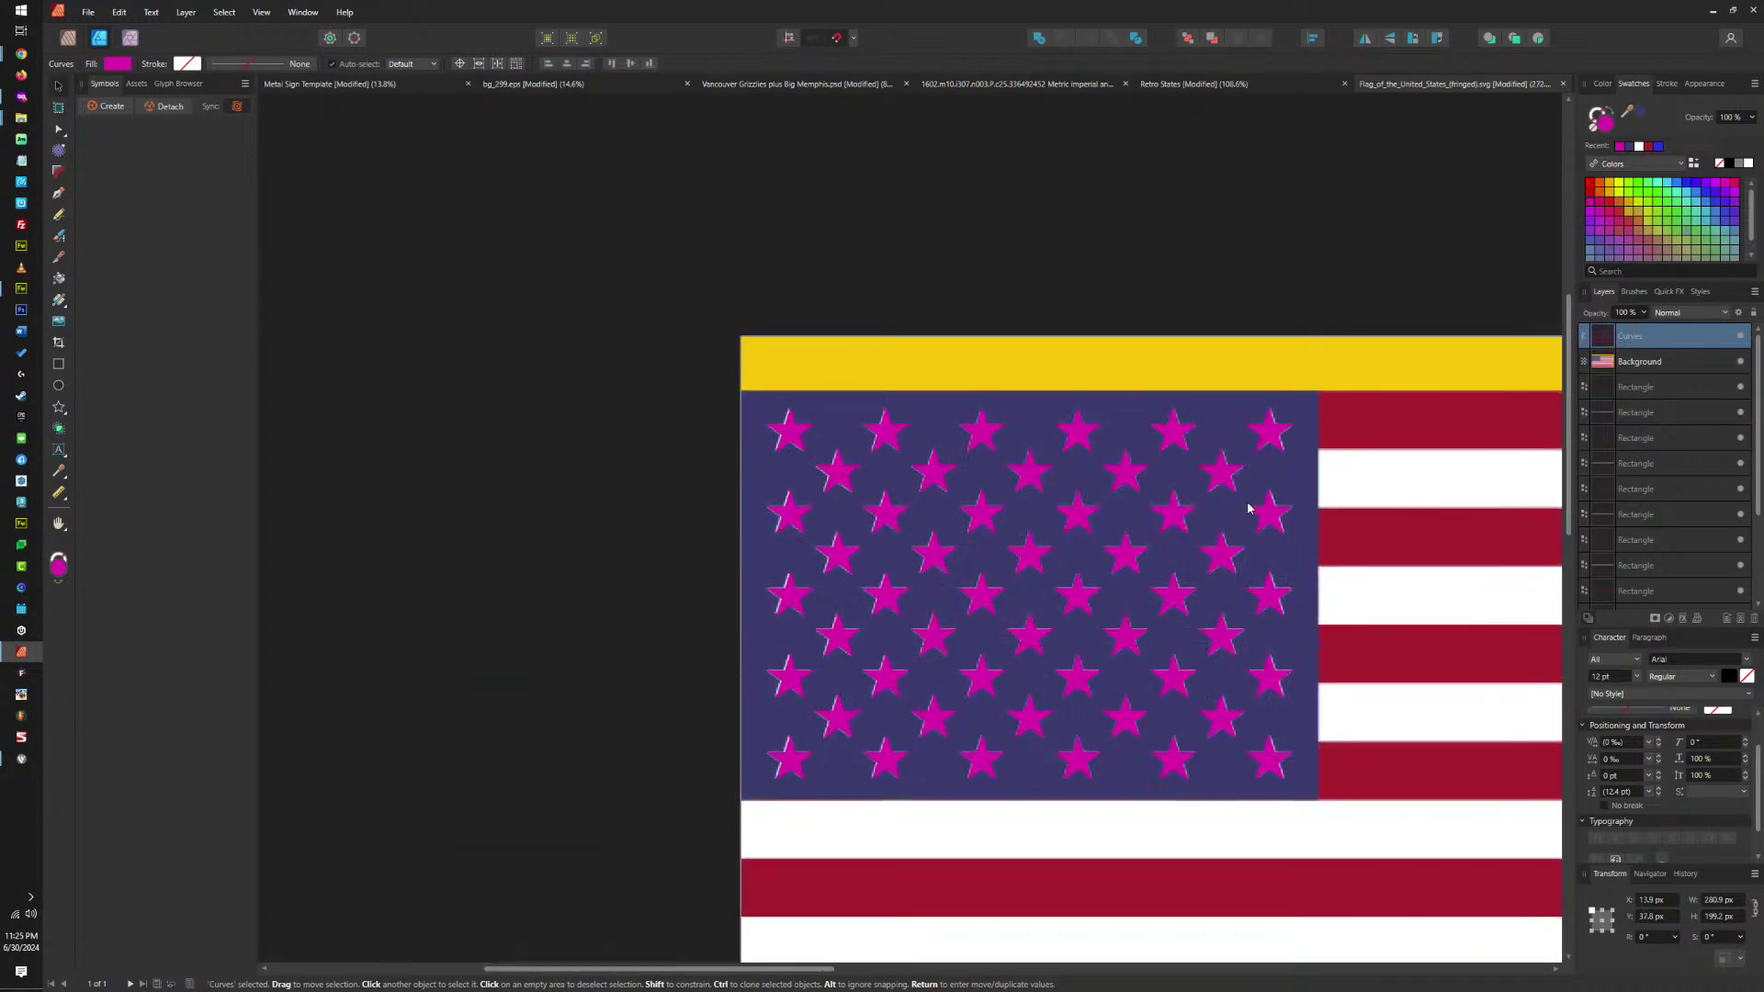
pyautogui.click(1748, 165)
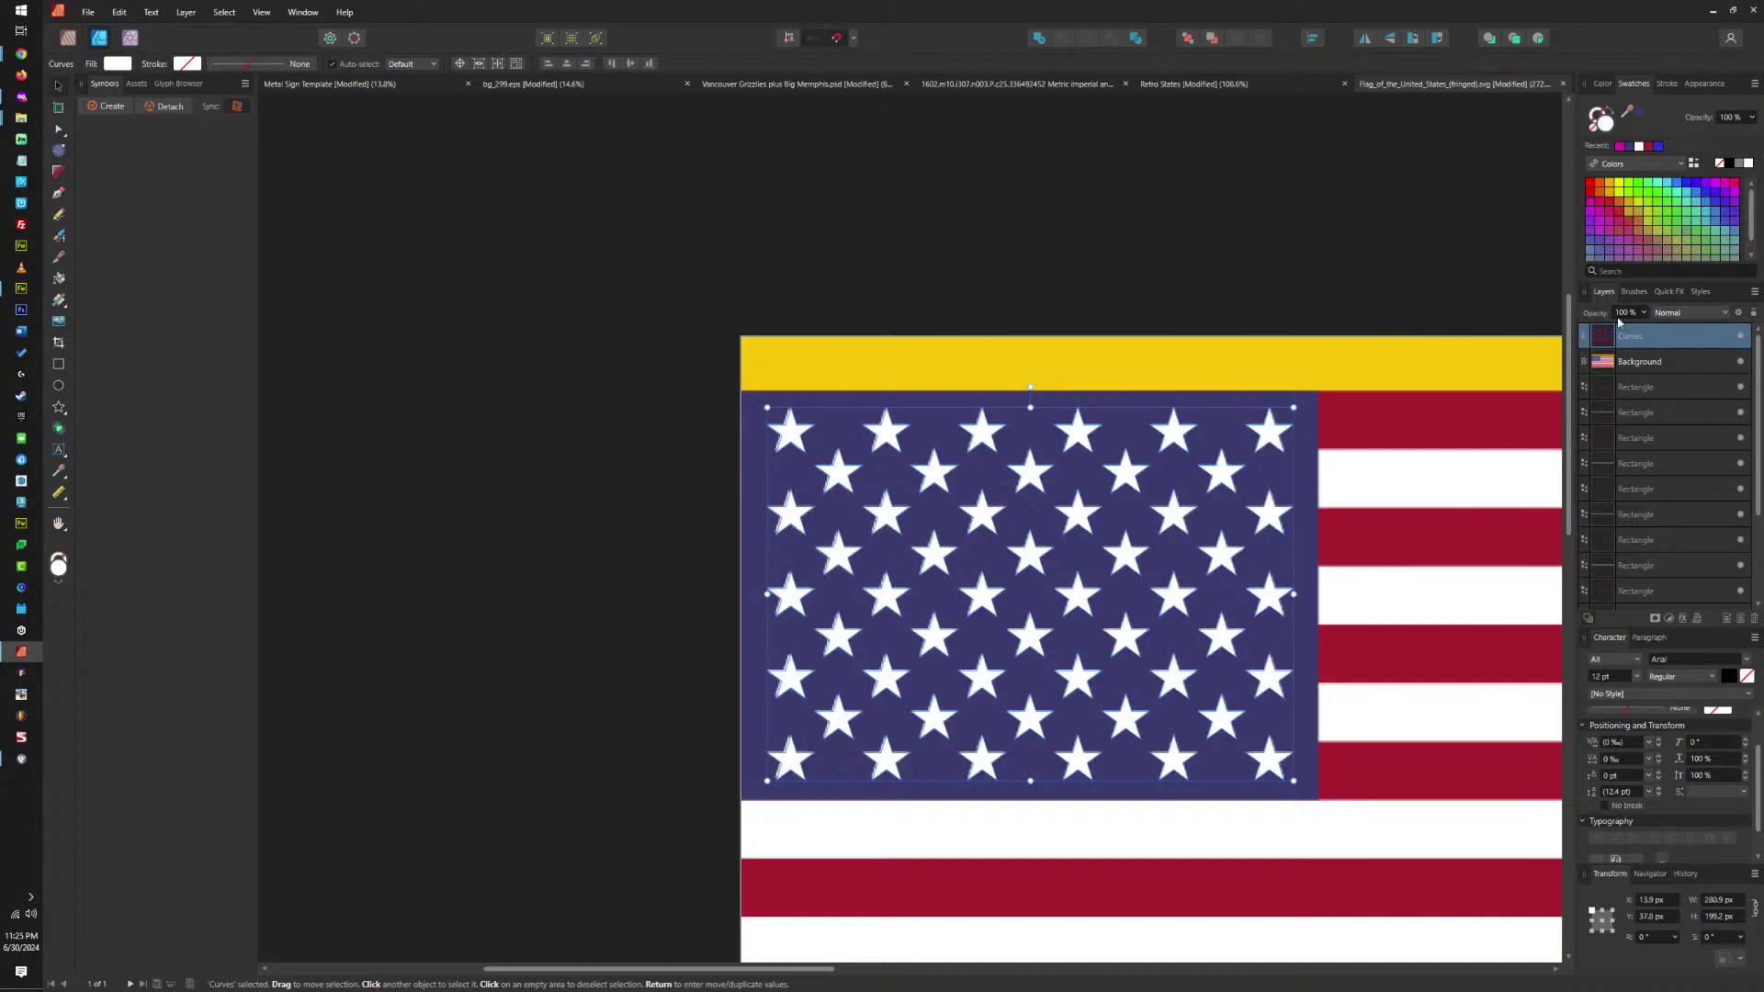
# Delete the yellow-bordered background artwork behind the flag pieces.
pyautogui.scroll(-1, 1207, 514)
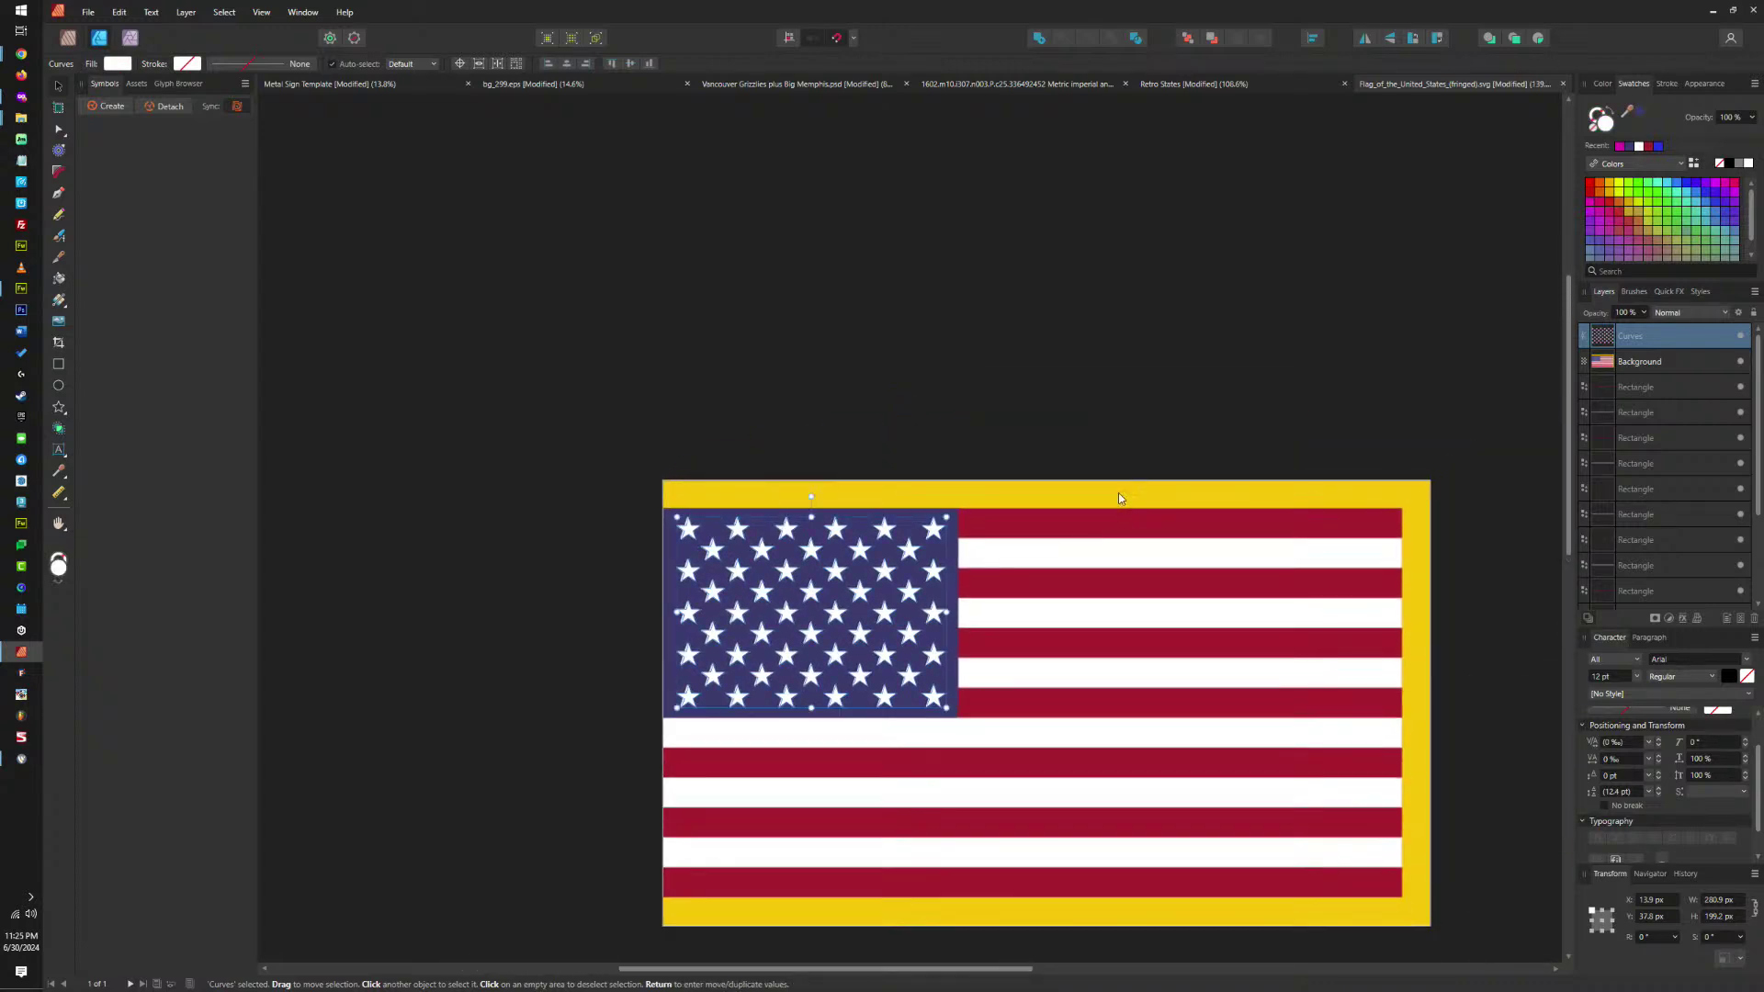
pyautogui.click(1117, 492)
pyautogui.press('Delete')
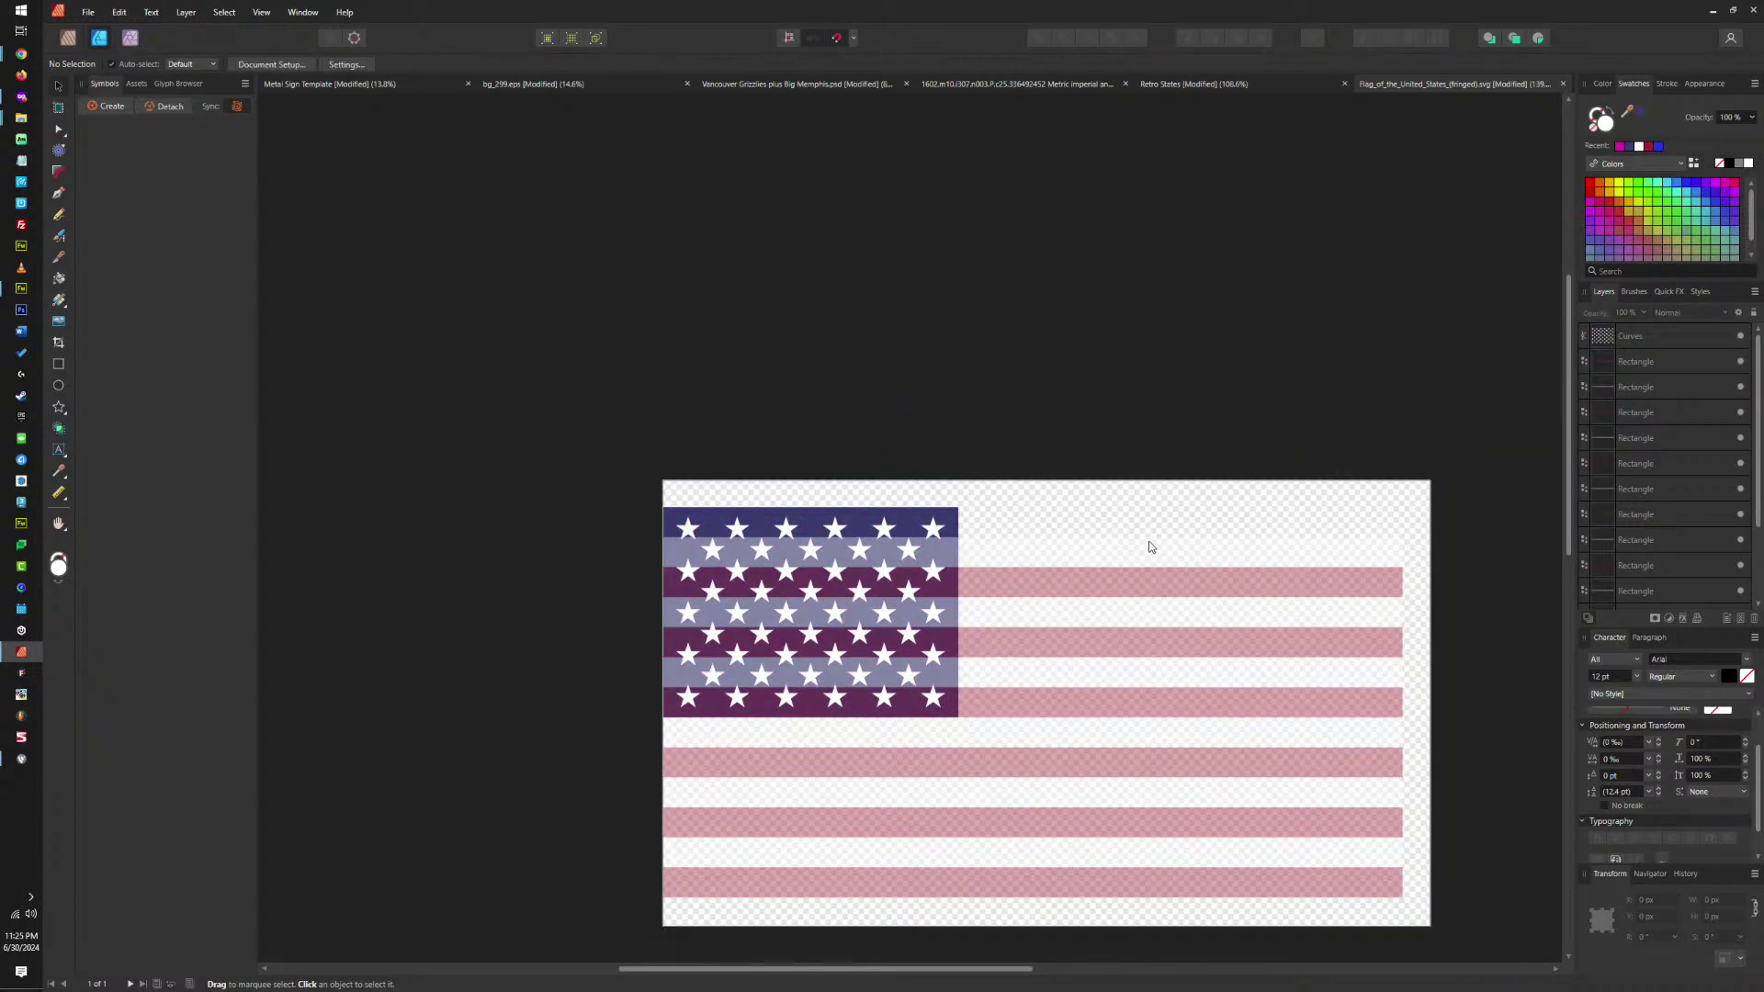
# Duplicate the uppermost faded red stripe to the flag's top edge and shorten the upper seven stripes to start at the canton's right edge.
pyautogui.click(1227, 583)
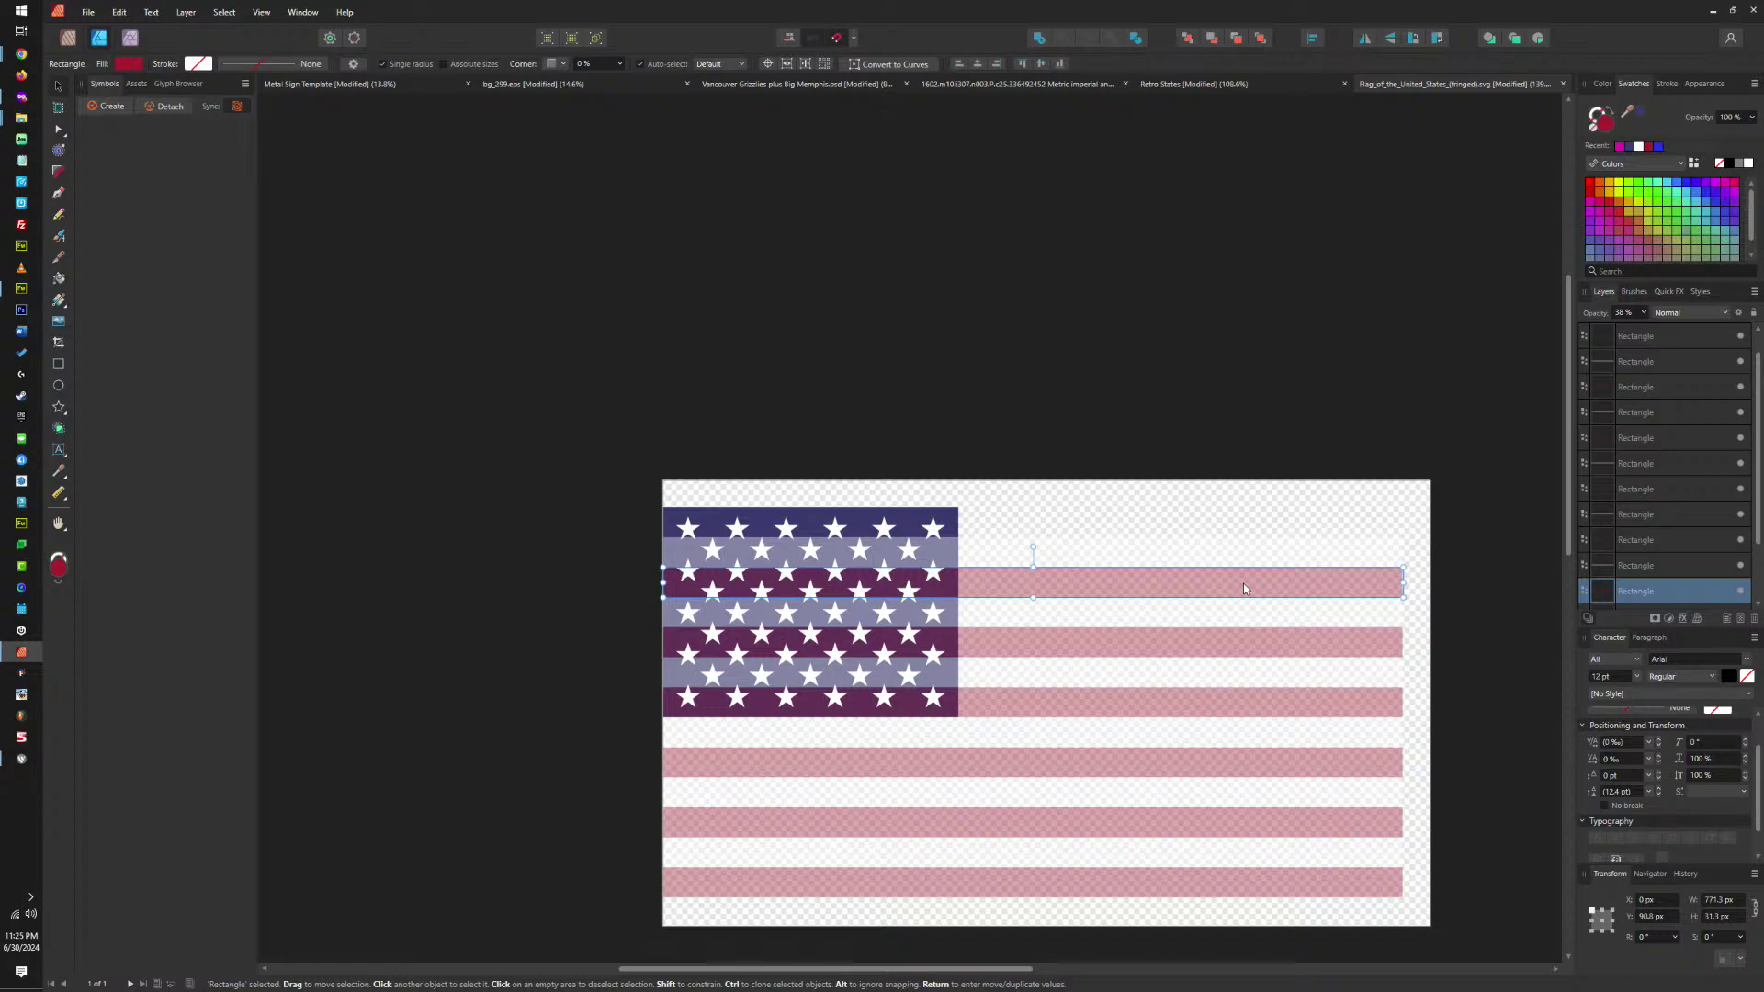
pyautogui.moveTo(1243, 582); pyautogui.dragTo(1248, 520)
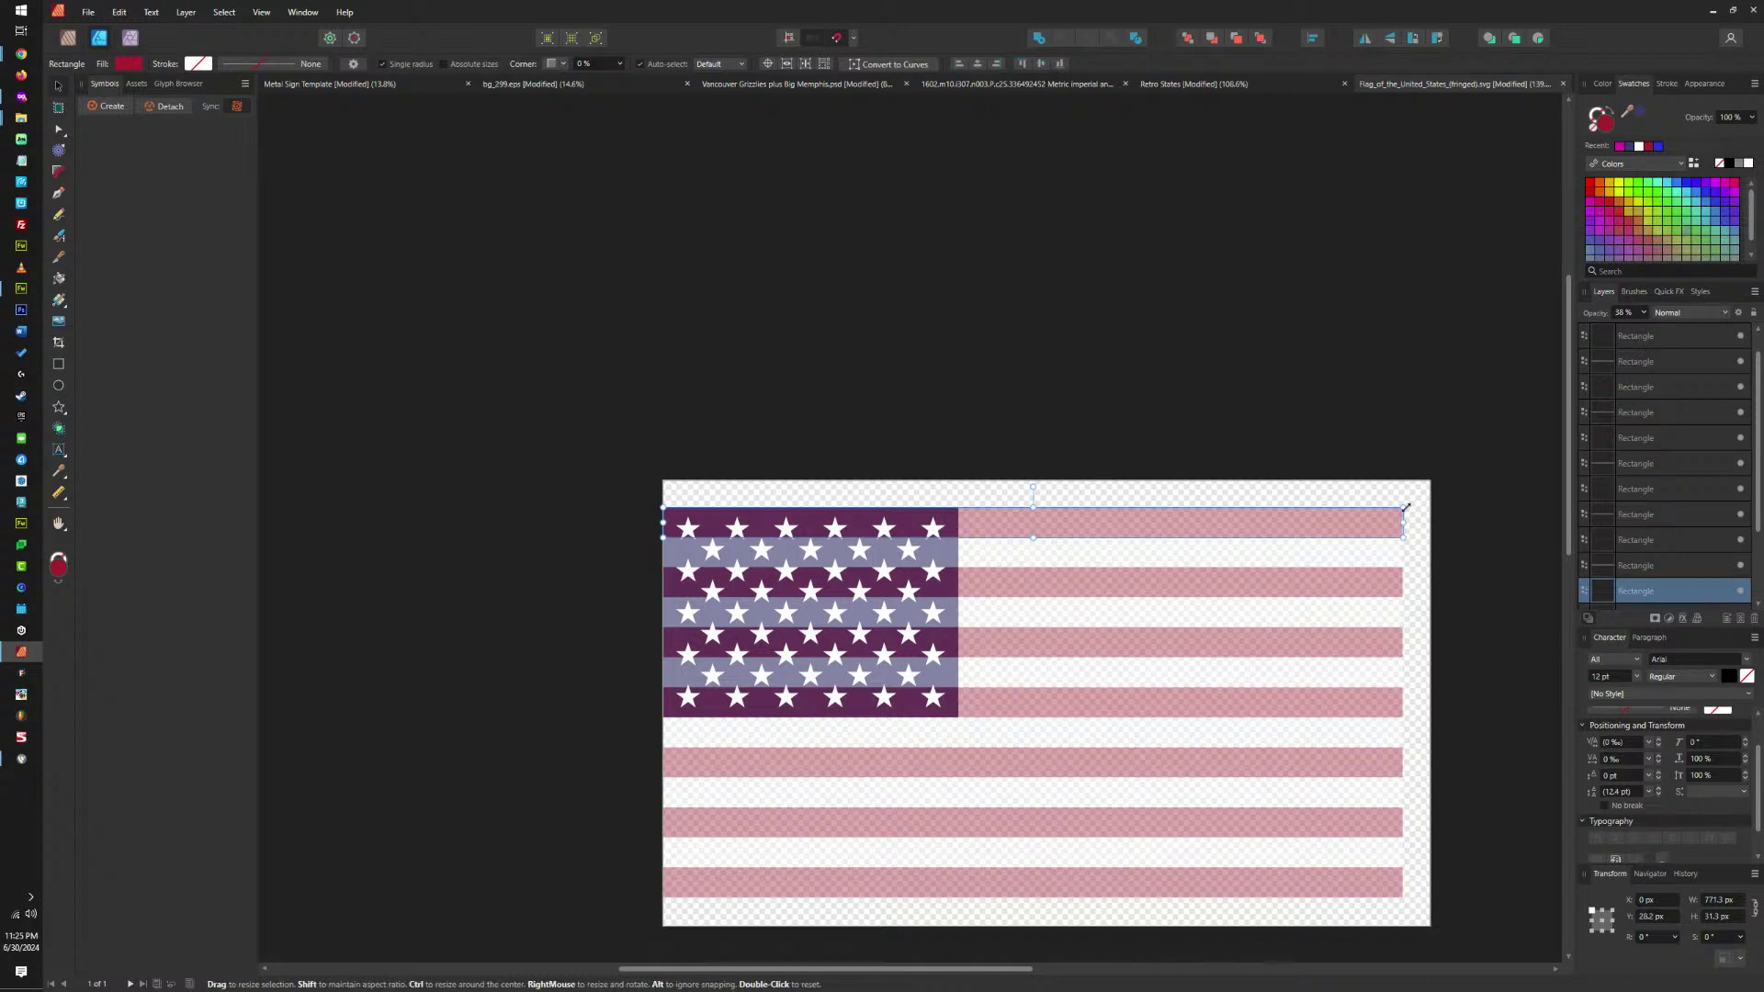
pyautogui.moveTo(1408, 506); pyautogui.dragTo(1323, 705)
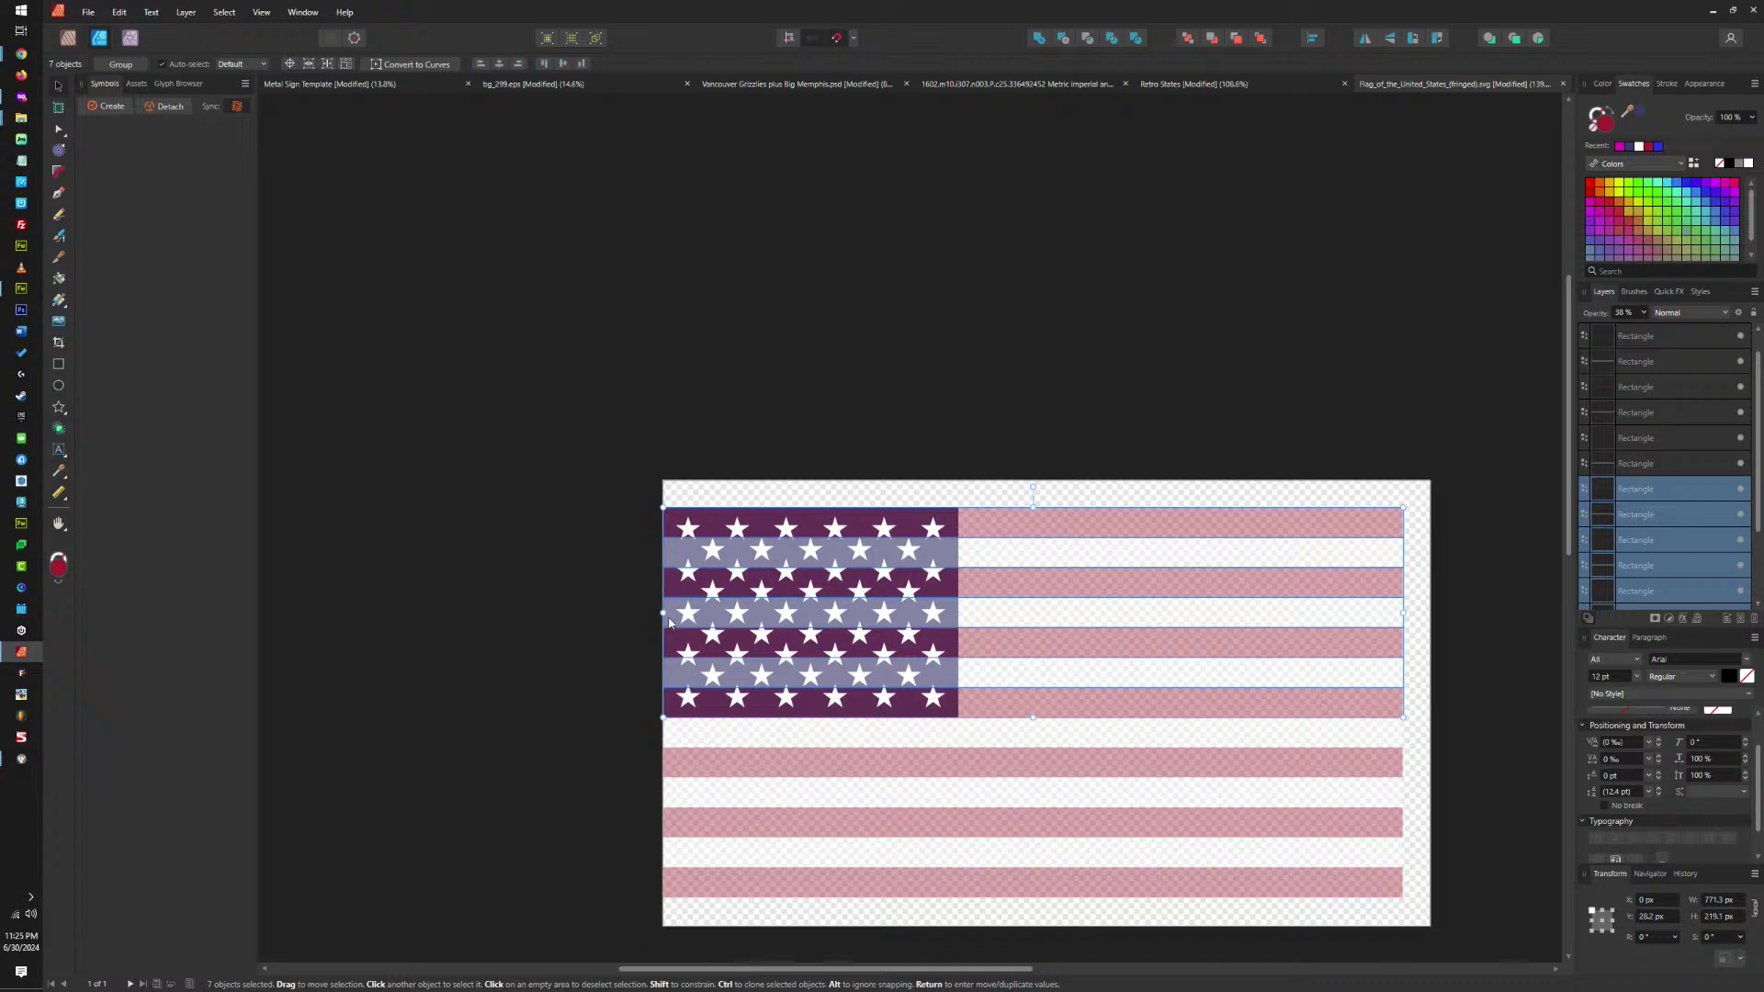
pyautogui.moveTo(664, 634); pyautogui.dragTo(956, 635)
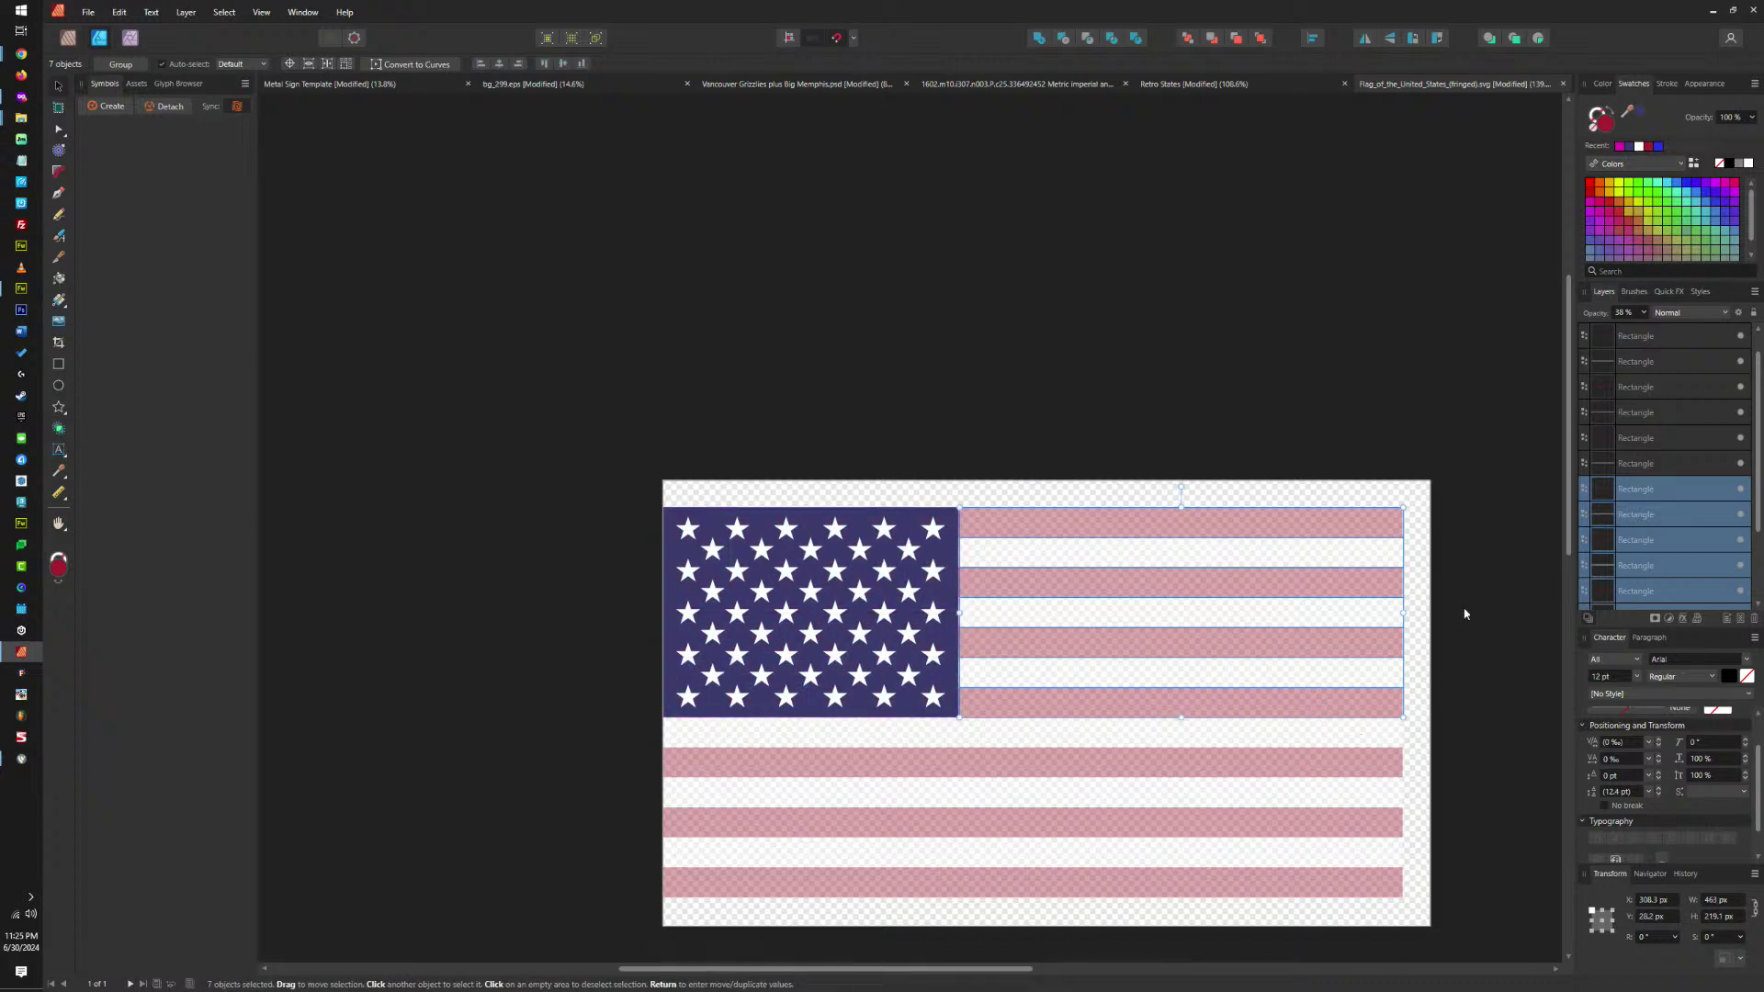
# Set the opacity of all flag pieces to 100% and group them.
pyautogui.moveTo(1507, 430); pyautogui.dragTo(457, 964)
pyautogui.moveTo(1650, 312); pyautogui.dragTo(1708, 332)
pyautogui.click(1280, 368)
pyautogui.moveTo(1513, 436); pyautogui.dragTo(981, 652)
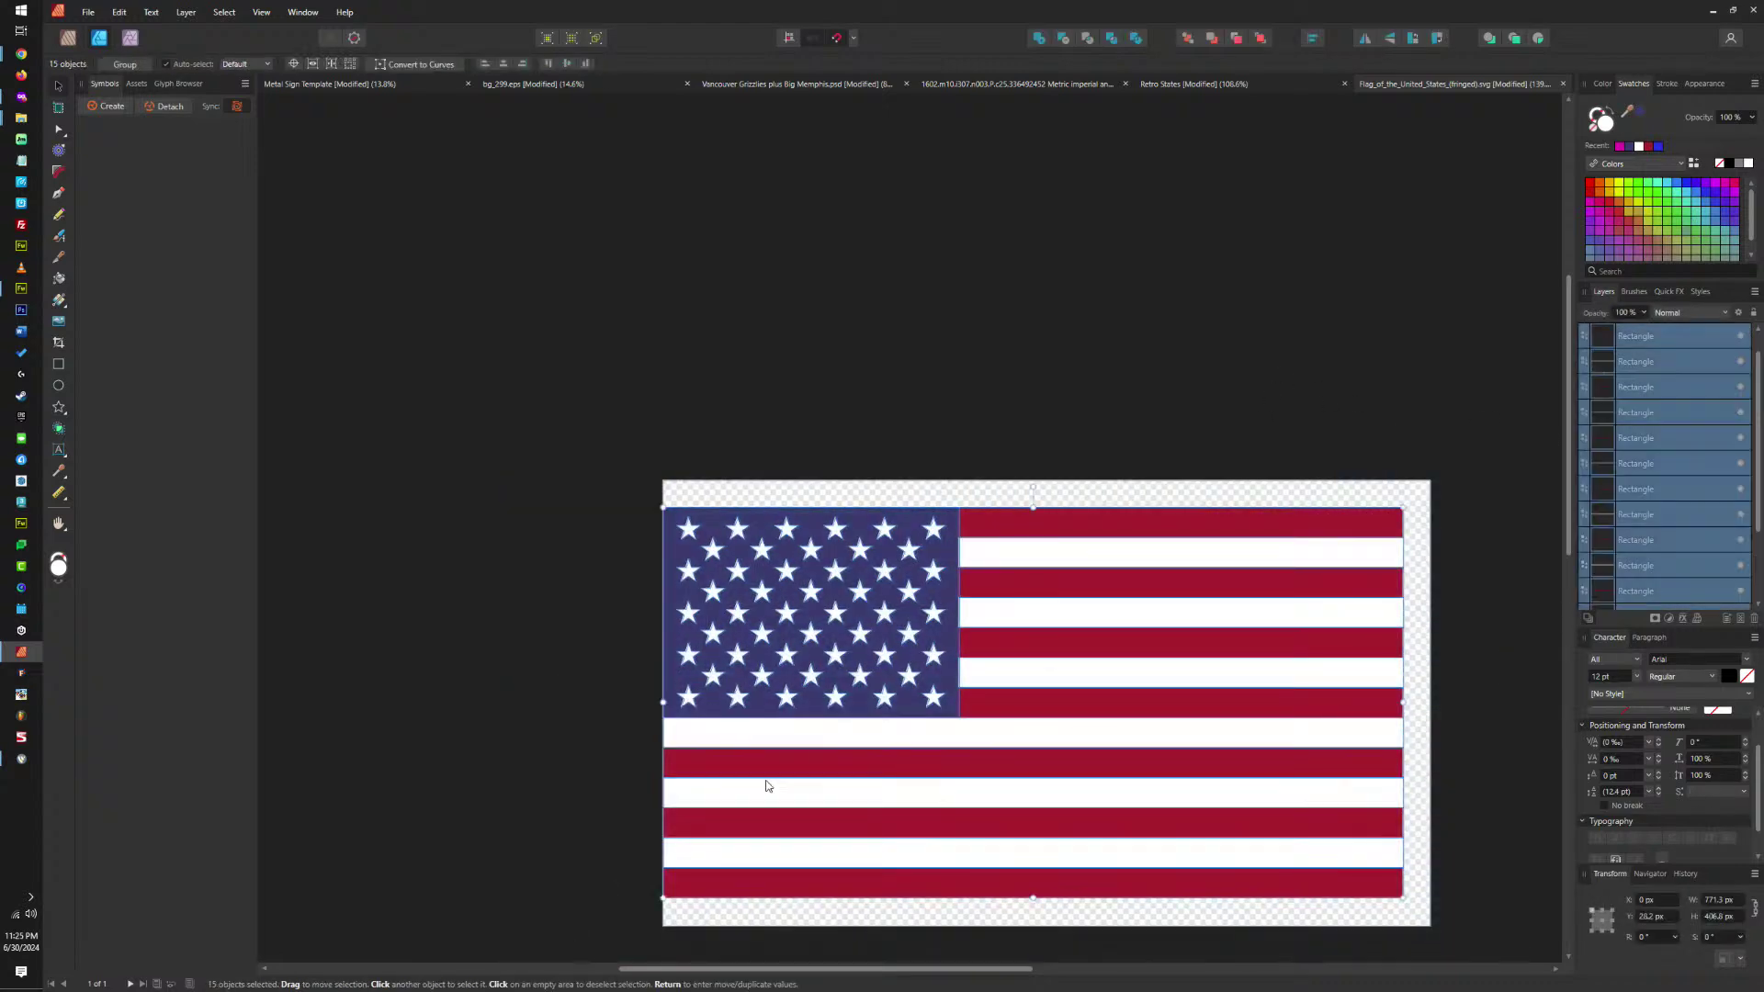
pyautogui.hotkey('ctrl', 'g')
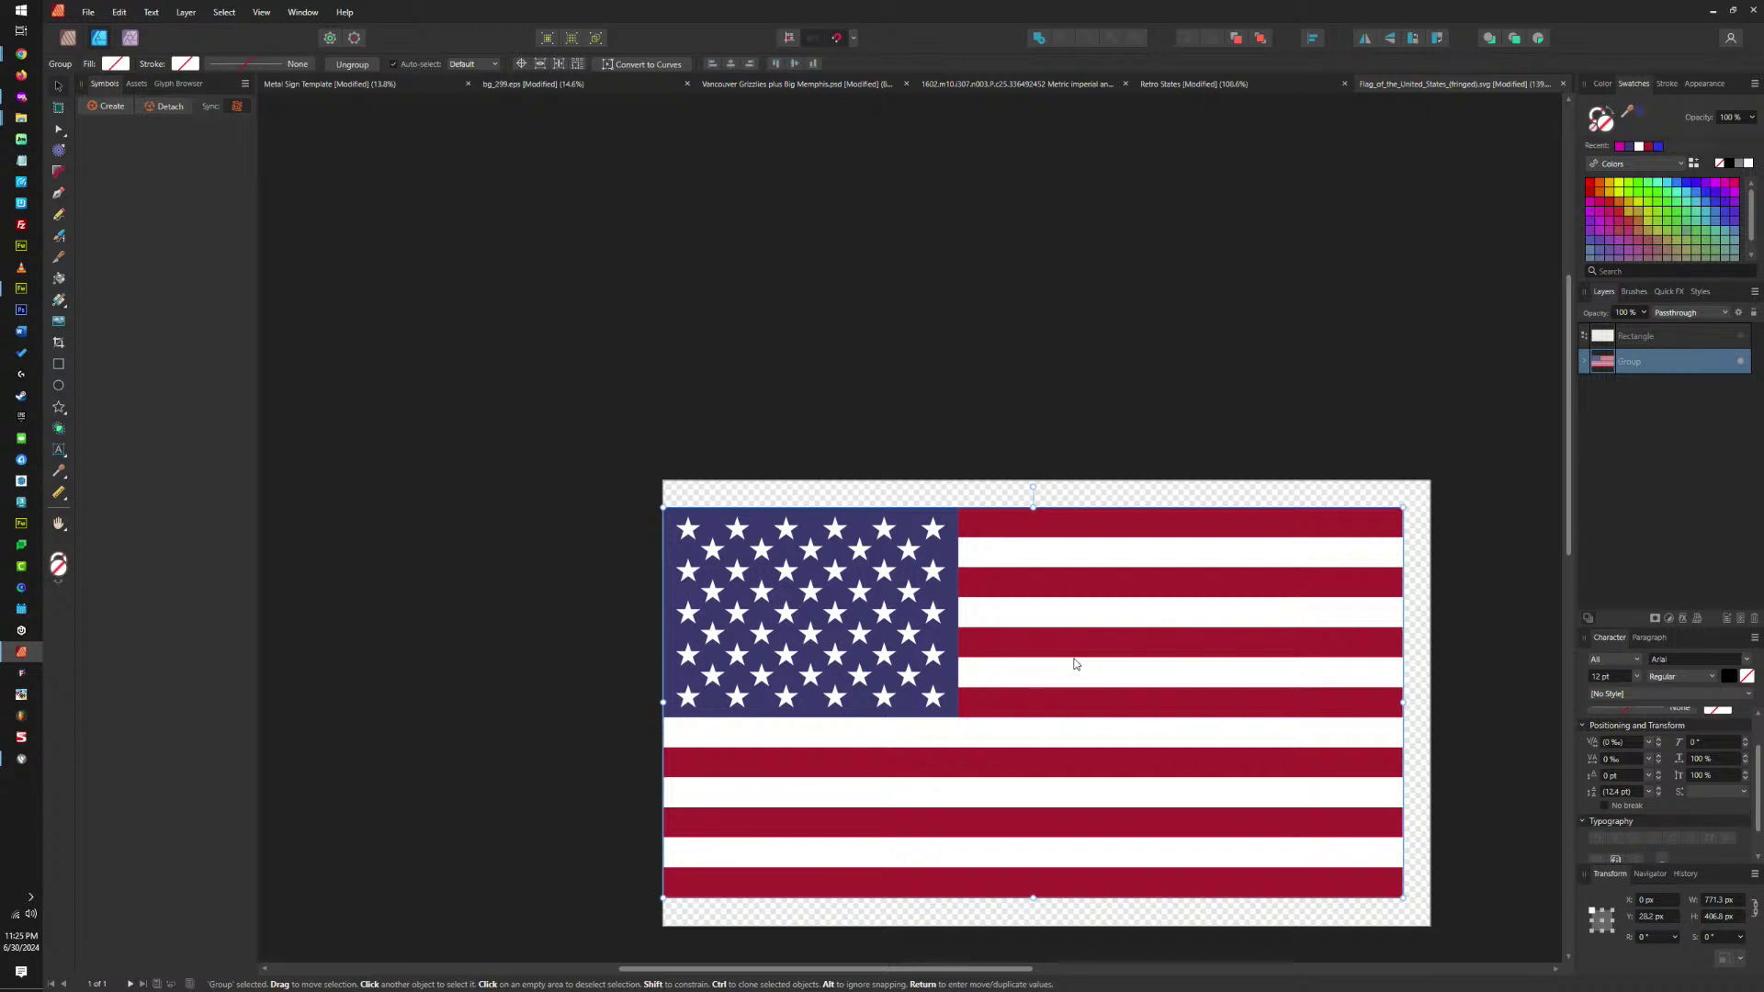
pyautogui.doubleClick(1211, 538)
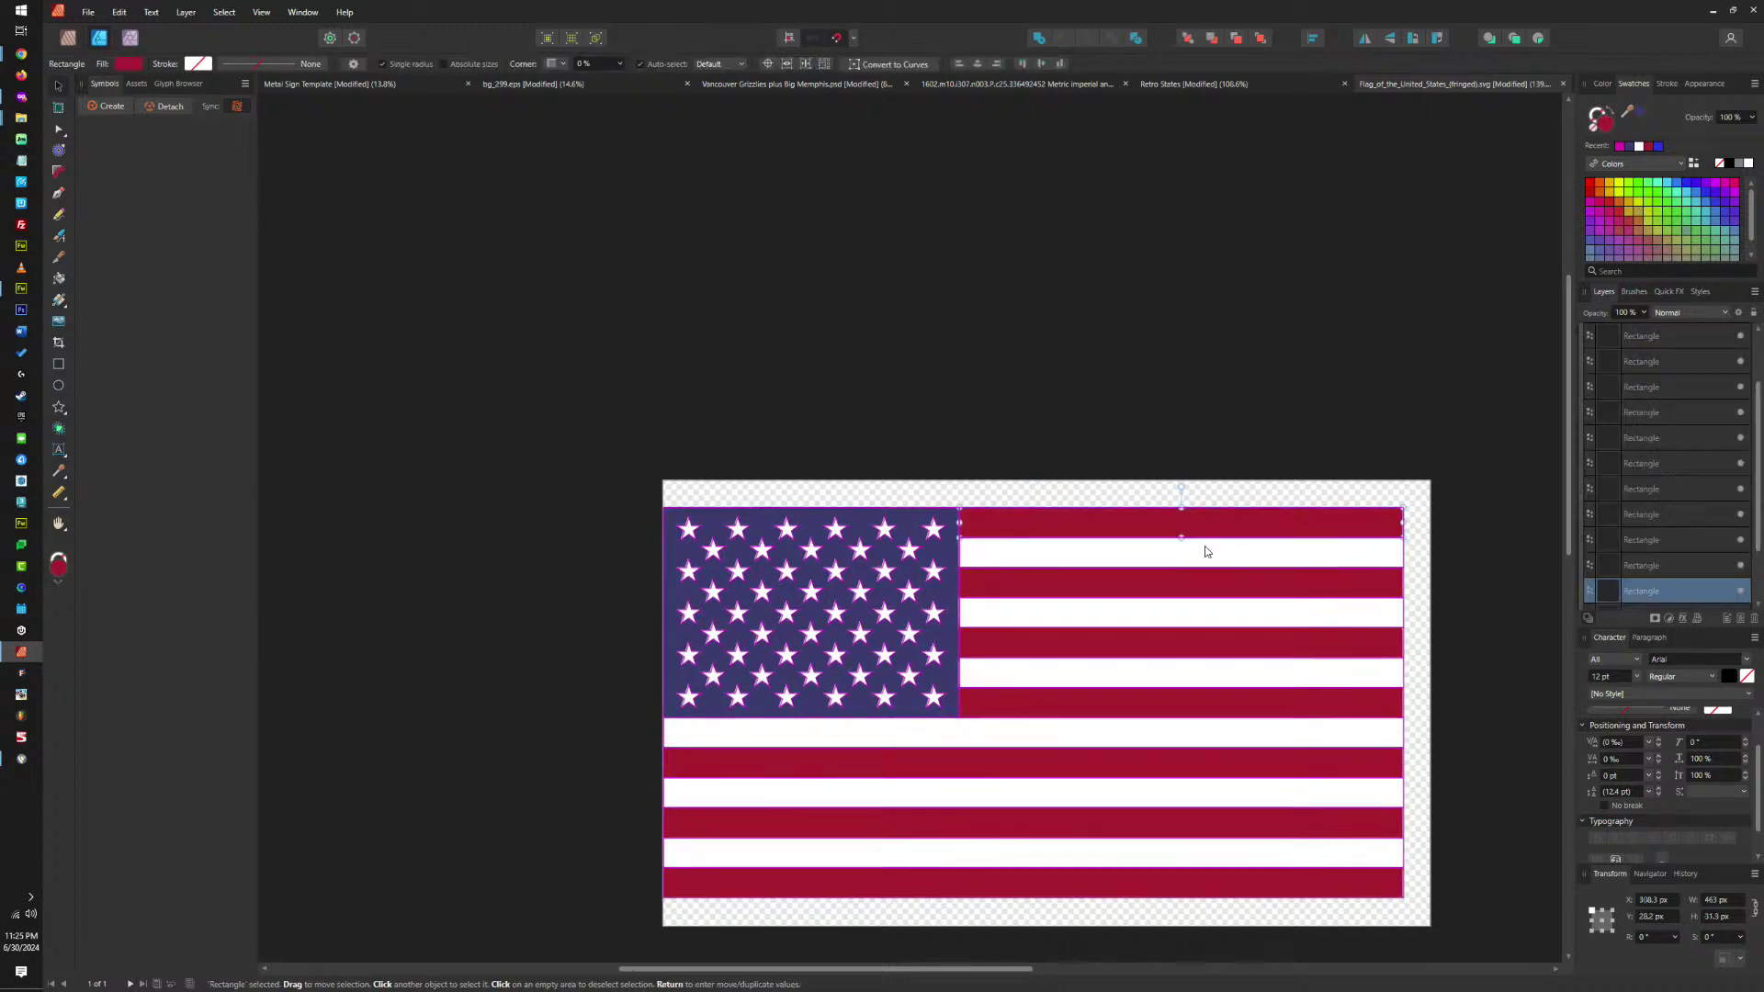
pyautogui.keyDown('shift'); pyautogui.click(1204, 551); pyautogui.keyUp('shift')
pyautogui.keyDown('shift'); pyautogui.click(1199, 583); pyautogui.keyUp('shift')
pyautogui.keyDown('shift'); pyautogui.click(1199, 612); pyautogui.keyUp('shift')
pyautogui.keyDown('shift'); pyautogui.click(1192, 647); pyautogui.keyUp('shift')
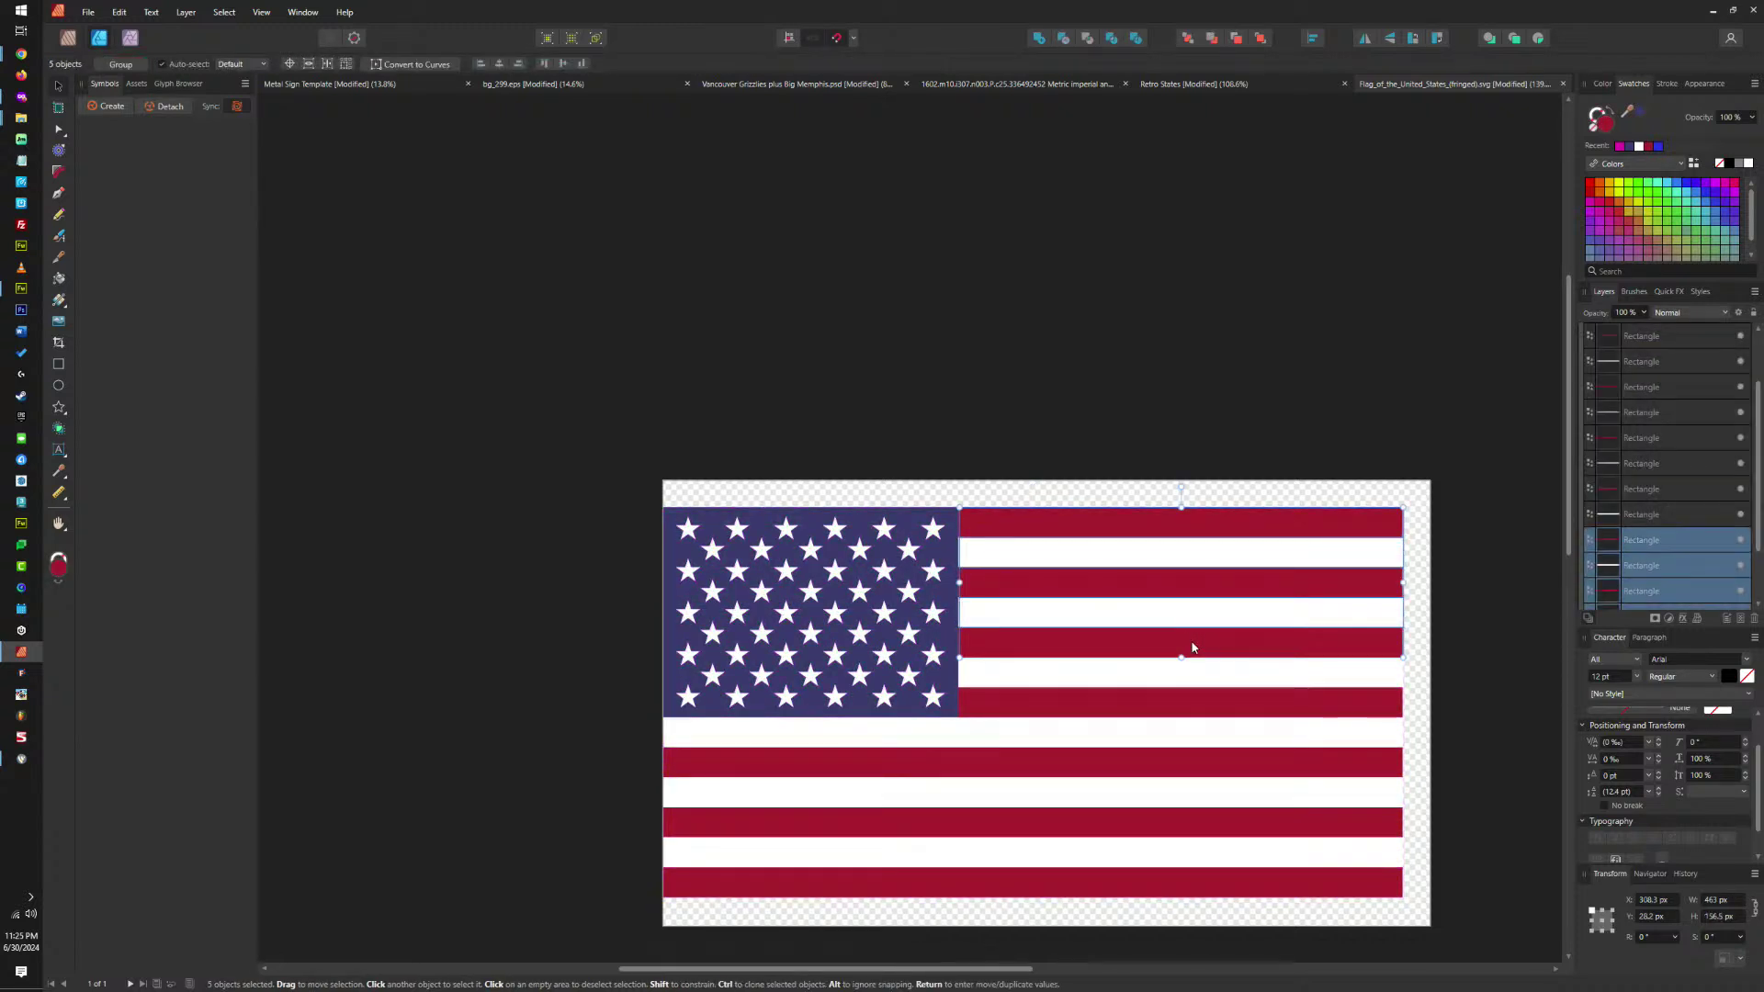
# Widen the blue canton rectangle to the flag's full width of 771.3 px, try extending it to the bottom edge, and undo the height changes.
pyautogui.click(952, 520)
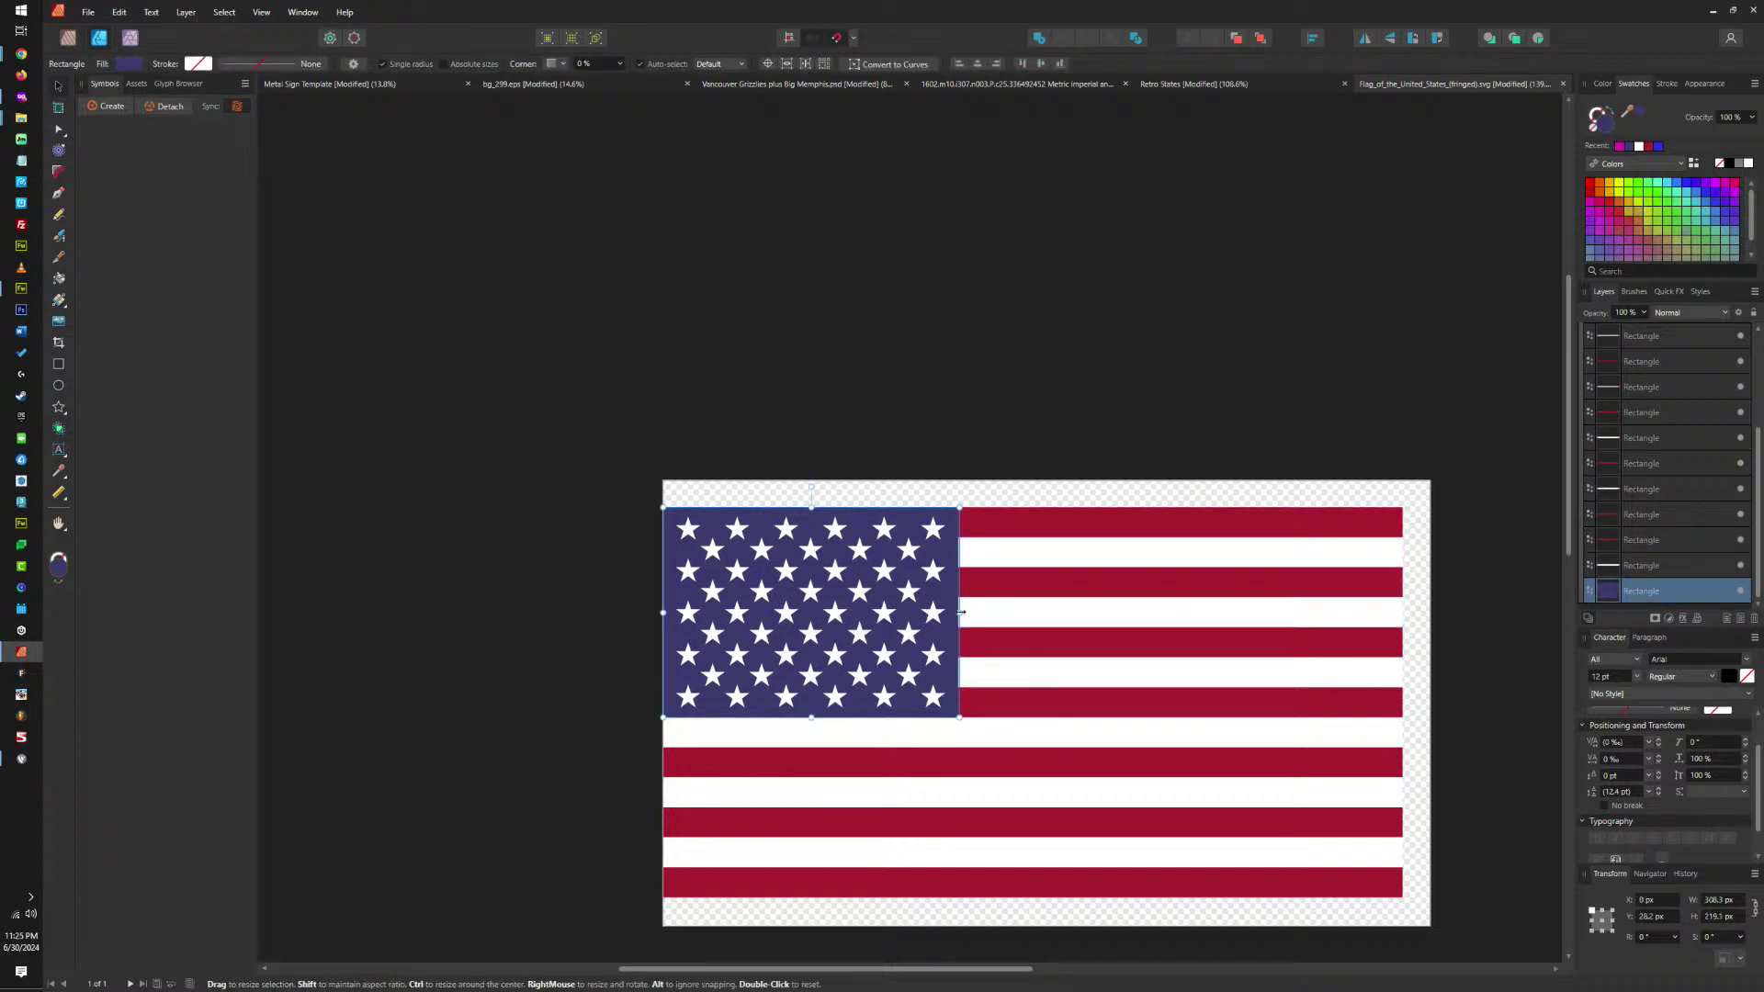
pyautogui.moveTo(959, 611); pyautogui.dragTo(1403, 611)
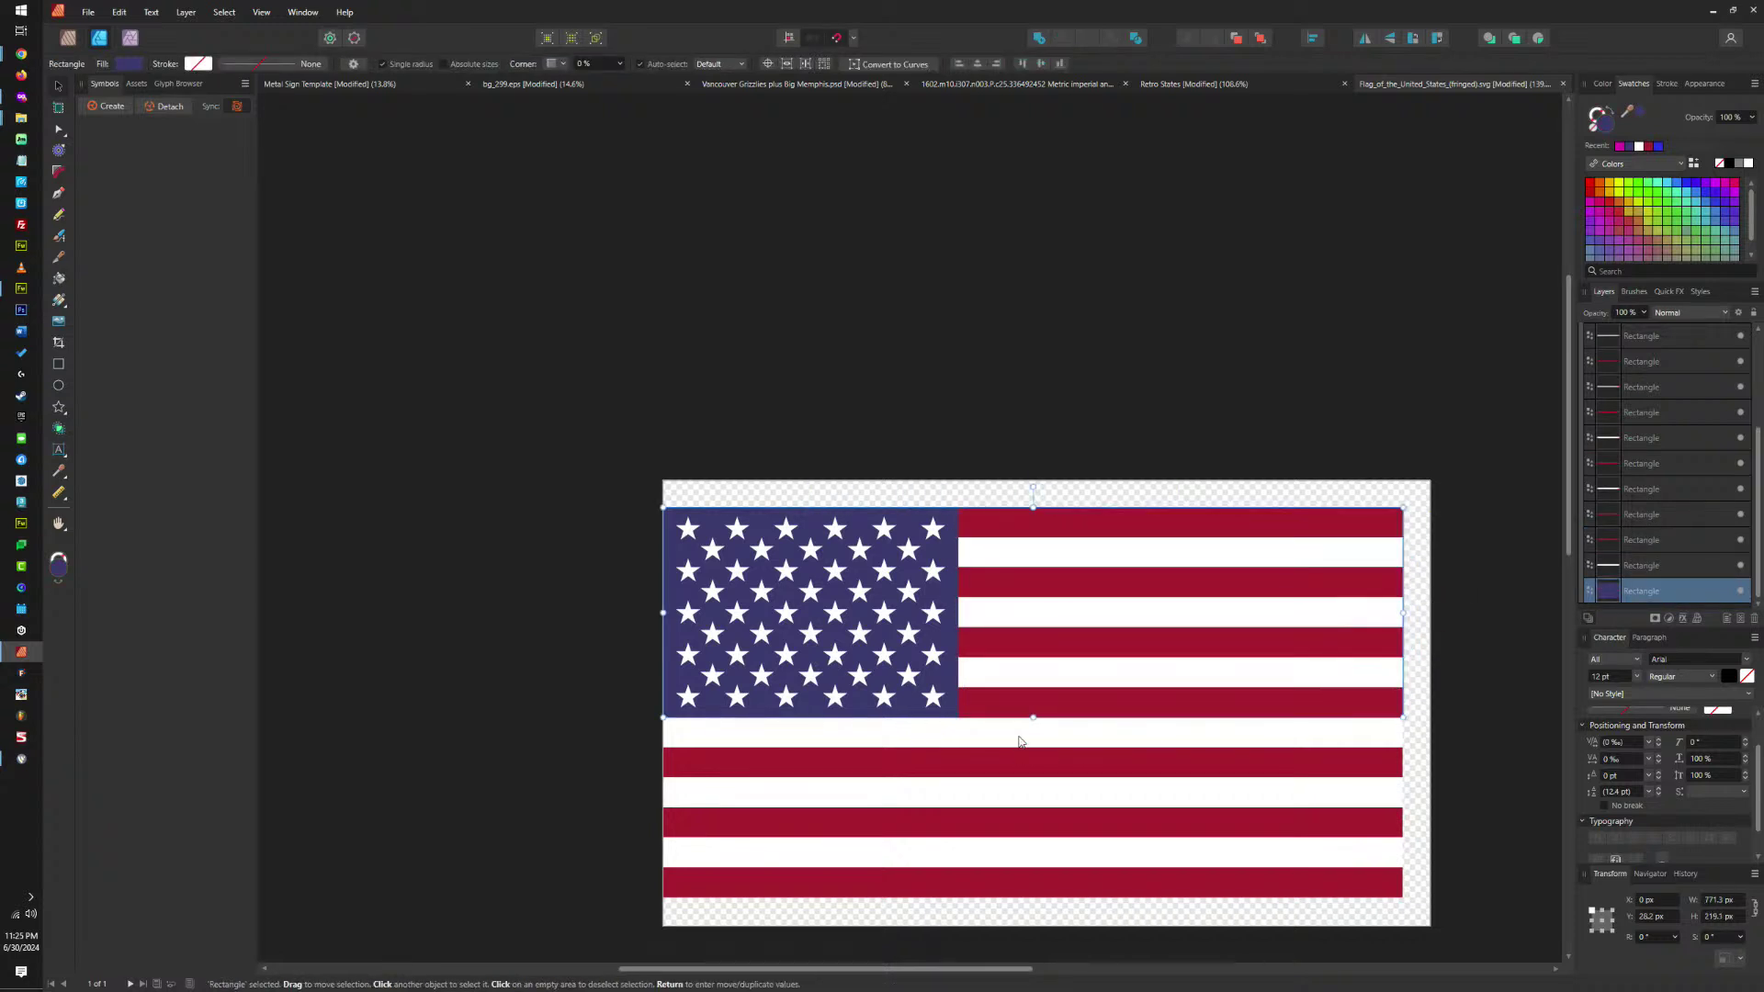
pyautogui.moveTo(1039, 716); pyautogui.dragTo(1033, 880)
pyautogui.moveTo(1031, 895); pyautogui.dragTo(1050, 893)
pyautogui.hotkey('ctrl', 'z')
pyautogui.hotkey('ctrl', 'z')
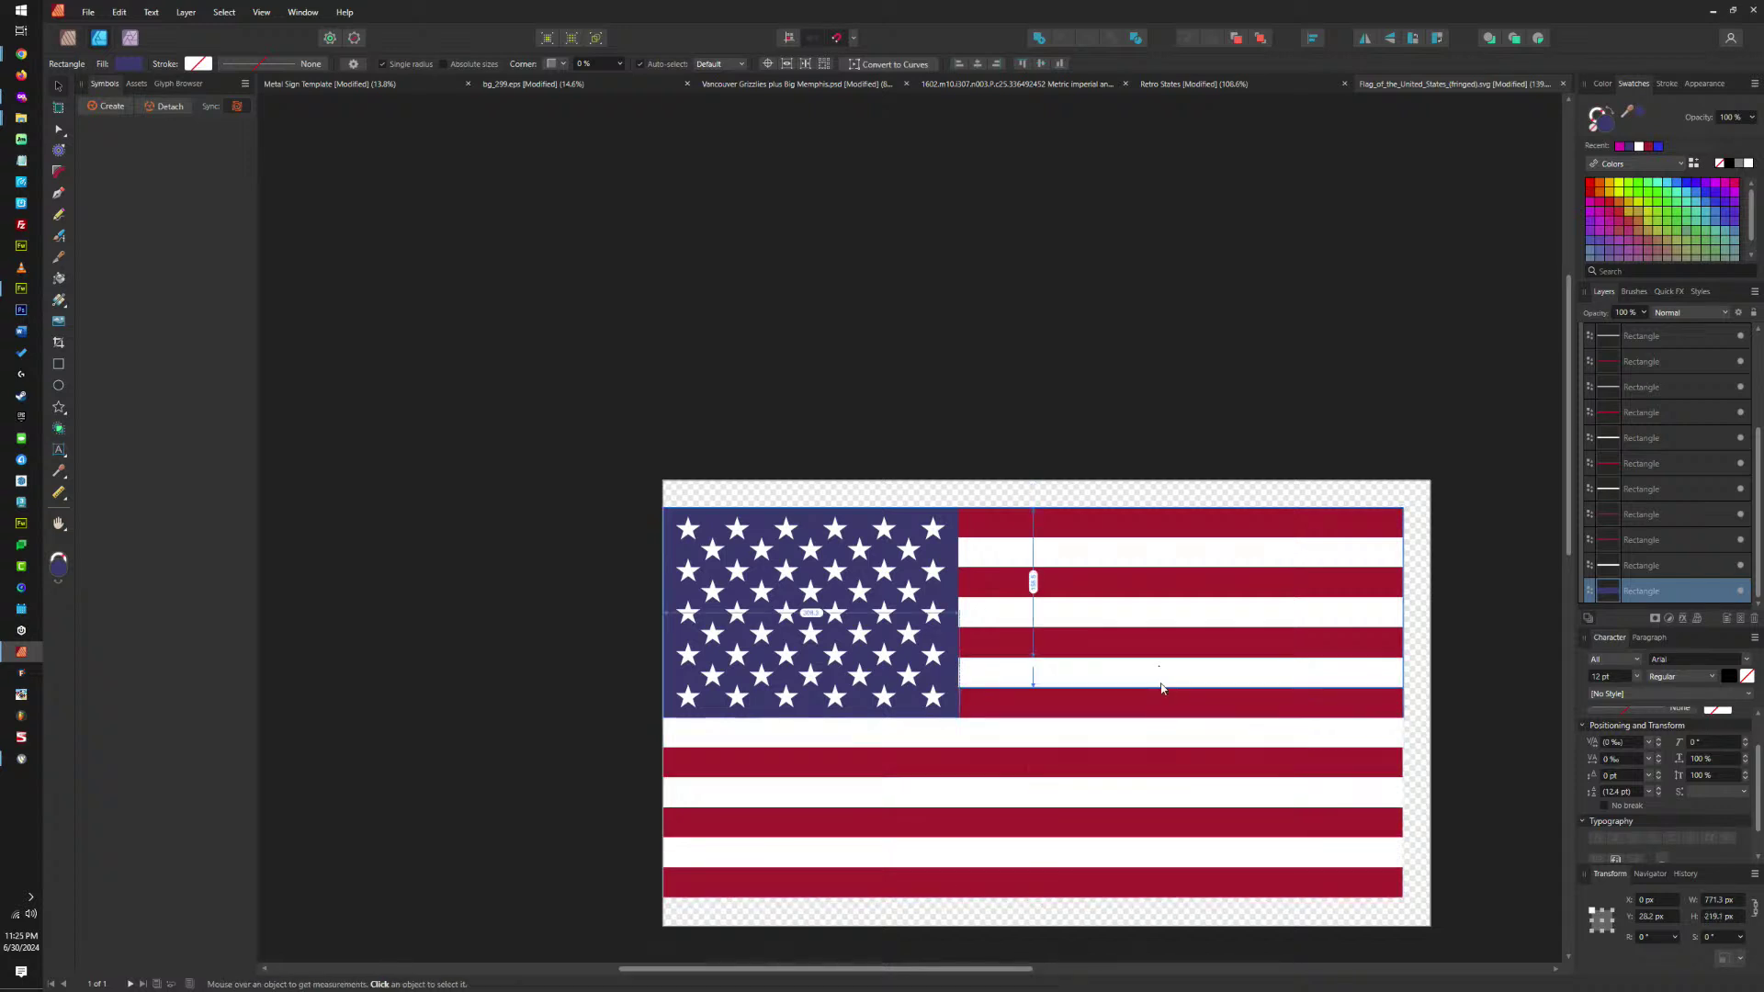
# Duplicate the upper white stripe beside the canton, place the copy lower over the flag, and bring it to the front.
pyautogui.click(1095, 558)
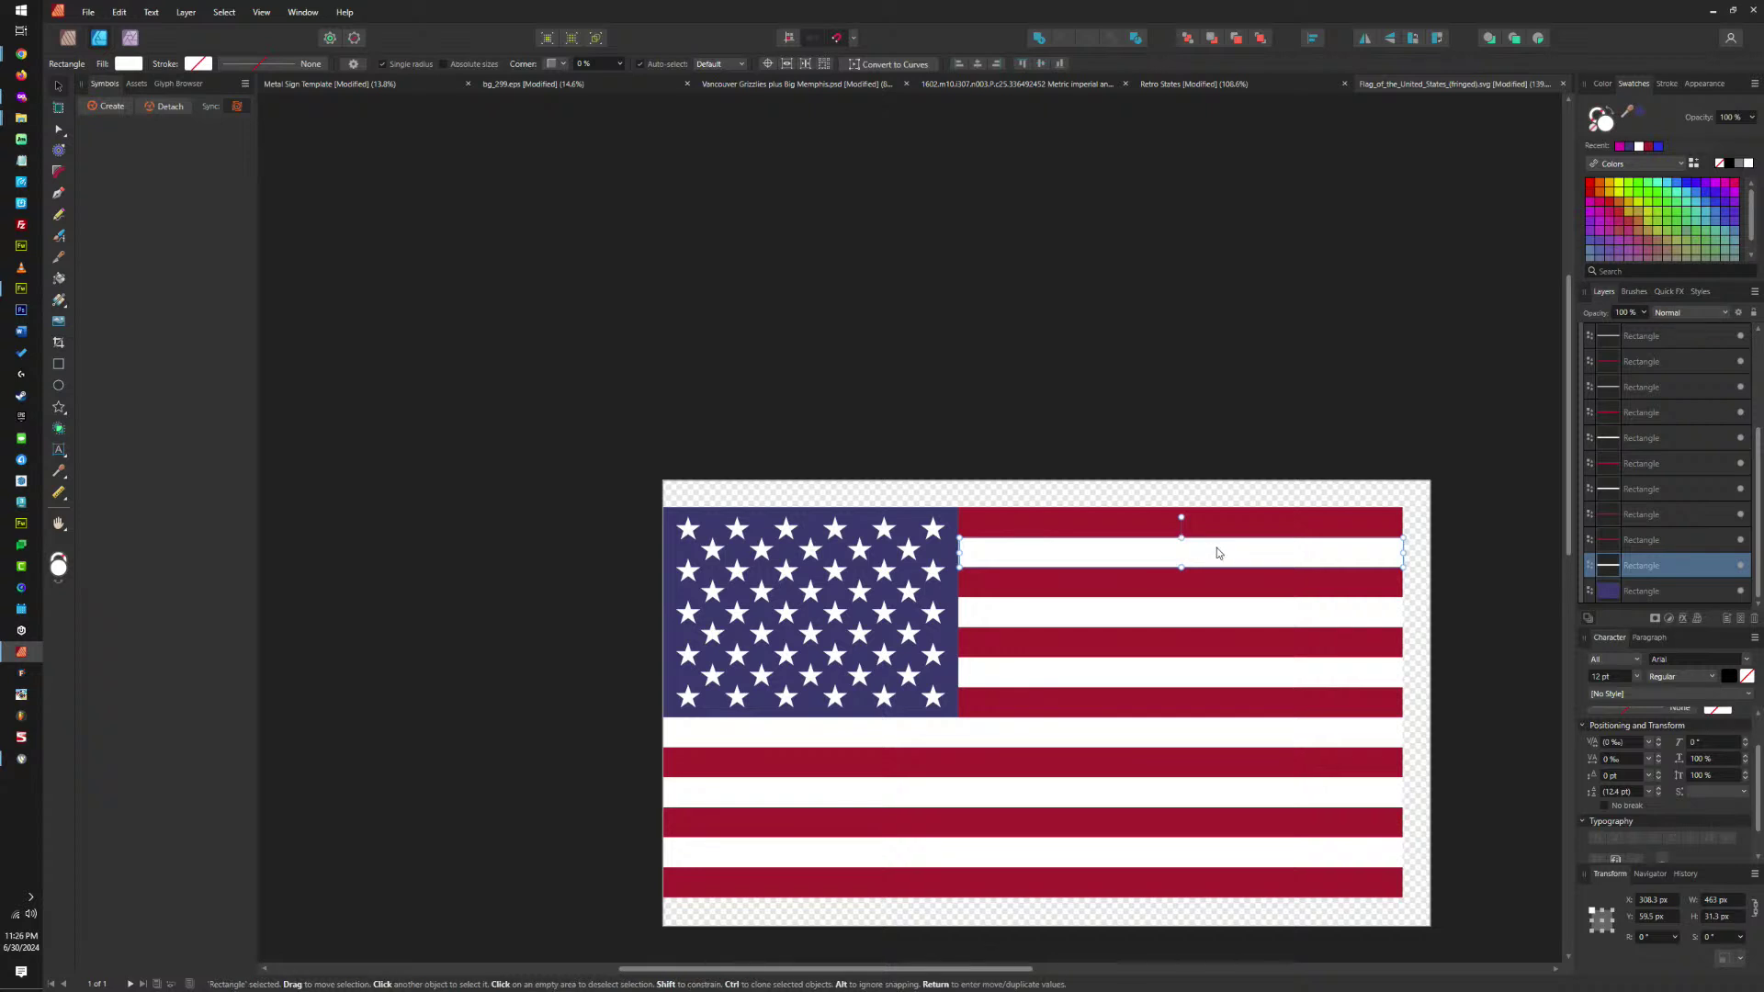
pyautogui.moveTo(1216, 547); pyautogui.dragTo(1165, 630)
pyautogui.scroll(5, 1164, 630)
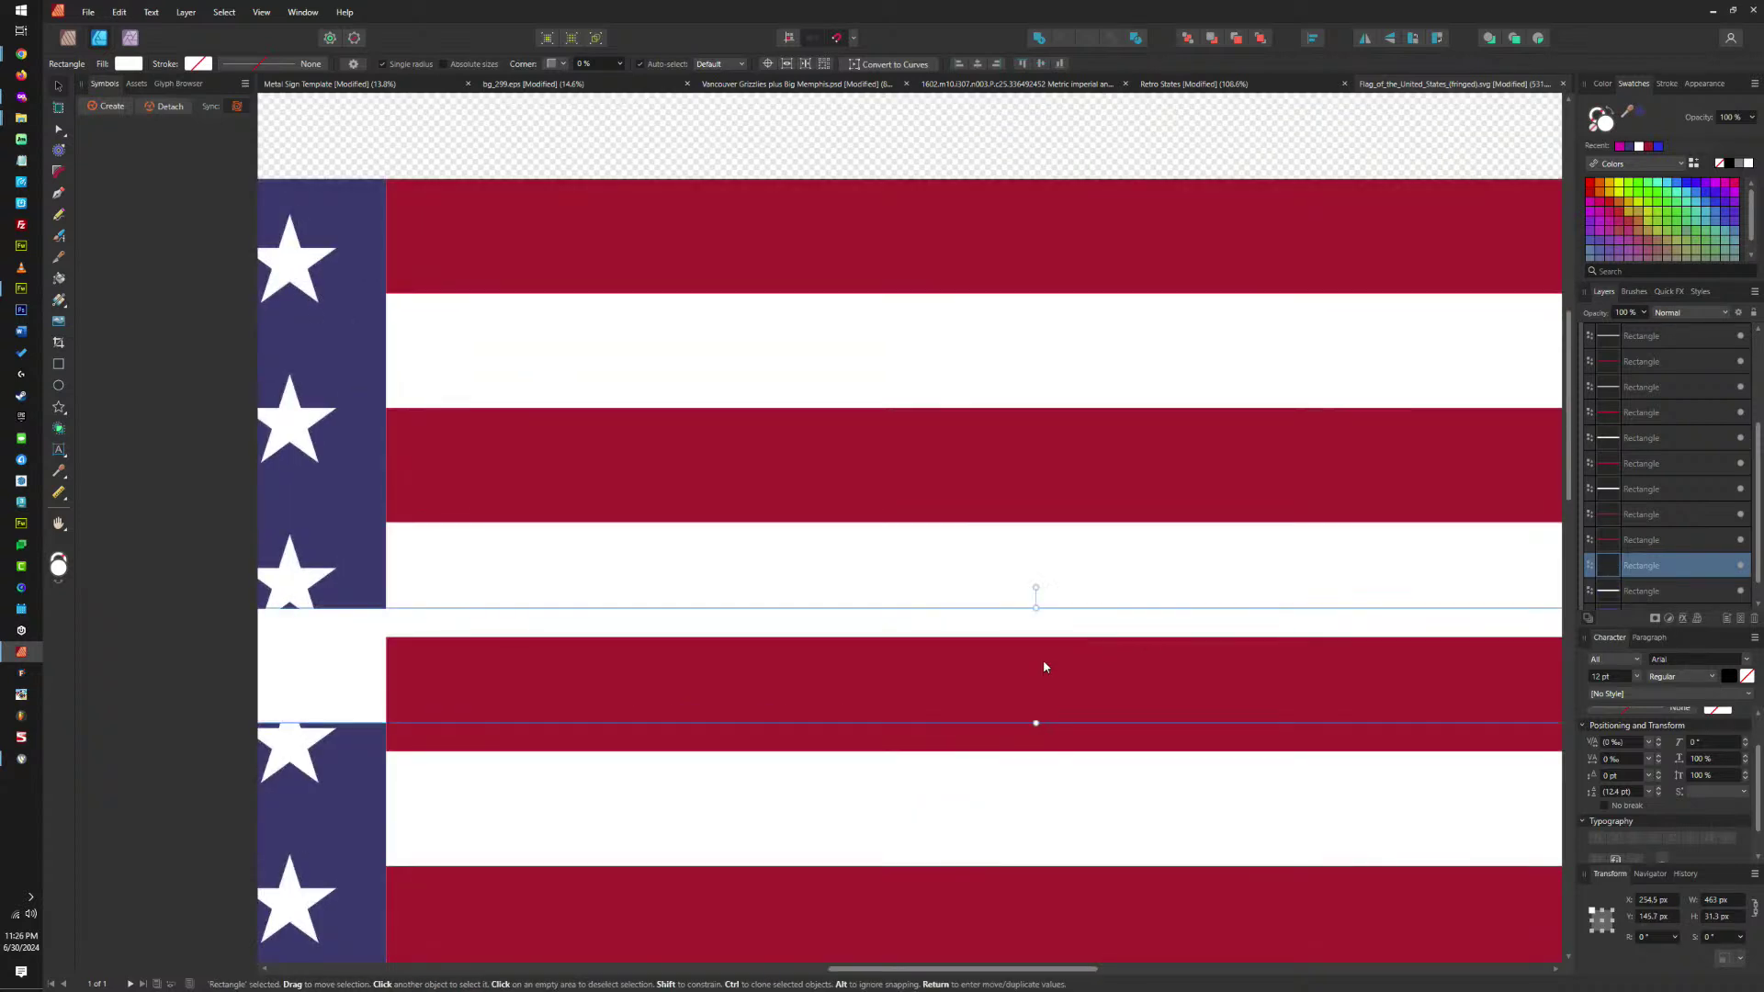
pyautogui.click(1259, 40)
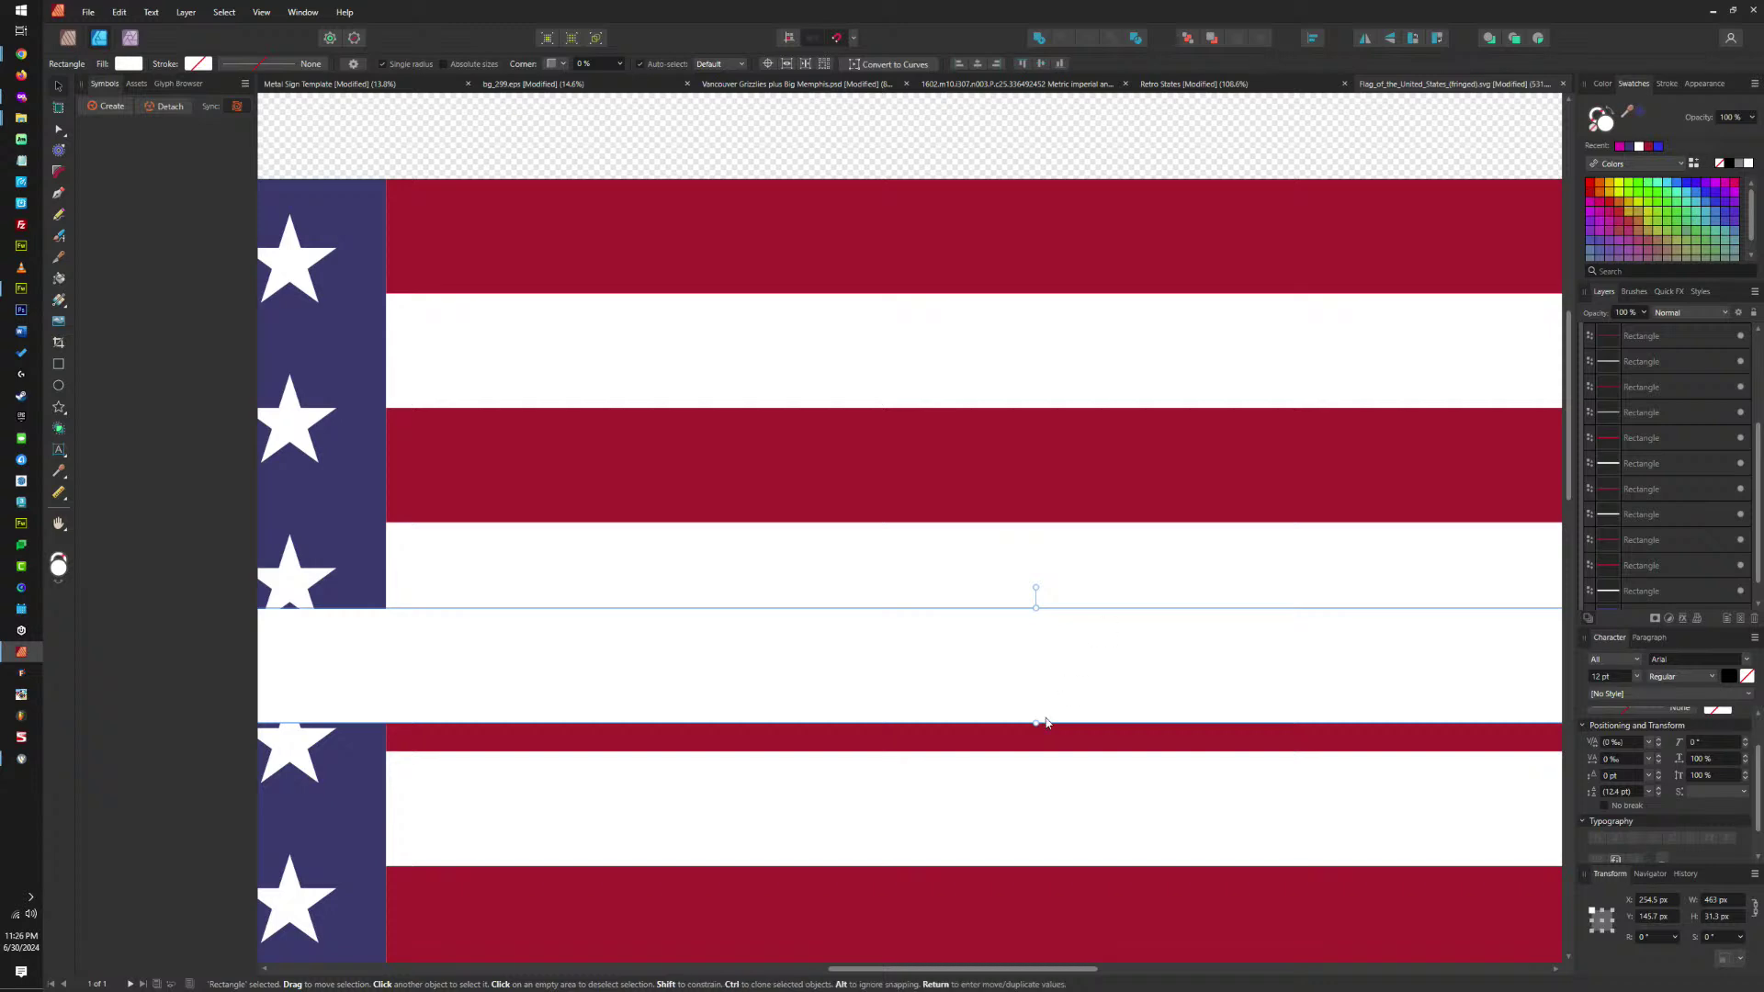
# Align and resize the white copy to cover the whole flag at 771.3 × 406.8 px, and send it behind the other pieces.
pyautogui.moveTo(1057, 717); pyautogui.dragTo(1084, 502)
pyautogui.scroll(-5, 1077, 589)
pyautogui.moveTo(1271, 552); pyautogui.dragTo(1342, 546)
pyautogui.moveTo(829, 552); pyautogui.dragTo(600, 551)
pyautogui.moveTo(969, 604); pyautogui.dragTo(966, 888)
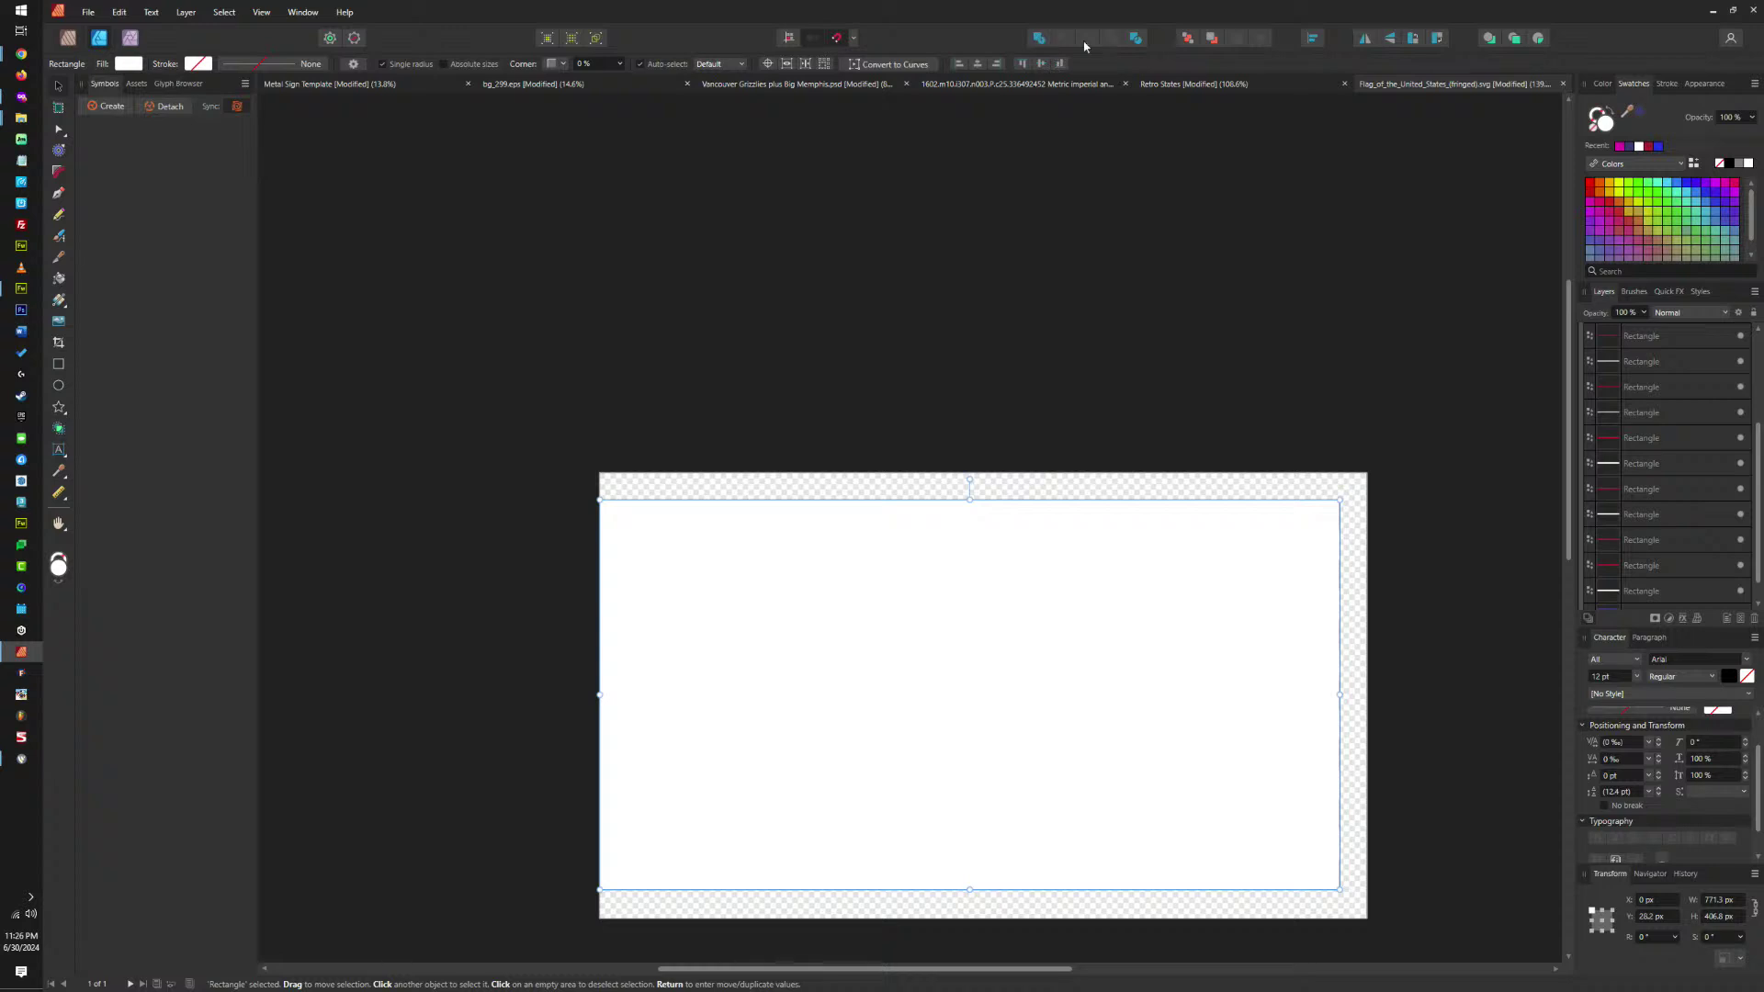
pyautogui.click(1189, 40)
# Centre all the flag pieces on the page, remove the redundant nested group, and select the collapsed outer flag group.
pyautogui.moveTo(1438, 454); pyautogui.dragTo(449, 946)
pyautogui.moveTo(911, 682); pyautogui.dragTo(924, 683)
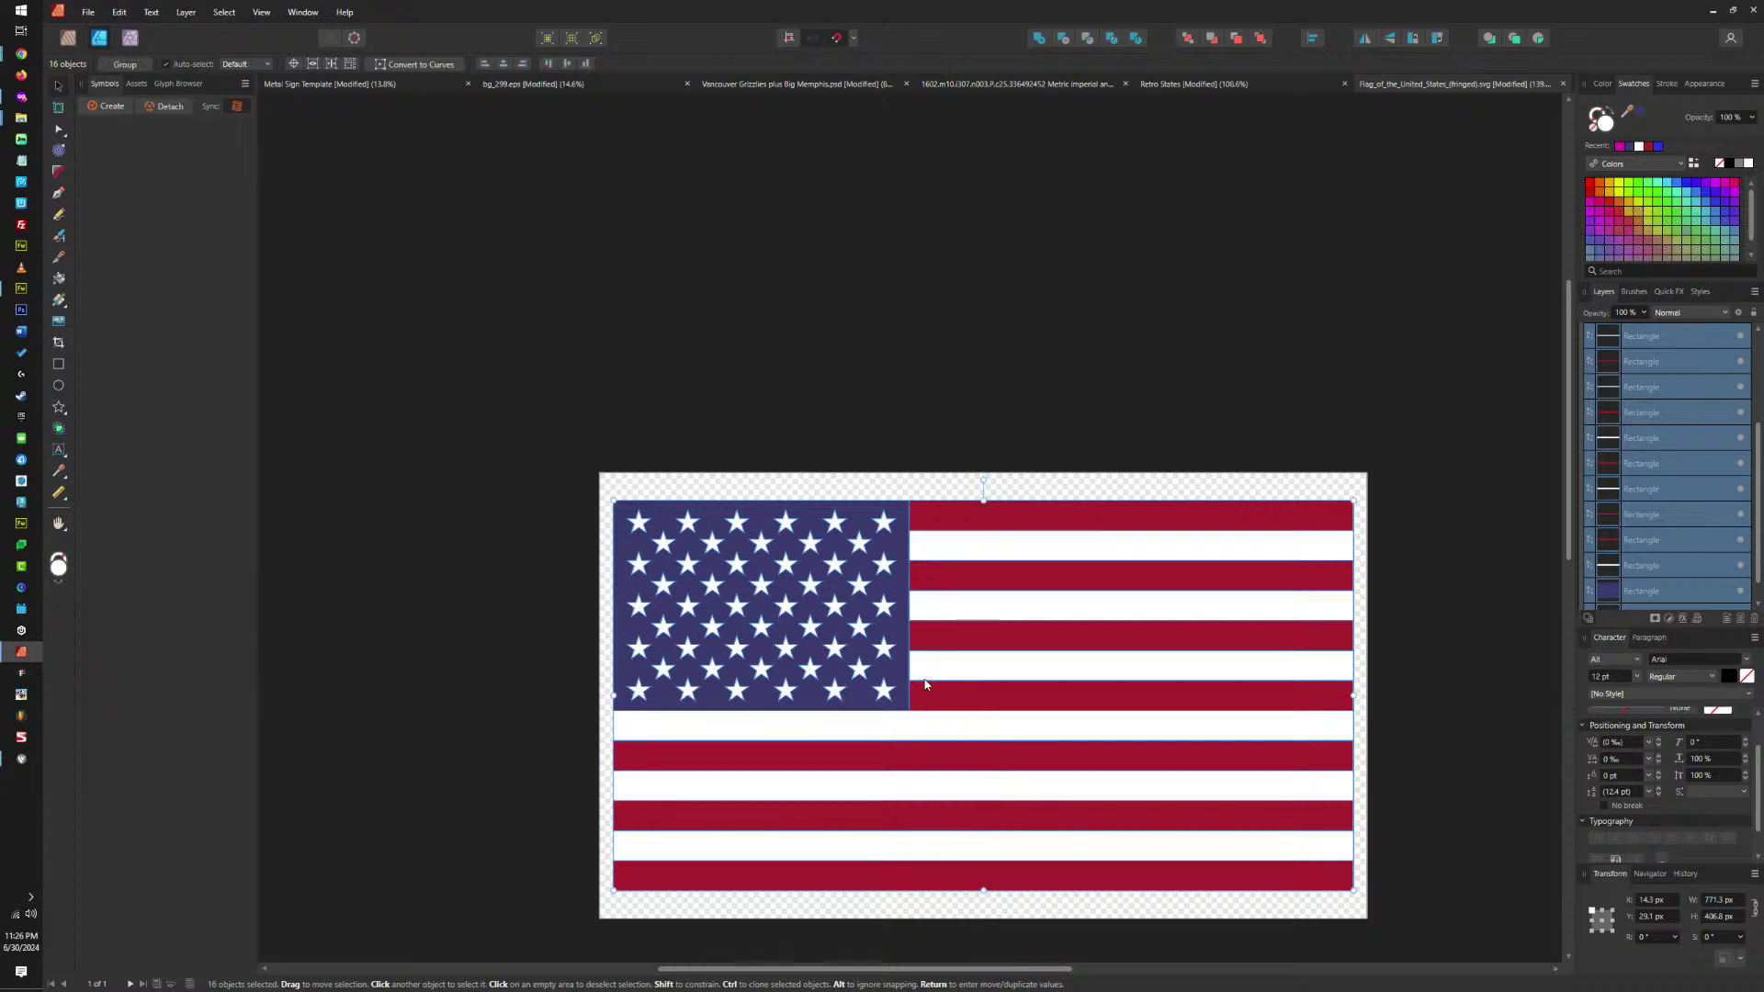
pyautogui.hotkey('ctrl', 'g')
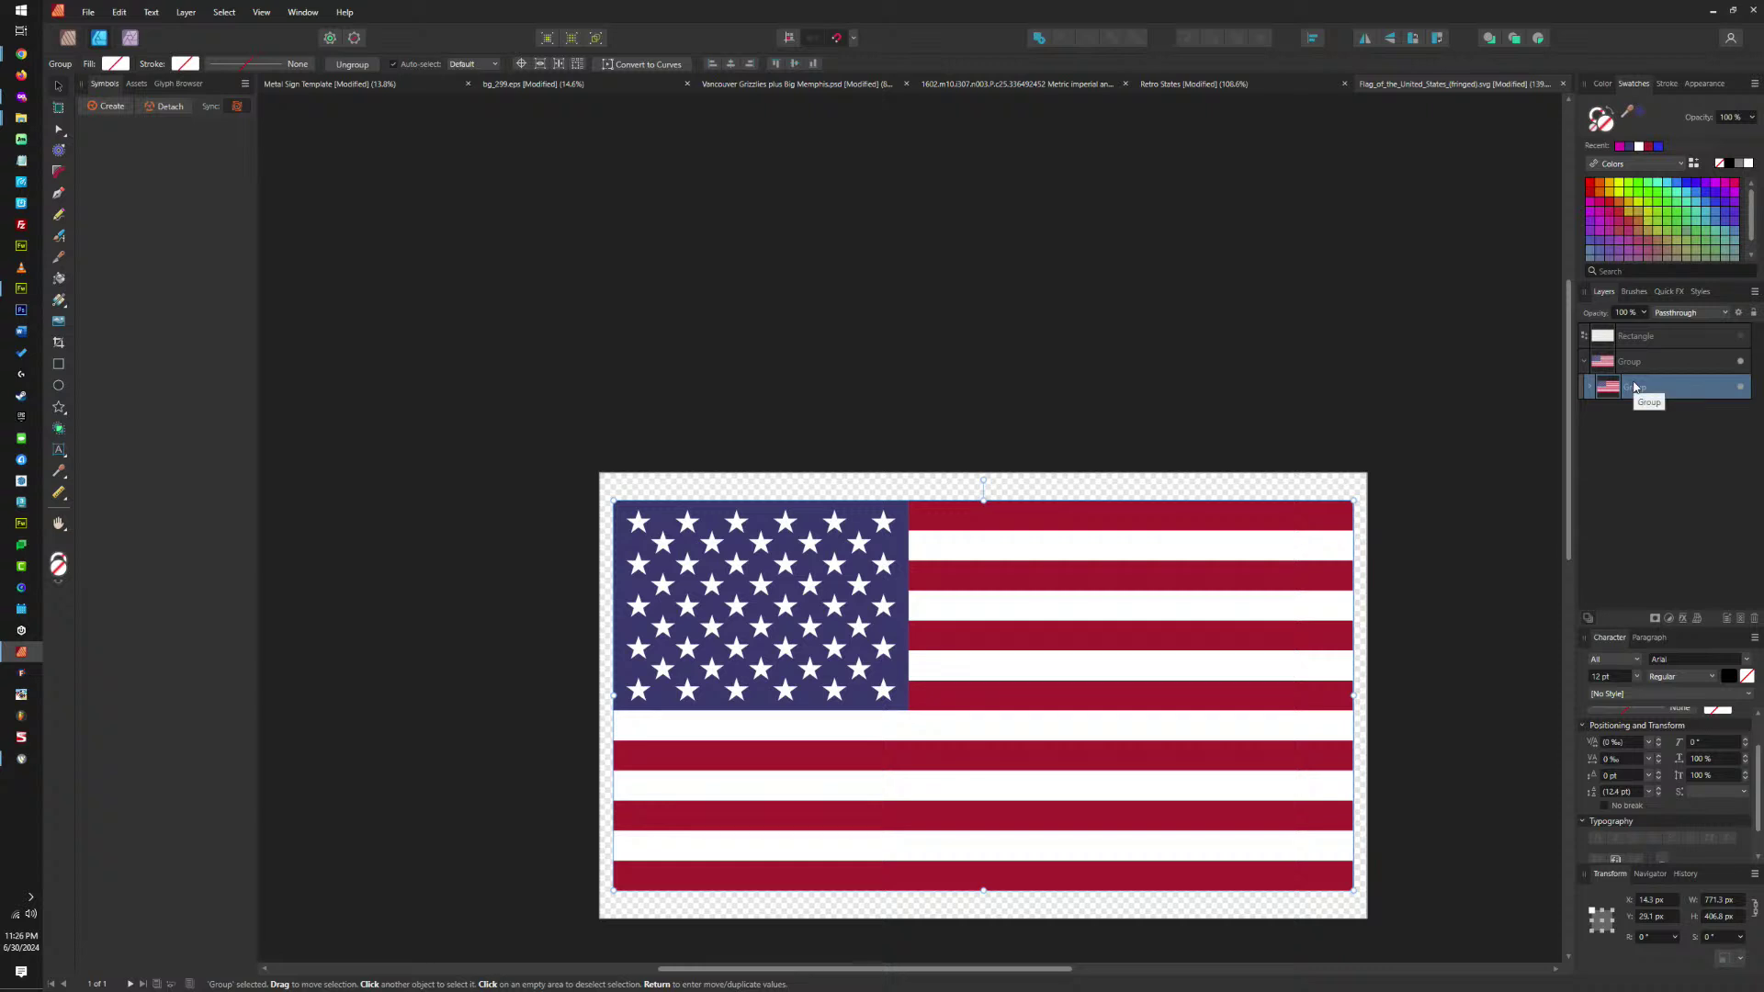
pyautogui.hotkey('ctrl', 'shift', 'g')
pyautogui.click(1602, 361)
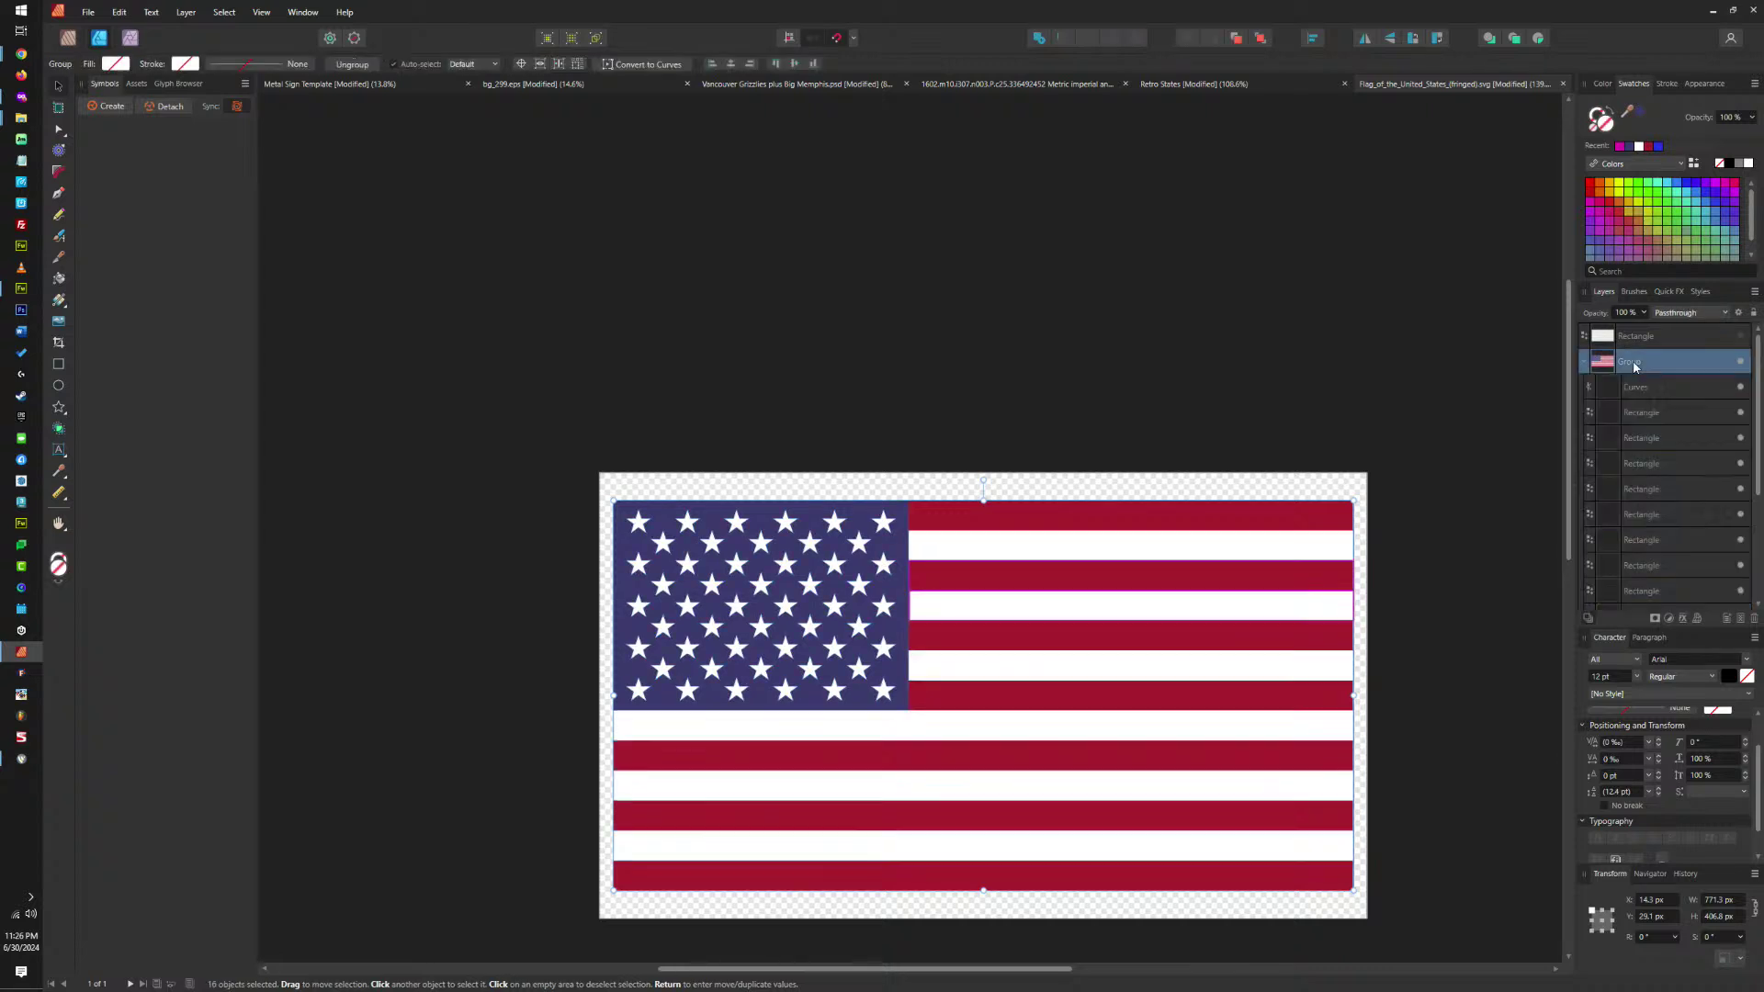
pyautogui.click(1585, 361)
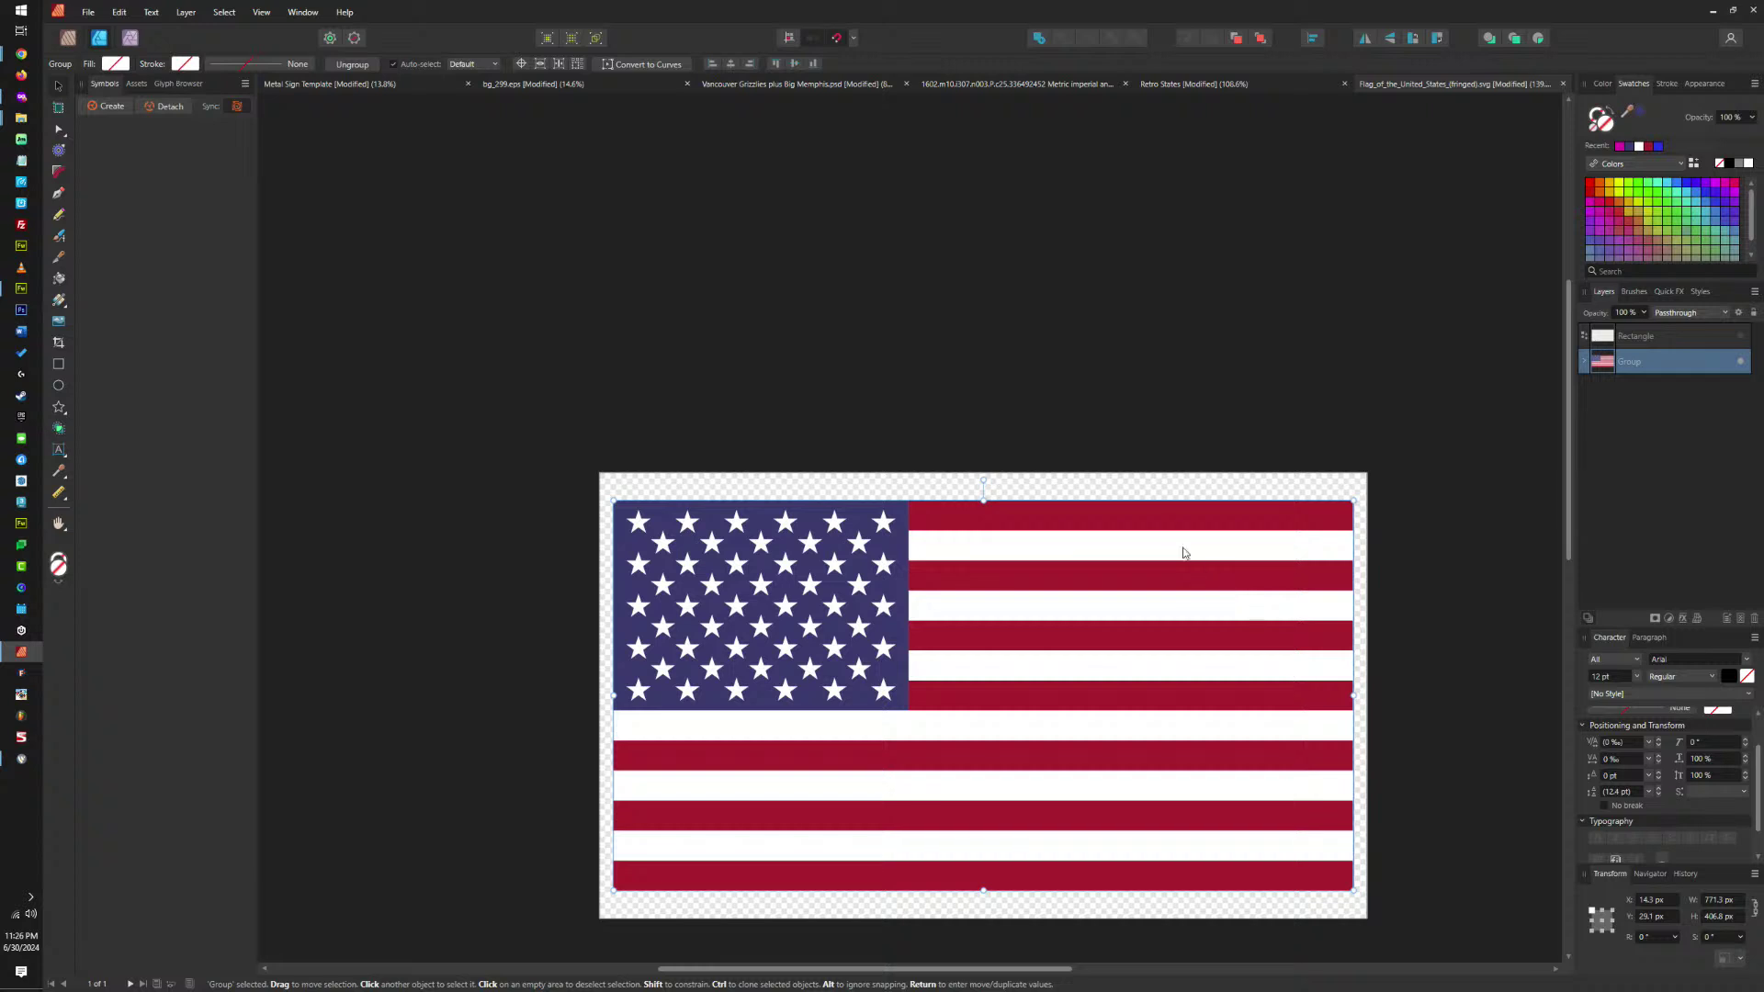
# Copy the flag group onto the empty United States artboard in the Retro States document and position it near the artboard's centre.
pyautogui.click(1210, 84)
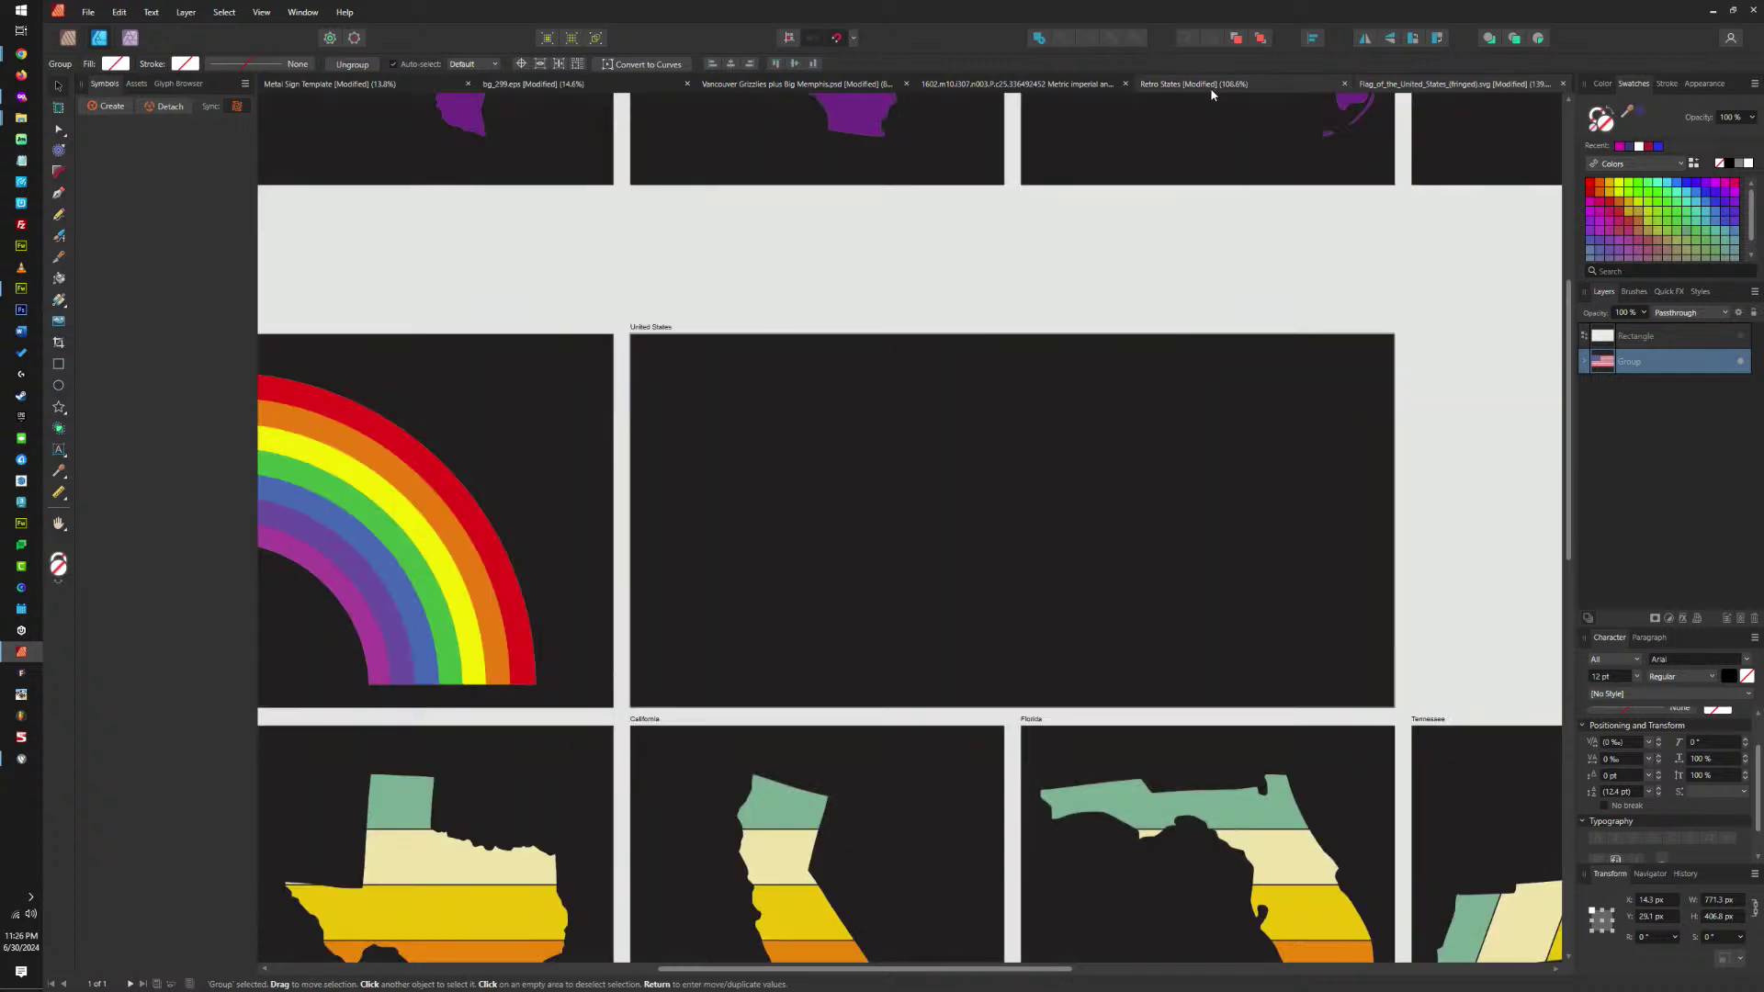
pyautogui.click(642, 326)
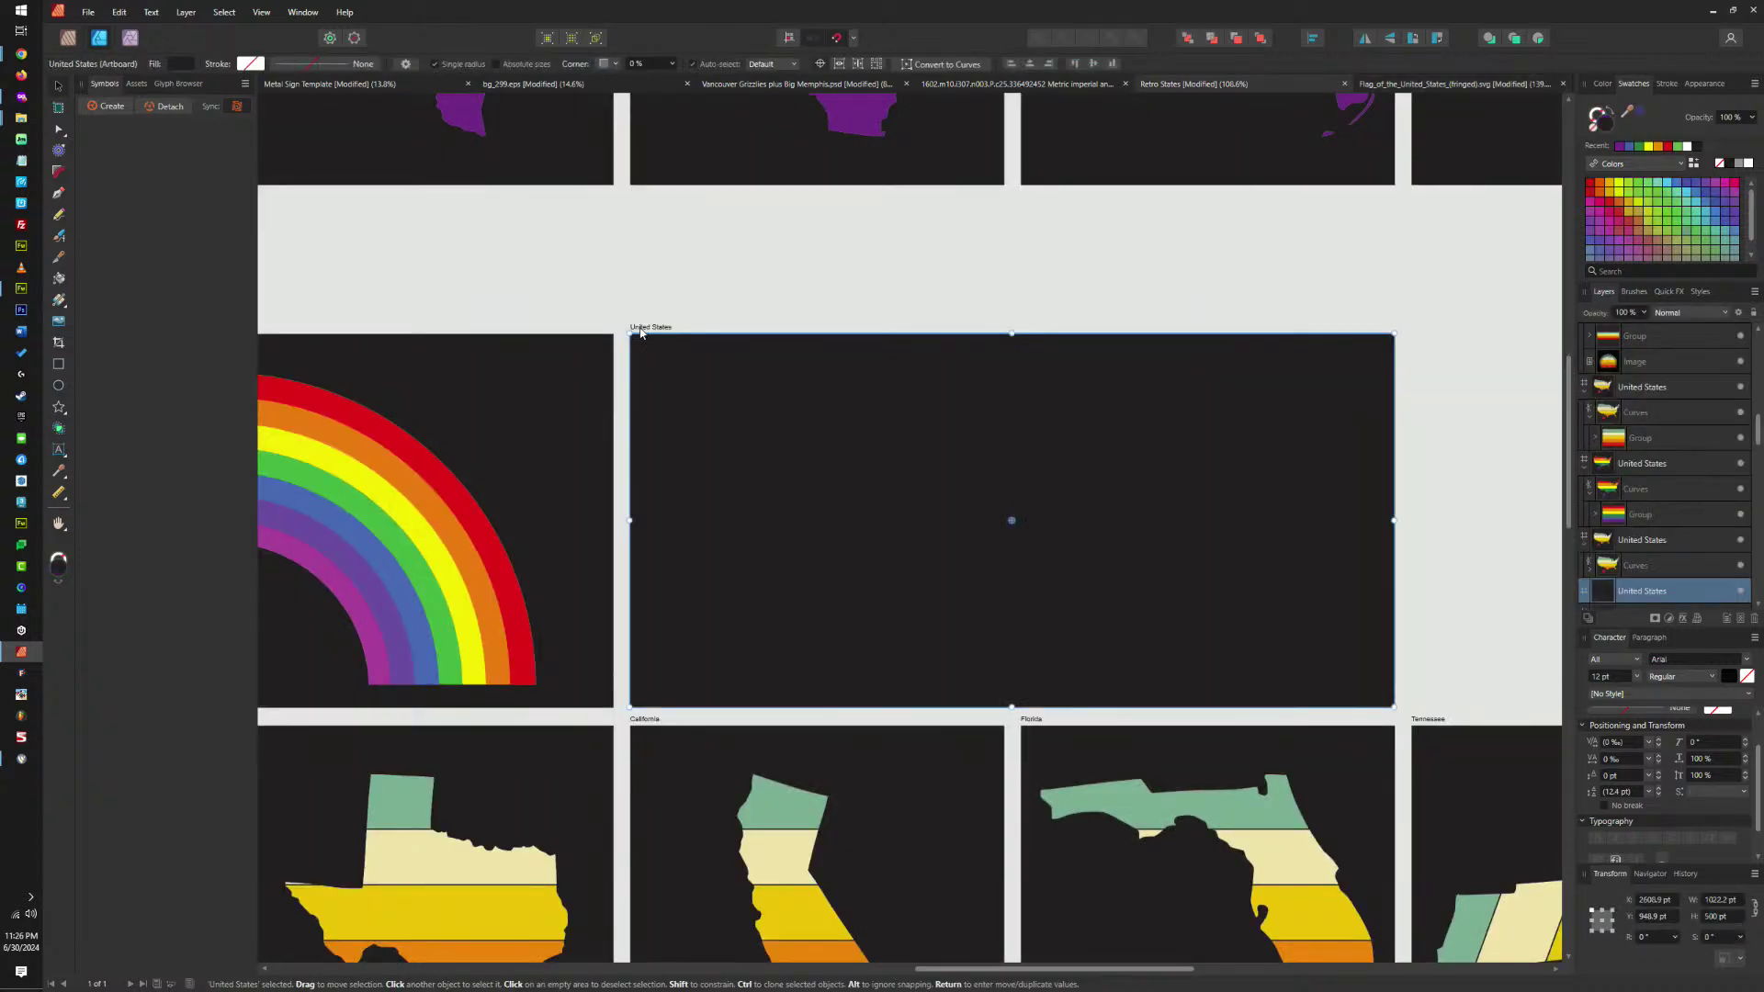
pyautogui.hotkey('ctrl', 'v')
pyautogui.moveTo(1004, 447); pyautogui.dragTo(1086, 485)
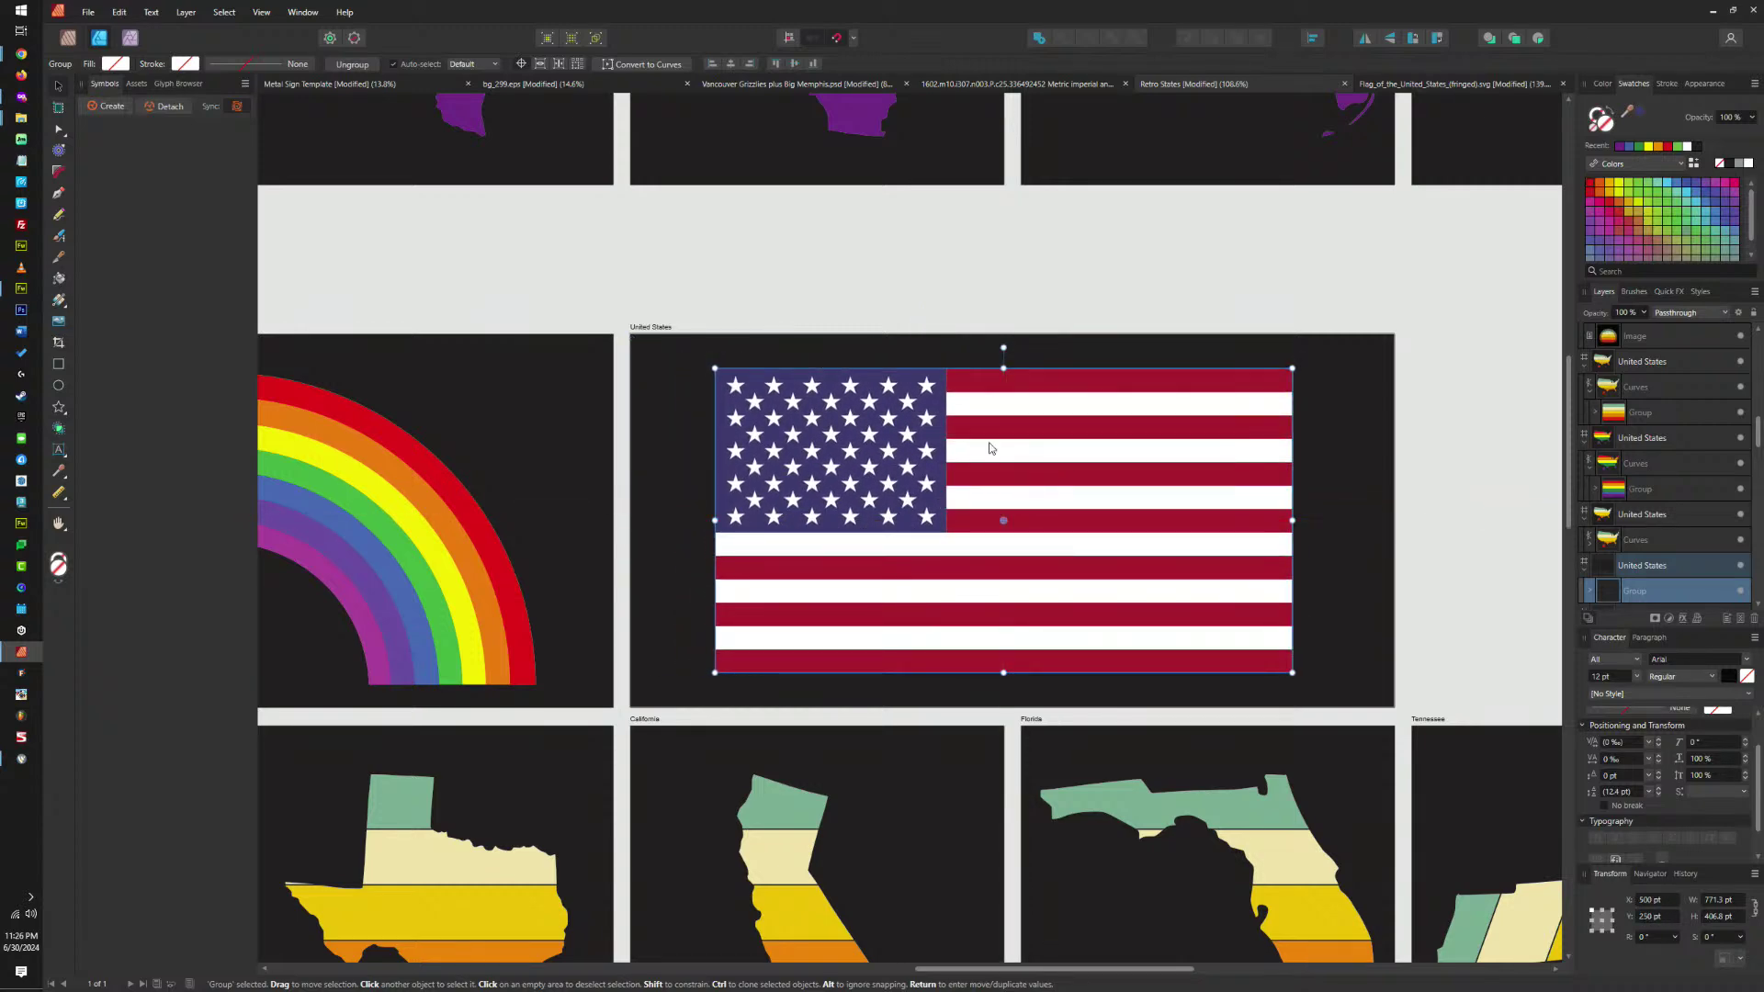
# Rename the artboard that holds the flag to "American Flag".
pyautogui.doubleClick(654, 327)
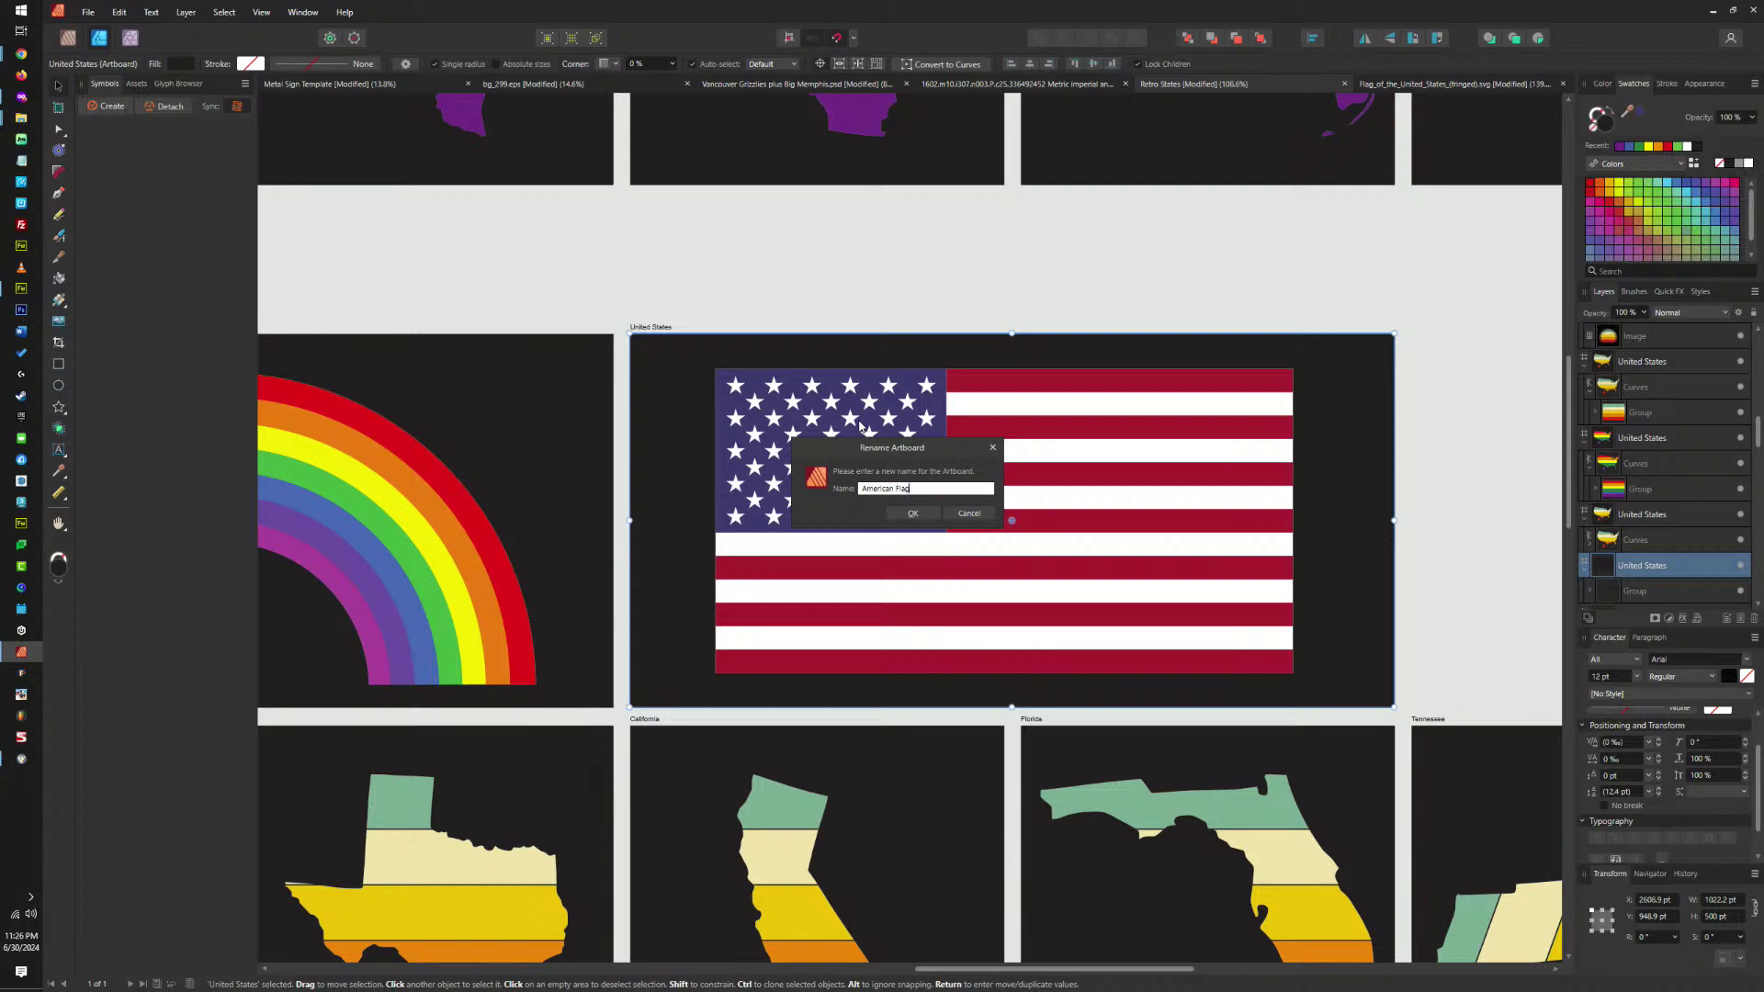
pyautogui.write('American Flag')
pyautogui.press('Return')
# Rename the artboard that holds the rainbow arch to "Rainbow".
pyautogui.scroll(-5, 861, 427)
pyautogui.scroll(6, 689, 453)
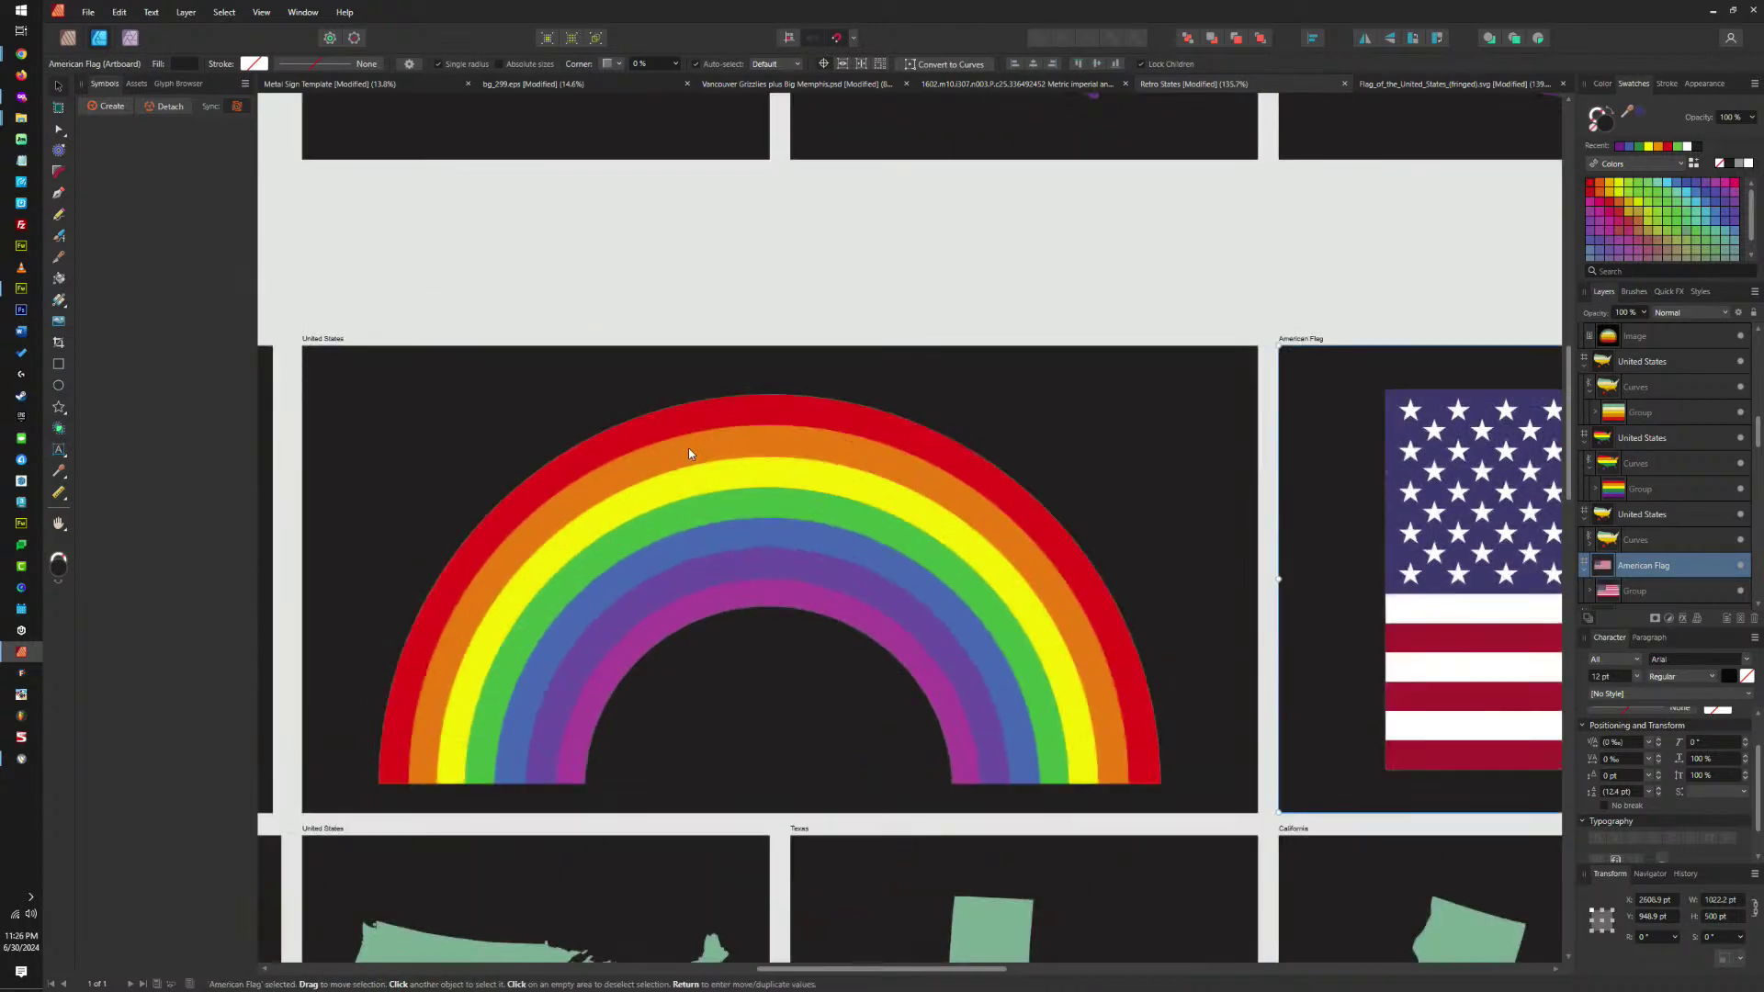
pyautogui.hscroll(-5, 754, 428)
pyautogui.scroll(1, 819, 403)
pyautogui.doubleClick(743, 386)
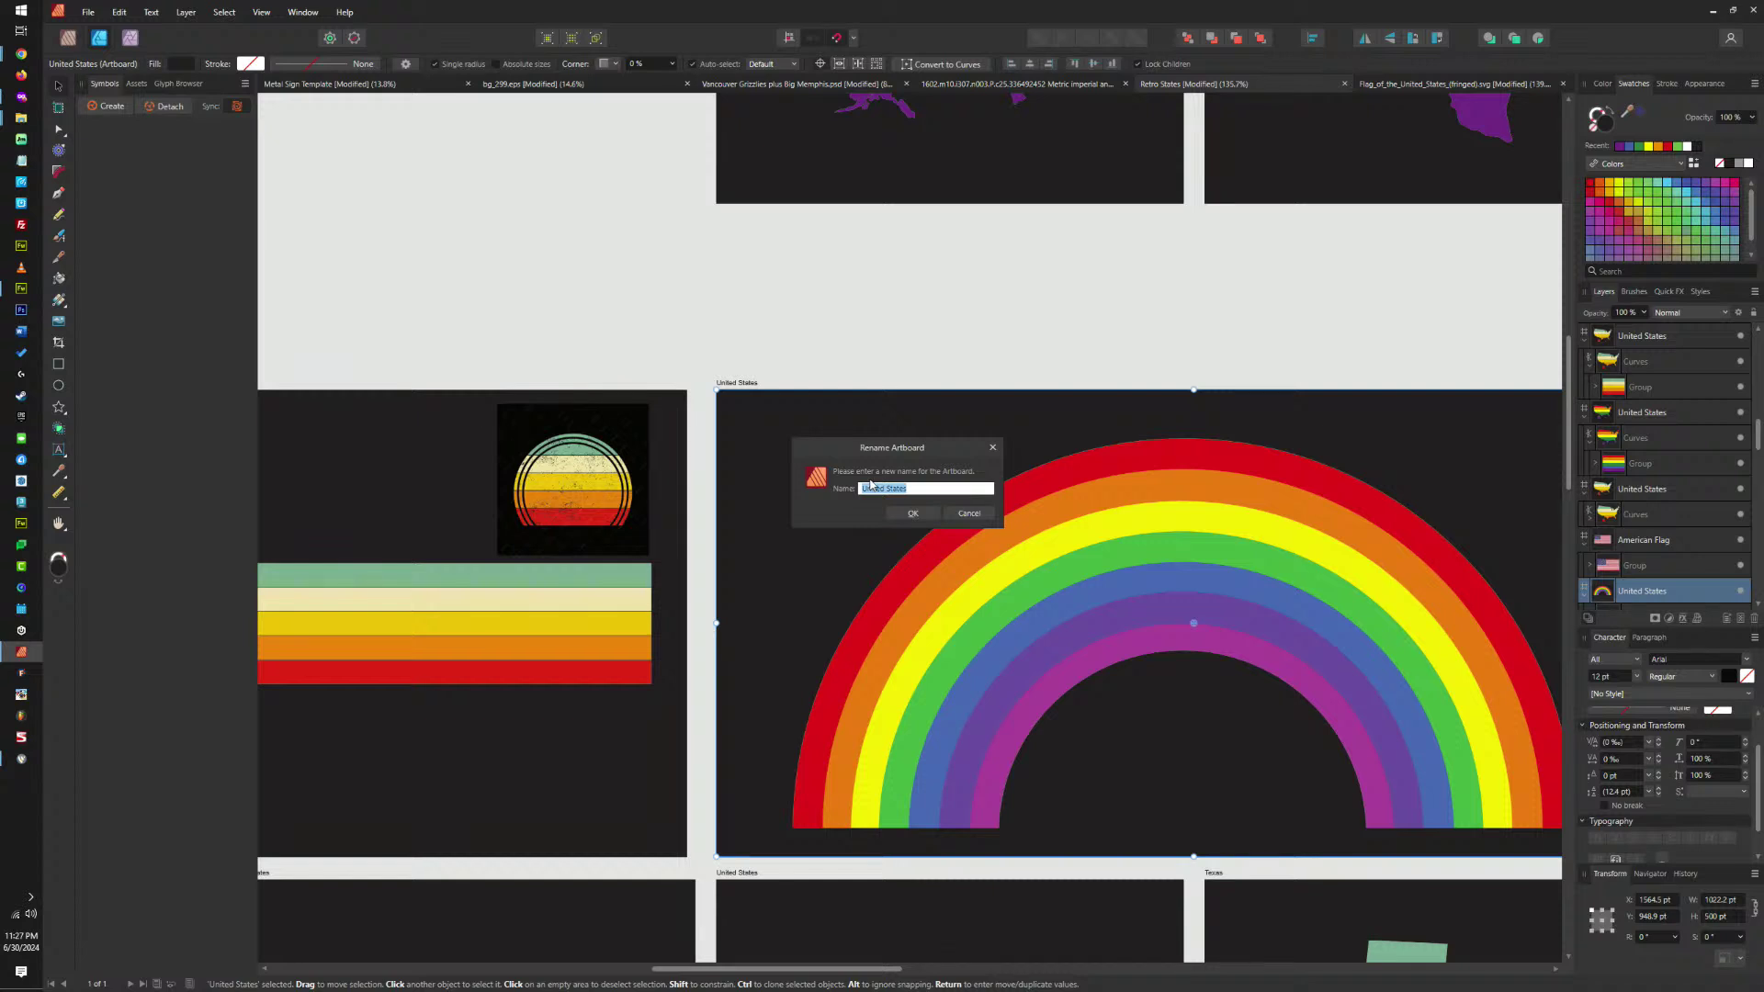
pyautogui.write('Rainbow')
pyautogui.press('Return')
# Copy the rainbow stripe group from the rainbow United States map onto the Assets artboard and reduce its height to about 223 pt.
pyautogui.scroll(-4, 1073, 456)
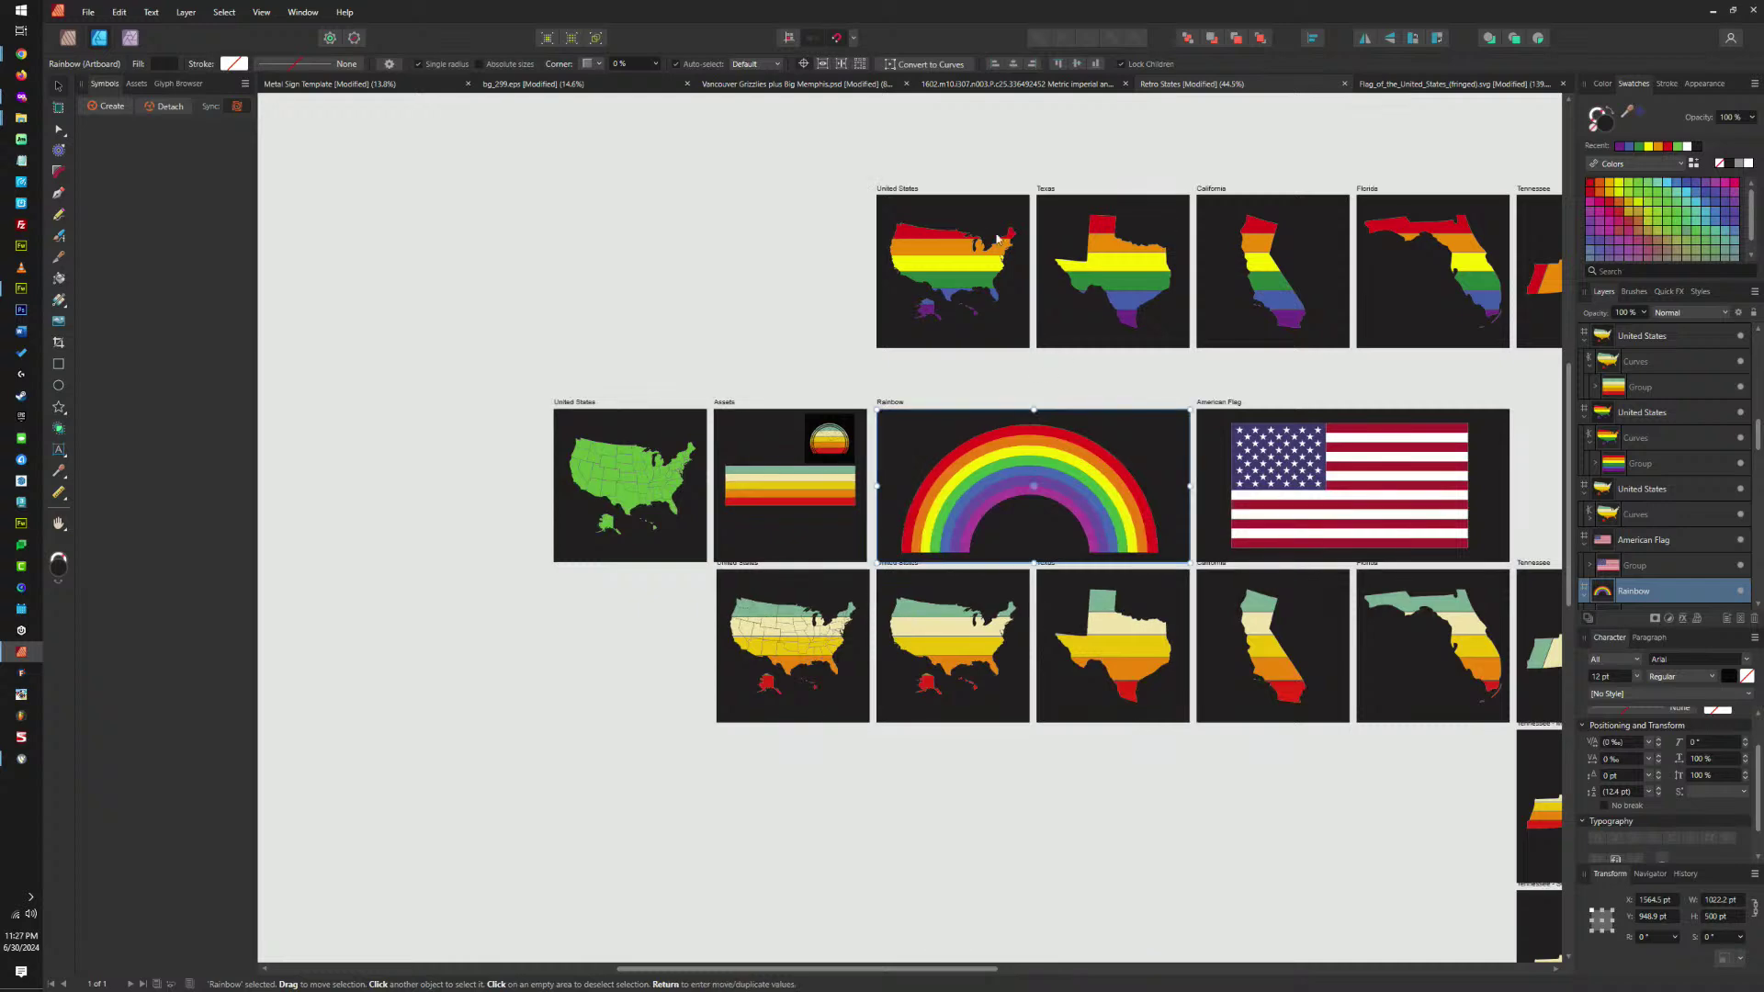
pyautogui.click(940, 255)
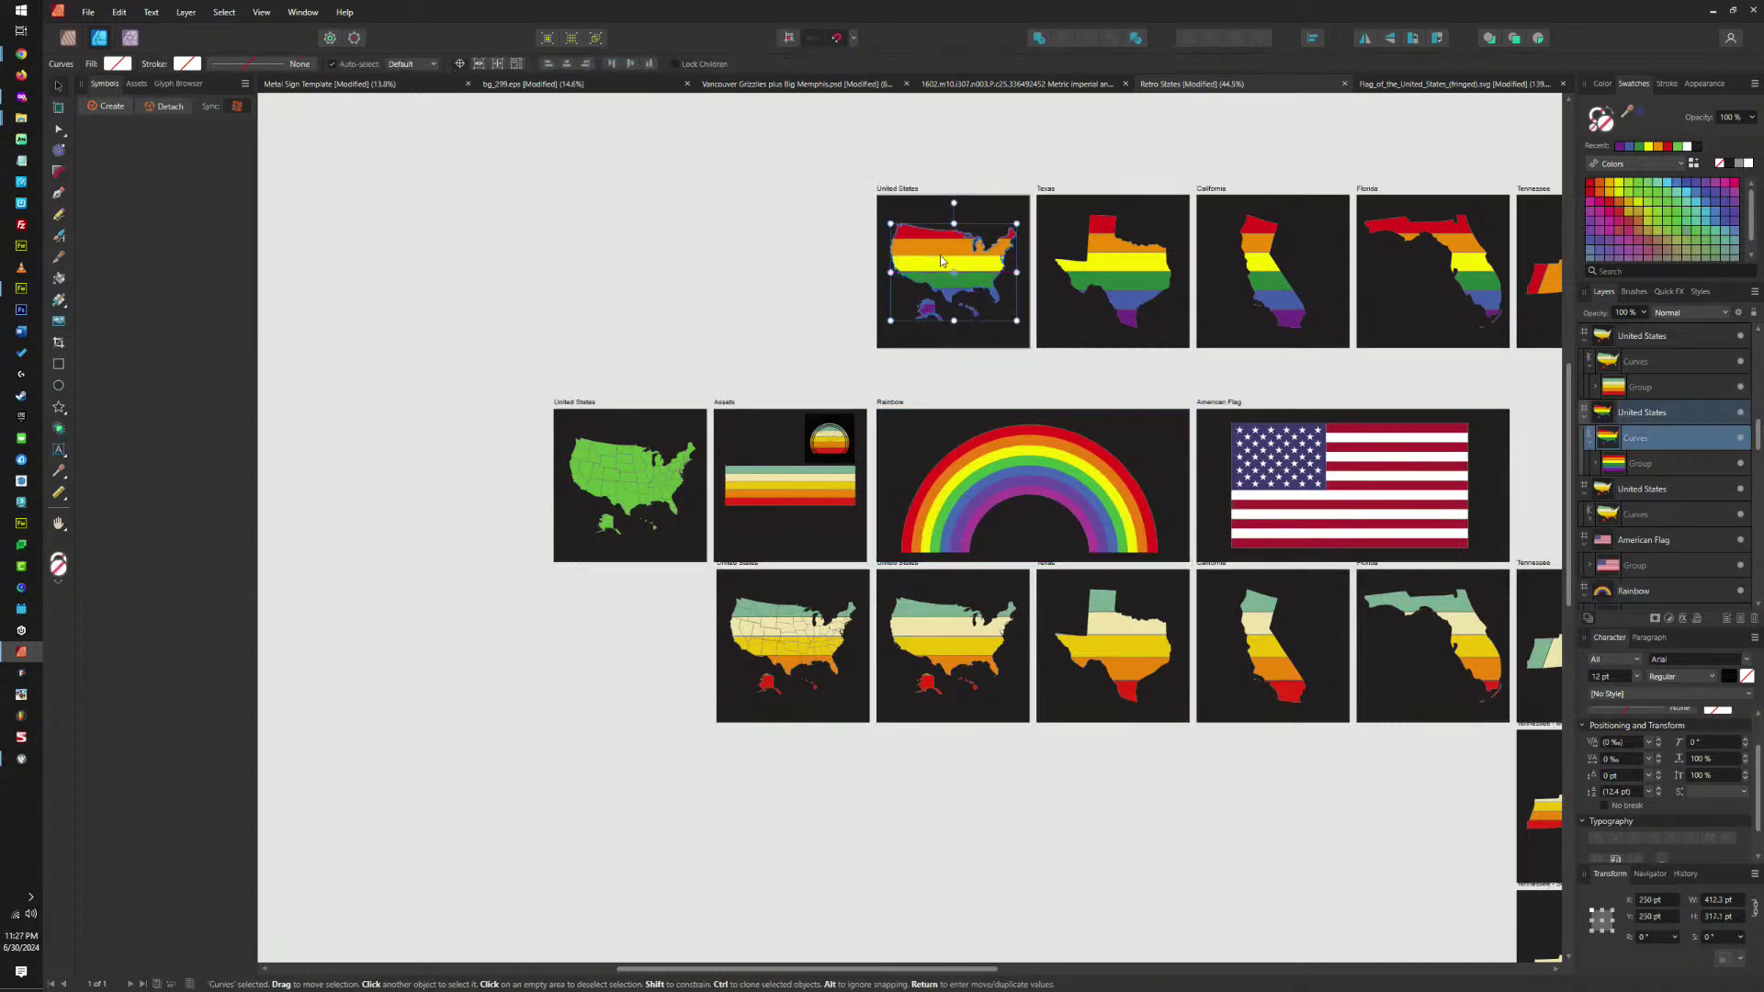
pyautogui.click(1633, 465)
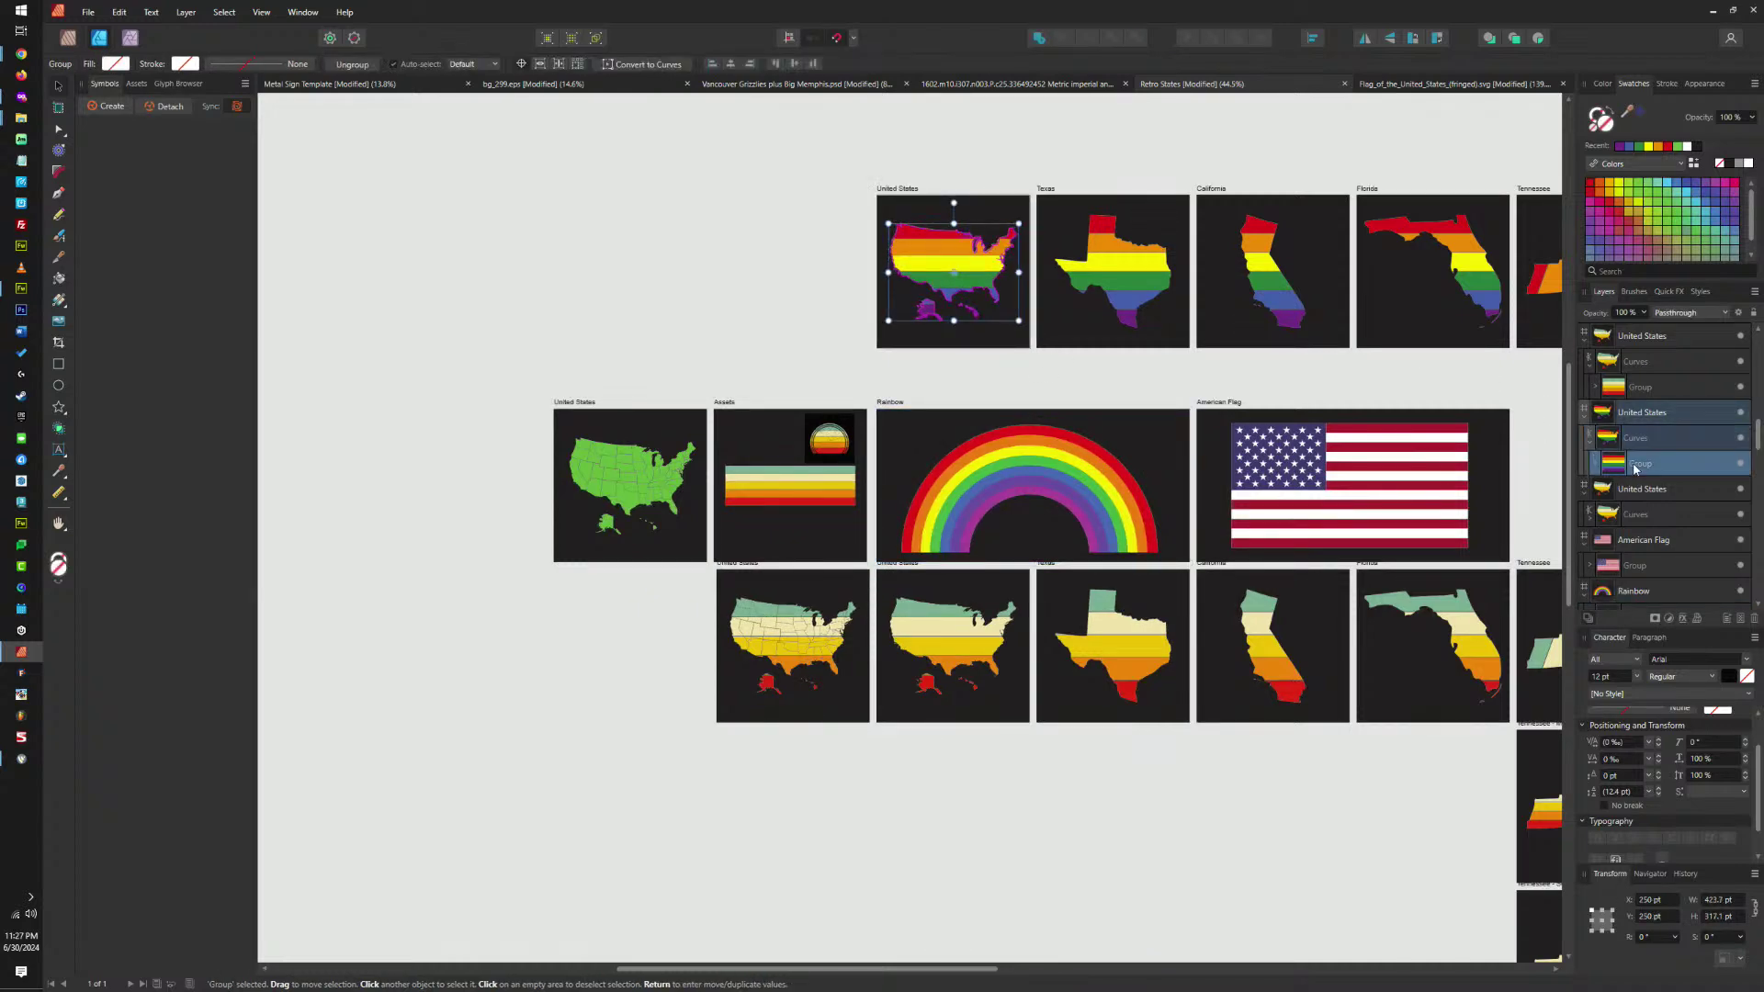
pyautogui.click(726, 404)
pyautogui.scroll(4, 749, 441)
pyautogui.hotkey('ctrl', 'v')
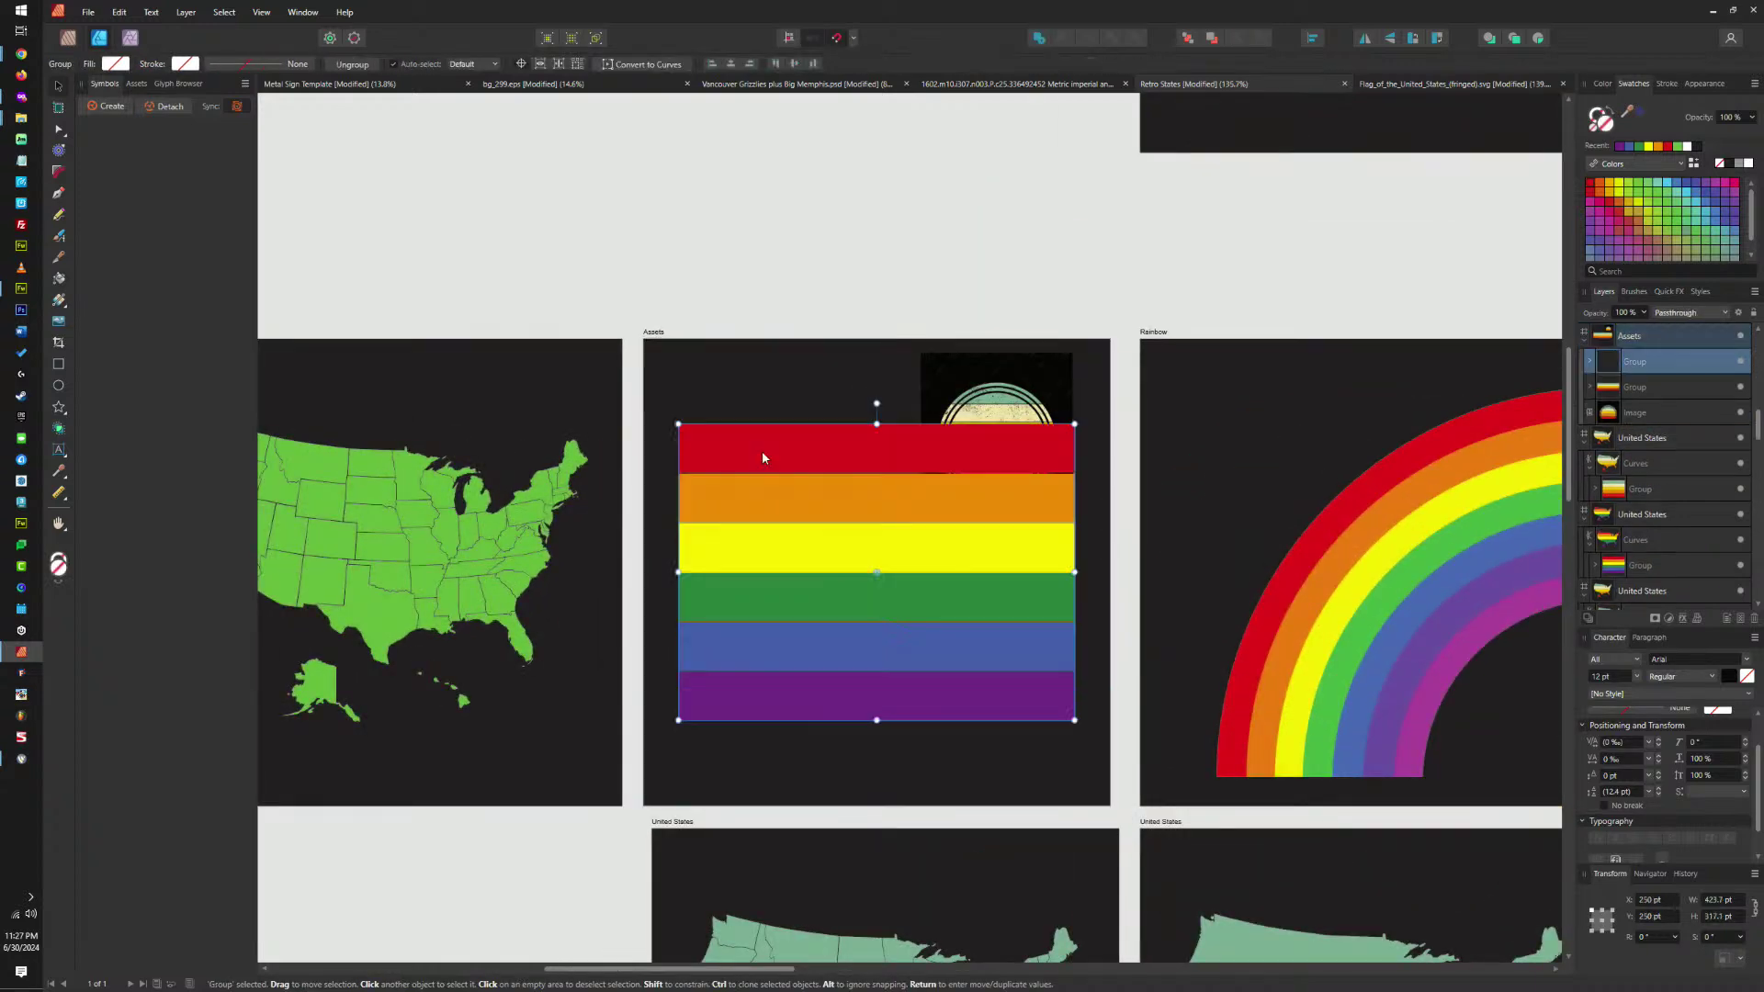
pyautogui.moveTo(876, 424); pyautogui.dragTo(877, 512)
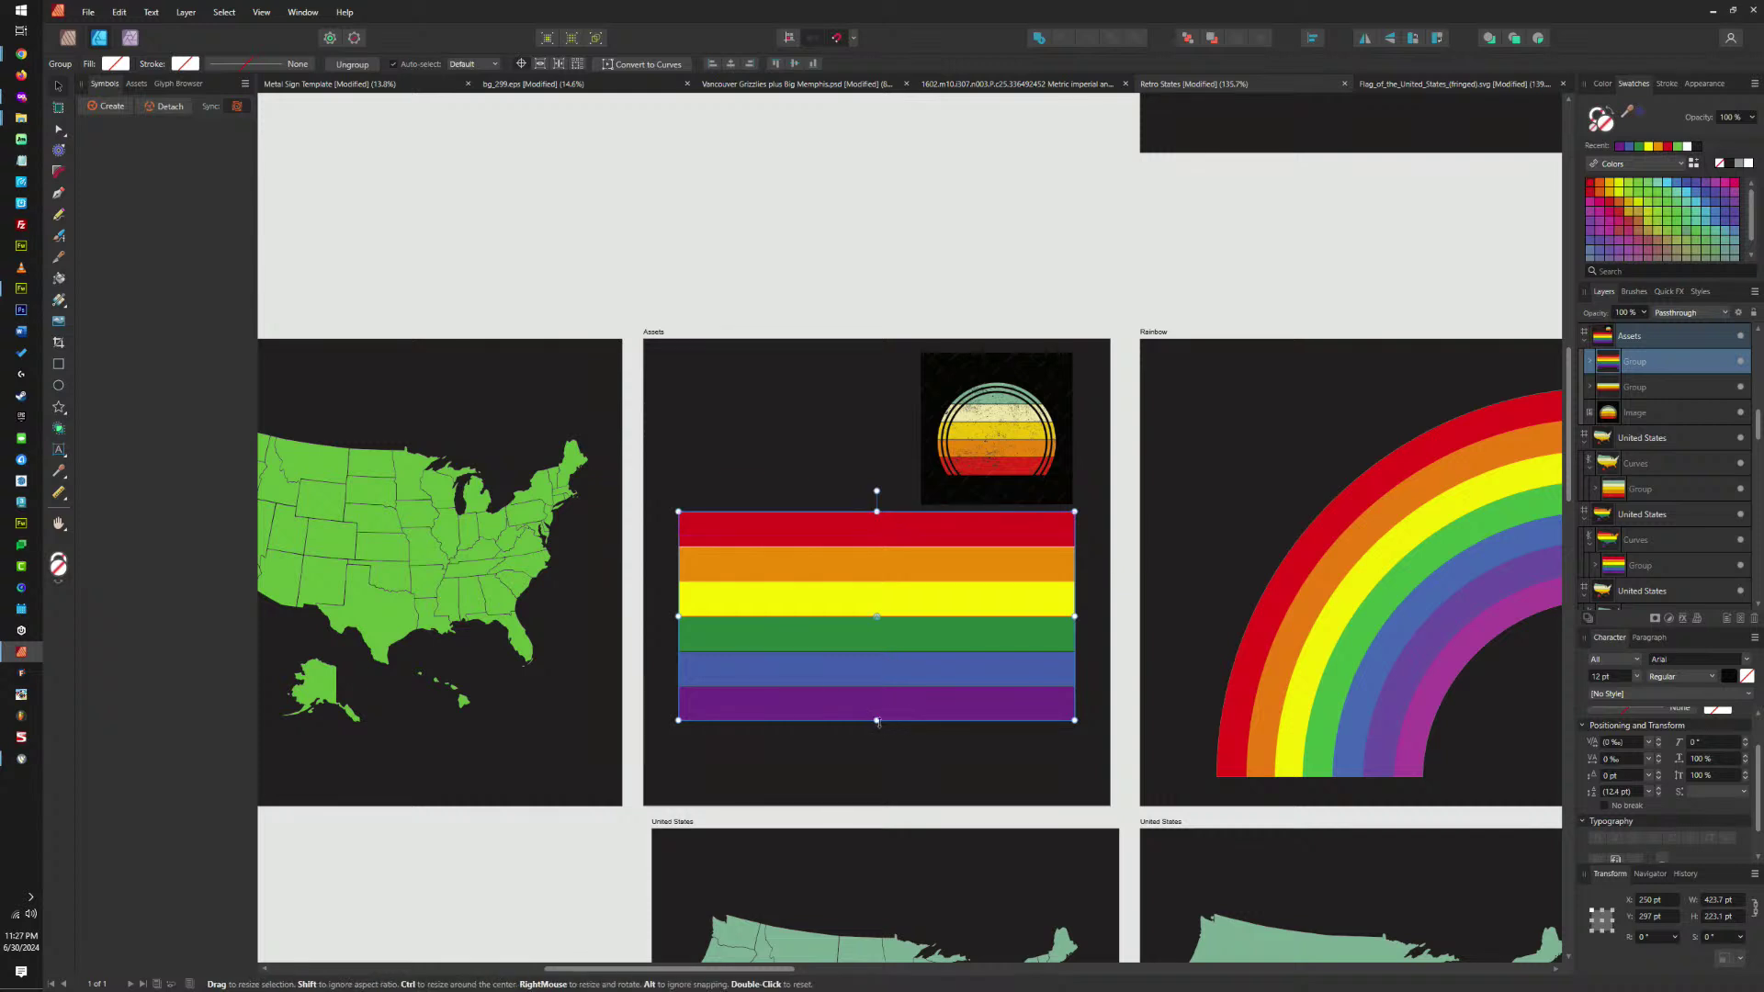
# Reduce the rainbow stripe group's height to about 129 pt and stack it beneath the retro stripes, with the sunset image just above both.
pyautogui.moveTo(876, 721); pyautogui.dragTo(887, 631)
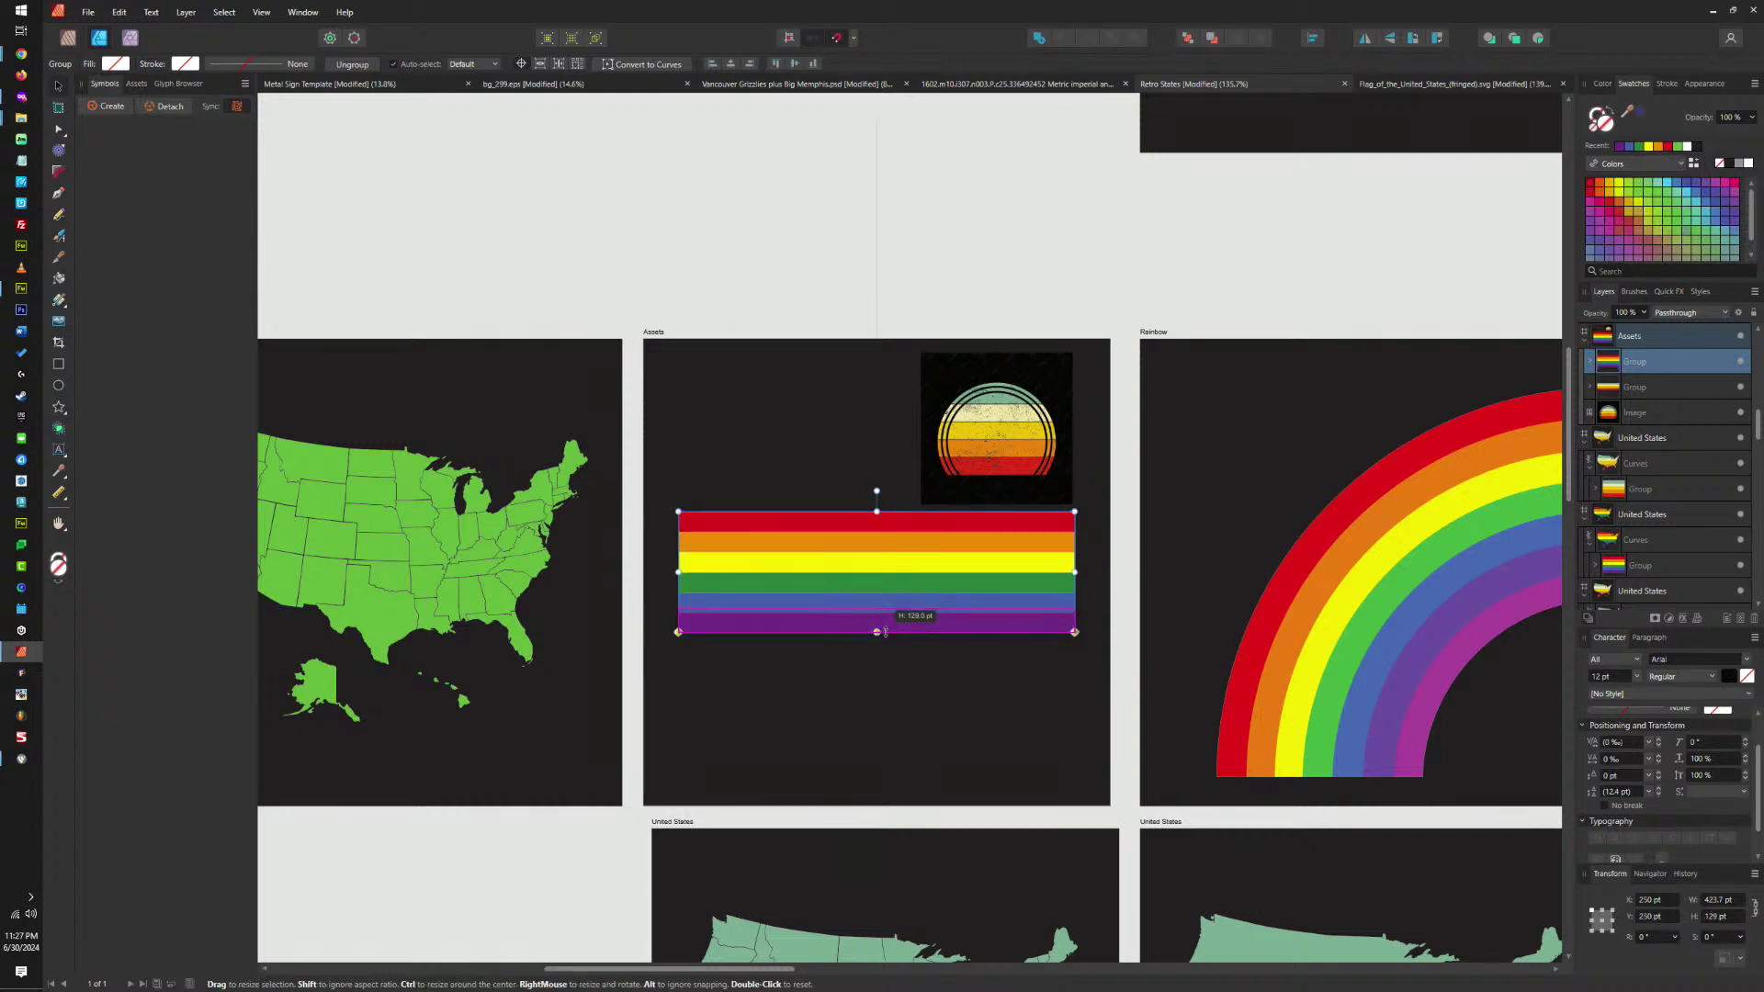
pyautogui.moveTo(875, 561); pyautogui.dragTo(876, 700)
pyautogui.click(900, 601)
pyautogui.moveTo(900, 601); pyautogui.dragTo(900, 628)
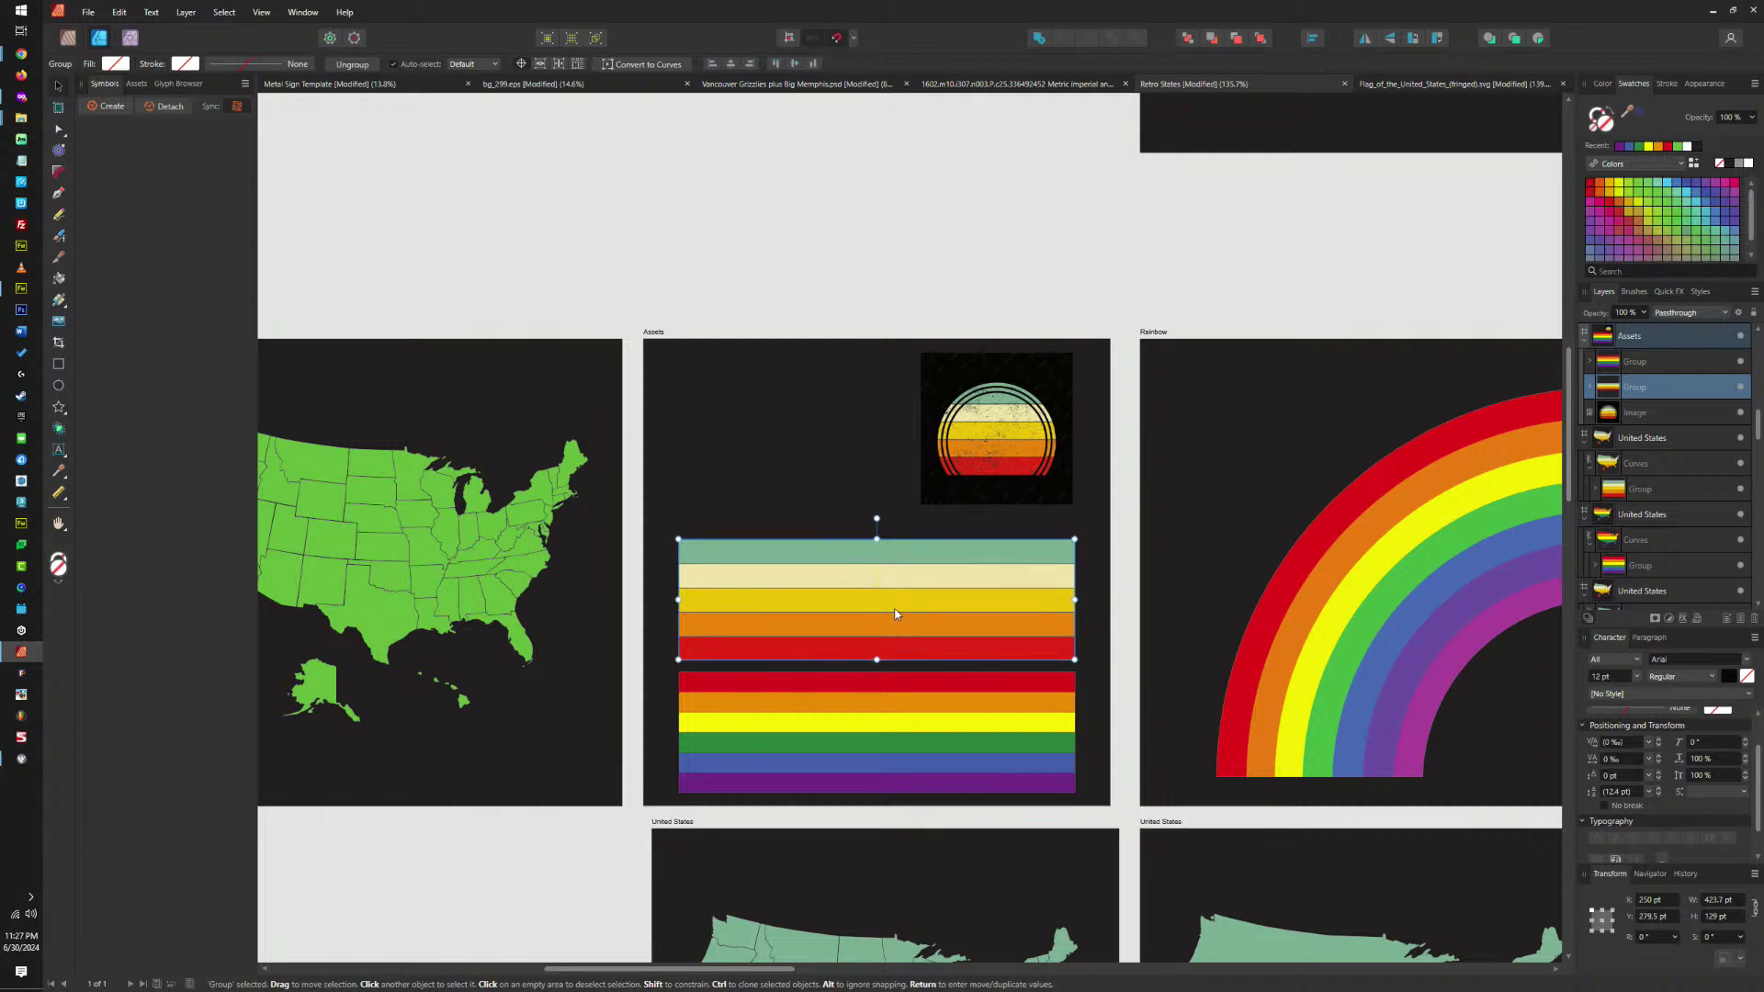
pyautogui.click(1002, 446)
pyautogui.moveTo(1002, 446); pyautogui.dragTo(1004, 470)
# Rename the Assets artboard to "Gradients".
pyautogui.doubleClick(649, 332)
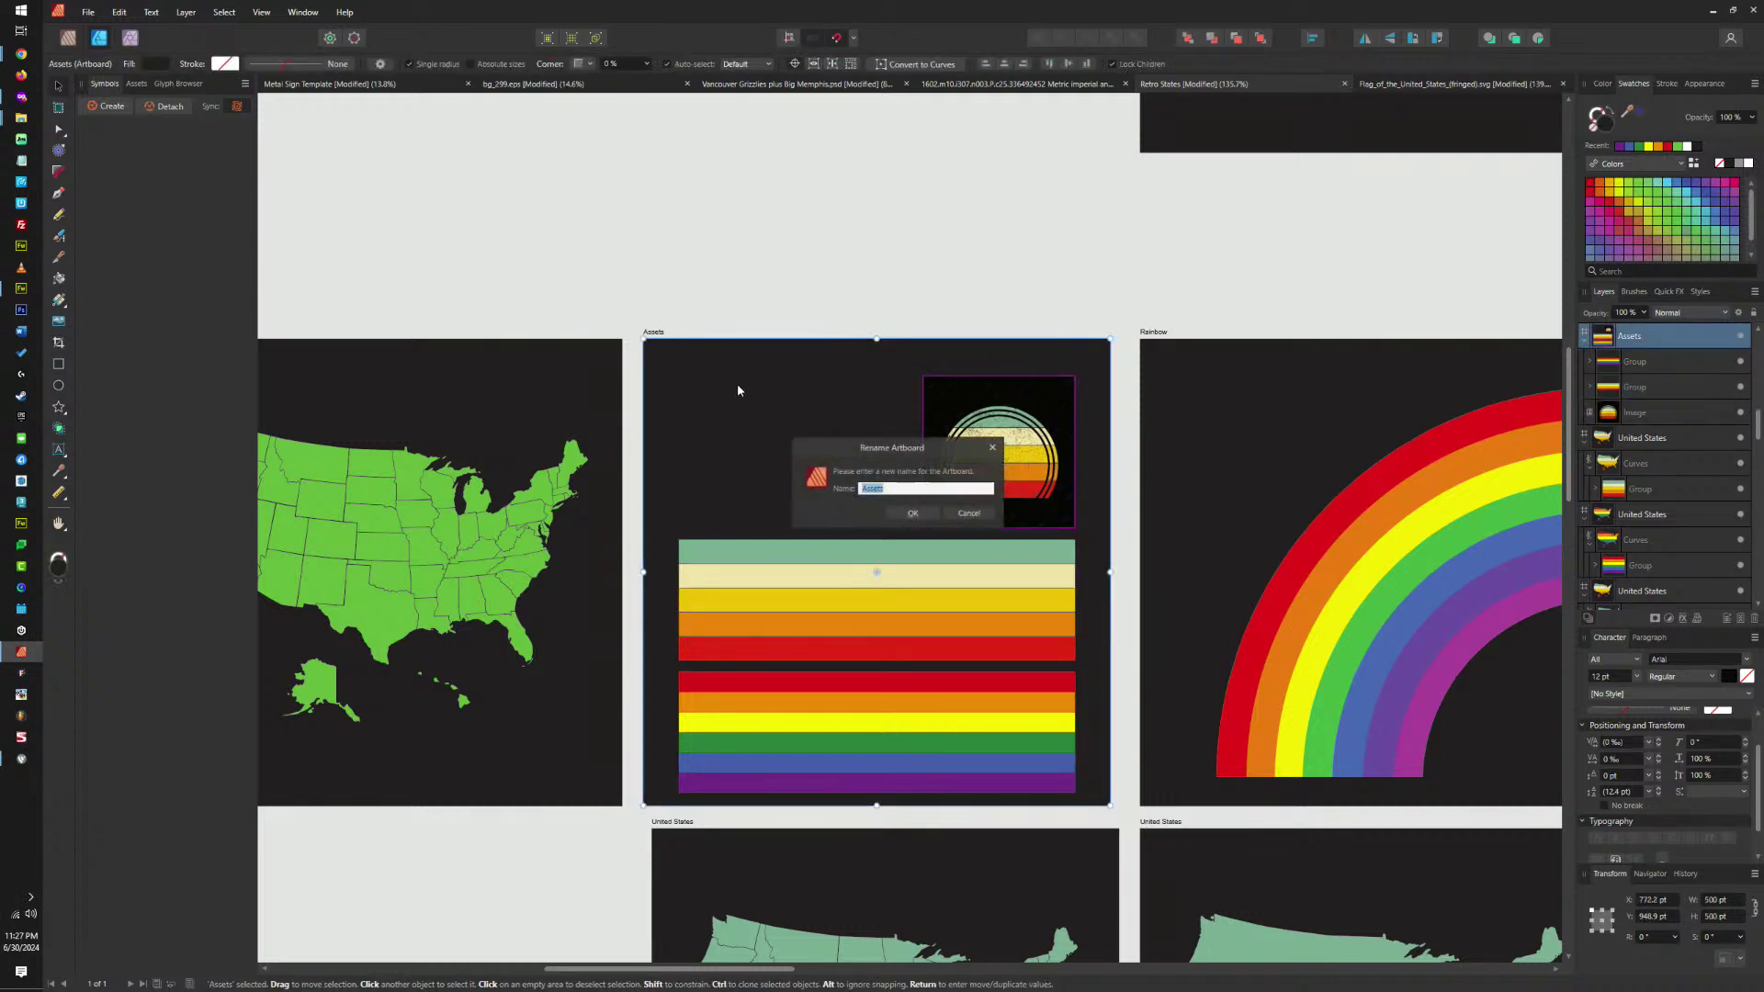
pyautogui.write('Gradie')
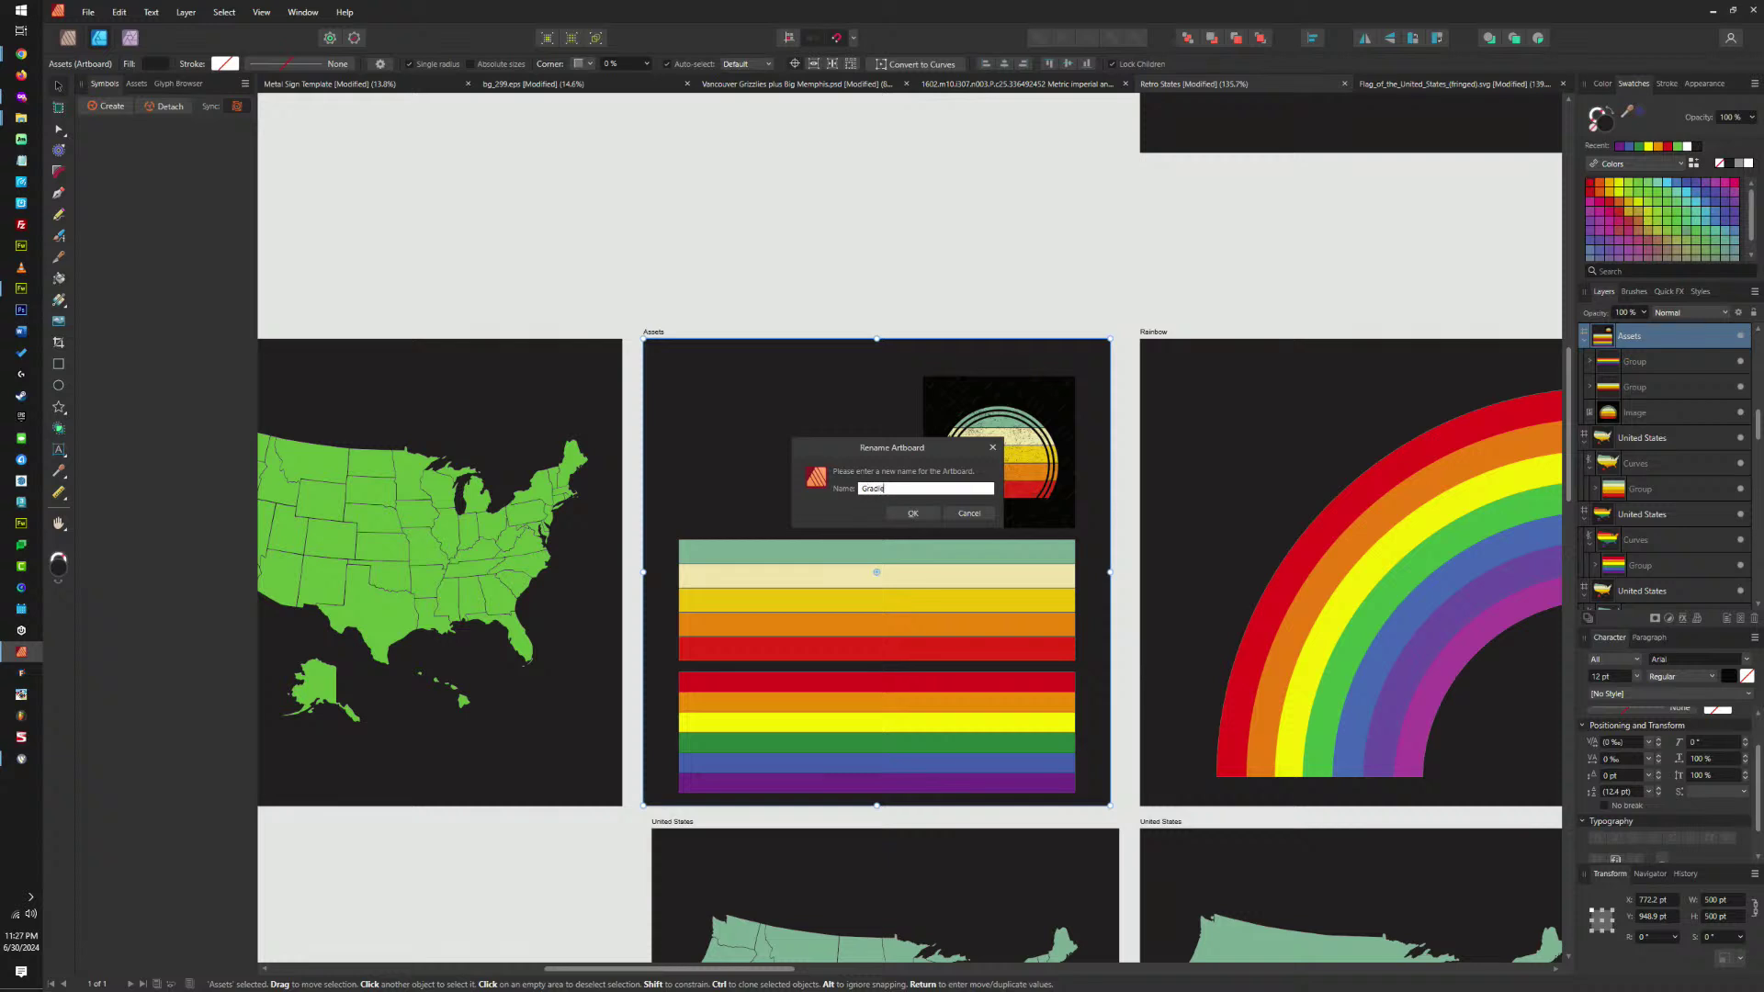
pyautogui.write('nts')
pyautogui.press('Return')
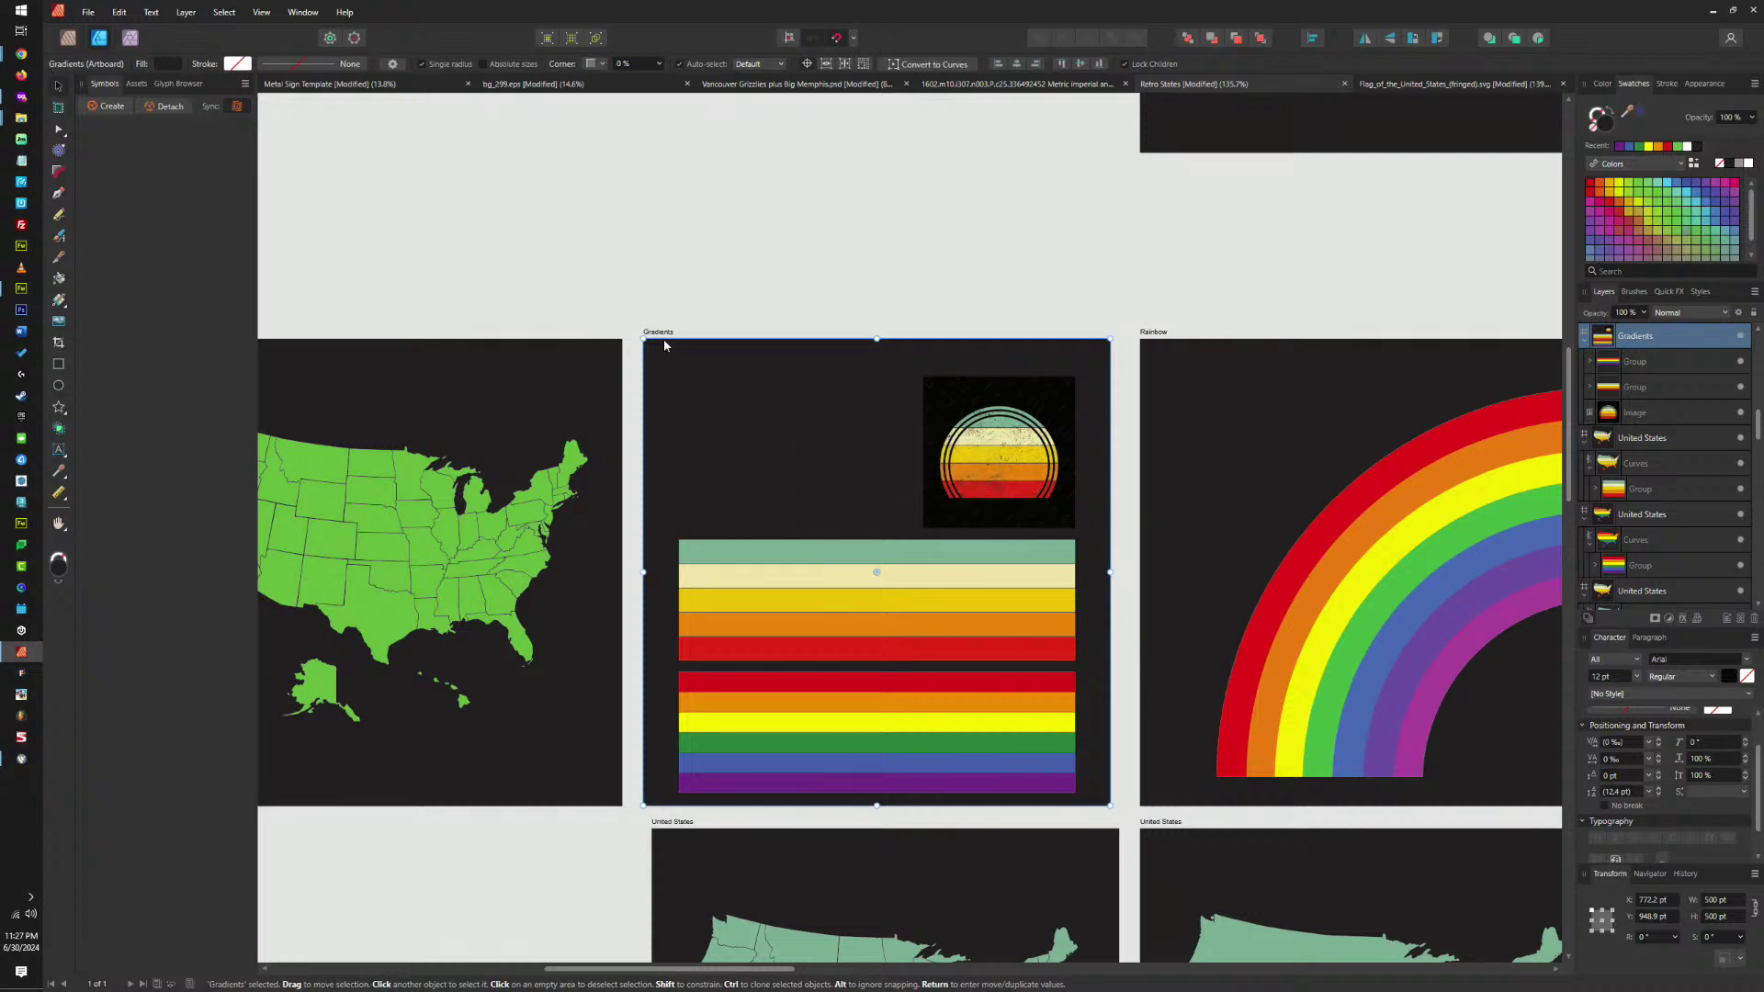
# Rename the artboard that holds the two stripe groups to "Stripes".
pyautogui.doubleClick(663, 336)
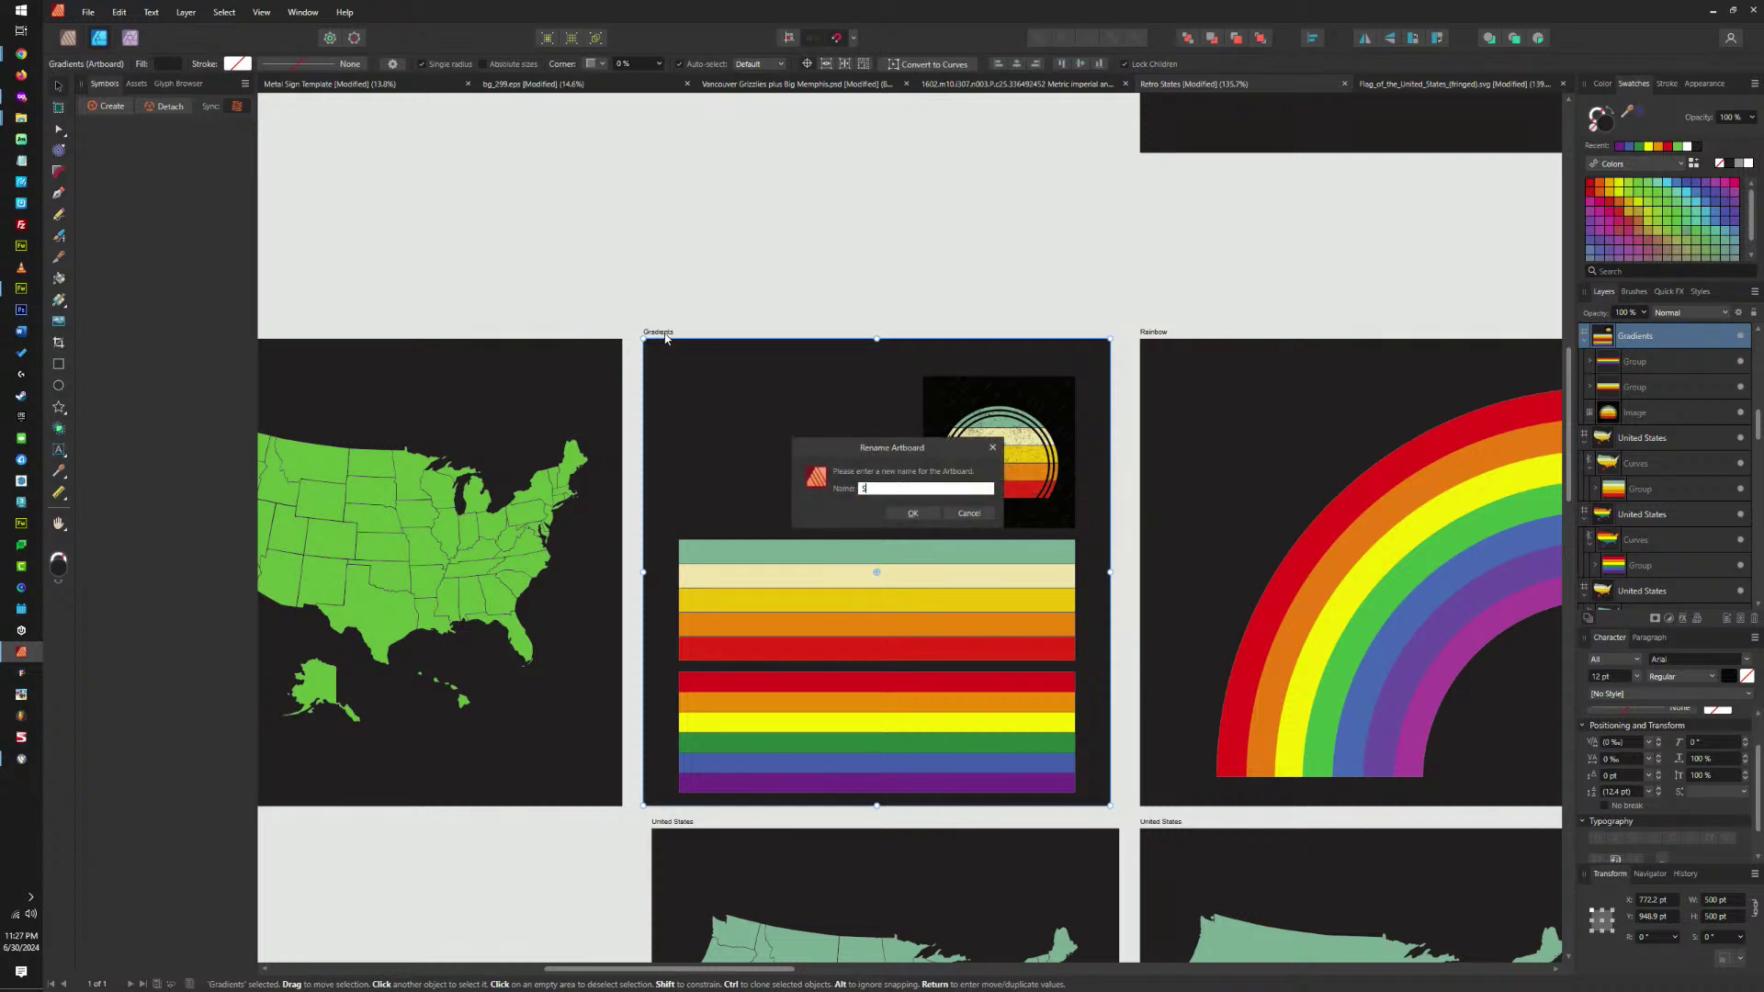
pyautogui.write('Stripes')
pyautogui.press('Return')
# Examine the American flag artwork and how the flag, rainbow and state artboards are laid out in their rows.
pyautogui.scroll(-5, 670, 331)
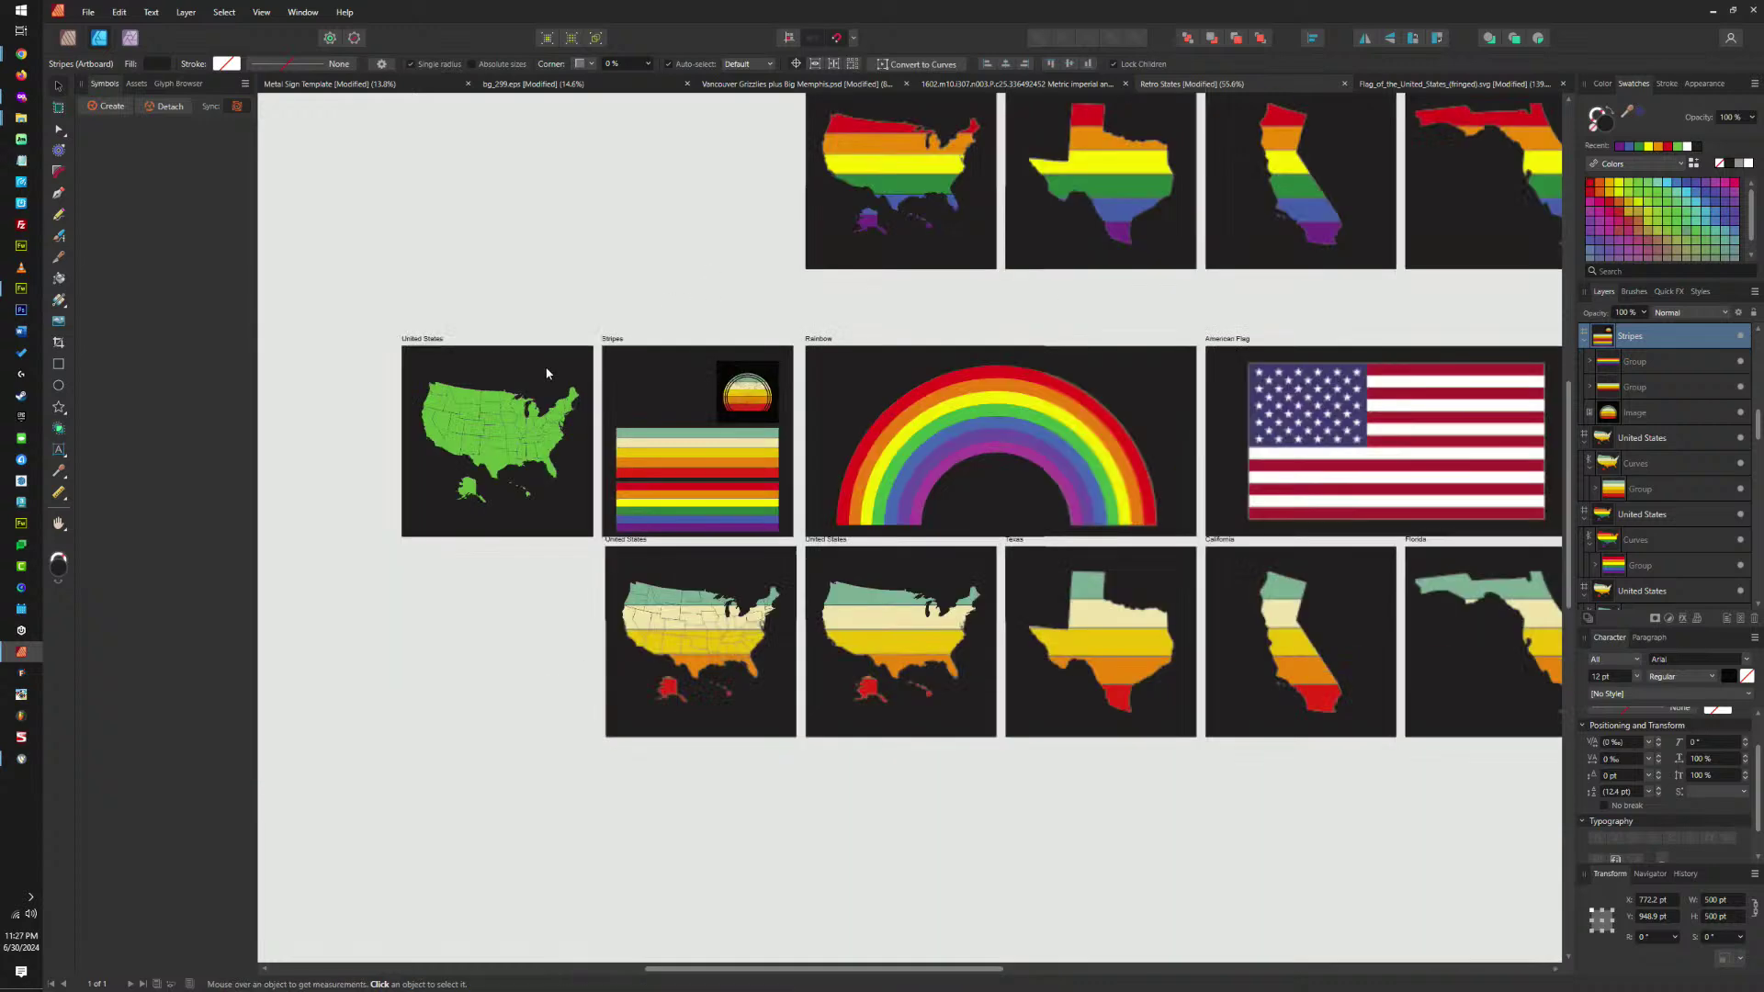
pyautogui.scroll(3, 1056, 450)
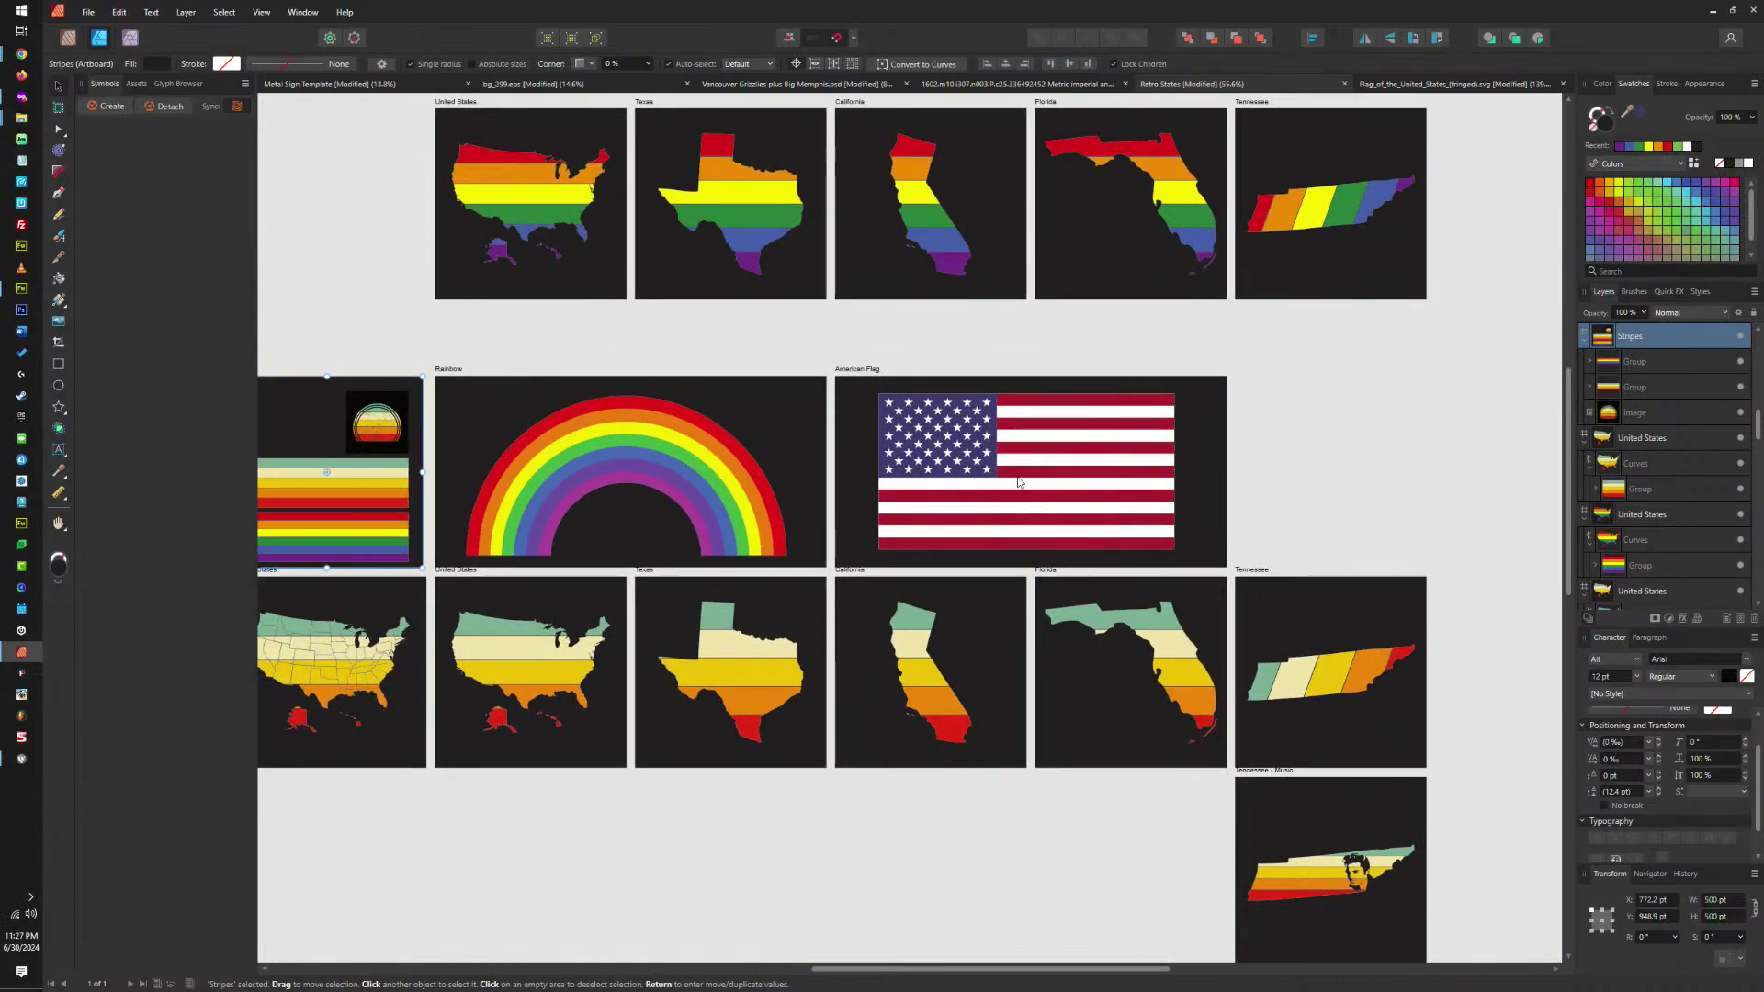
pyautogui.click(1050, 482)
pyautogui.scroll(5, 1038, 459)
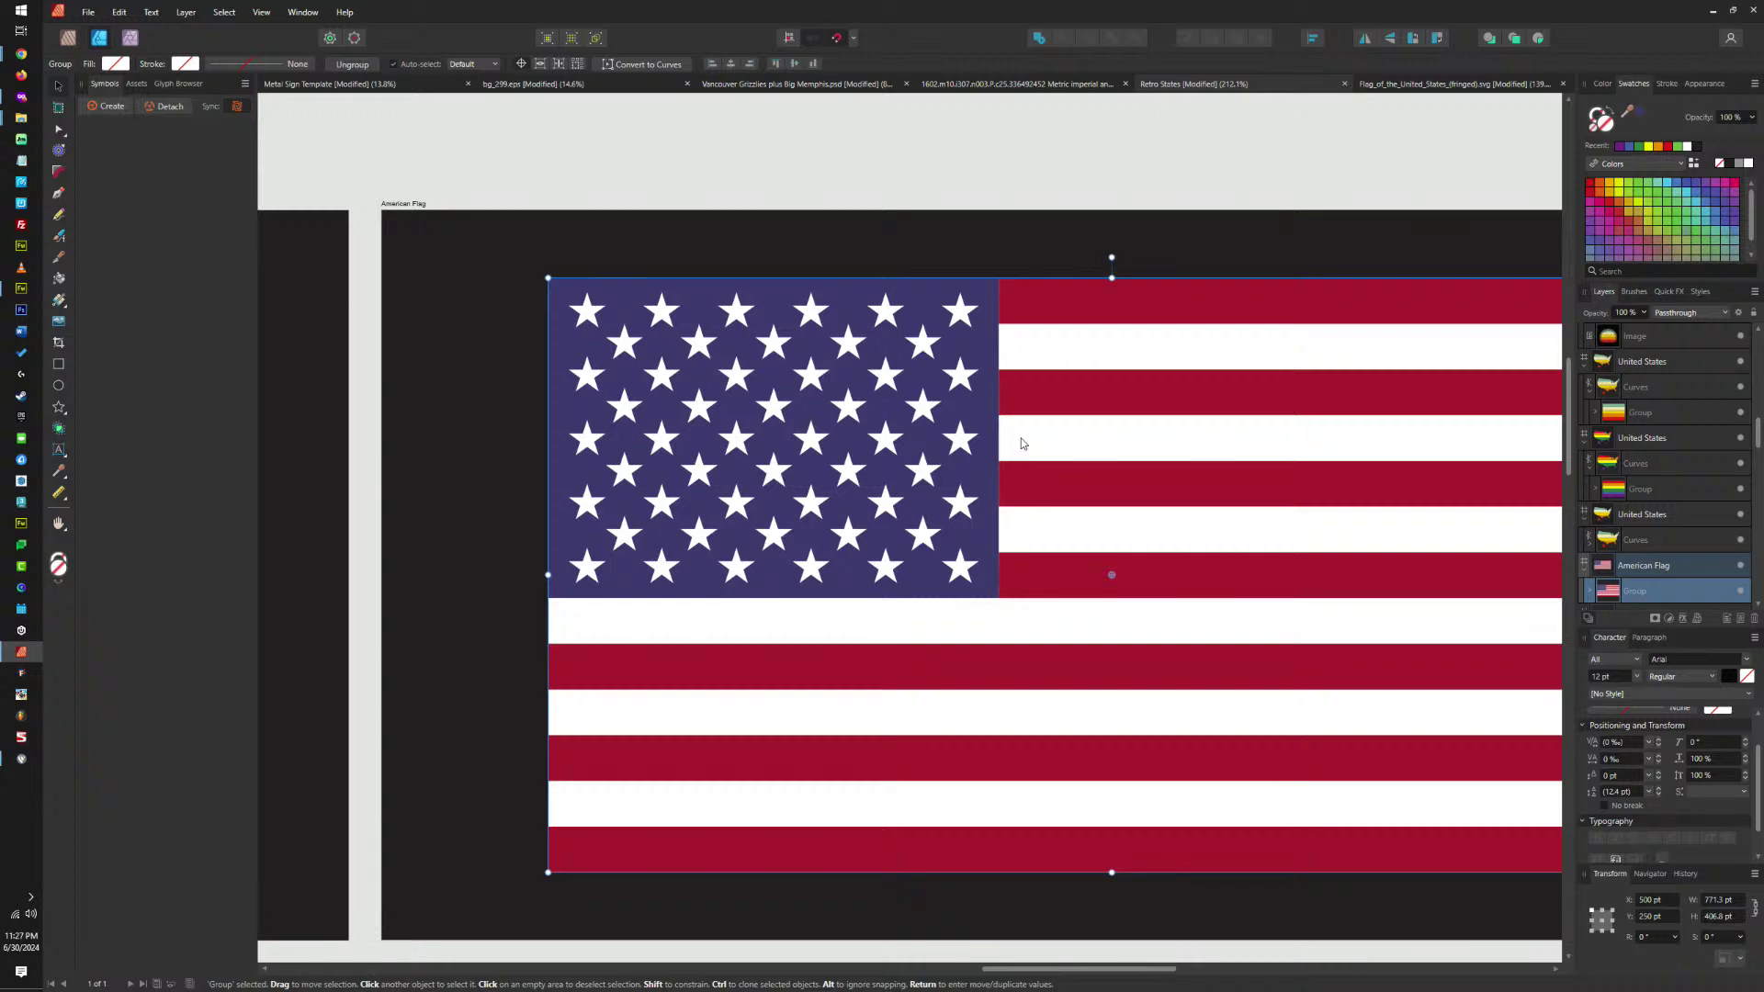
pyautogui.scroll(-6, 1022, 444)
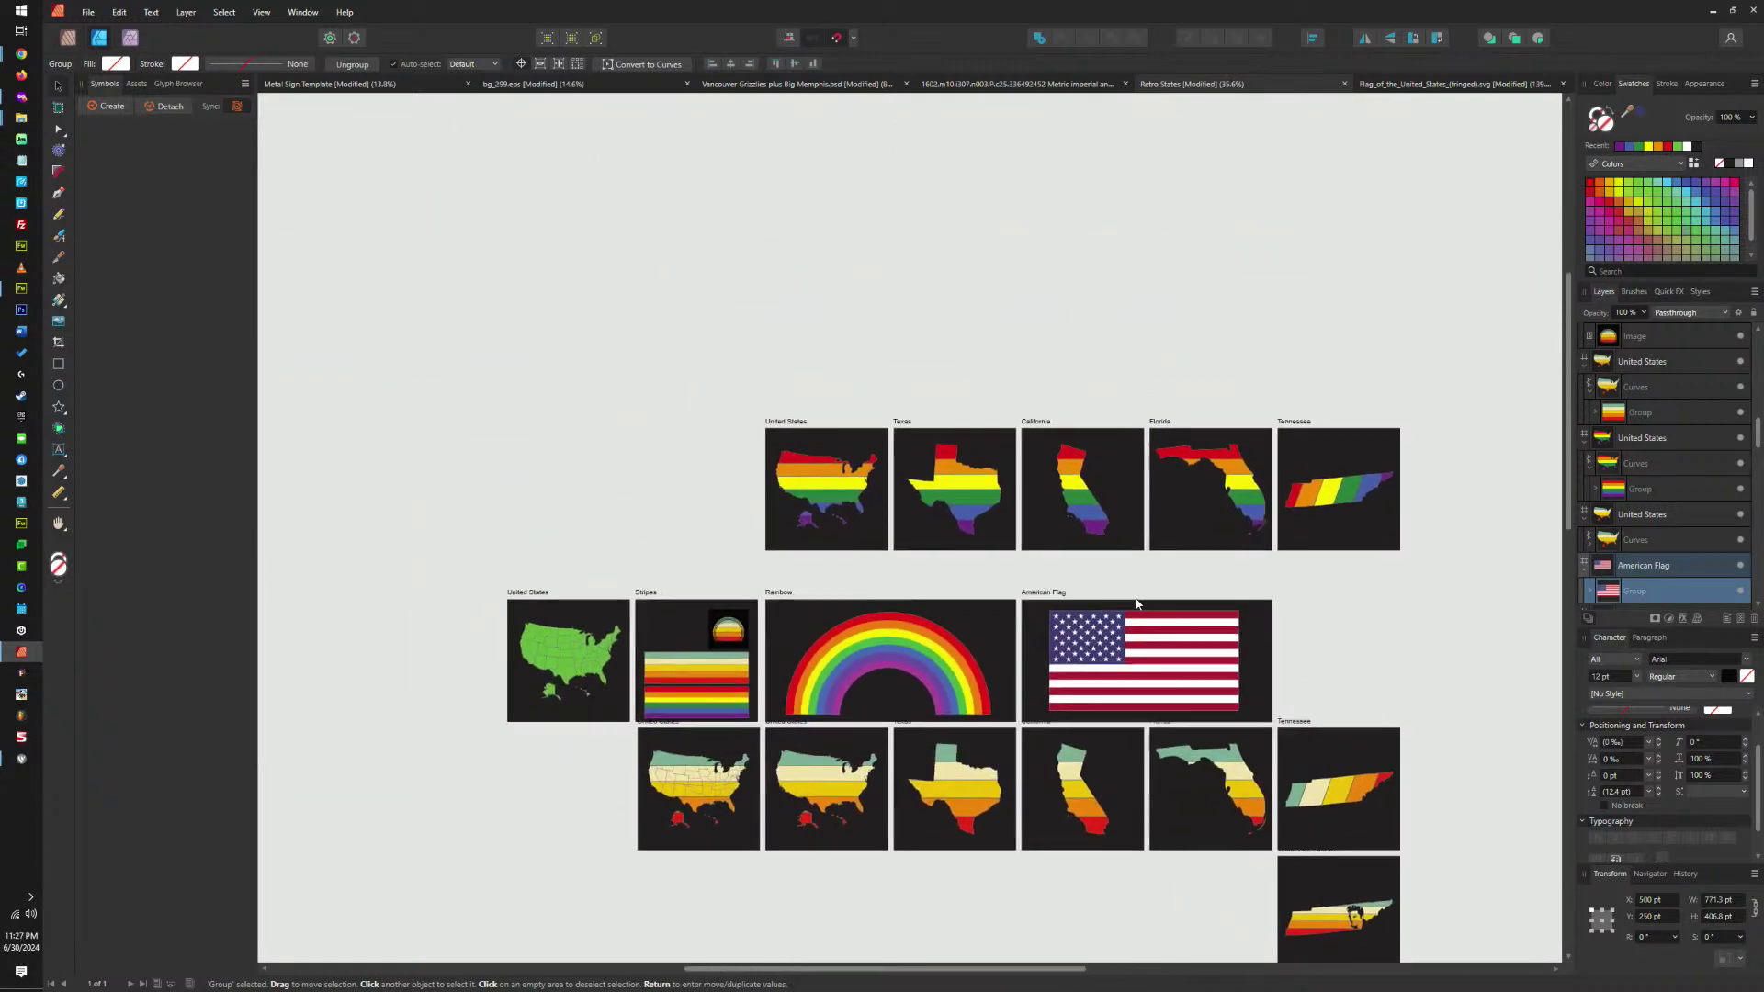
pyautogui.moveTo(1137, 604); pyautogui.dragTo(1146, 492)
pyautogui.hscroll(5, 1145, 492)
pyautogui.scroll(-1, 1145, 491)
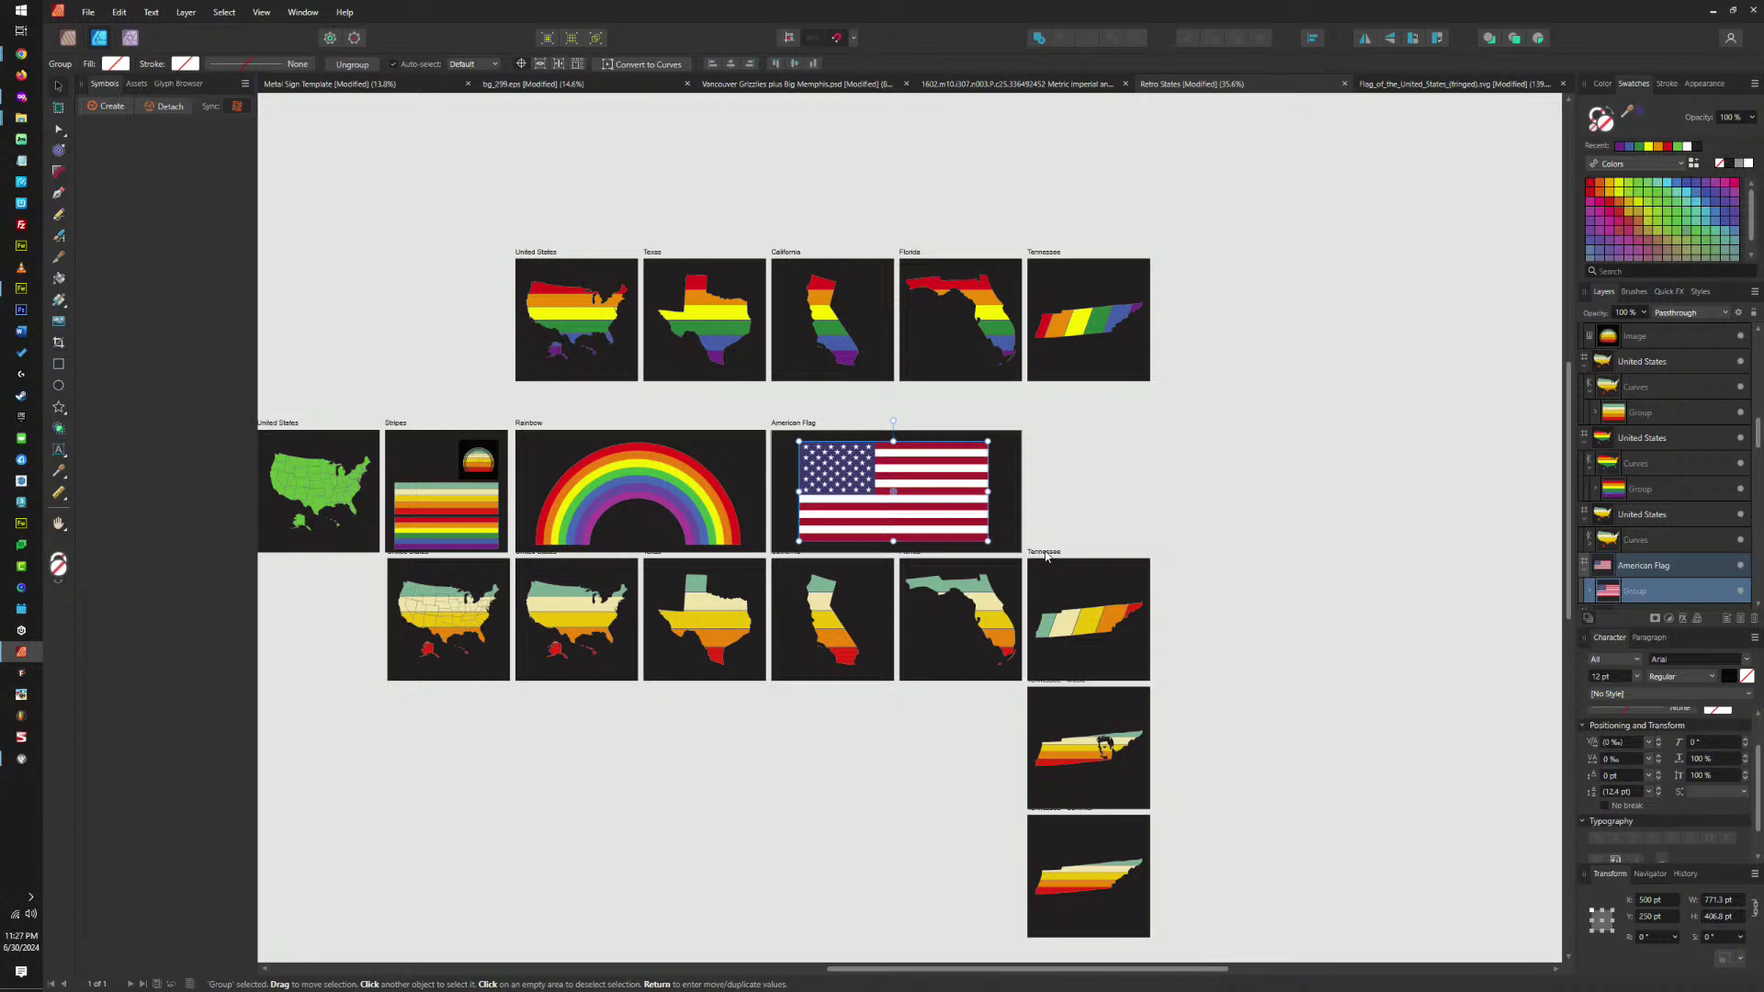
pyautogui.scroll(3, 1047, 556)
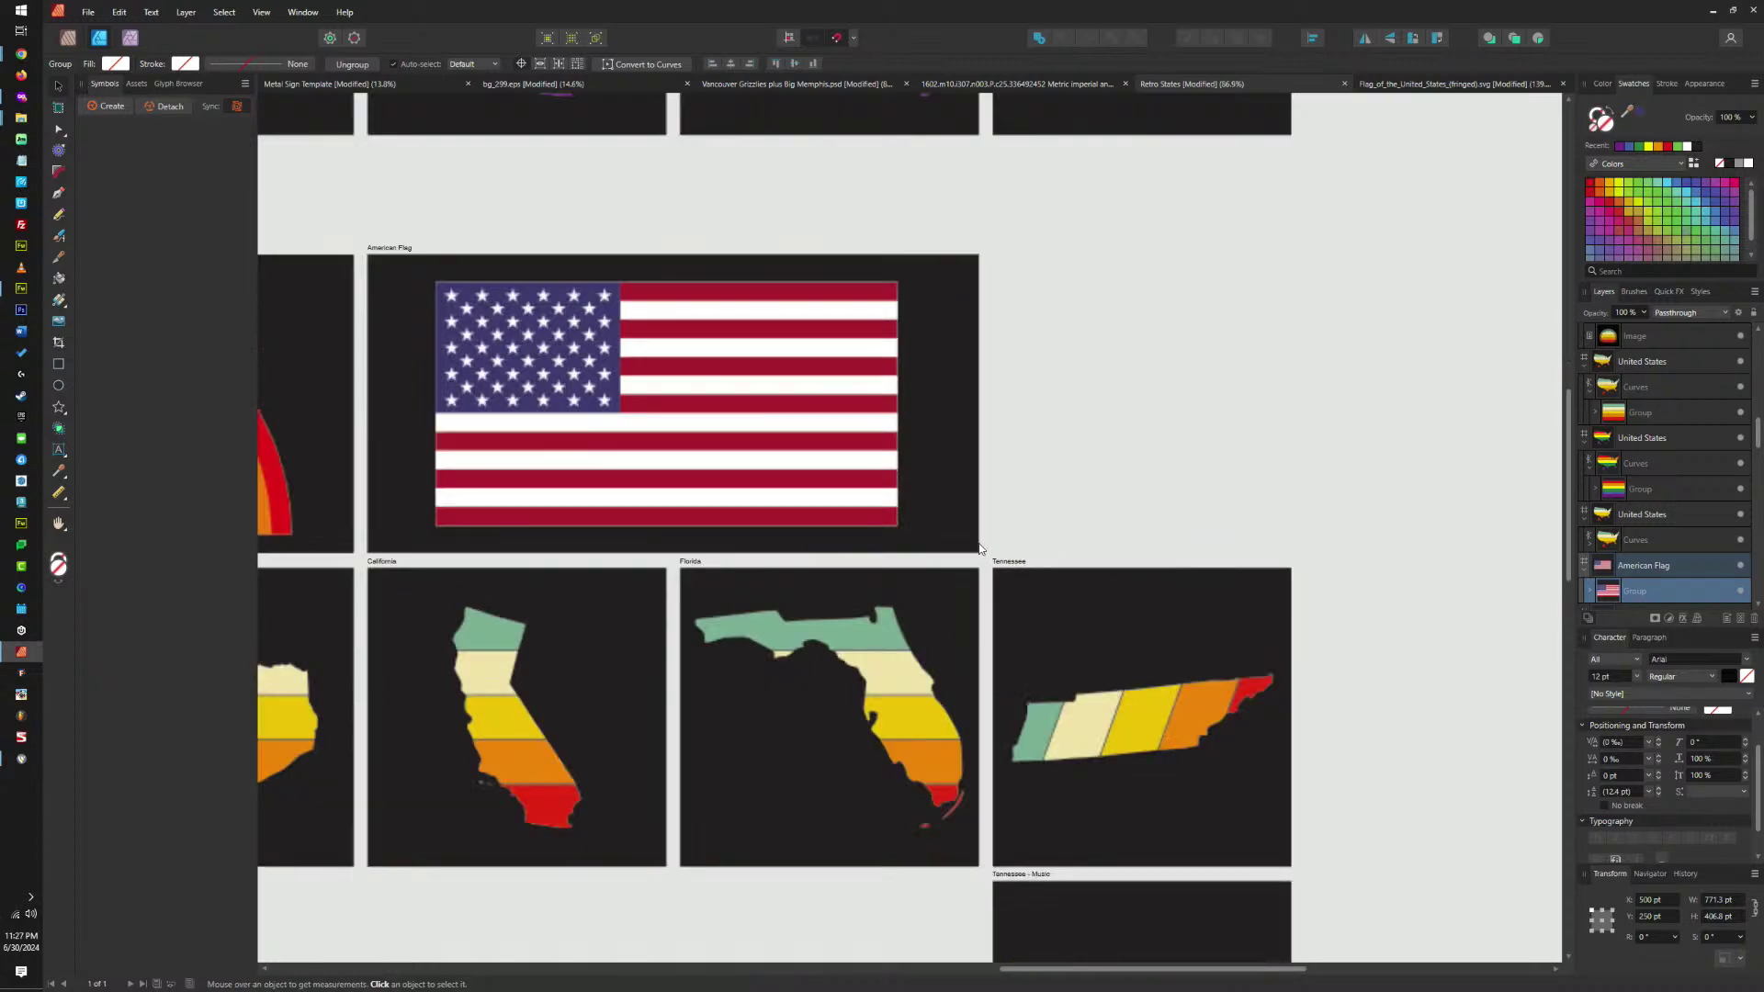
# Duplicate the retro-coloured Tennessee artboard twice, placing the copies evenly spaced beside it along the same row.
pyautogui.click(697, 563)
pyautogui.moveTo(1010, 561)
pyautogui.mouseDown()
pyautogui.moveTo(1333, 559)
pyautogui.moveTo(1247, 564)
pyautogui.mouseUp()
pyautogui.hscroll(5, 1247, 564)
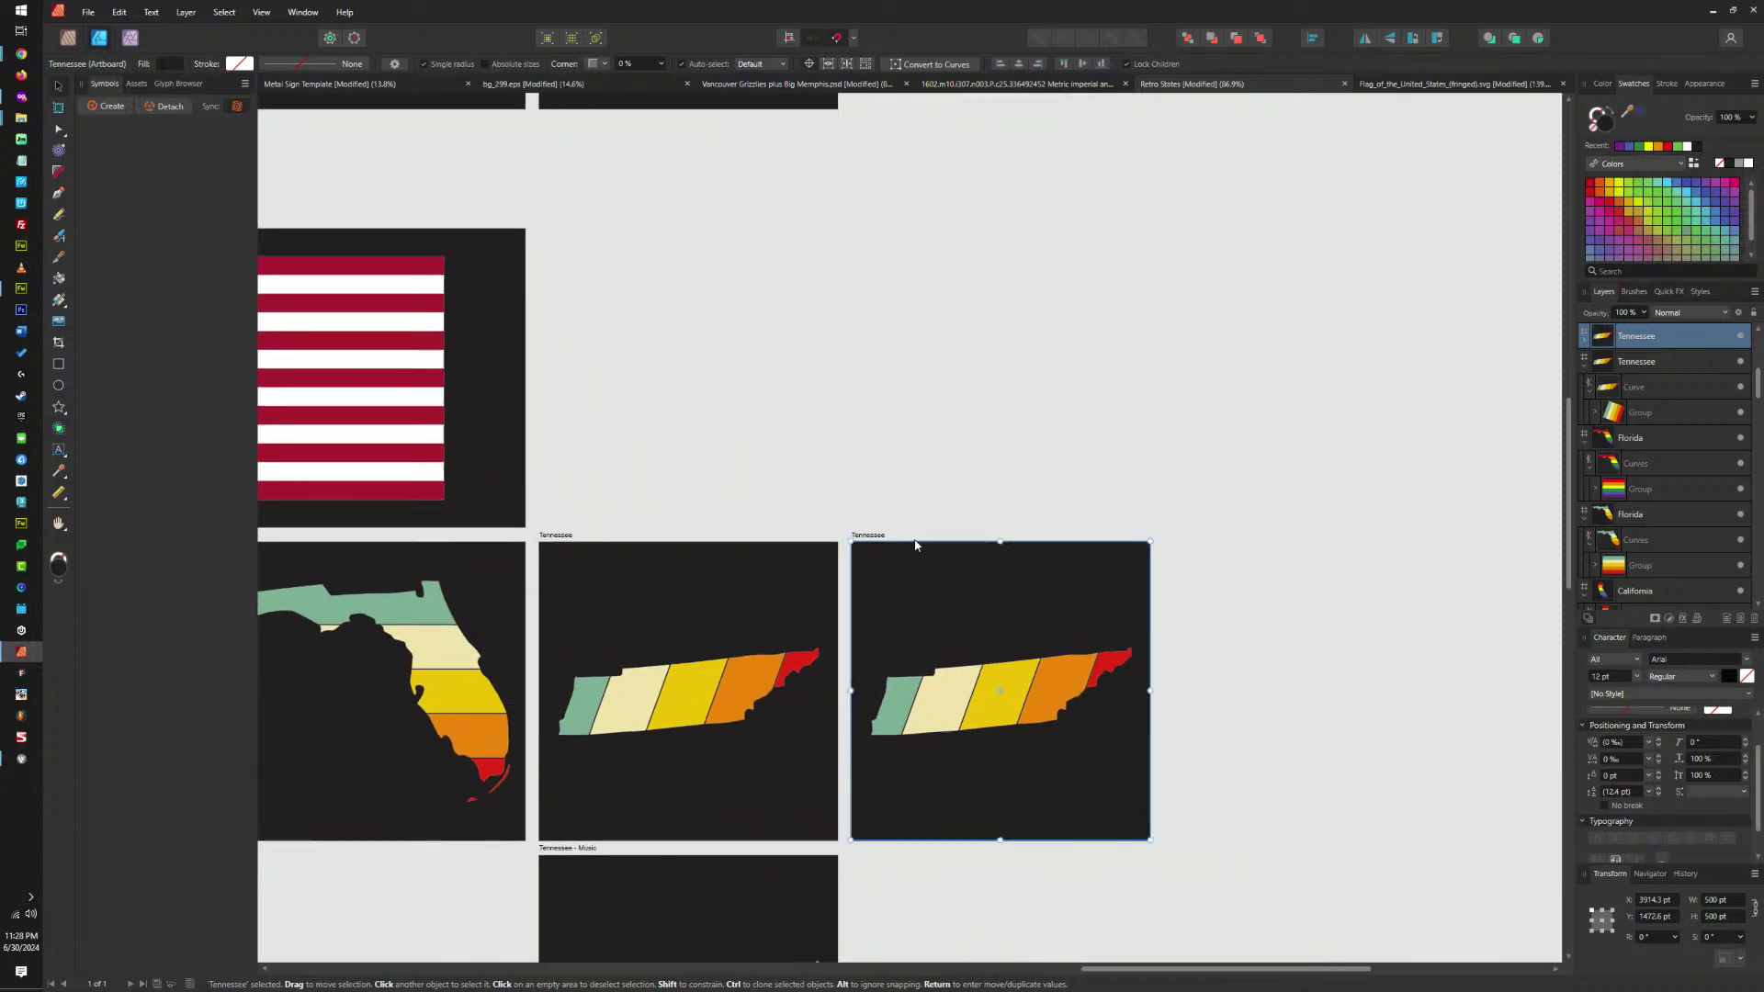
pyautogui.moveTo(871, 538); pyautogui.dragTo(1183, 539)
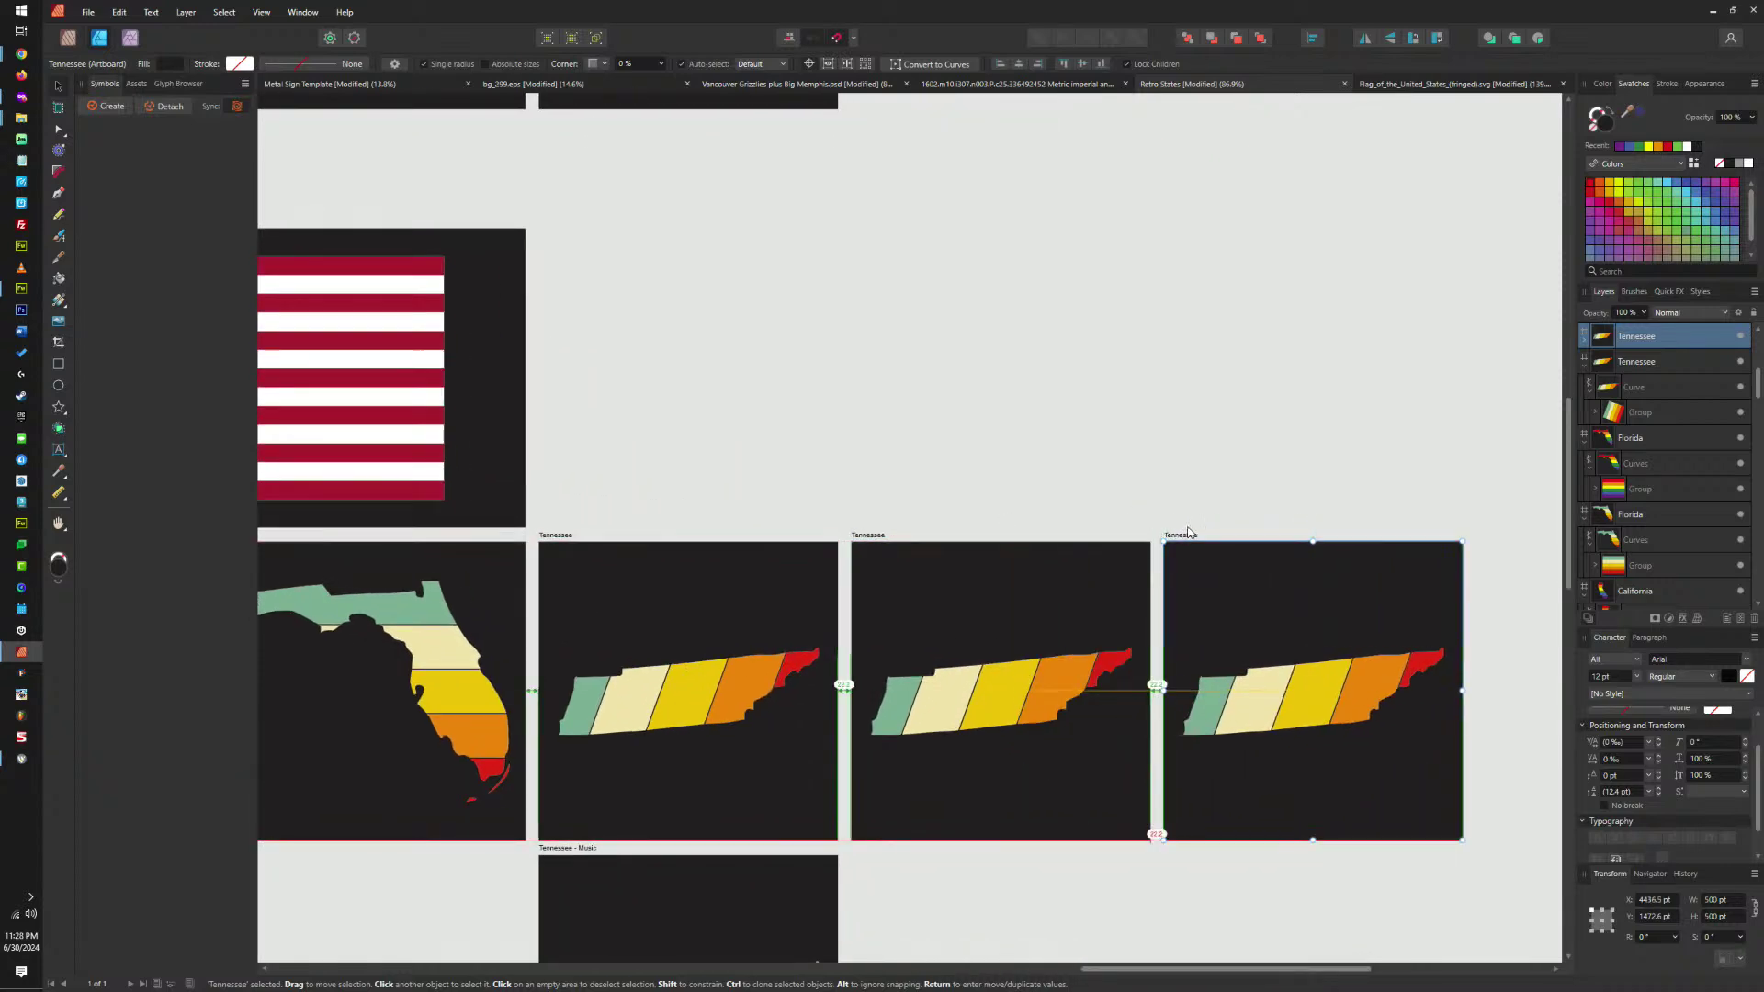
# Delete the striped state shape from both duplicated Tennessee artboards, leaving them empty.
pyautogui.scroll(-5, 1182, 540)
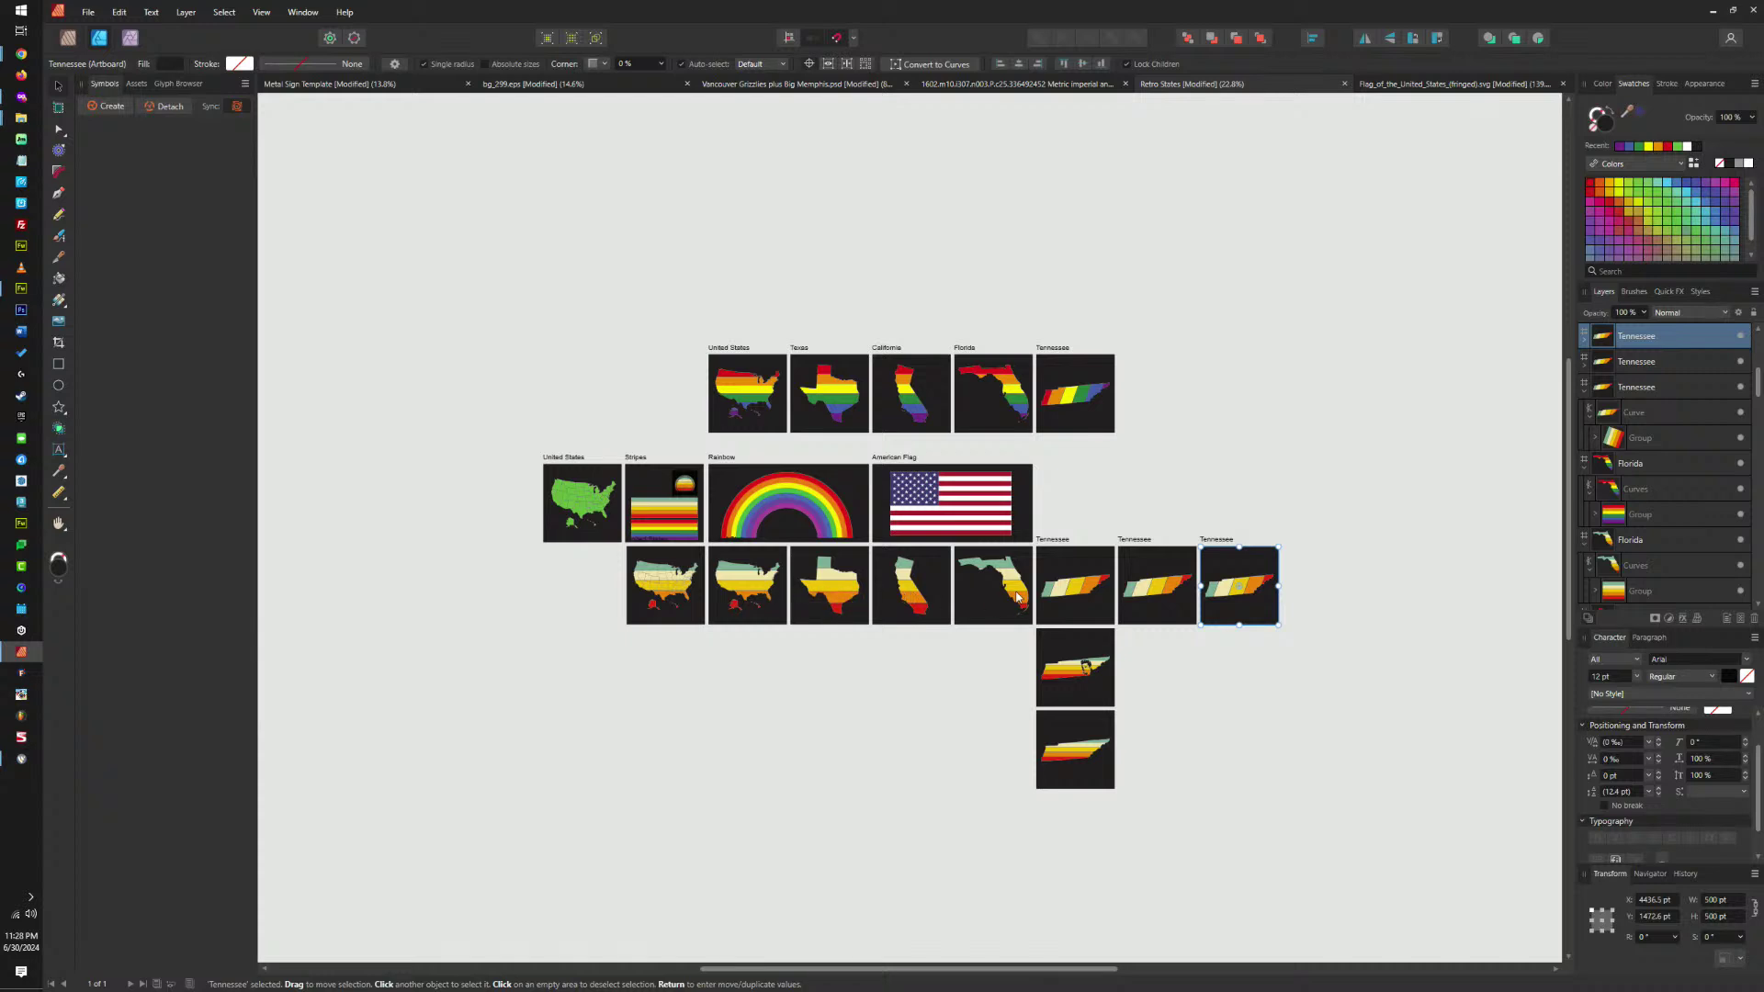
pyautogui.scroll(5, 1359, 588)
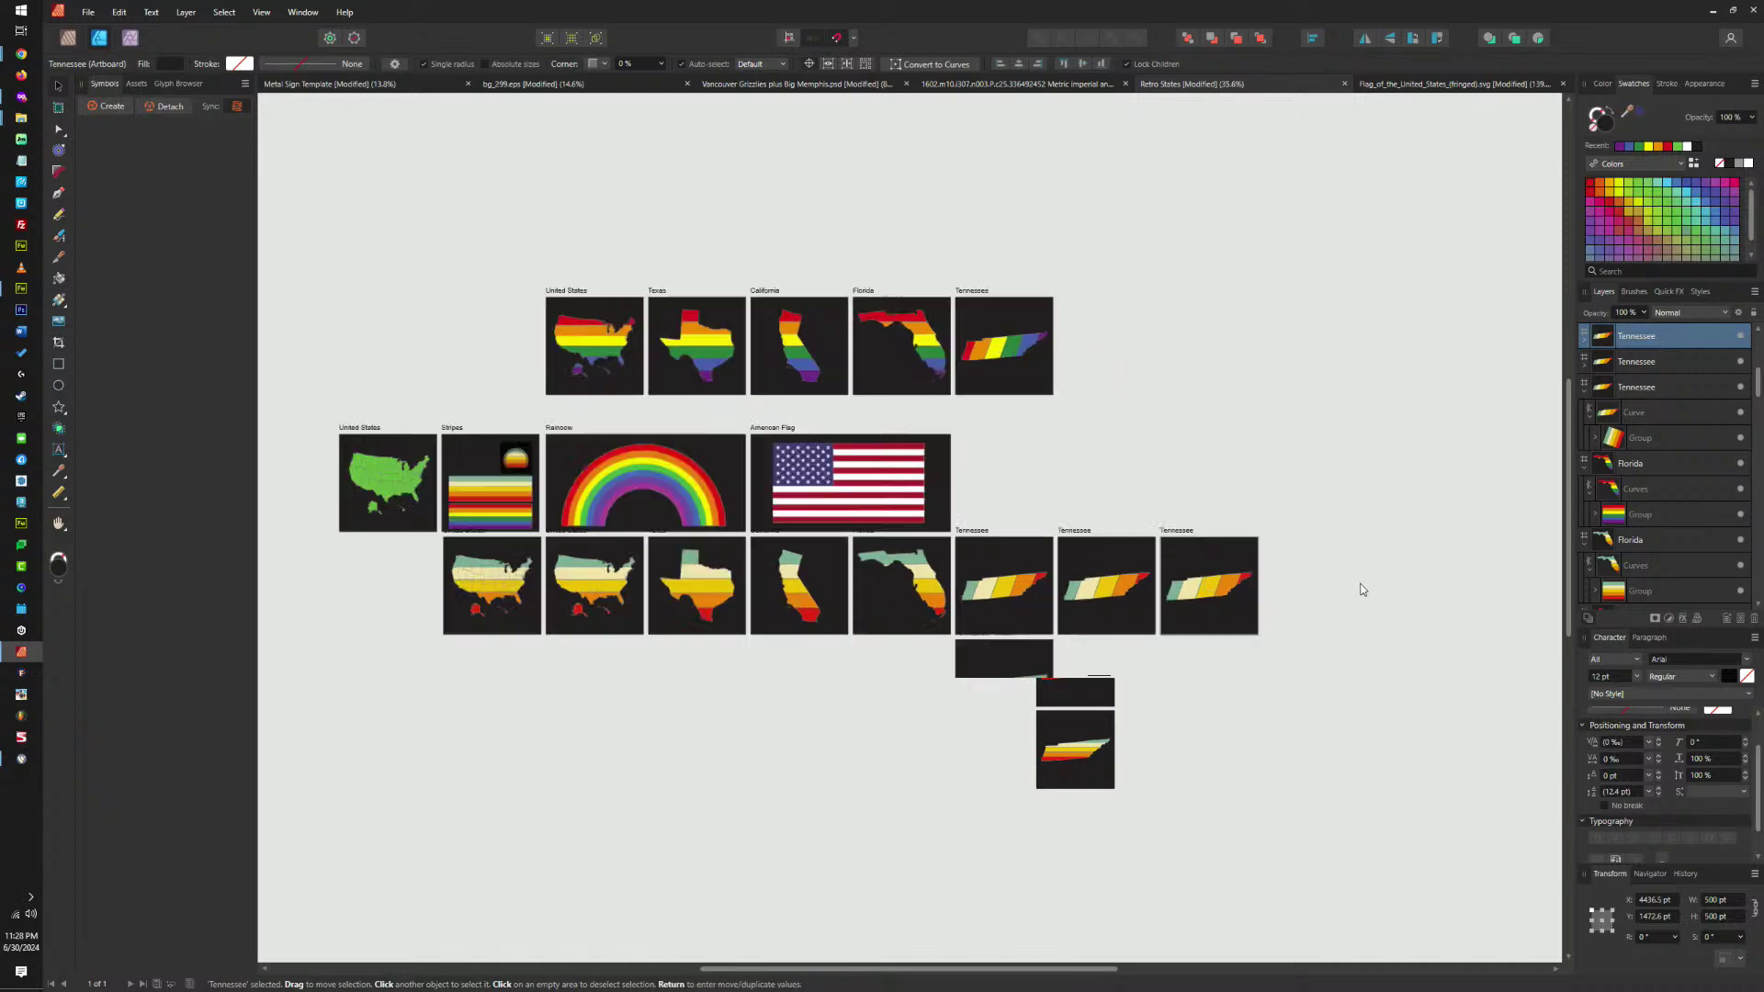
pyautogui.click(953, 590)
pyautogui.press('Delete')
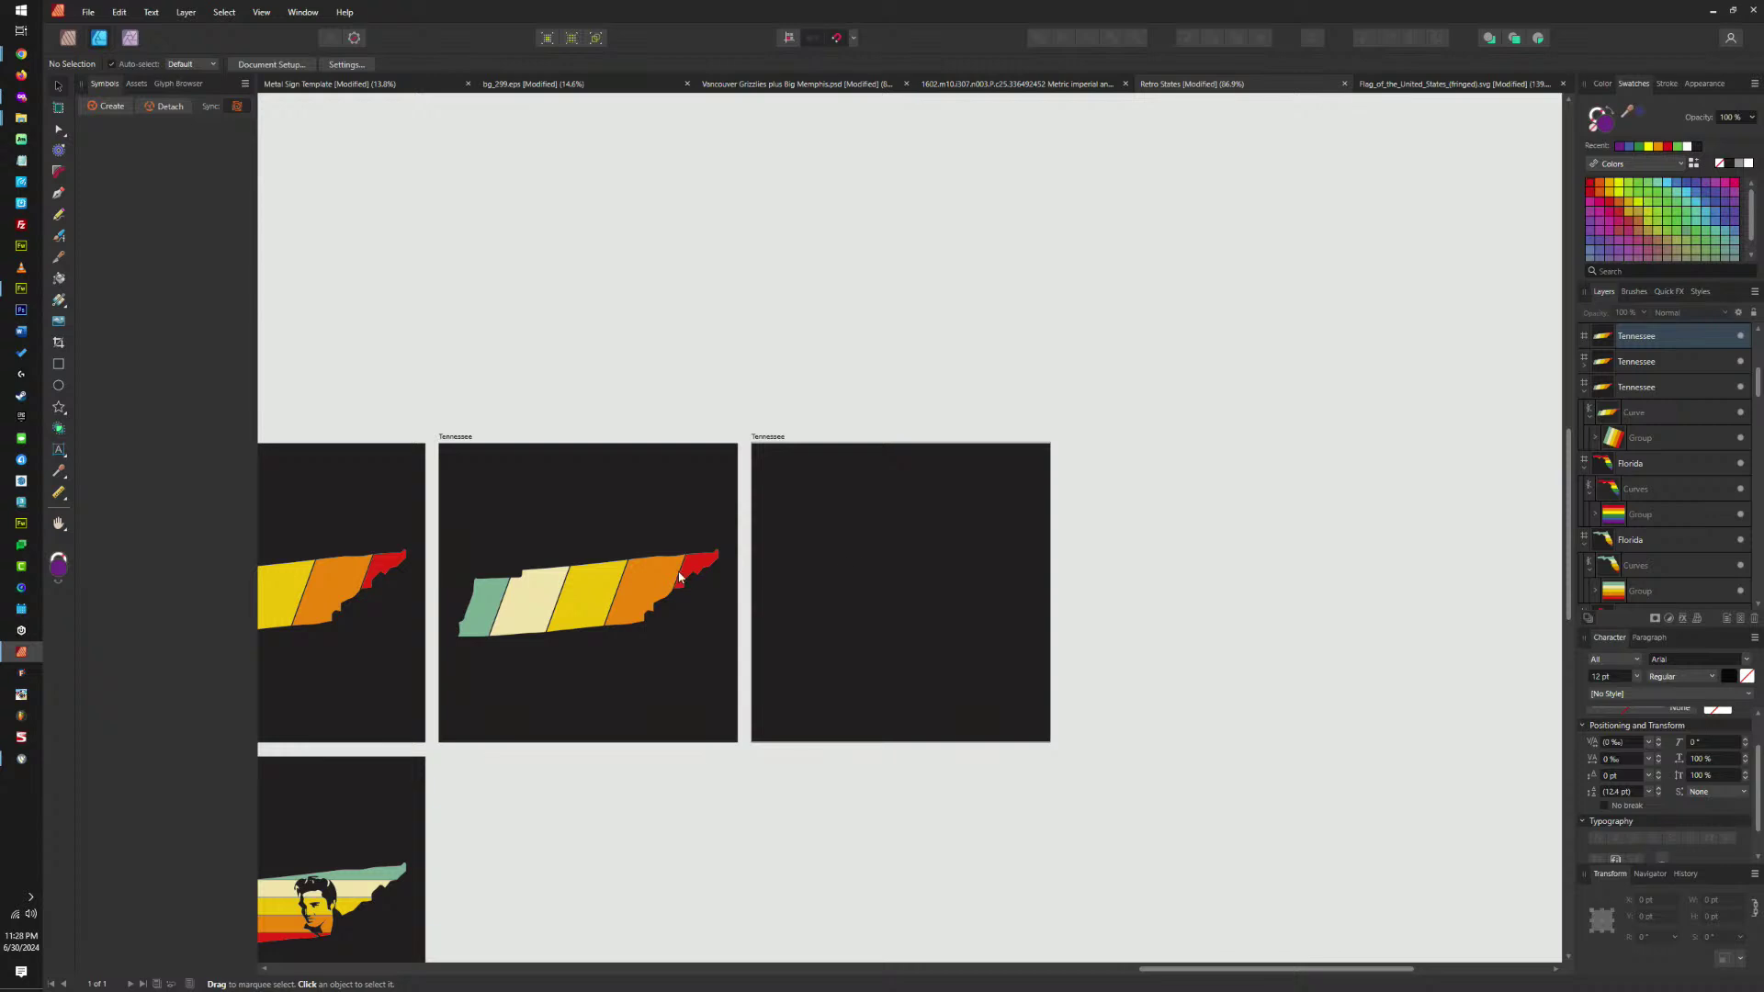
pyautogui.click(654, 570)
pyautogui.press('Delete')
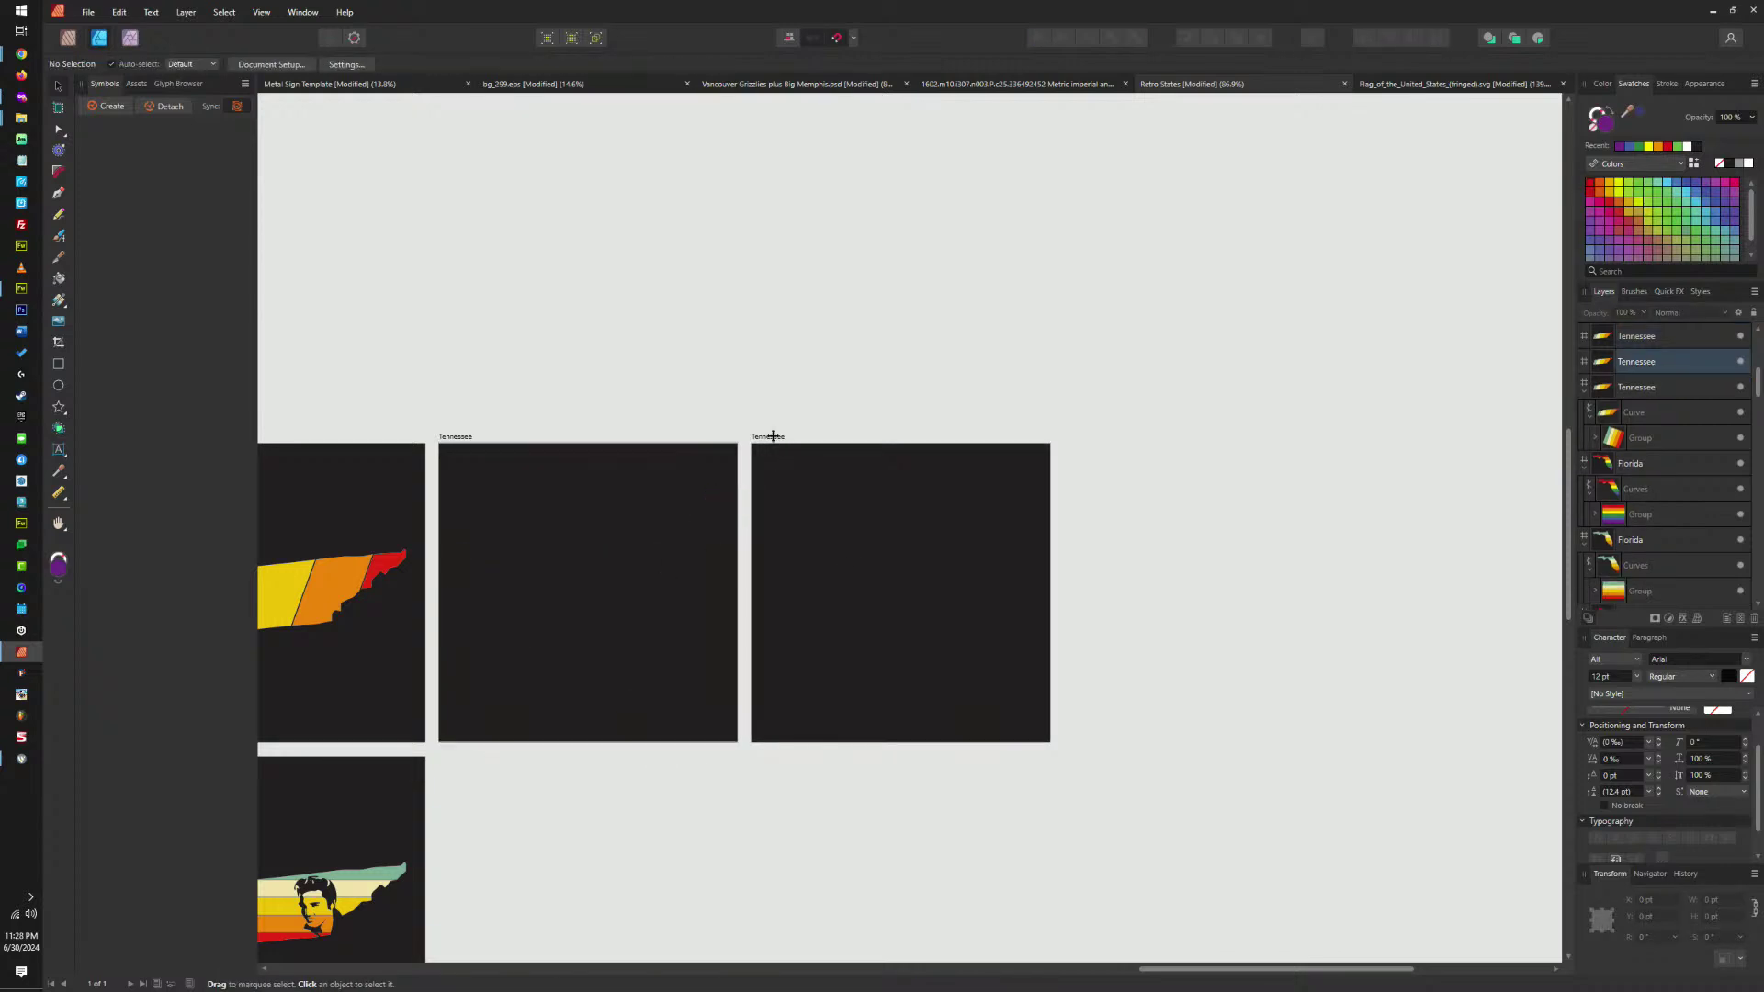
# Keep duplicating the empty Tennessee artboard at the same spacing until the retro row has 21 blank artboards.
pyautogui.keyDown('ctrl'); pyautogui.moveTo(772, 436); pyautogui.dragTo(1400, 454); pyautogui.keyUp('ctrl')
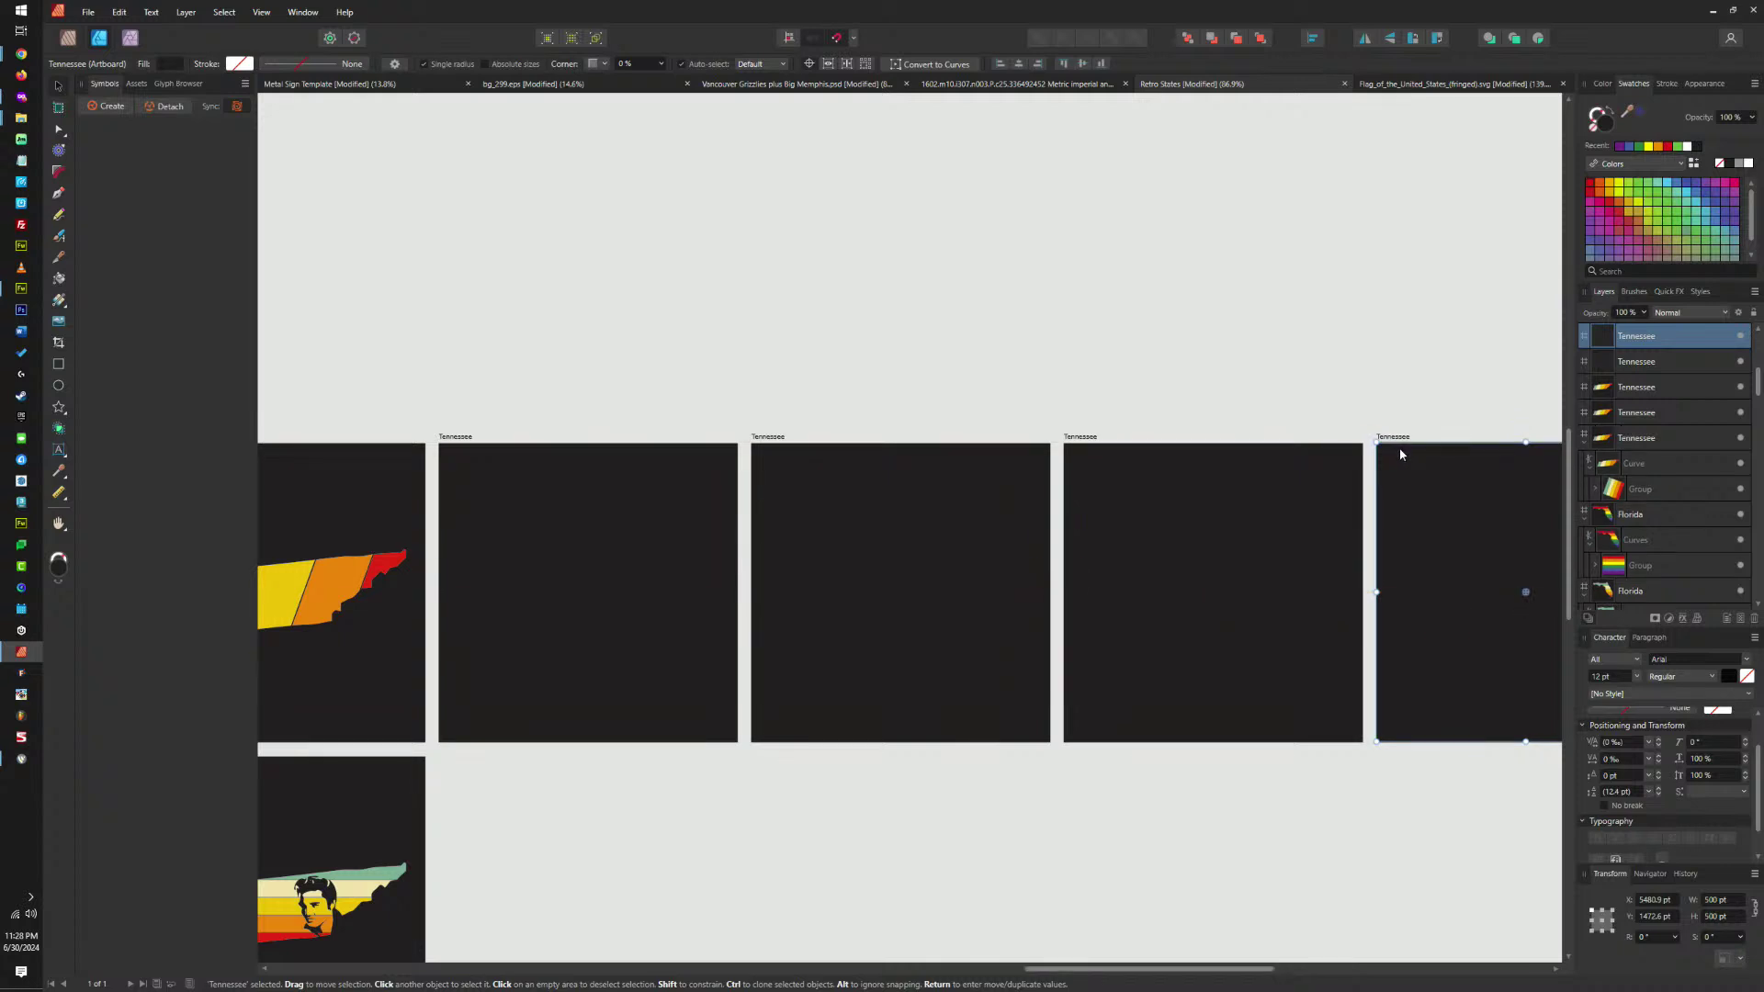
pyautogui.hscroll(10, 1400, 454)
pyautogui.keyDown('ctrl'); pyautogui.moveTo(456, 461); pyautogui.dragTo(1401, 463); pyautogui.keyUp('ctrl')
pyautogui.hscroll(5, 750, 498)
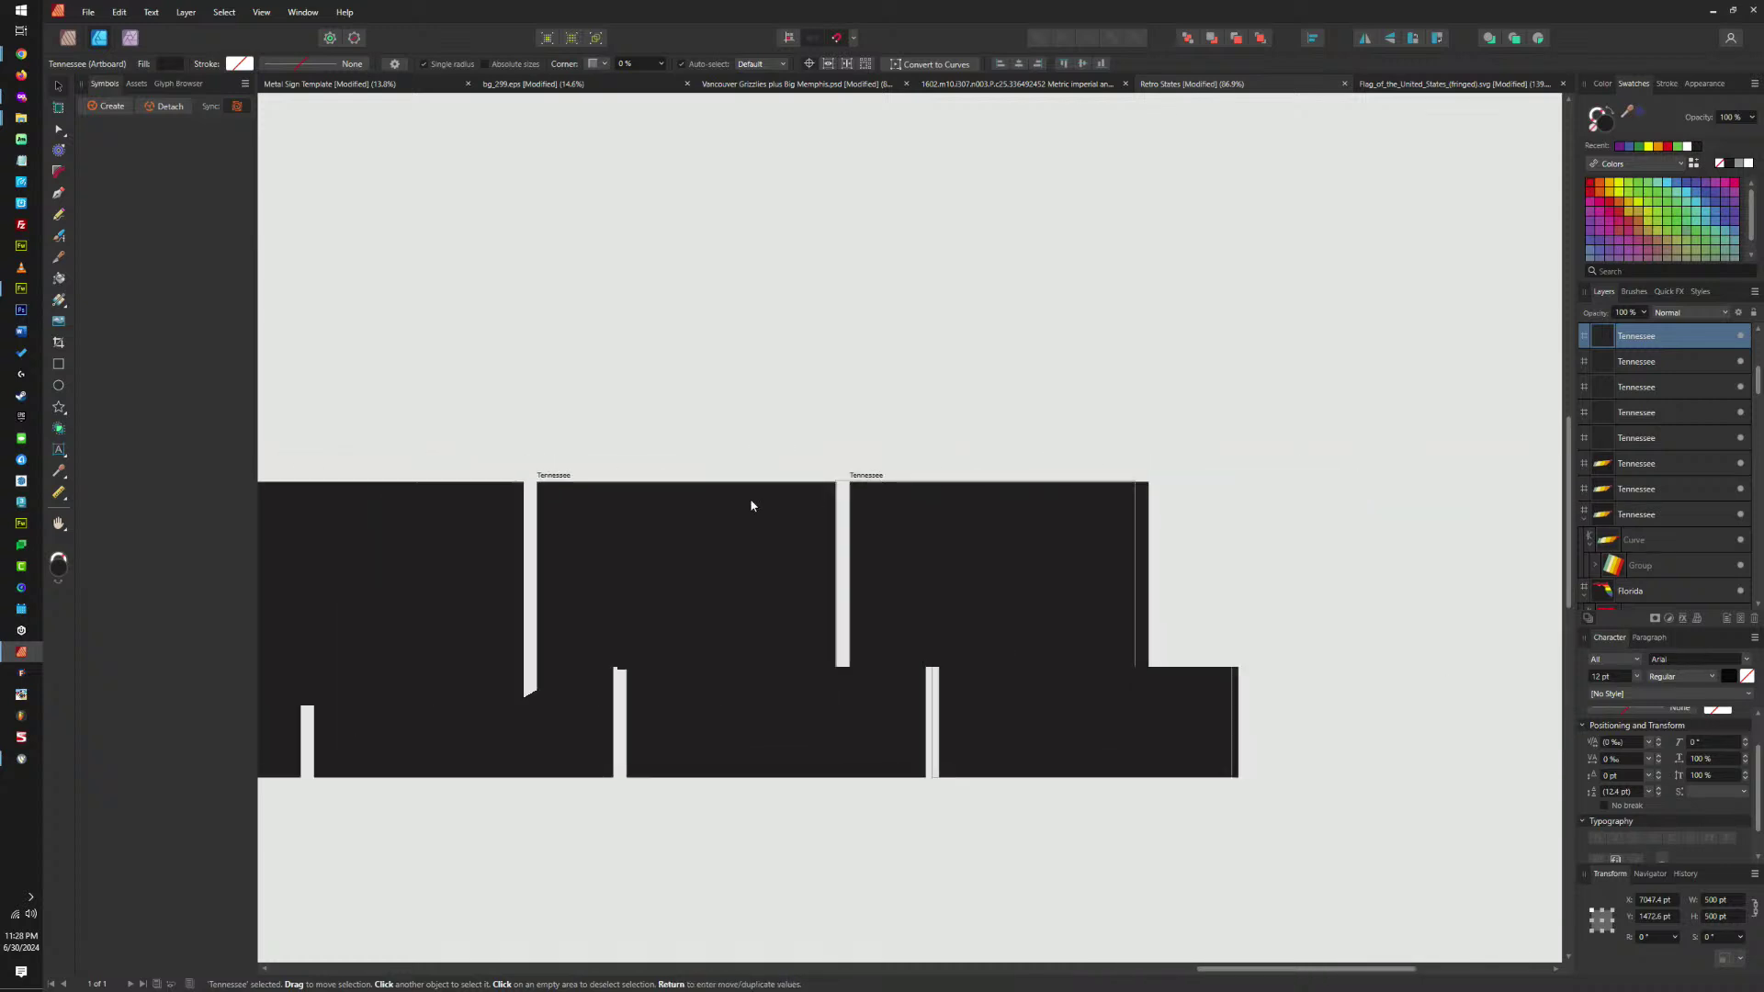
pyautogui.moveTo(874, 497); pyautogui.dragTo(1492, 497)
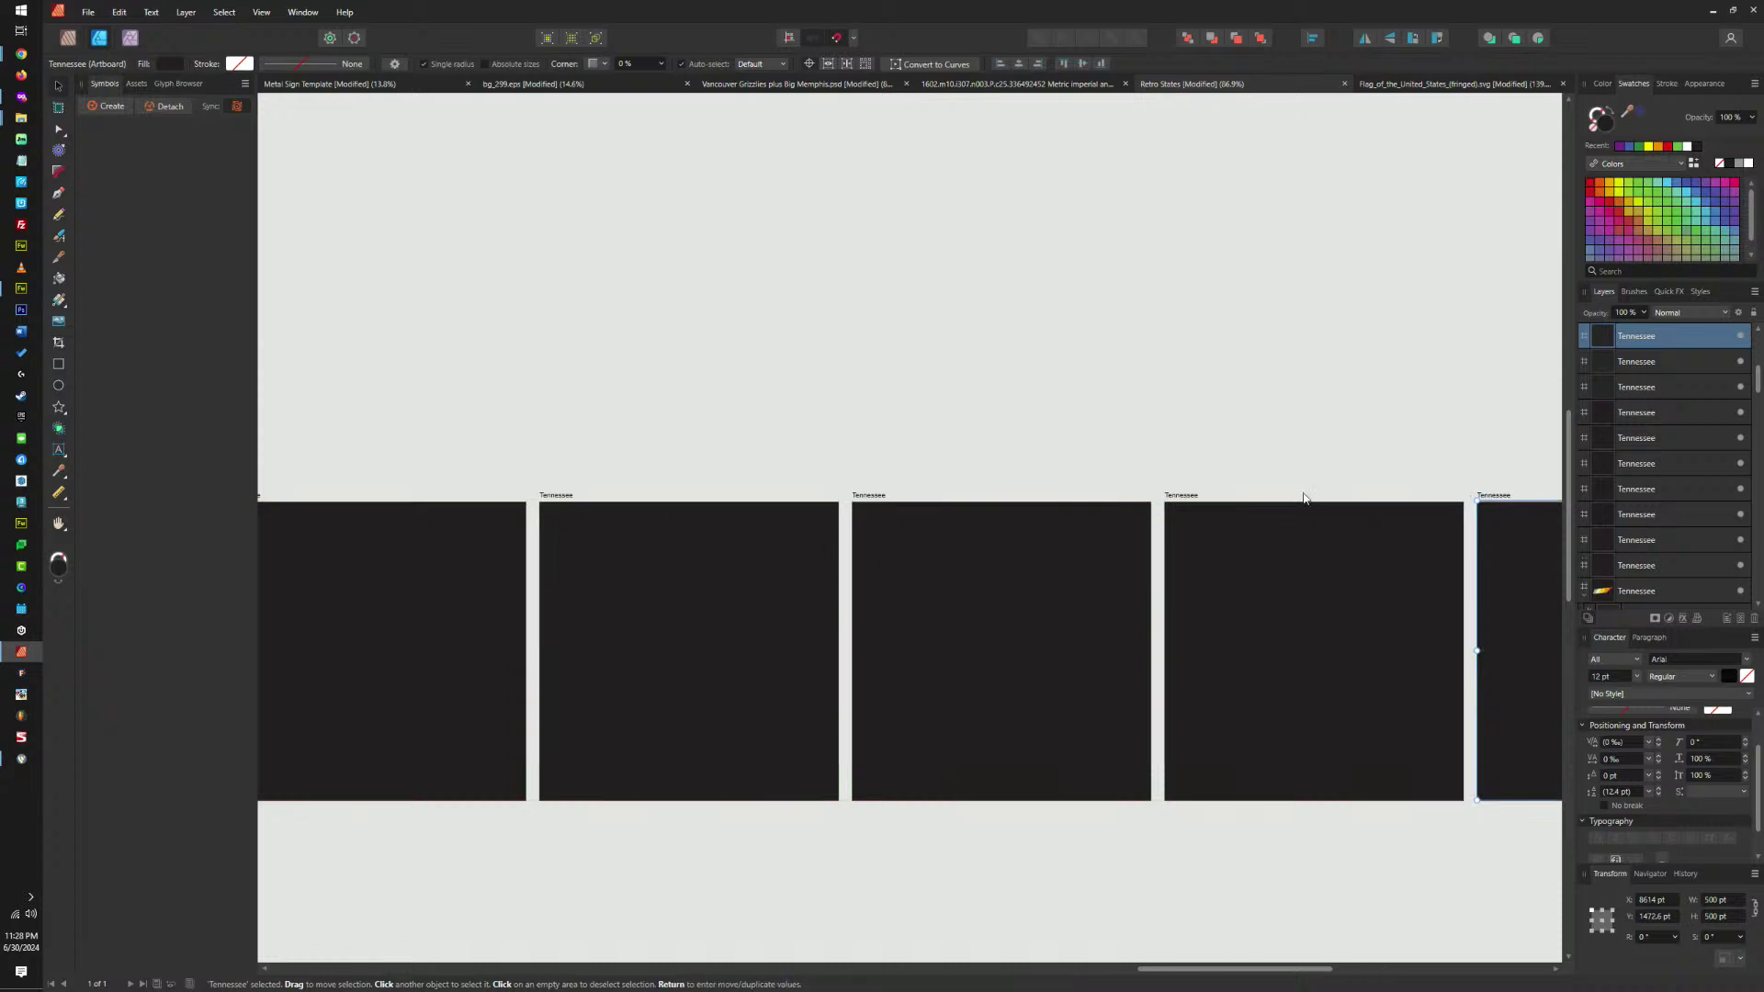
pyautogui.hotkey('ctrl', 'z')
pyautogui.hotkey('ctrl', 'z')
pyautogui.moveTo(753, 539)
pyautogui.keyDown('ctrl'); pyautogui.mouseDown()
pyautogui.moveTo(1408, 526)
pyautogui.moveTo(539, 547)
pyautogui.moveTo(971, 558)
pyautogui.moveTo(935, 558)
pyautogui.moveTo(1256, 546)
pyautogui.moveTo(432, 537)
pyautogui.moveTo(1341, 537)
pyautogui.moveTo(428, 583)
pyautogui.moveTo(1110, 595)
pyautogui.mouseUp(); pyautogui.keyUp('ctrl')
pyautogui.scroll(-6, 1366, 606)
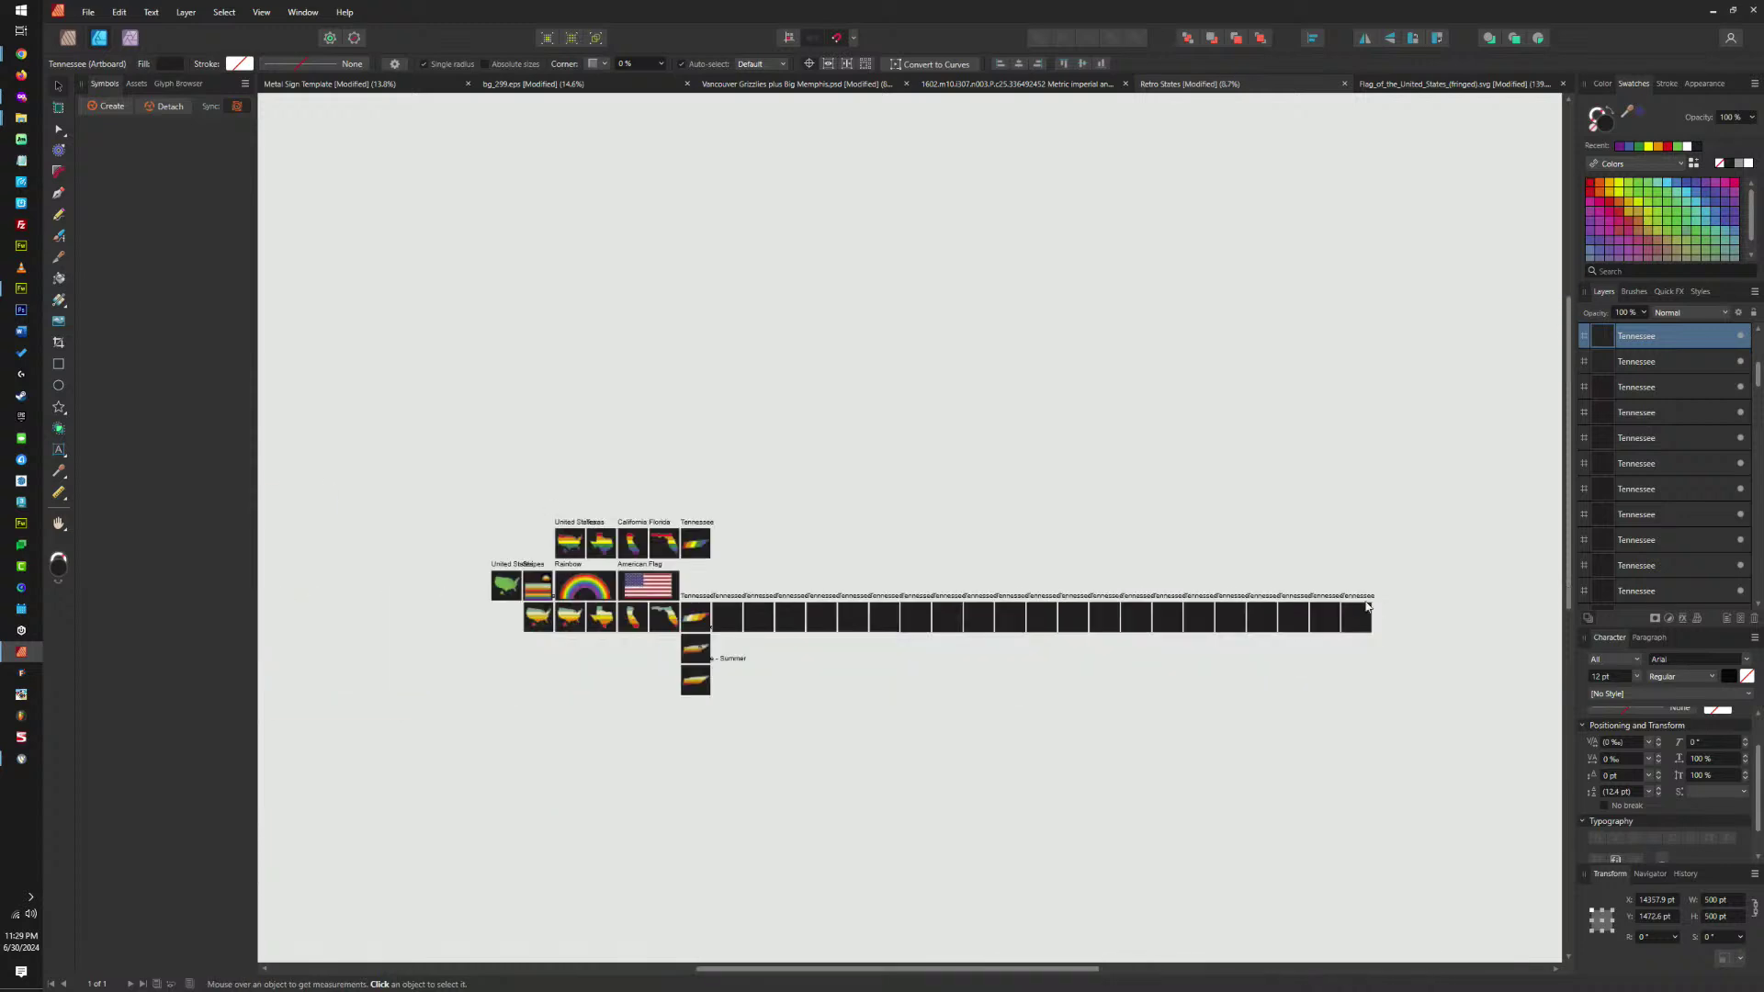
pyautogui.scroll(1, 799, 608)
pyautogui.scroll(-1, 790, 609)
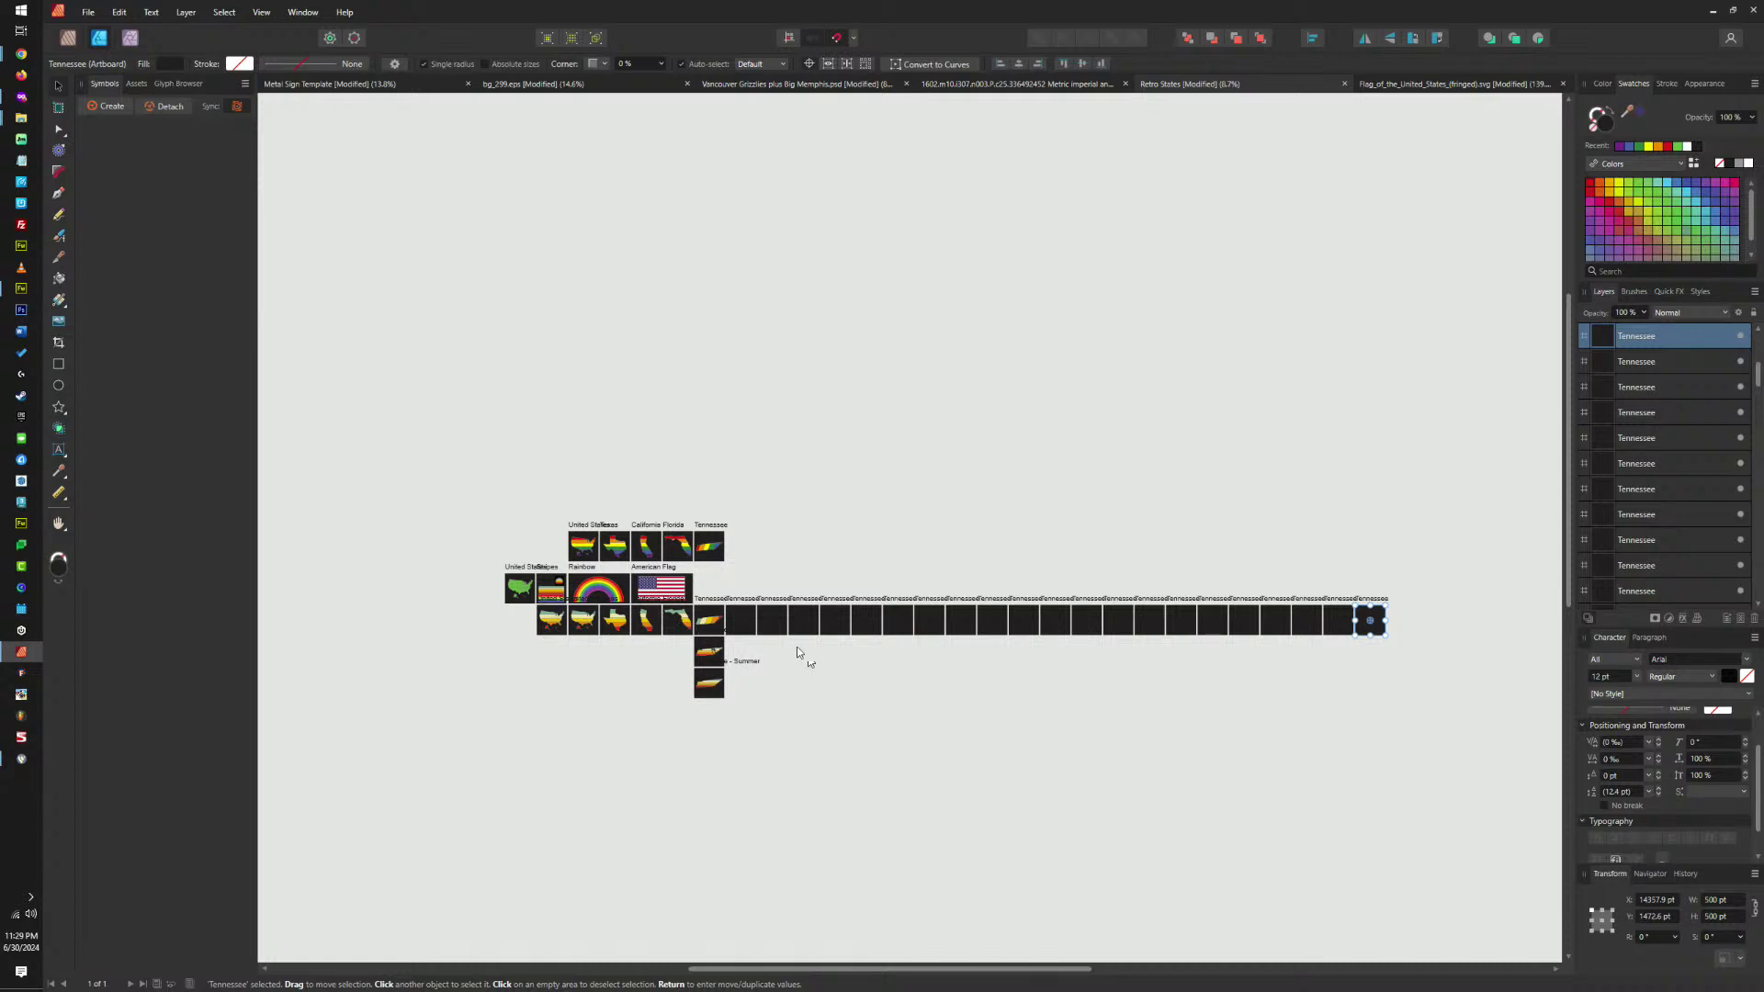
# Replace the horizontally striped state on the "Tennessee - Music" artboard with a copy of the slanted-stripe Tennessee, placed behind the portrait.
pyautogui.scroll(10, 710, 628)
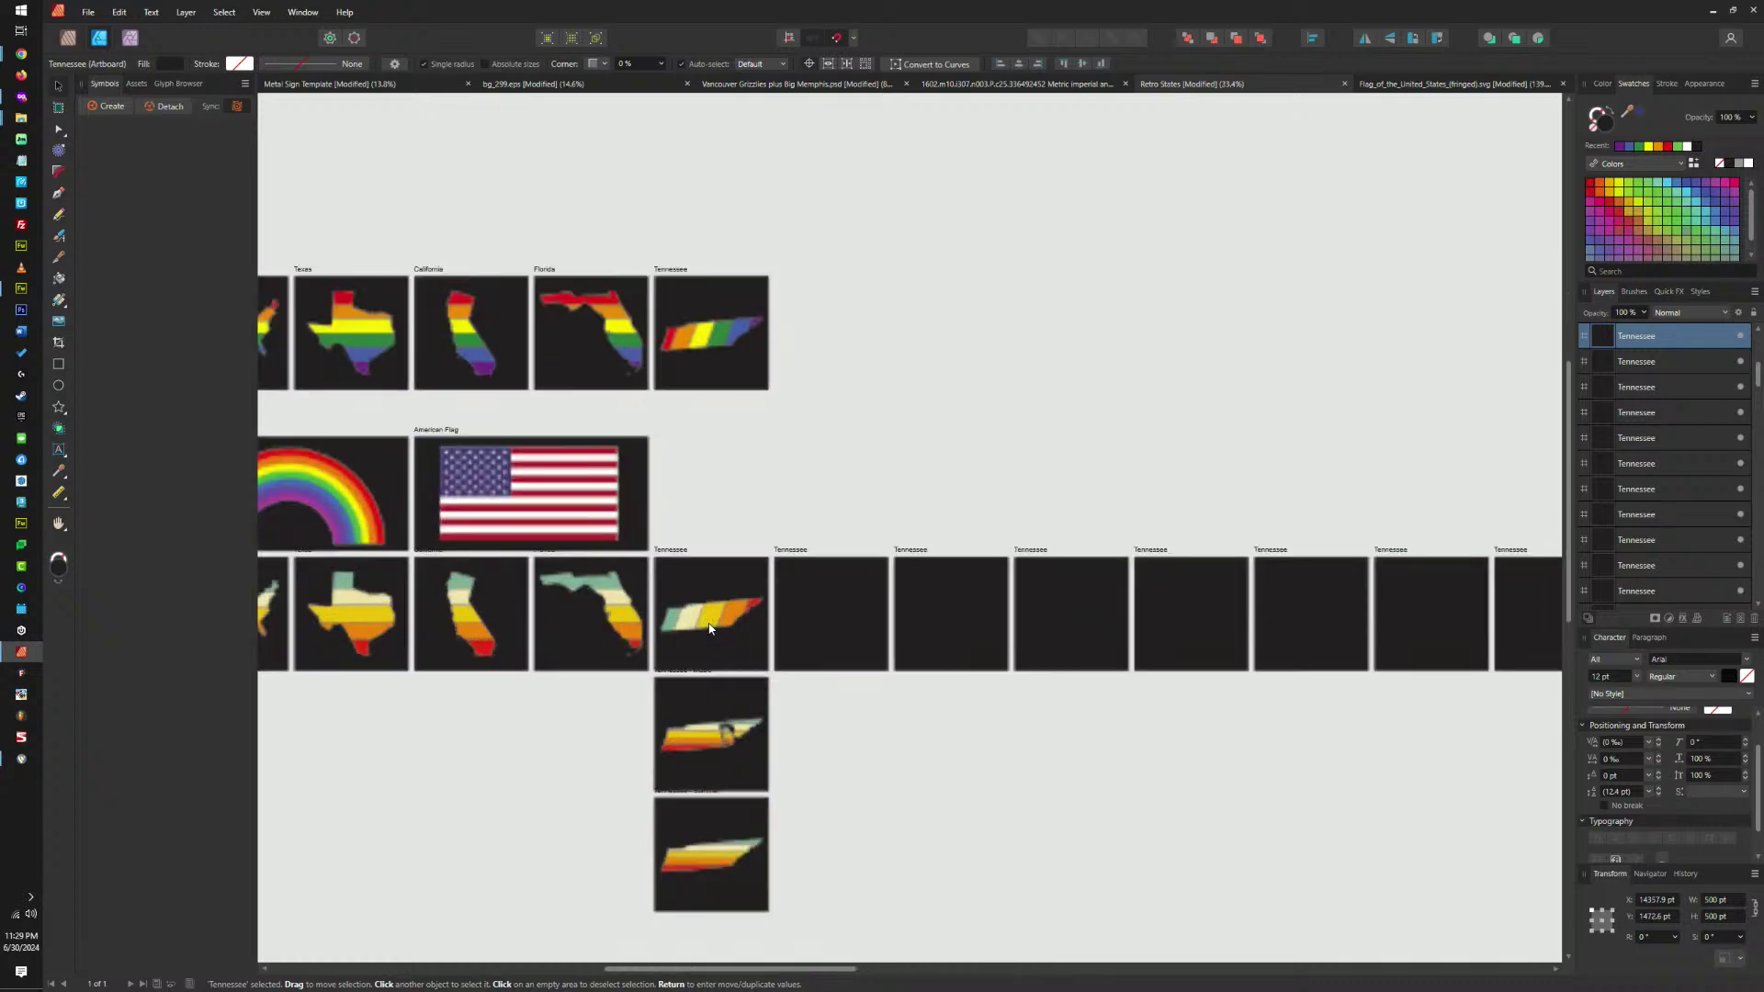
pyautogui.scroll(3, 735, 634)
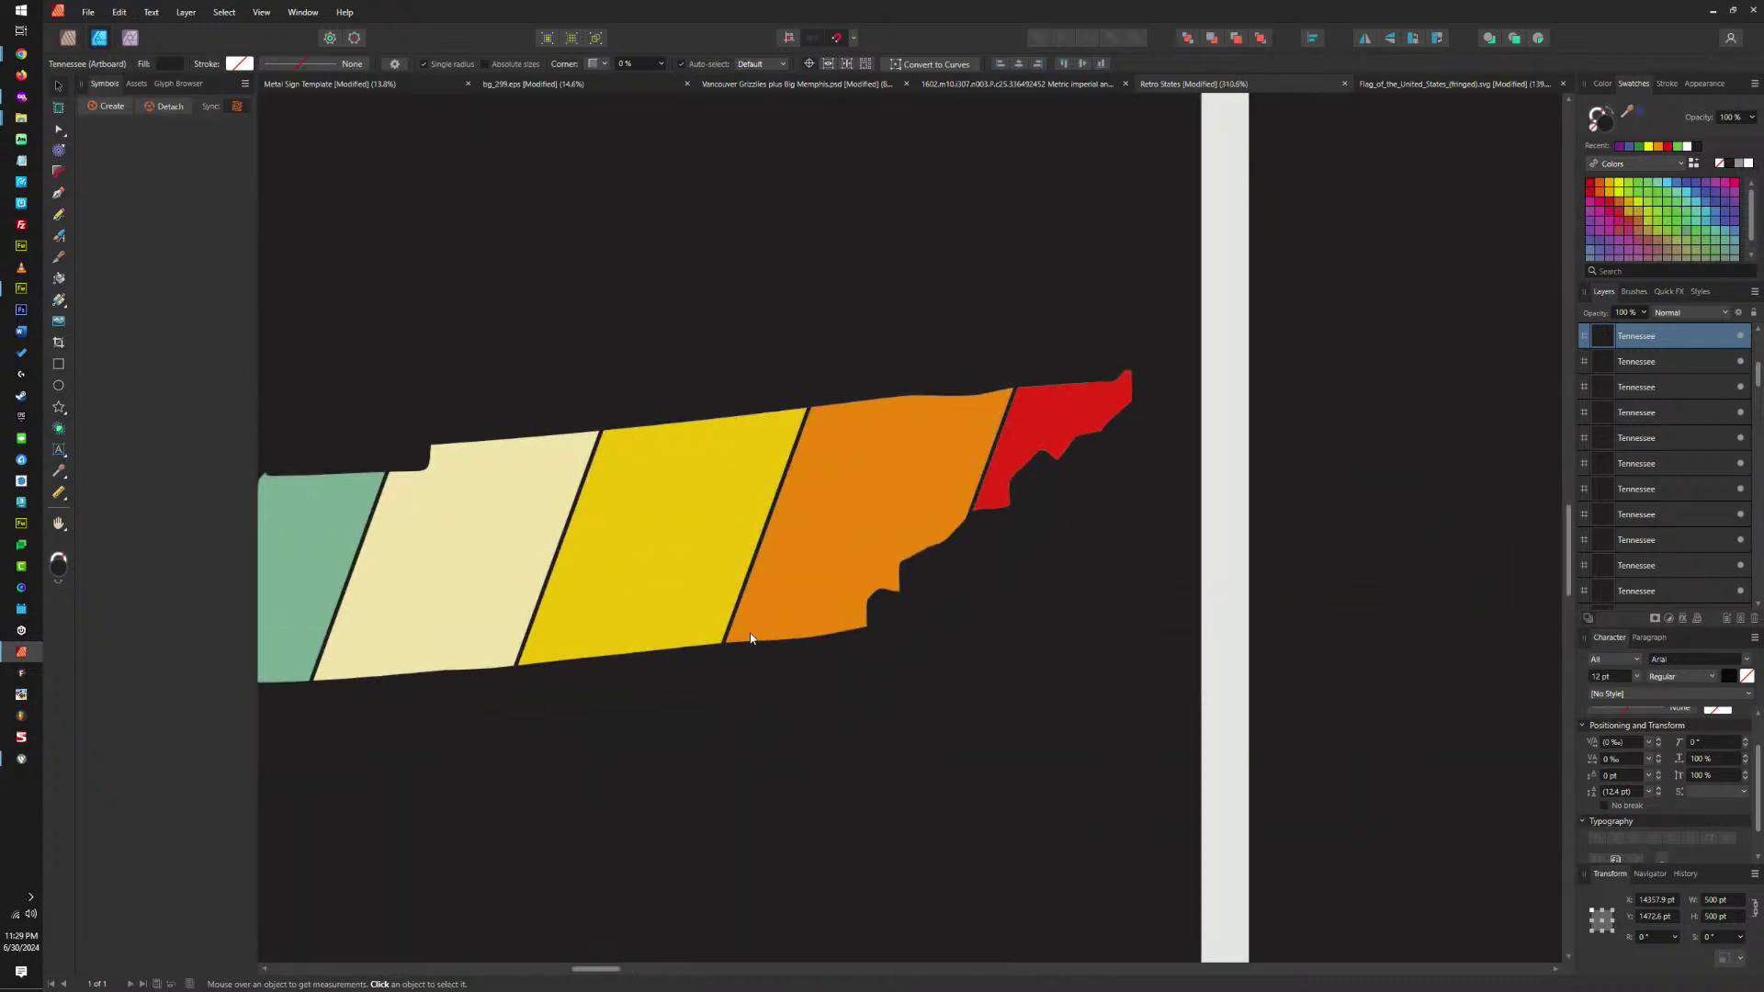
pyautogui.scroll(-2, 740, 669)
pyautogui.moveTo(740, 670); pyautogui.dragTo(915, 353)
pyautogui.scroll(1, 900, 321)
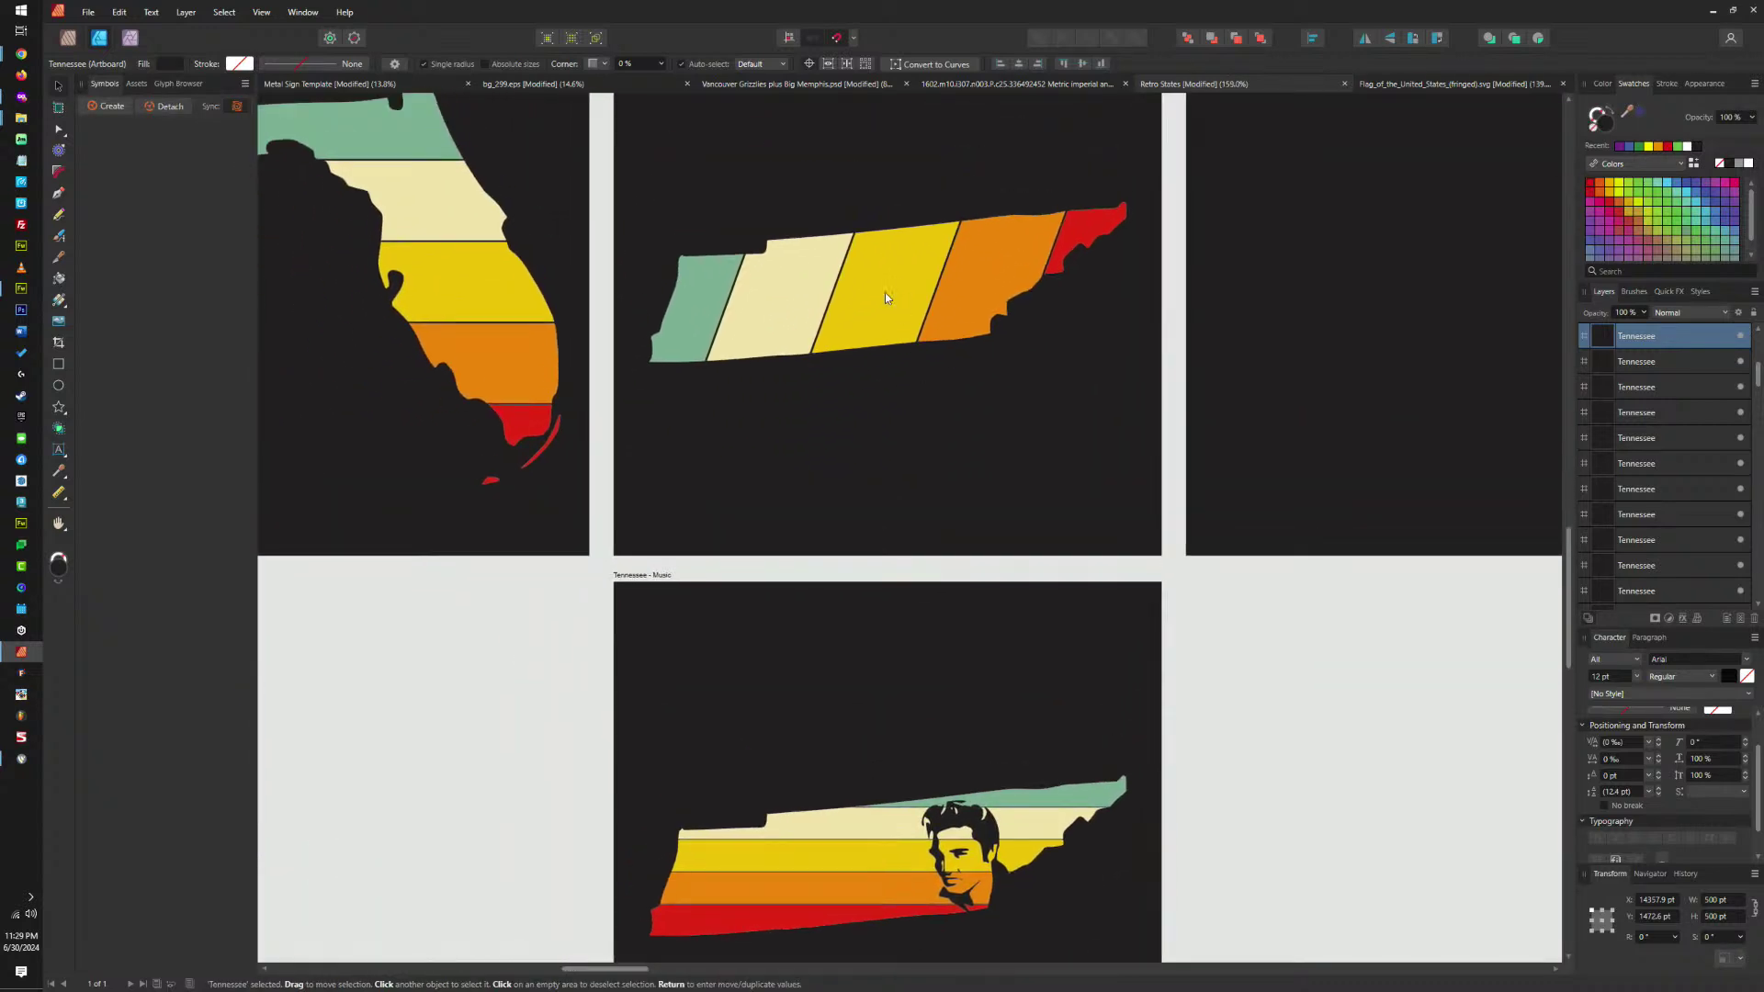
pyautogui.click(886, 292)
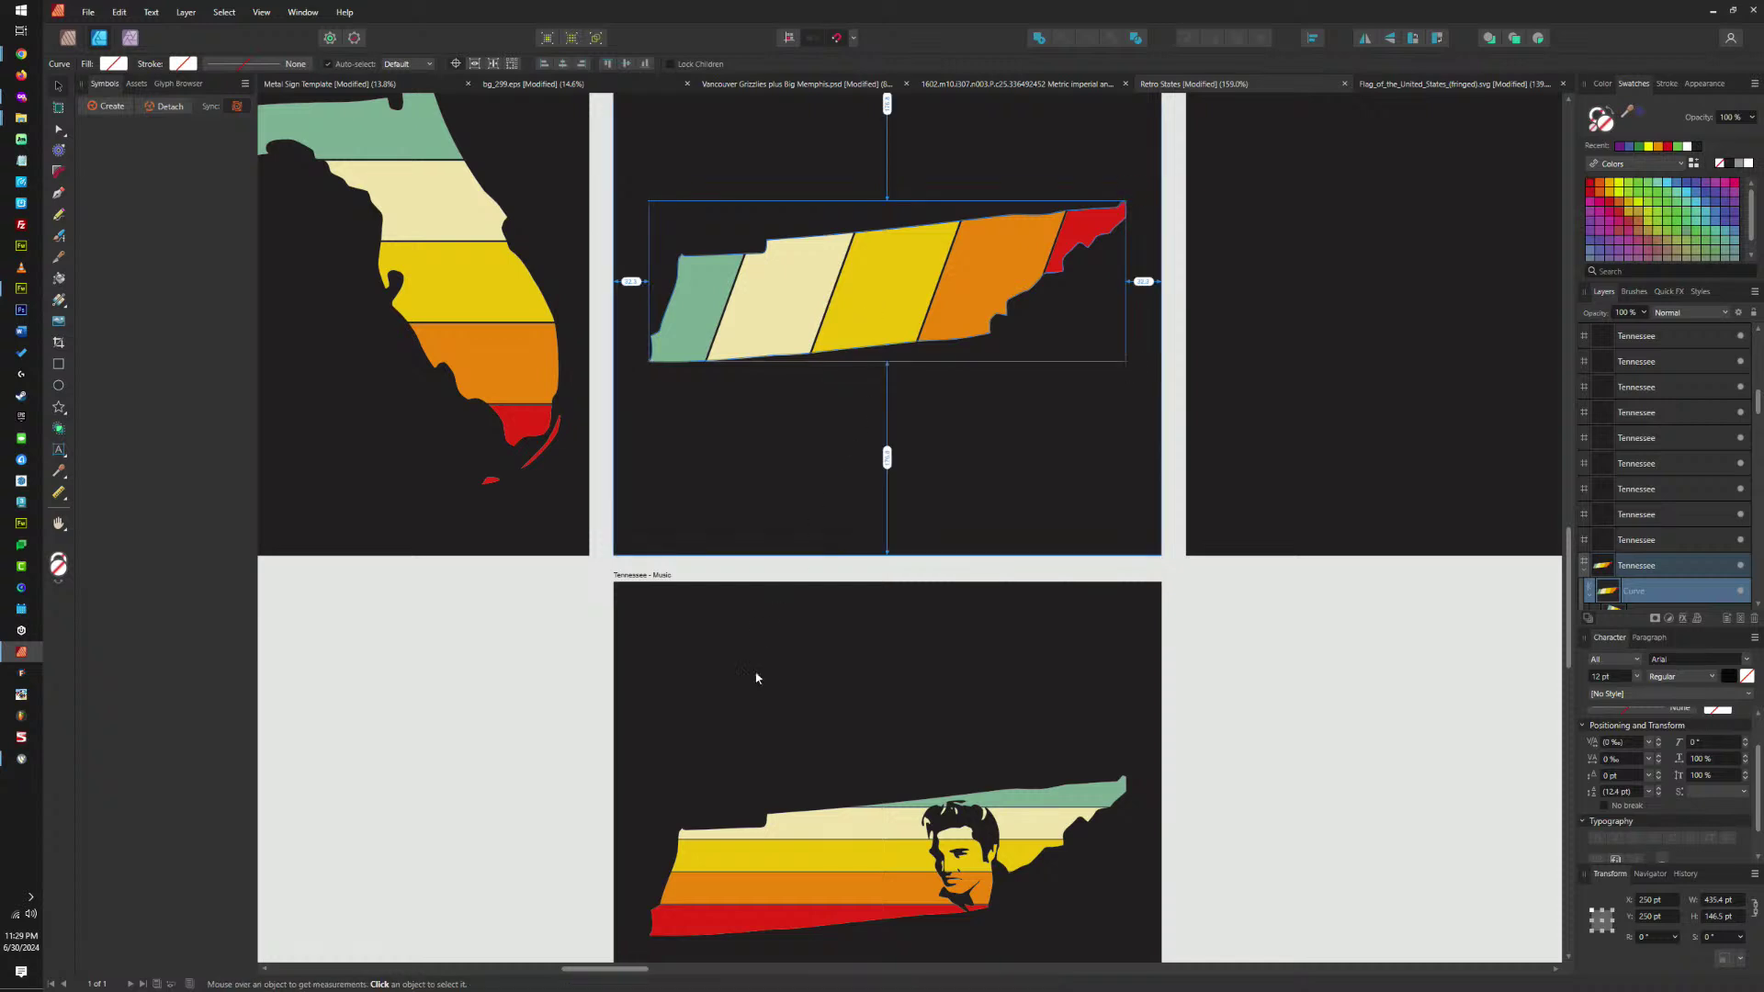
pyautogui.click(833, 843)
pyautogui.press('Delete')
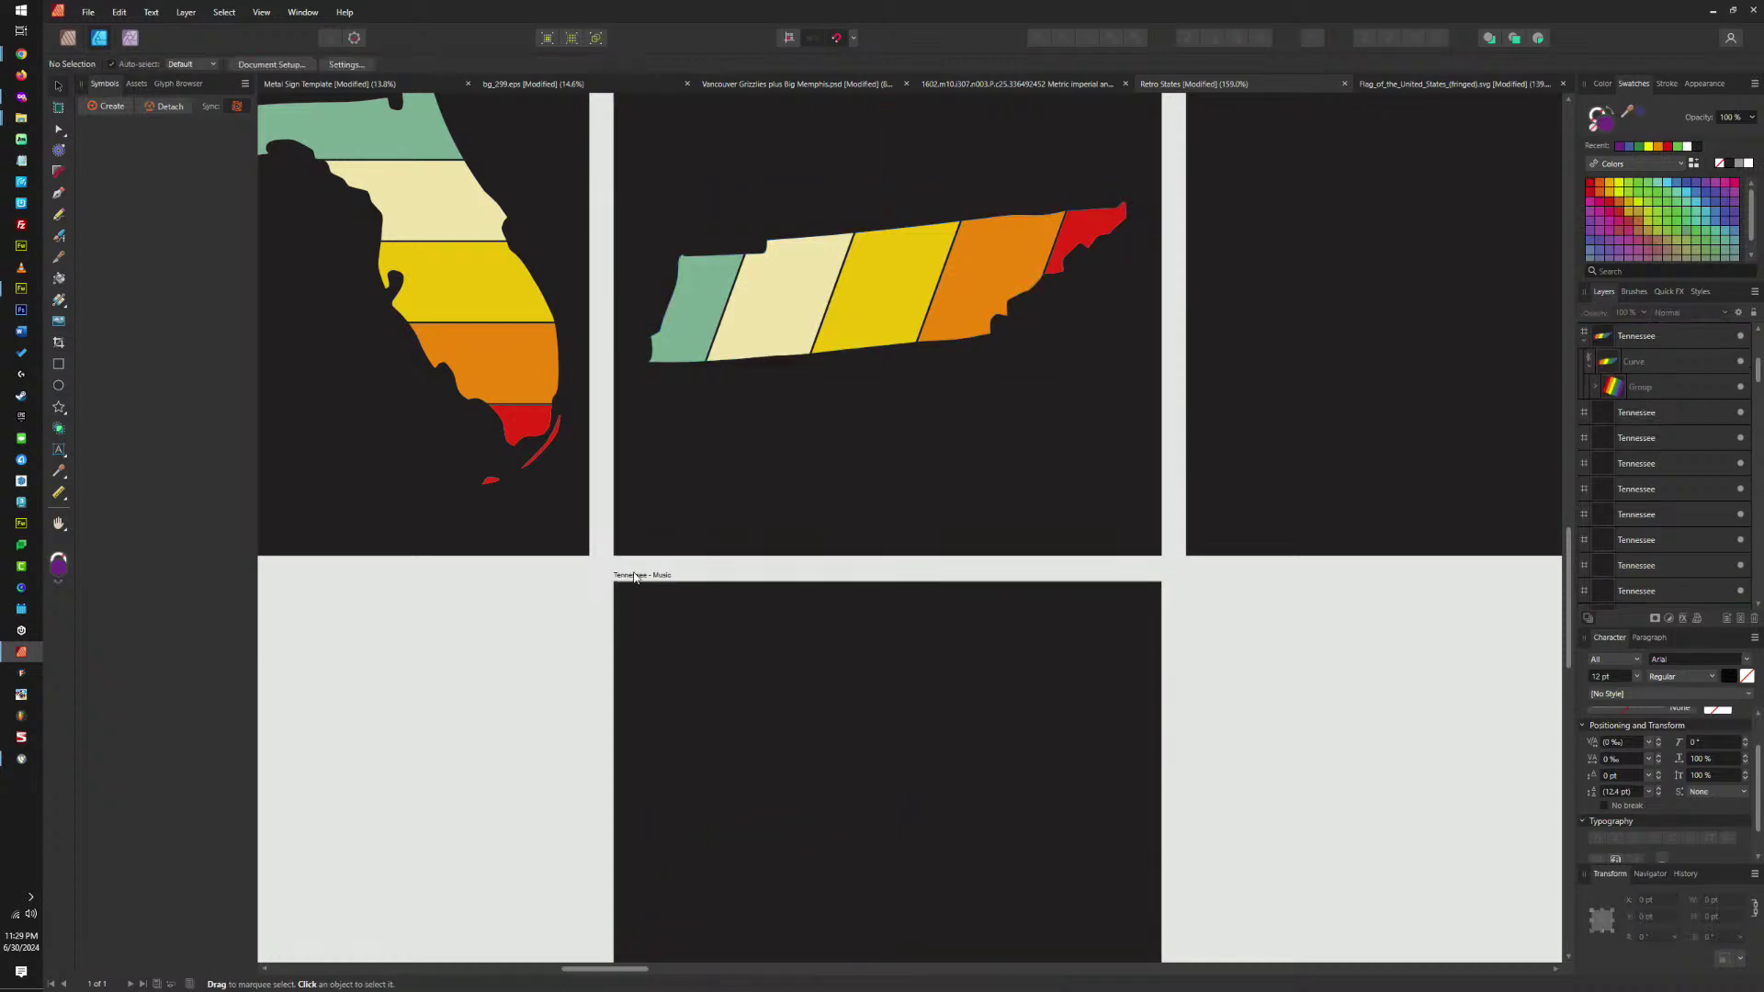
pyautogui.hotkey('ctrl', 'v')
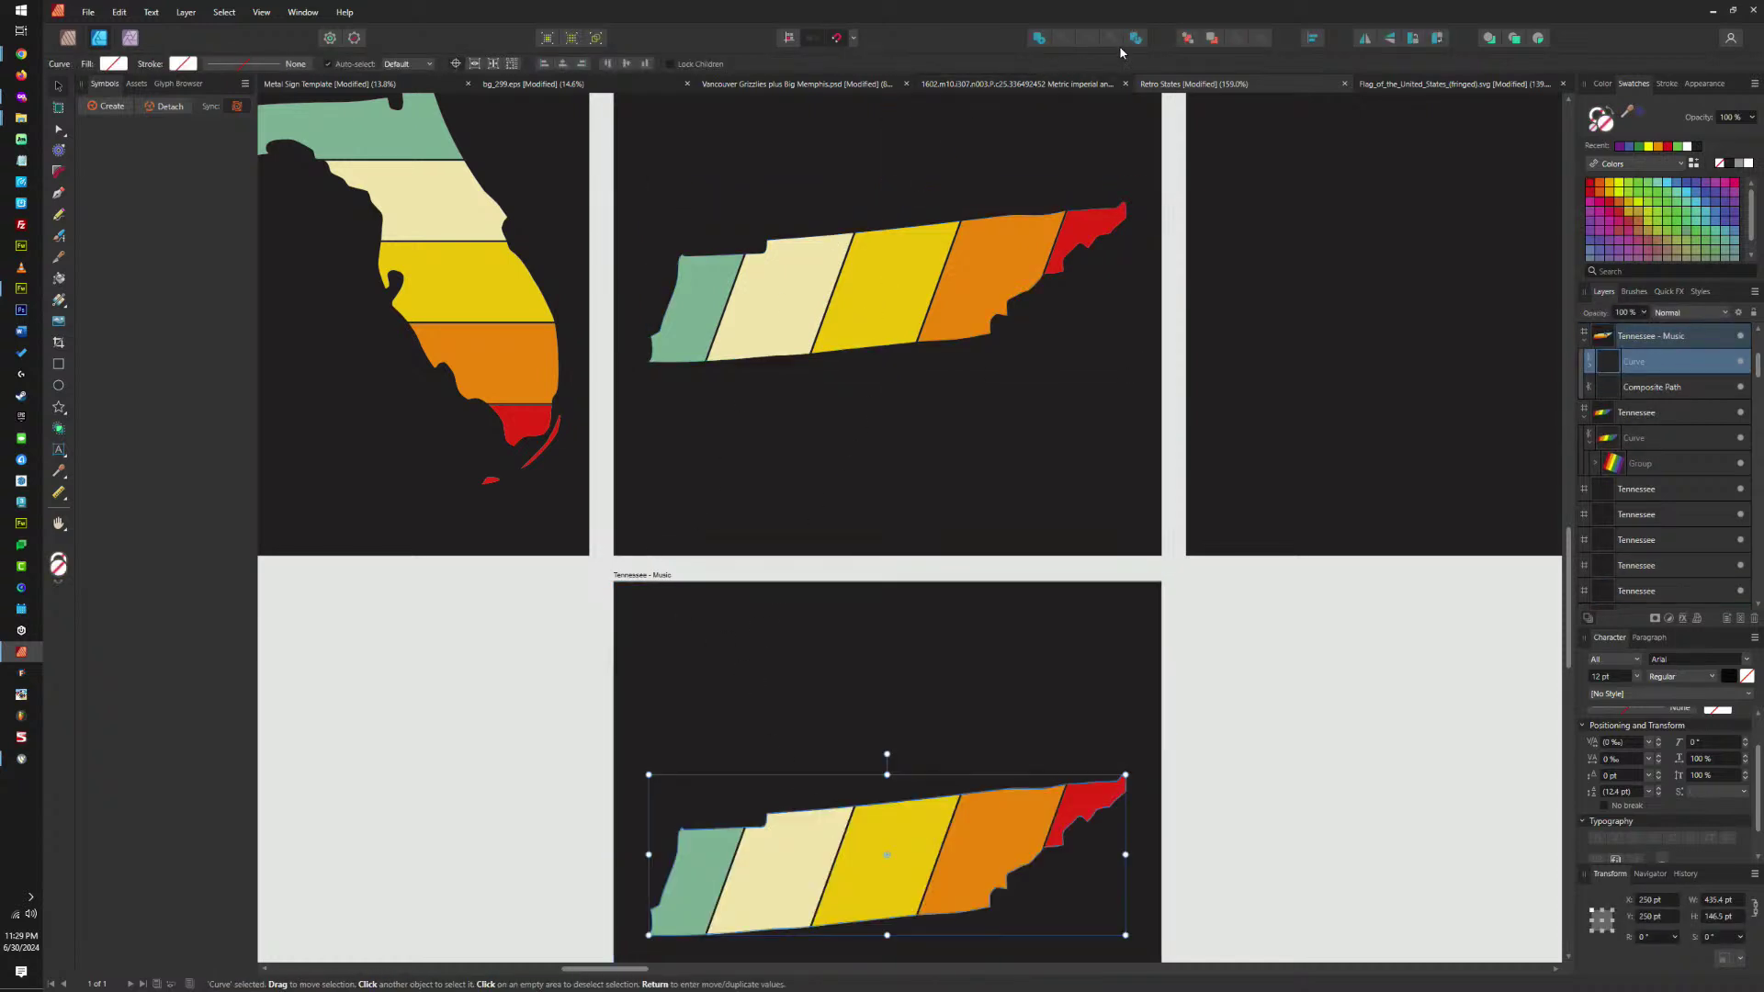
pyautogui.click(1187, 39)
# Replace the horizontally striped state on the "Tennessee - Summer" artboard with a copy of the slanted-stripe Tennessee shape.
pyautogui.scroll(-10, 1024, 312)
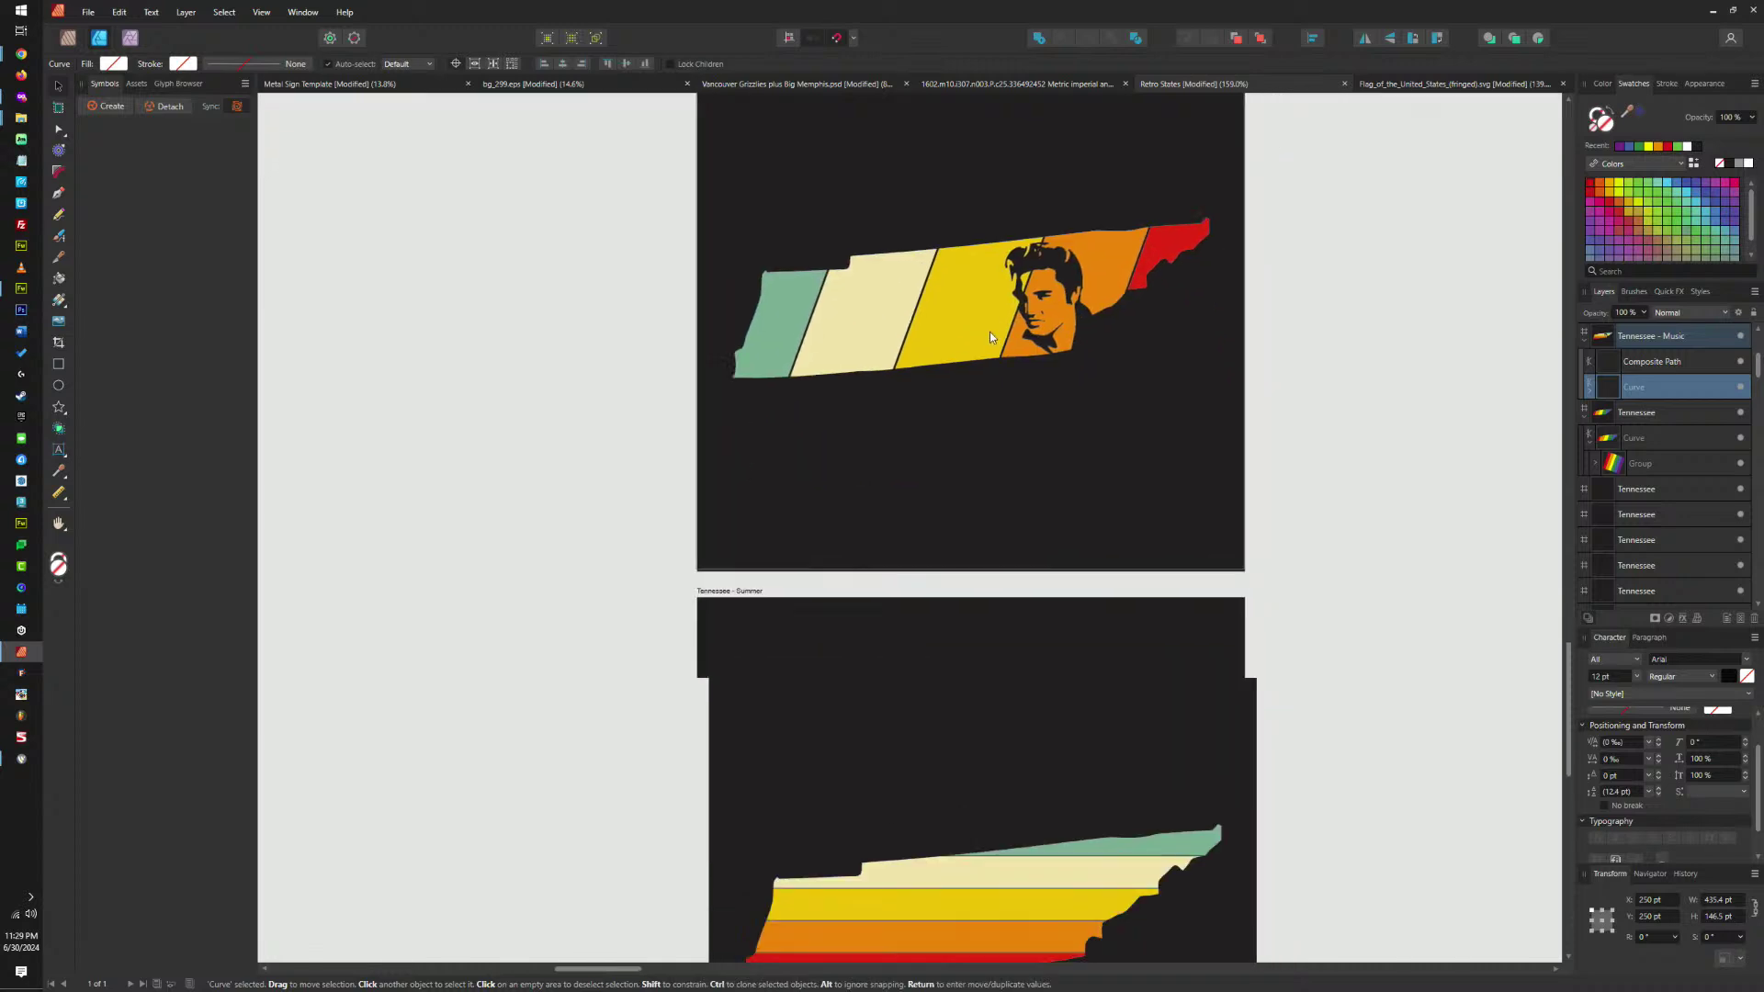
pyautogui.click(874, 799)
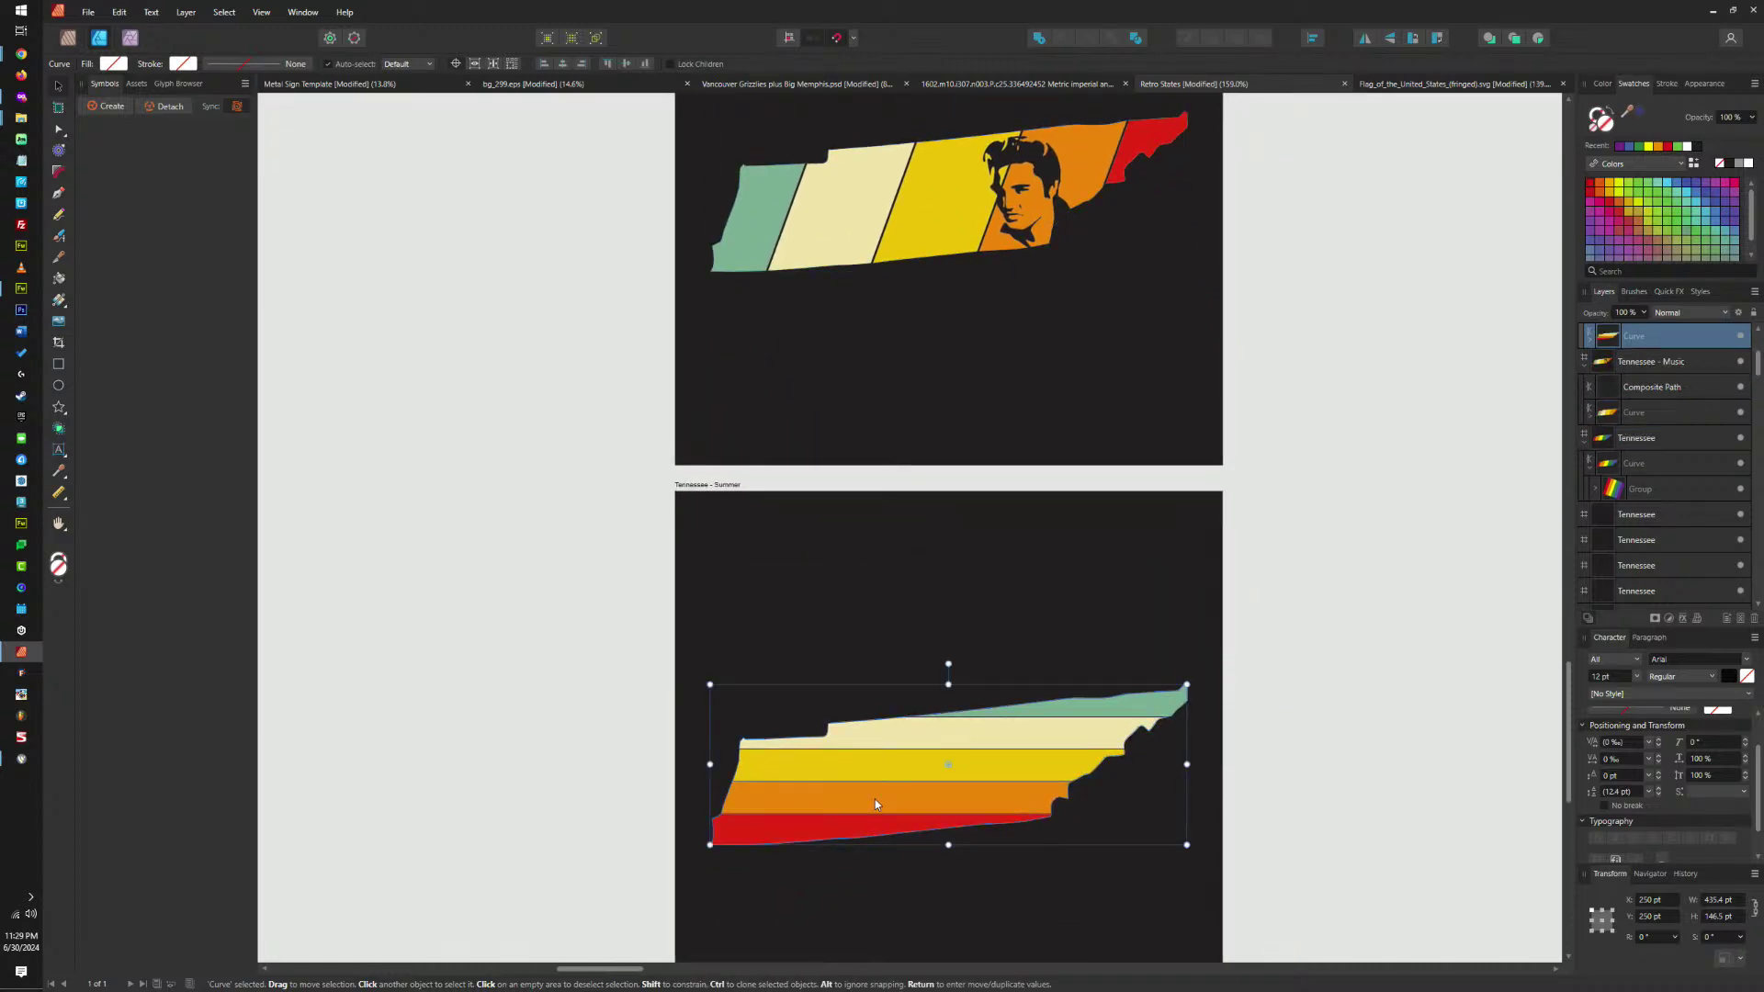
pyautogui.press('Delete')
pyautogui.click(685, 485)
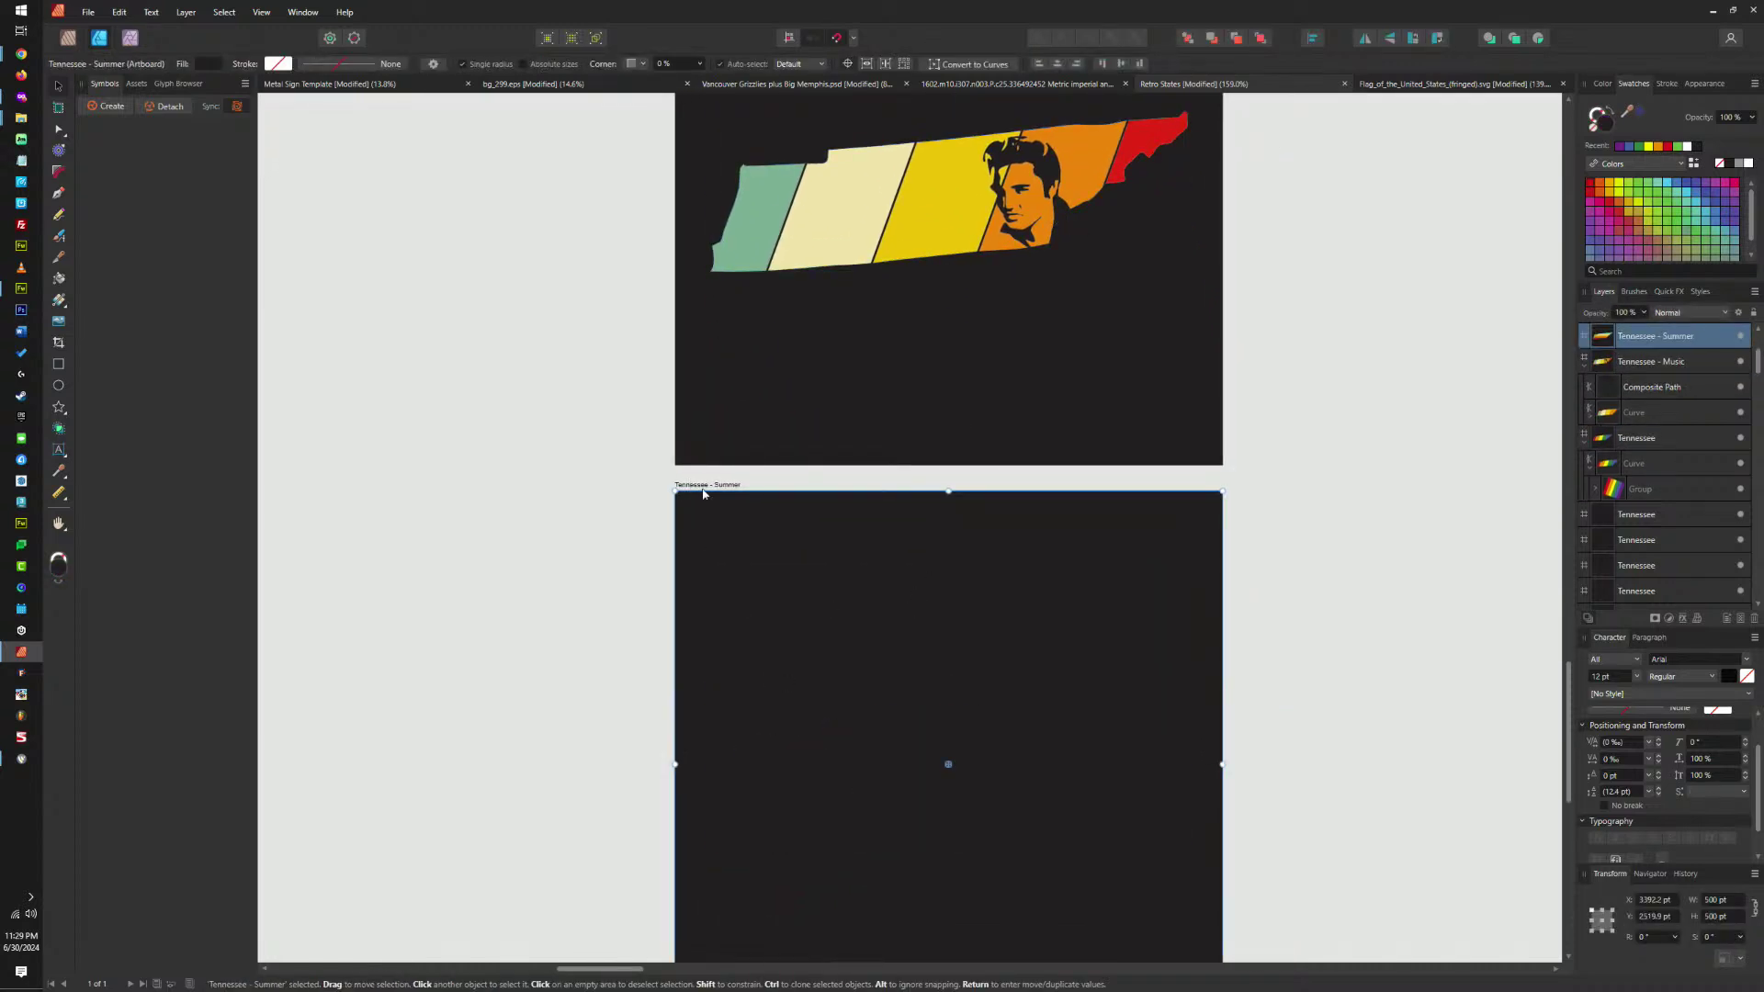
pyautogui.hotkey('ctrl', 'v')
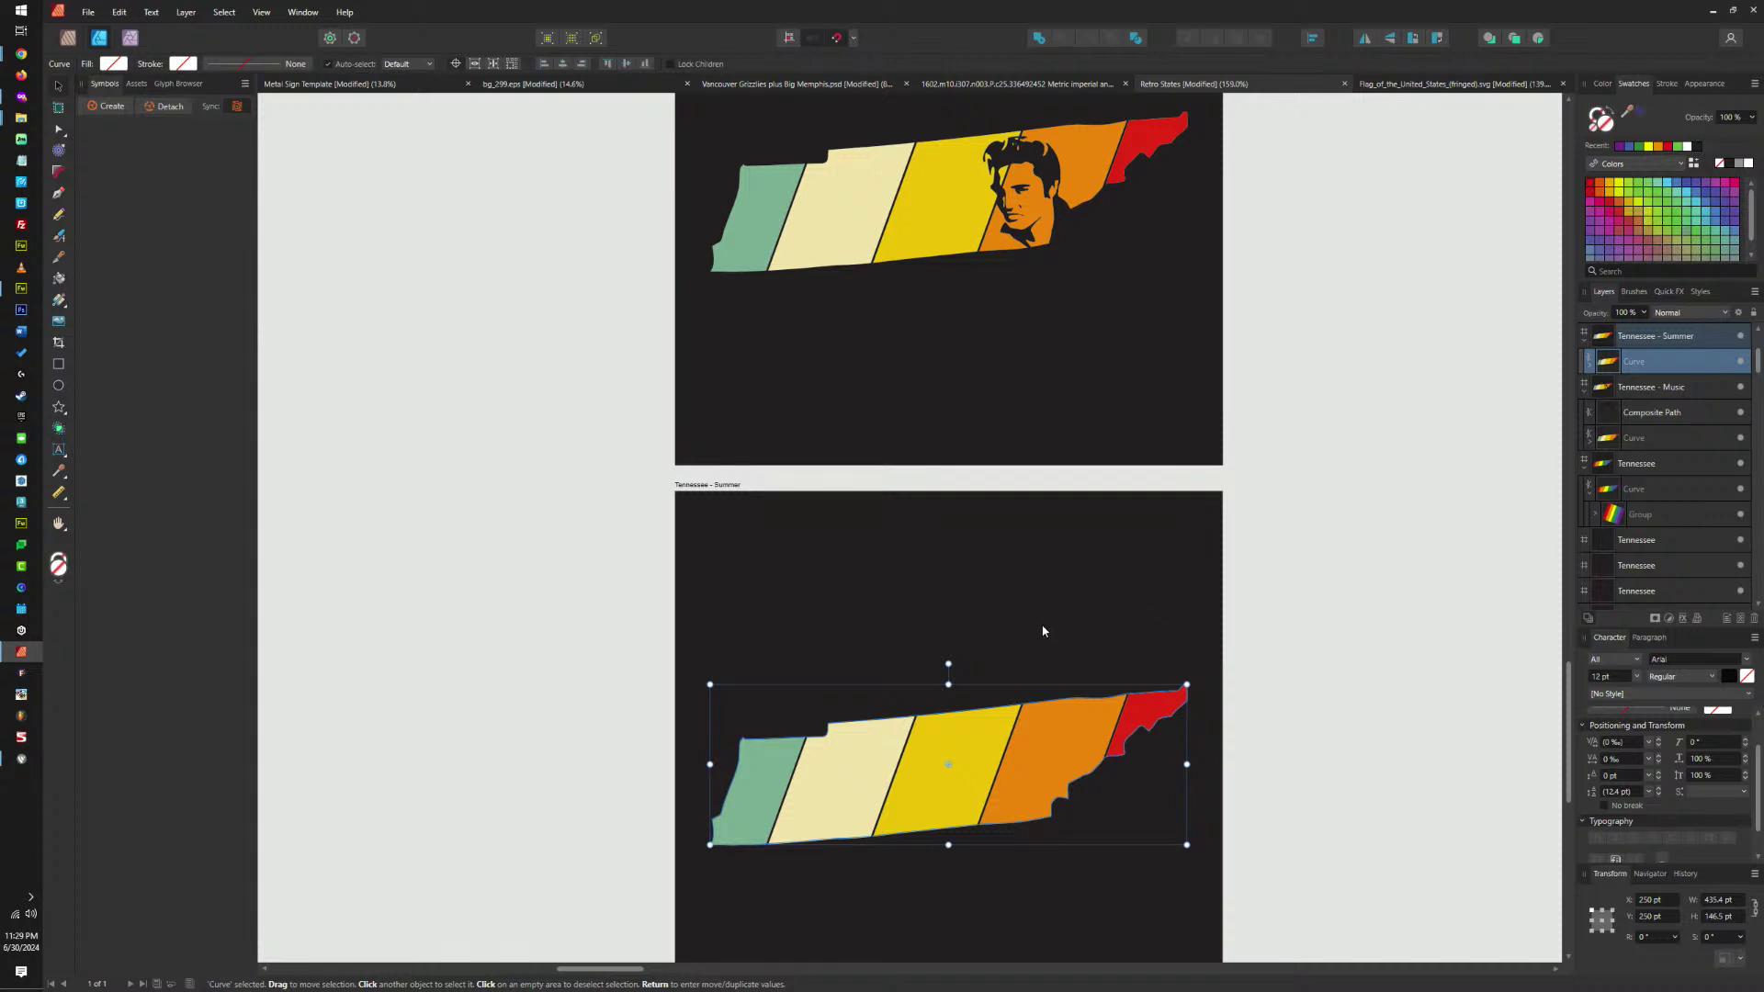
pyautogui.scroll(-5, 956, 600)
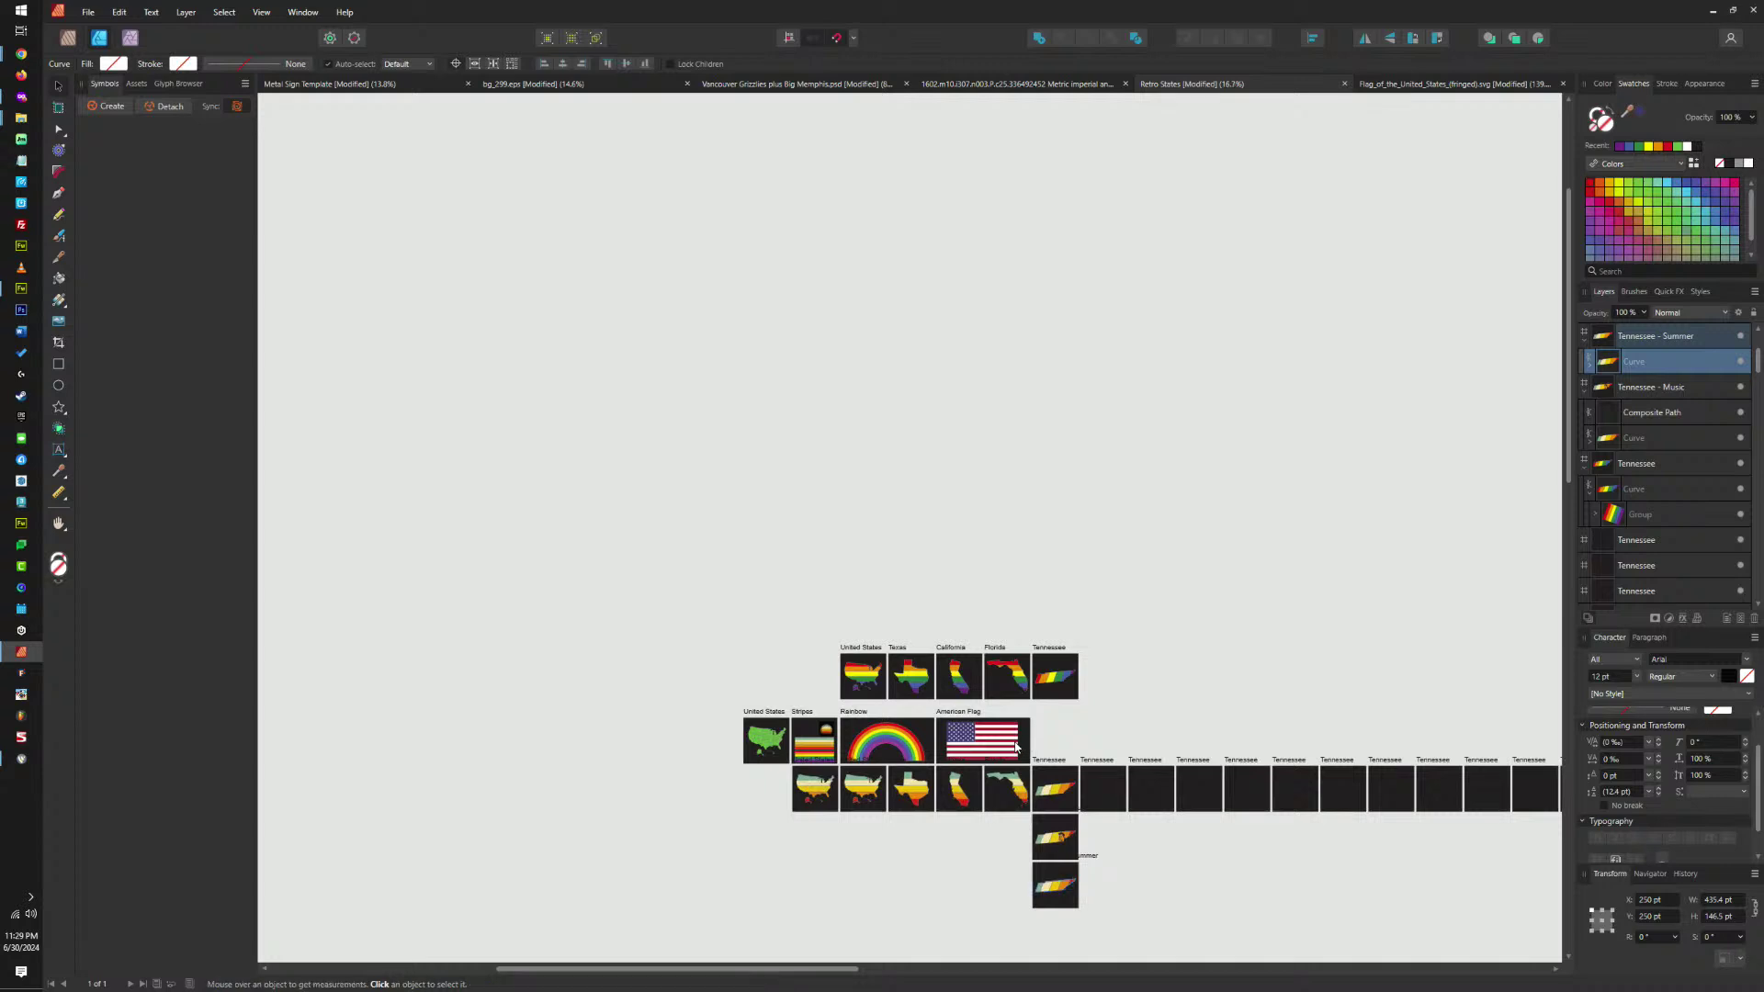
pyautogui.scroll(3, 1017, 749)
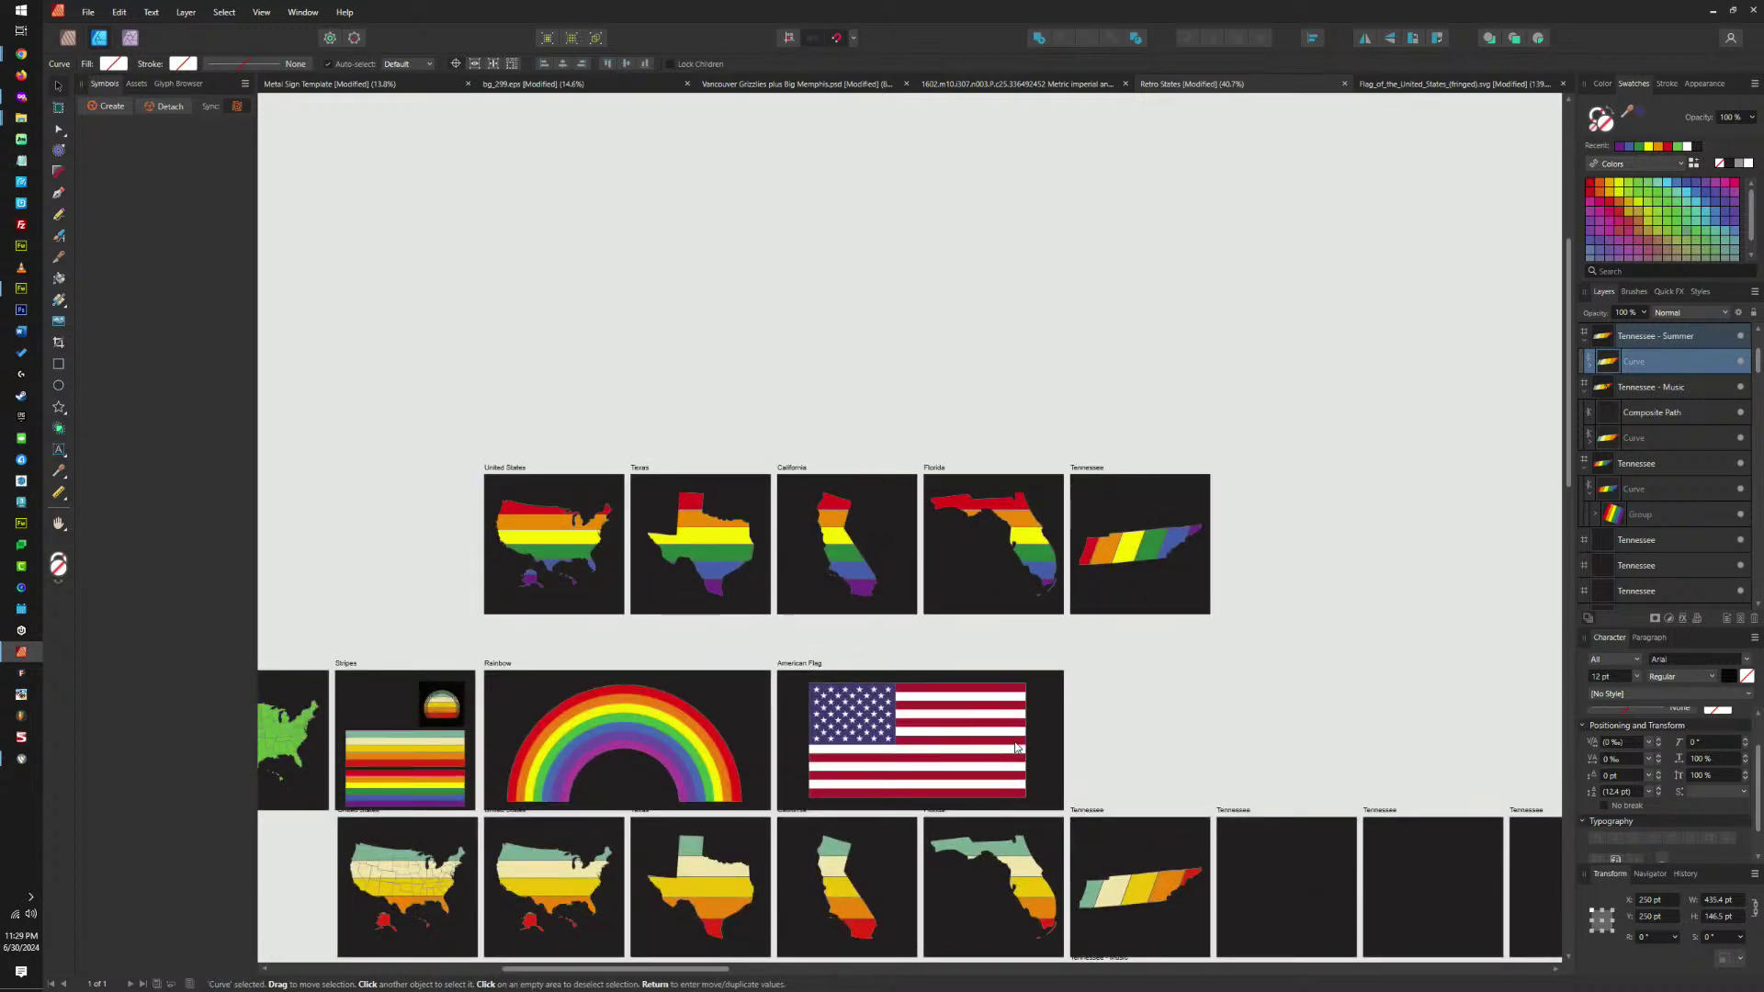
# Remove the slanted stripes from the Tennessee shape on the "Tennessee - Music" artboard and fill the shape with white.
pyautogui.moveTo(1111, 719); pyautogui.dragTo(1165, 699)
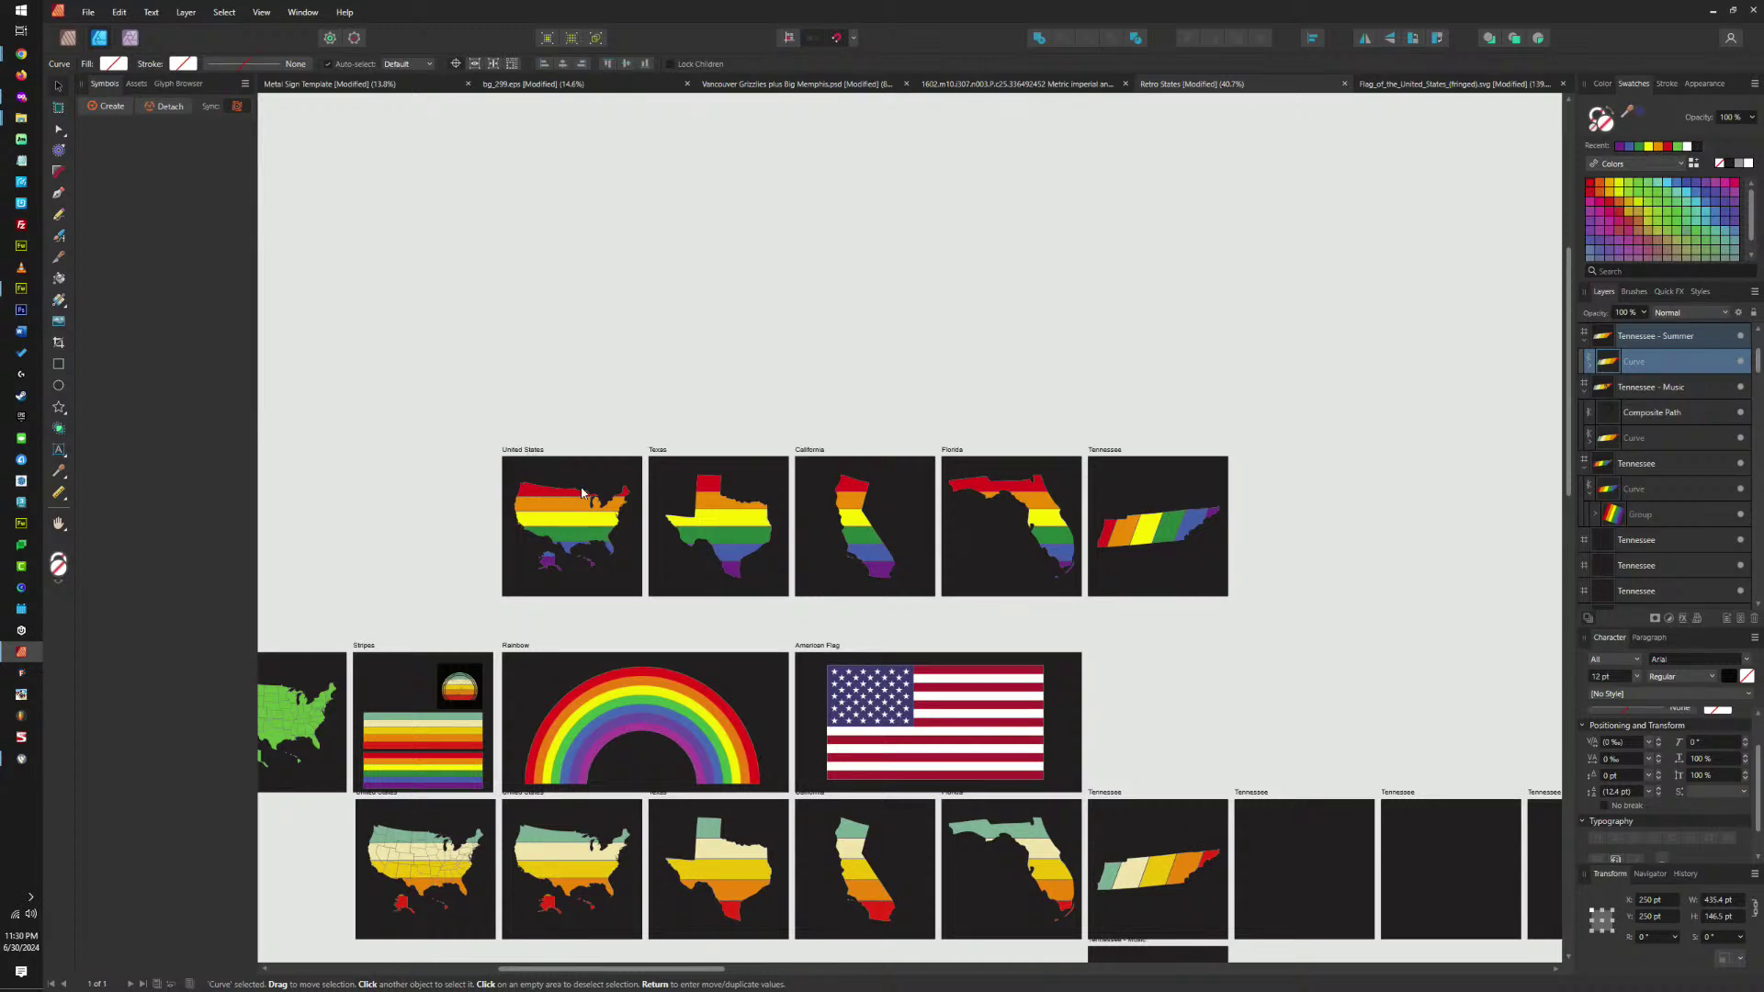
pyautogui.scroll(-5, 582, 493)
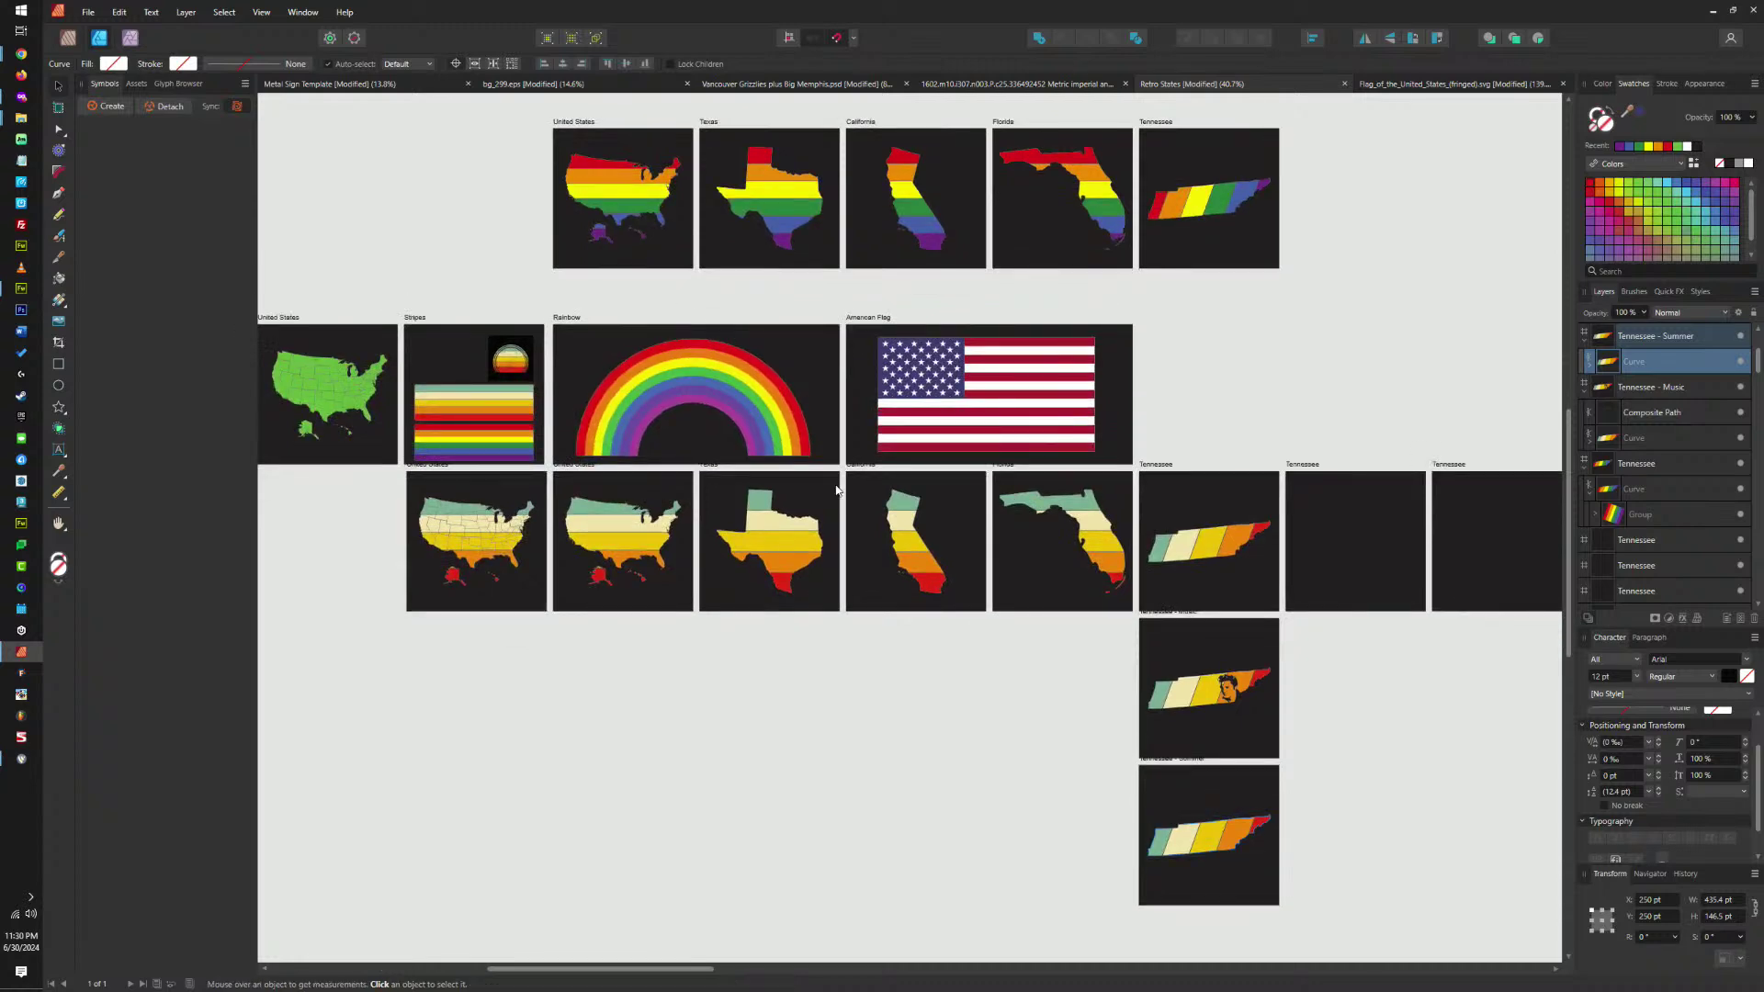
pyautogui.scroll(-4, 836, 489)
pyautogui.moveTo(836, 490); pyautogui.dragTo(992, 695)
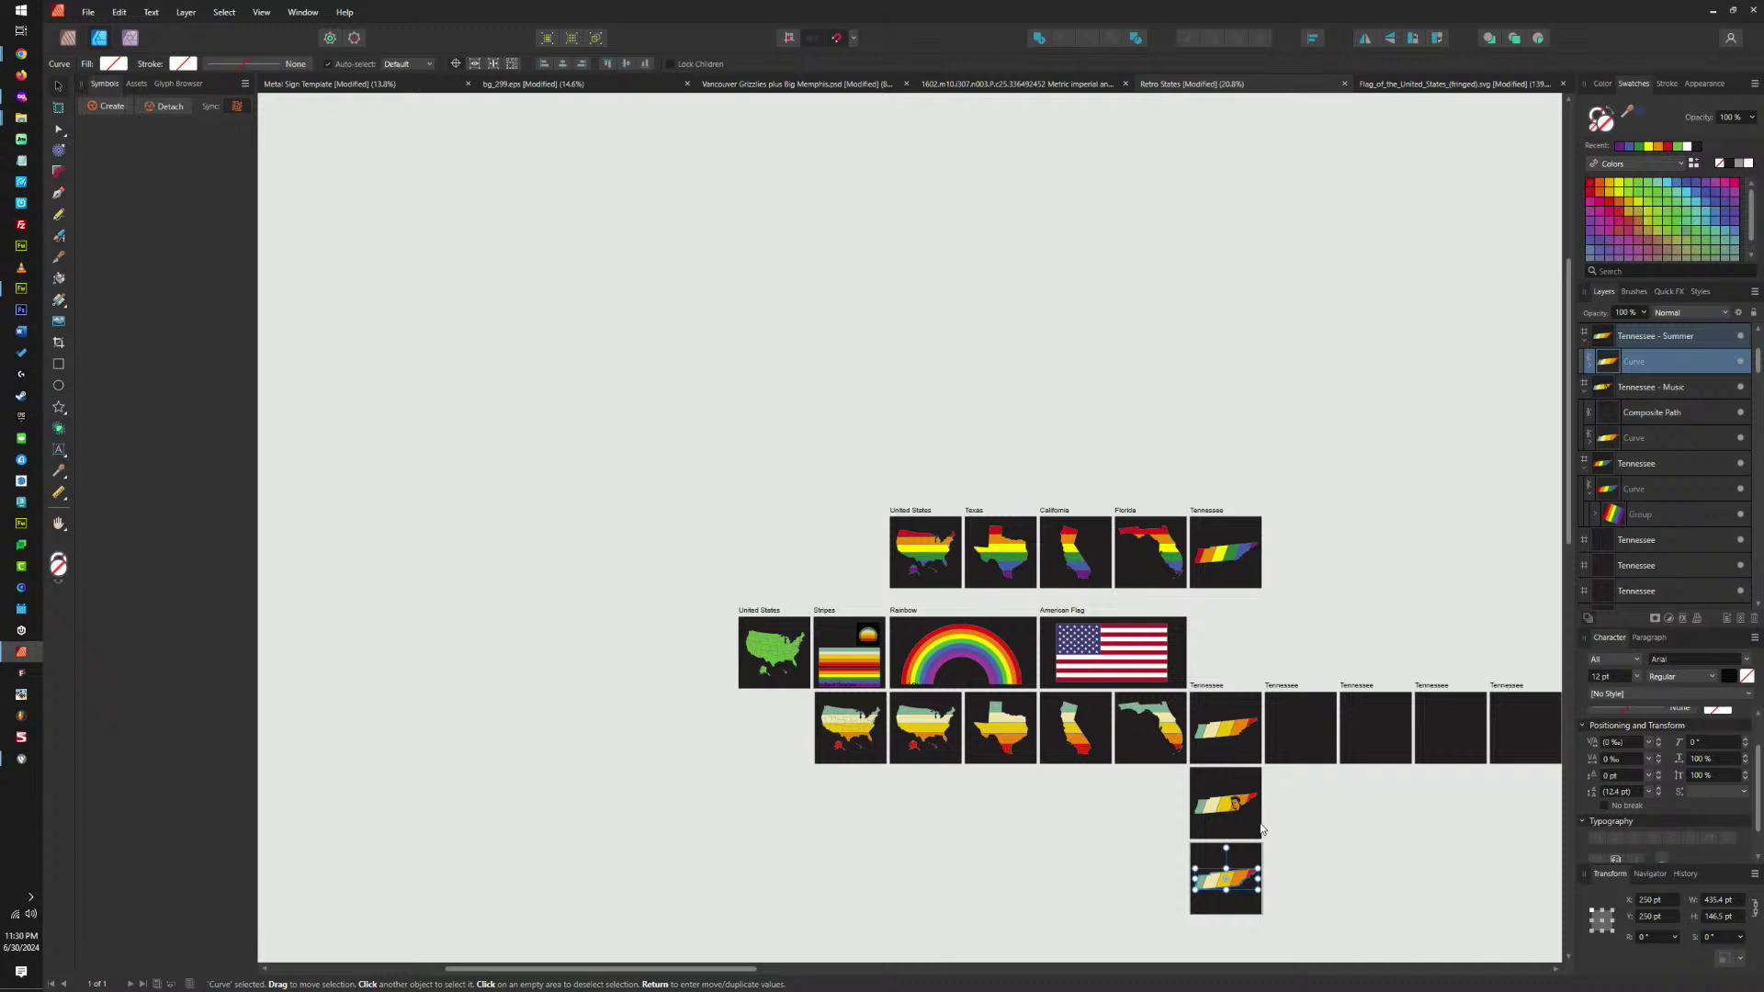
pyautogui.scroll(8, 1226, 808)
pyautogui.moveTo(1255, 781); pyautogui.dragTo(1141, 716)
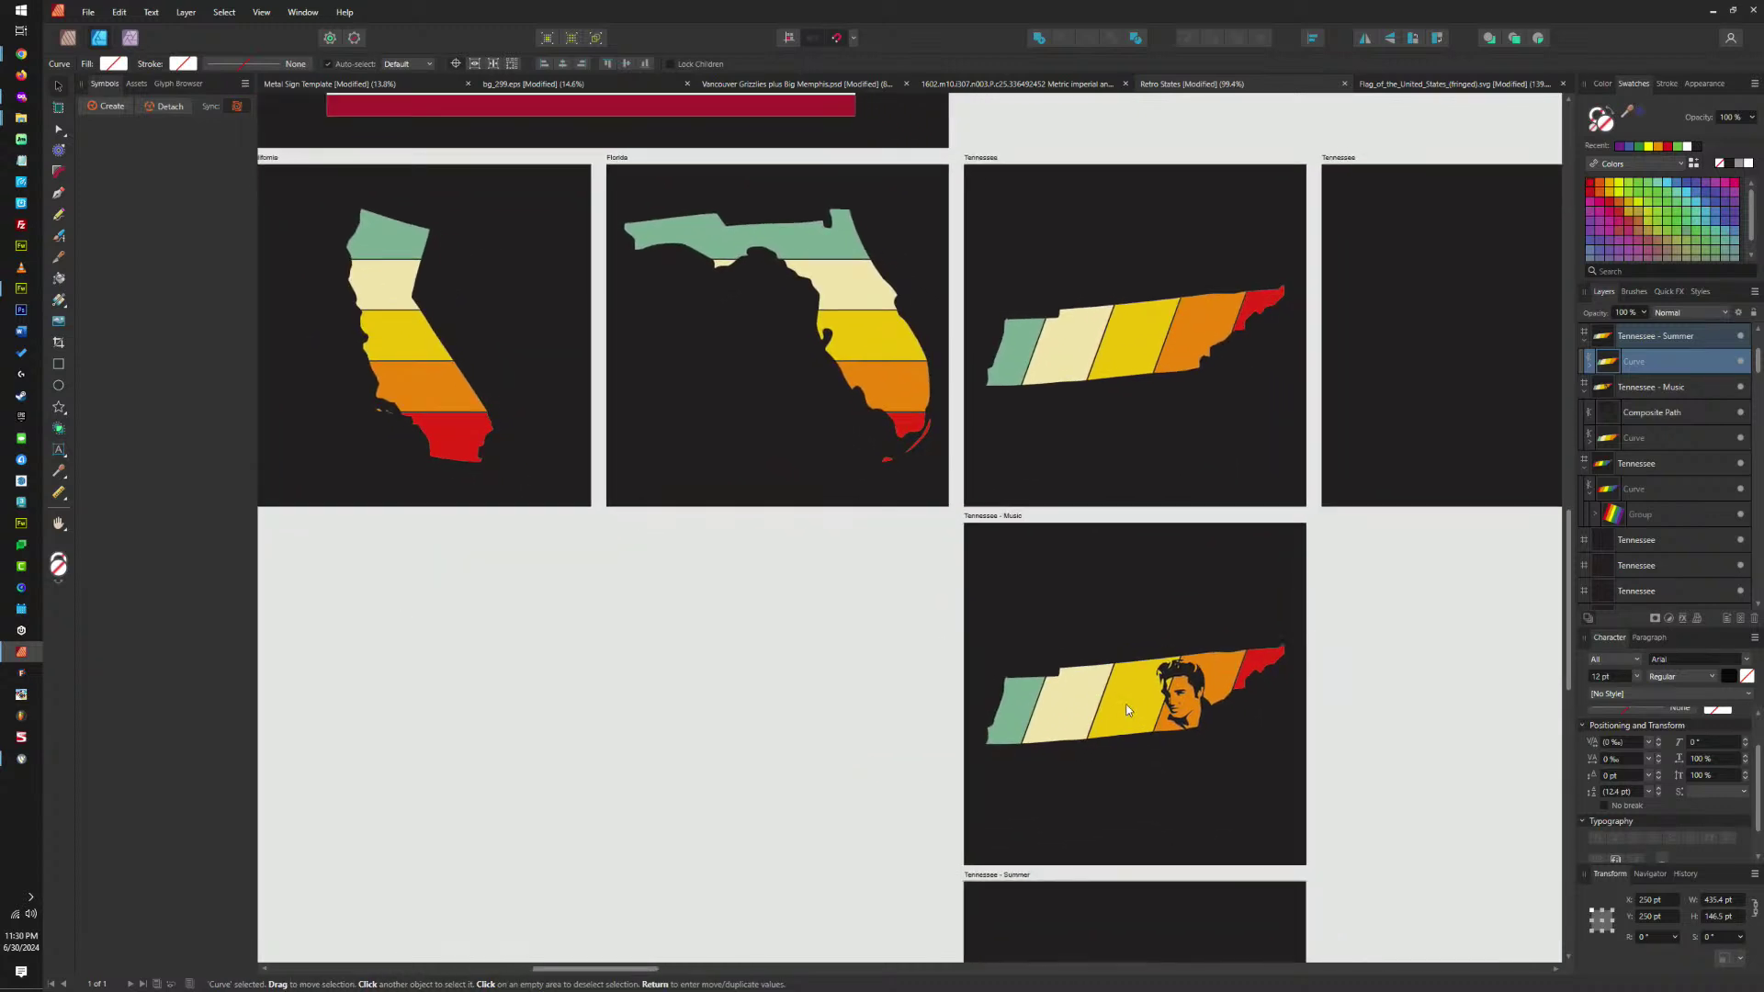
pyautogui.scroll(5, 1106, 696)
pyautogui.click(1106, 697)
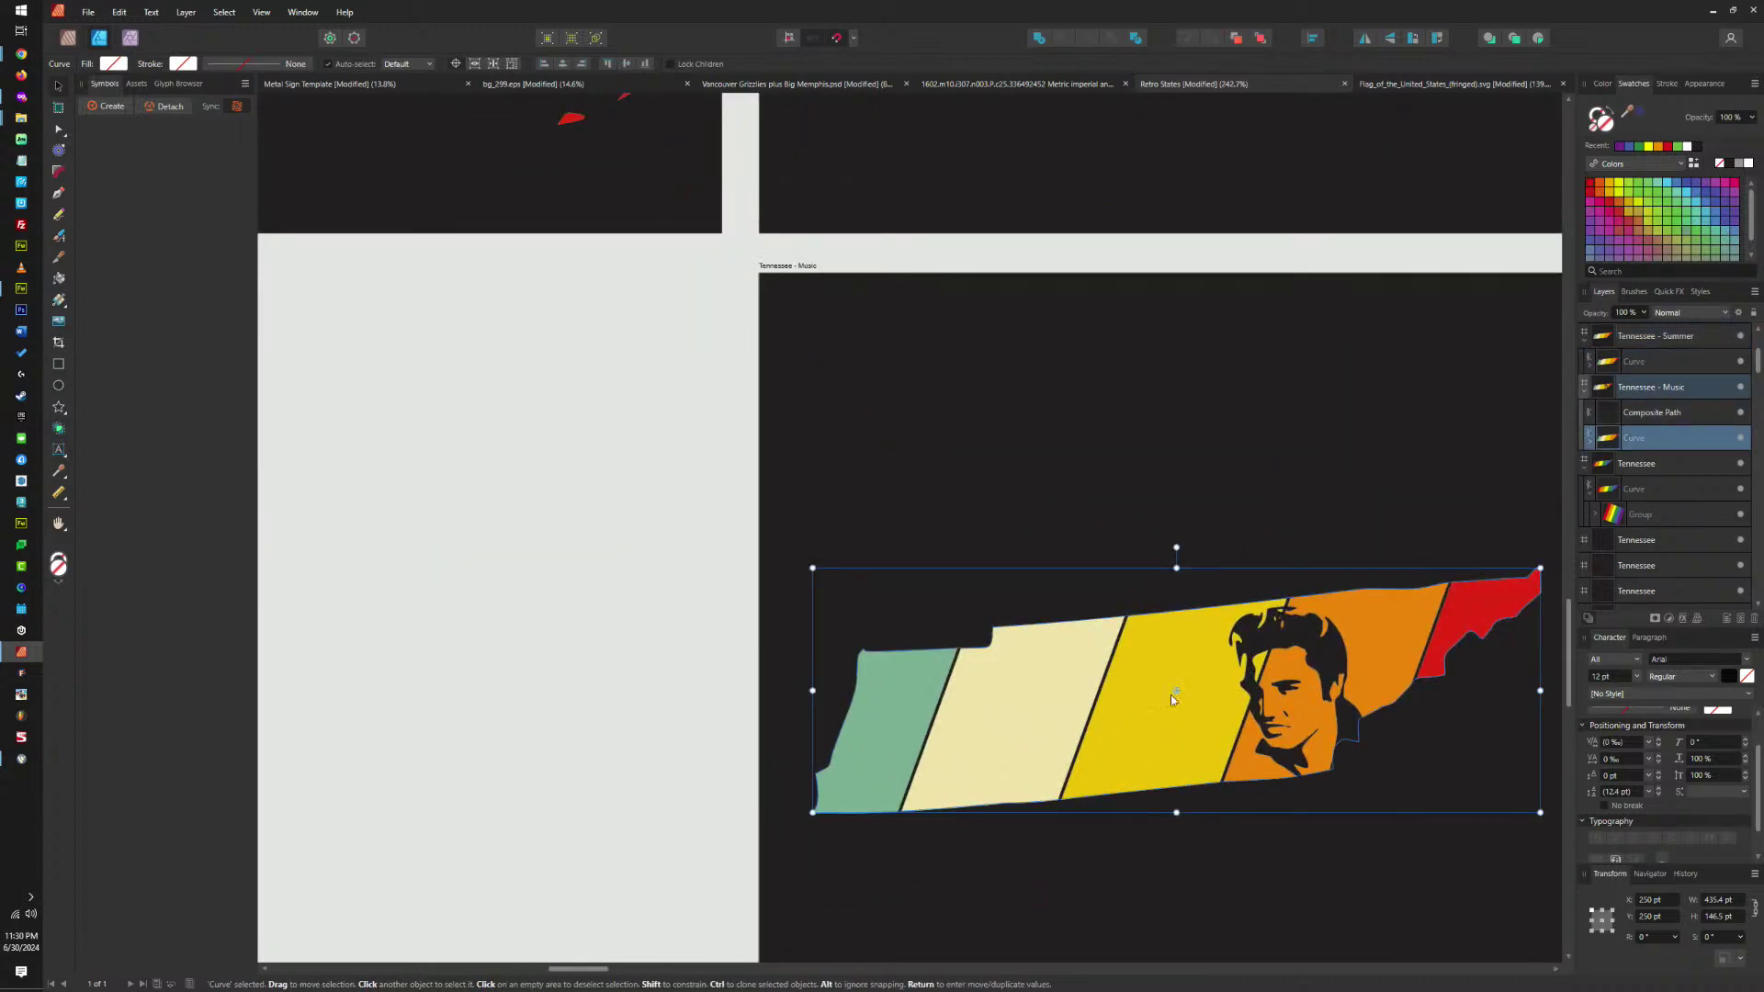
pyautogui.moveTo(1590, 446); pyautogui.dragTo(1384, 616)
pyautogui.click(1651, 442)
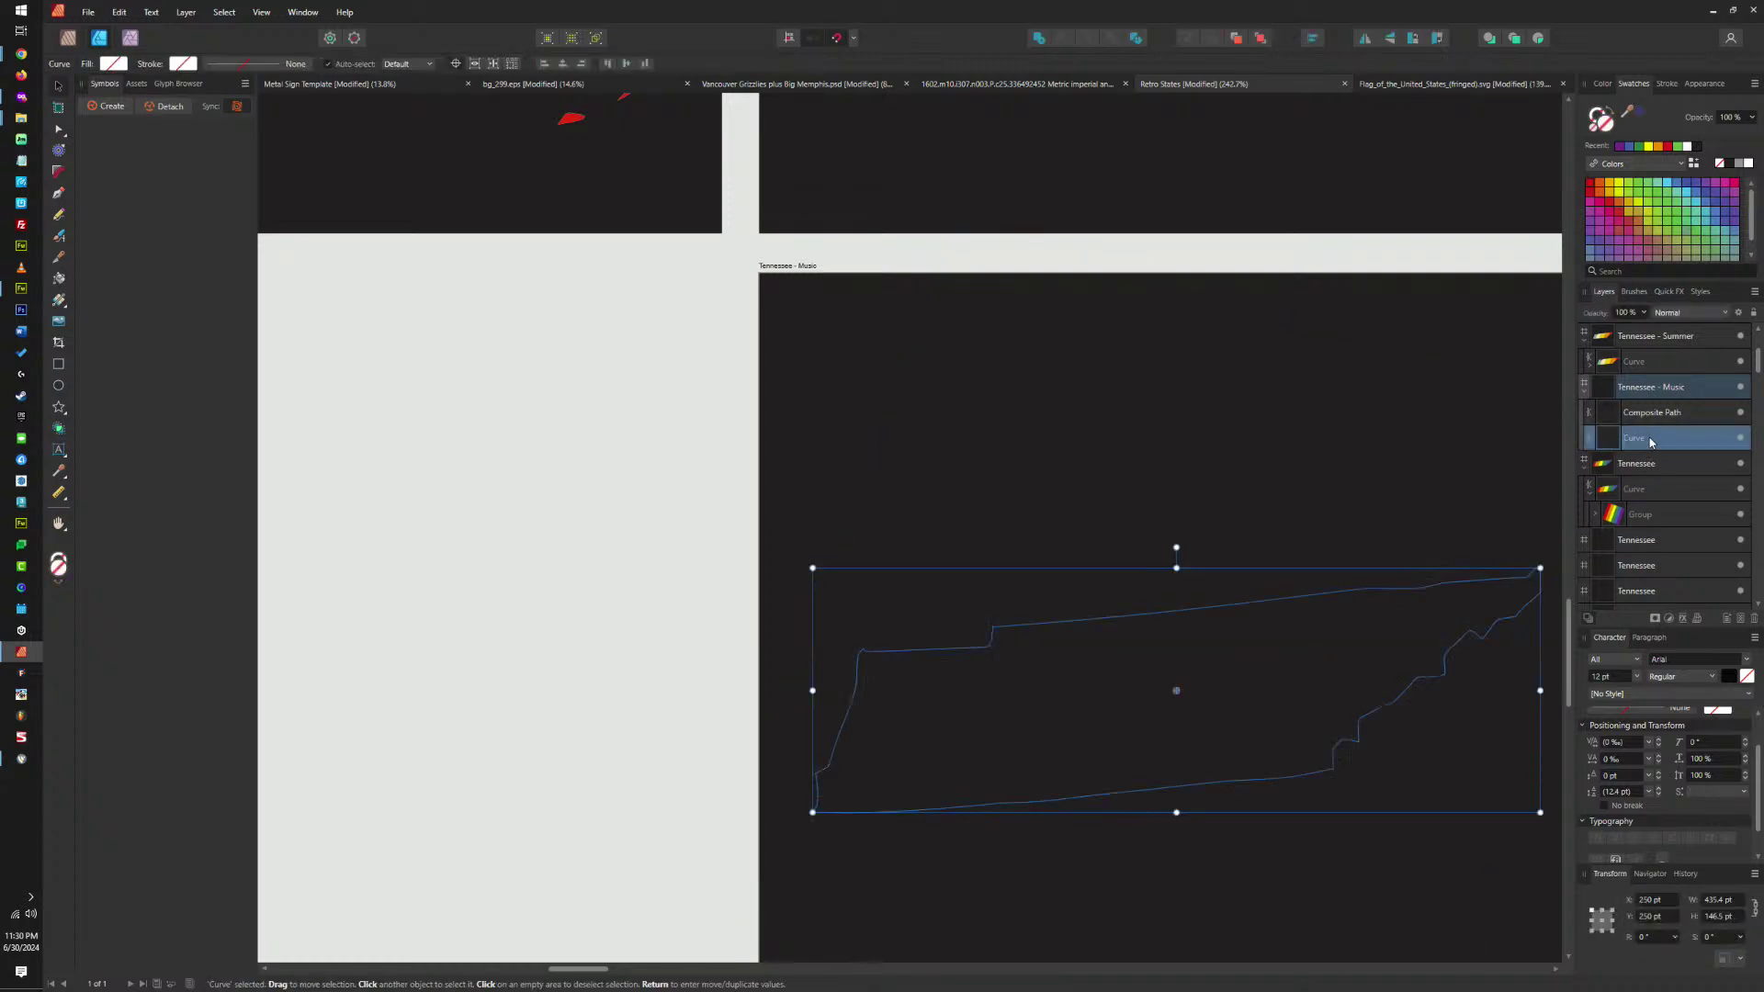
pyautogui.click(1748, 164)
pyautogui.scroll(-5, 1167, 494)
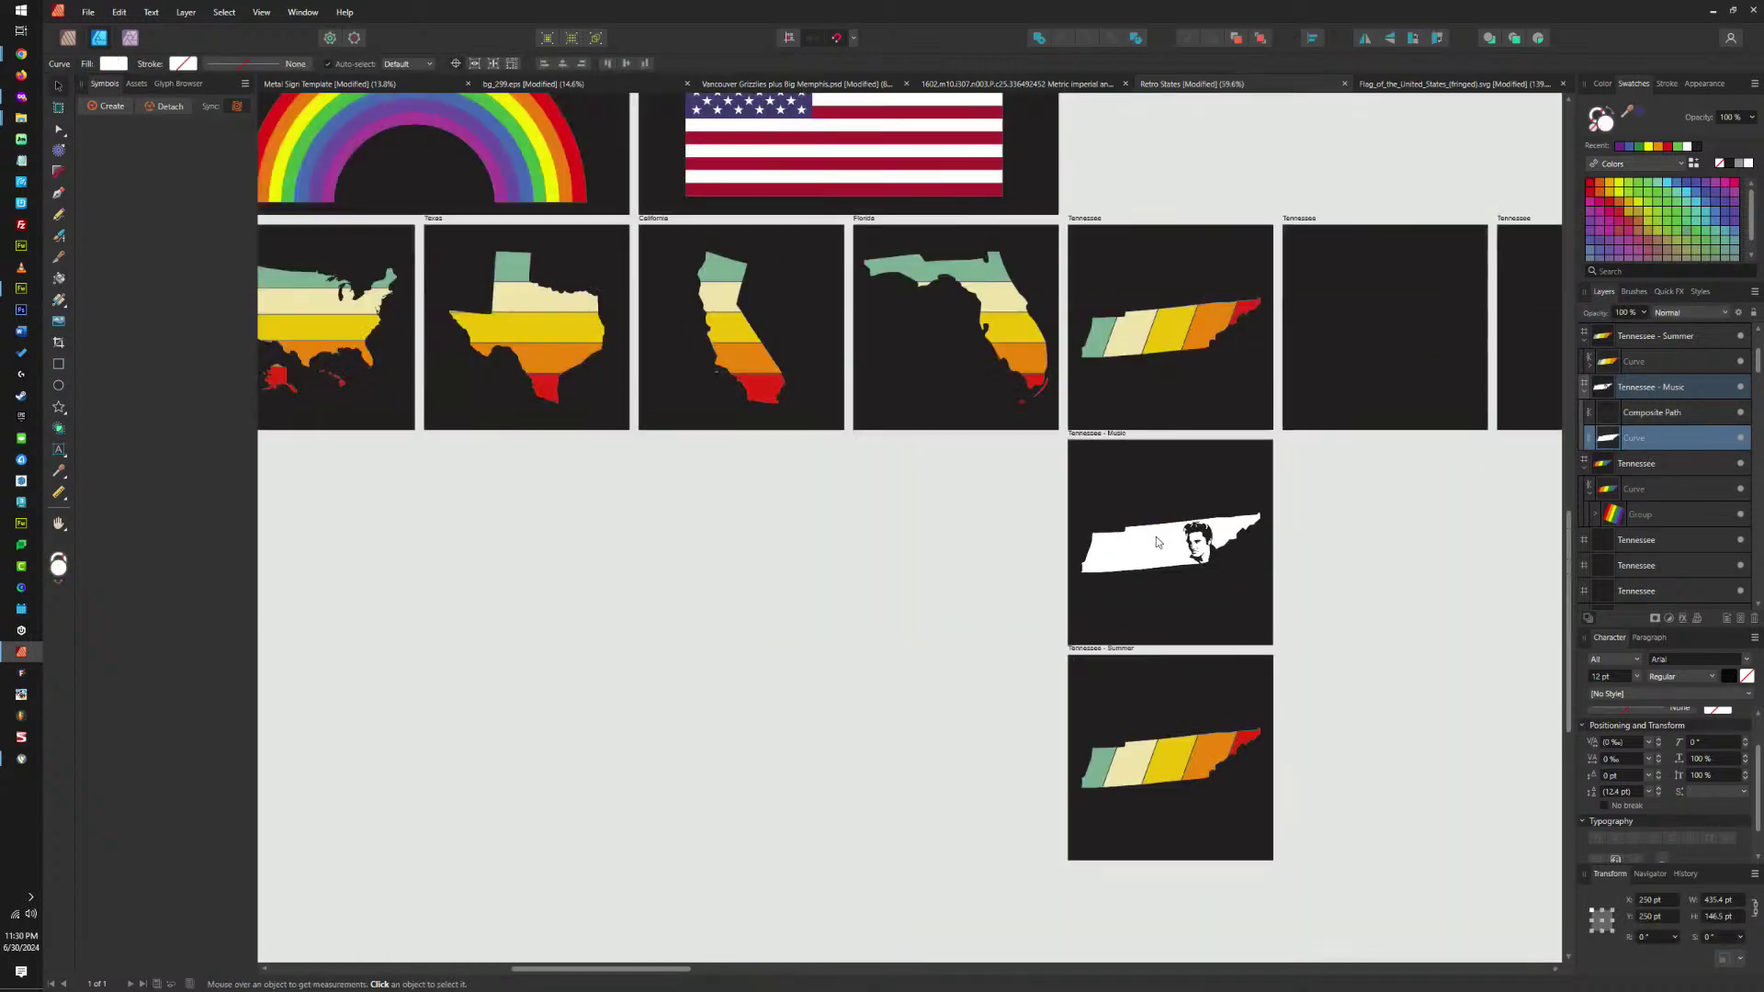
# Remove the slanted stripes from the Tennessee shape on the "Tennessee - Summer" artboard and fill the shape with white.
pyautogui.scroll(-1, 1162, 682)
pyautogui.scroll(4, 1163, 725)
pyautogui.click(1127, 750)
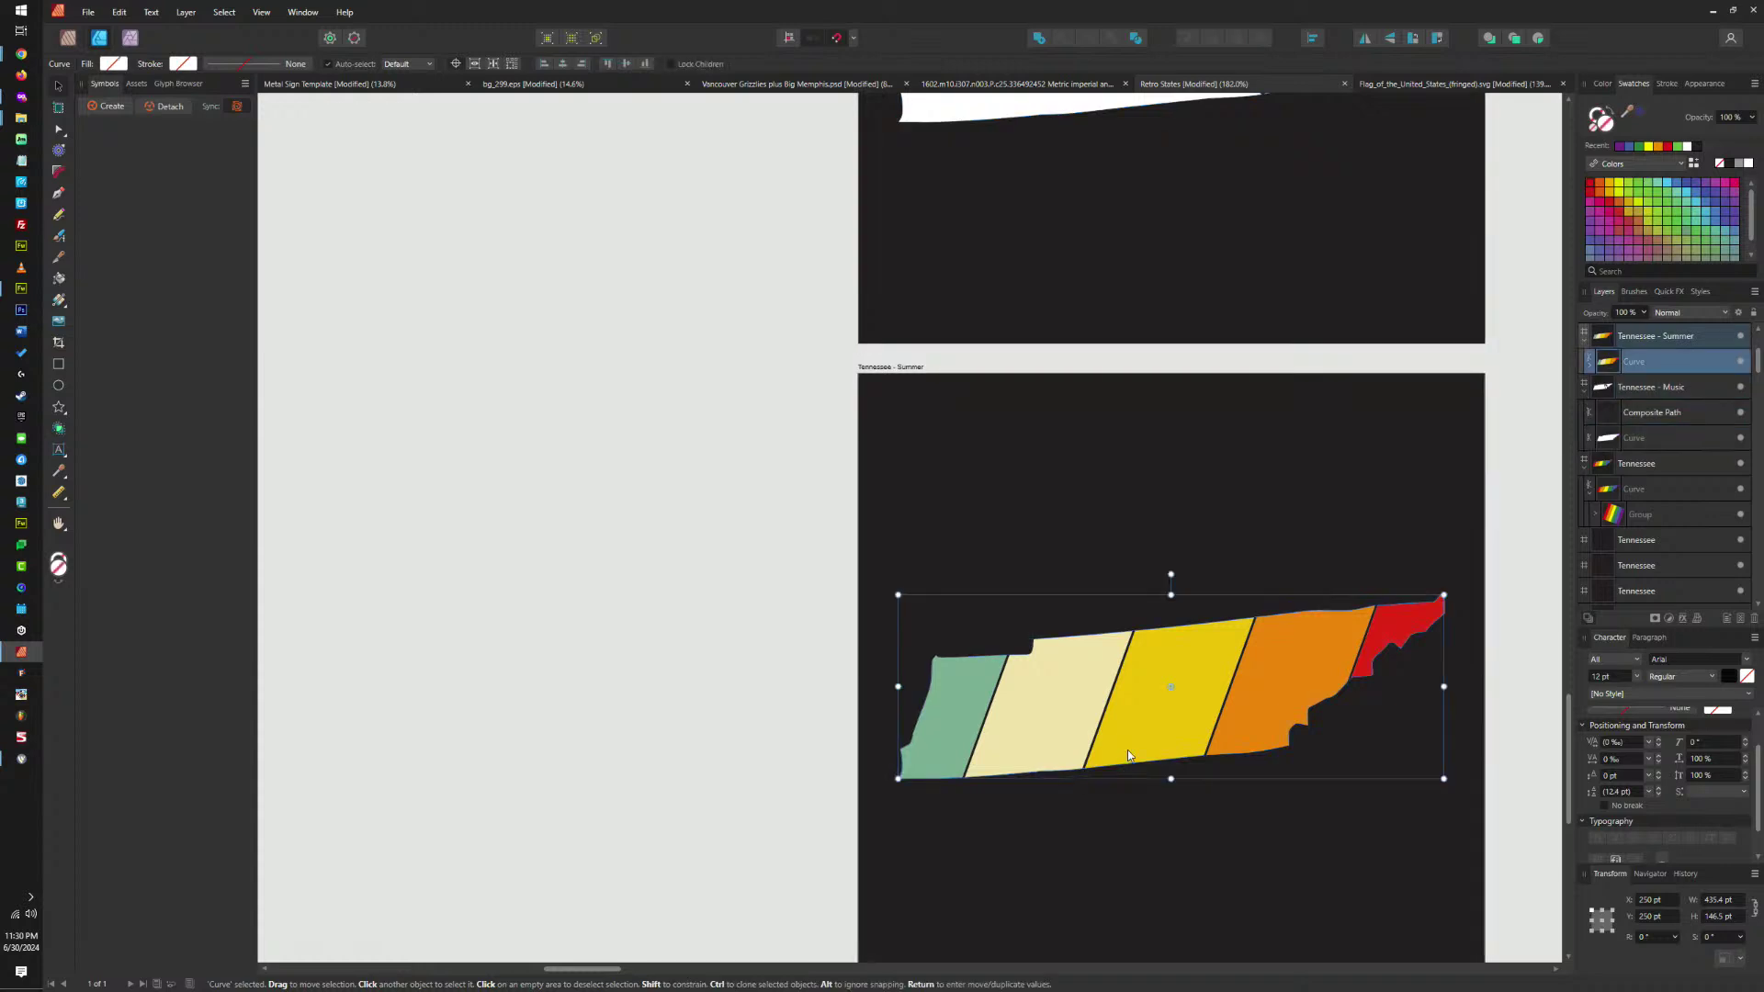
pyautogui.moveTo(1595, 370); pyautogui.dragTo(1652, 386)
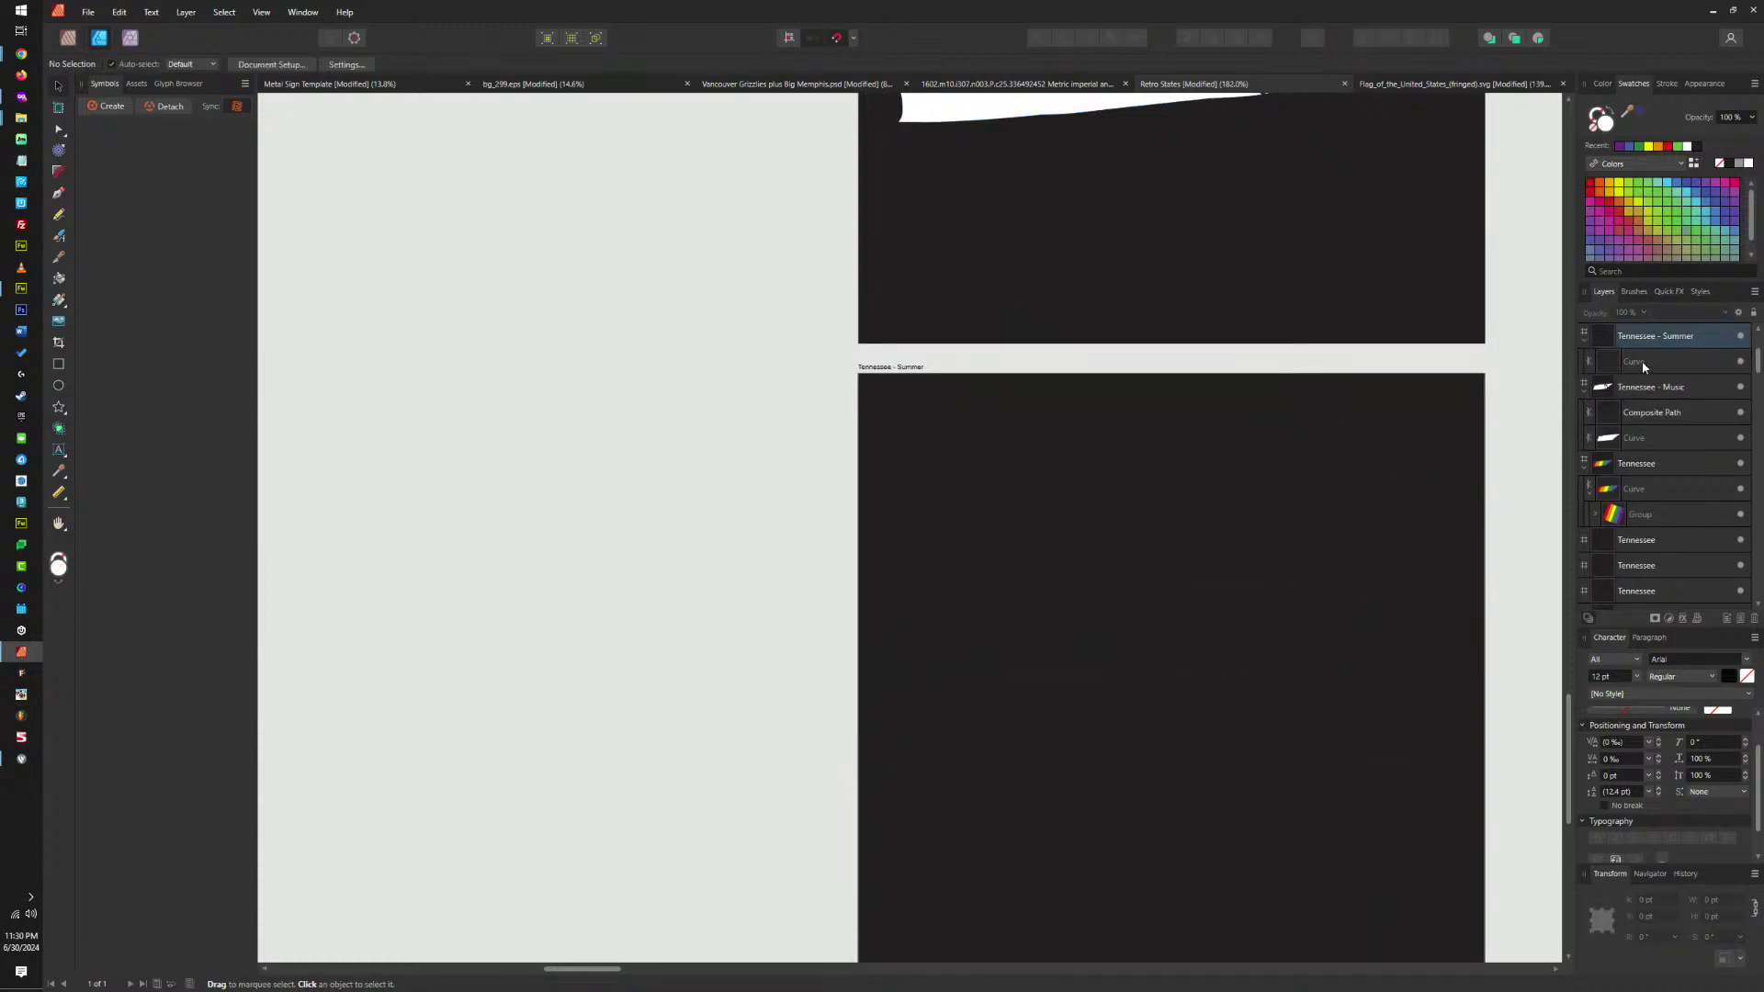
pyautogui.click(1641, 361)
pyautogui.click(1752, 167)
pyautogui.scroll(-6, 1349, 663)
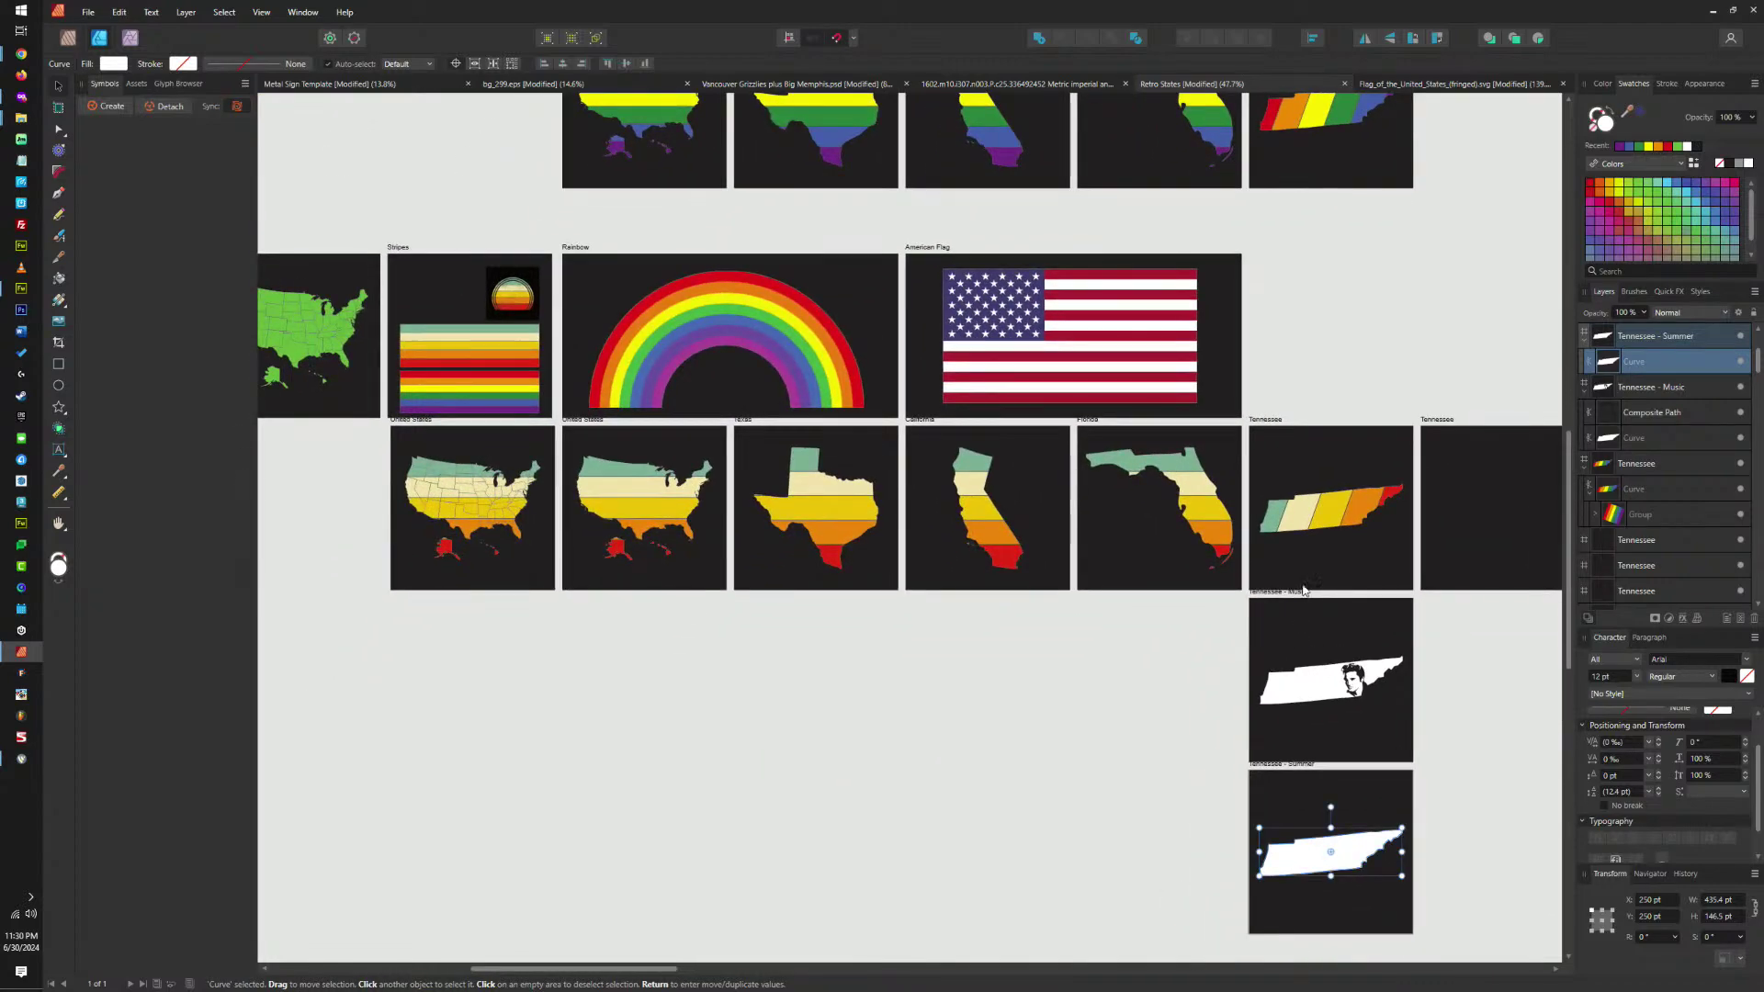
pyautogui.scroll(3, 1396, 753)
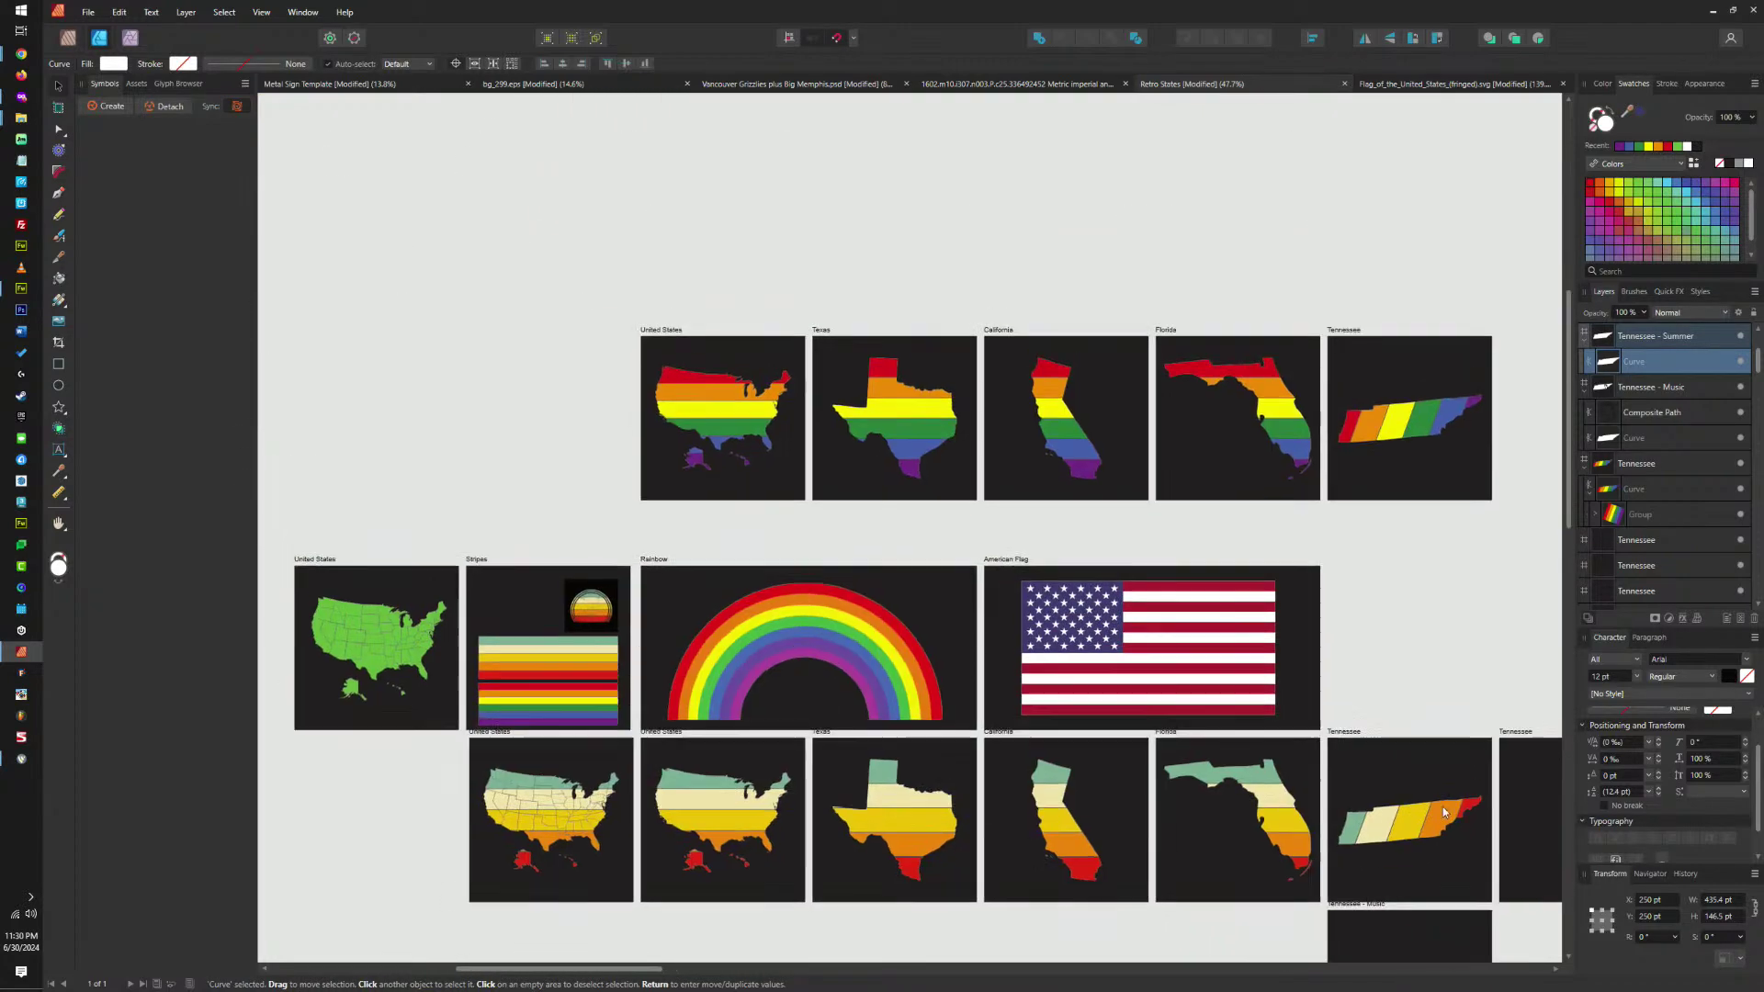
pyautogui.scroll(-5, 1282, 663)
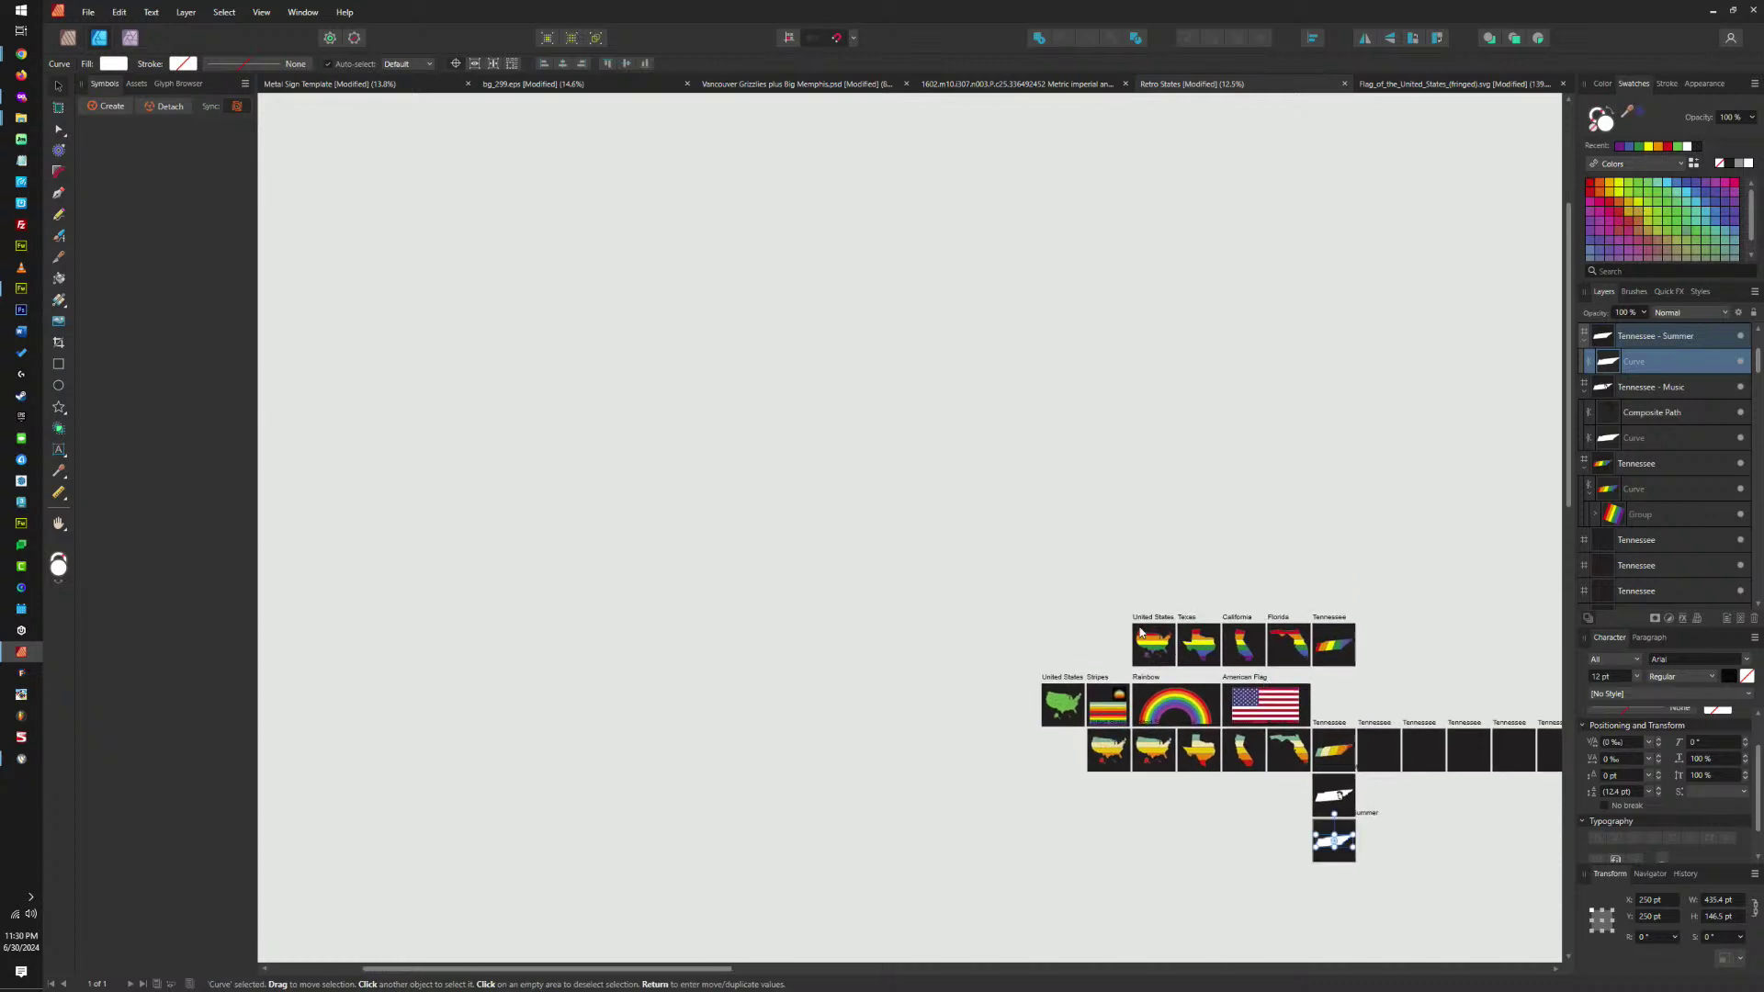
pyautogui.scroll(4, 1331, 816)
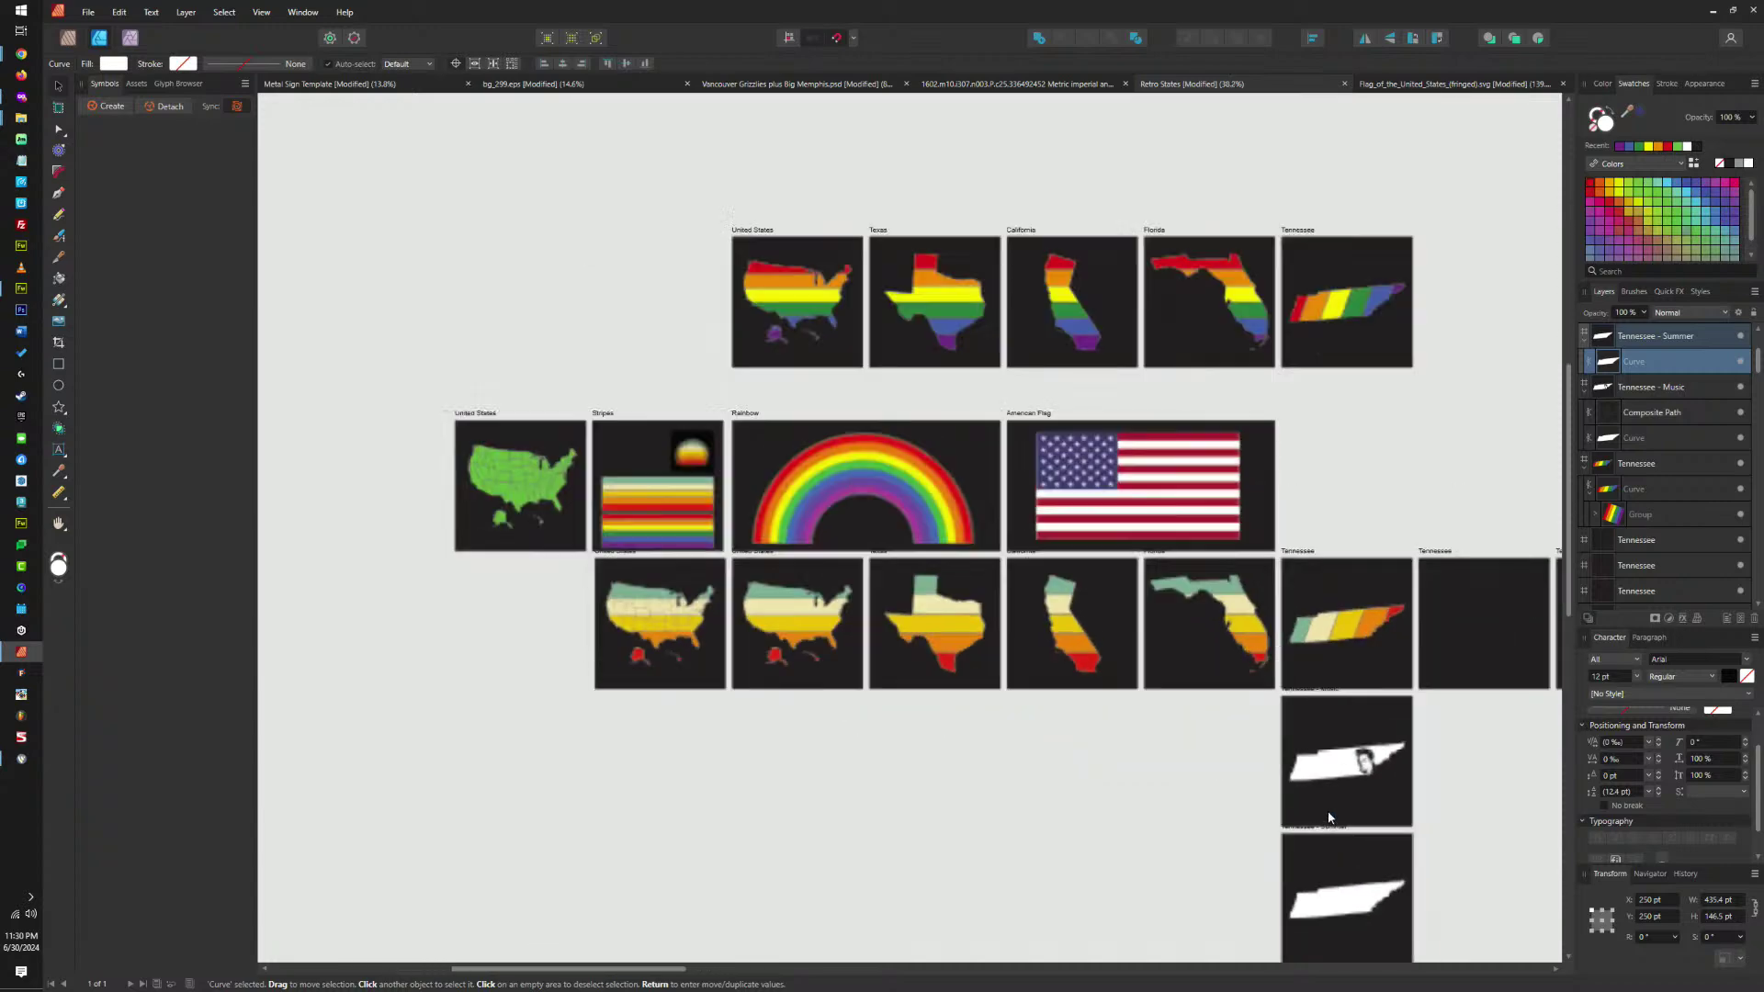
pyautogui.scroll(-3, 1363, 776)
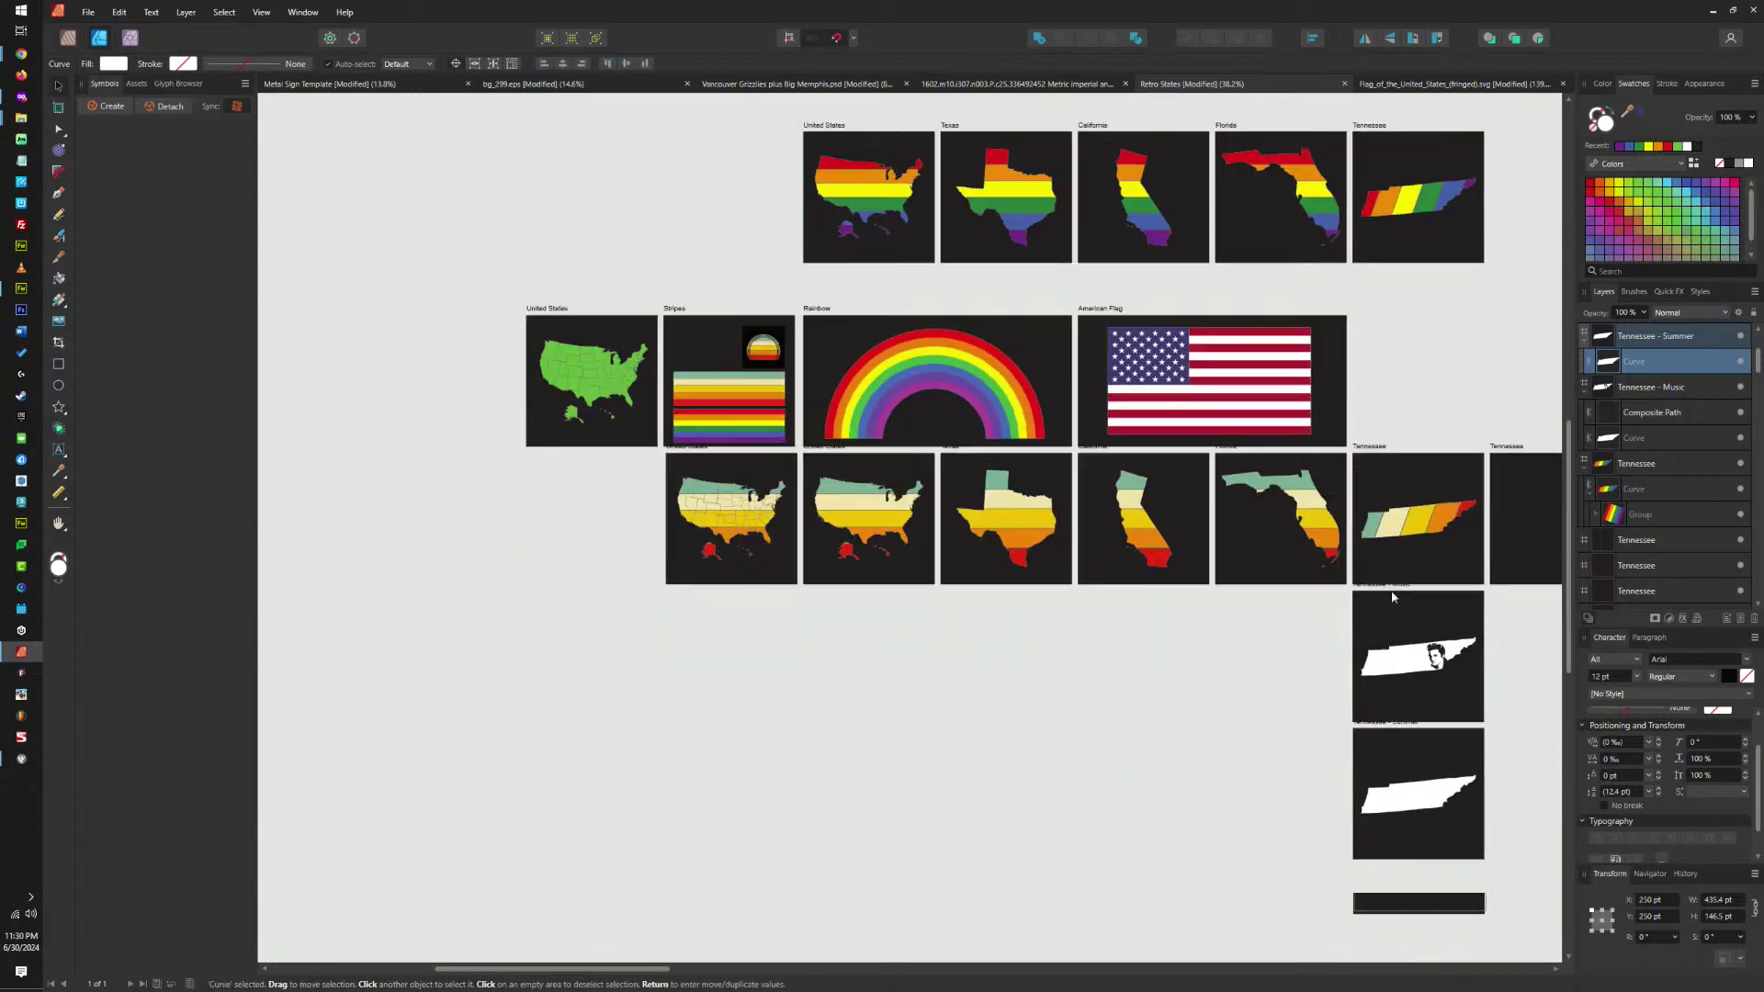
# Duplicate the "Tennessee - Summer" artboard directly below itself, keeping the same spacing as between the artboards above.
pyautogui.click(1337, 474)
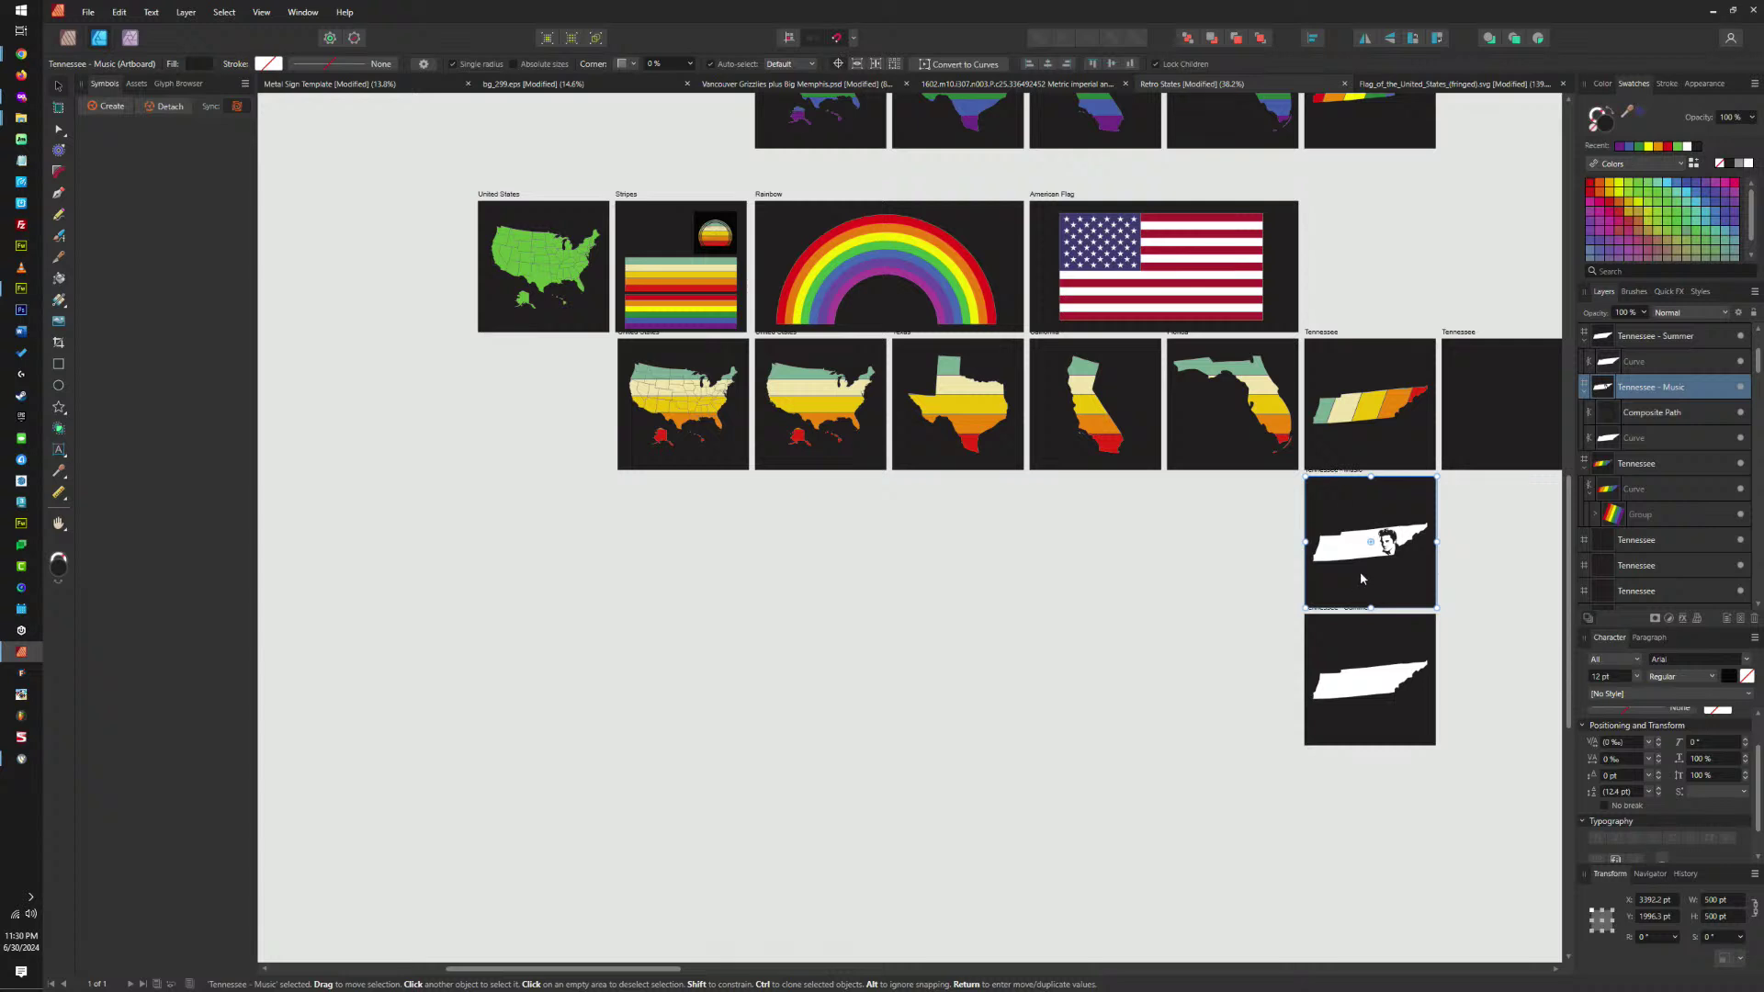
pyautogui.click(1388, 542)
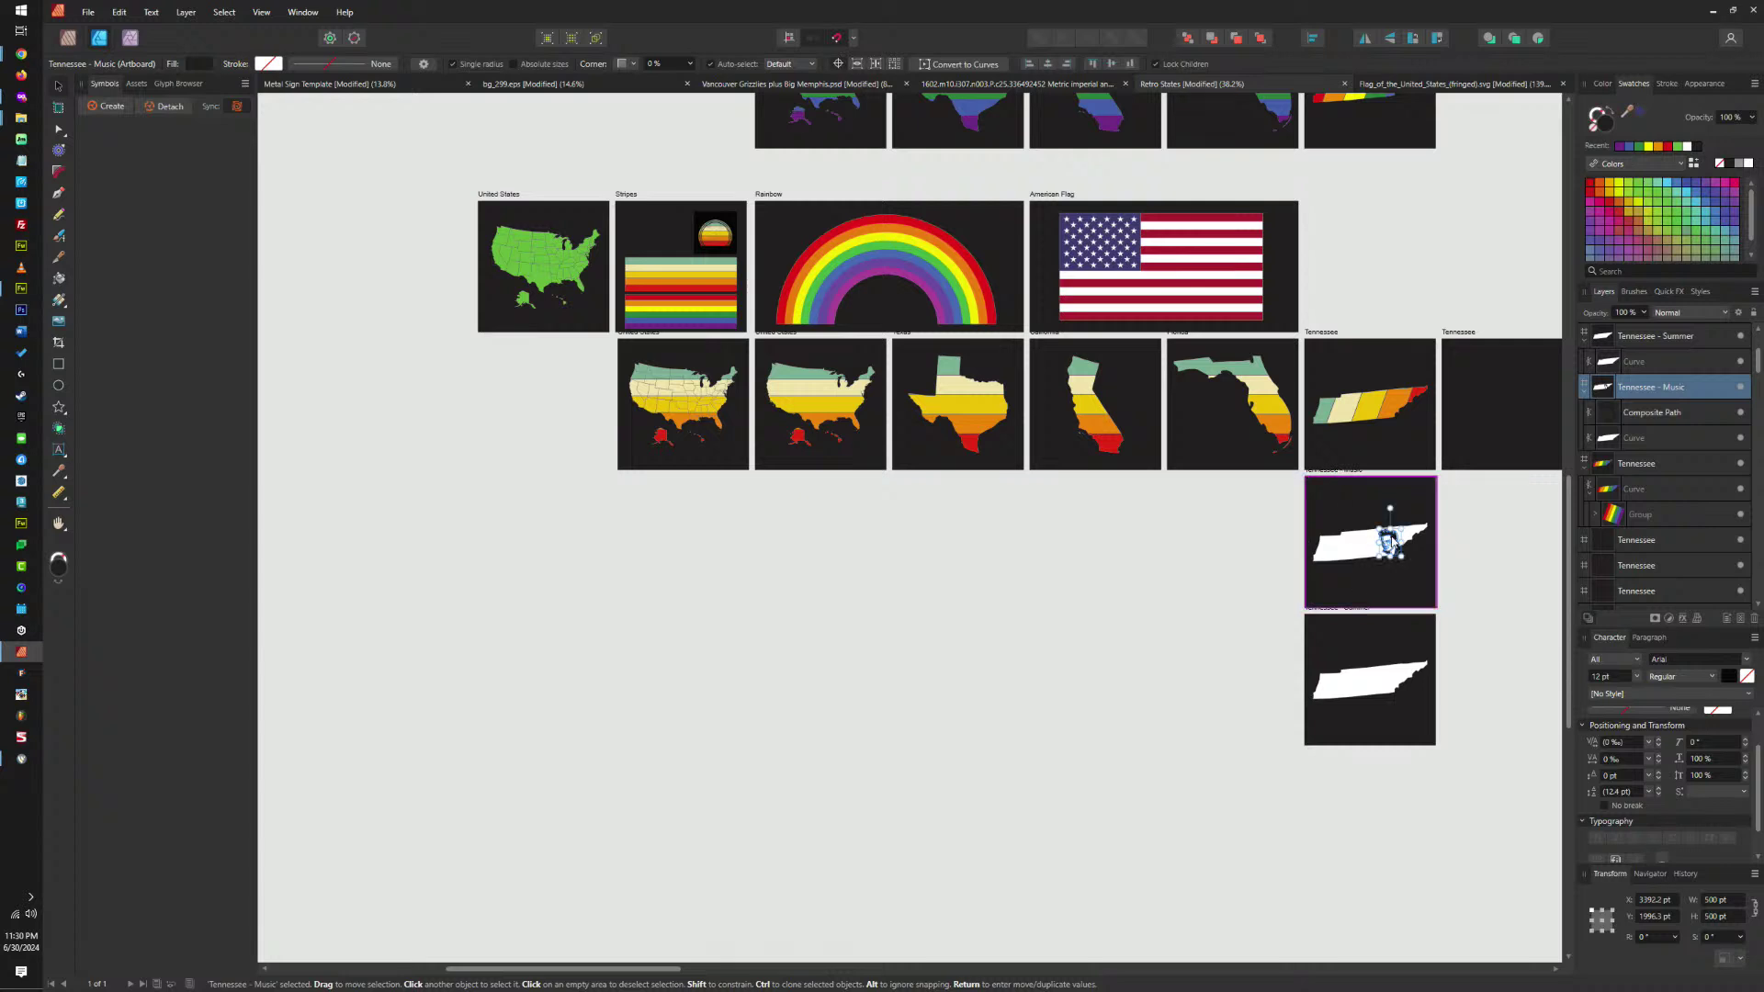
pyautogui.click(1391, 682)
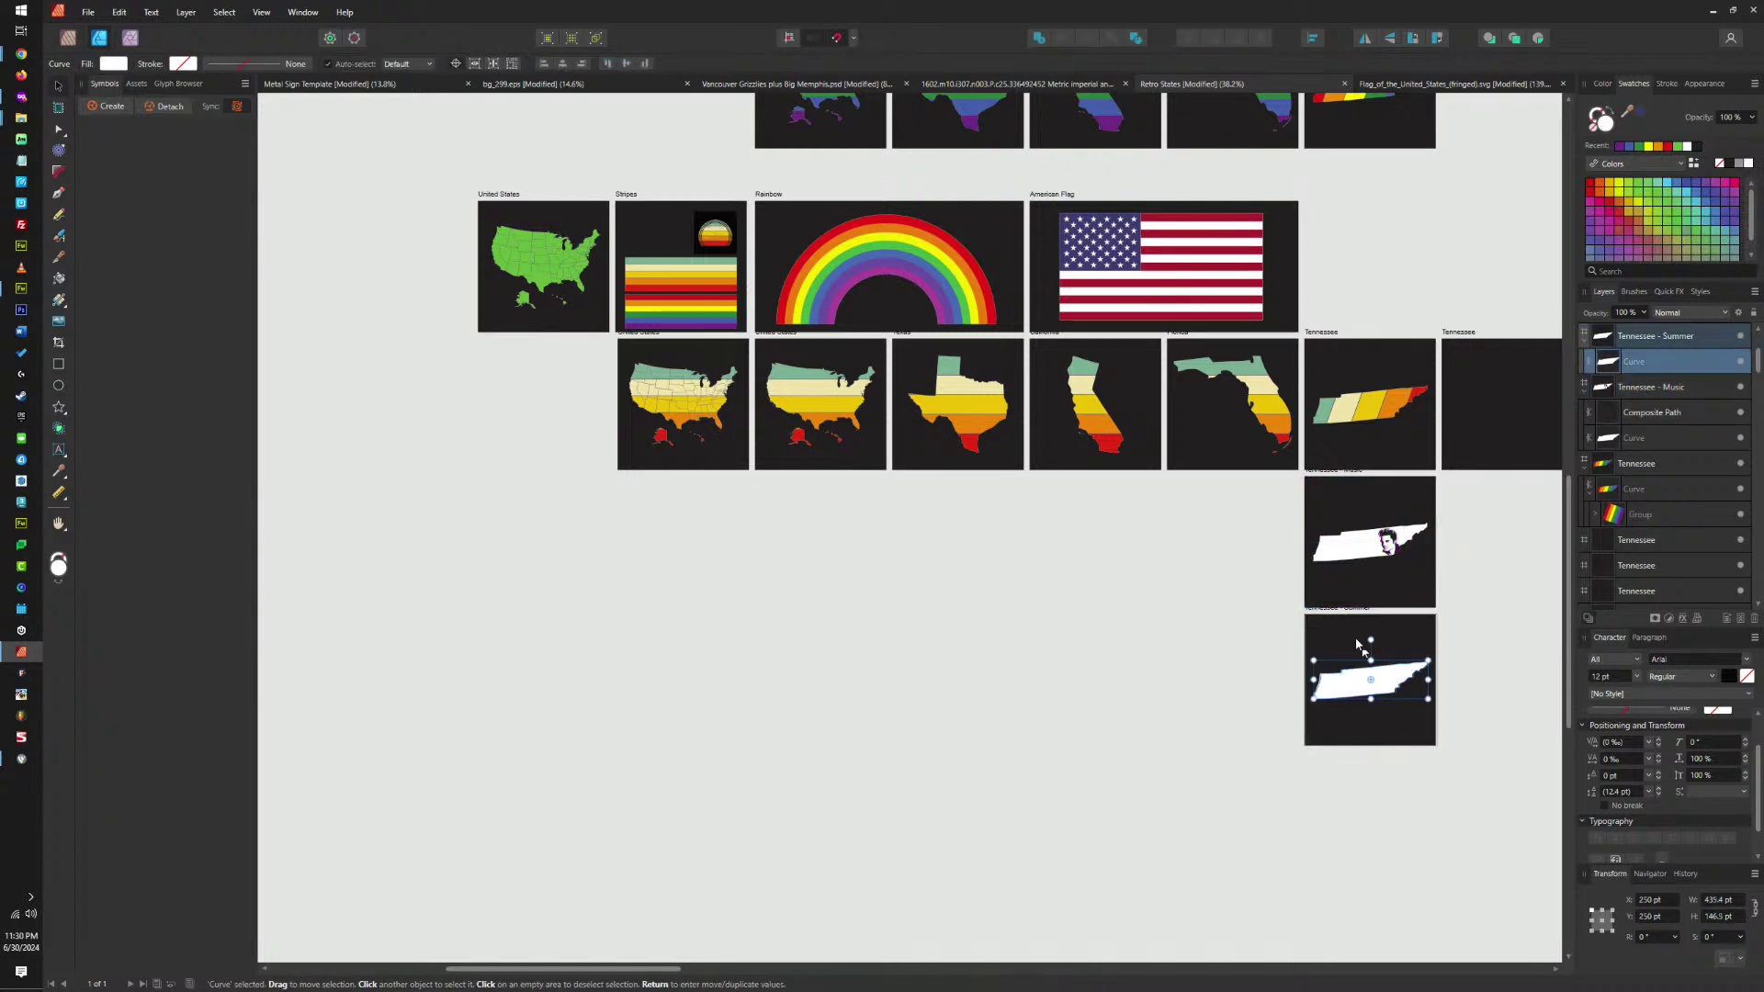
pyautogui.click(1341, 610)
pyautogui.scroll(4, 1332, 514)
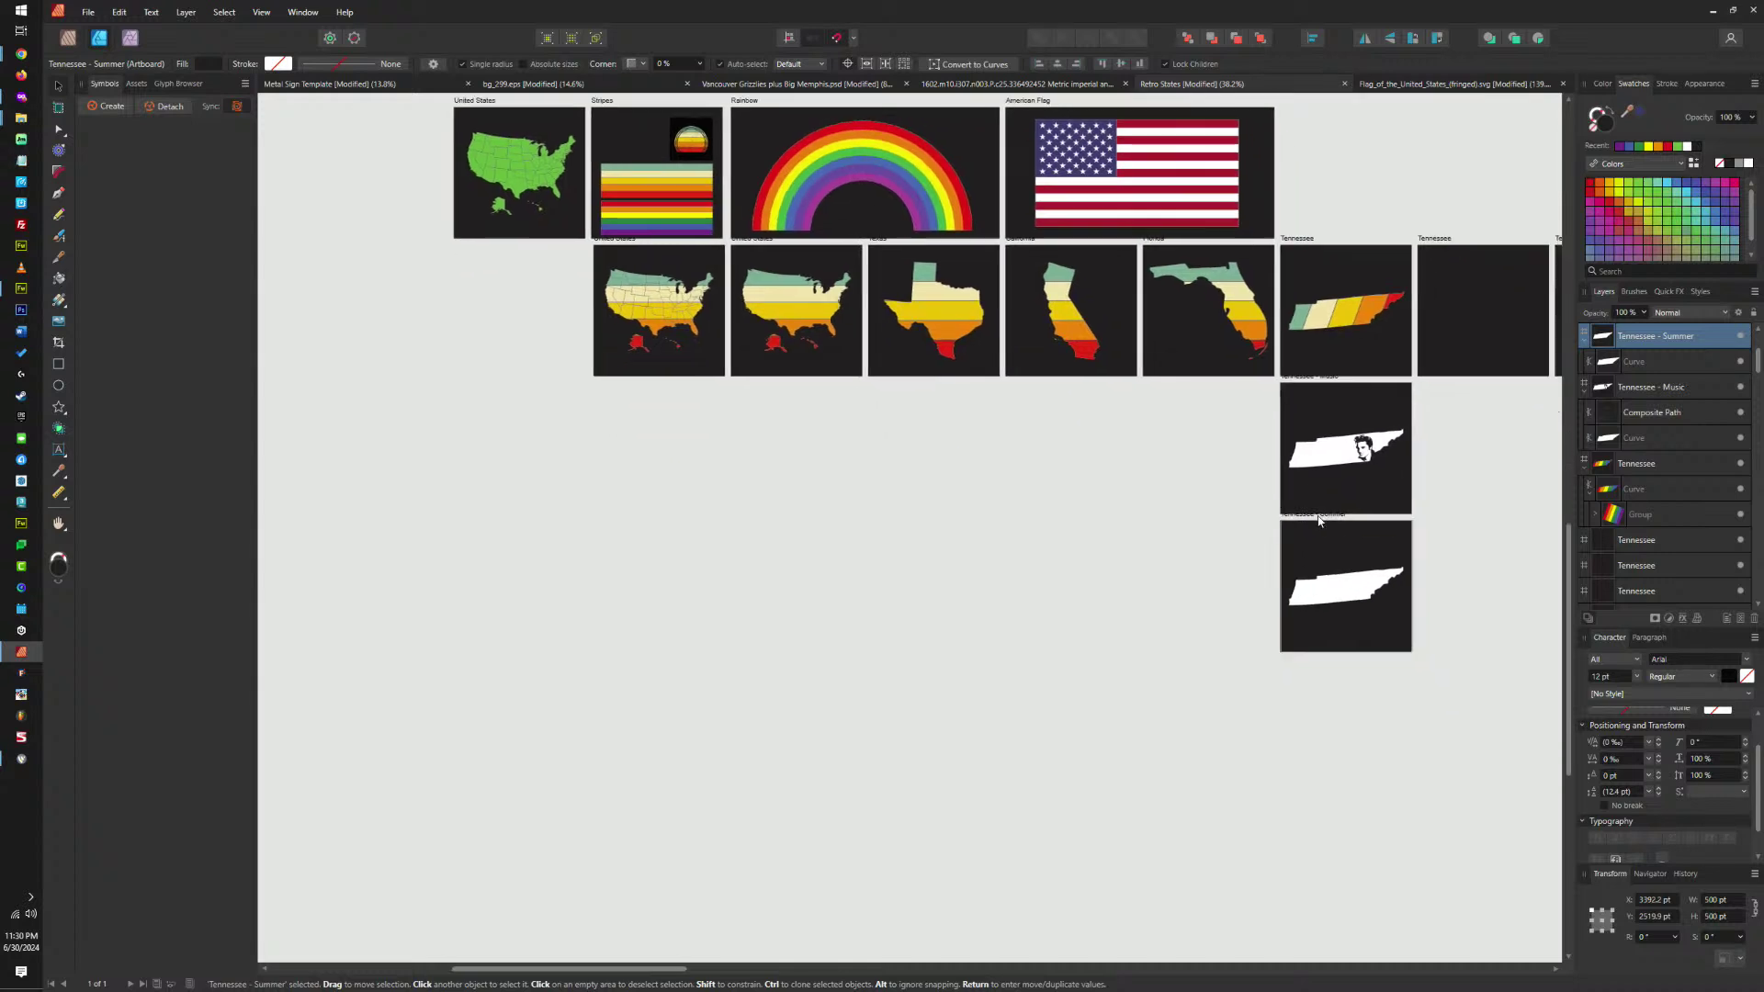
pyautogui.scroll(-2, 1282, 514)
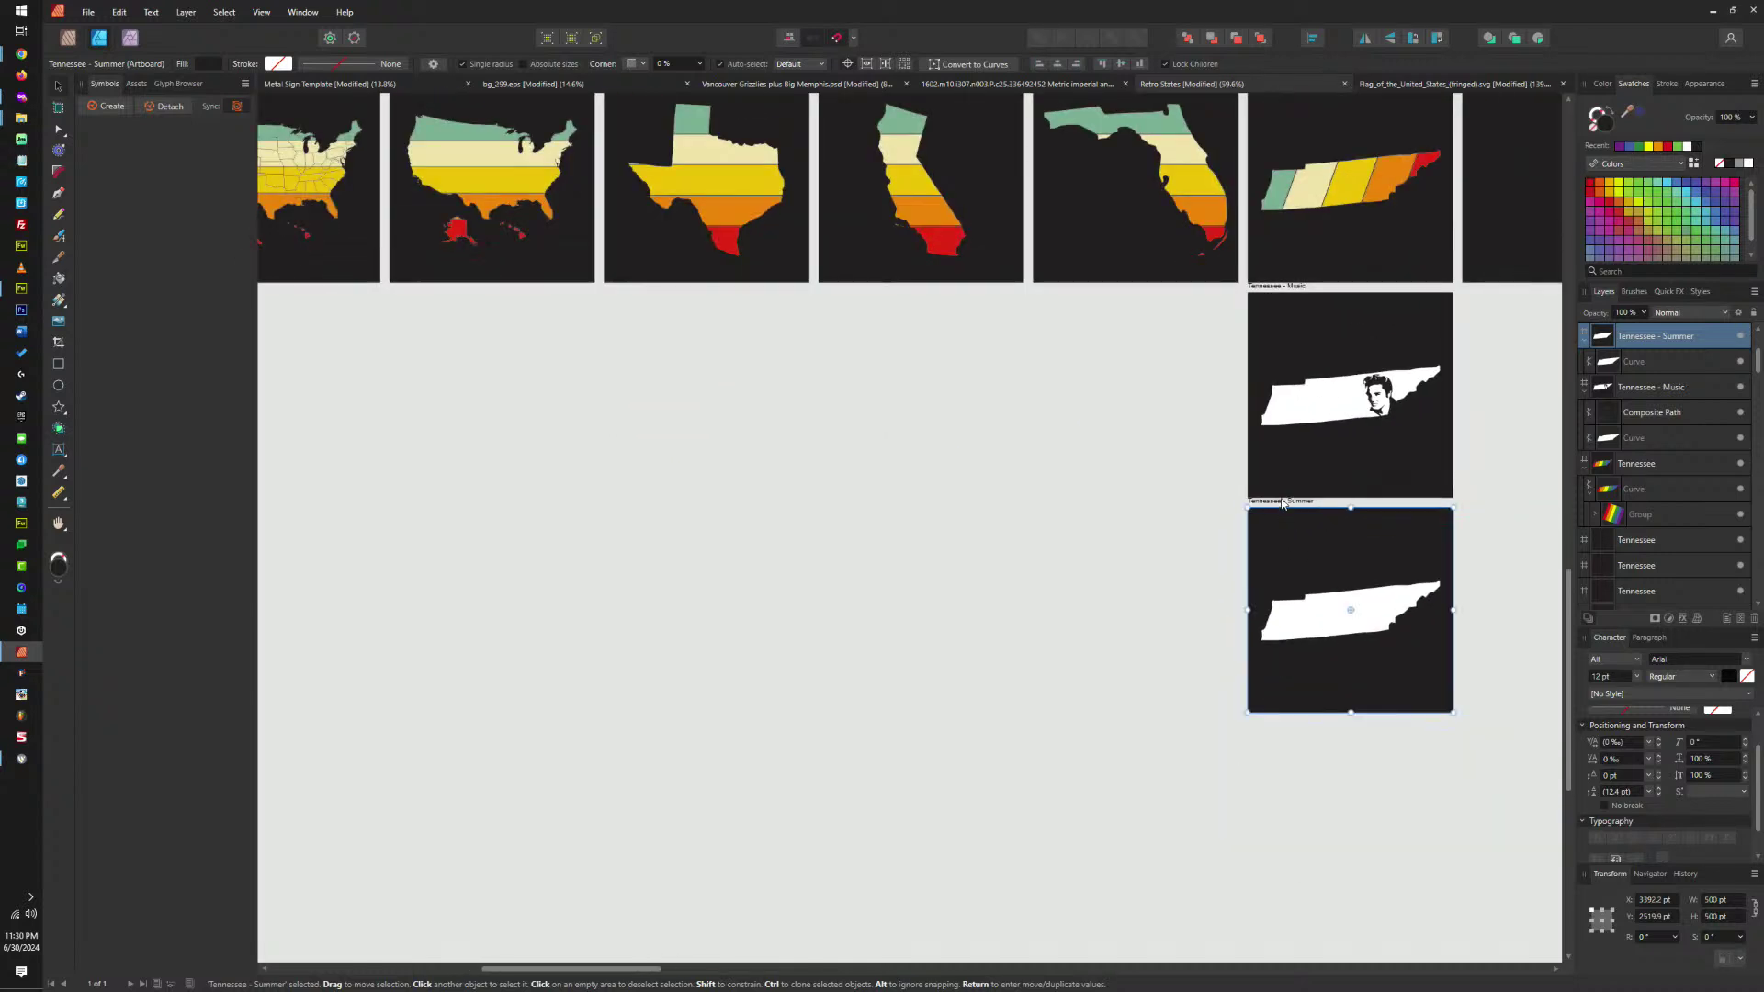
pyautogui.click(1275, 291)
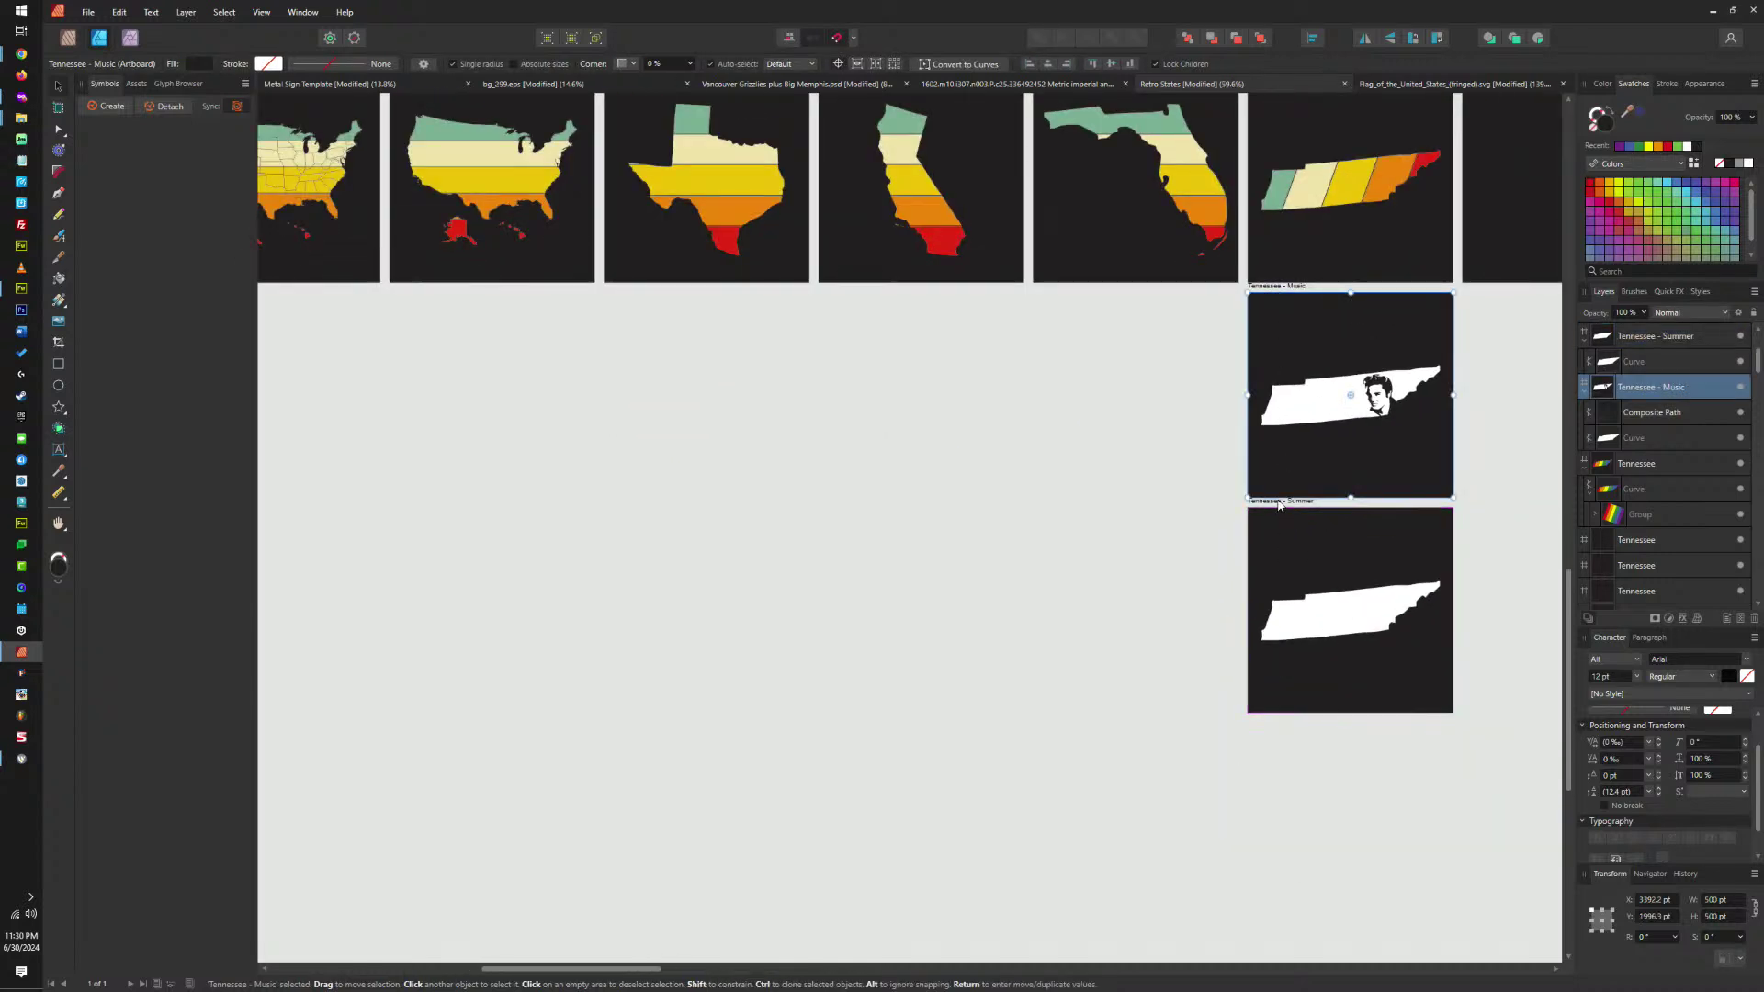
pyautogui.moveTo(1283, 506); pyautogui.dragTo(1283, 720)
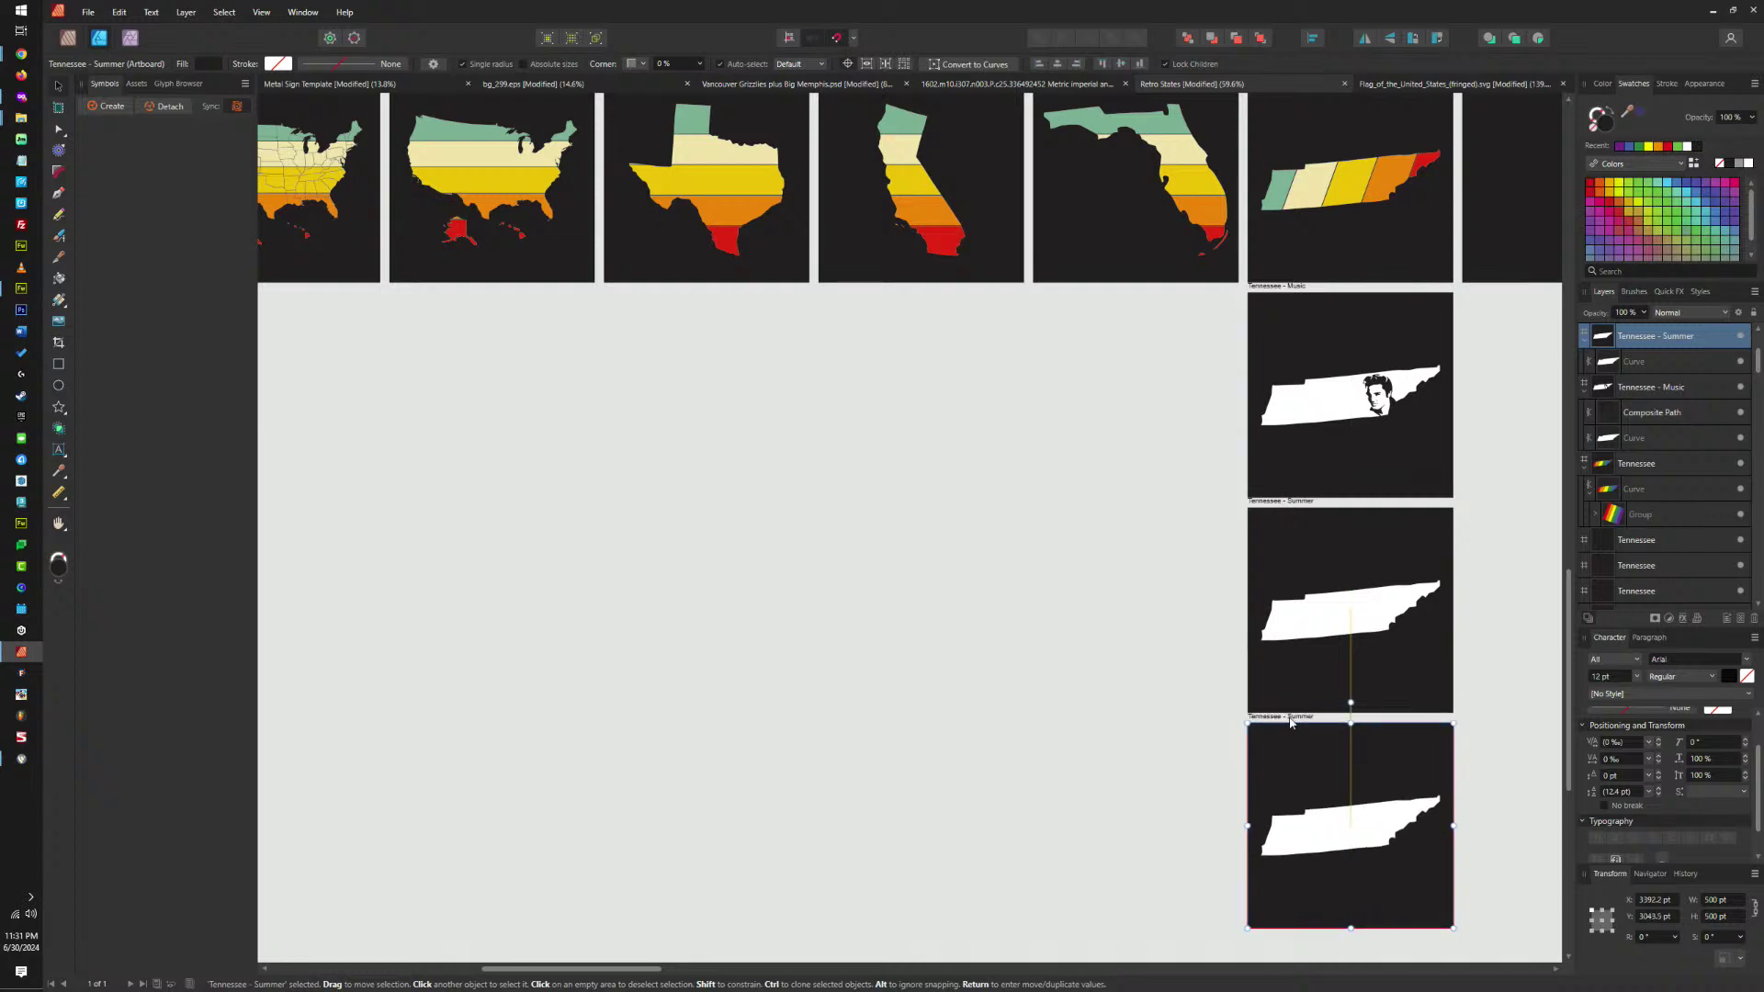
# Paste the portrait onto the duplicated bottom artboard and rename that artboard "Tennessee - Music".
pyautogui.hotkey('ctrl', 'v')
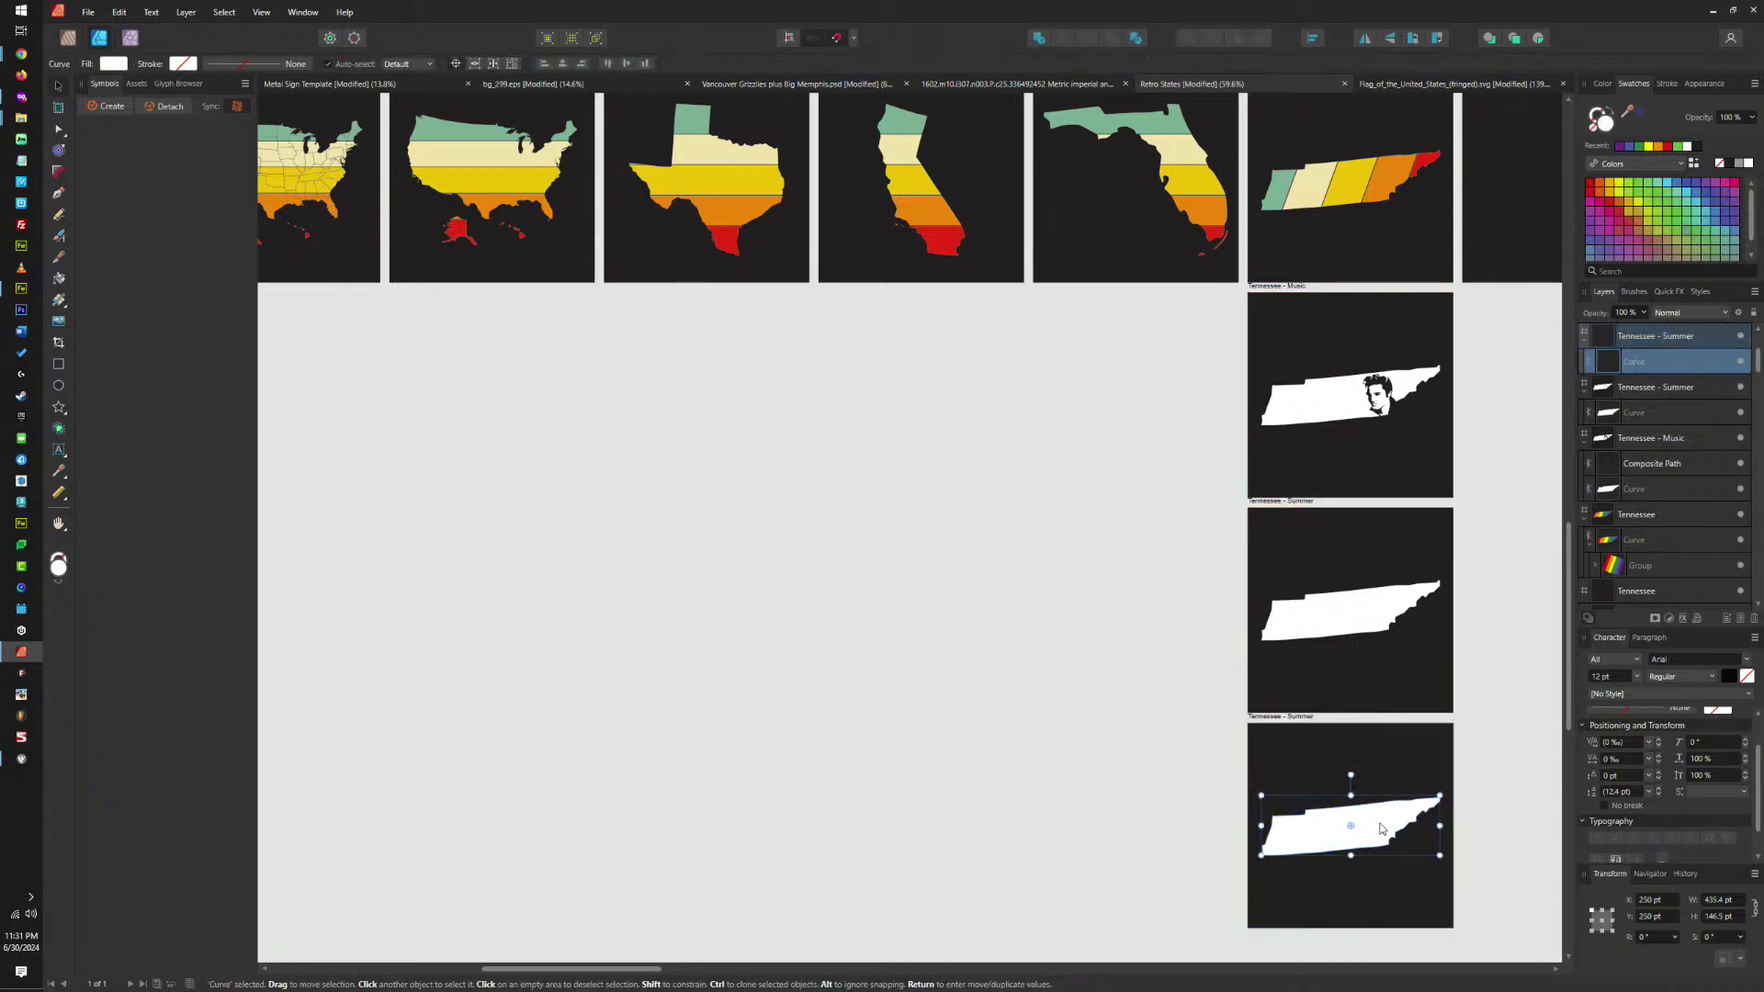
pyautogui.click(1291, 717)
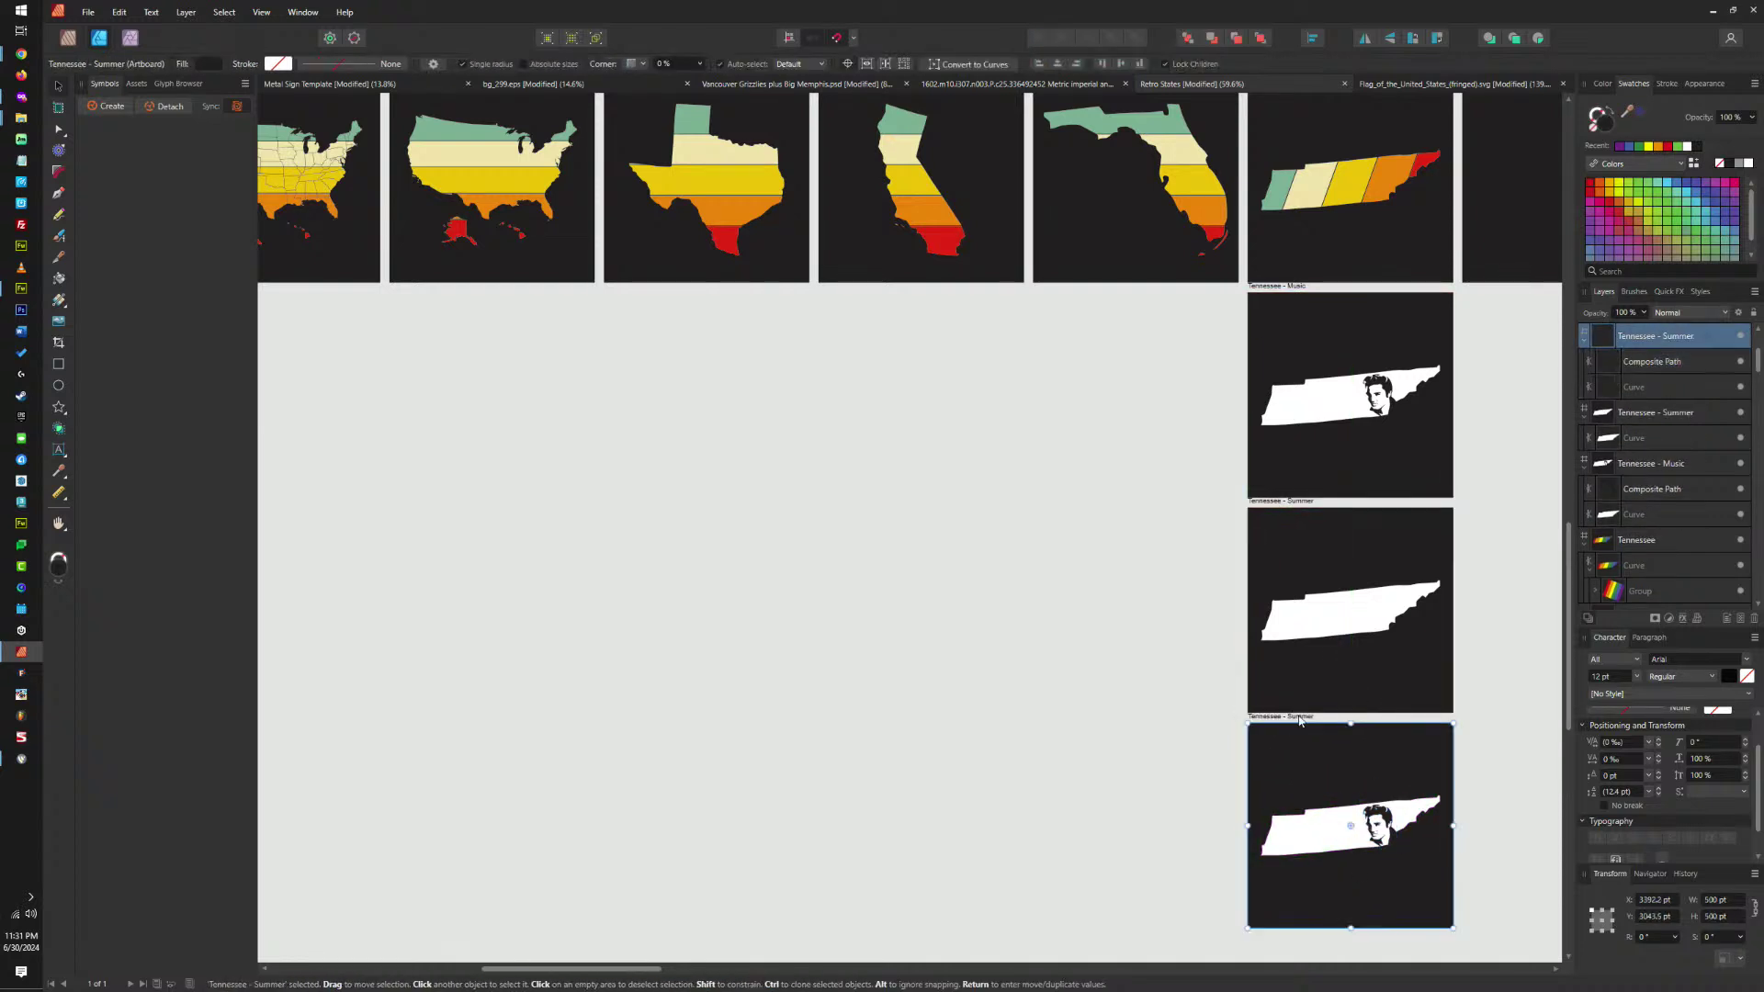
pyautogui.doubleClick(1299, 719)
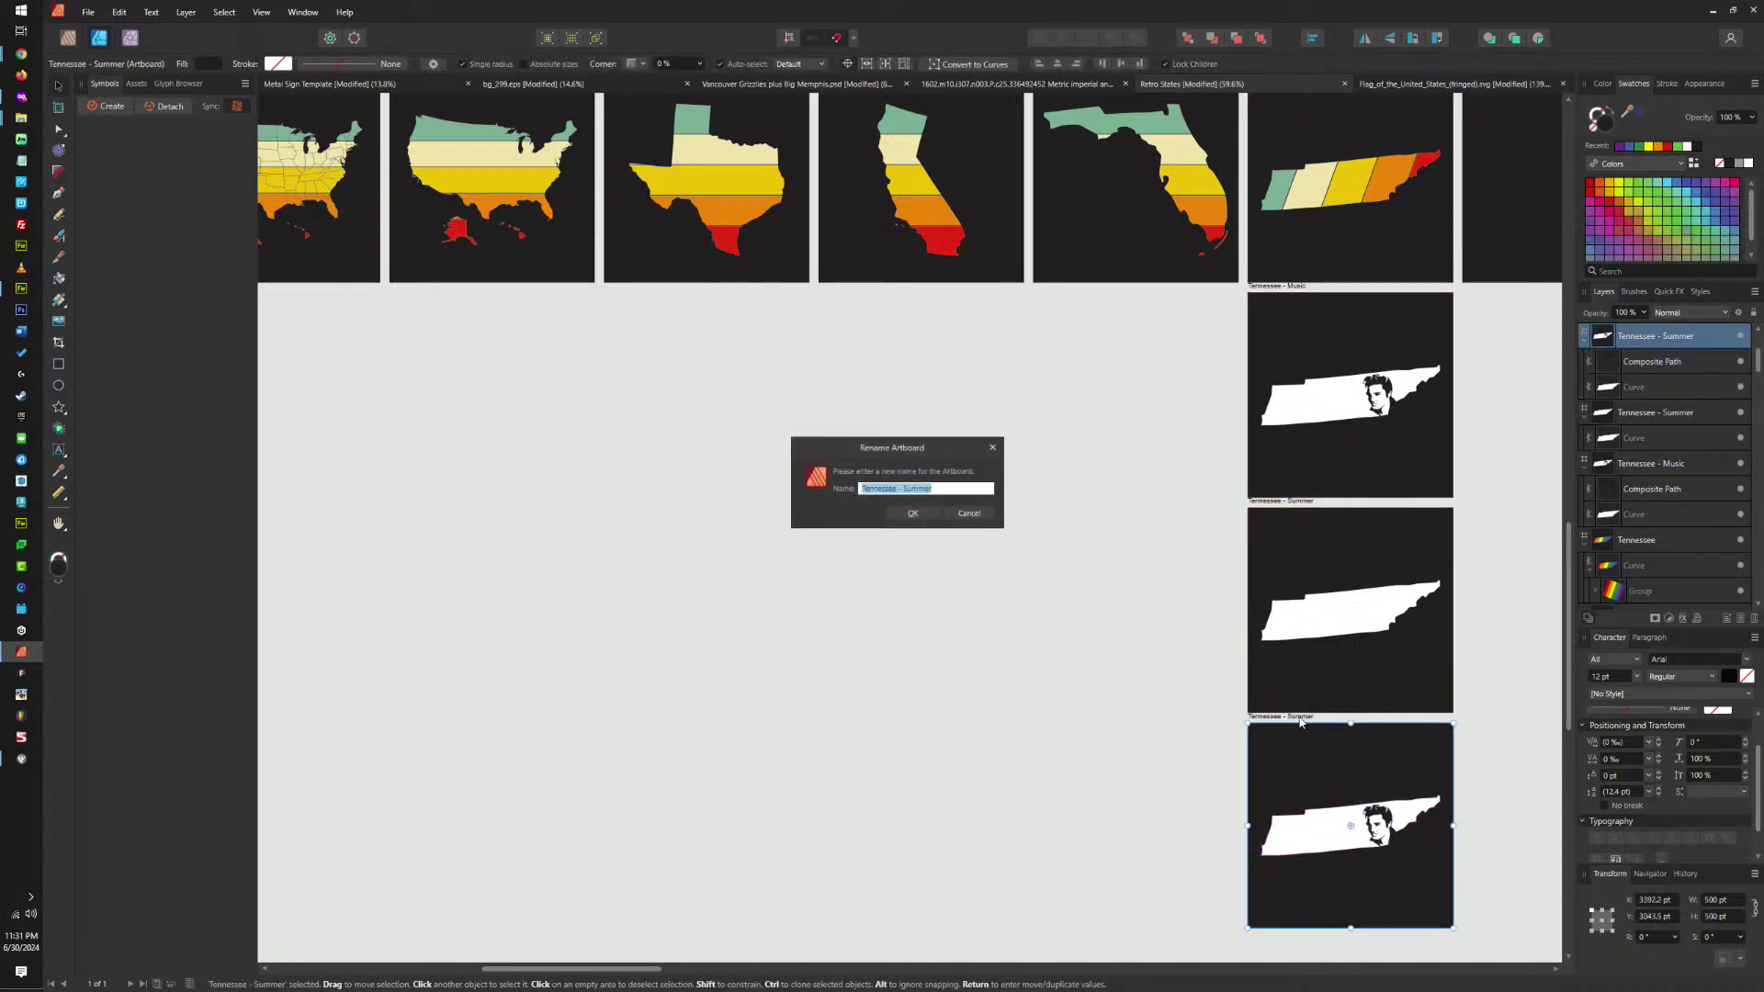
pyautogui.doubleClick(917, 488)
pyautogui.write('Music')
pyautogui.press('Return')
# Delete the portrait and white state shape from the upper "Tennessee - Music" artboard and rename it "Tennessee - American".
pyautogui.click(1375, 390)
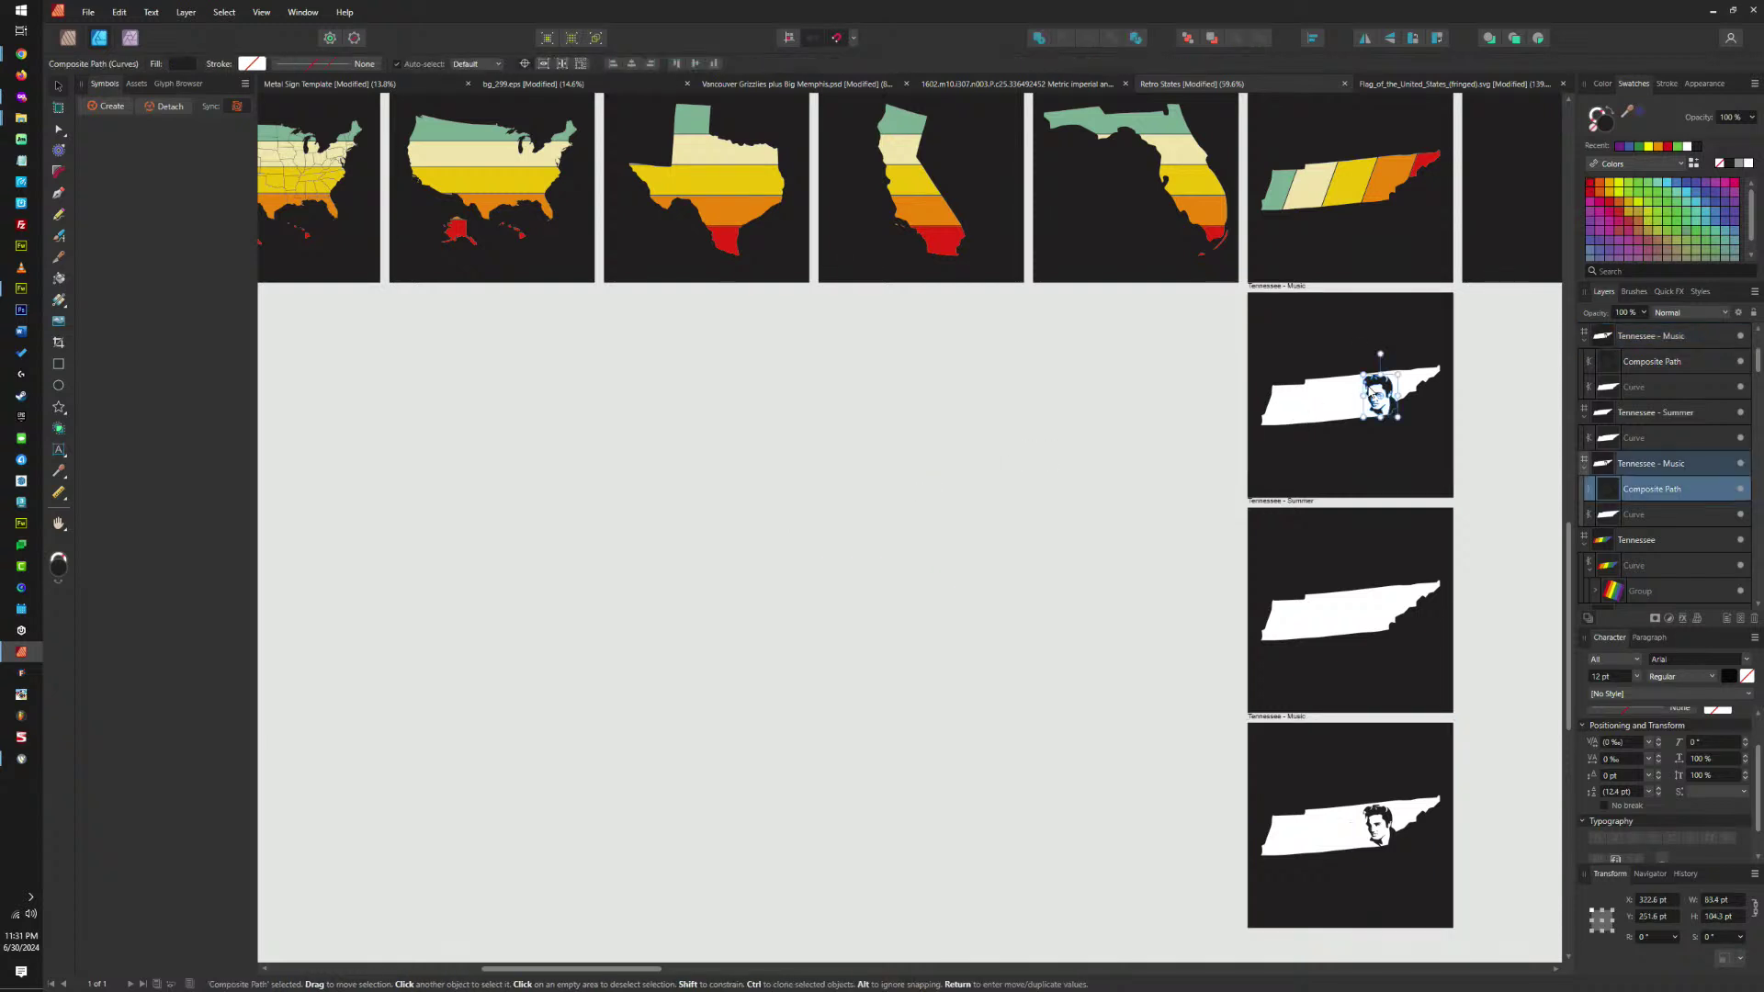
pyautogui.press('Delete')
pyautogui.press('Delete')
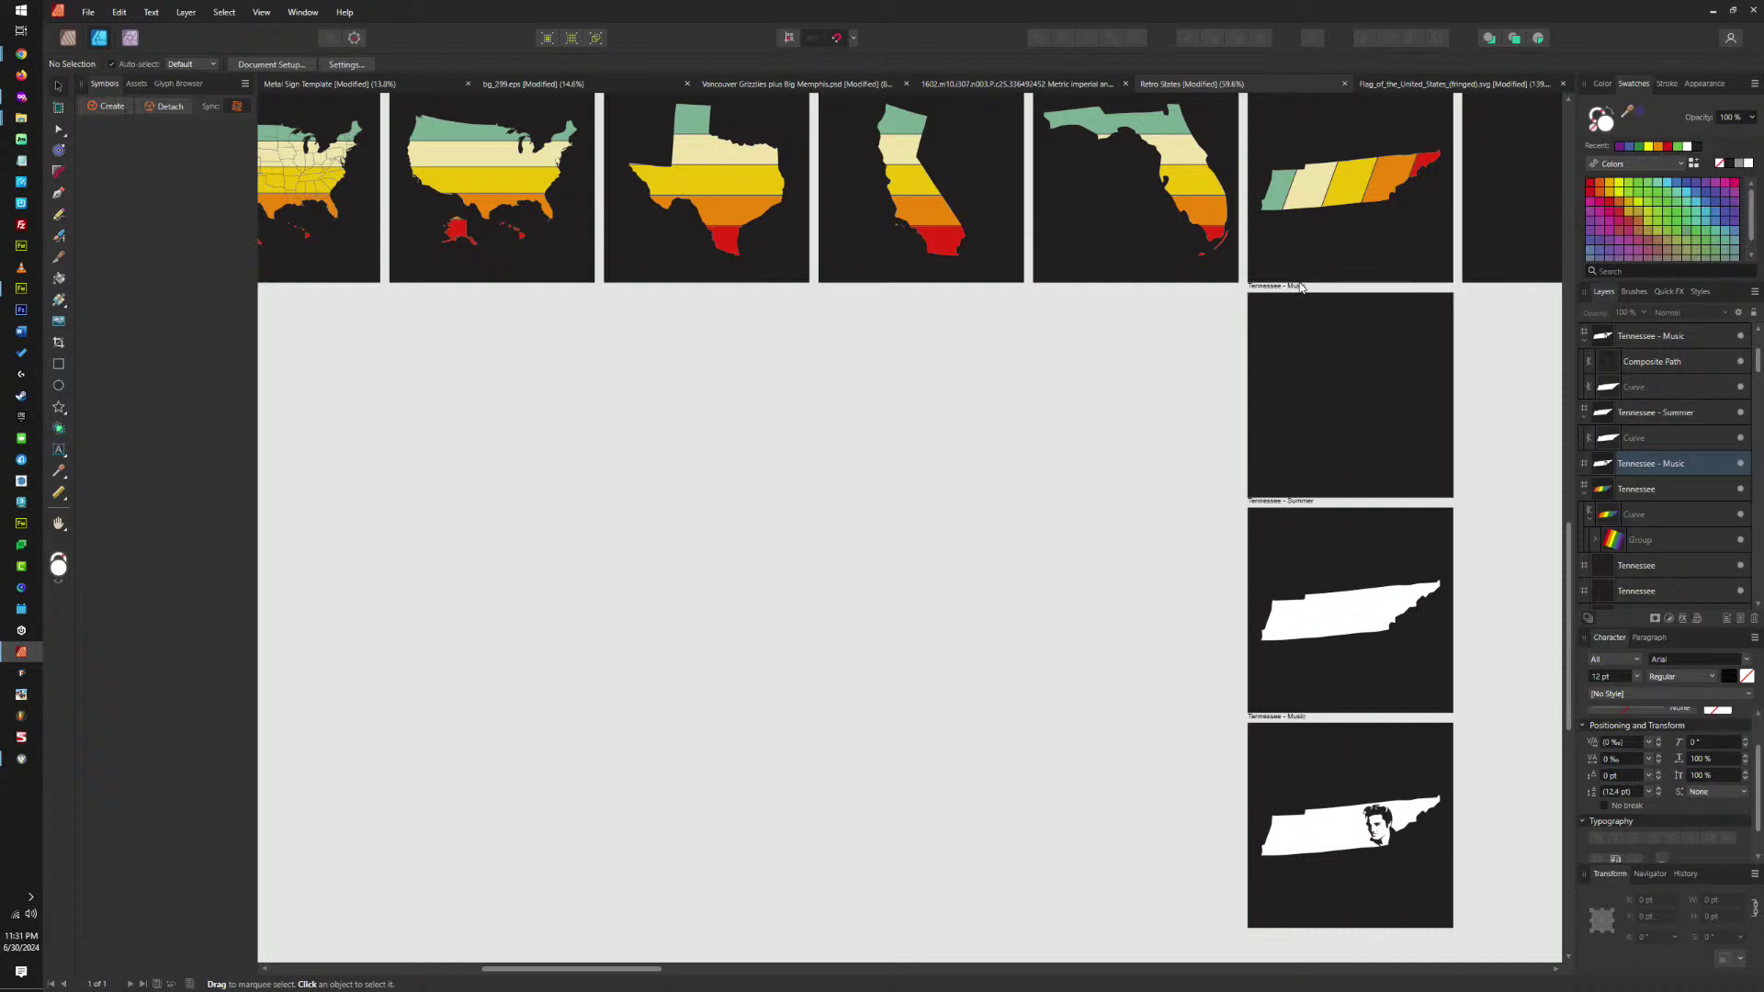
pyautogui.doubleClick(1300, 286)
pyautogui.doubleClick(916, 489)
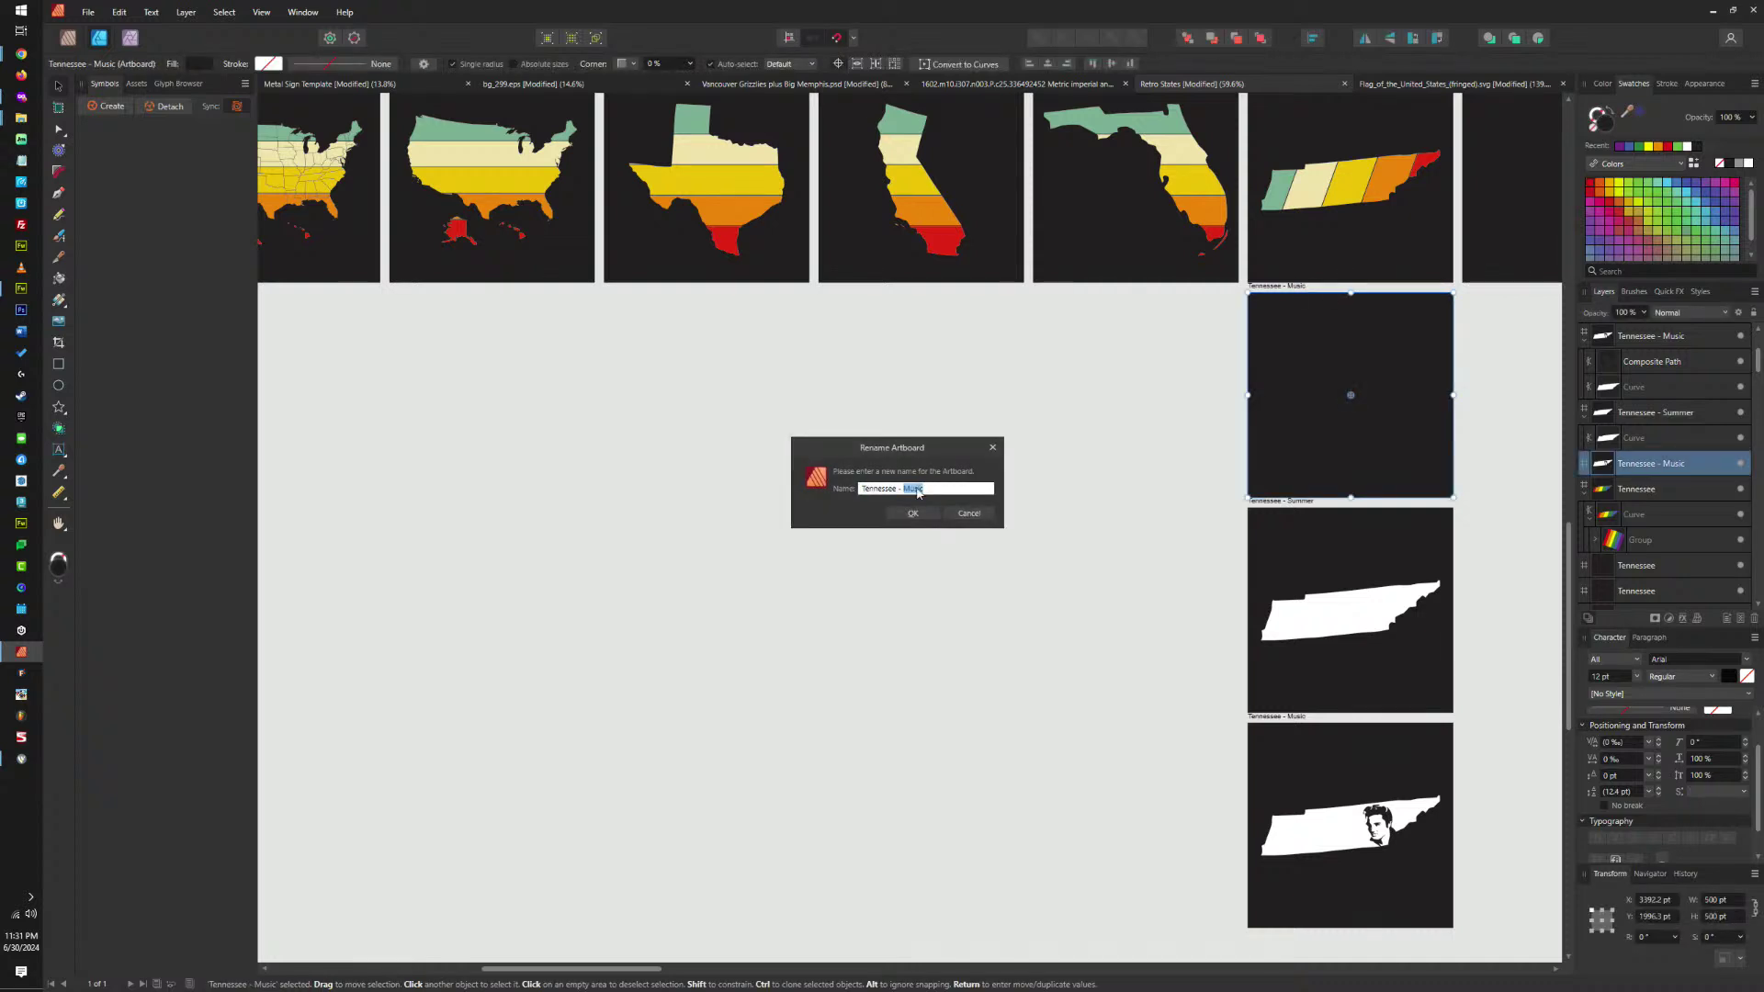
pyautogui.write('American')
pyautogui.press('Return')
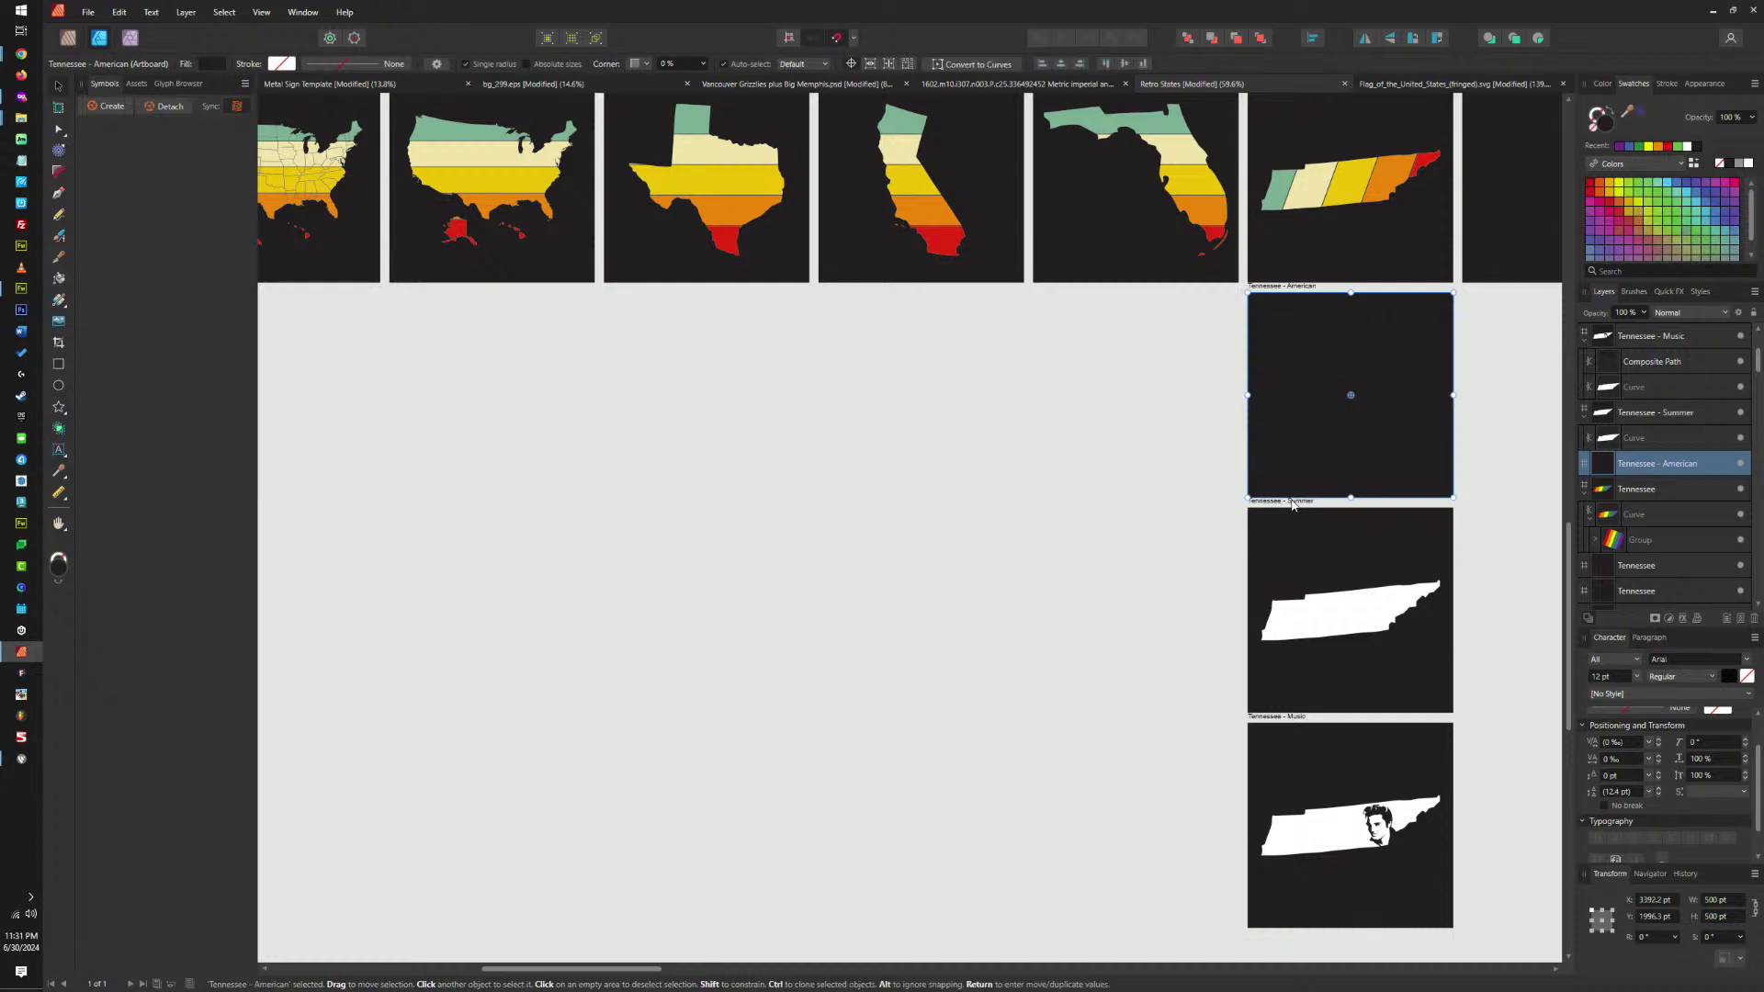
# Rename the "Tennessee - Summer" artboard as "Tennessee - Pride".
pyautogui.doubleClick(1303, 502)
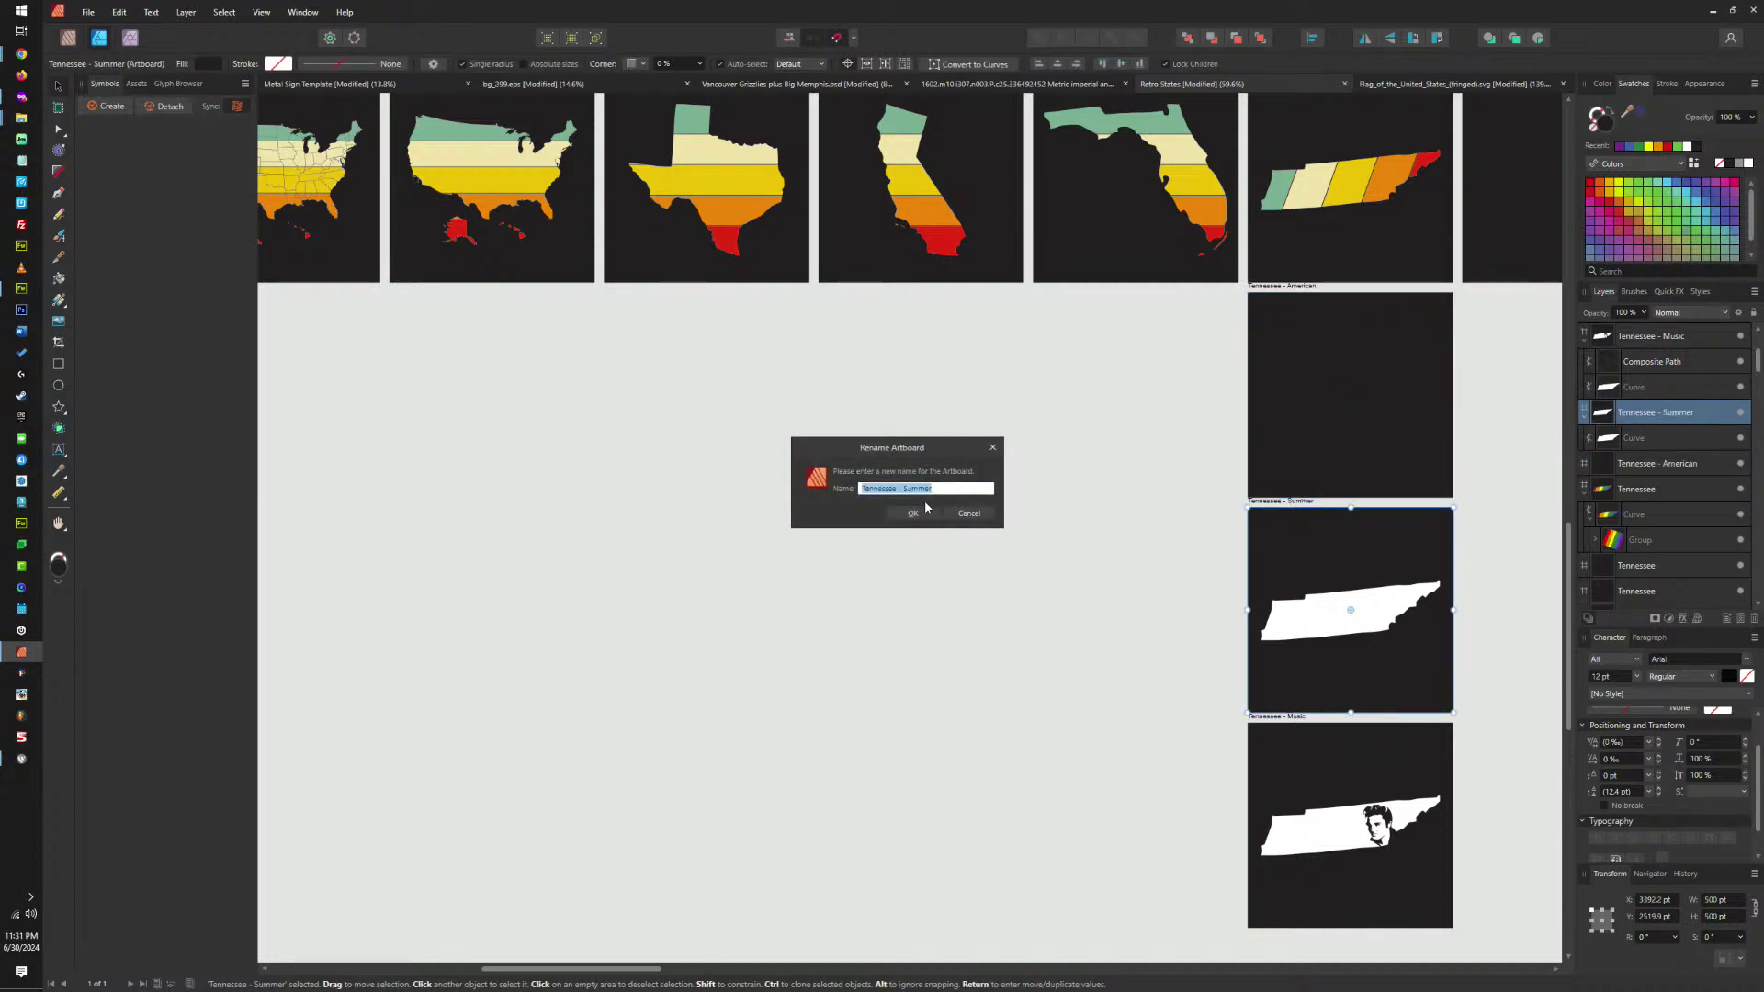
pyautogui.doubleClick(925, 490)
pyautogui.write('Pride')
pyautogui.press('Return')
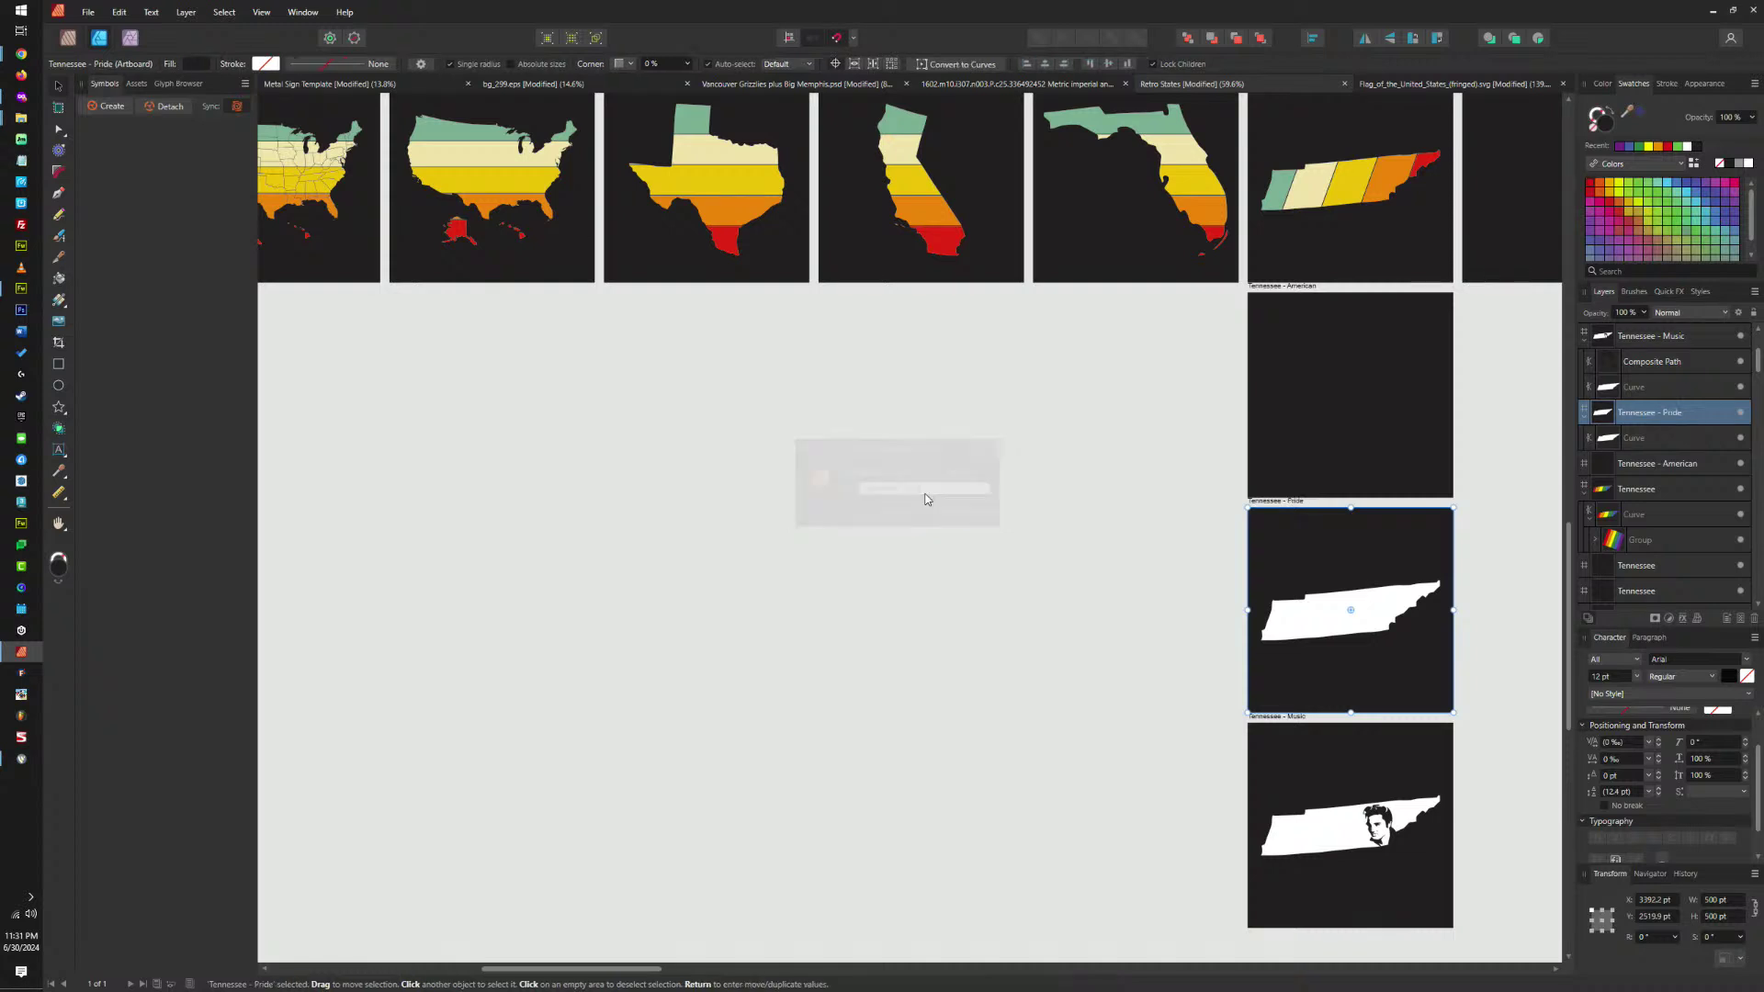
# Rename the artboard holding the slanted-stripe Tennessee in the retro row as "Tennessee- Retro".
pyautogui.click(1284, 717)
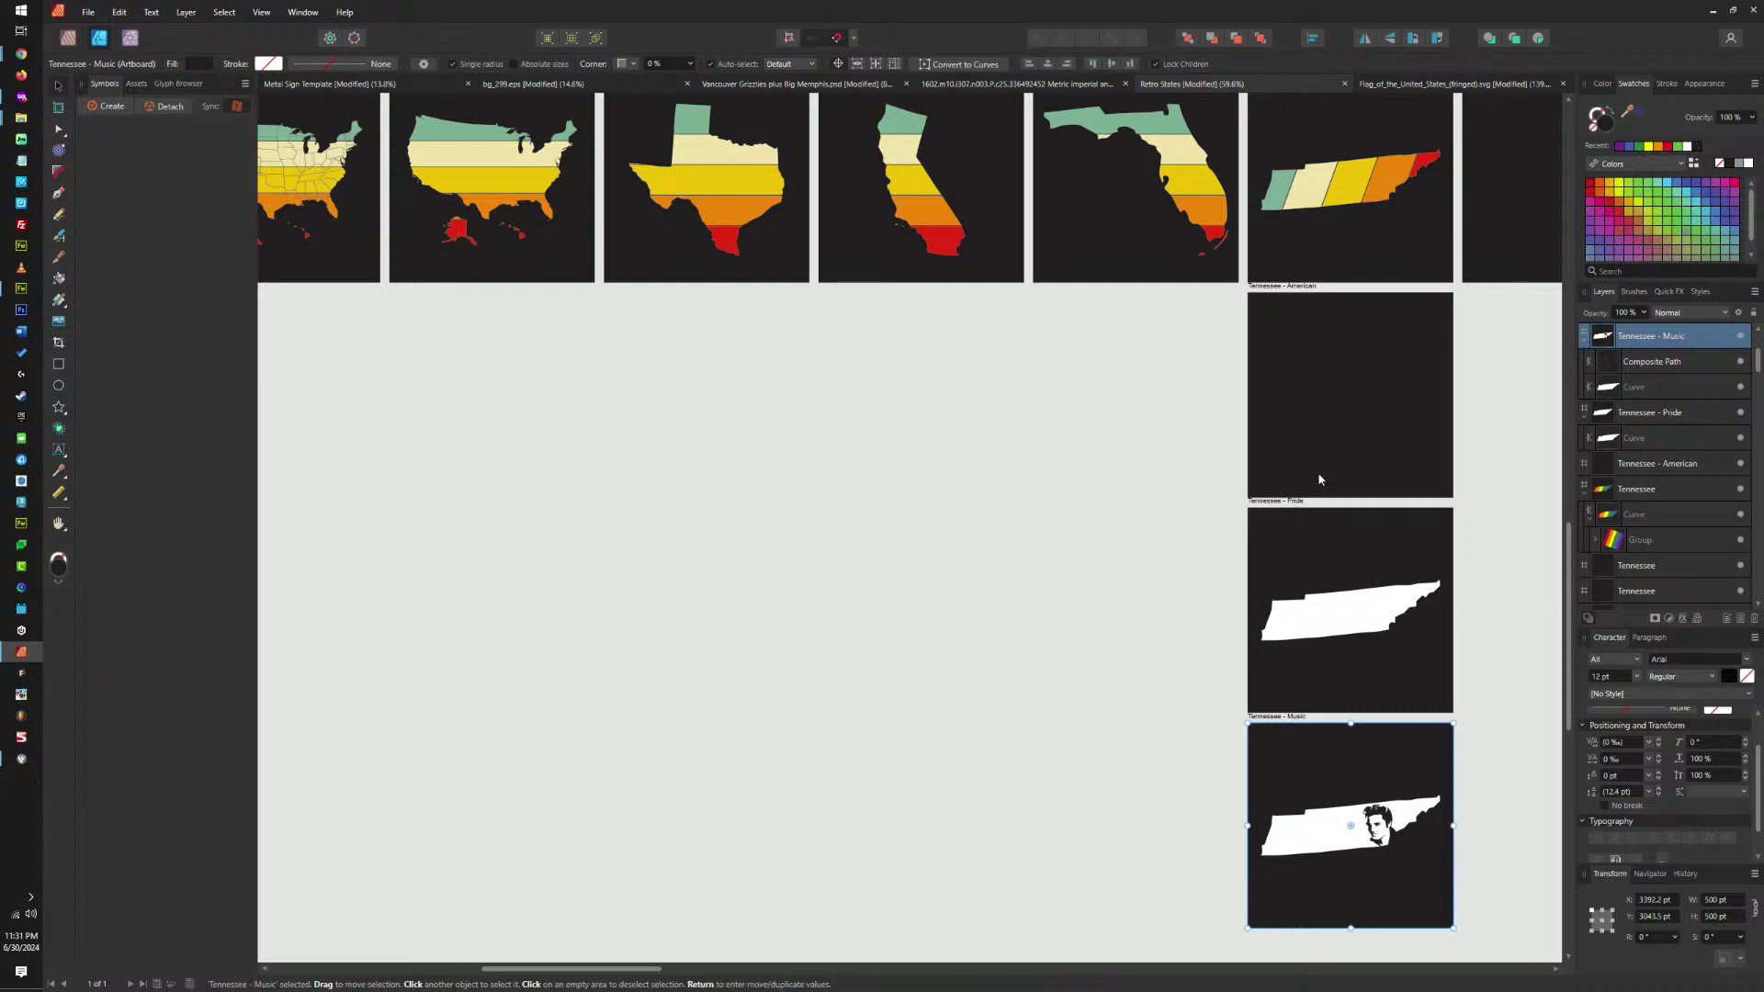
pyautogui.moveTo(1298, 337); pyautogui.dragTo(1205, 502)
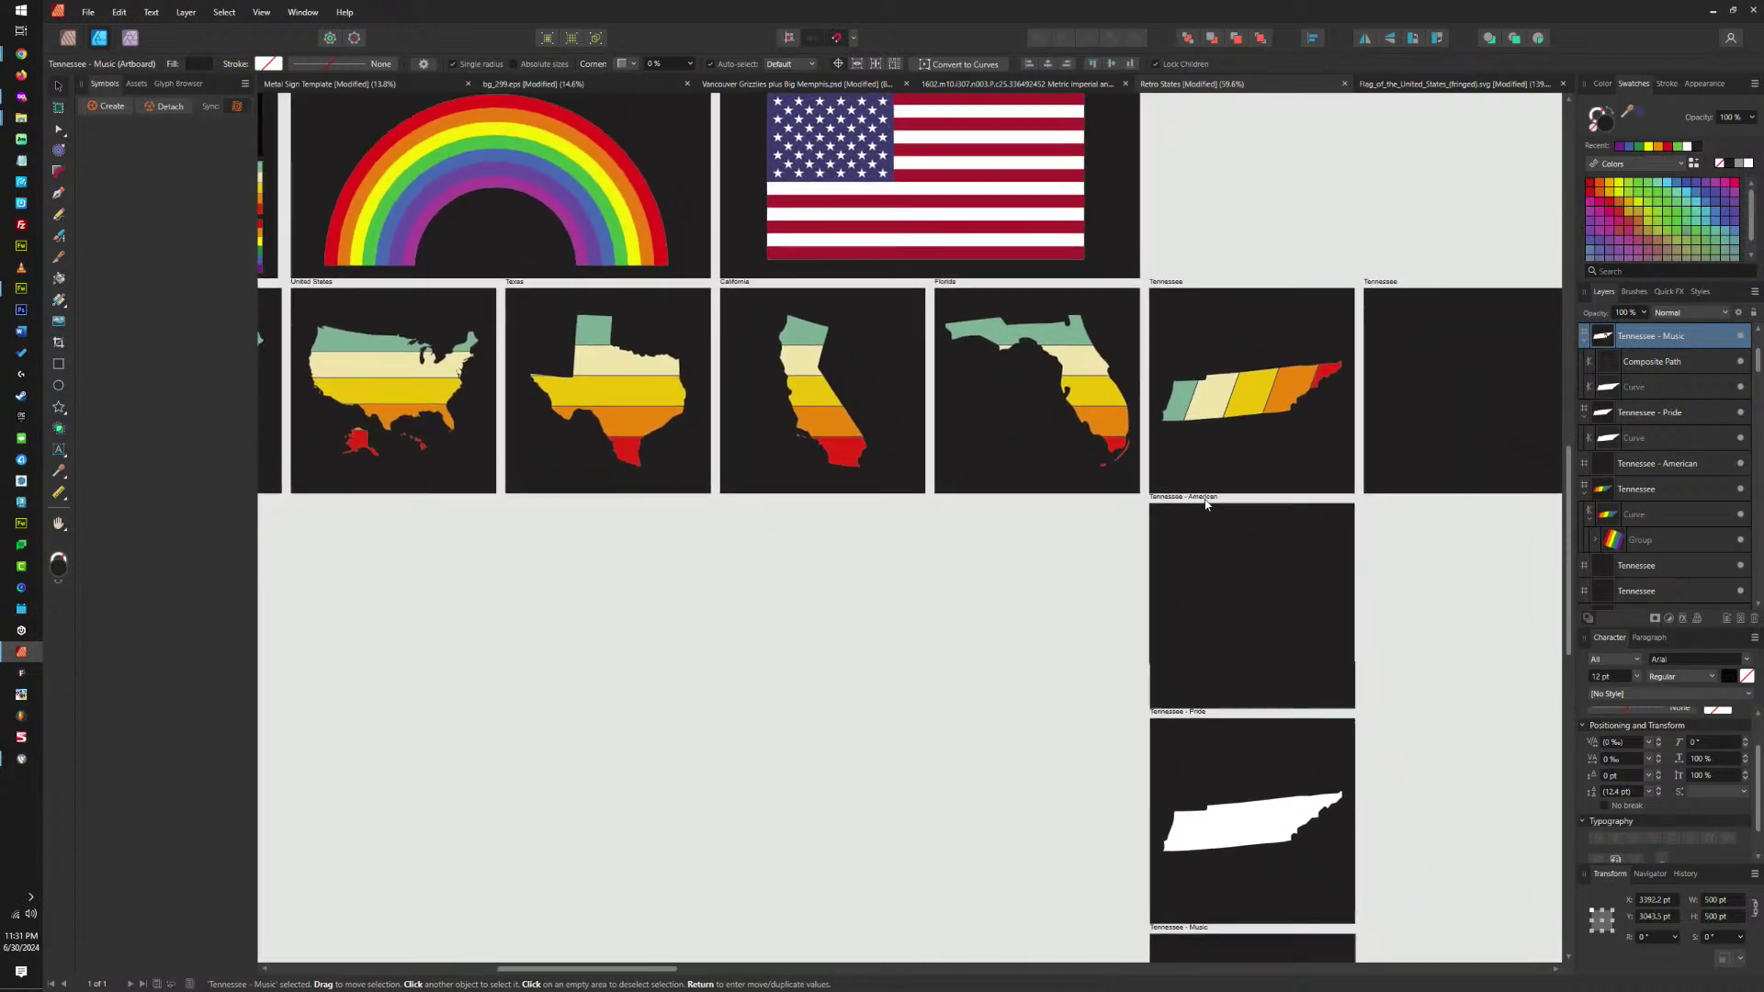
pyautogui.doubleClick(1171, 285)
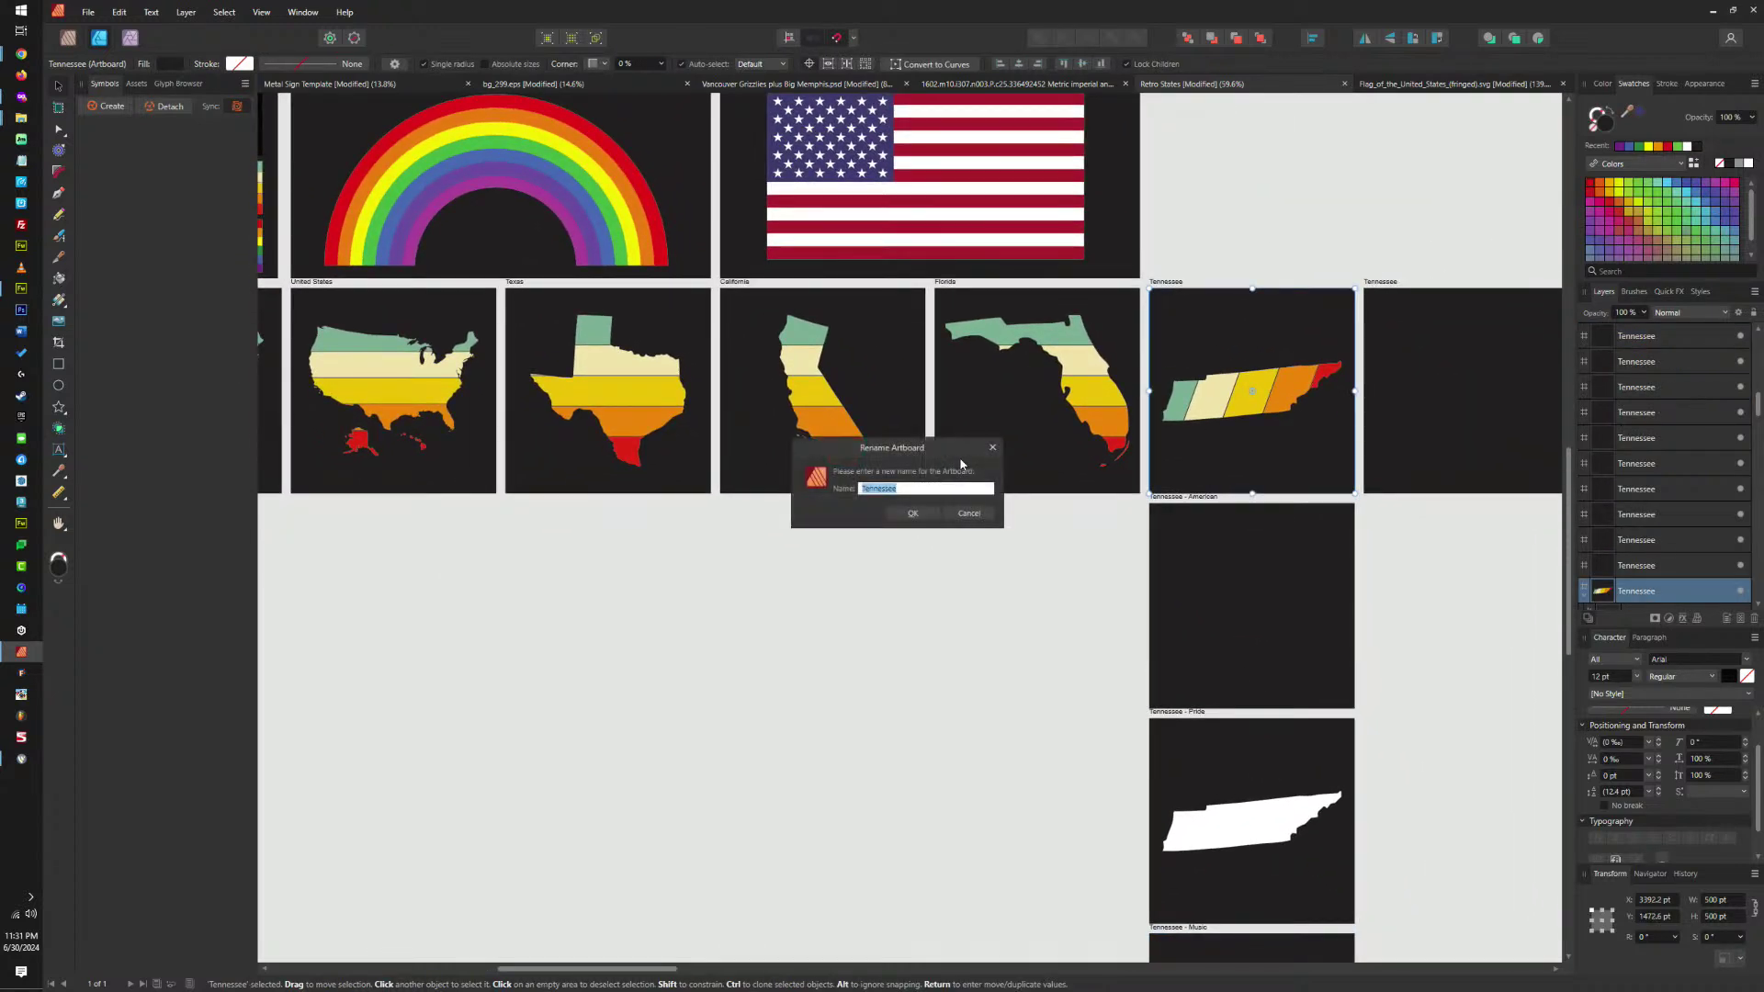
pyautogui.click(938, 486)
pyautogui.write('- Retro')
pyautogui.press('Return')
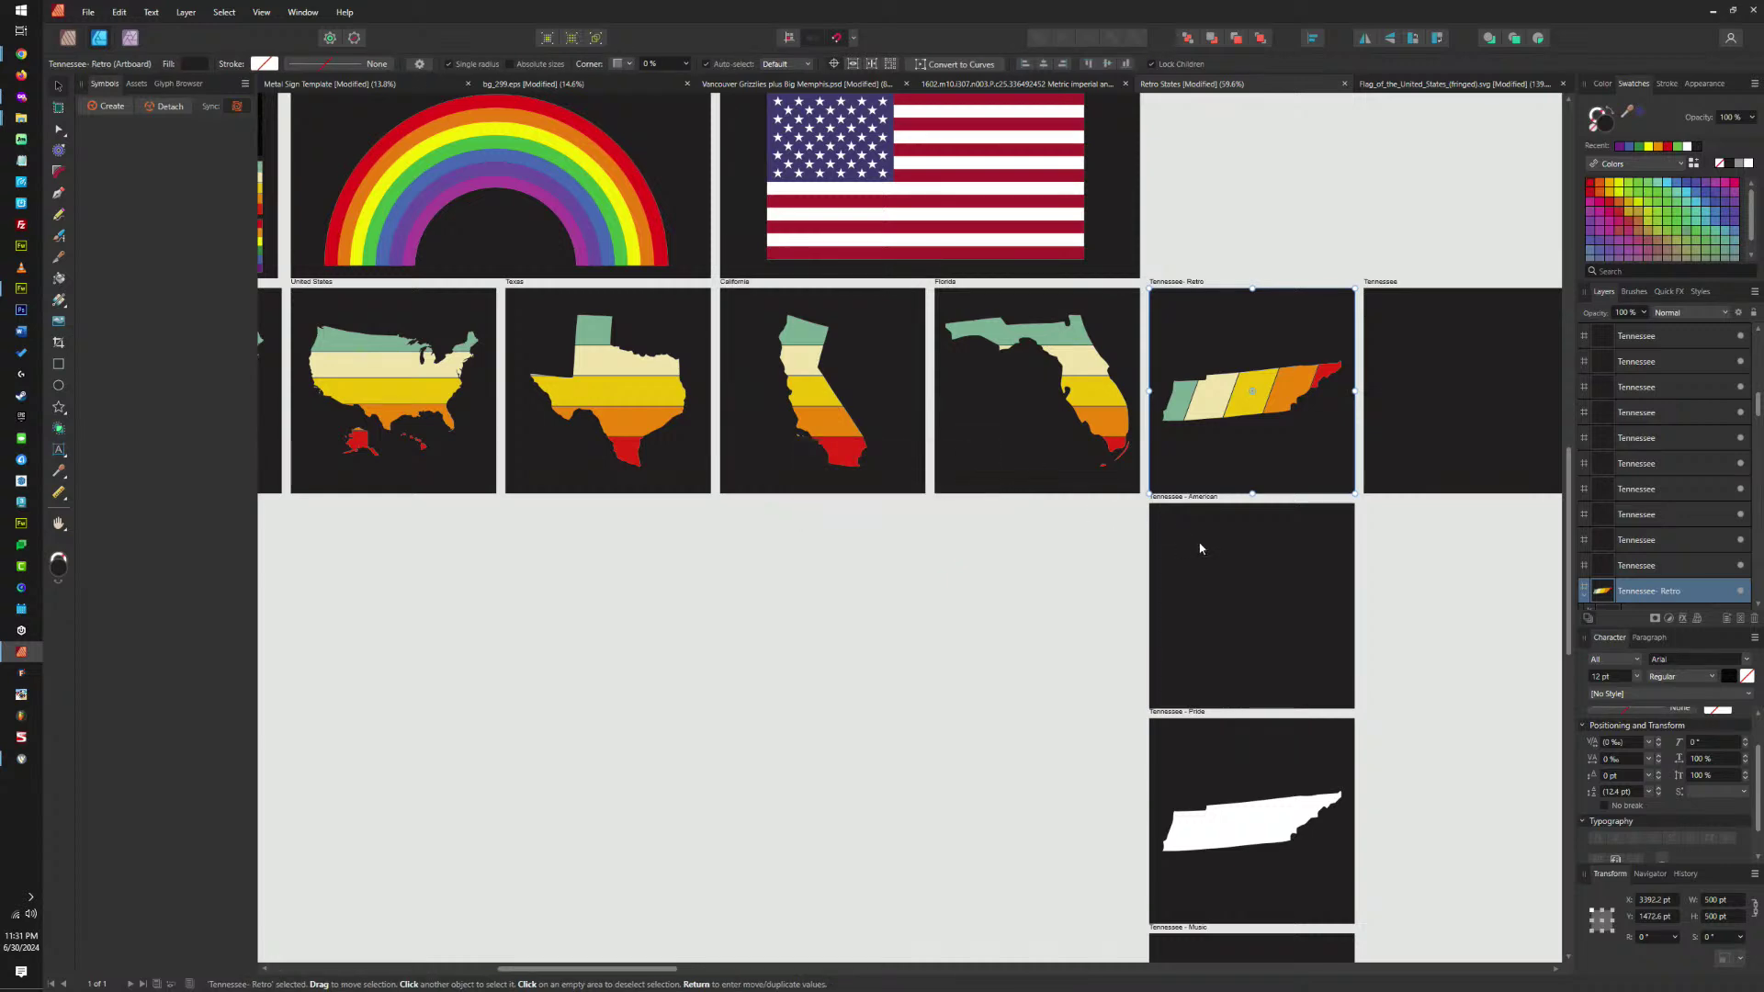
pyautogui.scroll(-3, 1217, 560)
pyautogui.scroll(4, 1268, 734)
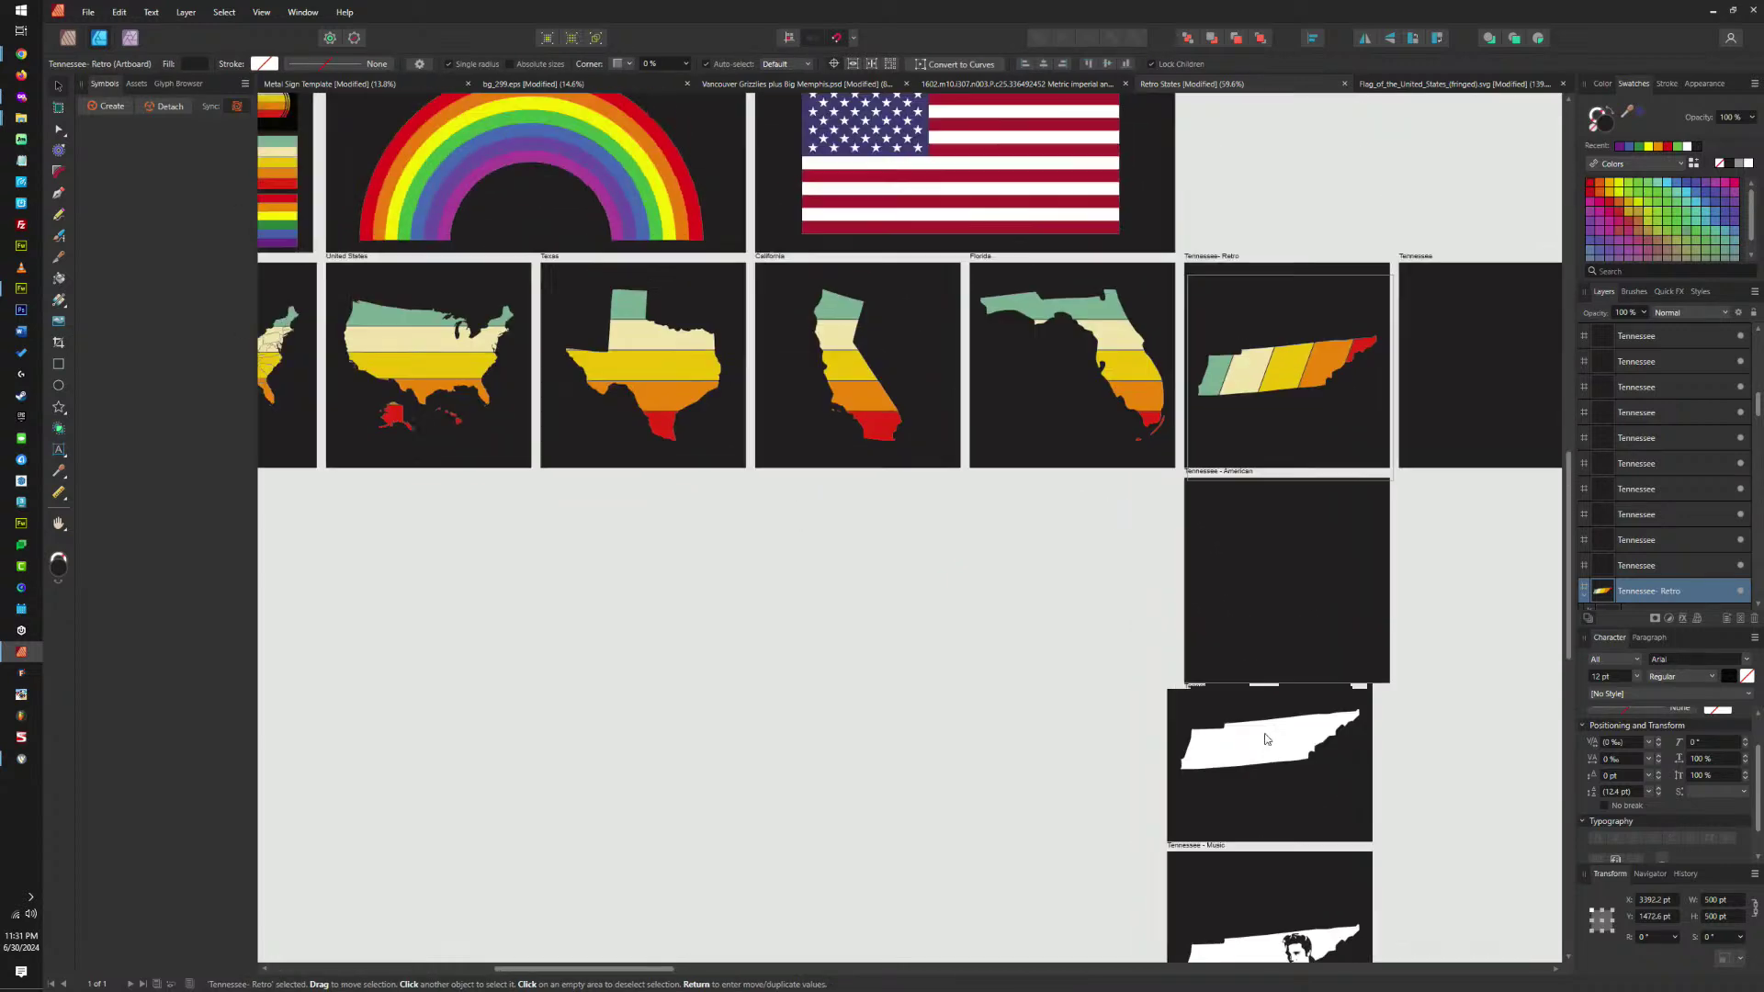
# Replace the white shape on the "Tennessee - Pride" artboard with a copy of the rainbow-striped Tennessee from the upper row.
pyautogui.scroll(-5, 1289, 813)
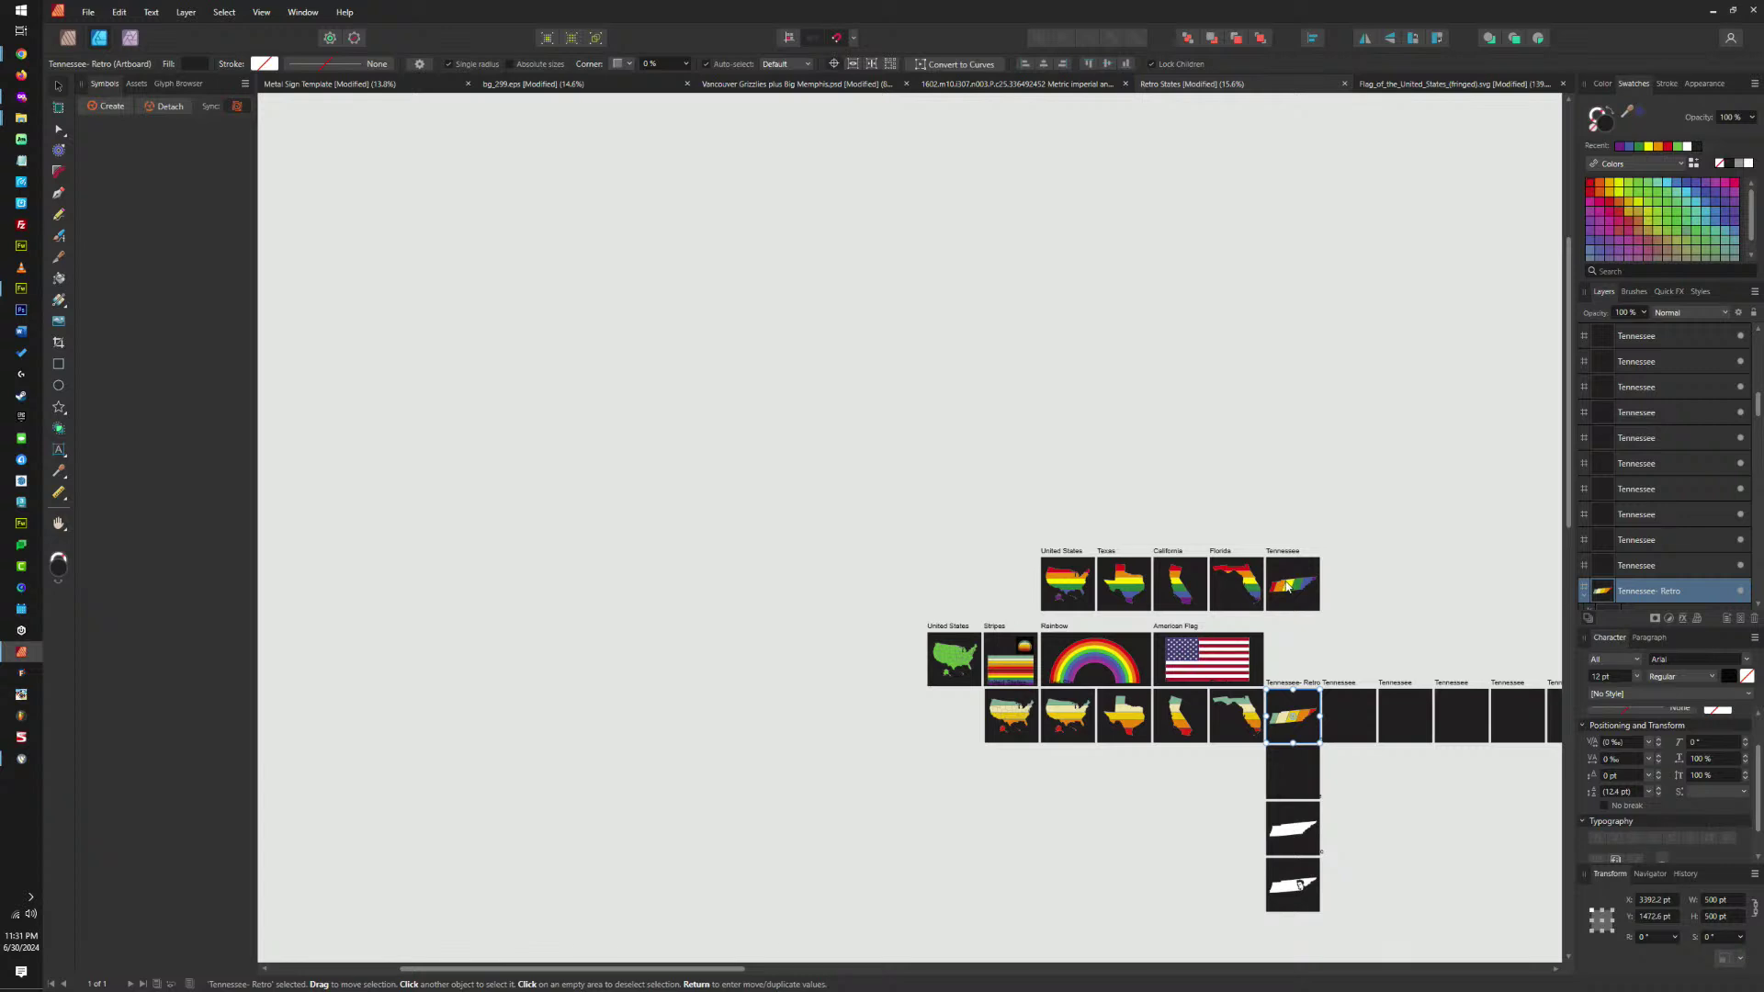
pyautogui.click(1286, 587)
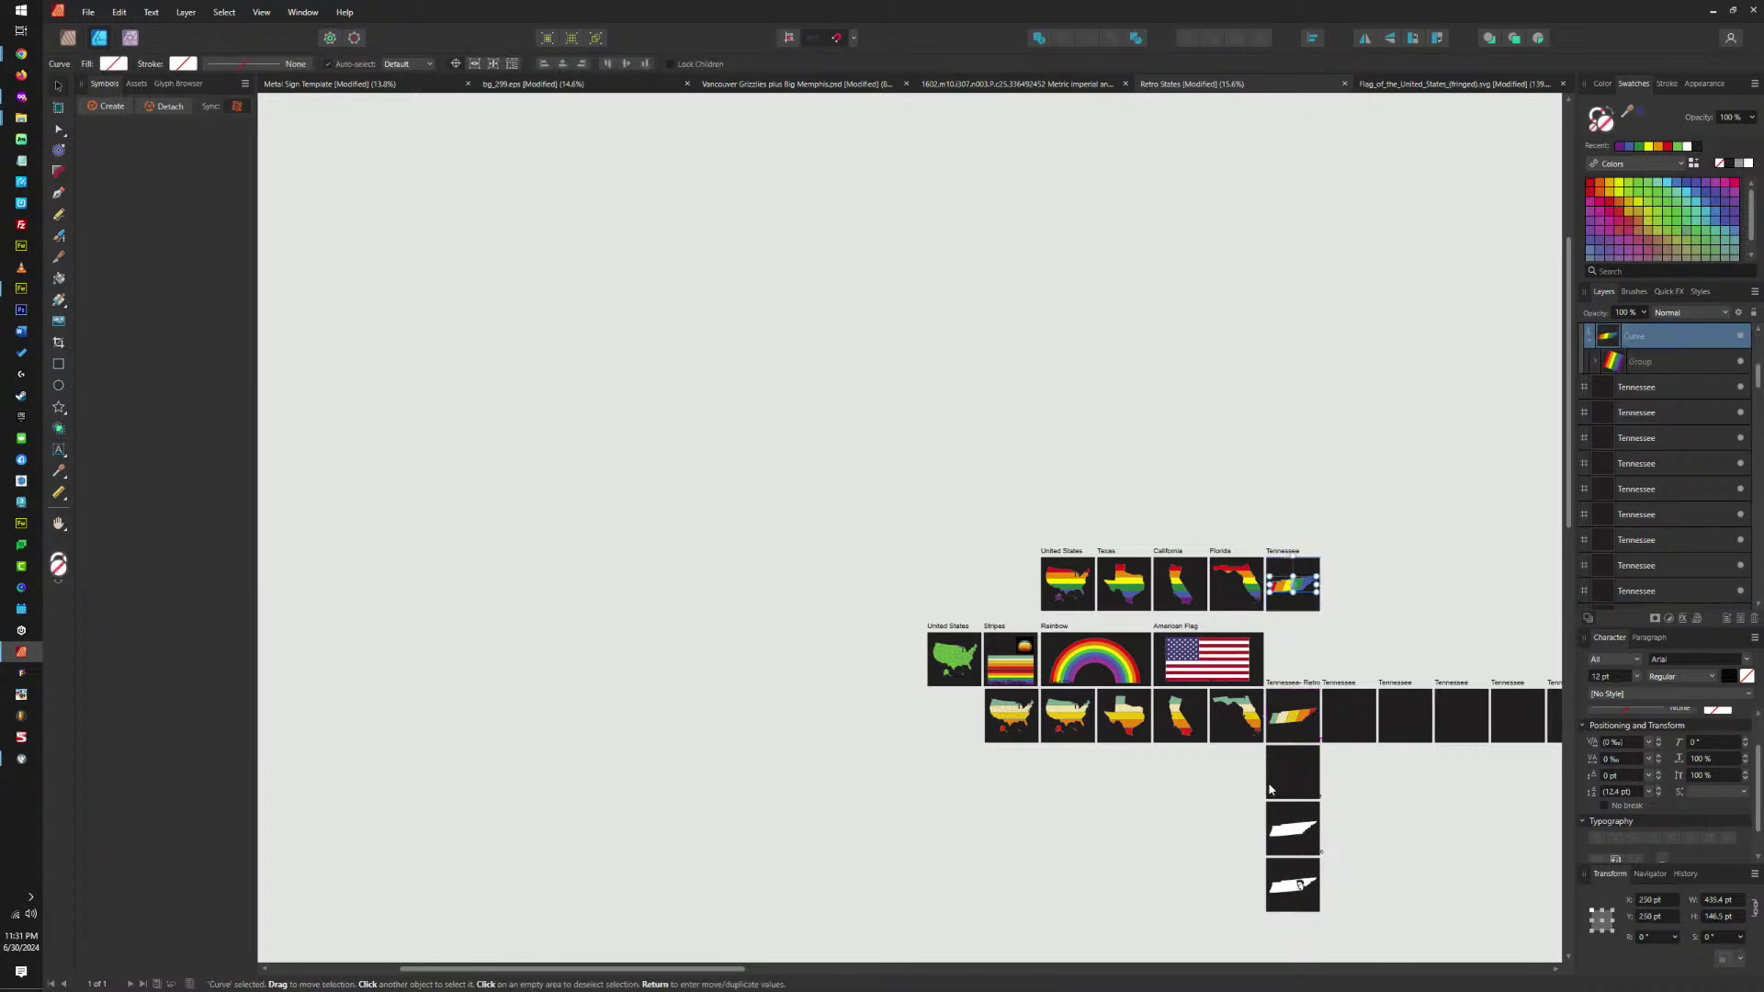
pyautogui.scroll(5, 1270, 790)
pyautogui.click(1272, 781)
pyautogui.click(1275, 770)
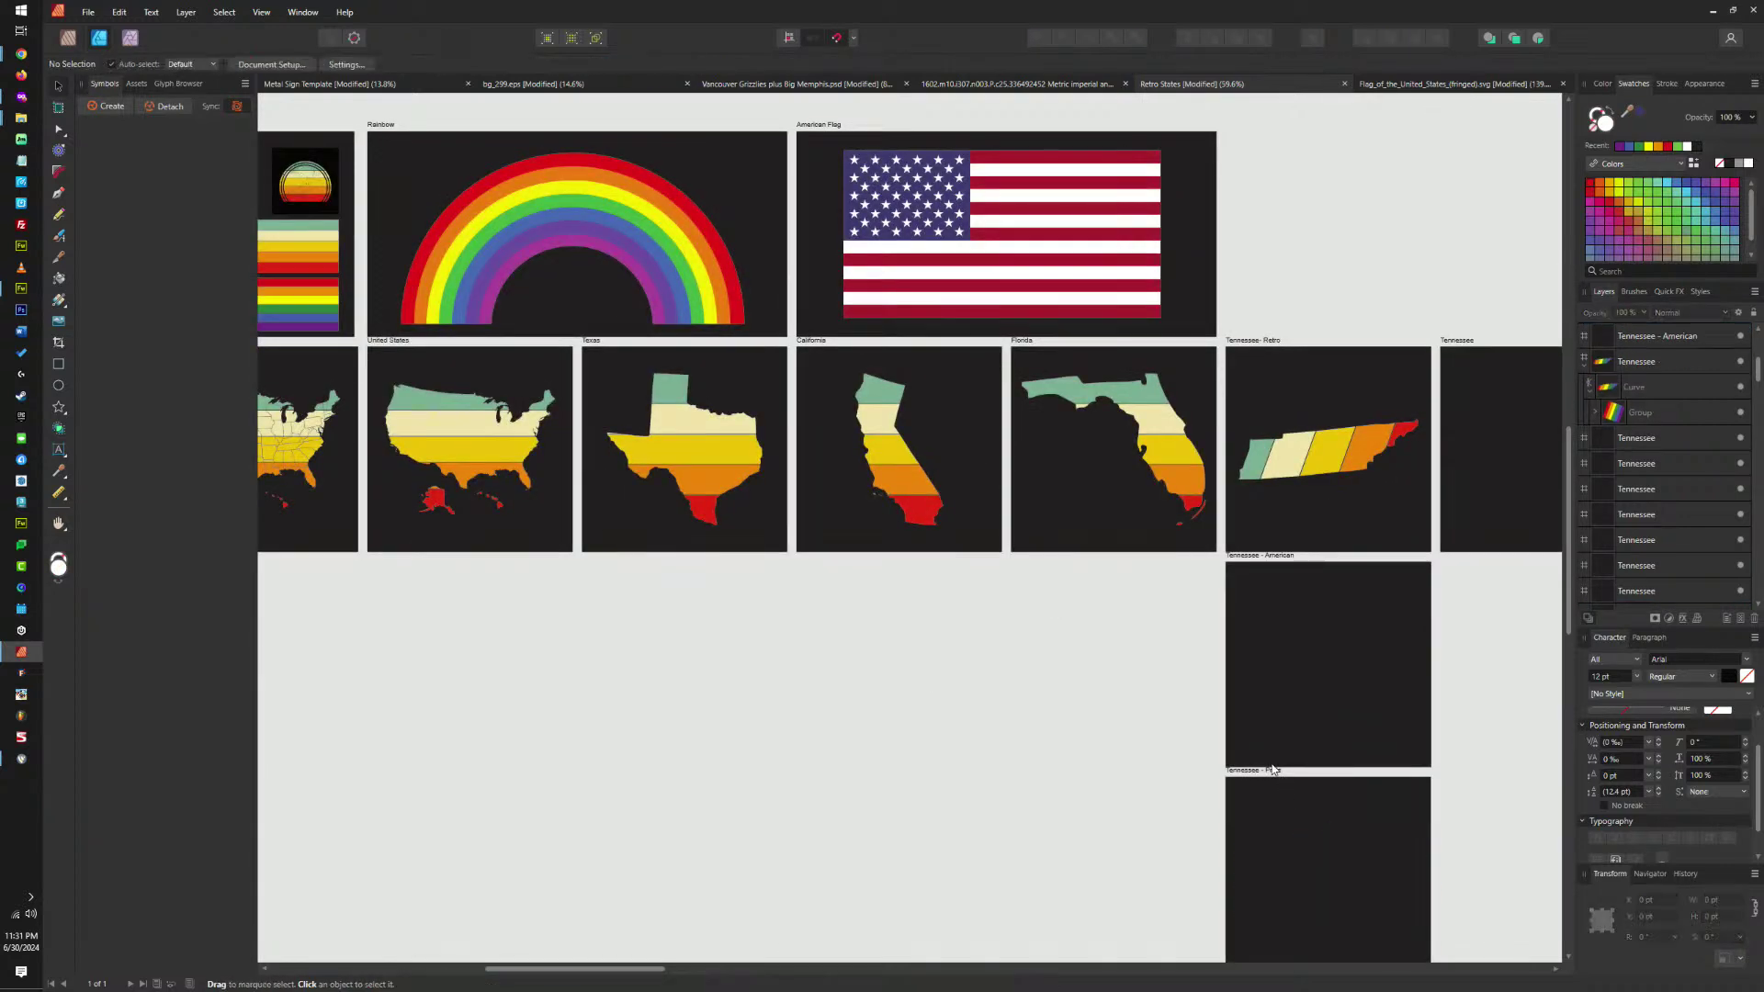
pyautogui.click(1271, 772)
pyautogui.hotkey('ctrl', 'v')
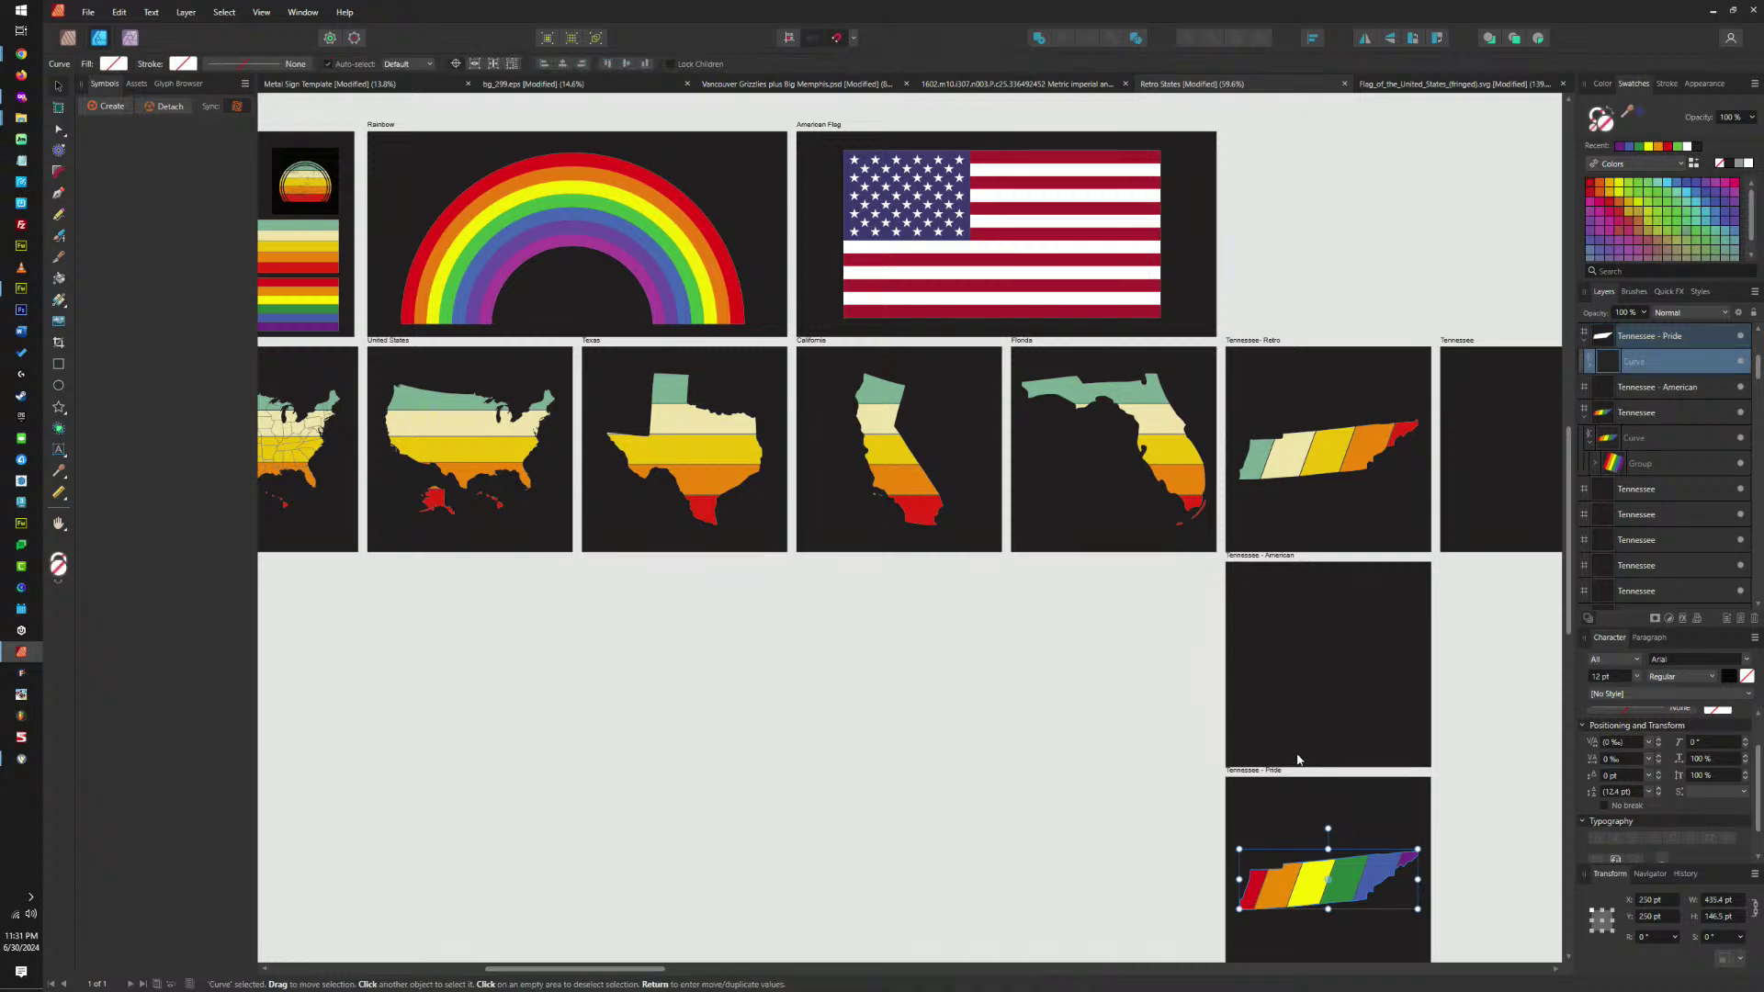
# Delete the original rainbow-striped Tennessee shape and its artboard from the end of the upper row.
pyautogui.scroll(-3, 1295, 751)
pyautogui.click(1307, 425)
pyautogui.press('Delete')
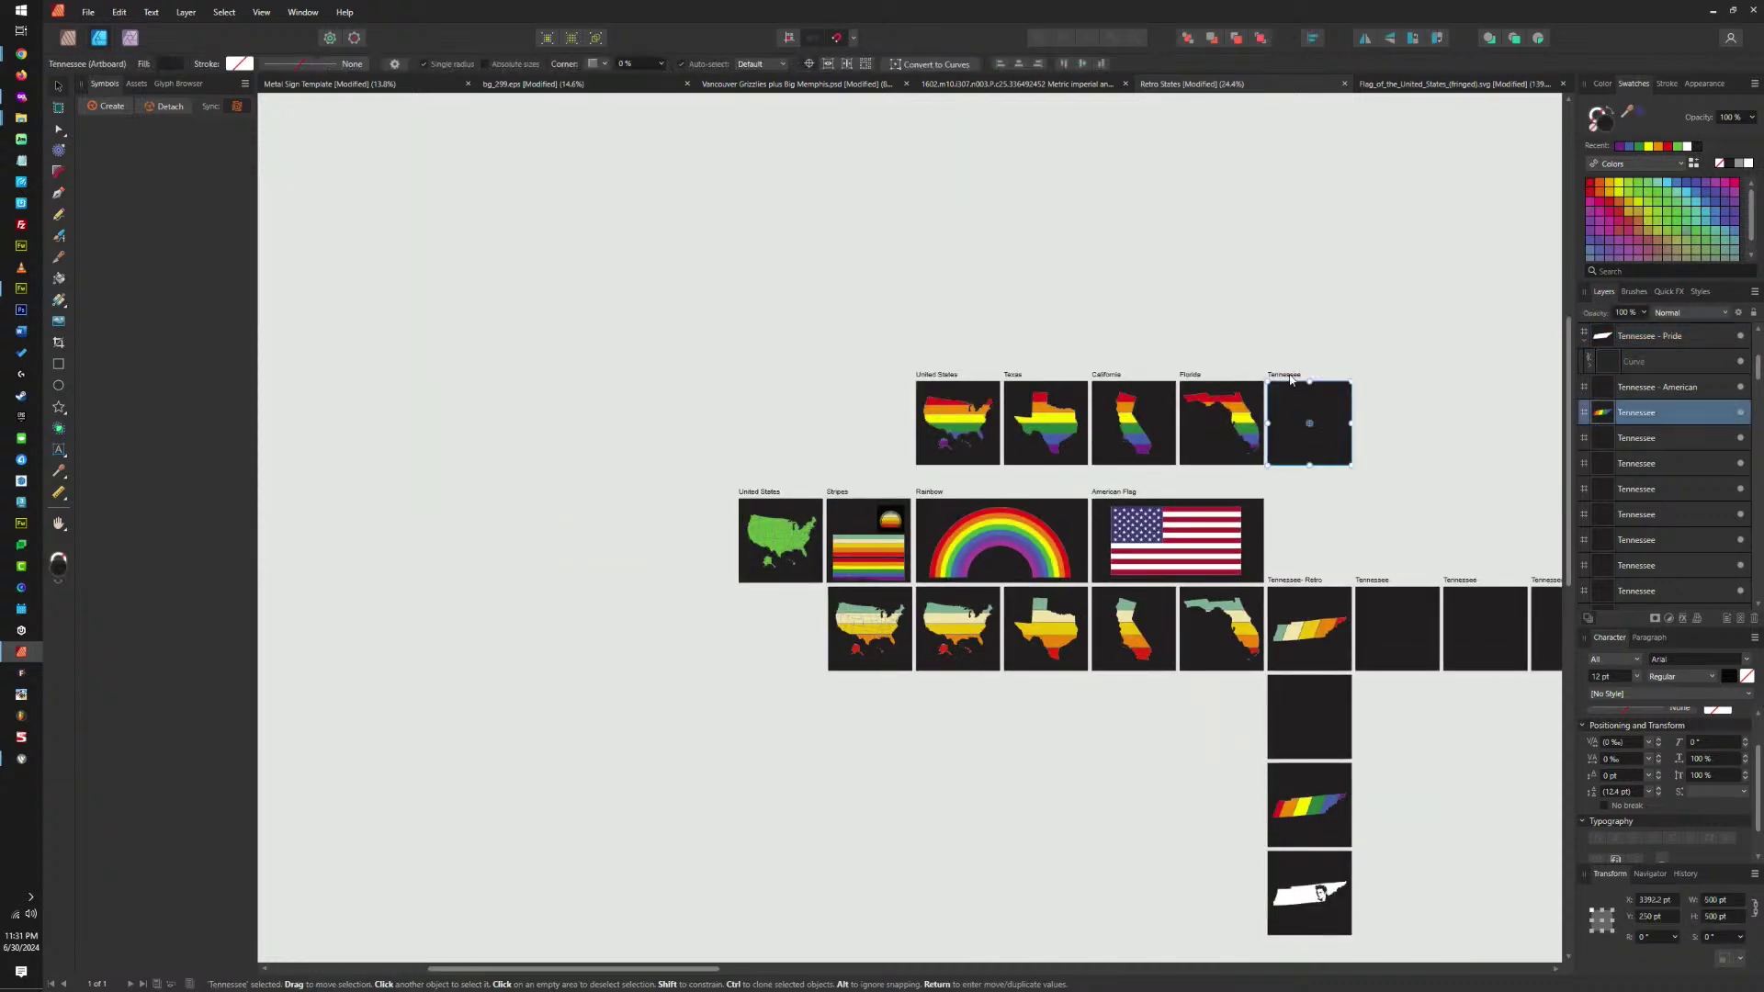
pyautogui.press('Delete')
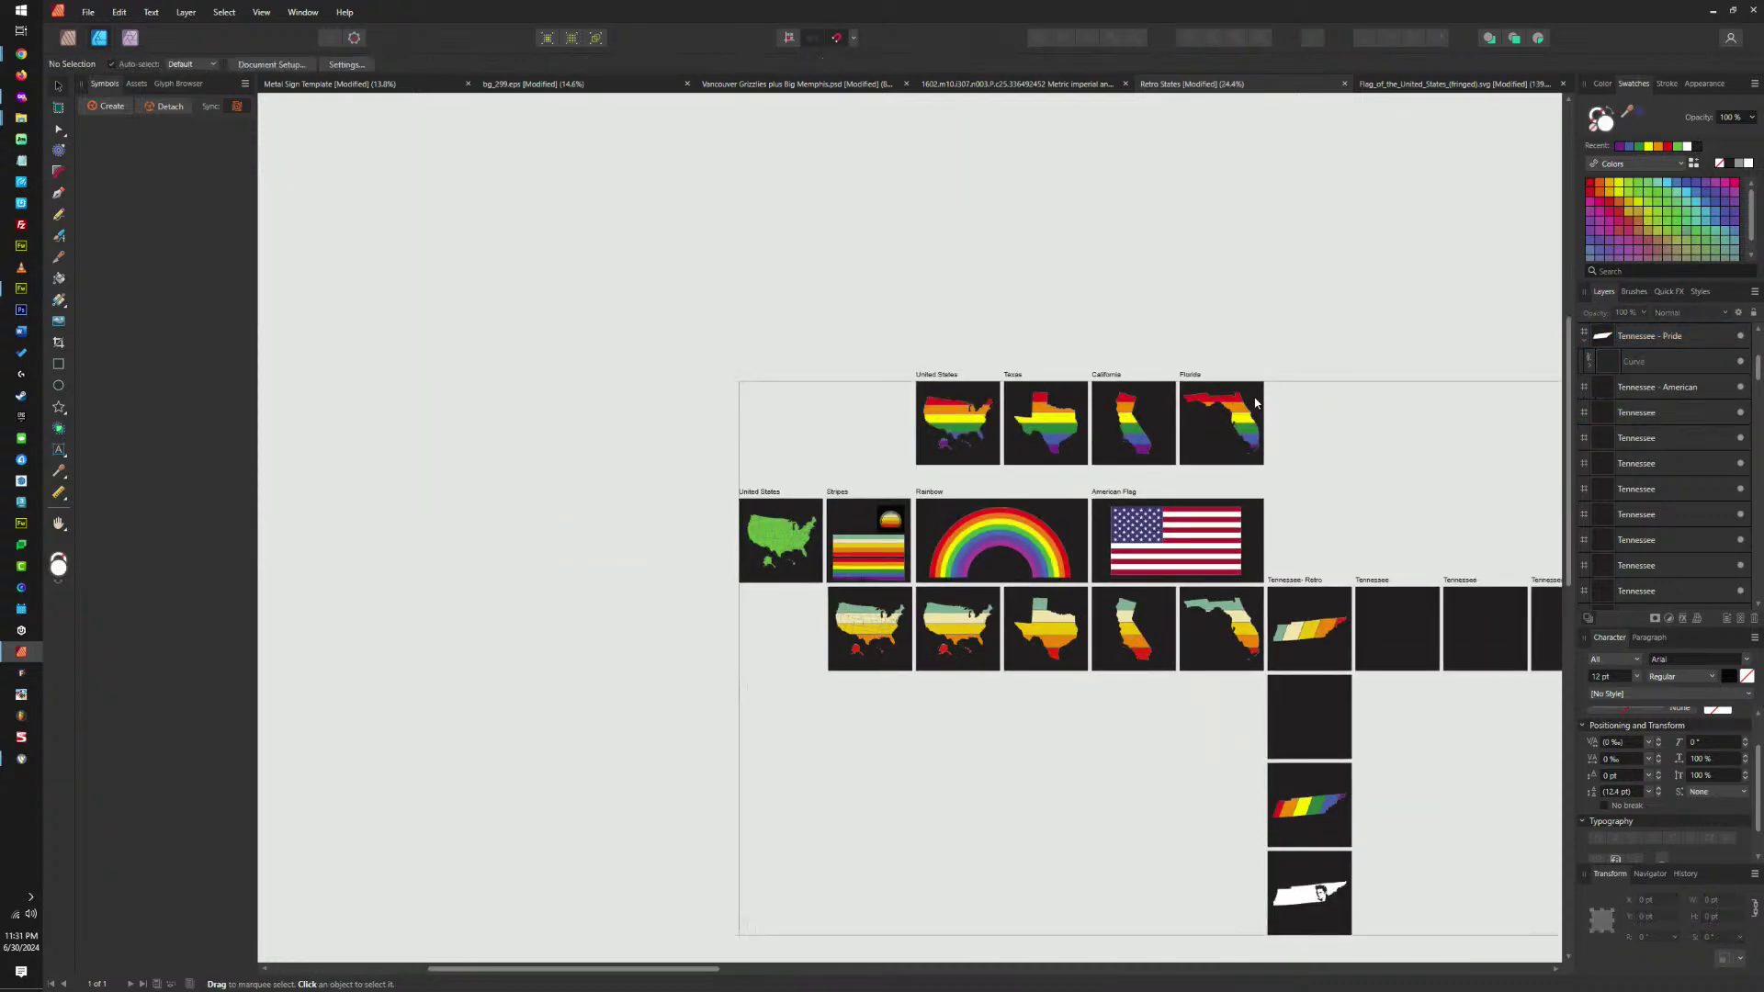
# Duplicate the retro Florida, California, Texas and plain-striped United States artboards into a new row directly below the originals.
pyautogui.click(1193, 377)
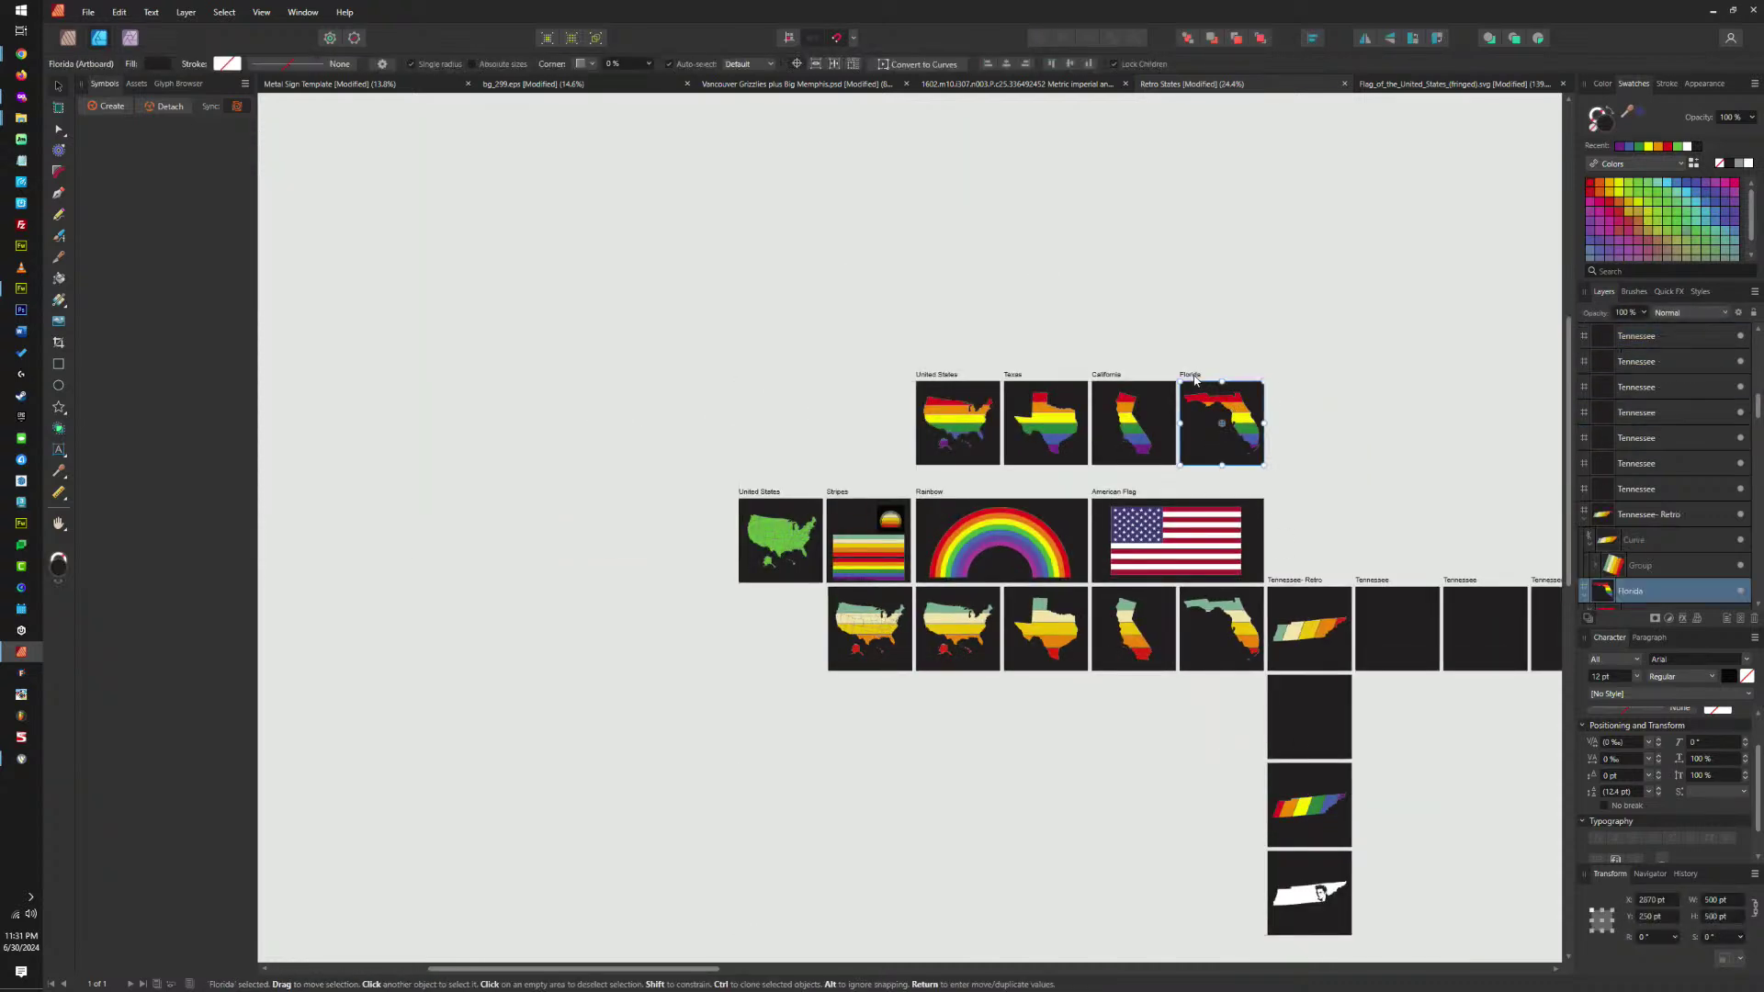
pyautogui.scroll(3, 1196, 618)
pyautogui.click(1185, 585)
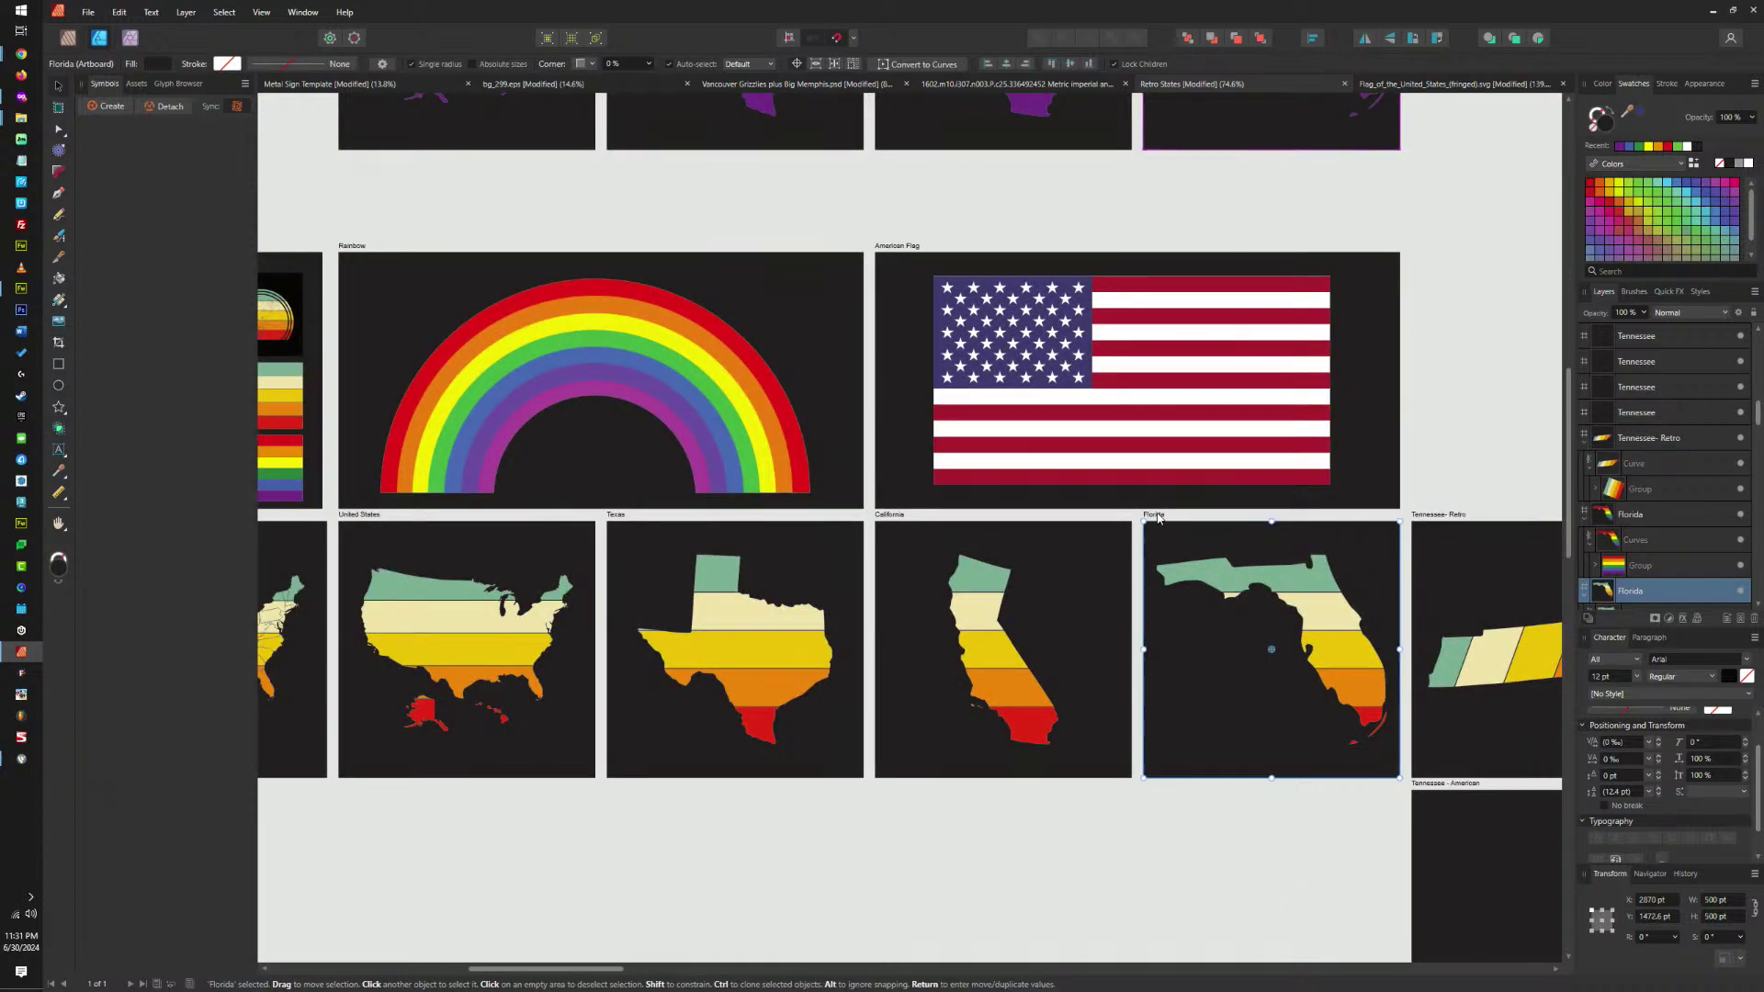
pyautogui.moveTo(1158, 517); pyautogui.dragTo(1168, 786)
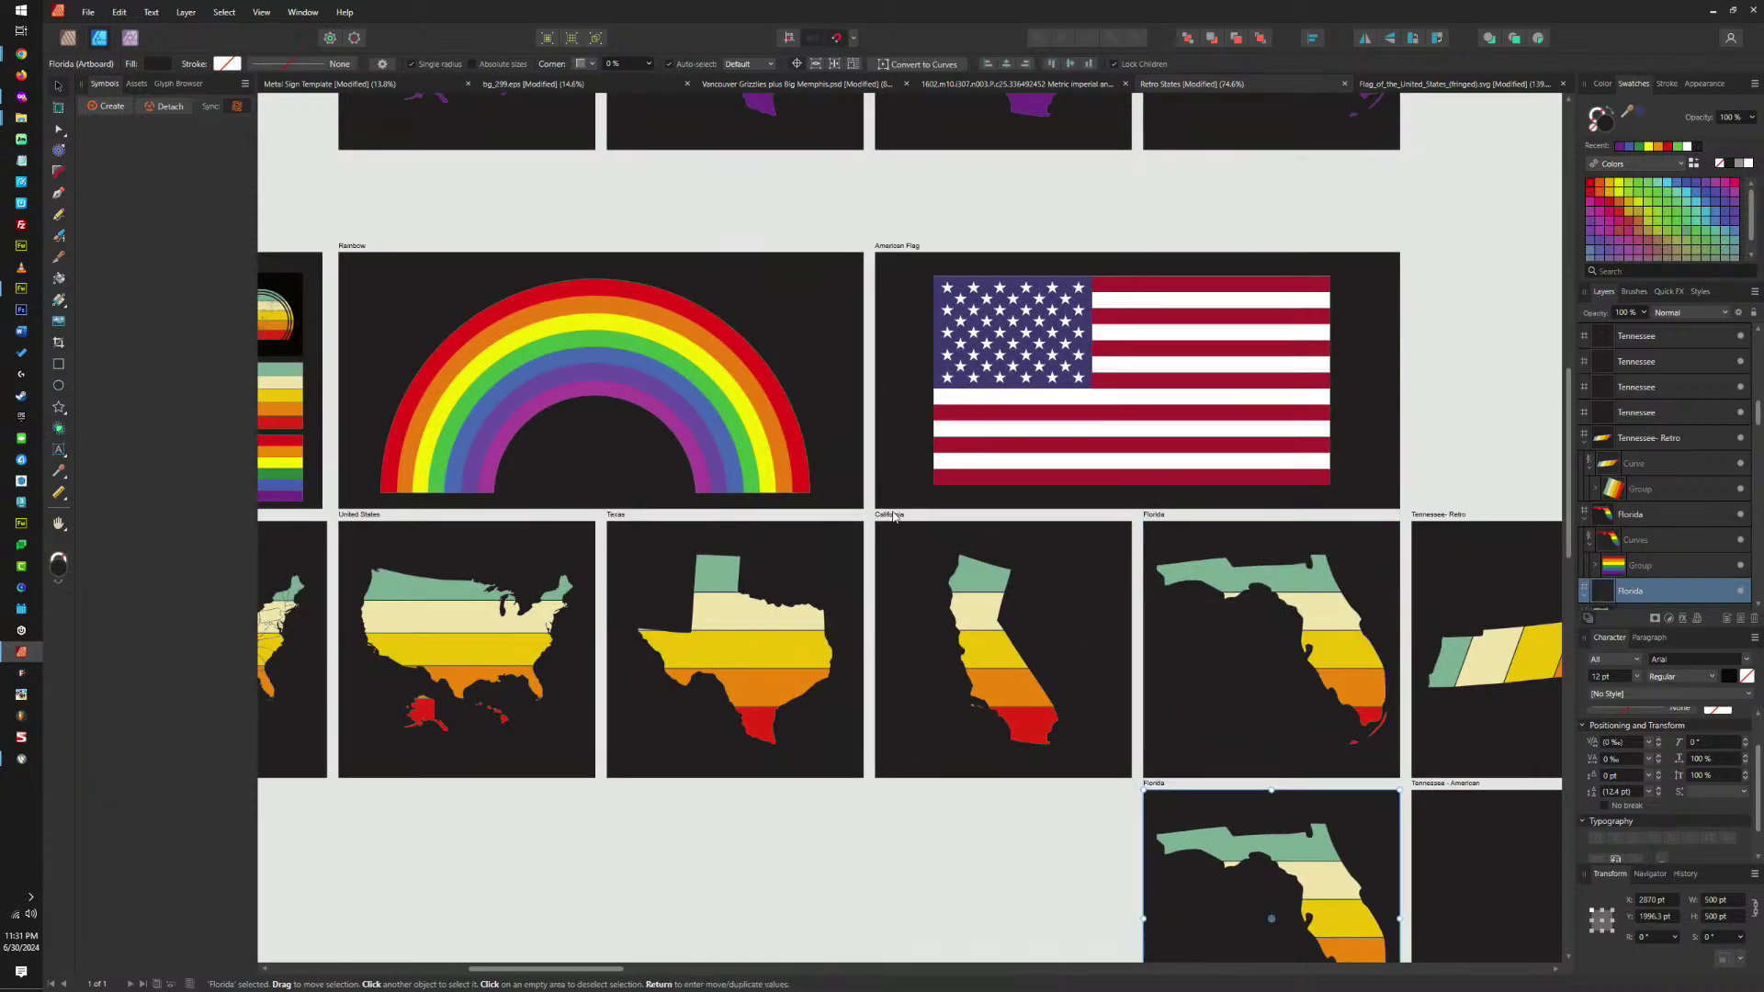
pyautogui.moveTo(894, 517); pyautogui.dragTo(894, 786)
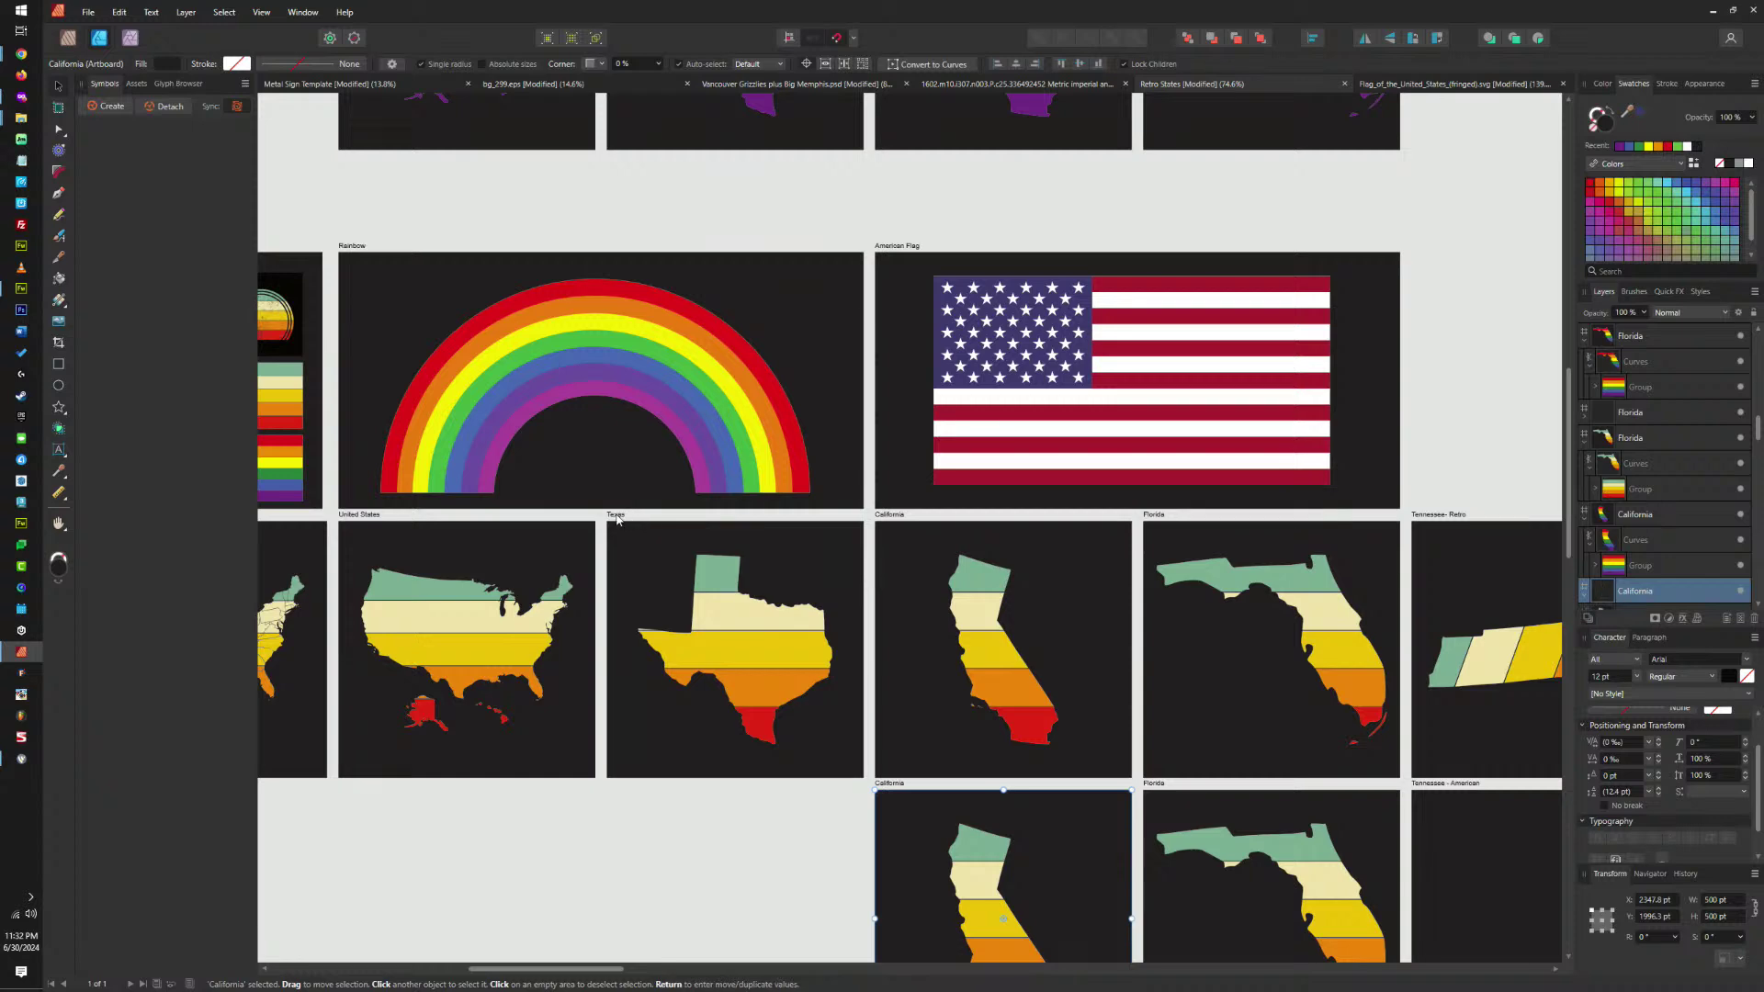
pyautogui.moveTo(616, 517); pyautogui.dragTo(617, 785)
pyautogui.moveTo(565, 689); pyautogui.dragTo(1247, 593)
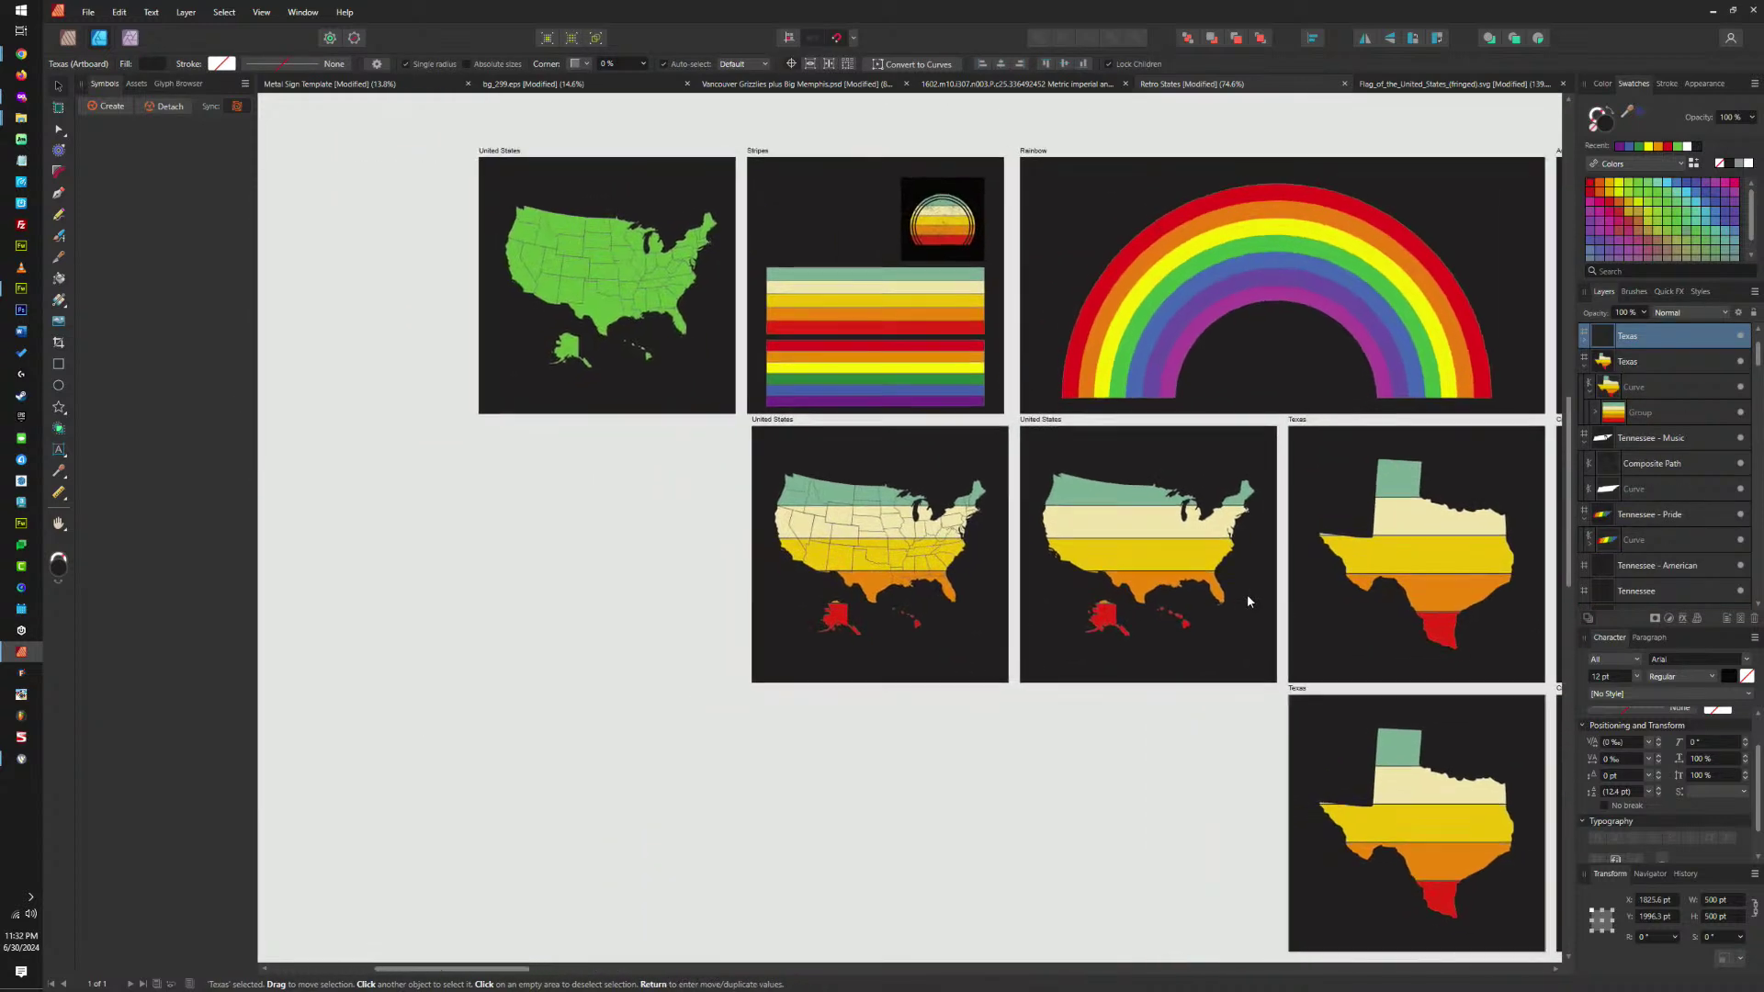
pyautogui.moveTo(1037, 421)
pyautogui.mouseDown()
pyautogui.moveTo(1036, 712)
pyautogui.moveTo(1036, 689)
pyautogui.mouseUp()
pyautogui.scroll(-4, 964, 469)
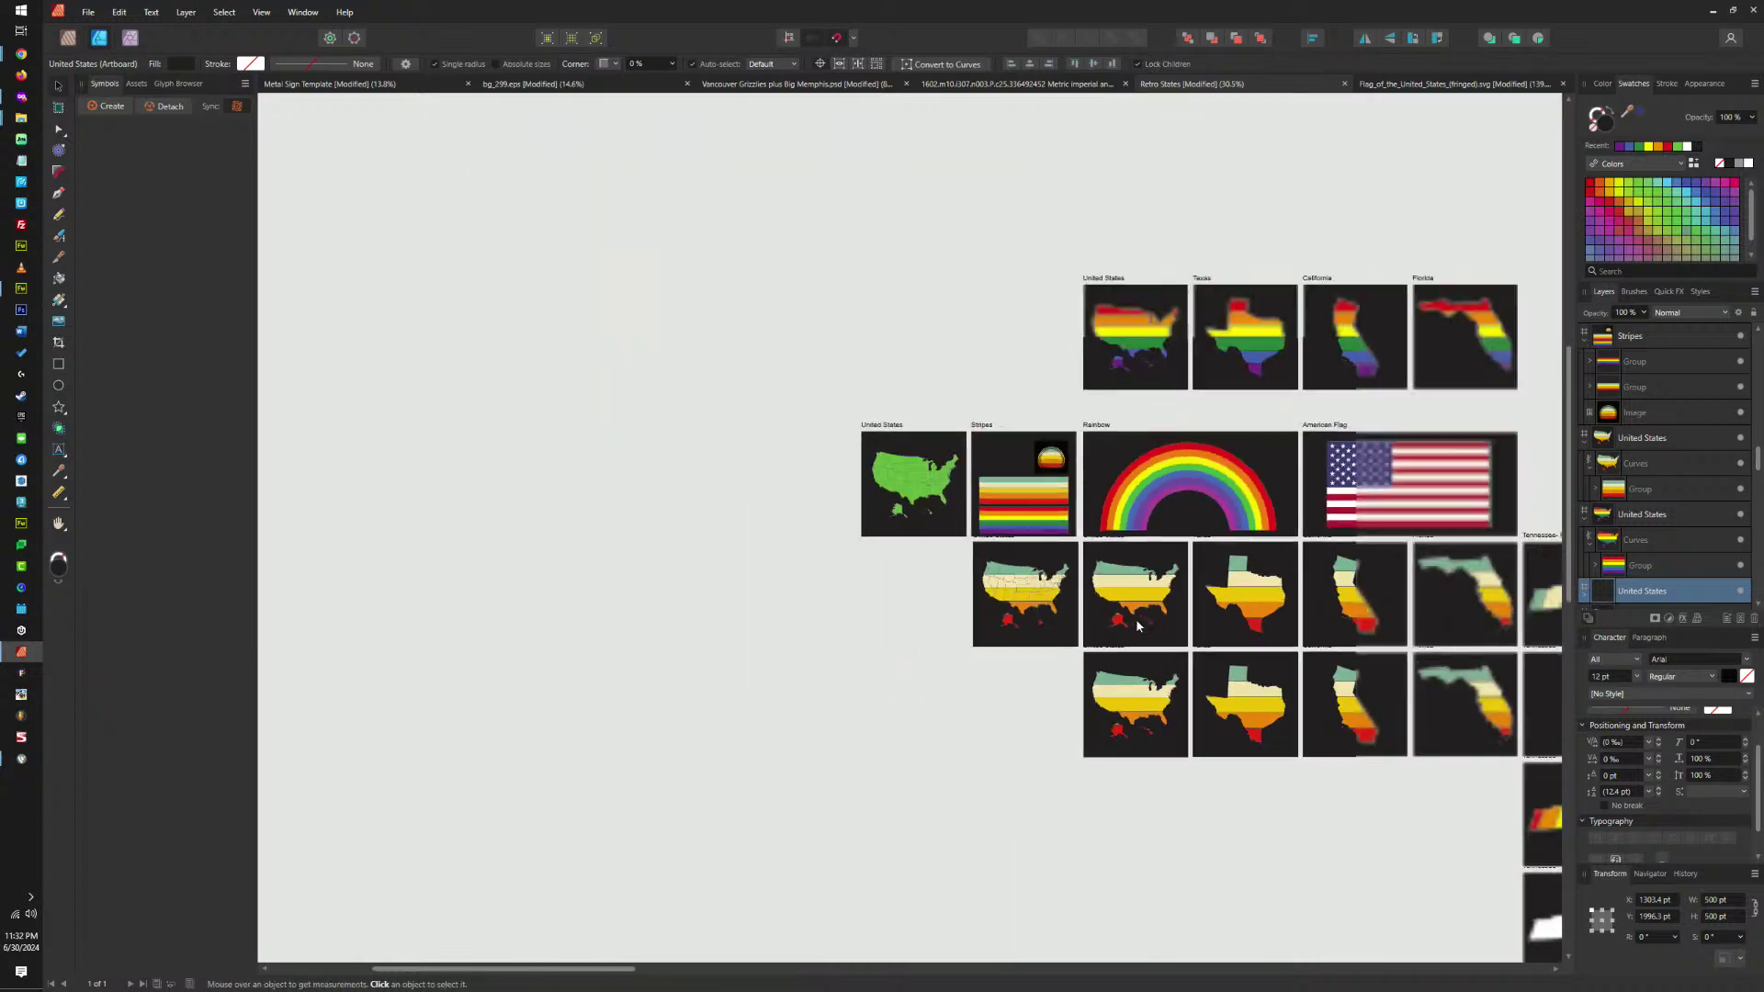
pyautogui.scroll(6, 1004, 569)
pyautogui.click(982, 618)
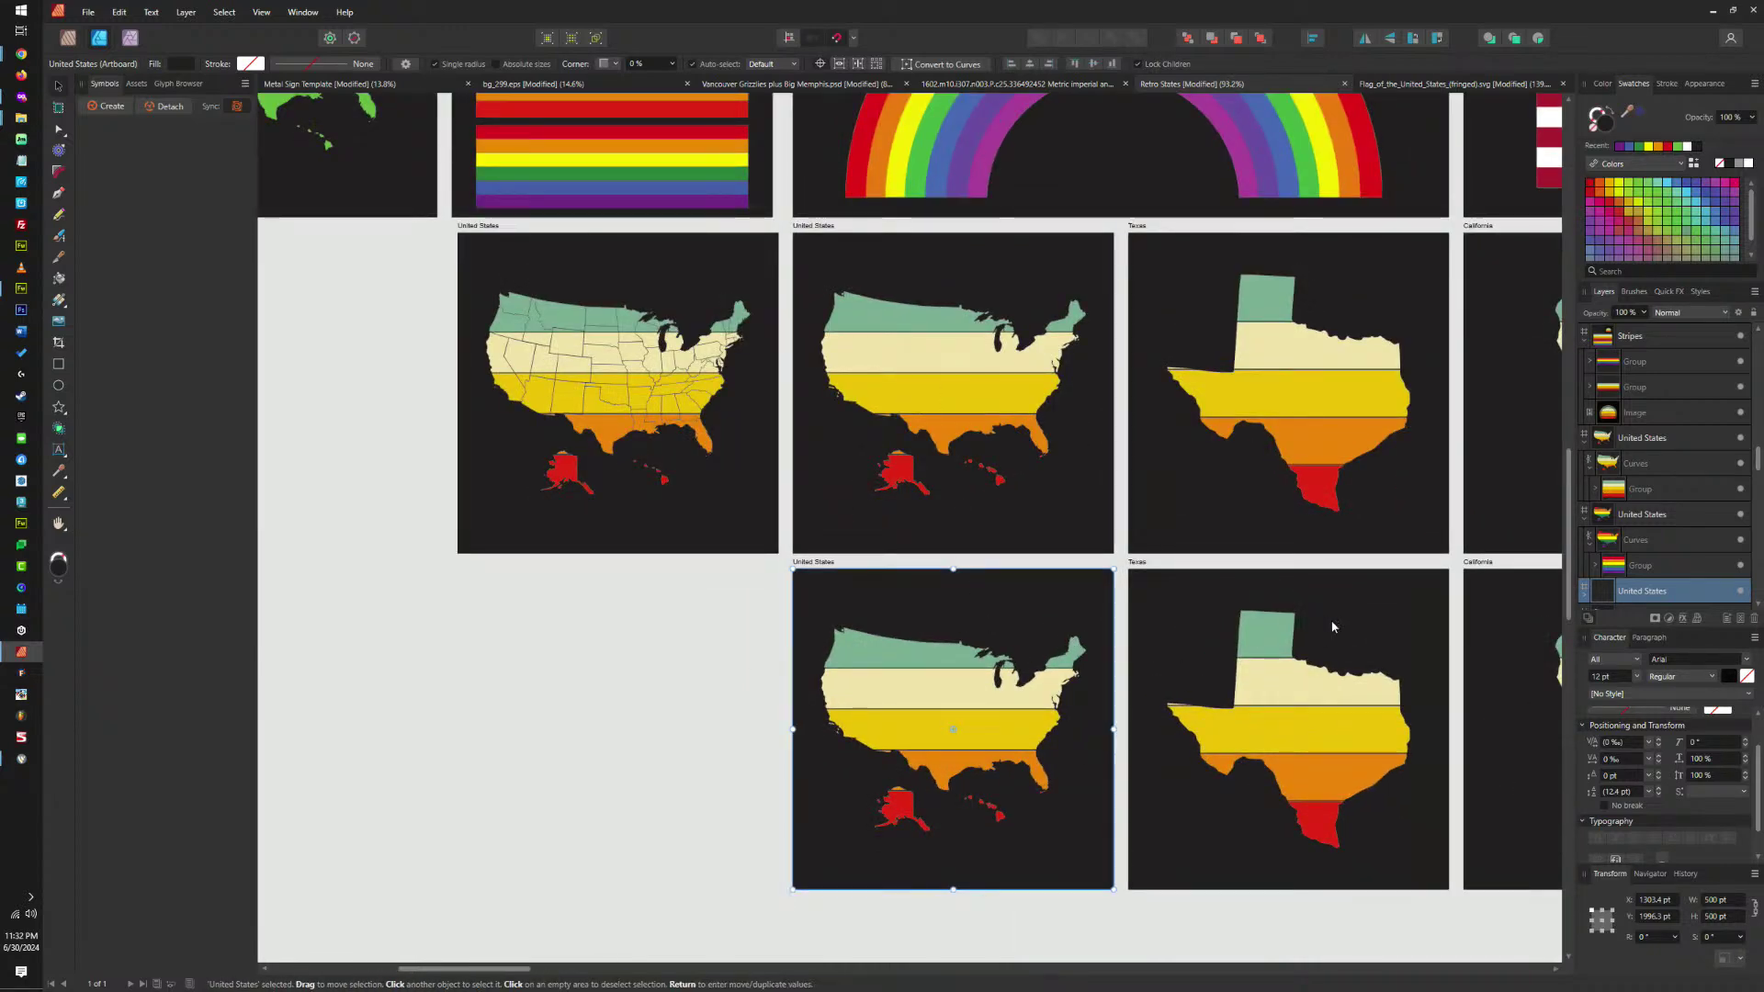
pyautogui.hscroll(5, 851, 568)
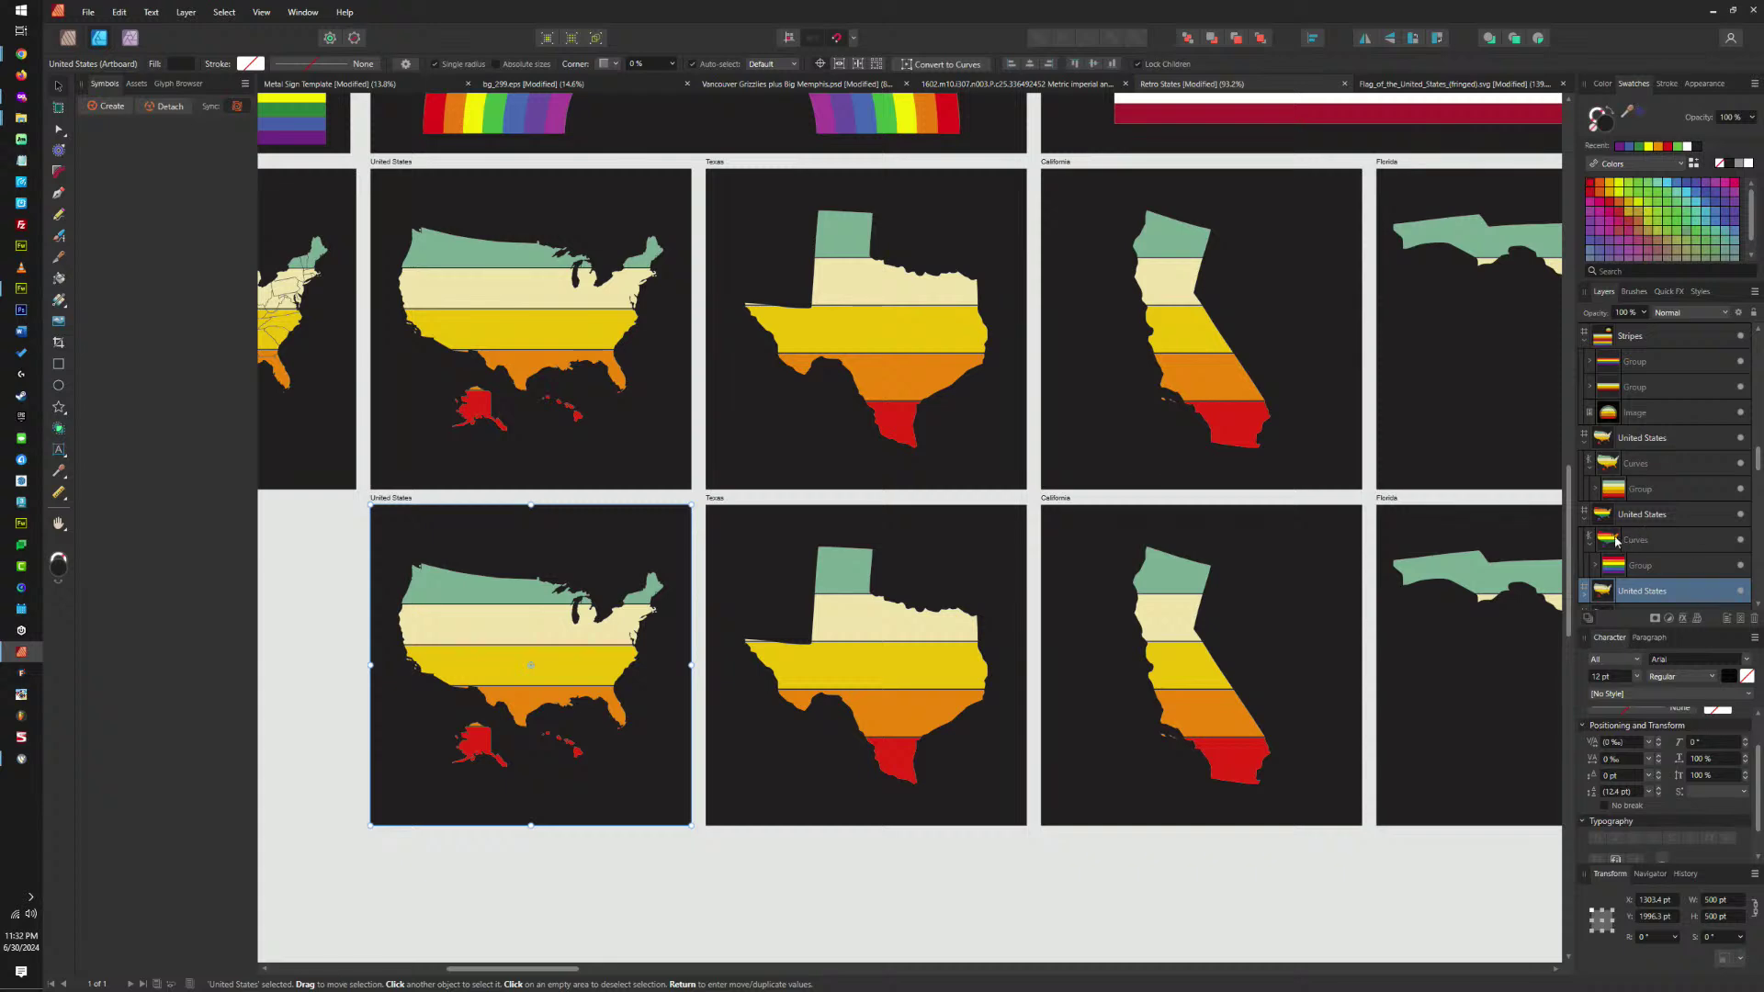
# Collapse the Stripes, striped United States, American Flag and Rainbow artboards in the layer list.
pyautogui.click(1584, 340)
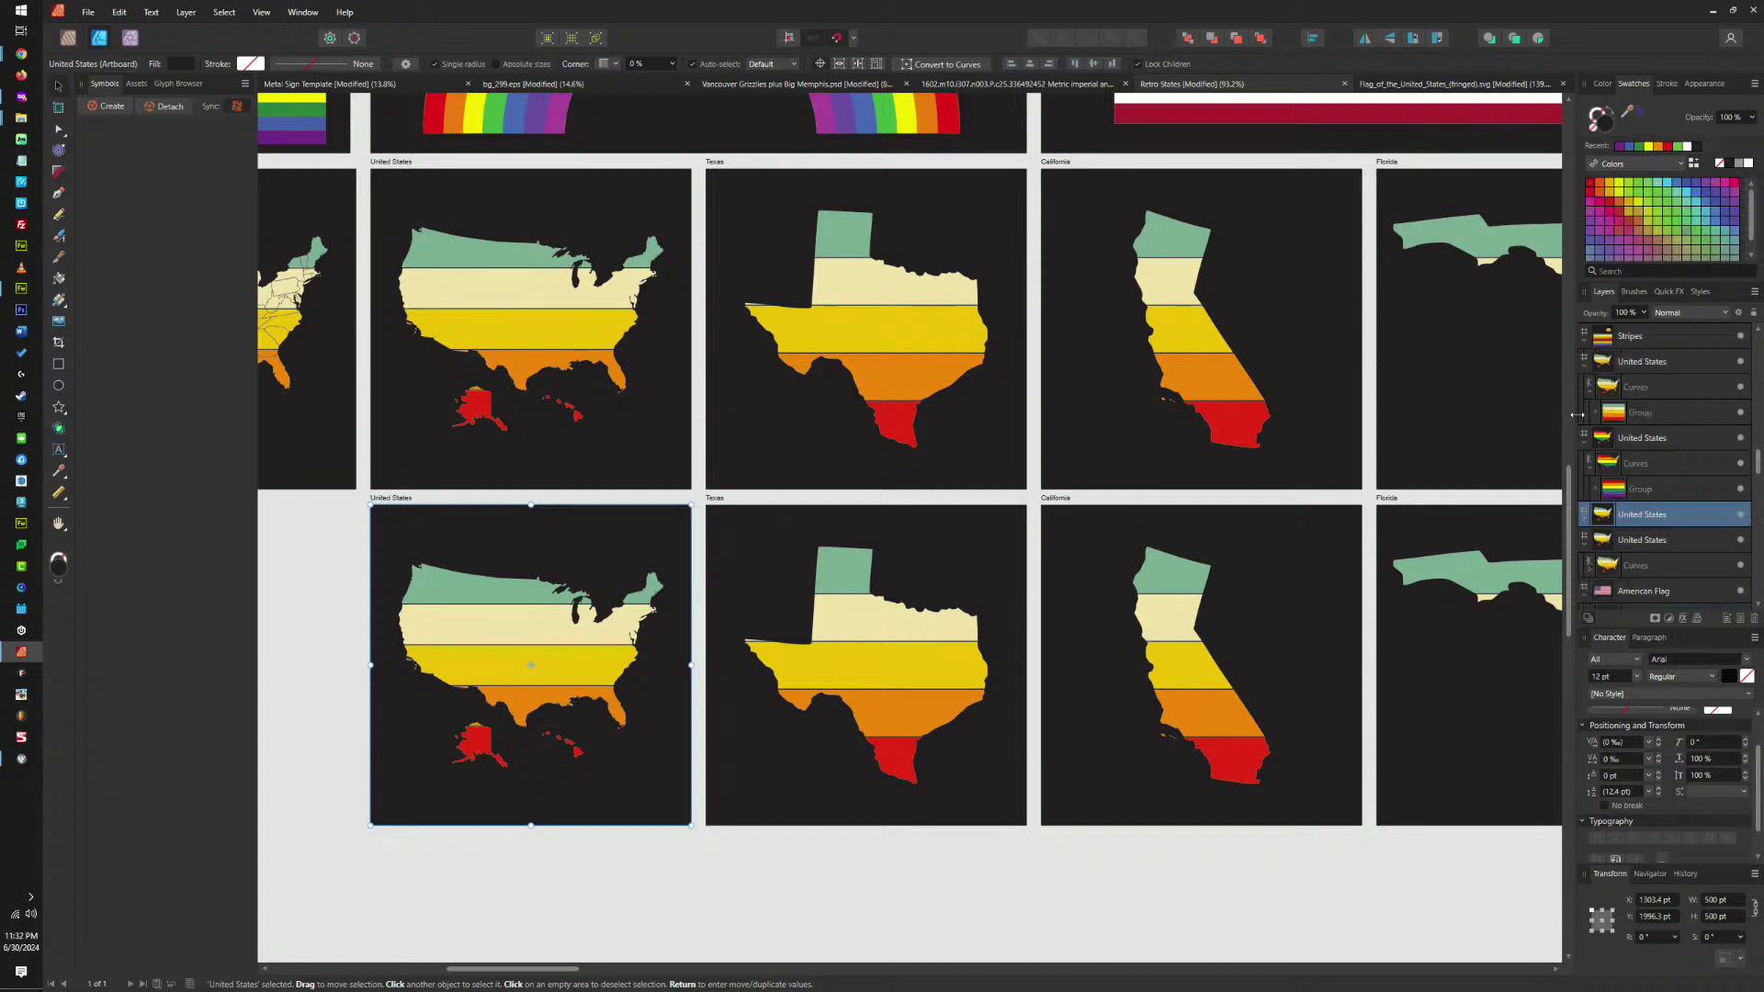
pyautogui.click(1583, 443)
pyautogui.click(1588, 392)
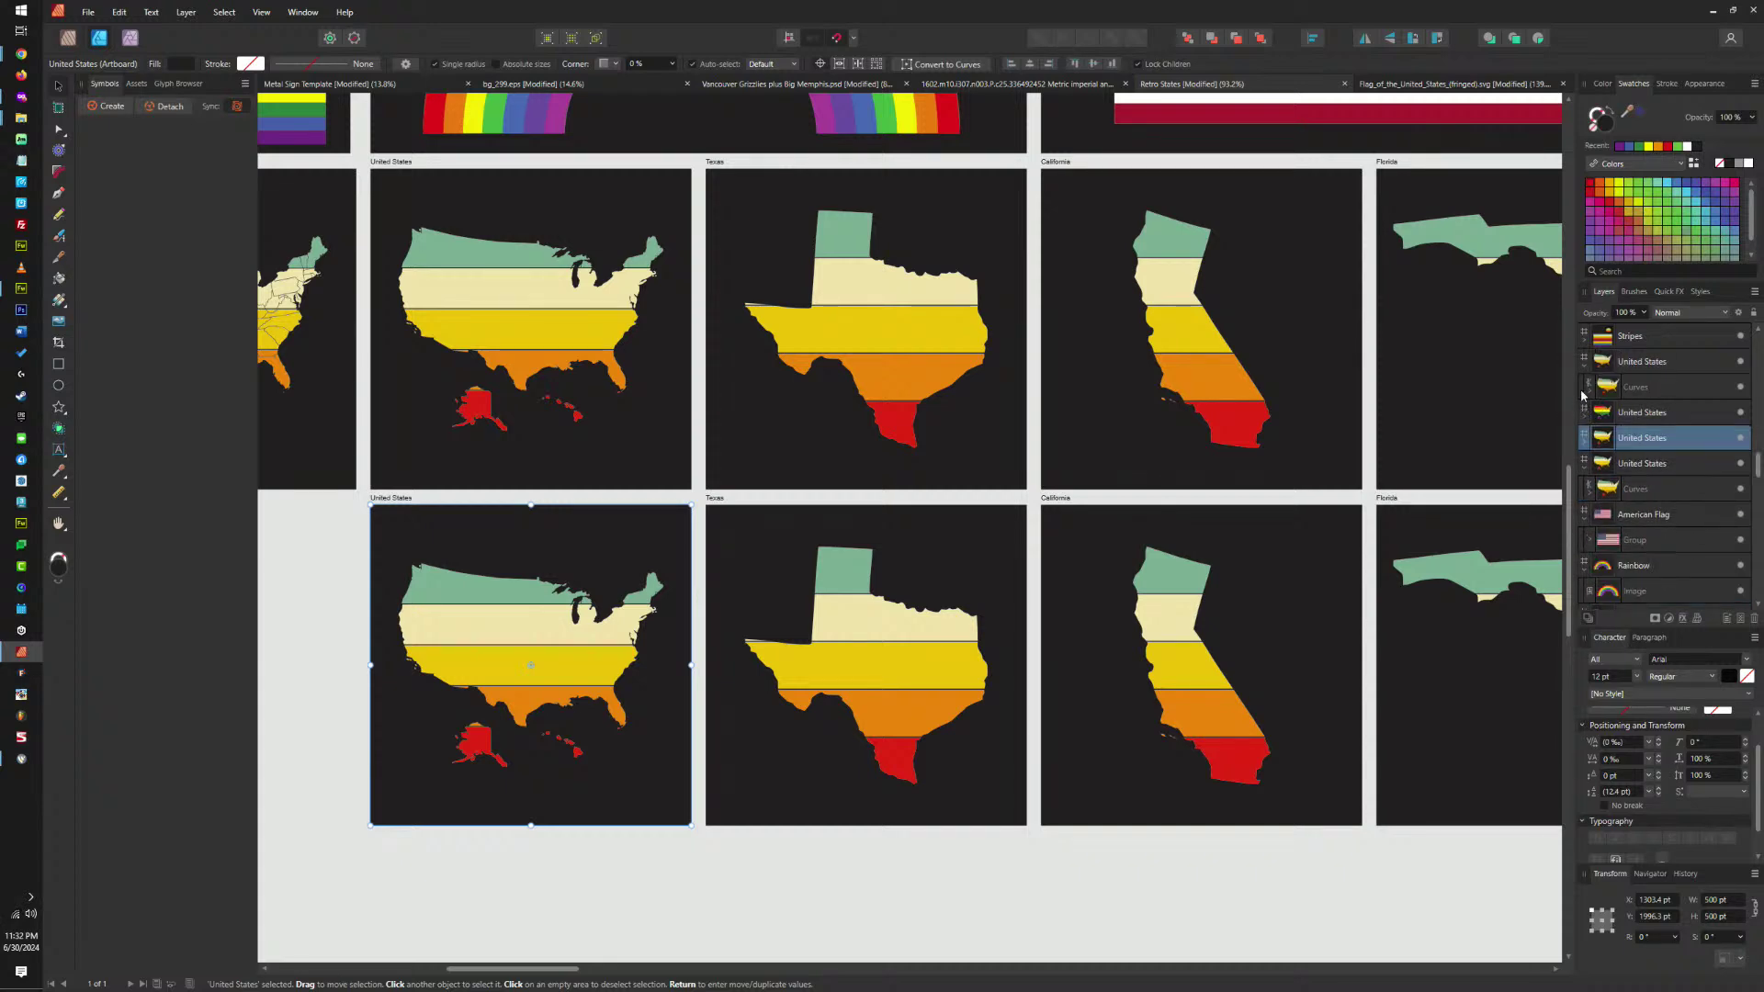
pyautogui.click(1584, 367)
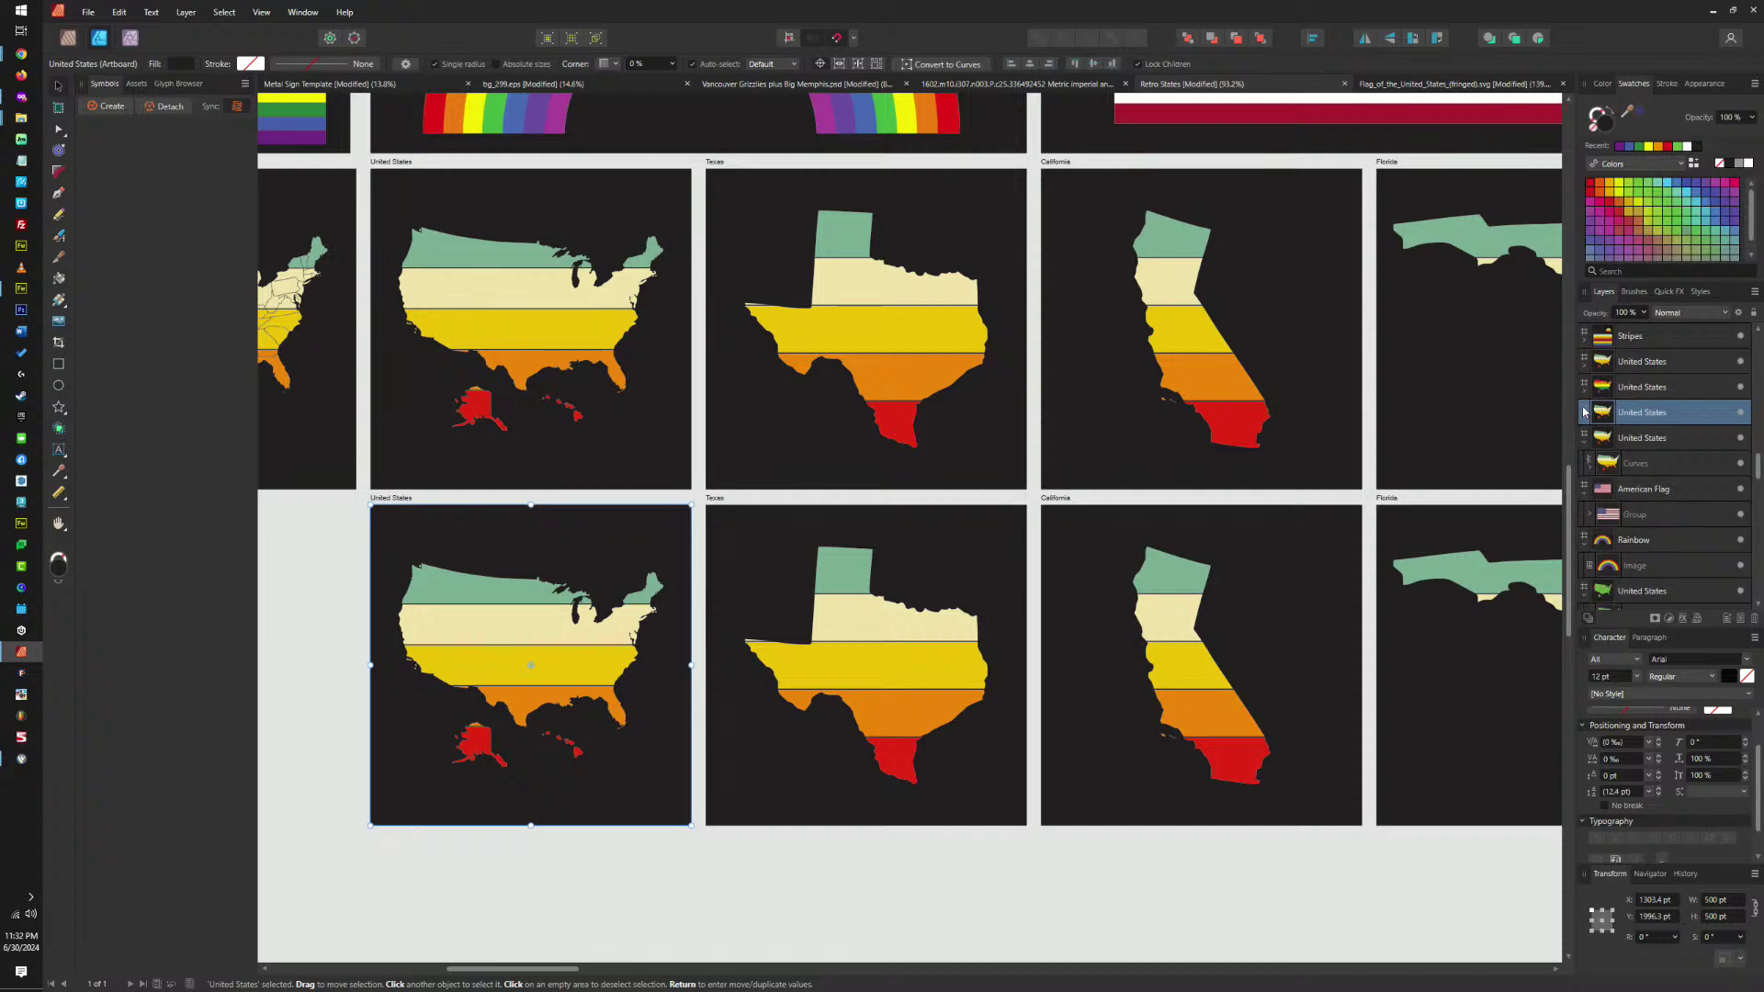
pyautogui.click(1584, 440)
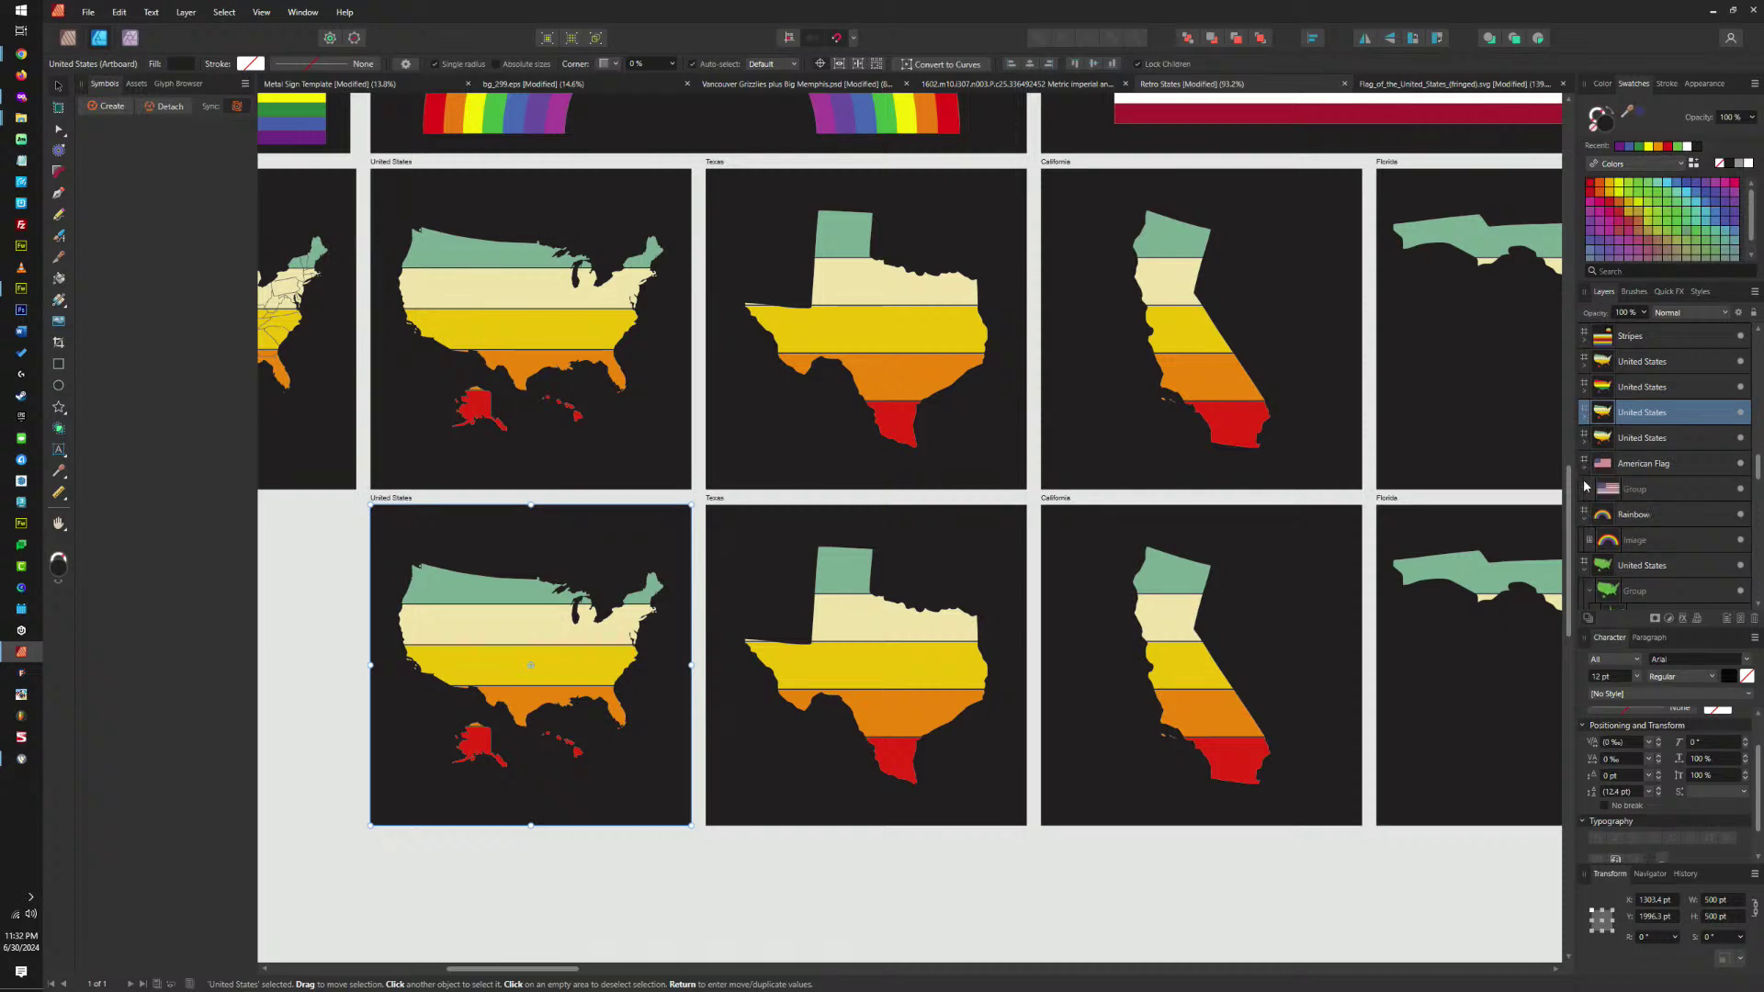
pyautogui.click(1585, 465)
pyautogui.click(1584, 491)
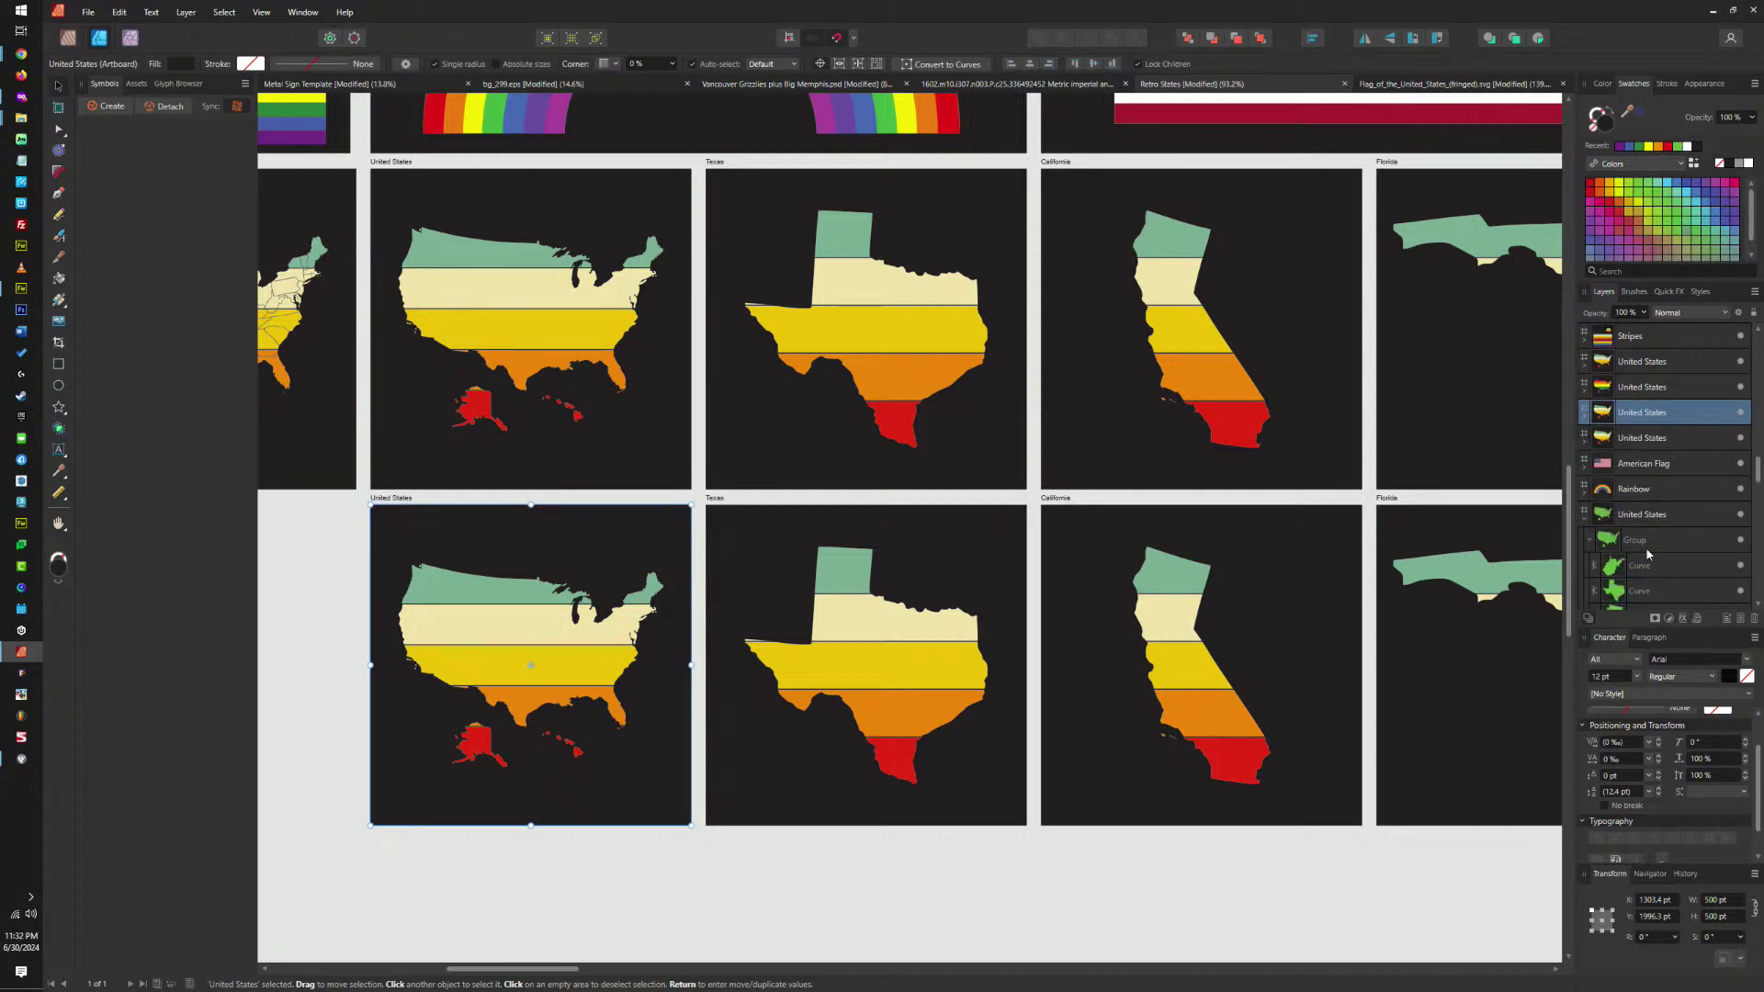
# Expand and re-collapse the Rainbow artboard's layers, and expand the layers of the Stripes artboard.
pyautogui.hotkey('alt', 'Tab')
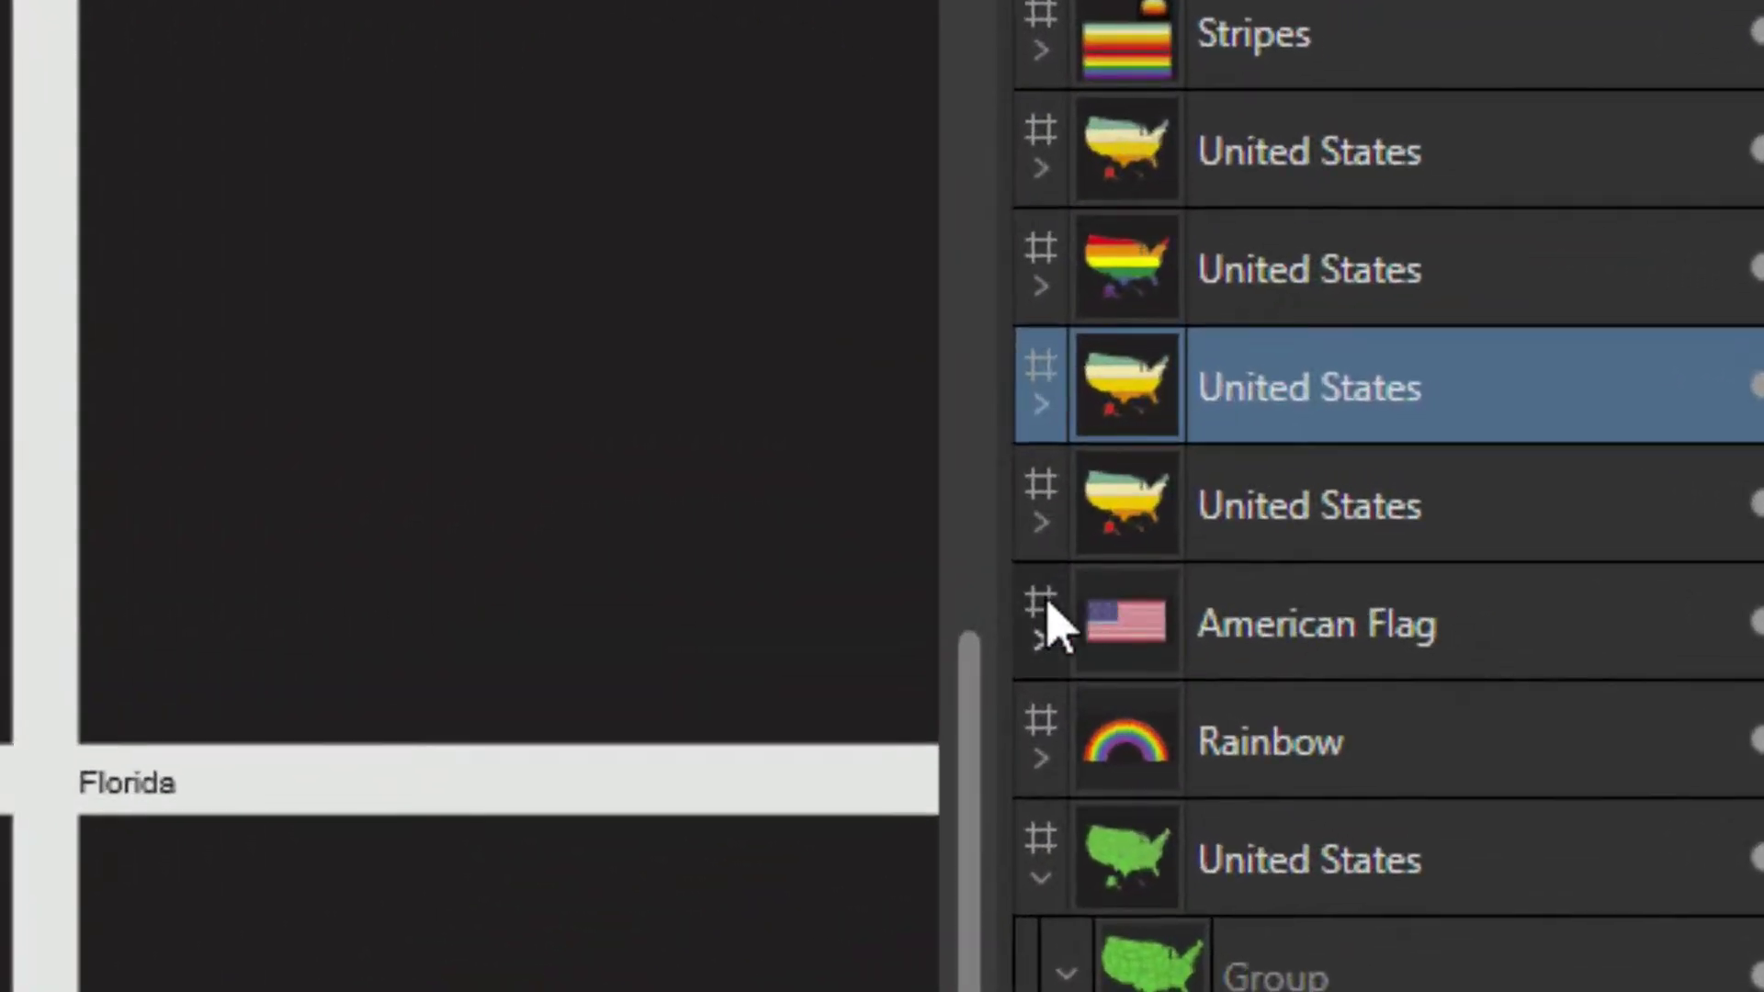
pyautogui.click(1584, 467)
pyautogui.click(1042, 634)
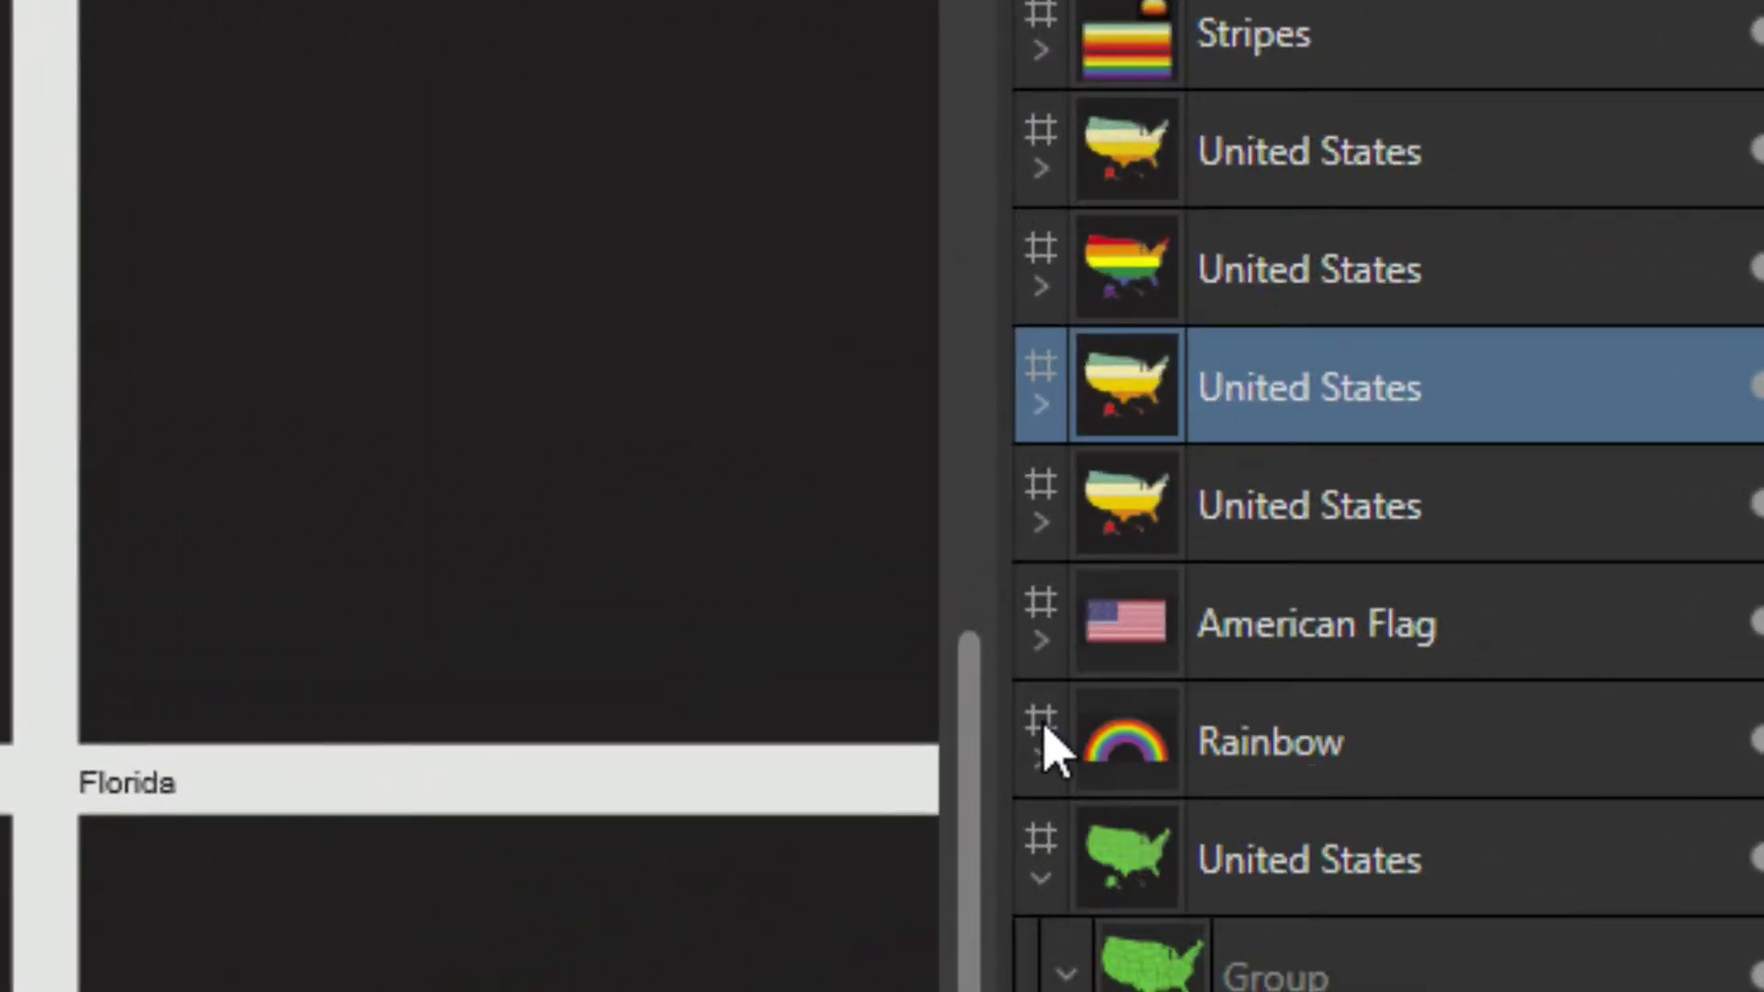
pyautogui.click(1041, 759)
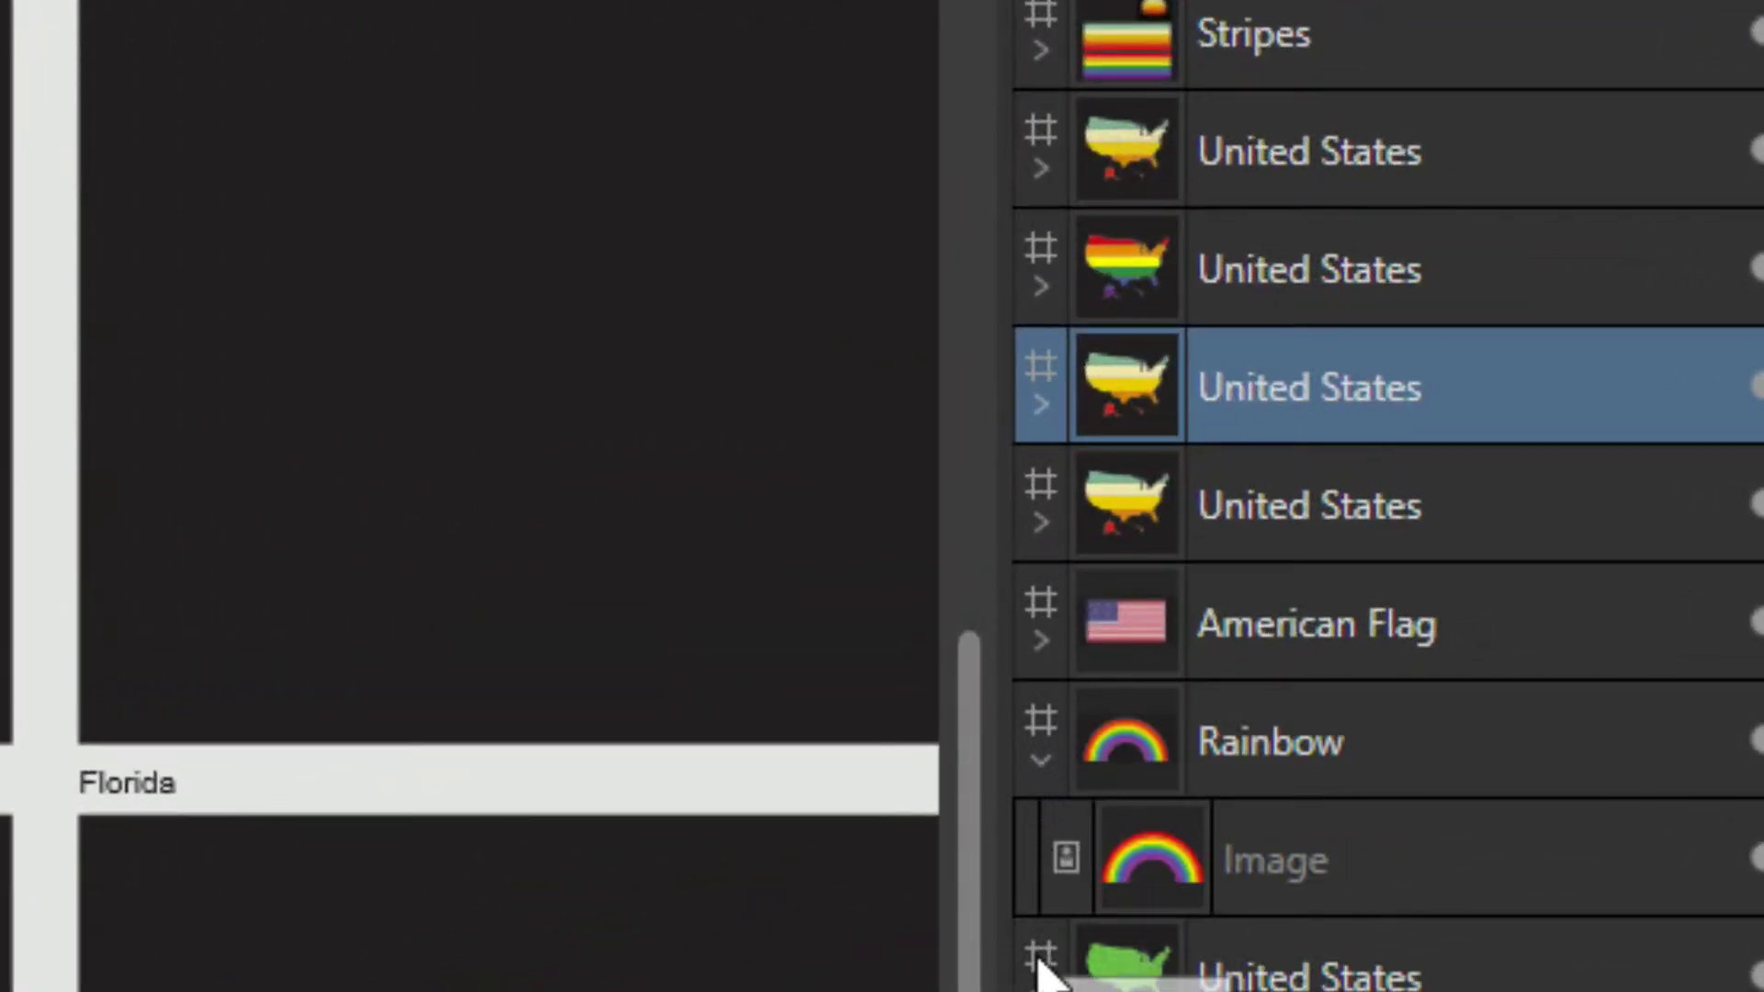
pyautogui.click(1041, 759)
pyautogui.scroll(3, 1047, 882)
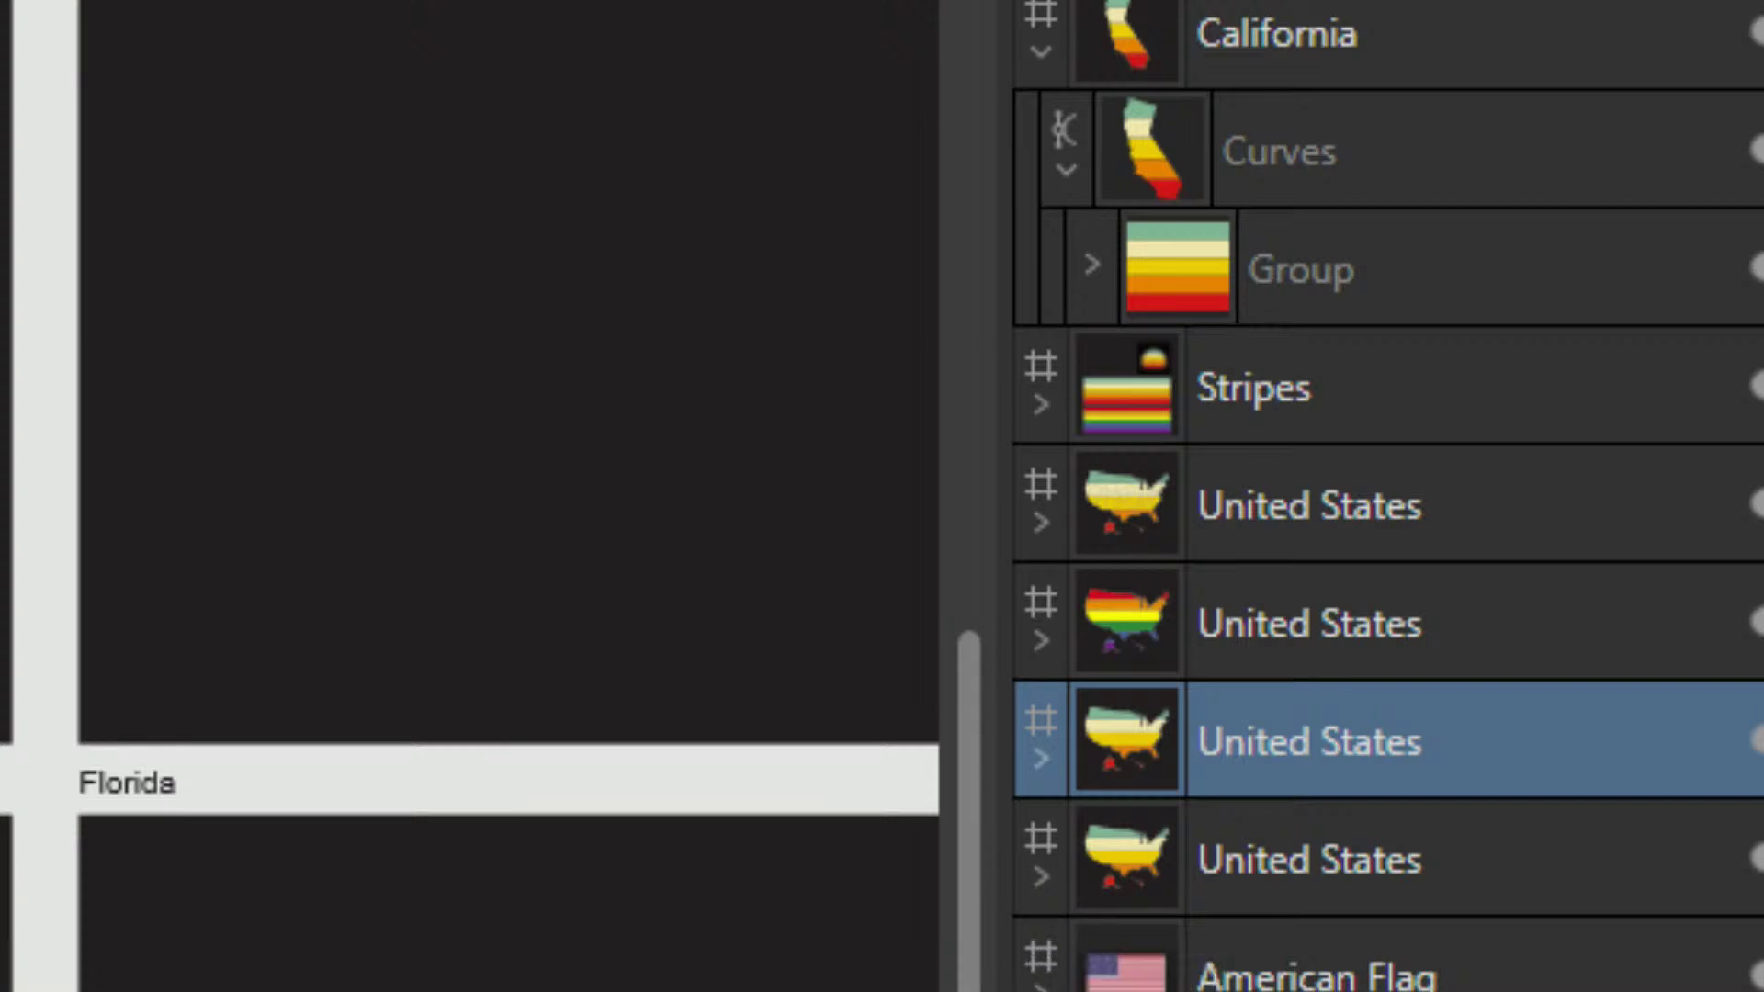
pyautogui.click(1040, 403)
# Collapse the three Texas artboards, "Tennessee - Music" and "Tennessee - Pride" in the layer list, and select "Tennessee - American".
pyautogui.scroll(-5, 1160, 313)
pyautogui.scroll(3, 1270, 504)
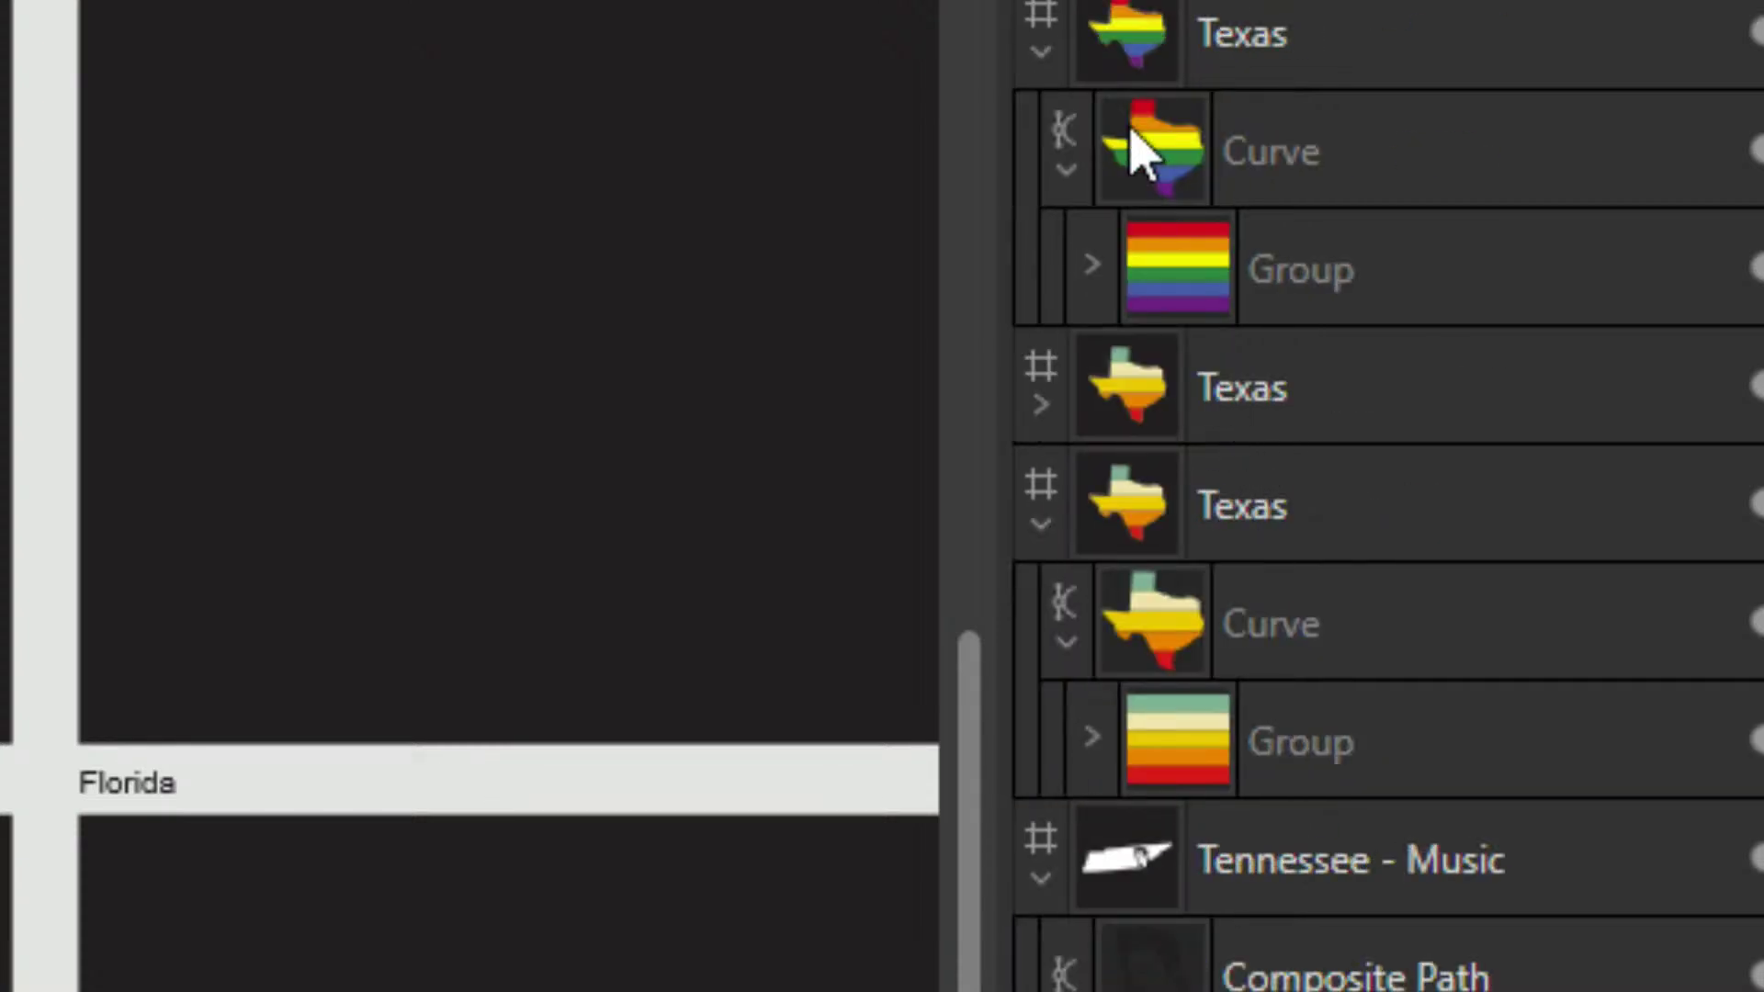
pyautogui.click(1035, 20)
pyautogui.click(1041, 168)
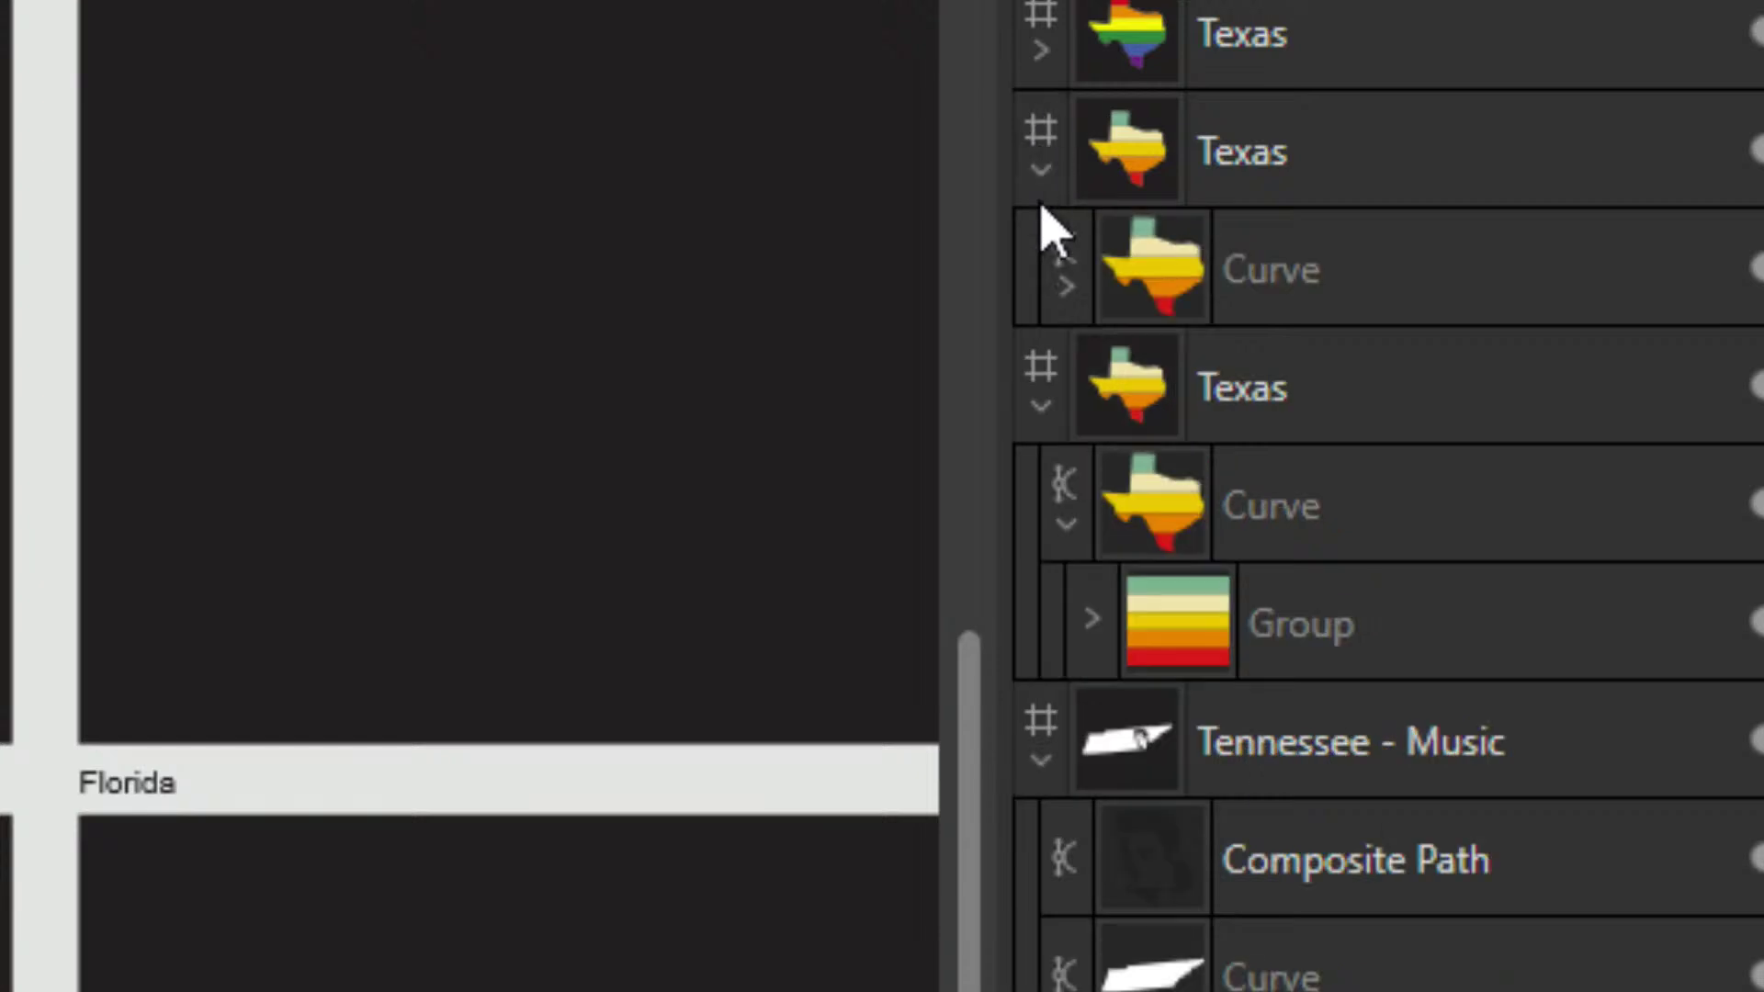
pyautogui.click(1040, 165)
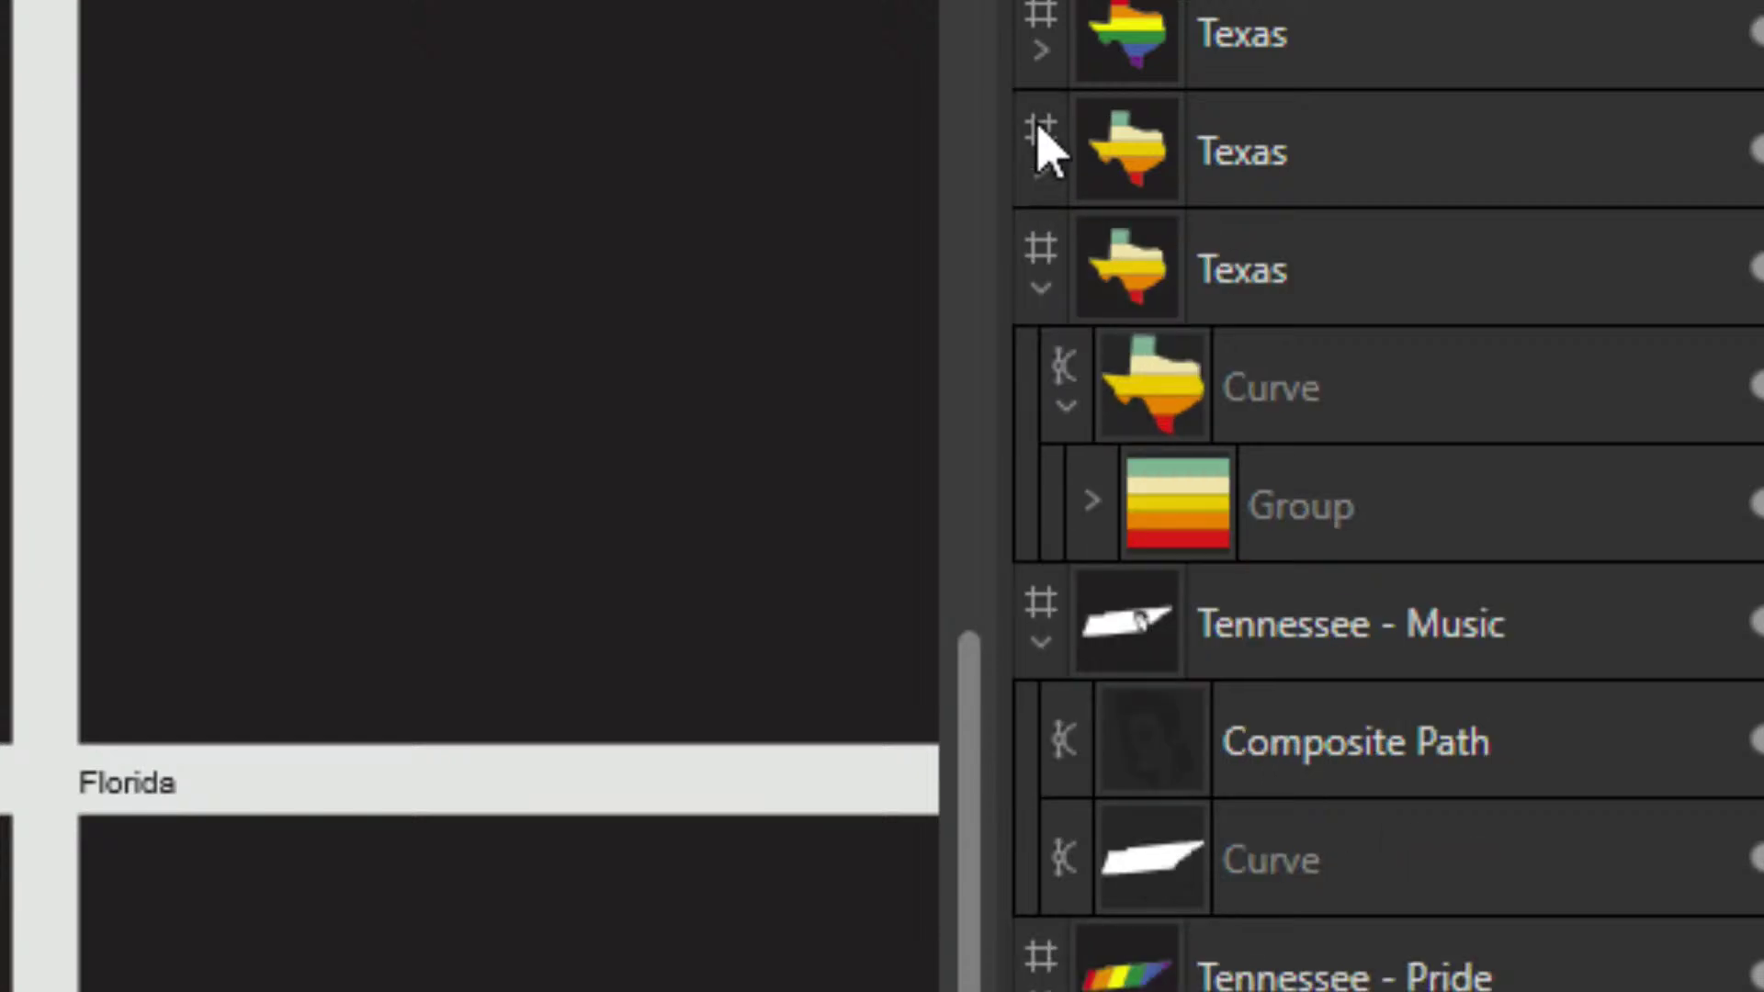
pyautogui.click(1041, 280)
pyautogui.click(1039, 396)
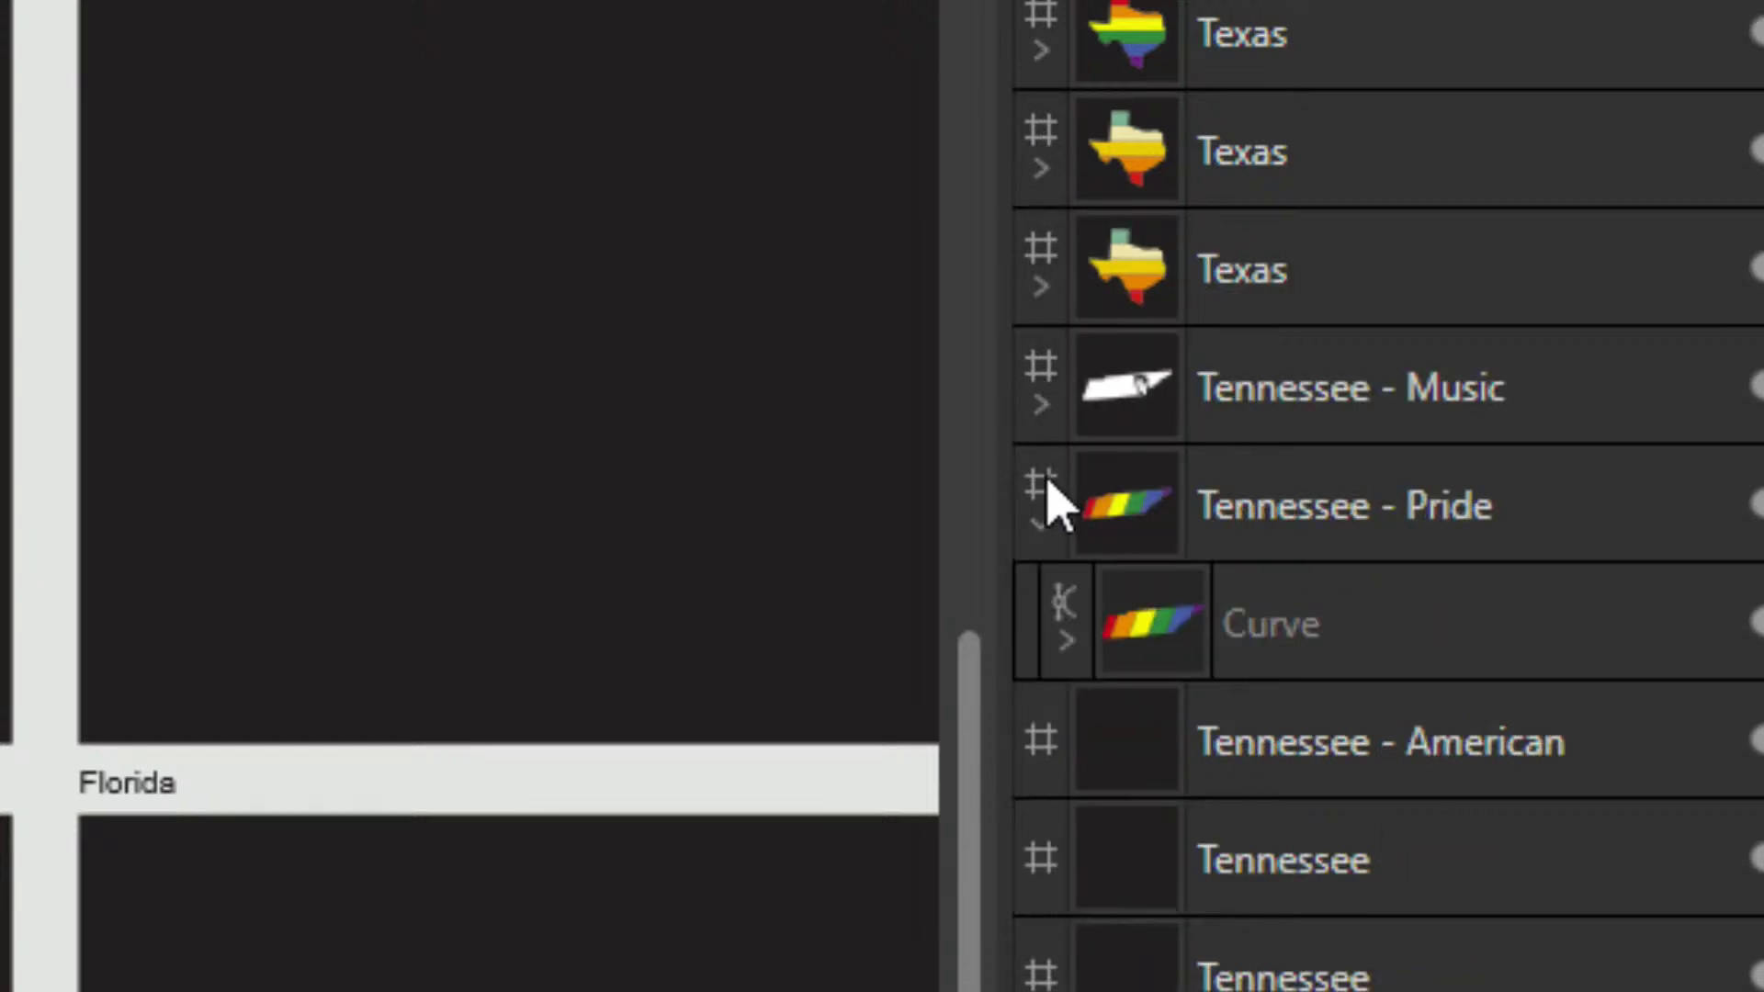
pyautogui.click(1043, 524)
pyautogui.click(1032, 628)
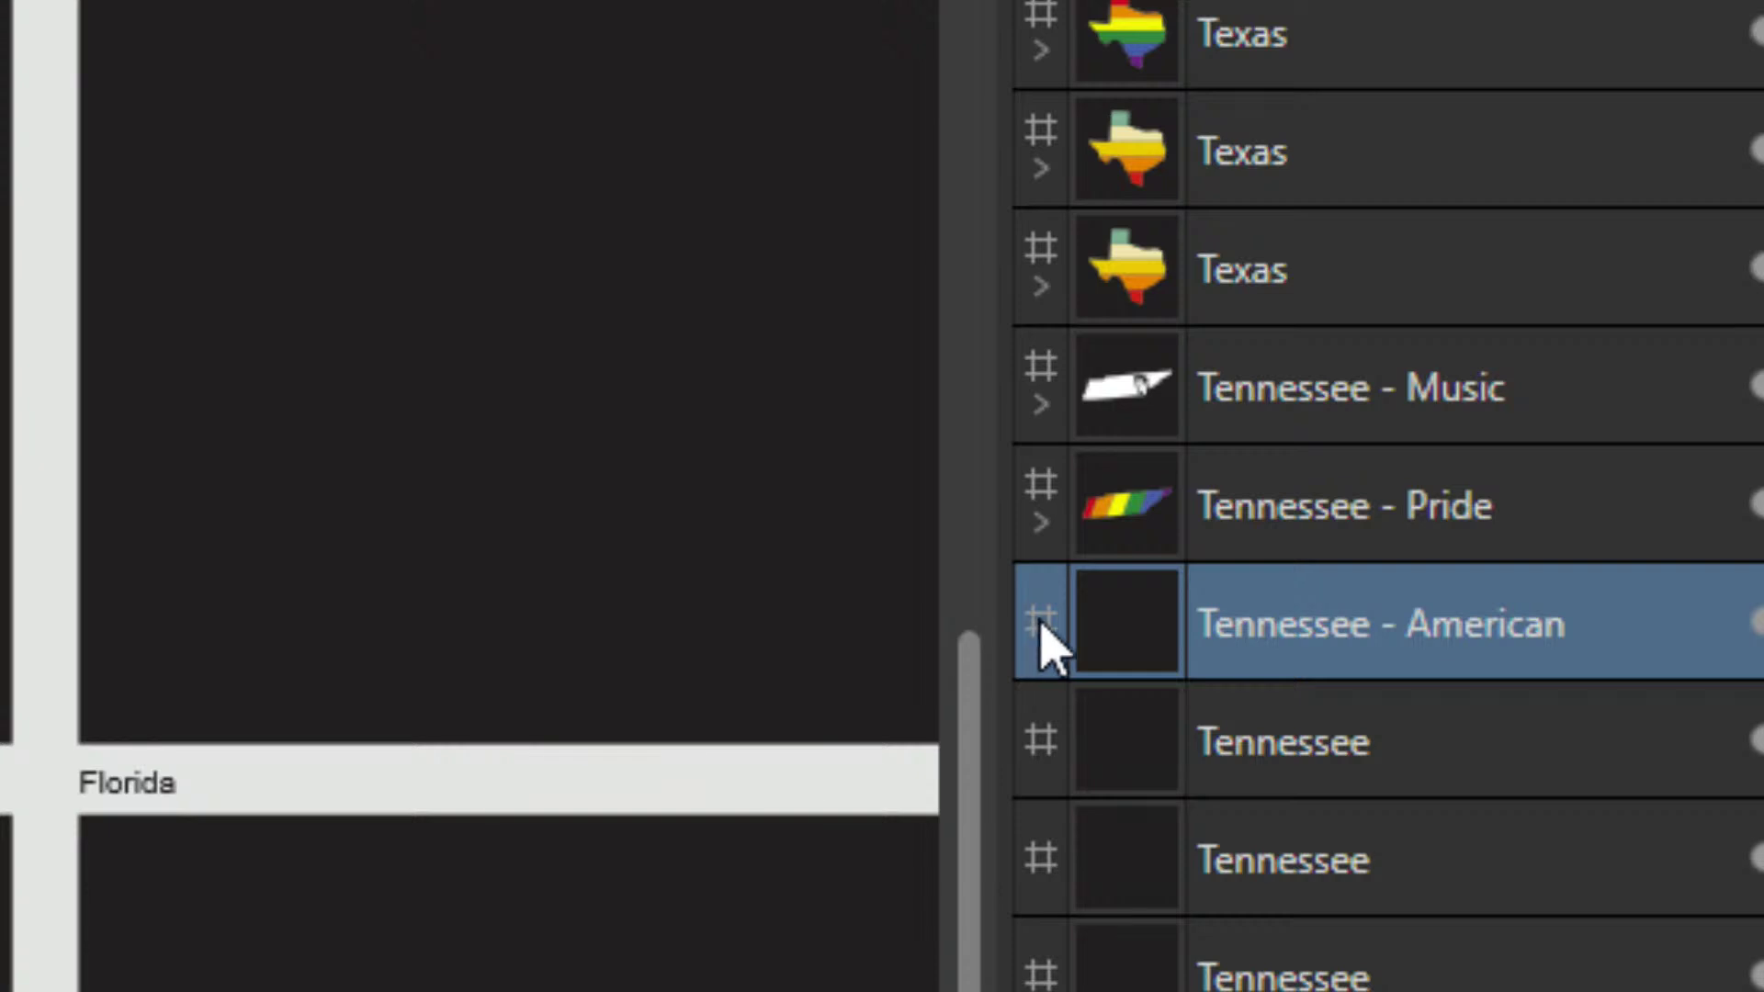
# Collapse the "Tennessee- Retro" artboard and all the Florida and California artboards in the layer list.
pyautogui.scroll(-10, 1056, 643)
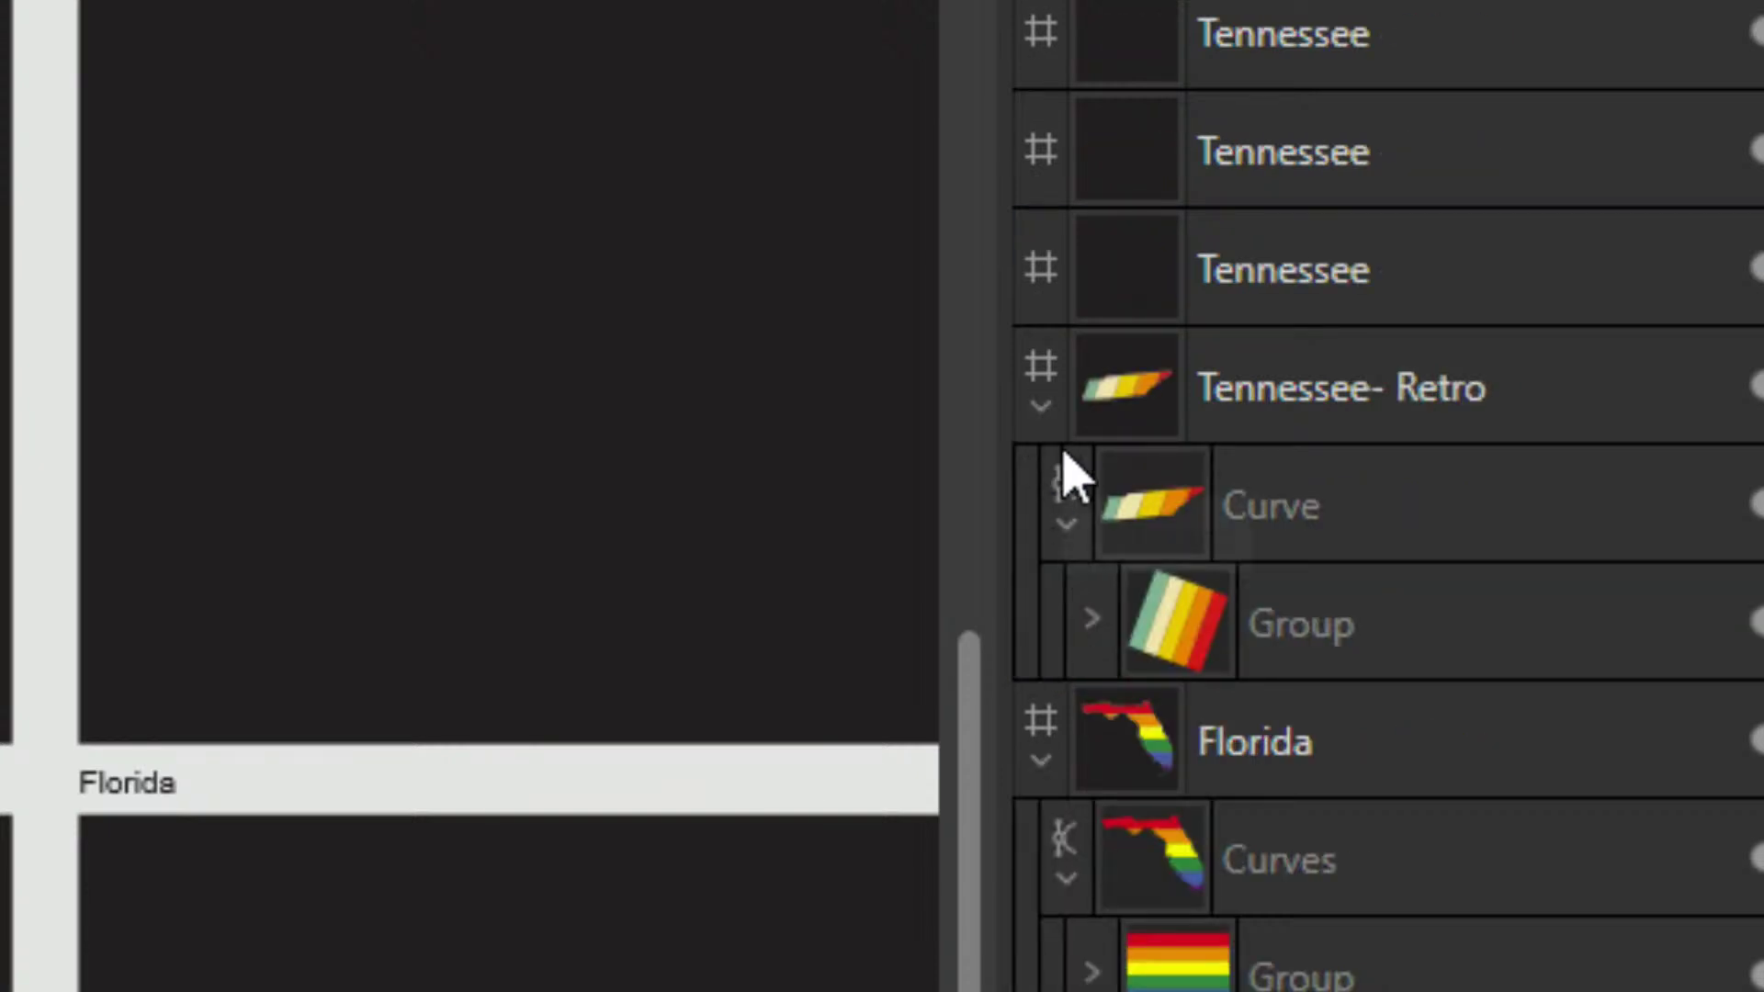
pyautogui.click(1043, 400)
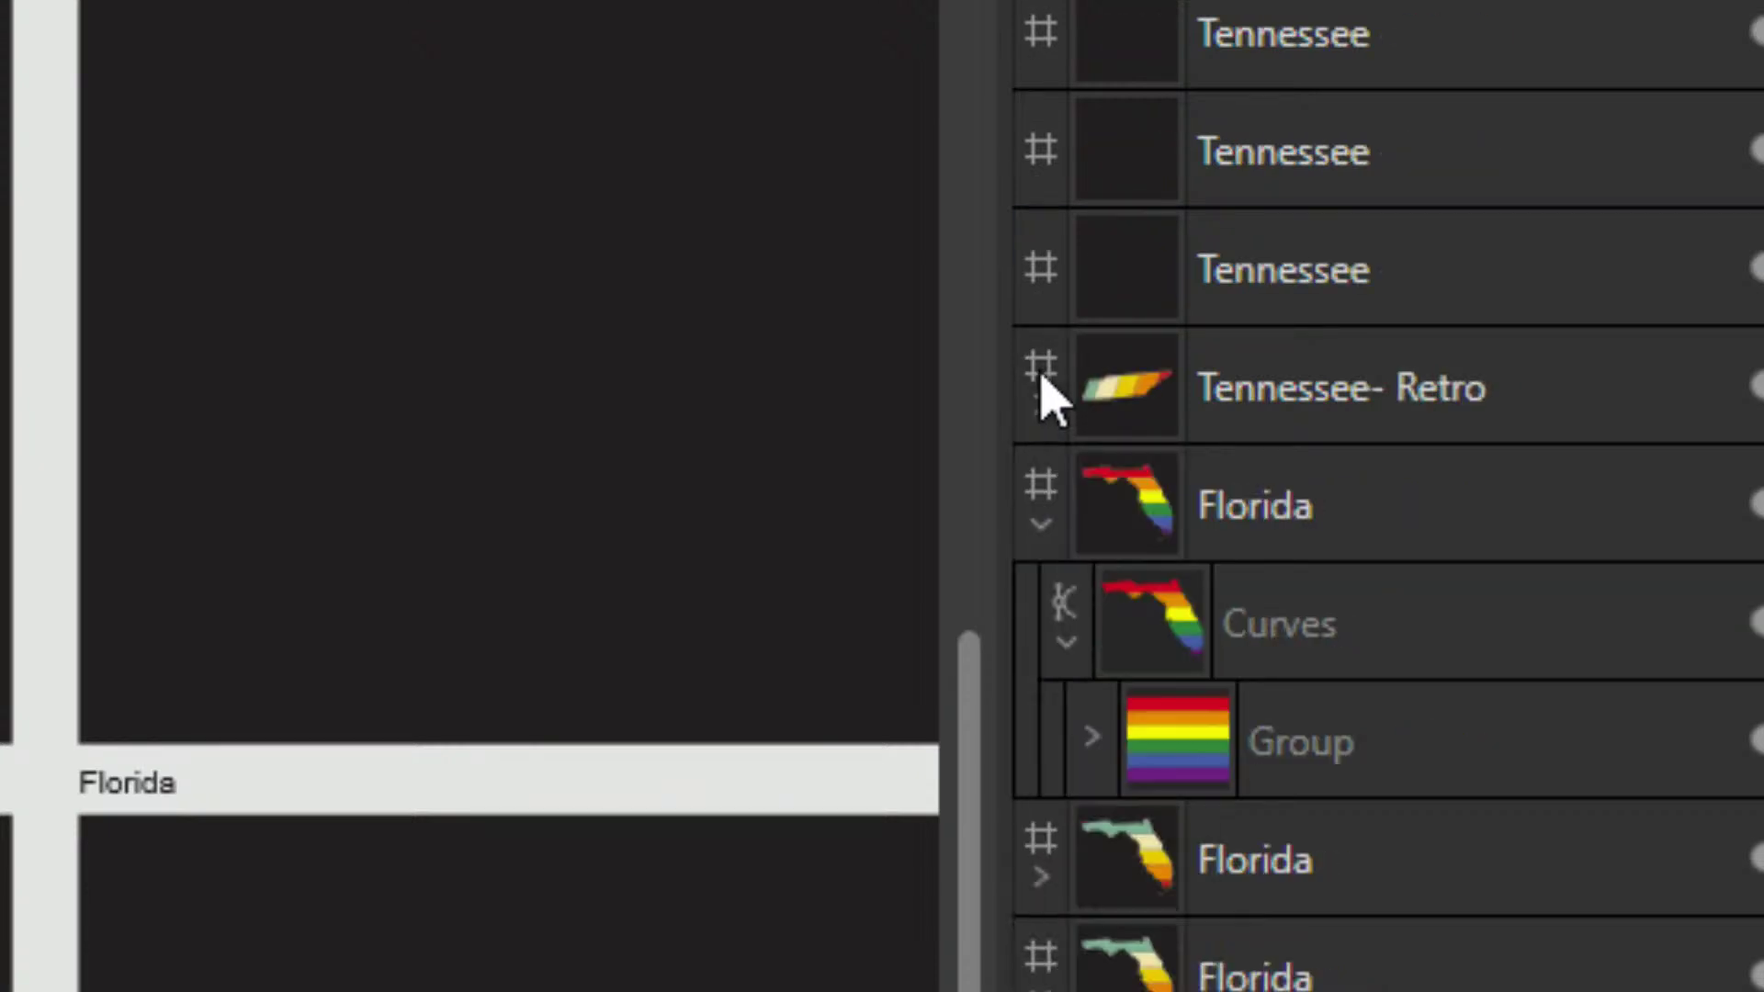
pyautogui.click(1043, 517)
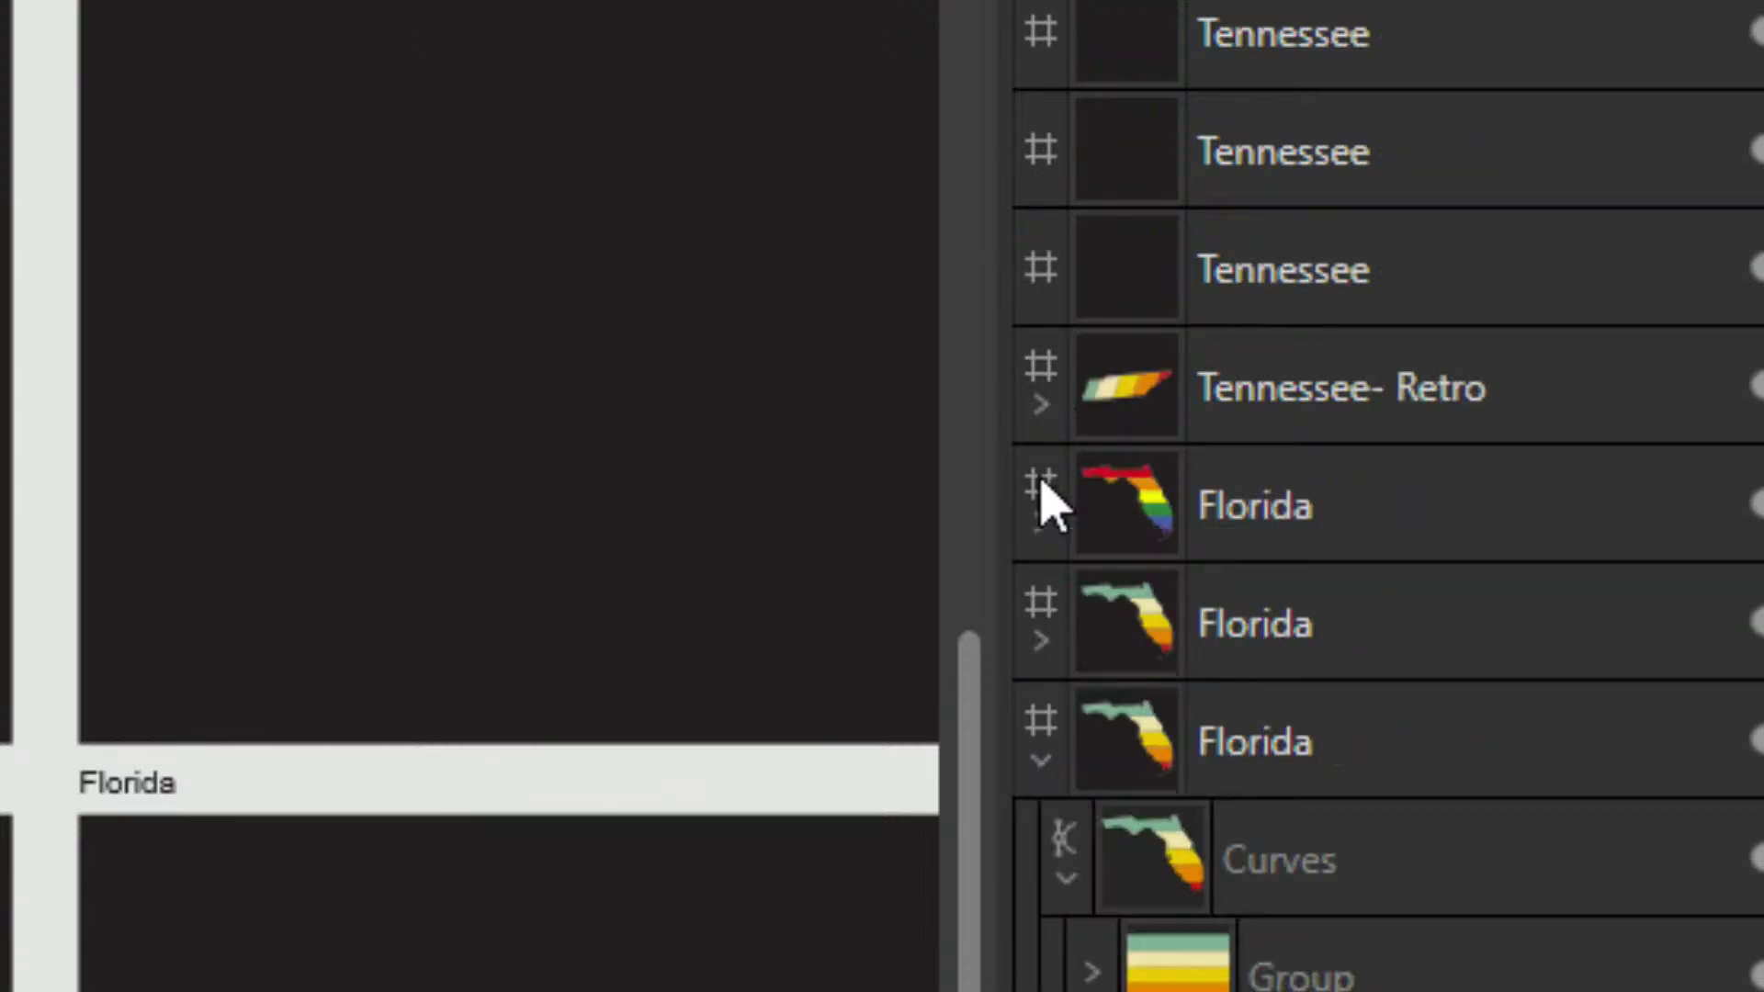
pyautogui.click(1038, 611)
pyautogui.click(1038, 620)
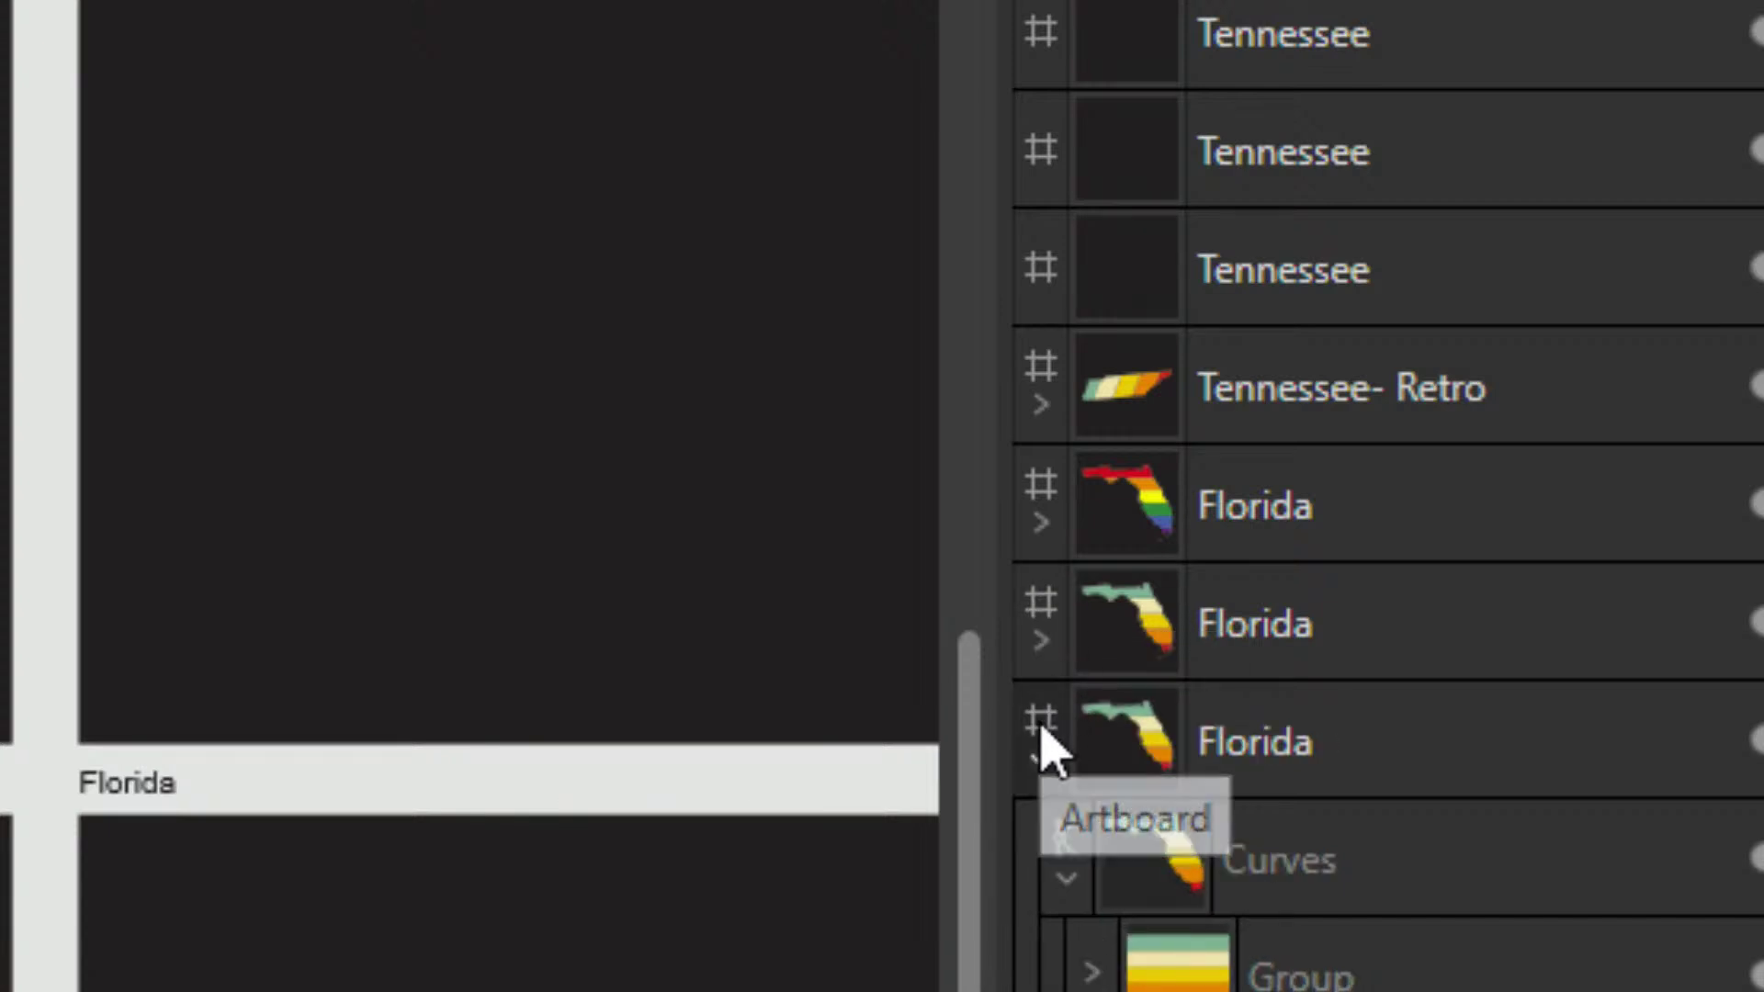
pyautogui.click(1043, 755)
pyautogui.click(1042, 877)
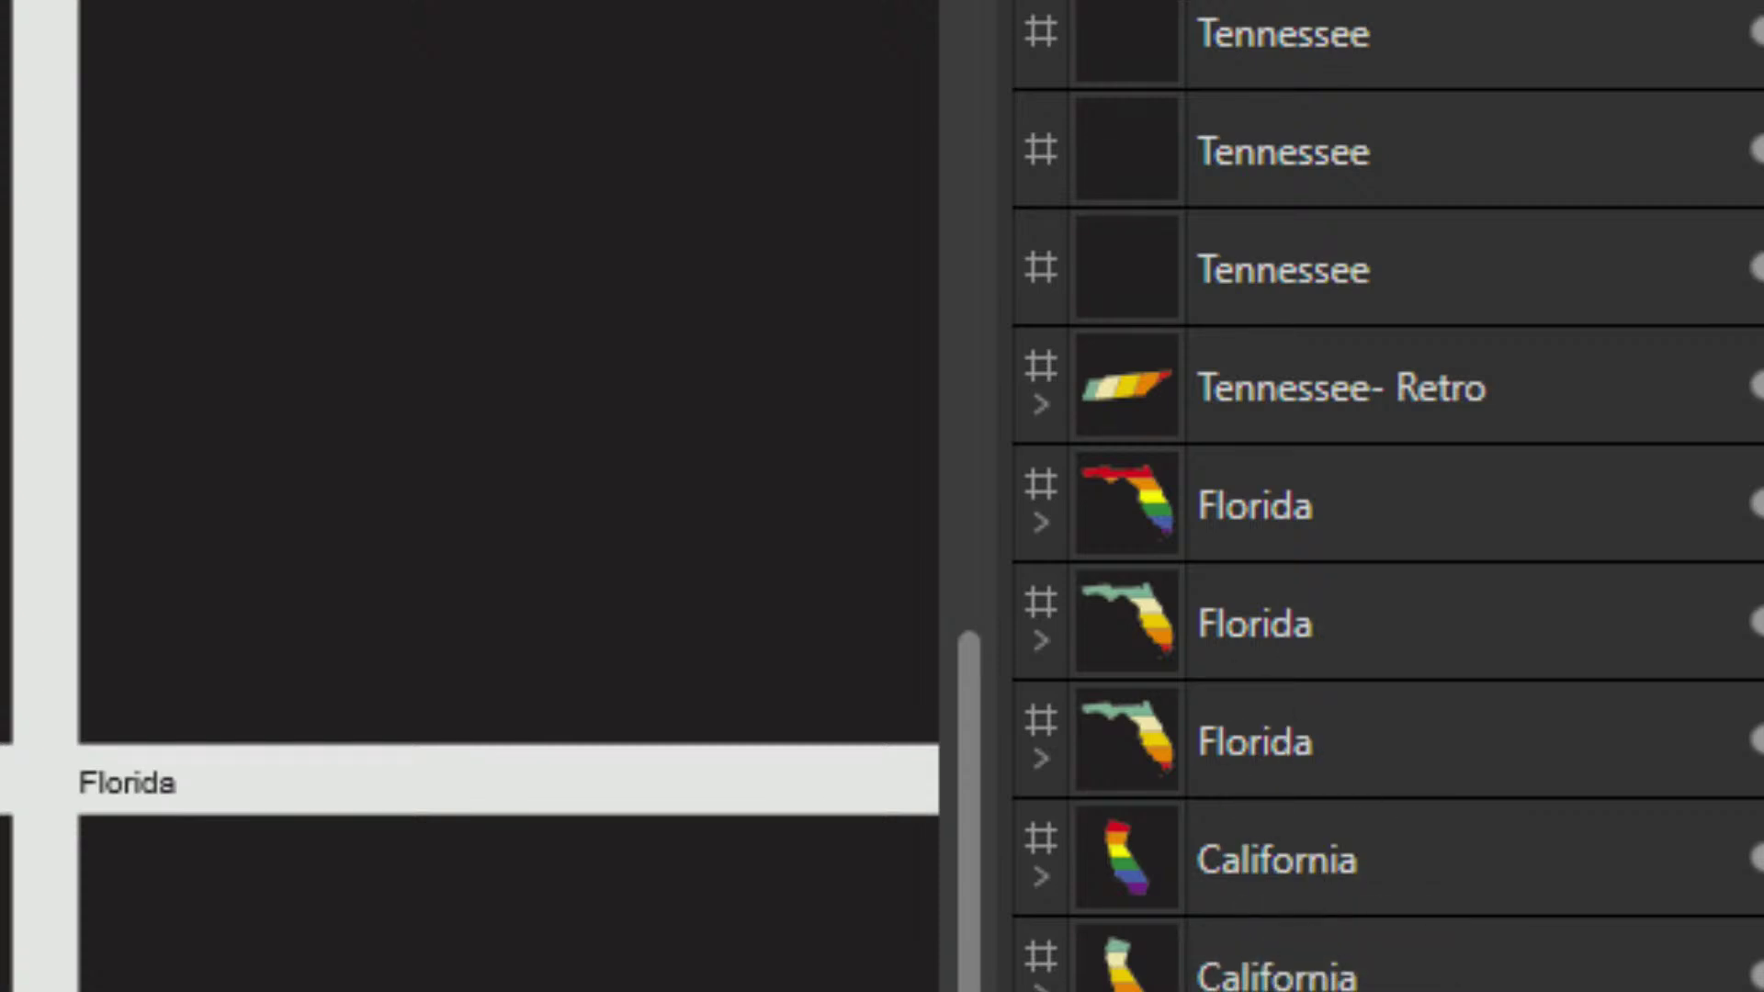
pyautogui.scroll(-6, 1424, 964)
pyautogui.click(1041, 384)
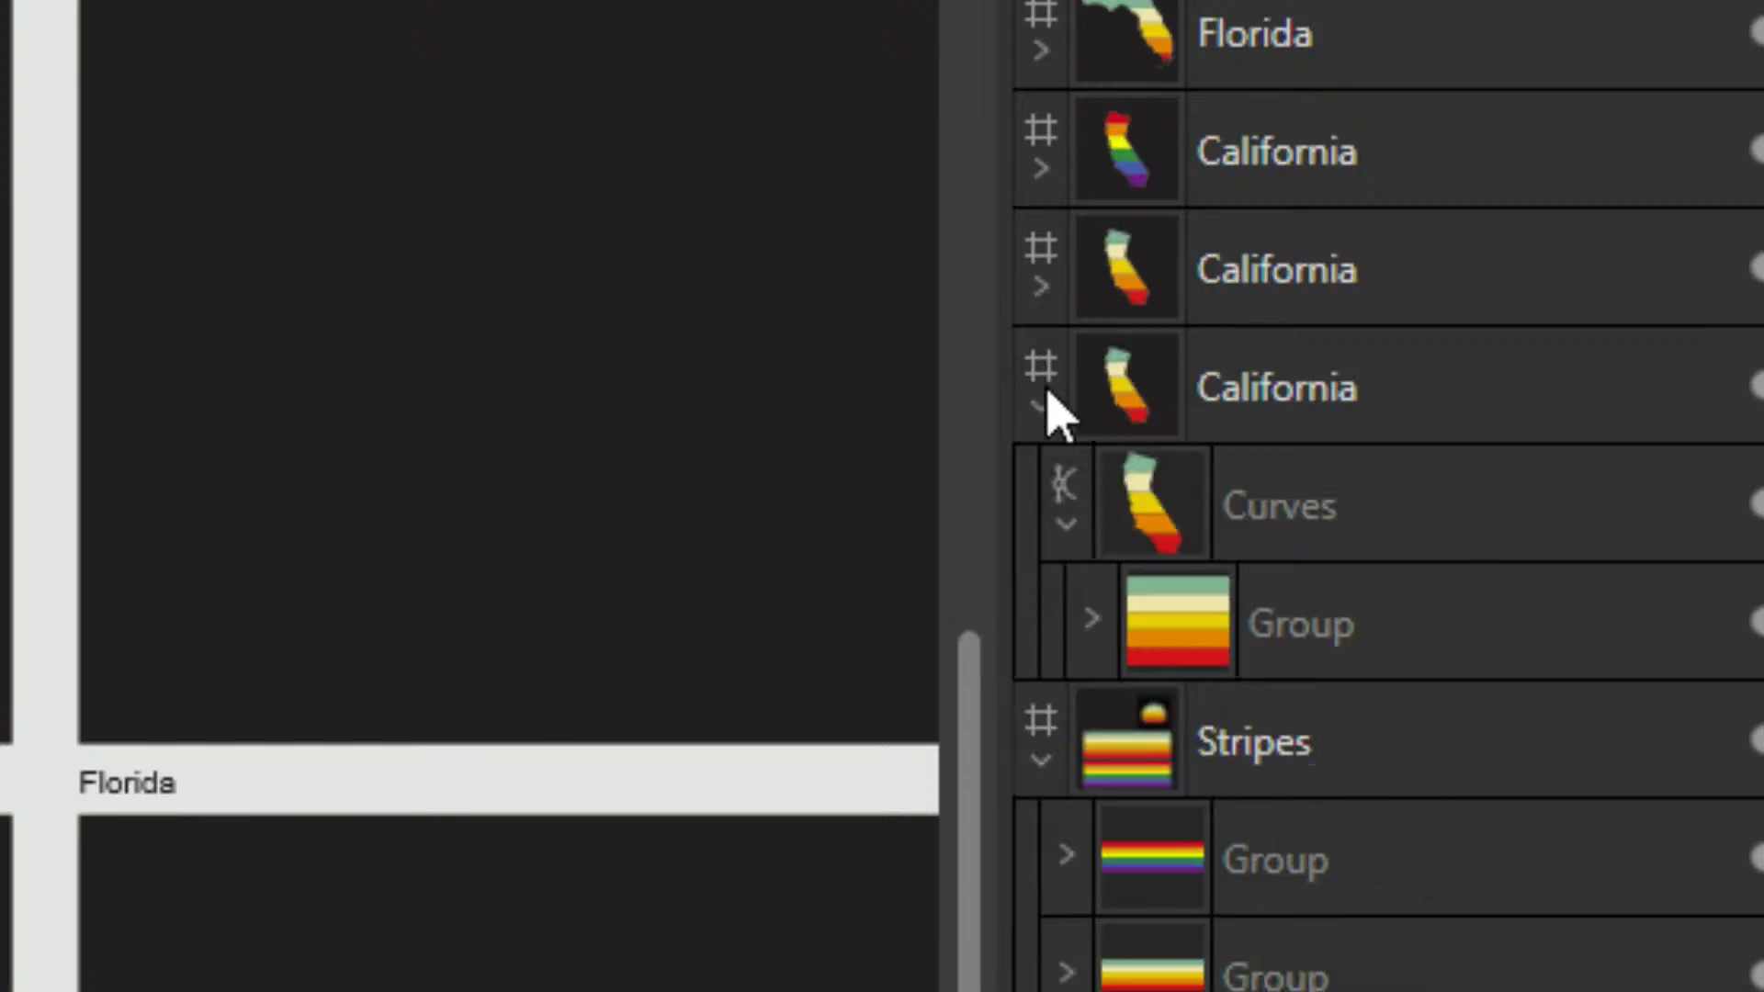
pyautogui.click(1044, 384)
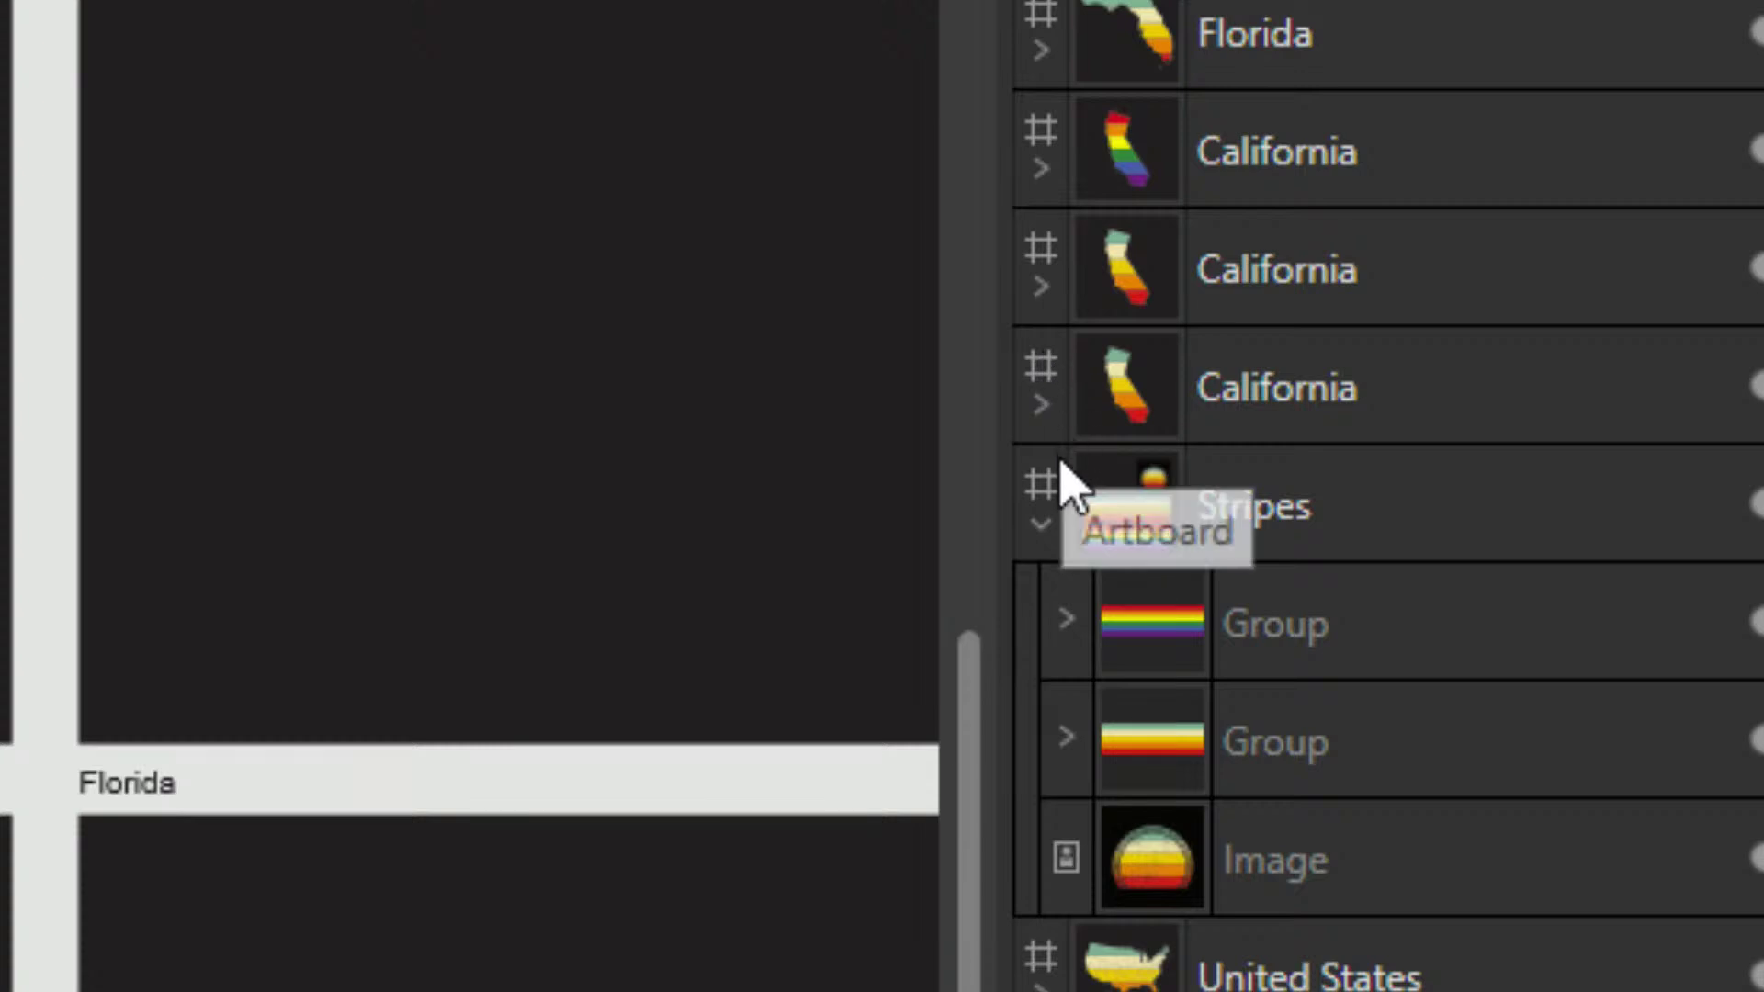
# Collapse the Stripes artboard and move it below Rainbow in the layer list, directly above the green United States artboard.
pyautogui.click(1042, 521)
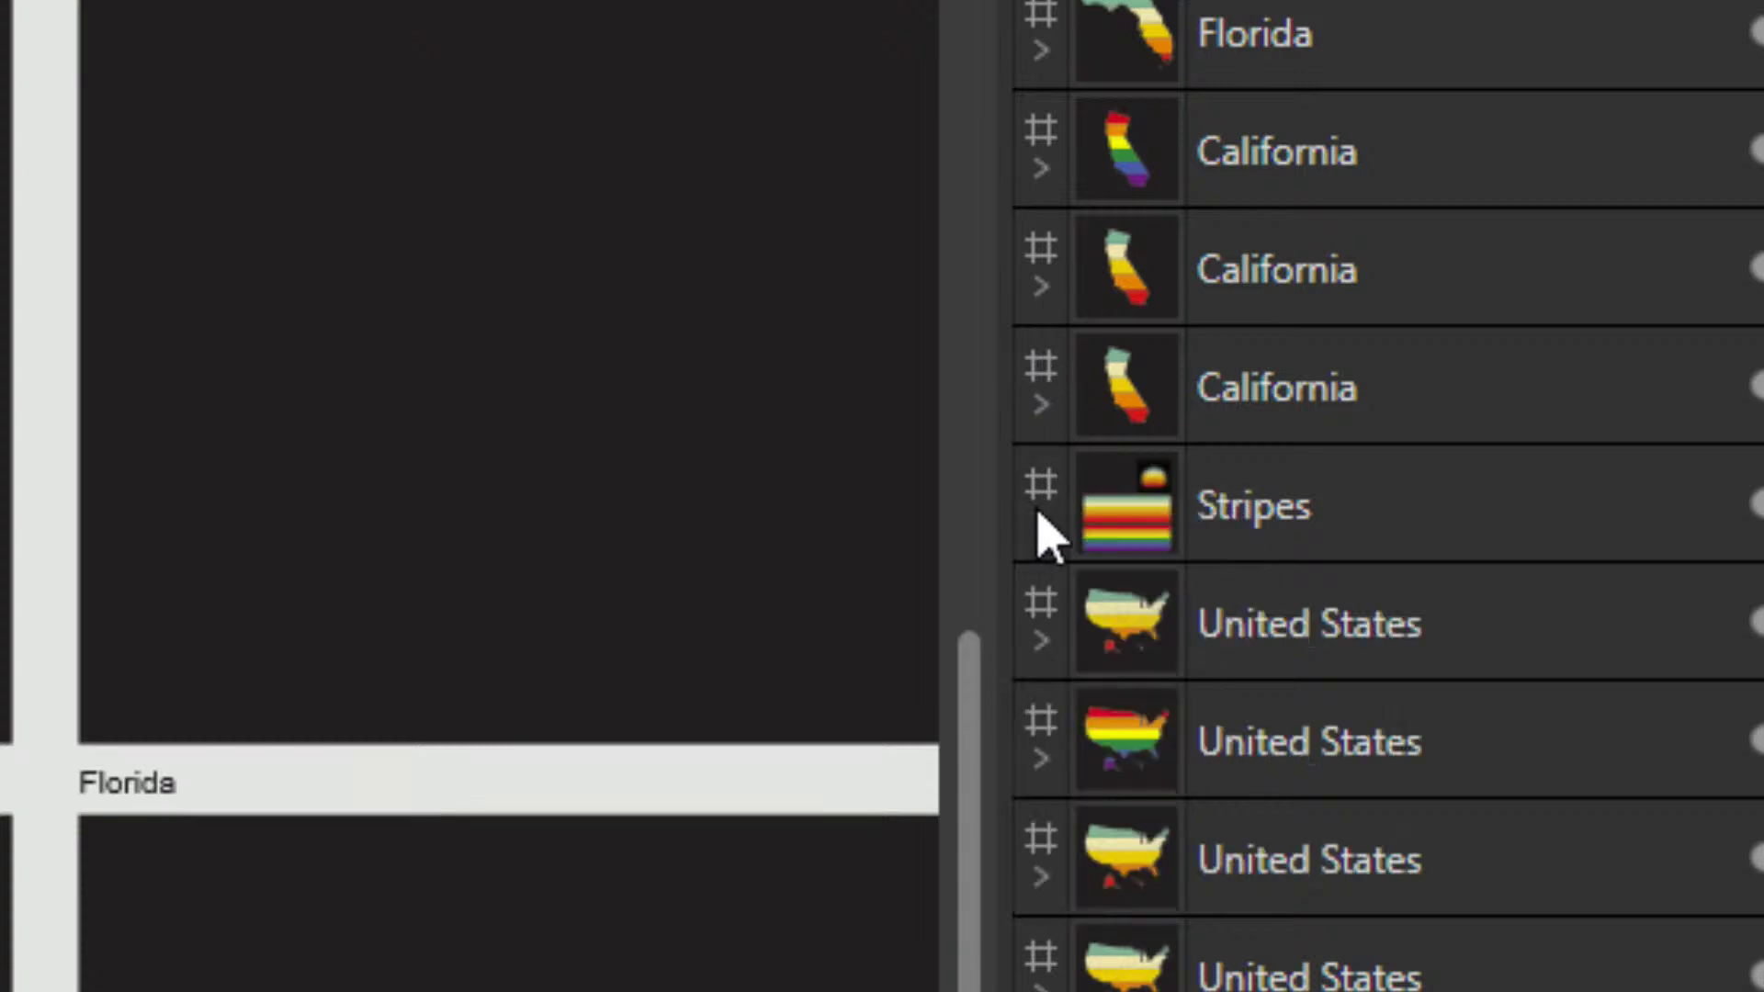
pyautogui.click(1045, 612)
pyautogui.click(1052, 618)
pyautogui.click(1272, 517)
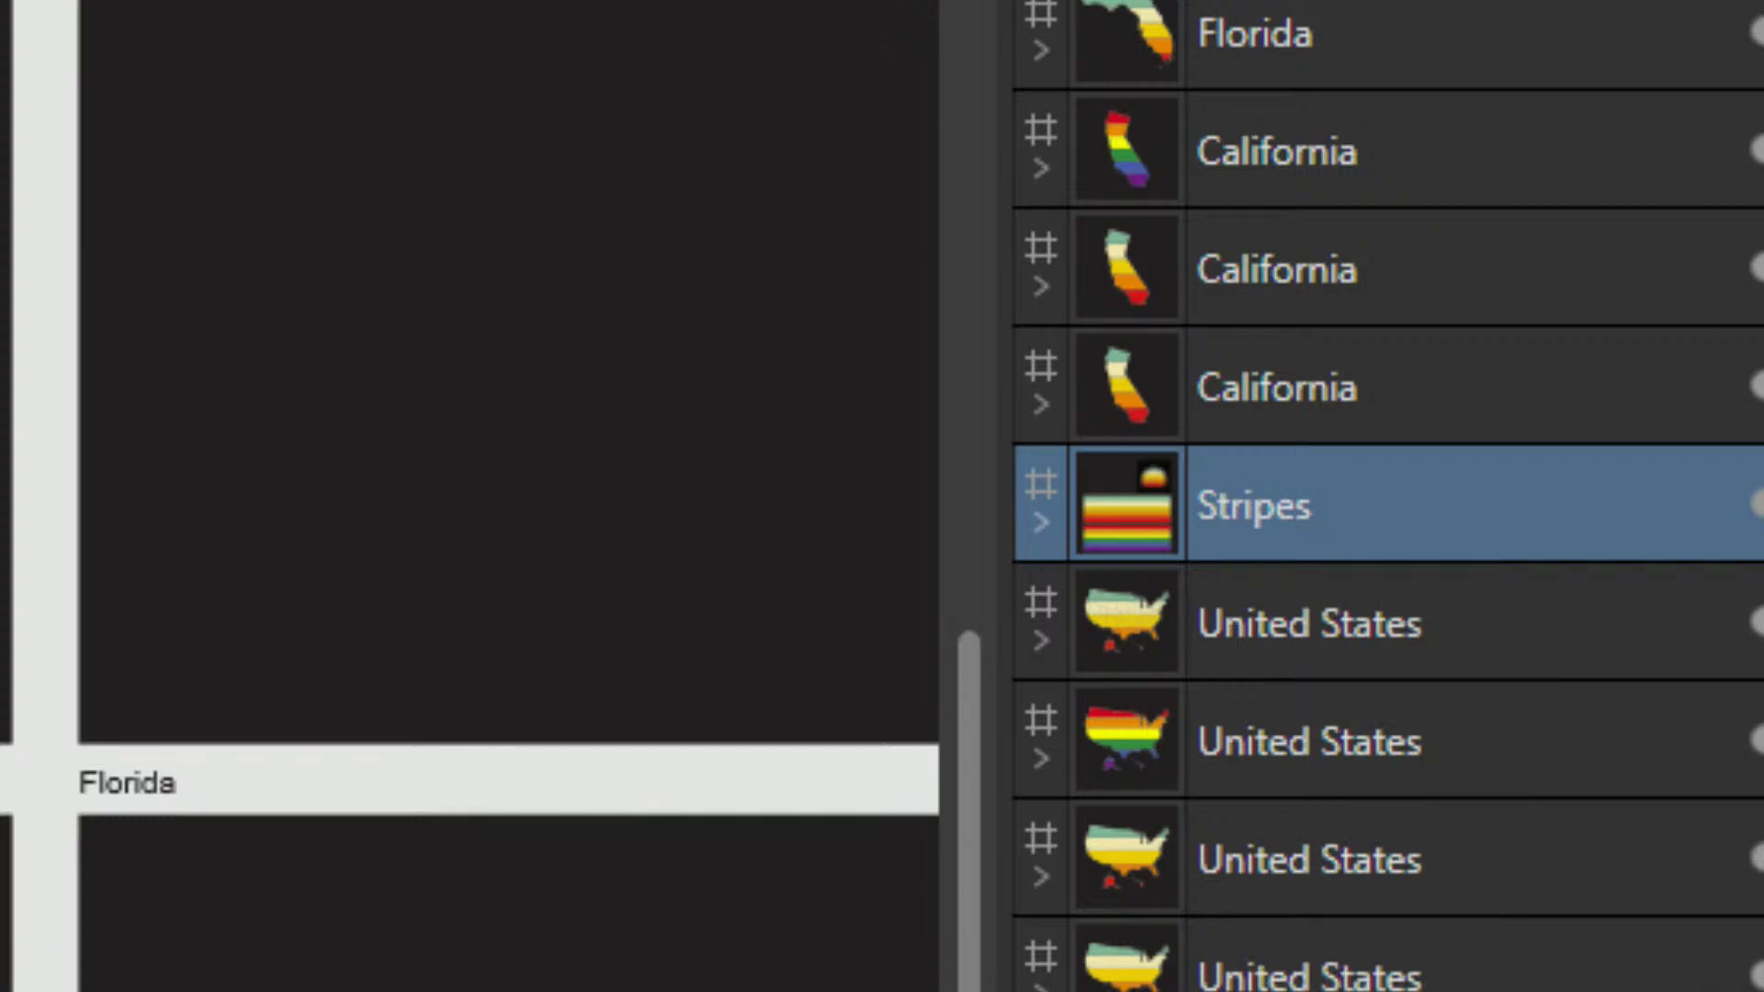
pyautogui.scroll(-1, 1378, 496)
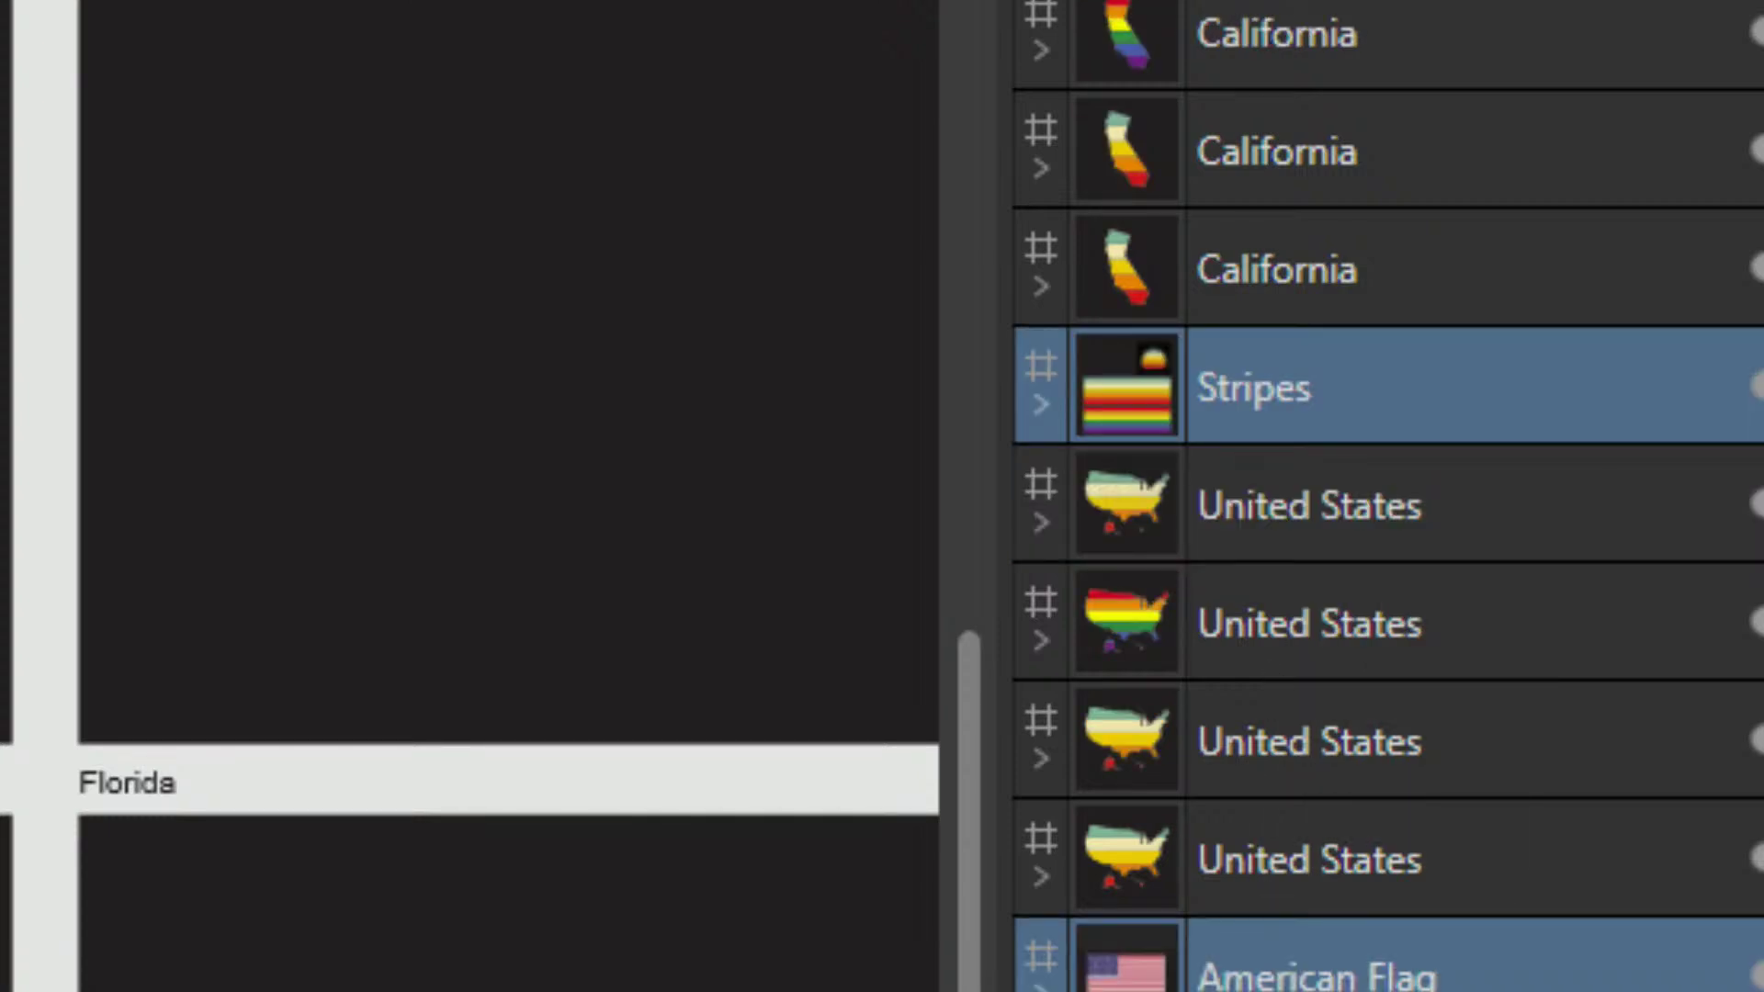
pyautogui.click(1287, 410)
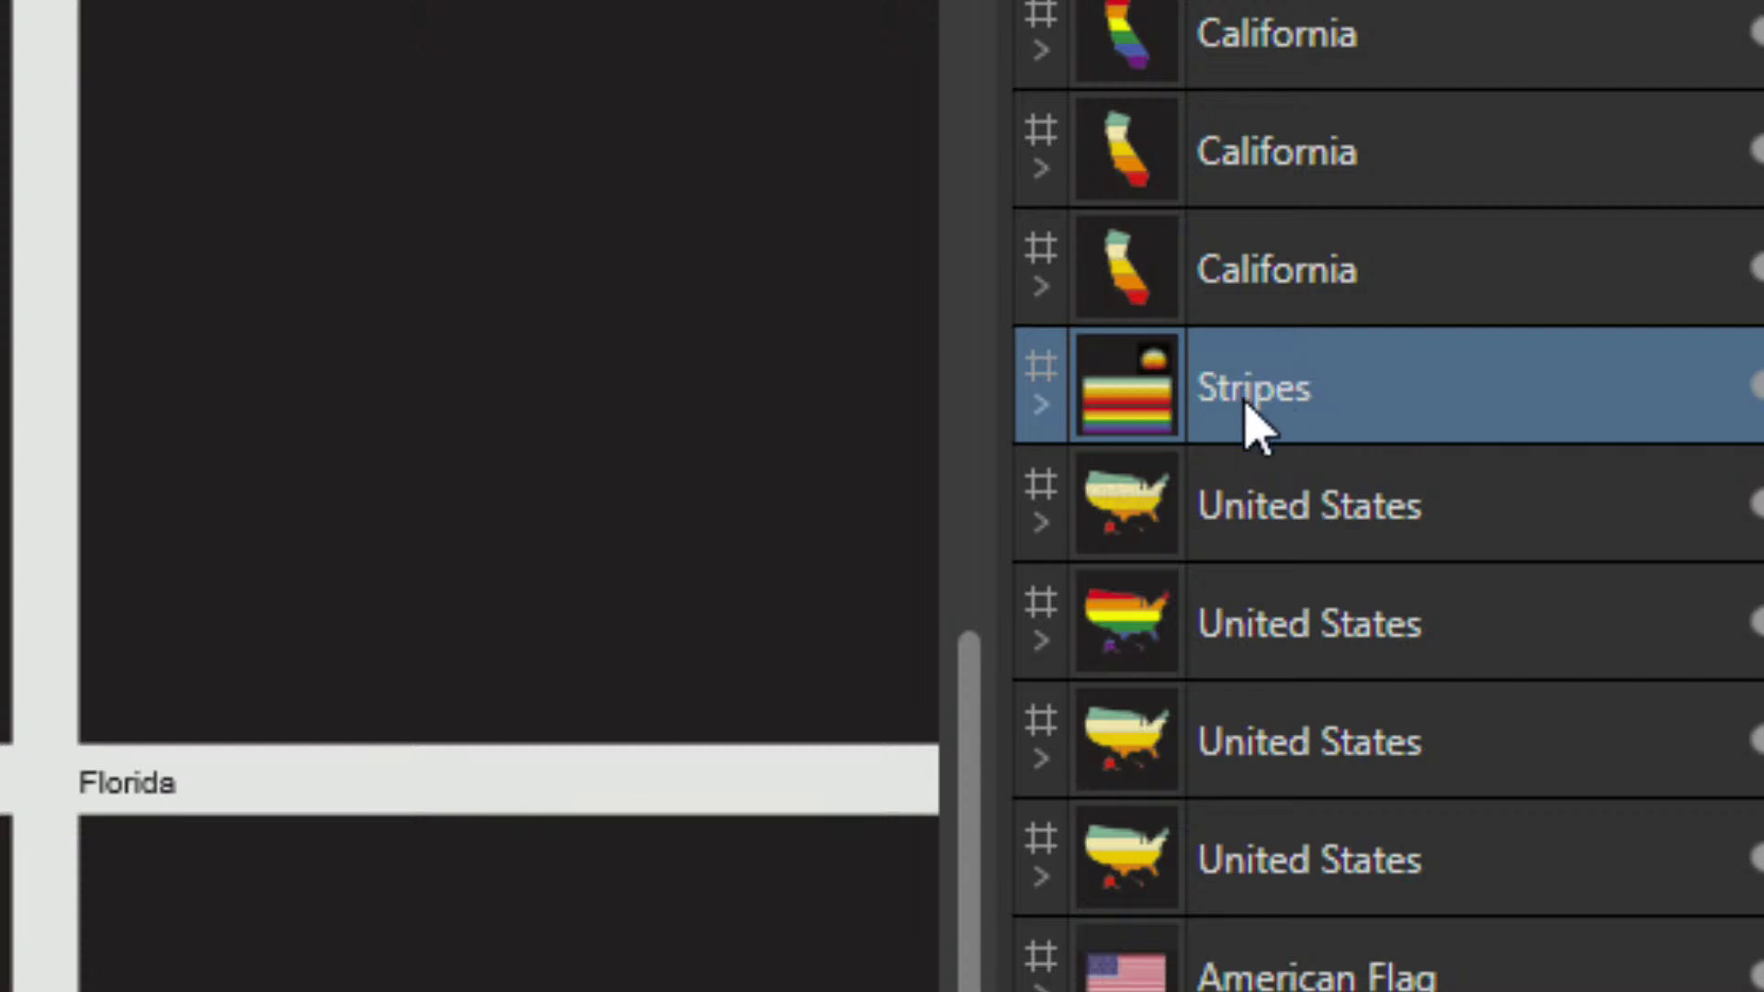
pyautogui.moveTo(1252, 422); pyautogui.dragTo(1164, 908)
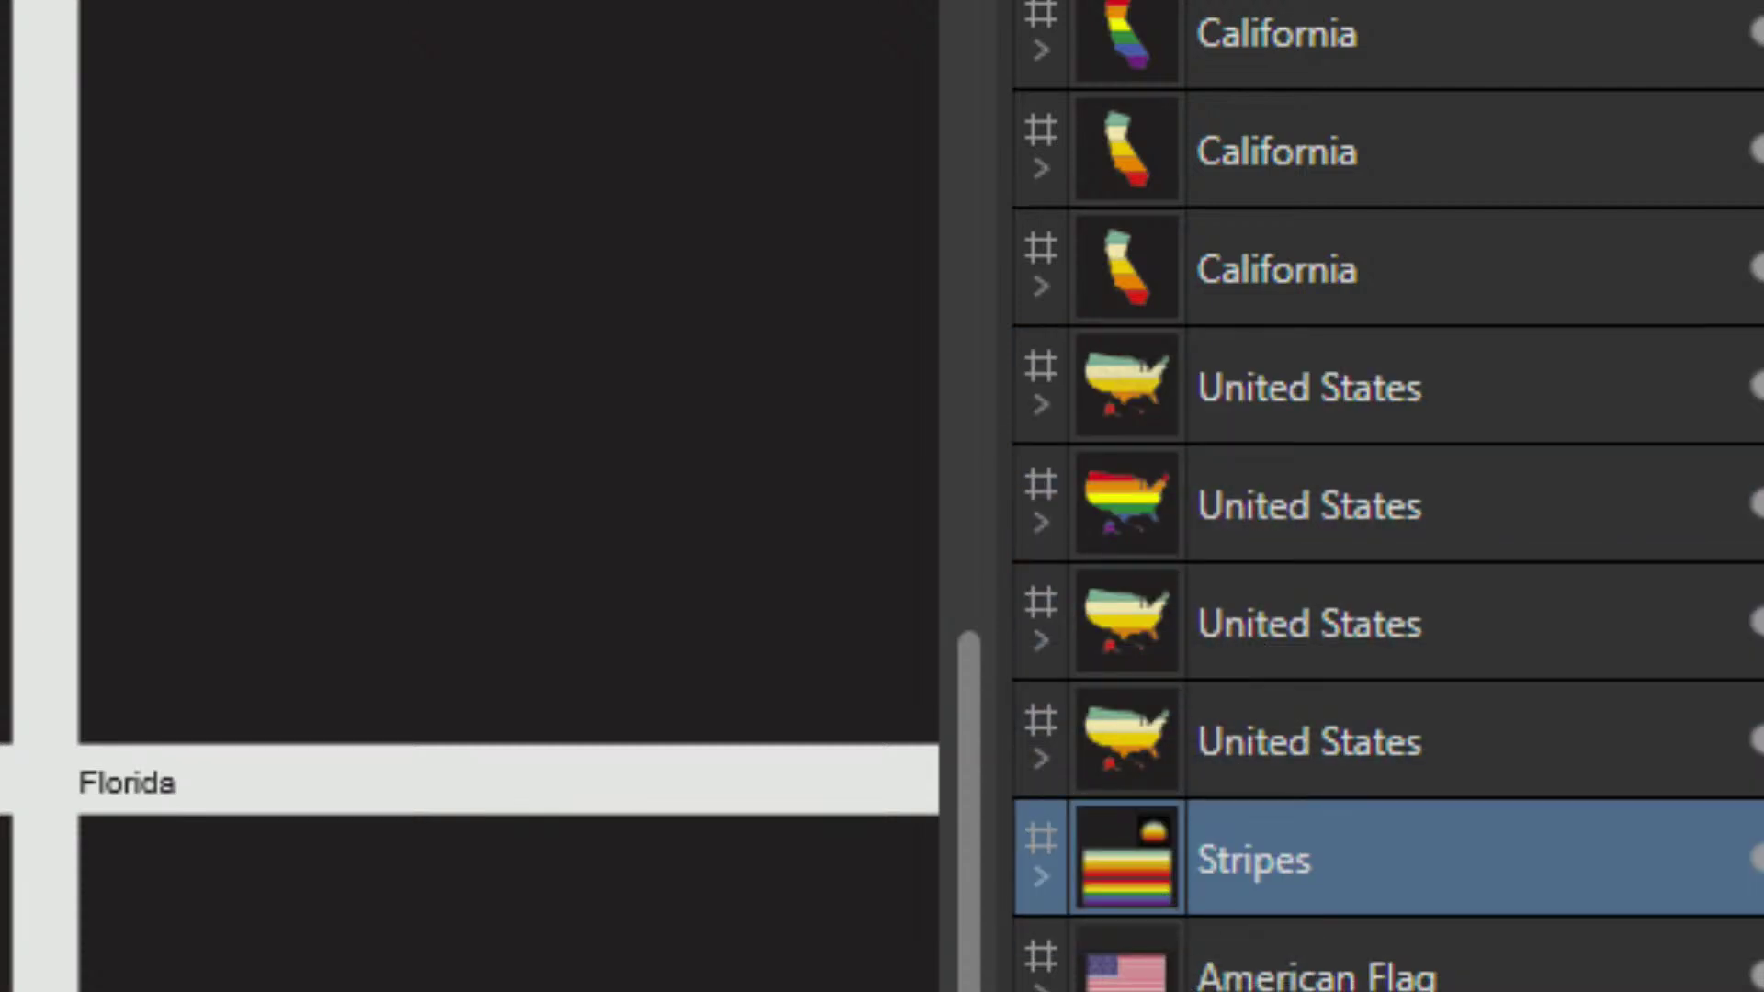
pyautogui.scroll(10, 470, 496)
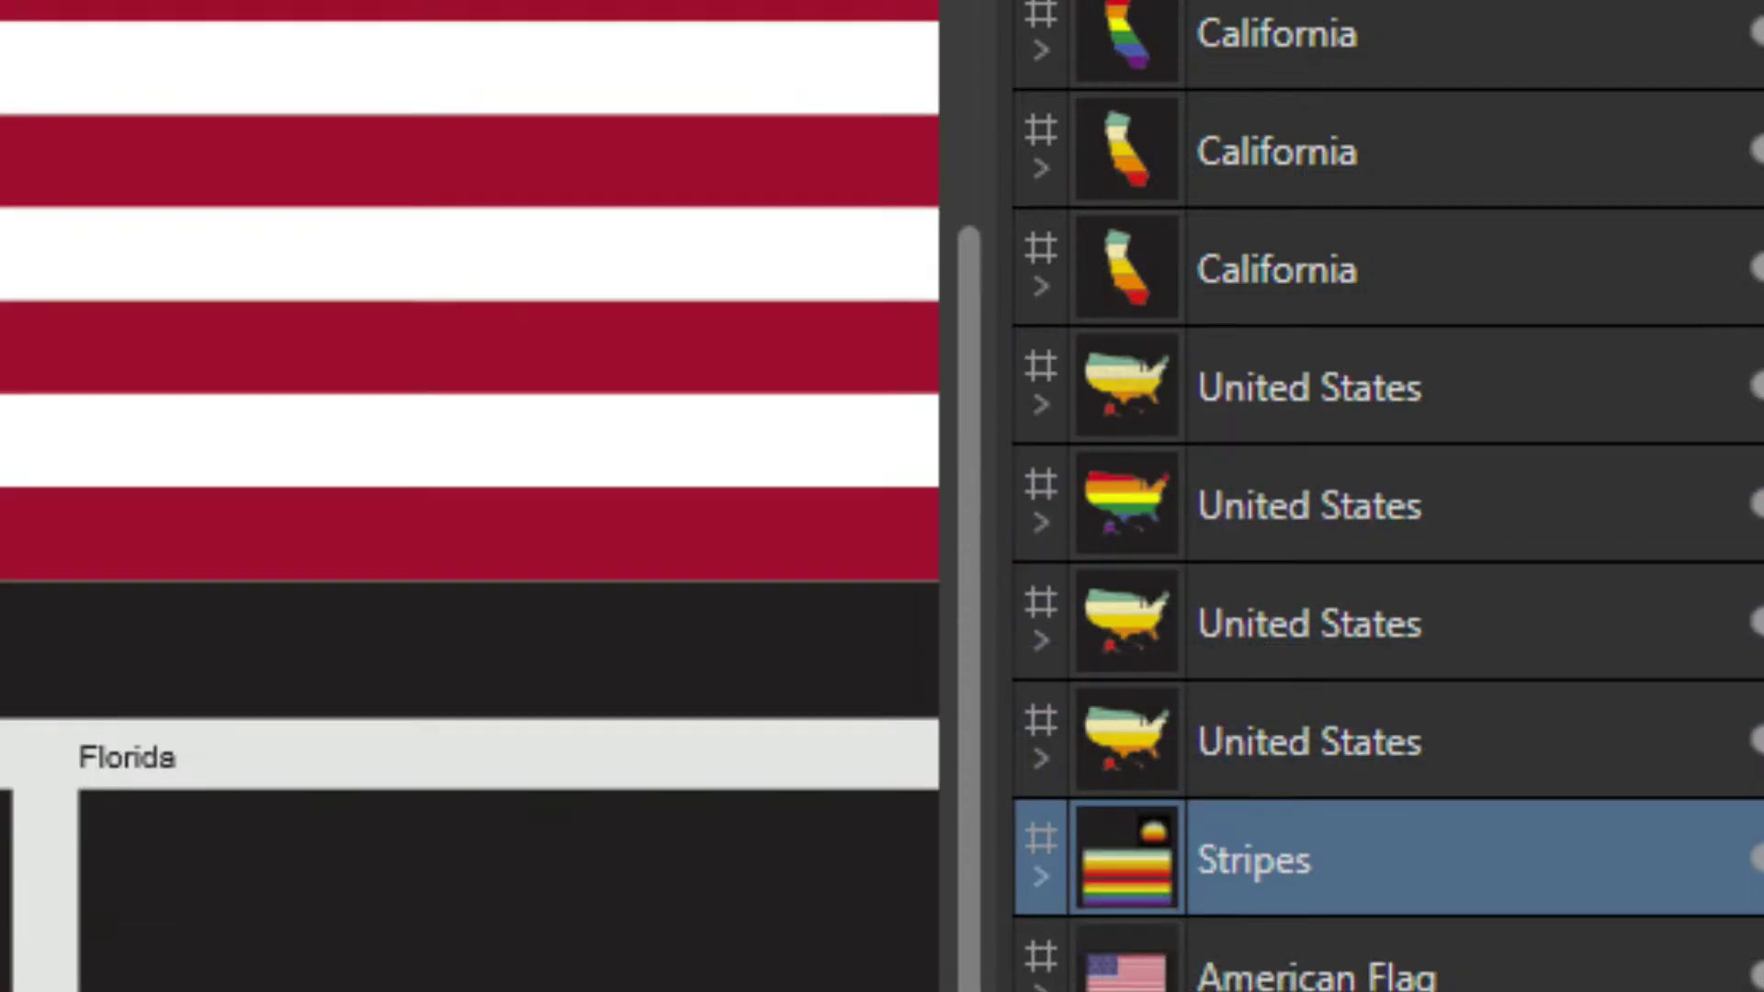
pyautogui.scroll(5, 470, 496)
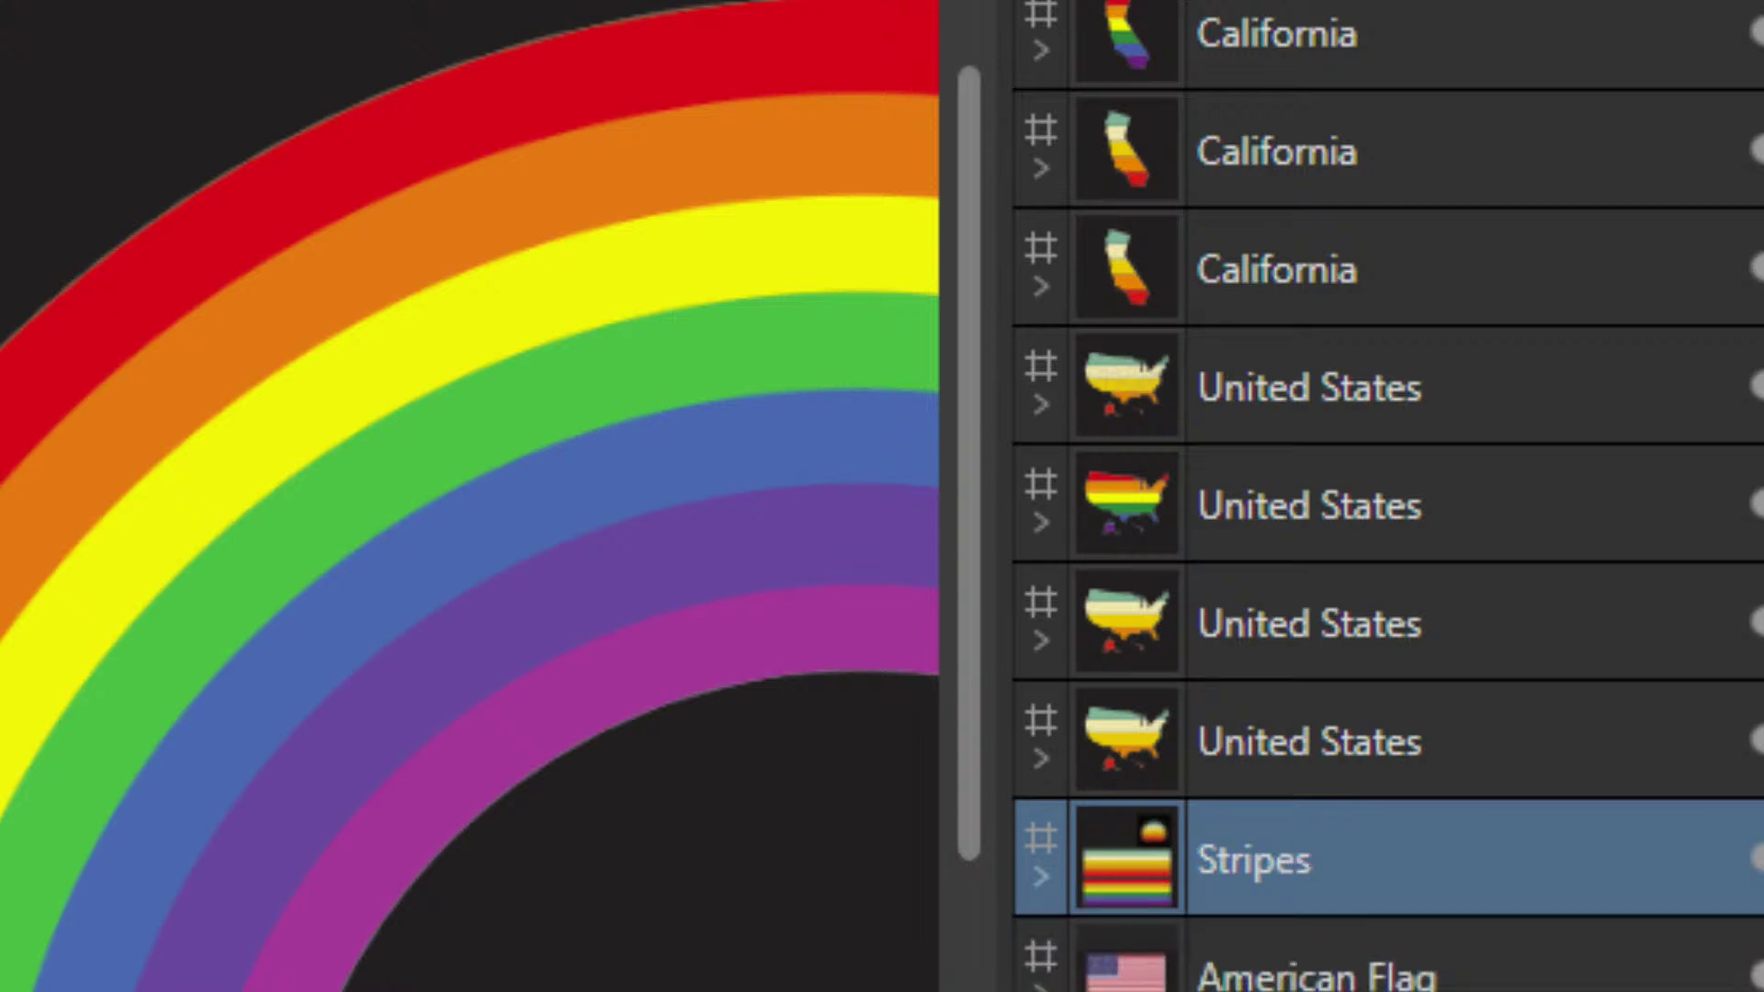
pyautogui.press('Delete')
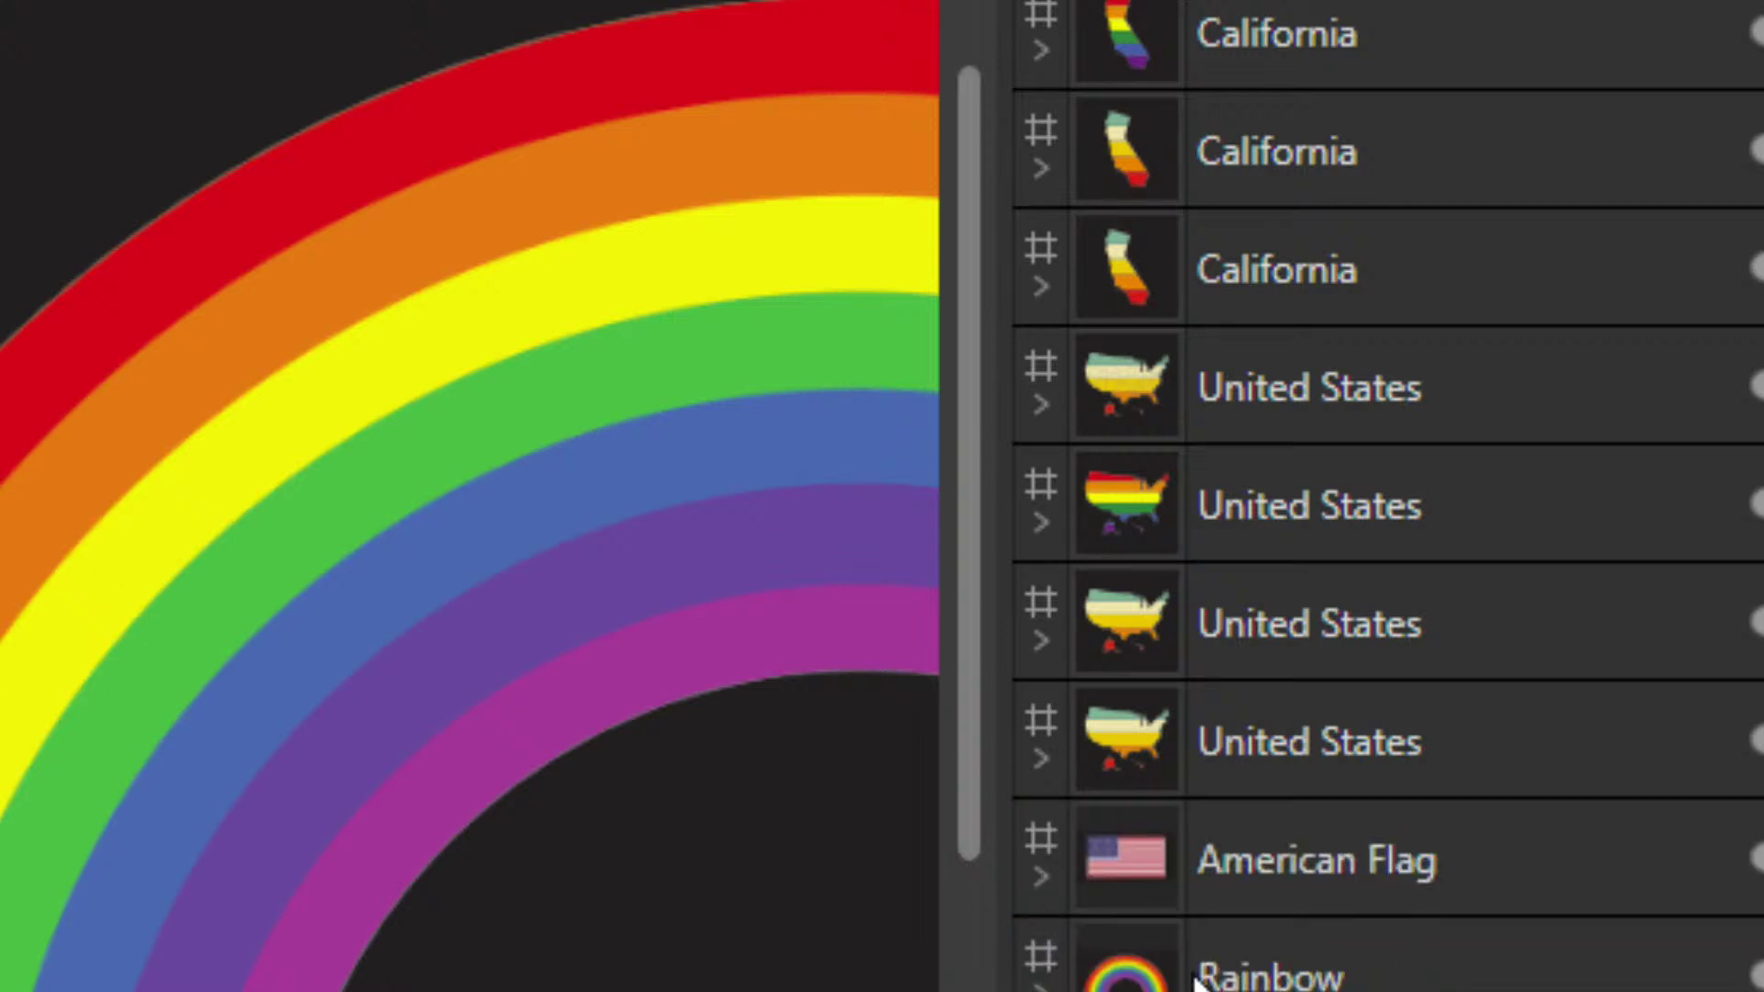
# Check the layer-list order of the United States, Stripes, Rainbow and American Flag artboards against their arrangement in the document.
pyautogui.click(1323, 859)
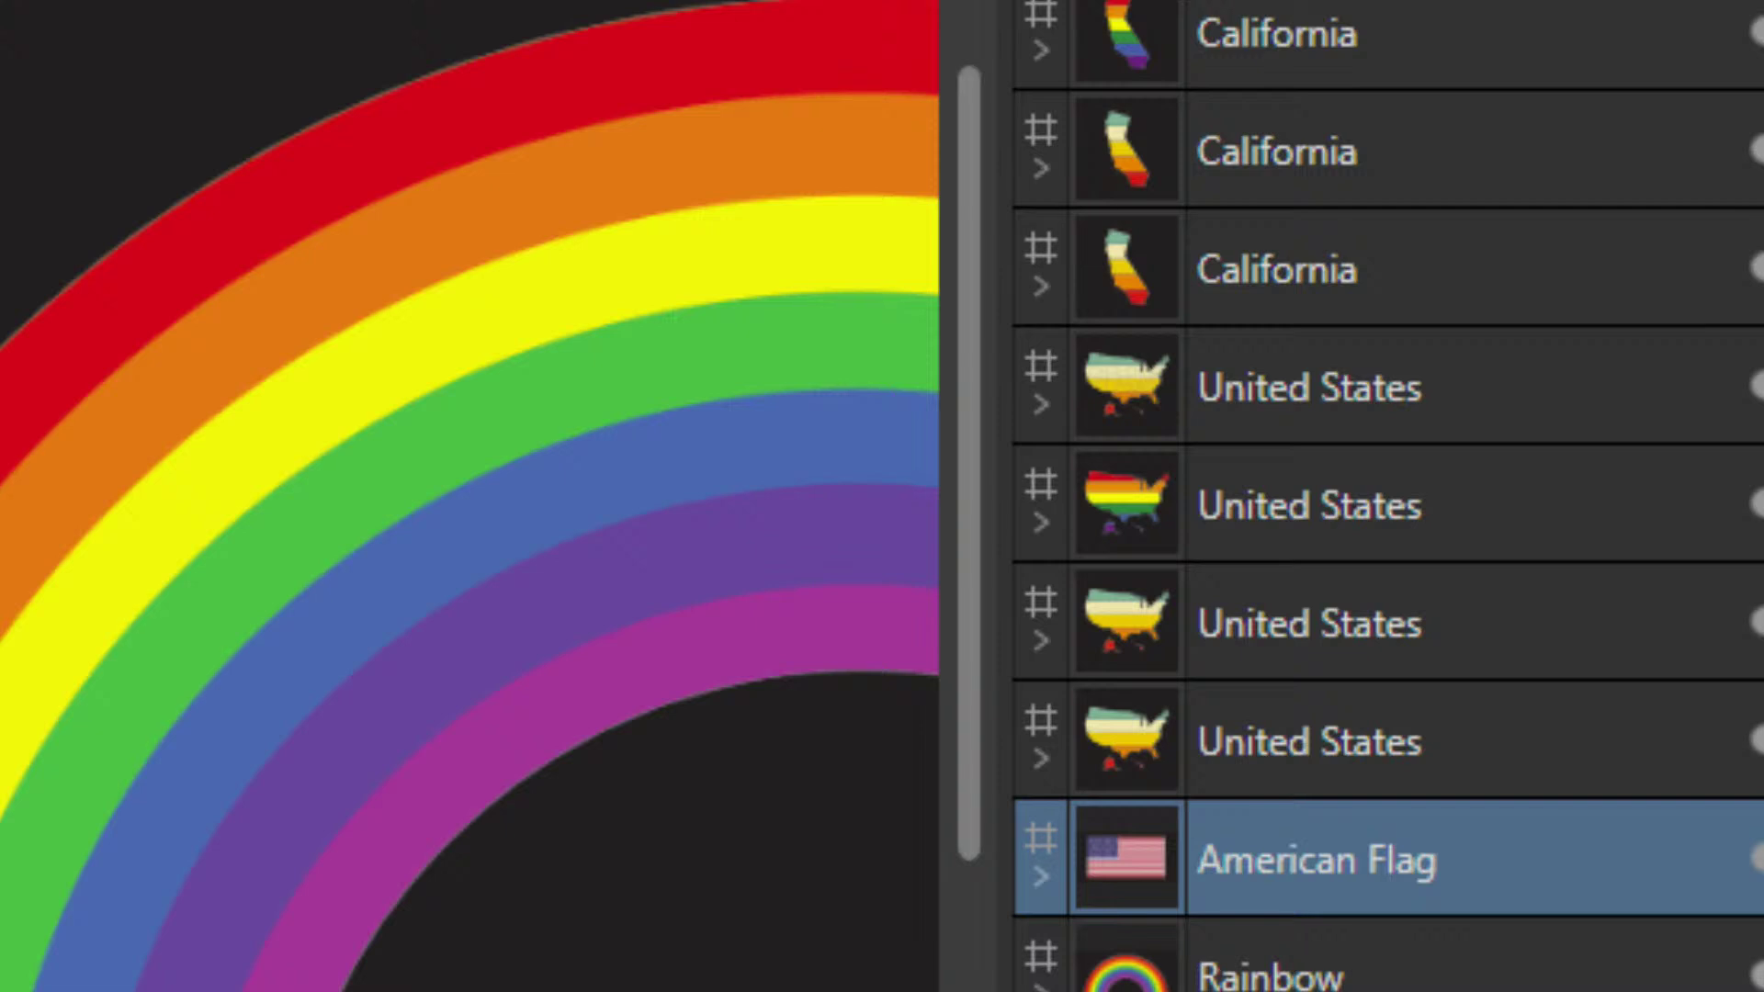
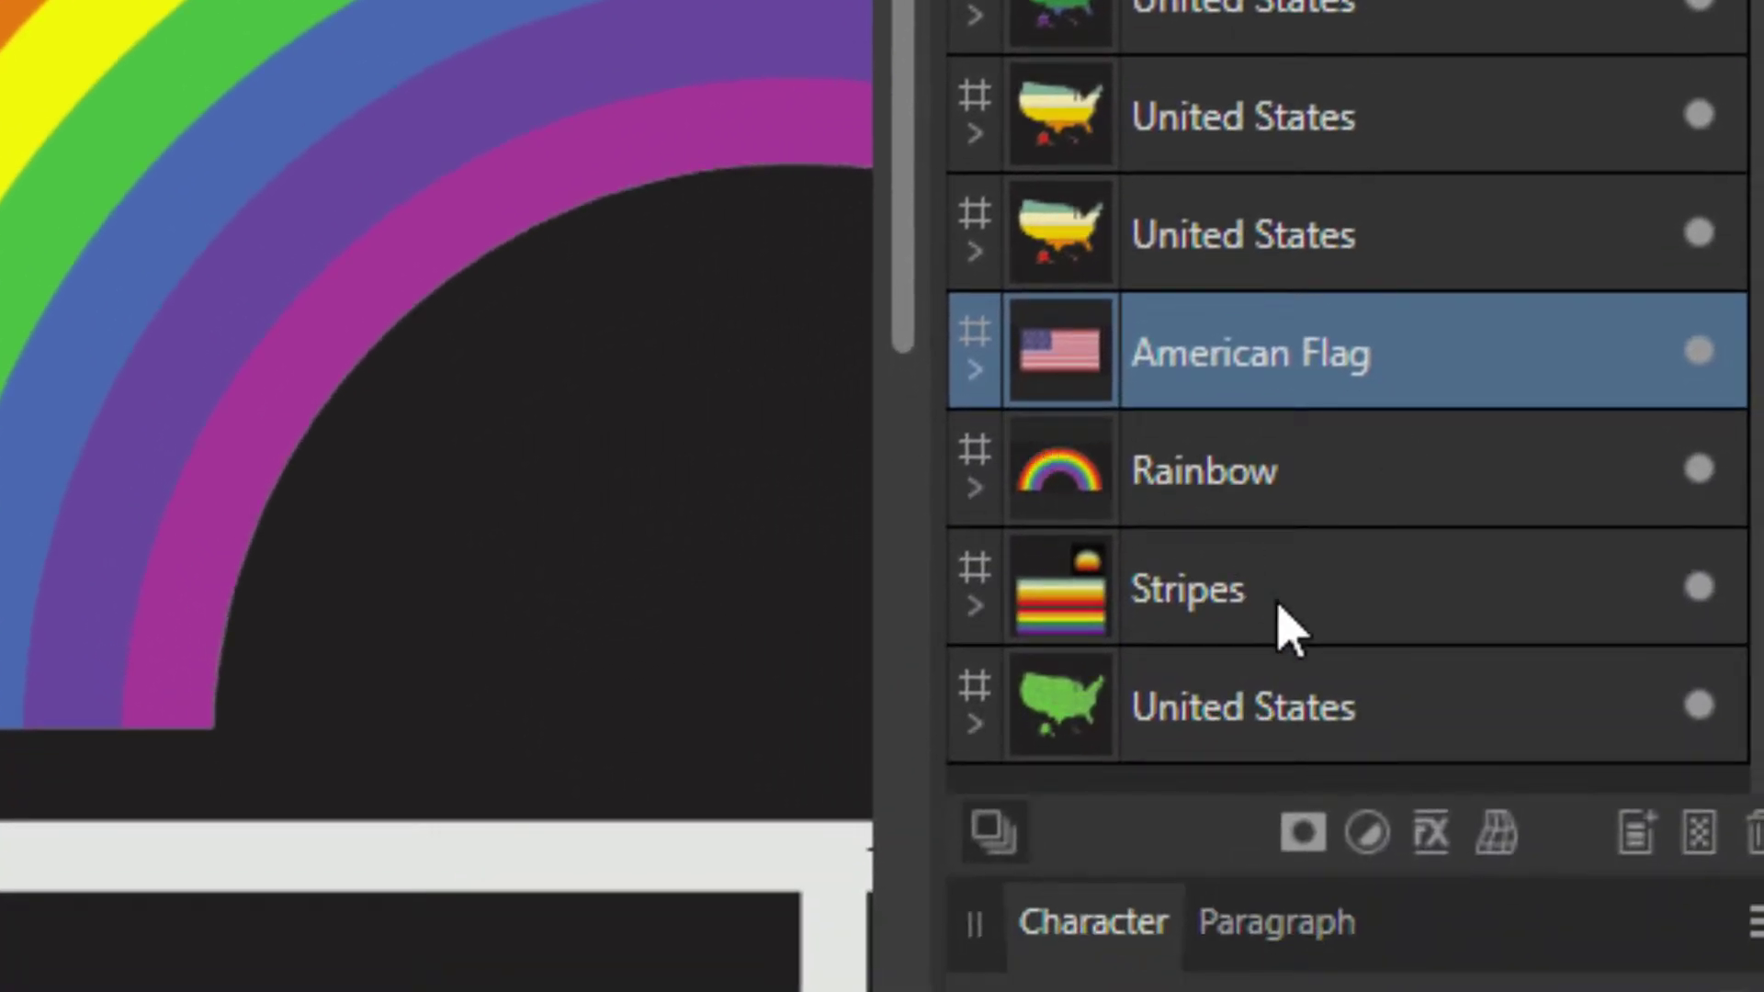
pyautogui.click(1385, 707)
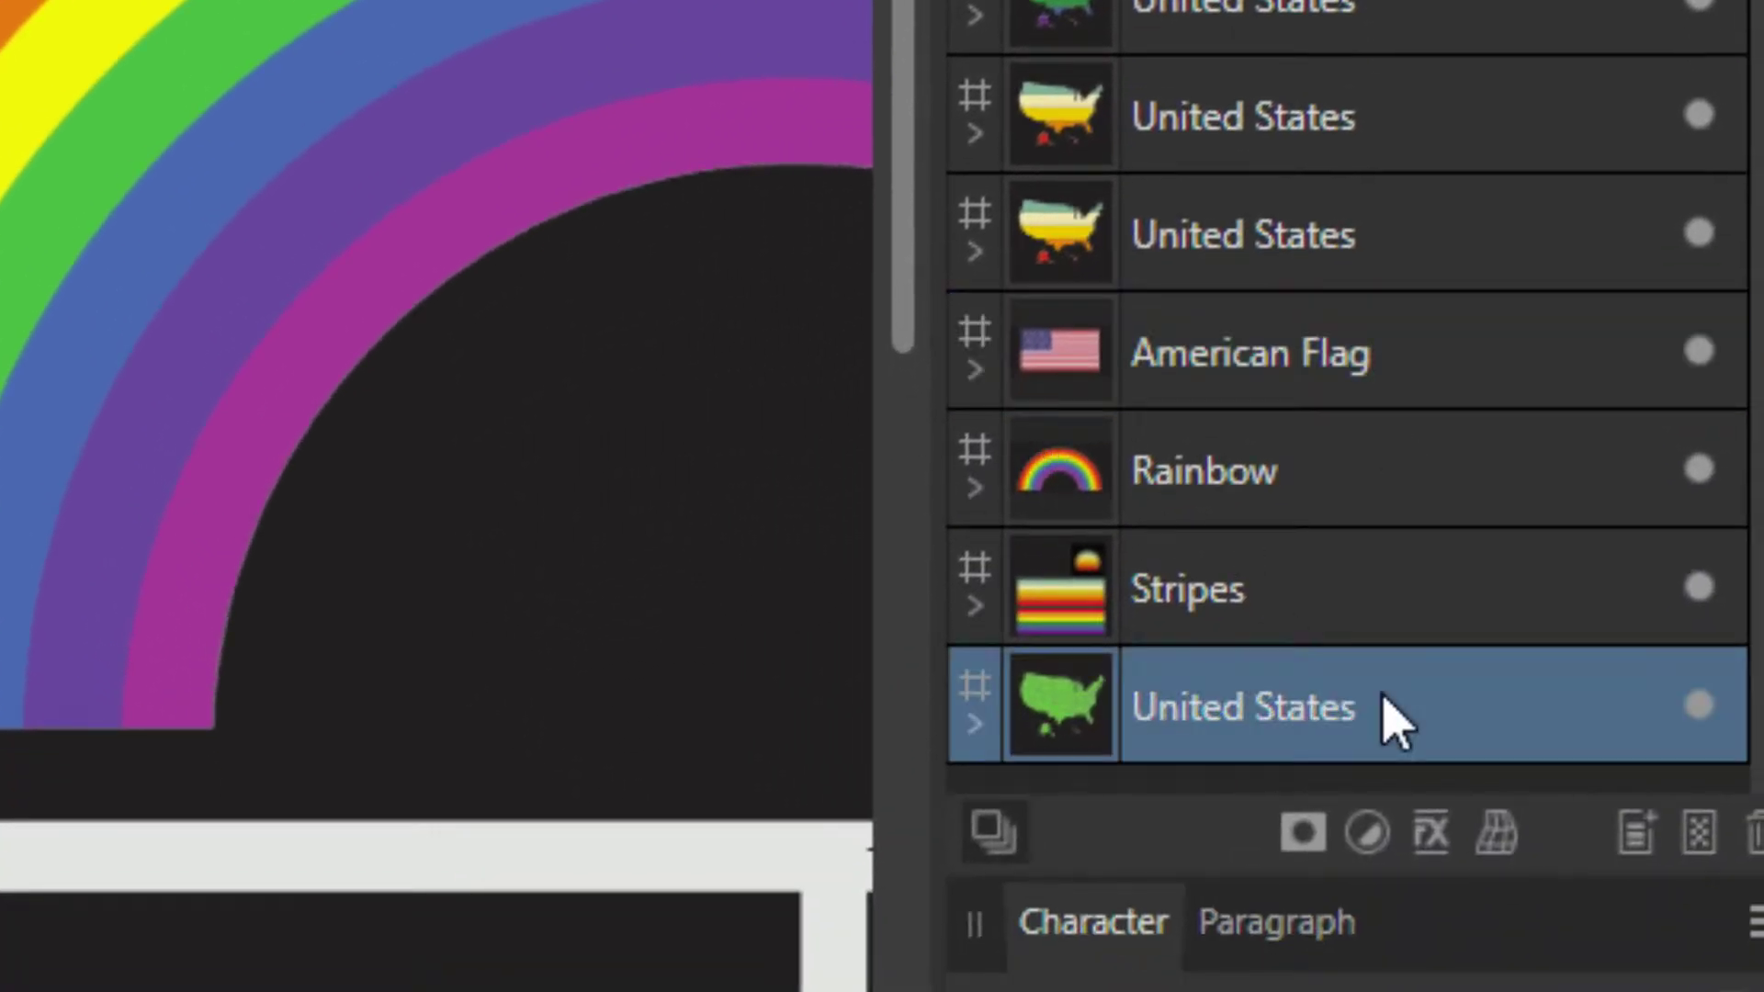
pyautogui.click(1351, 592)
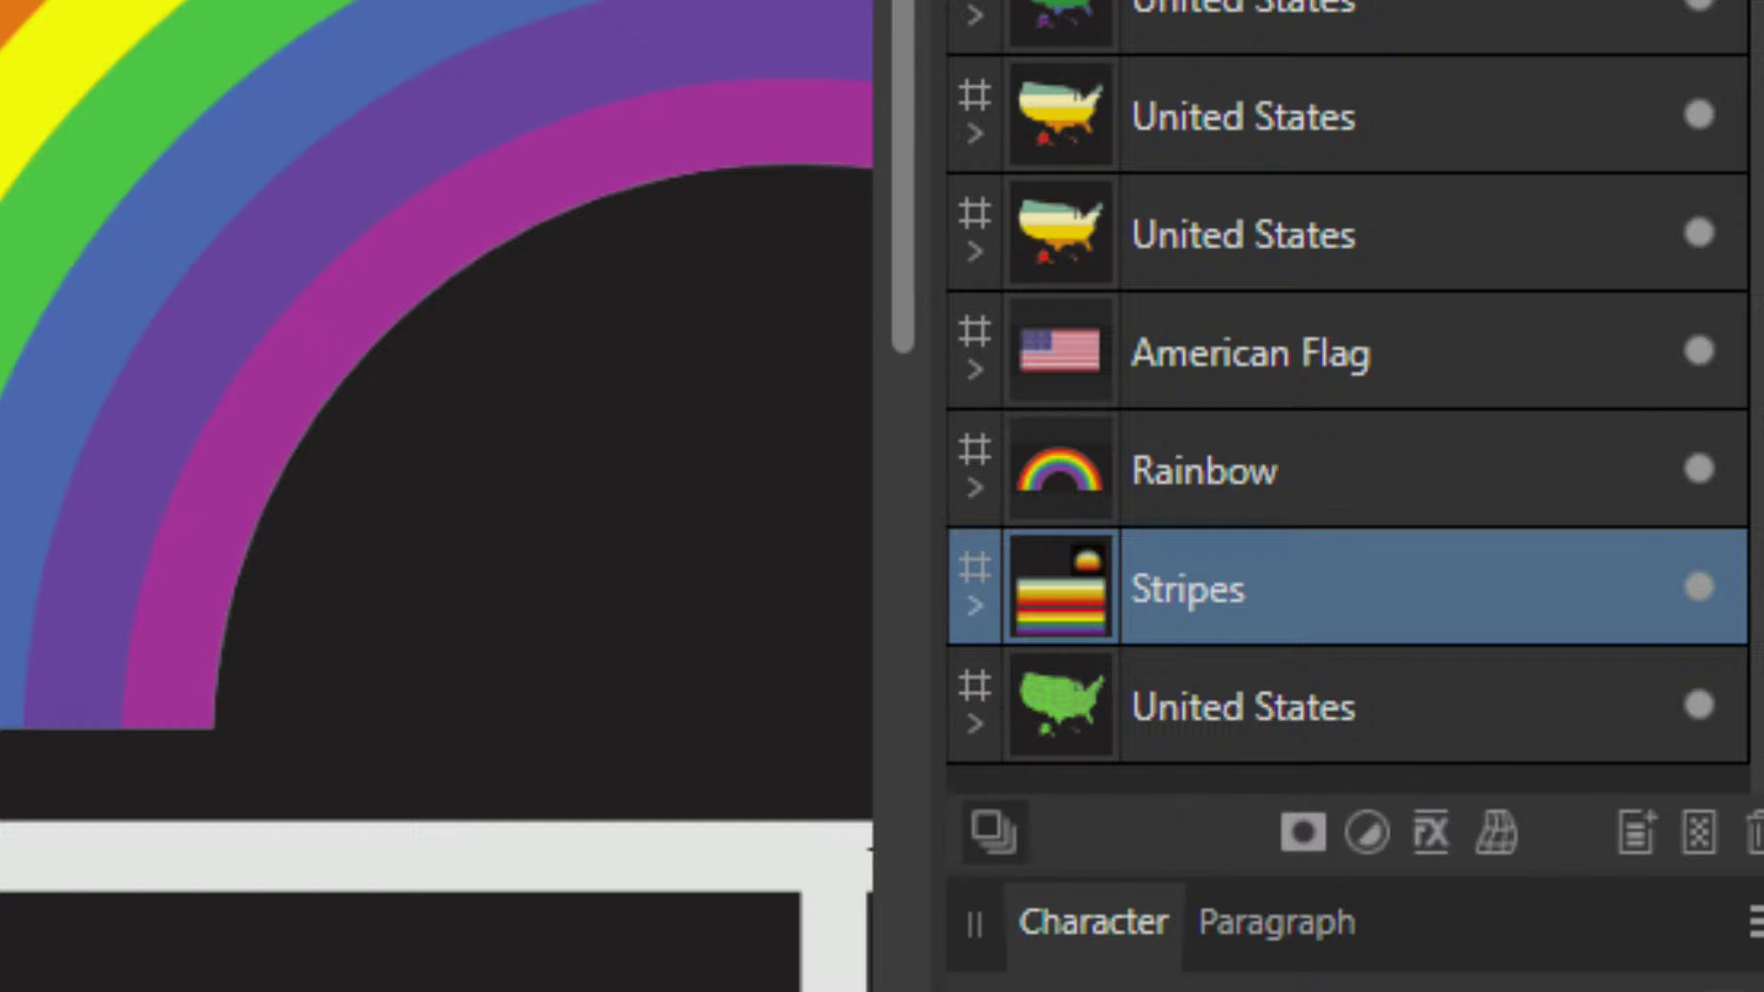
pyautogui.click(1234, 488)
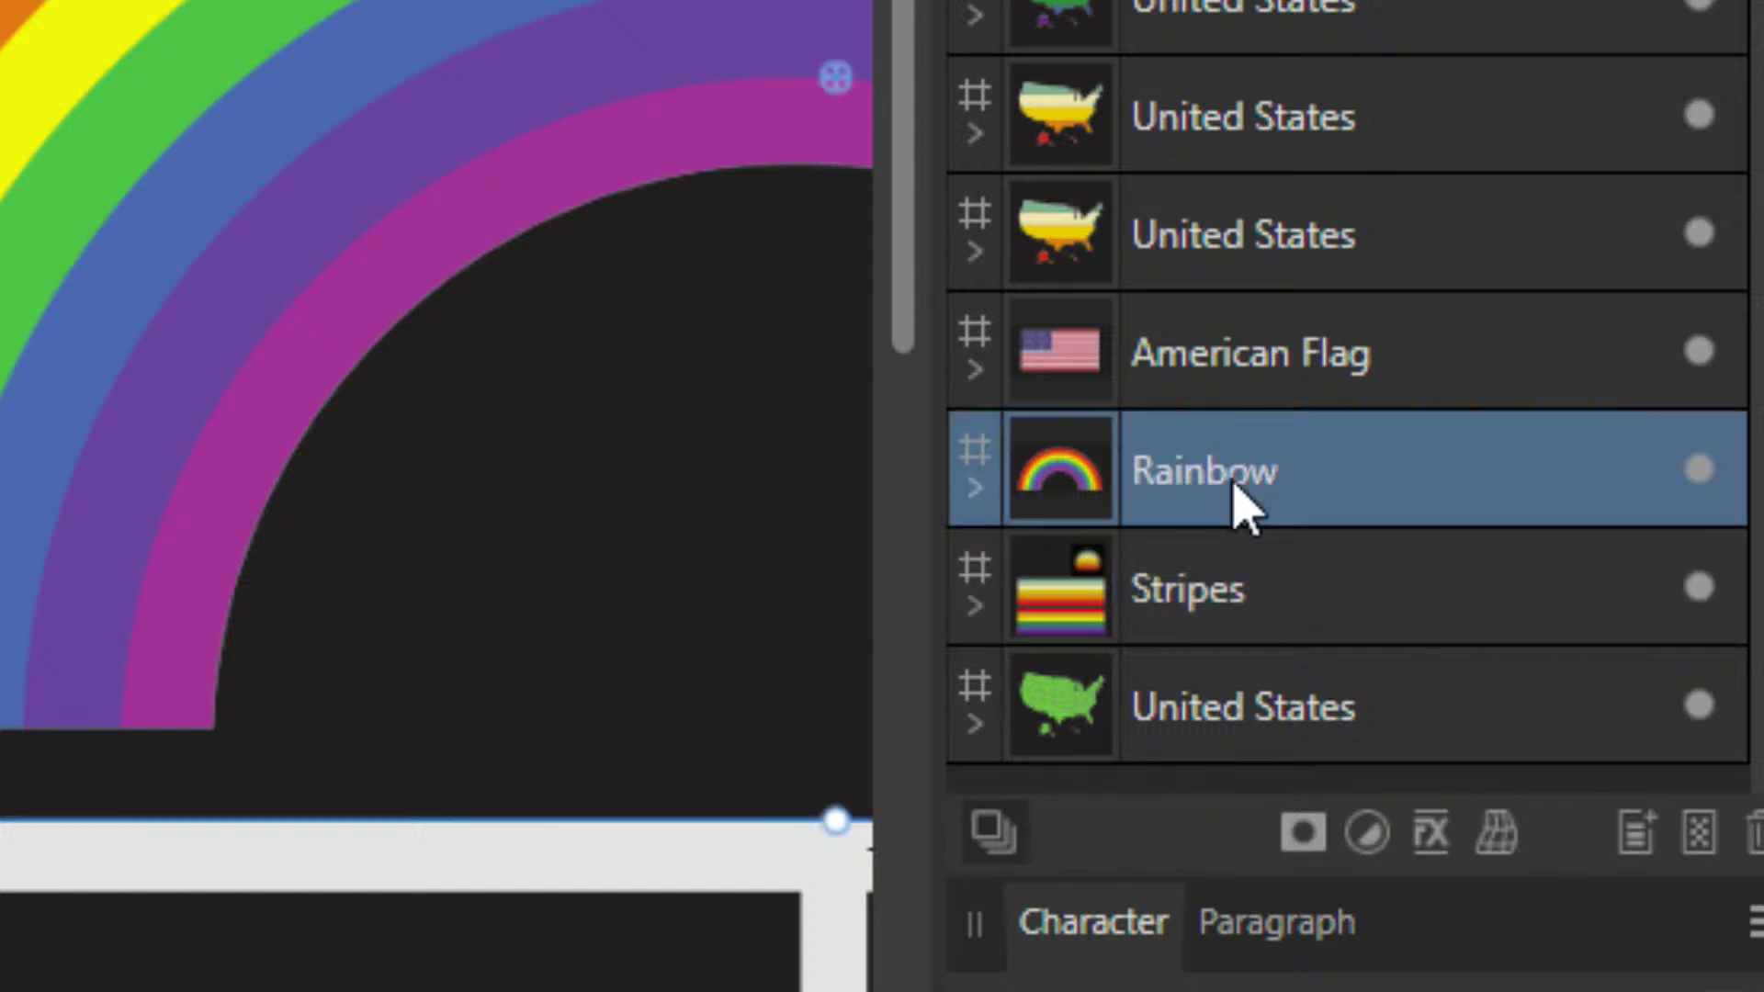
pyautogui.click(1187, 360)
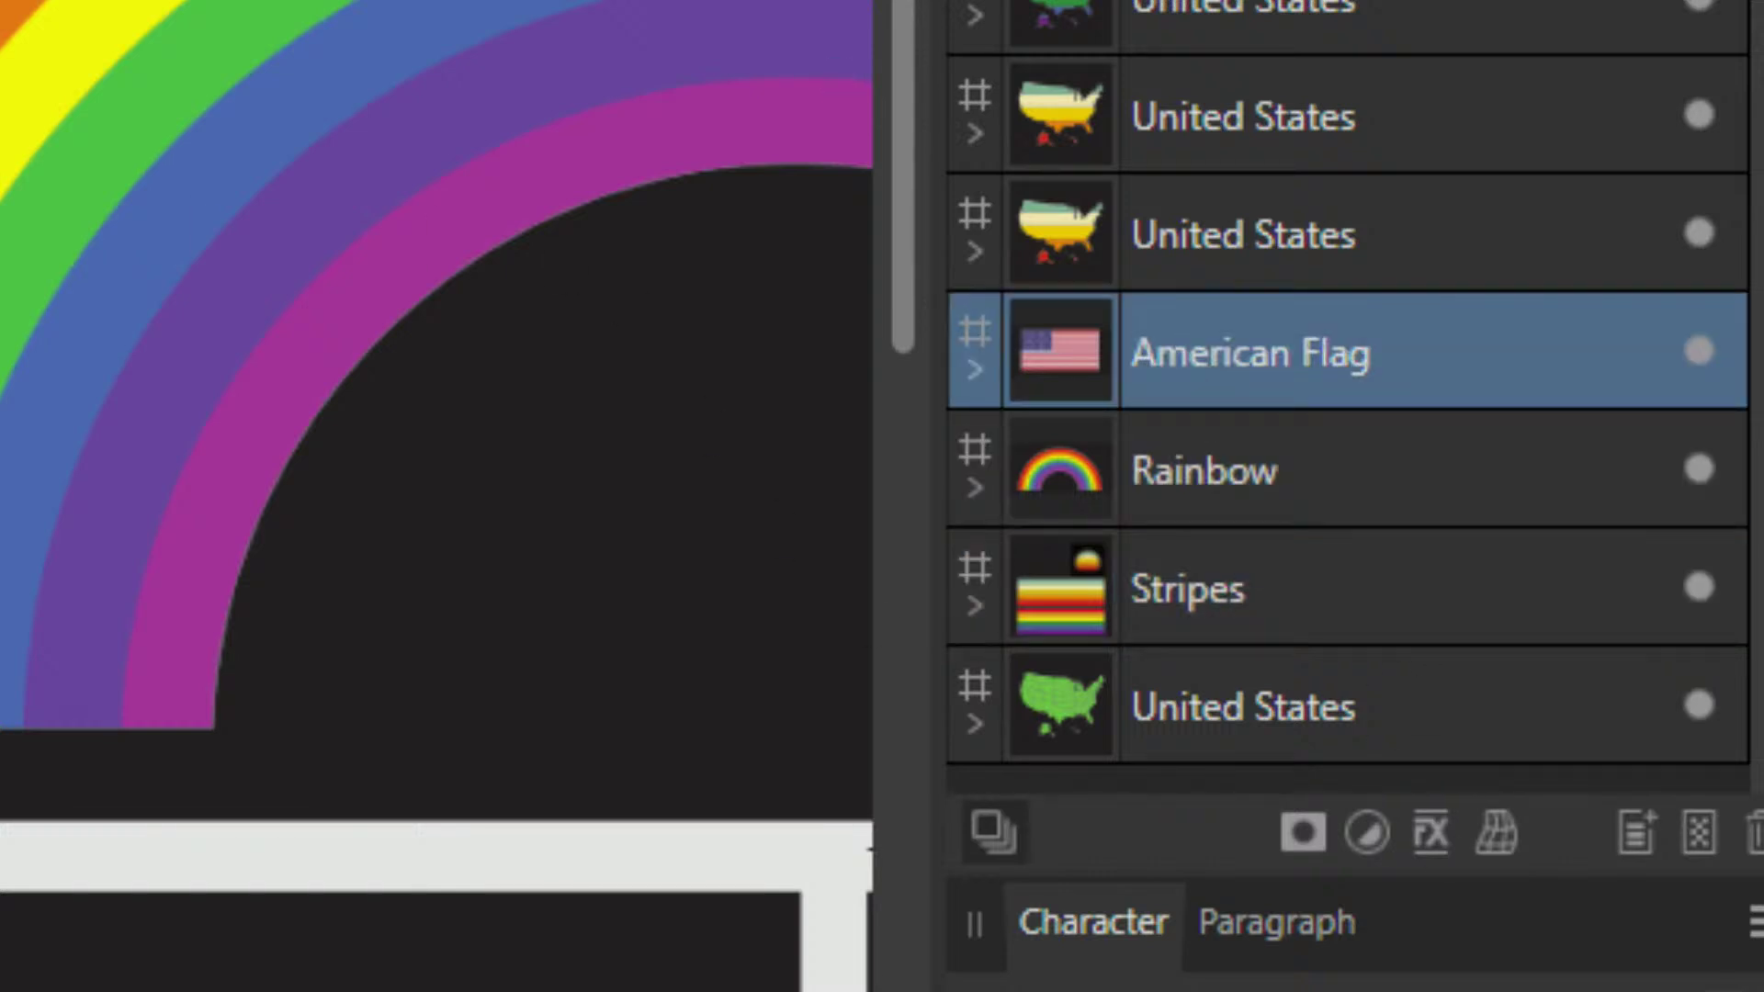
pyautogui.click(1196, 213)
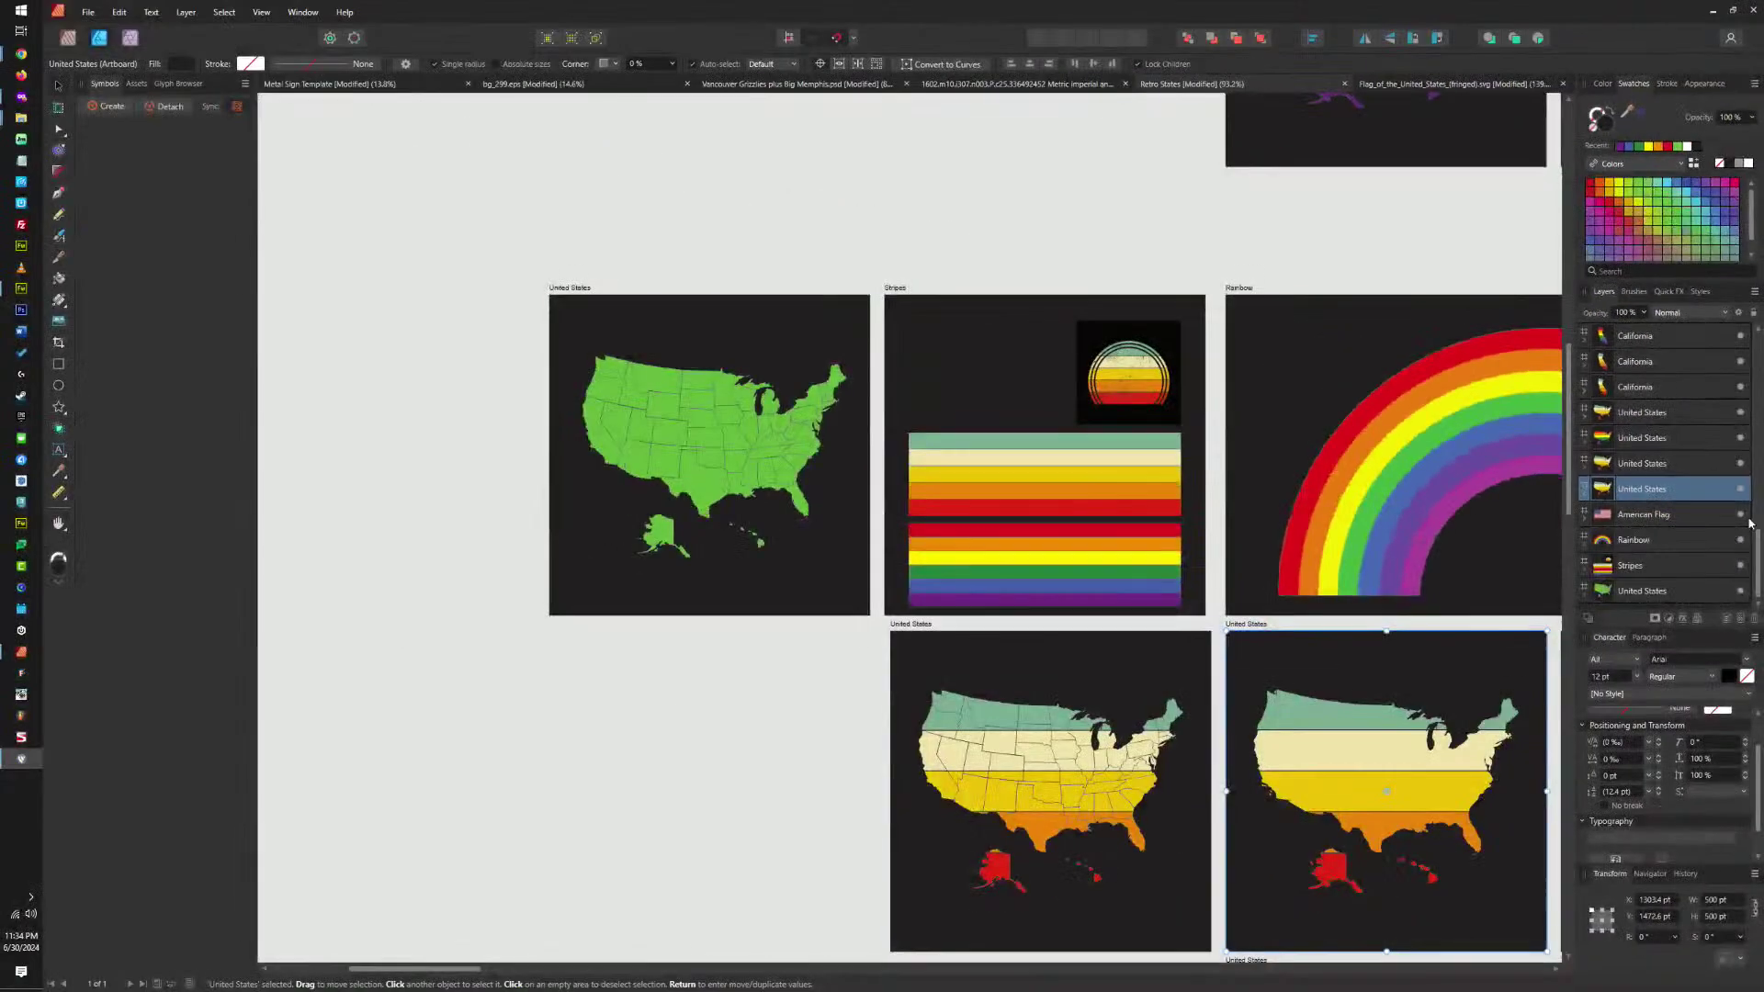
pyautogui.scroll(-3, 1003, 268)
pyautogui.hscroll(2, 1003, 269)
pyautogui.scroll(-2, 1003, 268)
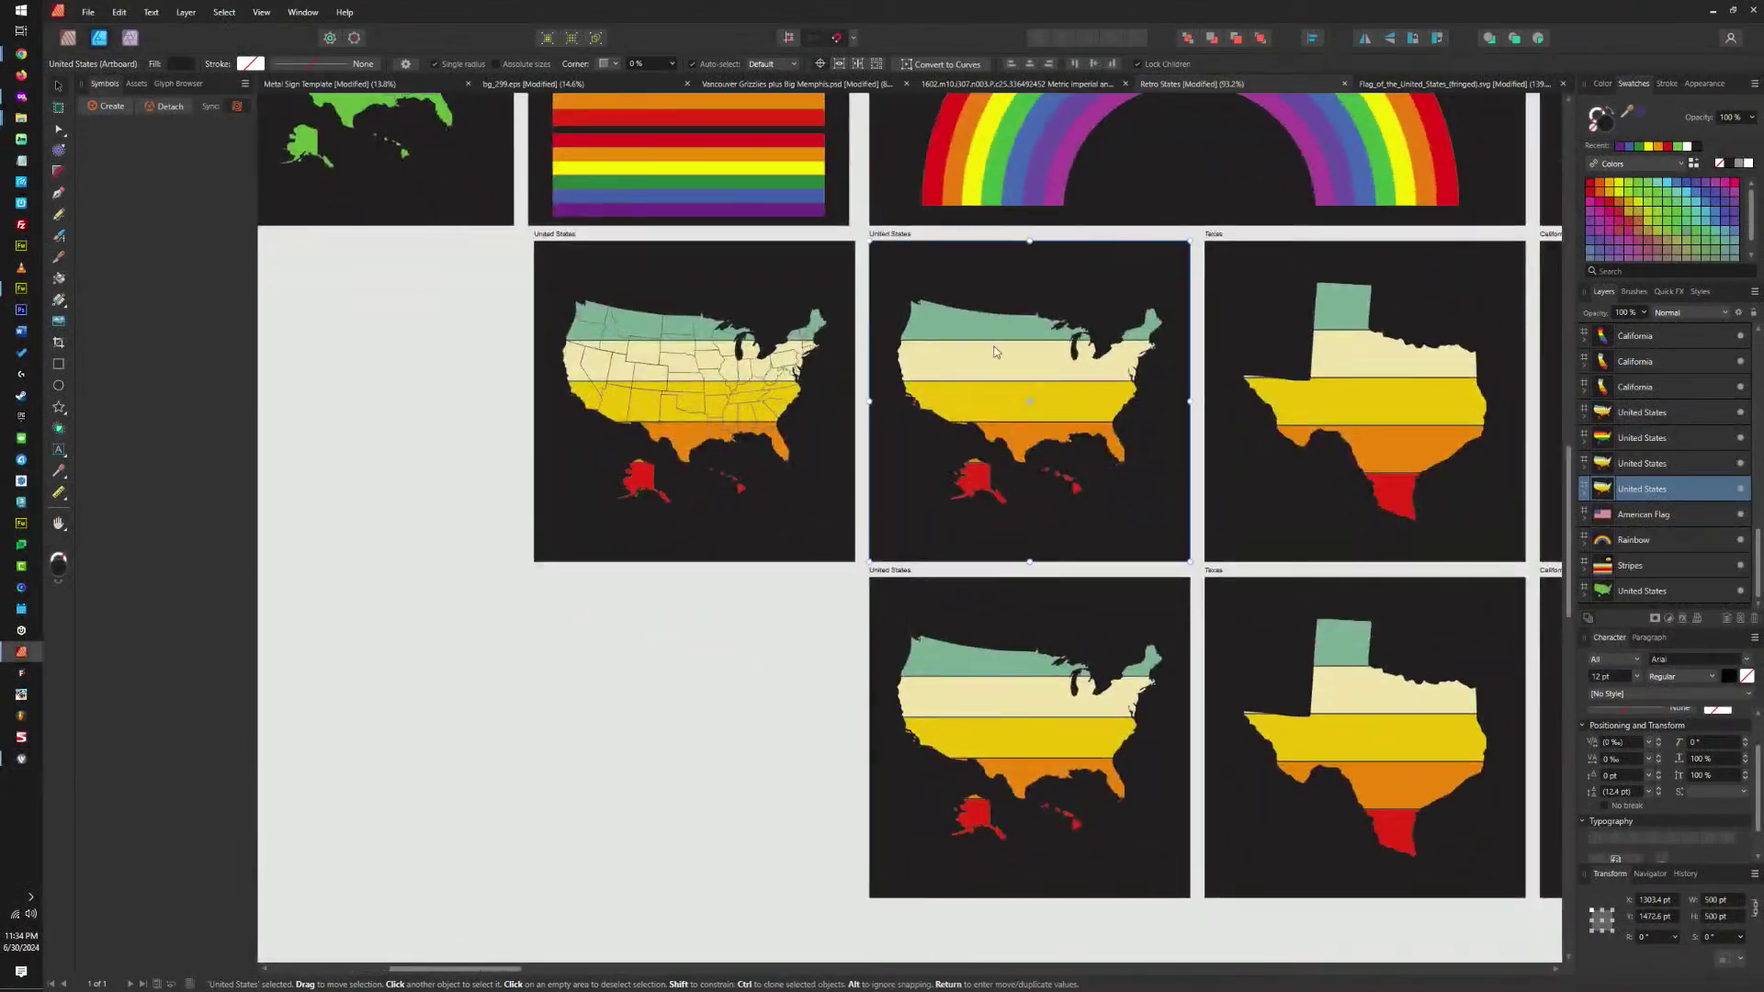
pyautogui.scroll(-3, 999, 367)
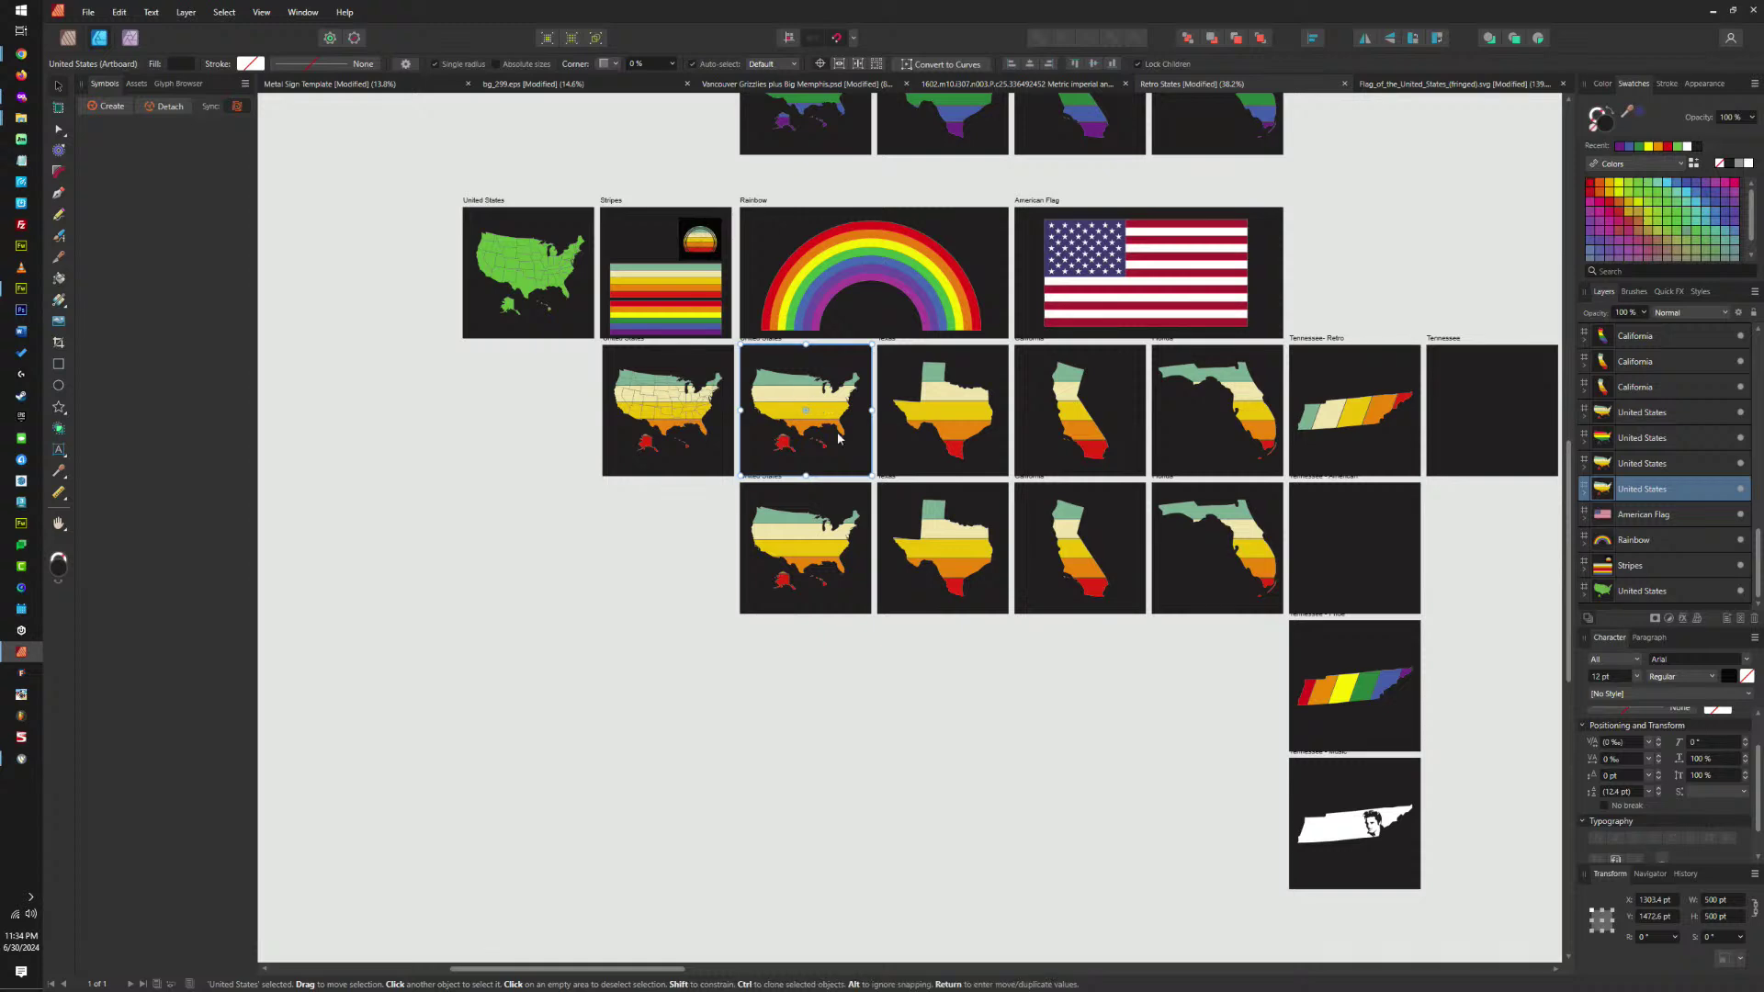
pyautogui.scroll(5, 754, 438)
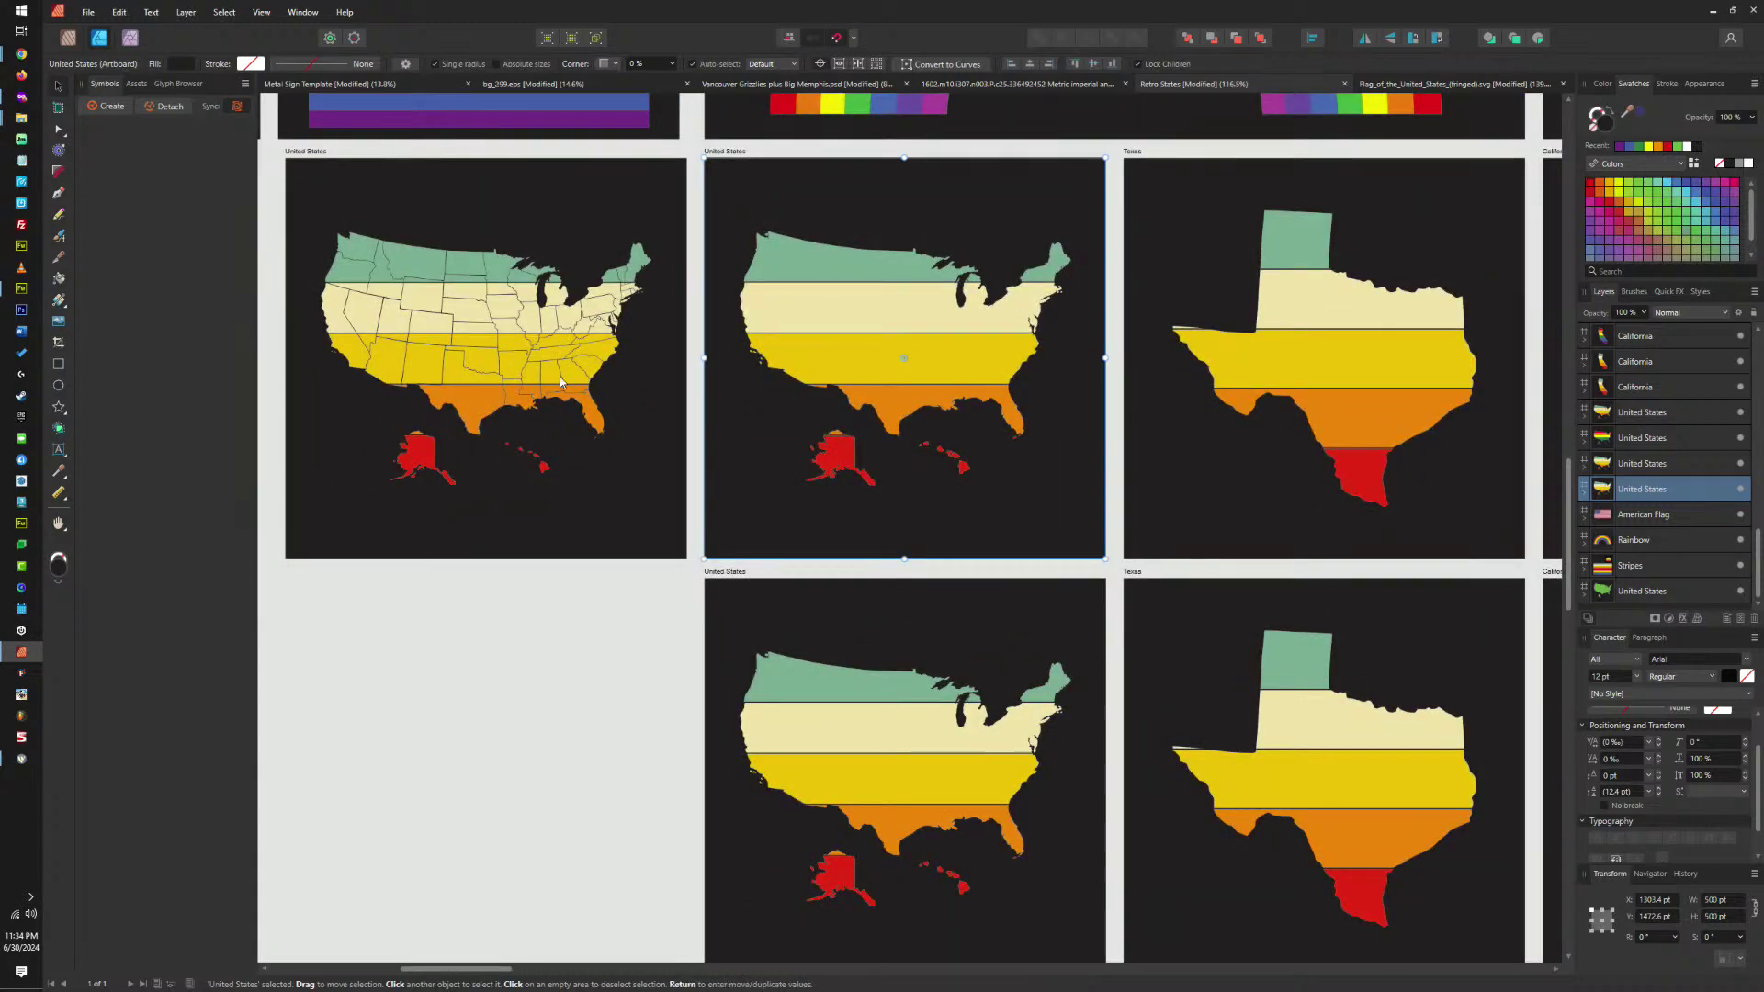
pyautogui.scroll(-2, 766, 504)
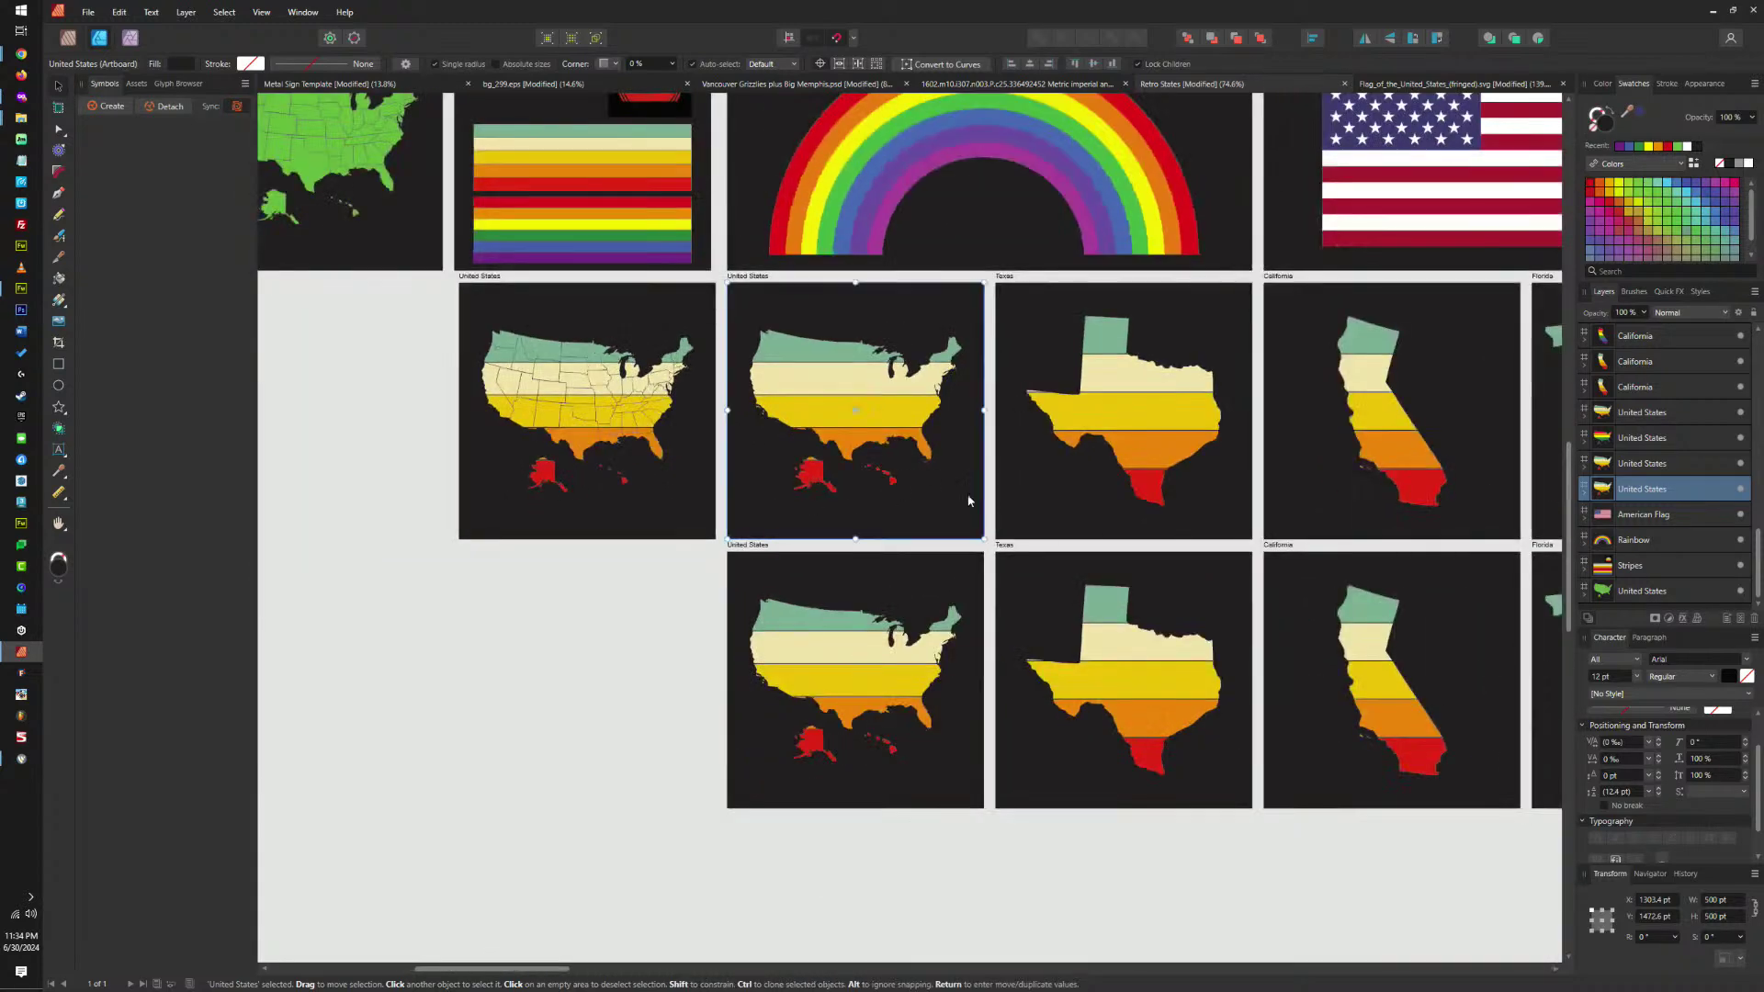
pyautogui.scroll(1, 1644, 463)
# Move the rainbow-striped California, Texas and United States artboards into the third row, beneath their retro-striped versions and level with "Tennessee - Pride".
pyautogui.click(1655, 464)
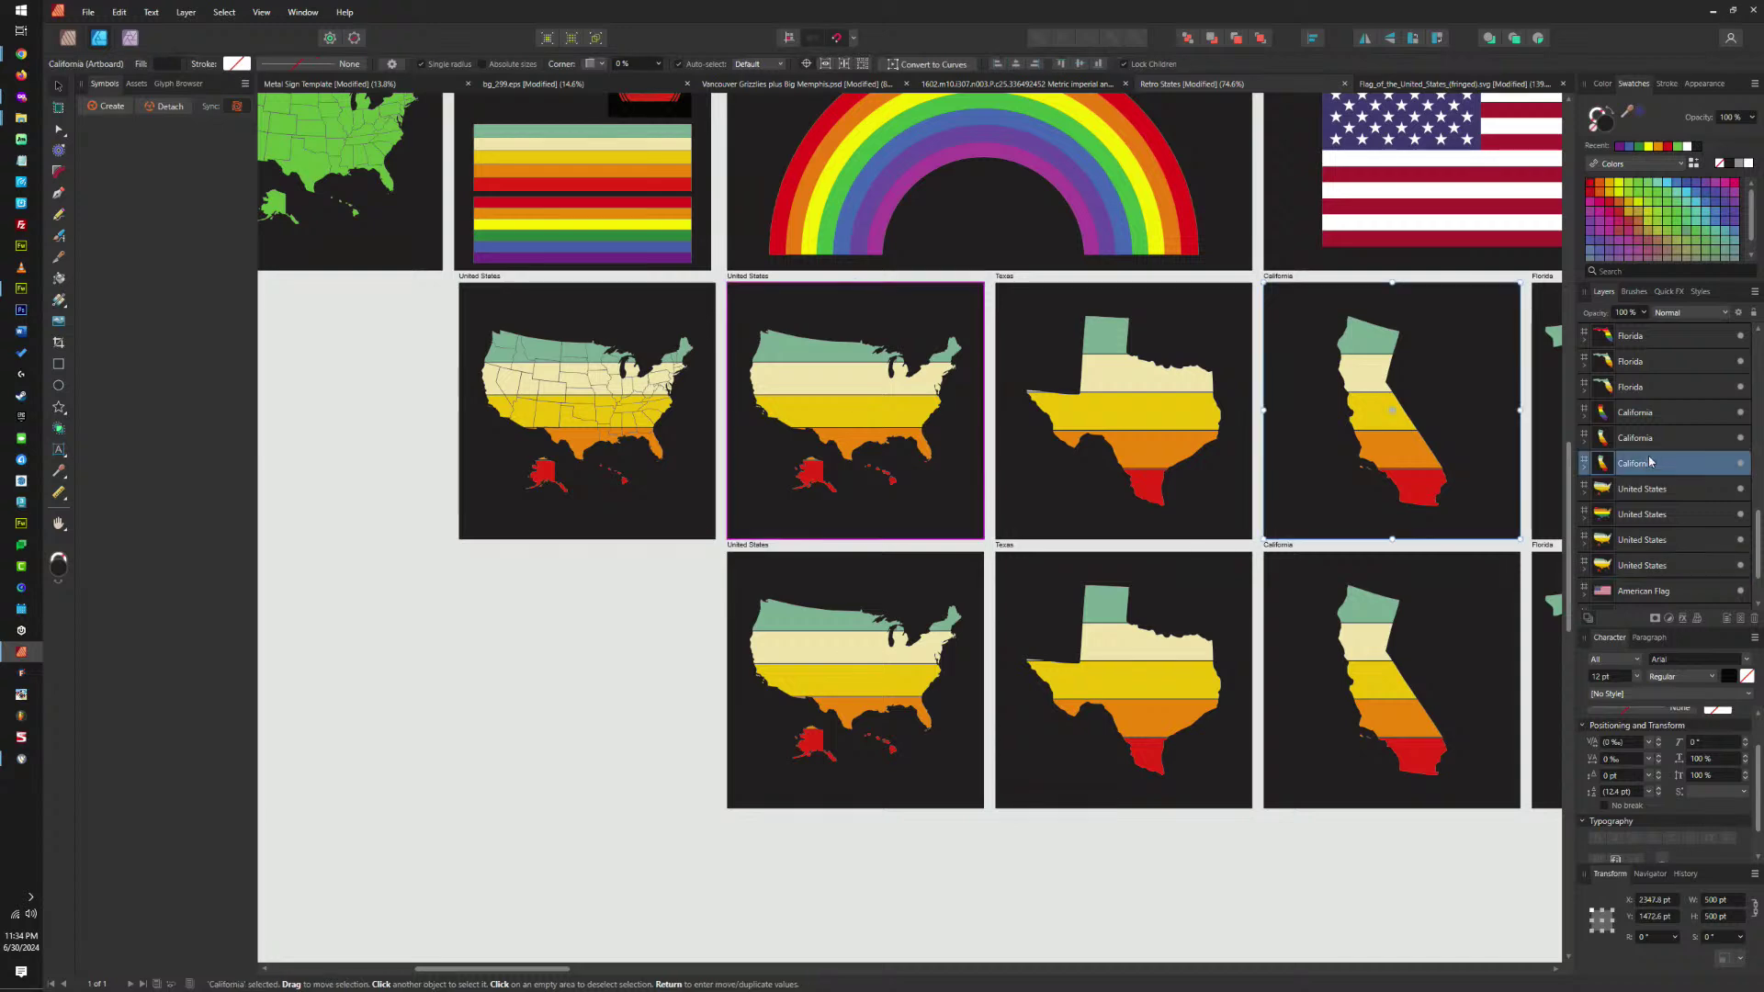
pyautogui.click(1639, 439)
pyautogui.click(1643, 422)
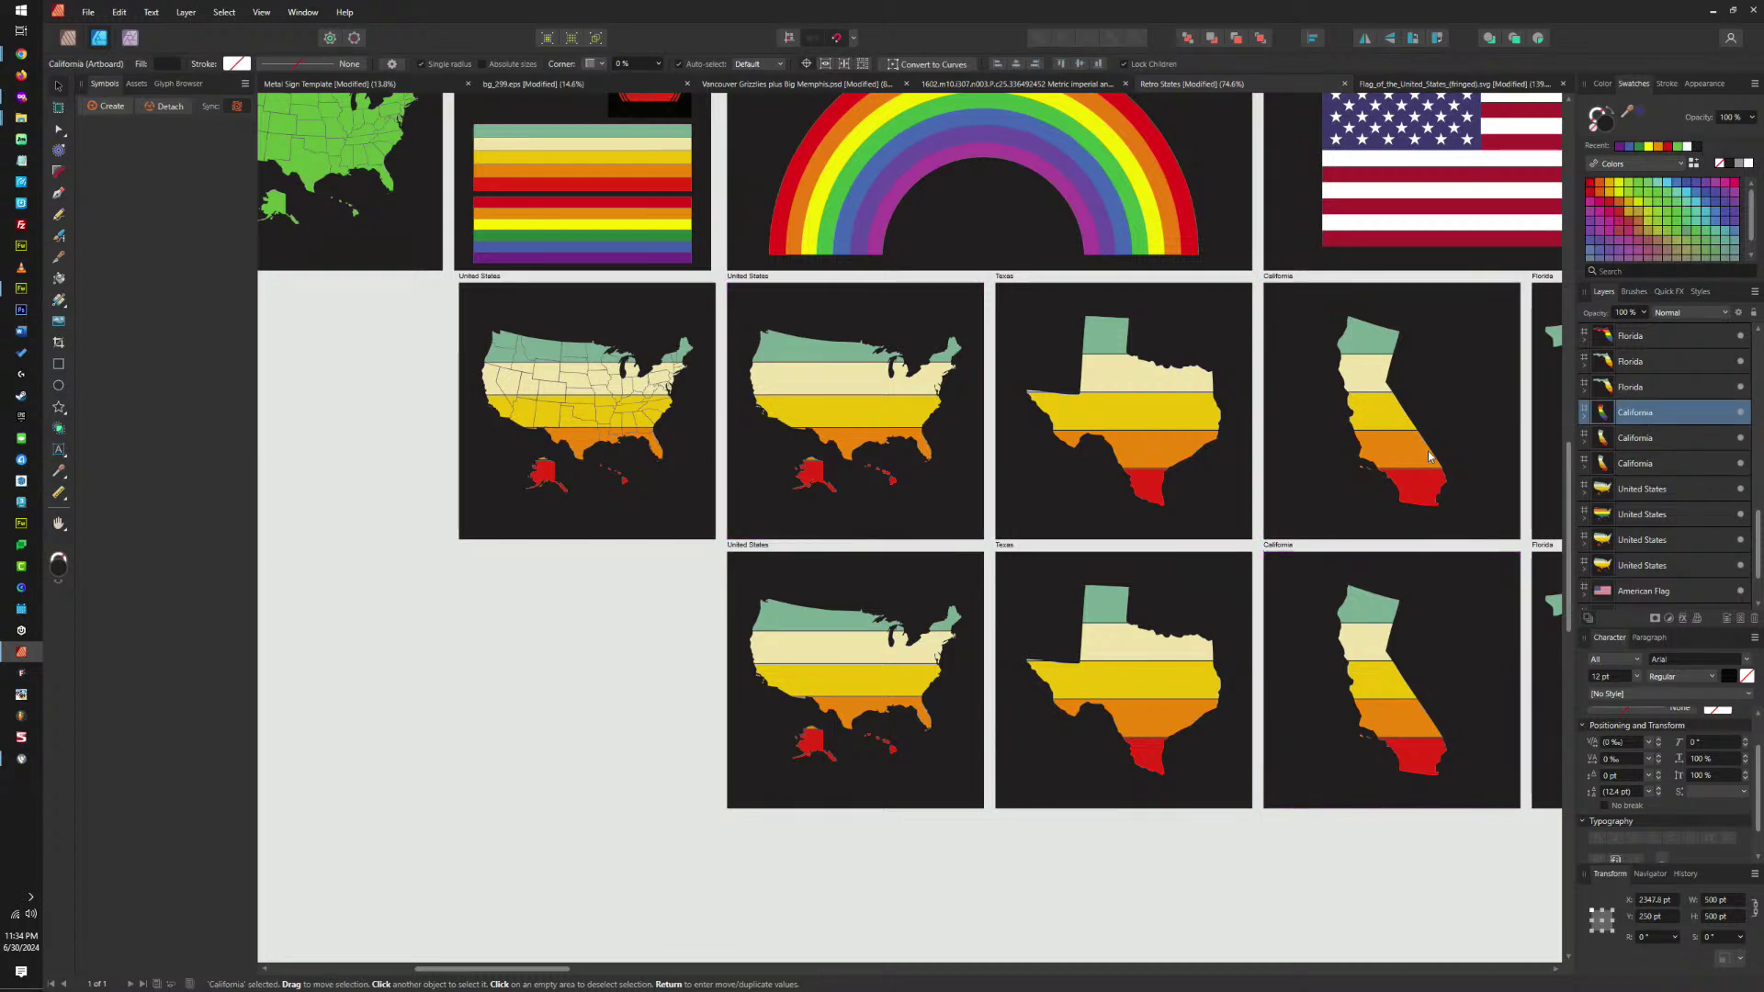
pyautogui.scroll(-2, 1113, 480)
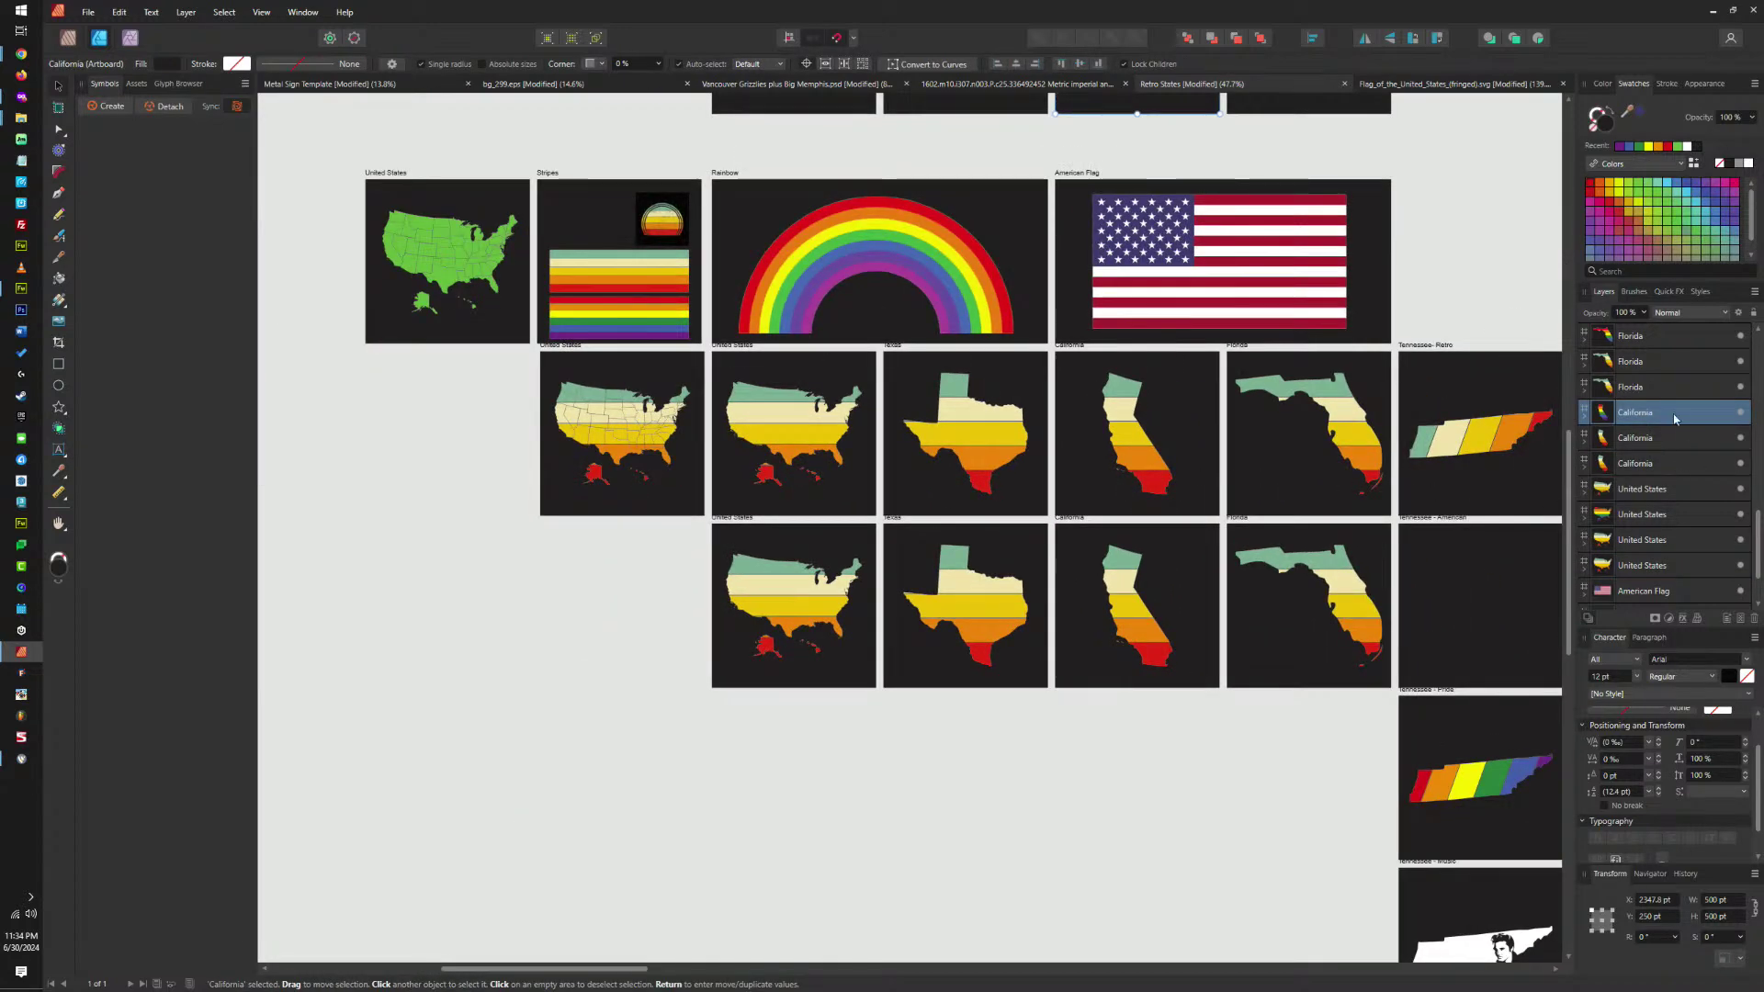
pyautogui.scroll(2, 1297, 432)
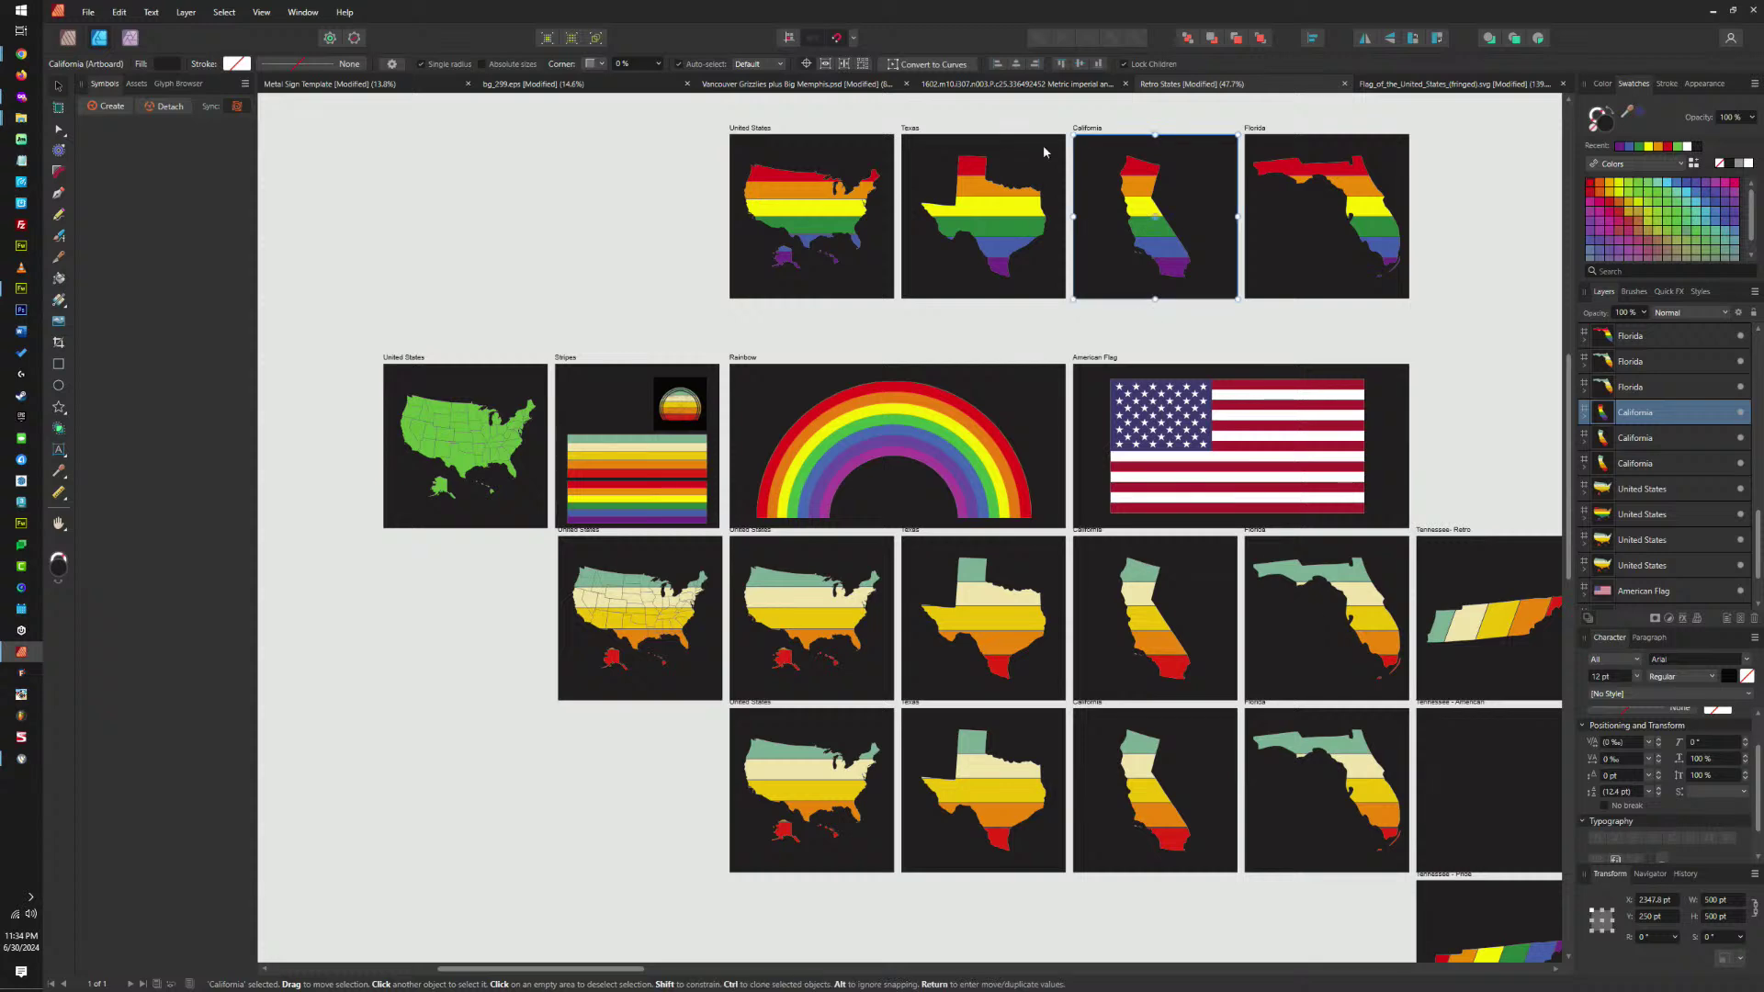
pyautogui.moveTo(1088, 129); pyautogui.dragTo(1129, 882)
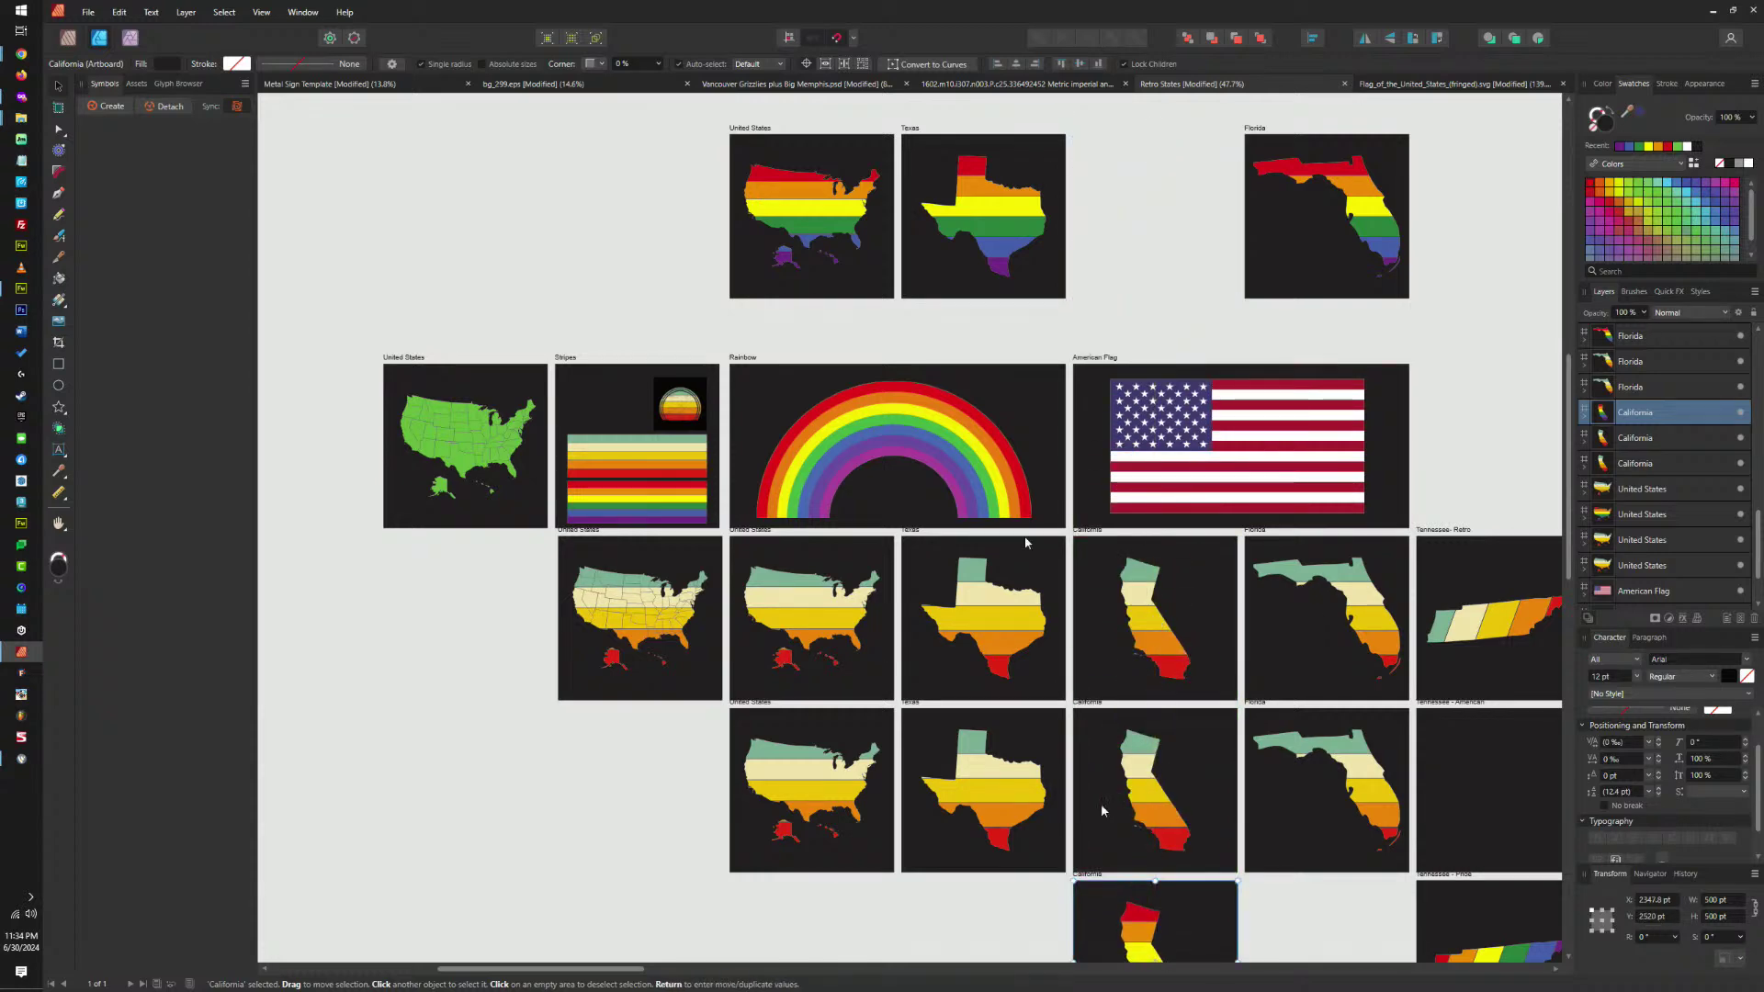
pyautogui.moveTo(912, 129); pyautogui.dragTo(912, 873)
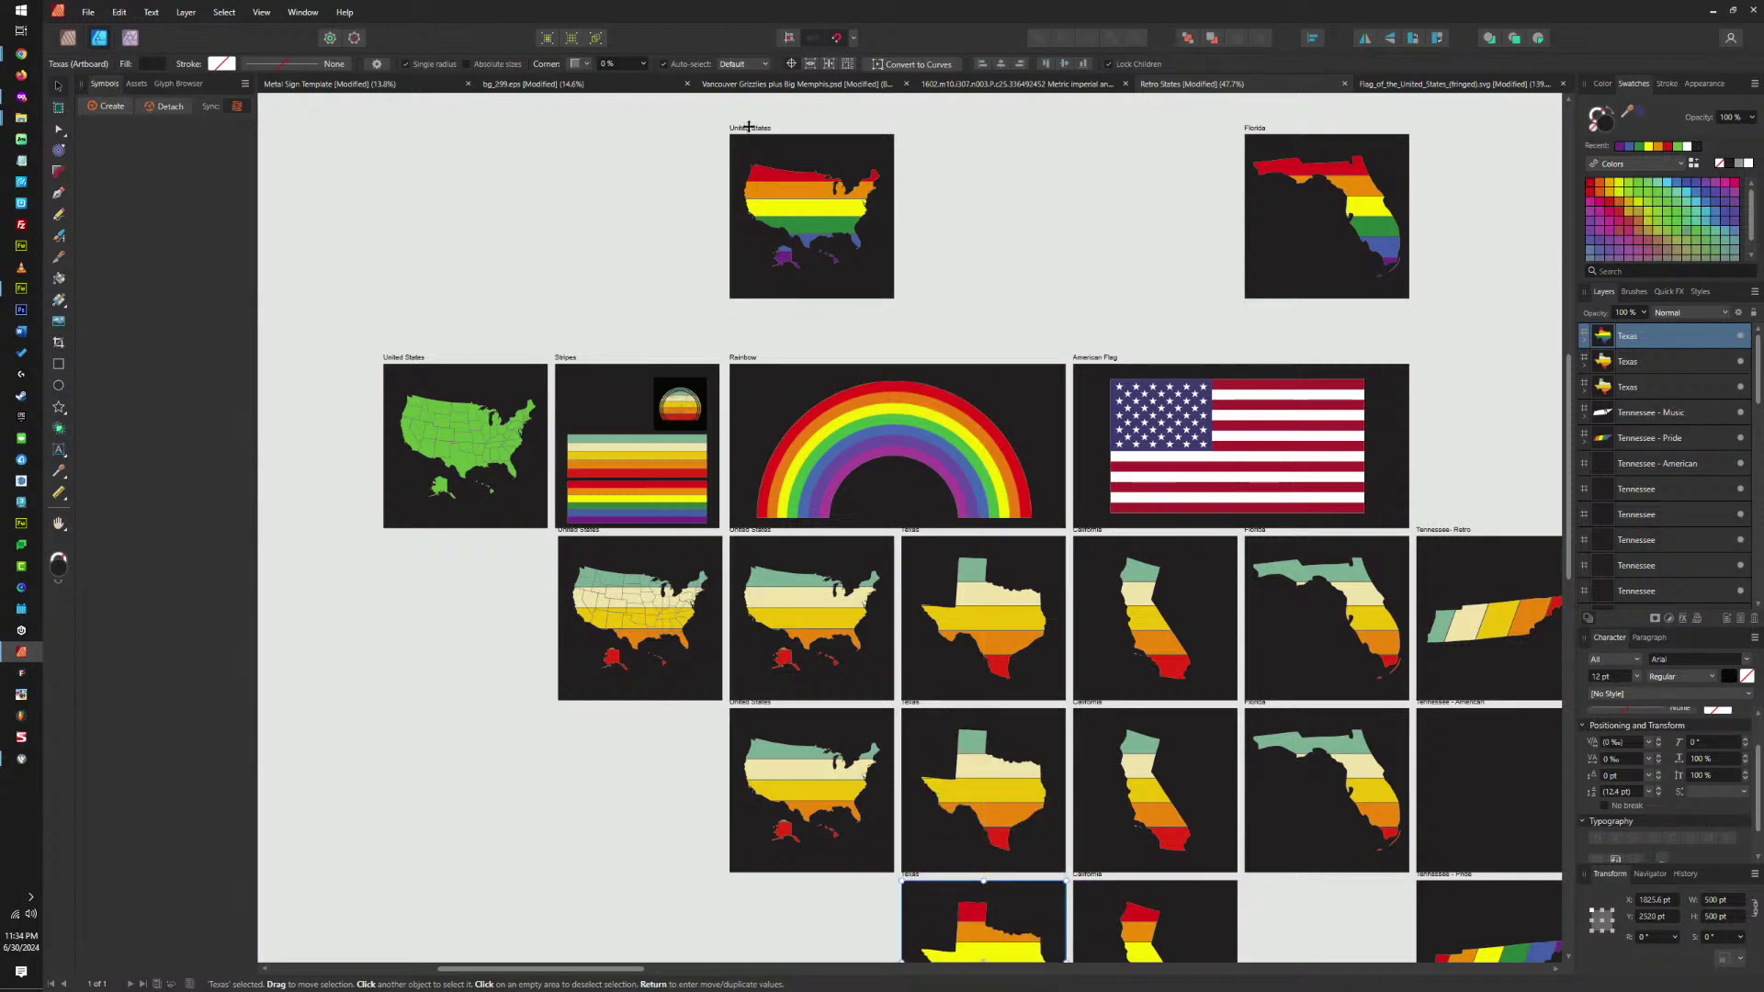
pyautogui.moveTo(749, 126); pyautogui.dragTo(708, 880)
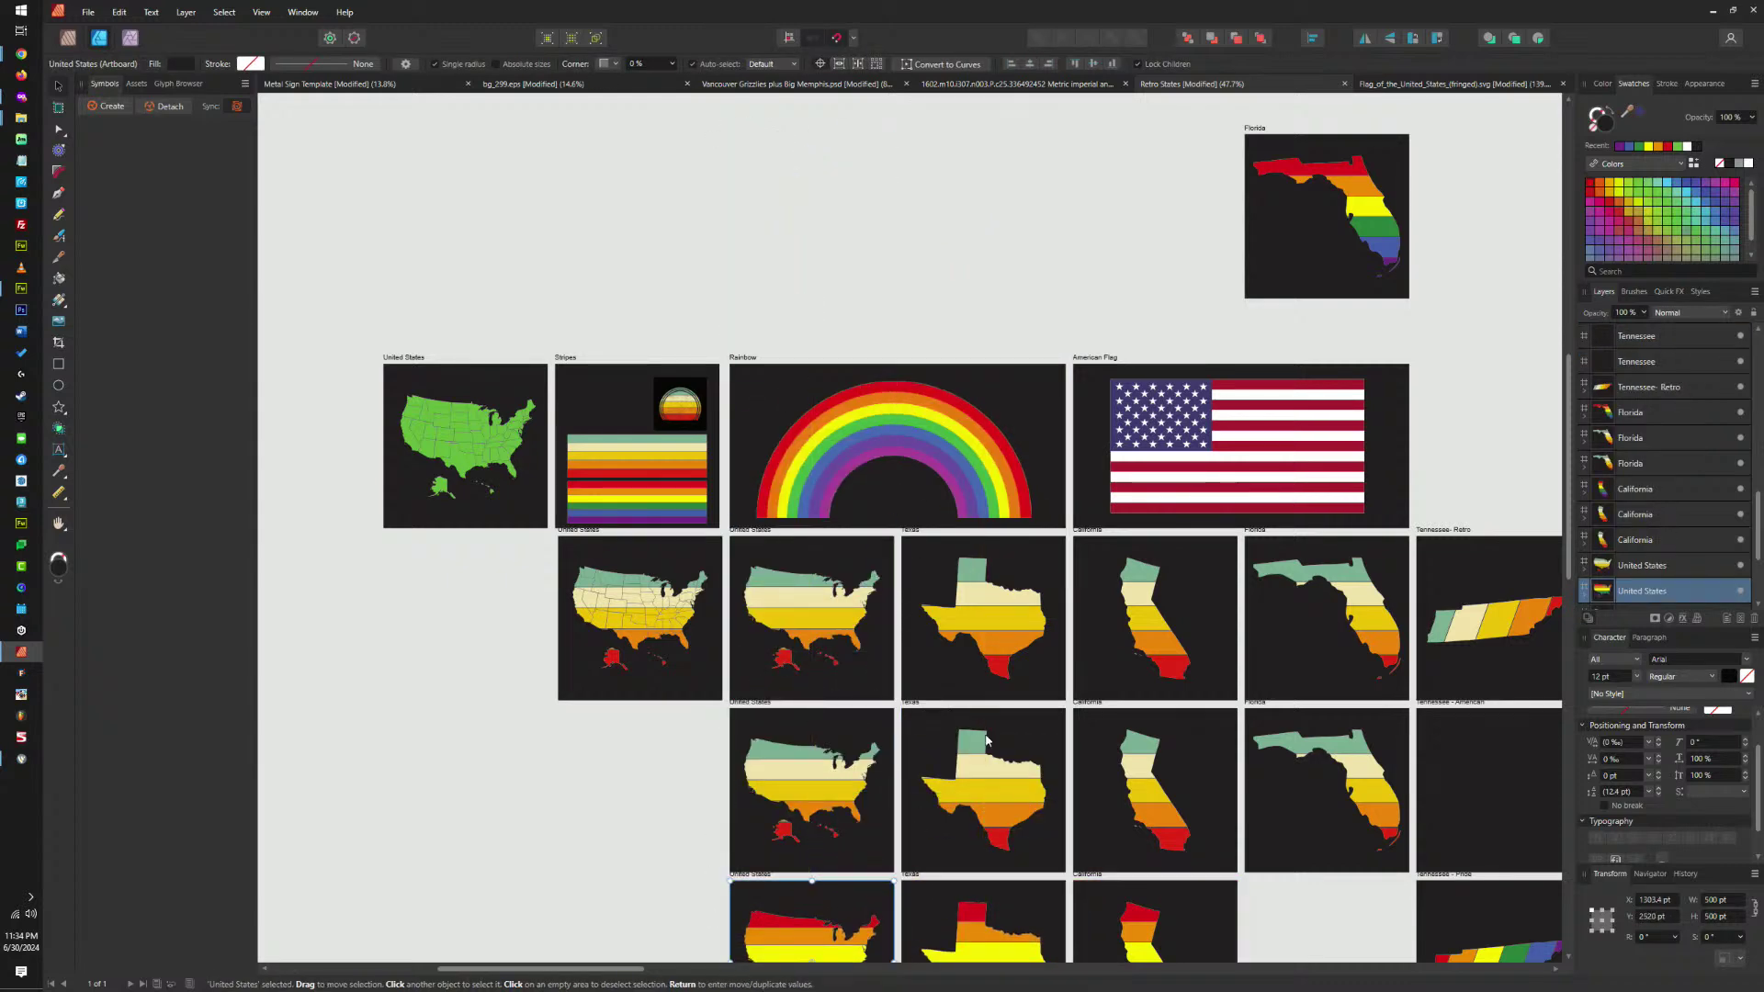
# Duplicate the second-row Florida artboard into the Pride row directly below it, beside "Tennessee - Pride".
pyautogui.moveTo(986, 739); pyautogui.dragTo(821, 455)
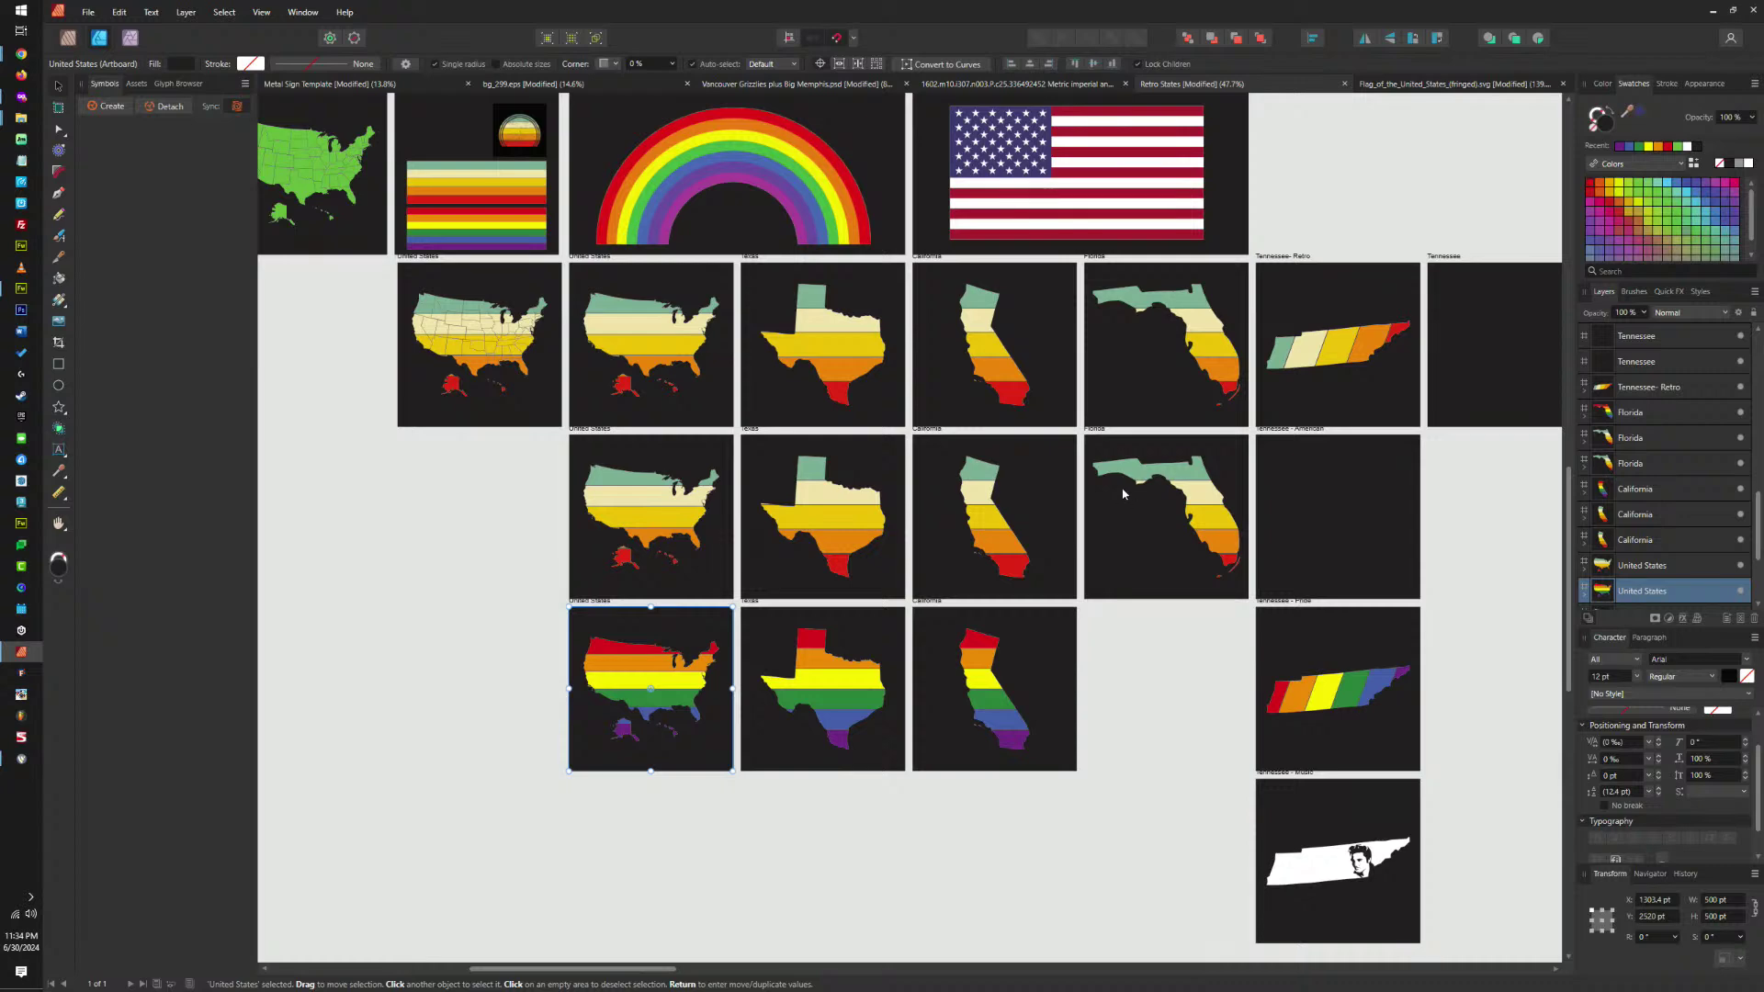
pyautogui.click(1099, 429)
pyautogui.moveTo(1099, 436); pyautogui.dragTo(1105, 607)
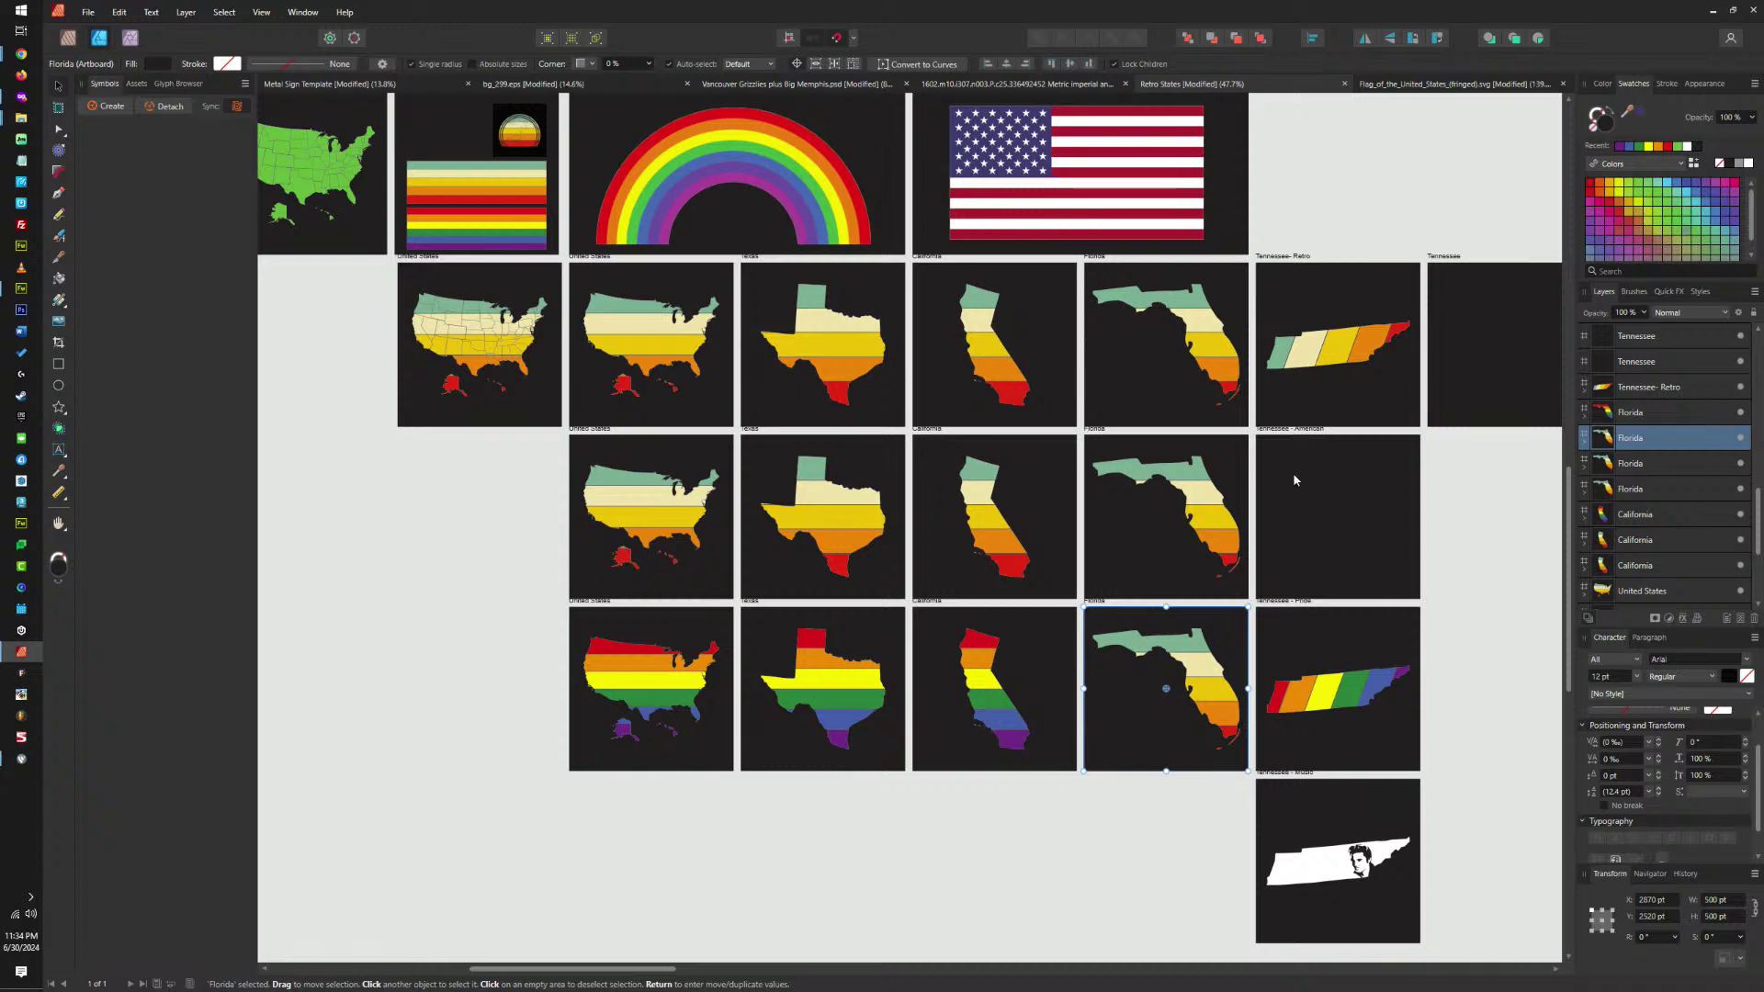
# Copy the striped Tennessee shape from the "Tennessee- Retro" artboard and paste it into the empty "Tennessee - American" artboard.
pyautogui.click(1305, 515)
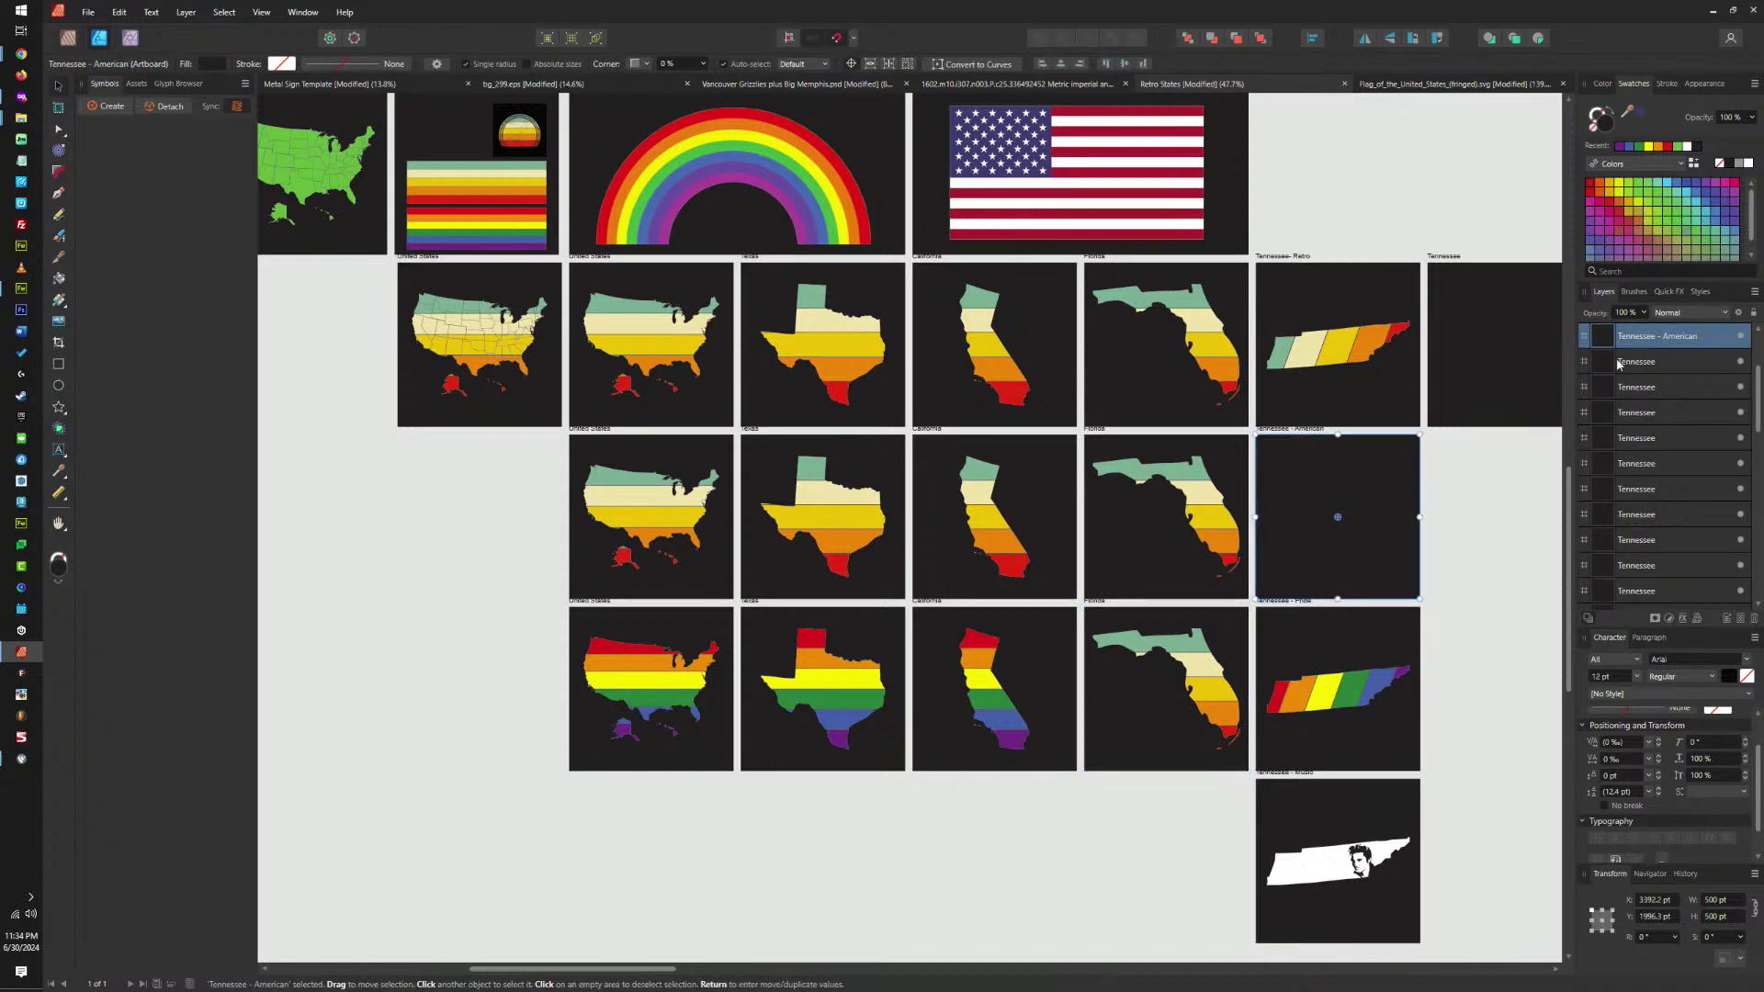
pyautogui.click(1356, 350)
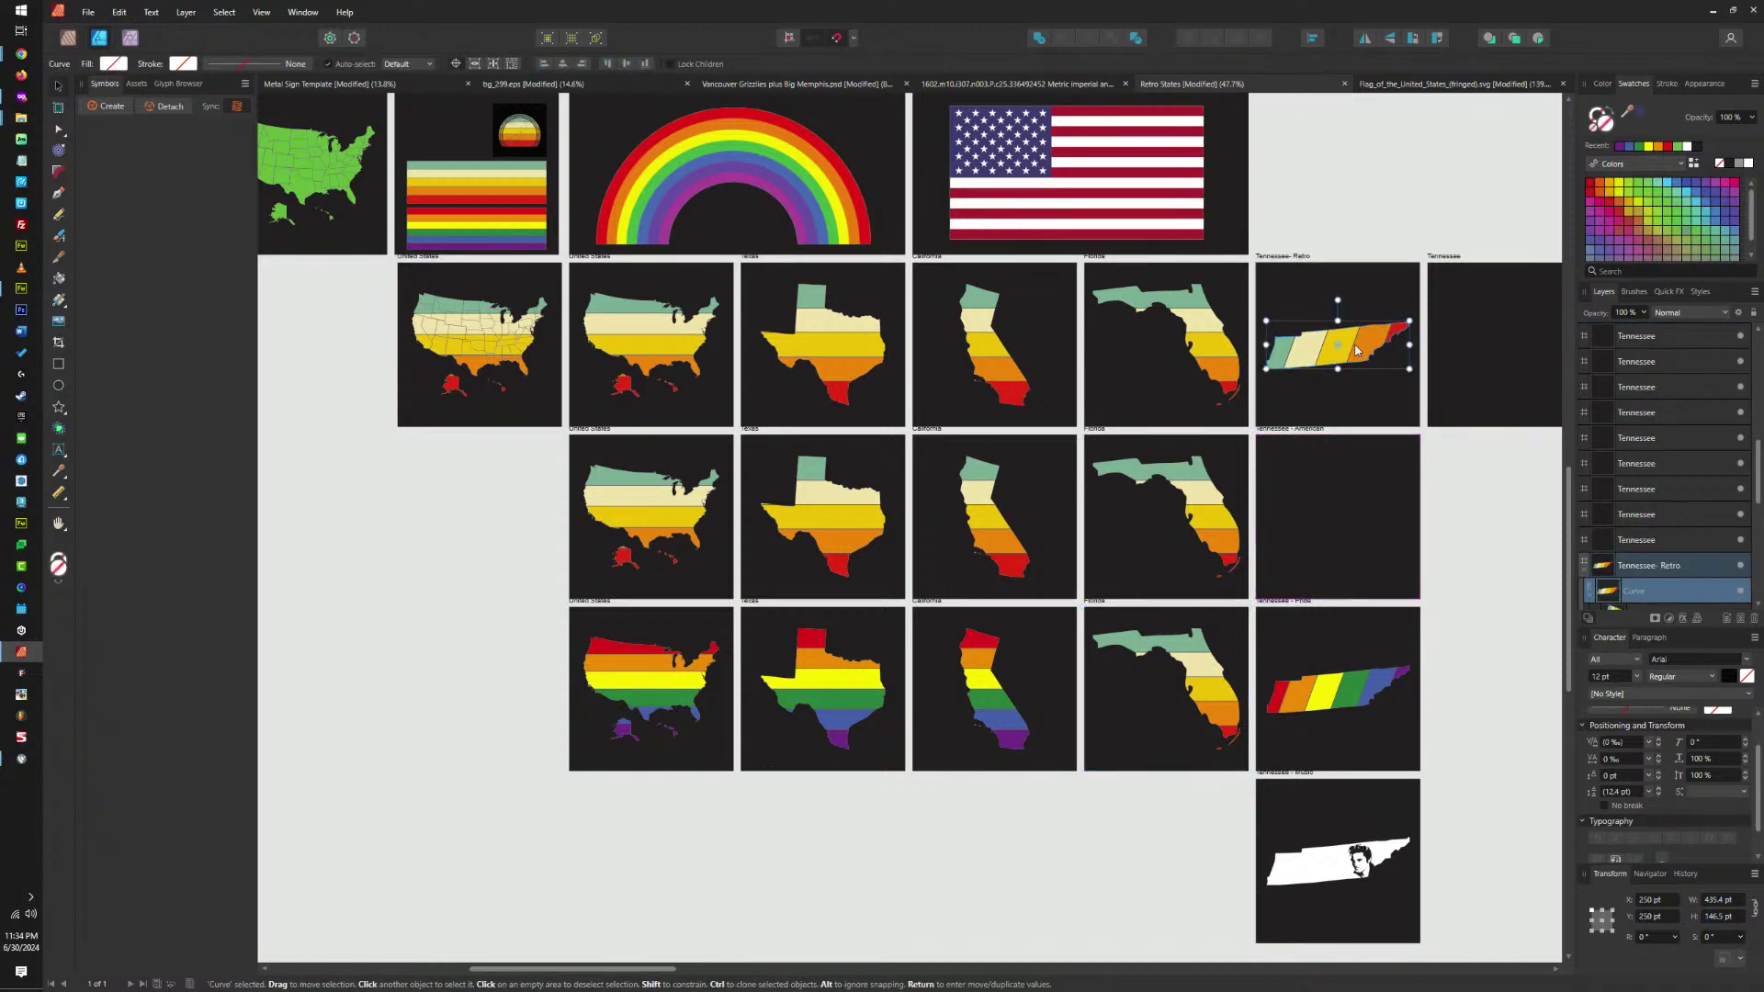
pyautogui.hotkey('ctrl', 'c')
pyautogui.click(1298, 480)
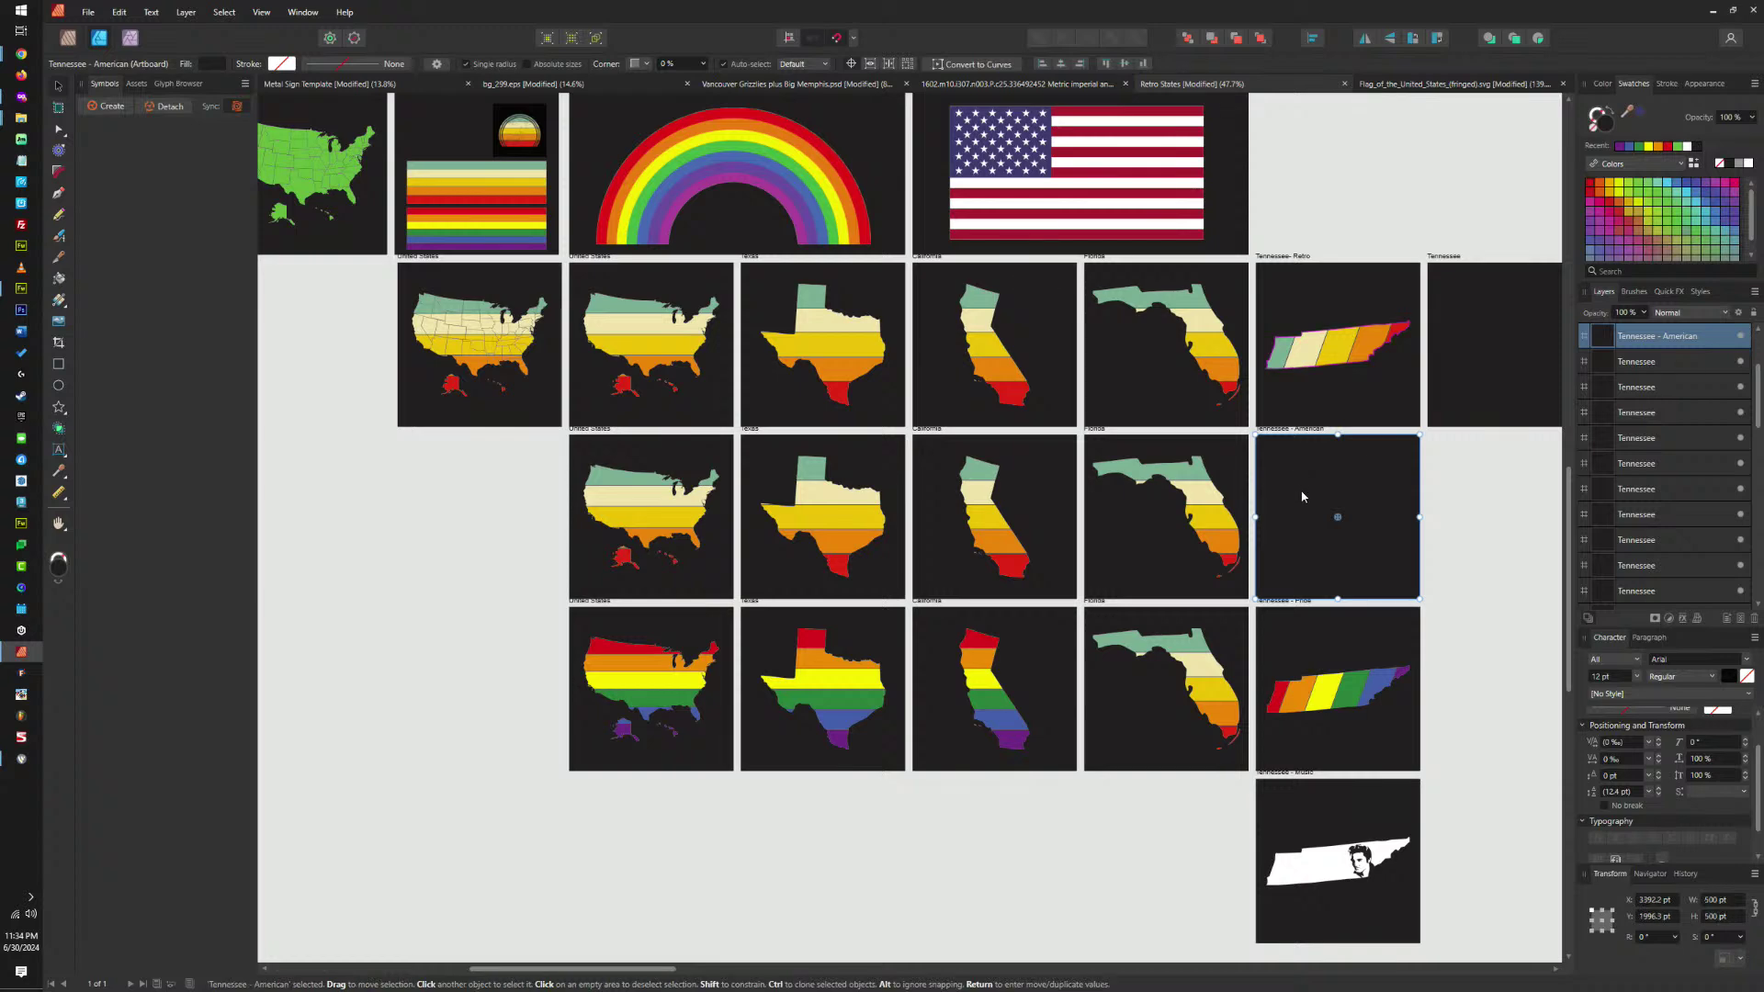
pyautogui.hotkey('ctrl', 'v')
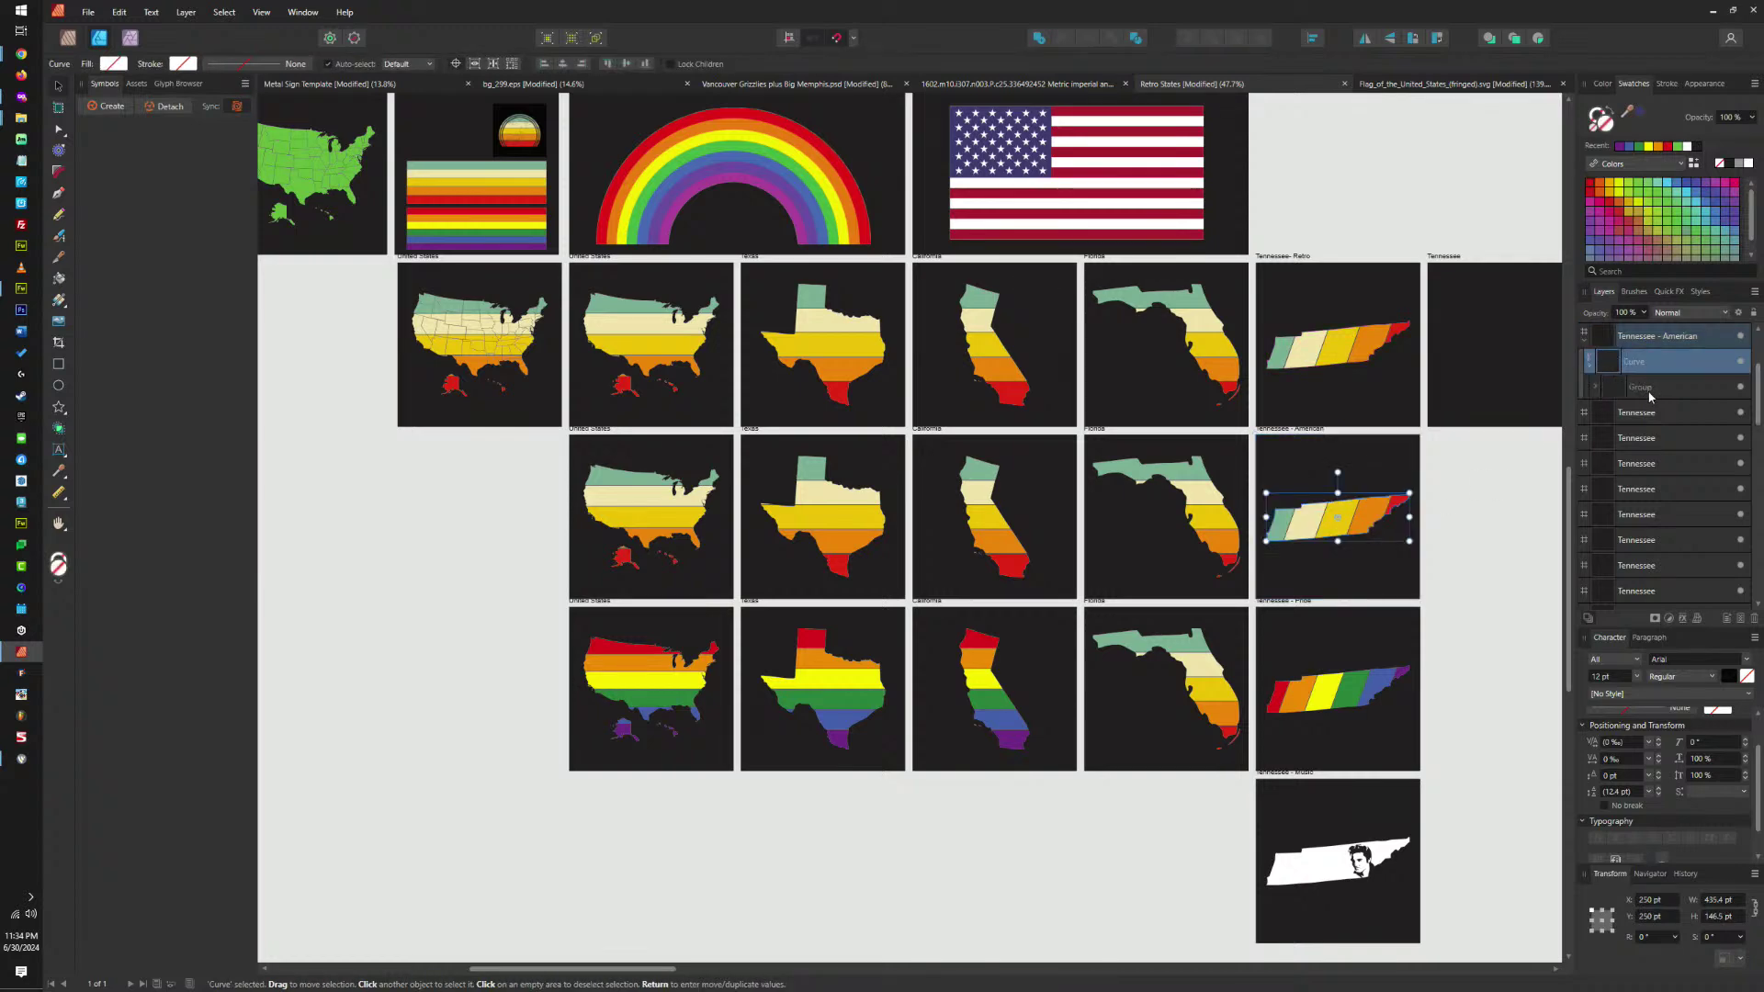
# Delete the stripes group inside the Tennessee shape on the "Tennessee - American" artboard and fill the shape white.
pyautogui.click(1369, 476)
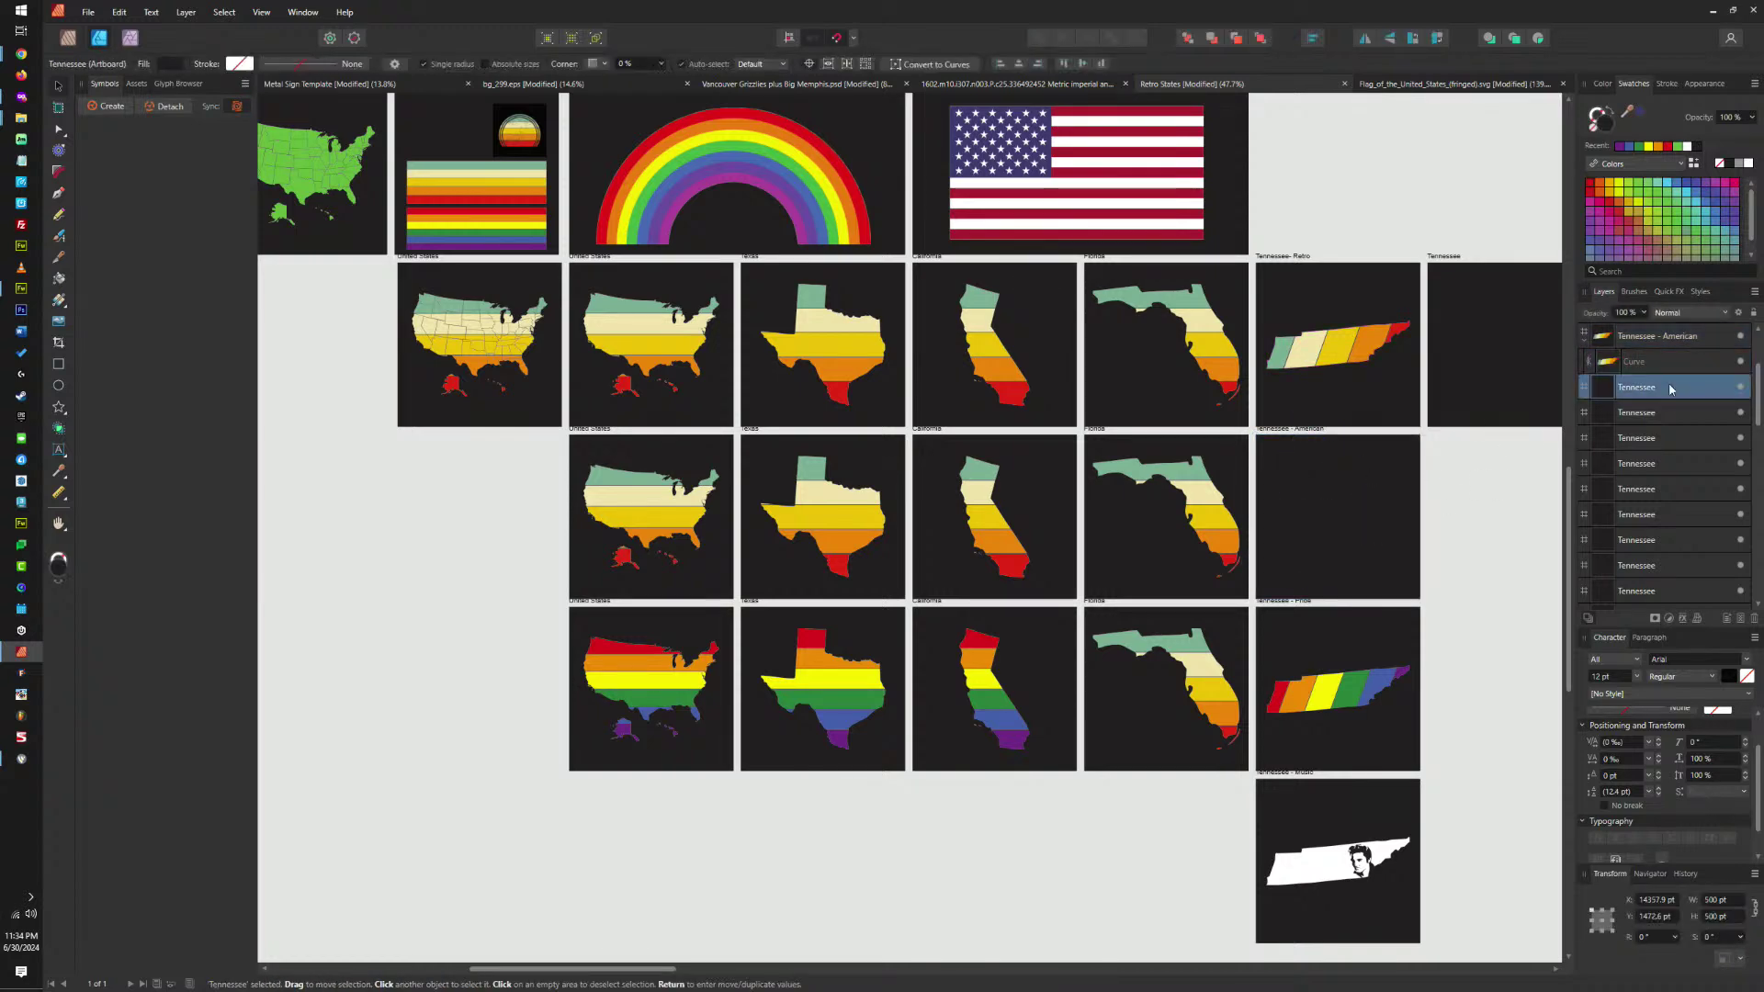
pyautogui.click(1695, 353)
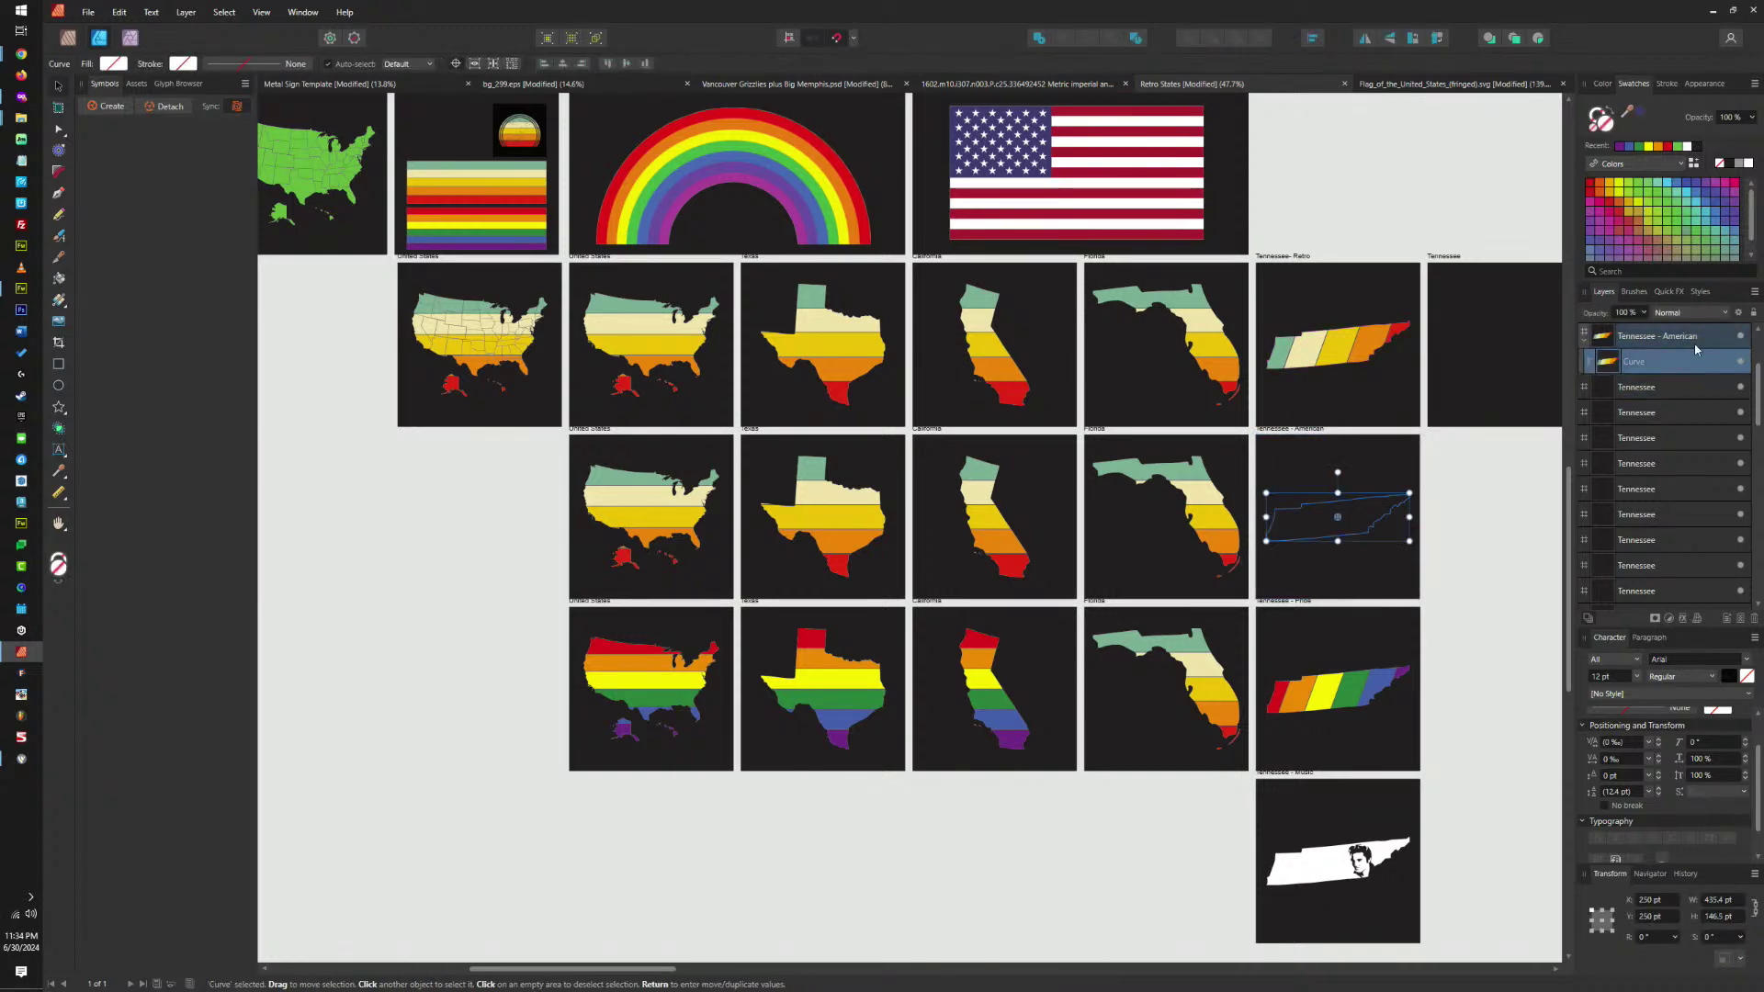
pyautogui.click(1748, 165)
# Delete the retro-striped Florida artboard from the Pride row, beside "Tennessee - Pride".
pyautogui.click(1169, 473)
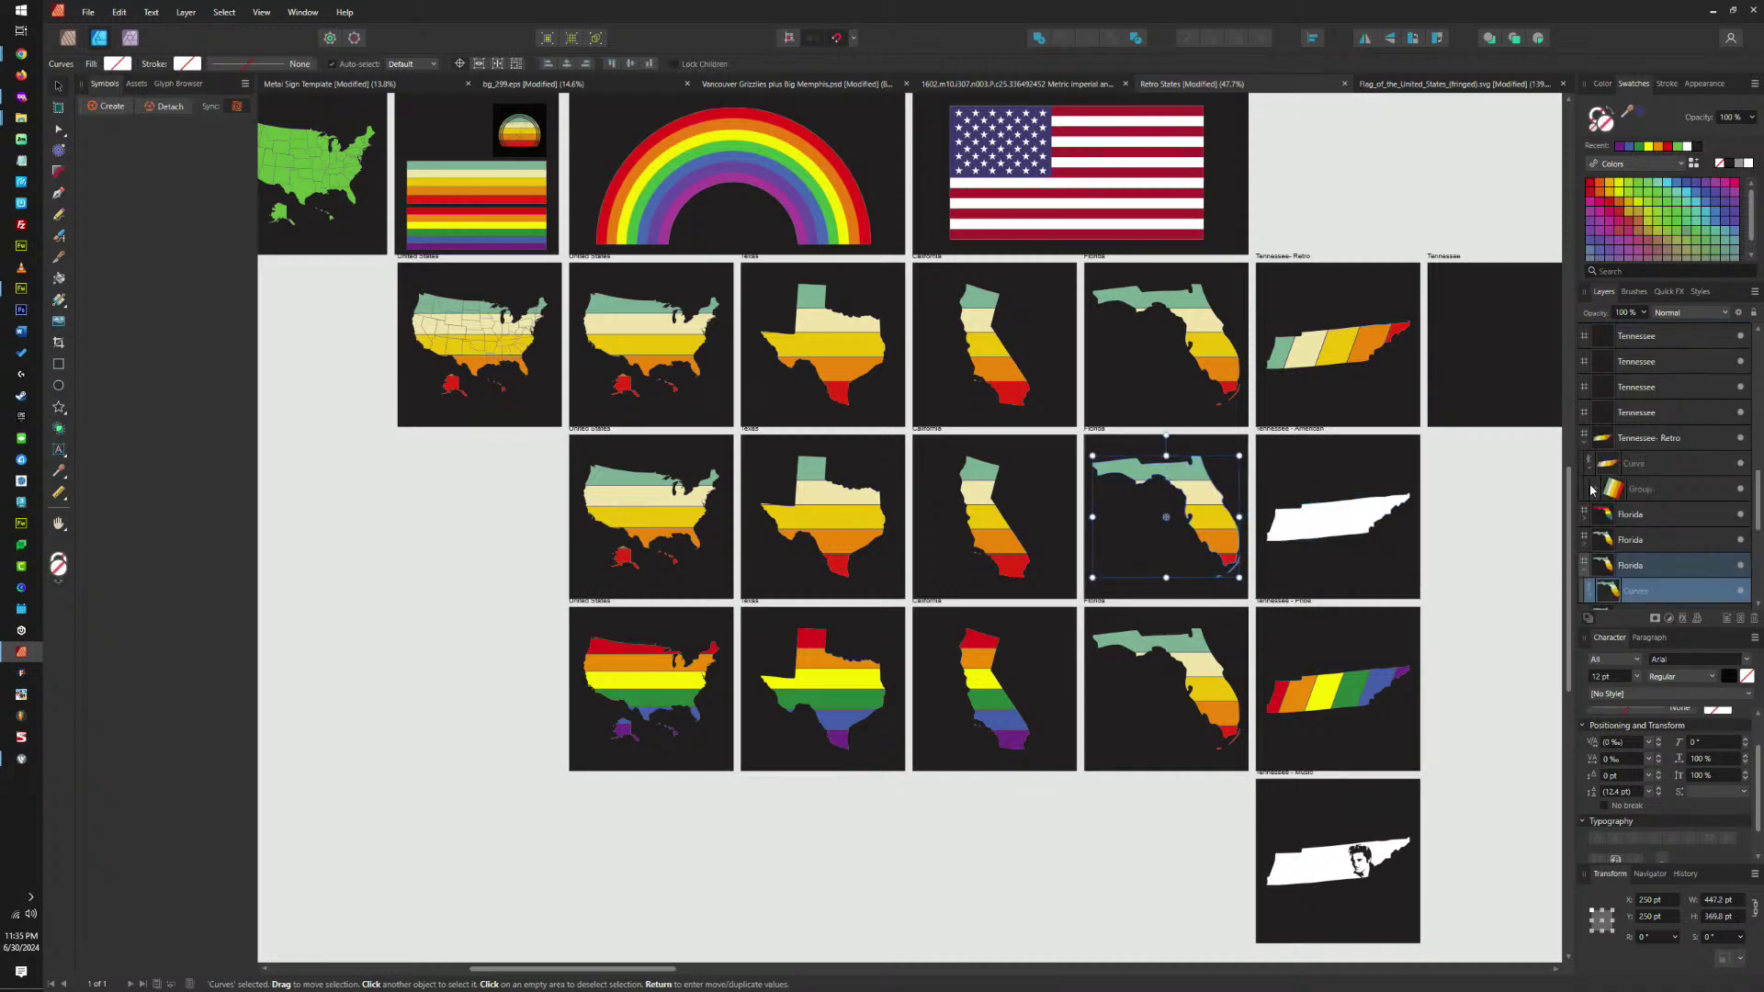
pyautogui.scroll(-1, 1623, 574)
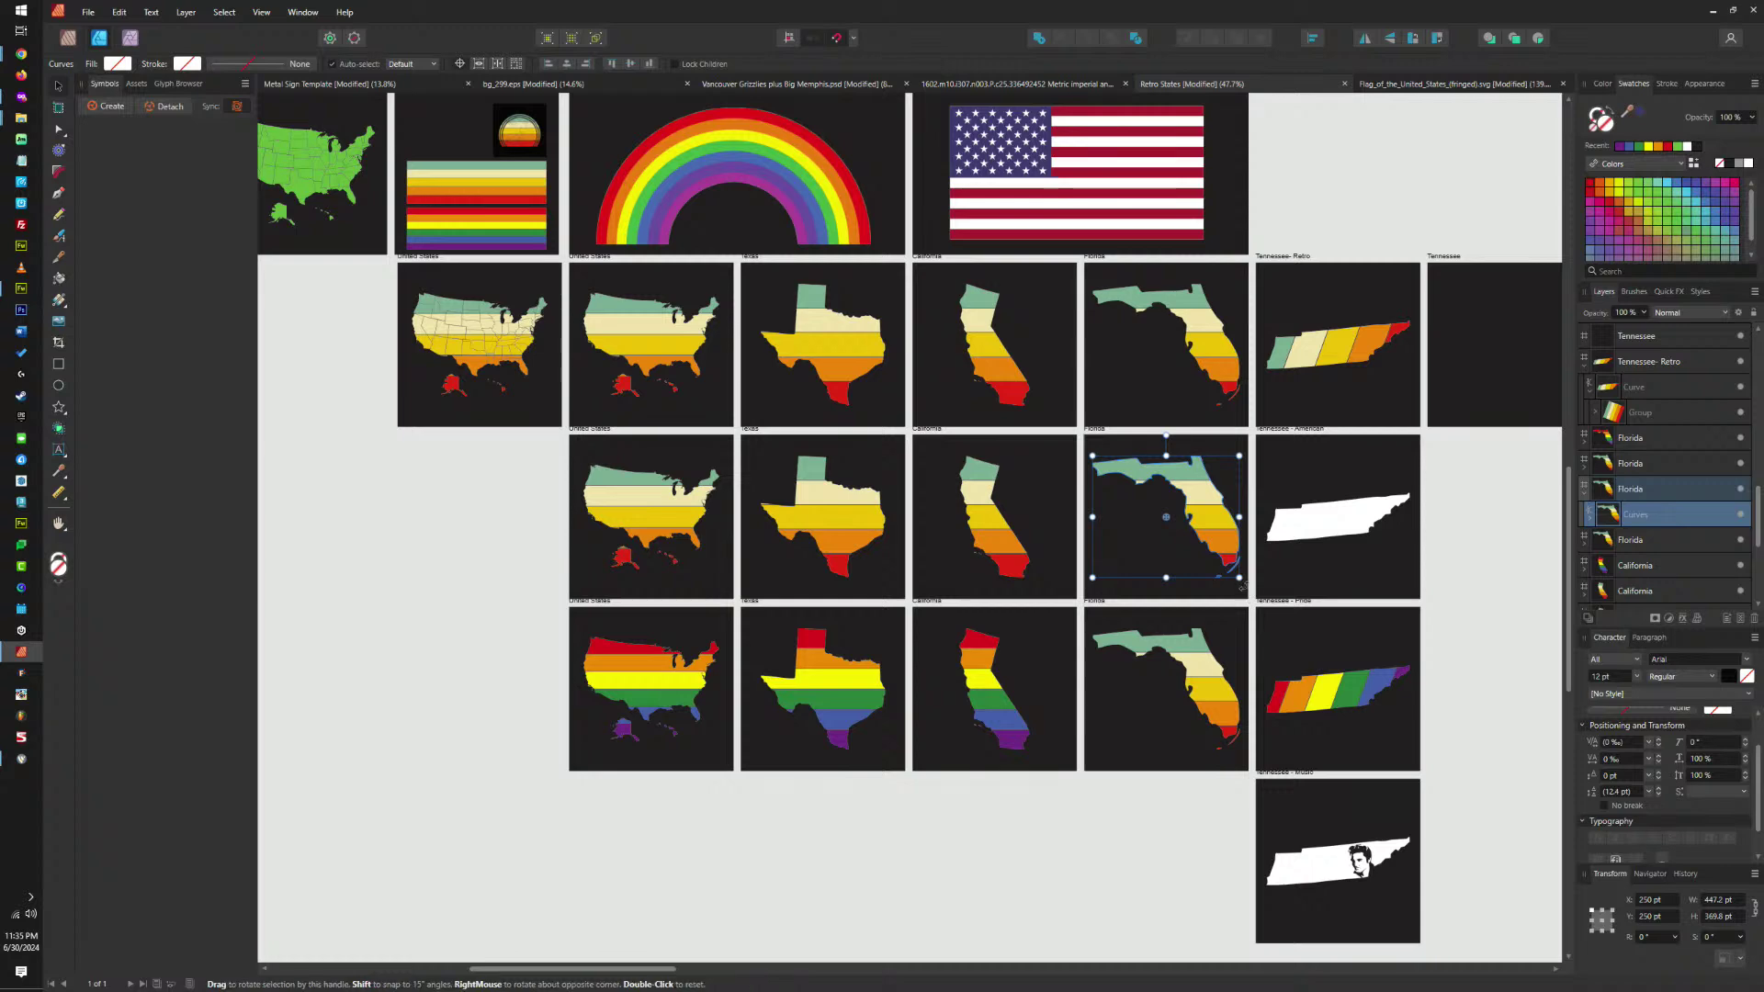
pyautogui.click(1182, 646)
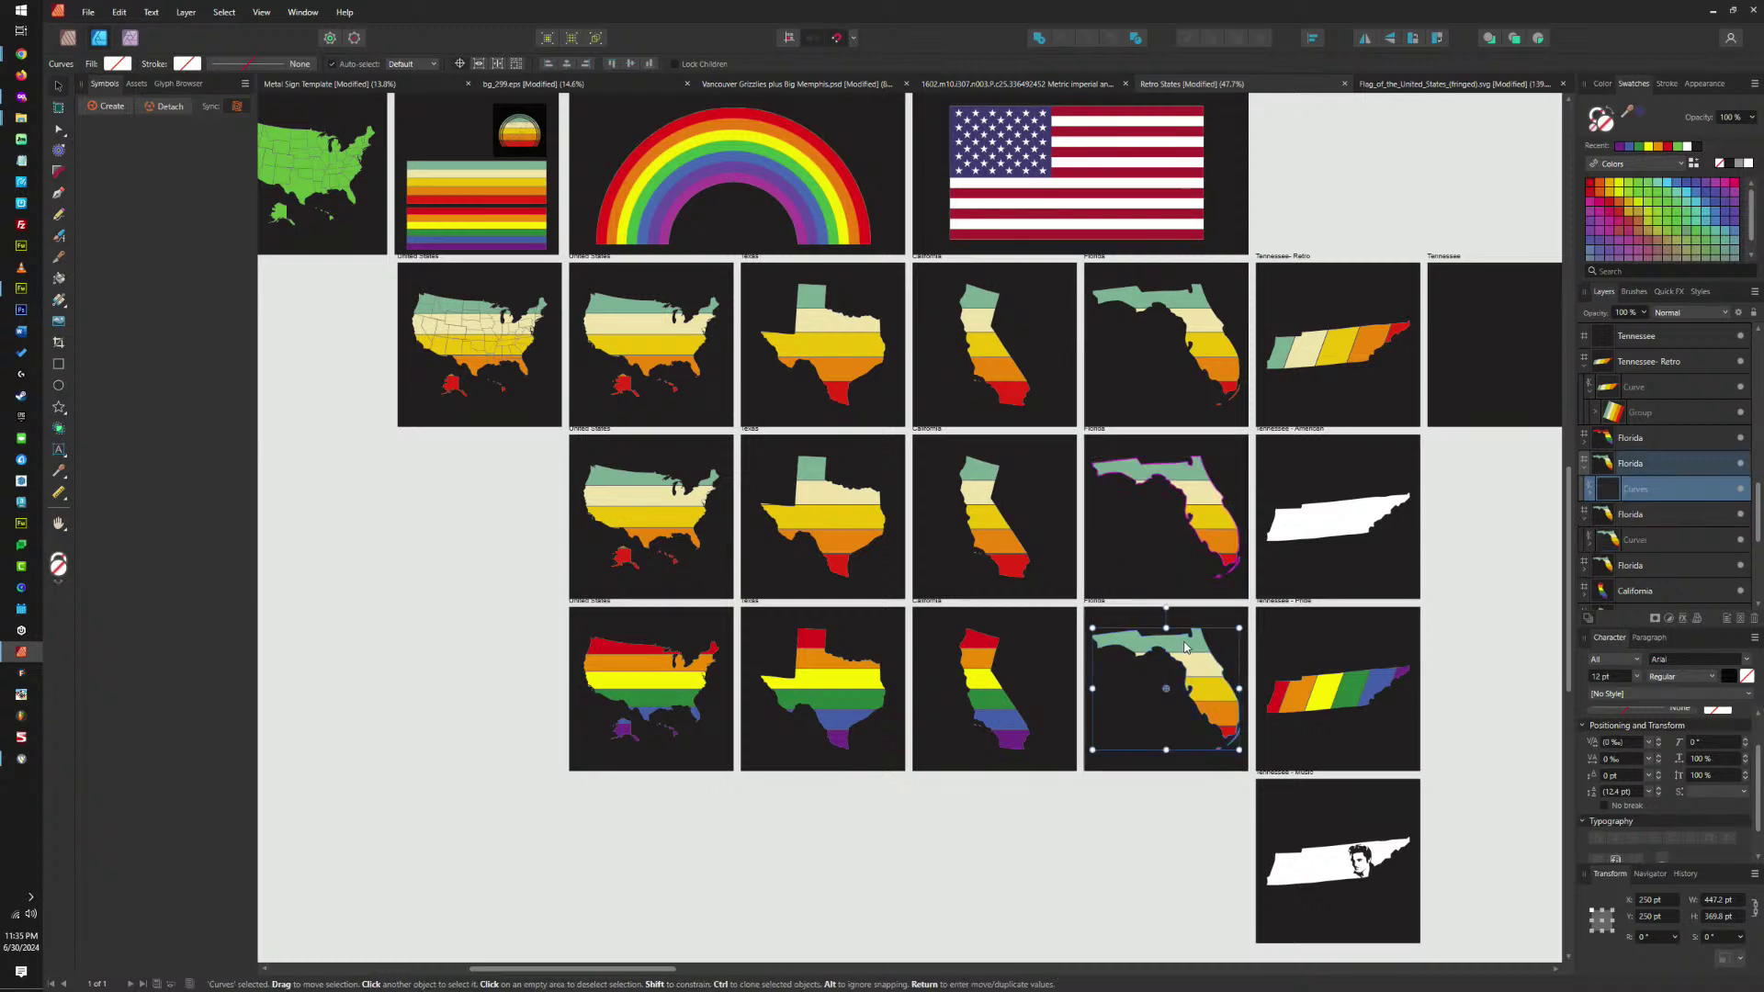
pyautogui.scroll(-3, 1196, 659)
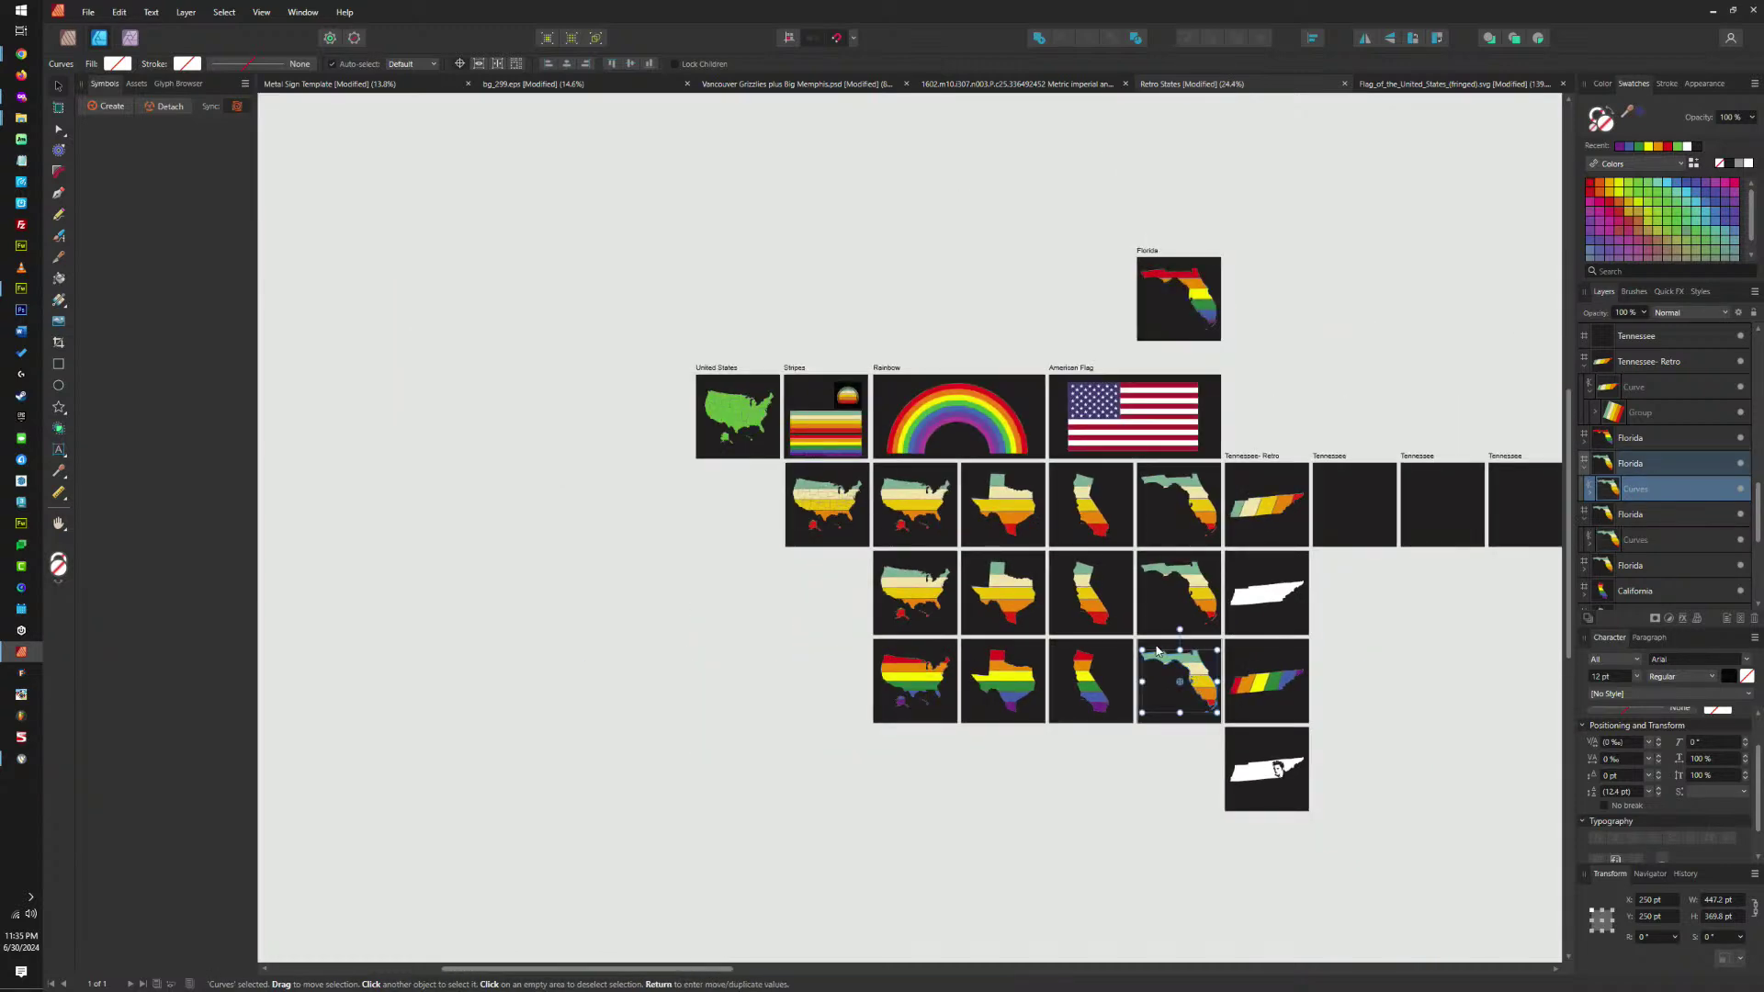
pyautogui.scroll(5, 1153, 650)
pyautogui.click(1114, 618)
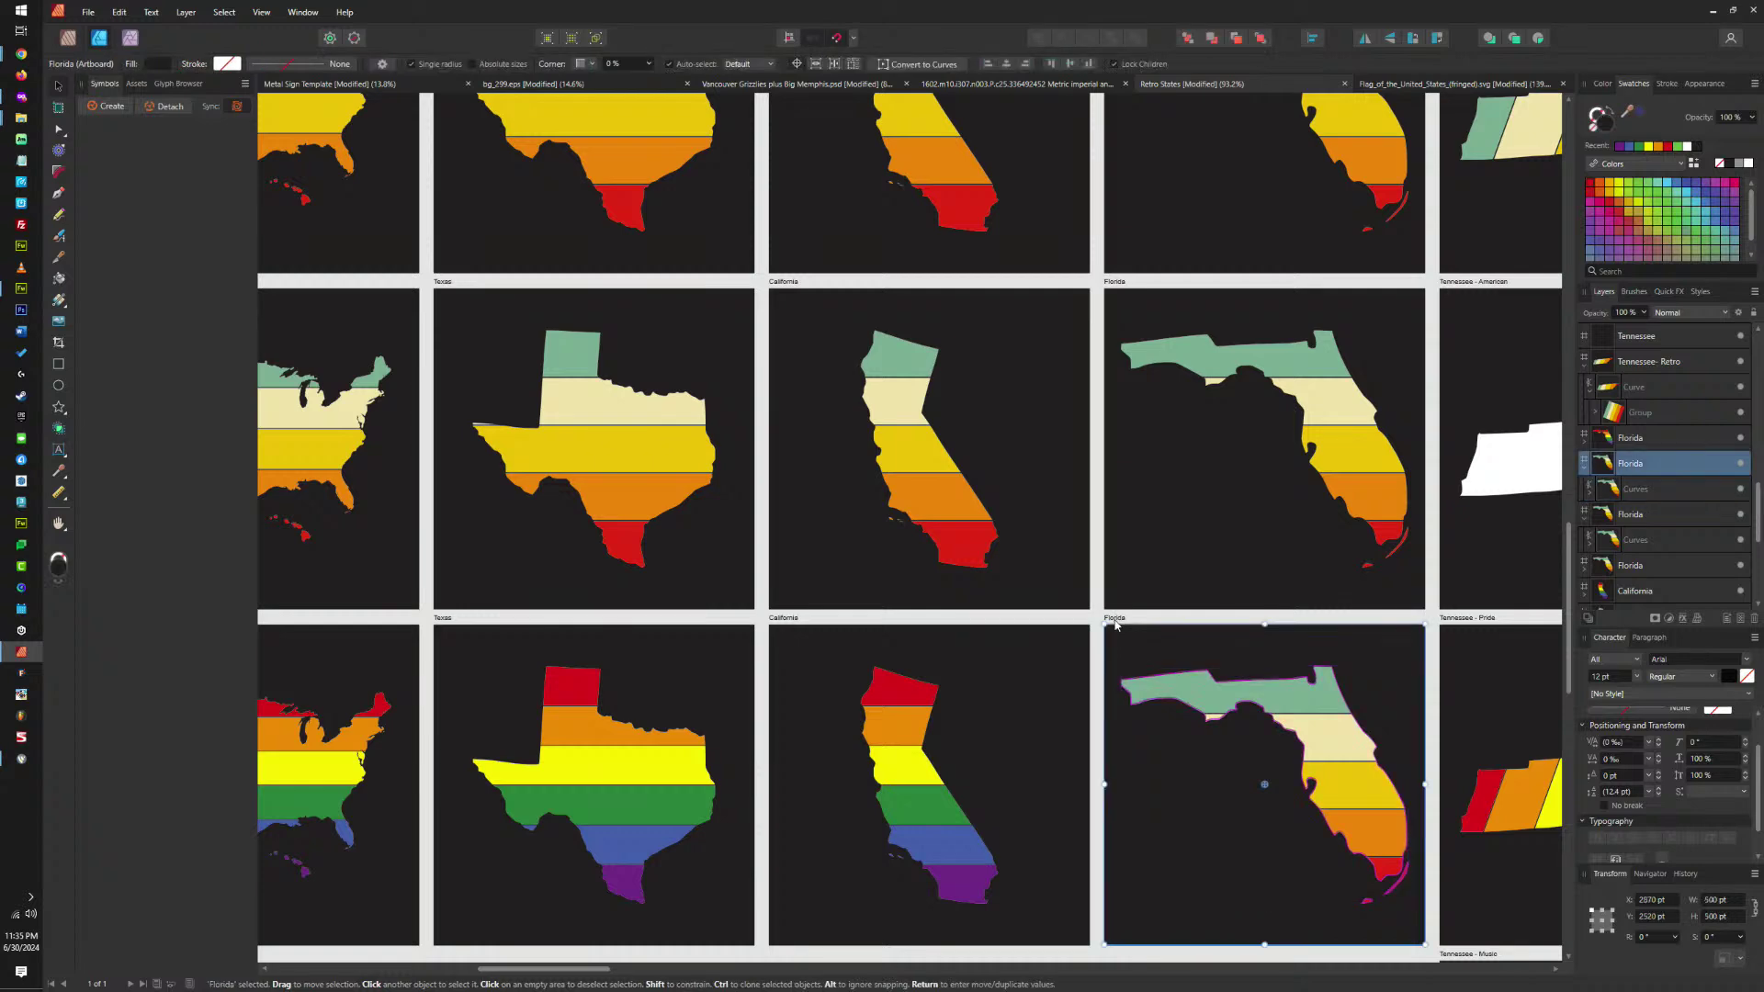
pyautogui.press('Delete')
pyautogui.click(888, 518)
# Move the rainbow-striped Florida artboard into the gap in the Pride row, aligned with the California and "Tennessee - Pride" artboards.
pyautogui.scroll(-4, 1083, 621)
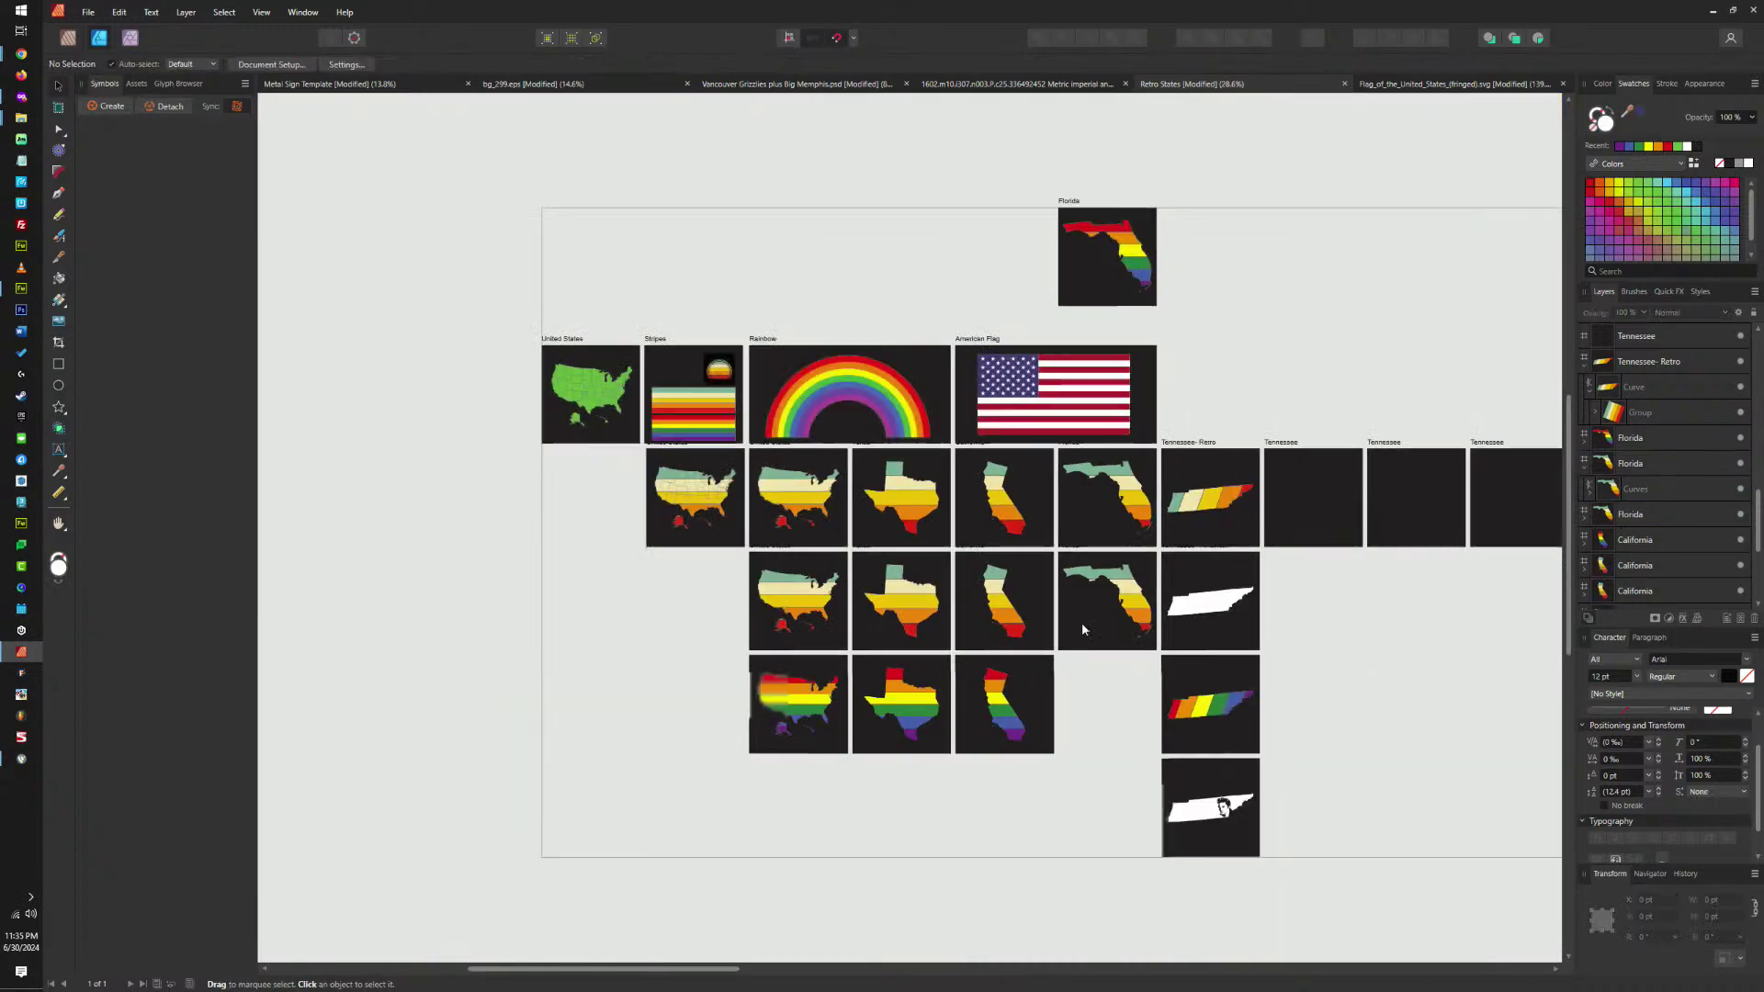
pyautogui.moveTo(1070, 201); pyautogui.dragTo(1068, 649)
pyautogui.scroll(6, 1066, 654)
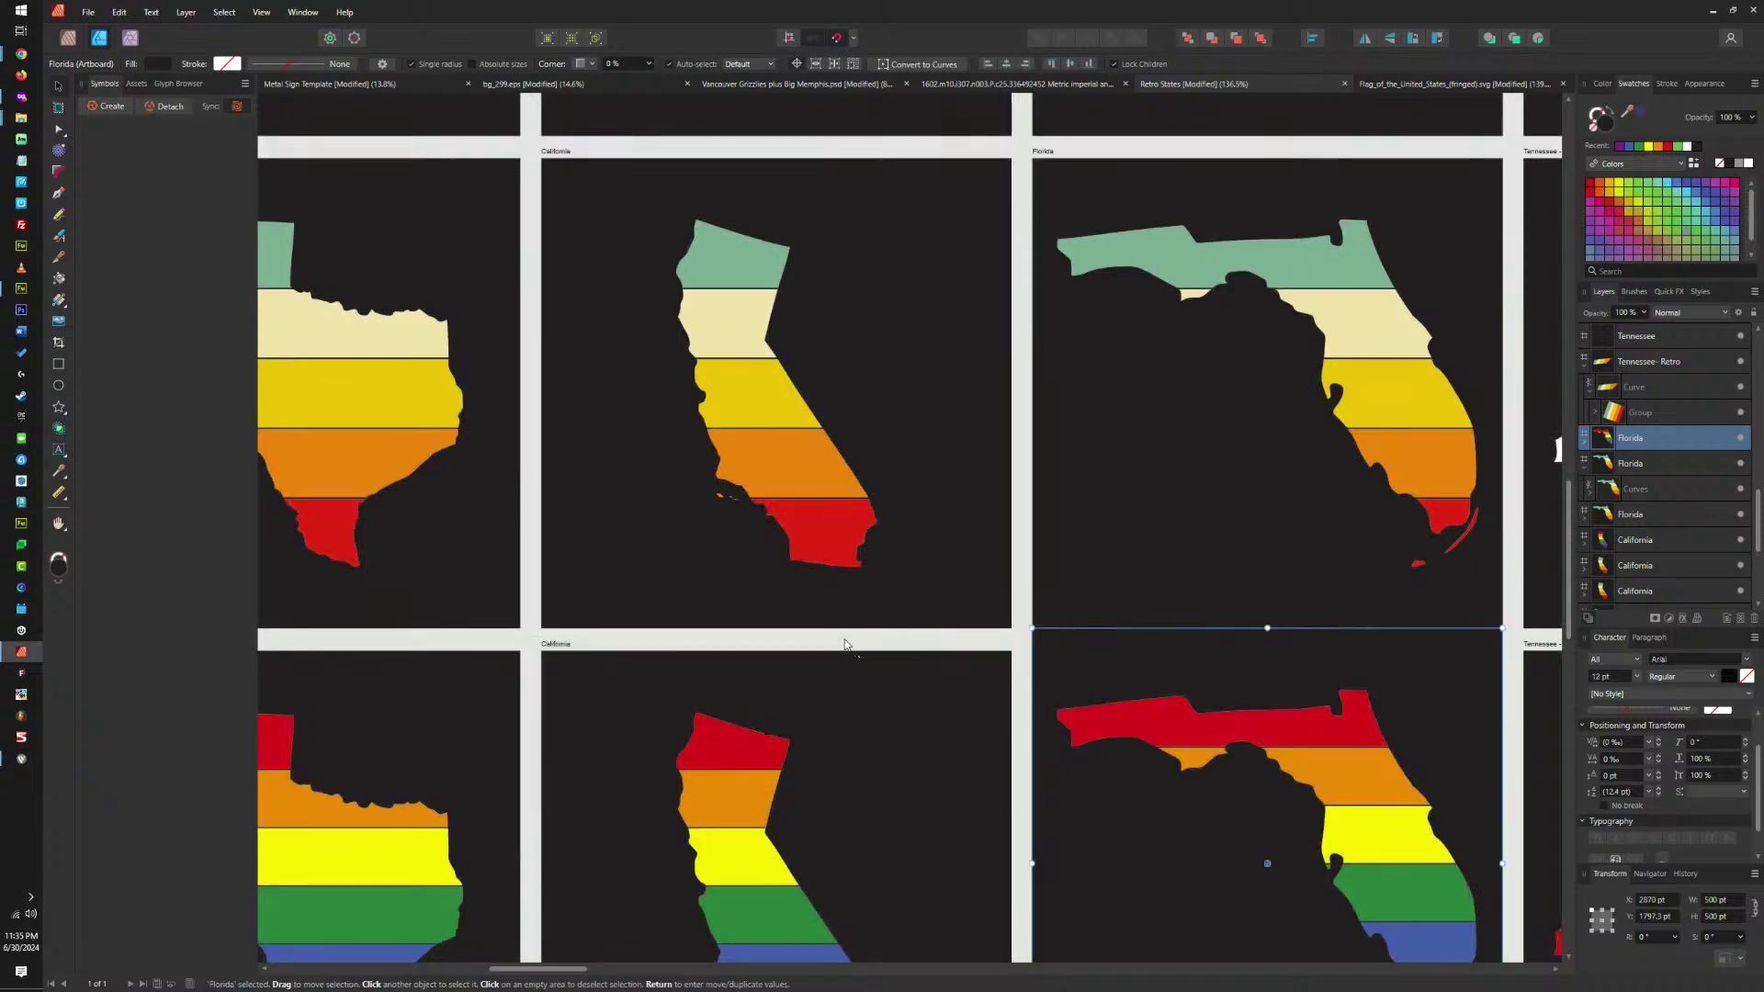
pyautogui.click(563, 645)
pyautogui.click(1051, 630)
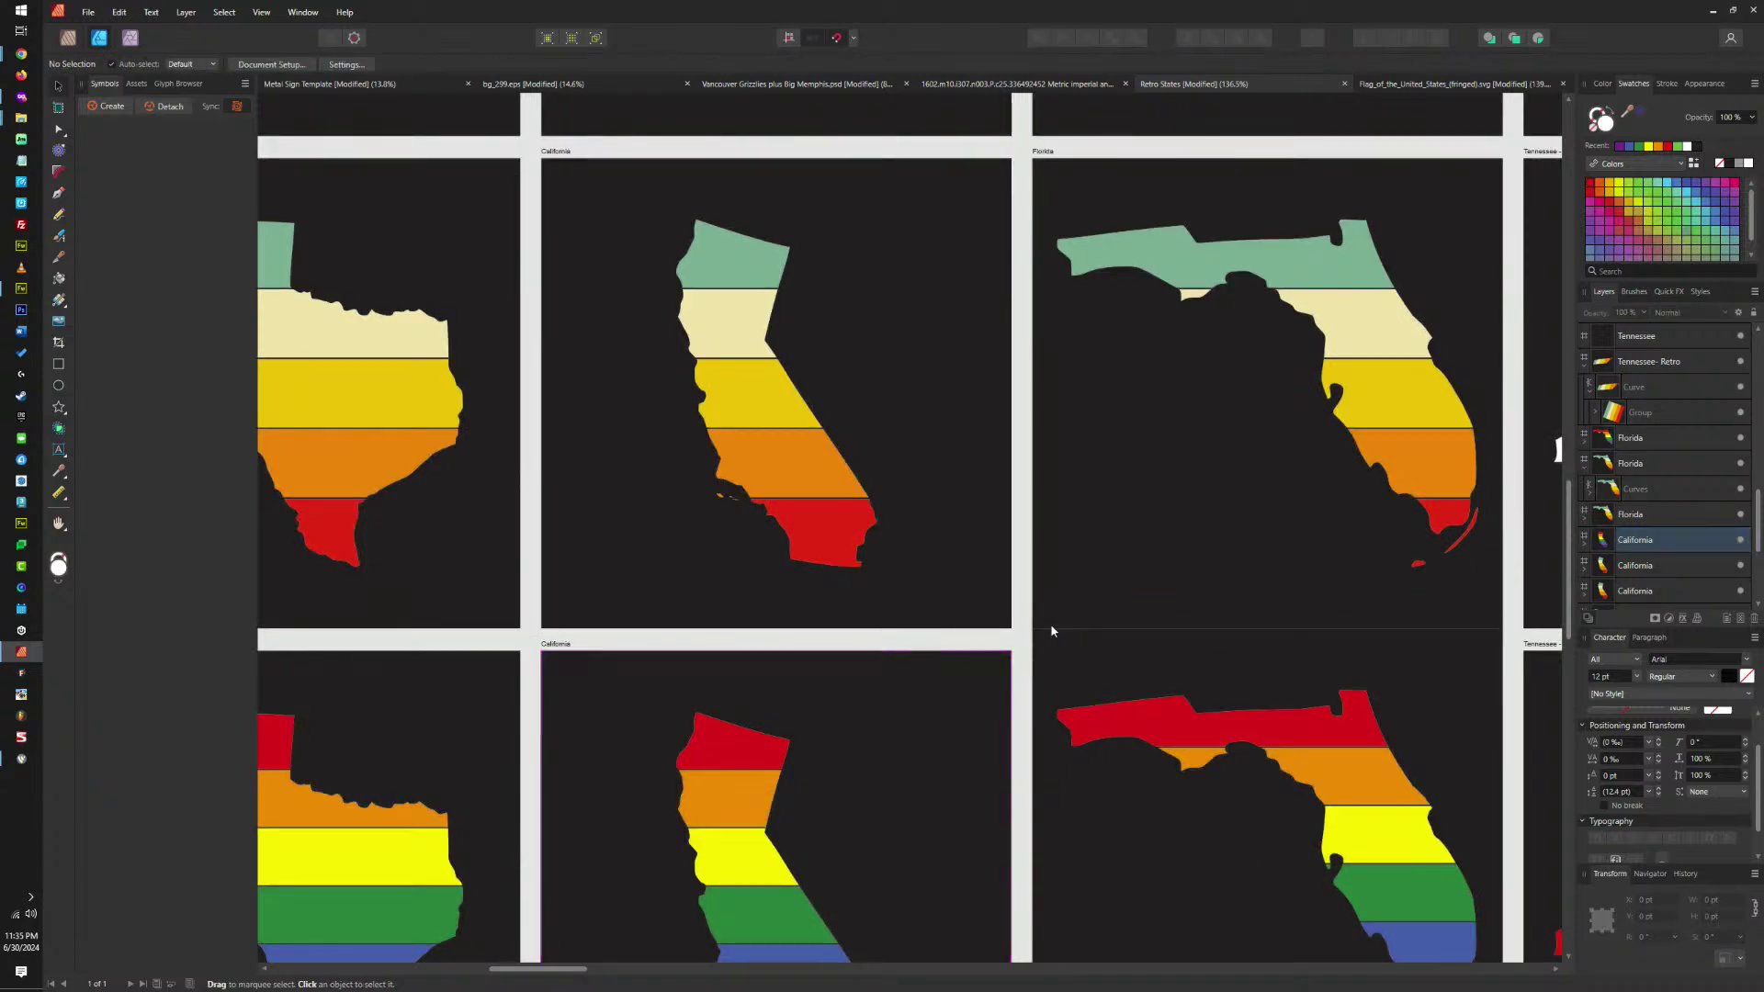
pyautogui.moveTo(1060, 622); pyautogui.dragTo(1056, 662)
pyautogui.scroll(-4, 1056, 662)
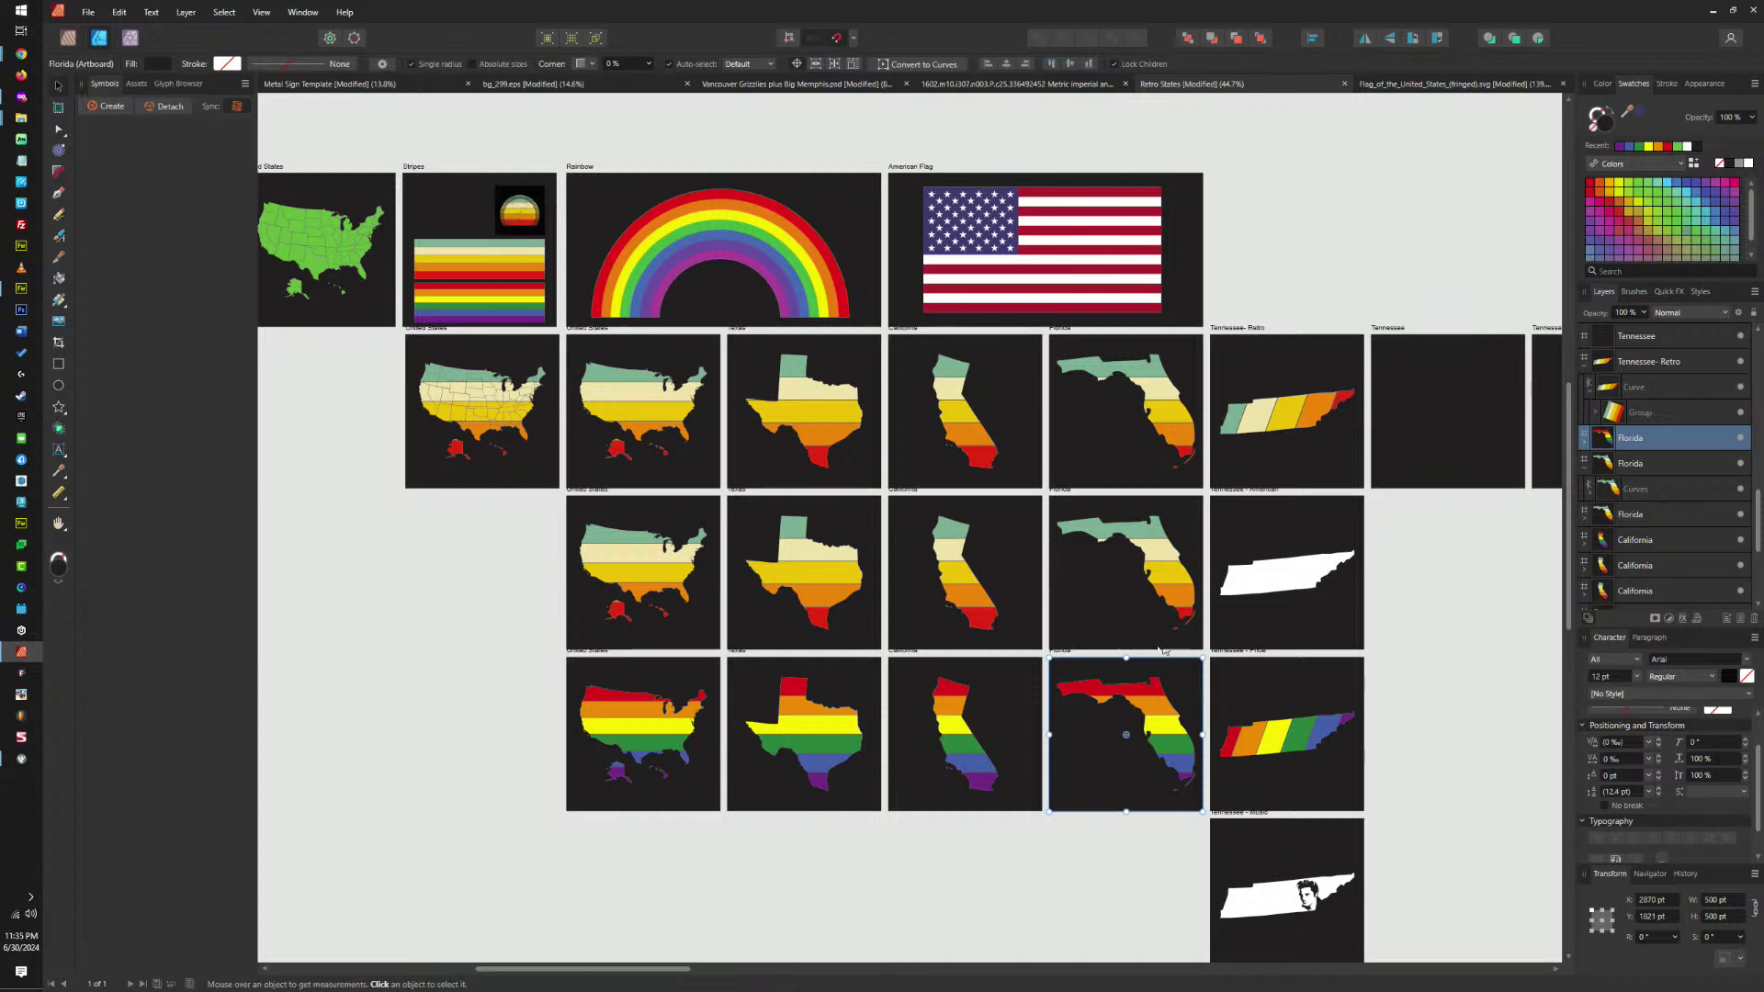
# Delete the stripes group inside the second-row Florida shape and fill the shape white.
pyautogui.scroll(3, 1076, 663)
pyautogui.scroll(2, 1248, 715)
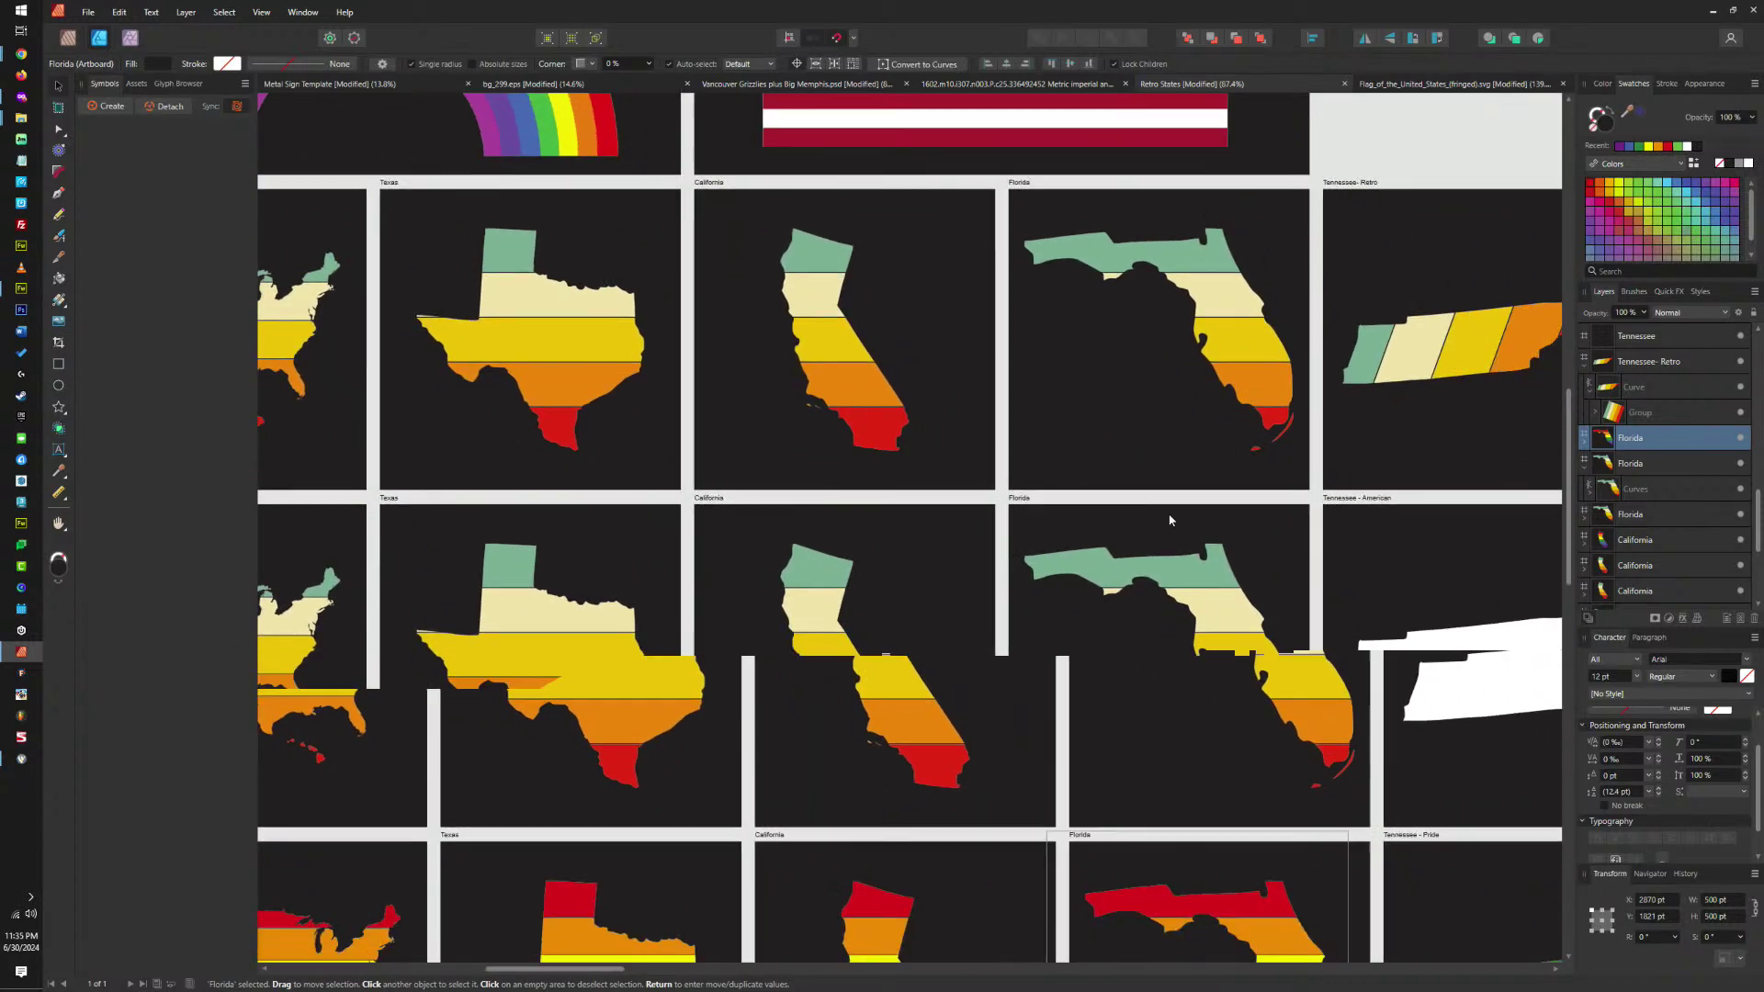
pyautogui.click(1171, 588)
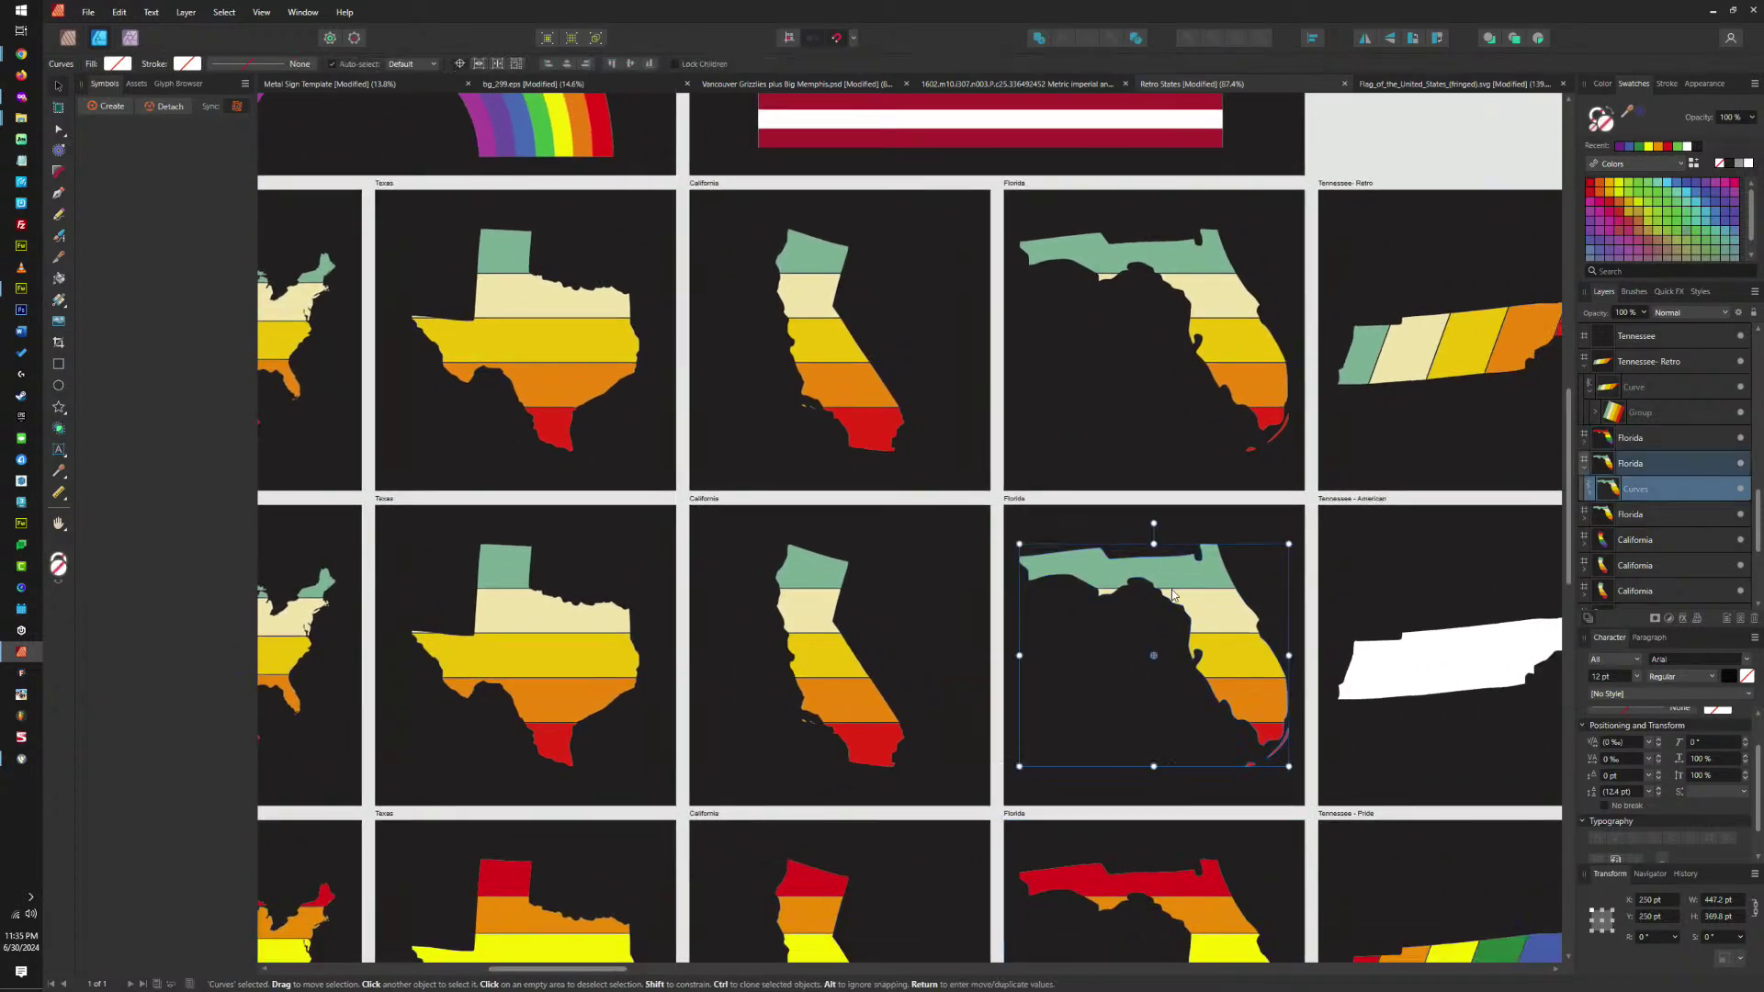
pyautogui.click(1590, 494)
pyautogui.click(1660, 517)
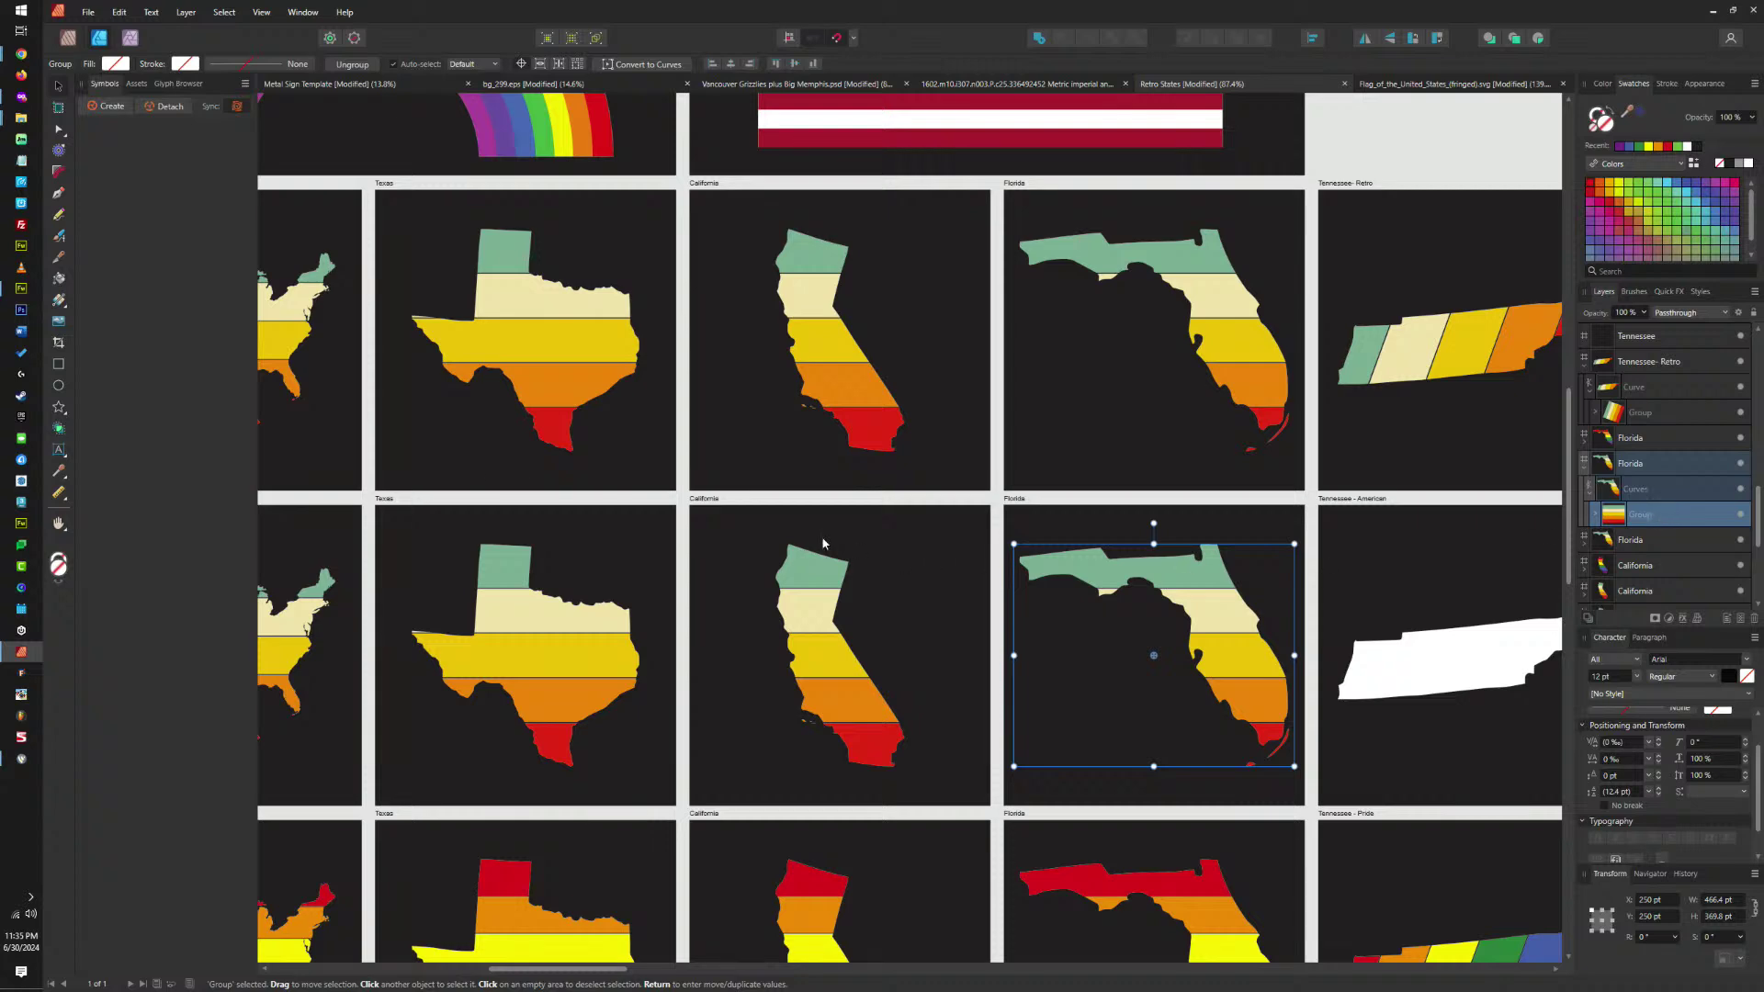
pyautogui.press('Delete')
pyautogui.click(1665, 496)
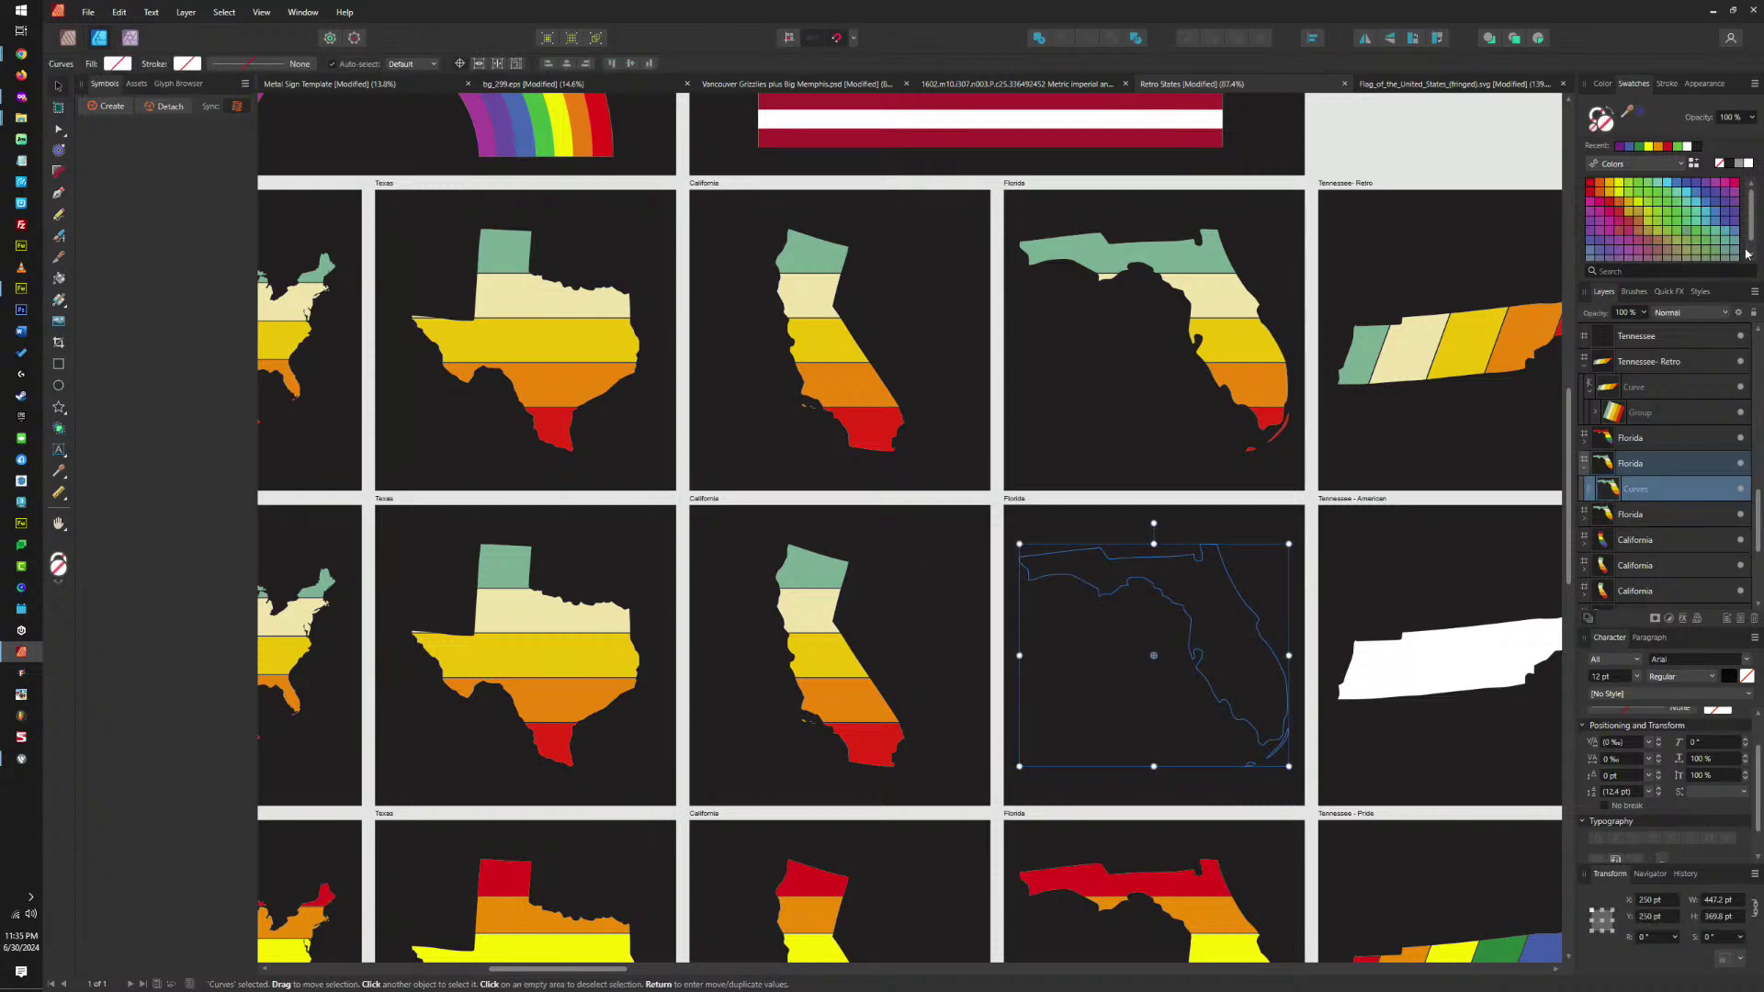
pyautogui.click(1749, 164)
# Delete the stripes group inside the second-row California shape and fill the shape white.
pyautogui.click(814, 591)
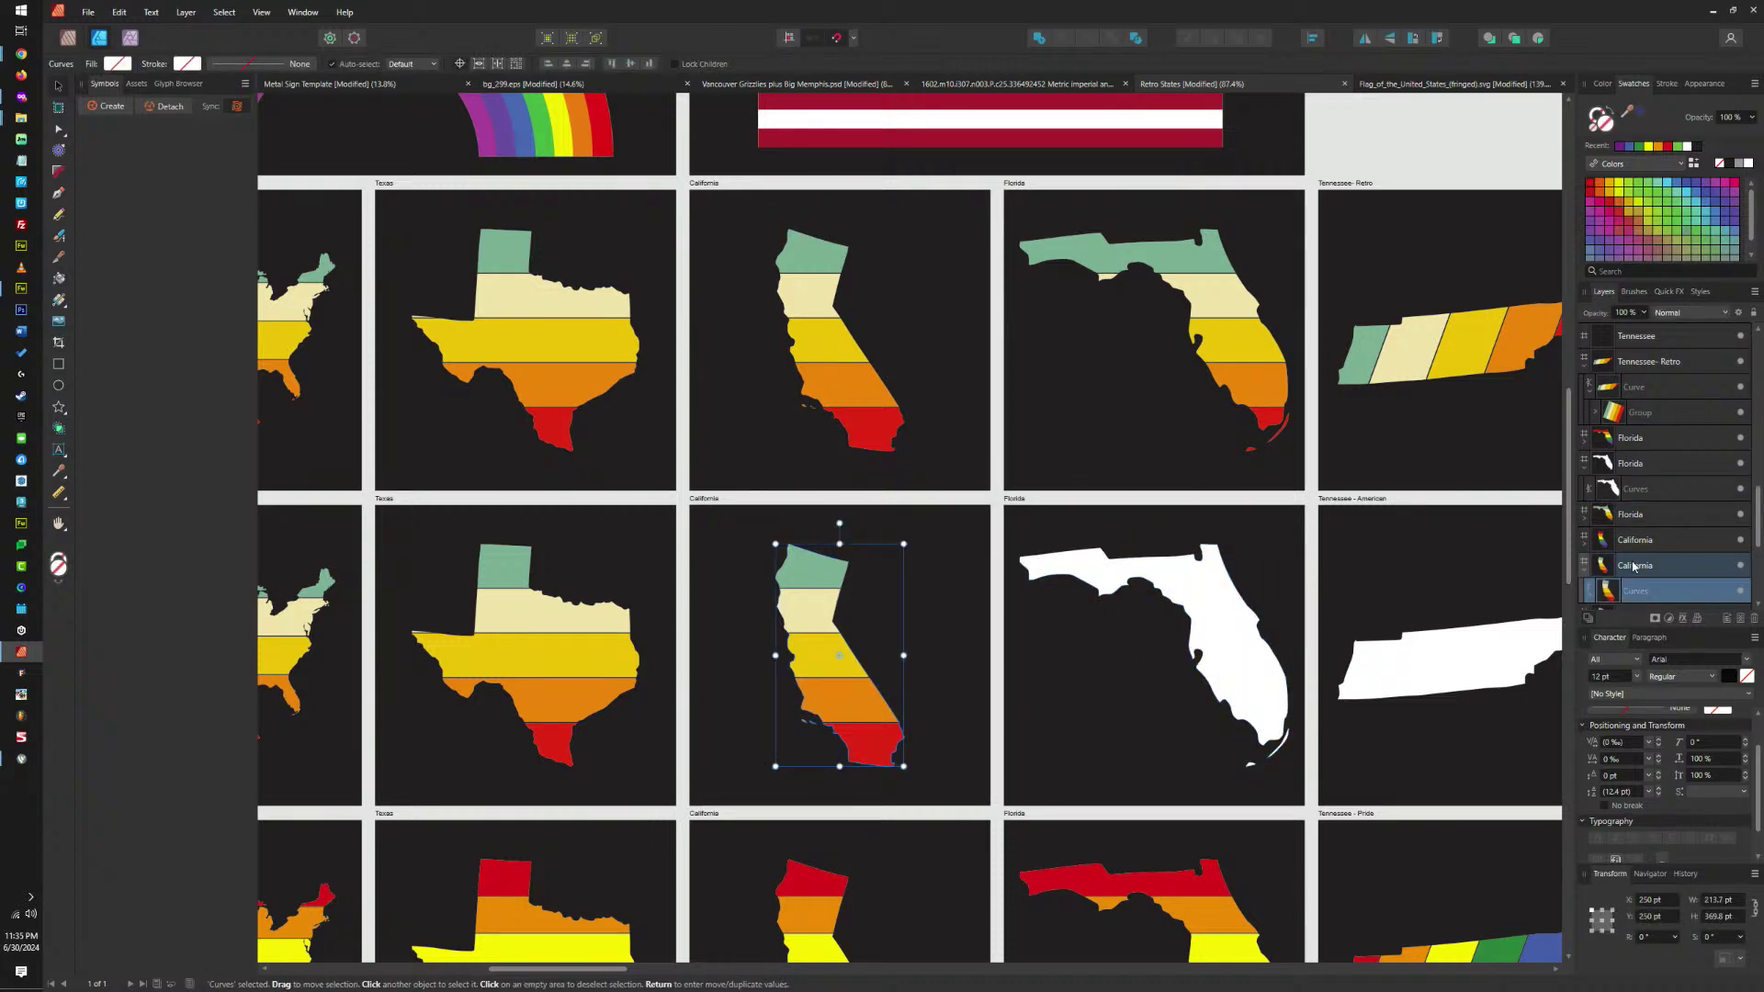
pyautogui.moveTo(1632, 579); pyautogui.dragTo(1645, 531)
pyautogui.click(1643, 520)
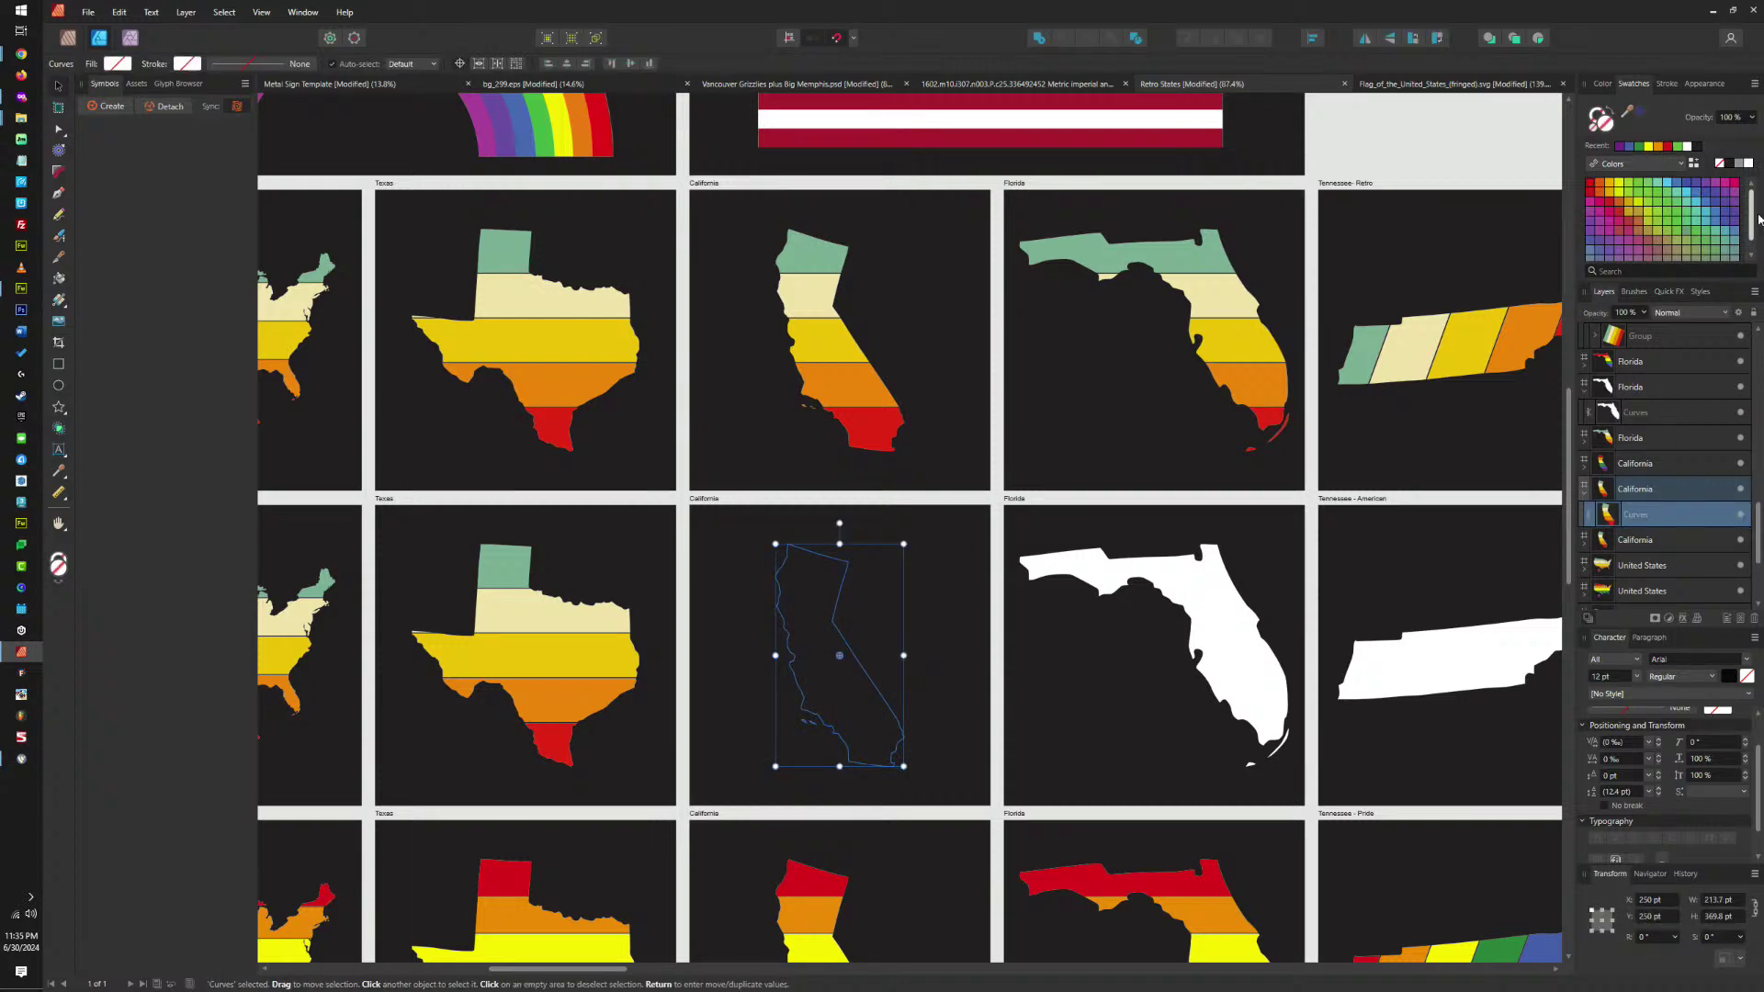
pyautogui.click(1750, 165)
# Delete the stripes group inside the second-row Texas shape and fill the shape white.
pyautogui.hscroll(-8, 809, 448)
pyautogui.scroll(-1, 1056, 468)
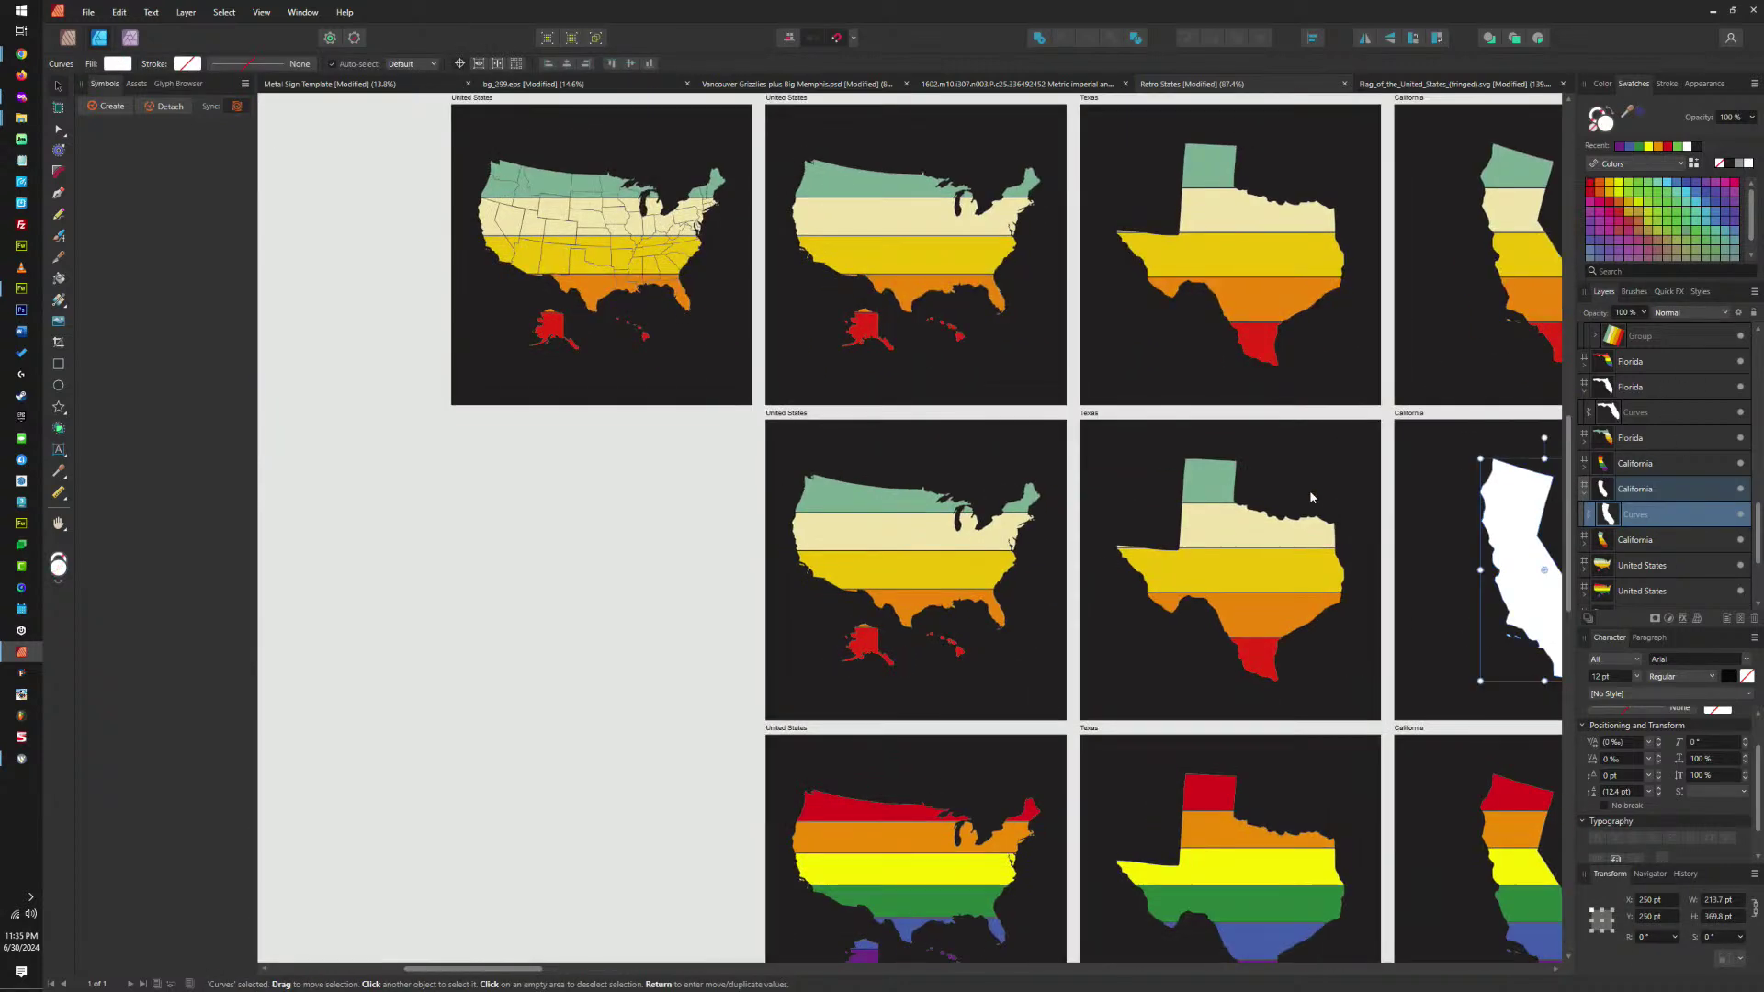
pyautogui.click(1323, 540)
pyautogui.click(1595, 343)
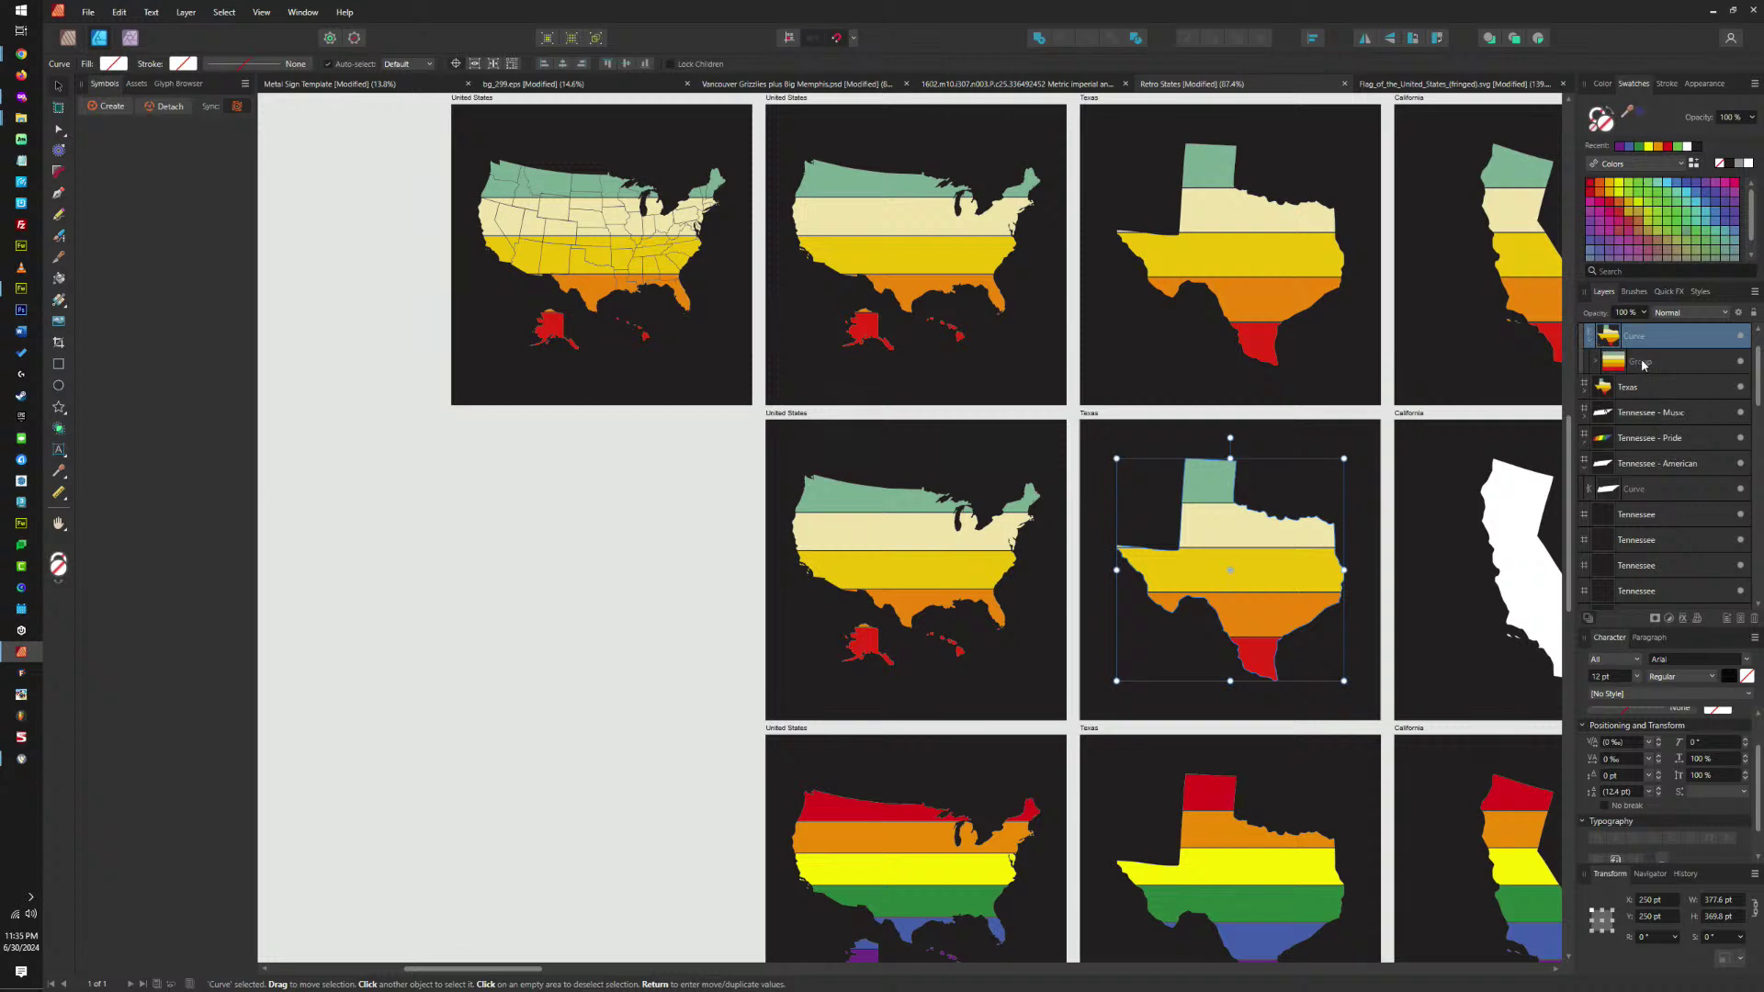
pyautogui.click(1644, 361)
pyautogui.press('Delete')
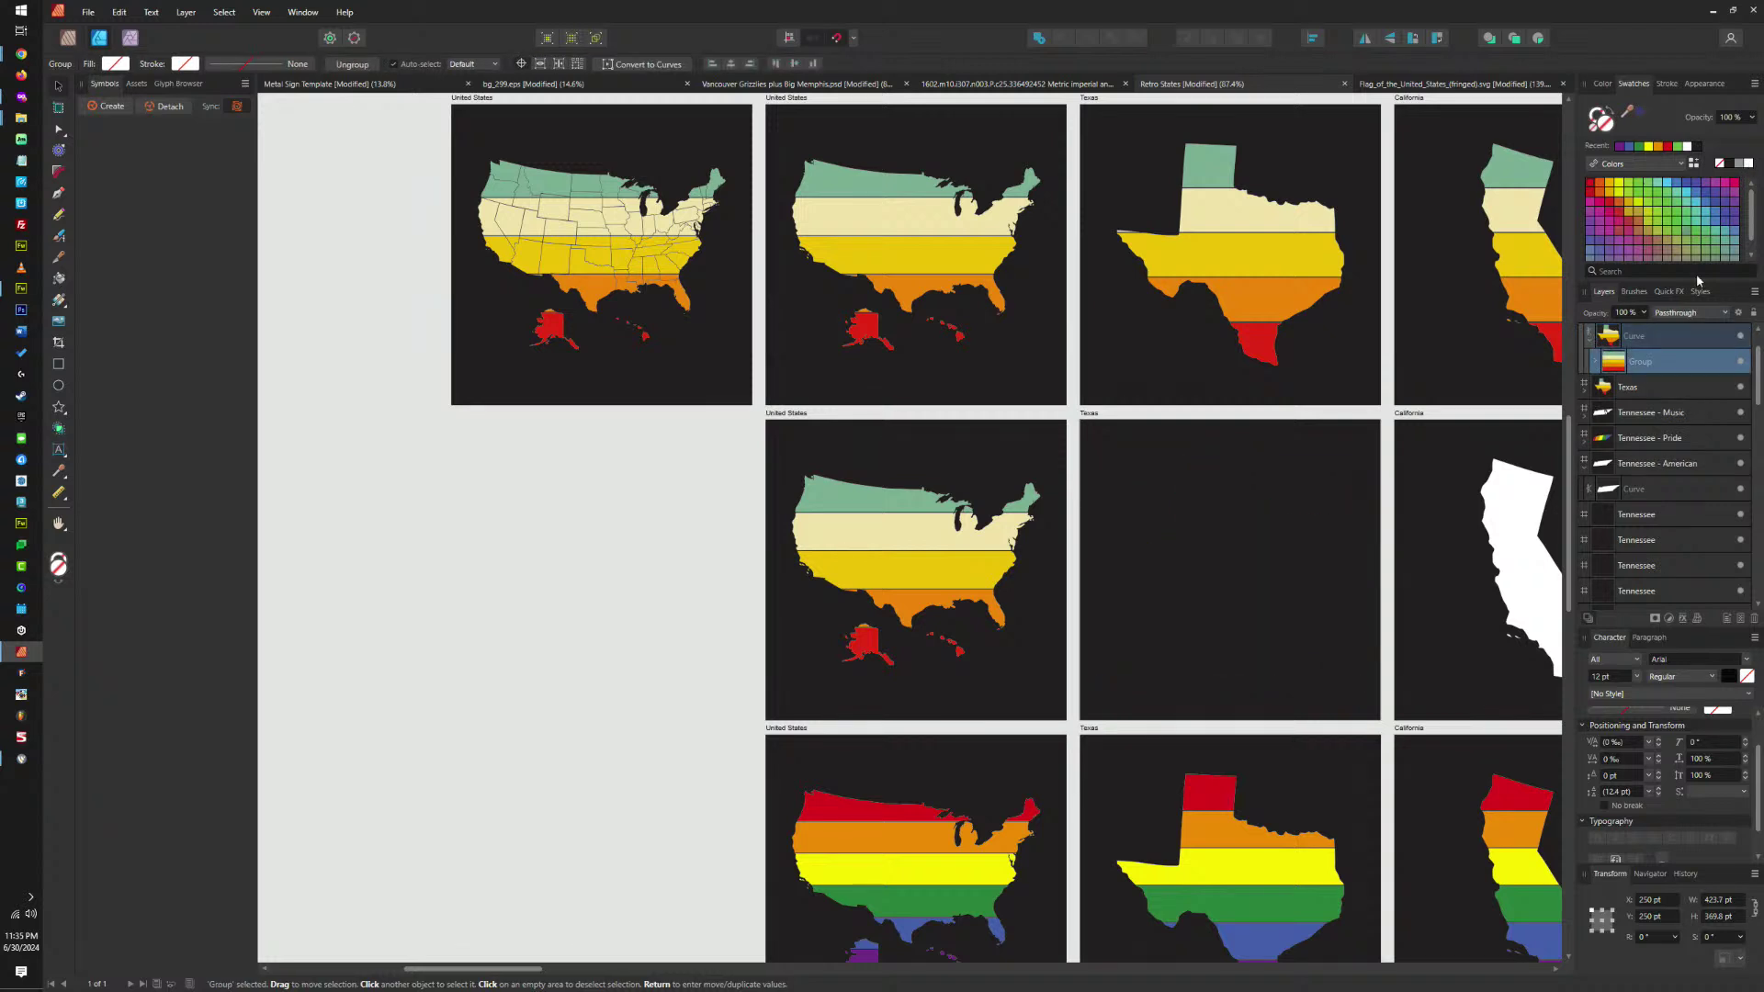
pyautogui.click(1649, 342)
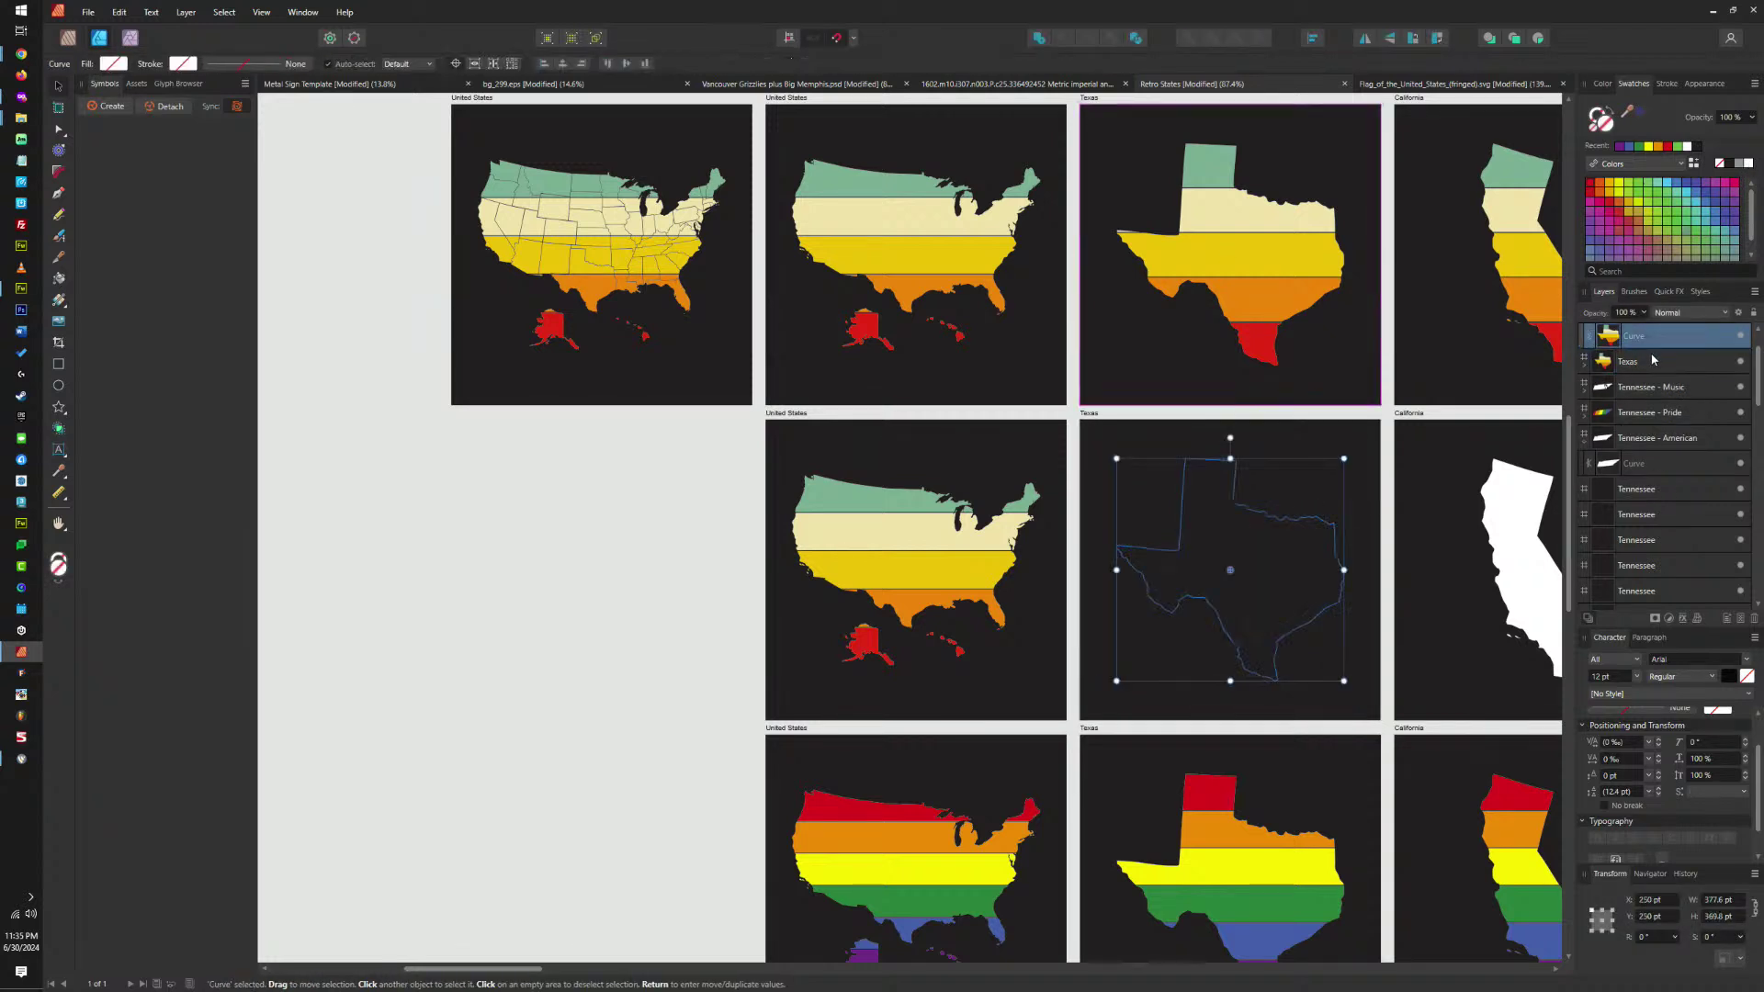
pyautogui.click(1750, 163)
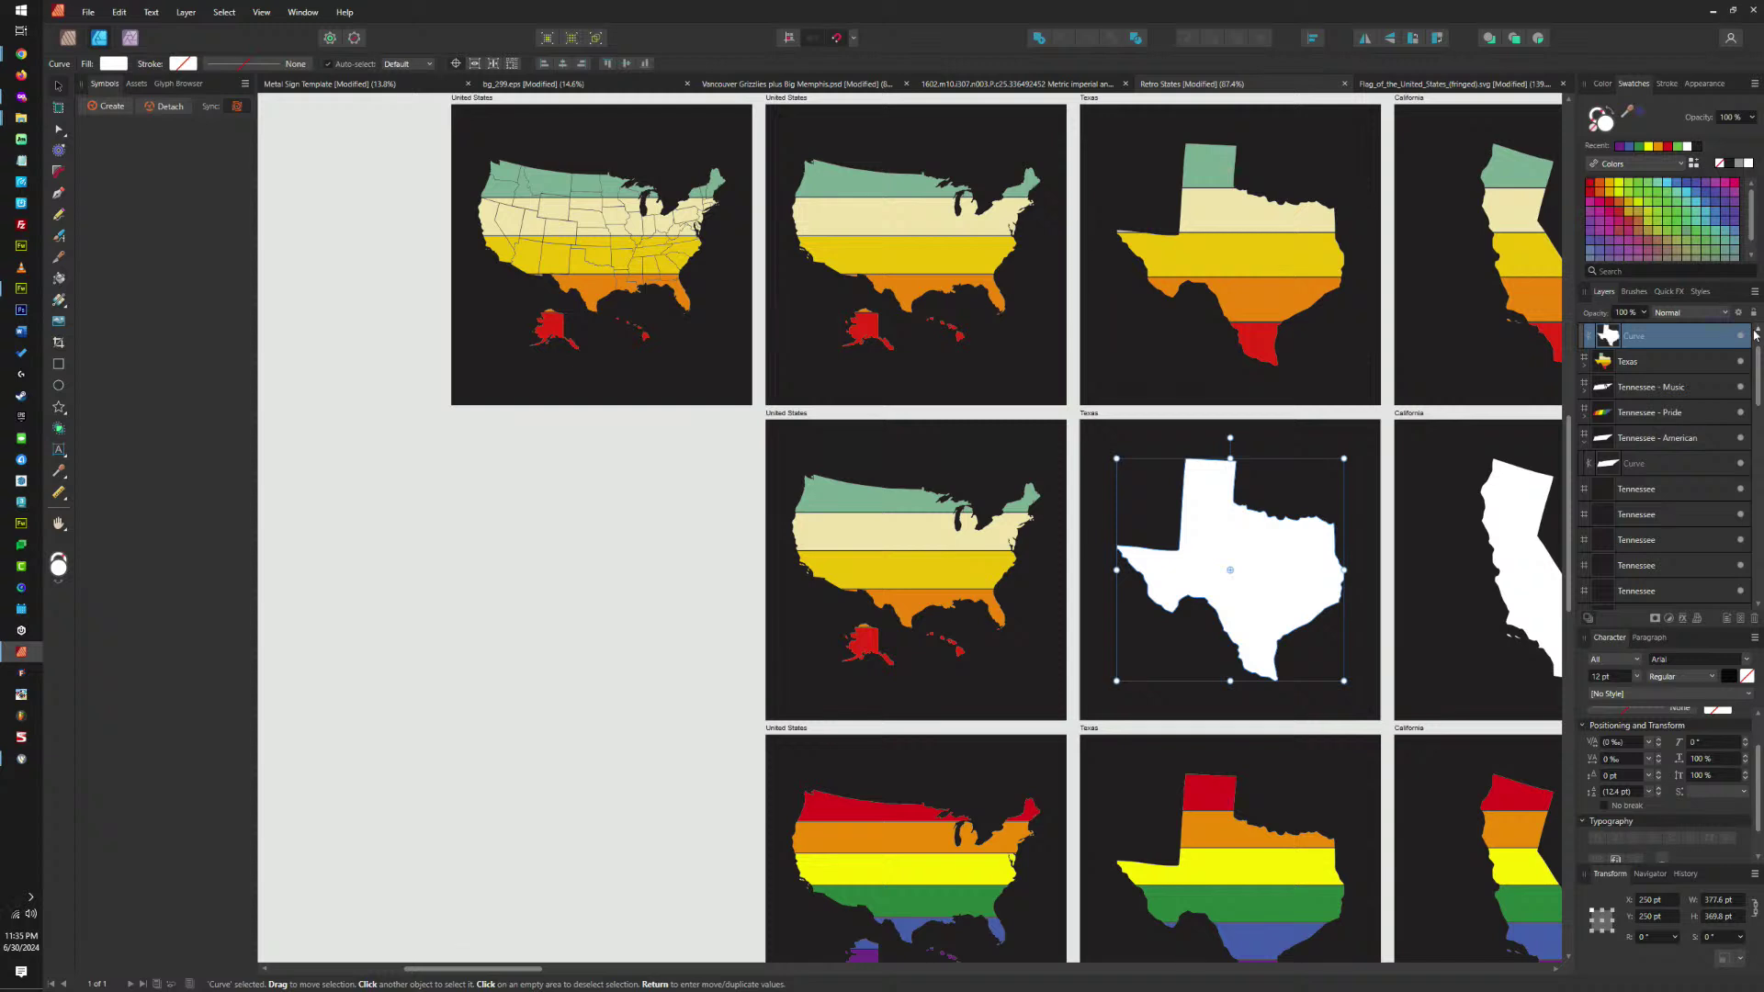
# Delete the stripes group inside the second-row United States shape and fill the shape white.
pyautogui.click(889, 543)
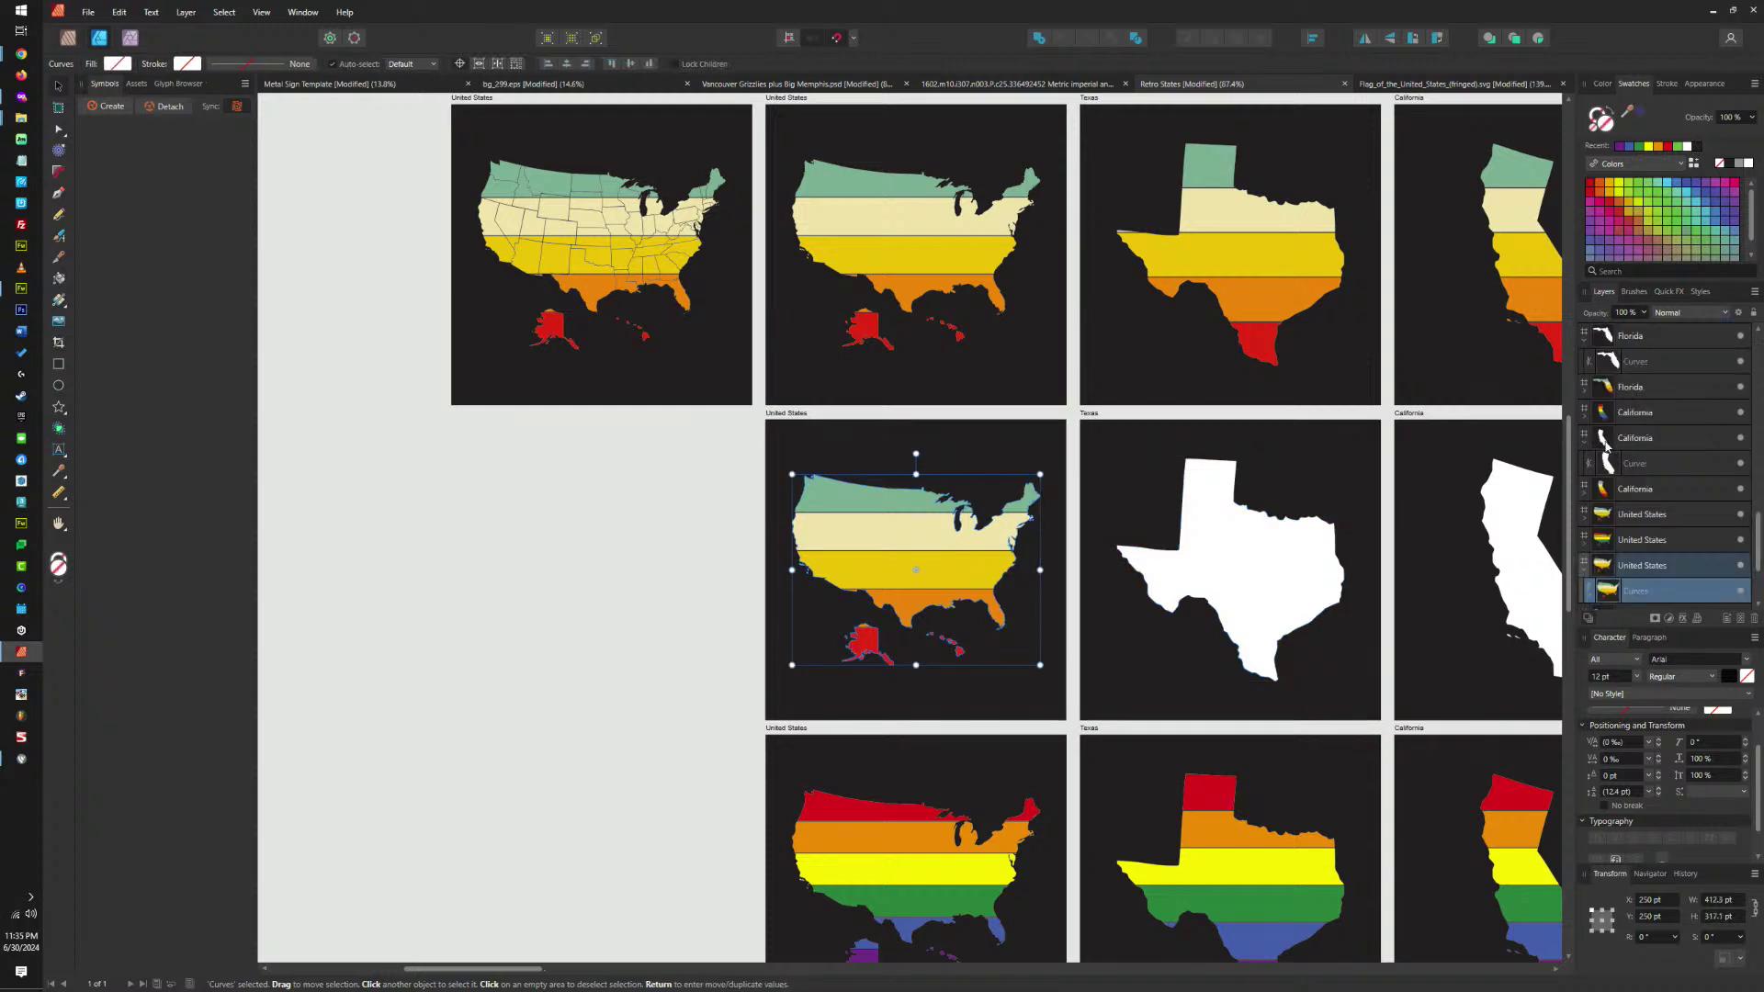
pyautogui.moveTo(1594, 521); pyautogui.dragTo(1647, 524)
pyautogui.click(1748, 163)
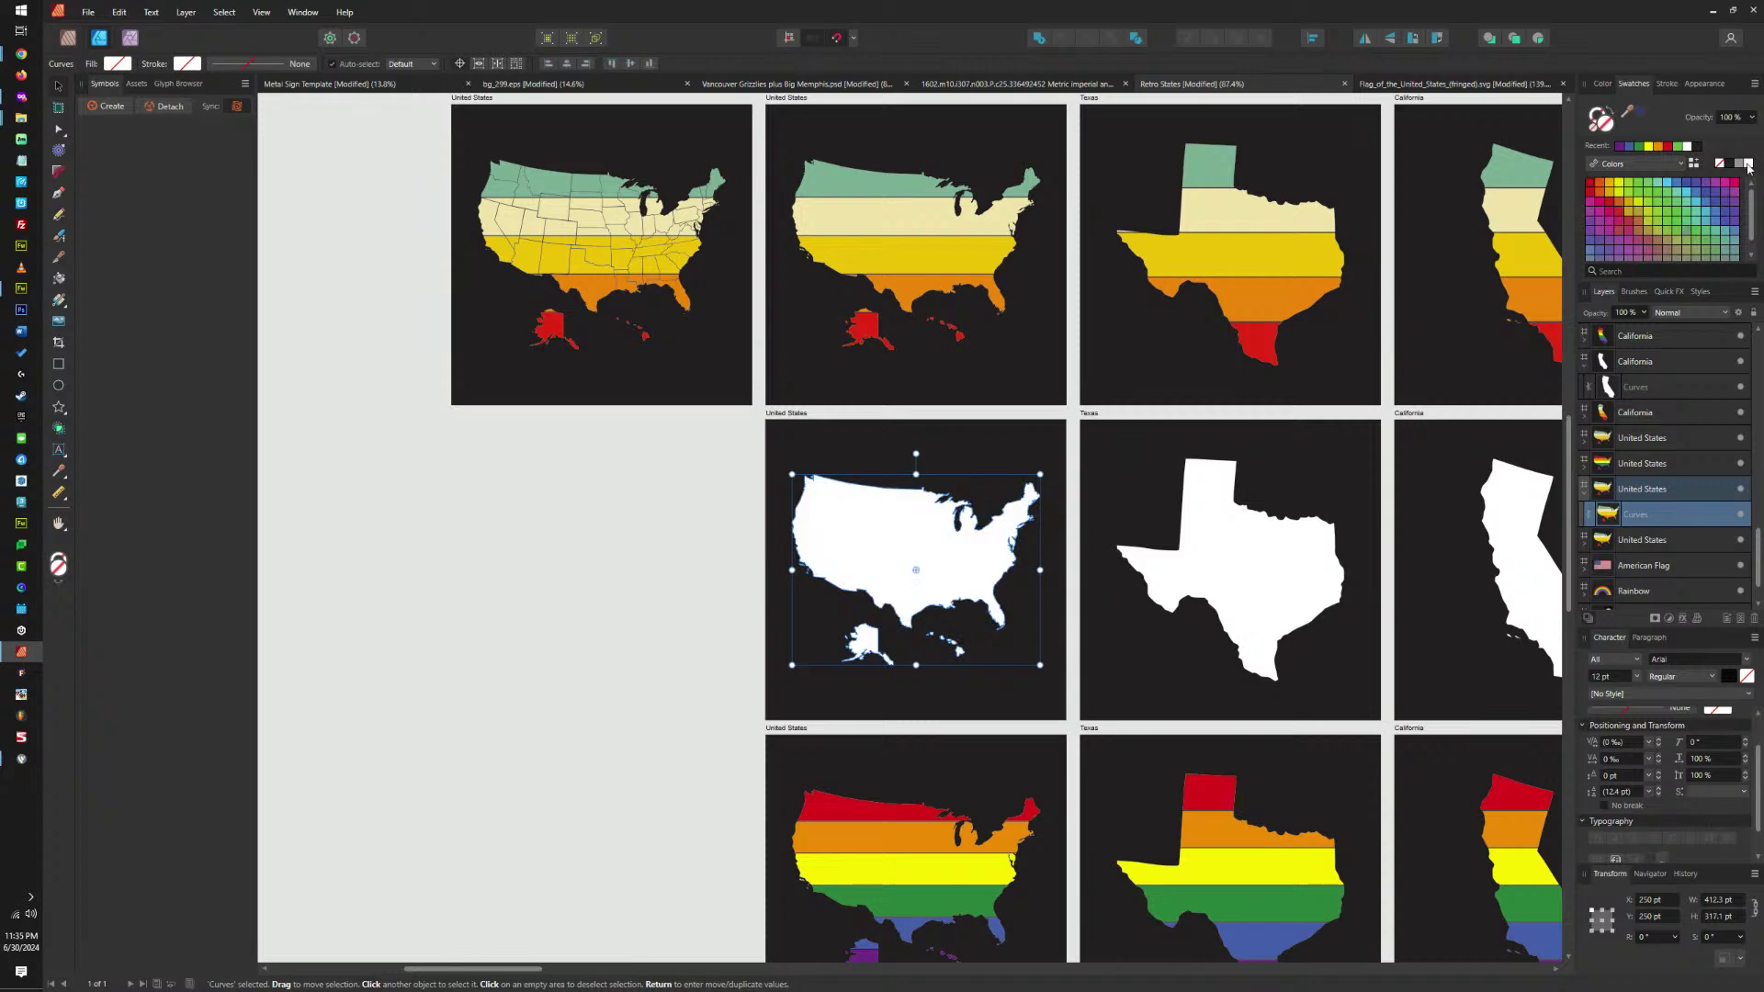
pyautogui.scroll(-2, 785, 717)
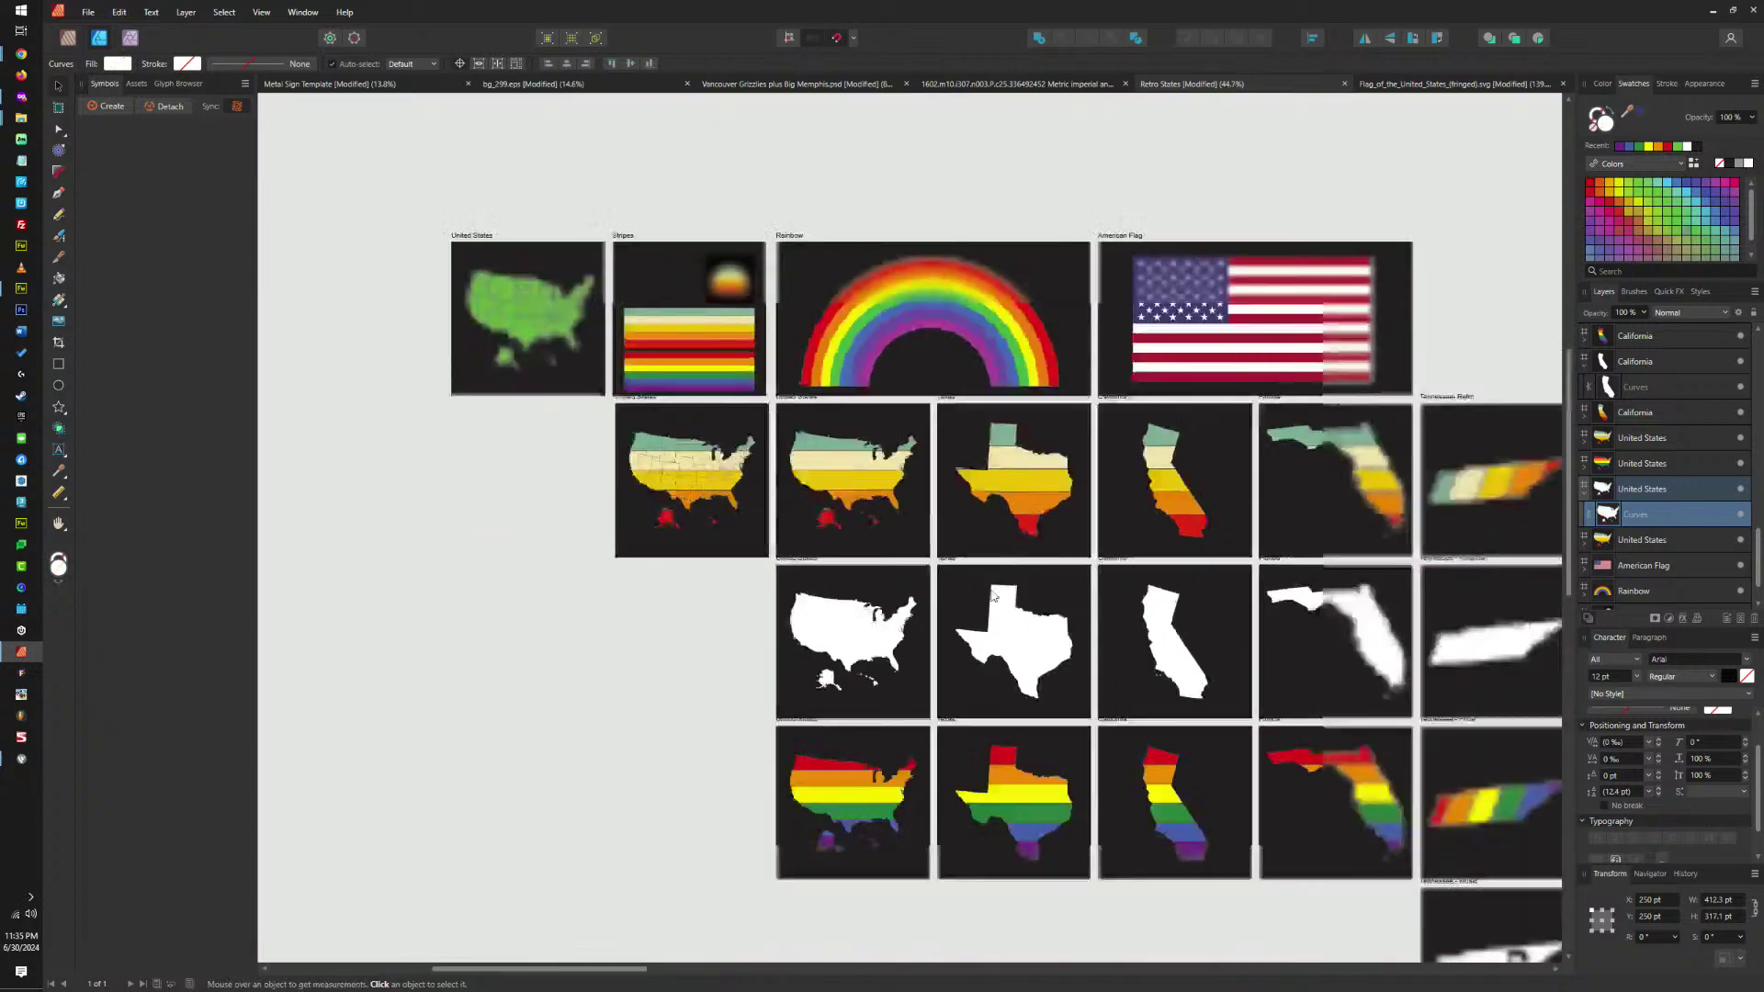
# Copy the American flag group into the "Tennessee - American" artboard, scale it to the 500 pt artboard width and centre it.
pyautogui.click(1281, 286)
pyautogui.press('alt')
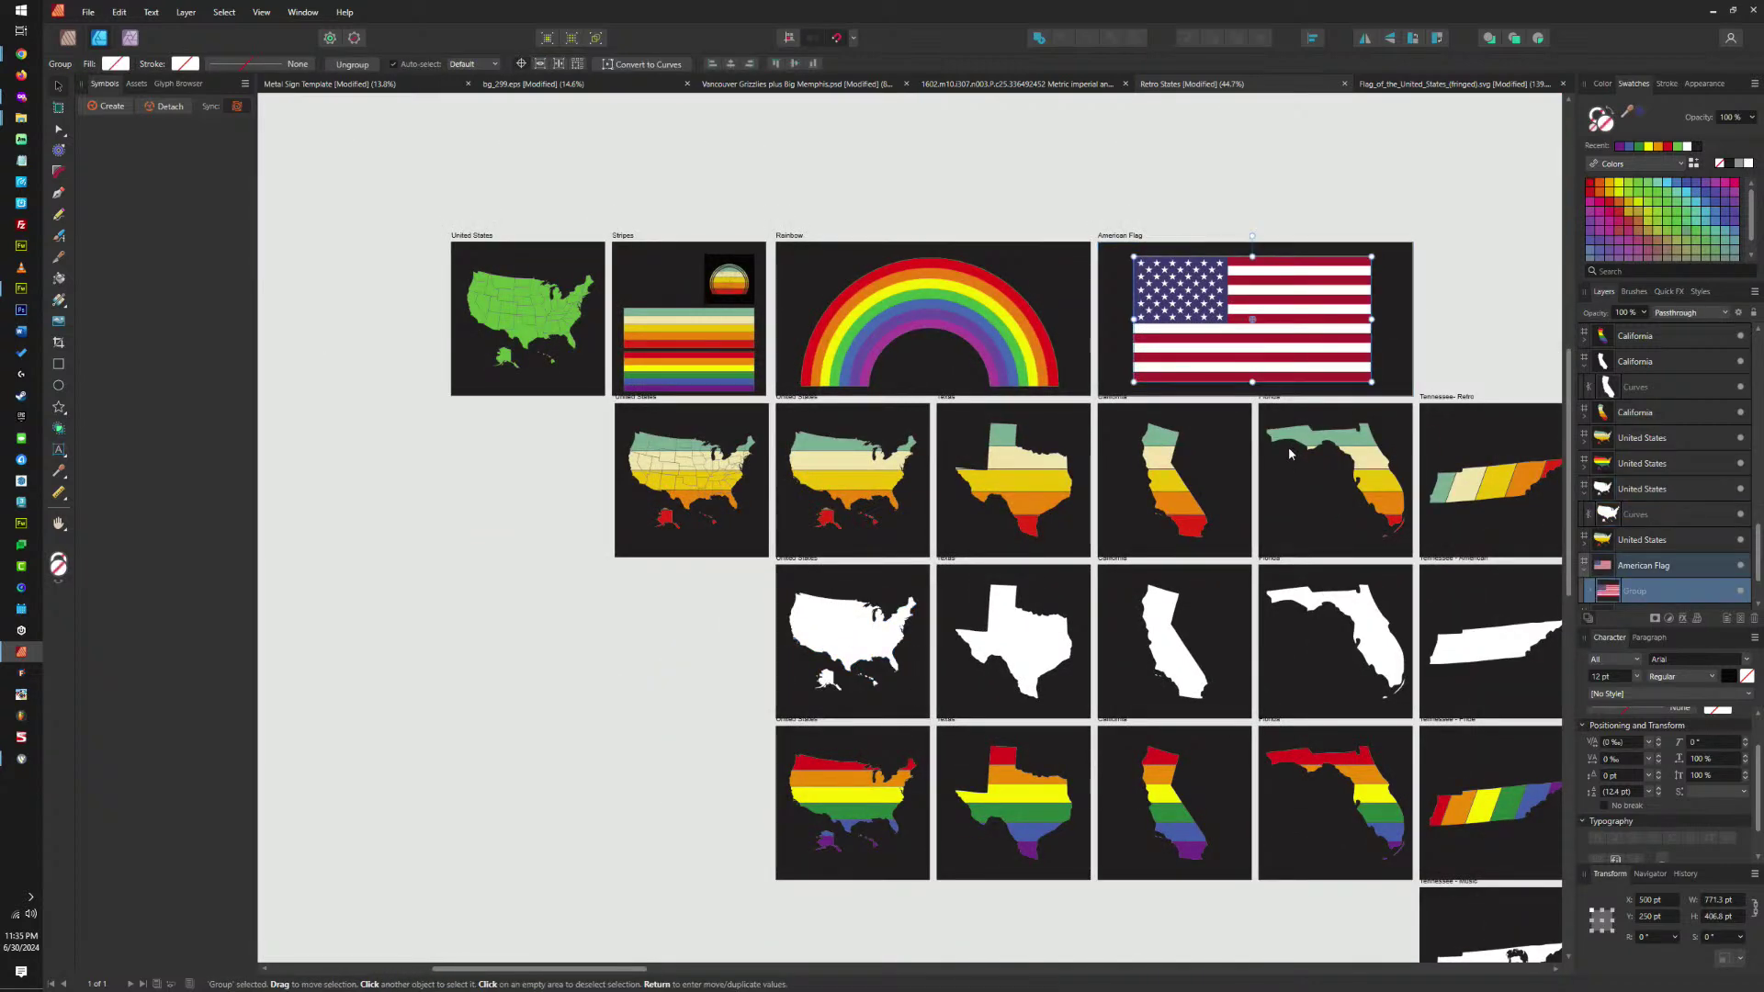
pyautogui.scroll(5, 1420, 664)
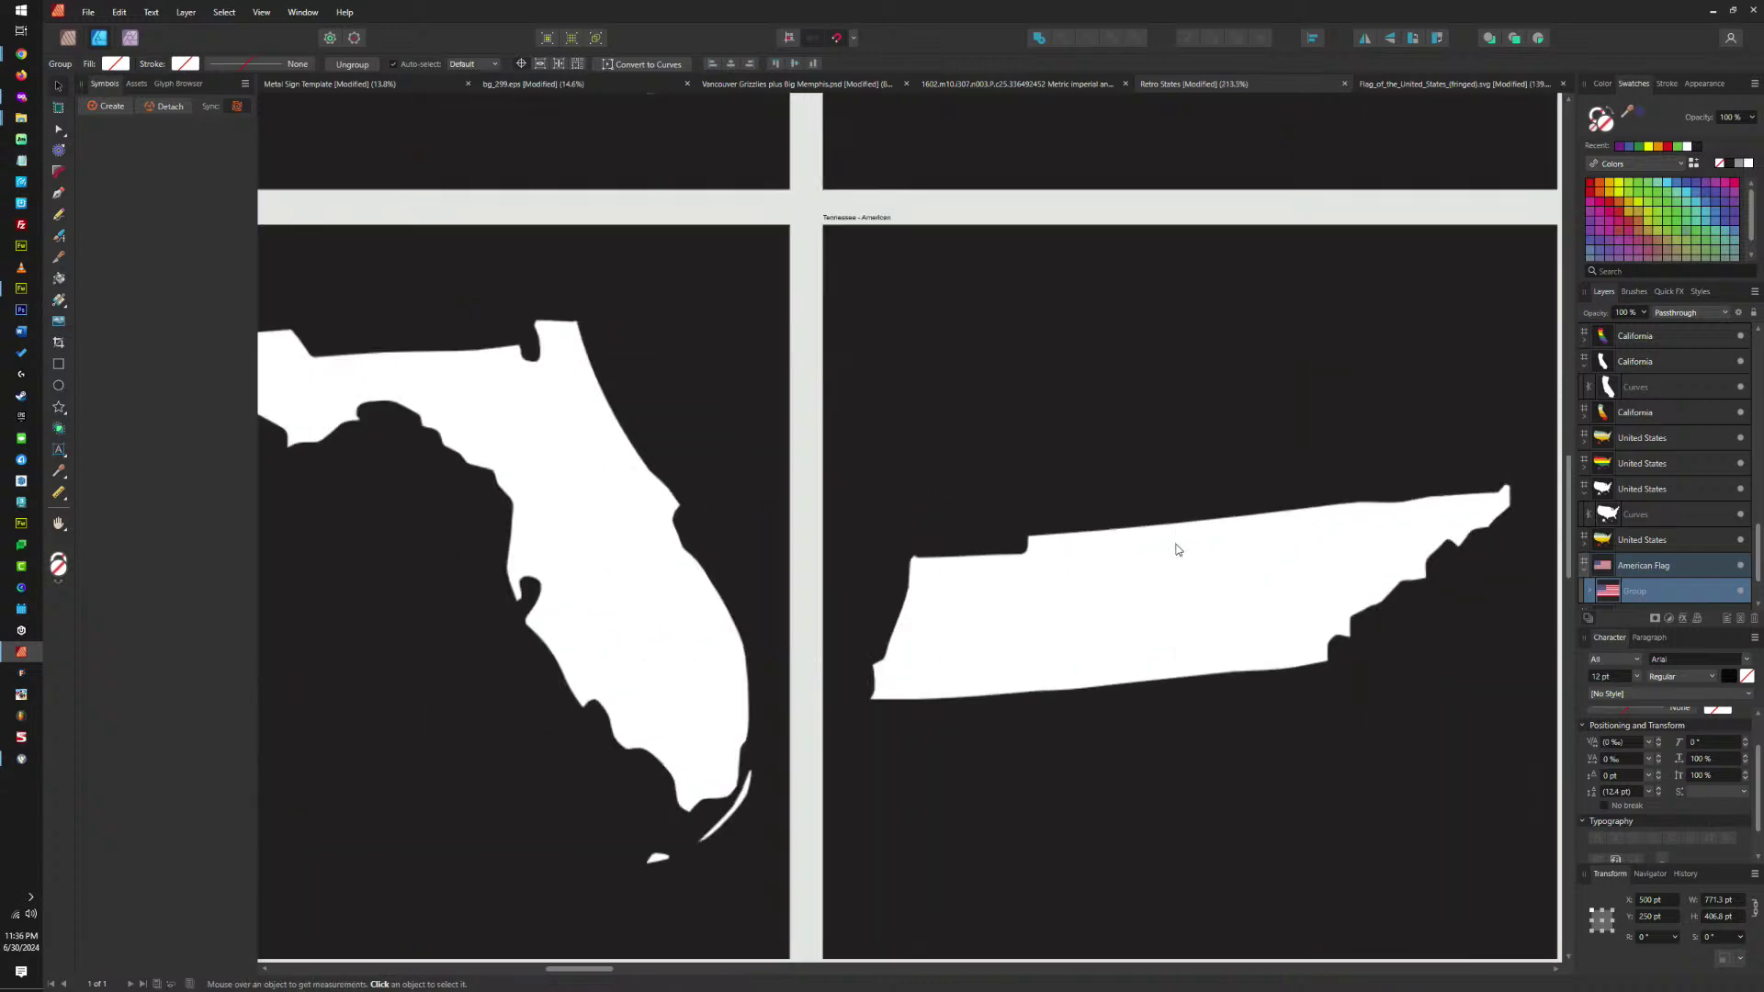
pyautogui.click(1172, 592)
pyautogui.hotkey('ctrl', 'v')
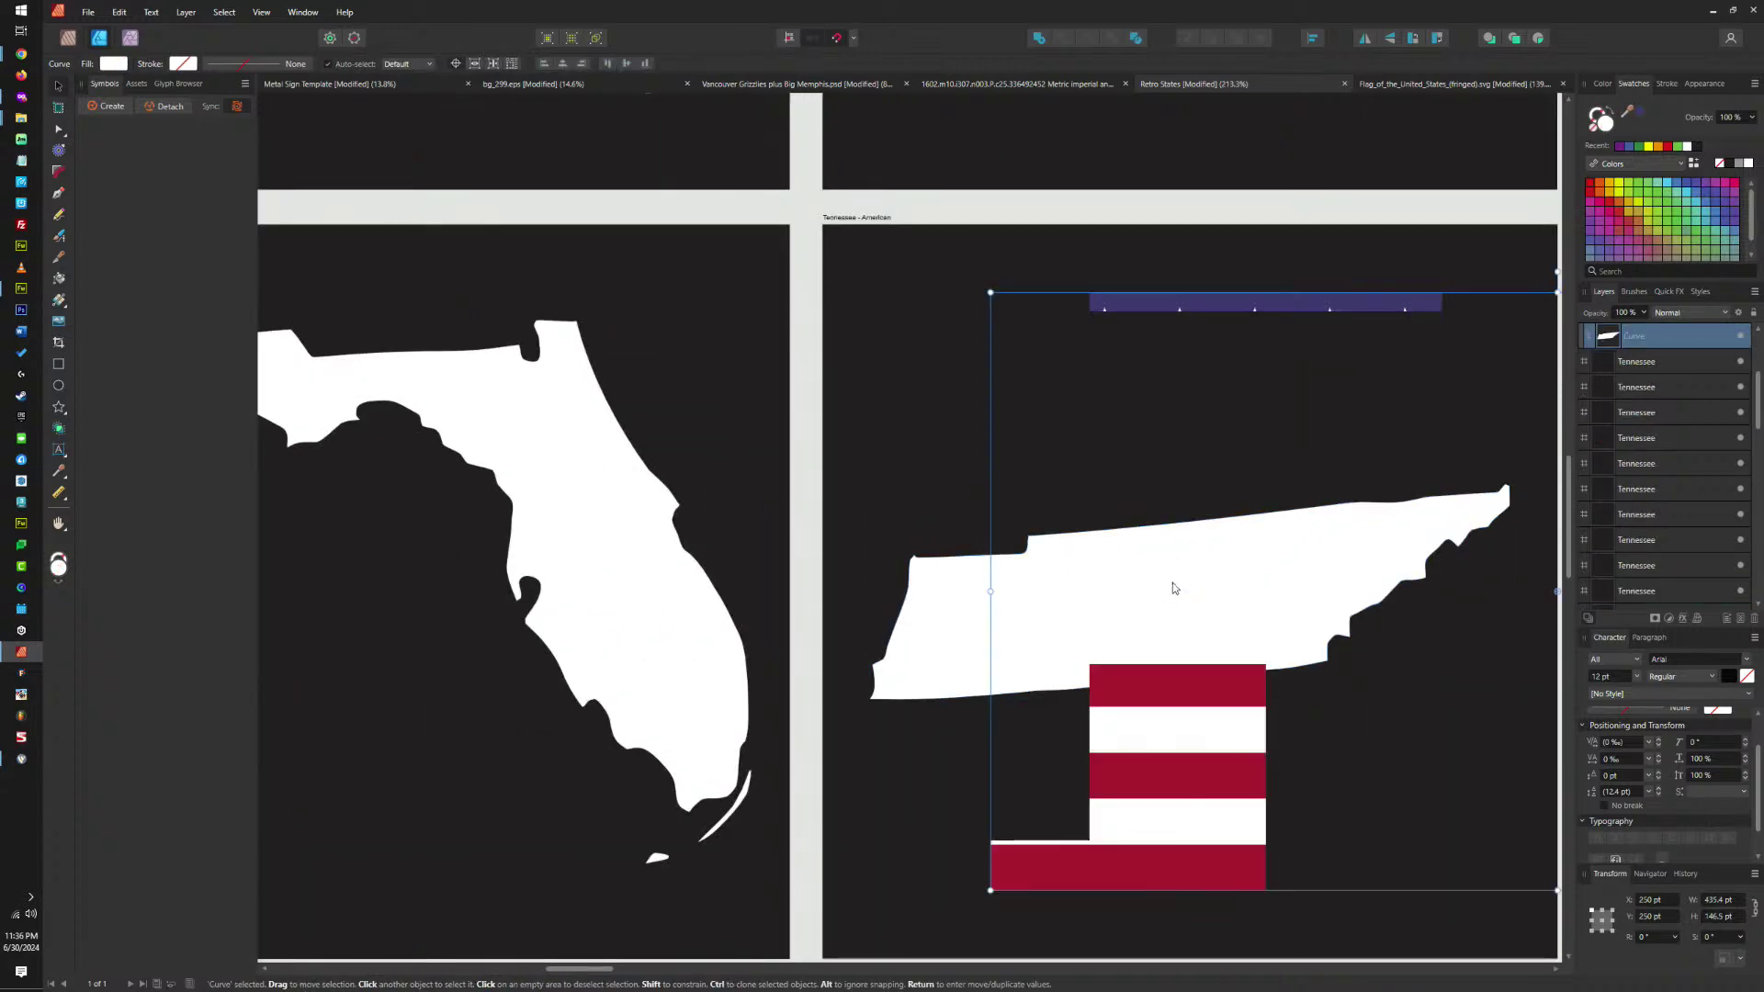
pyautogui.scroll(-5, 1172, 582)
pyautogui.moveTo(1194, 552); pyautogui.dragTo(1150, 553)
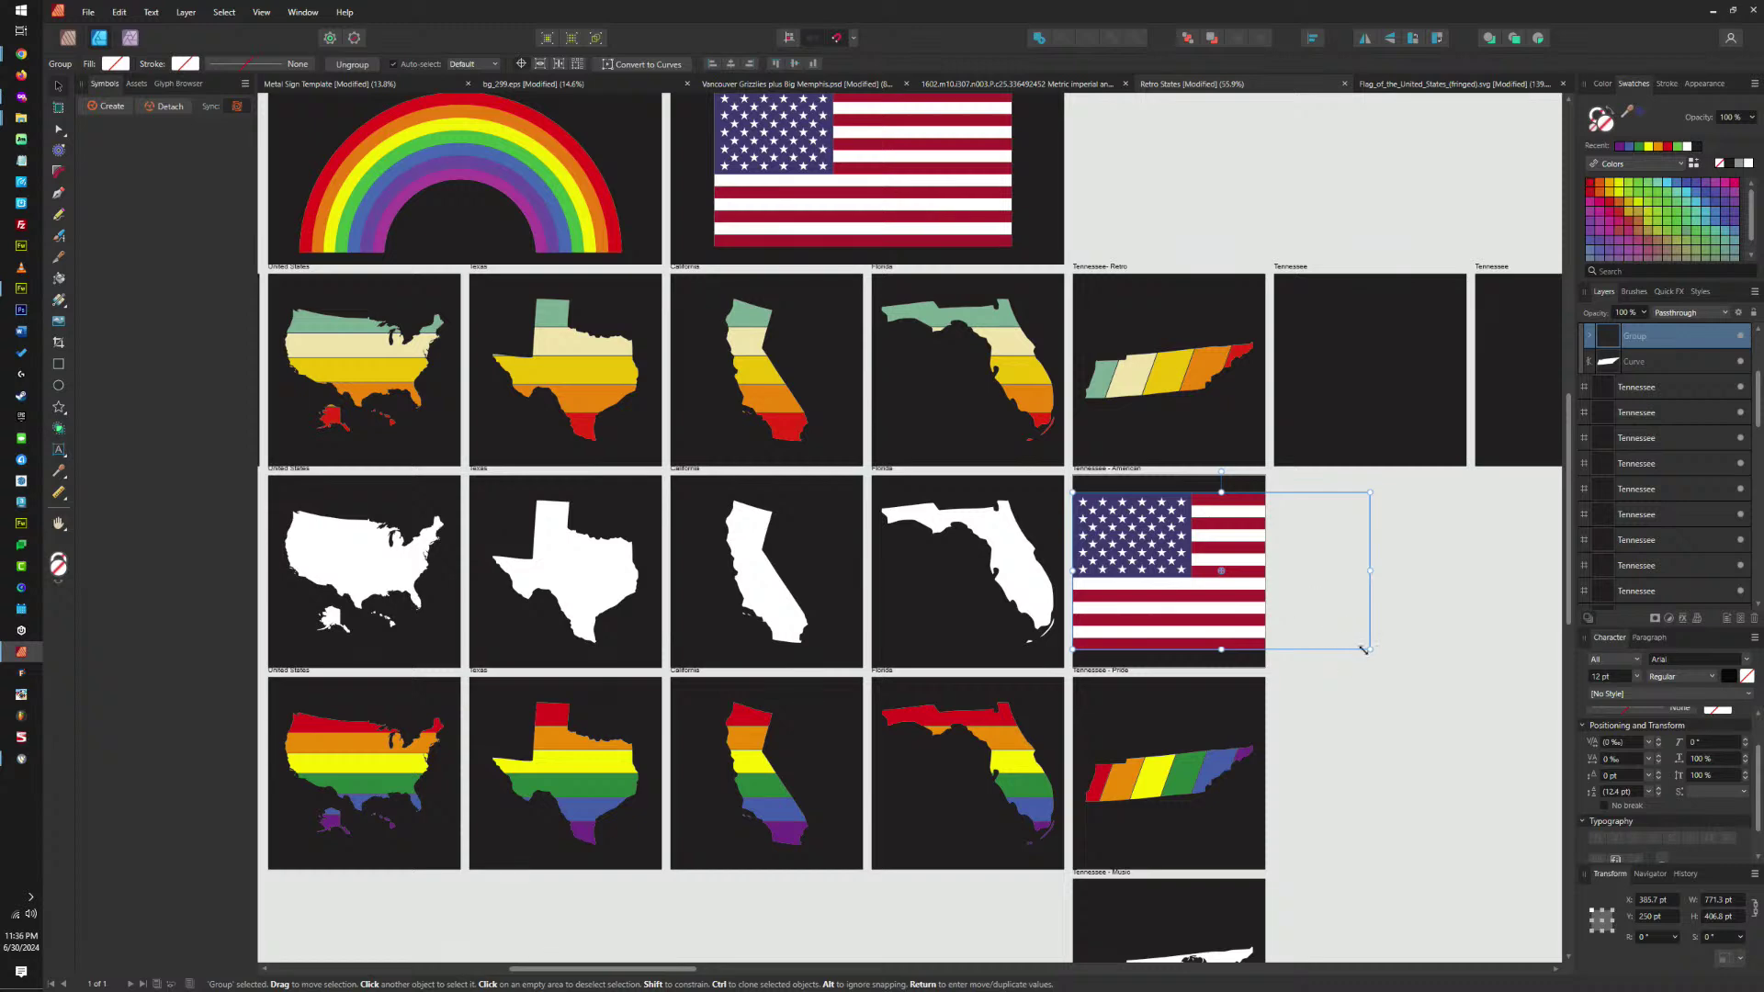
pyautogui.moveTo(1368, 649); pyautogui.dragTo(1260, 612)
pyautogui.moveTo(1194, 543); pyautogui.dragTo(1194, 571)
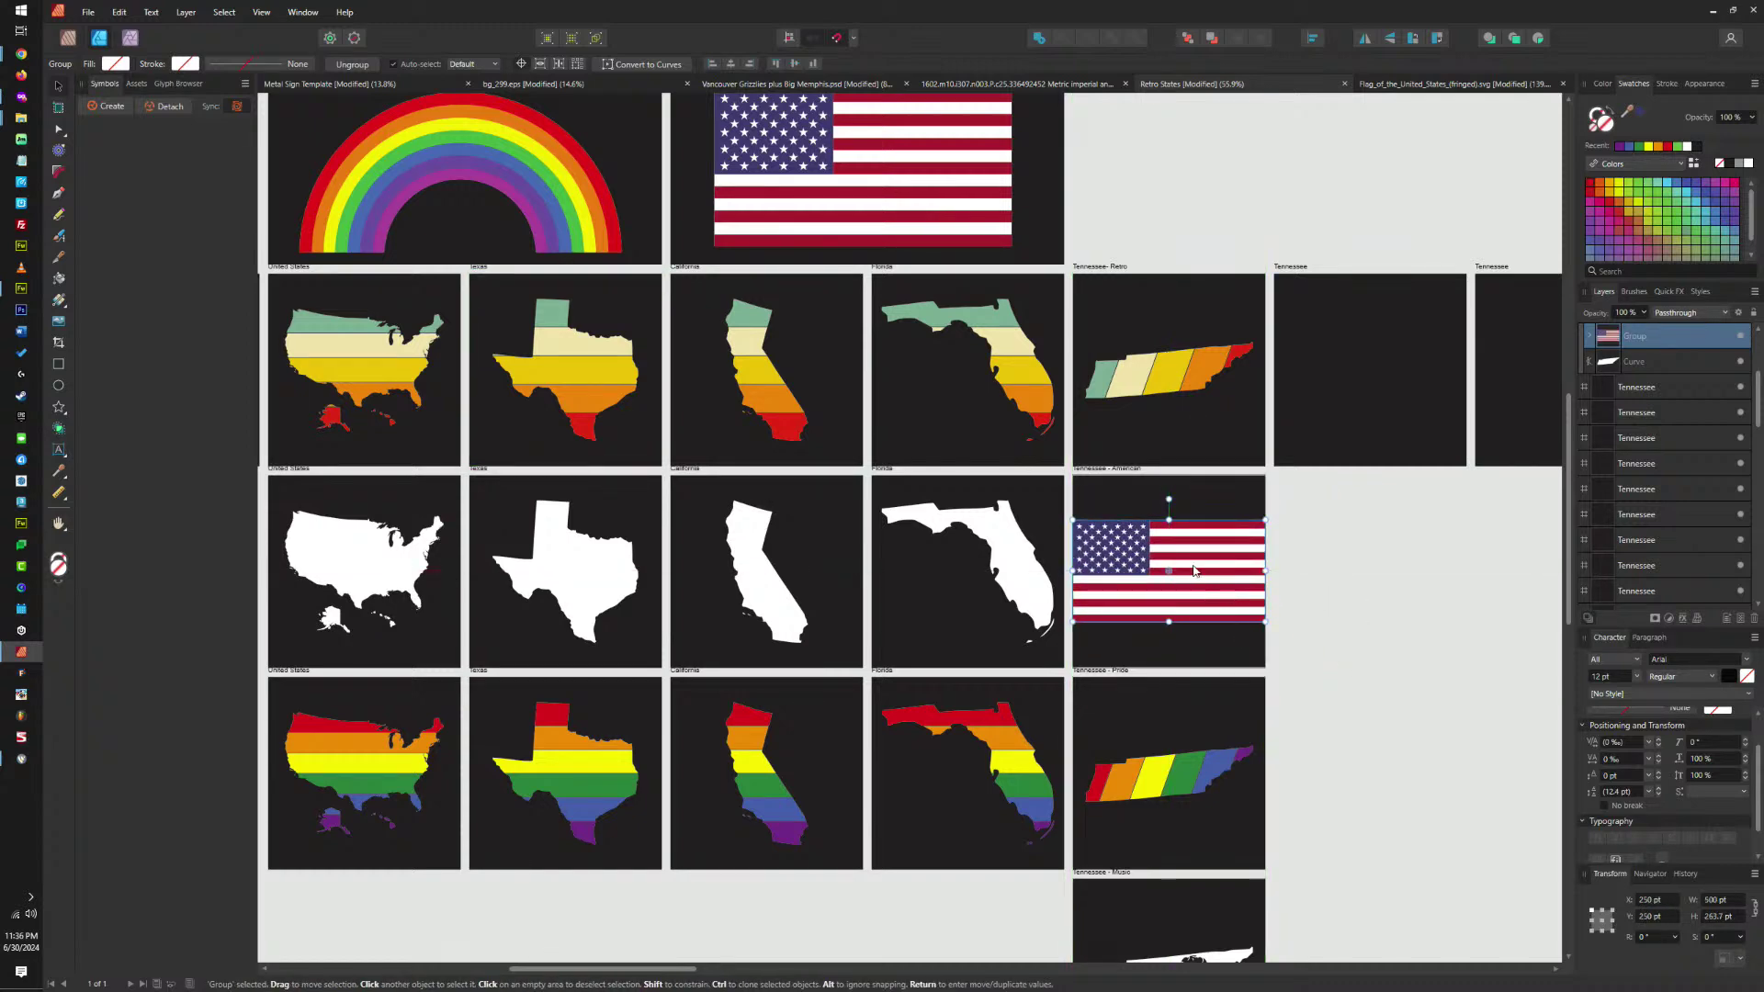
# Send the flag behind the white Tennessee shape and shear it upward about 4.6° to follow the state's slant.
pyautogui.scroll(5, 1148, 551)
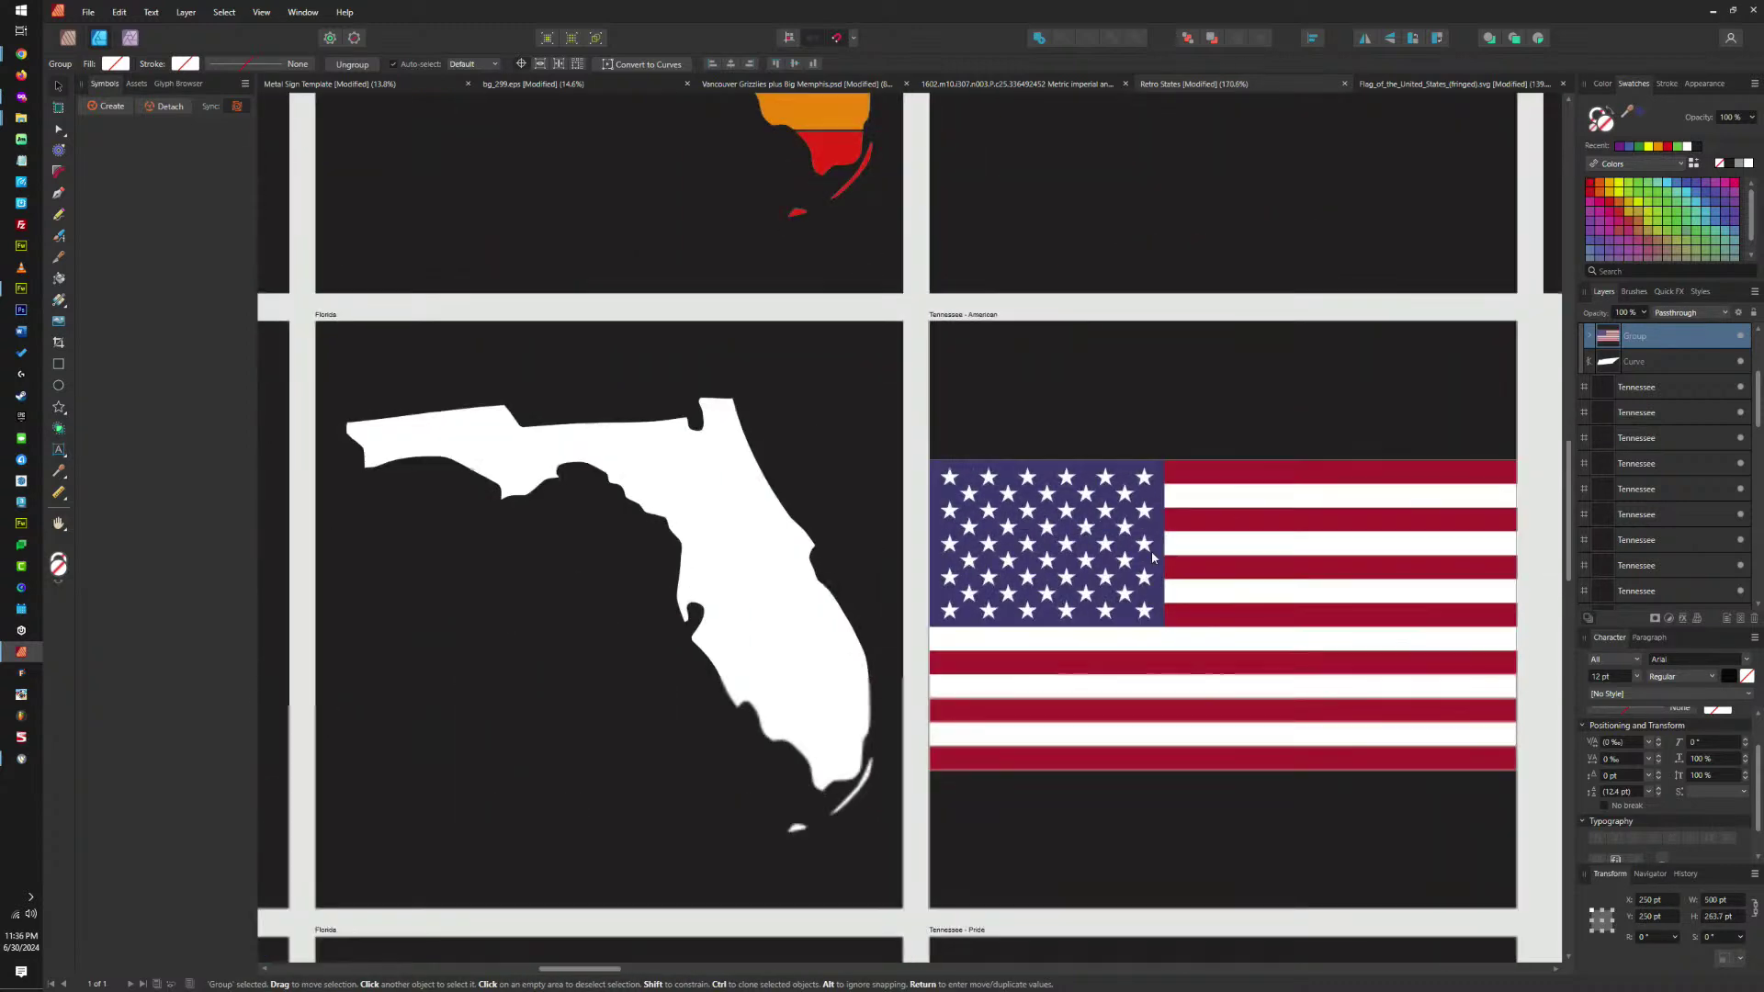
pyautogui.click(1187, 41)
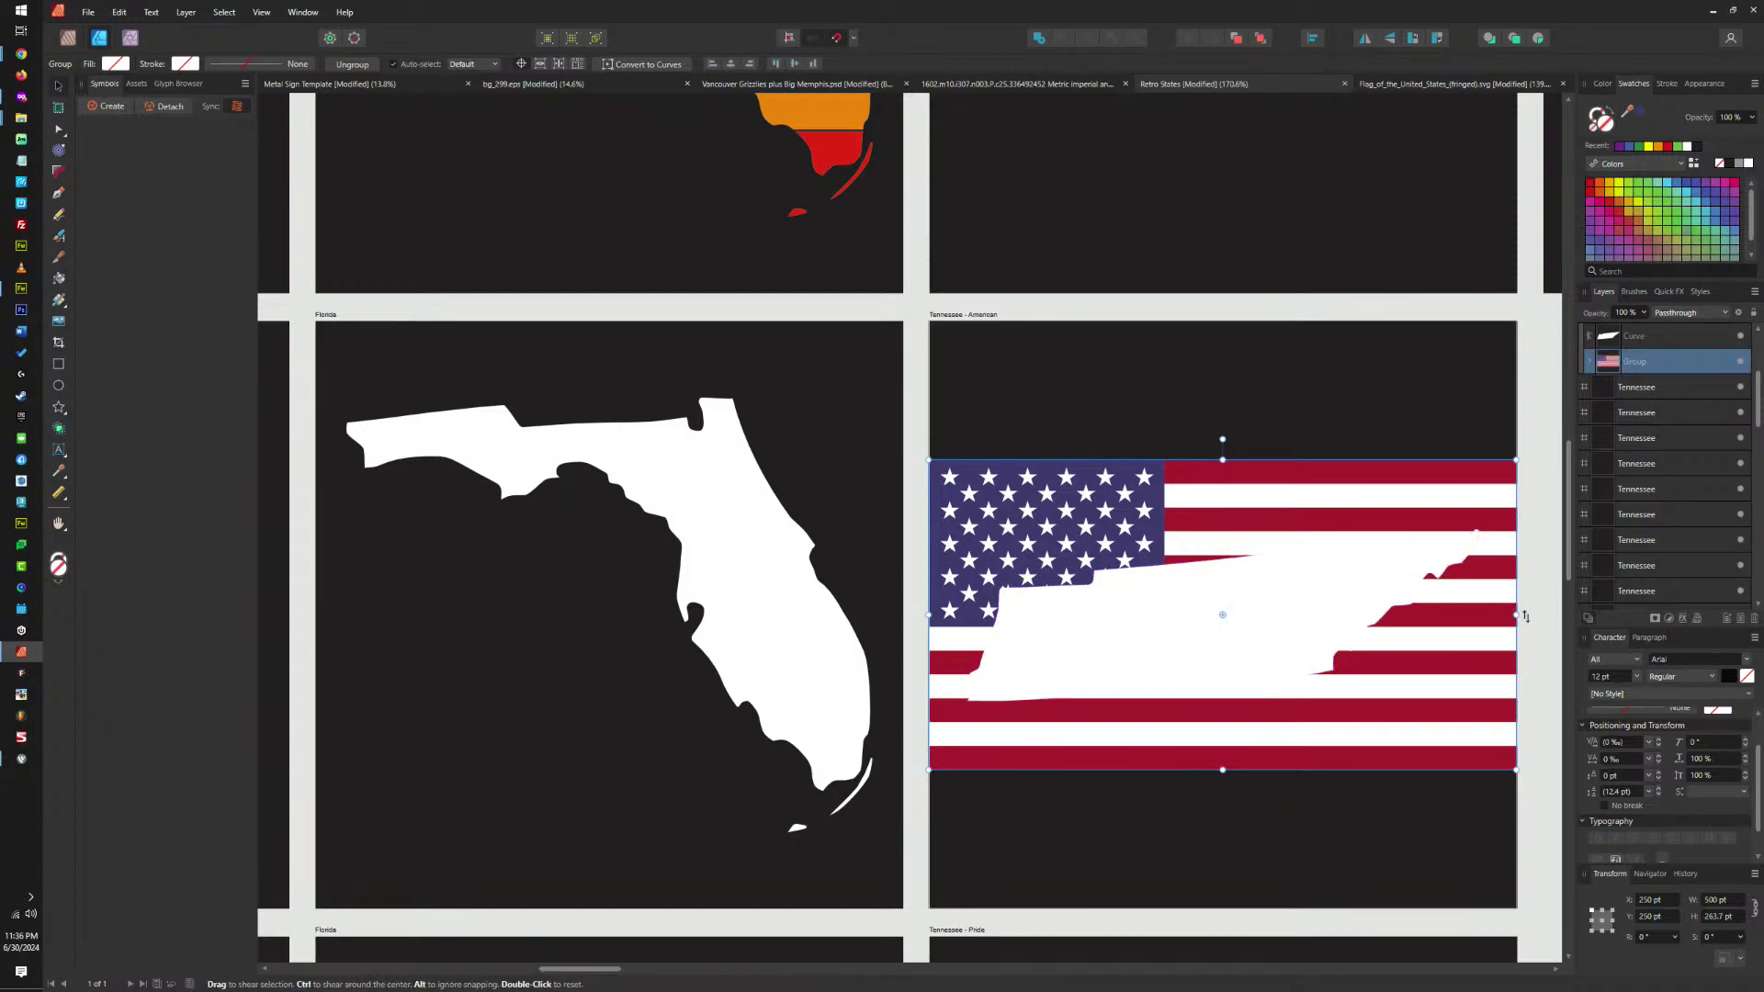
pyautogui.moveTo(1525, 616); pyautogui.dragTo(1532, 570)
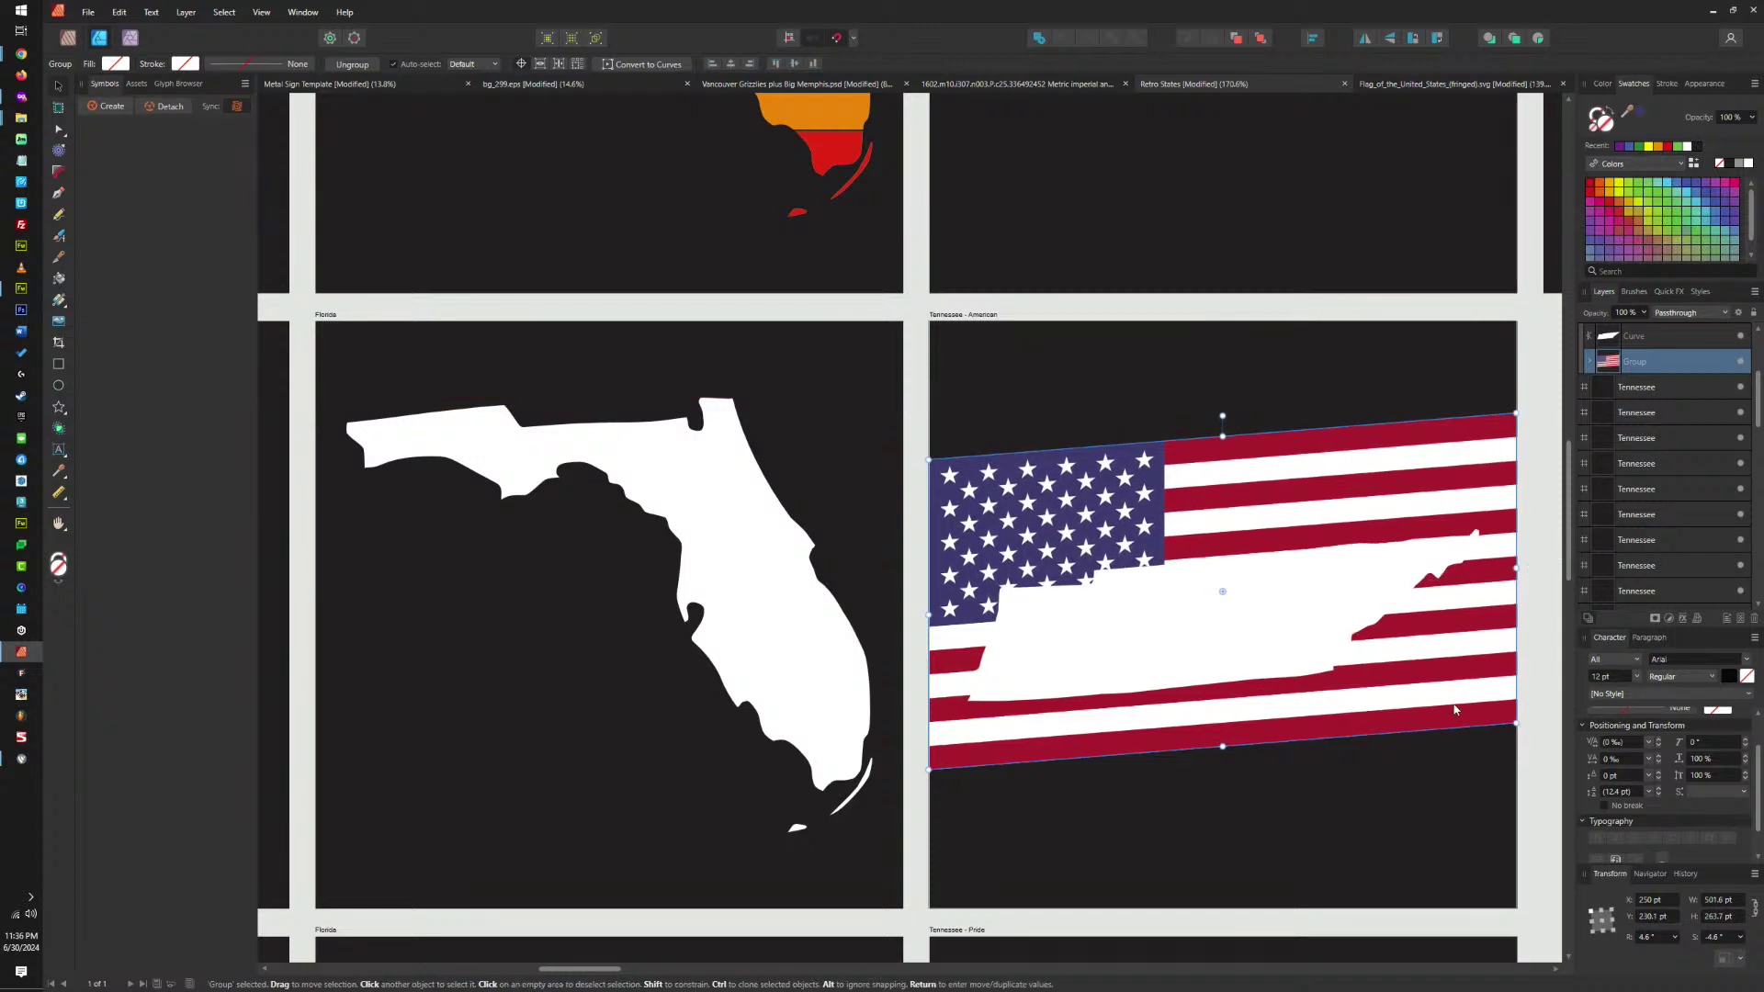
# Scale the sheared flag to about 437 pt wide to match Tennessee's width and lower it to meet the state's upper edge.
pyautogui.moveTo(929, 459); pyautogui.dragTo(966, 476)
pyautogui.moveTo(1517, 433); pyautogui.dragTo(1478, 455)
pyautogui.moveTo(1298, 587); pyautogui.dragTo(1297, 608)
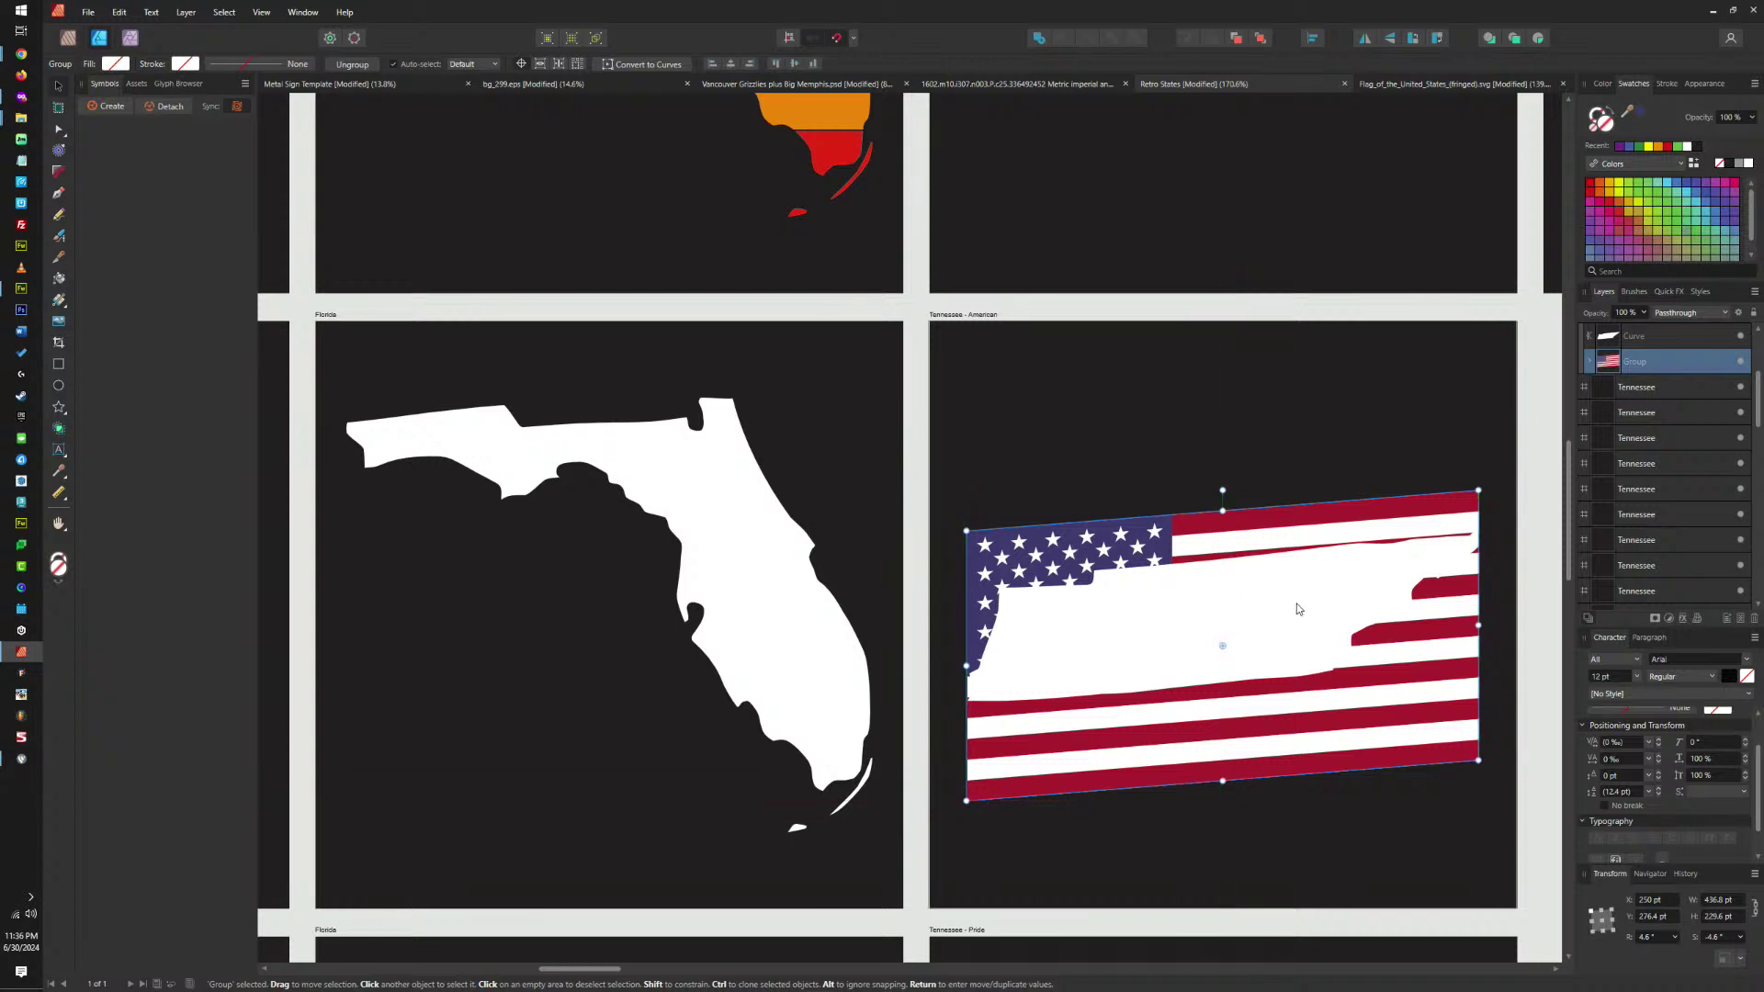
# Nest the flag group inside the Tennessee curve so the state outline clips it.
pyautogui.press('Delete')
pyautogui.click(1286, 575)
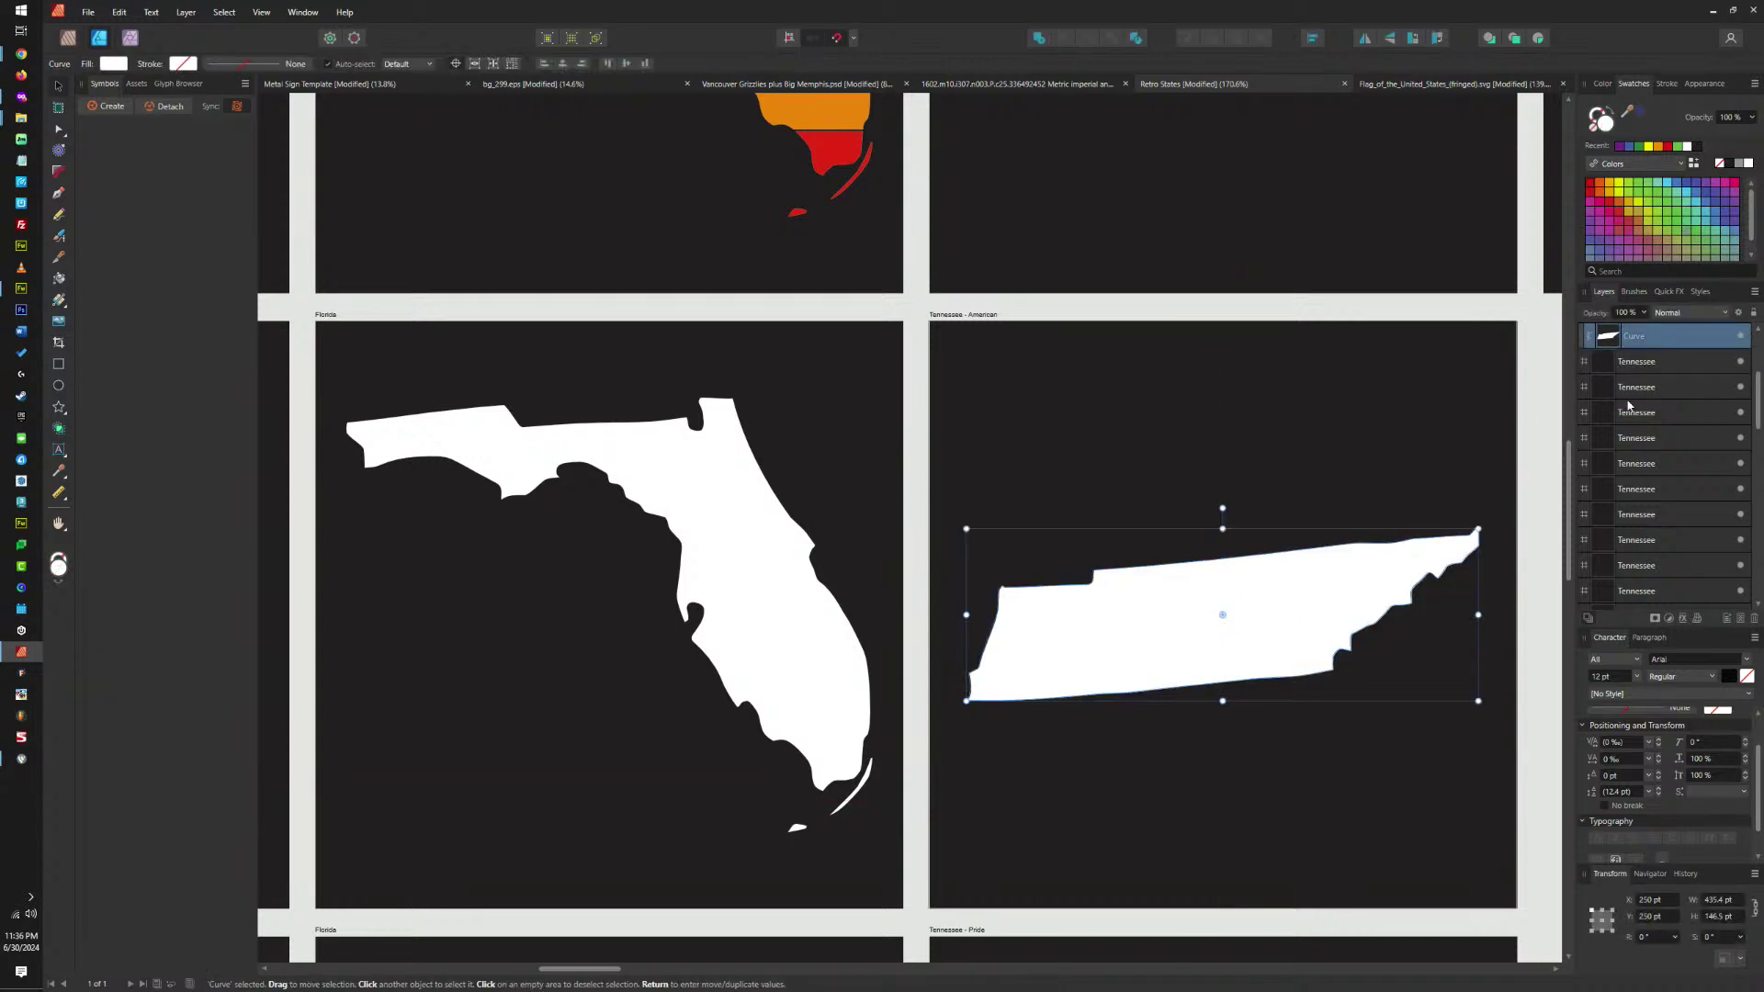
pyautogui.hotkey('ctrl', 'z')
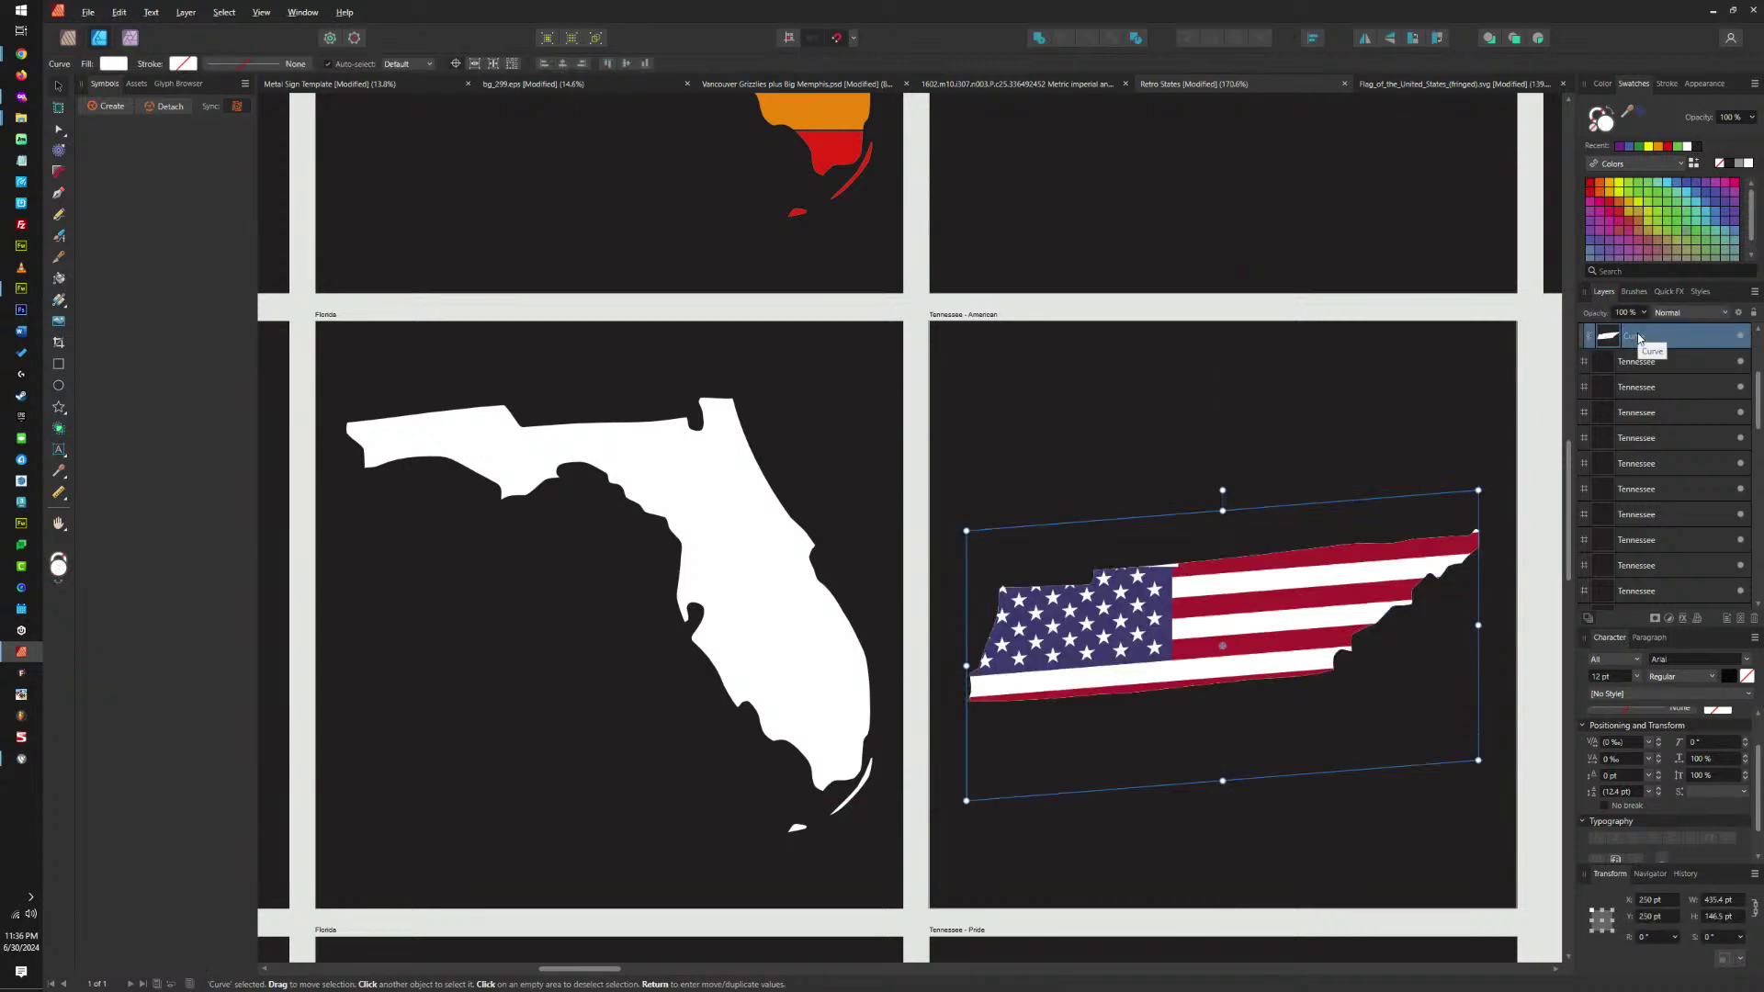
pyautogui.moveTo(1634, 367); pyautogui.dragTo(1634, 338)
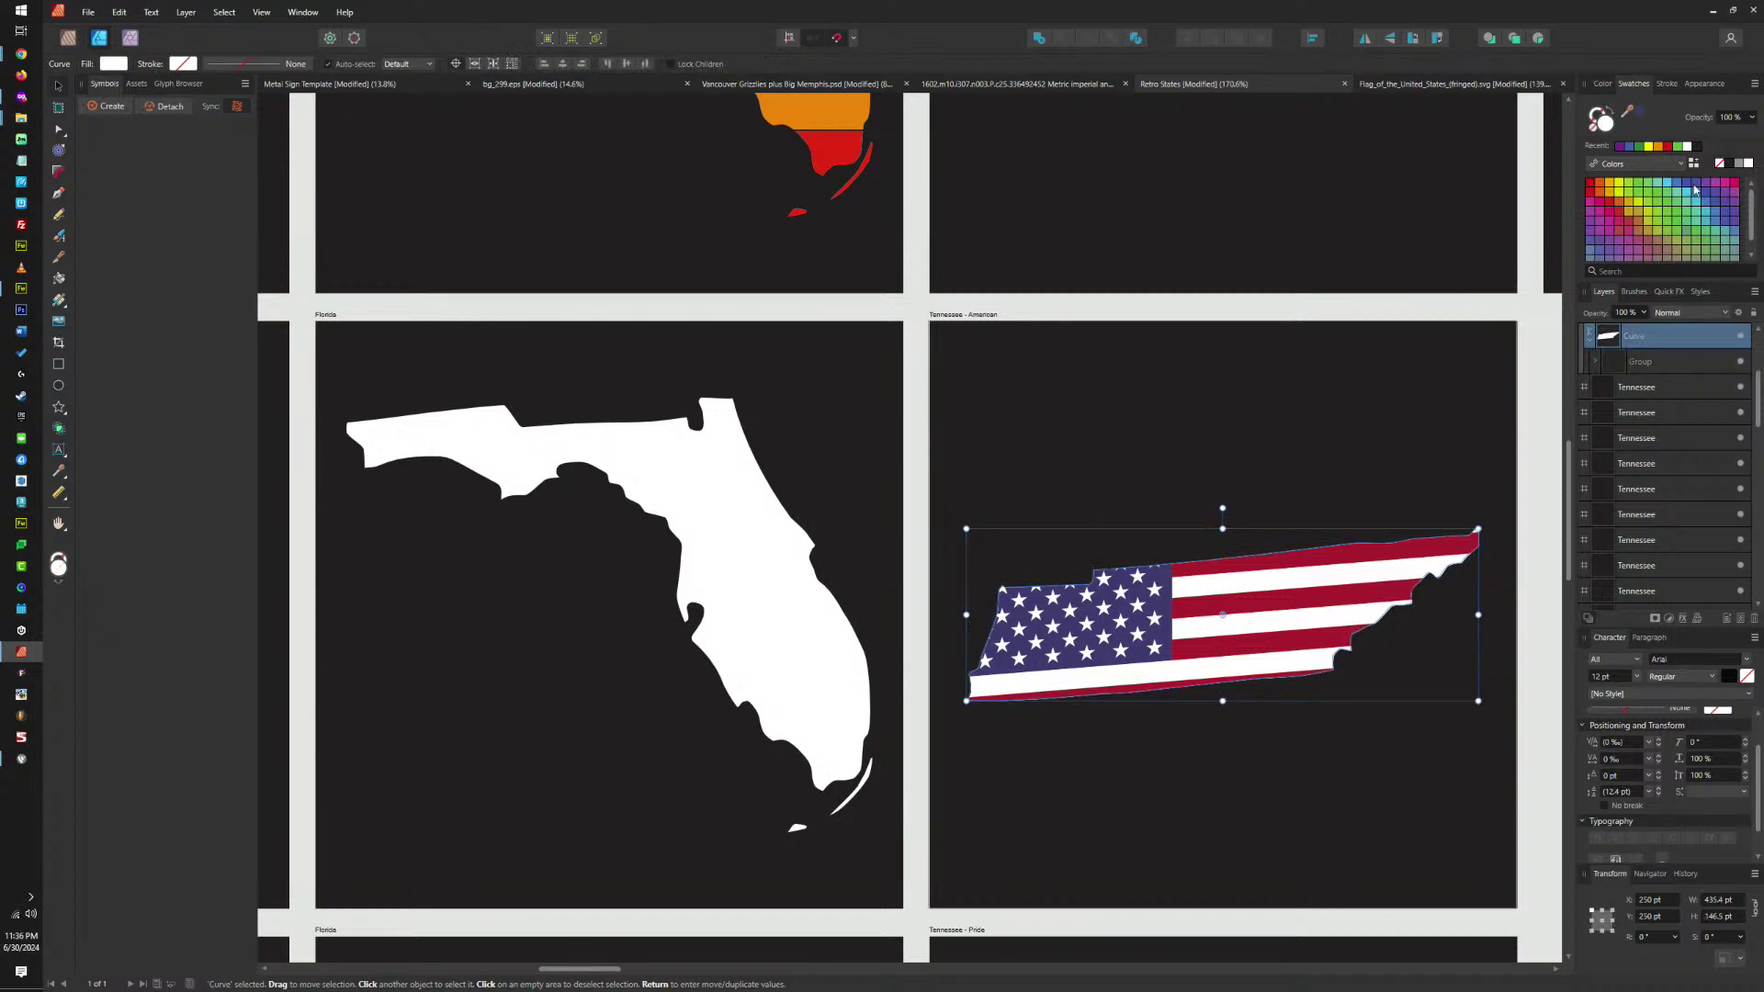
# Remove the vertical shear from the flag group nested inside the Tennessee curve and raise the flag to cover the state's upper edge.
pyautogui.click(1397, 439)
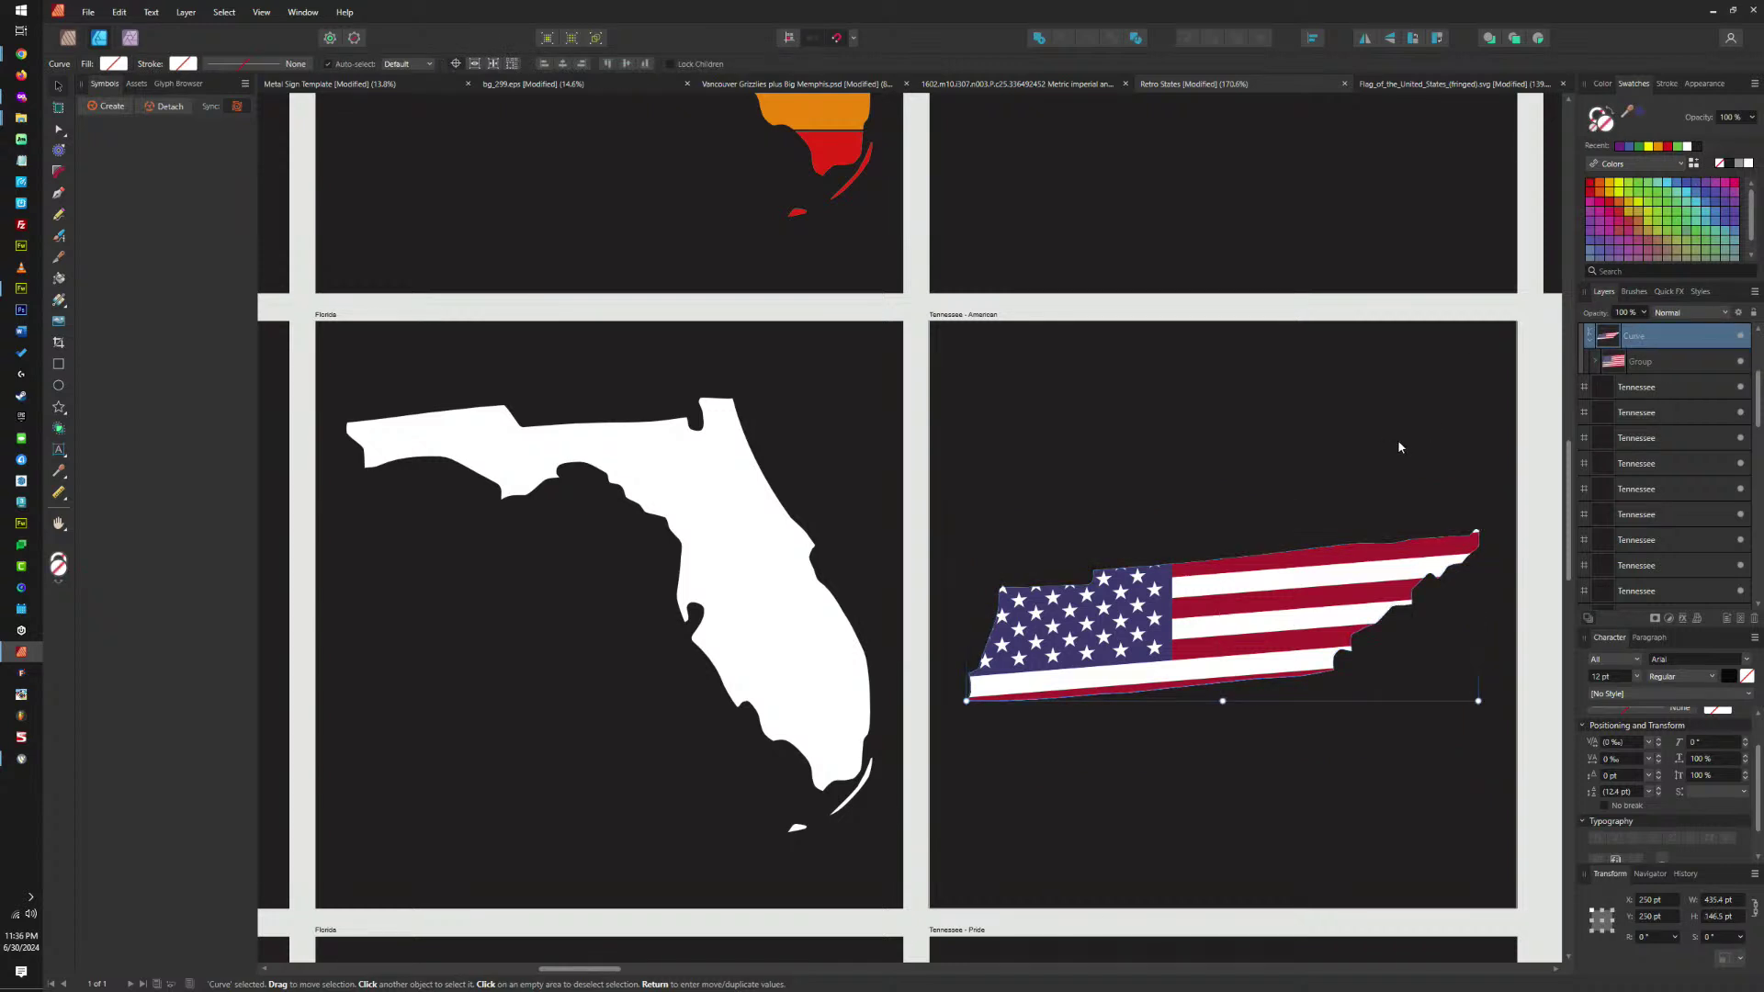
pyautogui.click(1281, 628)
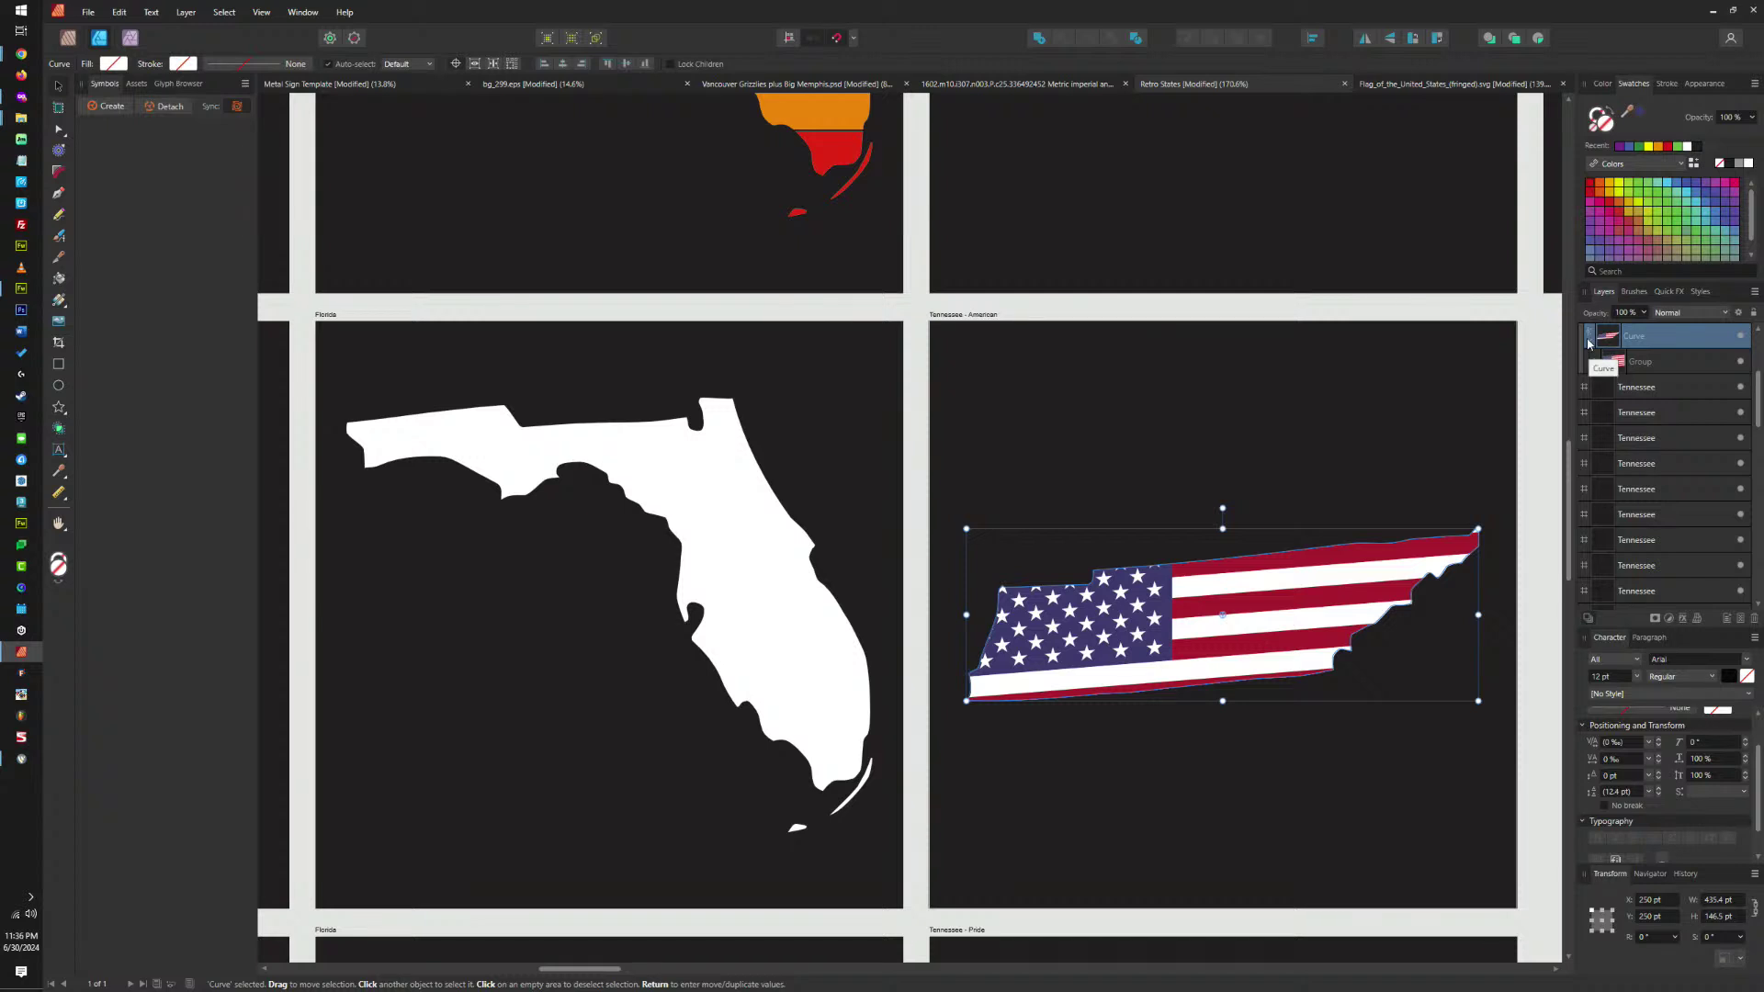
pyautogui.click(1640, 362)
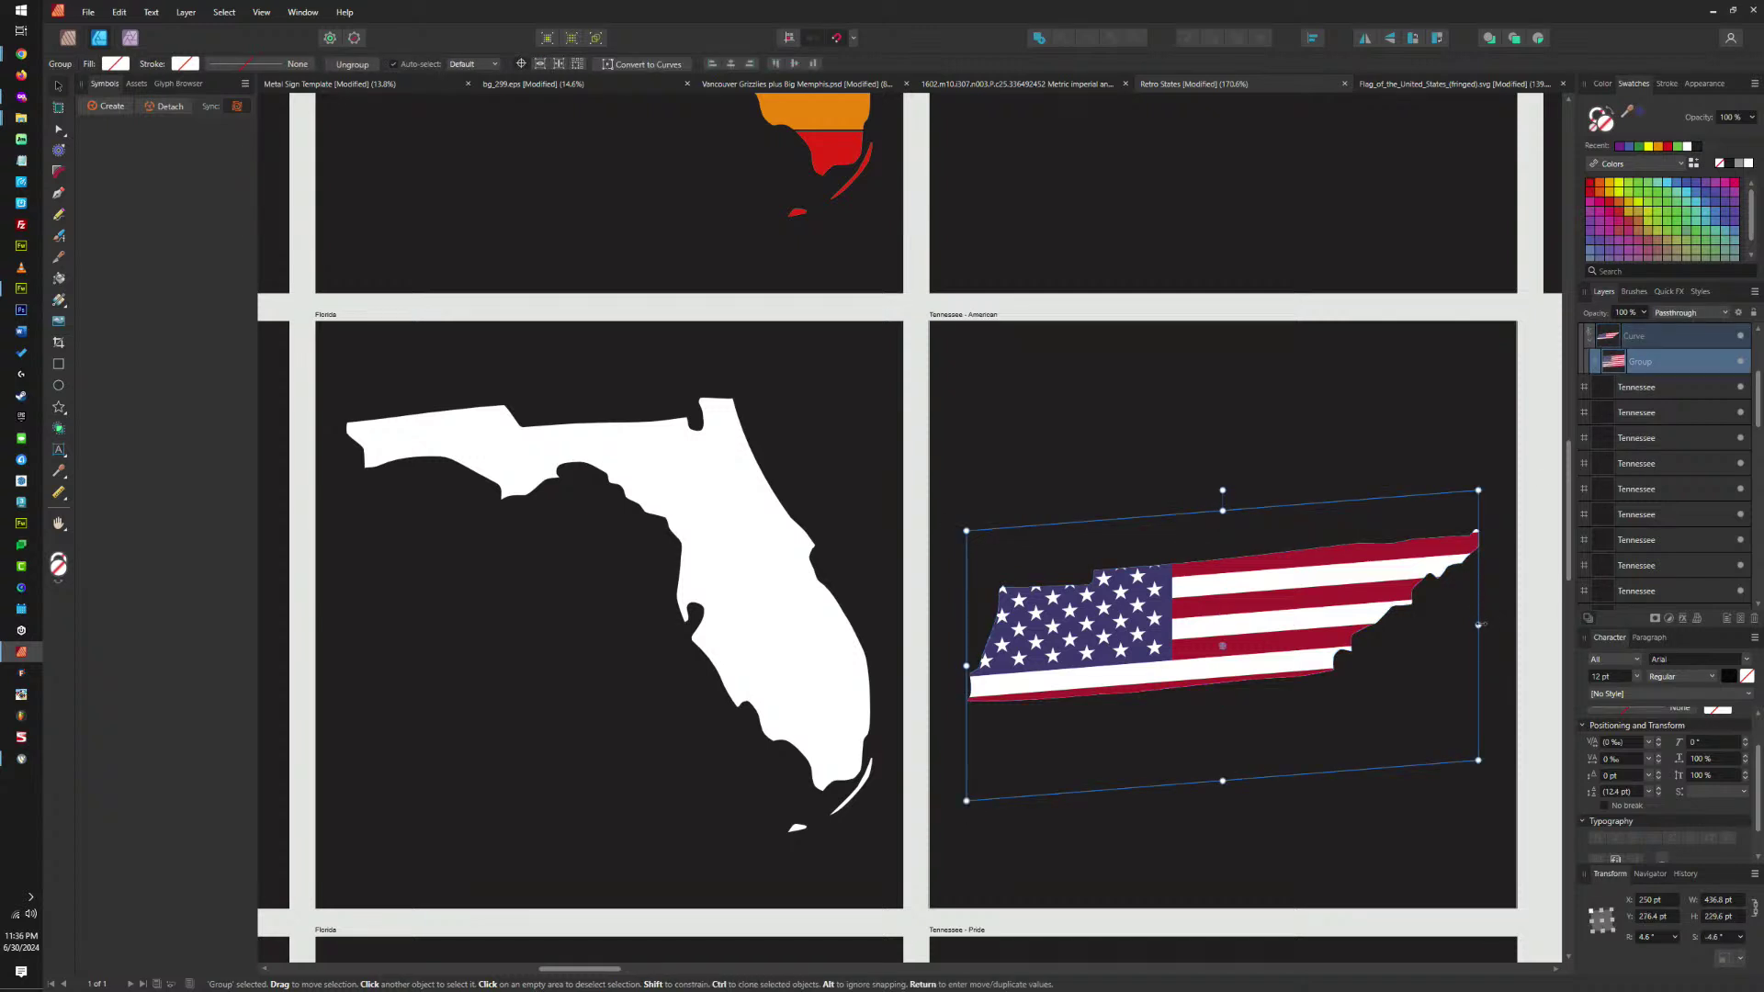
pyautogui.moveTo(1484, 627); pyautogui.dragTo(1489, 667)
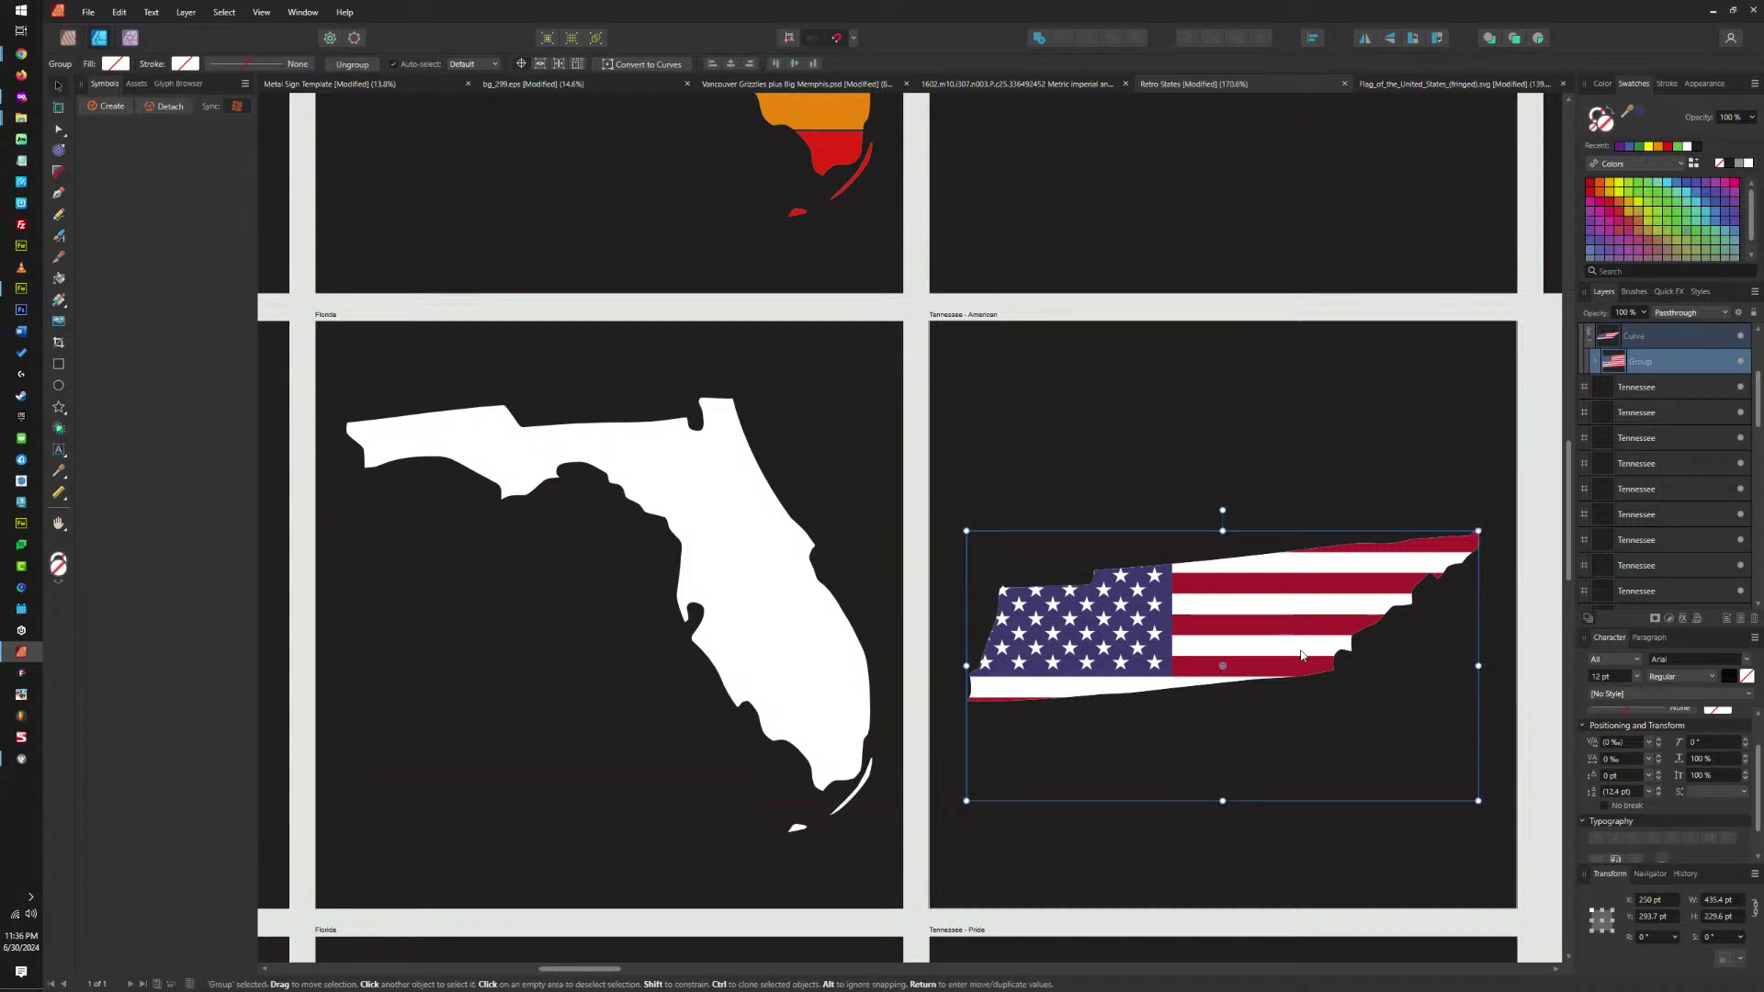
pyautogui.moveTo(1167, 653); pyautogui.dragTo(1168, 611)
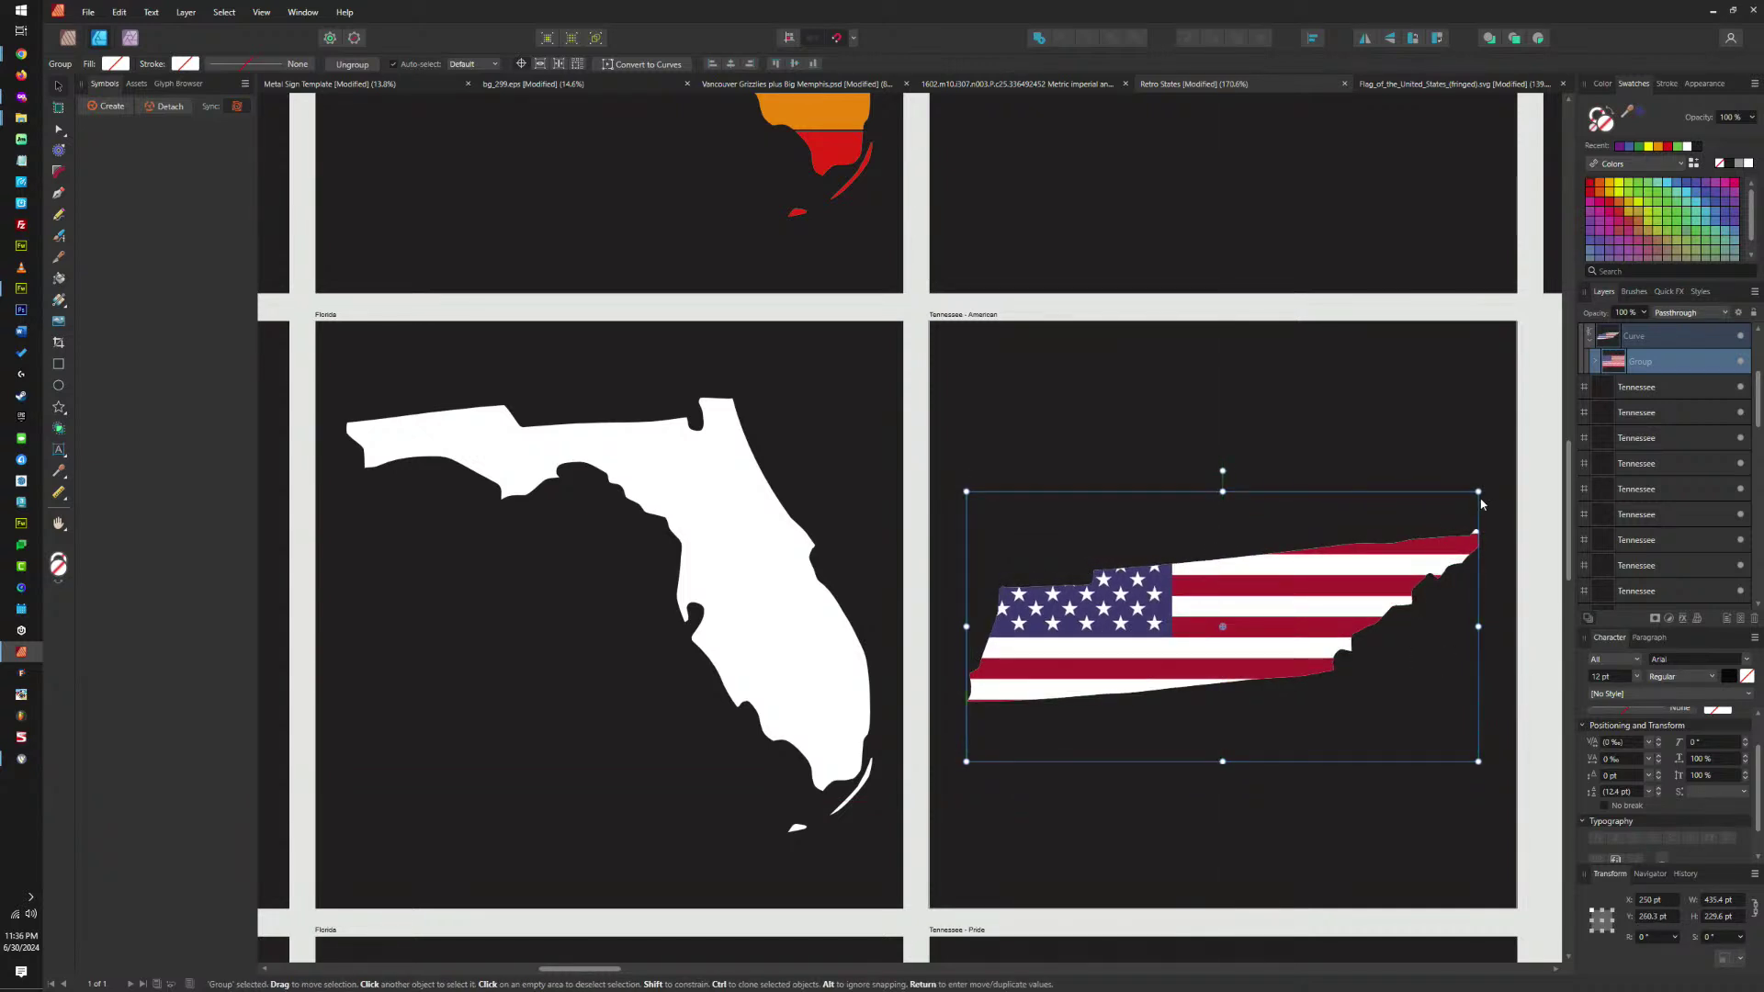
# Scale the nested flag to about 474 by 250 pt, lower it over Tennessee, and shear it about 3.3° to follow the state's slant.
pyautogui.moveTo(1478, 492); pyautogui.dragTo(1500, 473)
pyautogui.moveTo(1301, 597); pyautogui.dragTo(1301, 647)
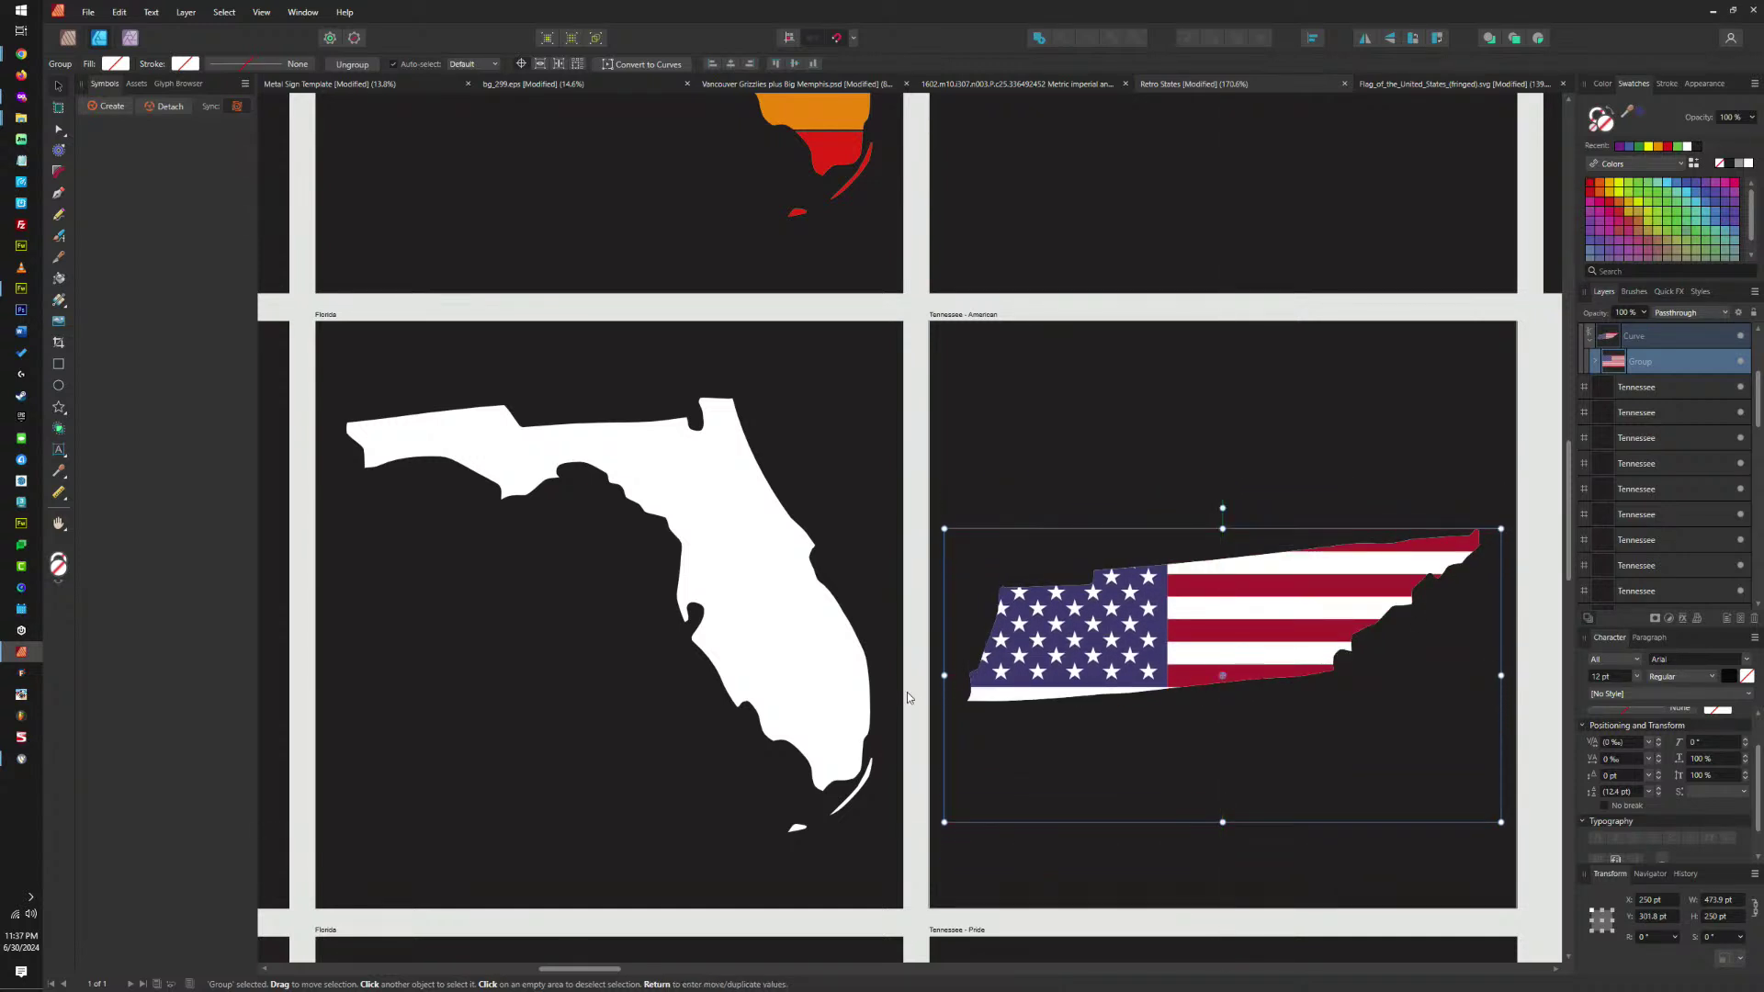
pyautogui.moveTo(939, 677); pyautogui.dragTo(939, 709)
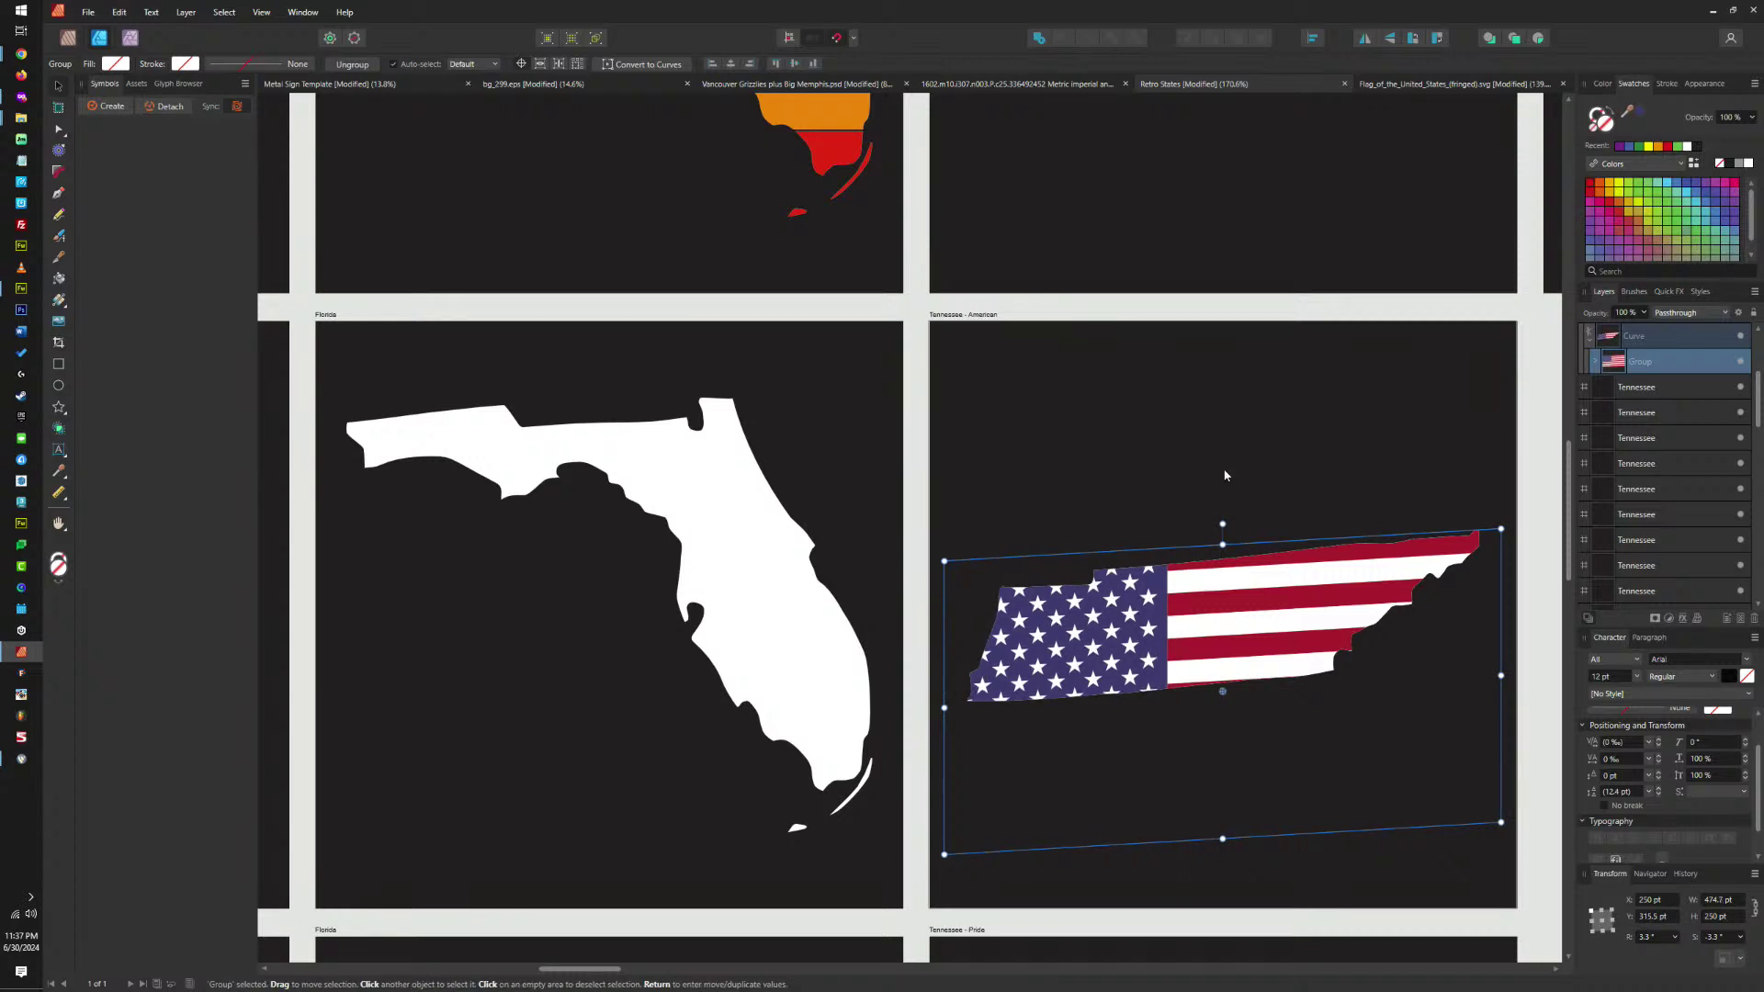
# Apply a Quad warp to the nested flag, bow its upper edge slightly downward, and raise both eastern corners to match Tennessee's slope.
pyautogui.click(1696, 621)
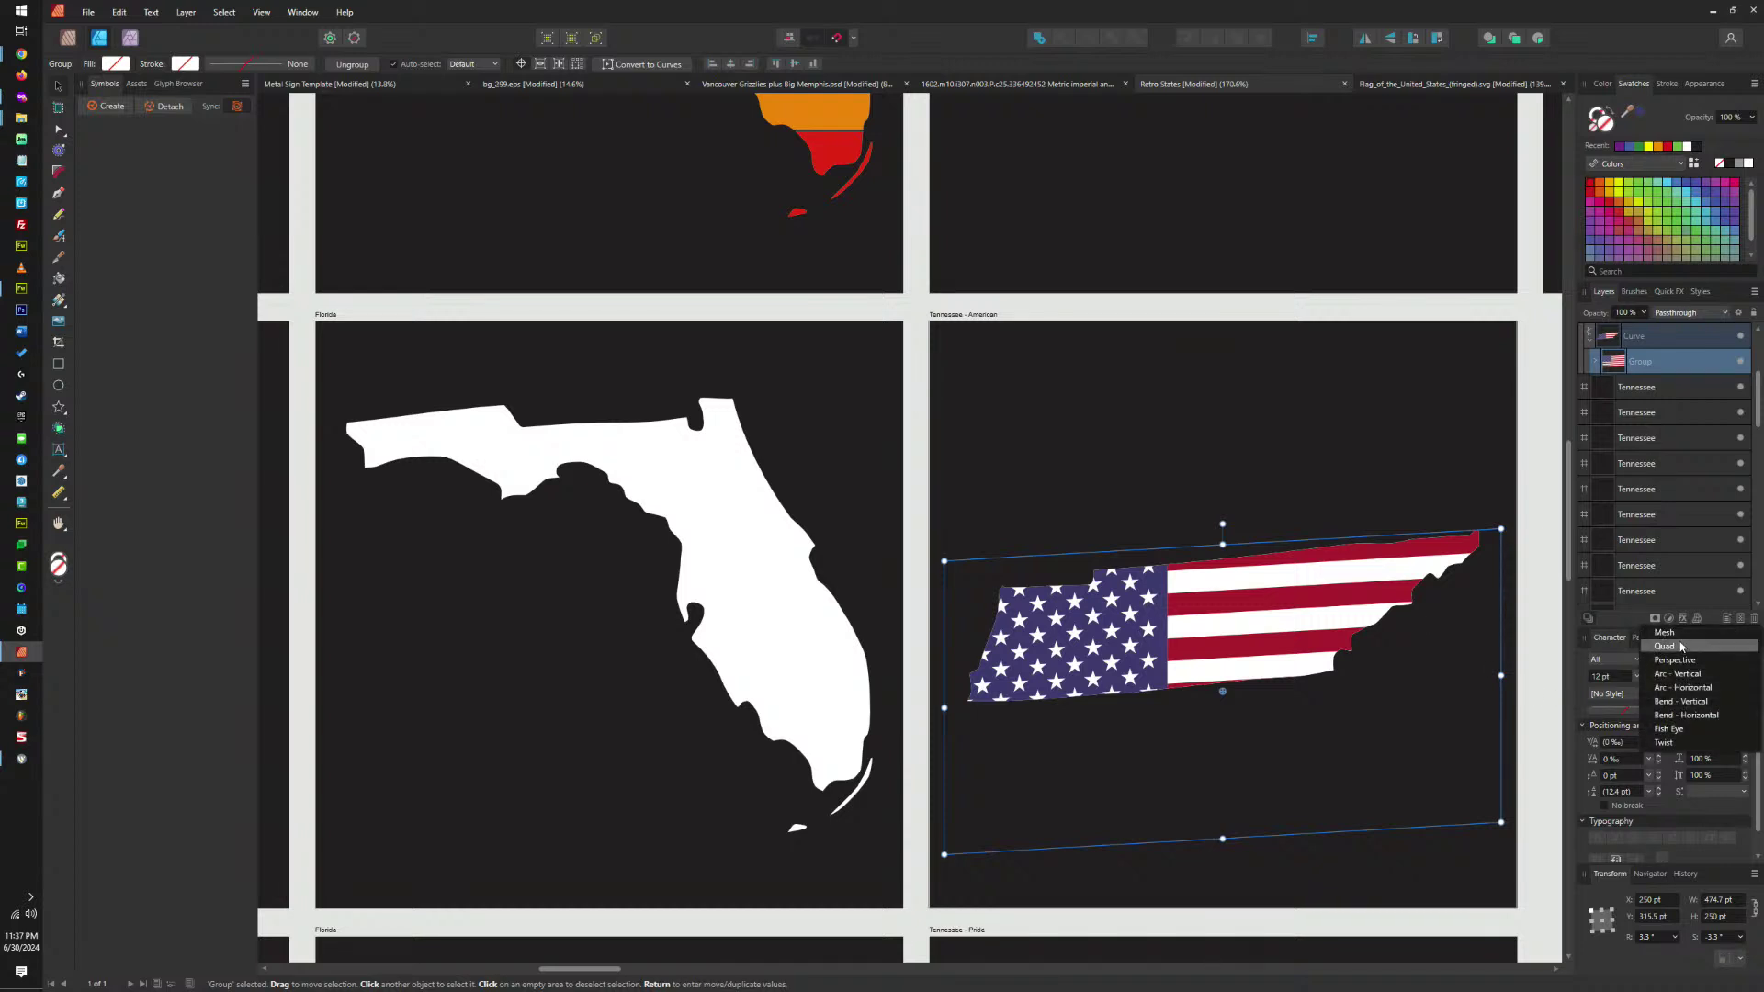
pyautogui.click(1664, 645)
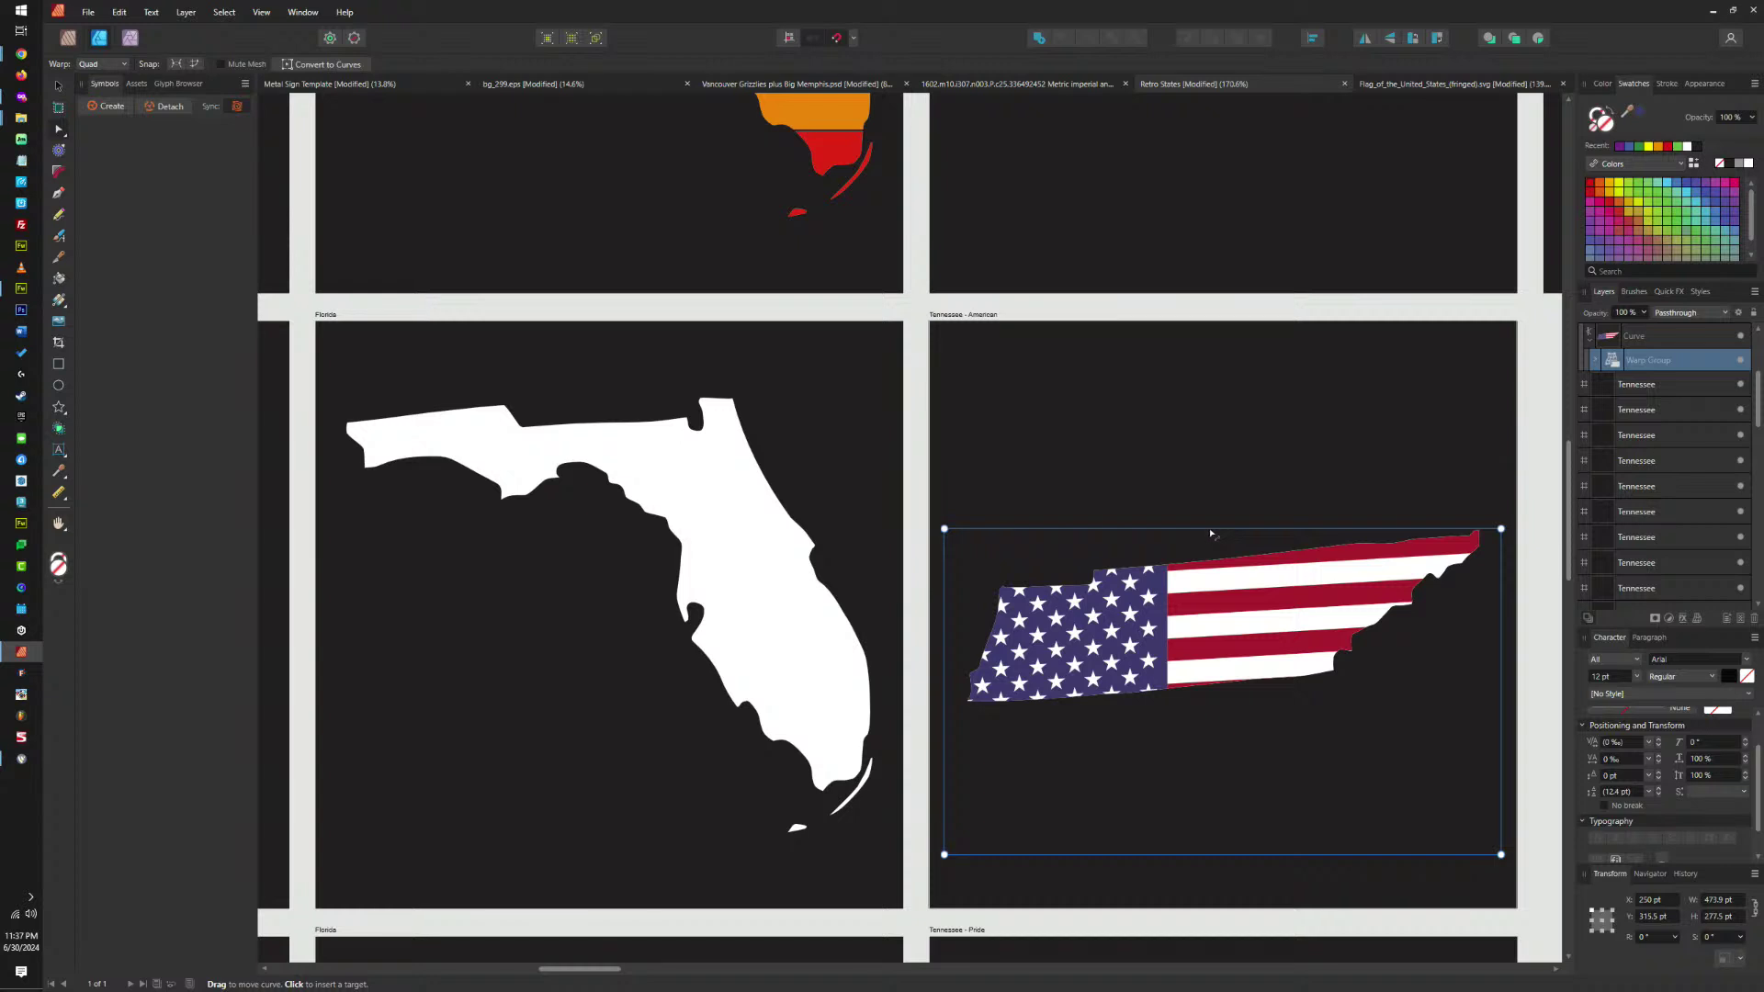
pyautogui.moveTo(1210, 534); pyautogui.dragTo(1209, 545)
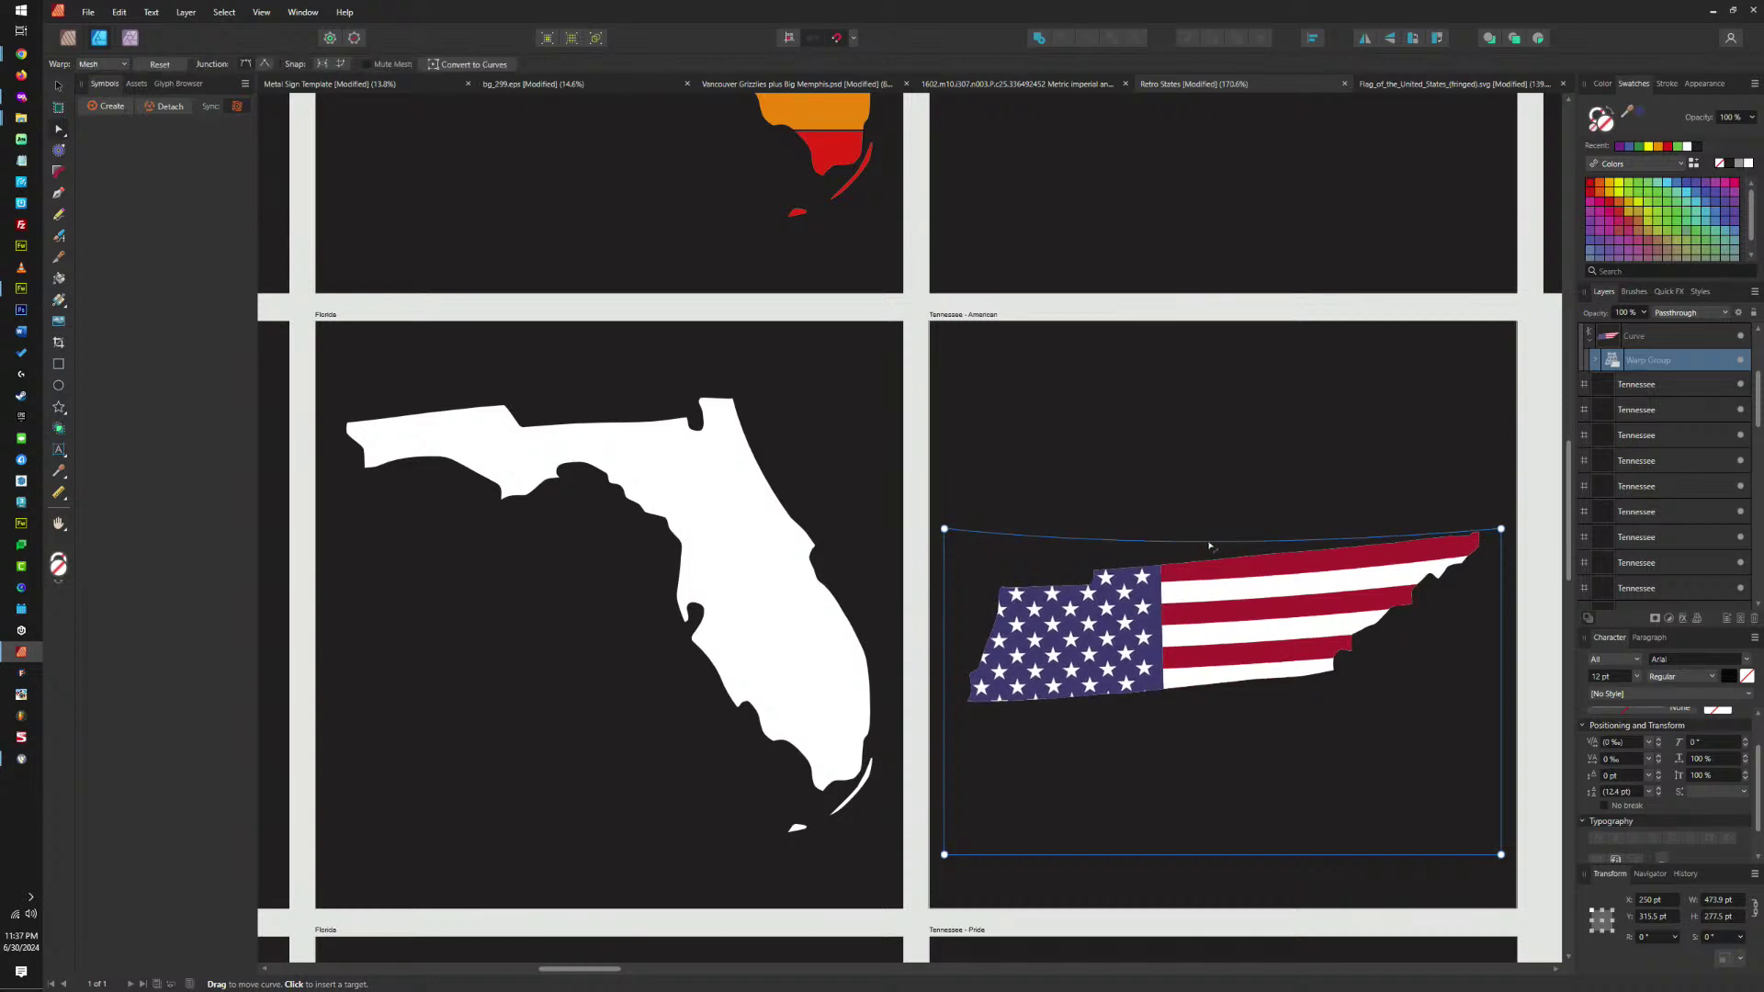
pyautogui.moveTo(1500, 530); pyautogui.dragTo(1504, 515)
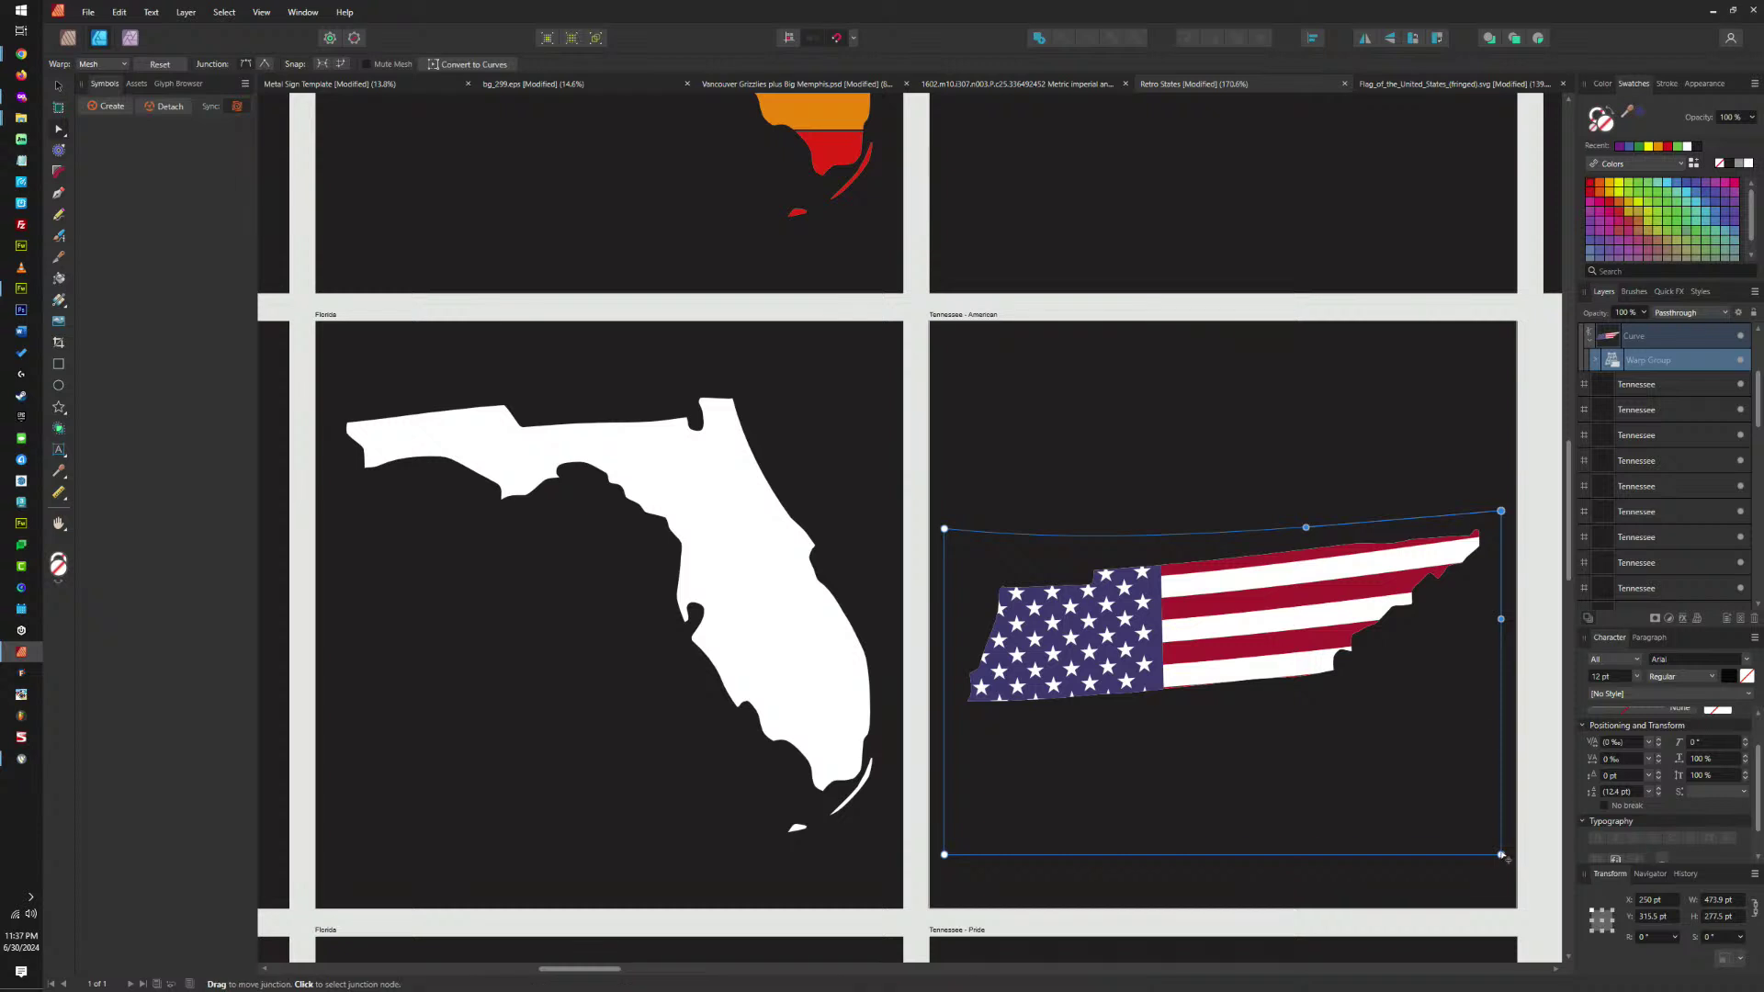
pyautogui.moveTo(1501, 855); pyautogui.dragTo(1501, 824)
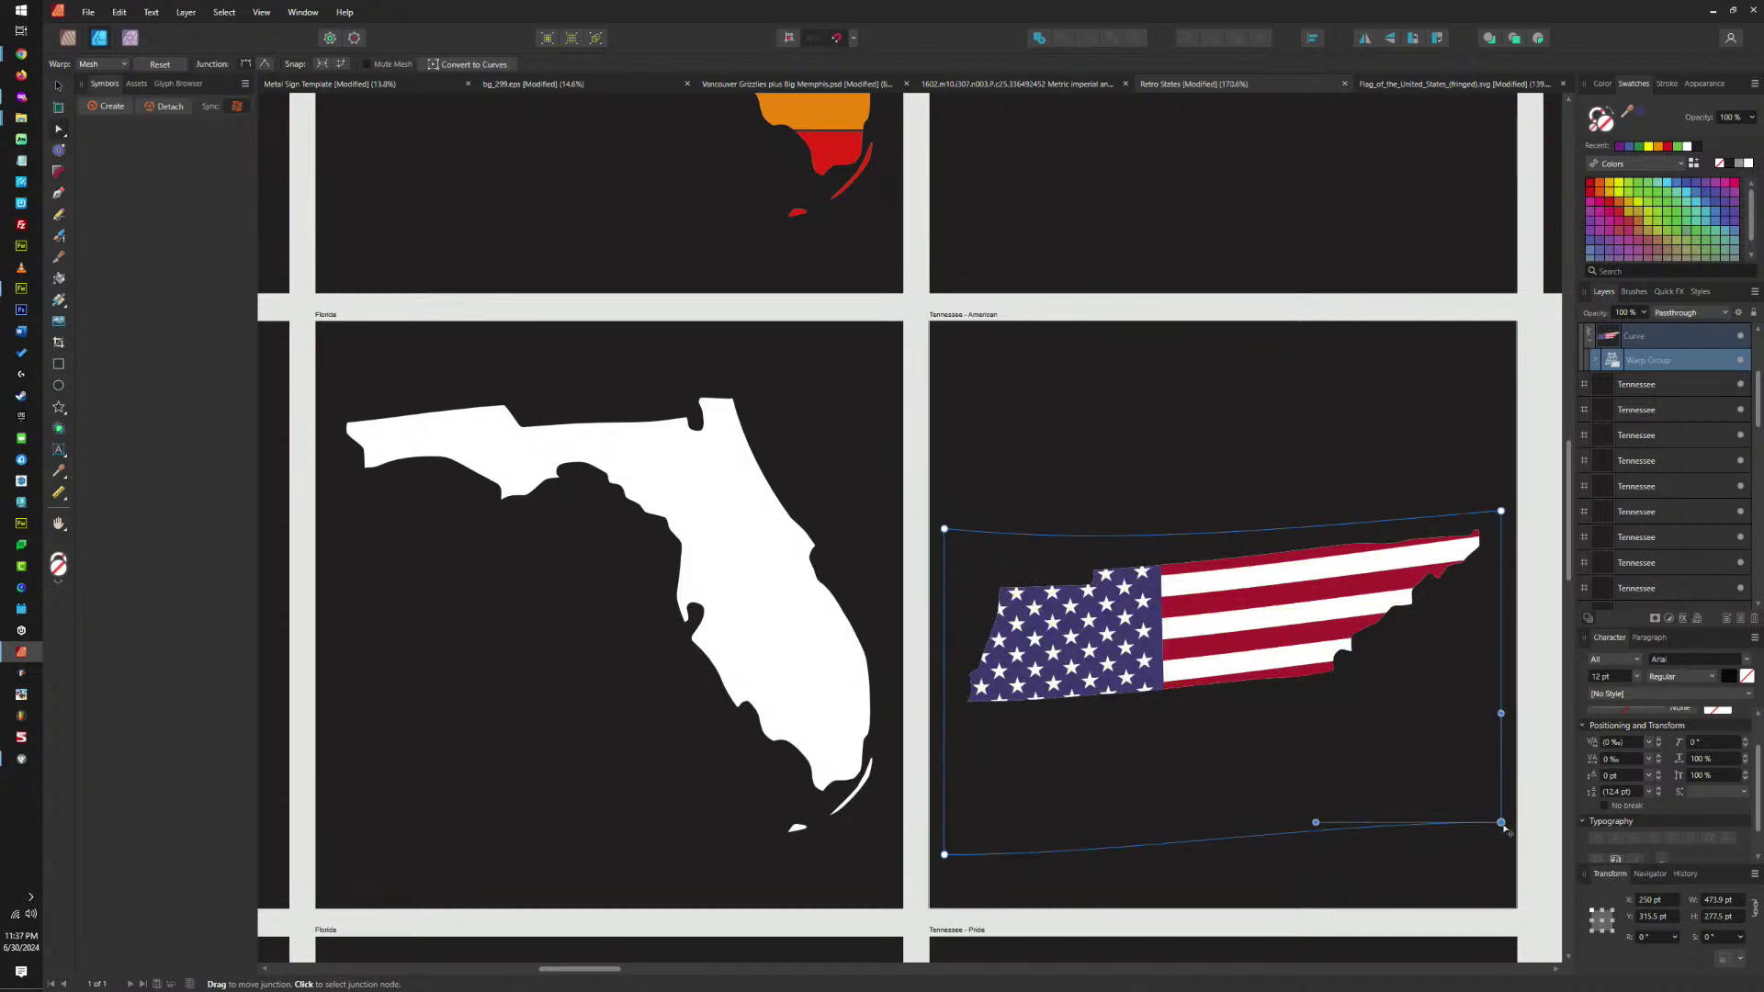
# Scale the warped flag to about 435 pt wide and position it so a red stripe follows Tennessee's upper edge.
pyautogui.scroll(5, 1322, 602)
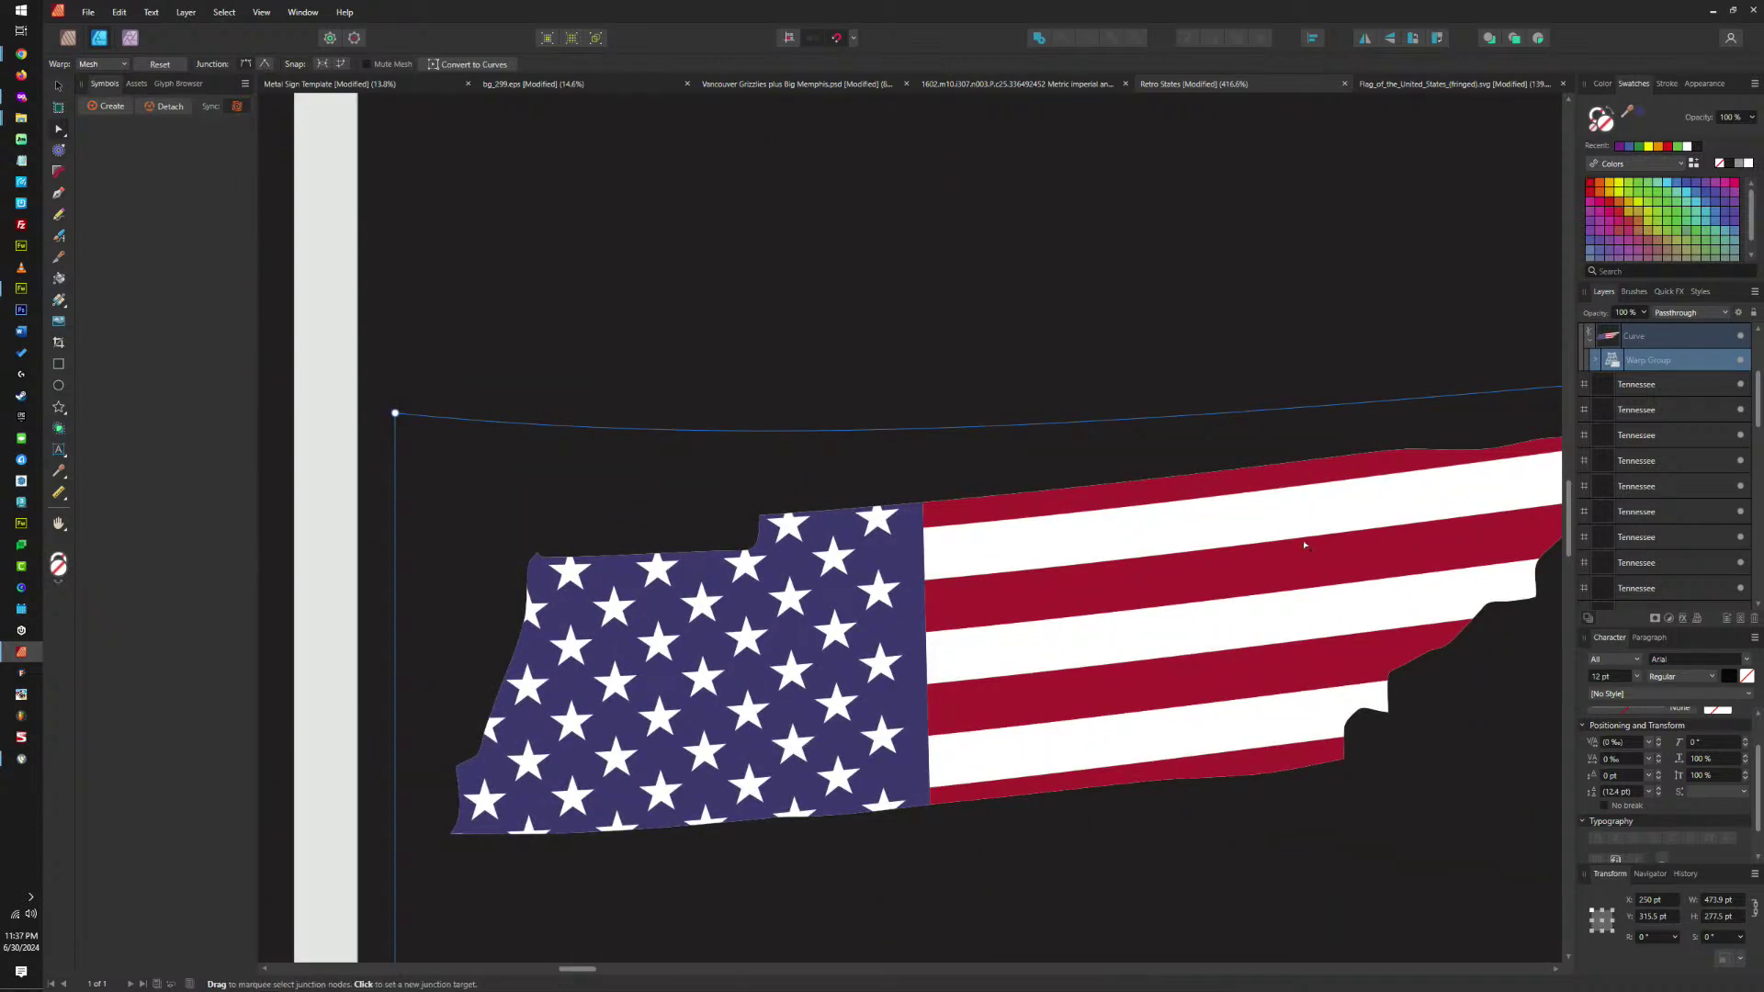
pyautogui.scroll(-2, 1342, 496)
pyautogui.scroll(2, 1436, 465)
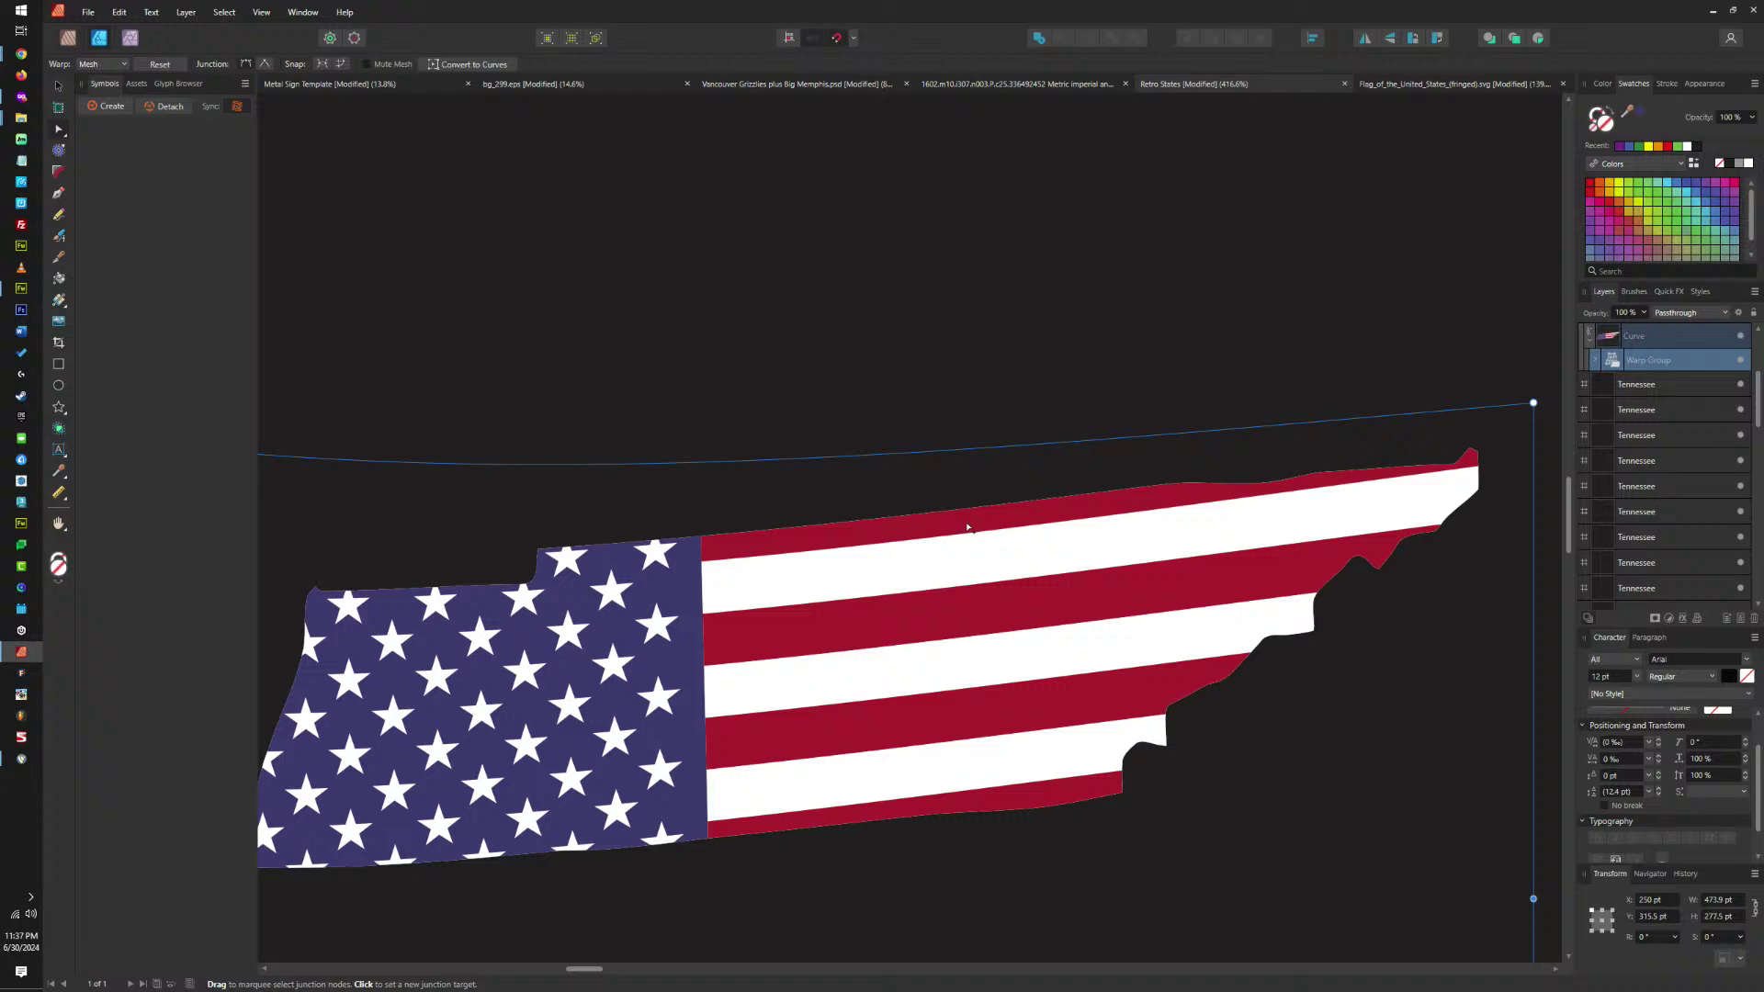
pyautogui.press('v')
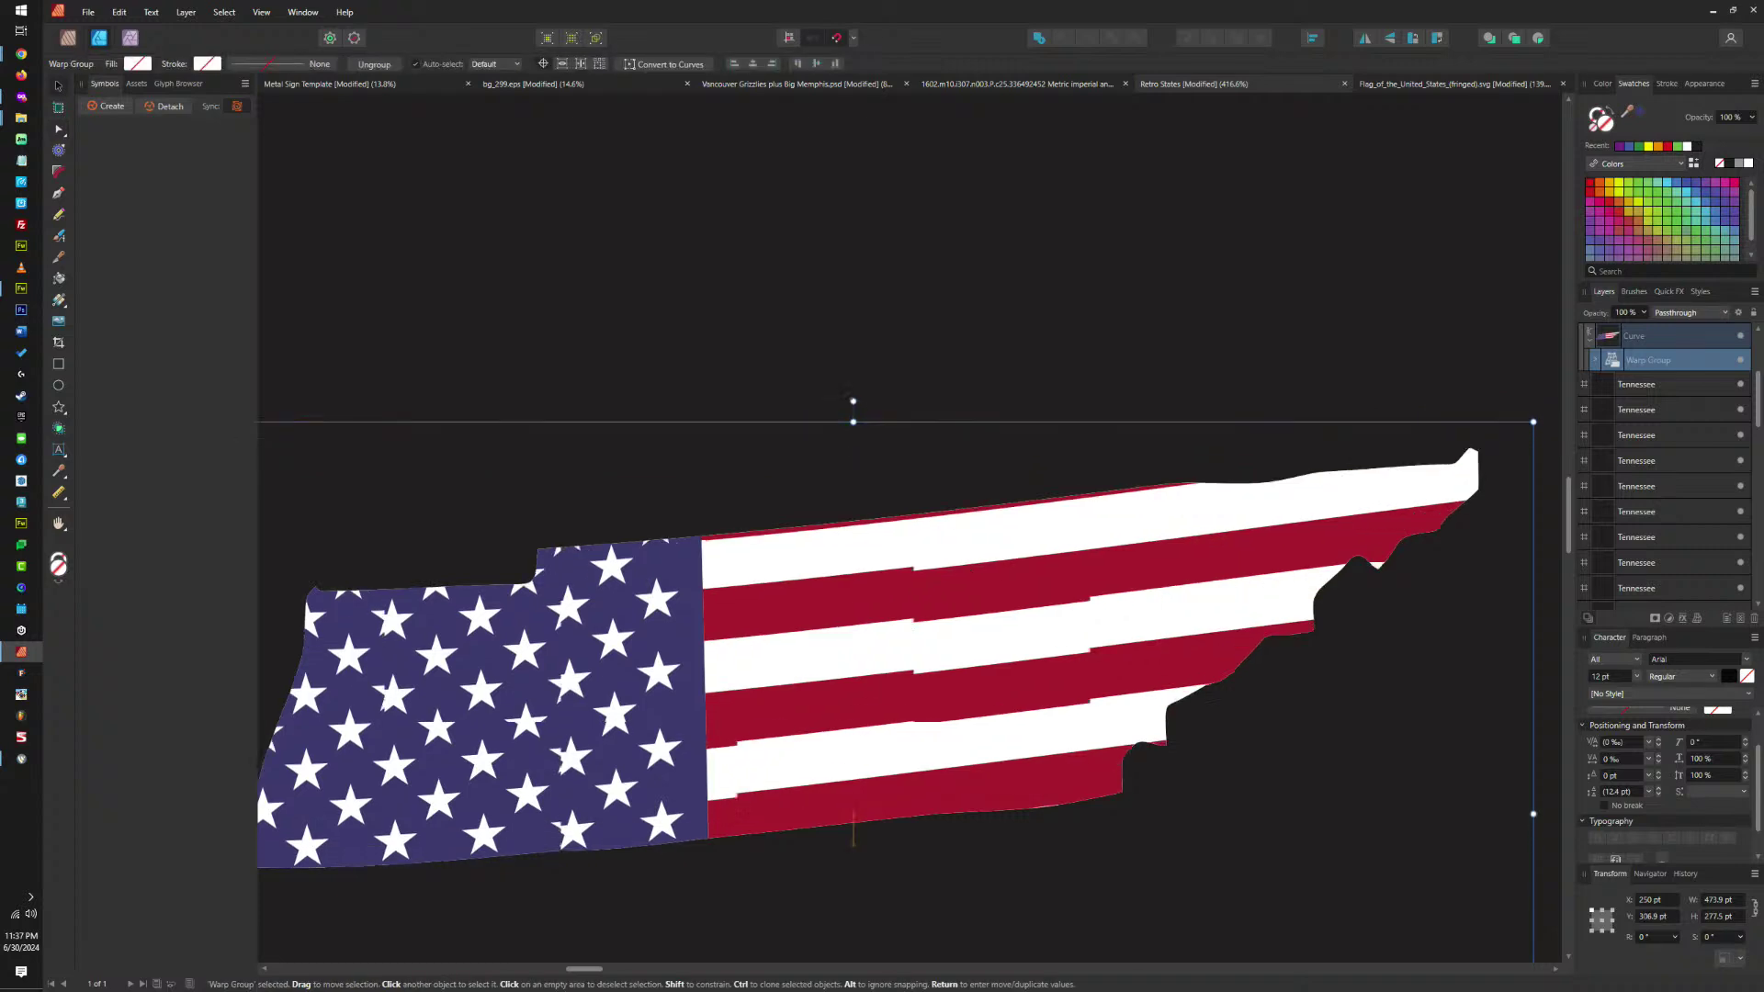
pyautogui.moveTo(985, 474); pyautogui.dragTo(994, 433)
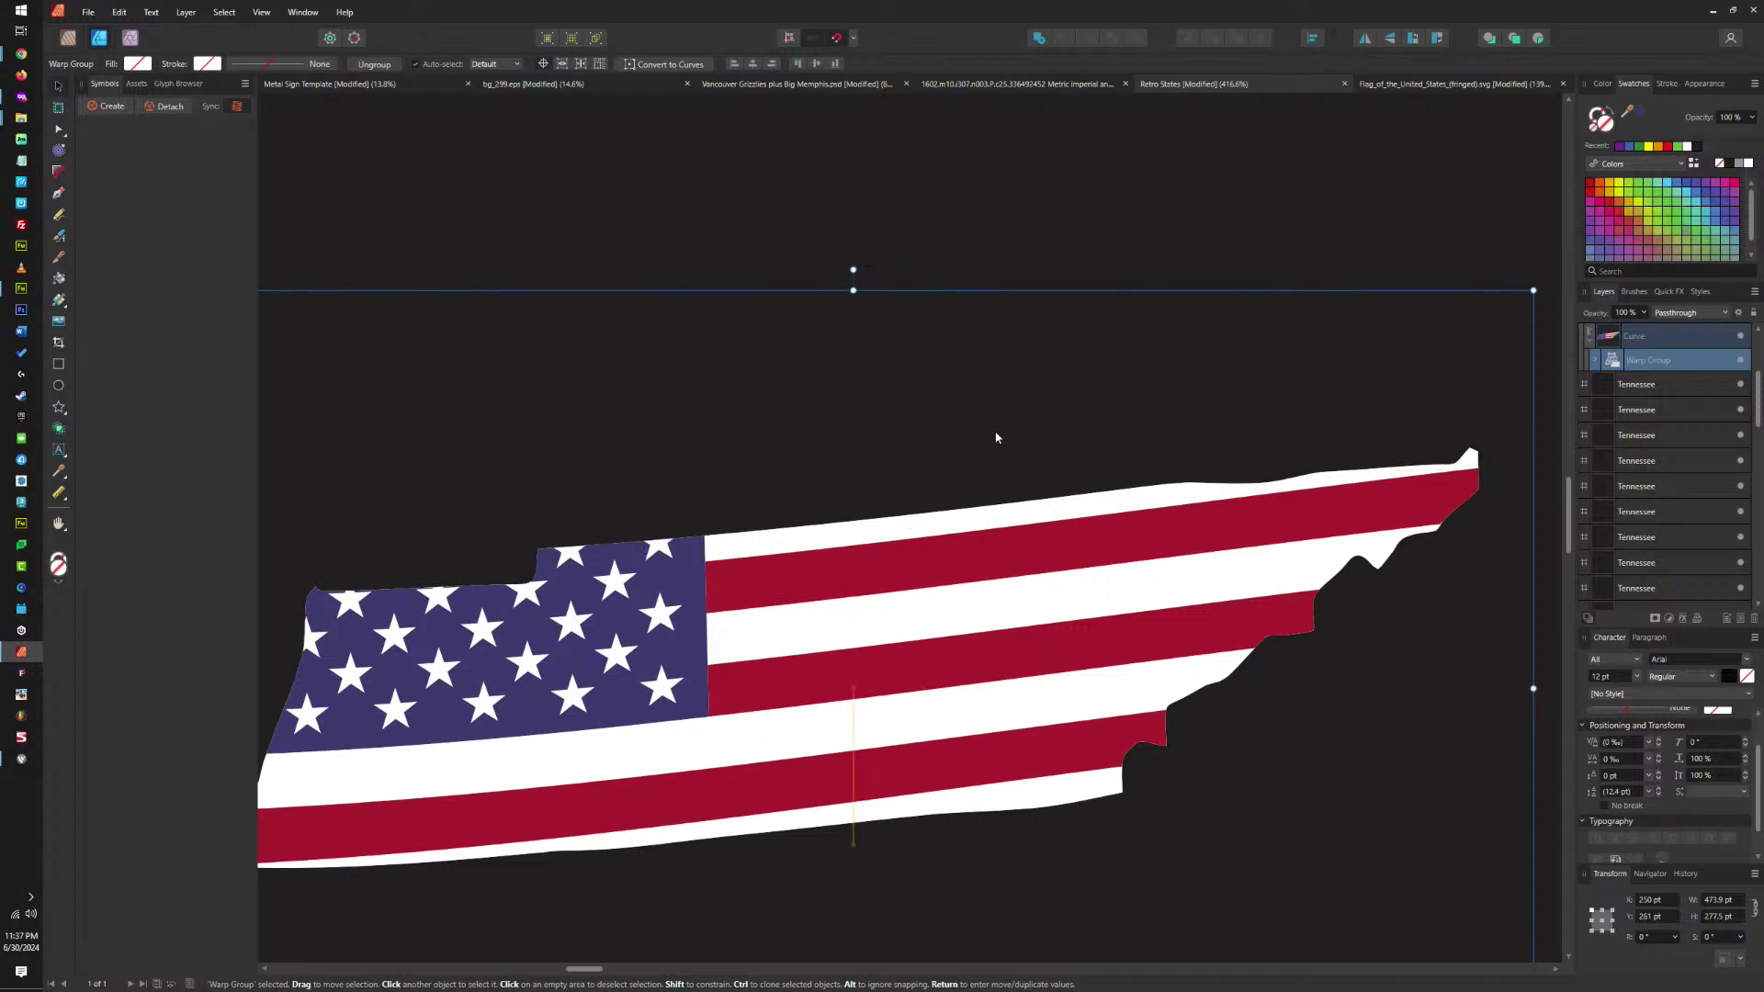
pyautogui.scroll(-3, 1194, 519)
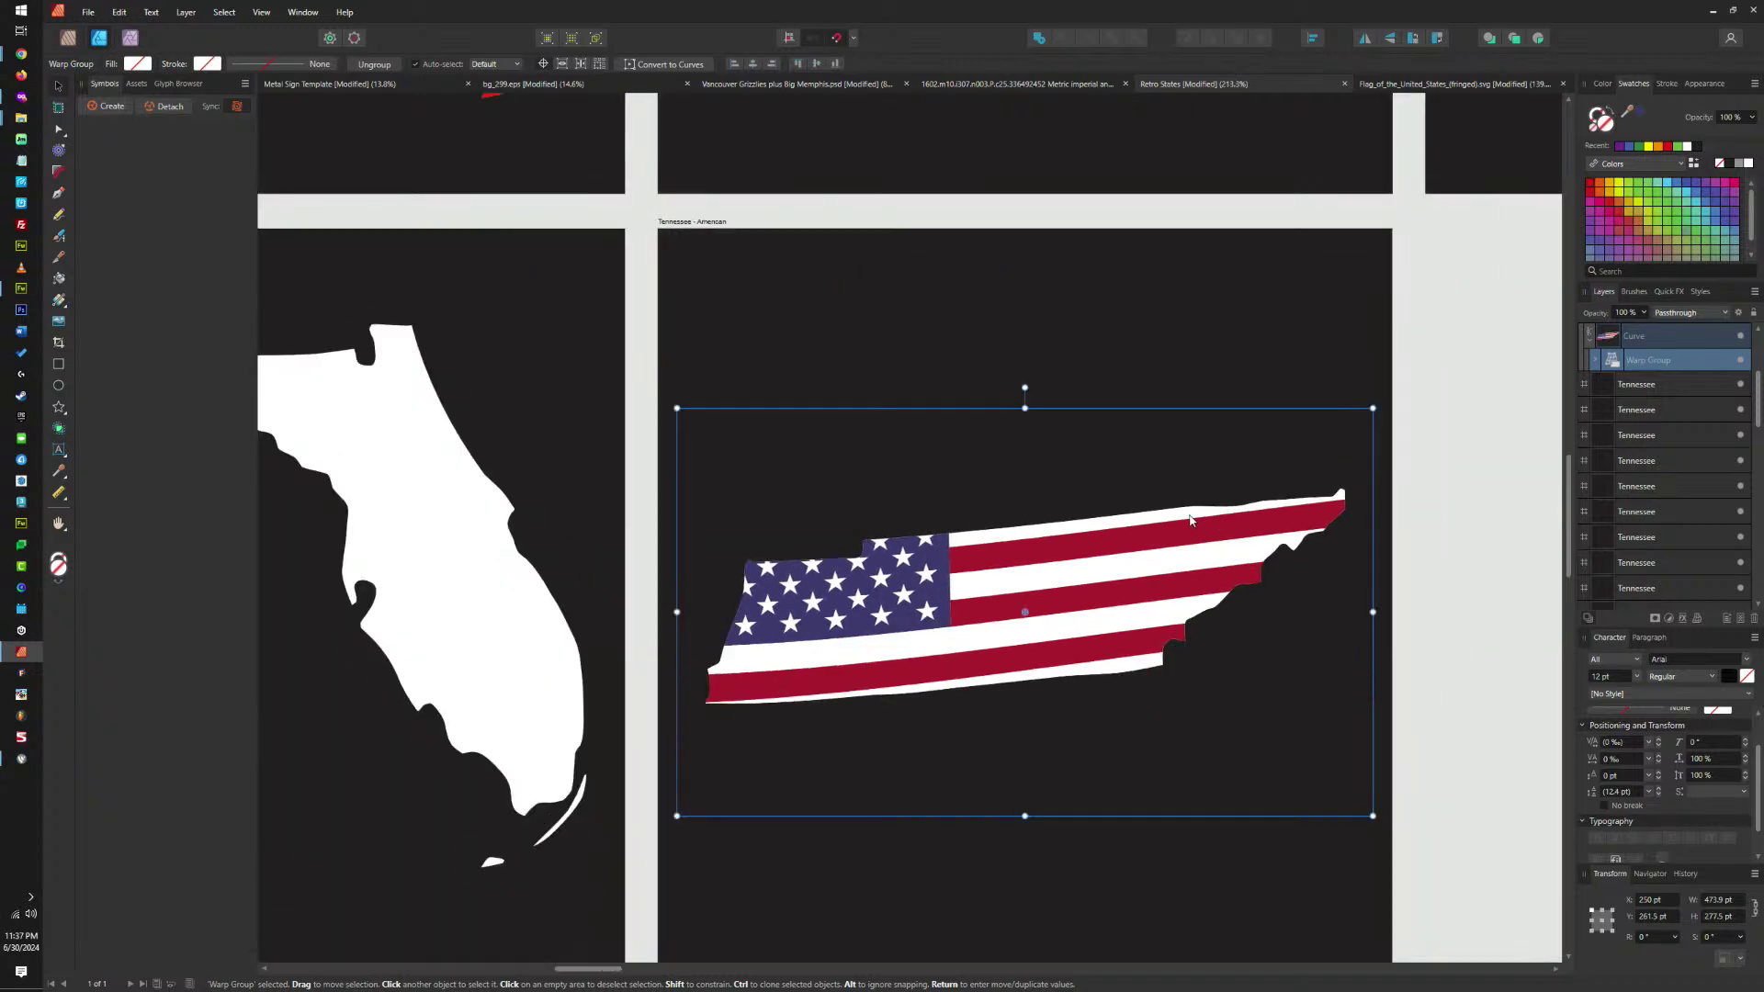
pyautogui.moveTo(1372, 409); pyautogui.dragTo(1344, 423)
pyautogui.moveTo(1254, 534)
pyautogui.mouseDown()
pyautogui.moveTo(1257, 518)
pyautogui.moveTo(1260, 558)
pyautogui.moveTo(1258, 521)
pyautogui.mouseUp()
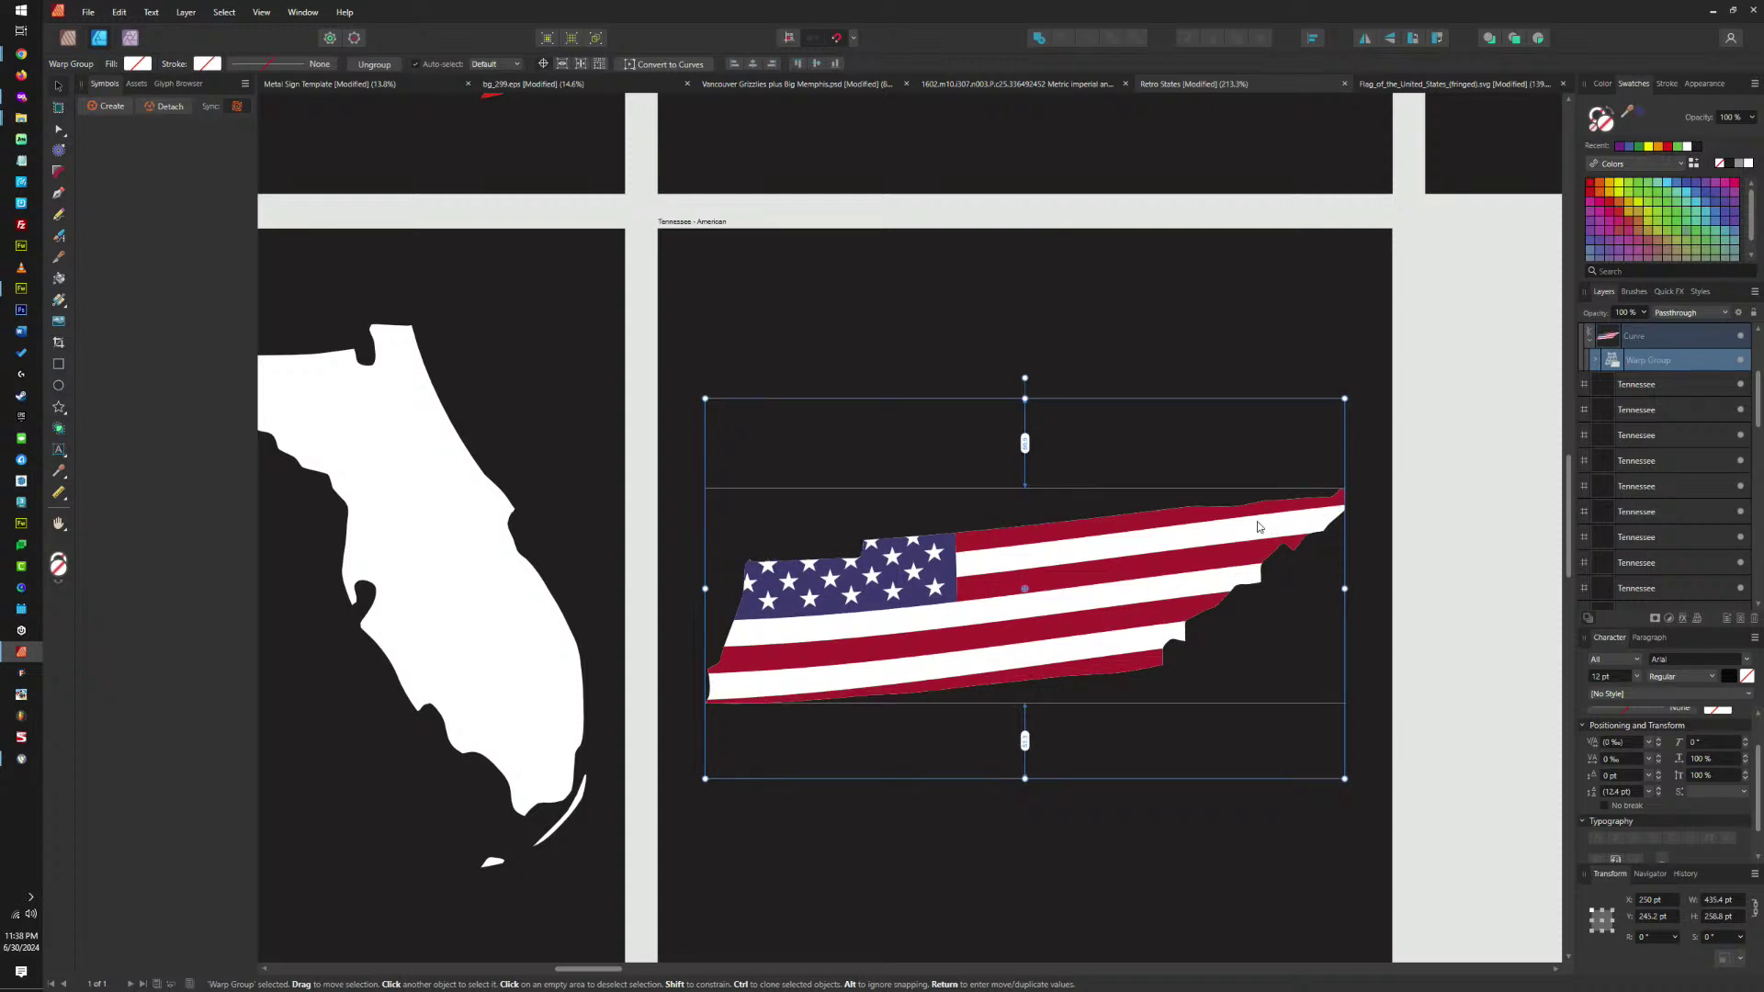
pyautogui.hotkey('shift', 'Down')
pyautogui.hotkey('shift', 'Down')
pyautogui.hotkey('shift', 'Down')
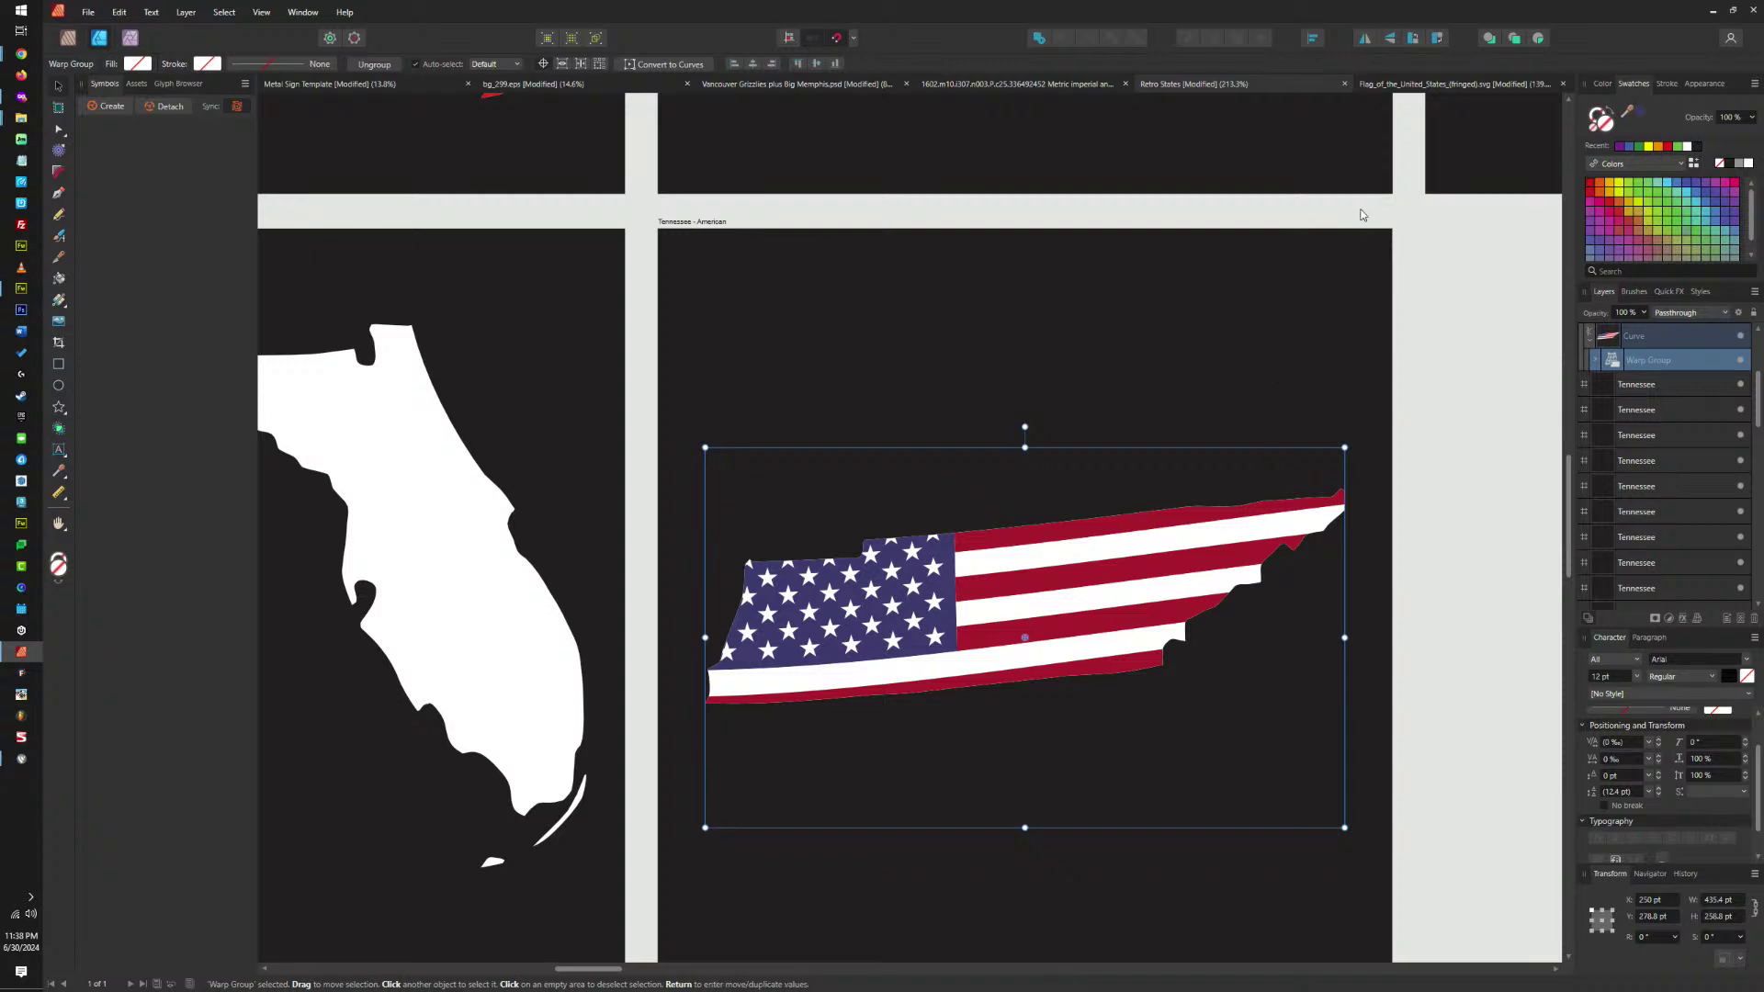
# Move the "Tennessee - Music", "Tennessee - Pride" and rainbow Florida artboards down to free a row beneath the American row.
pyautogui.scroll(-5, 1415, 230)
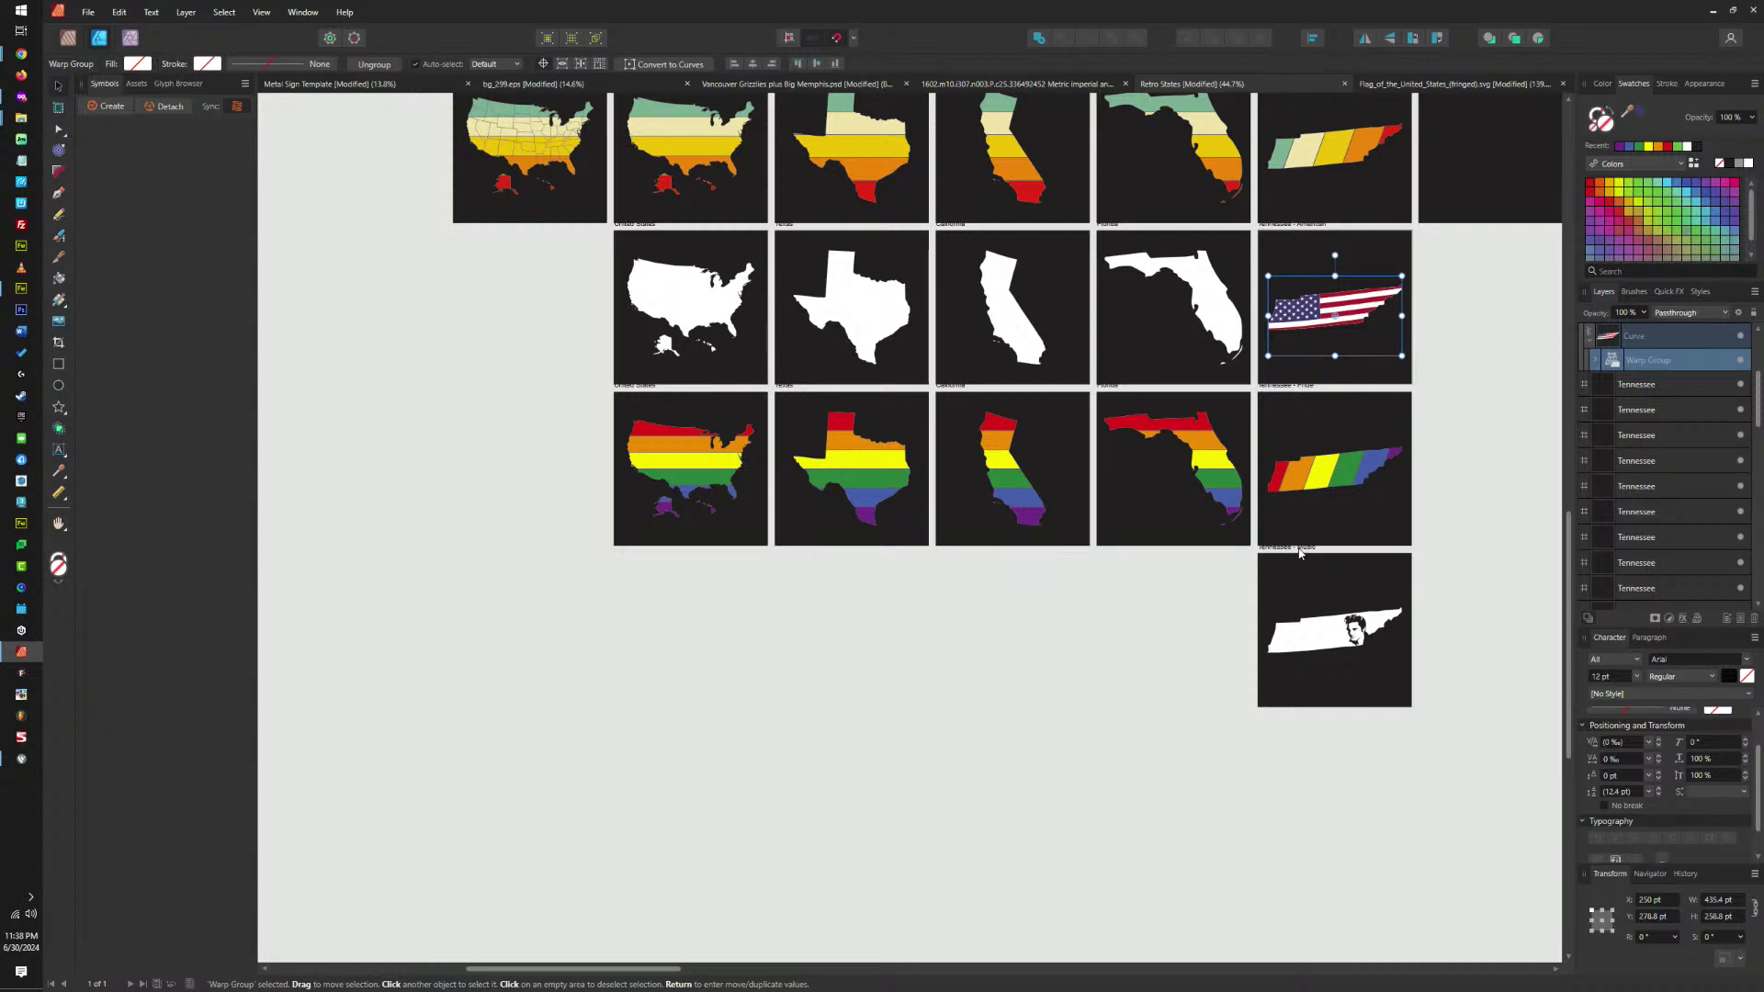
pyautogui.moveTo(1299, 553); pyautogui.dragTo(1283, 678)
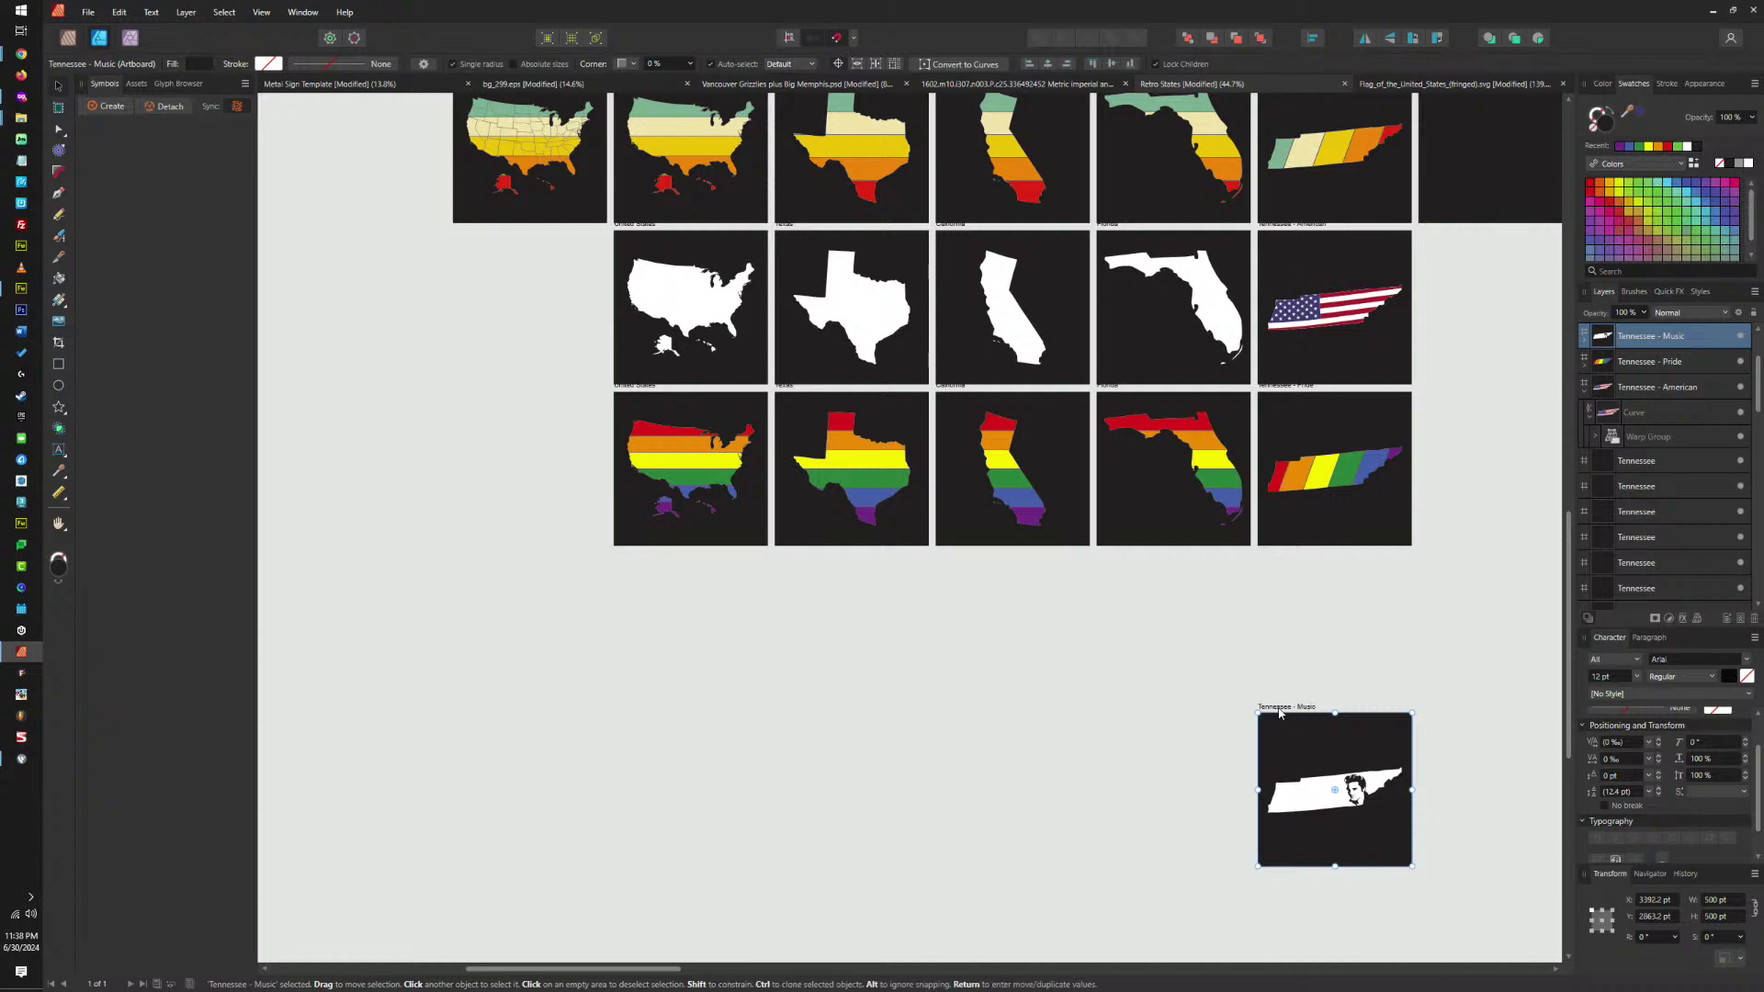
pyautogui.hotkey('shift', 'Down')
pyautogui.hotkey('shift', 'Down')
pyautogui.hotkey('shift', 'Down')
pyautogui.hotkey('shift', 'Down')
pyautogui.hotkey('shift', 'Down')
pyautogui.hotkey('shift', 'Down')
pyautogui.hotkey('shift', 'Down')
pyautogui.hotkey('shift', 'Down')
pyautogui.hotkey('shift', 'Down')
pyautogui.hotkey('shift', 'Down')
pyautogui.hotkey('shift', 'Down')
pyautogui.hotkey('shift', 'Down')
pyautogui.hotkey('shift', 'Down')
pyautogui.hotkey('shift', 'Down')
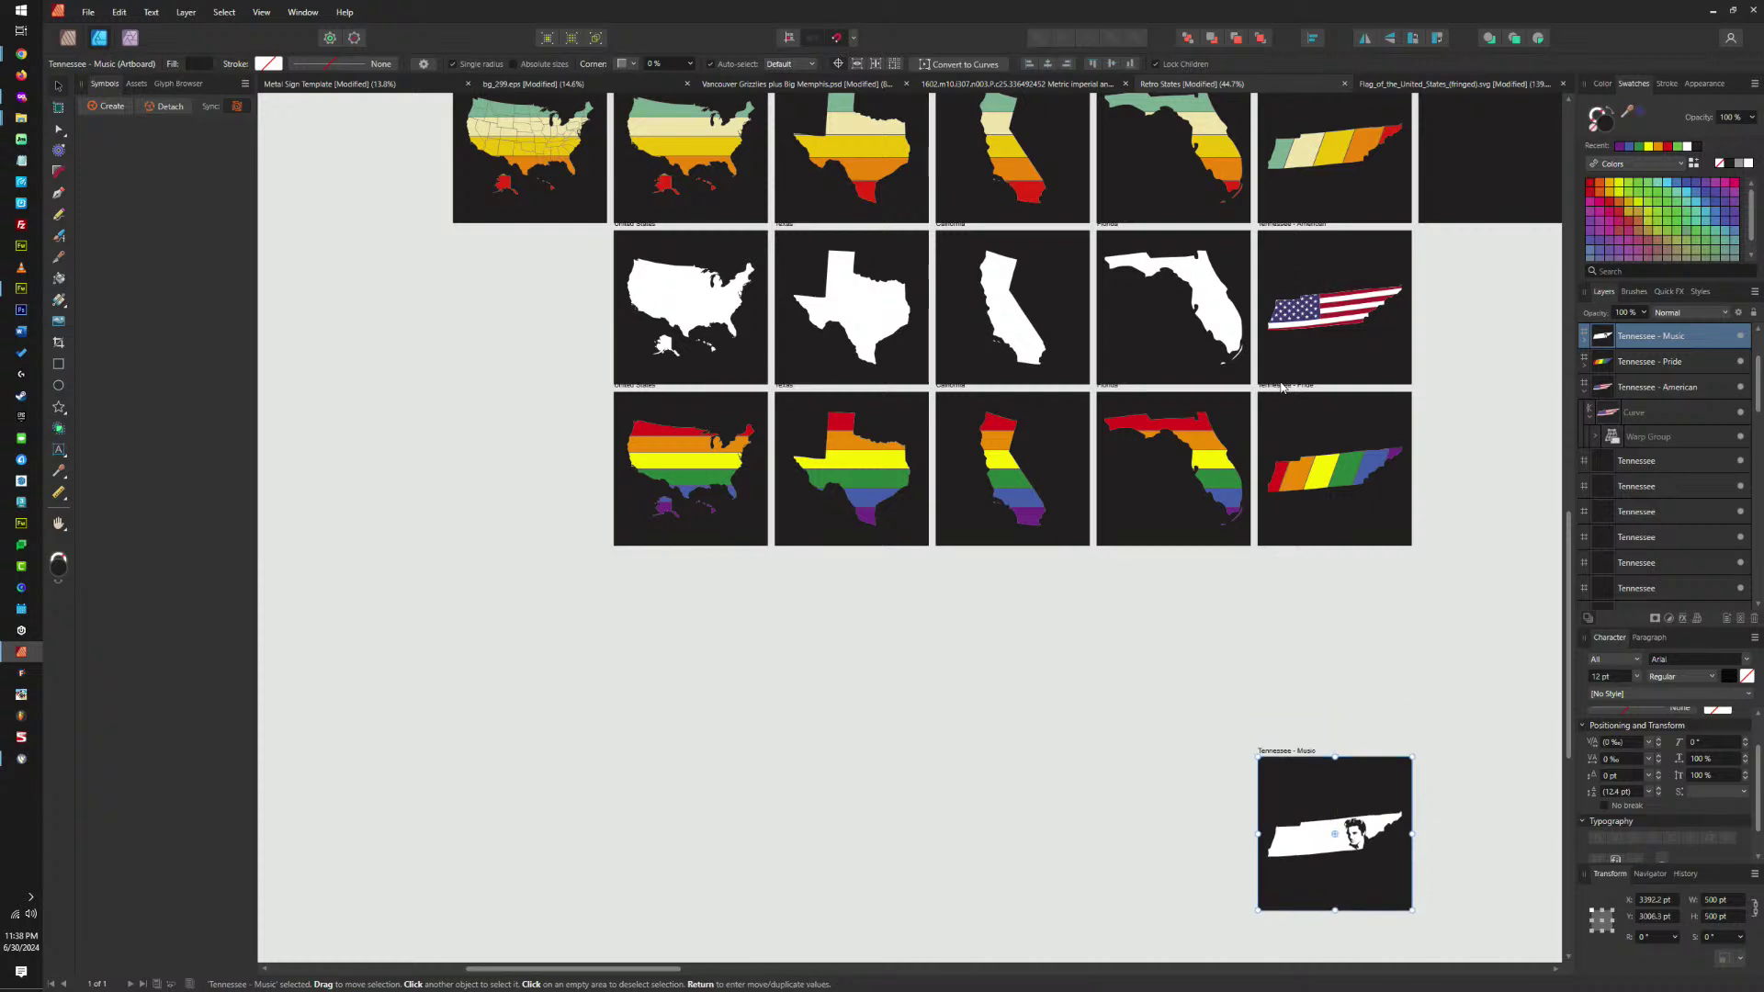
pyautogui.moveTo(1282, 386); pyautogui.dragTo(1279, 565)
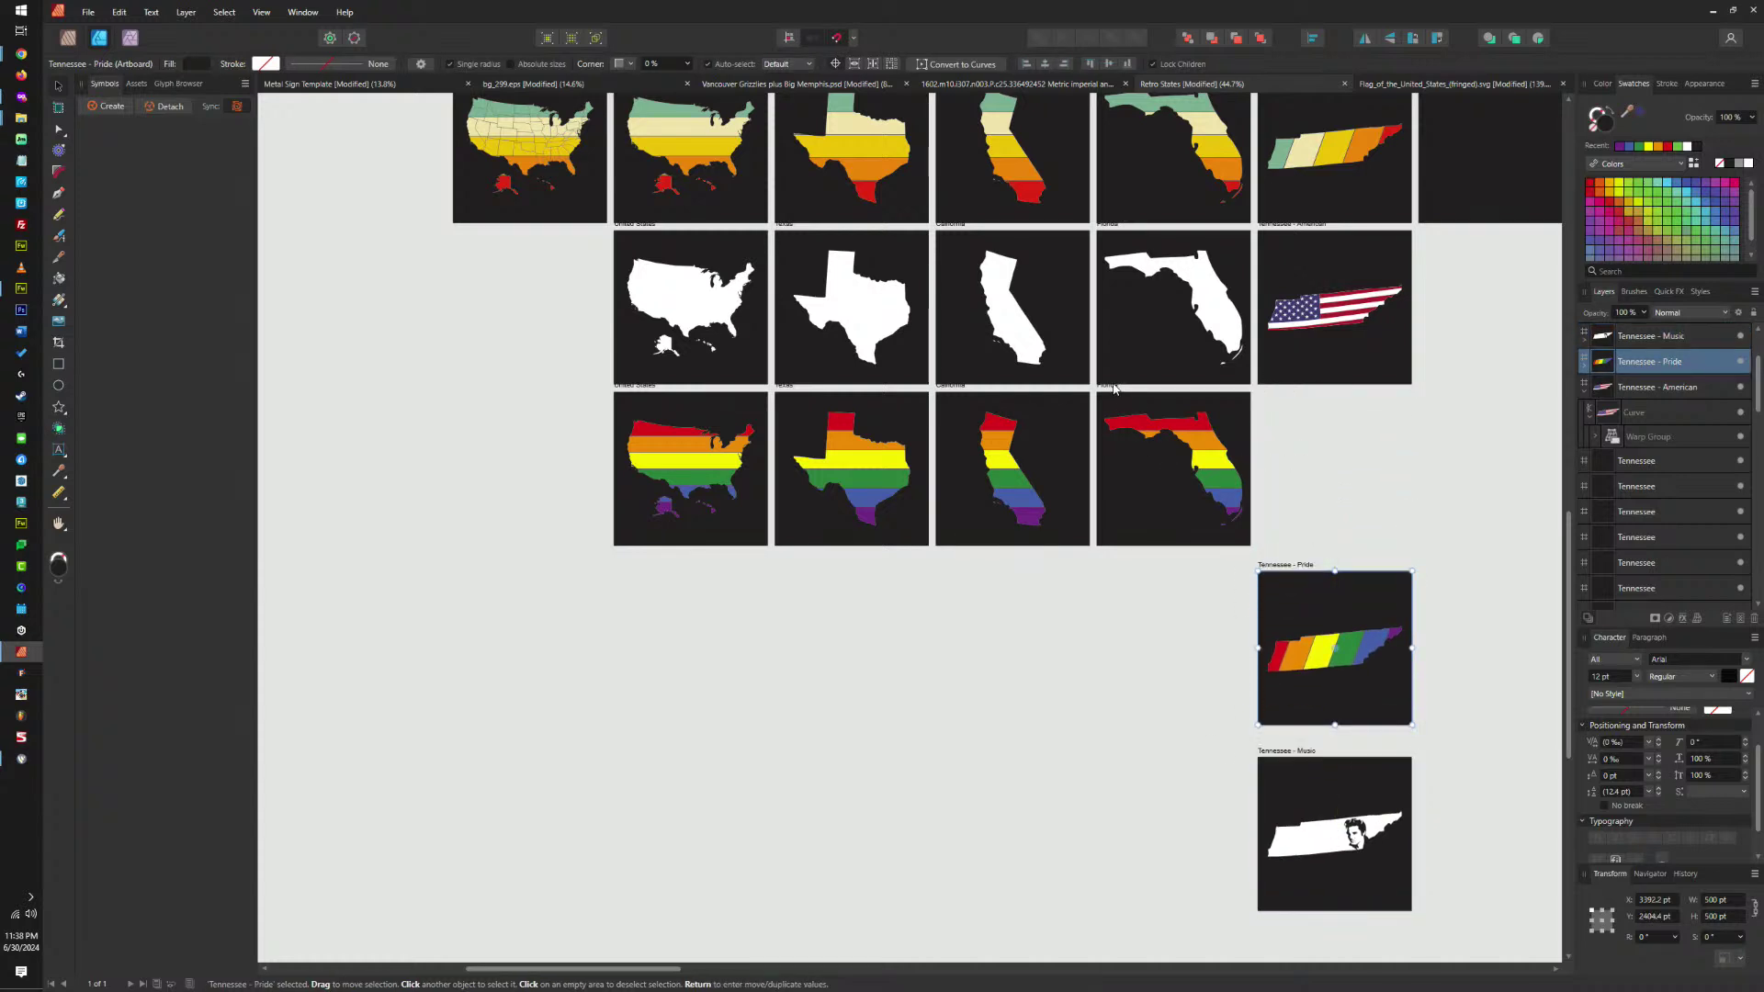
pyautogui.moveTo(1113, 389); pyautogui.dragTo(1108, 567)
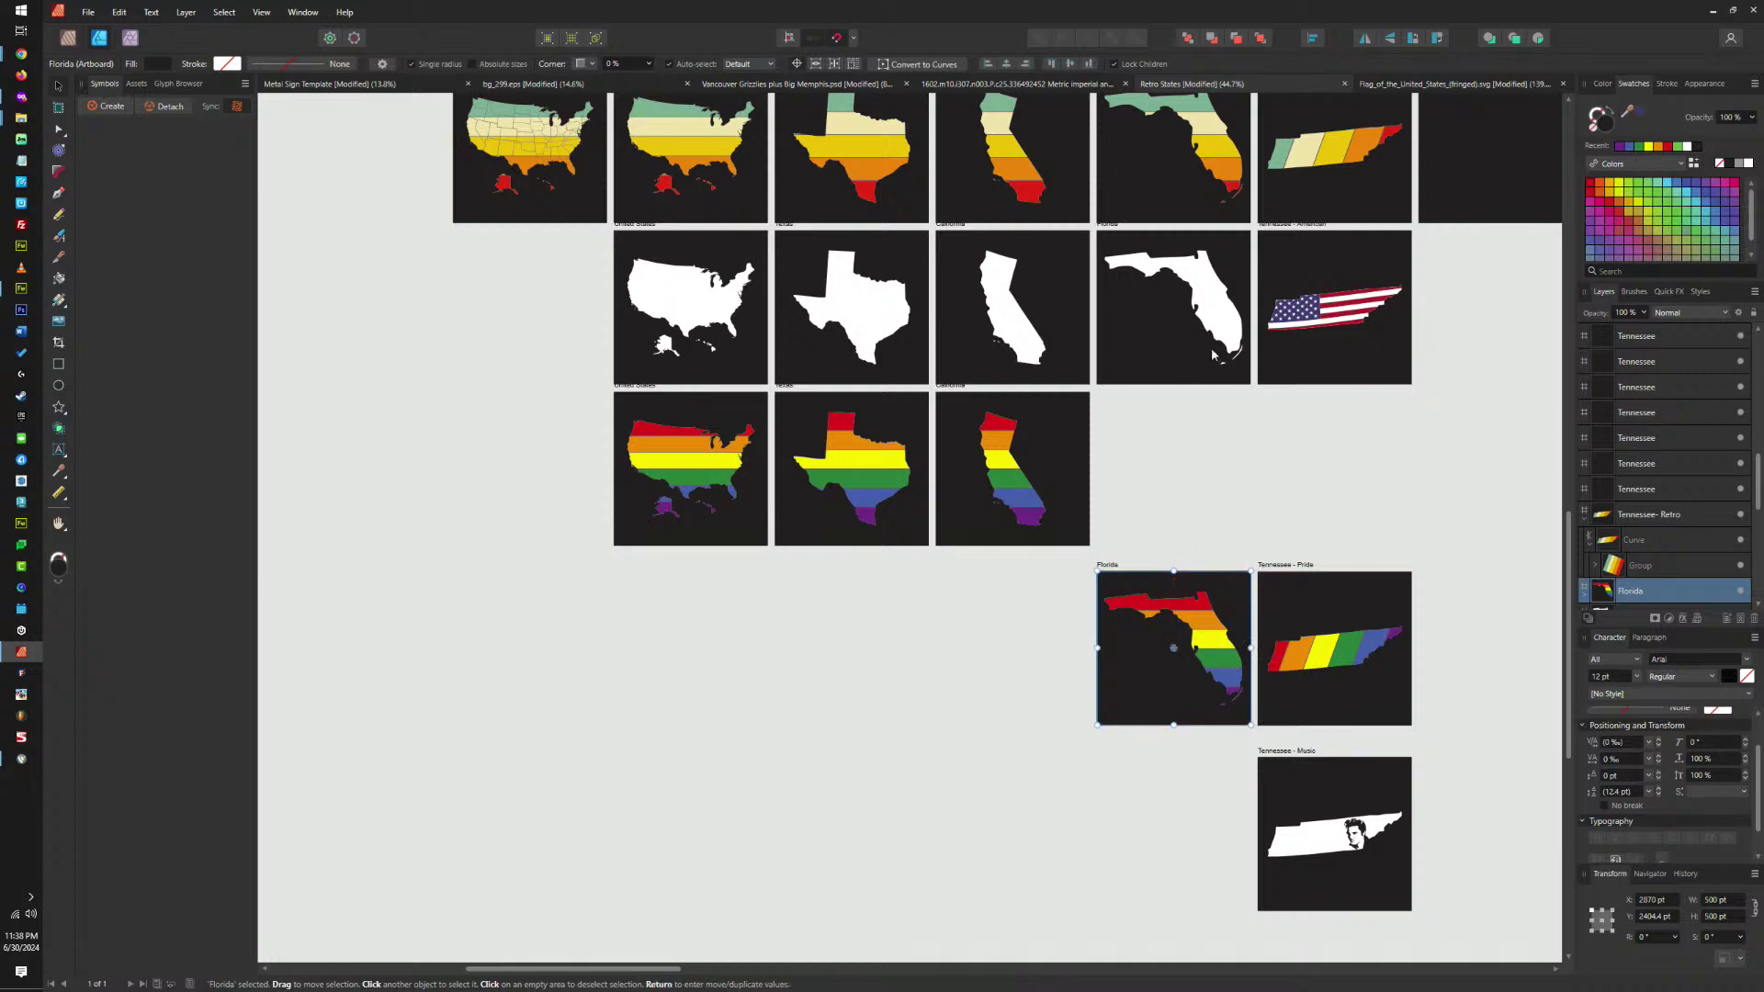
# Duplicate the "Tennessee - American" artboard directly beneath the original, aligned with the Tennessee column.
pyautogui.moveTo(1279, 227); pyautogui.dragTo(1281, 389)
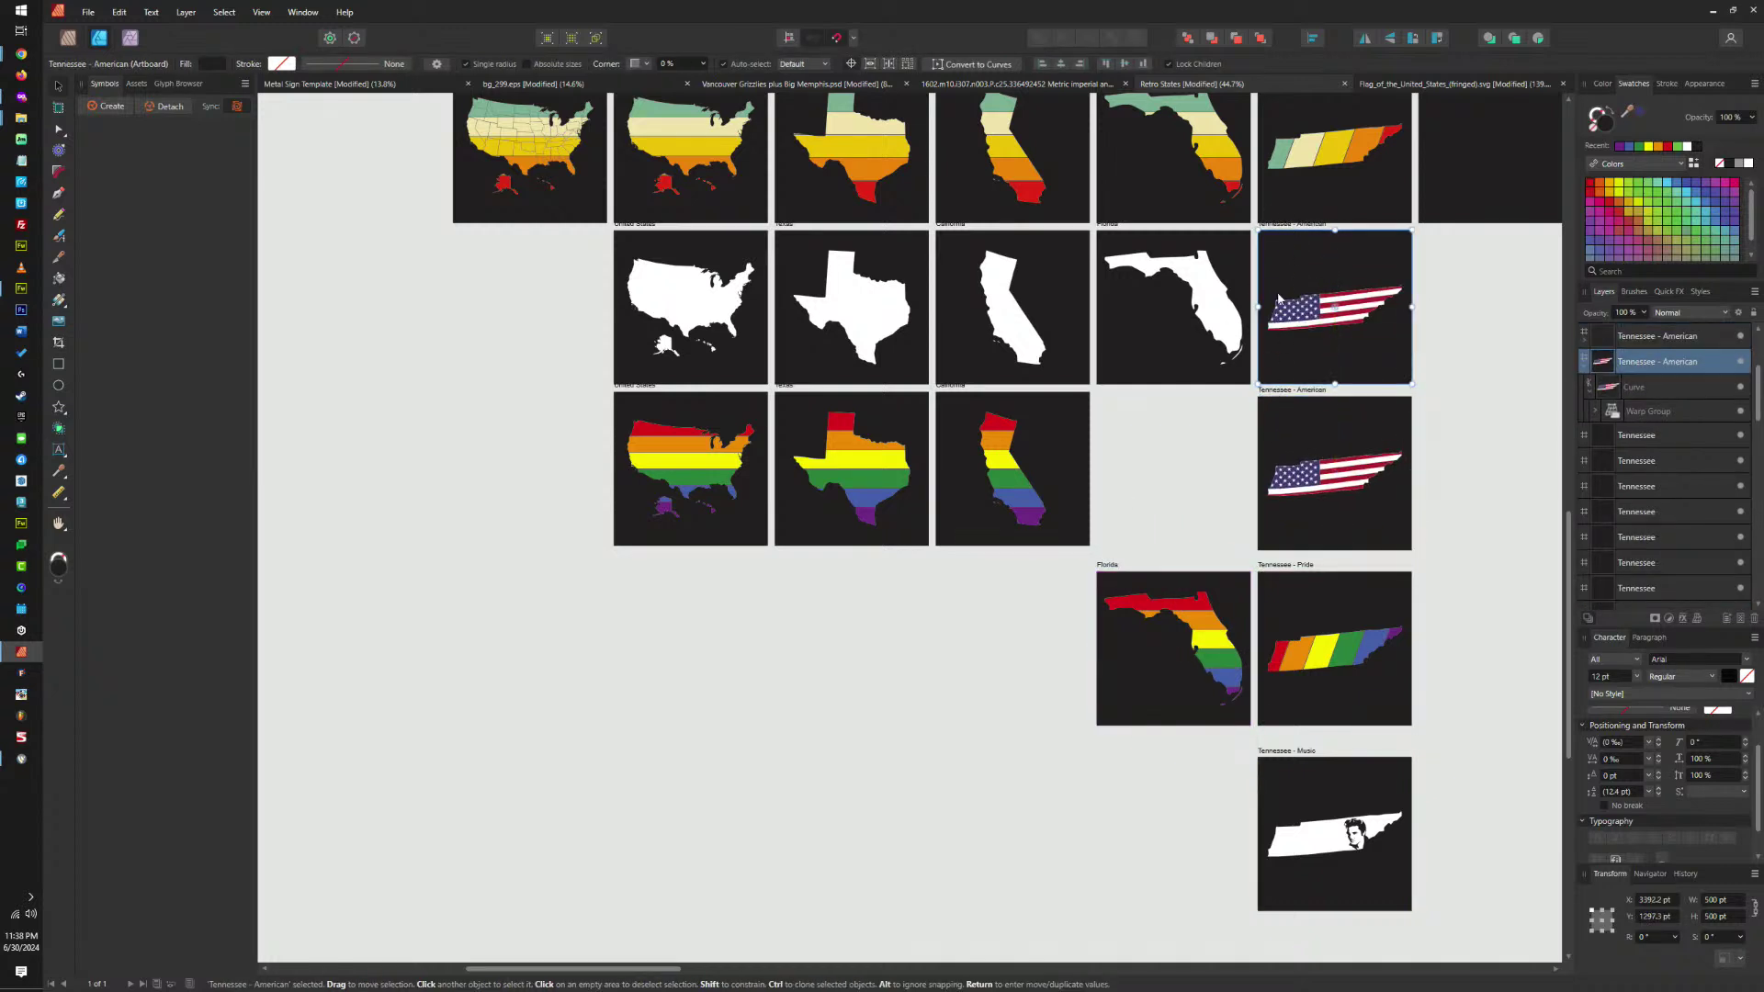
pyautogui.scroll(2, 1268, 332)
pyautogui.click(1270, 138)
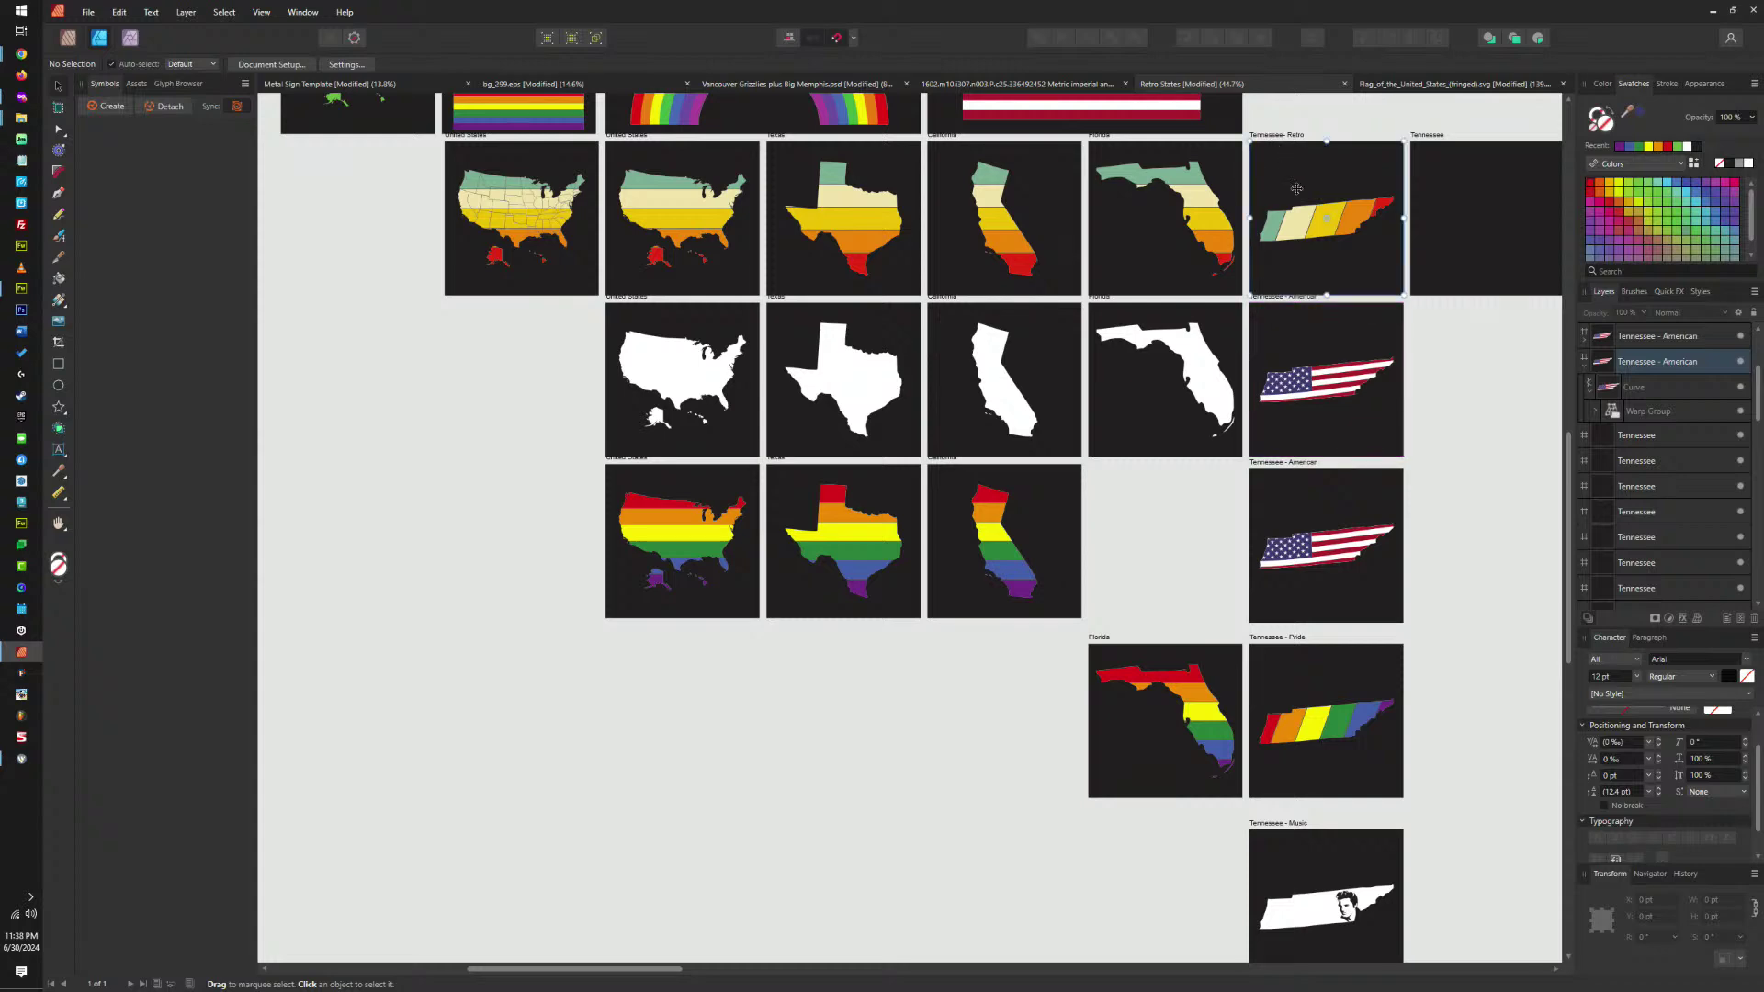
pyautogui.moveTo(1277, 462); pyautogui.dragTo(1284, 462)
# Move the "Tennessee - Pride", rainbow Florida and "Tennessee - Music" artboards up to restore the standard gap between rows.
pyautogui.scroll(3, 1286, 639)
pyautogui.moveTo(1267, 636); pyautogui.dragTo(1251, 603)
pyautogui.moveTo(918, 642); pyautogui.dragTo(917, 599)
pyautogui.scroll(-4, 1052, 631)
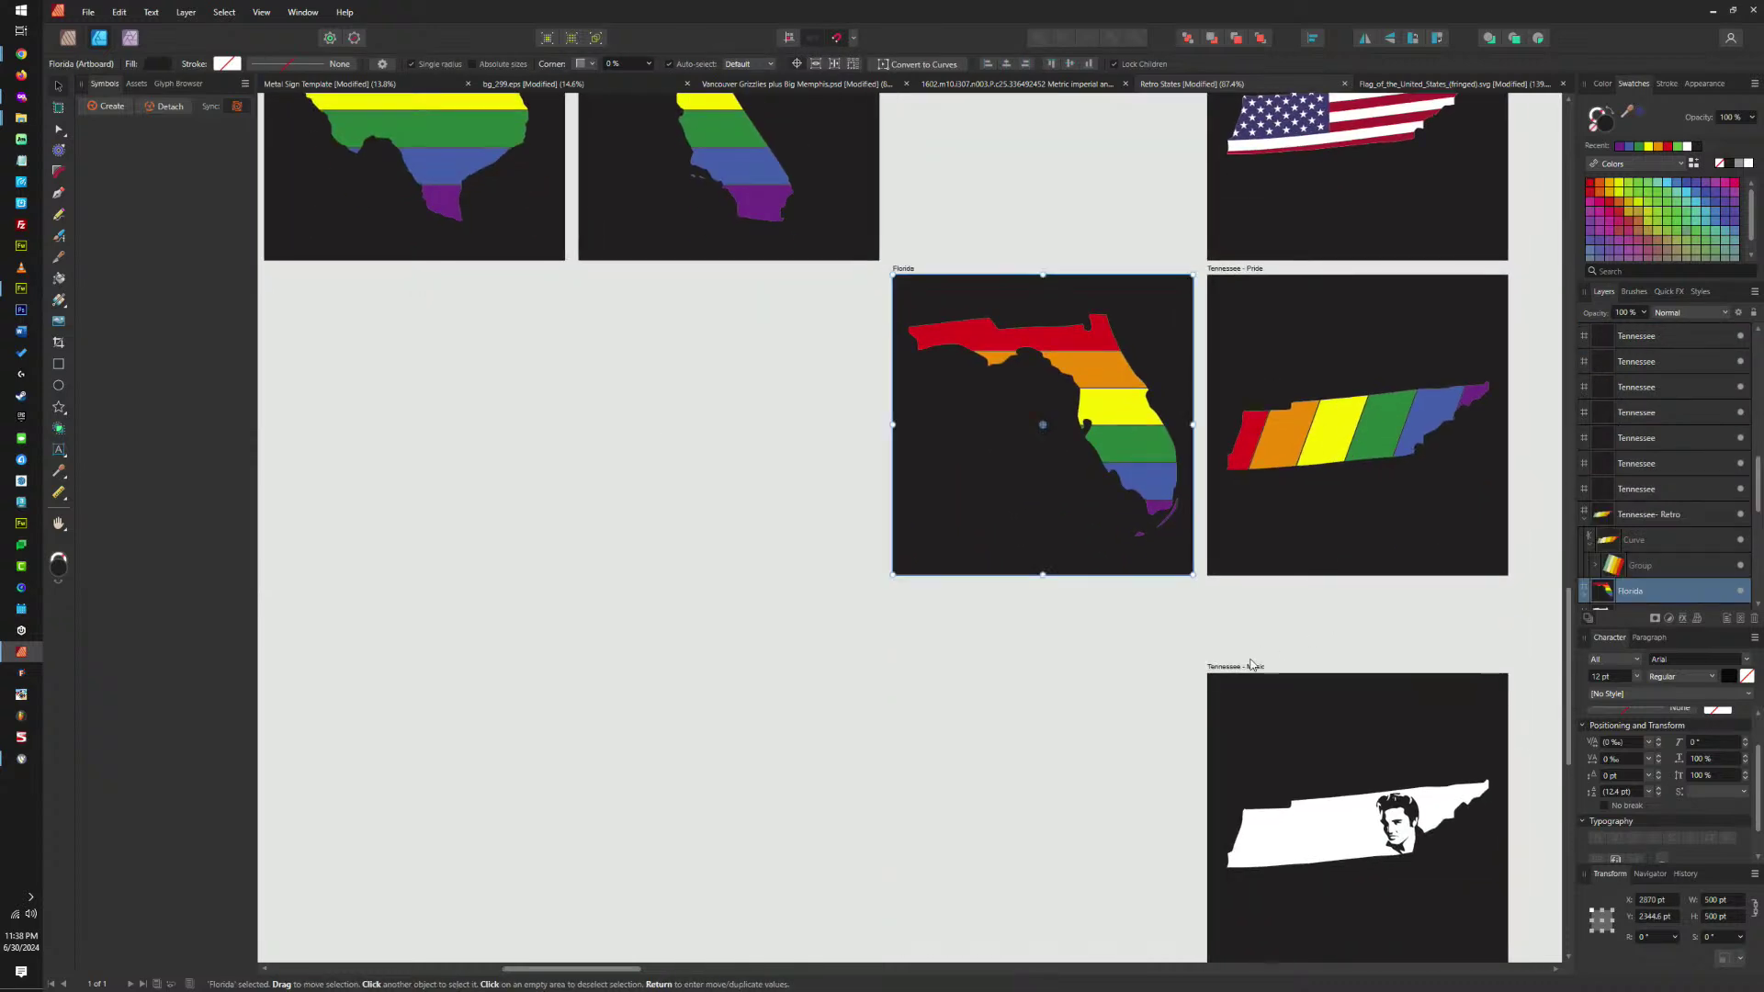
pyautogui.moveTo(1251, 666); pyautogui.dragTo(1247, 547)
pyautogui.scroll(1, 1247, 546)
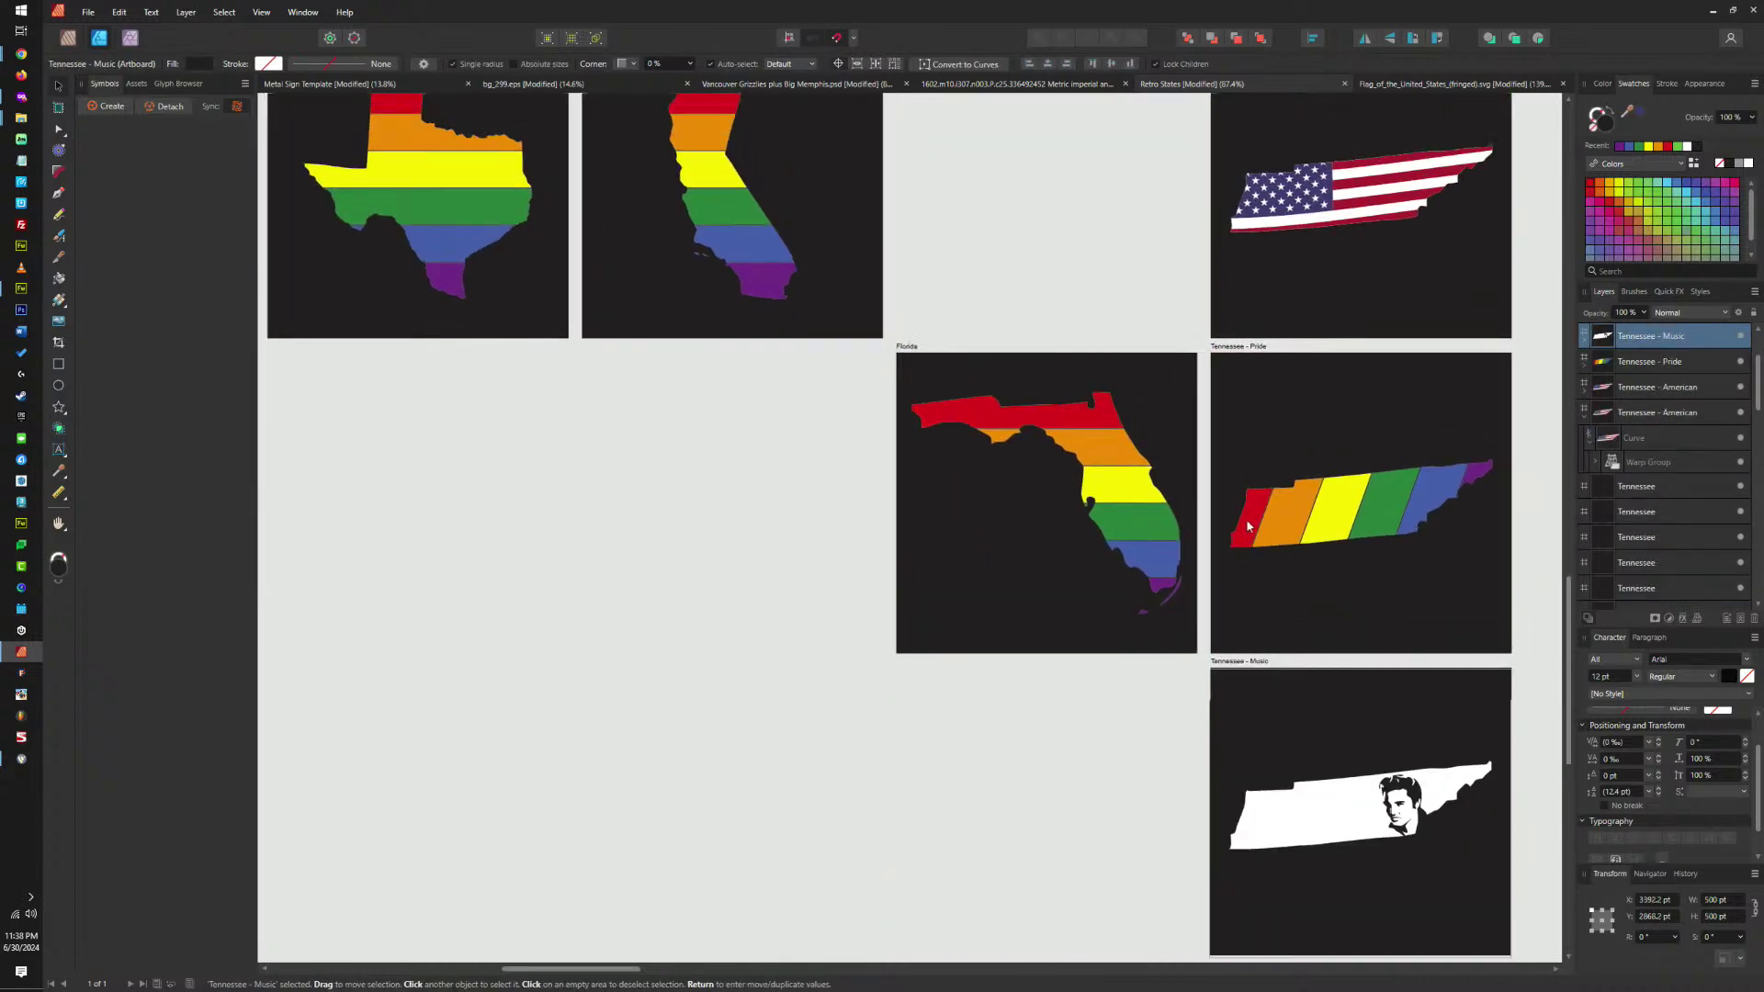
pyautogui.scroll(-4, 965, 447)
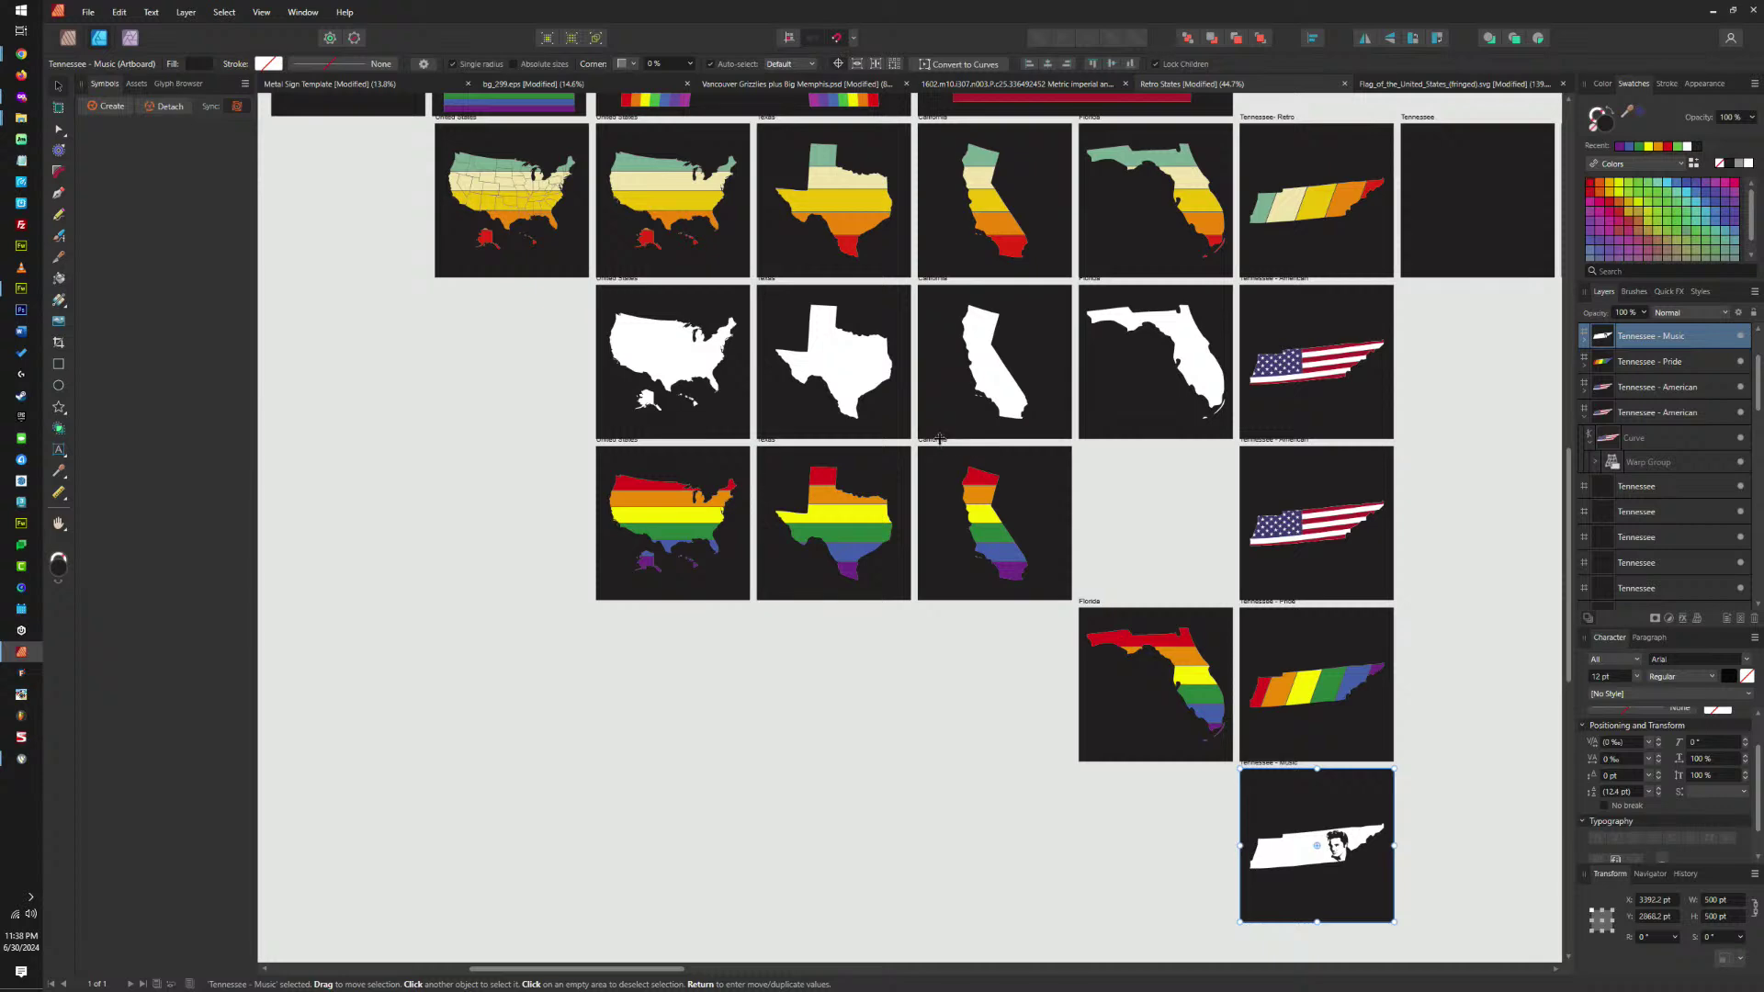
# Move the rainbow California, Texas and United States artboards down into line with the Florida and Tennessee Pride artboards.
pyautogui.moveTo(939, 438); pyautogui.dragTo(939, 599)
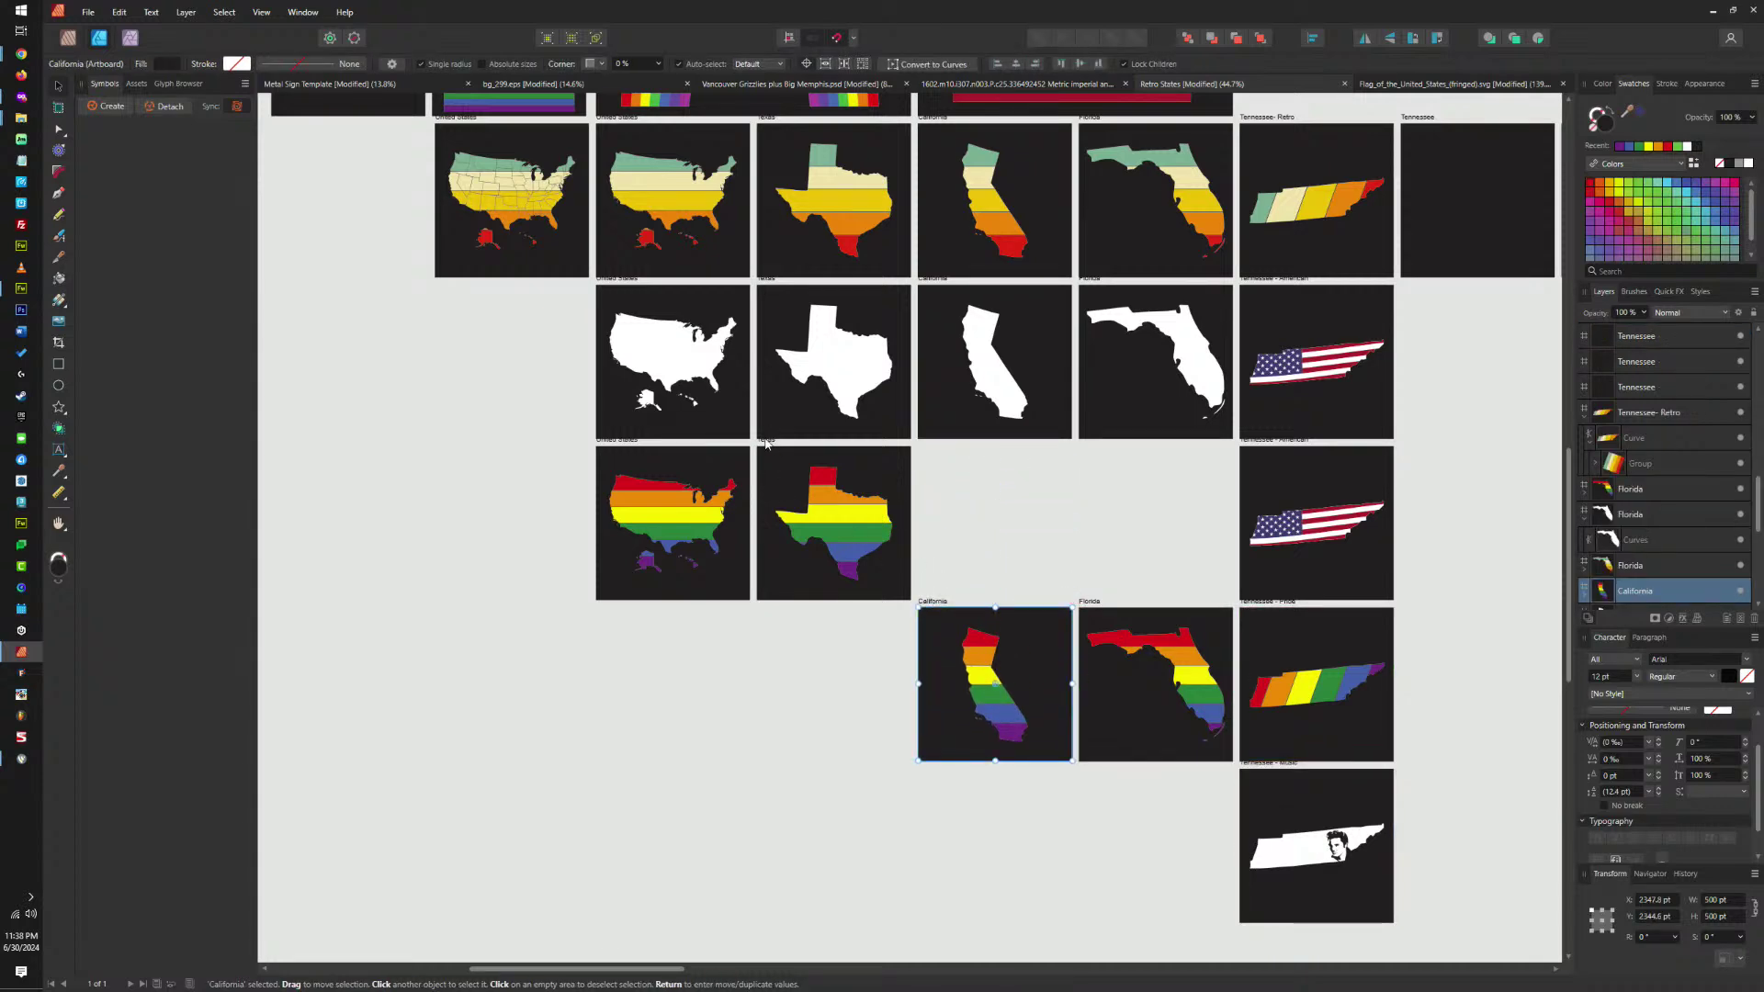
pyautogui.moveTo(766, 445); pyautogui.dragTo(766, 605)
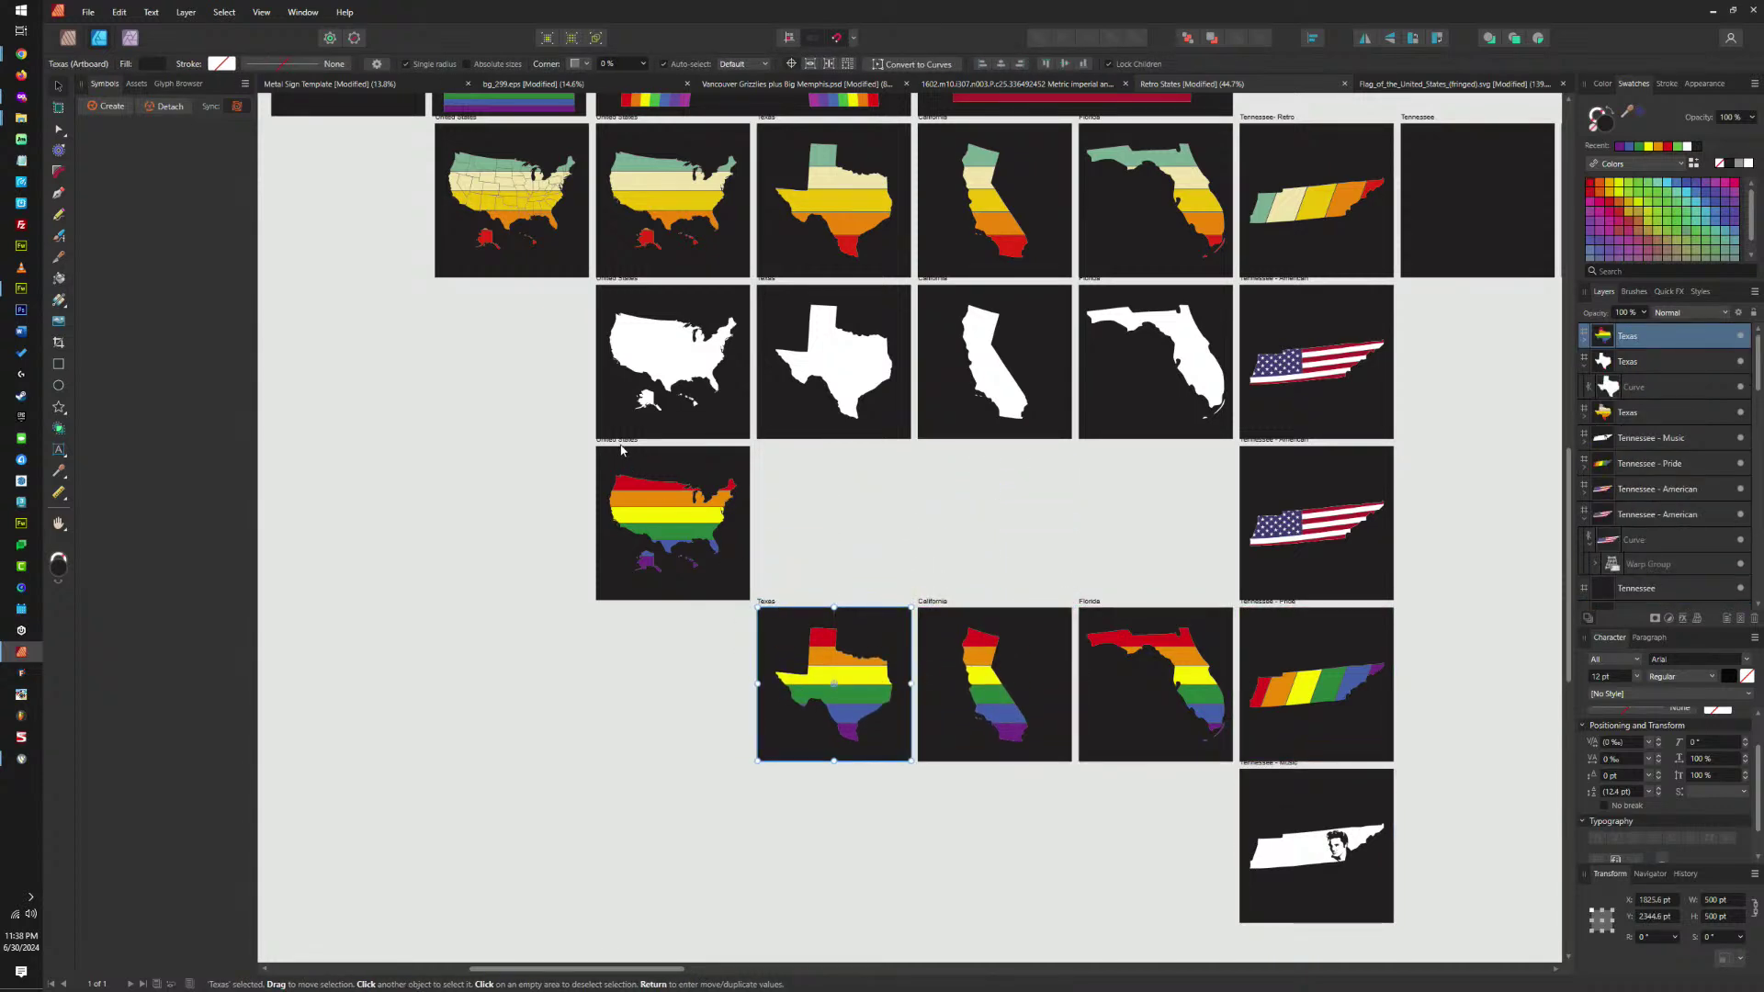
pyautogui.moveTo(621, 443); pyautogui.dragTo(621, 604)
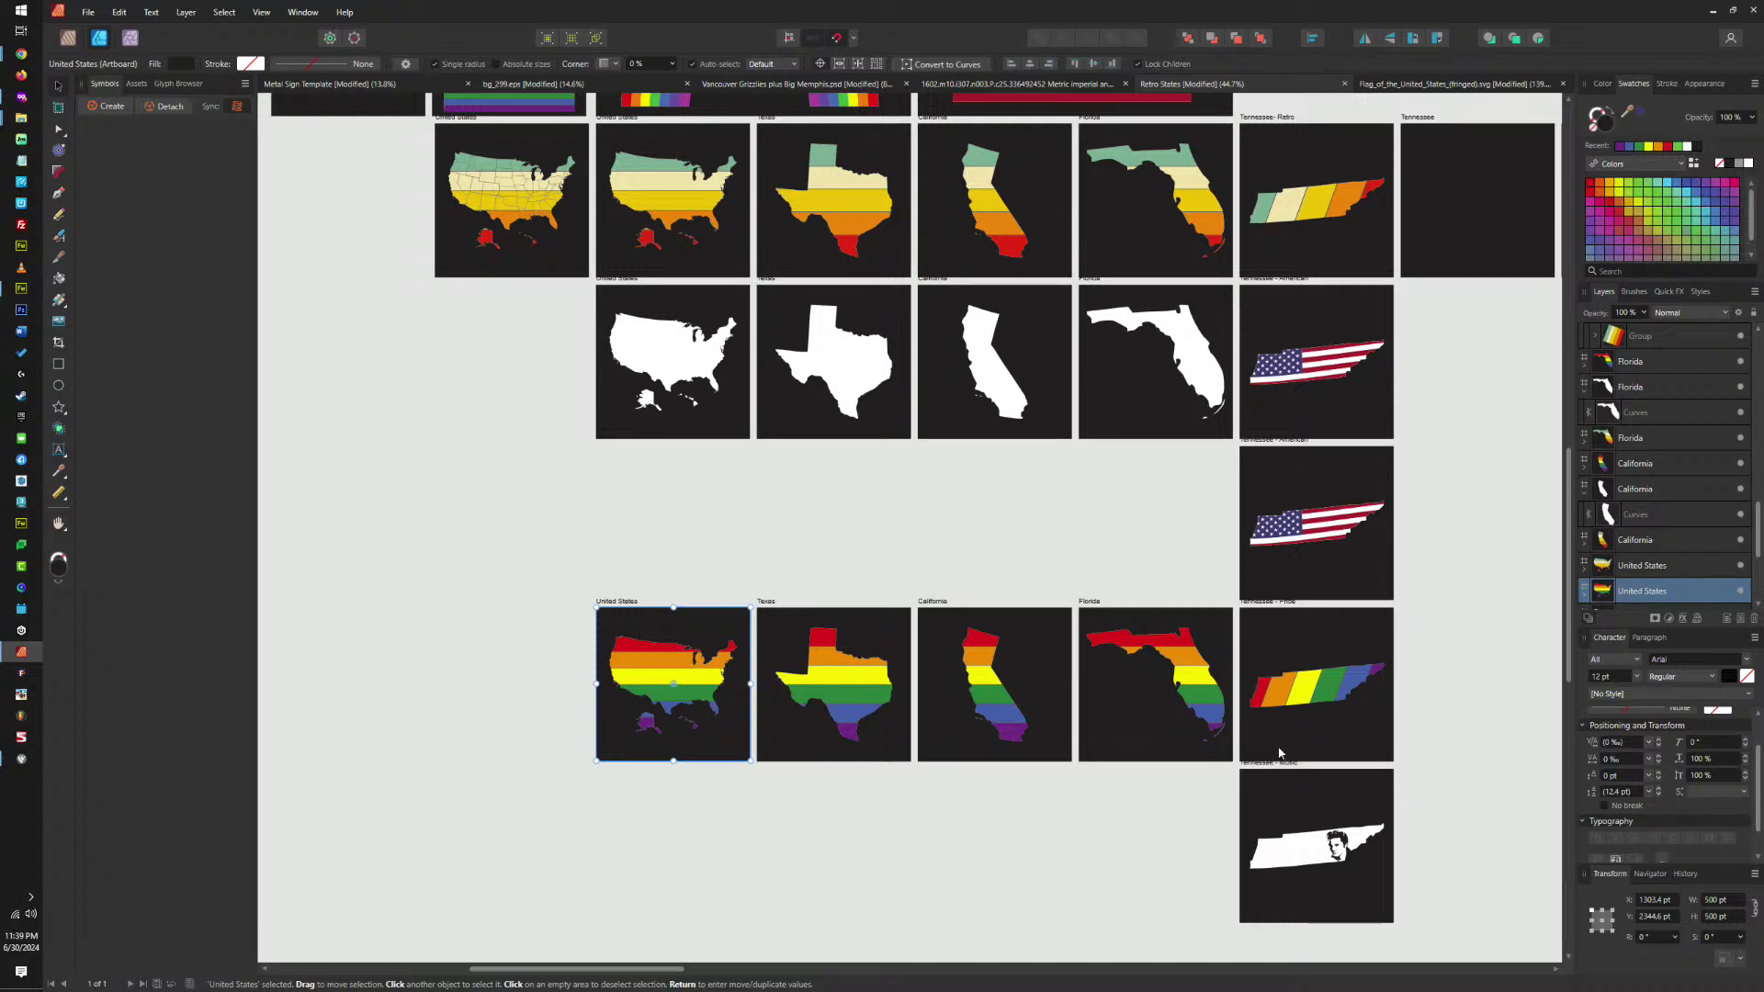
# Convert the warped flag inside the duplicated Tennessee shape to editable curves.
pyautogui.scroll(6, 1281, 458)
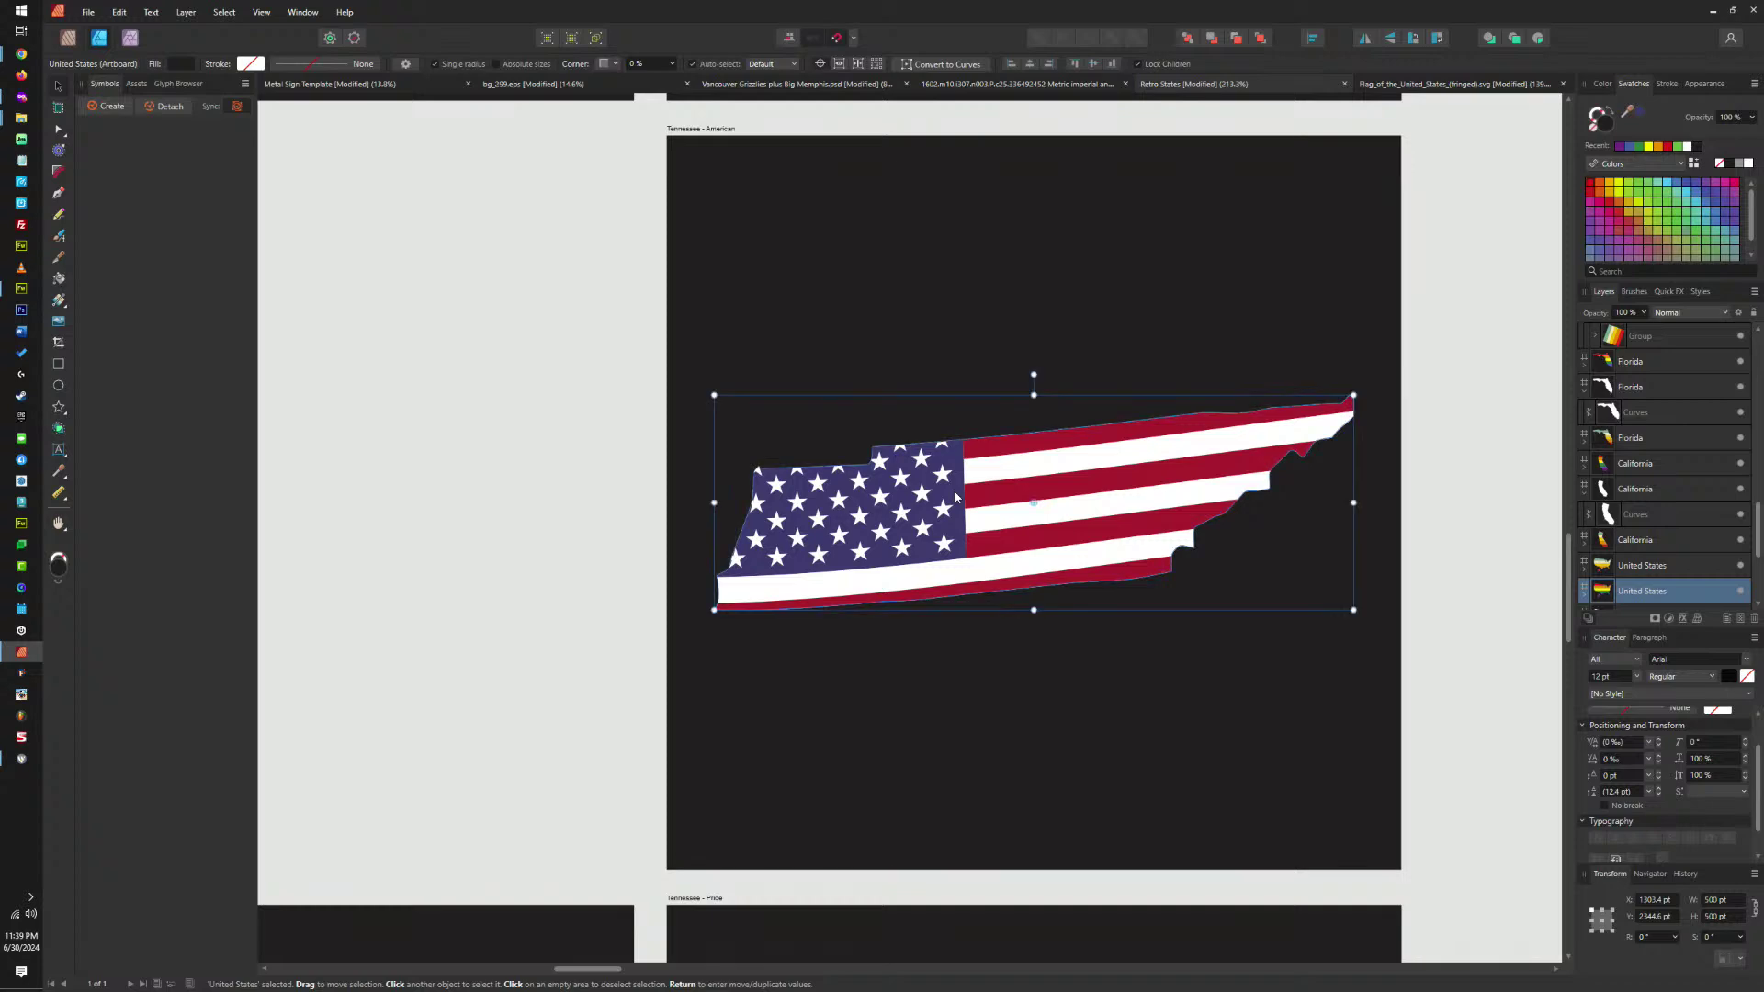
pyautogui.doubleClick(956, 497)
pyautogui.scroll(5, 956, 497)
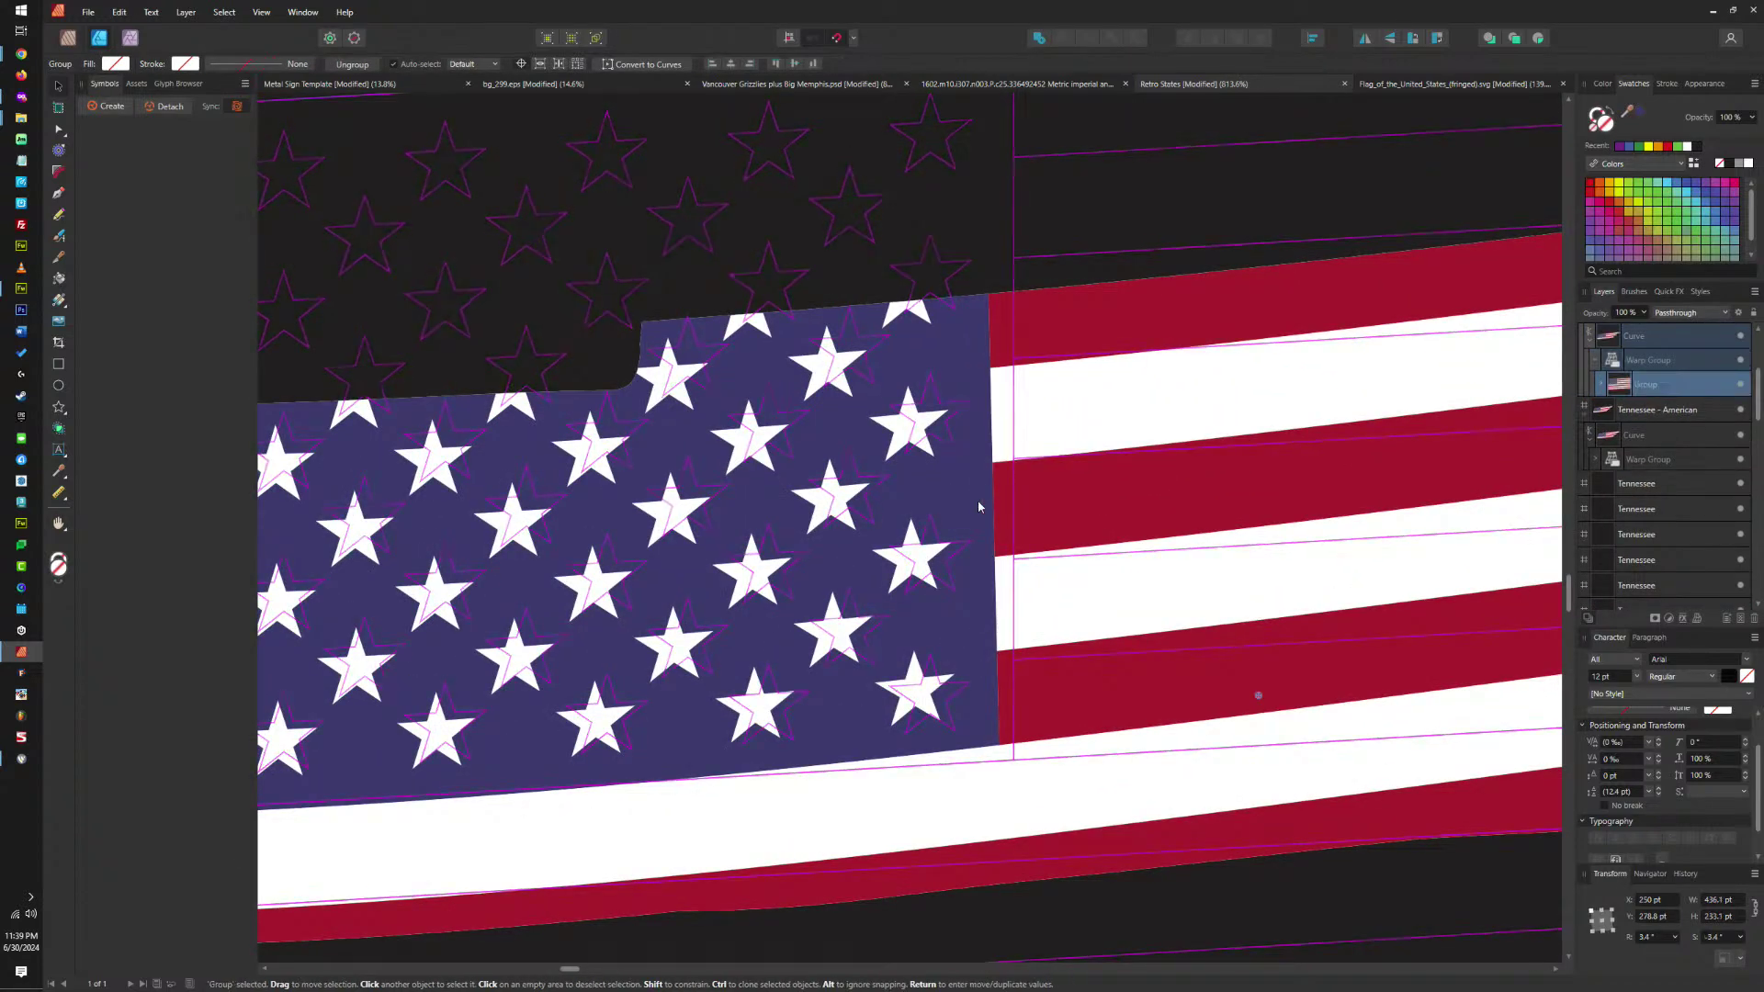
pyautogui.click(973, 501)
pyautogui.scroll(-5, 973, 500)
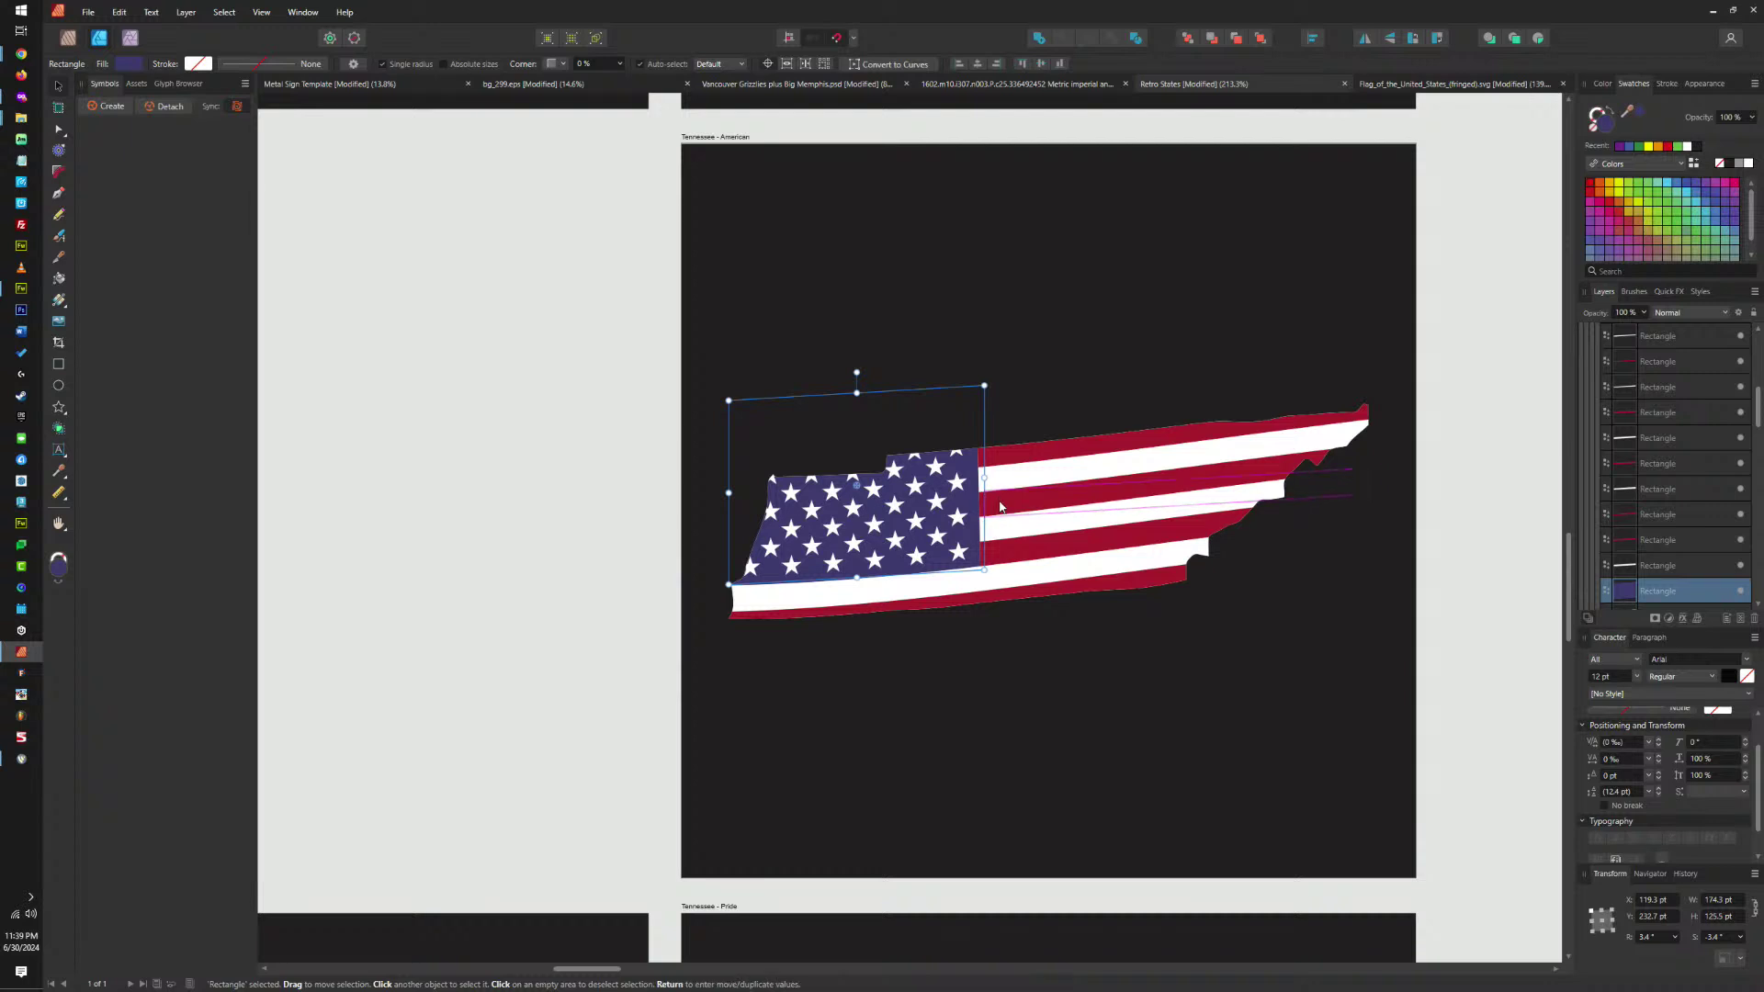
pyautogui.click(1020, 276)
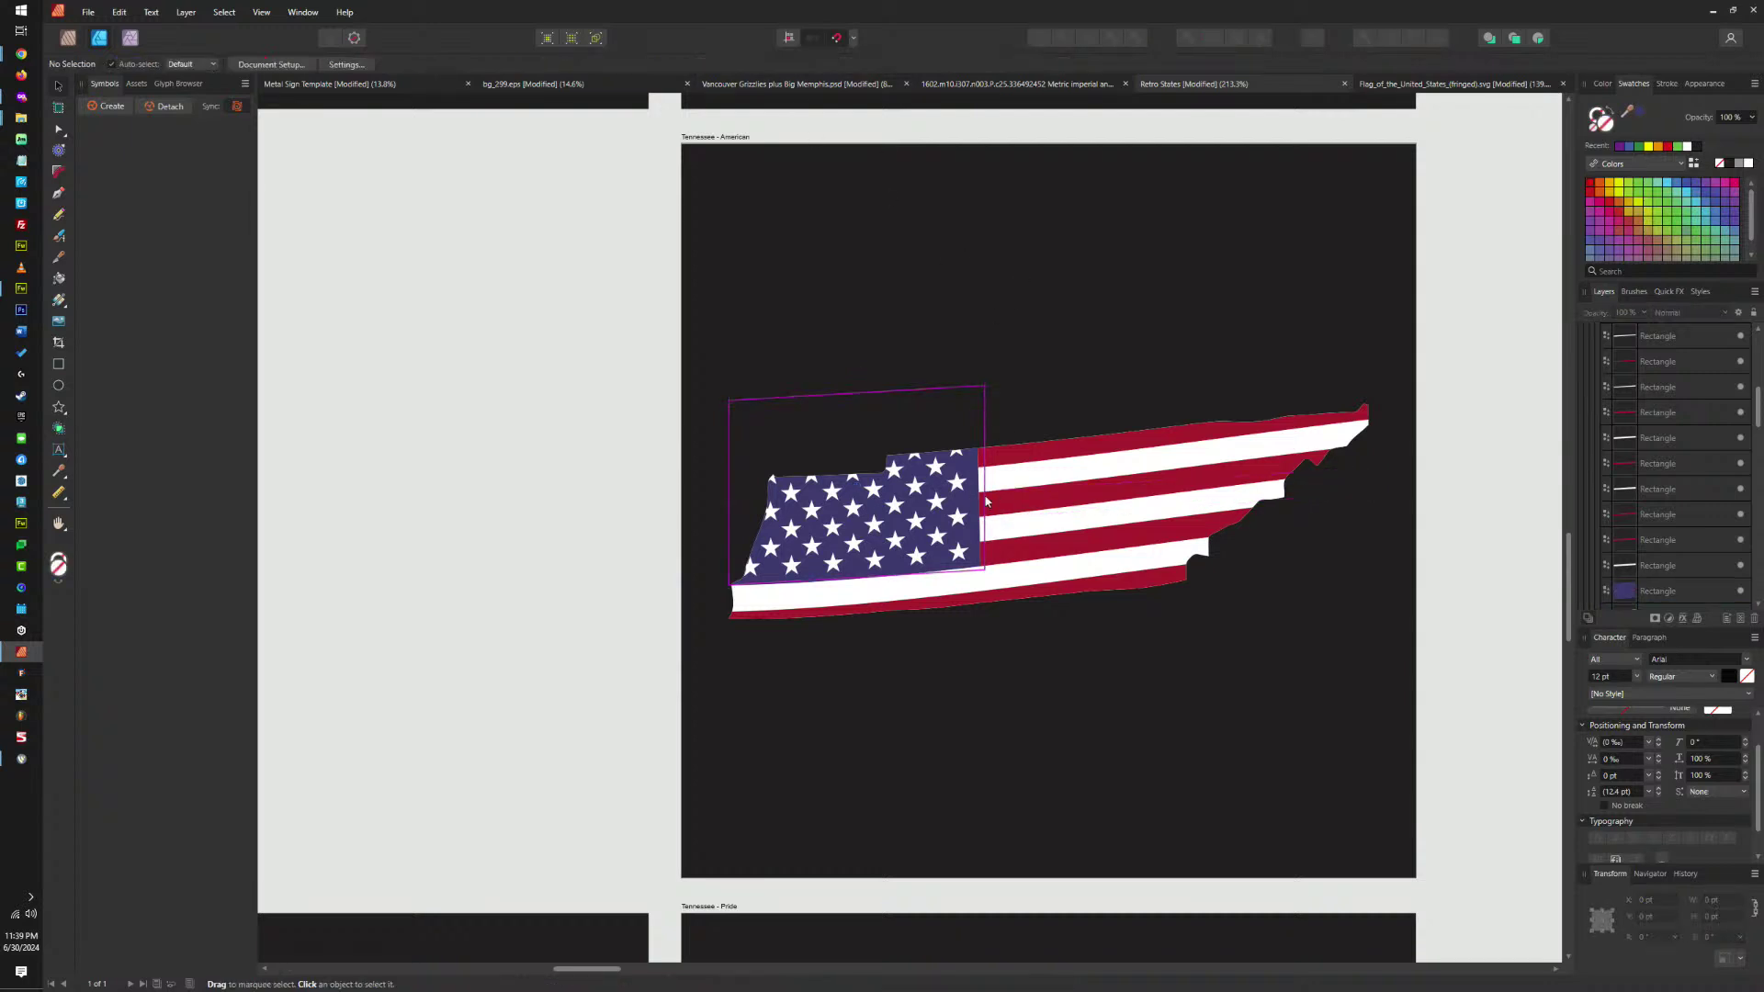
pyautogui.click(985, 501)
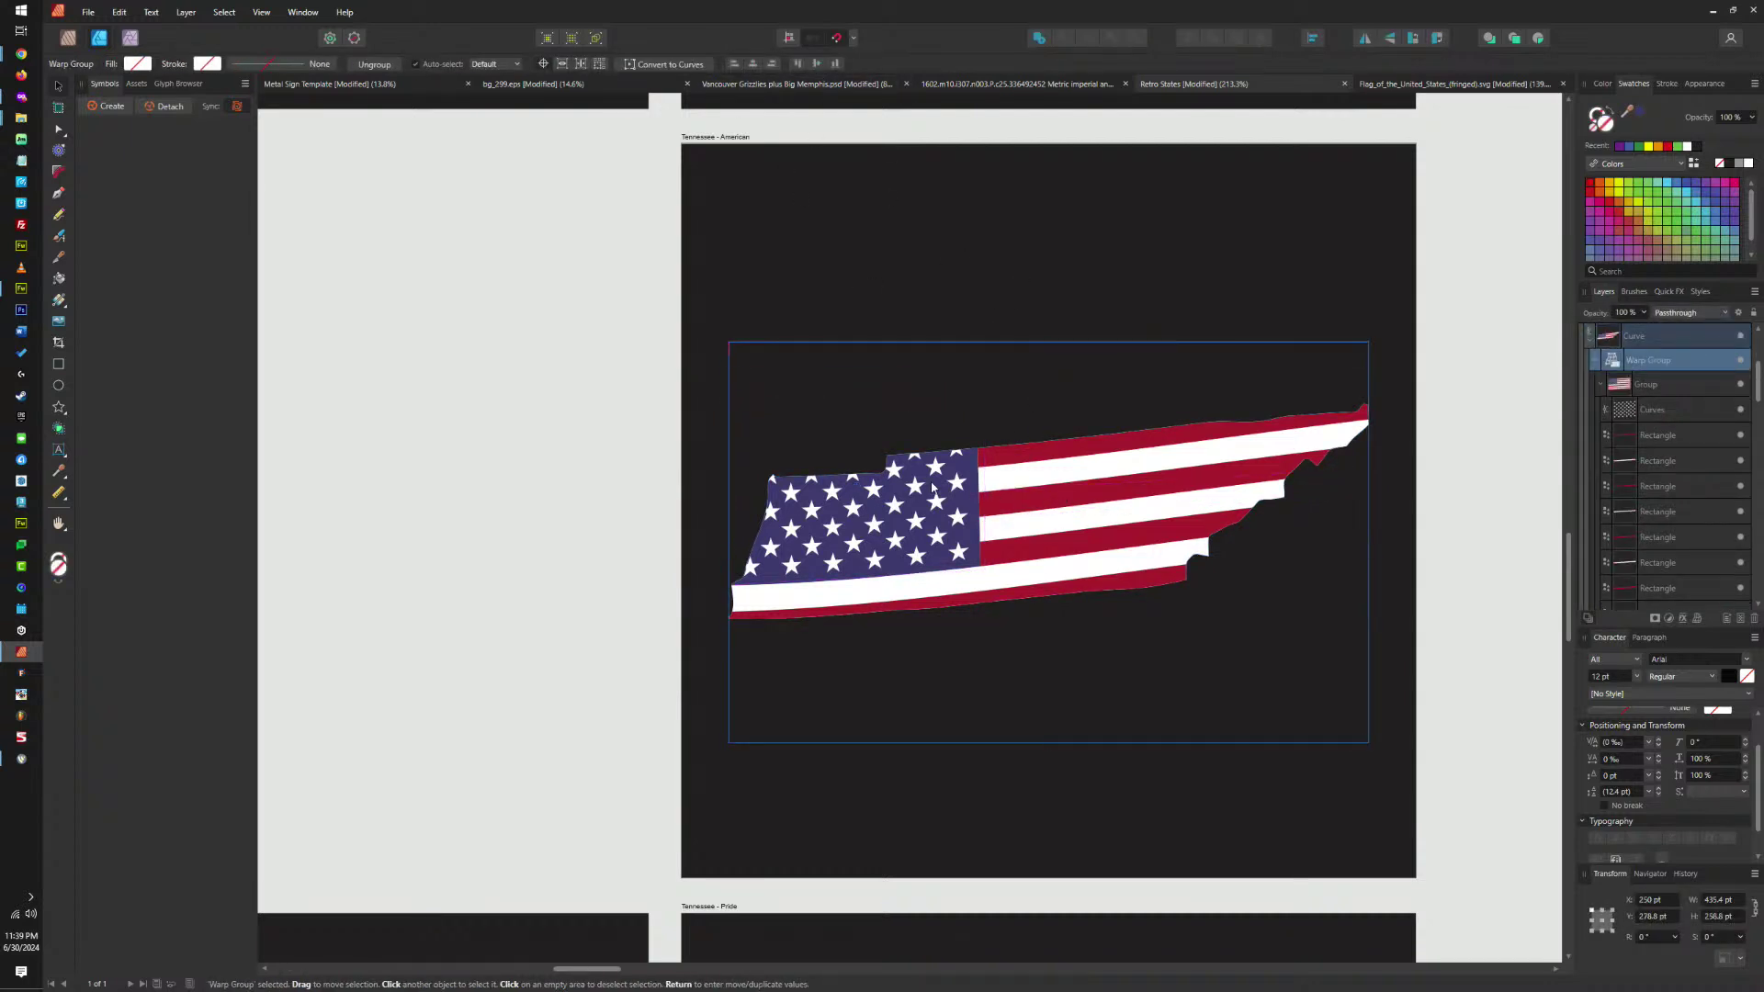
pyautogui.doubleClick(975, 491)
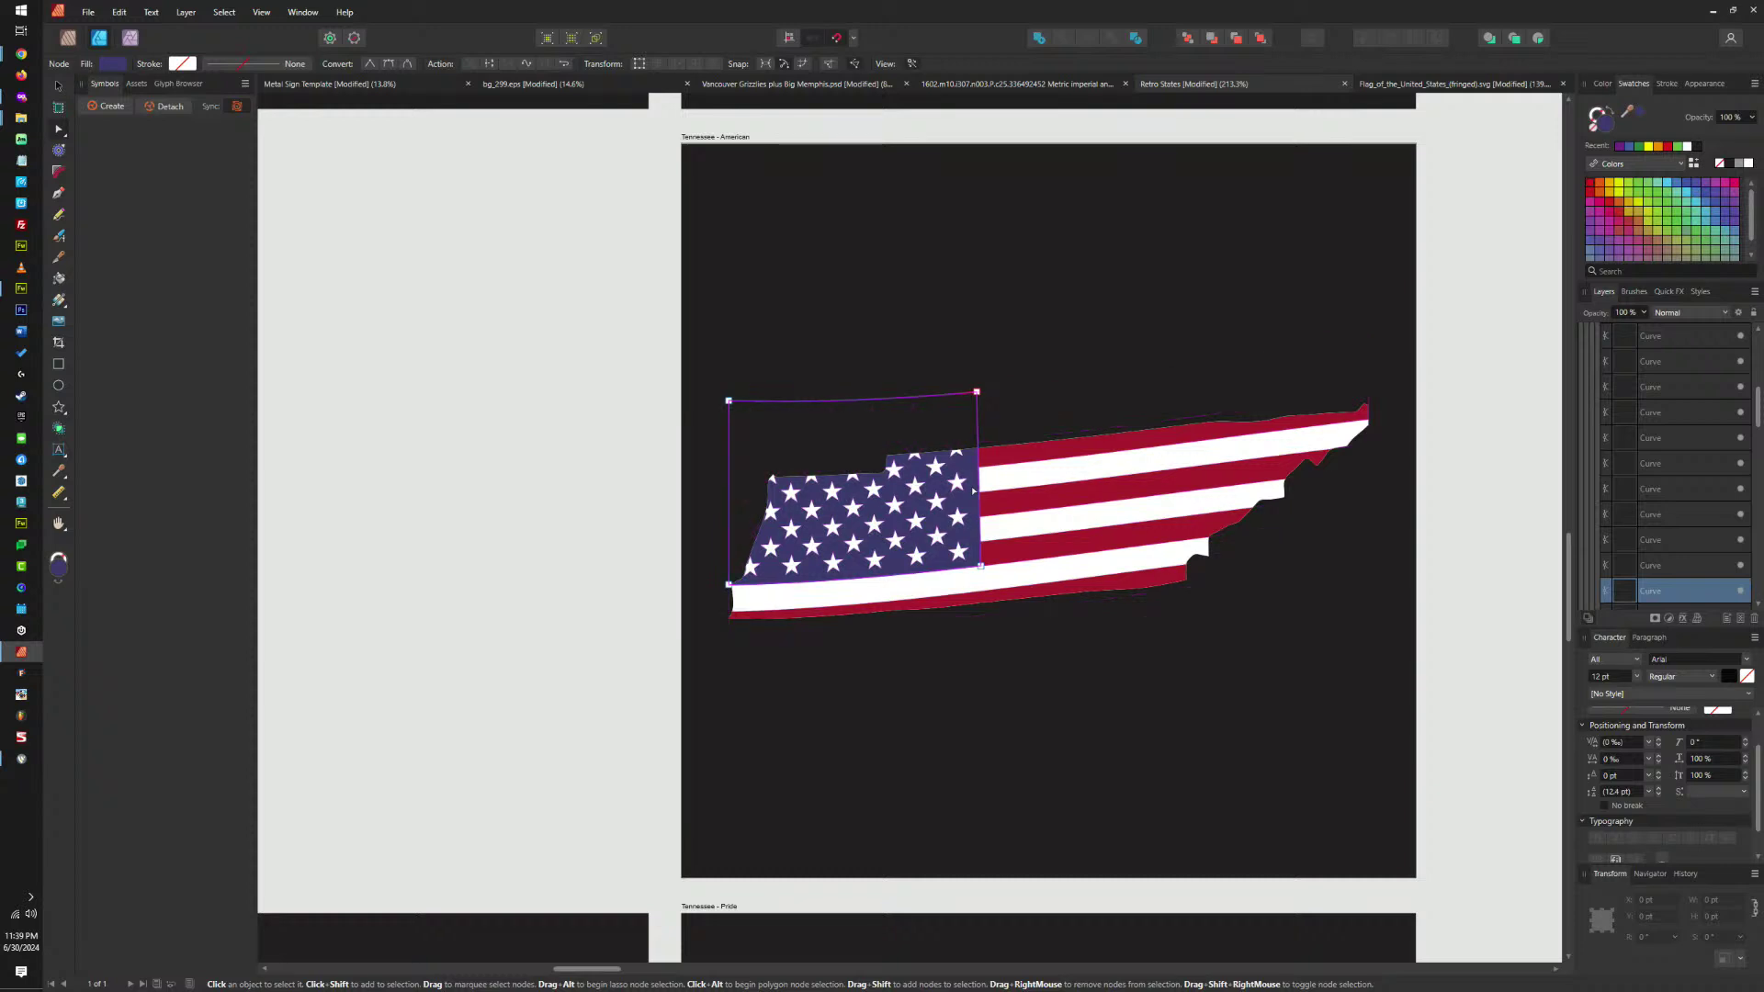
# Fill the flag's blue canton and the visible red stripes with the dark swatch that matches the artboard background.
pyautogui.scroll(1, 974, 492)
pyautogui.keyDown('shift'); pyautogui.click(1017, 459); pyautogui.keyUp('shift')
pyautogui.keyDown('shift'); pyautogui.click(1016, 505); pyautogui.keyUp('shift')
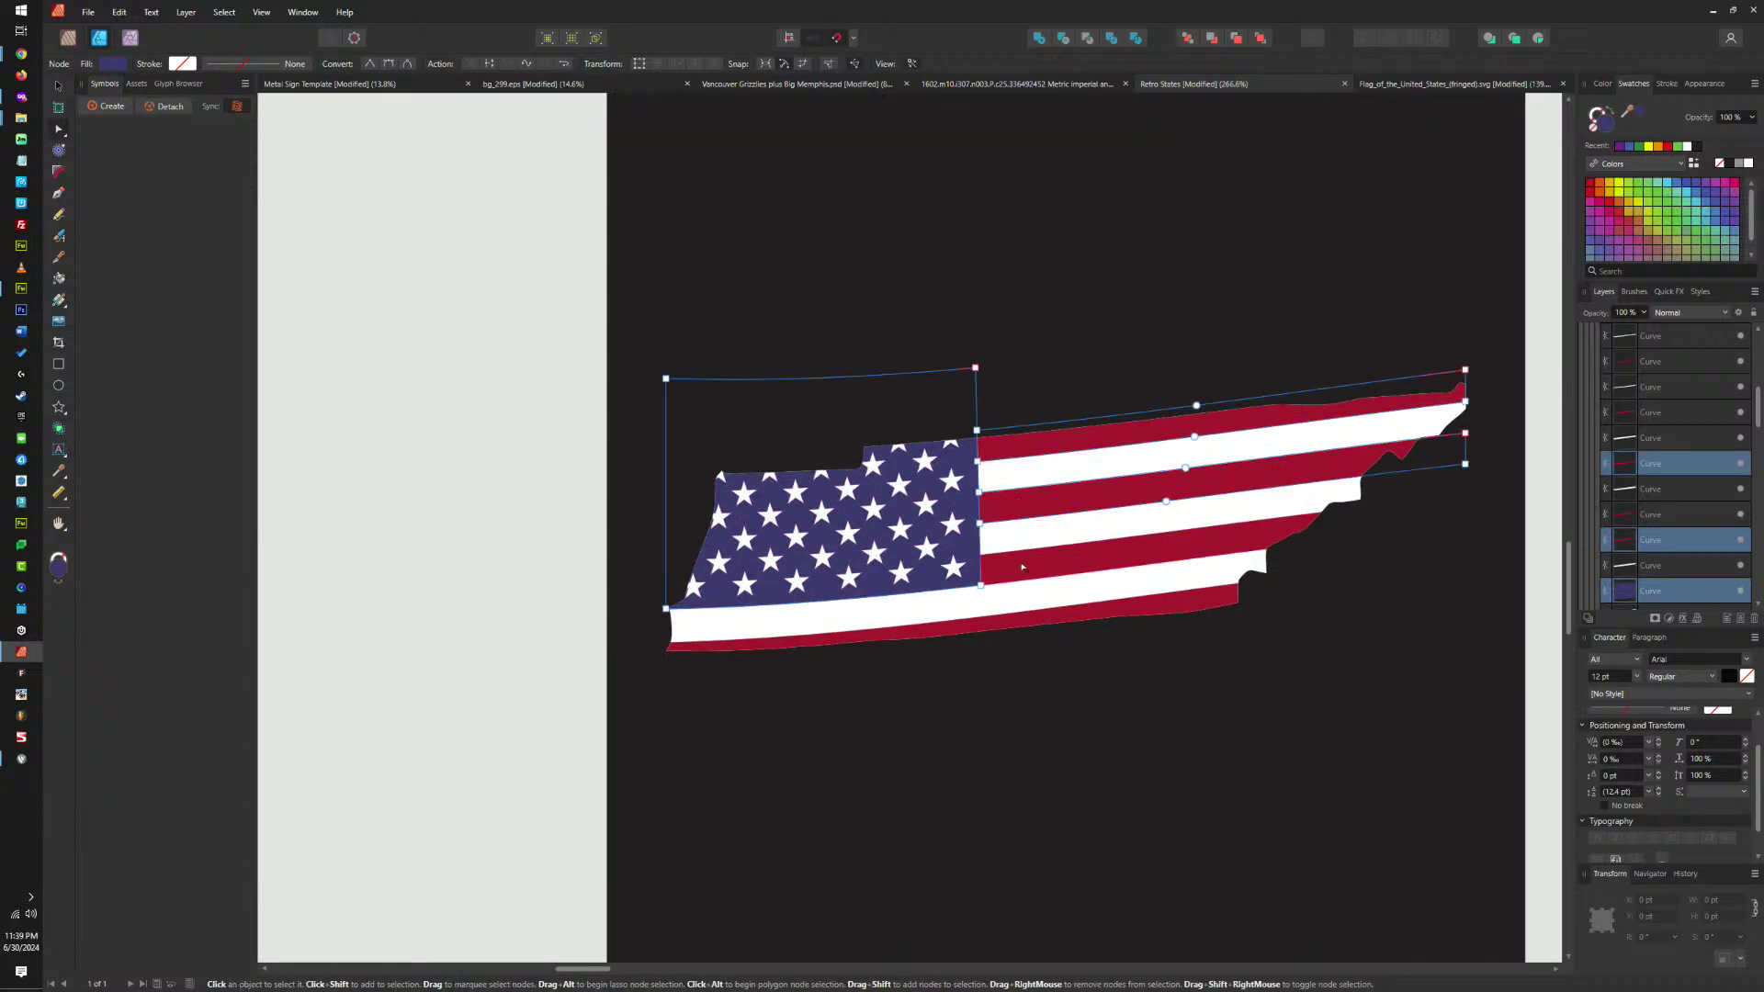
pyautogui.keyDown('shift'); pyautogui.click(1023, 566); pyautogui.keyUp('shift')
pyautogui.keyDown('shift'); pyautogui.click(1193, 602); pyautogui.keyUp('shift')
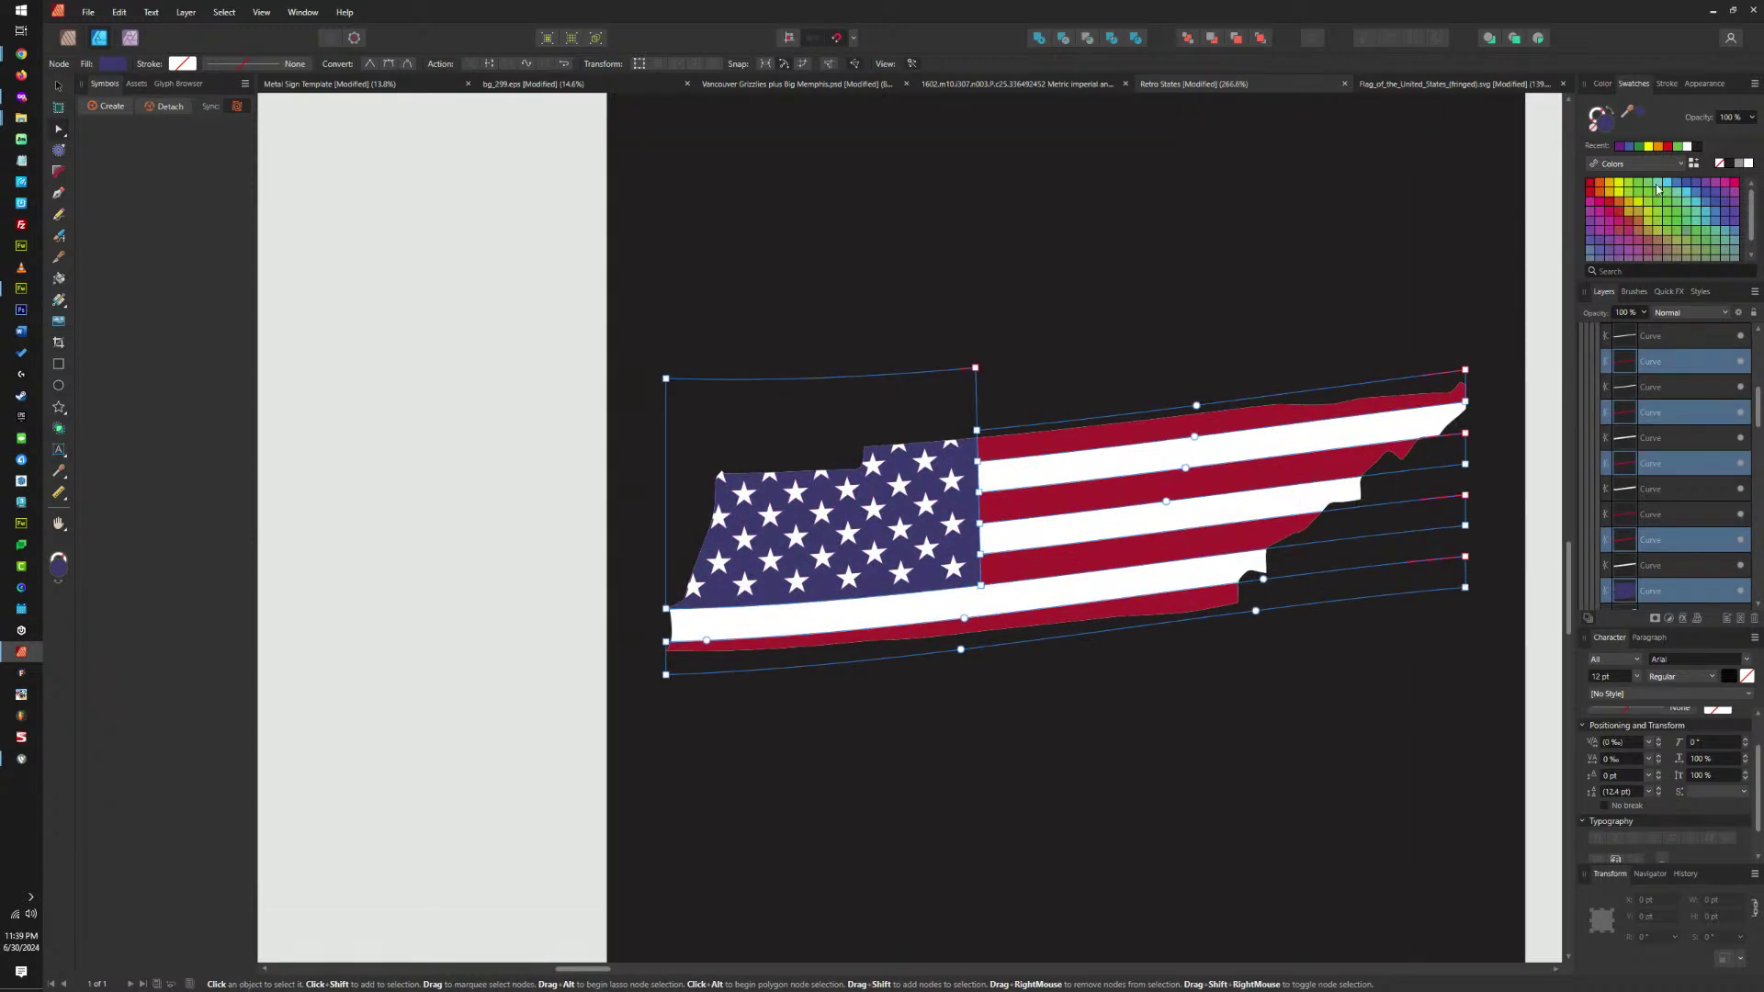
pyautogui.click(1731, 166)
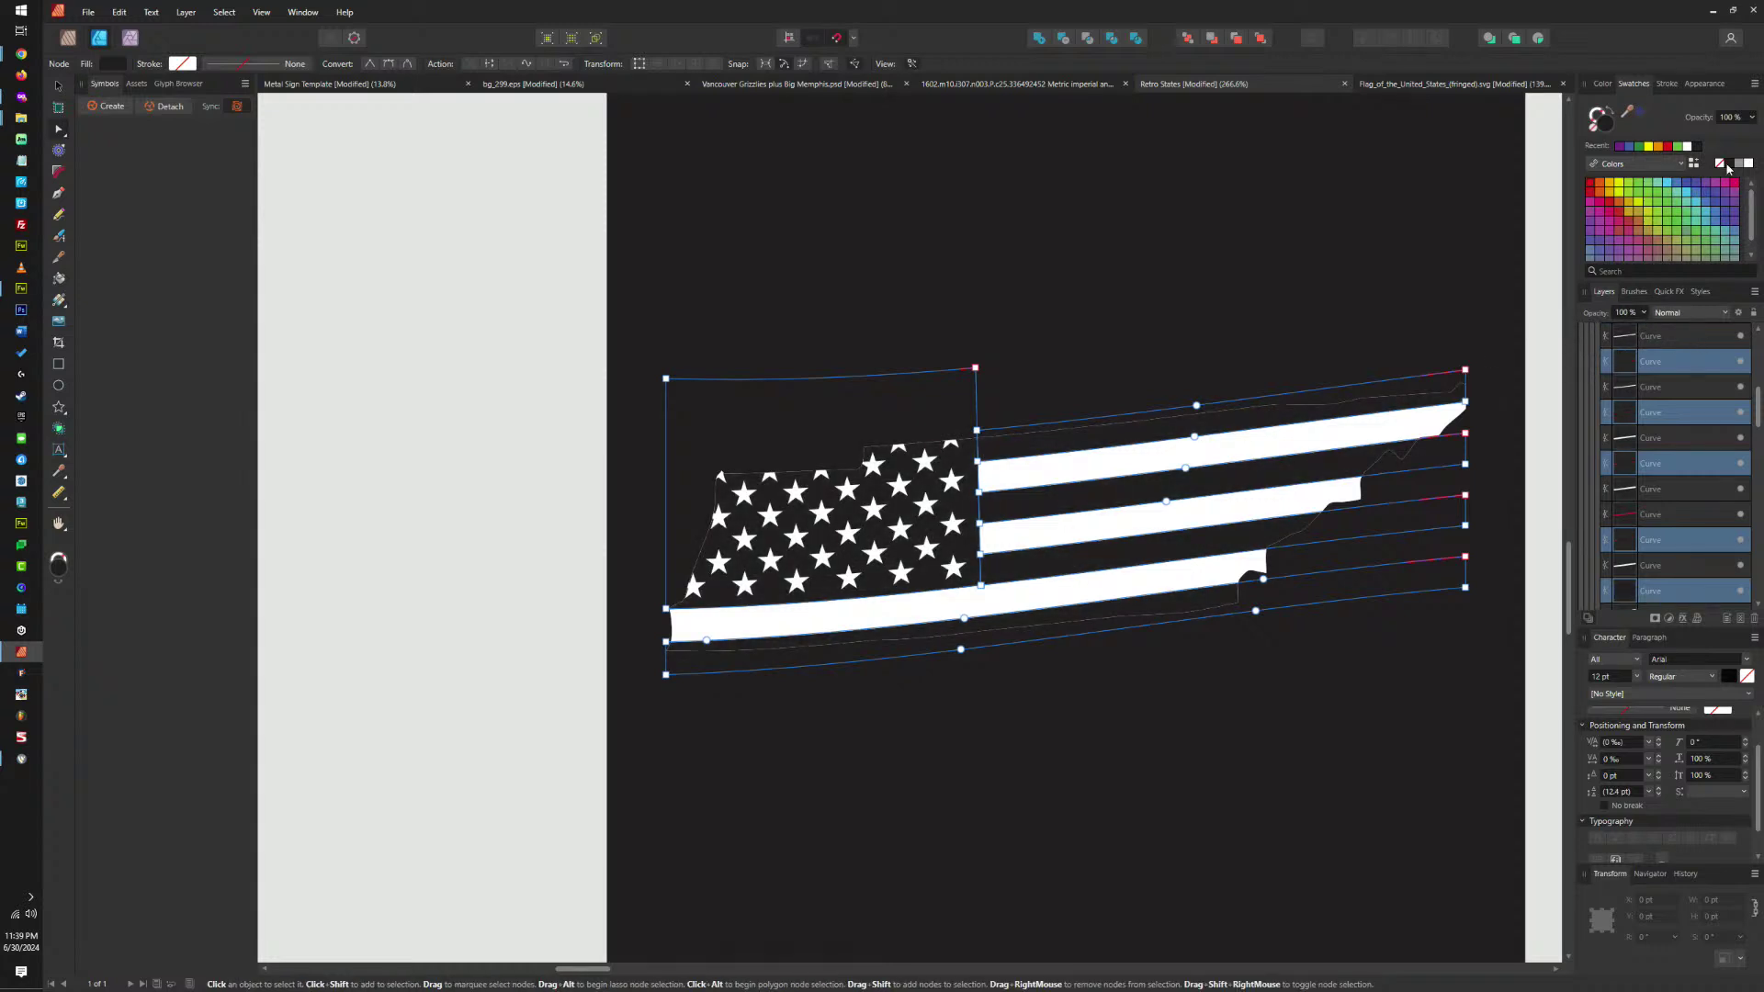
# Try pure black (000000) as the fill of the canton and stripes, and undo it.
pyautogui.doubleClick(1607, 125)
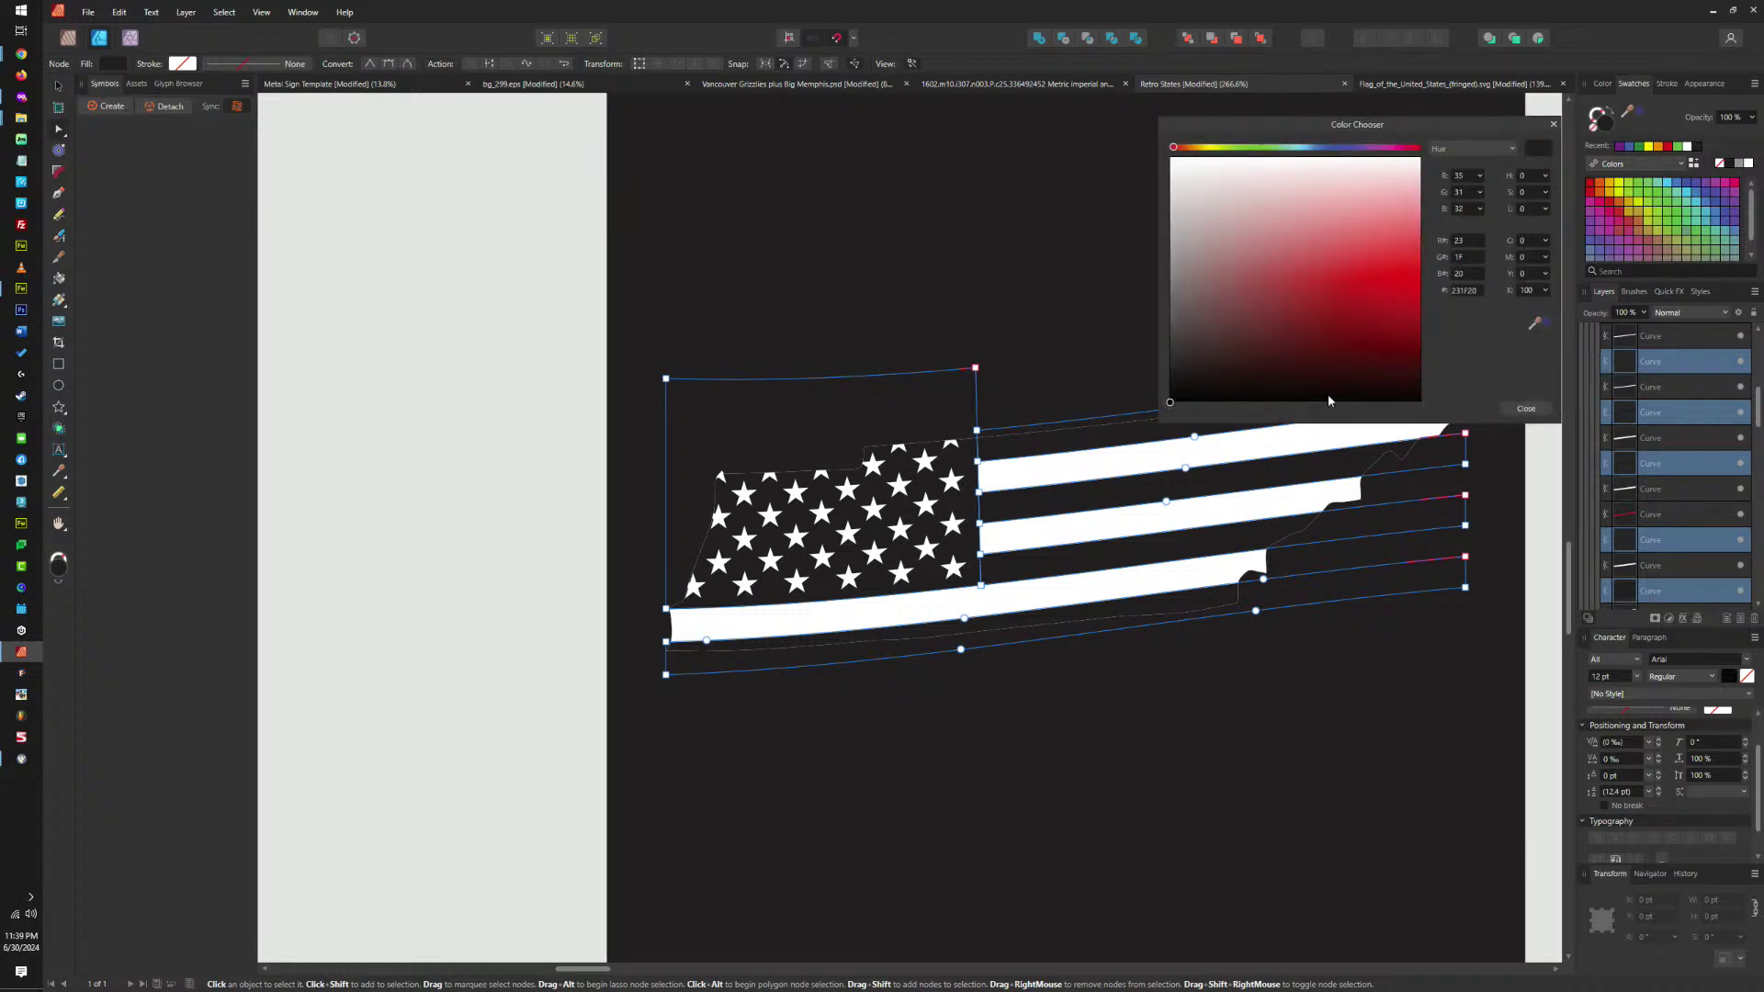
pyautogui.moveTo(1208, 342); pyautogui.dragTo(1178, 396)
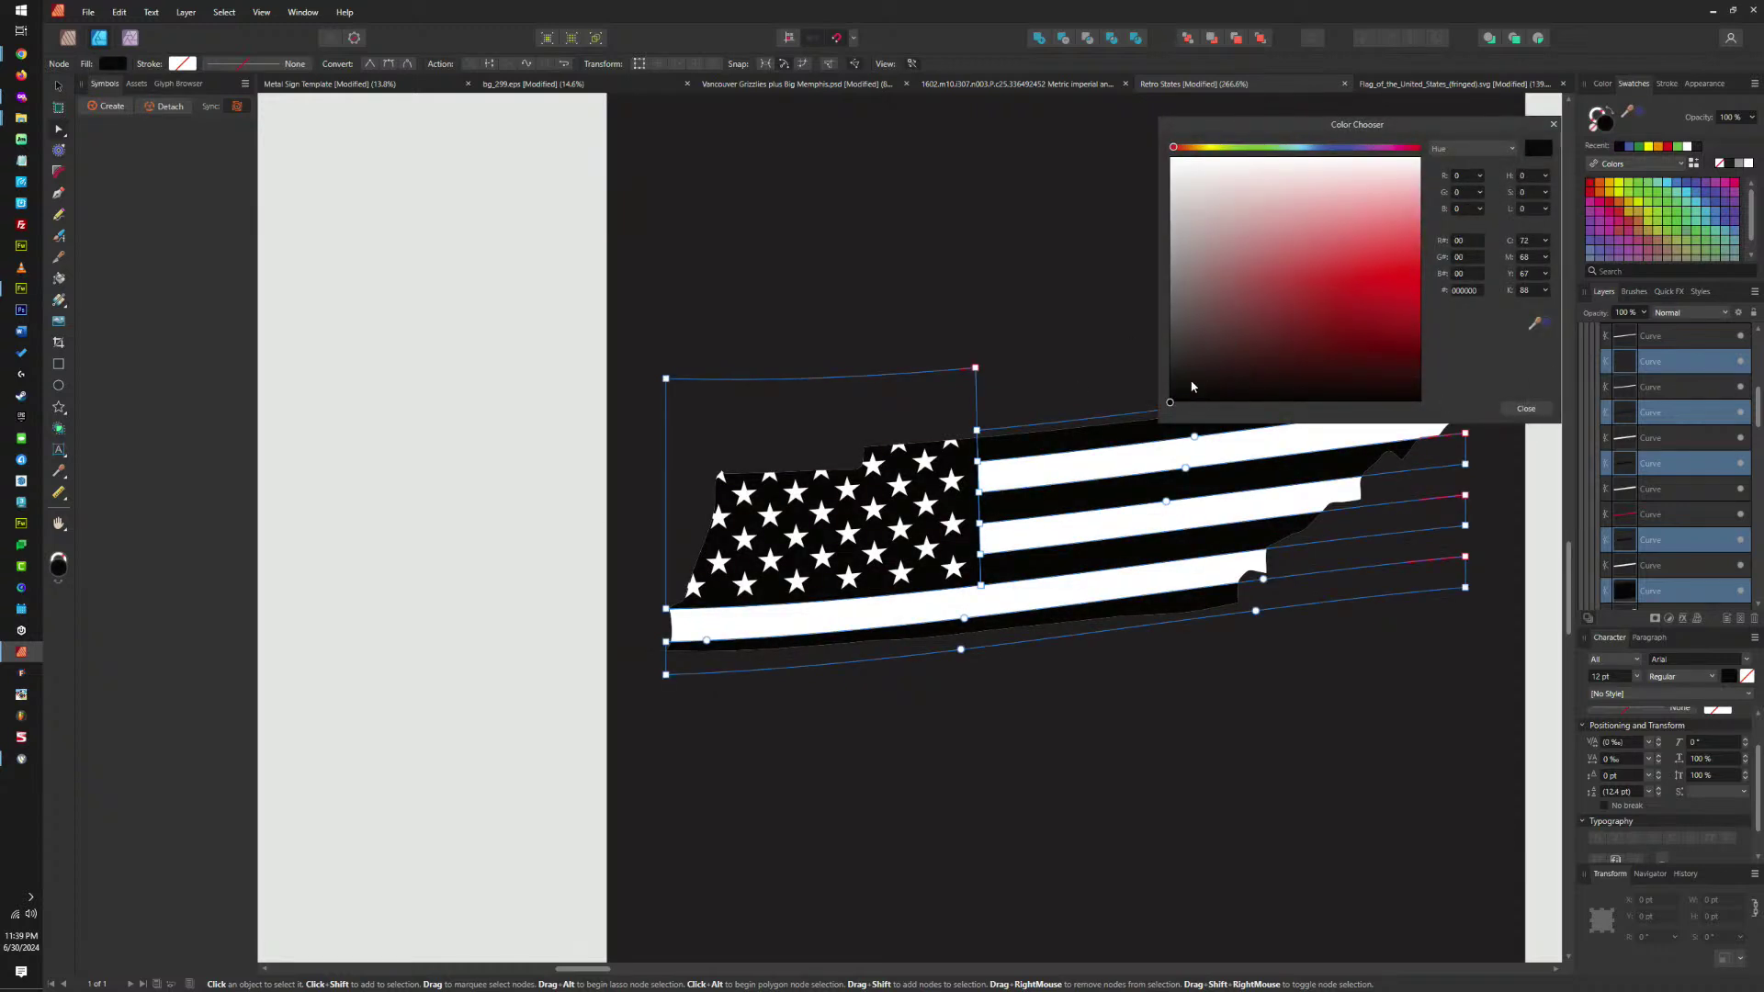
pyautogui.hotkey('ctrl', 'z')
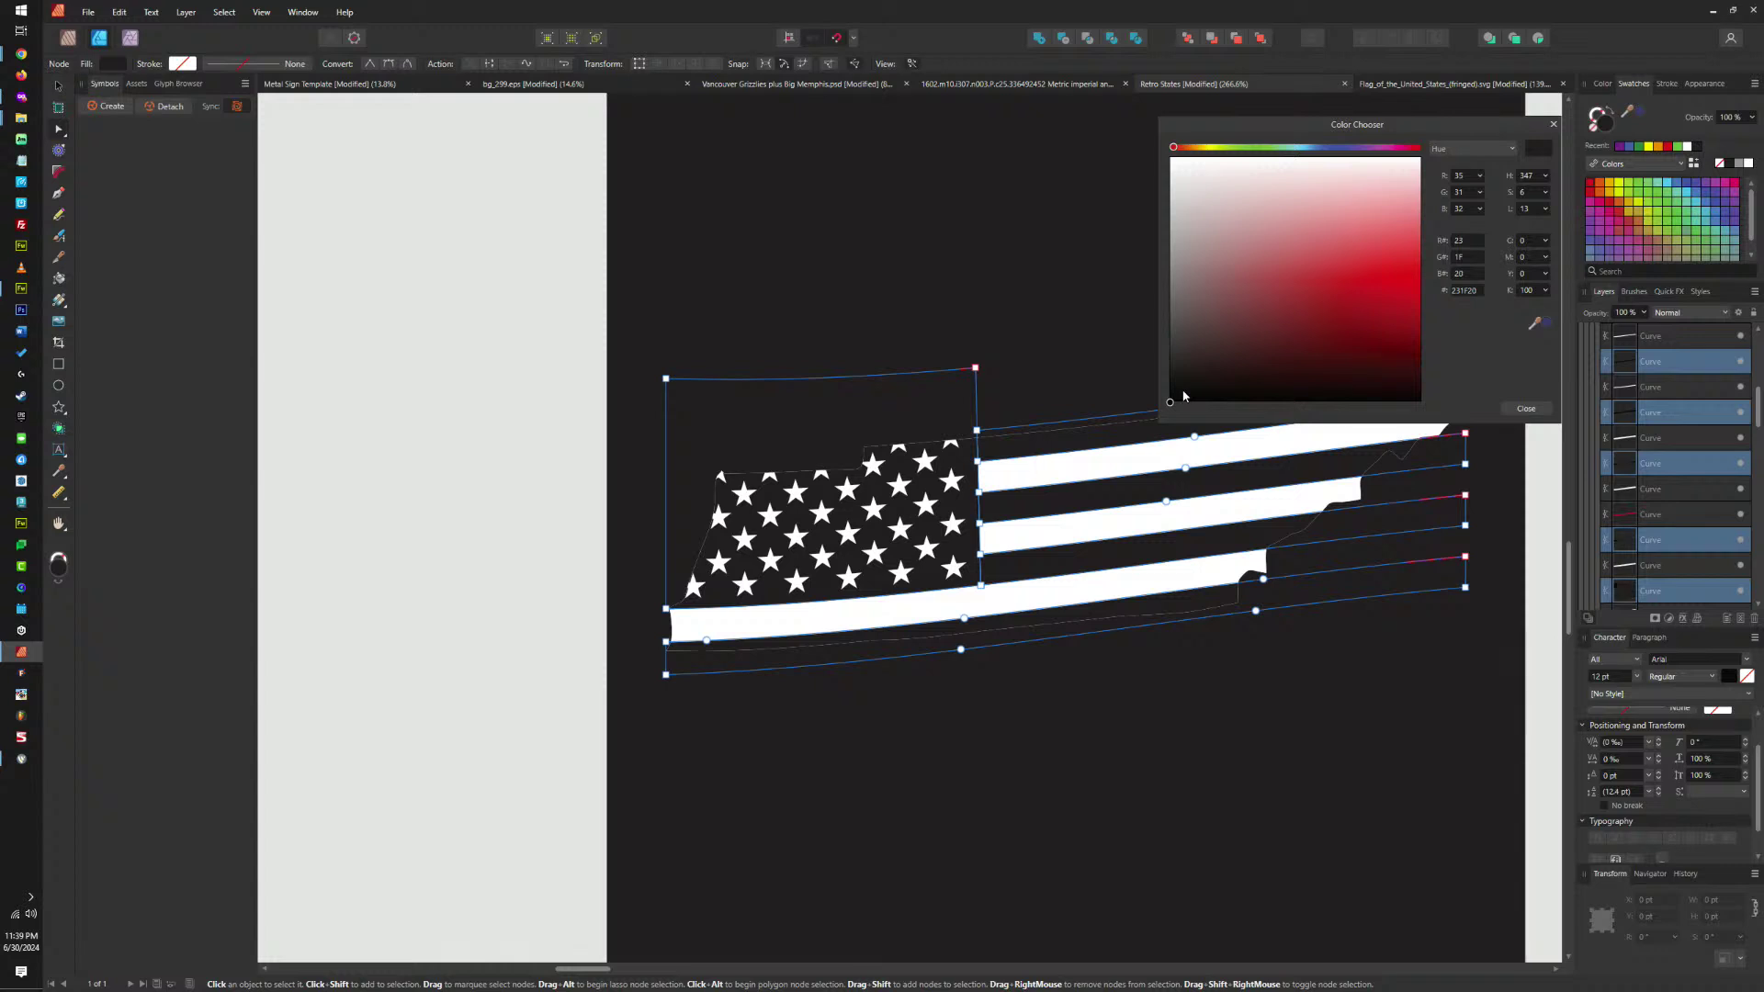
pyautogui.click(1524, 408)
pyautogui.click(1022, 366)
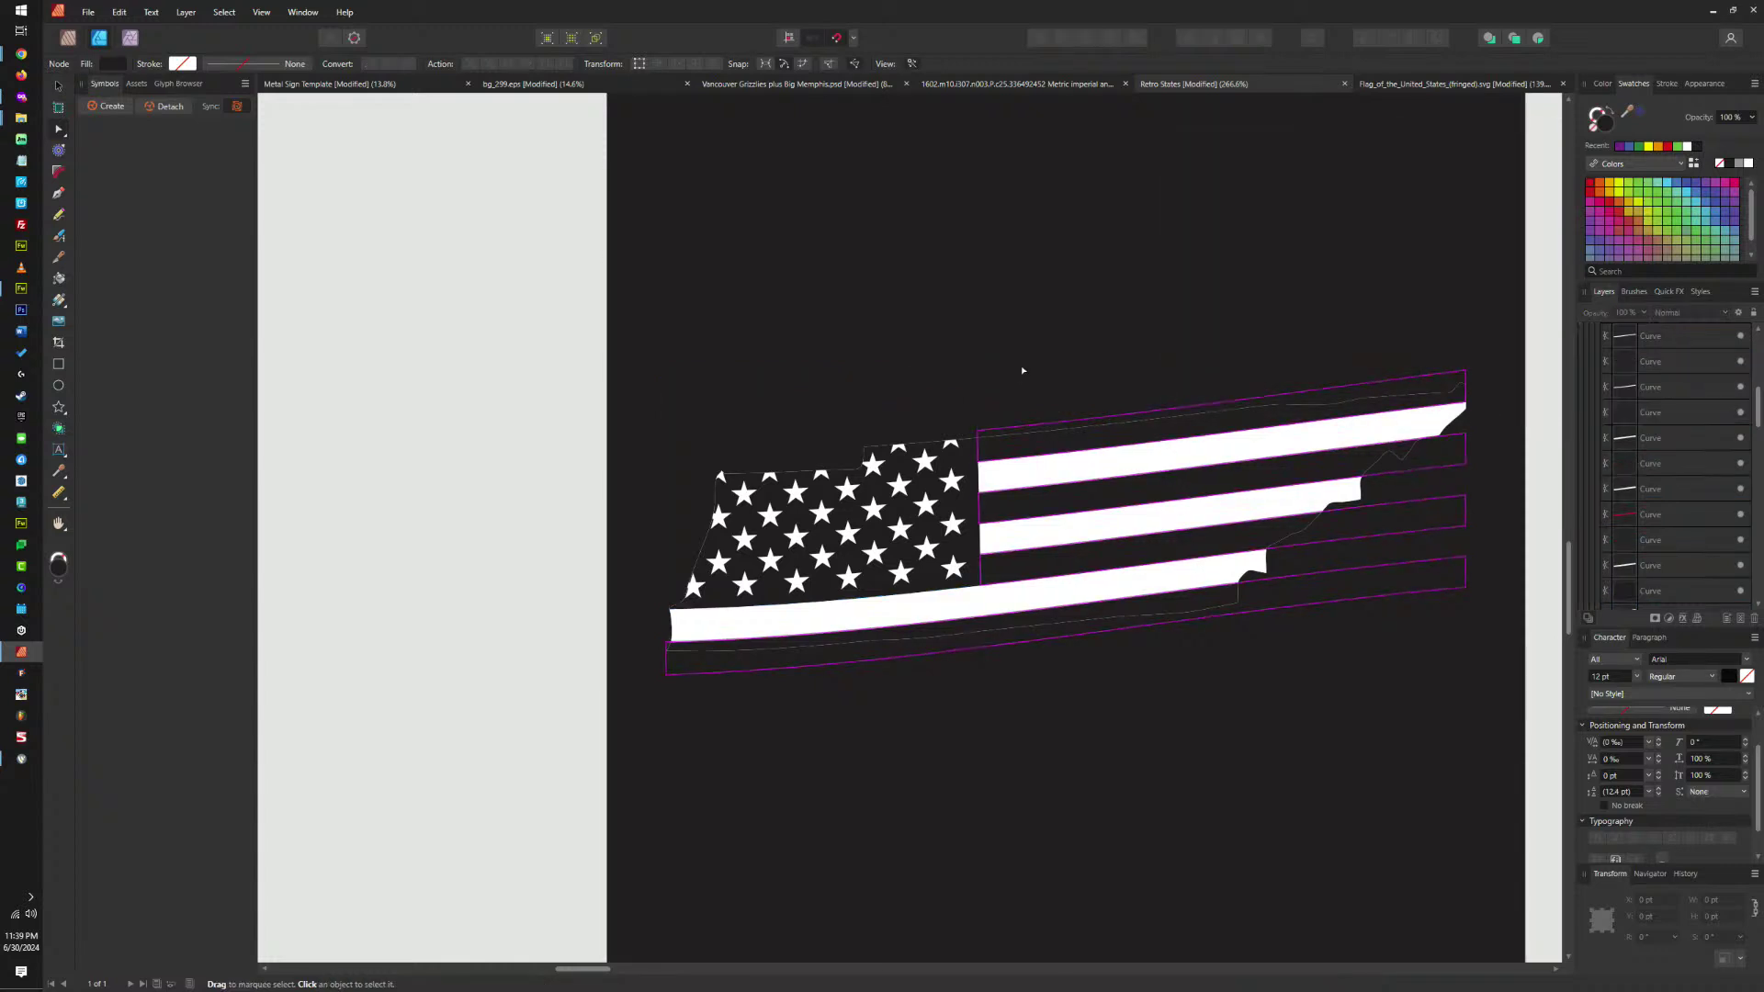
# Merge the dark canton and the four dark stripes into a single shape with the Add operation.
pyautogui.scroll(4, 953, 495)
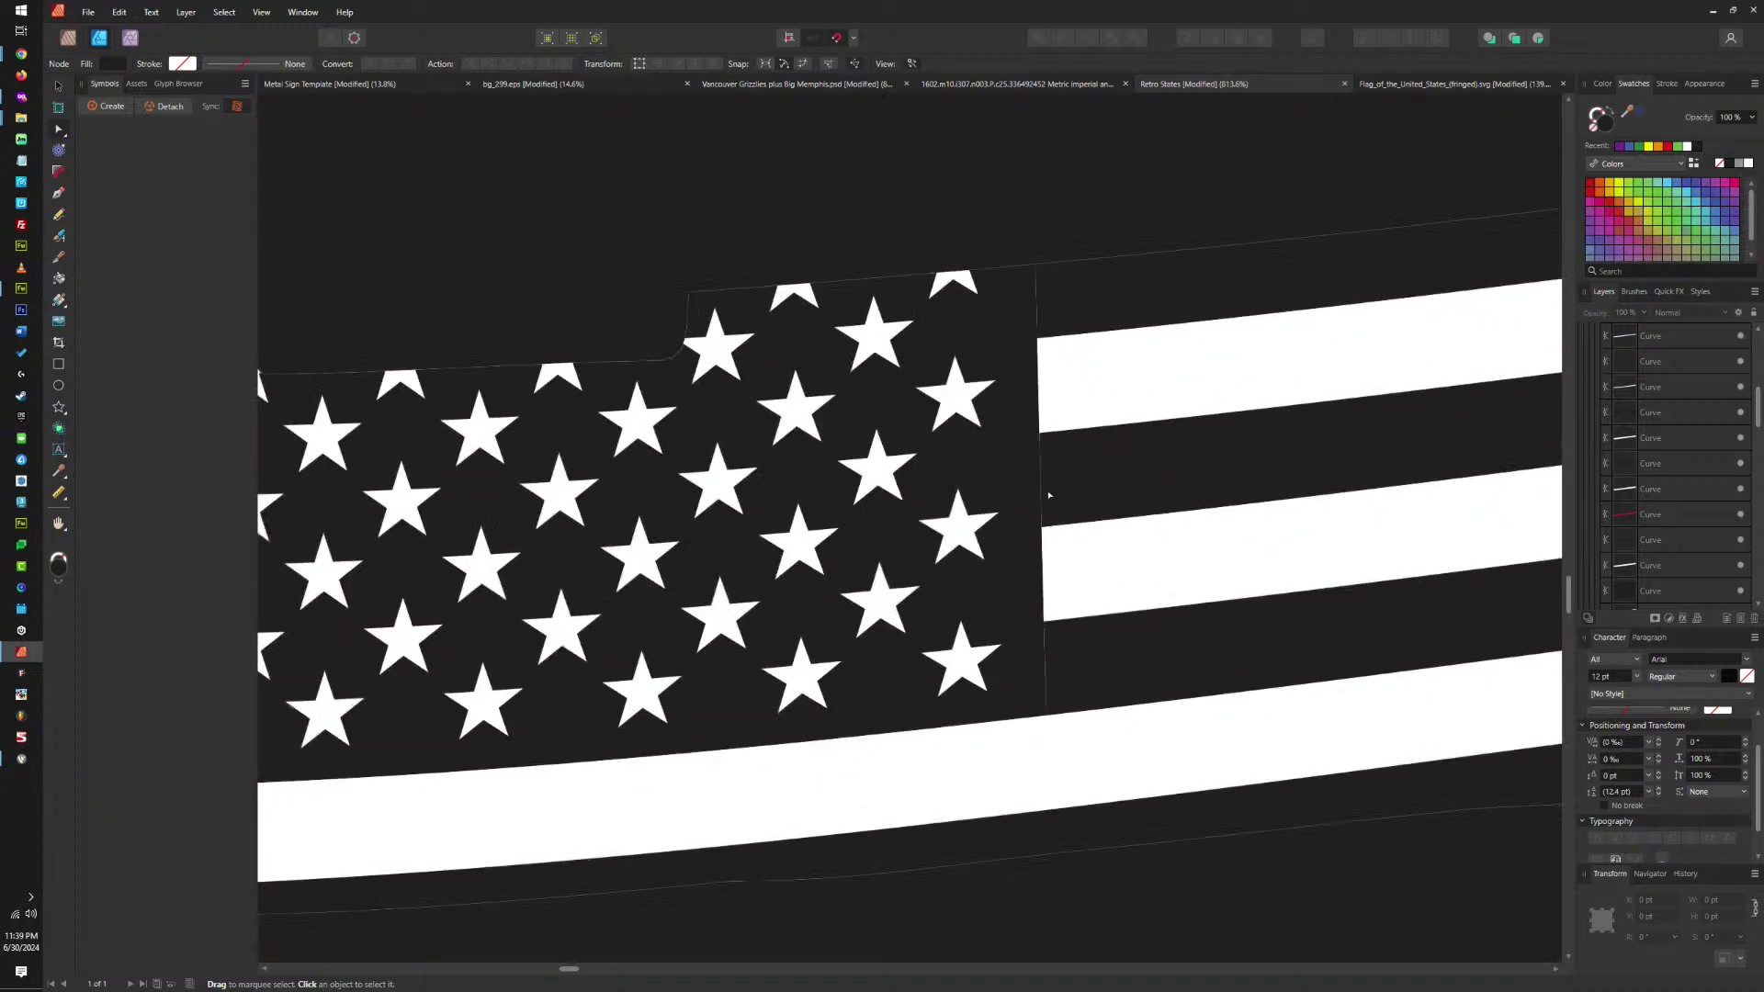
pyautogui.click(1024, 484)
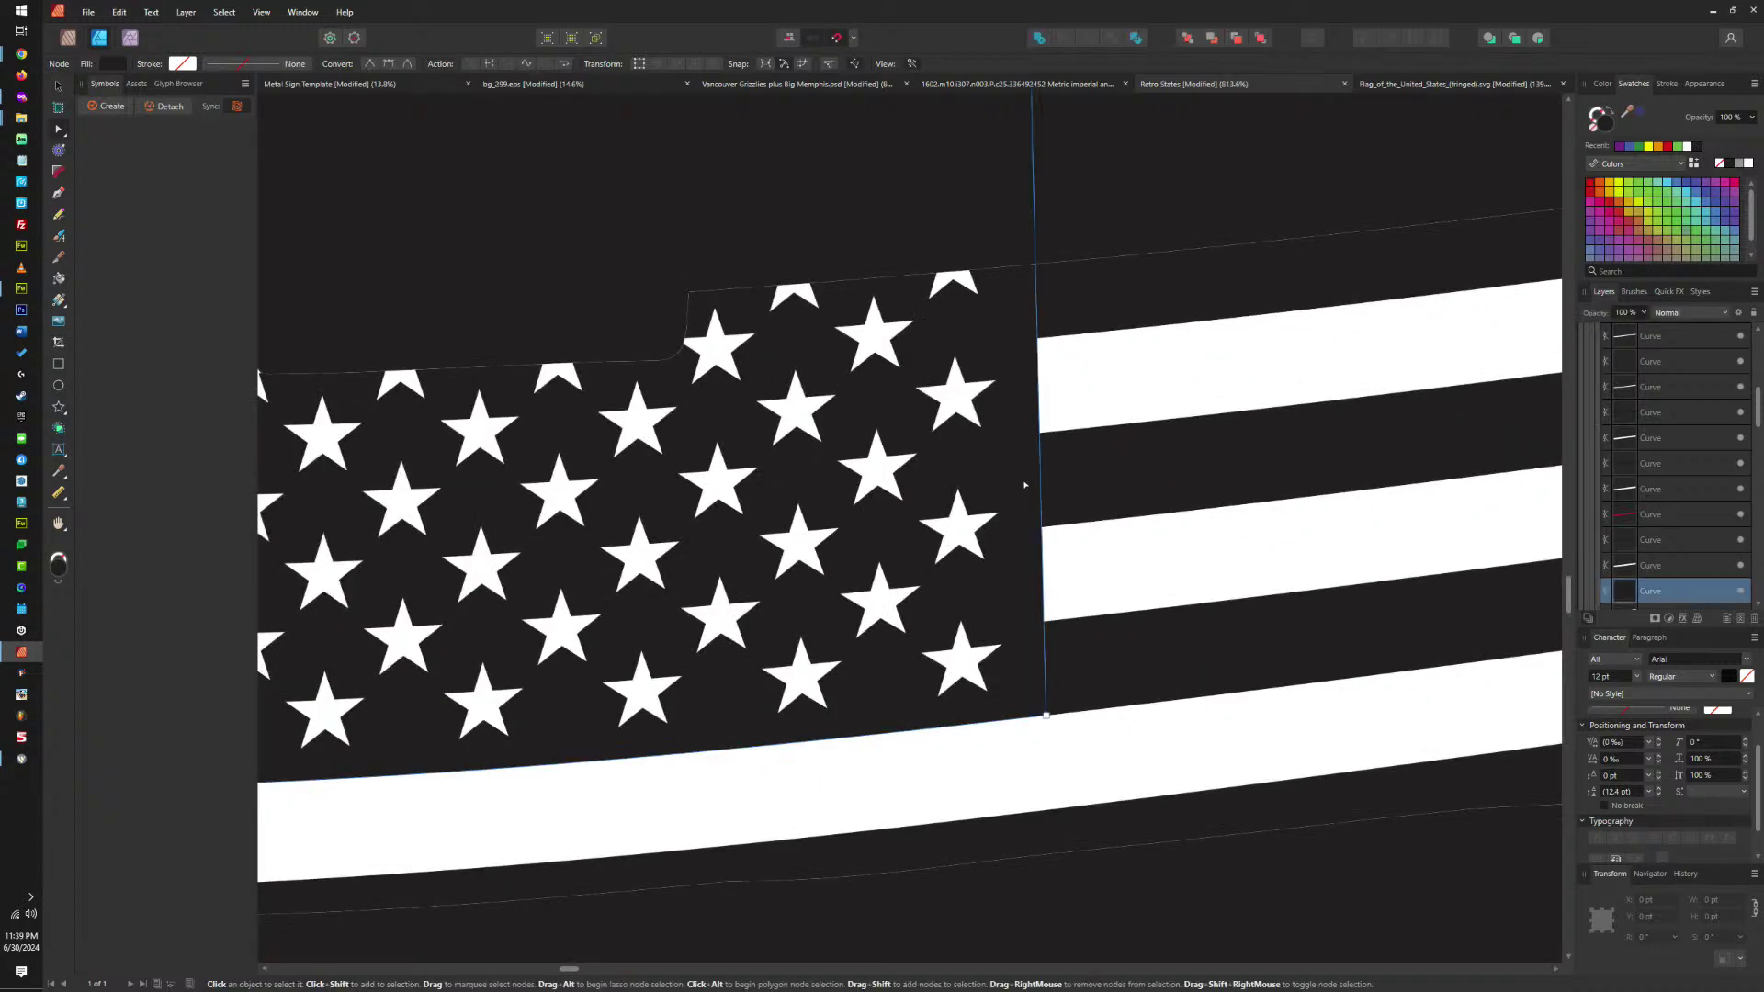
pyautogui.keyDown('shift'); pyautogui.click(1063, 483); pyautogui.keyUp('shift')
pyautogui.keyDown('shift'); pyautogui.click(1083, 303); pyautogui.keyUp('shift')
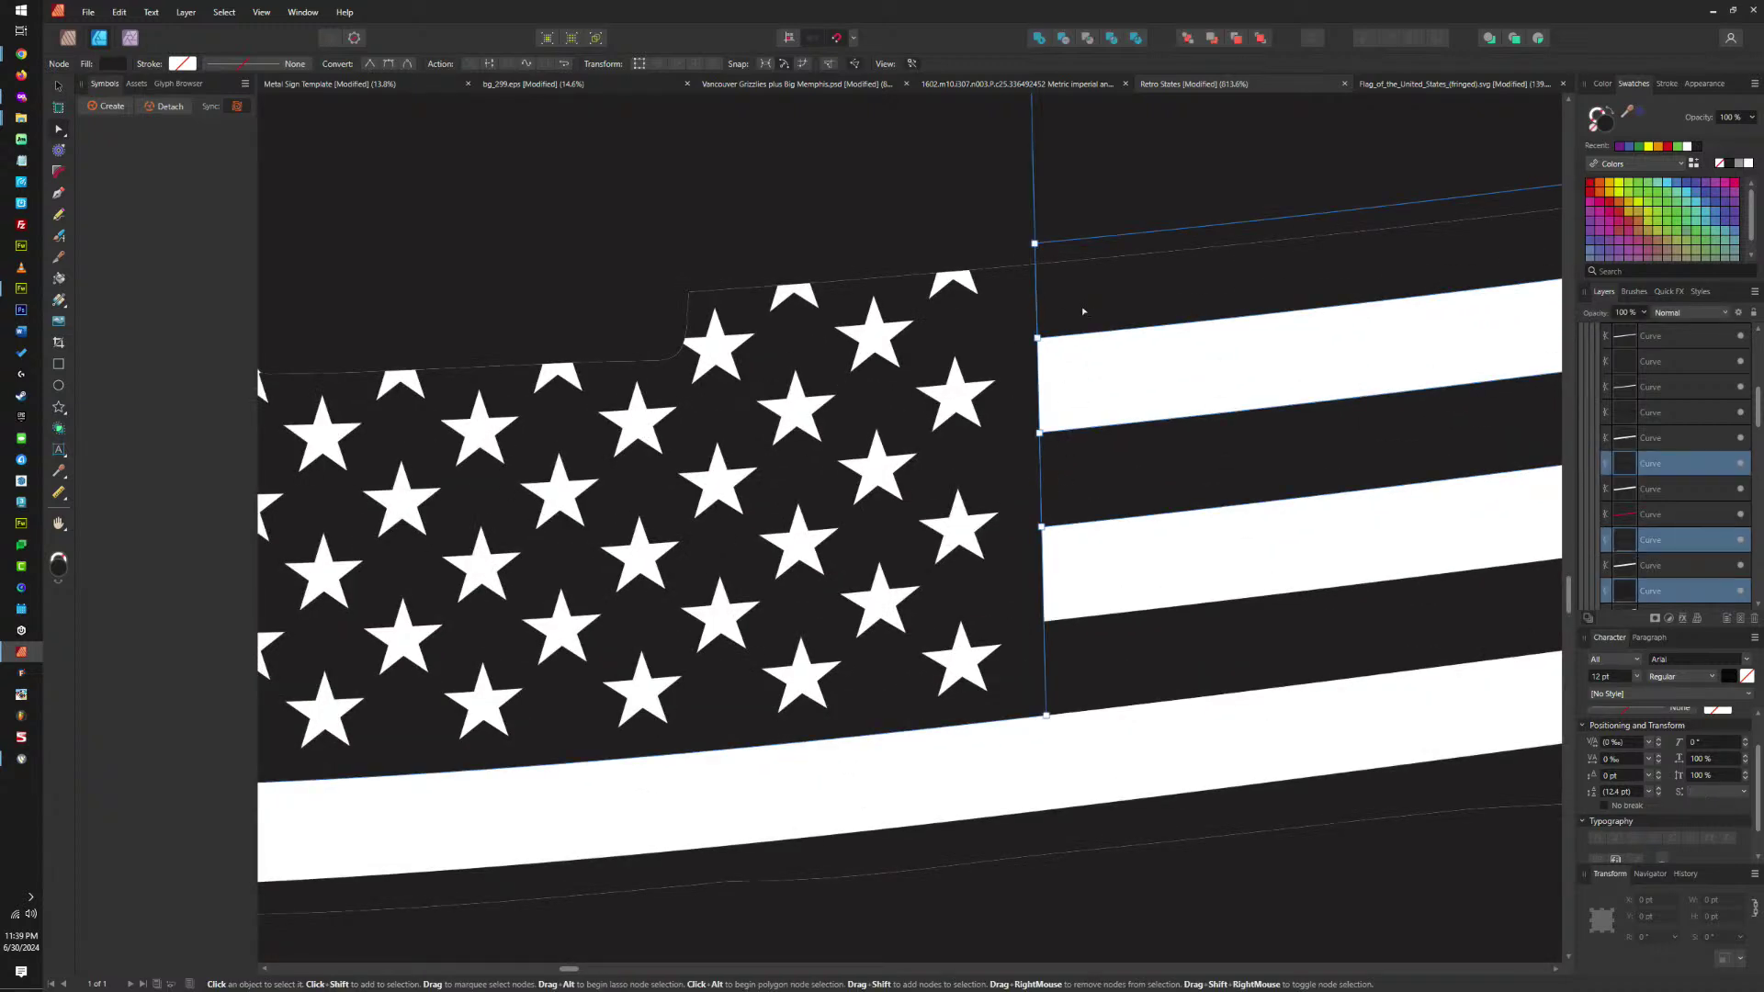
pyautogui.keyDown('shift'); pyautogui.click(1083, 642); pyautogui.keyUp('shift')
pyautogui.keyDown('shift'); pyautogui.click(1118, 800); pyautogui.keyUp('shift')
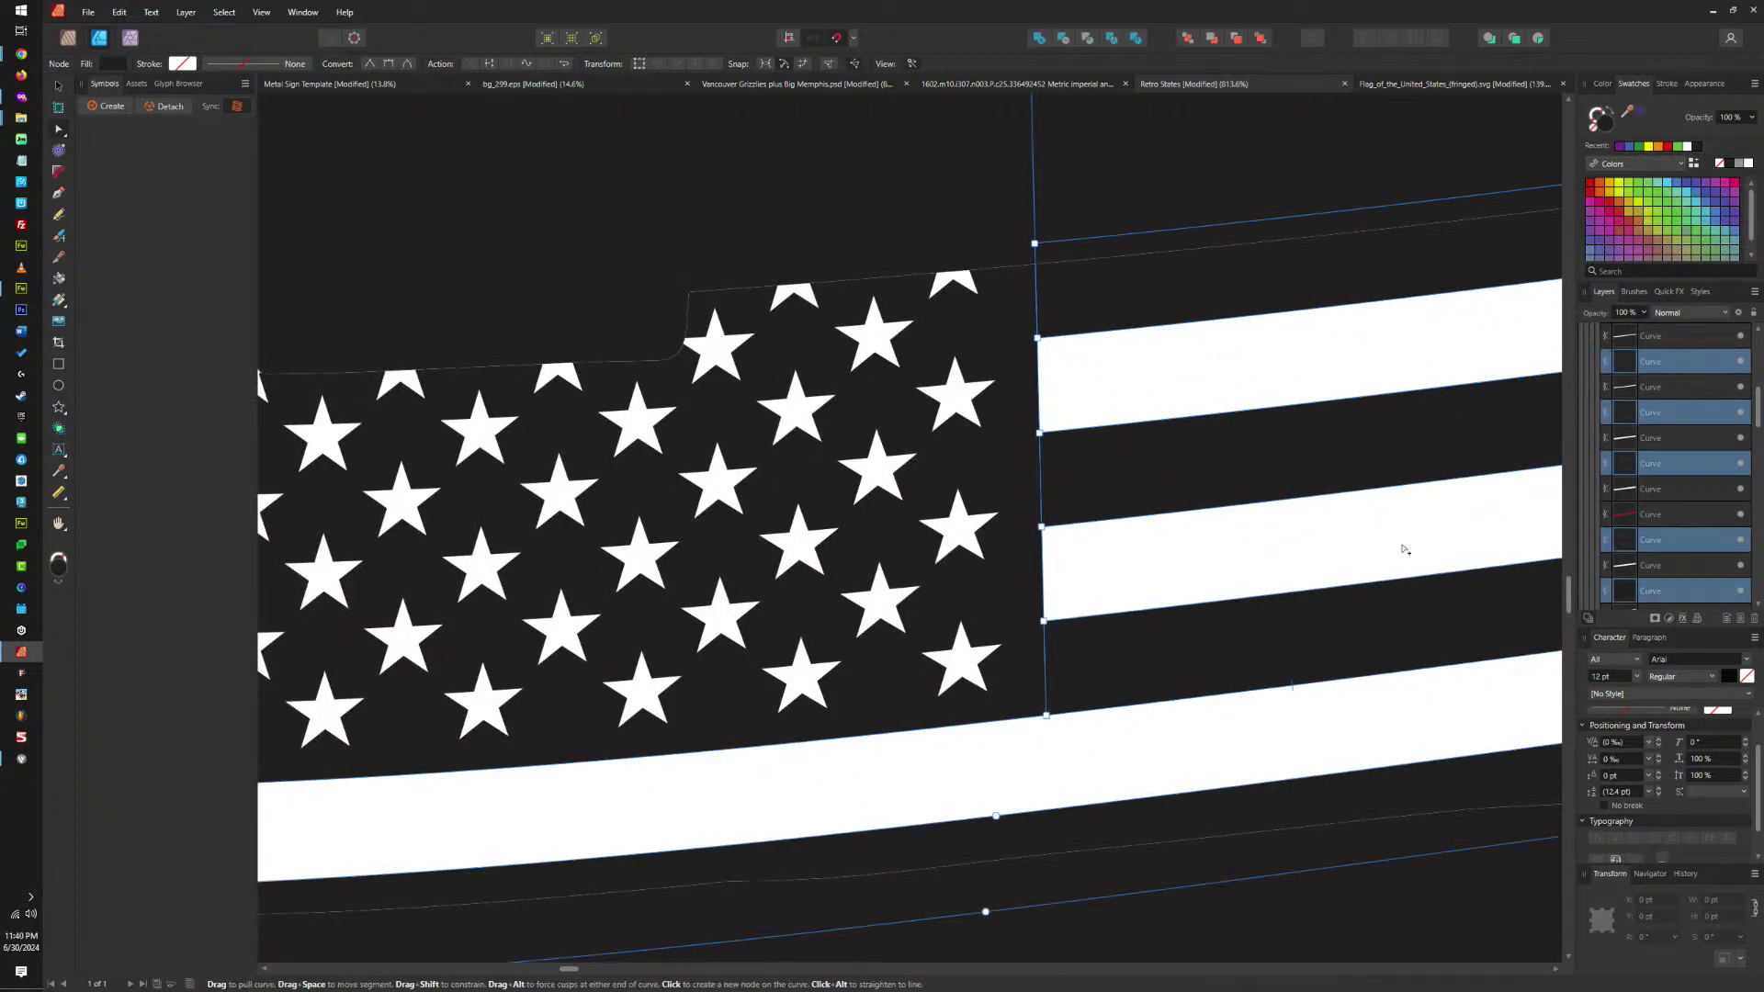
pyautogui.click(1038, 37)
pyautogui.hotkey('ctrl', '-')
pyautogui.hotkey('ctrl', '-')
pyautogui.hotkey('ctrl', '-')
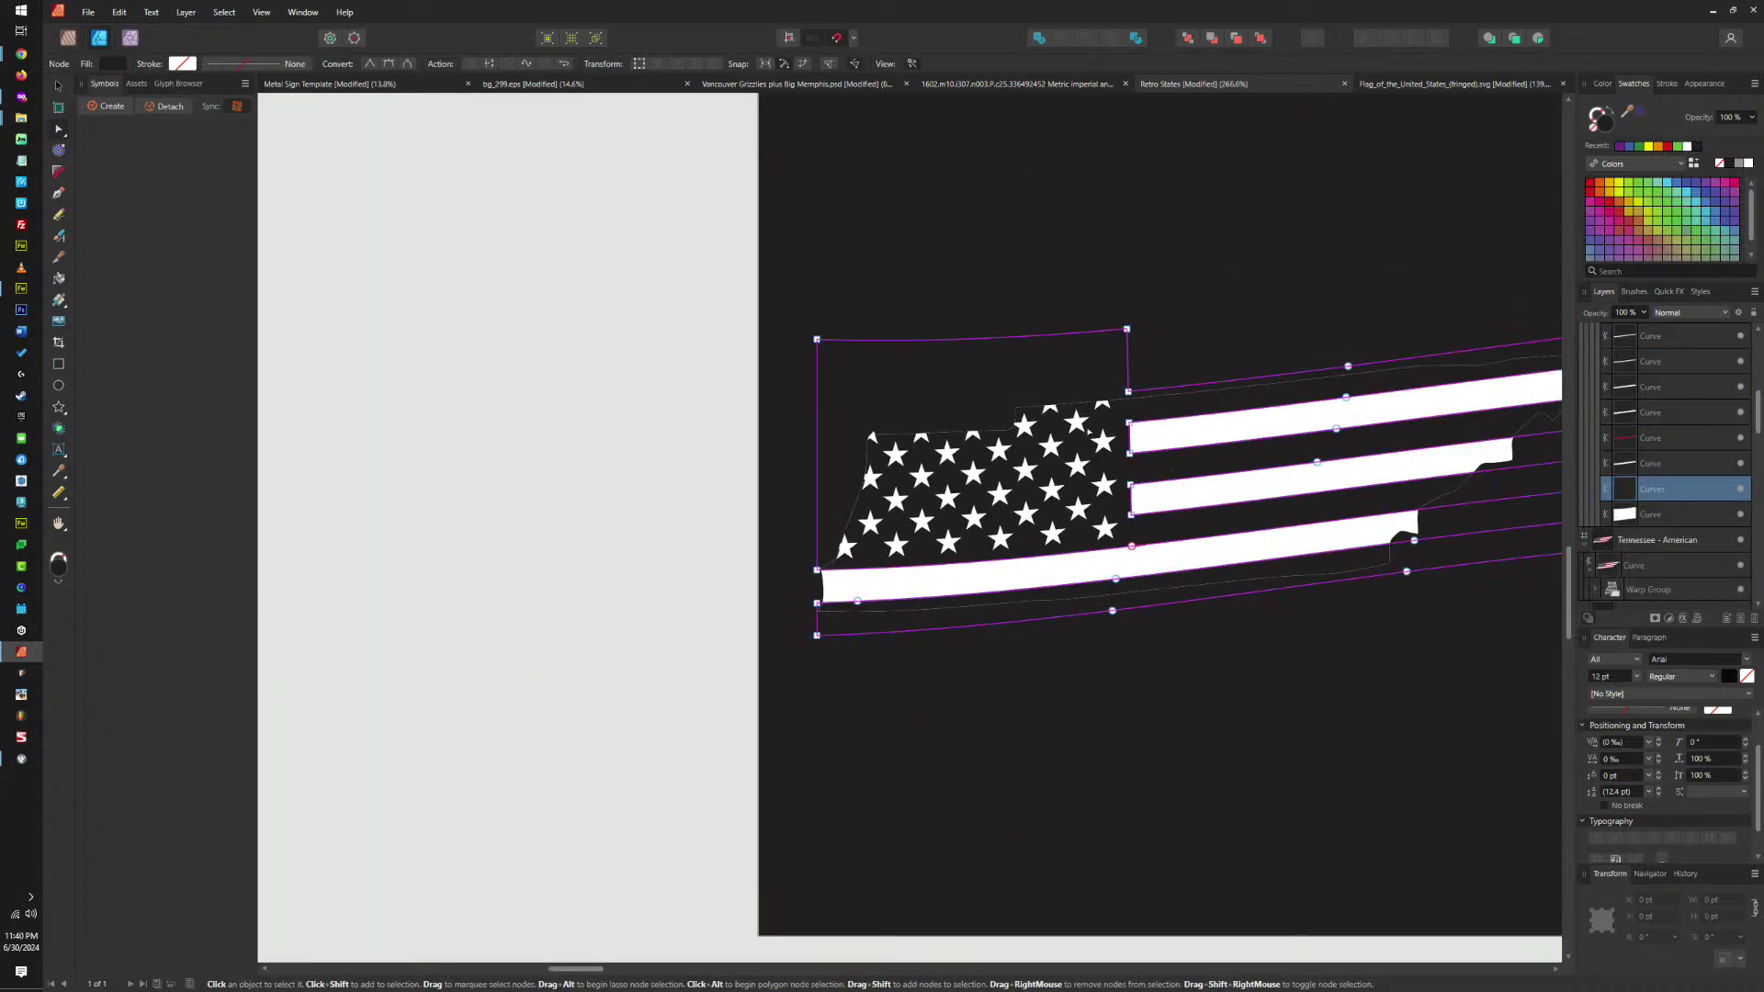
pyautogui.click(58, 85)
pyautogui.click(1146, 334)
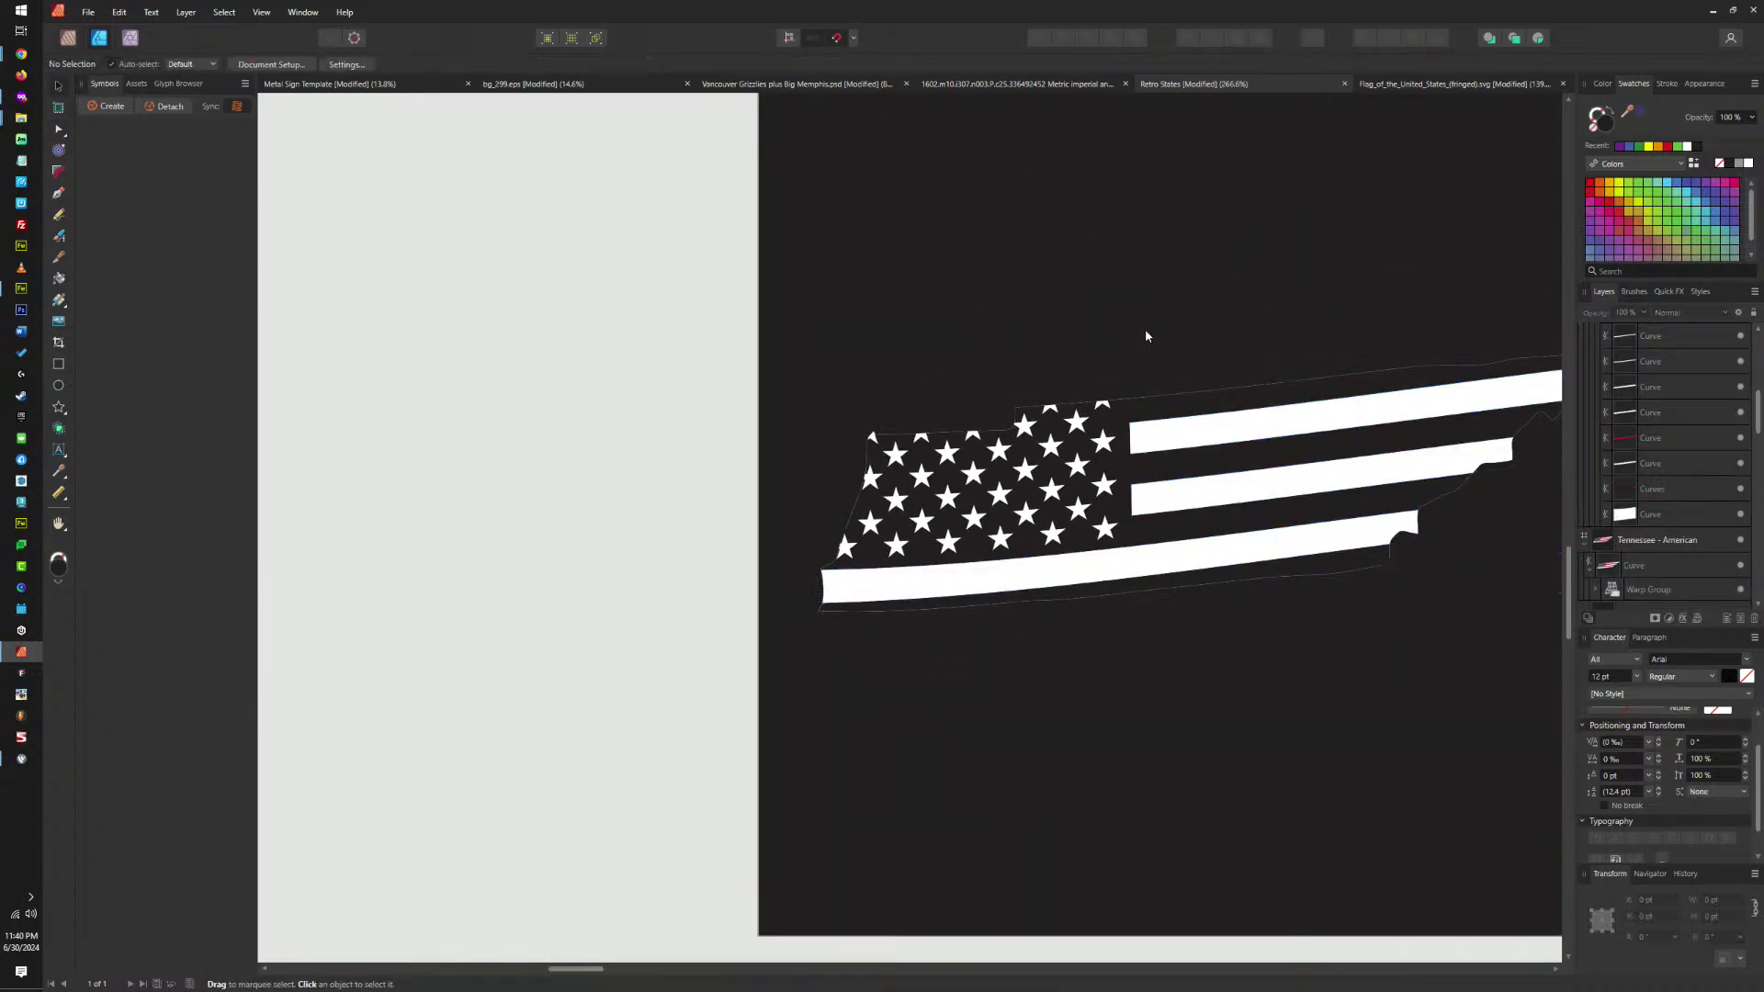
# Try a white background on the duplicated Tennessee - American artboard, and undo it.
pyautogui.scroll(-5, 1214, 384)
pyautogui.scroll(5, 1283, 389)
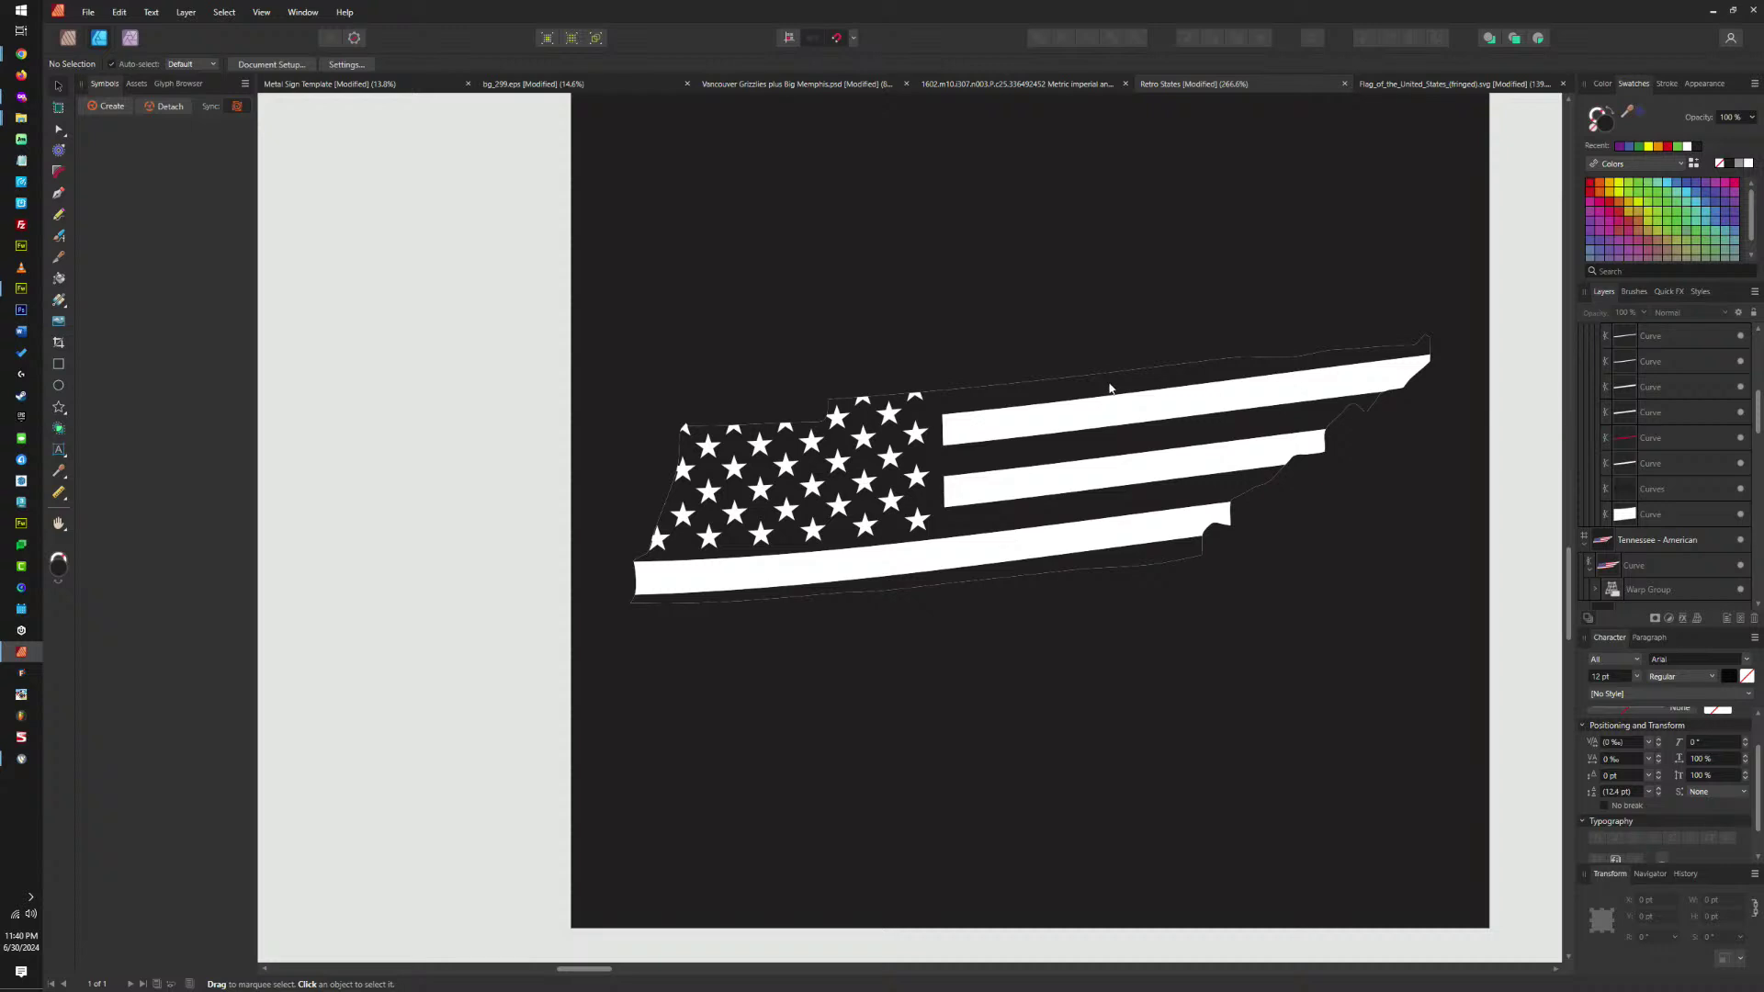
pyautogui.scroll(-5, 1106, 377)
pyautogui.scroll(3, 1097, 308)
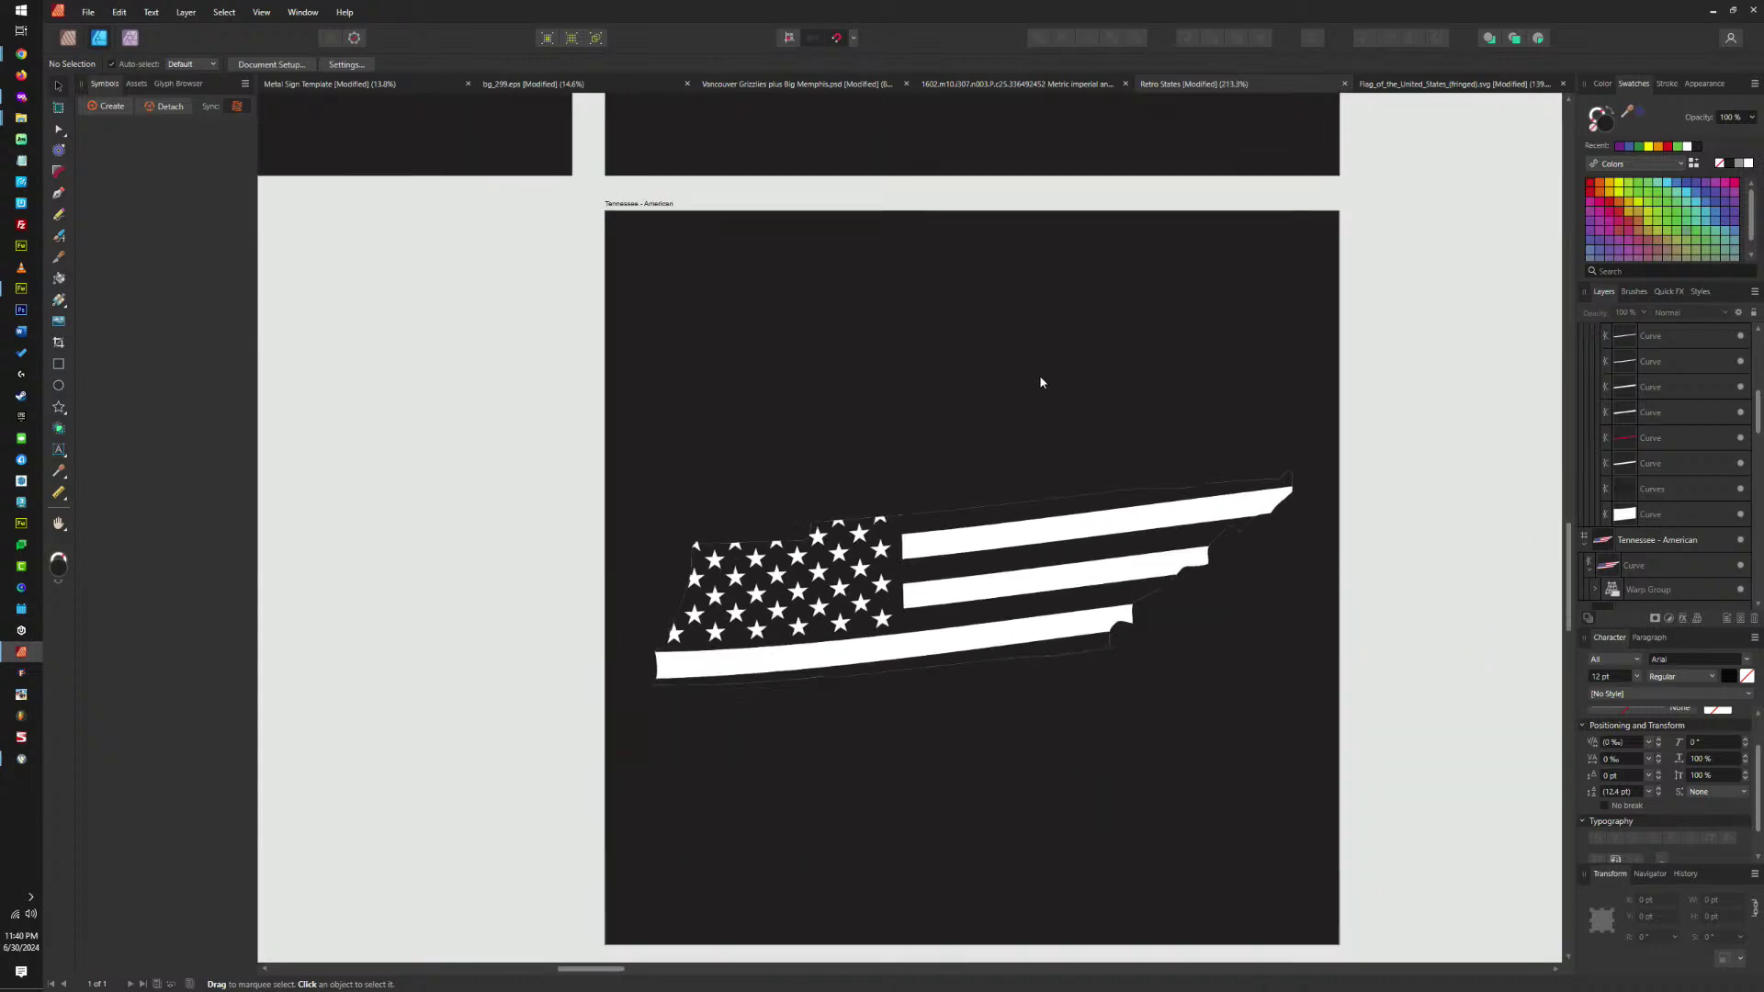
pyautogui.click(643, 203)
pyautogui.click(1747, 162)
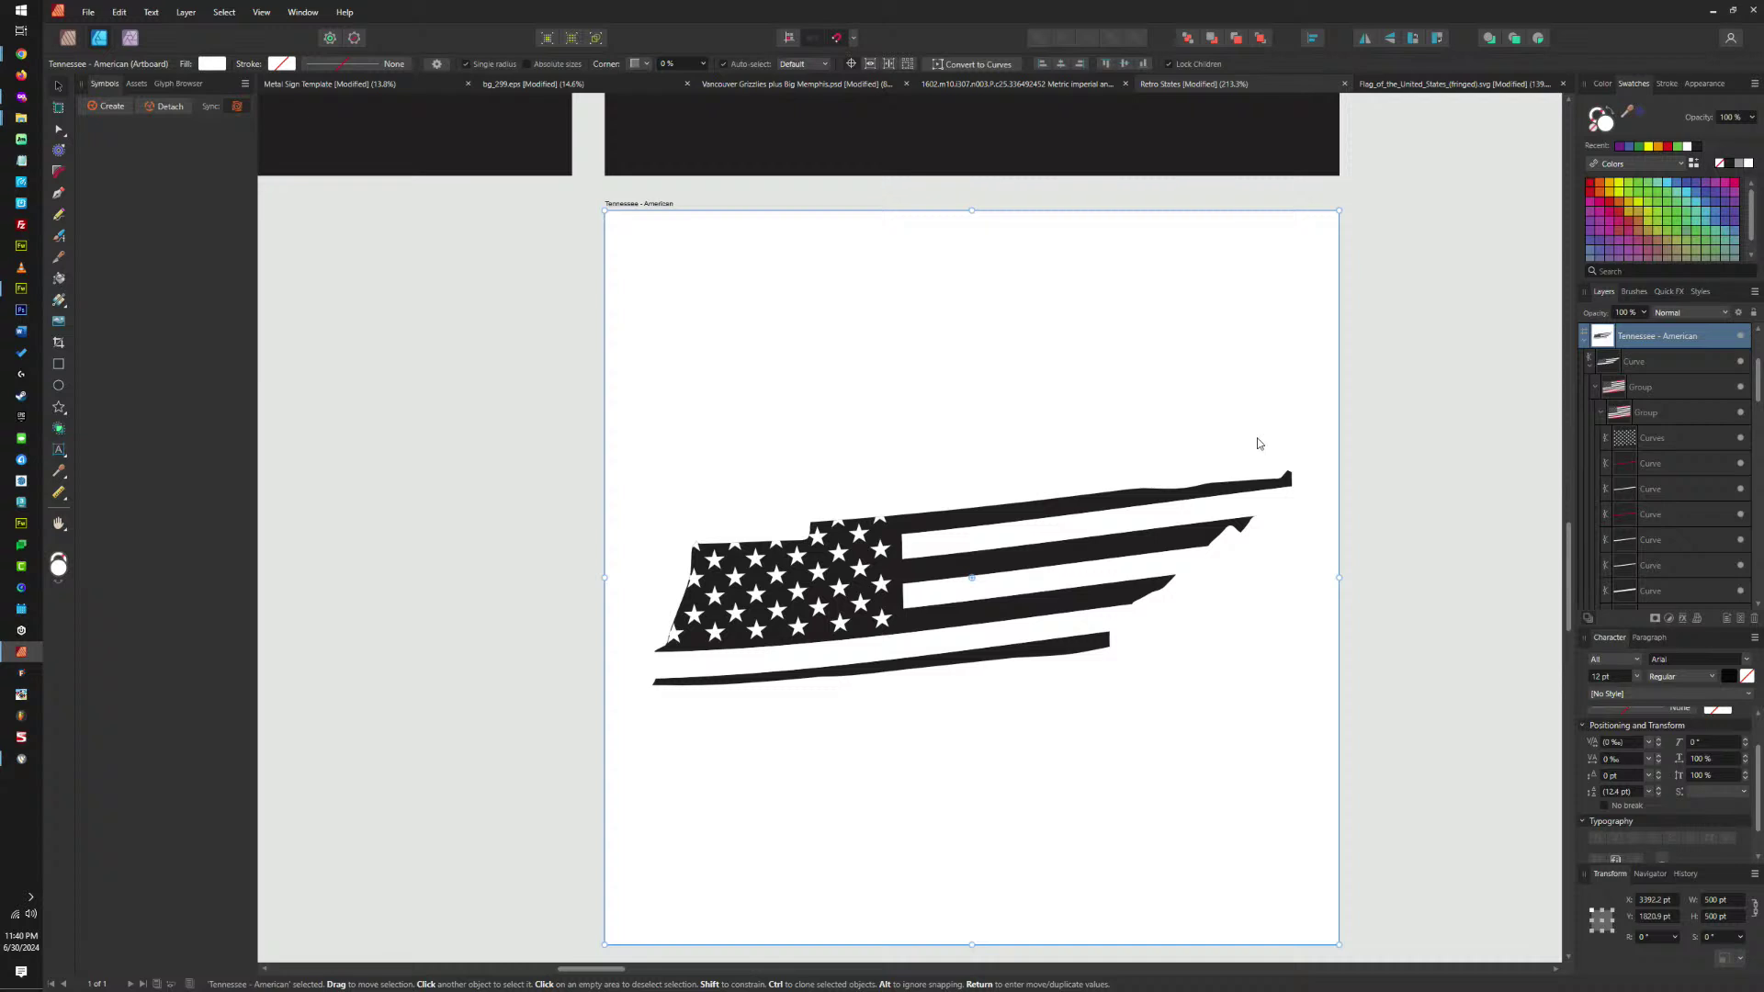
pyautogui.scroll(-5, 1257, 439)
pyautogui.scroll(5, 1245, 432)
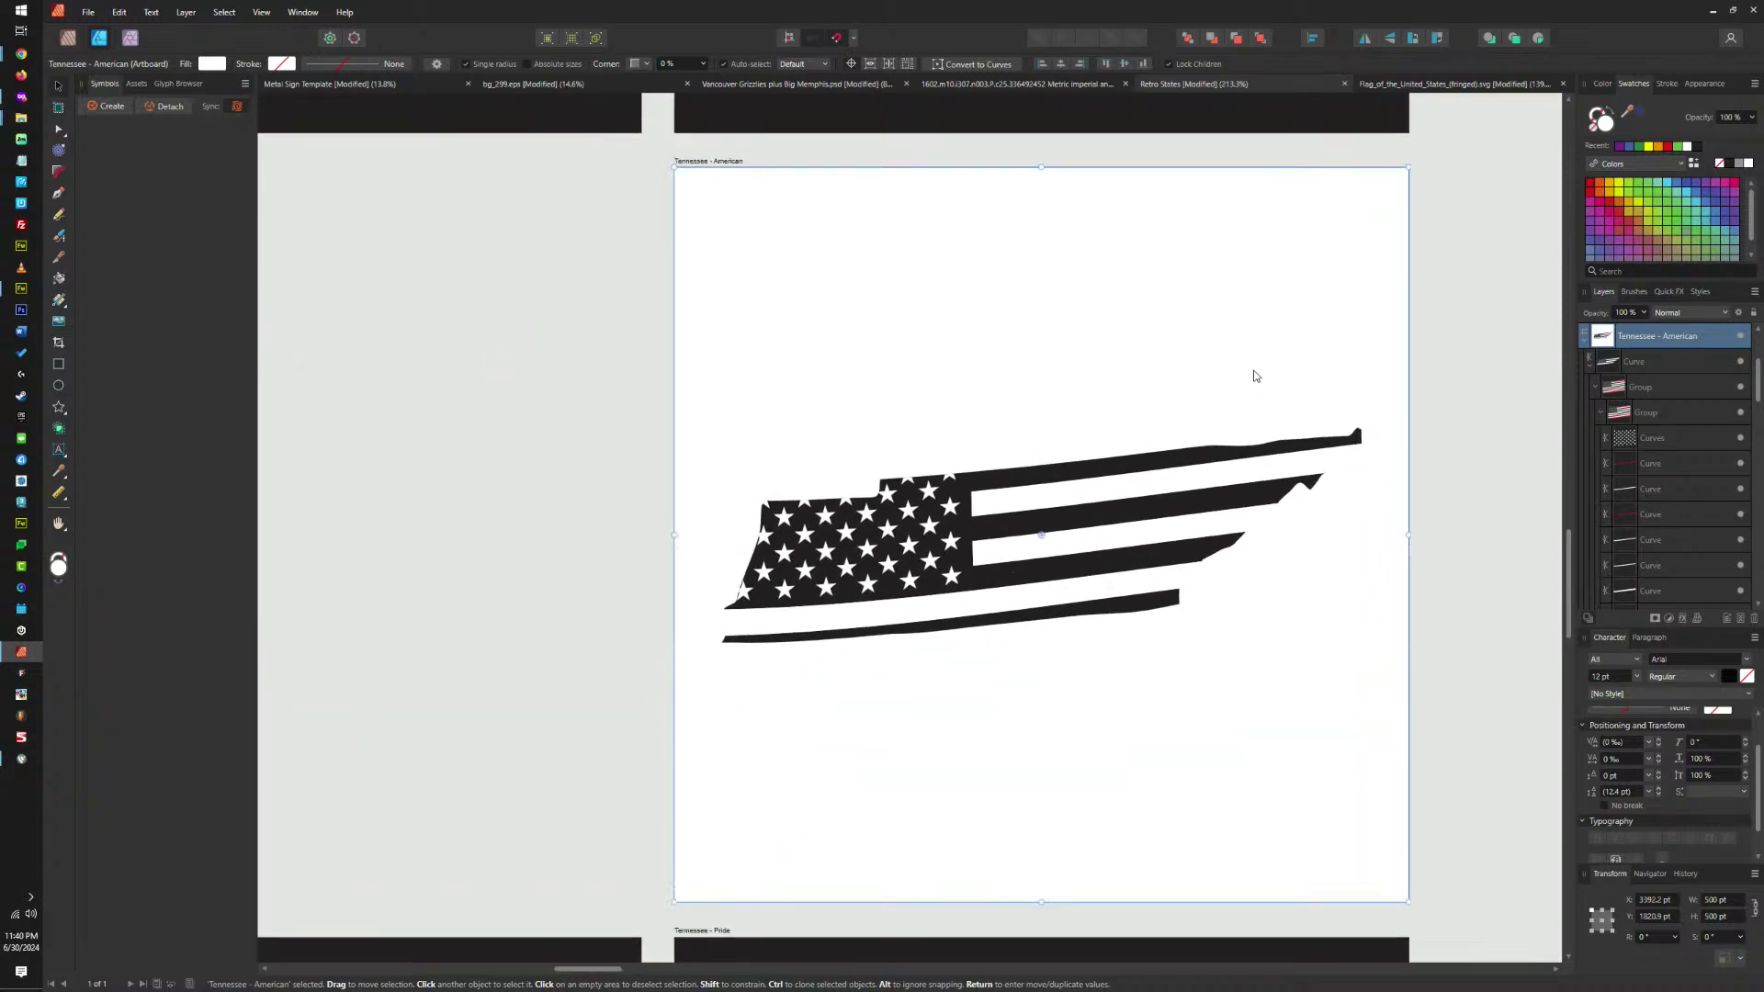
pyautogui.hotkey('ctrl', 'z')
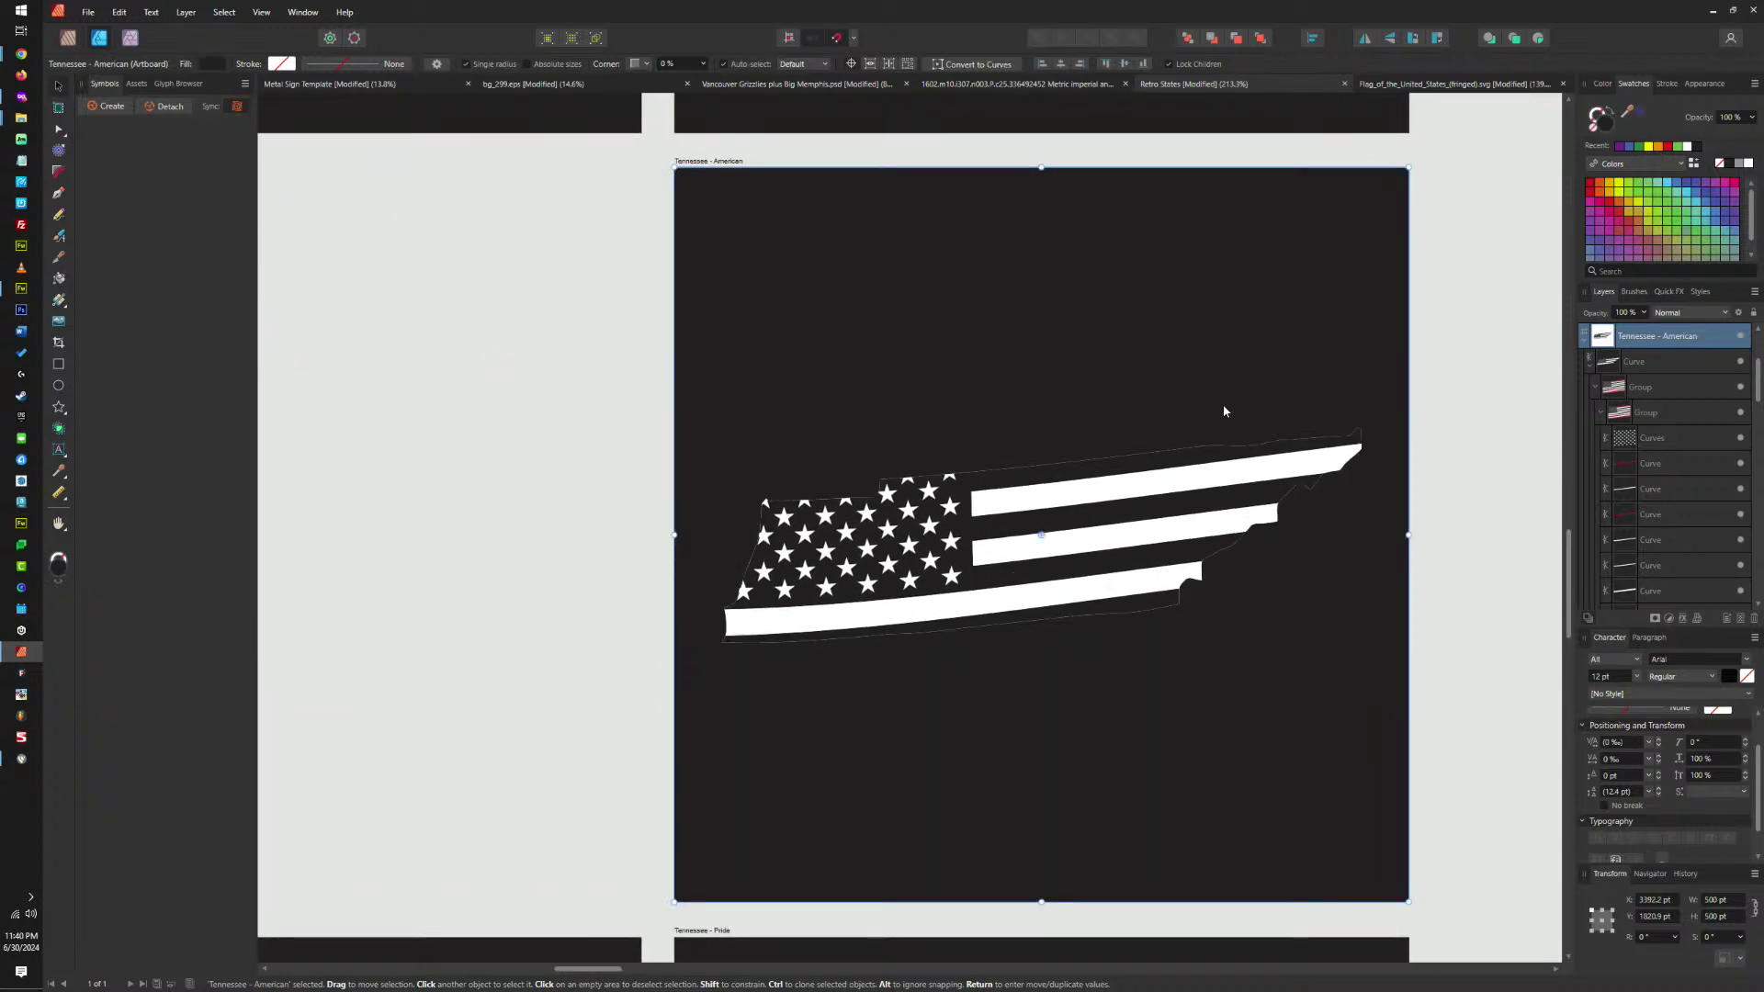
# Duplicate the Tennessee shape in place and remove the nested flag group from the copy, leaving an empty outline.
pyautogui.click(1172, 446)
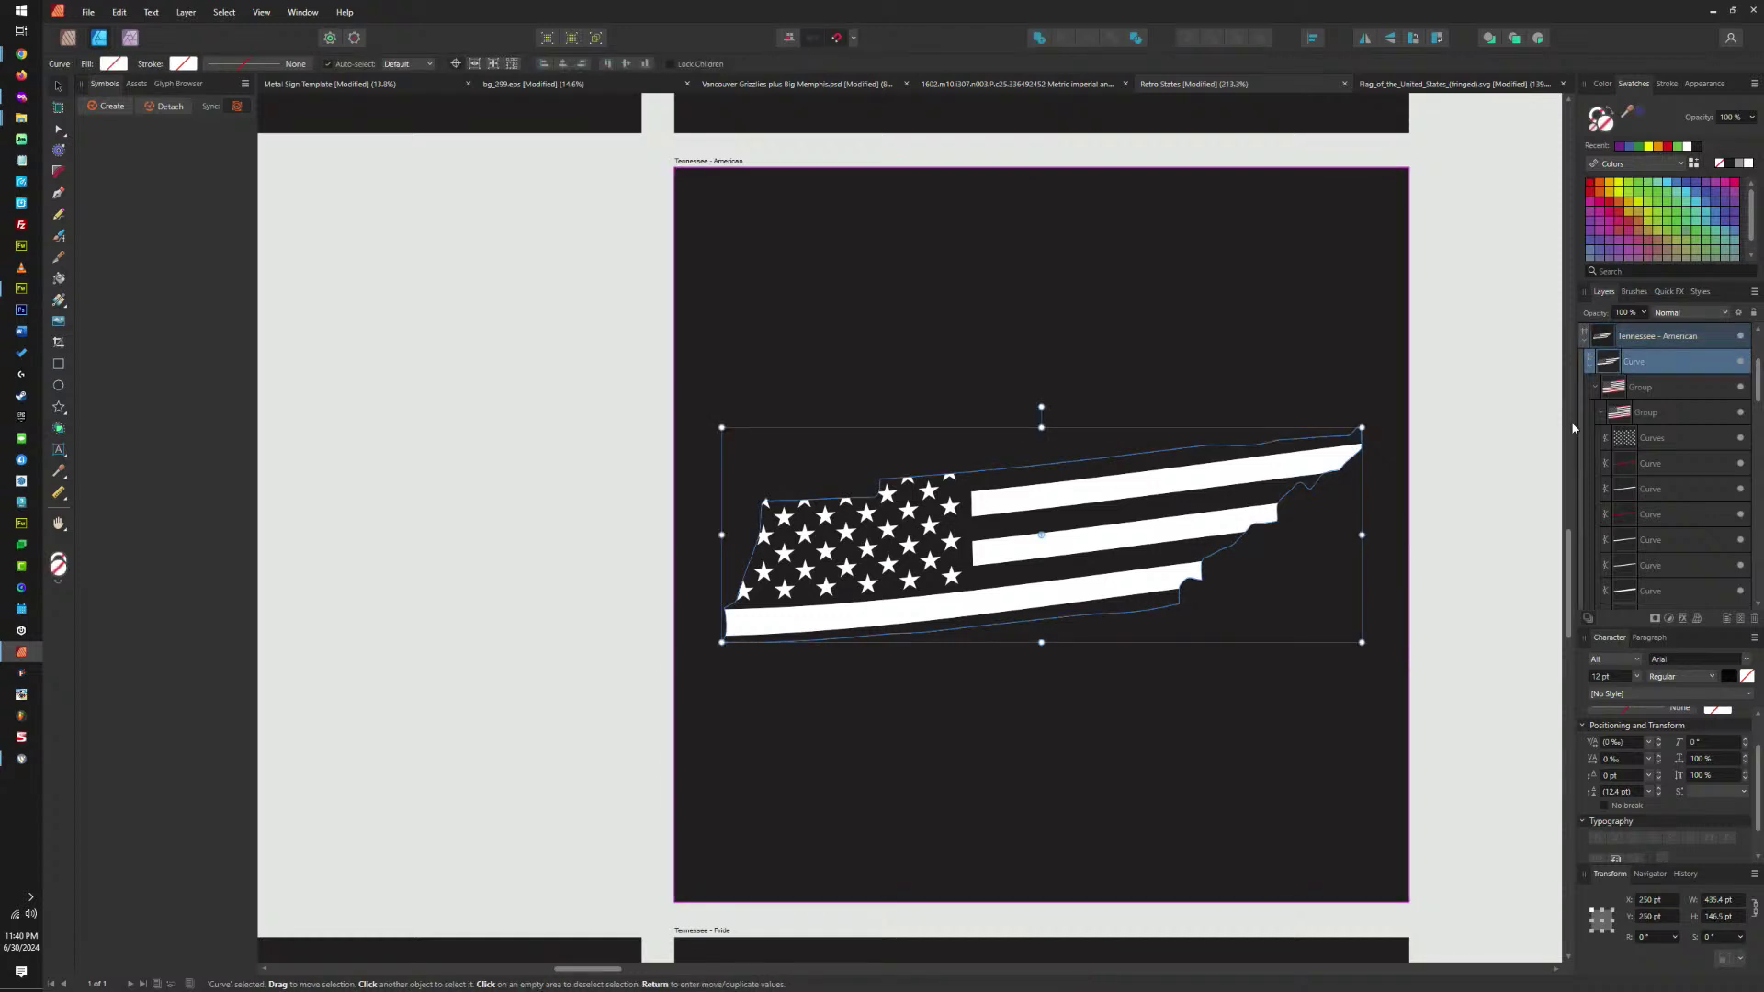
pyautogui.click(1590, 366)
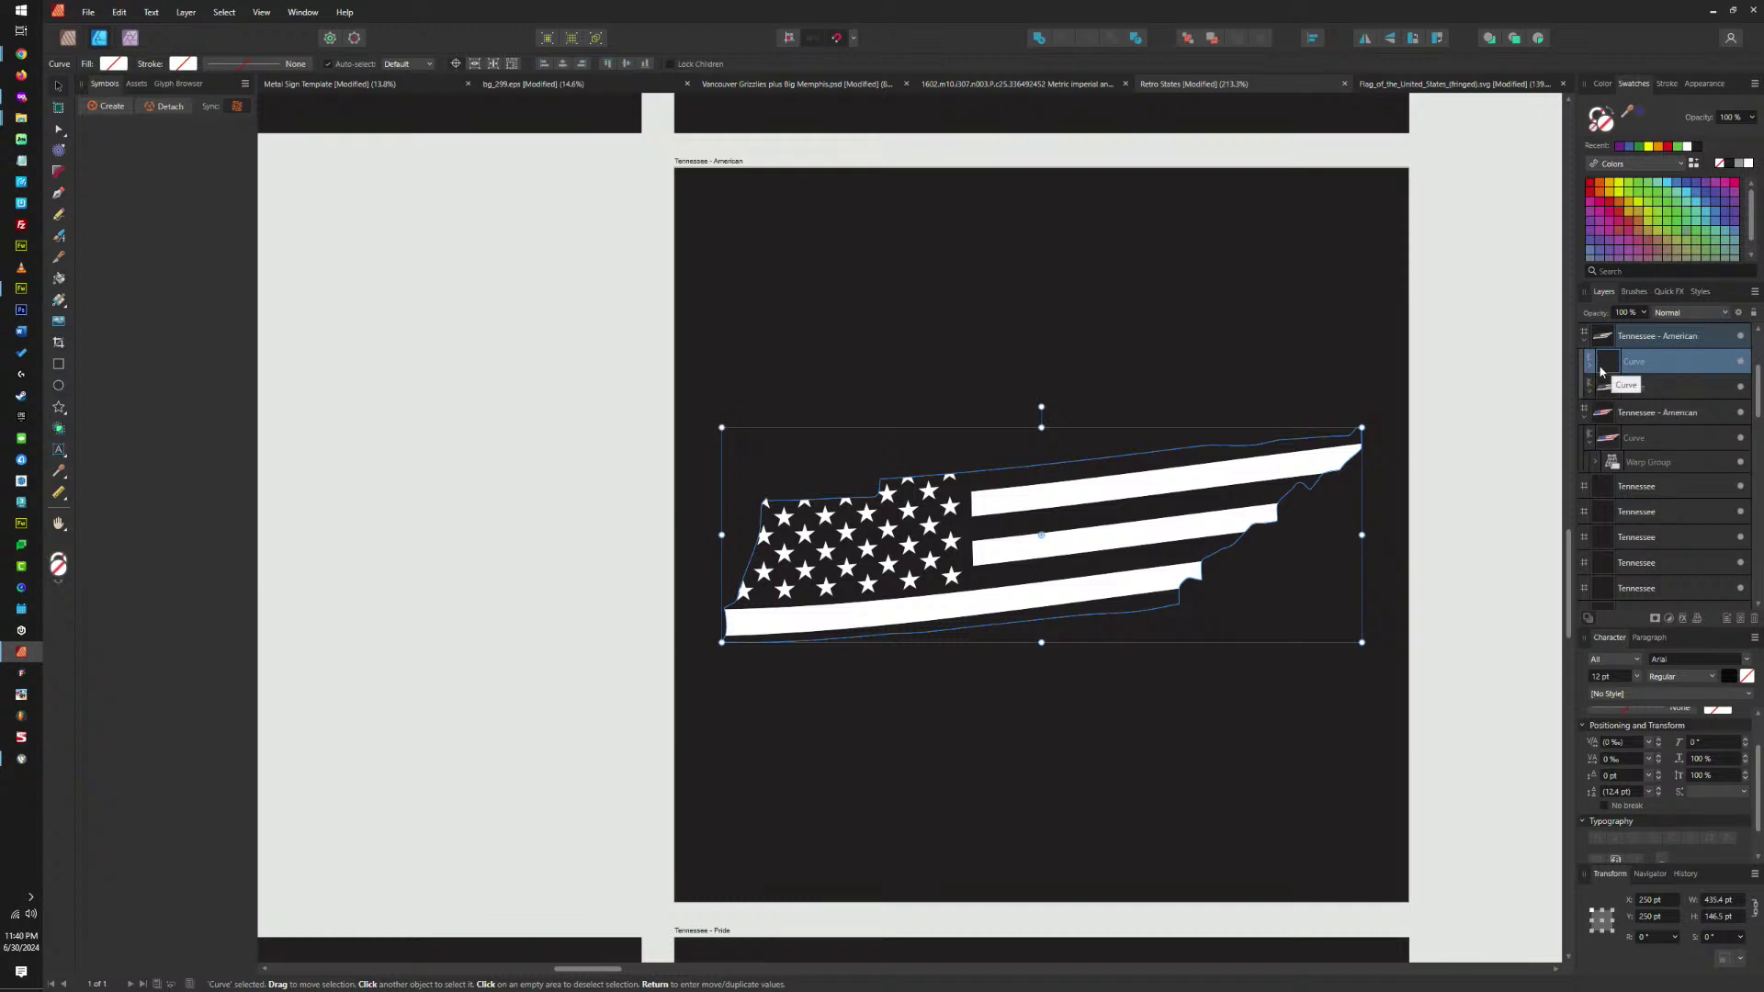
pyautogui.click(1654, 390)
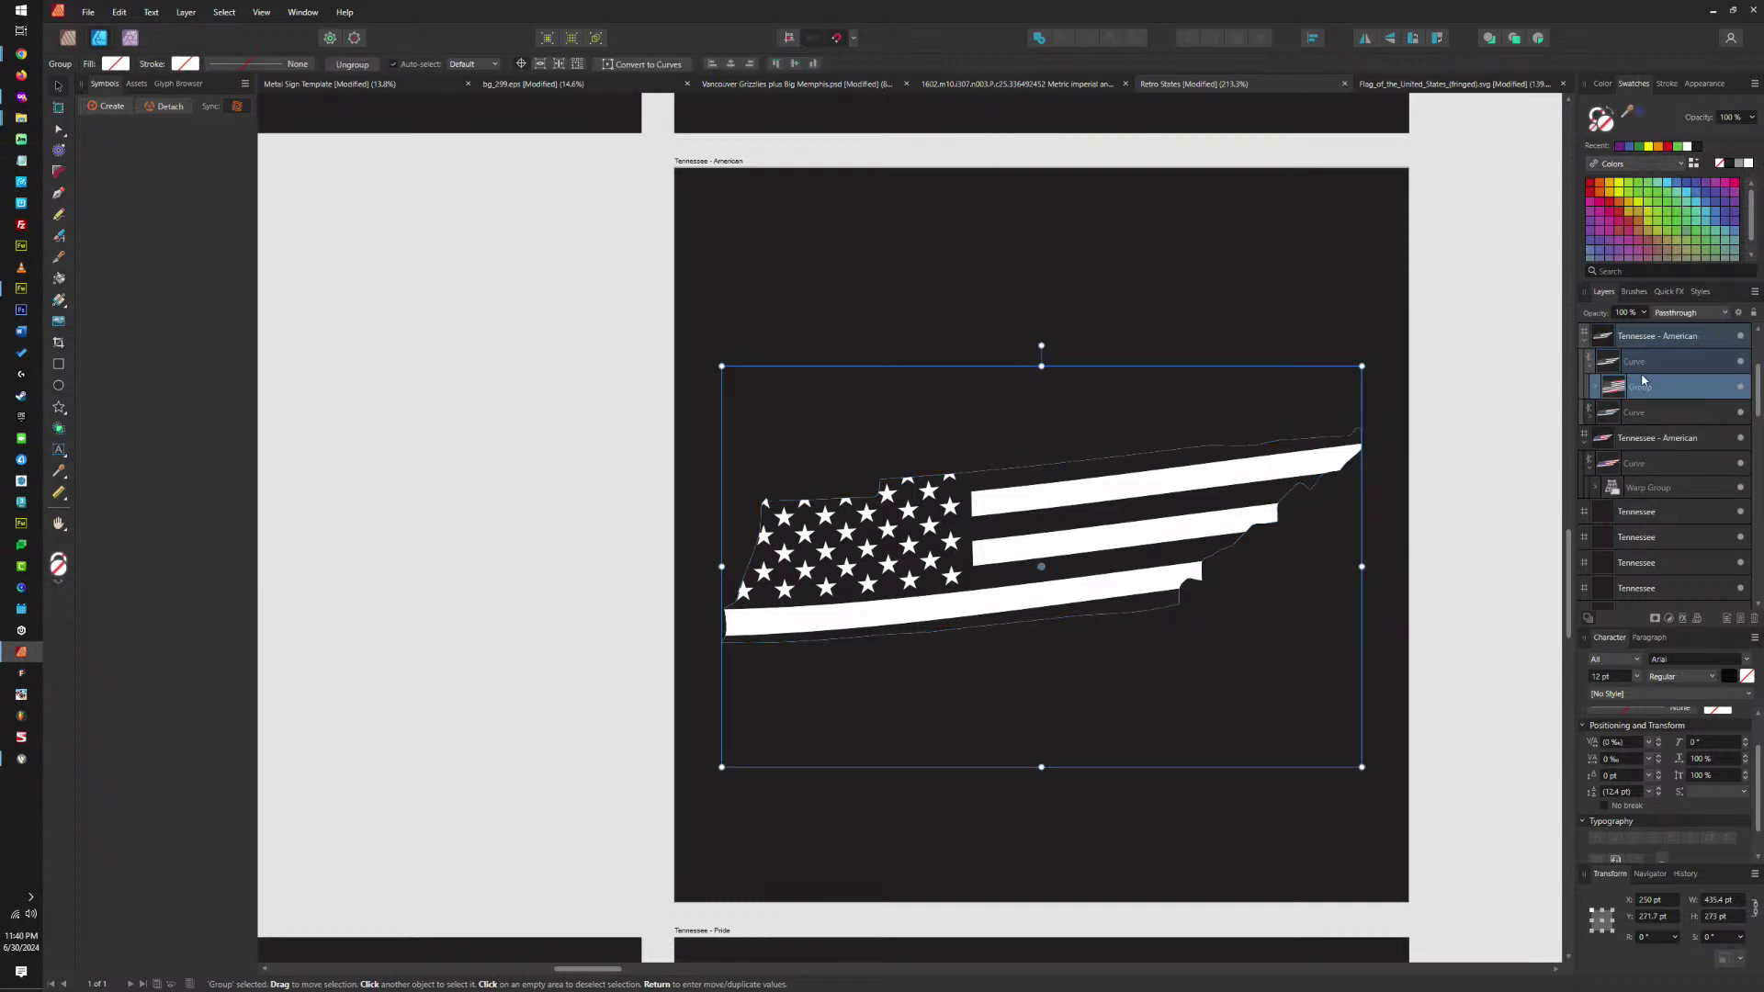
pyautogui.hotkey('ctrl', 'shift', 'g')
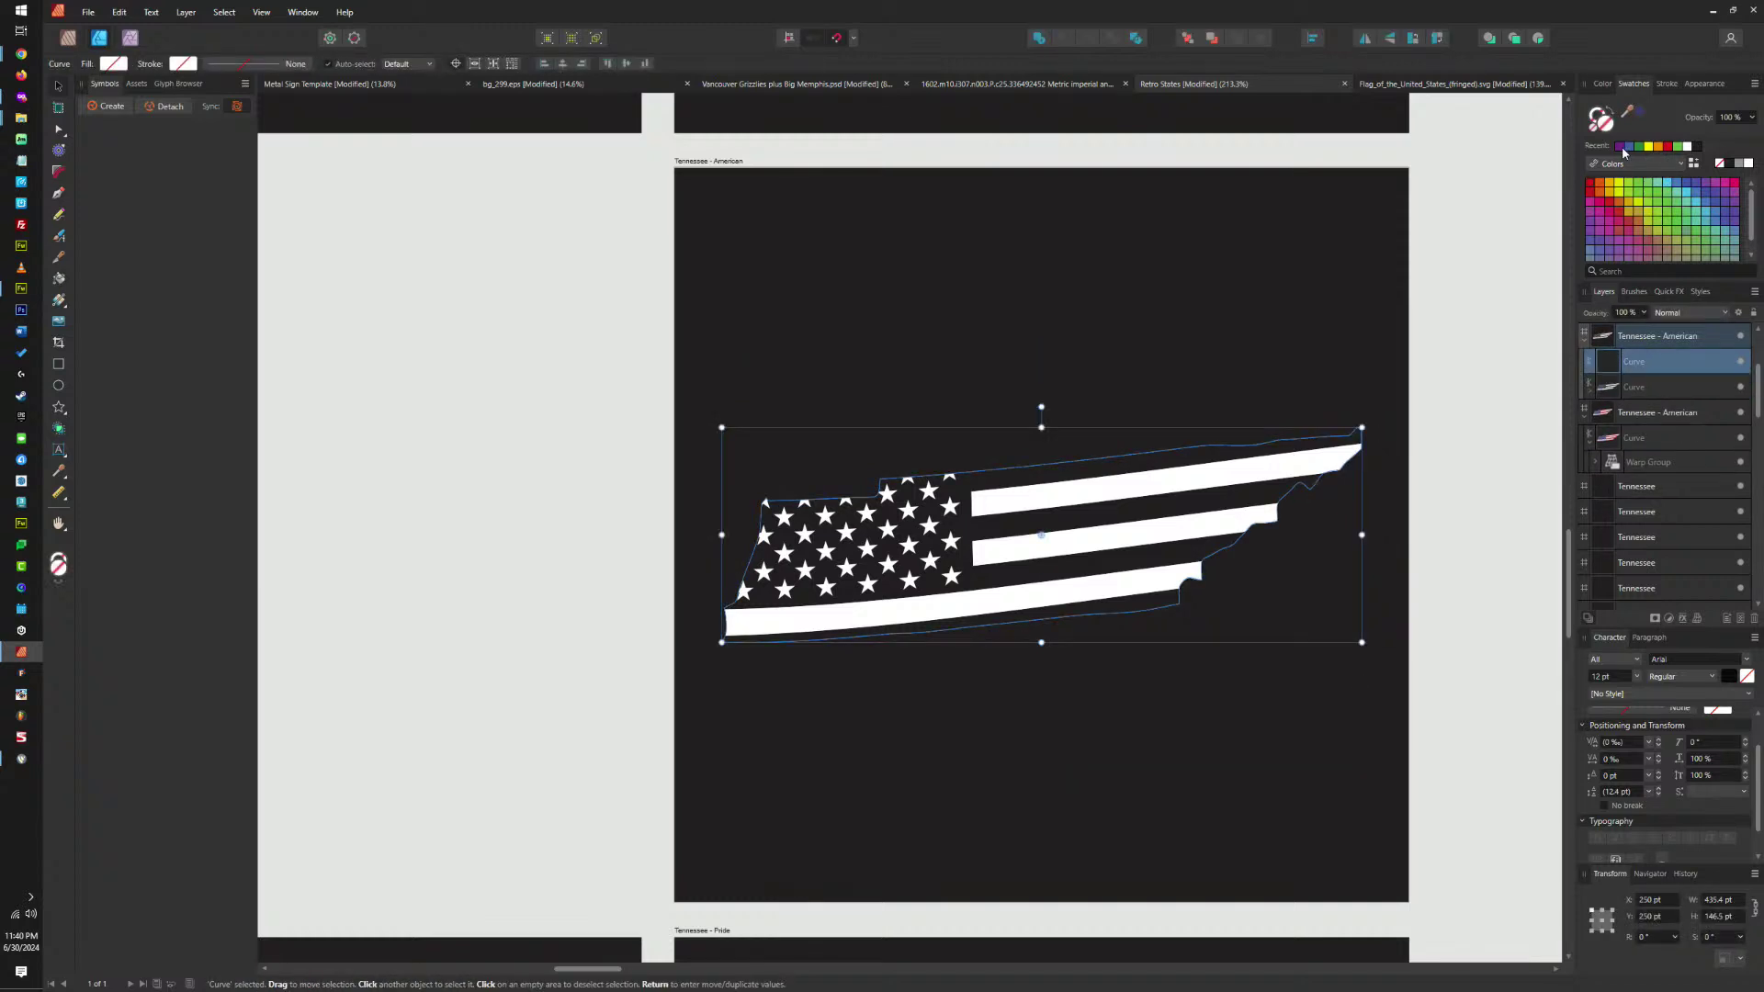
# Give the empty Tennessee outline a white stroke of 3.1 pt aligned to the outside.
pyautogui.click(1597, 114)
pyautogui.click(1665, 84)
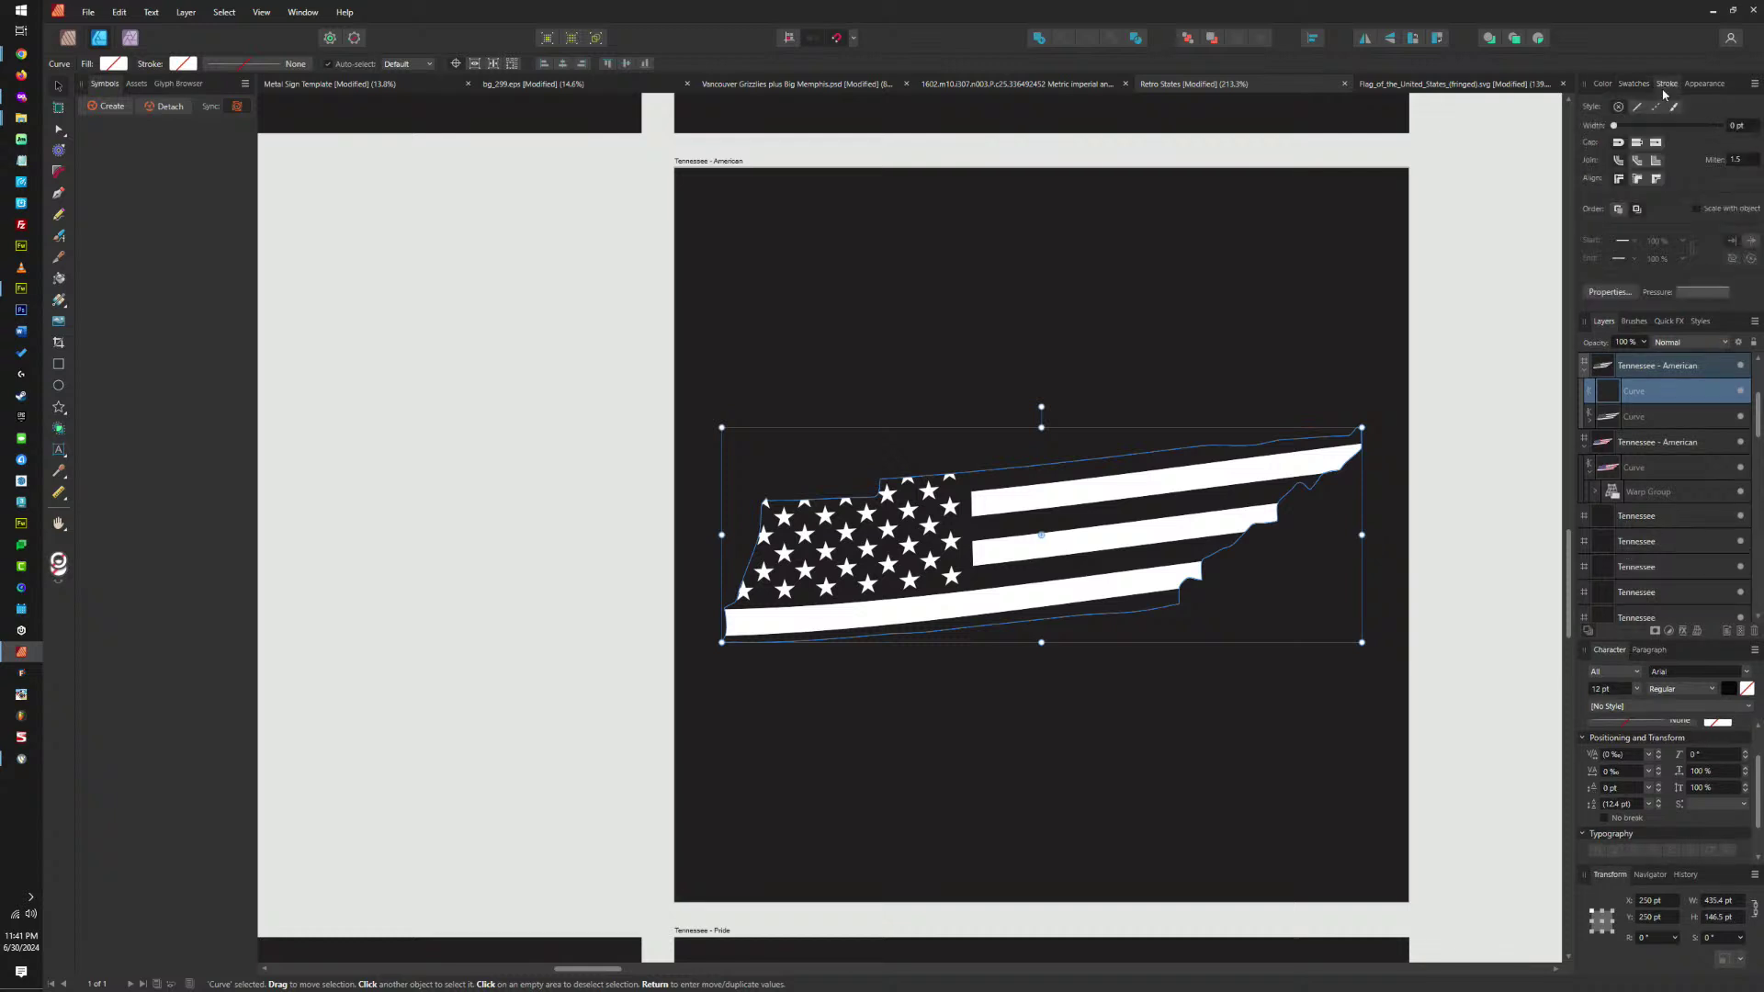
pyautogui.moveTo(1616, 125); pyautogui.dragTo(1636, 114)
pyautogui.click(1622, 178)
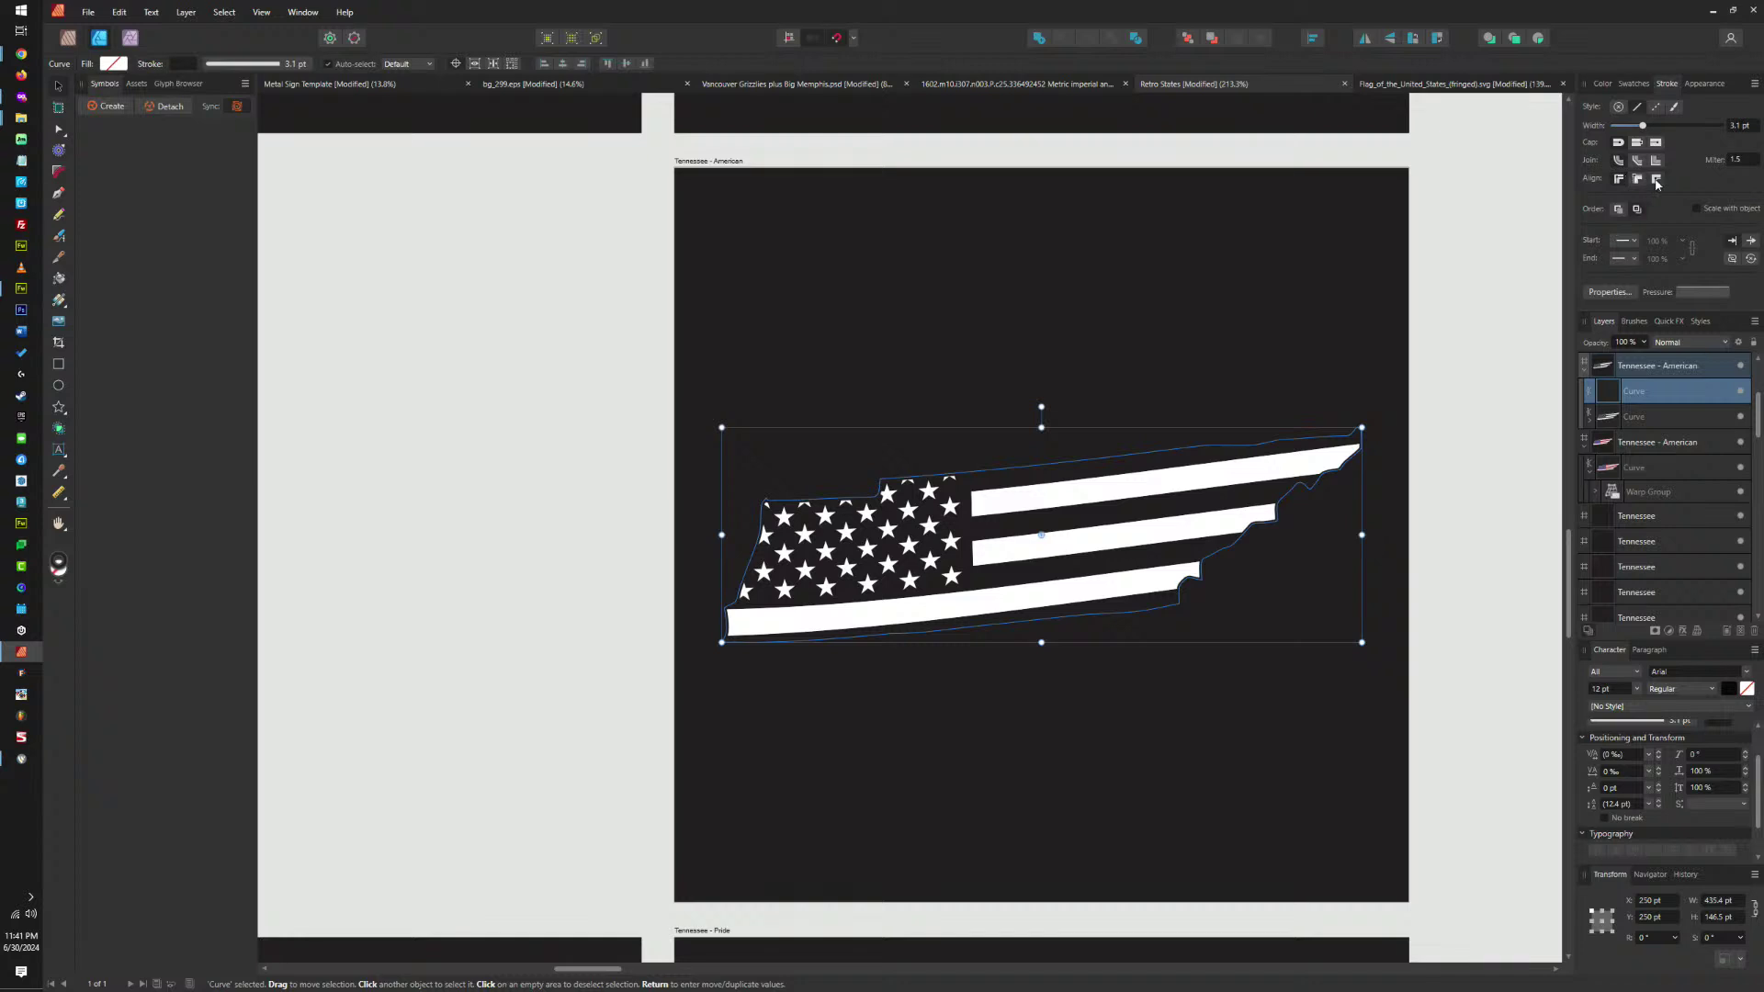
pyautogui.click(1634, 83)
pyautogui.click(1750, 165)
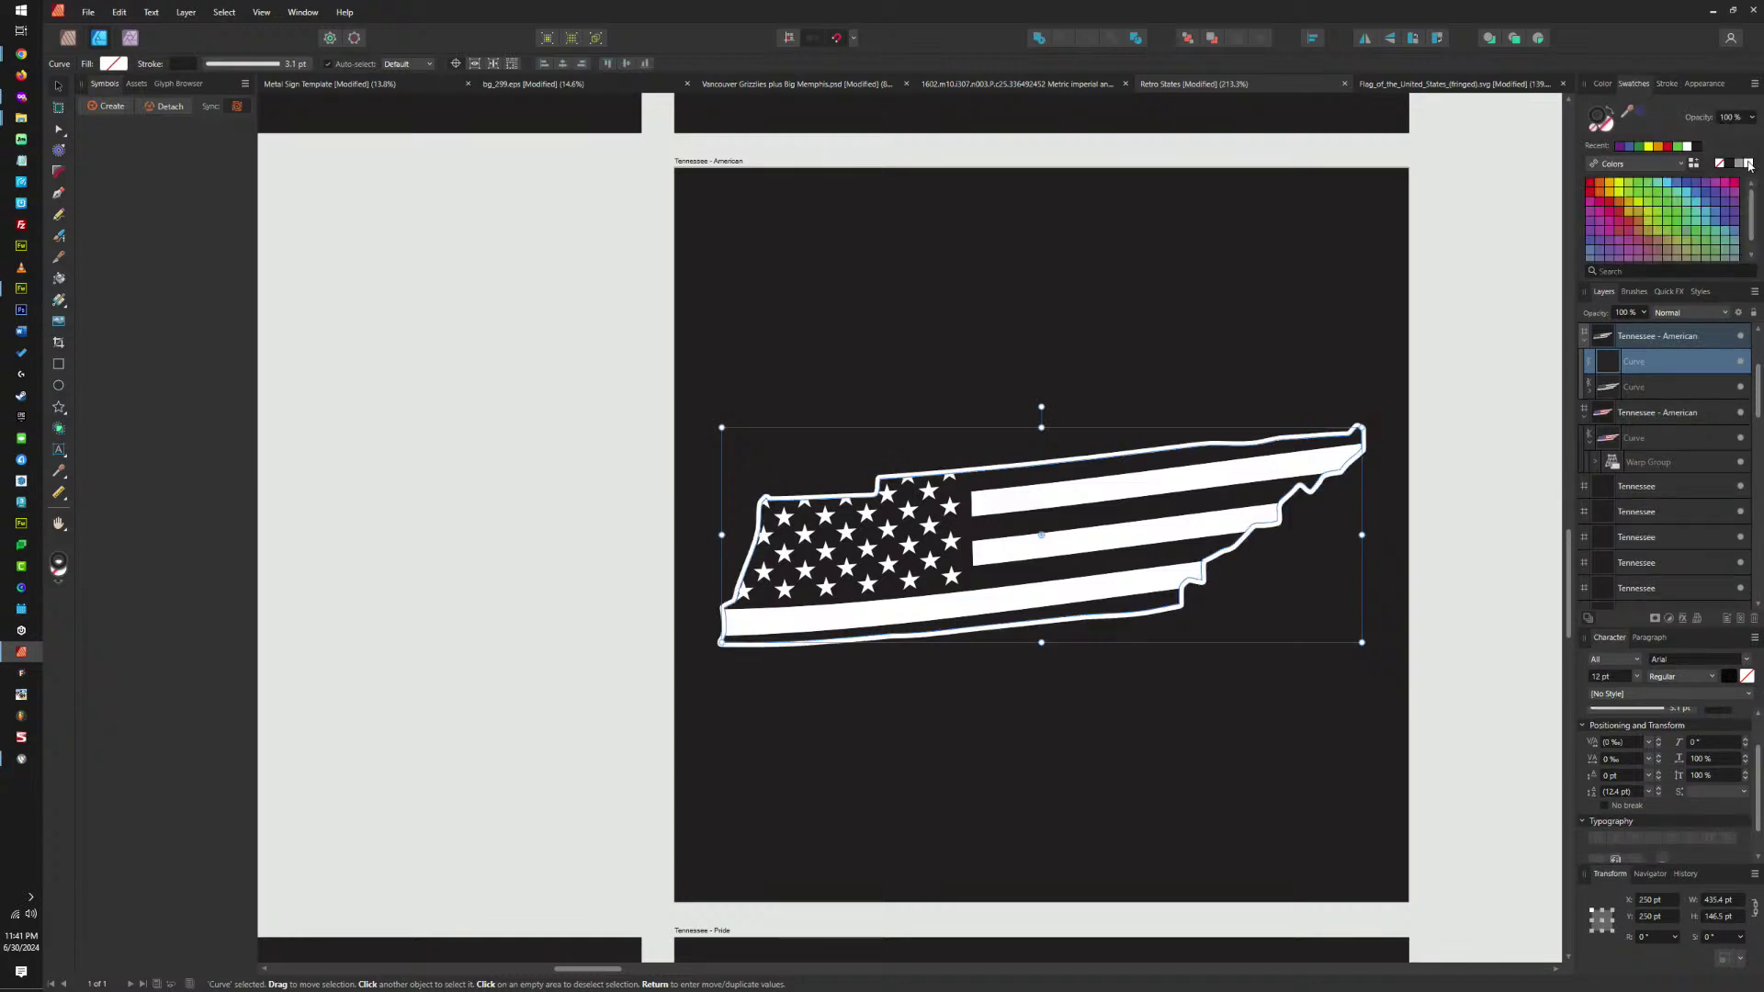
# Set the Tennessee outline's stroke width to 1.7 pt, comparing inside alignment before returning it to outside.
pyautogui.click(1664, 84)
pyautogui.scroll(2, 1295, 368)
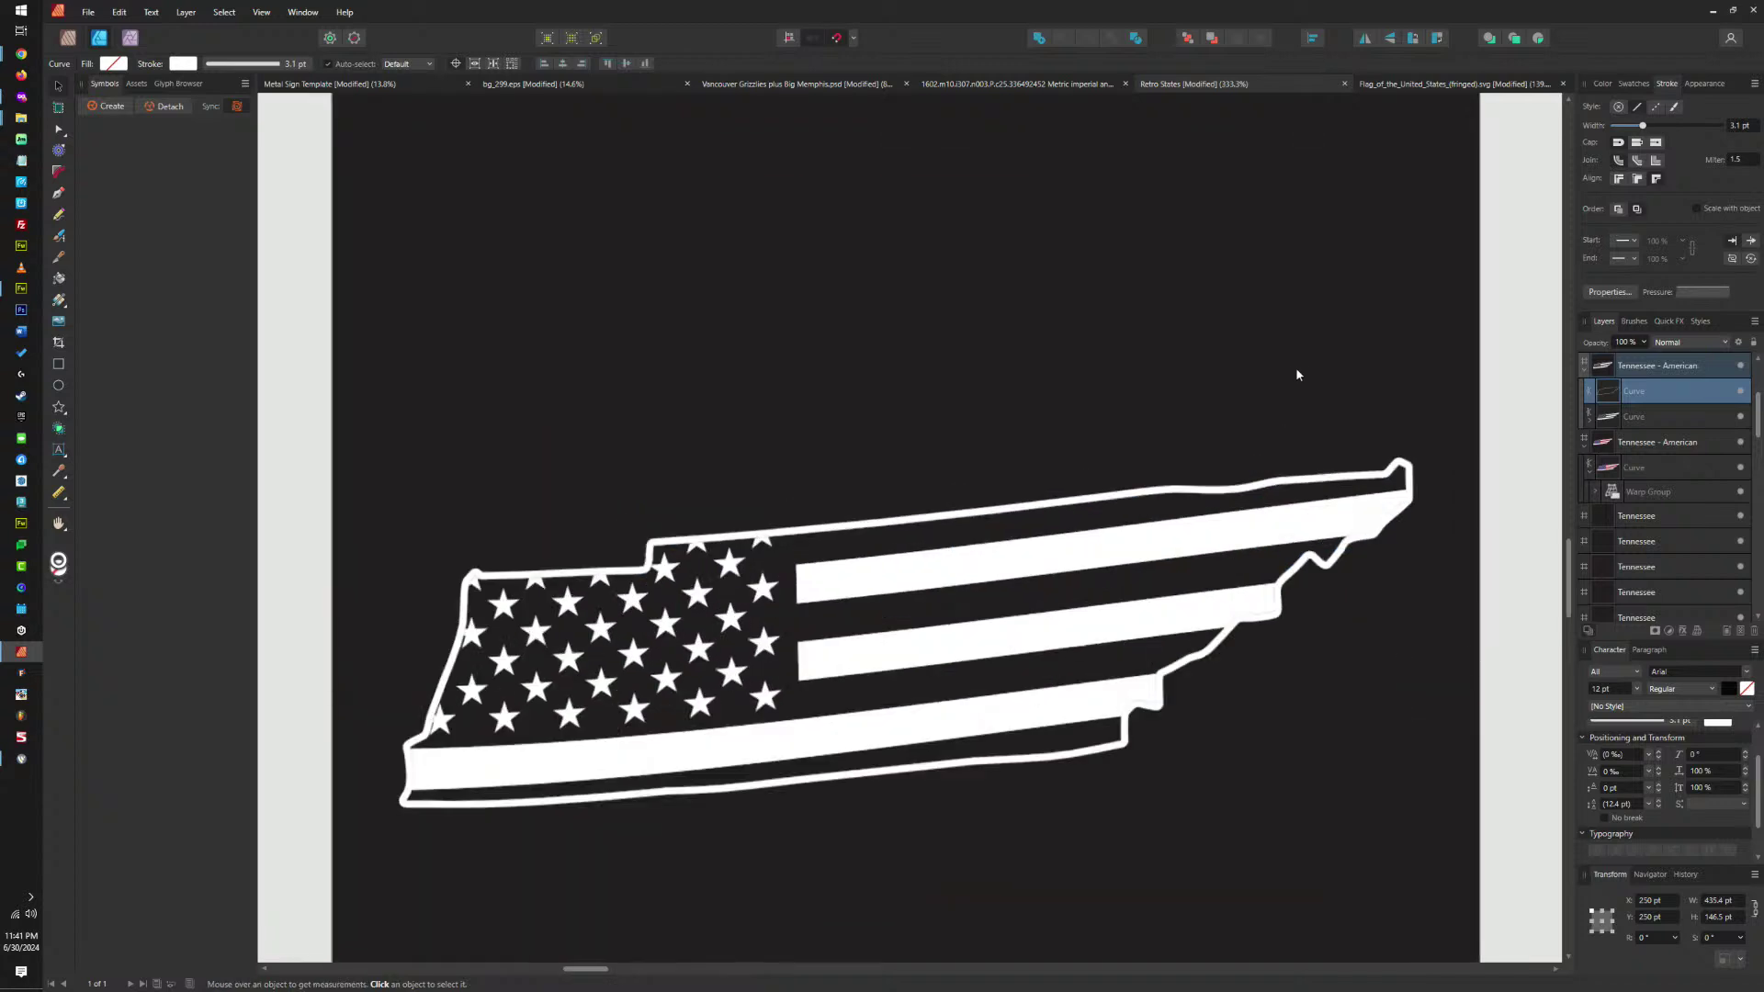
pyautogui.moveTo(1649, 128); pyautogui.dragTo(1640, 132)
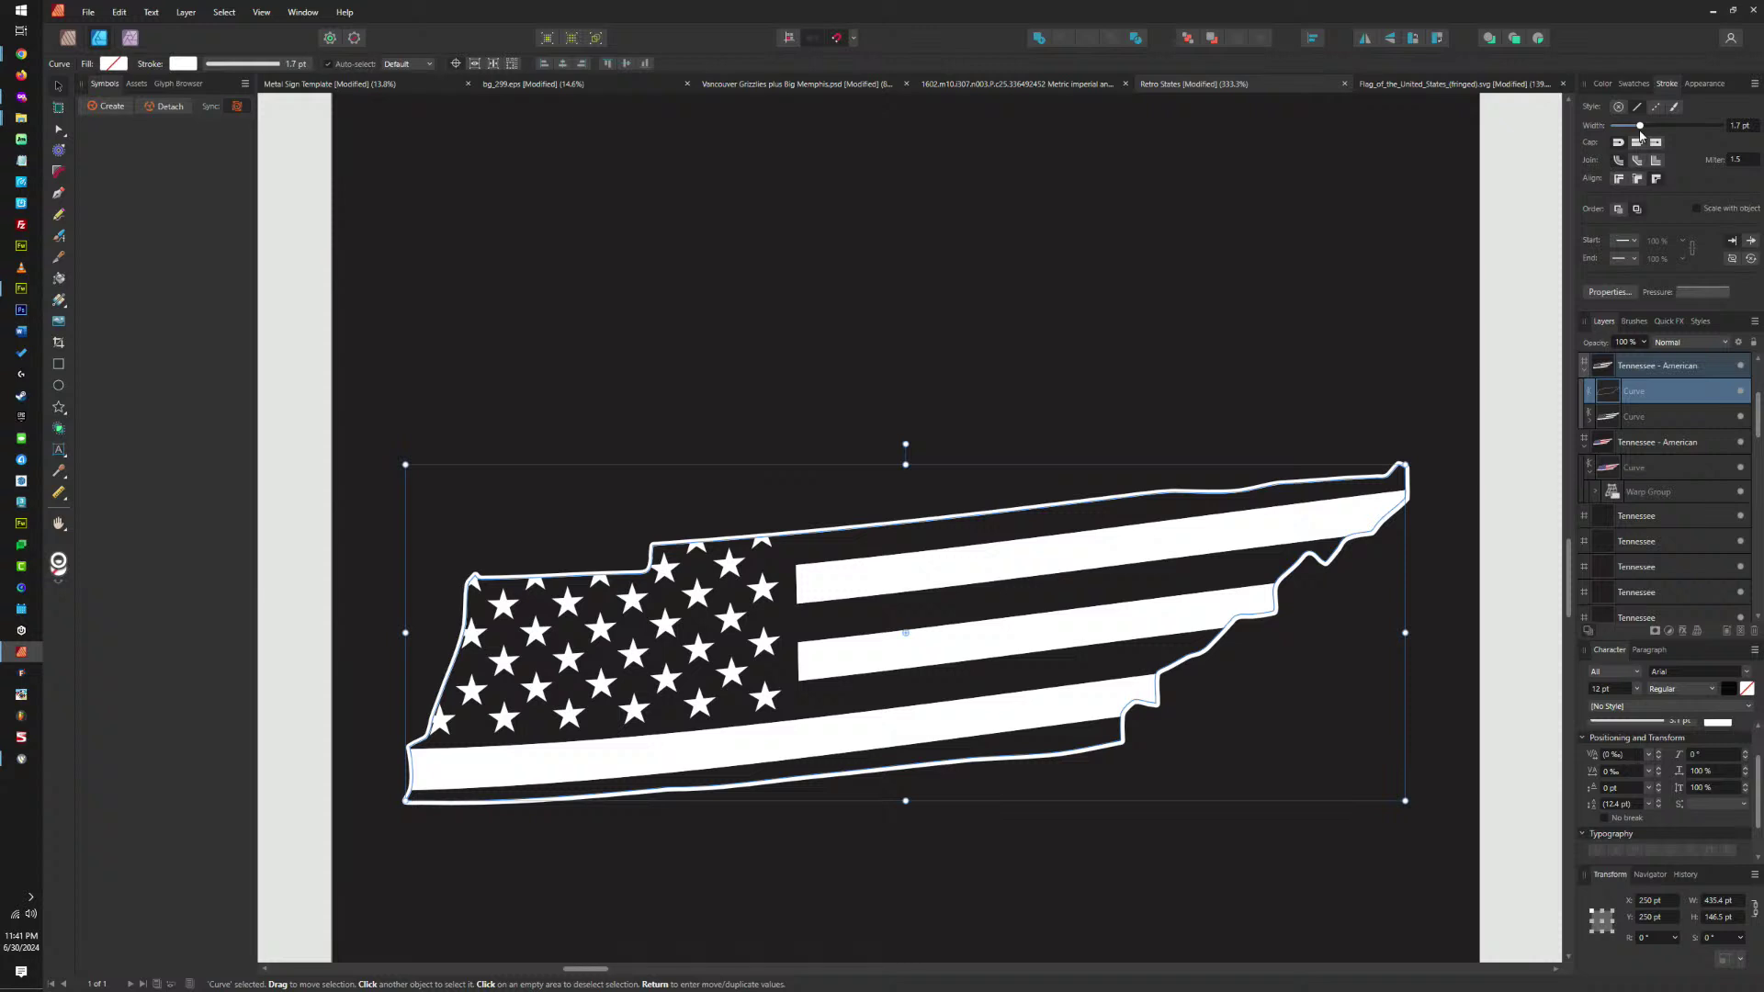
pyautogui.click(1638, 185)
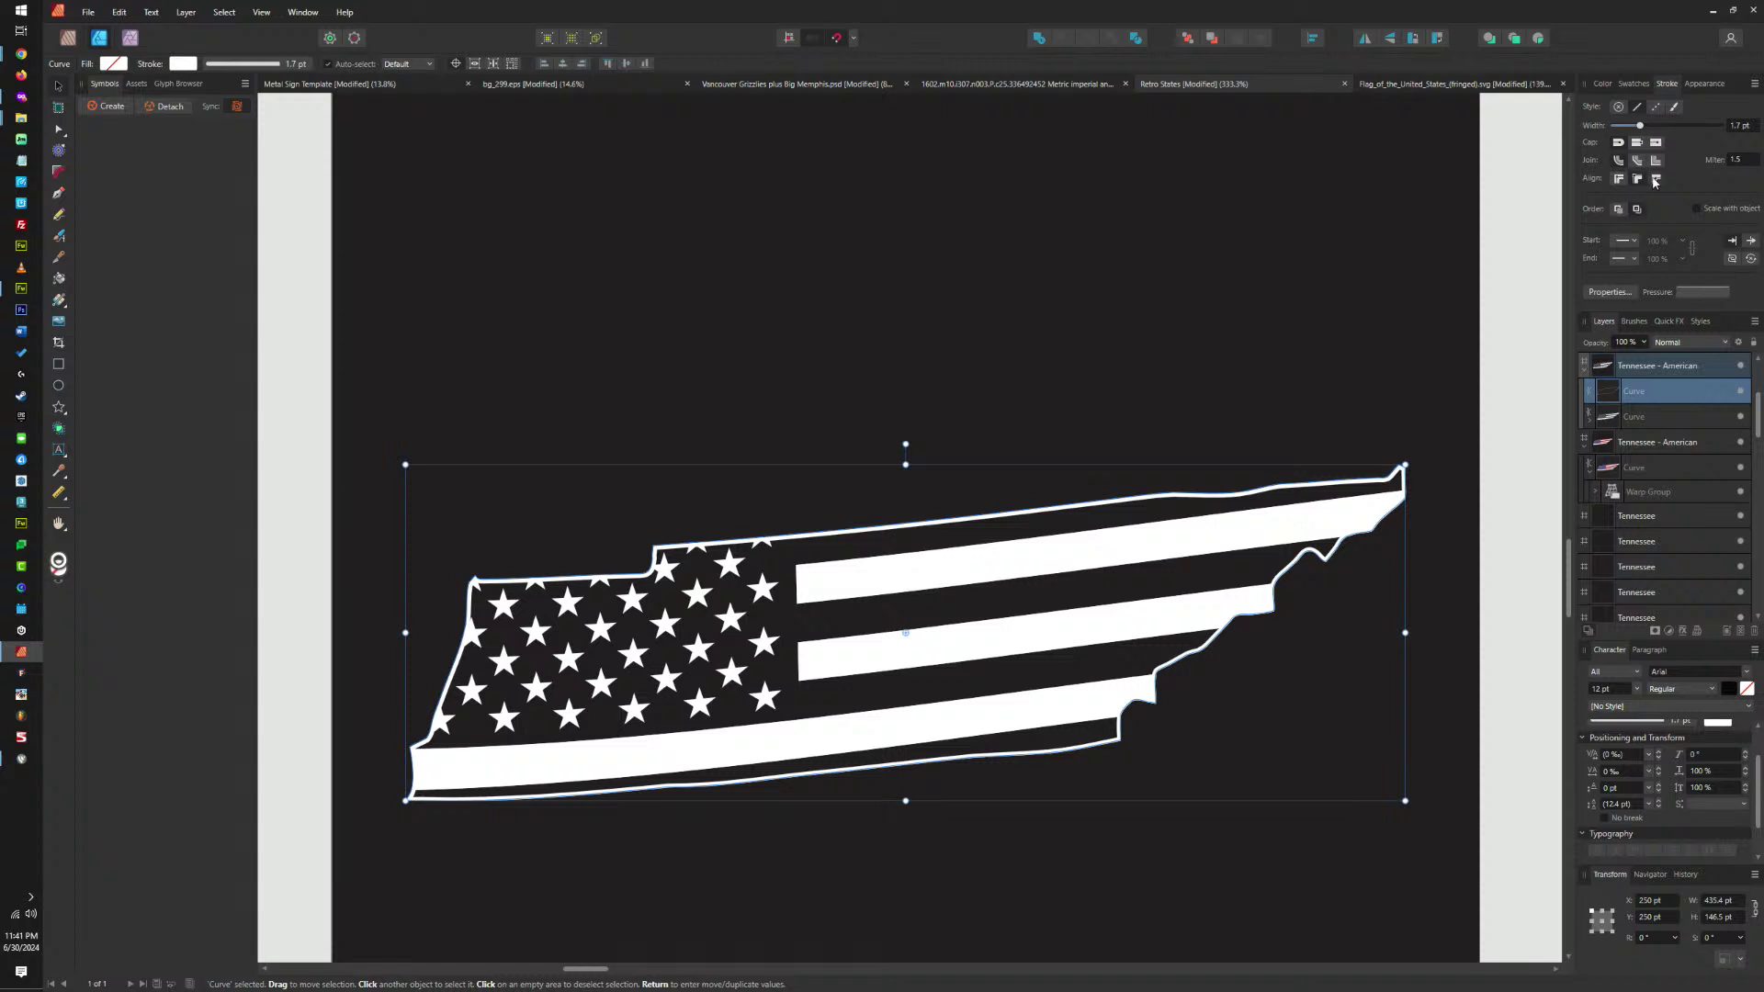
pyautogui.click(1656, 180)
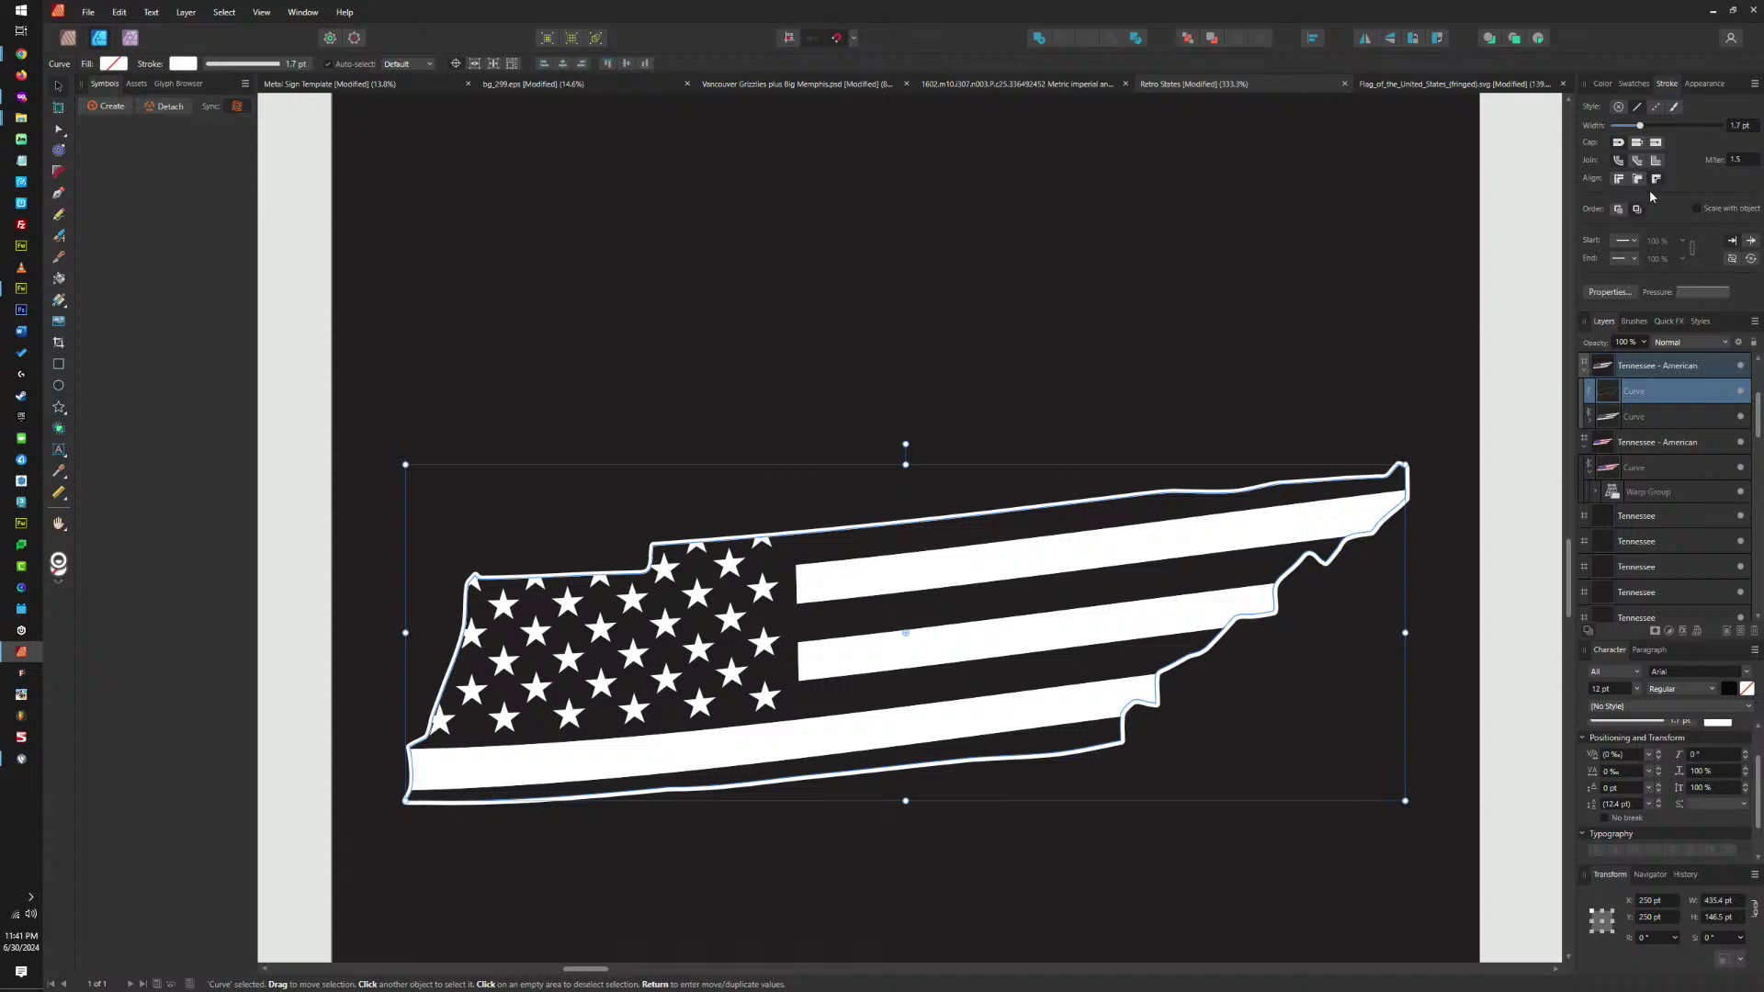
# Try inside alignment for the white stroke of the Tennessee outline.
pyautogui.click(1392, 350)
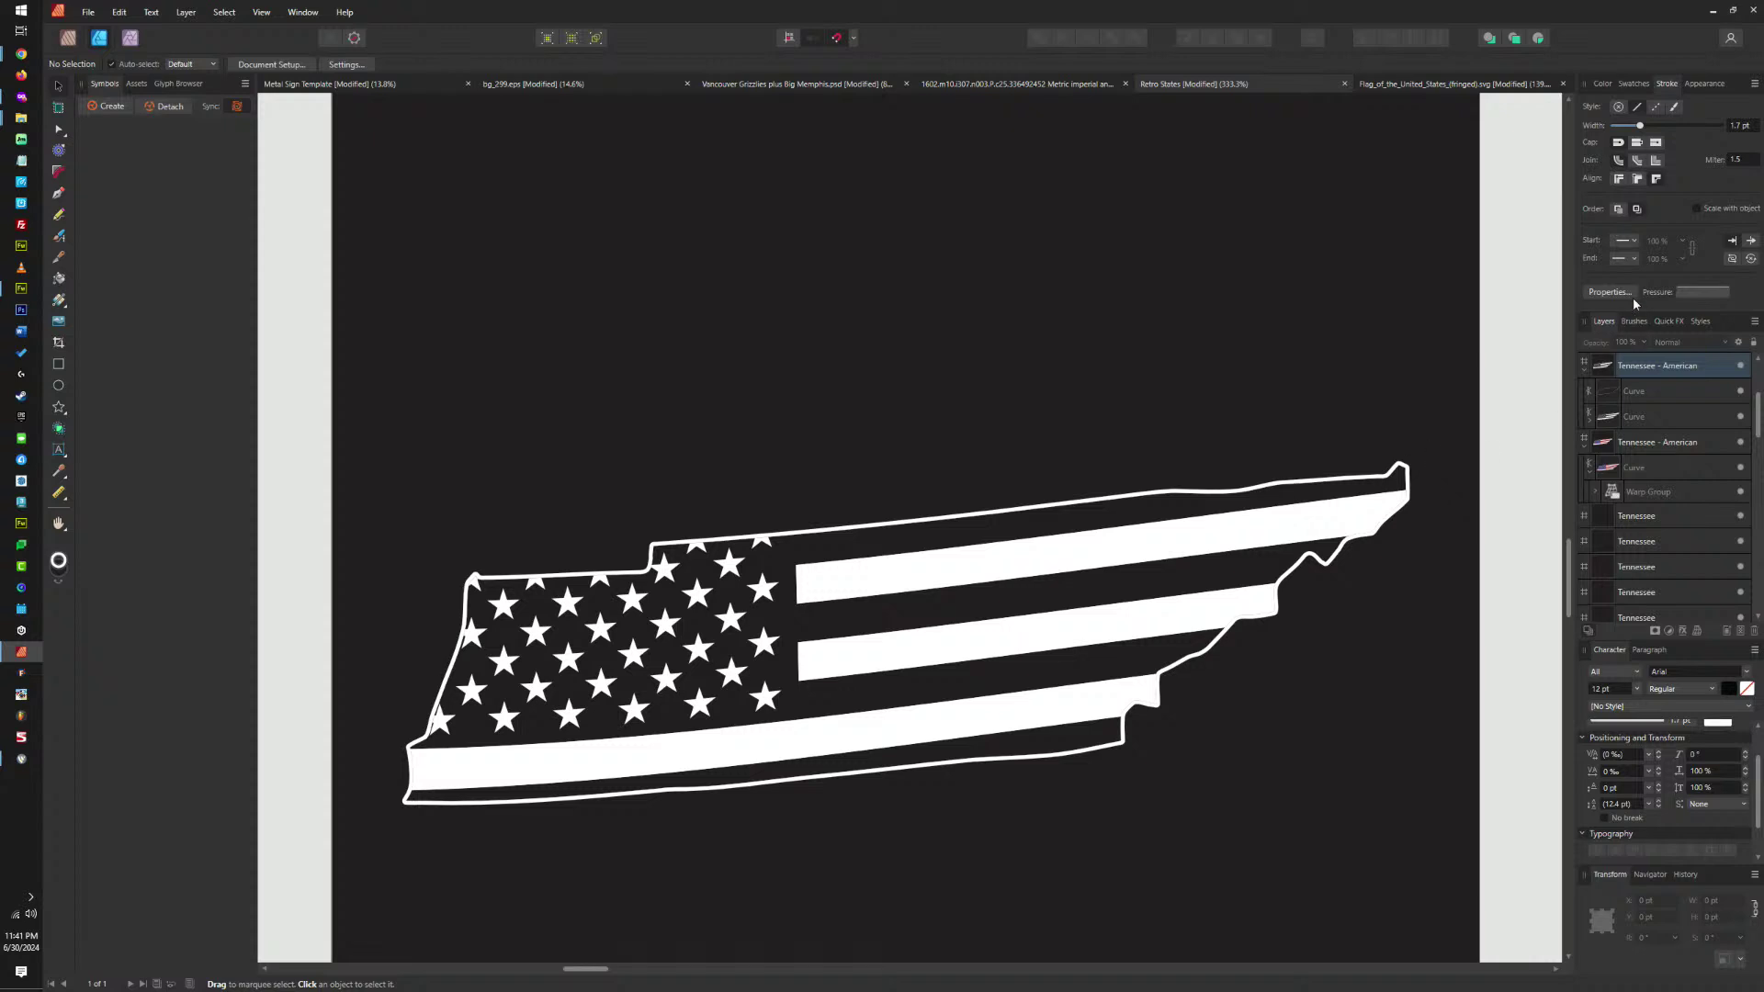
pyautogui.click(1640, 391)
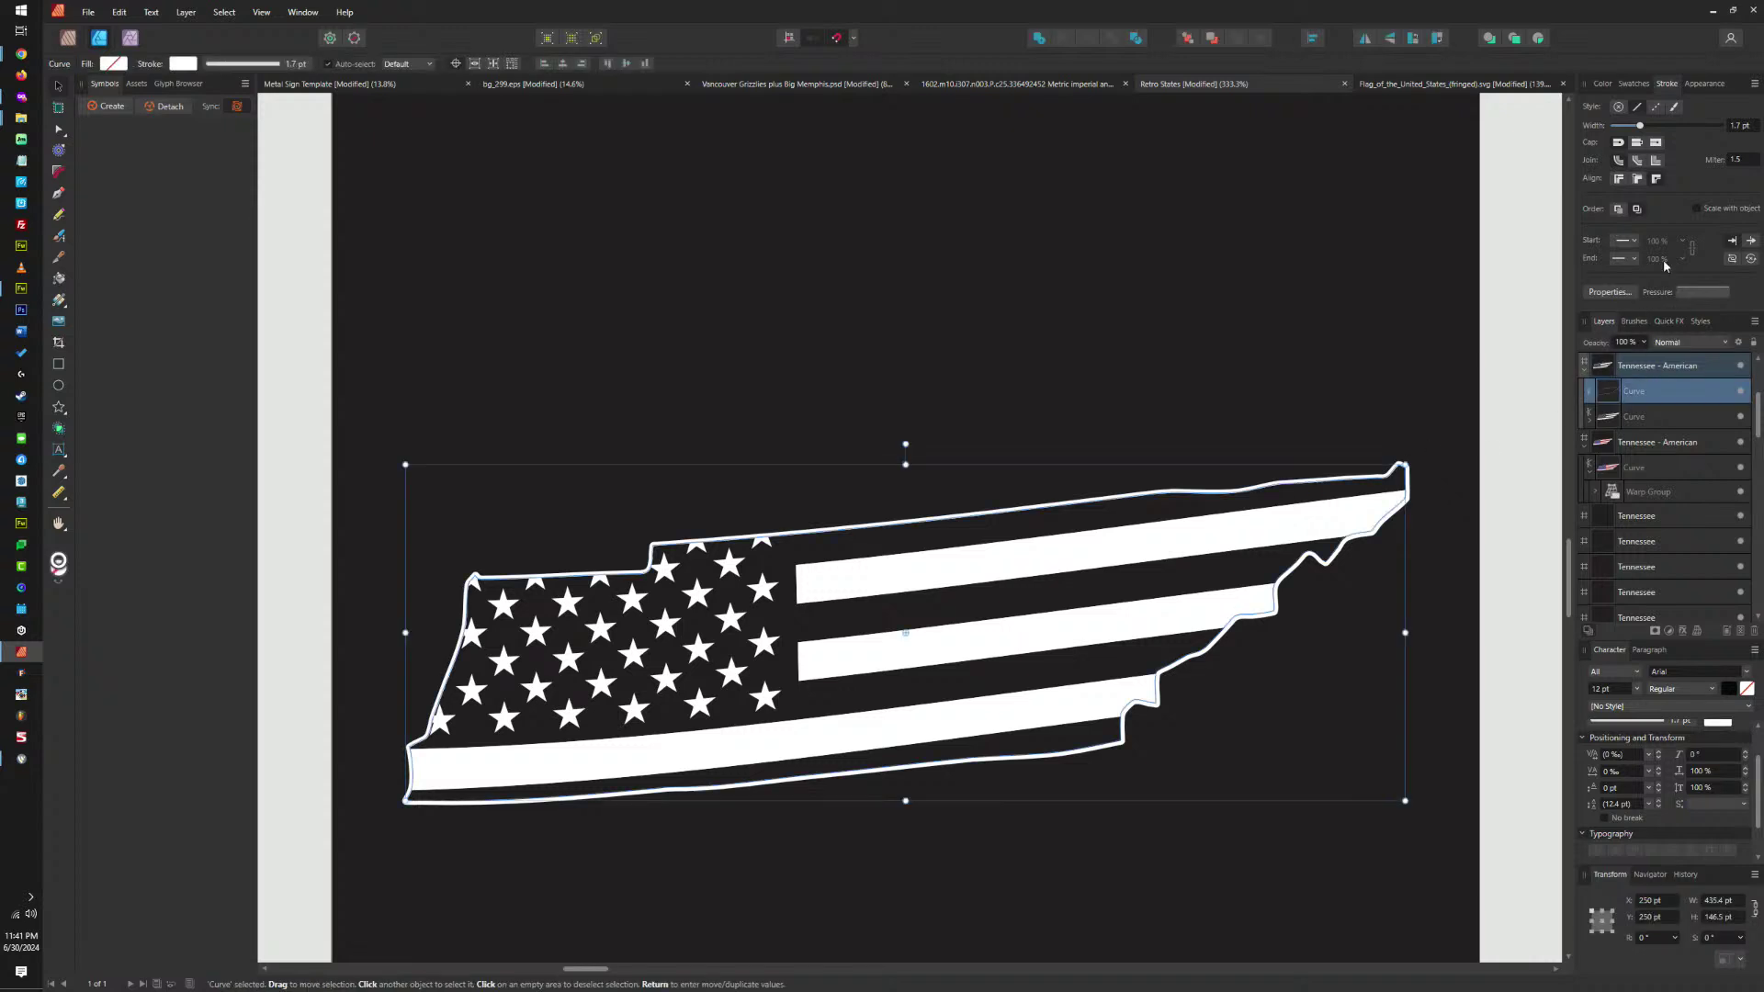
pyautogui.click(1639, 180)
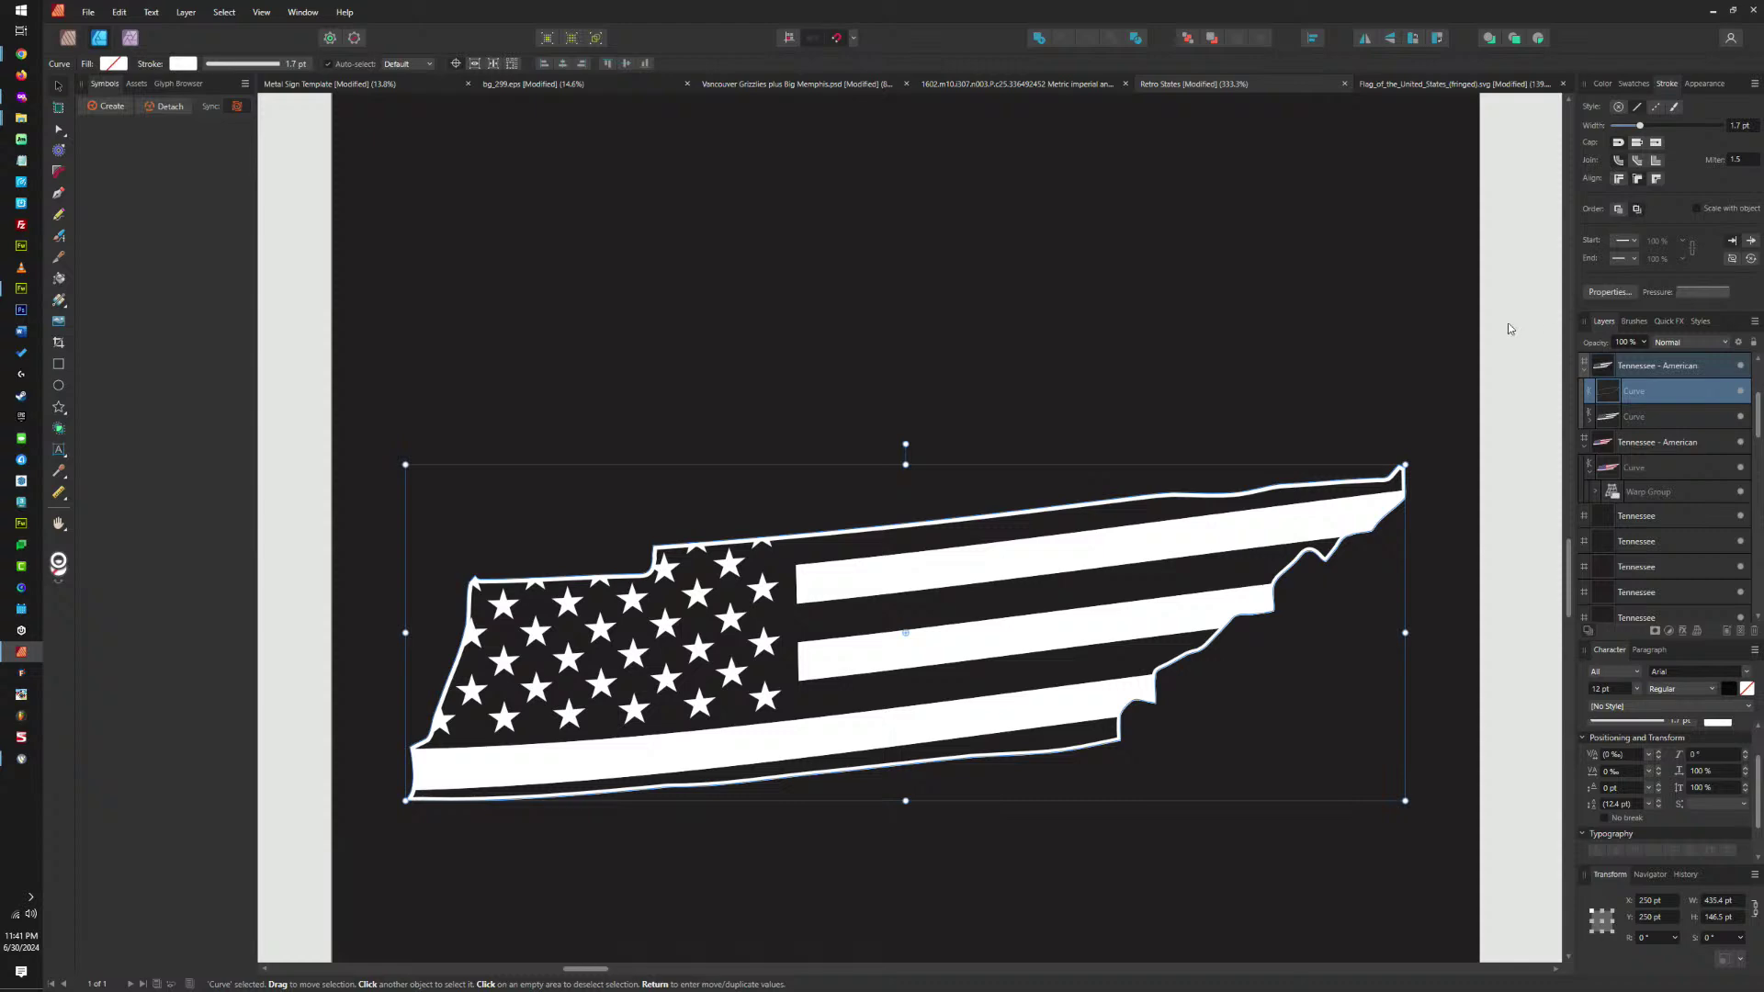
pyautogui.scroll(12, 1378, 471)
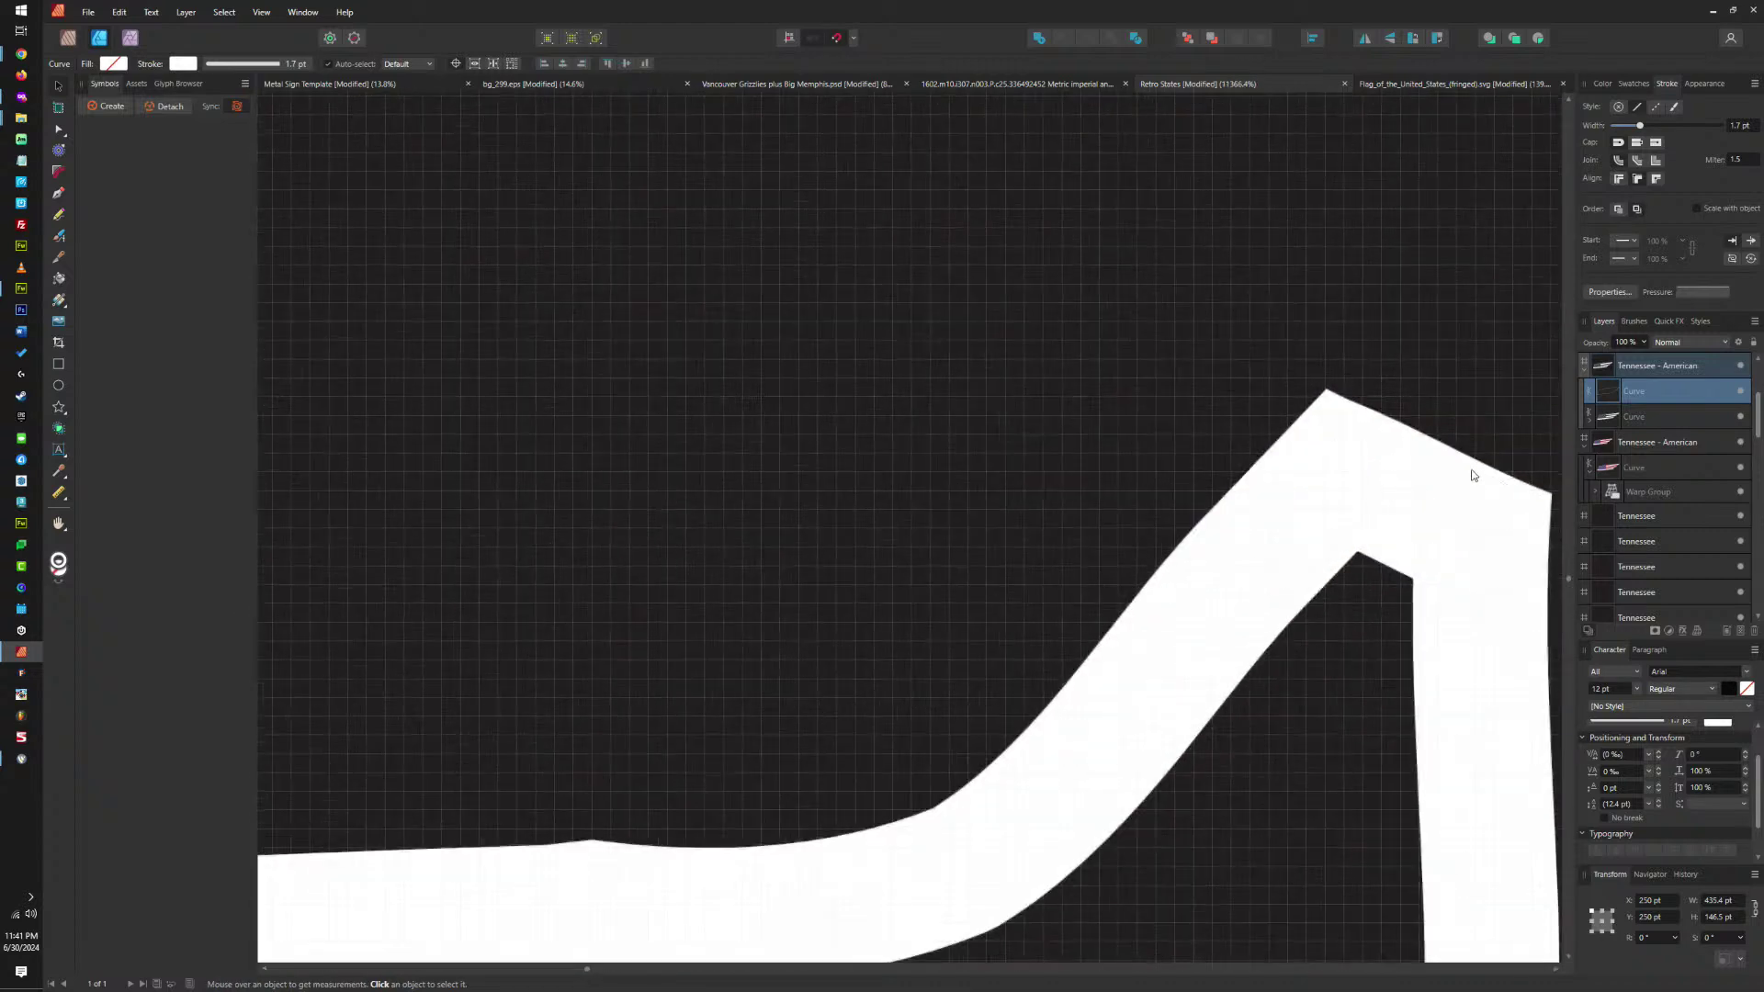
pyautogui.scroll(-7, 1323, 404)
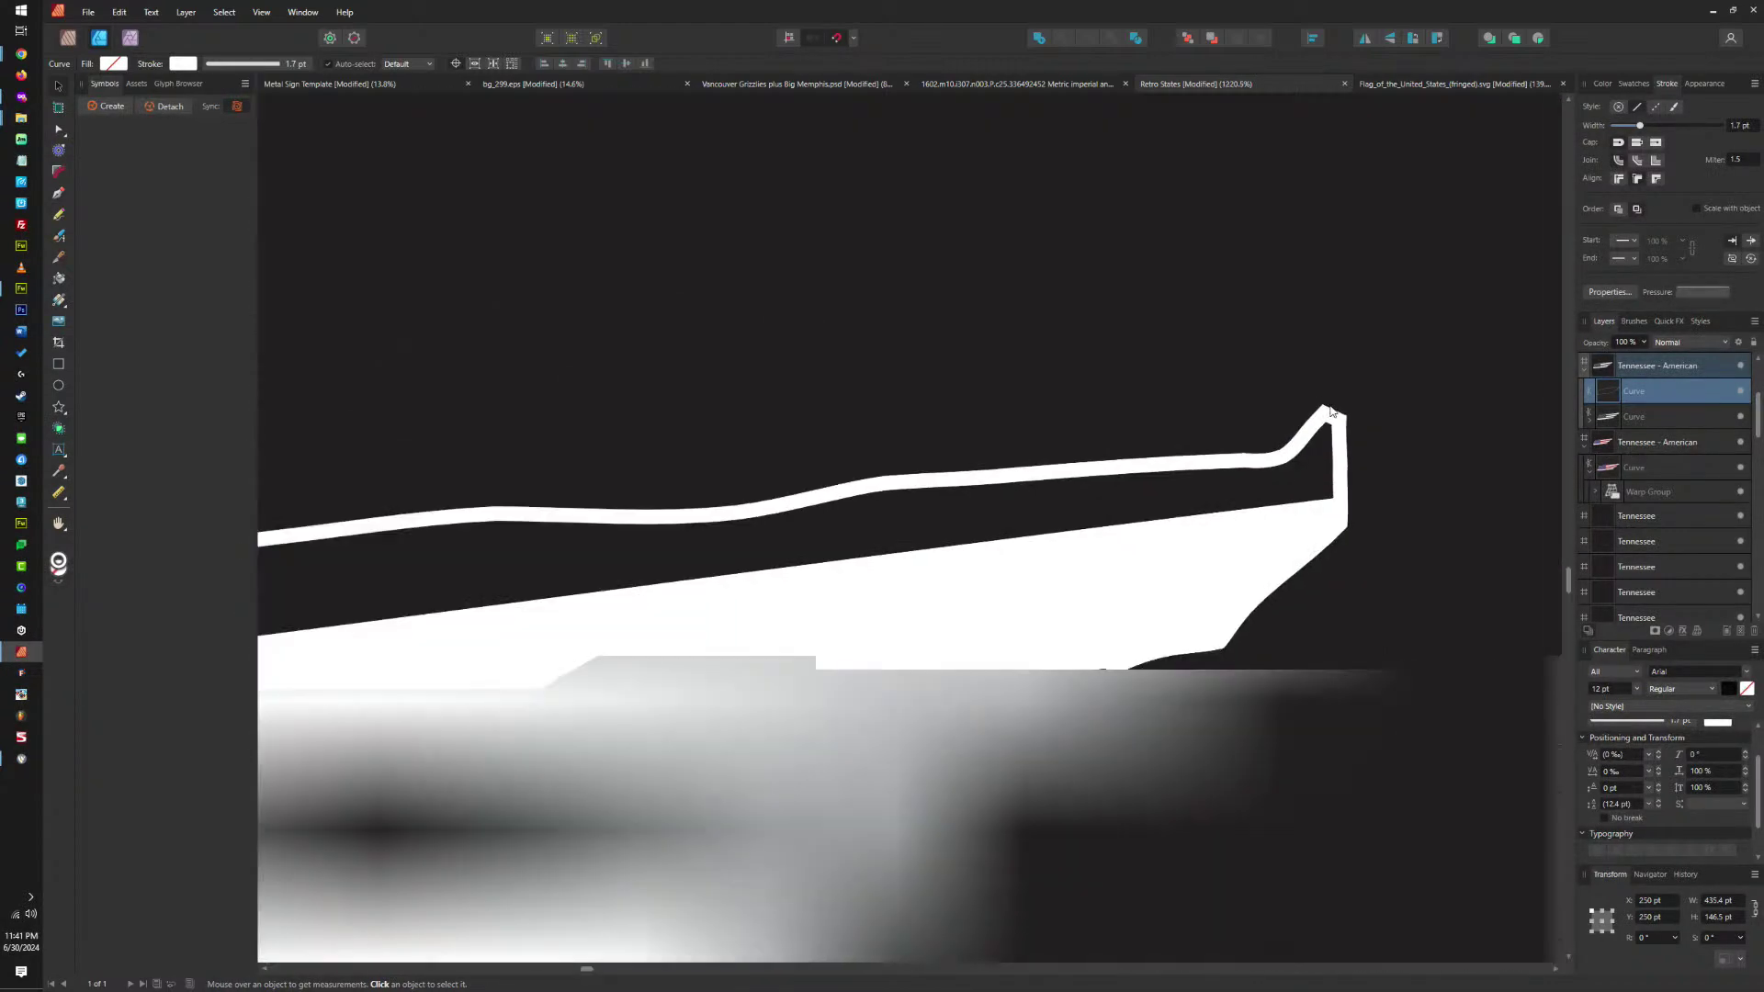
pyautogui.scroll(-6, 1330, 411)
pyautogui.scroll(4, 1327, 428)
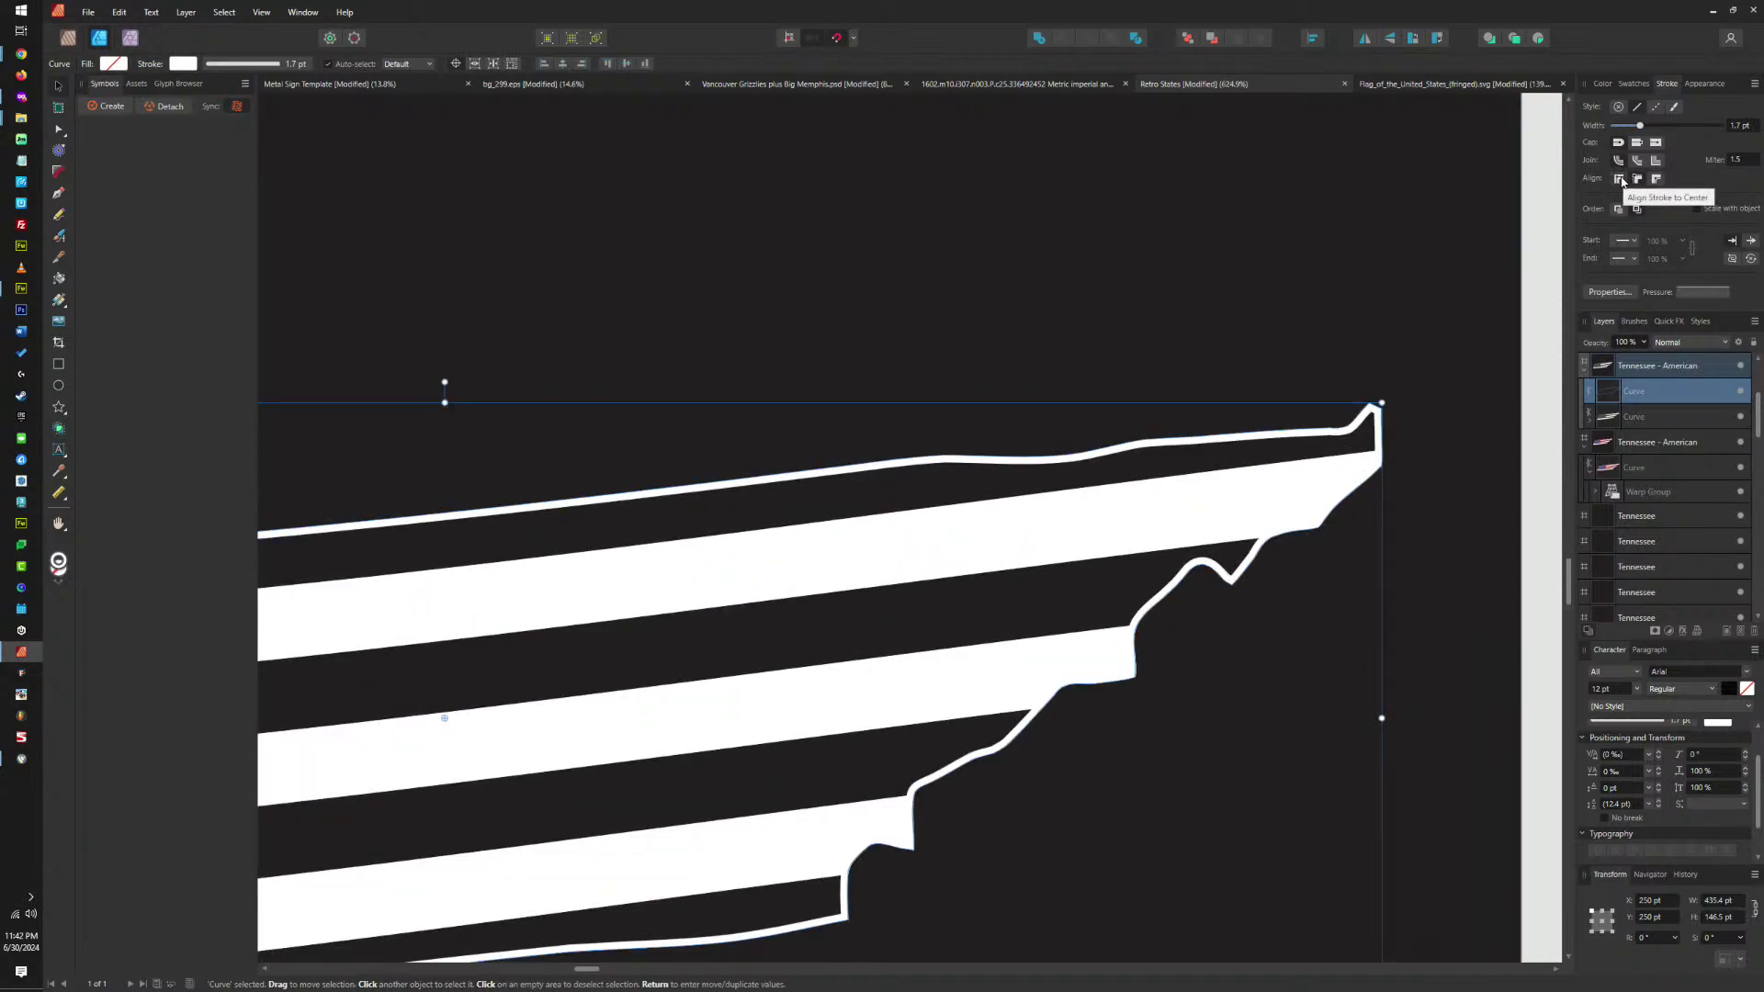
# Align the Tennessee outline's white stroke to the centre of the path and deselect the outline.
pyautogui.click(1620, 178)
pyautogui.scroll(-2, 1378, 405)
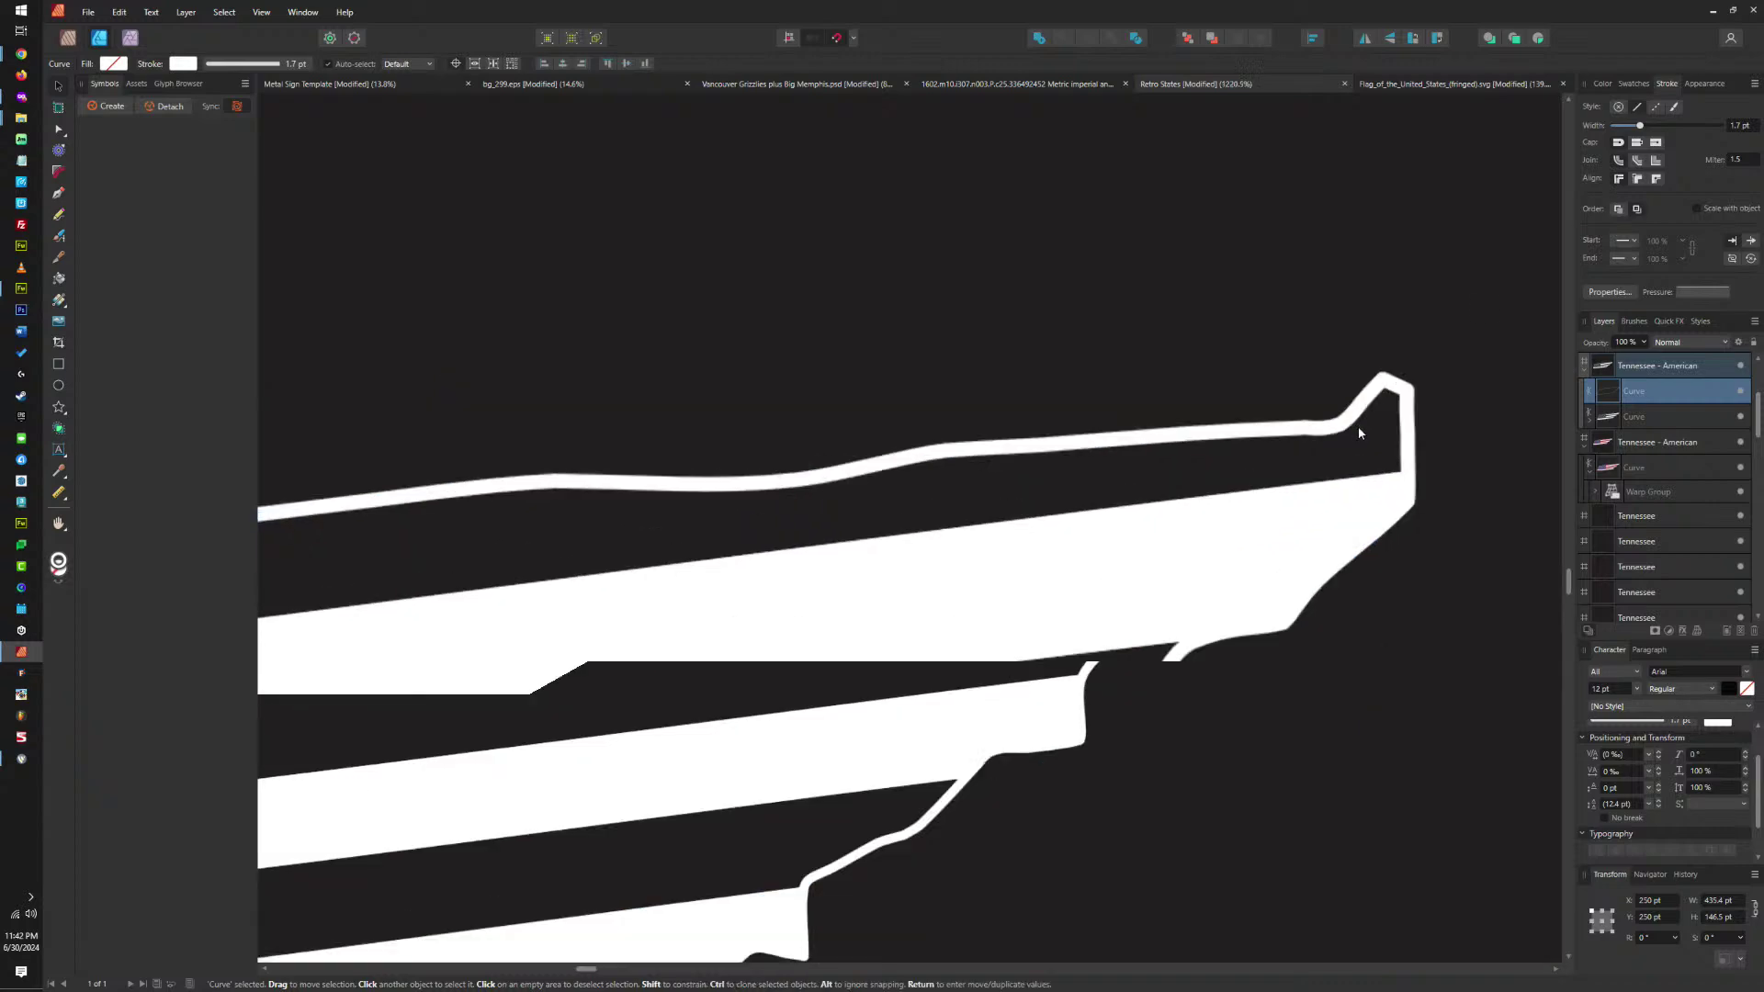
pyautogui.scroll(4, 1396, 377)
pyautogui.scroll(-4, 1446, 337)
pyautogui.scroll(-1, 1446, 337)
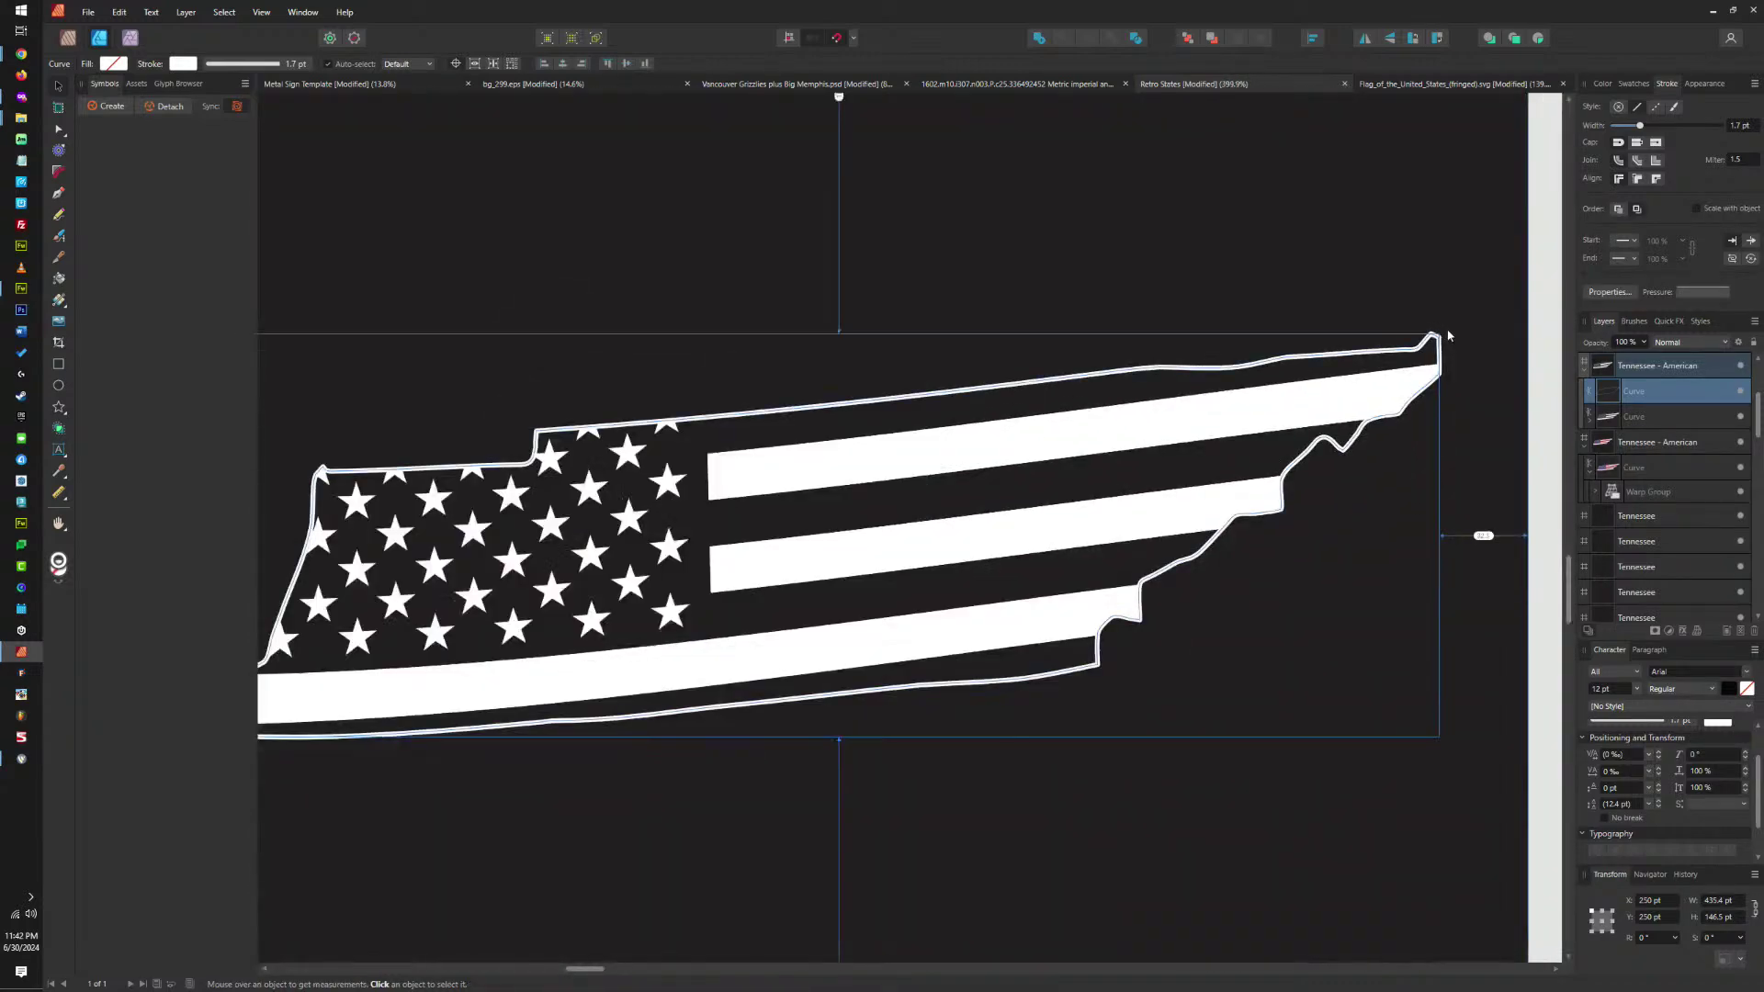
pyautogui.scroll(-2, 1470, 336)
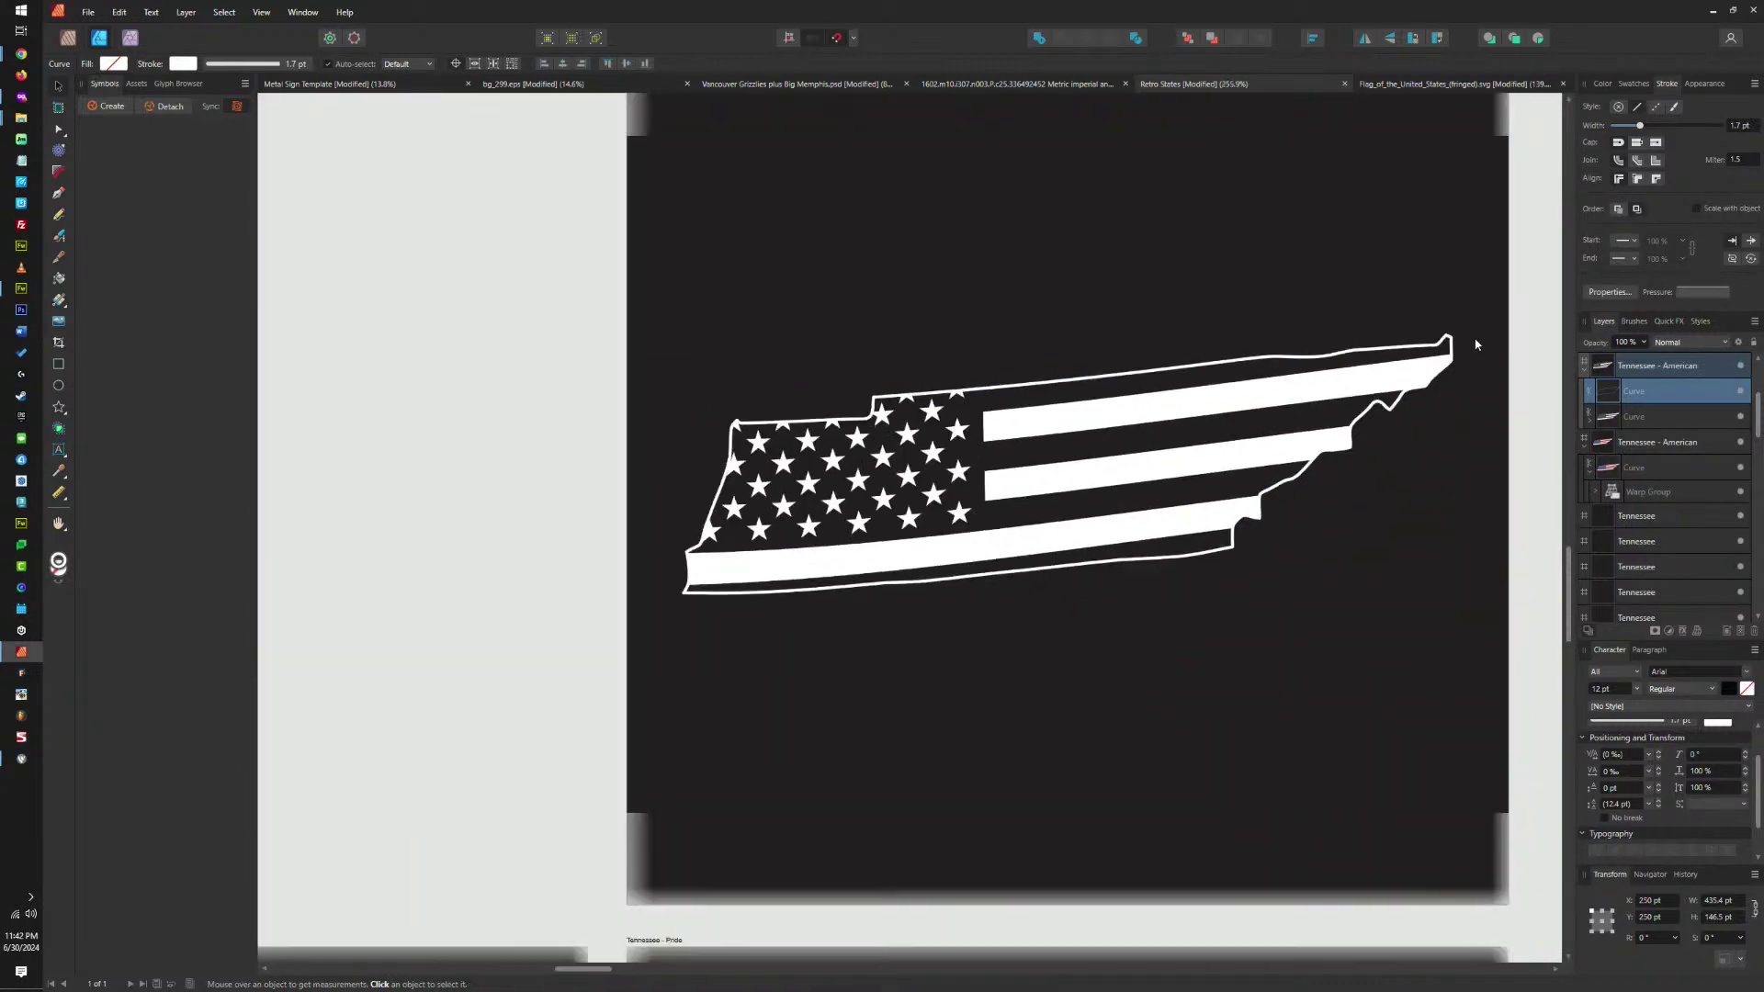
pyautogui.click(1371, 299)
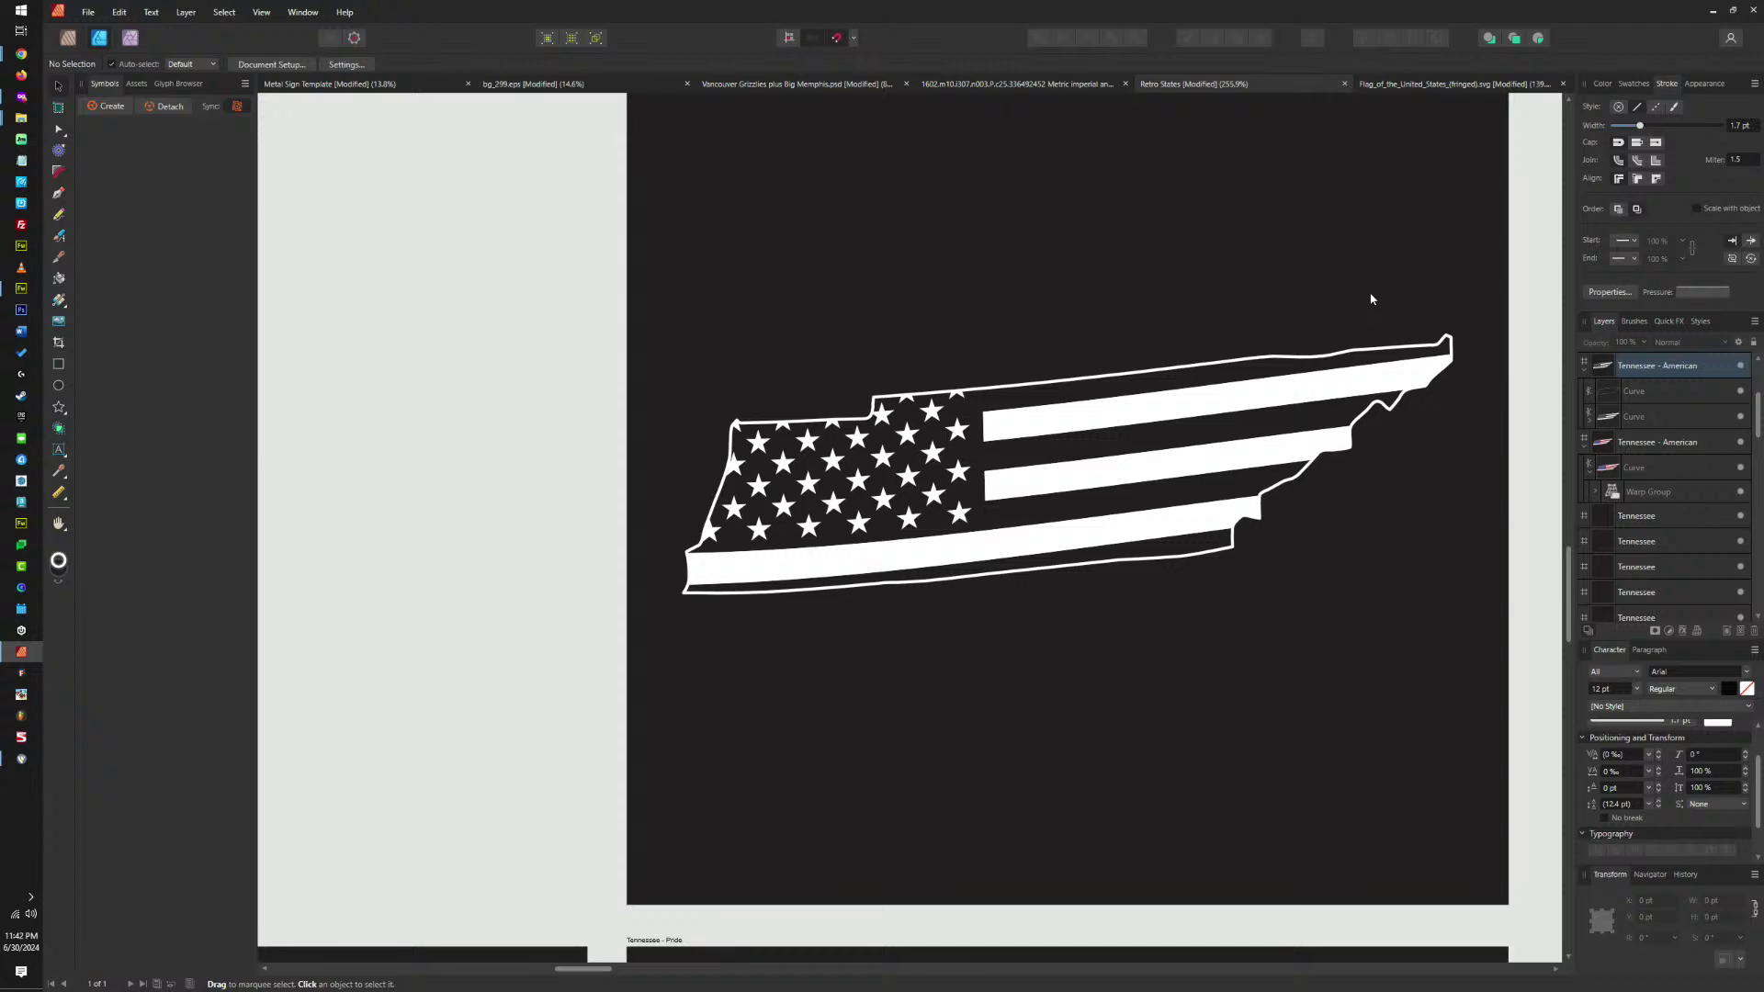
pyautogui.scroll(-6, 1383, 315)
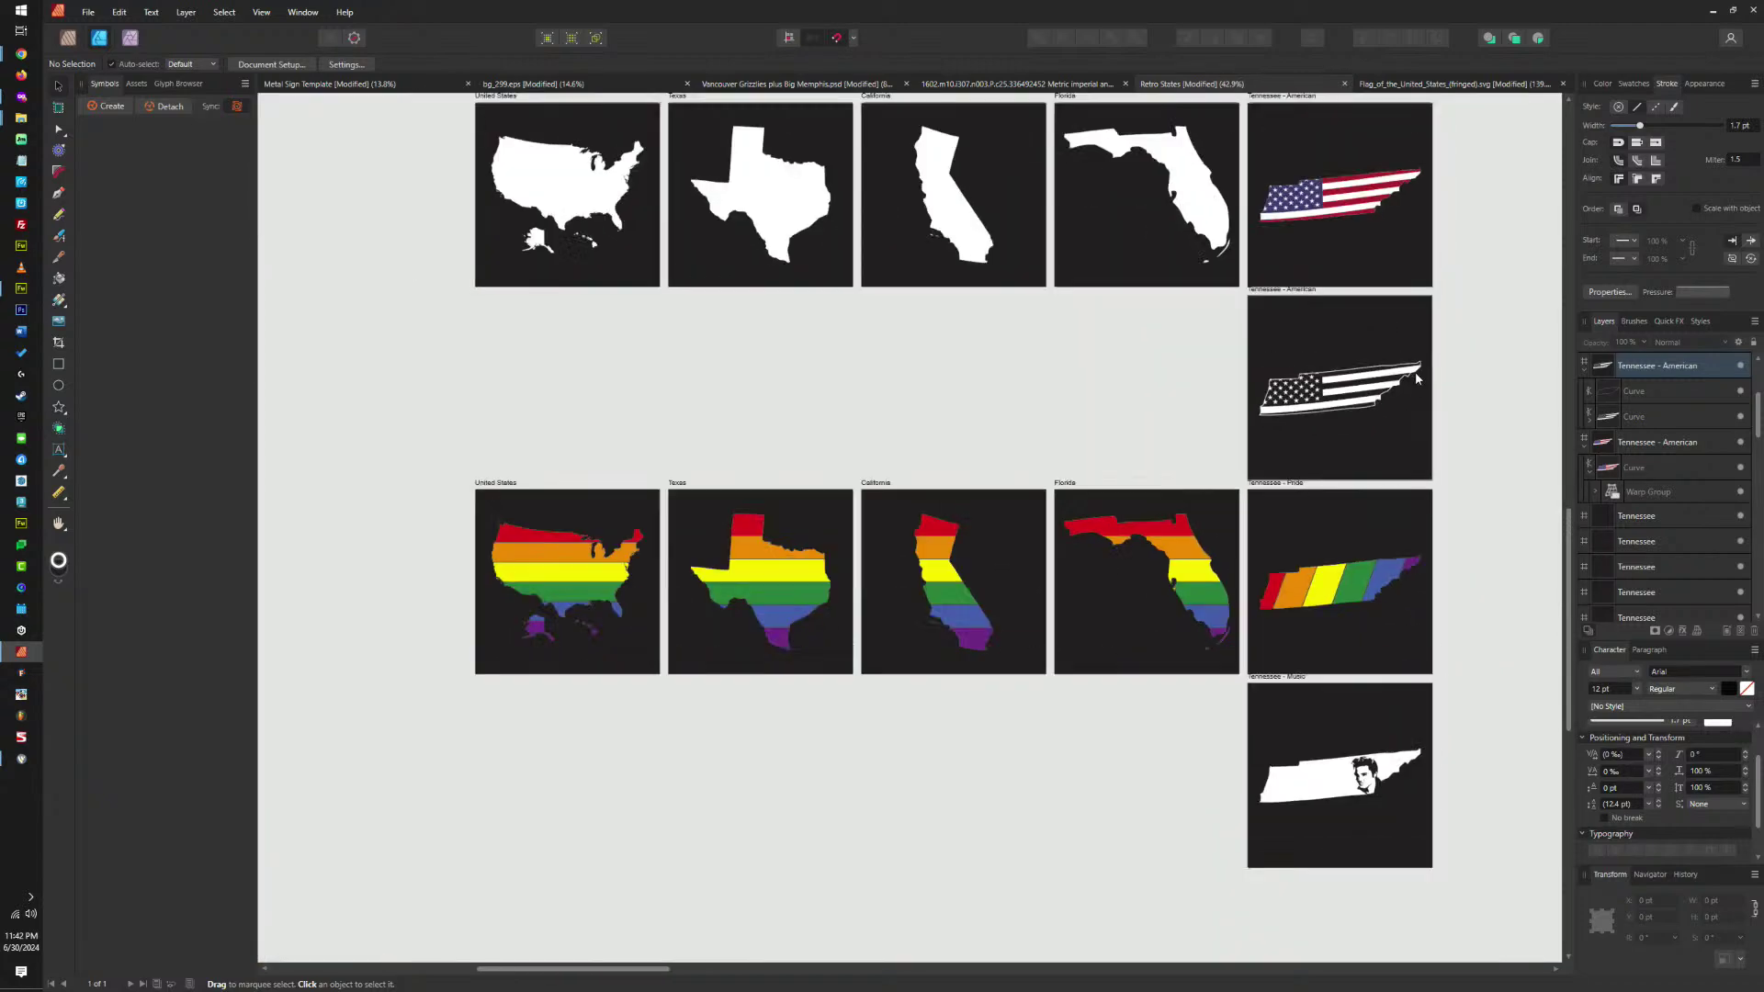
pyautogui.scroll(2, 1404, 525)
pyautogui.scroll(3, 1401, 520)
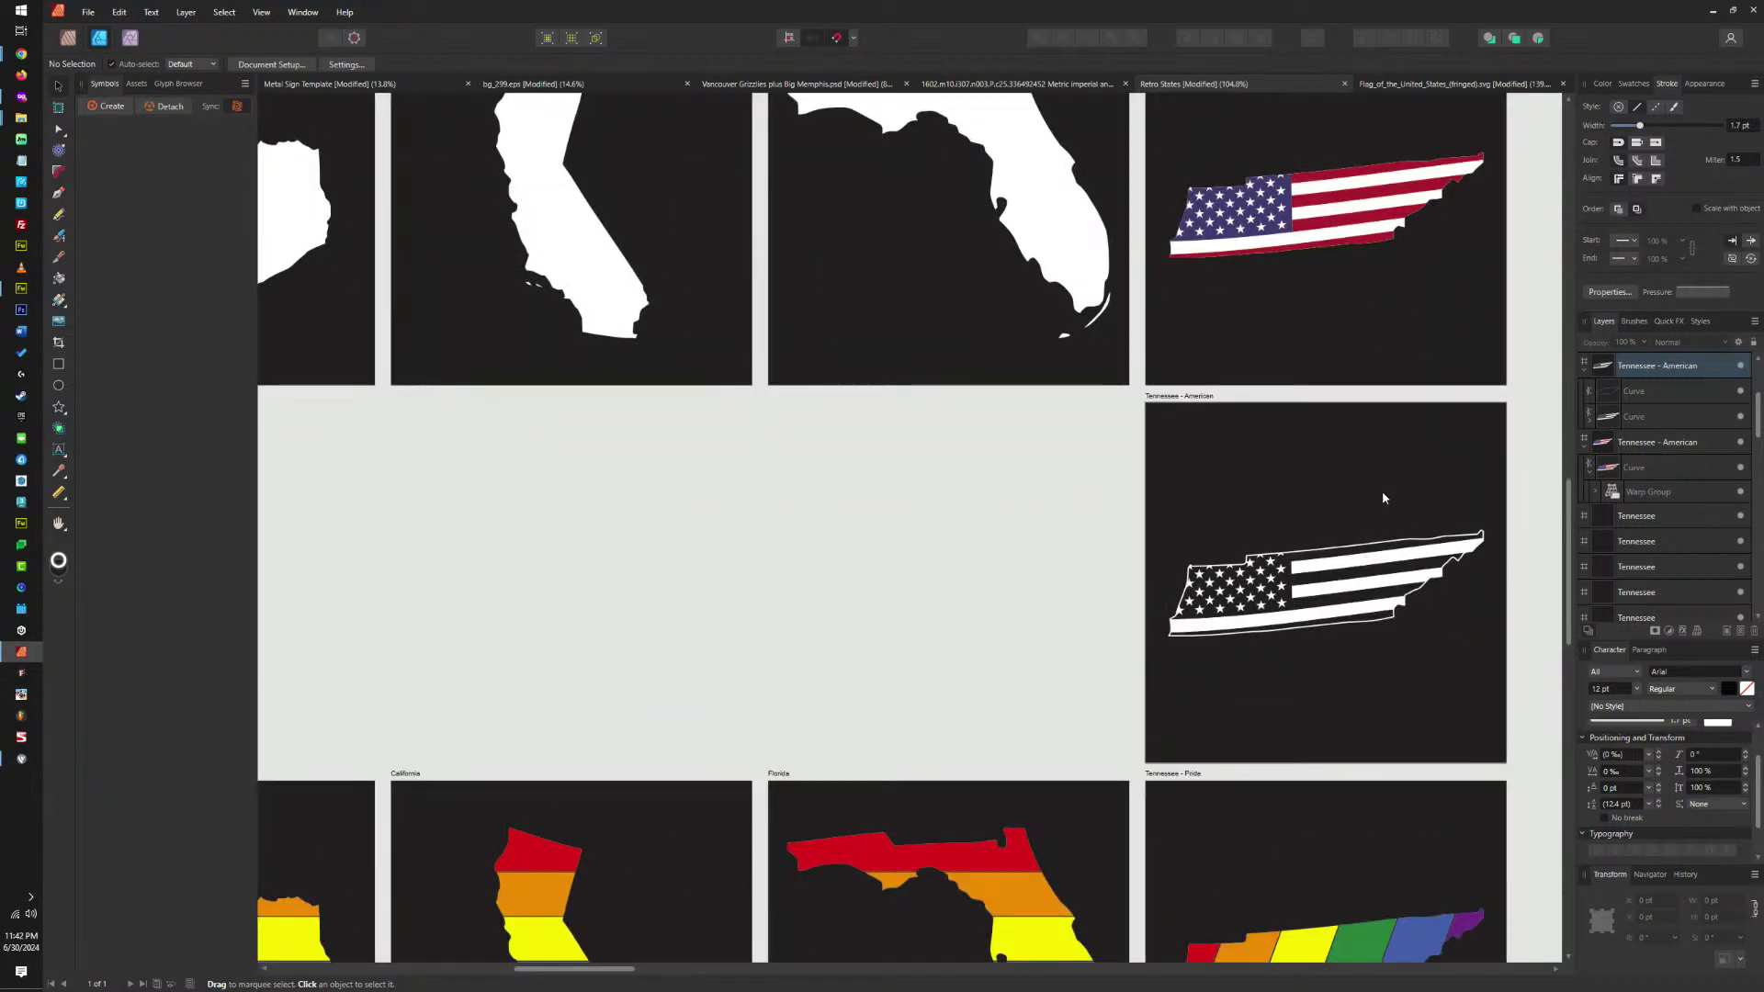
pyautogui.scroll(-1, 1382, 496)
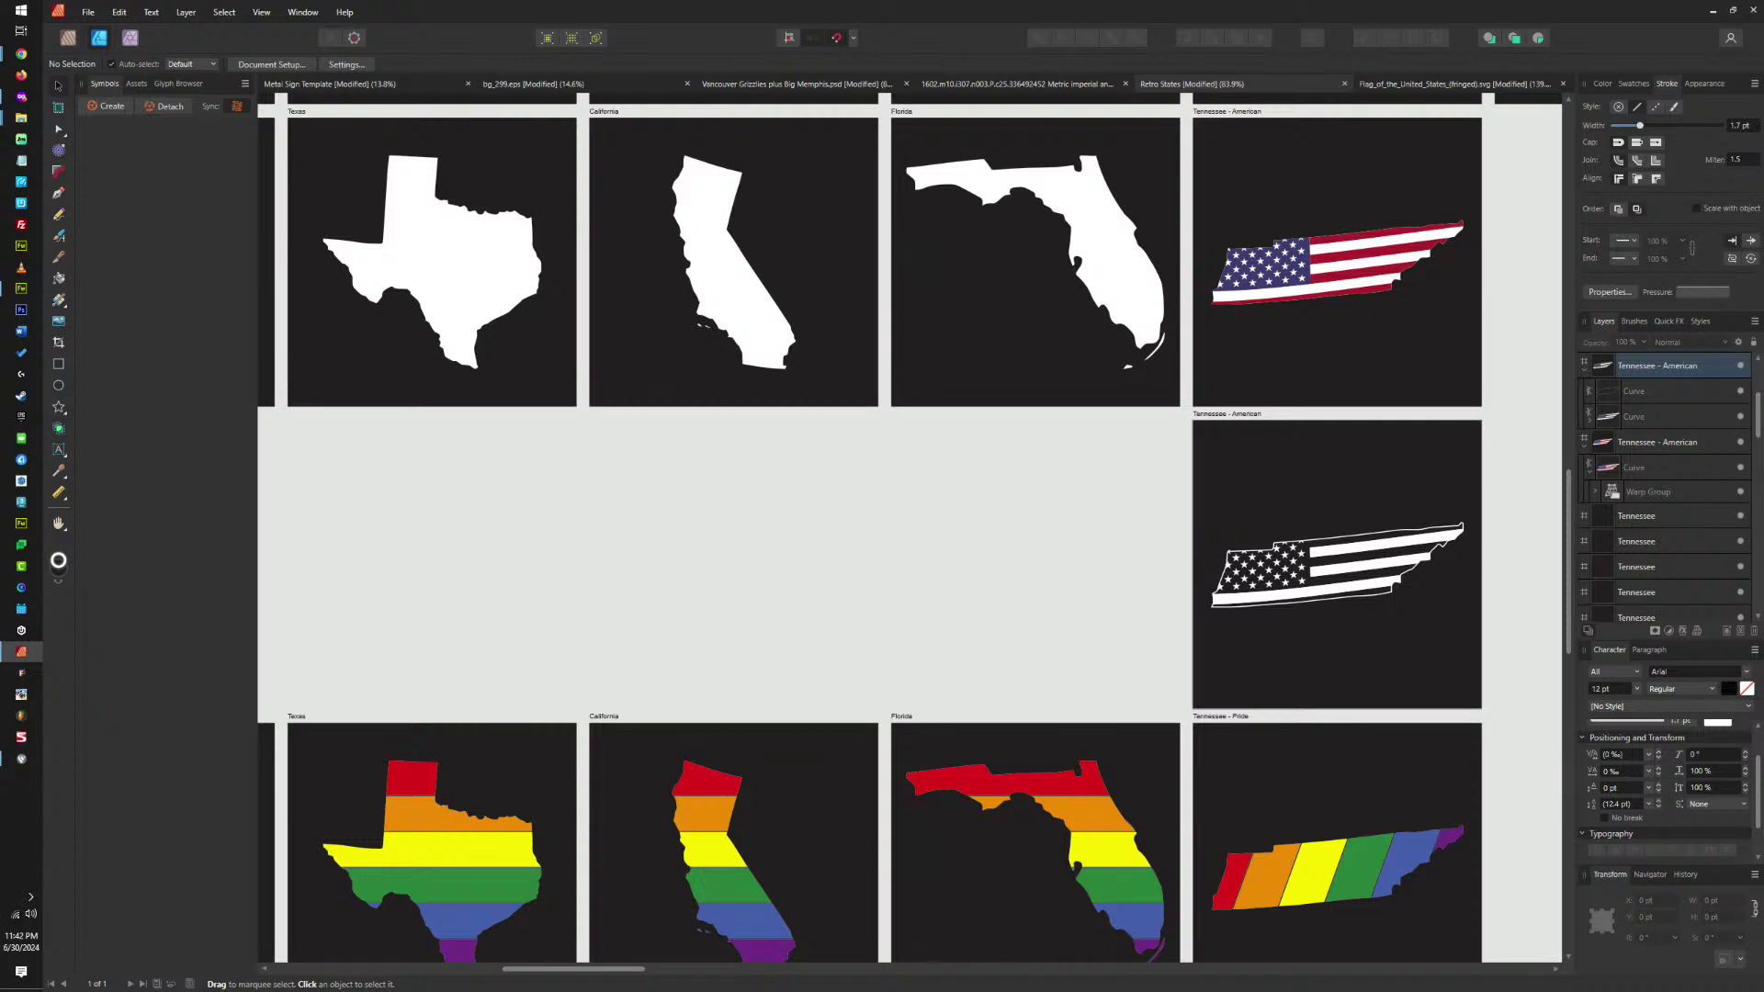
pyautogui.hotkey('alt', 'Tab')
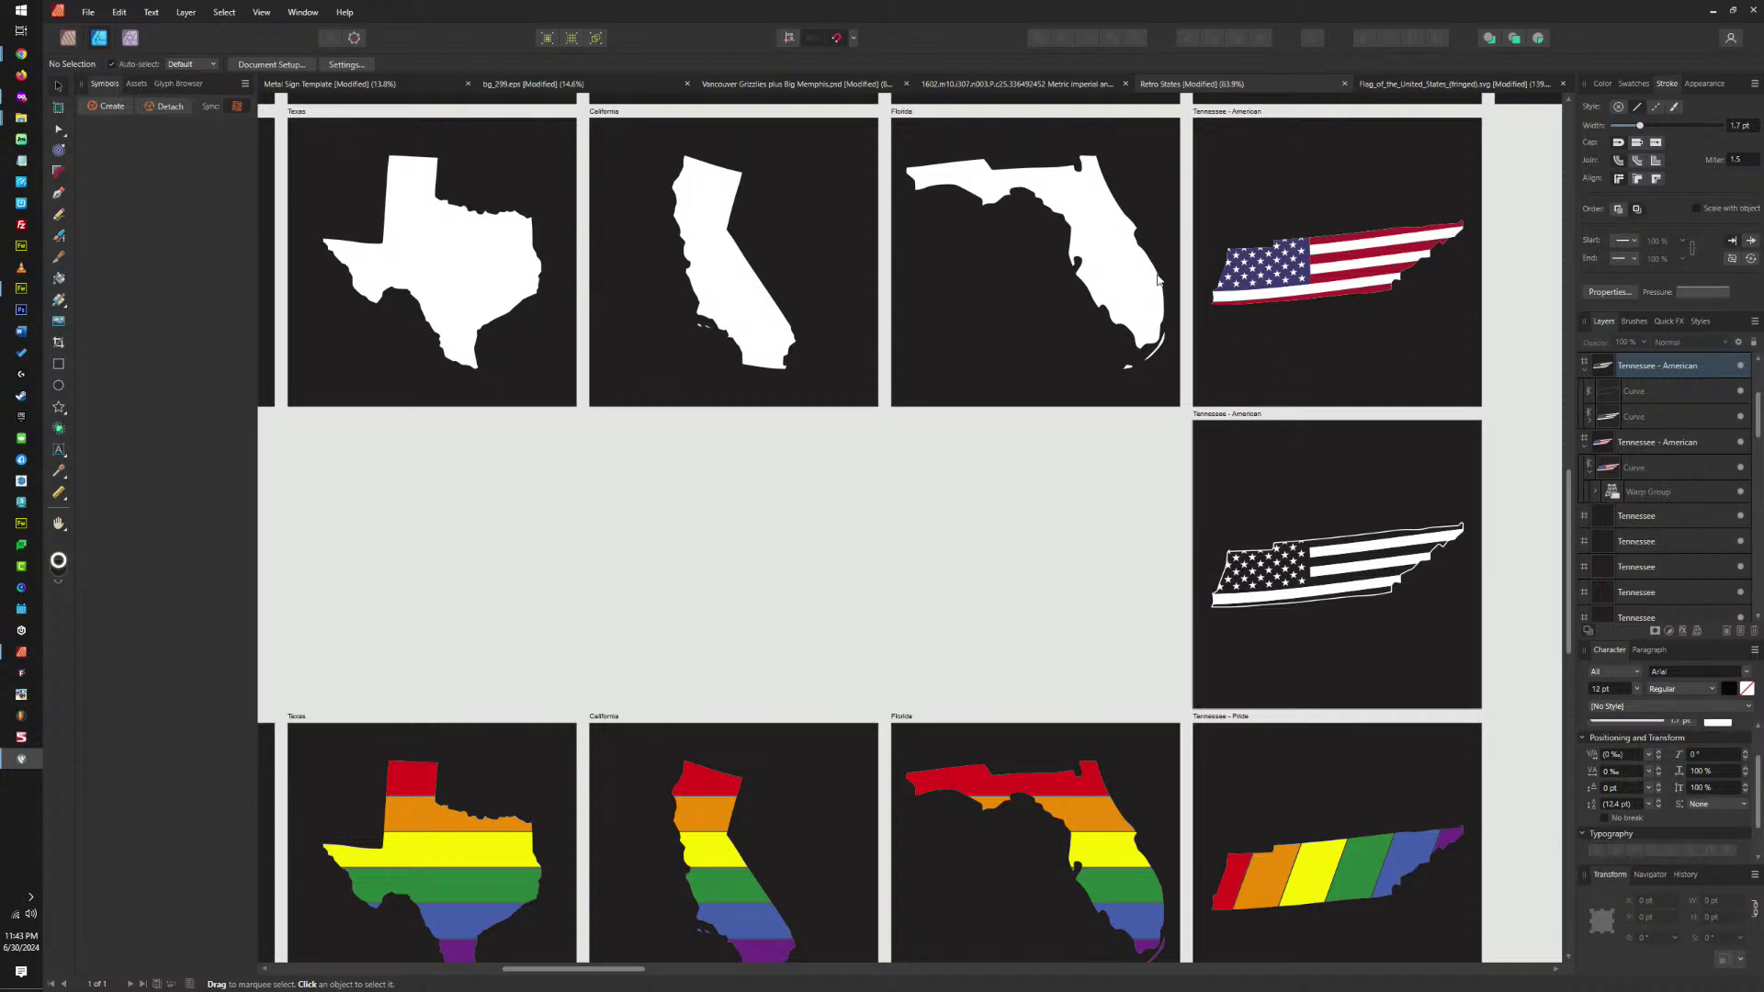
# Paste a copy of the American flag group over the white Florida shape and scale it to about 701 × 370 pt to match Florida's height.
pyautogui.scroll(-3, 1158, 276)
pyautogui.scroll(3, 1151, 266)
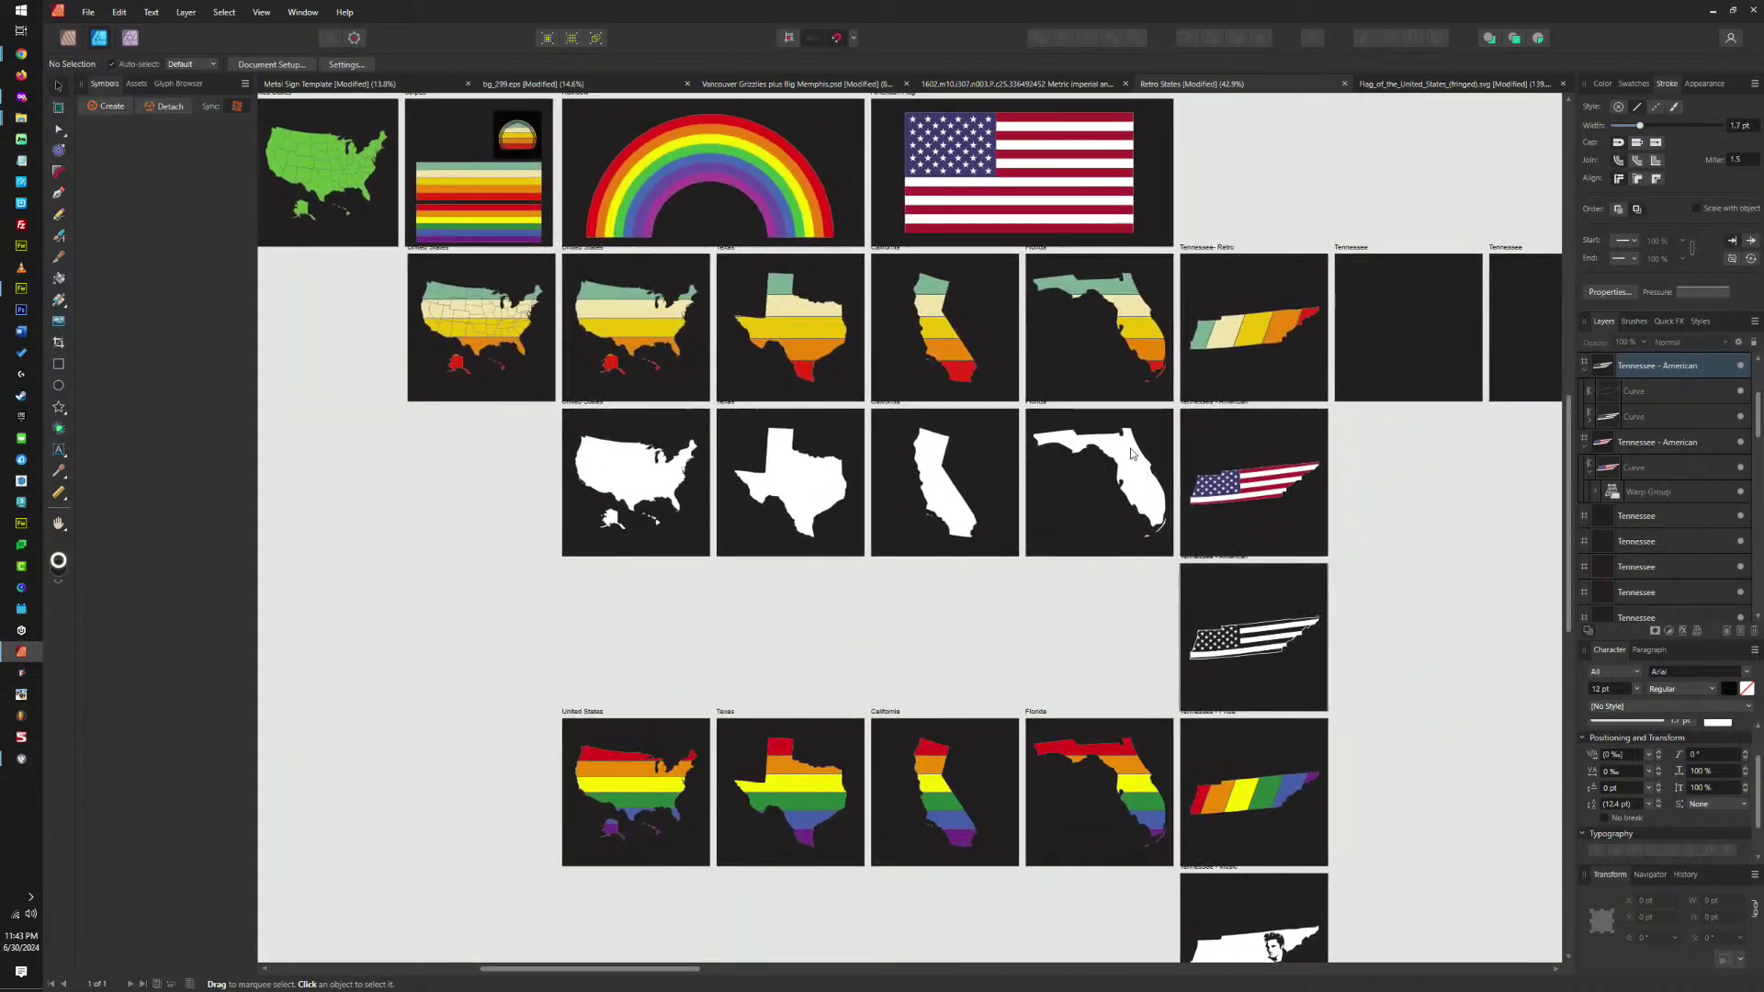
pyautogui.click(1135, 468)
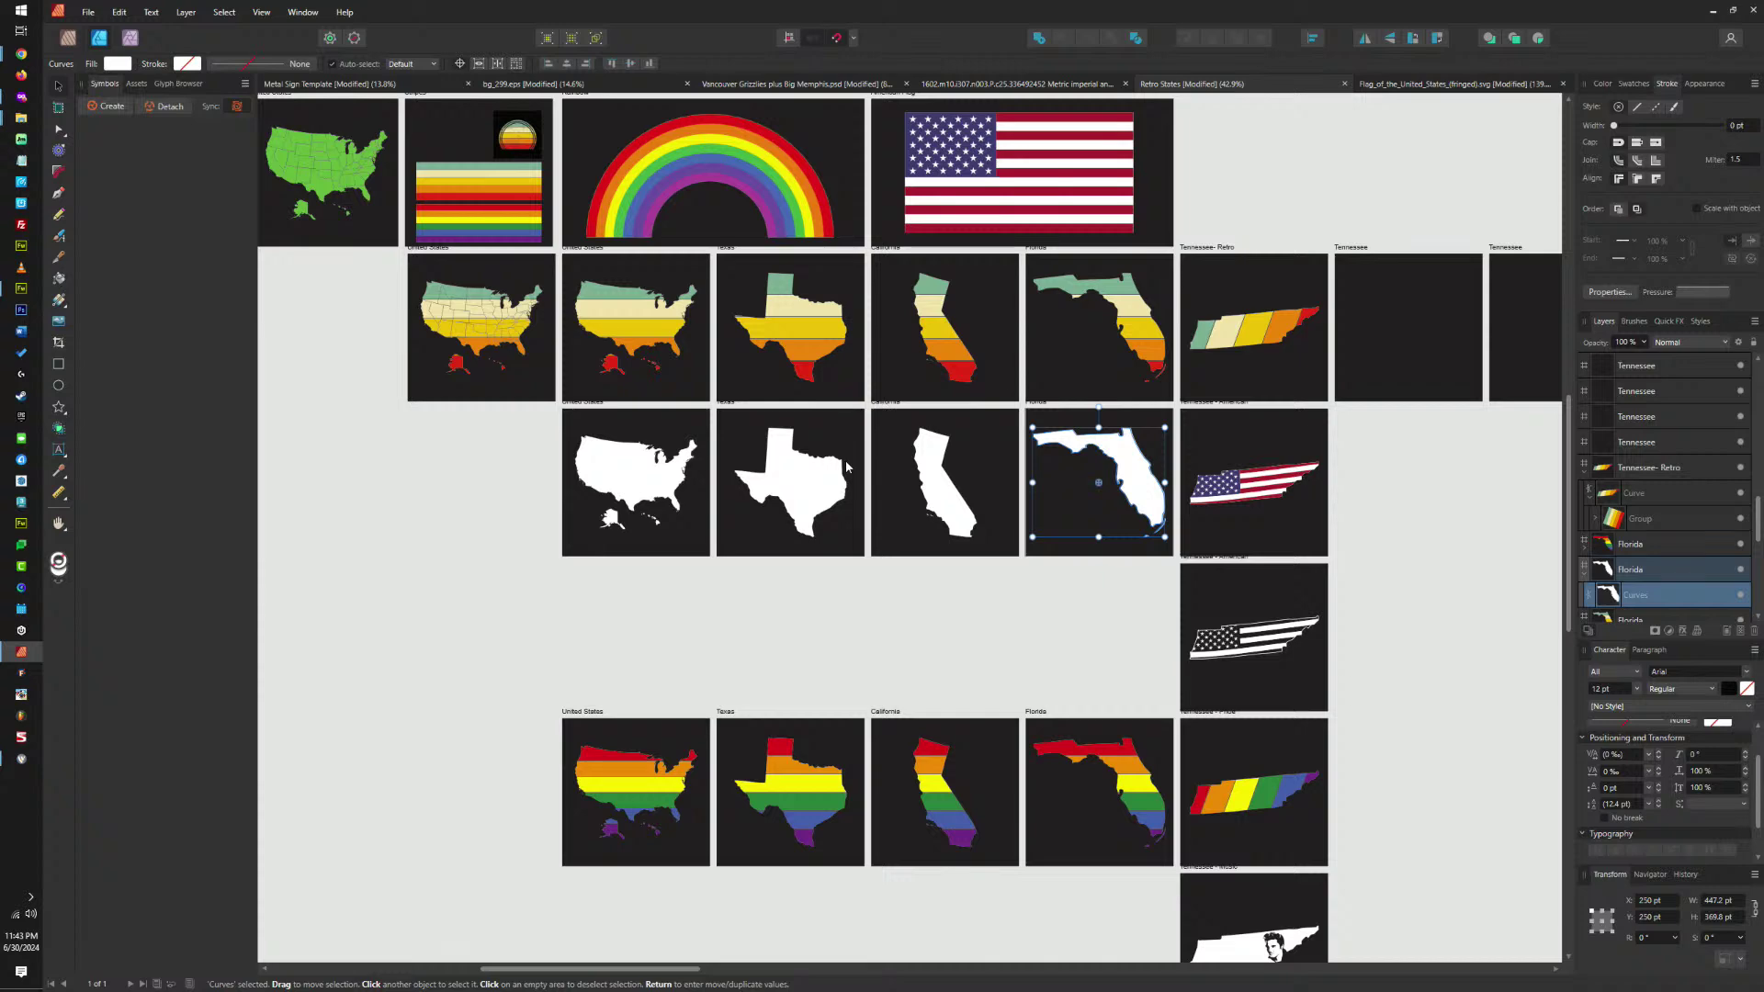
pyautogui.click(1010, 189)
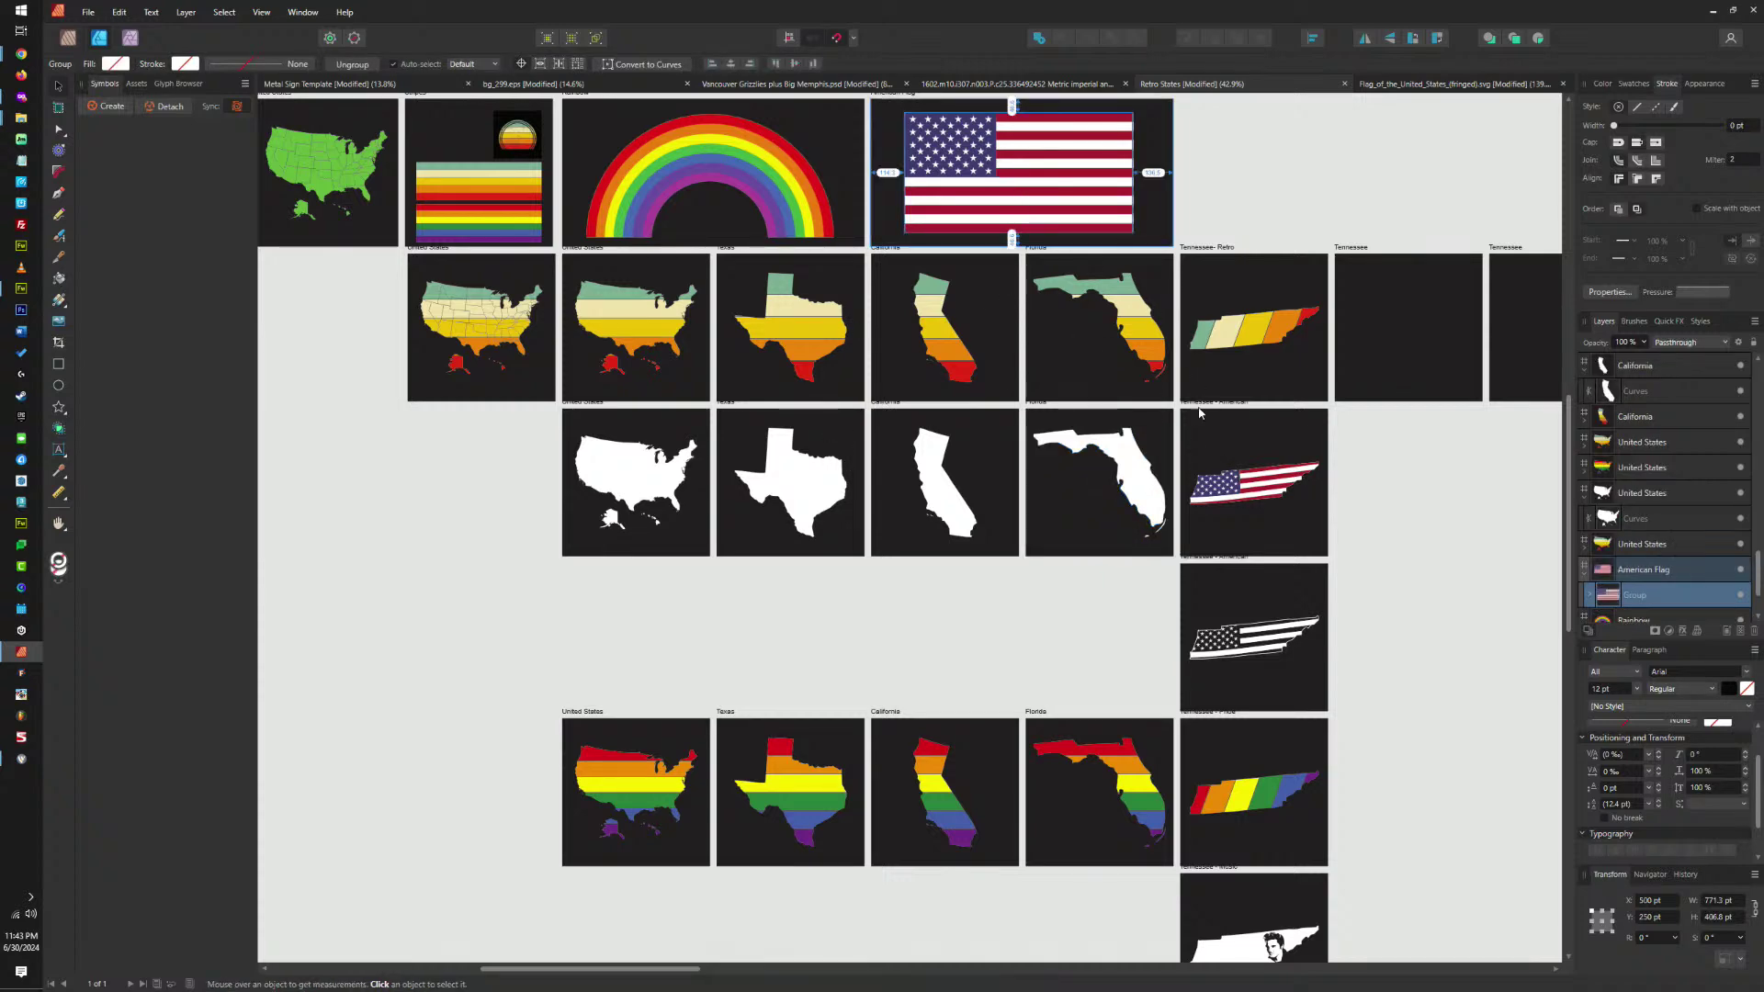
pyautogui.click(1104, 447)
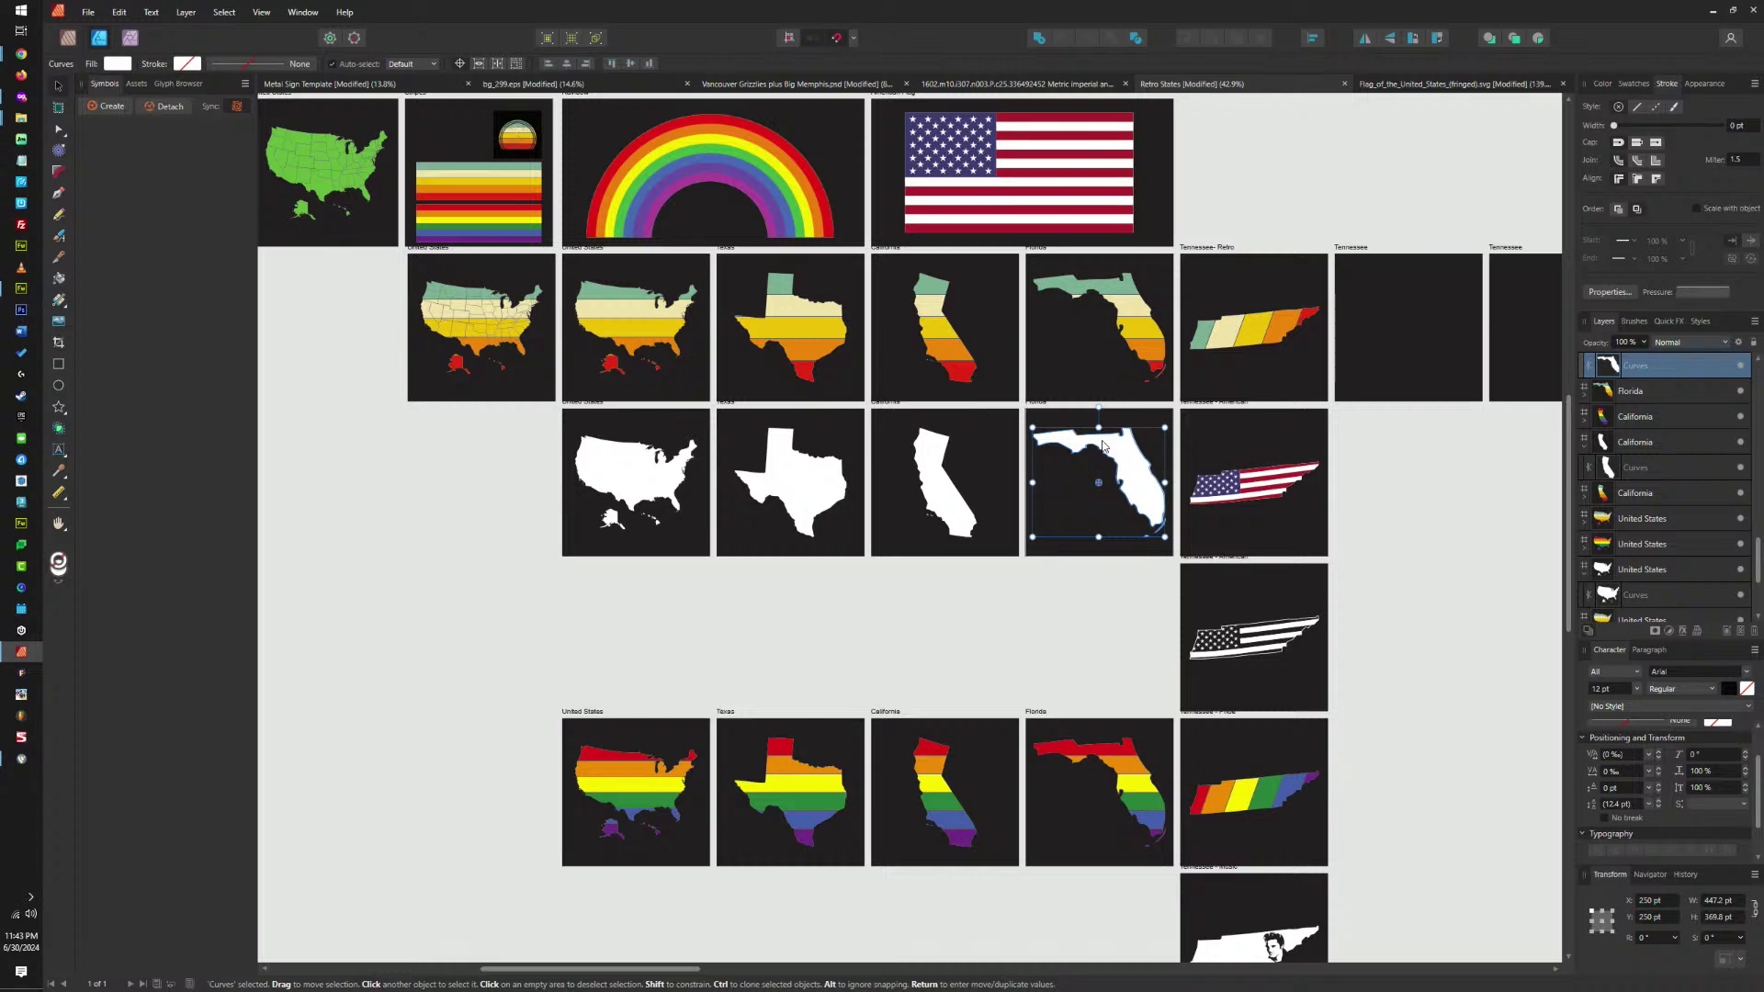
pyautogui.hotkey('ctrl', 'v')
pyautogui.moveTo(1103, 447); pyautogui.dragTo(1080, 454)
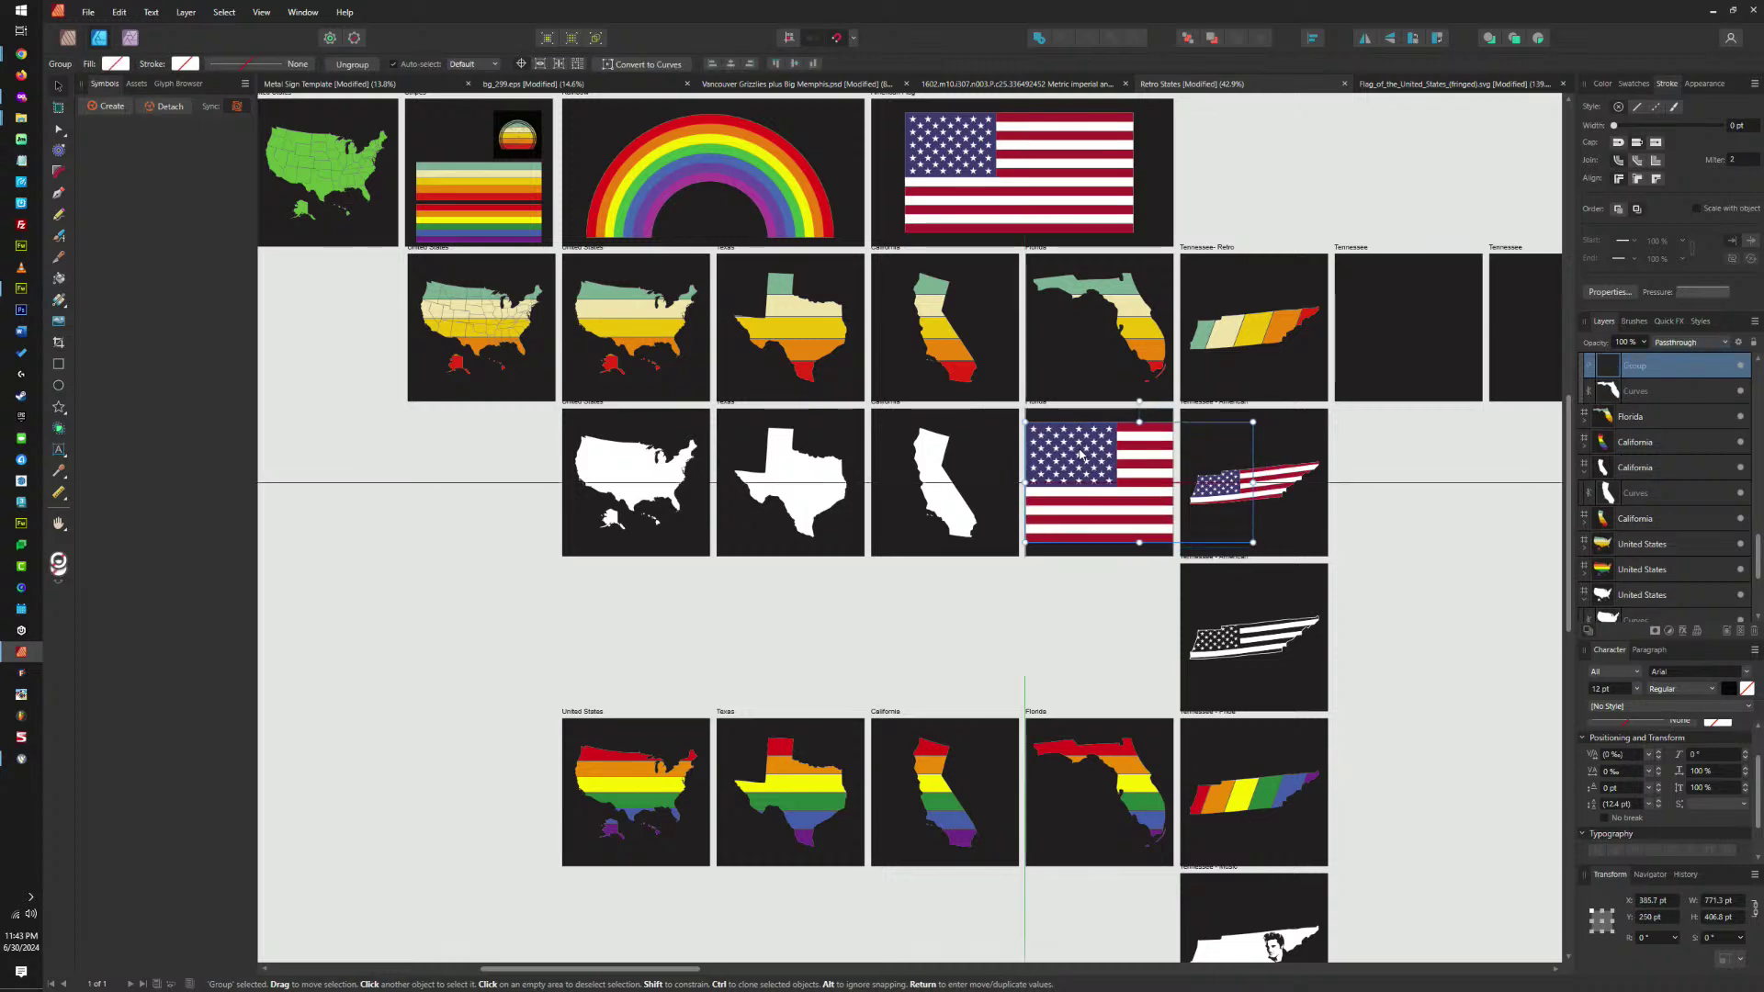
pyautogui.moveTo(1253, 422)
pyautogui.mouseDown()
pyautogui.moveTo(1206, 444)
pyautogui.moveTo(1242, 427)
pyautogui.mouseUp()
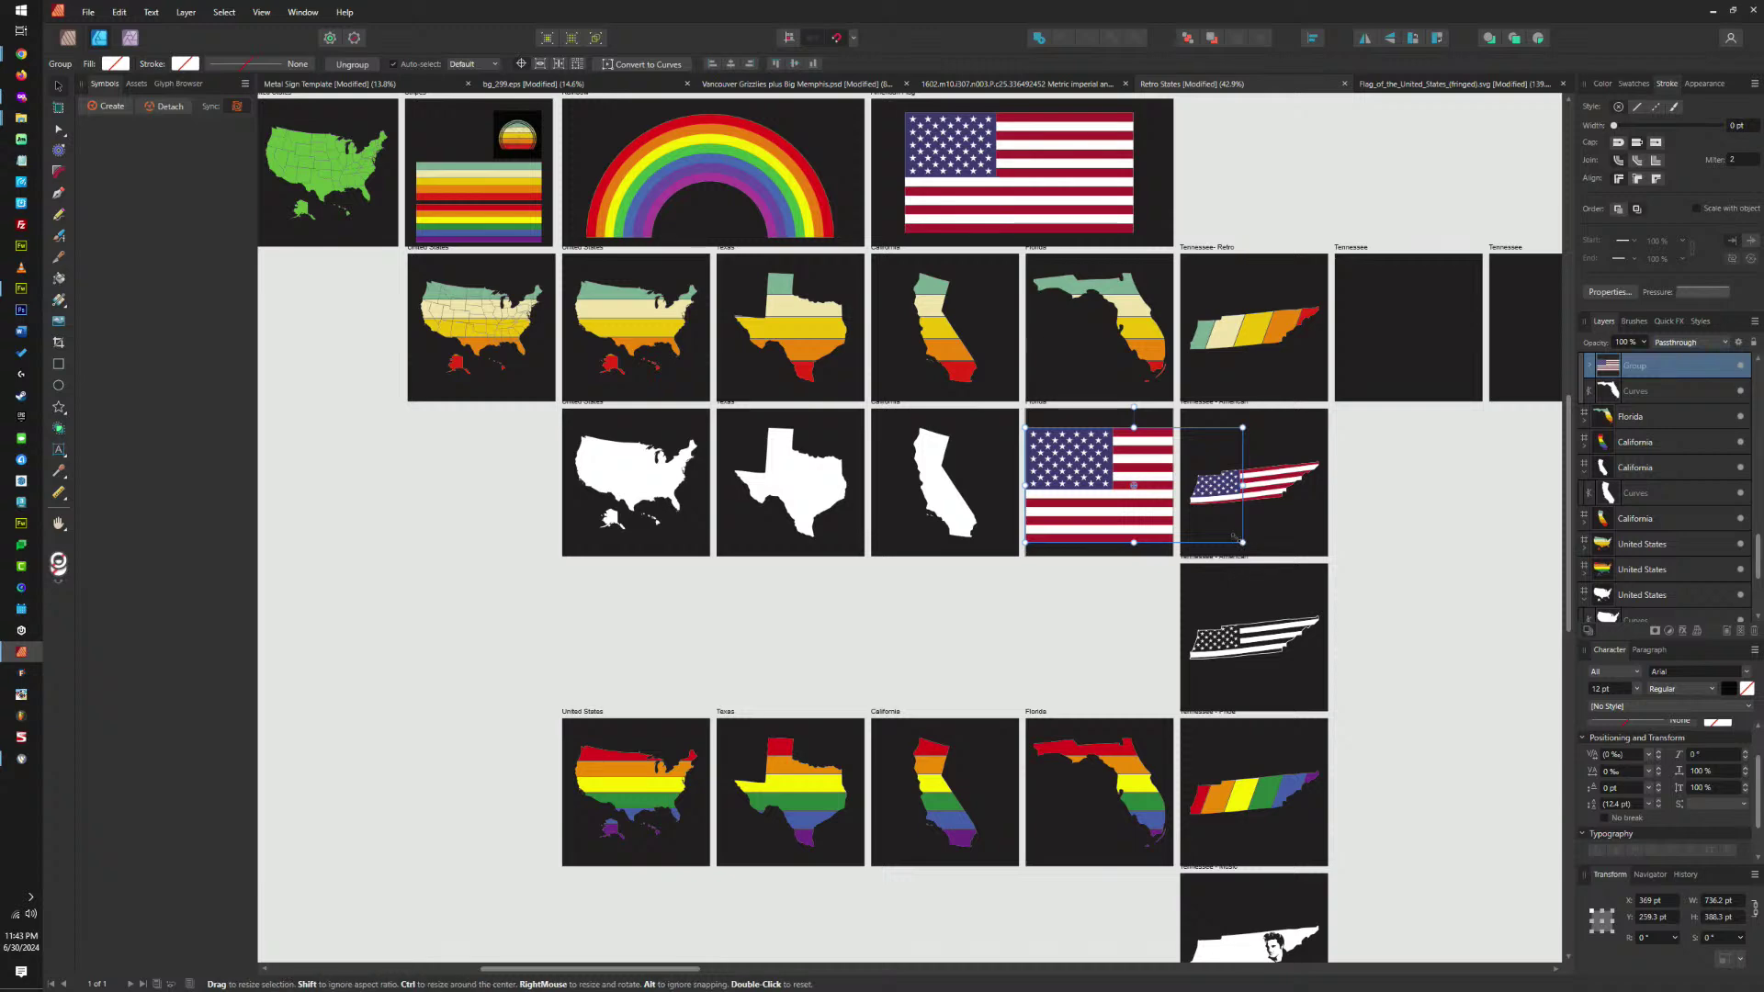
pyautogui.moveTo(1236, 537); pyautogui.dragTo(1226, 532)
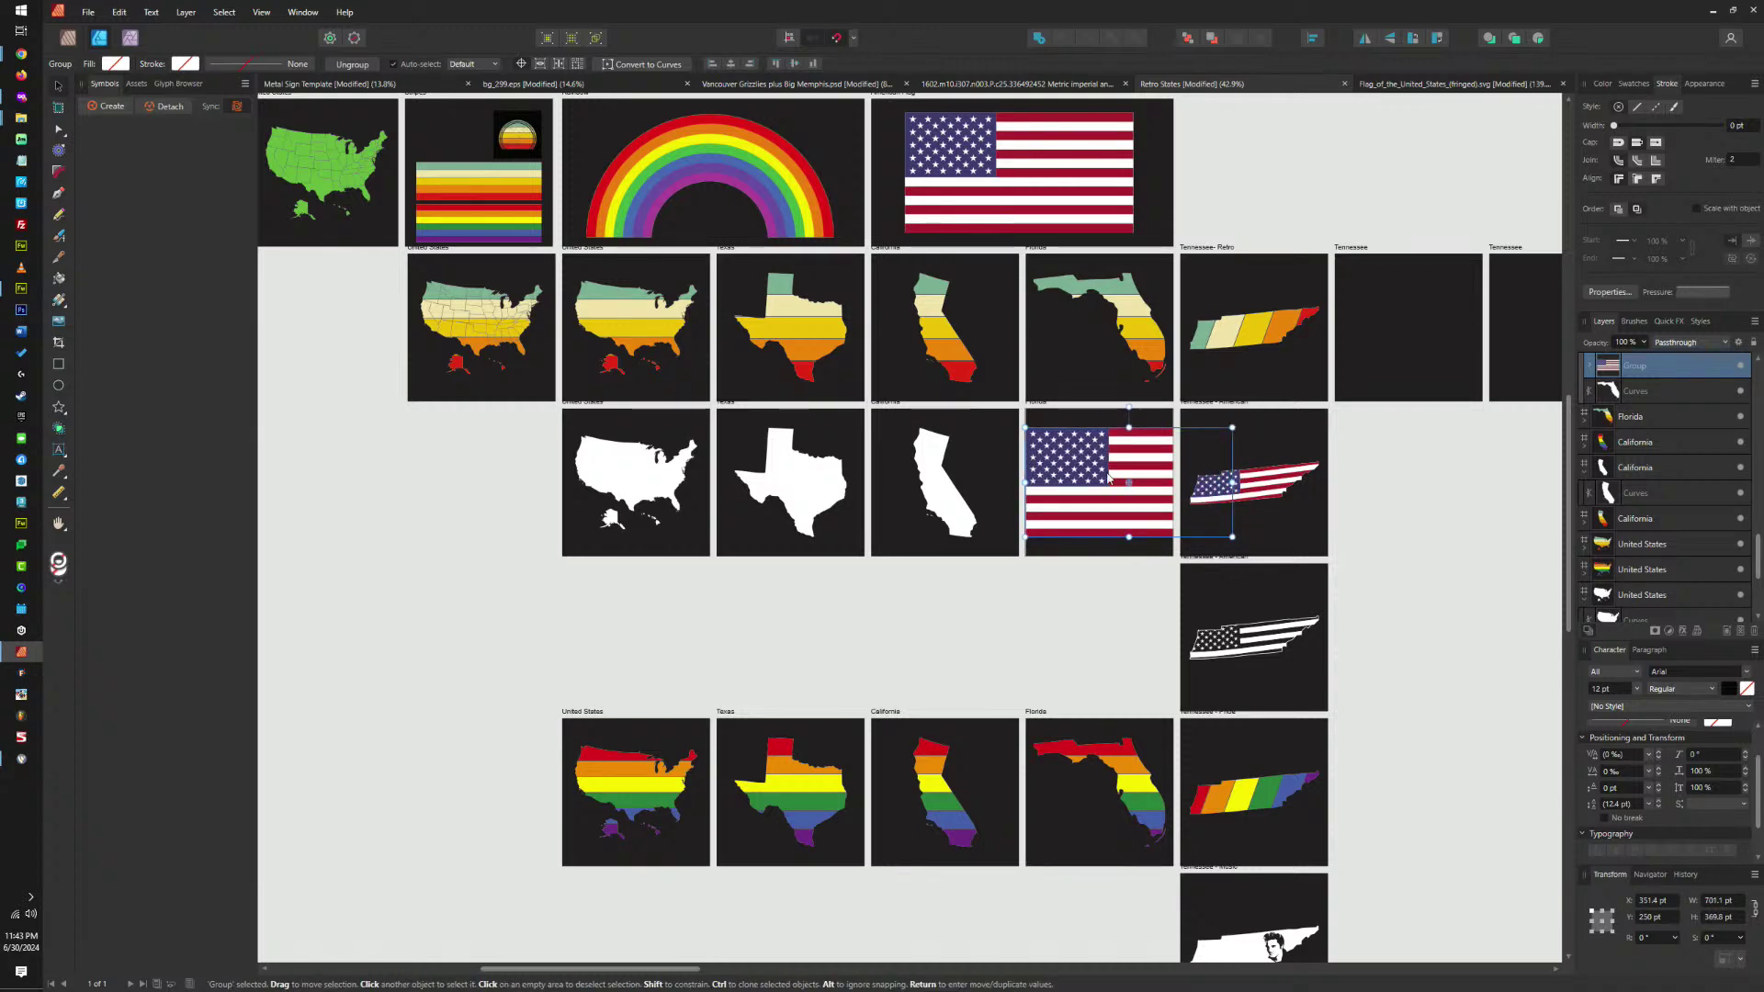
pyautogui.scroll(4, 1109, 478)
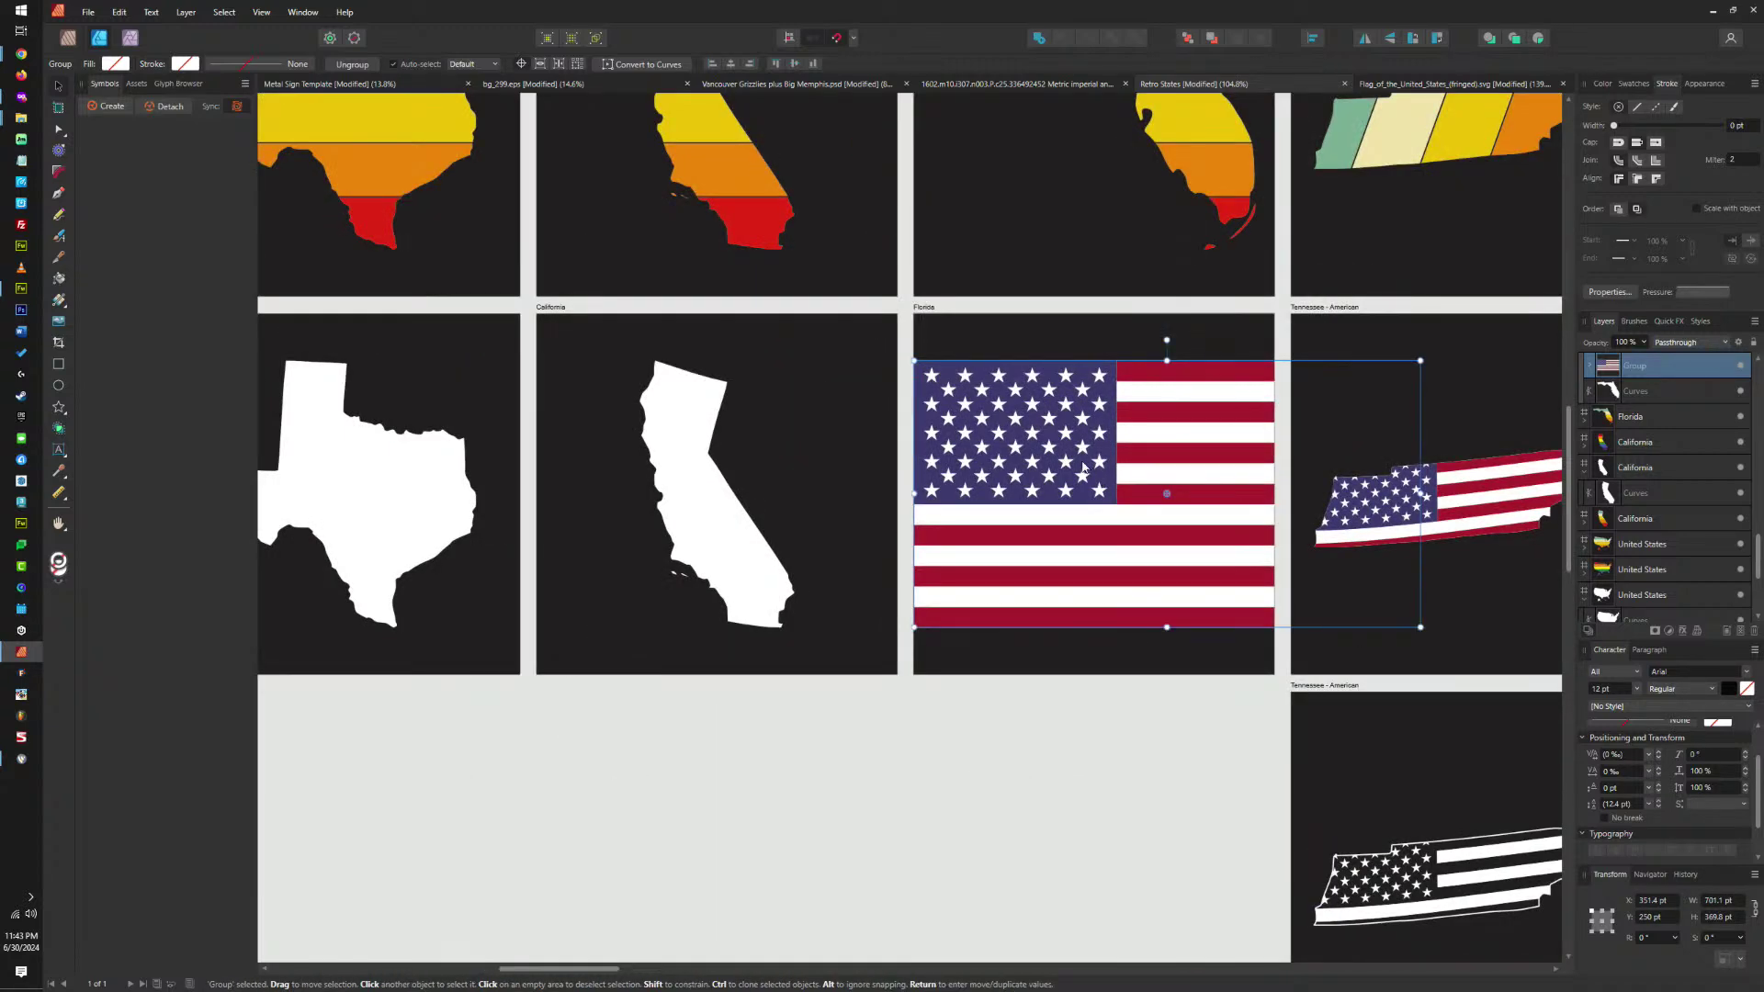
# Cut the scaled flag, clear the white Florida shape's fill, and paste the flag inside it.
pyautogui.press('Delete')
pyautogui.click(1108, 411)
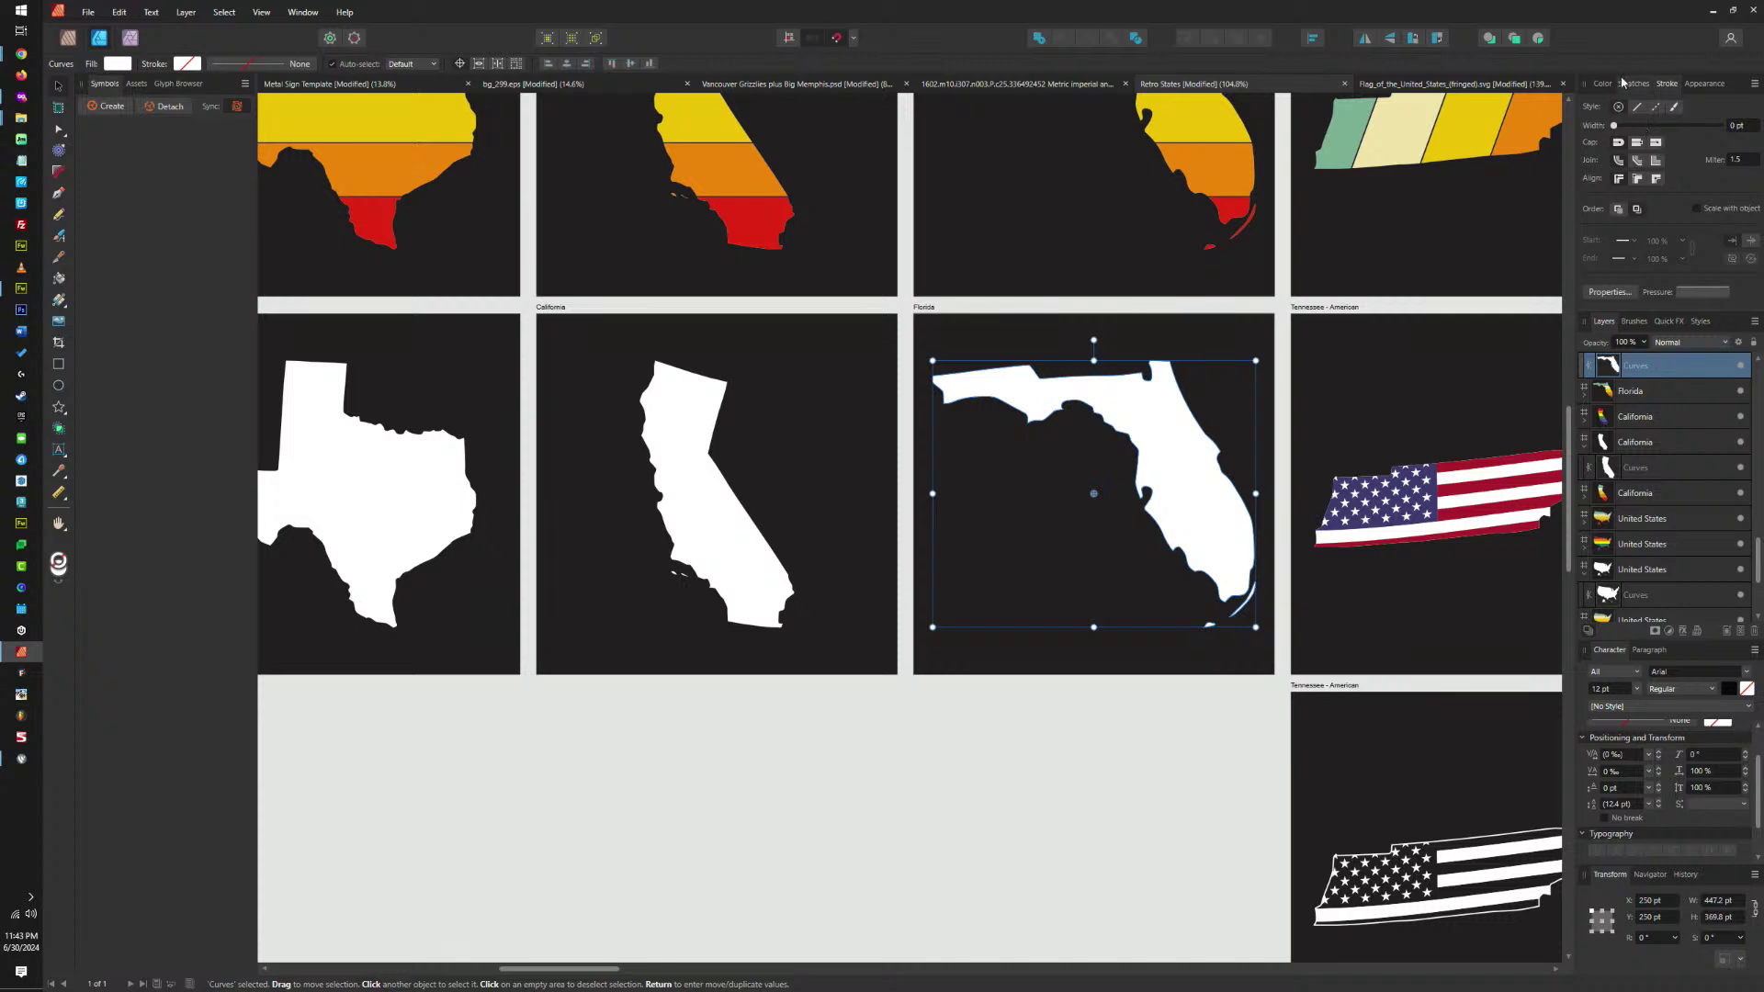
pyautogui.click(1633, 83)
pyautogui.click(1603, 131)
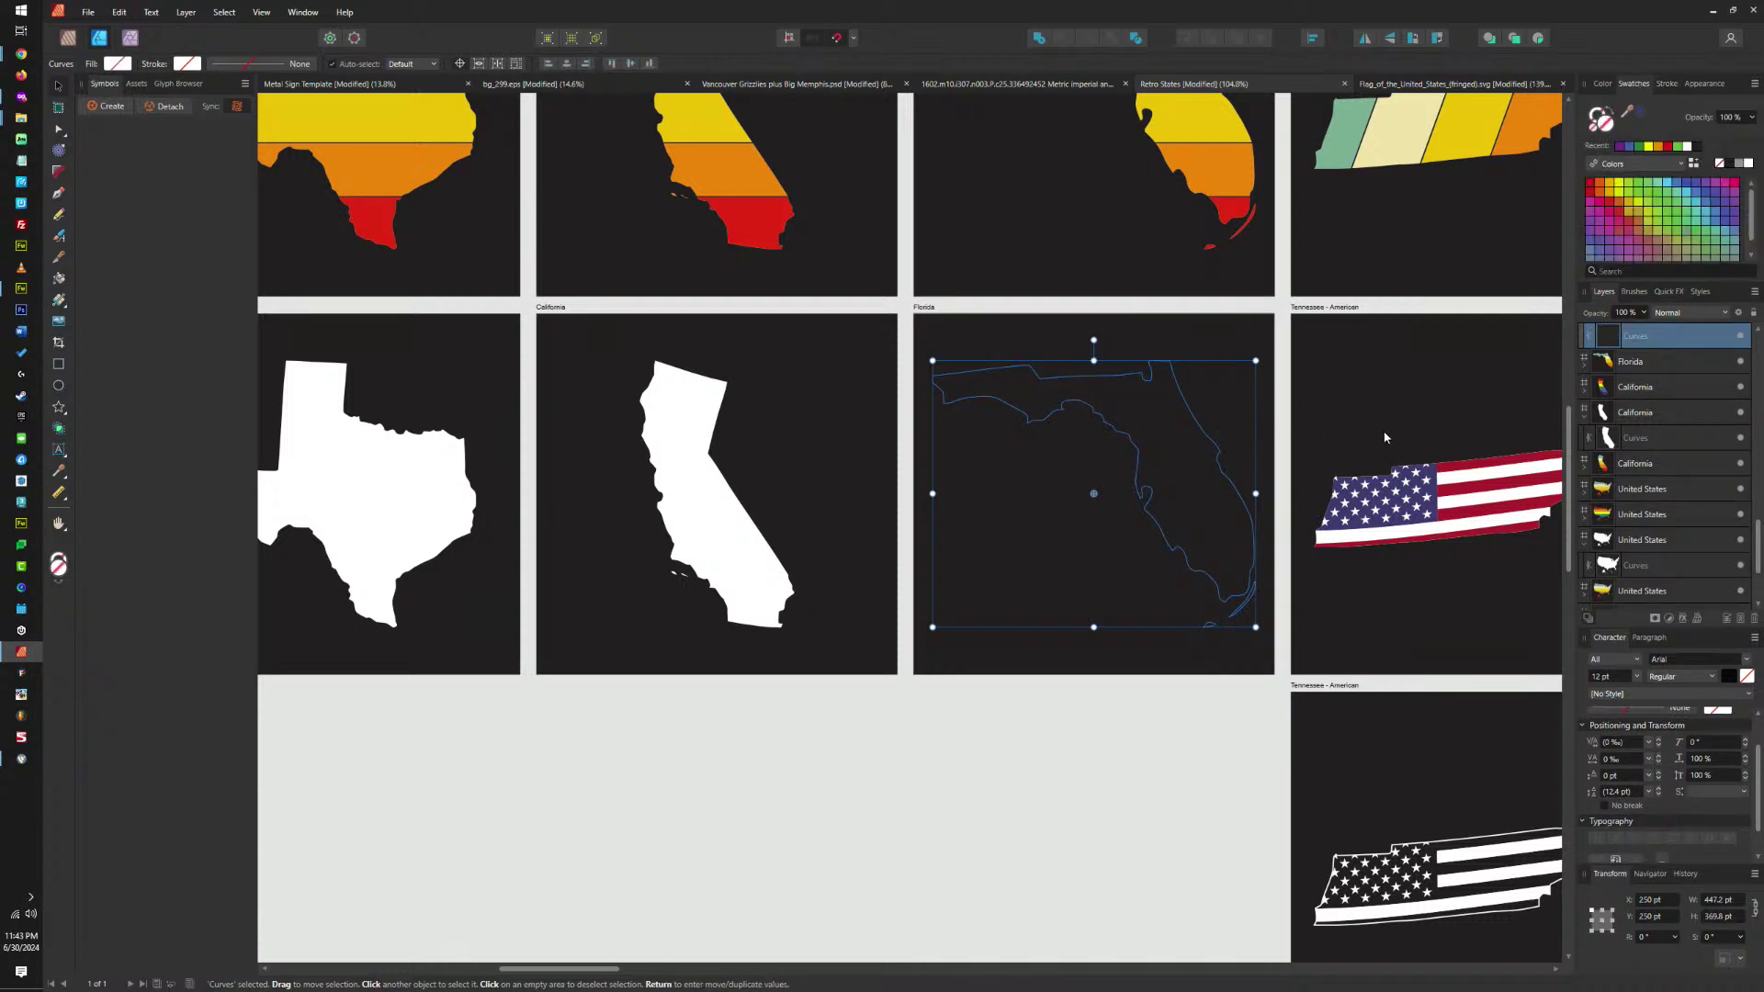
pyautogui.hotkey('ctrl', 'alt', 'v')
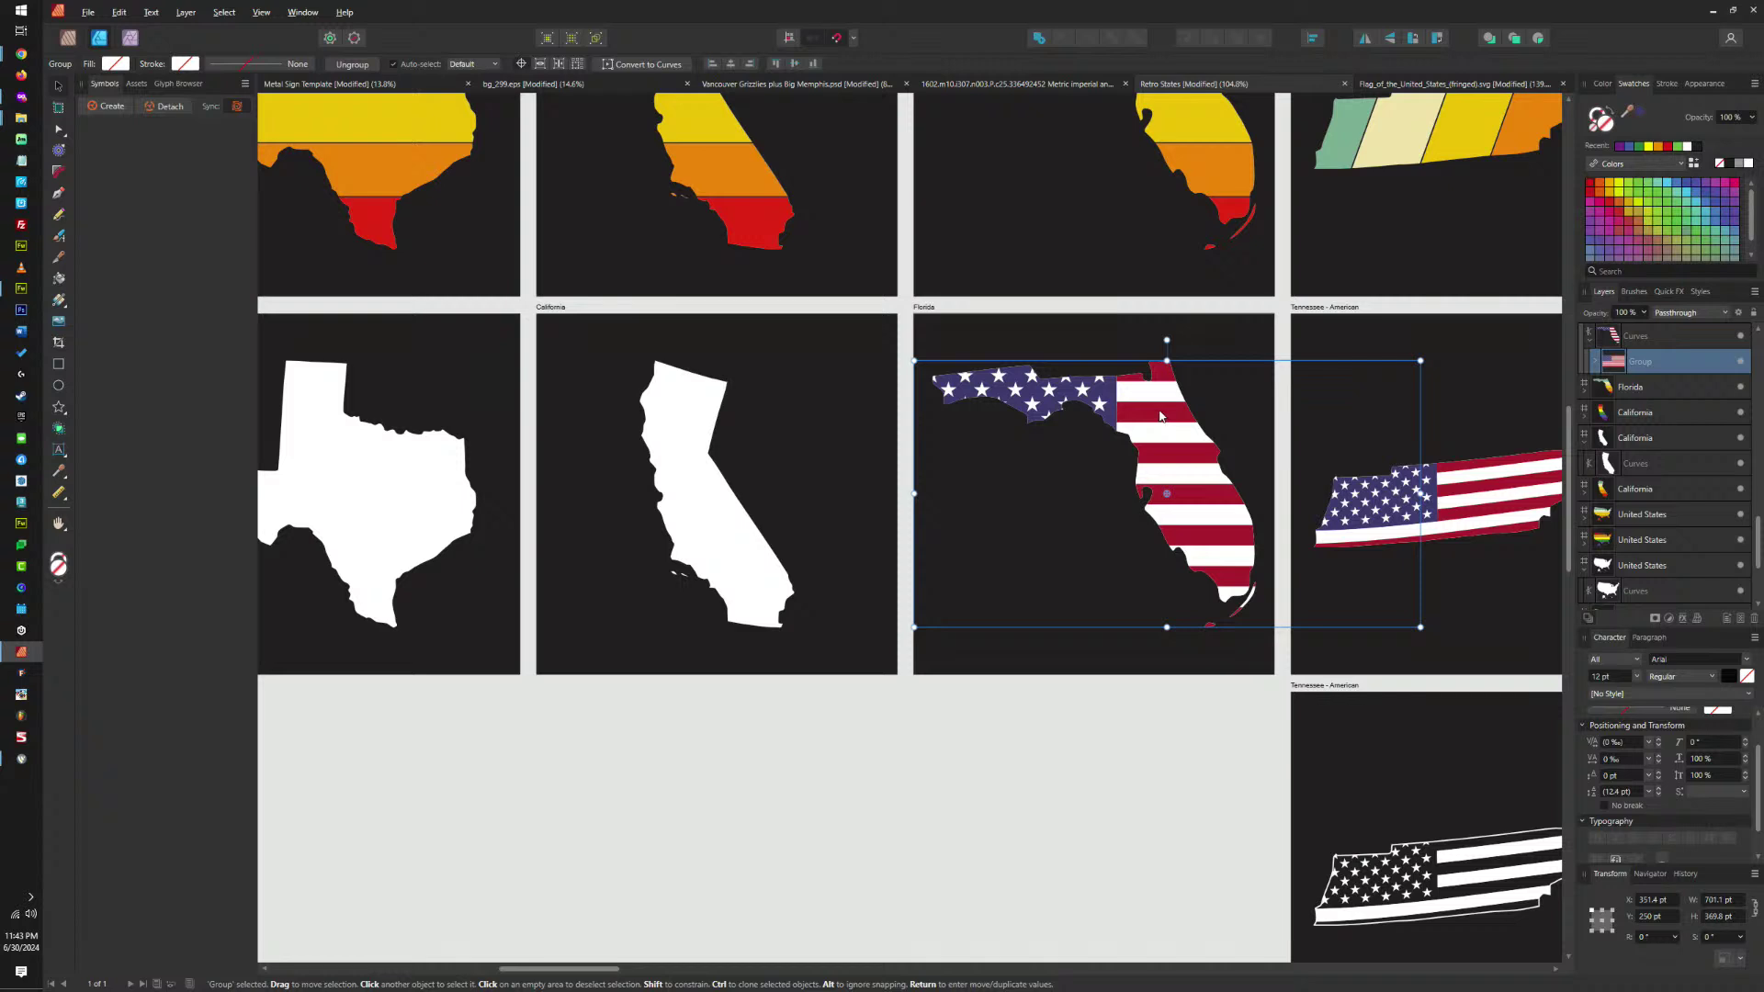
# Clear the white California shape's fill and paste the flag inside it, shifted left so that stripes show beside the stars.
pyautogui.moveTo(1077, 408); pyautogui.dragTo(1553, 392)
pyautogui.click(1139, 439)
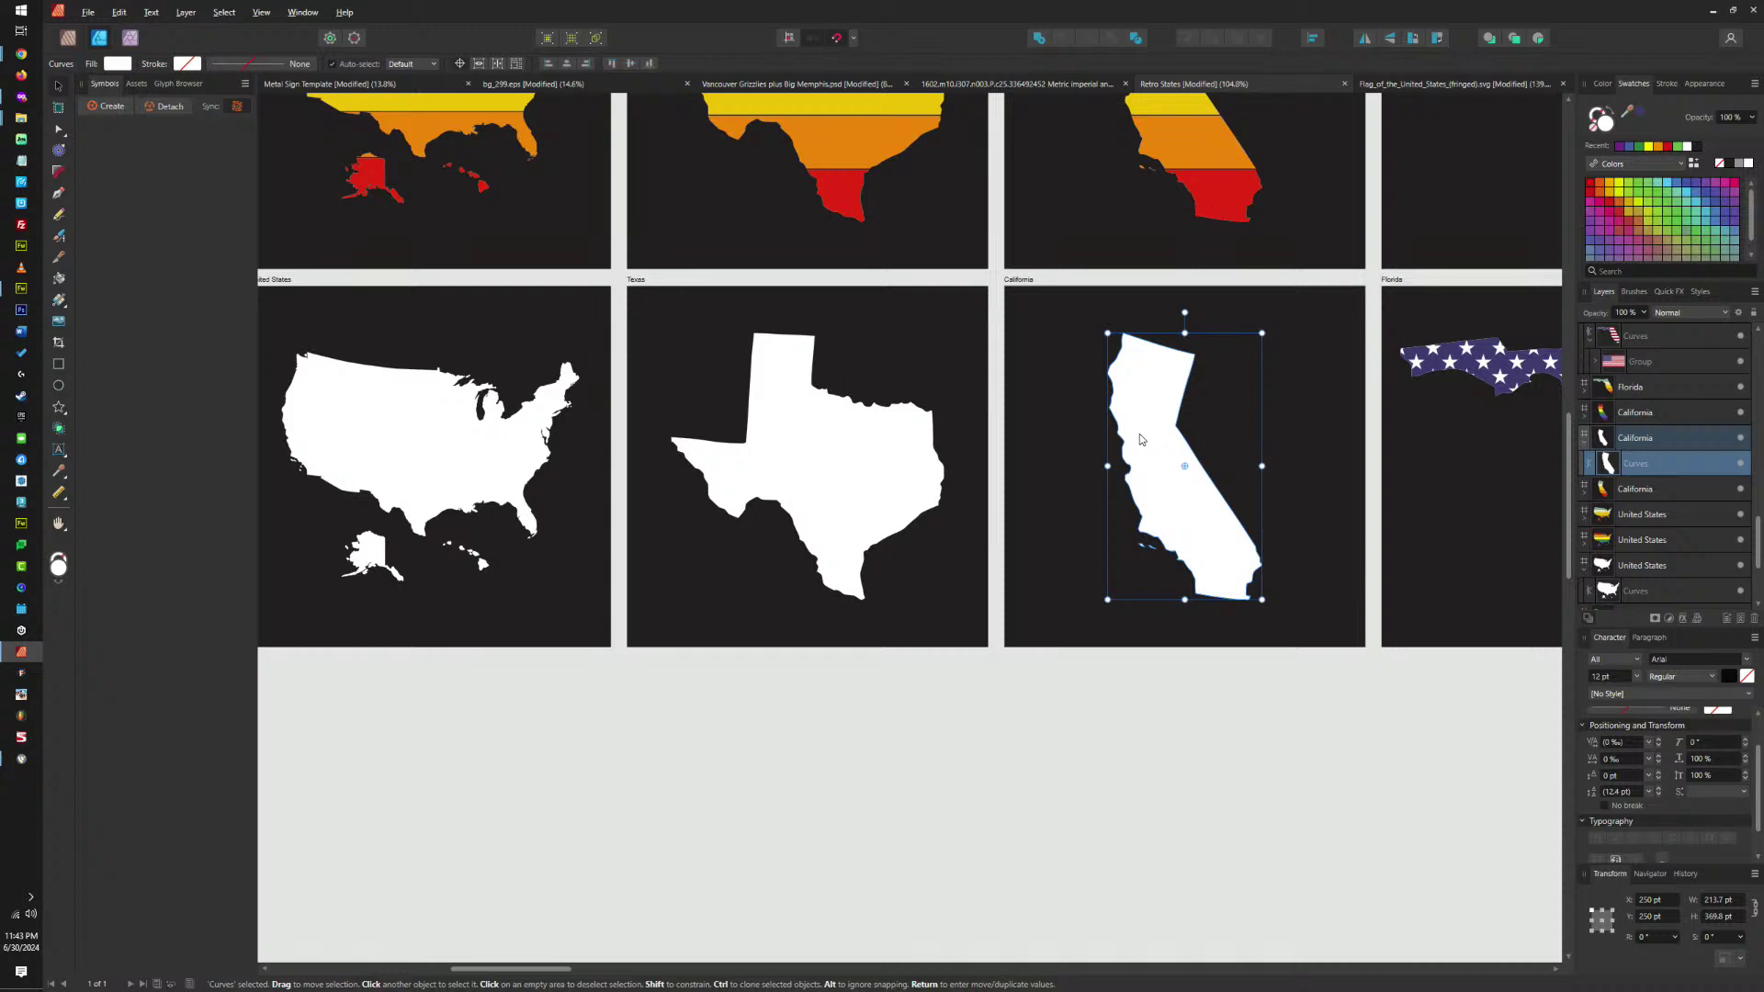
pyautogui.click(1596, 131)
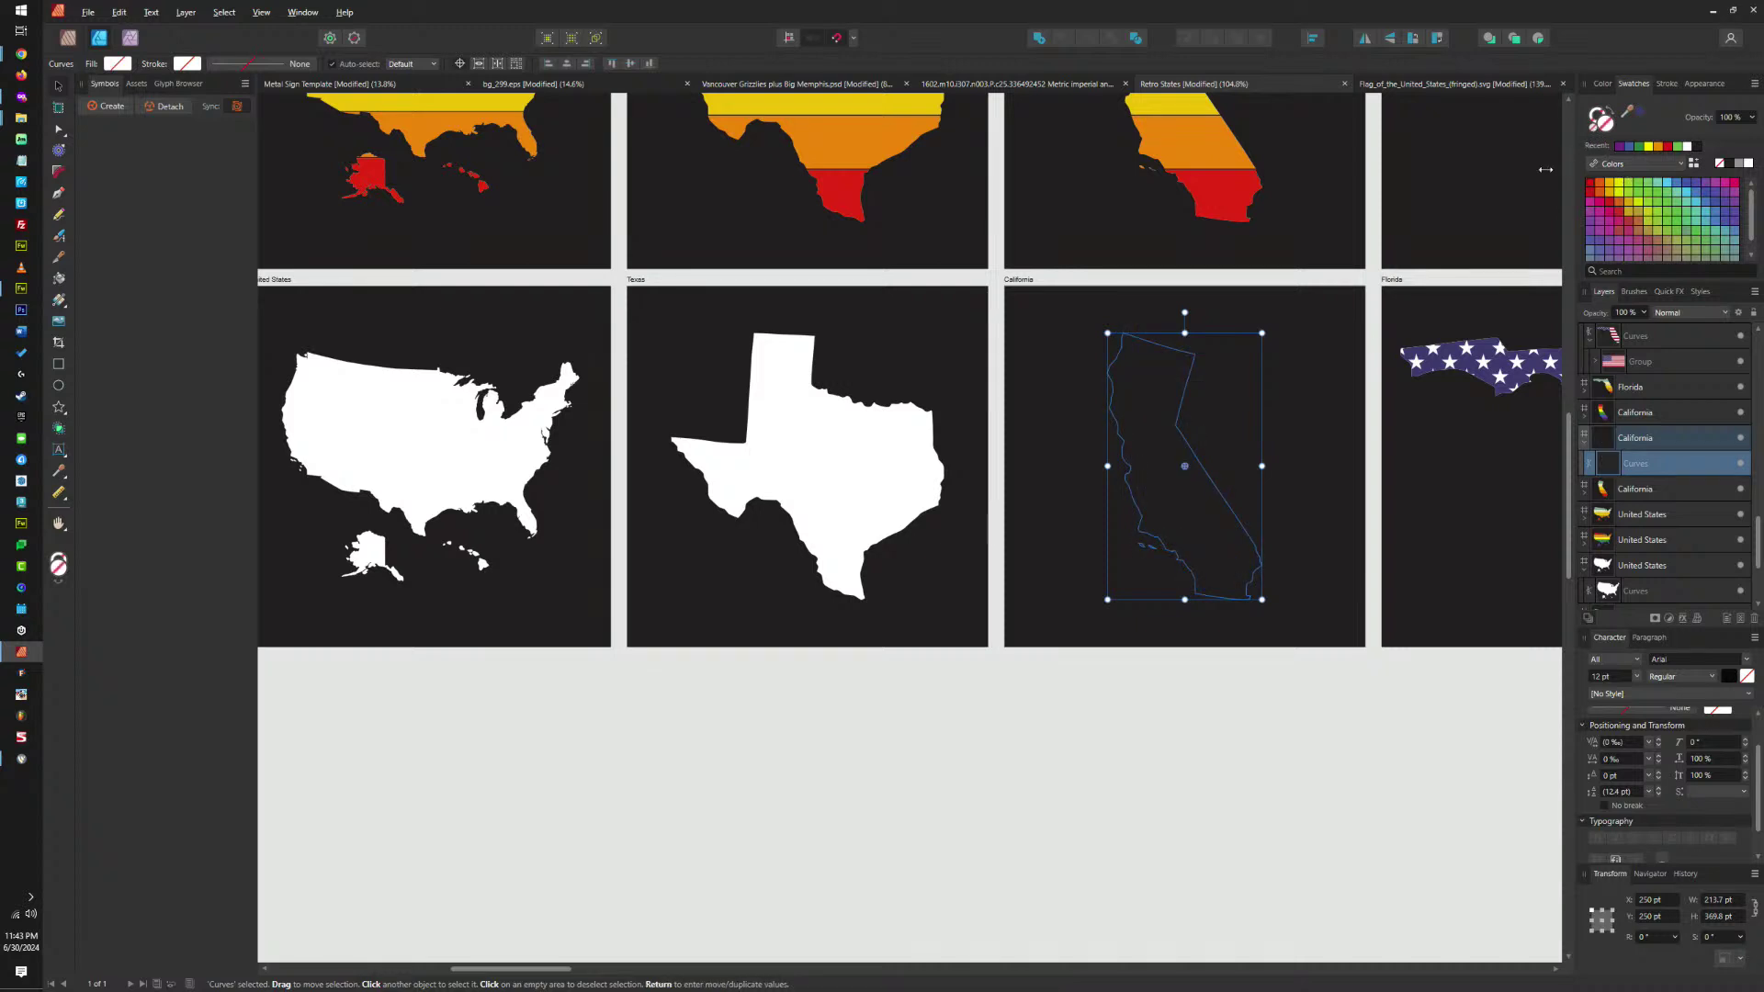
pyautogui.hotkey('ctrl', 'alt', 'v')
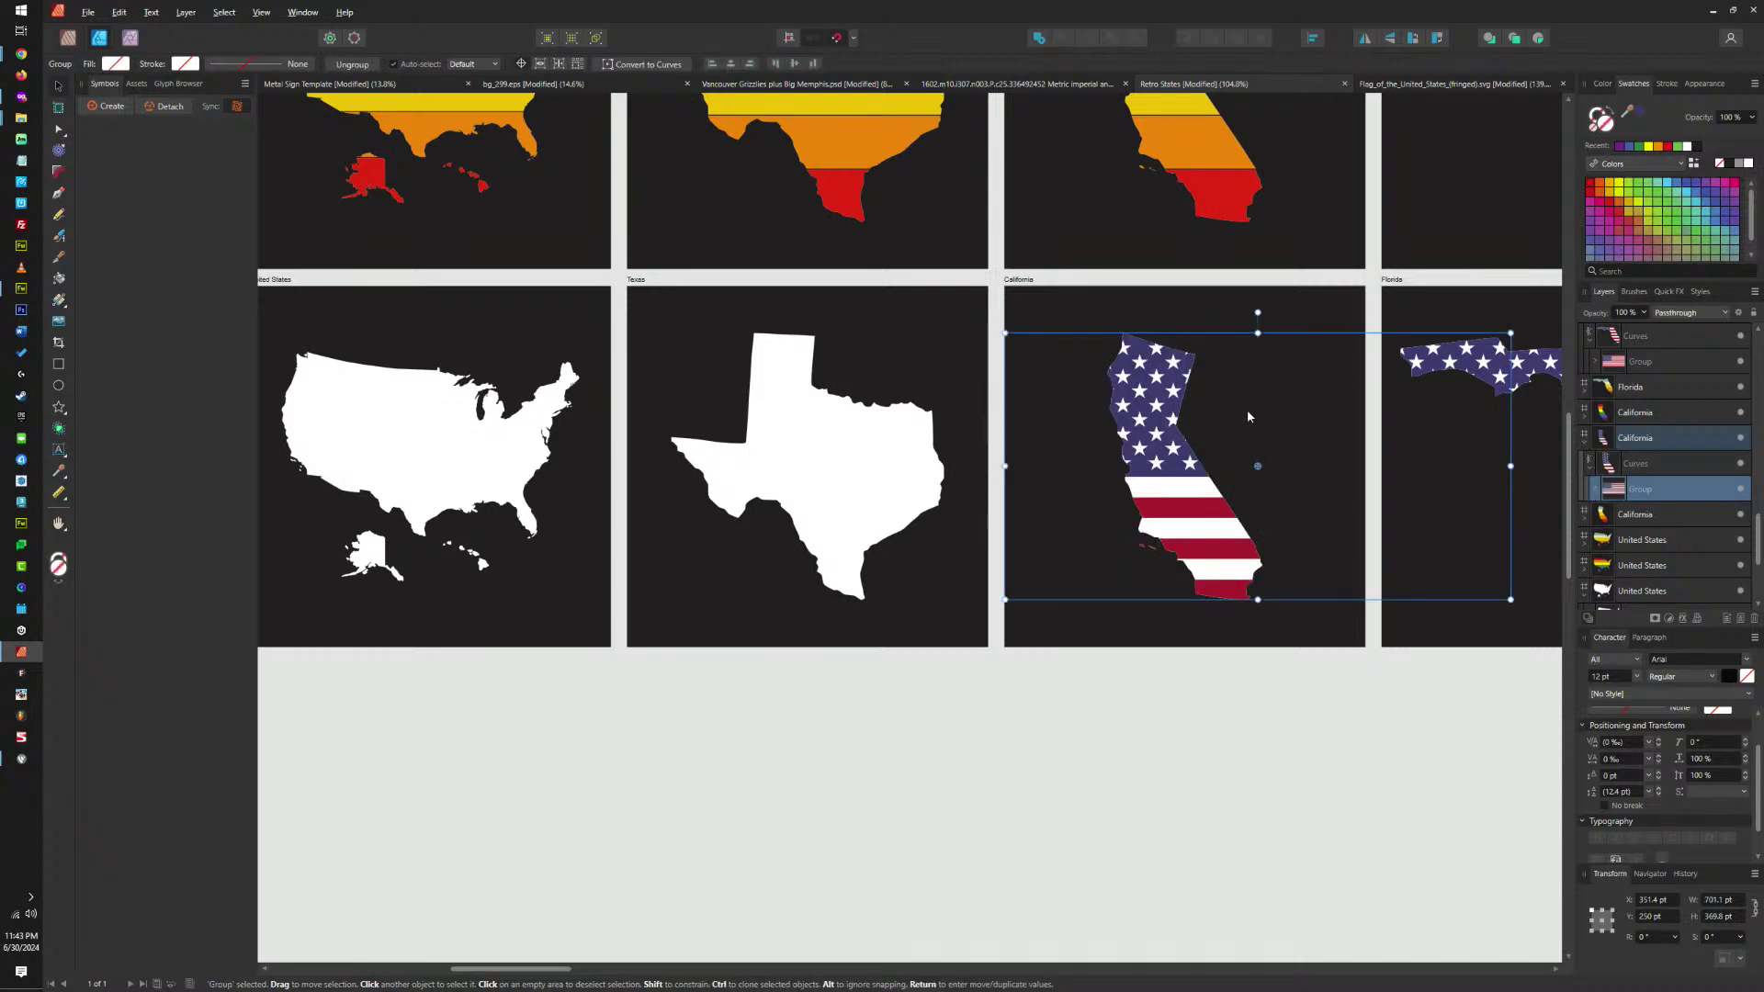
pyautogui.moveTo(1255, 428); pyautogui.dragTo(1213, 427)
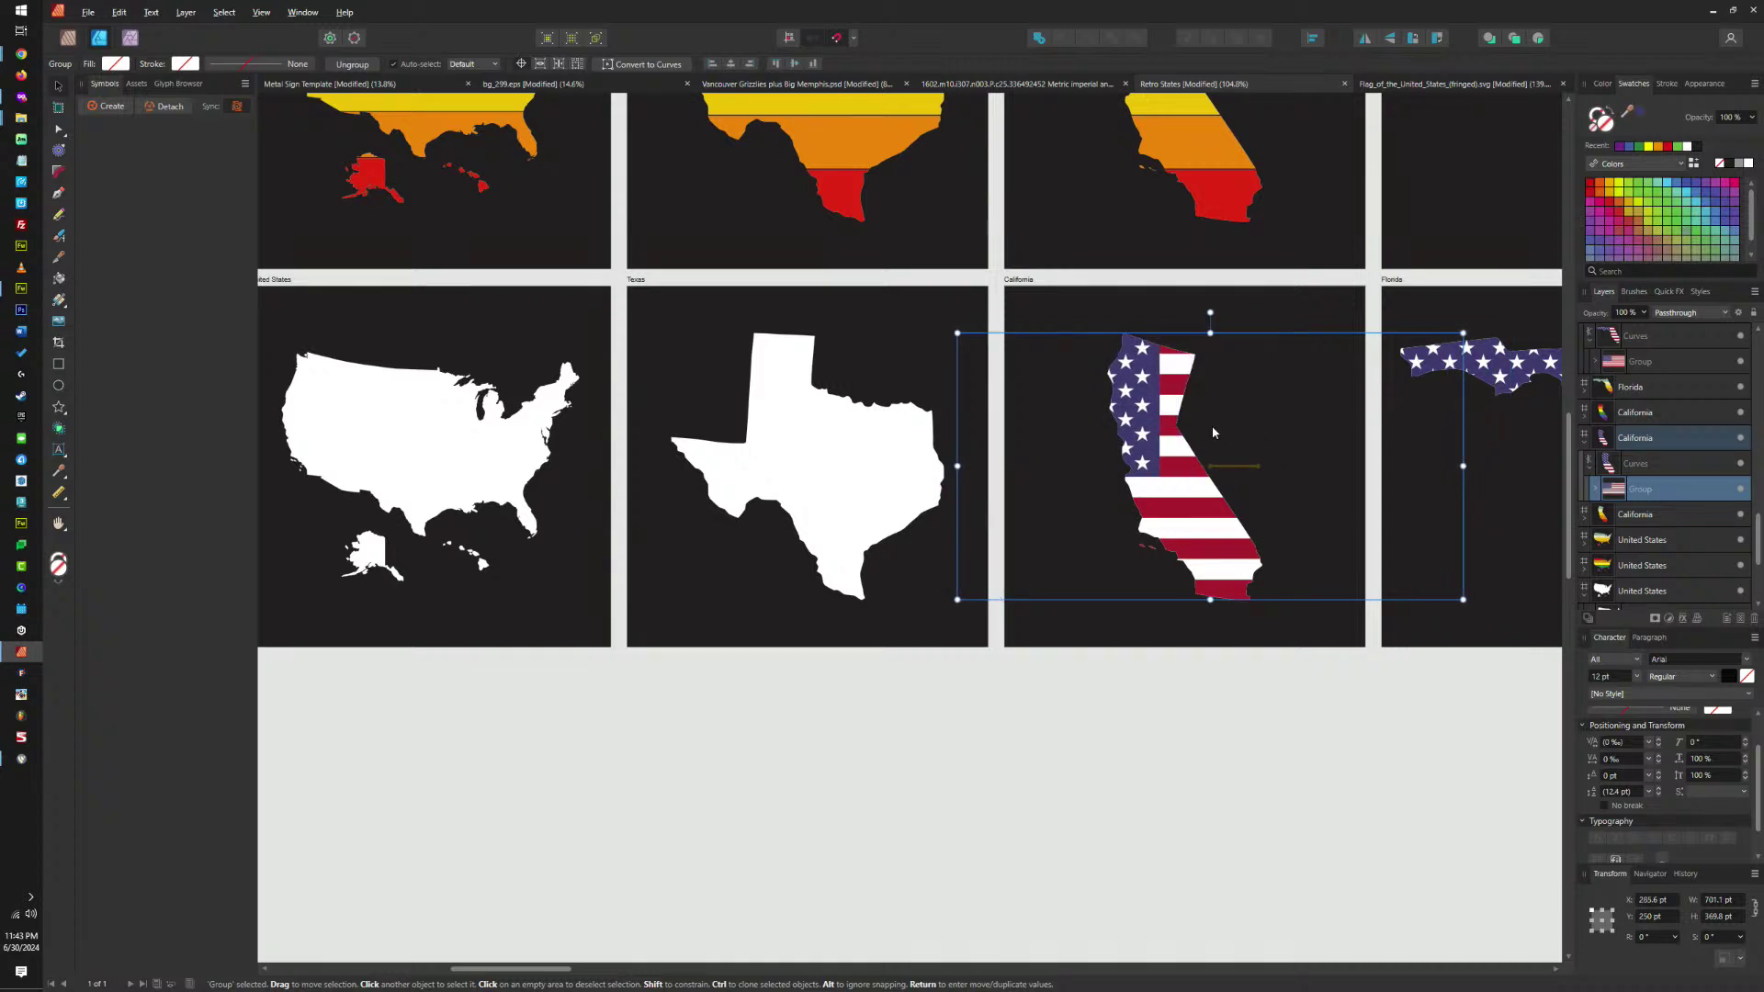
# Paste the flag inside the white Texas shape, shifted left to about X 286 pt and sheared by about -3.5°.
pyautogui.click(819, 428)
pyautogui.hscroll(-5, 1160, 492)
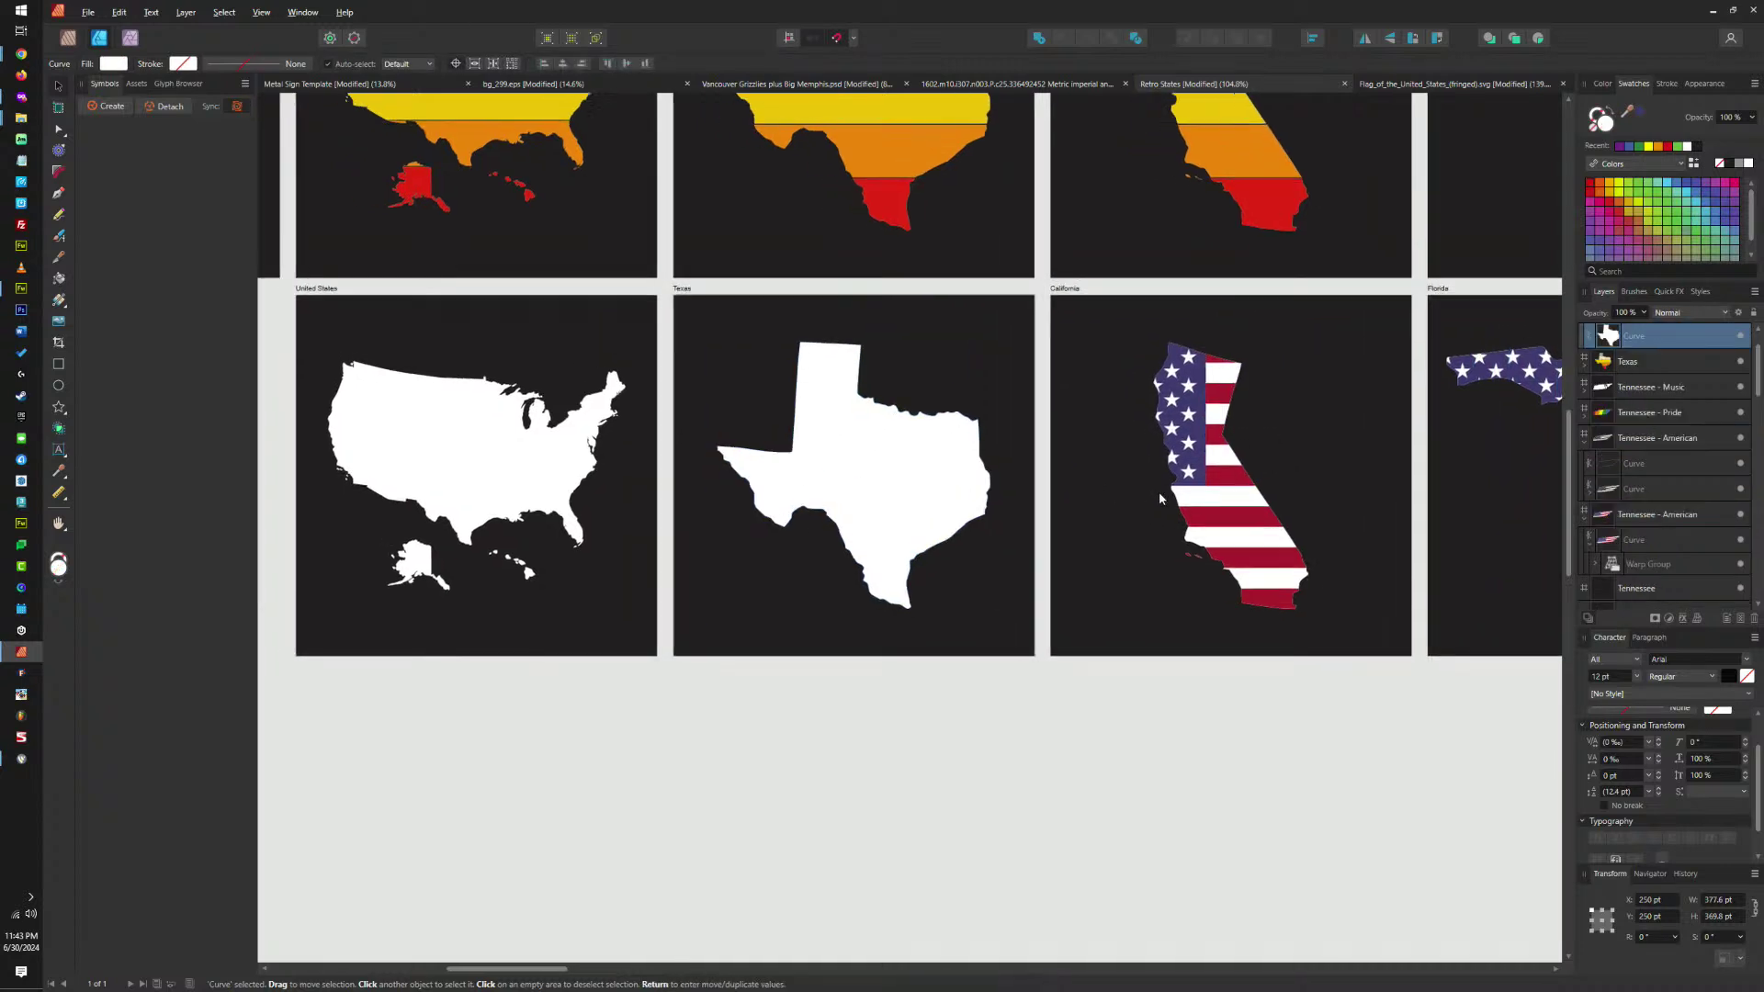
pyautogui.hotkey('ctrl', 'alt', 'v')
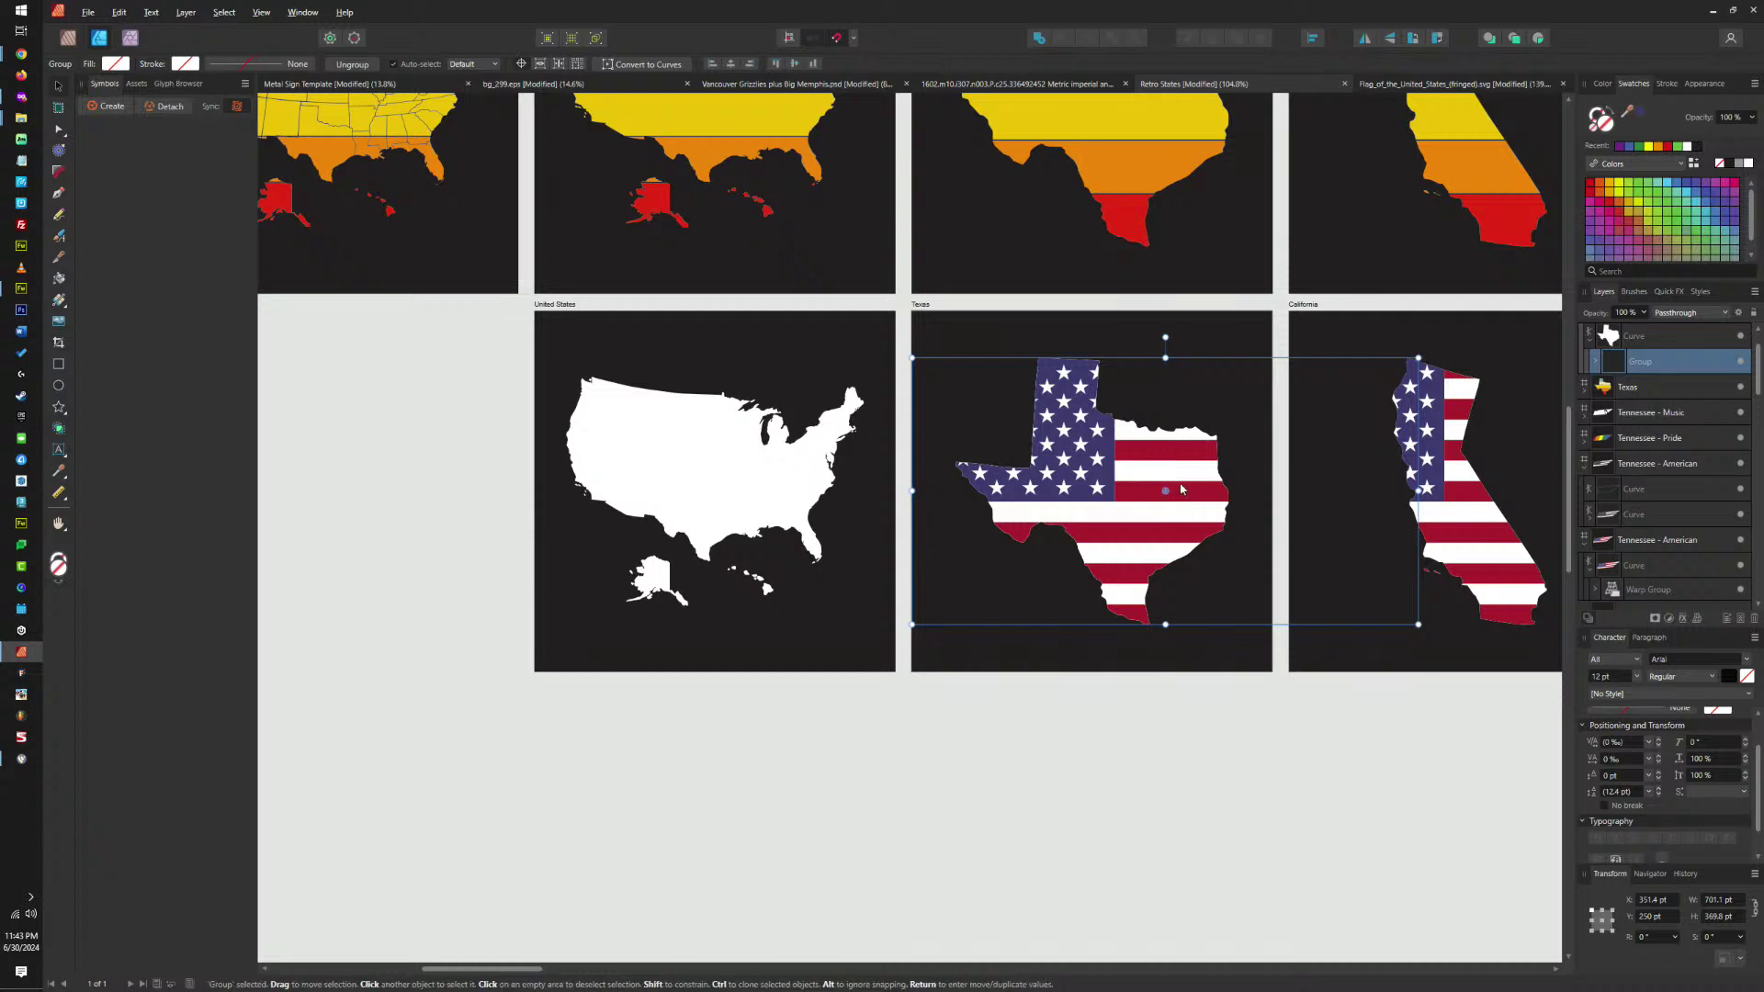
pyautogui.moveTo(1183, 488); pyautogui.dragTo(1135, 491)
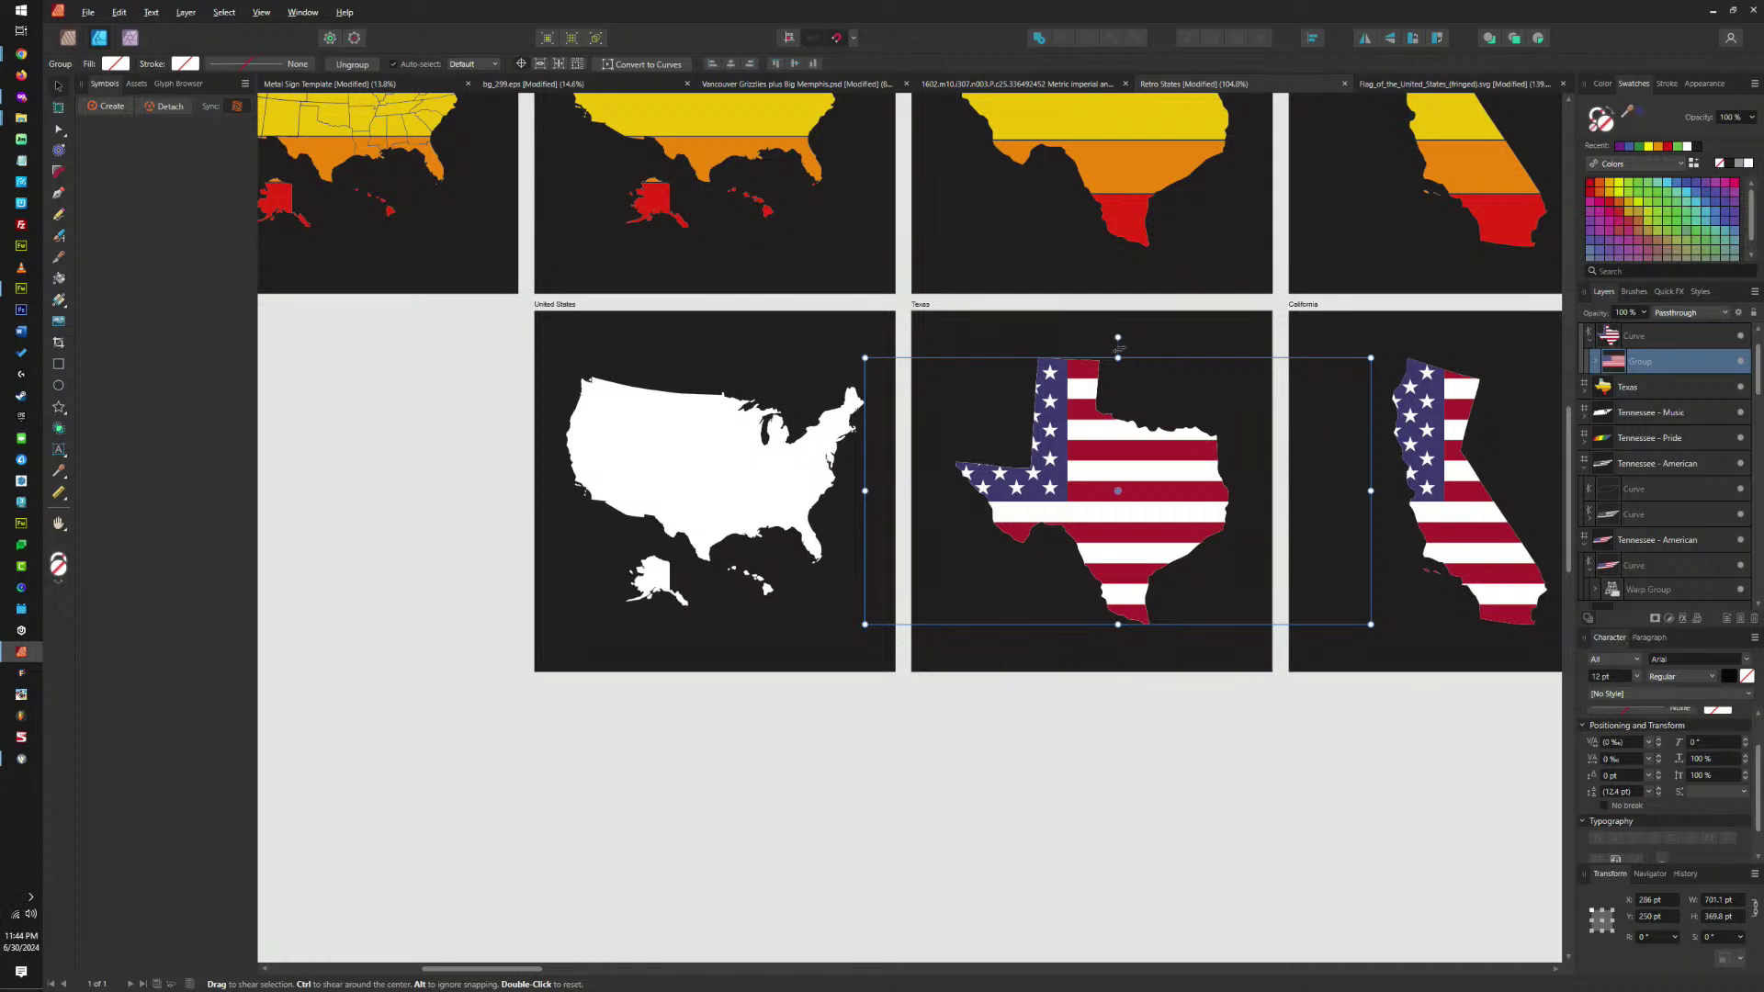
pyautogui.moveTo(1125, 634); pyautogui.dragTo(1110, 637)
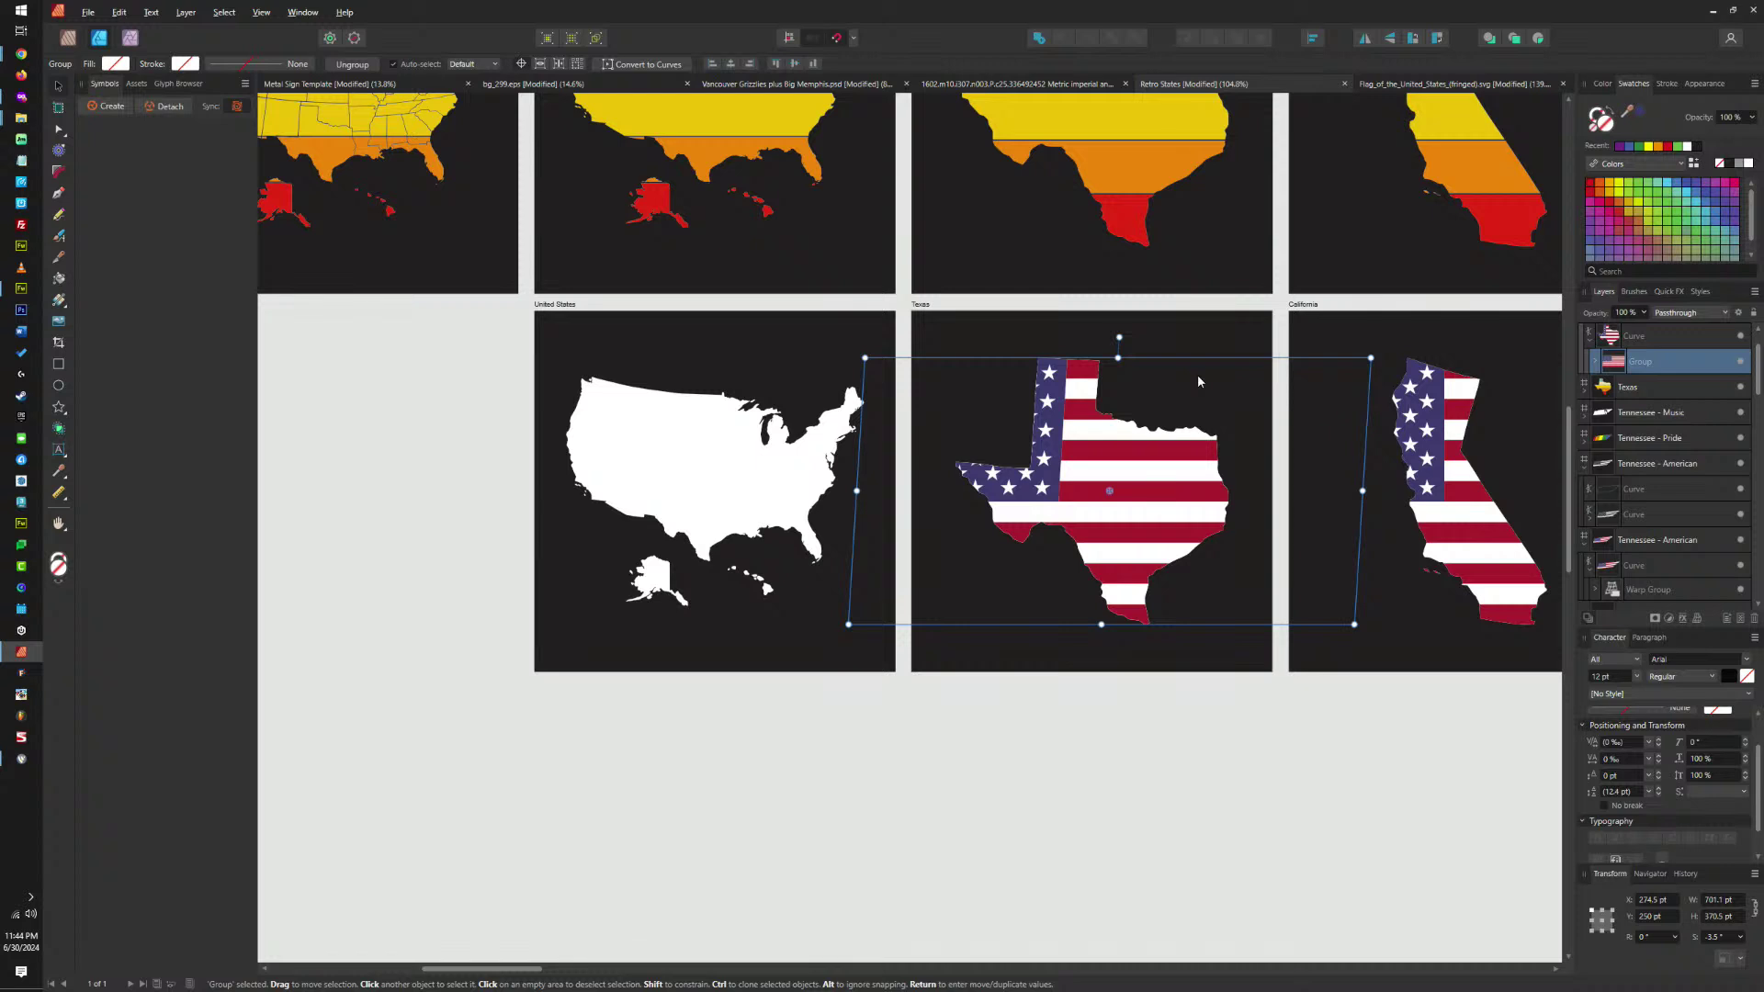
# Rotate the flag inside California to about -15.7° and reposition it to about X 276 pt, Y 242.4 pt.
pyautogui.click(1450, 432)
pyautogui.moveTo(1449, 432); pyautogui.dragTo(1268, 412)
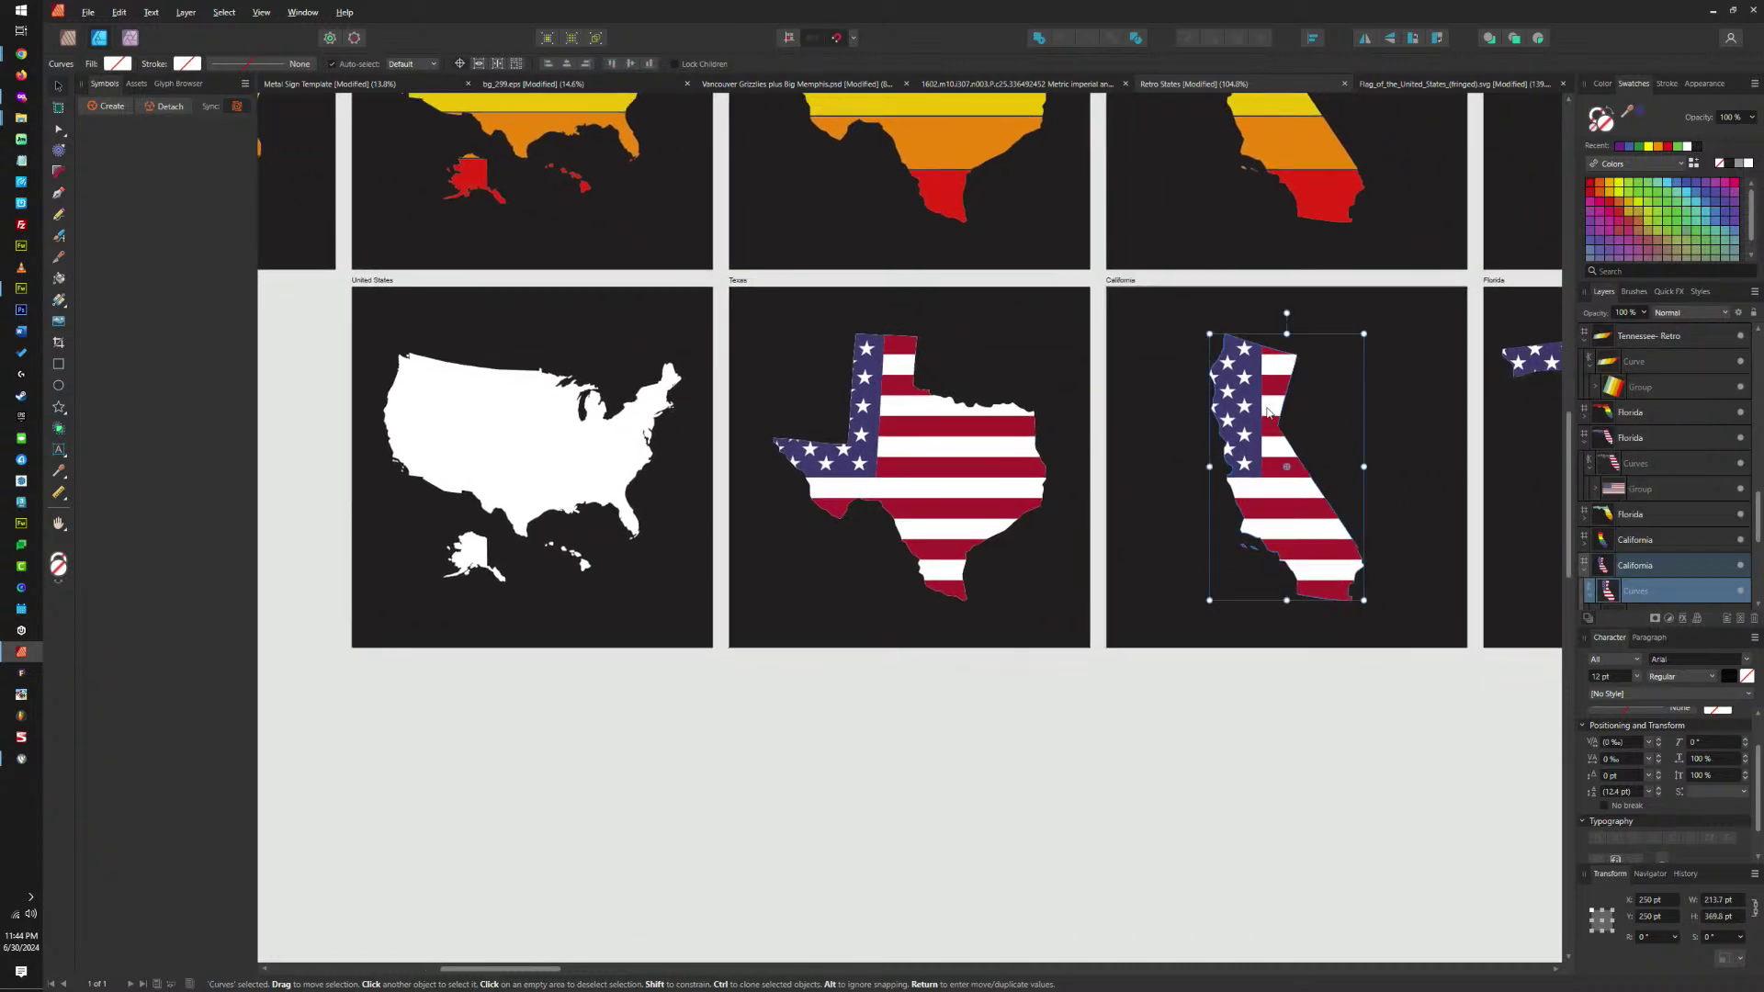
pyautogui.doubleClick(1267, 410)
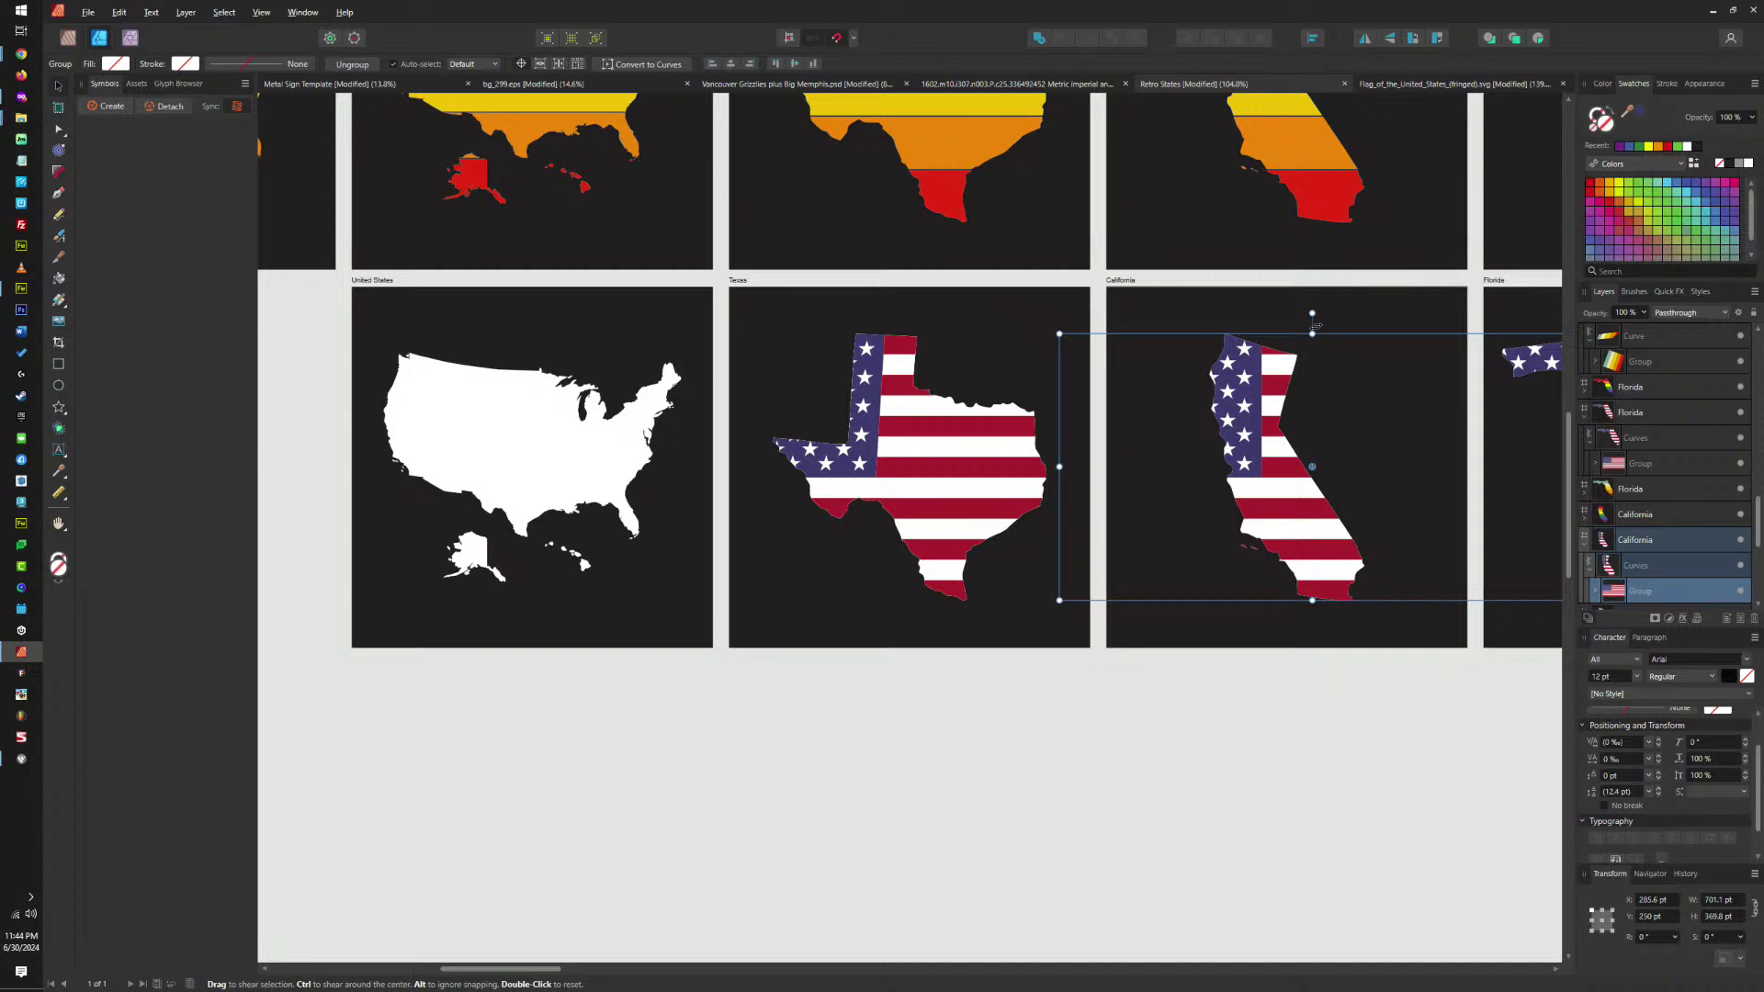
pyautogui.moveTo(1312, 312); pyautogui.dragTo(1355, 309)
pyautogui.moveTo(1352, 500)
pyautogui.mouseDown()
pyautogui.moveTo(1327, 484)
pyautogui.moveTo(1347, 483)
pyautogui.moveTo(1341, 538)
pyautogui.moveTo(1365, 459)
pyautogui.moveTo(1363, 480)
pyautogui.mouseUp()
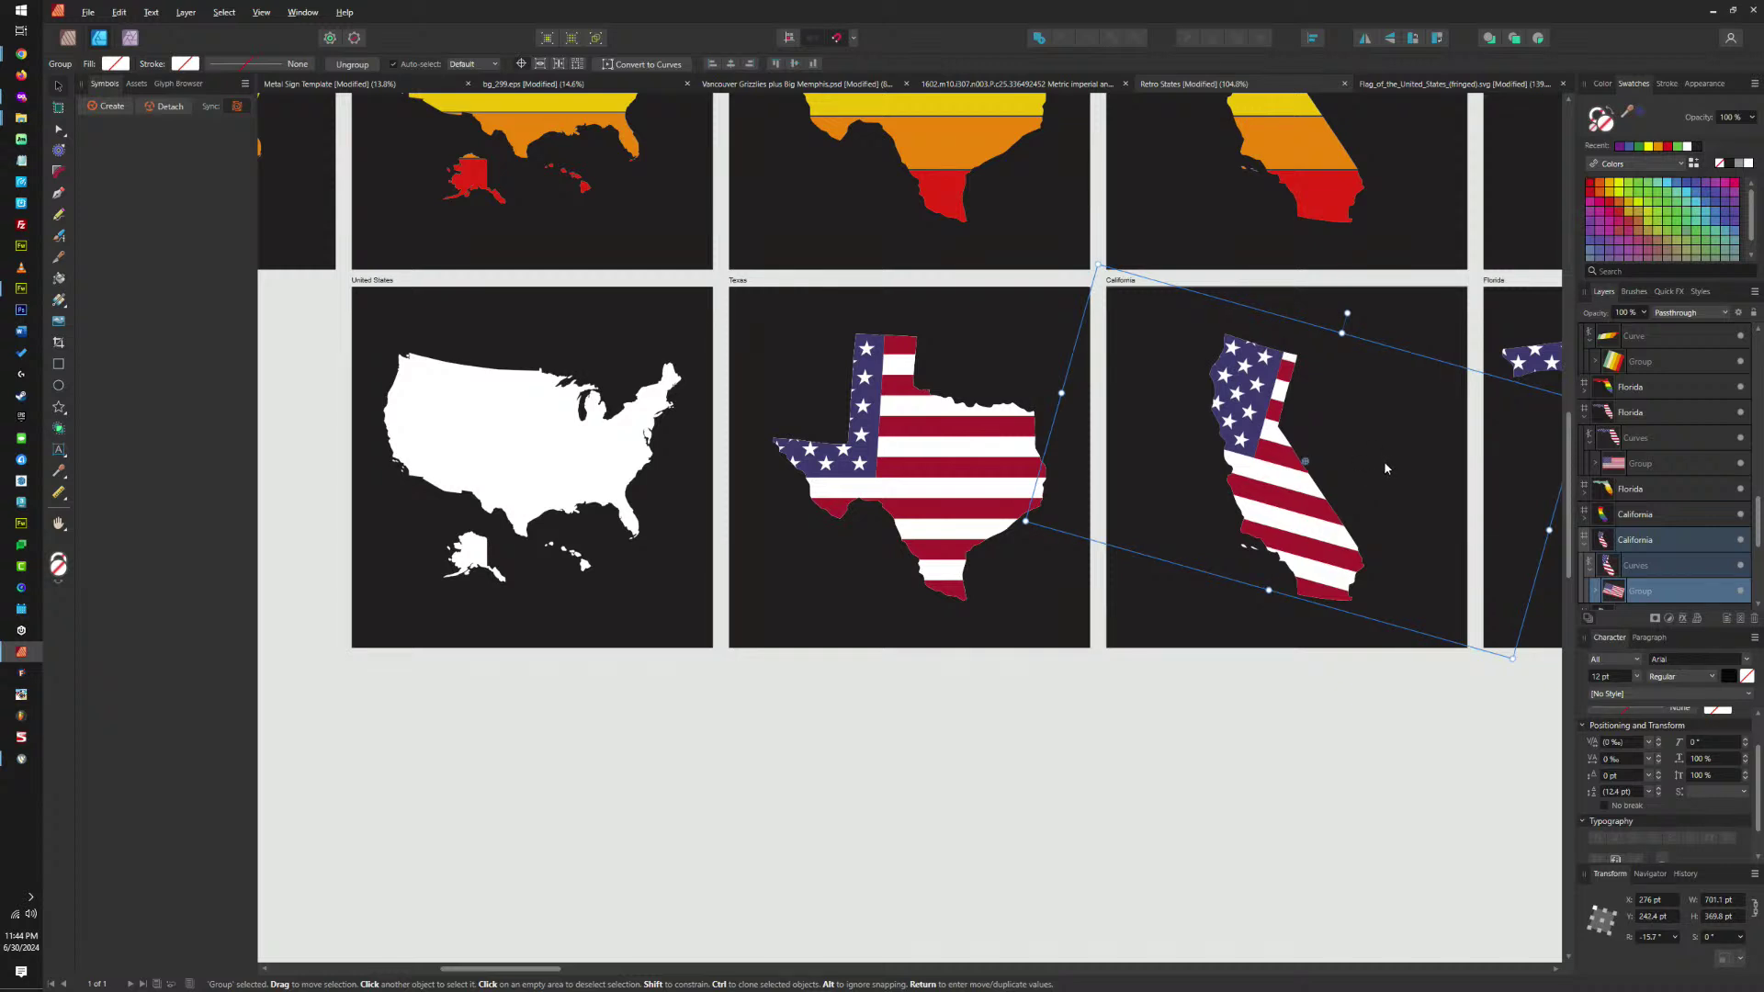
# Try a steeper rotation of about -55.7° on the flag inside California.
pyautogui.hscroll(5, 1227, 417)
pyautogui.scroll(-2, 1227, 417)
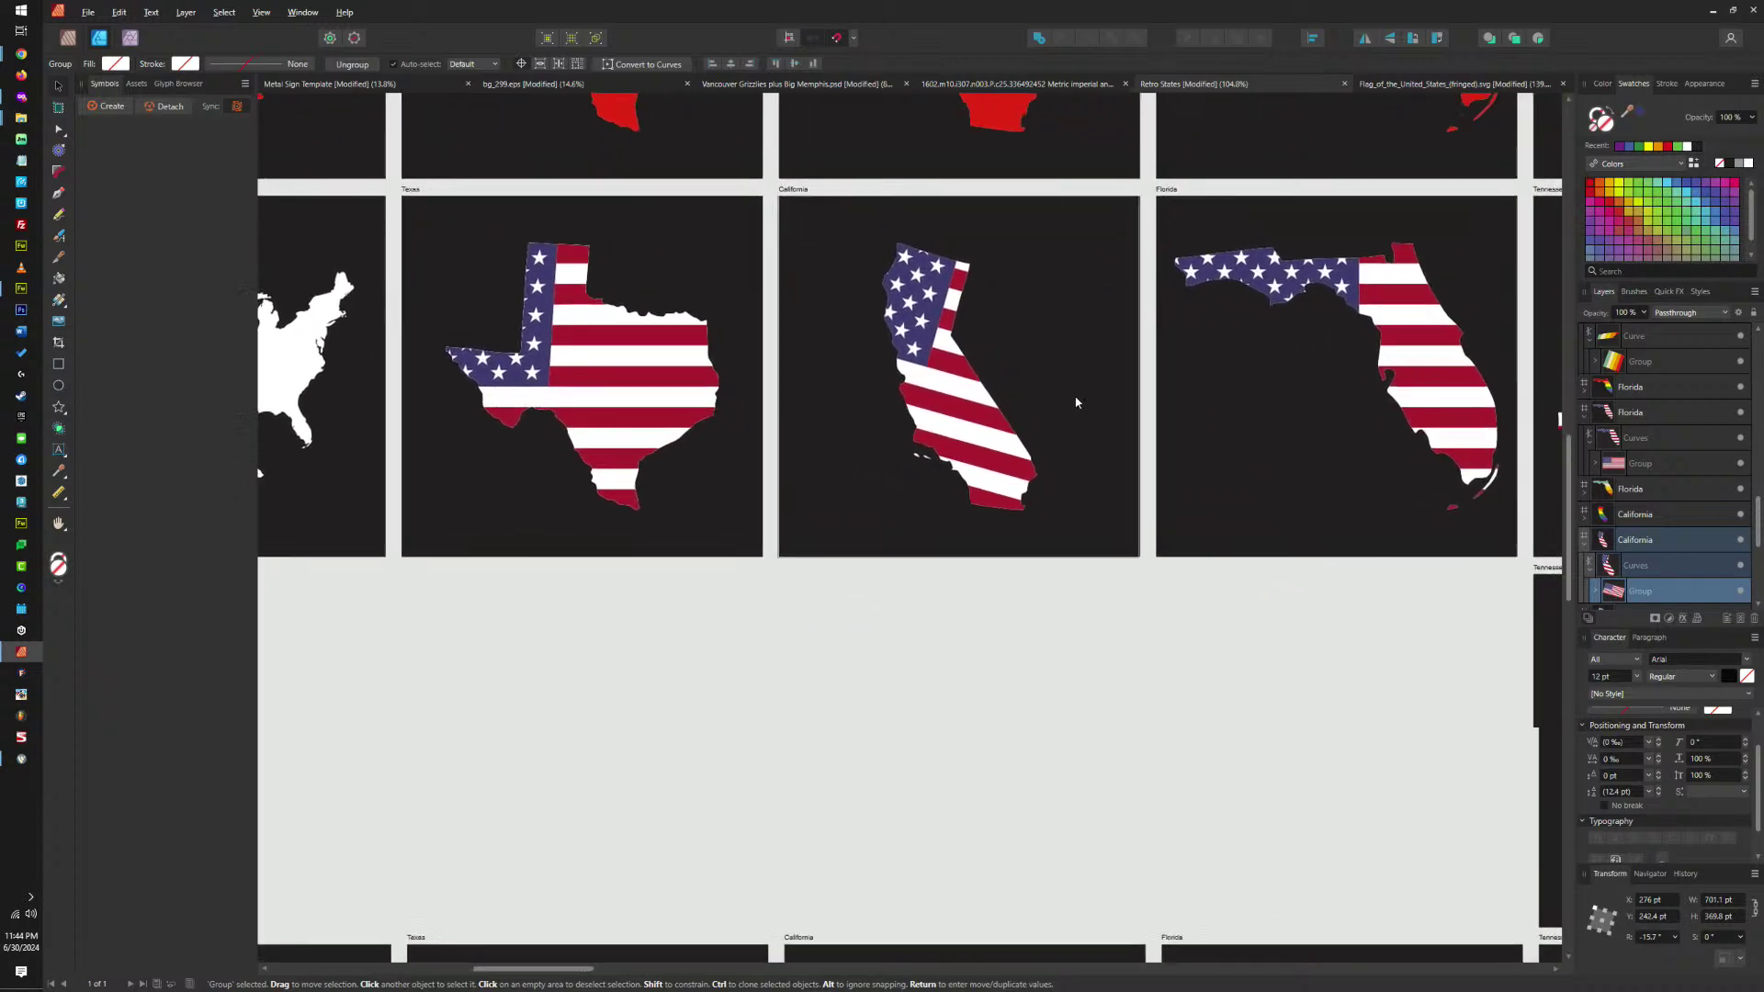
pyautogui.scroll(3, 1171, 515)
pyautogui.moveTo(1111, 347); pyautogui.dragTo(1214, 401)
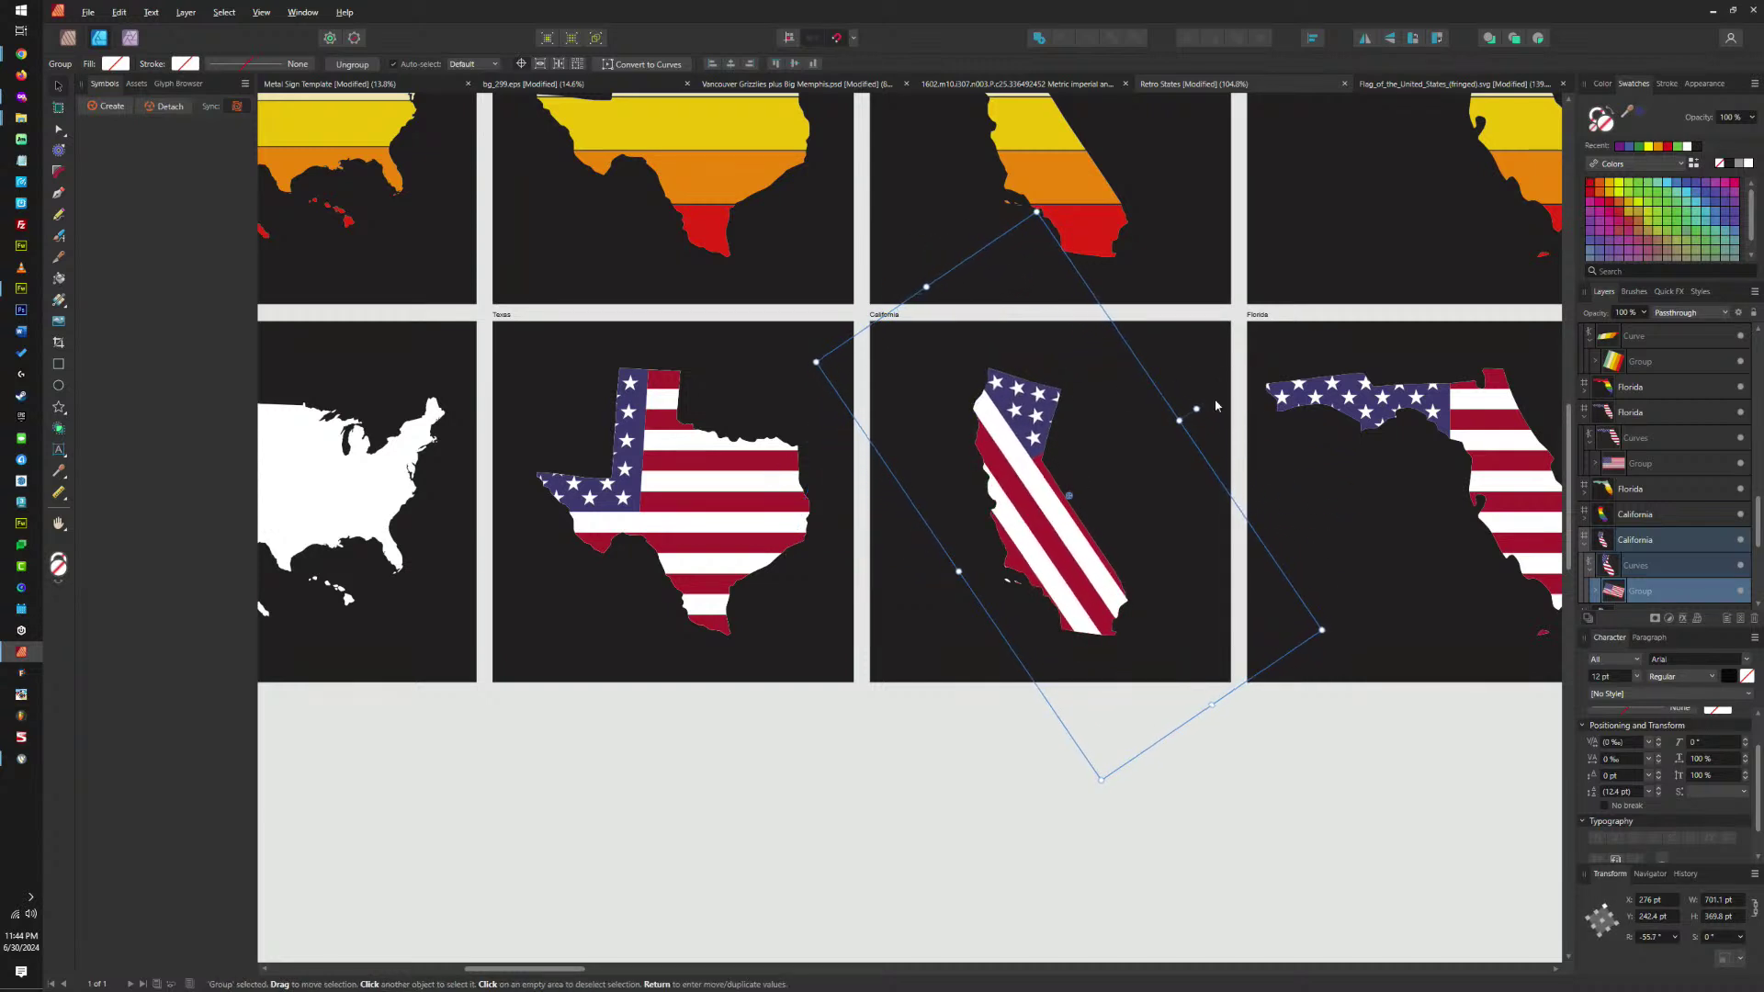
pyautogui.hotkey('ctrl', 'z')
# Enlarge the flag inside Florida to about 747 × 394 pt, rotate it 4°, and move it to about X 332 pt, Y 232 pt.
pyautogui.moveTo(1143, 453); pyautogui.dragTo(864, 449)
pyautogui.click(1170, 406)
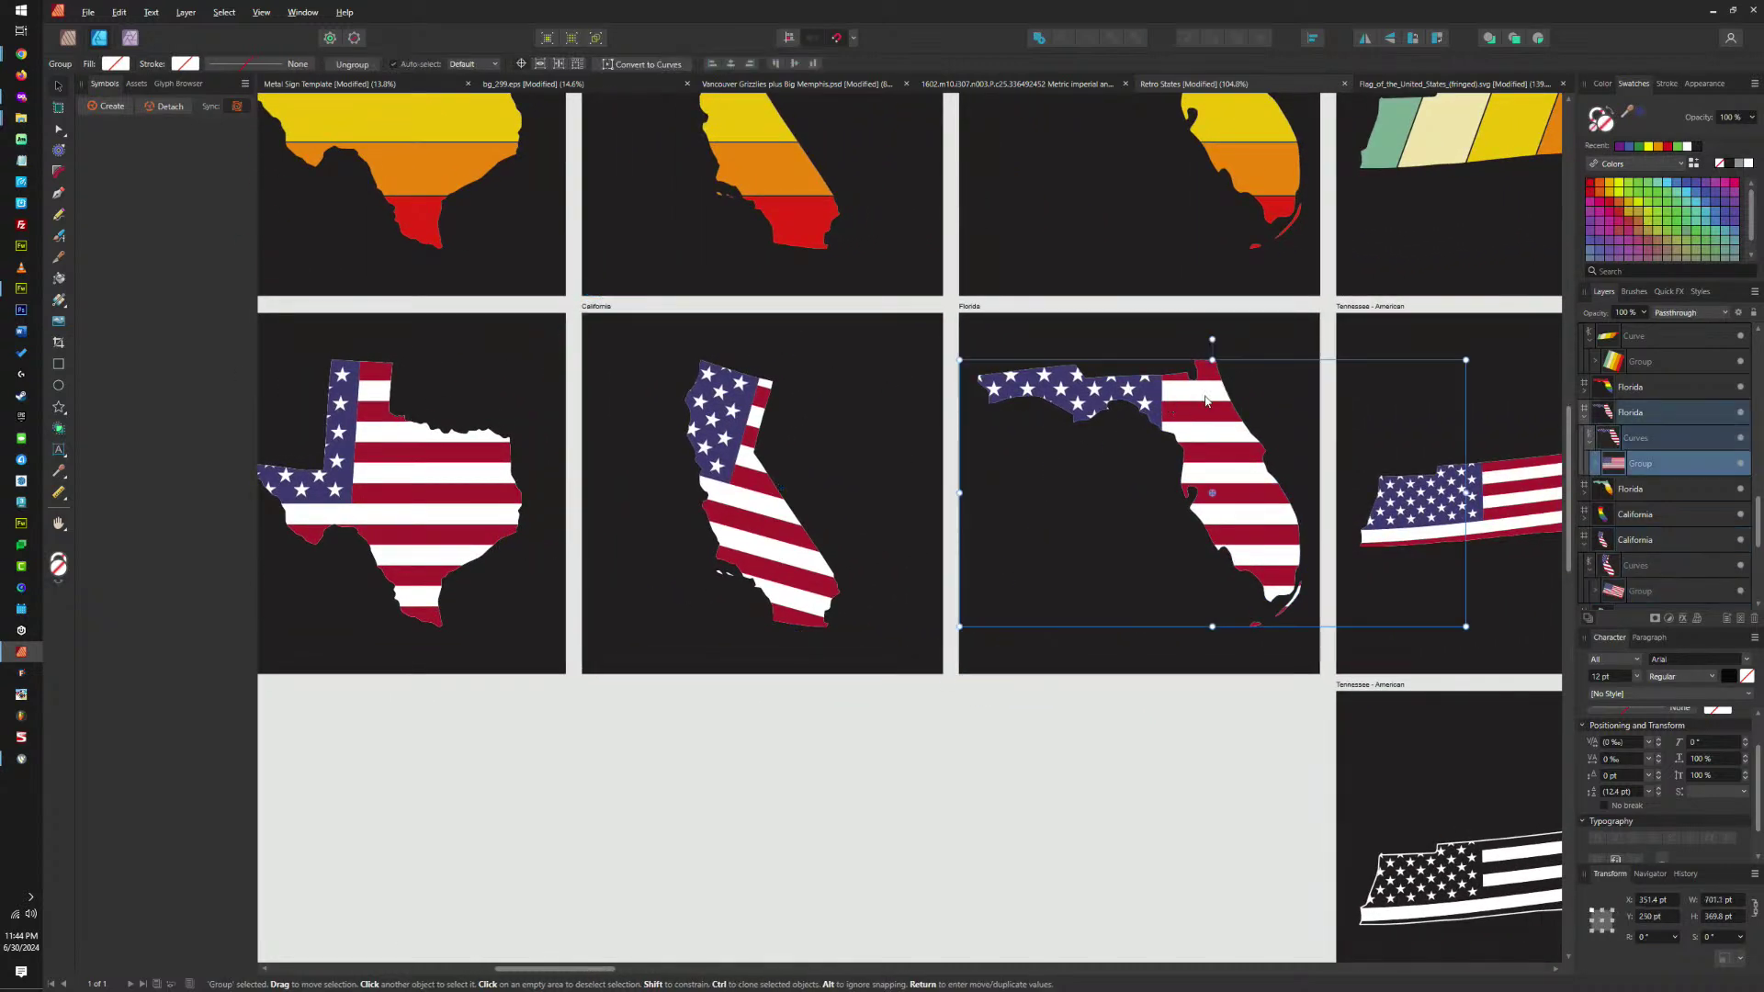
pyautogui.moveTo(1465, 360); pyautogui.dragTo(1482, 350)
pyautogui.moveTo(1212, 330); pyautogui.dragTo(1200, 333)
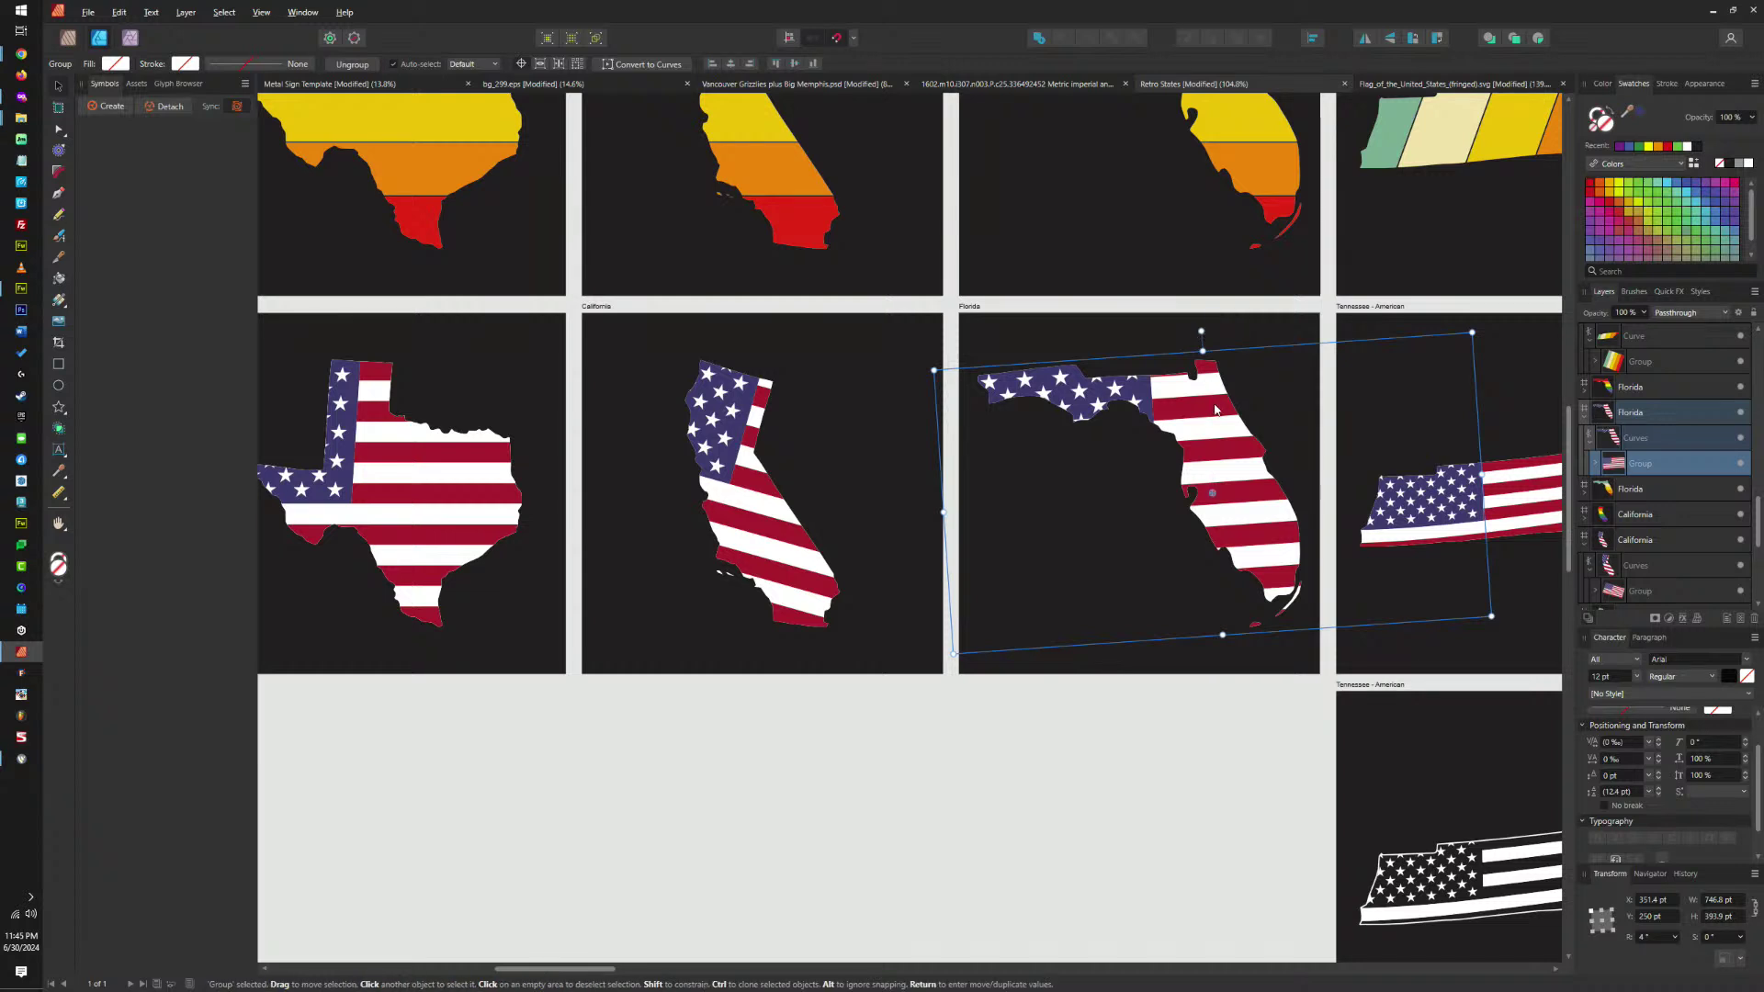
pyautogui.moveTo(1215, 411)
pyautogui.mouseDown()
pyautogui.moveTo(1183, 413)
pyautogui.moveTo(1204, 418)
pyautogui.moveTo(1202, 397)
pyautogui.mouseUp()
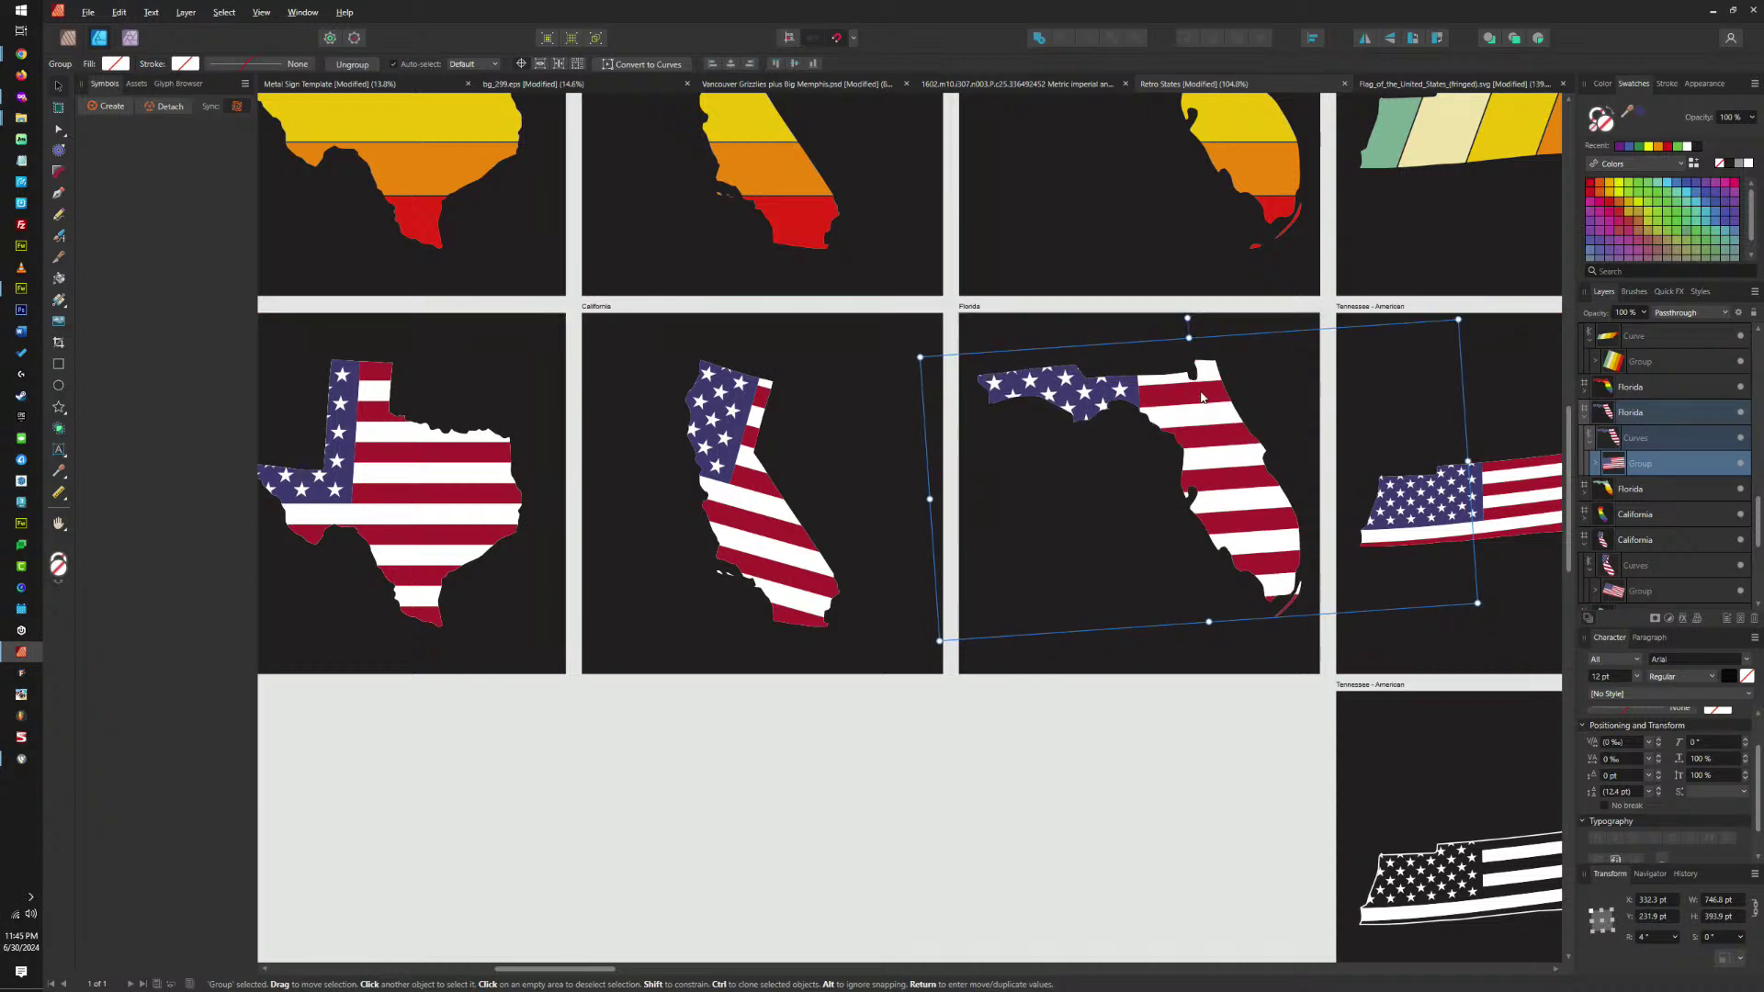
# Clear the white United States shape's fill and paste the flag inside it.
pyautogui.moveTo(1016, 474); pyautogui.dragTo(1433, 506)
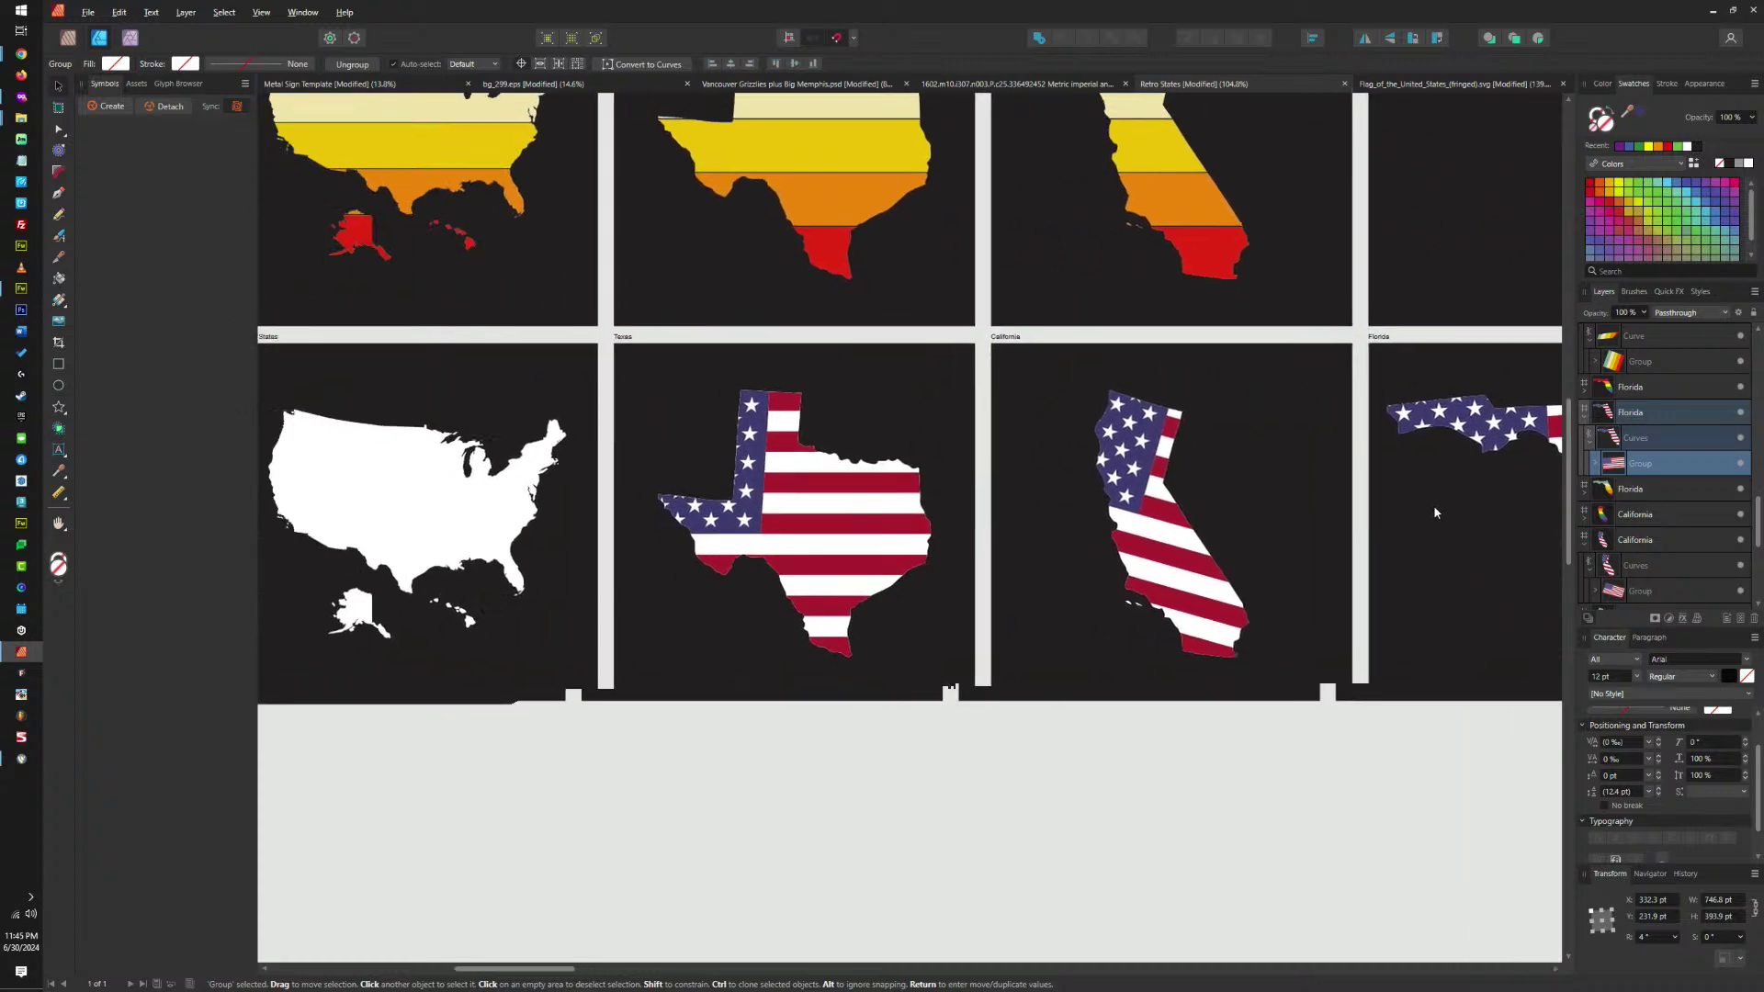
pyautogui.hscroll(-10, 1433, 506)
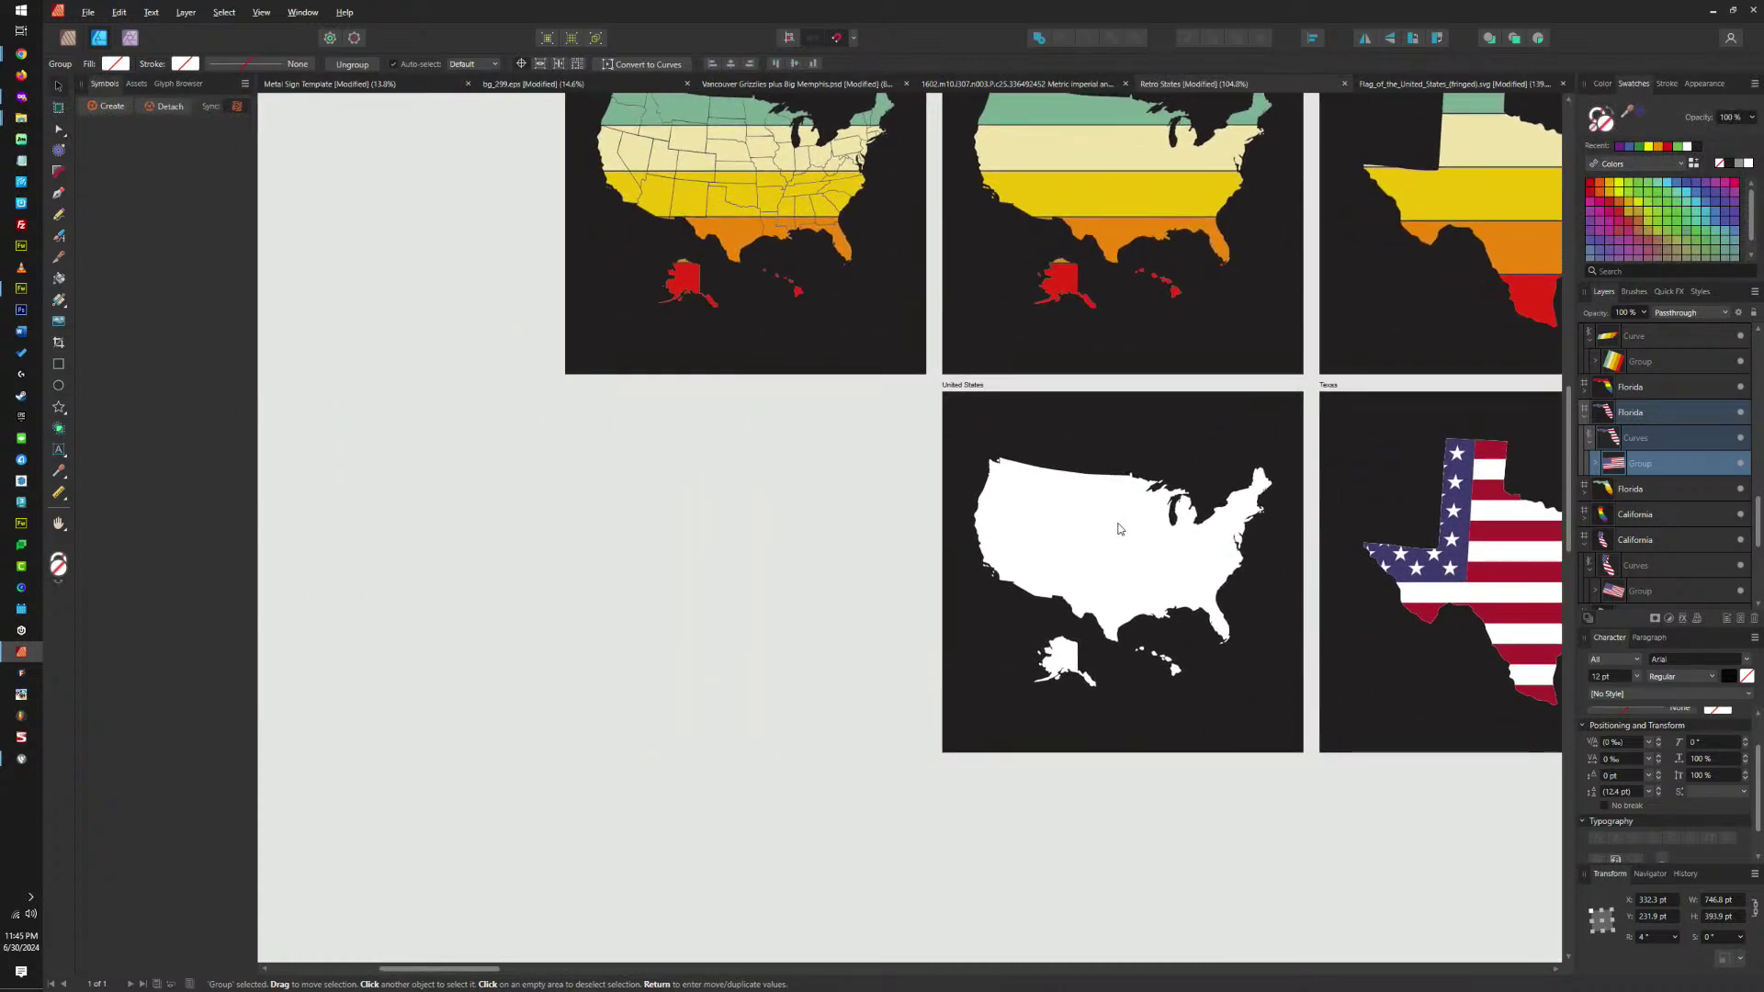
pyautogui.click(1118, 529)
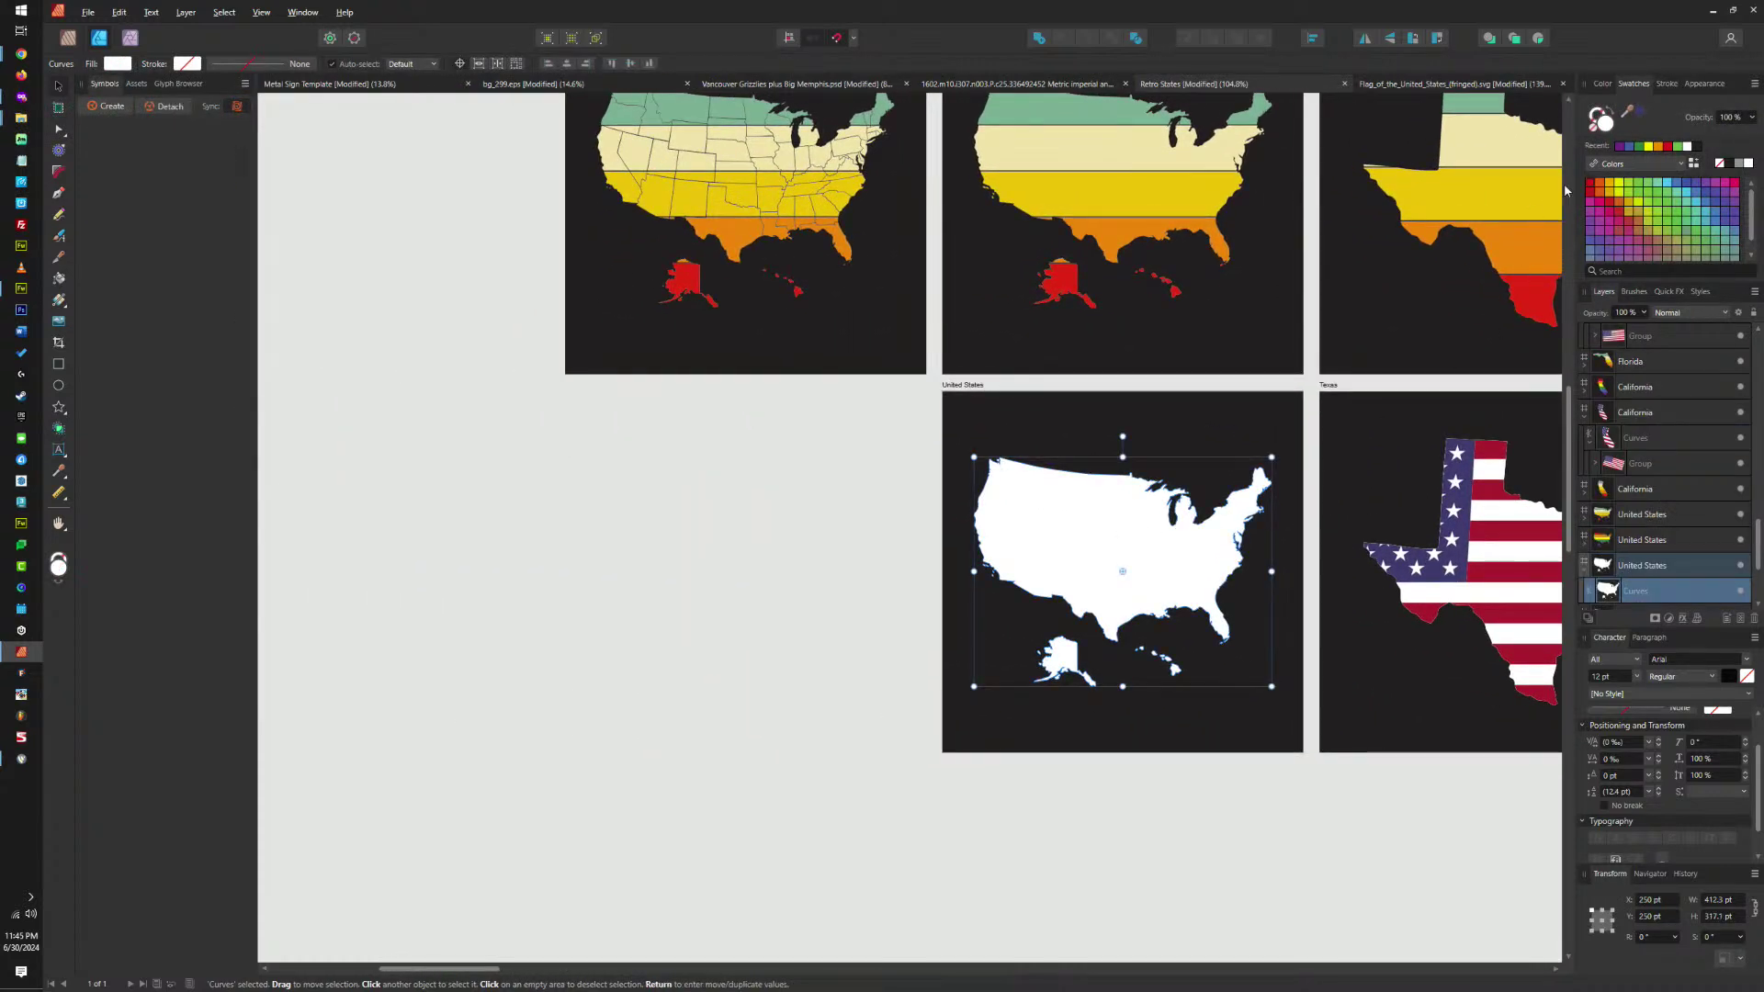
pyautogui.click(1594, 135)
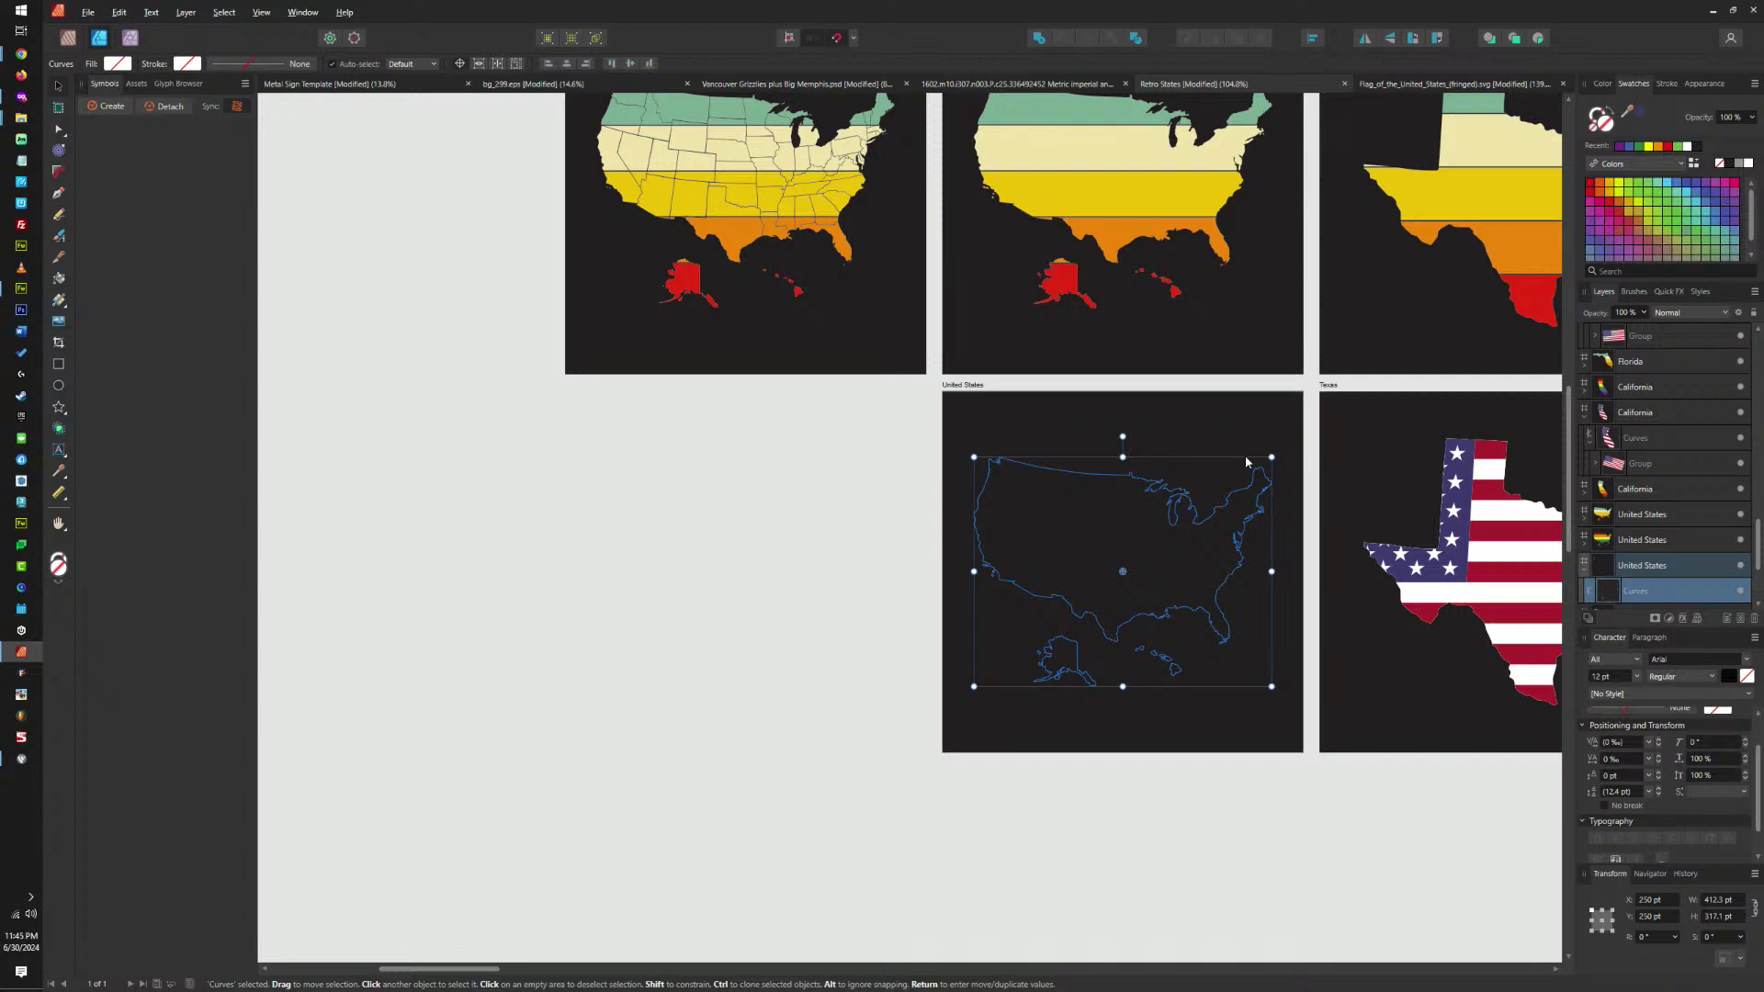
pyautogui.hotkey('ctrl', 'alt', 'v')
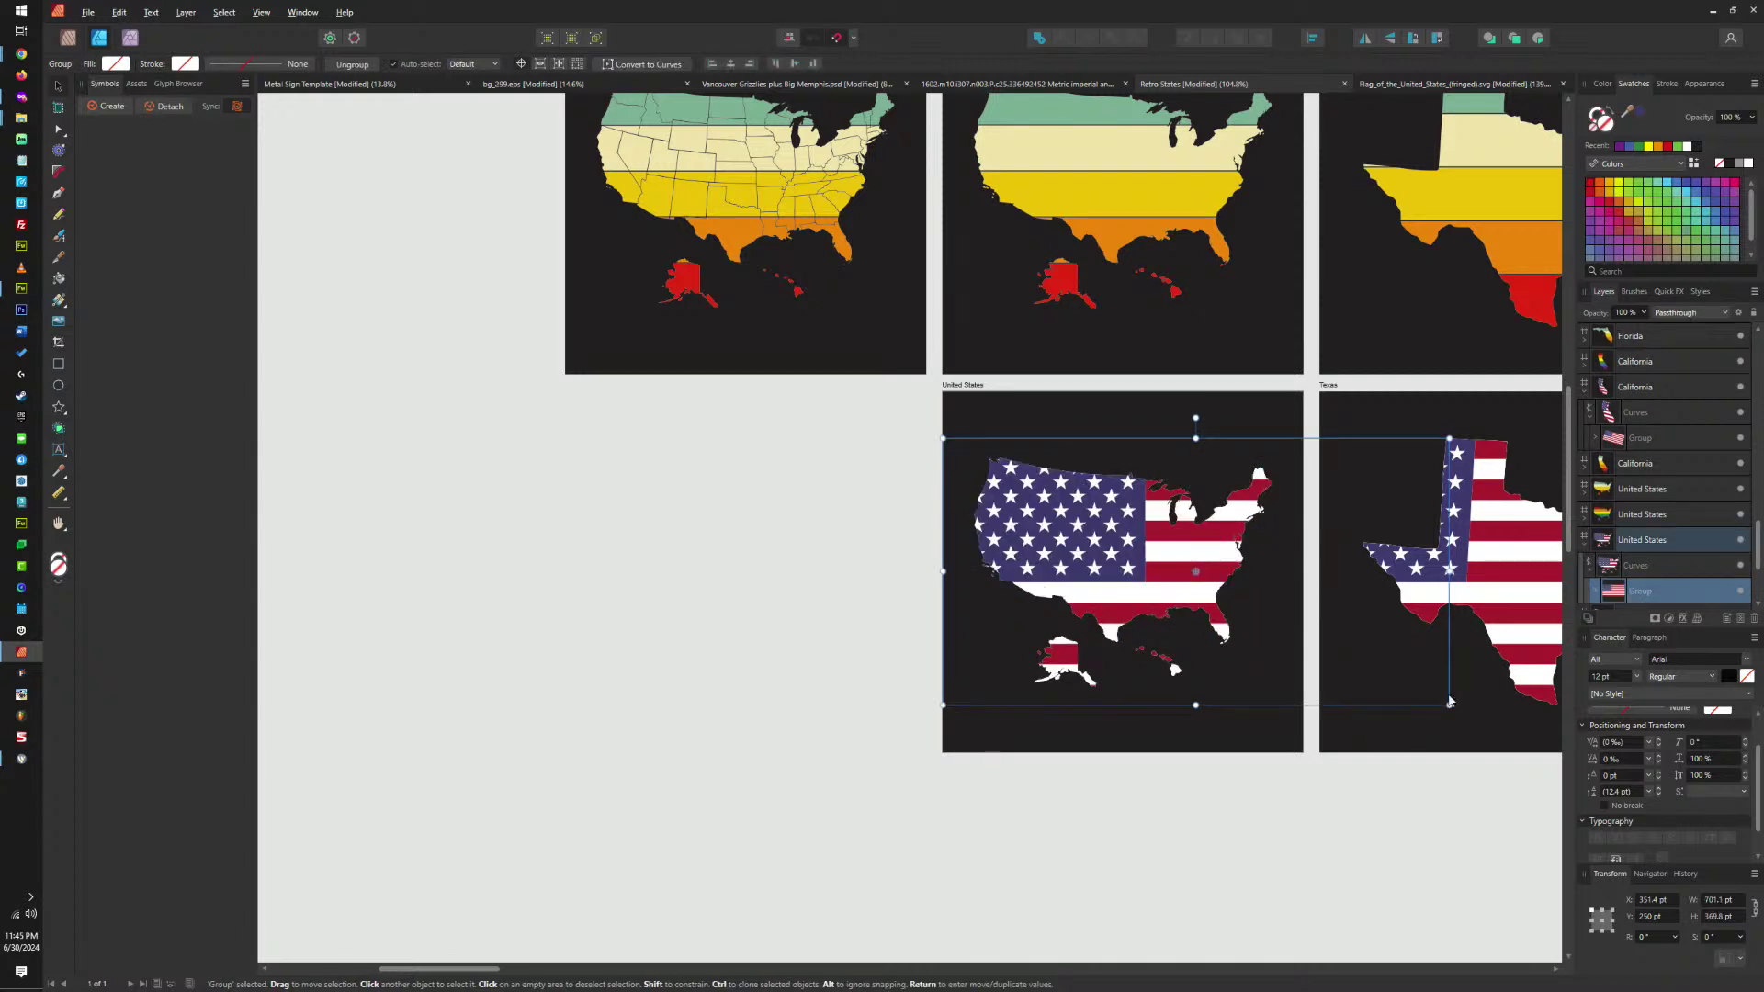
# Scale the flag inside the United States shape down to about 626.5 × 330.5 pt, centred near X 314 pt, Y 247.5 pt.
pyautogui.moveTo(1450, 701); pyautogui.dragTo(1407, 710)
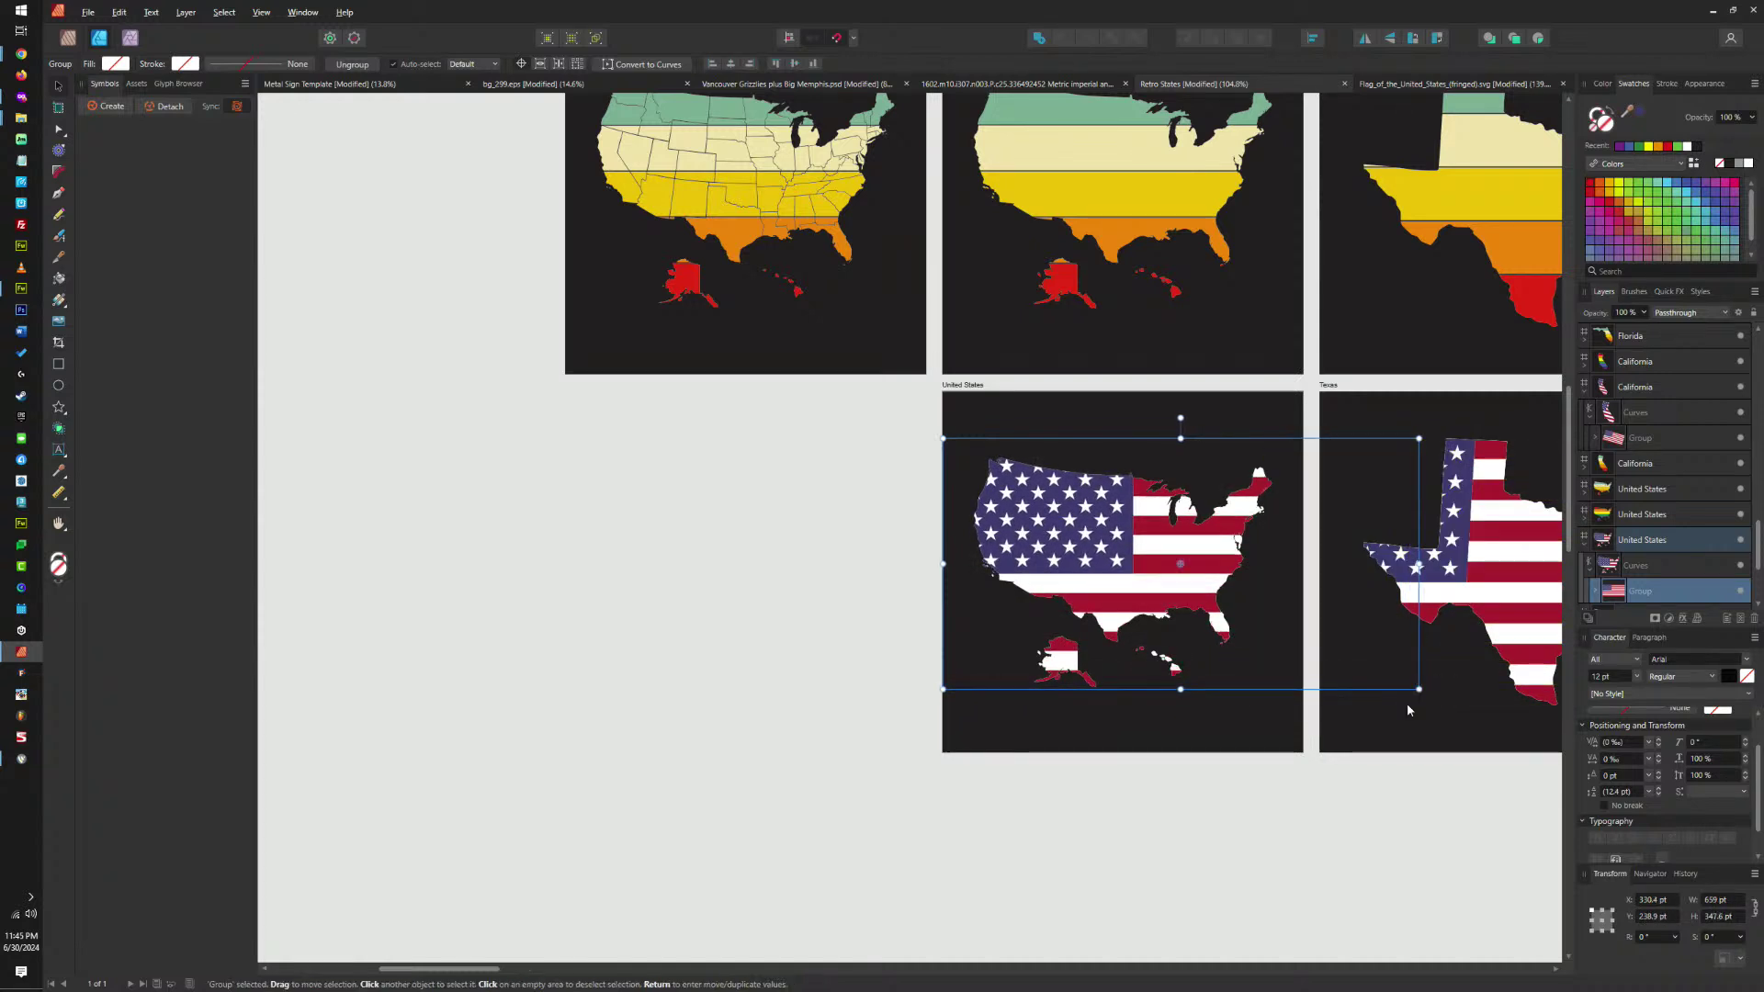
pyautogui.moveTo(1419, 438)
pyautogui.mouseDown()
pyautogui.moveTo(1382, 468)
pyautogui.moveTo(1404, 455)
pyautogui.mouseUp()
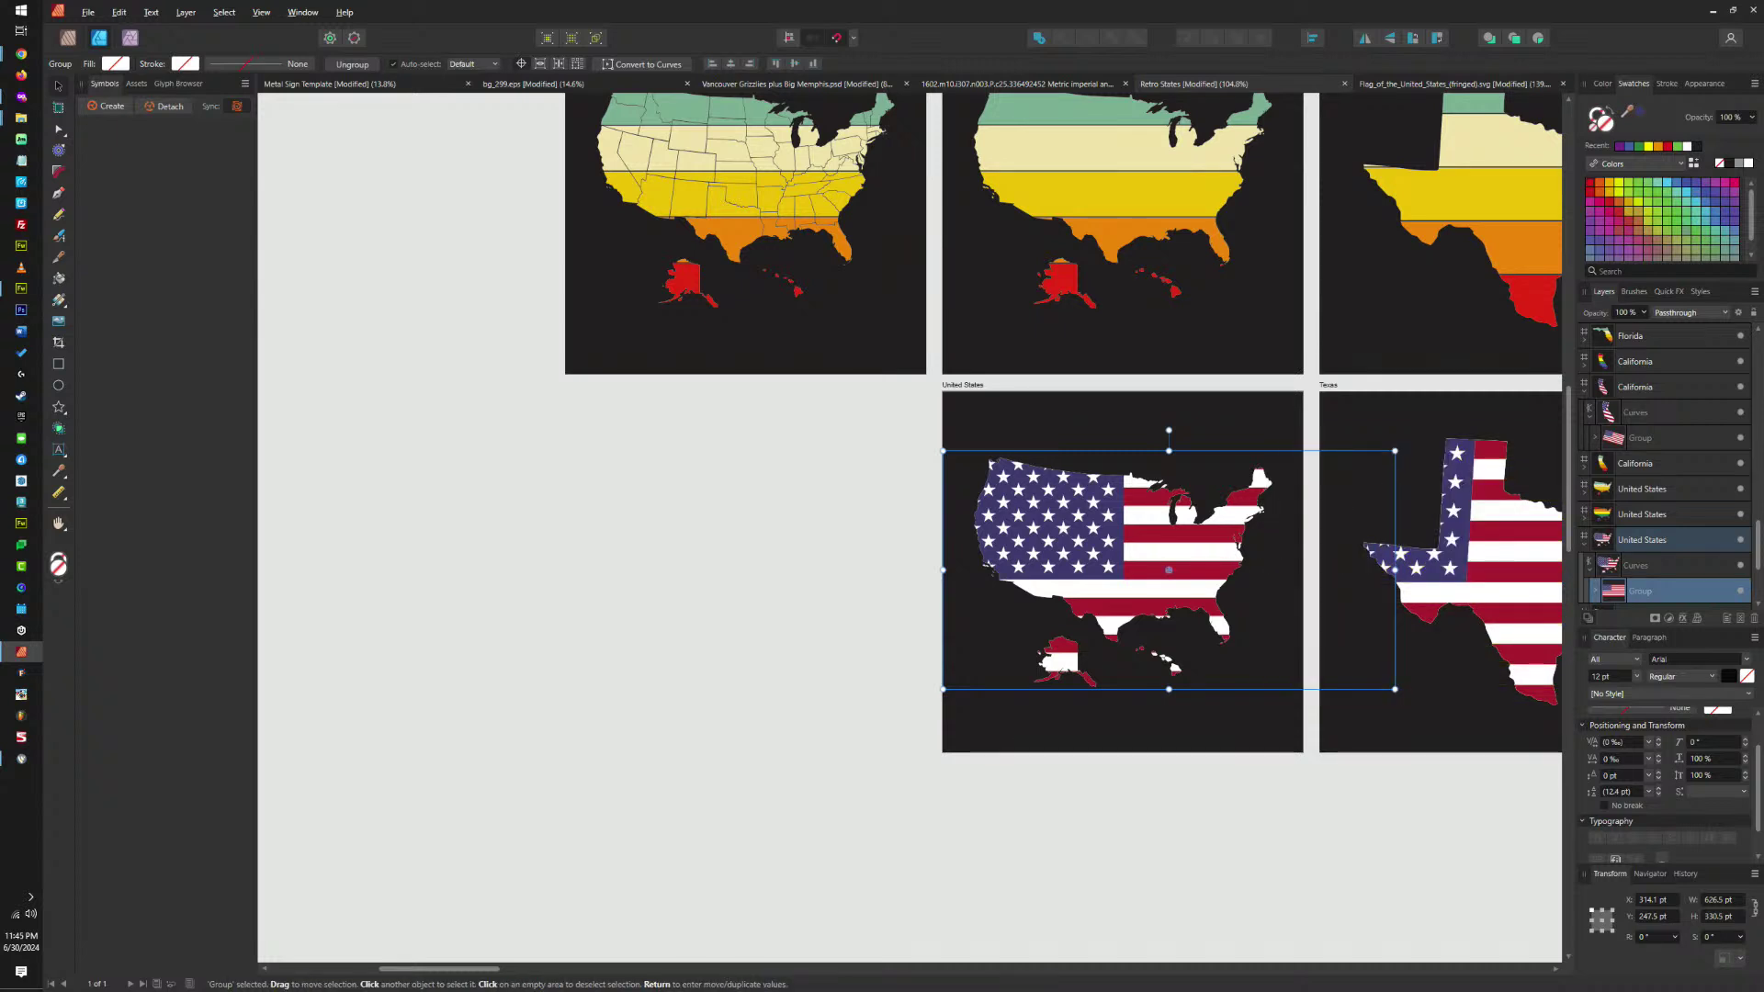
pyautogui.hotkey('alt', 'Tab')
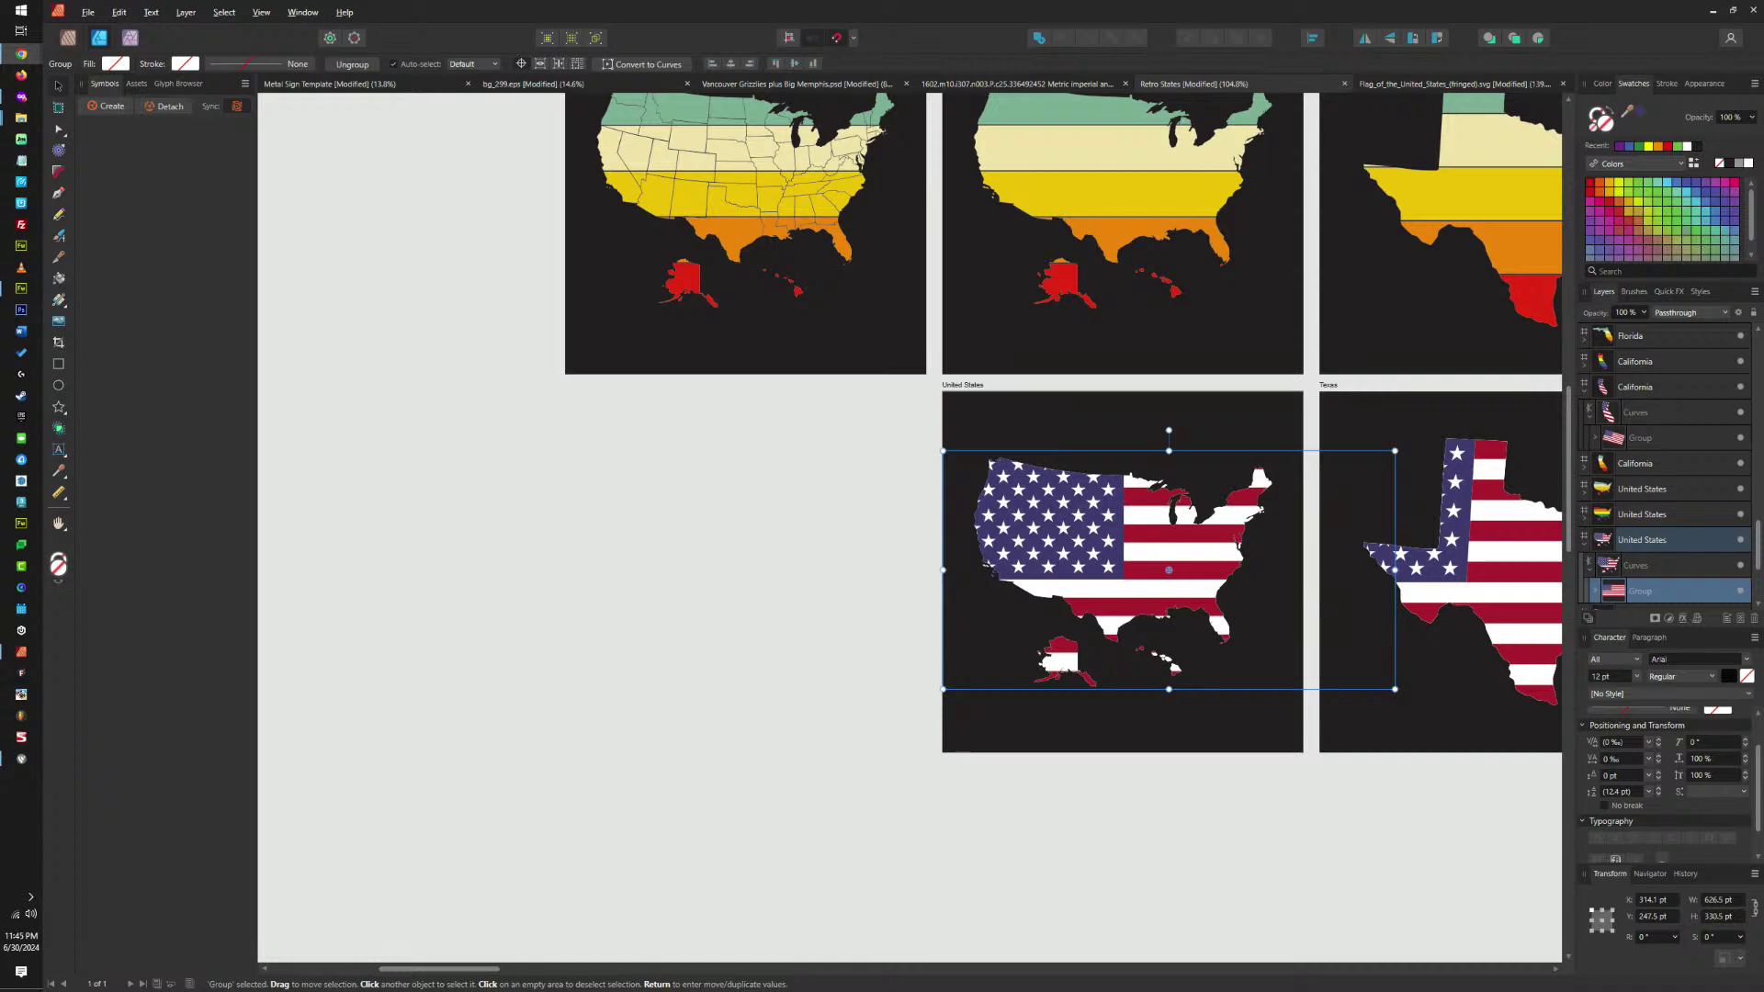
# Duplicate the American-flag Florida, California, Texas and United States artboards into the empty row below, beside the black-and-white Tennessee artboard.
pyautogui.scroll(-5, 1234, 593)
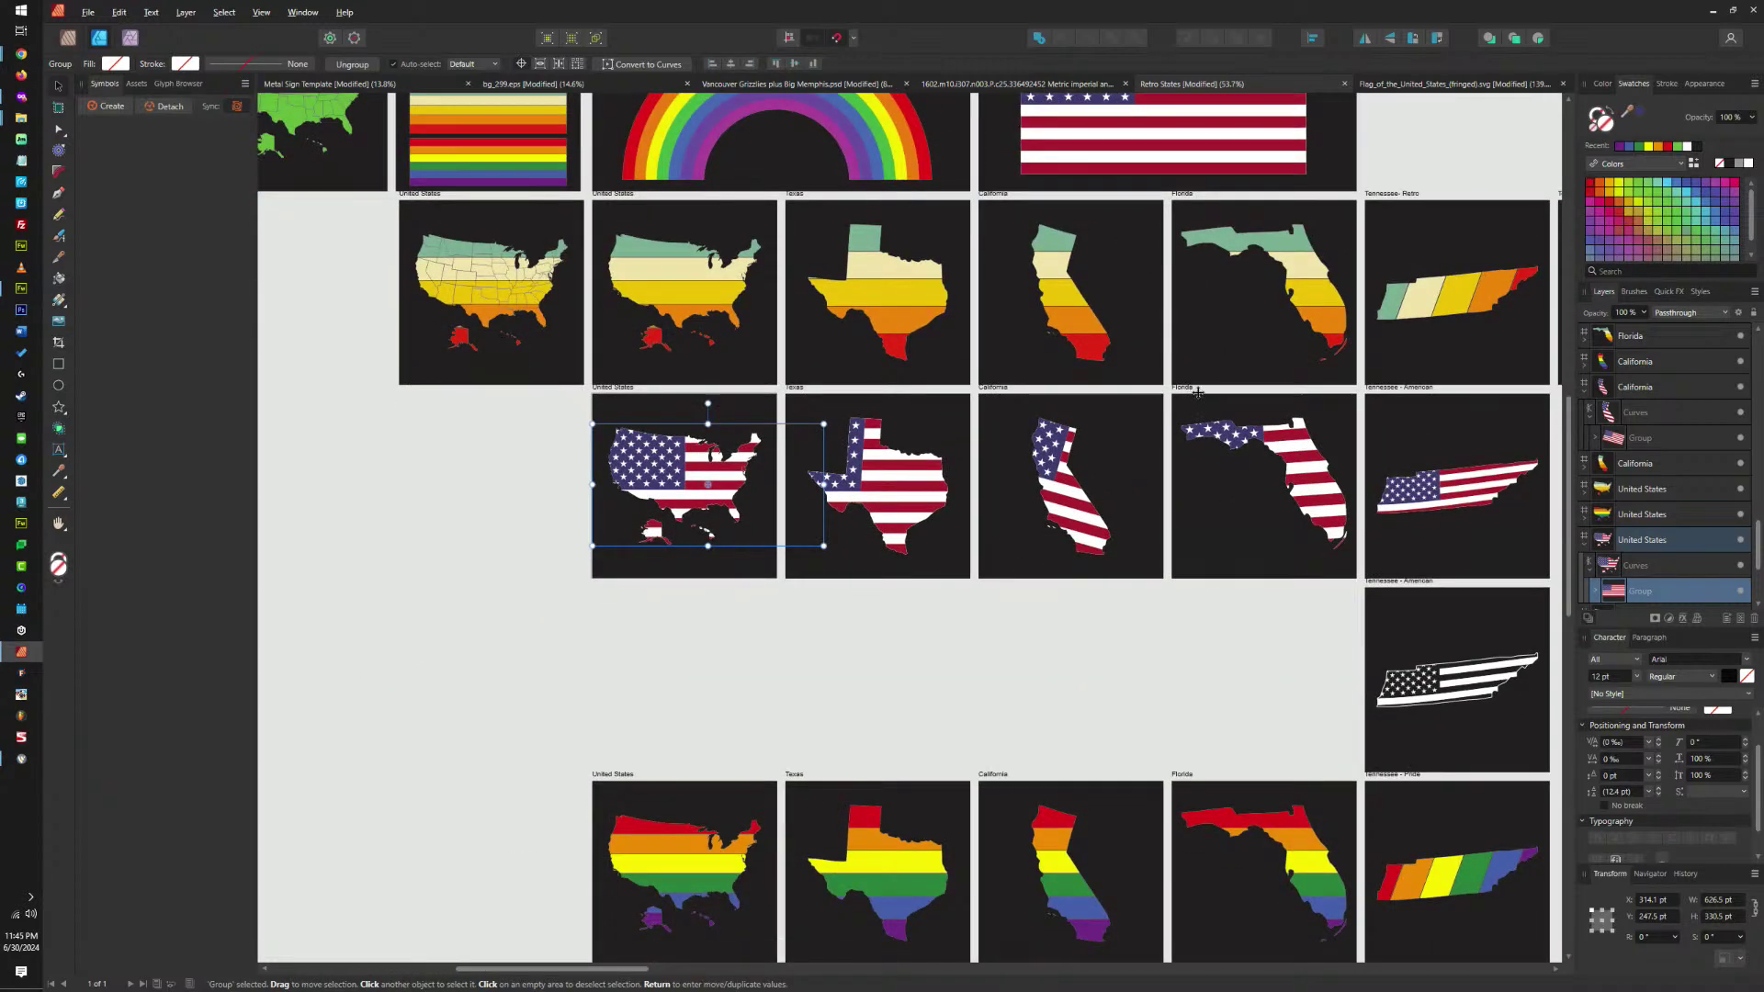
pyautogui.click(1383, 580)
pyautogui.moveTo(1185, 393); pyautogui.dragTo(1184, 581)
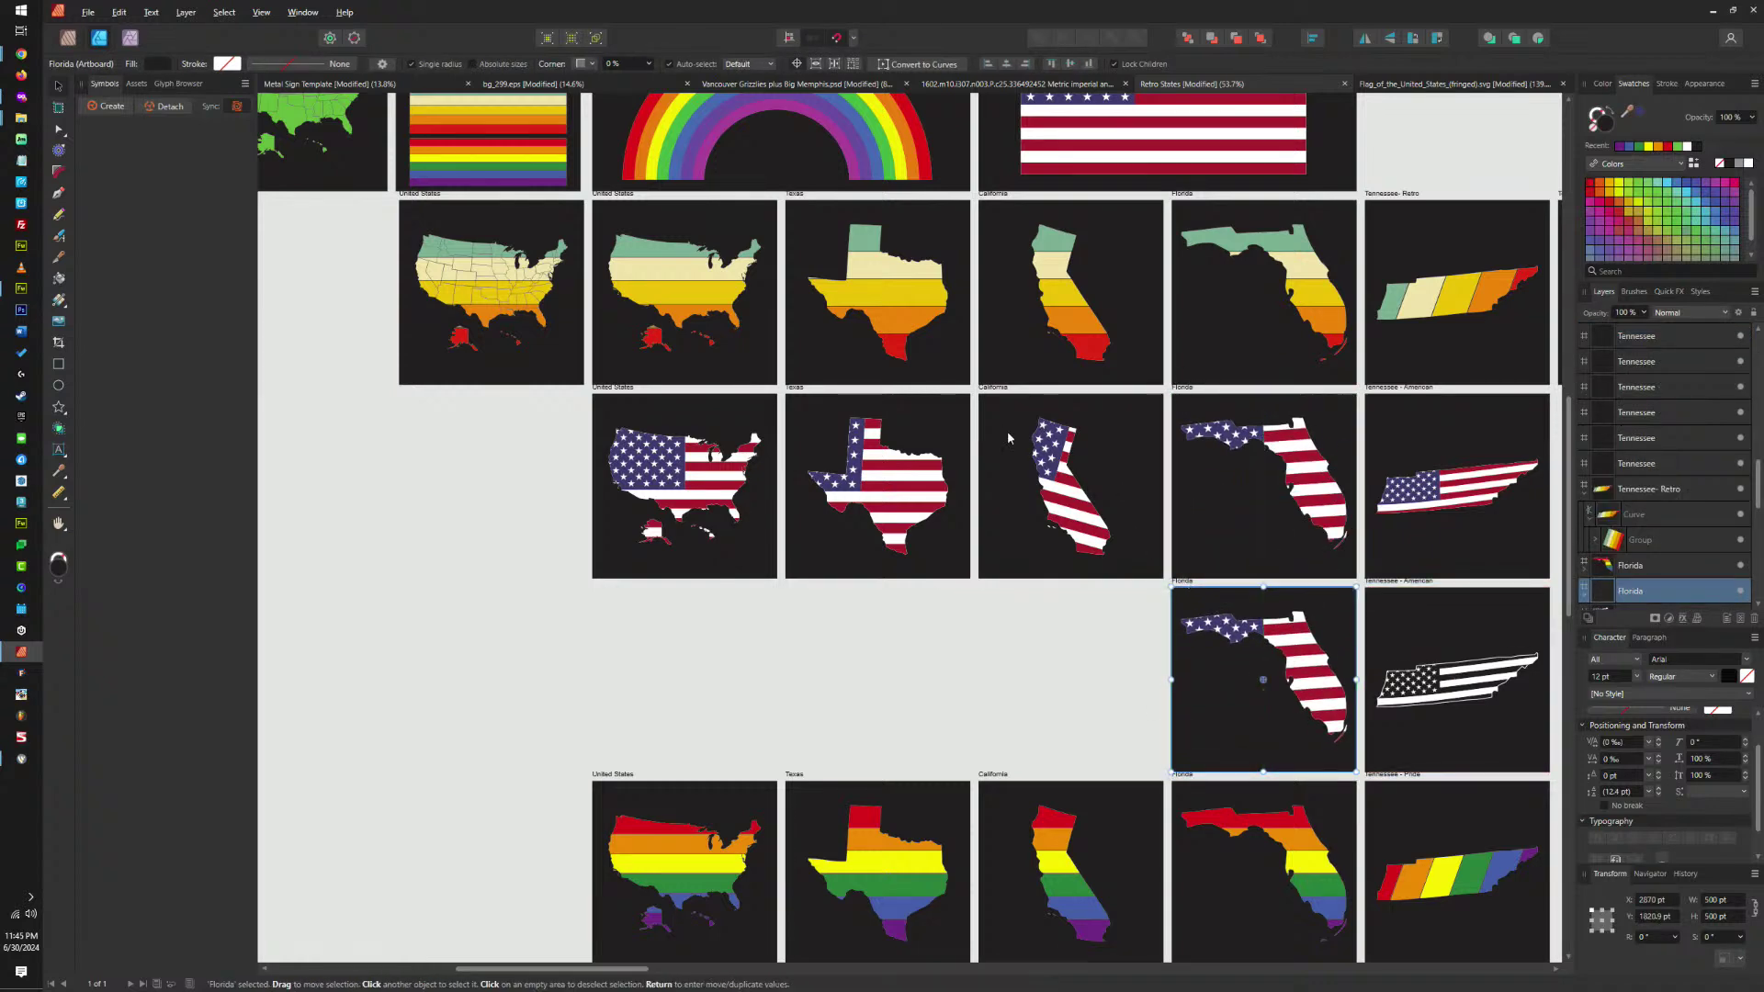
pyautogui.moveTo(994, 393); pyautogui.dragTo(994, 587)
pyautogui.moveTo(795, 389); pyautogui.dragTo(788, 584)
pyautogui.moveTo(619, 389); pyautogui.dragTo(629, 583)
# In the duplicated United States flag, merge the blue star field with the upper red stripes using Add and fill the result black.
pyautogui.scroll(10, 668, 680)
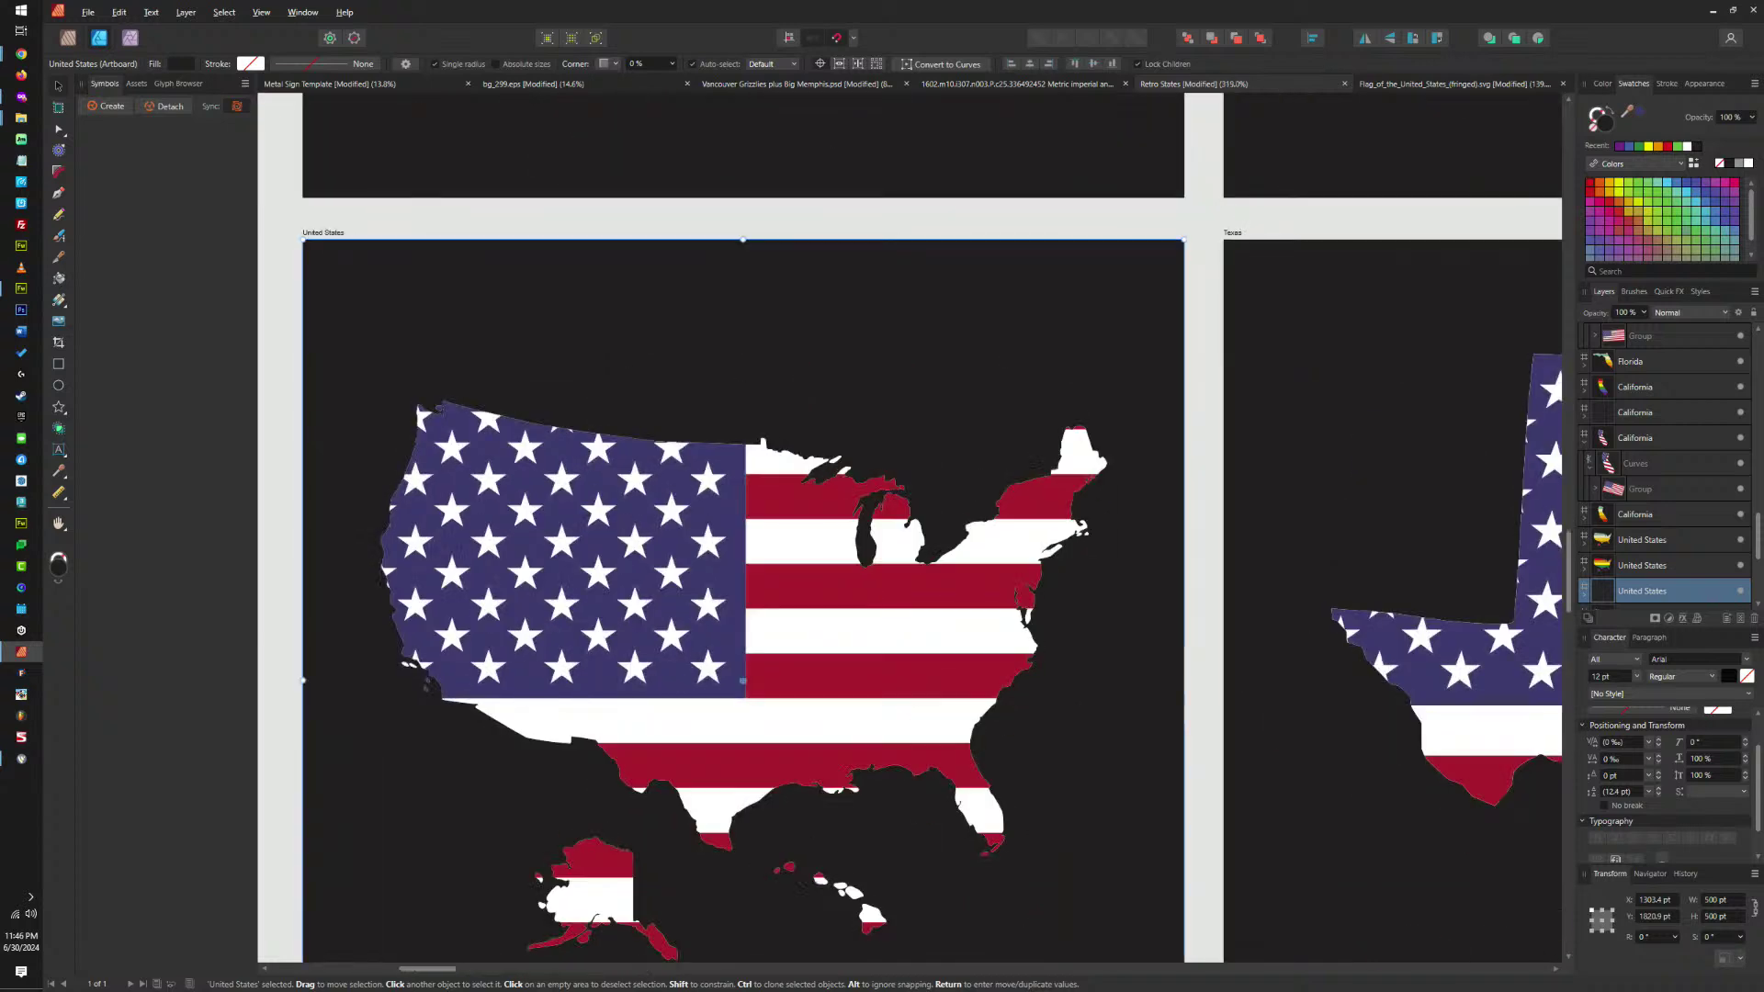
pyautogui.click(784, 671)
pyautogui.click(788, 684)
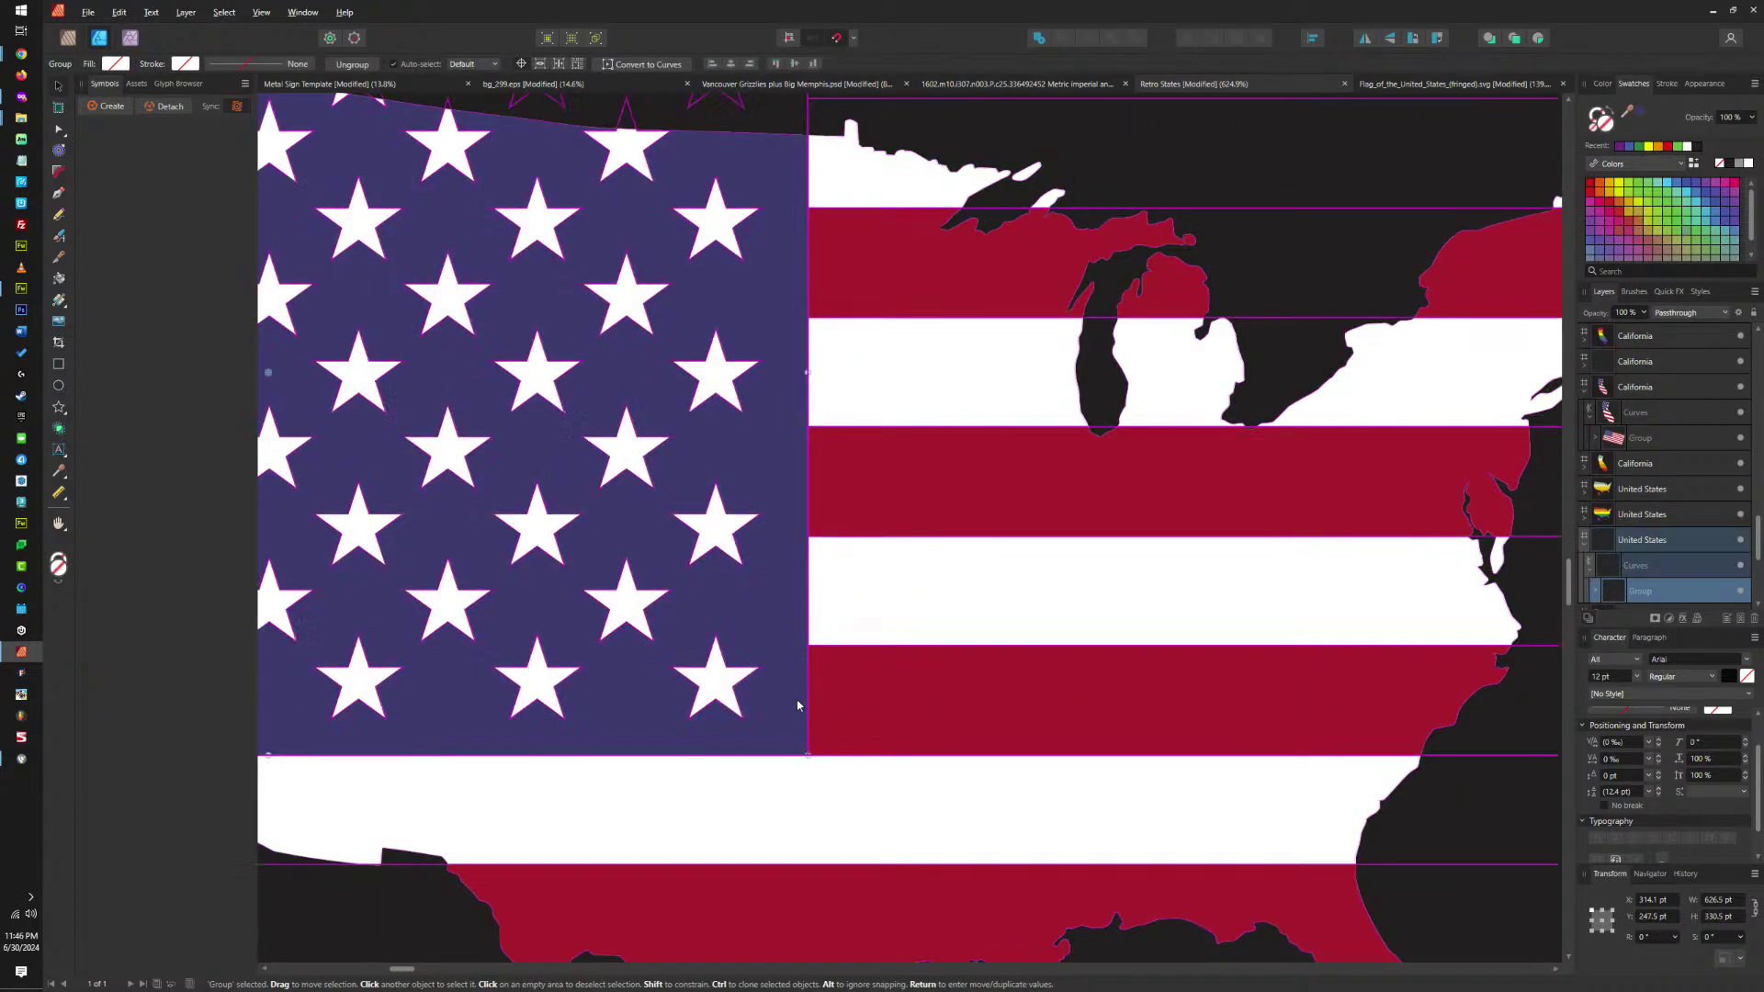
pyautogui.keyDown('shift'); pyautogui.click(814, 914); pyautogui.keyUp('shift')
pyautogui.keyDown('shift'); pyautogui.click(935, 496); pyautogui.keyUp('shift')
pyautogui.keyDown('shift'); pyautogui.click(935, 488); pyautogui.keyUp('shift')
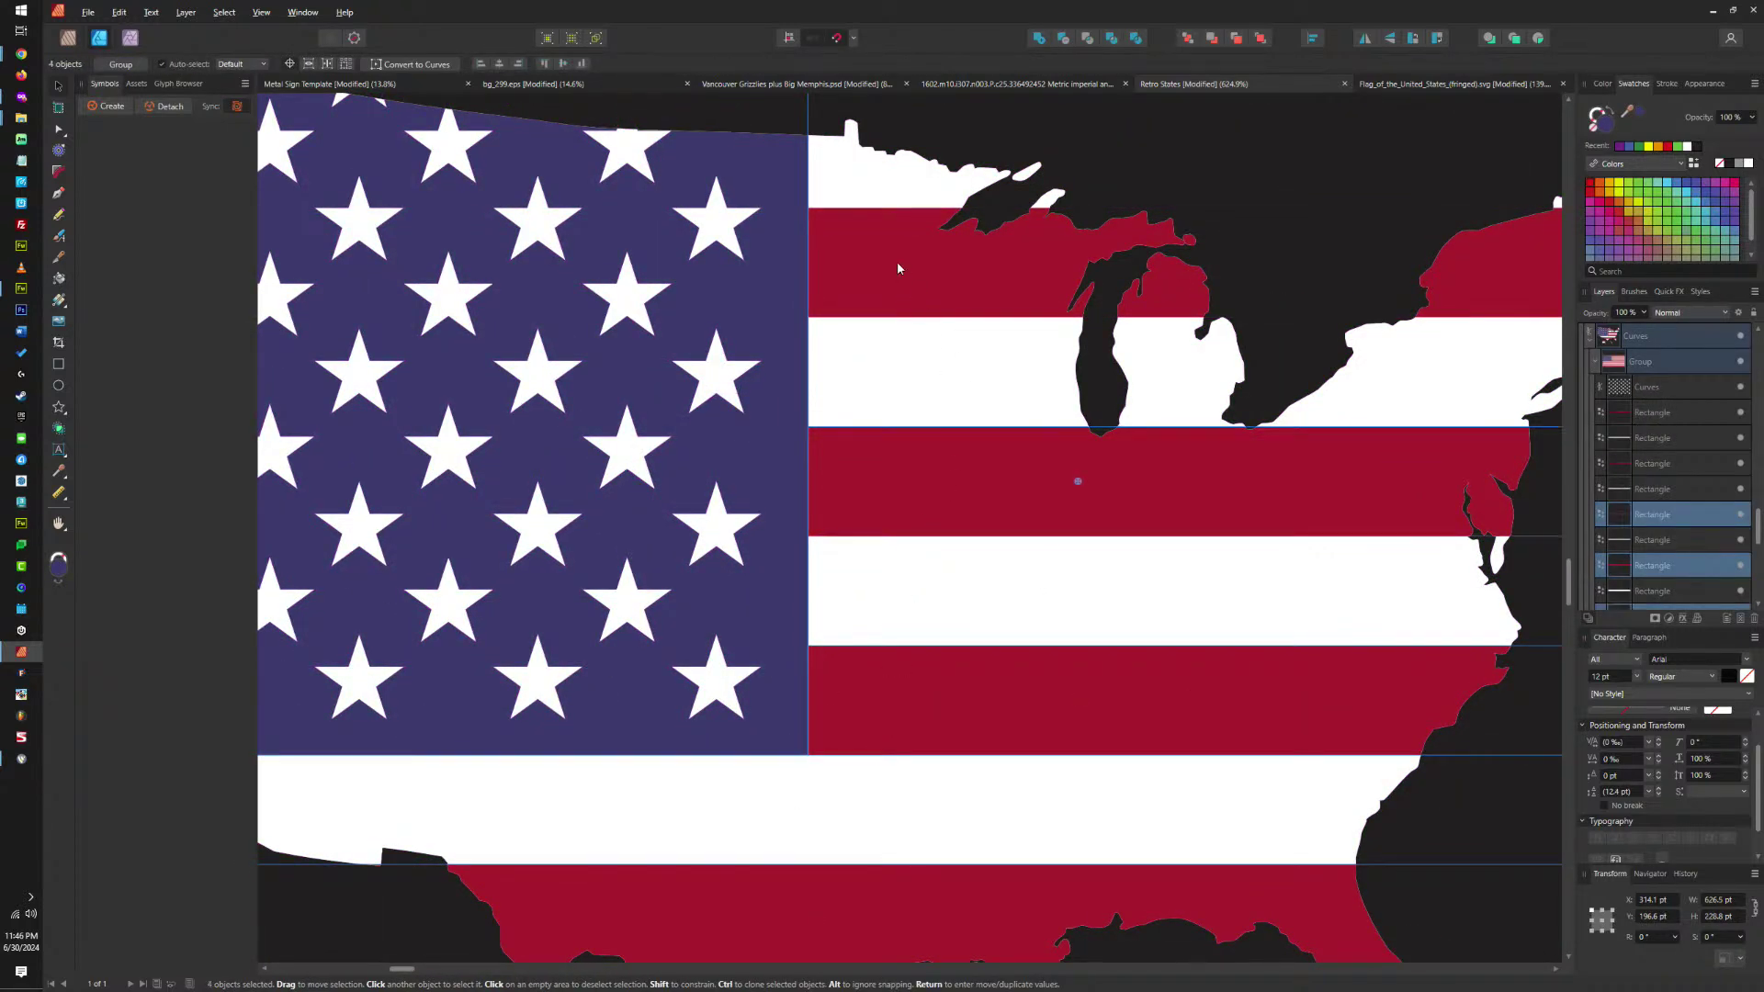
pyautogui.keyDown('shift'); pyautogui.click(896, 261); pyautogui.keyUp('shift')
pyautogui.scroll(-5, 1016, 294)
pyautogui.scroll(8, 1045, 420)
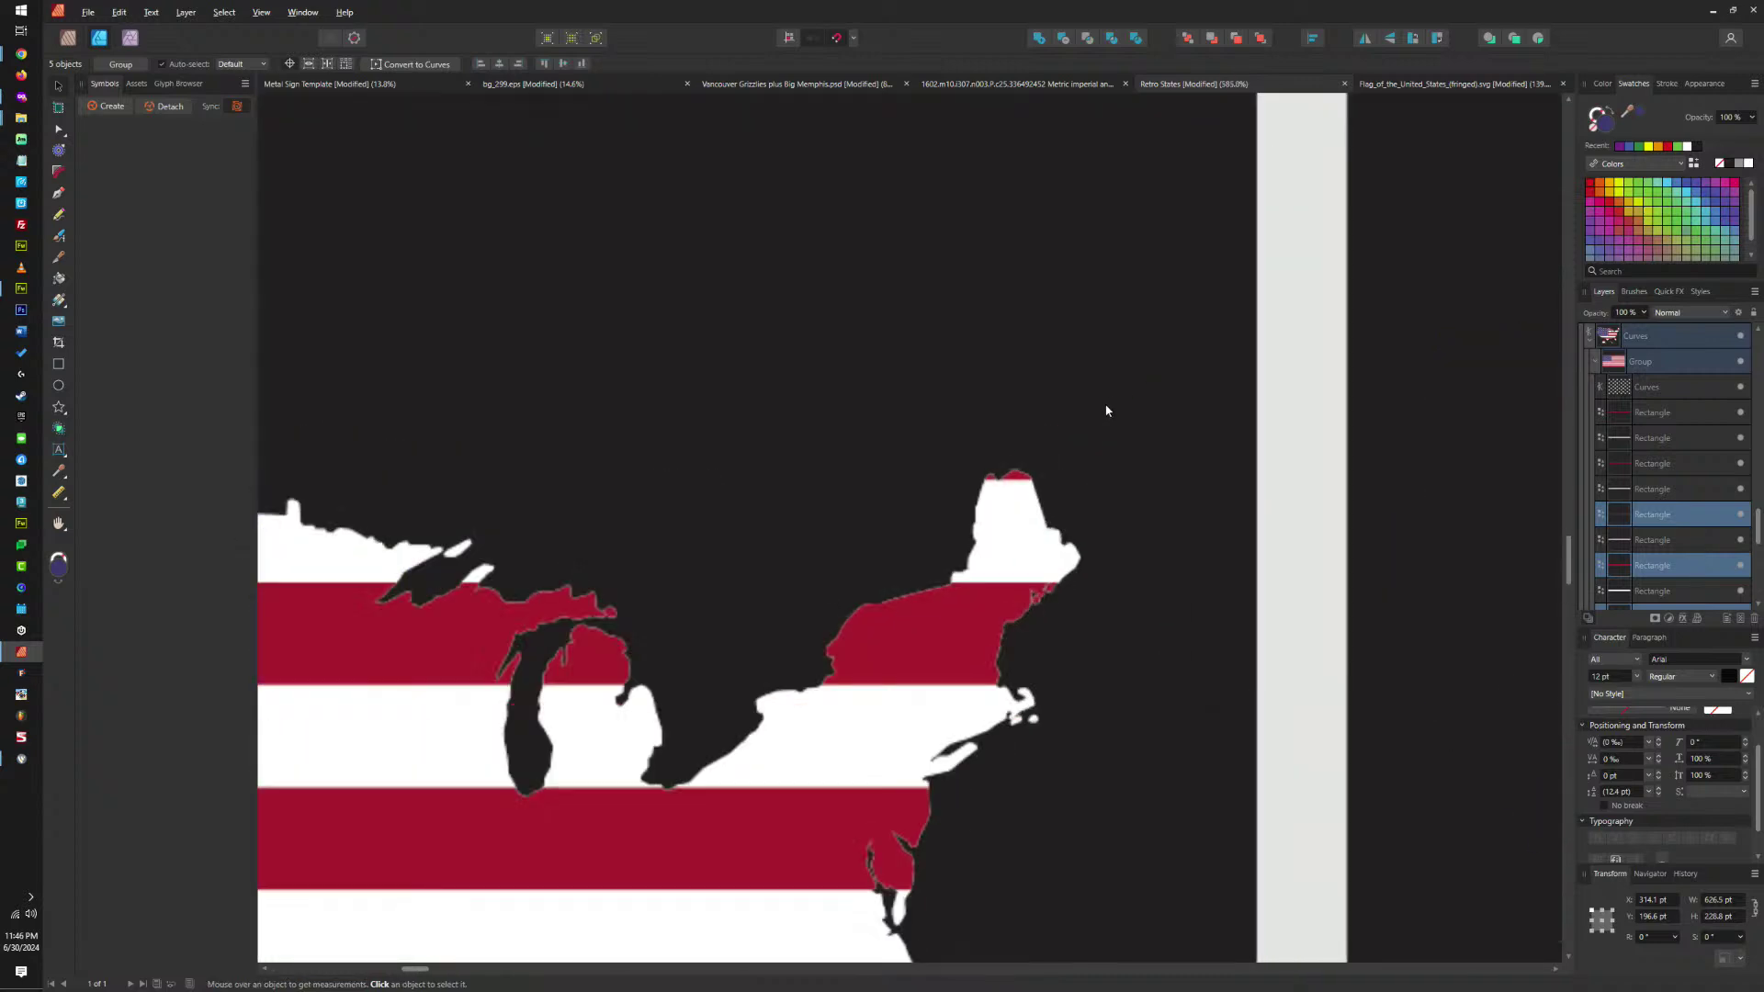
pyautogui.keyDown('shift'); pyautogui.click(1222, 409); pyautogui.keyUp('shift')
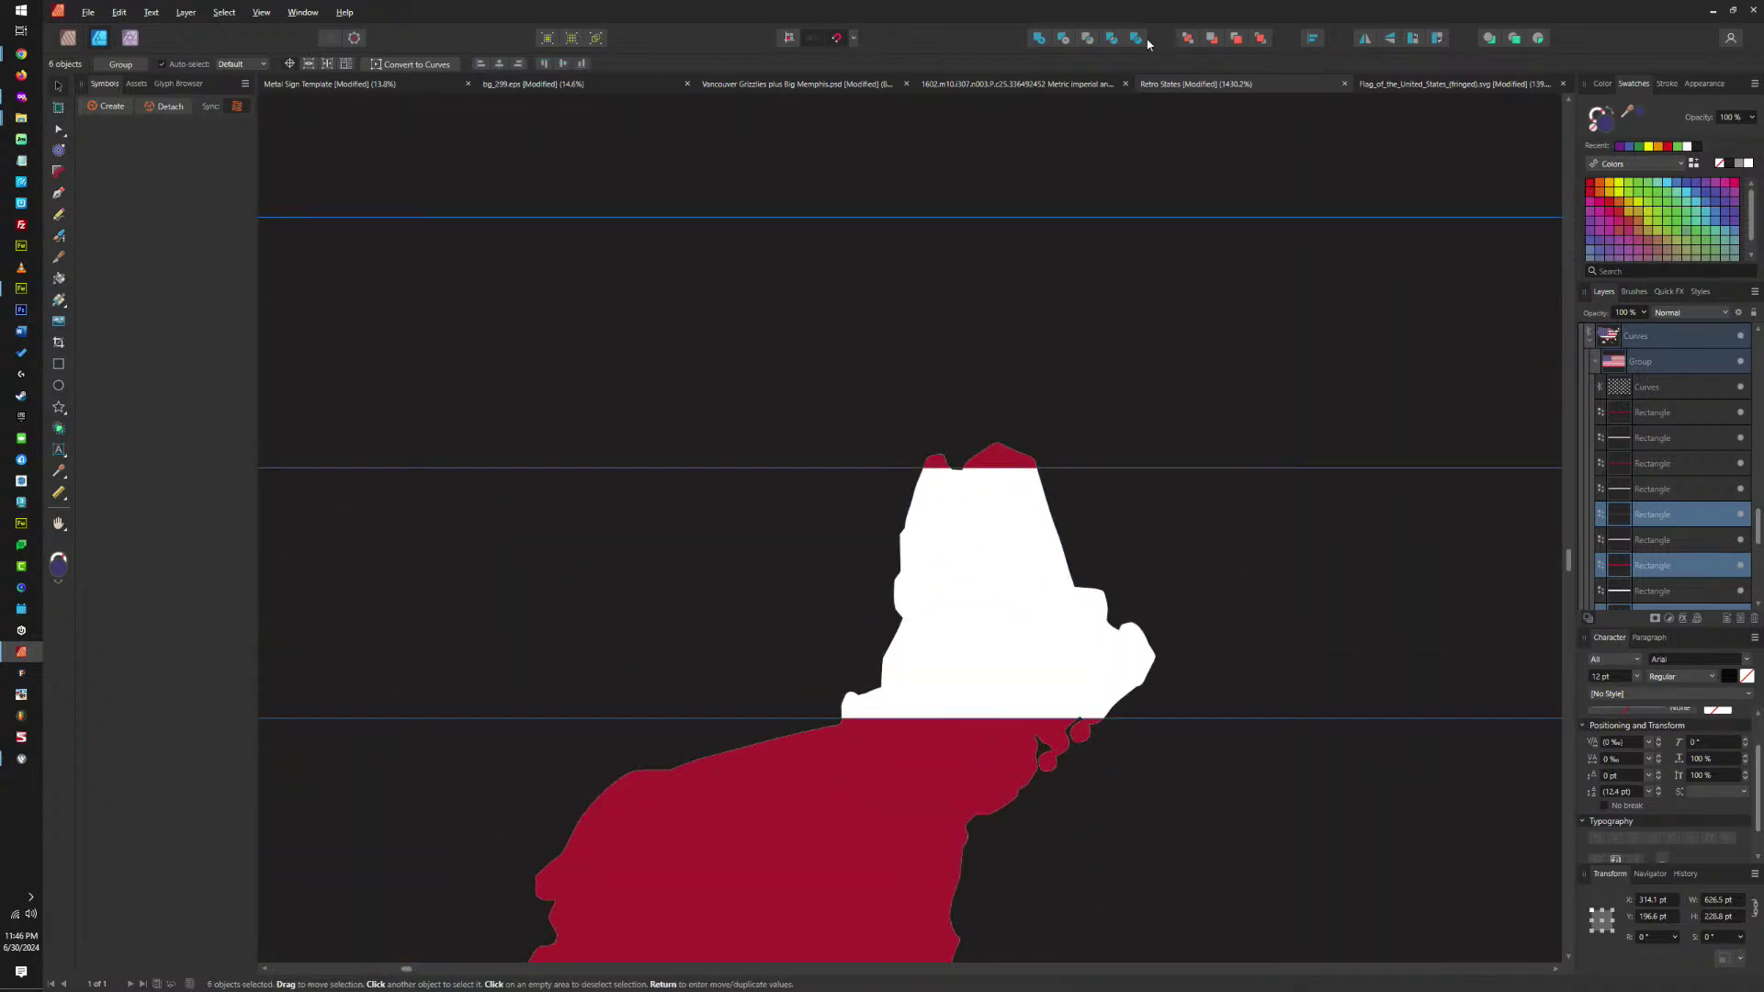
pyautogui.click(1046, 40)
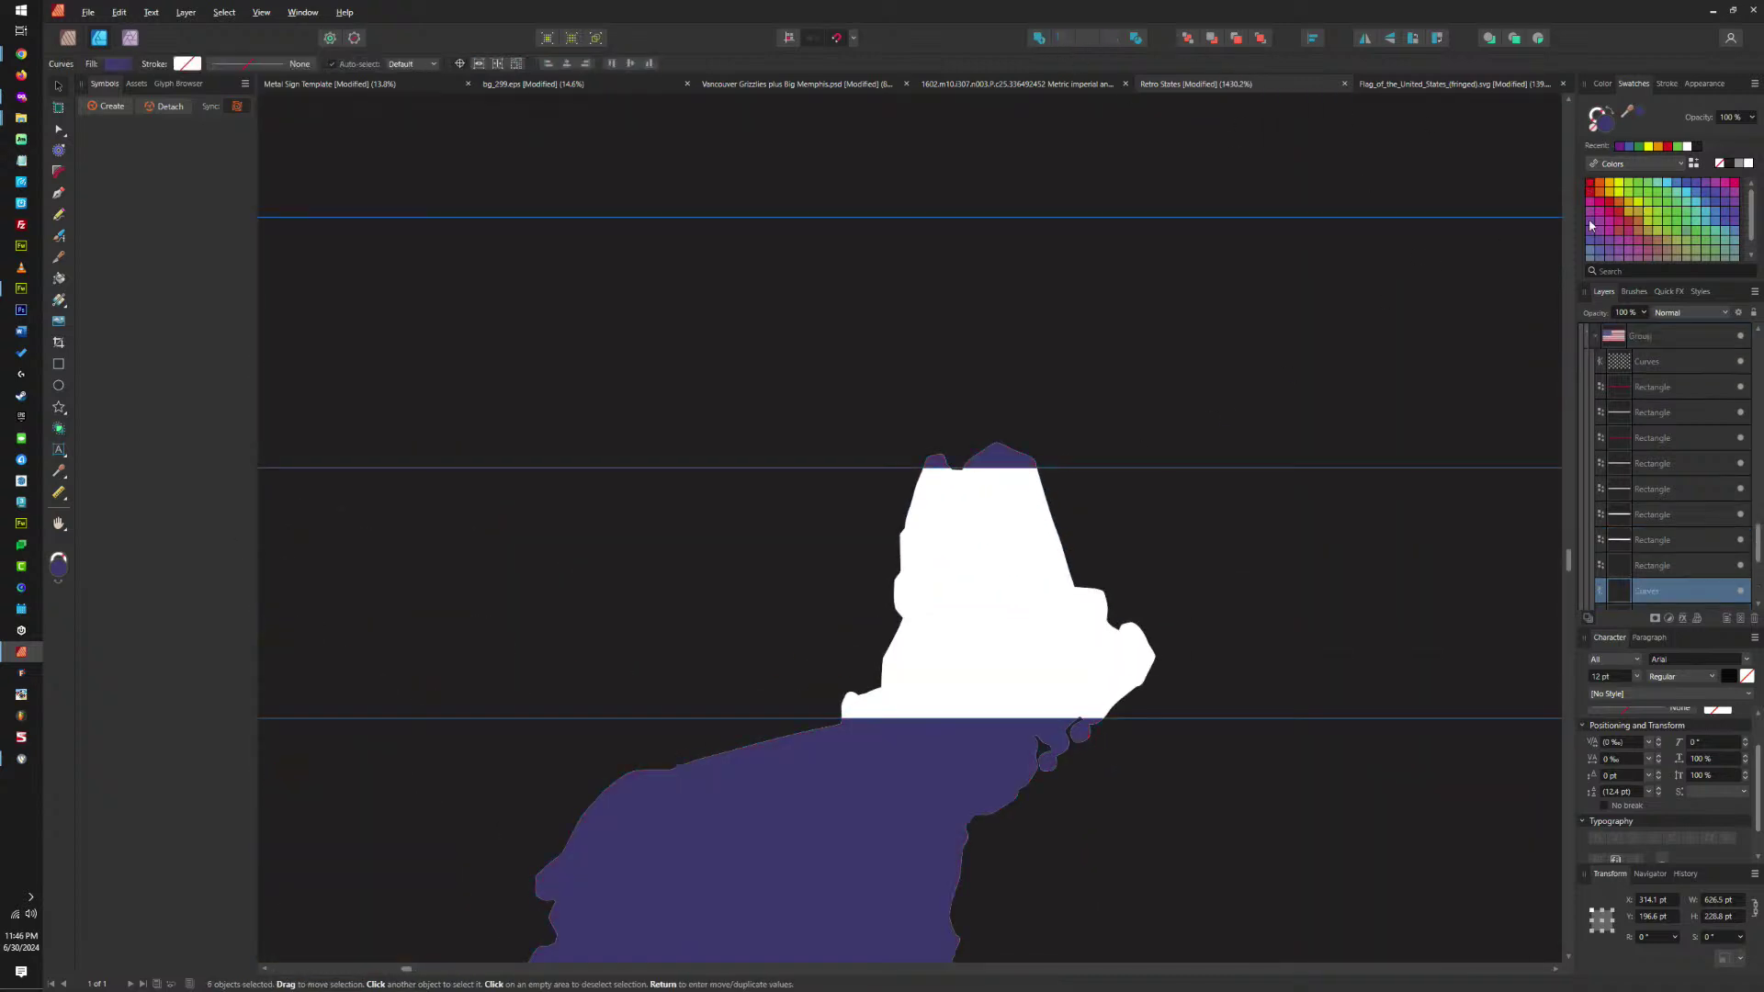
pyautogui.click(1731, 166)
# Merge the two remaining red stripes across Alaska and southern Texas into the black shape of the United States flag.
pyautogui.scroll(-8, 1243, 389)
pyautogui.scroll(4, 998, 682)
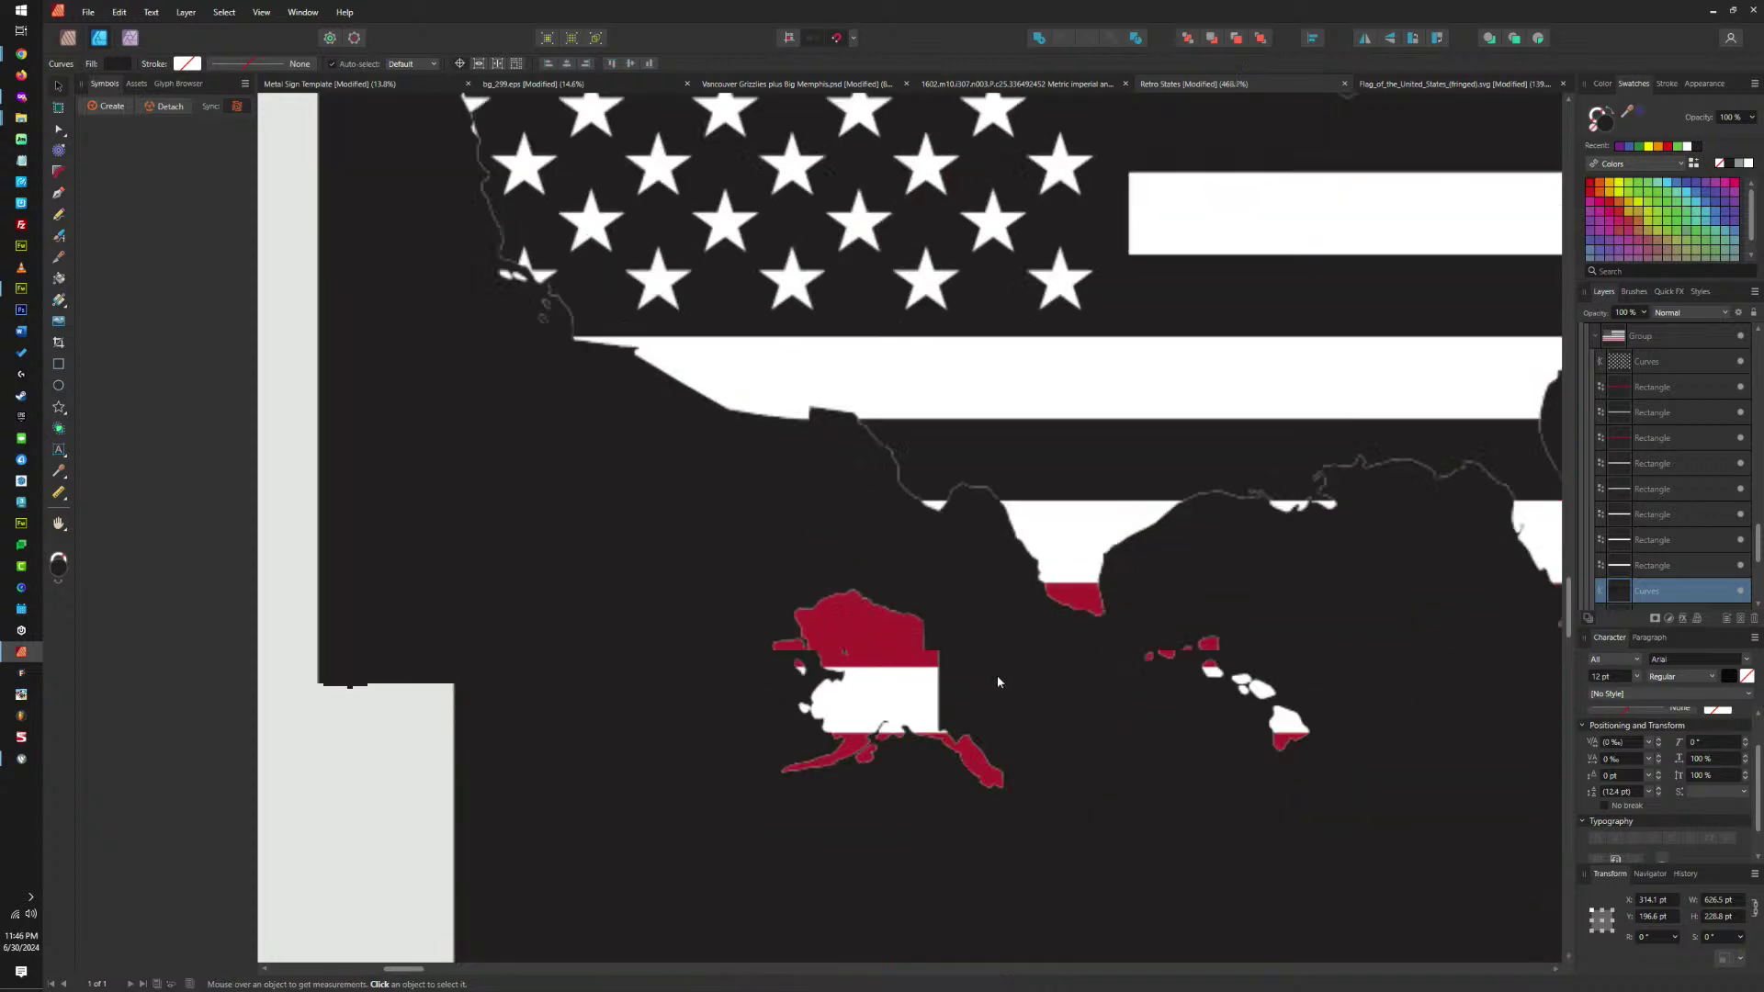
pyautogui.keyDown('shift'); pyautogui.click(1071, 593); pyautogui.keyUp('shift')
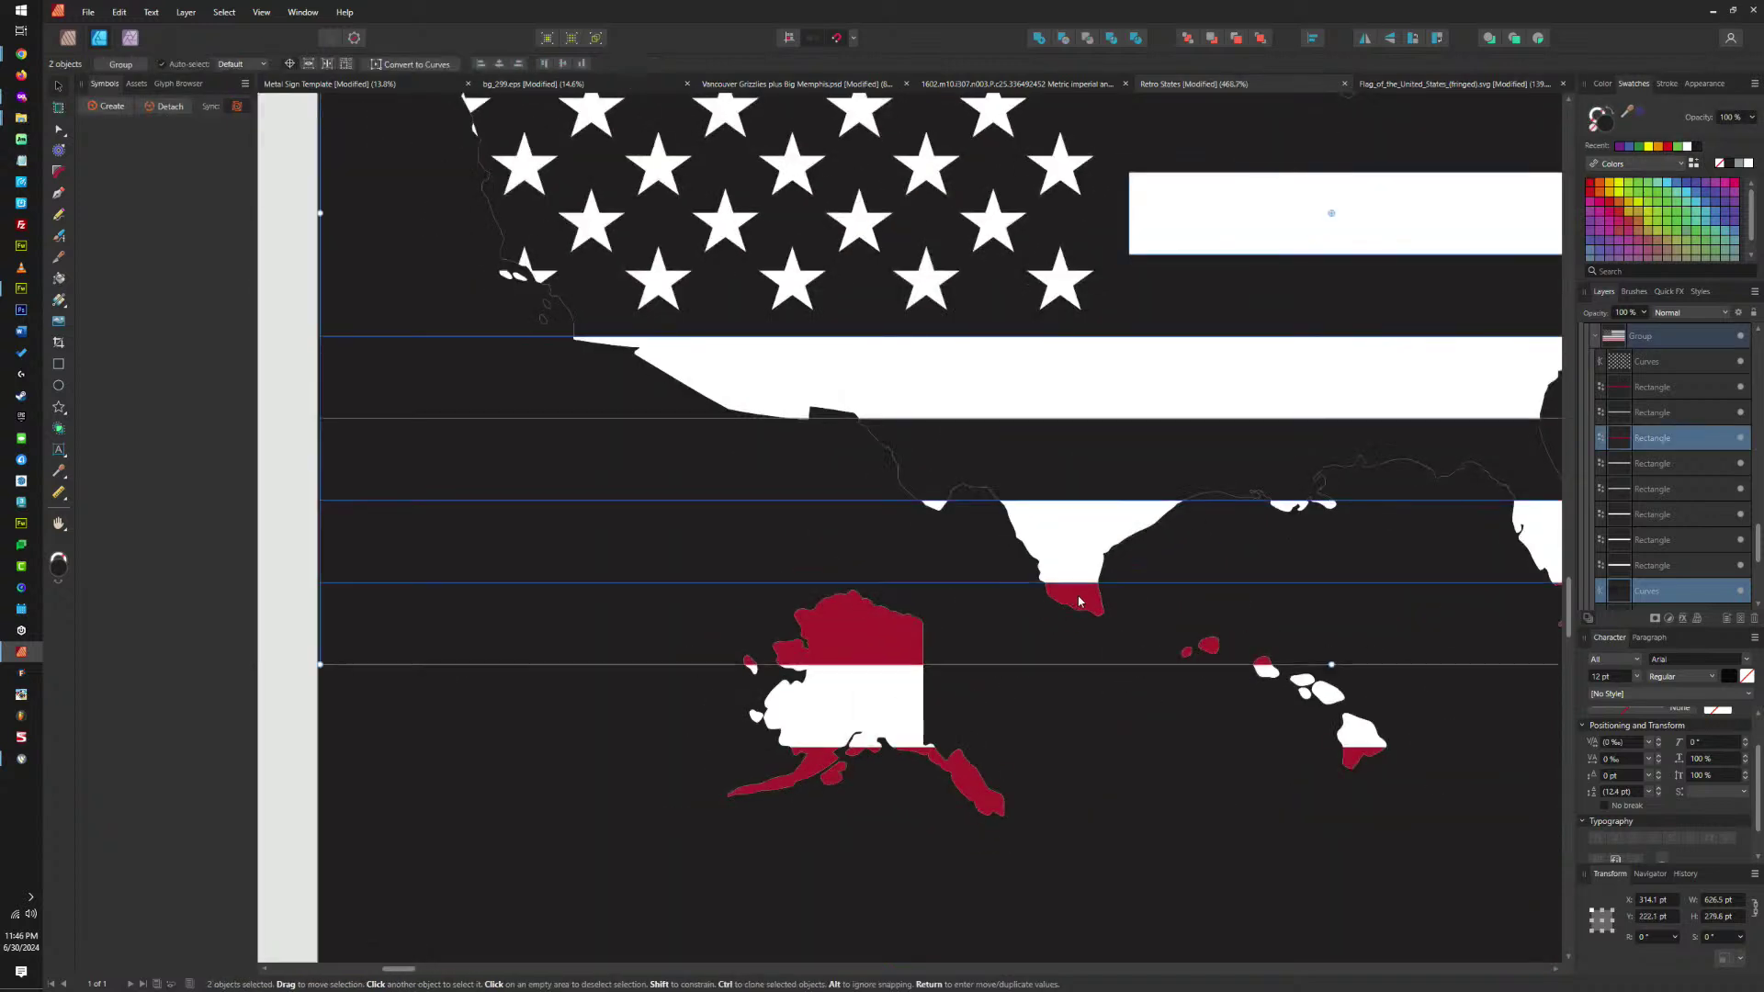
pyautogui.keyDown('shift'); pyautogui.click(812, 765); pyautogui.keyUp('shift')
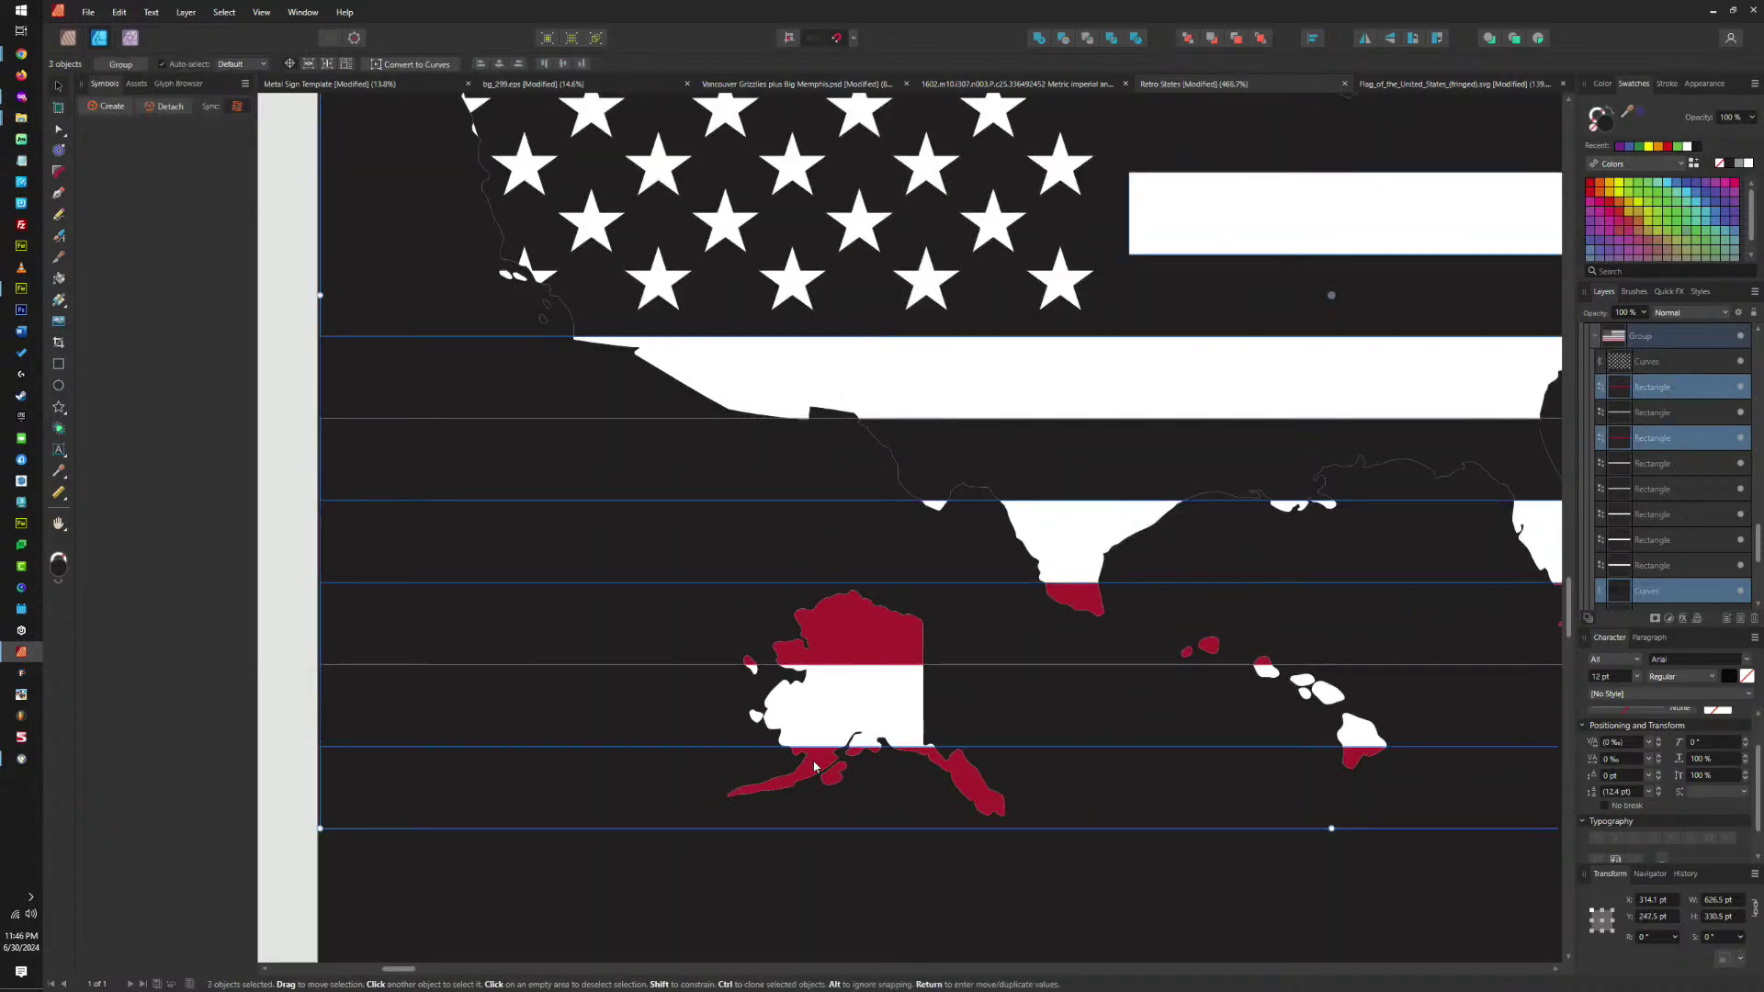
pyautogui.click(1039, 37)
pyautogui.scroll(-5, 933, 422)
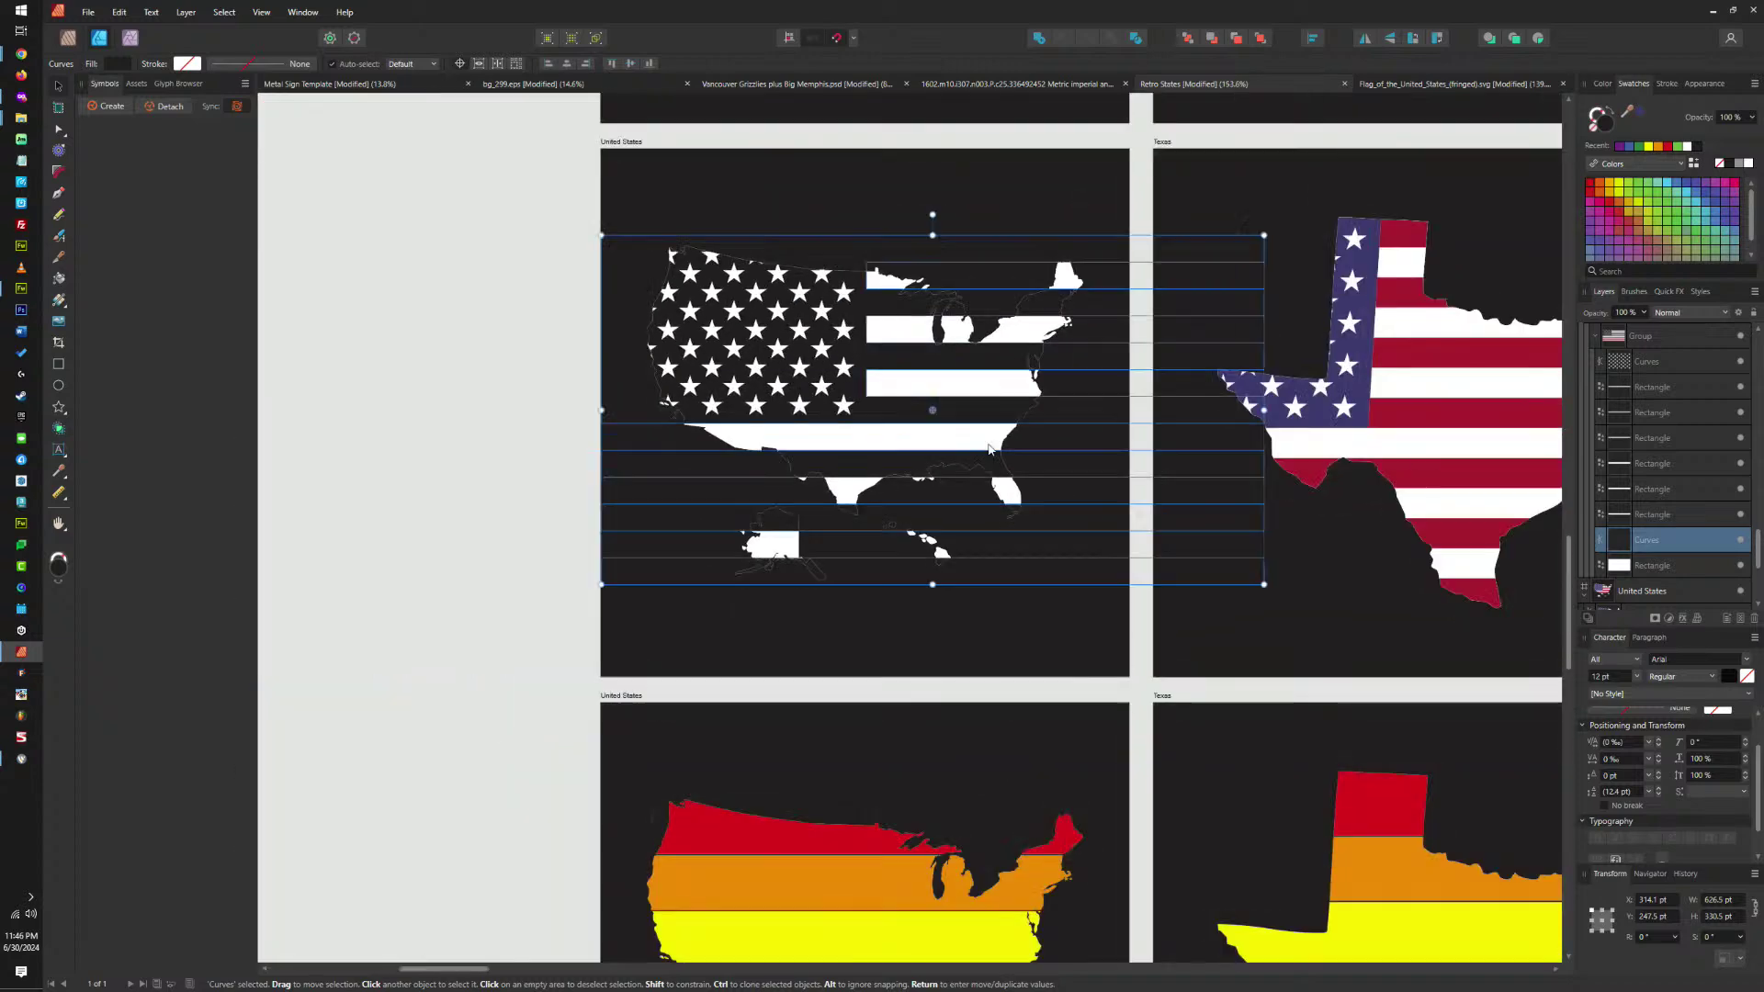
# In the duplicated Texas flag, merge the blue star field and all red stripes using Add and fill the result black.
pyautogui.hscroll(3, 1228, 395)
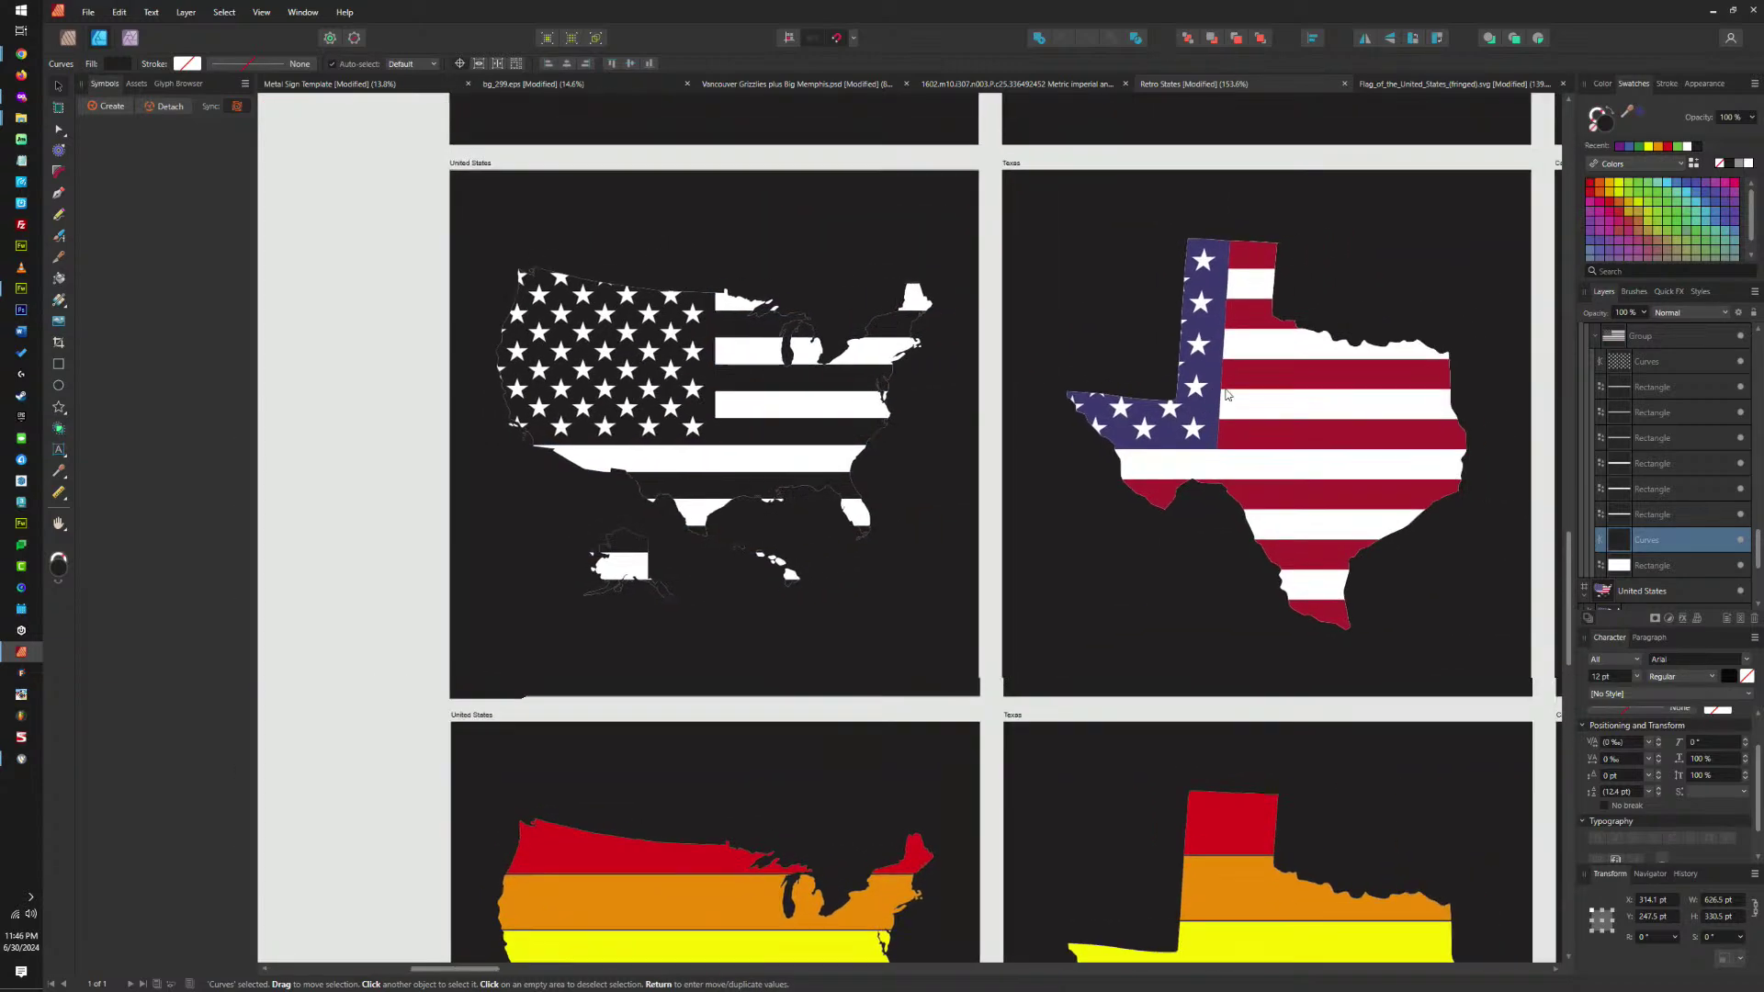
pyautogui.hscroll(1, 1227, 395)
pyautogui.scroll(1, 1191, 353)
pyautogui.scroll(5, 1192, 323)
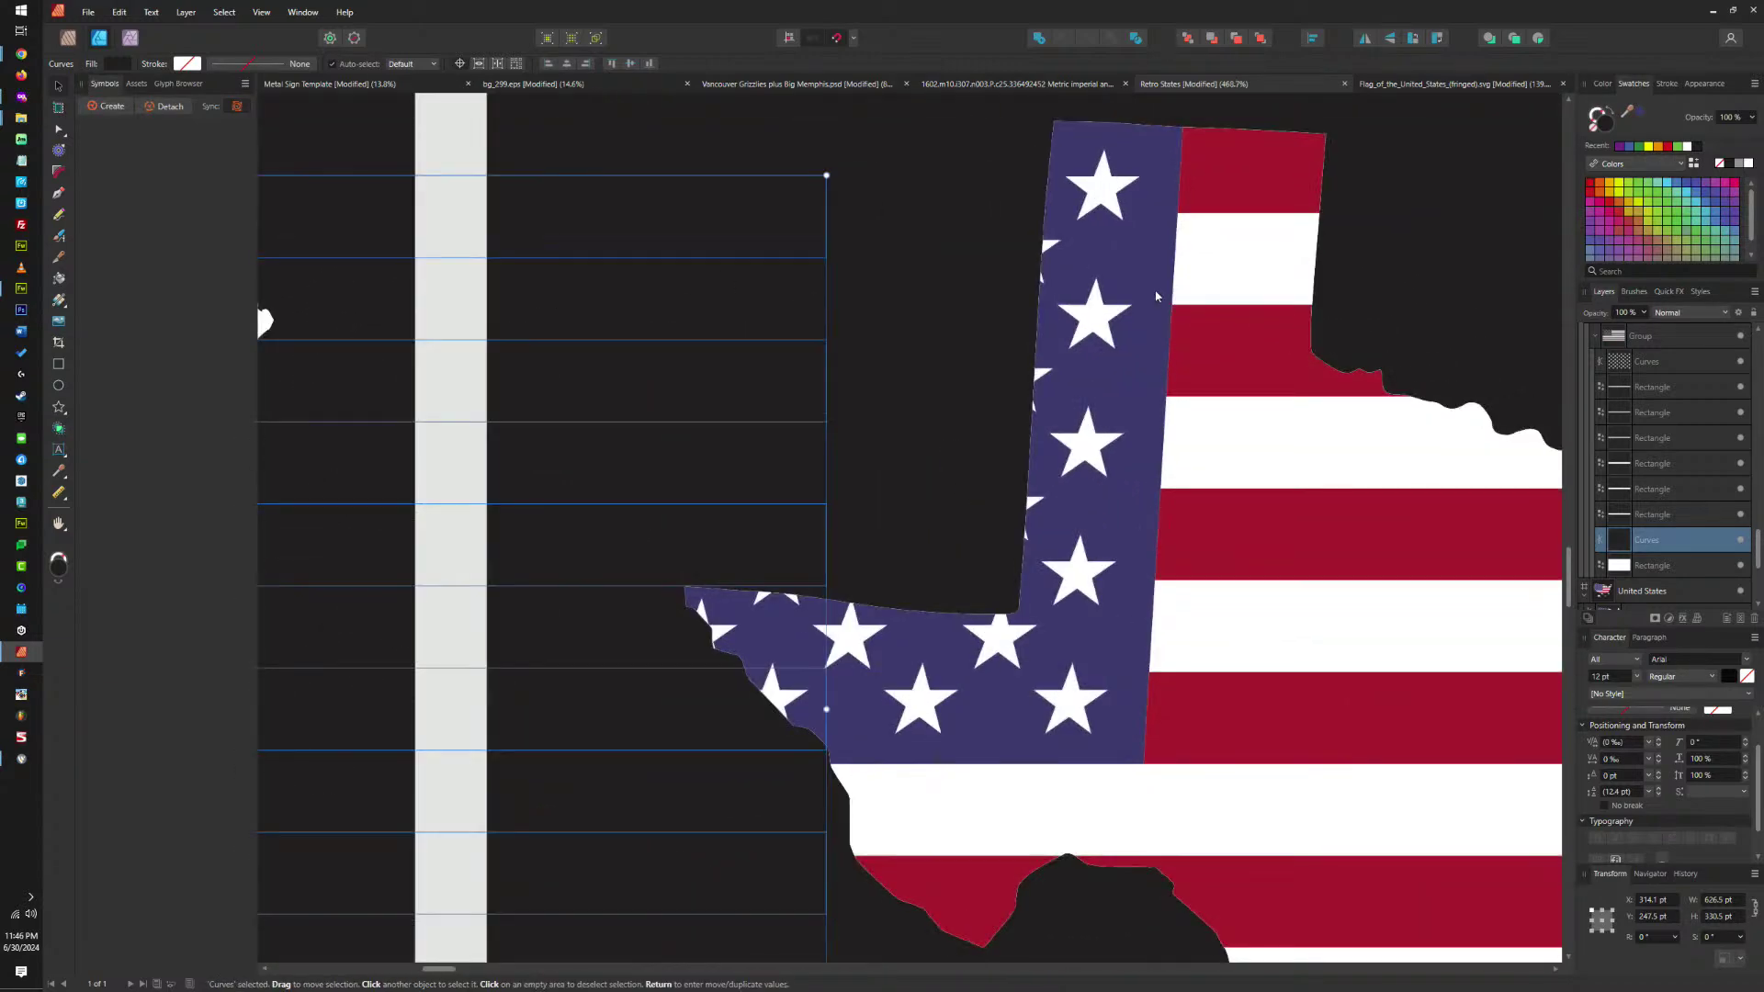
pyautogui.click(1199, 248)
pyautogui.doubleClick(1255, 170)
pyautogui.keyDown('shift'); pyautogui.click(1242, 354); pyautogui.keyUp('shift')
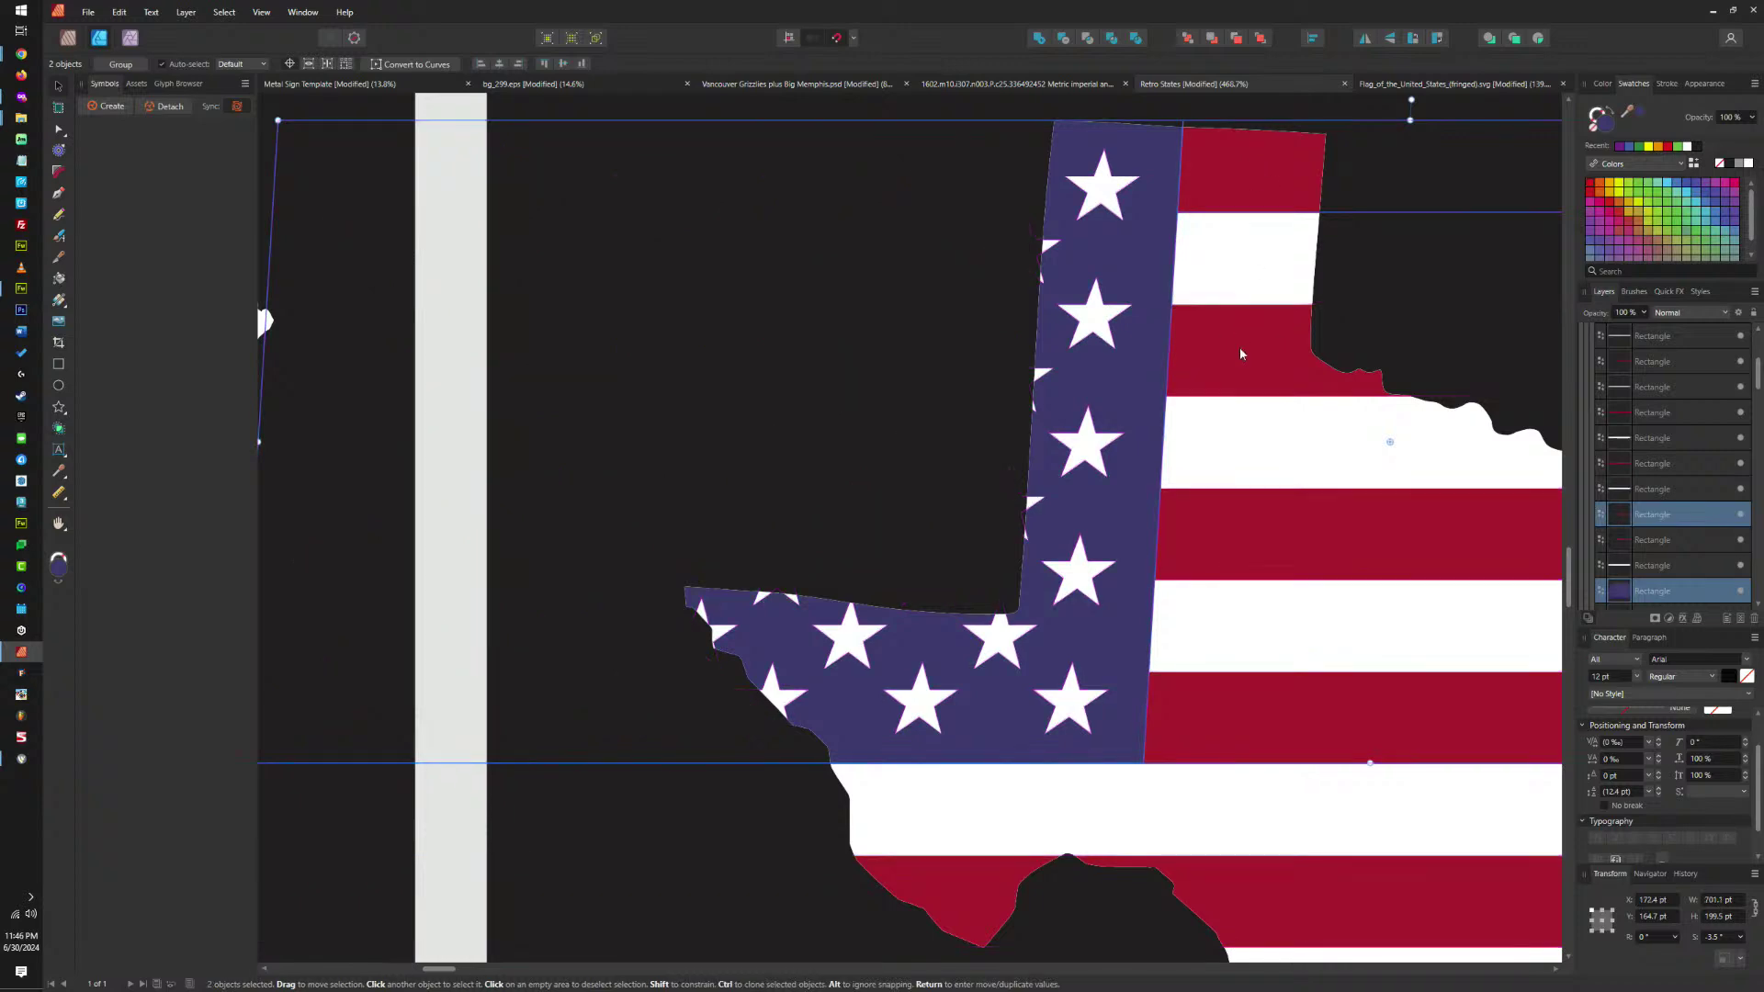
pyautogui.keyDown('shift'); pyautogui.click(1240, 532); pyautogui.keyUp('shift')
pyautogui.keyDown('shift'); pyautogui.click(1237, 706); pyautogui.keyUp('shift')
pyautogui.keyDown('shift'); pyautogui.click(1156, 889); pyautogui.keyUp('shift')
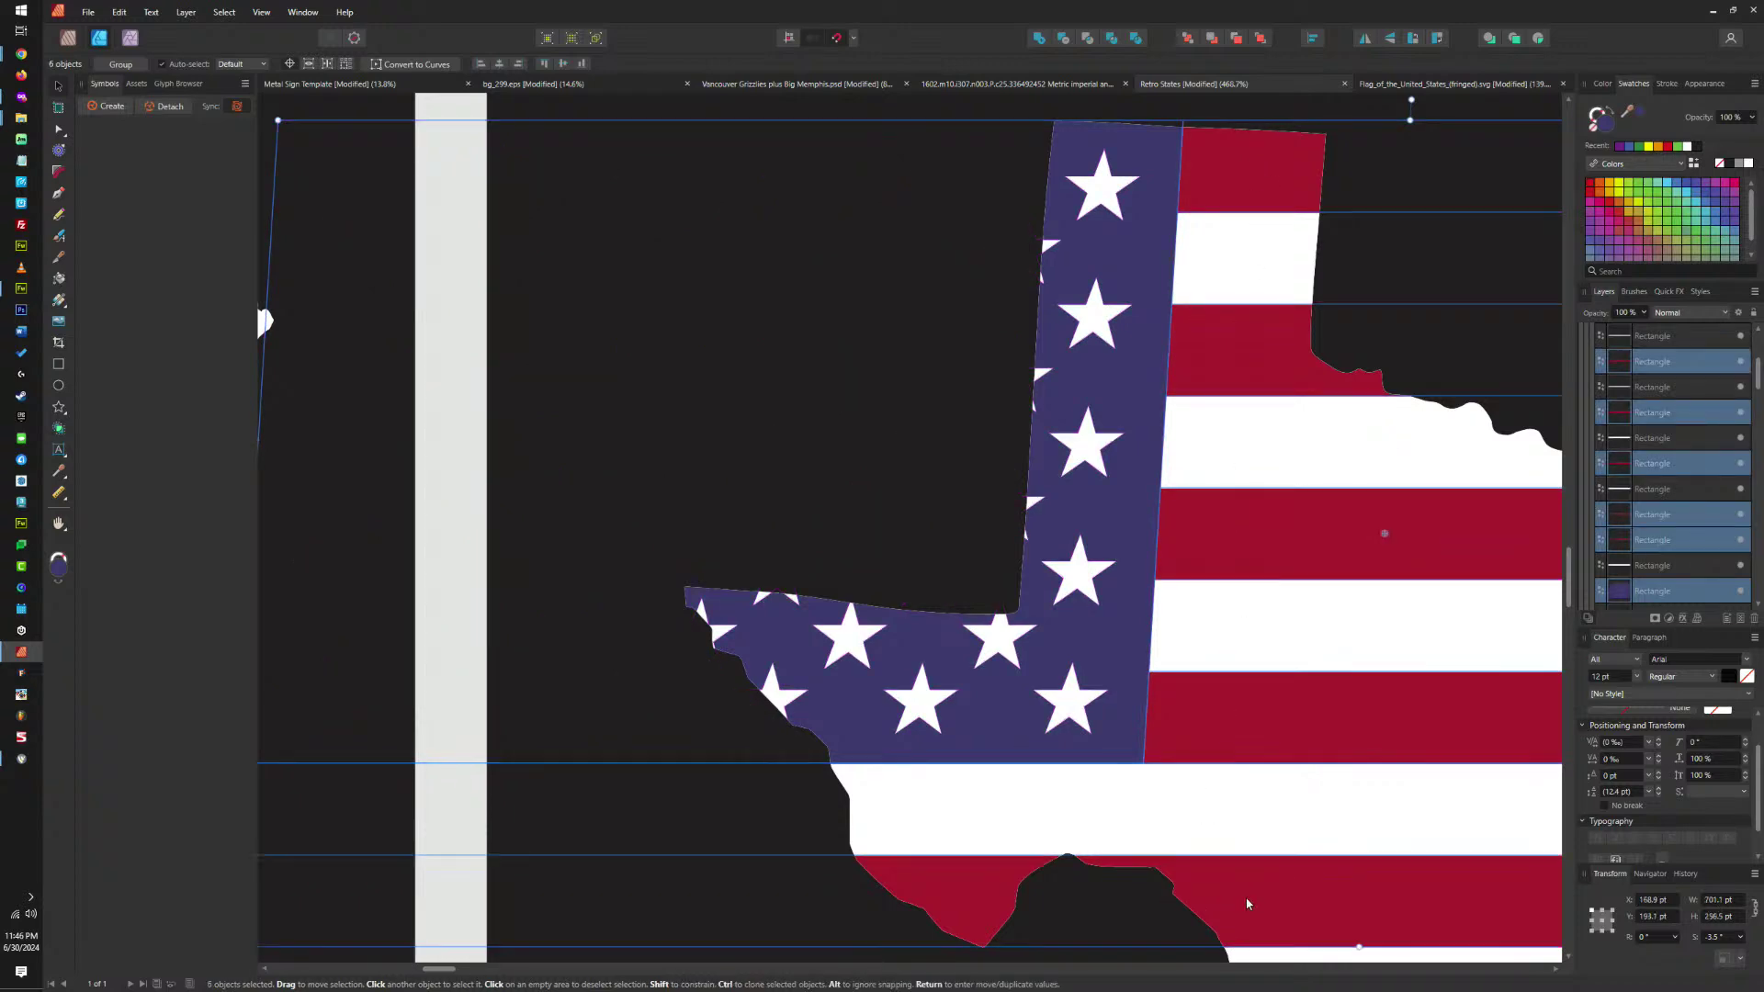
pyautogui.scroll(-5, 1154, 886)
pyautogui.hscroll(2, 1153, 887)
pyautogui.keyDown('shift'); pyautogui.click(1151, 496); pyautogui.keyUp('shift')
pyautogui.keyDown('shift'); pyautogui.click(1194, 680); pyautogui.keyUp('shift')
pyautogui.scroll(-5, 1196, 713)
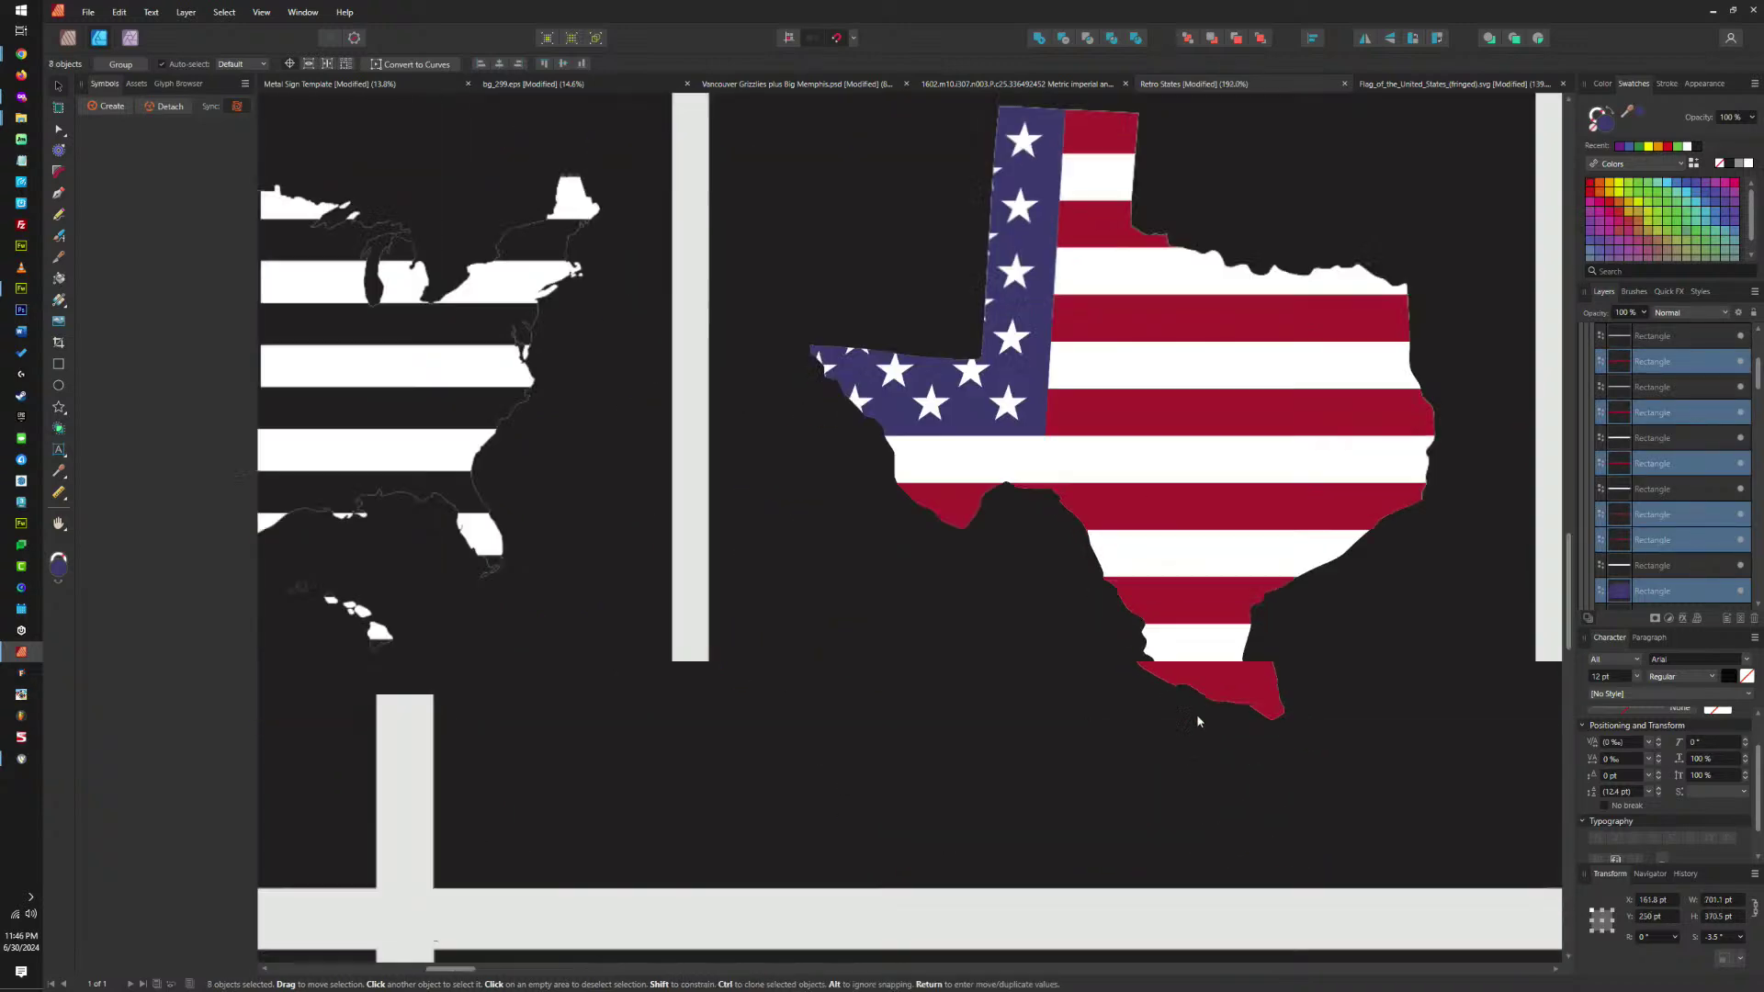
pyautogui.click(1050, 39)
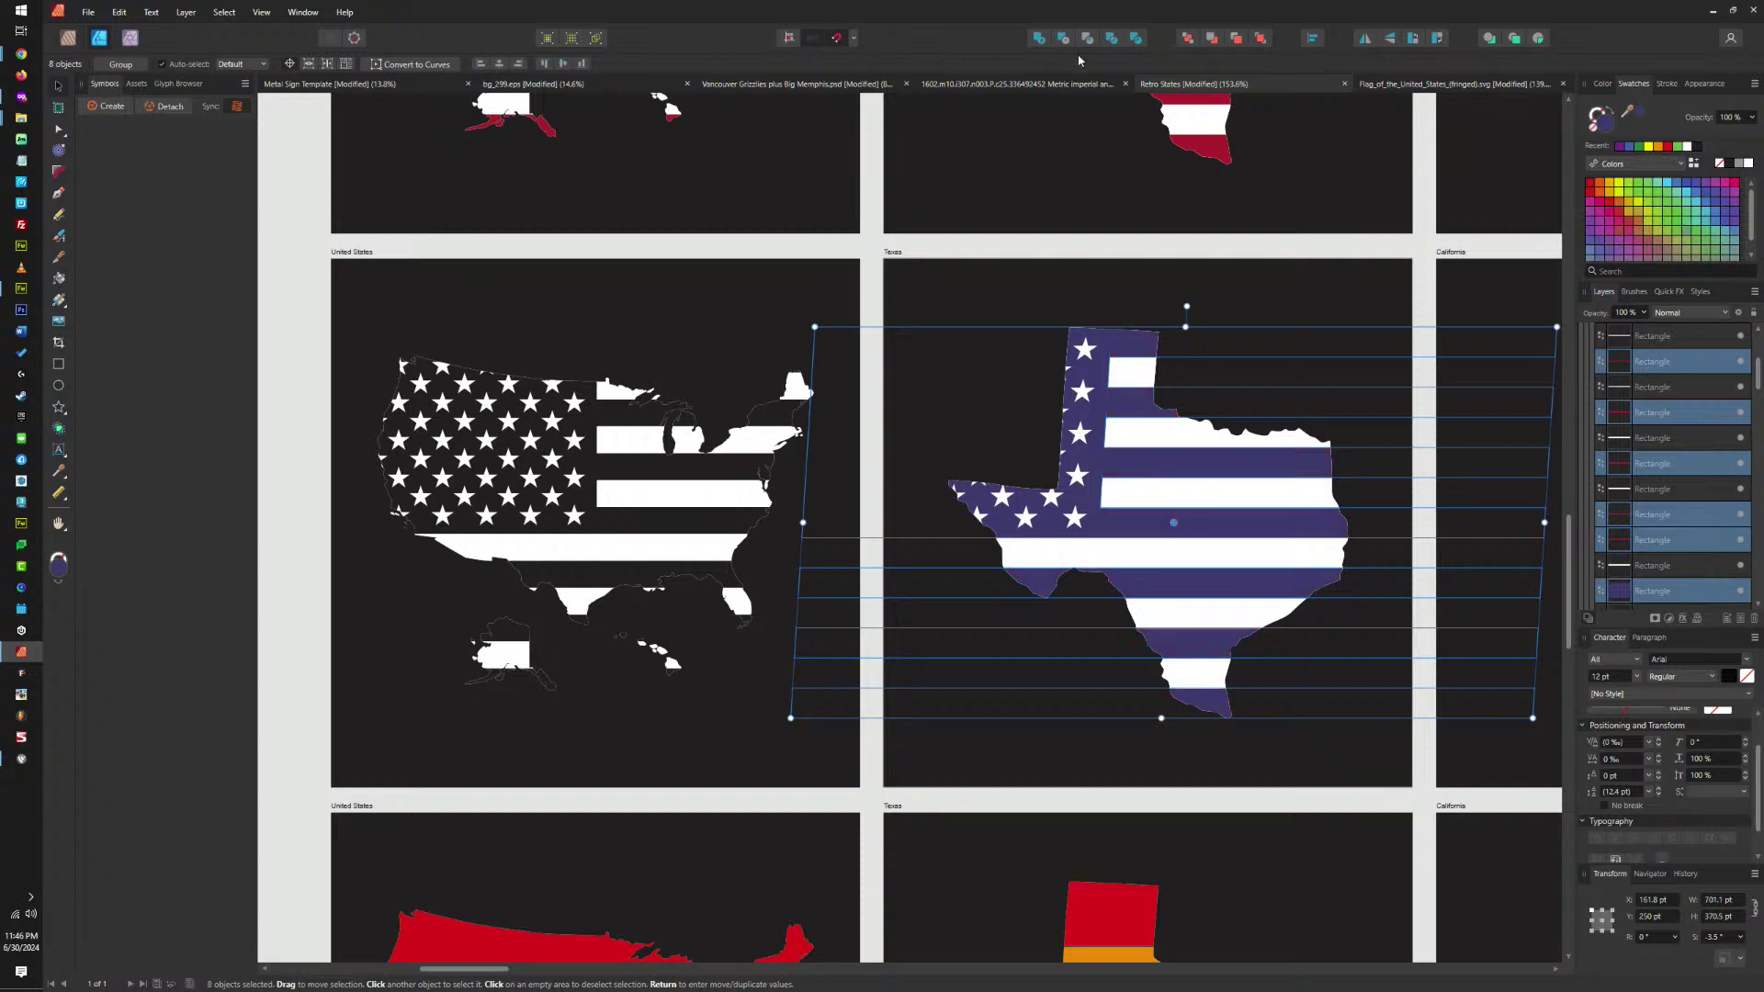
pyautogui.click(1730, 165)
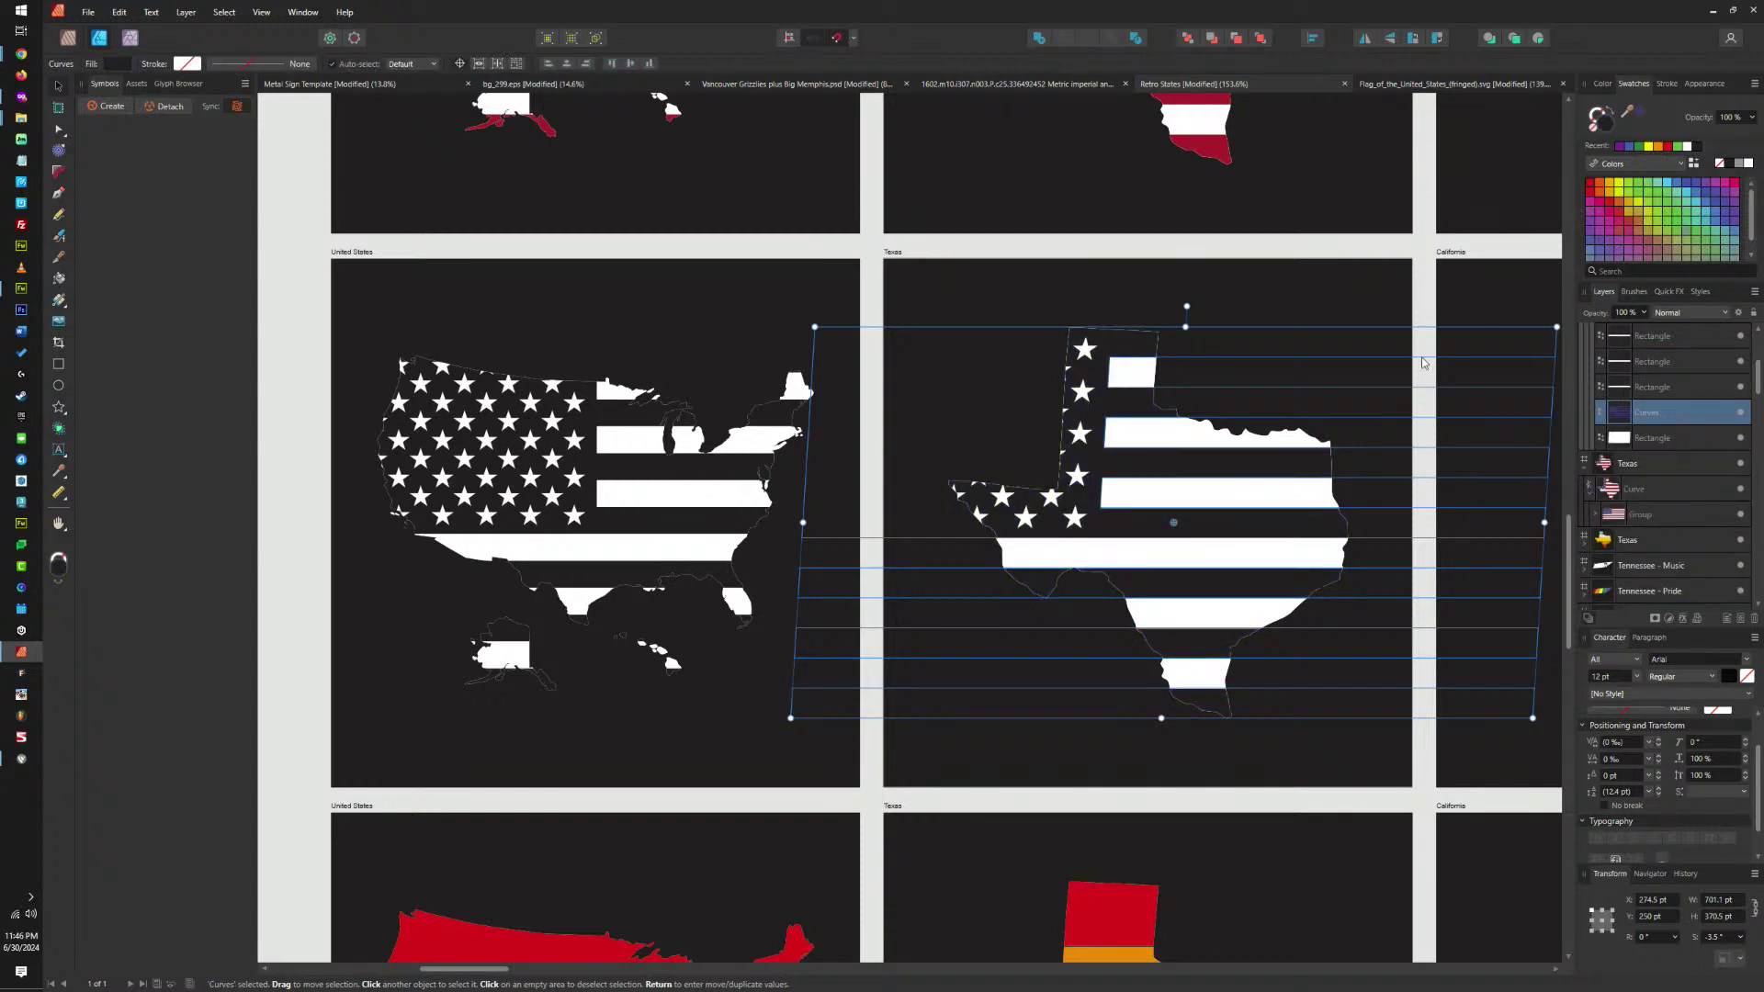
# In the duplicated California flag, merge the blue star field and all red stripes using Add and fill the result black.
pyautogui.hscroll(3, 1317, 341)
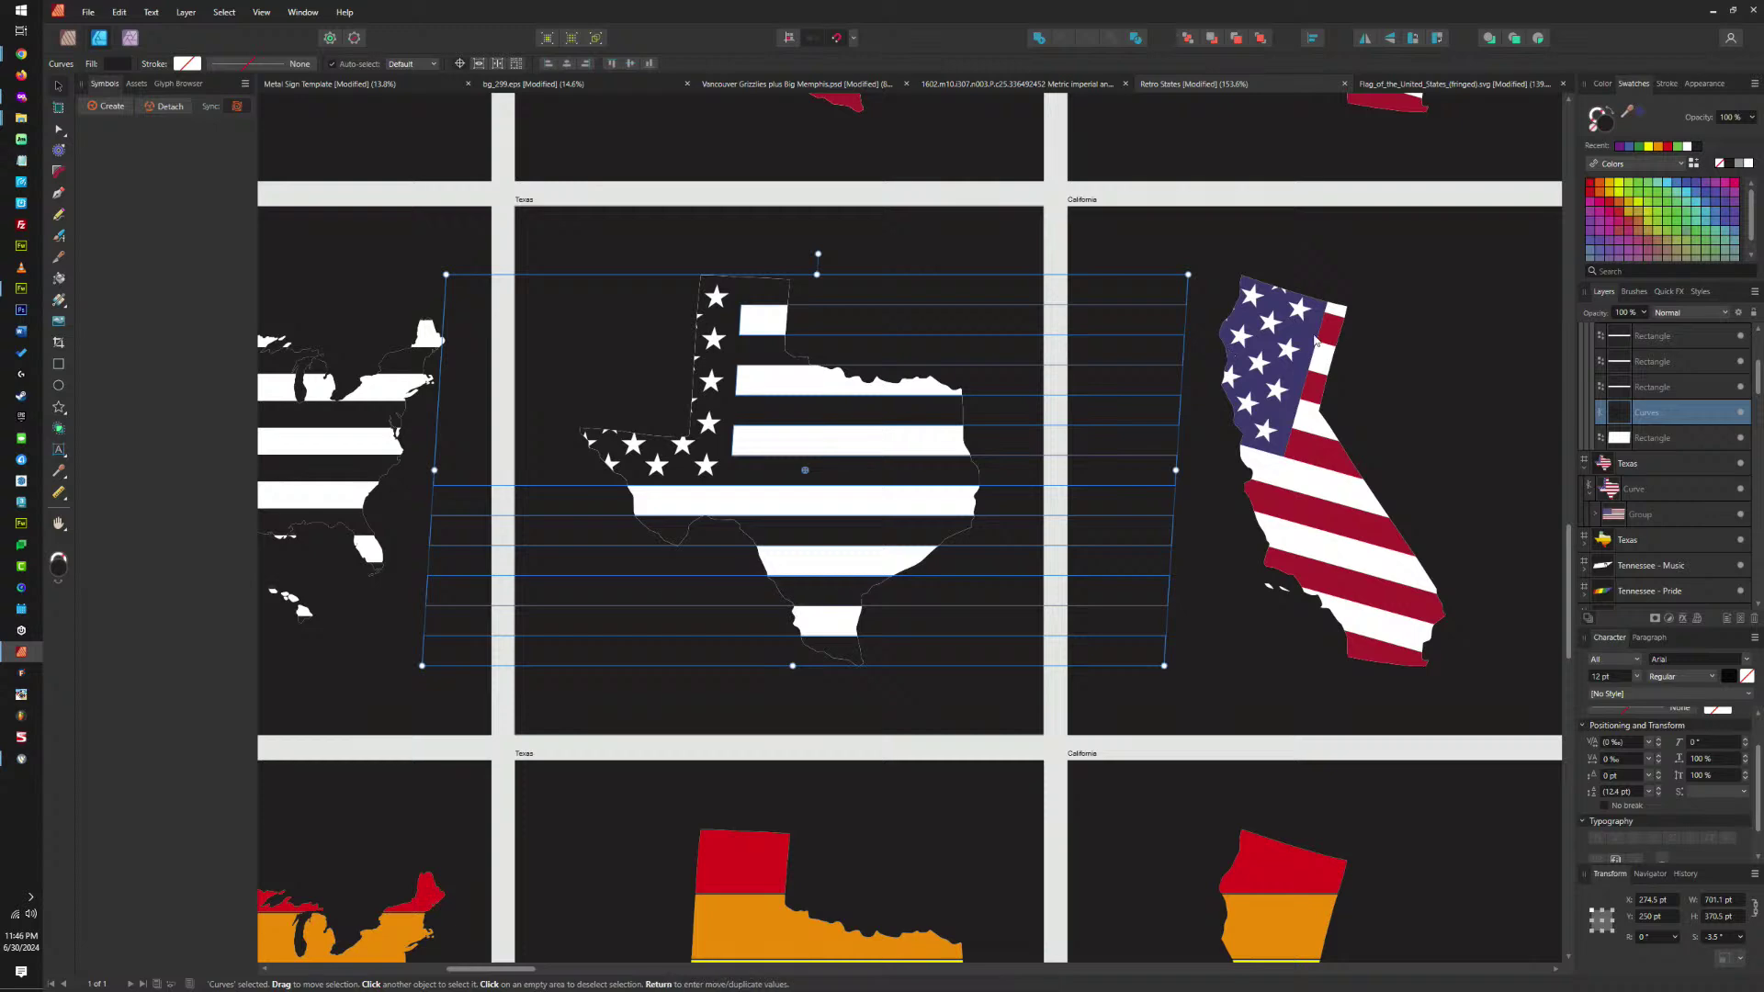
pyautogui.scroll(5, 1306, 328)
pyautogui.click(1314, 385)
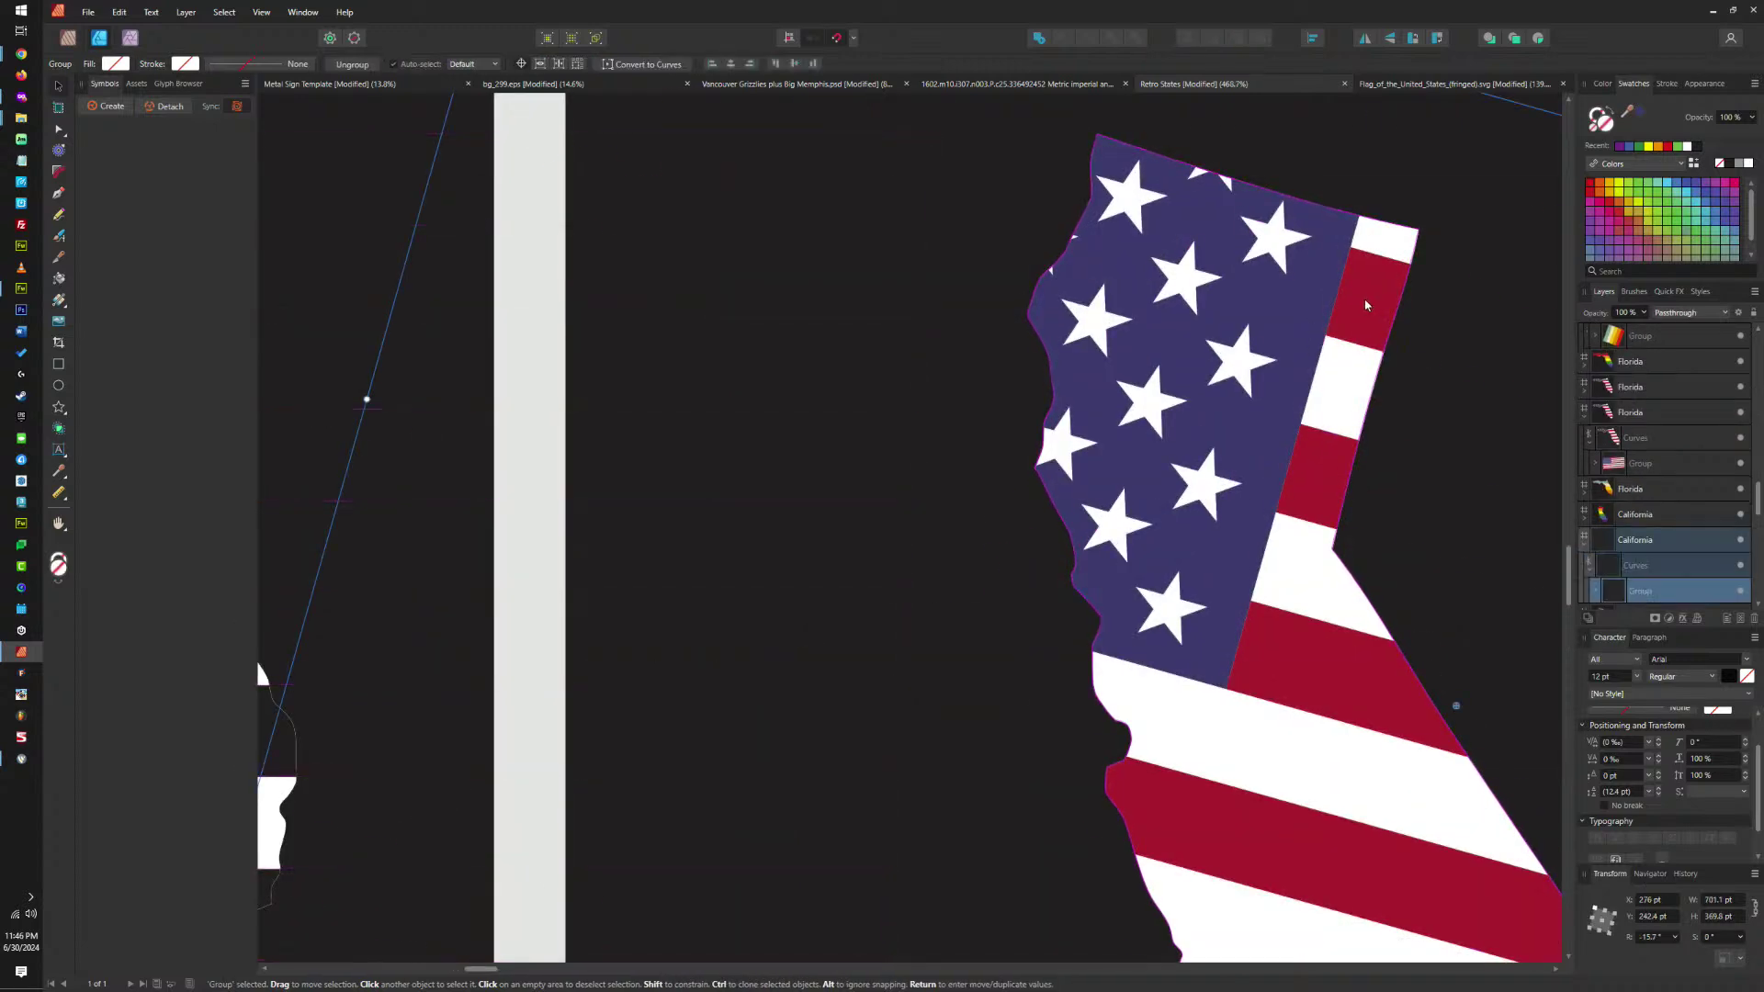
pyautogui.click(1317, 462)
pyautogui.click(1316, 462)
pyautogui.keyDown('shift'); pyautogui.click(1319, 519); pyautogui.keyUp('shift')
pyautogui.keyDown('shift'); pyautogui.click(1299, 670); pyautogui.keyUp('shift')
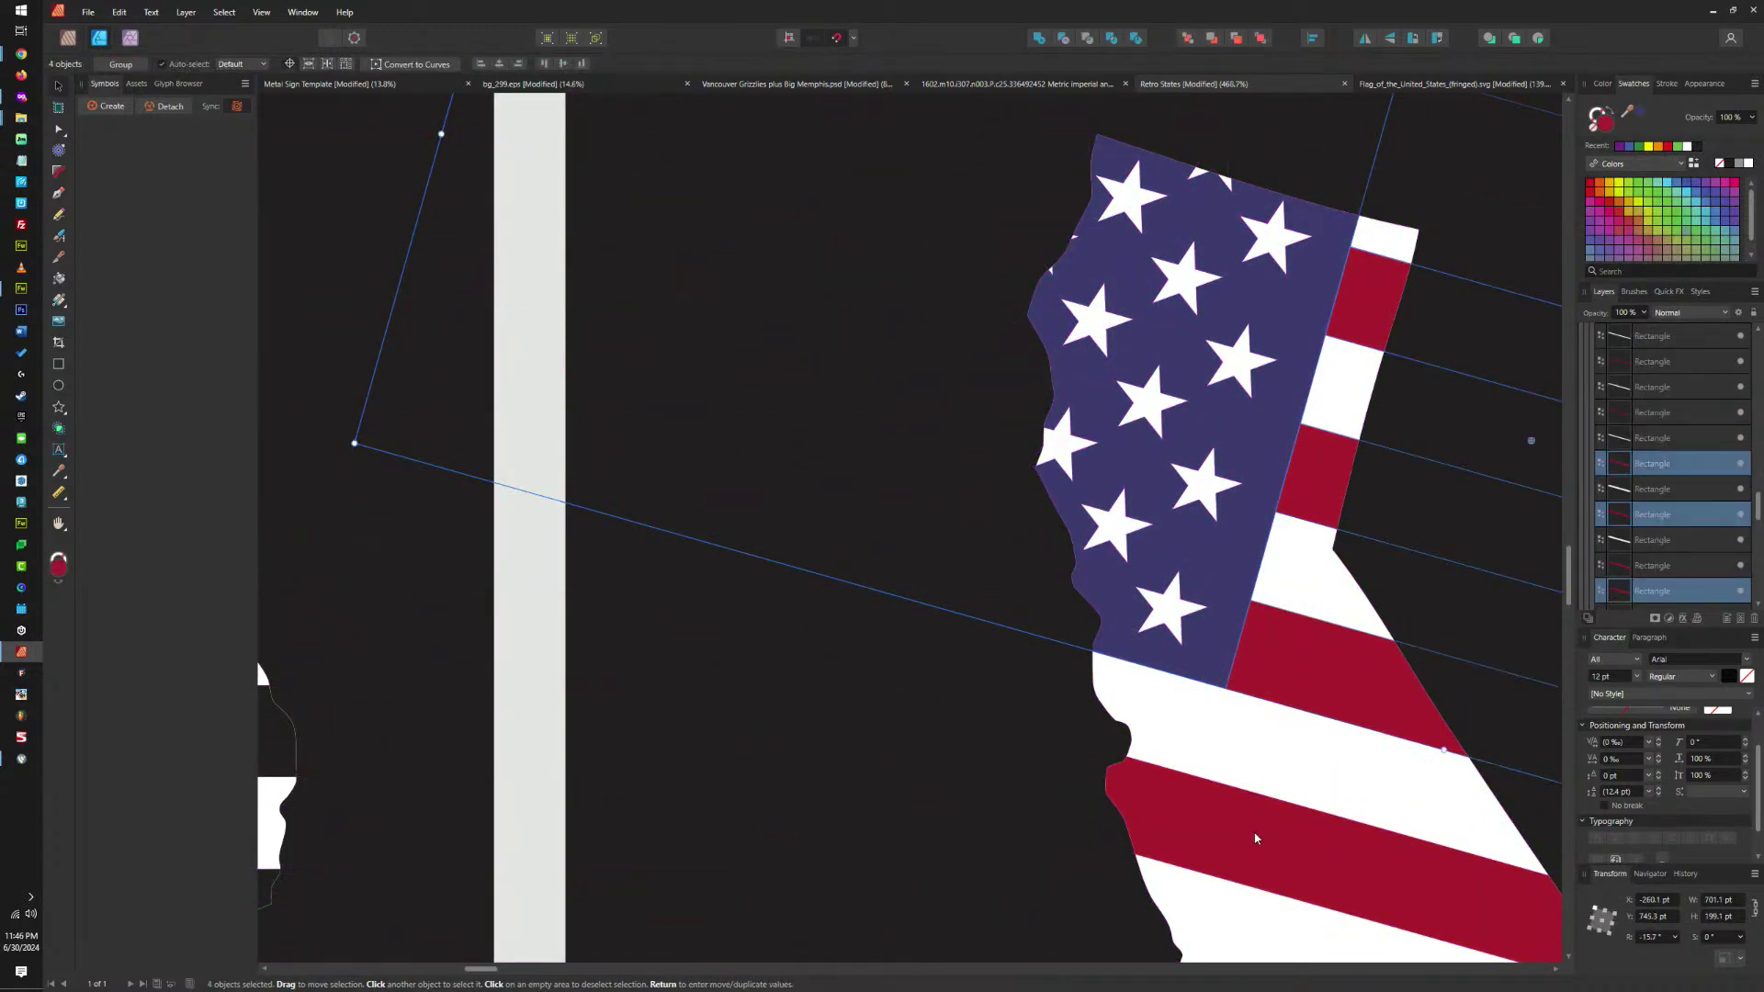
pyautogui.keyDown('shift'); pyautogui.click(1258, 827); pyautogui.keyUp('shift')
pyautogui.scroll(-5, 1268, 808)
pyautogui.keyDown('shift'); pyautogui.click(1307, 570); pyautogui.keyUp('shift')
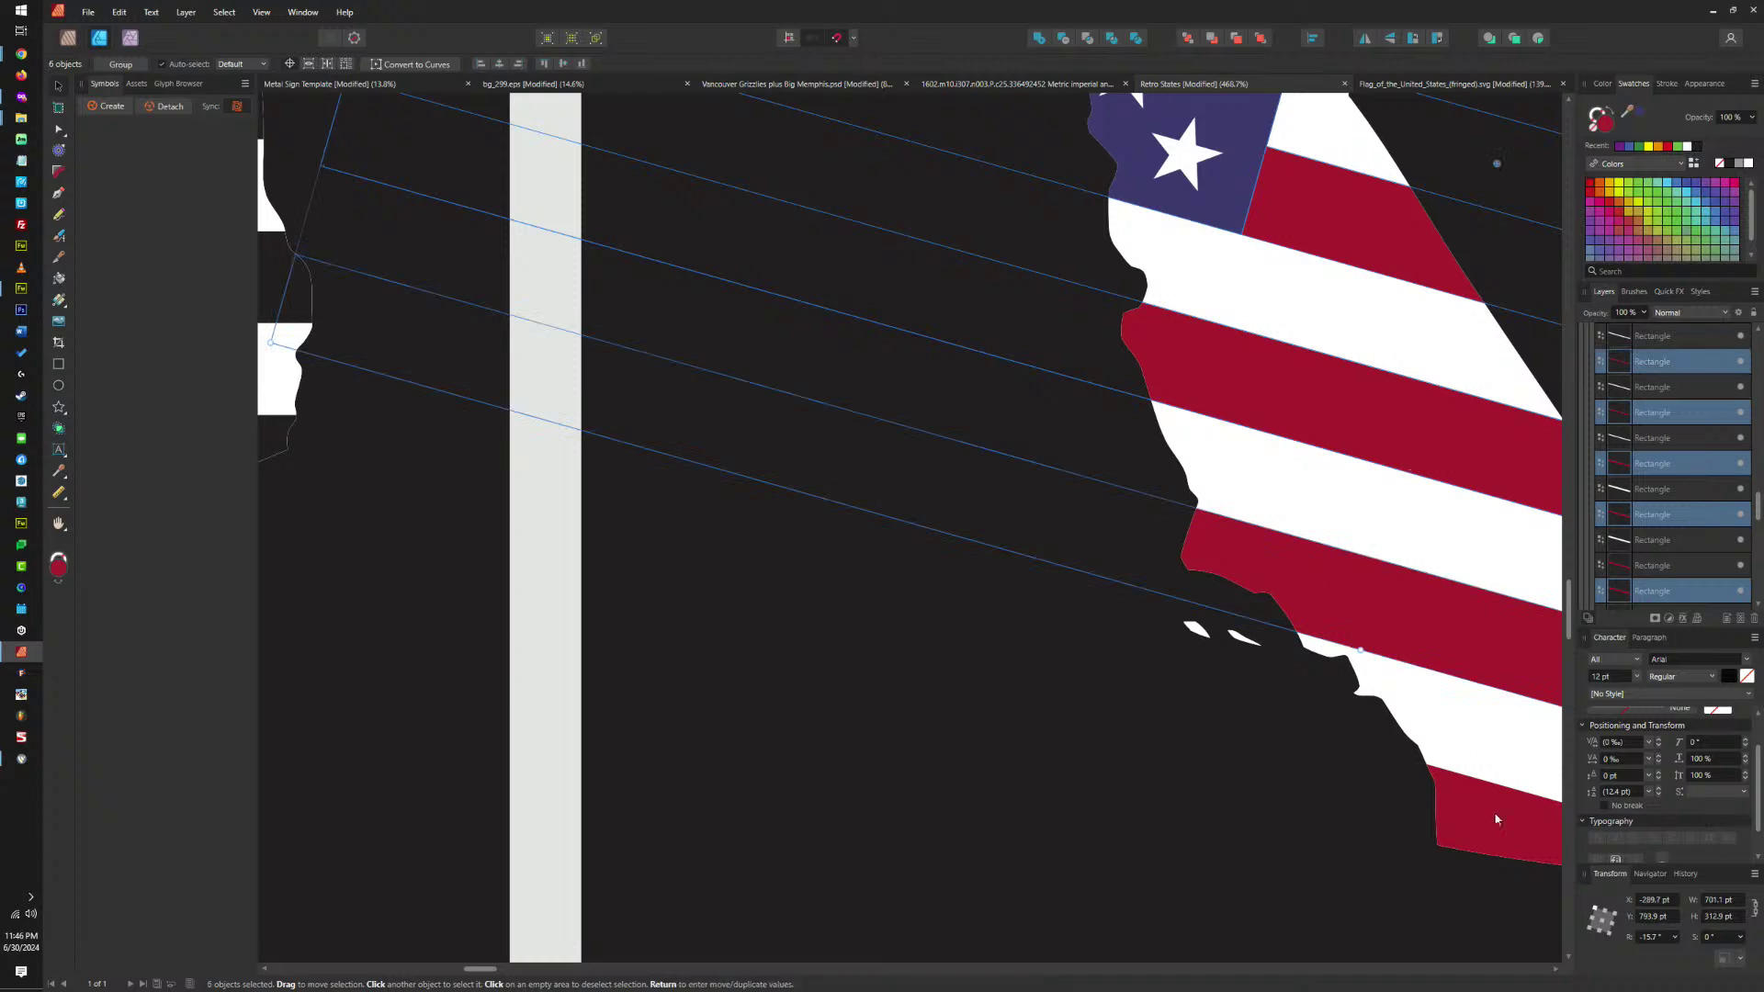
pyautogui.keyDown('shift'); pyautogui.click(1497, 819); pyautogui.keyUp('shift')
pyautogui.hscroll(5, 1093, 676)
pyautogui.scroll(-3, 1067, 388)
pyautogui.scroll(2, 1091, 432)
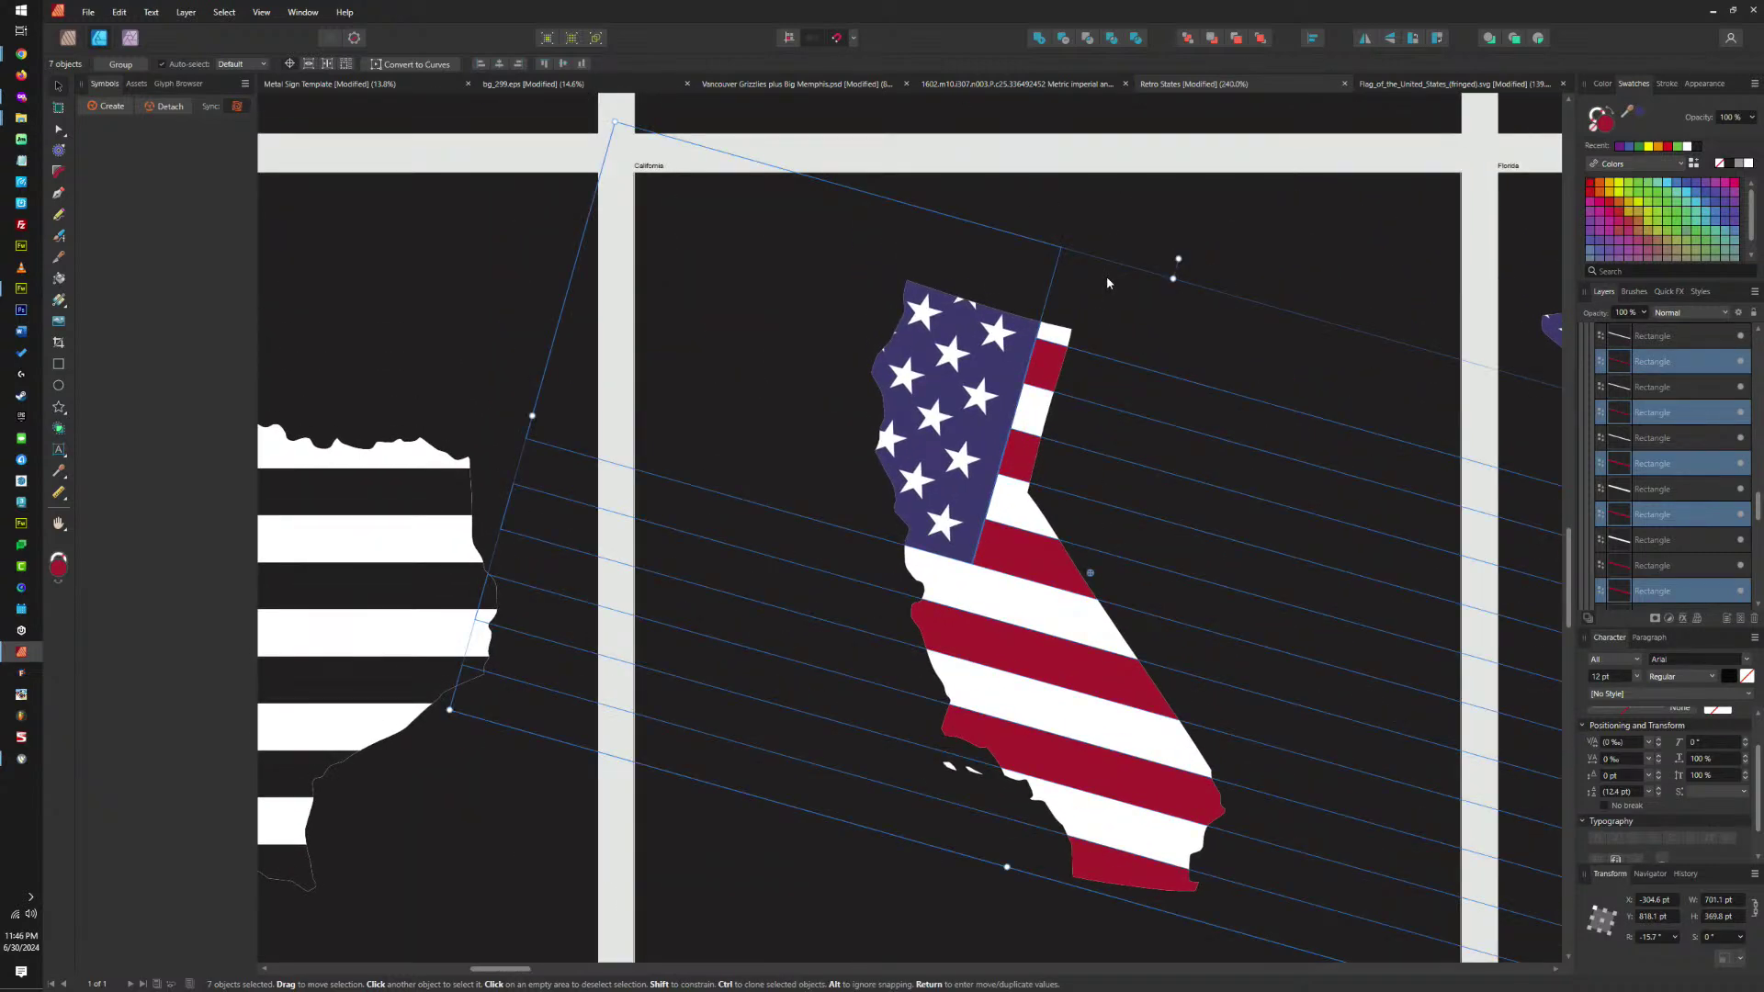
pyautogui.click(1062, 40)
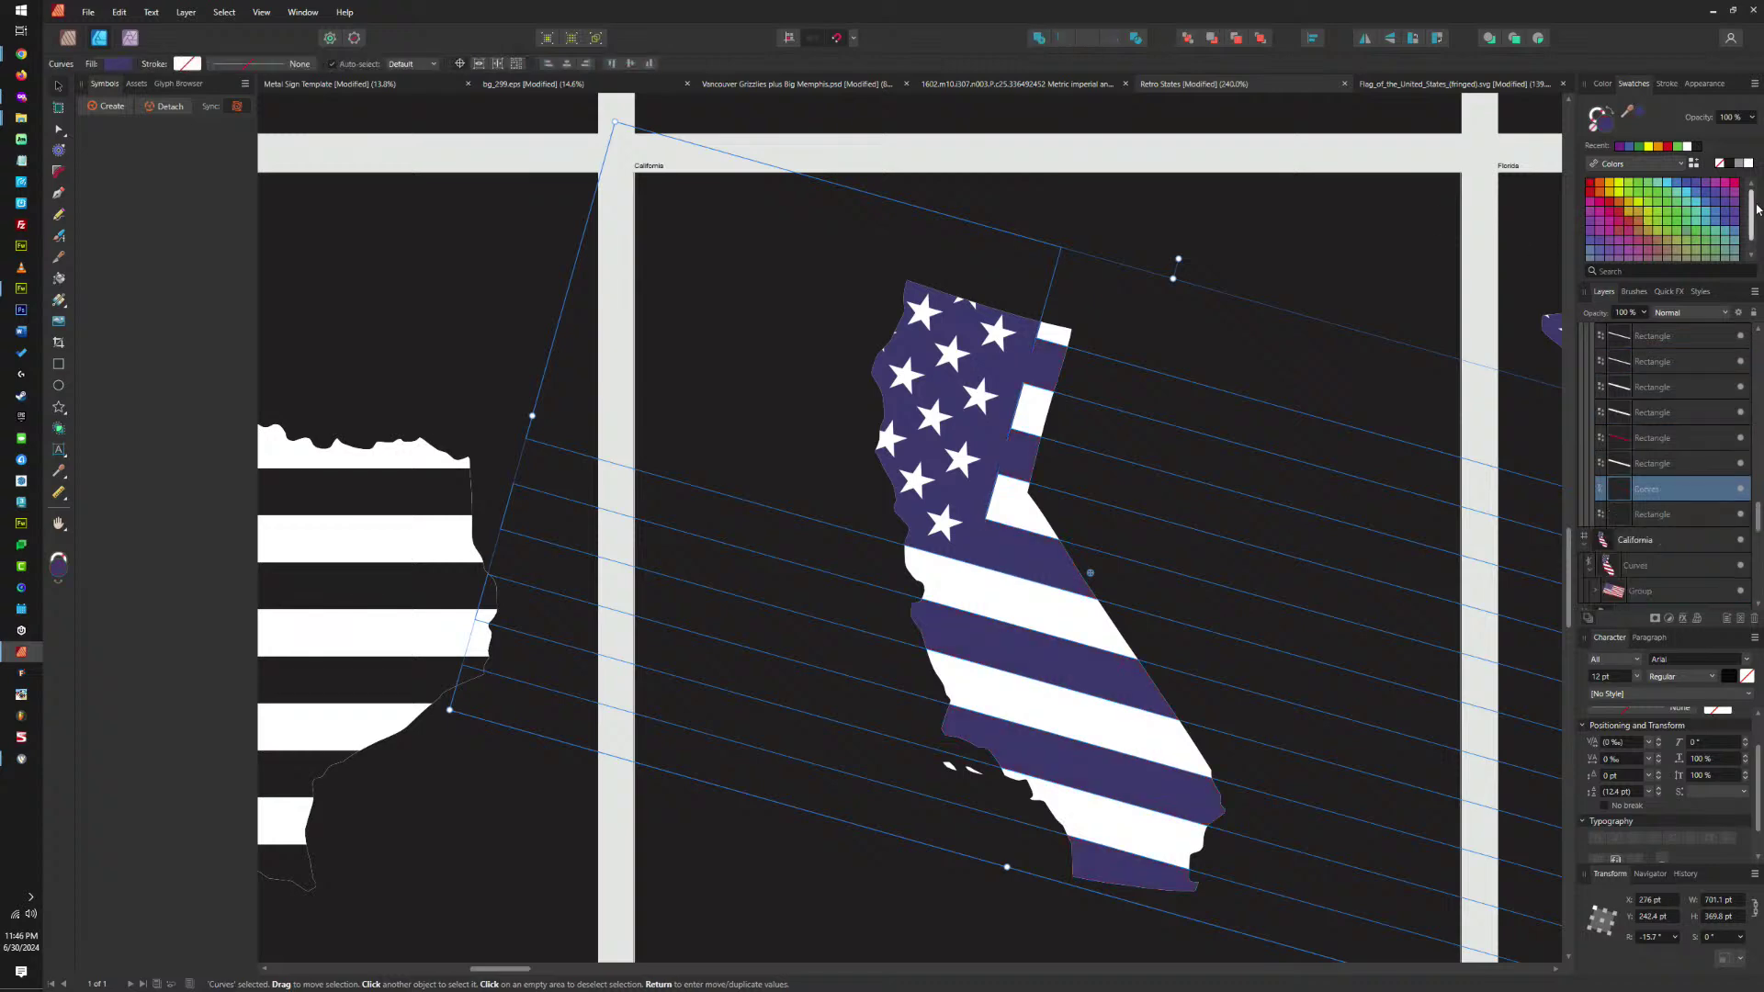
pyautogui.click(1731, 166)
# In the duplicated Florida flag, merge the blue star field and the red stripes using Add and fill the result black.
pyautogui.scroll(5, 1374, 429)
pyautogui.hscroll(5, 1374, 429)
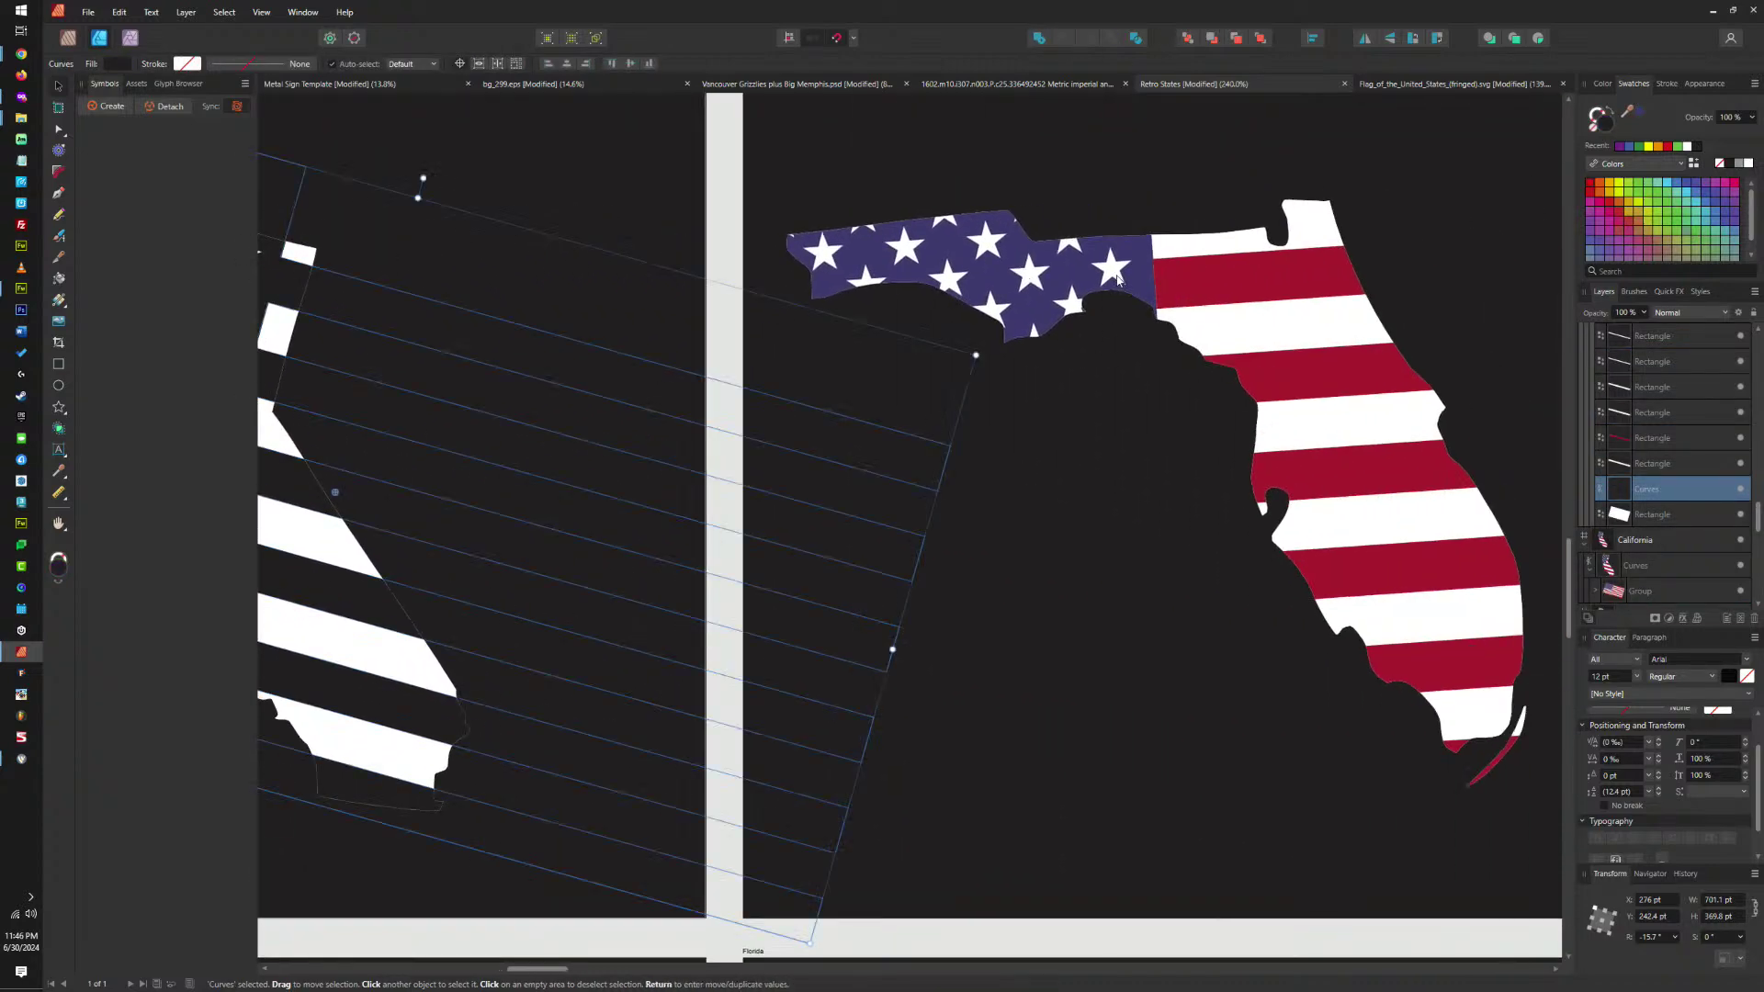
pyautogui.click(1143, 277)
pyautogui.scroll(3, 1143, 272)
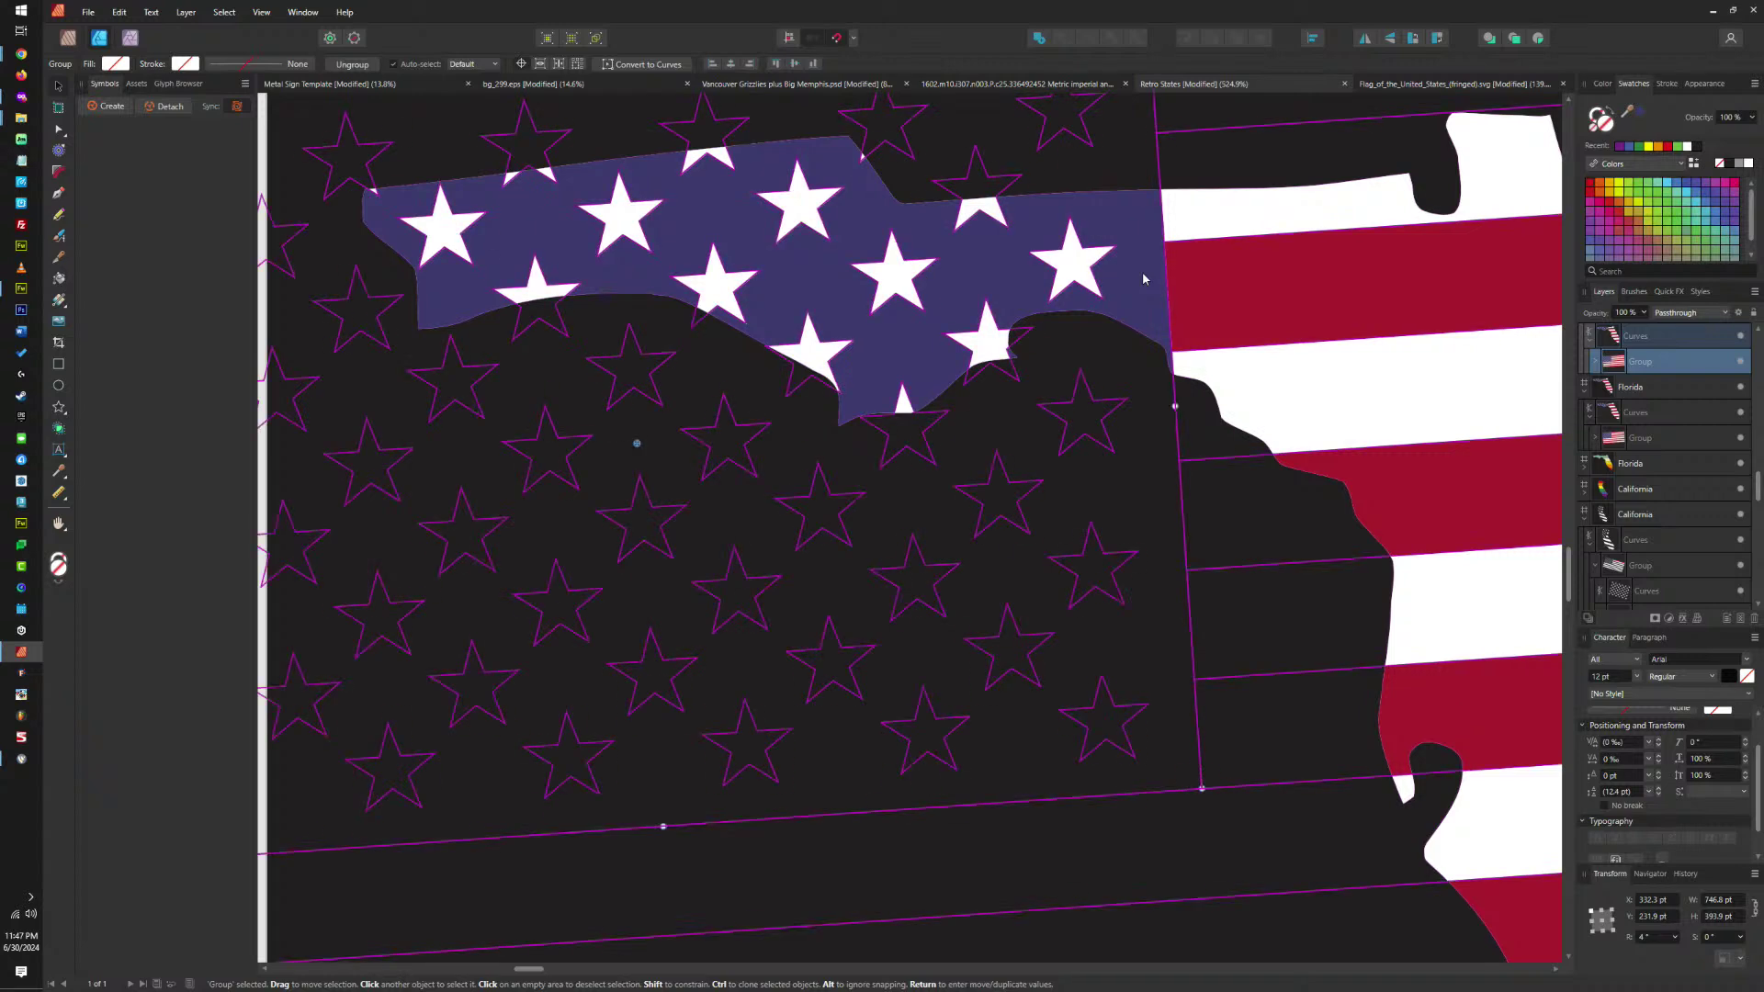
pyautogui.keyDown('shift'); pyautogui.click(1451, 501); pyautogui.keyUp('shift')
pyautogui.scroll(-2, 1286, 515)
pyautogui.hscroll(4, 1286, 515)
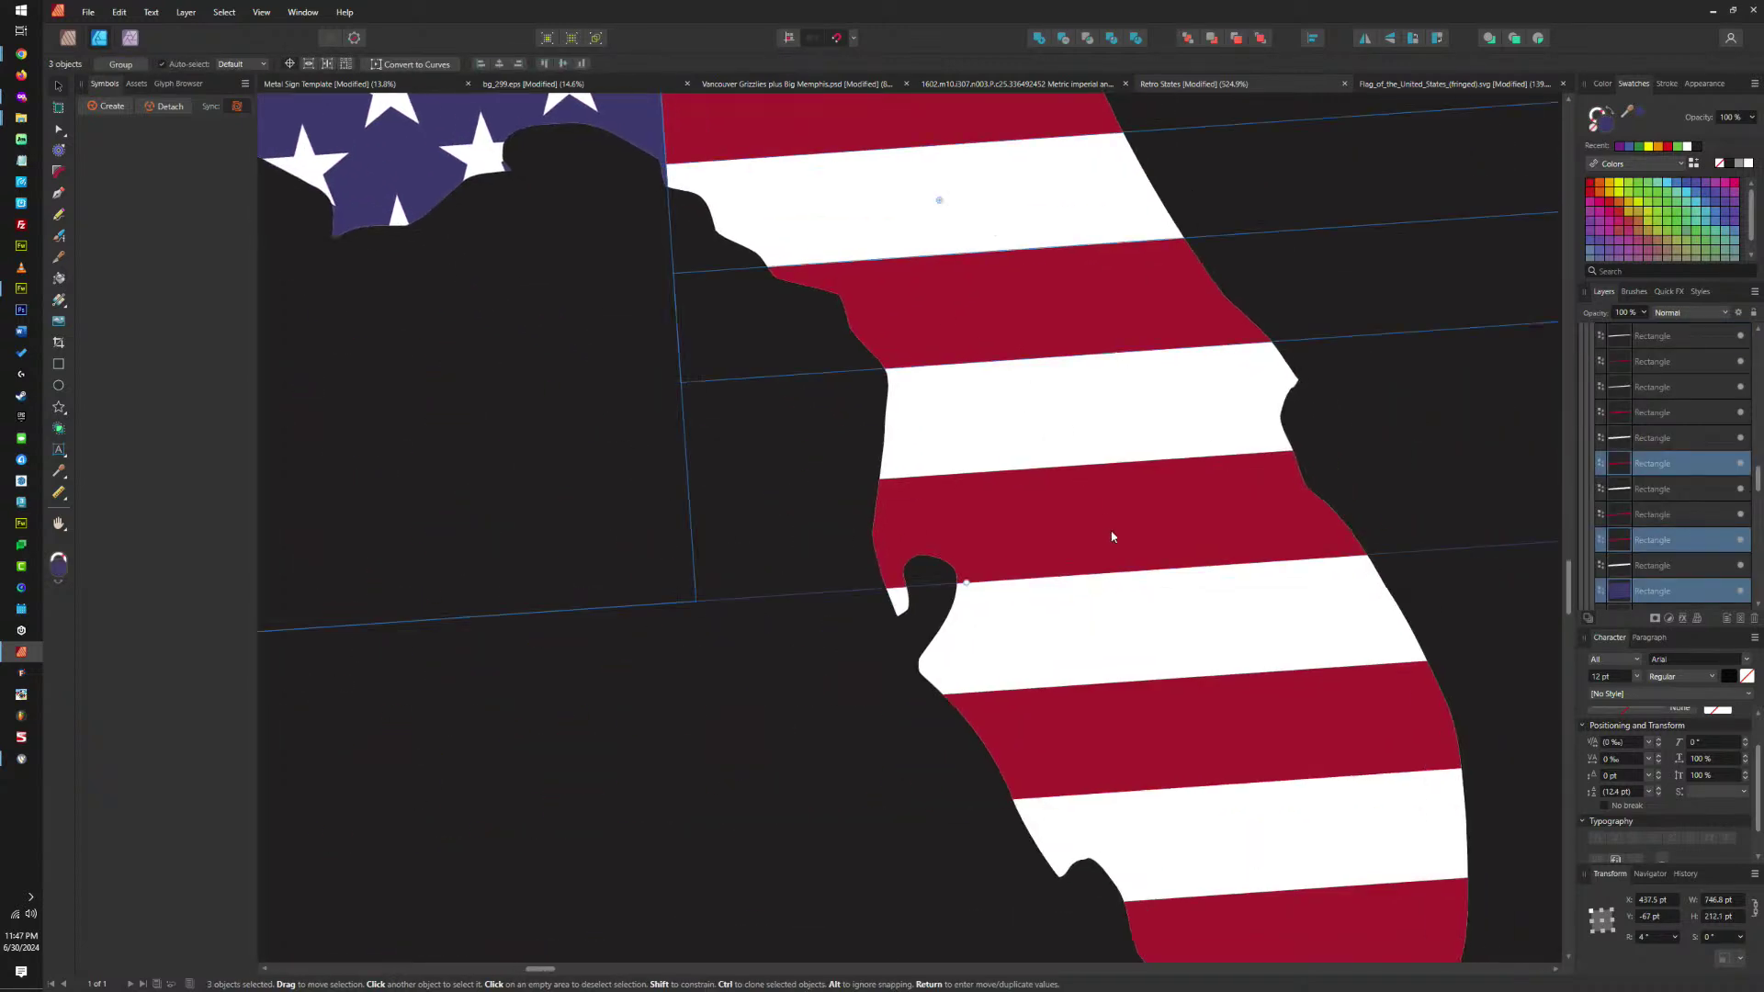
pyautogui.keyDown('shift'); pyautogui.click(1241, 592); pyautogui.keyUp('shift')
pyautogui.keyDown('shift'); pyautogui.click(1299, 736); pyautogui.keyUp('shift')
pyautogui.keyDown('shift'); pyautogui.click(1319, 933); pyautogui.keyUp('shift')
pyautogui.scroll(-3, 1319, 931)
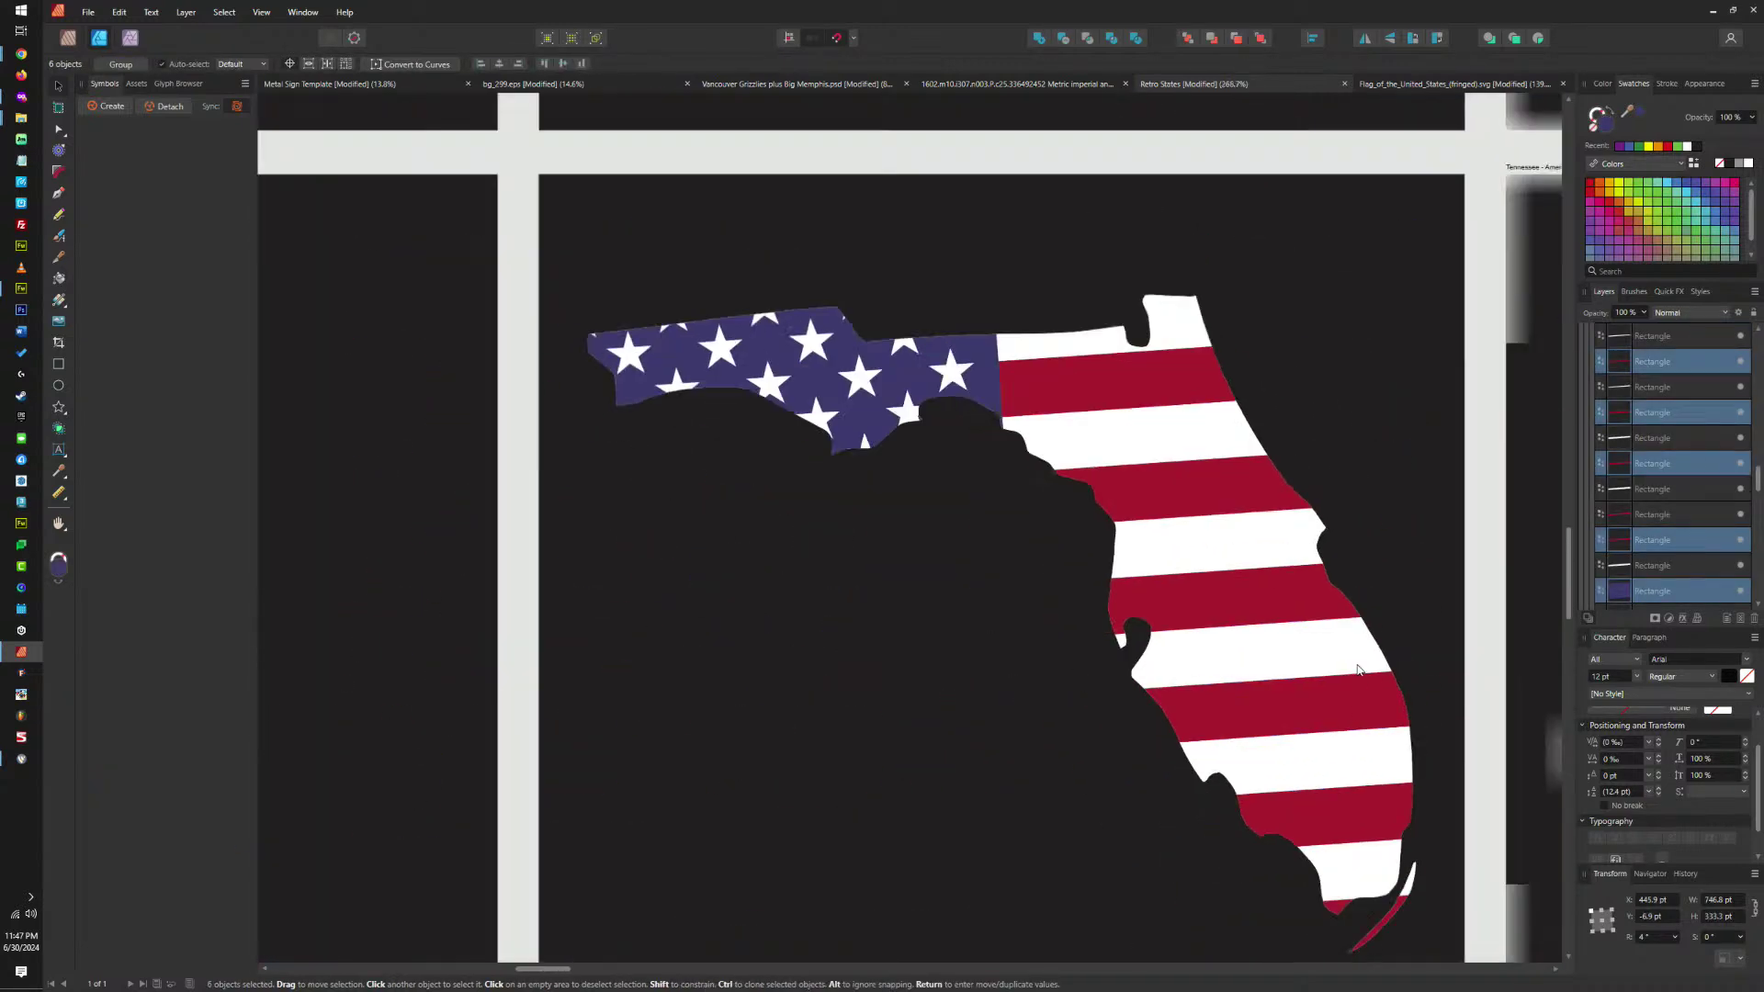
pyautogui.keyDown('shift'); pyautogui.click(1339, 912); pyautogui.keyUp('shift')
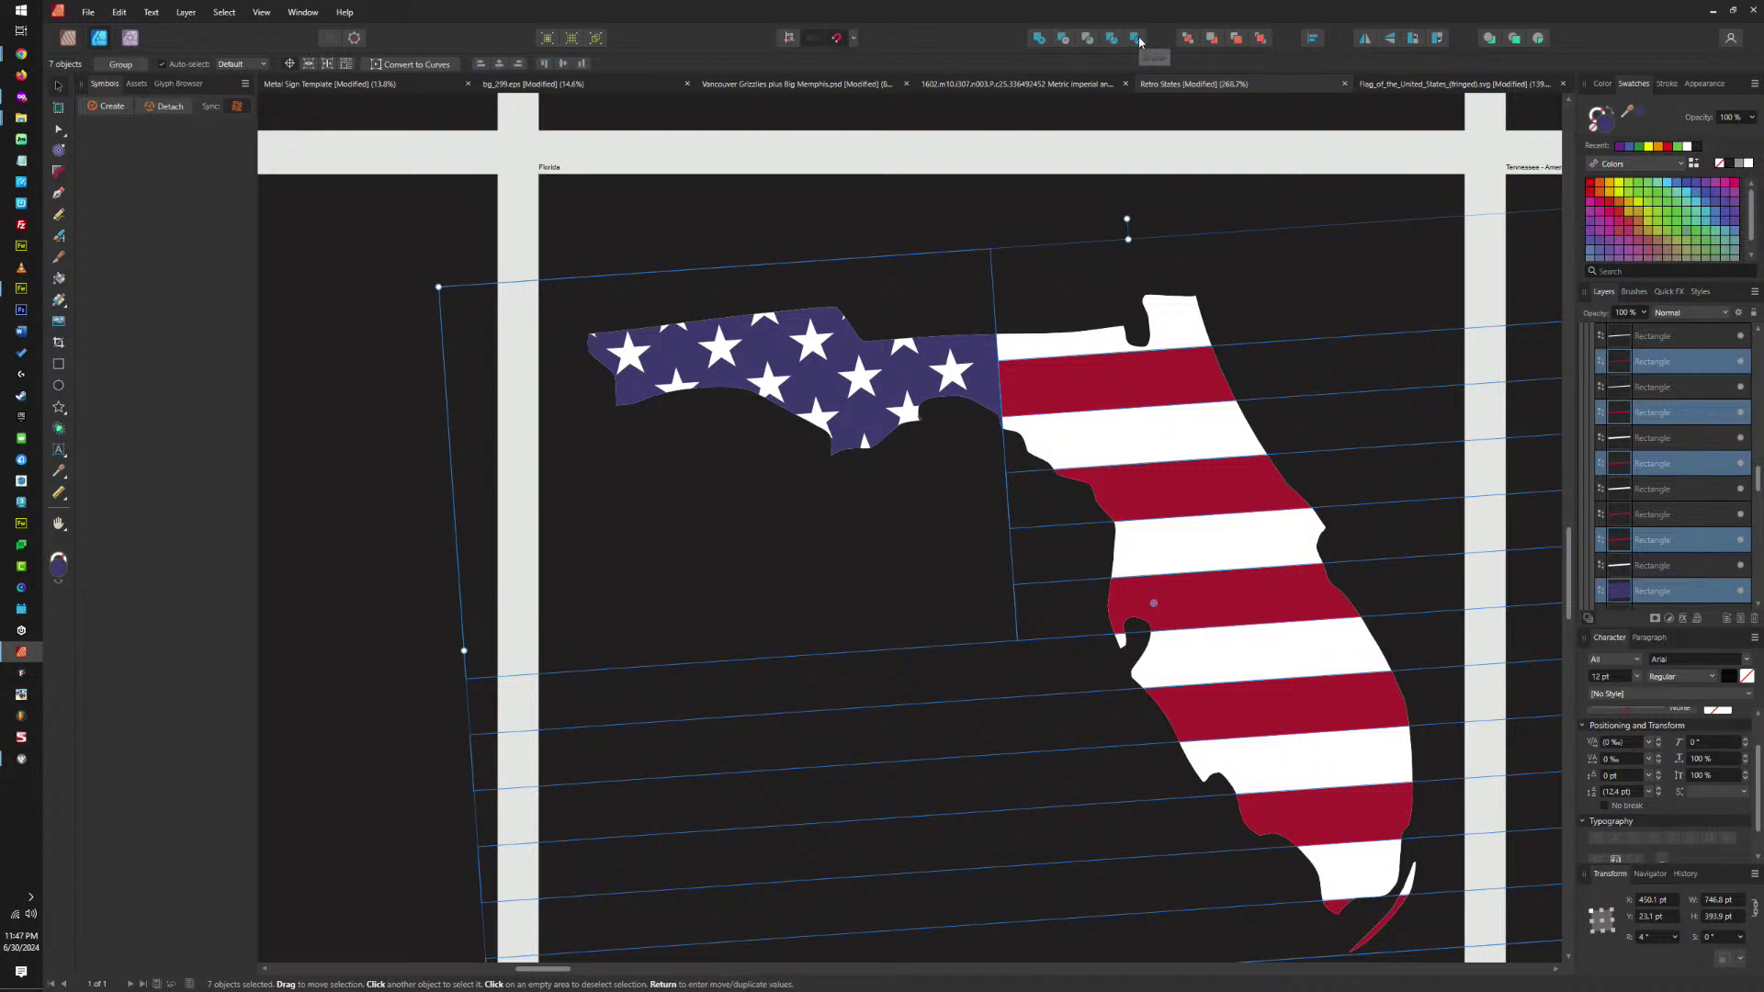
pyautogui.click(1036, 38)
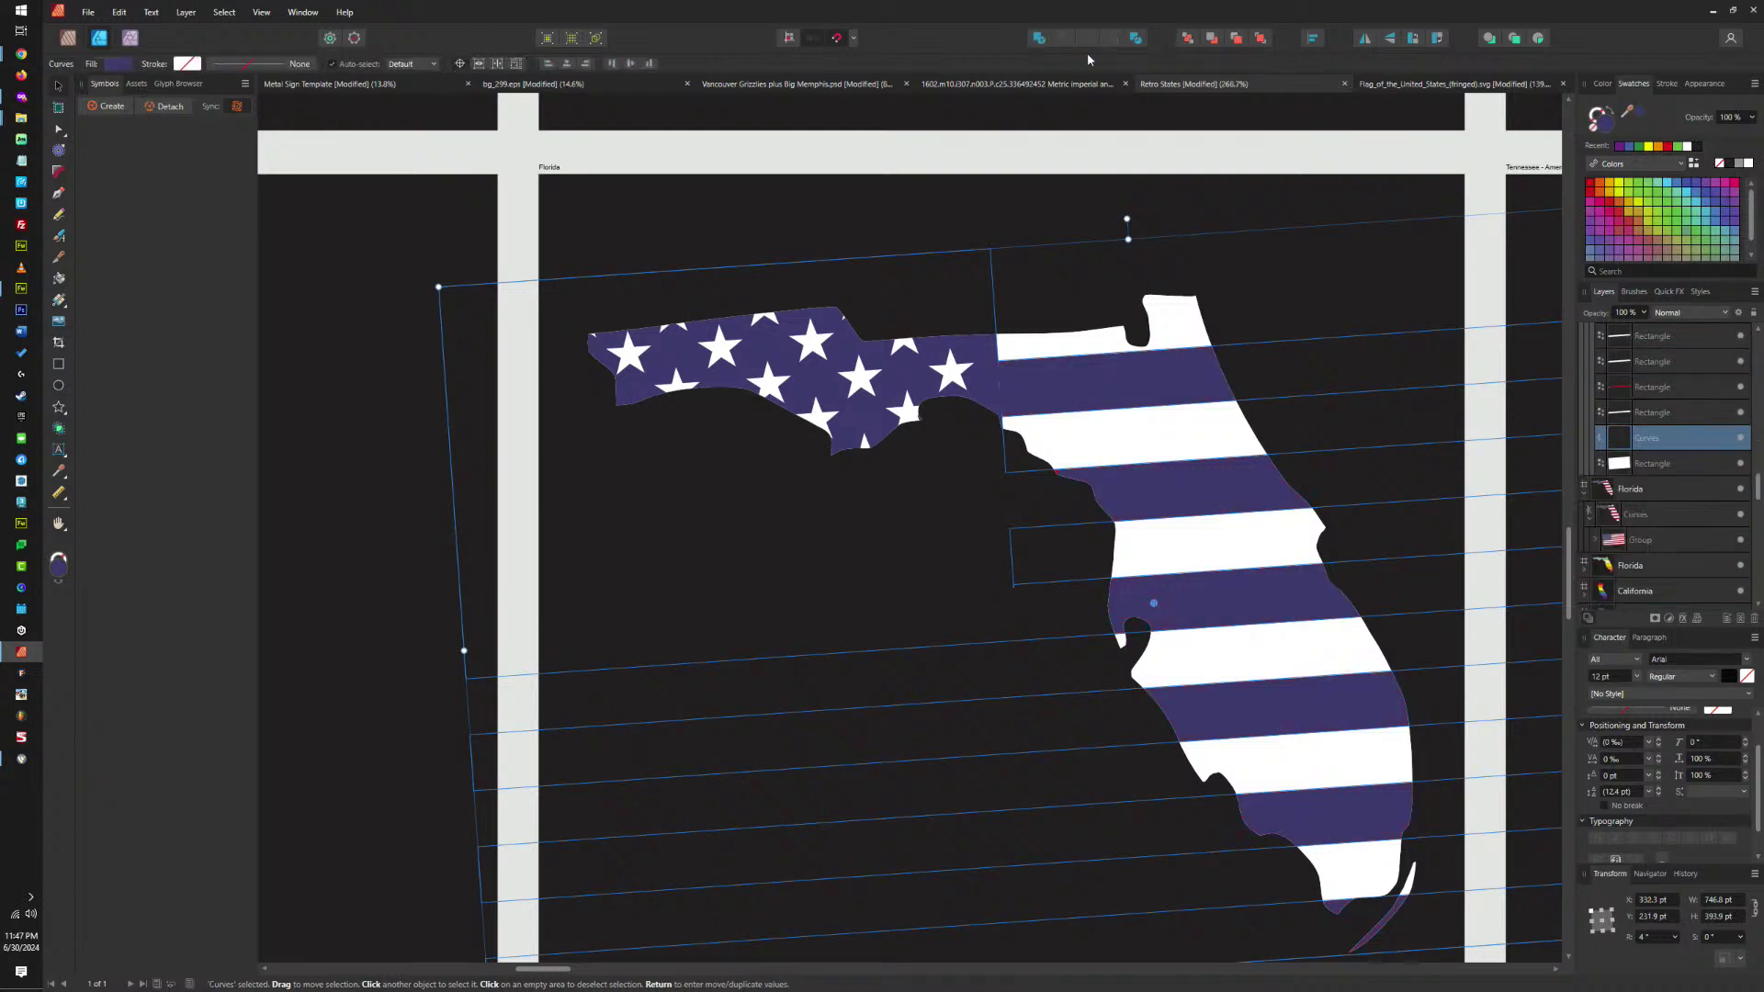
pyautogui.click(1735, 164)
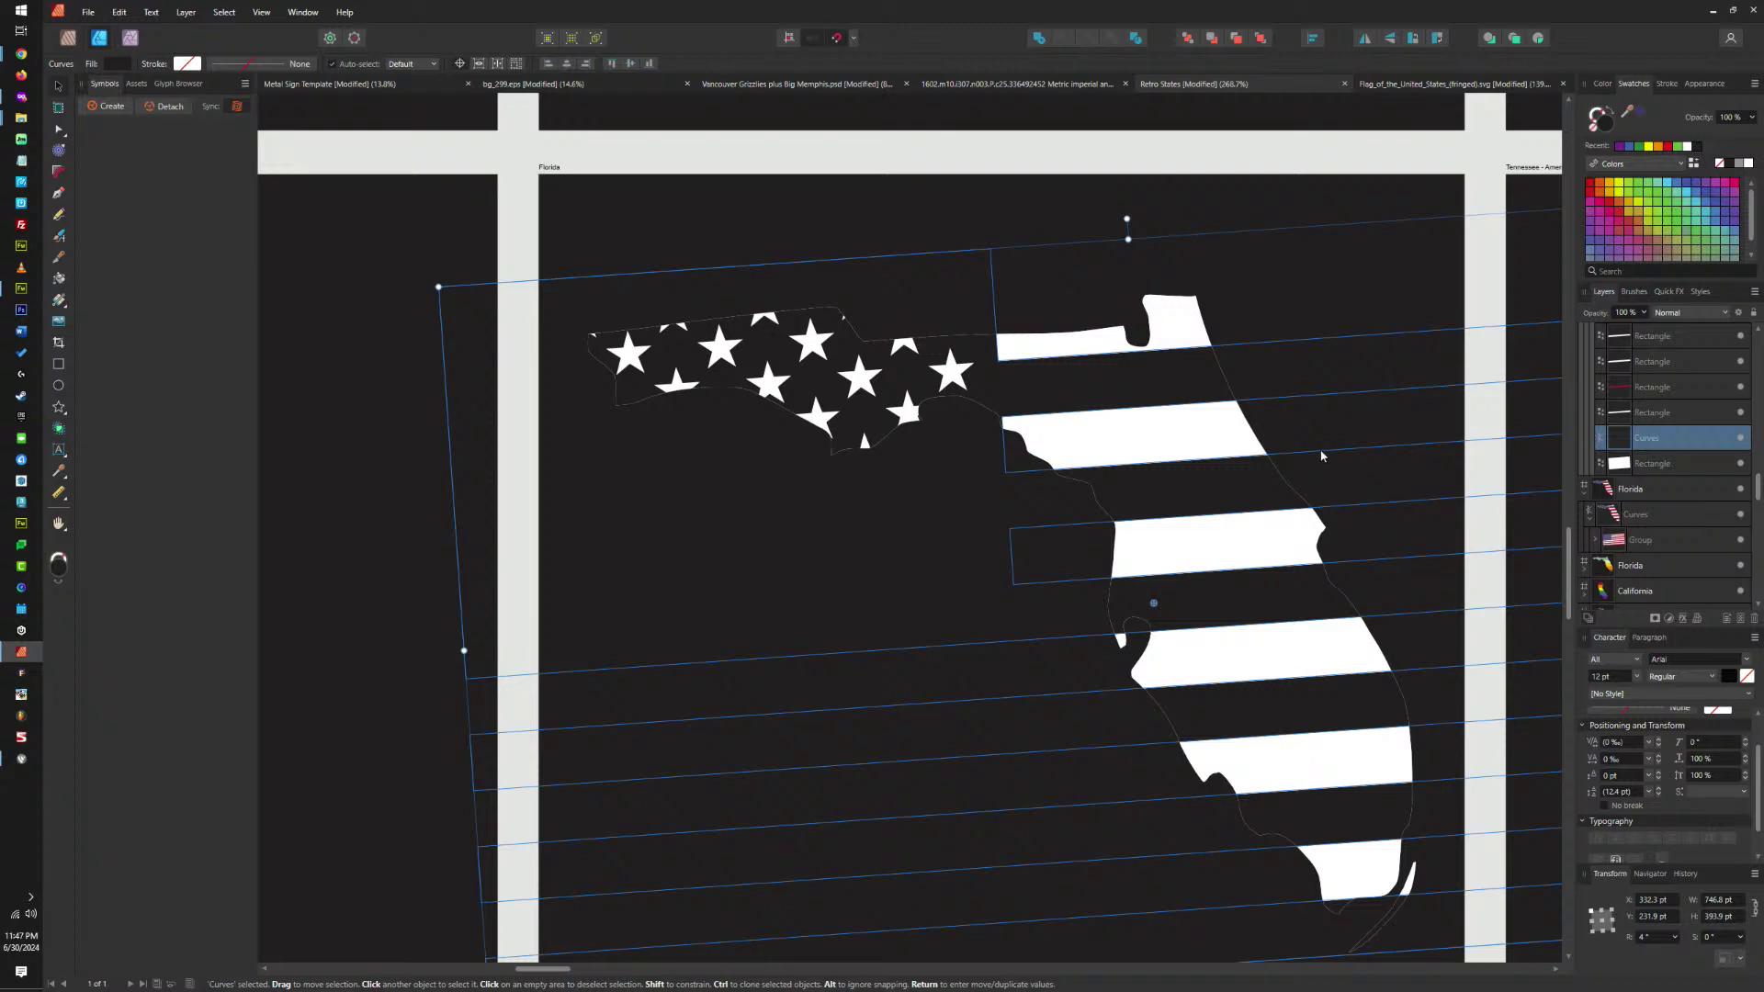
# Check the stroke settings of the white outline around the black-and-white Tennessee flag.
pyautogui.scroll(-5, 1321, 456)
pyautogui.scroll(2, 991, 438)
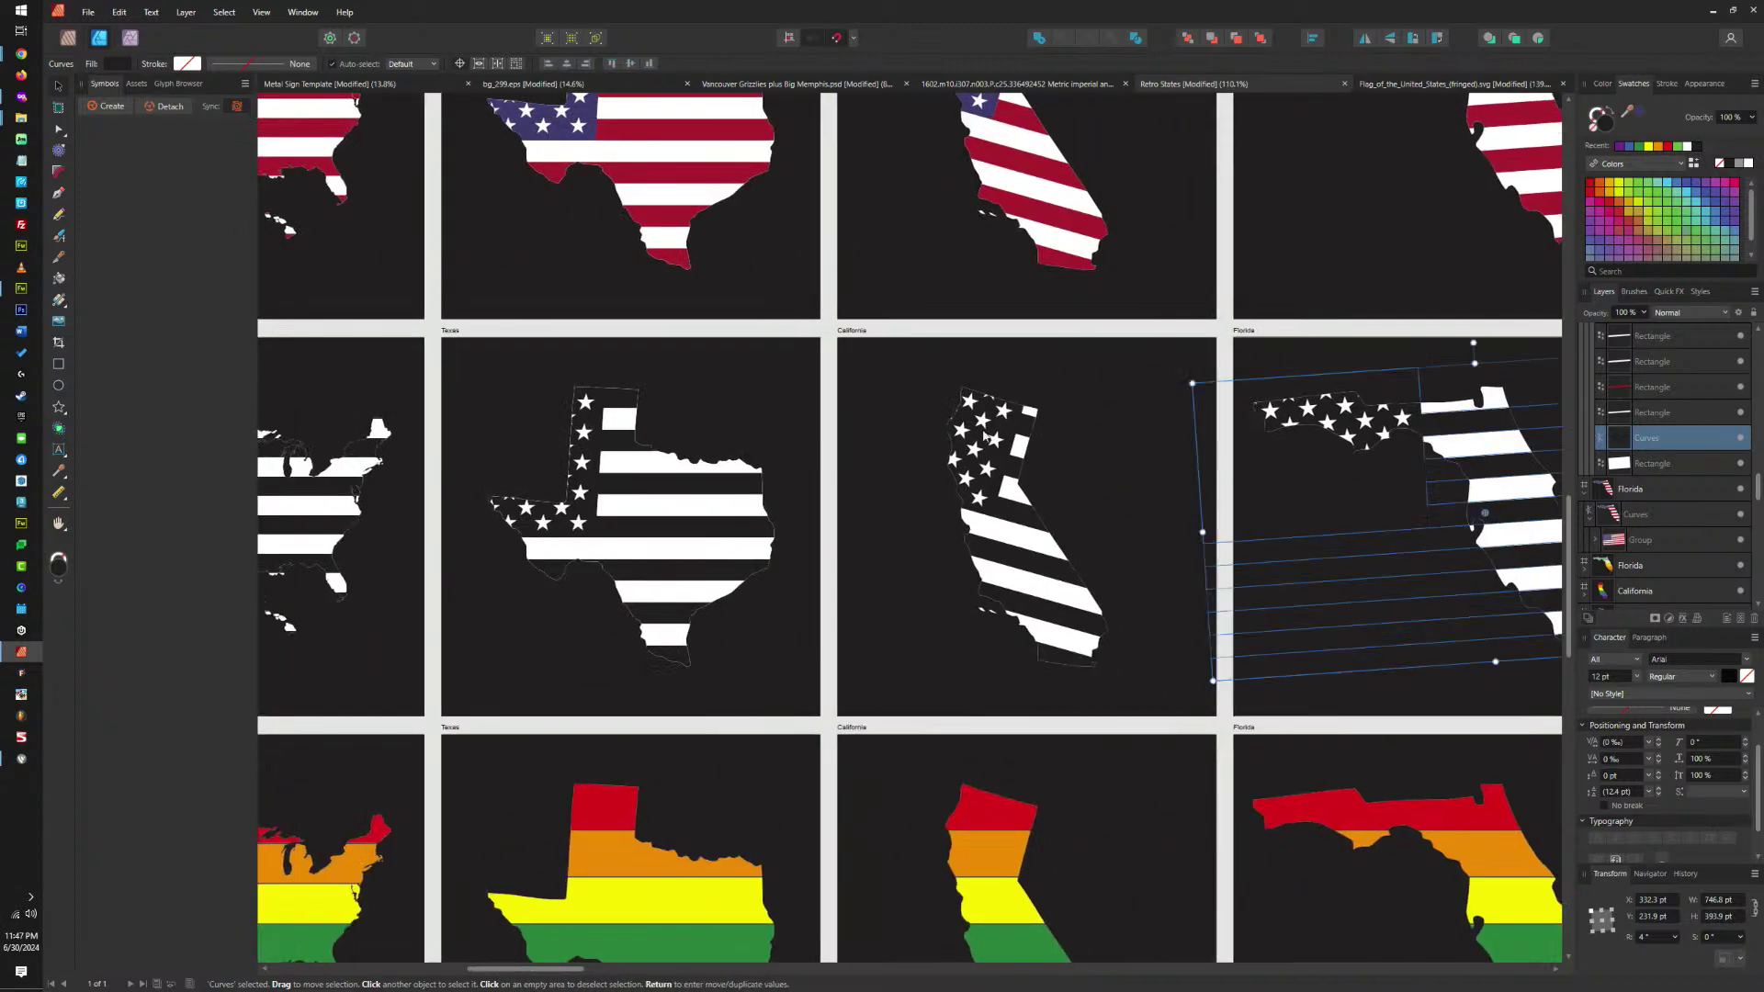
pyautogui.hscroll(-5, 991, 439)
pyautogui.hscroll(10, 1045, 441)
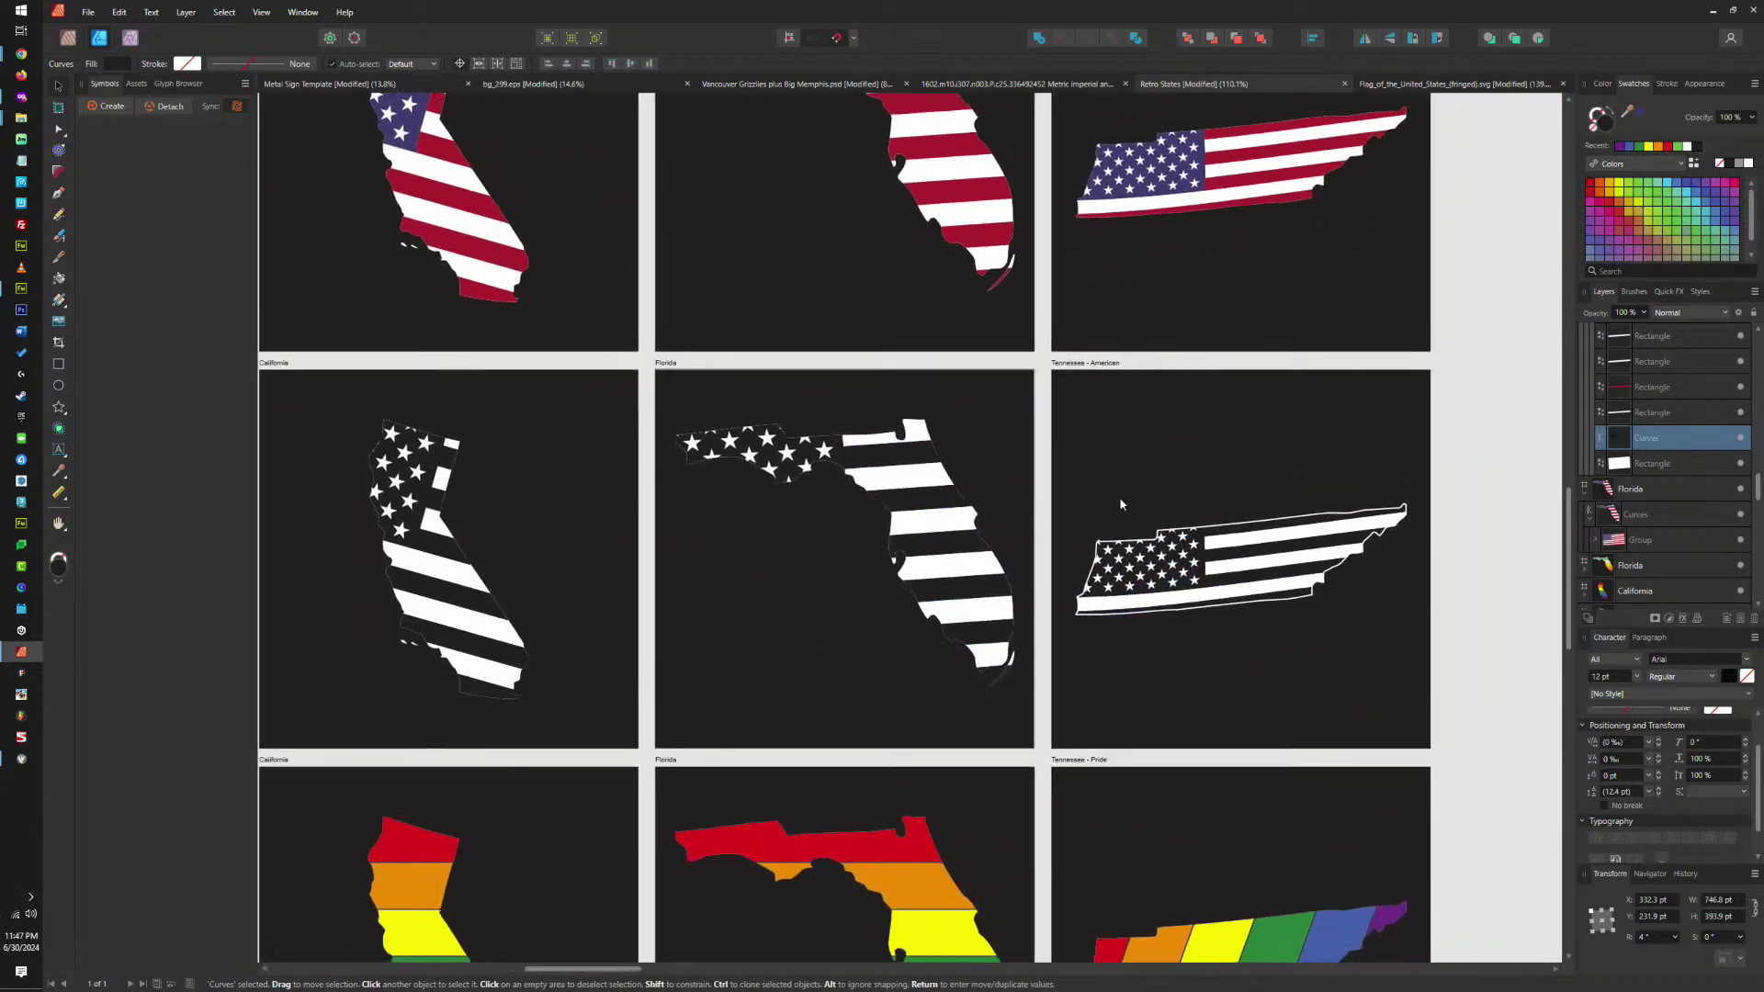
pyautogui.scroll(5, 1290, 505)
pyautogui.click(1291, 504)
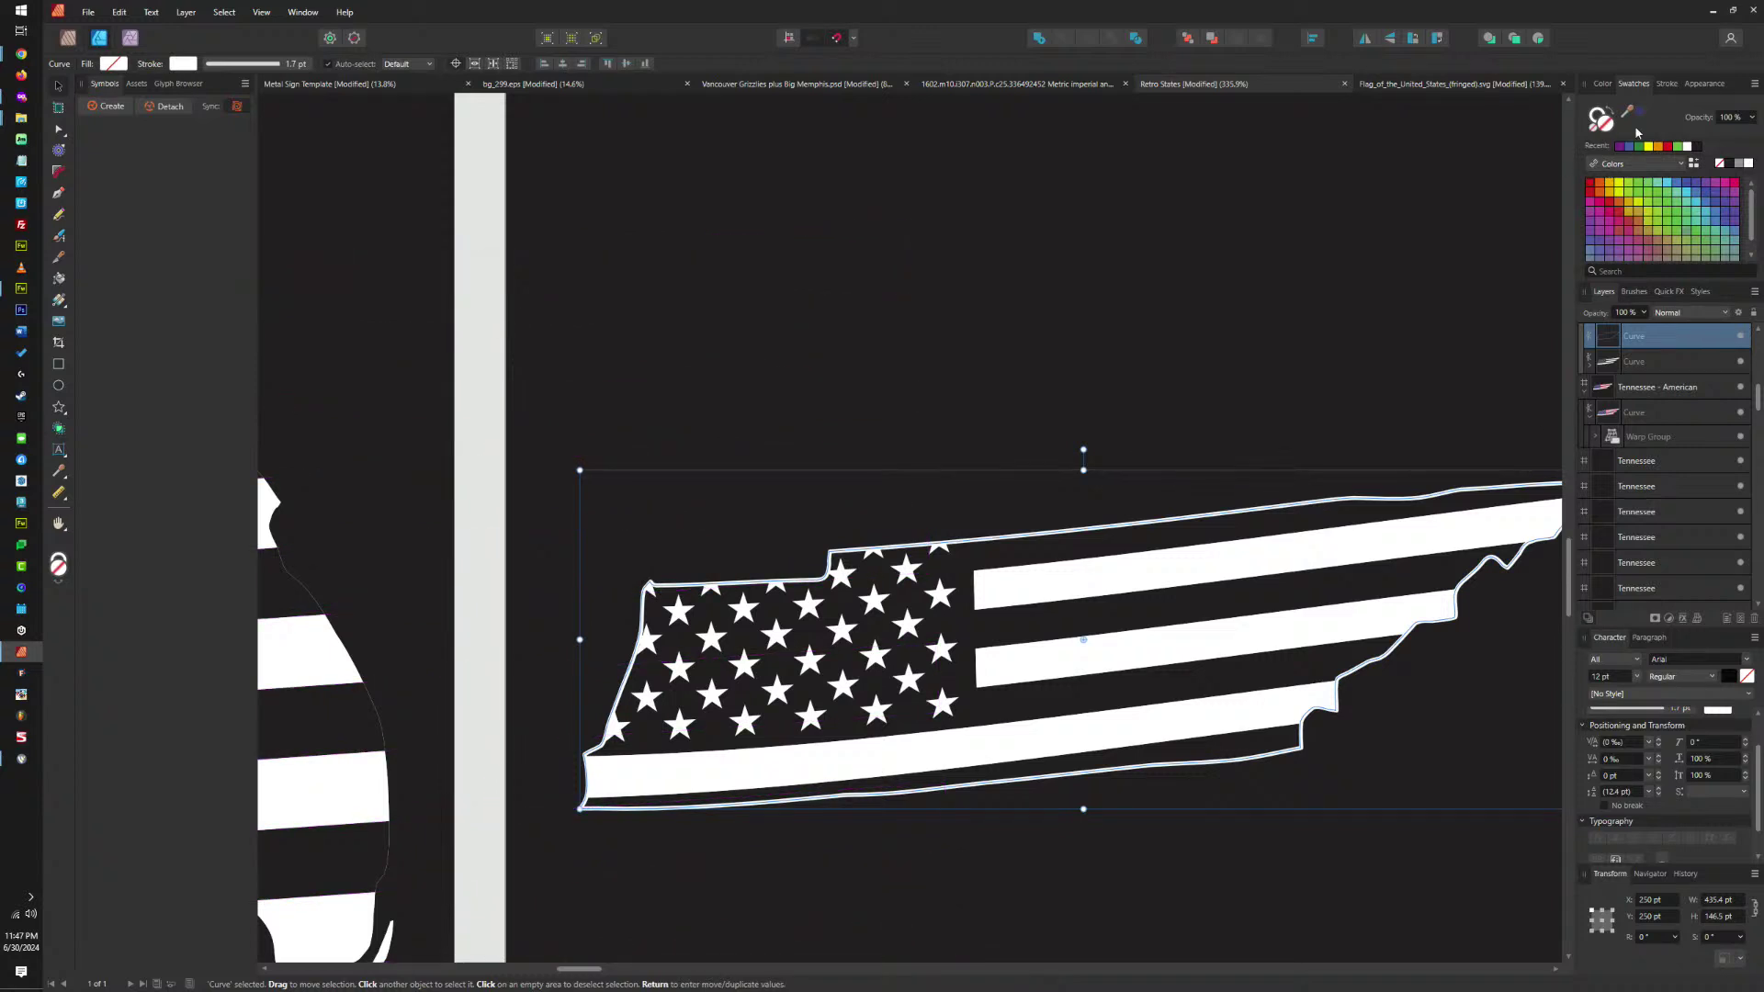
pyautogui.click(1667, 84)
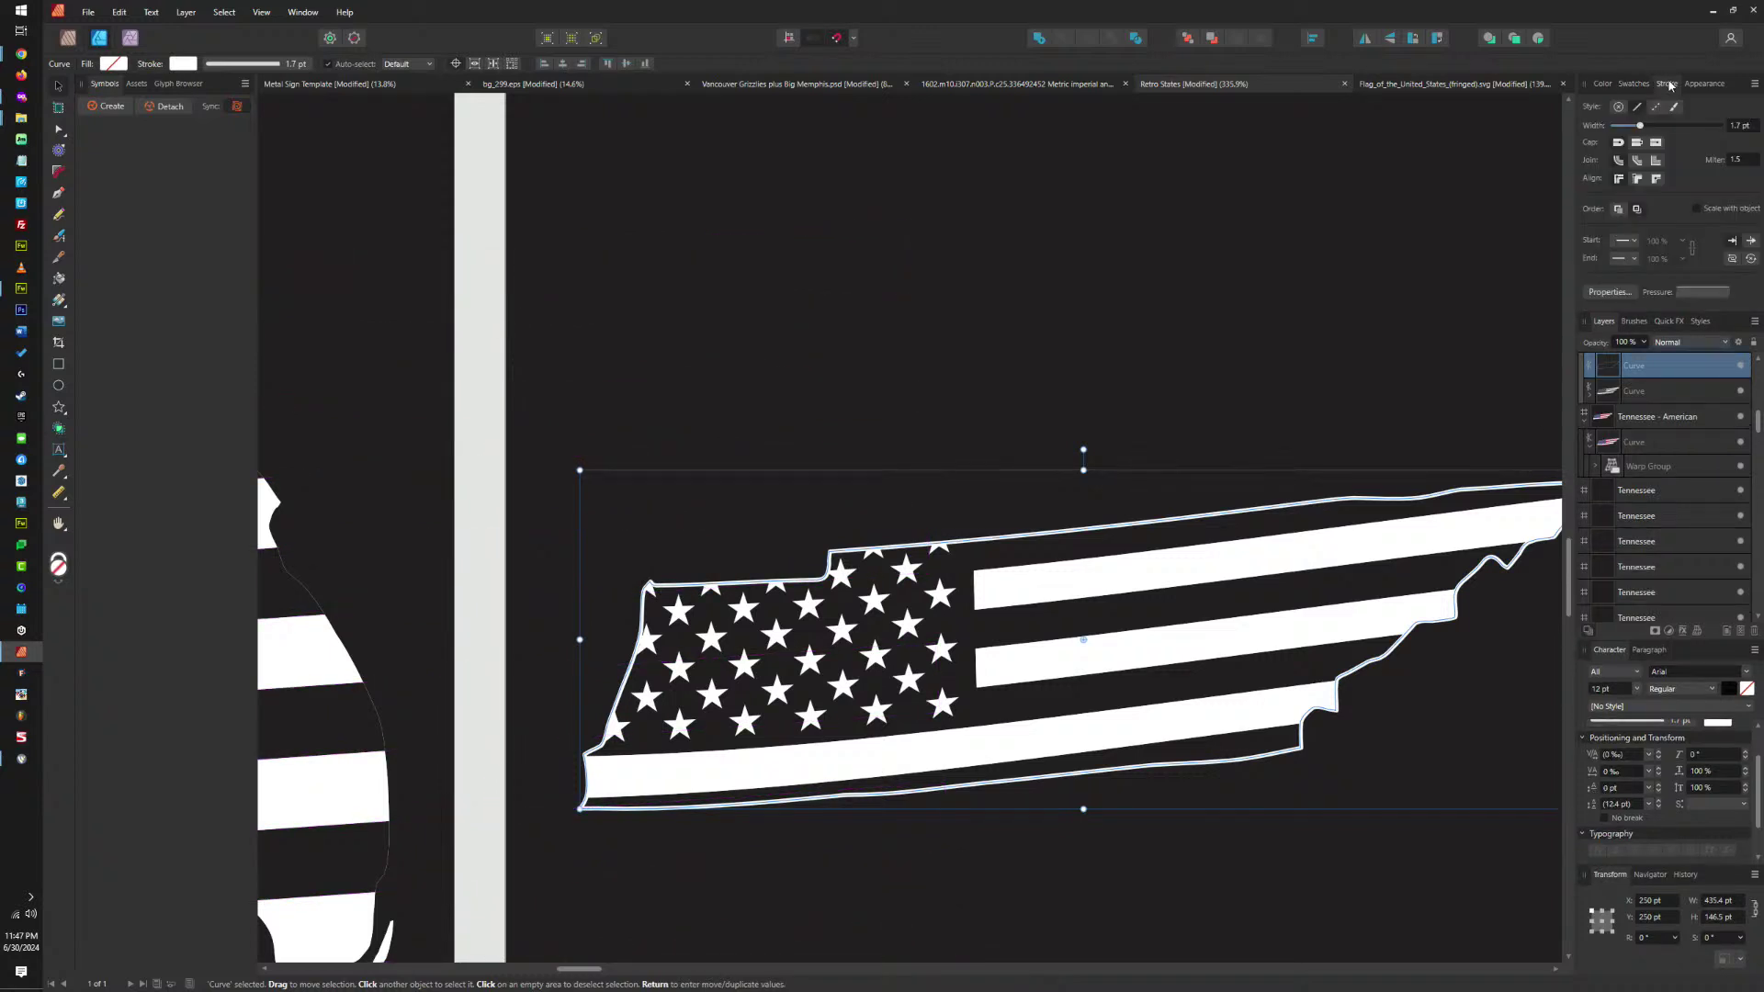
# Duplicate the black-and-white Florida outline in place and delete the flag group nested inside the copy.
pyautogui.scroll(-5, 1121, 240)
pyautogui.click(833, 328)
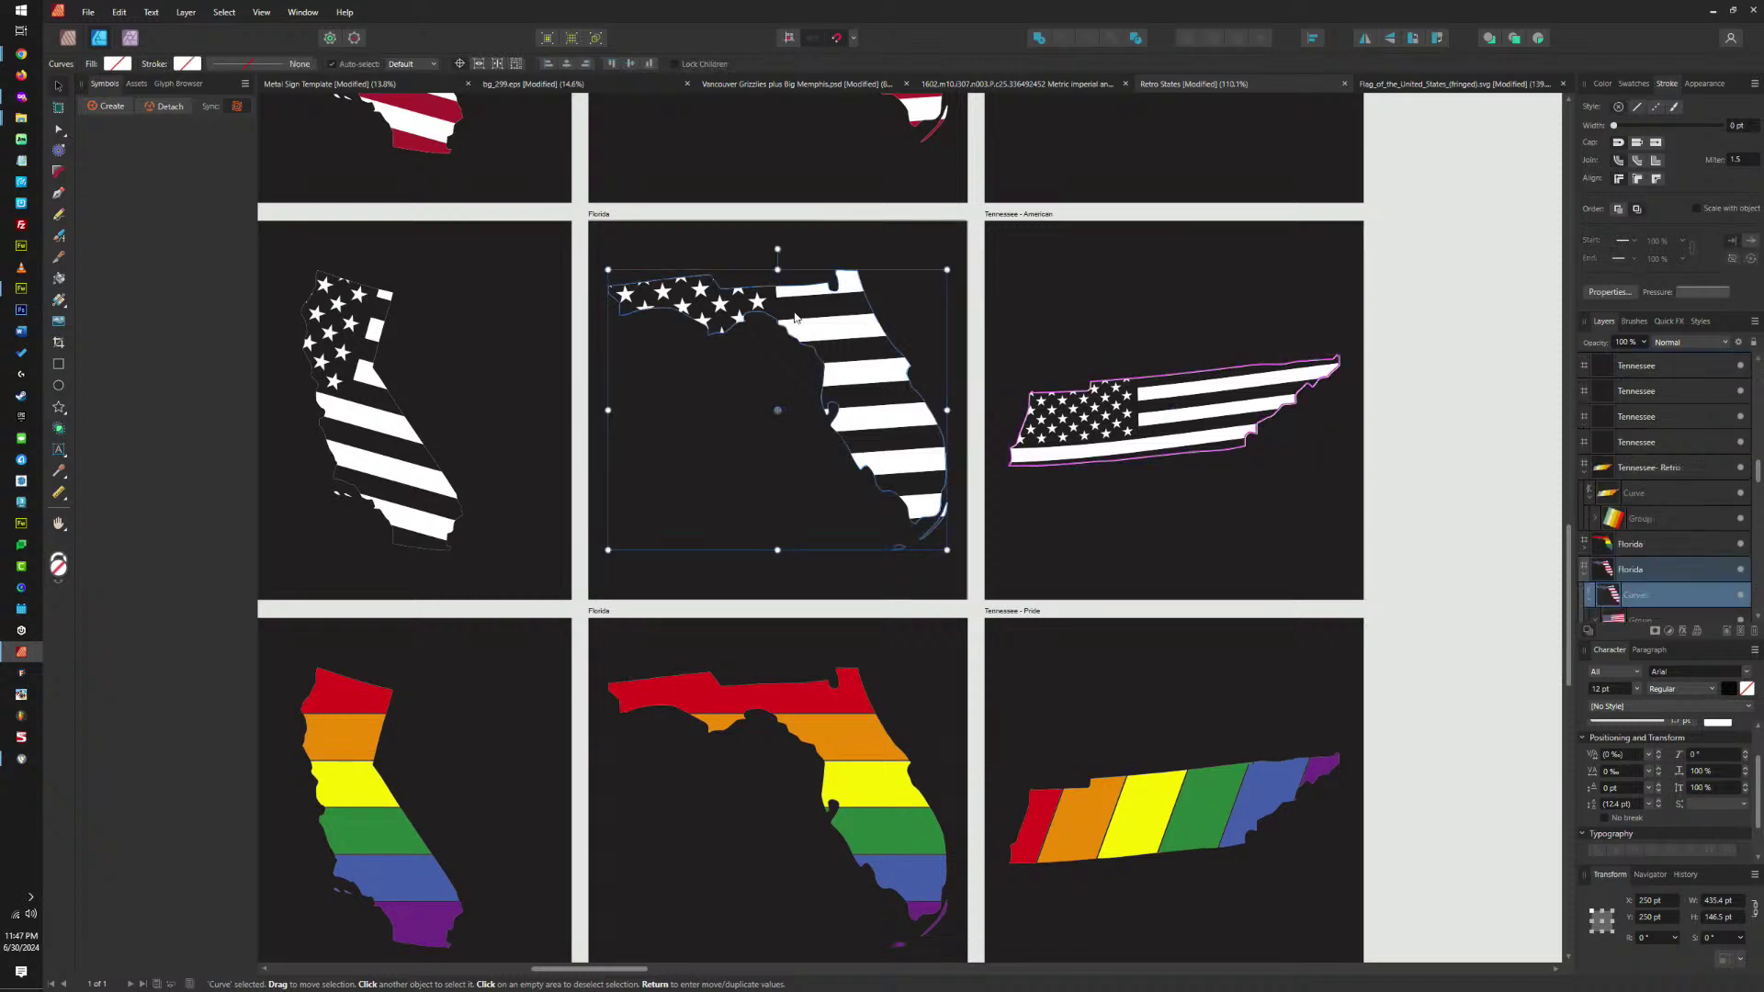
pyautogui.scroll(-3, 1654, 478)
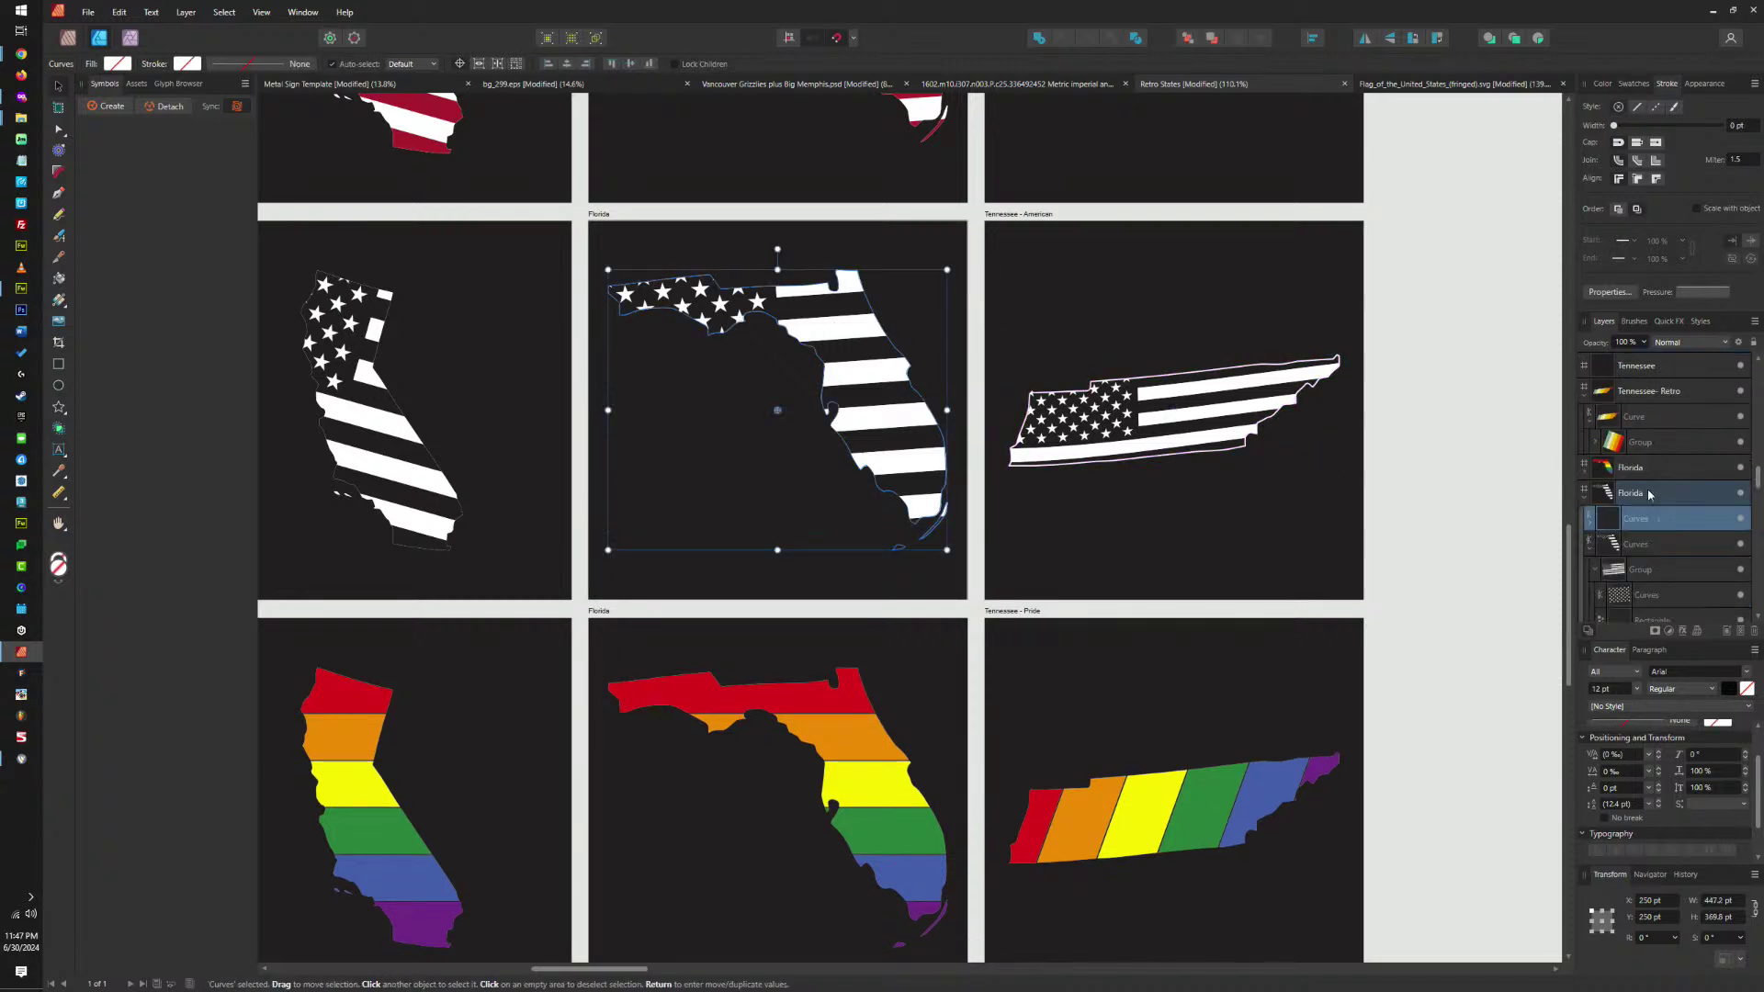
pyautogui.click(1596, 416)
pyautogui.moveTo(1596, 373); pyautogui.dragTo(1653, 393)
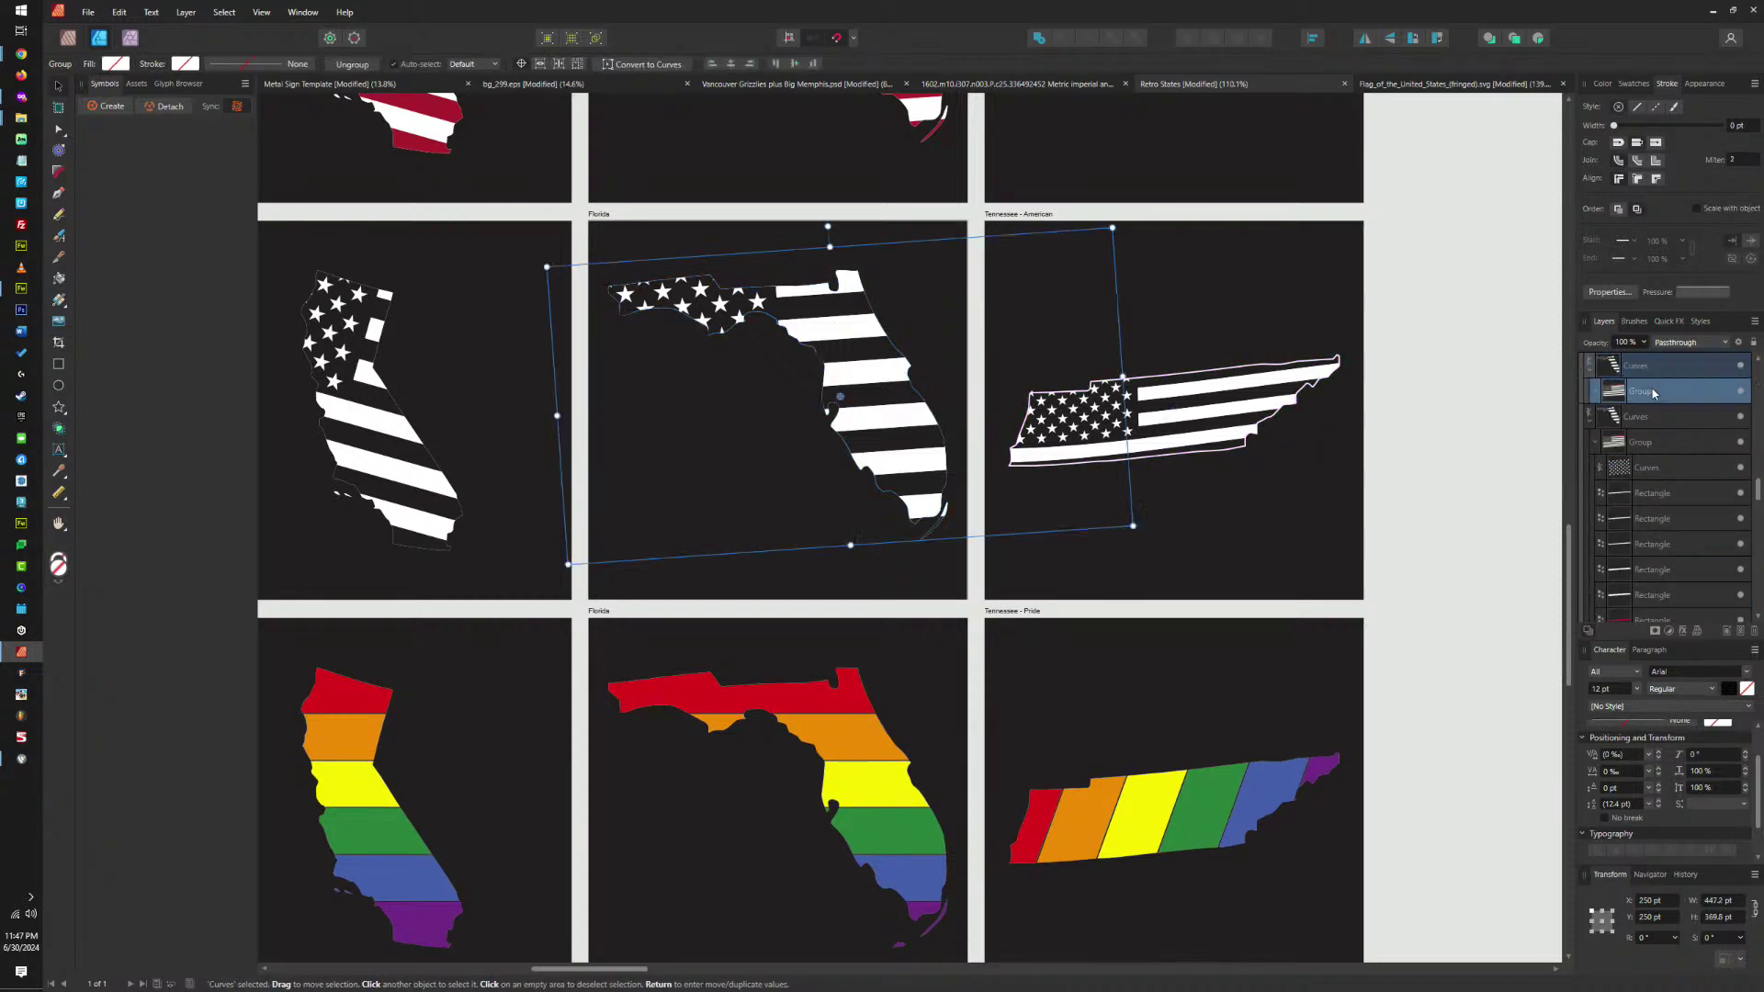
# Set the stroke width of the empty Florida outline copy to 1.7 pt.
pyautogui.click(1646, 368)
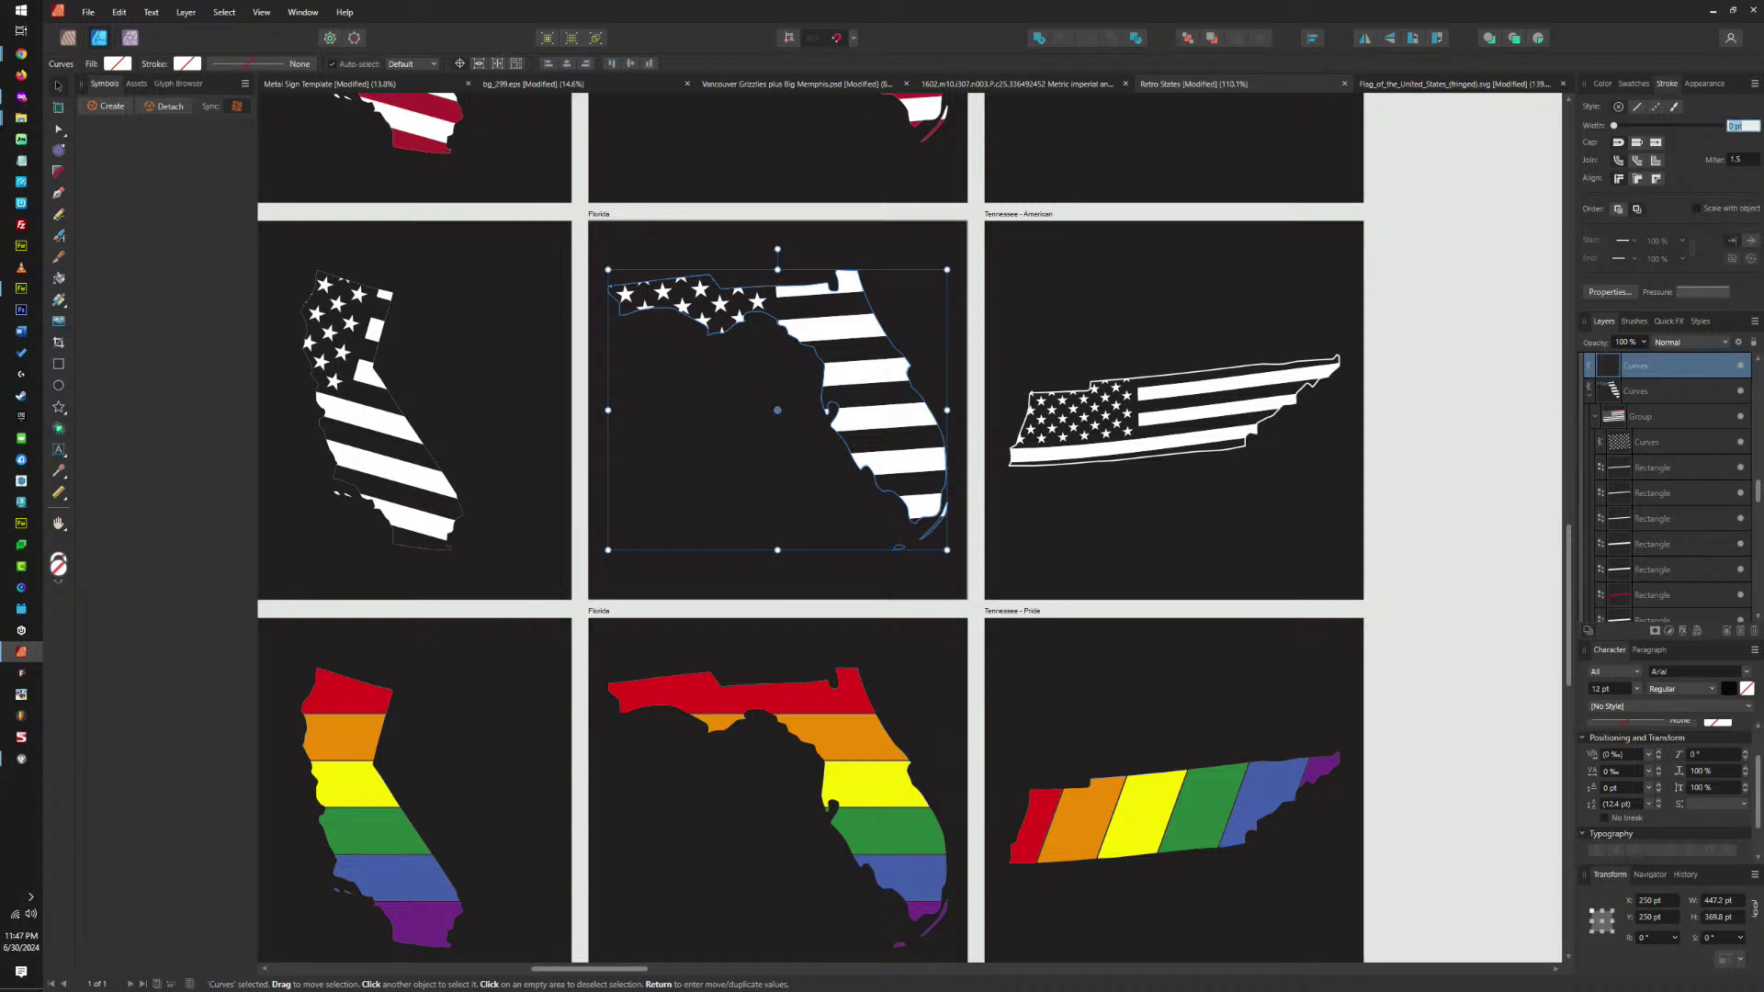
pyautogui.write('1.7')
pyautogui.press('Return')
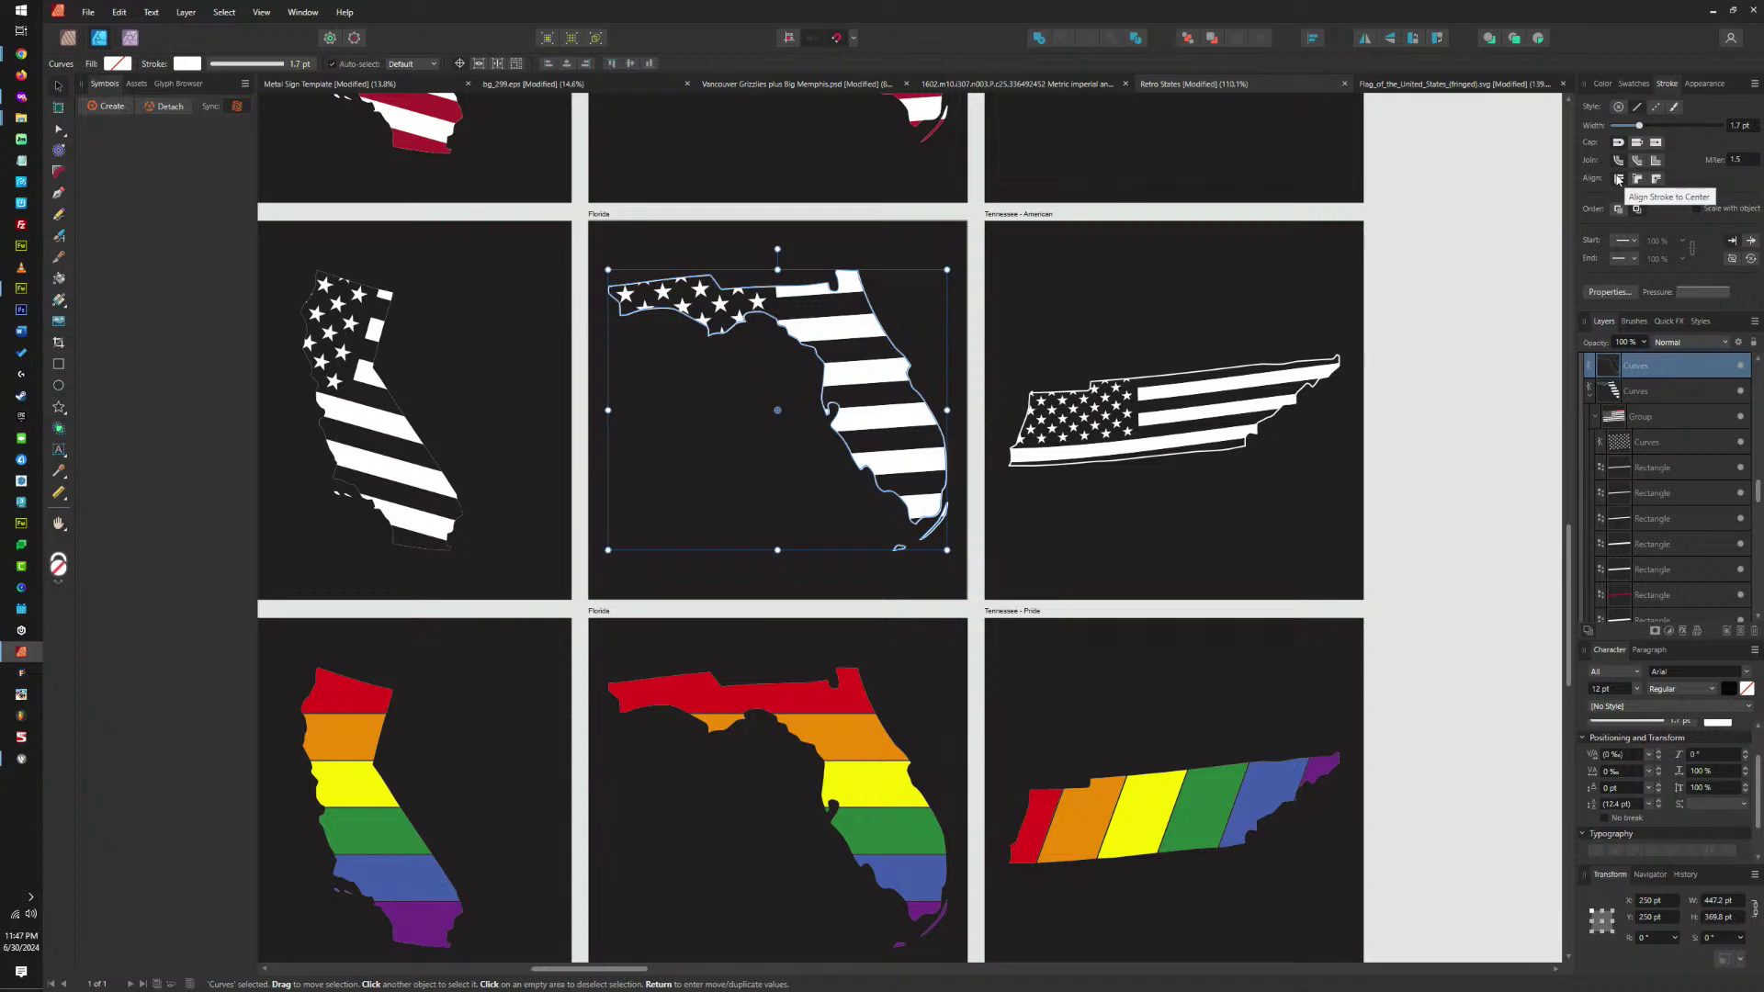
pyautogui.scroll(5, 861, 273)
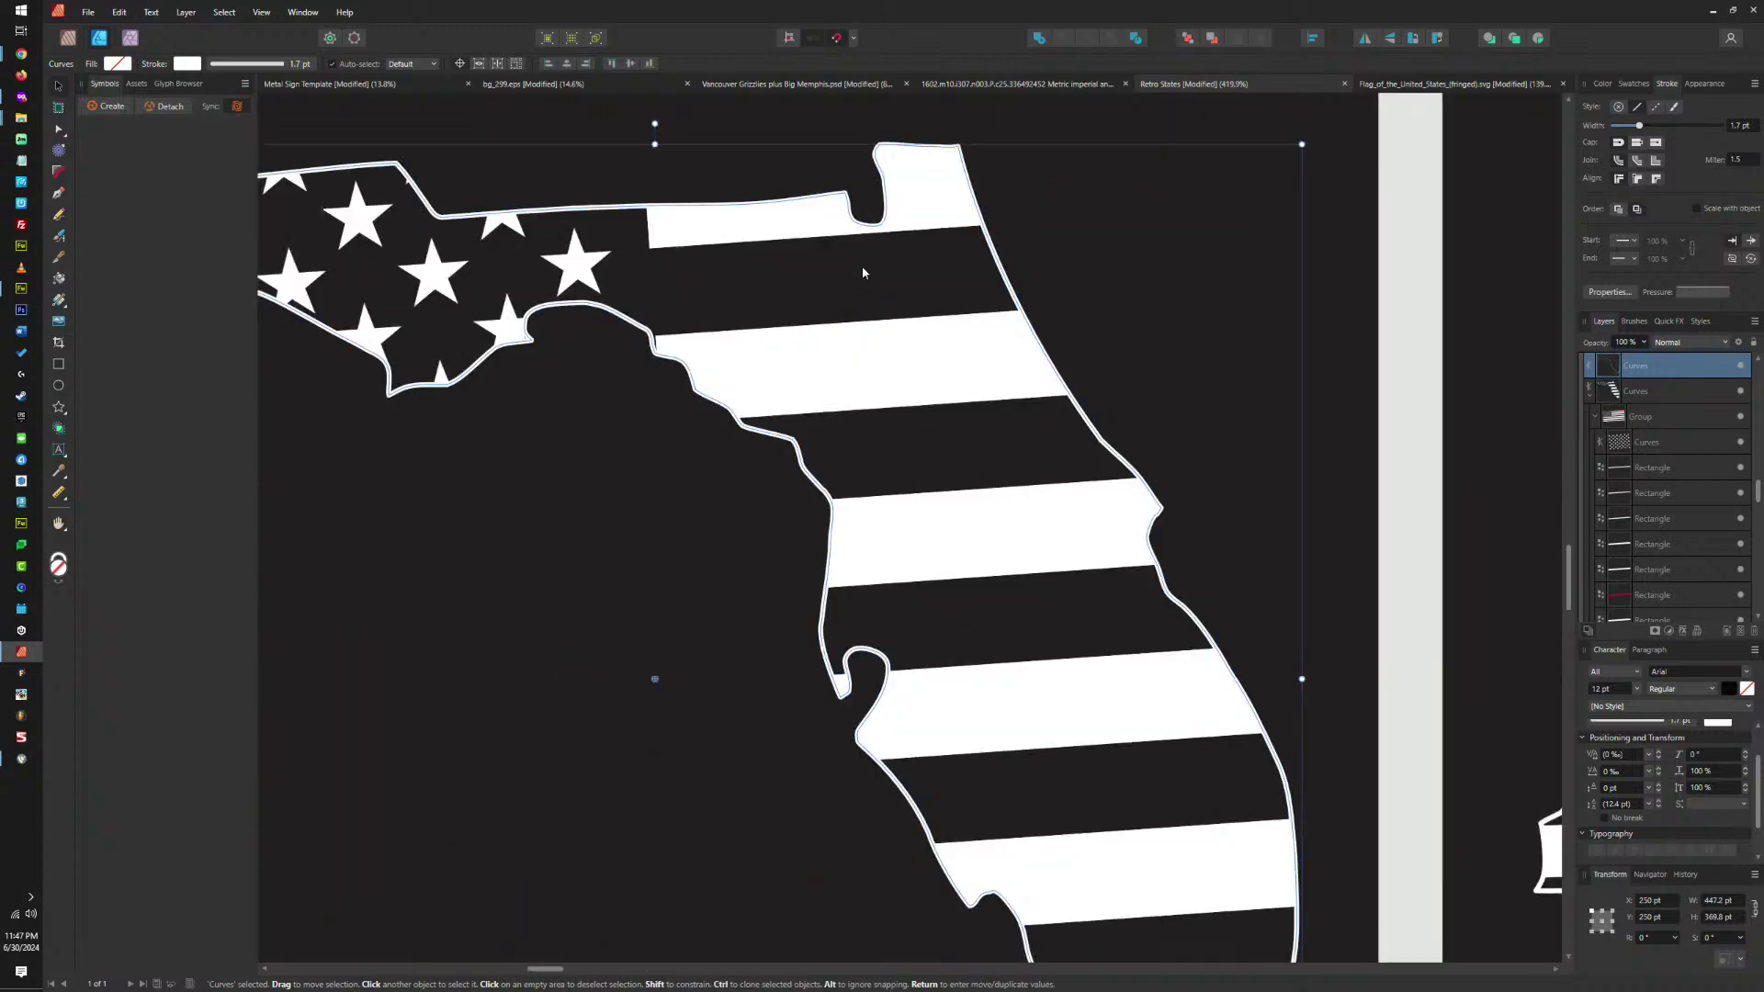
# Duplicate the black-and-white California outline in place and delete the flag group nested inside the copy.
pyautogui.scroll(-4, 888, 194)
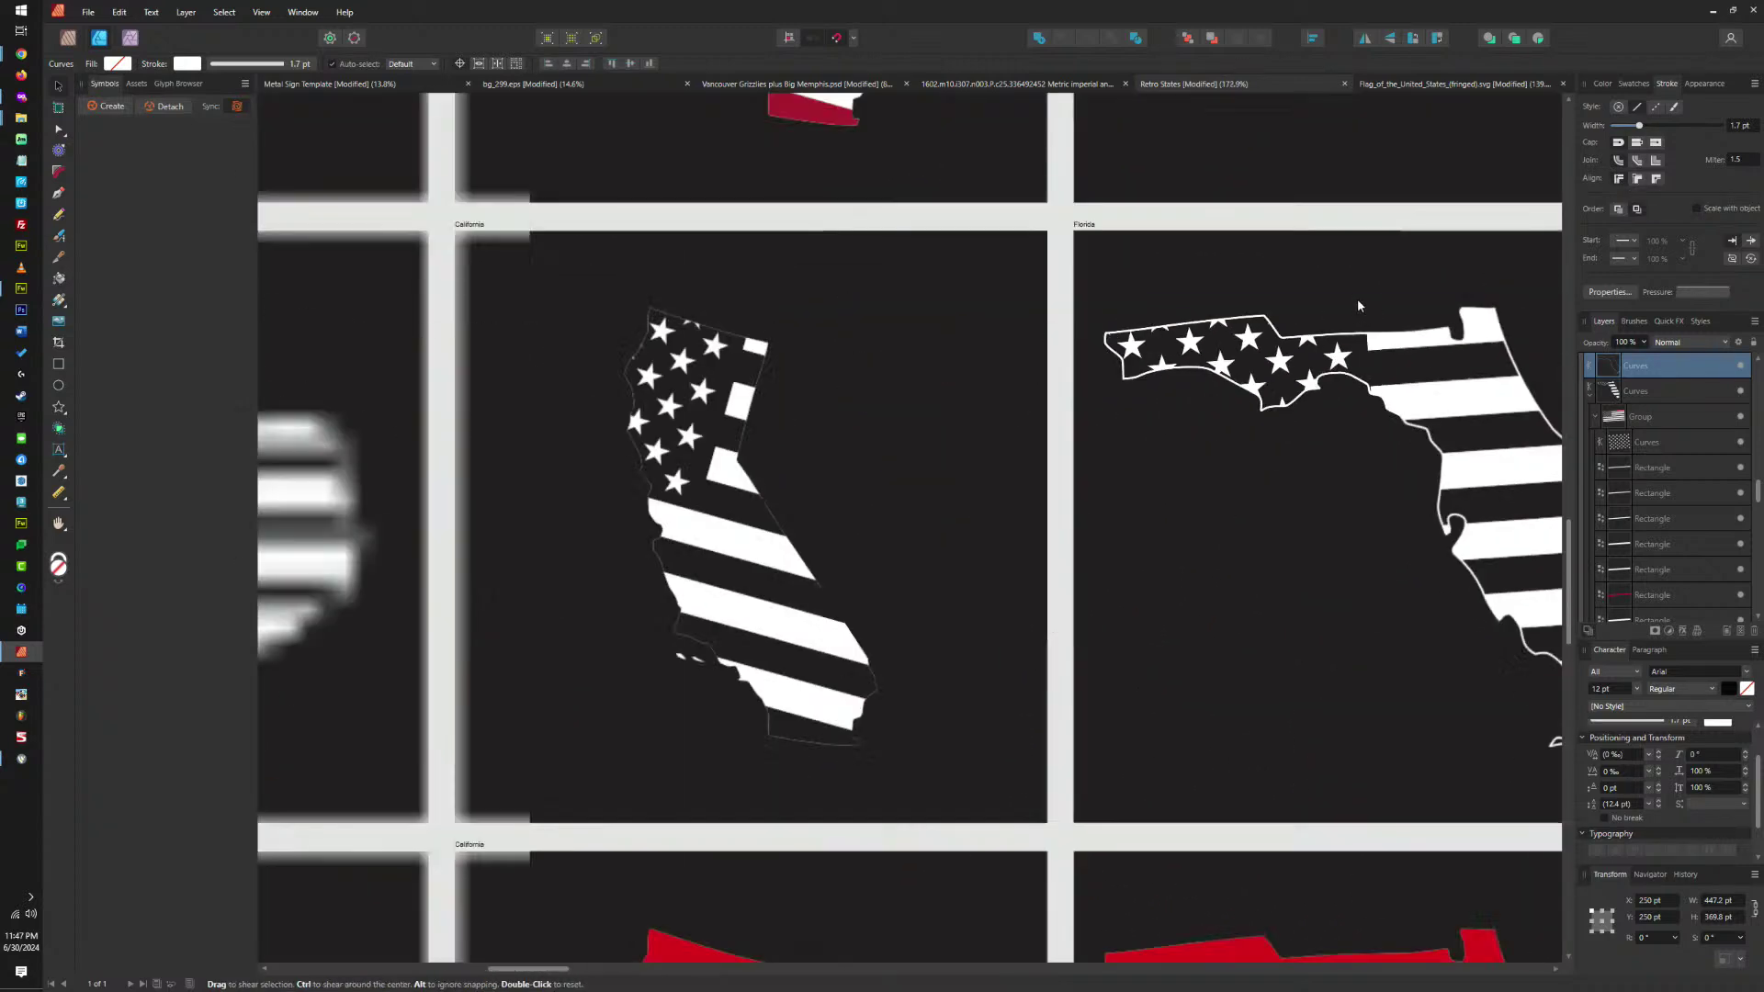
pyautogui.scroll(3, 1093, 358)
pyautogui.click(1093, 436)
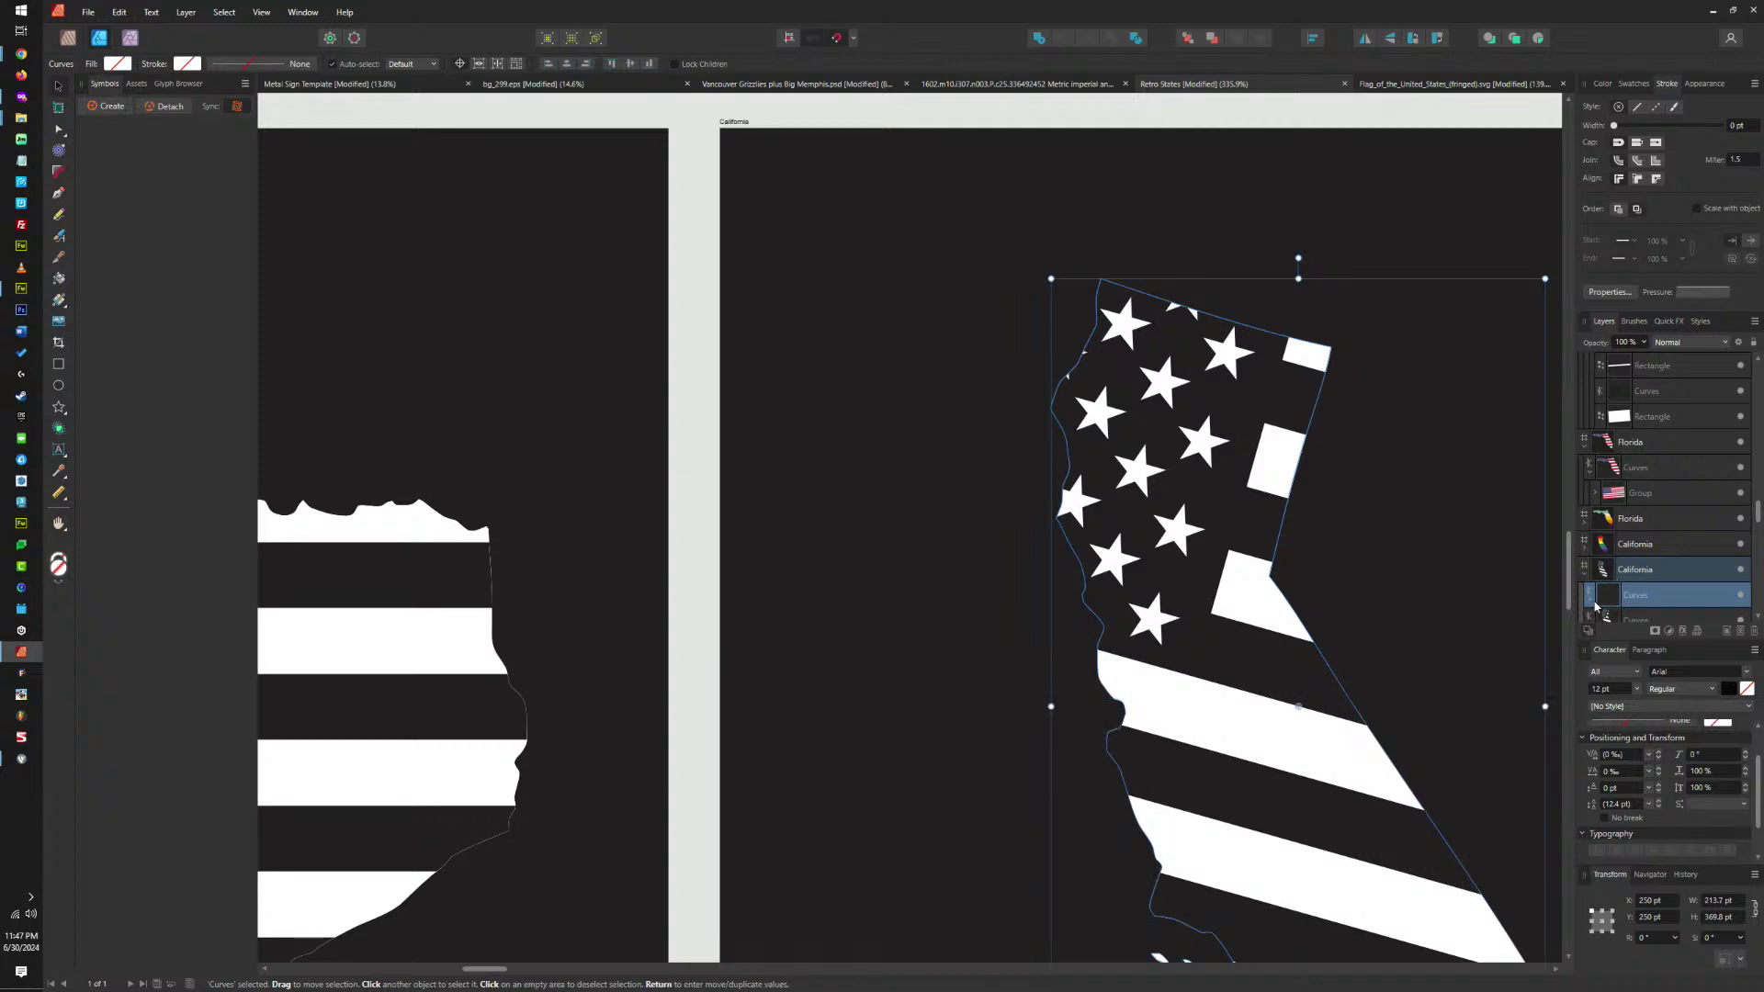
pyautogui.click(1595, 616)
pyautogui.click(1640, 467)
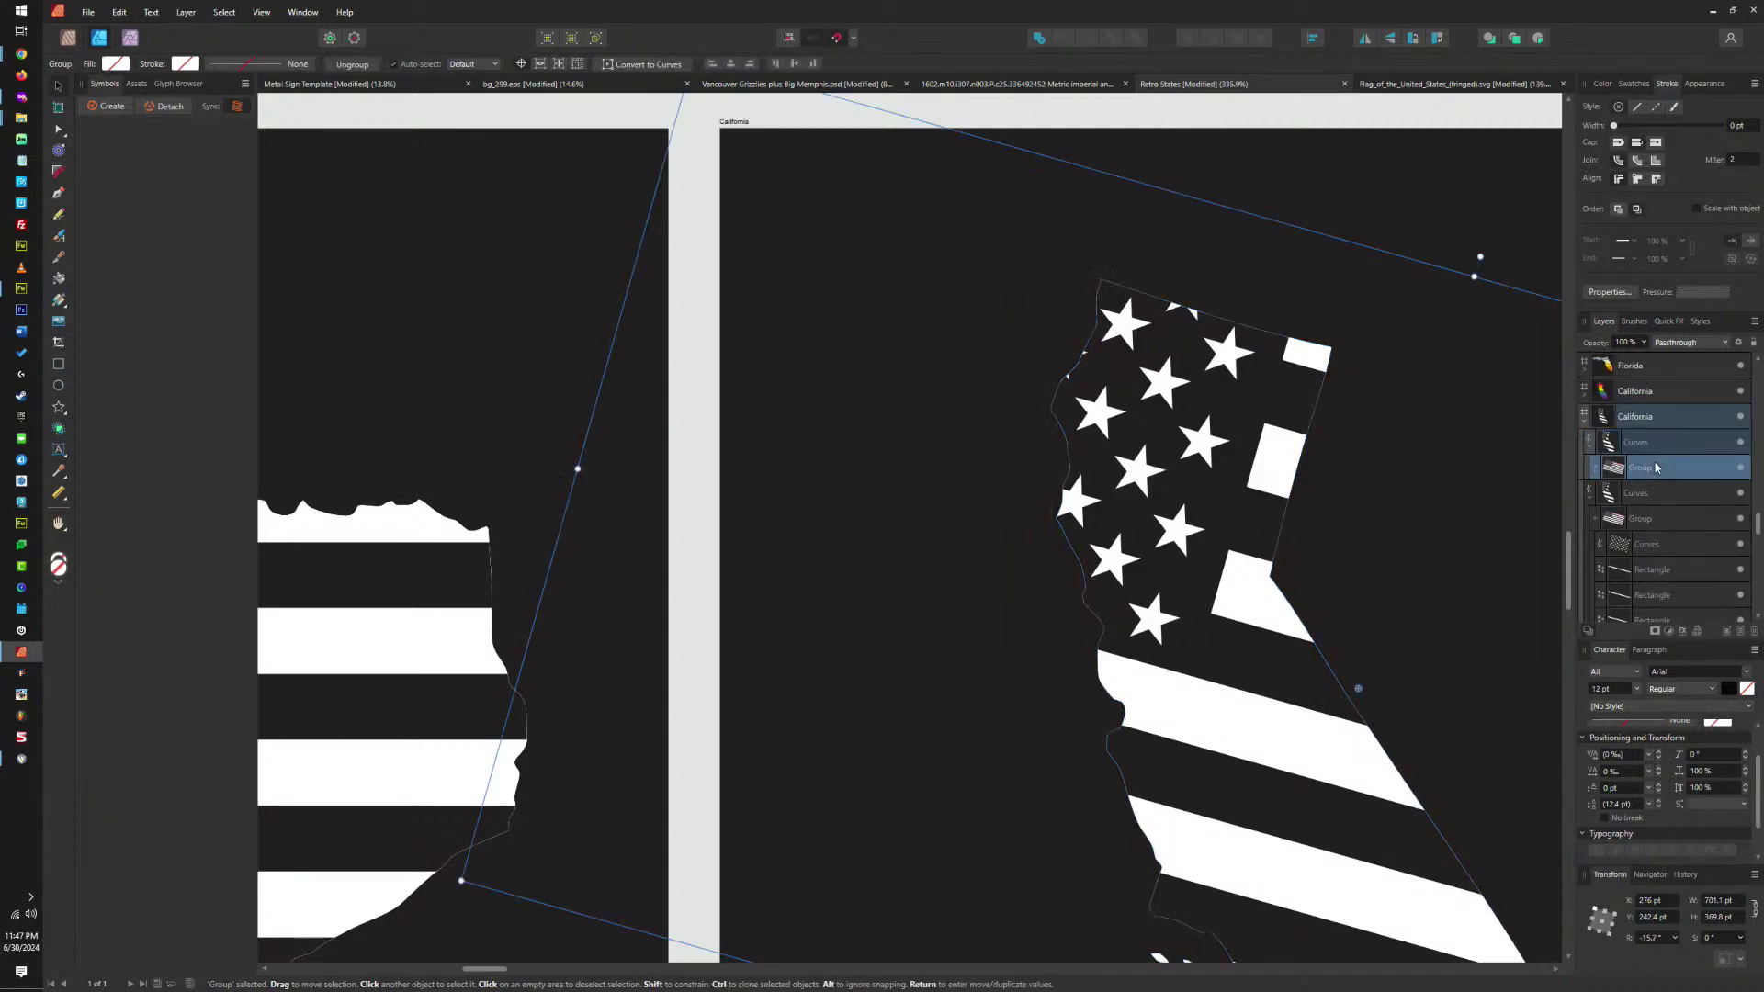
pyautogui.press('Delete')
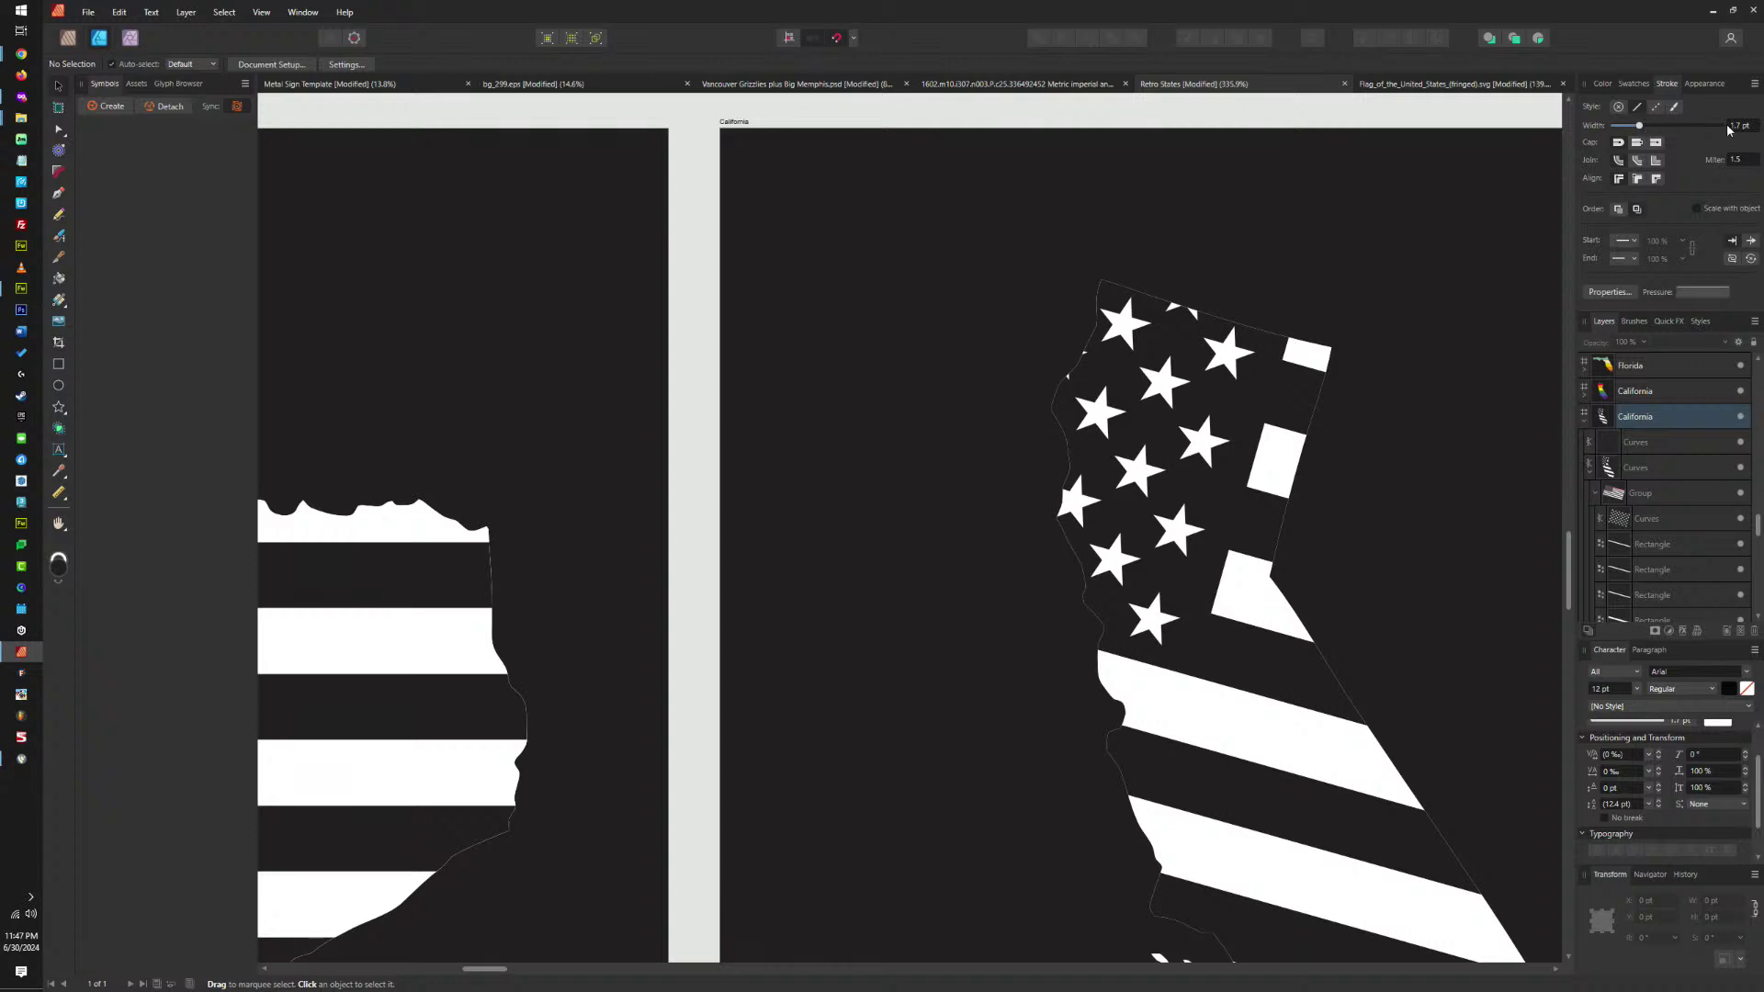
# Set the stroke width of the empty California outline copy to 1.7 pt.
pyautogui.click(1677, 442)
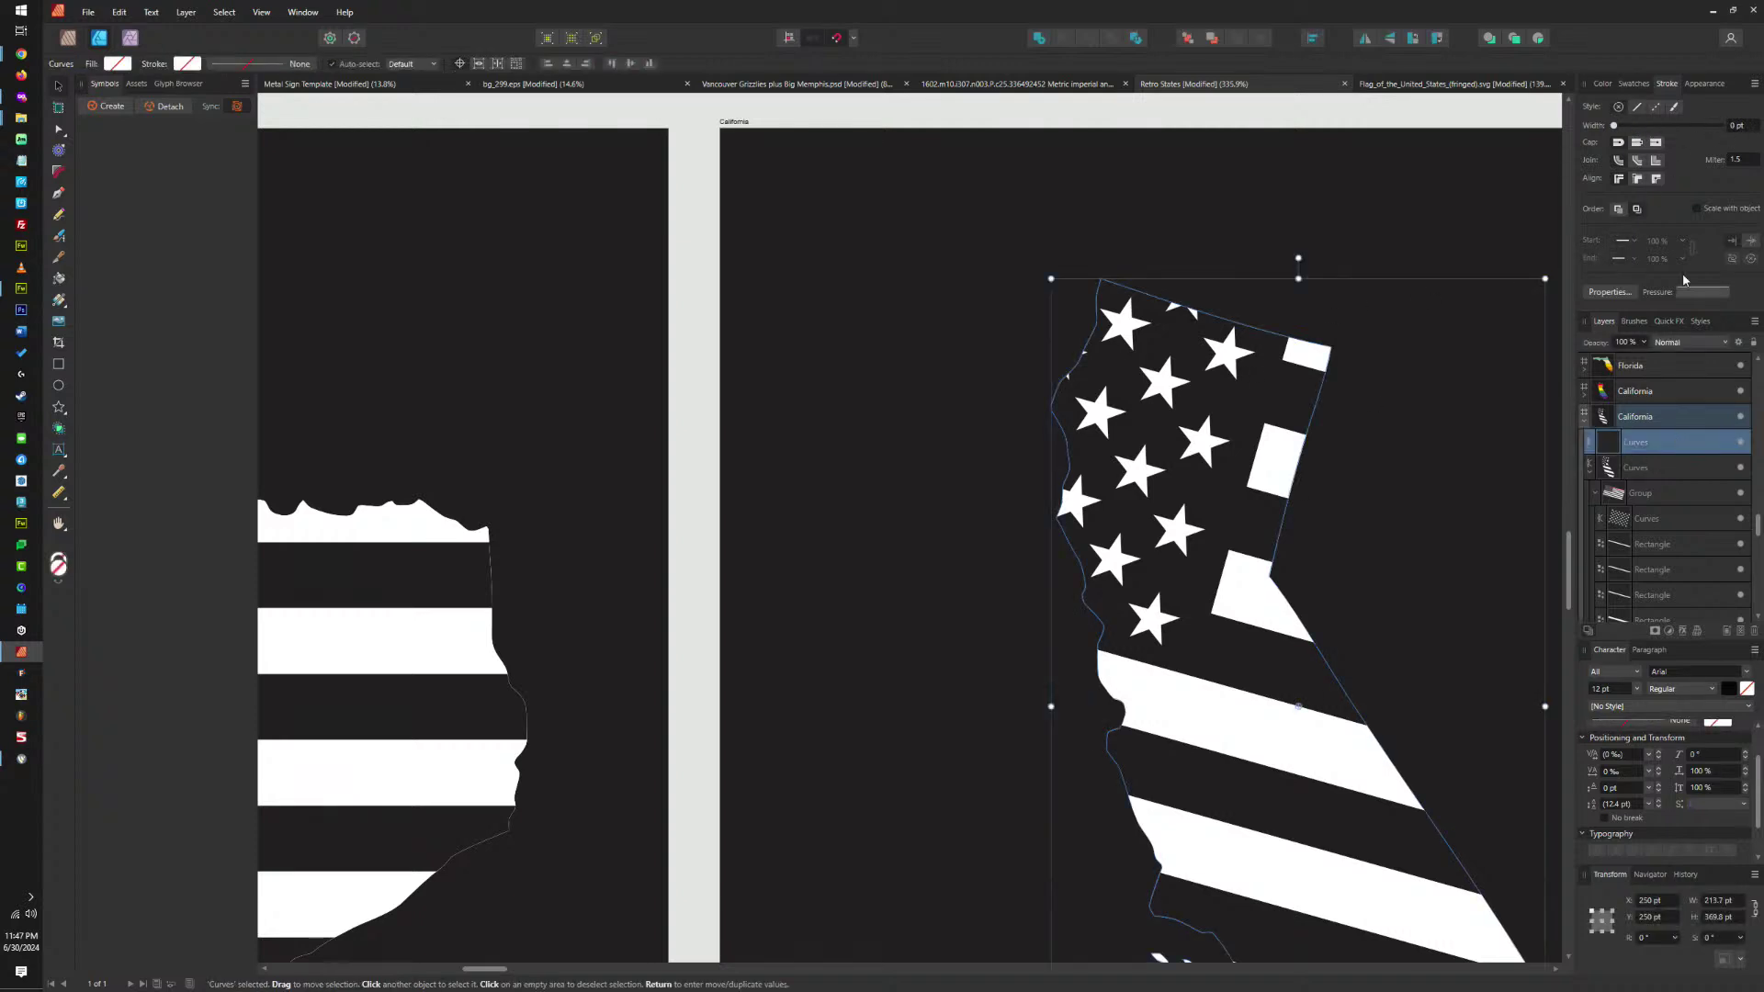
pyautogui.click(1734, 126)
pyautogui.write('1.7')
pyautogui.press('Return')
# Duplicate the black-and-white Texas outline in place and delete the flag group nested inside the copy.
pyautogui.scroll(-5, 1035, 389)
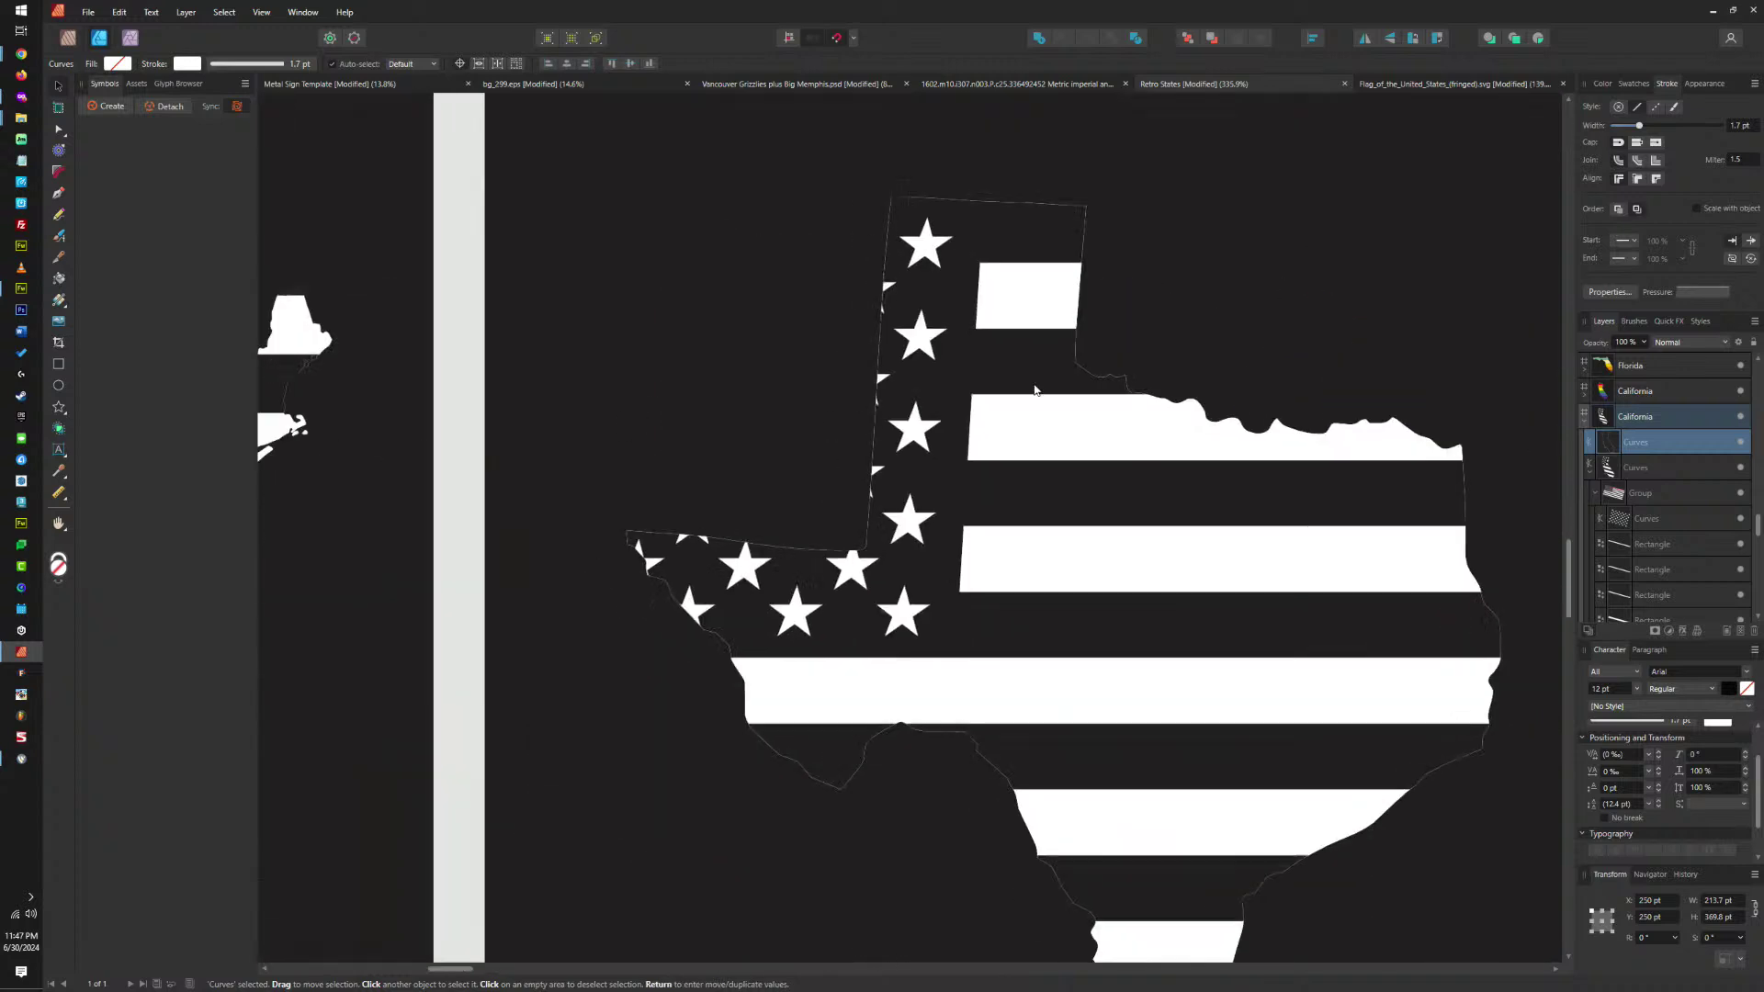
pyautogui.click(1069, 389)
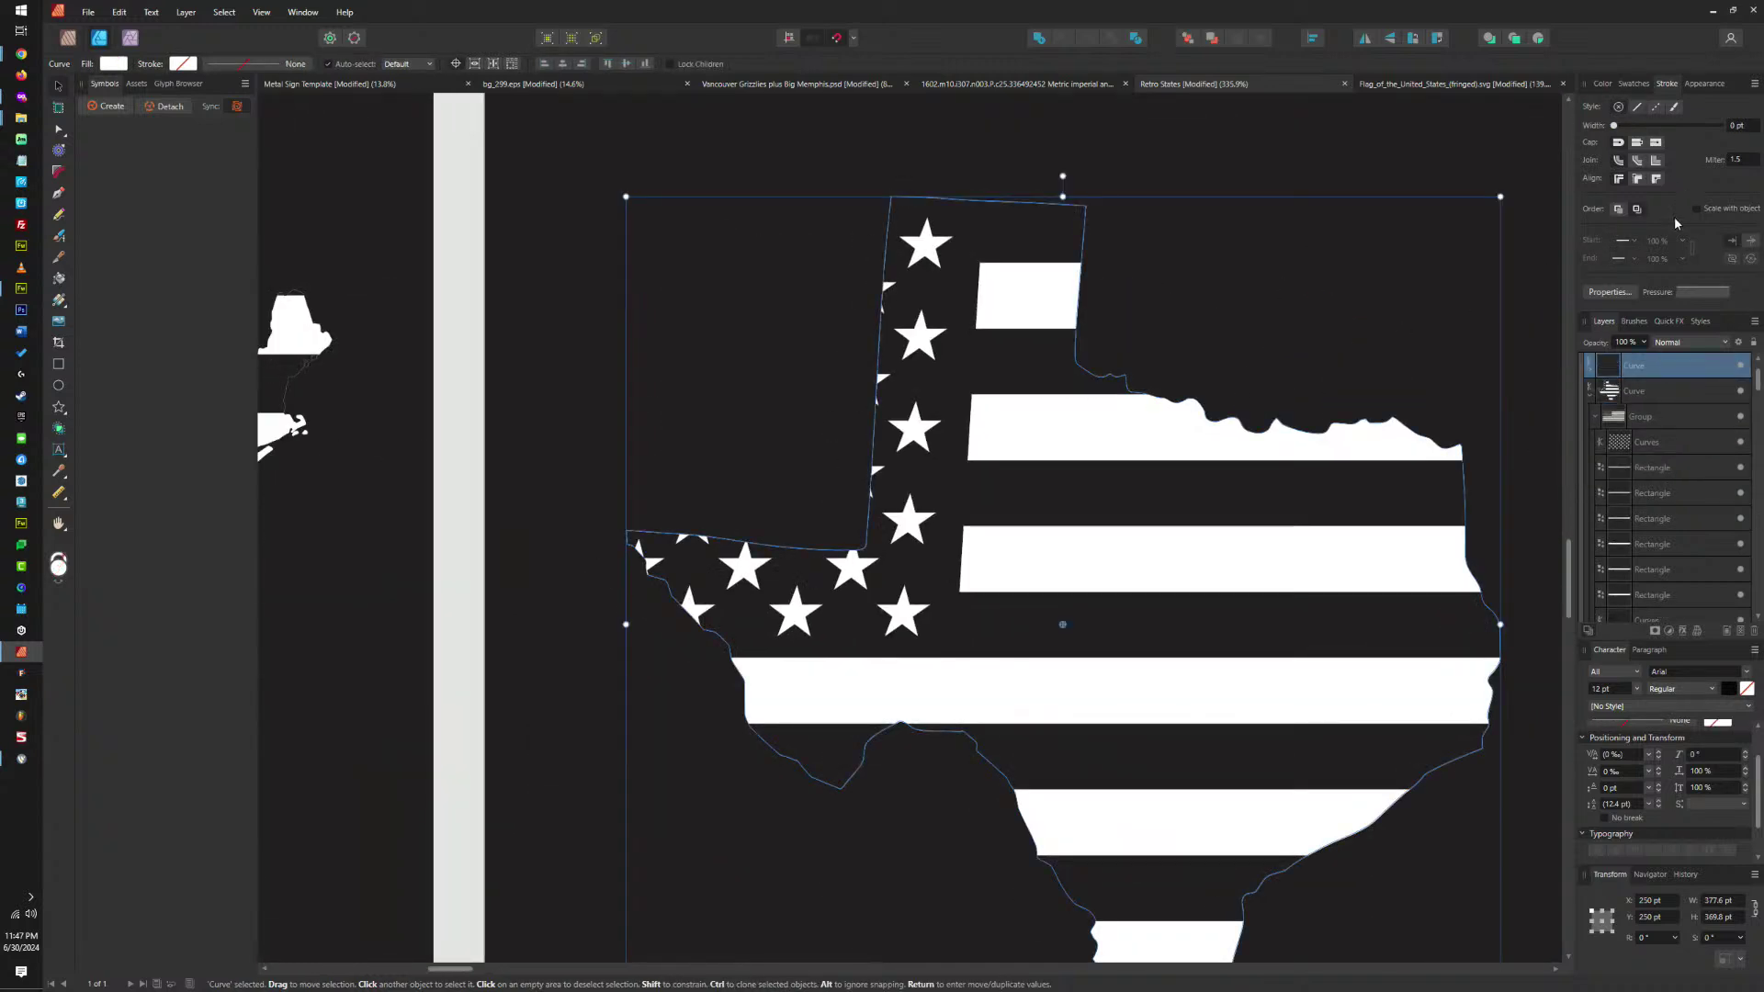
pyautogui.moveTo(1601, 382); pyautogui.dragTo(1668, 390)
# Give the Texas outline copy a 1.7 pt stroke, and swap its fill and stroke colours to leave a white outline without fill.
pyautogui.click(1650, 365)
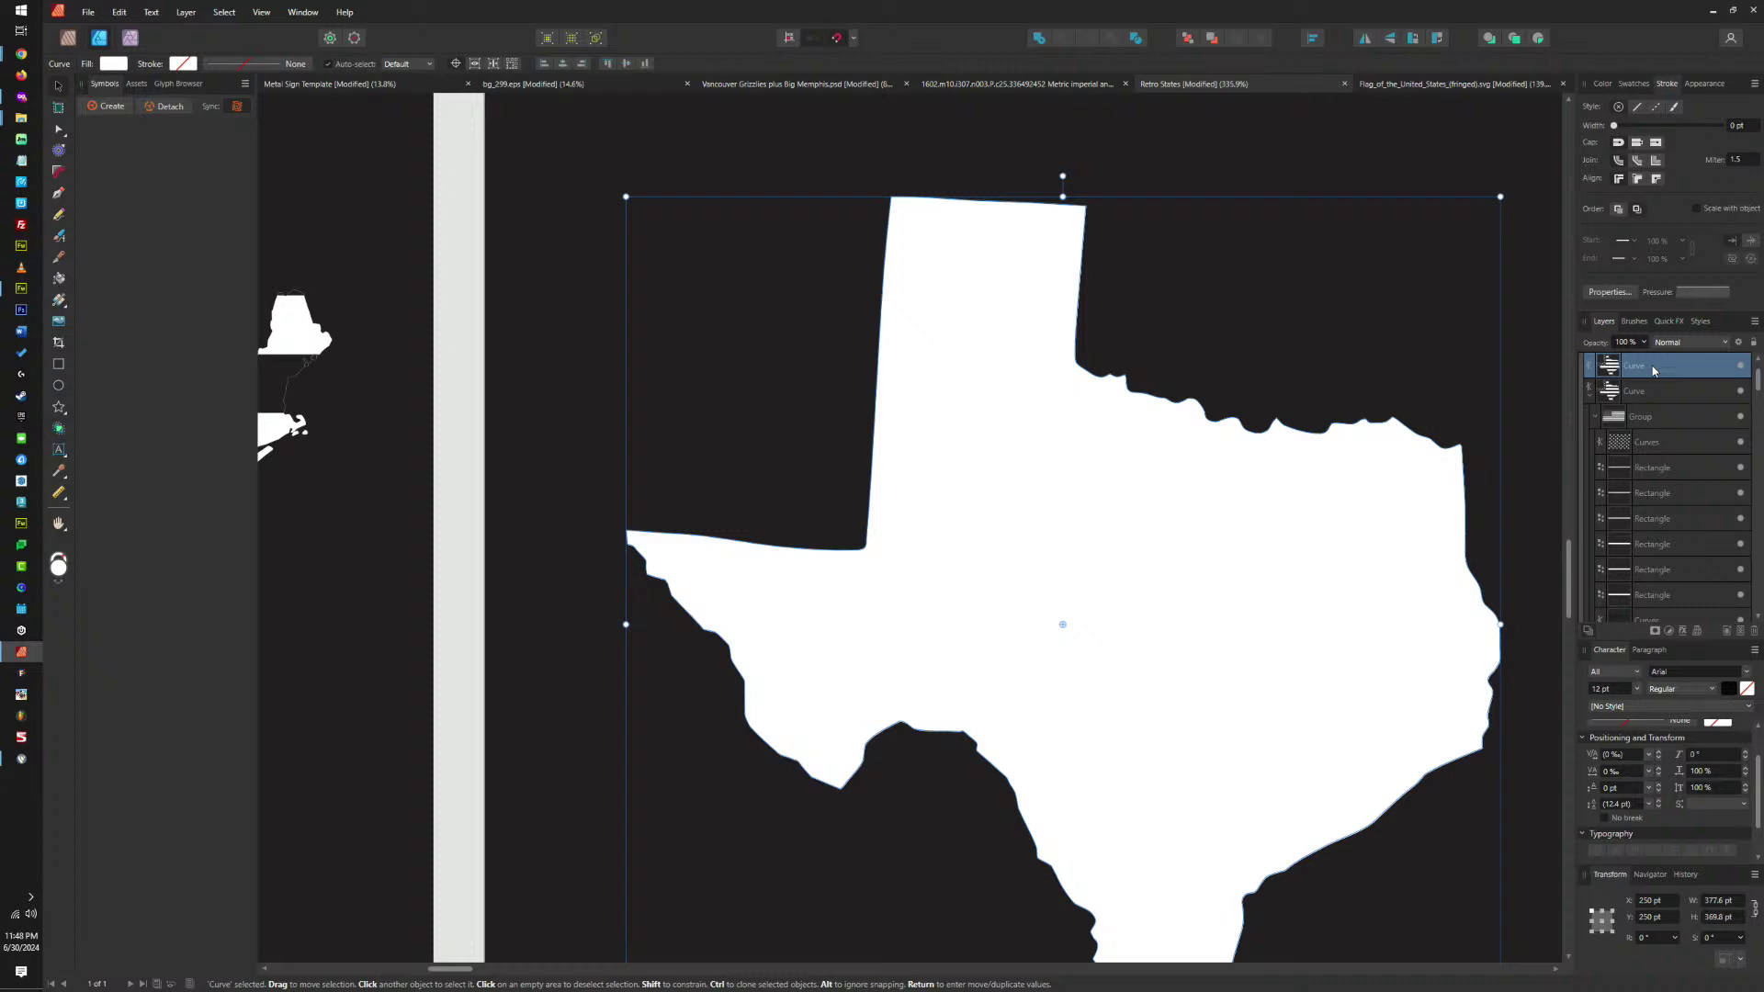
pyautogui.click(1733, 125)
pyautogui.write('1.7')
pyautogui.press('Return')
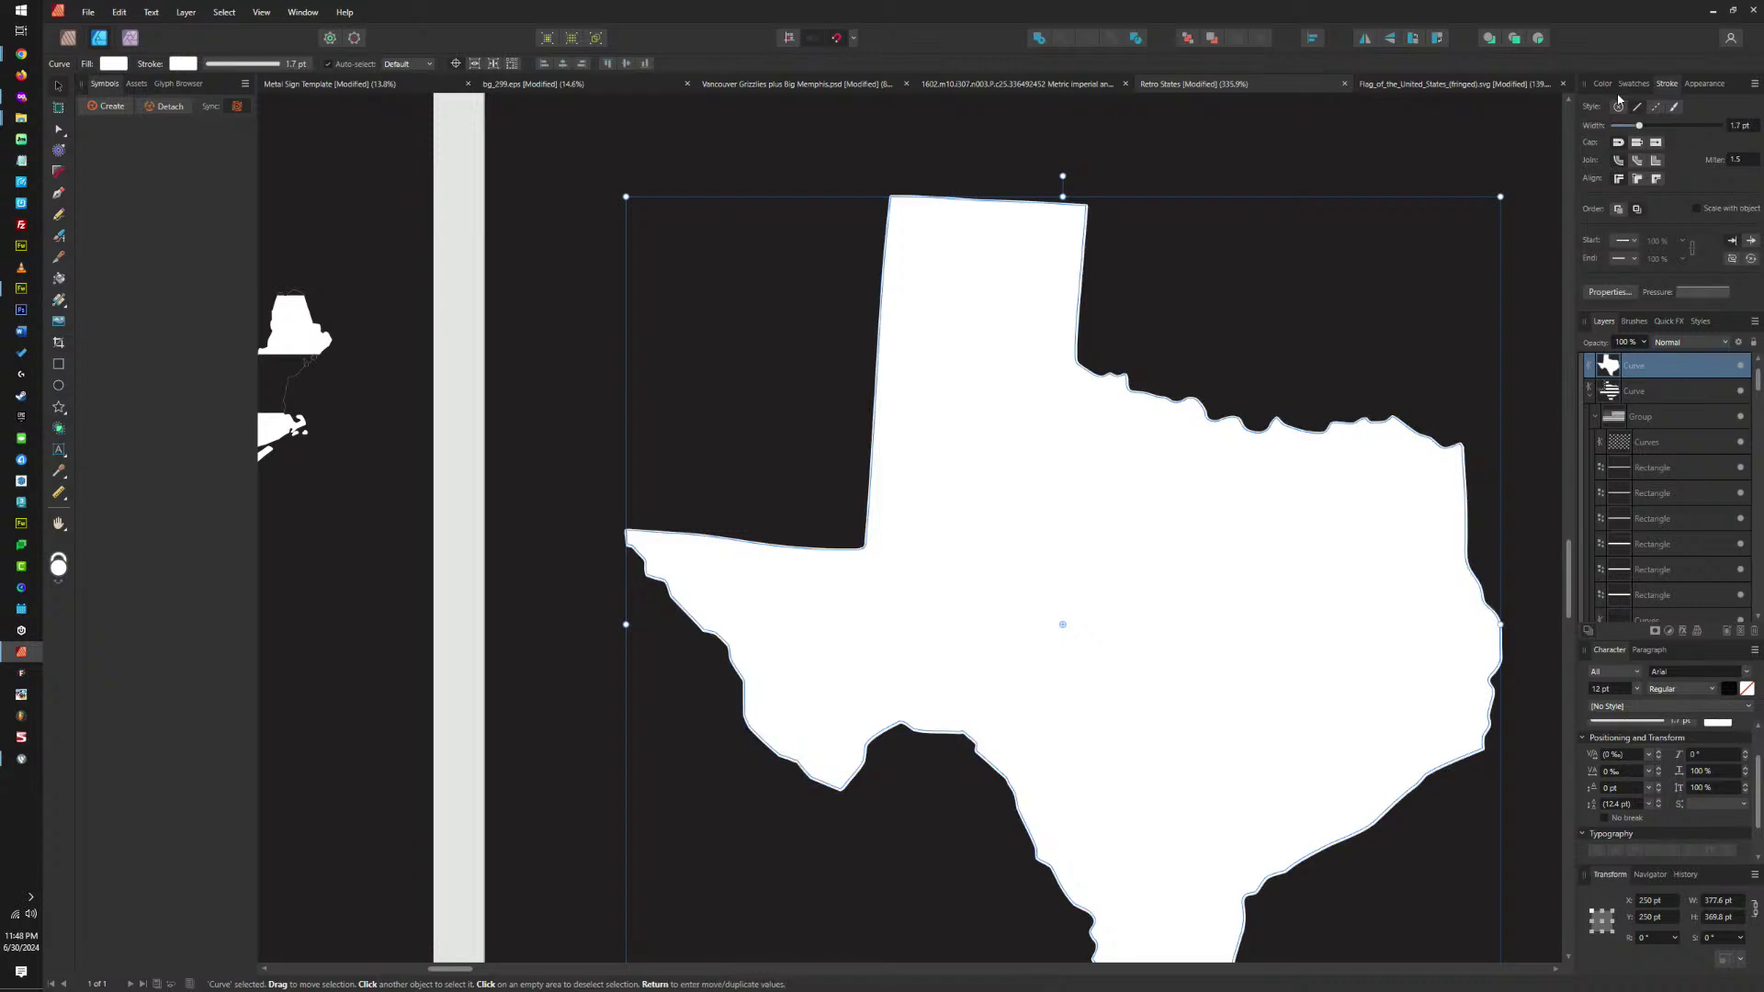
pyautogui.click(1630, 84)
pyautogui.click(1595, 128)
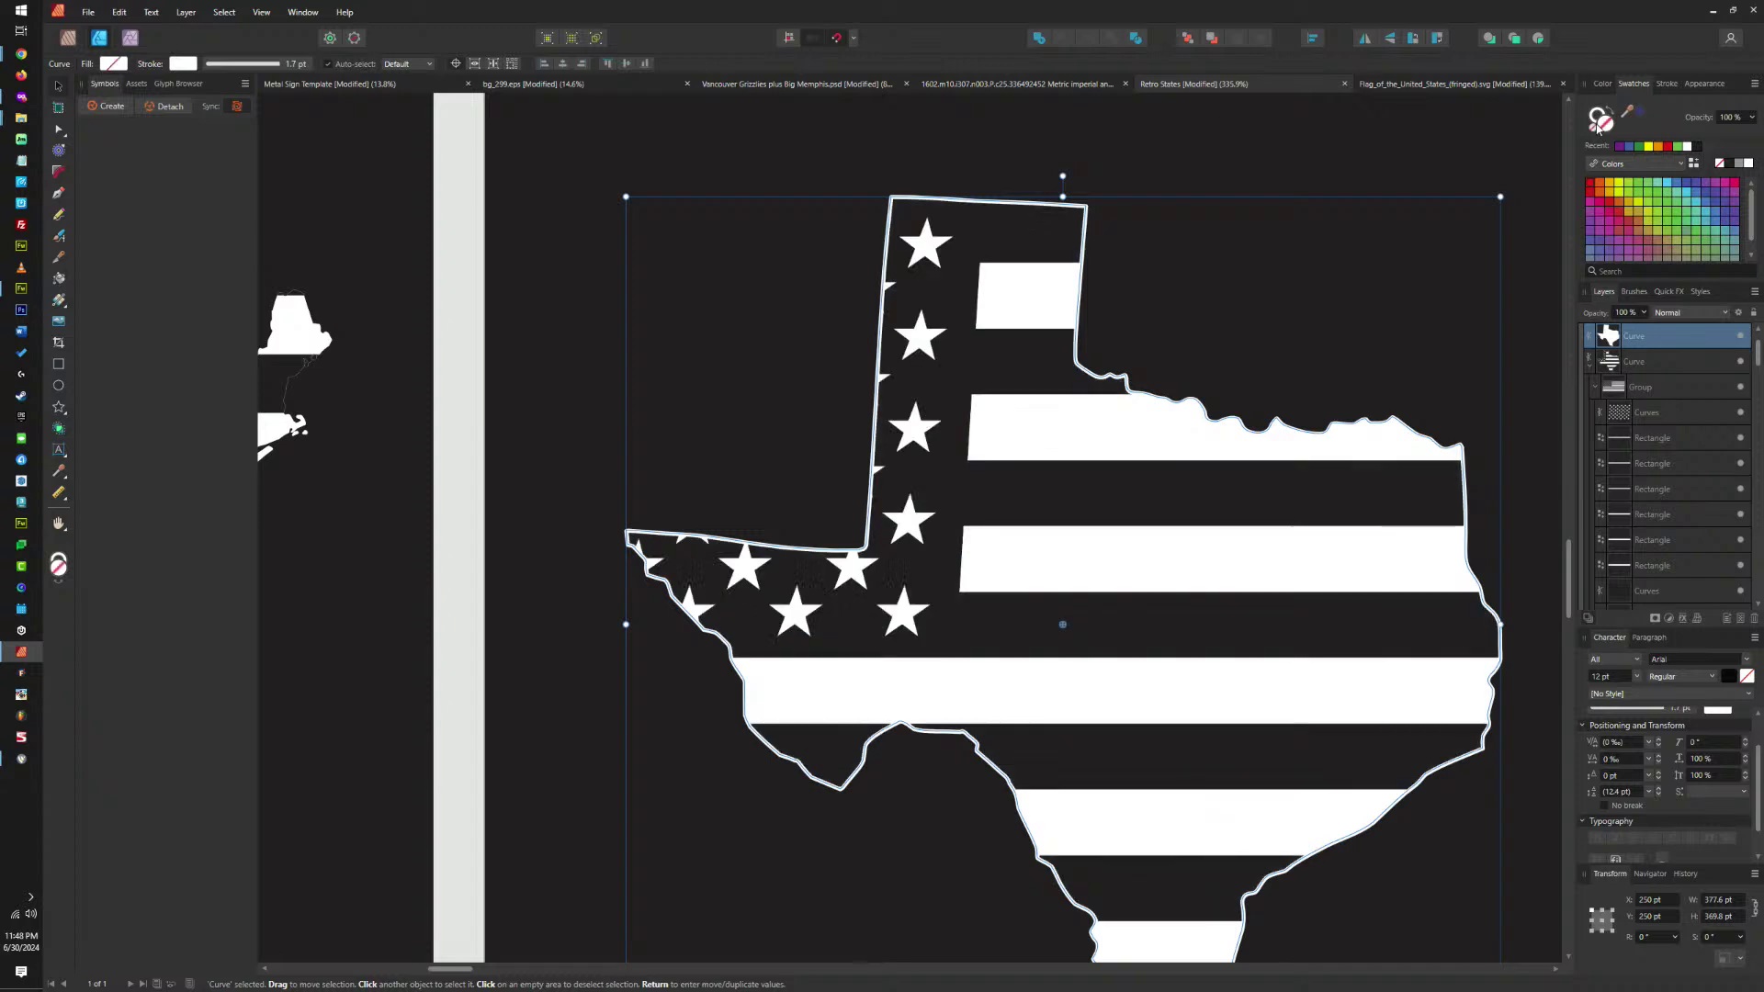
pyautogui.click(1636, 362)
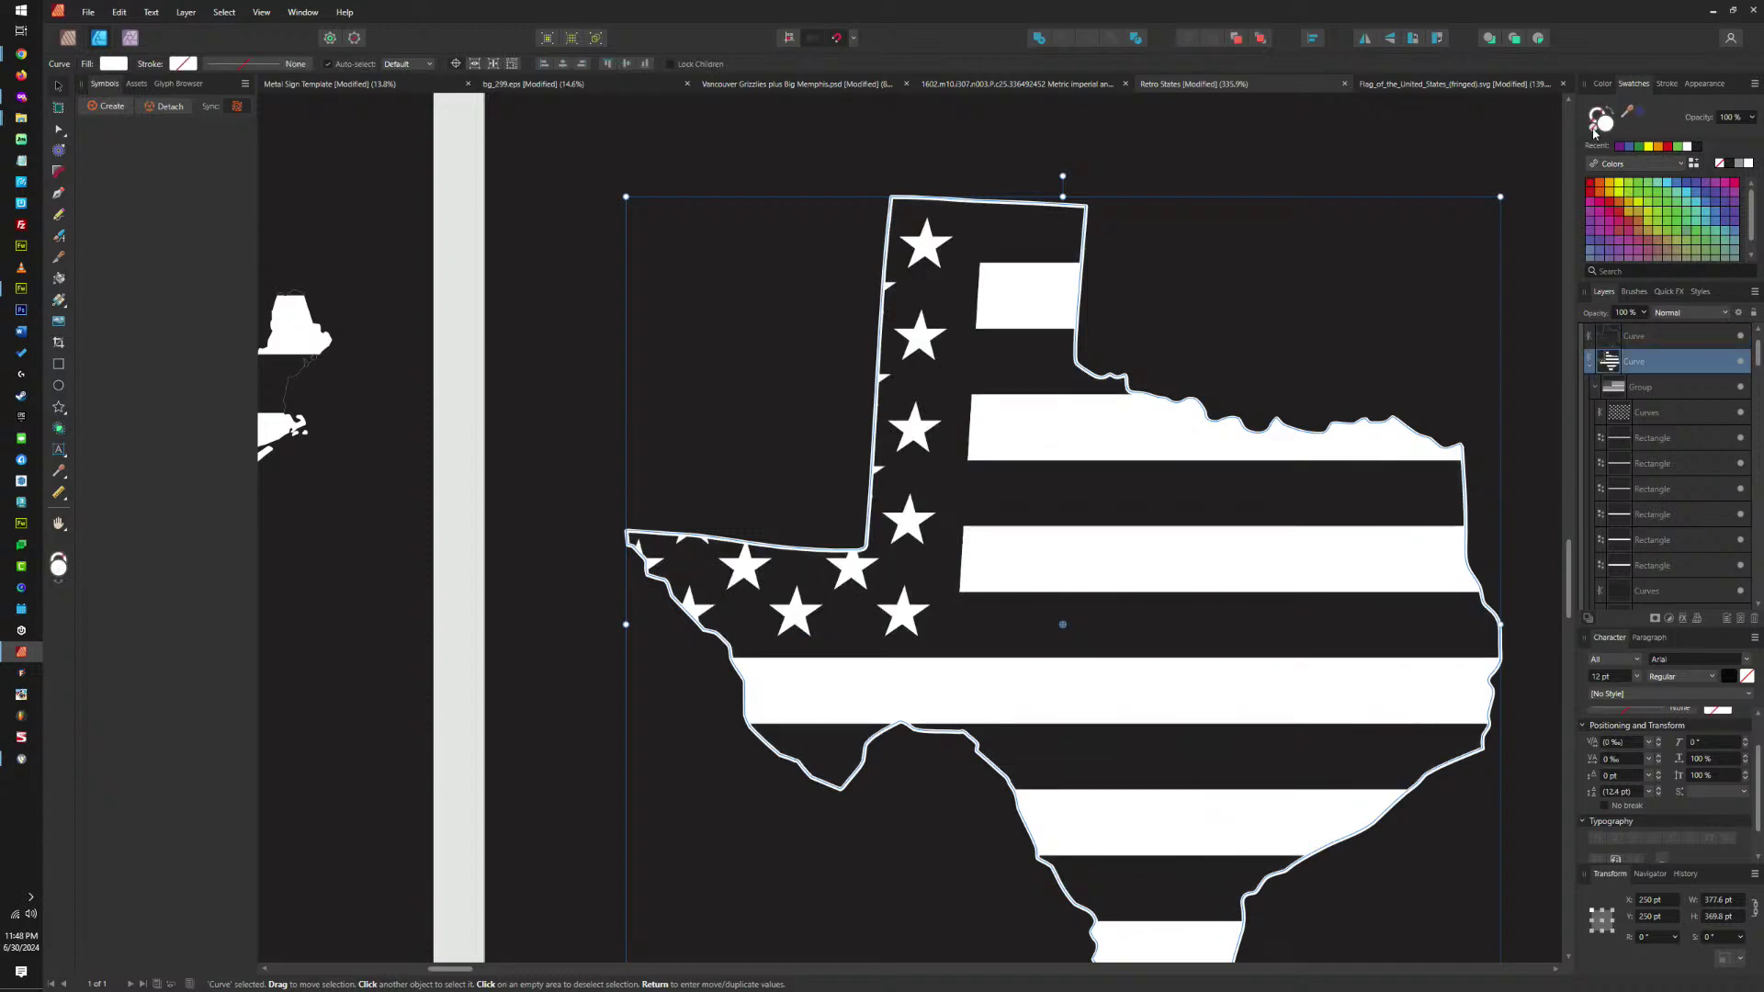
# Duplicate the black-and-white United States outline in place and delete the flag group nested inside the copy.
pyautogui.hscroll(-10, 919, 335)
pyautogui.click(1154, 459)
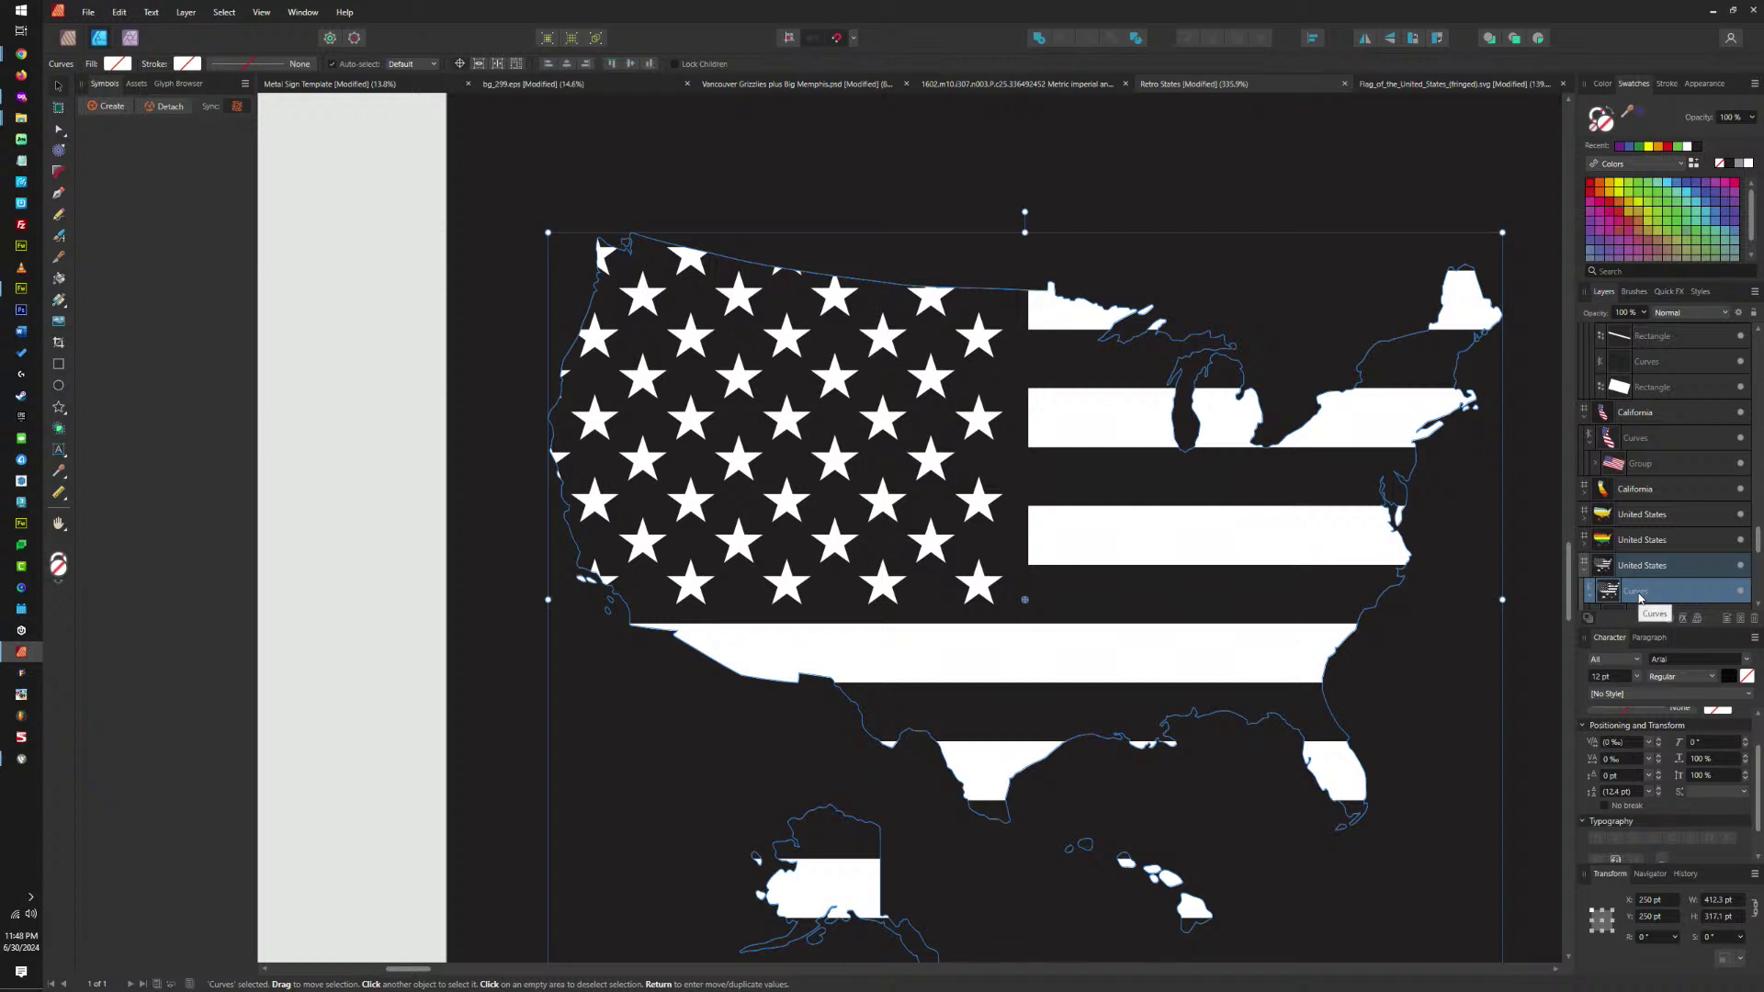
pyautogui.hotkey('ctrl', 'j')
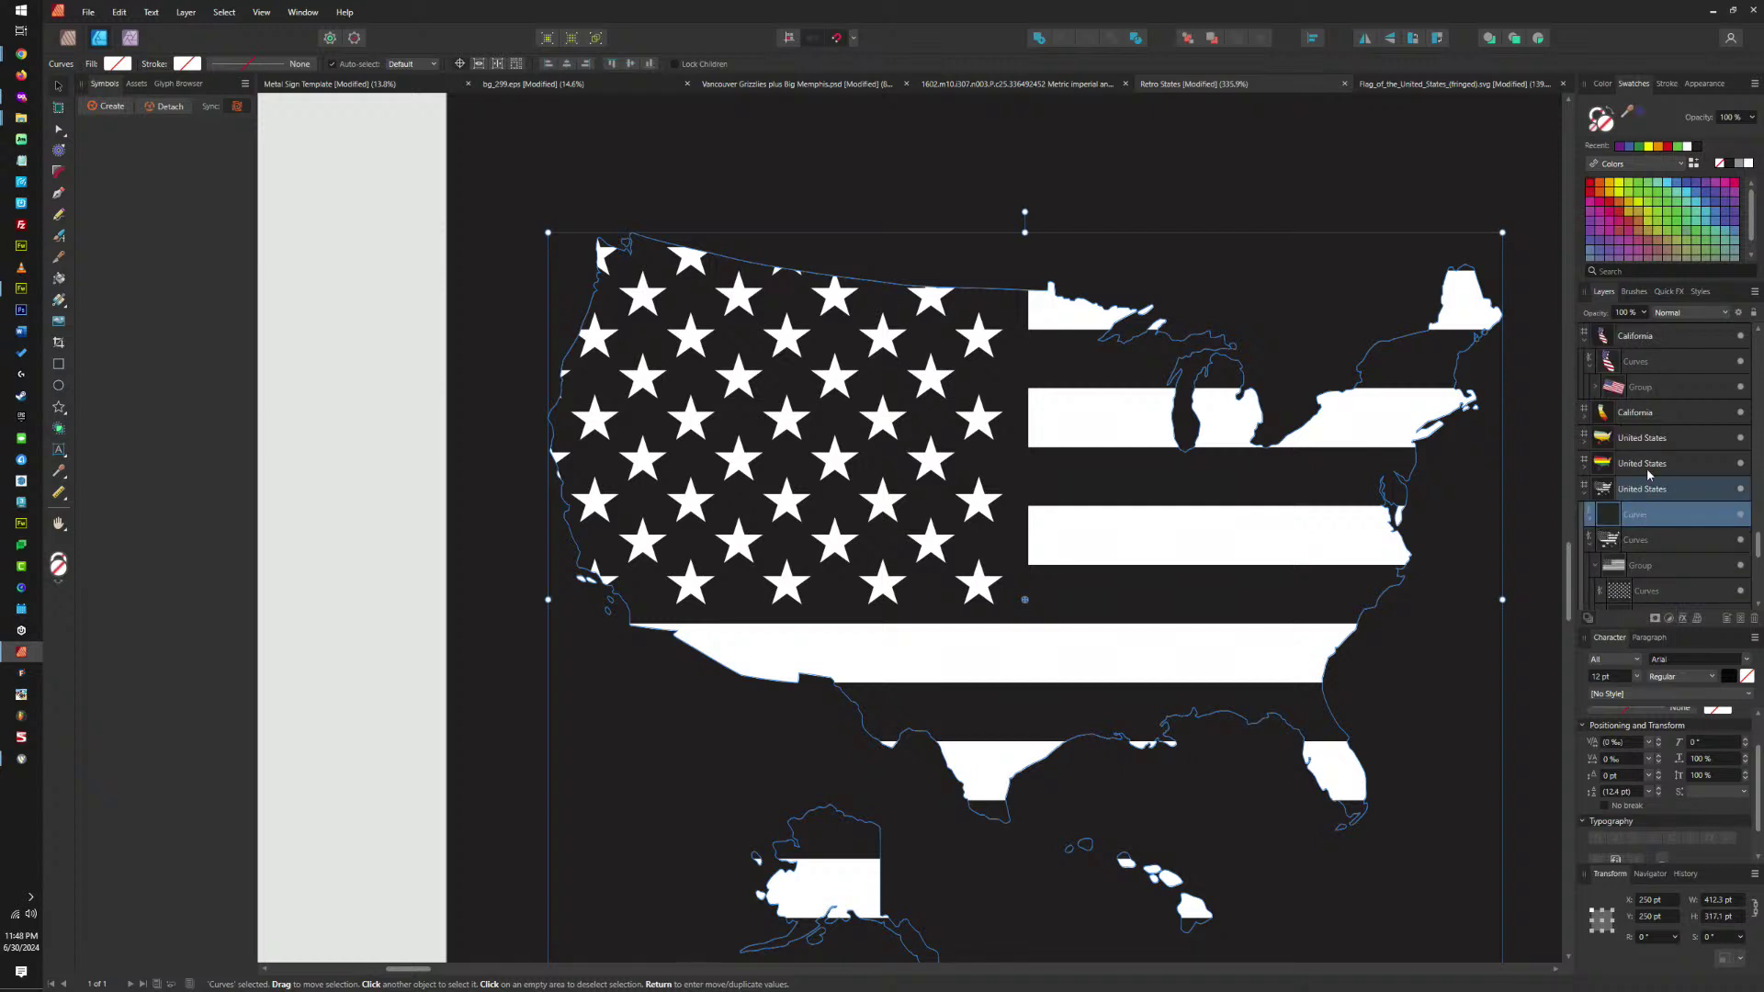
pyautogui.click(1591, 520)
pyautogui.click(1639, 541)
pyautogui.press('Delete')
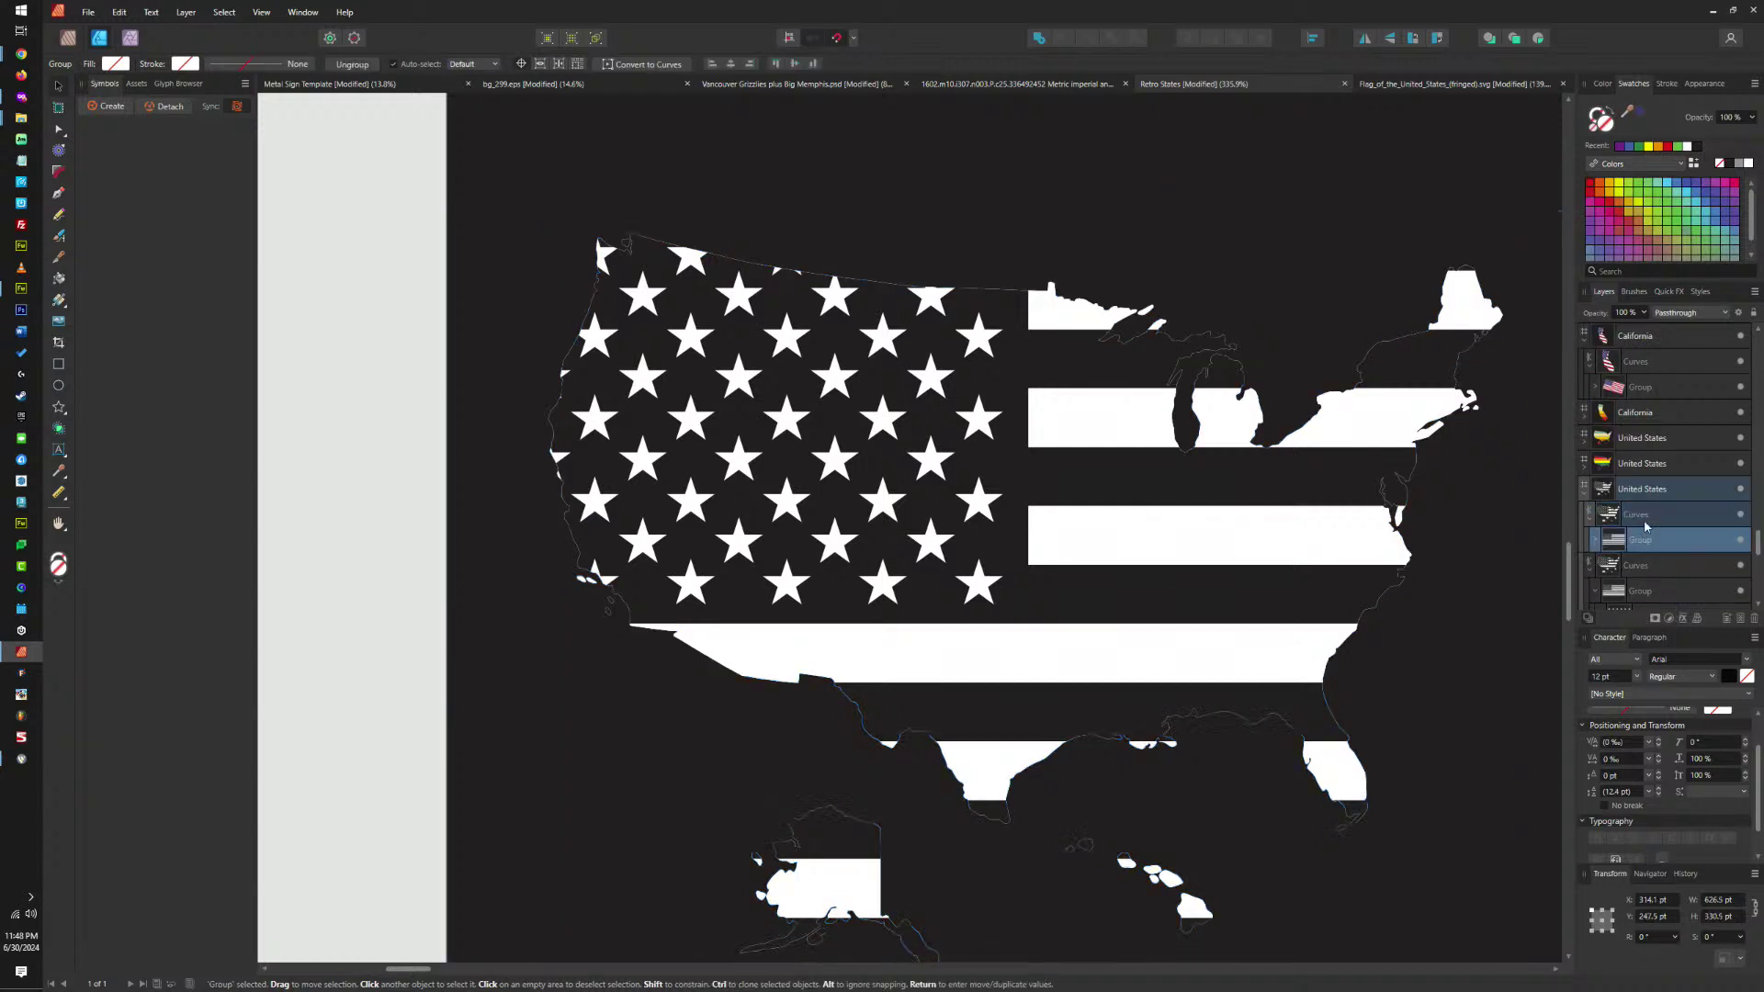
# Give the United States outline curves on the black-and-white flag artboard a stroke 1.7 pt wide.
pyautogui.click(1644, 516)
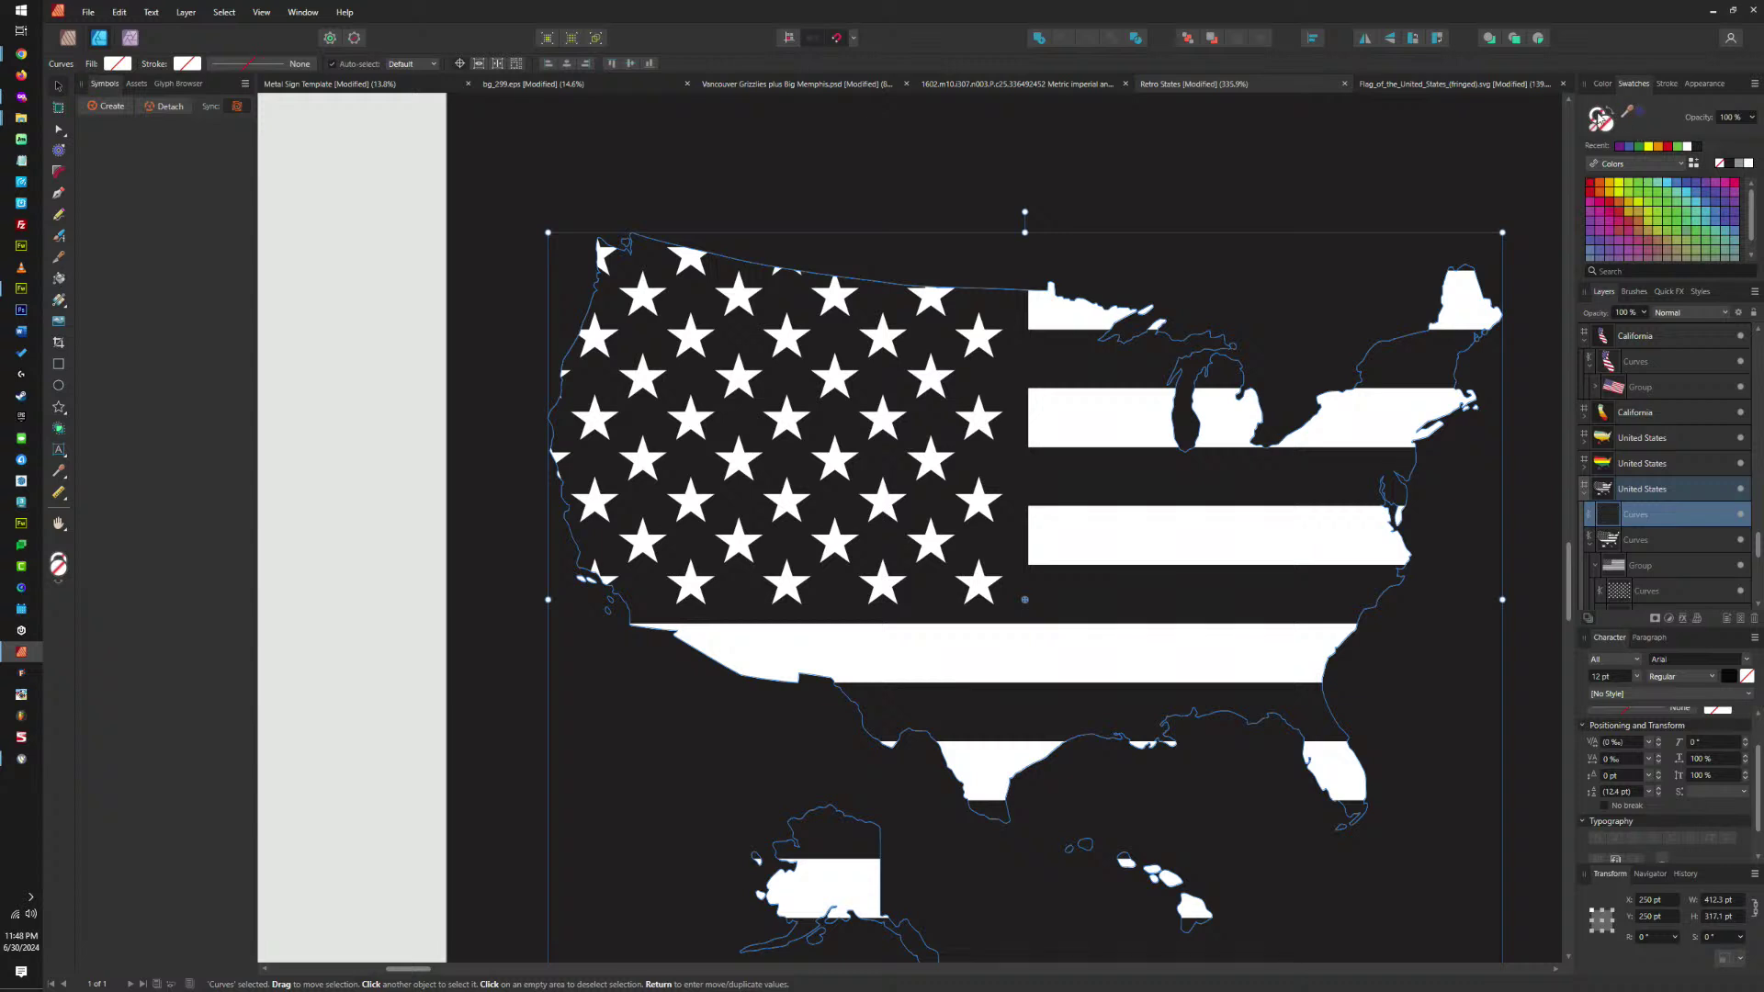
pyautogui.click(1666, 84)
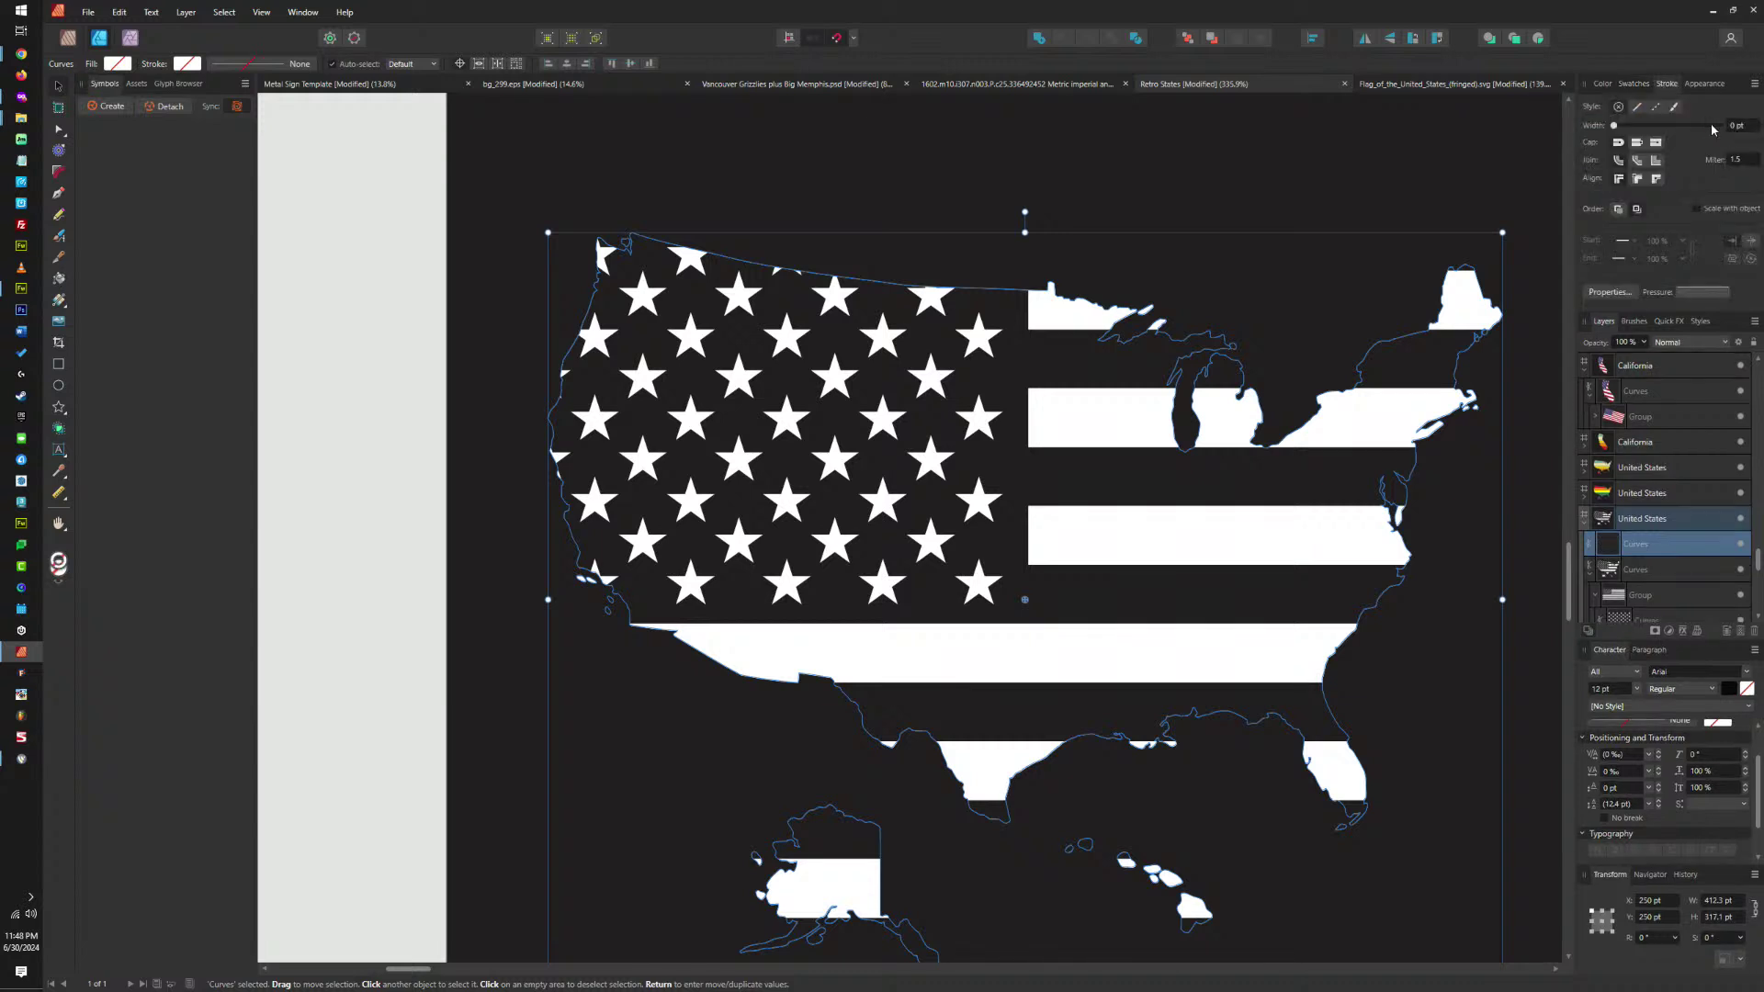
pyautogui.write('1.7')
pyautogui.press('Return')
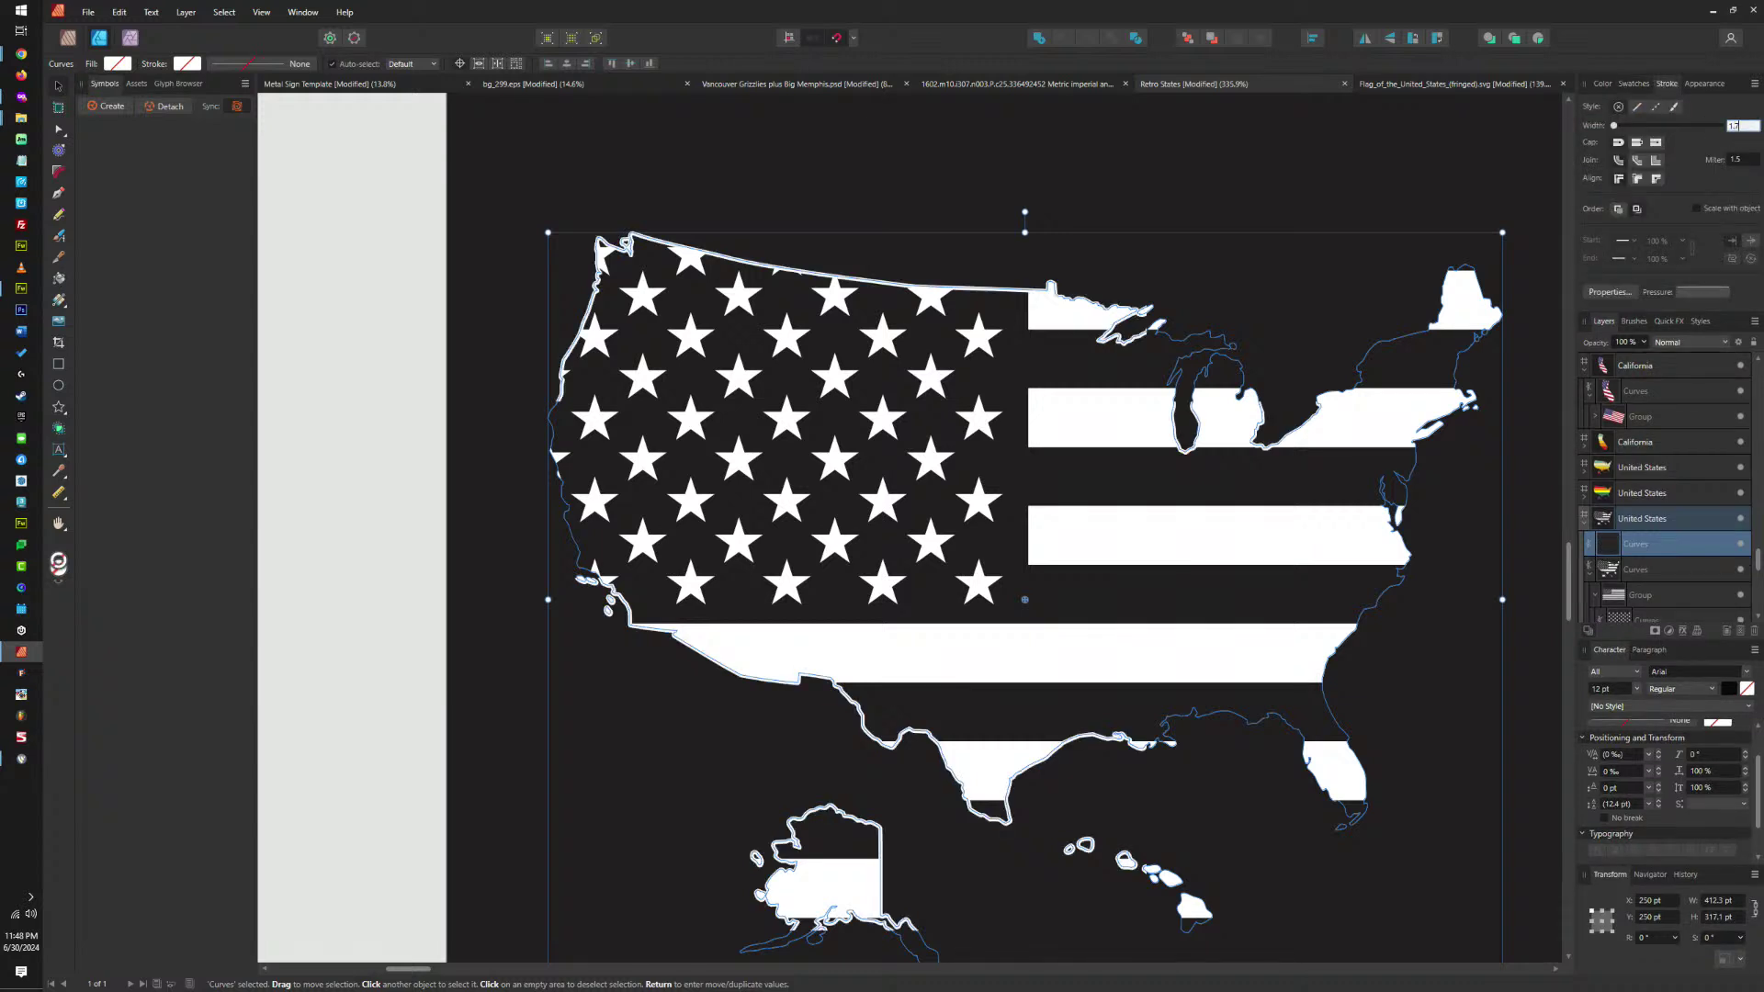
pyautogui.scroll(-4, 1008, 462)
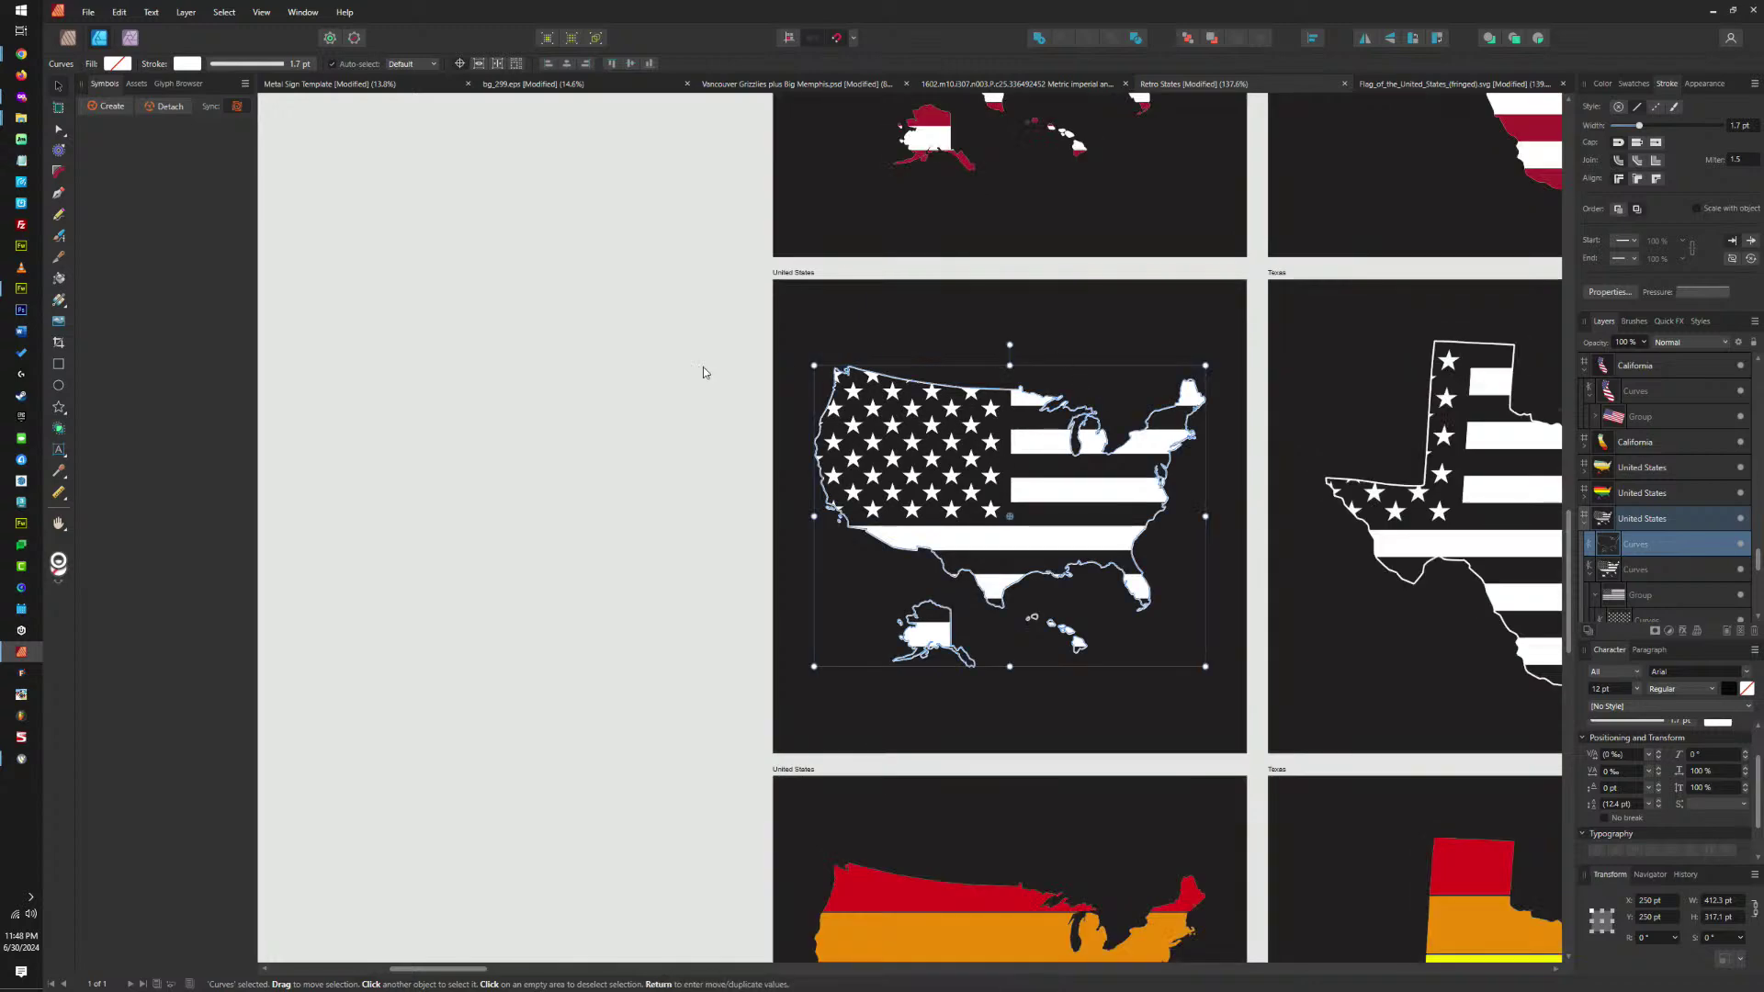
pyautogui.click(702, 373)
# Move the Tennessee - Music artboard straight down, leaving about one artboard's height of space beneath the rainbow row.
pyautogui.hscroll(5, 708, 399)
pyautogui.moveTo(707, 403); pyautogui.dragTo(466, 378)
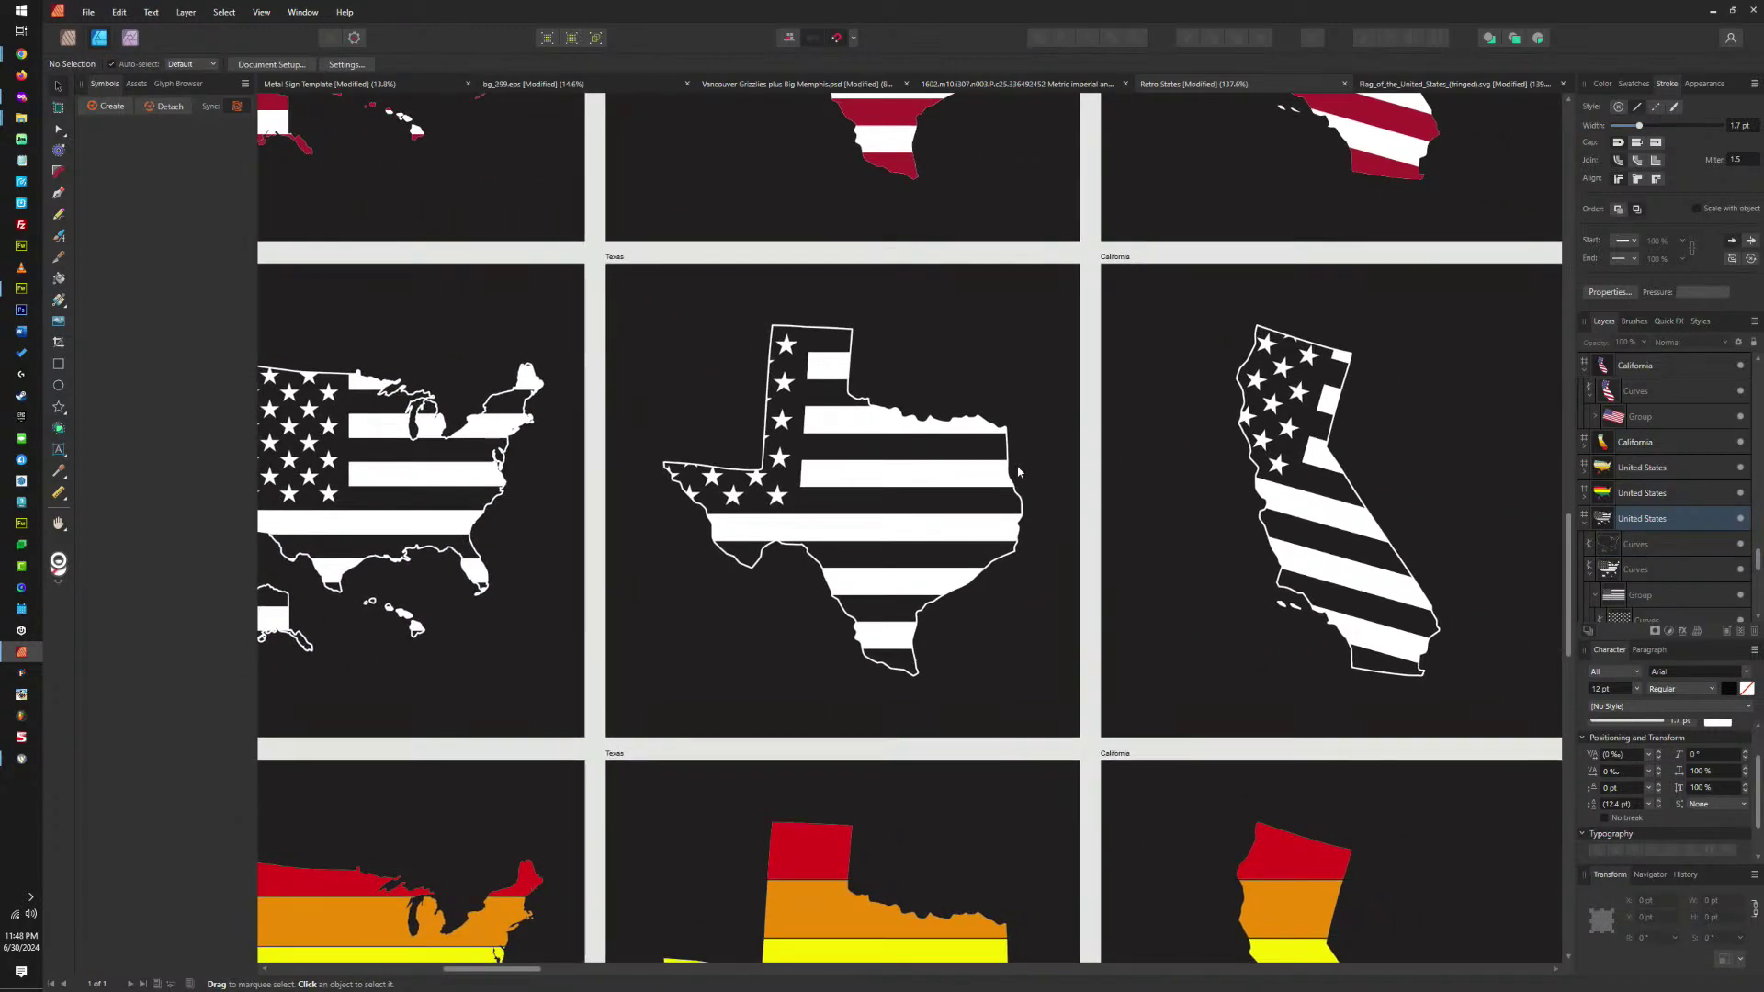
pyautogui.hscroll(11, 1018, 471)
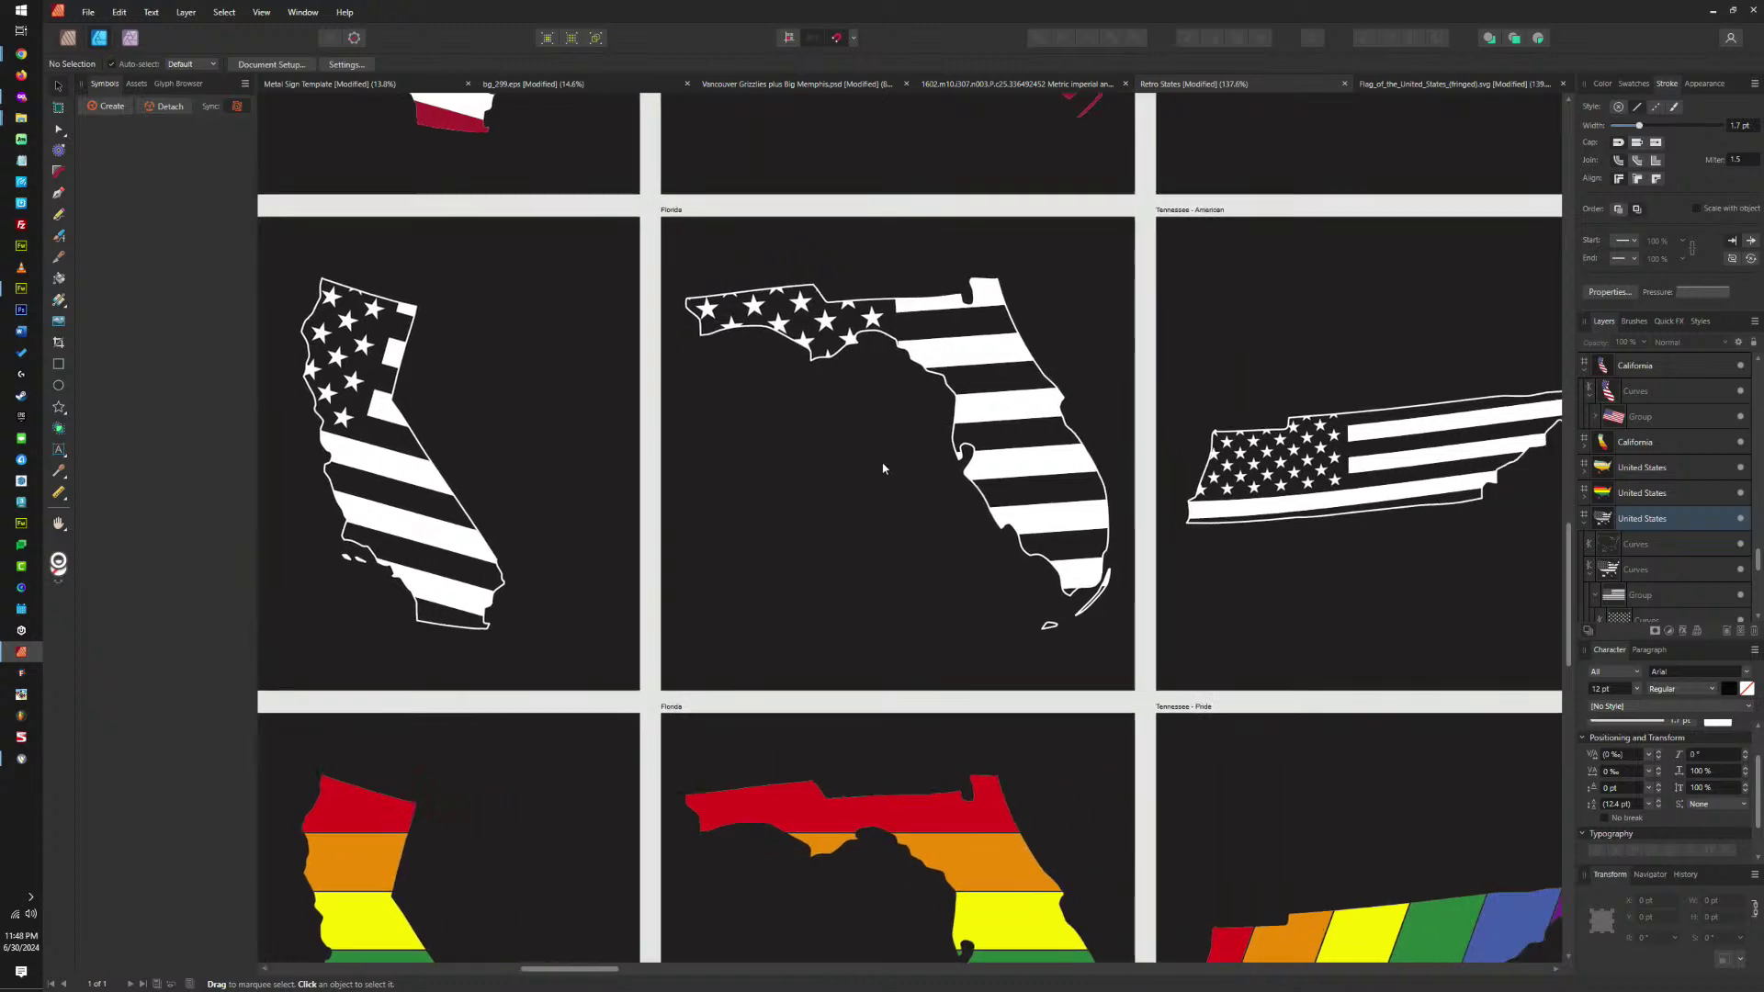
pyautogui.hscroll(5, 883, 468)
pyautogui.hscroll(-20, 947, 421)
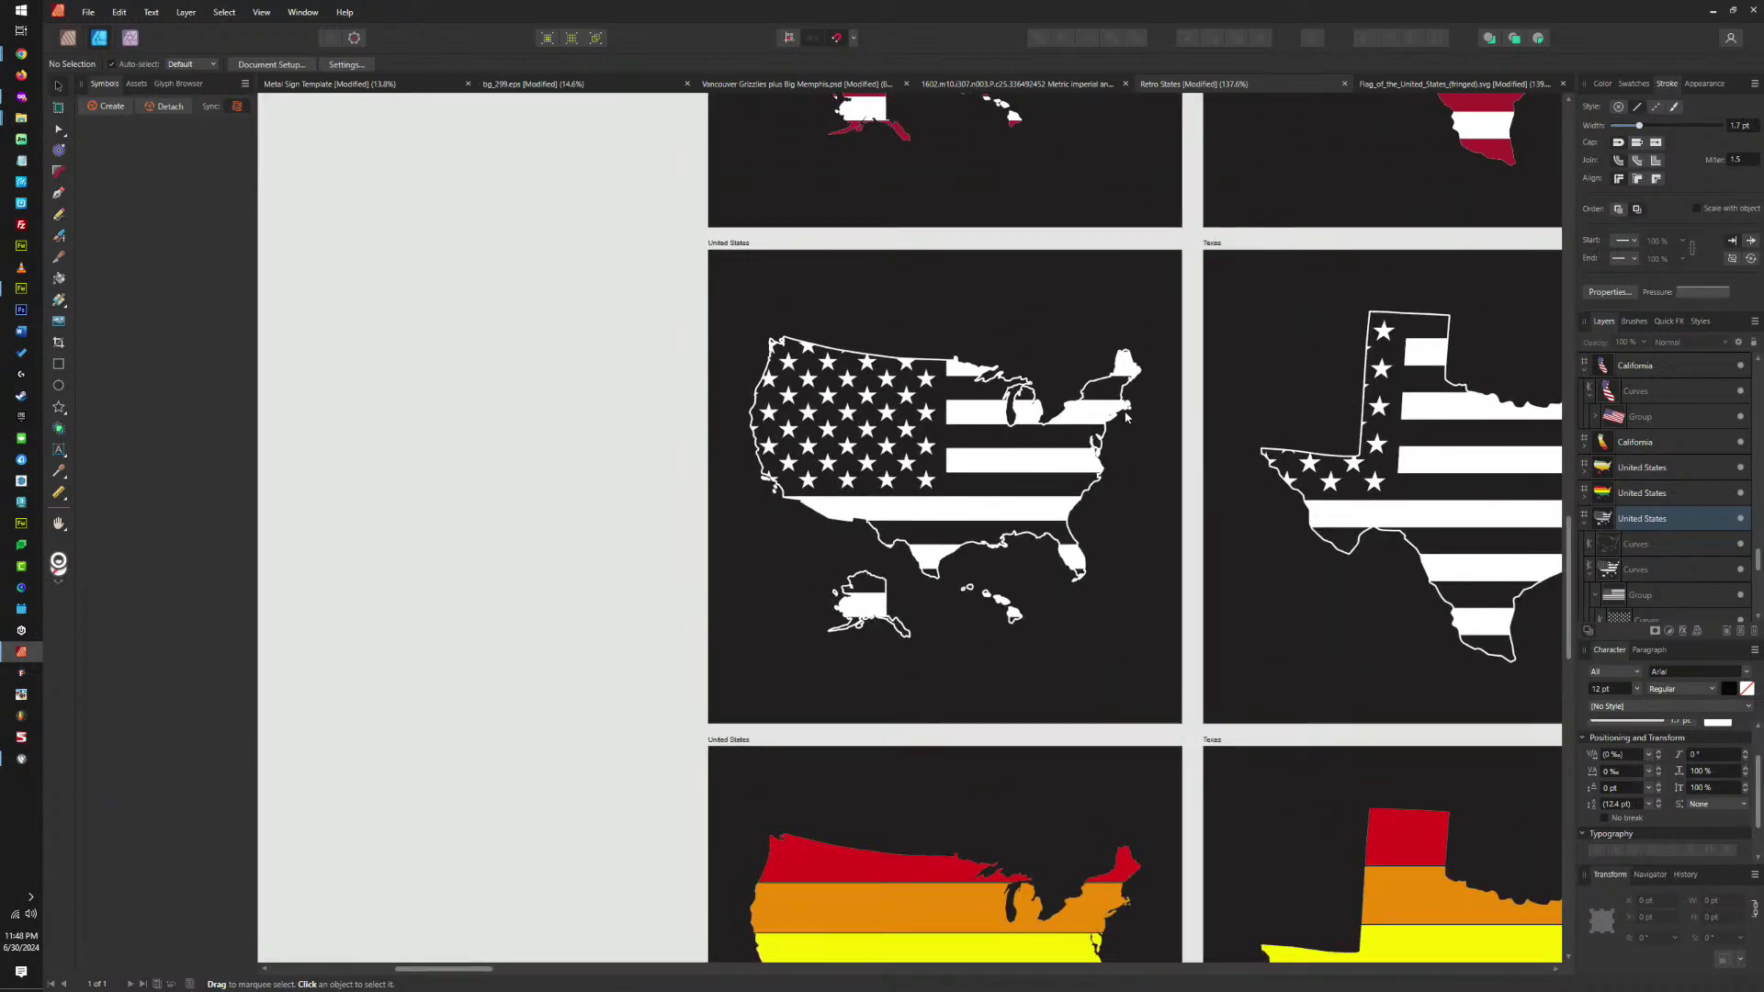
pyautogui.scroll(-6, 1126, 417)
pyautogui.hscroll(3, 1224, 590)
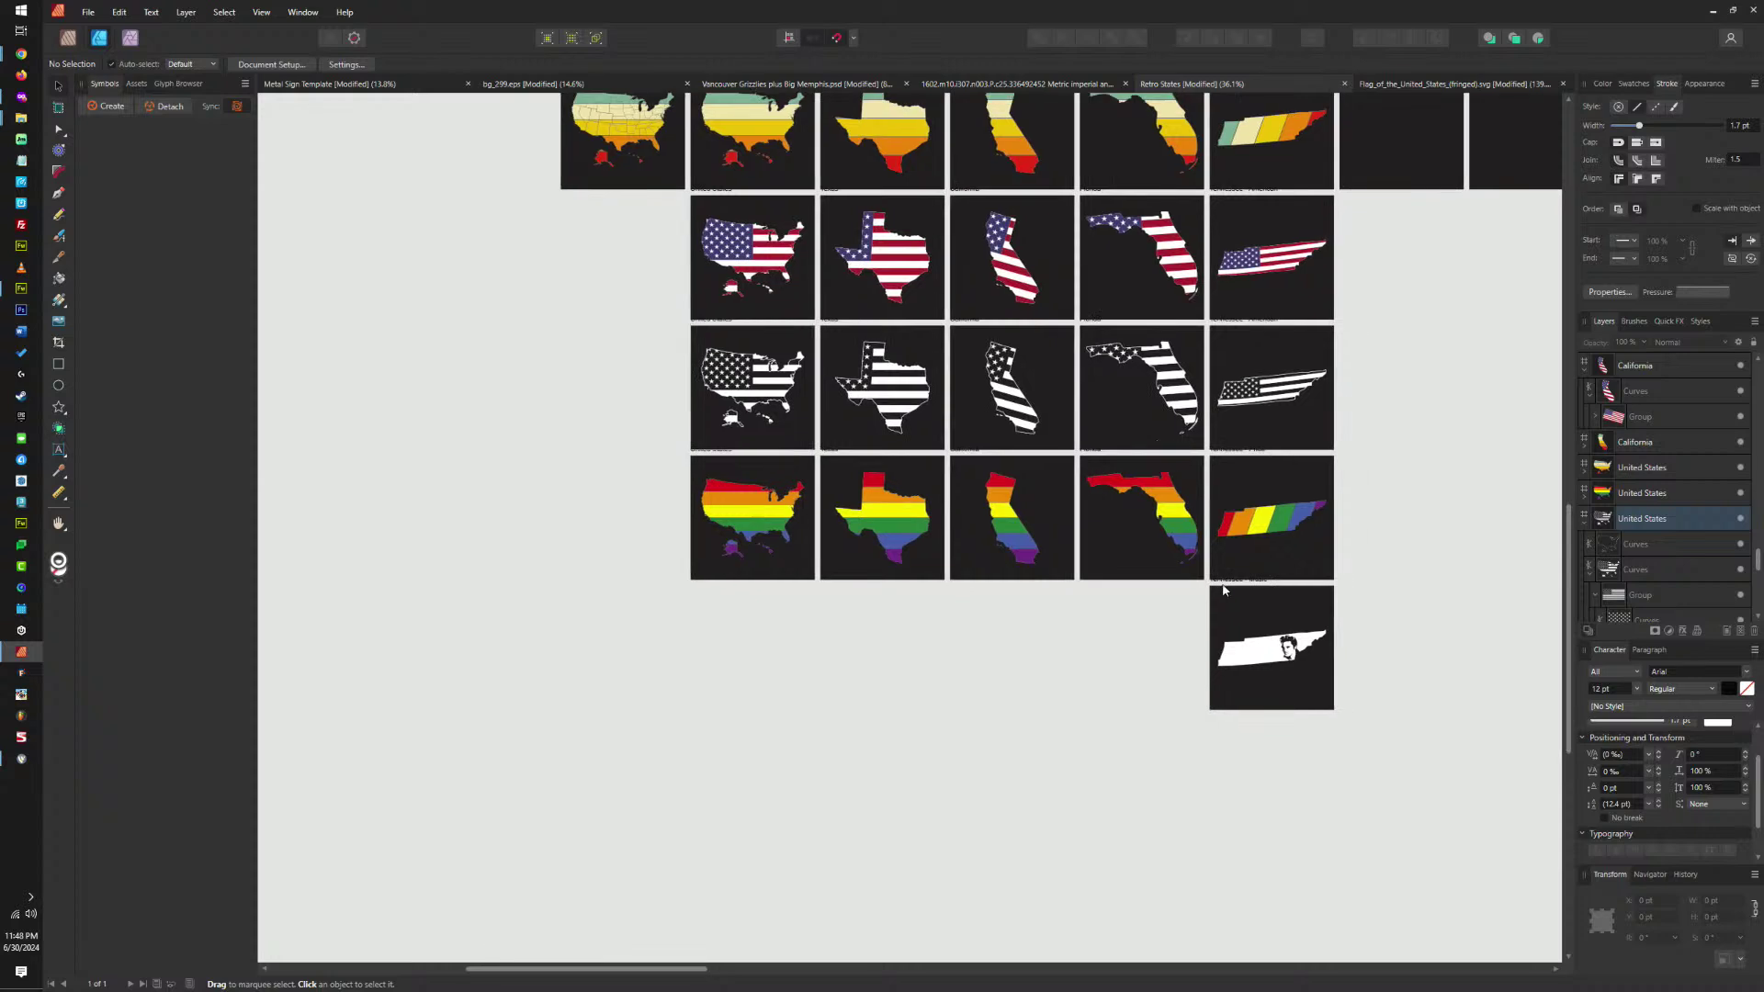
pyautogui.moveTo(1223, 591); pyautogui.dragTo(1228, 745)
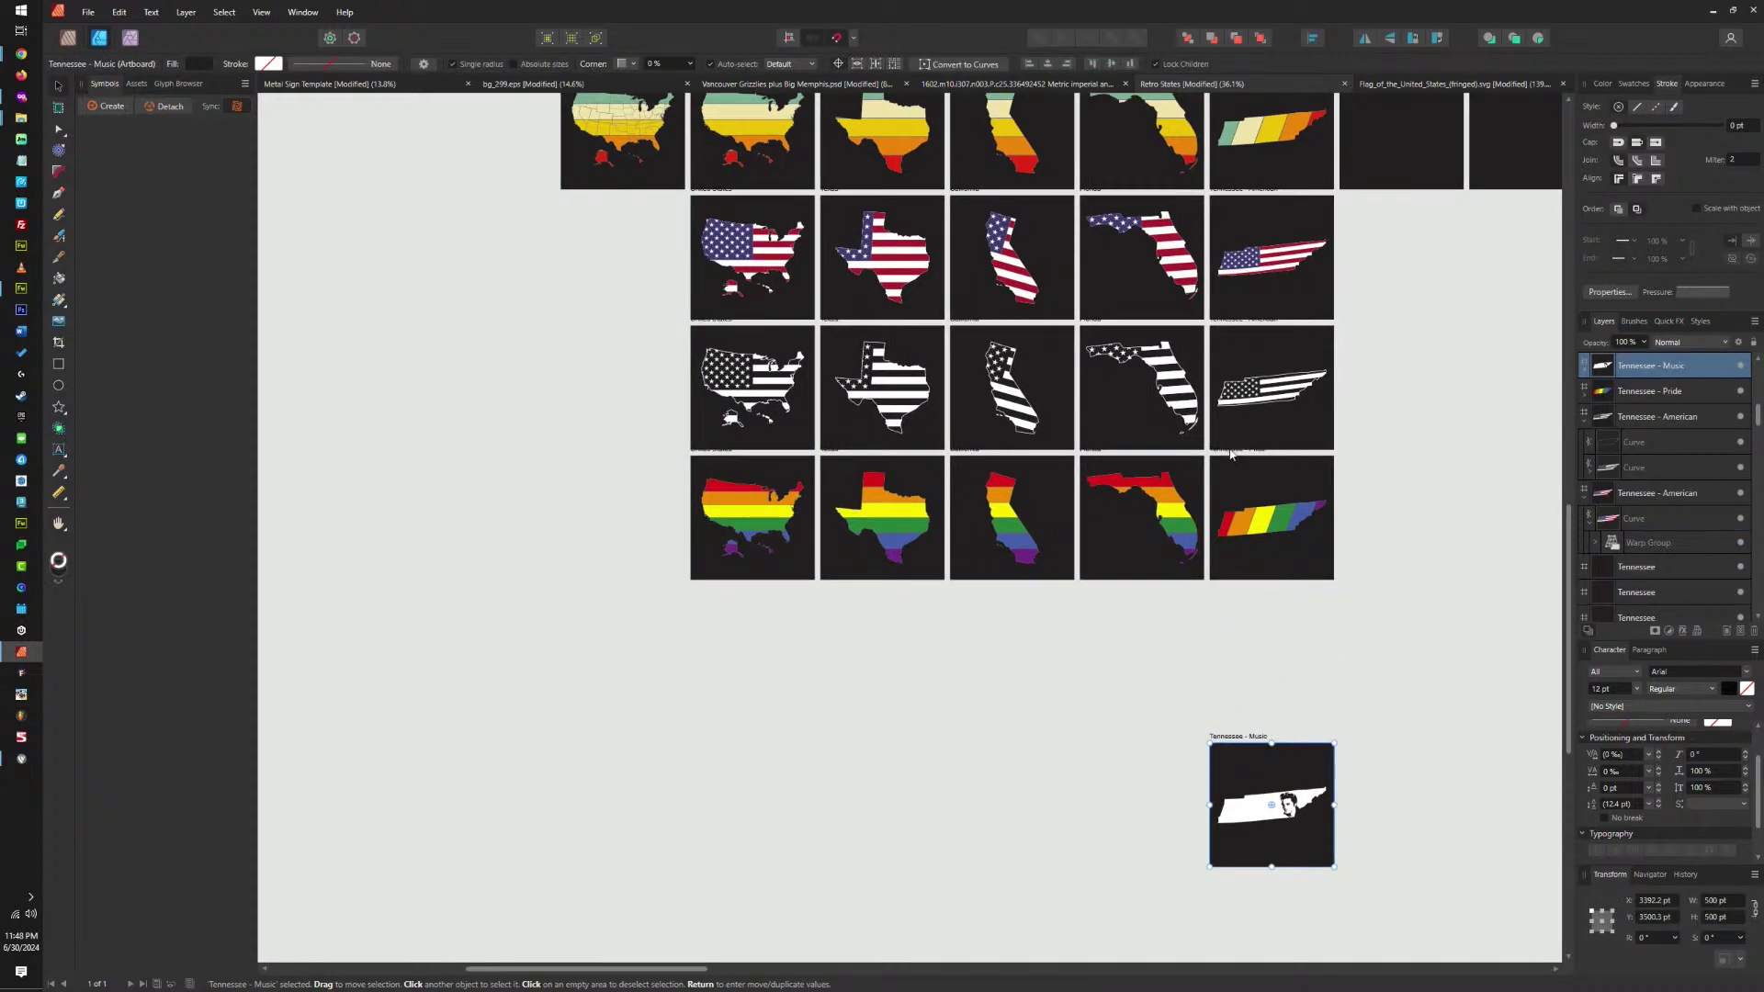
# Move the five rainbow artboards from Tennessee to United States down, opening an empty row beneath the black-and-white flag artboards.
pyautogui.moveTo(1231, 453); pyautogui.dragTo(1232, 598)
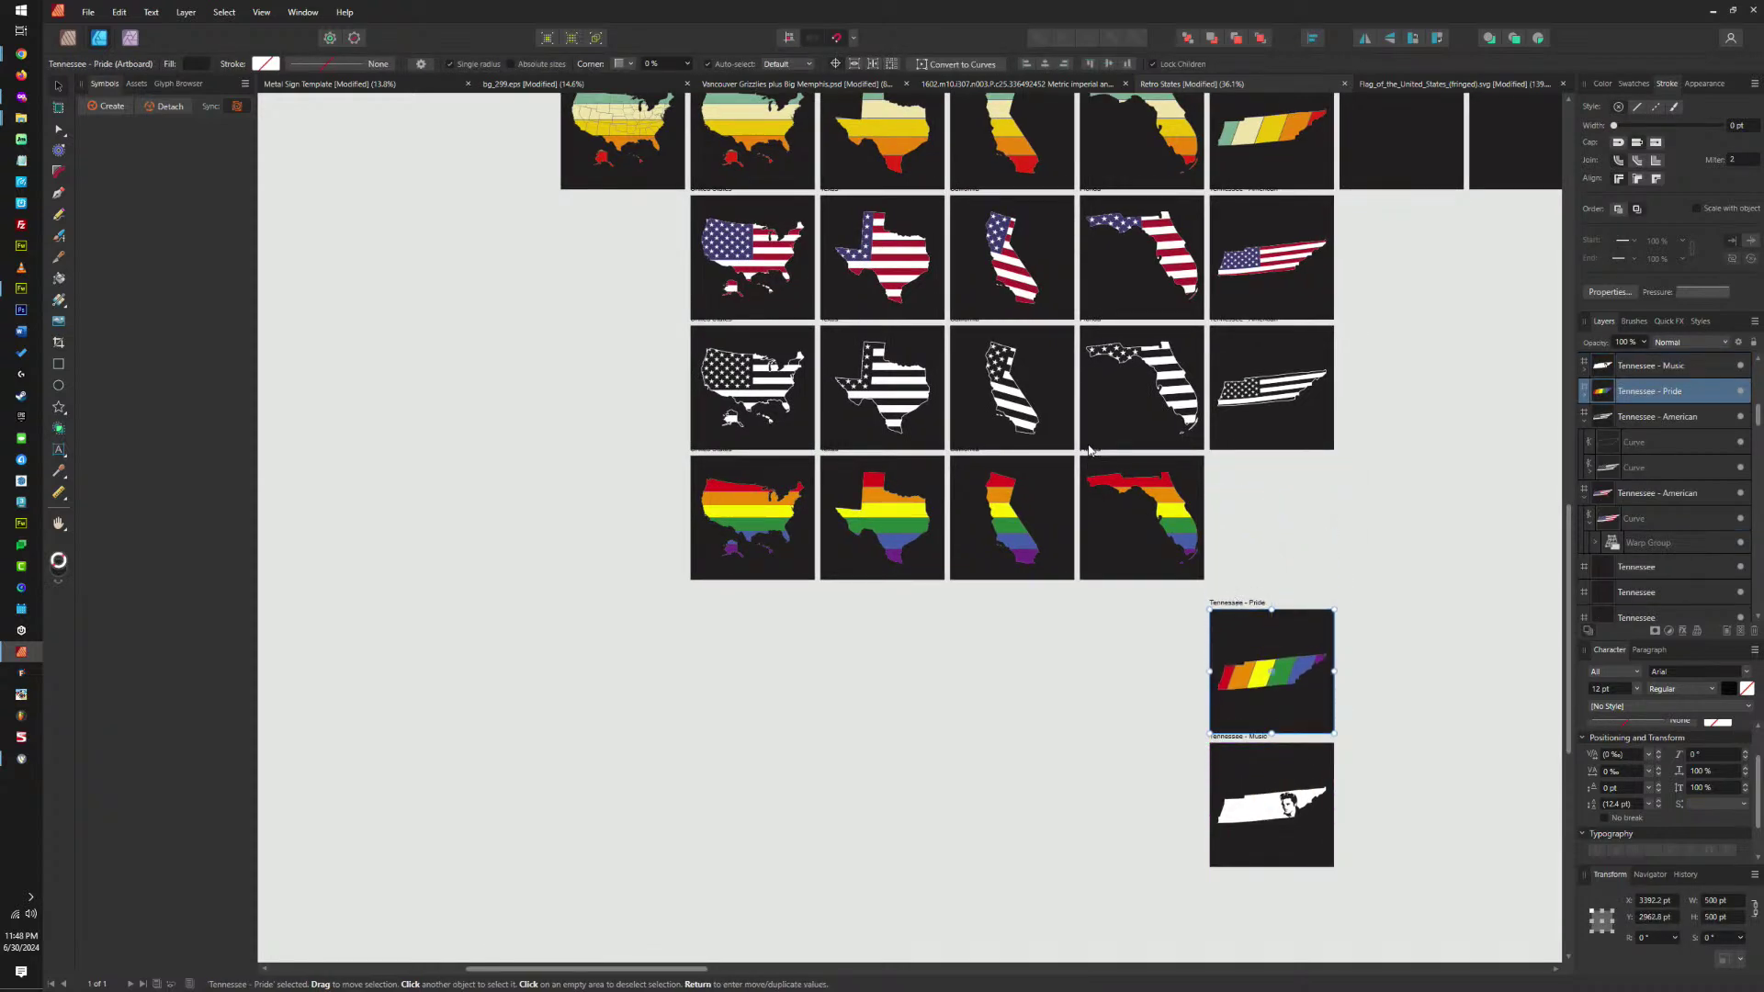
pyautogui.moveTo(1089, 450); pyautogui.dragTo(1090, 603)
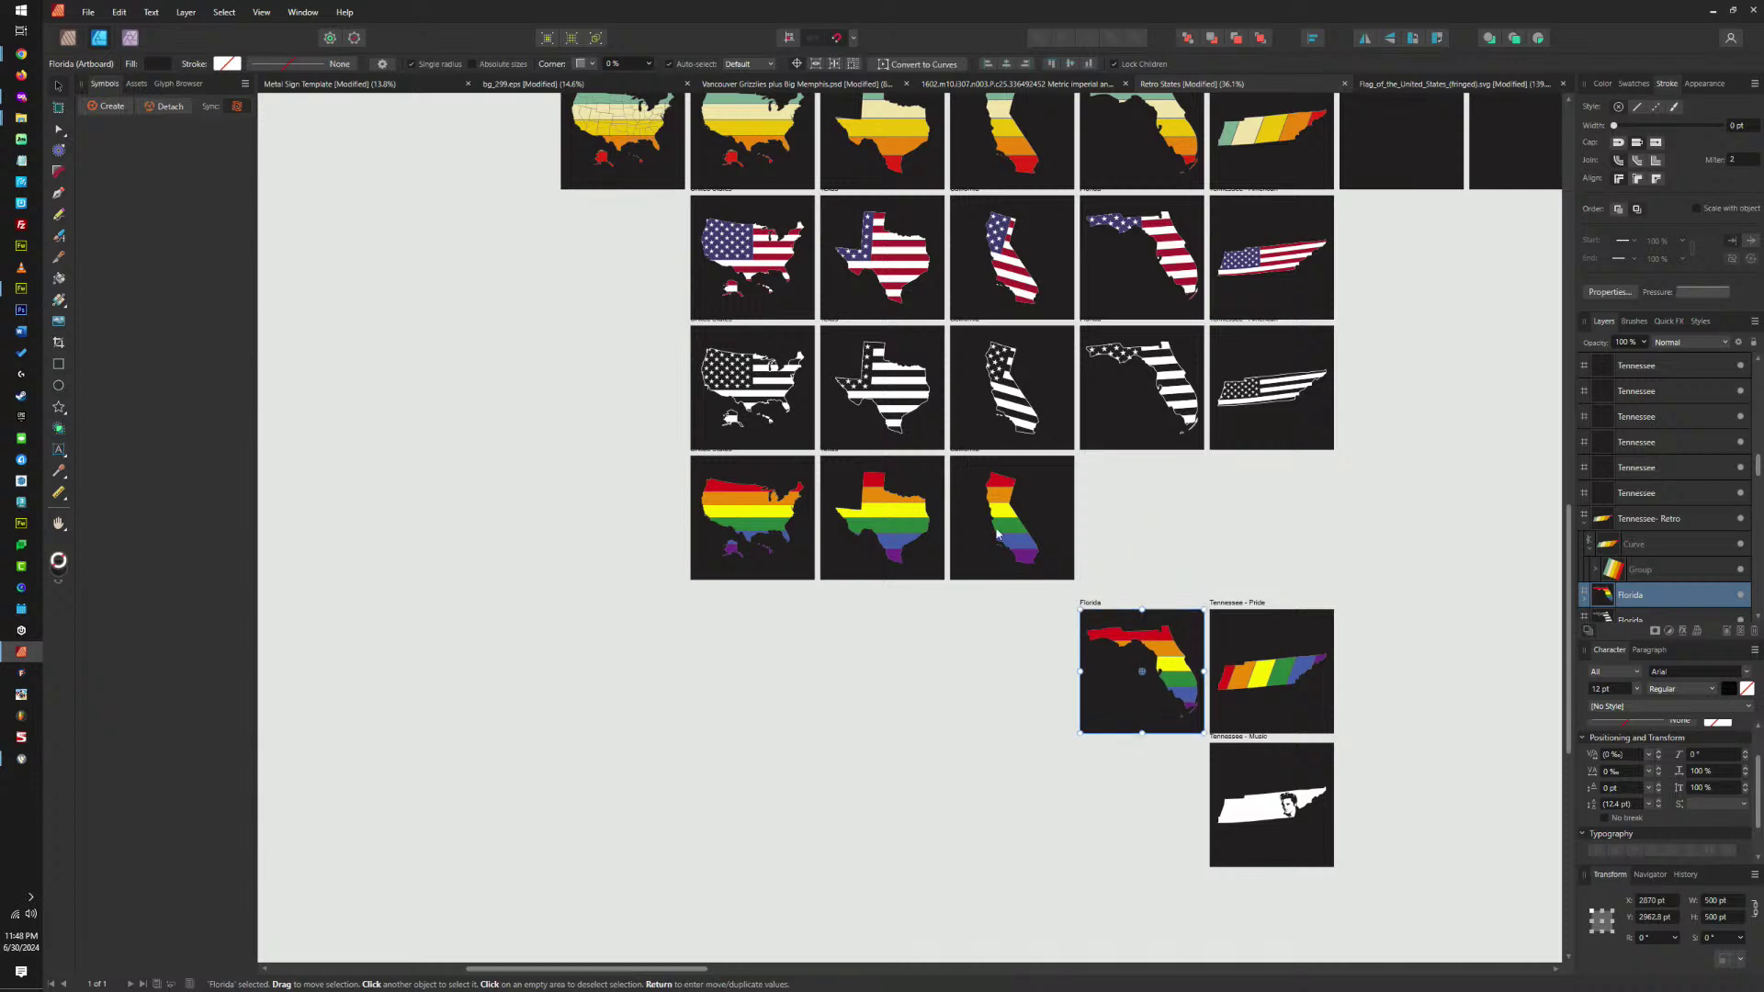
pyautogui.moveTo(967, 462); pyautogui.dragTo(967, 615)
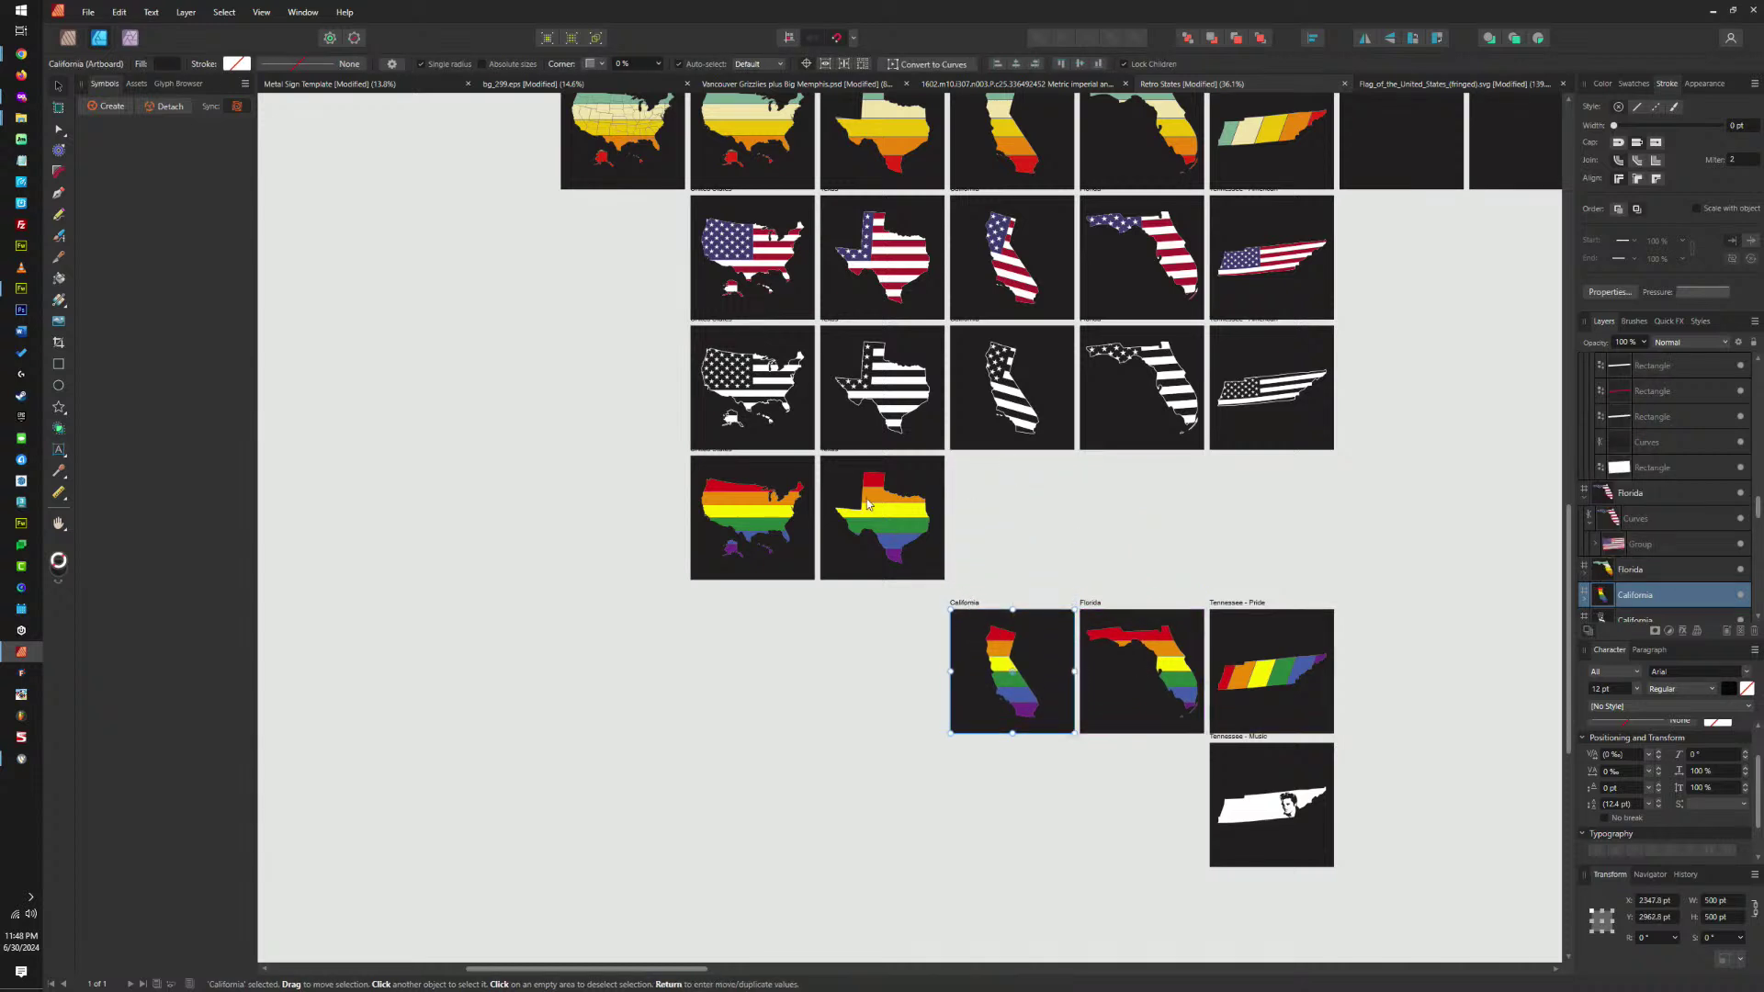
pyautogui.moveTo(838, 455); pyautogui.dragTo(837, 608)
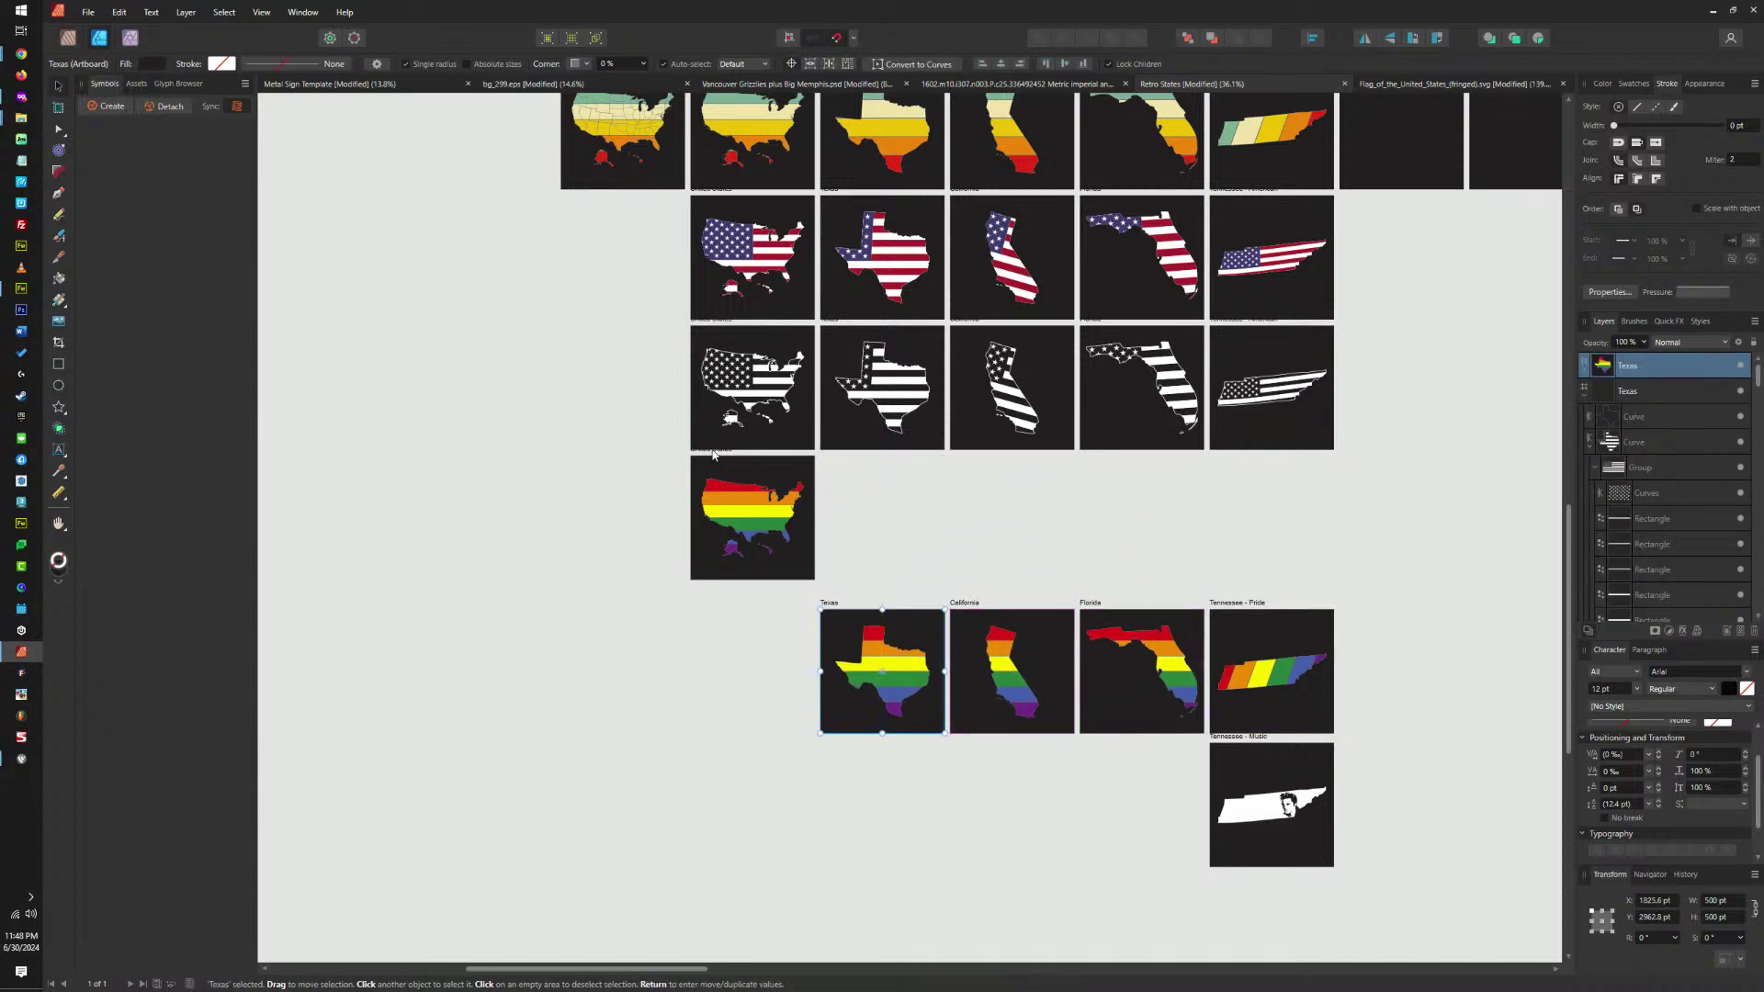
pyautogui.moveTo(714, 481); pyautogui.dragTo(714, 632)
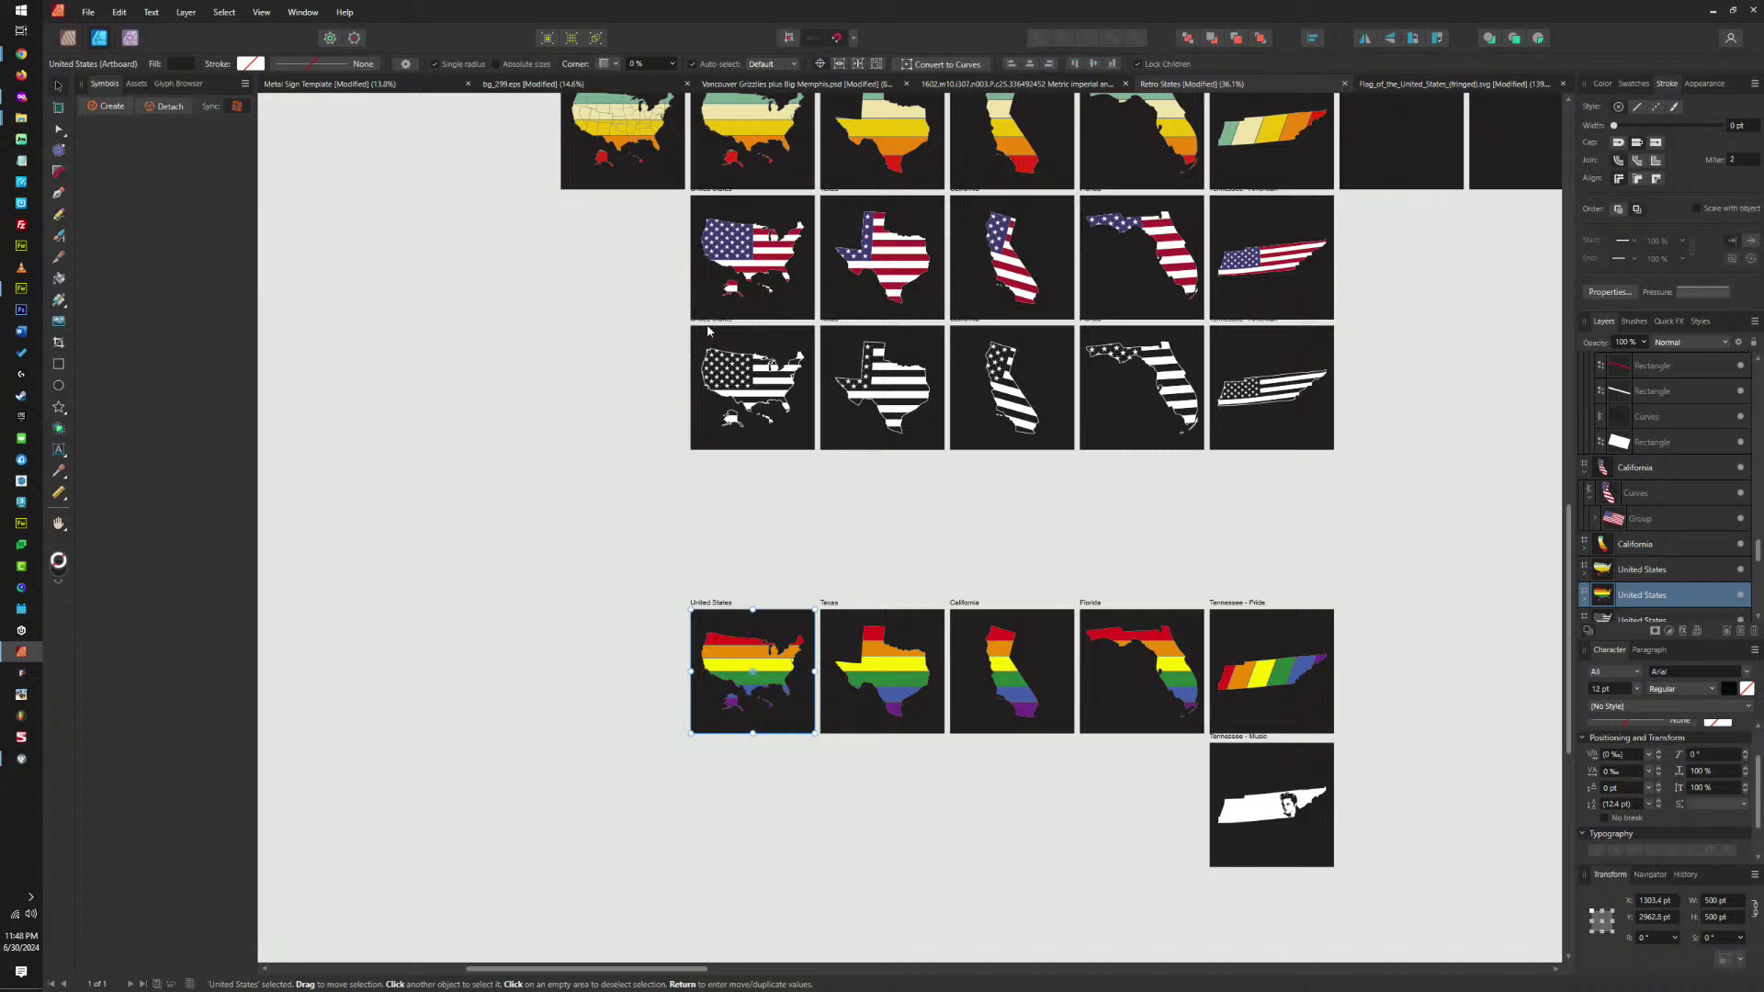
# Duplicate the five black-and-white flag artboards, from United States to Tennessee, into the empty row directly below them.
pyautogui.moveTo(710, 326)
pyautogui.mouseDown()
pyautogui.moveTo(710, 466)
pyautogui.moveTo(710, 449)
pyautogui.mouseUp()
pyautogui.click(712, 190)
pyautogui.moveTo(837, 324); pyautogui.dragTo(837, 449)
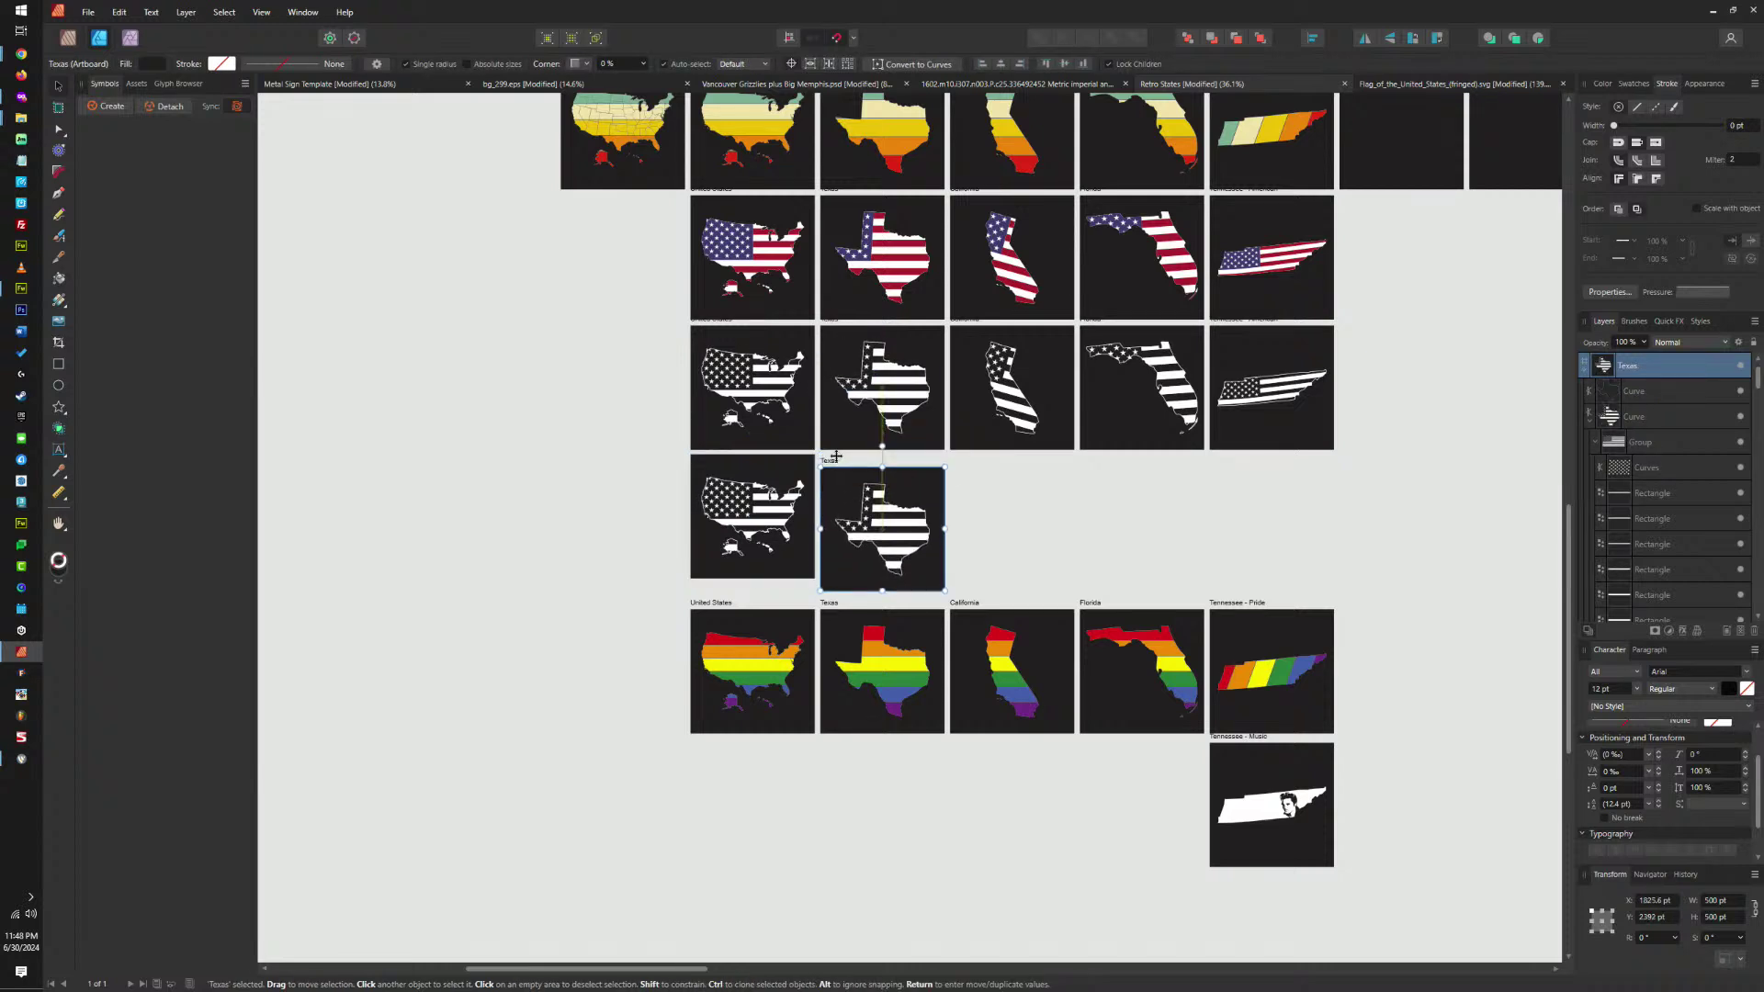
pyautogui.moveTo(969, 323); pyautogui.dragTo(969, 452)
pyautogui.moveTo(1092, 321); pyautogui.dragTo(1092, 450)
pyautogui.moveTo(1223, 319); pyautogui.dragTo(1224, 447)
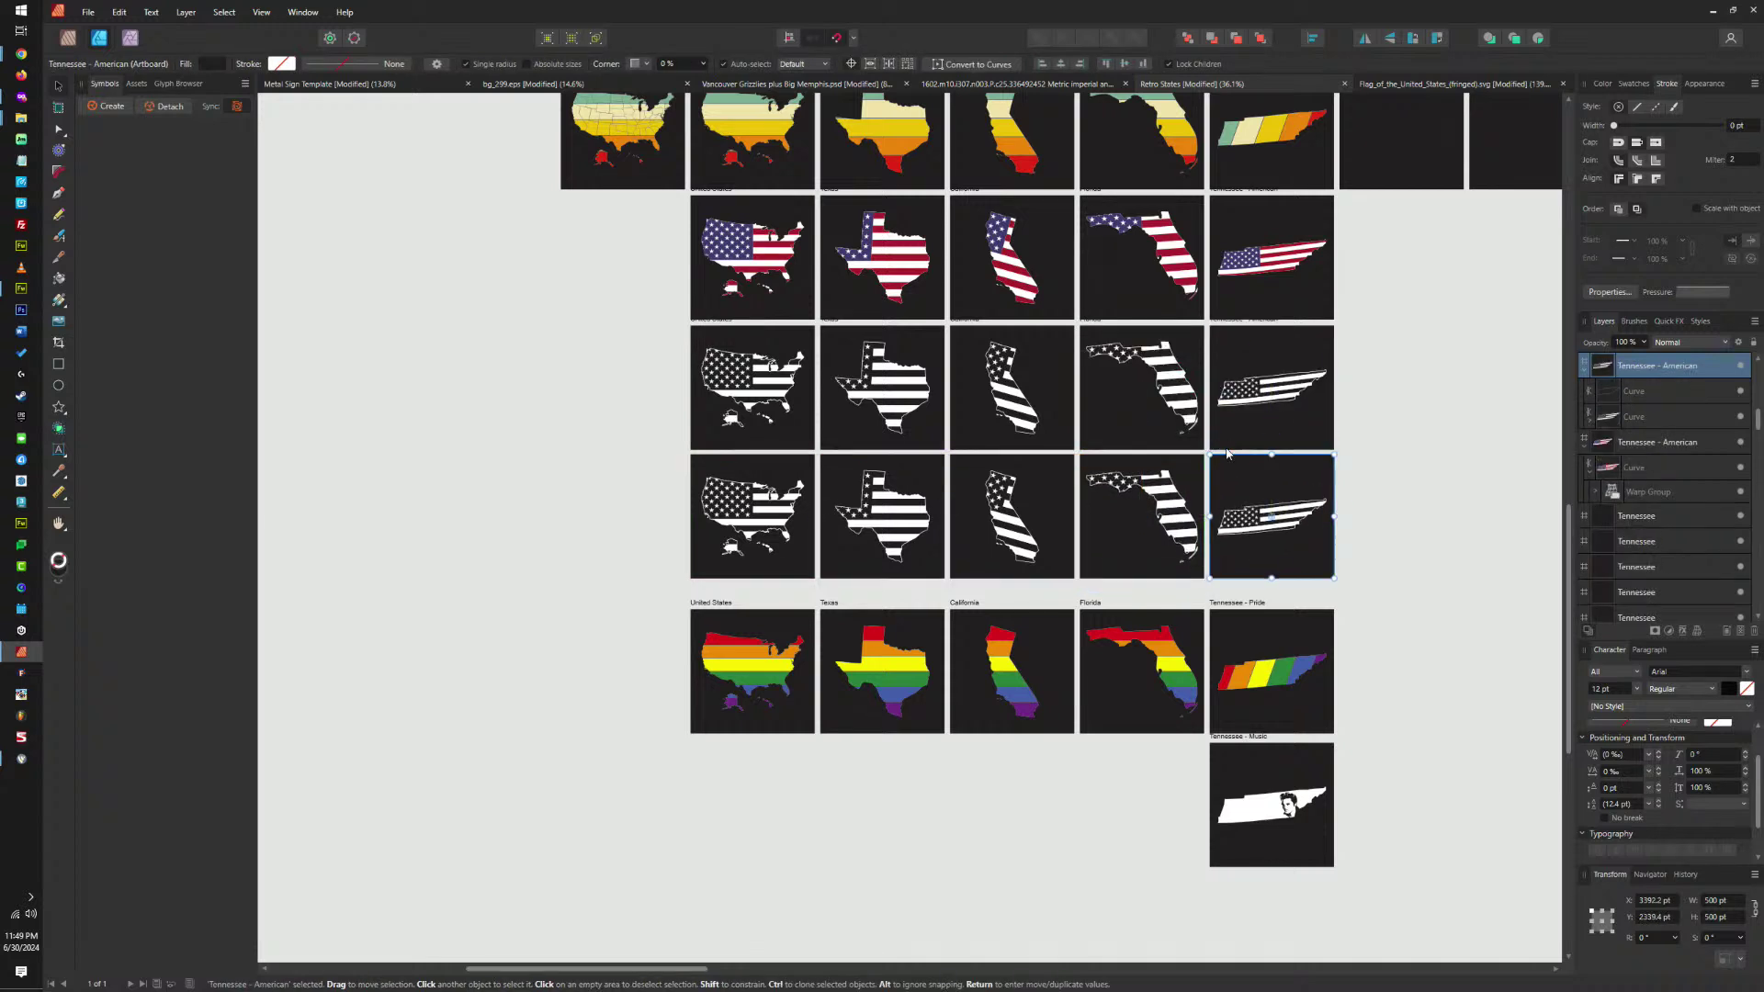
# Move the Tennessee - Pride artboard up beneath the duplicated Tennessee flag artboard, with the same small gap as the other rows.
pyautogui.moveTo(1248, 609); pyautogui.dragTo(1243, 579)
pyautogui.click(1229, 457)
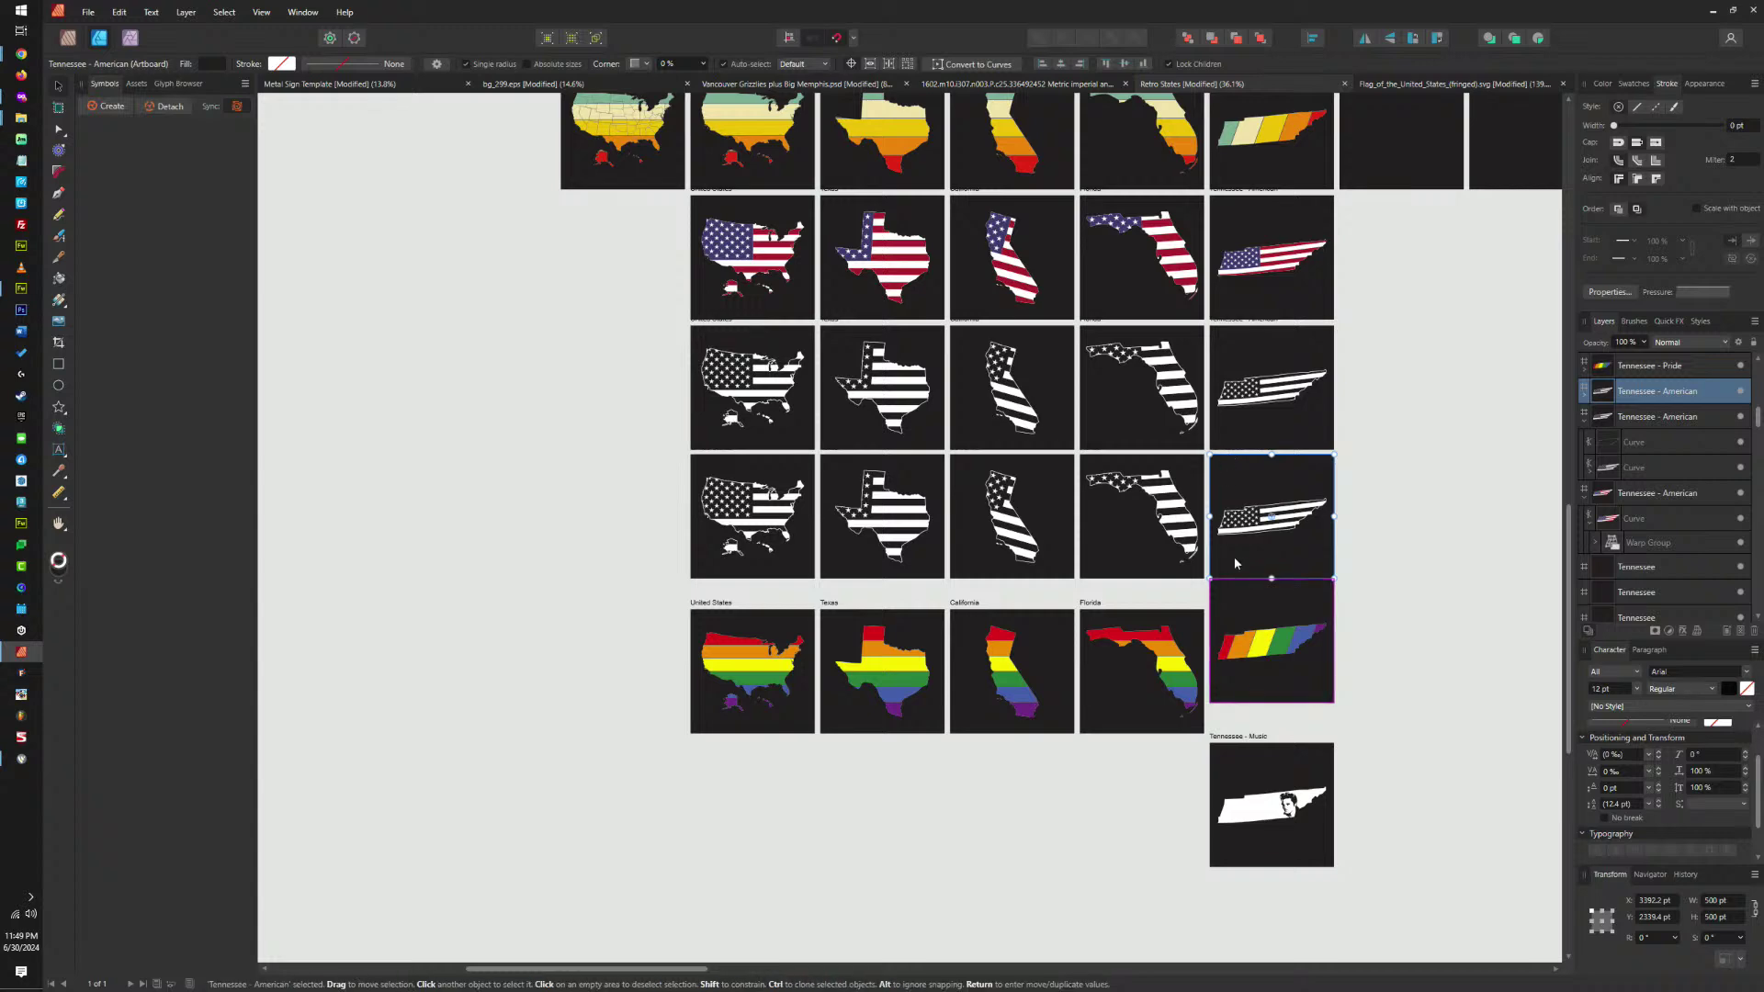
pyautogui.click(1236, 327)
pyautogui.scroll(5, 1225, 588)
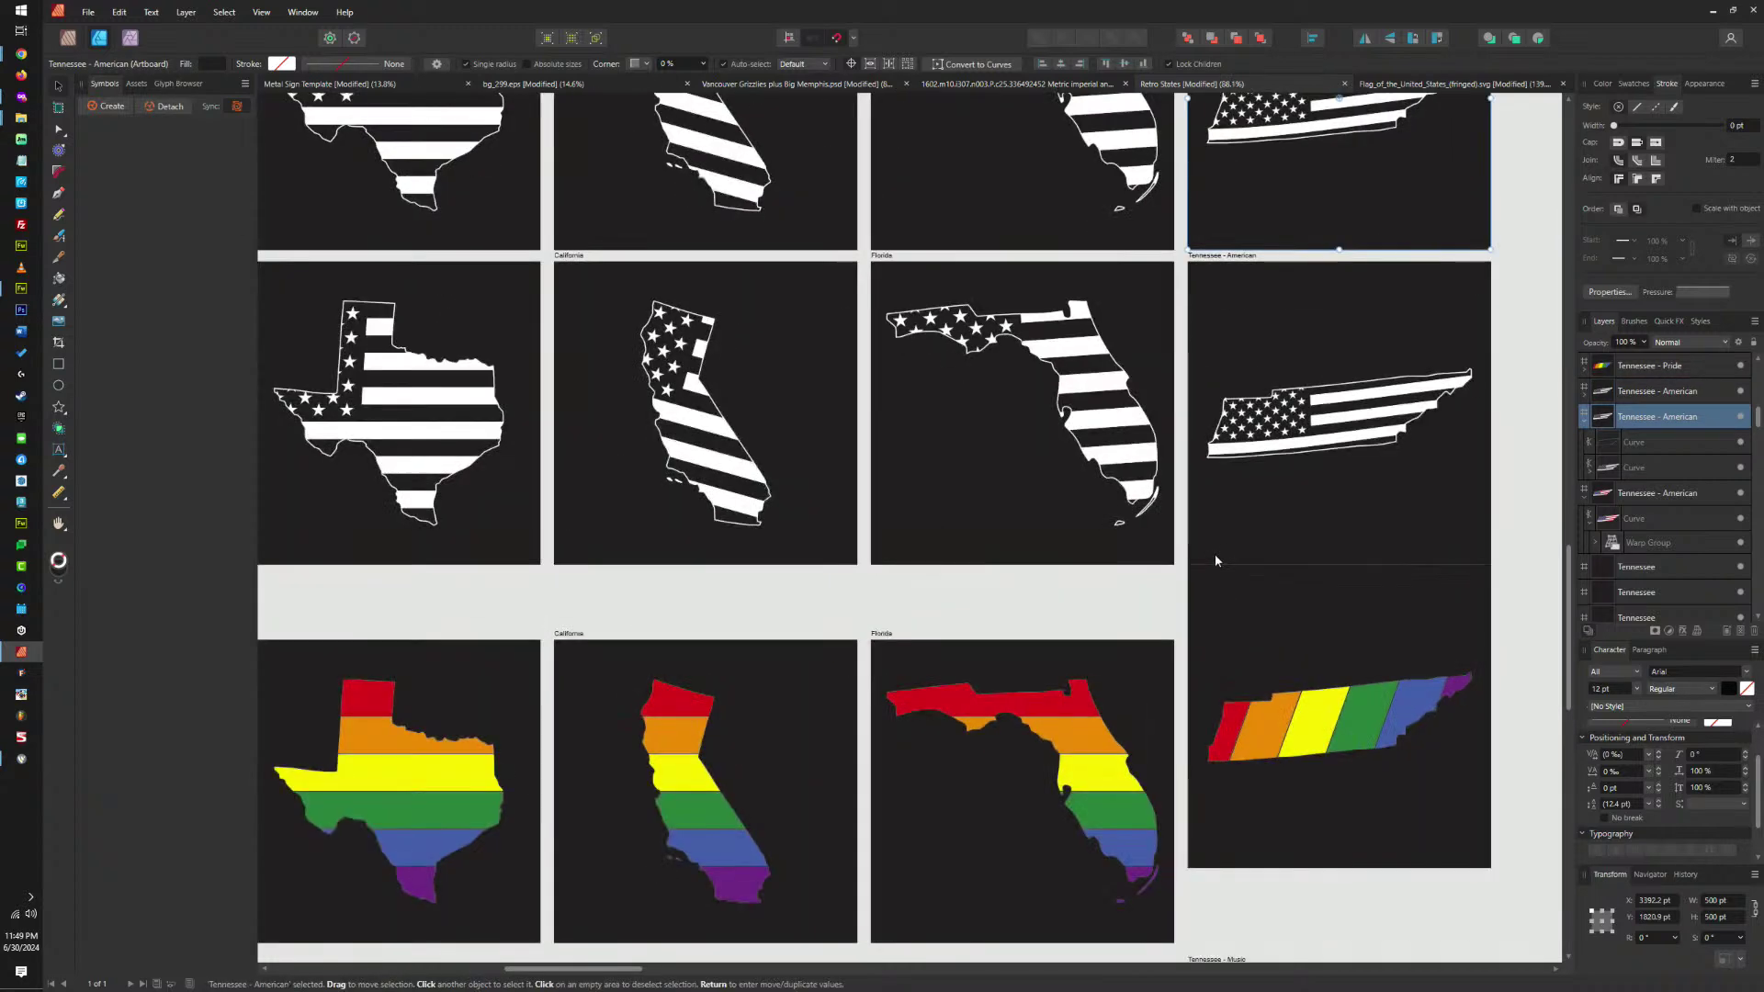
pyautogui.moveTo(1215, 559); pyautogui.dragTo(1216, 568)
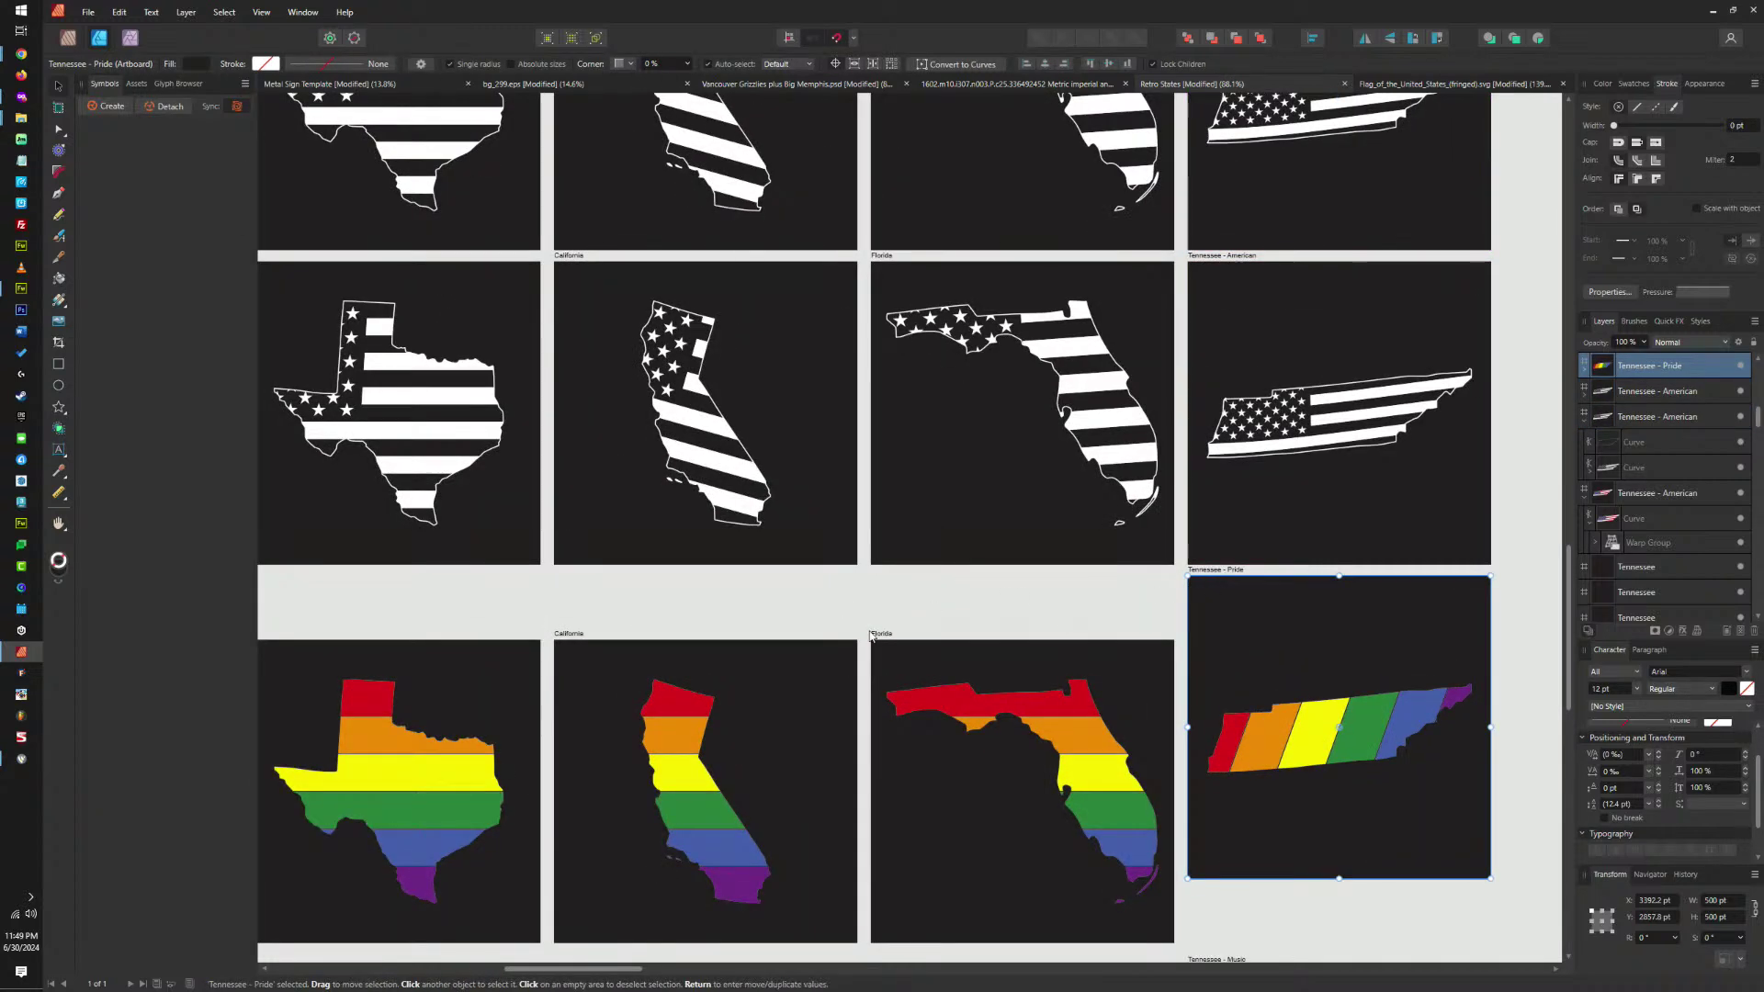
# Raise the rainbow Florida and California artboards level with Tennessee - Pride, and move the Tennessee - Music artboard up beneath it.
pyautogui.moveTo(871, 636); pyautogui.dragTo(872, 571)
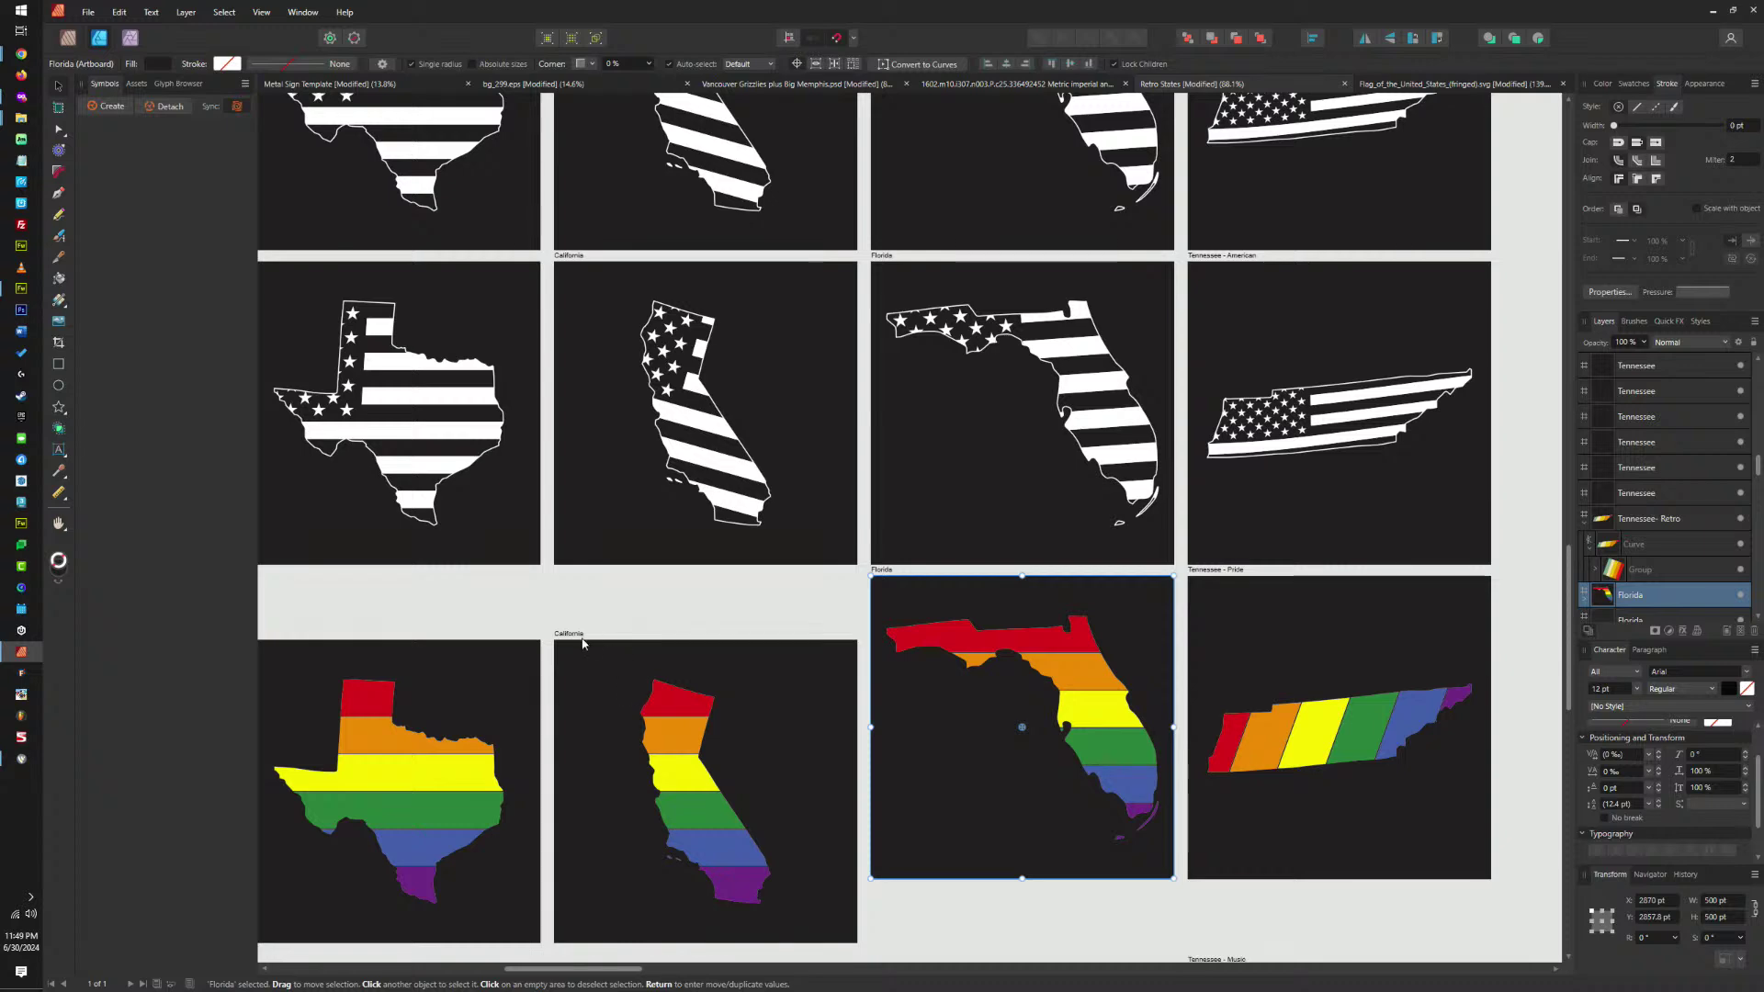
pyautogui.moveTo(583, 643); pyautogui.dragTo(584, 575)
pyautogui.scroll(-2, 906, 544)
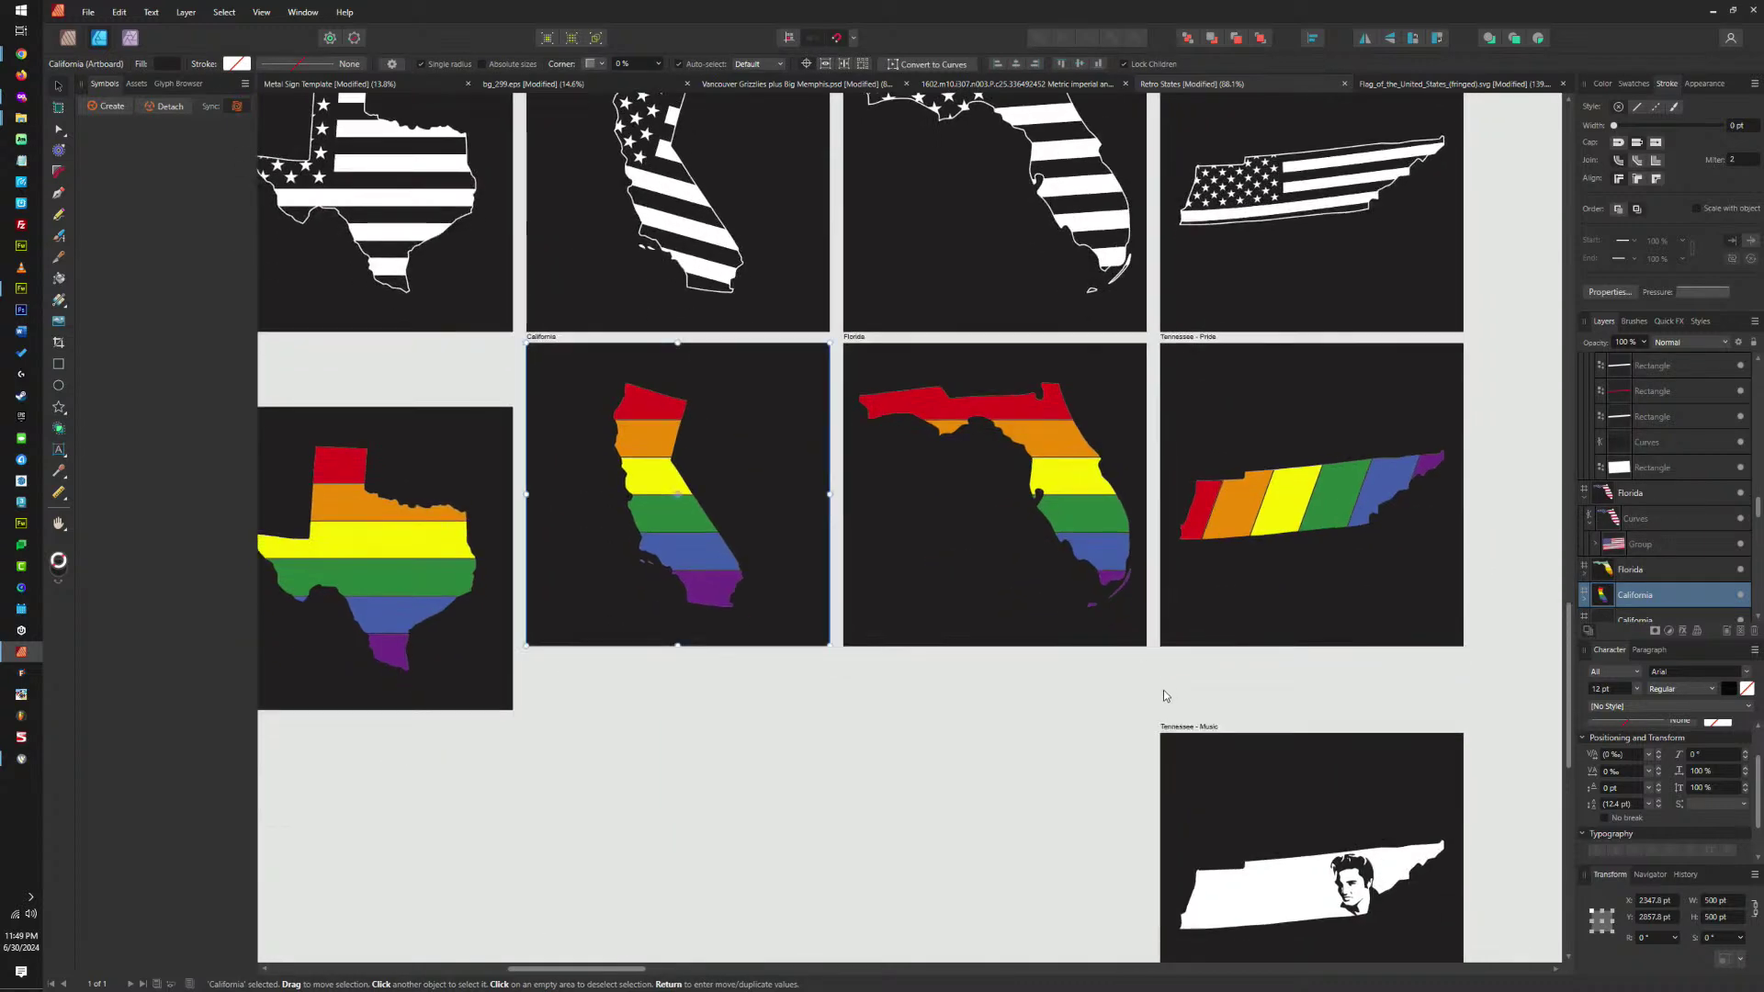
pyautogui.moveTo(1169, 764); pyautogui.dragTo(1137, 632)
# Move the rainbow Texas and United States artboards up into line with the rainbow California artboard.
pyautogui.hscroll(-10, 1138, 632)
pyautogui.scroll(2, 1137, 632)
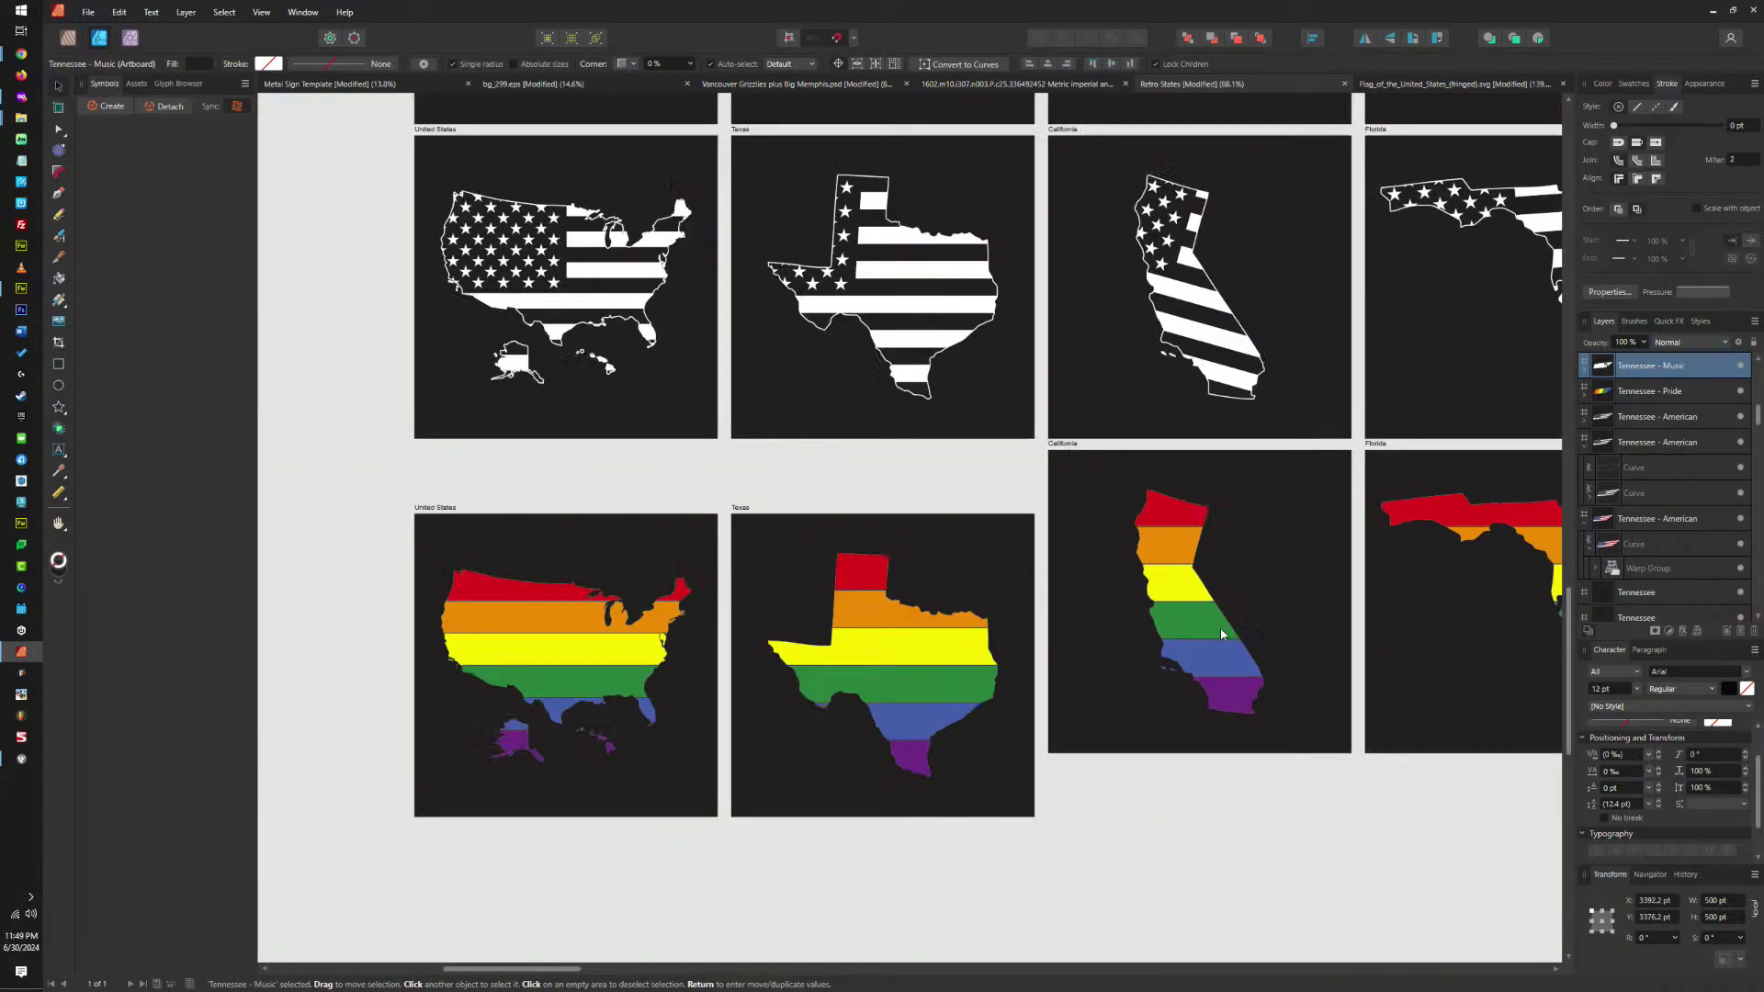
pyautogui.moveTo(1100, 523); pyautogui.dragTo(1098, 459)
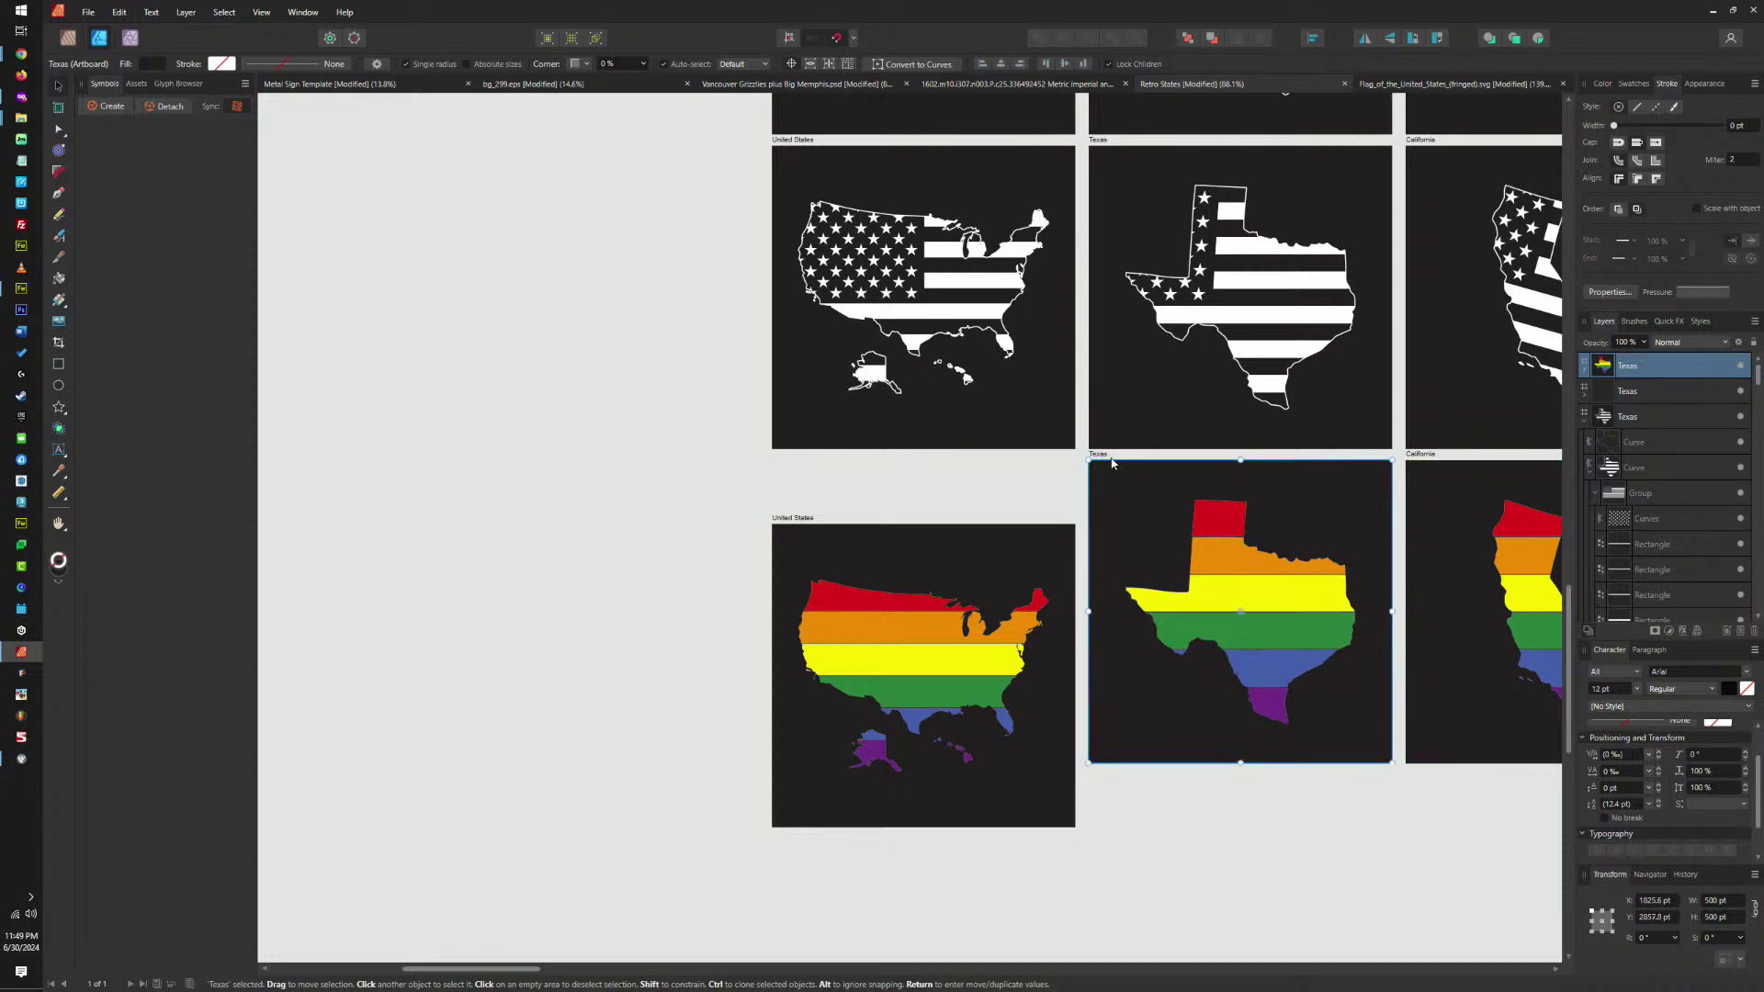
pyautogui.moveTo(792, 520); pyautogui.dragTo(792, 455)
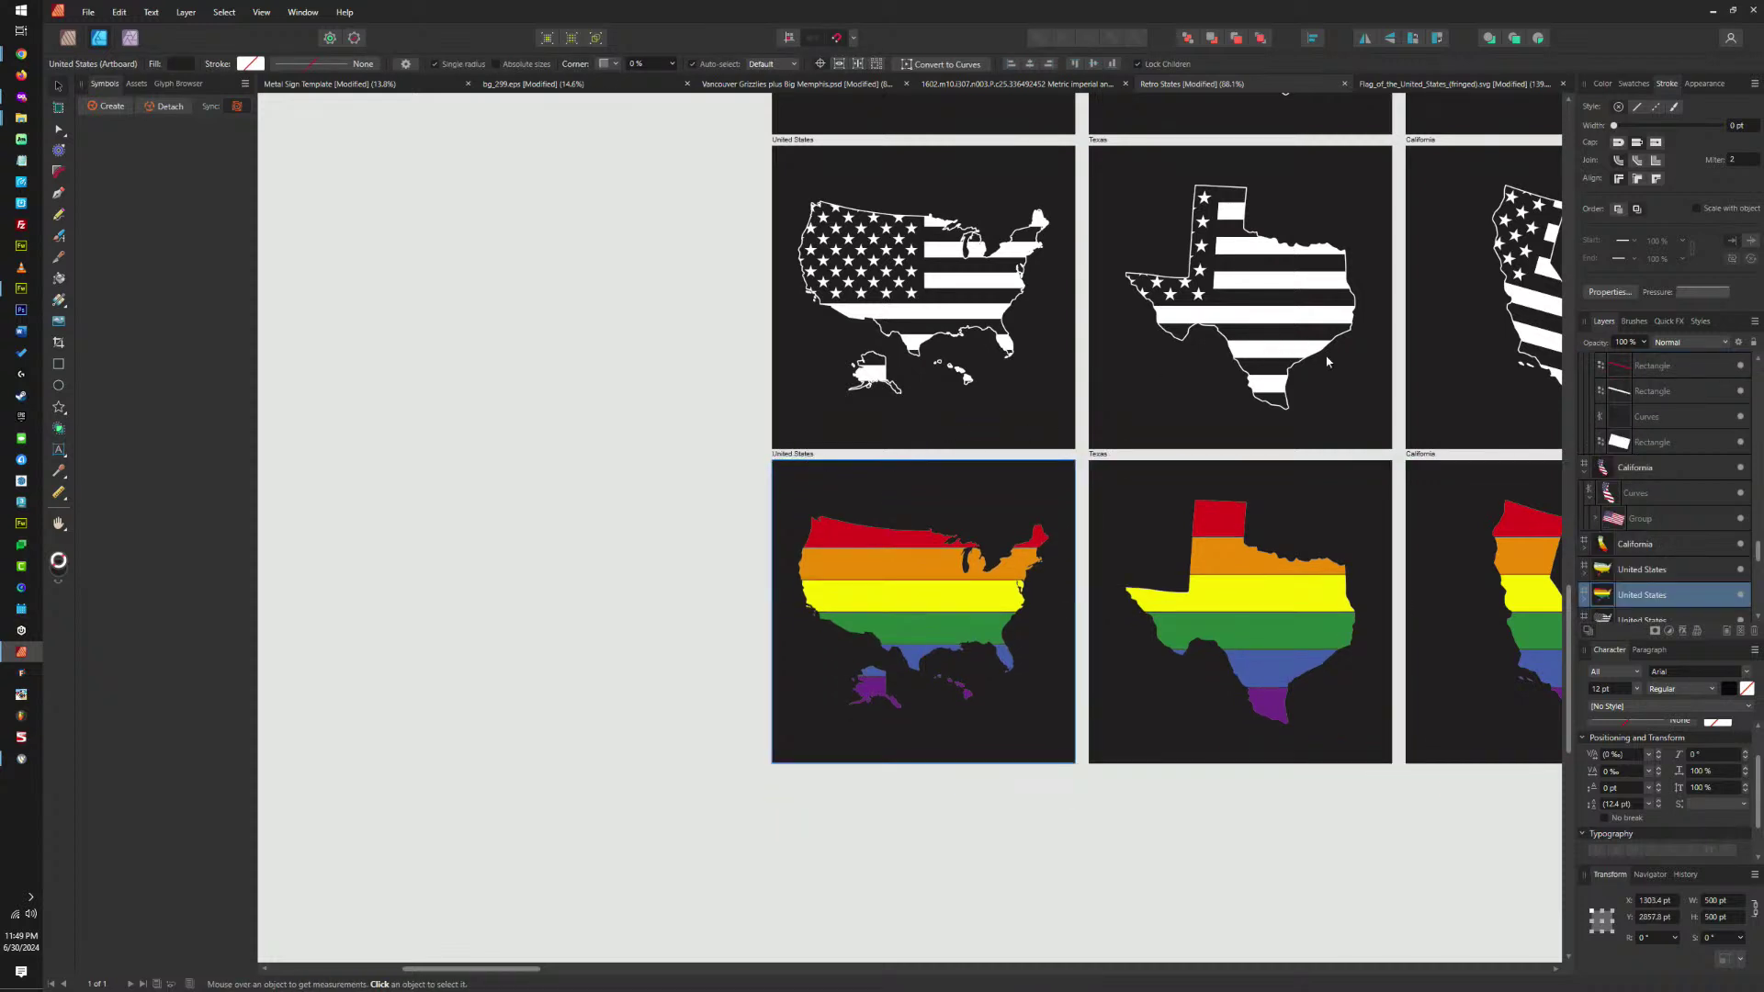
# Select the black stripe curves inside the clipped flag group on the duplicated United States artboard.
pyautogui.scroll(3, 619, 489)
pyautogui.hscroll(4, 618, 489)
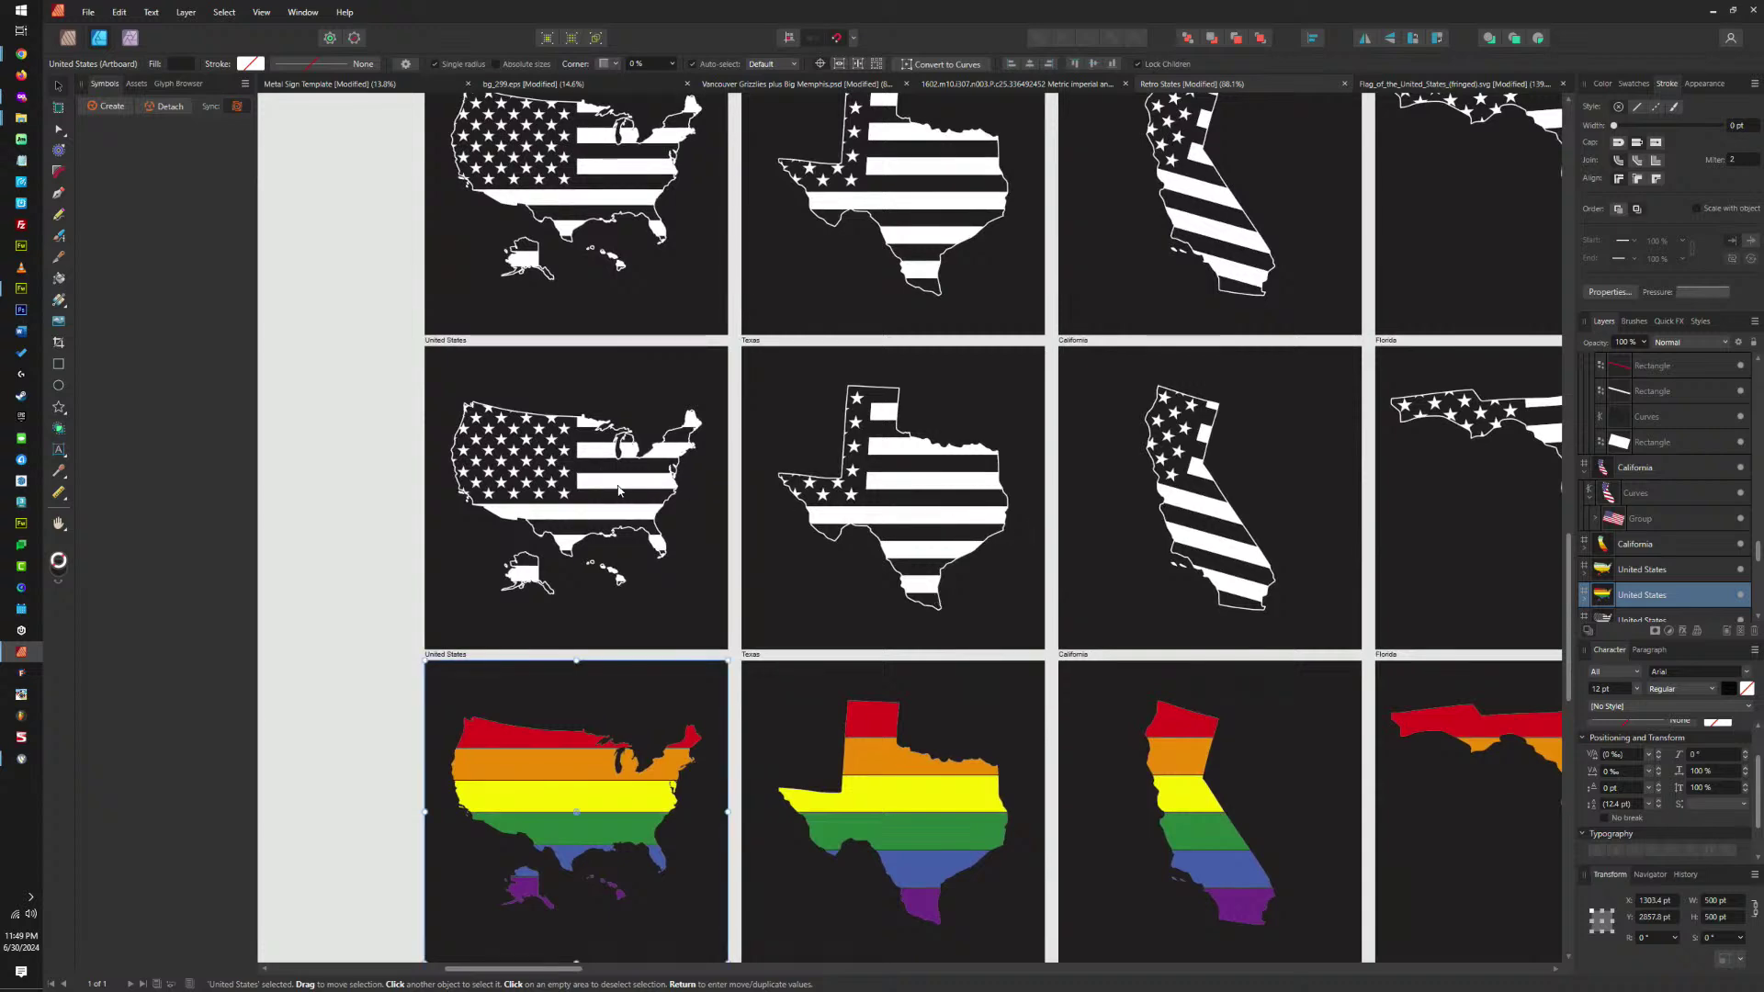
pyautogui.scroll(5, 527, 450)
pyautogui.click(665, 404)
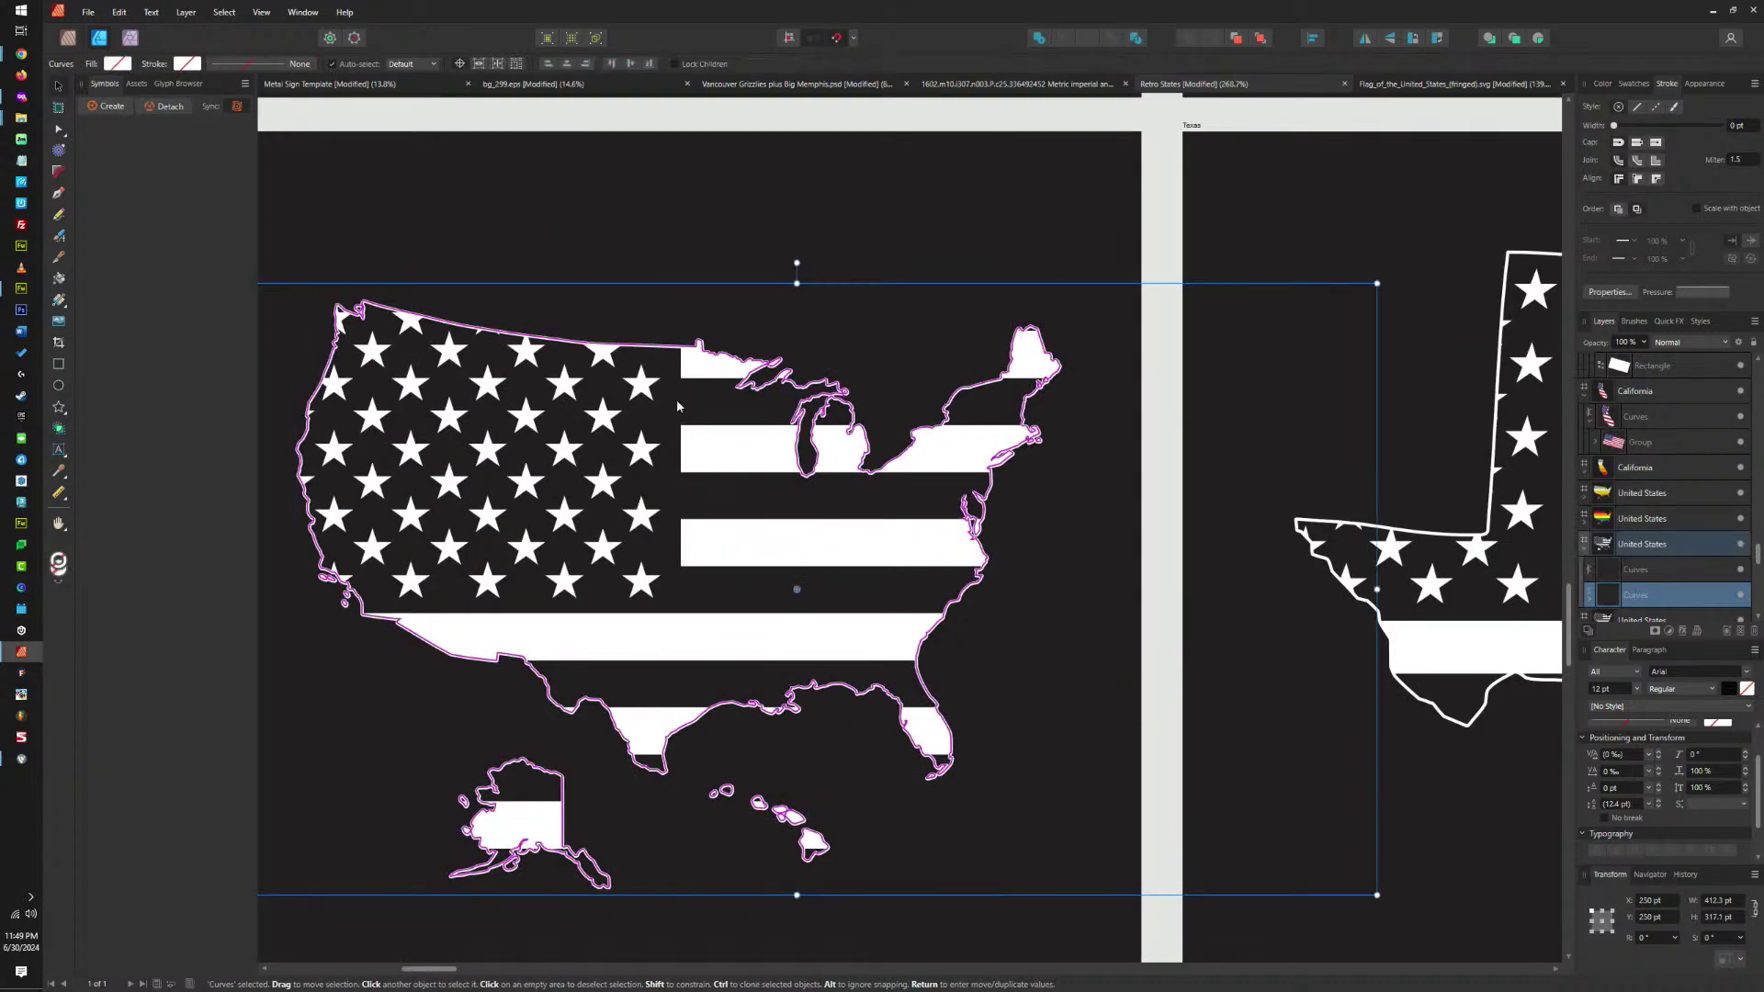
pyautogui.doubleClick(676, 405)
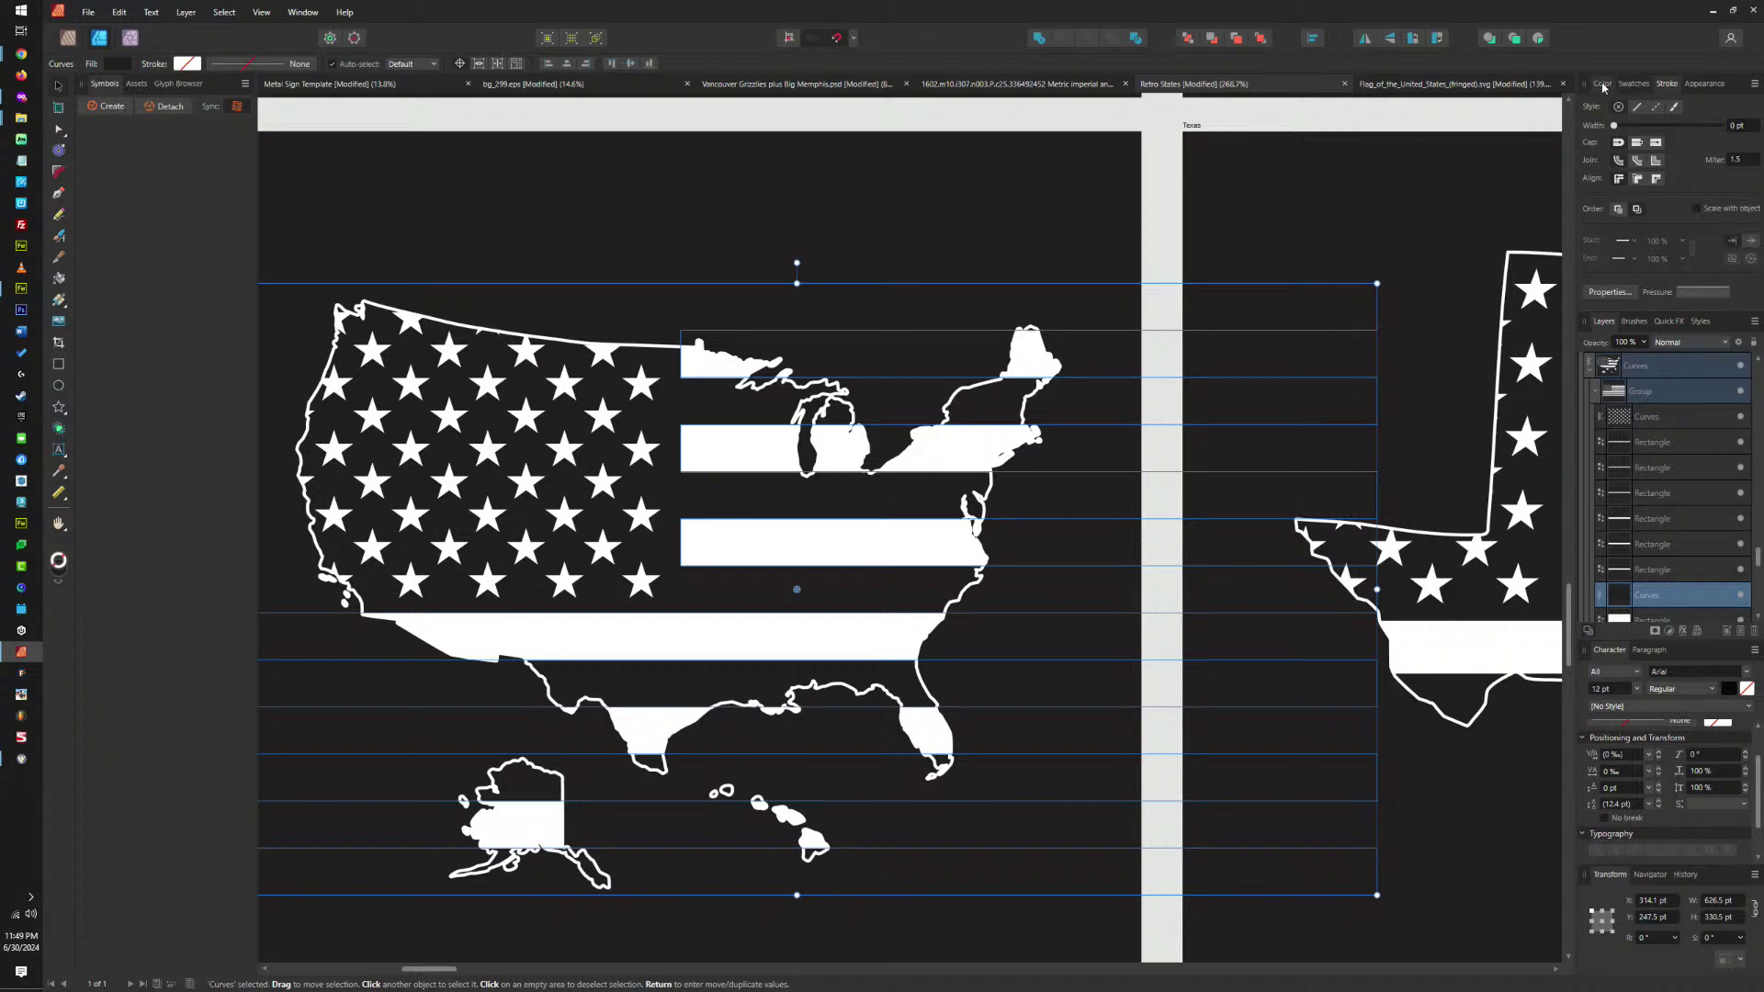
# Switch to the Chrome window showing the American flag and search Google Images for "I bleed blue".
pyautogui.moveTo(21, 54)
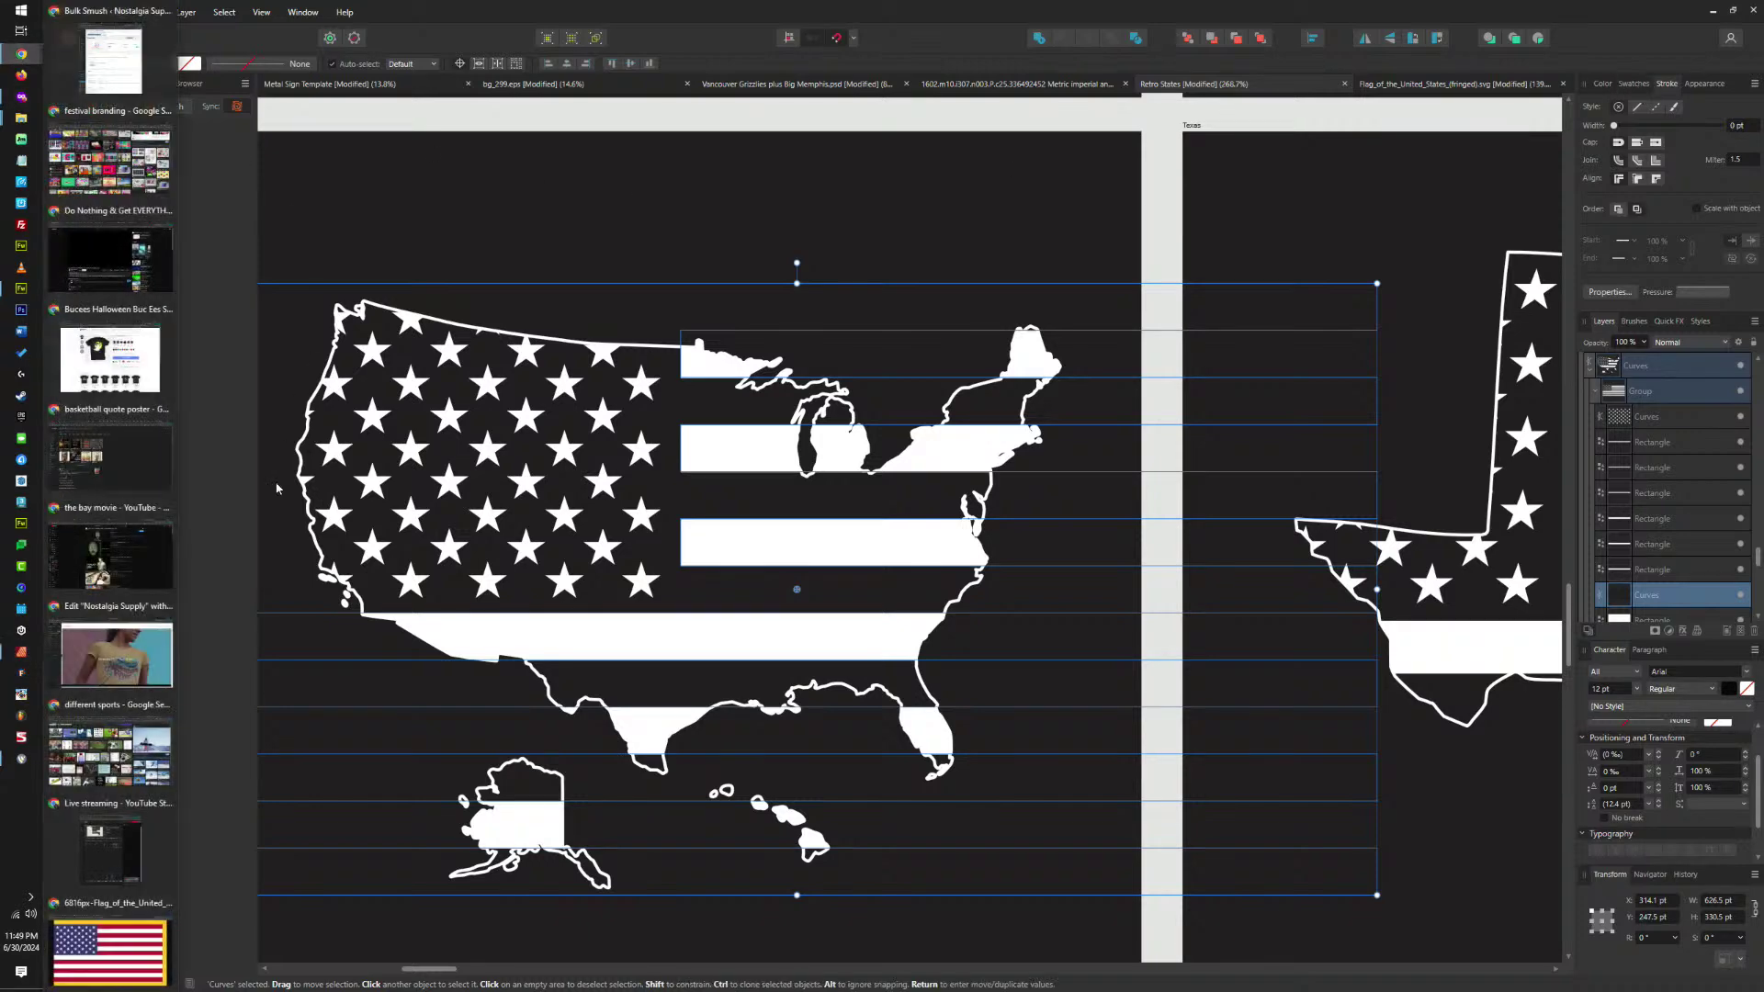
pyautogui.click(97, 951)
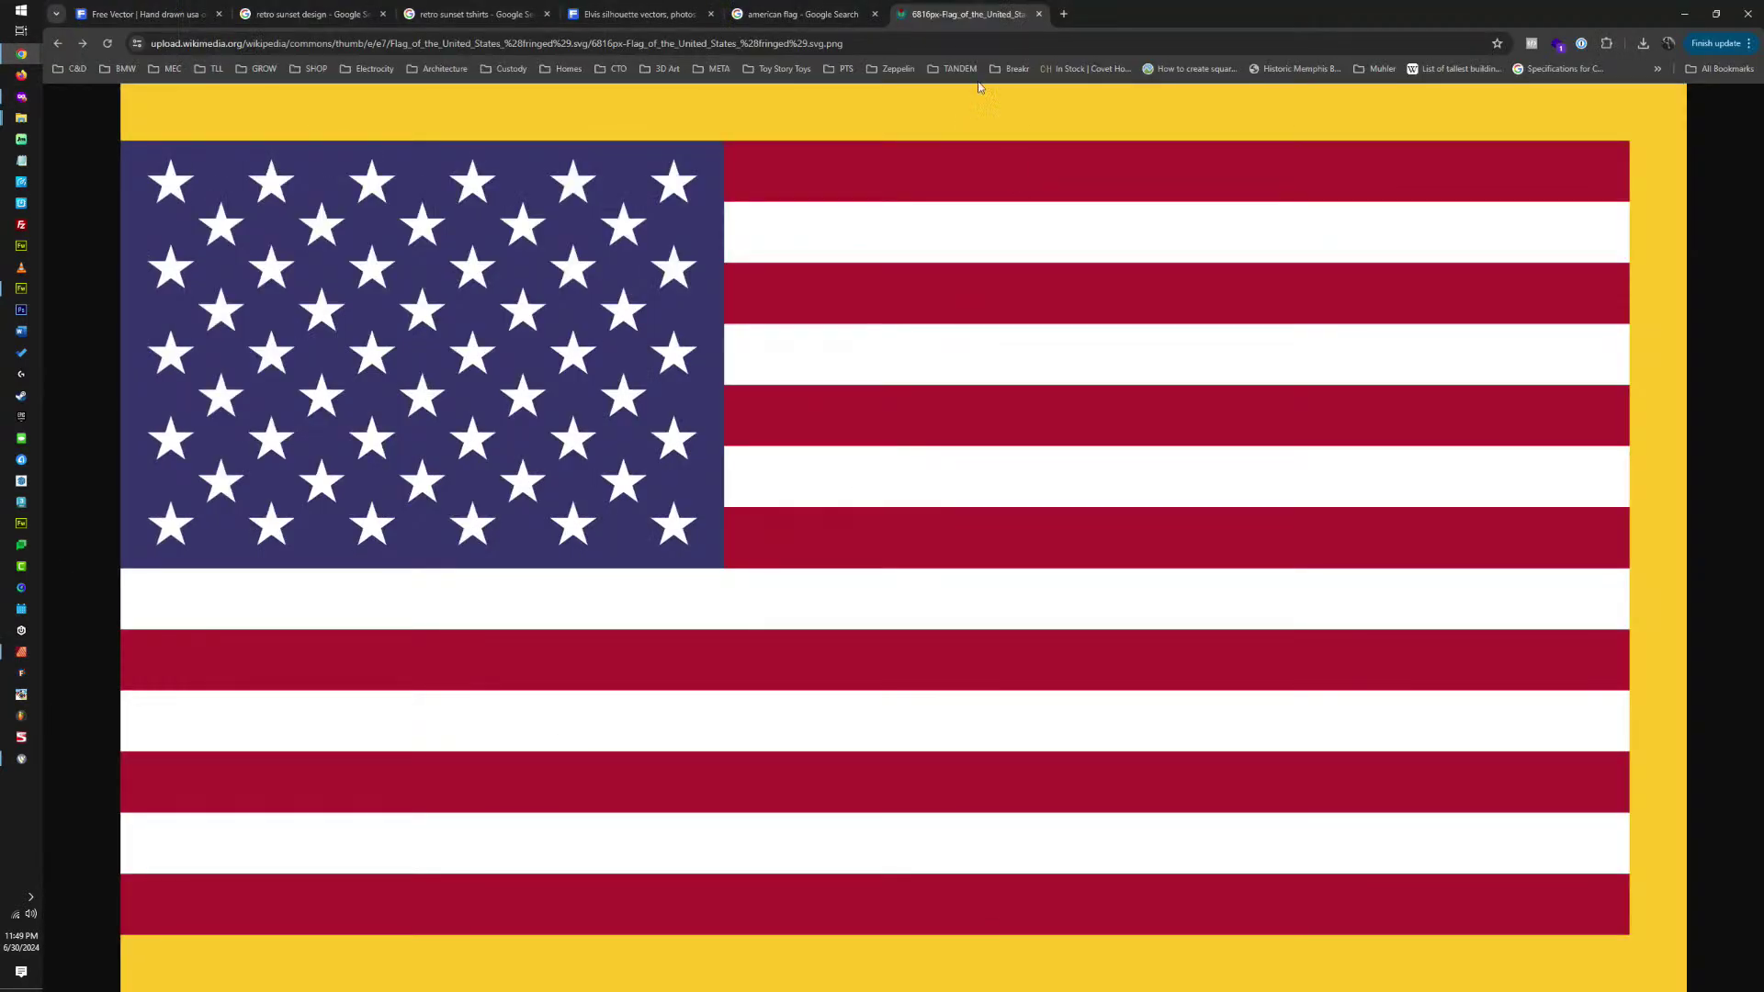
pyautogui.click(985, 43)
pyautogui.write('I ble')
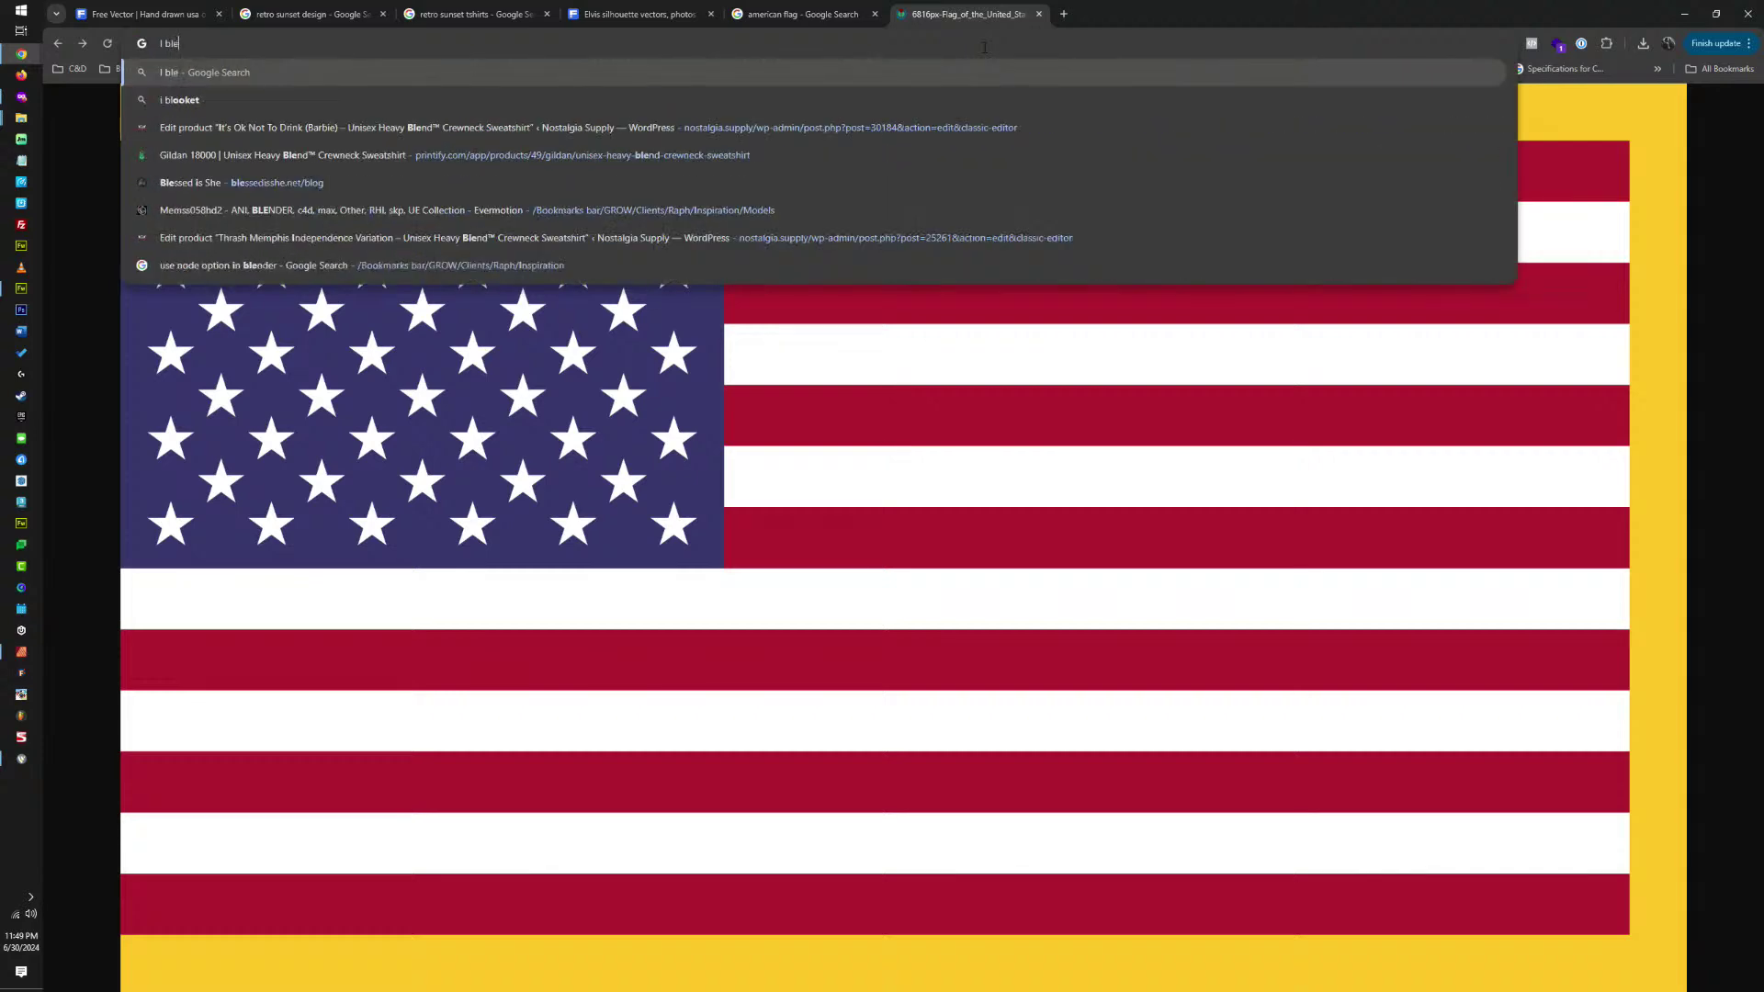
pyautogui.write('ed blue')
pyautogui.press('Return')
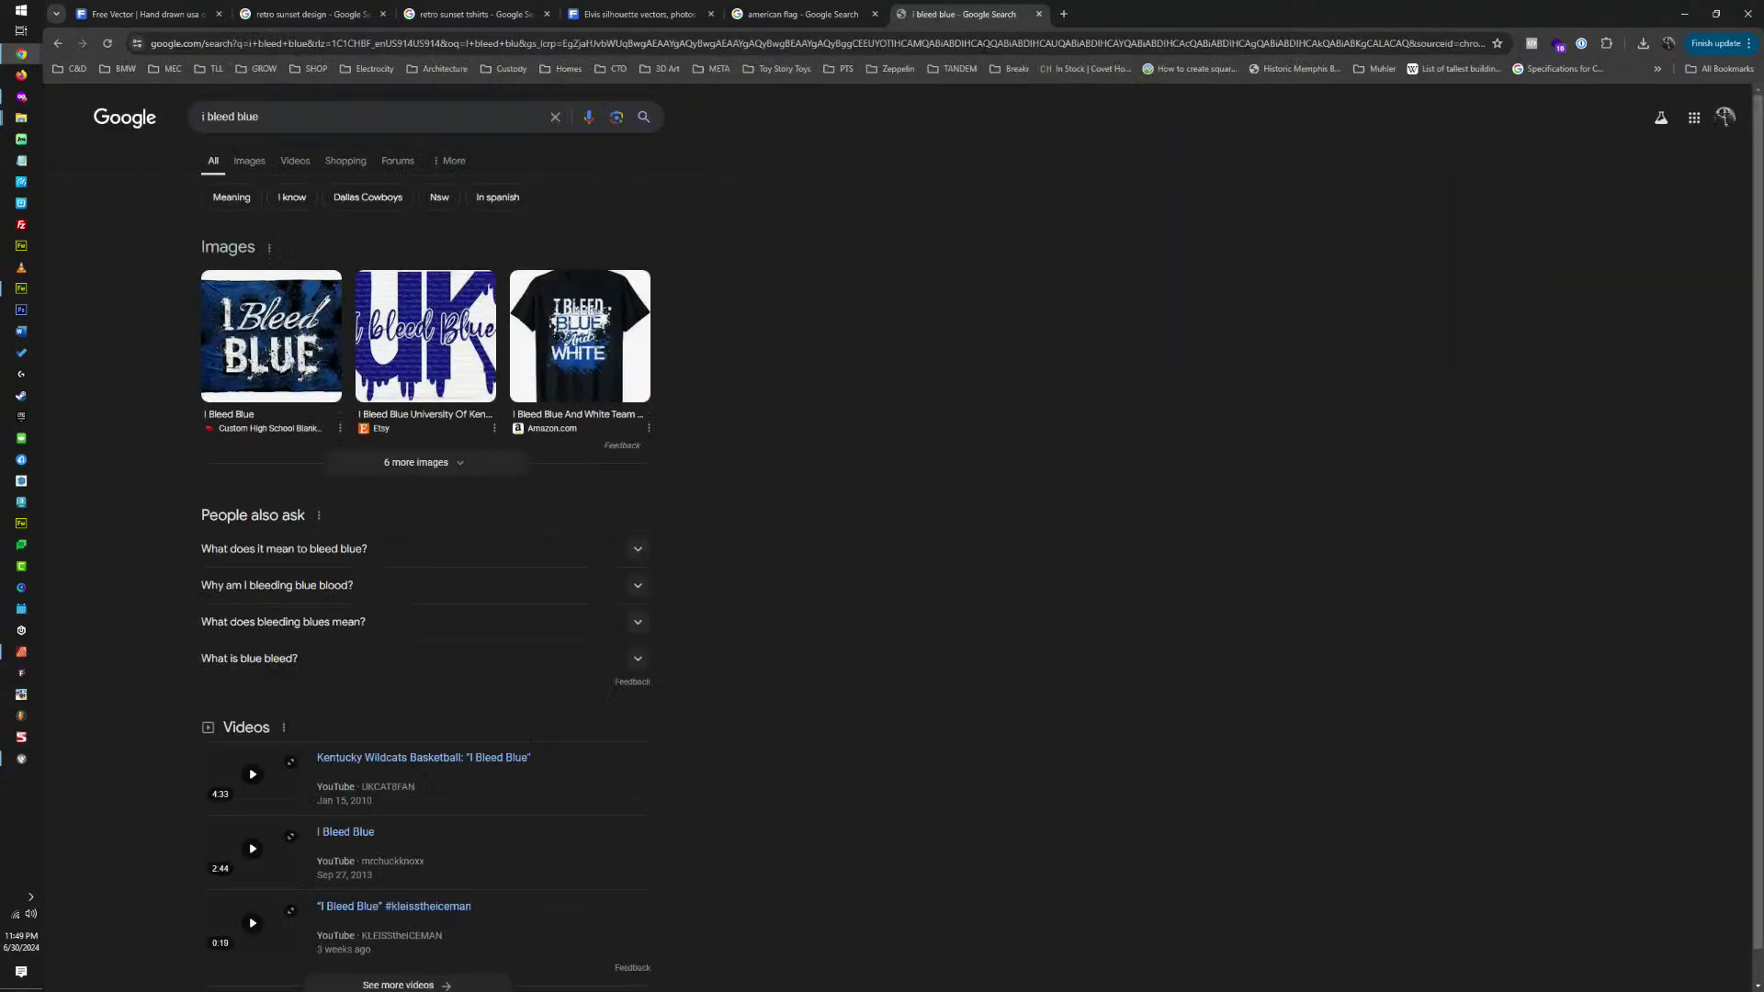
pyautogui.click(244, 163)
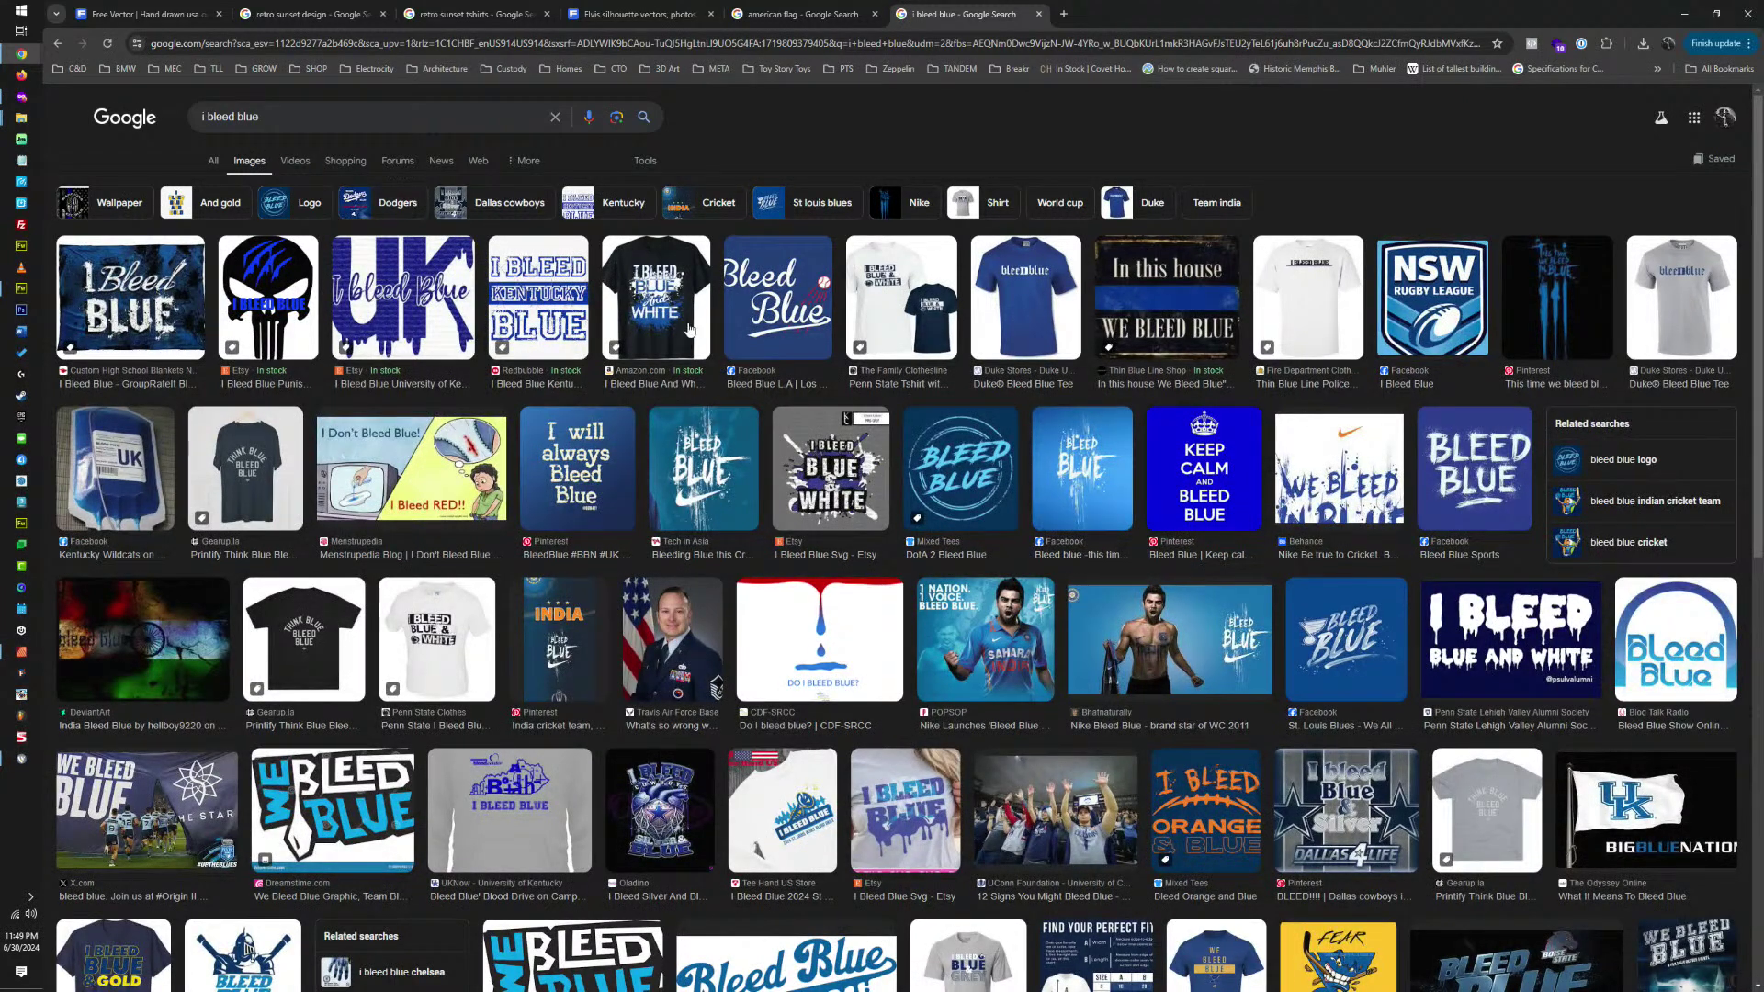
# Refine the image search to "i bleed blue law enforcement".
pyautogui.click(345, 119)
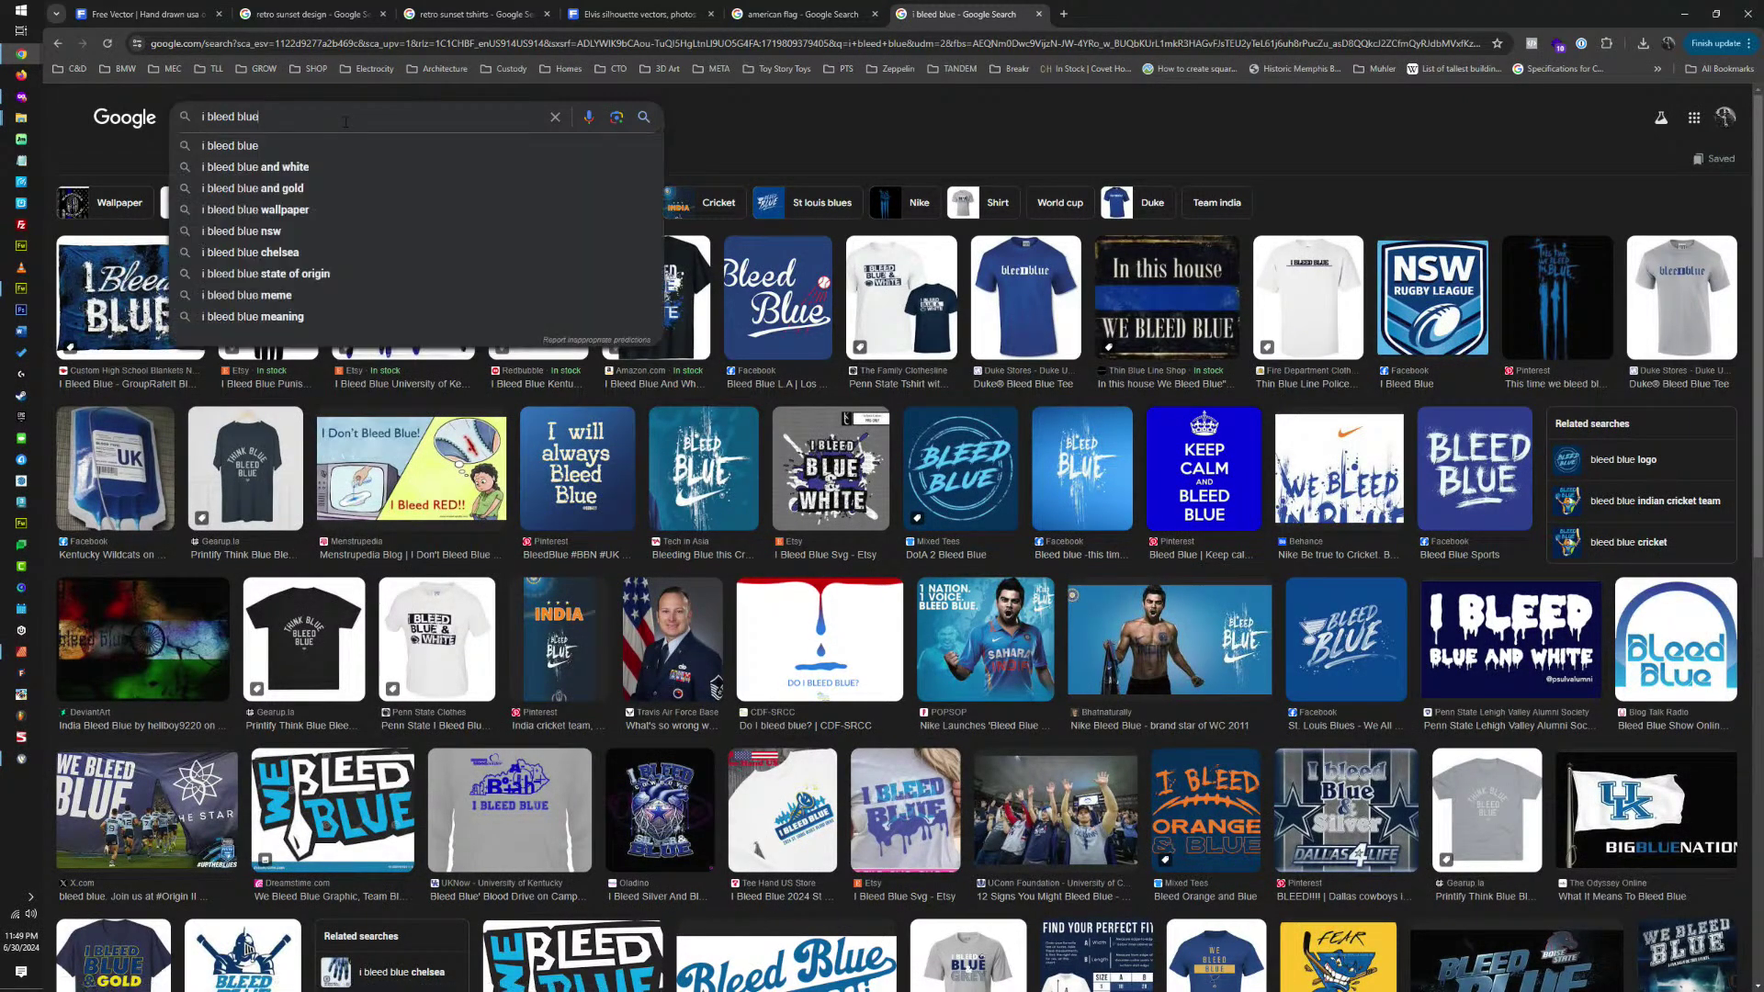
pyautogui.write('law e')
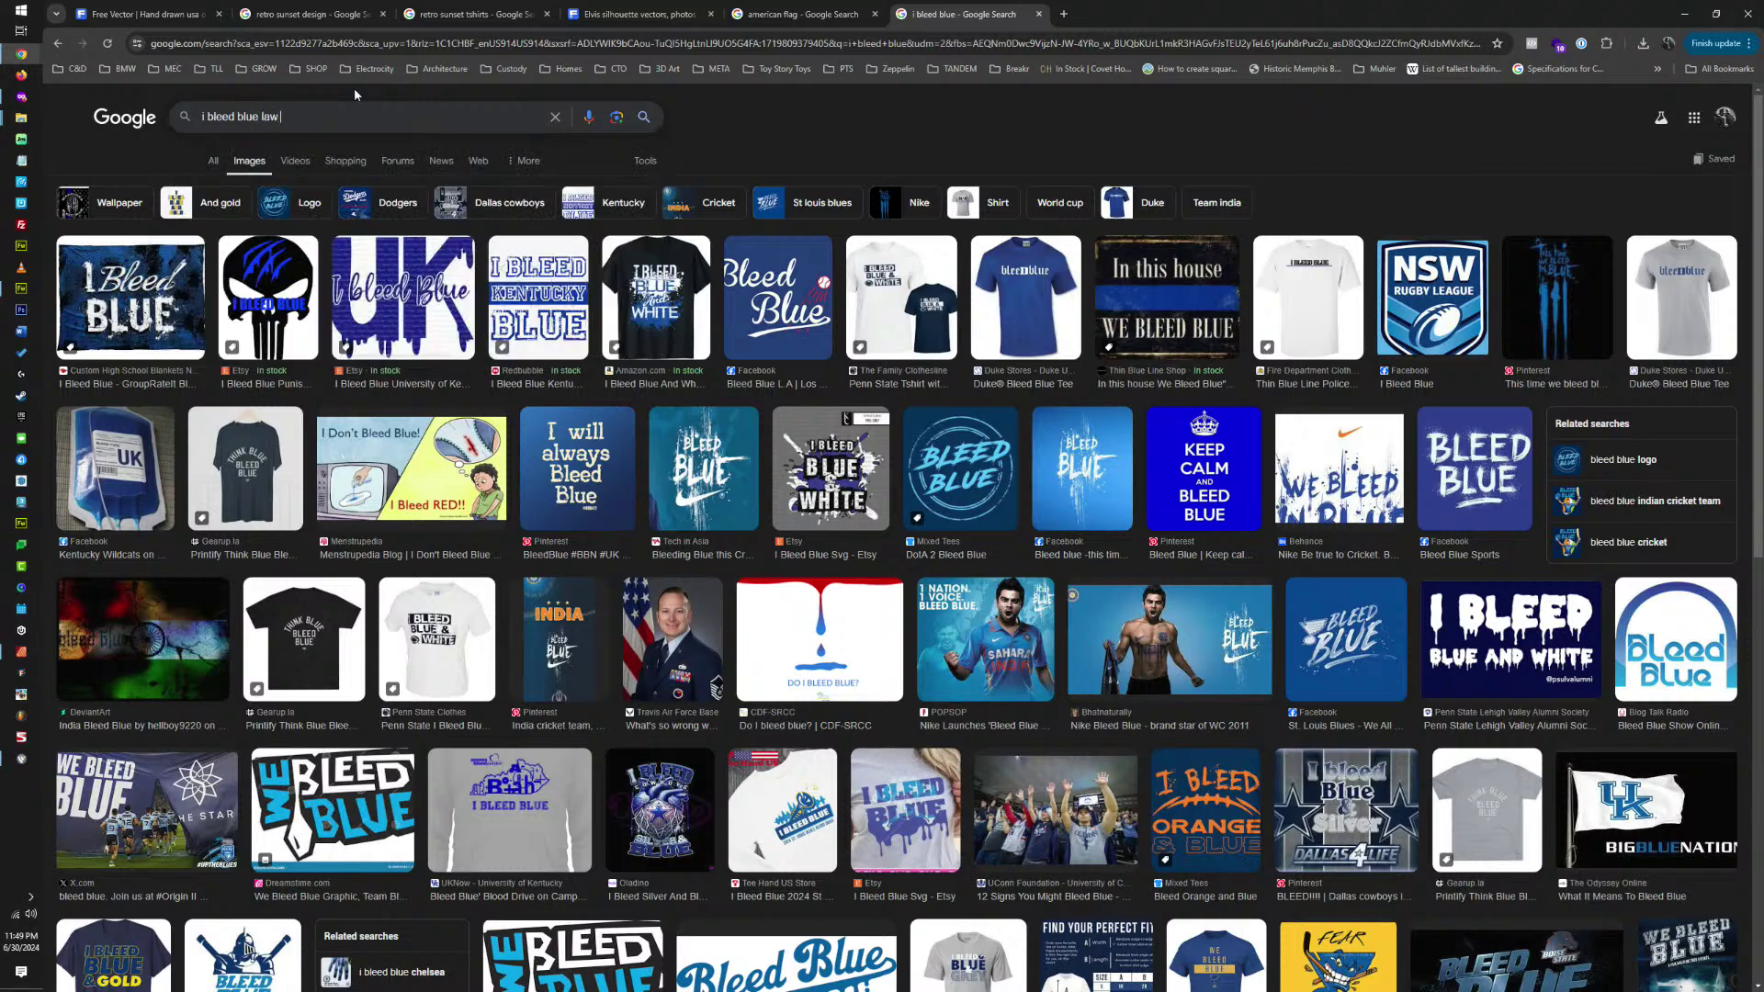
pyautogui.write('nforcement')
pyautogui.press('Return')
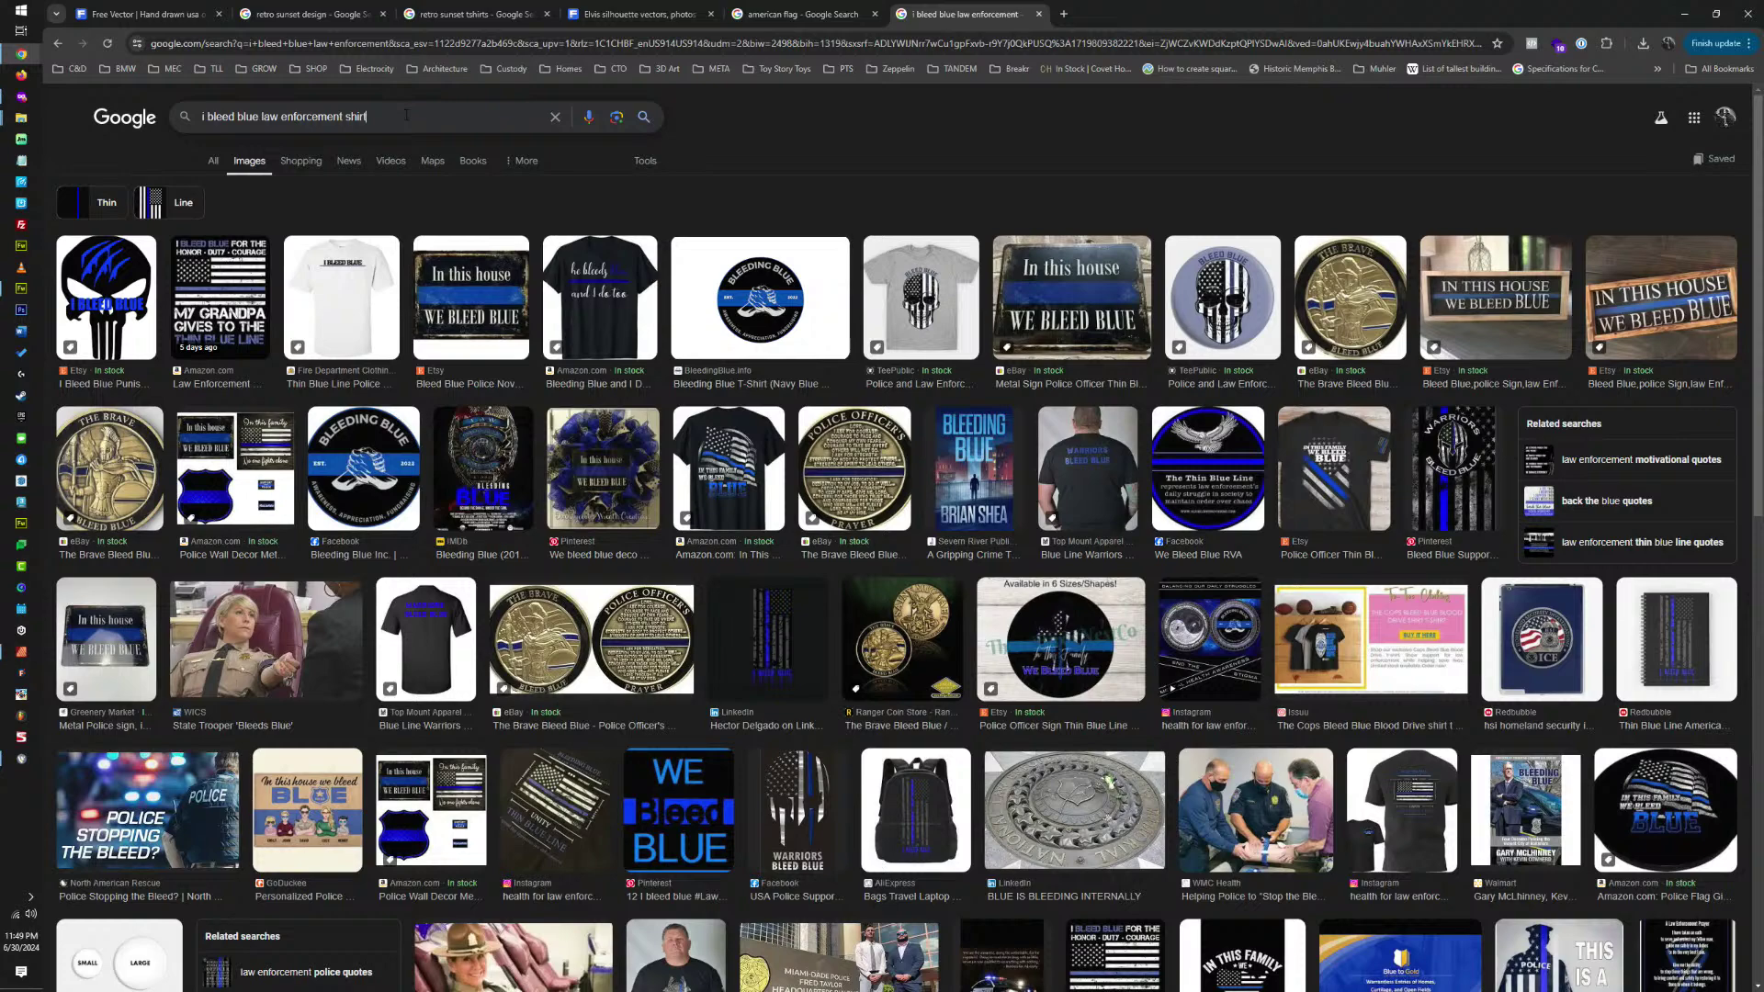
# Open the "In this house we bleed blue" sign result and copy its image.
pyautogui.click(456, 284)
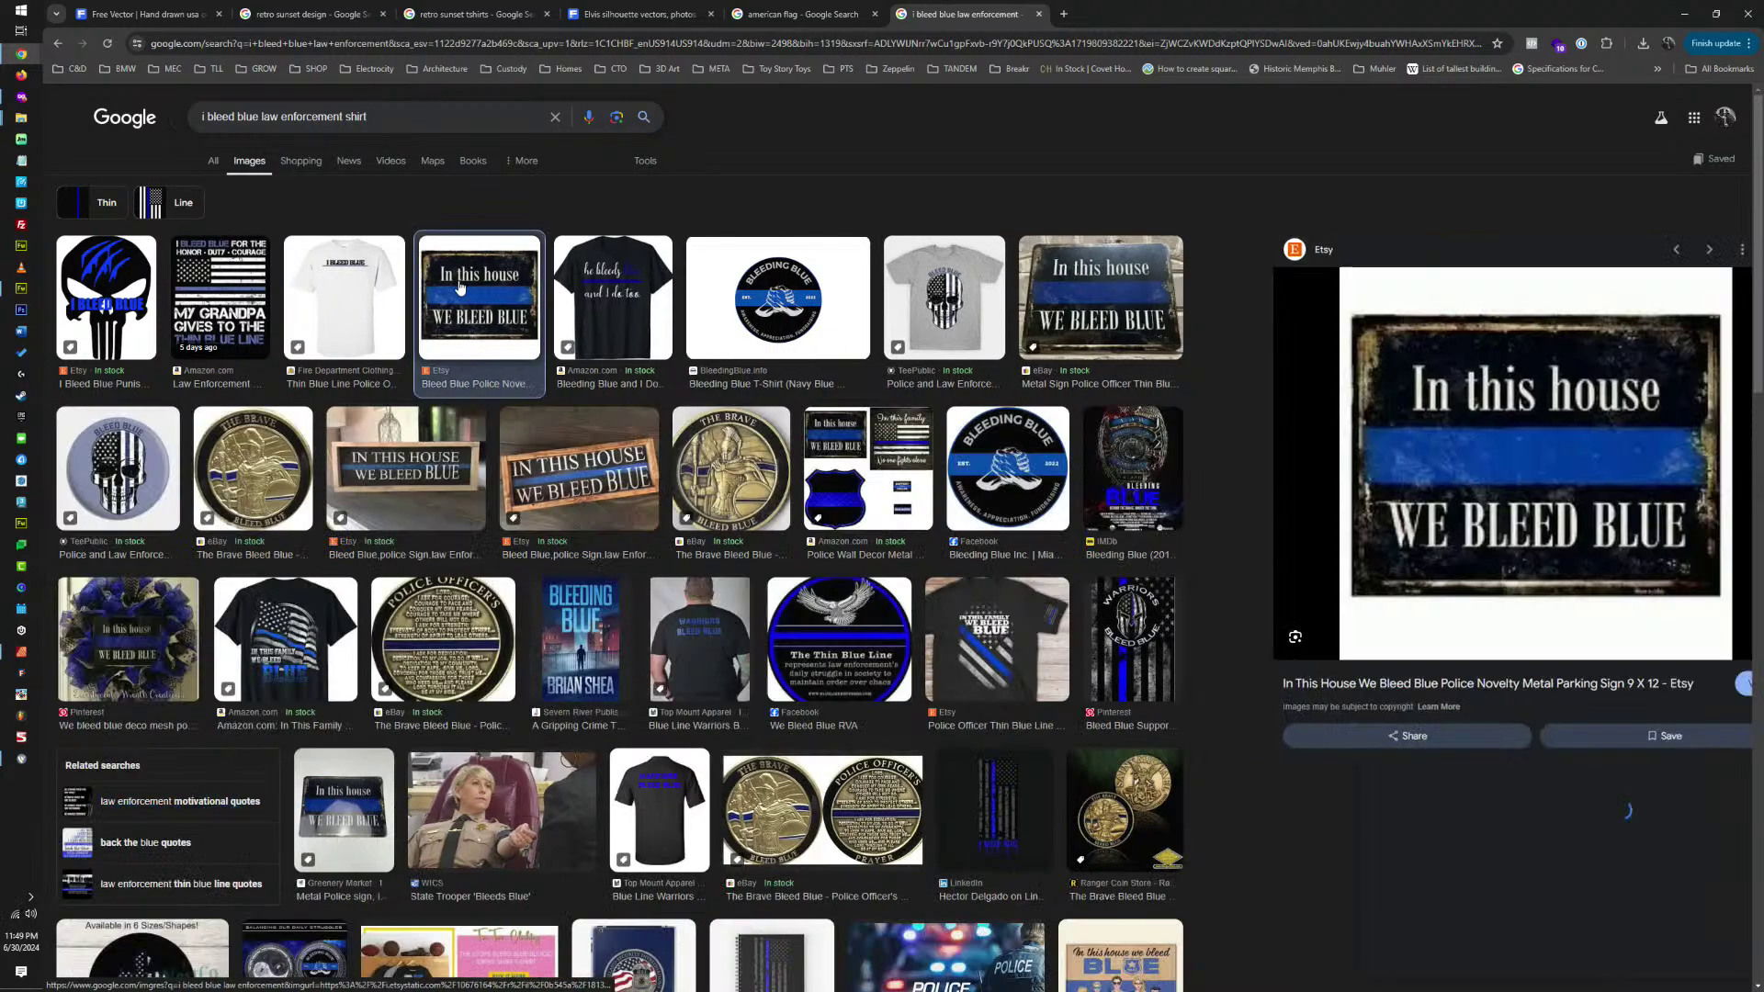
pyautogui.rightClick(1438, 466)
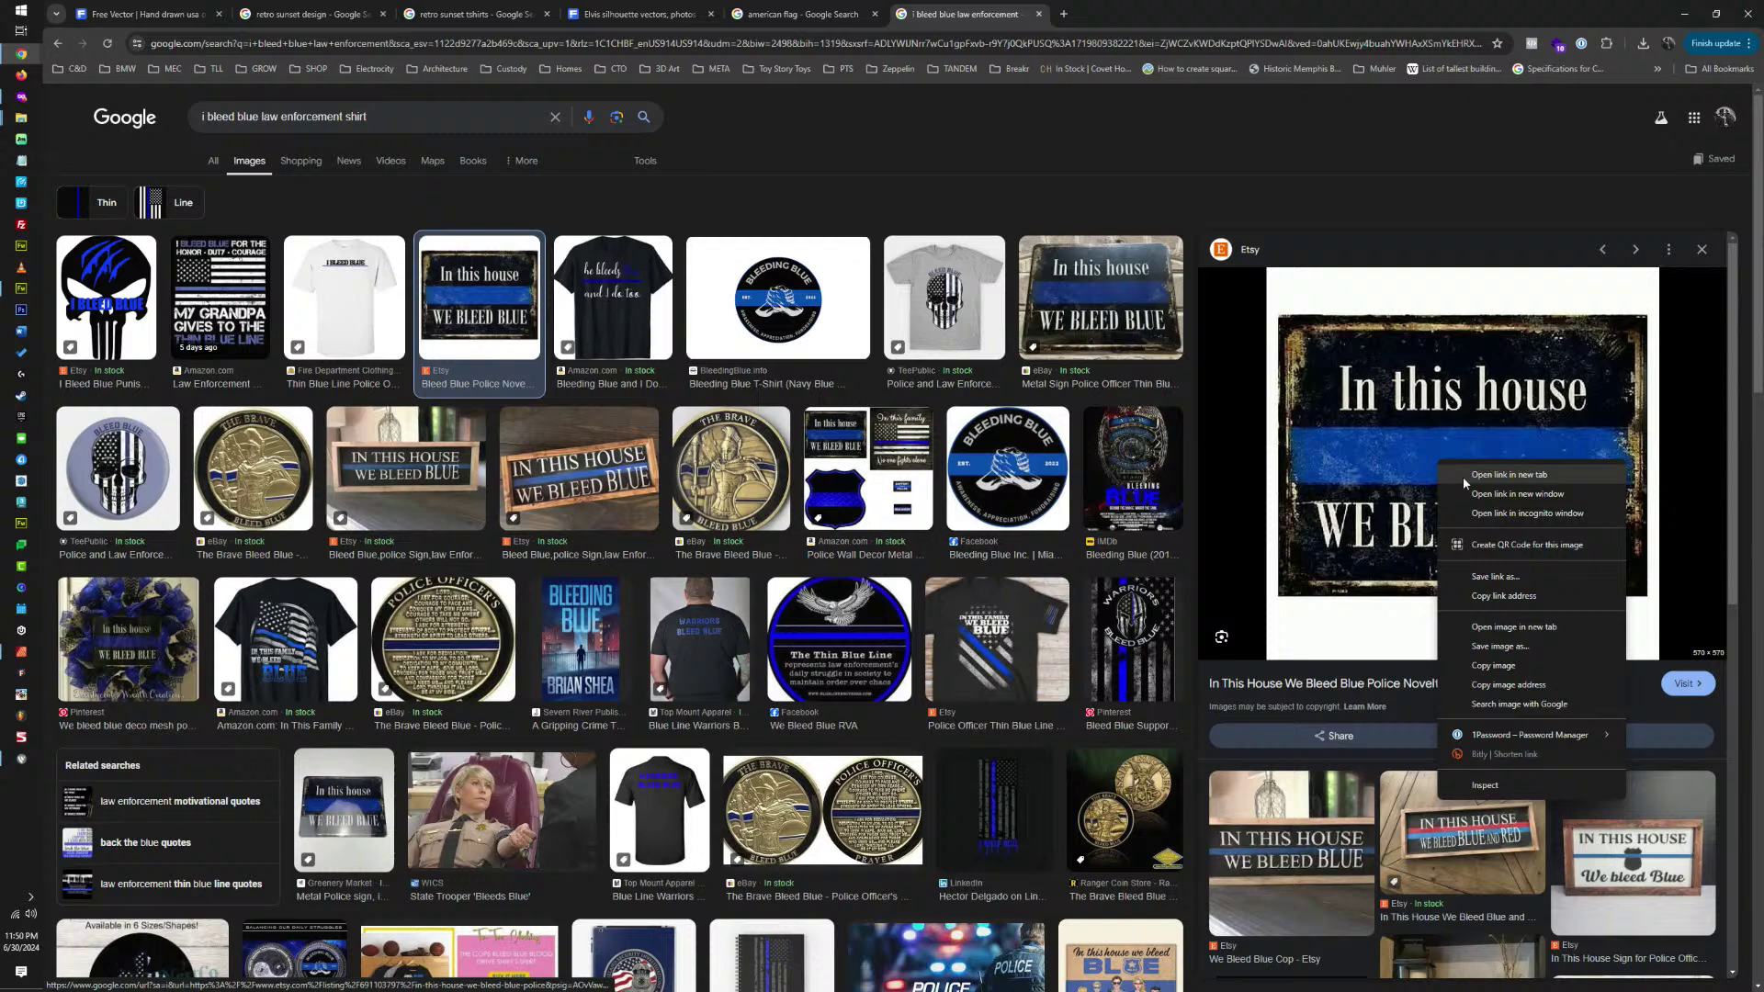
pyautogui.click(1507, 667)
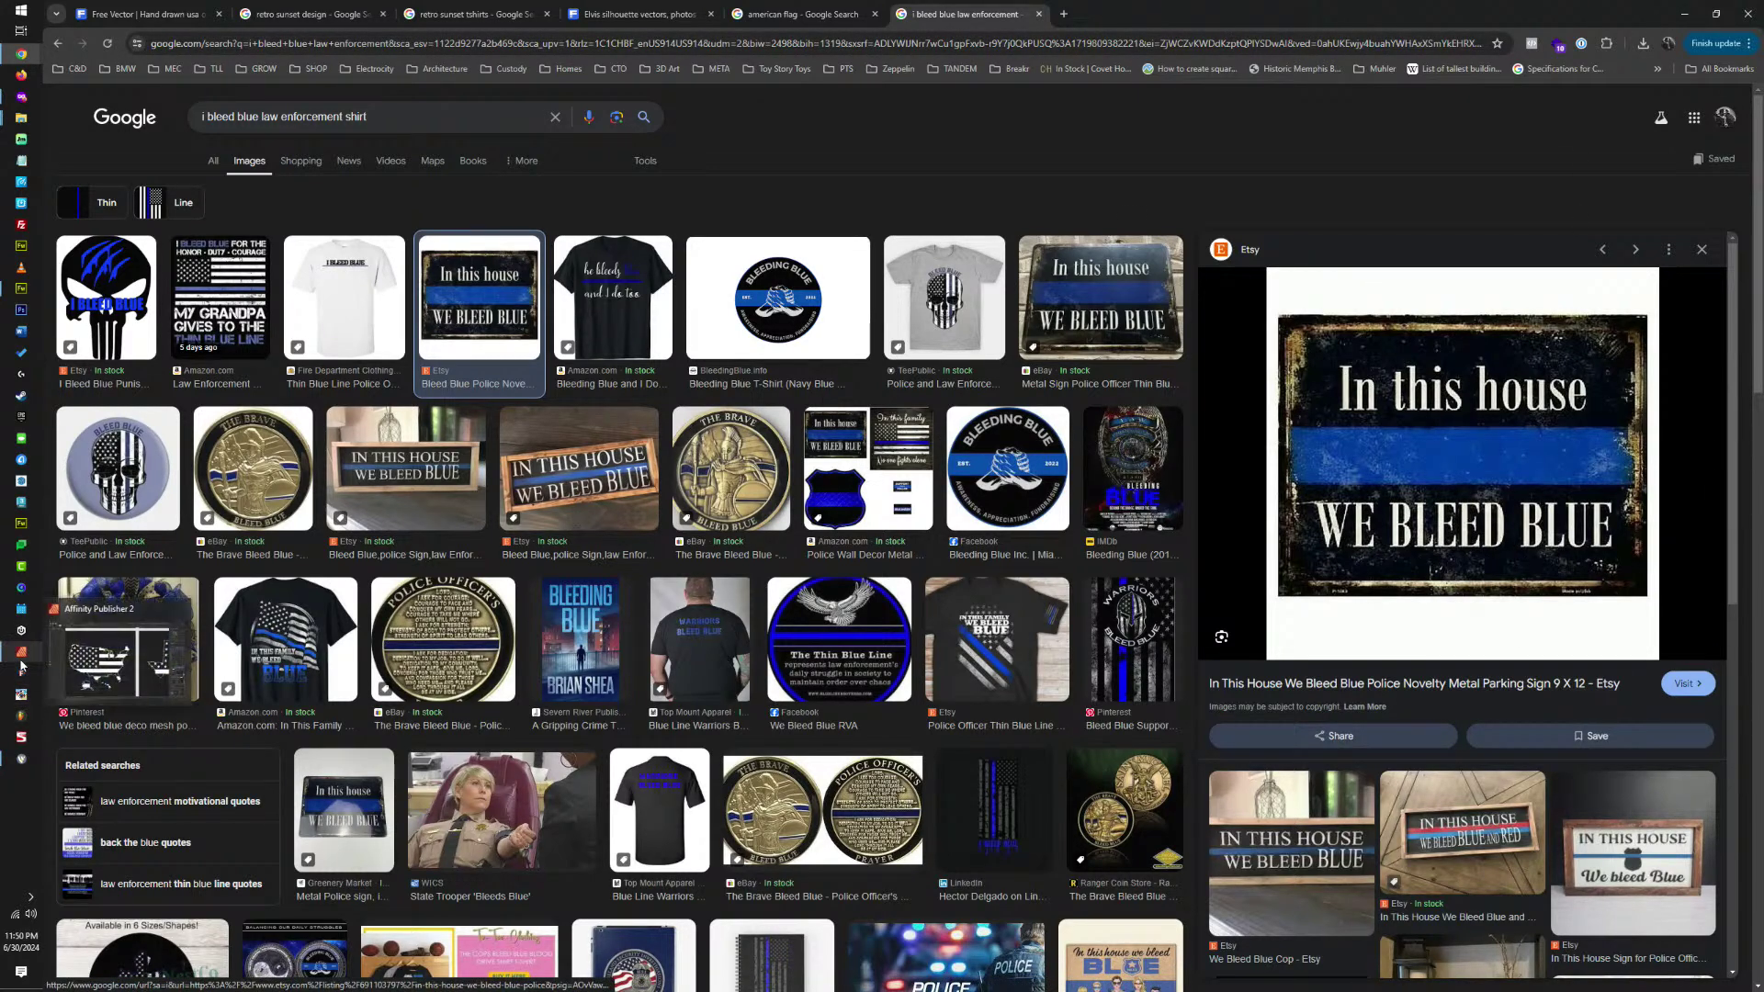
# Copy the "In This Family We Bleed Blue" shirt image from the search results and switch back to the Retro States document in Affinity.
pyautogui.click(294, 637)
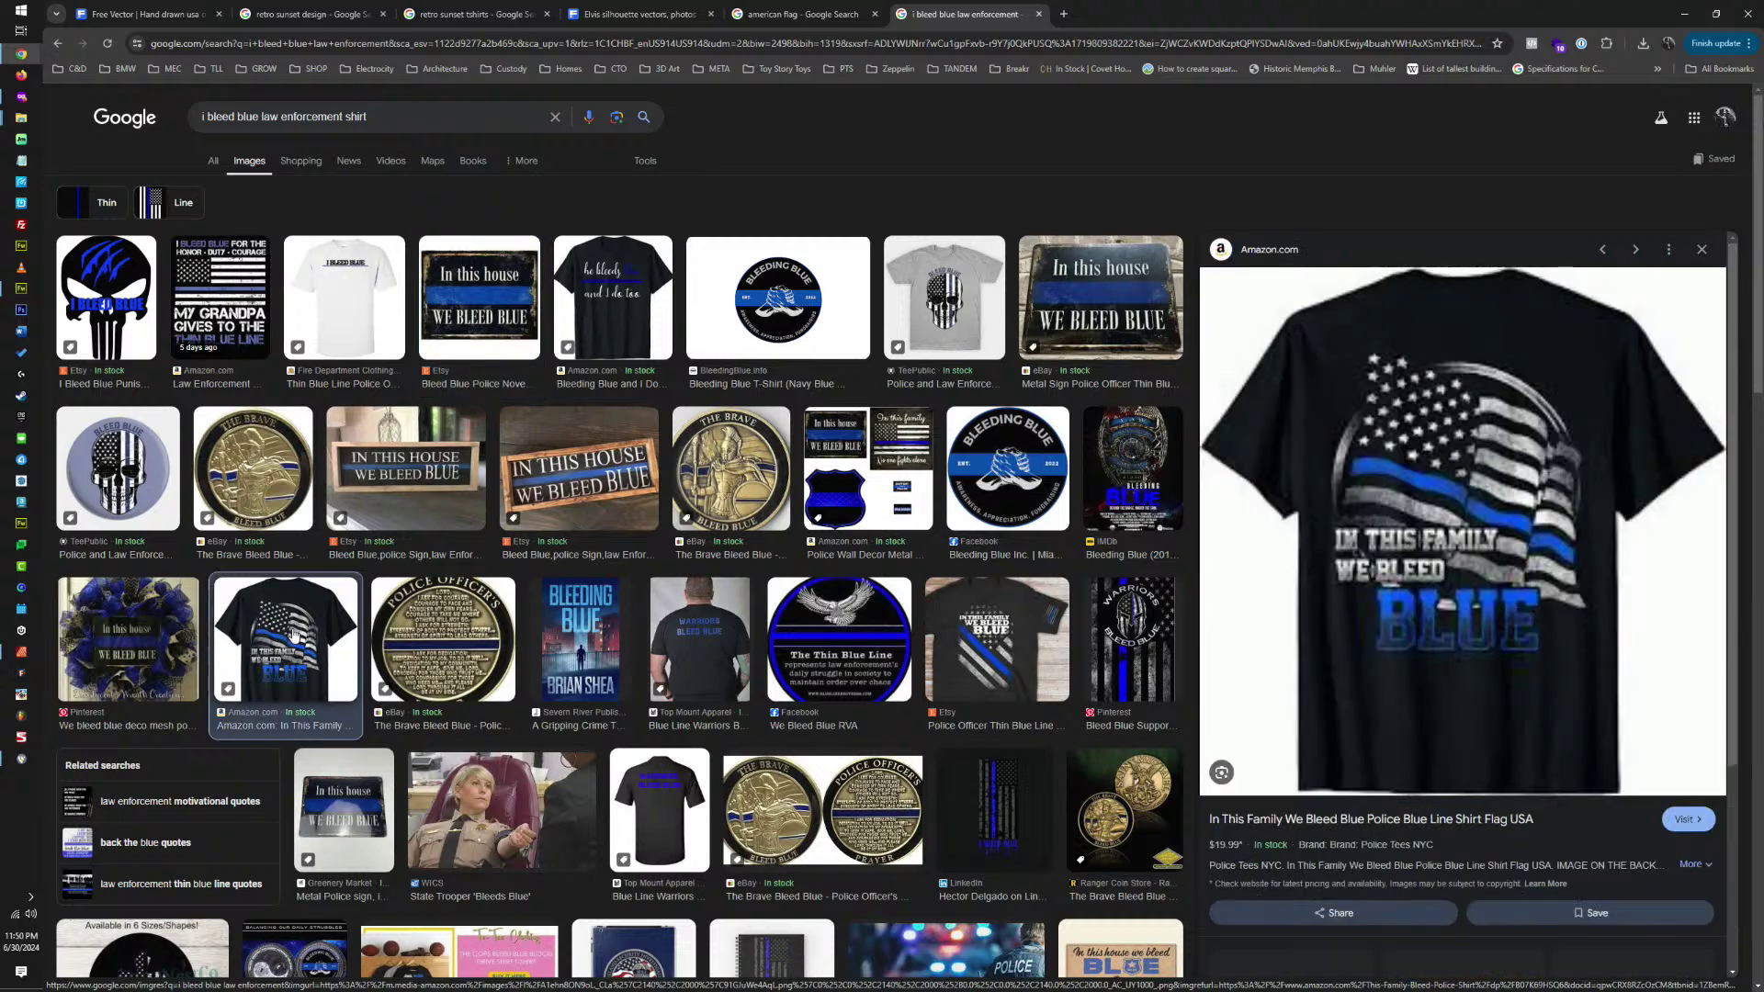
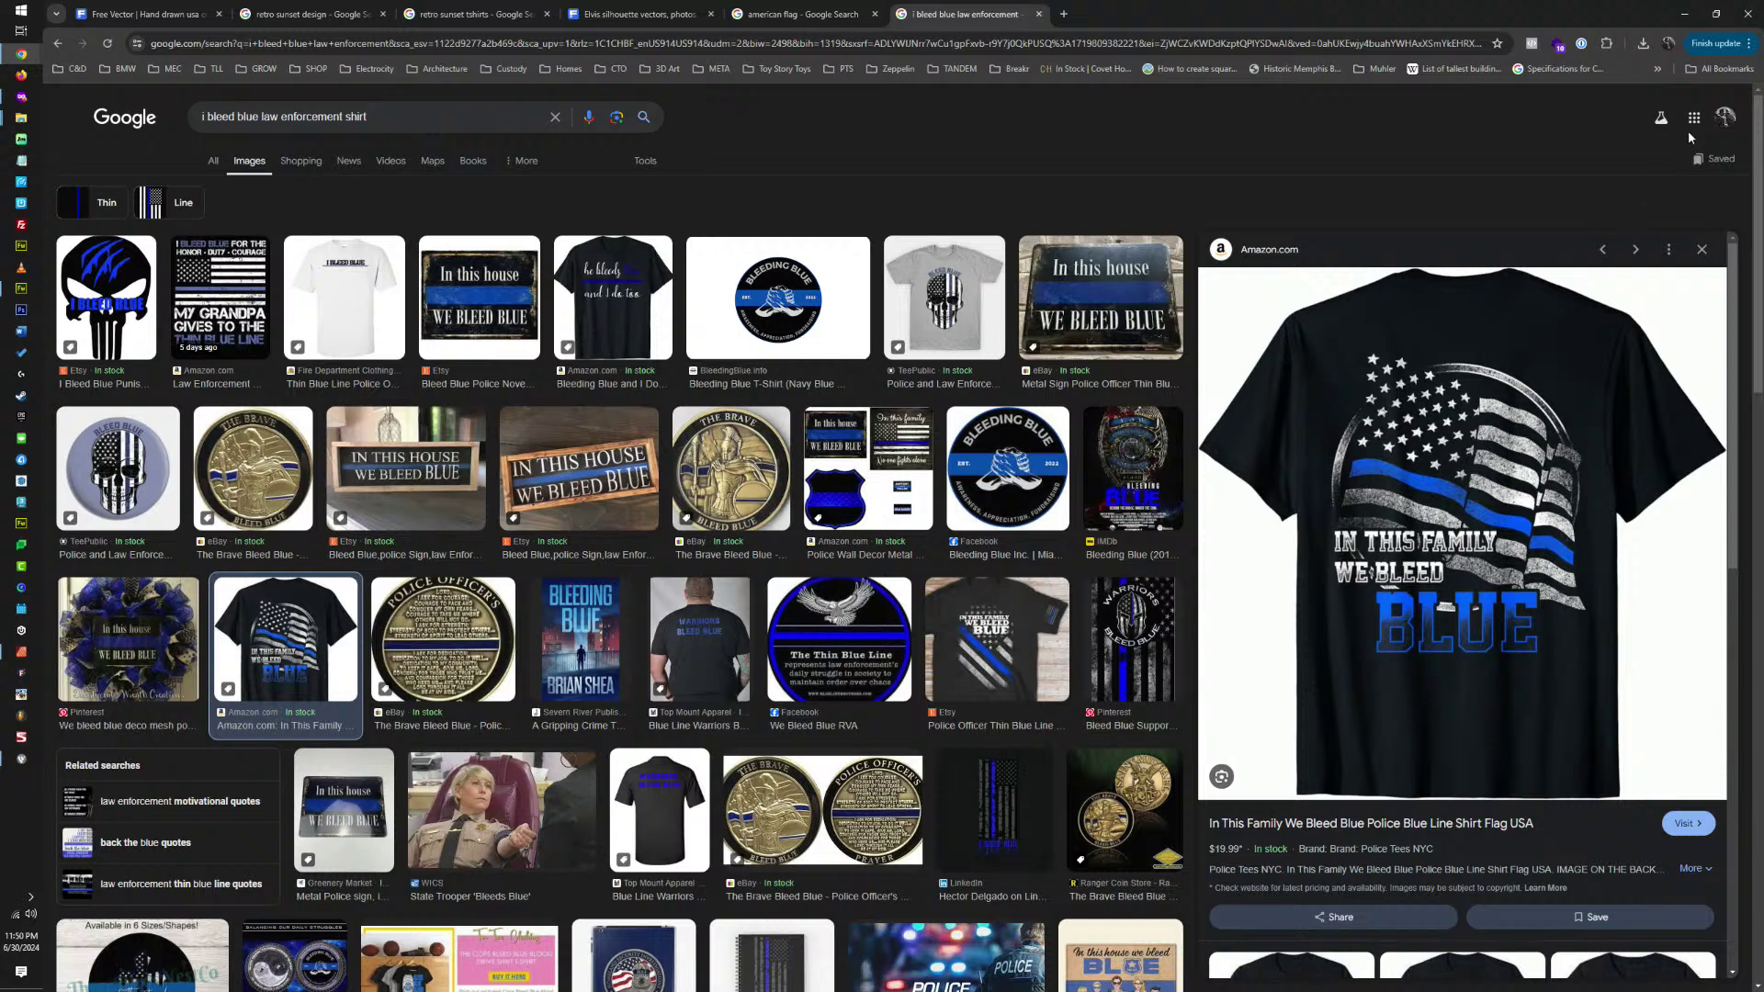
pyautogui.rightClick(1419, 445)
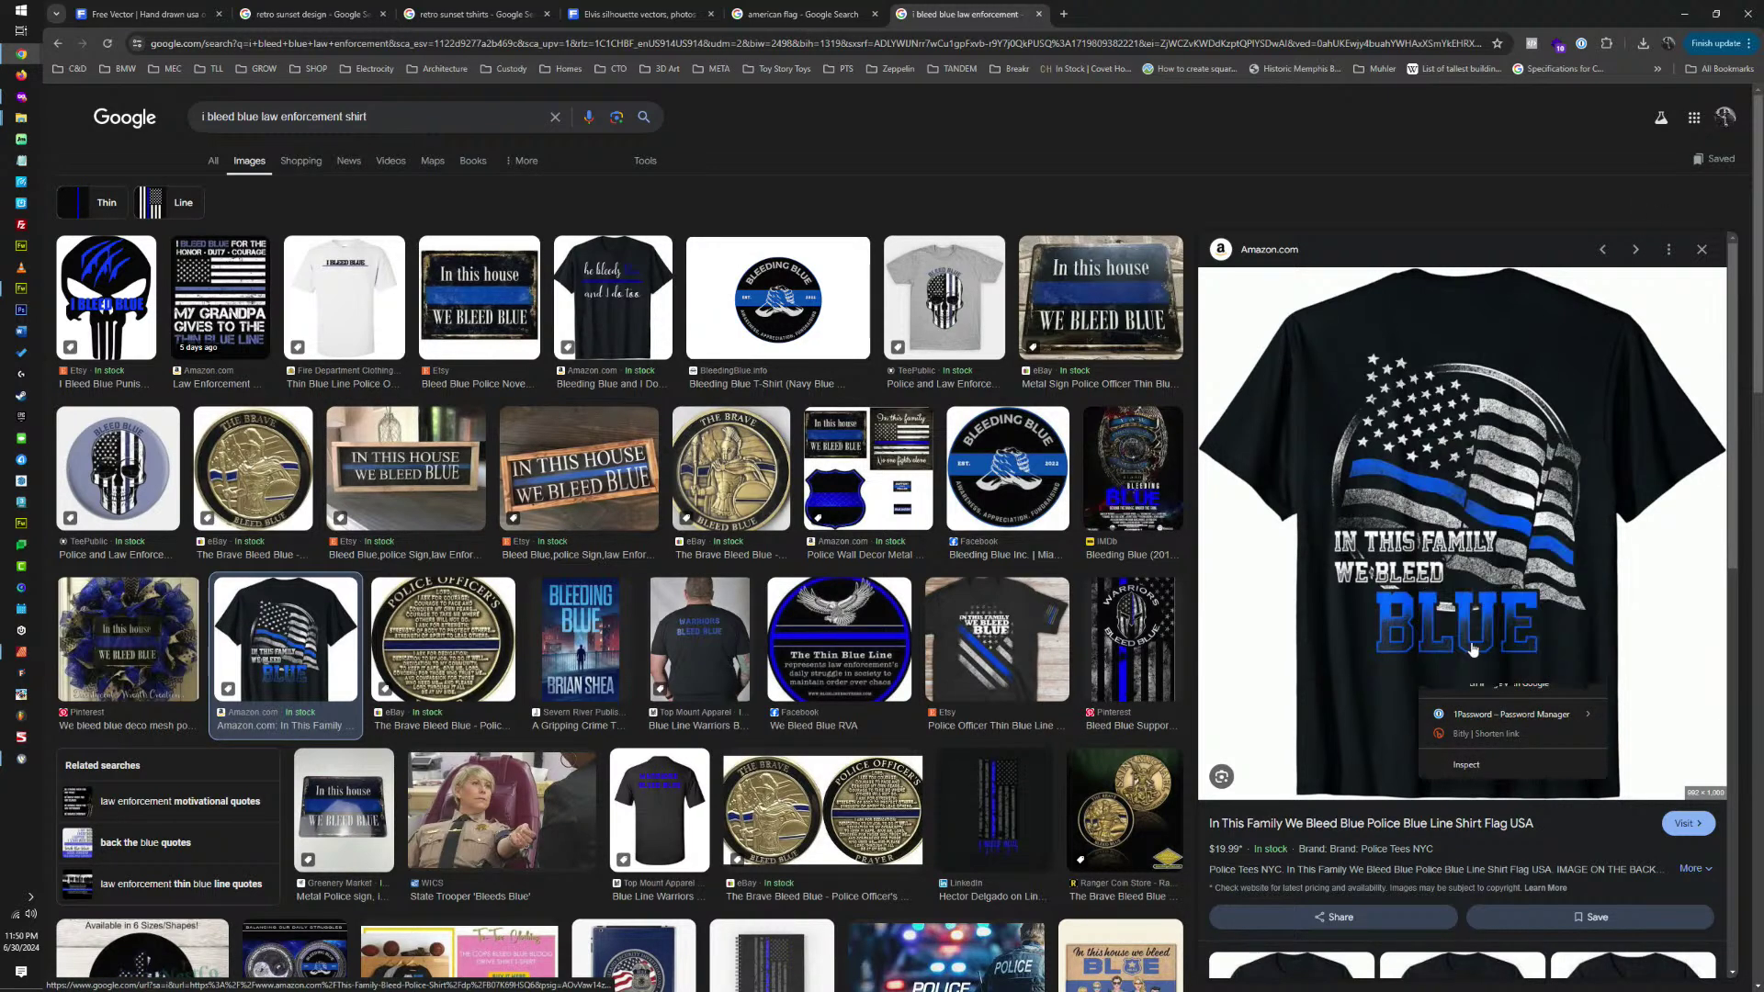
pyautogui.click(1684, 14)
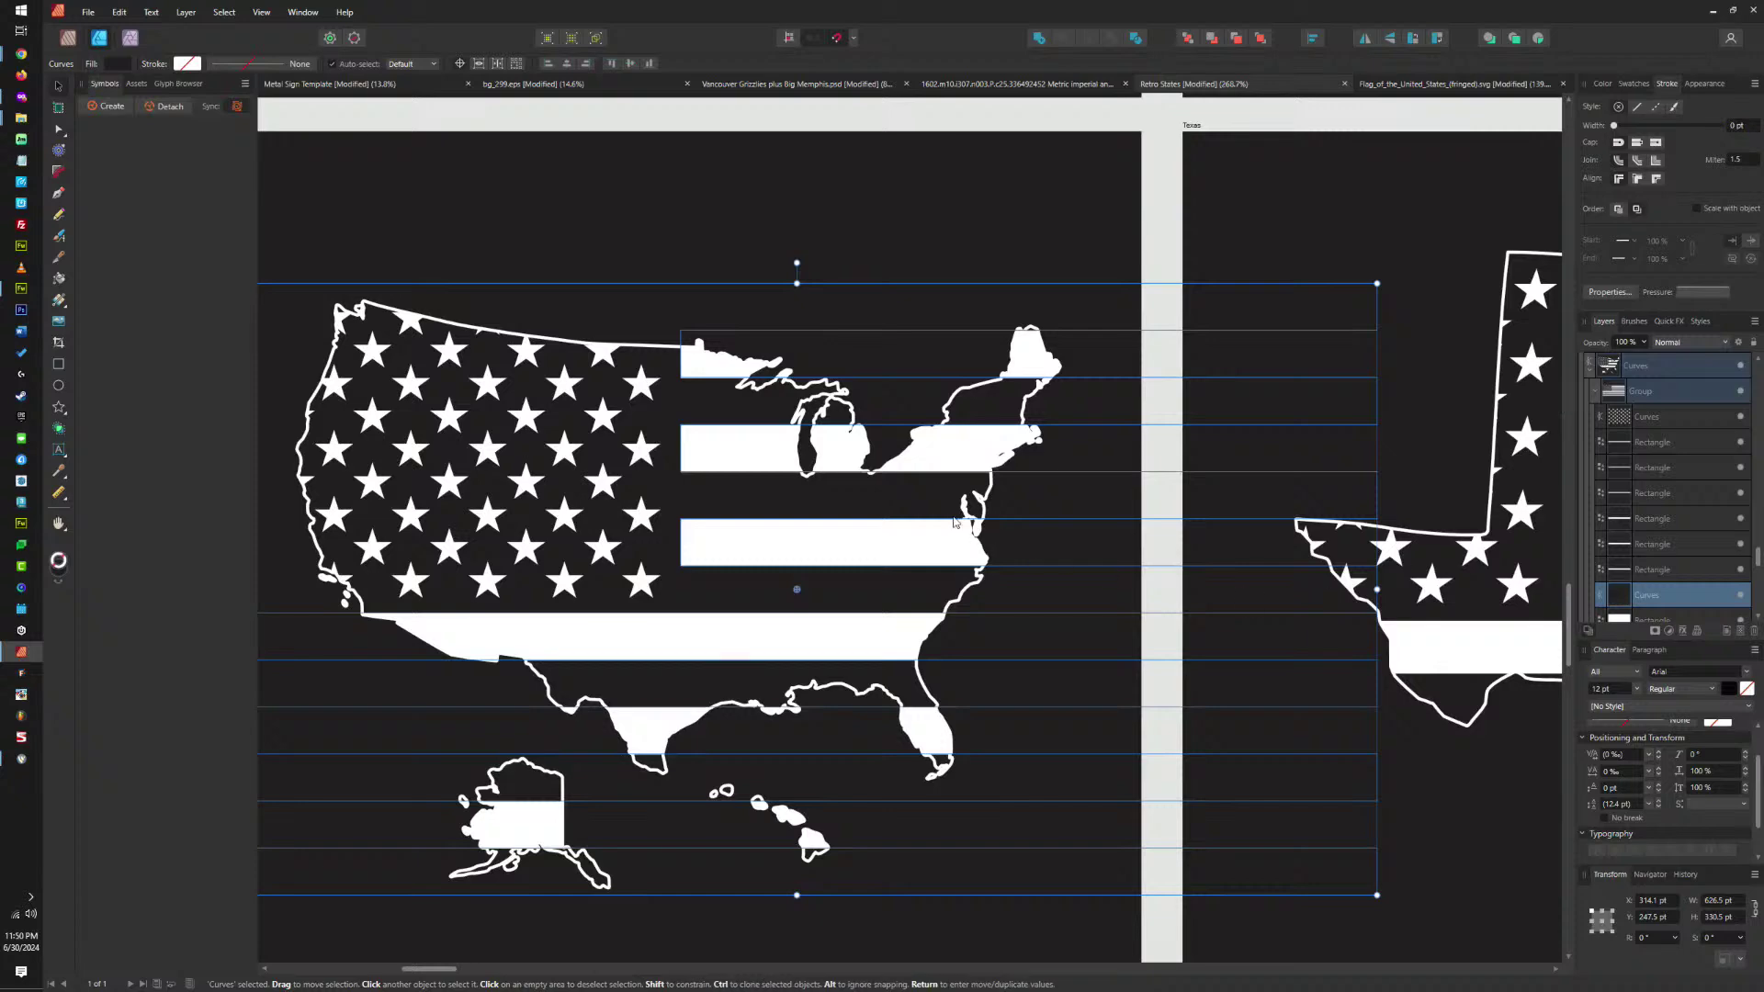
# Paste the shirt image and place it on the empty canvas beside the duplicated United States artboard as a reference.
pyautogui.click(896, 221)
pyautogui.scroll(-5, 905, 211)
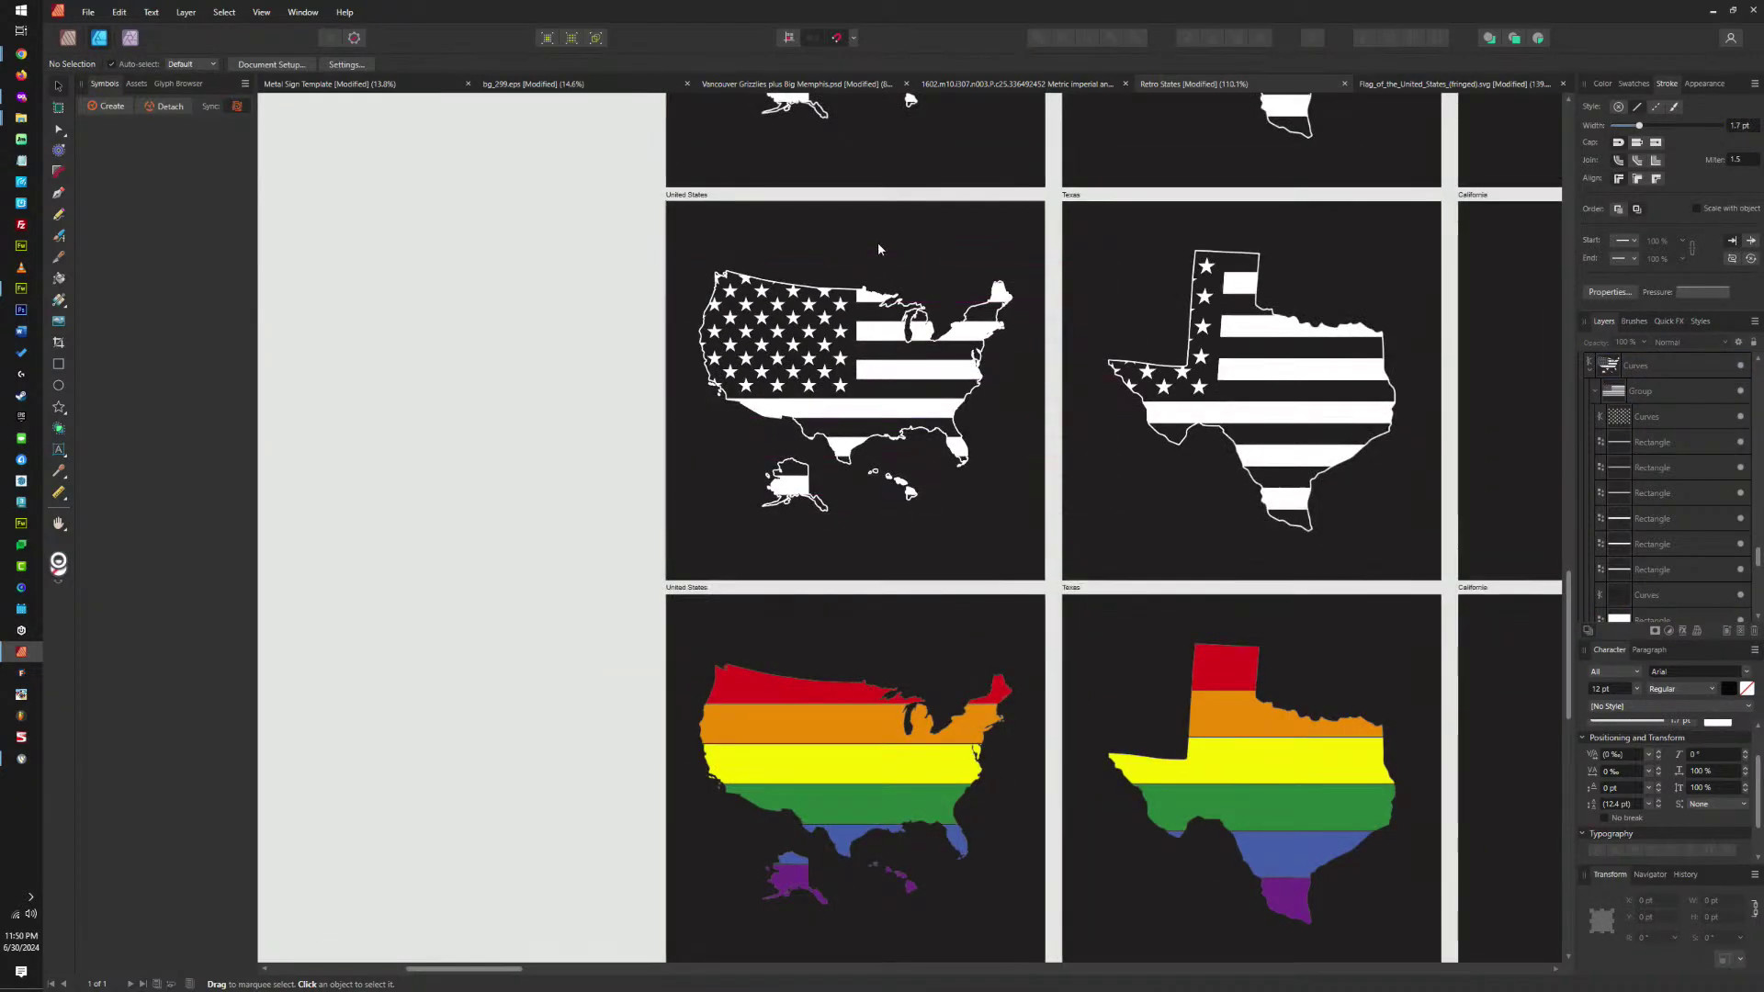
pyautogui.hotkey('ctrl', 'v')
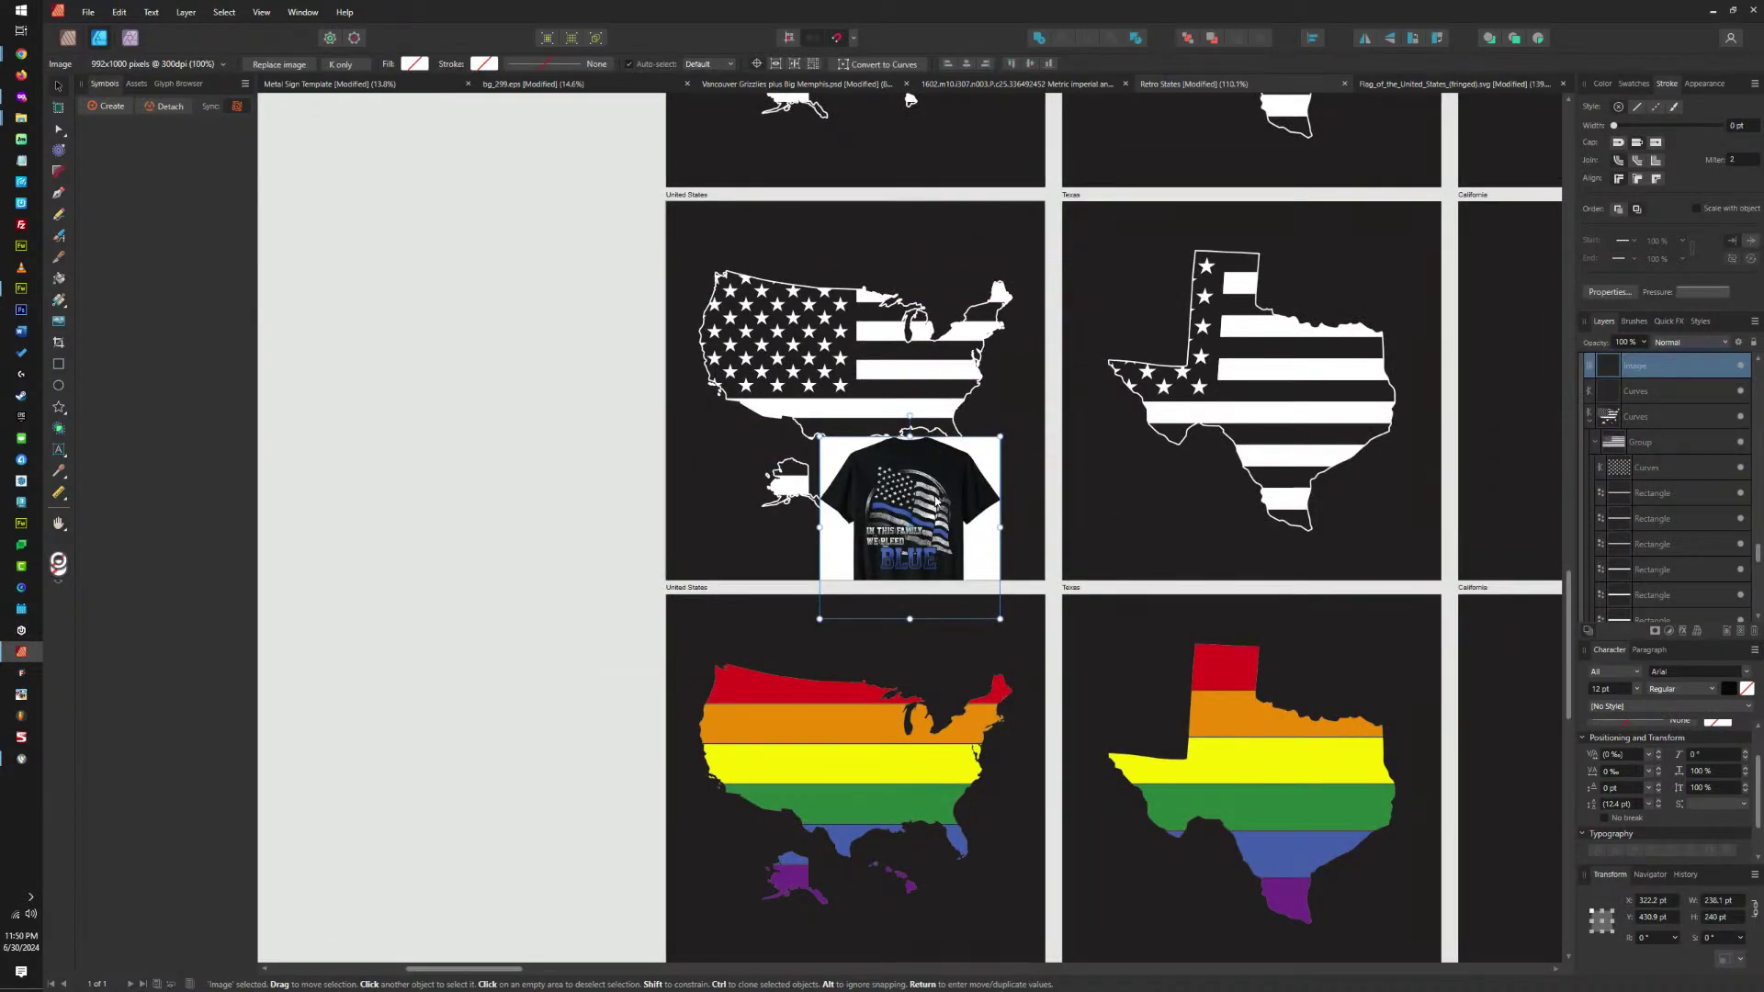
pyautogui.moveTo(873, 361); pyautogui.dragTo(541, 368)
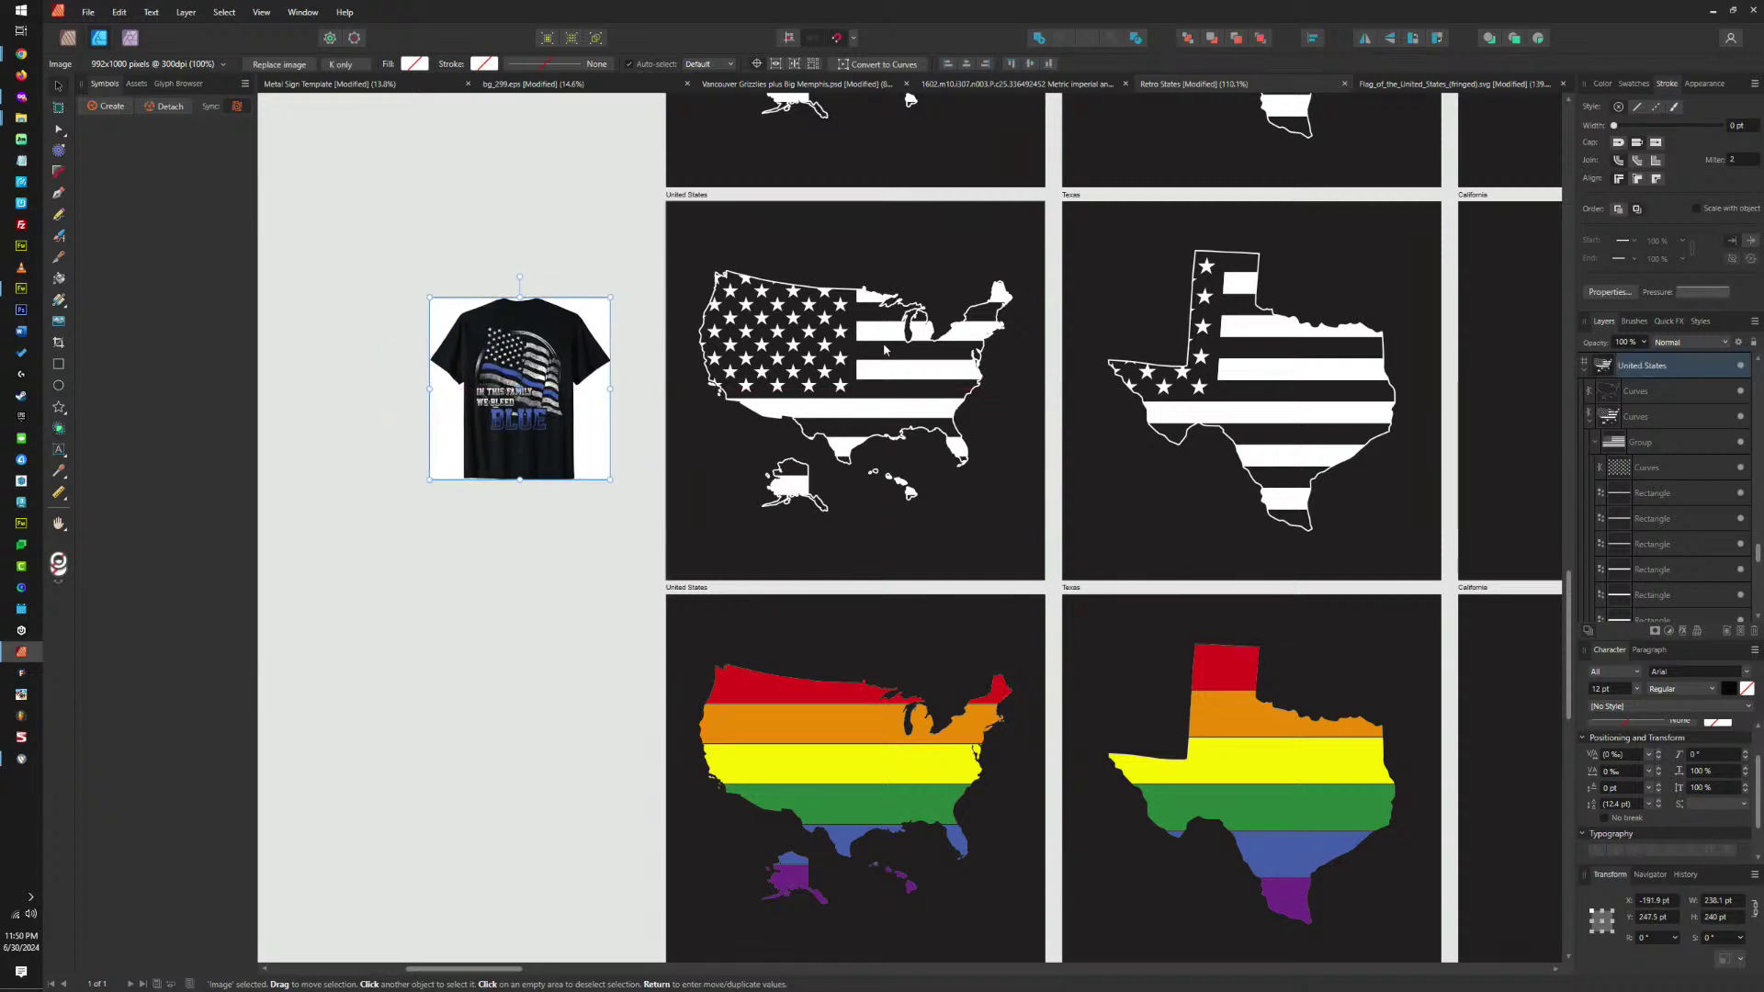
# Fill the white stripe directly beneath the star field on the duplicated United States map with the recent blue.
pyautogui.scroll(2, 885, 350)
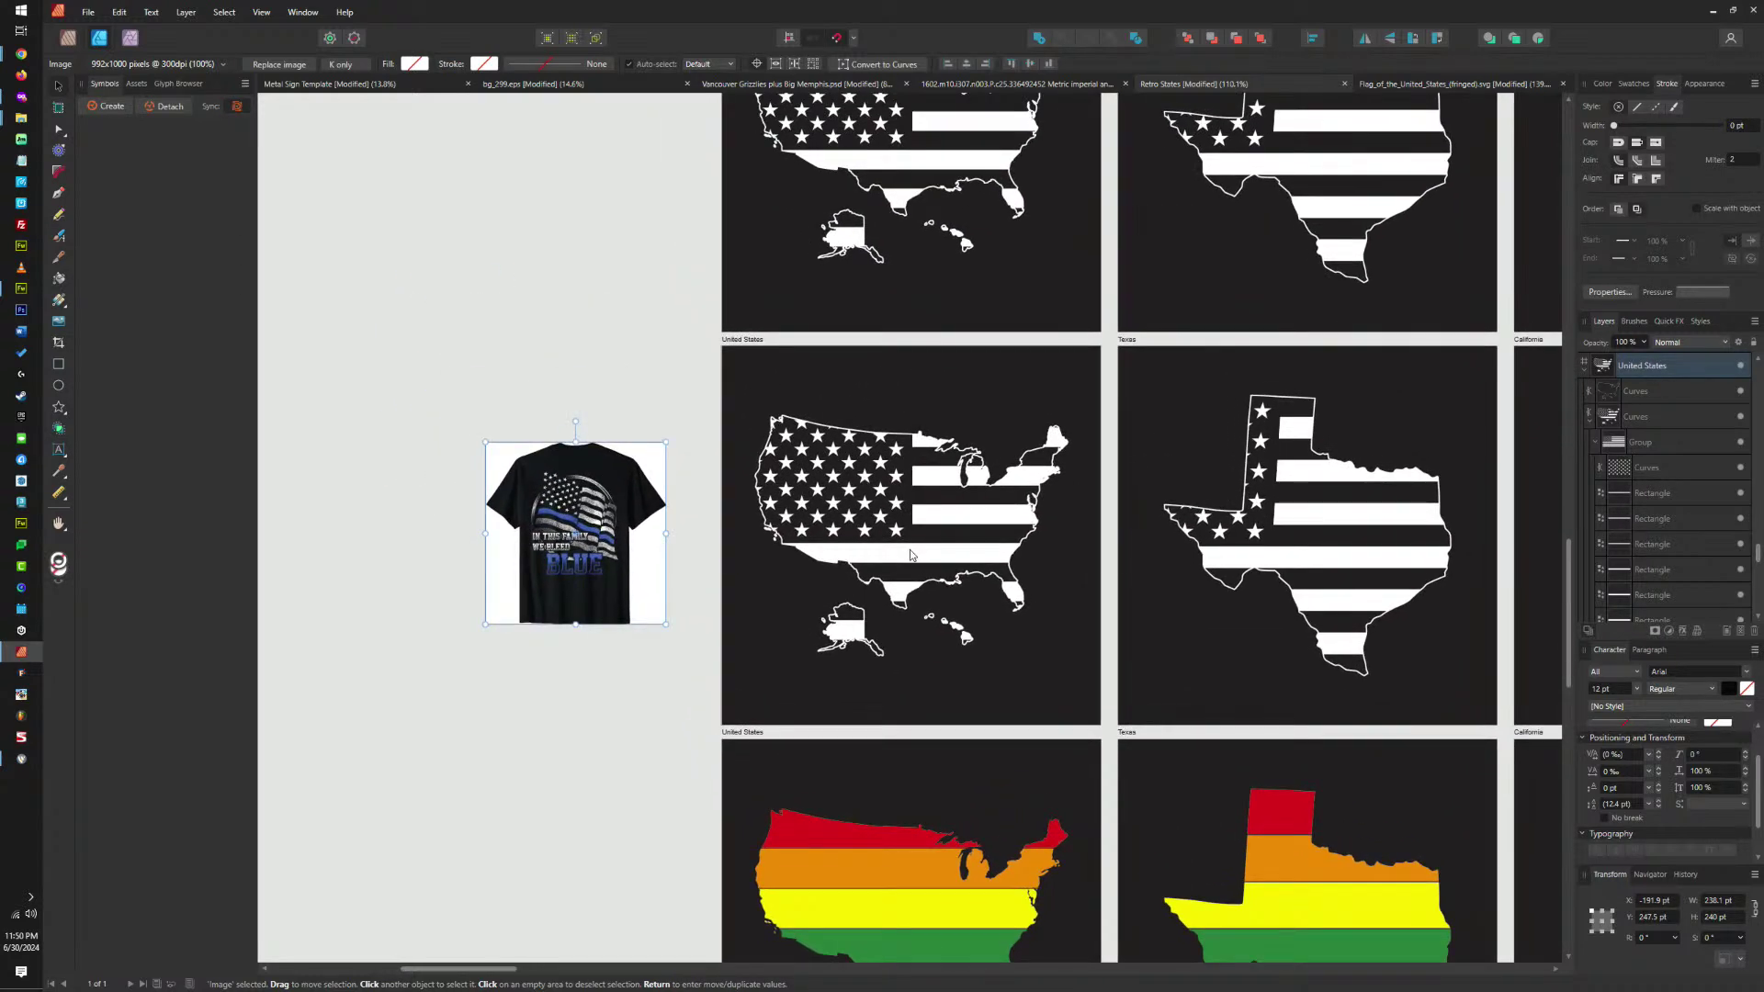
pyautogui.click(908, 555)
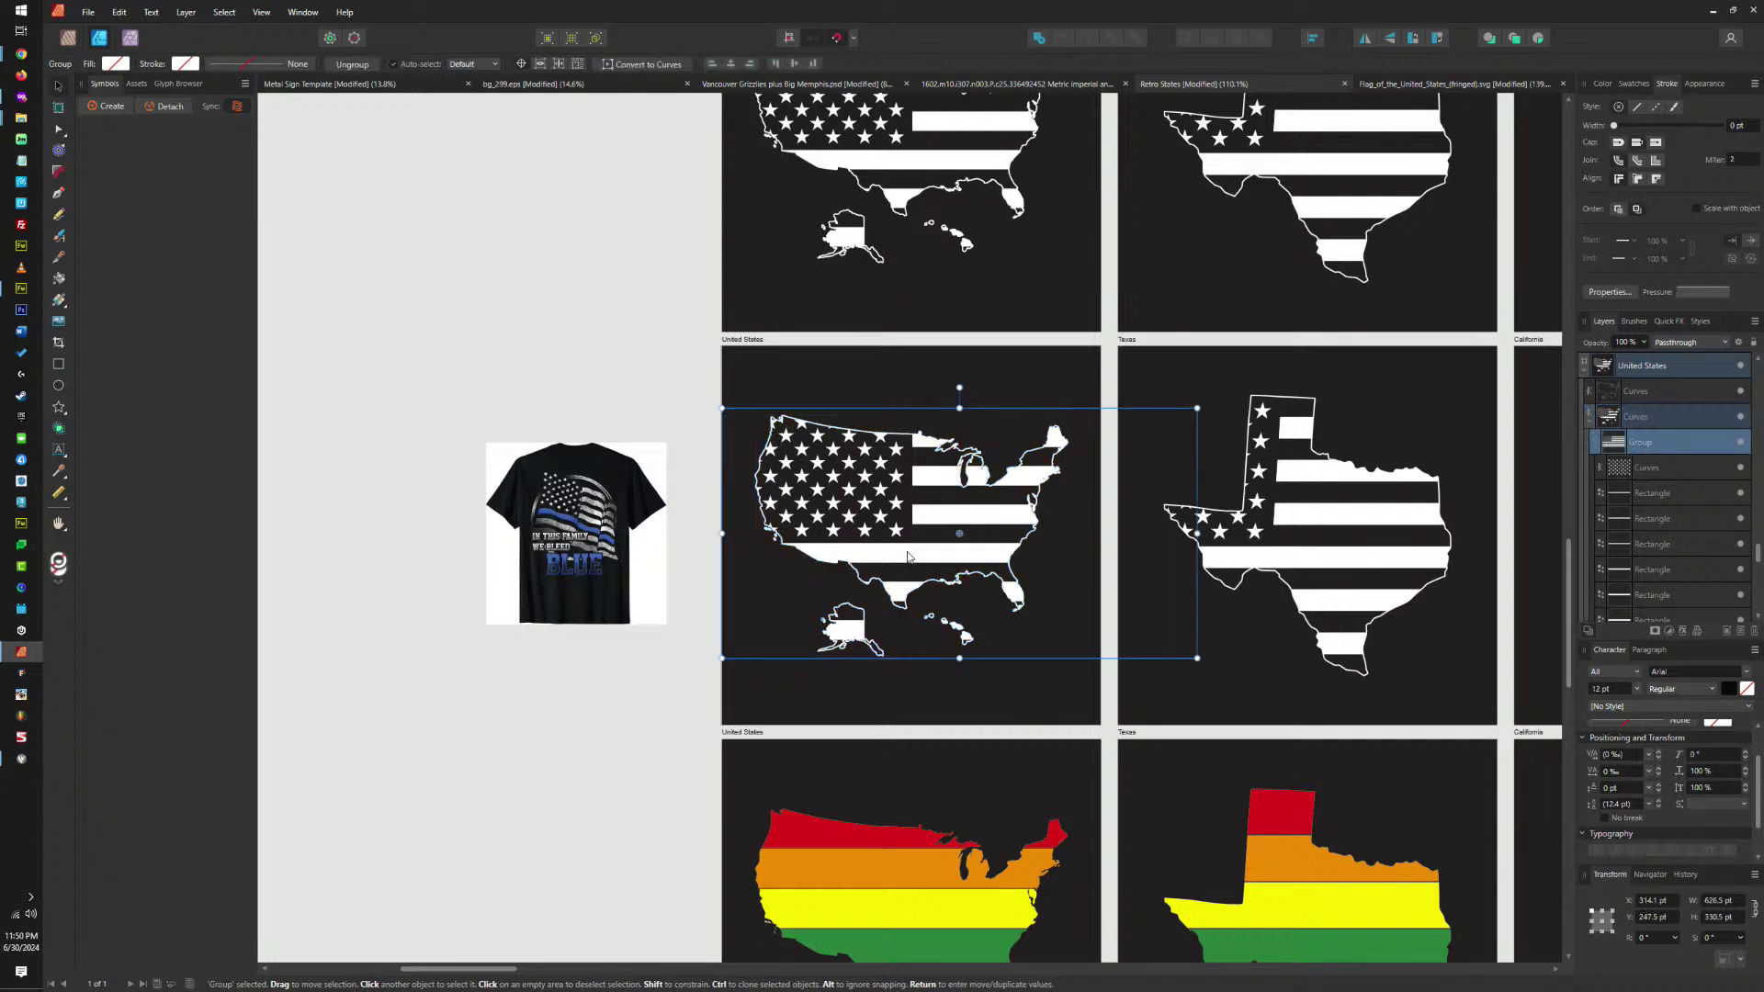
pyautogui.doubleClick(893, 557)
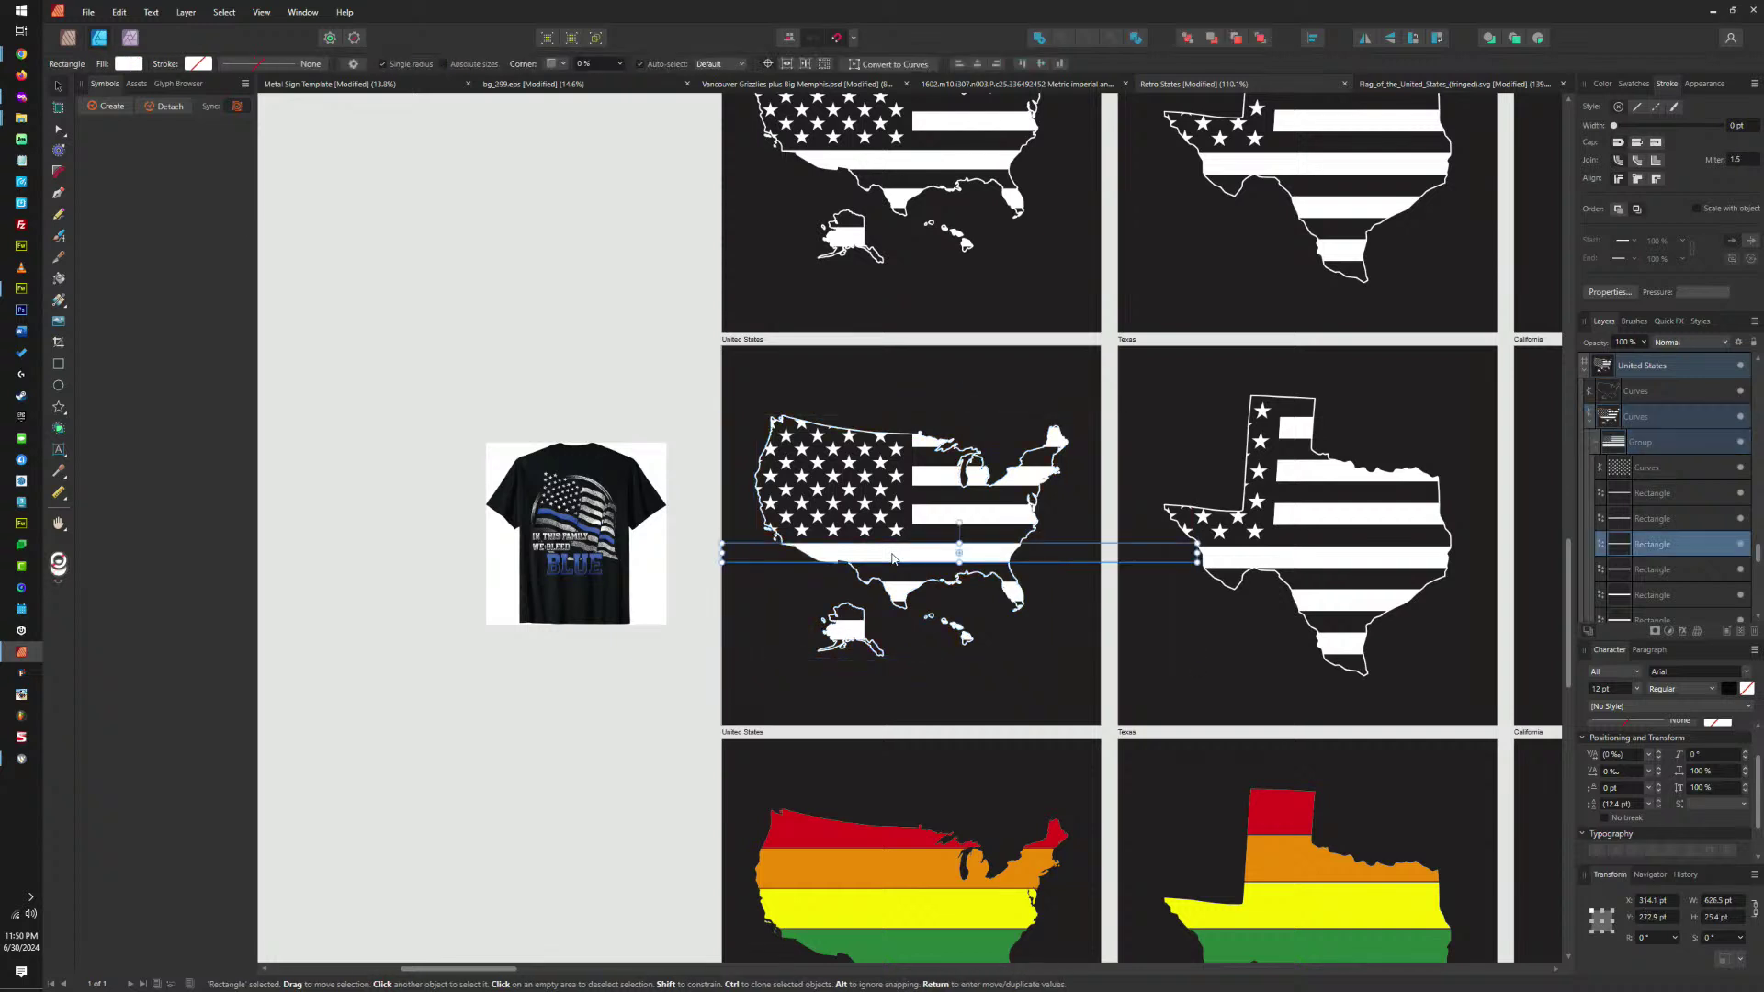
pyautogui.click(1634, 84)
pyautogui.click(1629, 147)
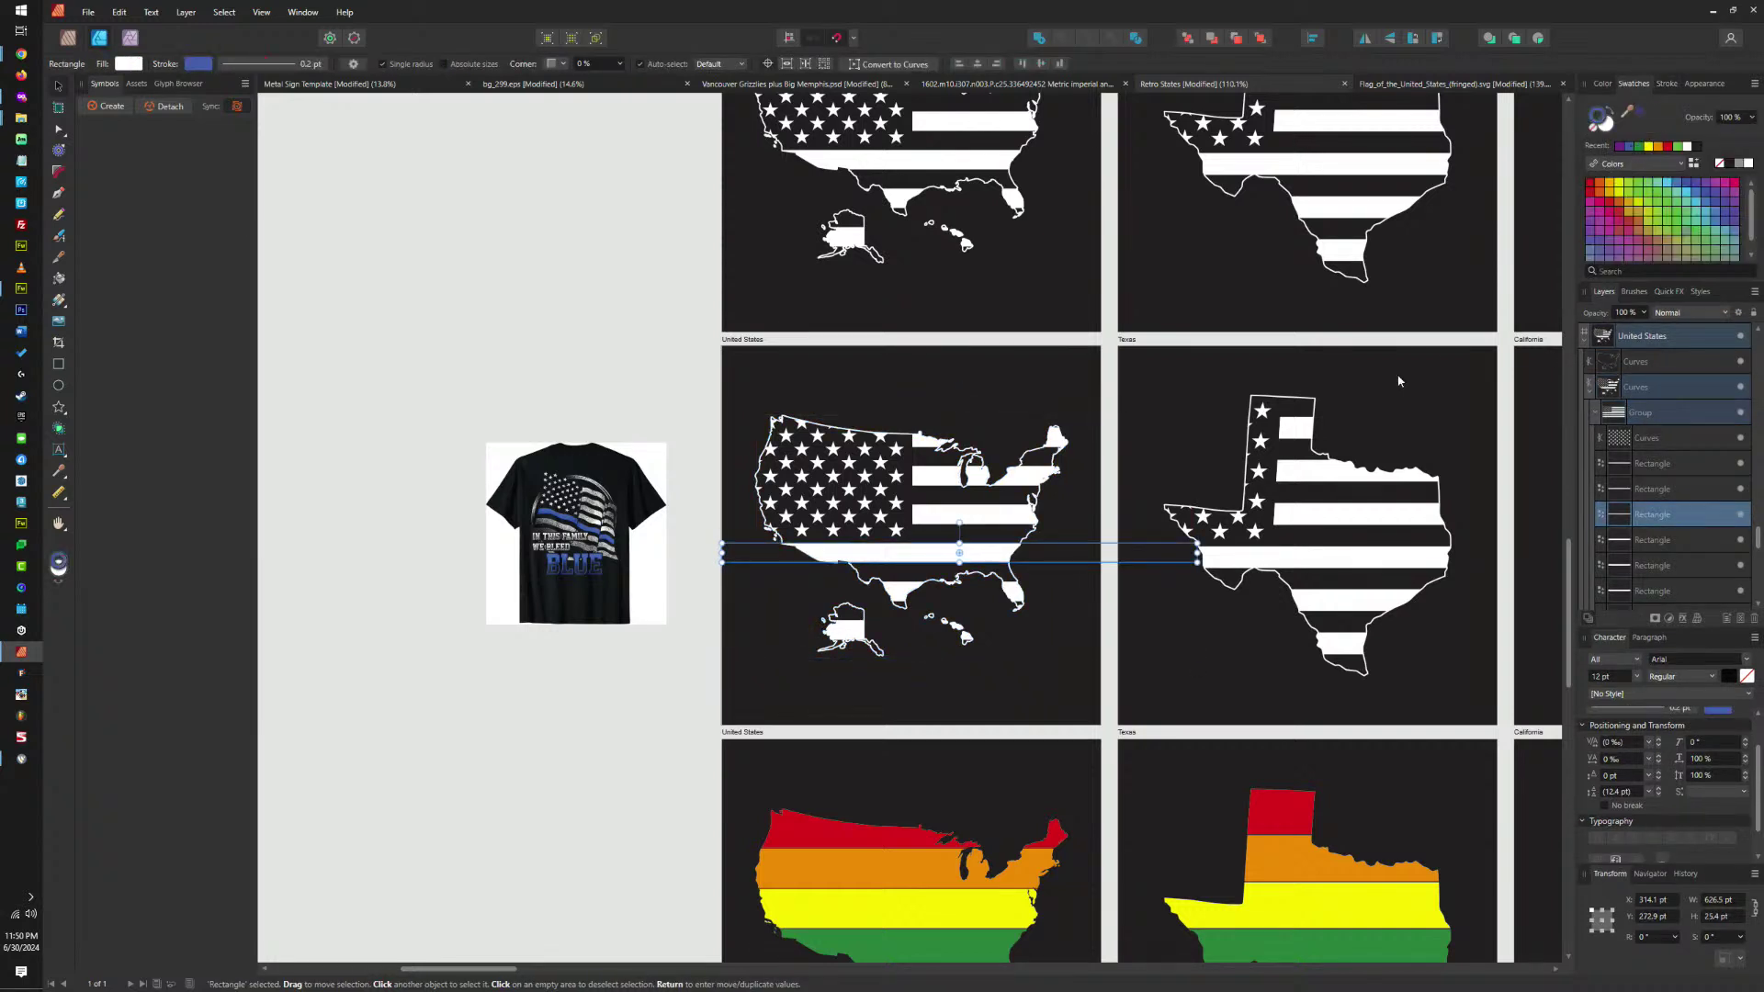
pyautogui.click(1607, 123)
pyautogui.click(1630, 147)
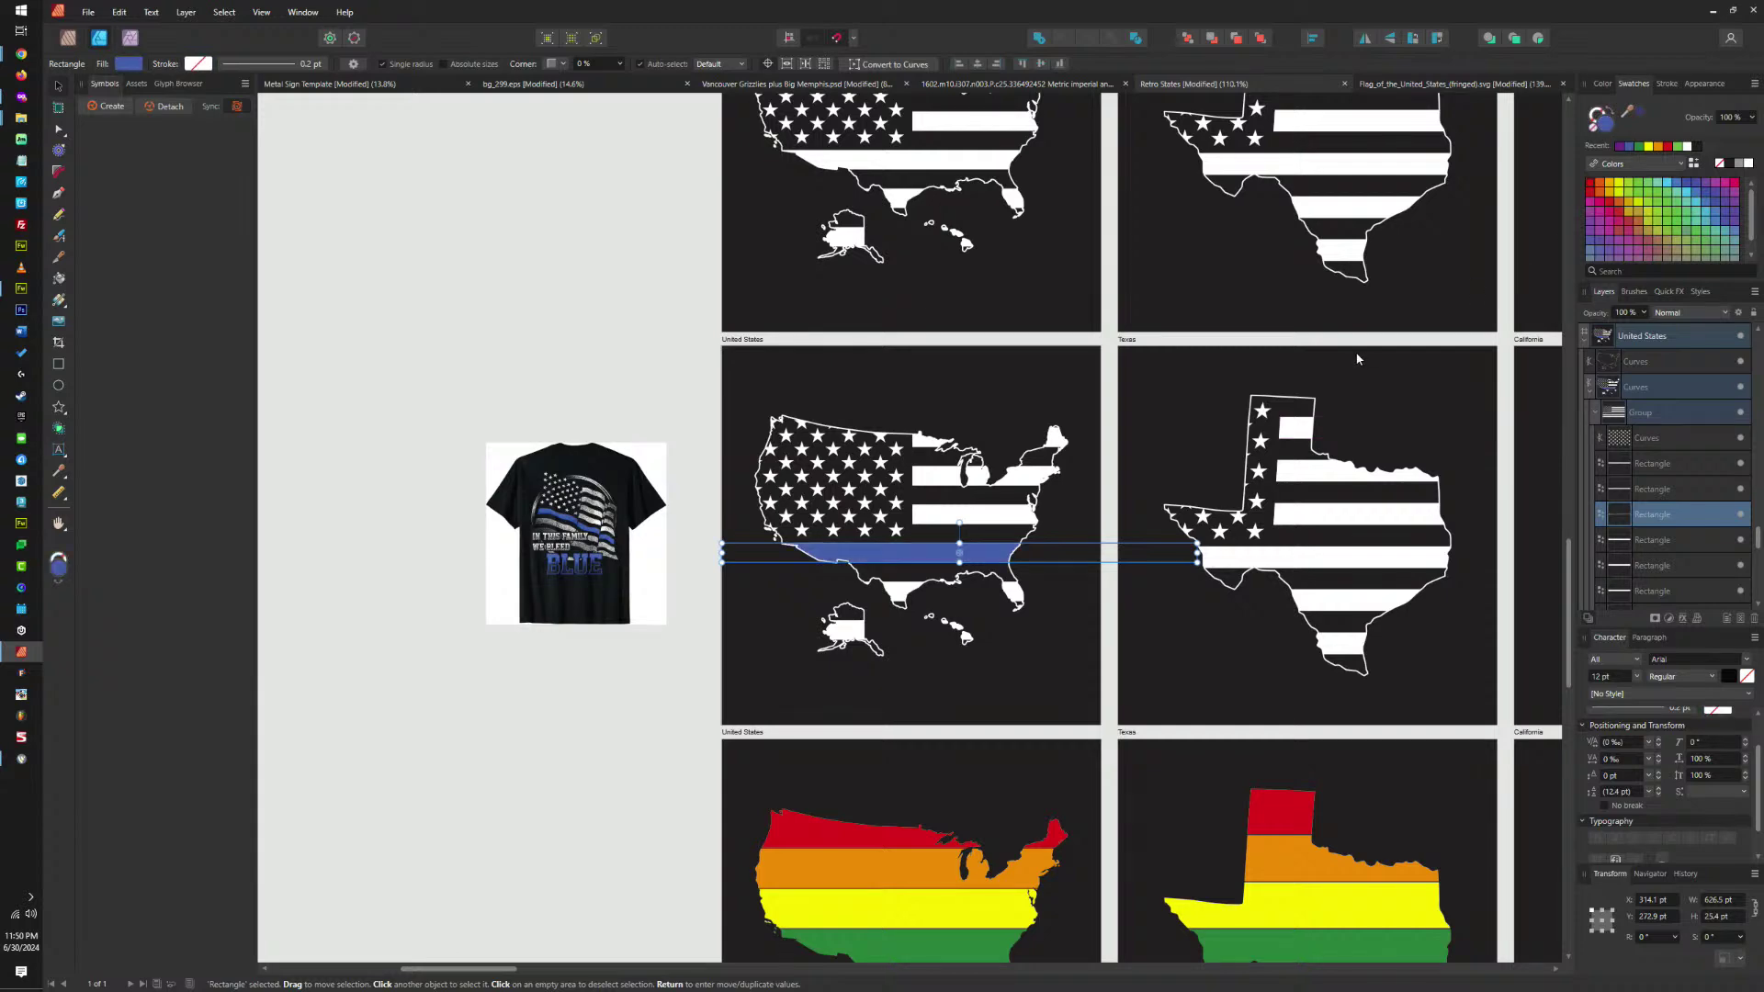
# Delete the white background rectangle from the clipped flag group on the blue-striped United States artboard.
pyautogui.click(1303, 553)
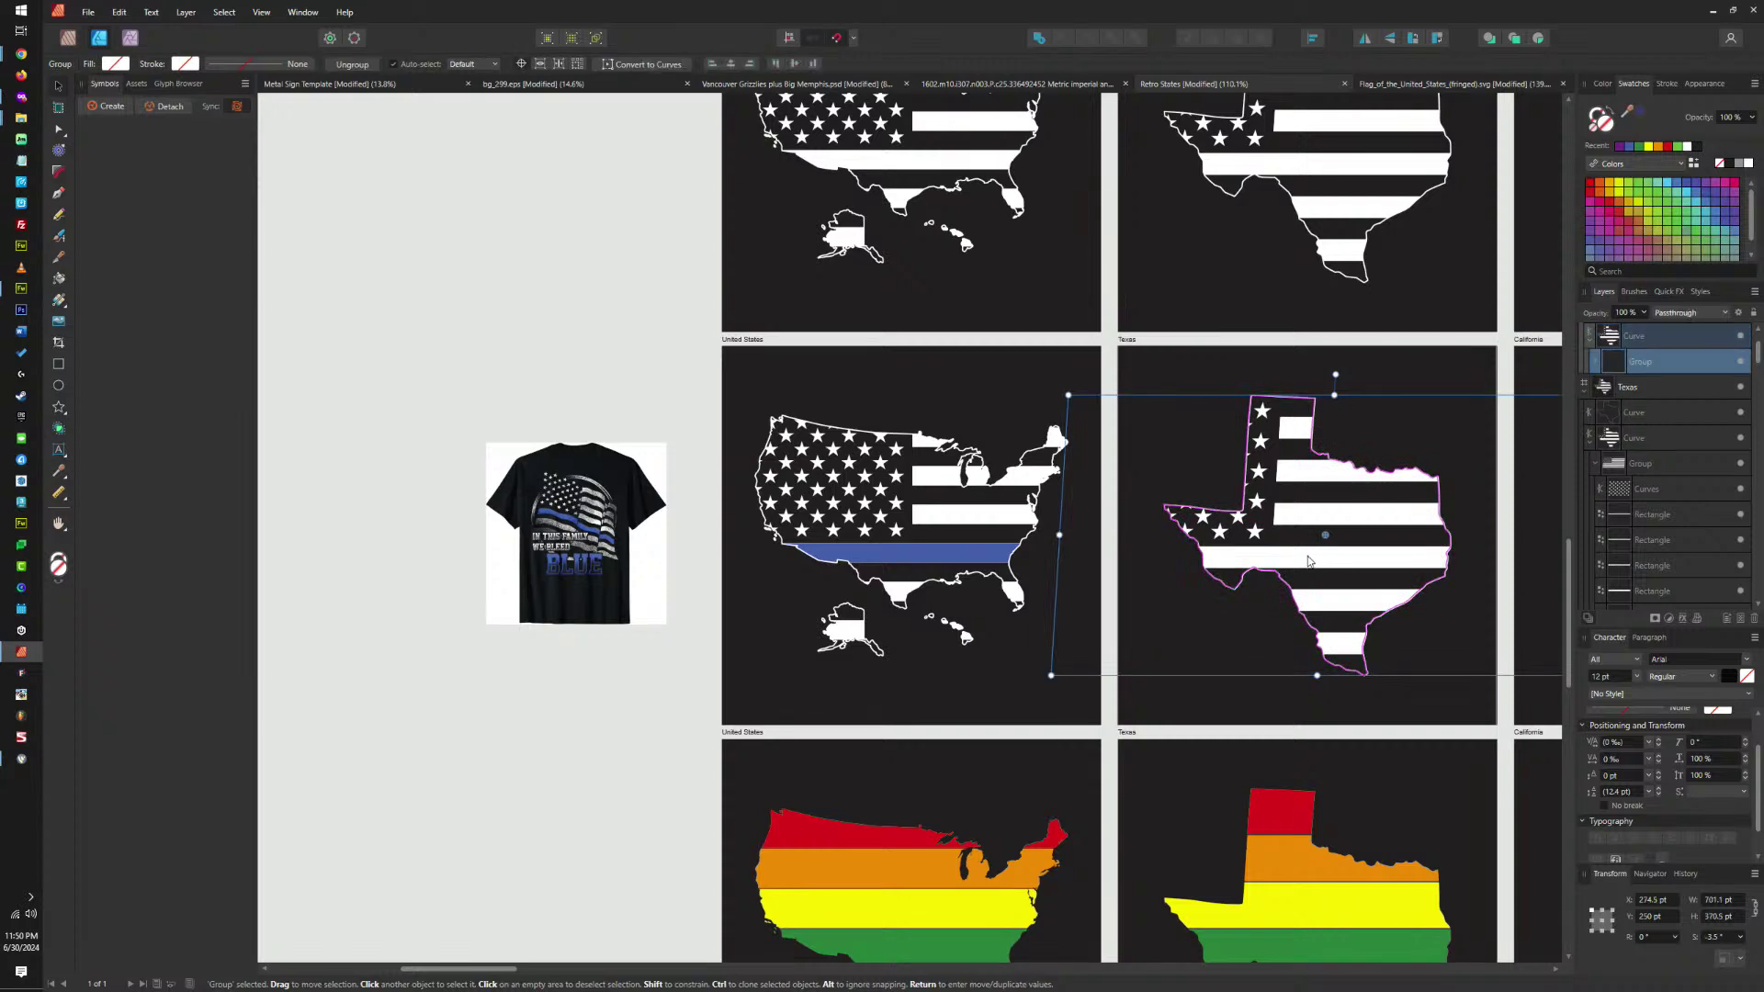
pyautogui.scroll(5, 946, 553)
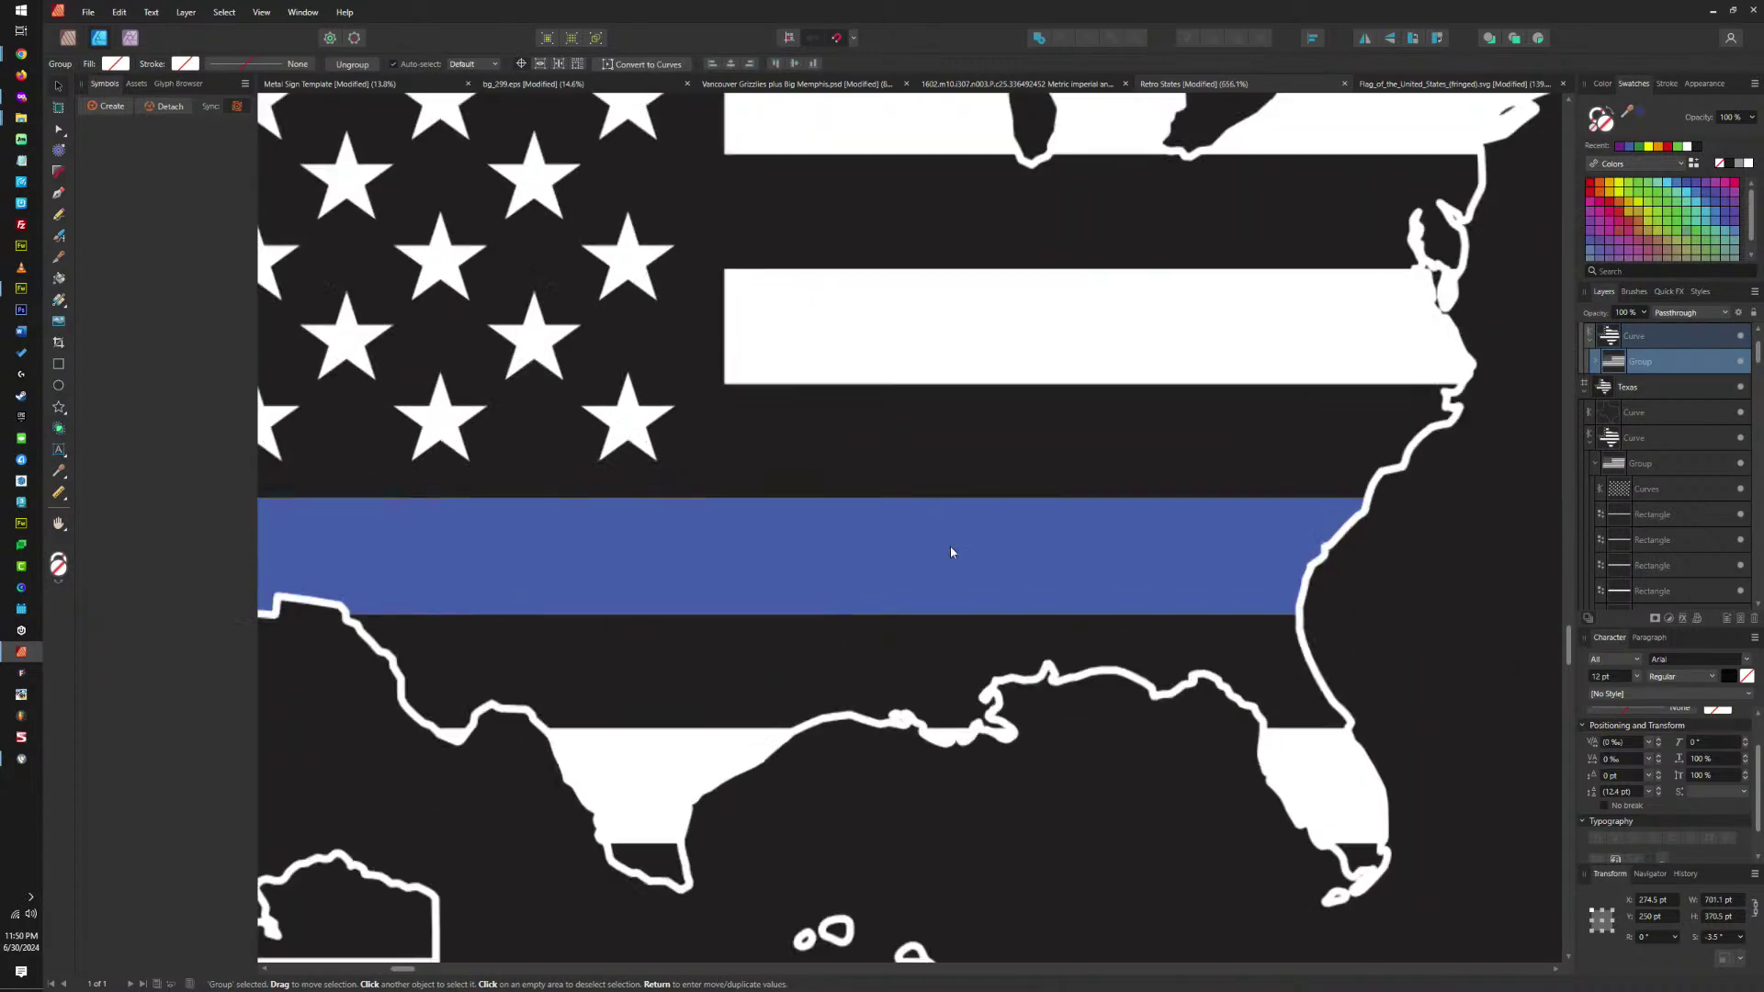
pyautogui.doubleClick(950, 551)
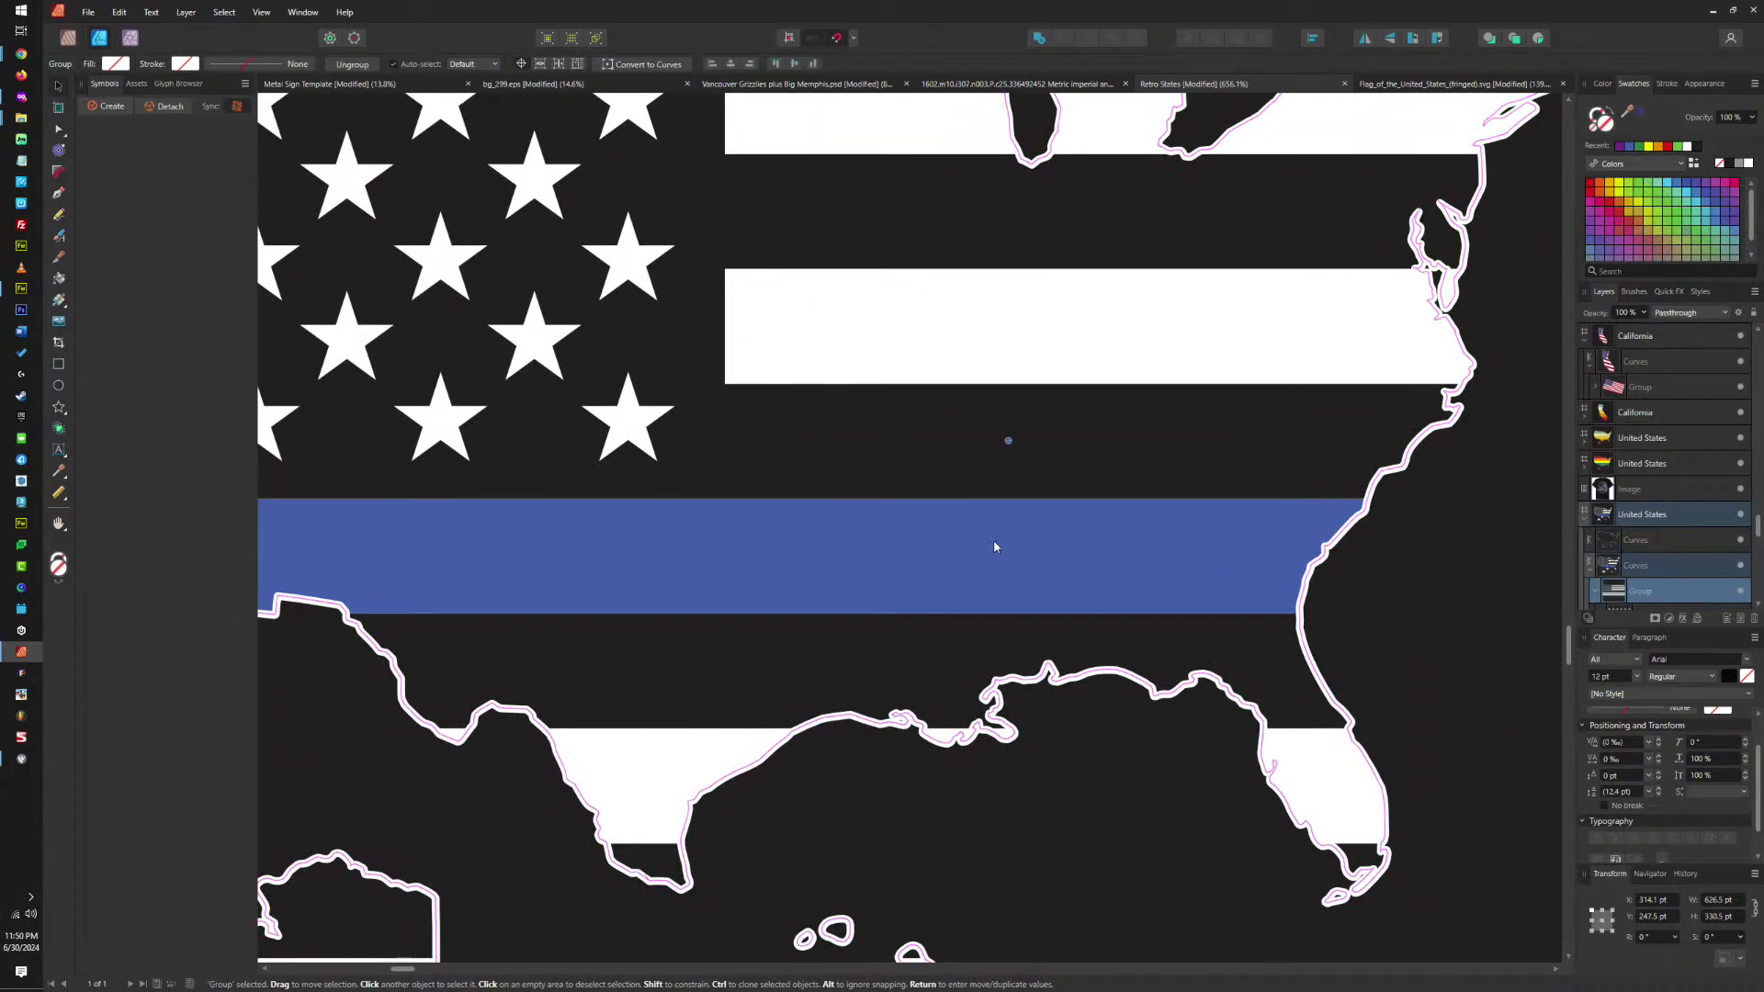
pyautogui.scroll(-3, 1667, 543)
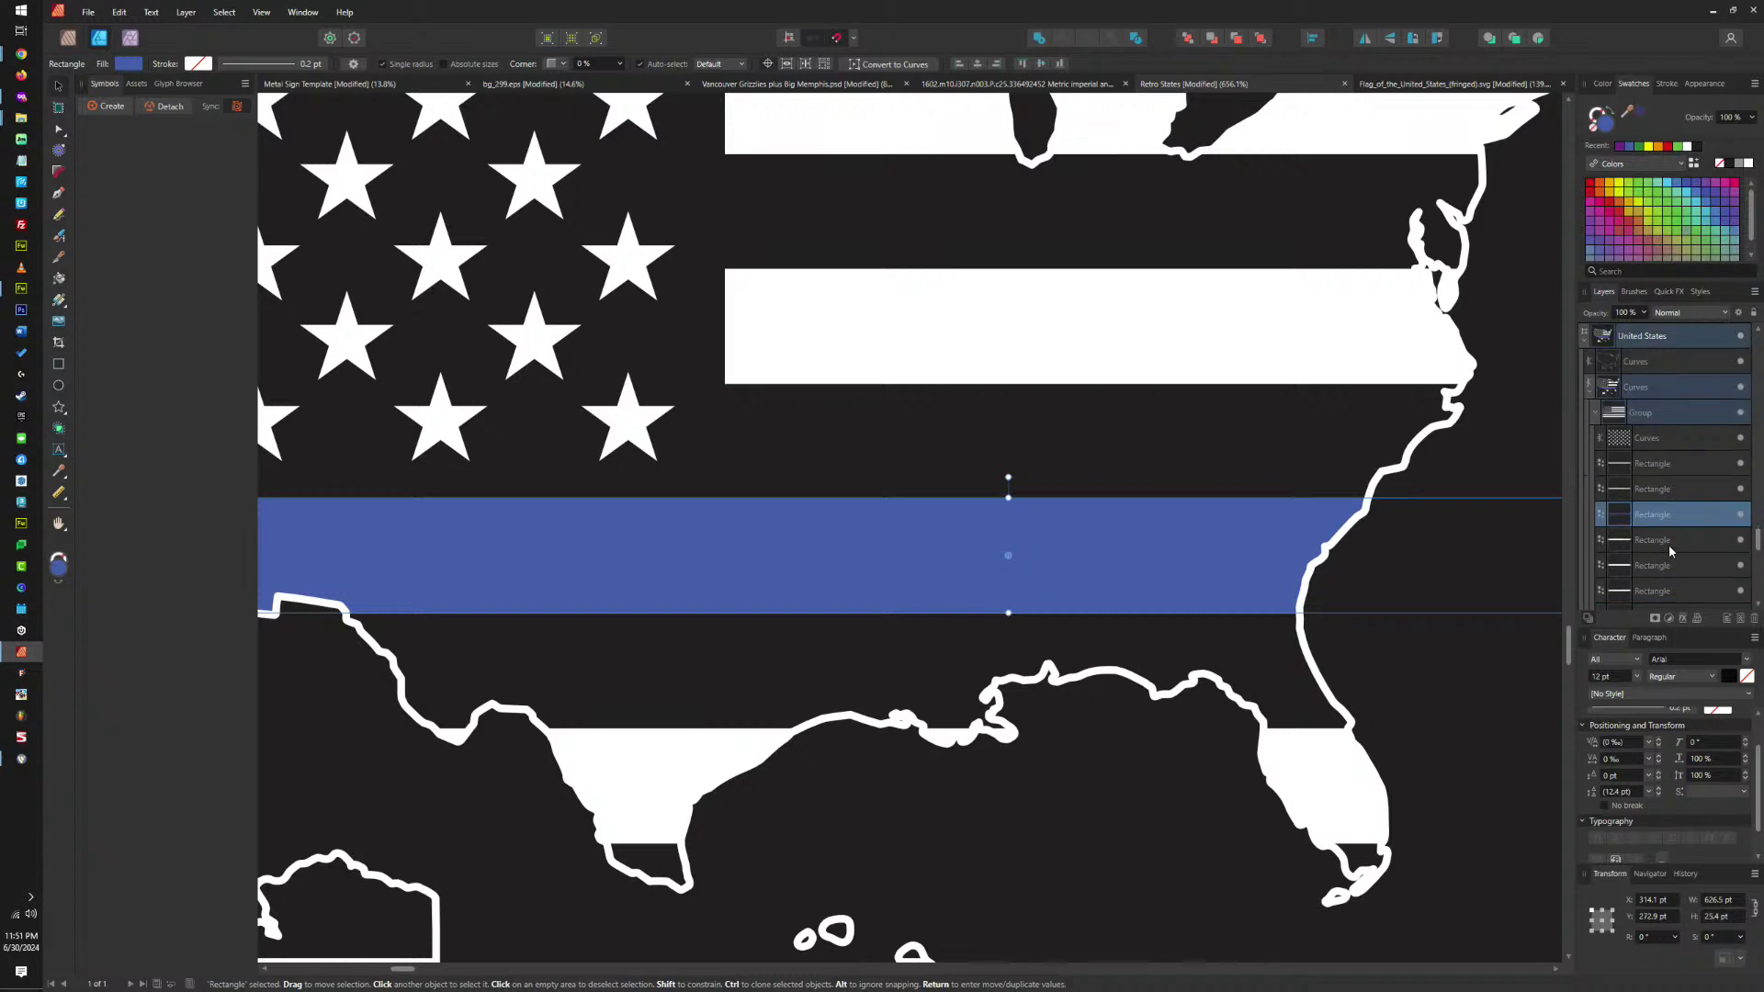
pyautogui.scroll(-1, 1667, 544)
pyautogui.click(1676, 415)
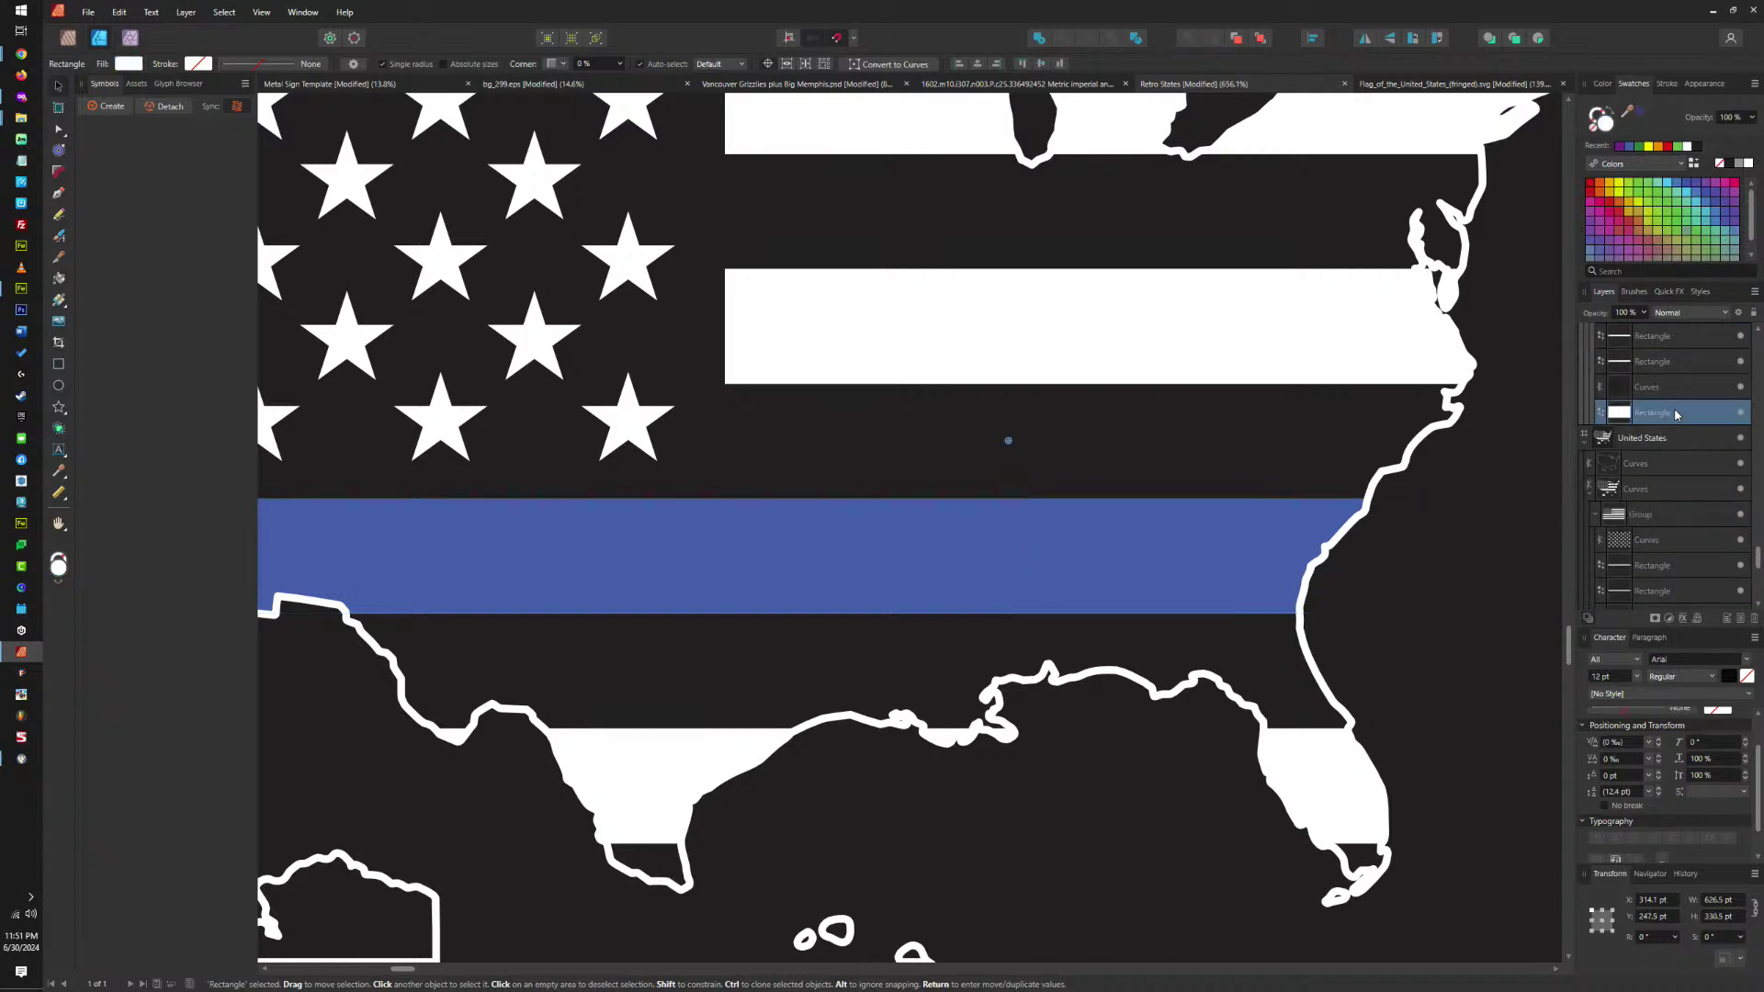
pyautogui.press('Delete')
# Fill the Texas map's white stripe directly beneath the stars with the same blue and delete the white background rectangle from its flag group.
pyautogui.scroll(-6, 922, 550)
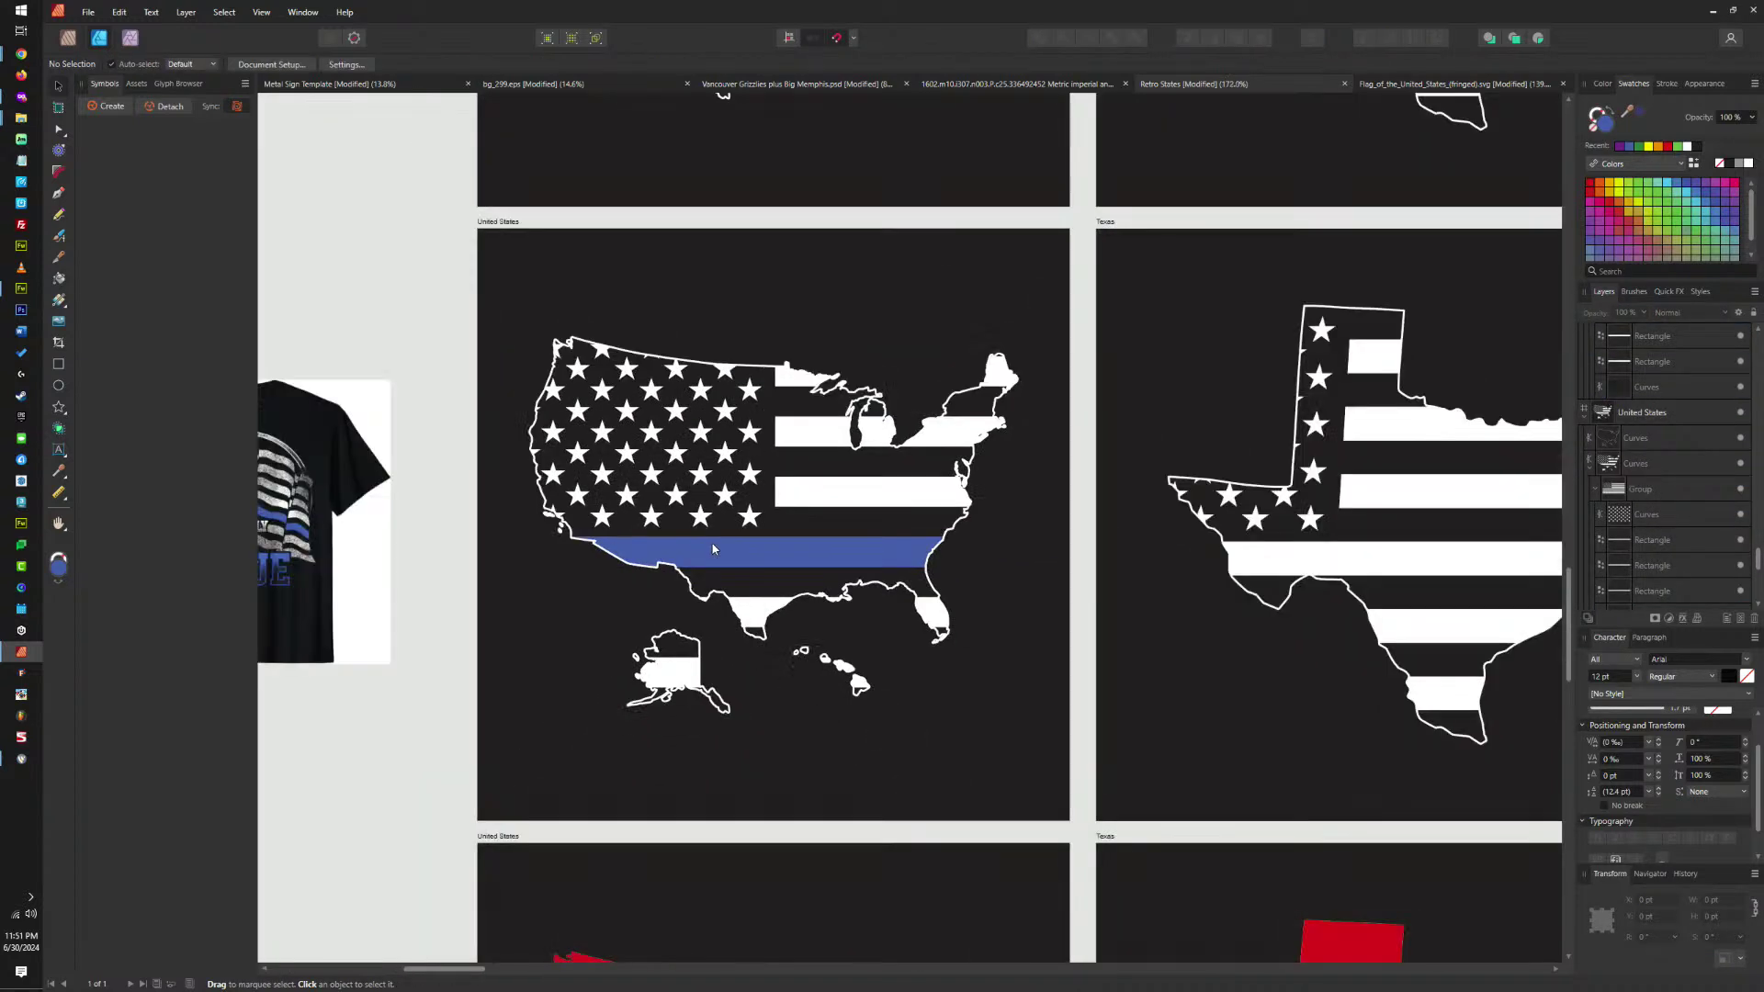
pyautogui.click(1385, 559)
pyautogui.doubleClick(1387, 562)
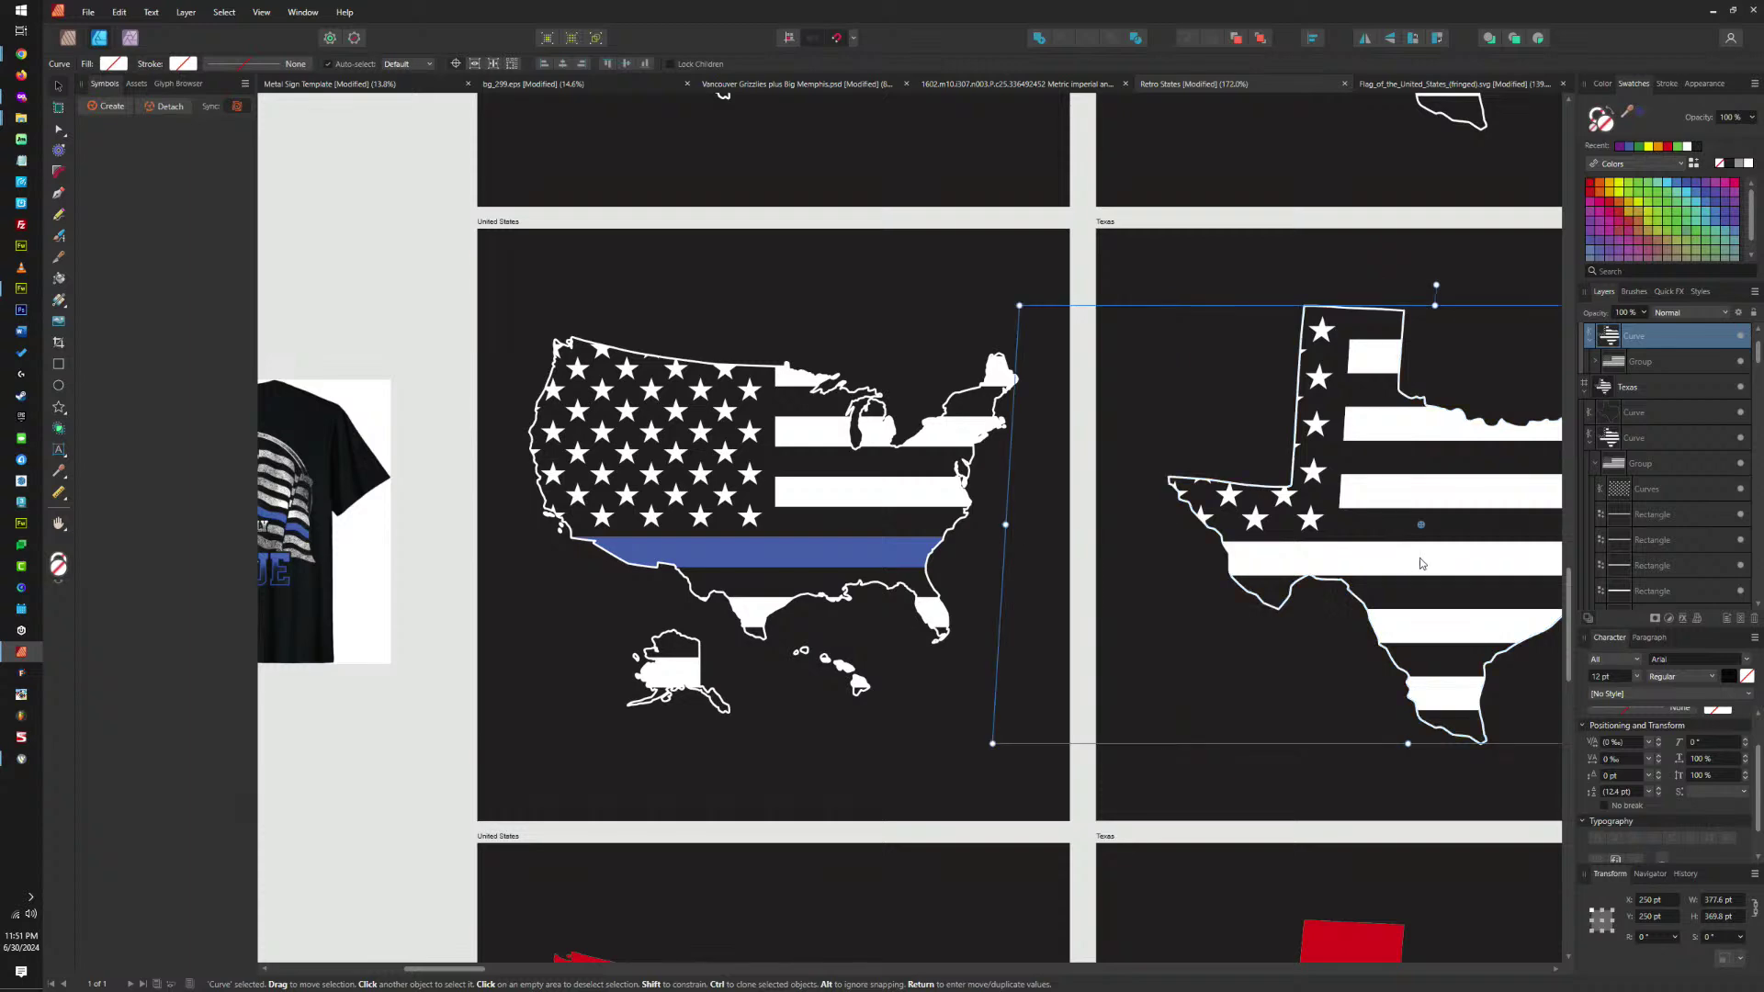
pyautogui.click(1503, 504)
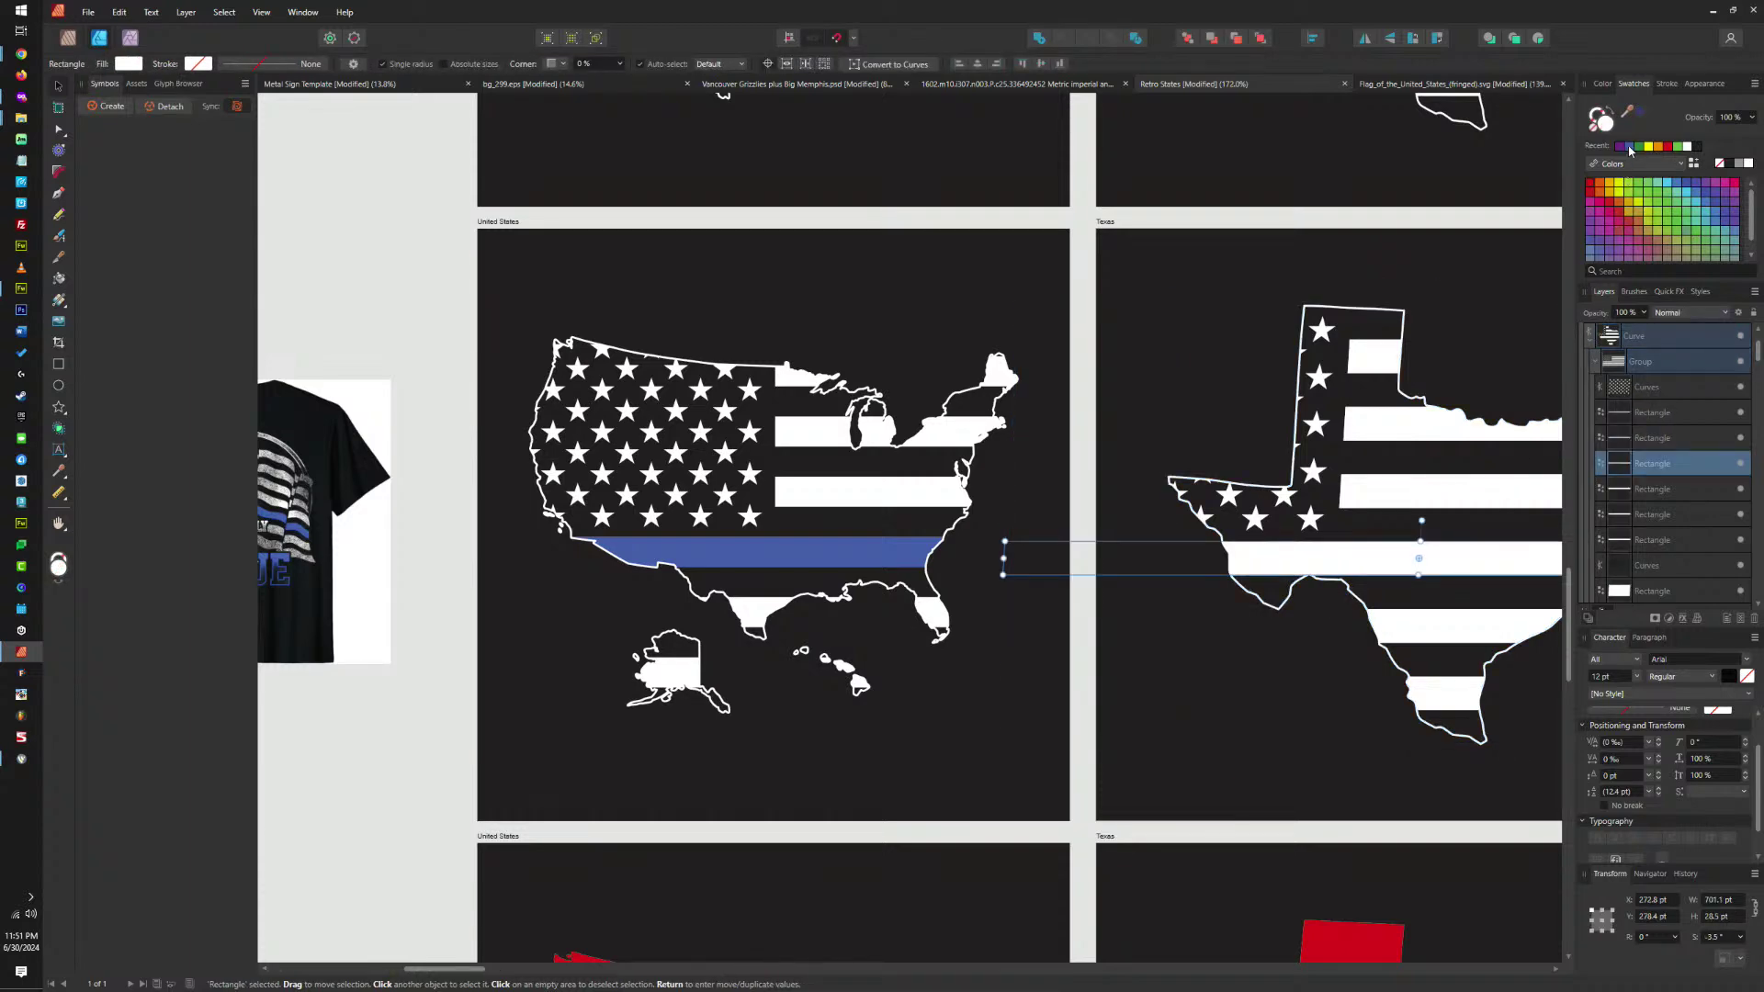
pyautogui.click(1628, 147)
pyautogui.click(1653, 592)
pyautogui.hotkey('ctrl', 'd')
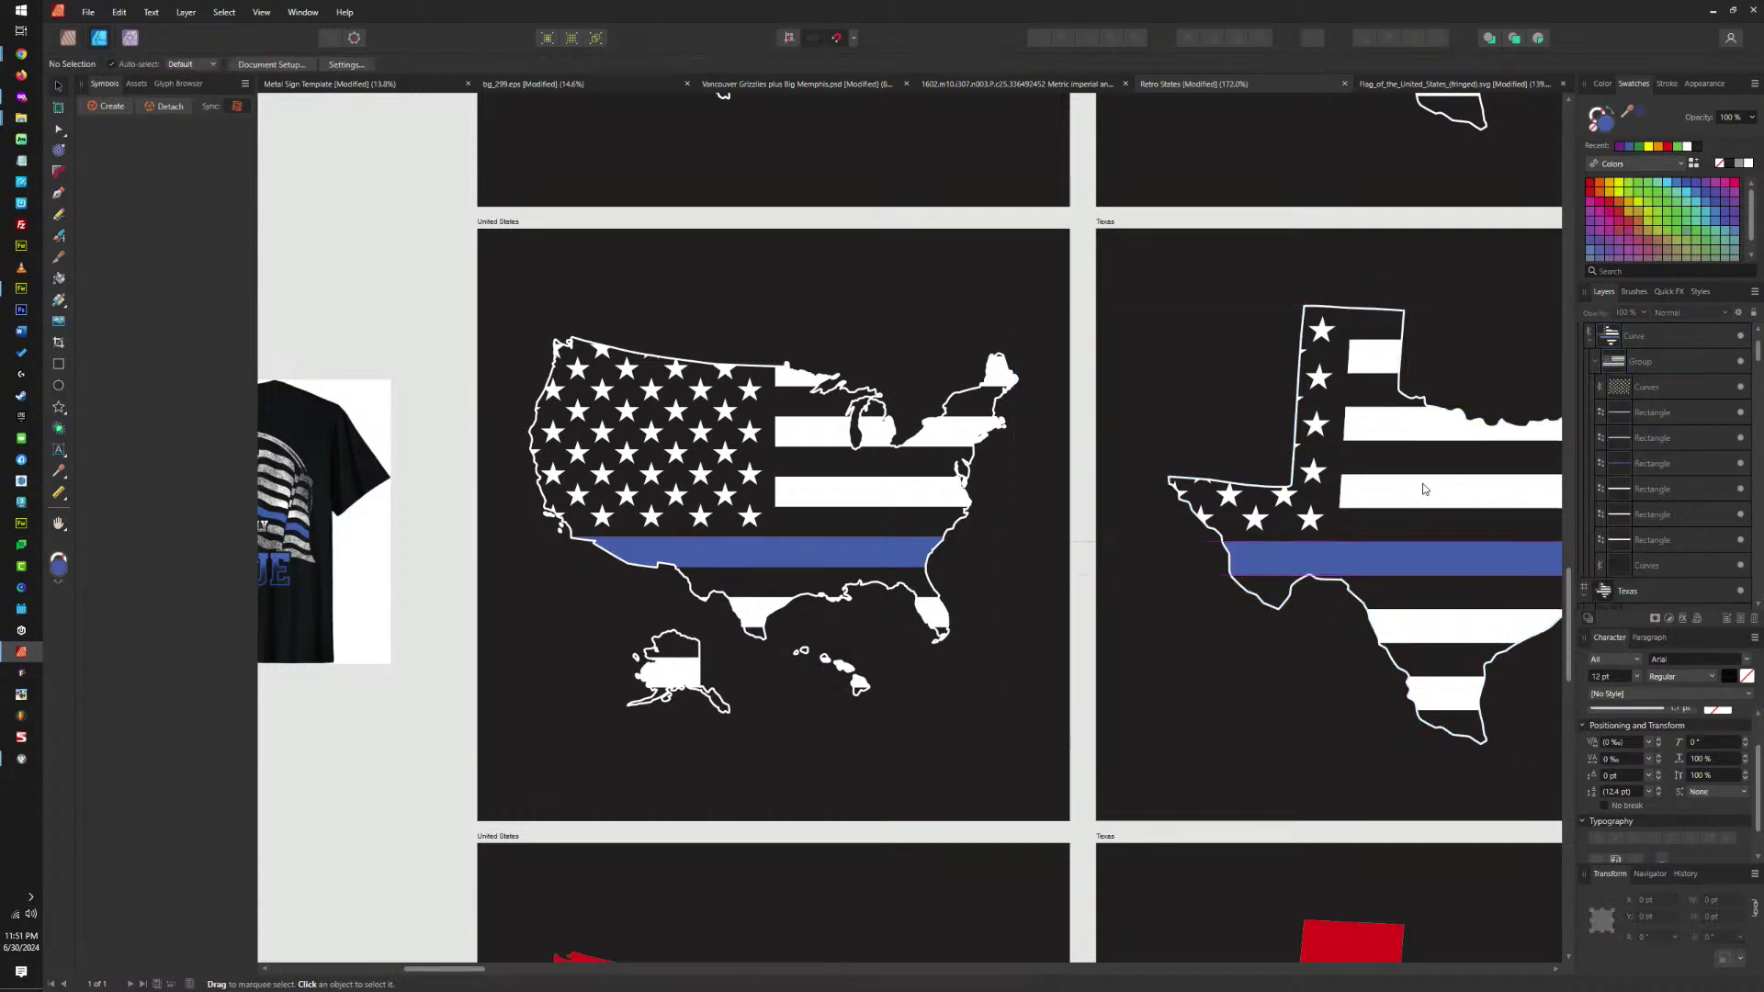
# Fill the California map's white stripe directly beneath the stars with the same blue and delete the white background rectangle from its flag group.
pyautogui.moveTo(1370, 492); pyautogui.dragTo(433, 397)
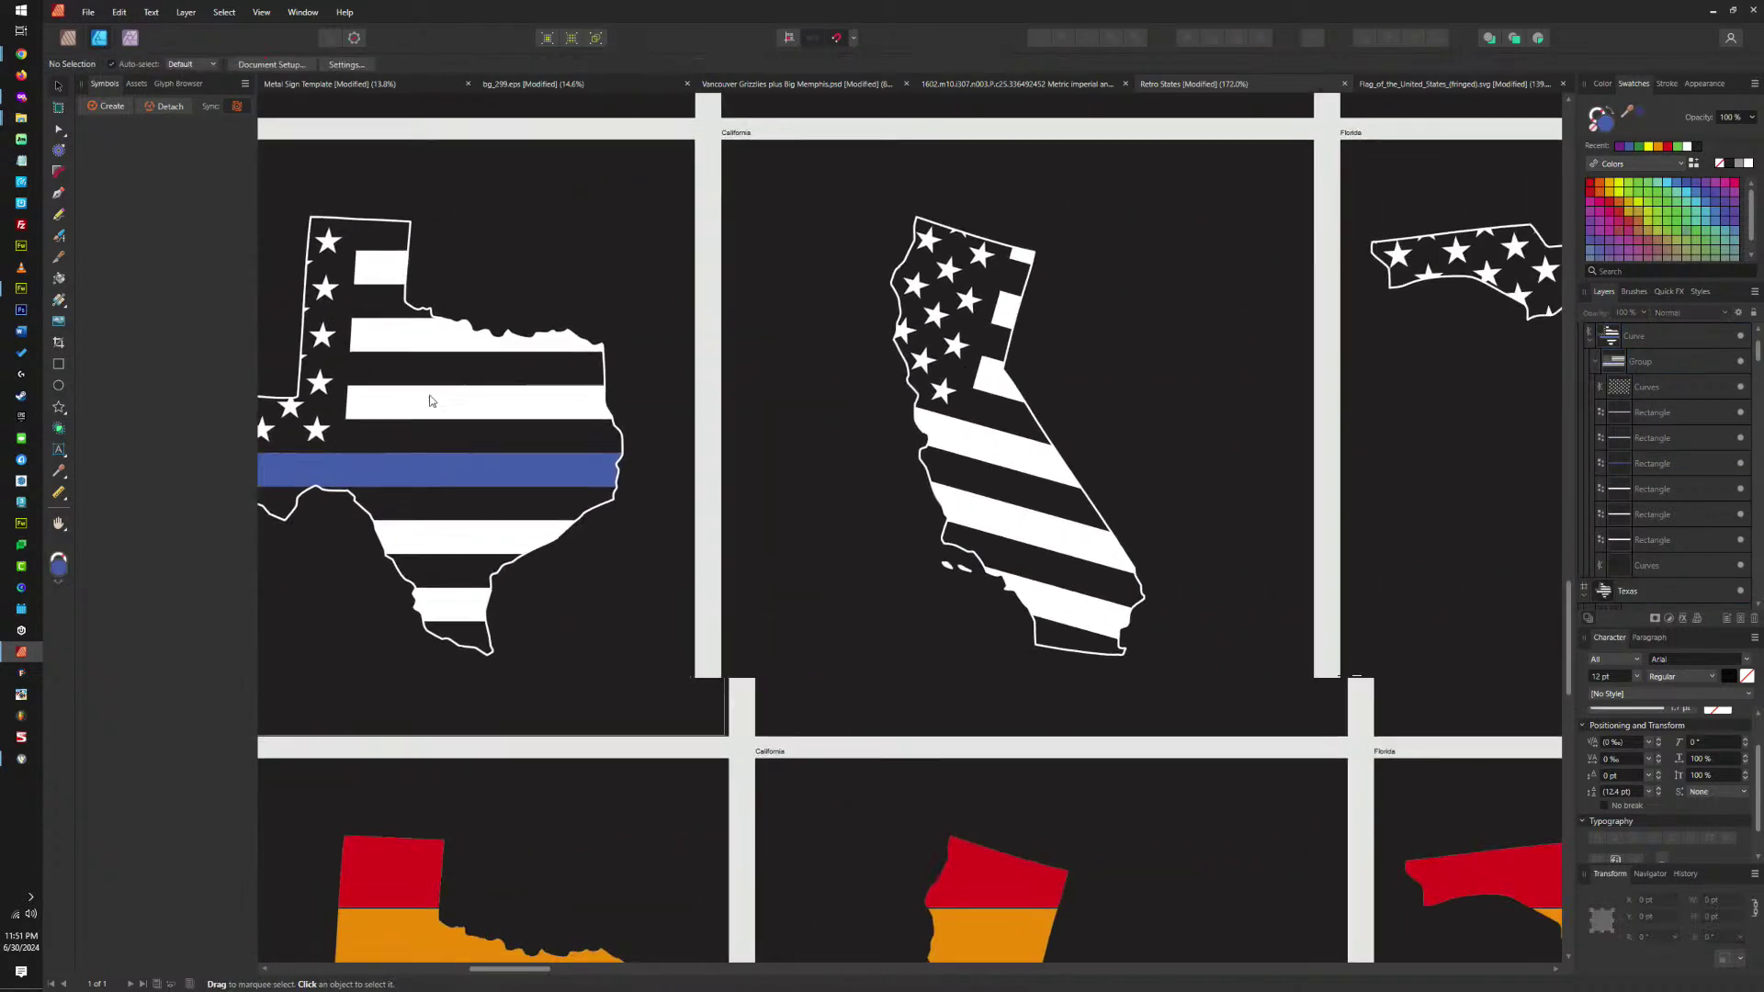
pyautogui.click(997, 444)
pyautogui.doubleClick(997, 444)
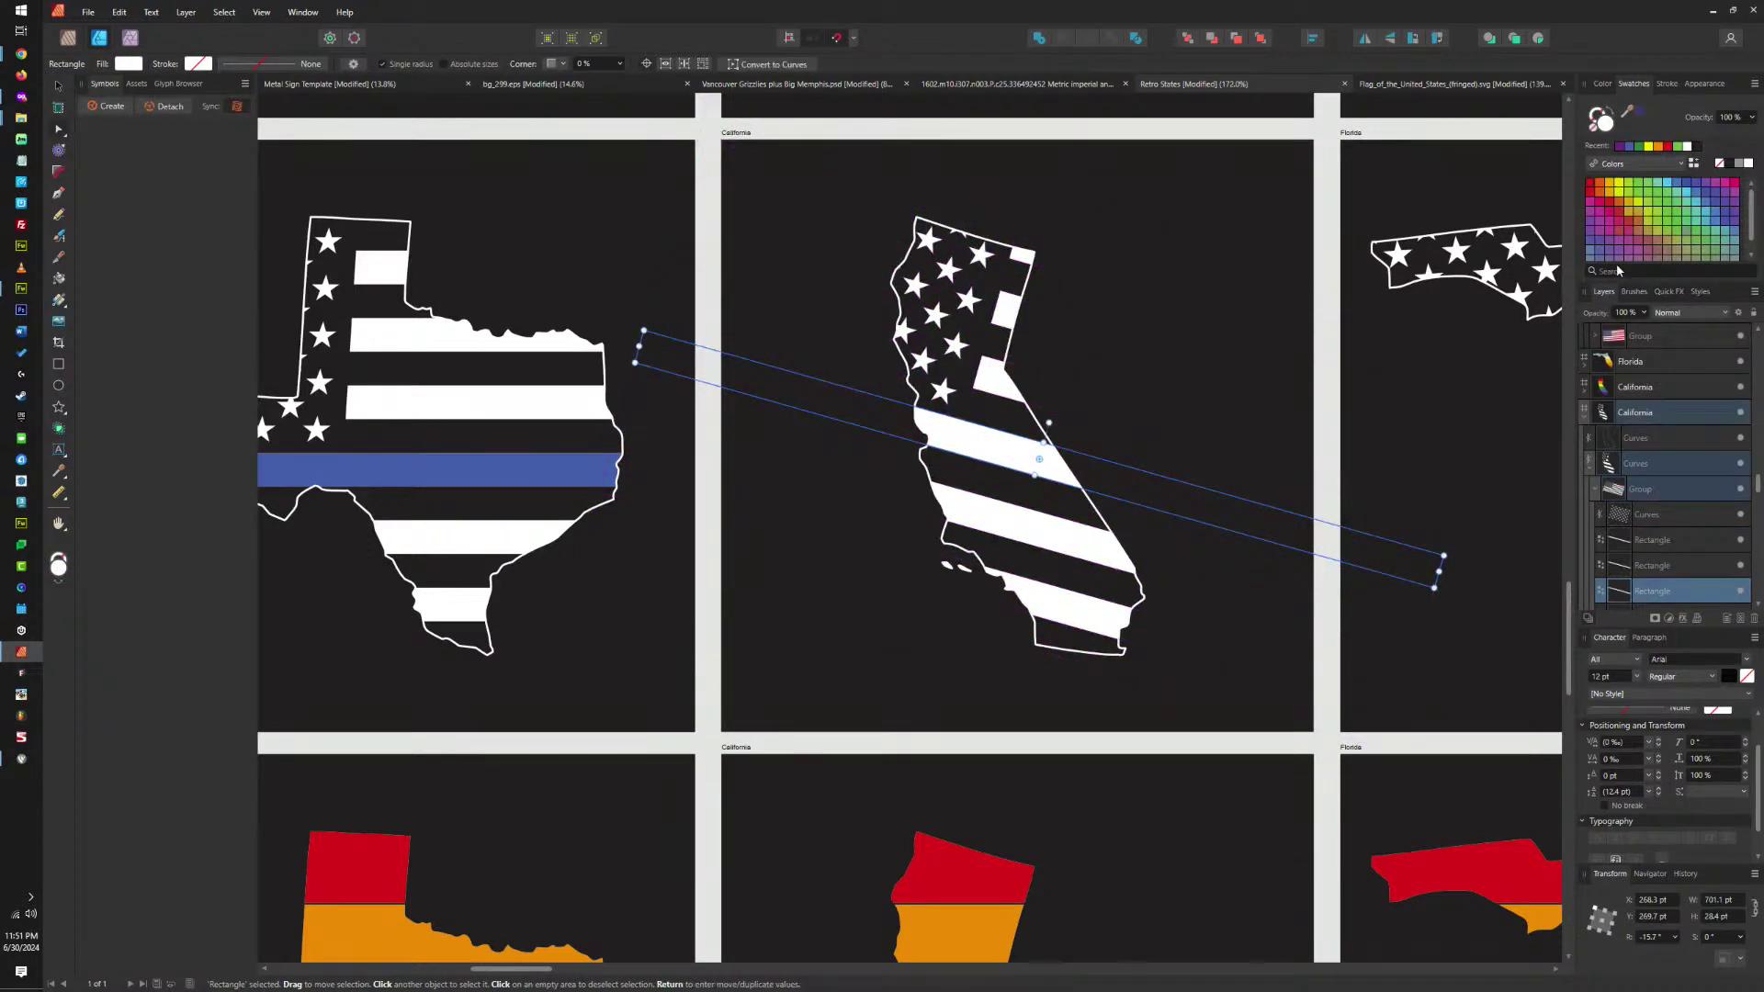
pyautogui.click(1629, 147)
pyautogui.scroll(2, 1645, 551)
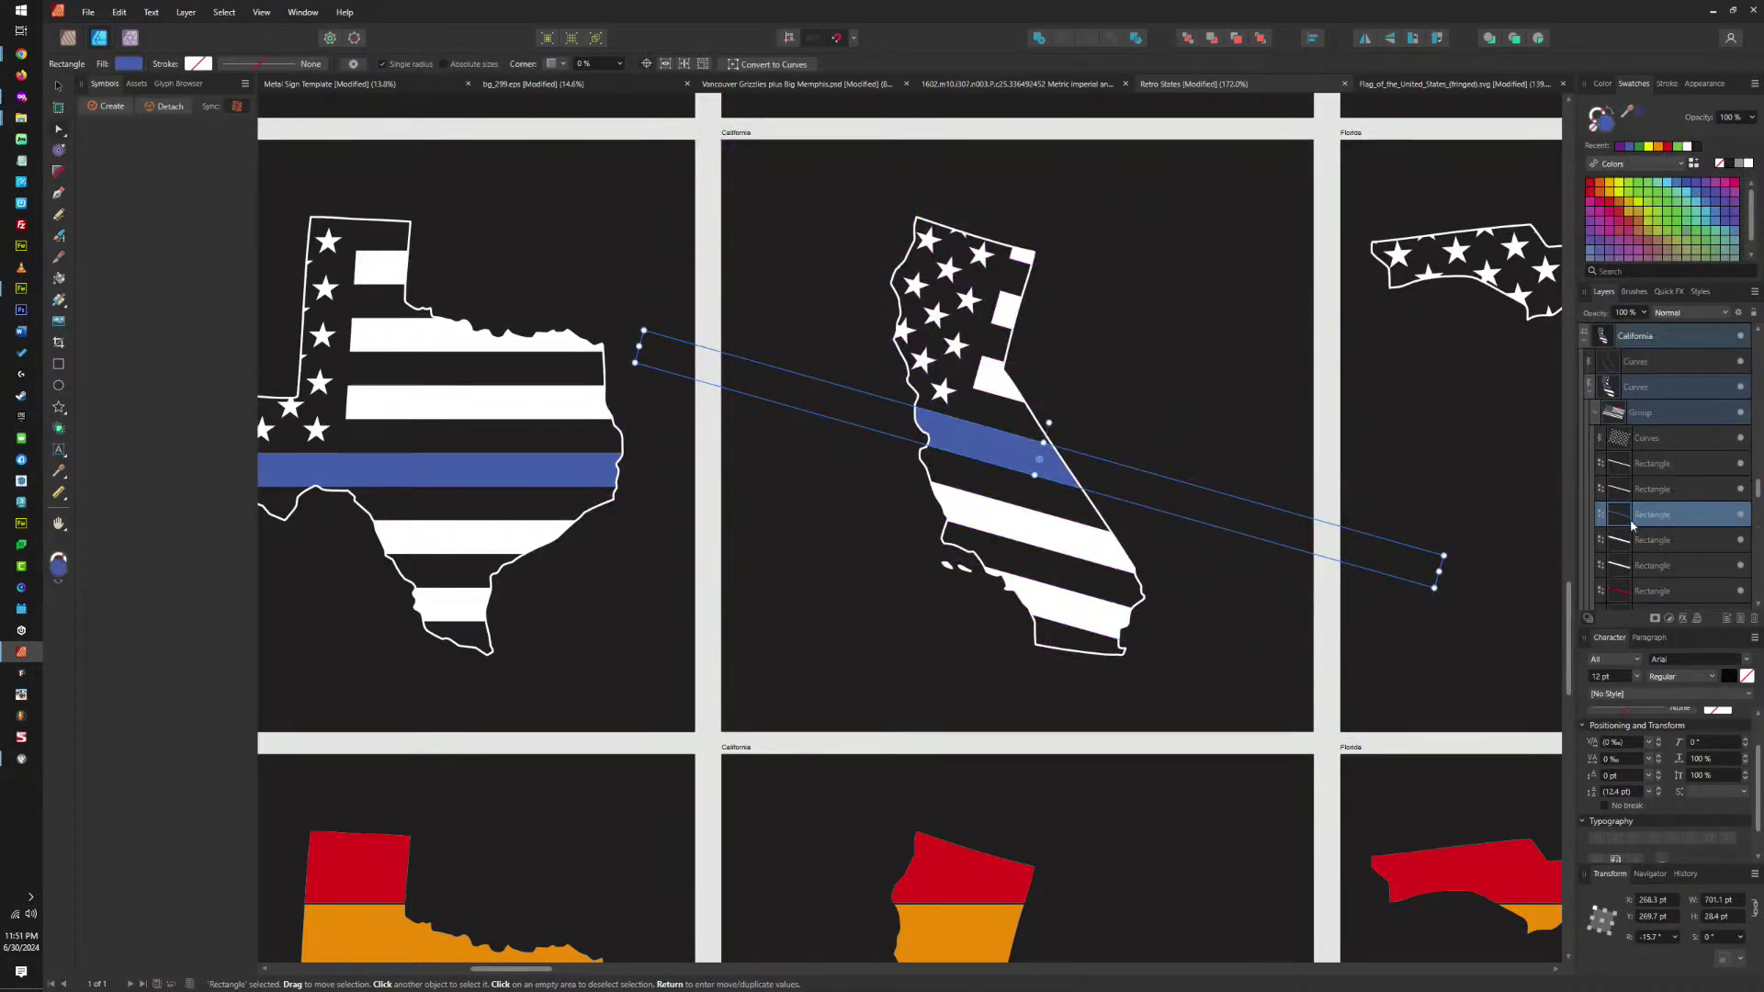
pyautogui.click(1659, 438)
pyautogui.press('Delete')
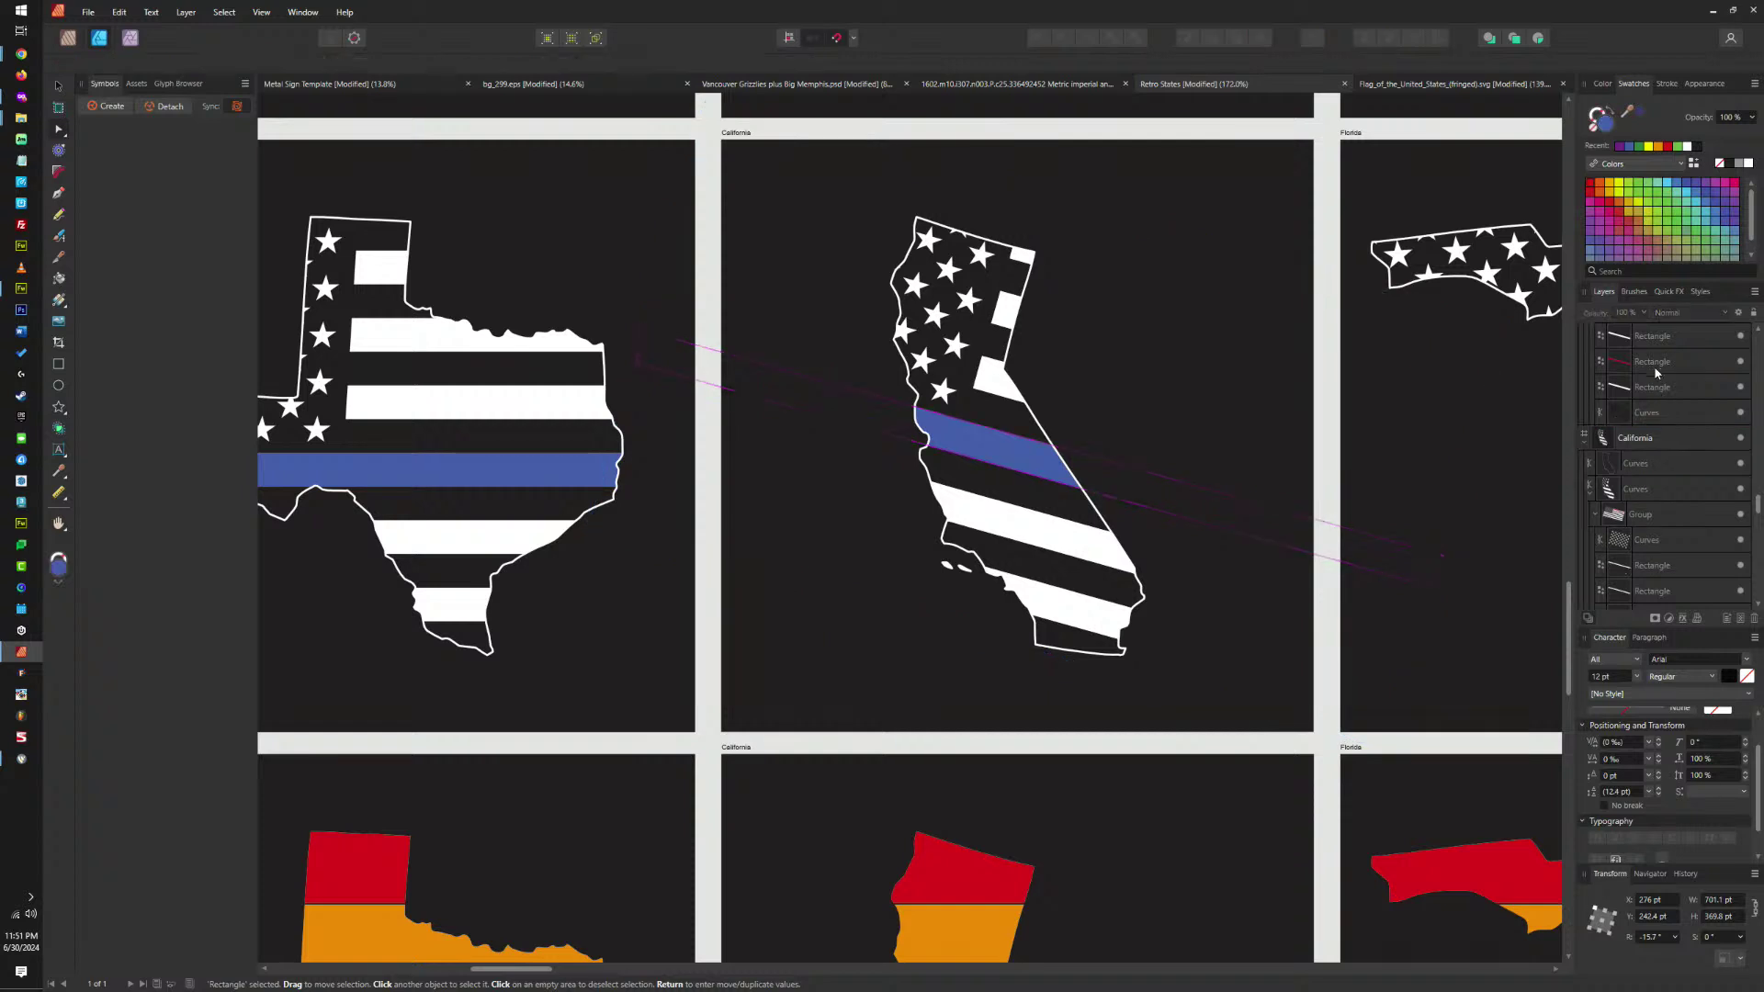
# Merge the leftover red stripe rectangle into the black stripe curves of the California flag group.
pyautogui.click(1656, 363)
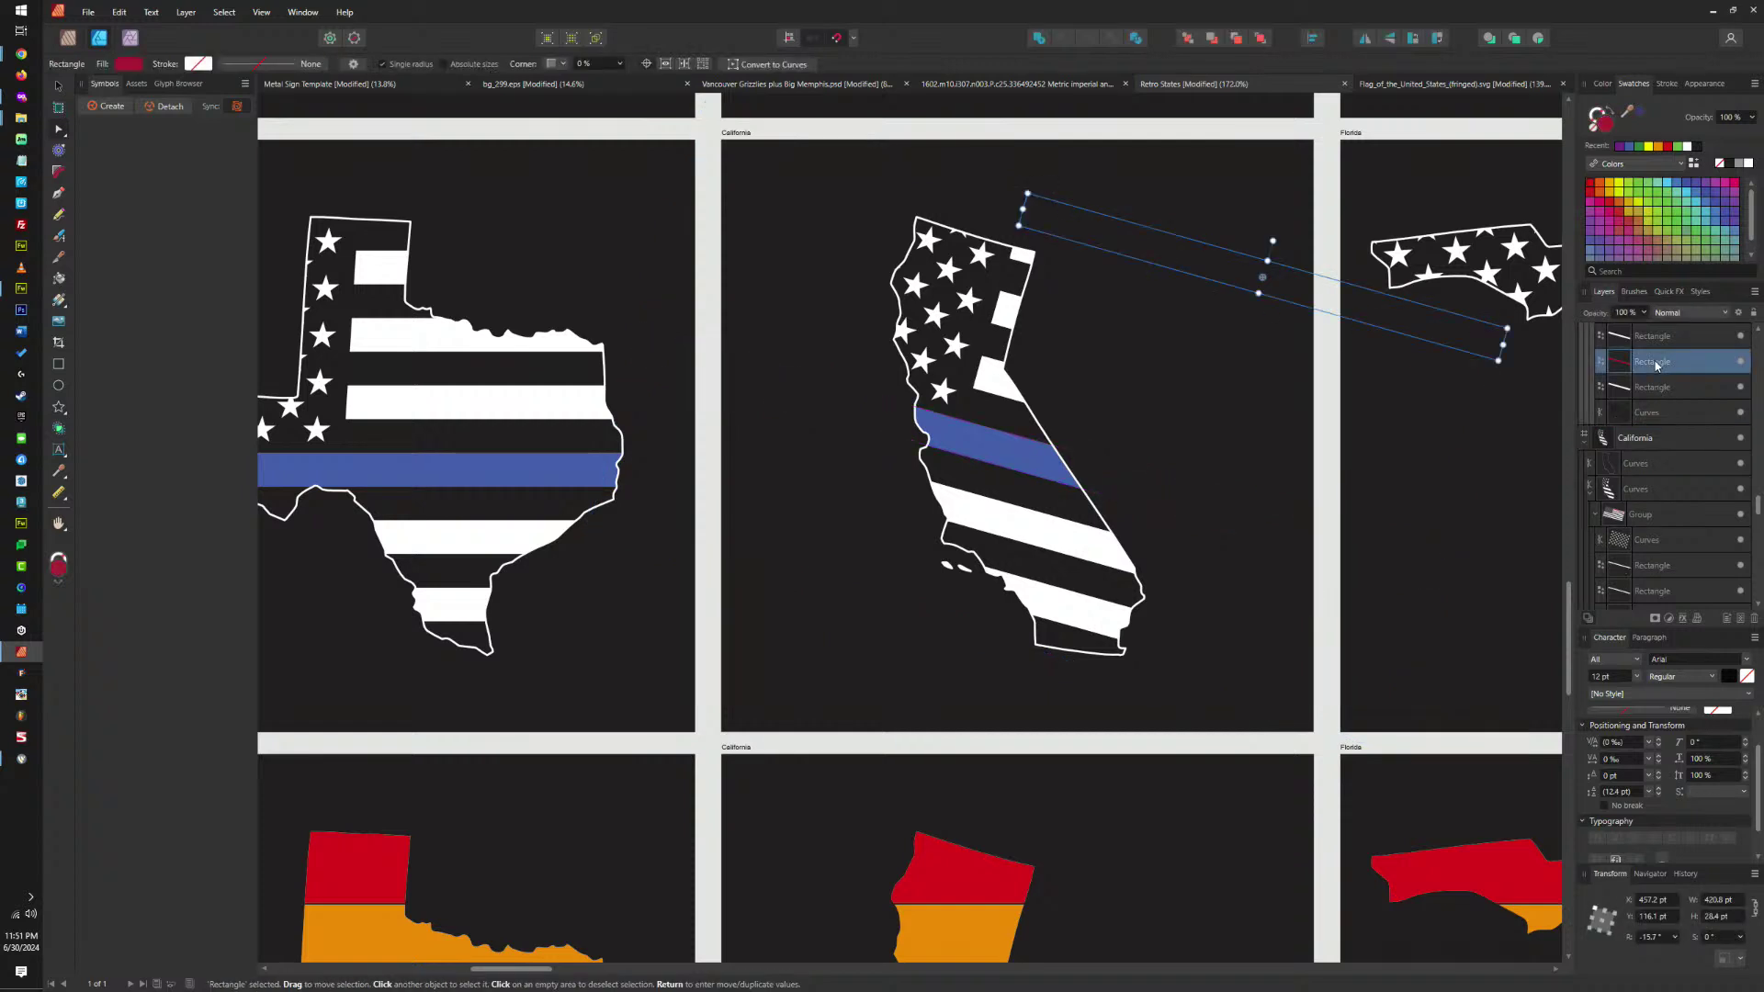
pyautogui.keyDown('ctrl'); pyautogui.click(1651, 414); pyautogui.keyUp('ctrl')
pyautogui.click(1065, 39)
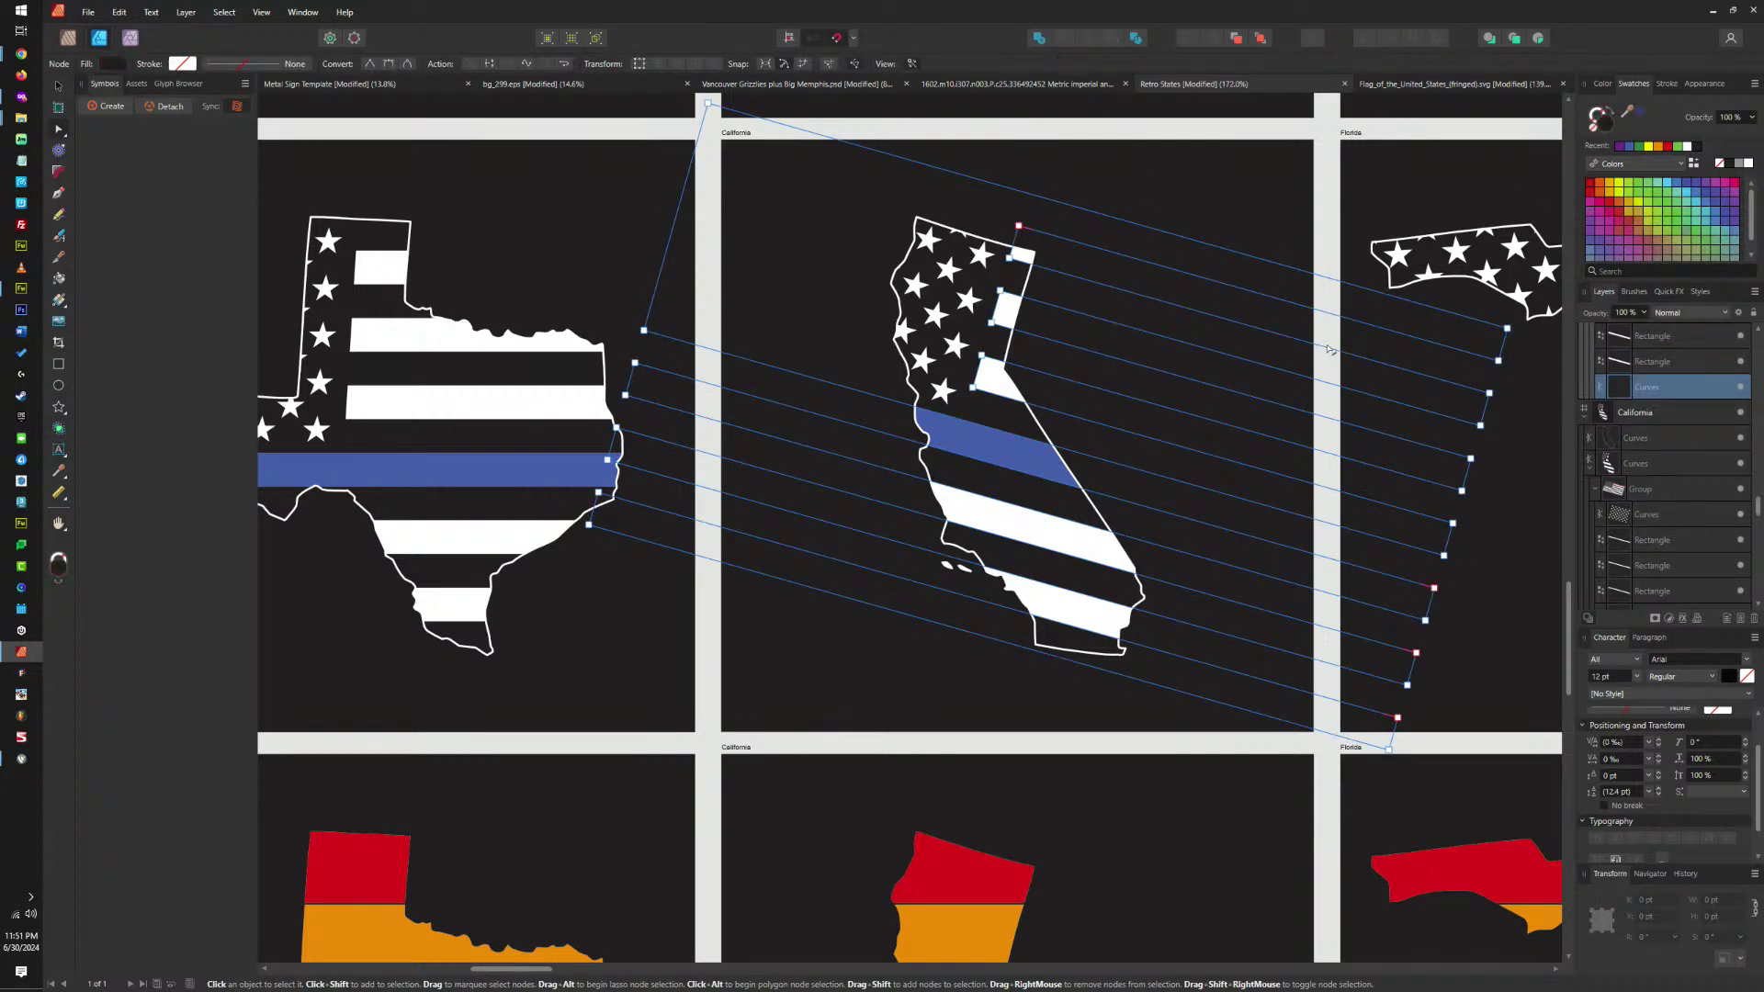
# Fill the fourth white stripe from the top of the Florida map with the same blue.
pyautogui.scroll(1, 1495, 378)
pyautogui.hscroll(4, 1495, 378)
pyautogui.press('v')
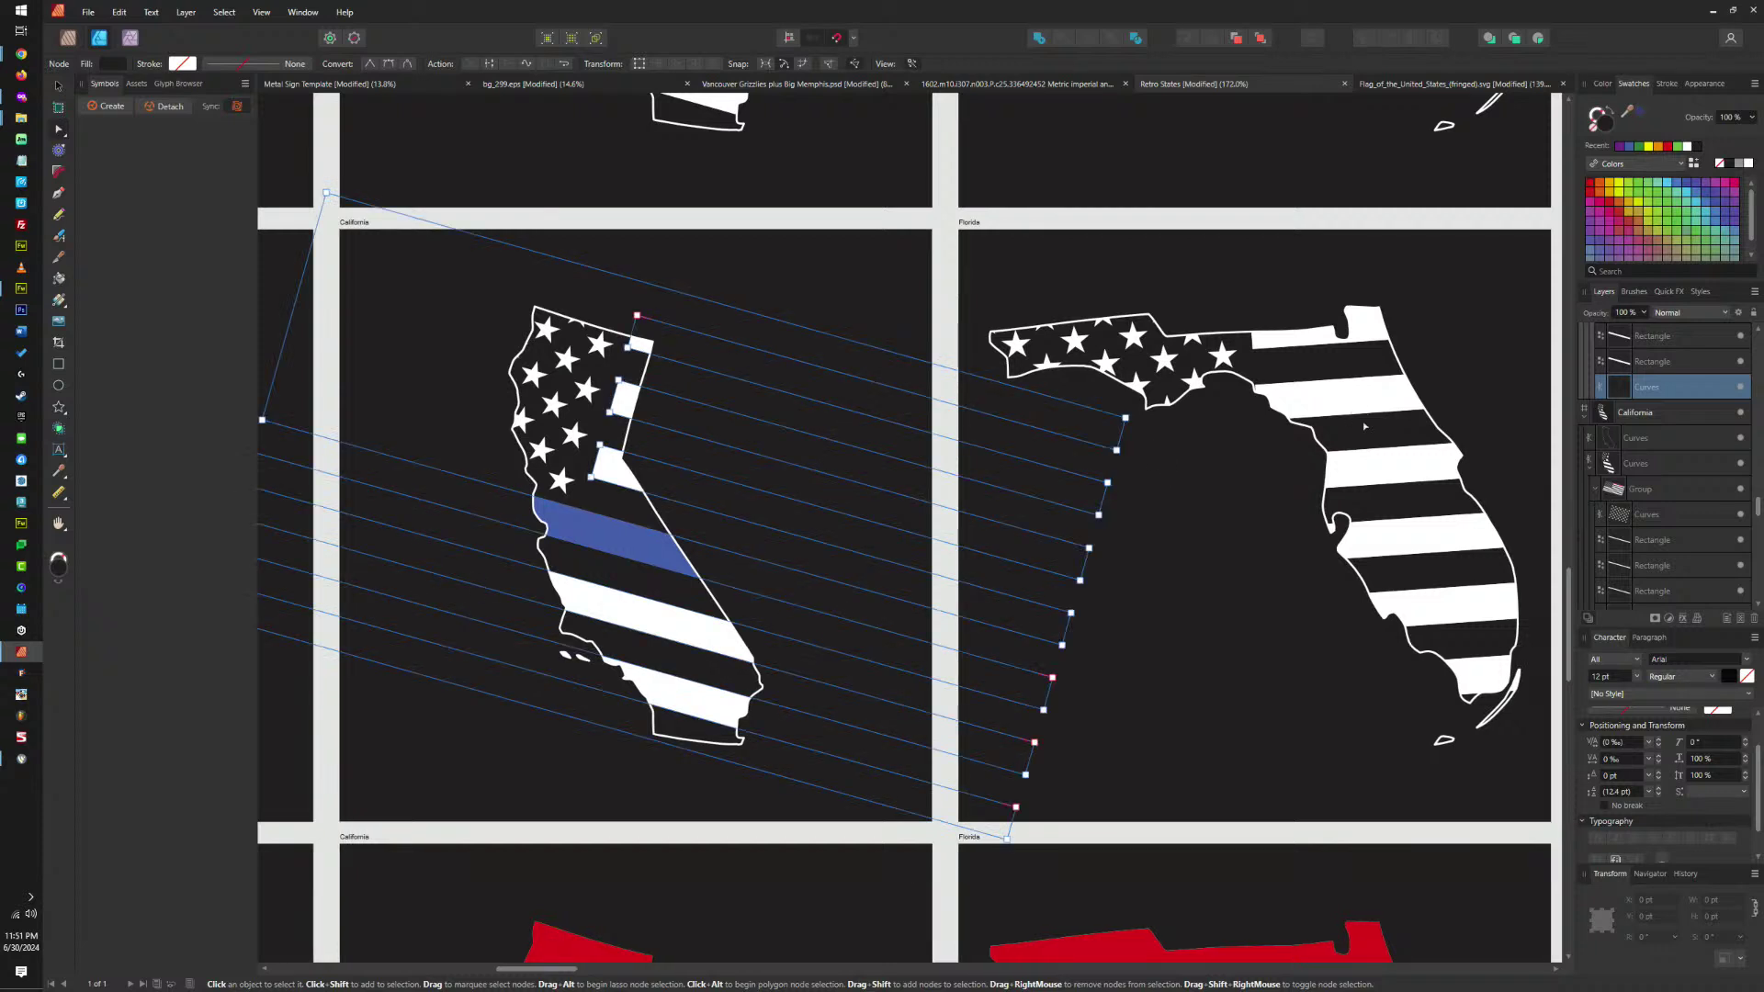
pyautogui.click(1343, 405)
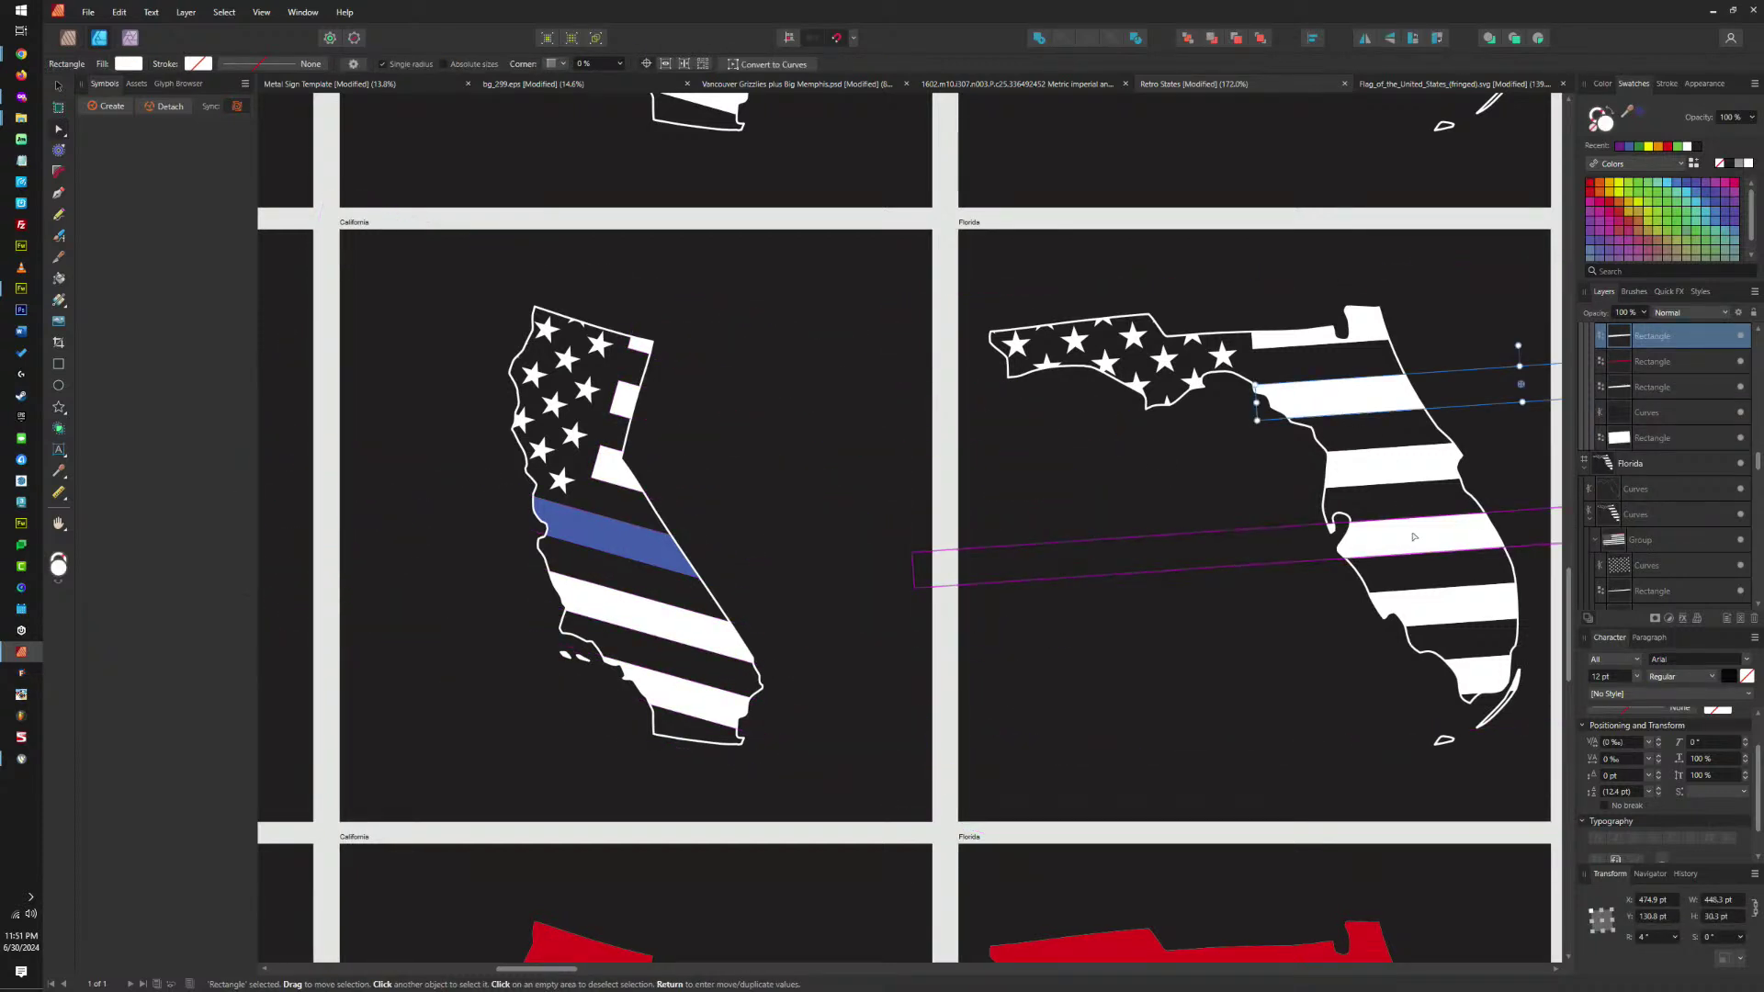
pyautogui.doubleClick(1251, 374)
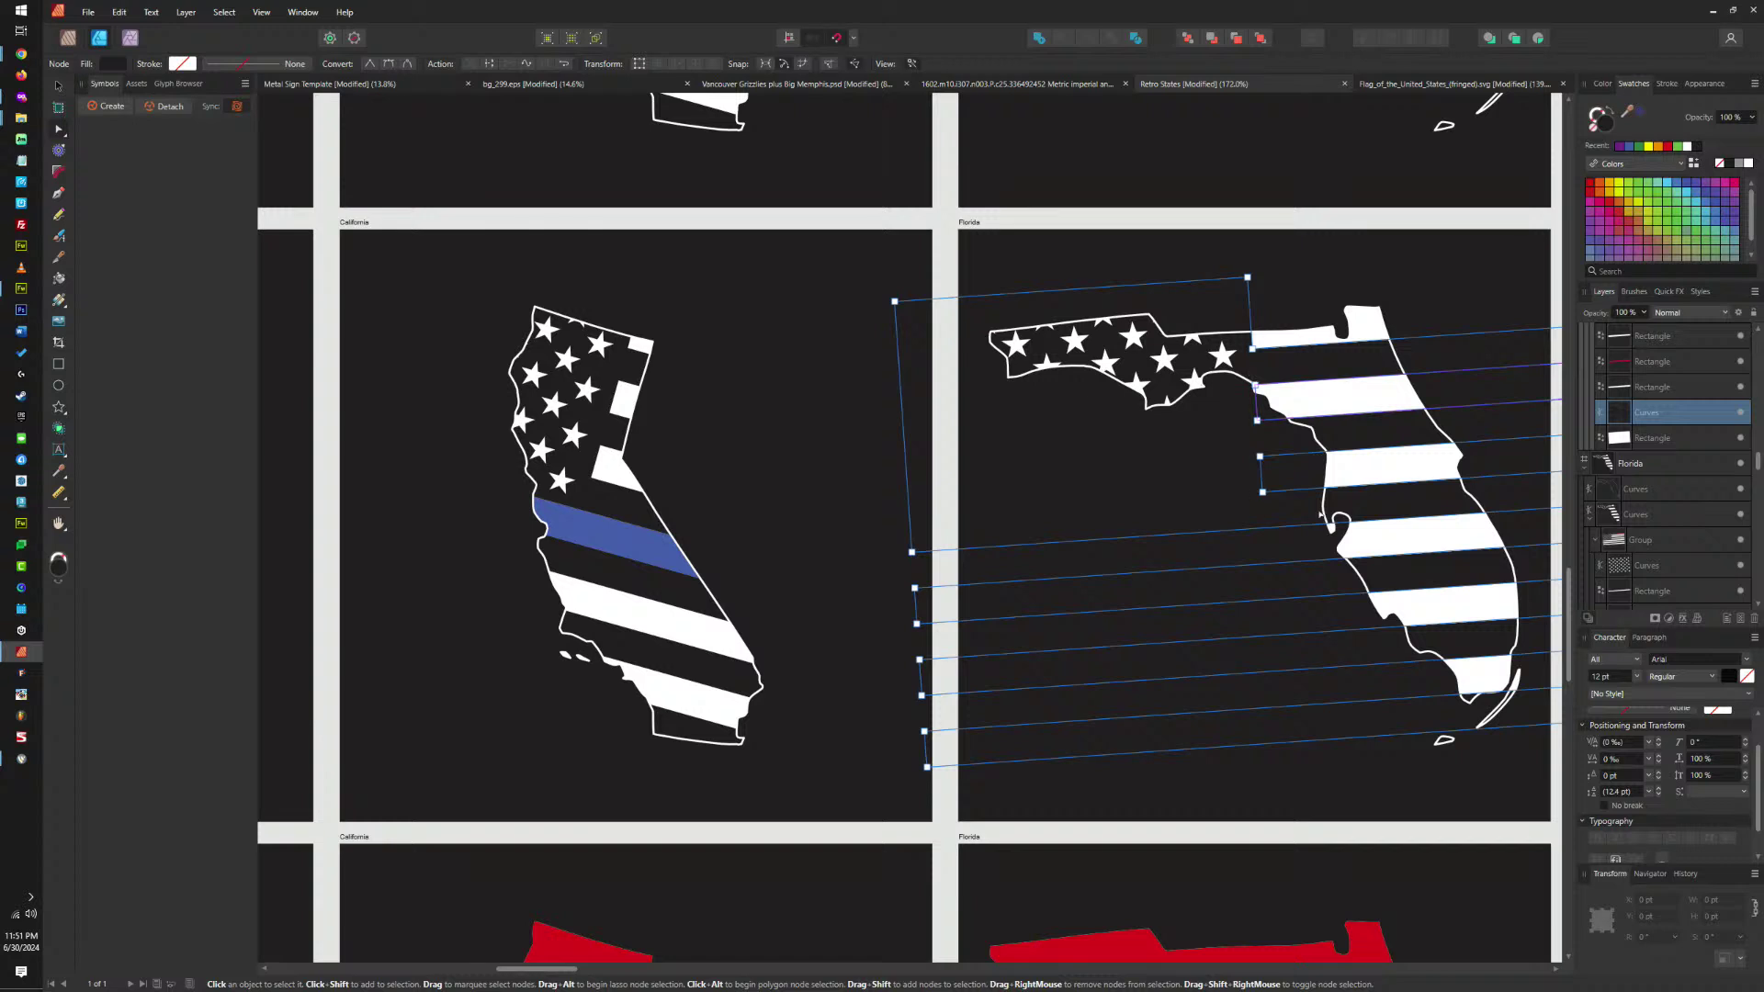
pyautogui.click(1435, 532)
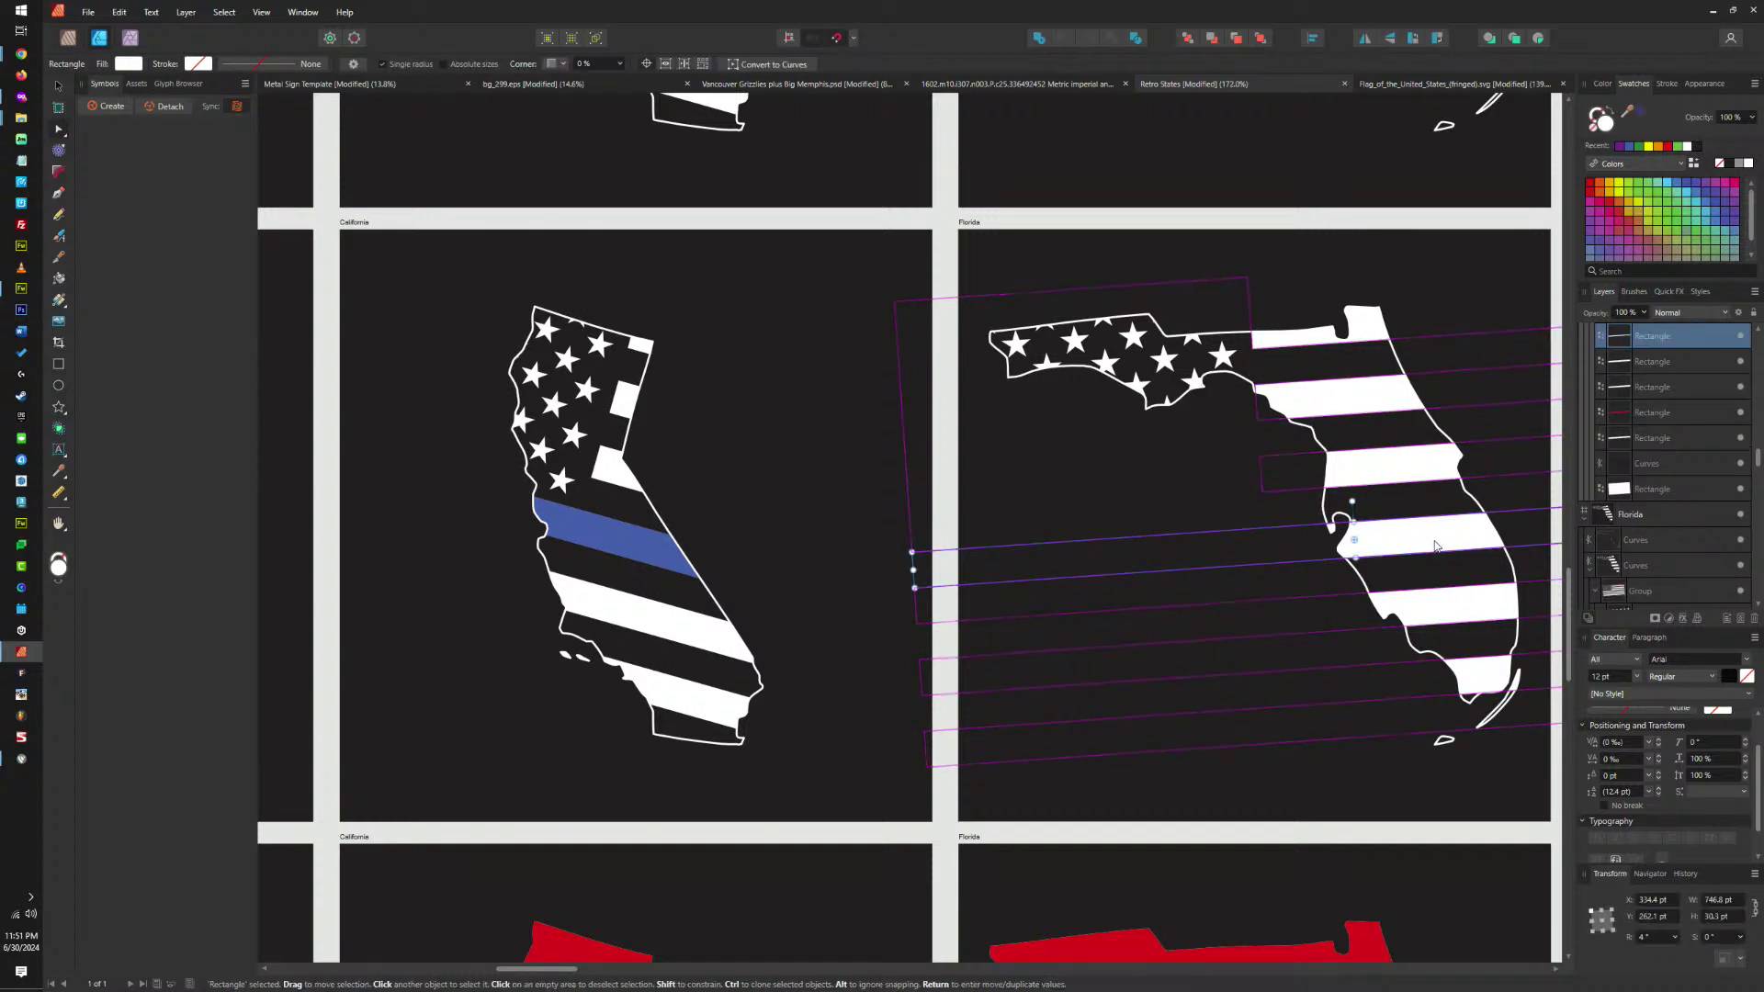
pyautogui.click(1630, 147)
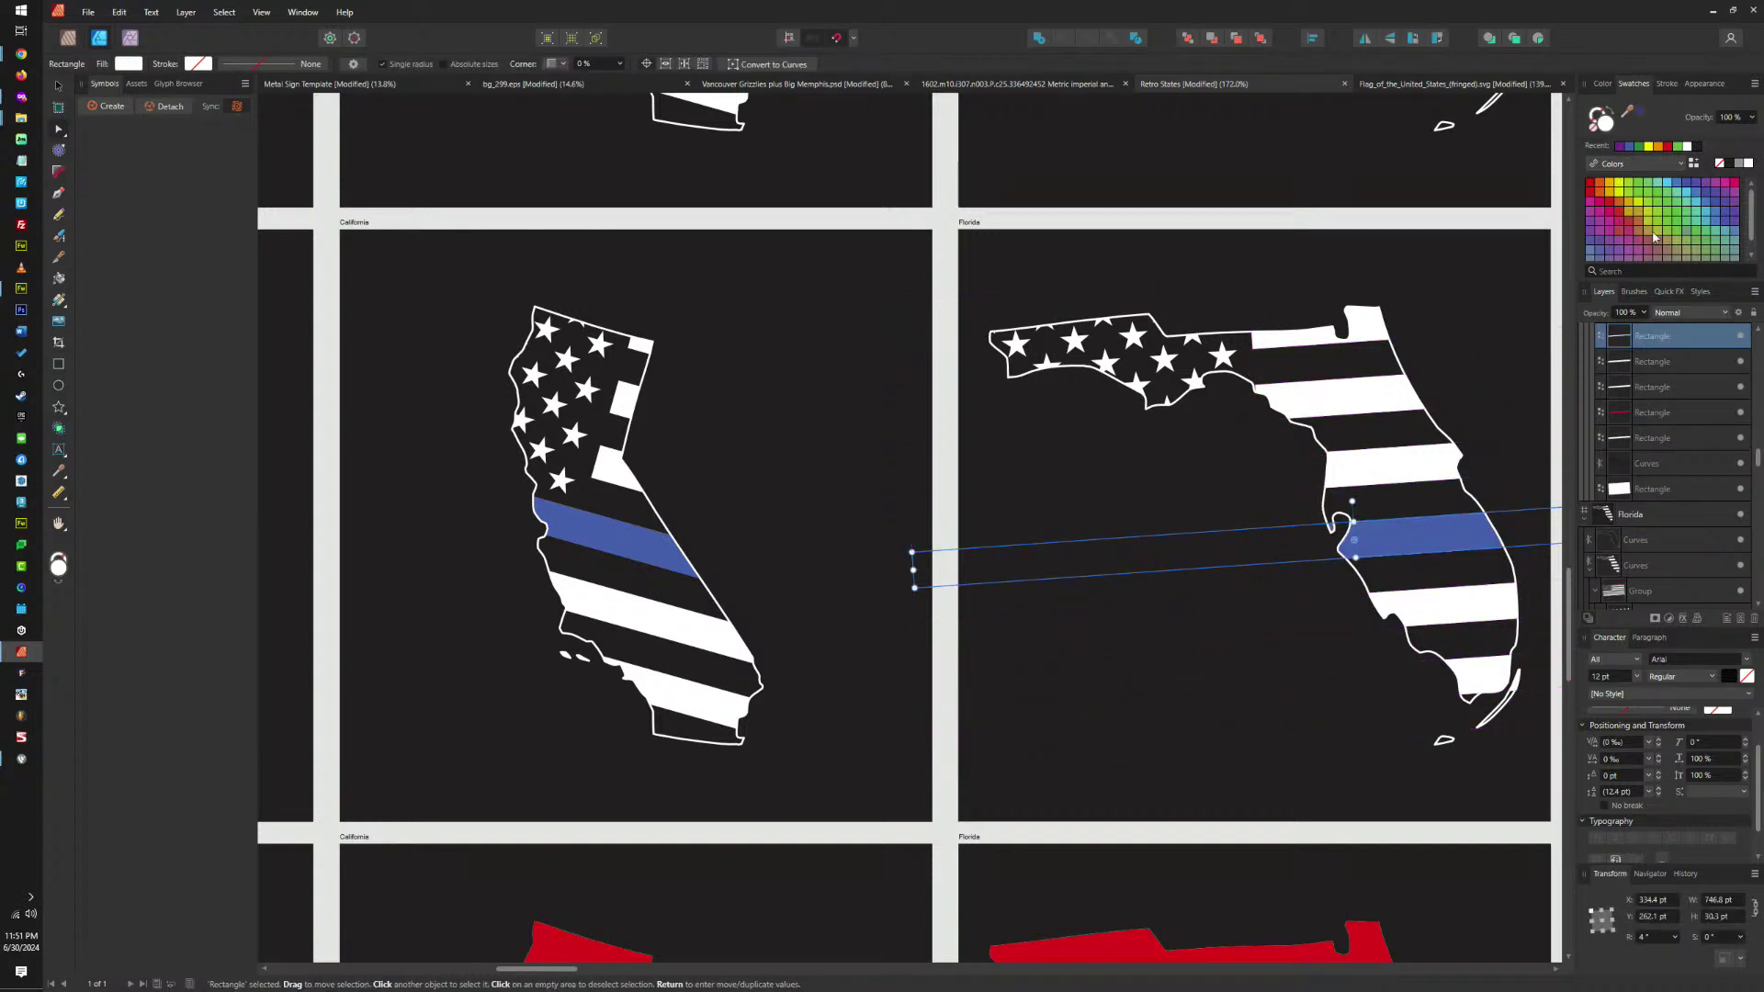
# Merge the leftover red stripe rectangle into the Florida flag group's black stripe curves and delete its white background rectangle.
pyautogui.click(1643, 415)
pyautogui.keyDown('ctrl'); pyautogui.click(1639, 462); pyautogui.keyUp('ctrl')
pyautogui.click(1038, 39)
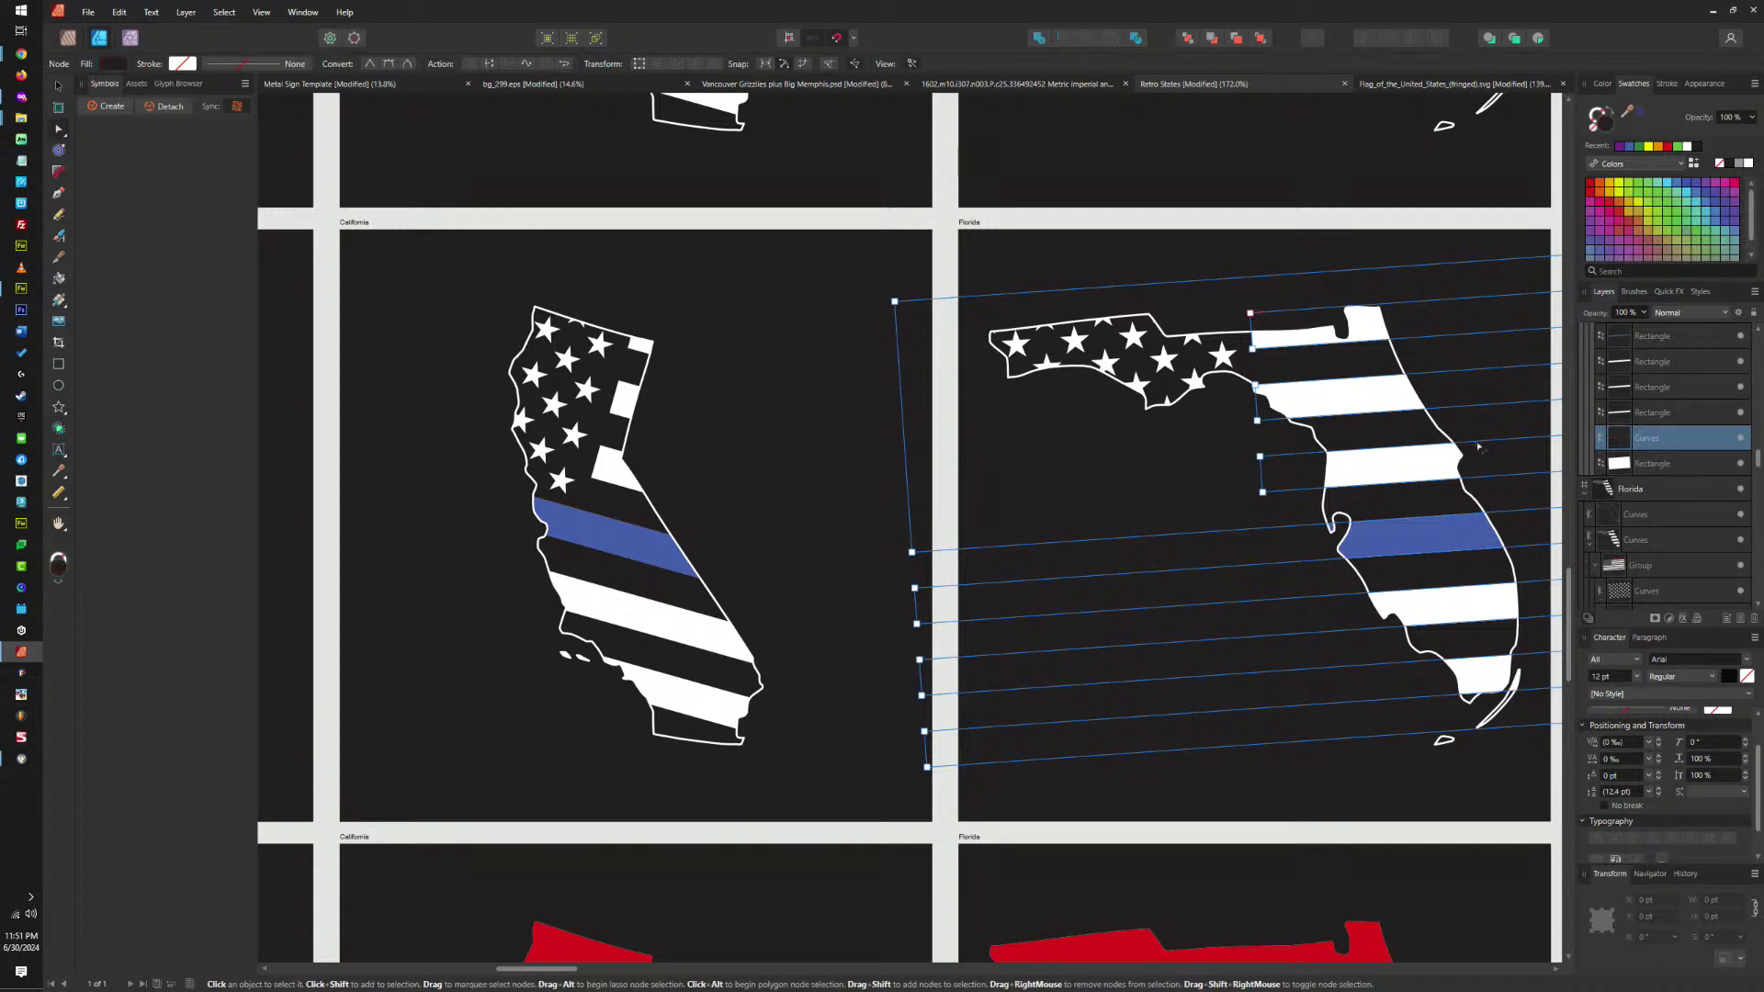
pyautogui.hscroll(5, 1173, 558)
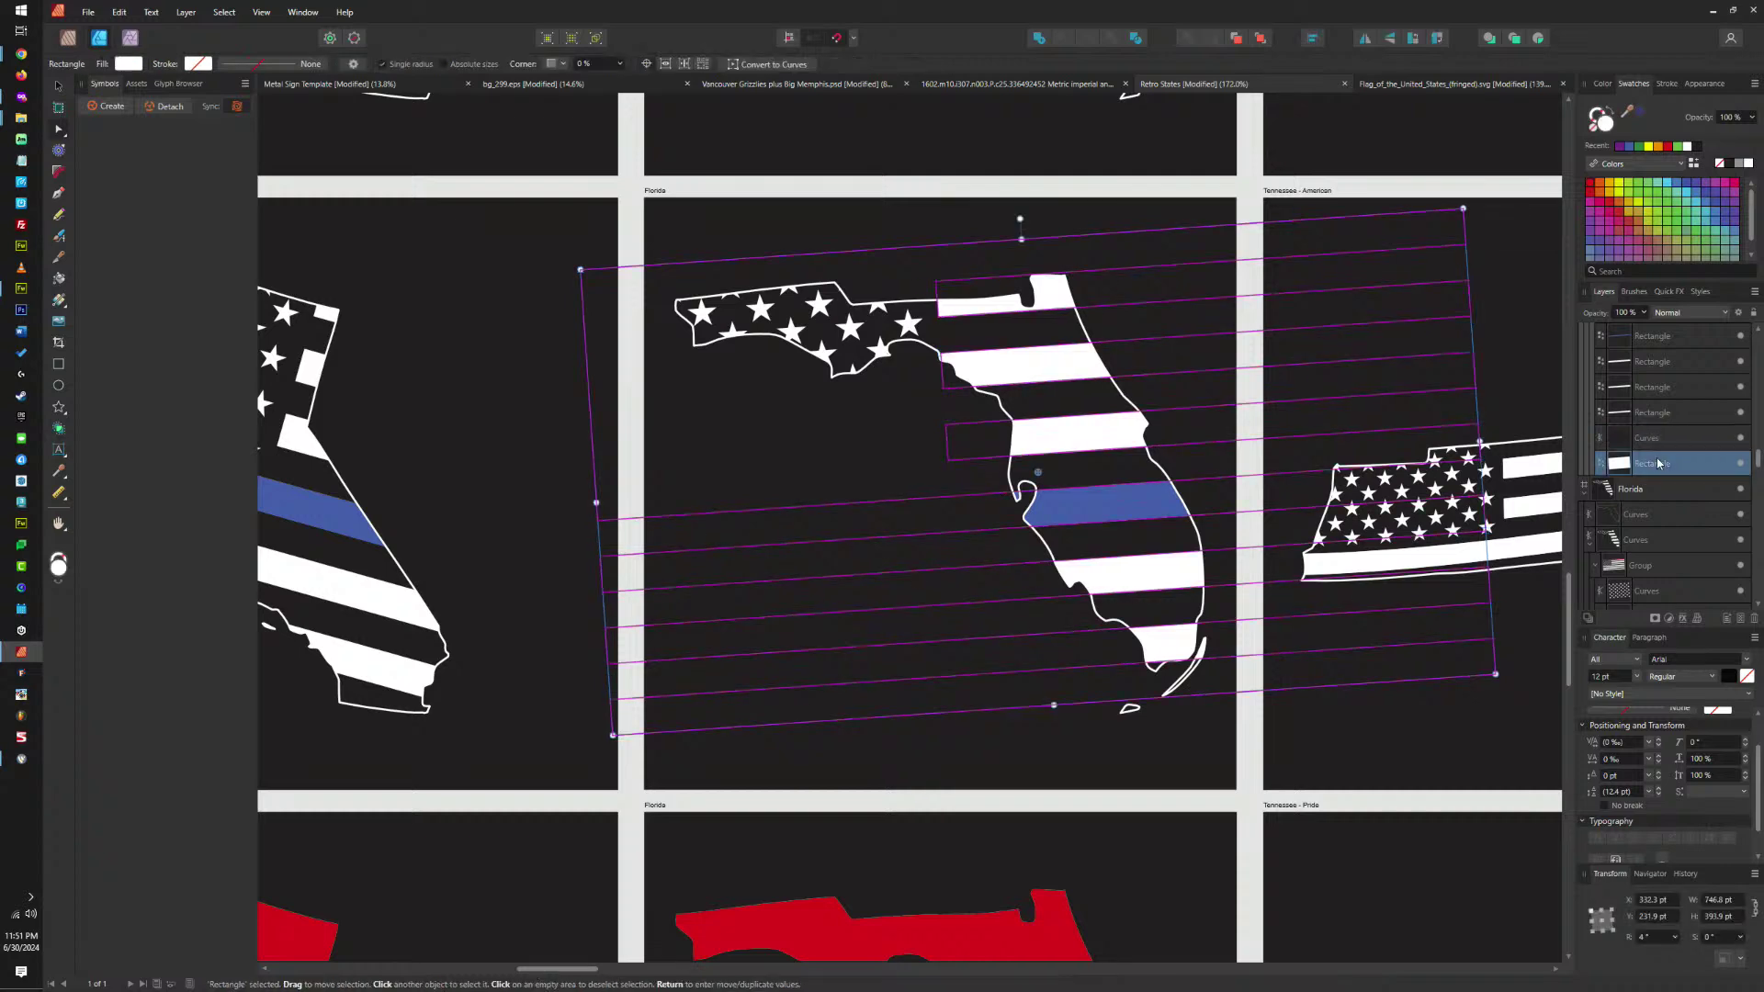
pyautogui.hotkey('ctrl', '[')
pyautogui.hotkey('ctrl', '[')
pyautogui.hotkey('ctrl', '[')
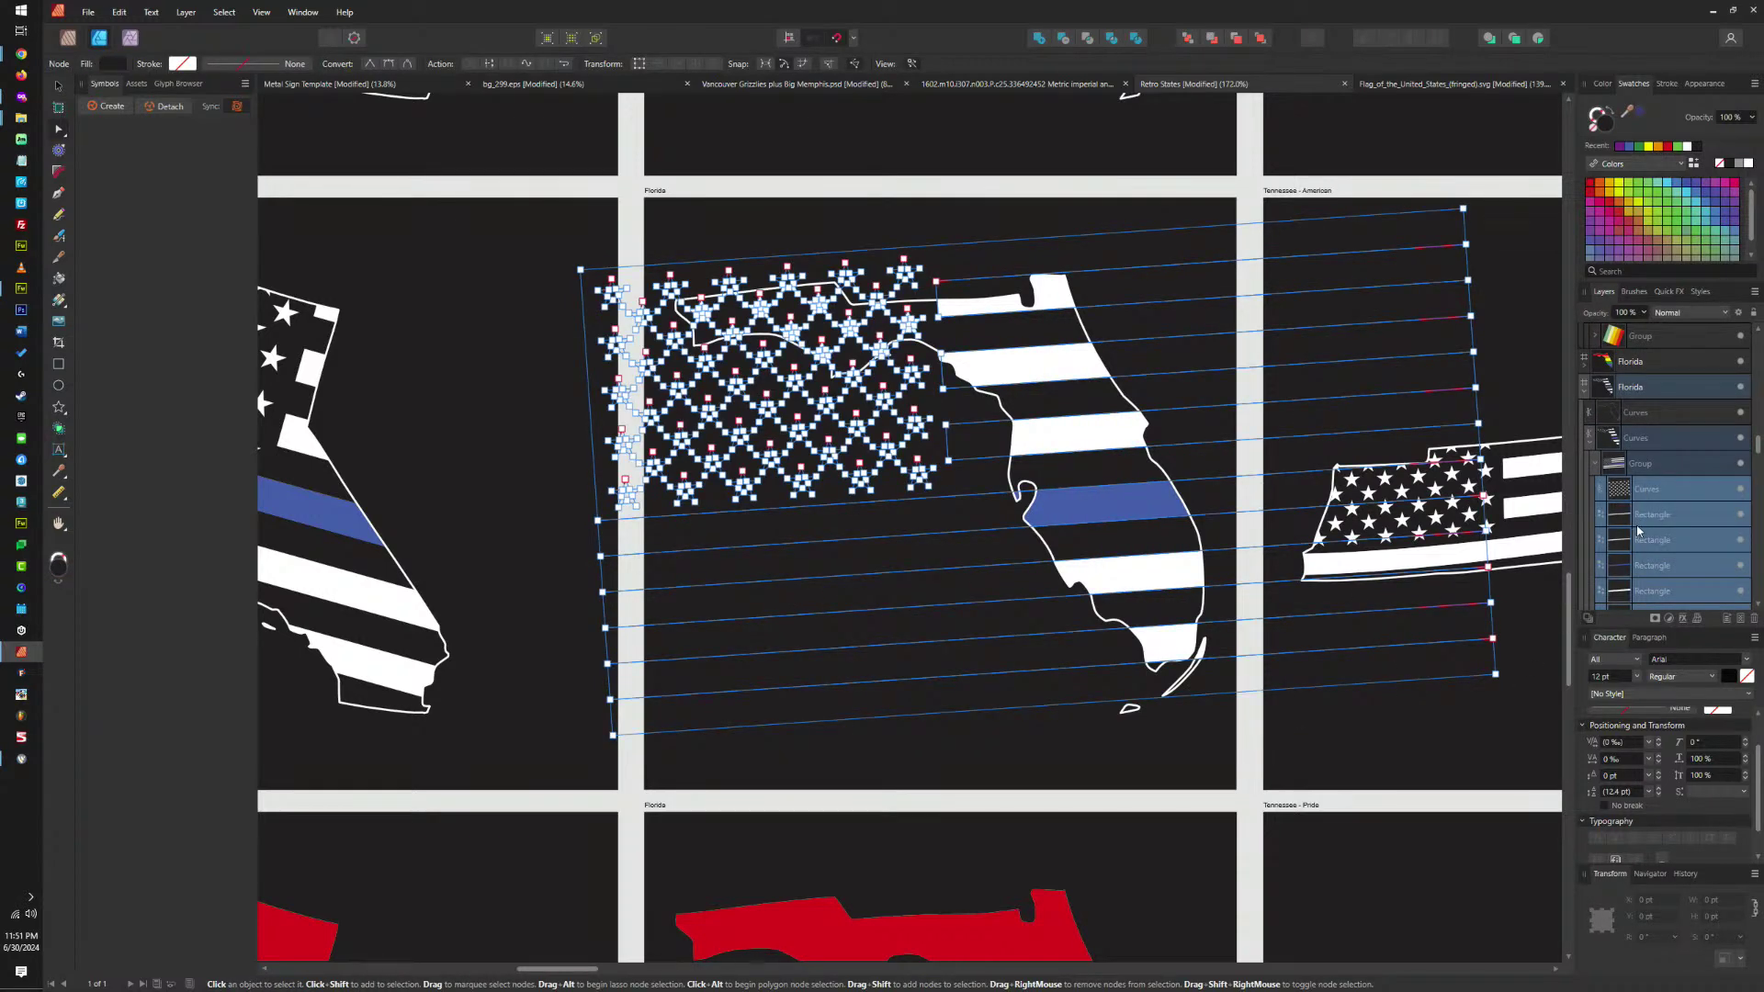
# Resize the Florida flag group to about 727 by 383 pt inside the state outline.
pyautogui.press('v')
pyautogui.click(1635, 467)
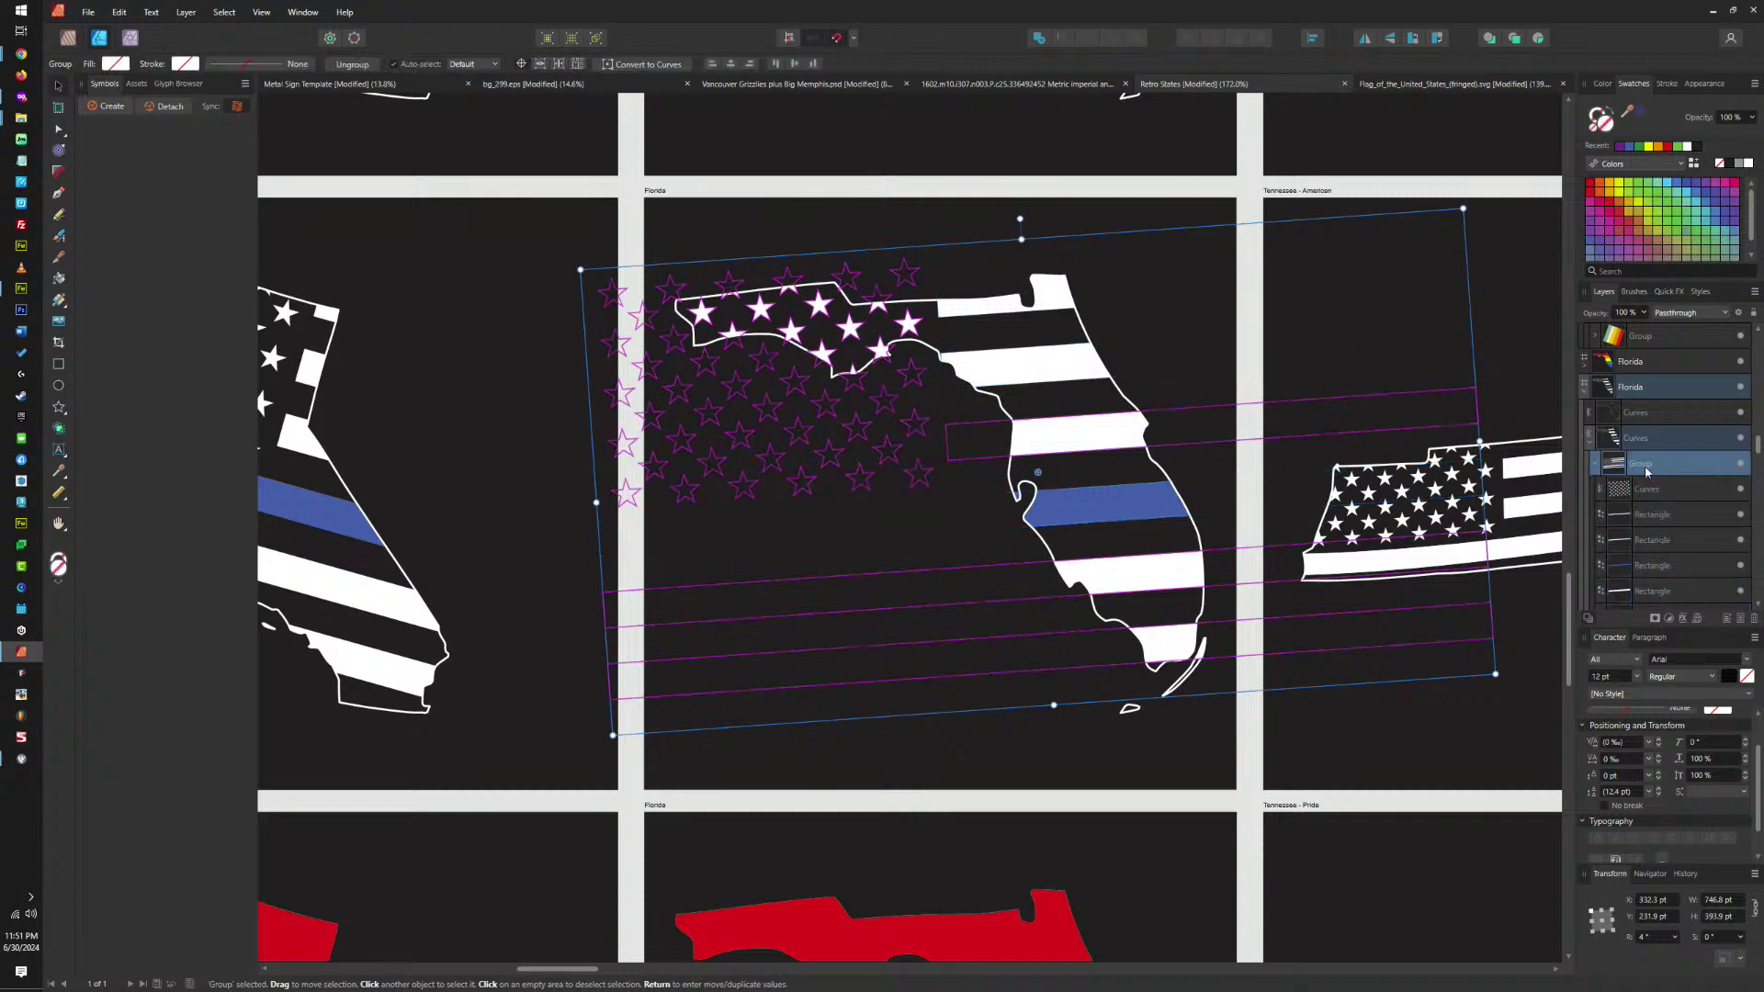
pyautogui.moveTo(1496, 674); pyautogui.dragTo(1486, 711)
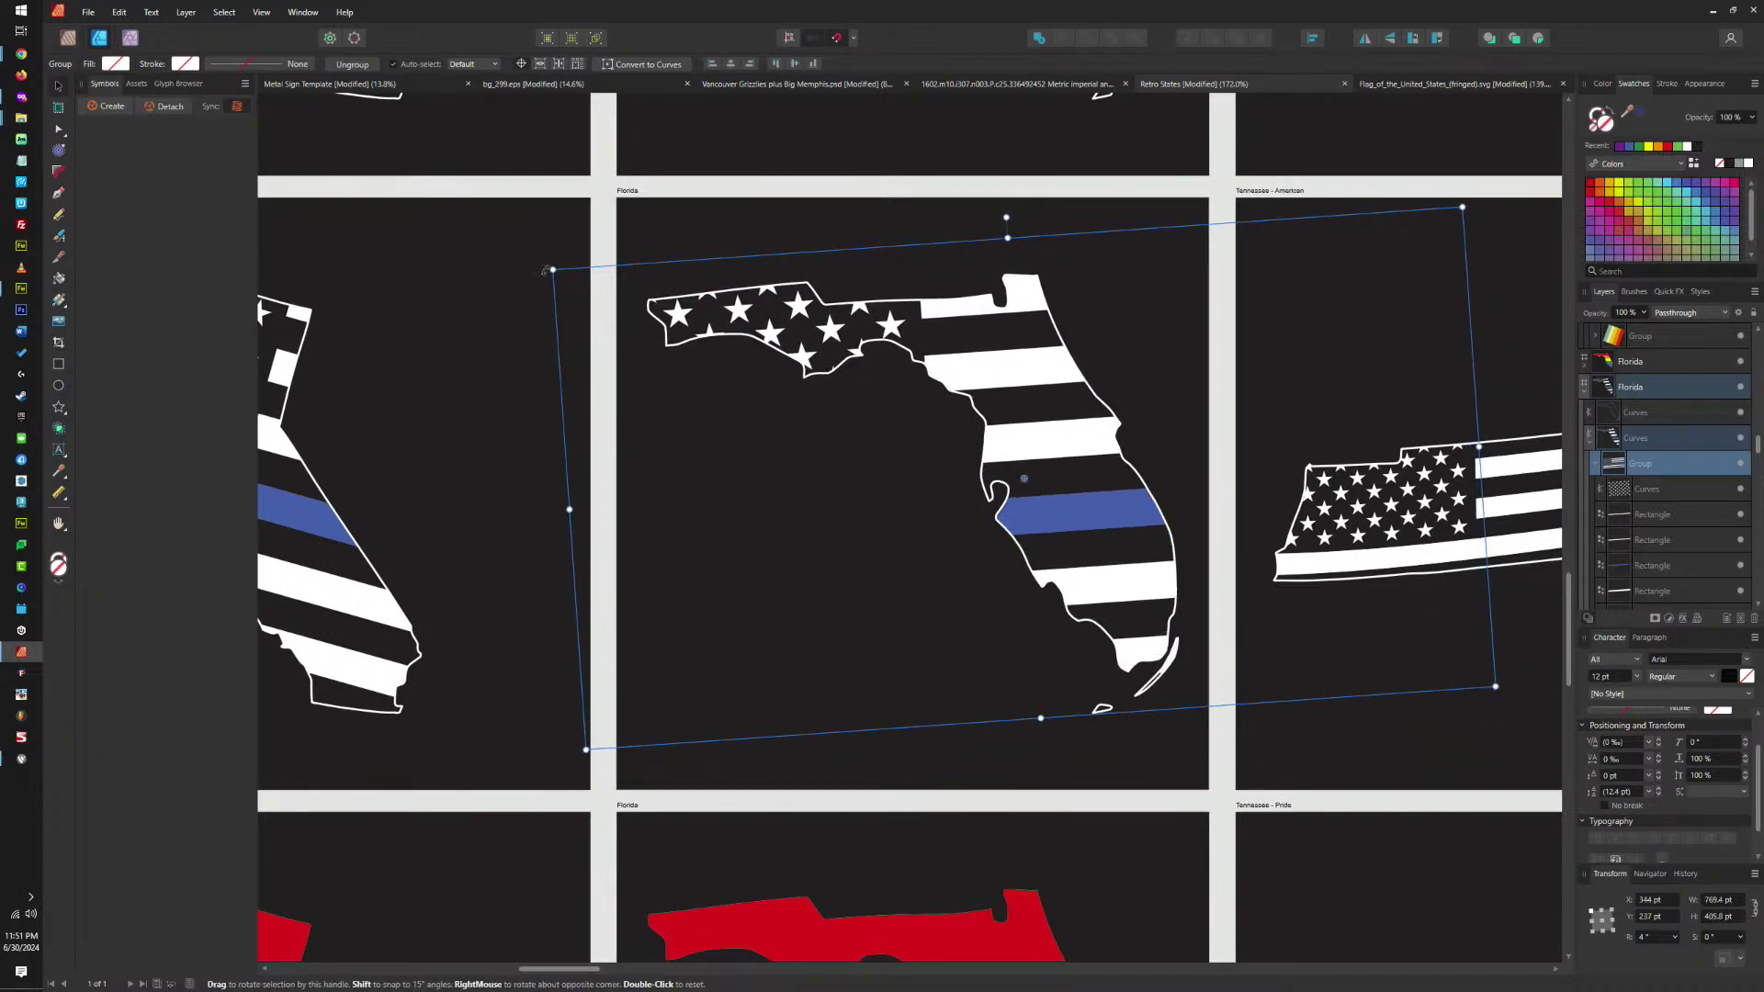
pyautogui.moveTo(552, 269); pyautogui.dragTo(598, 307)
# Fill the Tennessee map's white stripe directly beneath the stars with the same blue.
pyautogui.hscroll(10, 1338, 464)
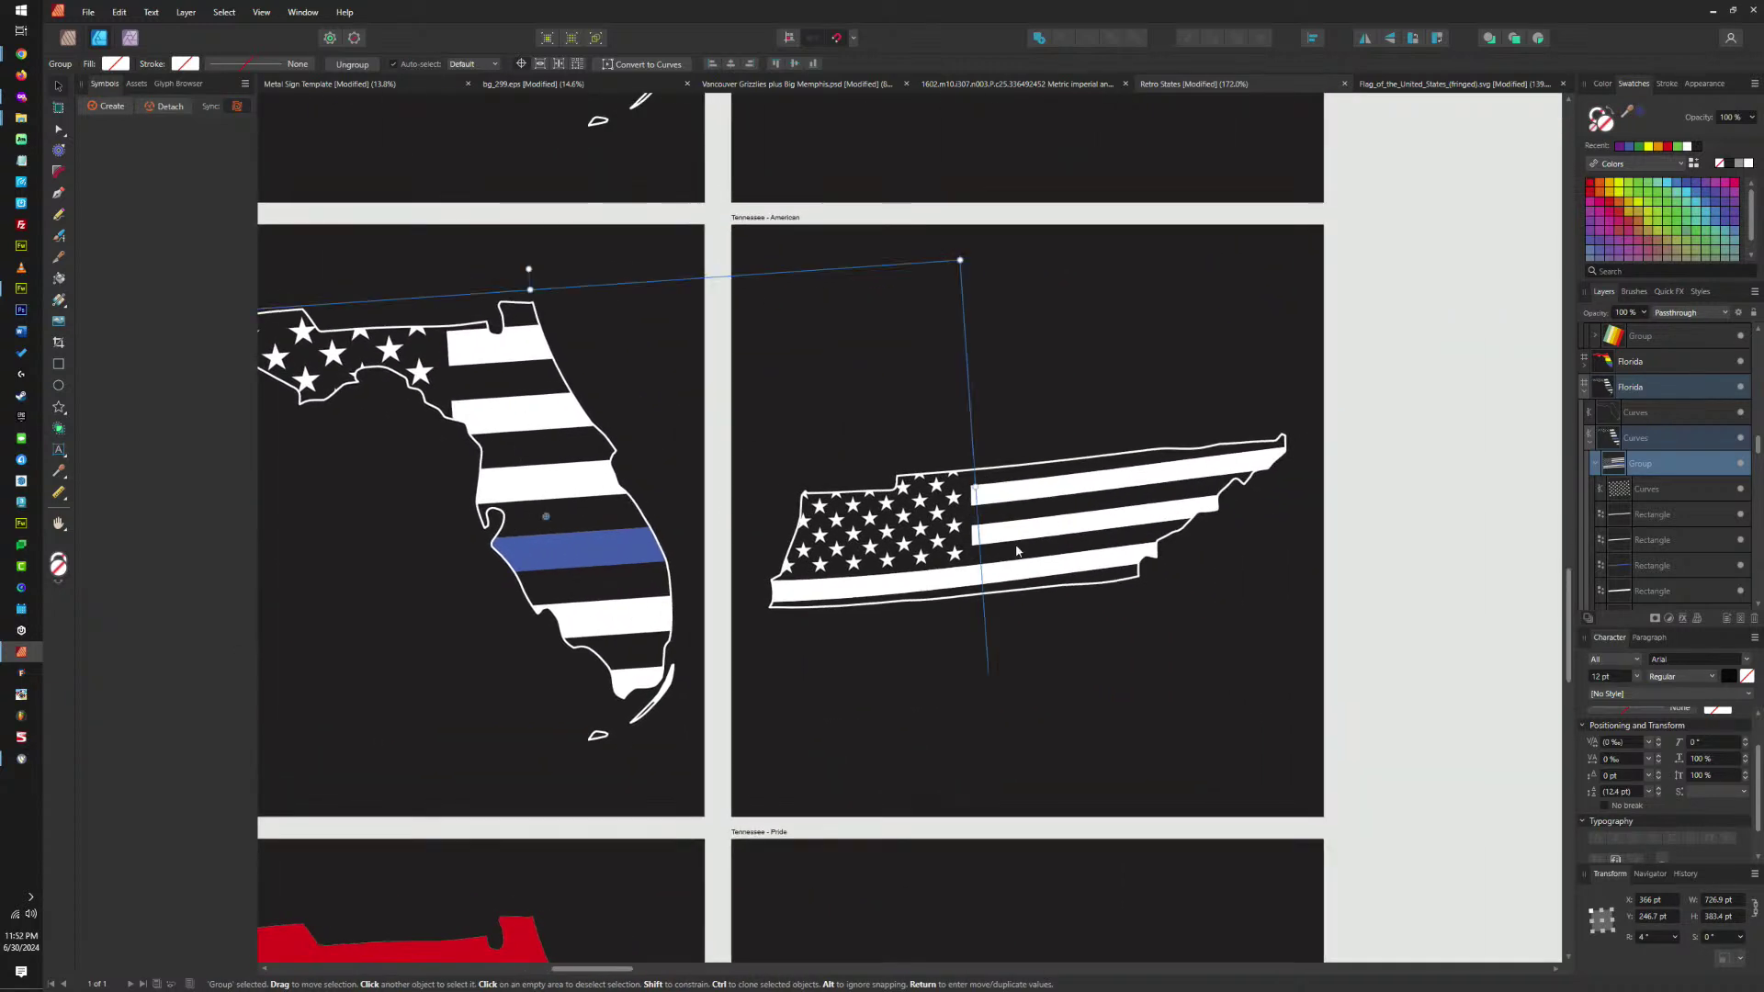
pyautogui.click(1039, 579)
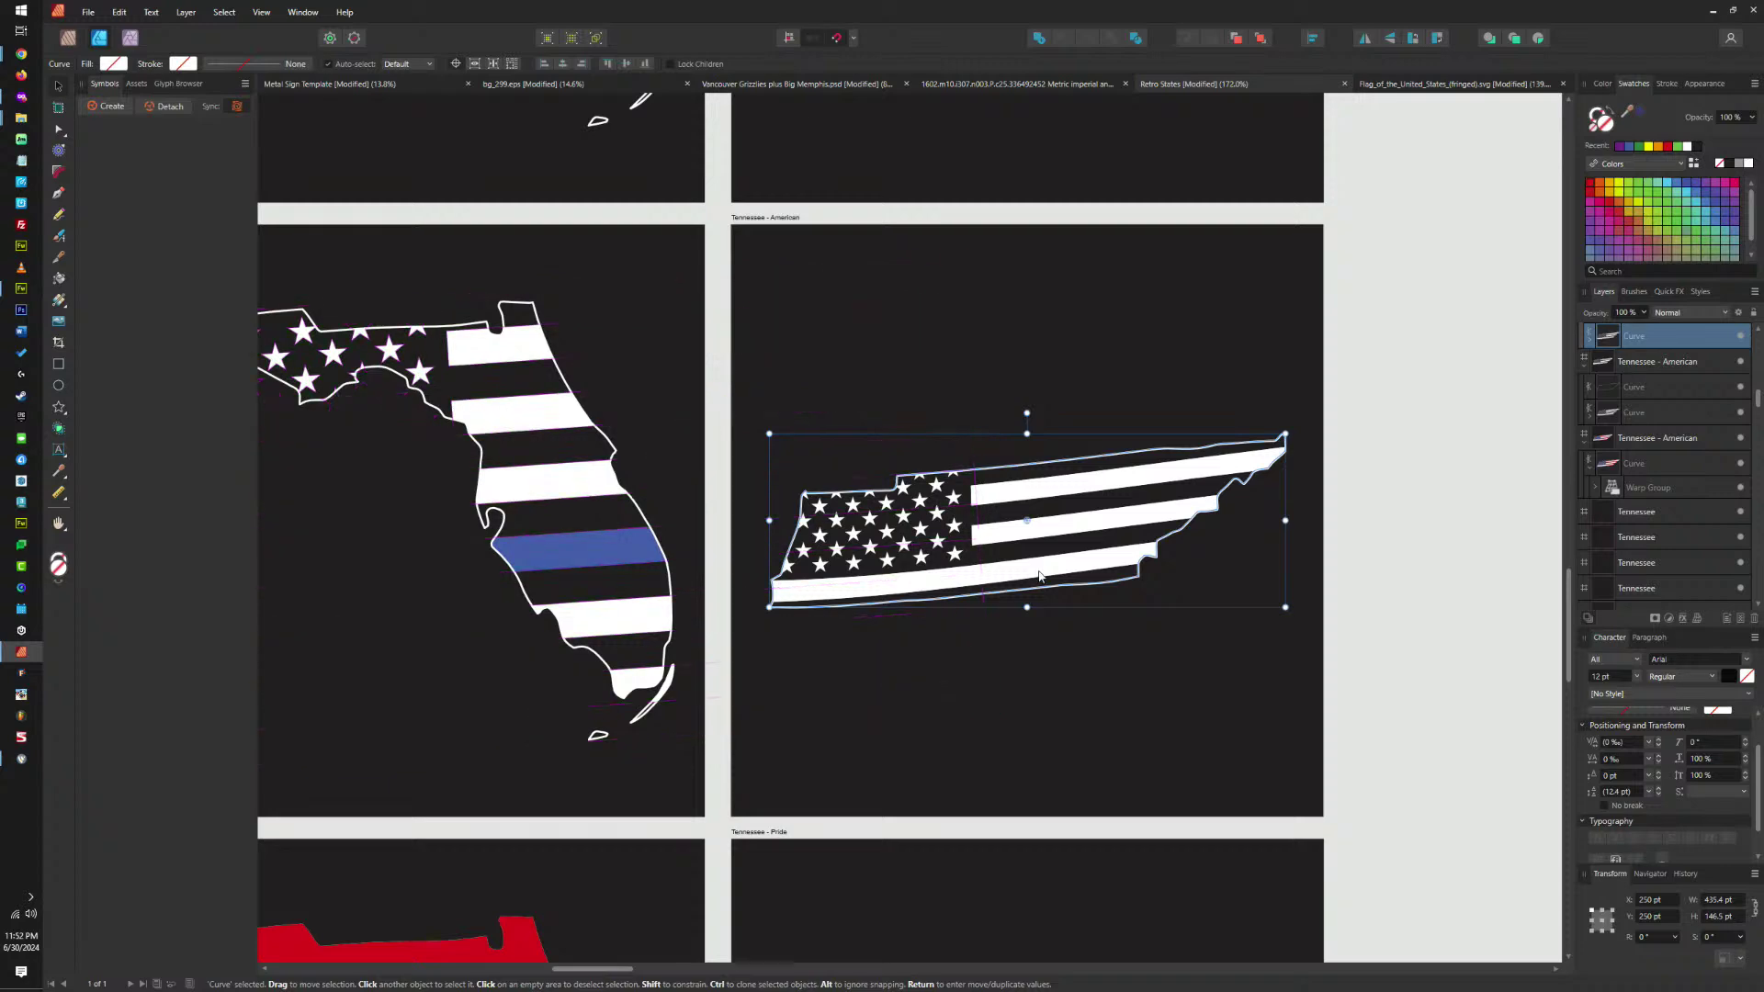
pyautogui.hotkey('ctrl', 'alt', 'v')
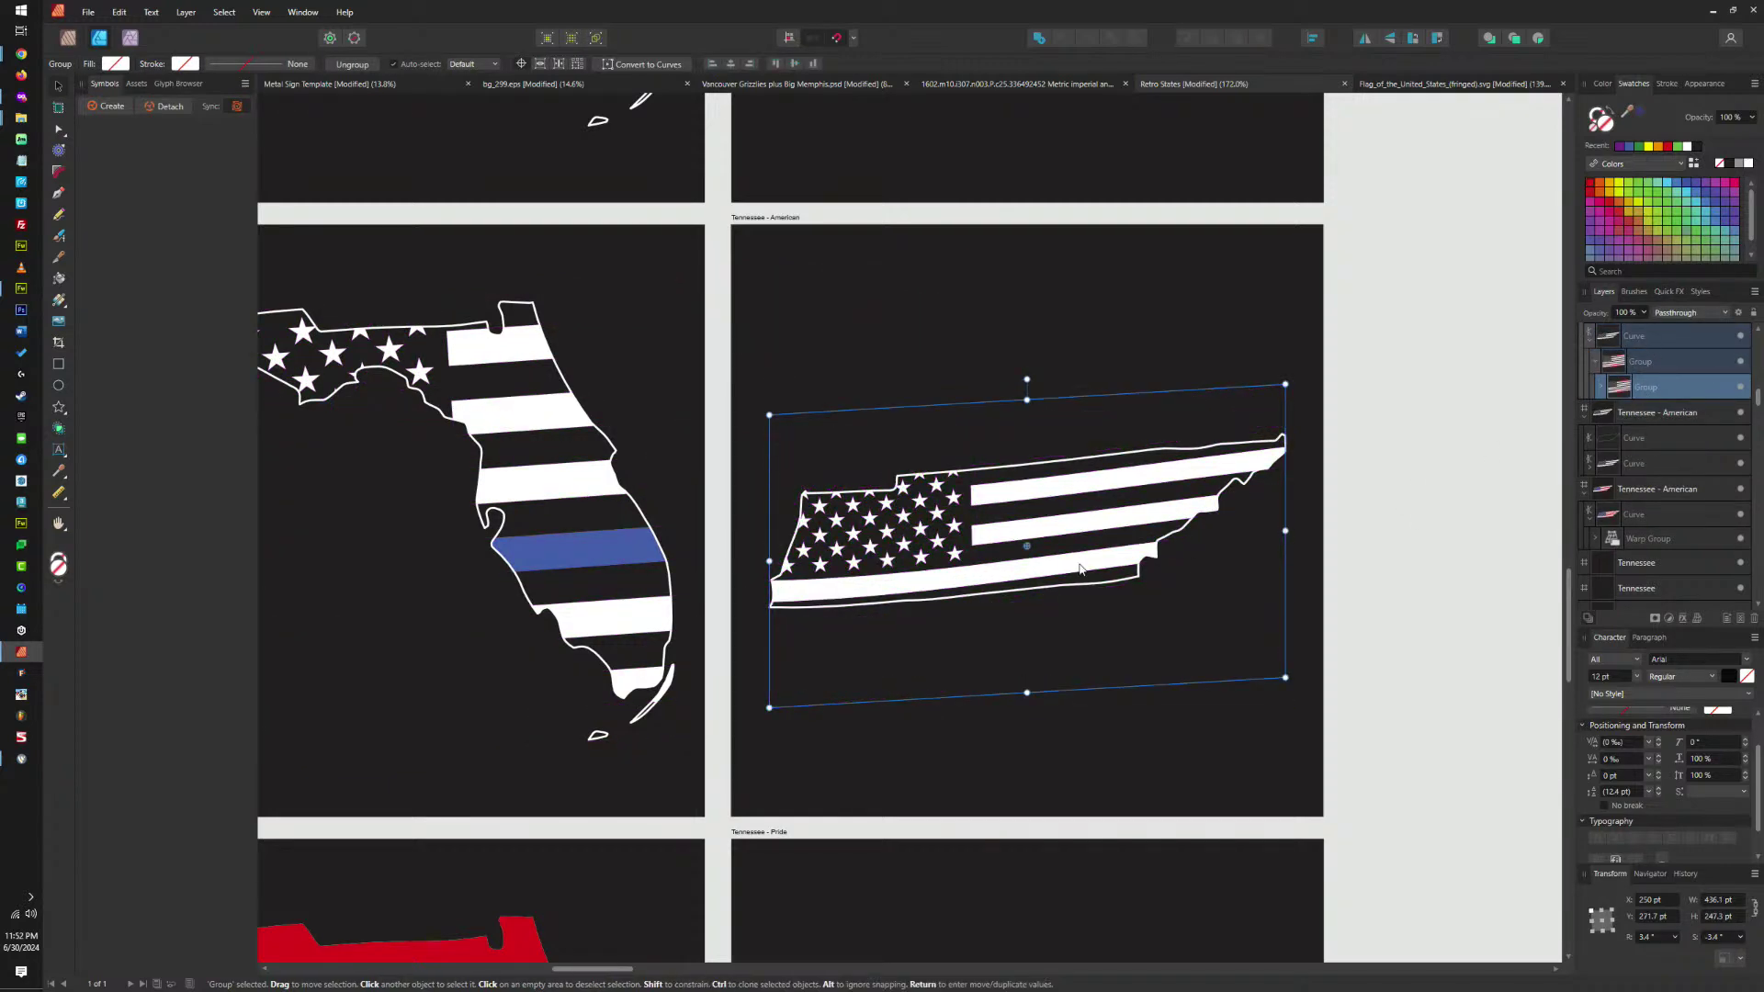
pyautogui.doubleClick(1079, 569)
pyautogui.click(1622, 145)
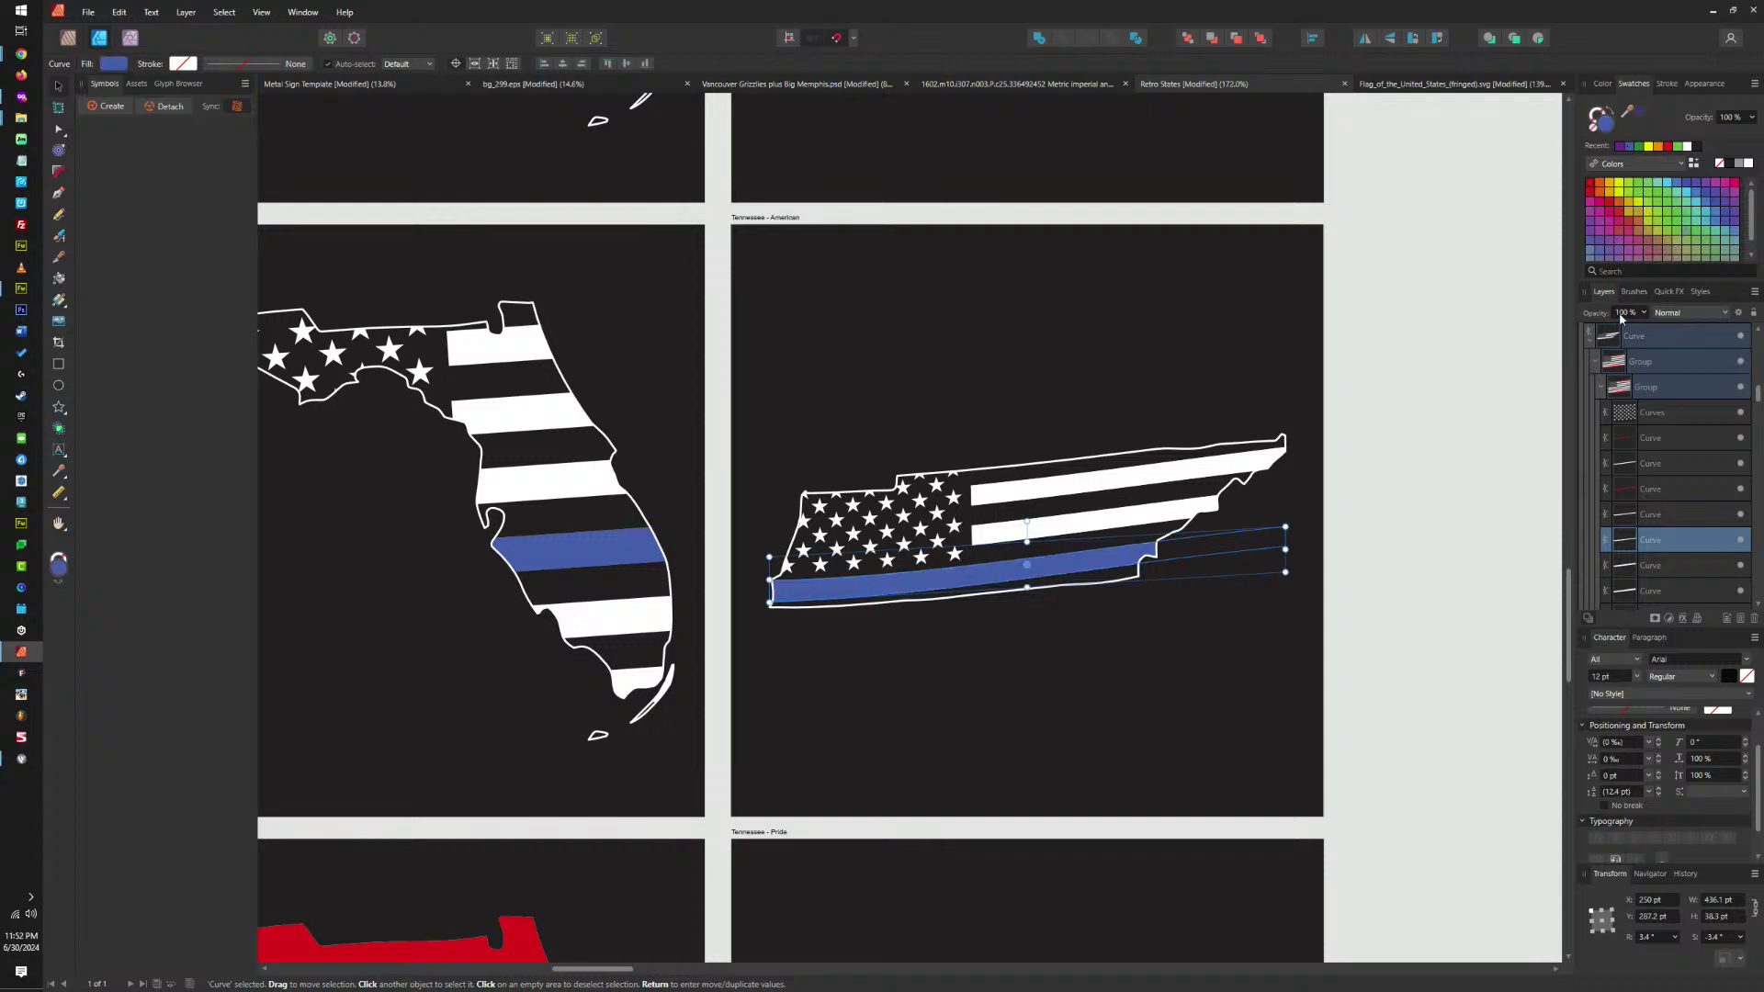
# Merge the three leftover red stripe curves into the black stripe curves of the Tennessee flag group.
pyautogui.click(1658, 490)
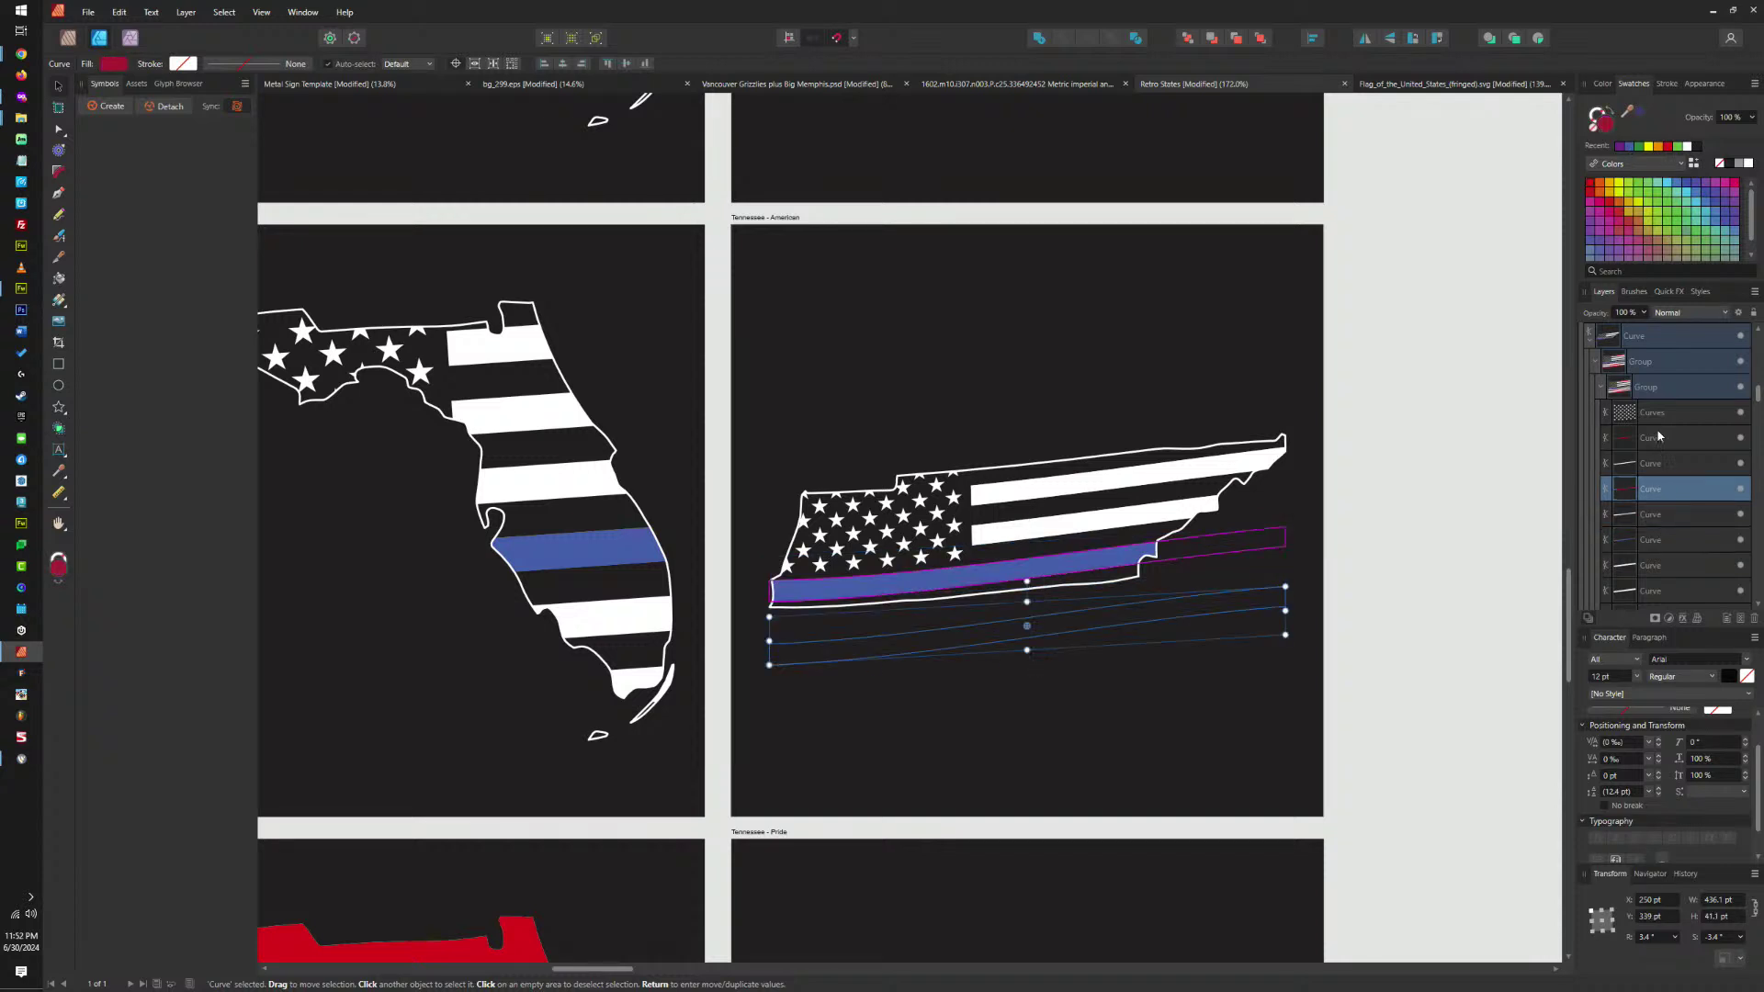
pyautogui.keyDown('ctrl'); pyautogui.click(1653, 438); pyautogui.keyUp('ctrl')
pyautogui.scroll(-3, 1670, 517)
pyautogui.scroll(-3, 1653, 556)
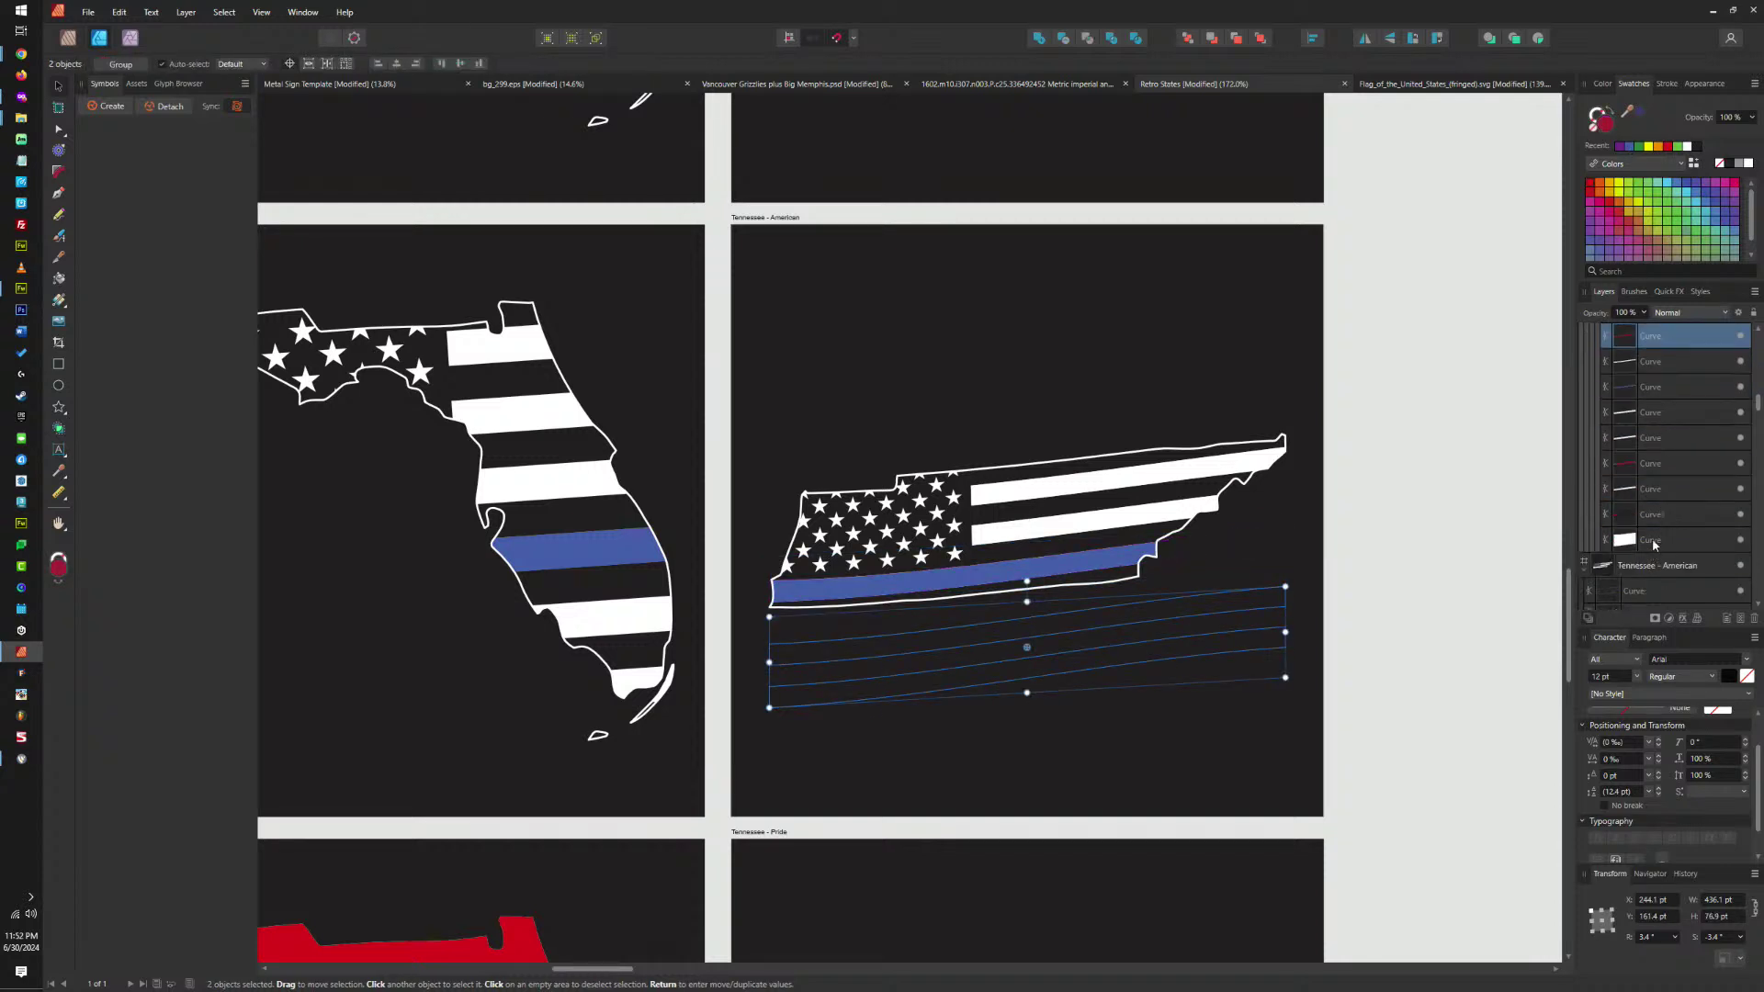
pyautogui.keyDown('ctrl'); pyautogui.click(1644, 503); pyautogui.keyUp('ctrl')
pyautogui.click(1041, 39)
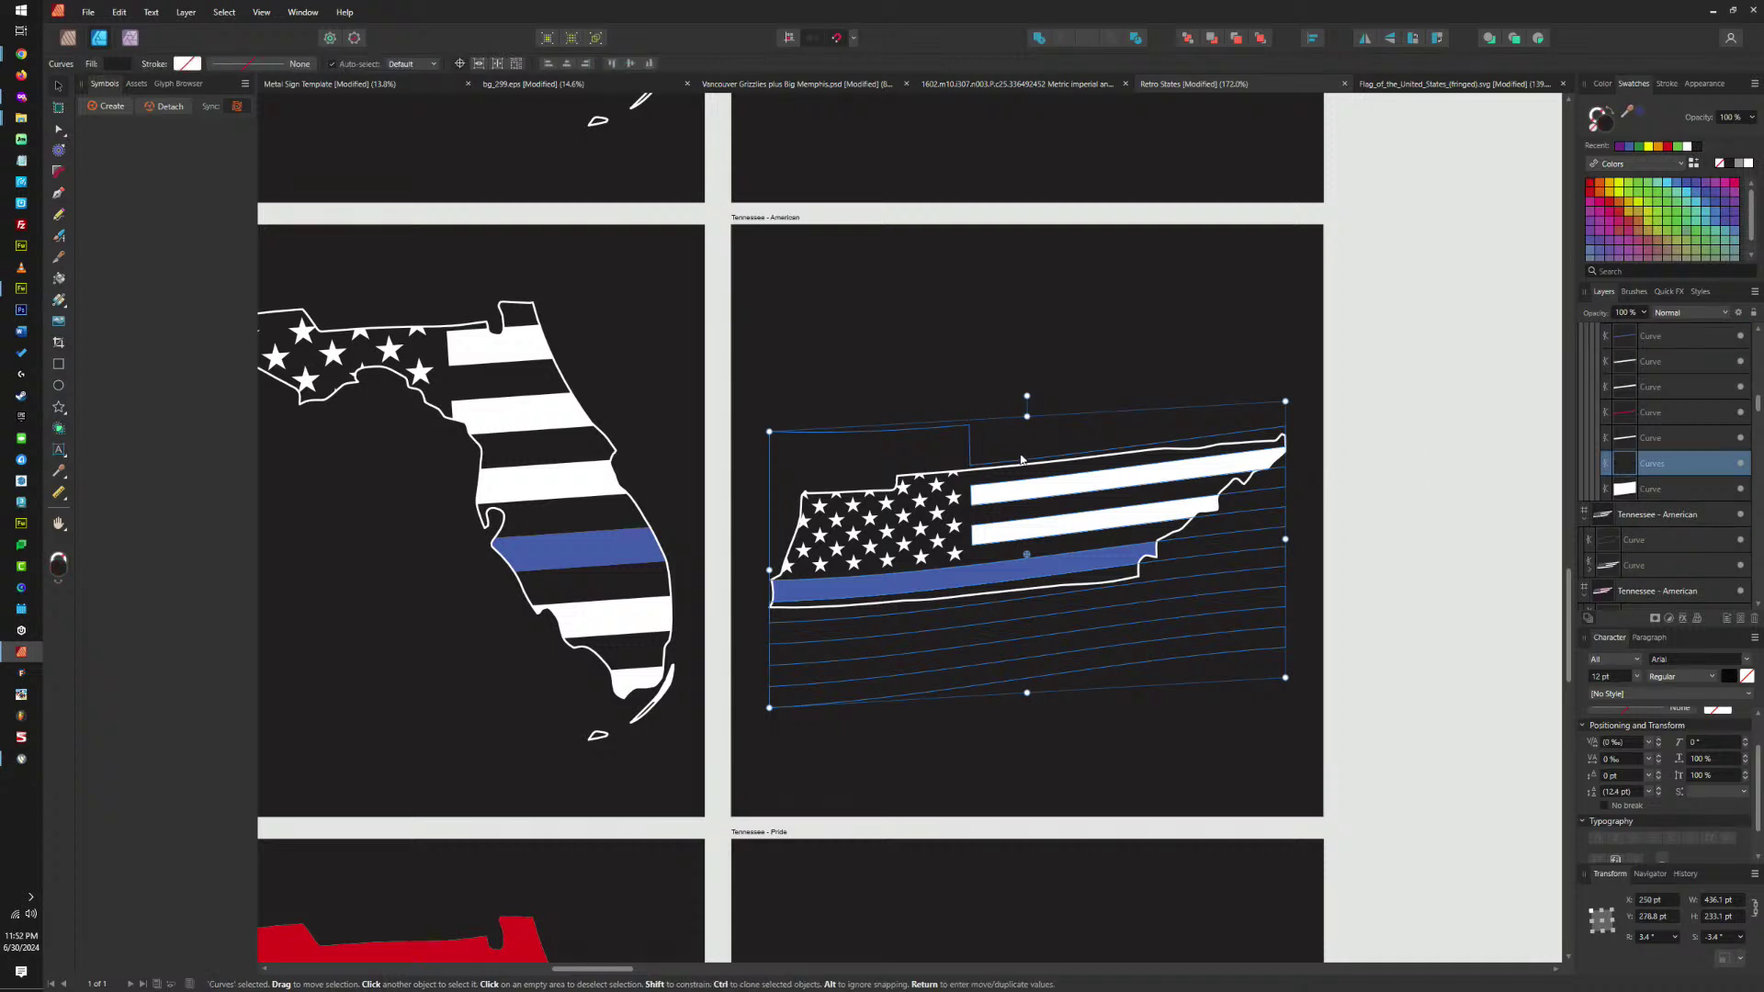
pyautogui.keyDown('ctrl'); pyautogui.click(1654, 413); pyautogui.keyUp('ctrl')
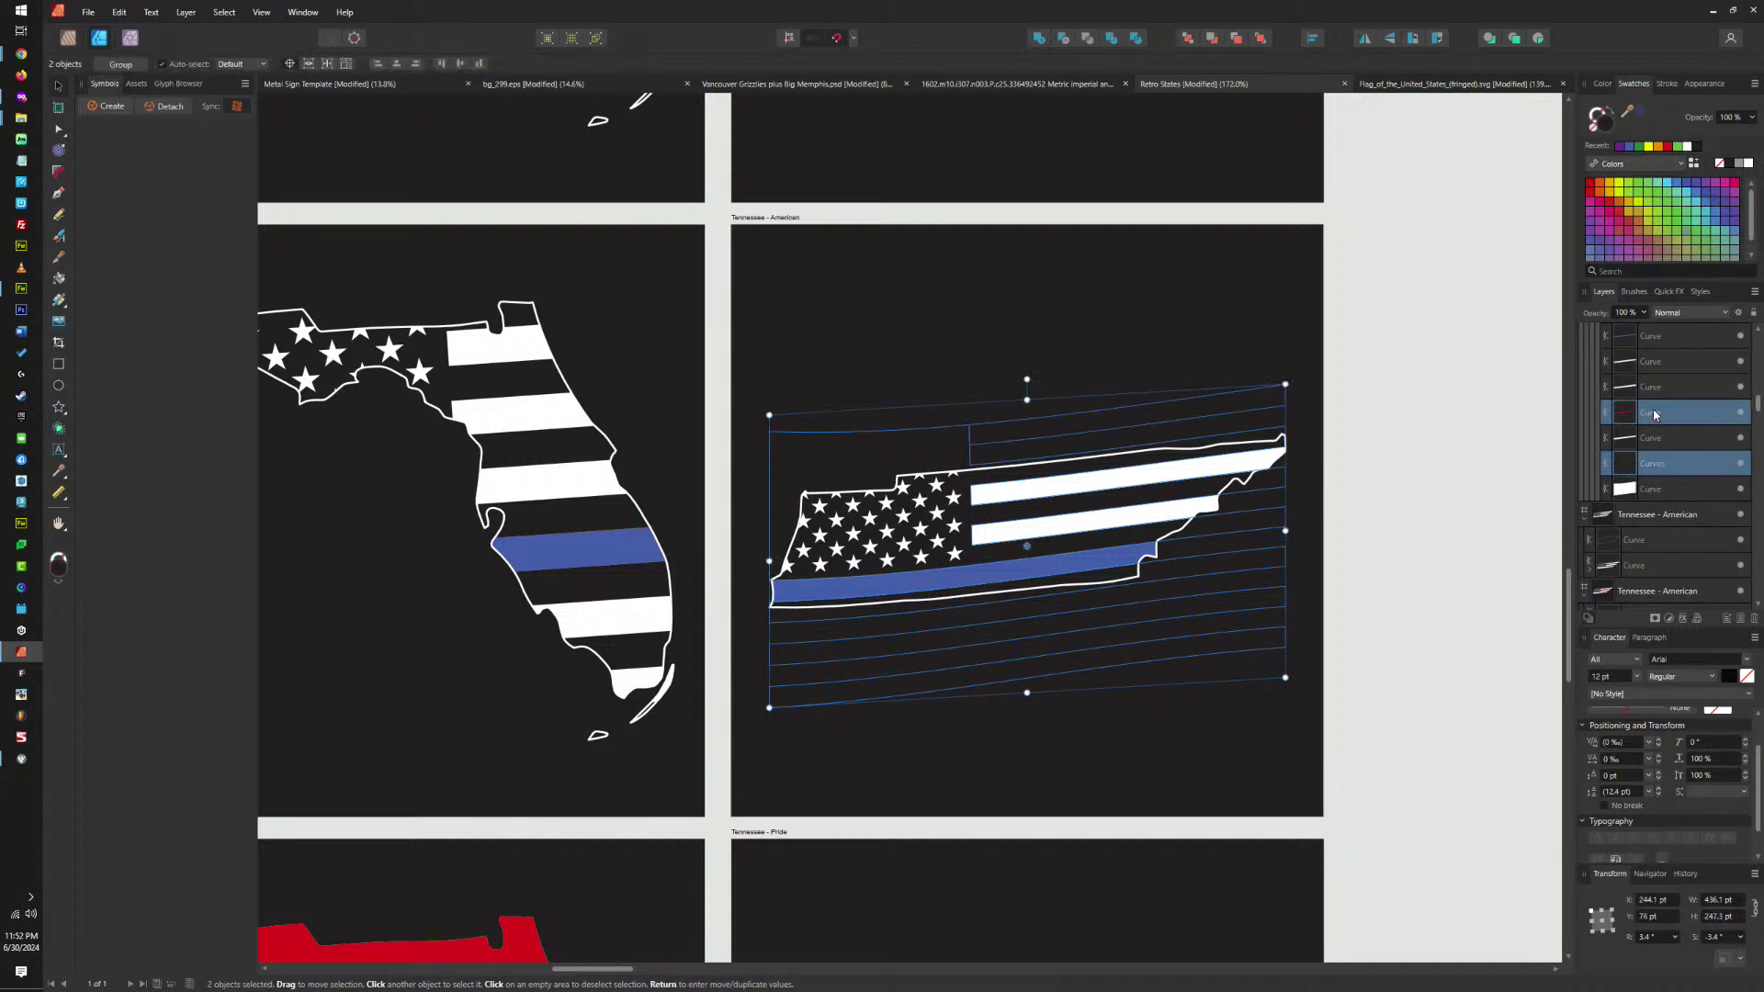
pyautogui.click(1039, 38)
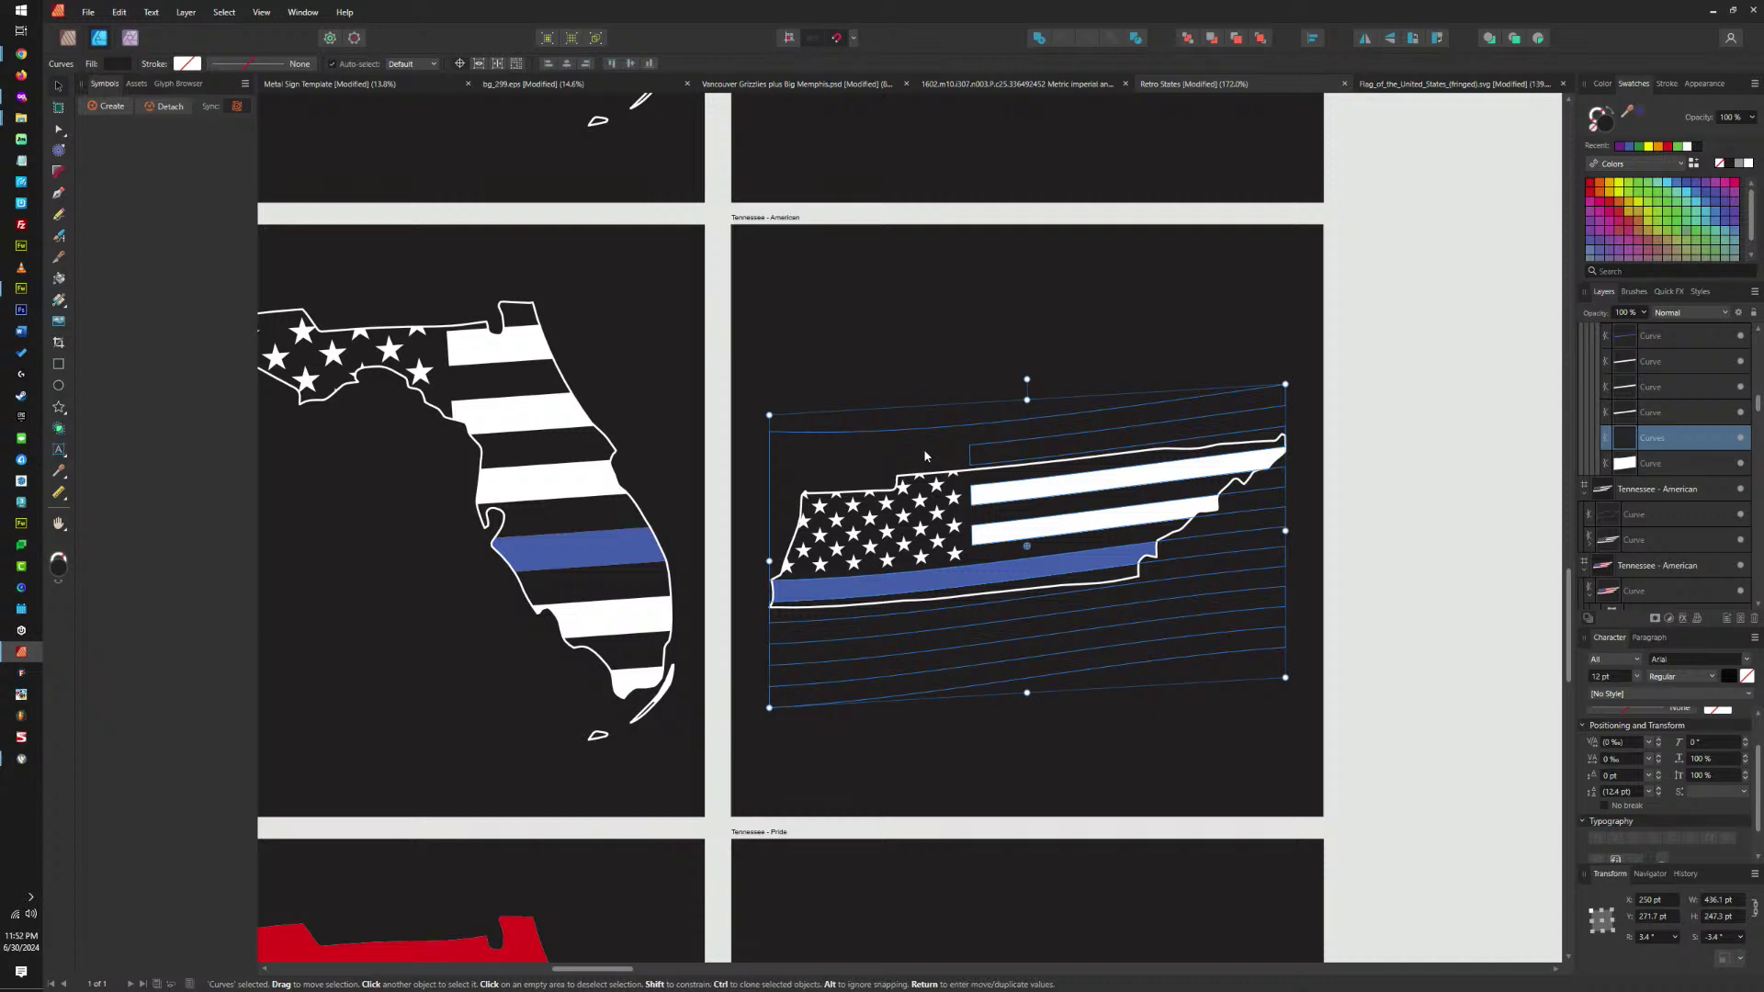
# Review the thin-blue-line maps of all the states against the other rows of flag artboards.
pyautogui.hscroll(-10, 928, 455)
pyautogui.hscroll(-5, 1112, 449)
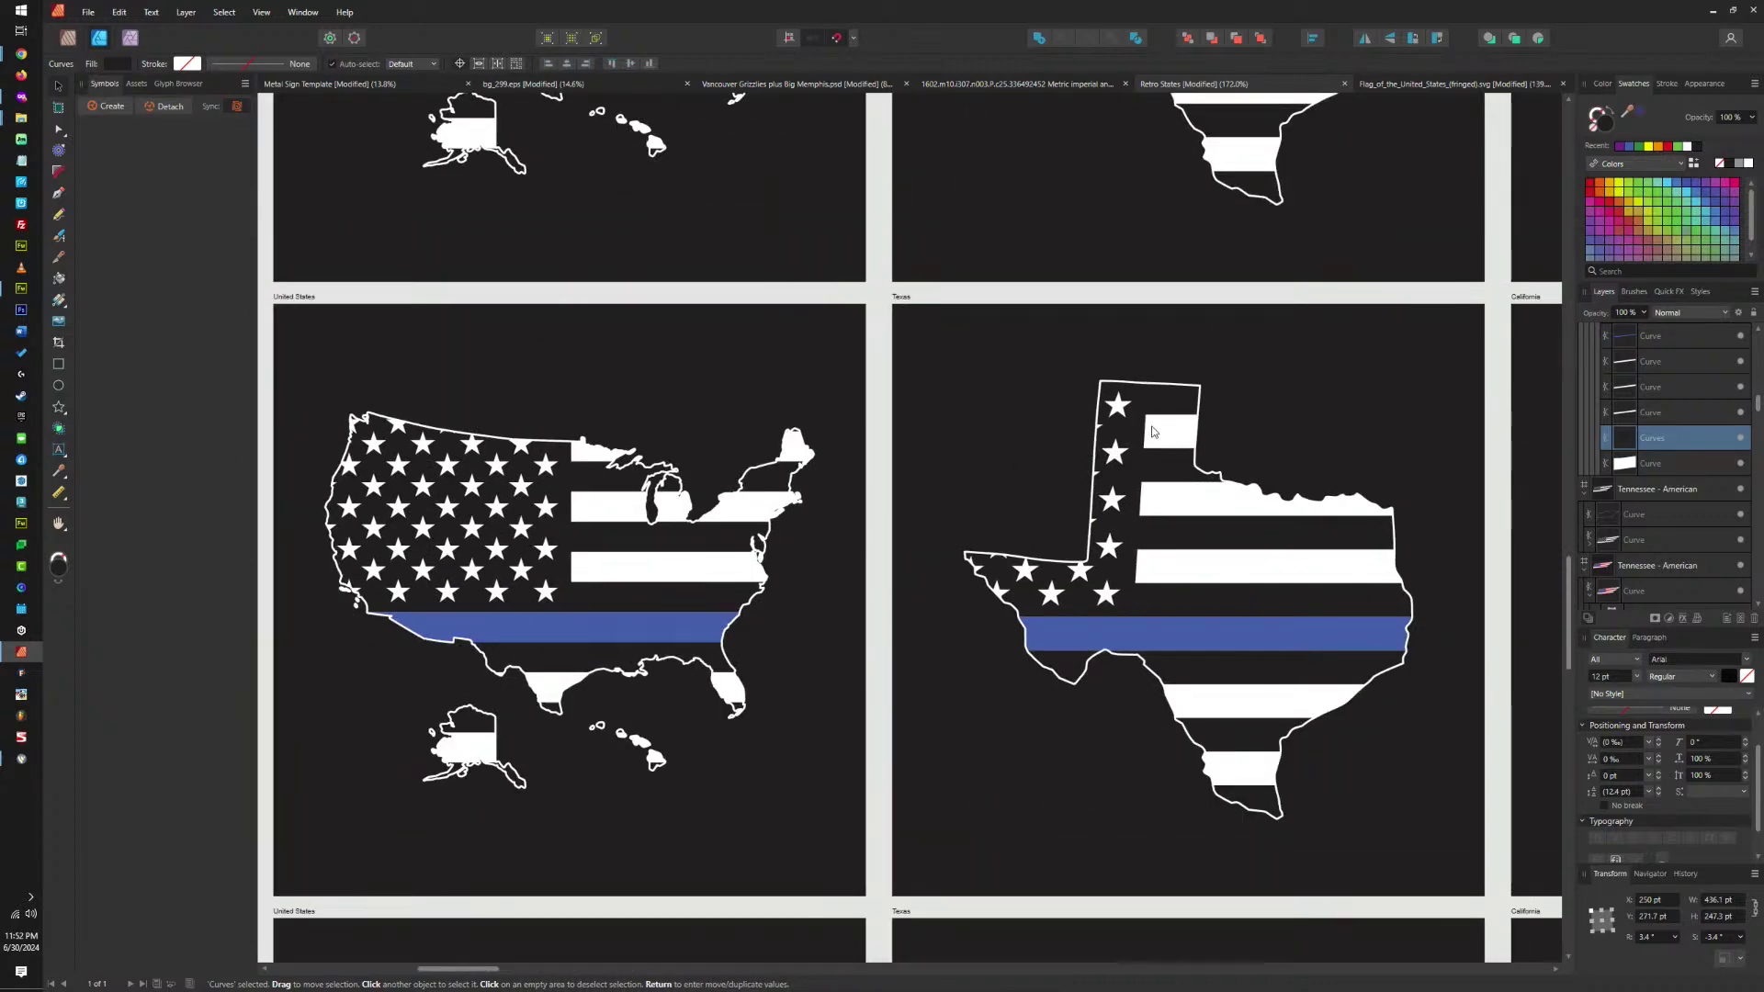
pyautogui.scroll(-5, 875, 472)
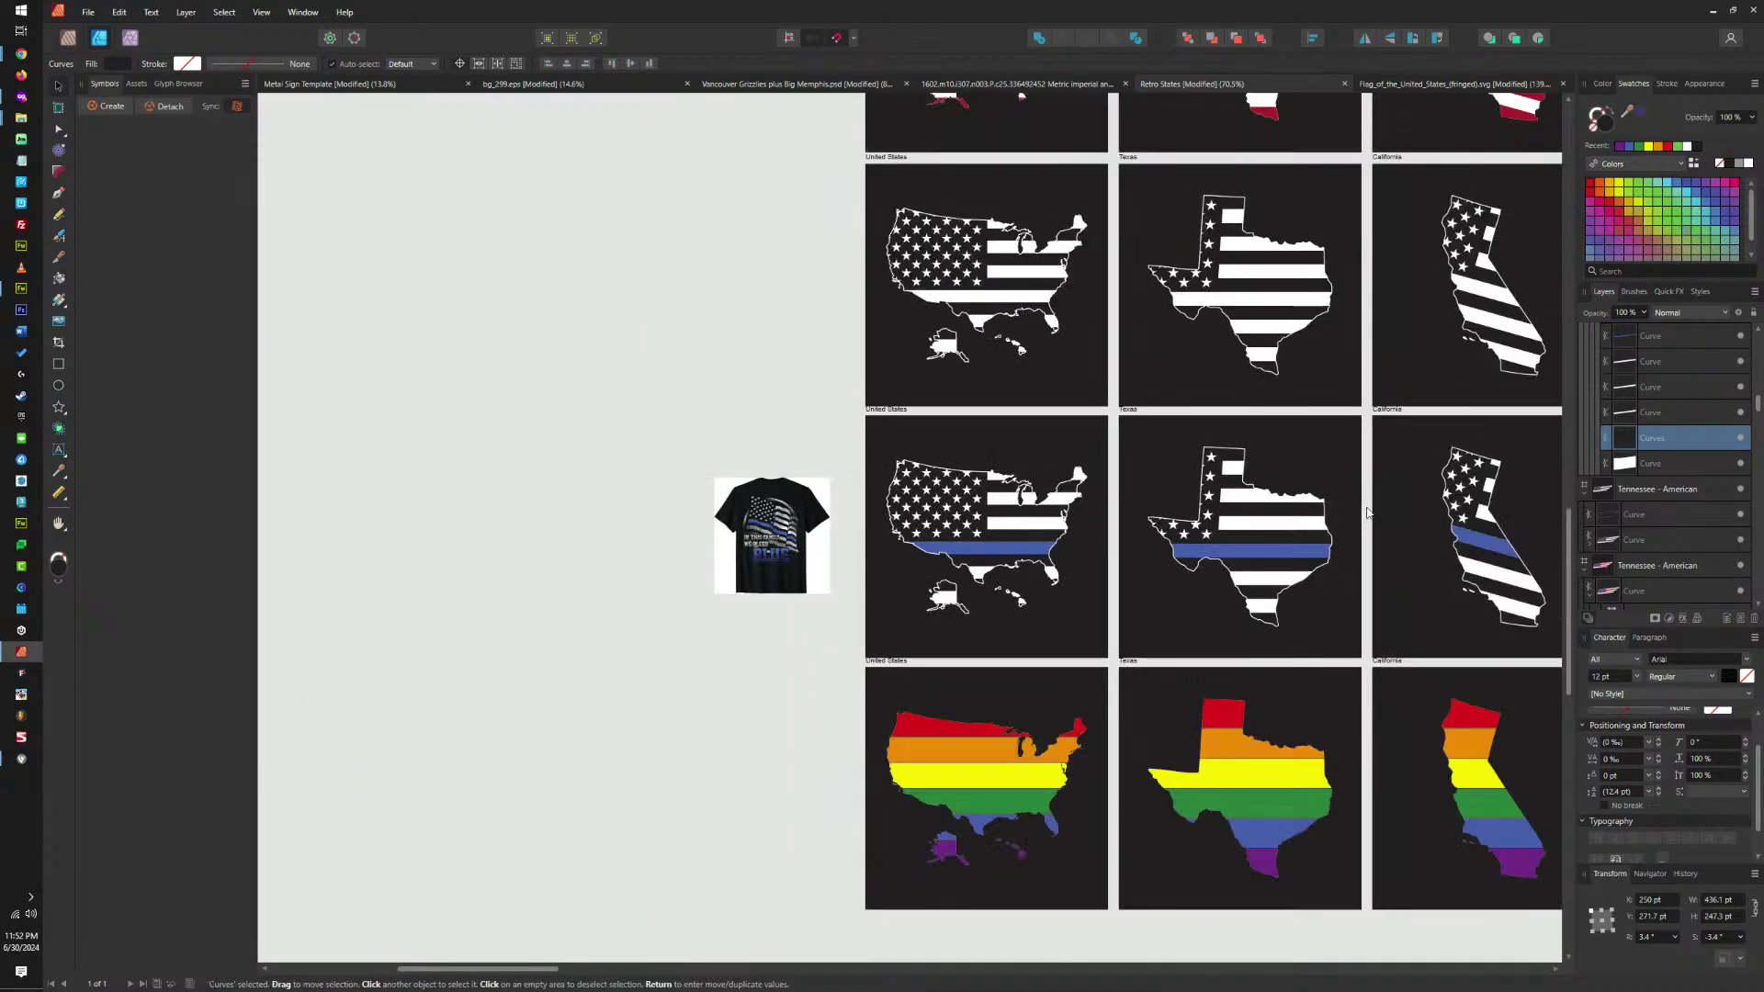
pyautogui.scroll(3, 1095, 477)
pyautogui.press('a')
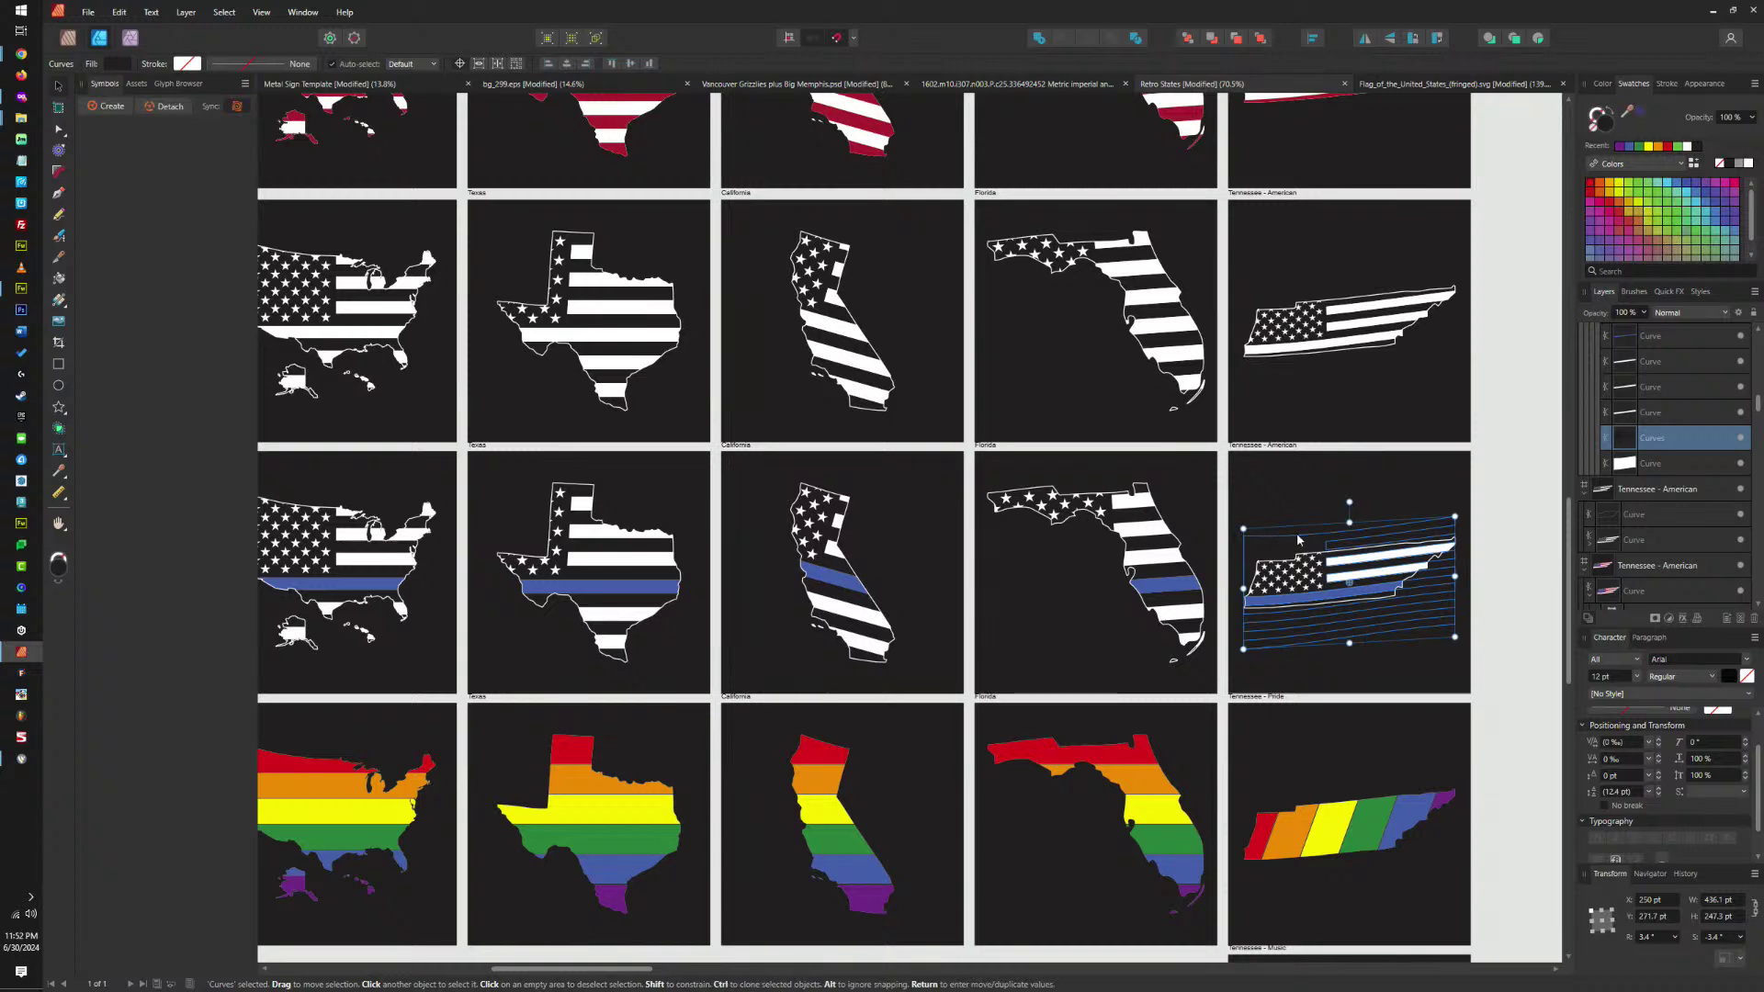
pyautogui.click(1505, 507)
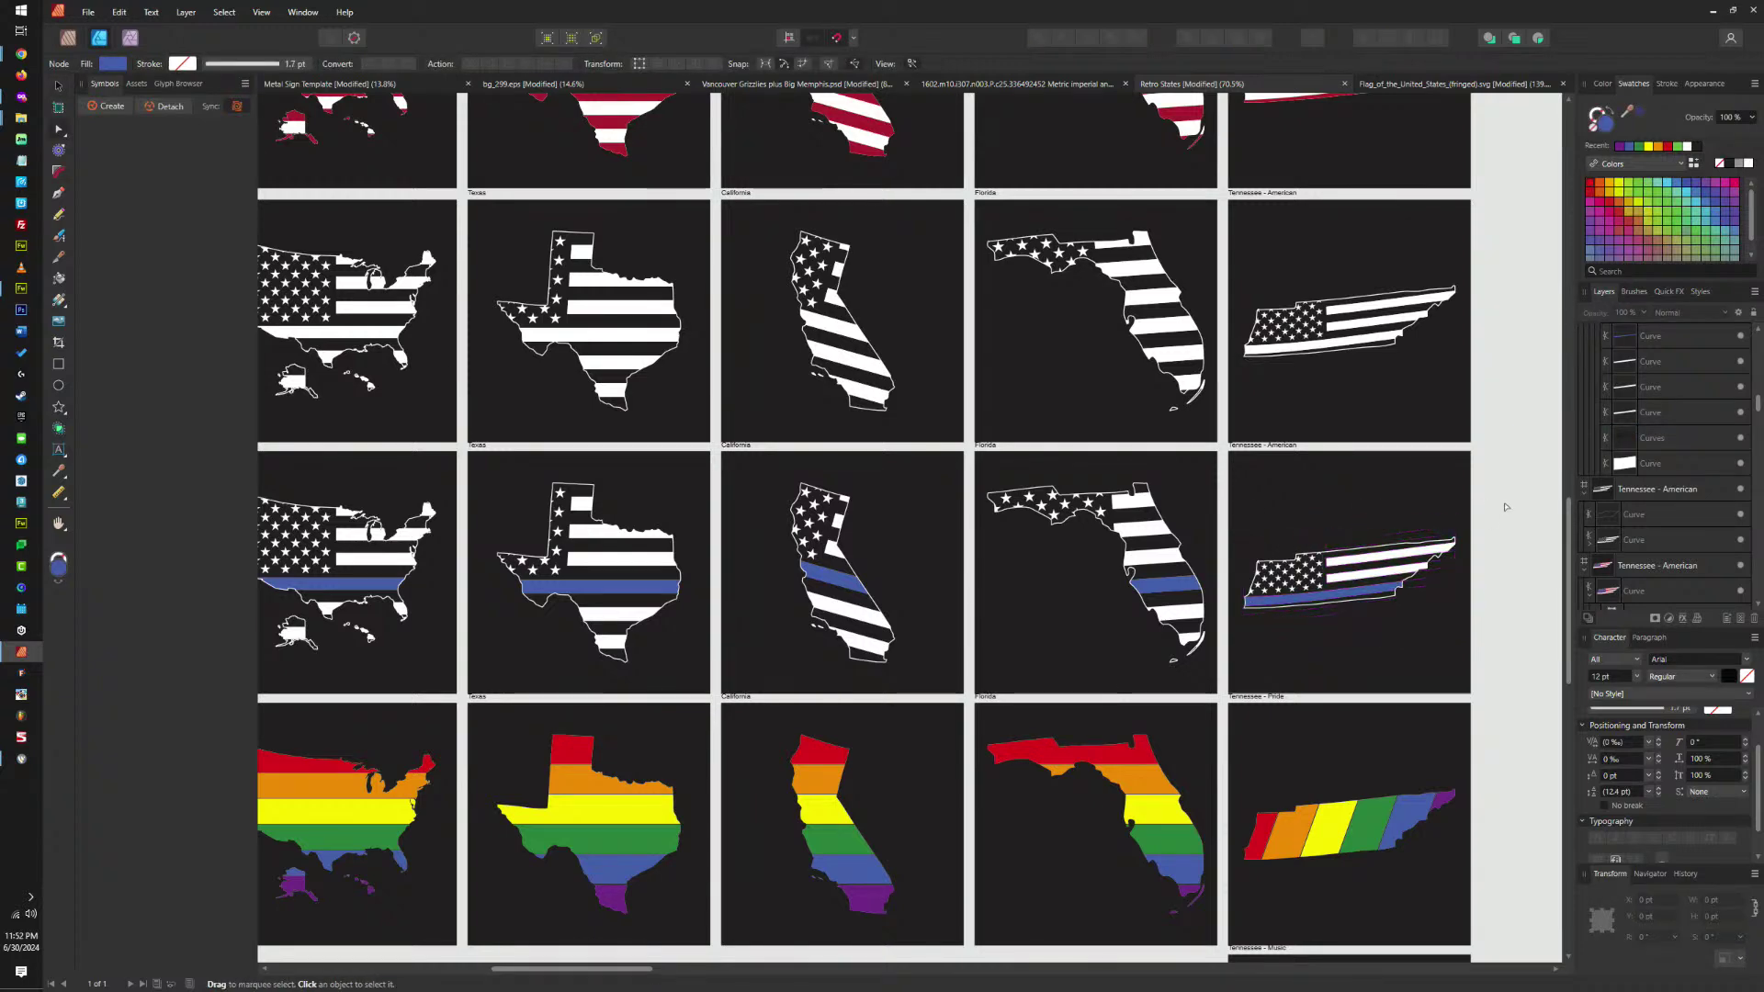
pyautogui.scroll(-3, 1496, 474)
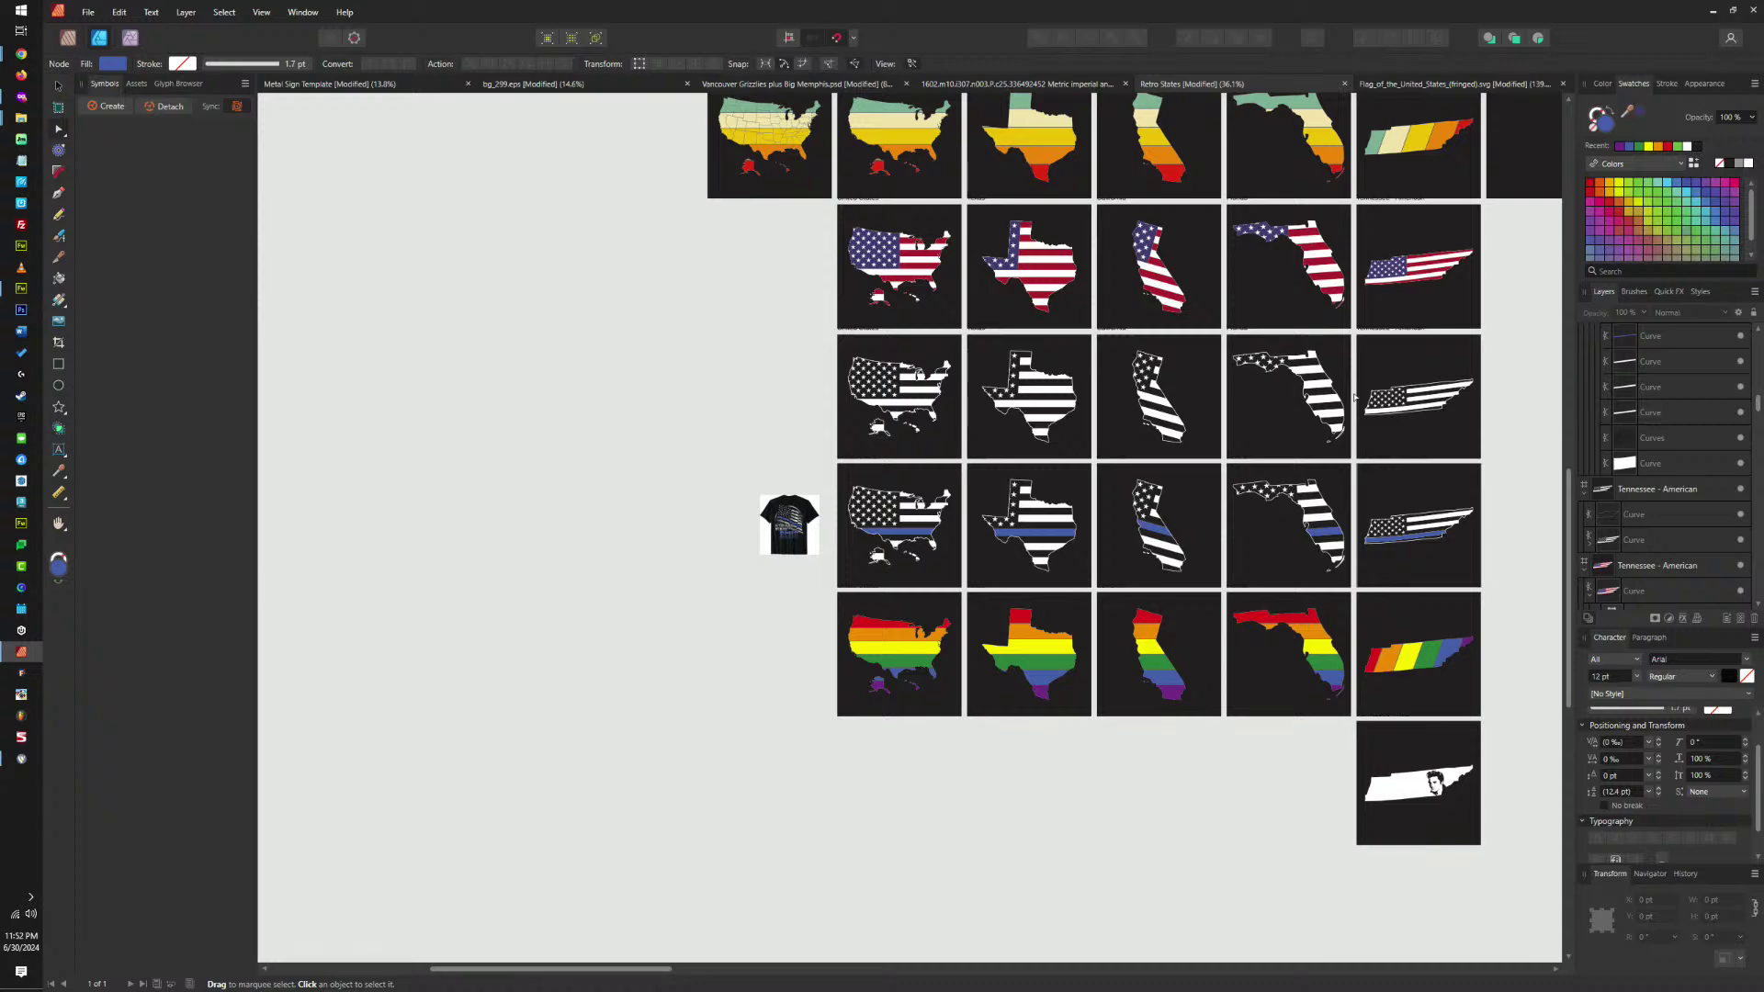
pyautogui.moveTo(1375, 215); pyautogui.dragTo(1225, 453)
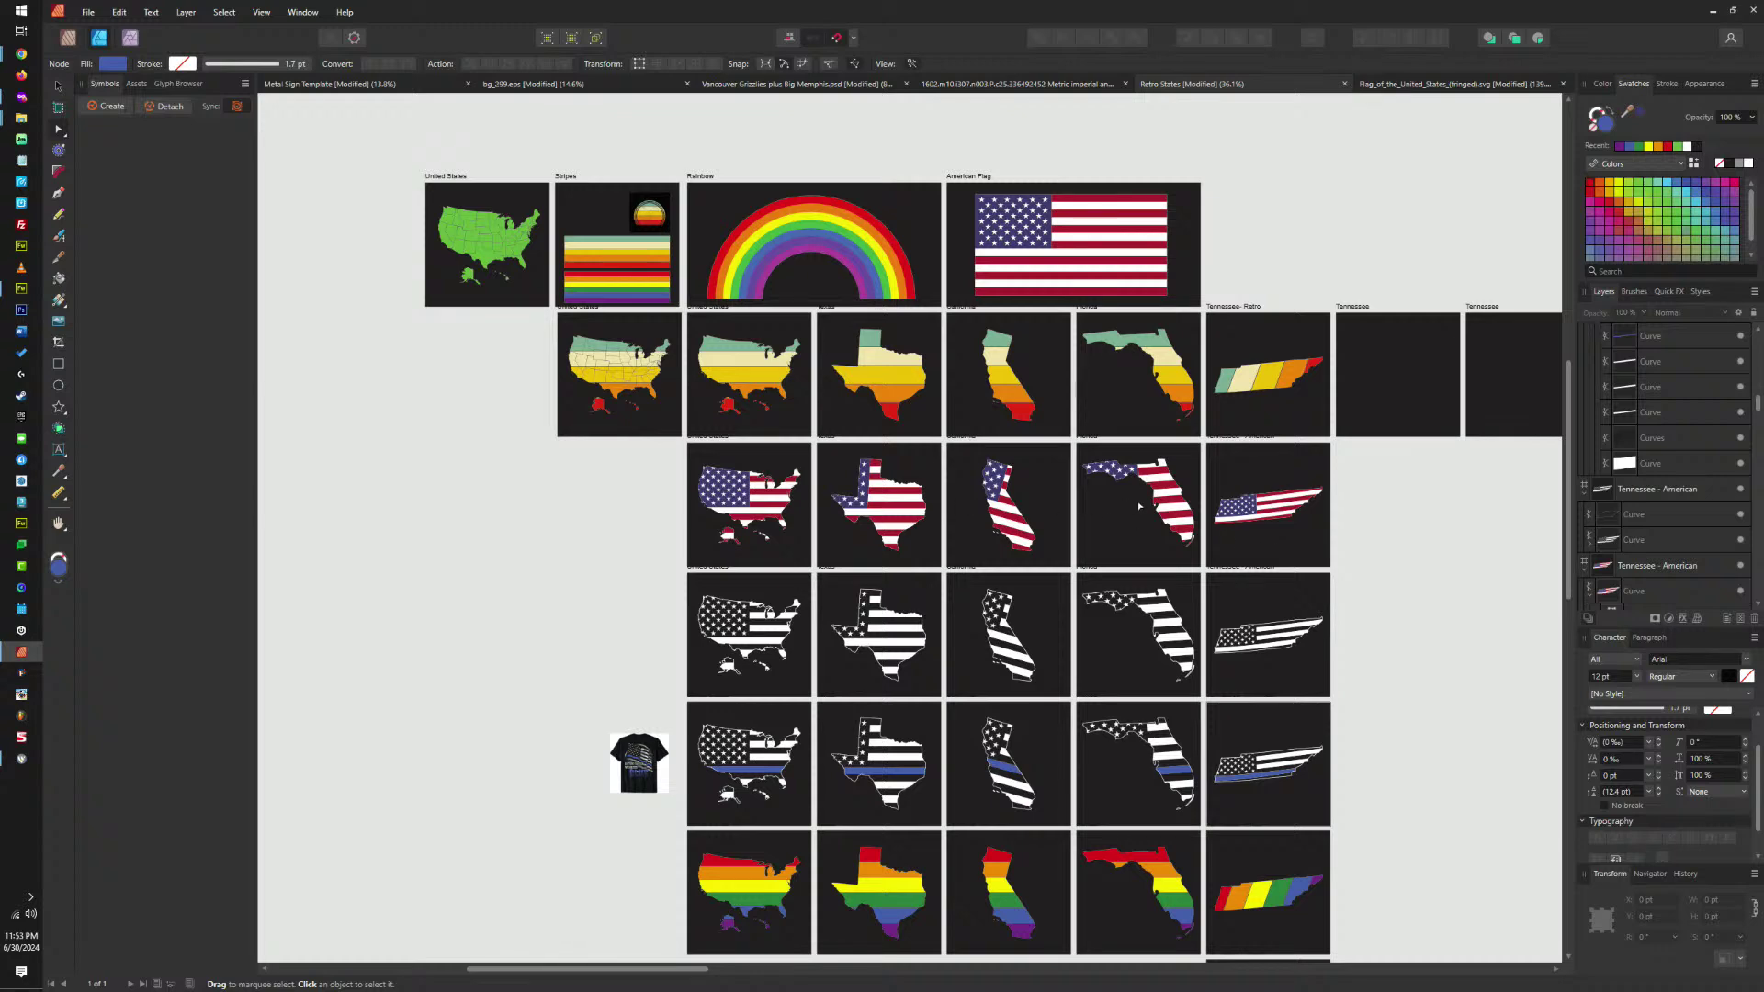
pyautogui.scroll(5, 1131, 499)
pyautogui.scroll(-3, 1137, 500)
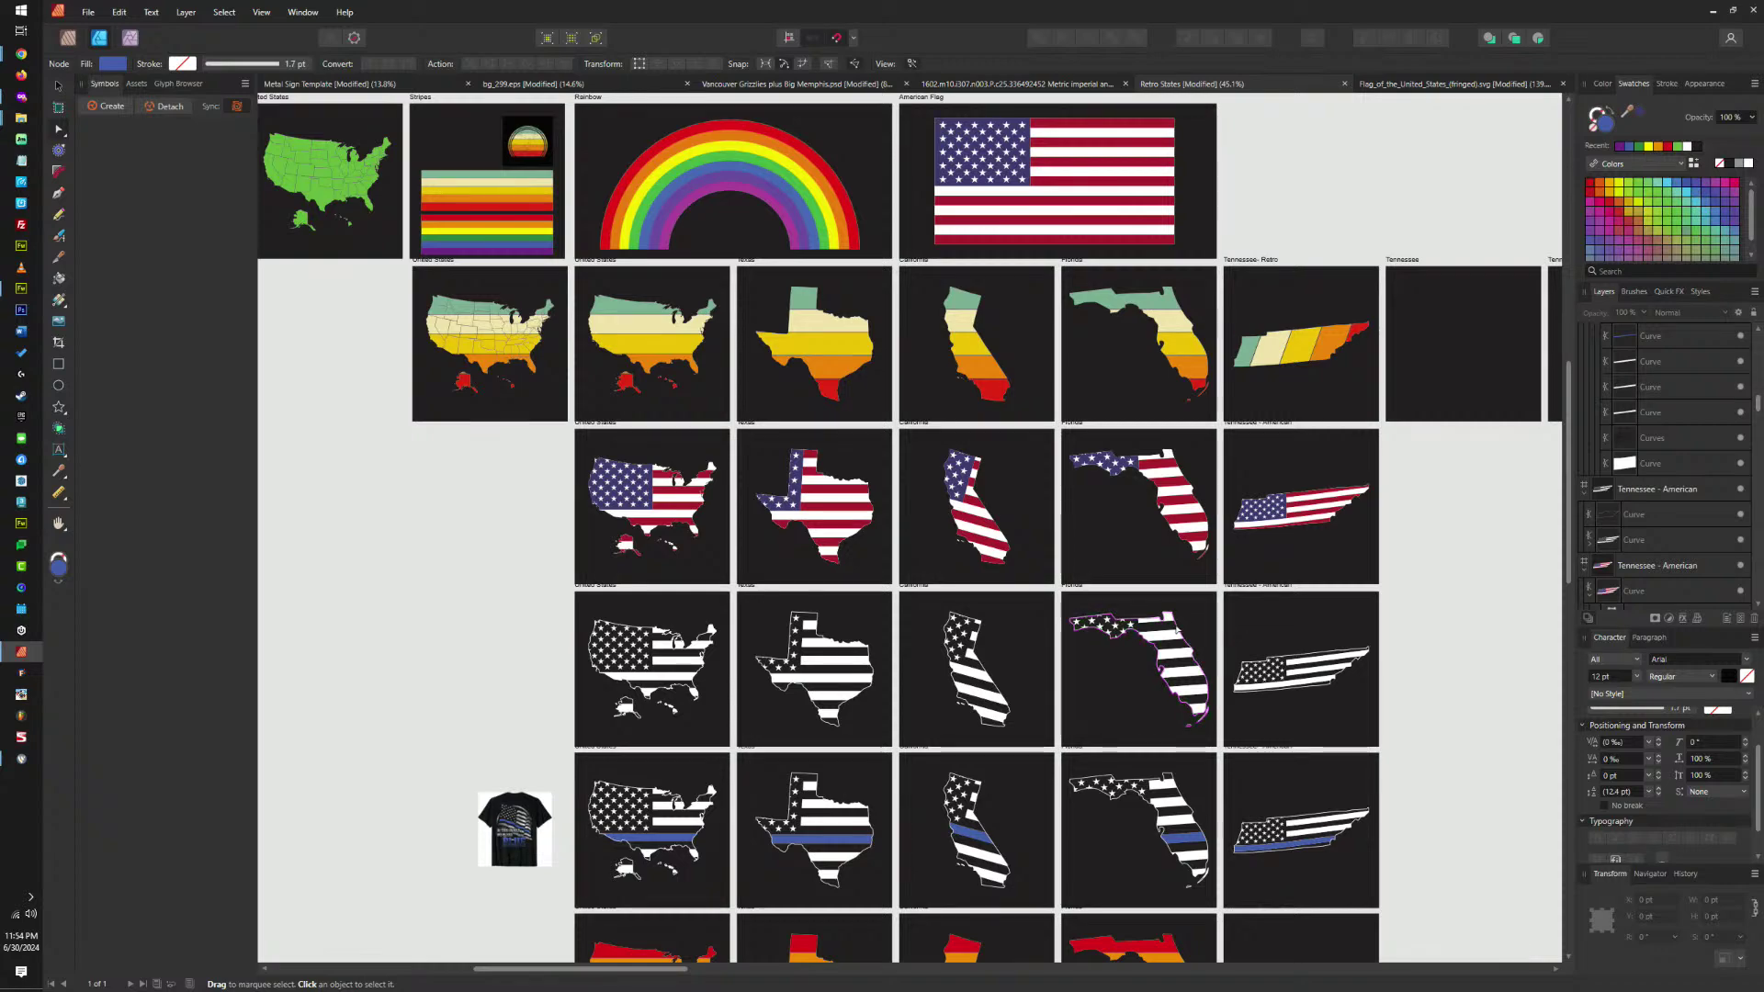
# Copy the white outline curves of the black-and-white Florida map onto the red, white and blue Florida artboard.
pyautogui.scroll(5, 1176, 632)
pyautogui.click(1177, 632)
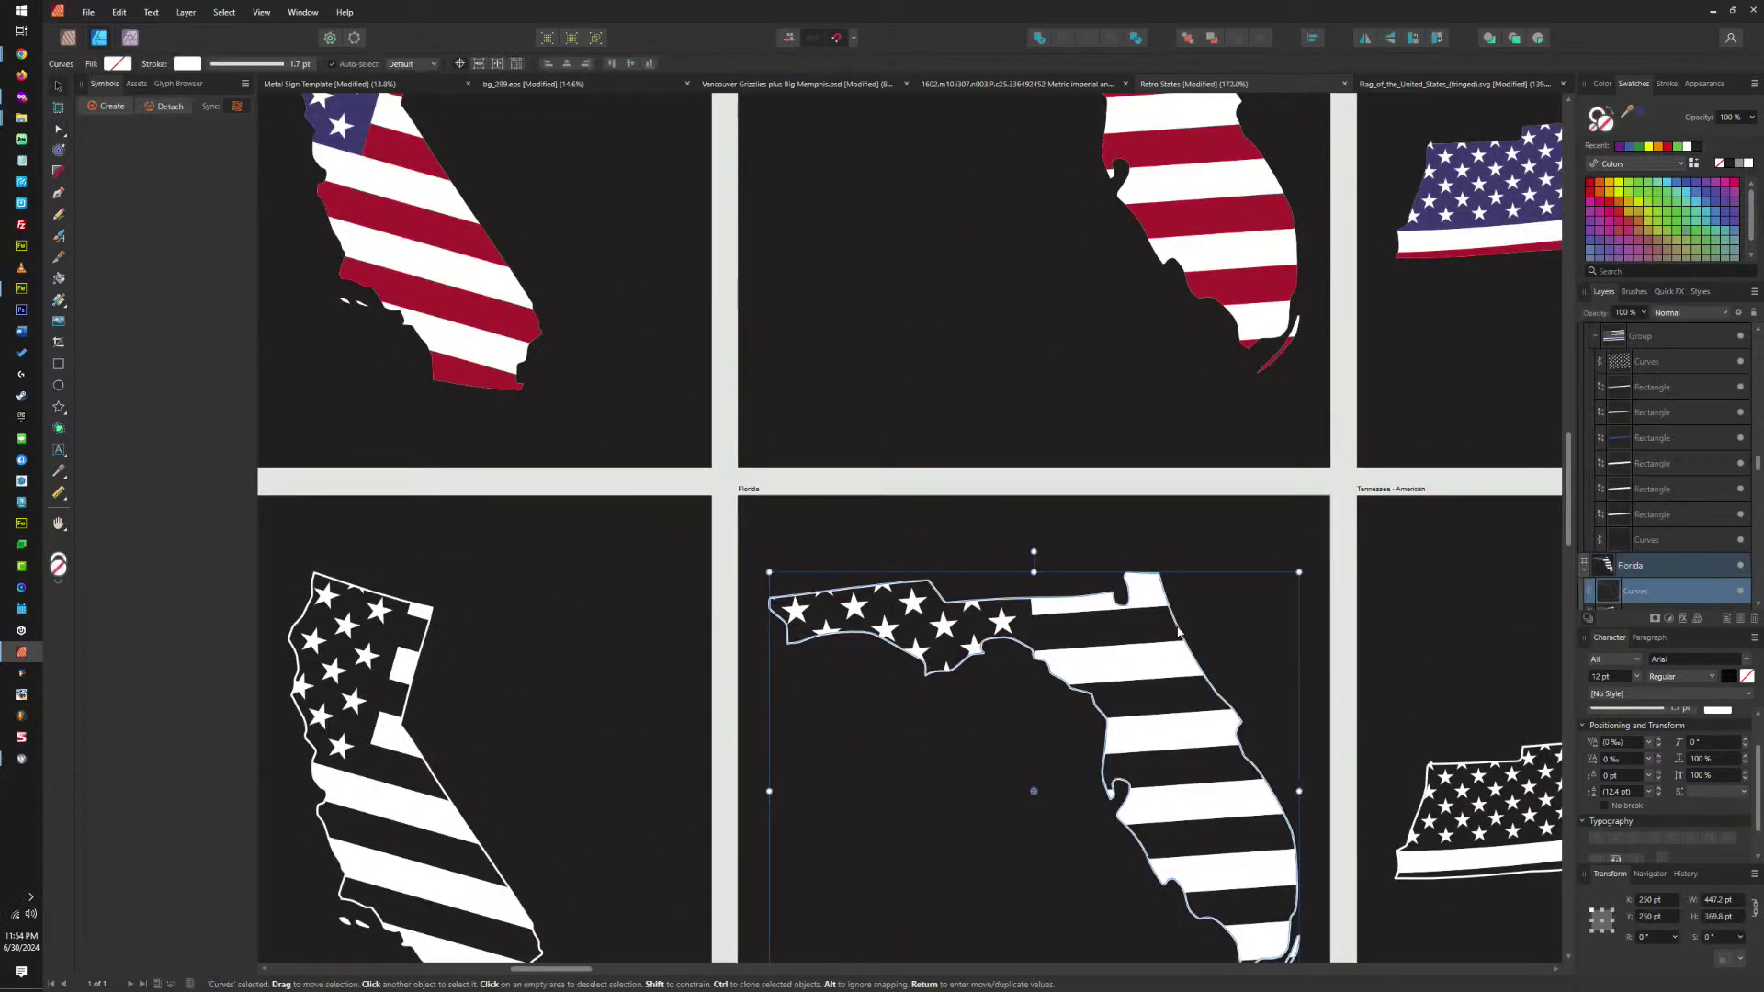
pyautogui.scroll(-4, 1178, 632)
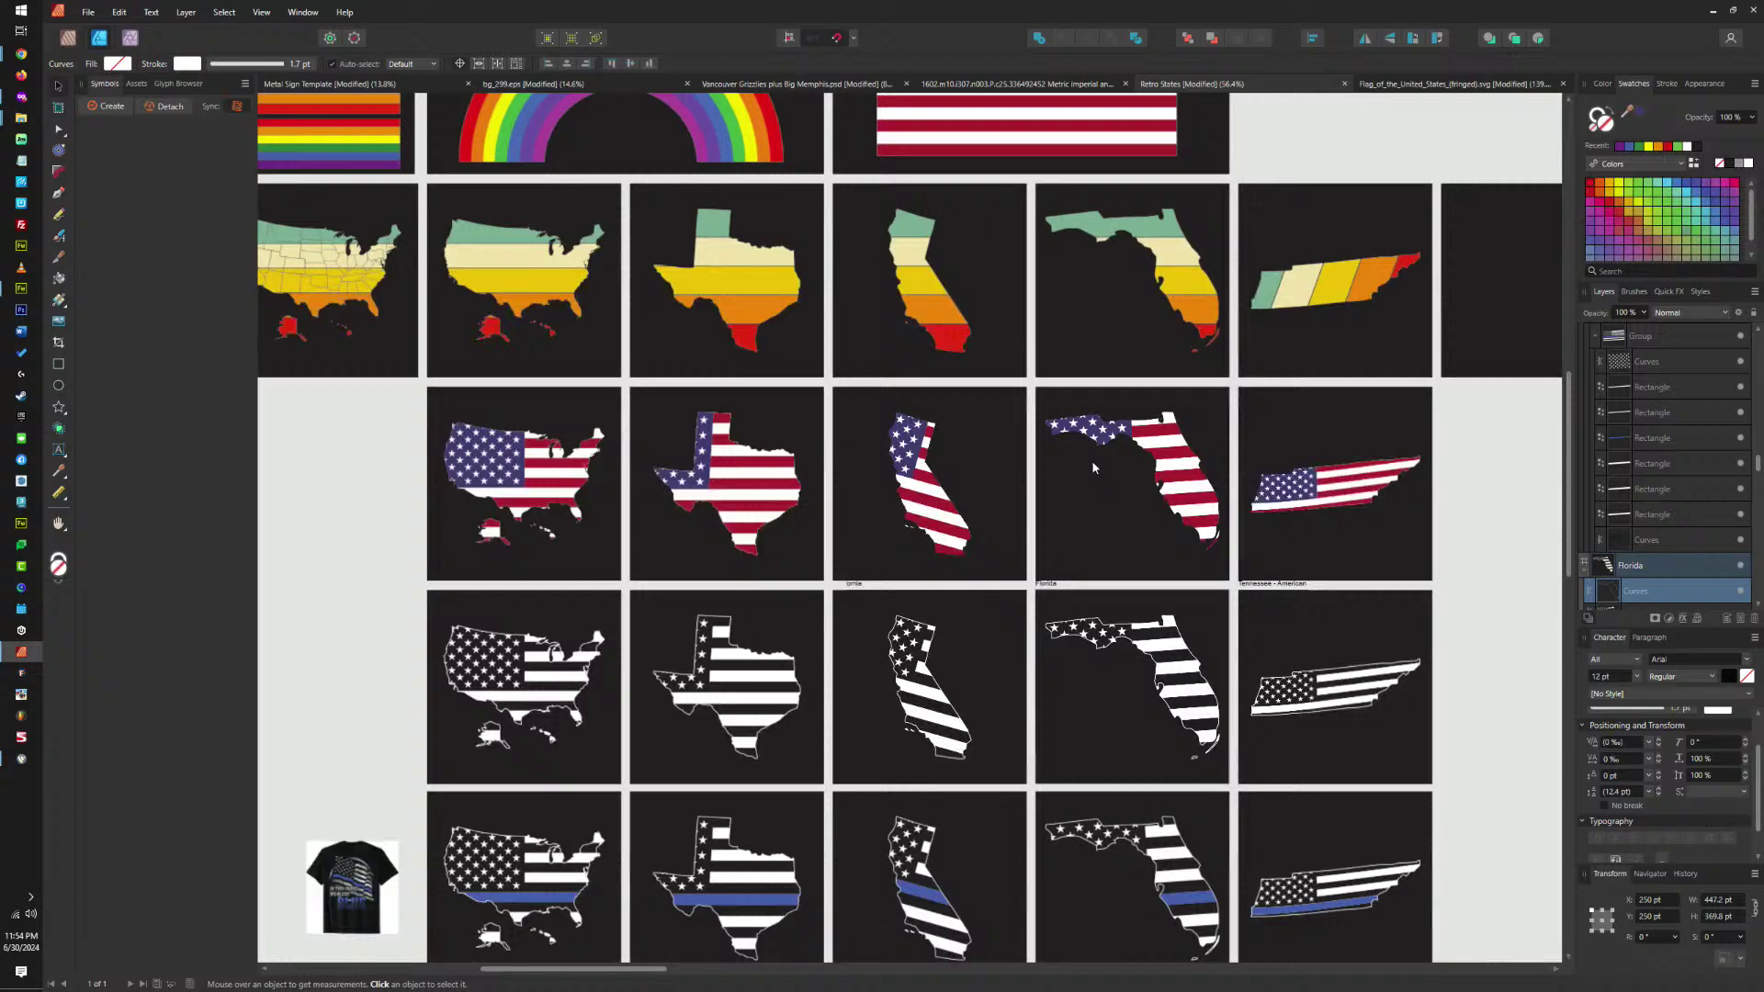
pyautogui.click(1056, 385)
pyautogui.click(1078, 390)
pyautogui.scroll(4, 1010, 423)
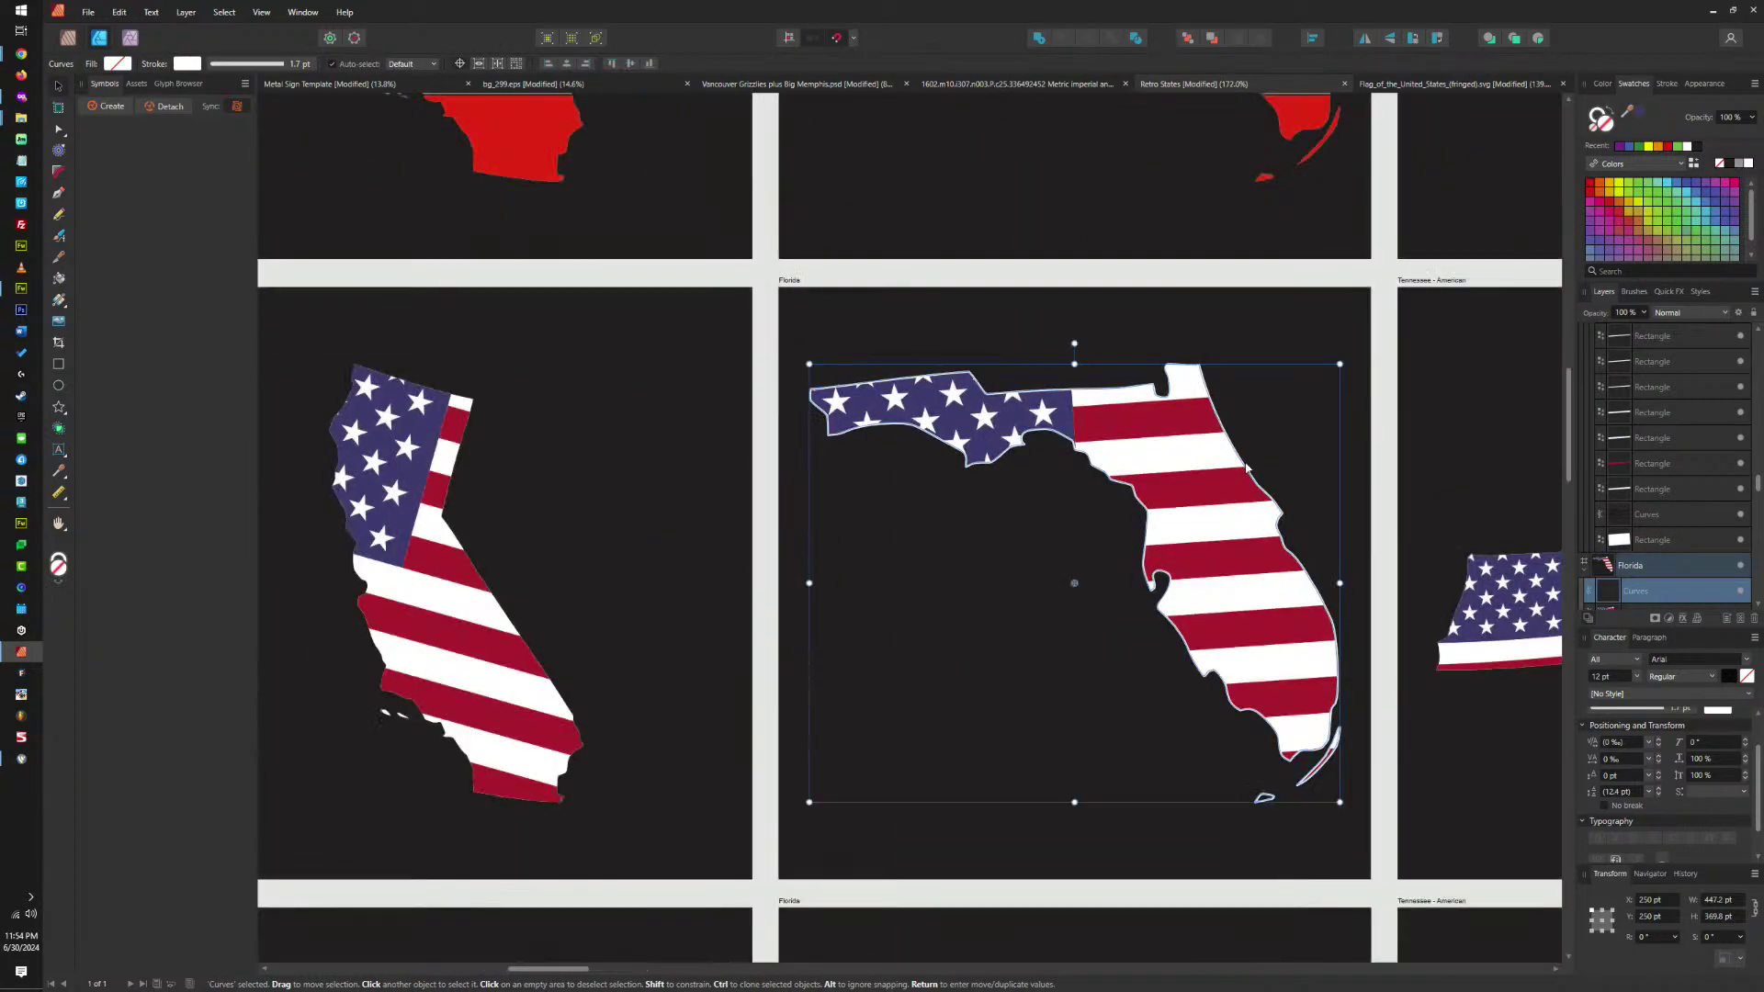
# Copy the white outline of the black-and-white Tennessee map onto the red, white and blue Tennessee - American artboard.
pyautogui.scroll(-1, 992, 463)
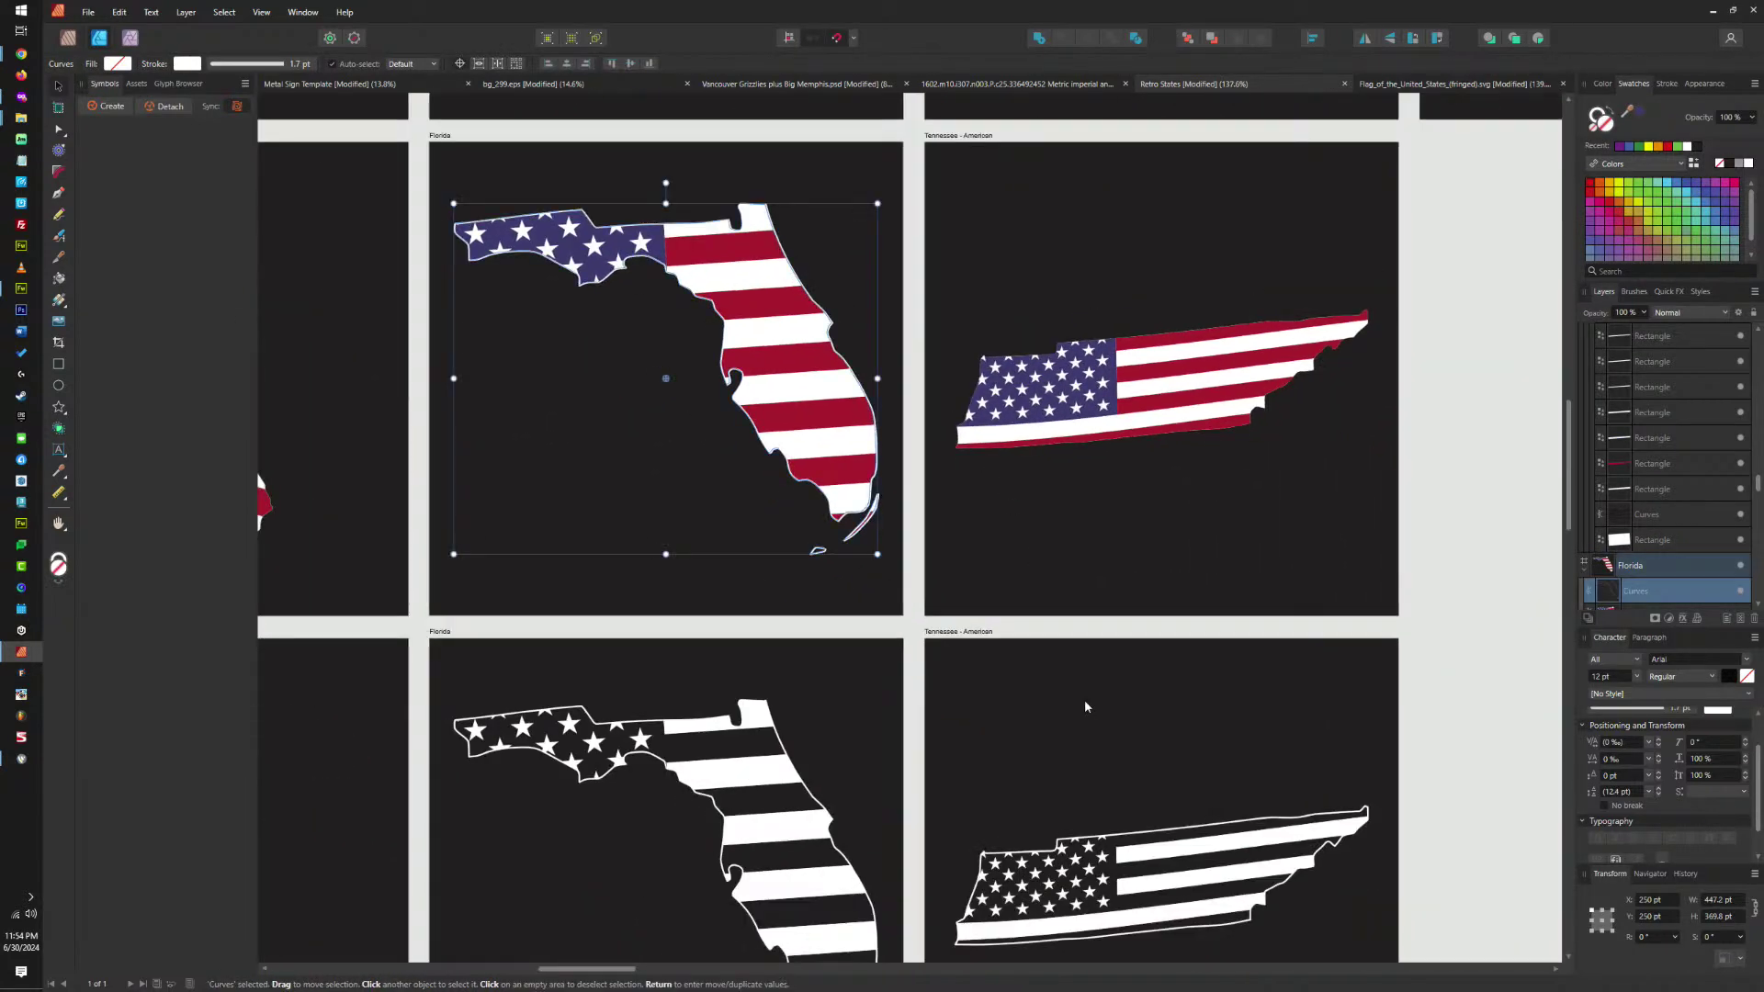
pyautogui.click(1127, 836)
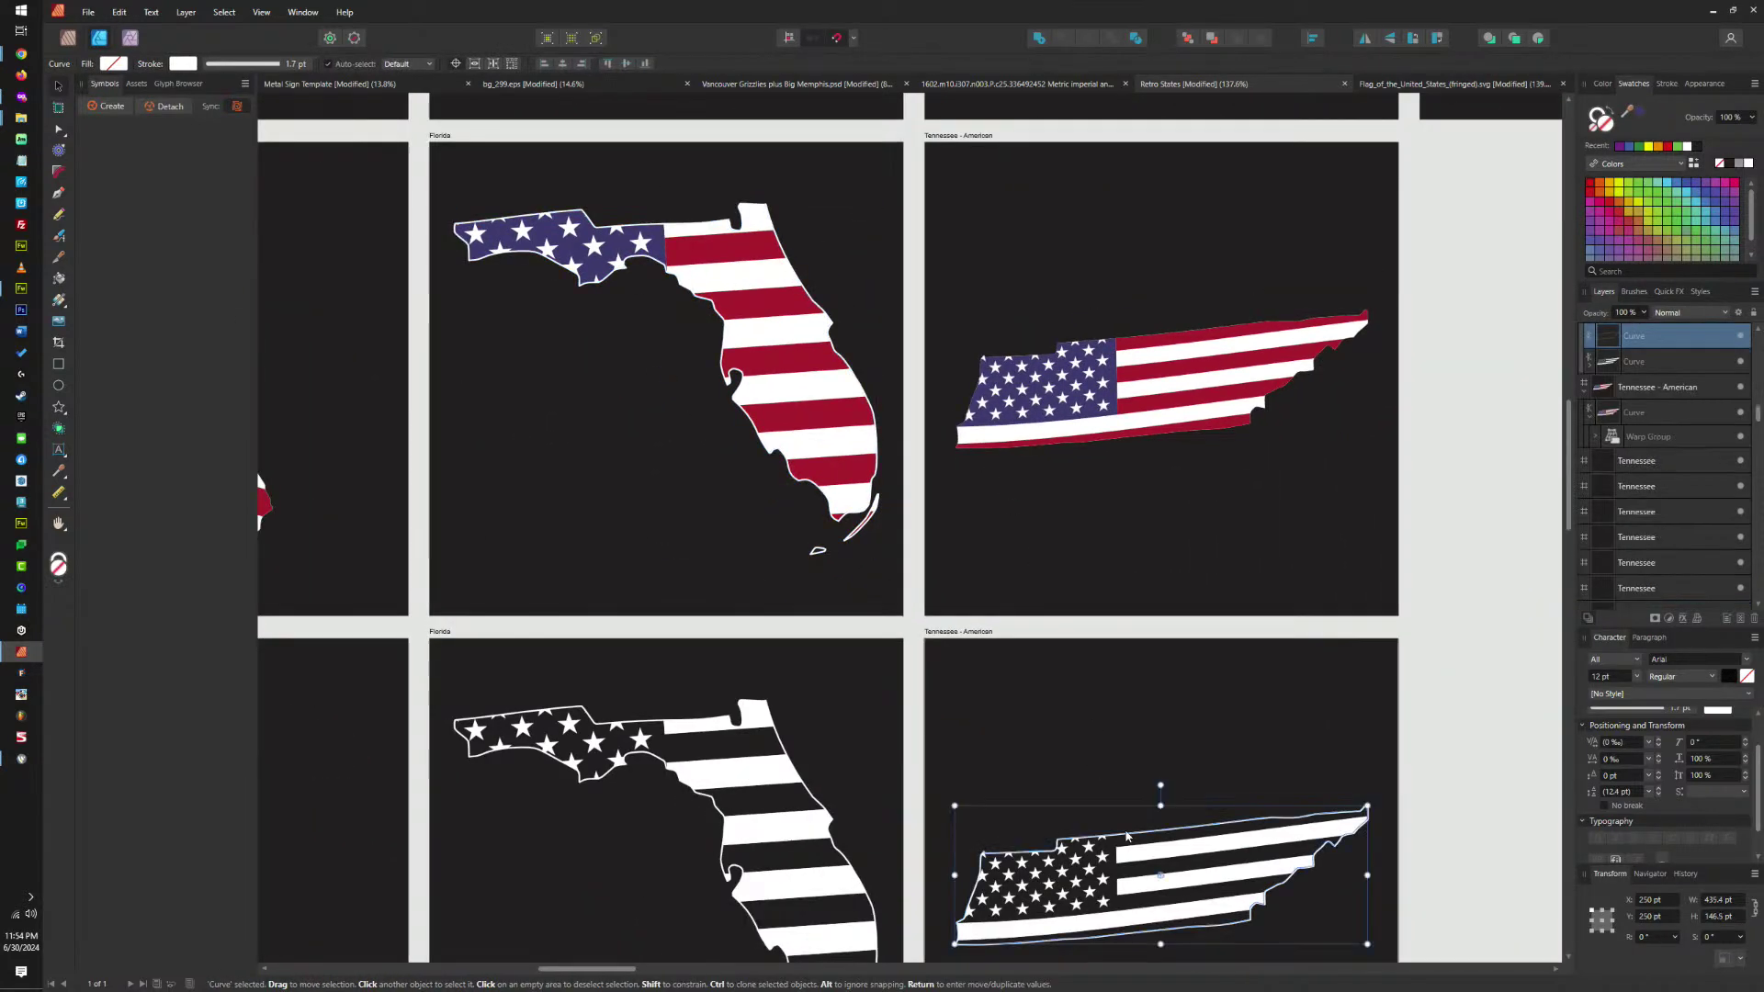
pyautogui.click(965, 147)
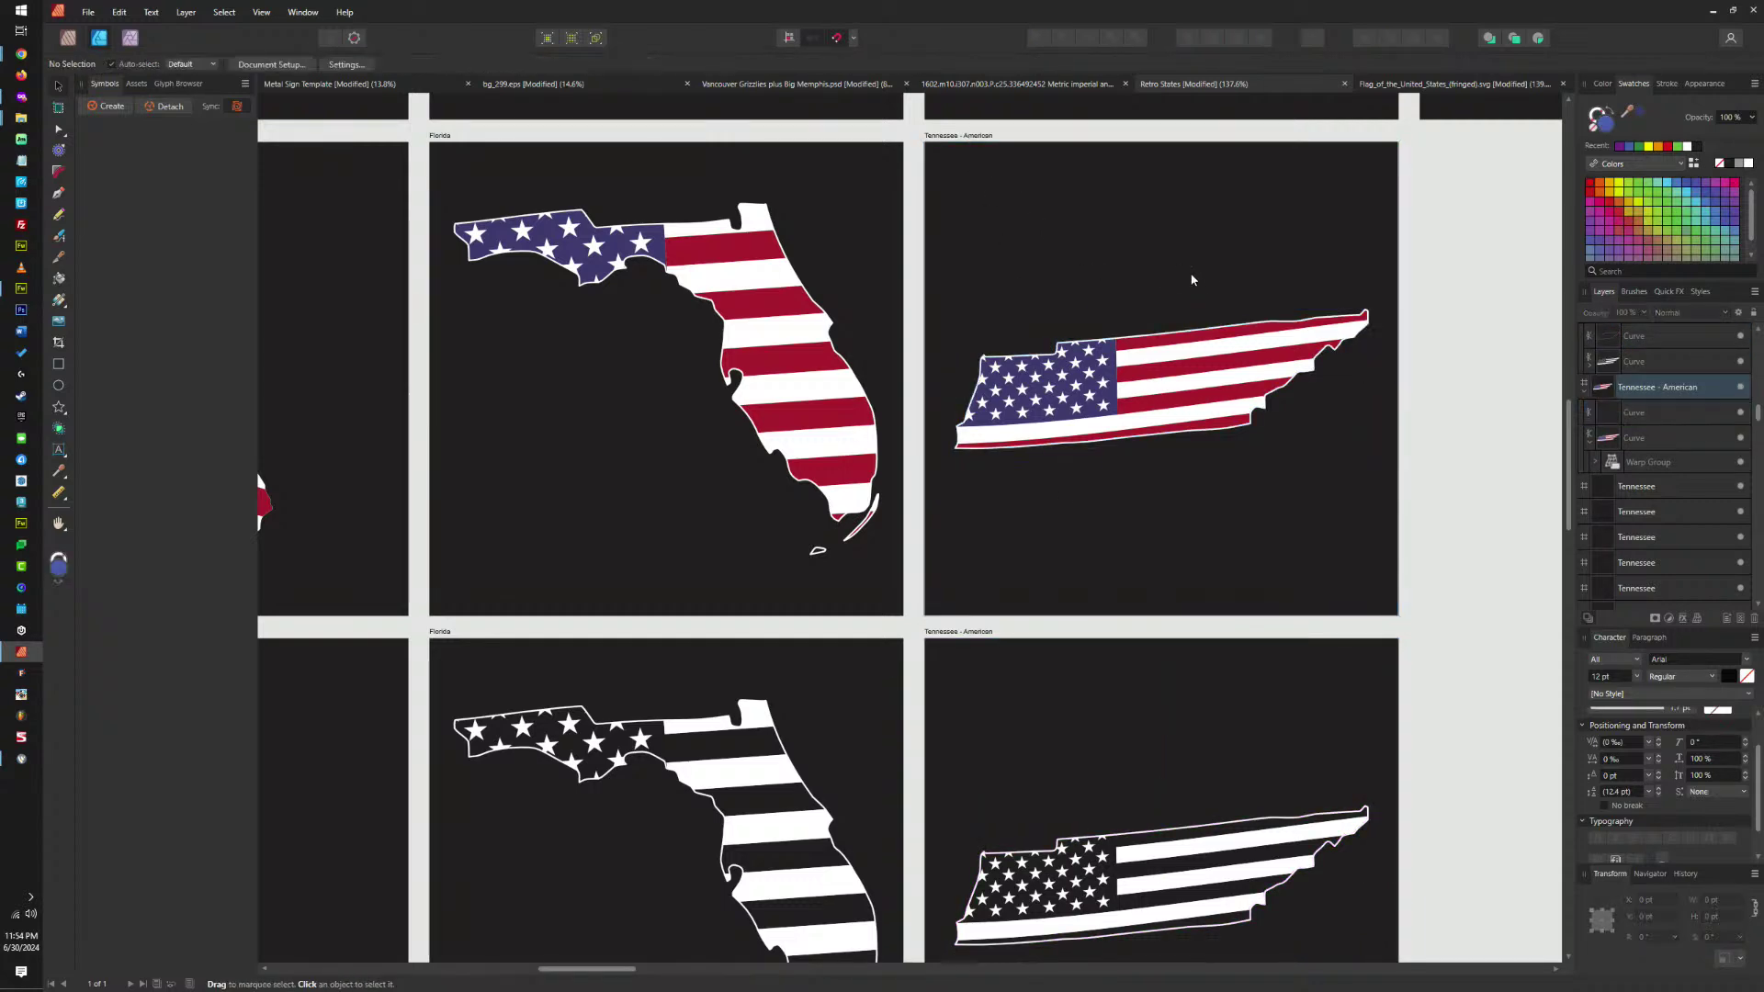
# Copy the white outline of the black-and-white California map onto the red, white and blue California artboard.
pyautogui.scroll(2, 1192, 279)
pyautogui.scroll(-5, 1220, 315)
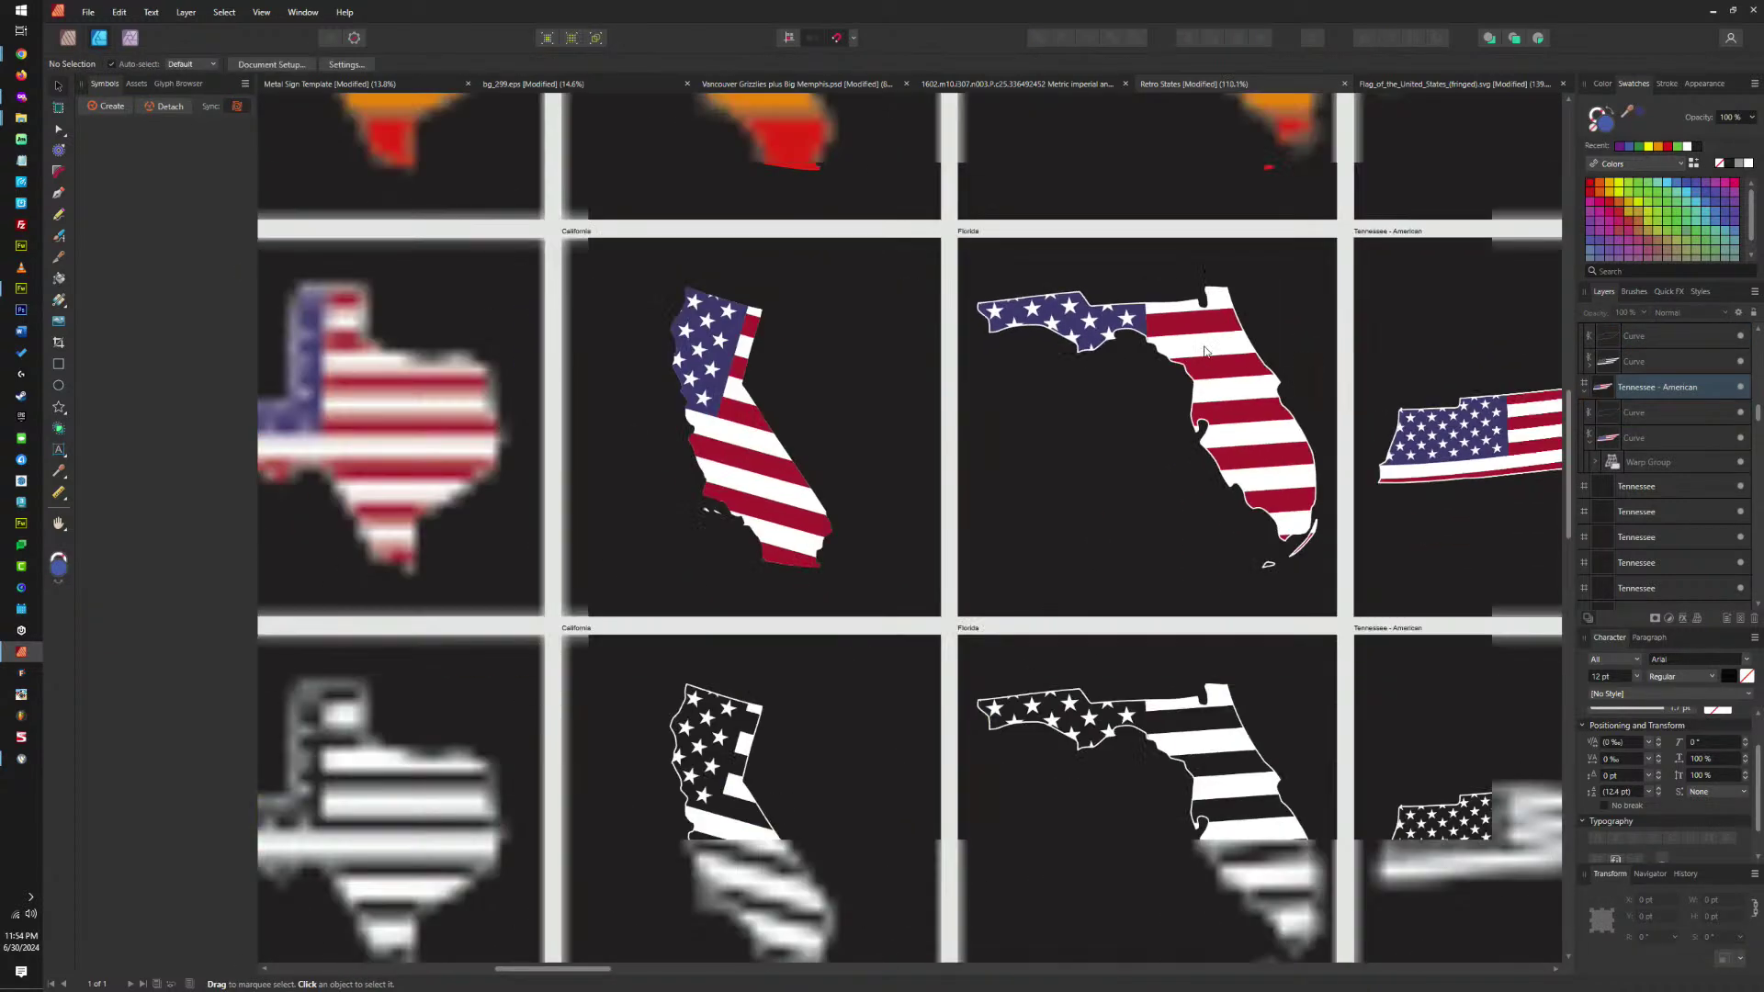
pyautogui.hscroll(-5, 1409, 383)
pyautogui.scroll(3, 1016, 640)
pyautogui.click(1229, 744)
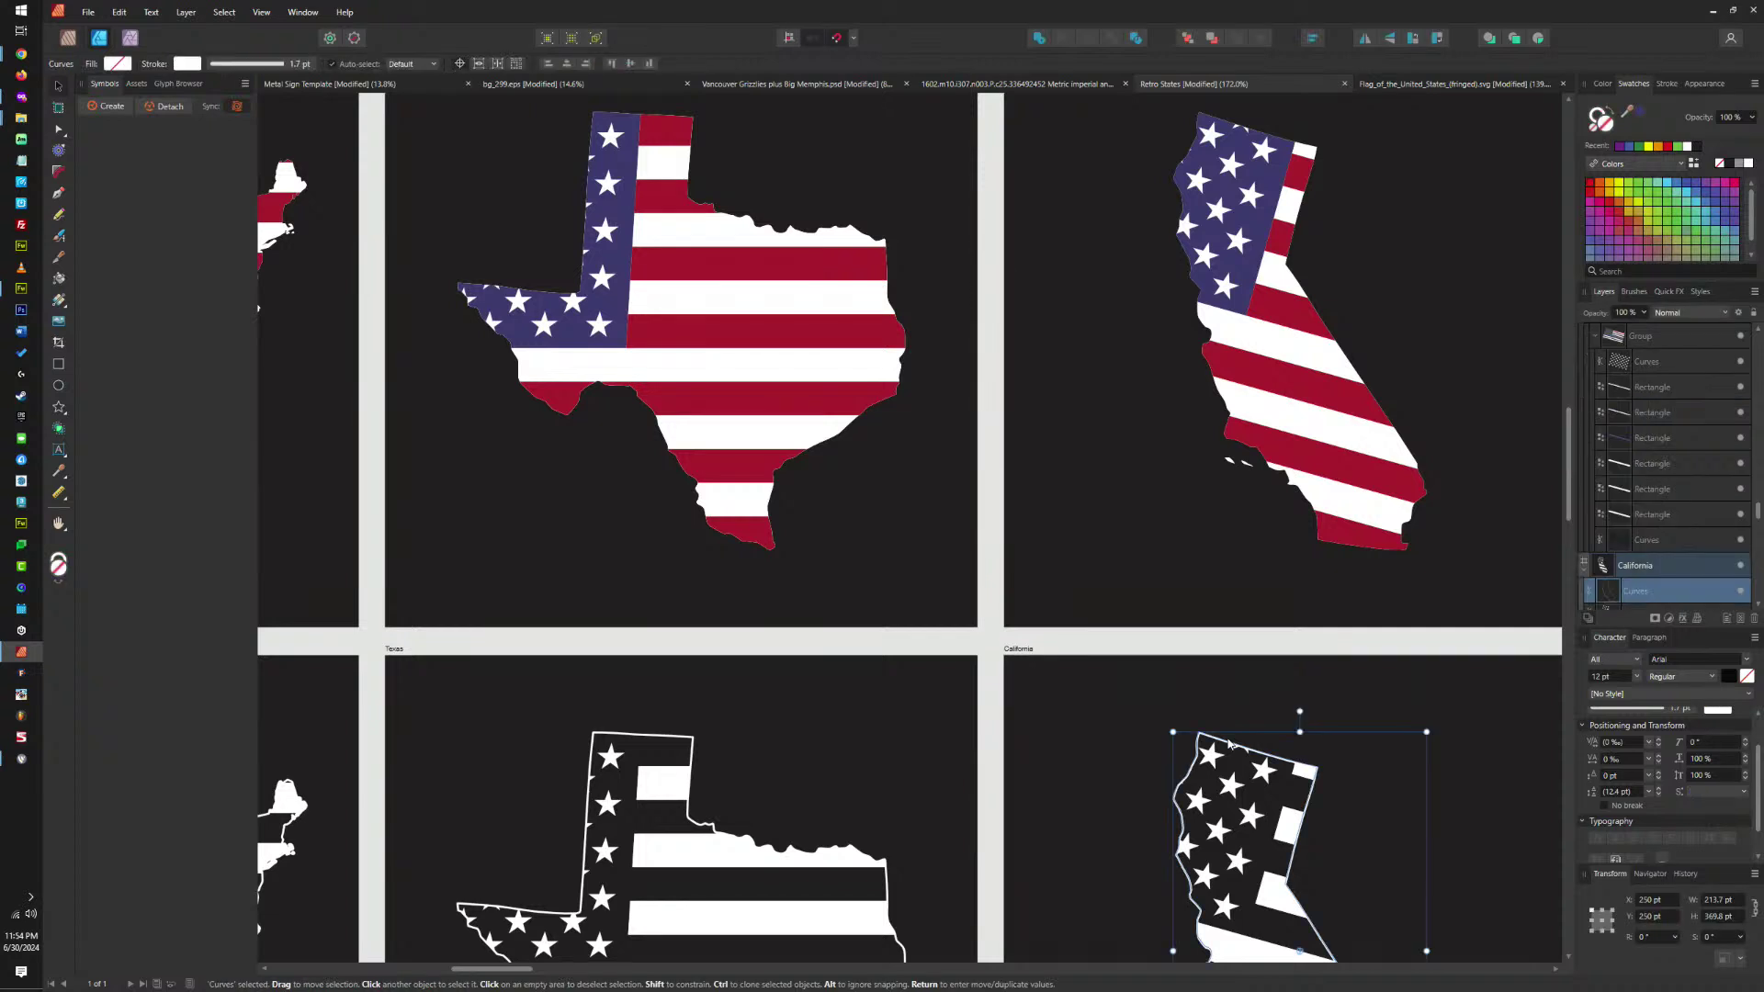
pyautogui.scroll(5, 1025, 367)
pyautogui.click(1024, 174)
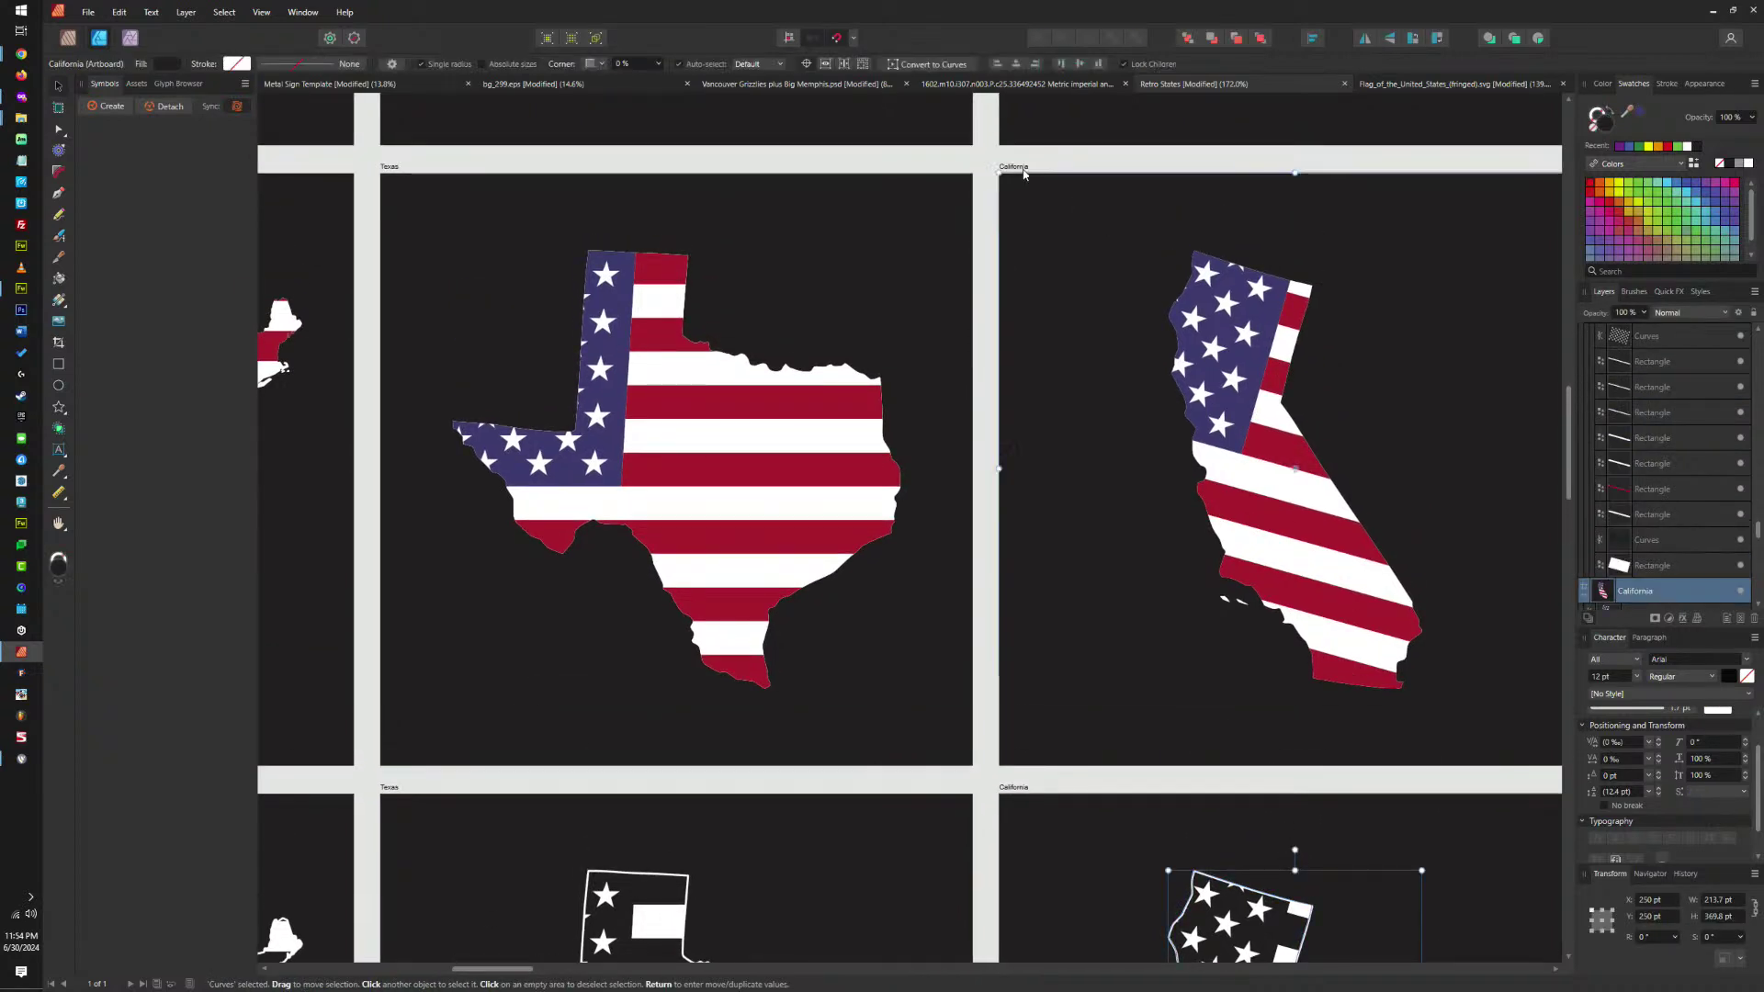
# Copy the white outline of the black-and-white Texas map onto the red, white and blue Texas artboard.
pyautogui.hscroll(-7, 922, 205)
pyautogui.scroll(-2, 1237, 681)
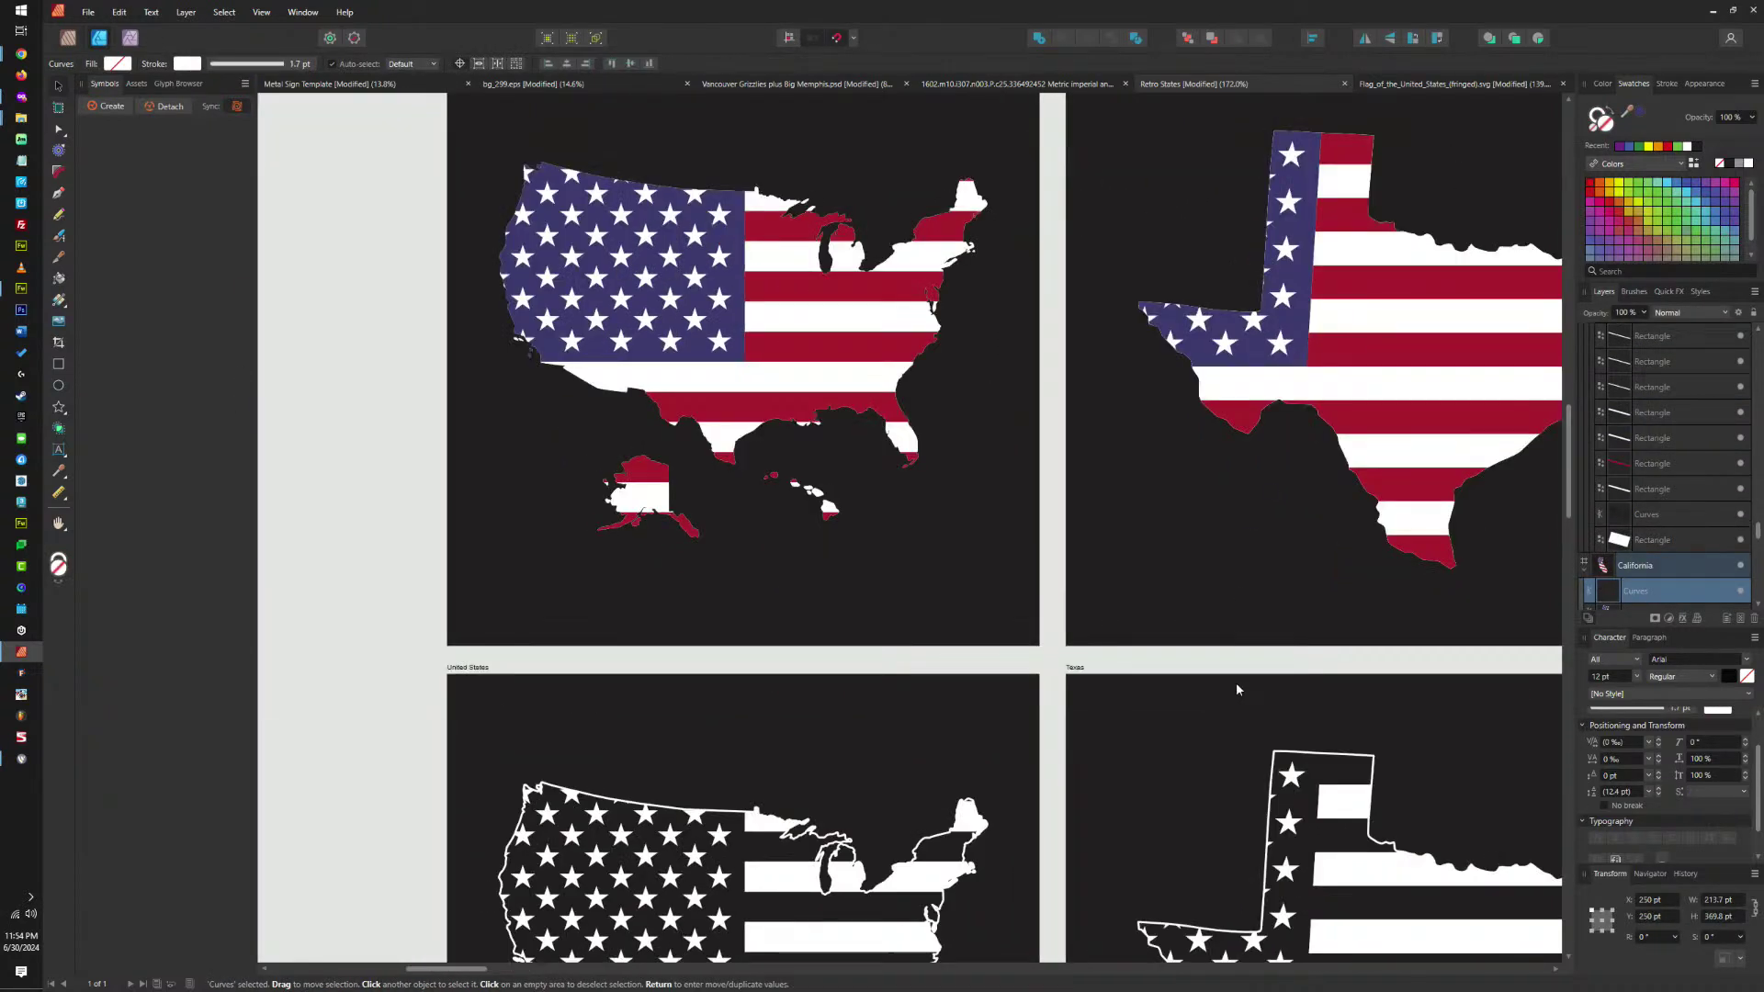
pyautogui.click(1293, 756)
pyautogui.scroll(2, 1086, 172)
pyautogui.hscroll(1, 1087, 171)
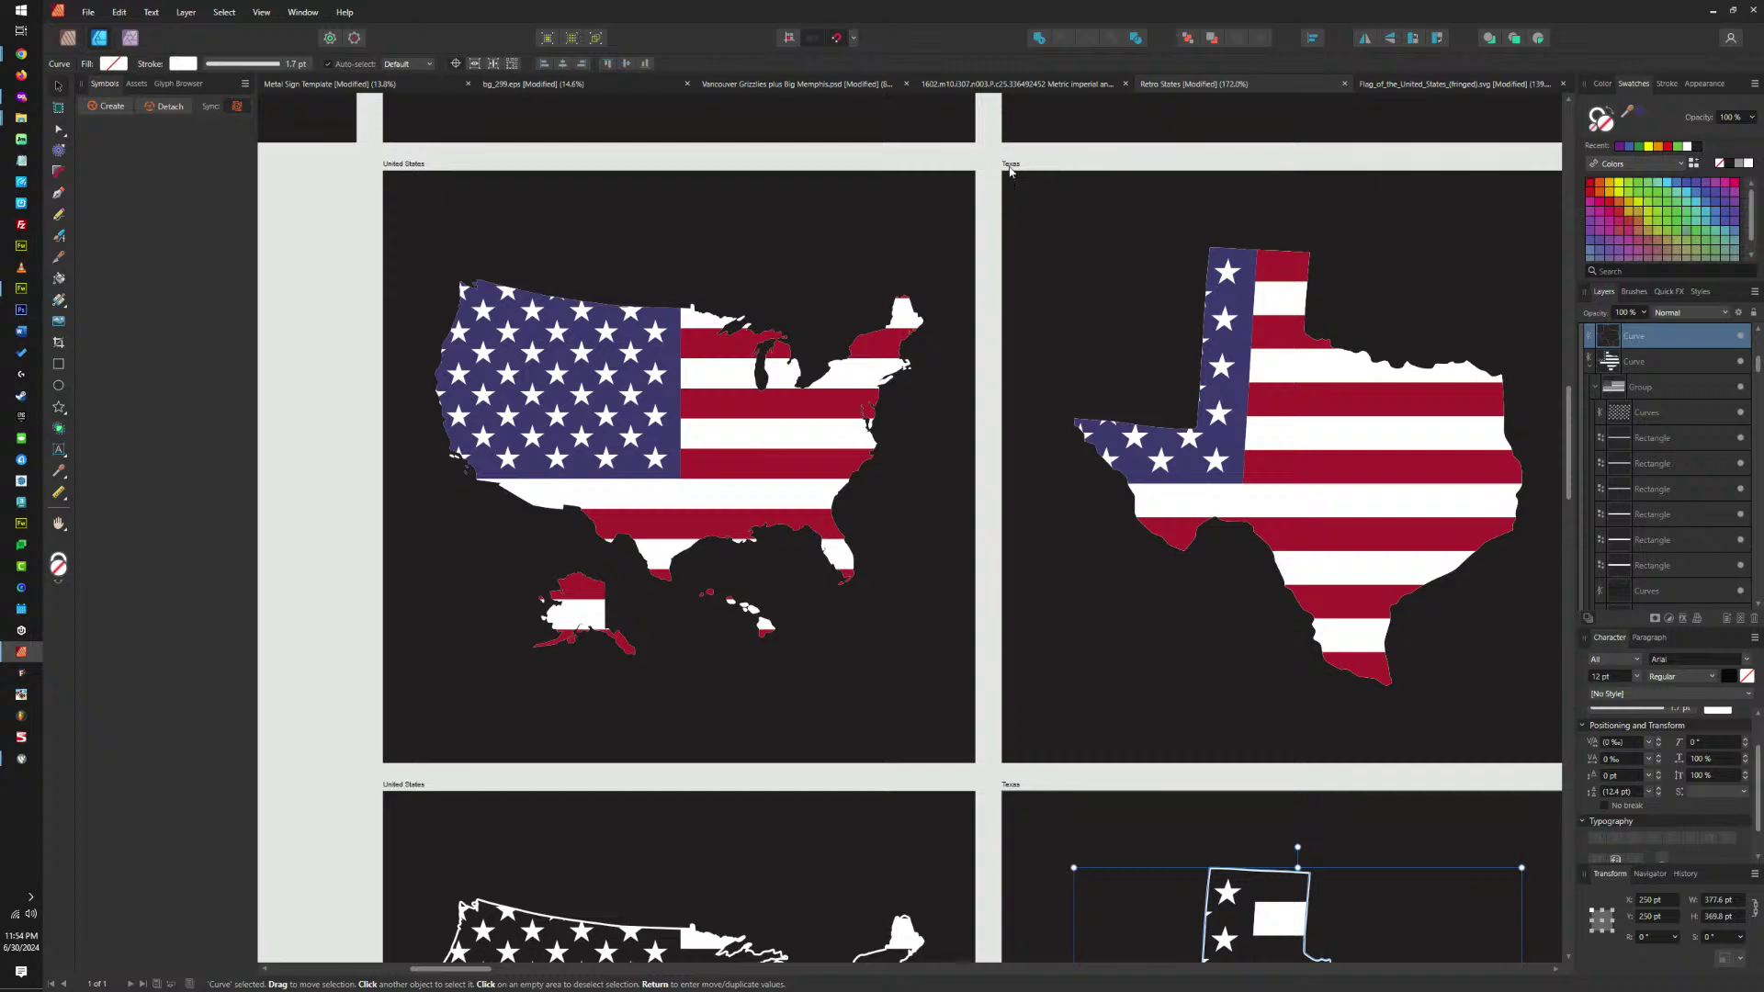
pyautogui.click(1020, 180)
# Copy the white outline of the black-and-white United States map onto the red, white and blue United States artboard.
pyautogui.hscroll(-7, 796, 361)
pyautogui.scroll(-1, 796, 361)
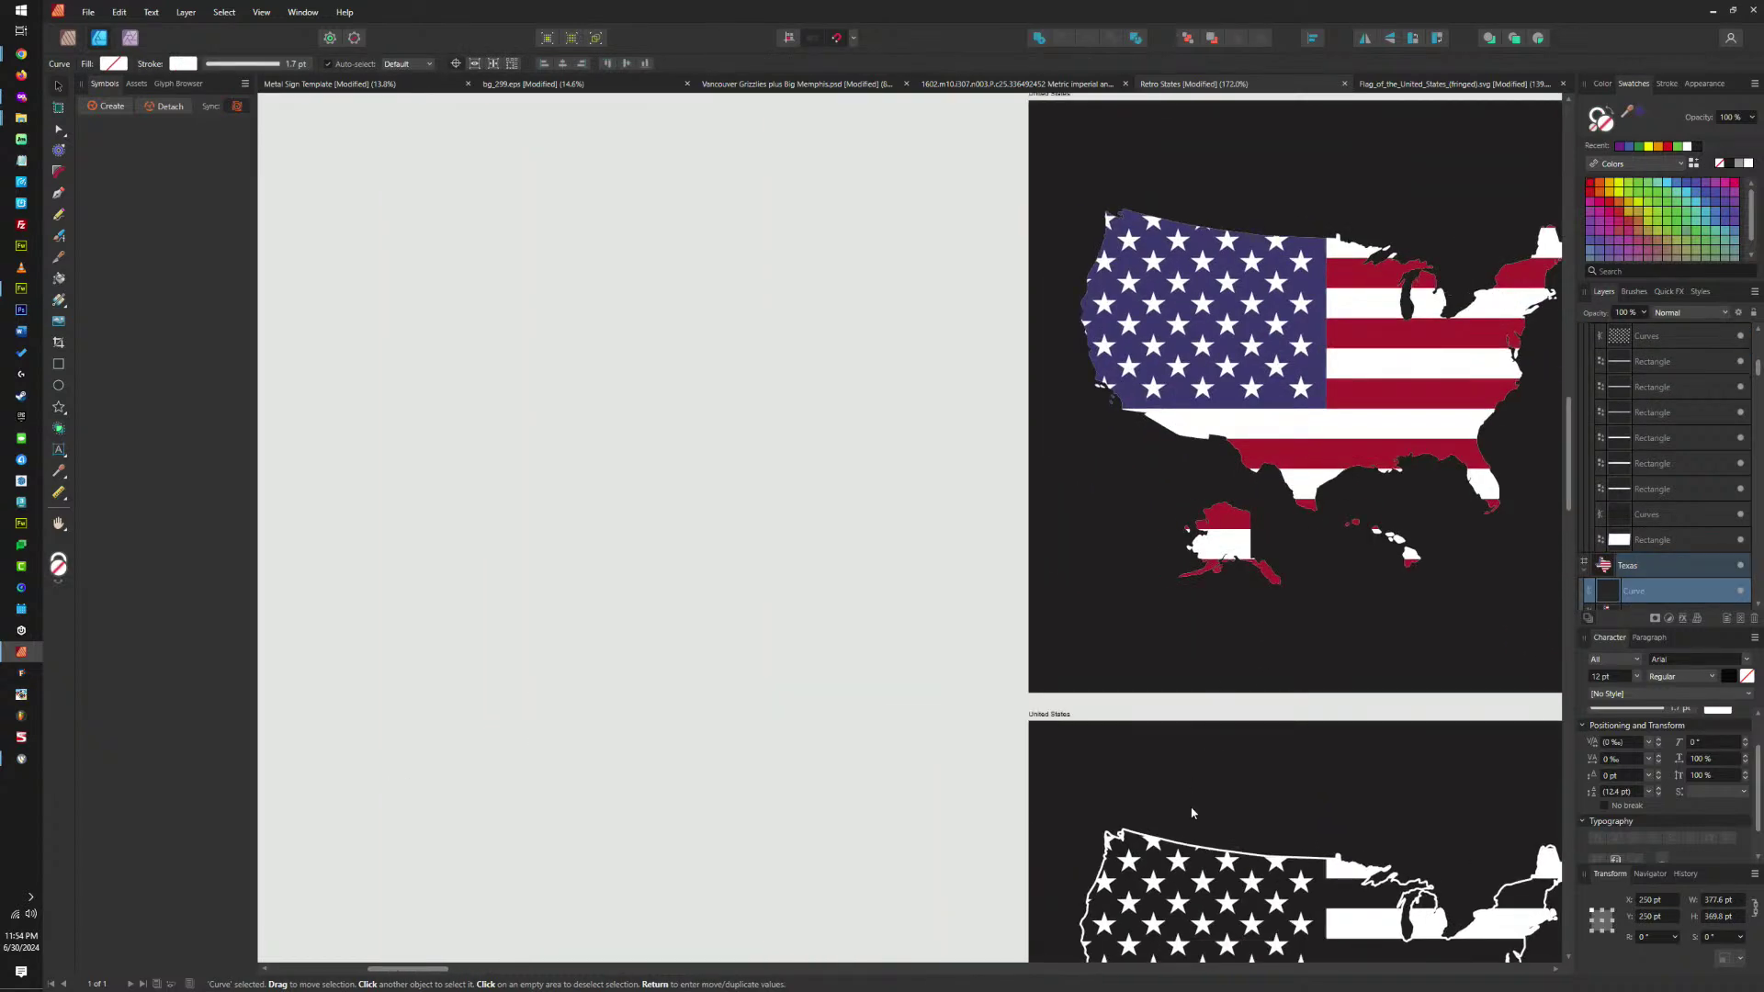
pyautogui.click(1185, 840)
pyautogui.scroll(1, 1031, 196)
pyautogui.hscroll(1, 1032, 195)
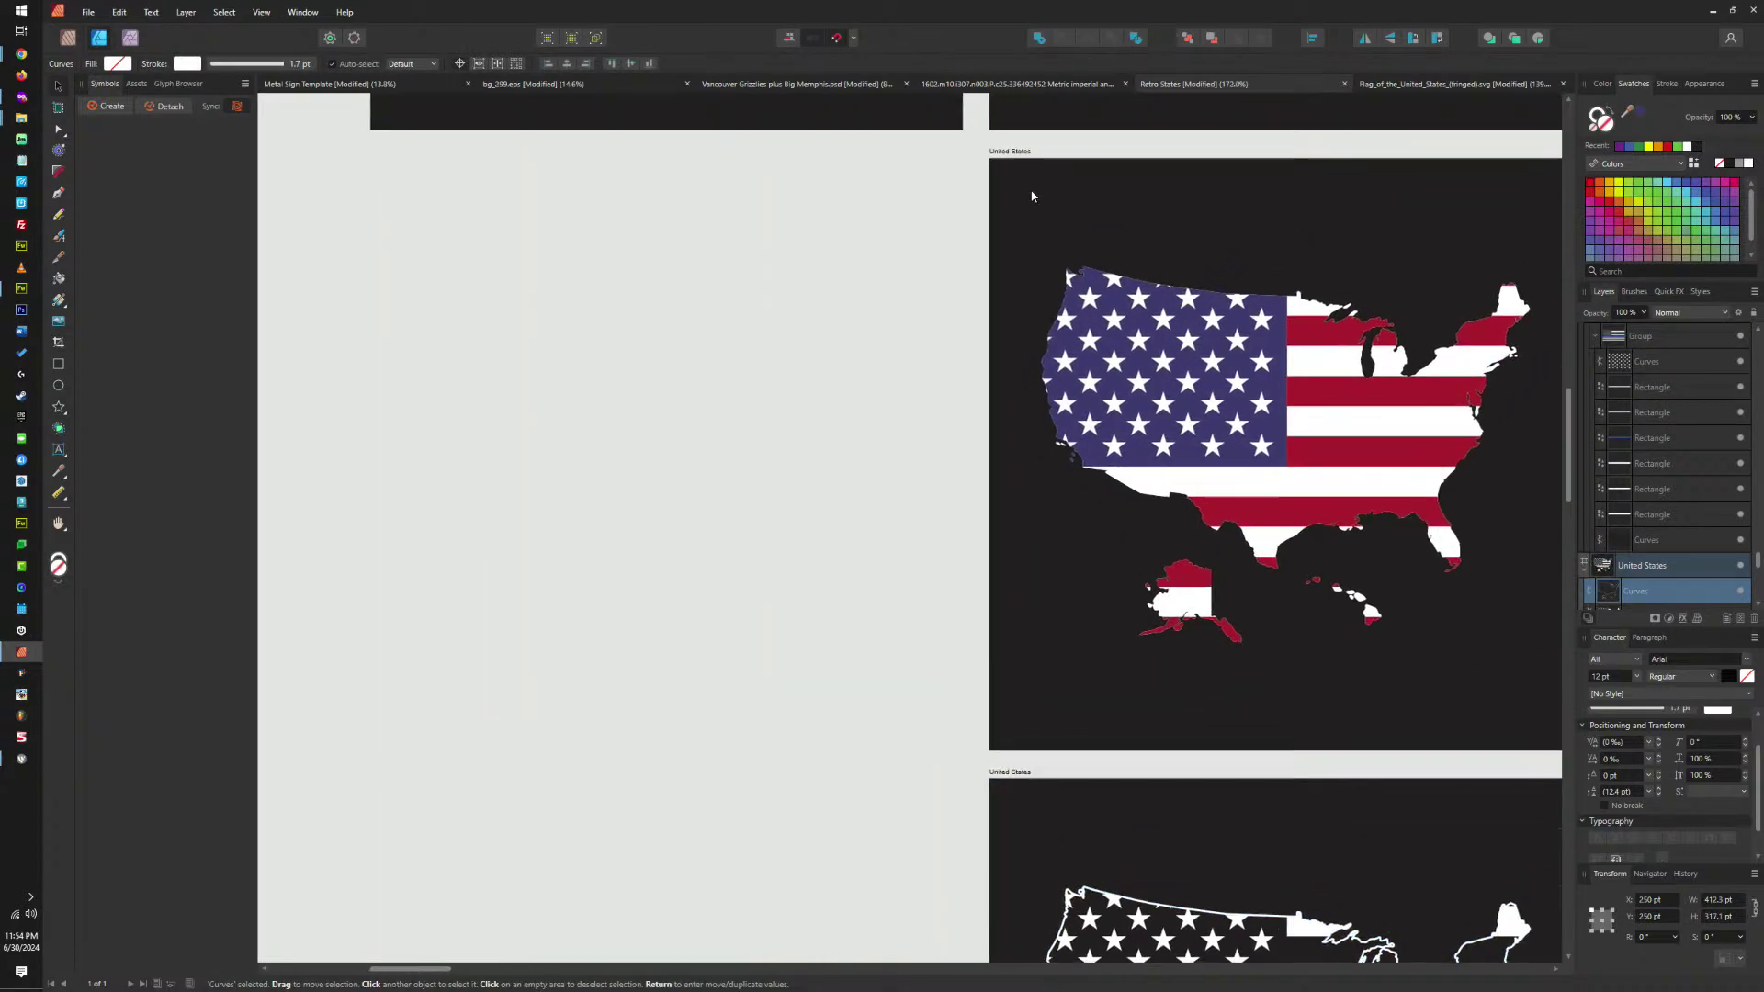
pyautogui.keyDown('ctrl'); pyautogui.scroll(-3, 1032, 196); pyautogui.keyUp('ctrl')
pyautogui.scroll(2, 1187, 368)
pyautogui.hscroll(1, 1187, 369)
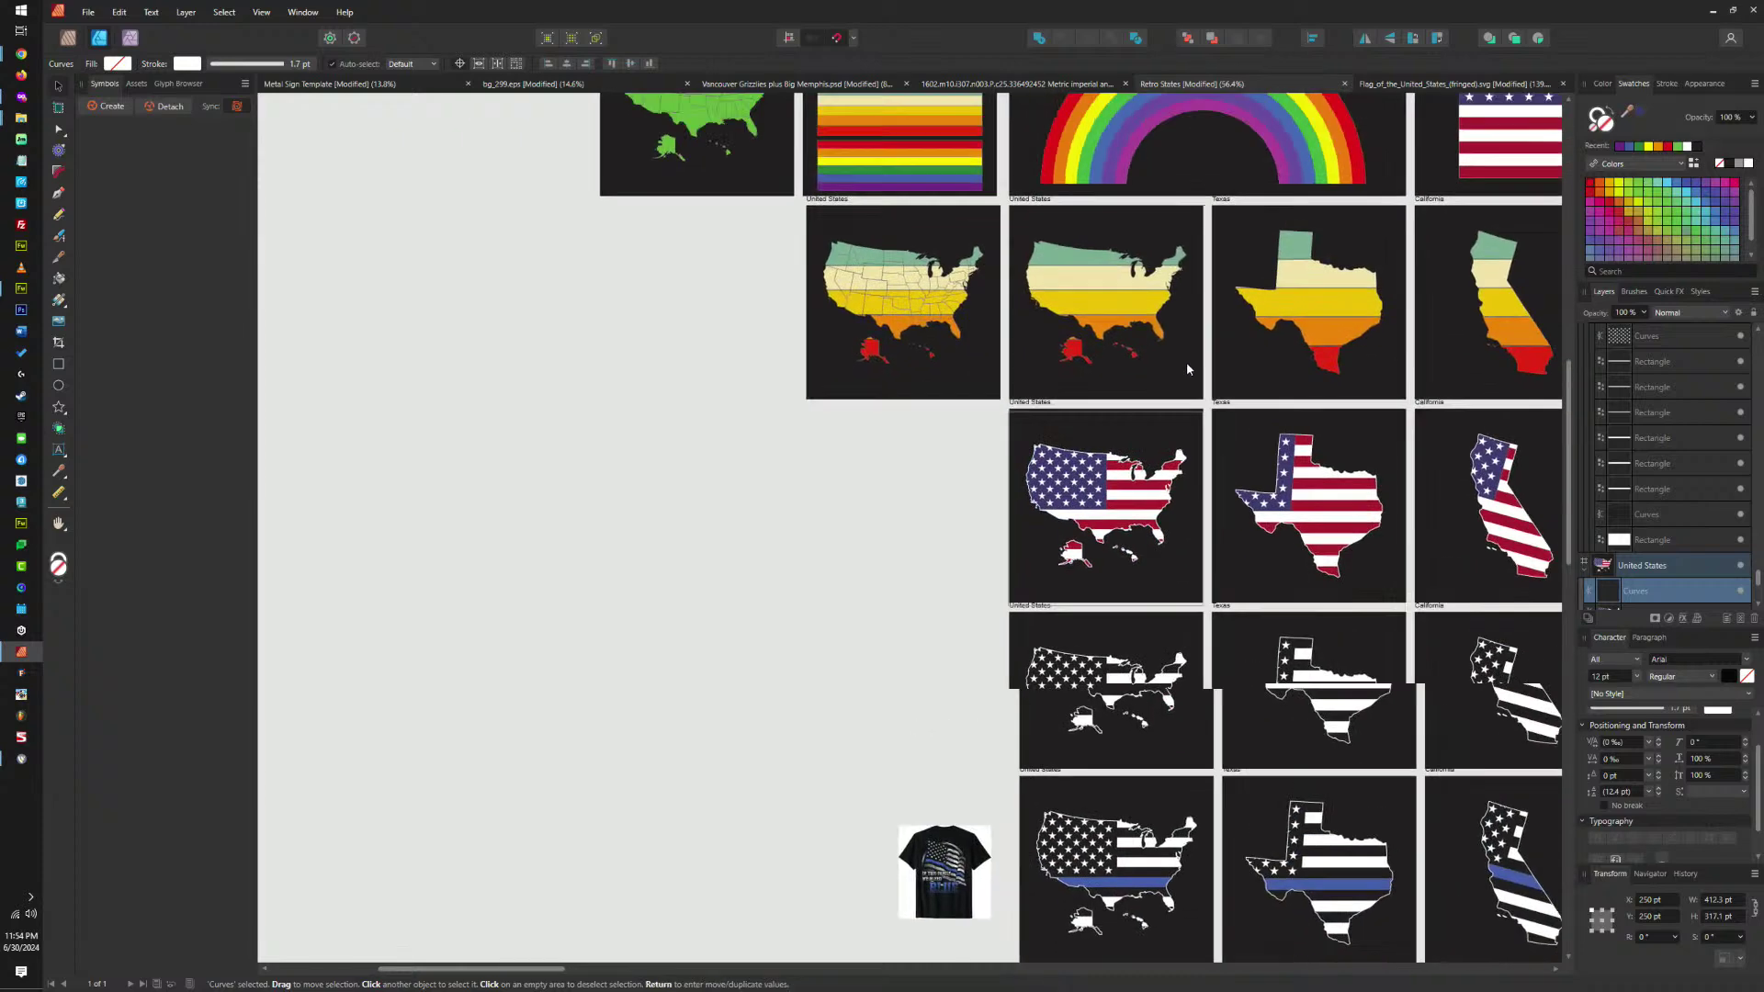
# Paste the copied white United States outline onto the rainbow United States artboard.
pyautogui.moveTo(1187, 369); pyautogui.dragTo(747, 465)
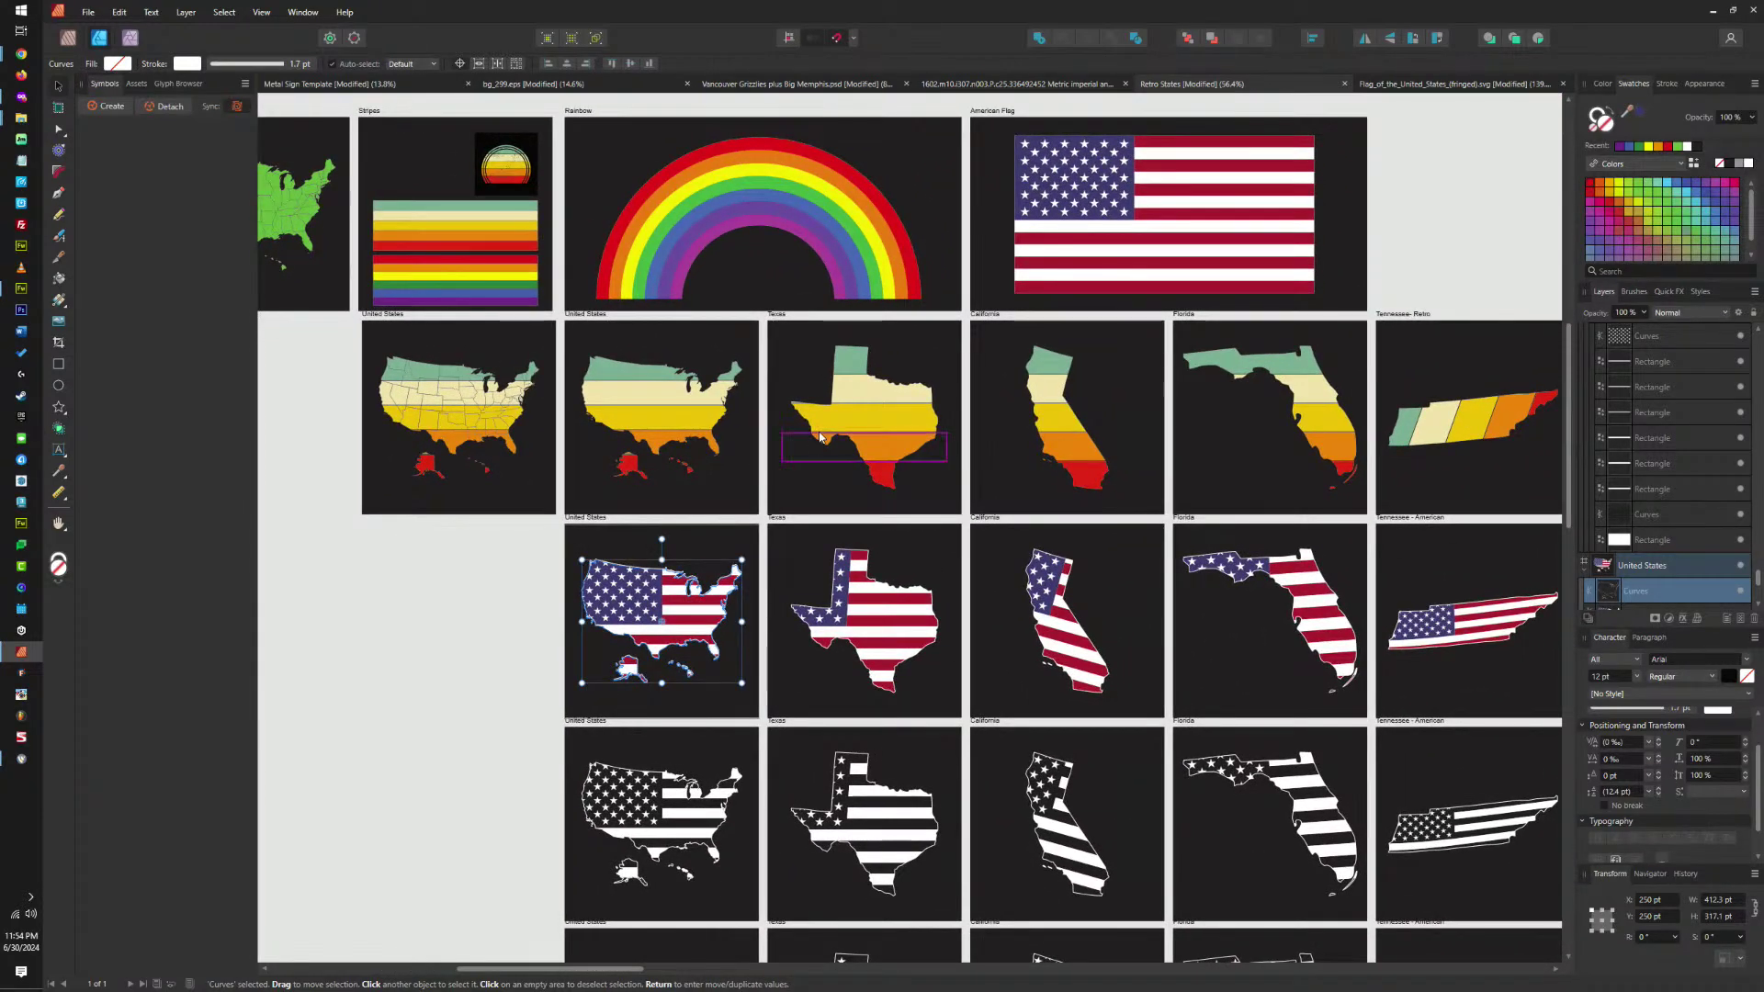
pyautogui.moveTo(1225, 527); pyautogui.dragTo(1244, 516)
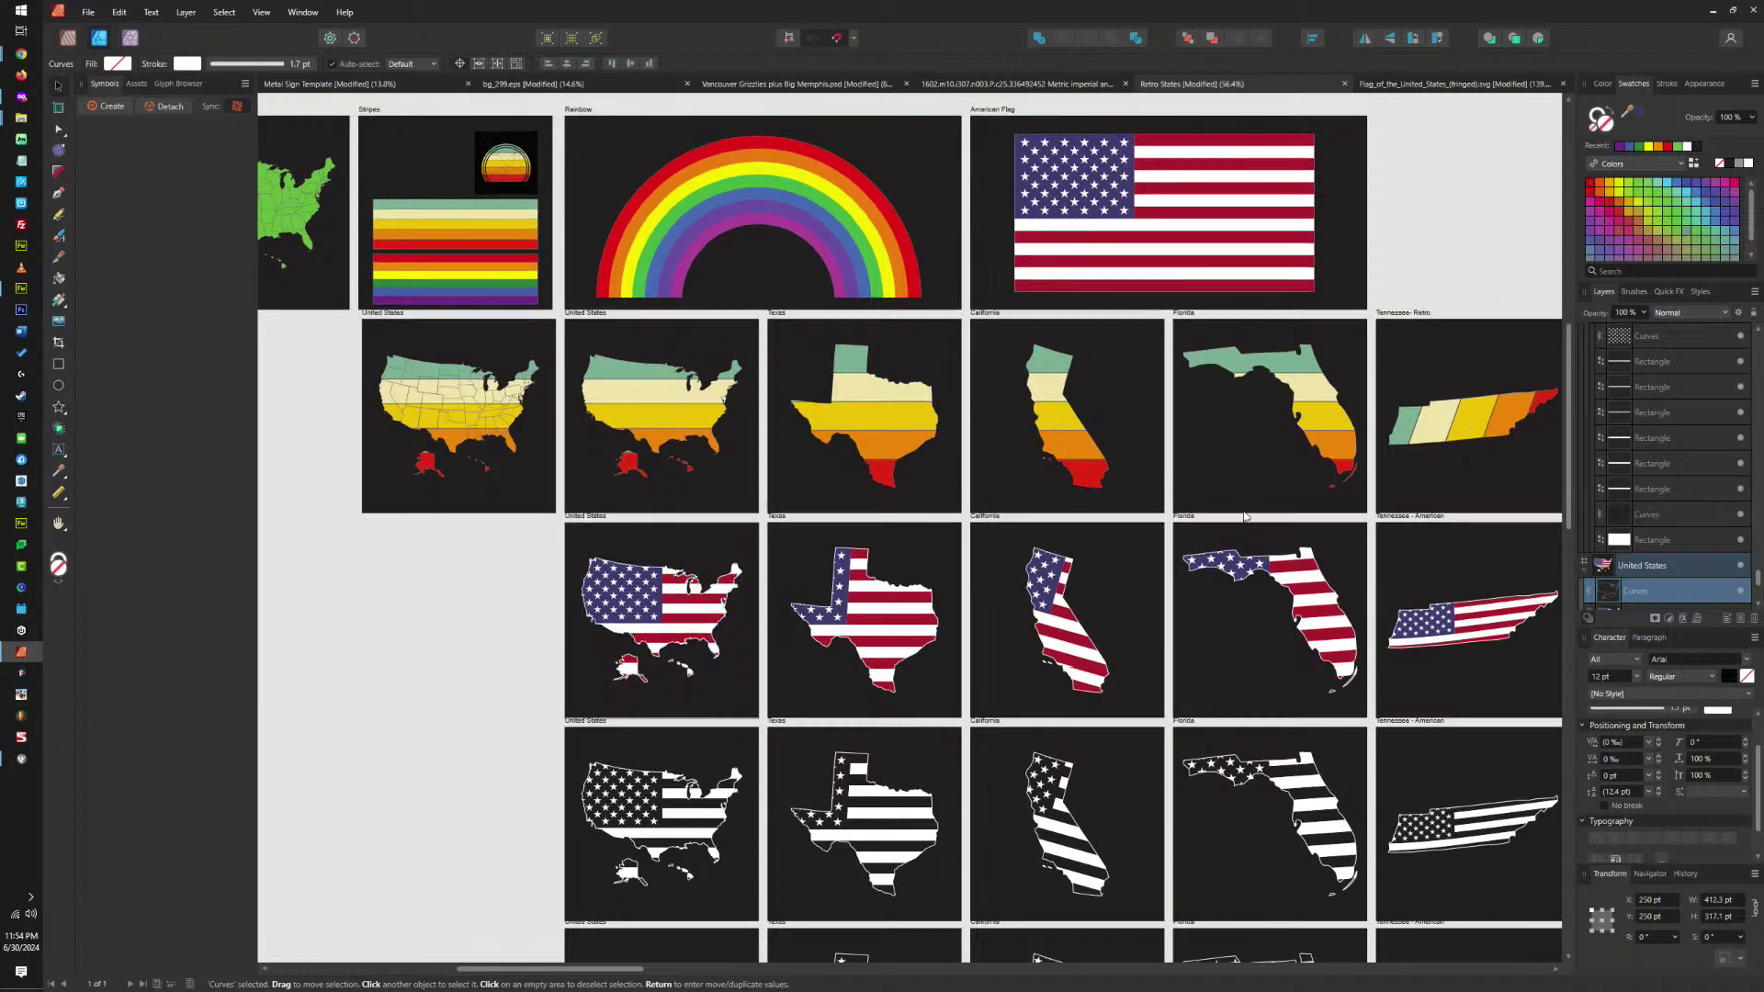
pyautogui.scroll(-5, 1244, 516)
pyautogui.scroll(-3, 1275, 466)
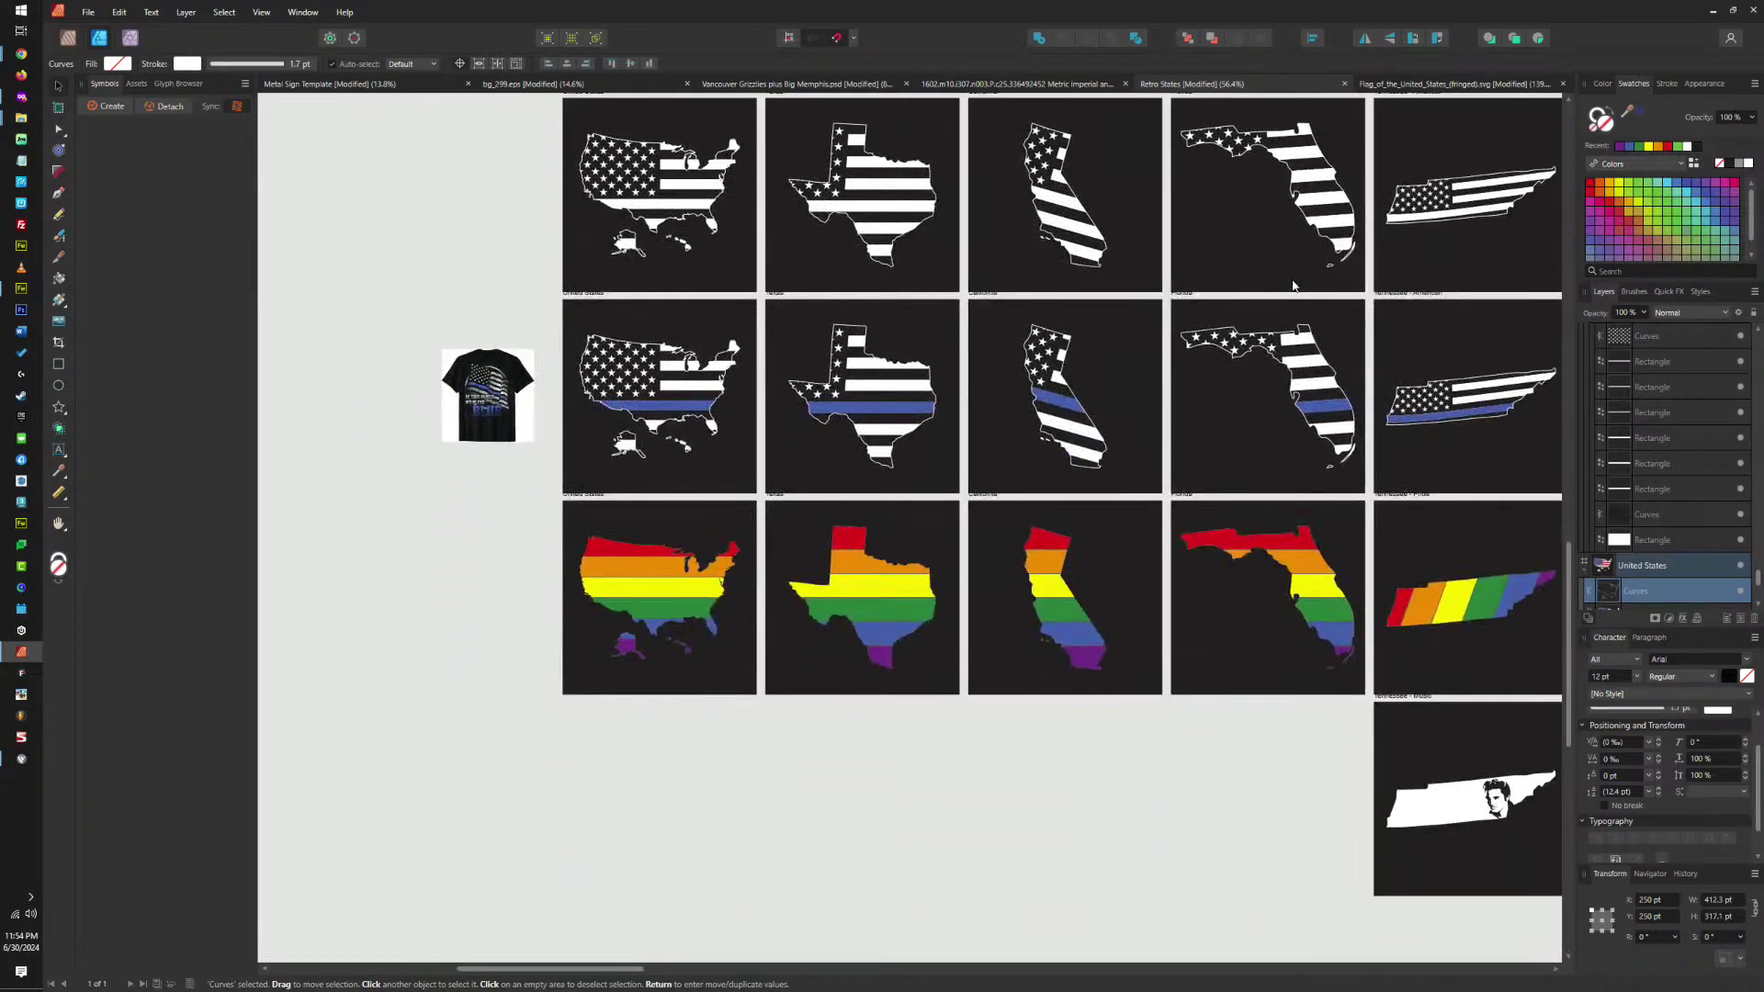
pyautogui.scroll(6, 660, 595)
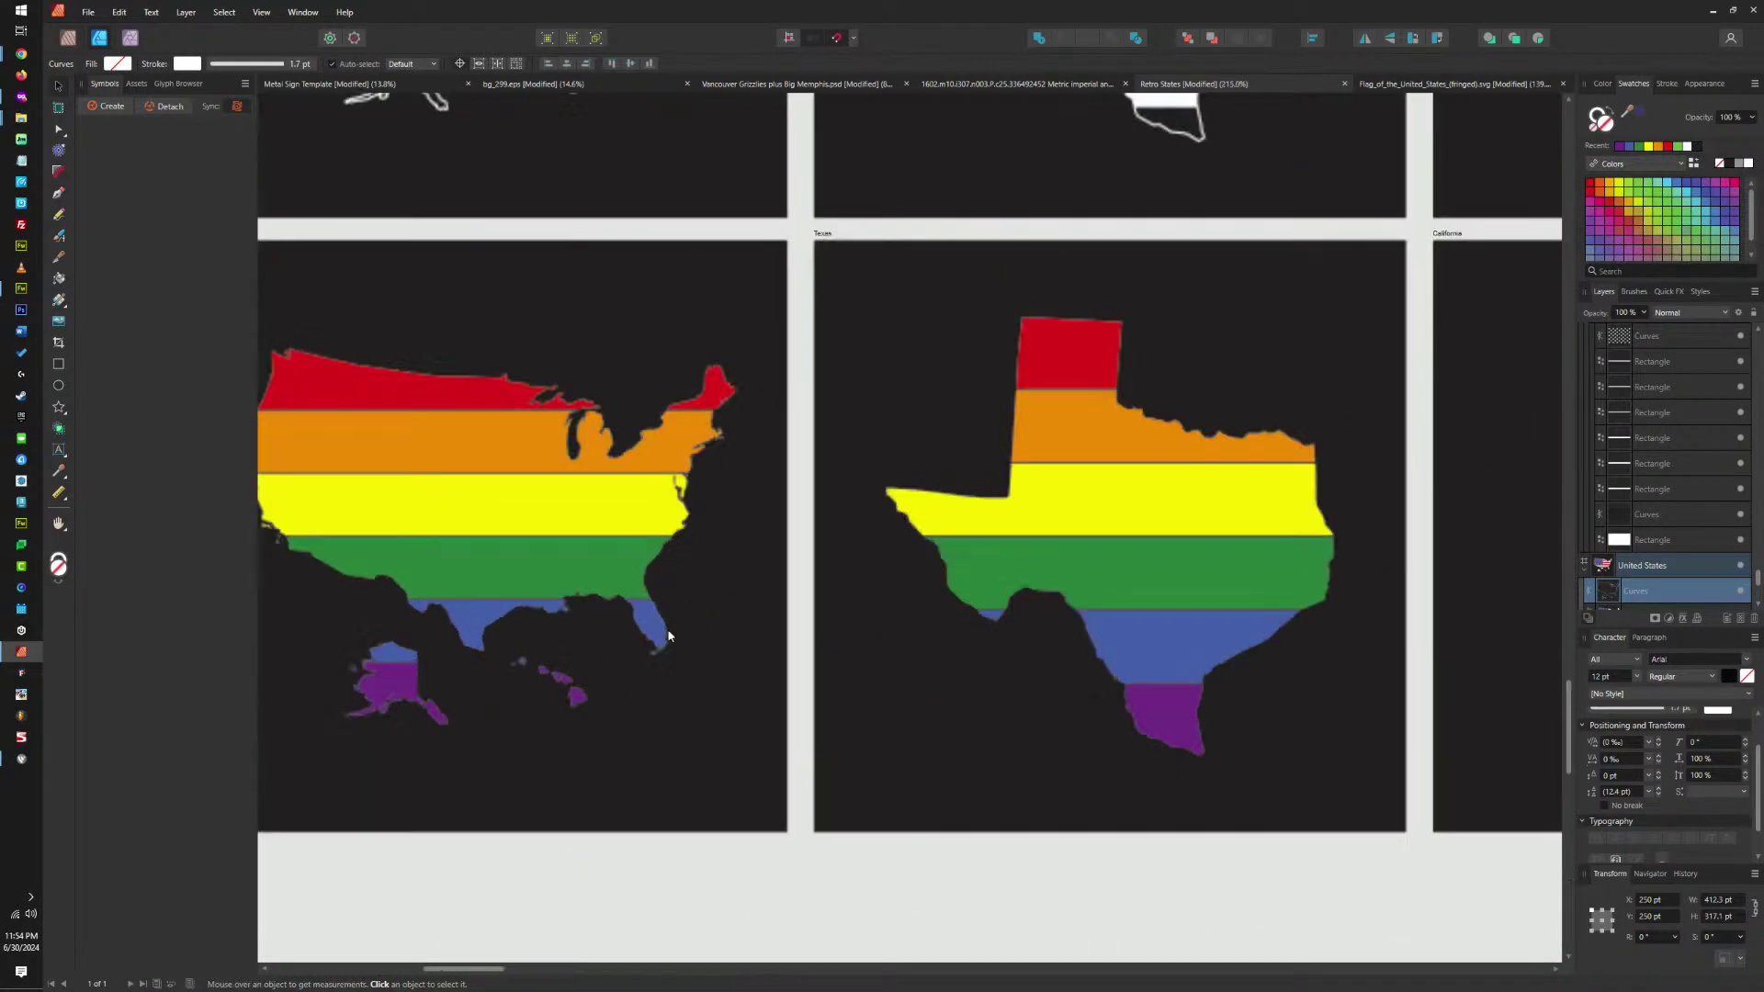
pyautogui.hscroll(-4, 1045, 592)
pyautogui.scroll(3, 1045, 593)
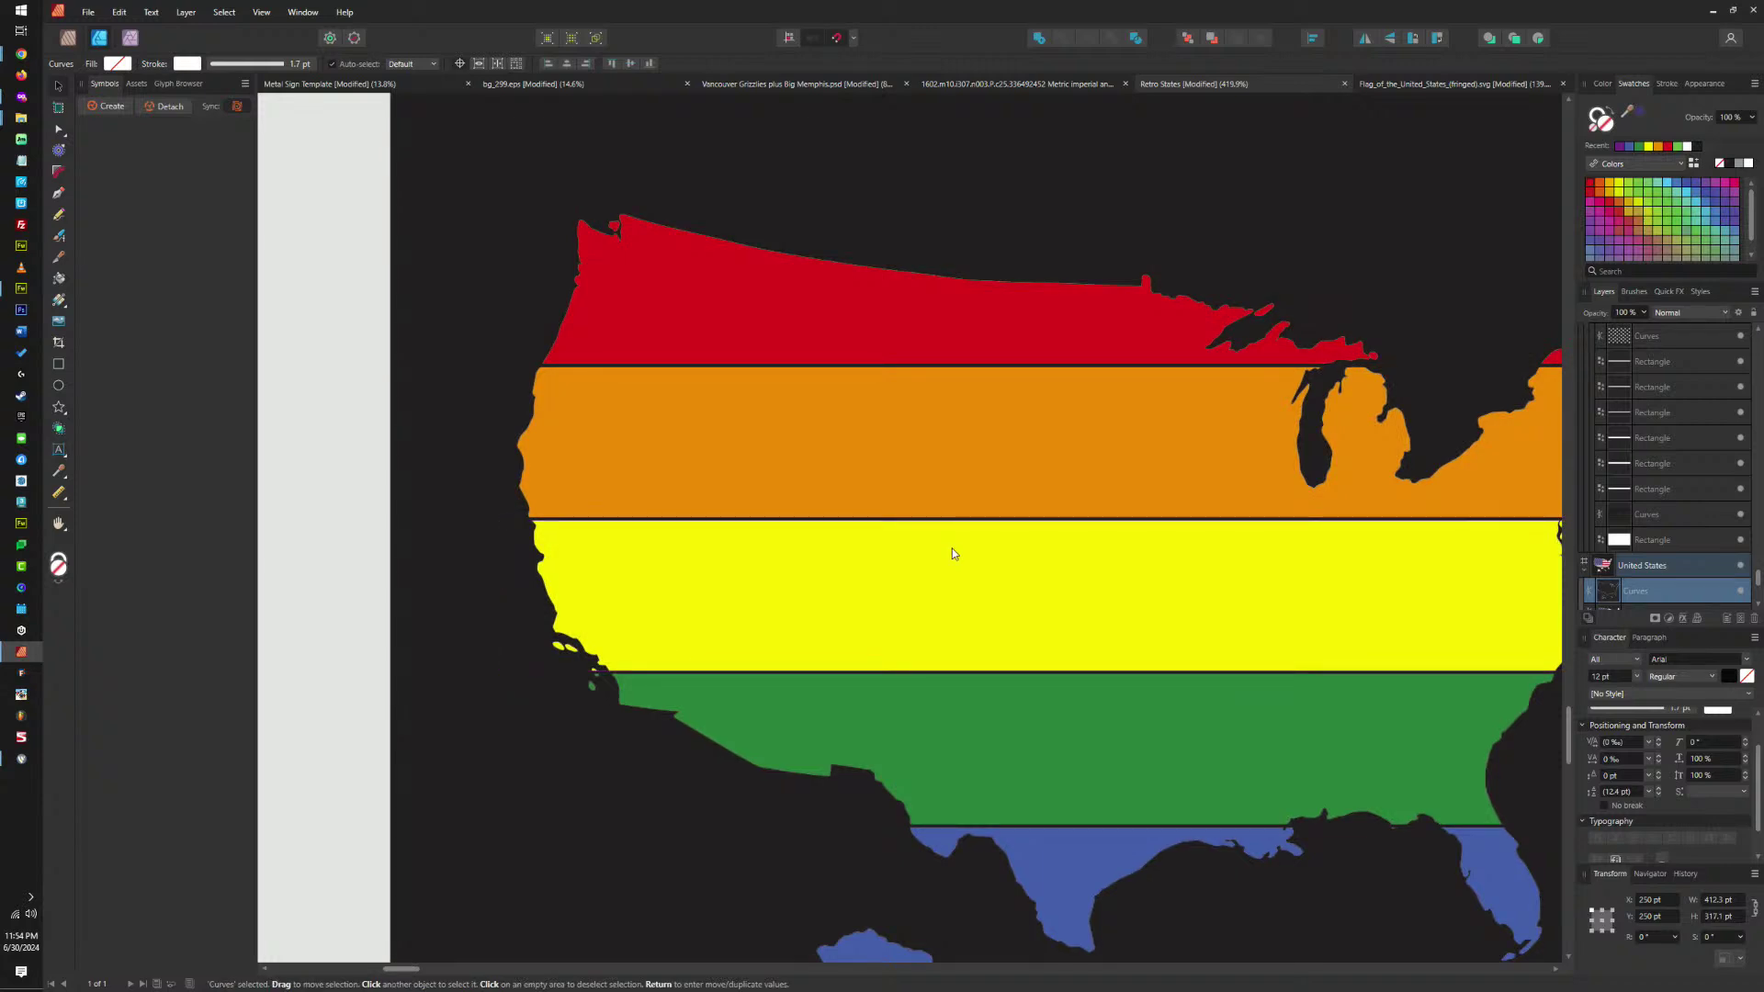
pyautogui.scroll(-3, 818, 469)
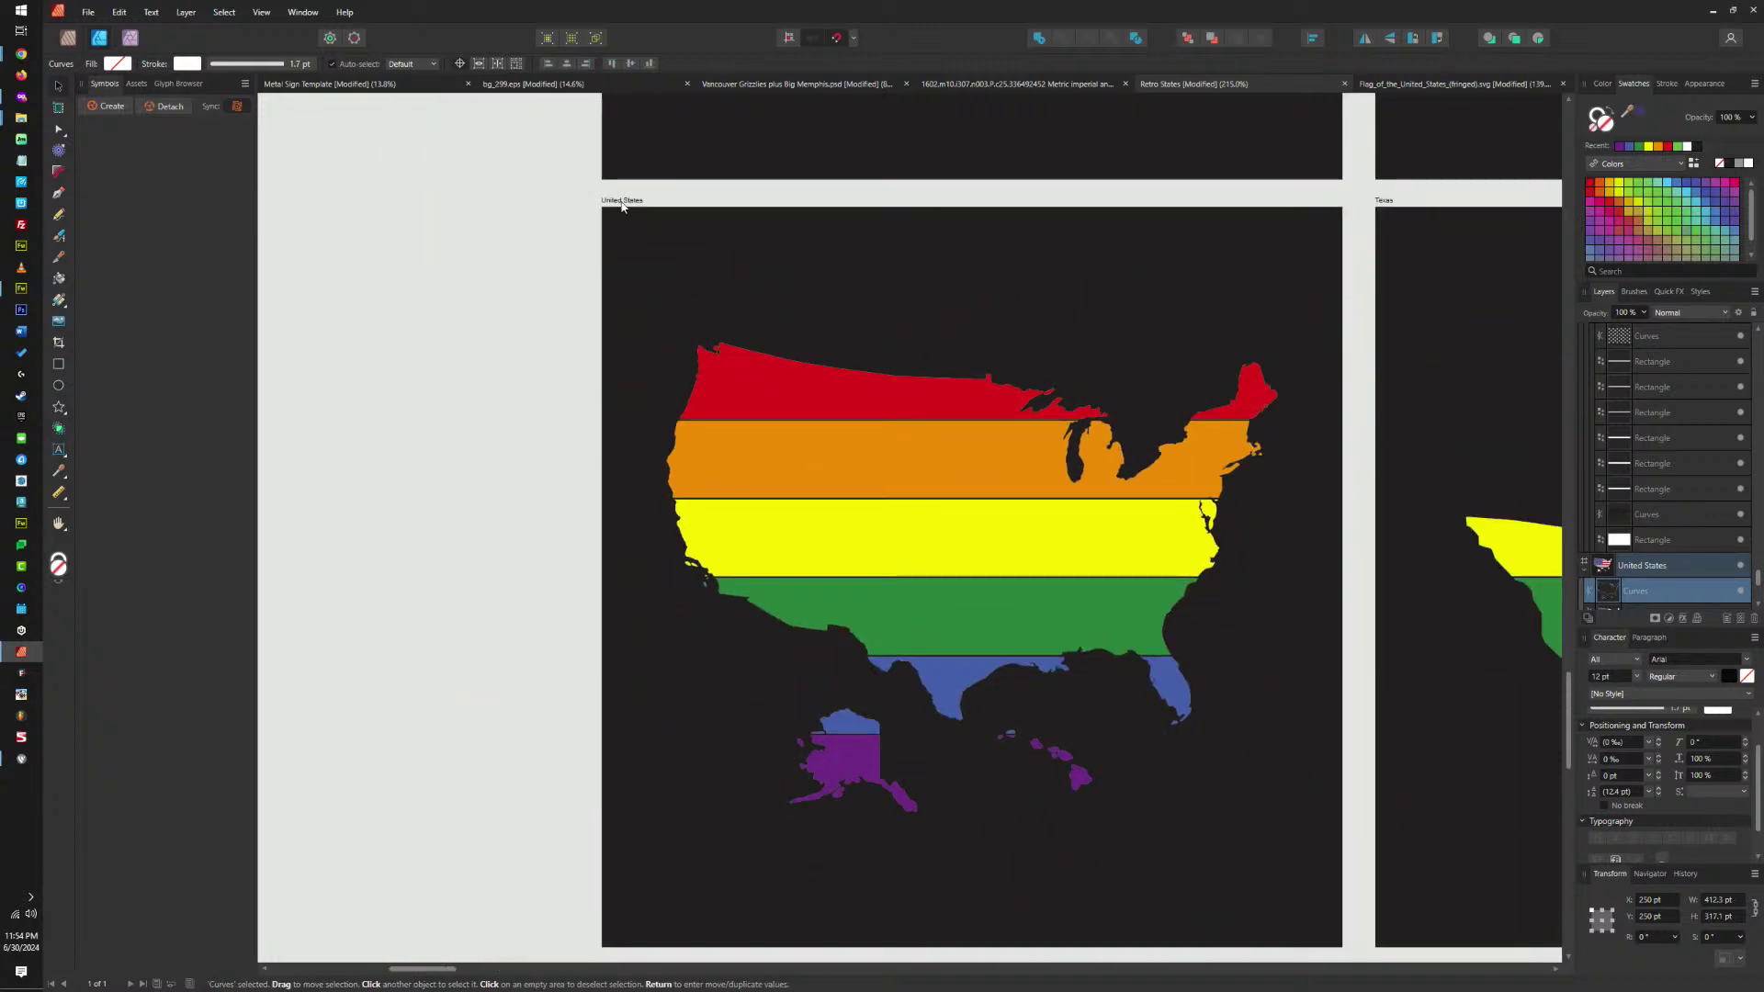
pyautogui.click(622, 201)
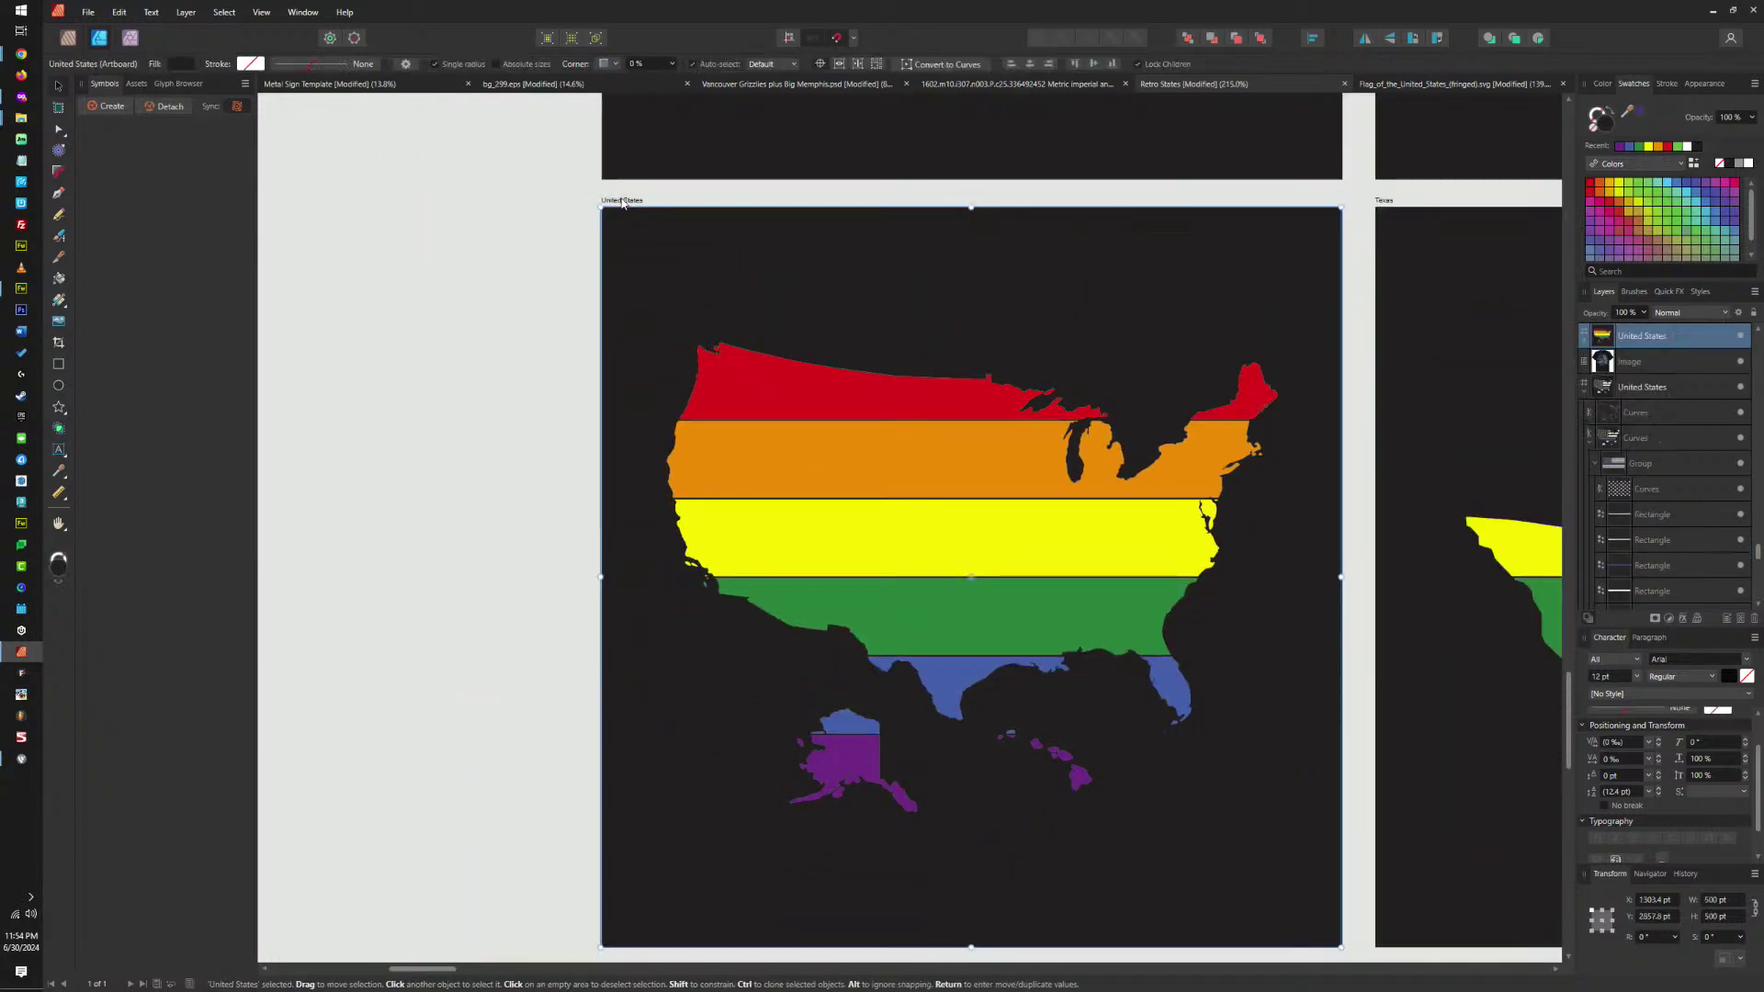
pyautogui.click(904, 464)
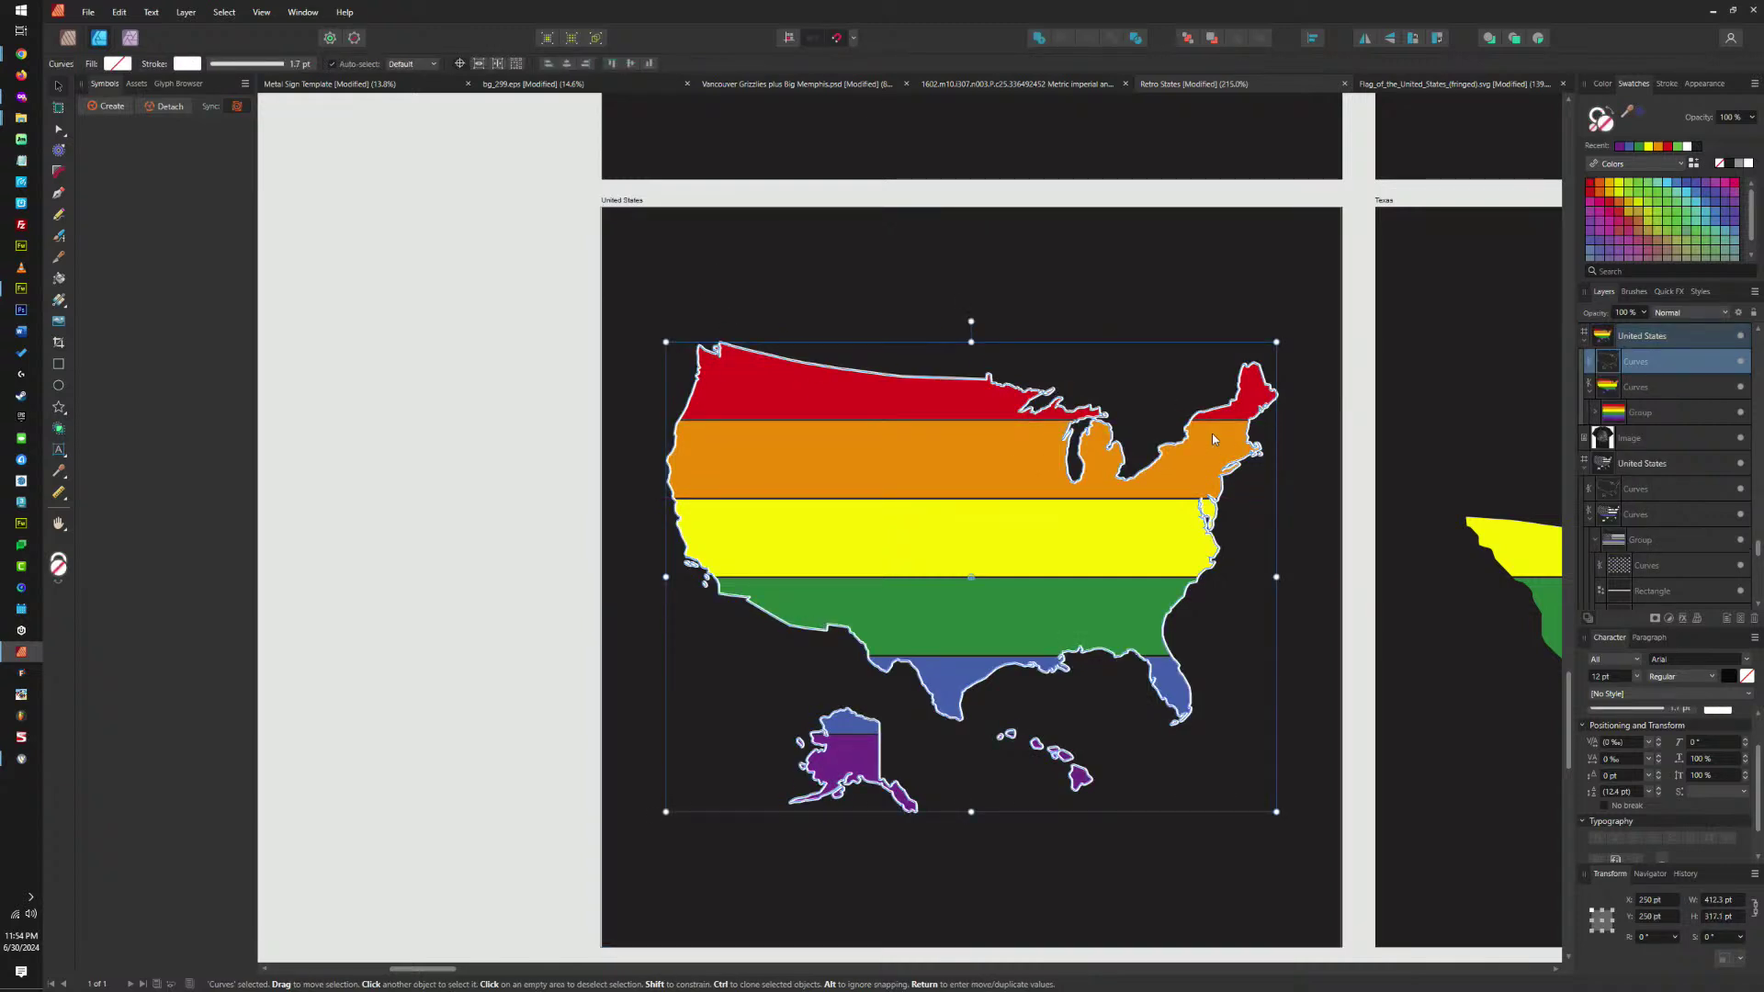
# Duplicate the rainbow United States outline, give the copy a white fill without a stroke, and send it behind the stripes.
pyautogui.hotkey('ctrl', 'j')
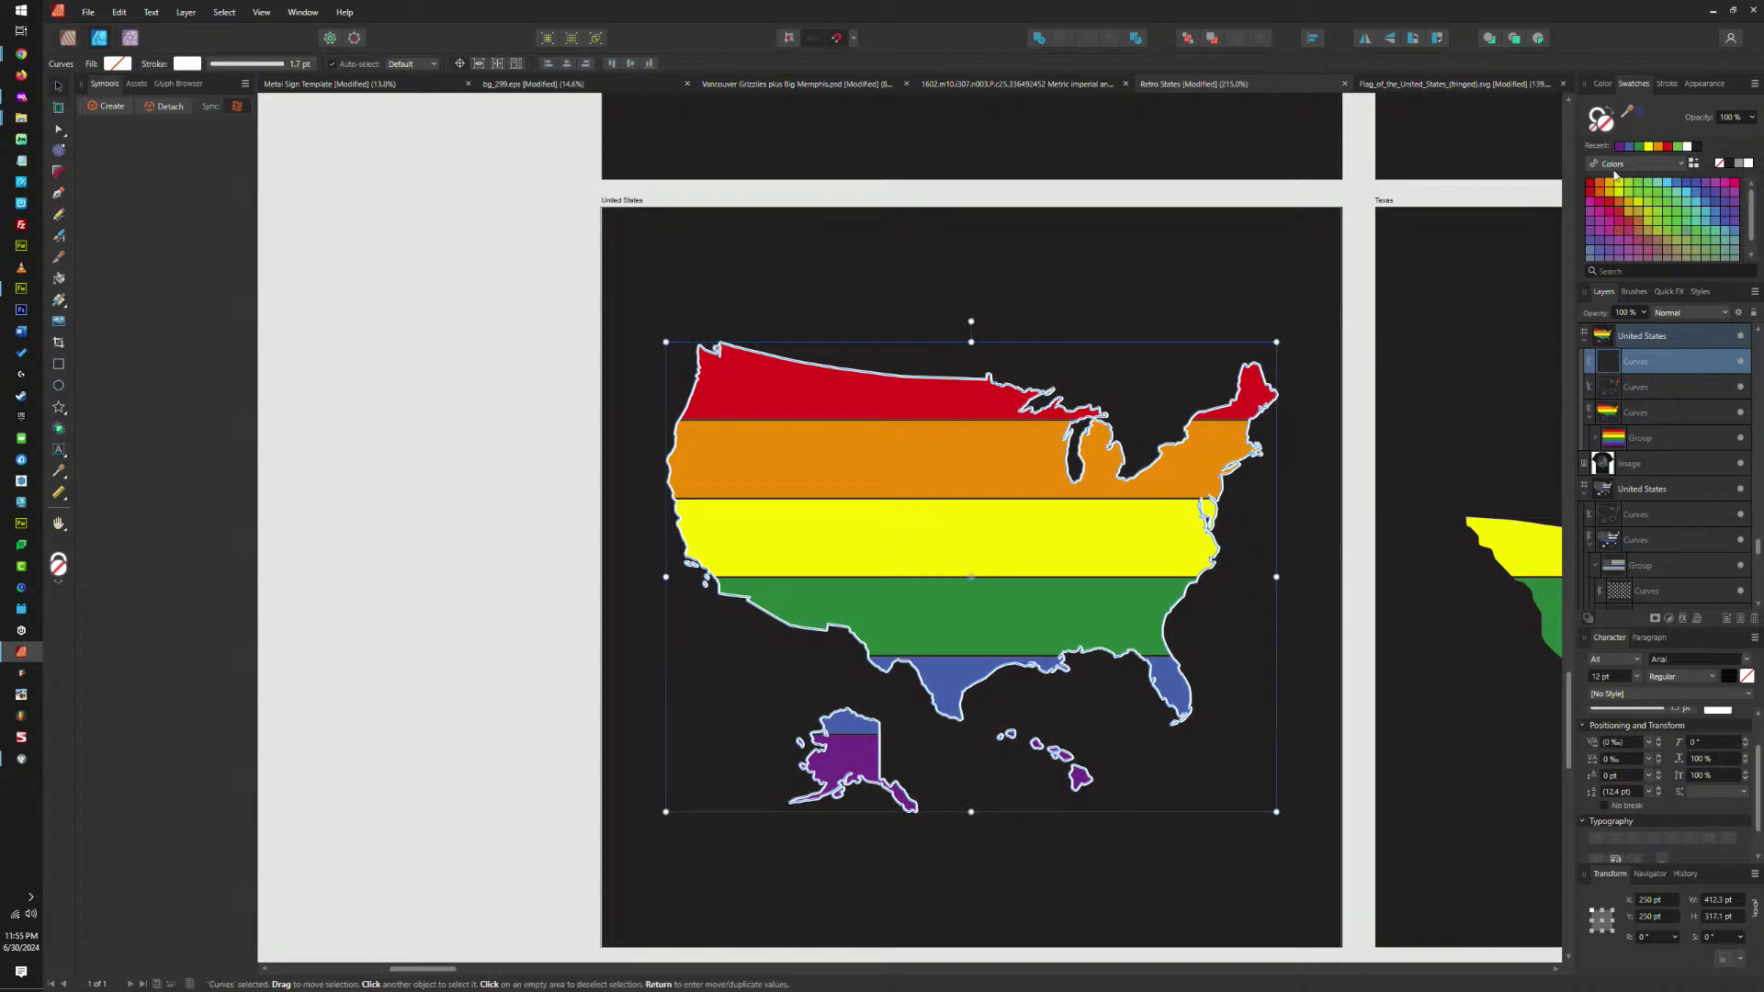
pyautogui.click(1721, 163)
pyautogui.click(1748, 163)
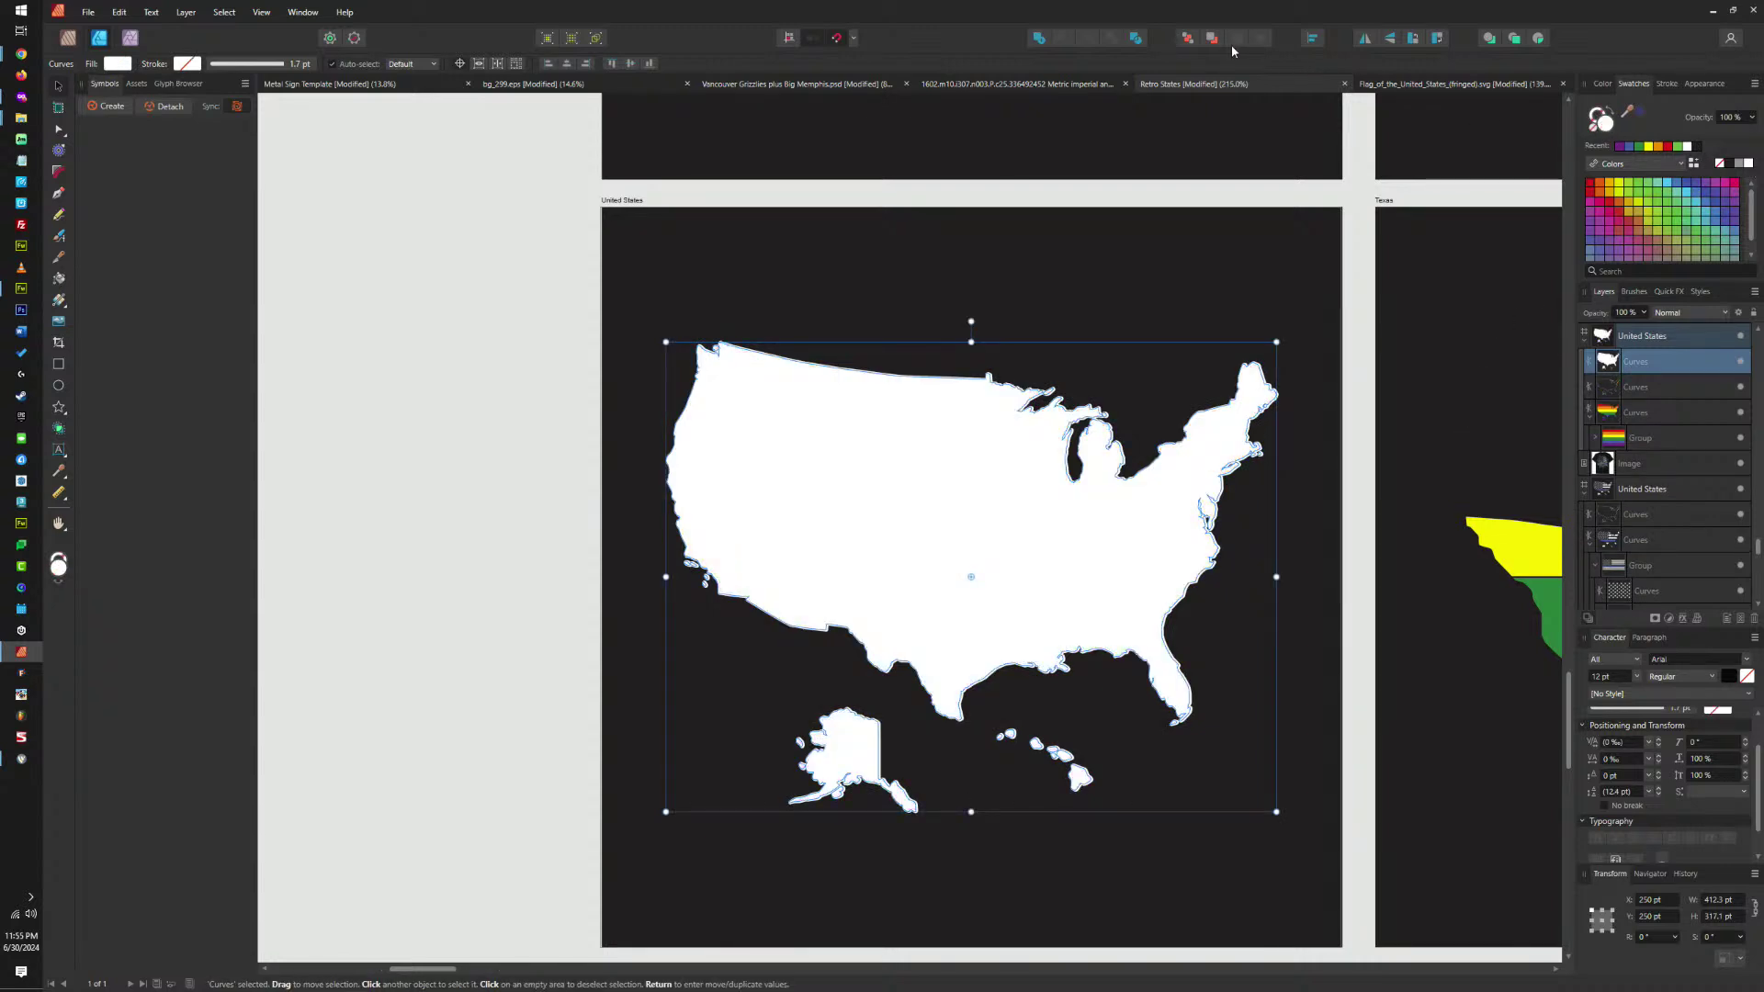
pyautogui.click(1189, 39)
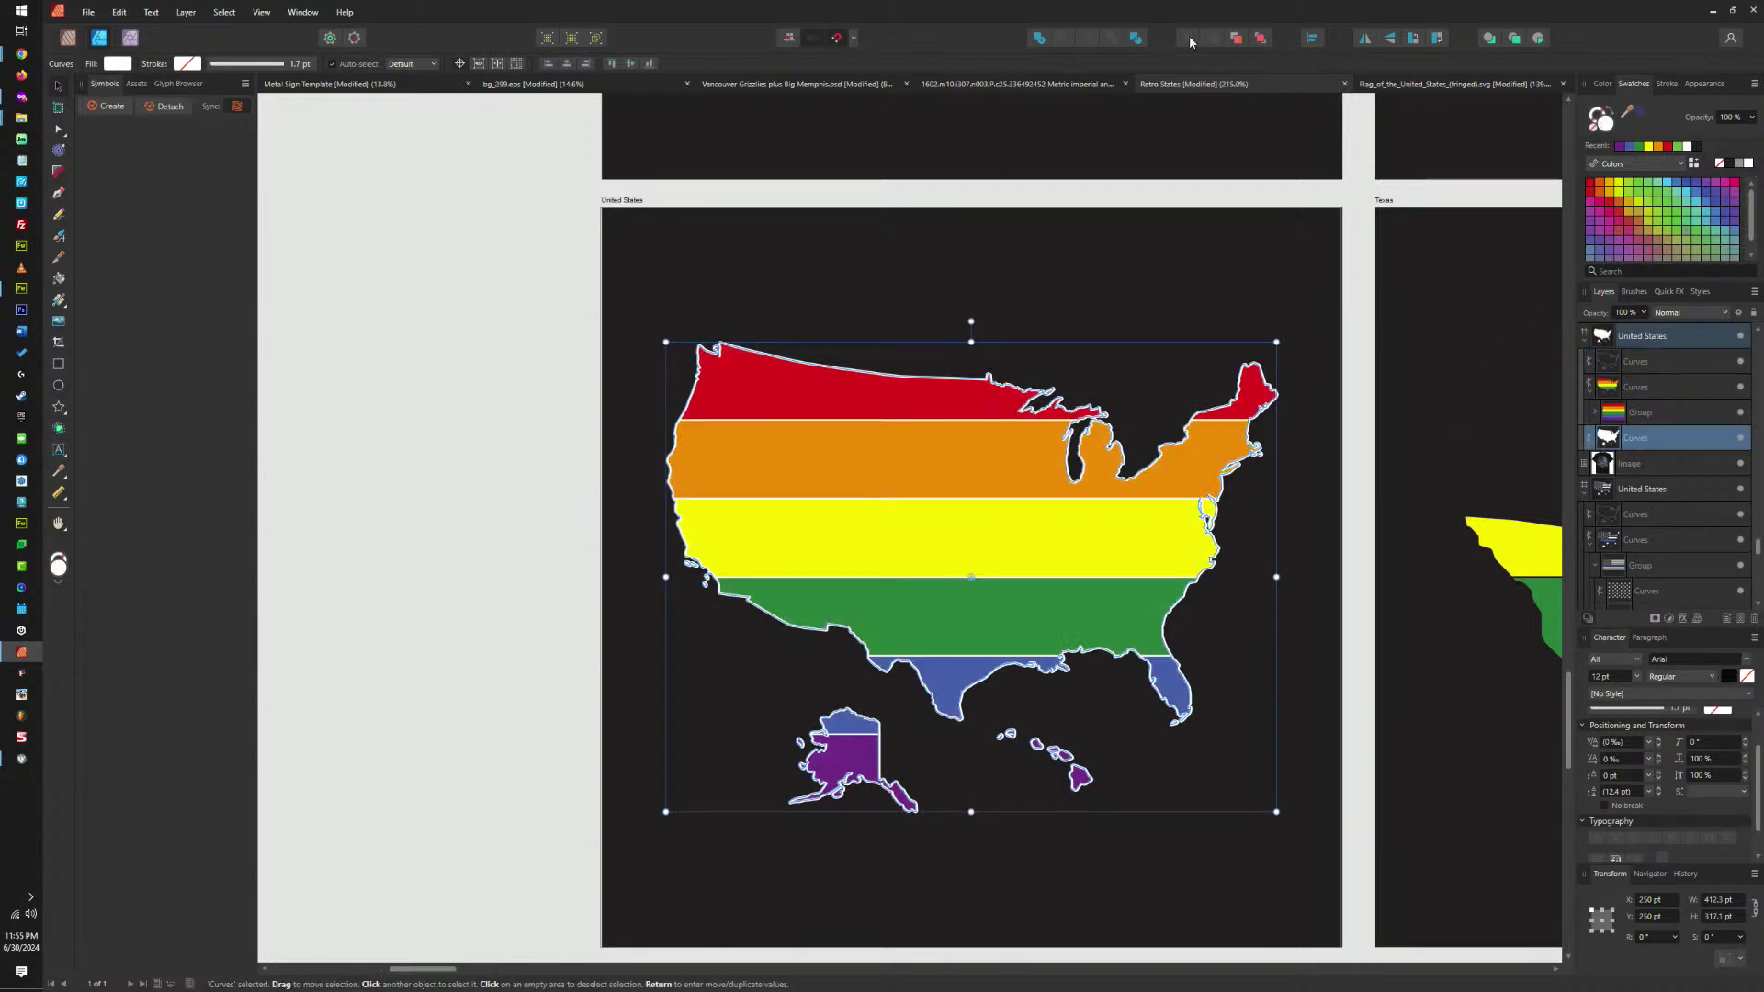
pyautogui.click(880, 265)
pyautogui.scroll(5, 965, 473)
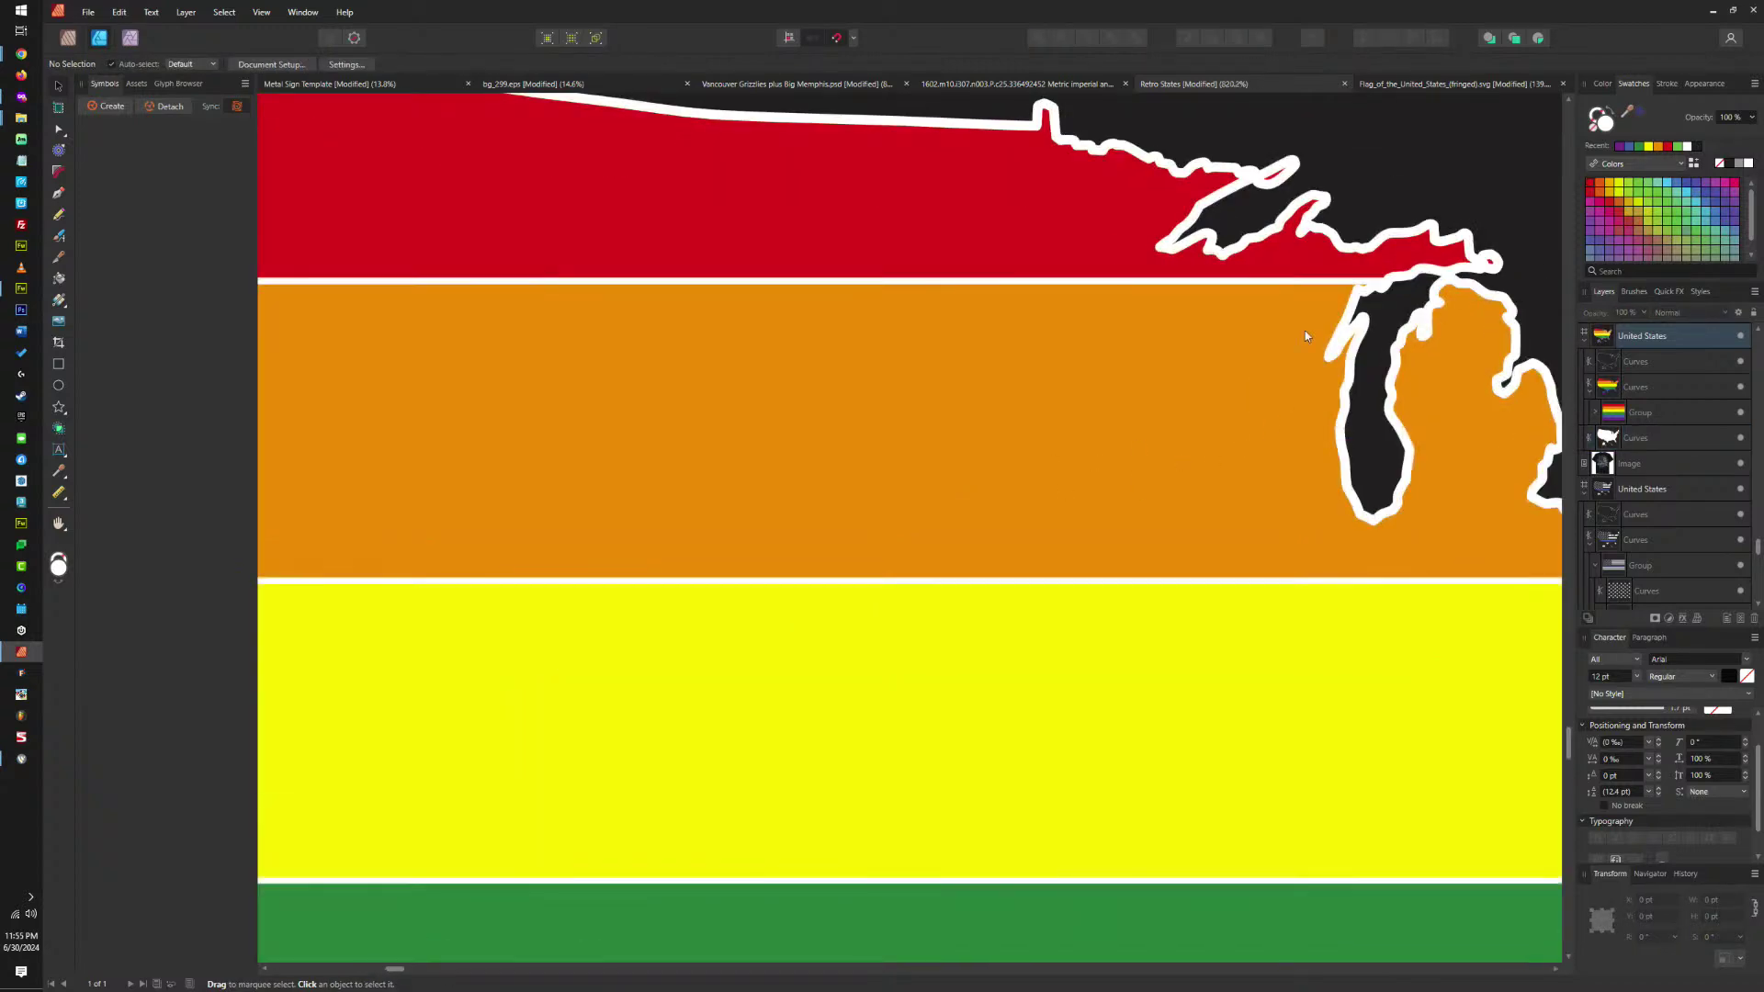
pyautogui.scroll(8, 1304, 335)
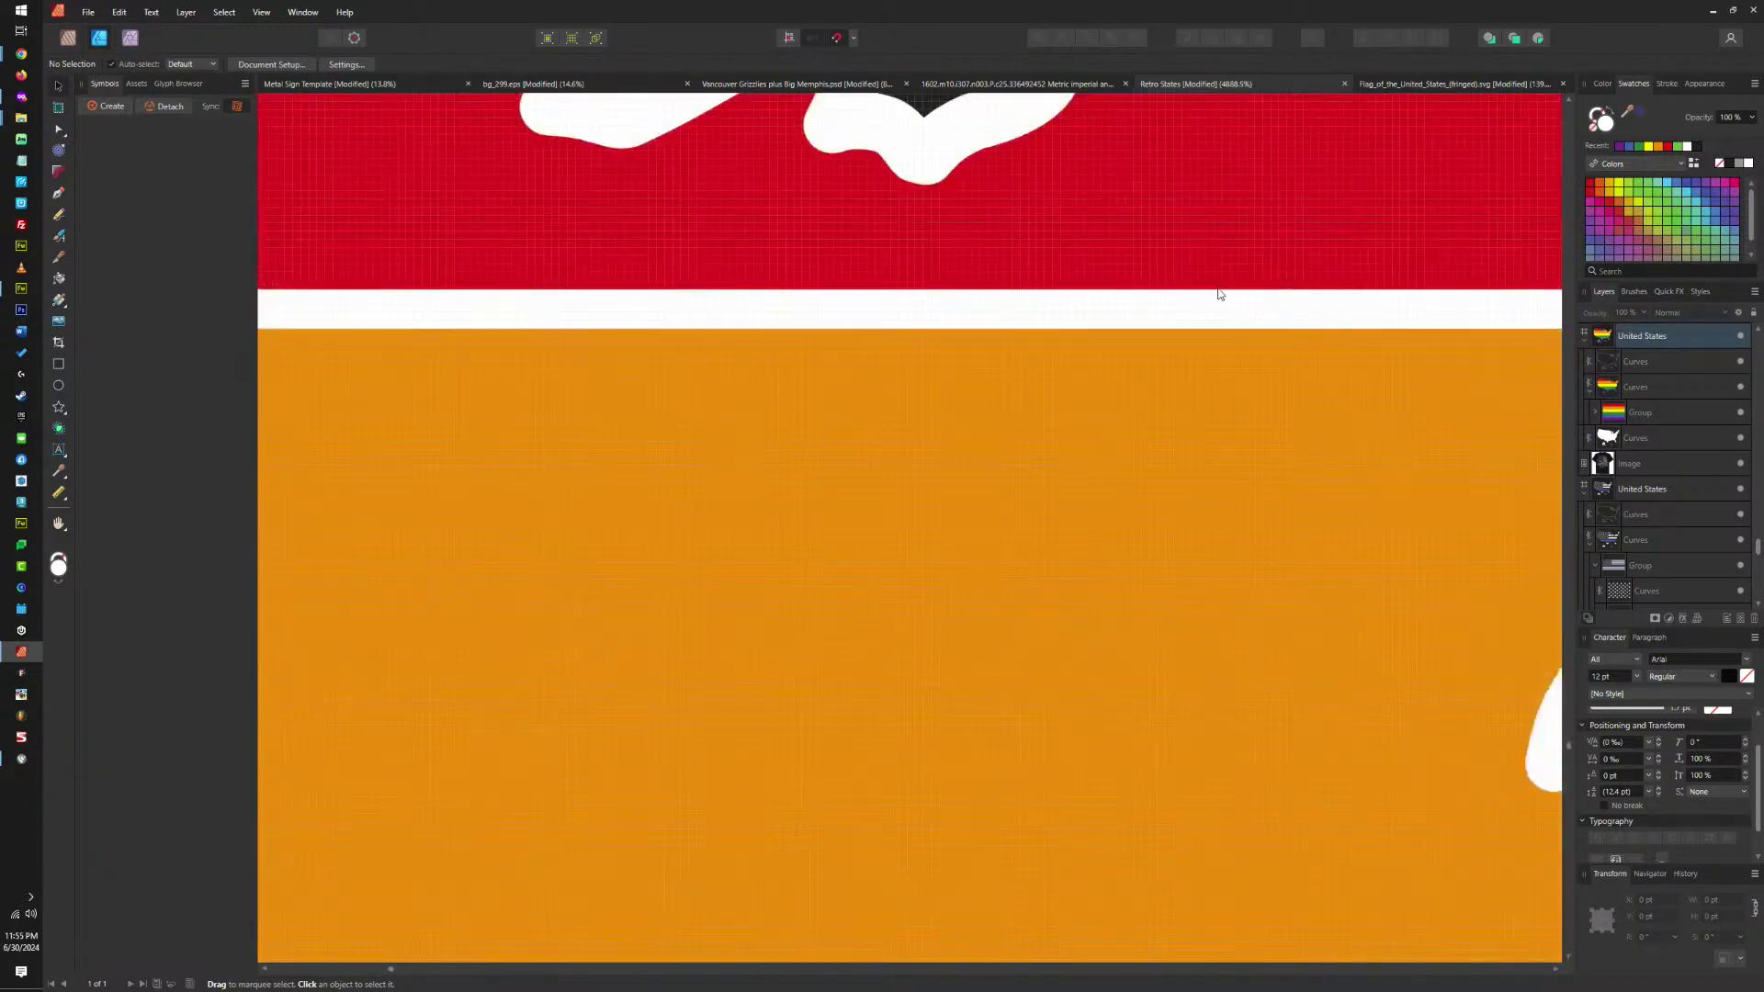
pyautogui.scroll(-10, 1215, 308)
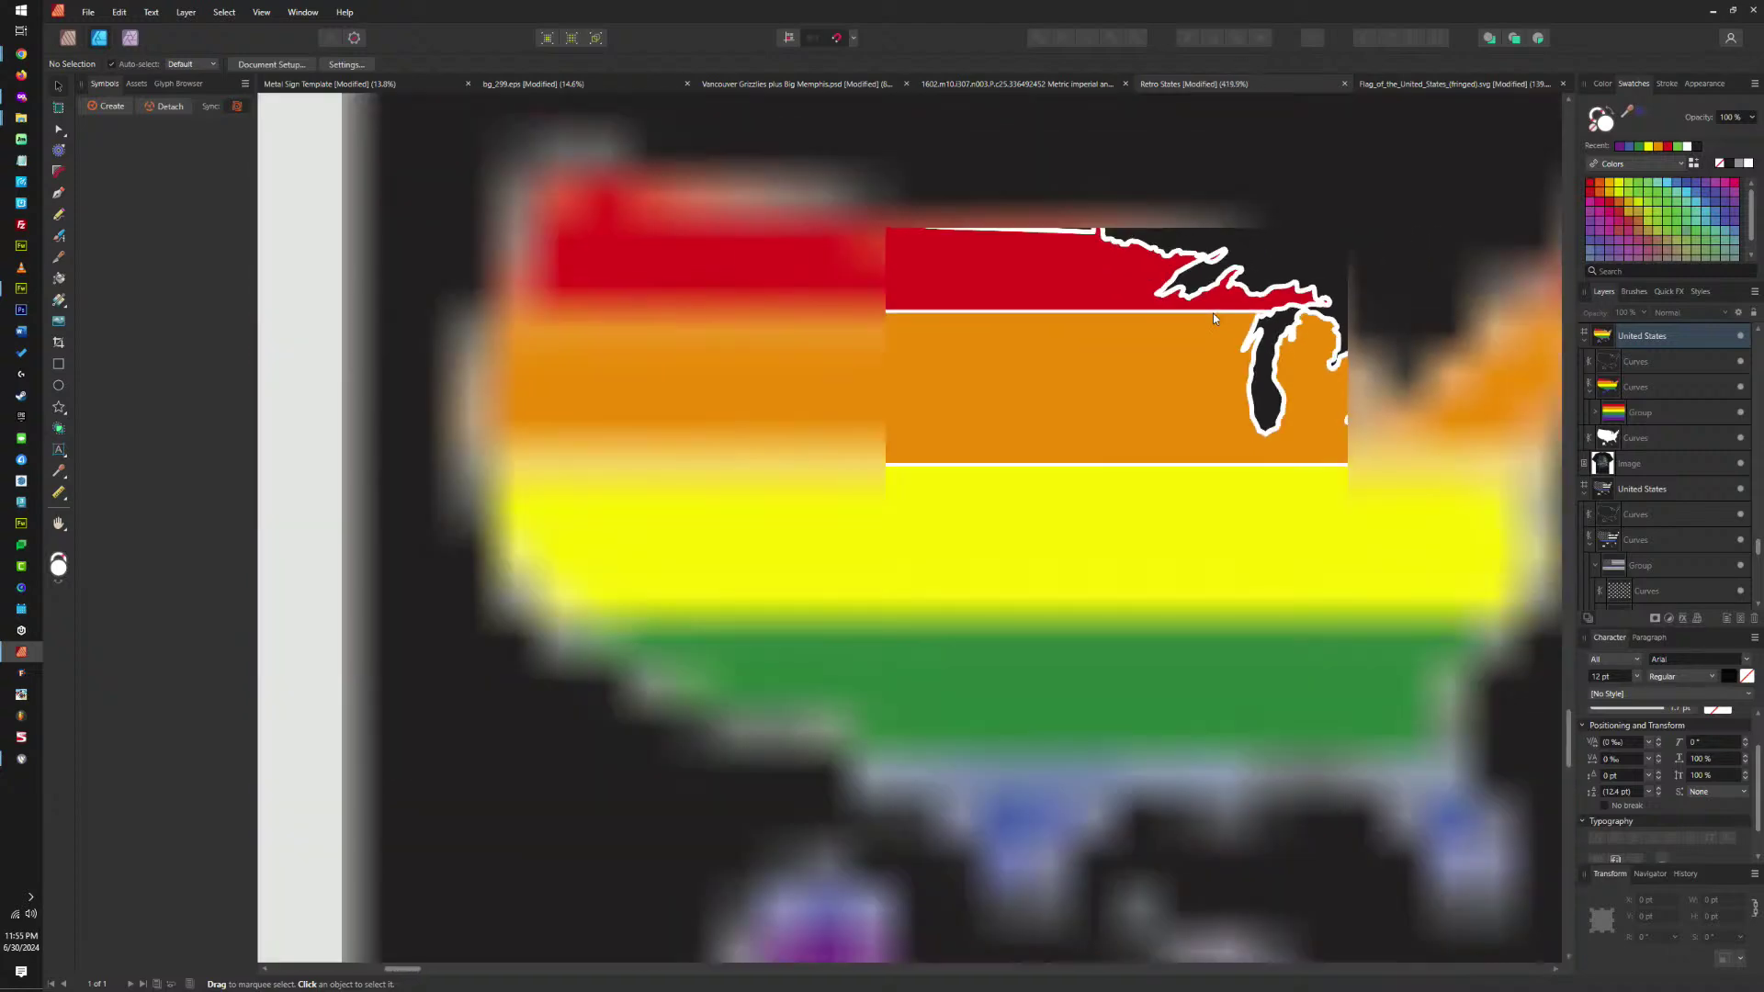
# Copy the thin-blue-line Texas outline onto the rainbow Texas artboard and place a white-filled, strokeless duplicate behind the stripes.
pyautogui.scroll(-4, 1211, 326)
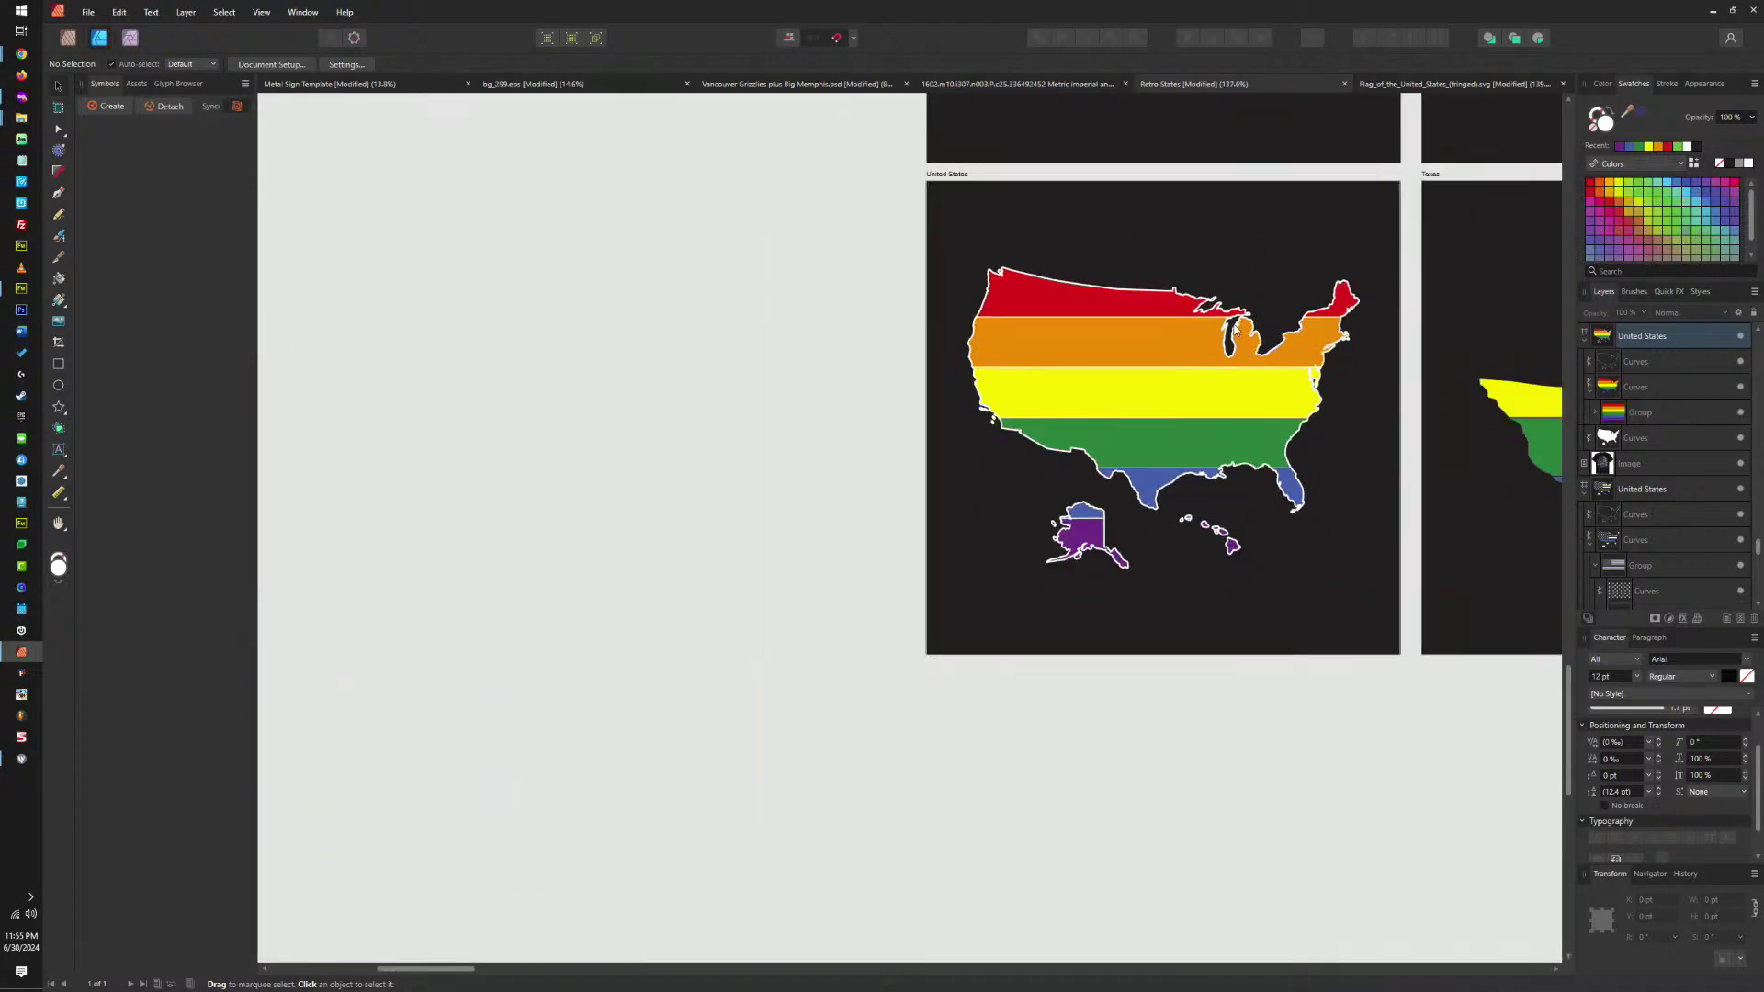
pyautogui.scroll(-3, 1150, 303)
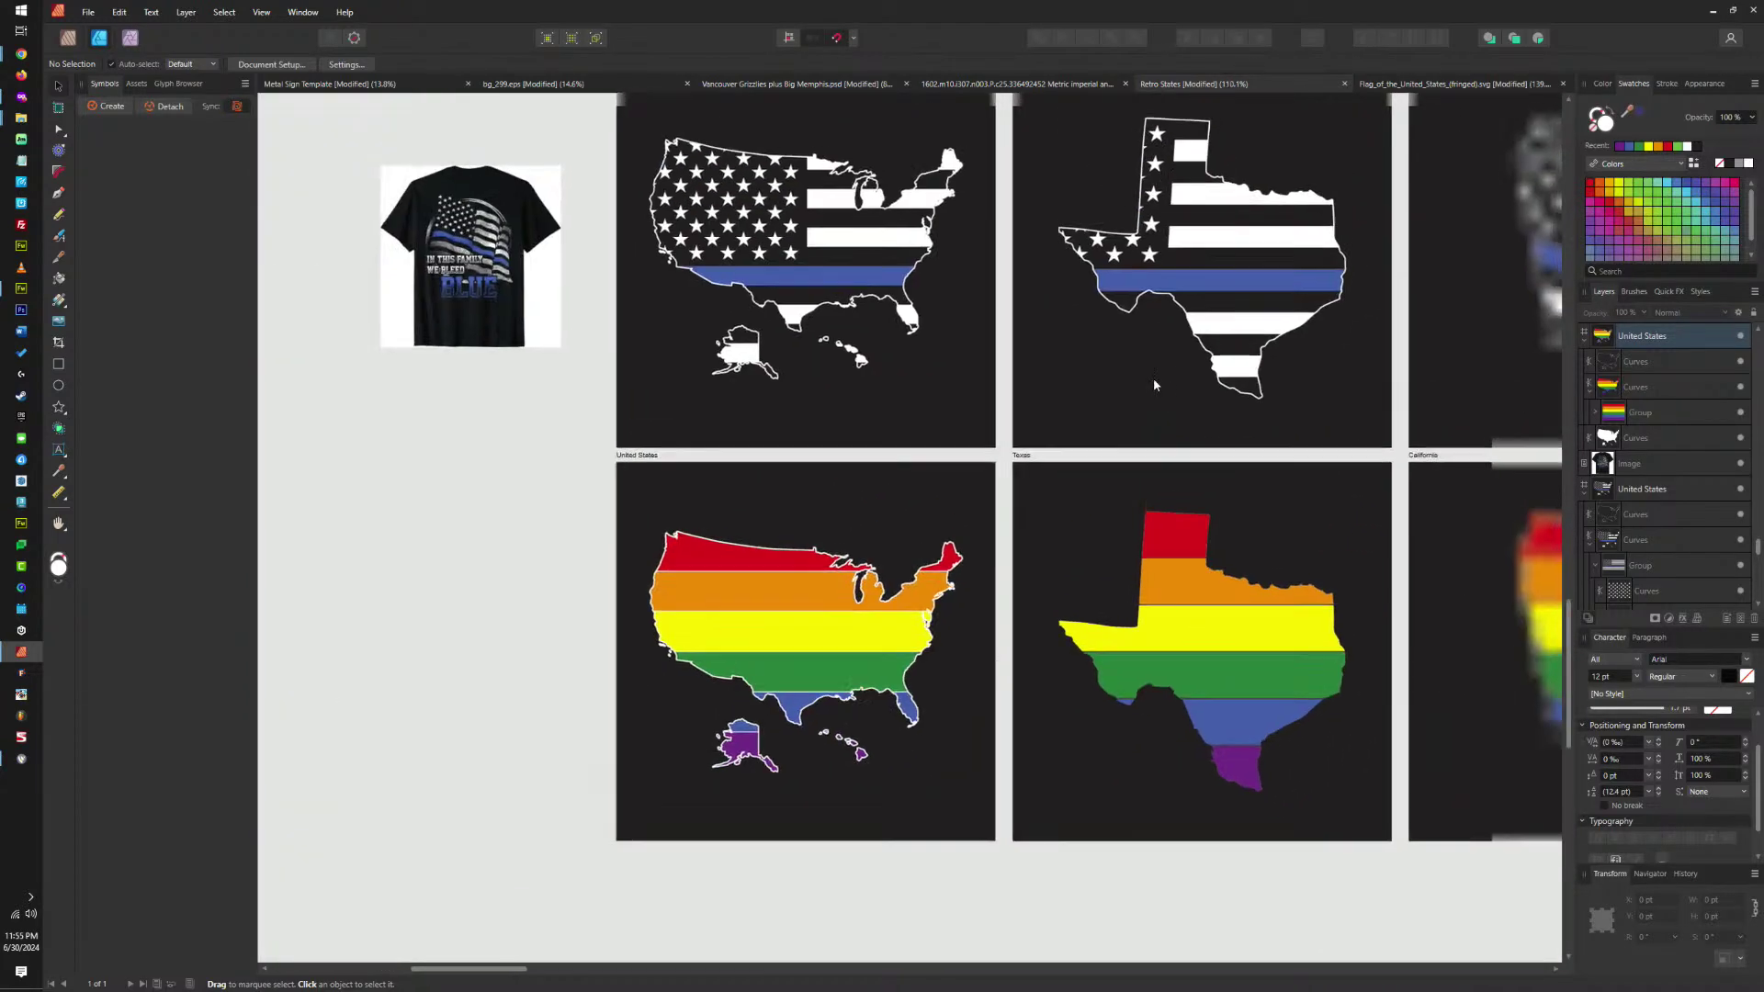
pyautogui.scroll(5, 1154, 378)
pyautogui.click(1131, 289)
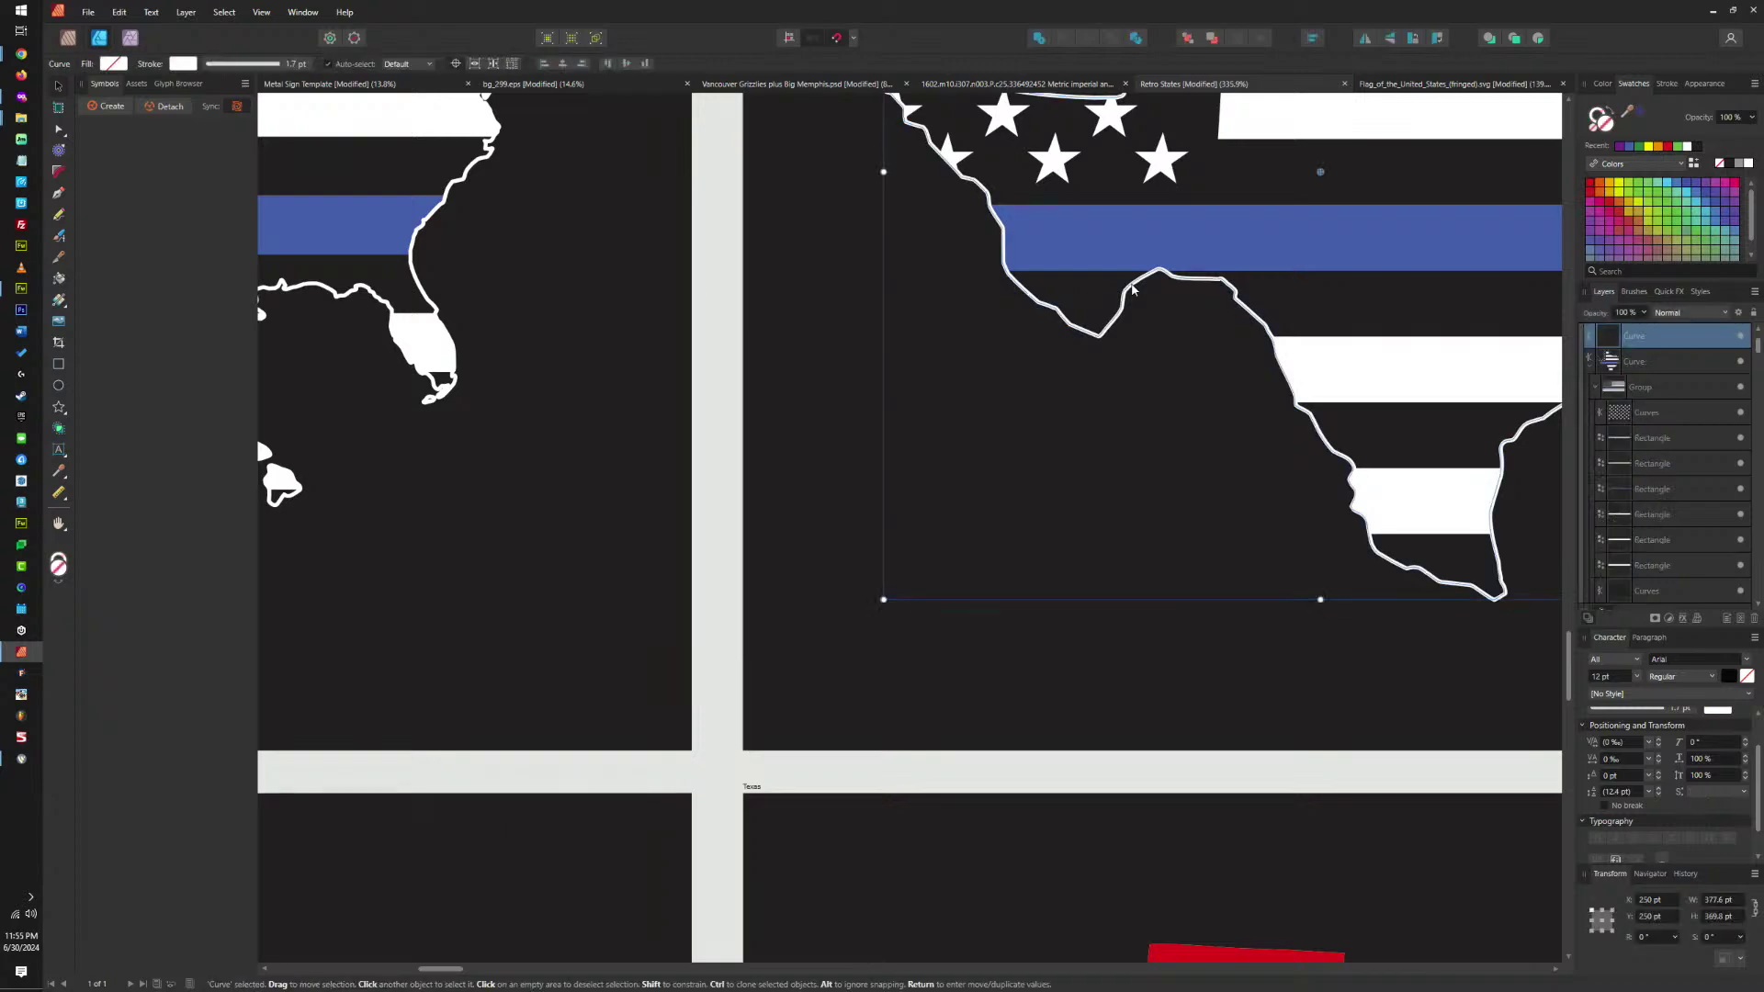
pyautogui.scroll(-5, 1132, 305)
pyautogui.click(1030, 413)
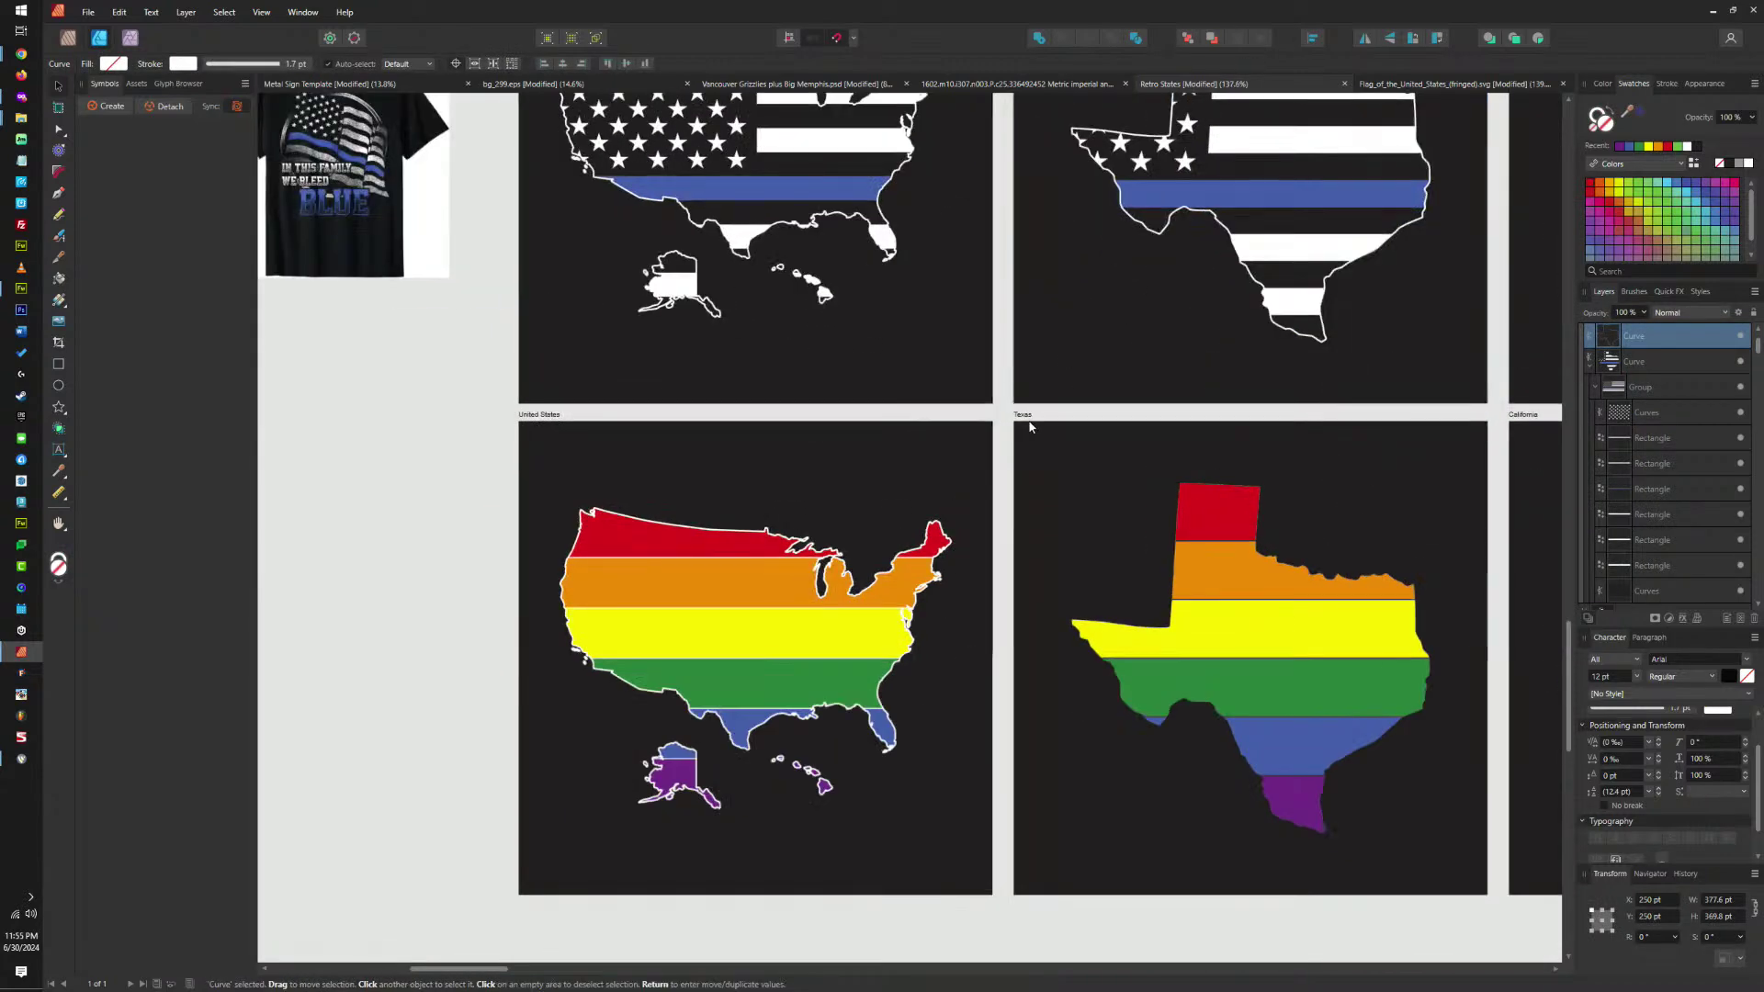
pyautogui.scroll(4, 1218, 482)
pyautogui.hotkey('ctrl', 'v')
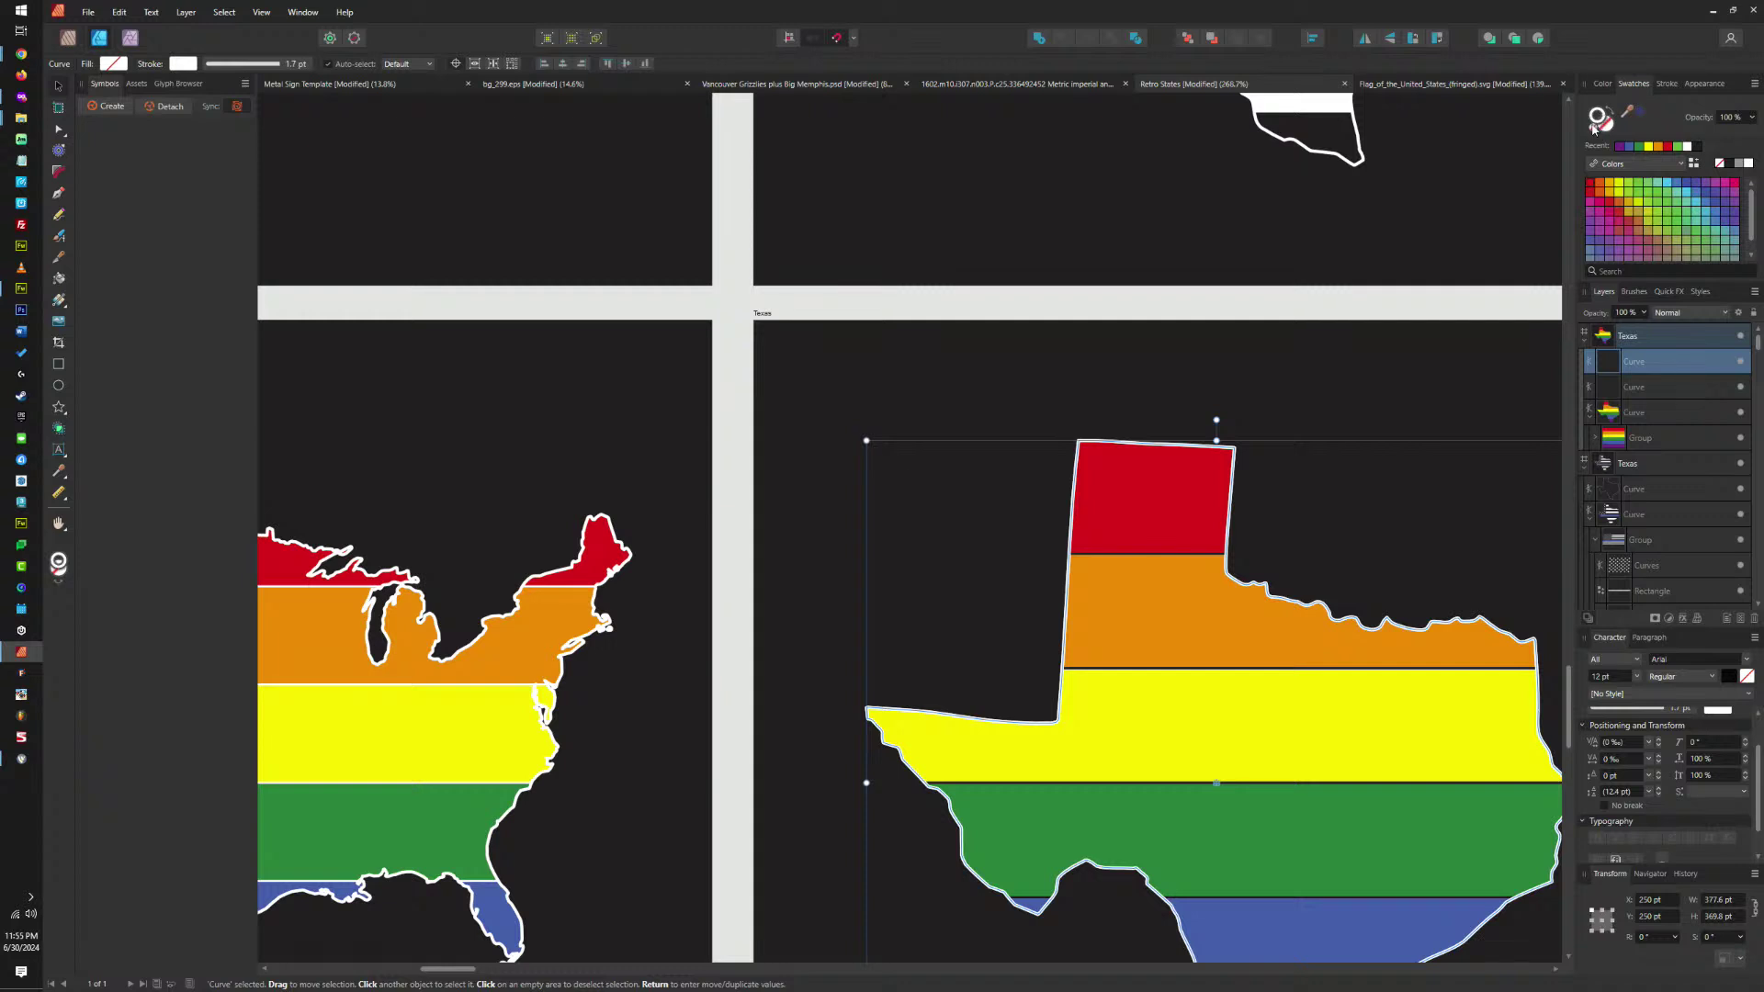
pyautogui.hotkey('shift', 'x')
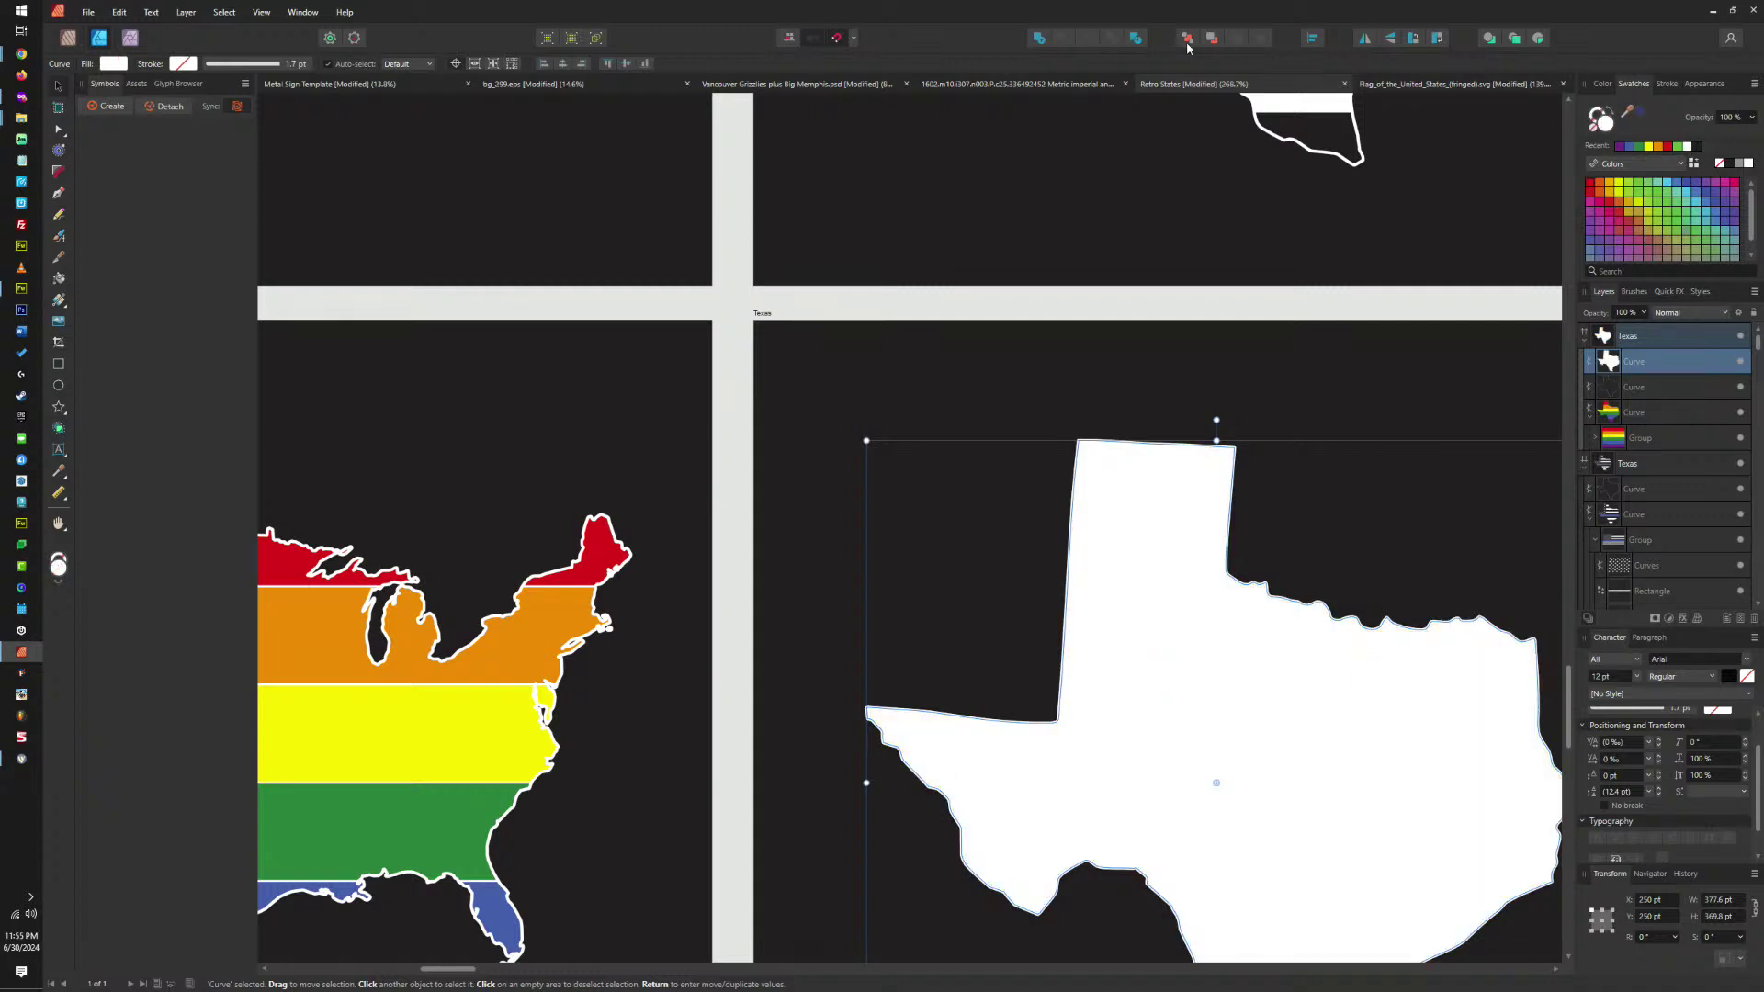
pyautogui.click(1187, 37)
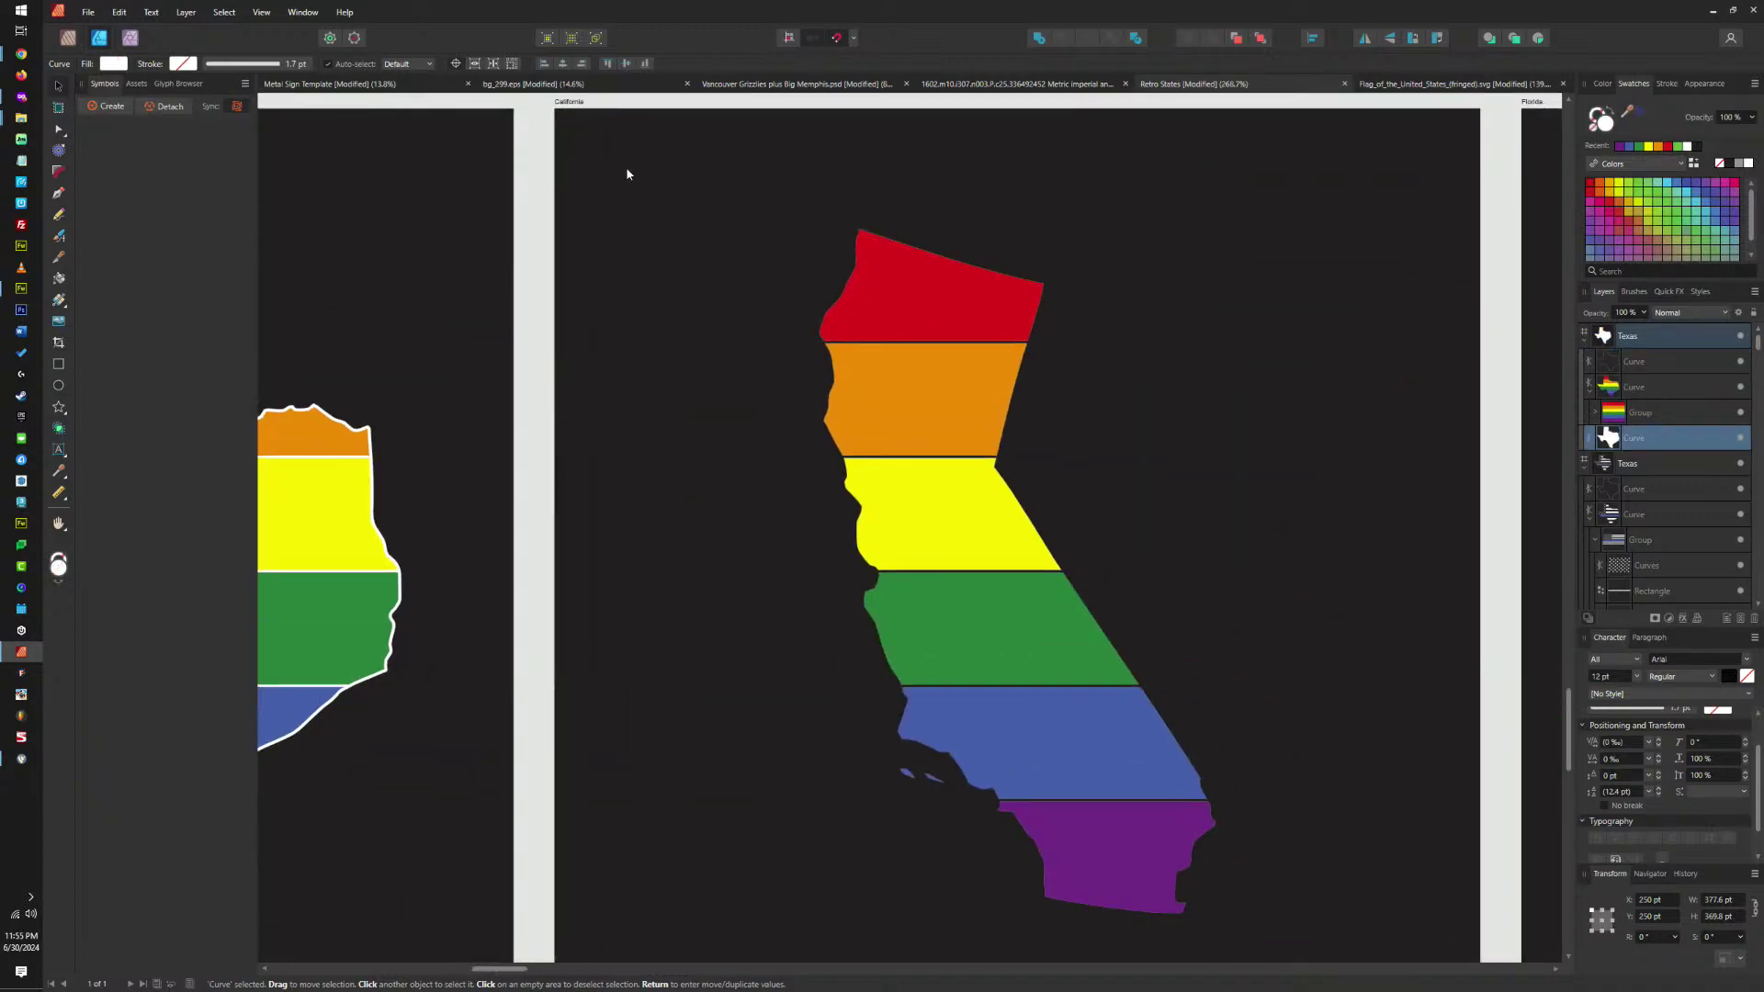
# Copy the thin-blue-line California outline onto the rainbow California artboard and place a white-filled, strokeless duplicate behind the stripes.
pyautogui.moveTo(628, 174); pyautogui.dragTo(1011, 465)
pyautogui.click(1357, 266)
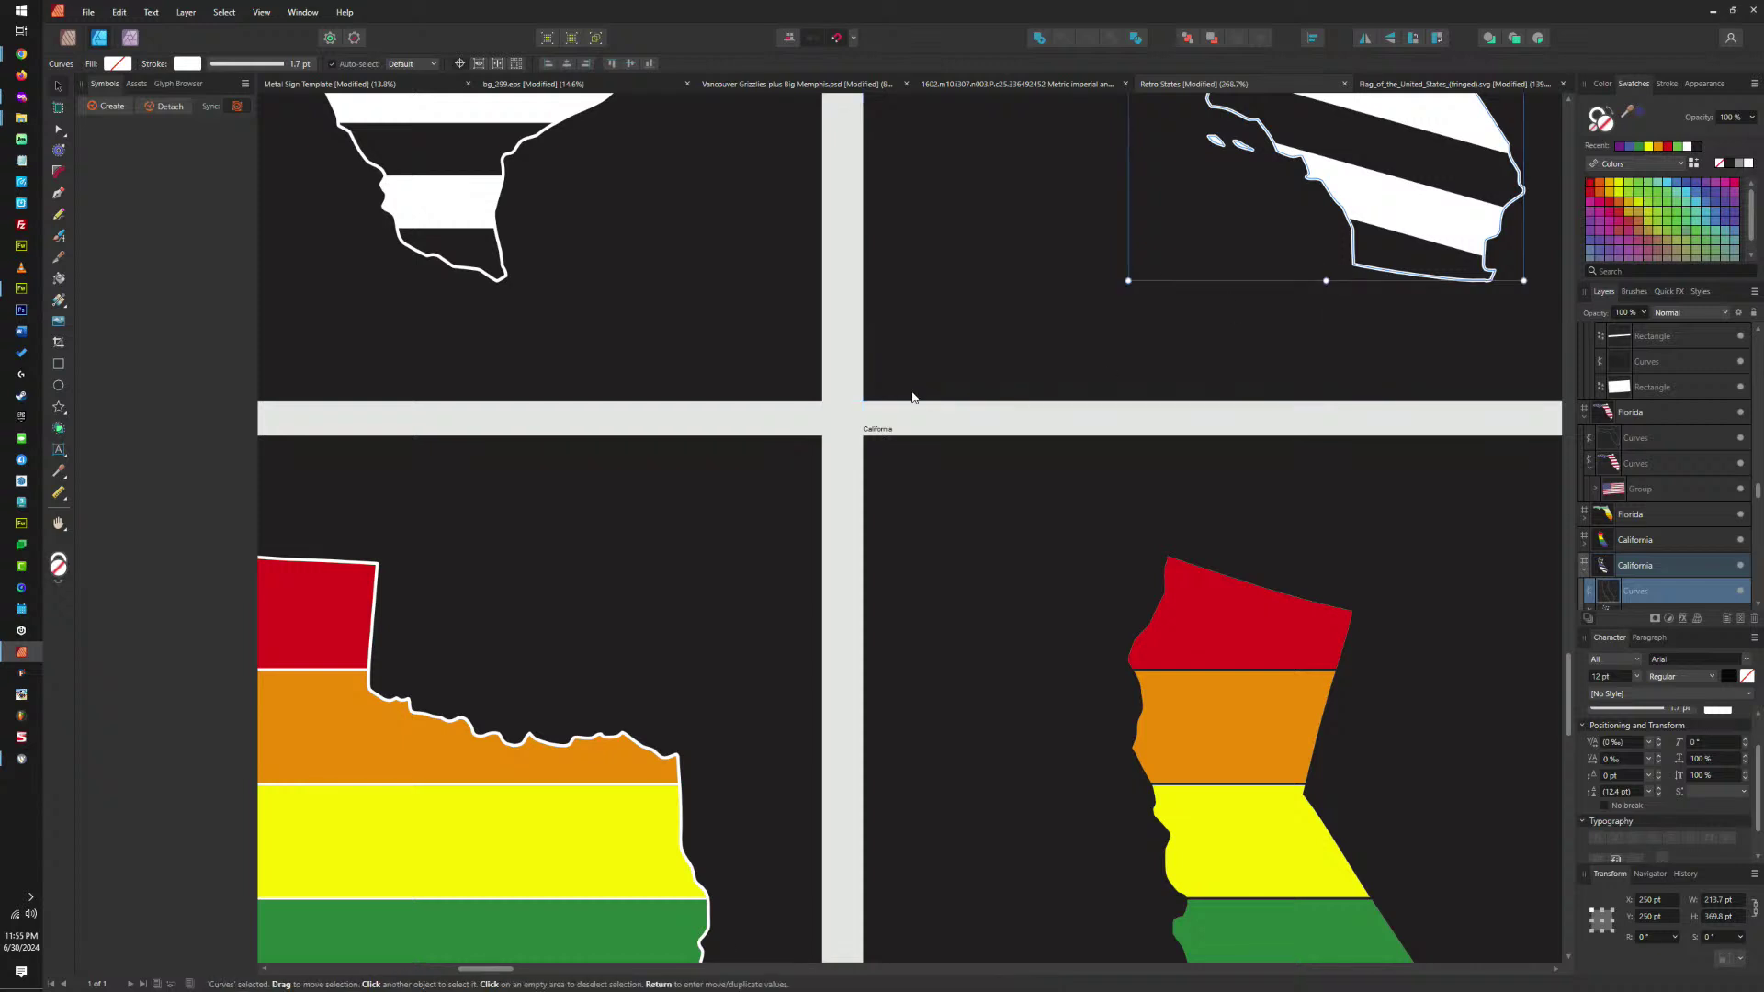
pyautogui.click(1171, 562)
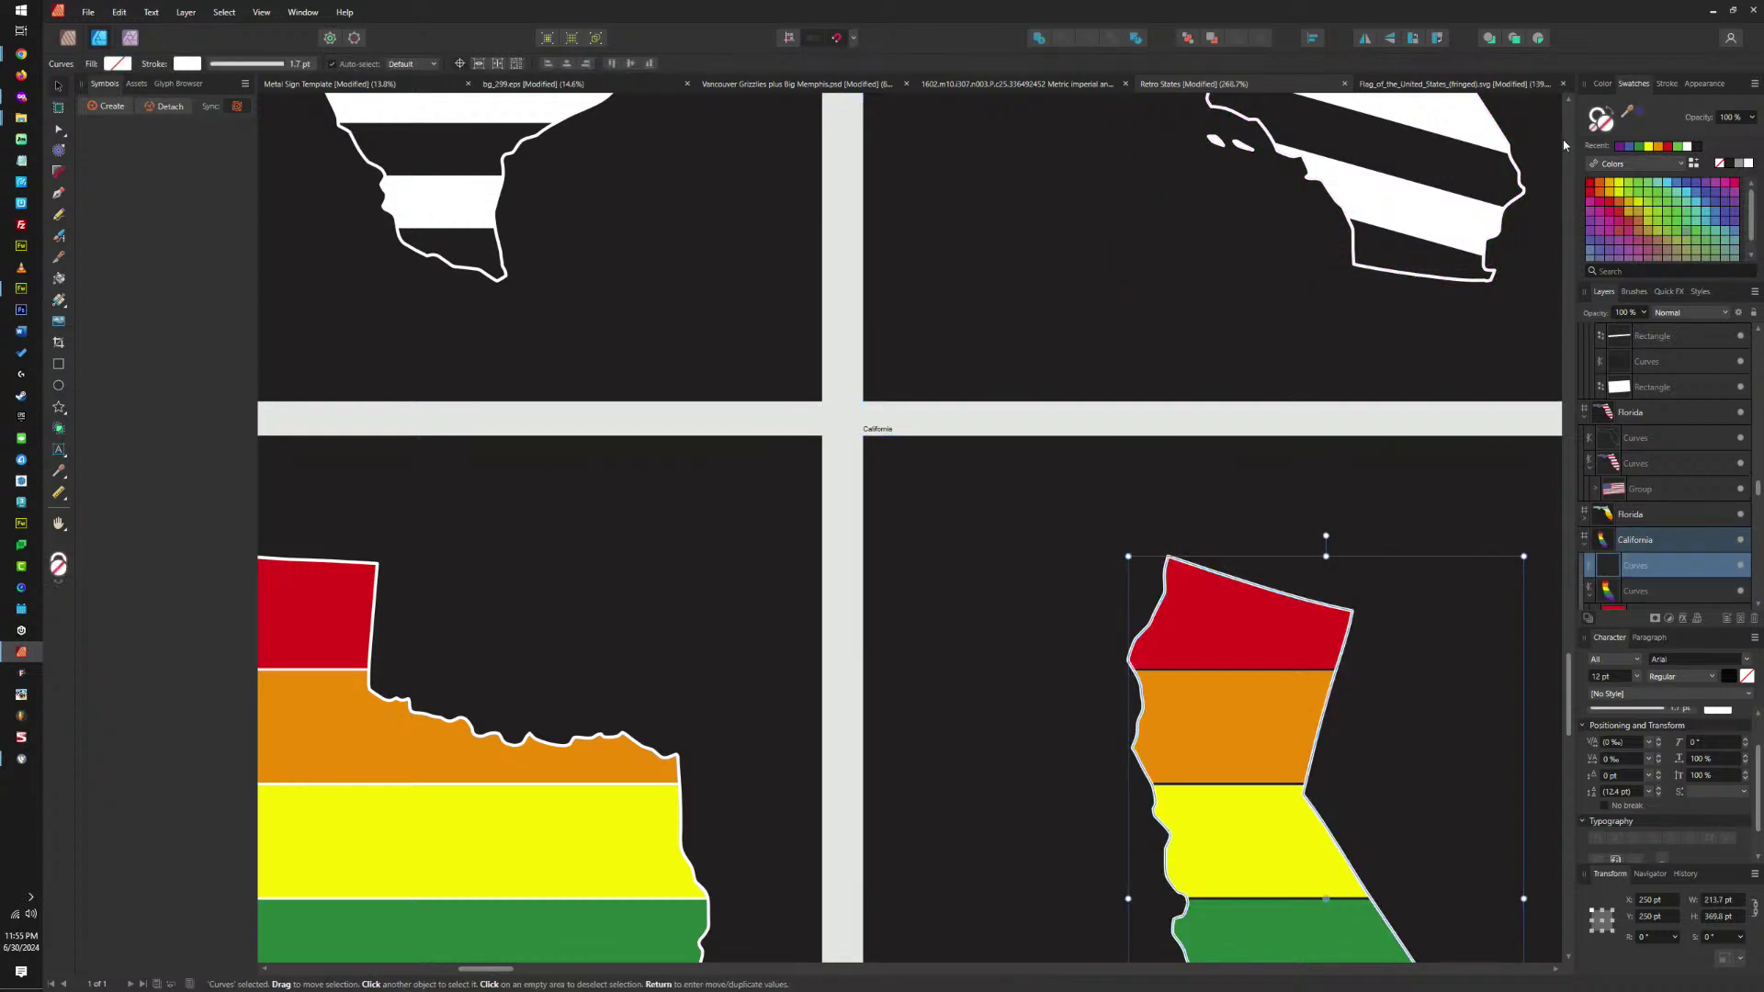
pyautogui.click(1608, 127)
pyautogui.click(1686, 147)
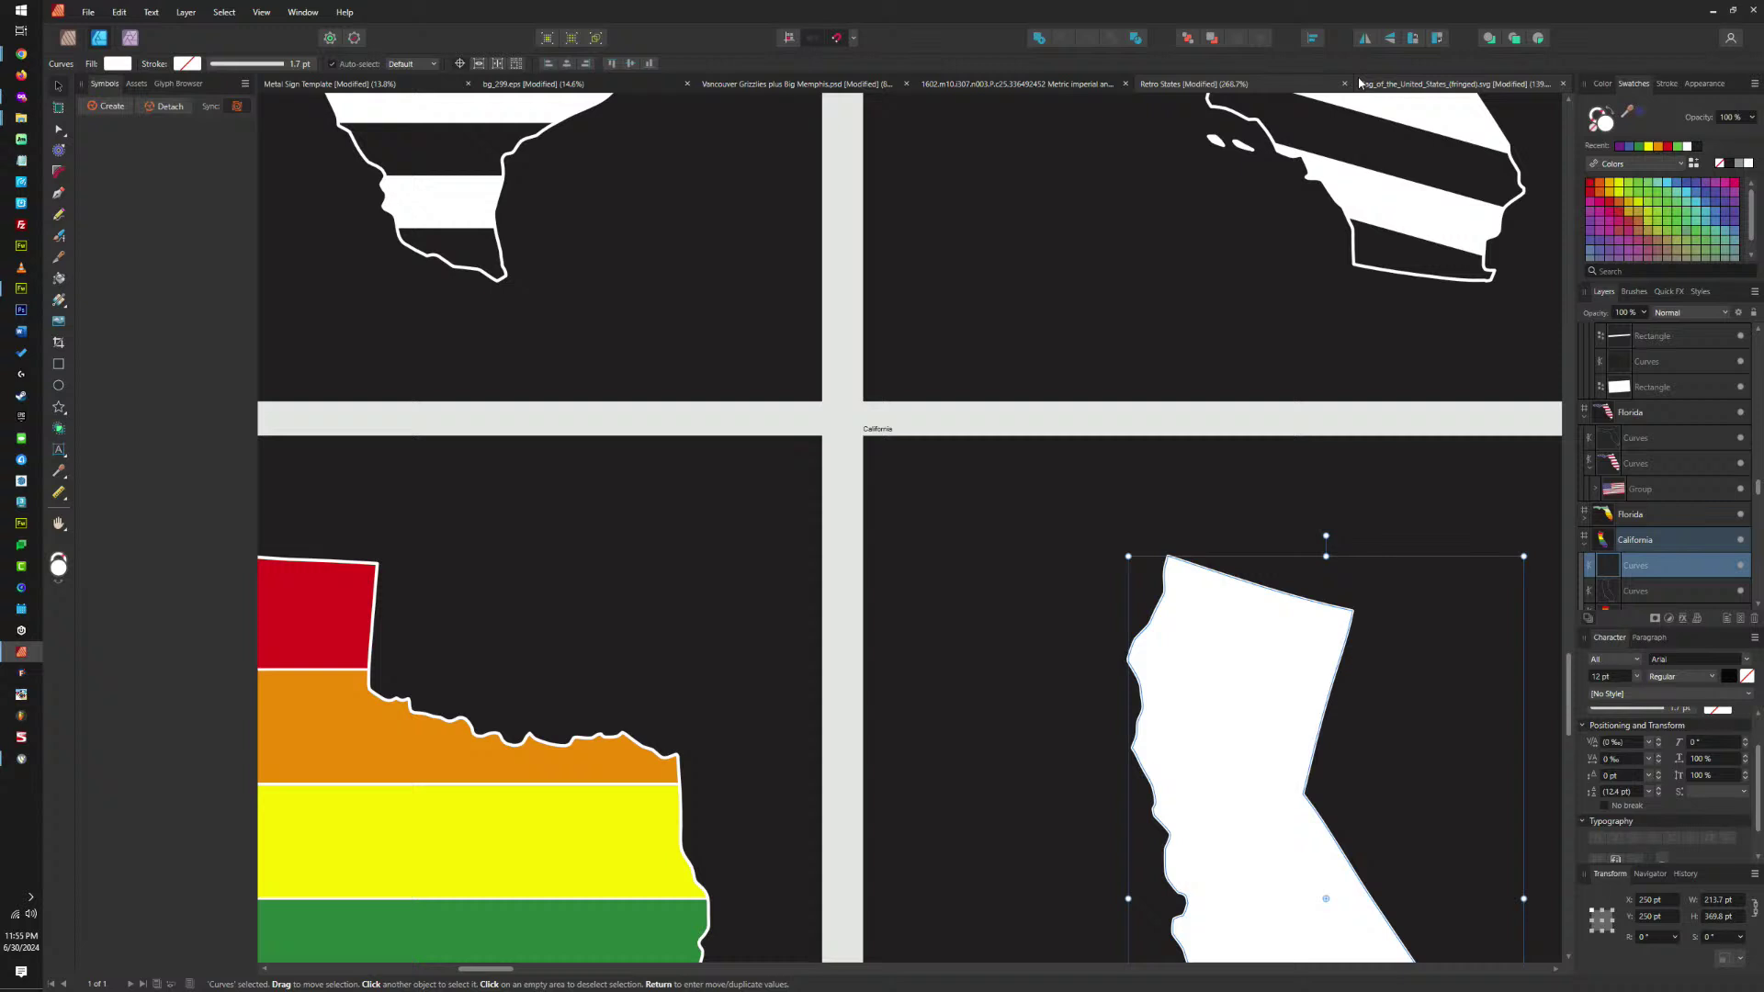
pyautogui.click(1185, 38)
# Copy the white outline of the thin-blue-line Florida map onto the rainbow Florida artboard.
pyautogui.scroll(-2, 1095, 393)
pyautogui.hscroll(10, 1095, 393)
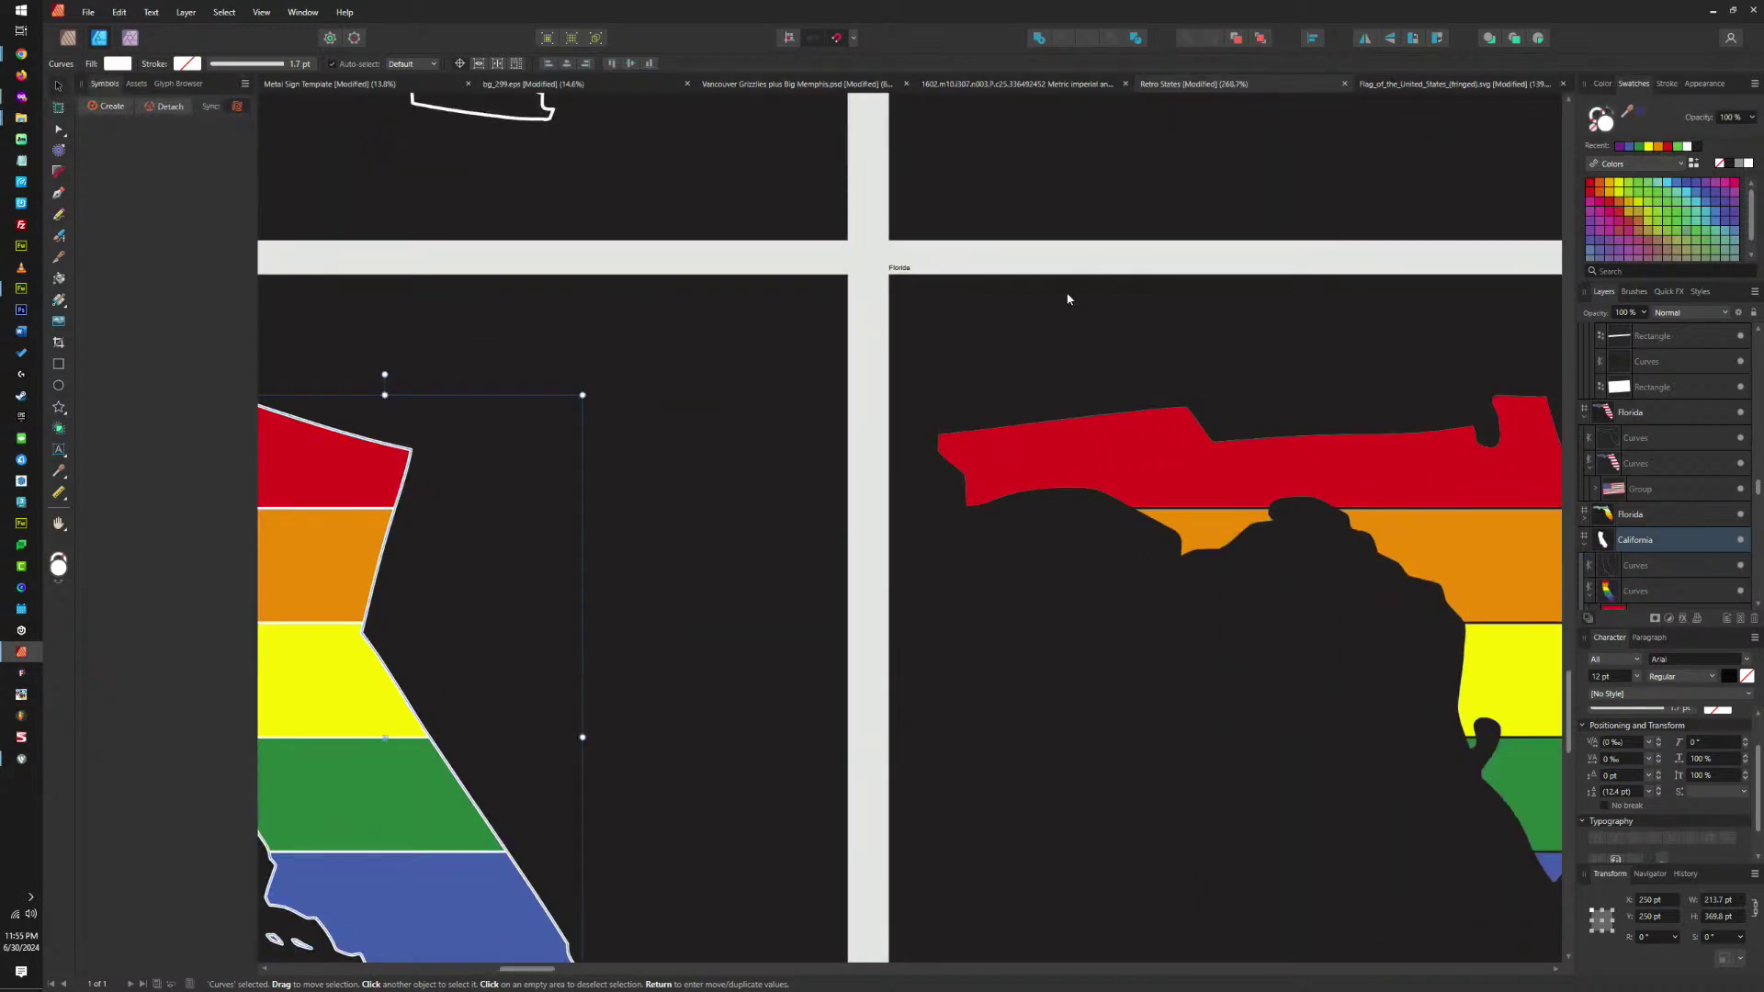
pyautogui.scroll(2, 1067, 298)
pyautogui.hscroll(3, 1067, 298)
pyautogui.click(1426, 274)
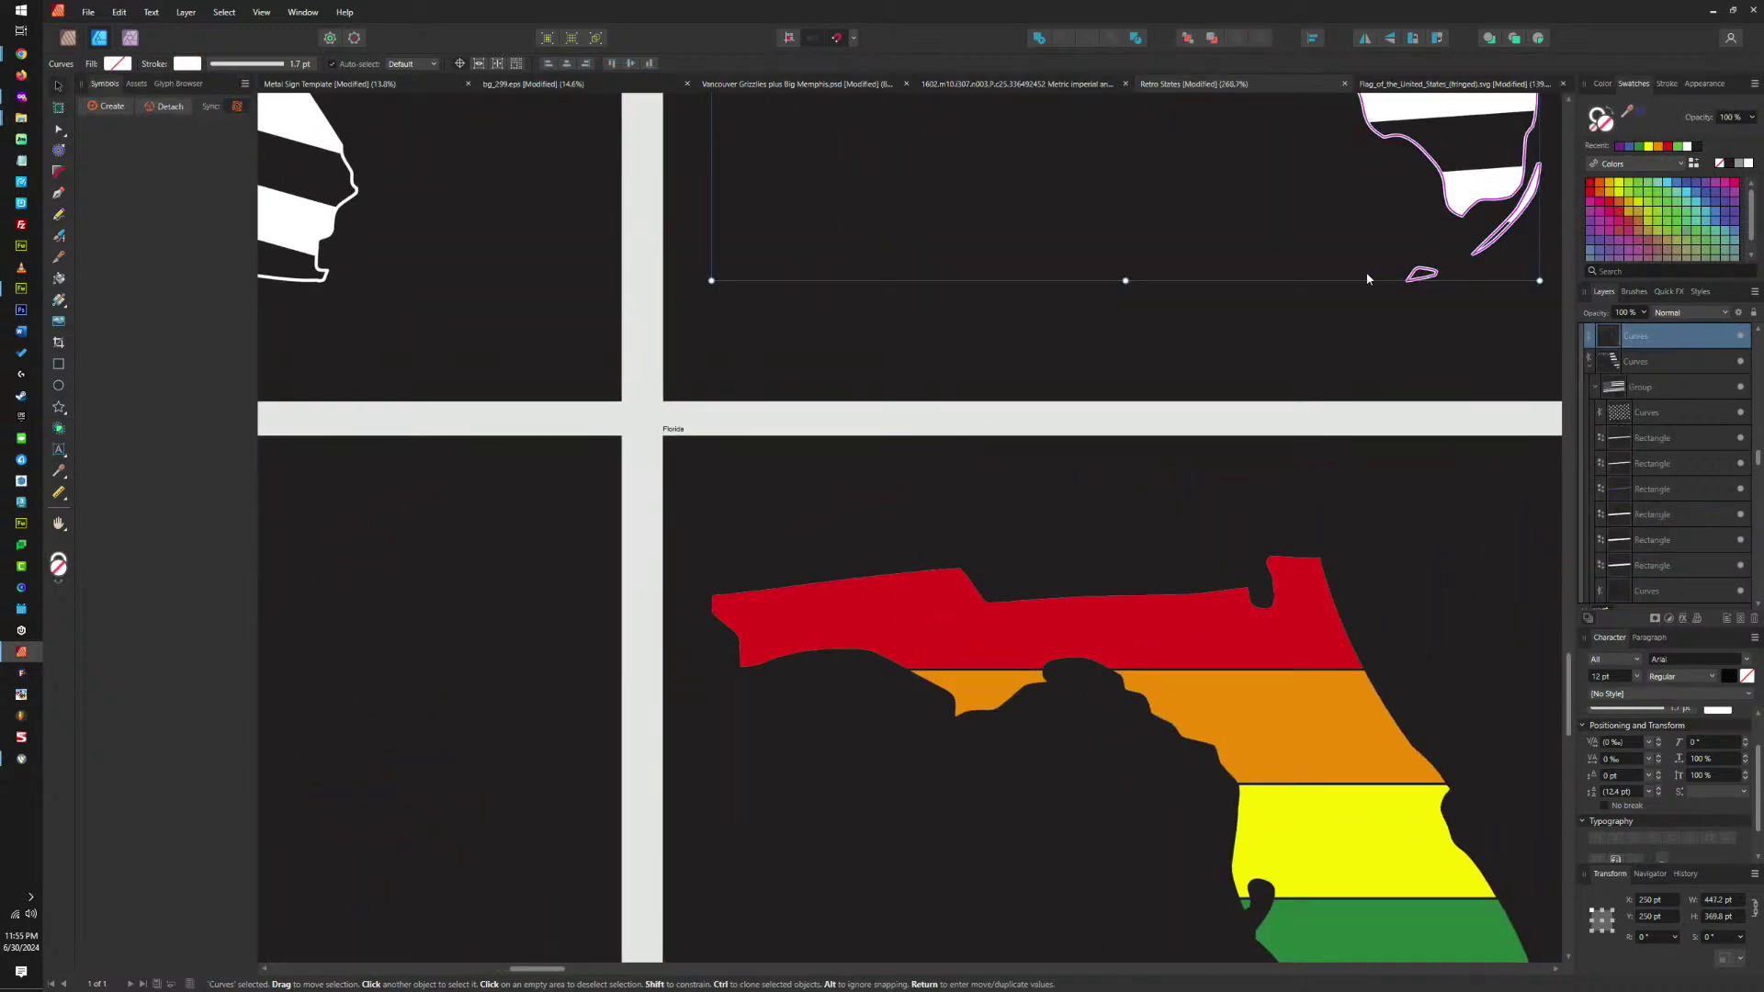
pyautogui.click(961, 450)
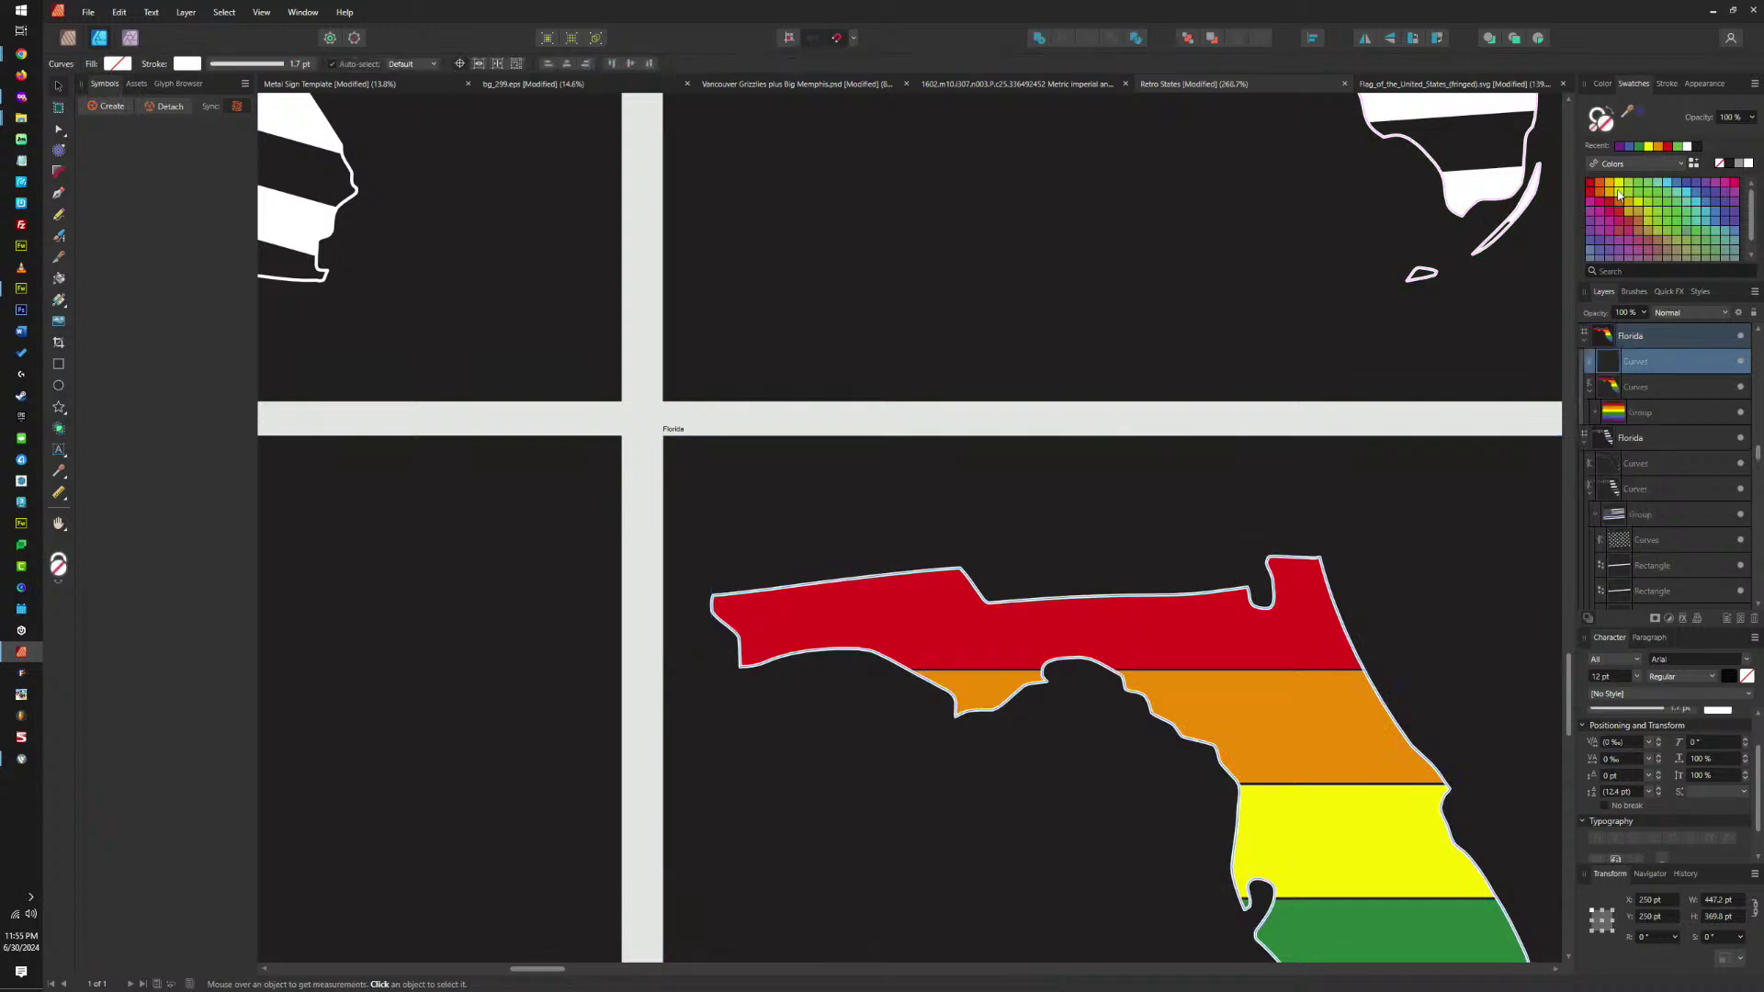
# Duplicate the rainbow Florida outline, turn the copy into a strokeless white fill, and send it to the back.
pyautogui.hotkey('ctrl', 'j')
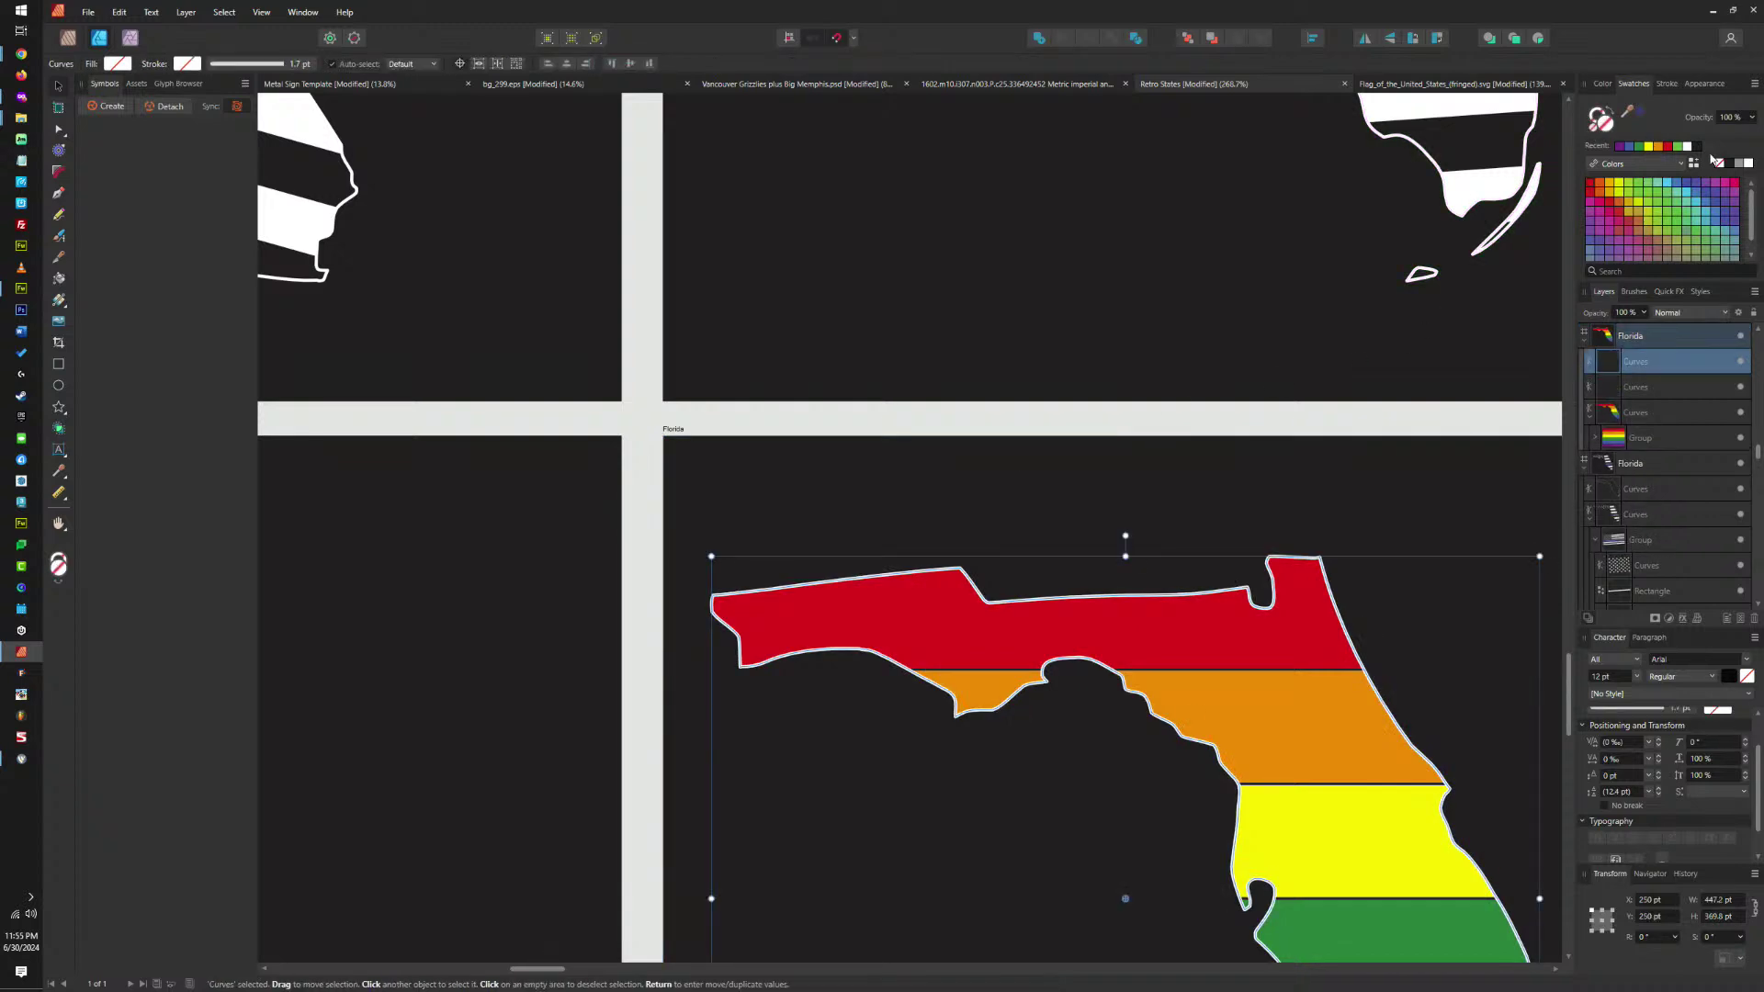
pyautogui.click(1686, 146)
pyautogui.click(1186, 38)
# Copy the white outline of the thin-blue-line Tennessee map onto the Tennessee - Pride artboard and duplicate it.
pyautogui.hscroll(5, 640, 226)
pyautogui.scroll(-2, 640, 226)
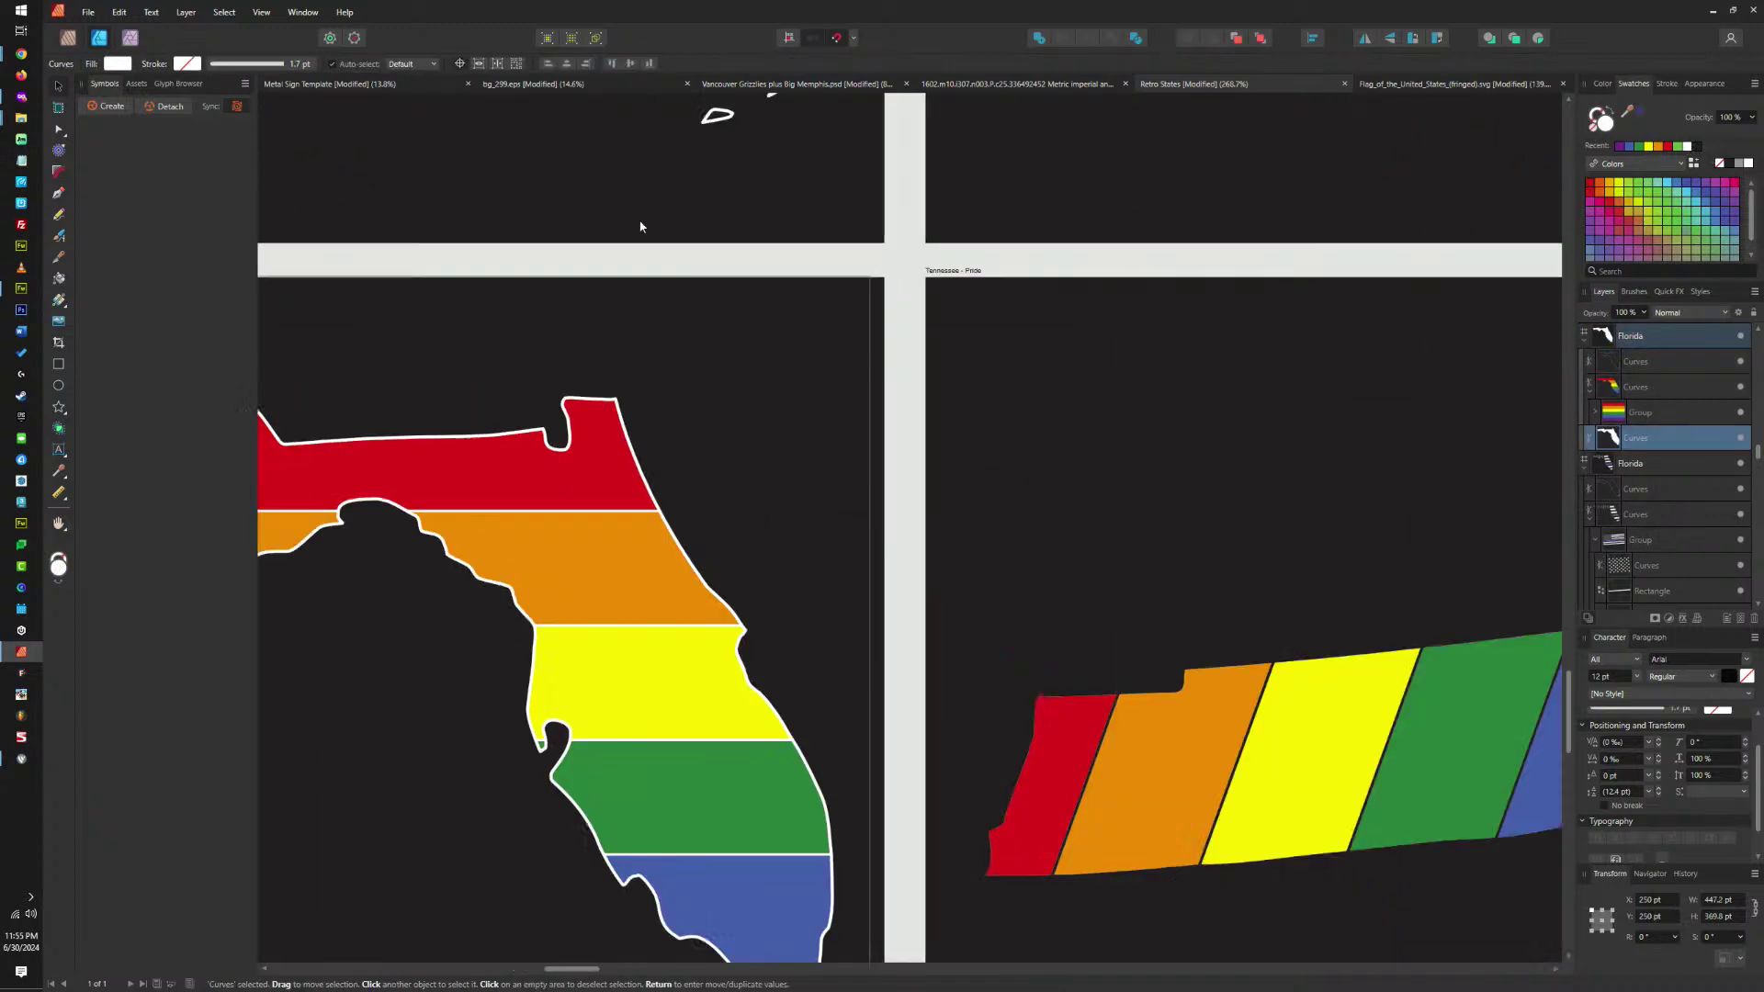
pyautogui.hscroll(4, 1047, 425)
pyautogui.hscroll(-3, 977, 268)
pyautogui.scroll(4, 1194, 209)
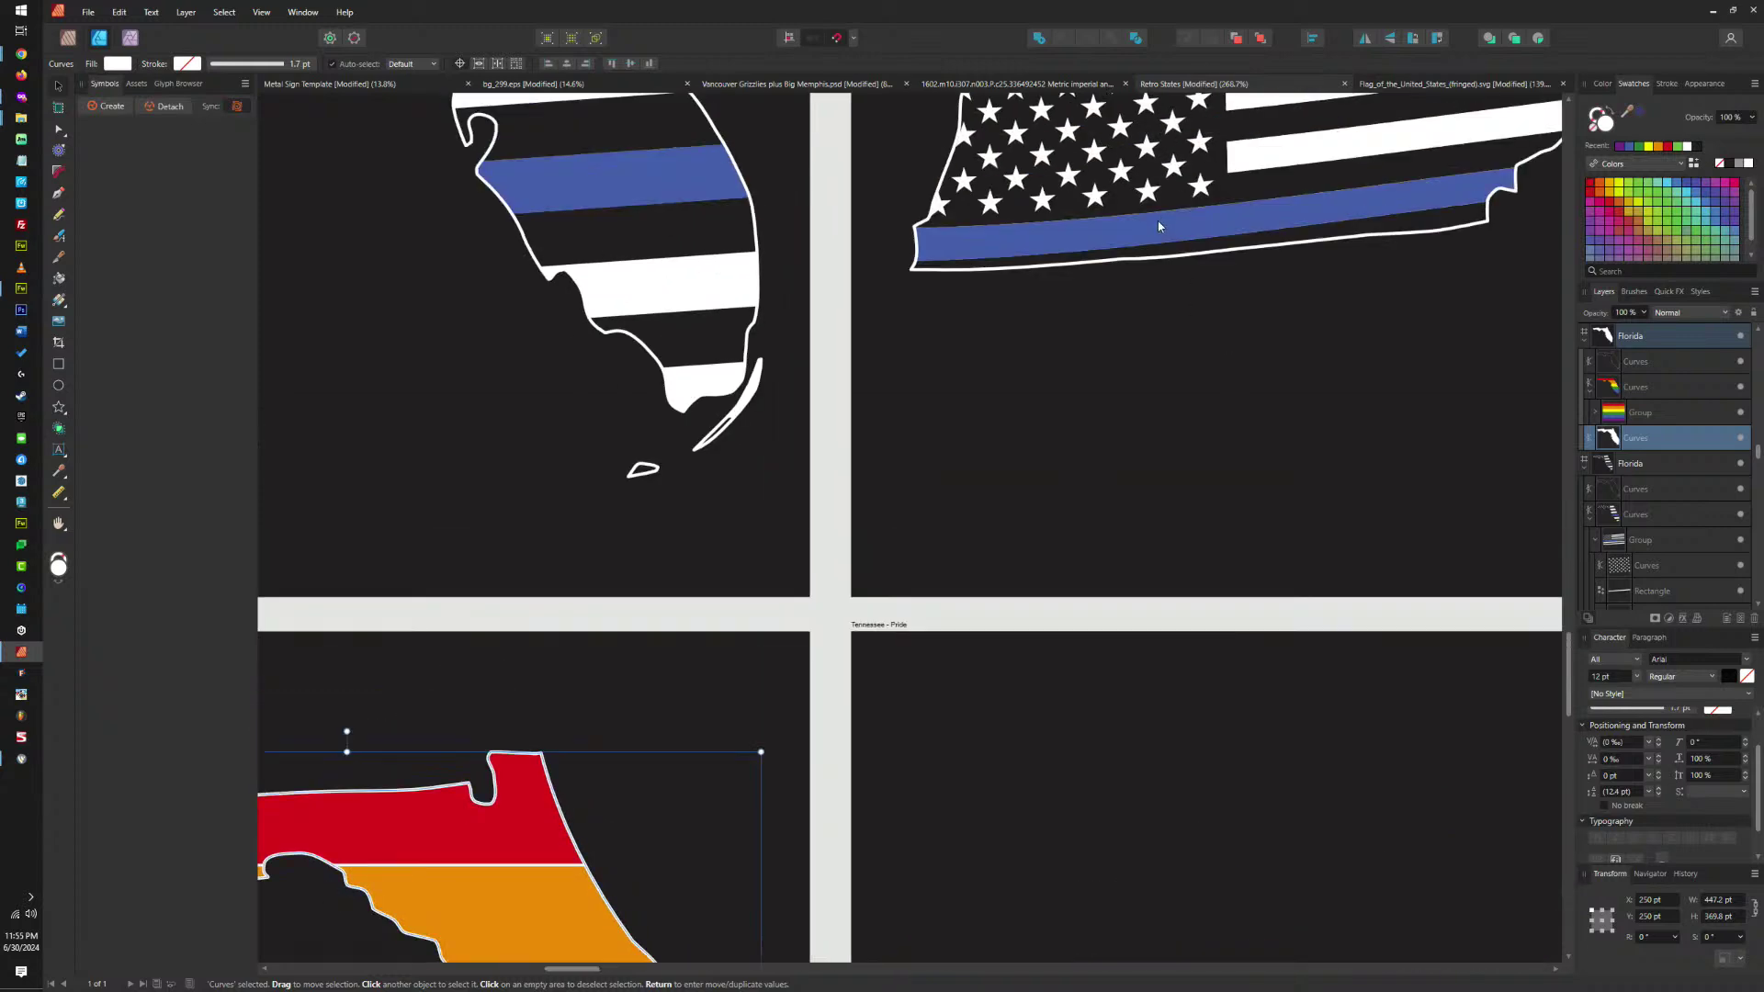
pyautogui.click(1160, 260)
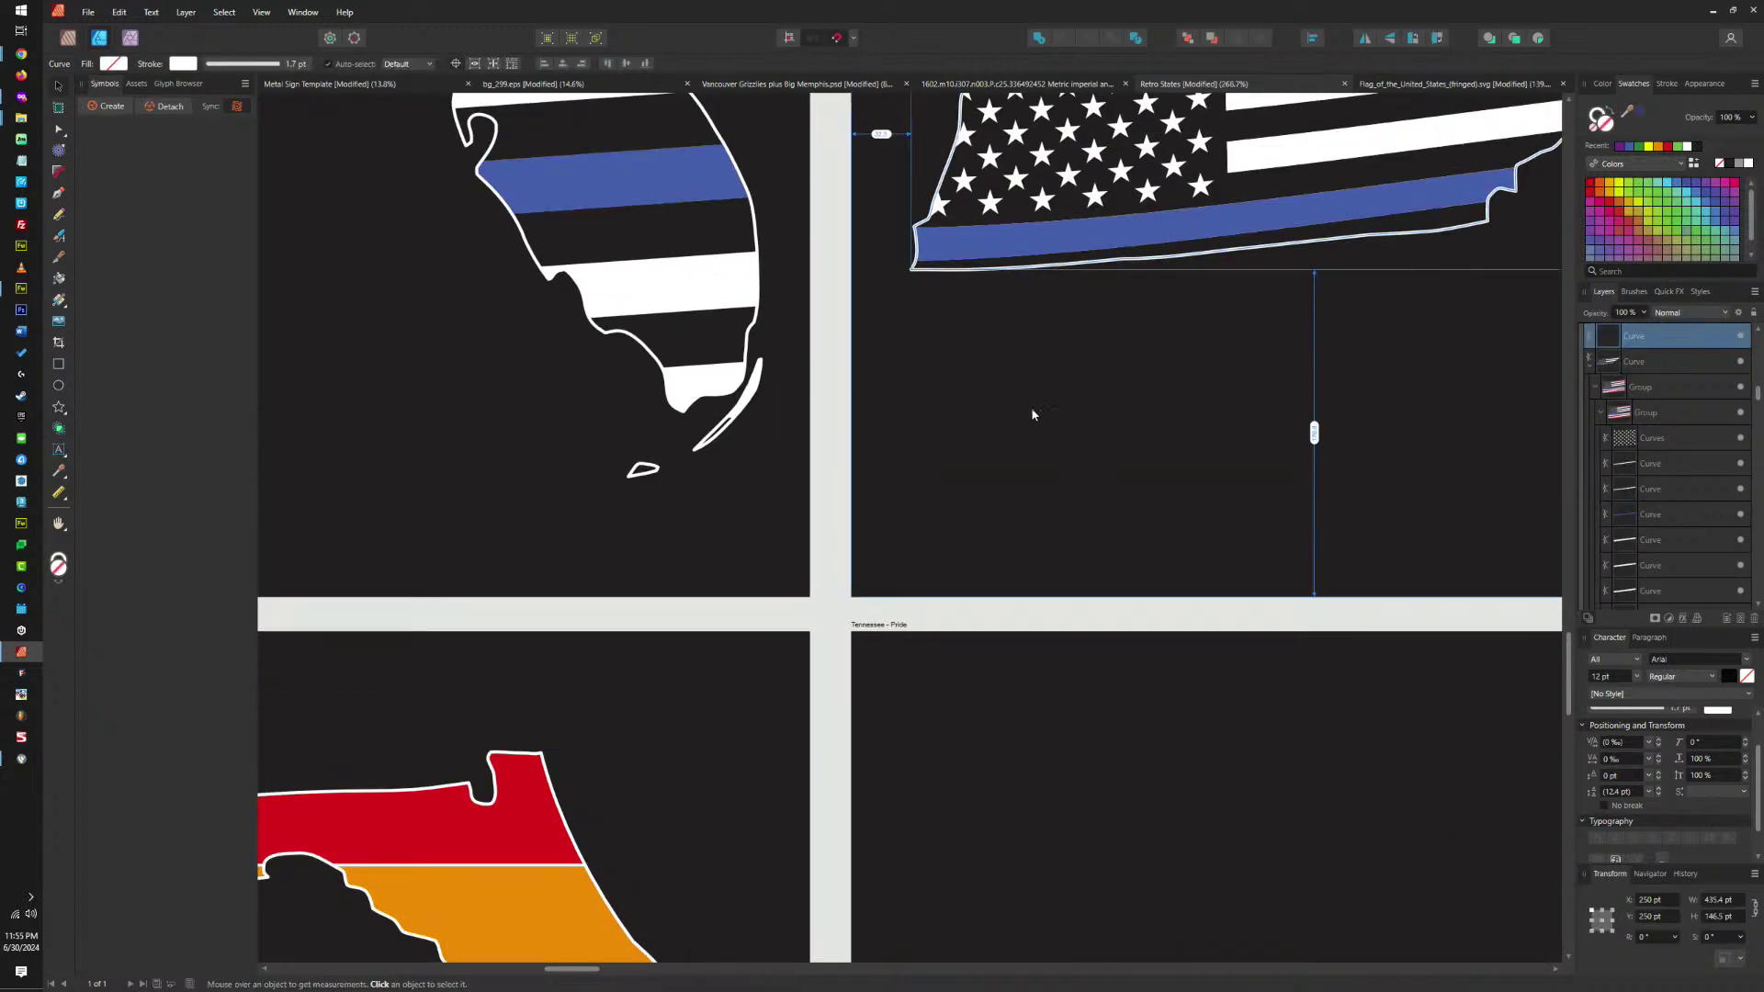
pyautogui.scroll(-3, 1031, 414)
pyautogui.click(1015, 307)
pyautogui.scroll(3, 1005, 328)
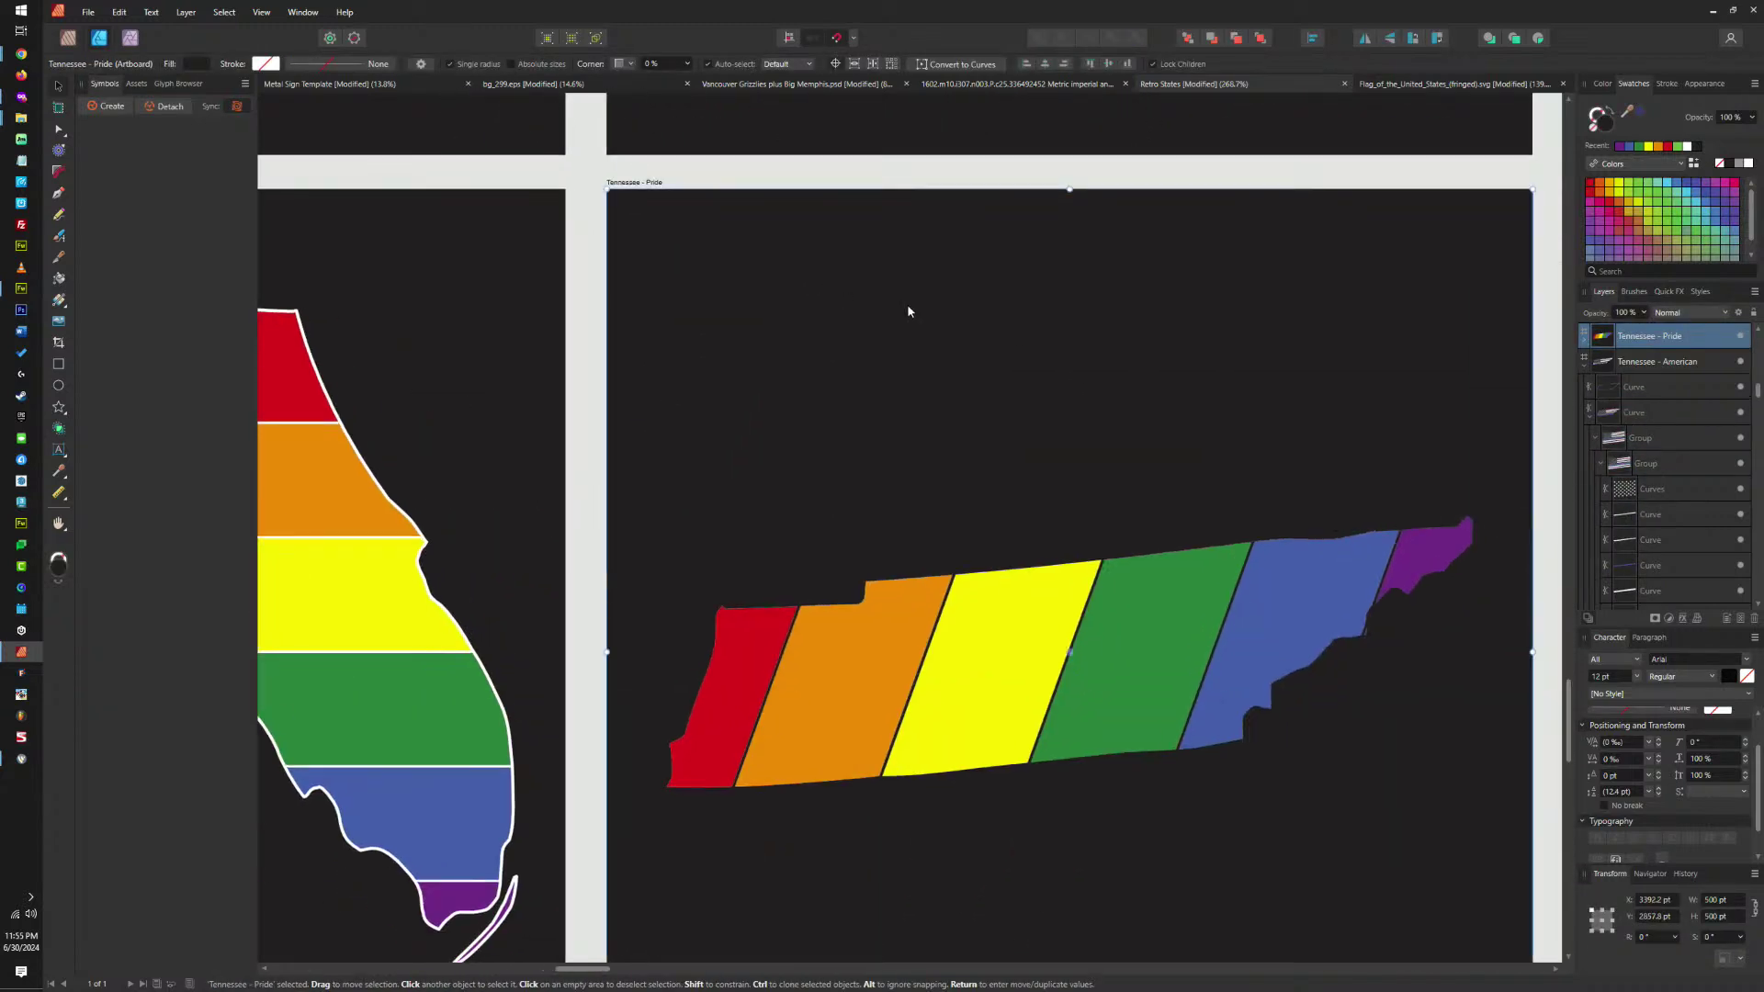
pyautogui.hotkey('ctrl', 'v')
# Give the duplicated Tennessee - Pride outline a white fill without a stroke and send it behind the rainbow stripes.
pyautogui.click(1596, 124)
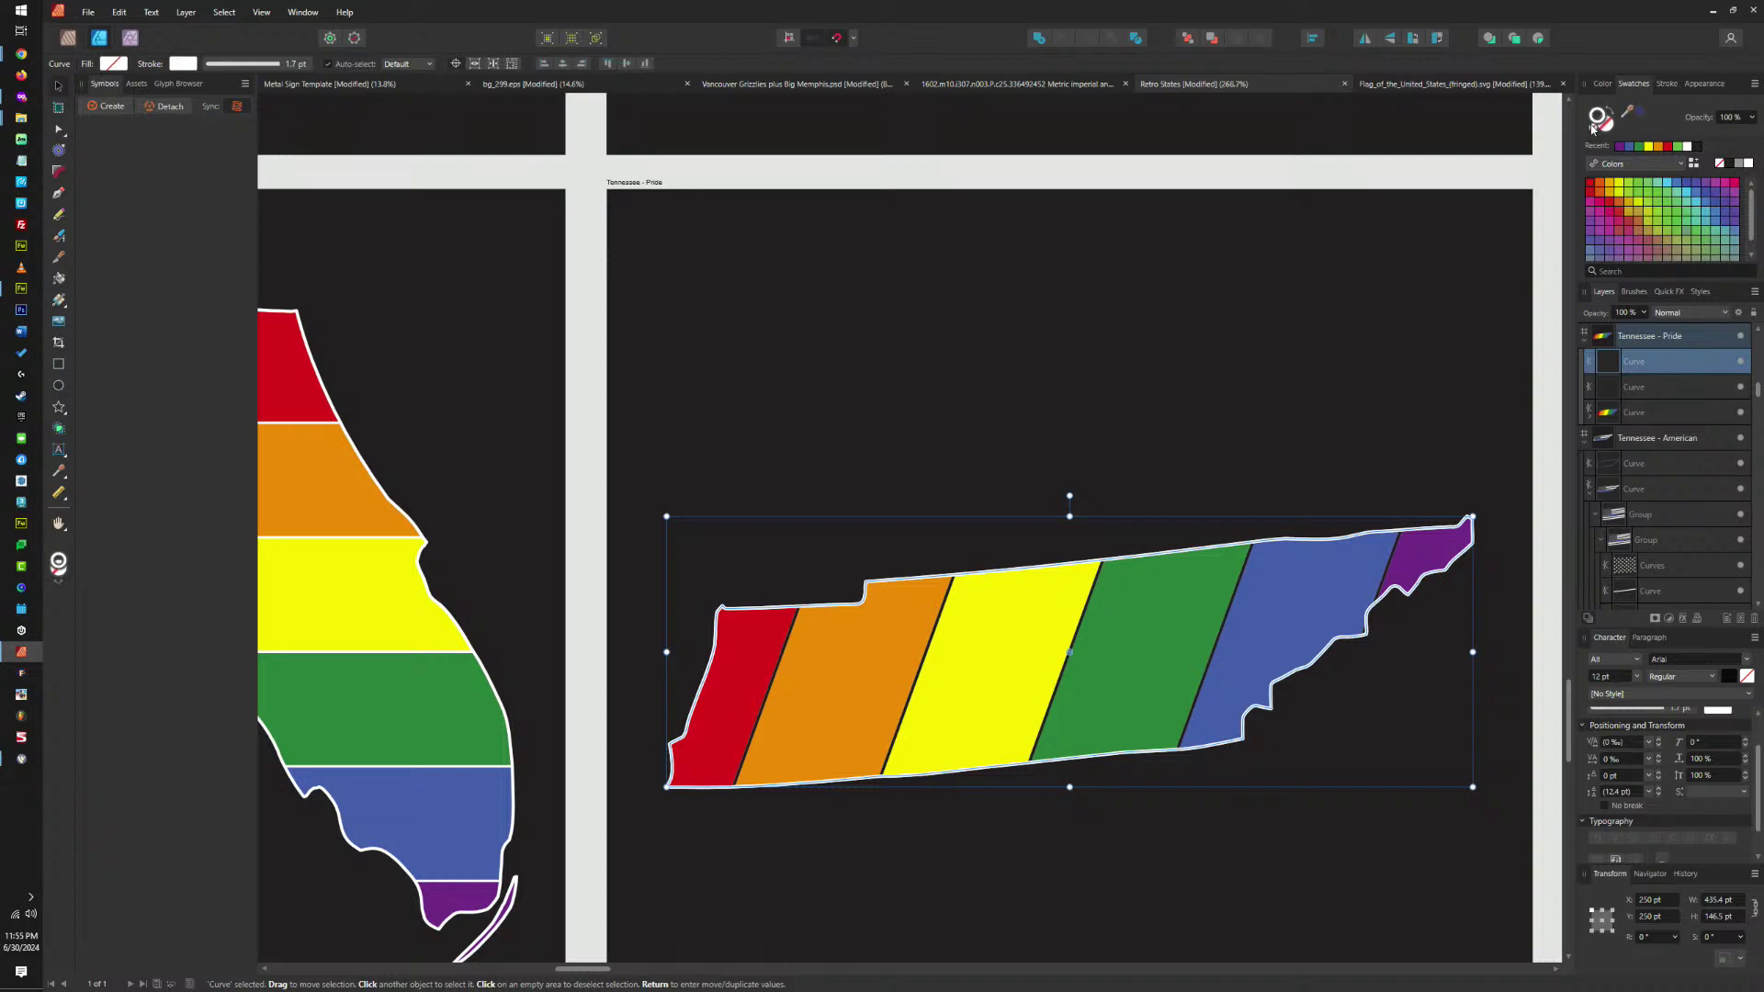
pyautogui.click(1688, 145)
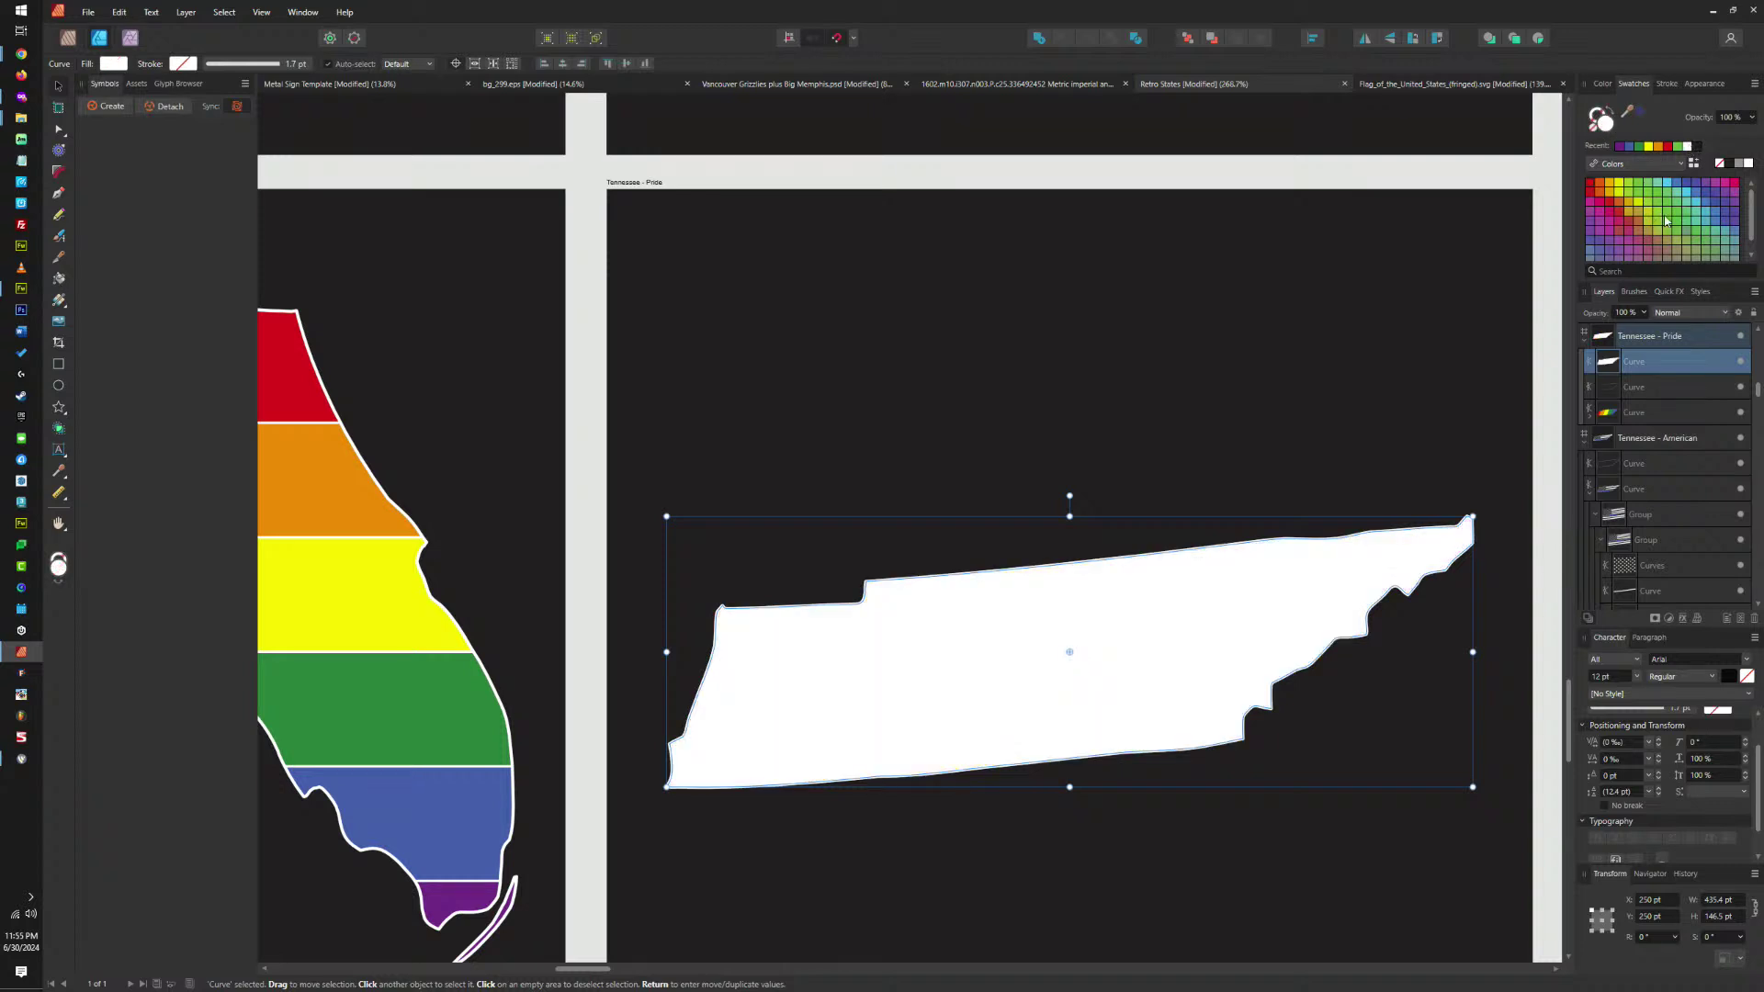
pyautogui.click(1185, 40)
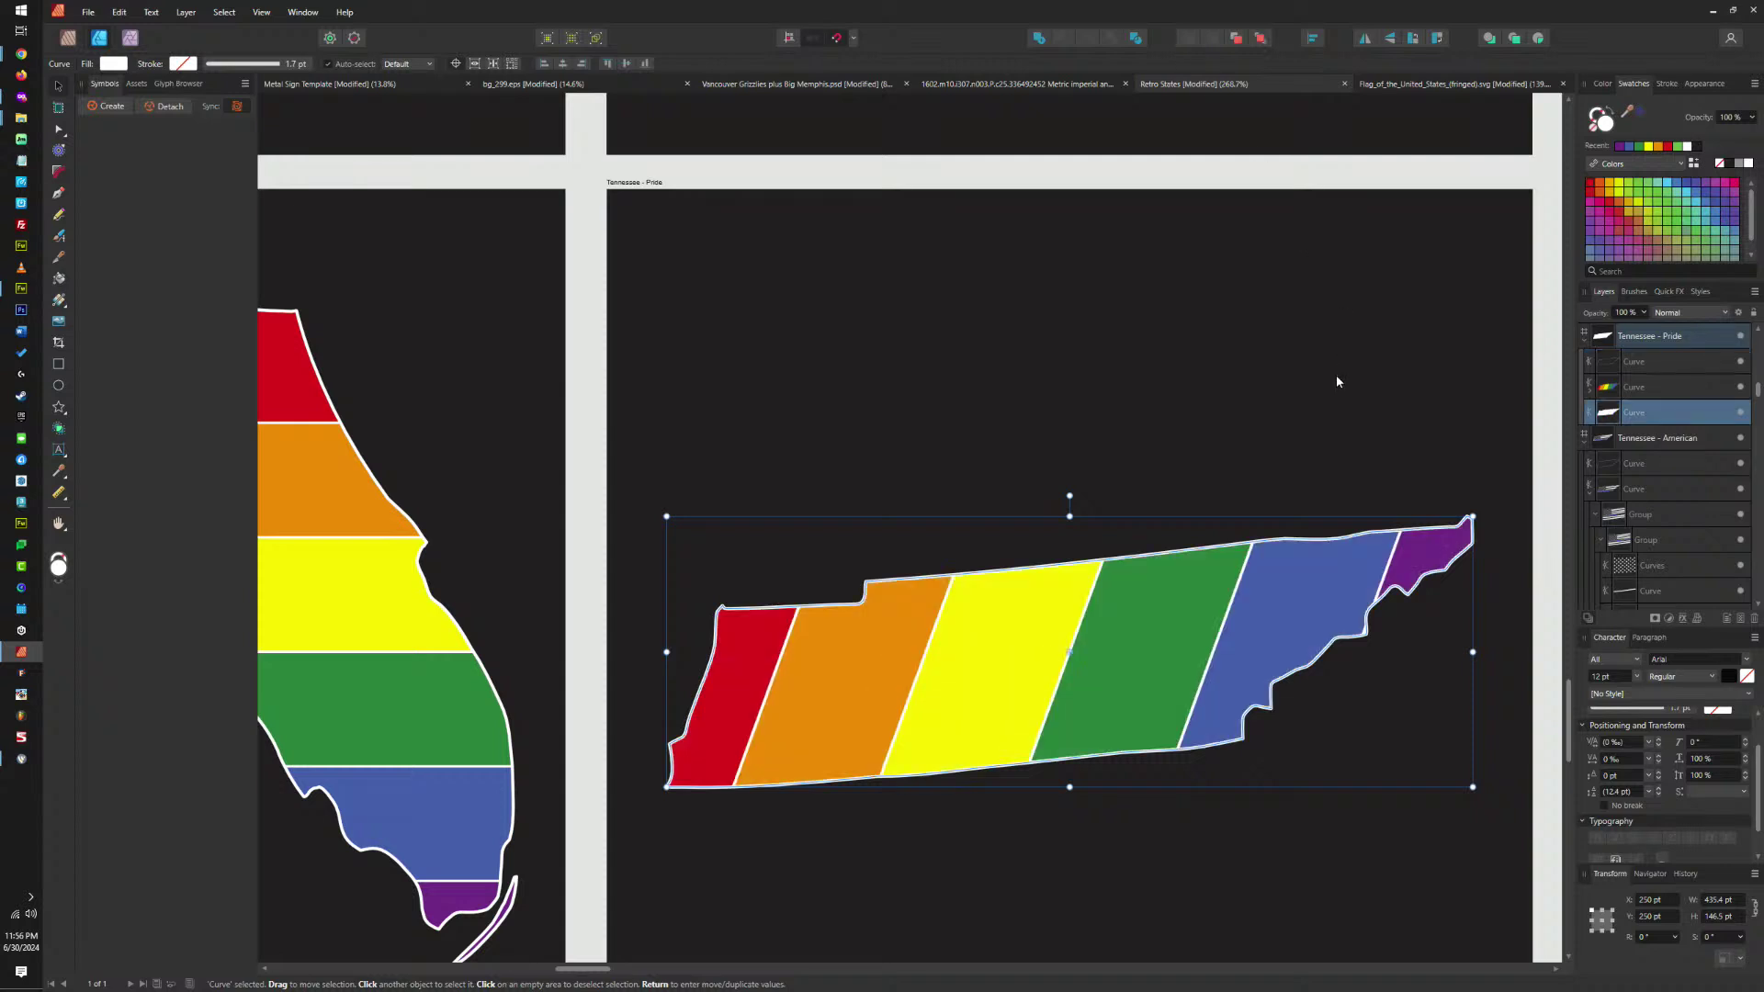
# Review the finished rainbow Tennessee map and compare the rainbow row with the other flag variations across the artboards.
pyautogui.click(1264, 419)
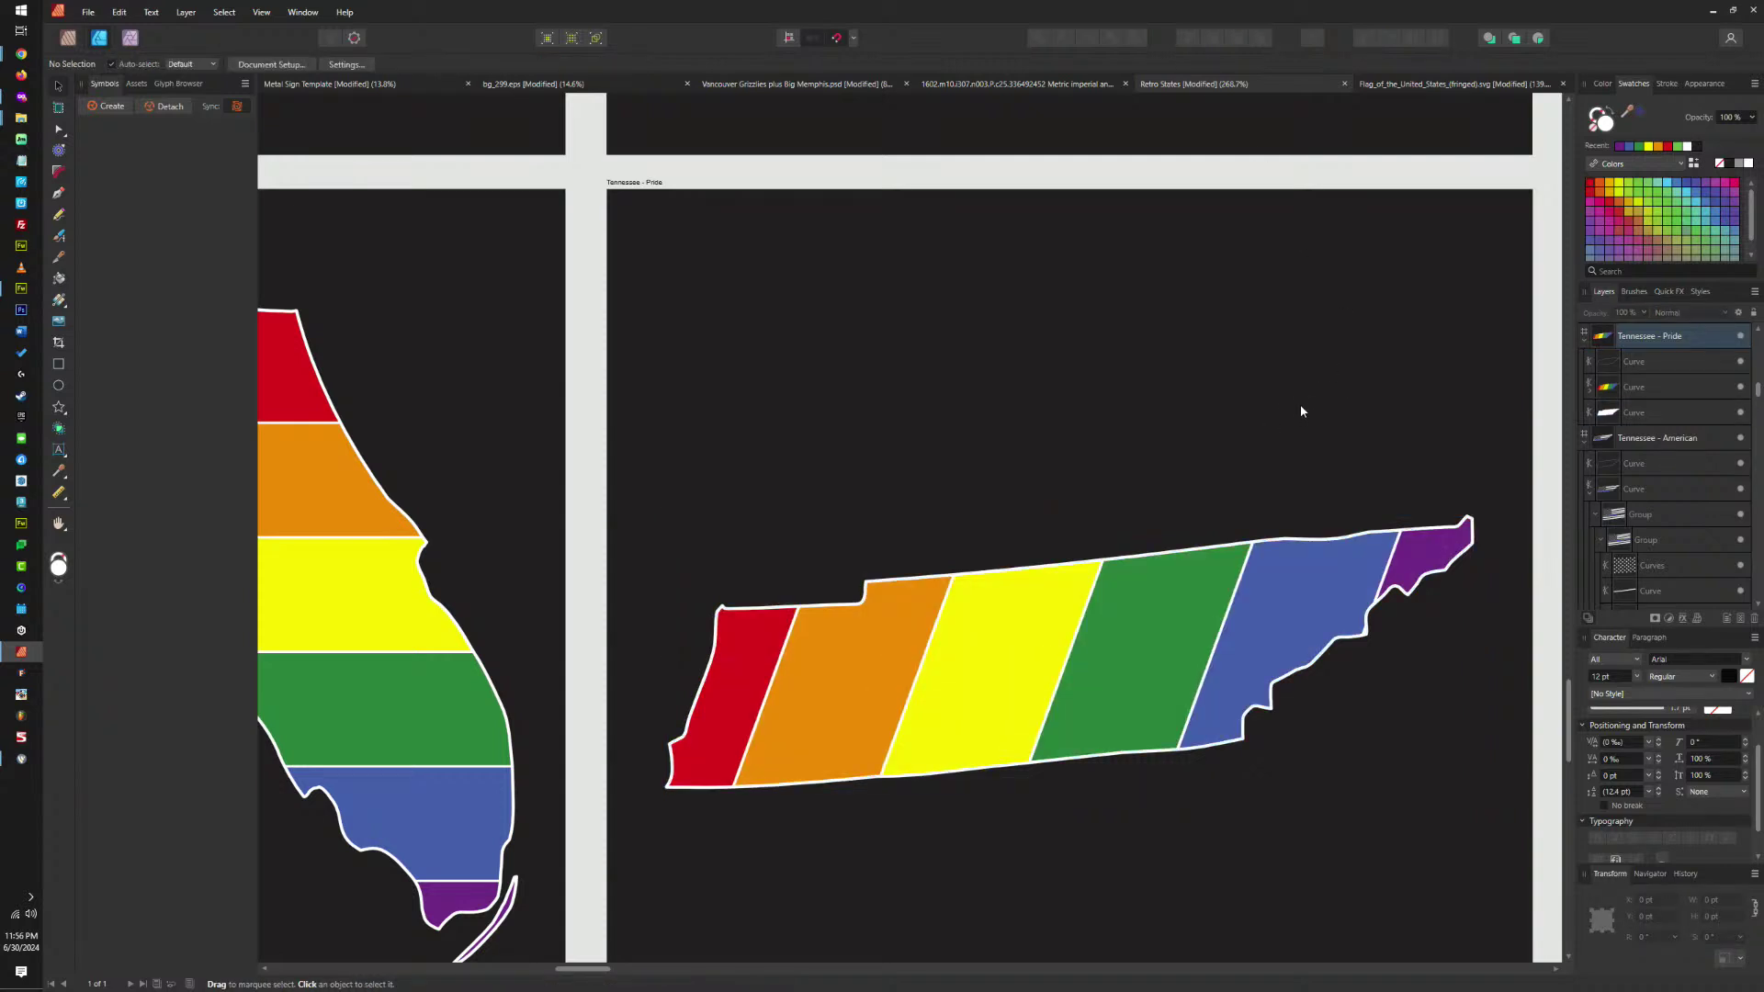
pyautogui.scroll(-4, 1303, 405)
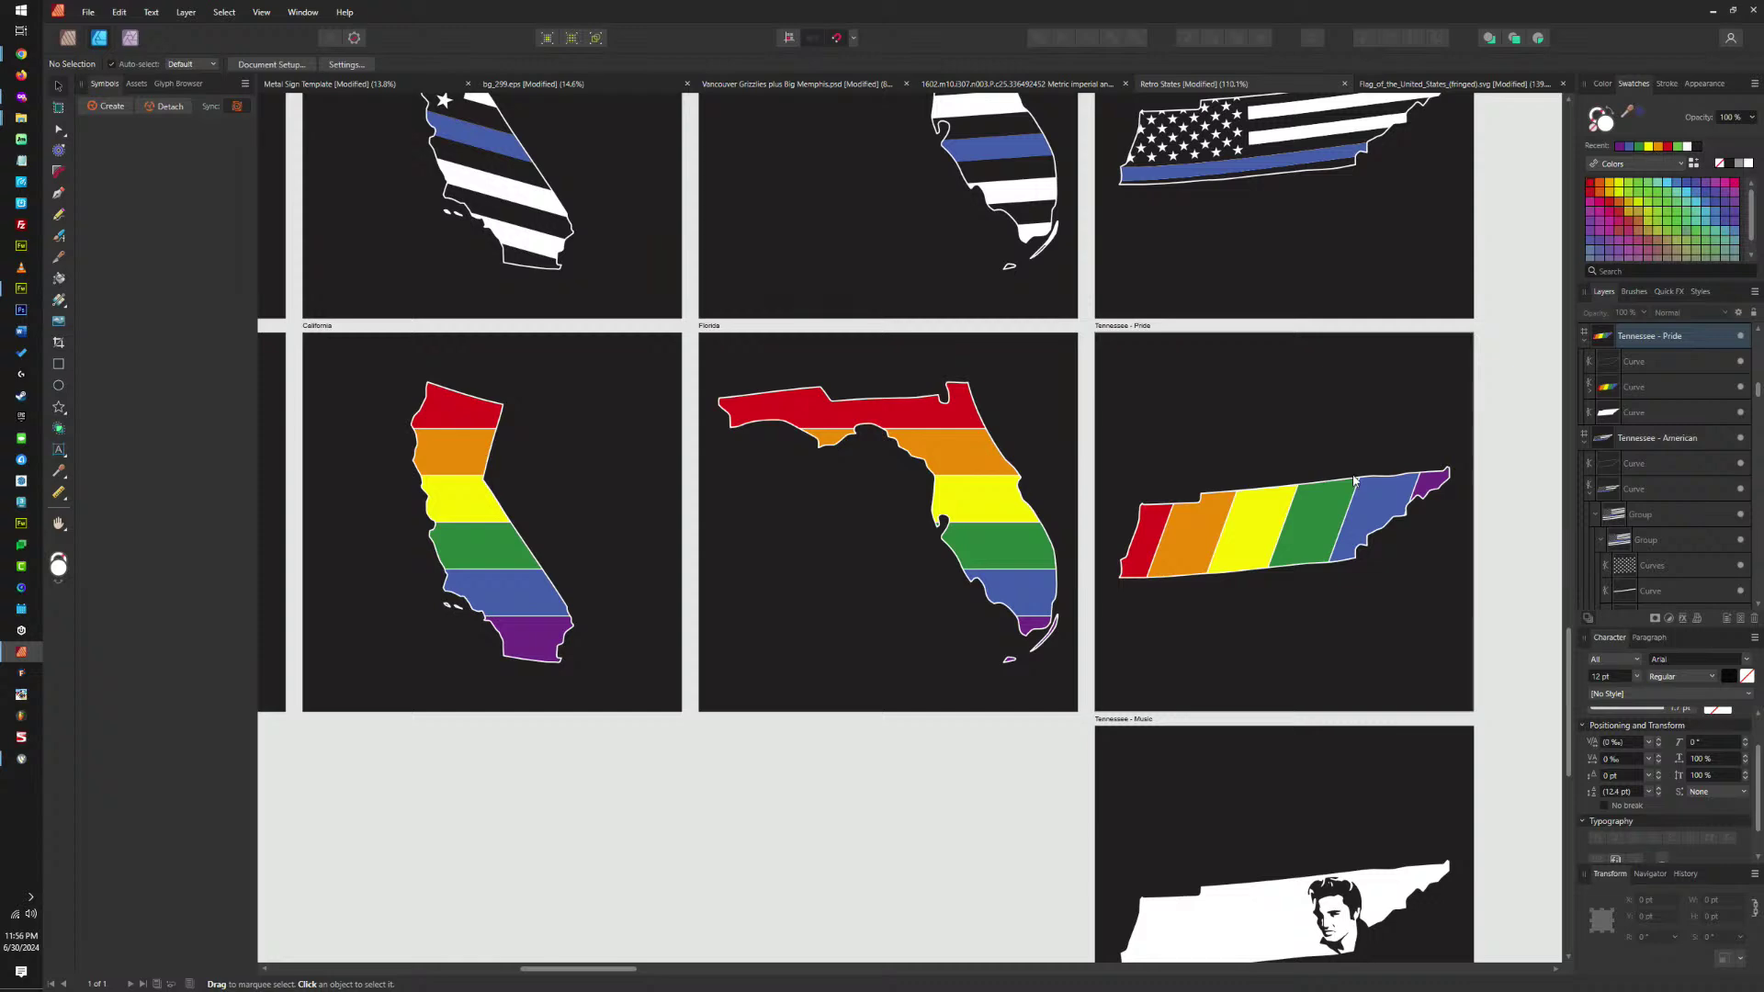
pyautogui.scroll(-4, 1353, 479)
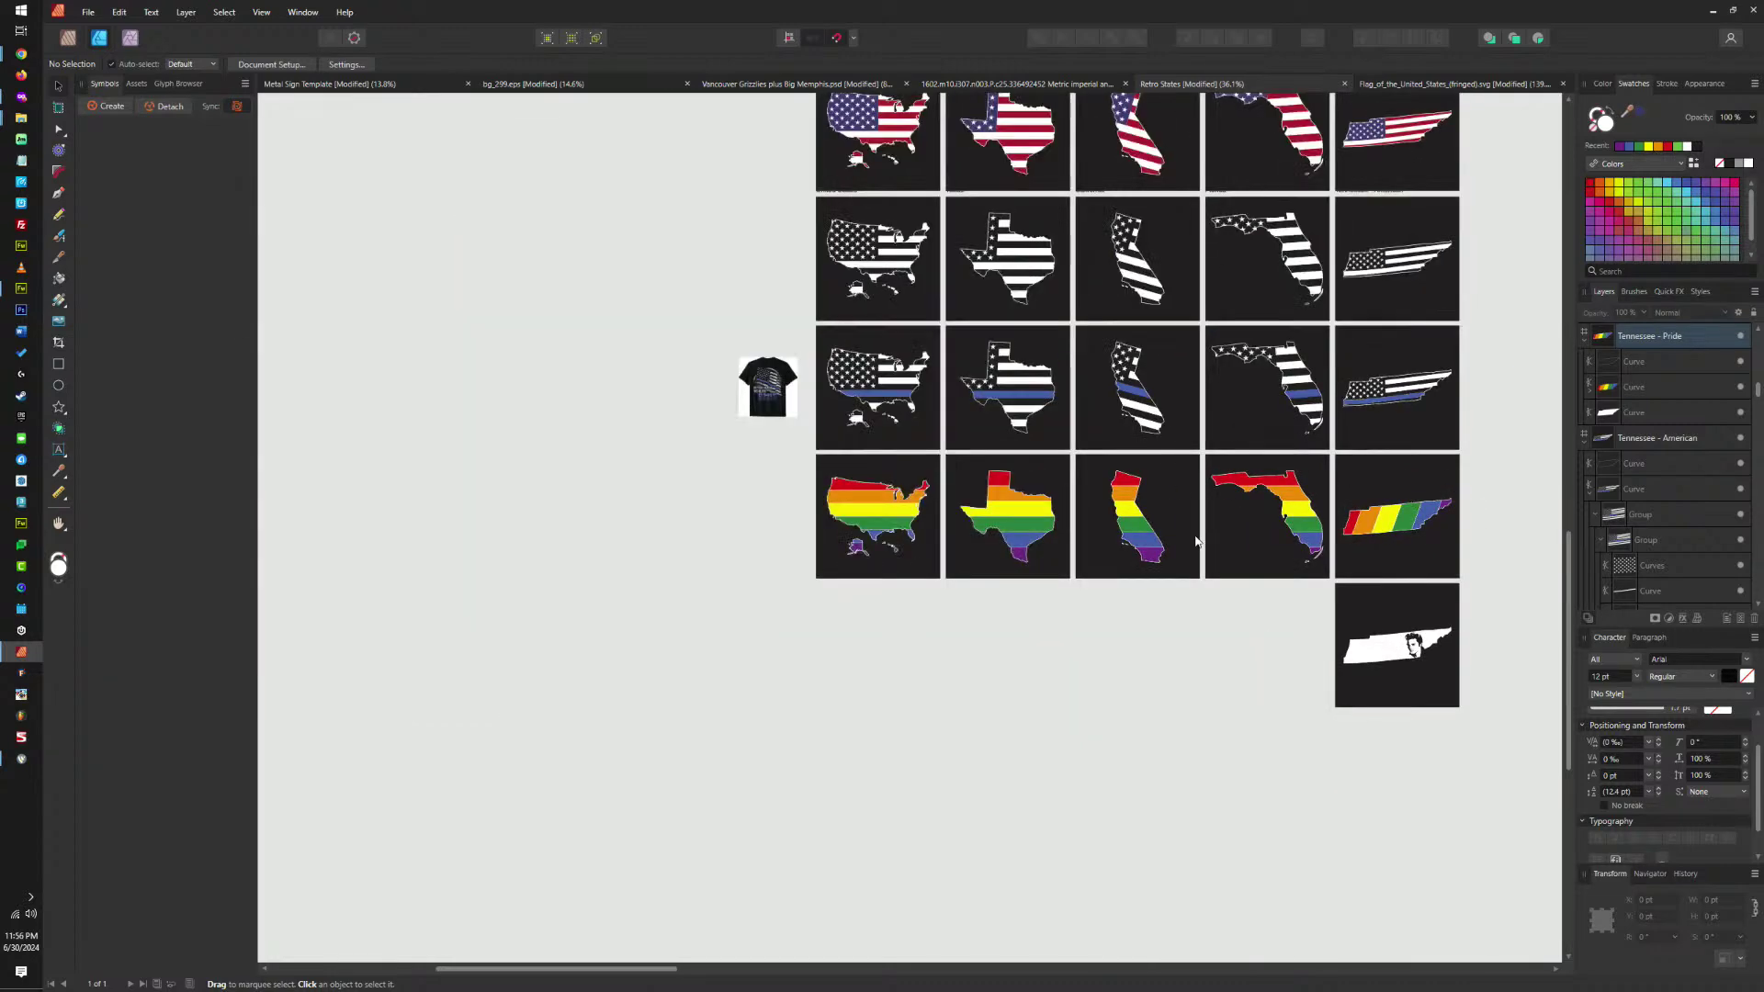
pyautogui.hscroll(3, 1268, 551)
pyautogui.scroll(1, 1194, 597)
pyautogui.scroll(2, 1170, 617)
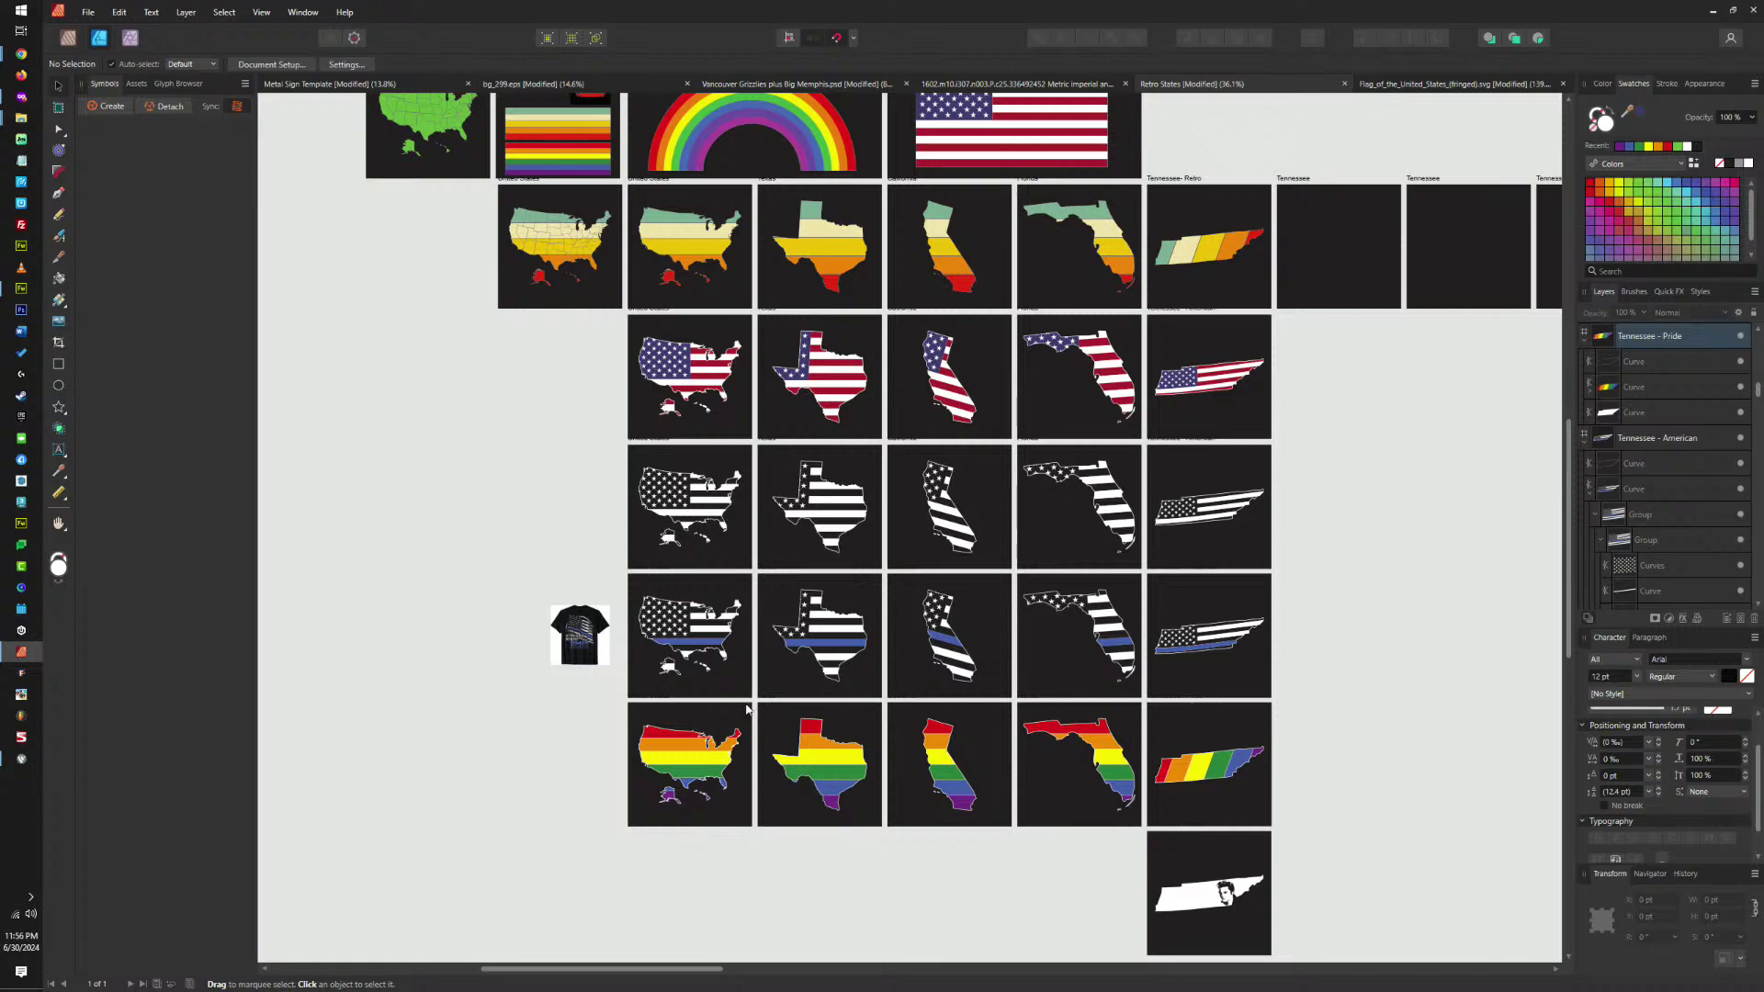
# Examine the reference T-shirt's flag and slogan lettering and compare it with the thin-blue-line United States map.
pyautogui.scroll(8, 568, 659)
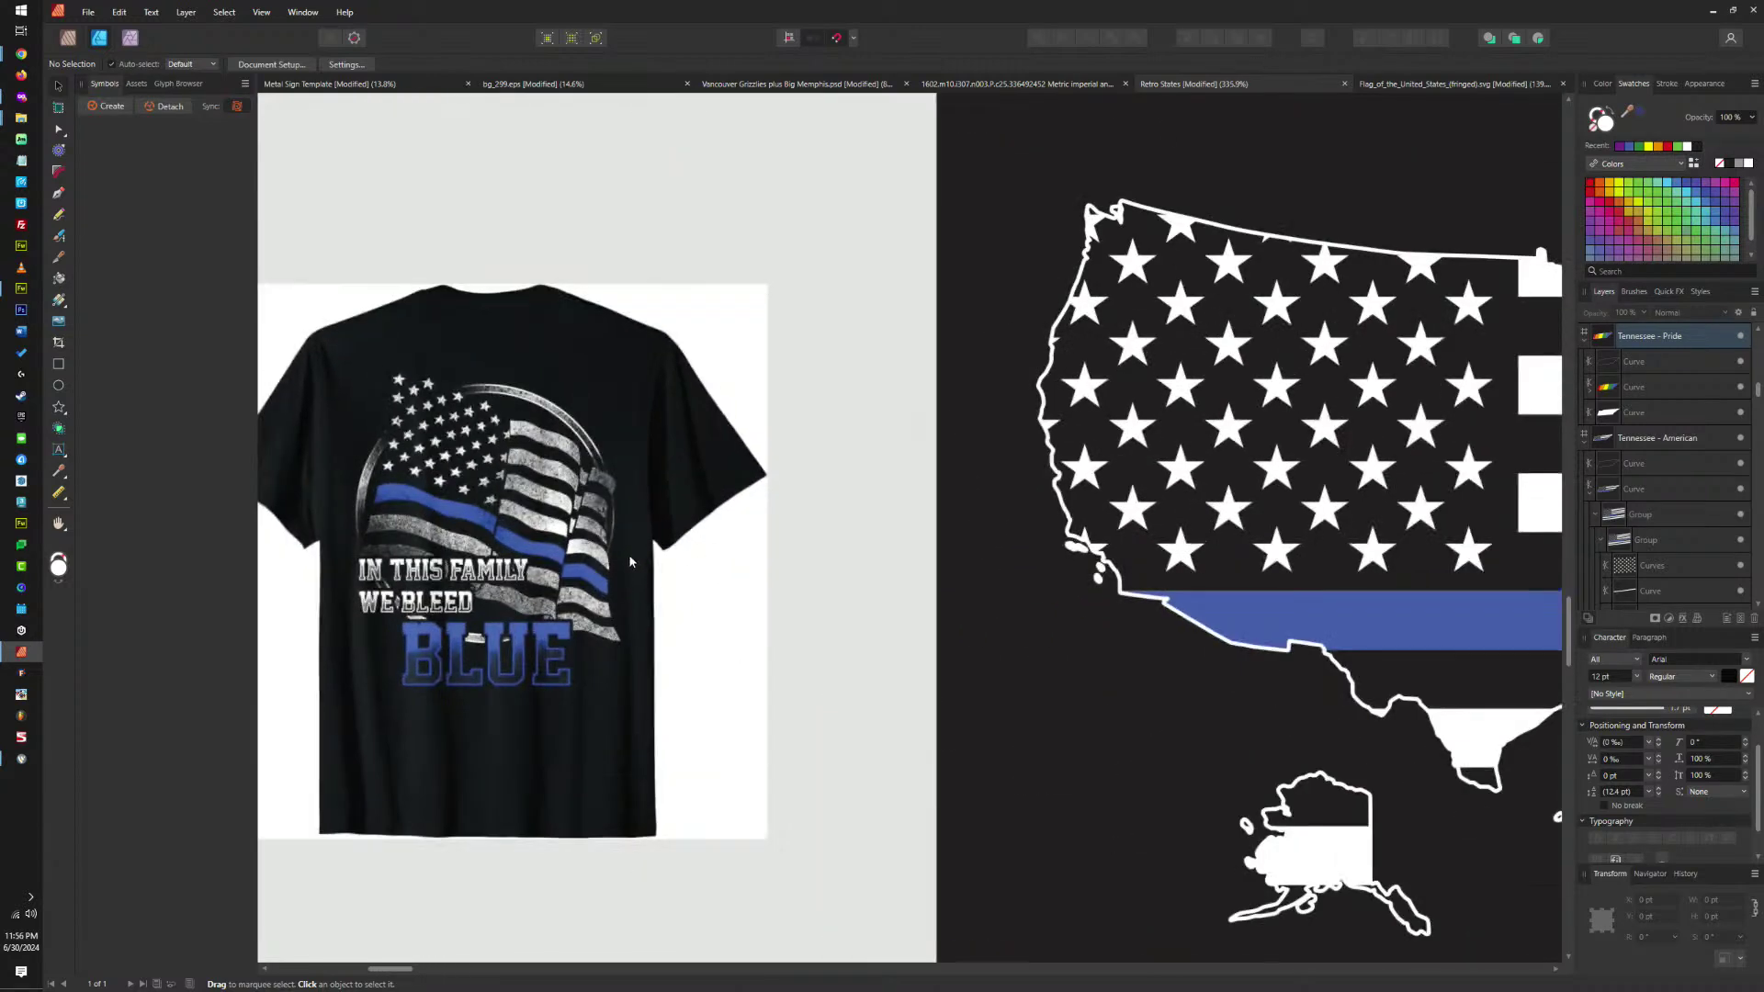
pyautogui.scroll(-3, 643, 554)
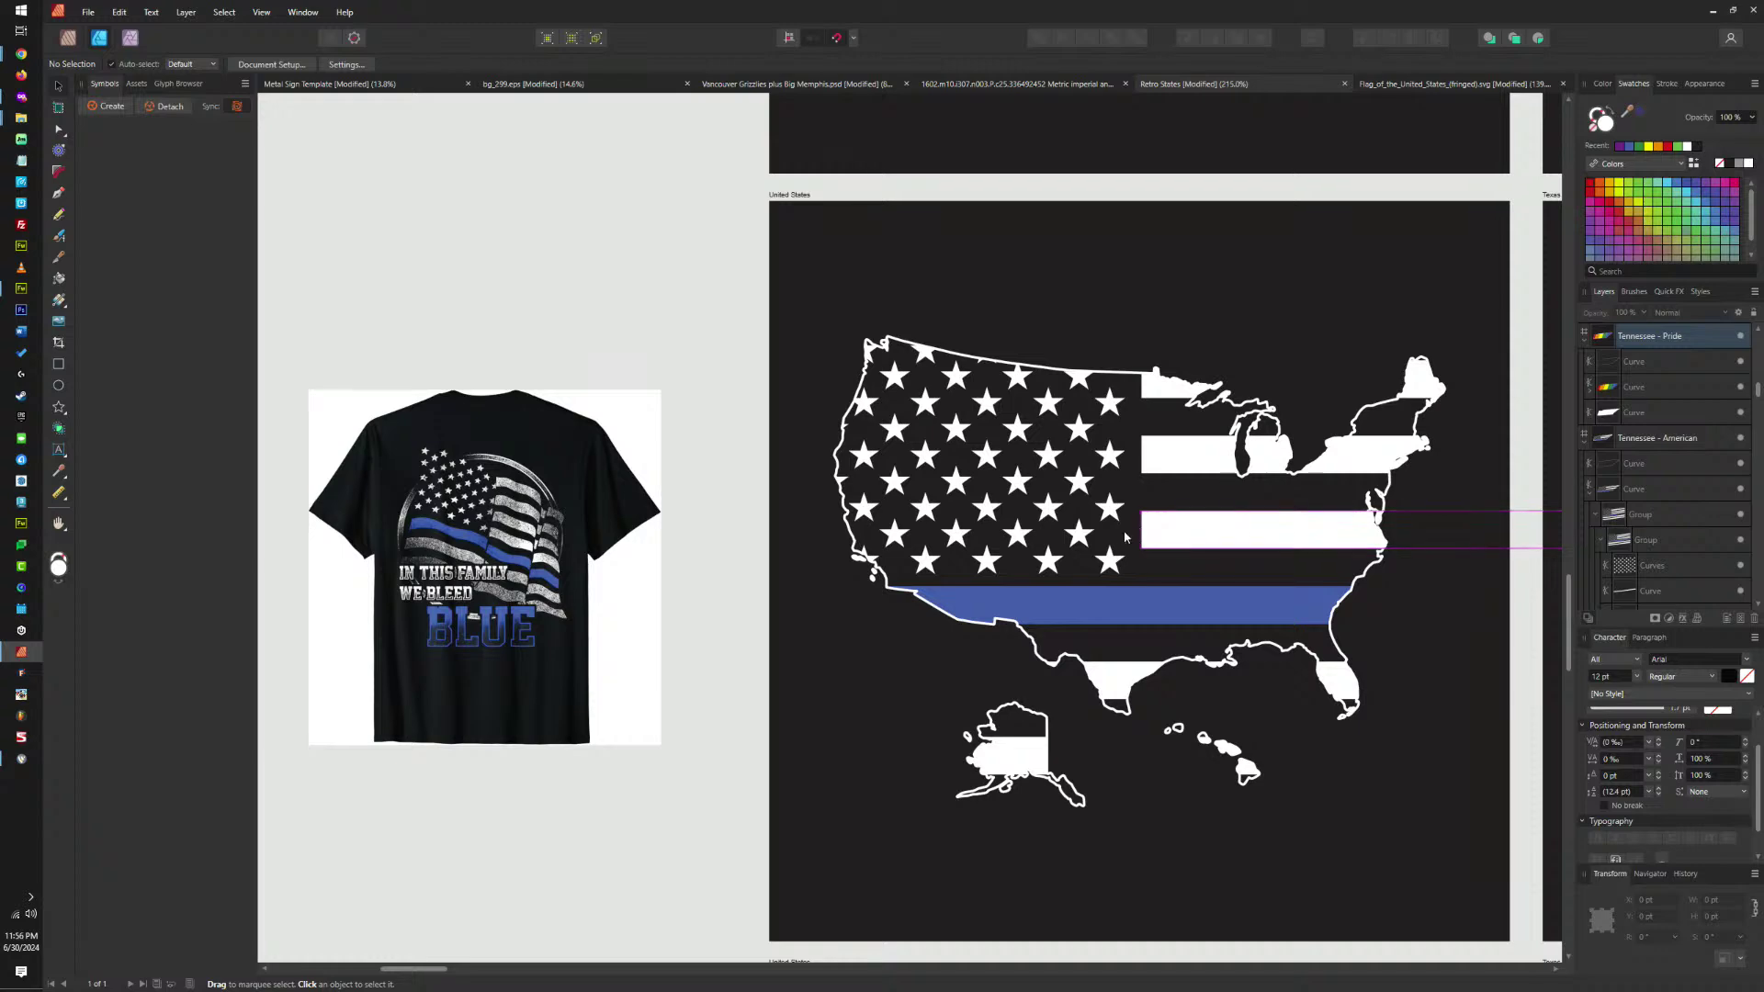
pyautogui.scroll(8, 364, 551)
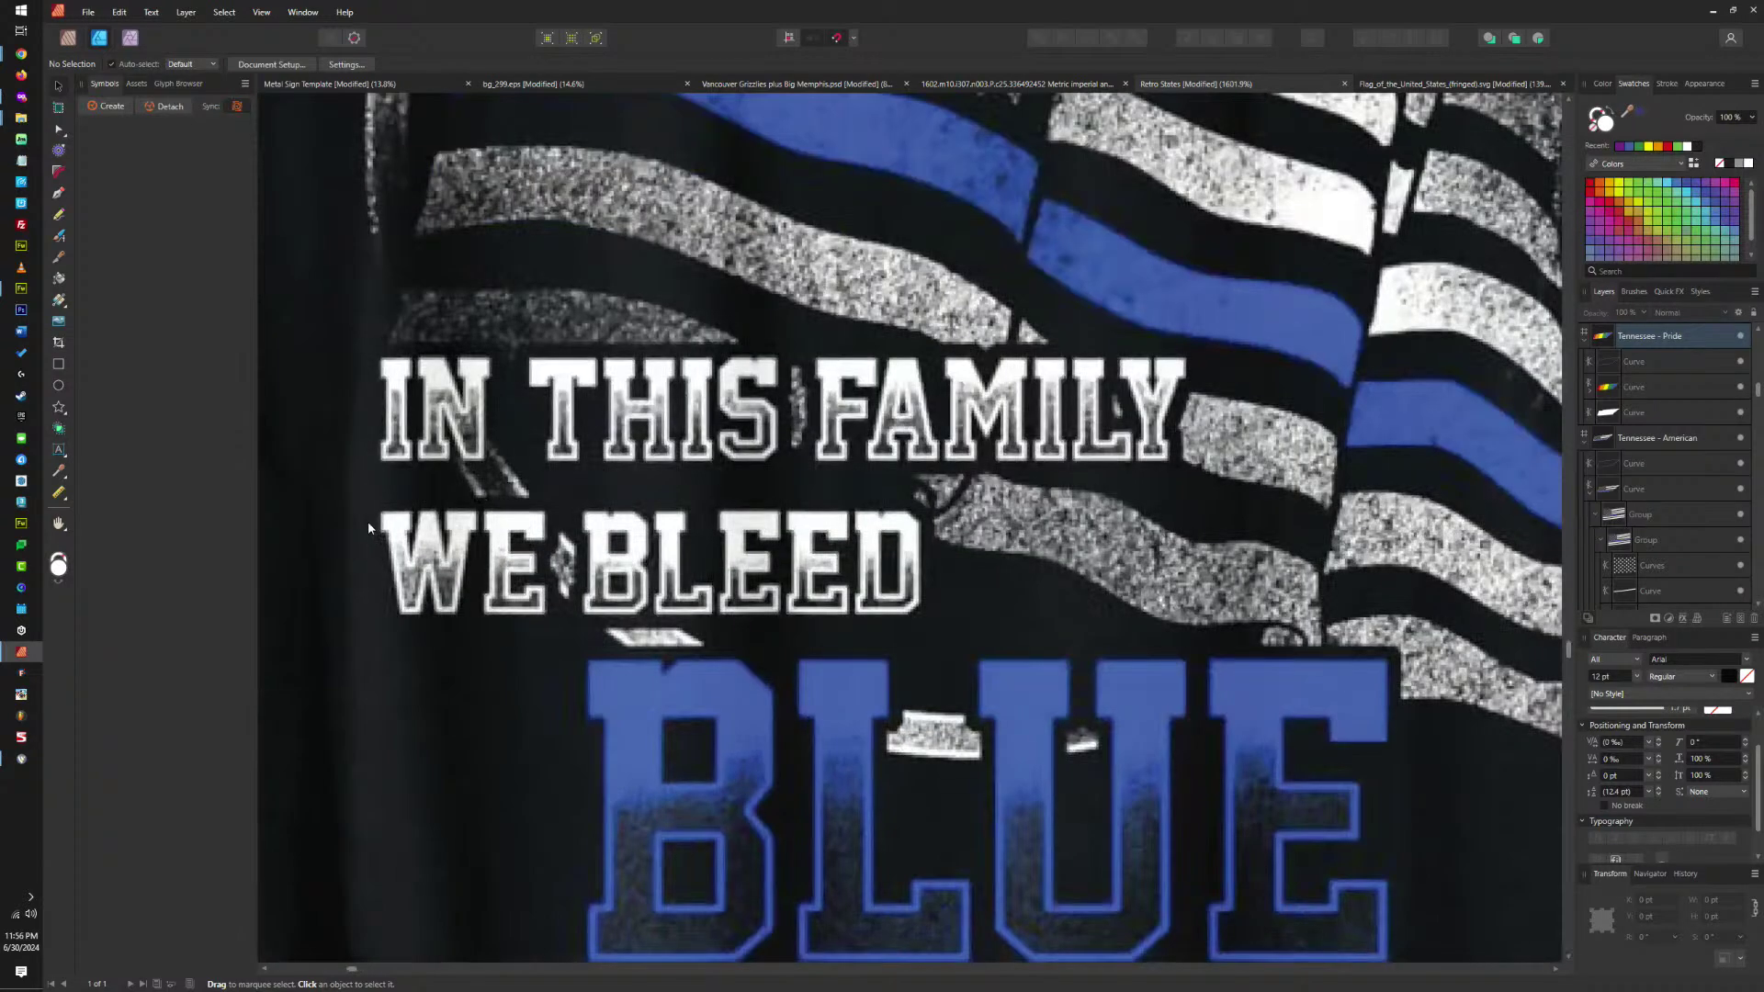
pyautogui.scroll(-2, 542, 524)
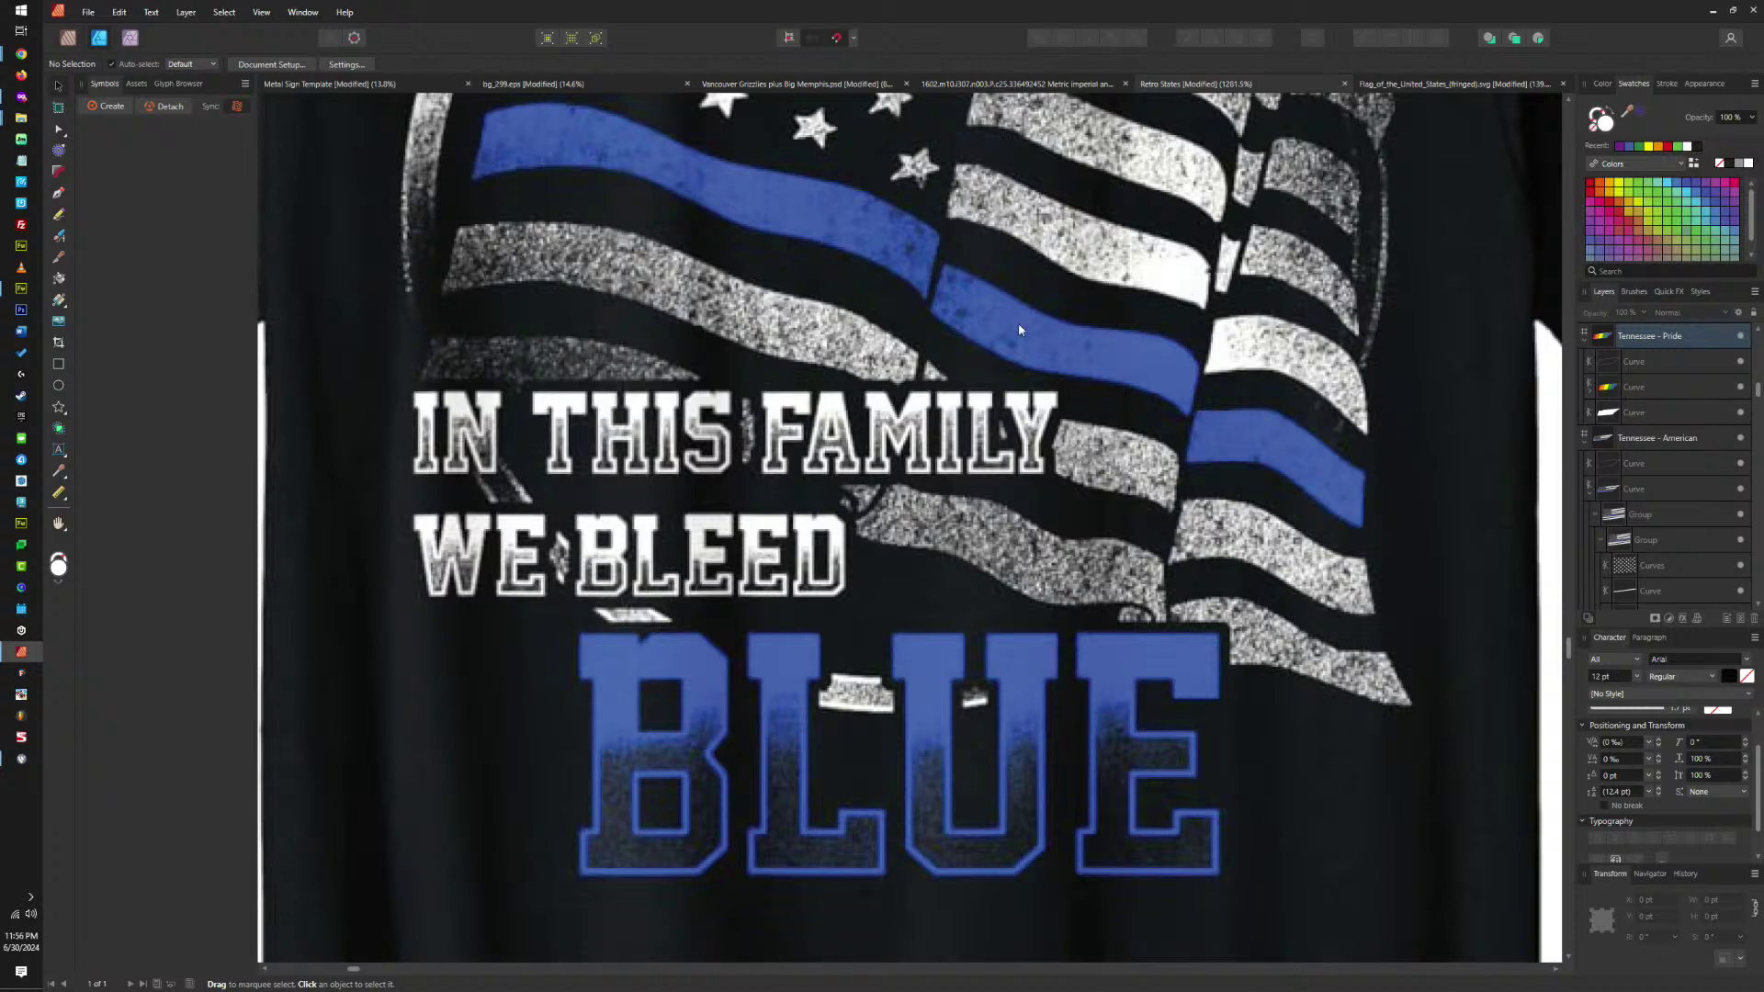
pyautogui.moveTo(1018, 323); pyautogui.dragTo(1009, 477)
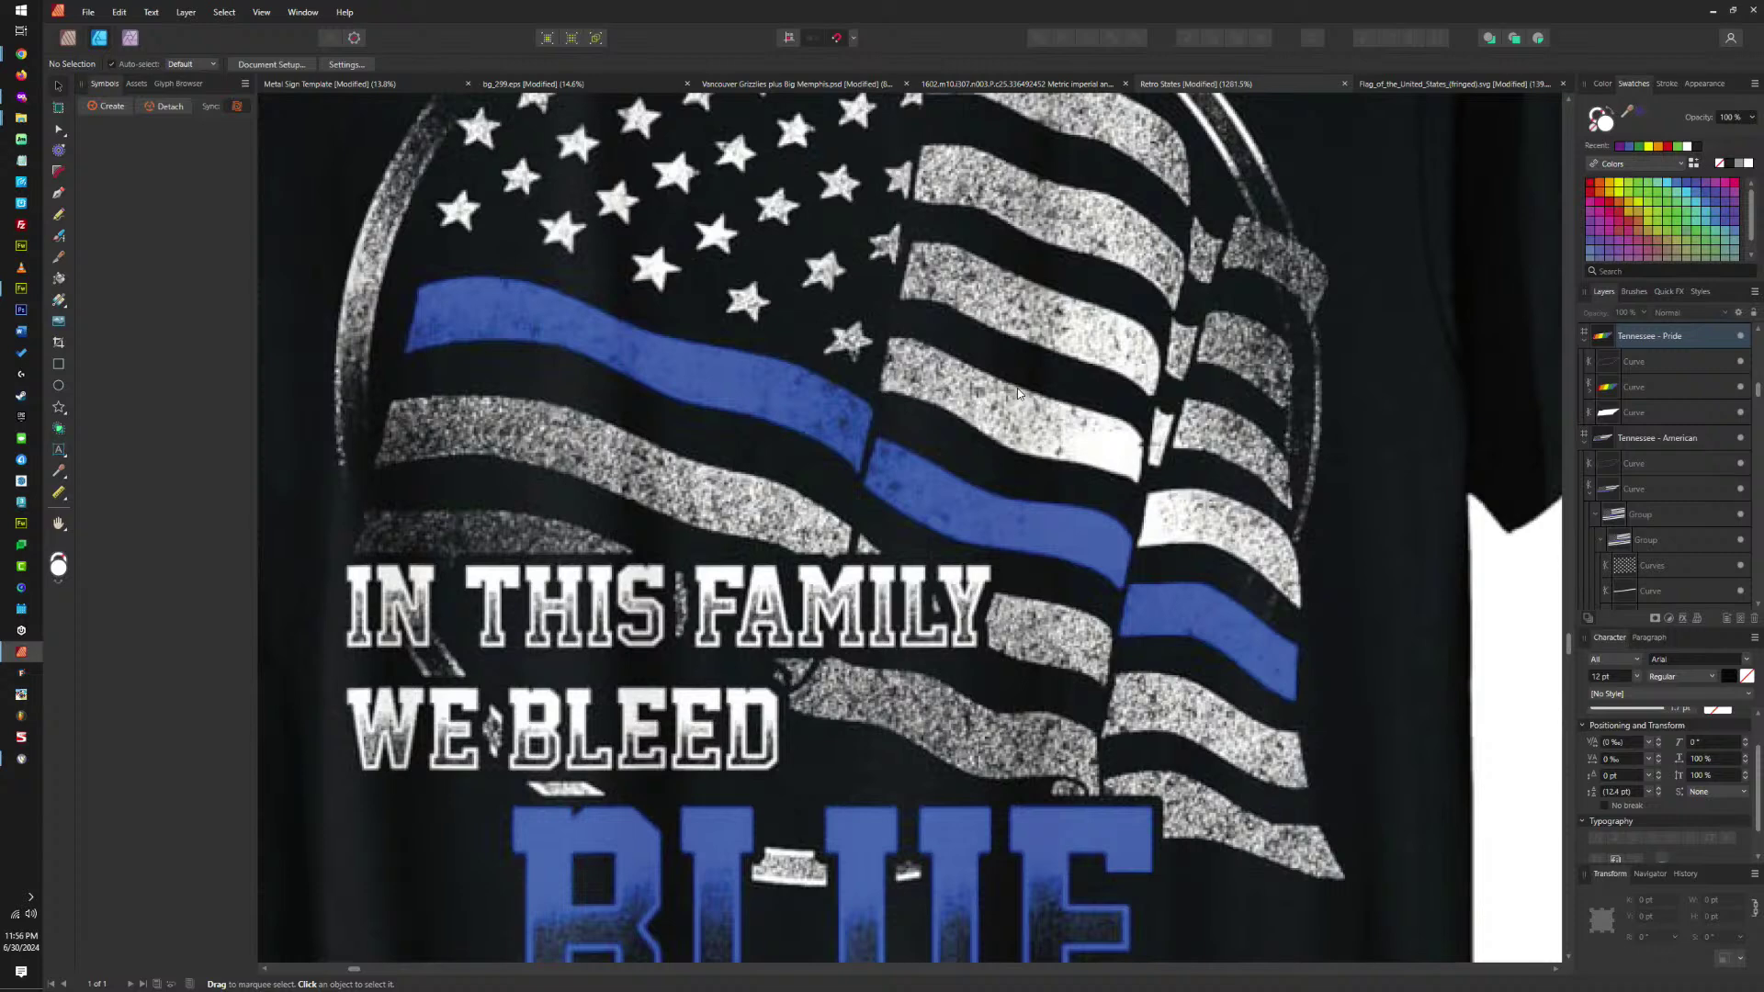
pyautogui.hscroll(10, 1017, 388)
pyautogui.hscroll(5, 855, 375)
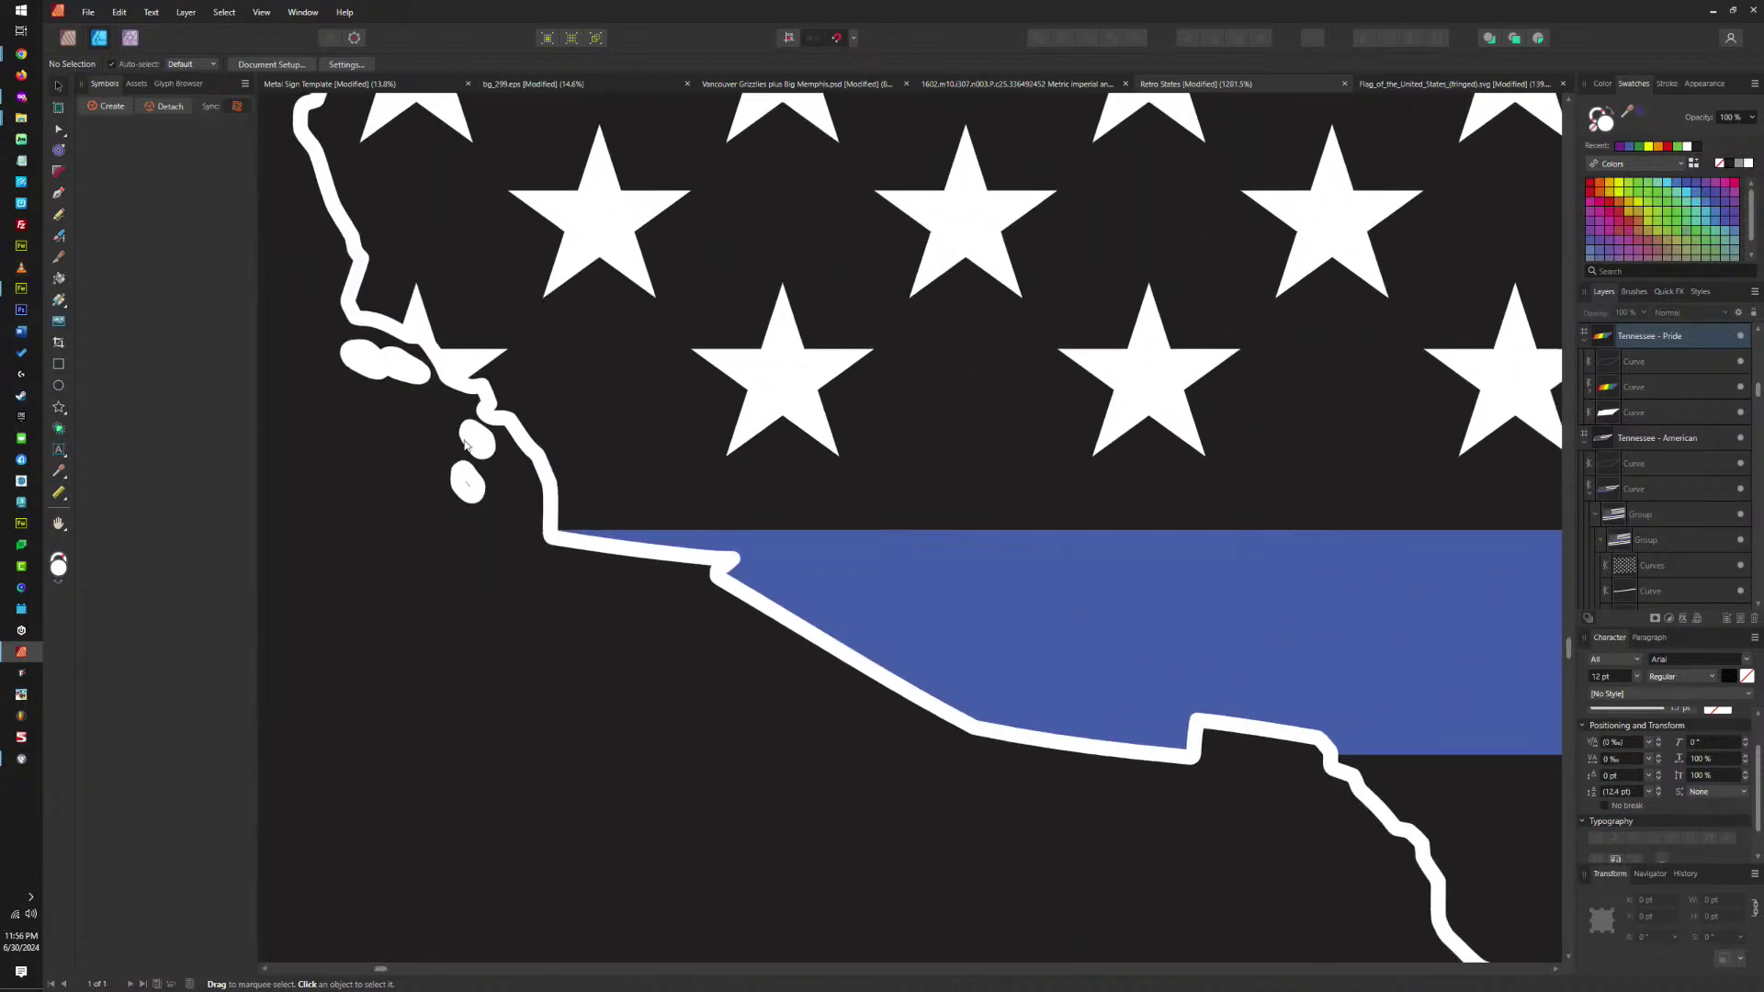
pyautogui.scroll(-5, 966, 470)
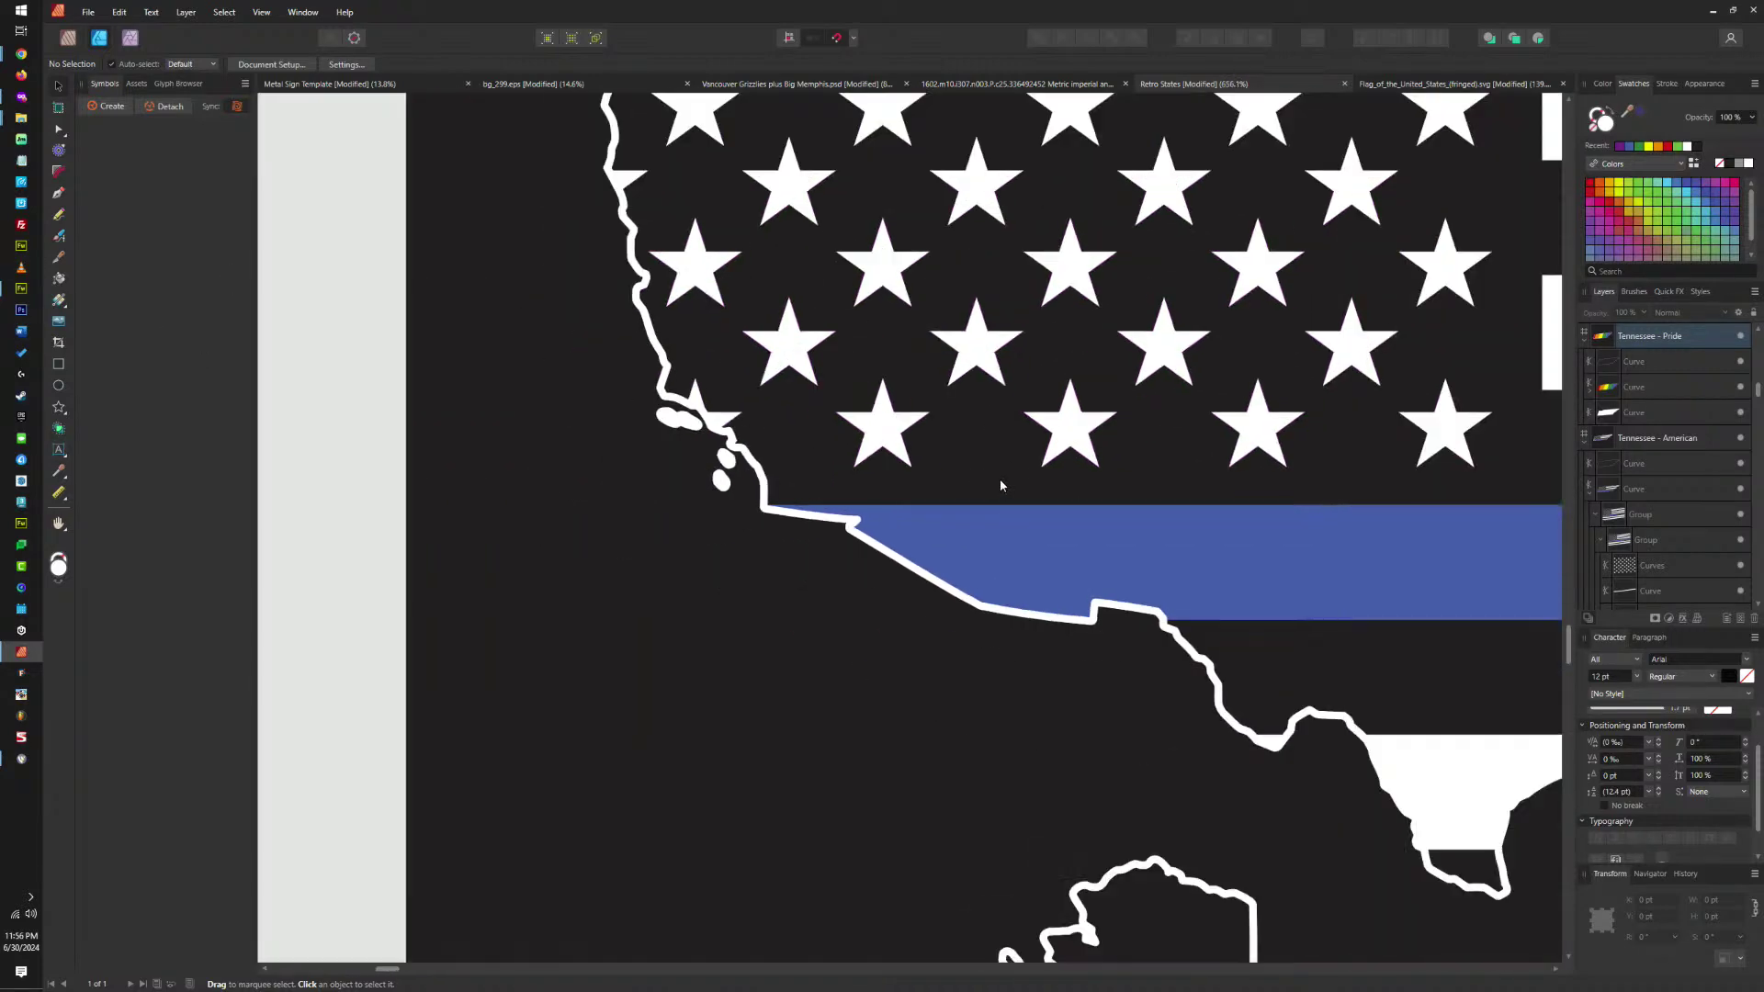
pyautogui.scroll(2, 999, 477)
pyautogui.scroll(-5, 942, 464)
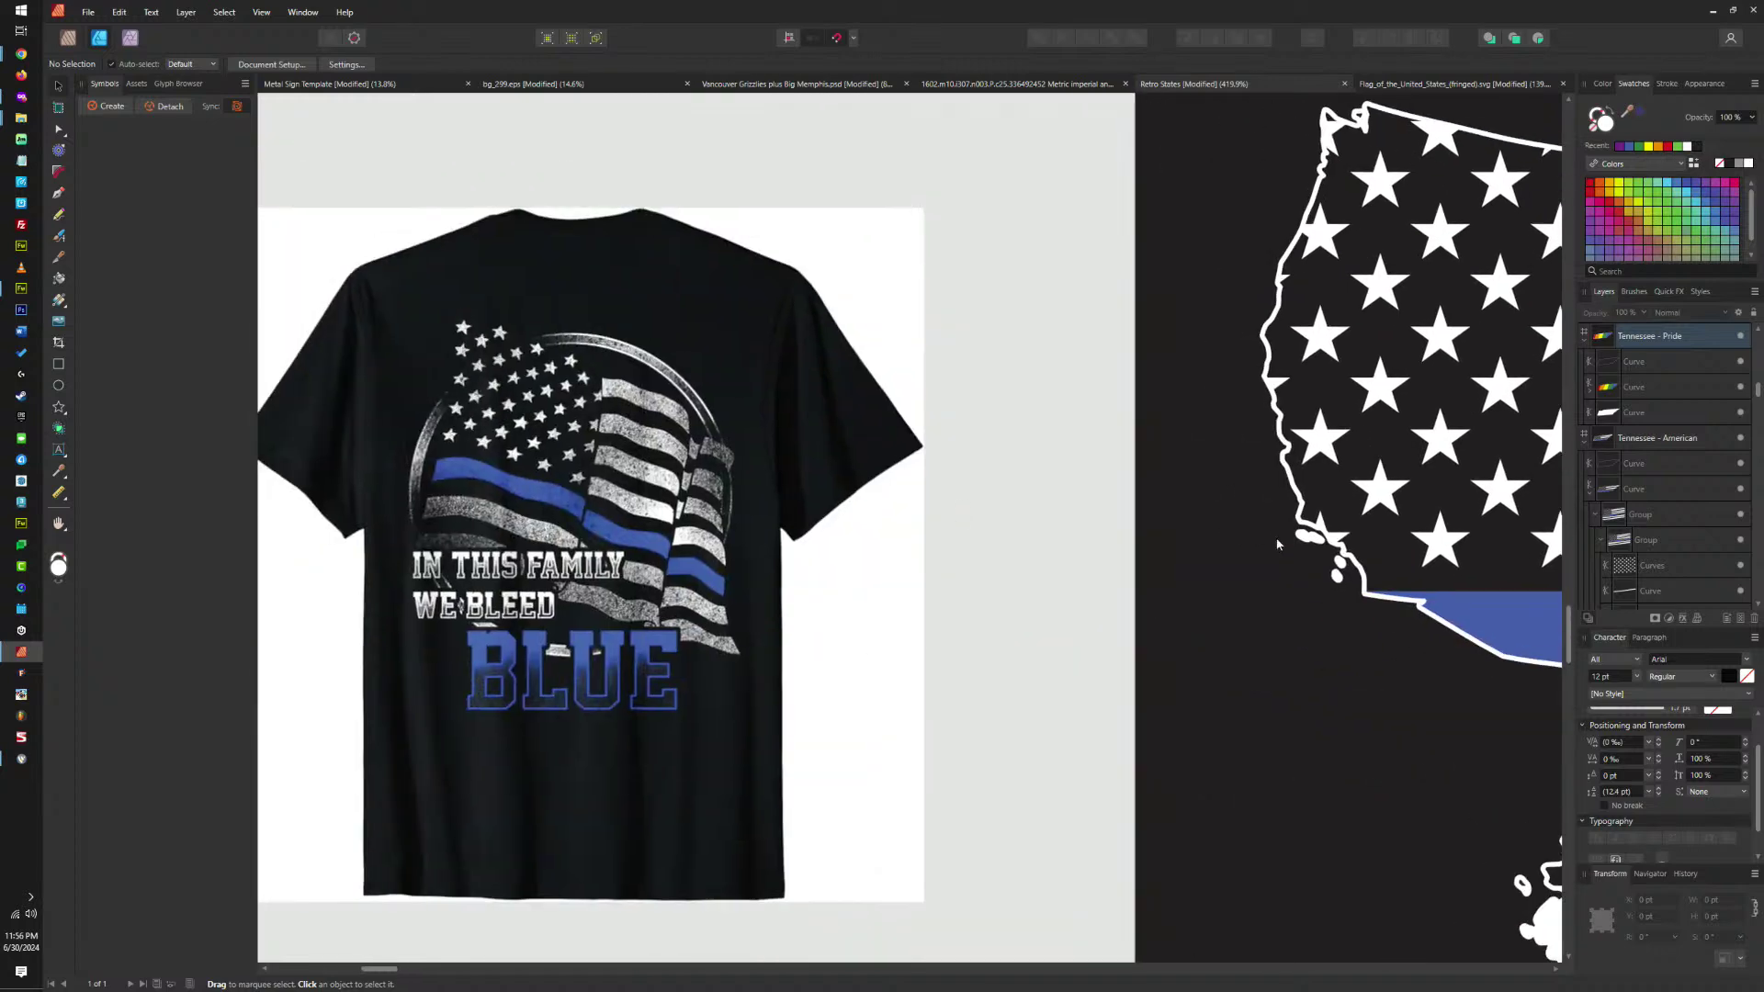
pyautogui.scroll(6, 1080, 599)
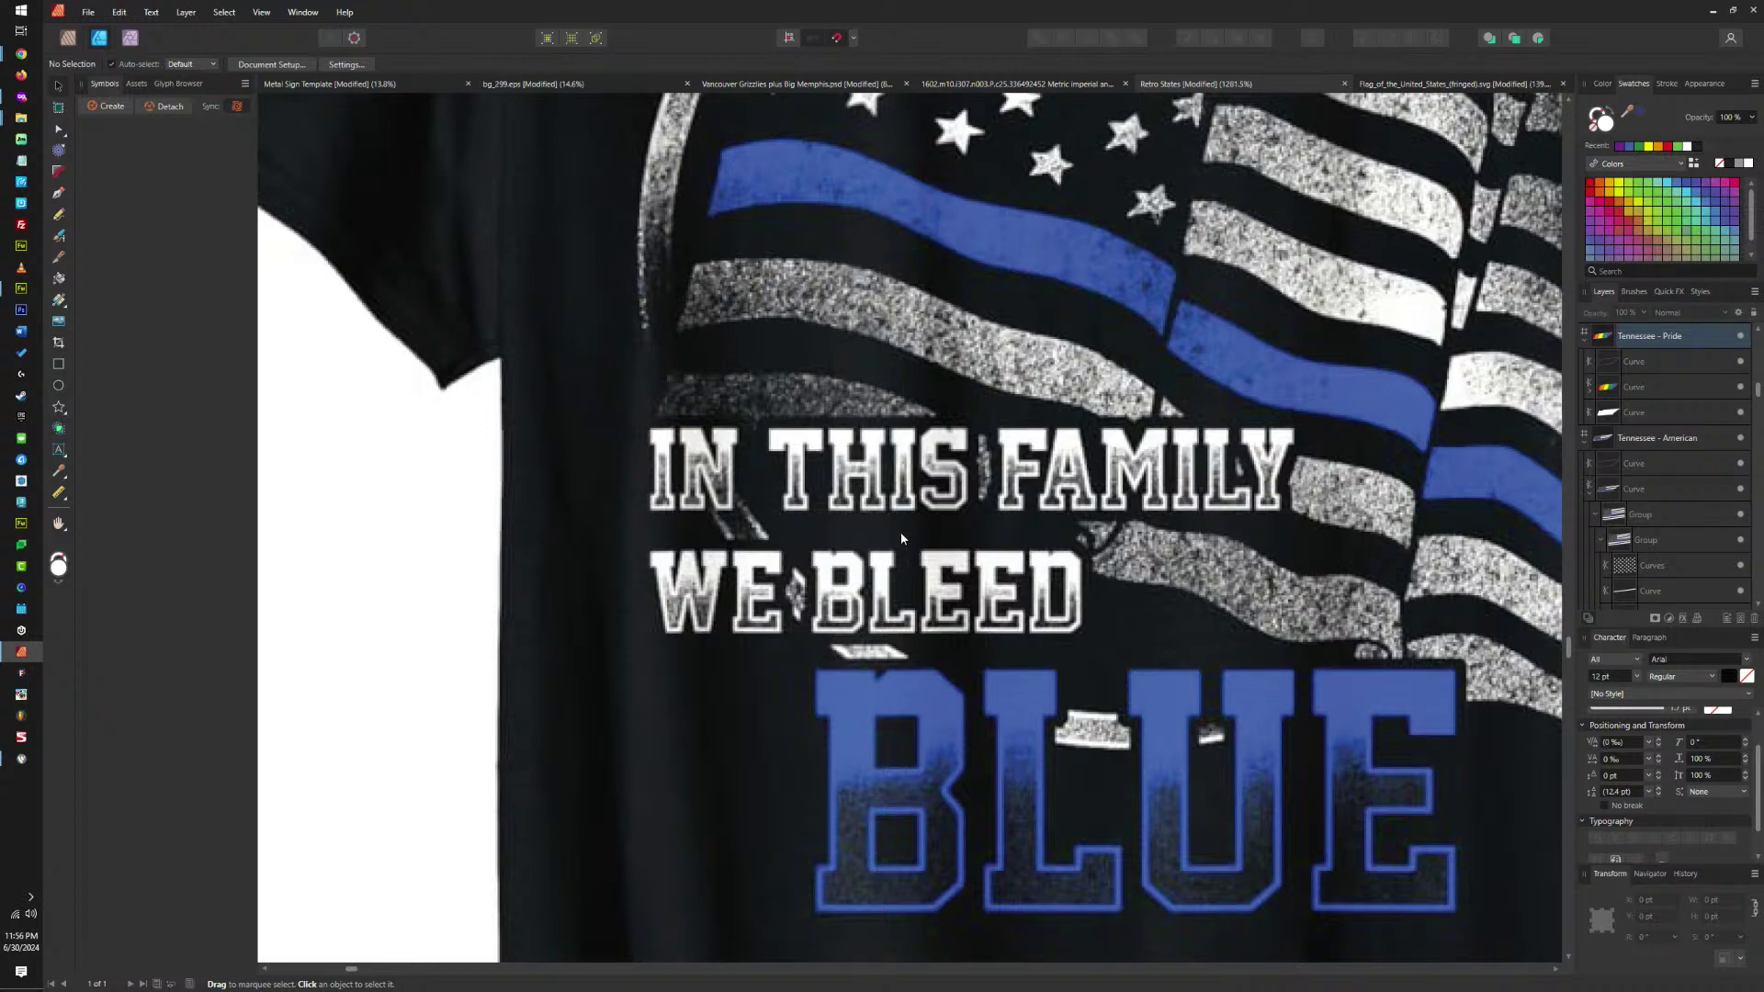
pyautogui.scroll(-3, 1032, 549)
pyautogui.scroll(-4, 1033, 549)
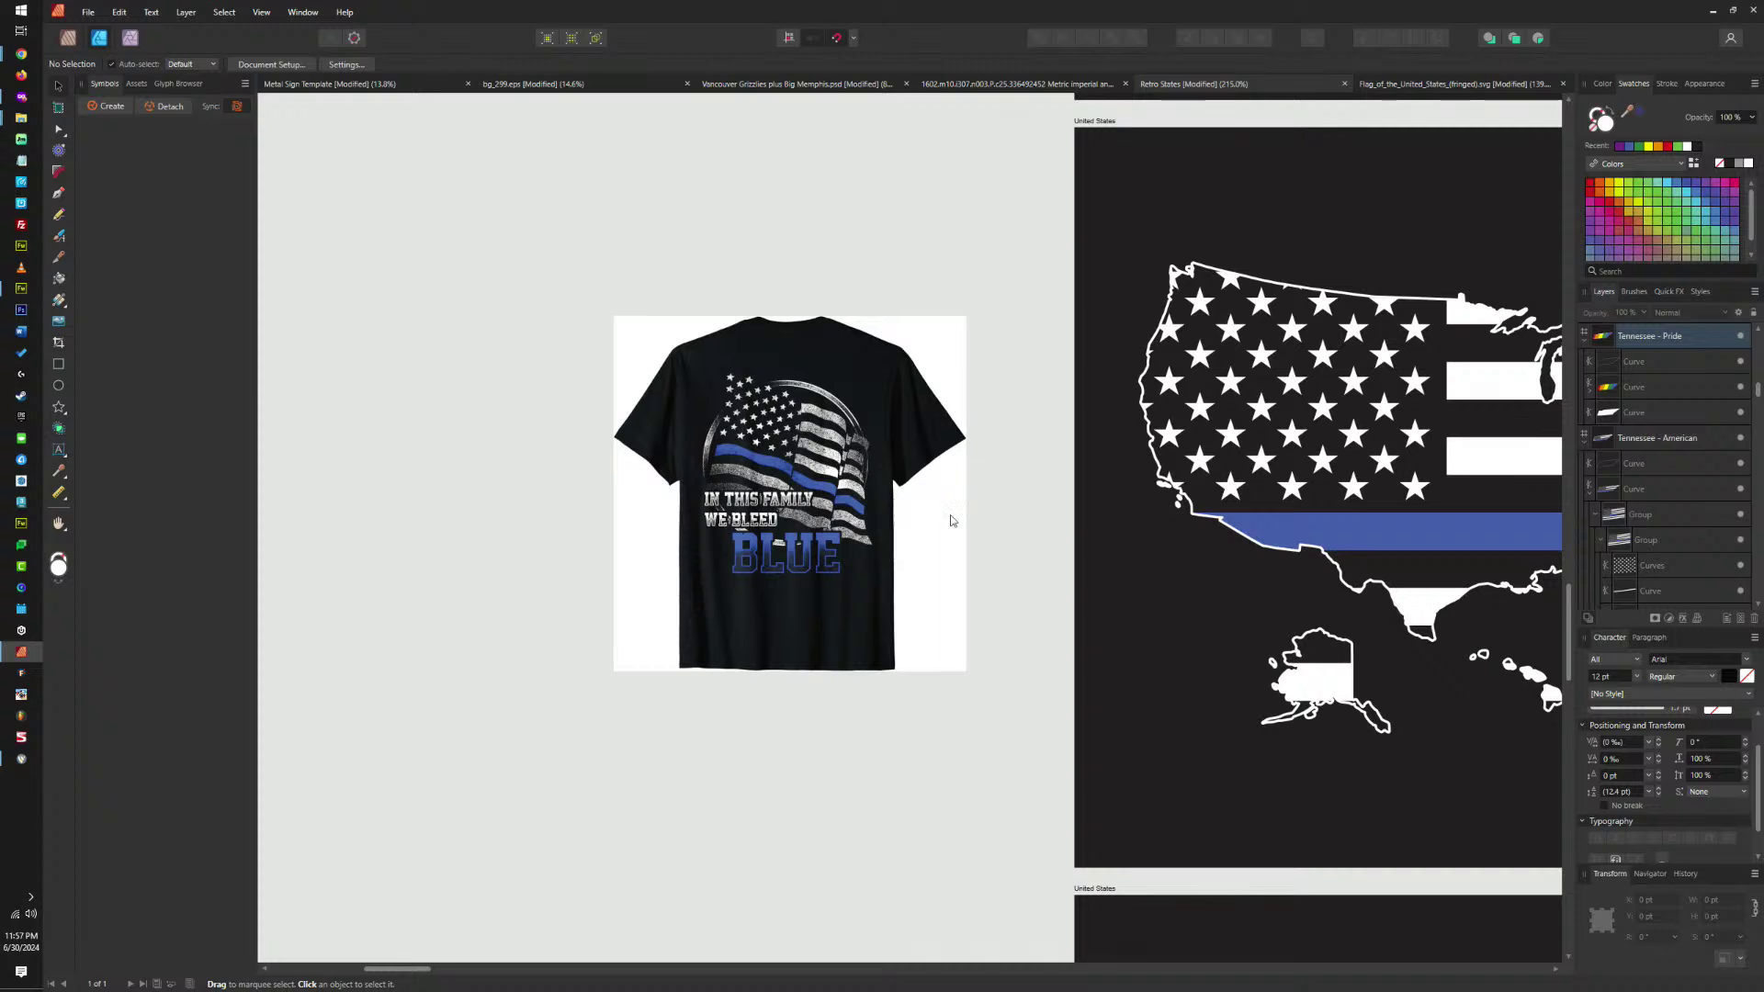
pyautogui.scroll(2, 1209, 564)
pyautogui.scroll(-5, 1209, 564)
pyautogui.scroll(4, 1195, 475)
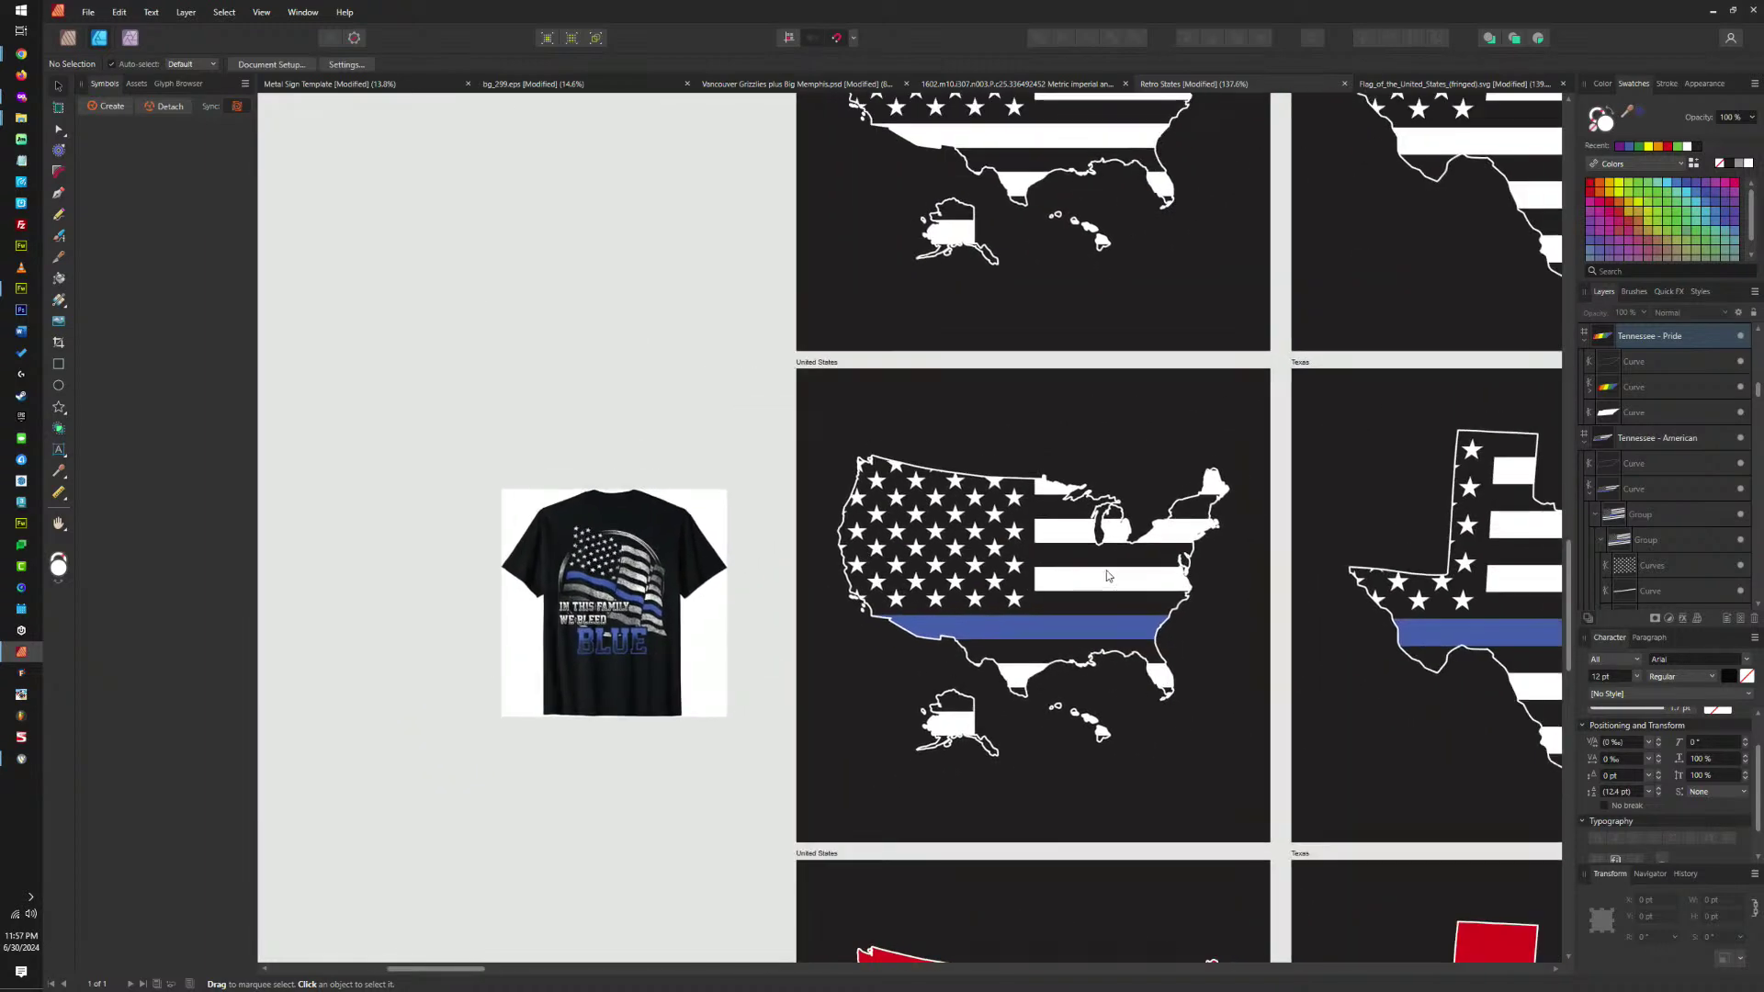
# Add a frame text reading "IN THIS FAMILY WE BLEED" on two lines over the thin-blue-line United States map.
pyautogui.scroll(-1, 1038, 496)
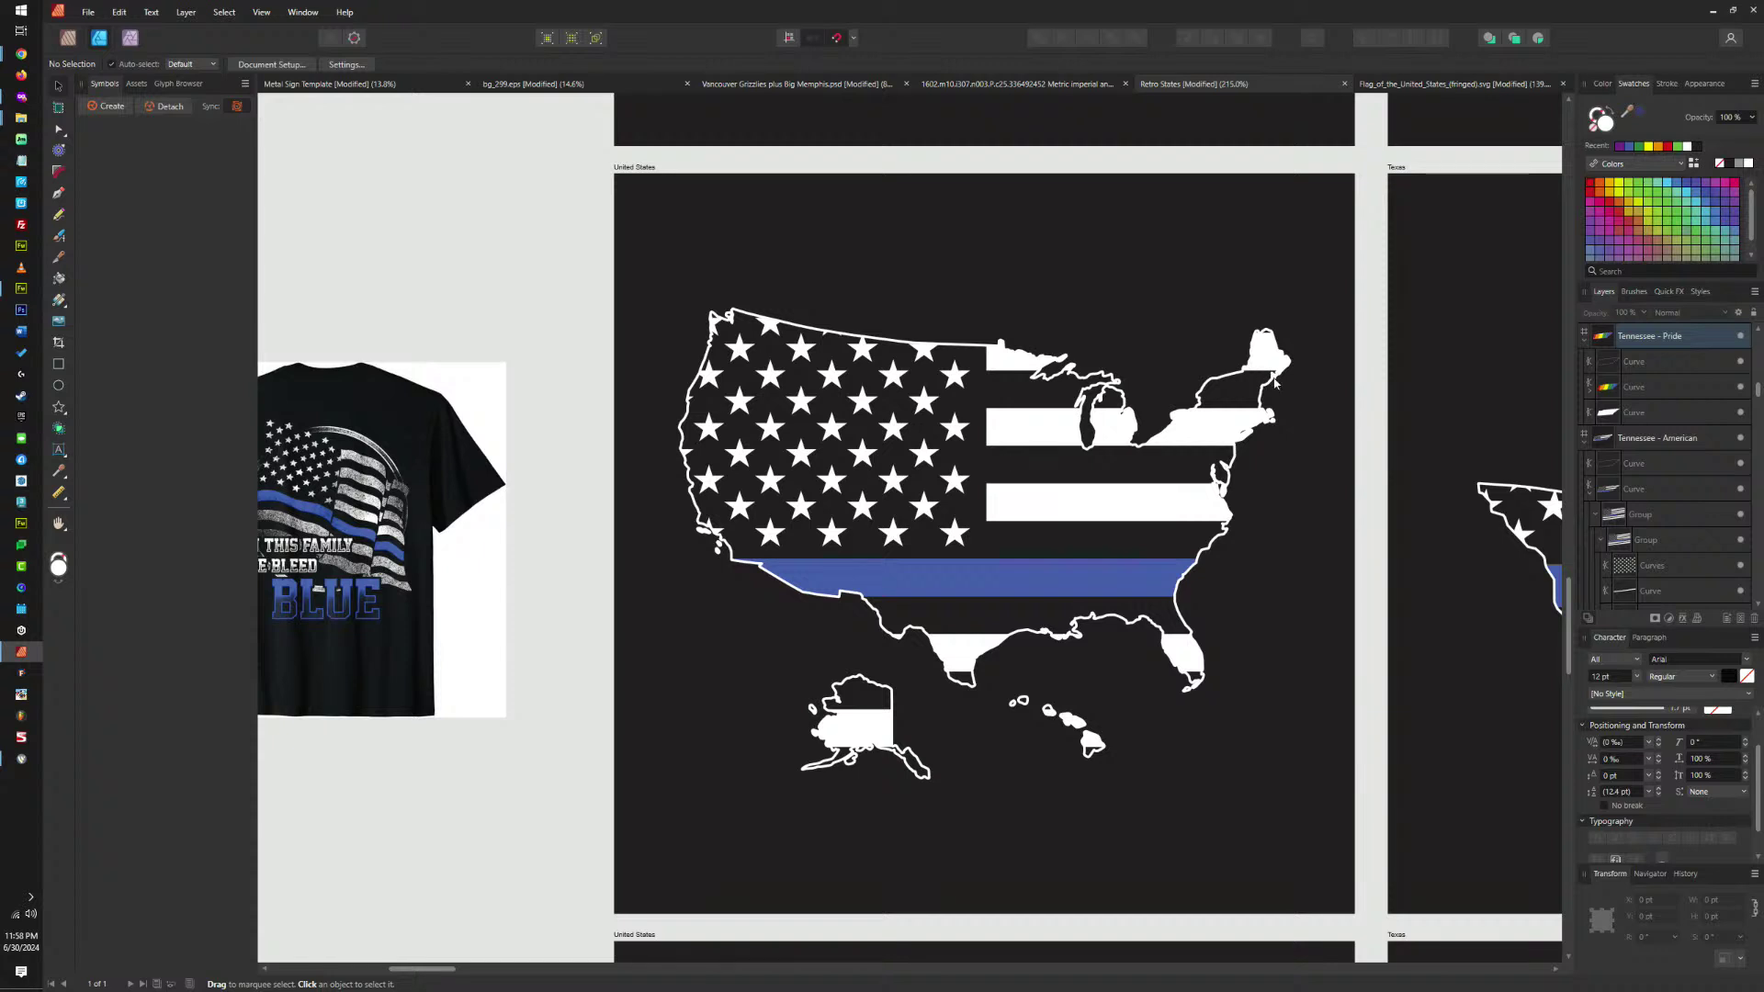
pyautogui.scroll(-2, 1087, 411)
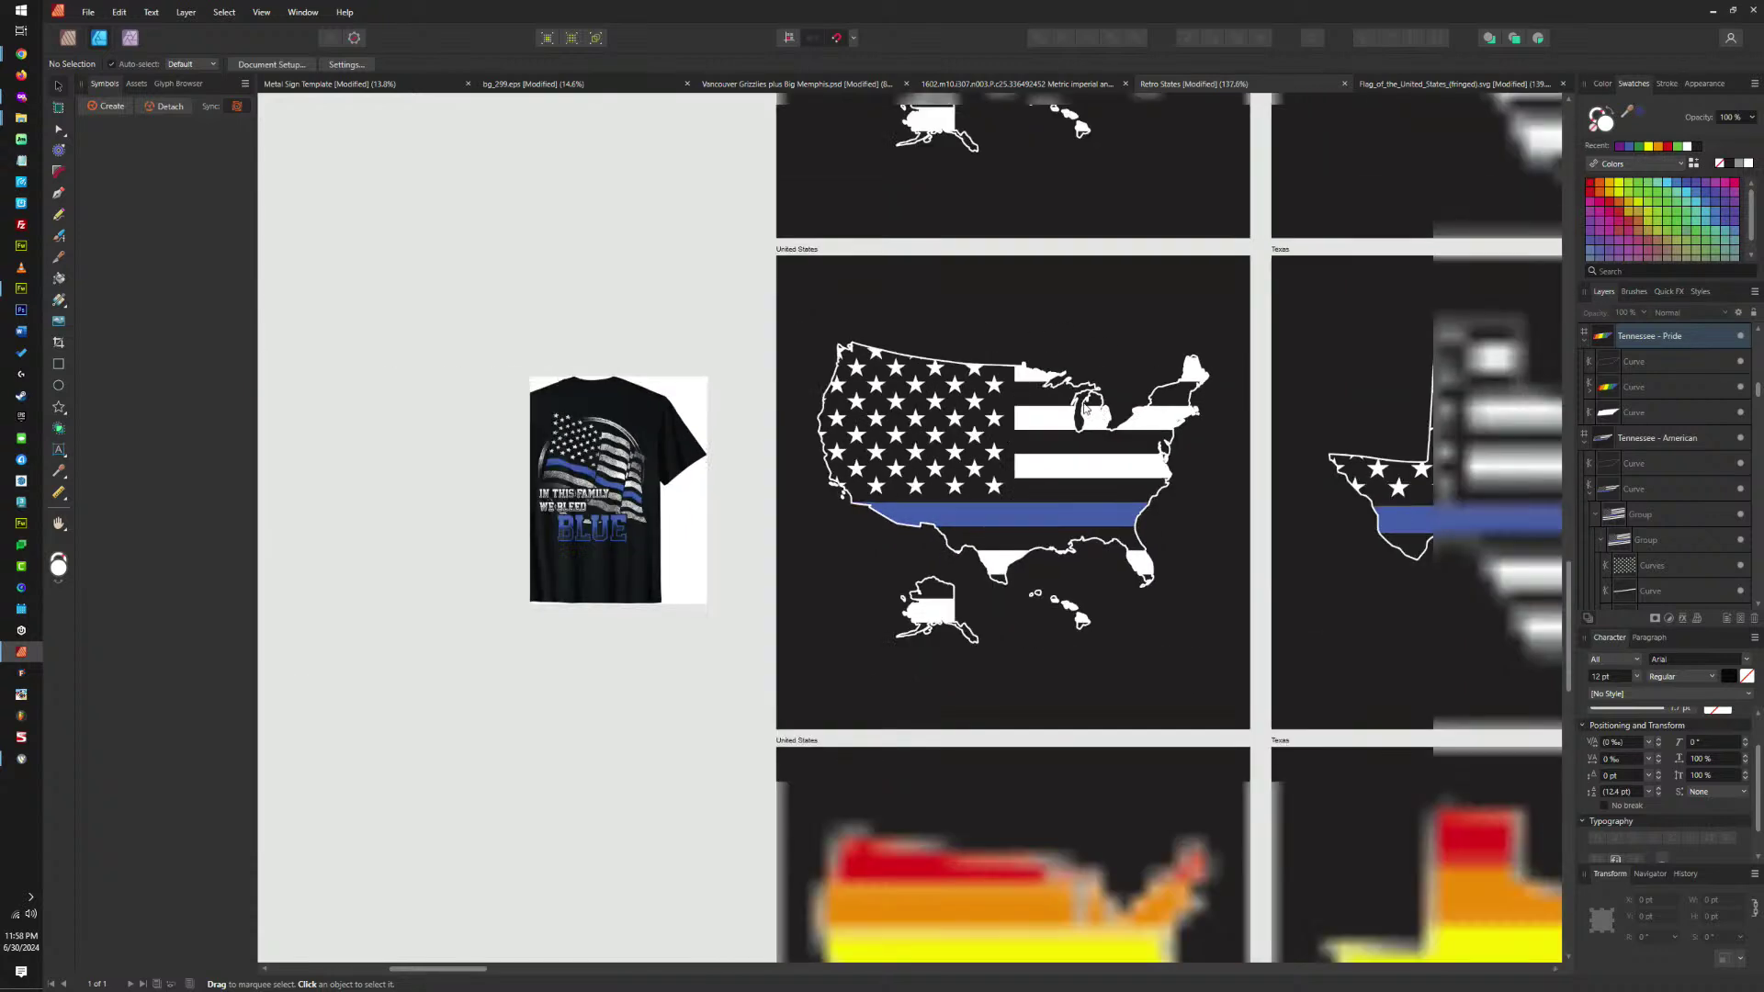
pyautogui.click(60, 455)
pyautogui.click(109, 468)
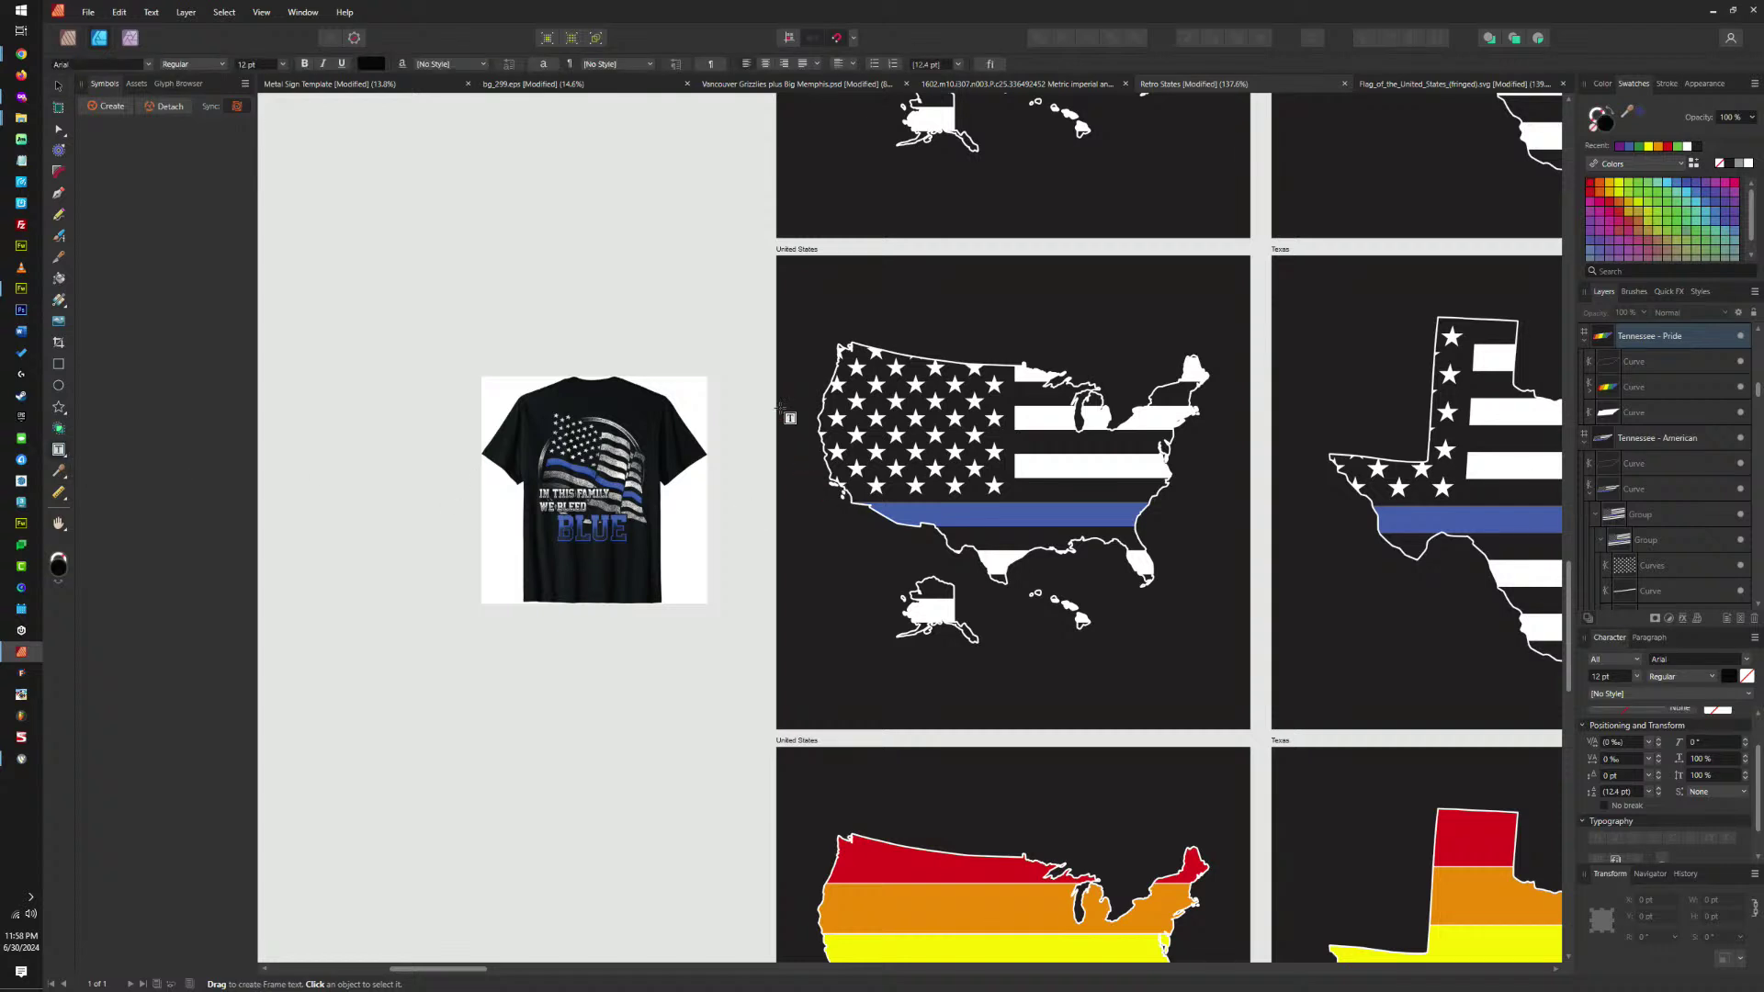
pyautogui.moveTo(790, 393); pyautogui.dragTo(961, 574)
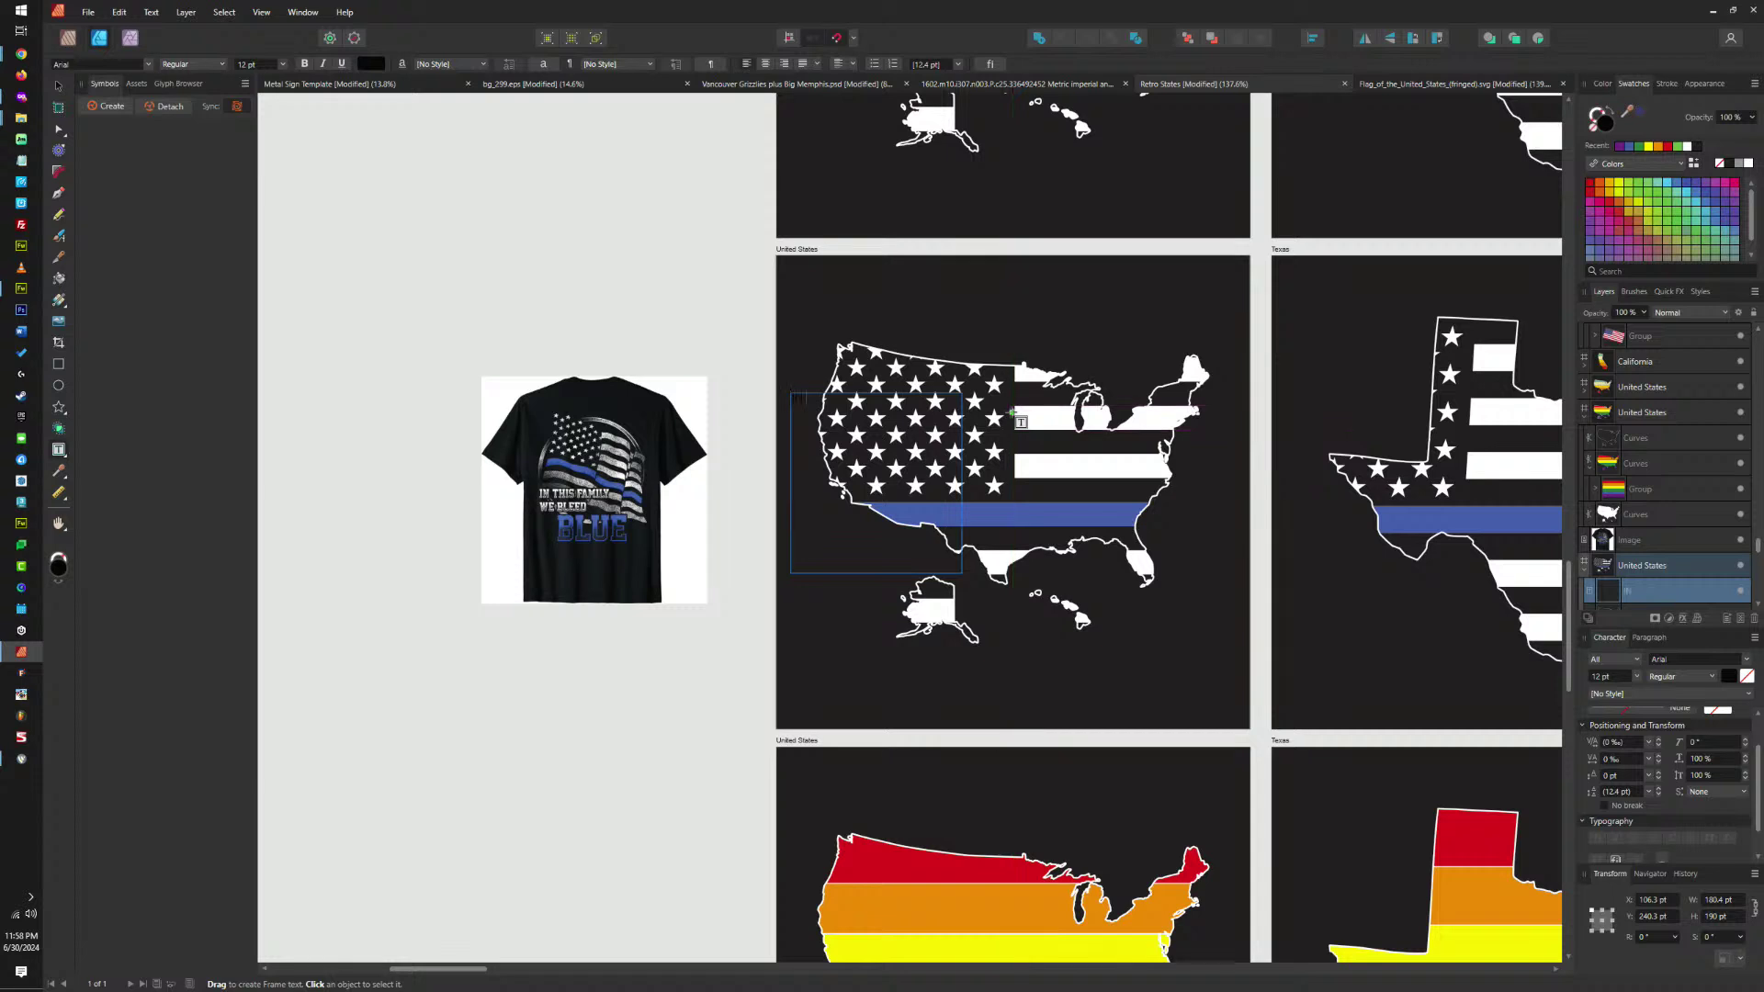
pyautogui.write('IN THIS FAM')
pyautogui.write('ILY WE BLEED')
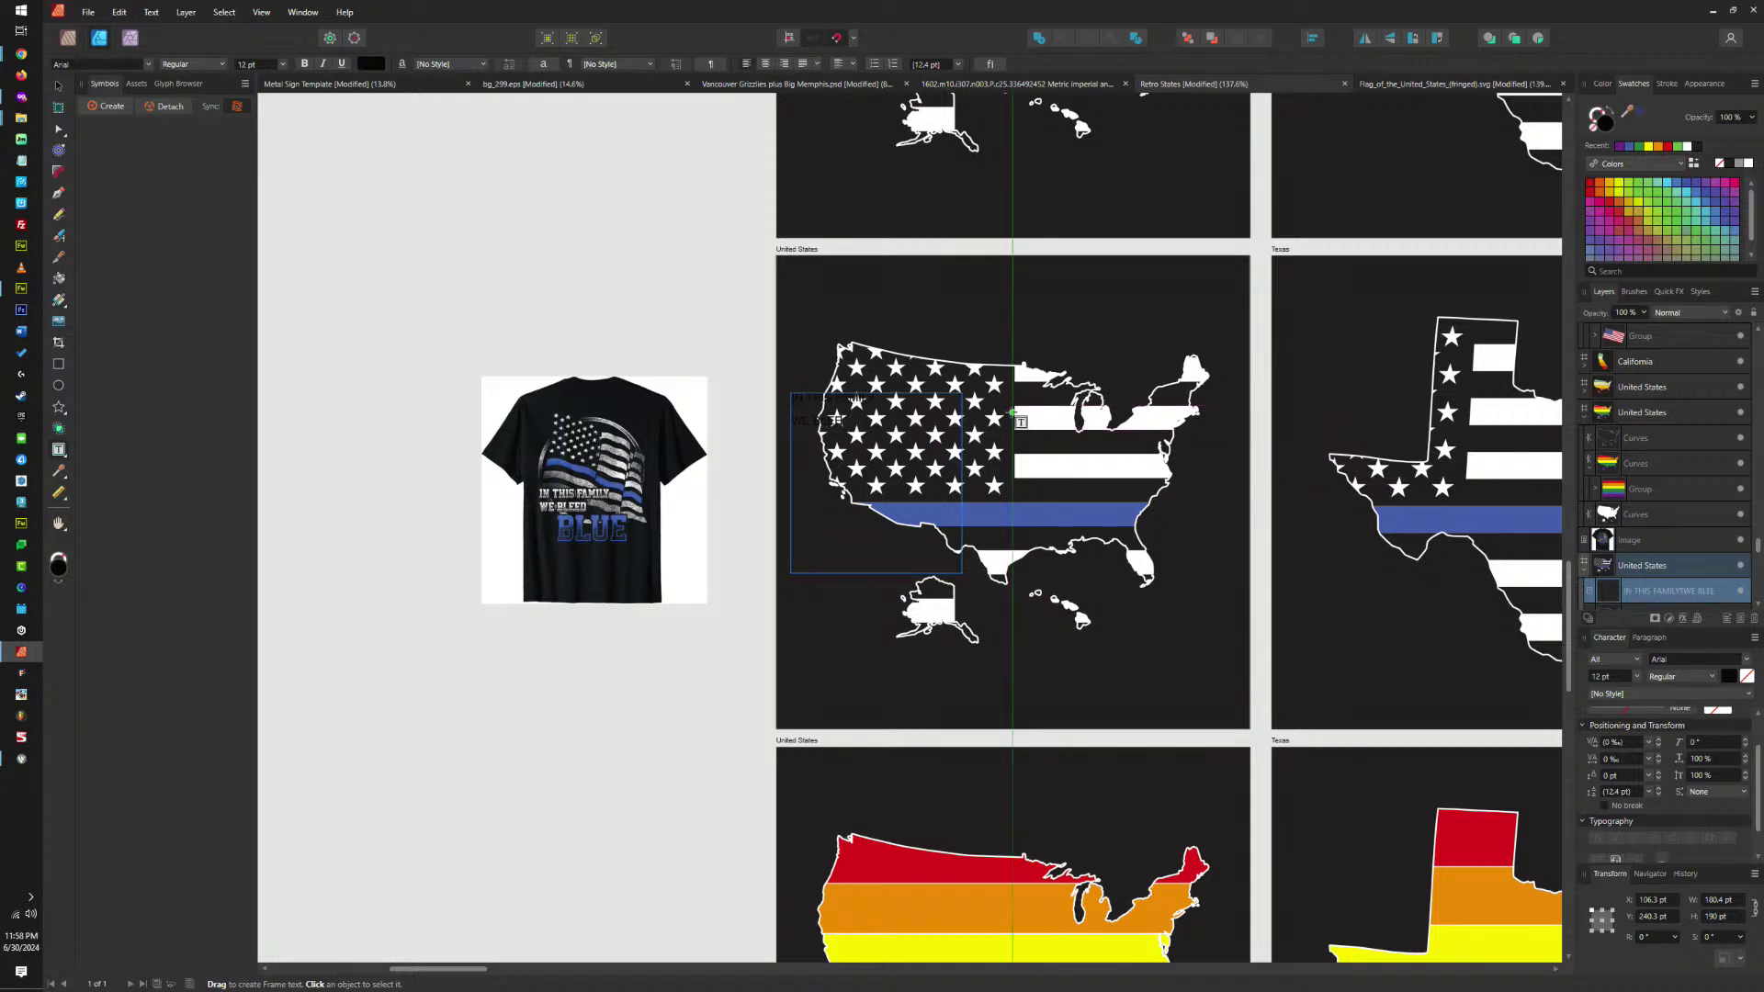
pyautogui.press('Escape')
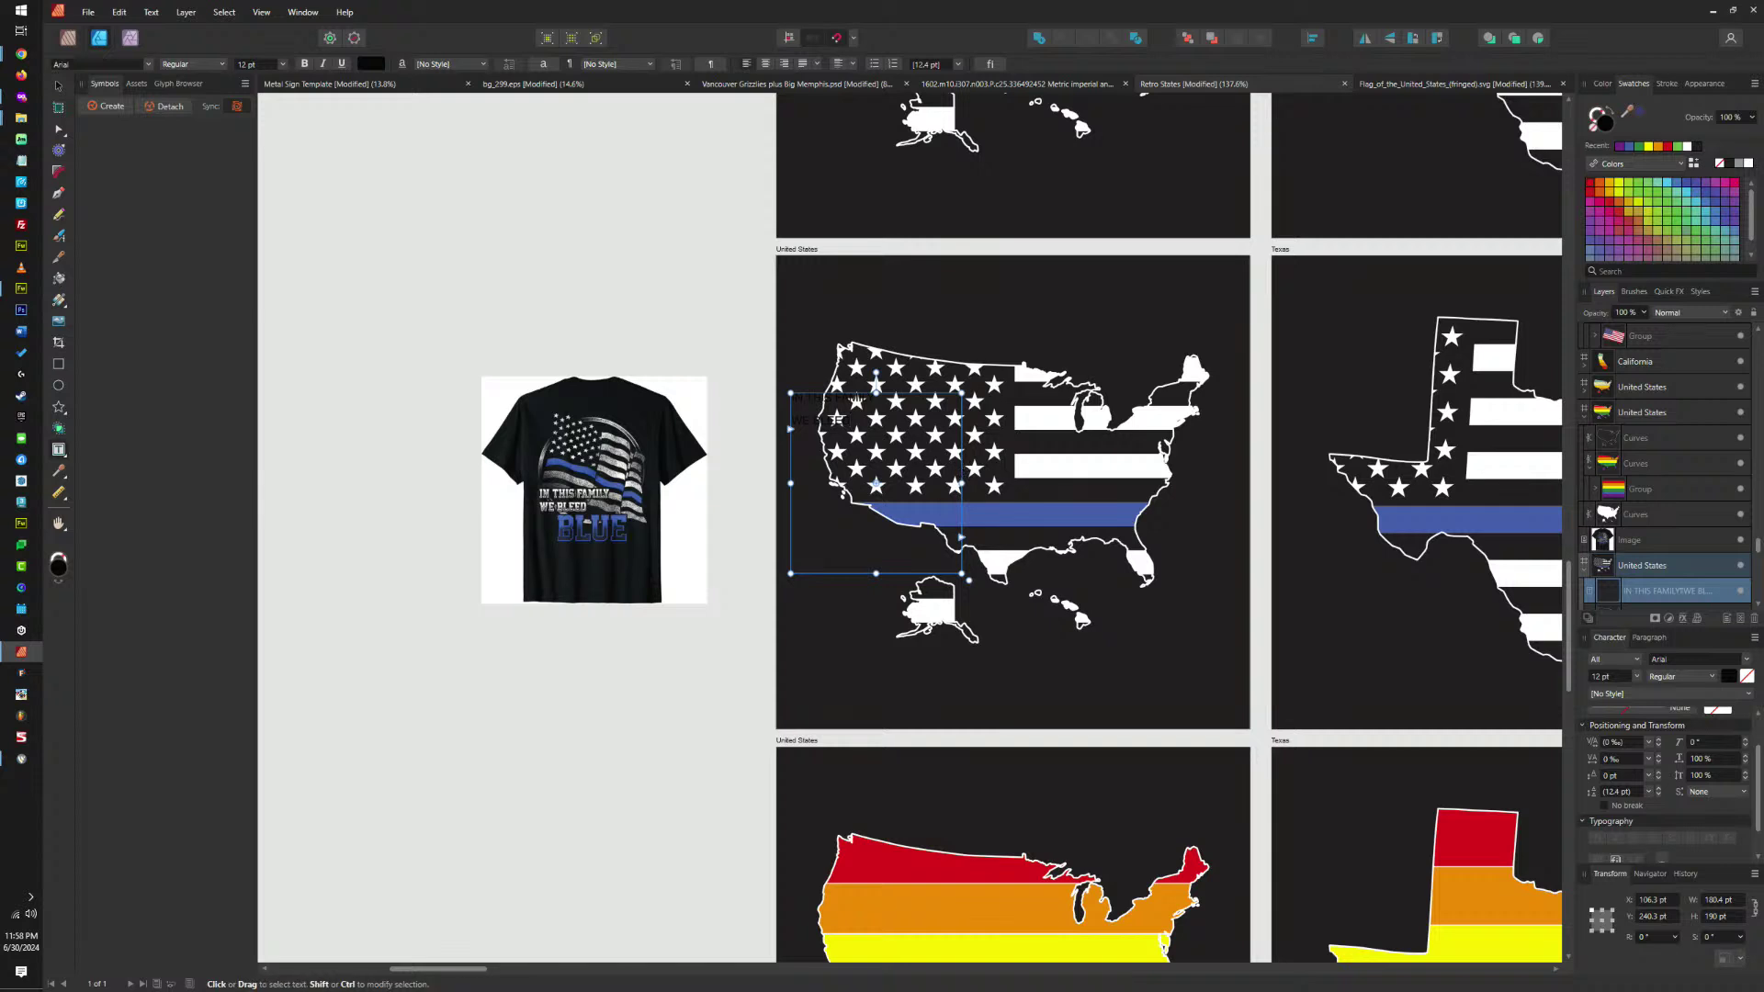
# Shorten the slogan's text frame and format its text as white at 36 pt.
pyautogui.moveTo(875, 573); pyautogui.dragTo(876, 424)
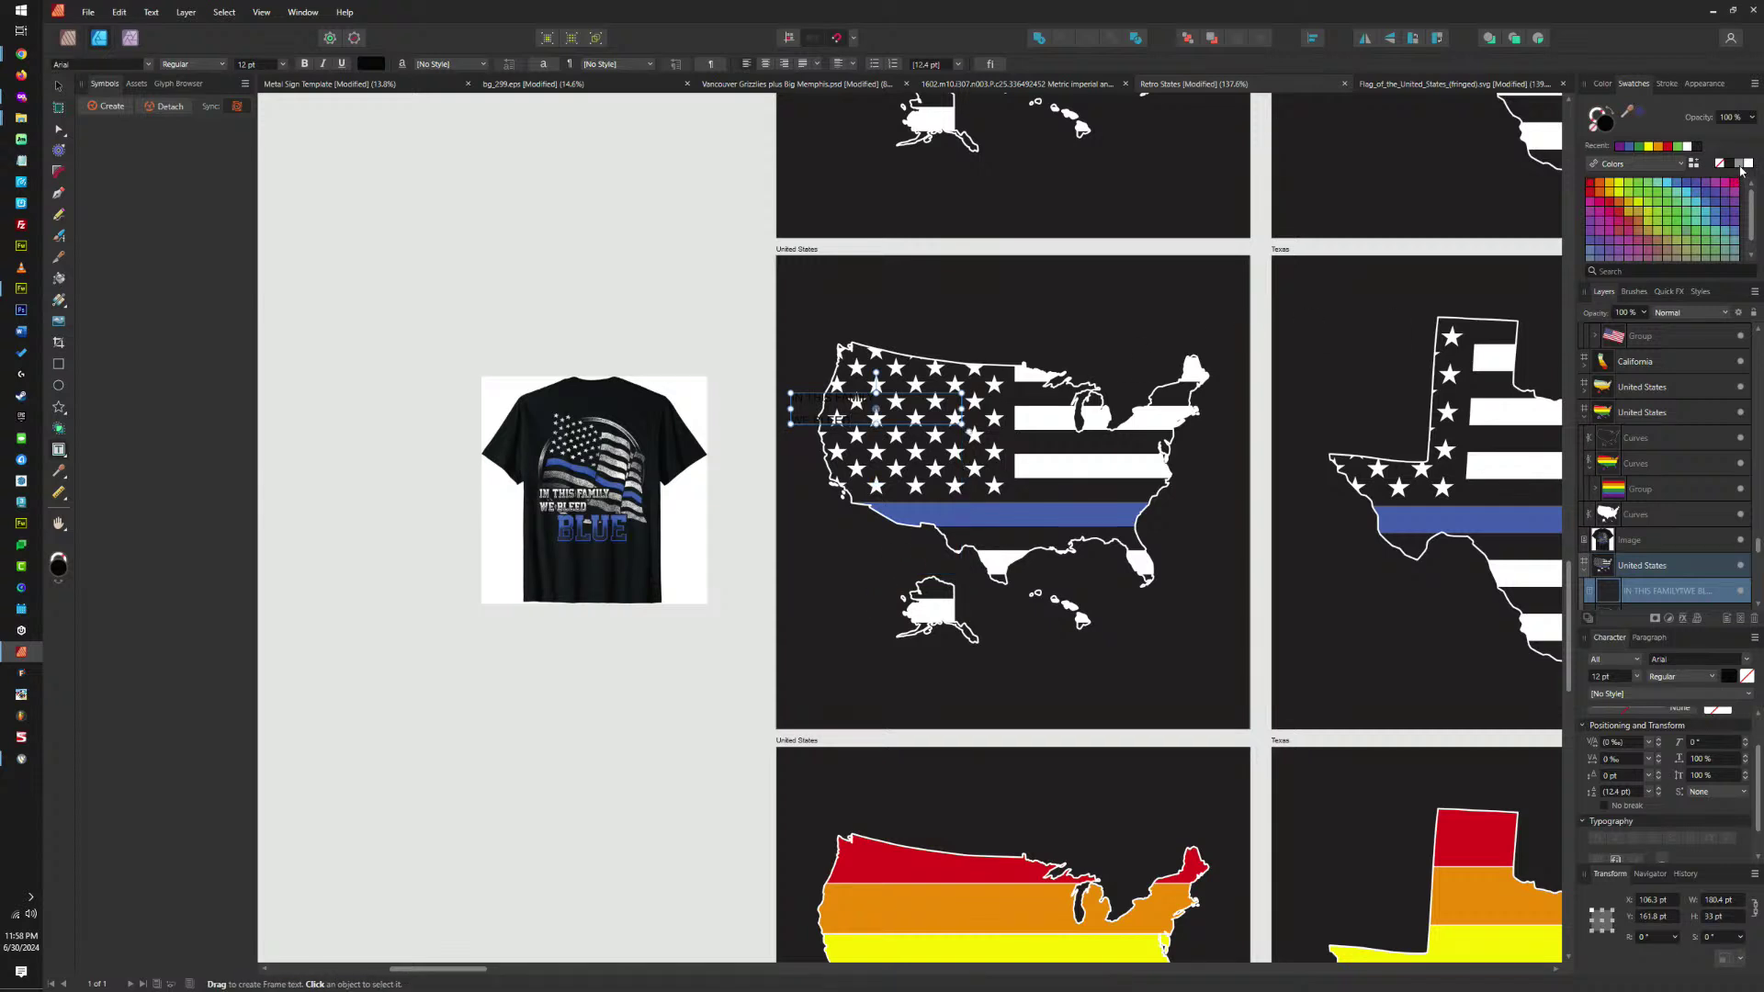
pyautogui.hotkey('ctrl', 'a')
pyautogui.click(1748, 162)
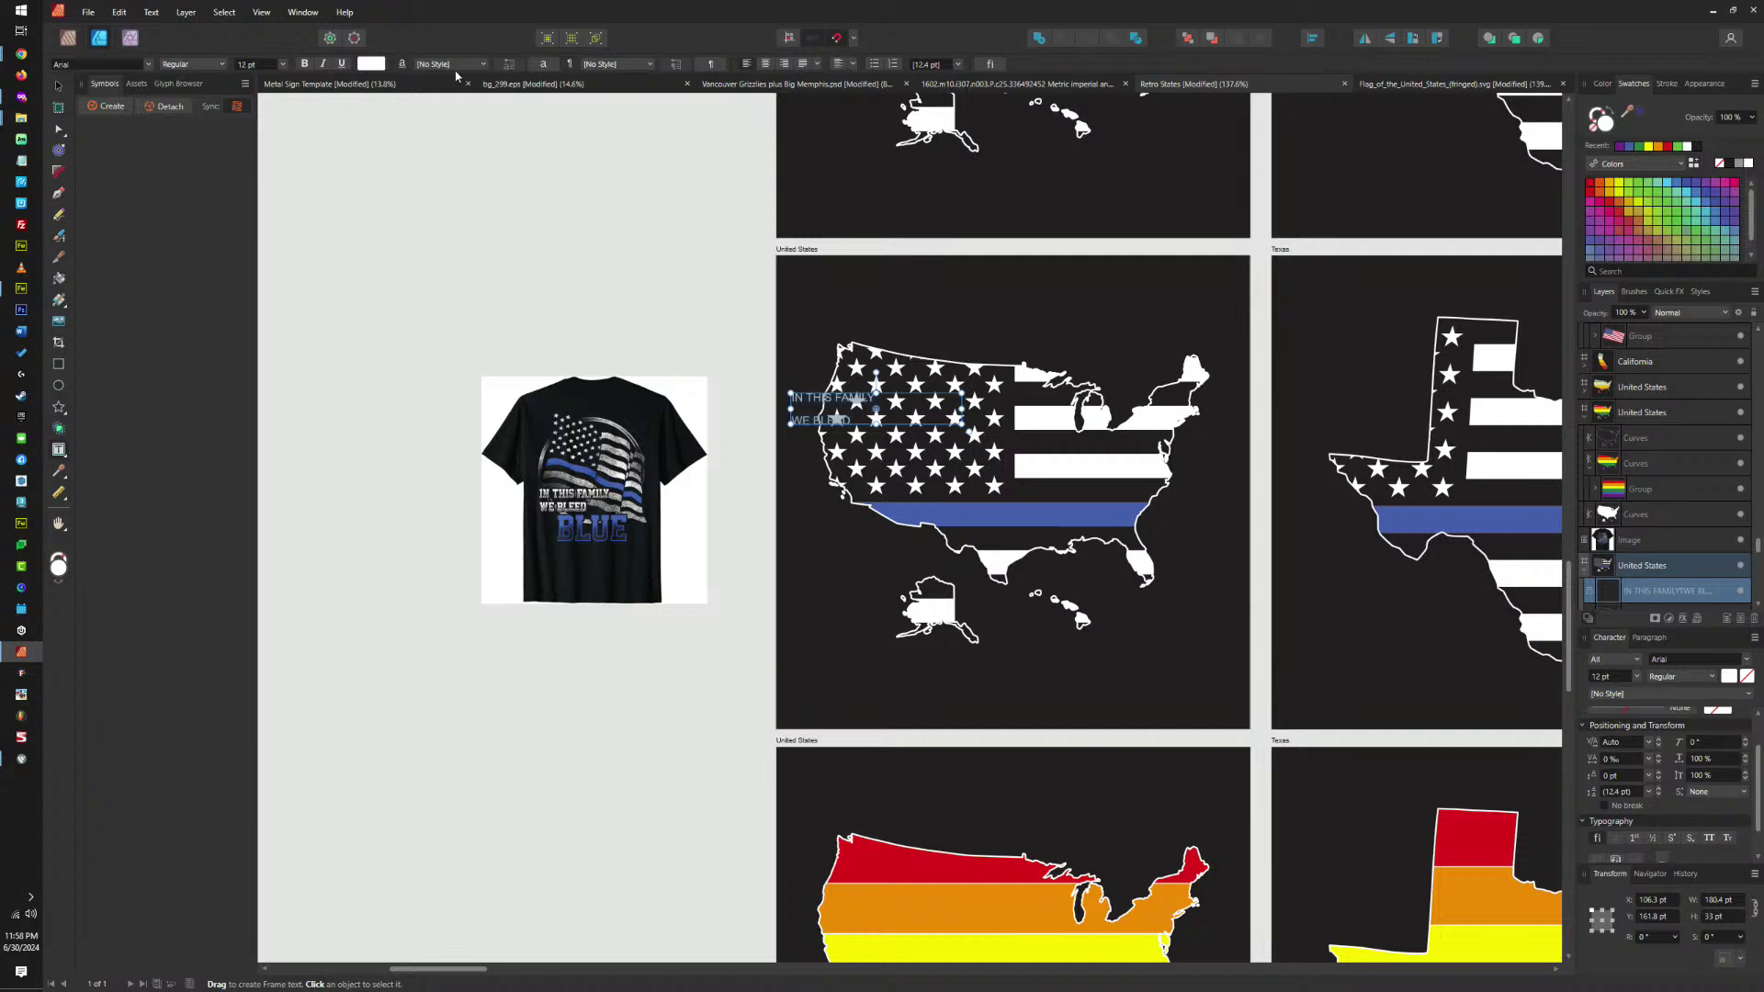
pyautogui.click(283, 64)
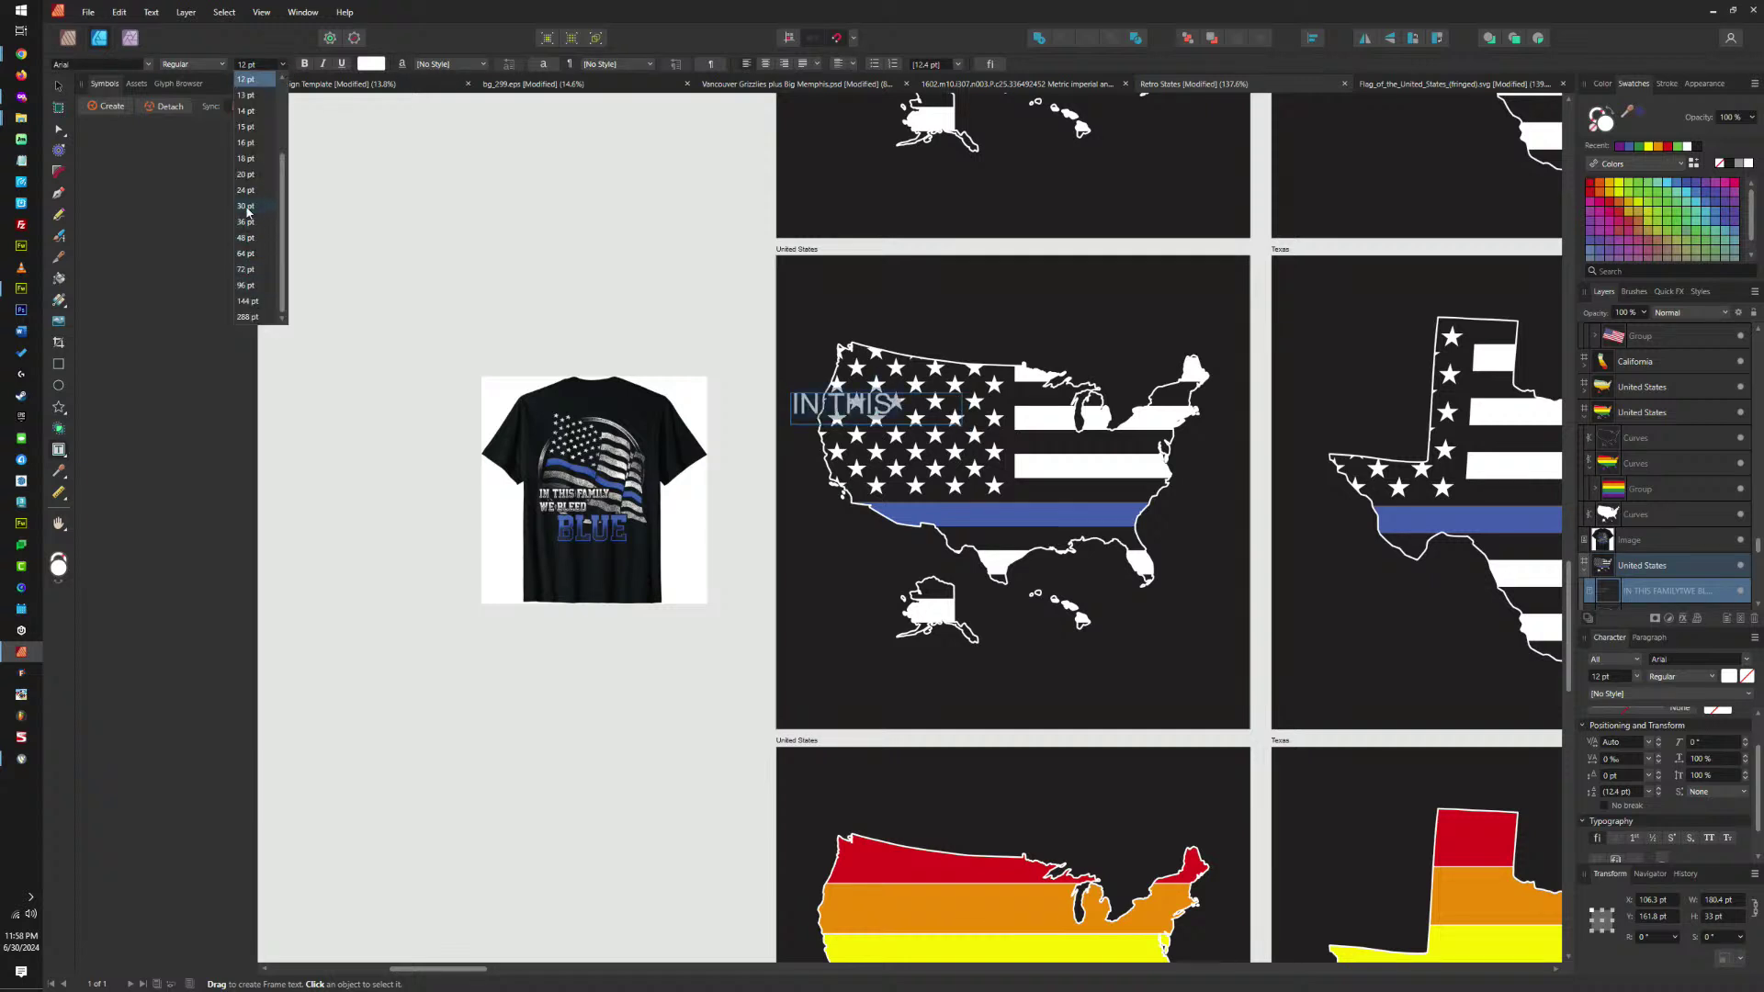
pyautogui.click(246, 222)
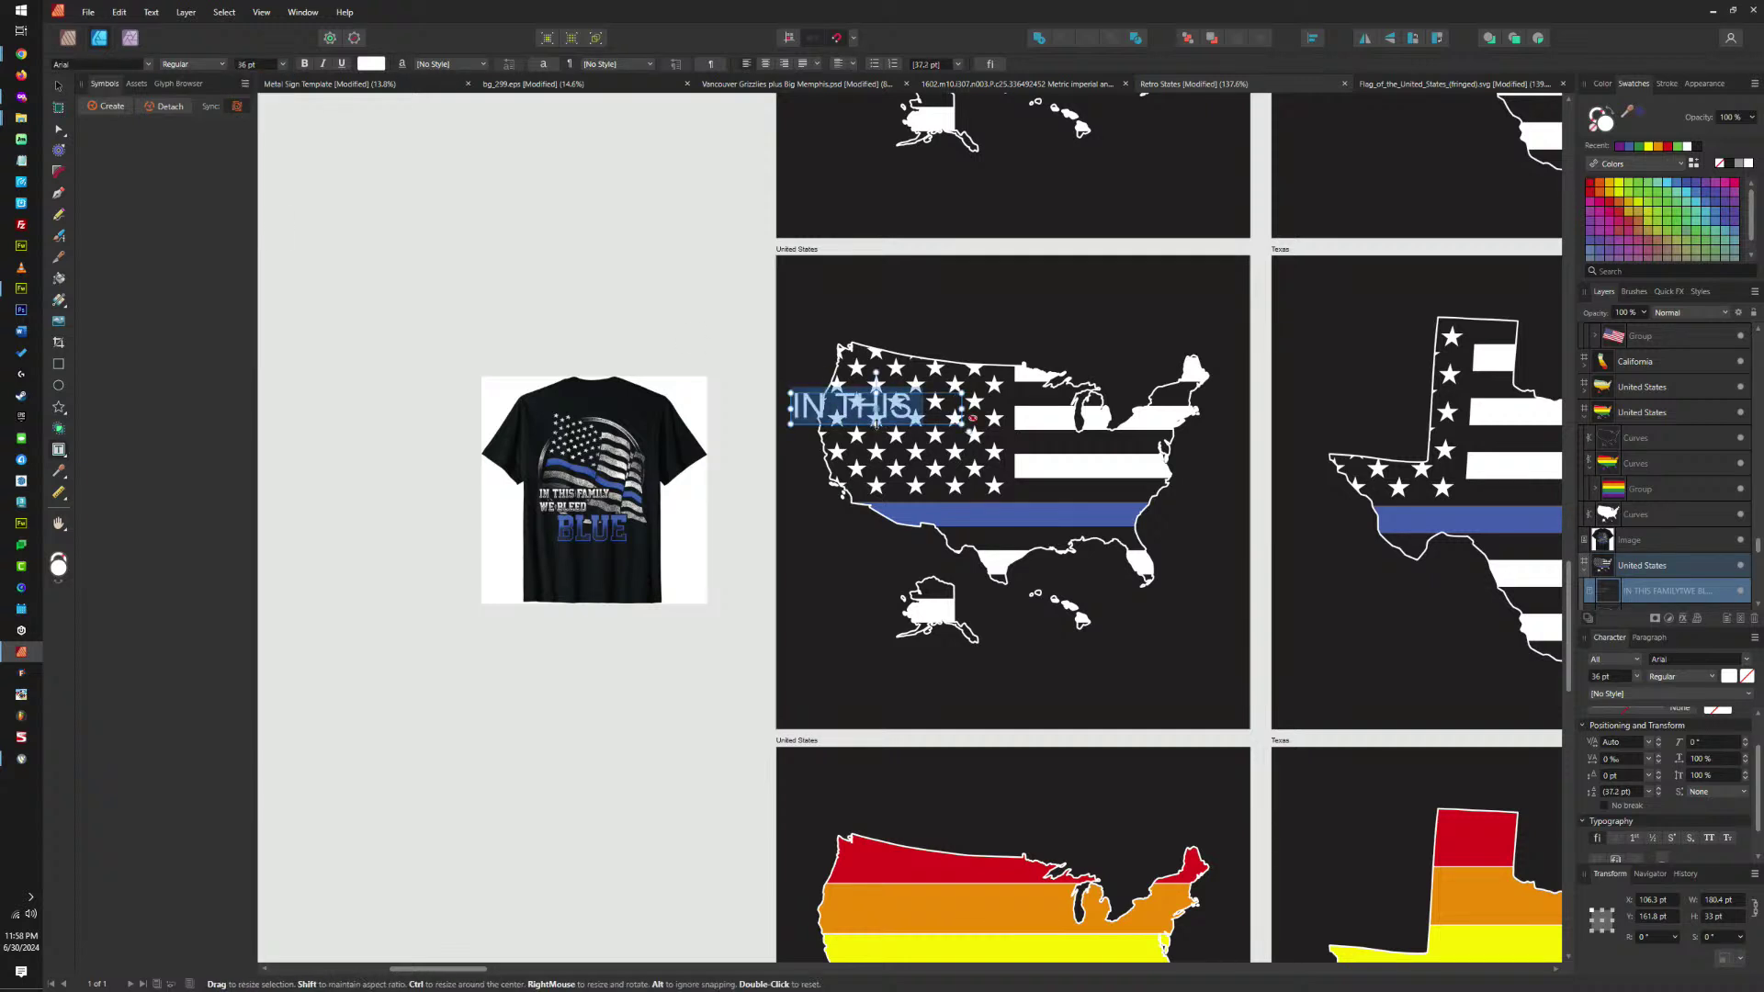
# Enlarge the slogan's frame to fit both lines and resize the text to 48 pt, scaling it back to about 41.6 pt.
pyautogui.moveTo(877, 424); pyautogui.dragTo(1222, 627)
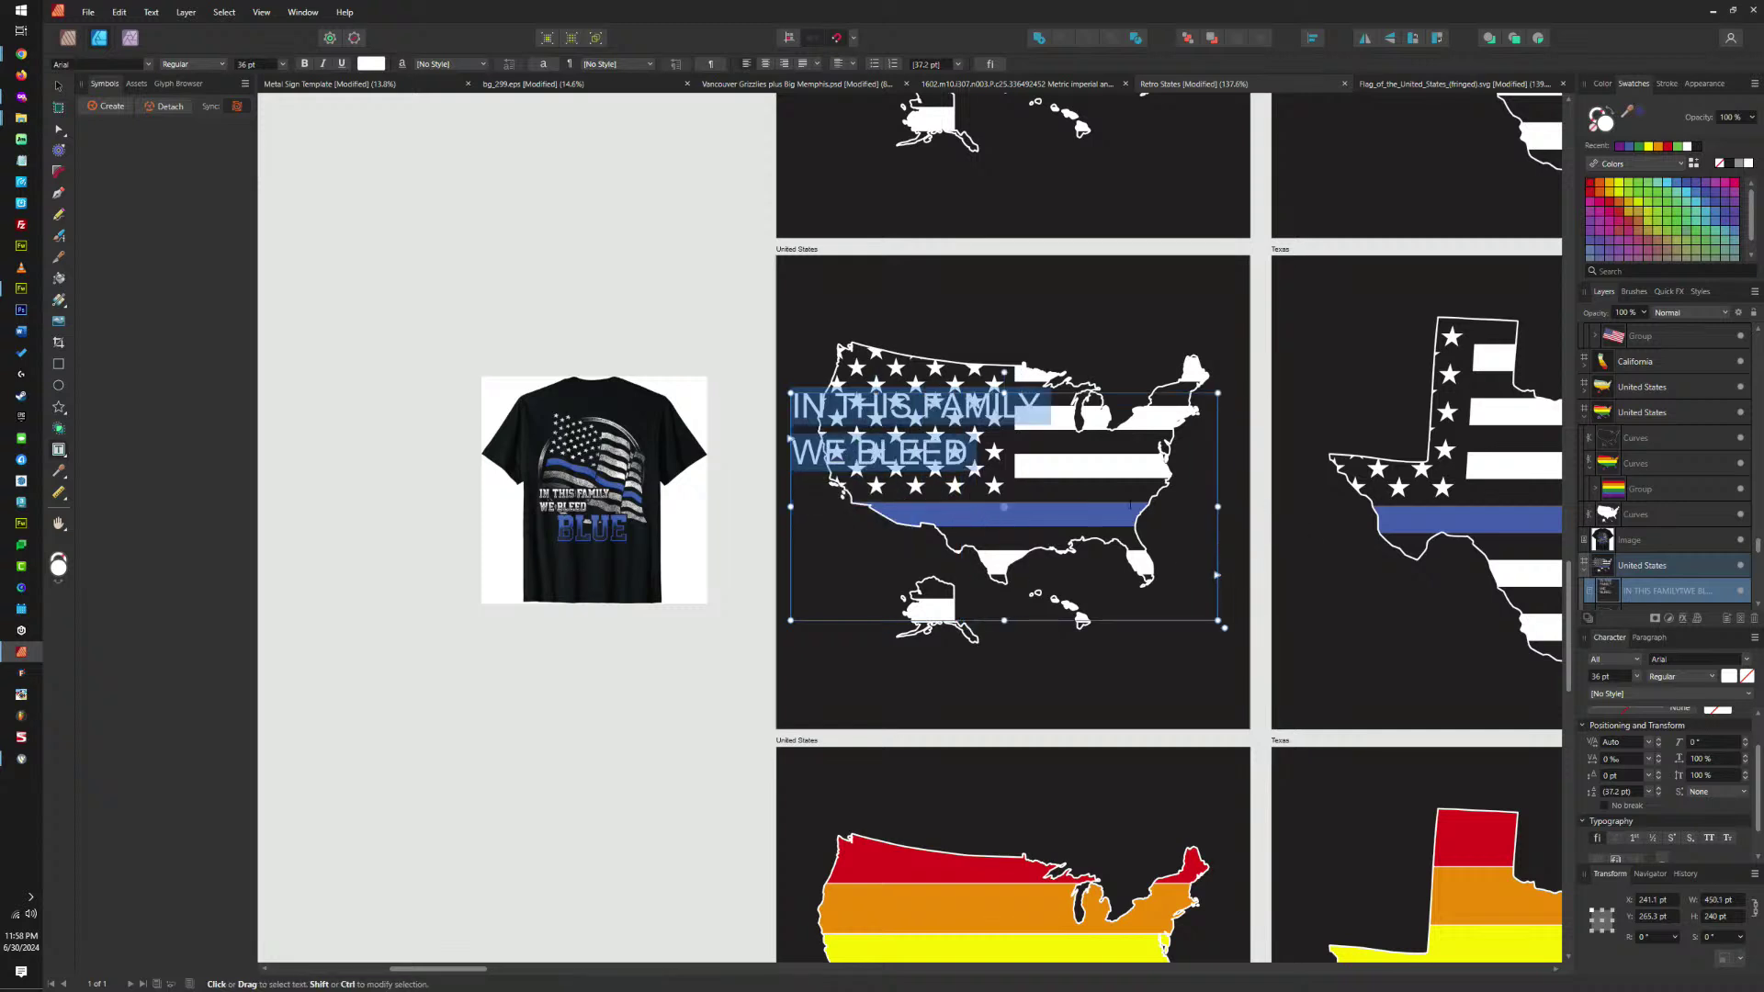
pyautogui.click(284, 64)
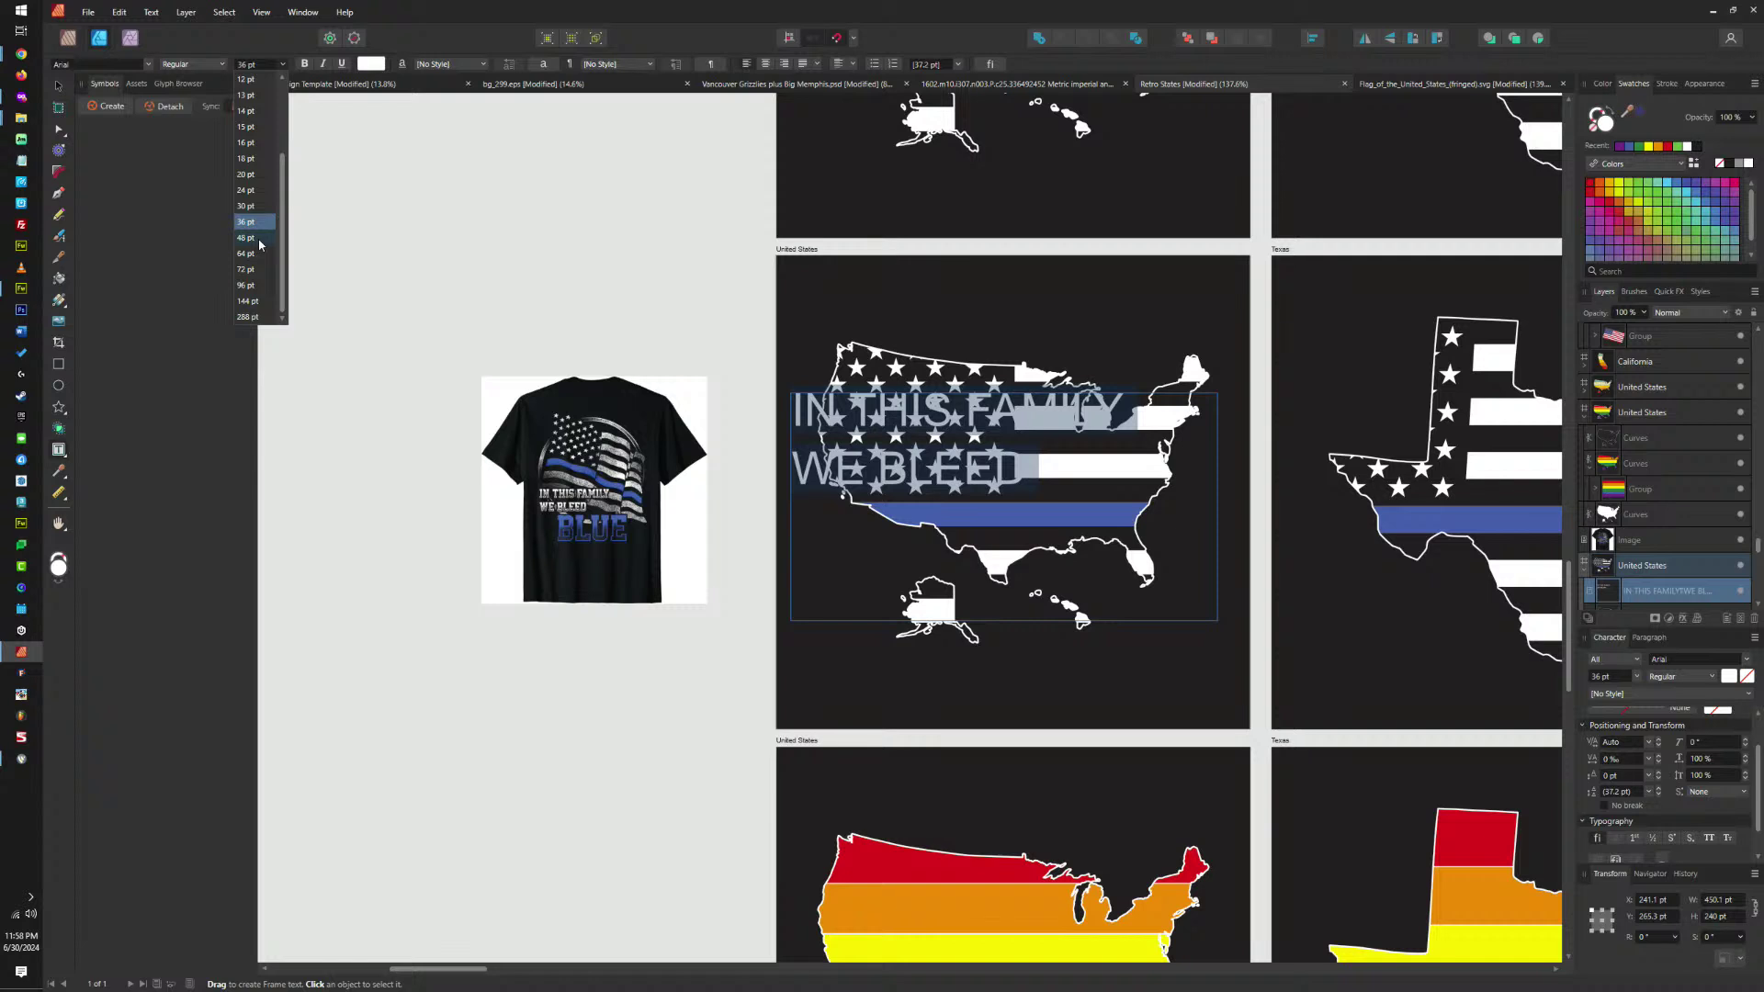
pyautogui.click(260, 241)
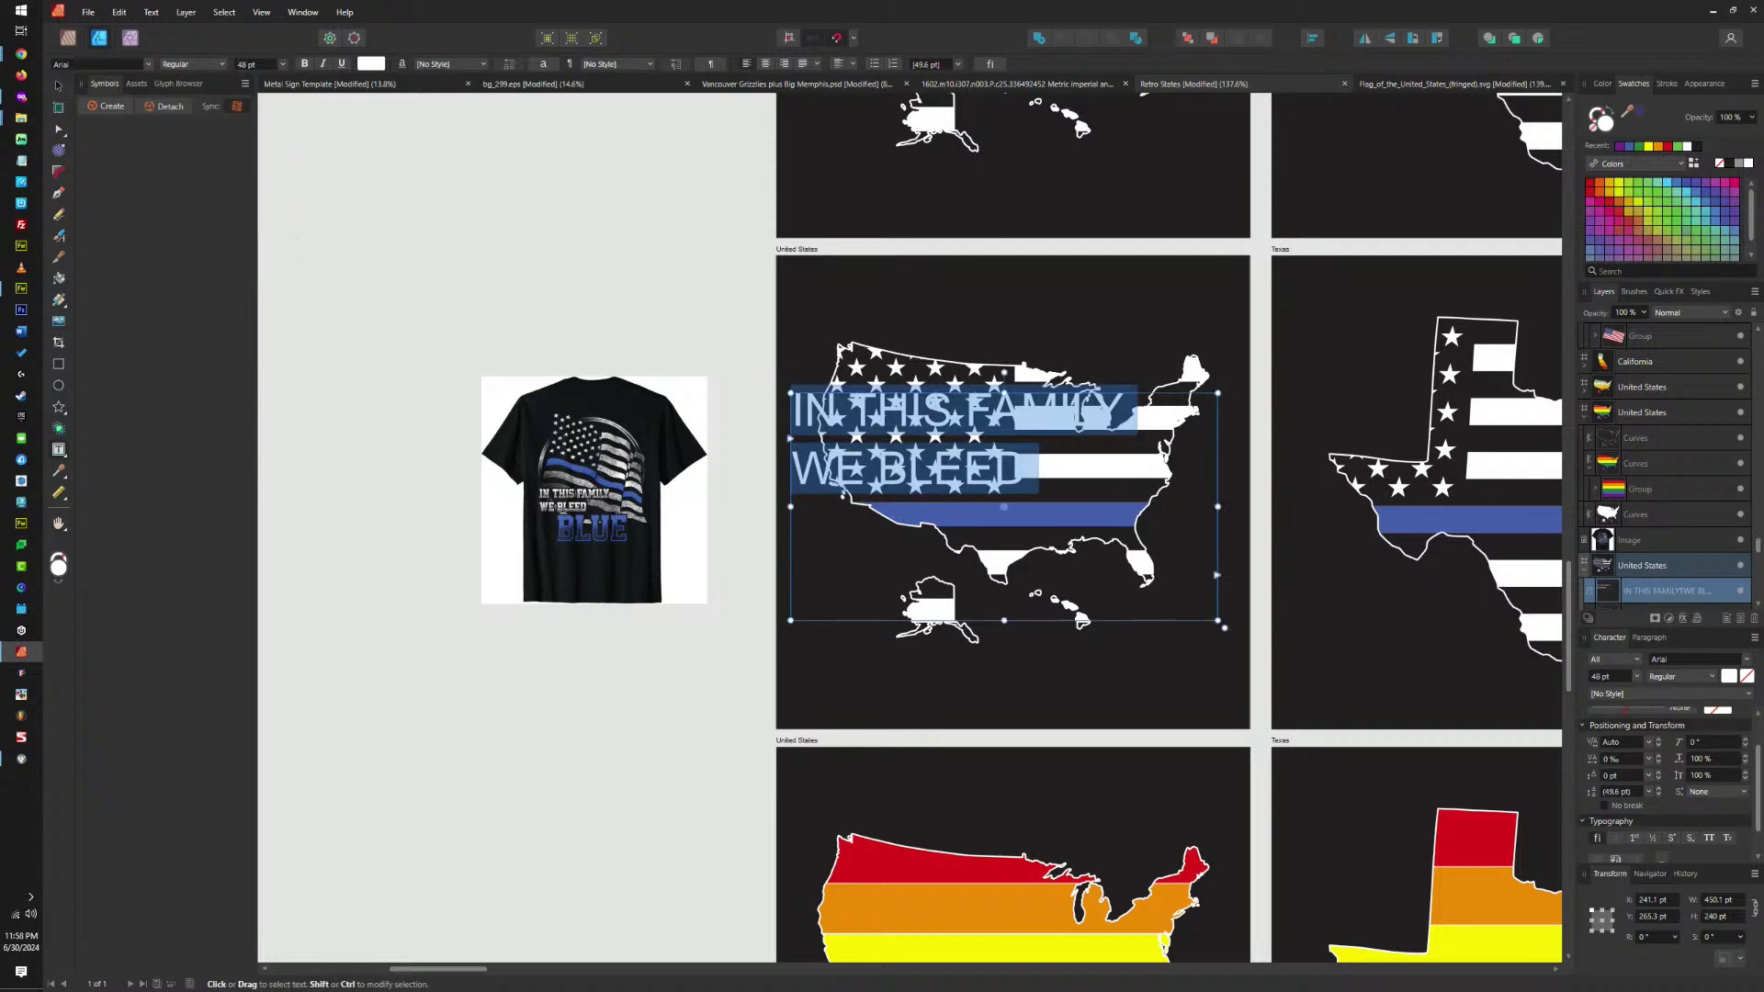
pyautogui.moveTo(1222, 624); pyautogui.dragTo(1167, 597)
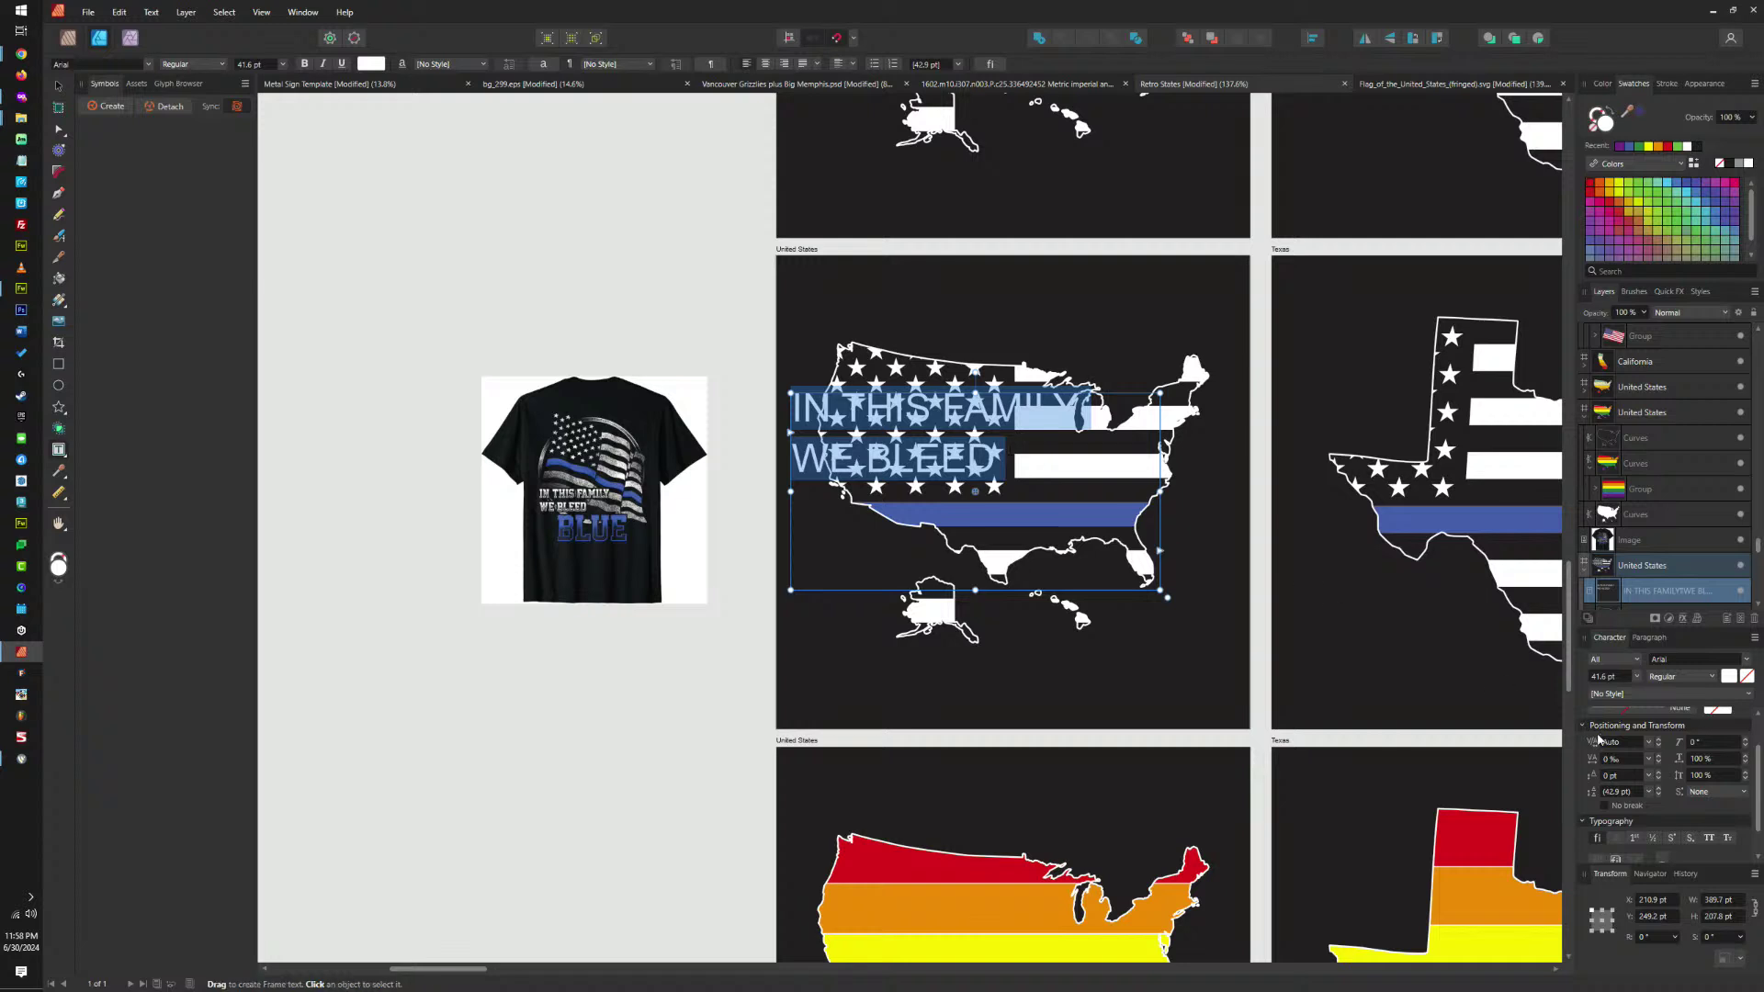
# Move the slogan text slightly lower and to the right over the United States map, to about X 221.7 pt, Y 274.8 pt.
pyautogui.click(1609, 790)
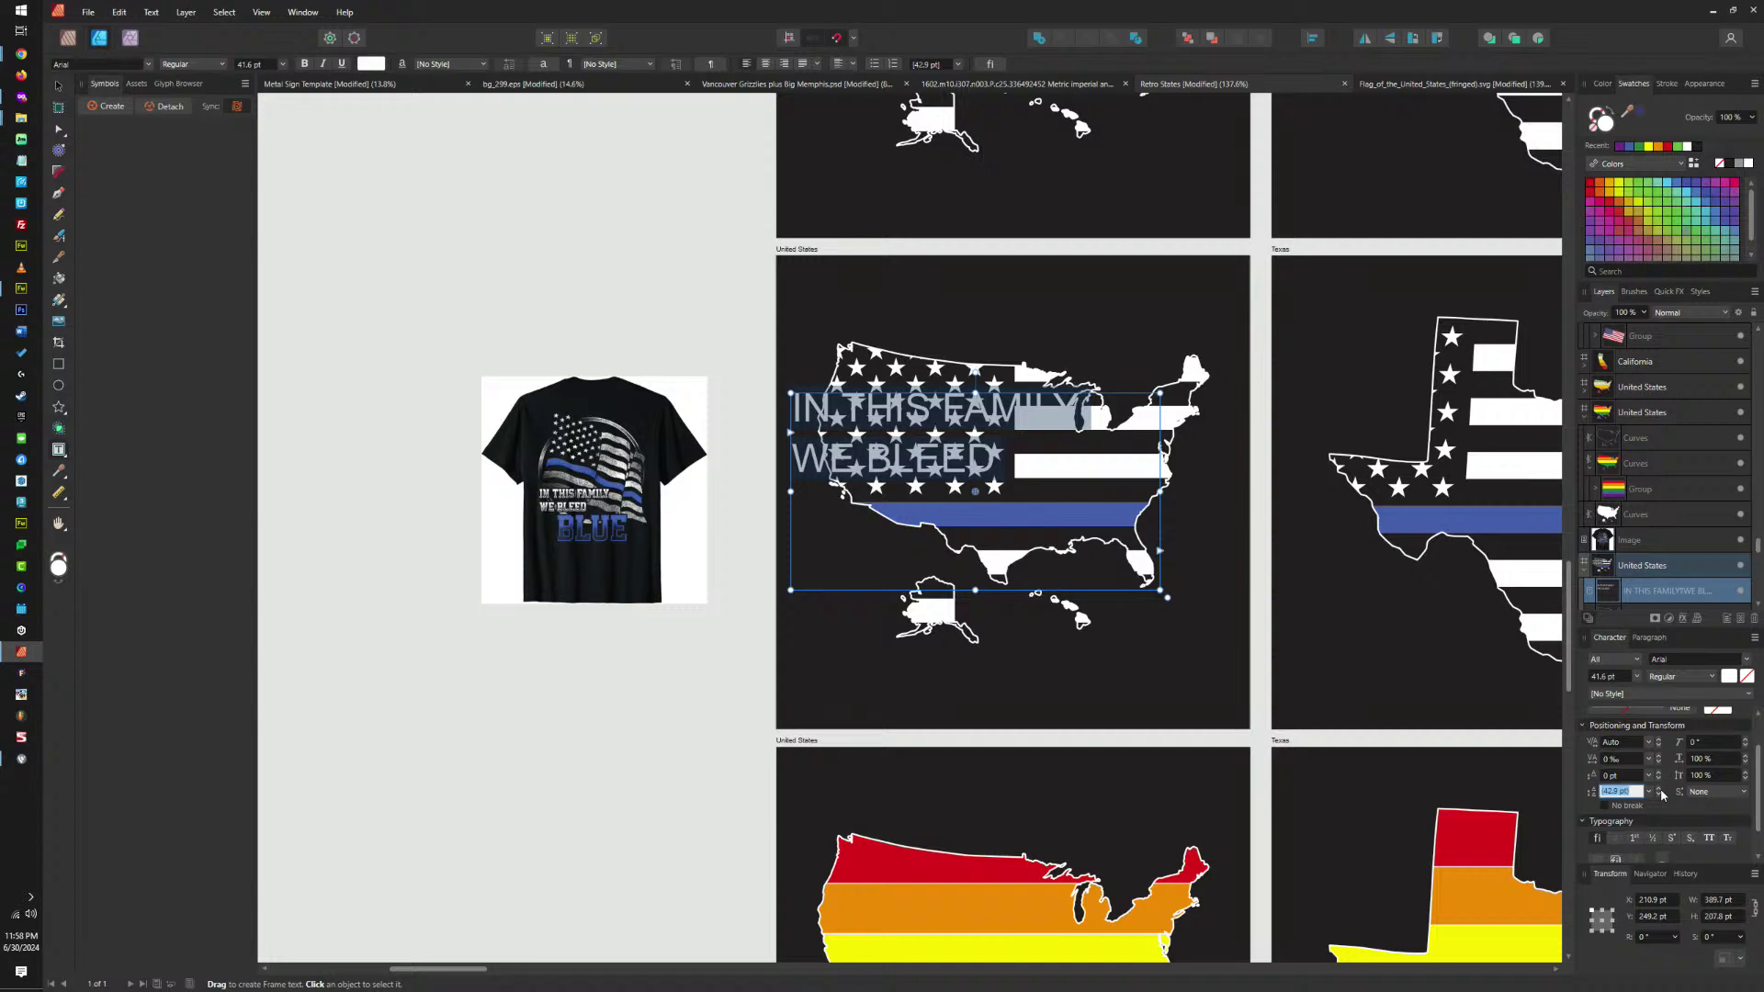
pyautogui.click(59, 86)
pyautogui.scroll(2, 925, 370)
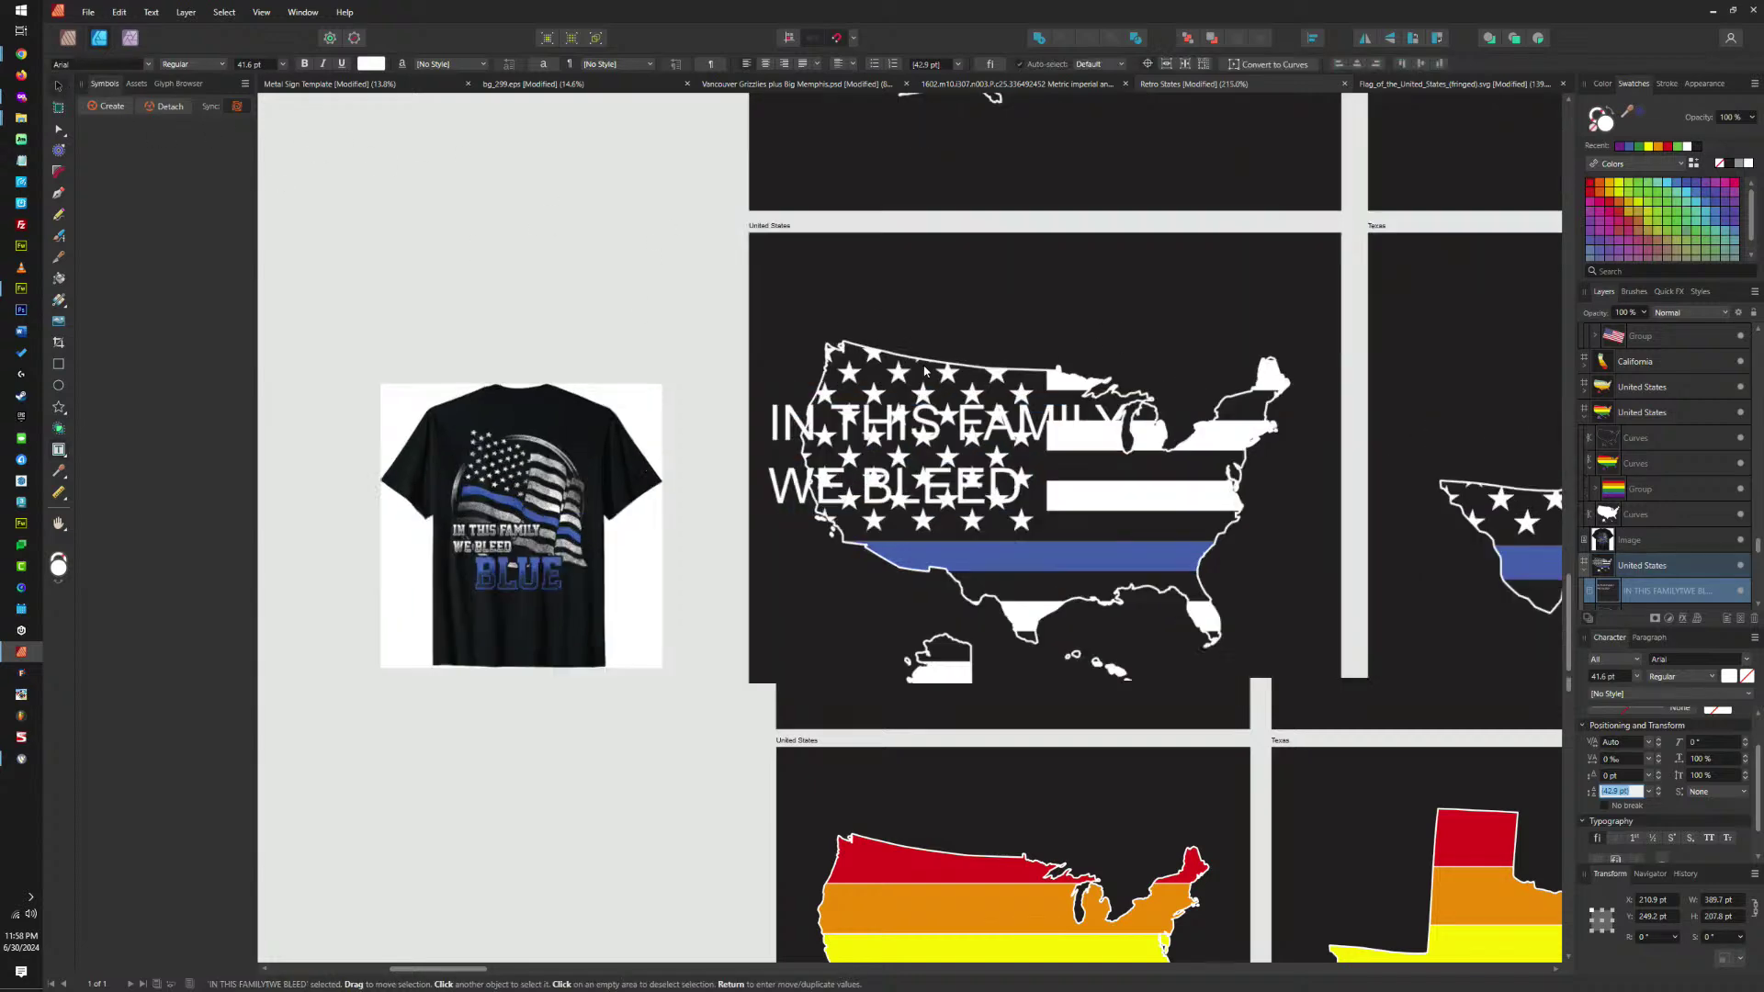
pyautogui.scroll(2, 925, 372)
pyautogui.scroll(-1, 974, 349)
pyautogui.scroll(2, 1028, 317)
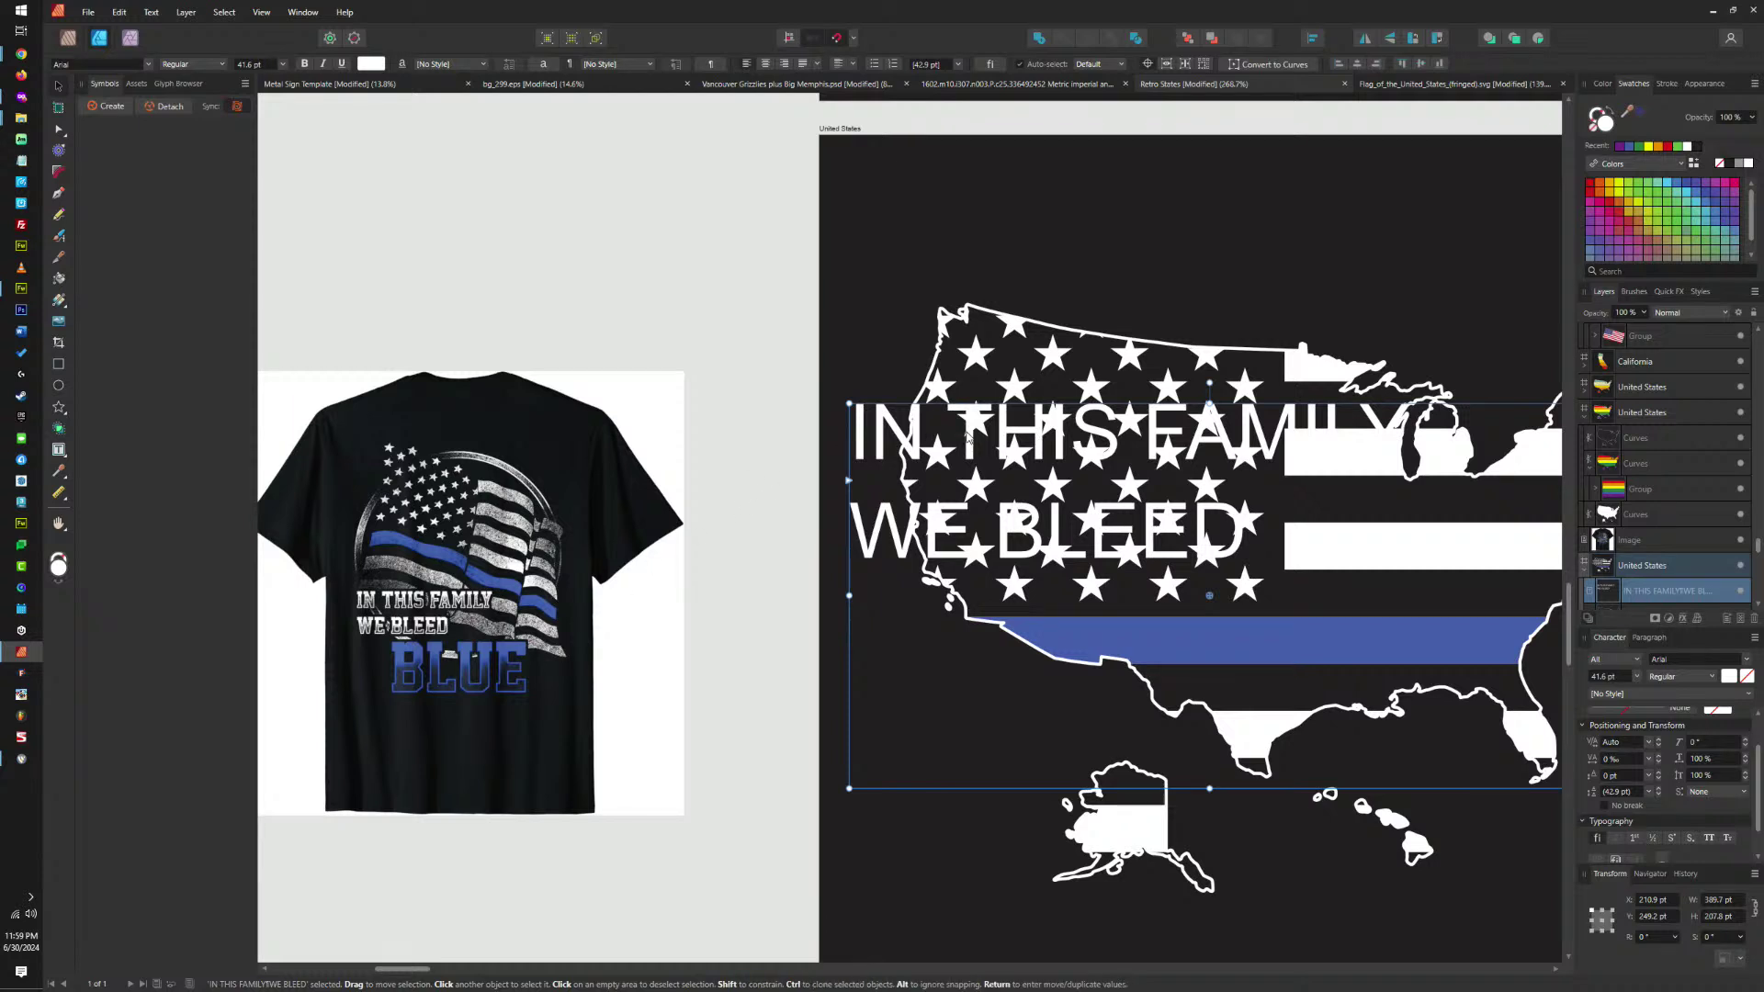
pyautogui.moveTo(967, 437); pyautogui.dragTo(1045, 475)
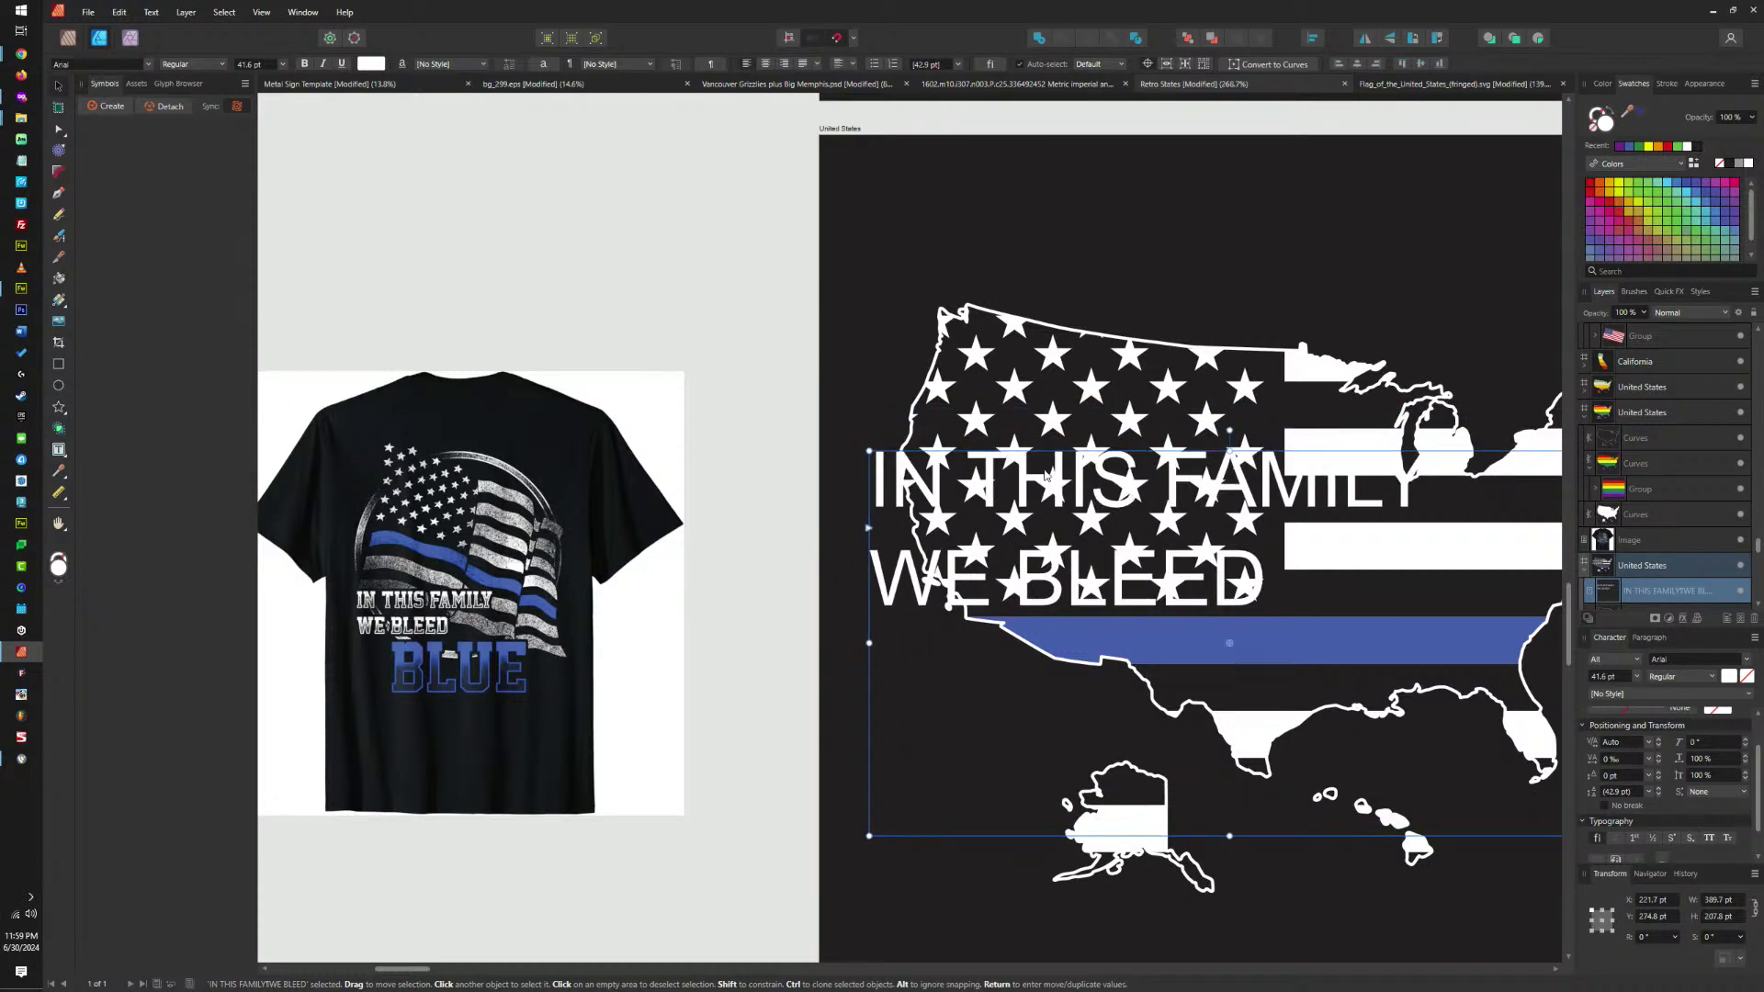
# Give the slogan text a black fill and thicken its white outline to 1 pt.
pyautogui.click(1604, 122)
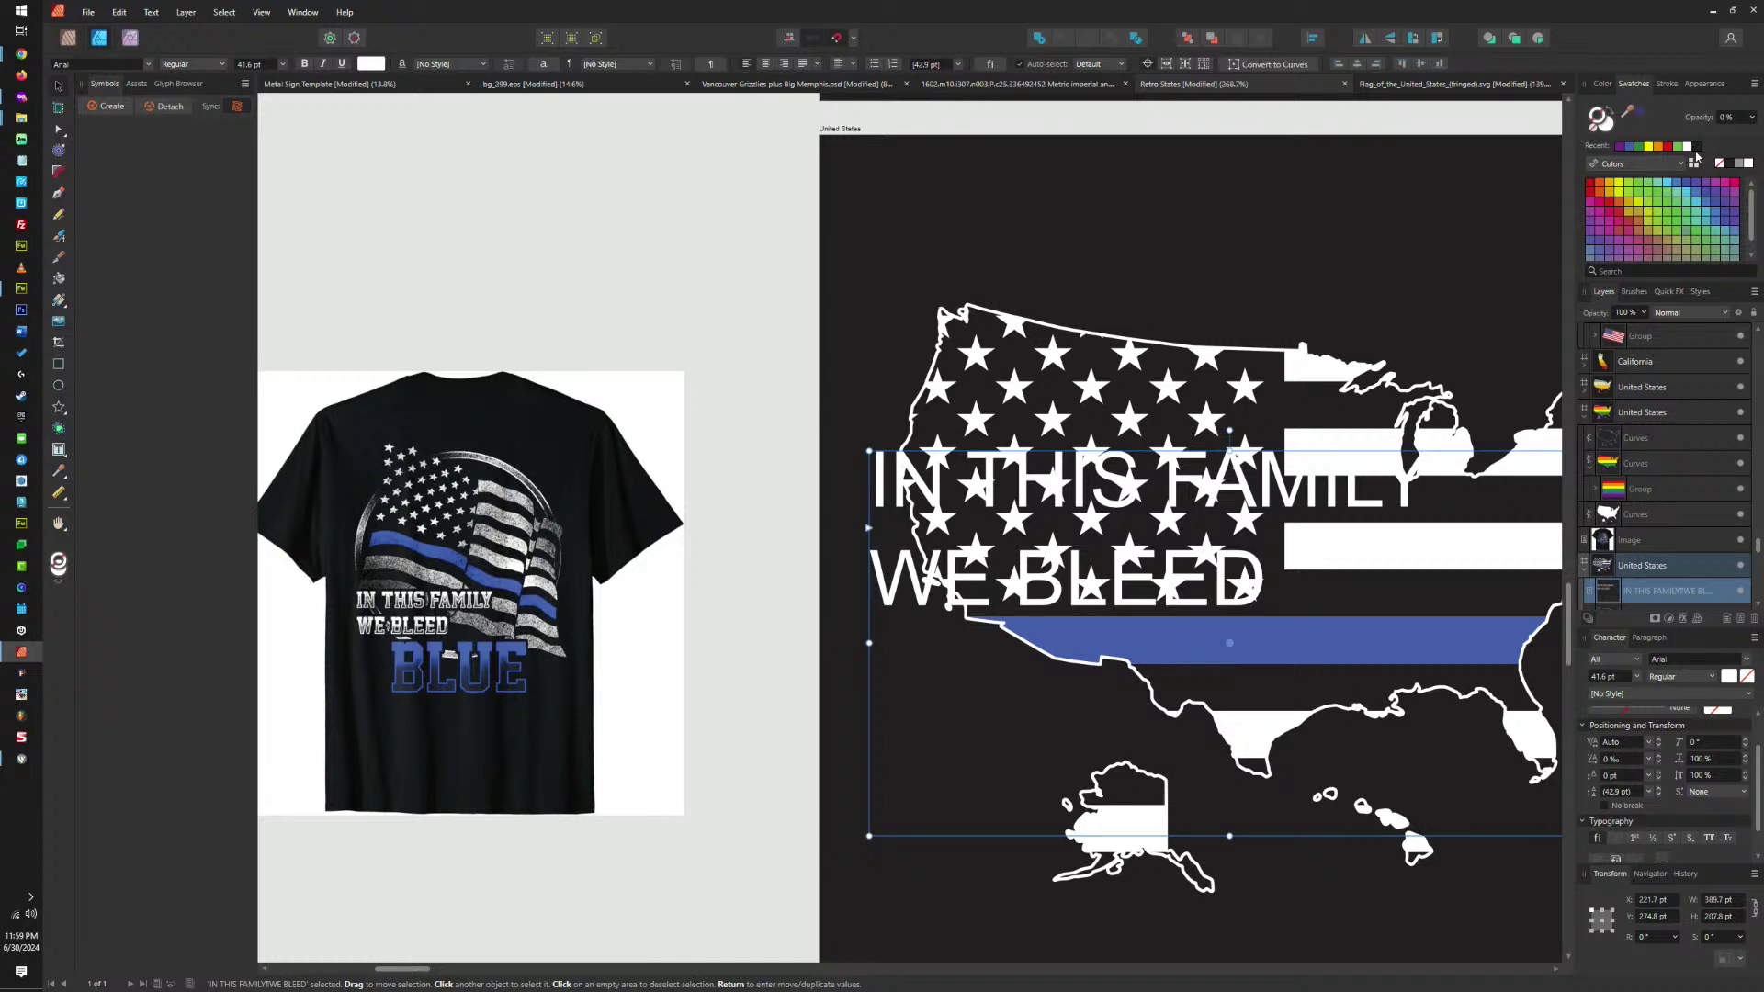
pyautogui.click(1666, 84)
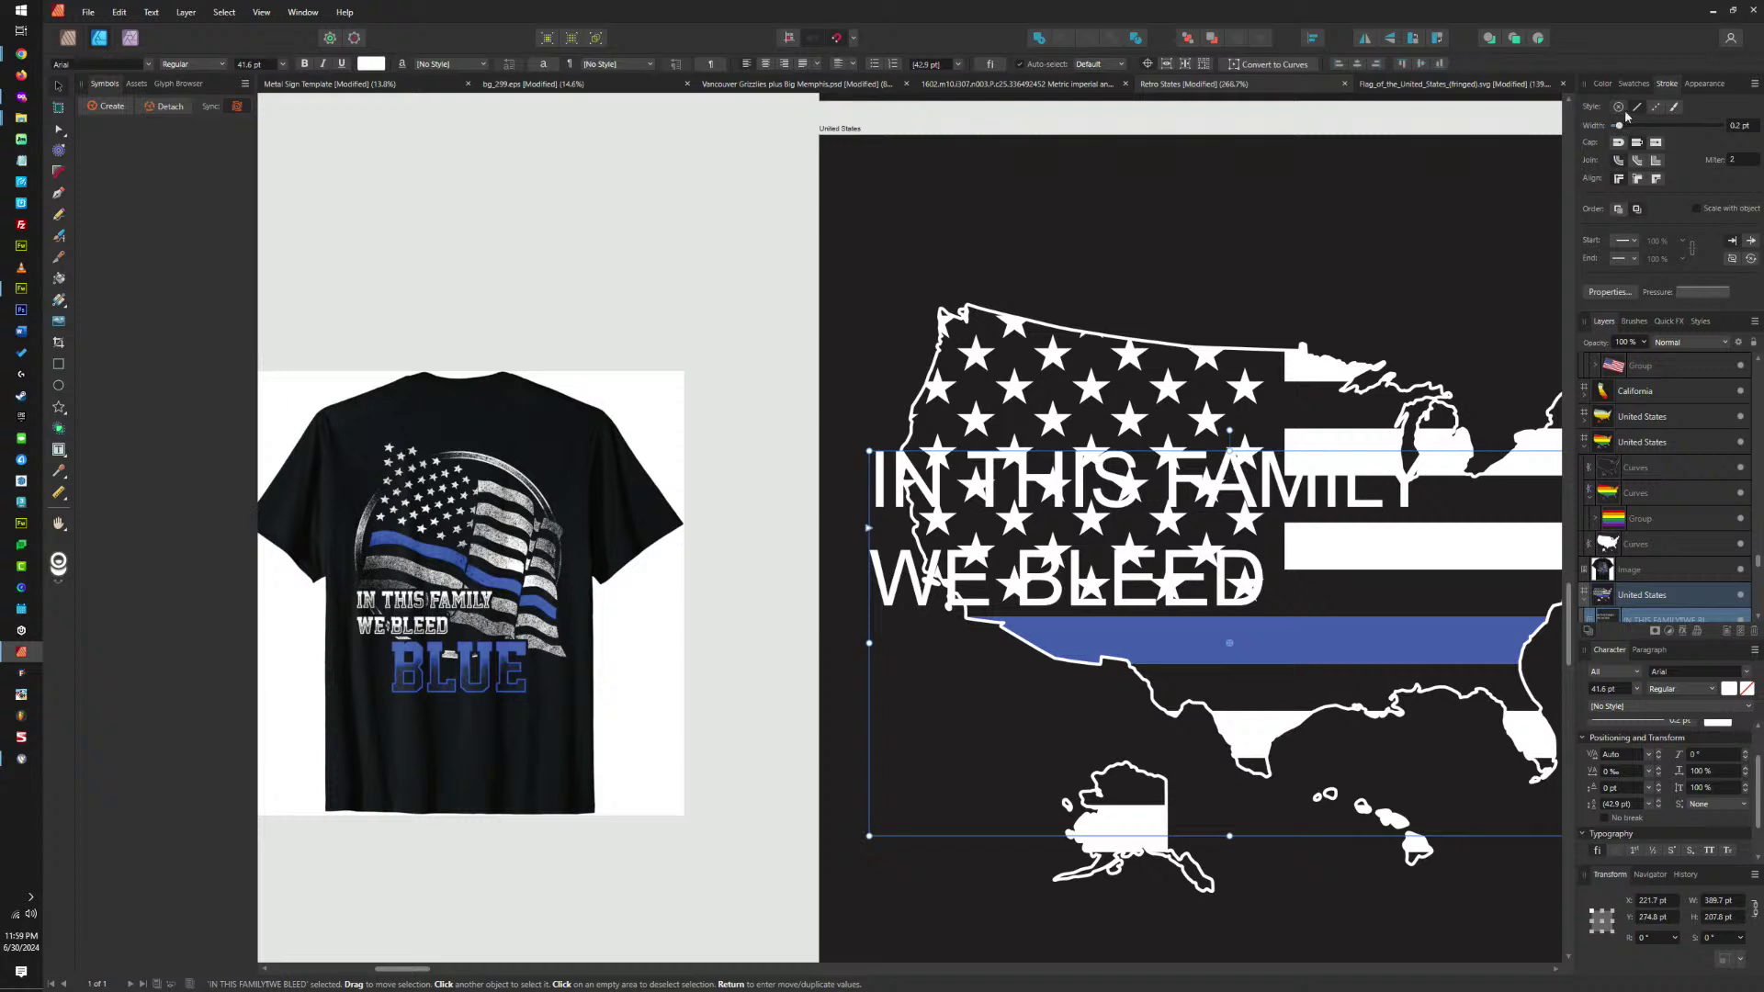
pyautogui.click(1633, 84)
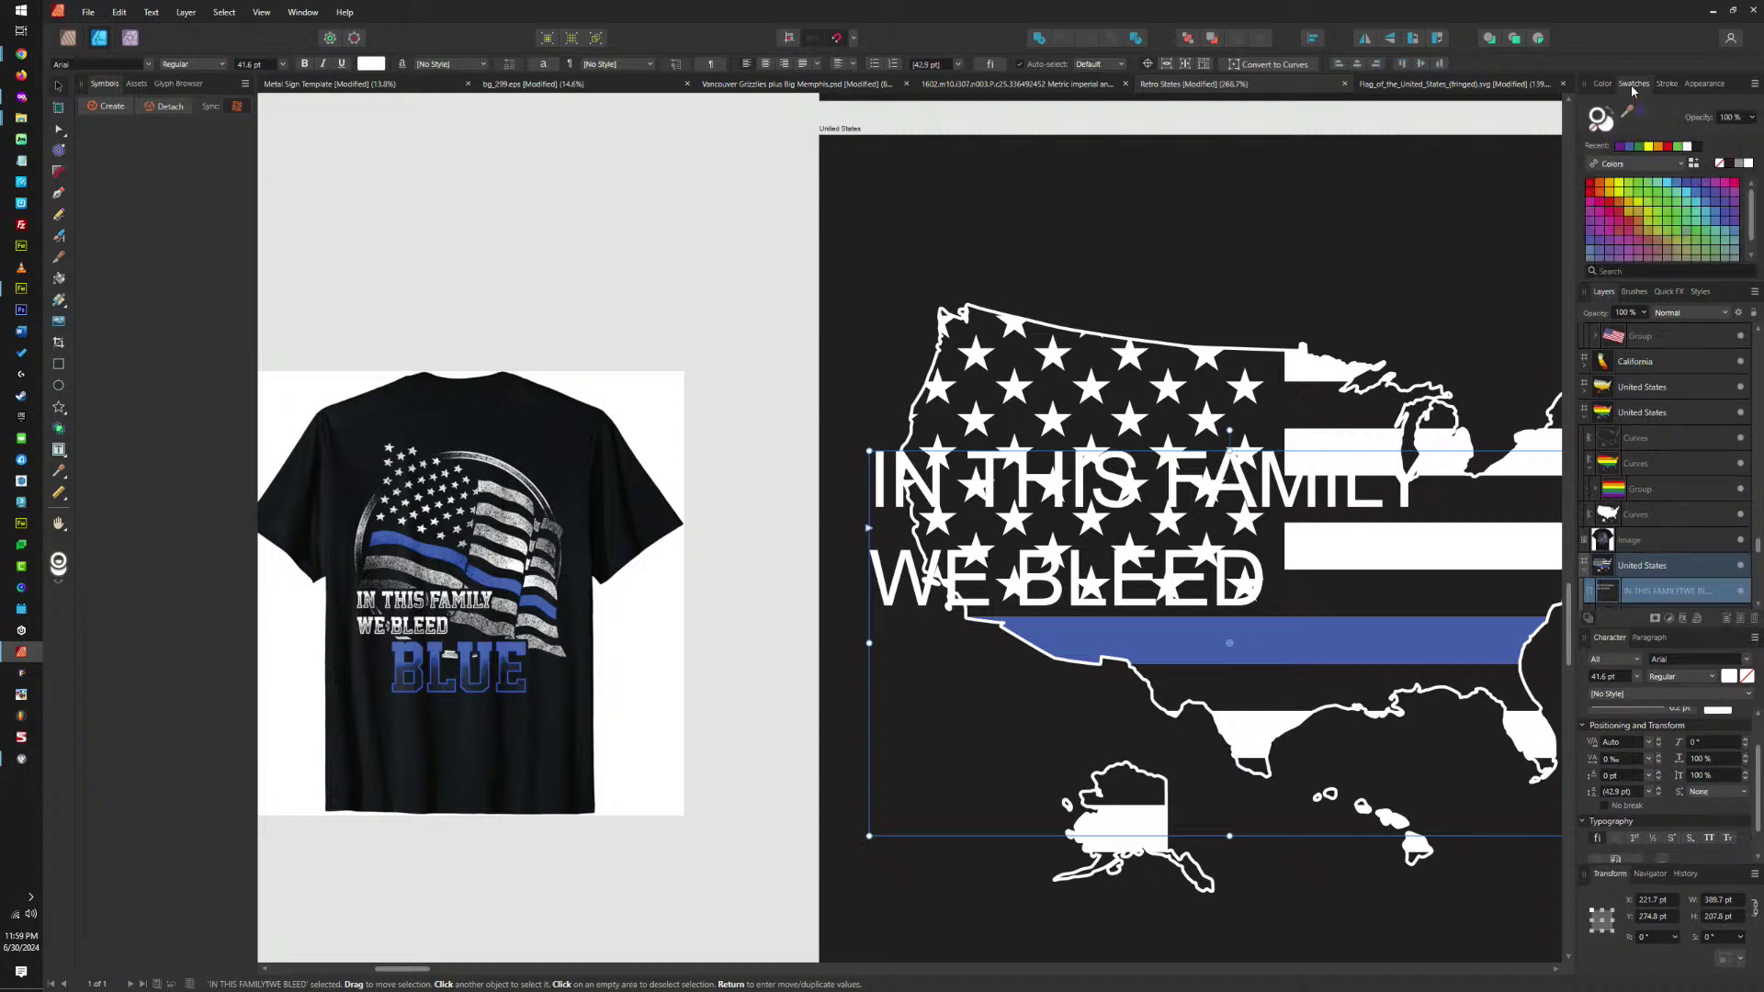
pyautogui.click(1722, 164)
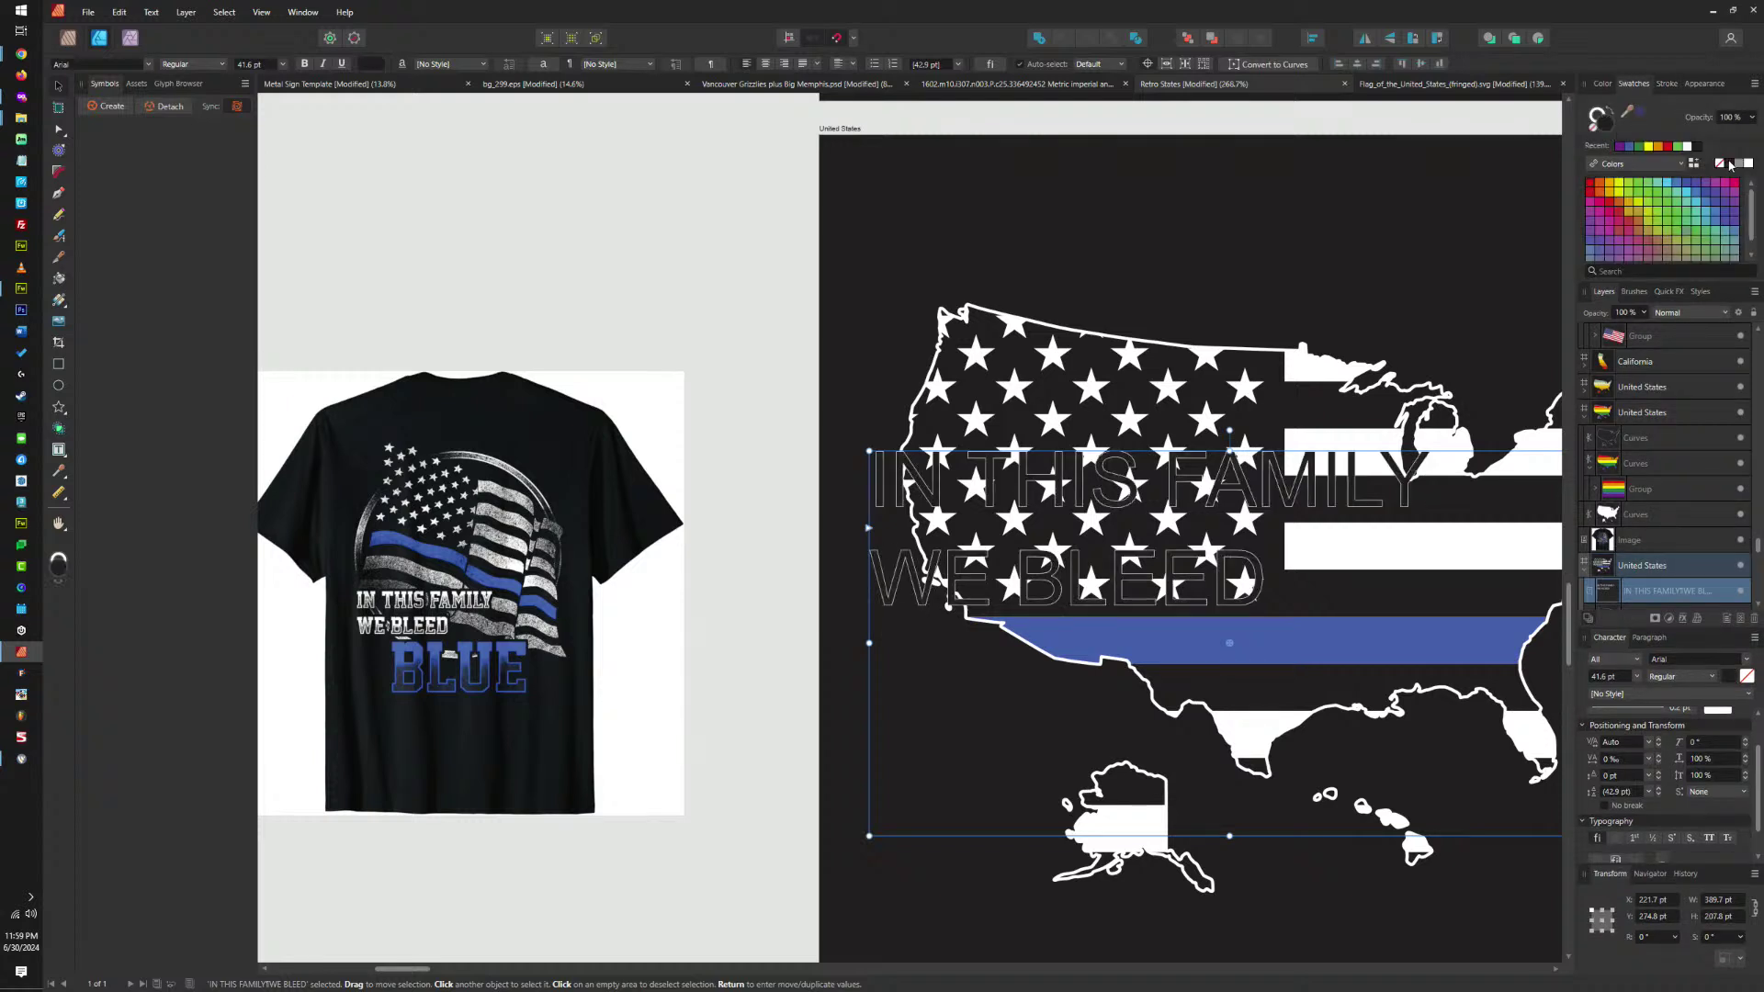
pyautogui.click(1603, 122)
pyautogui.click(1666, 84)
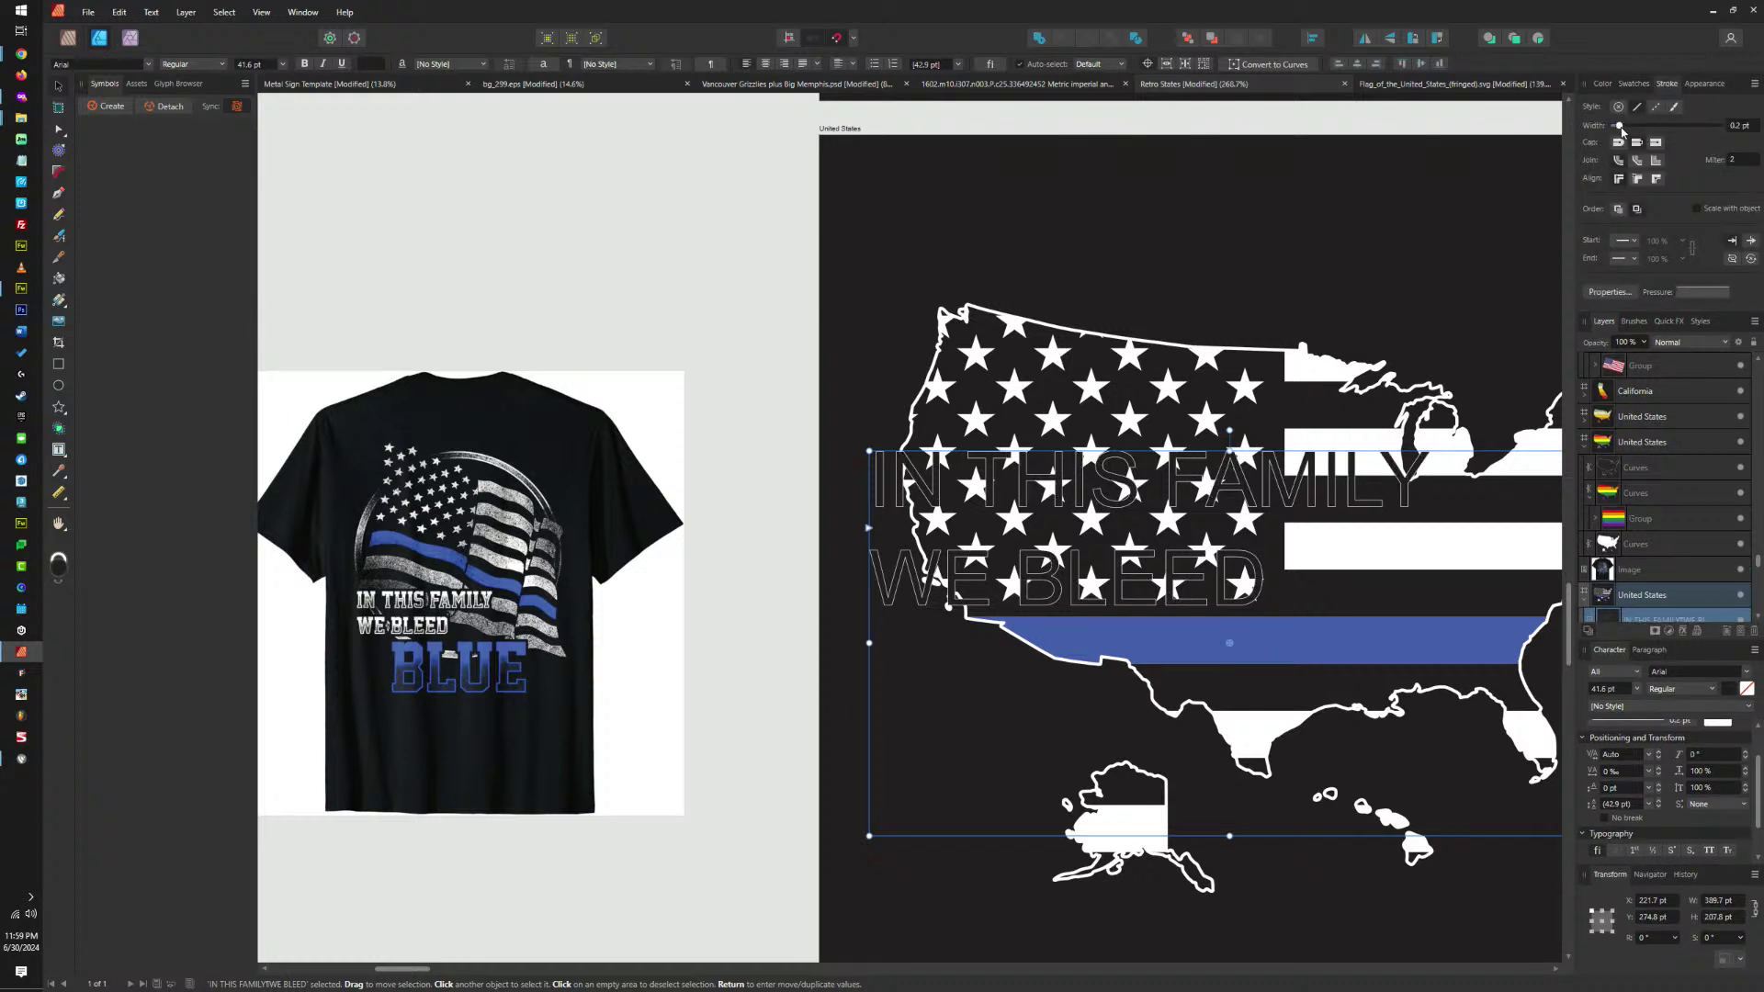
pyautogui.moveTo(1622, 130); pyautogui.dragTo(1639, 131)
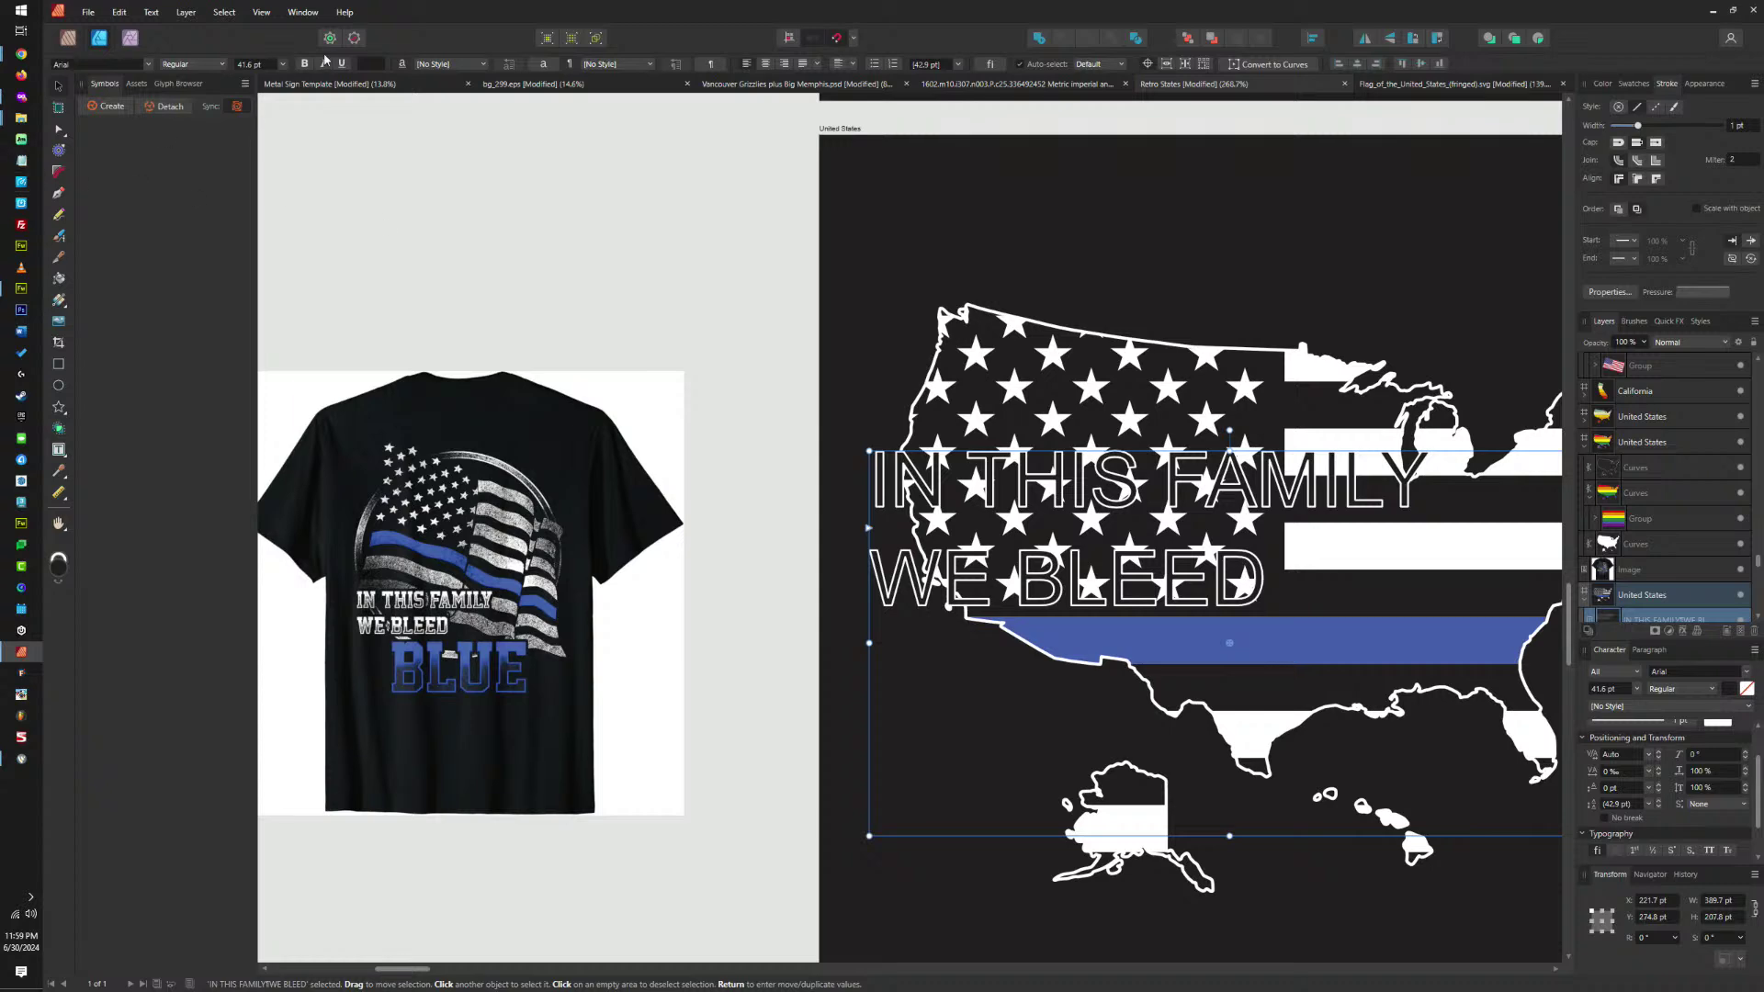
# Preview several typefaces on the slogan and set its font to AstoriaBold.
pyautogui.click(148, 67)
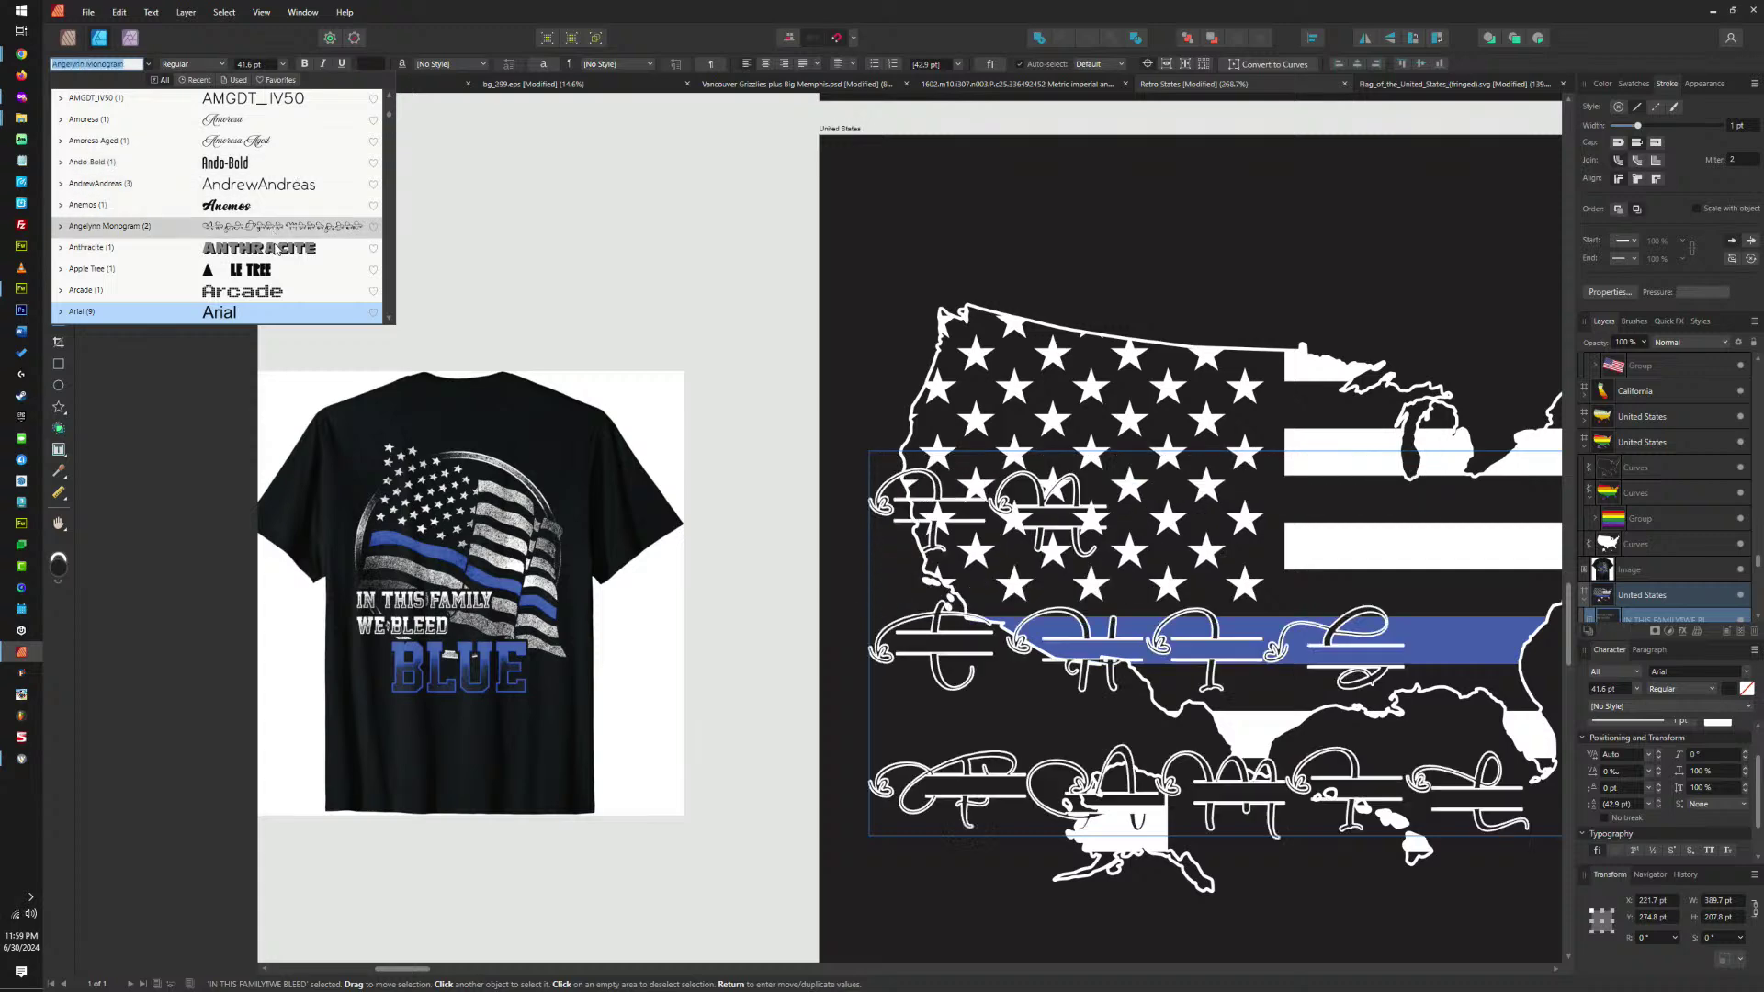
pyautogui.scroll(-2, 293, 174)
pyautogui.scroll(-1, 310, 205)
pyautogui.scroll(-3, 311, 206)
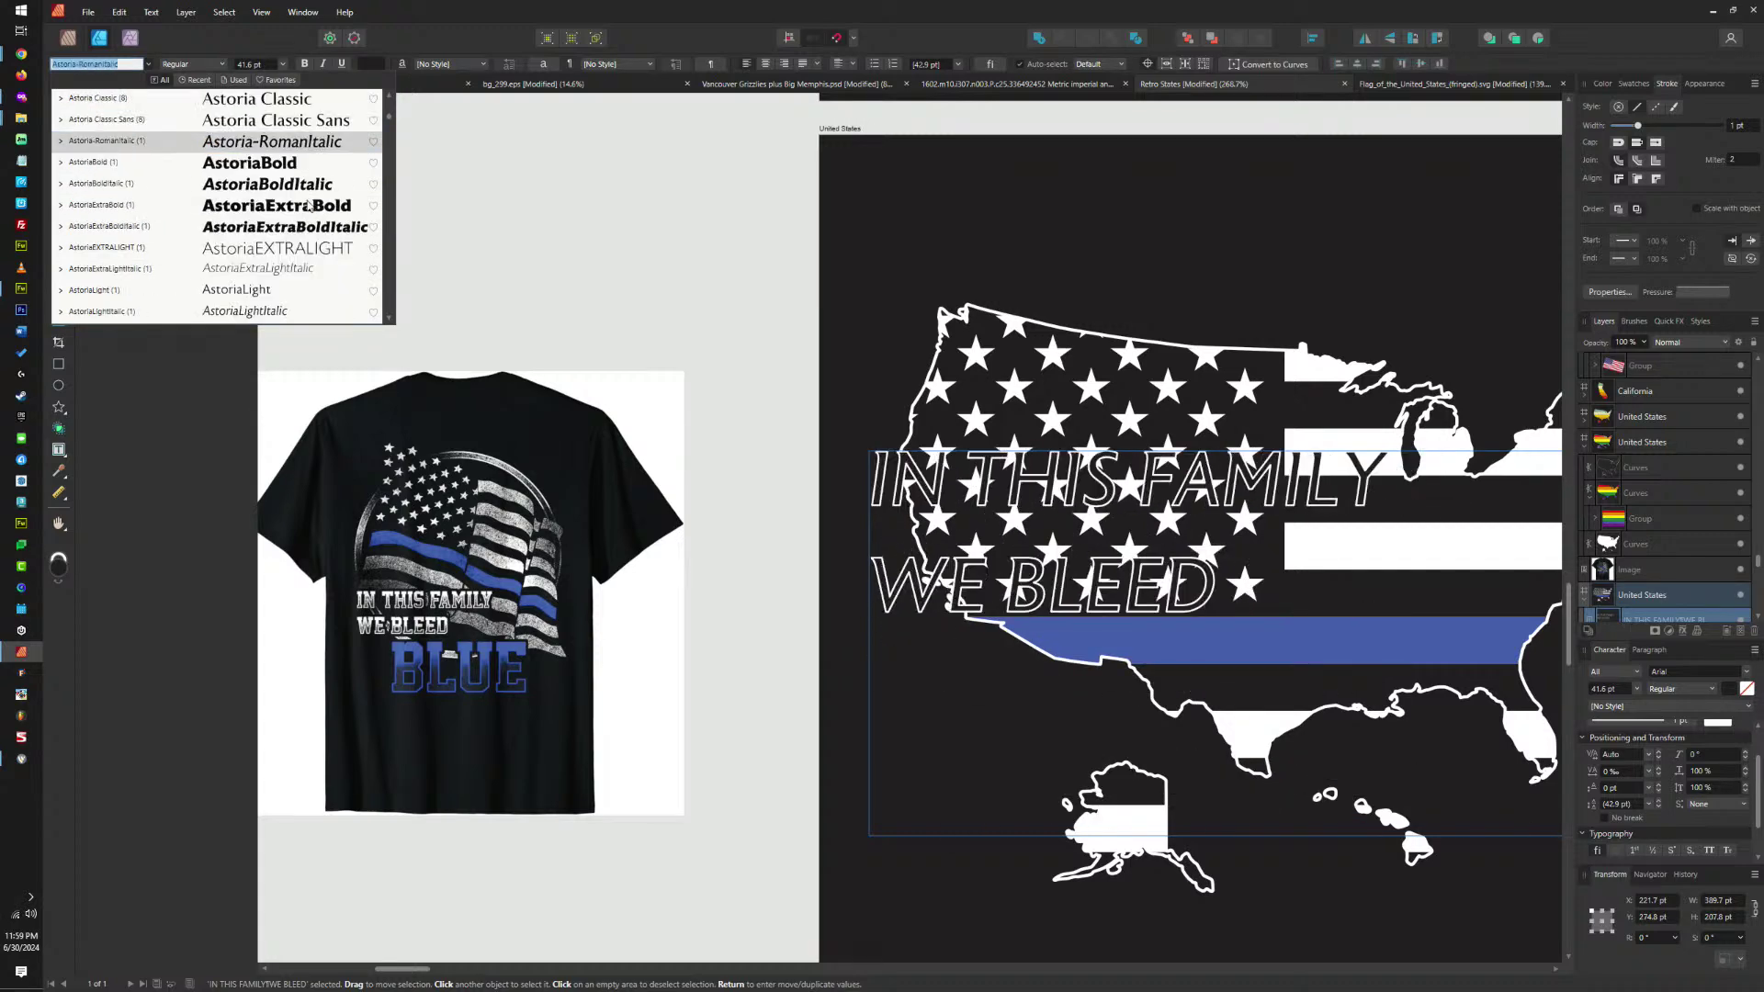
pyautogui.scroll(3, 303, 193)
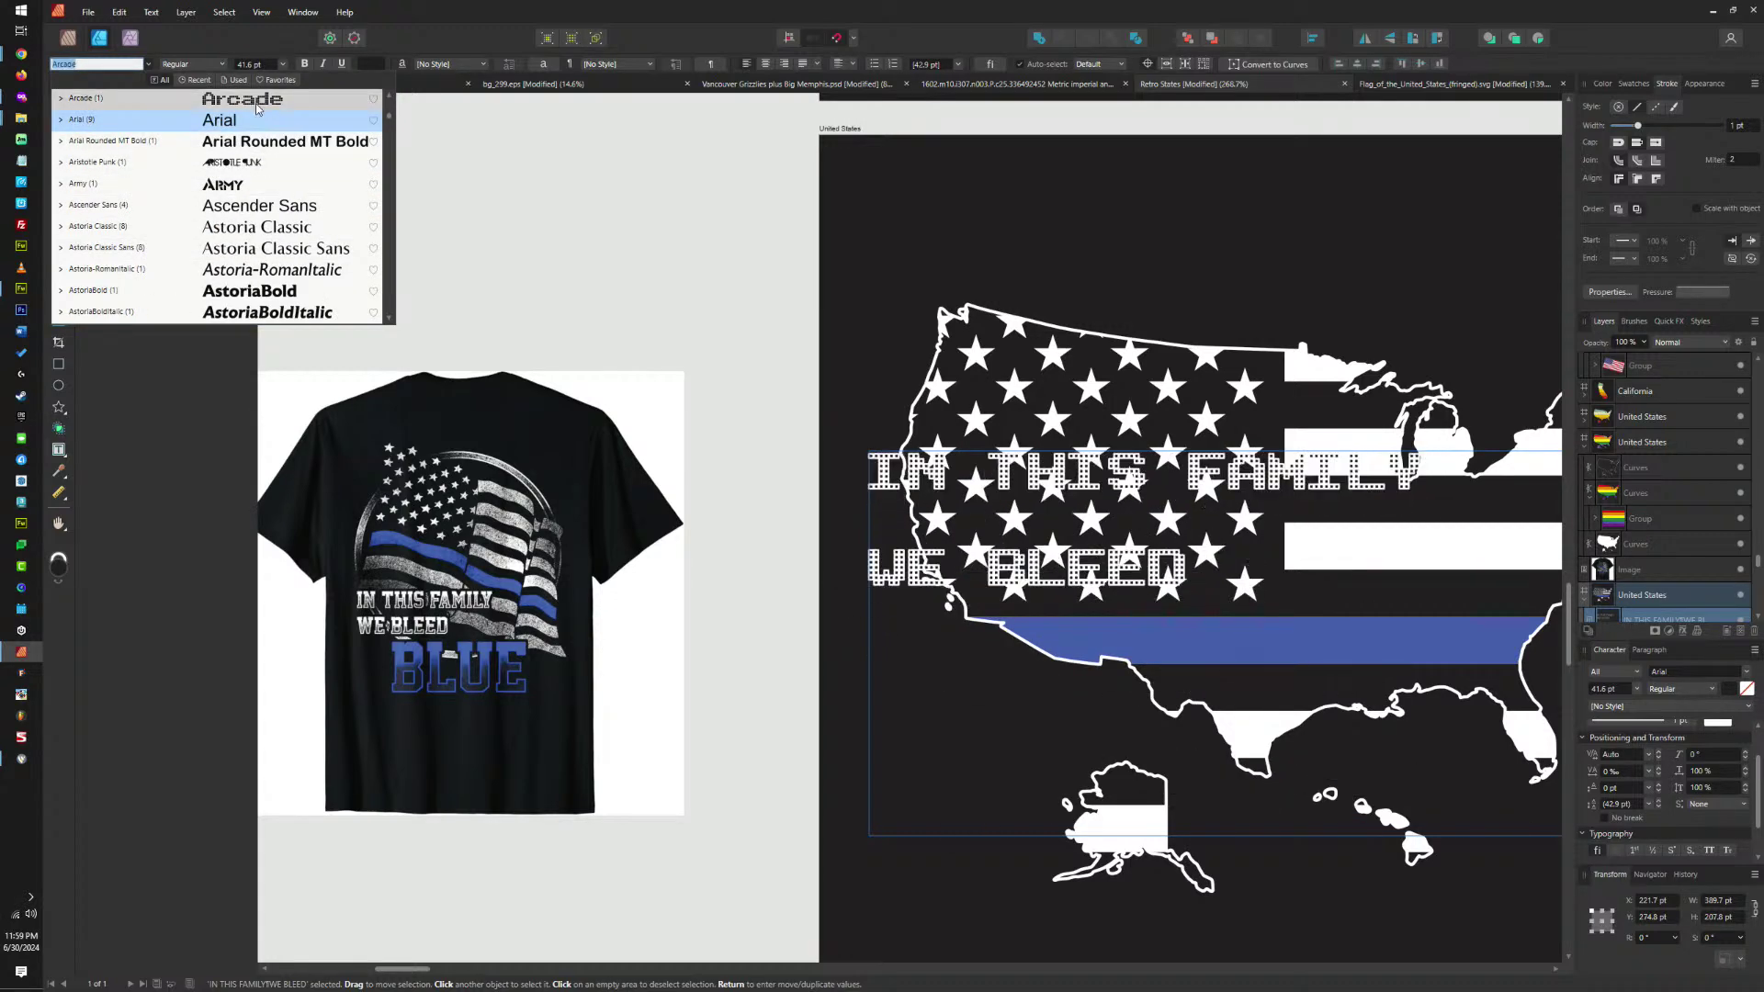
pyautogui.scroll(2, 263, 156)
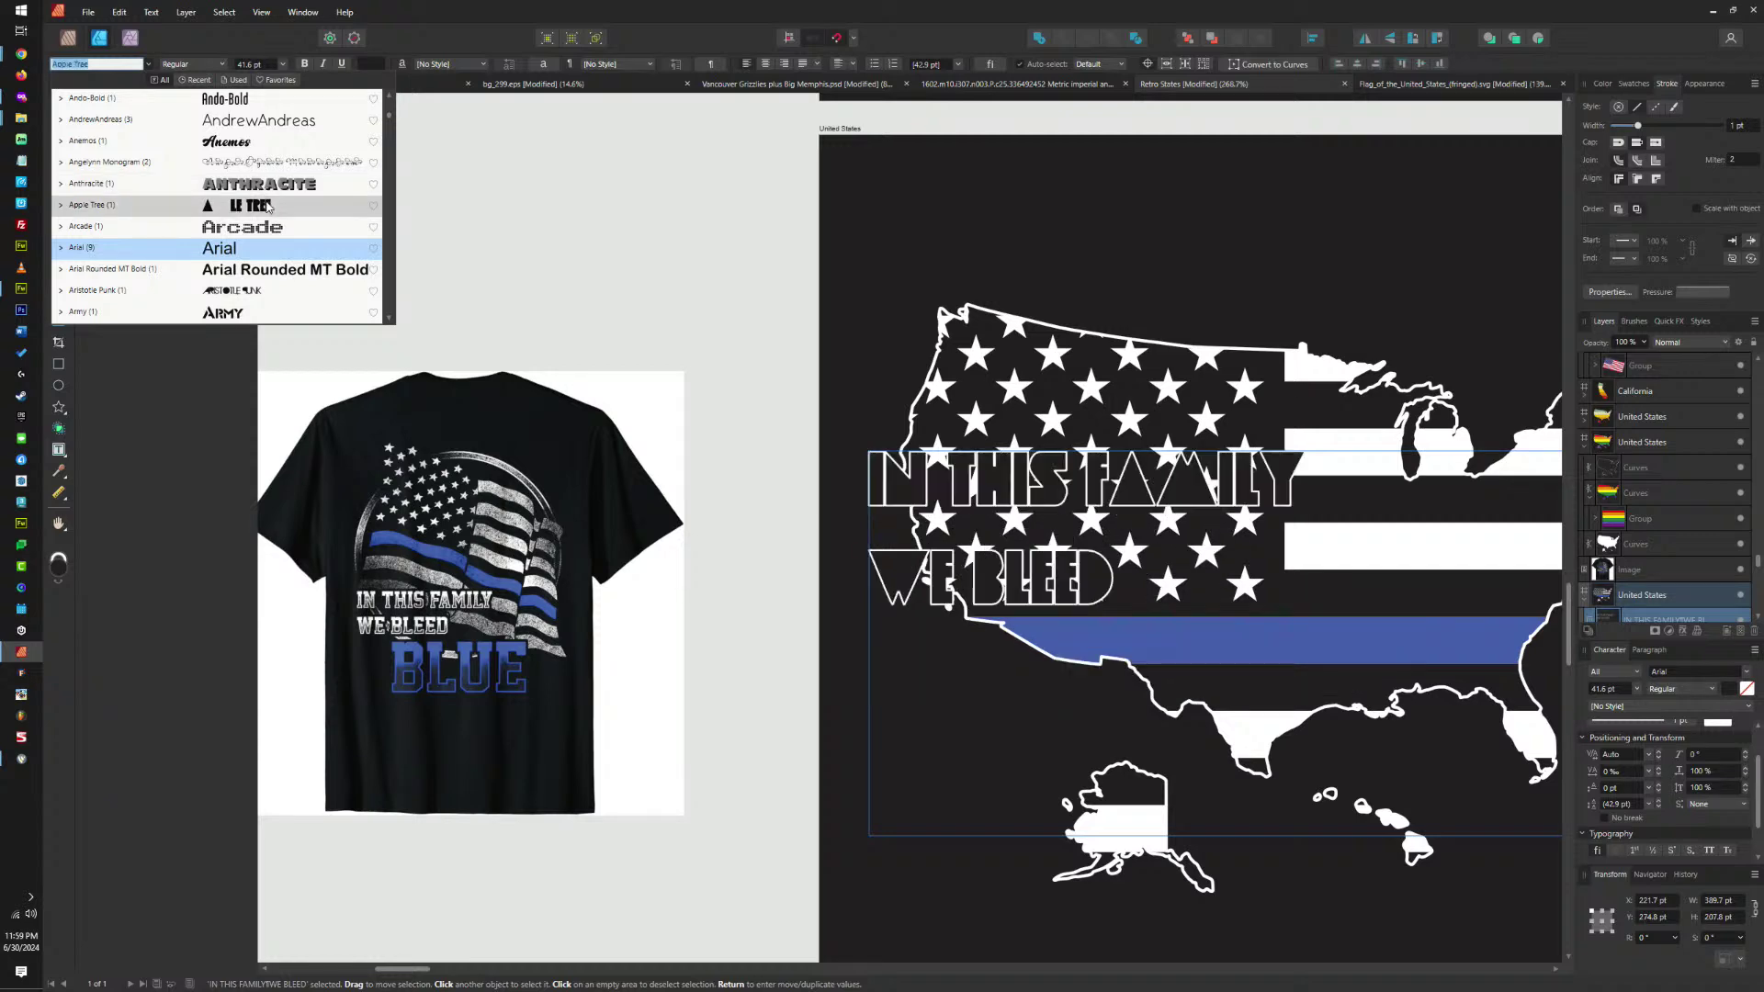
pyautogui.scroll(-1, 280, 241)
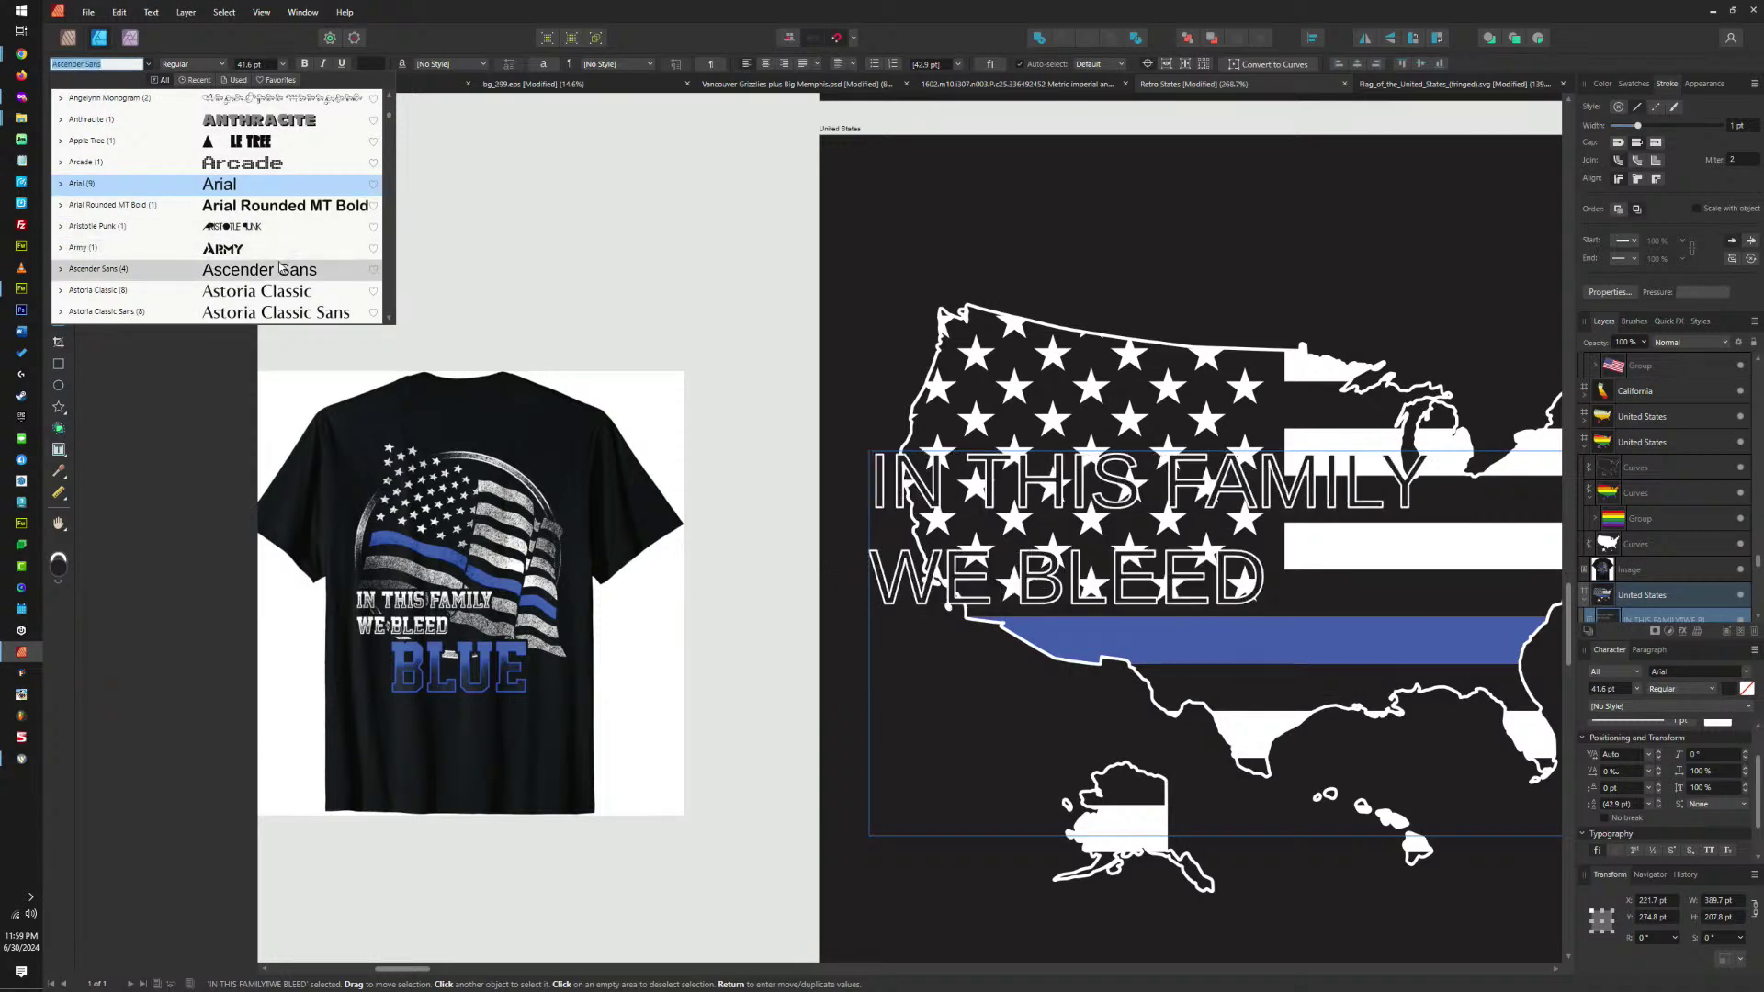
pyautogui.scroll(-3, 287, 258)
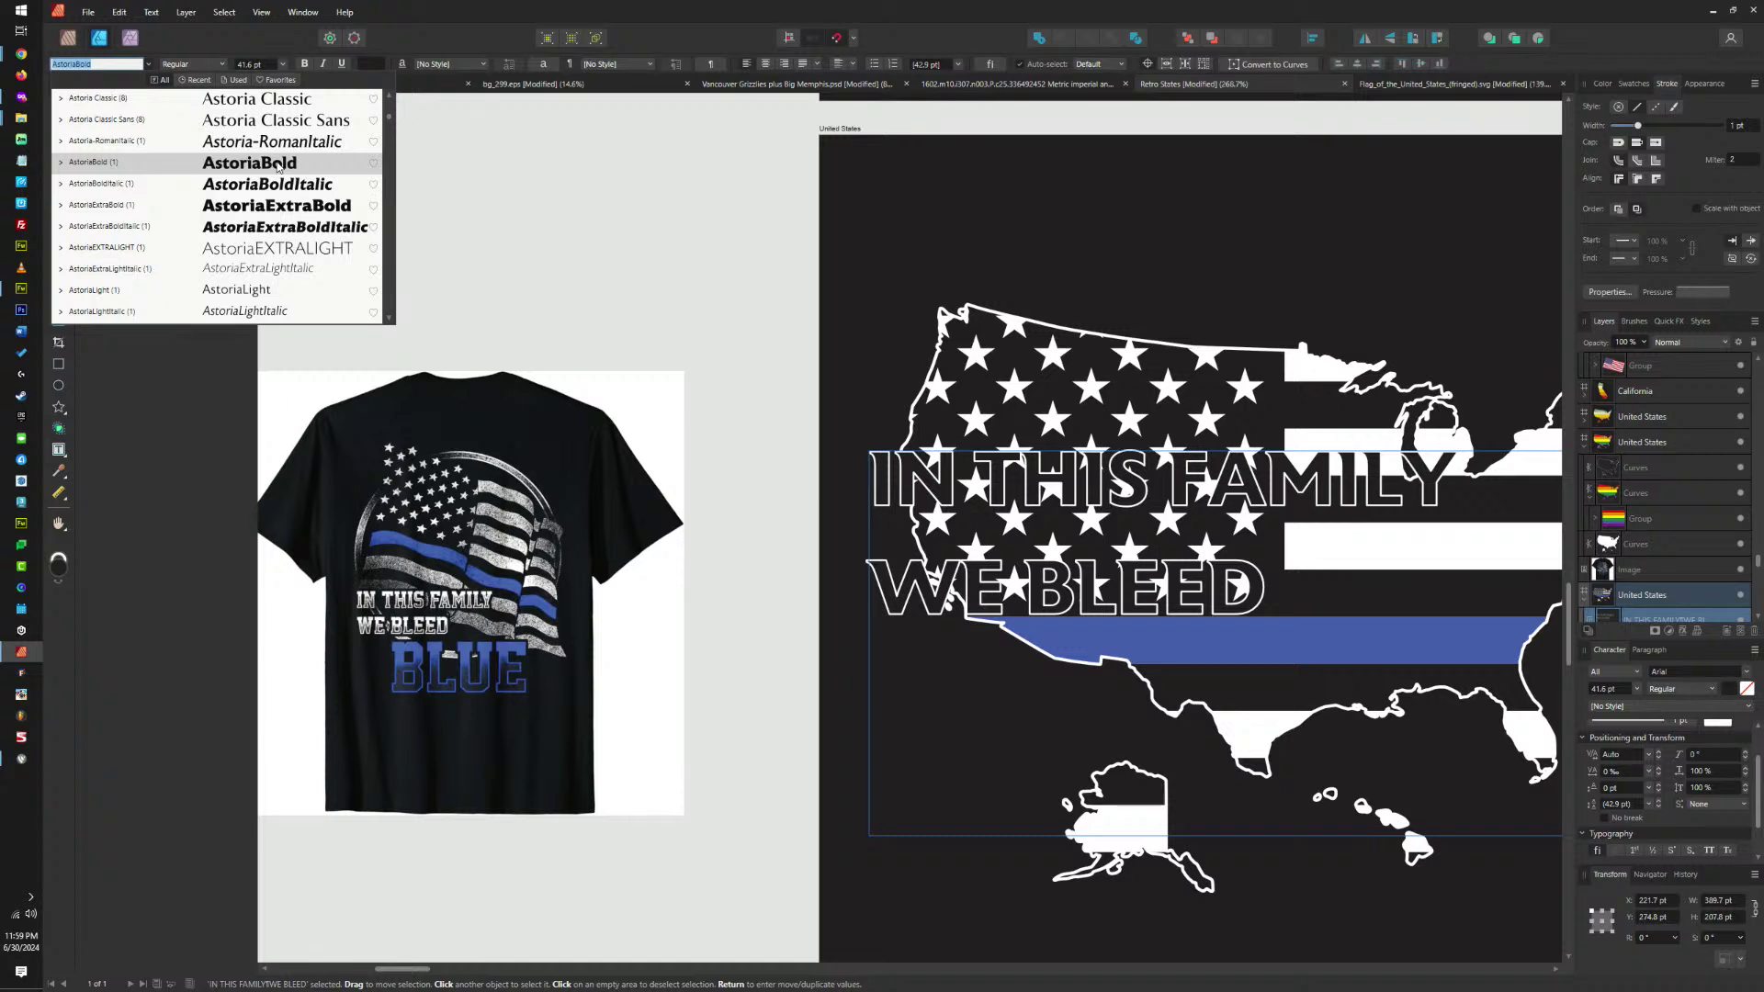
pyautogui.click(279, 164)
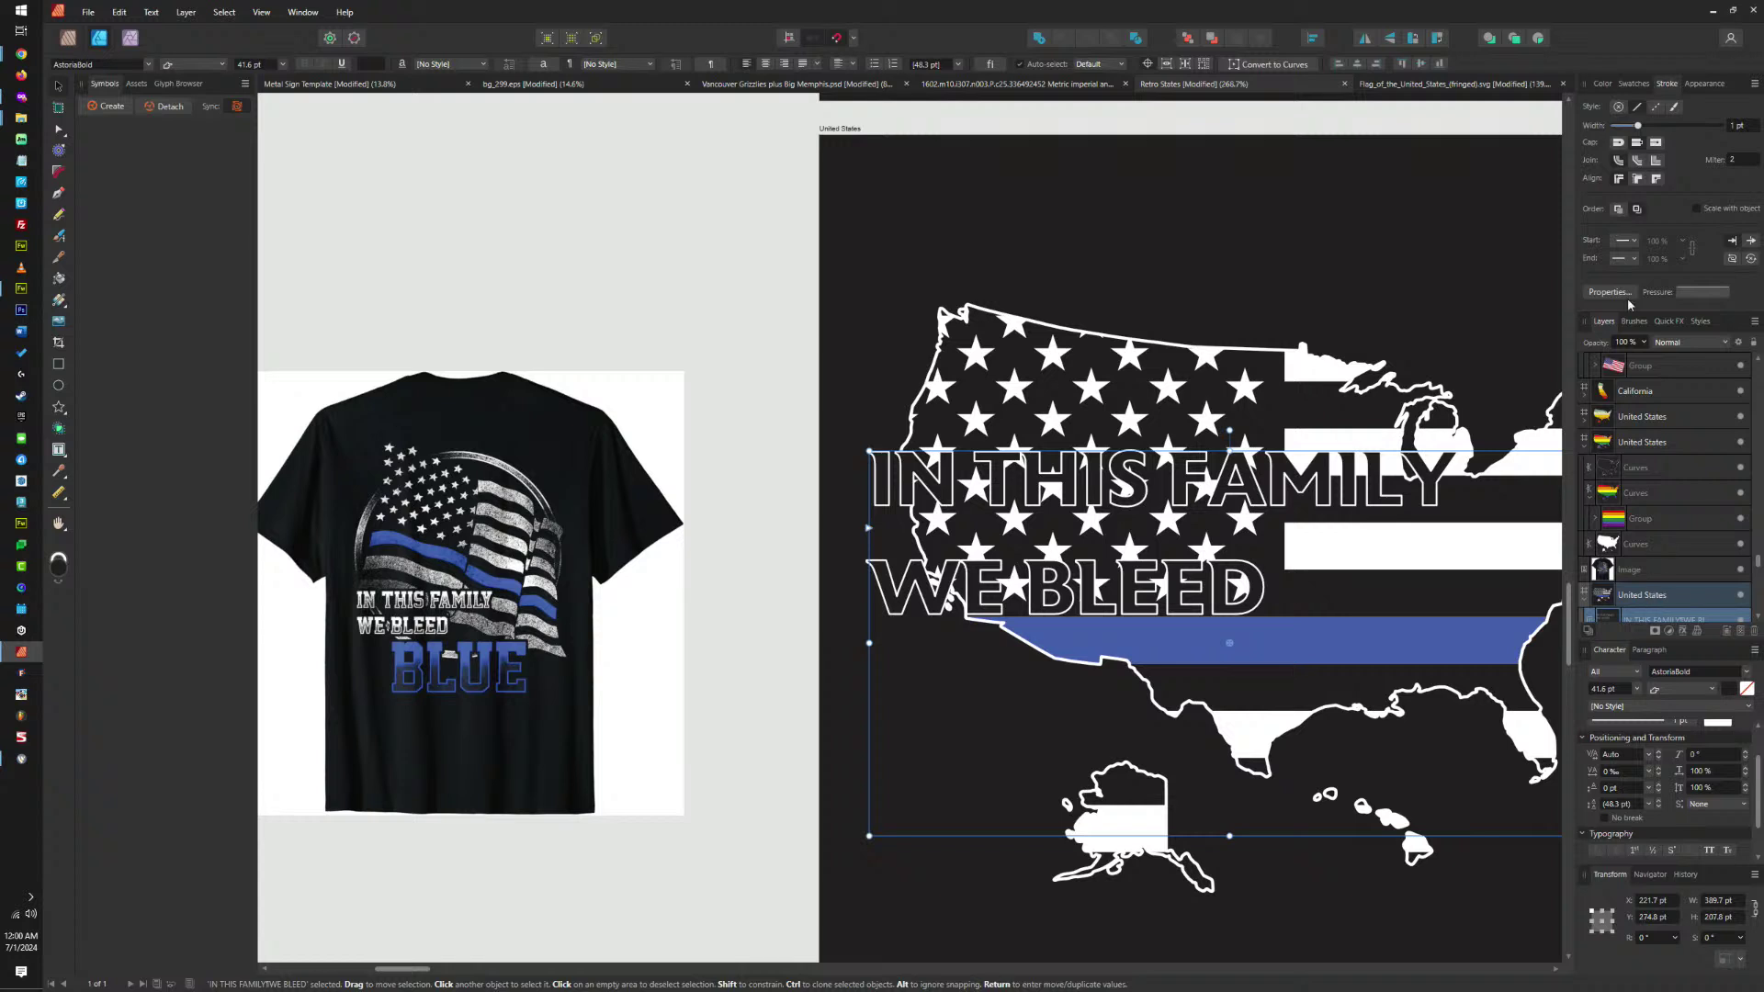
# Make the slogan's stroke scale with the object and add a black Outer Glow in Normal blend mode at 100% opacity.
pyautogui.click(1695, 209)
pyautogui.scroll(-3, 1644, 602)
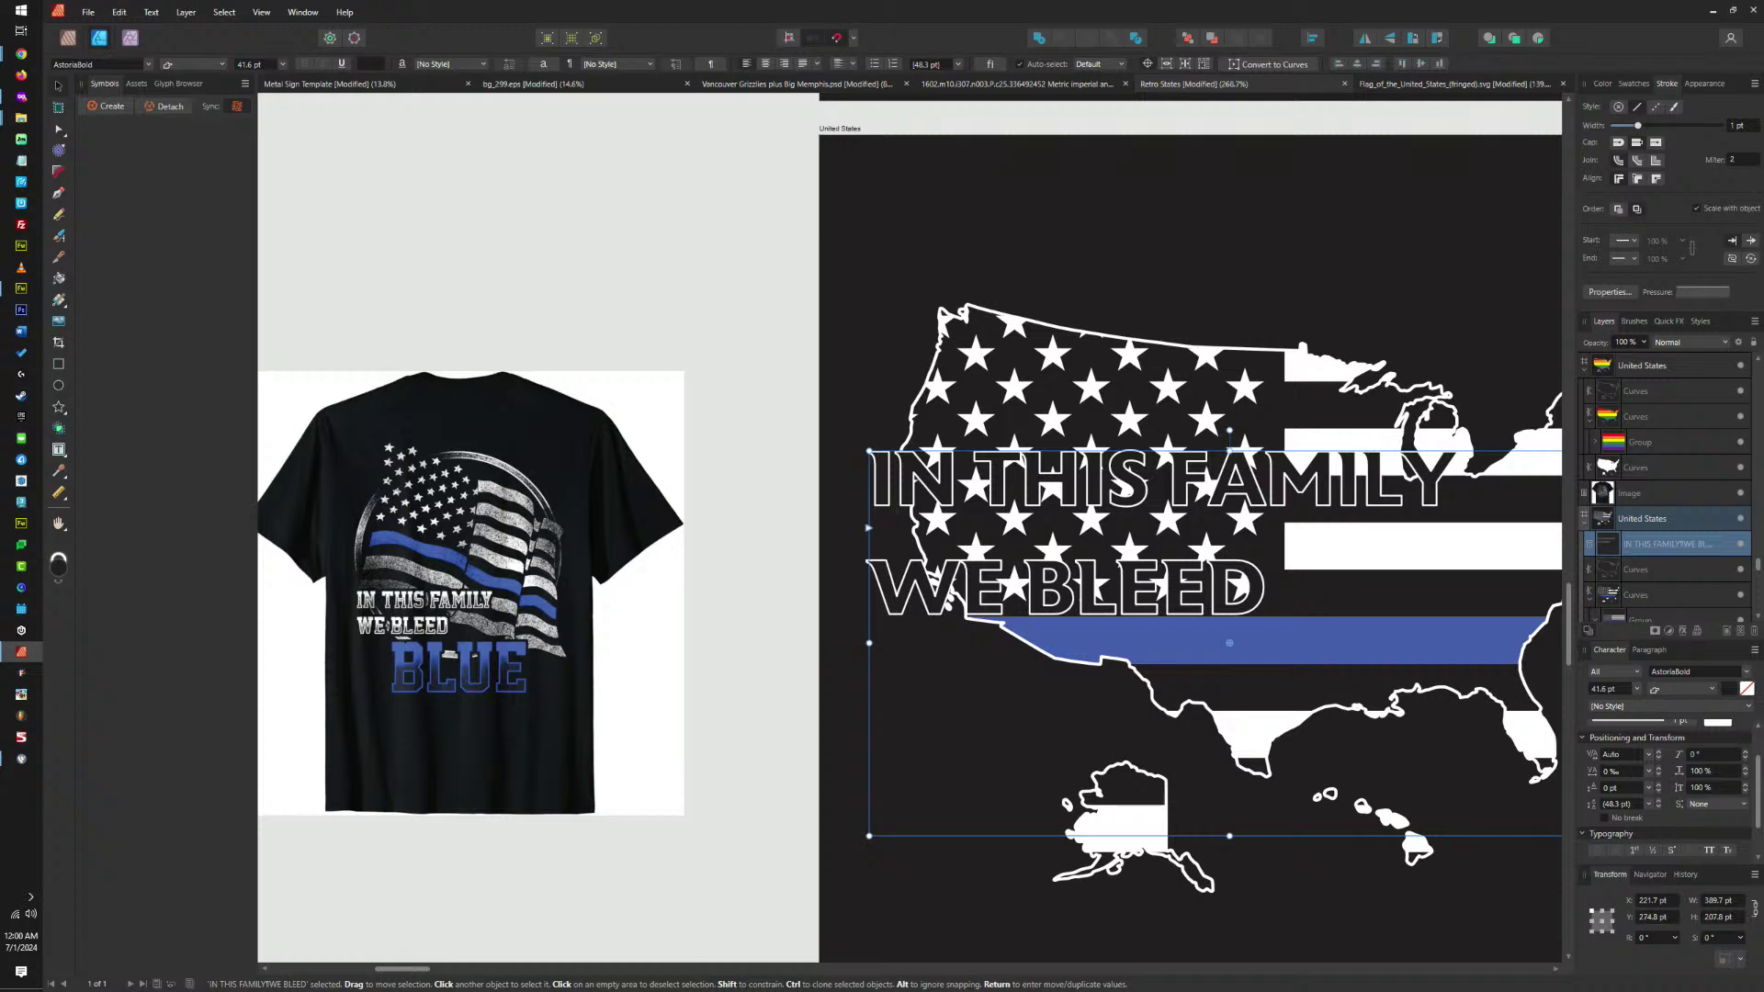
pyautogui.click(1682, 631)
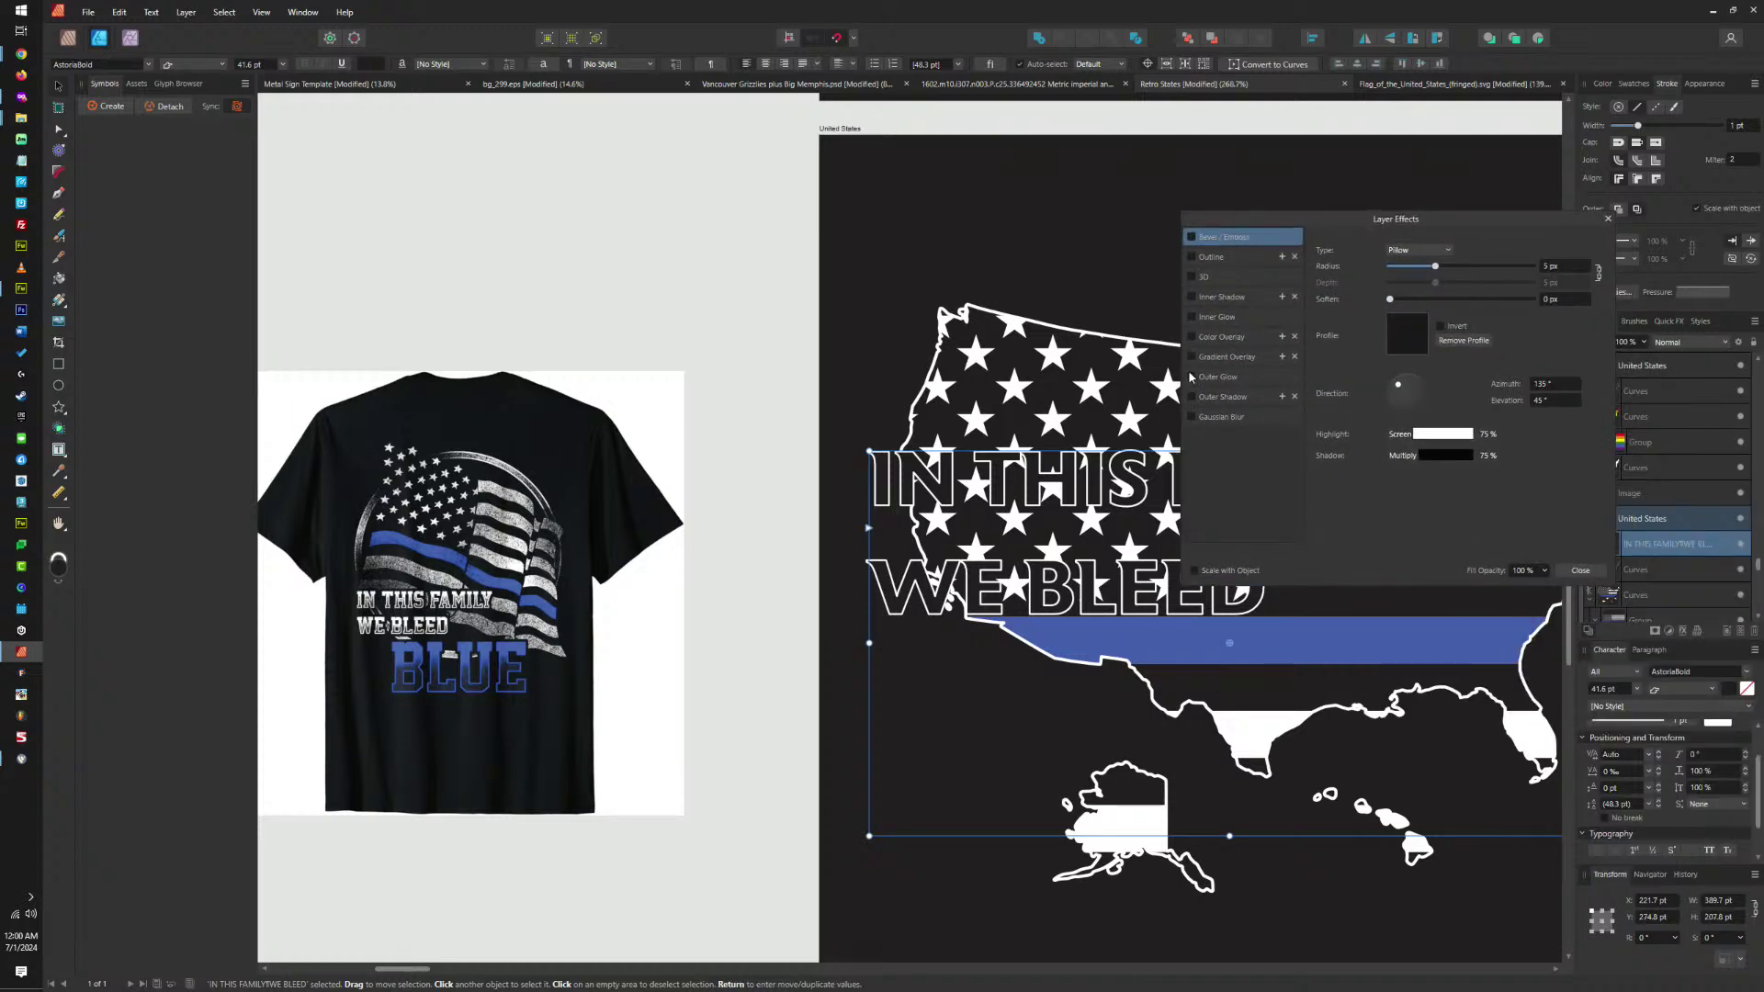
pyautogui.click(1212, 380)
pyautogui.click(1422, 250)
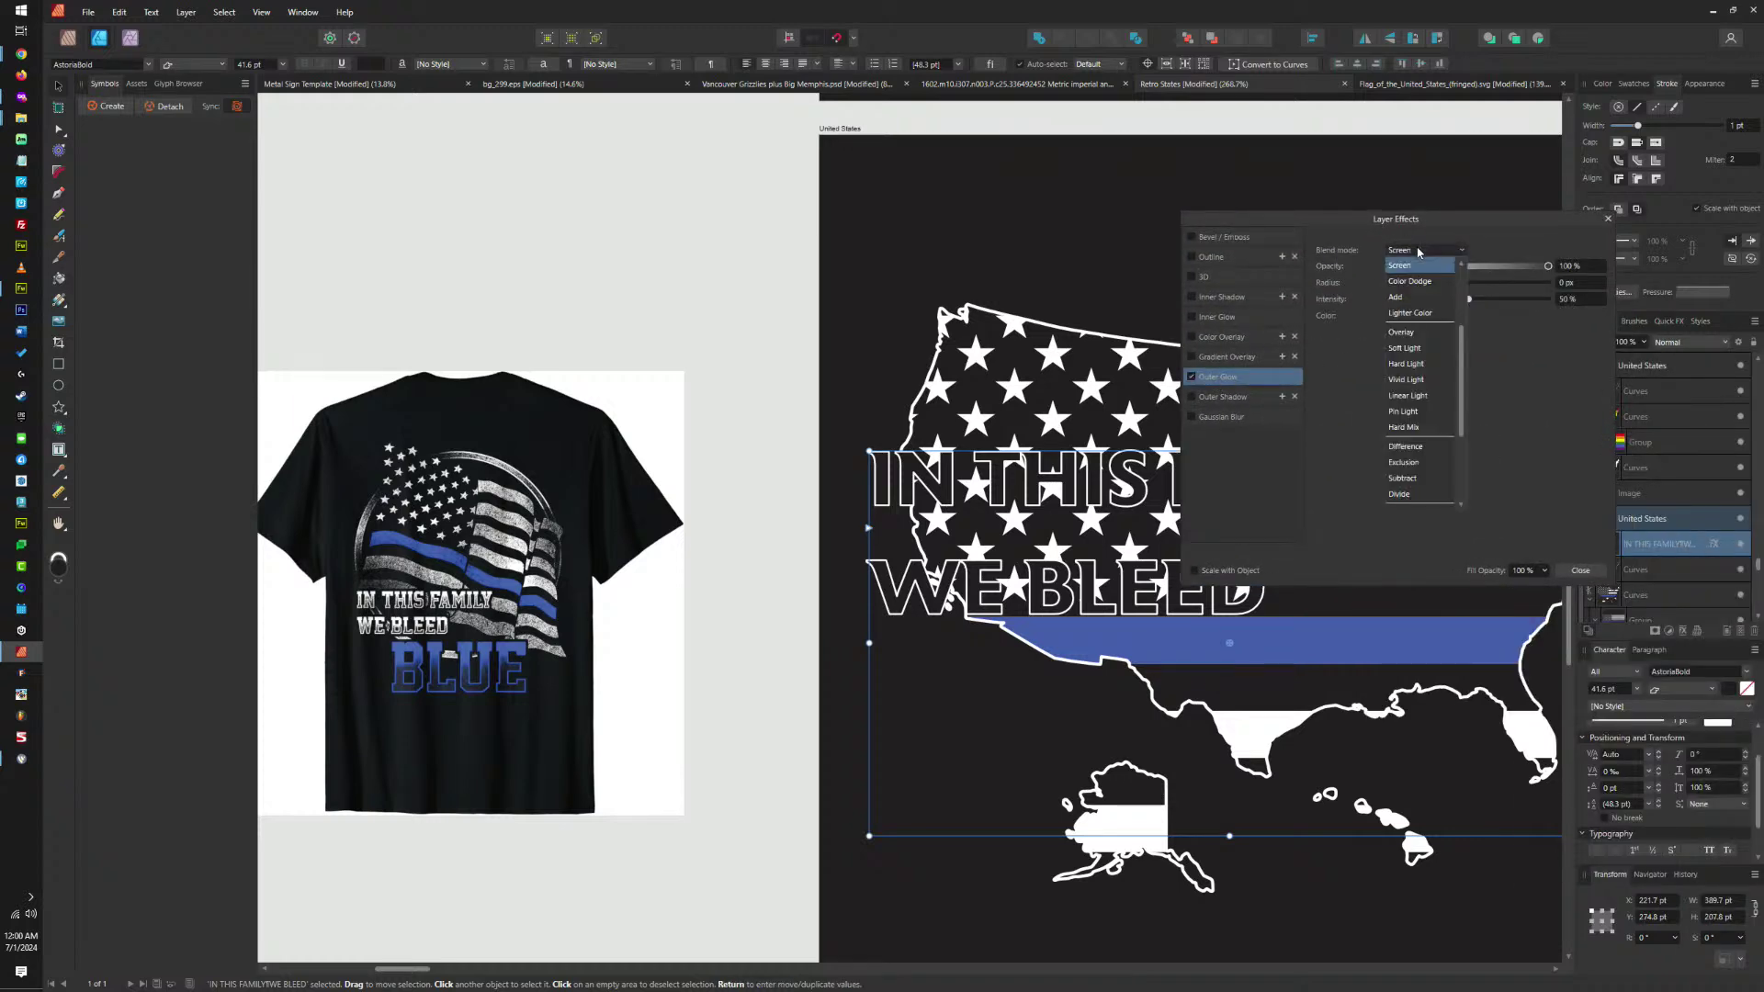
pyautogui.click(1404, 266)
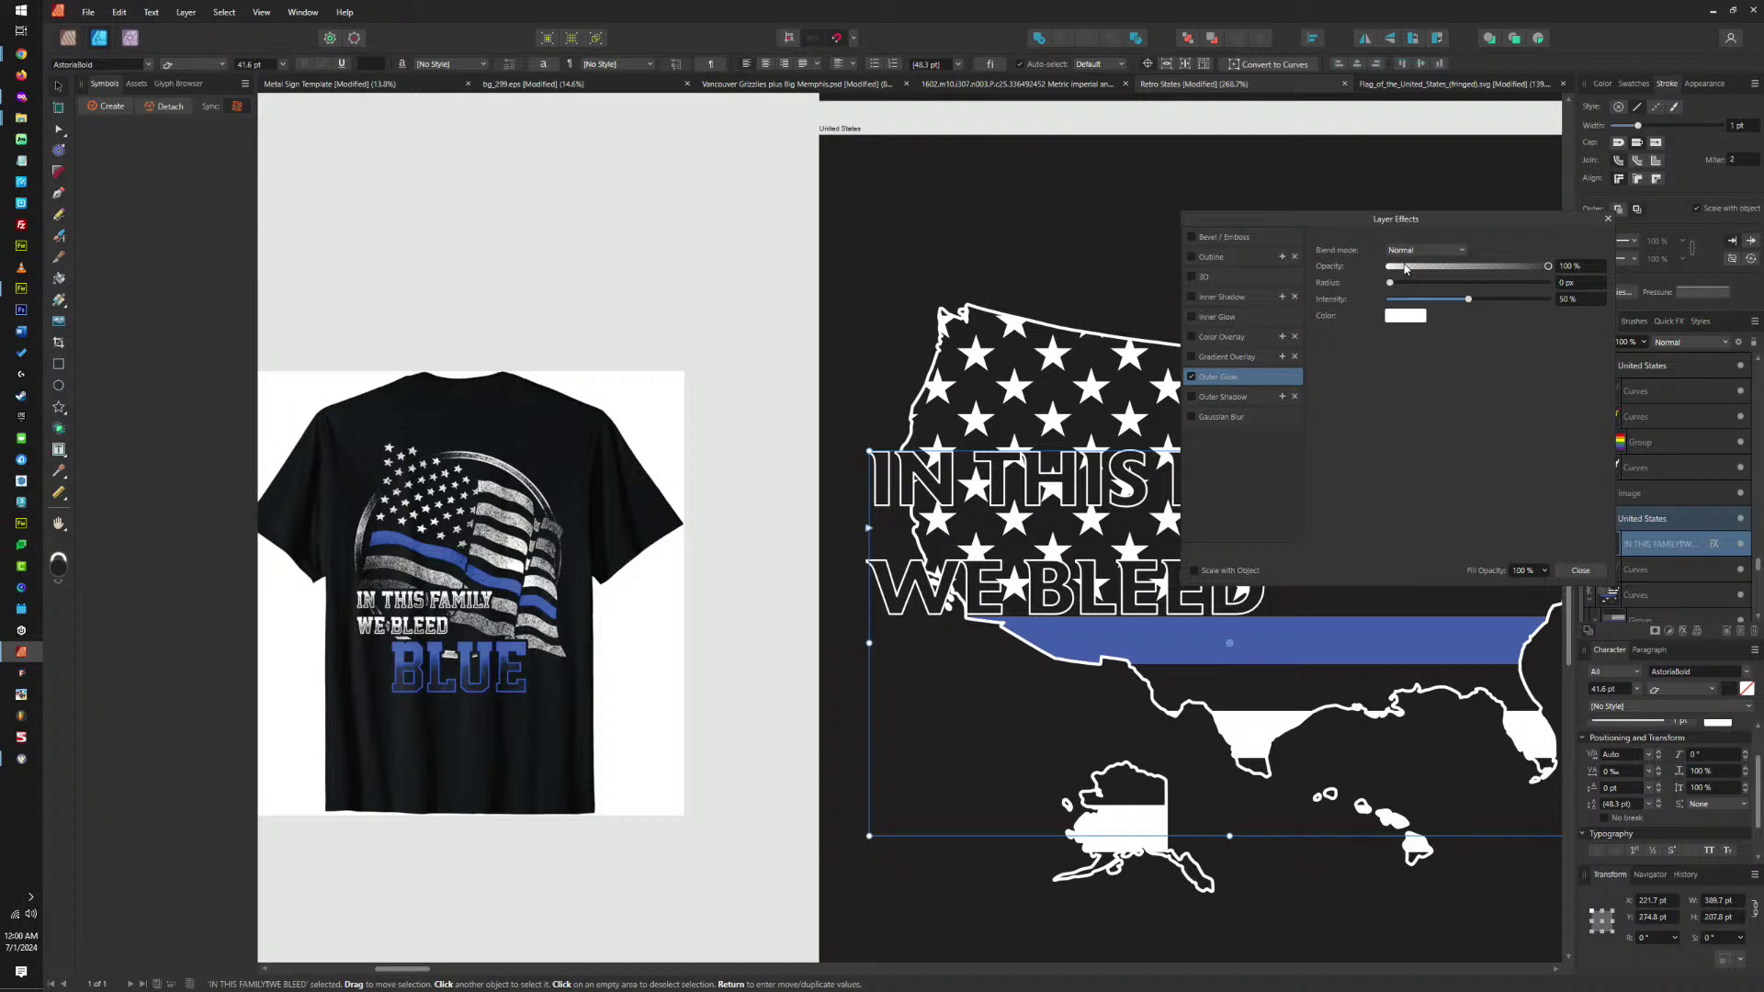
pyautogui.click(1405, 315)
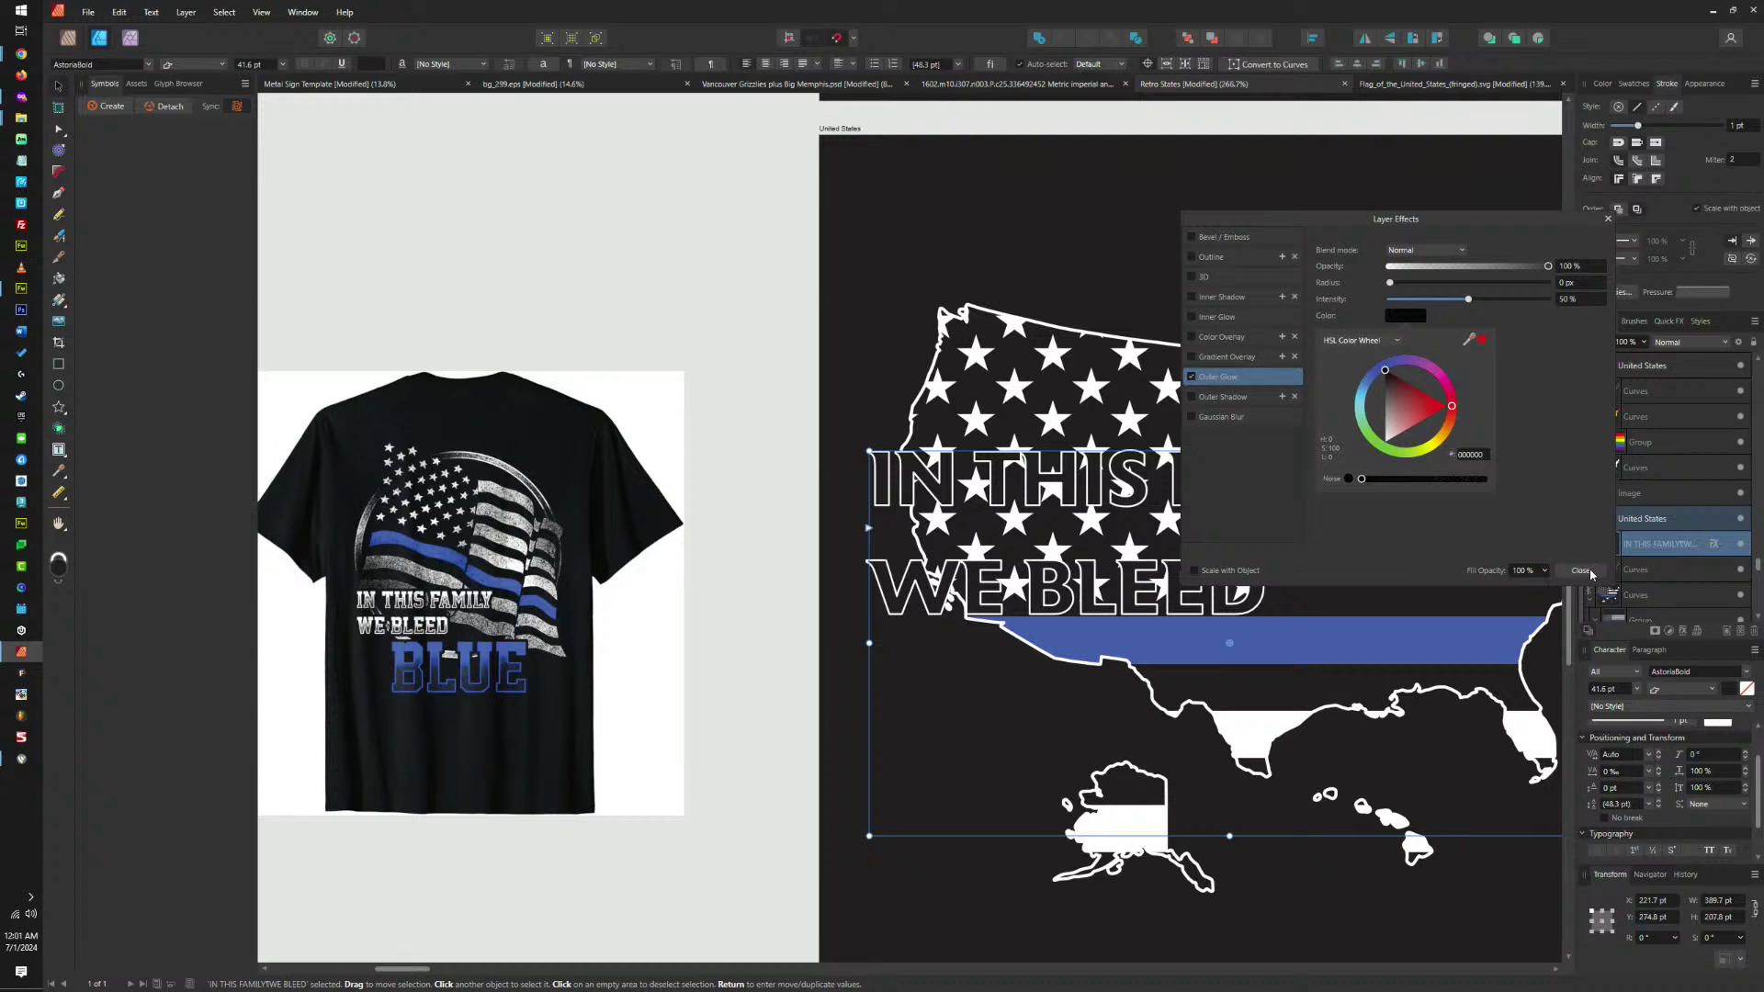
pyautogui.click(1457, 255)
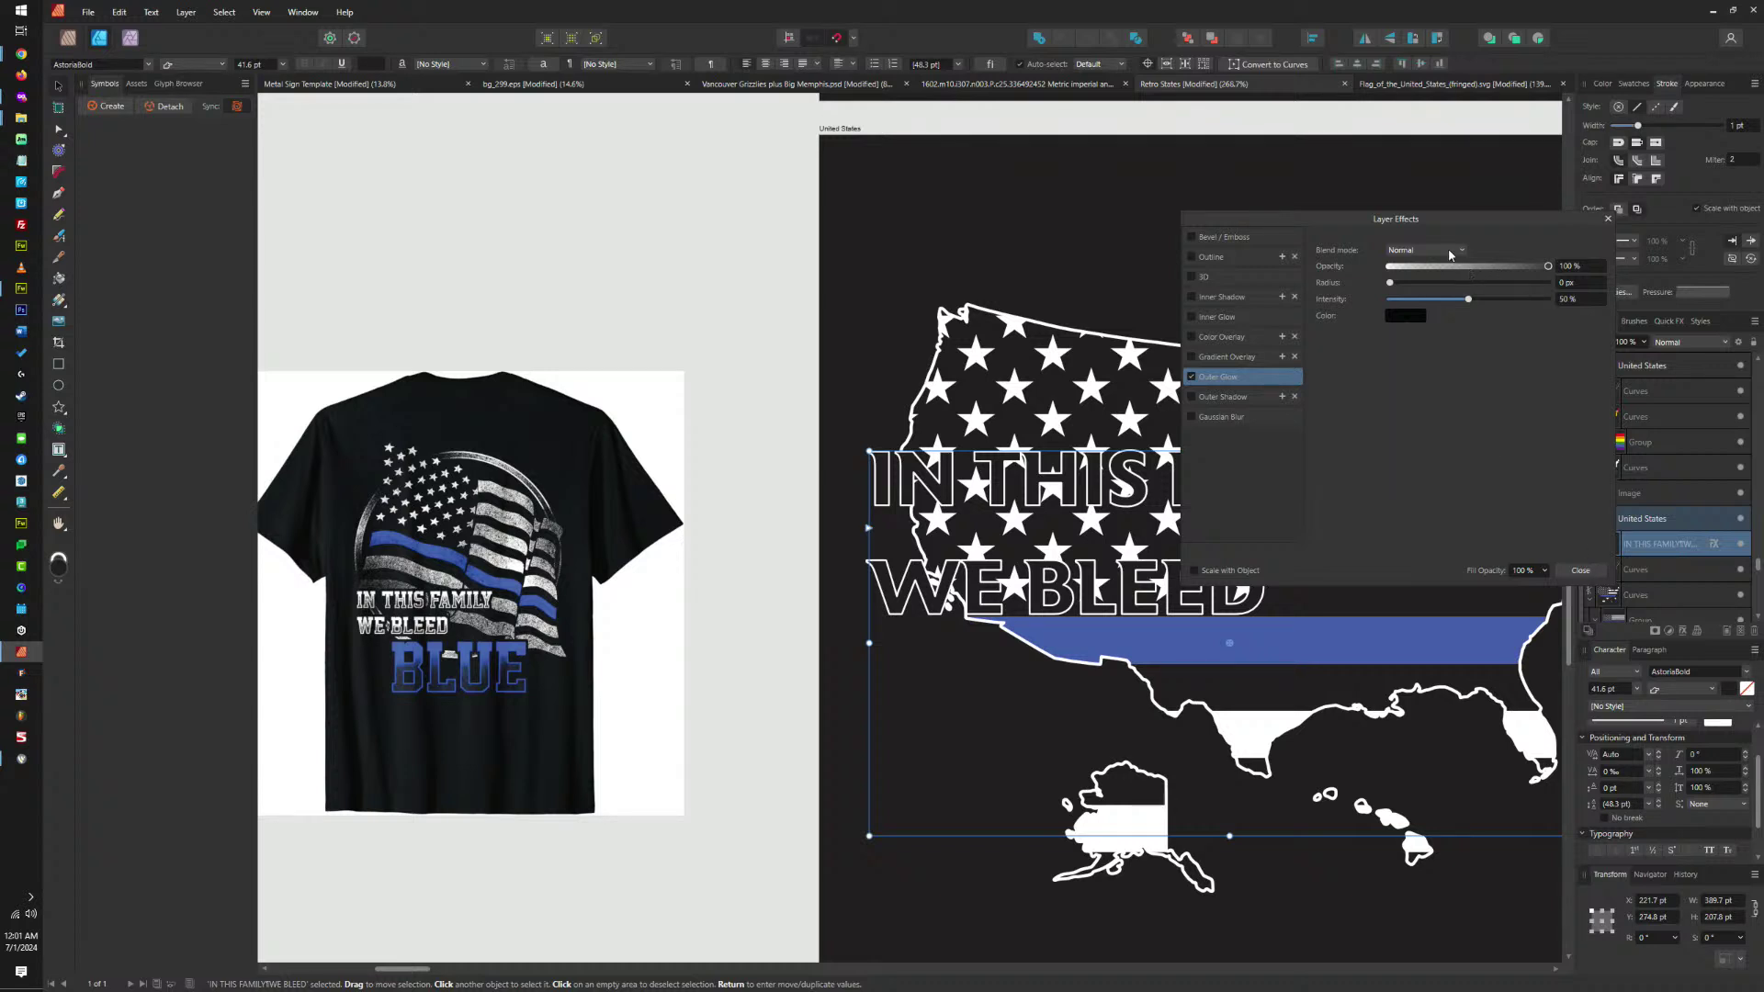
pyautogui.click(1457, 251)
pyautogui.scroll(-5, 1425, 441)
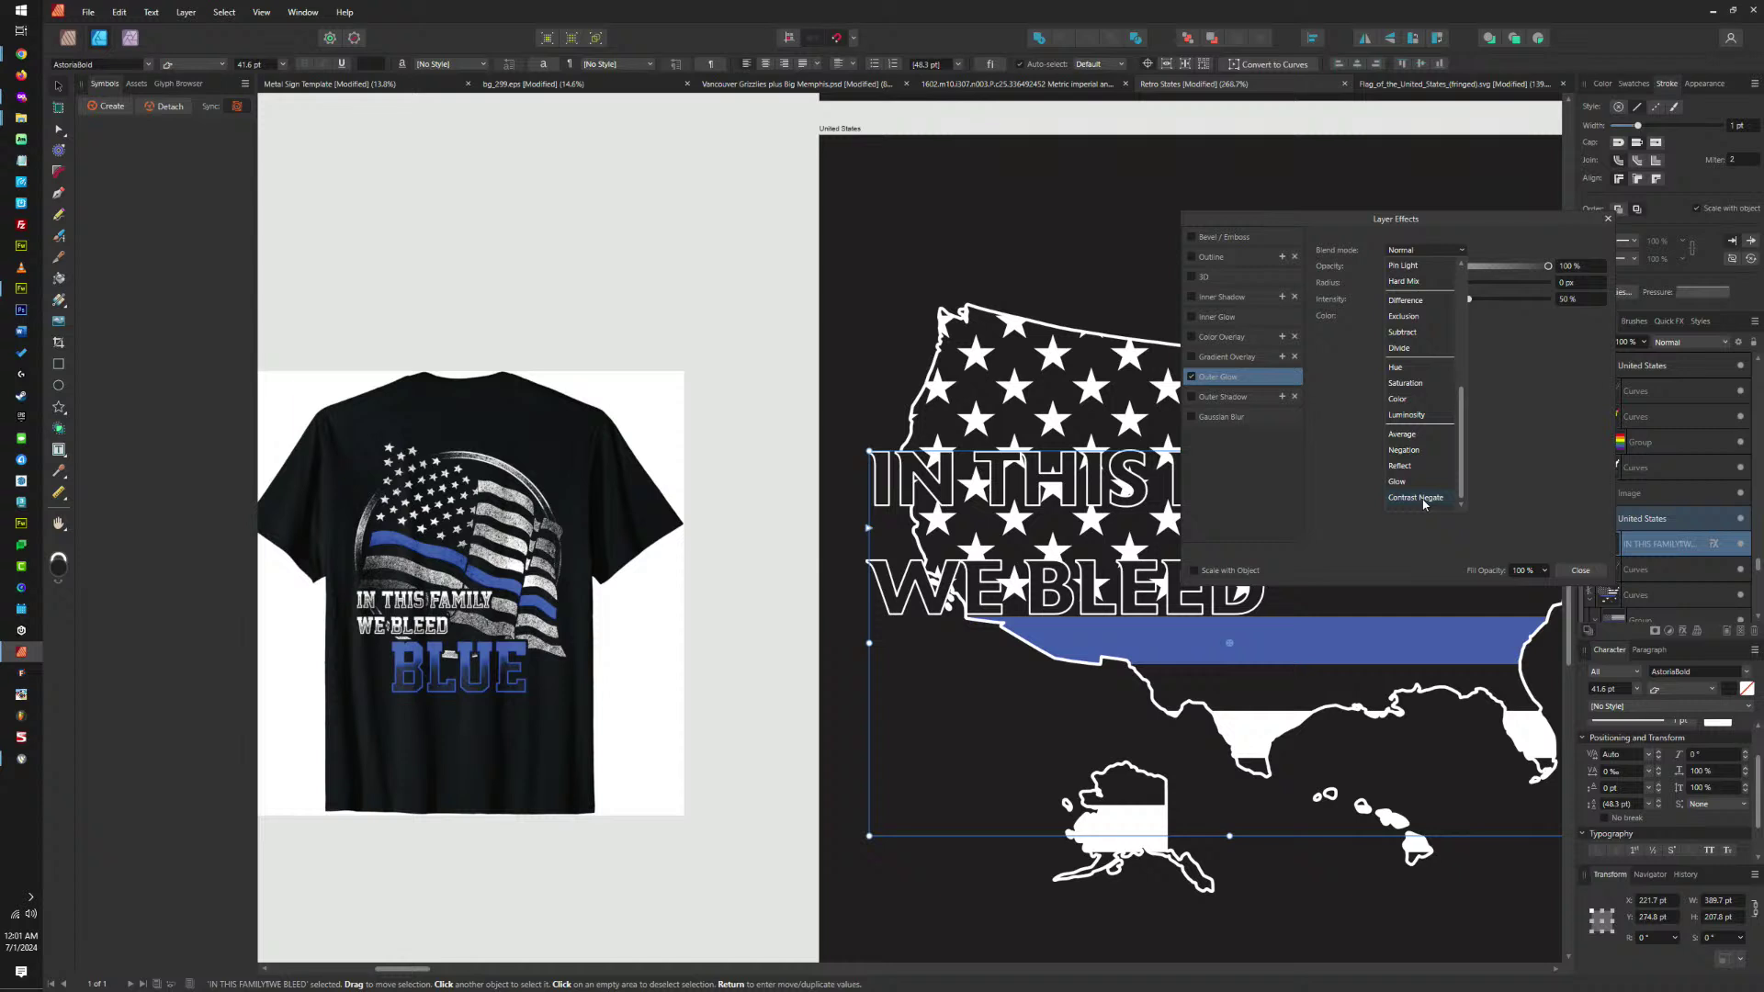
pyautogui.scroll(5, 1426, 464)
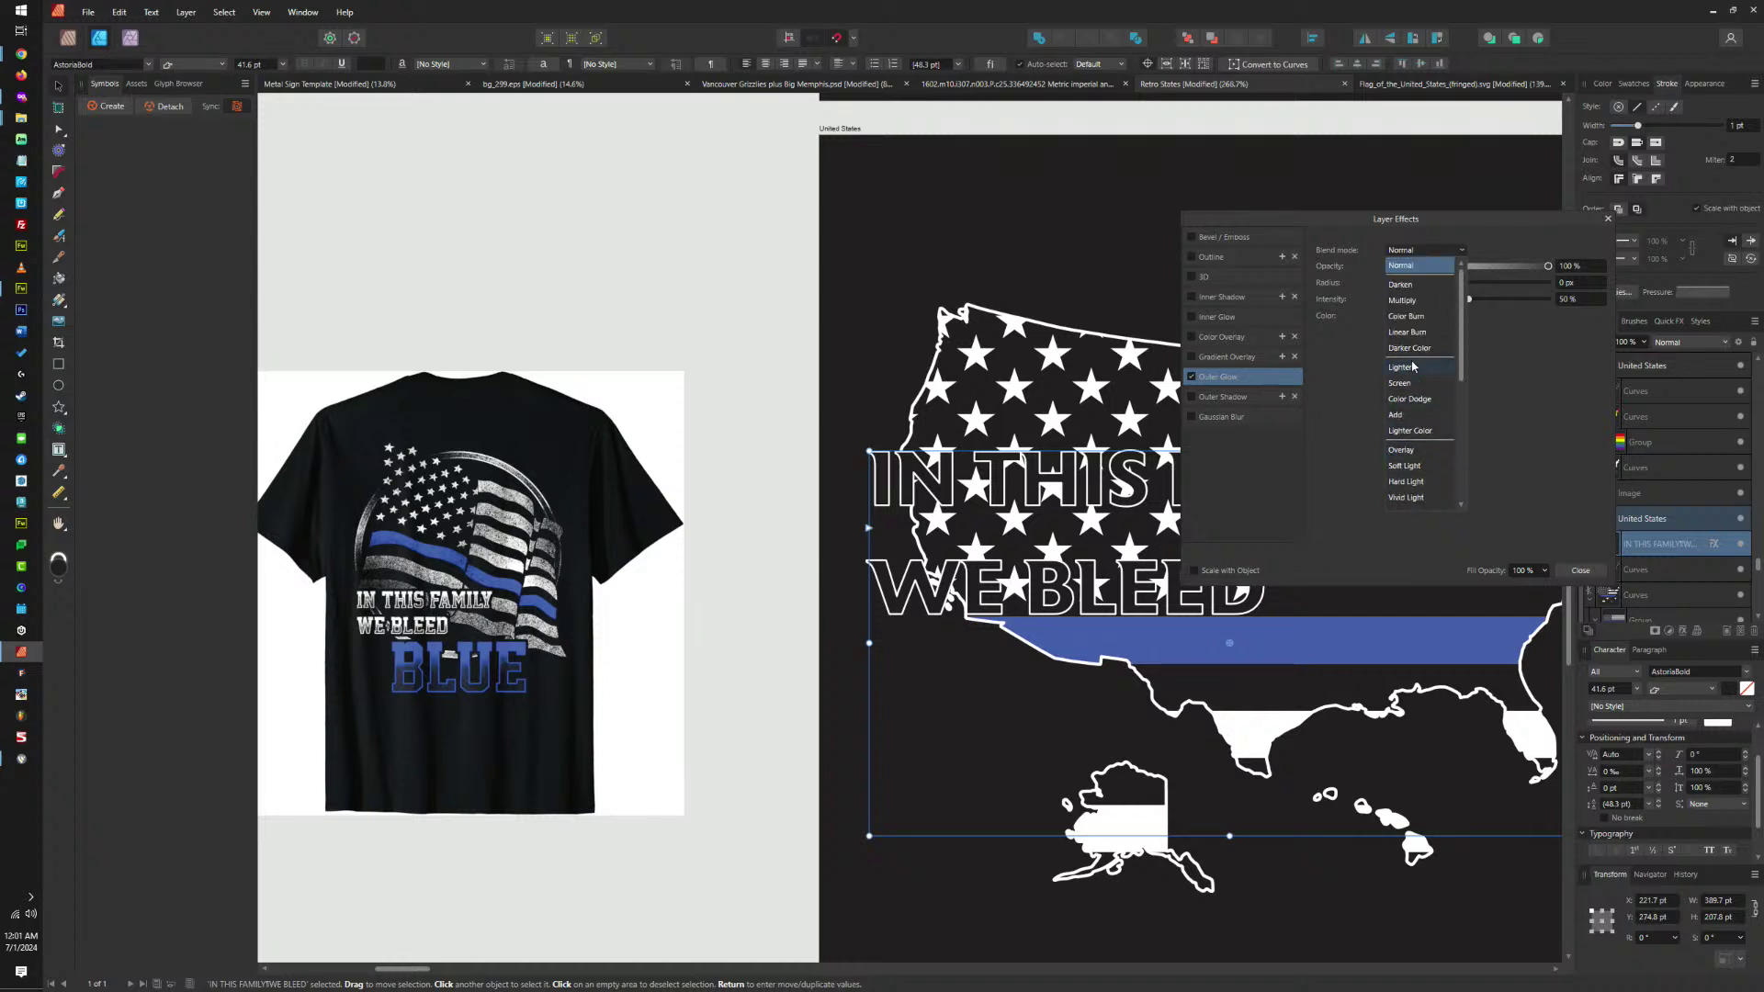
pyautogui.click(1421, 251)
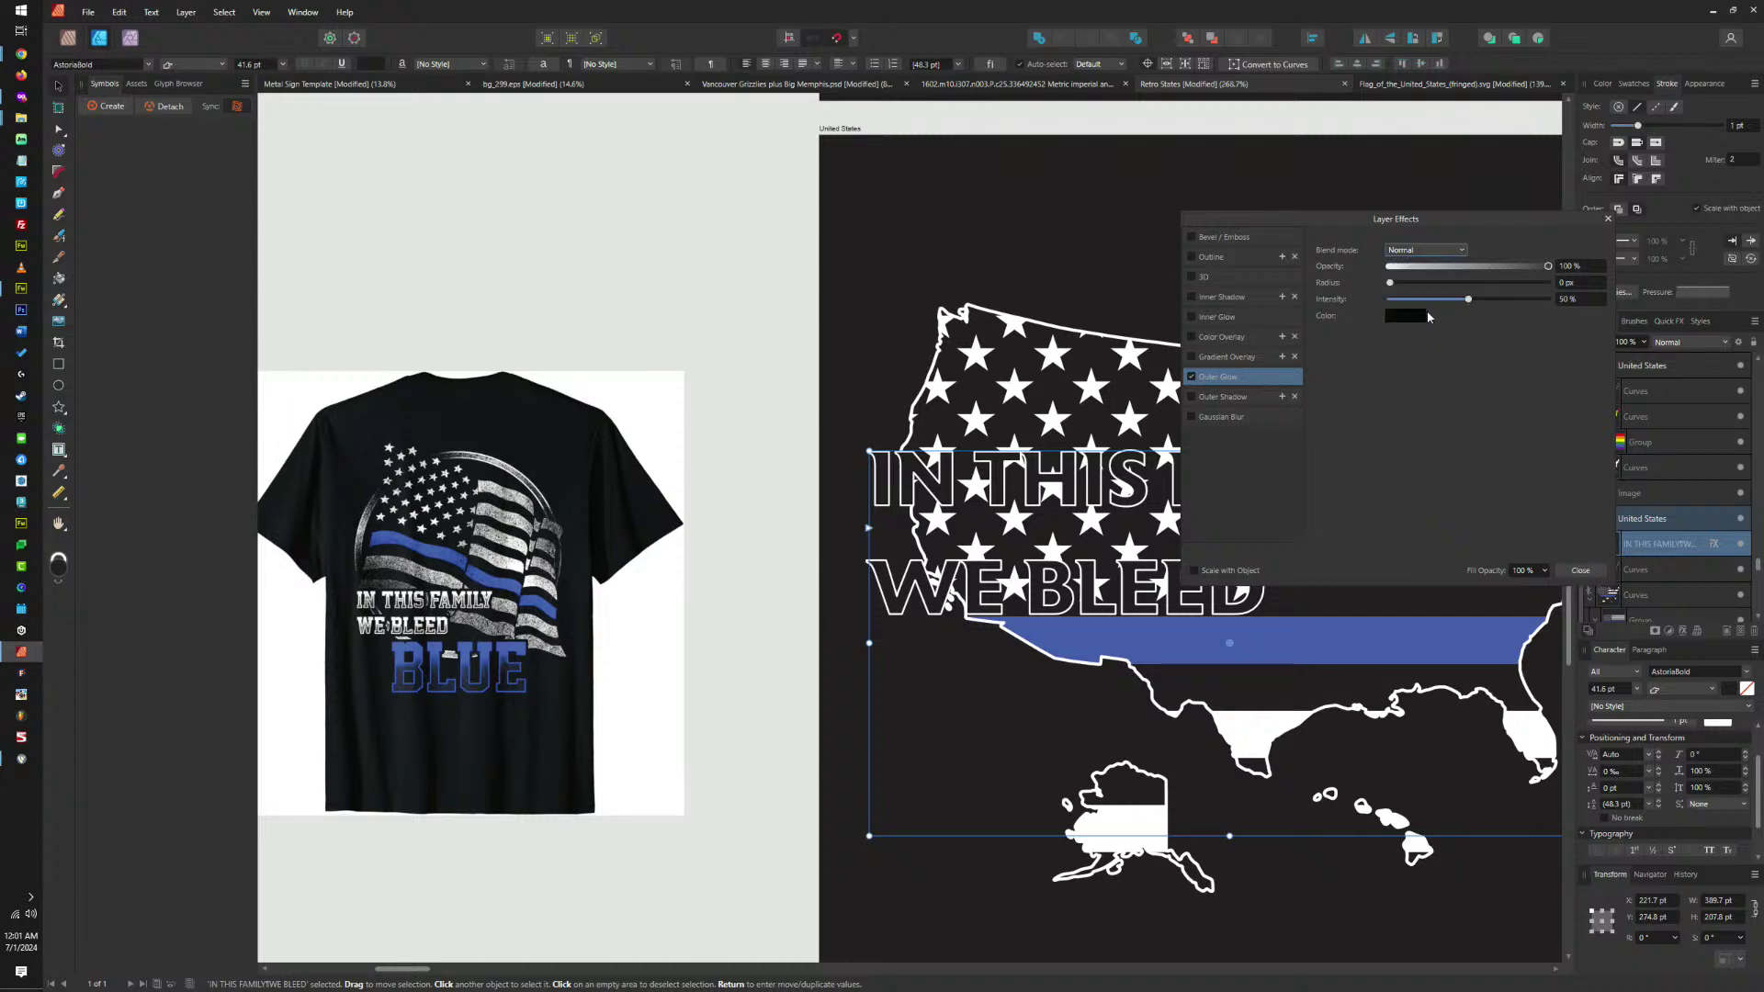
# Widen the slogan's Outer Glow to a radius of about 33.7 px.
pyautogui.moveTo(1390, 283); pyautogui.dragTo(1475, 290)
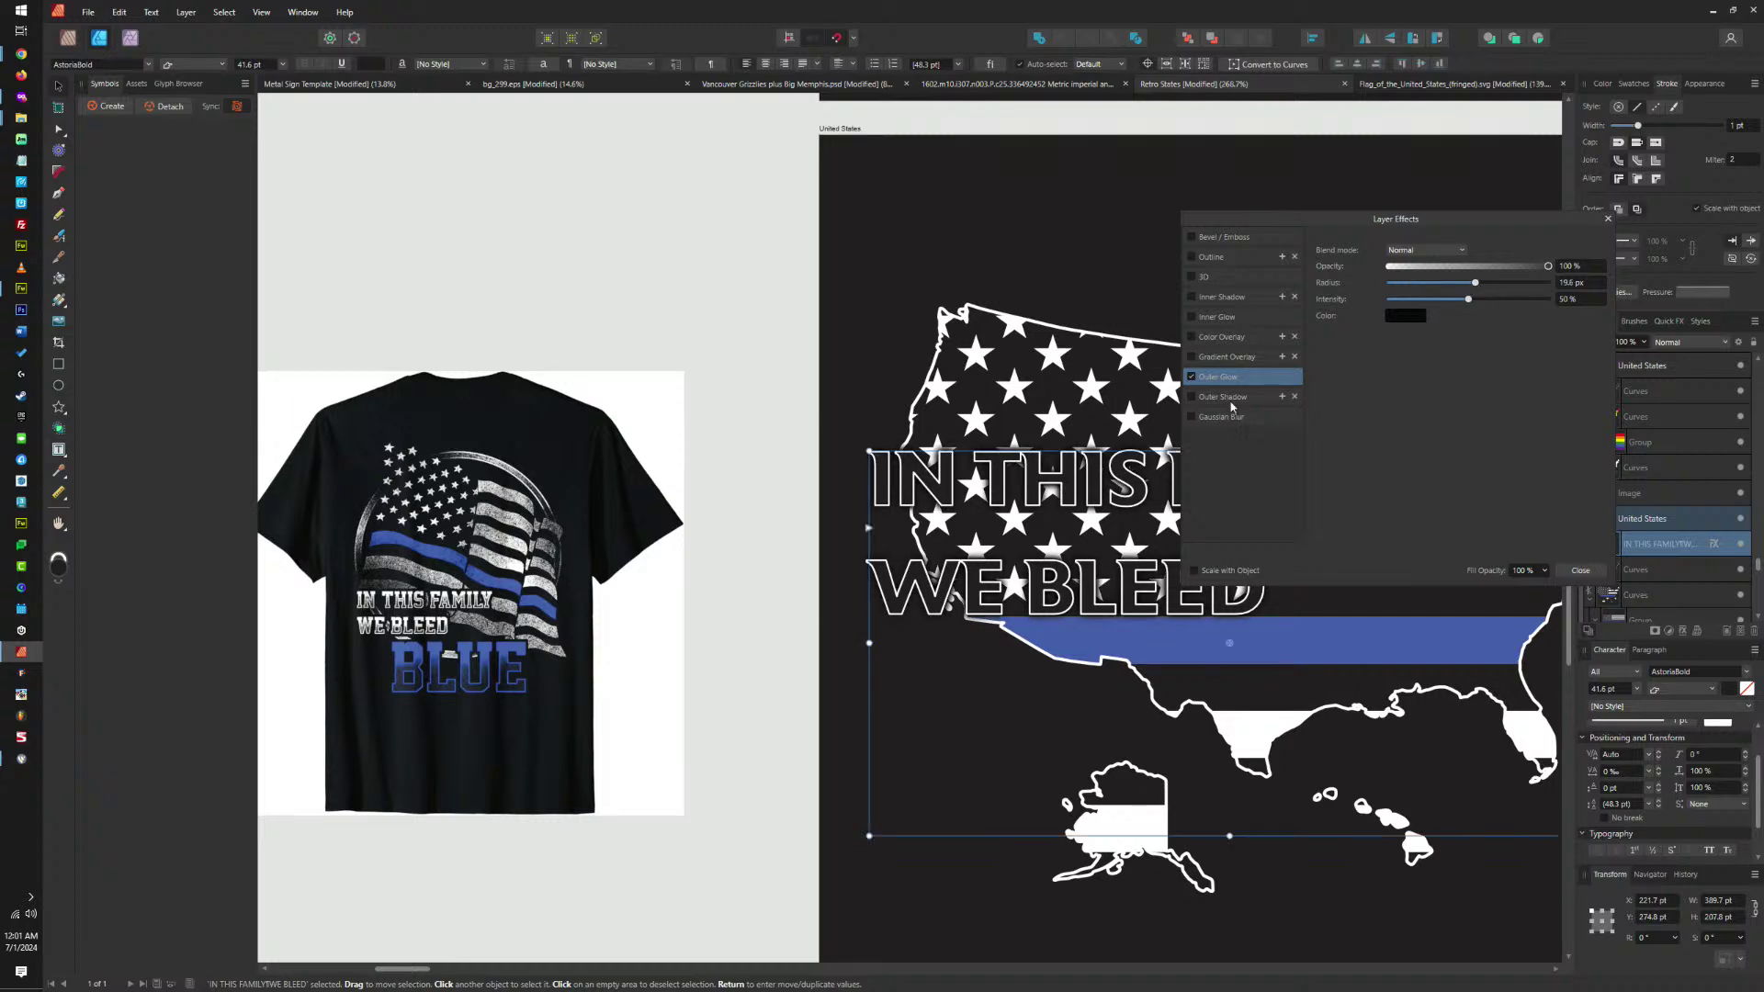
pyautogui.scroll(4, 1093, 467)
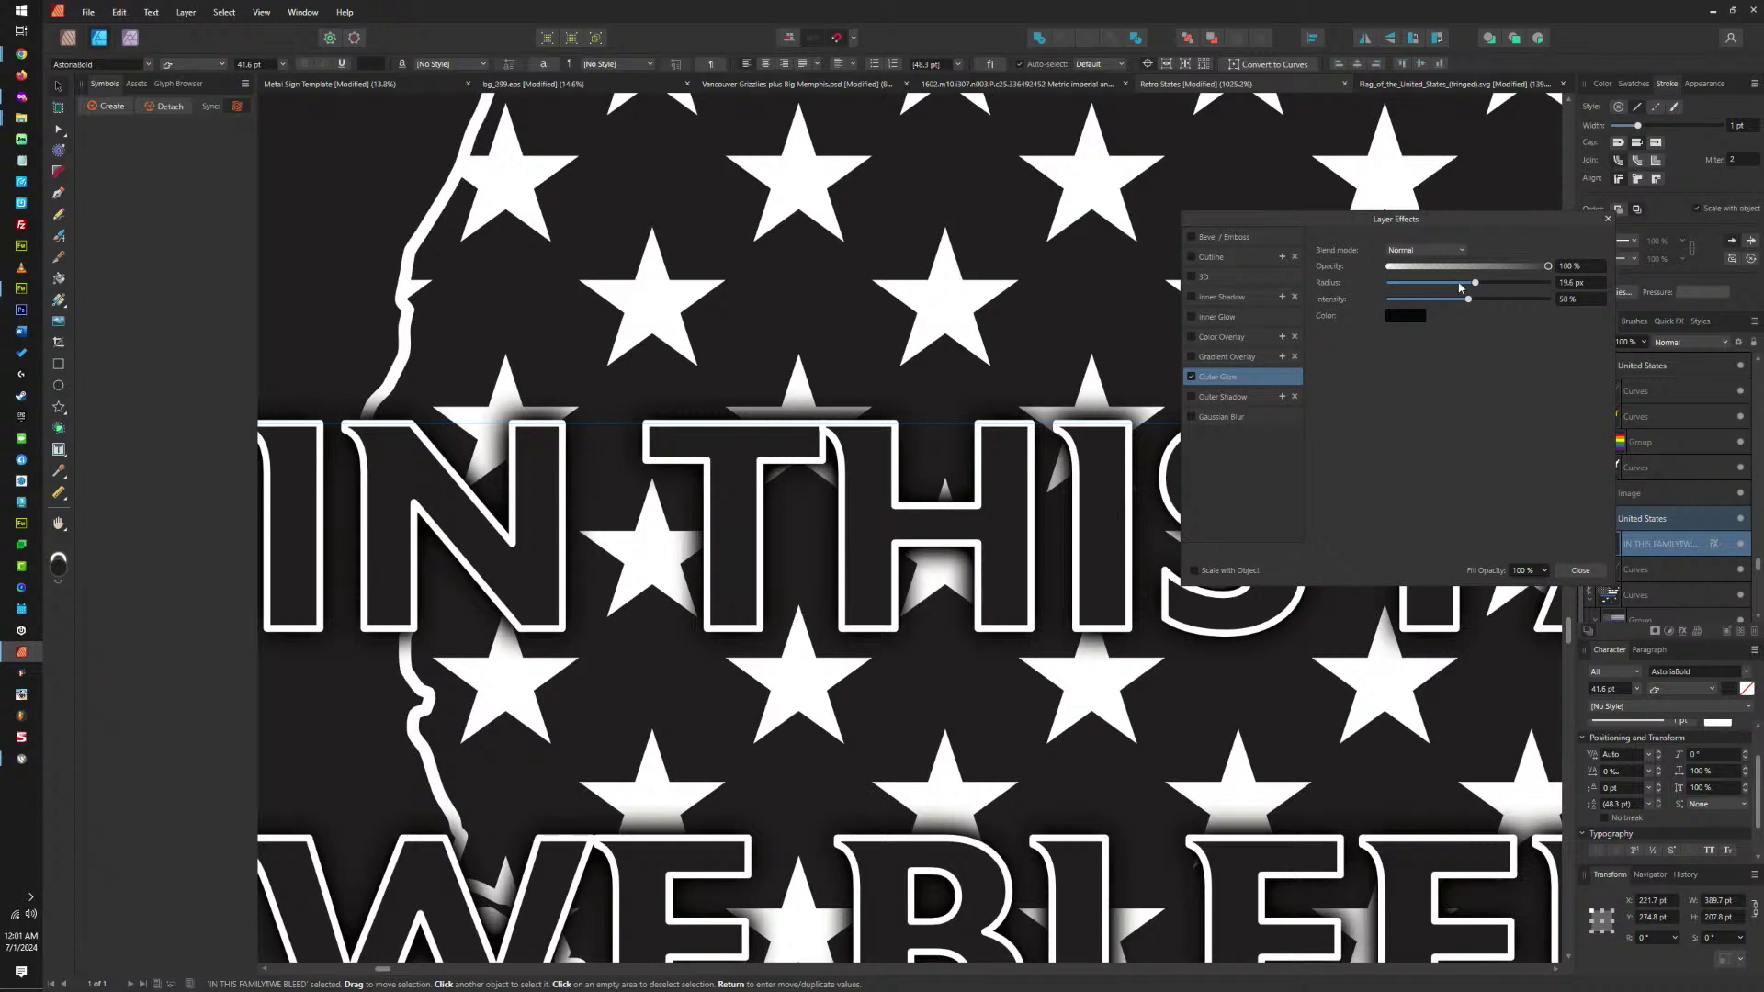
pyautogui.moveTo(1475, 284); pyautogui.dragTo(1503, 288)
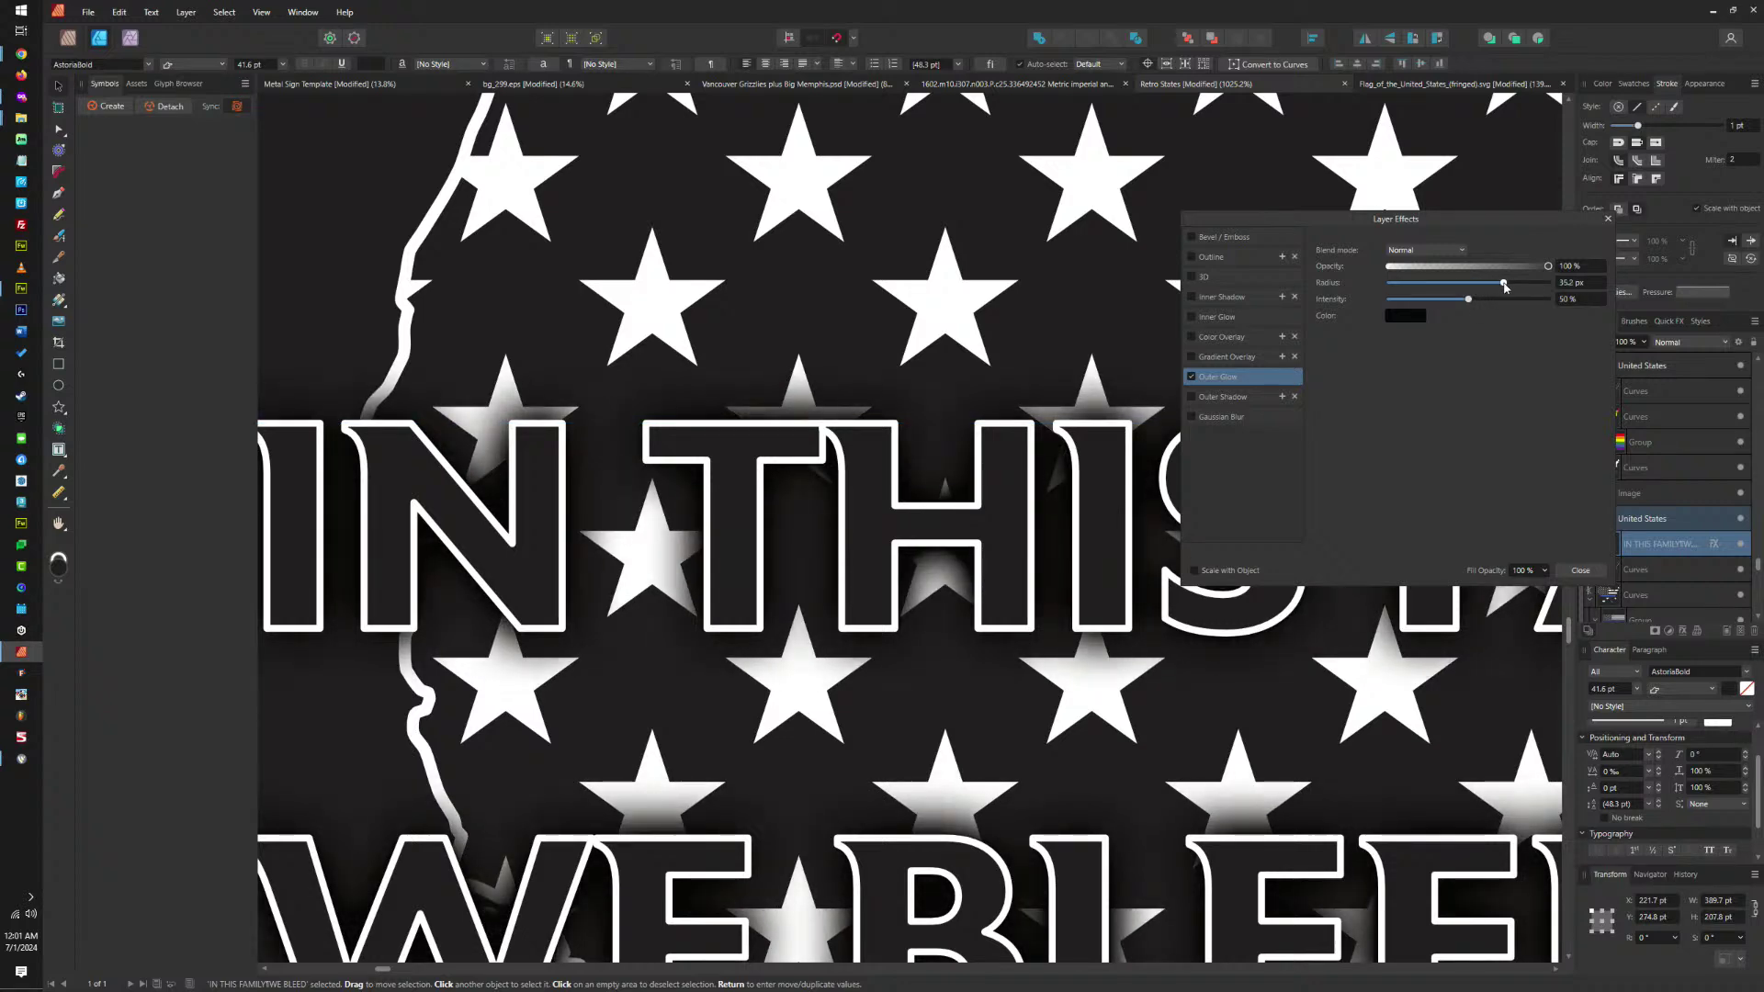
pyautogui.scroll(-4, 1114, 377)
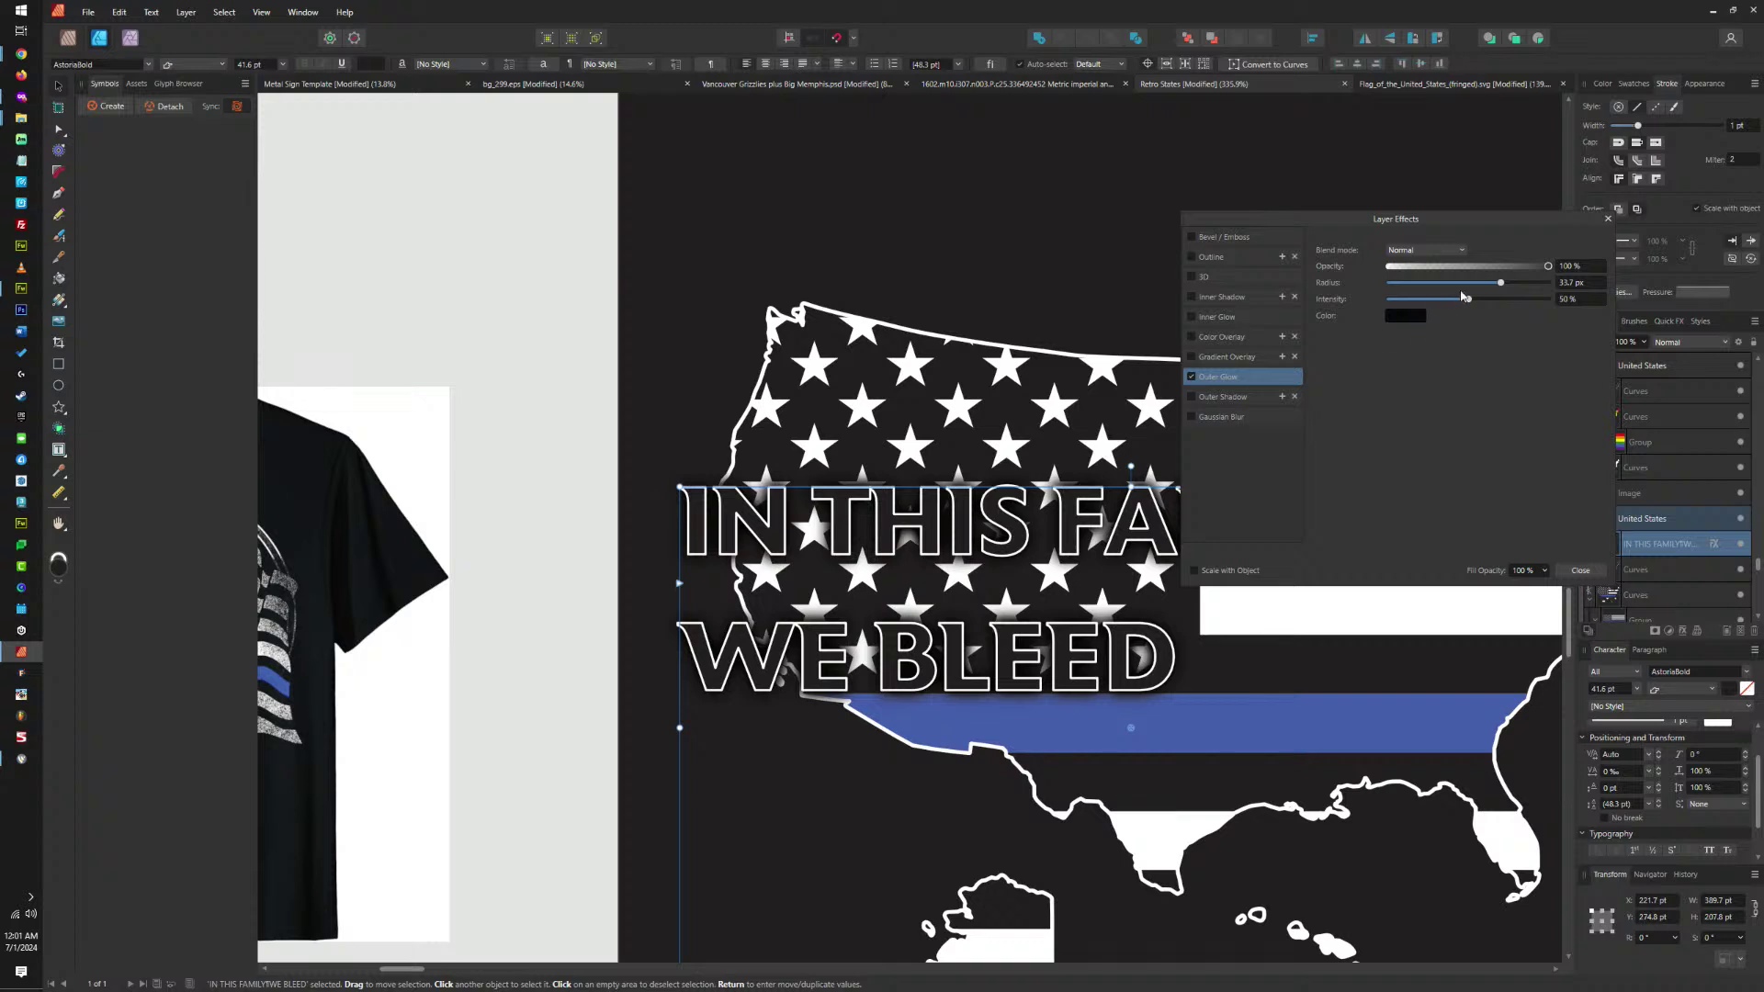
# Recolor the Outer Glow with the dark artboard background color sampled from the canvas and increase its radius to about 47 px.
pyautogui.click(1396, 315)
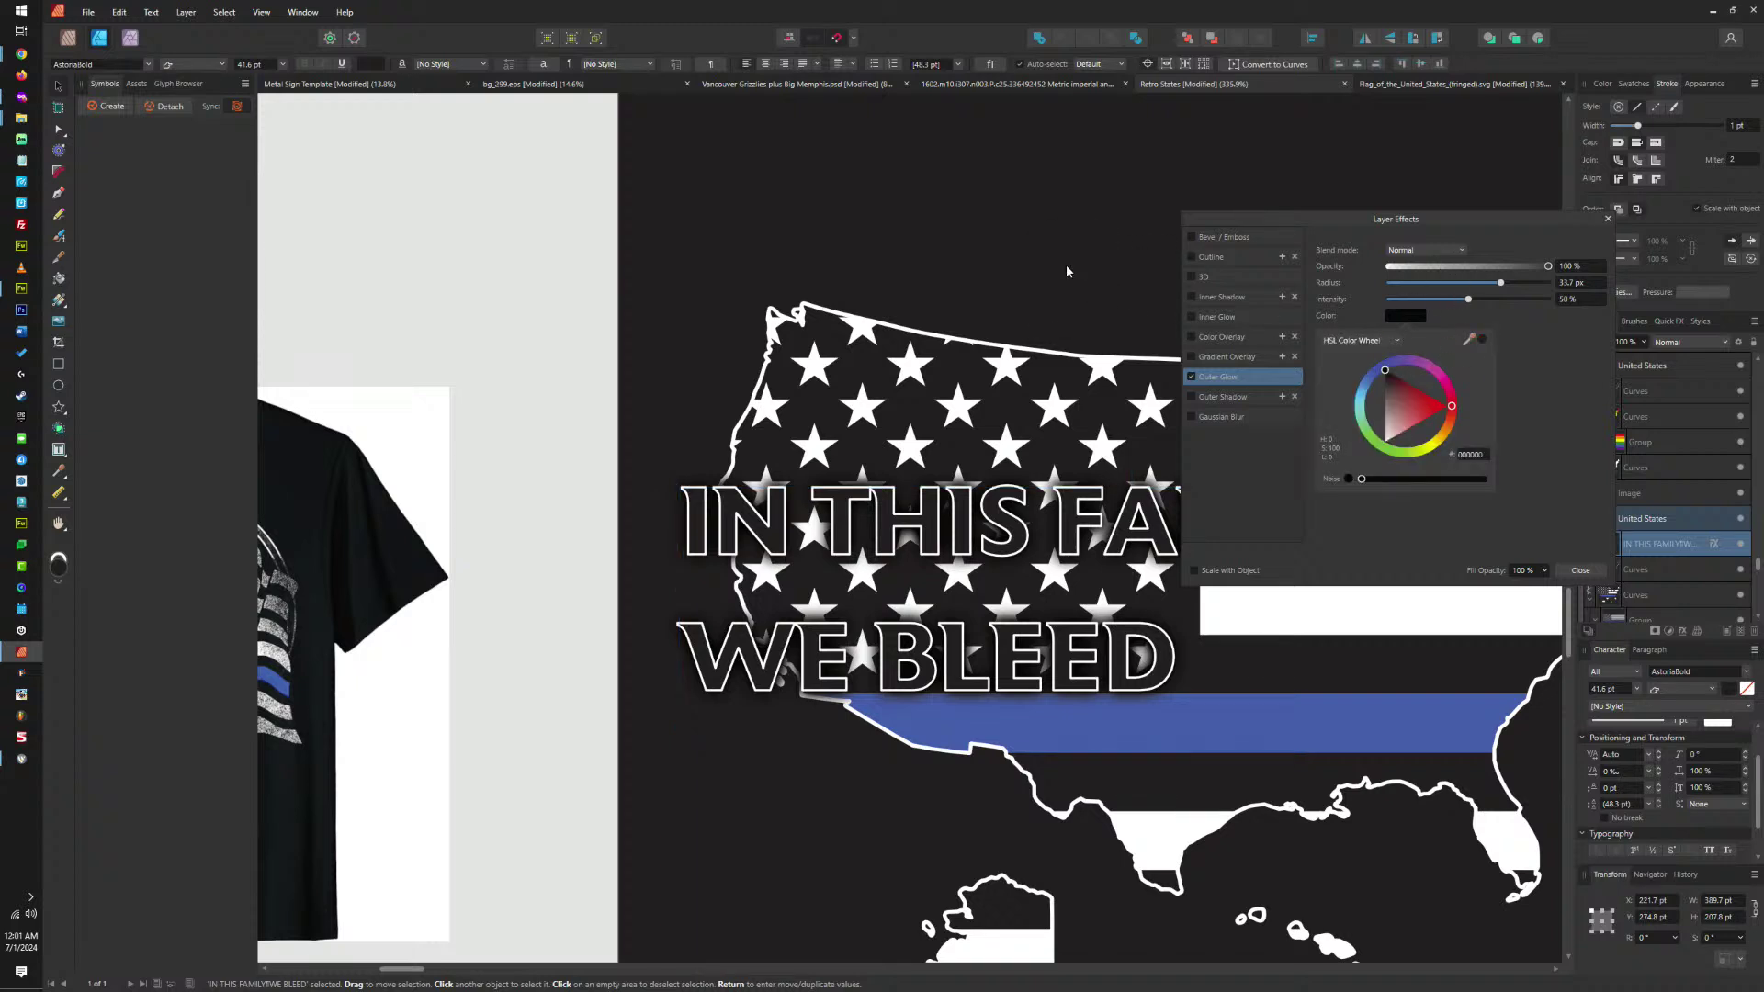
pyautogui.click(1482, 340)
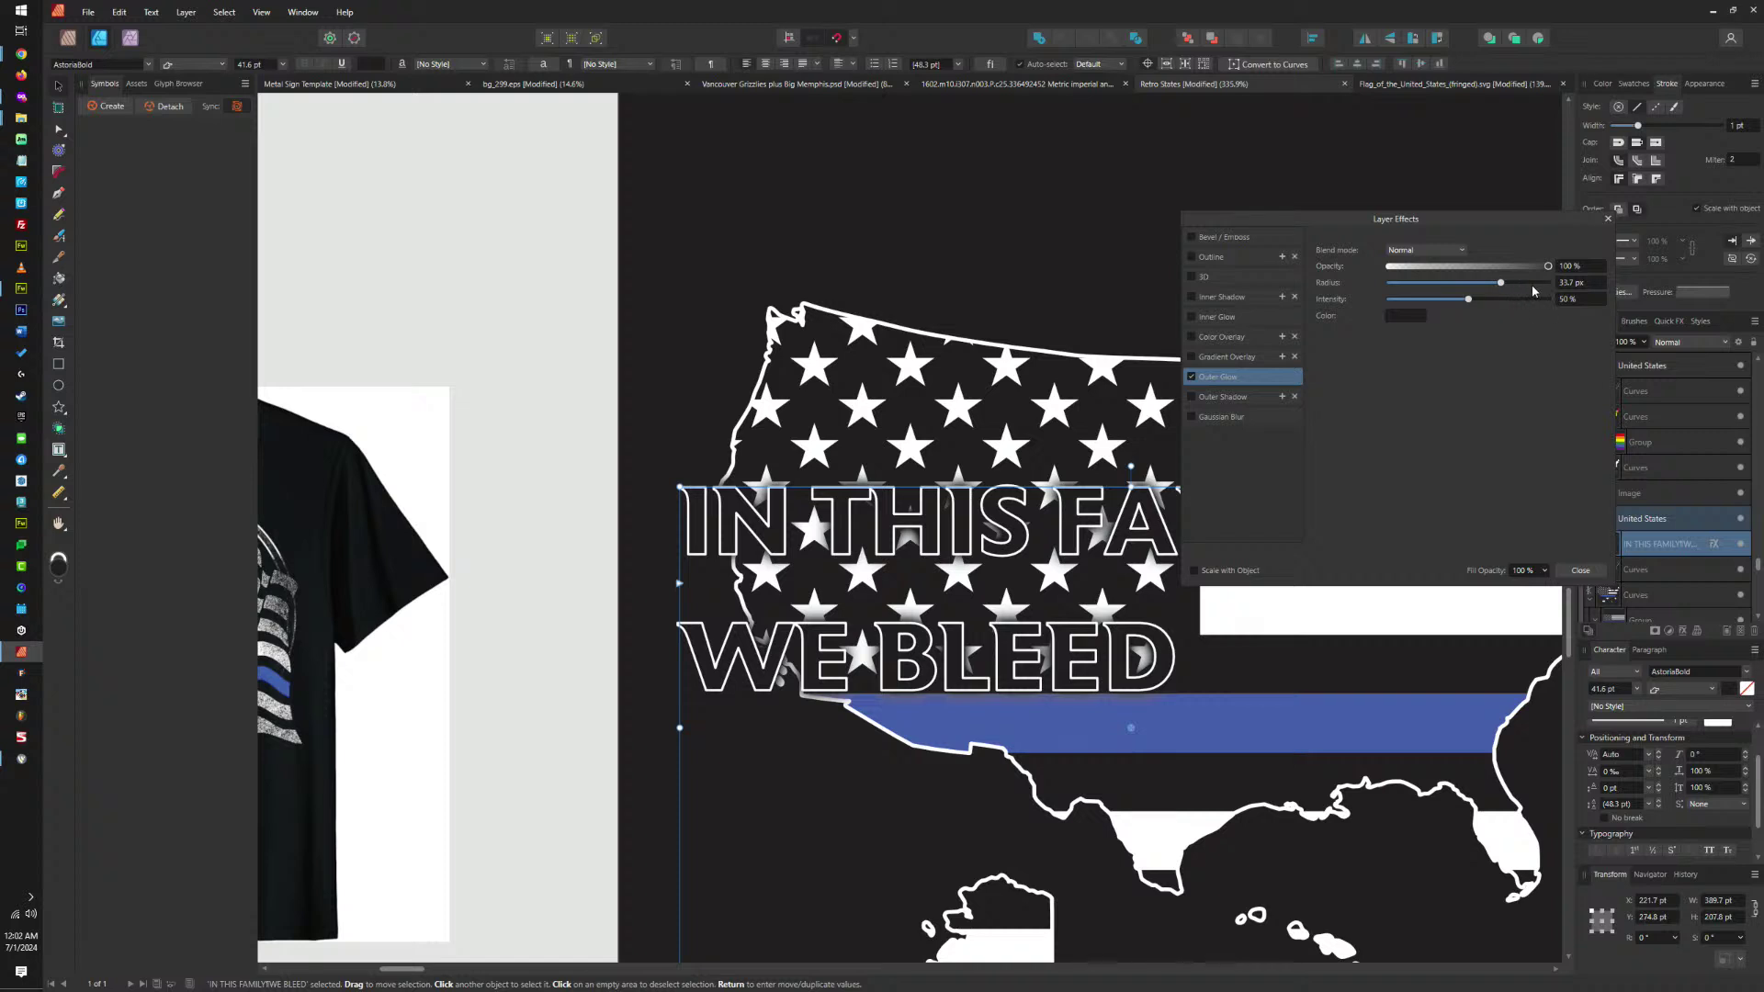
pyautogui.moveTo(1505, 287); pyautogui.dragTo(1531, 289)
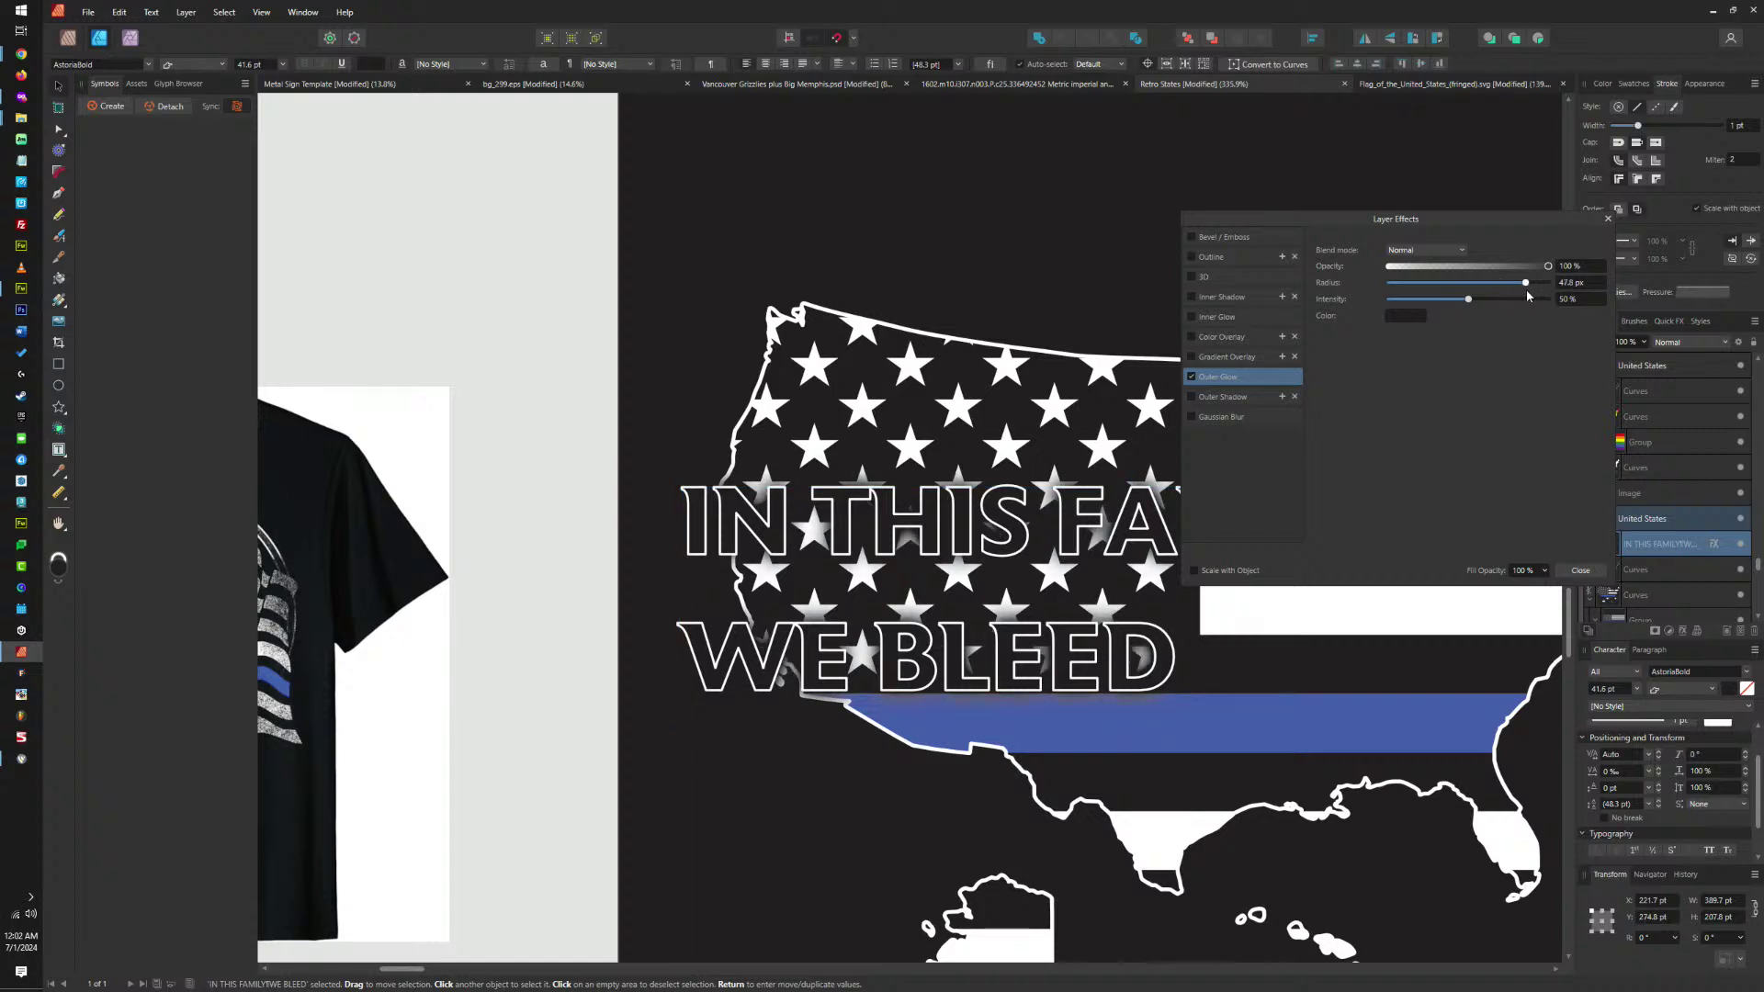
pyautogui.click(1580, 571)
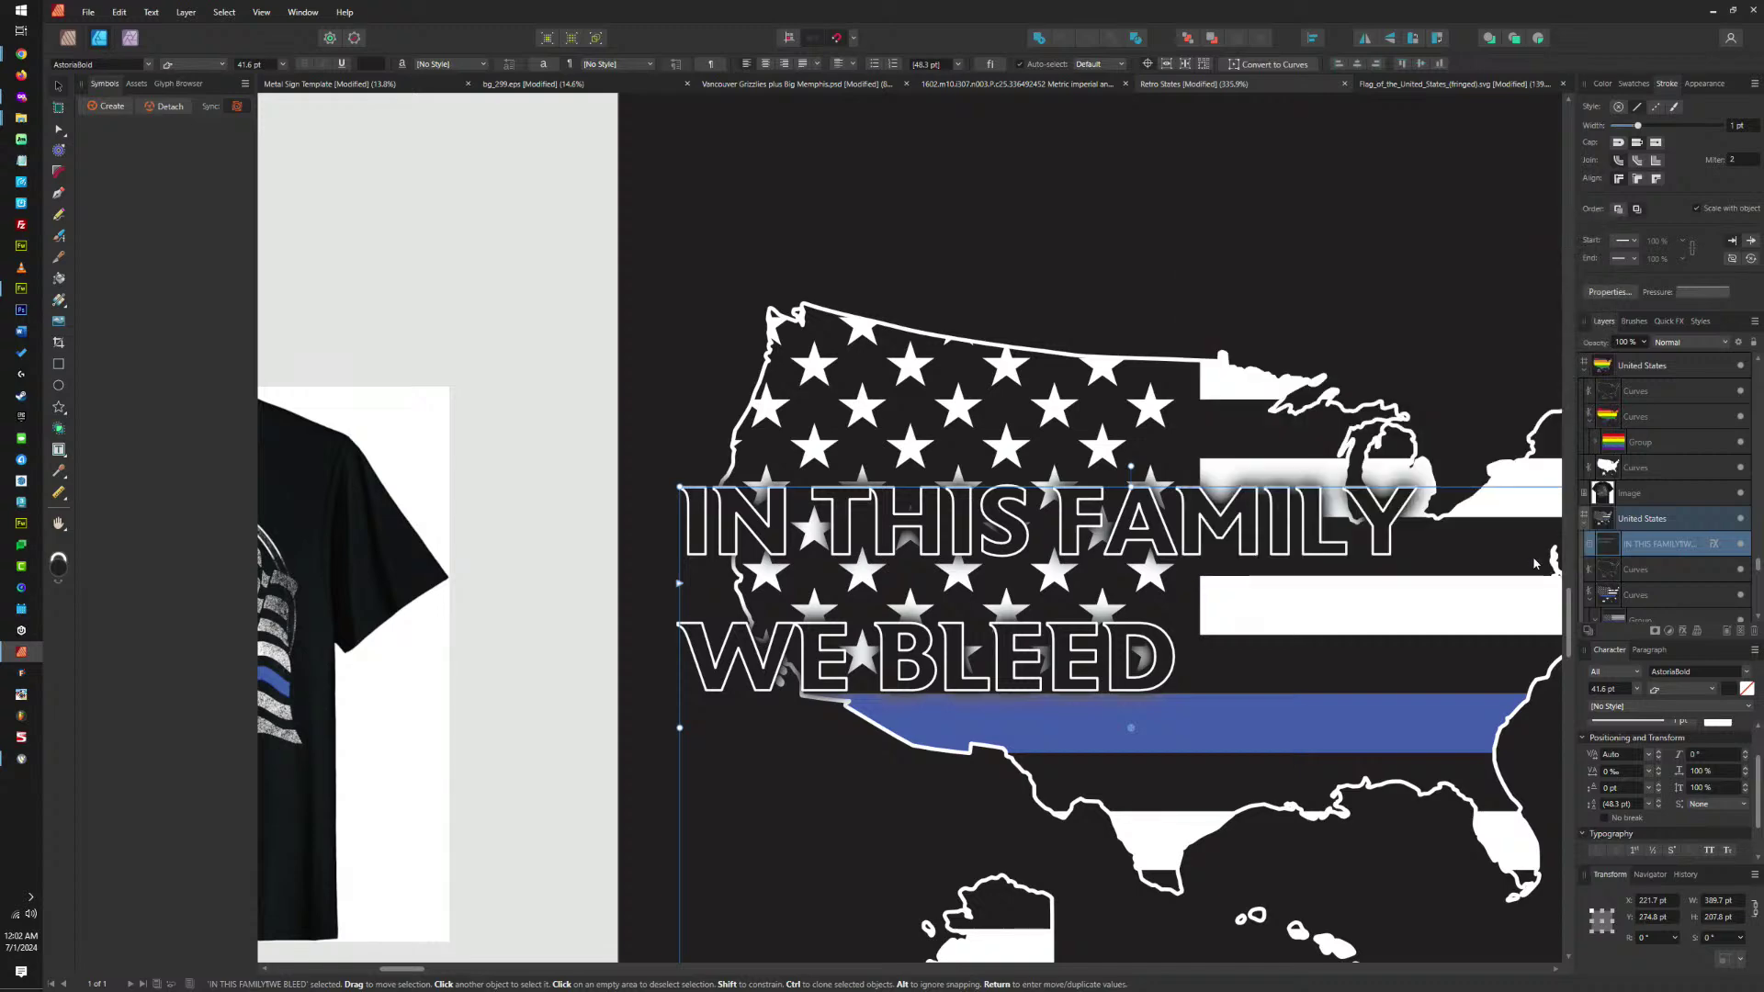
# Shorten the slogan's frame to about 87.8 pt high and reposition it lower over the map, at about X 207 pt, Y 253.2 pt.
pyautogui.scroll(-5, 1419, 558)
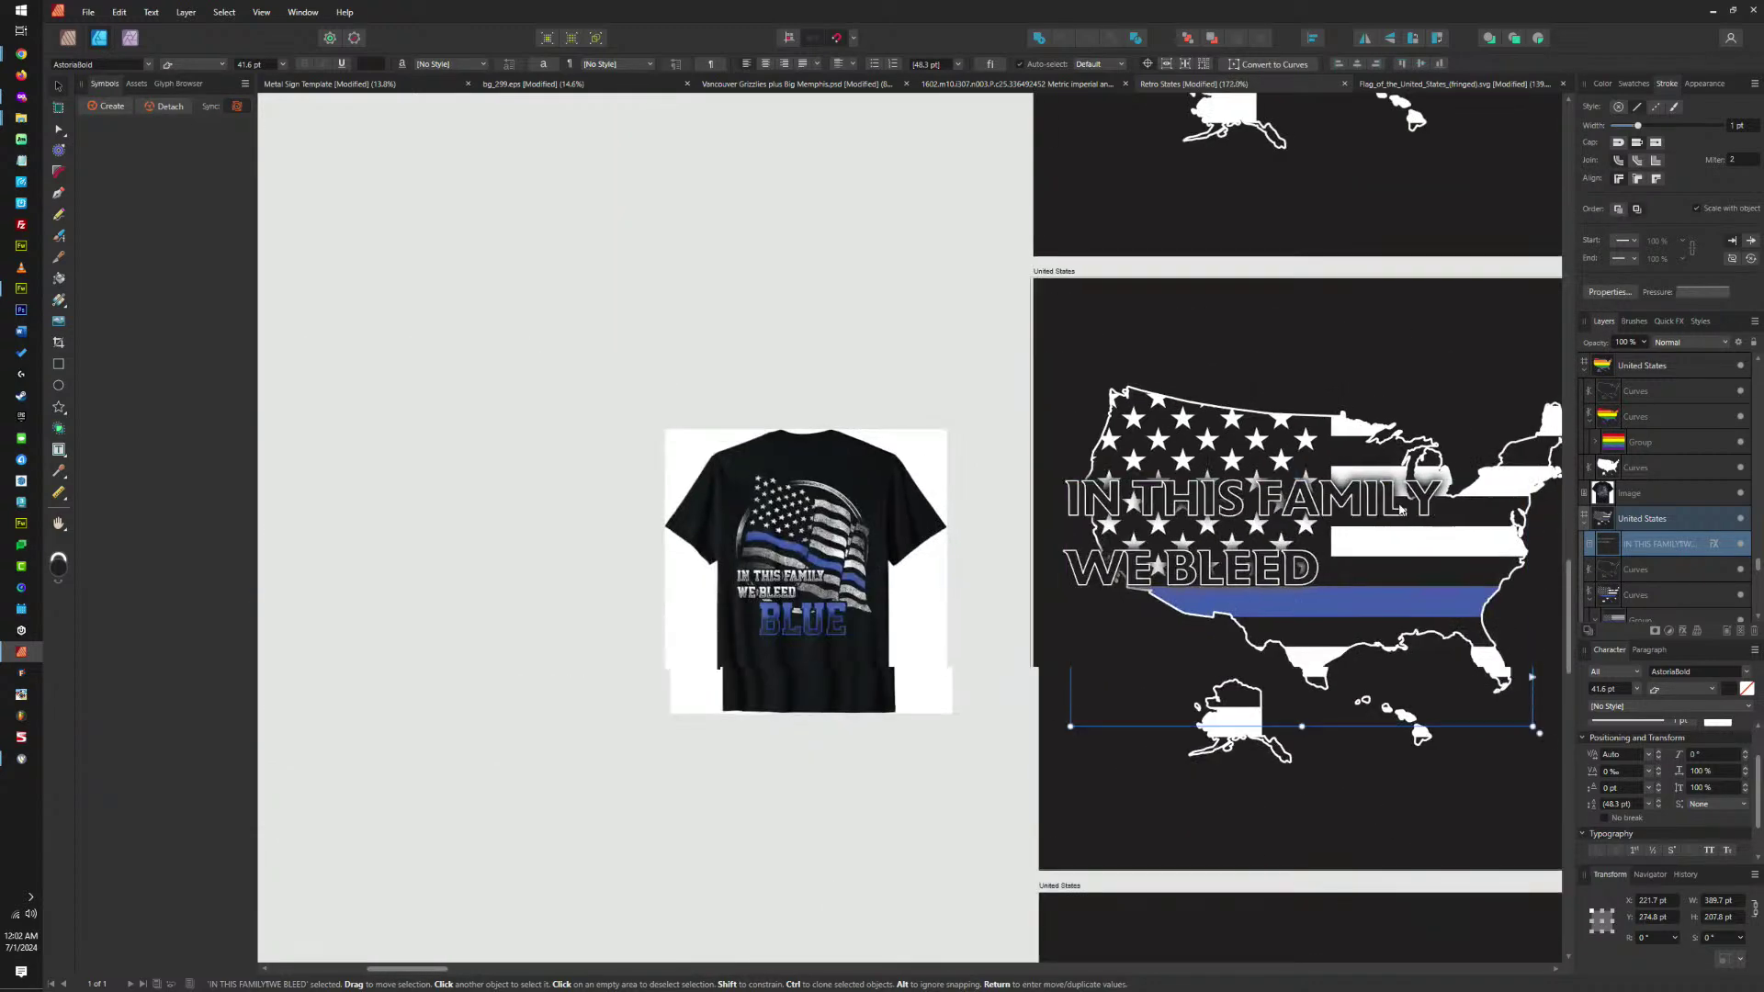
pyautogui.moveTo(1115, 531); pyautogui.dragTo(1104, 591)
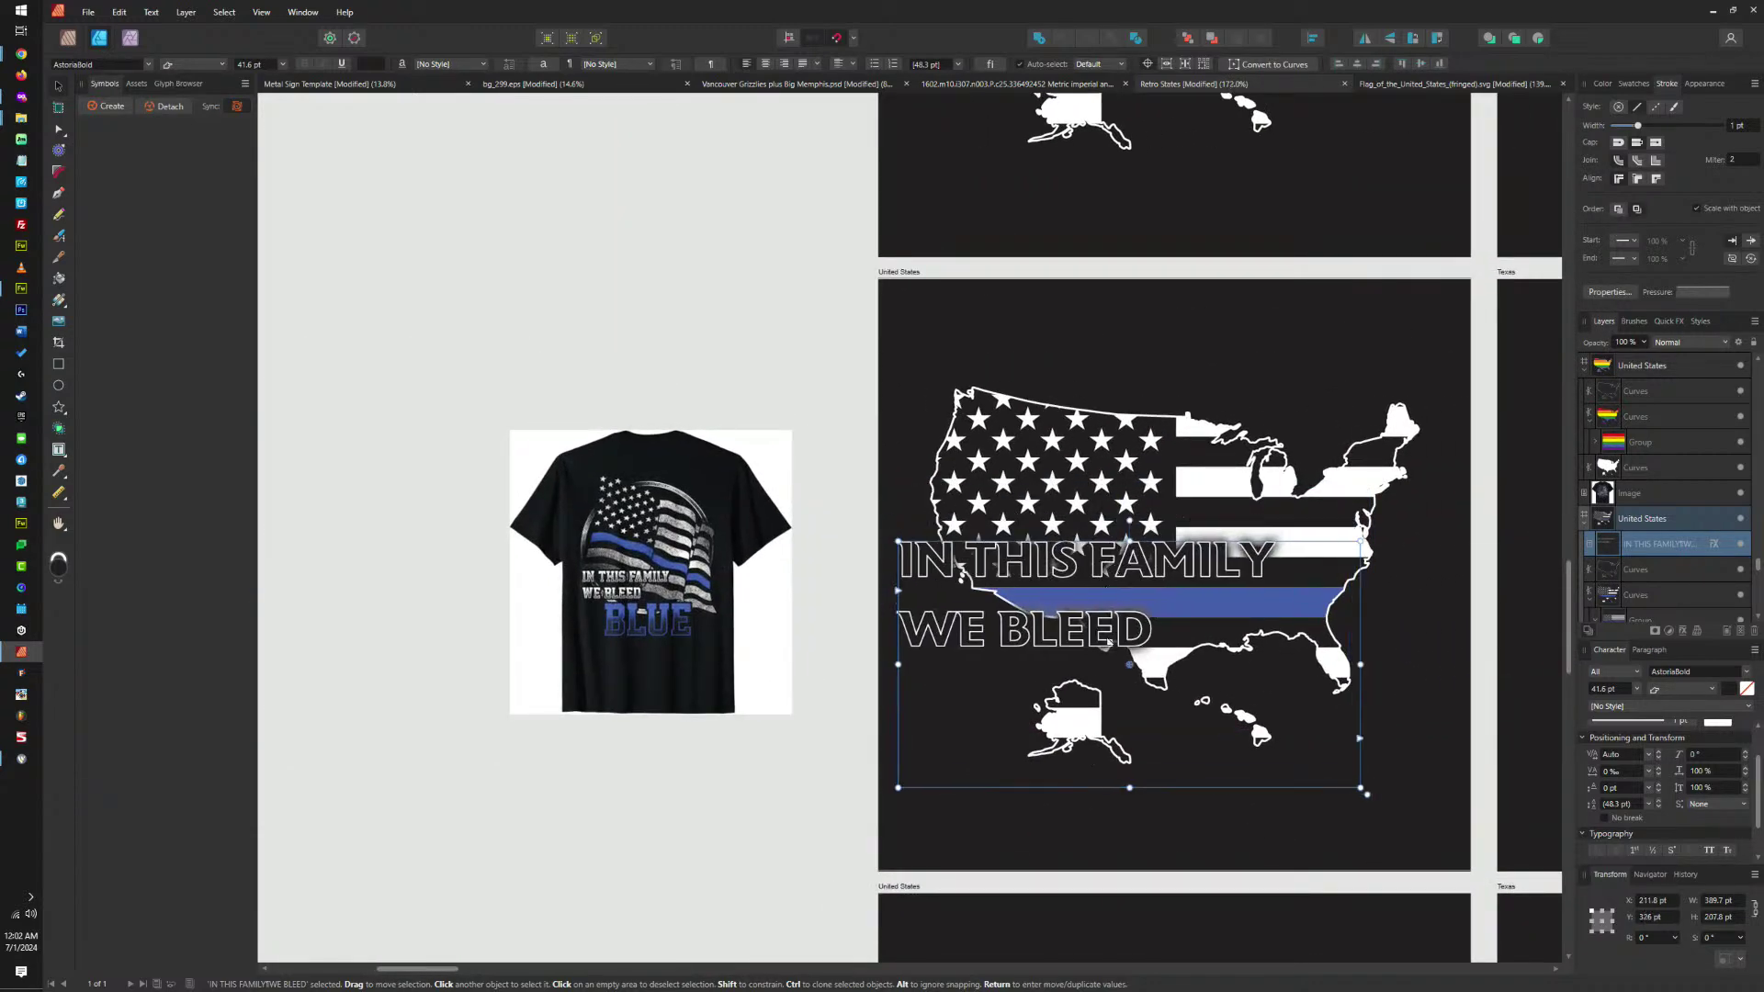
pyautogui.moveTo(1131, 787); pyautogui.dragTo(1131, 645)
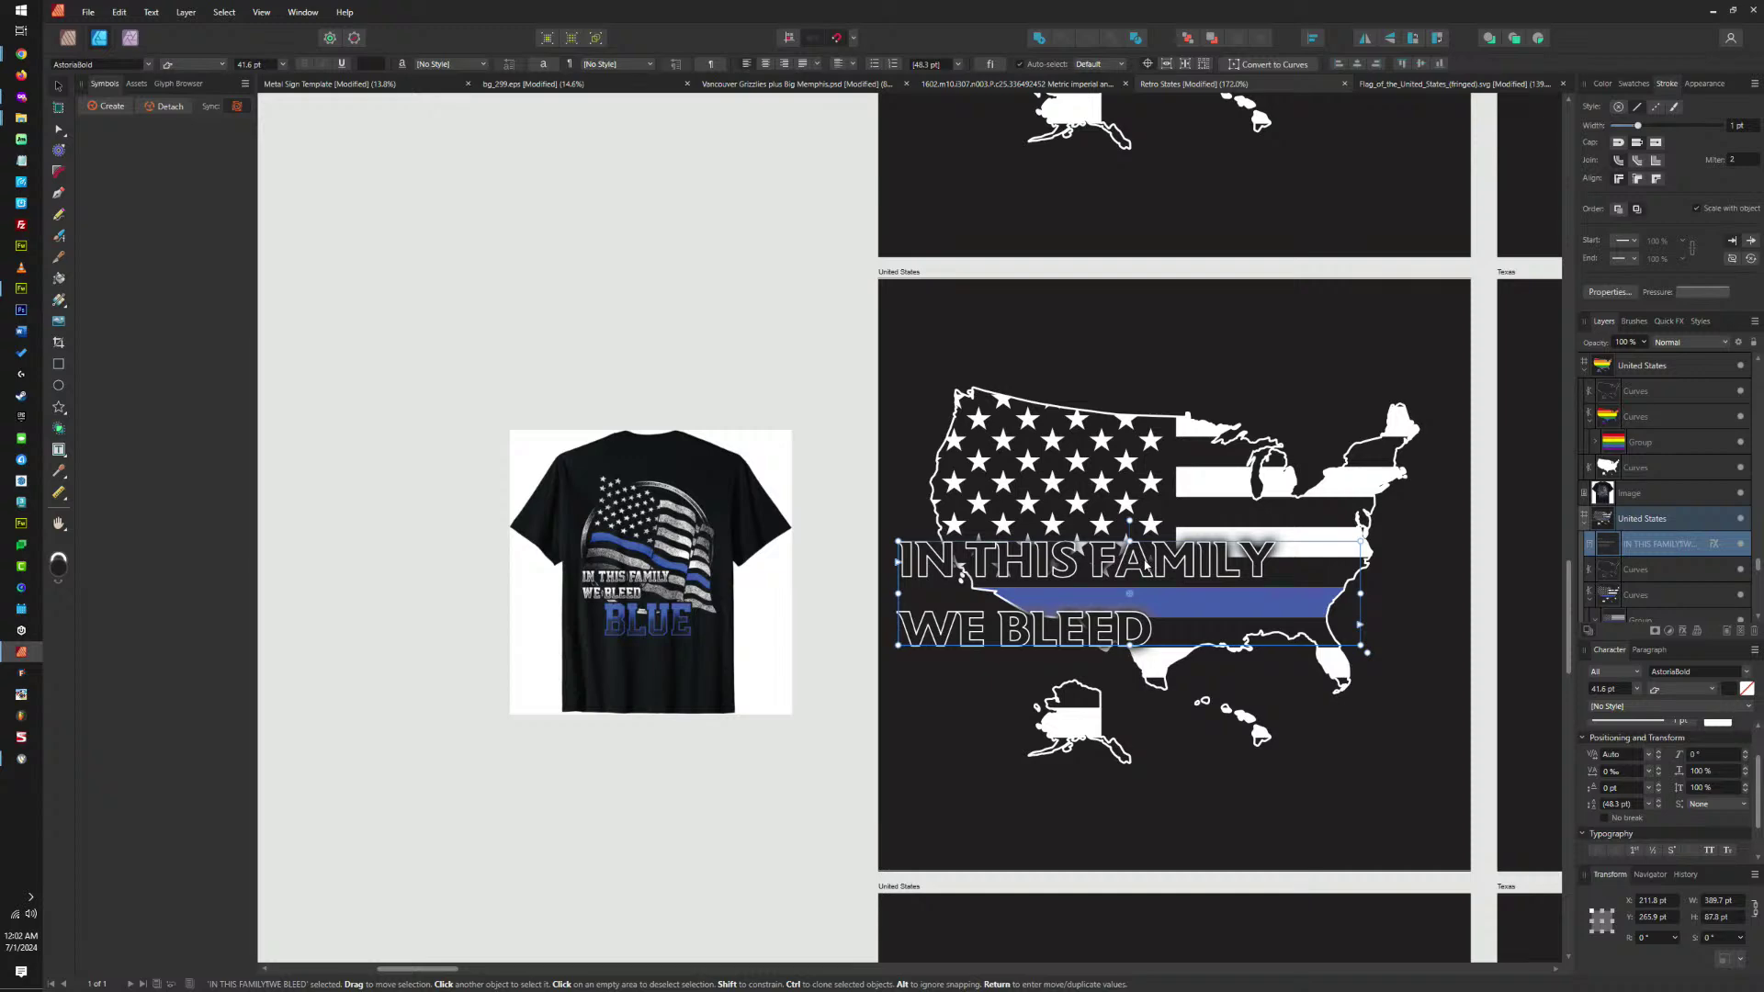
pyautogui.moveTo(1145, 566)
pyautogui.mouseDown()
pyautogui.moveTo(1141, 532)
pyautogui.moveTo(1139, 552)
pyautogui.mouseUp()
pyautogui.scroll(5, 1143, 571)
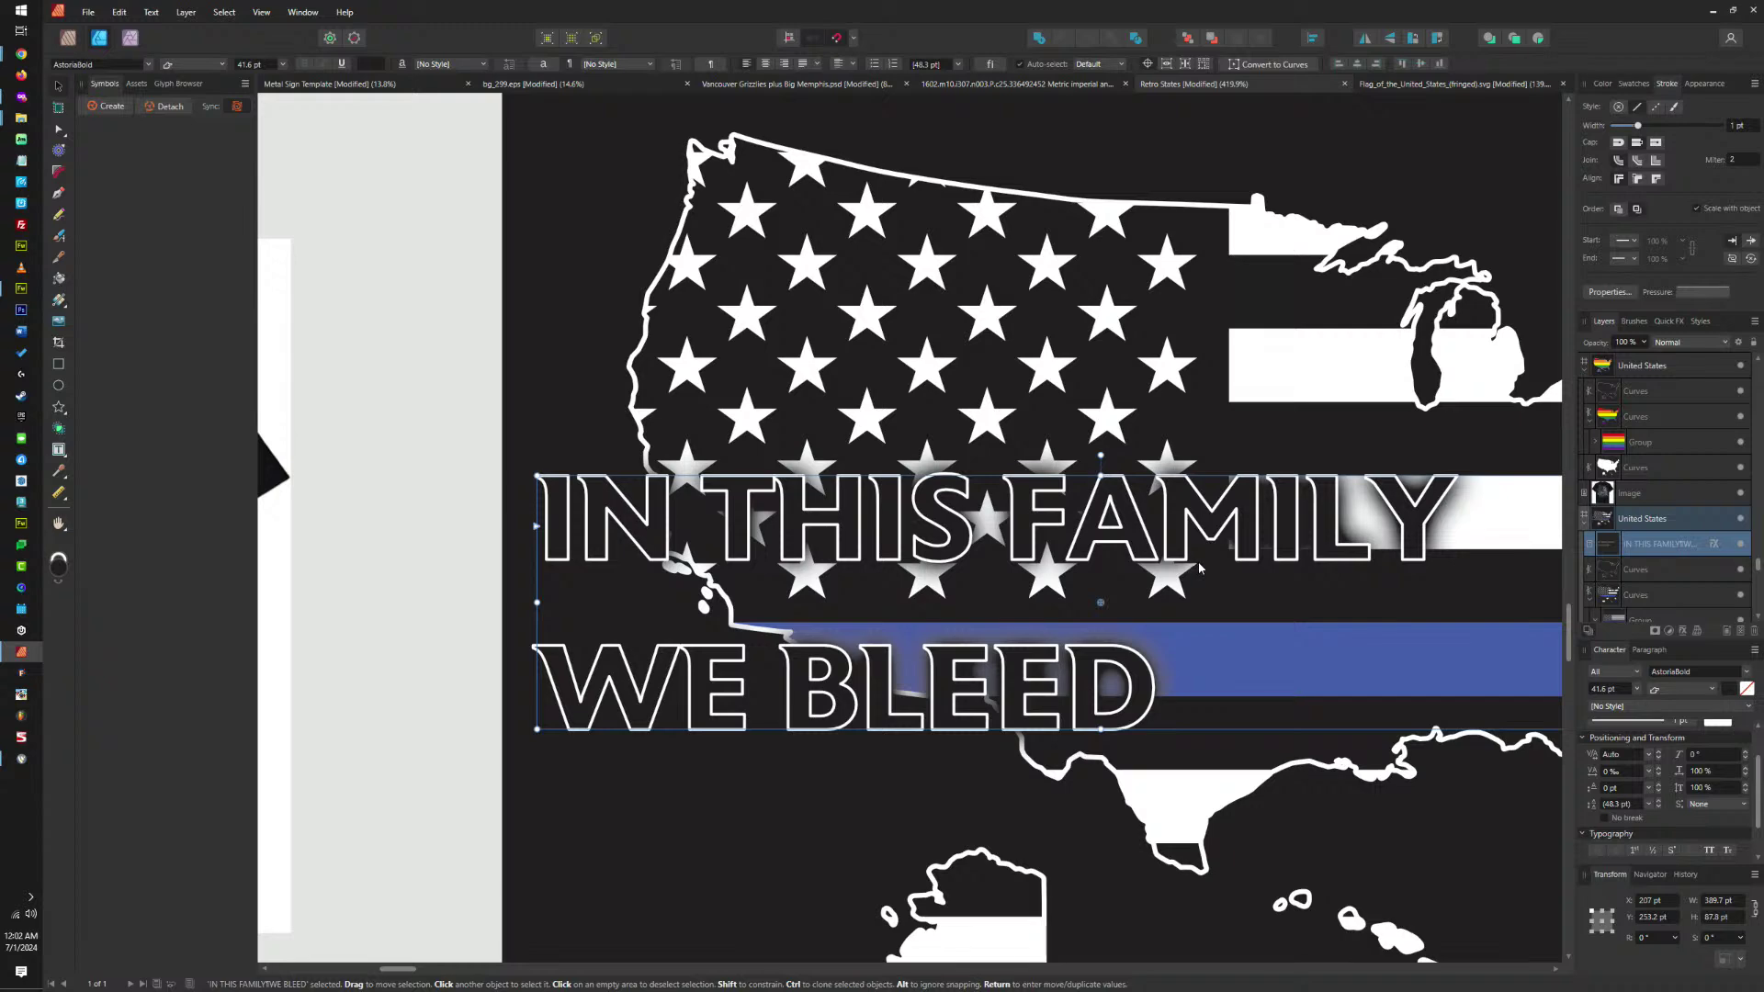
pyautogui.scroll(-5, 1198, 568)
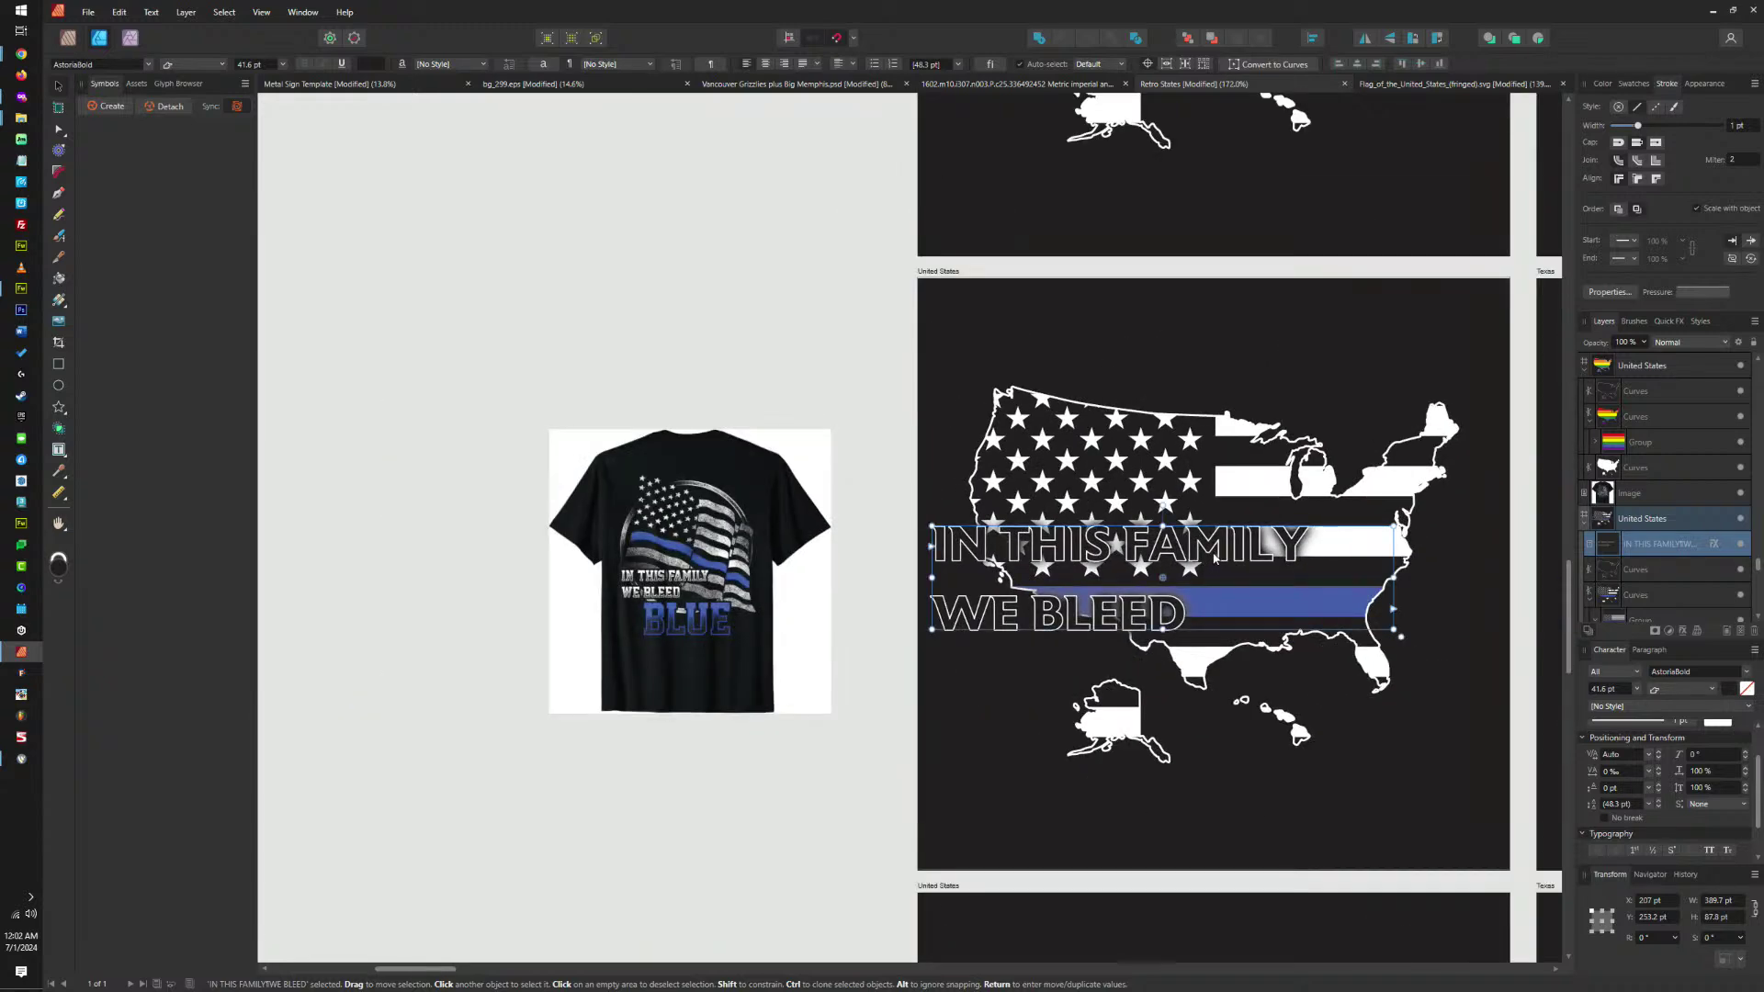
# Tighten the slogan's leading to about 30.3 pt and reposition it over the map's middle stripes, at about Y 222.1 pt.
pyautogui.moveTo(1215, 555)
pyautogui.mouseDown()
pyautogui.moveTo(1234, 656)
pyautogui.moveTo(1232, 581)
pyautogui.mouseUp()
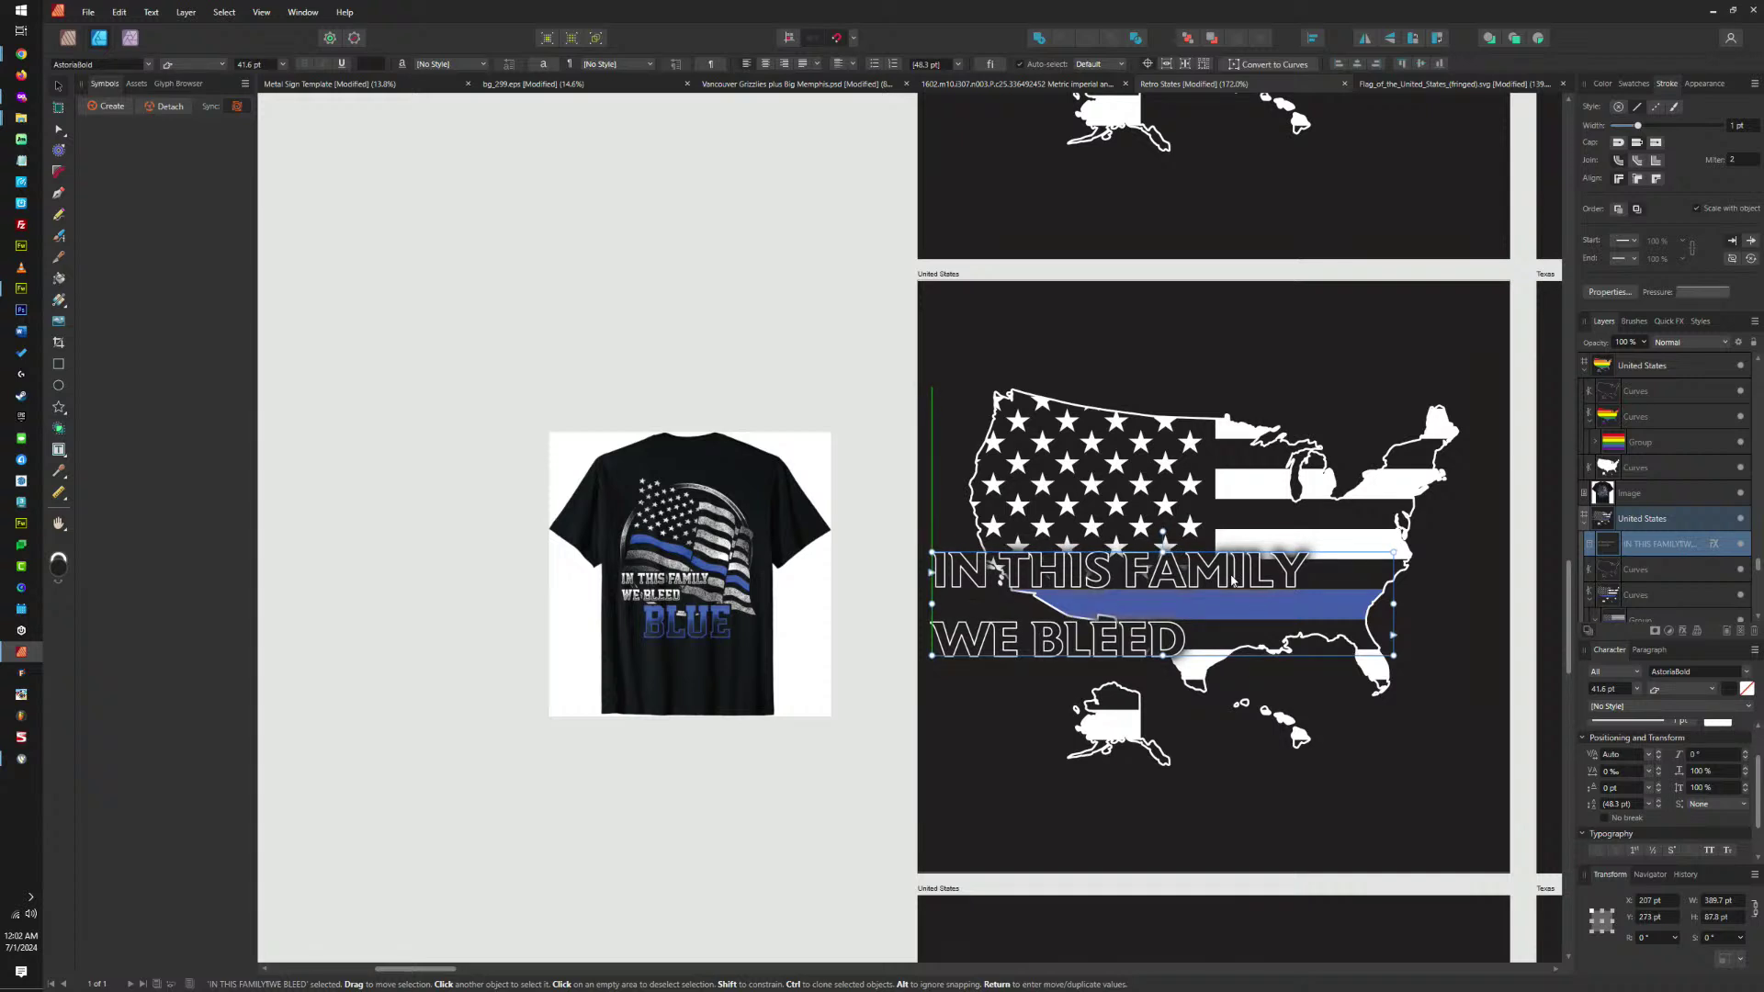
pyautogui.moveTo(1232, 578); pyautogui.dragTo(1232, 579)
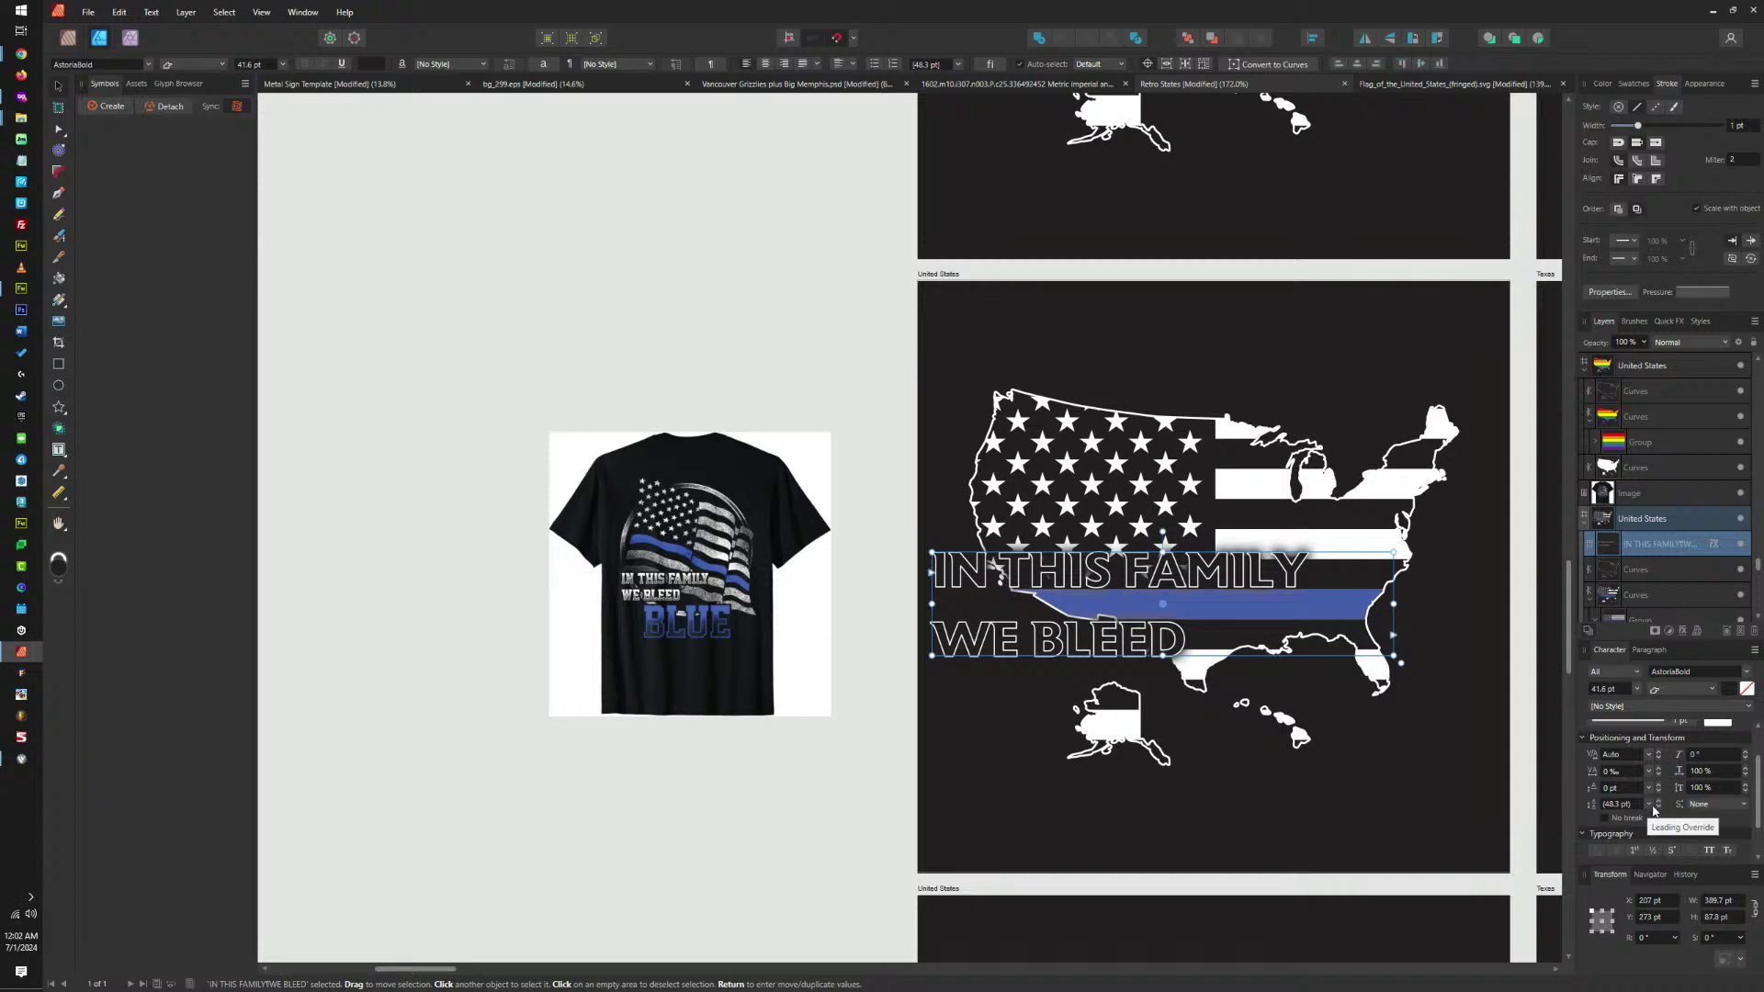
pyautogui.moveTo(1659, 810); pyautogui.dragTo(1659, 810)
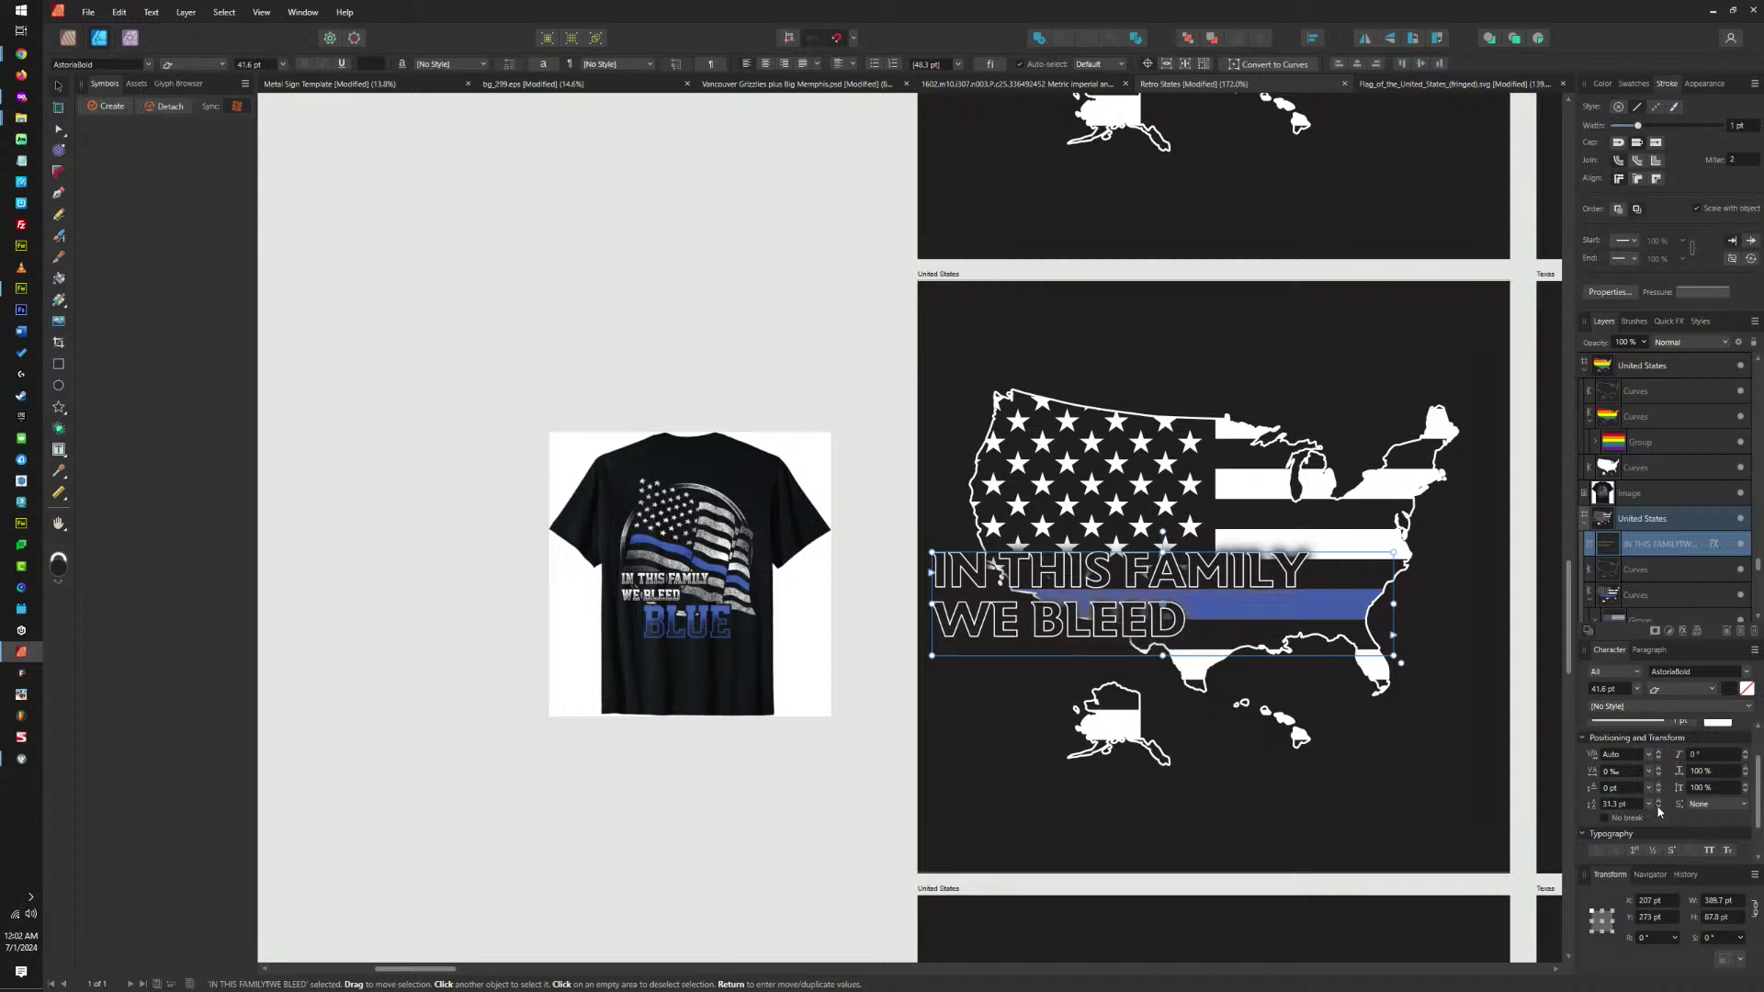
pyautogui.click(1659, 810)
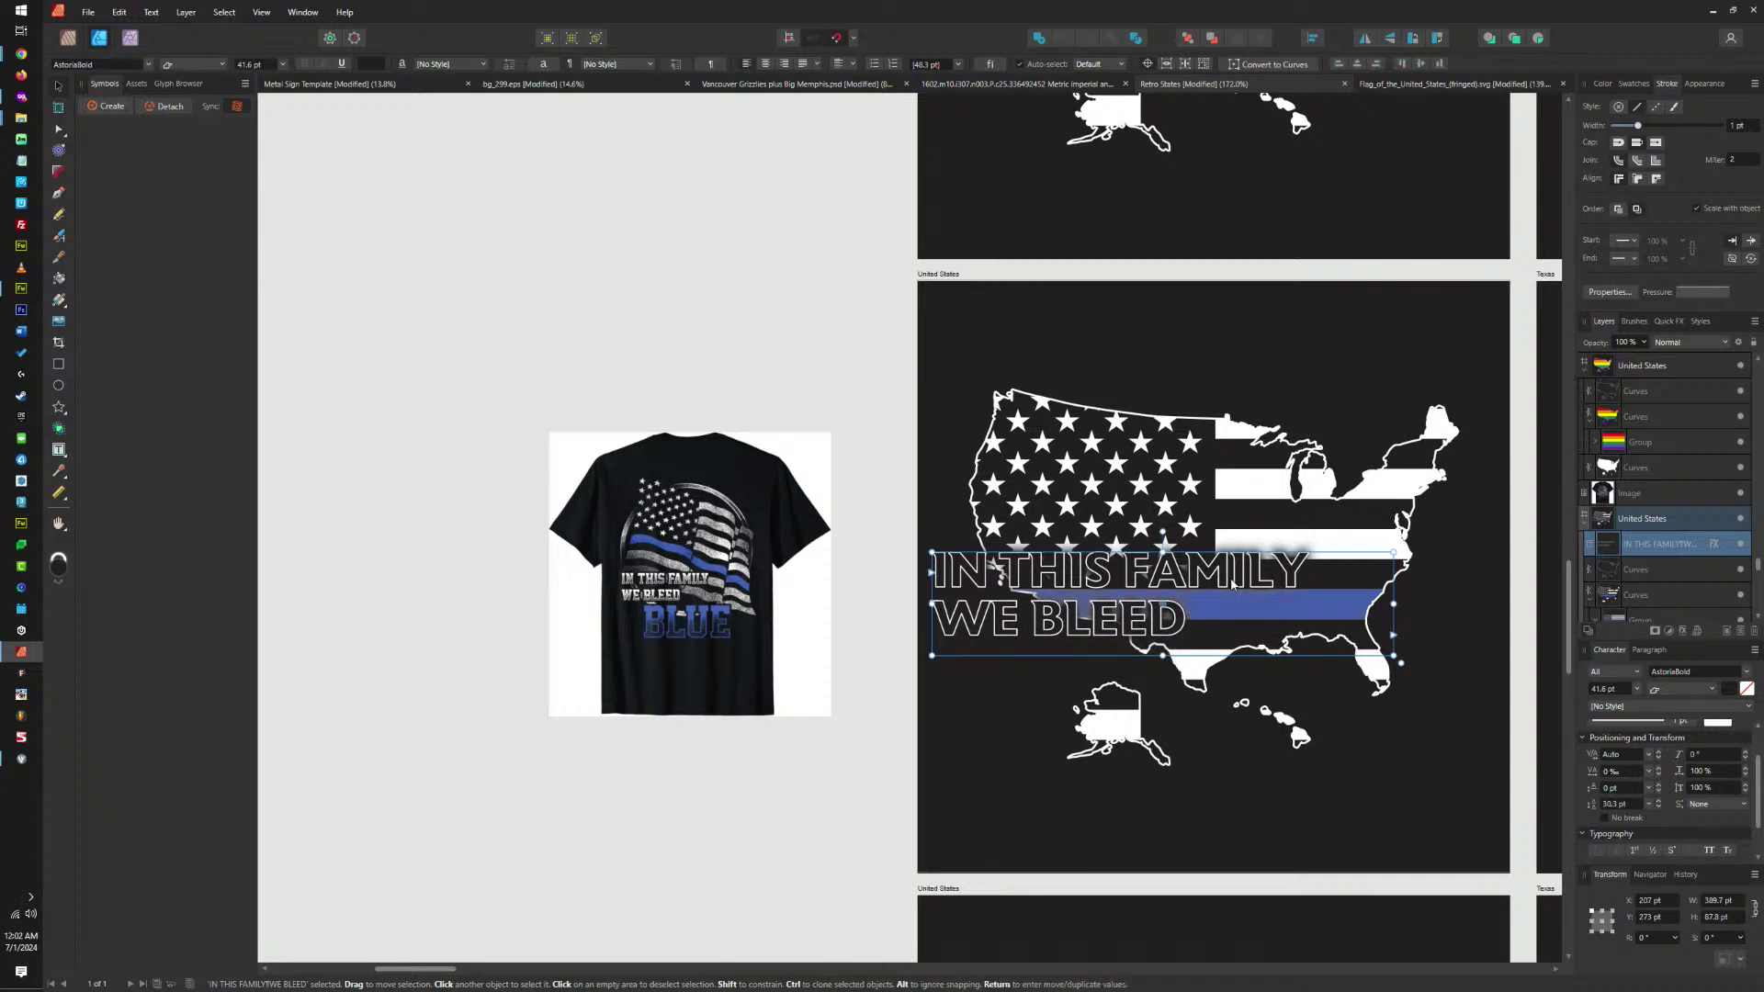
pyautogui.moveTo(1251, 575); pyautogui.dragTo(1268, 517)
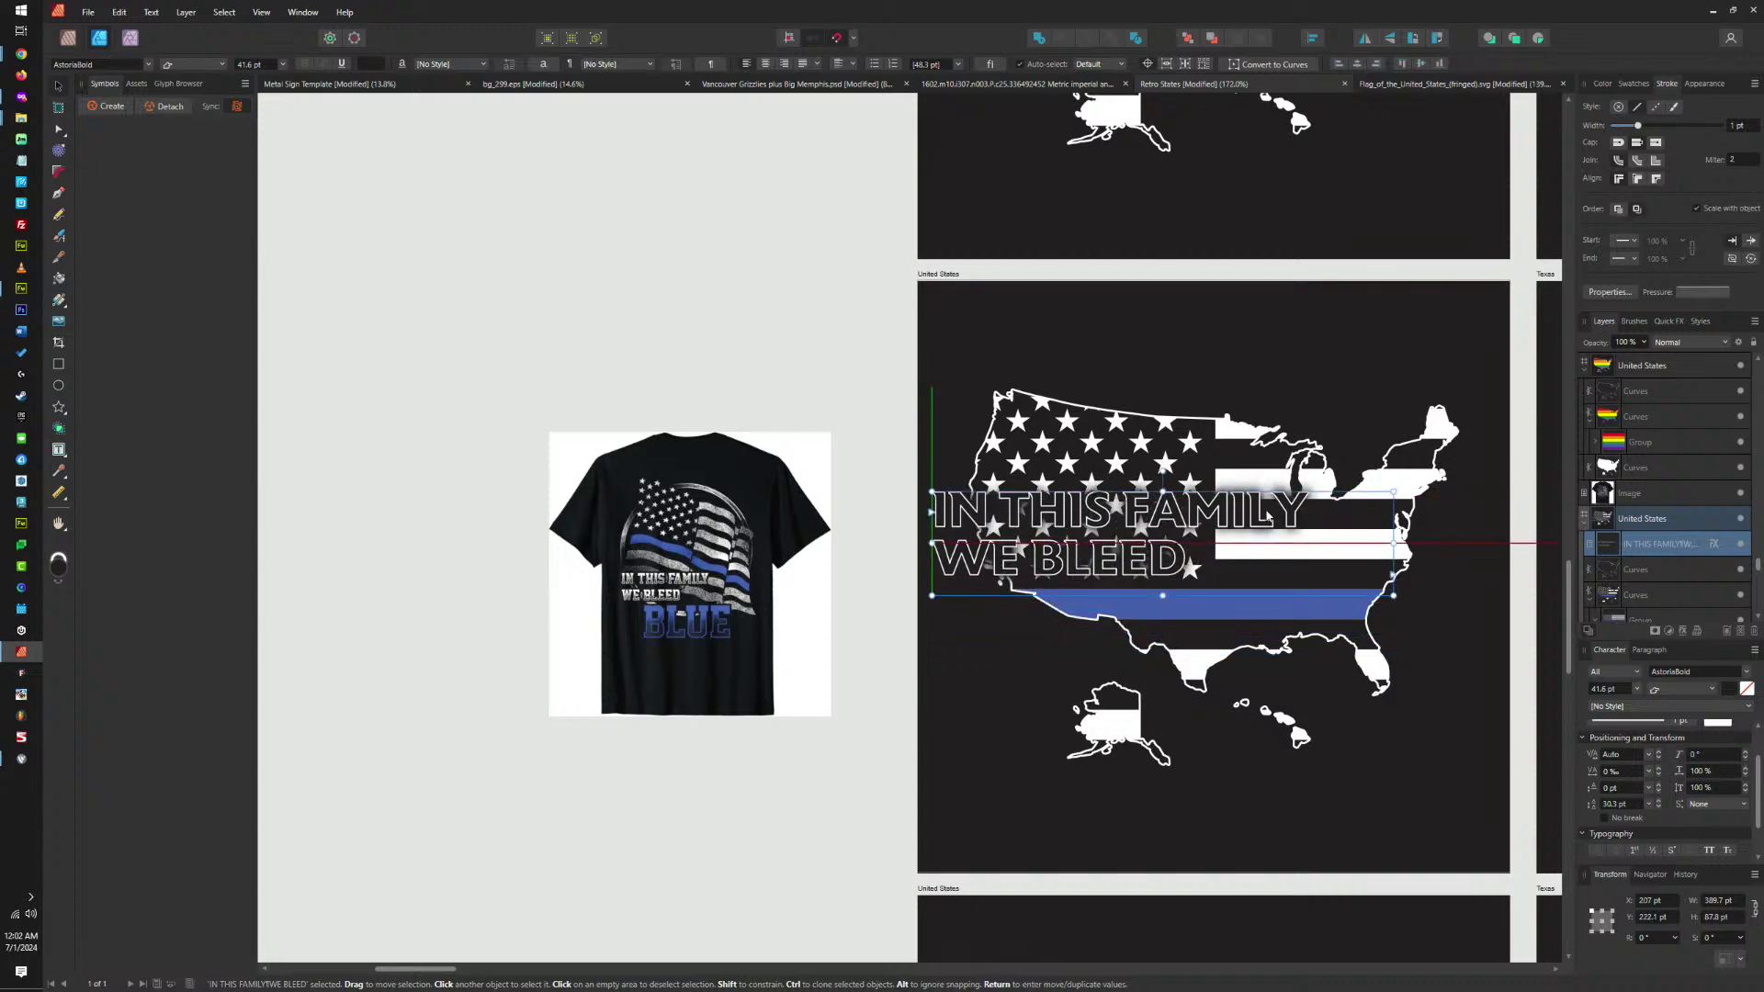
pyautogui.moveTo(1268, 518); pyautogui.dragTo(1268, 517)
# Raise the slogan's Outer Glow intensity to 100% and reduce its radius to about 41.3 px.
pyautogui.scroll(2, 1267, 517)
pyautogui.scroll(-2, 1240, 513)
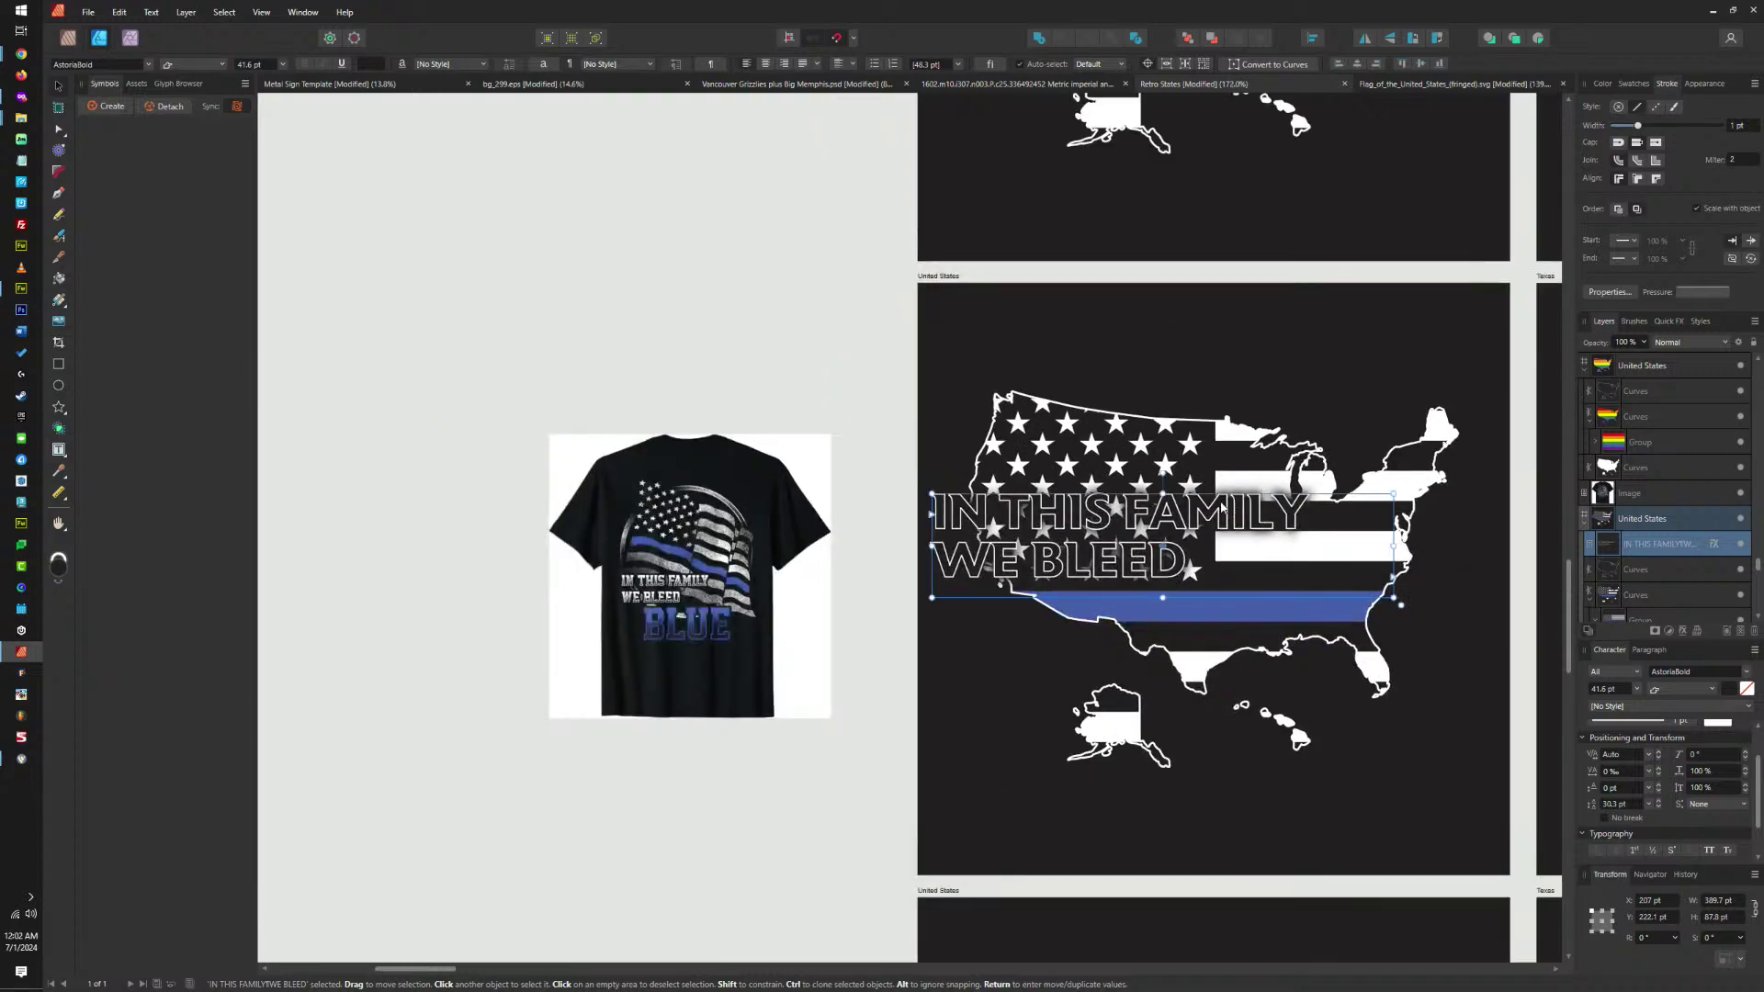
pyautogui.scroll(2, 1217, 507)
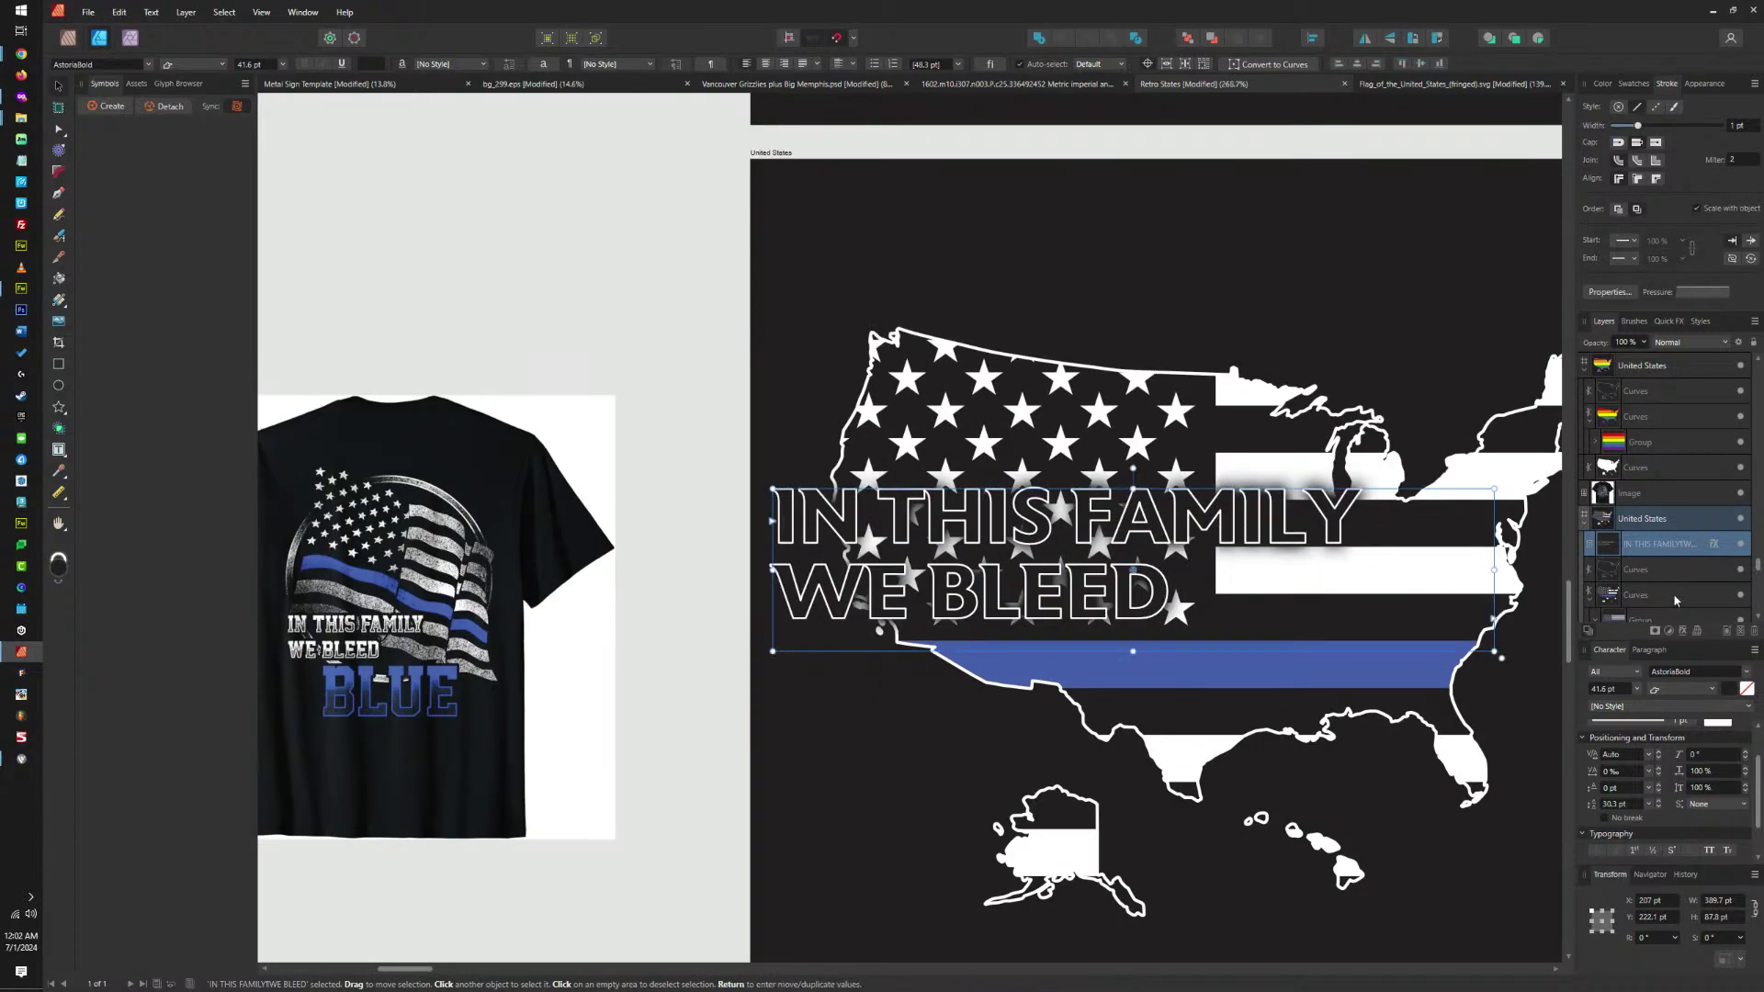
pyautogui.click(1715, 545)
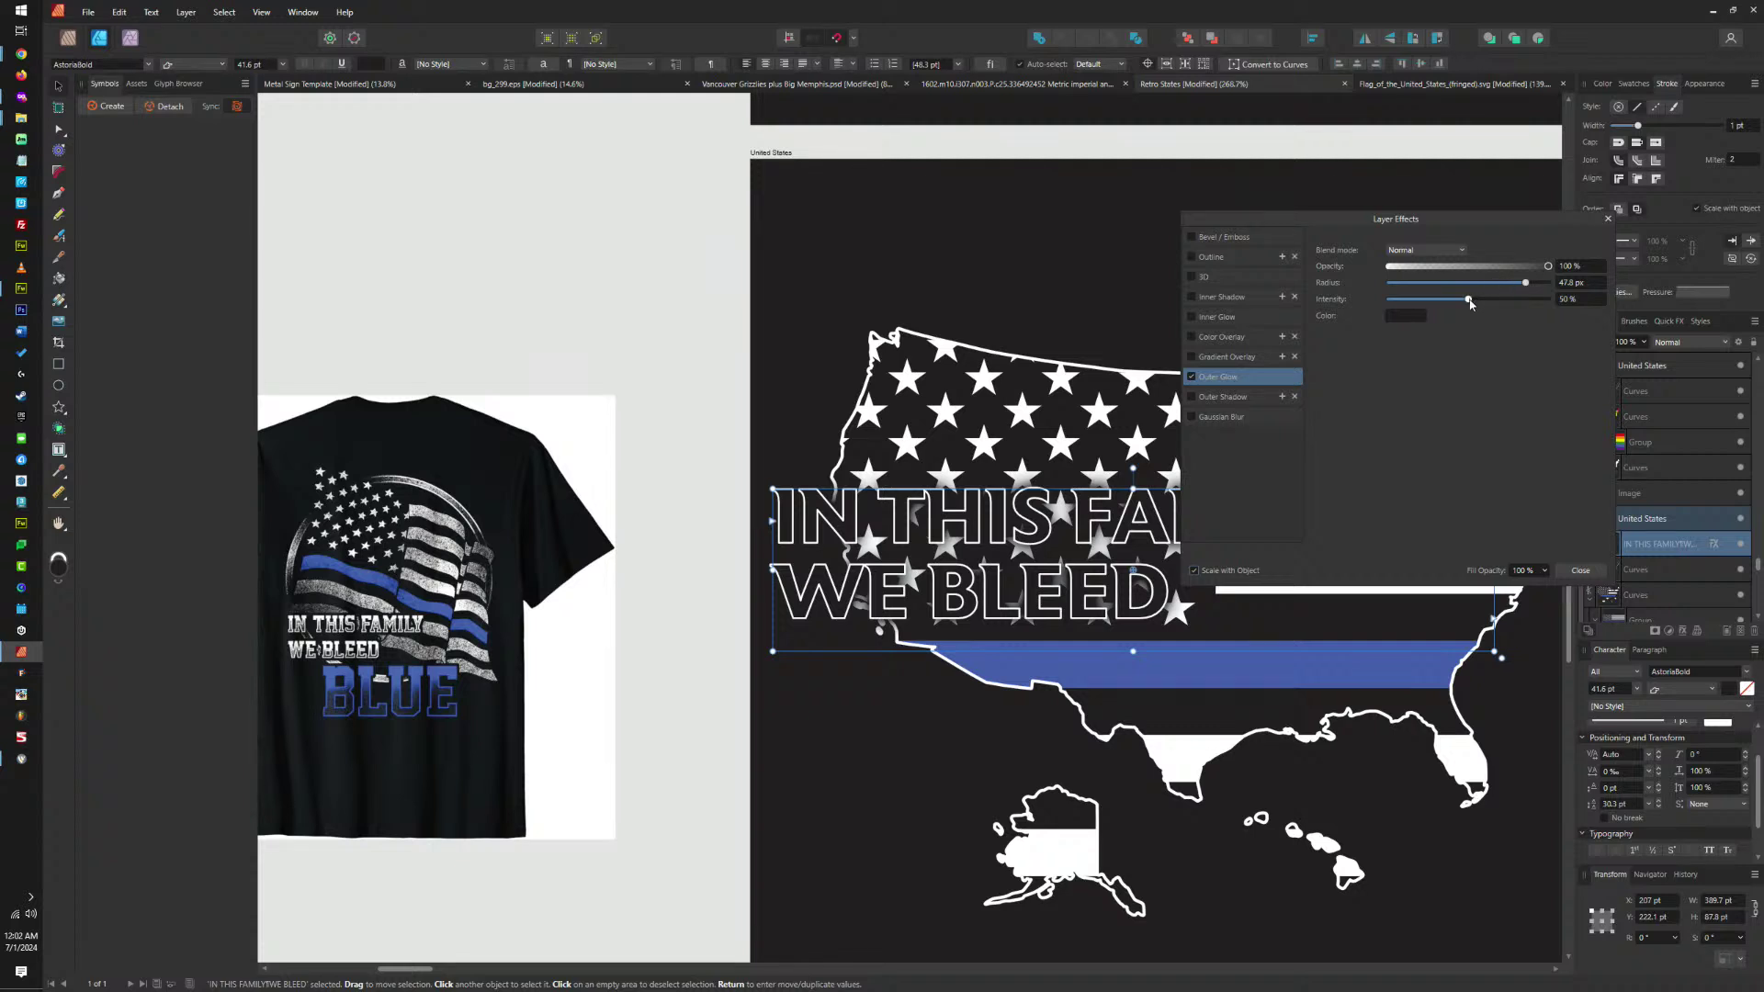
pyautogui.moveTo(1469, 304); pyautogui.dragTo(1518, 286)
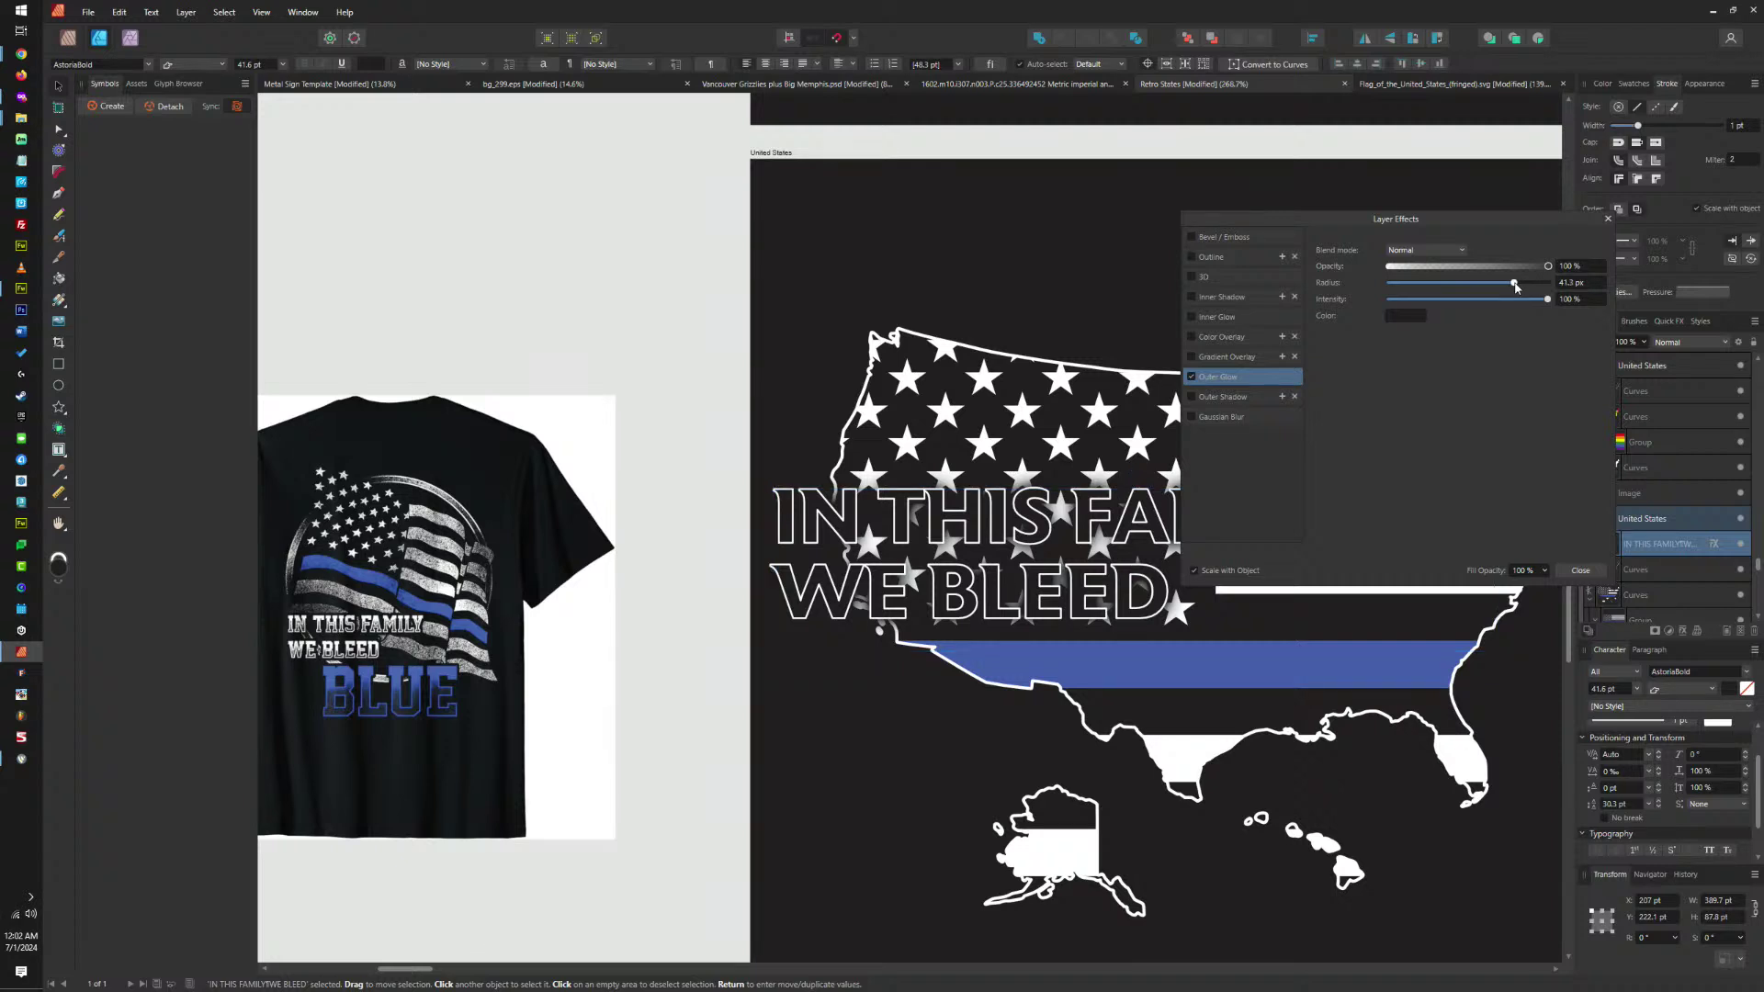
pyautogui.moveTo(1514, 289); pyautogui.dragTo(1515, 288)
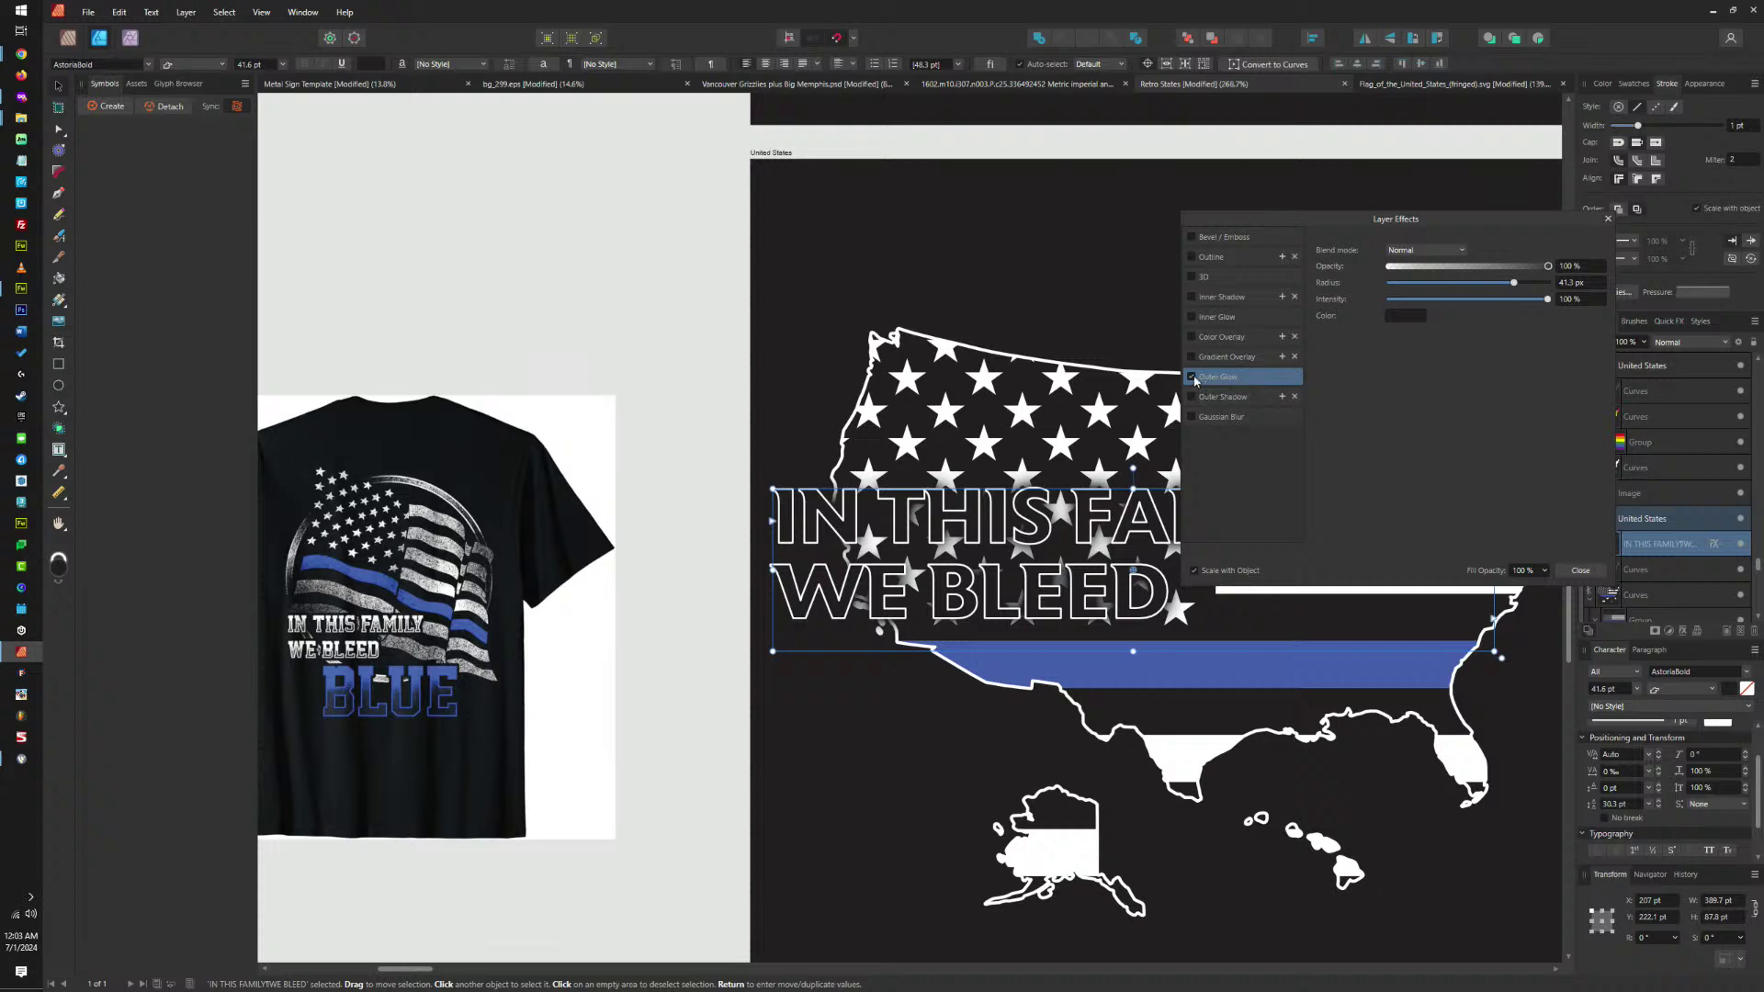
# Replace the slogan's Outer Glow with an Outer Shadow at 100% opacity and intensity, with about 0.5 px radius and 6.5 px offset.
pyautogui.click(1211, 397)
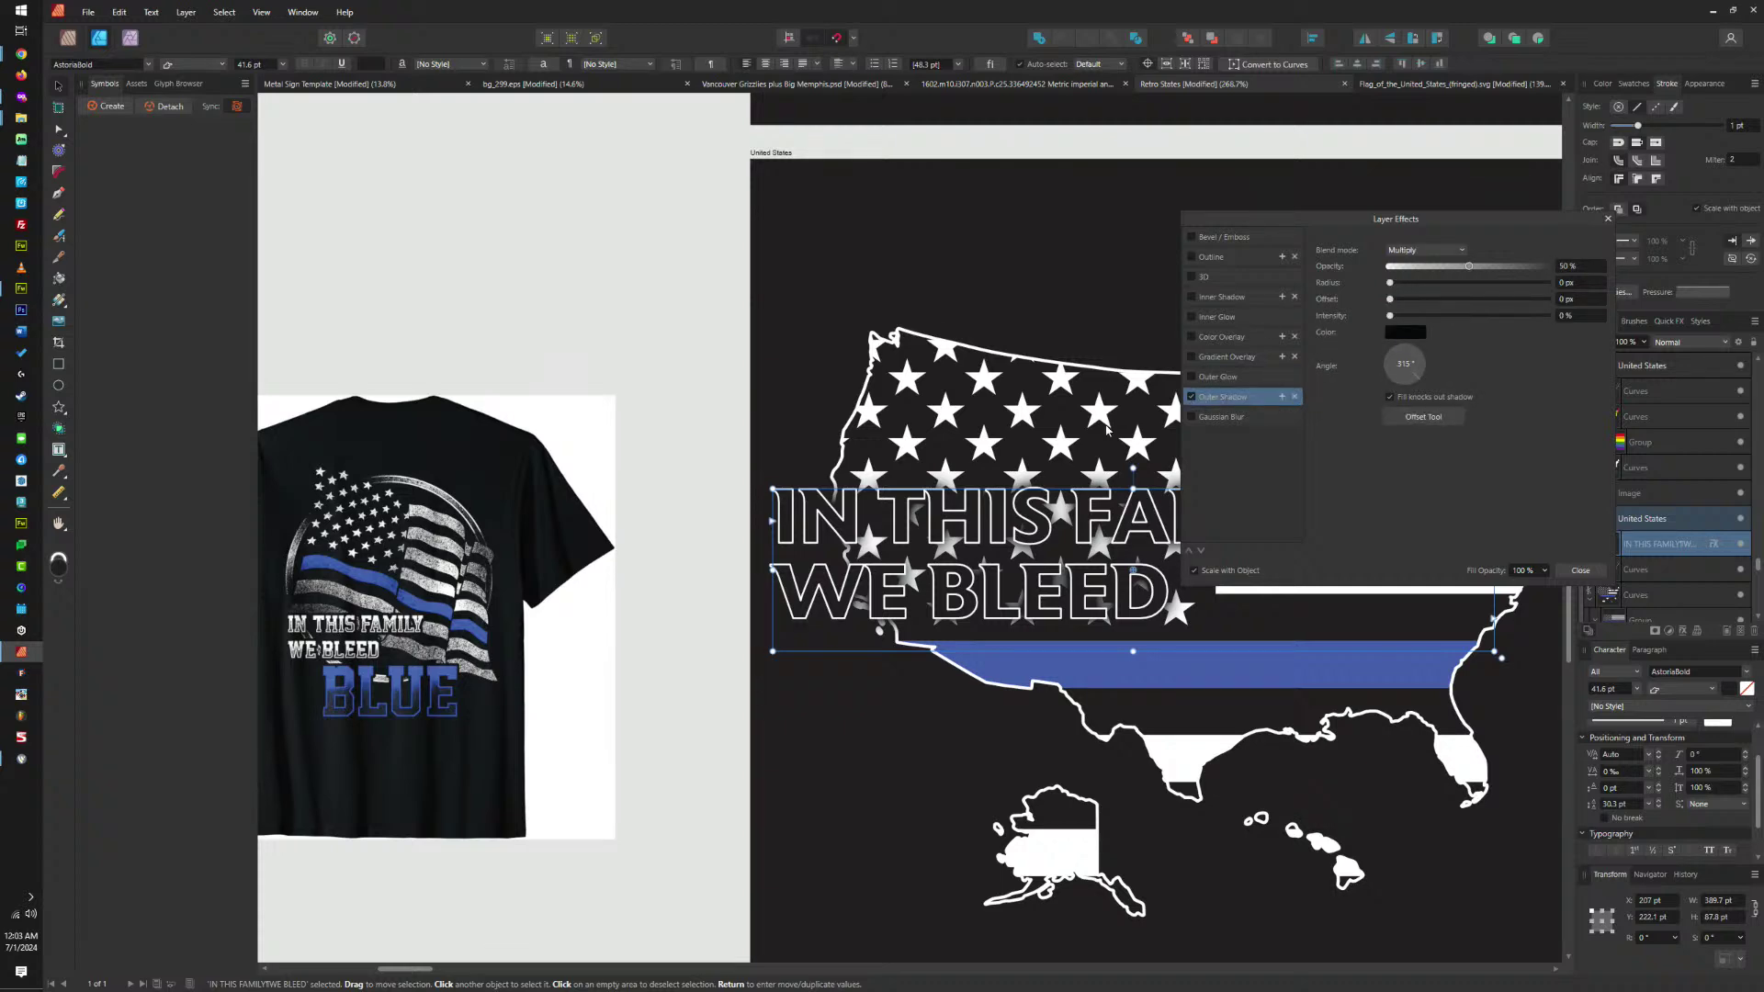
pyautogui.scroll(10, 1062, 481)
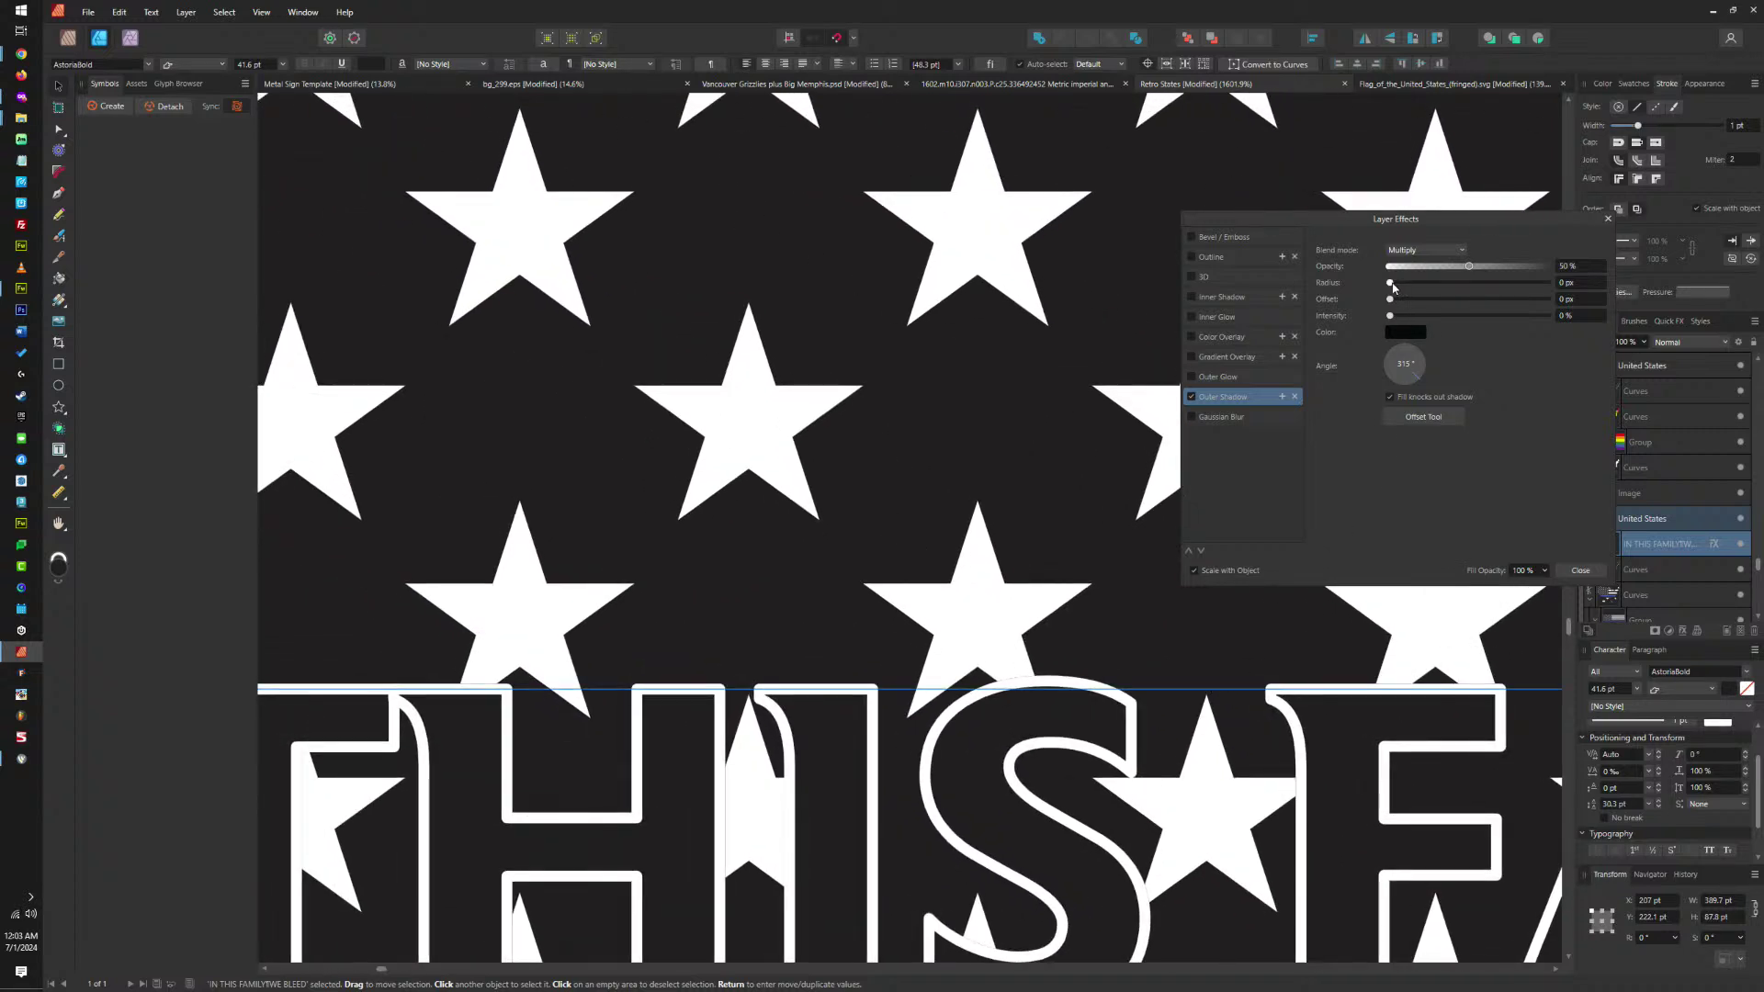
pyautogui.moveTo(1391, 283)
pyautogui.mouseDown()
pyautogui.moveTo(1471, 287)
pyautogui.moveTo(1406, 317)
pyautogui.moveTo(1546, 317)
pyautogui.moveTo(1389, 317)
pyautogui.mouseUp()
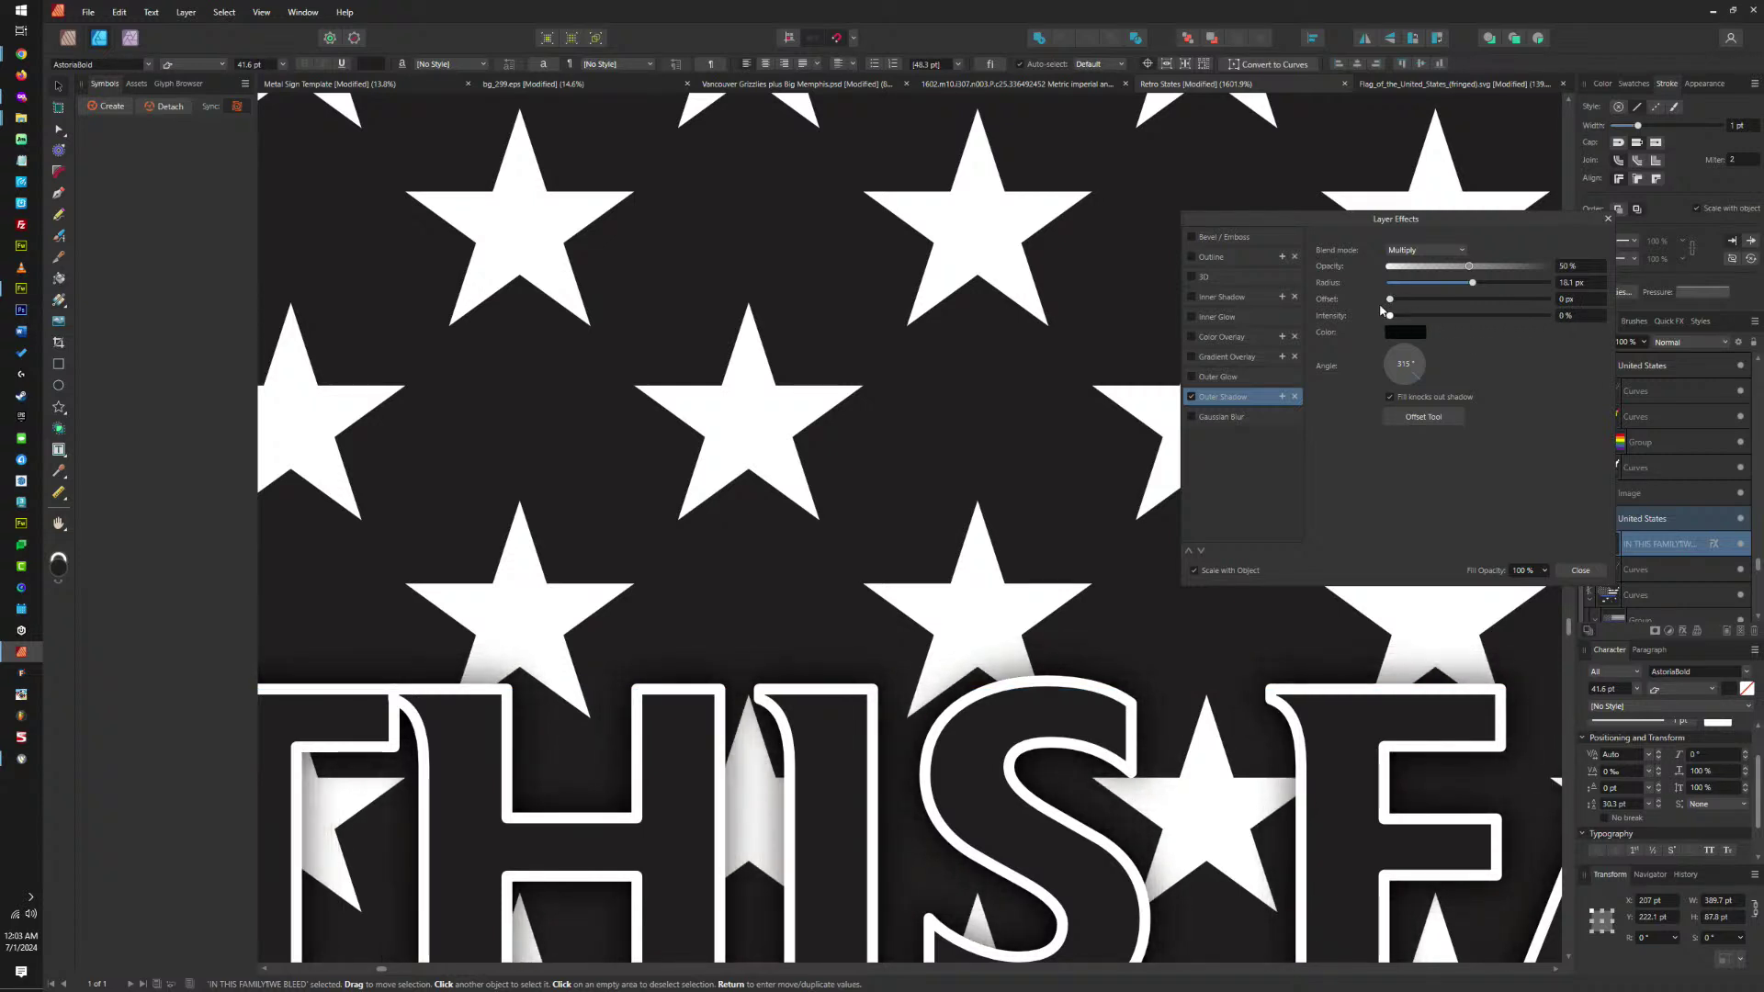
pyautogui.moveTo(1470, 266); pyautogui.dragTo(1614, 331)
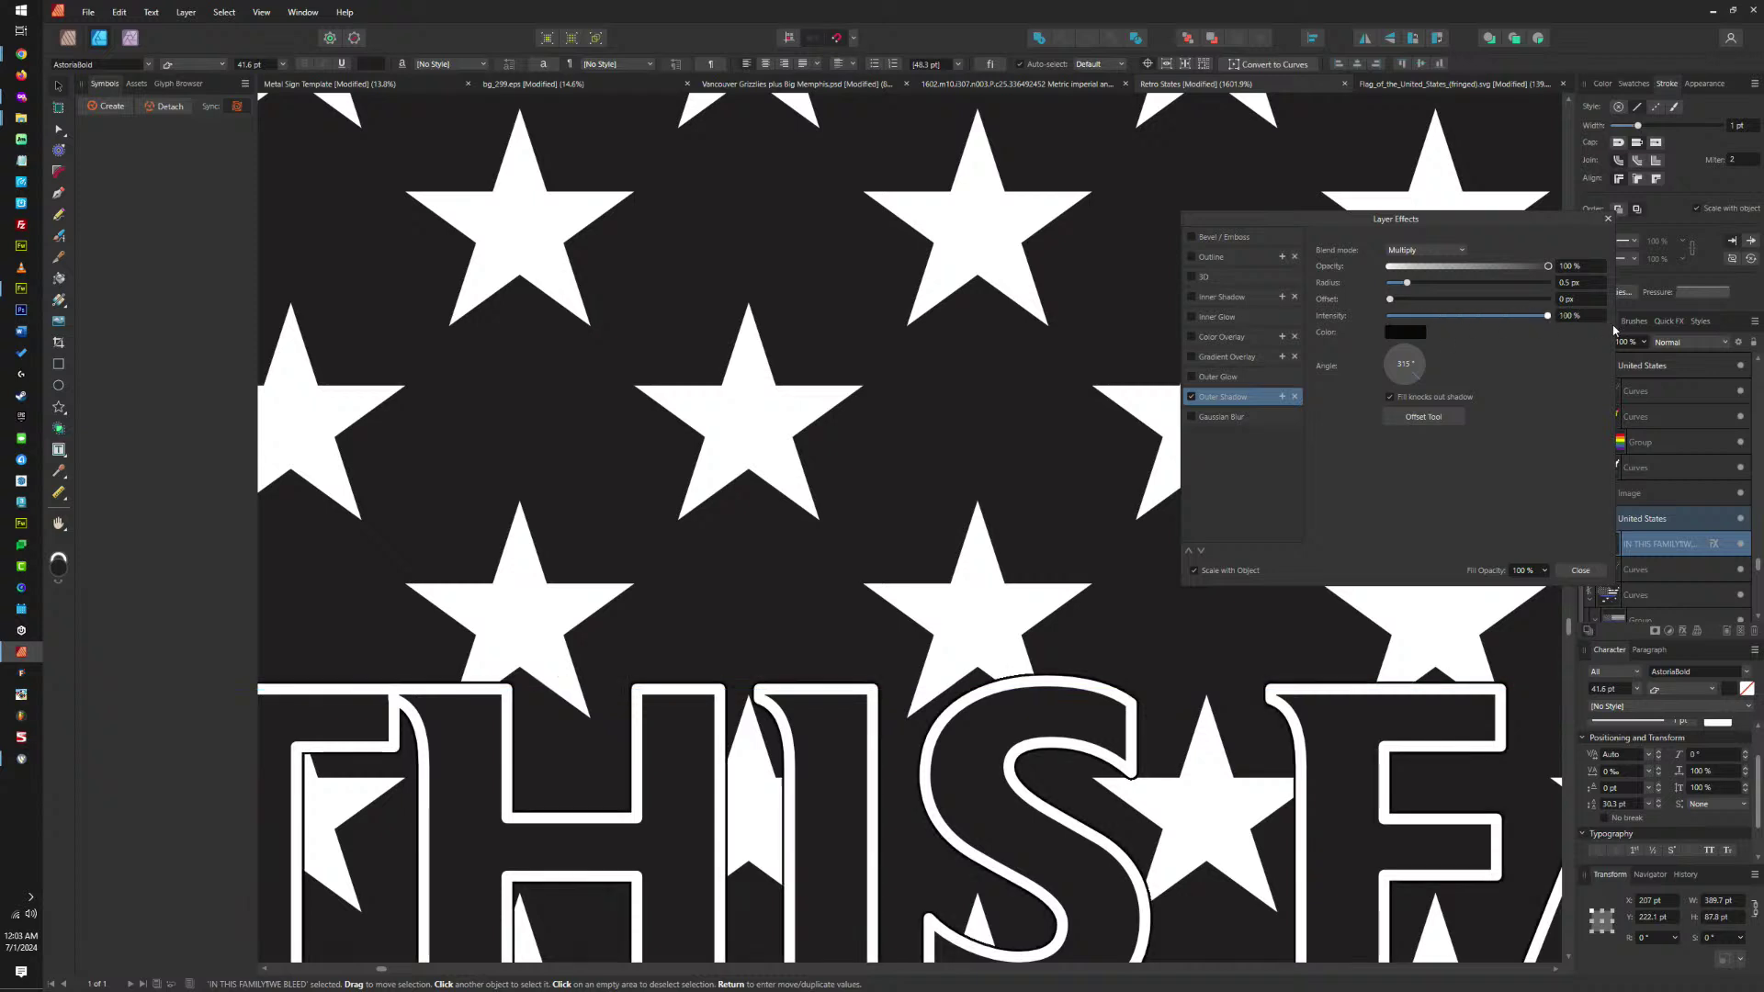
pyautogui.moveTo(1389, 298); pyautogui.dragTo(1468, 304)
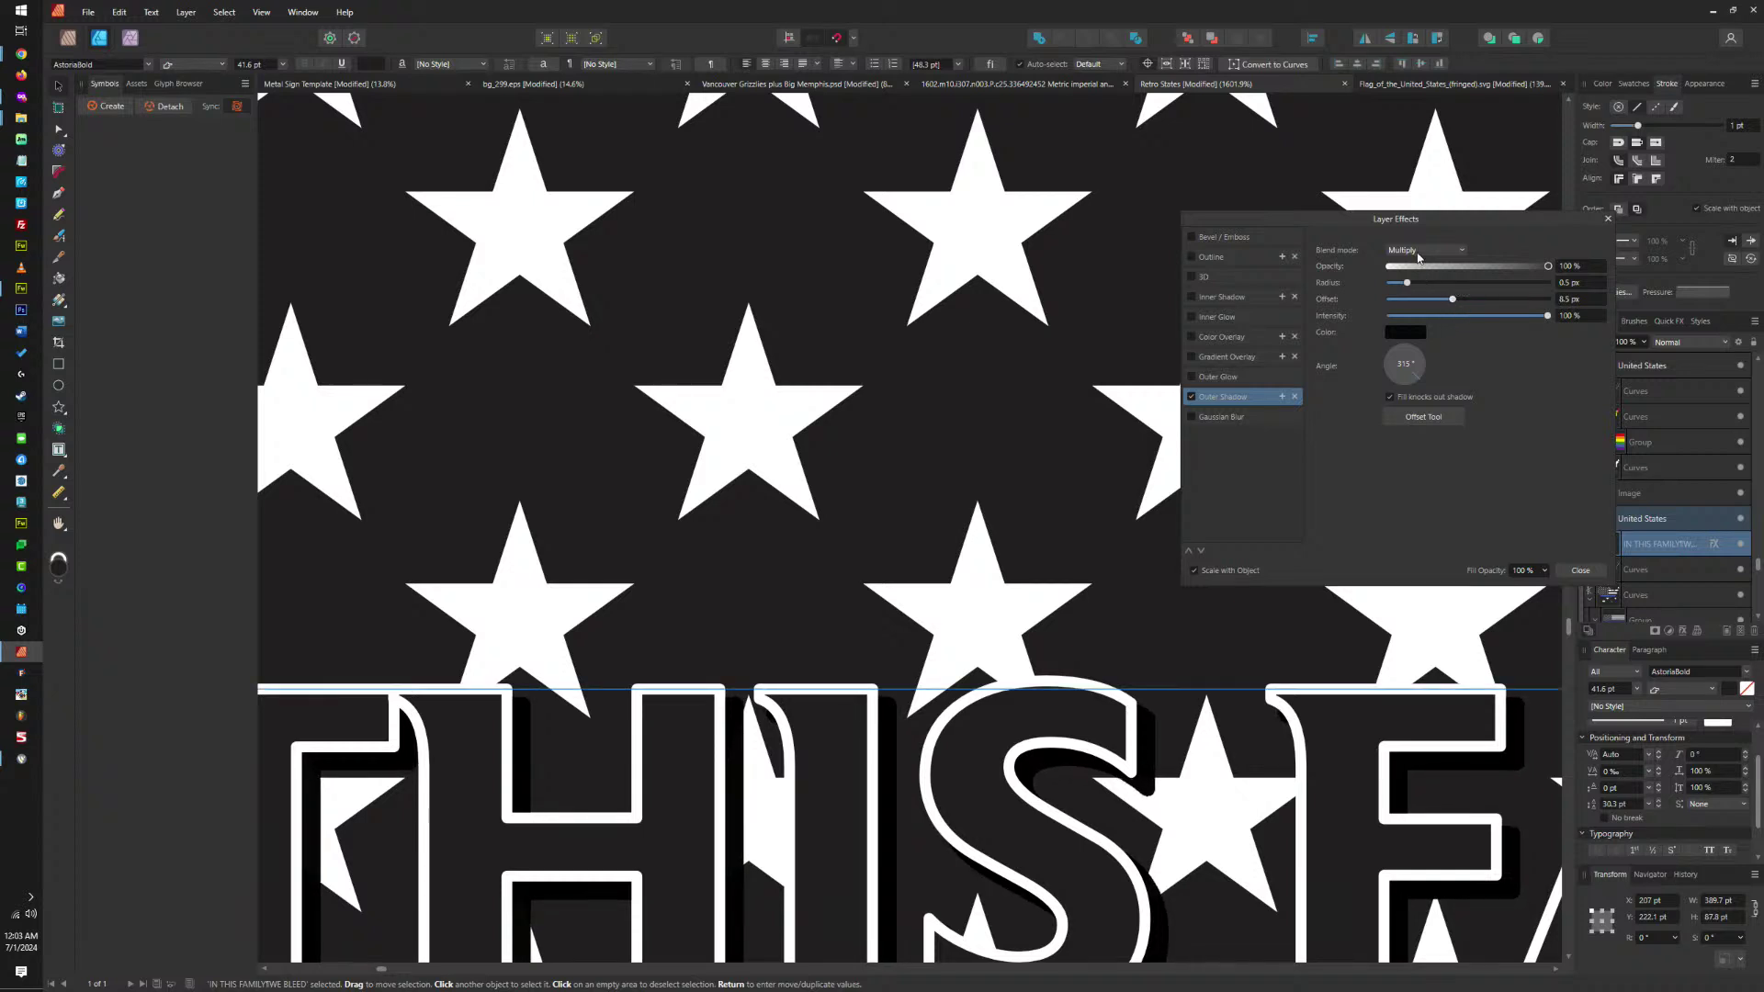
# Set the Outer Shadow's blend mode to Normal and recolor it with the dark background color 231F20.
pyautogui.click(1420, 250)
pyautogui.click(1416, 266)
pyautogui.click(1403, 333)
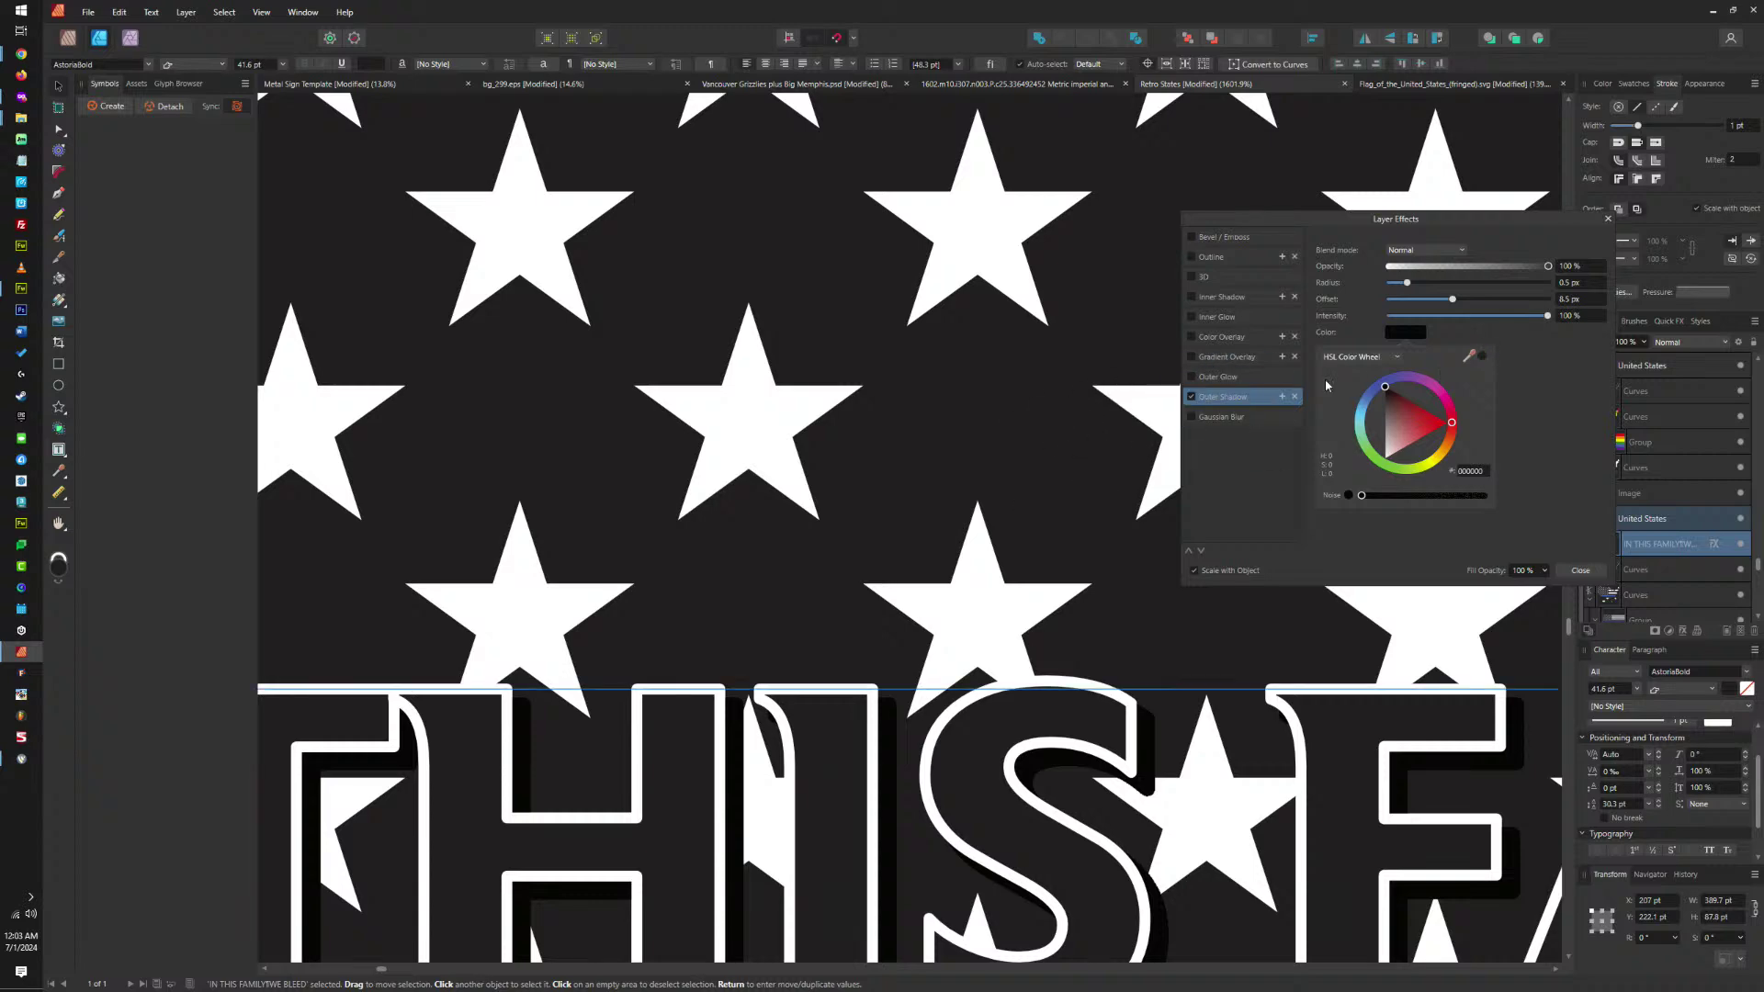
pyautogui.click(1483, 354)
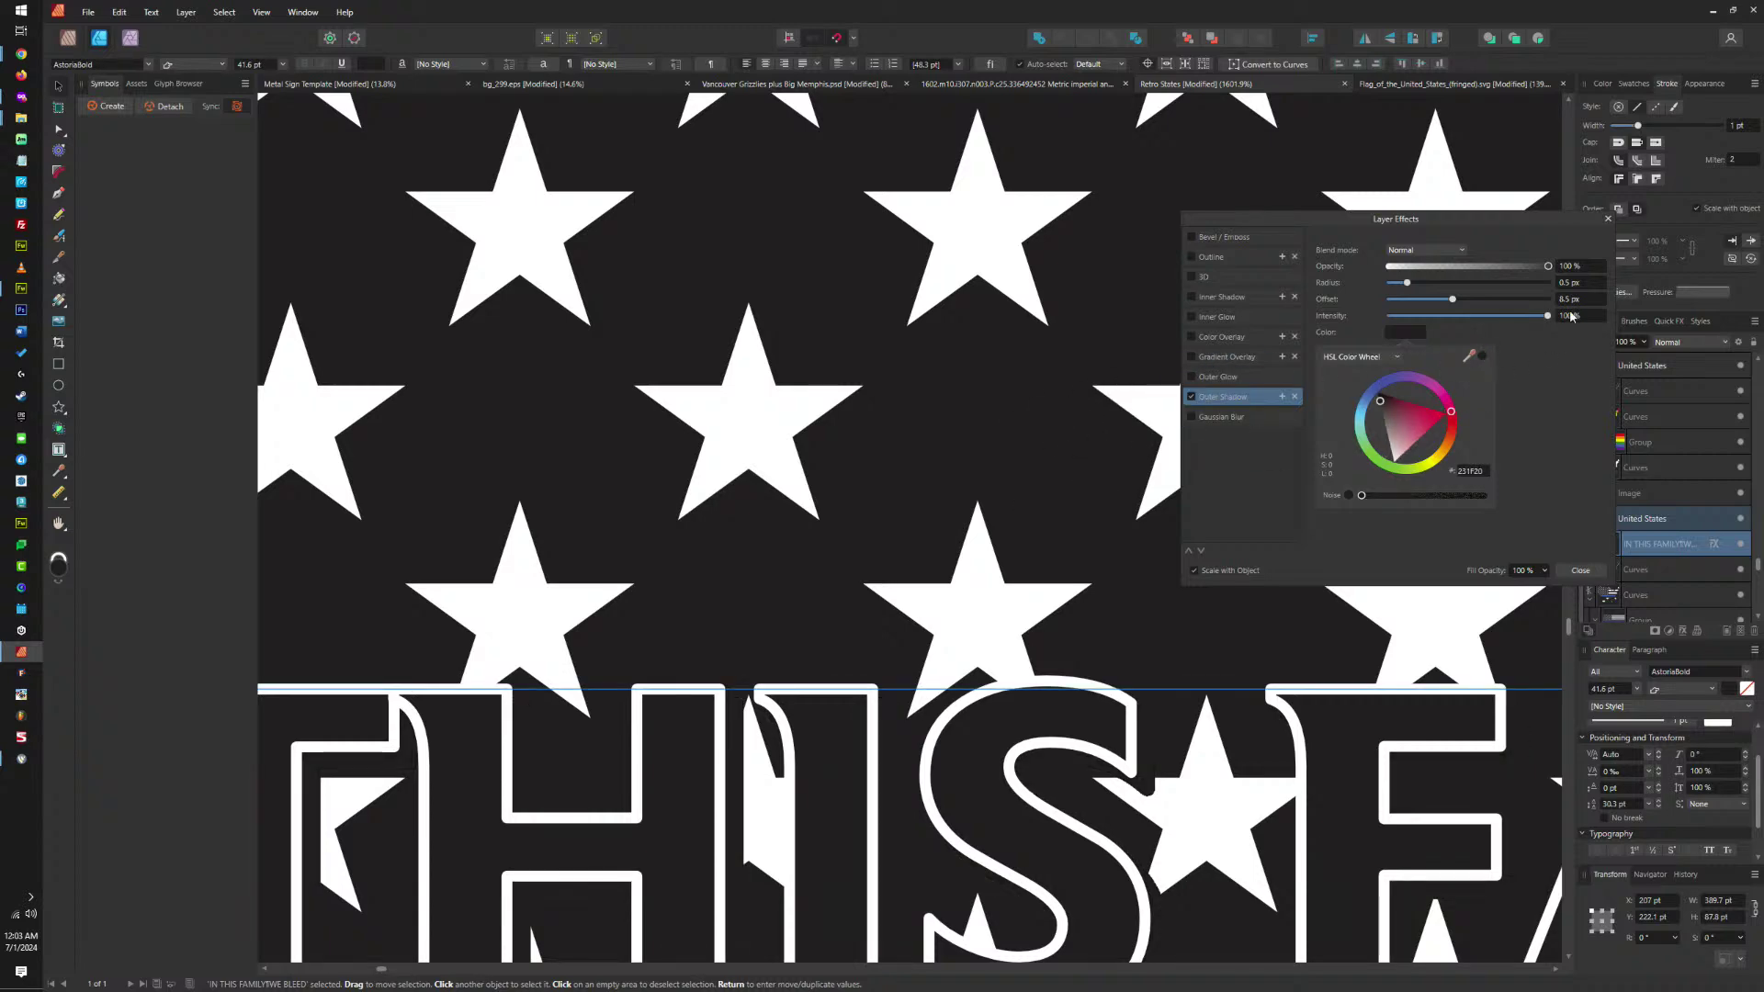
# Move the slogan down over the map's blue stripe, to about Y 286.8 pt.
pyautogui.scroll(-4, 871, 581)
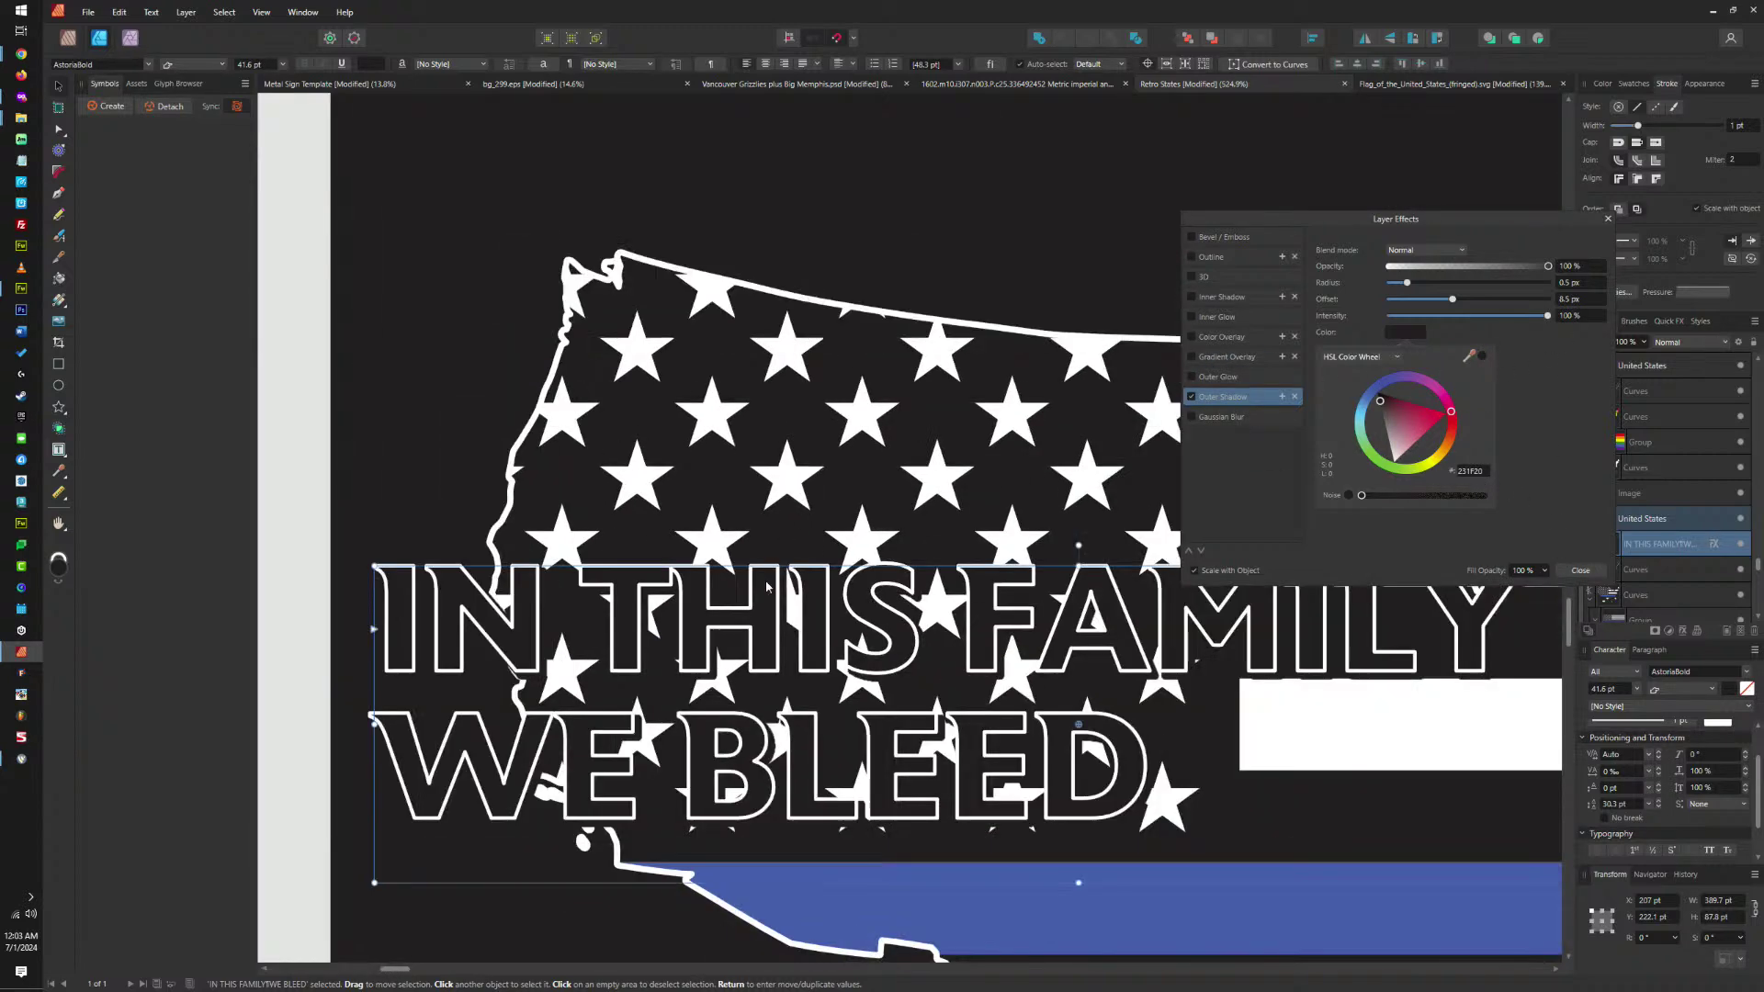
pyautogui.scroll(1, 870, 606)
pyautogui.scroll(-3, 870, 615)
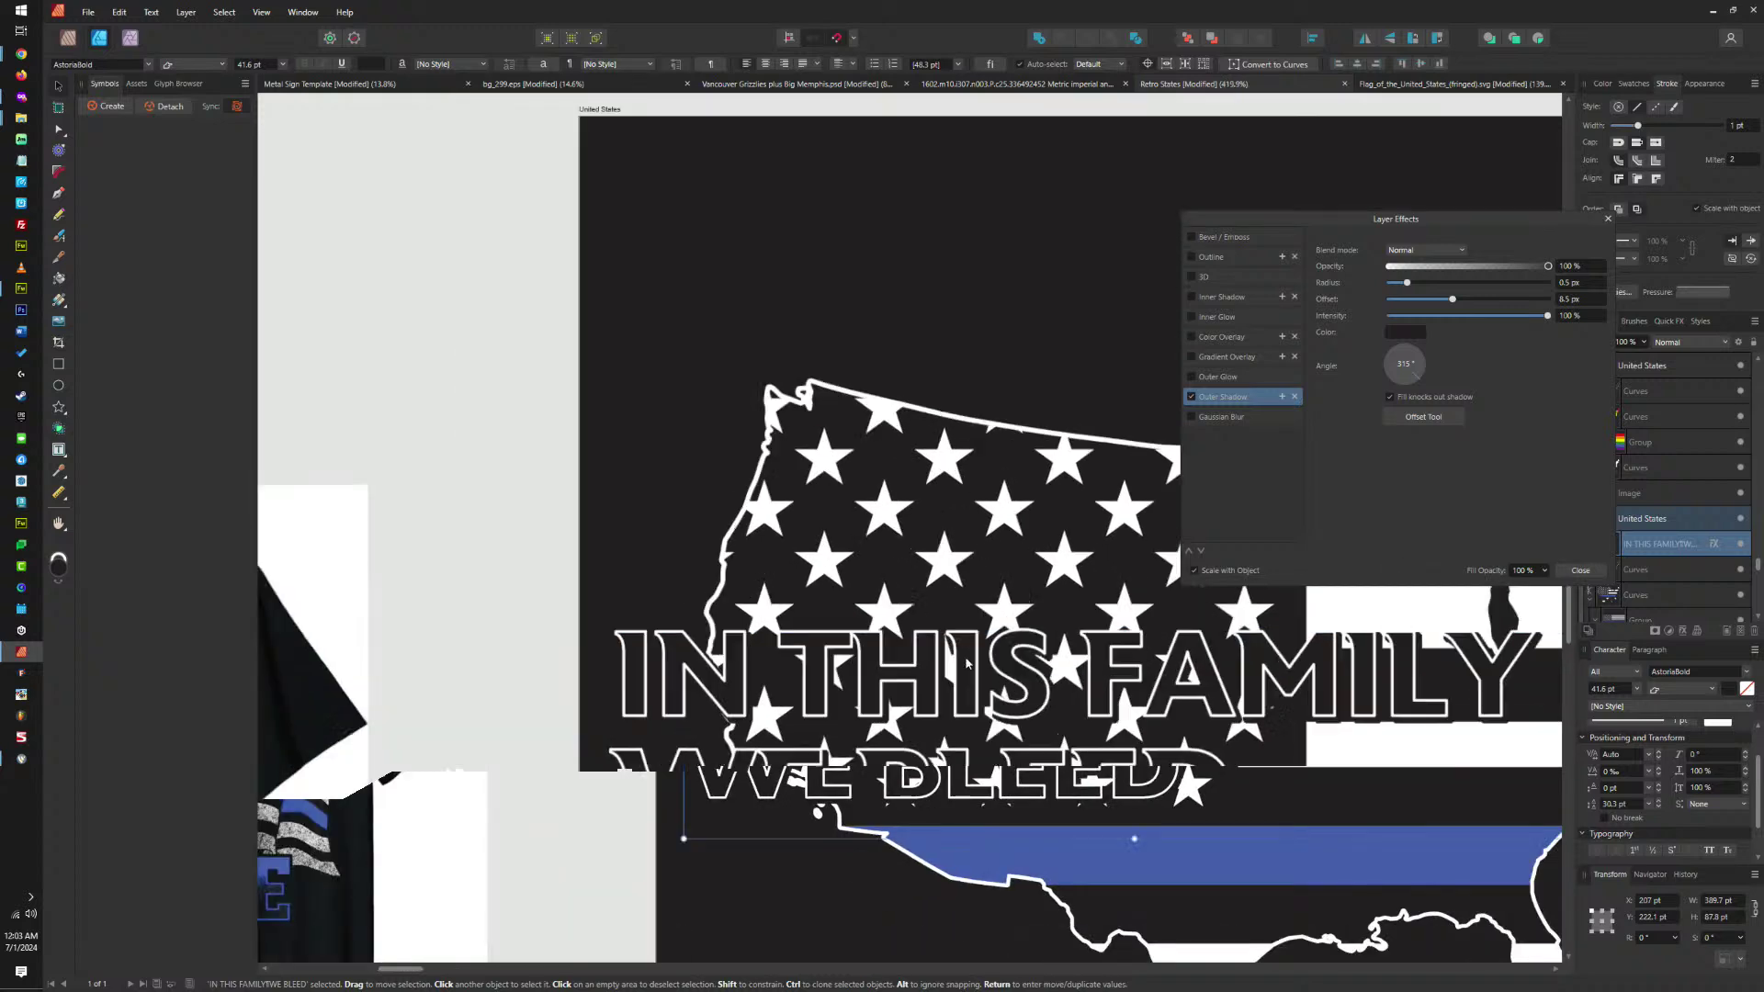
pyautogui.scroll(1, 1058, 769)
pyautogui.scroll(-2, 1079, 707)
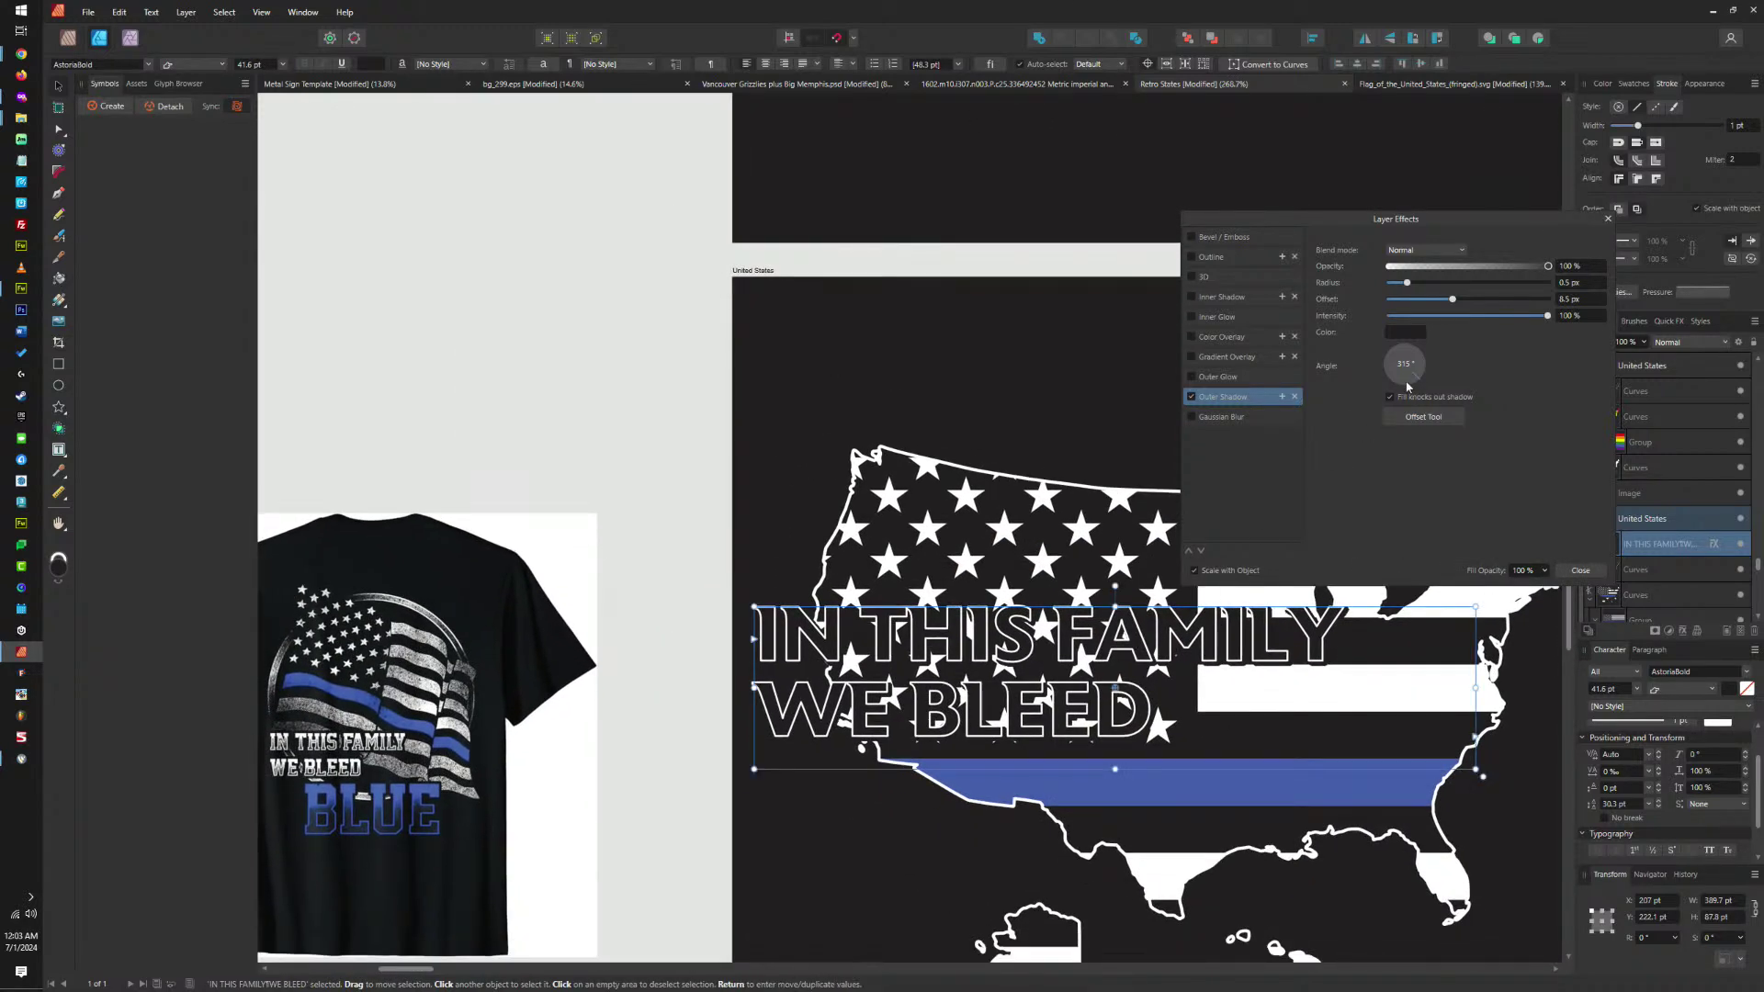
pyautogui.moveTo(1129, 640); pyautogui.dragTo(1126, 753)
# Remove the Outer Shadow's offset, widen its radius to about 8.1 px and set its intensity to 97%.
pyautogui.scroll(3, 1127, 754)
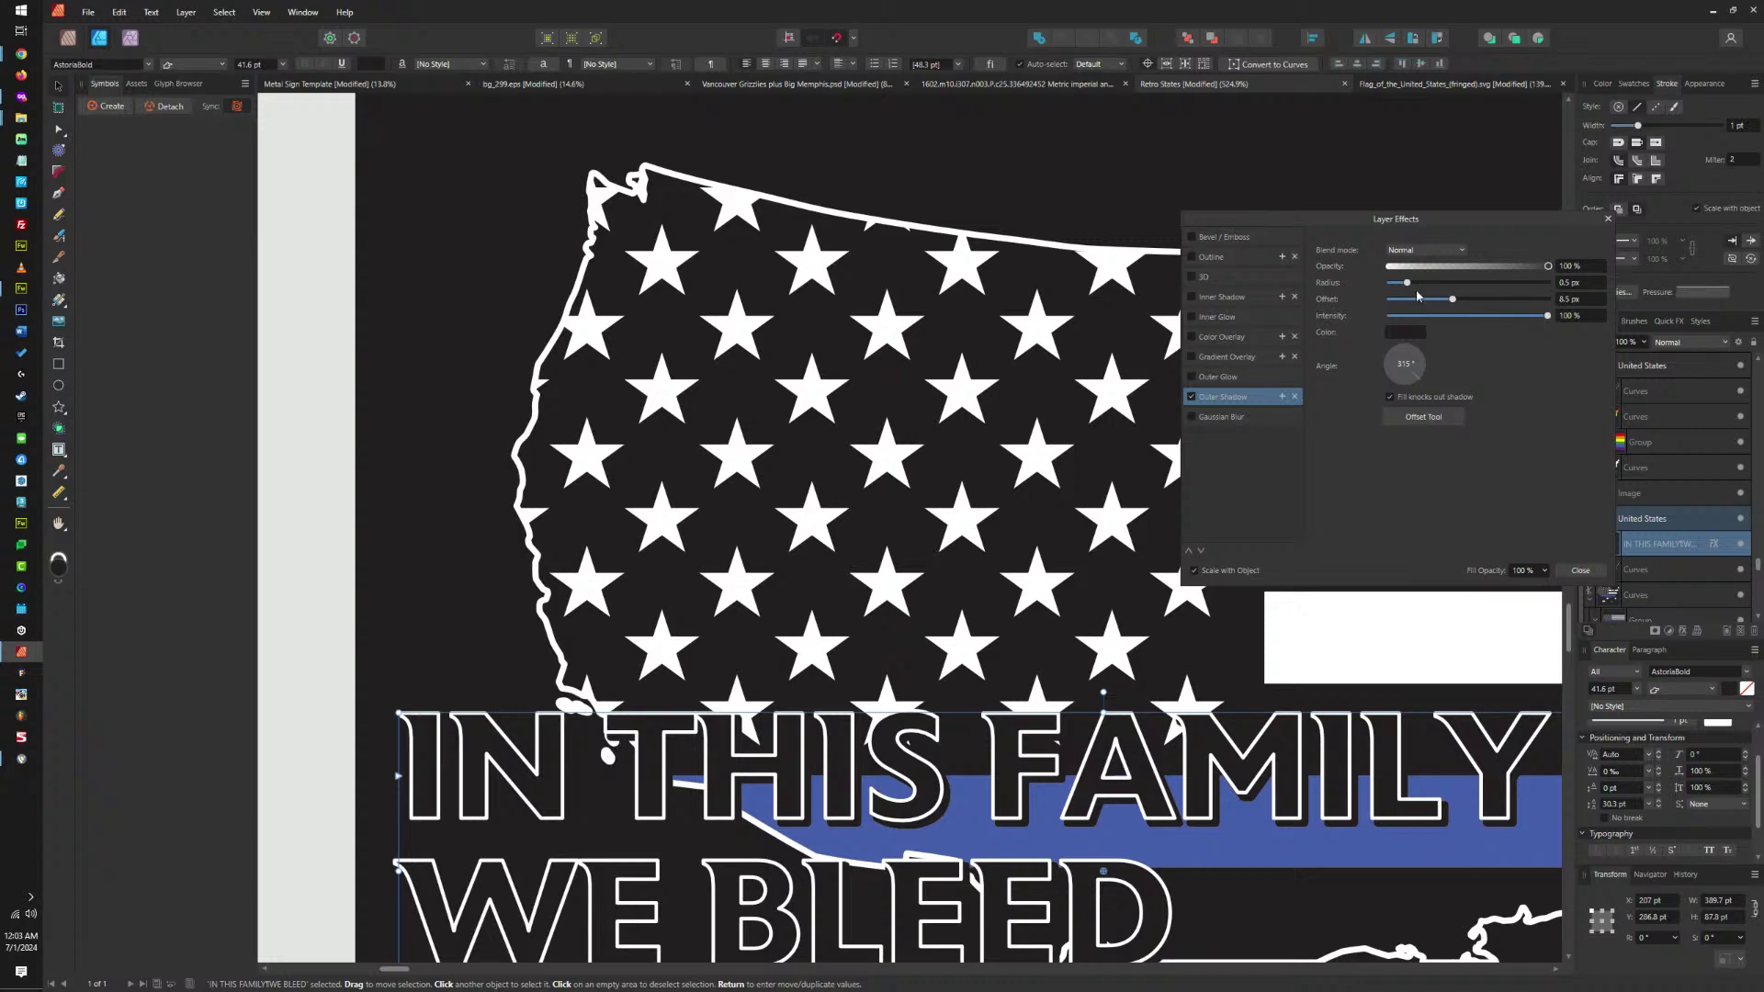
pyautogui.moveTo(1449, 303)
pyautogui.mouseDown()
pyautogui.moveTo(1327, 317)
pyautogui.moveTo(1452, 282)
pyautogui.mouseUp()
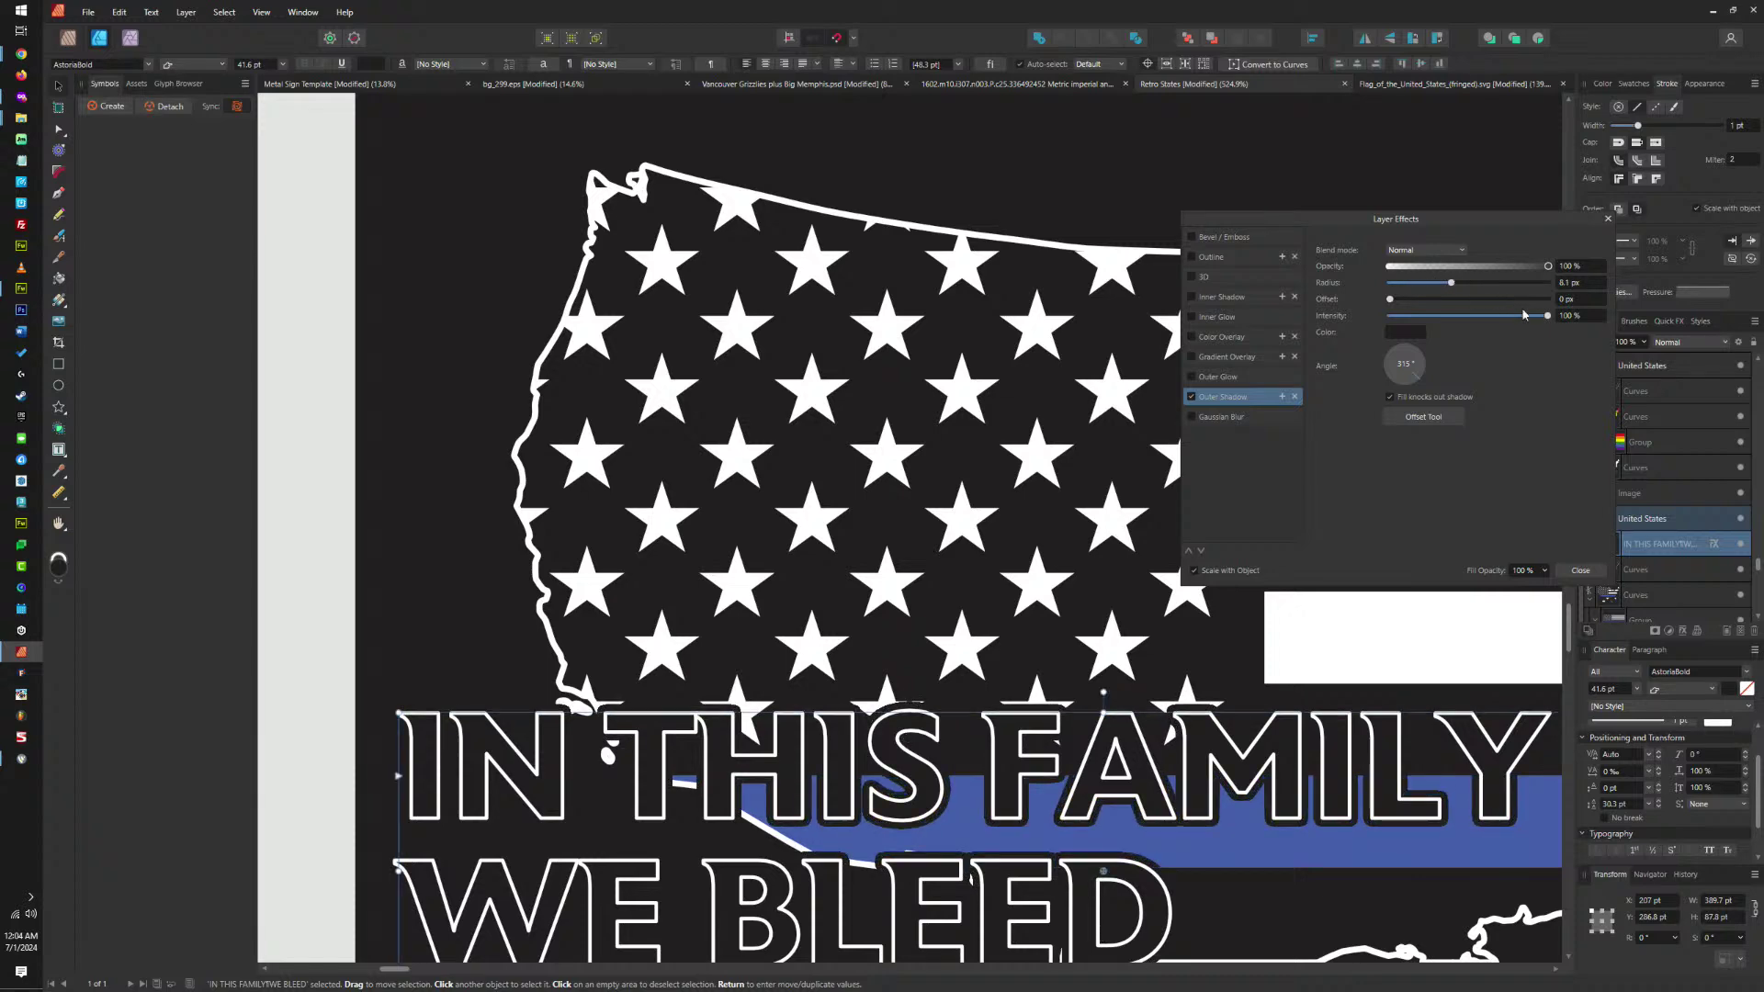
pyautogui.moveTo(1556, 316); pyautogui.dragTo(1542, 319)
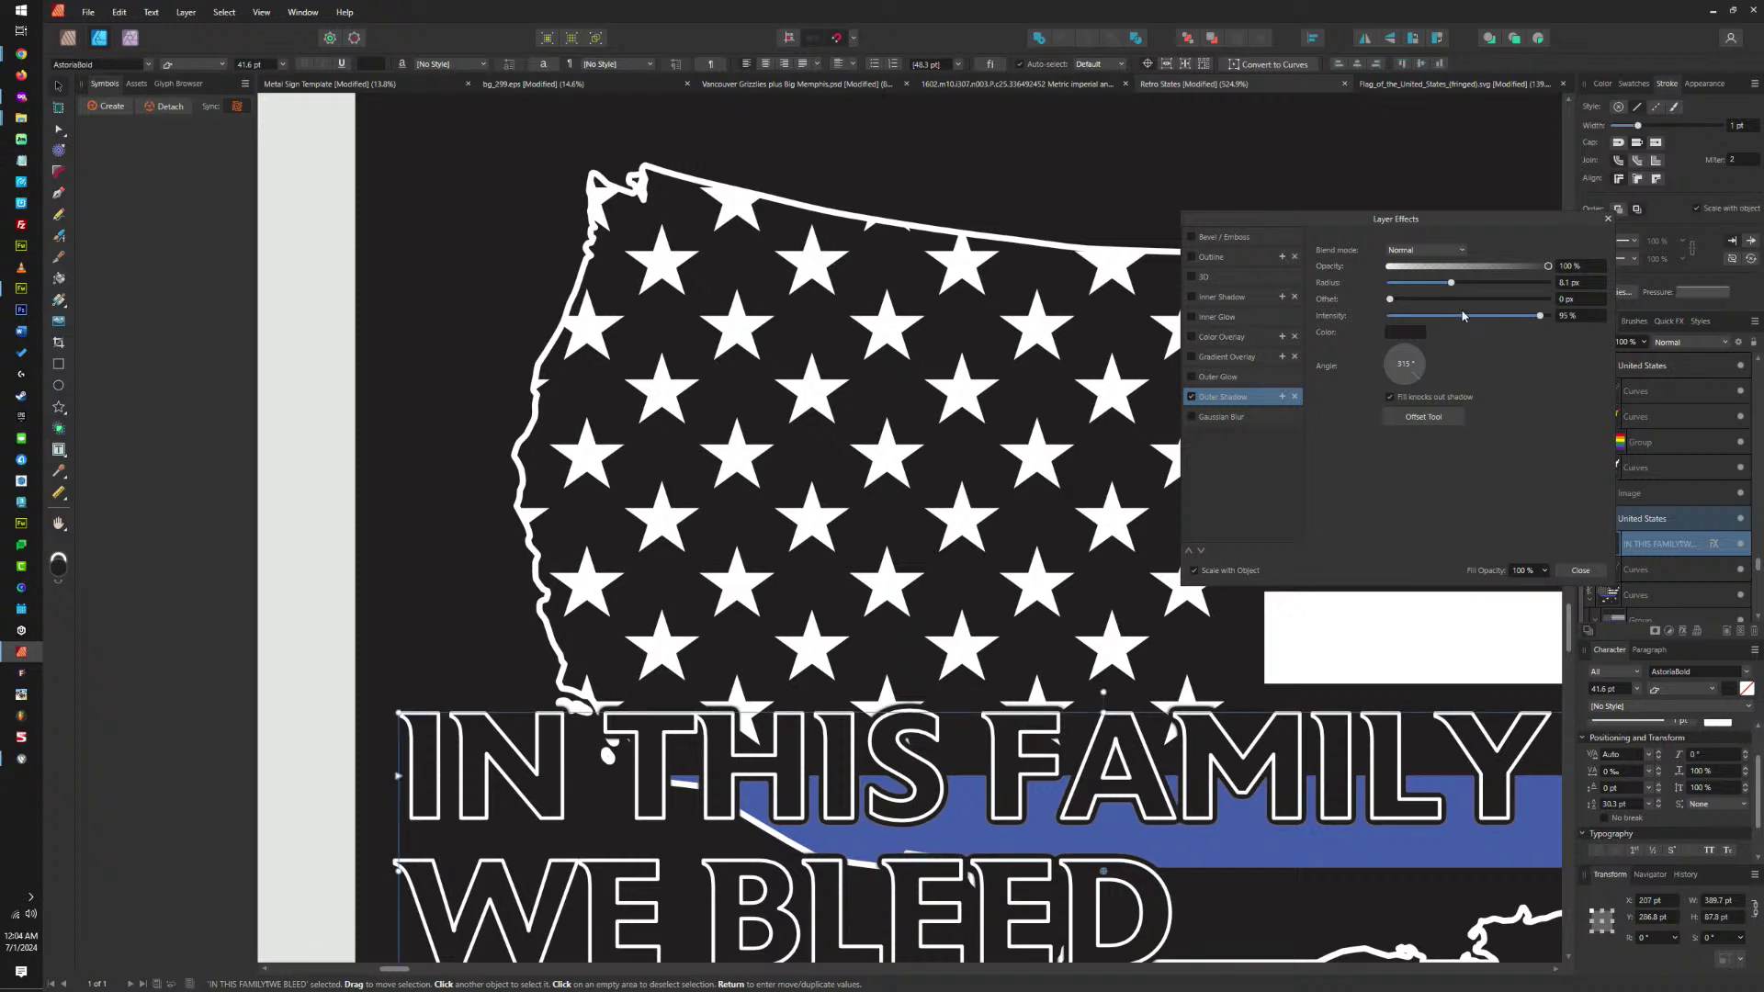
pyautogui.moveTo(1534, 319); pyautogui.dragTo(1561, 317)
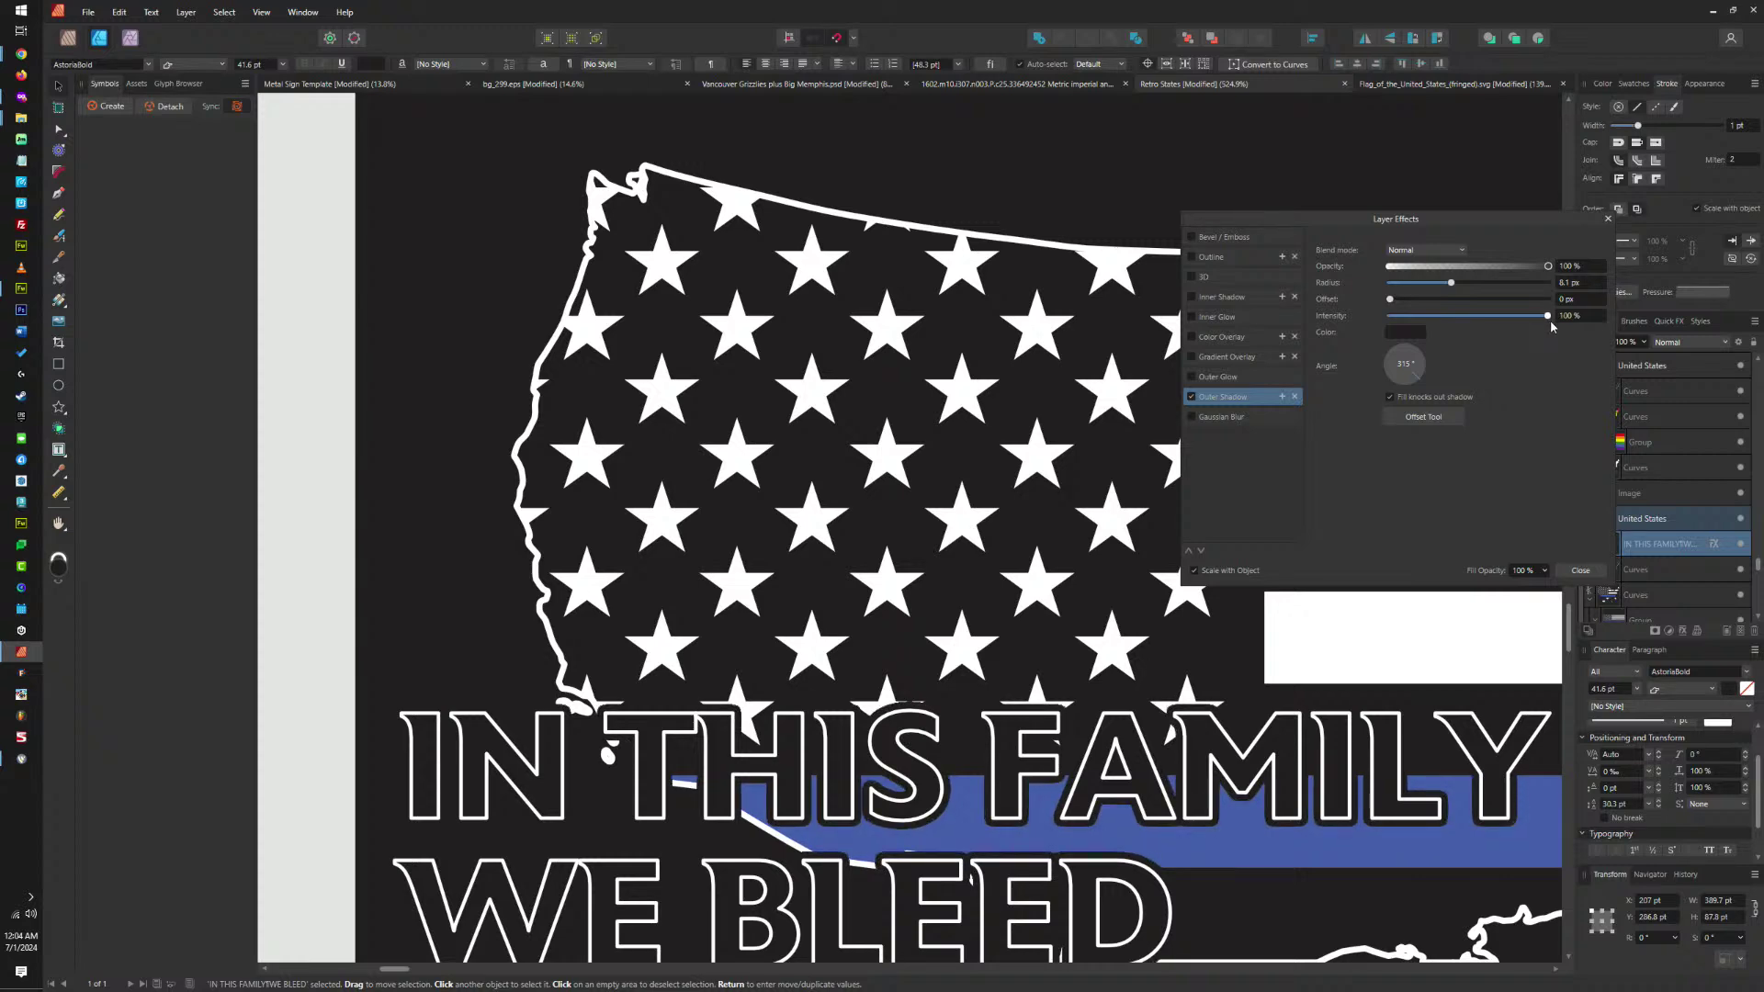
pyautogui.moveTo(1552, 328); pyautogui.dragTo(1545, 331)
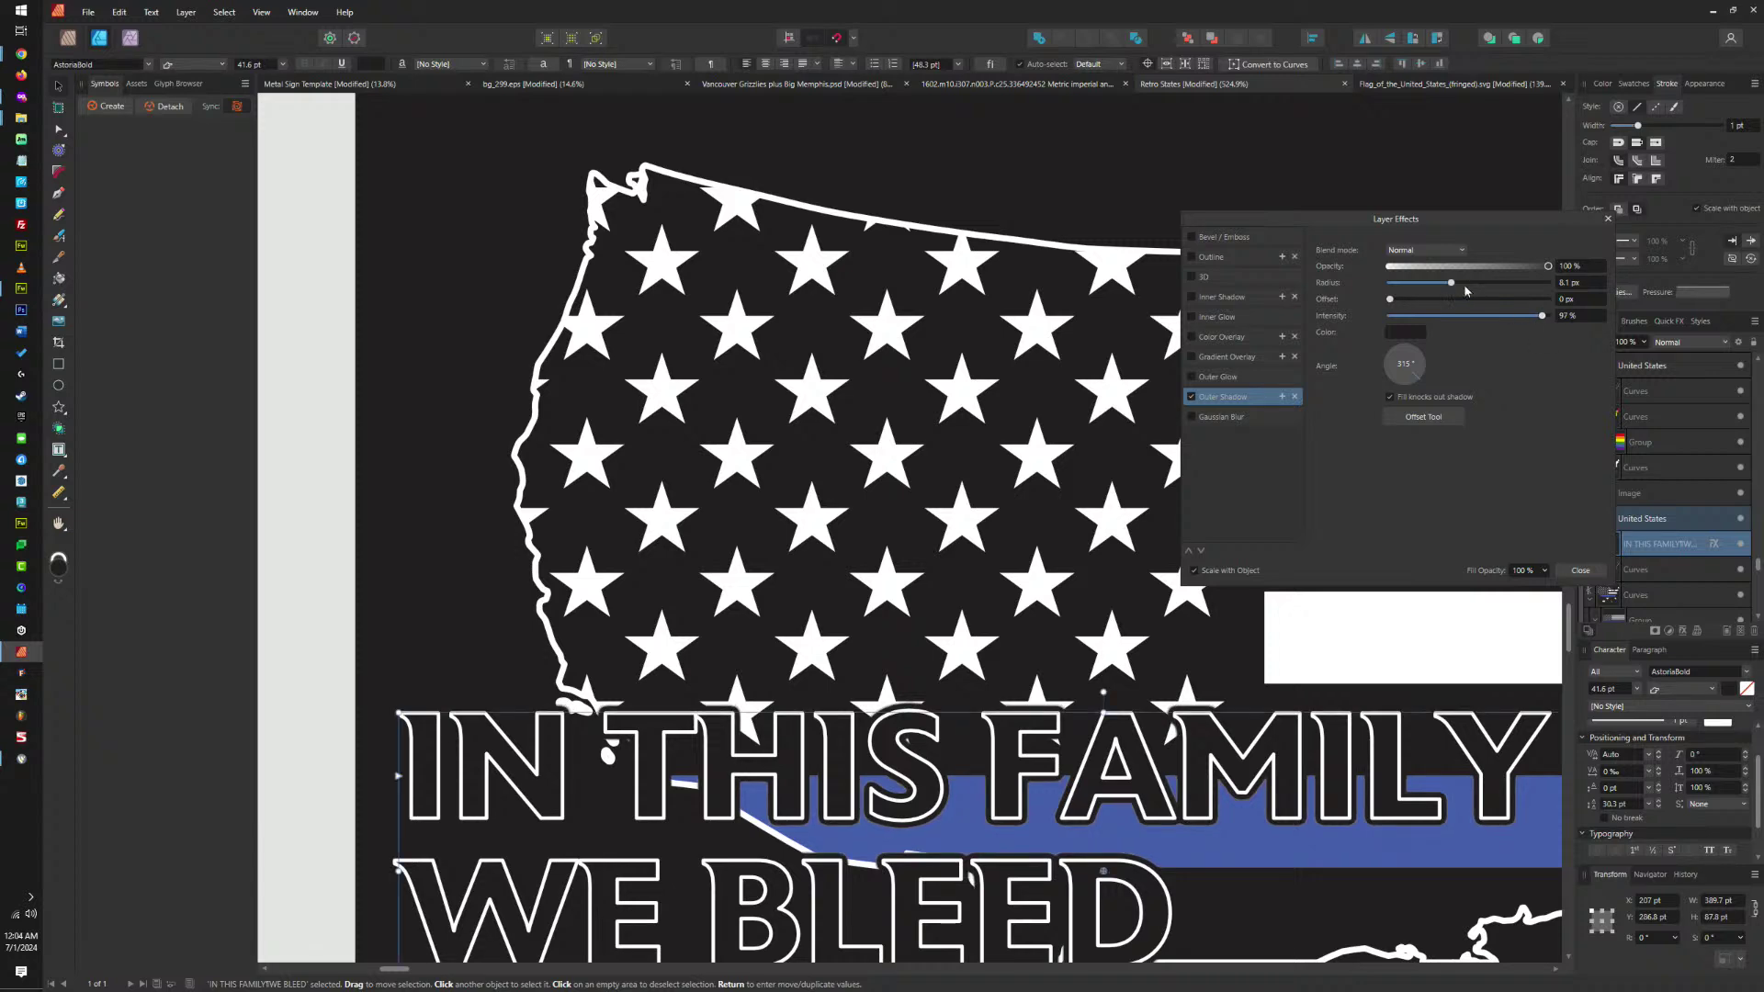
pyautogui.moveTo(1451, 283); pyautogui.dragTo(1452, 285)
# Fine-tune the Outer Shadow to a radius of about 7.8 px and an intensity of 100%.
pyautogui.scroll(5, 1176, 716)
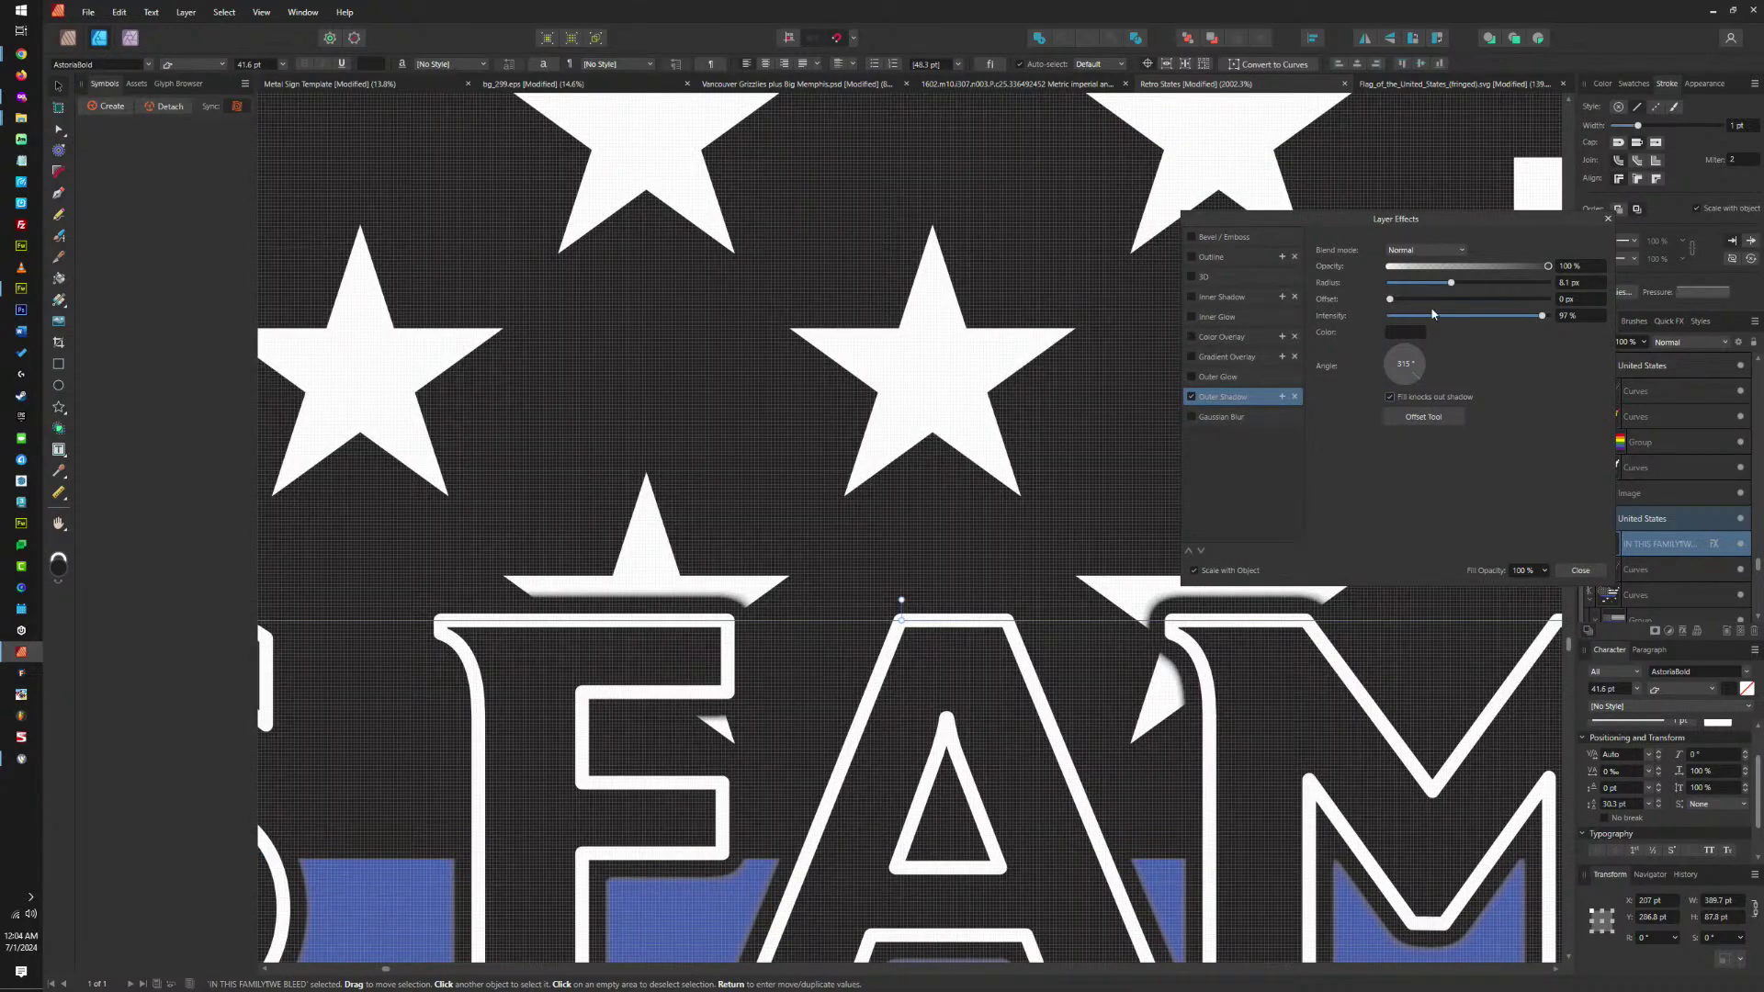
pyautogui.moveTo(1551, 317); pyautogui.dragTo(1565, 321)
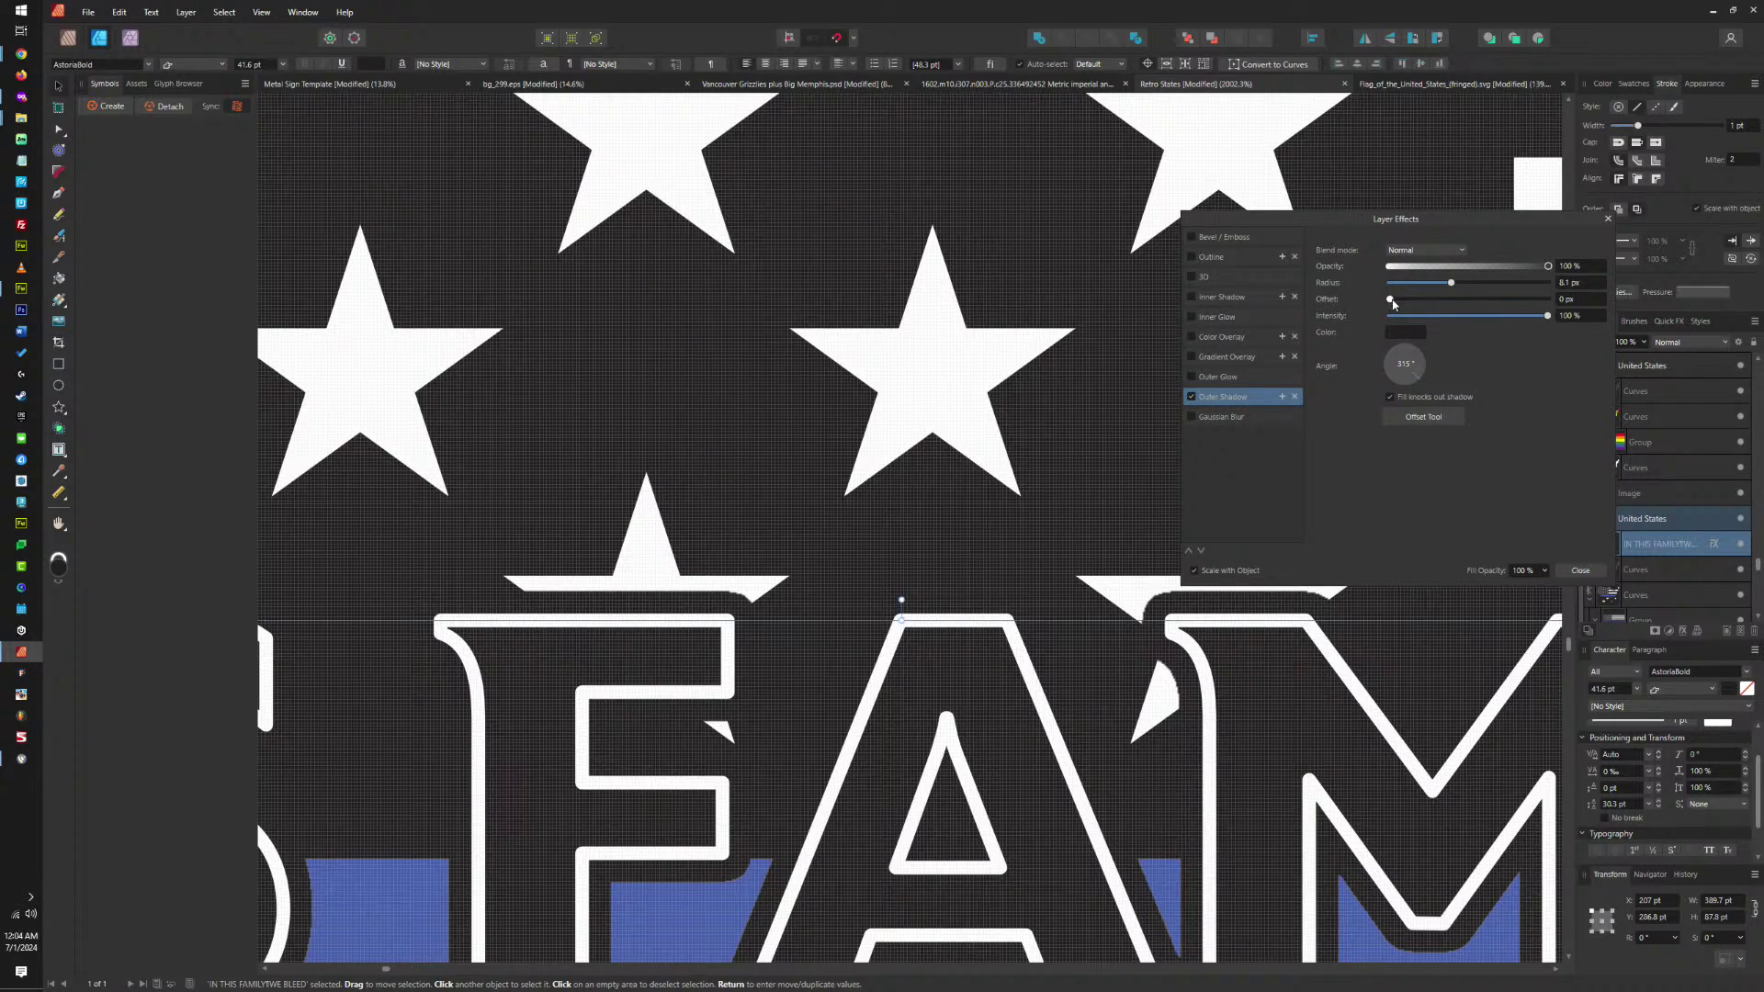
pyautogui.moveTo(1451, 283); pyautogui.dragTo(1452, 287)
pyautogui.moveTo(1548, 316); pyautogui.dragTo(1547, 320)
pyautogui.scroll(-5, 971, 542)
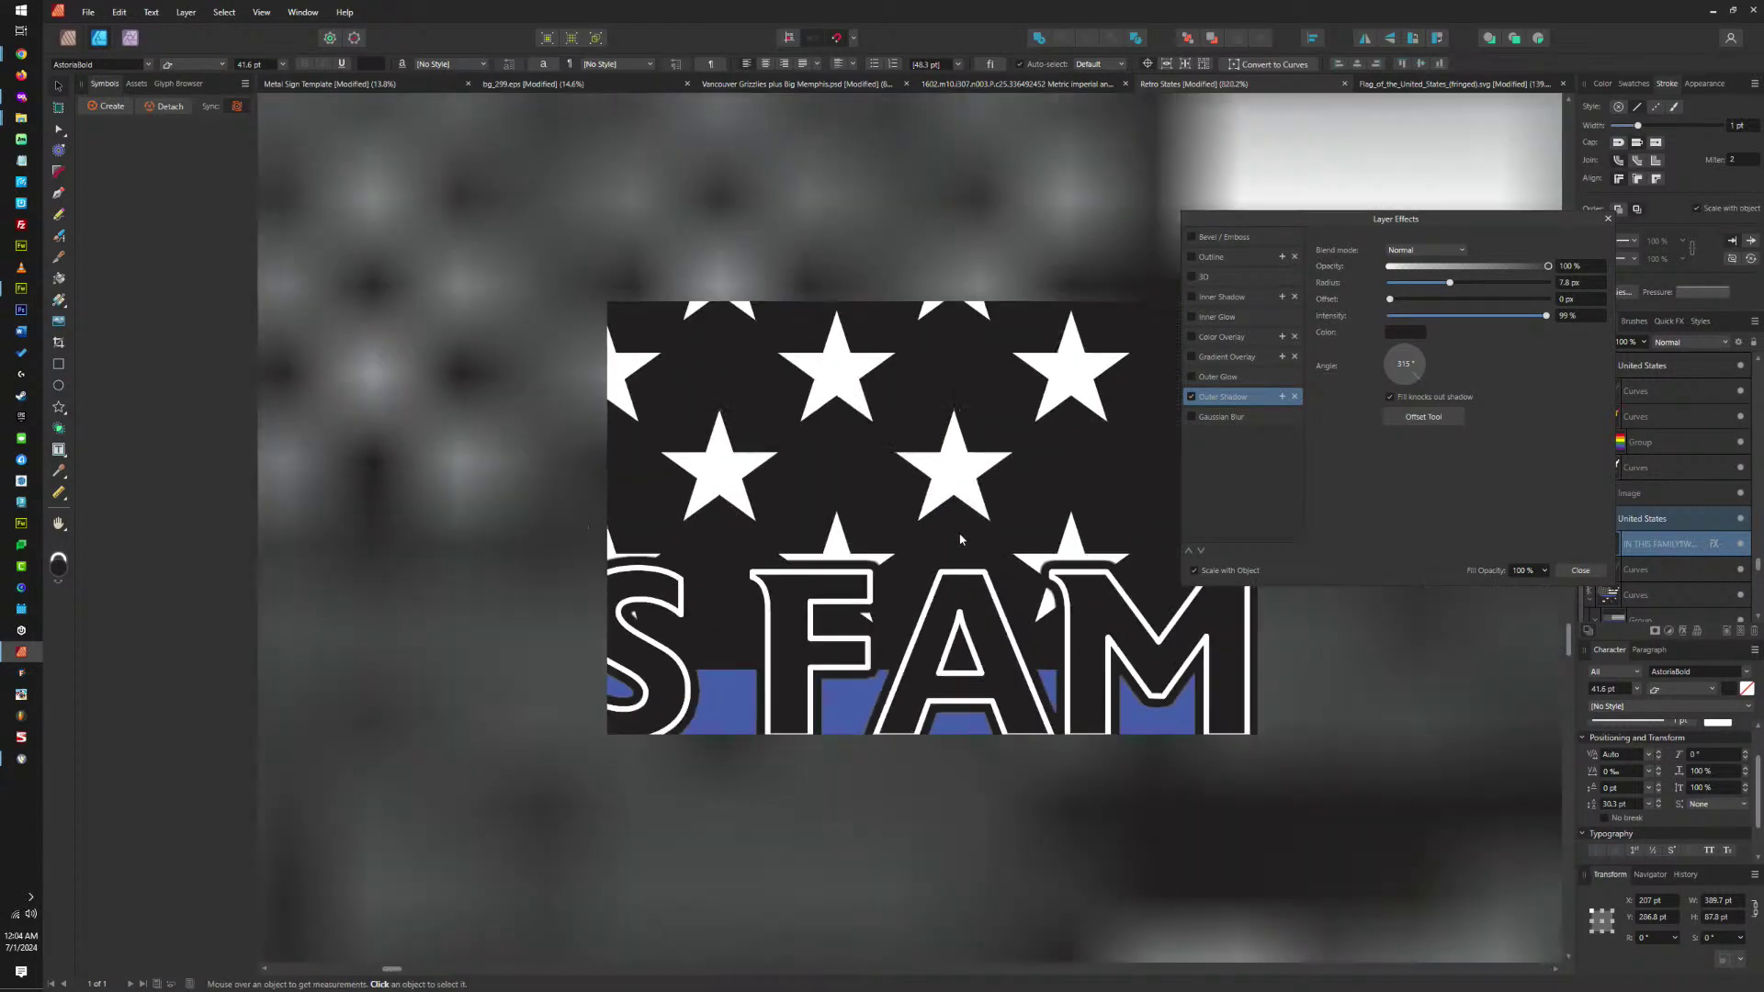
pyautogui.scroll(-3, 971, 542)
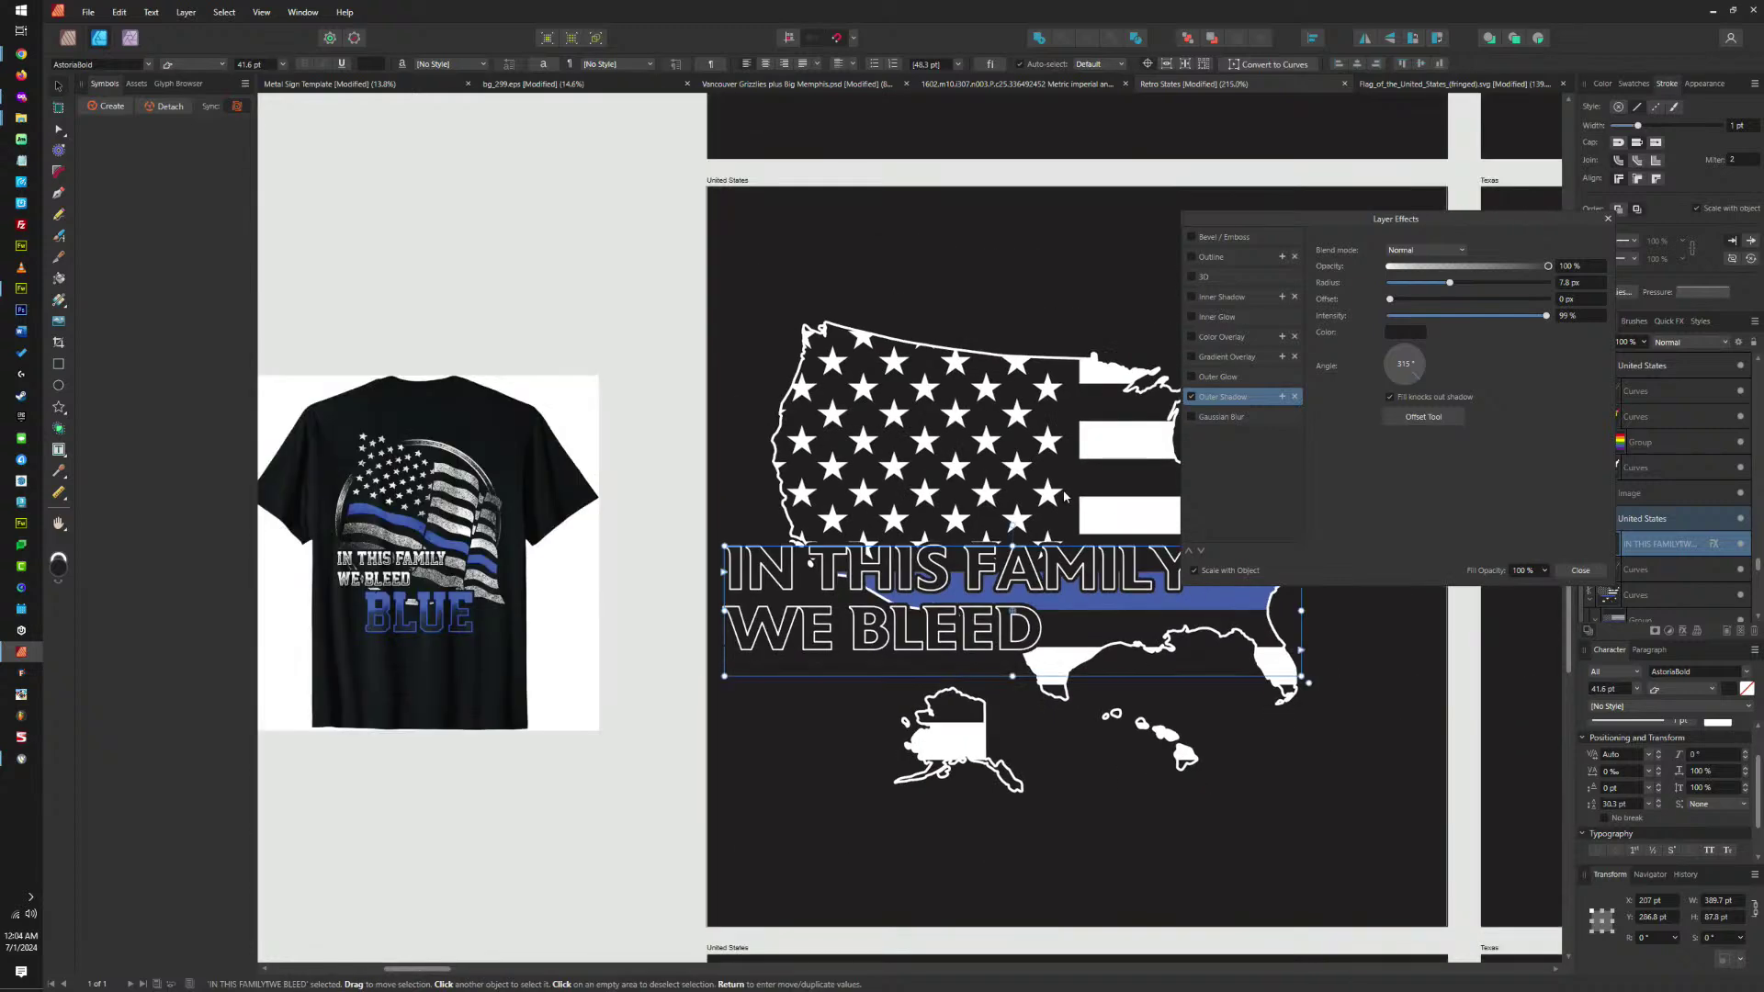
pyautogui.scroll(5, 1062, 673)
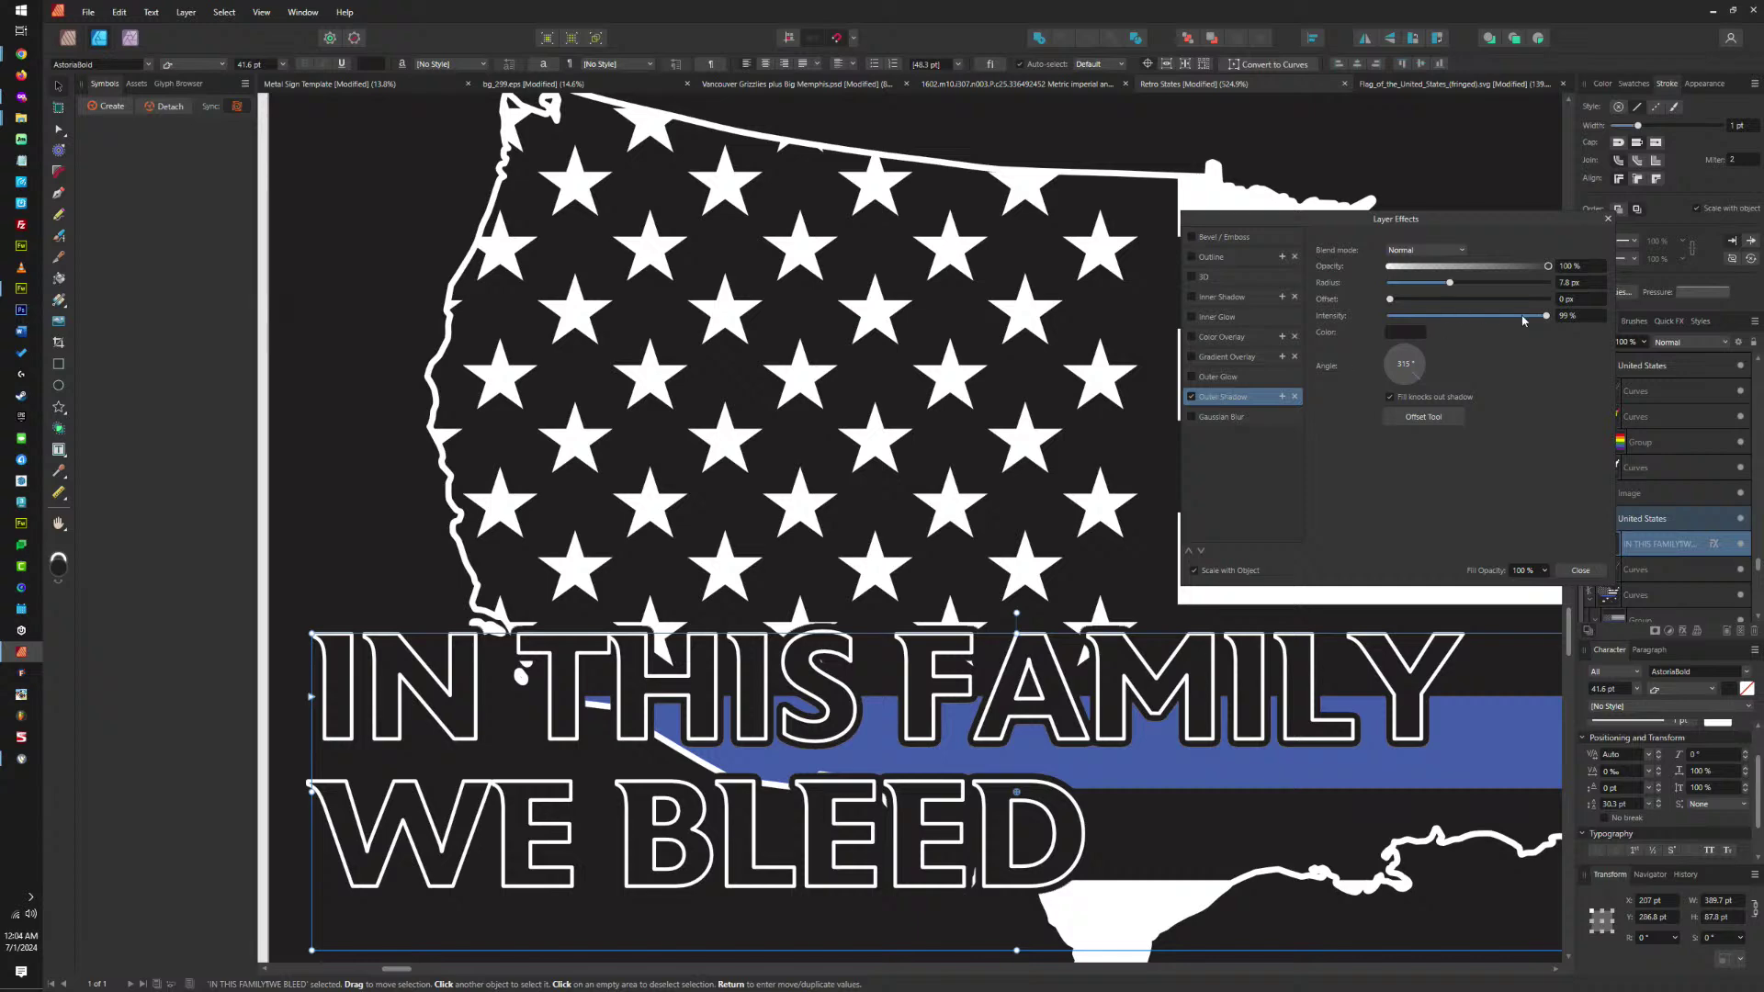
pyautogui.moveTo(1546, 319)
pyautogui.mouseDown()
pyautogui.moveTo(1422, 327)
pyautogui.moveTo(1557, 322)
pyautogui.mouseUp()
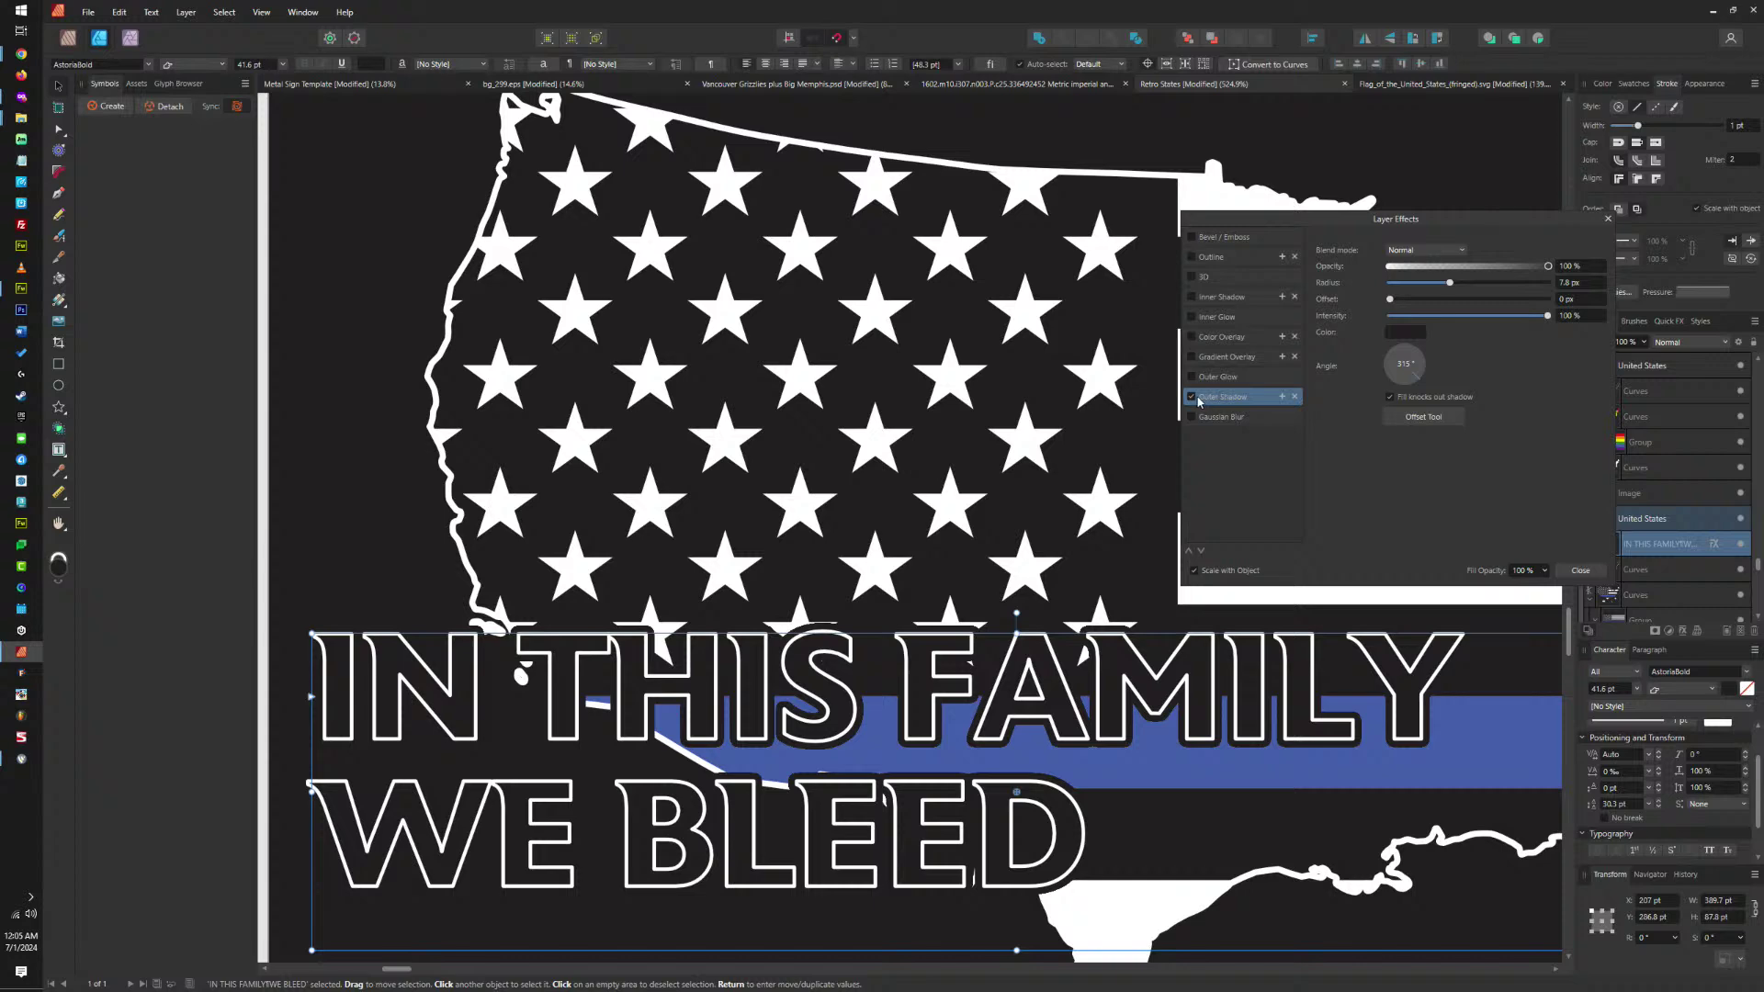
# Switch the slogan from Outer Shadow back to Outer Glow, with a radius of about 10.9 px and 0% intensity.
pyautogui.click(1192, 397)
pyautogui.click(1192, 376)
pyautogui.click(1217, 377)
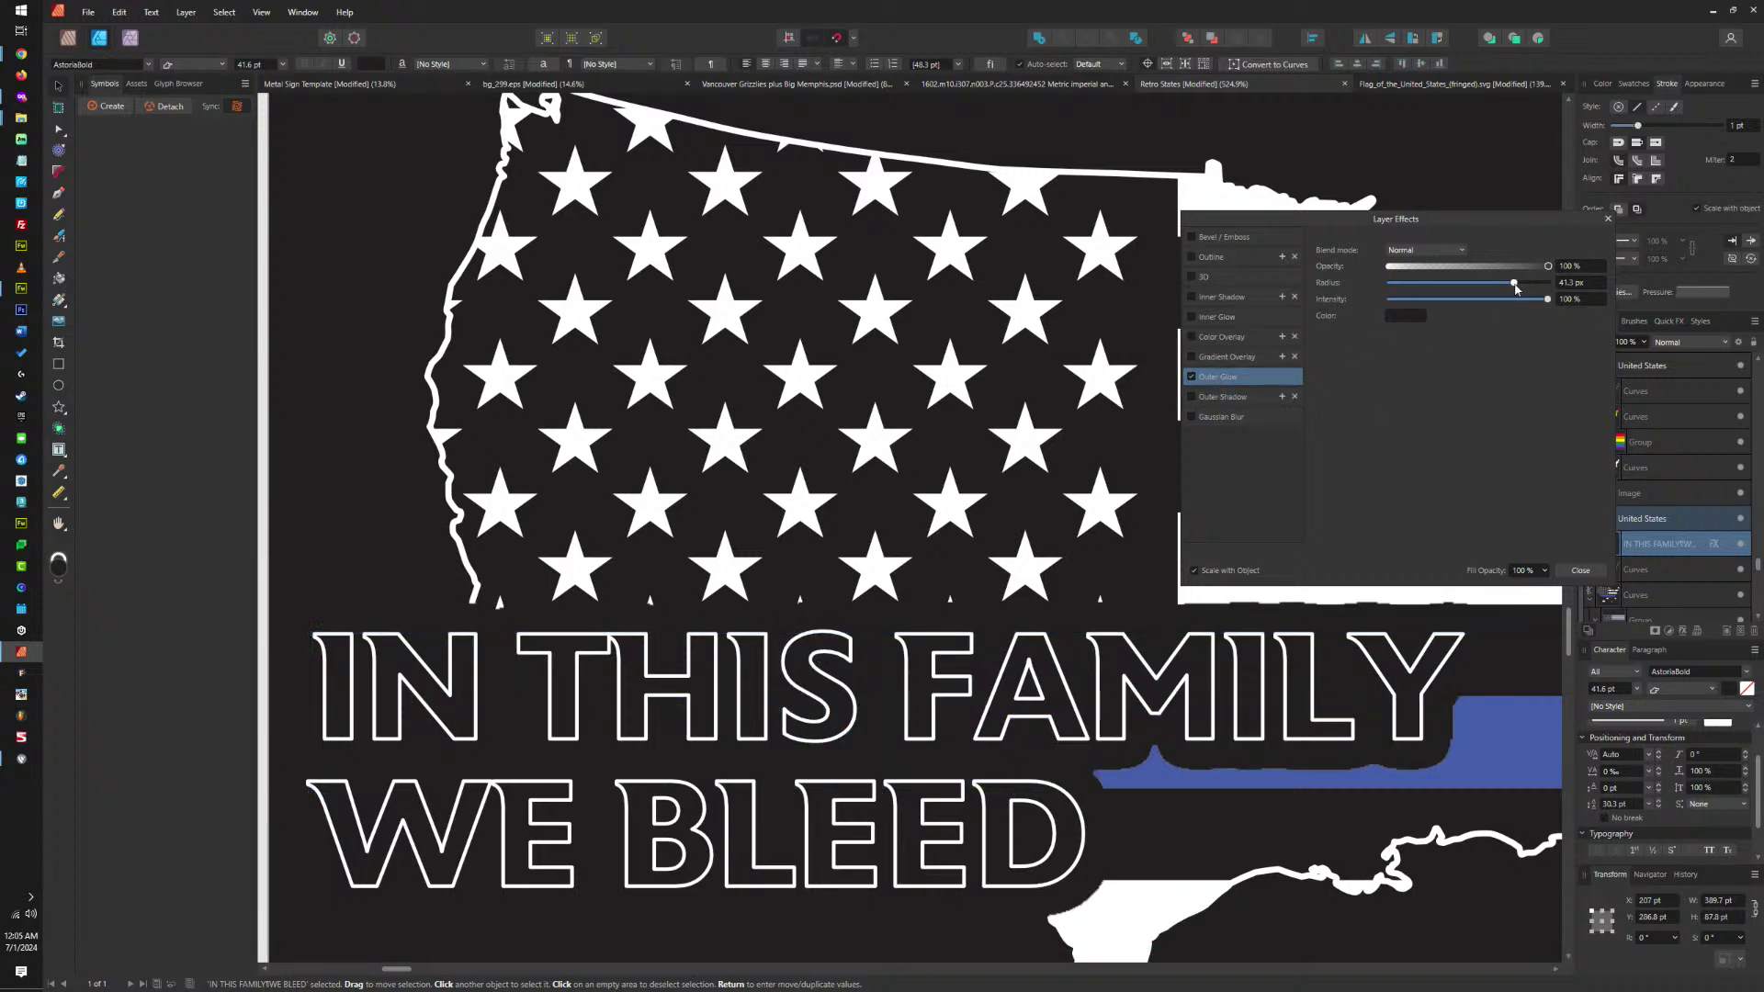
pyautogui.moveTo(1517, 289); pyautogui.dragTo(1463, 297)
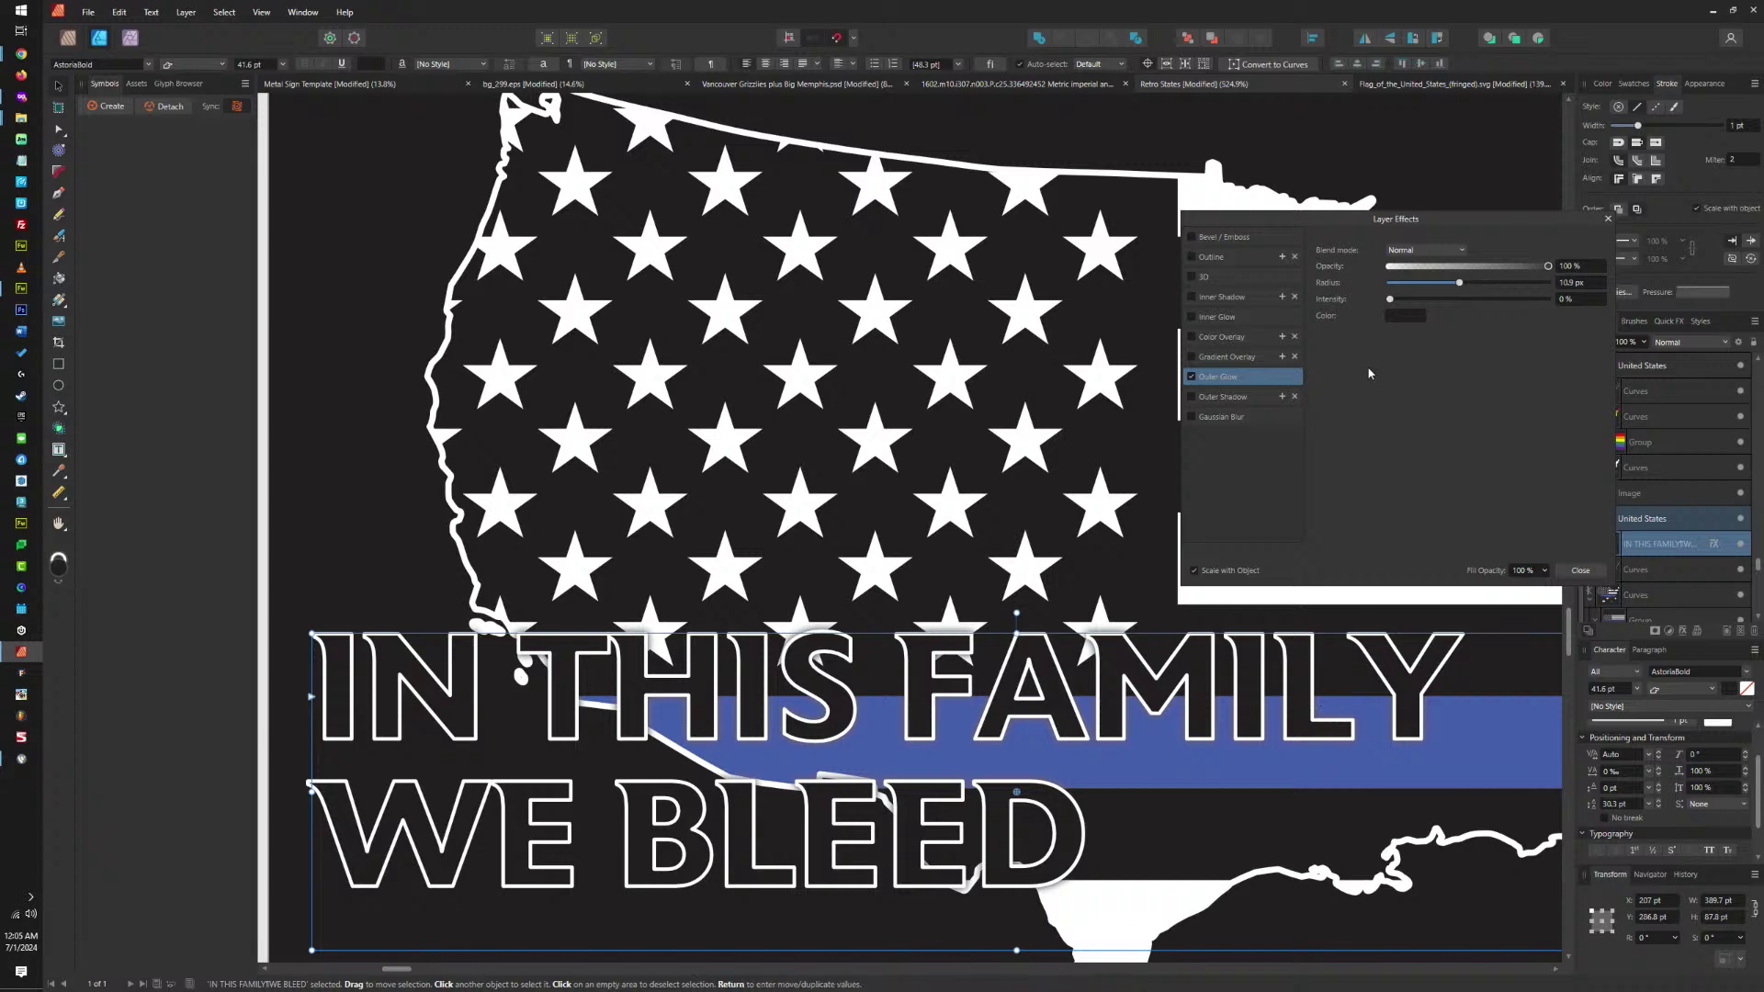
# Set the Outer Glow's blend mode to Multiply and its color to black.
pyautogui.click(1412, 254)
pyautogui.click(1415, 277)
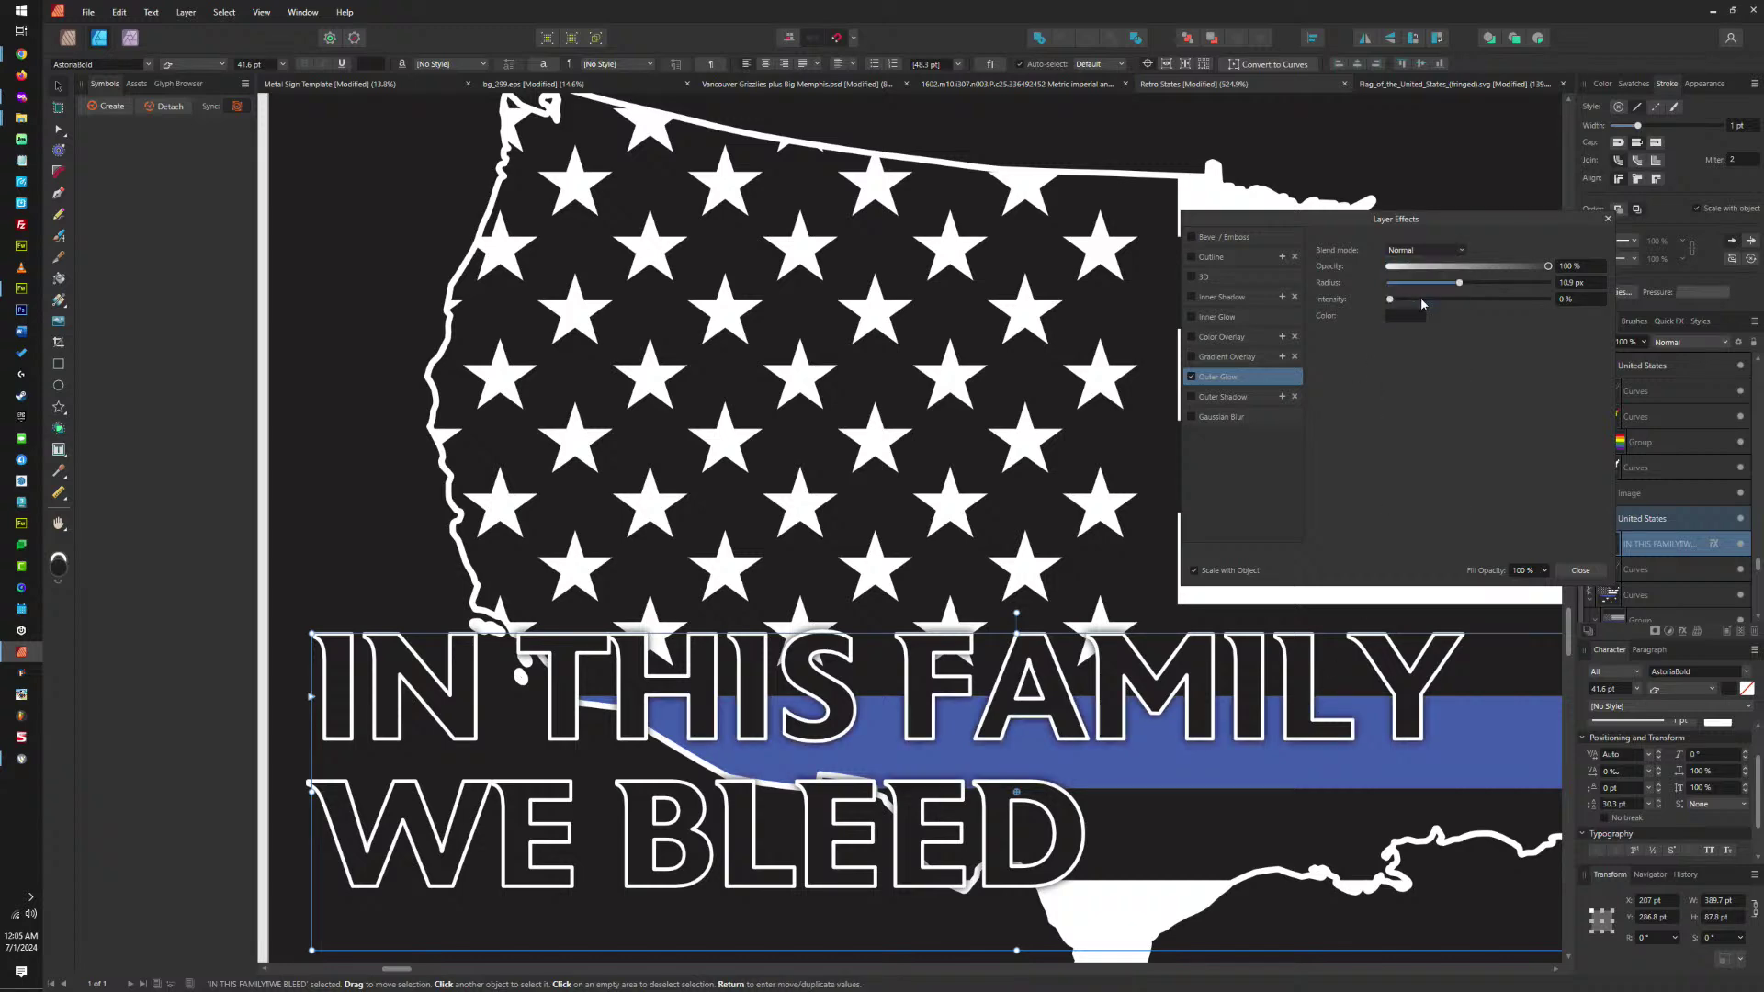
pyautogui.click(1403, 318)
pyautogui.moveTo(1408, 407)
pyautogui.mouseDown()
pyautogui.moveTo(1364, 381)
pyautogui.moveTo(1352, 393)
pyautogui.mouseUp()
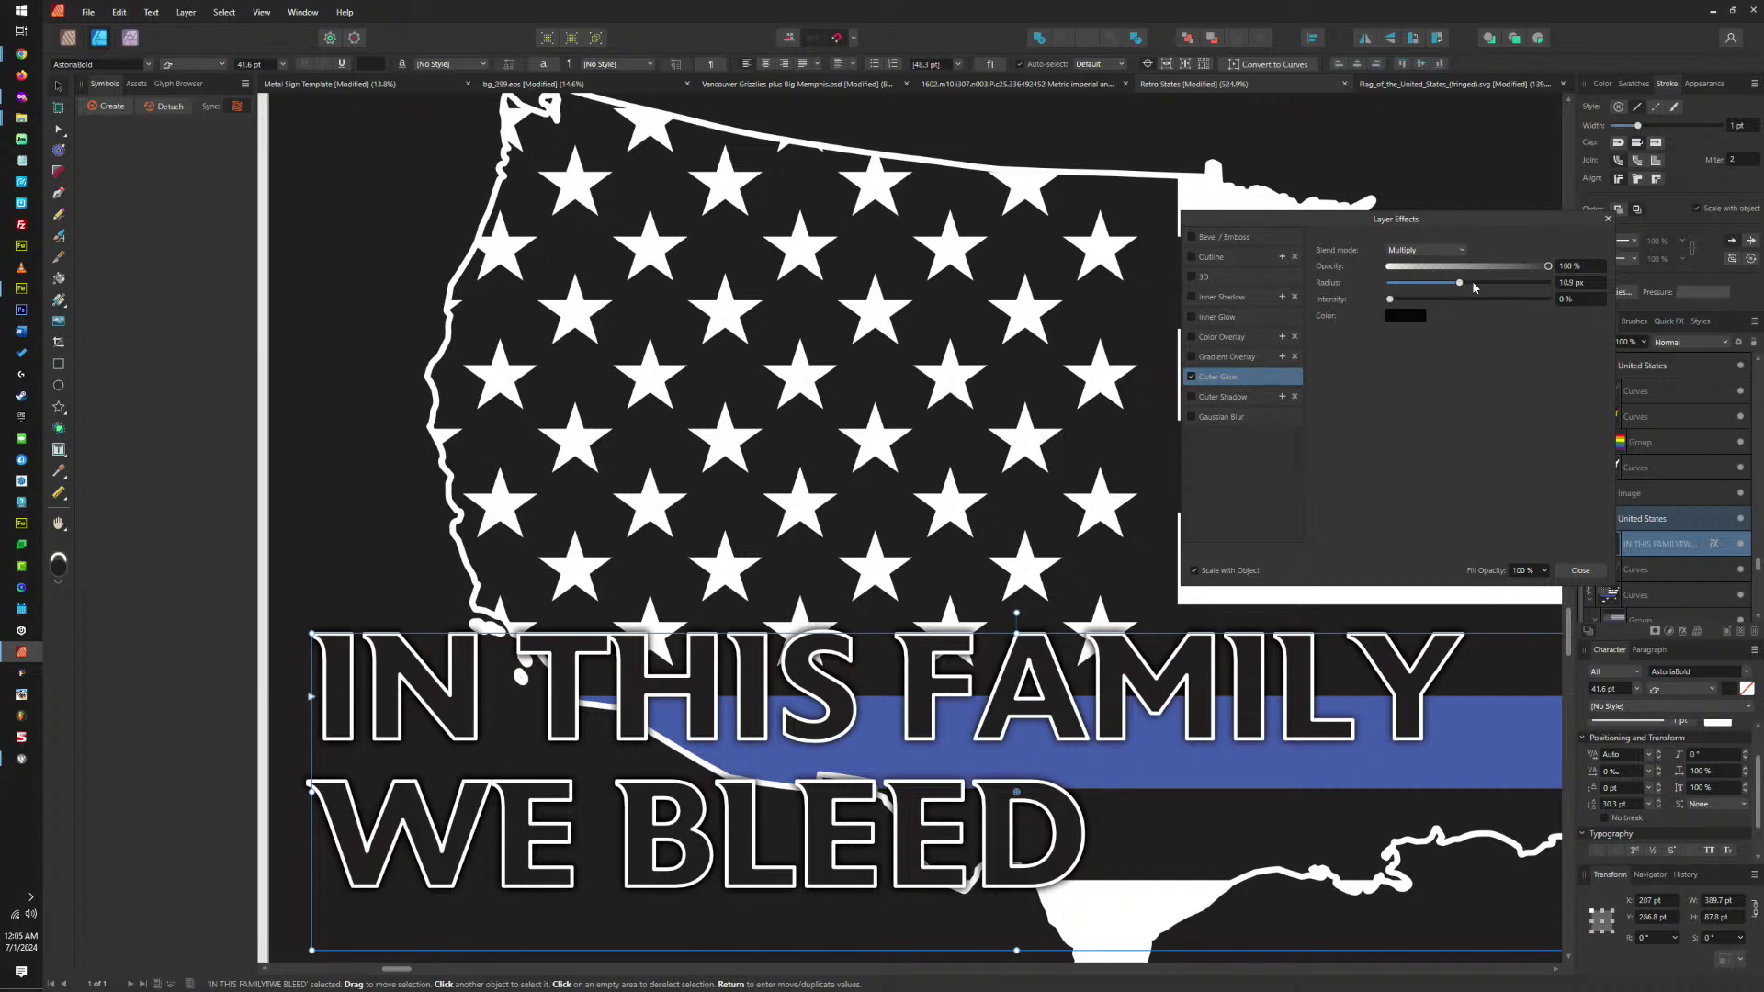
# Set the Outer Glow color to the design's sampled dark background color, with a radius of about 32.6 px and 30% intensity.
pyautogui.moveTo(1457, 285); pyautogui.dragTo(1472, 287)
pyautogui.click(1411, 315)
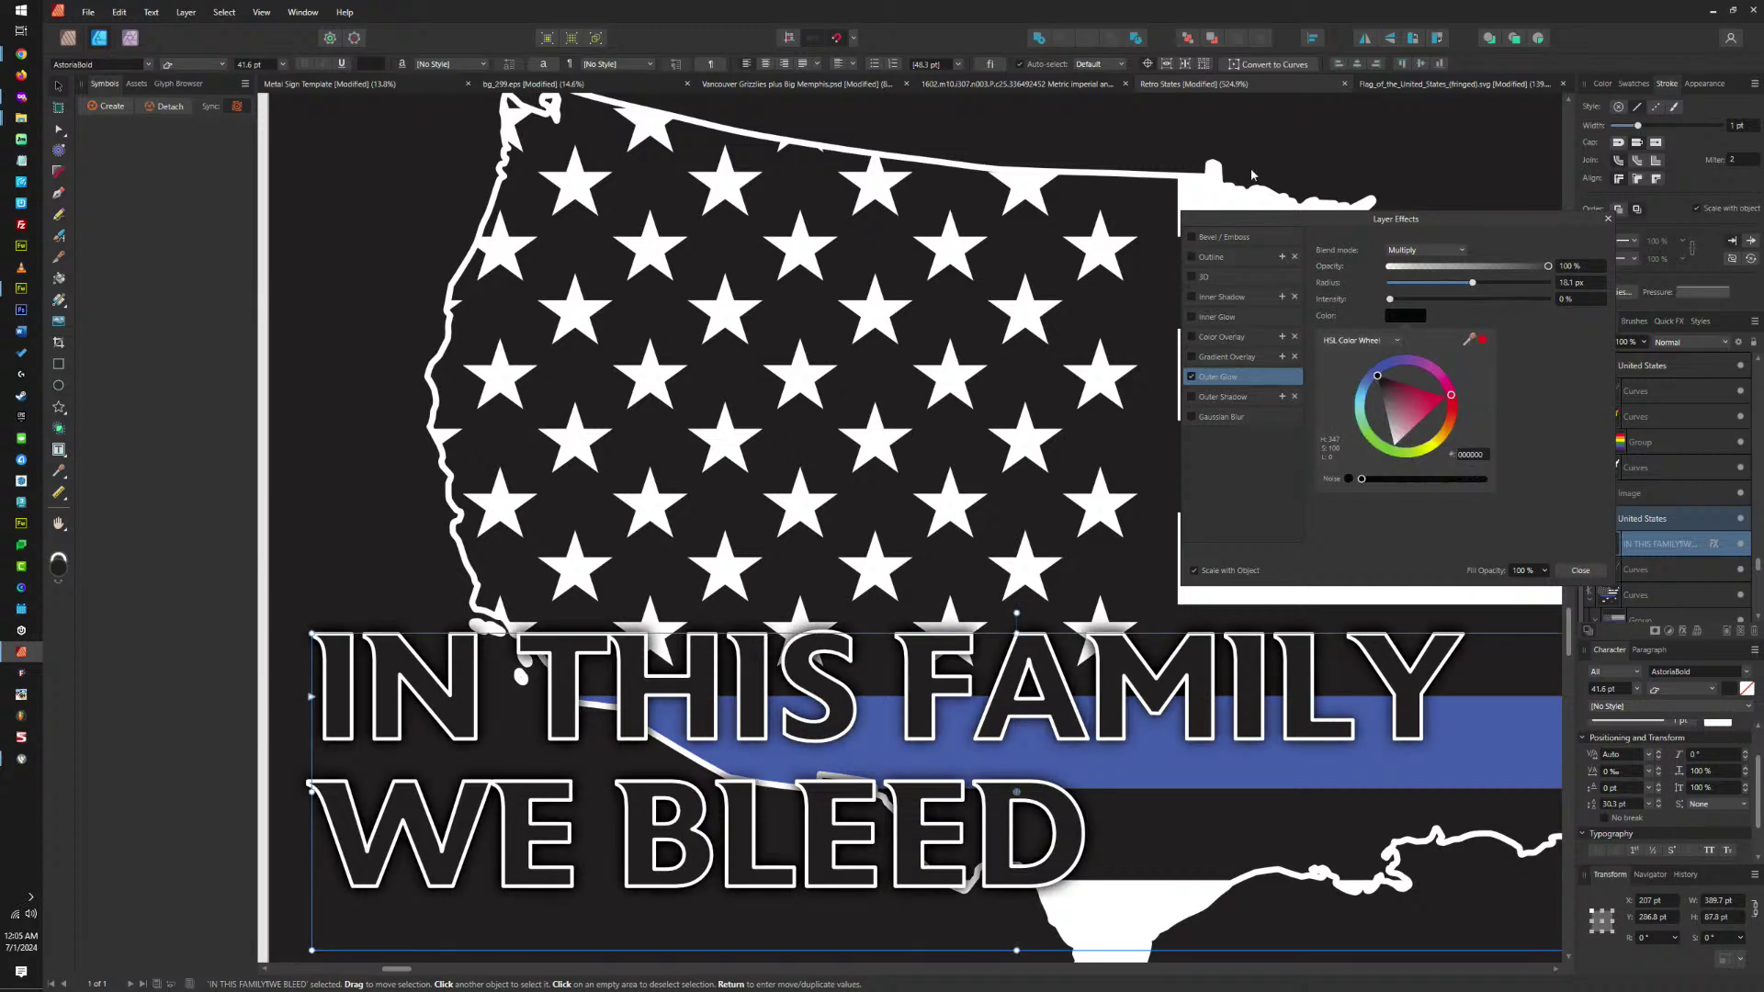
pyautogui.moveTo(1472, 343); pyautogui.dragTo(1453, 192)
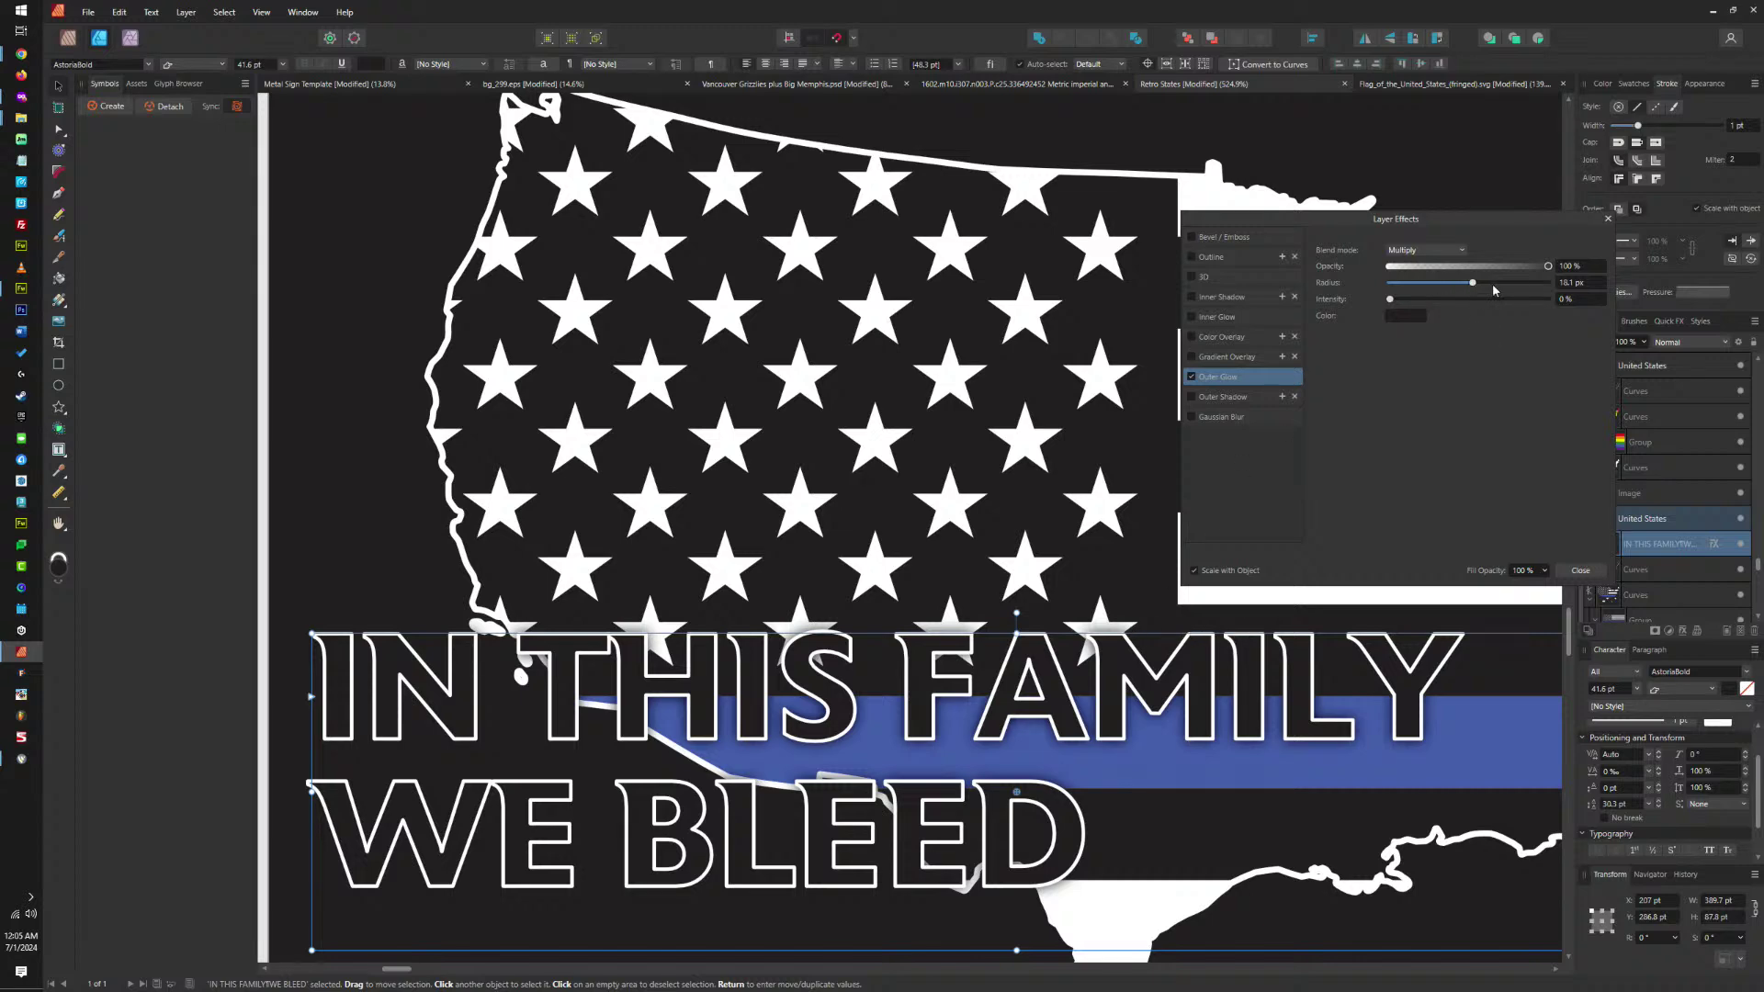
pyautogui.moveTo(1476, 284)
pyautogui.mouseDown()
pyautogui.moveTo(1412, 317)
pyautogui.moveTo(1502, 295)
pyautogui.mouseUp()
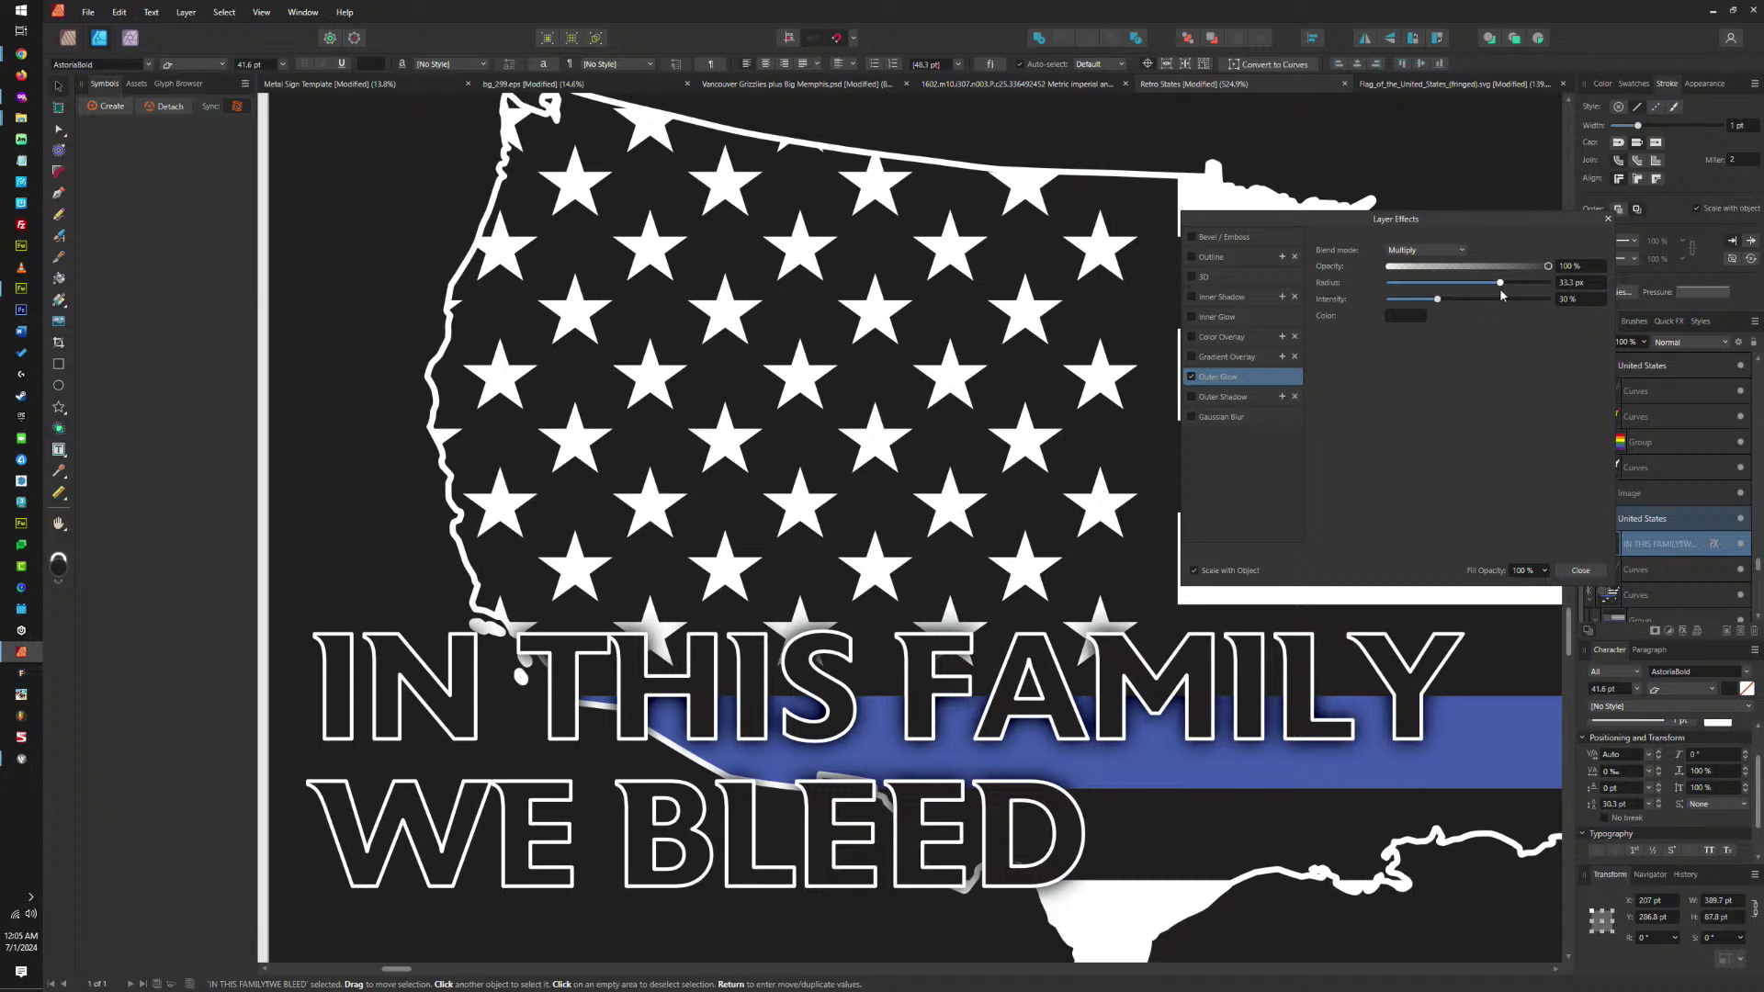
# Preview other blend modes for the slogan's Outer Glow and keep Multiply.
pyautogui.click(1424, 250)
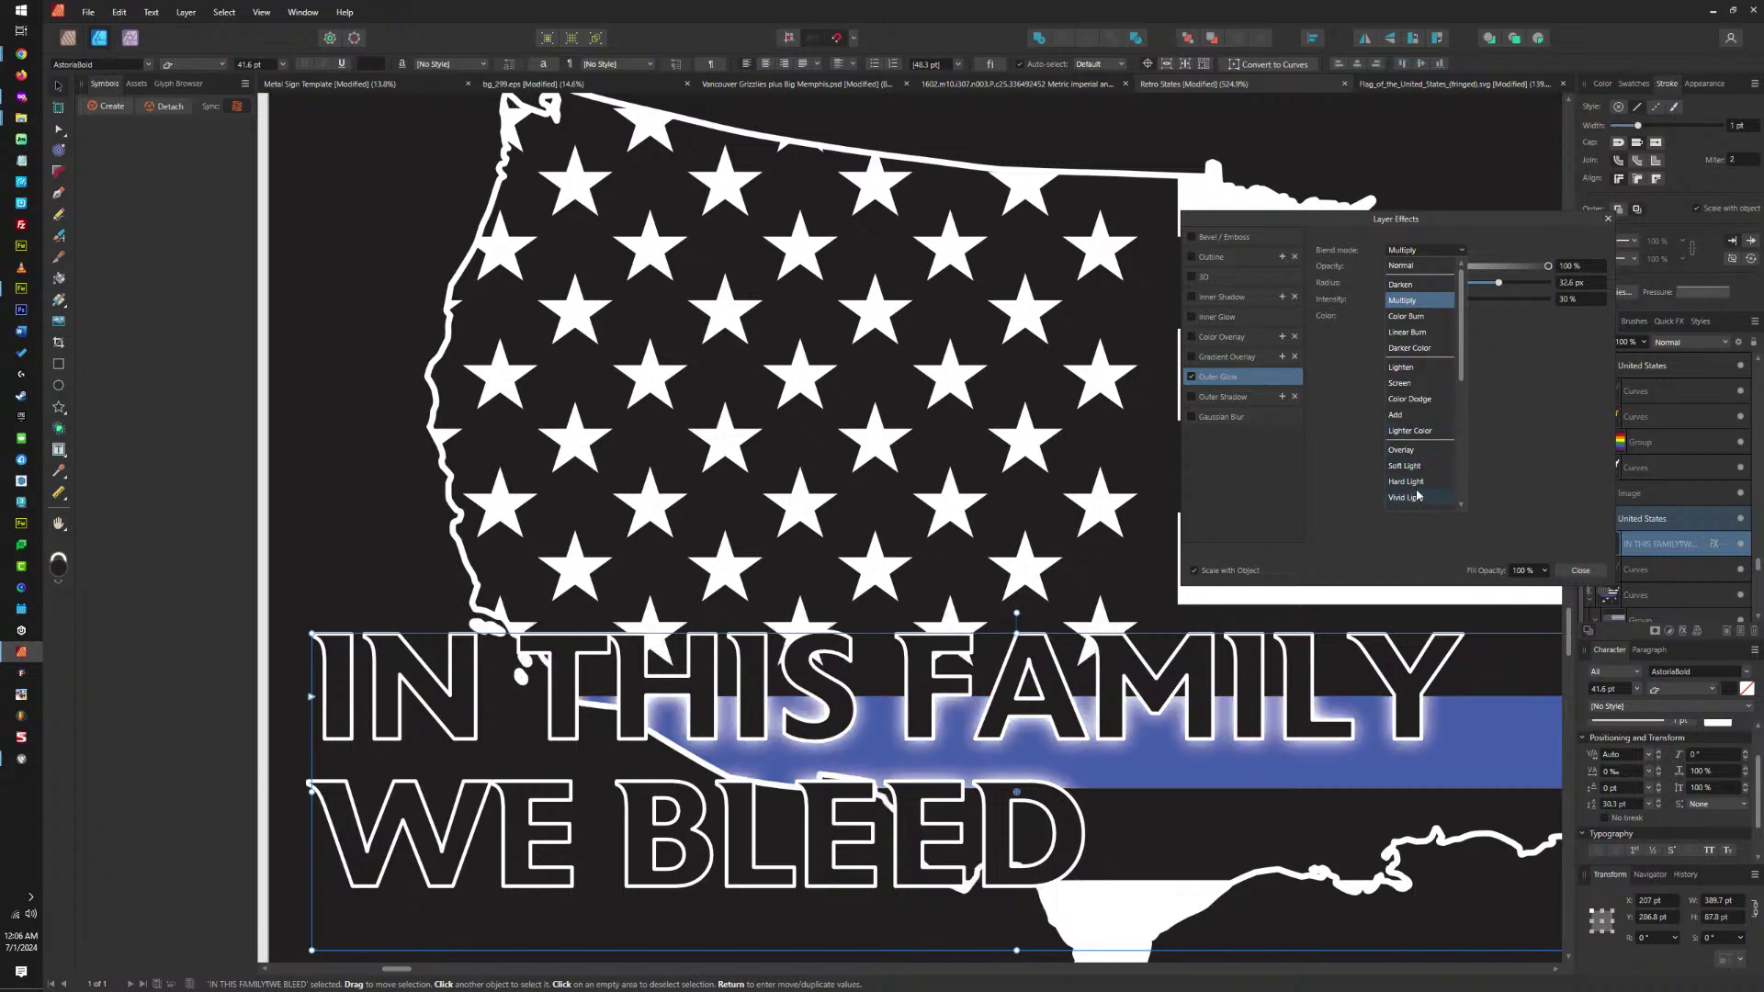
pyautogui.scroll(-2, 1417, 481)
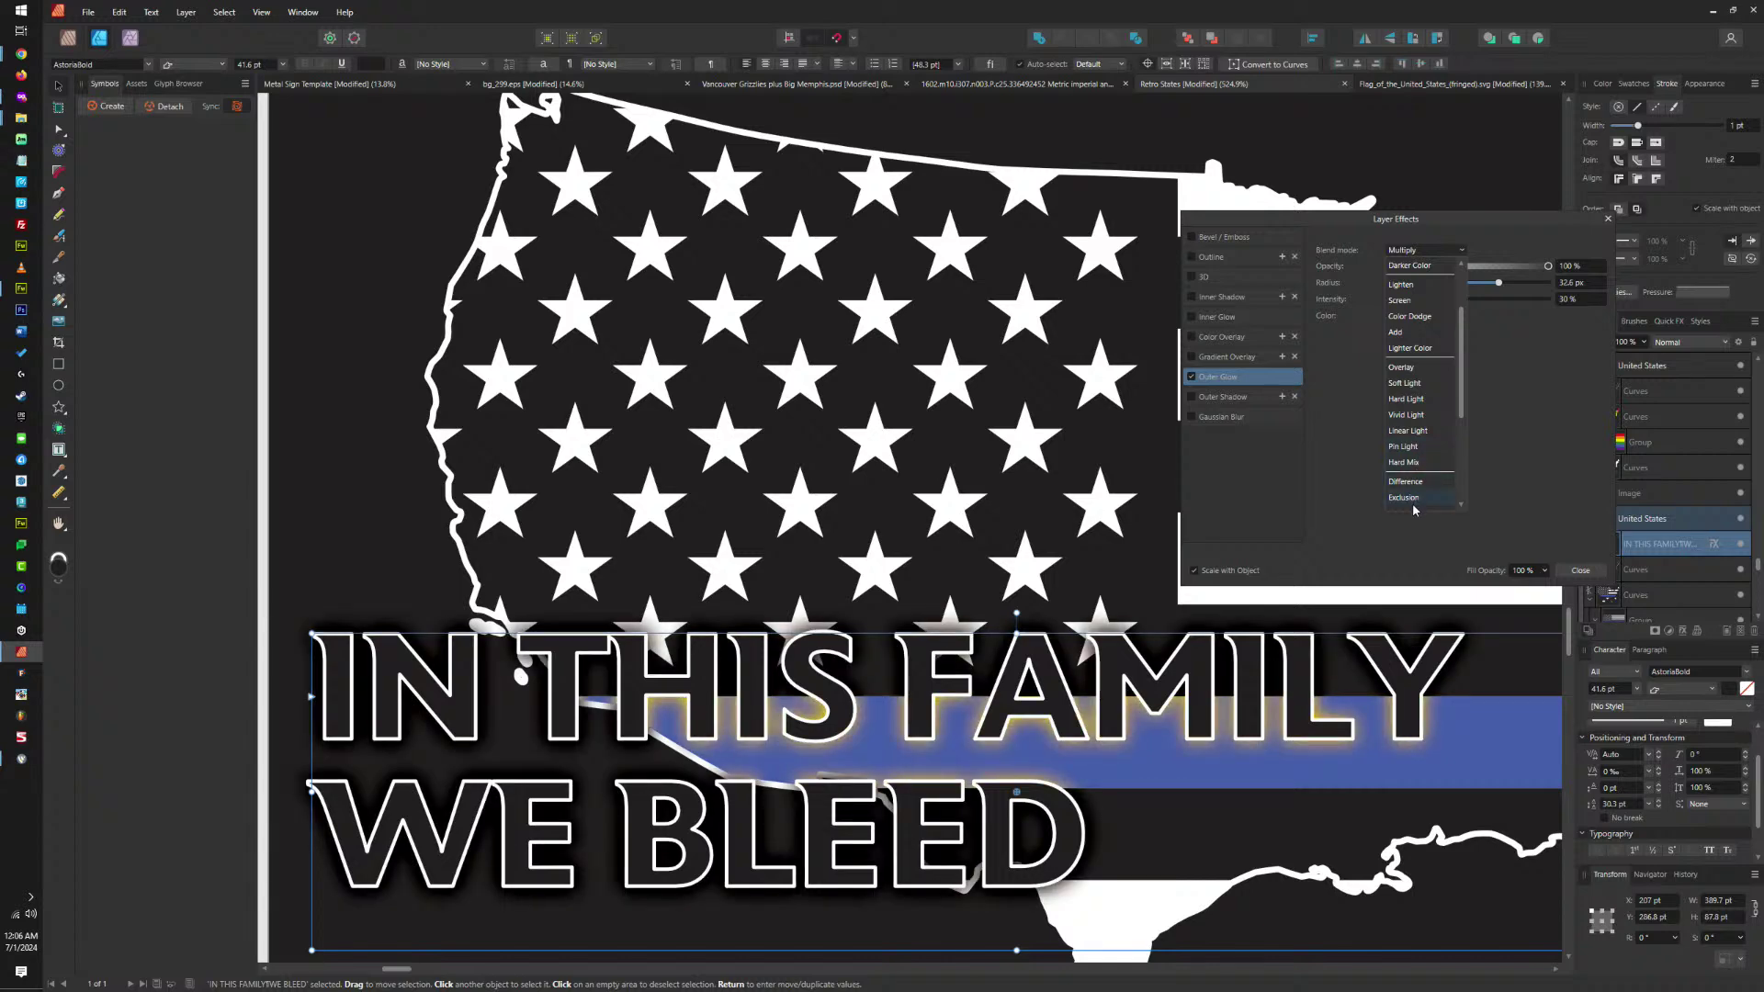
pyautogui.scroll(-2, 1414, 506)
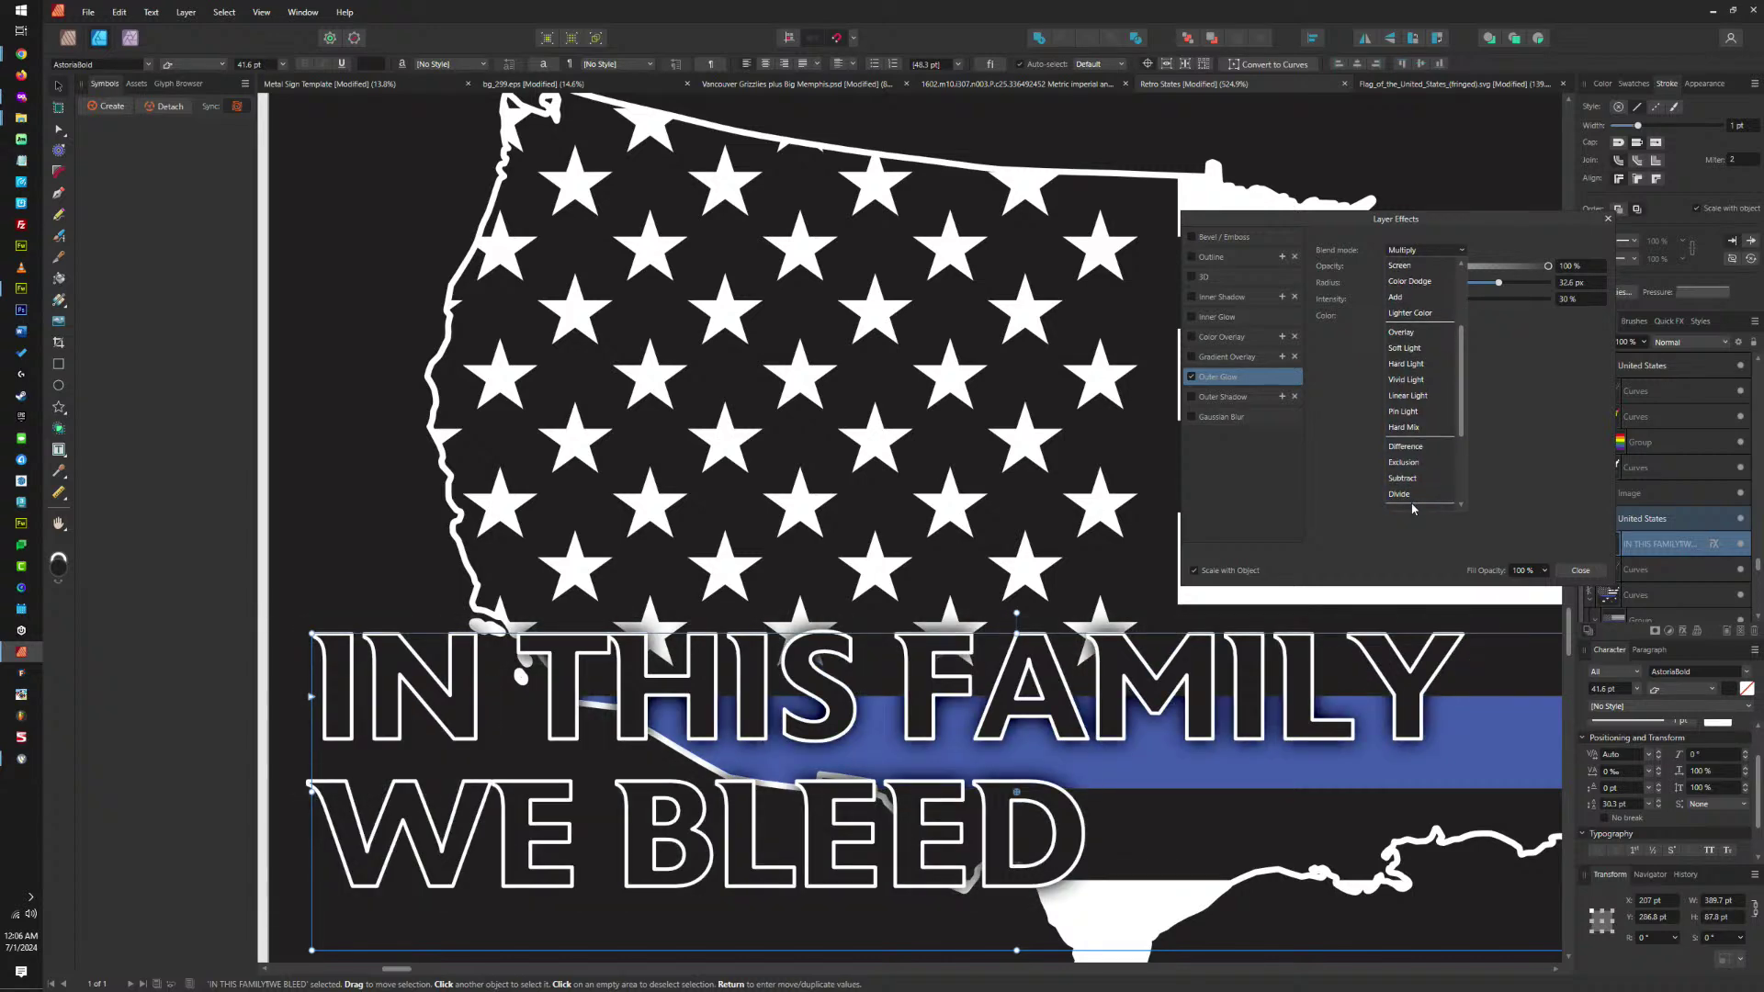
pyautogui.scroll(4, 1413, 509)
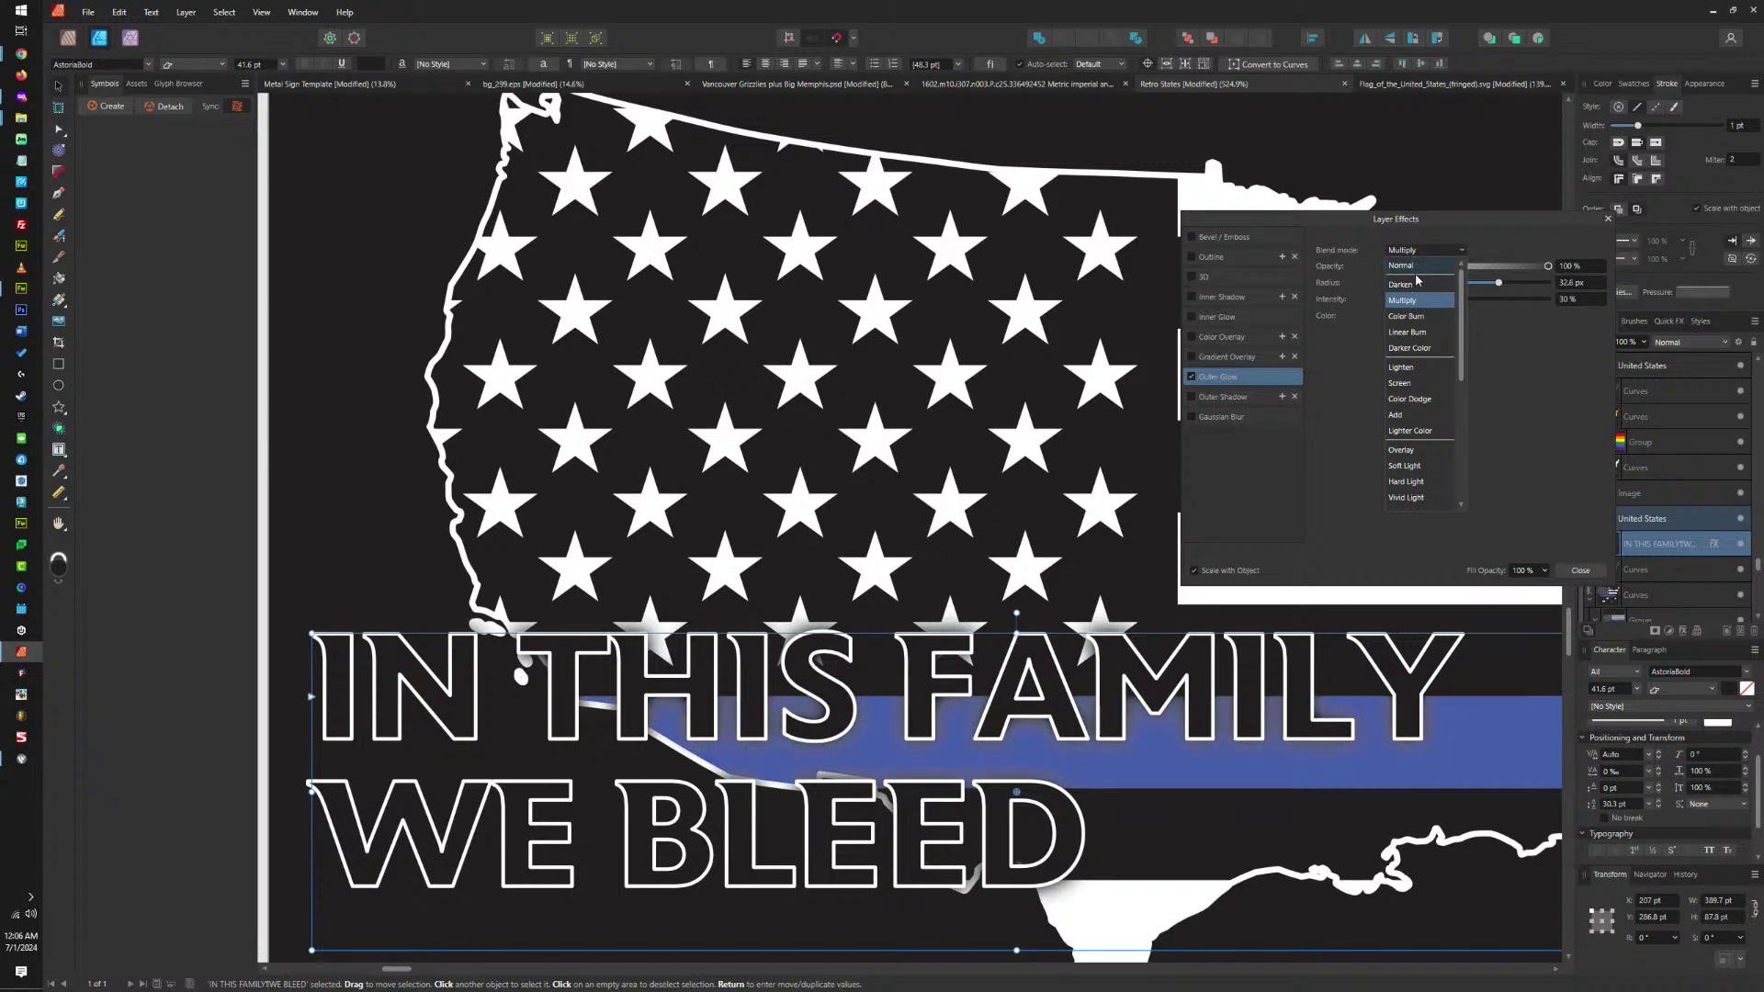
pyautogui.click(1409, 303)
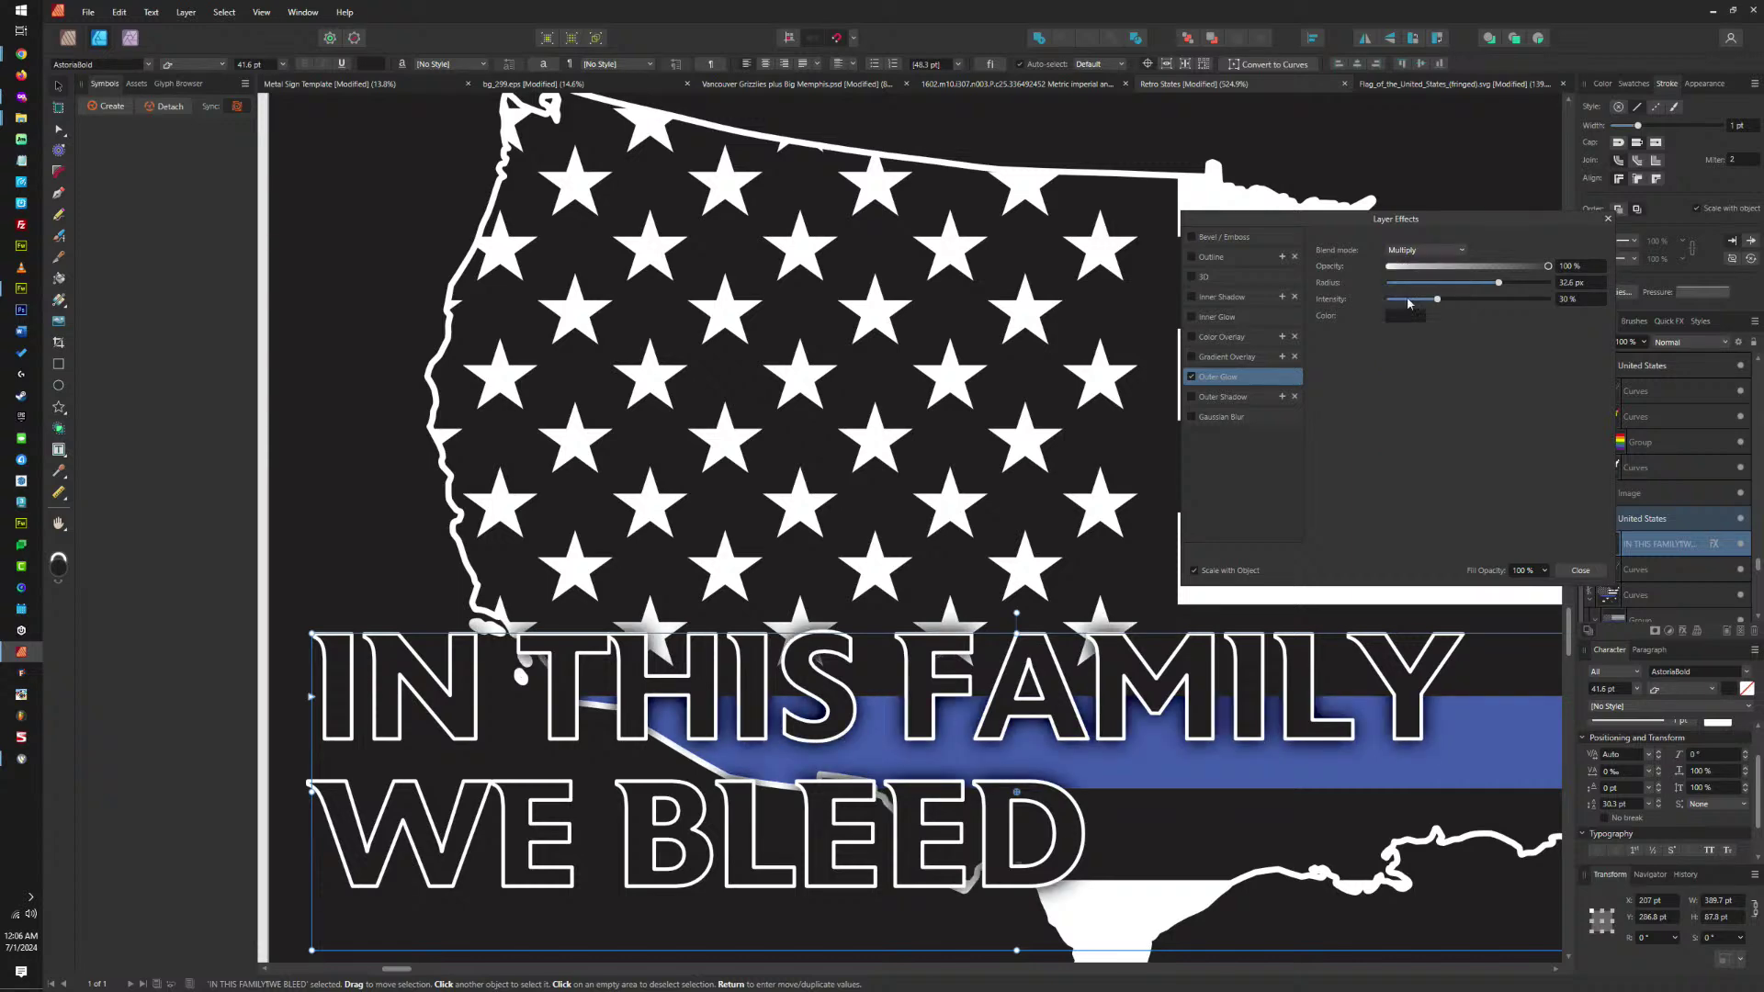
# Move the slogan slightly up and to the right, to about X 214.7 pt, Y 202.5 pt.
pyautogui.scroll(-5, 1109, 671)
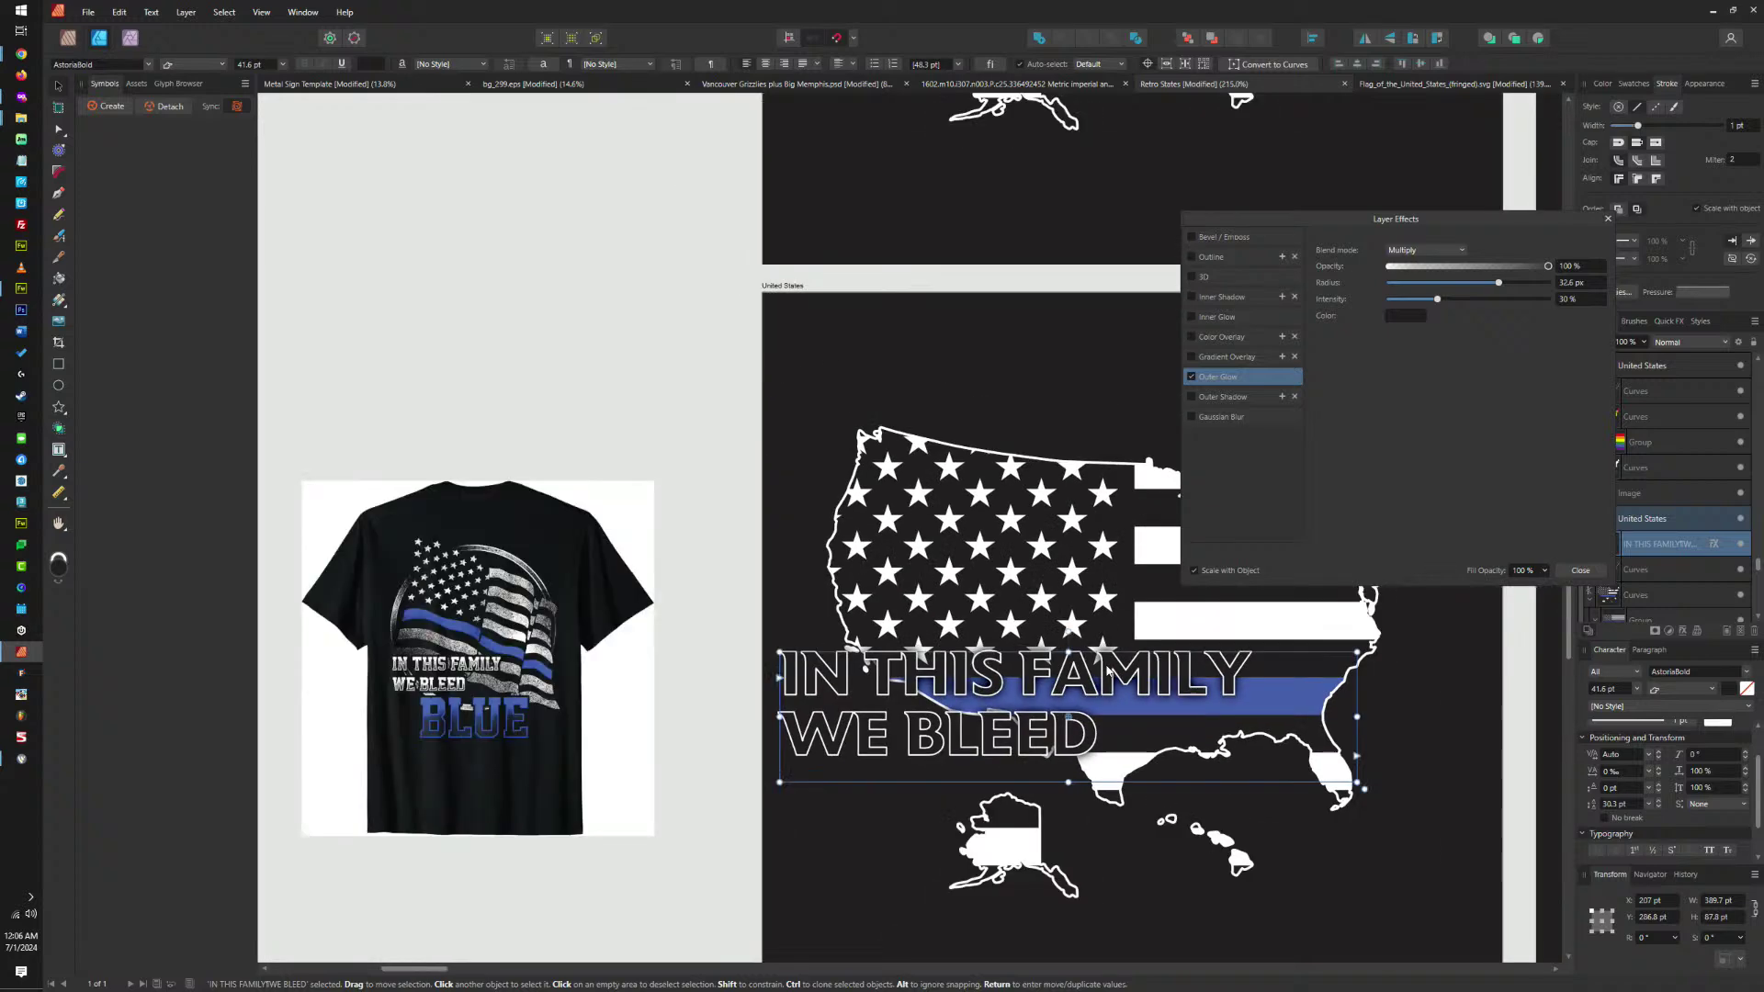
pyautogui.moveTo(1098, 685); pyautogui.dragTo(1098, 684)
pyautogui.scroll(3, 1101, 688)
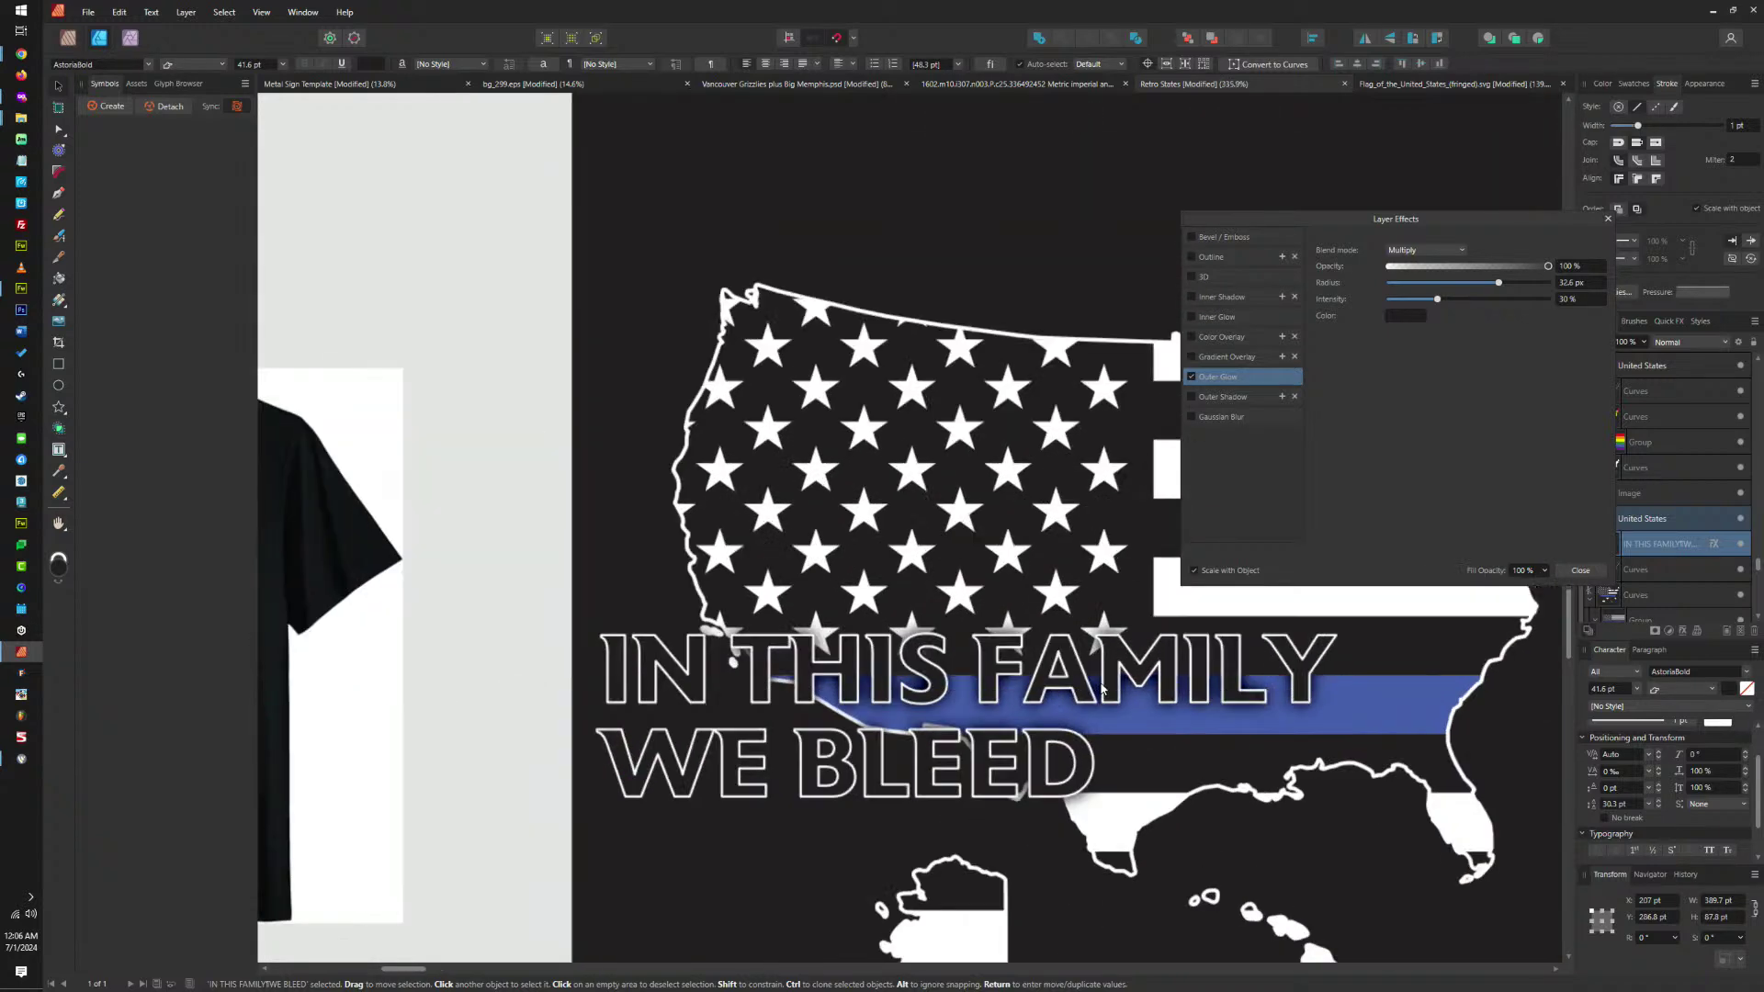
pyautogui.moveTo(1101, 687)
pyautogui.mouseDown()
pyautogui.moveTo(1099, 654)
pyautogui.moveTo(1099, 673)
pyautogui.moveTo(1125, 666)
pyautogui.mouseUp()
# Fill the slogan's letters with white, like the text on the reference T-shirt.
pyautogui.scroll(-5, 1125, 667)
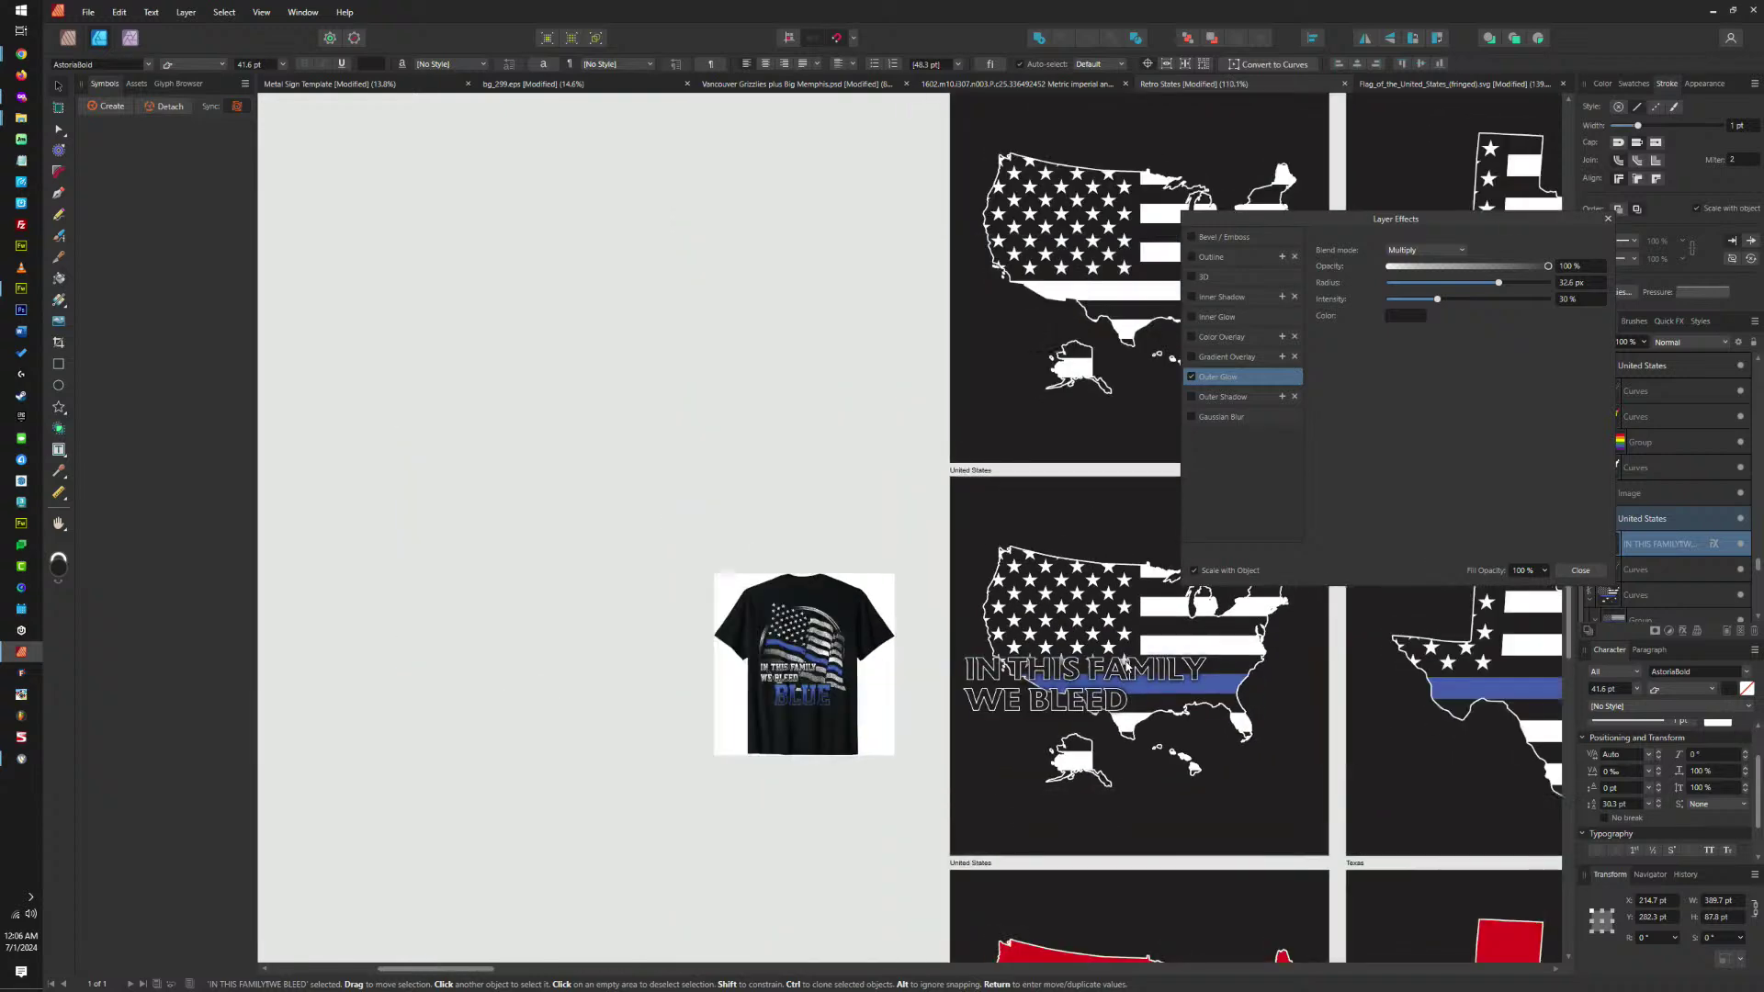
pyautogui.scroll(3, 1305, 735)
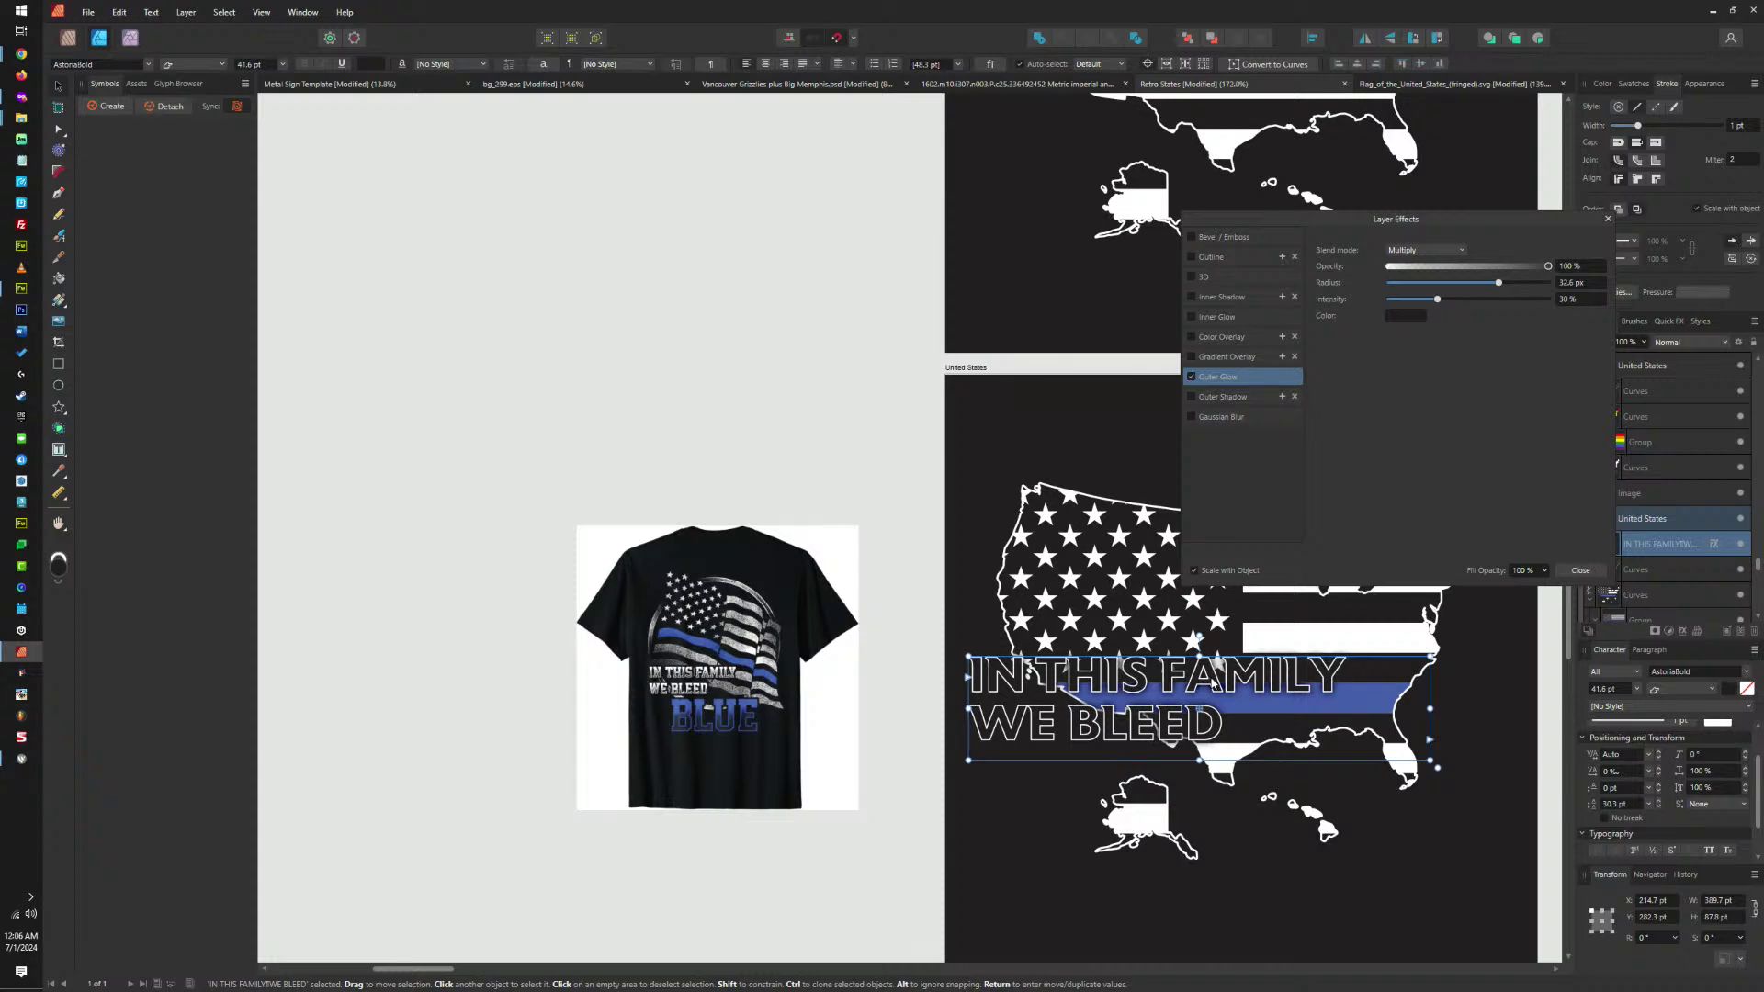
pyautogui.scroll(4, 1212, 682)
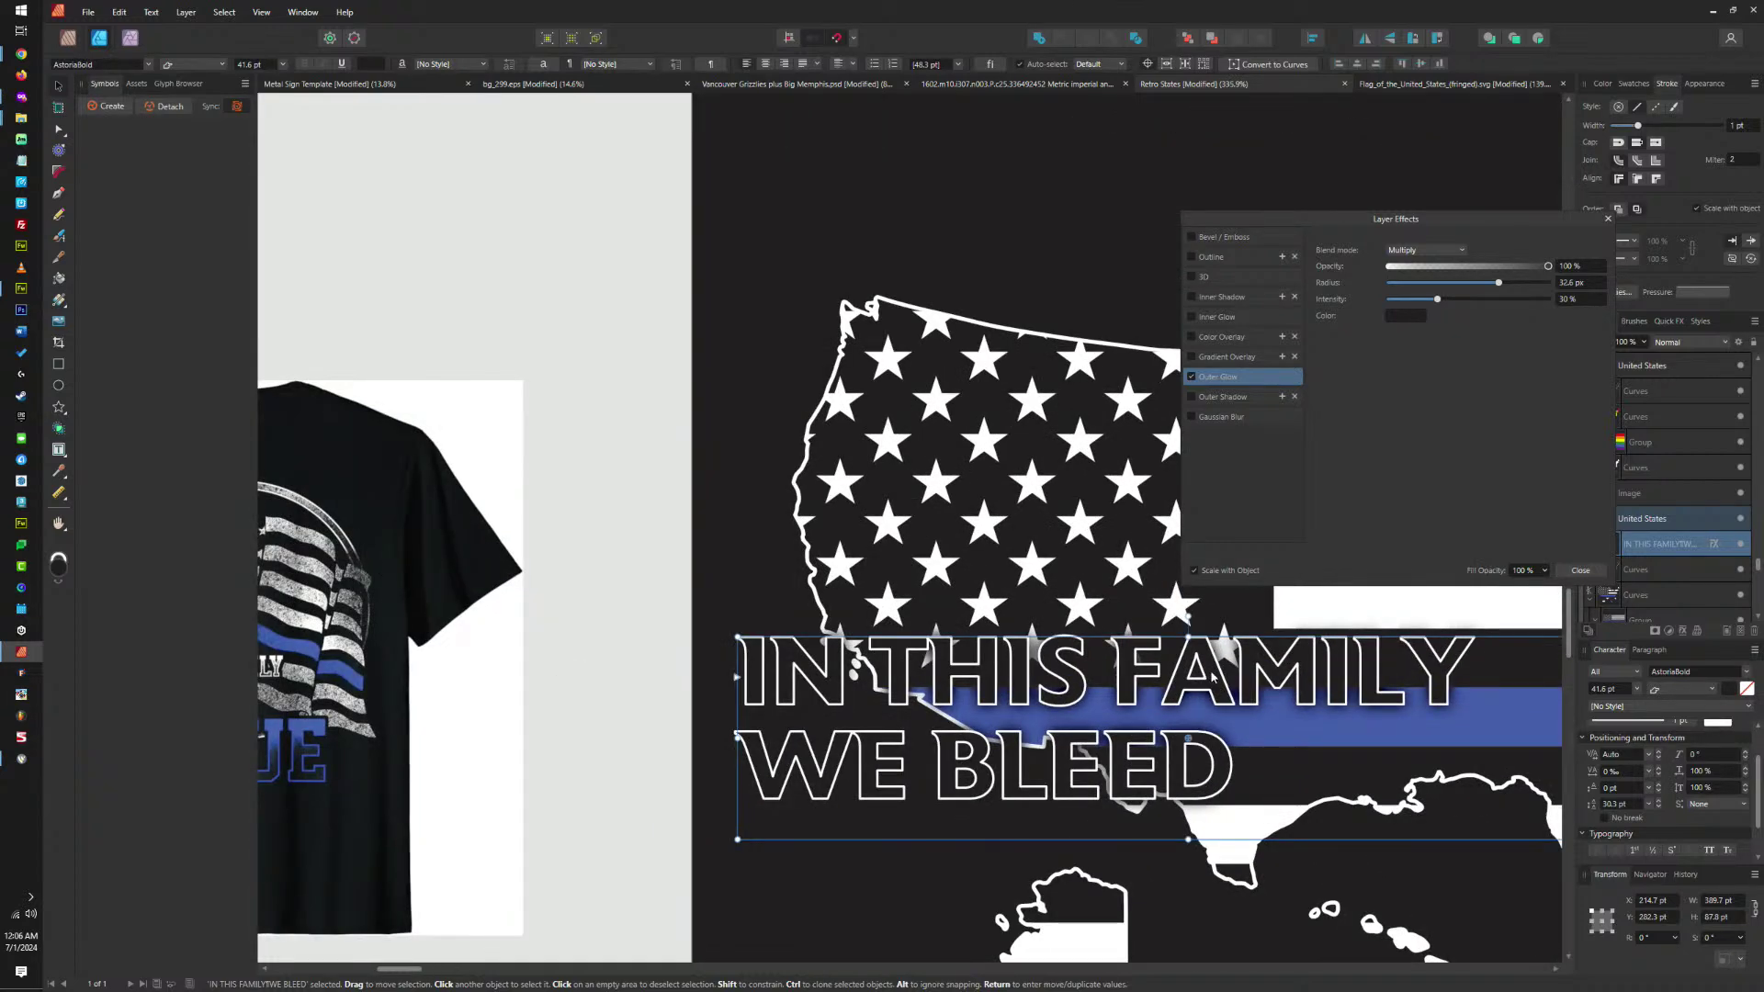
pyautogui.hscroll(-3, 1213, 676)
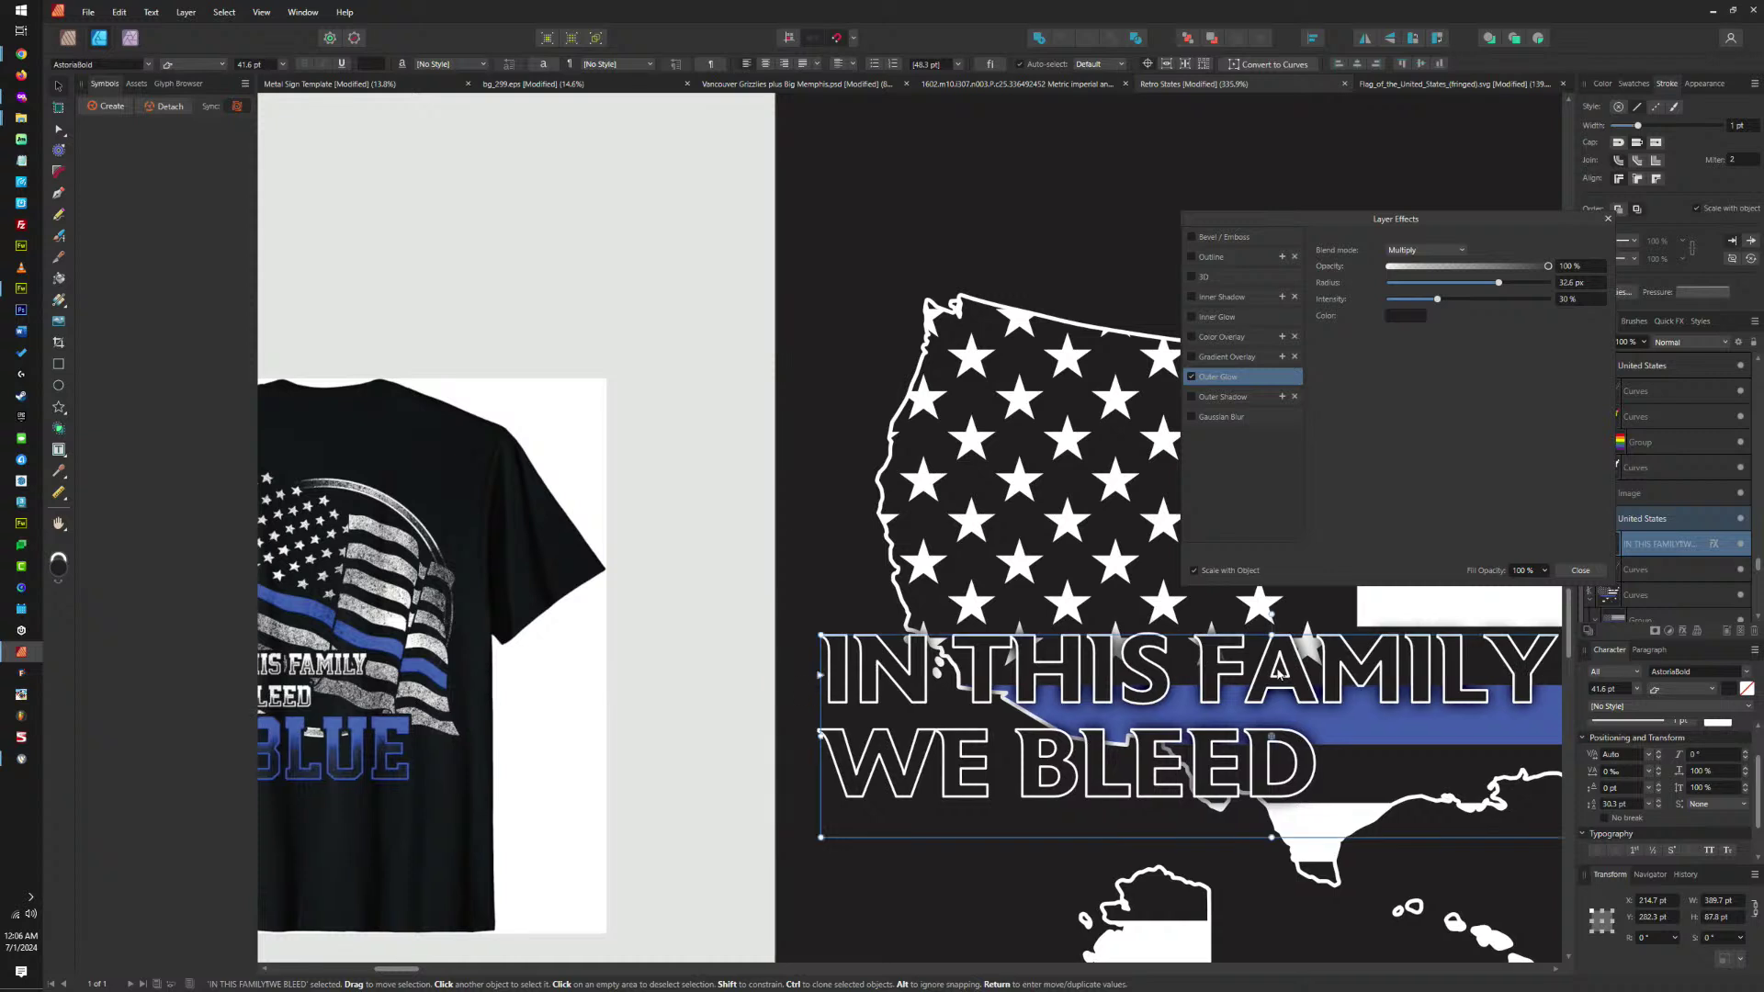
pyautogui.hscroll(-1, 1279, 675)
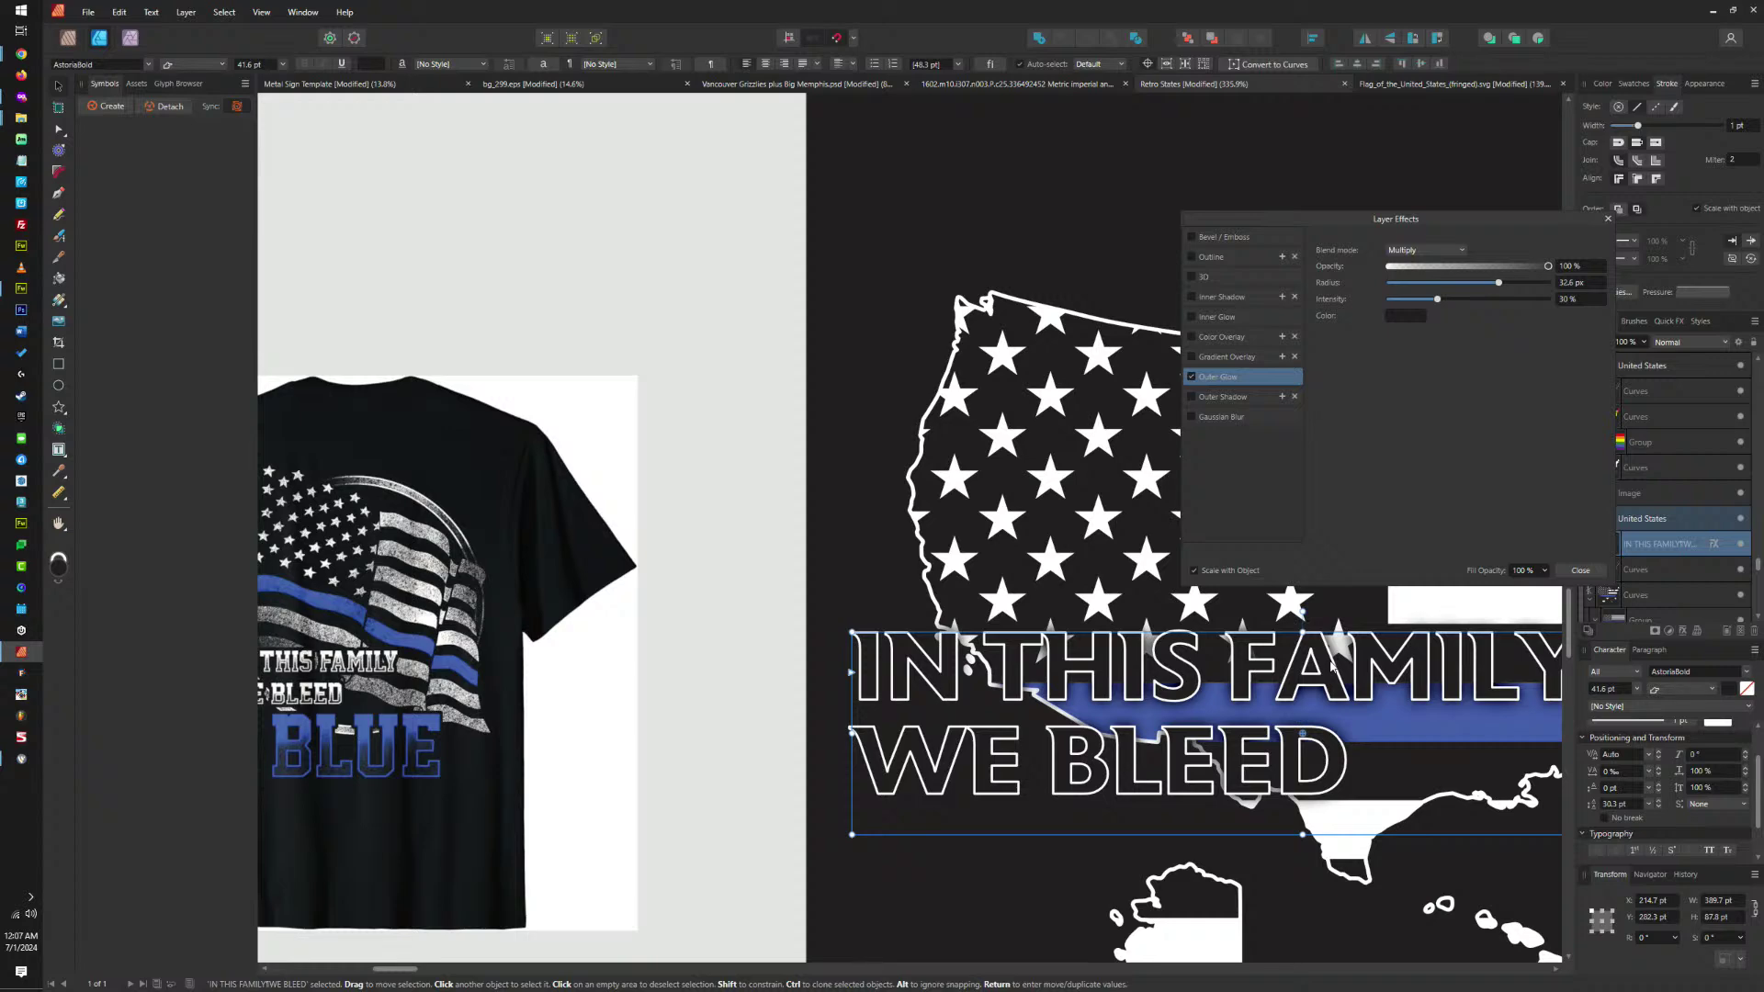
pyautogui.moveTo(1331, 666); pyautogui.dragTo(1193, 660)
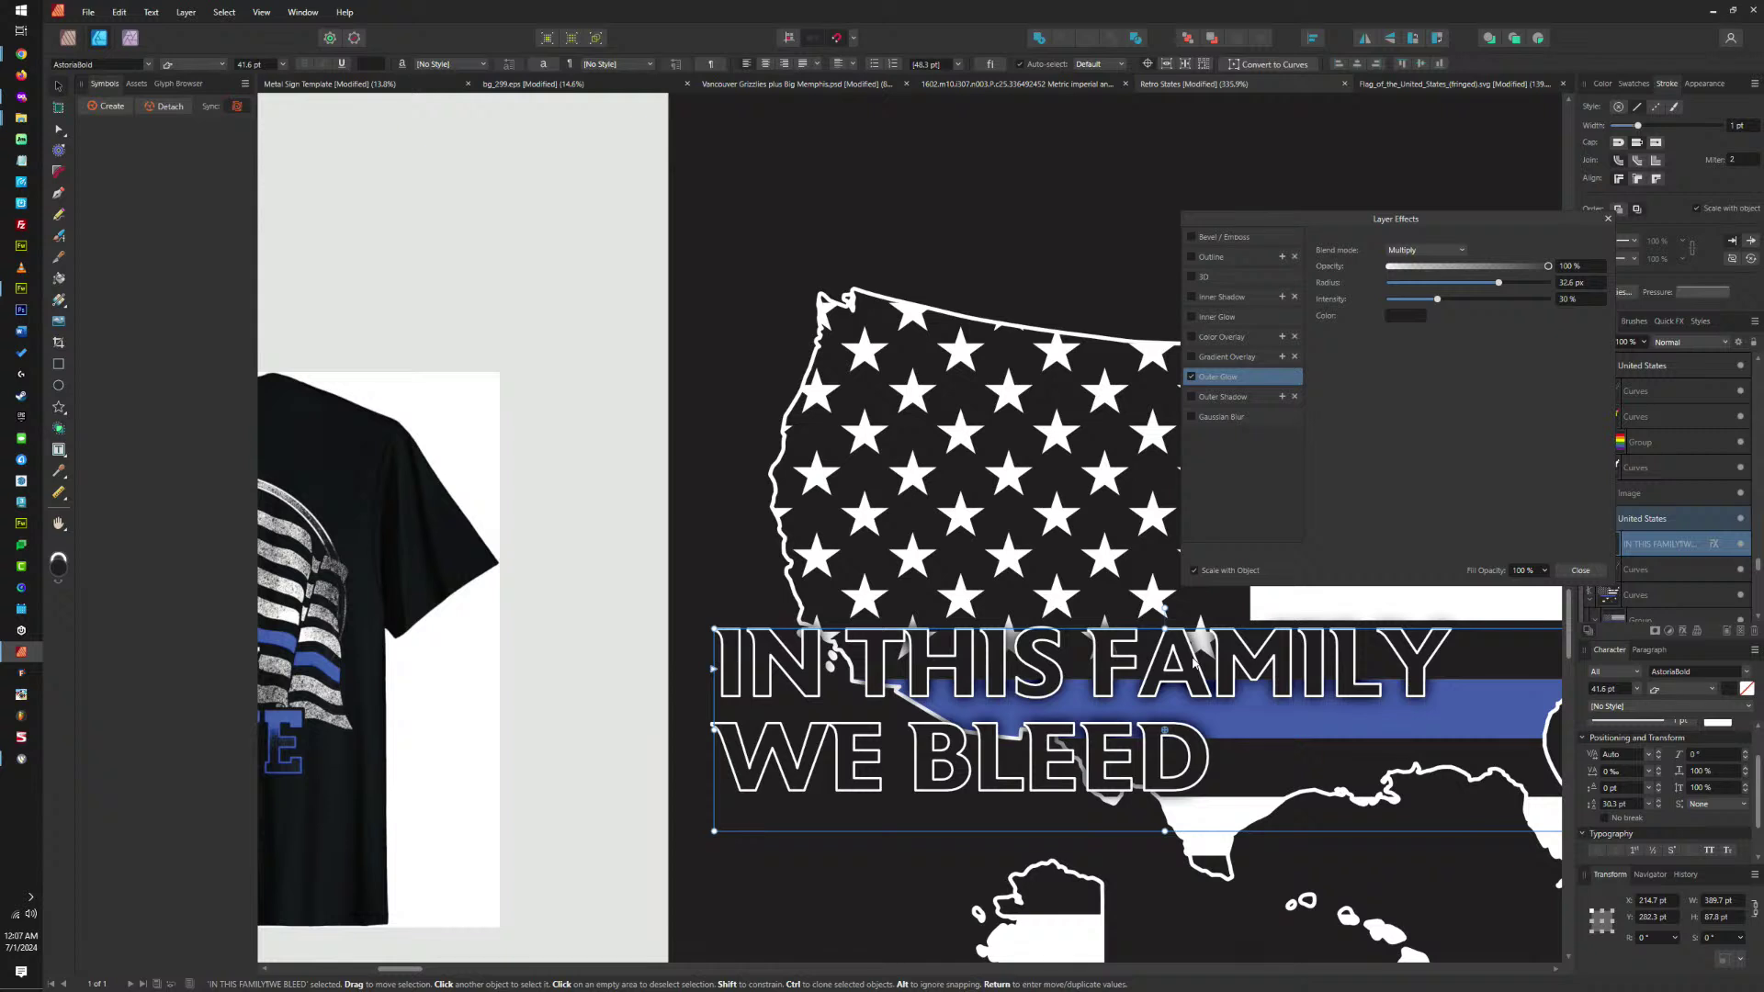
pyautogui.scroll(-2, 1193, 660)
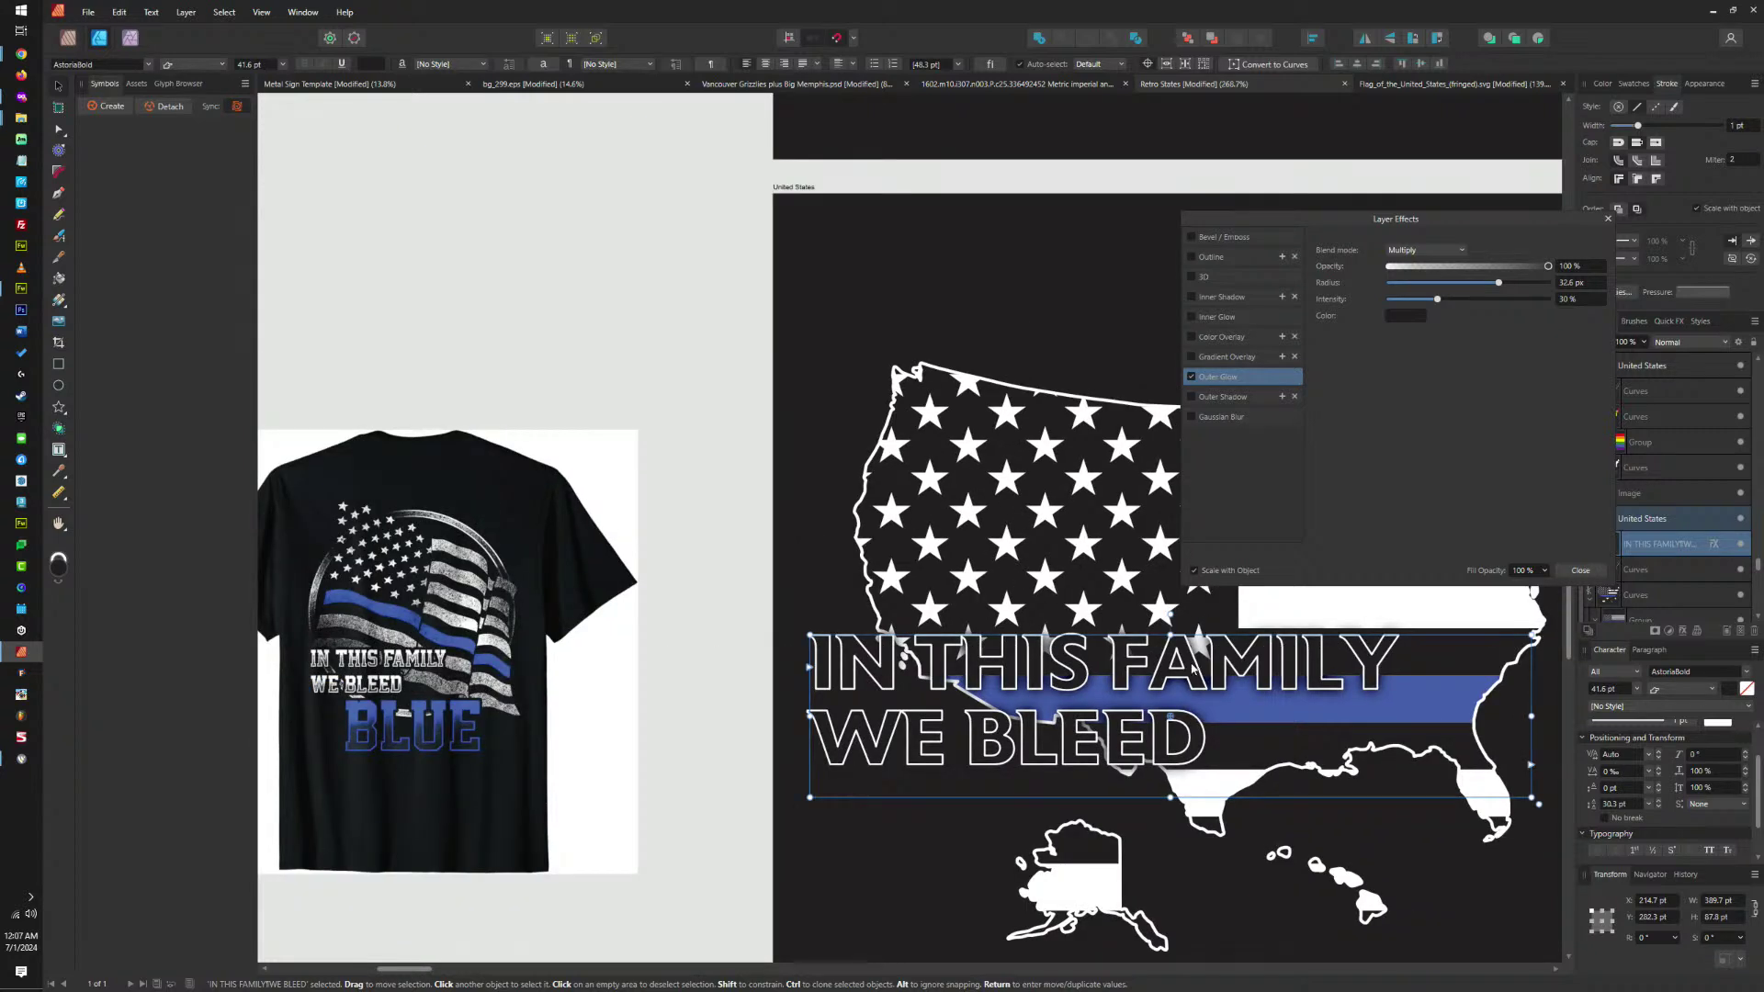
pyautogui.click(1639, 86)
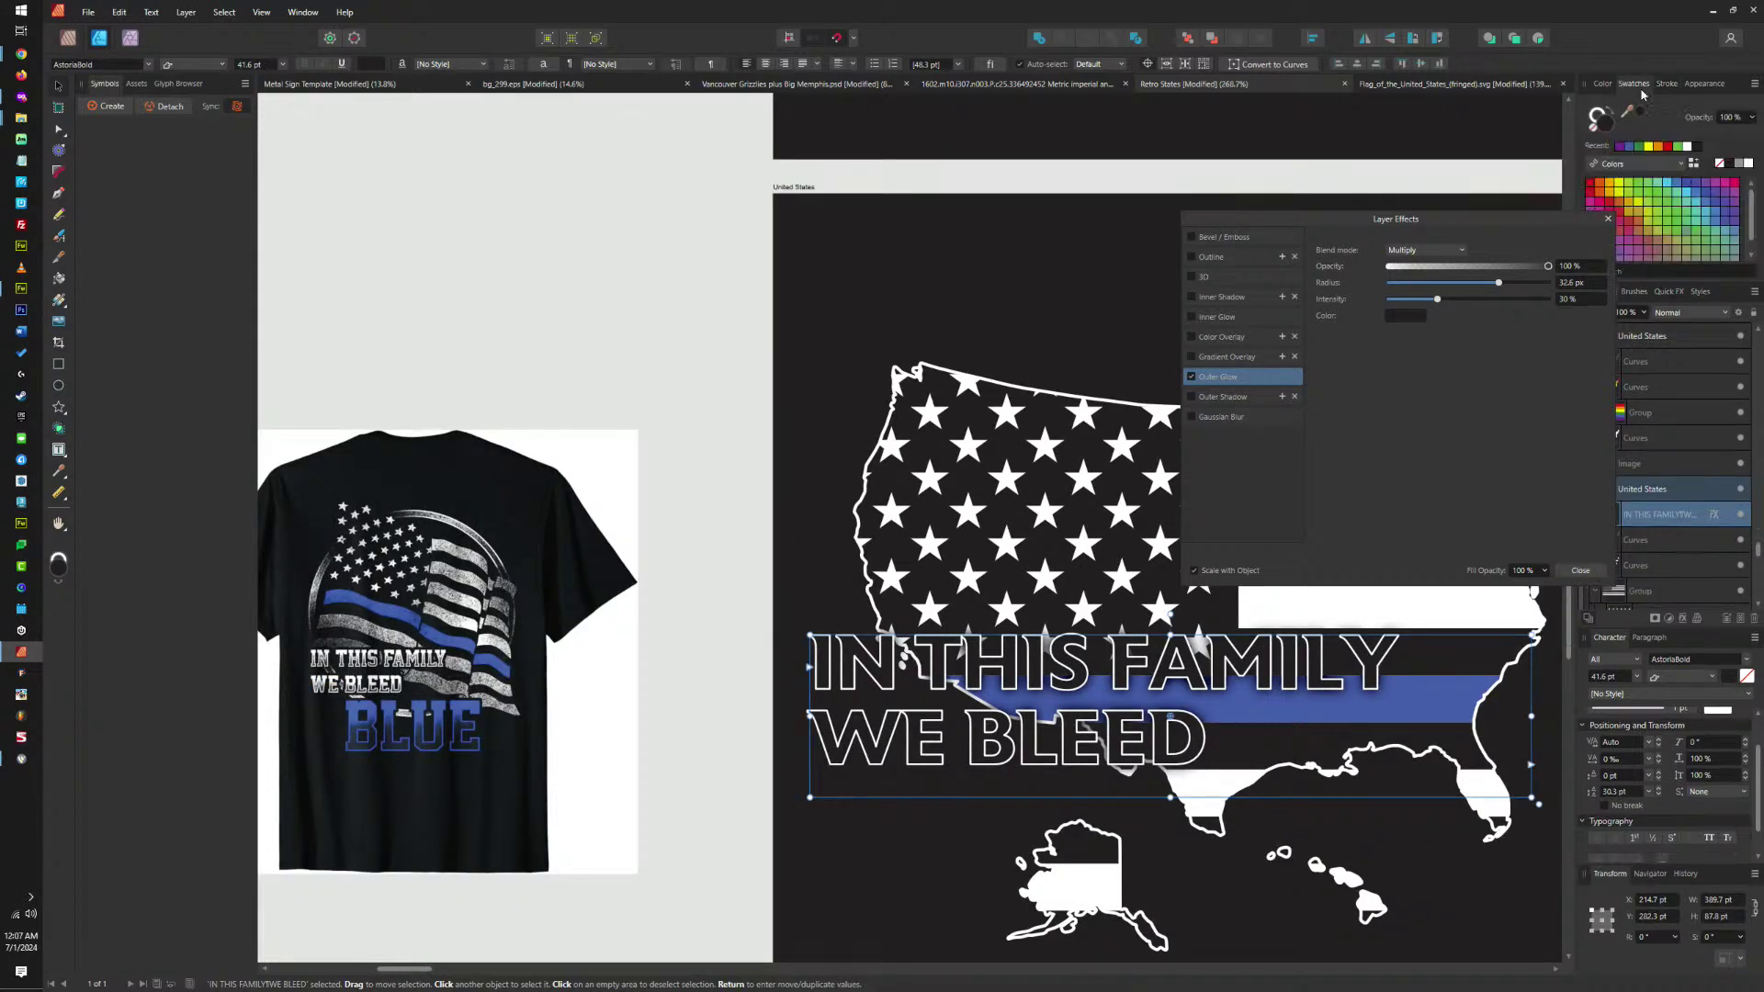
pyautogui.click(1749, 165)
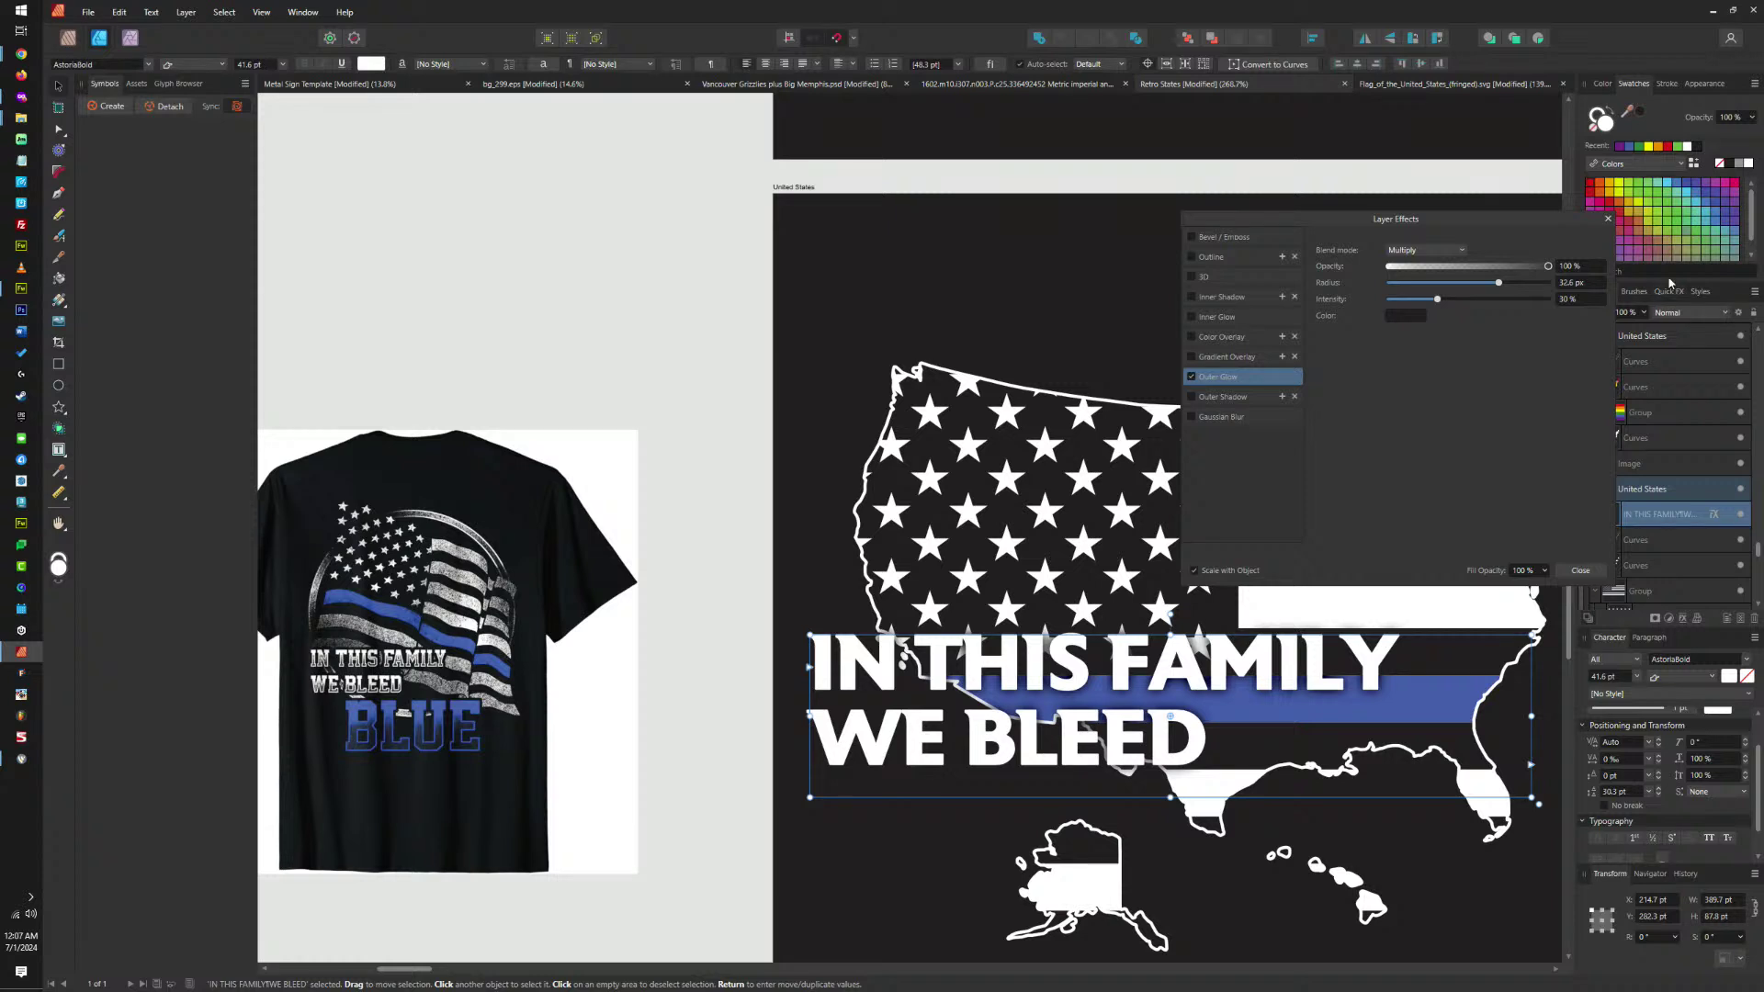
# Try a blue outline on the slogan, then set the outline to black while keeping the white fill.
pyautogui.click(1603, 124)
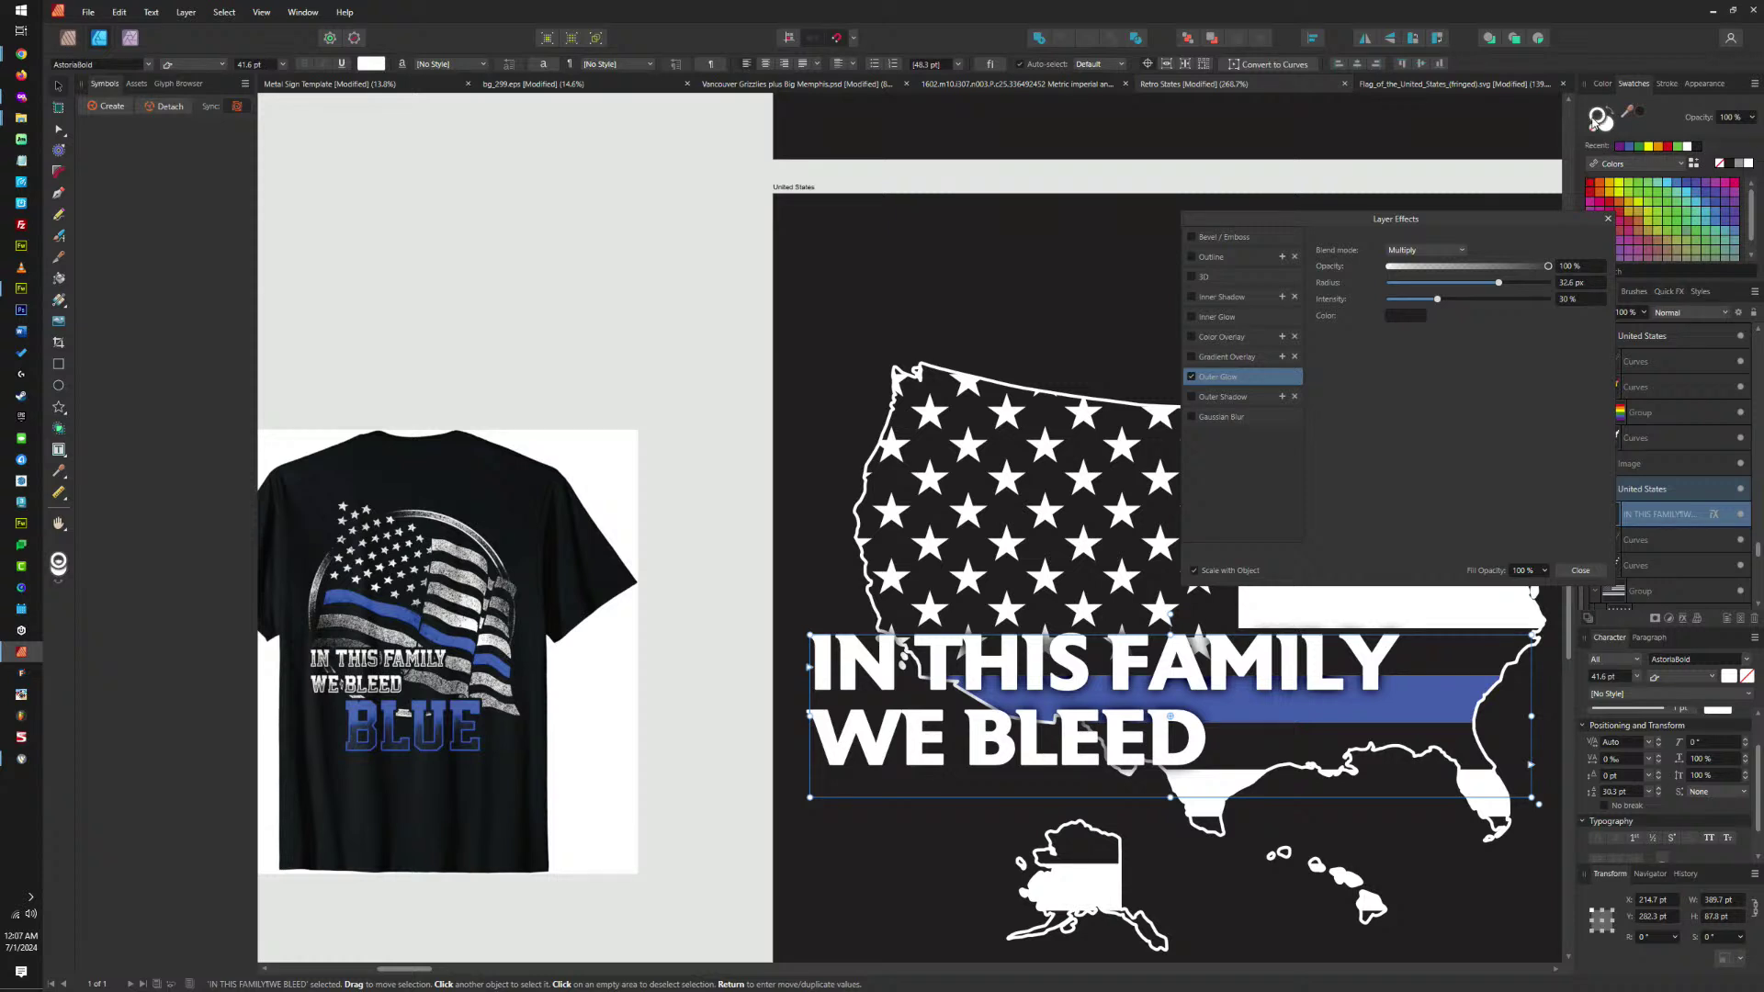
pyautogui.click(1630, 148)
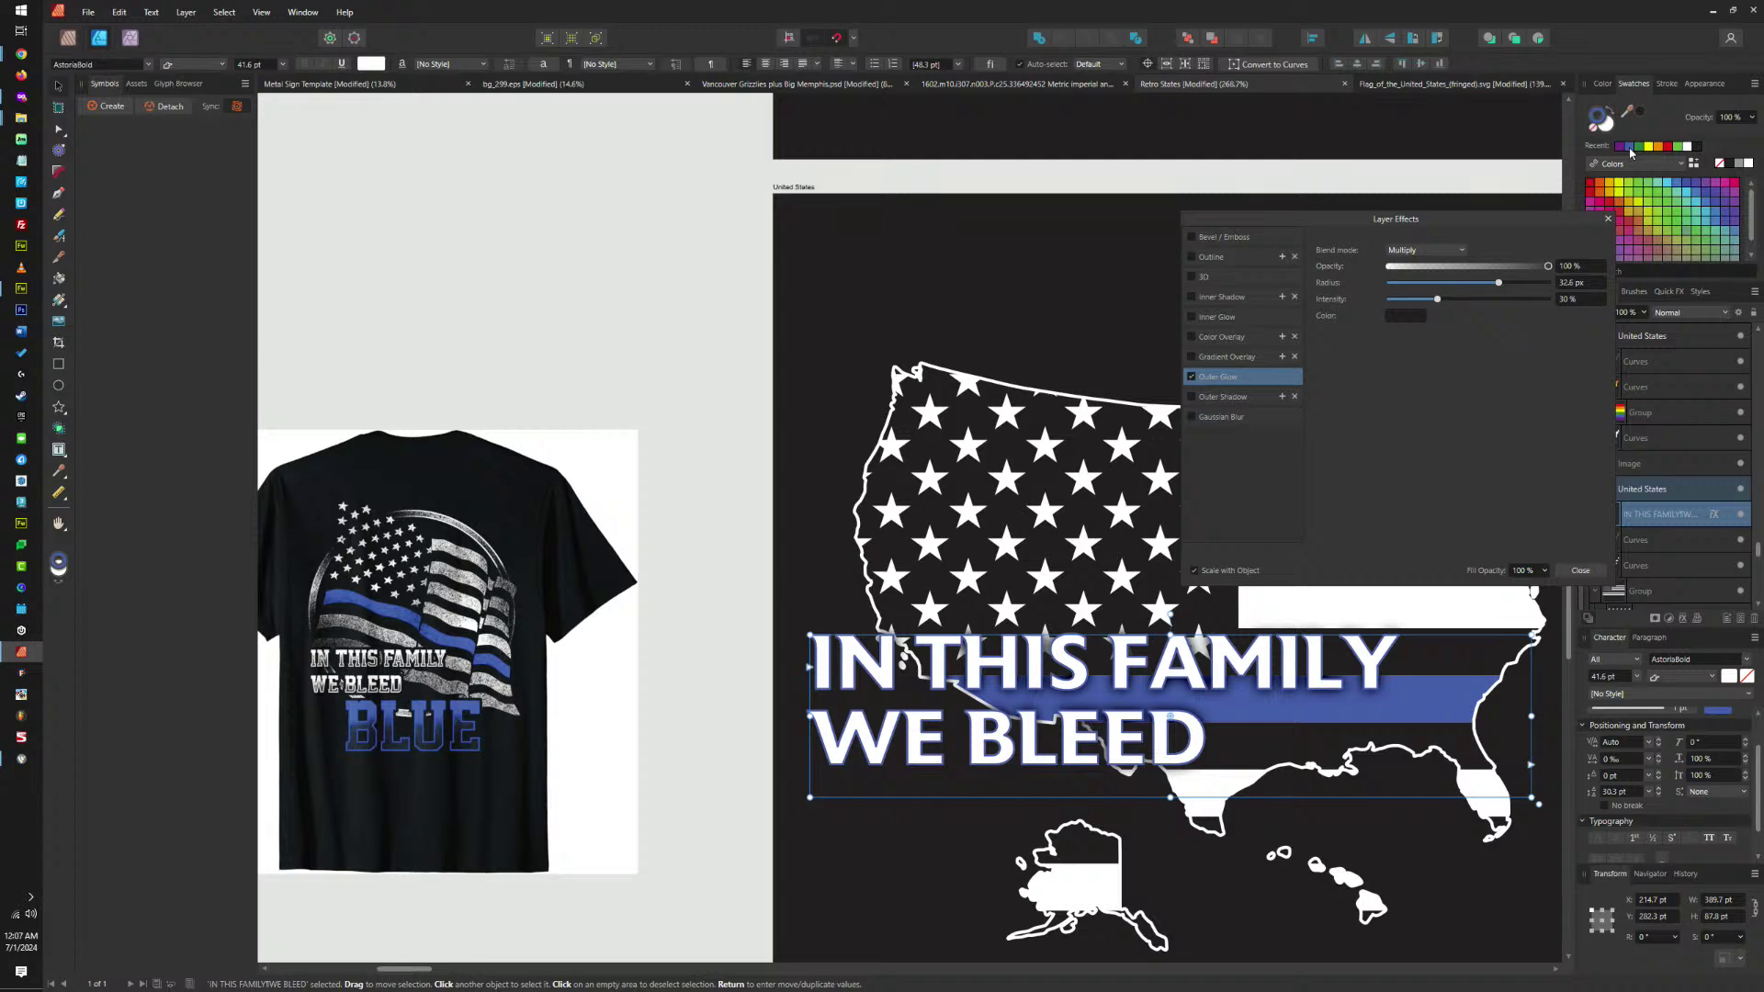
pyautogui.click(1732, 167)
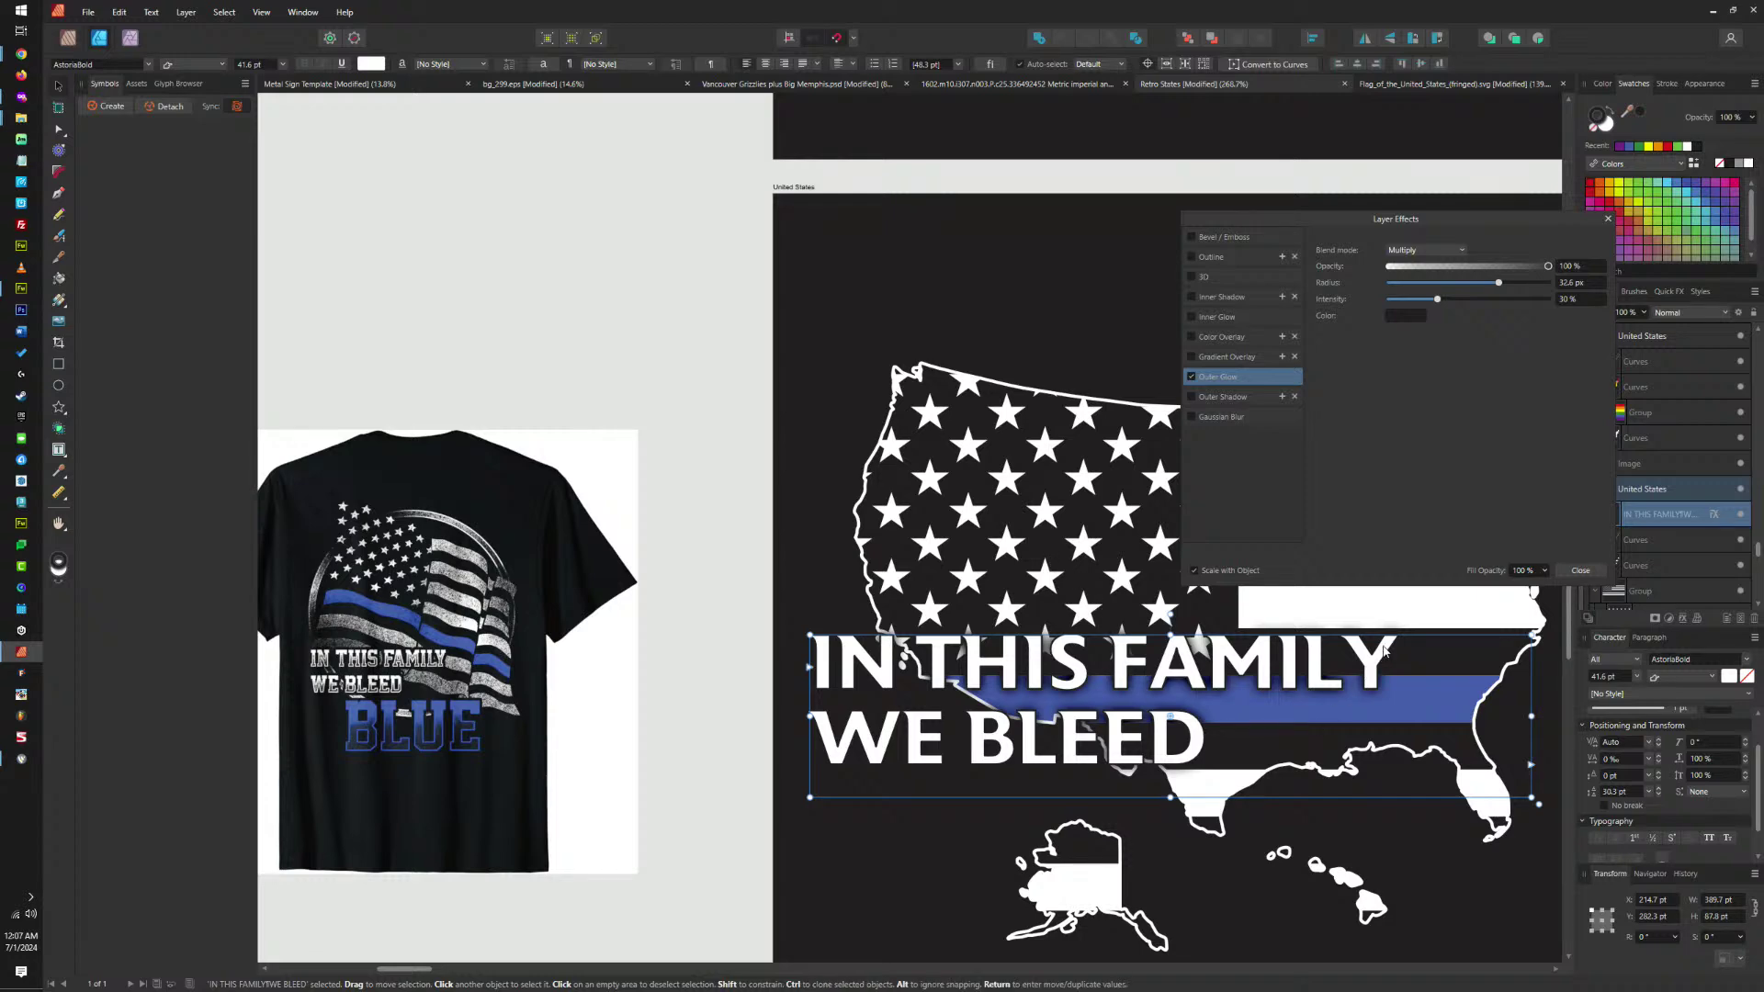
pyautogui.click(1612, 133)
pyautogui.click(1720, 163)
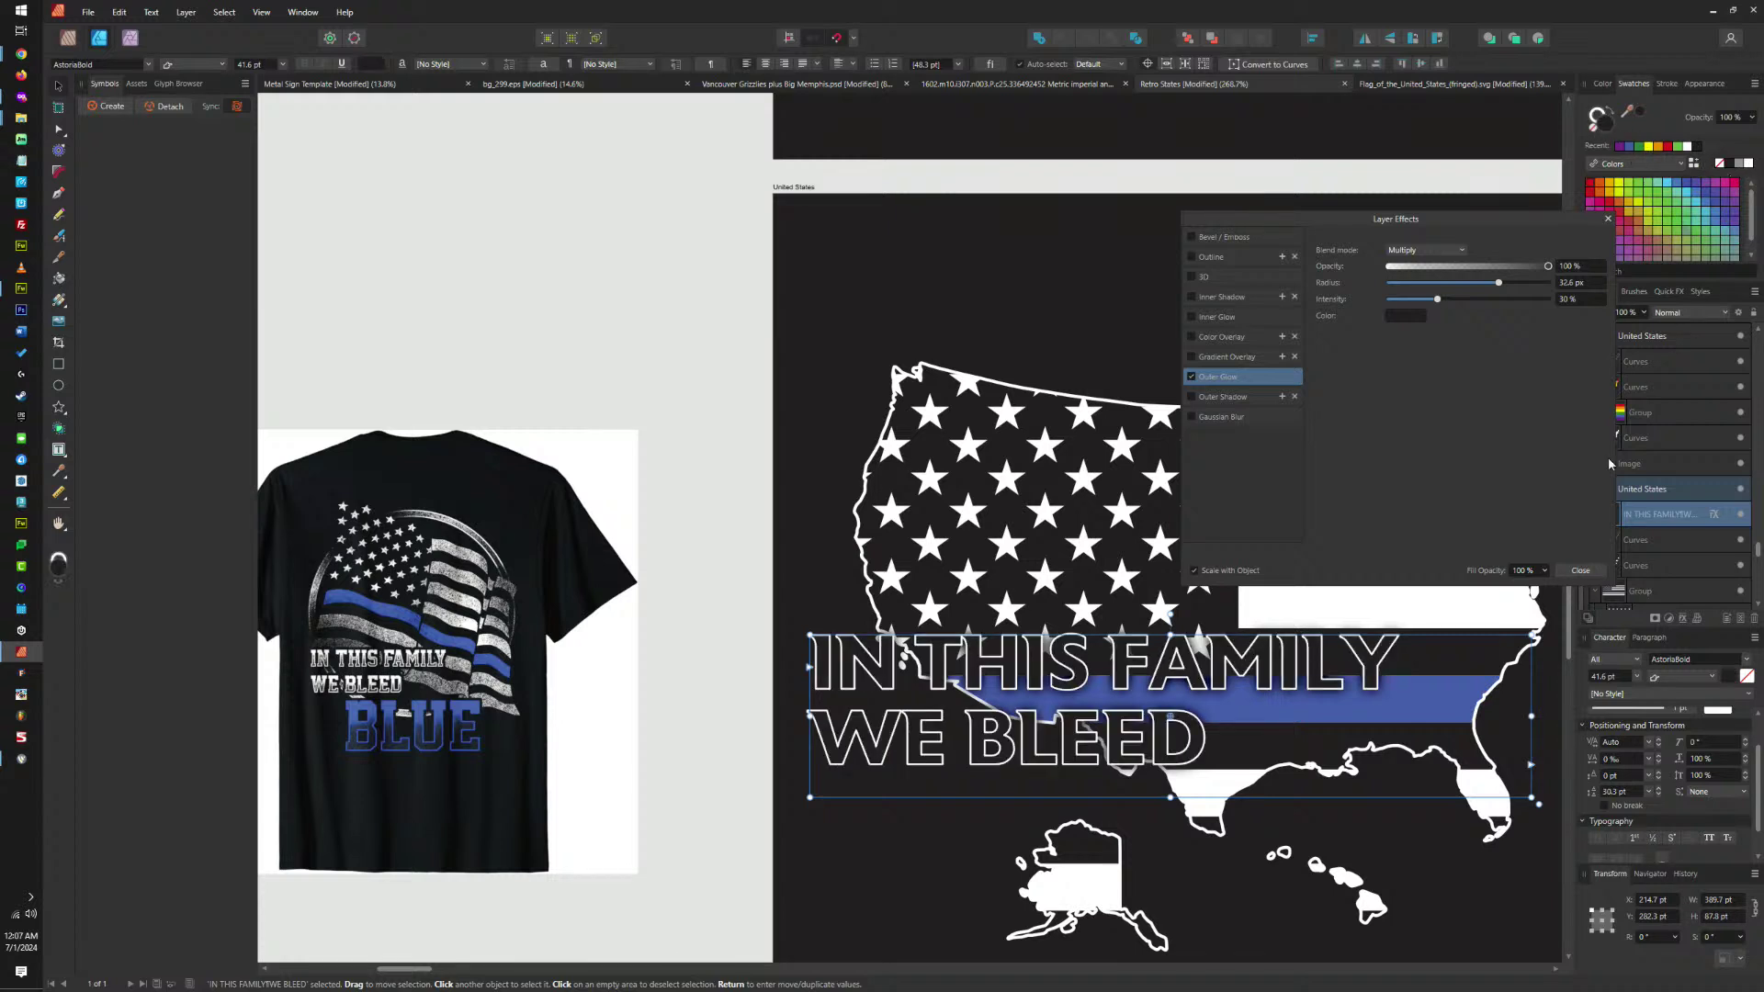
pyautogui.hotkey('ctrl', 'z')
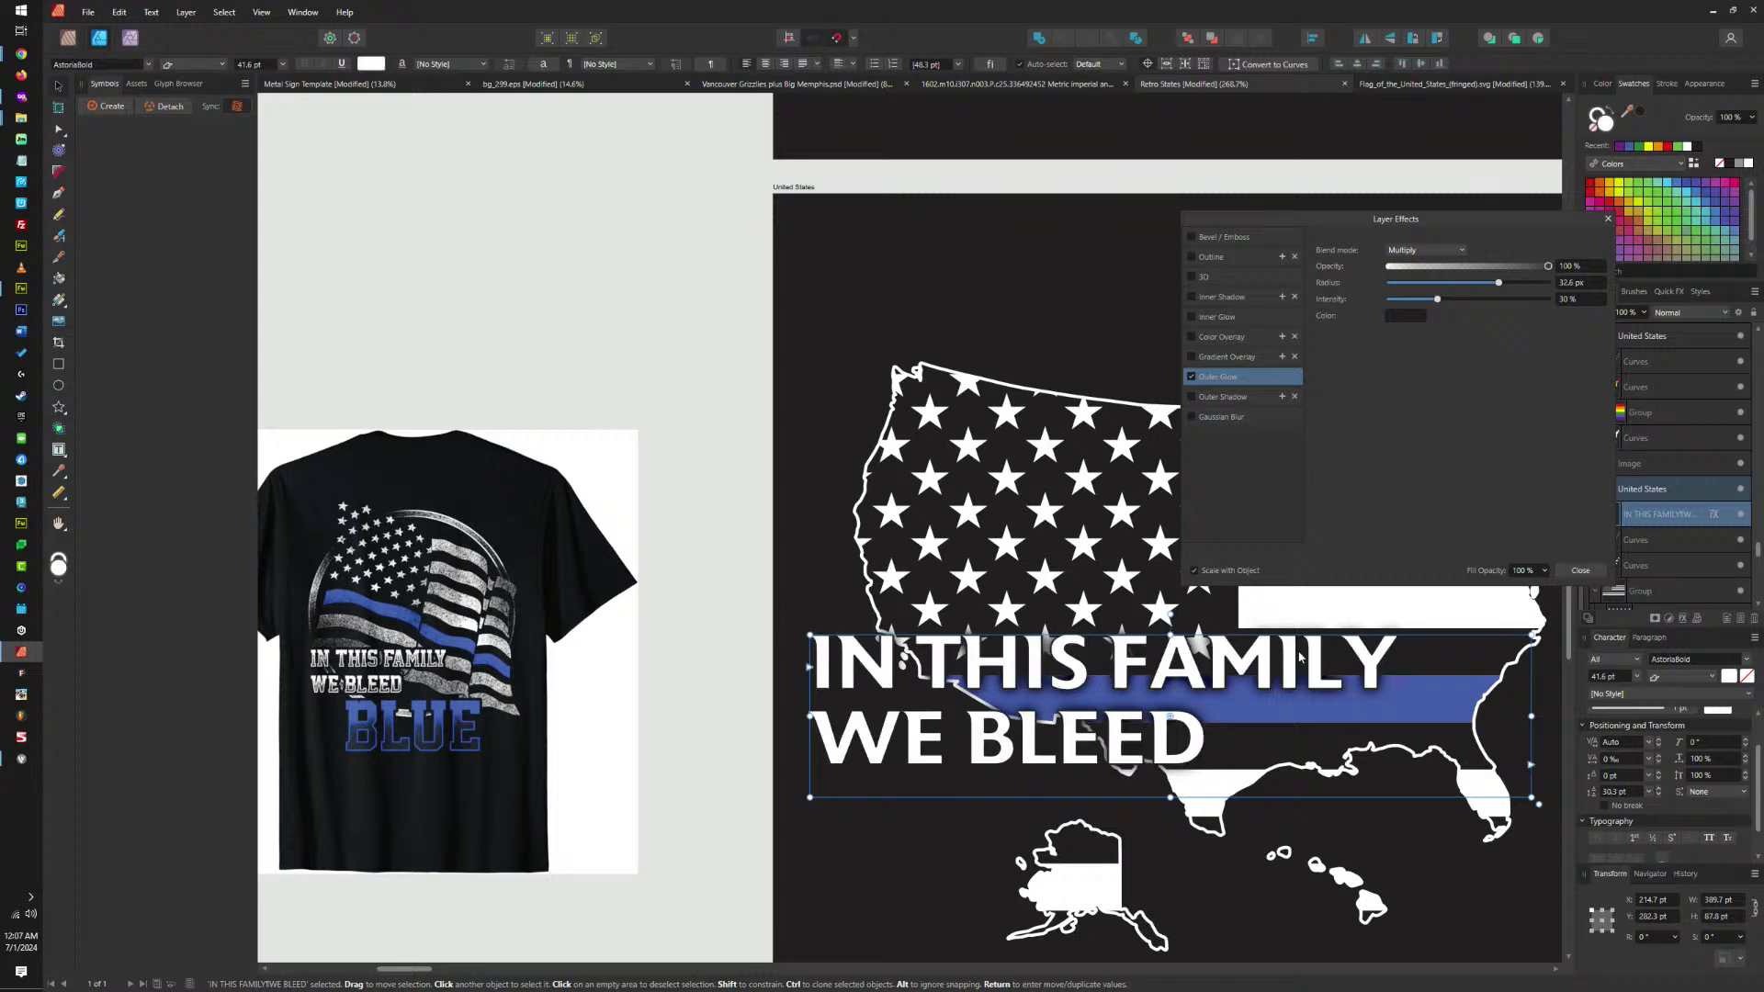
# Duplicate the slogan below the original, right-align the copy and place it at about X 201.3 pt, Y 370.1 pt.
pyautogui.scroll(-2, 844, 679)
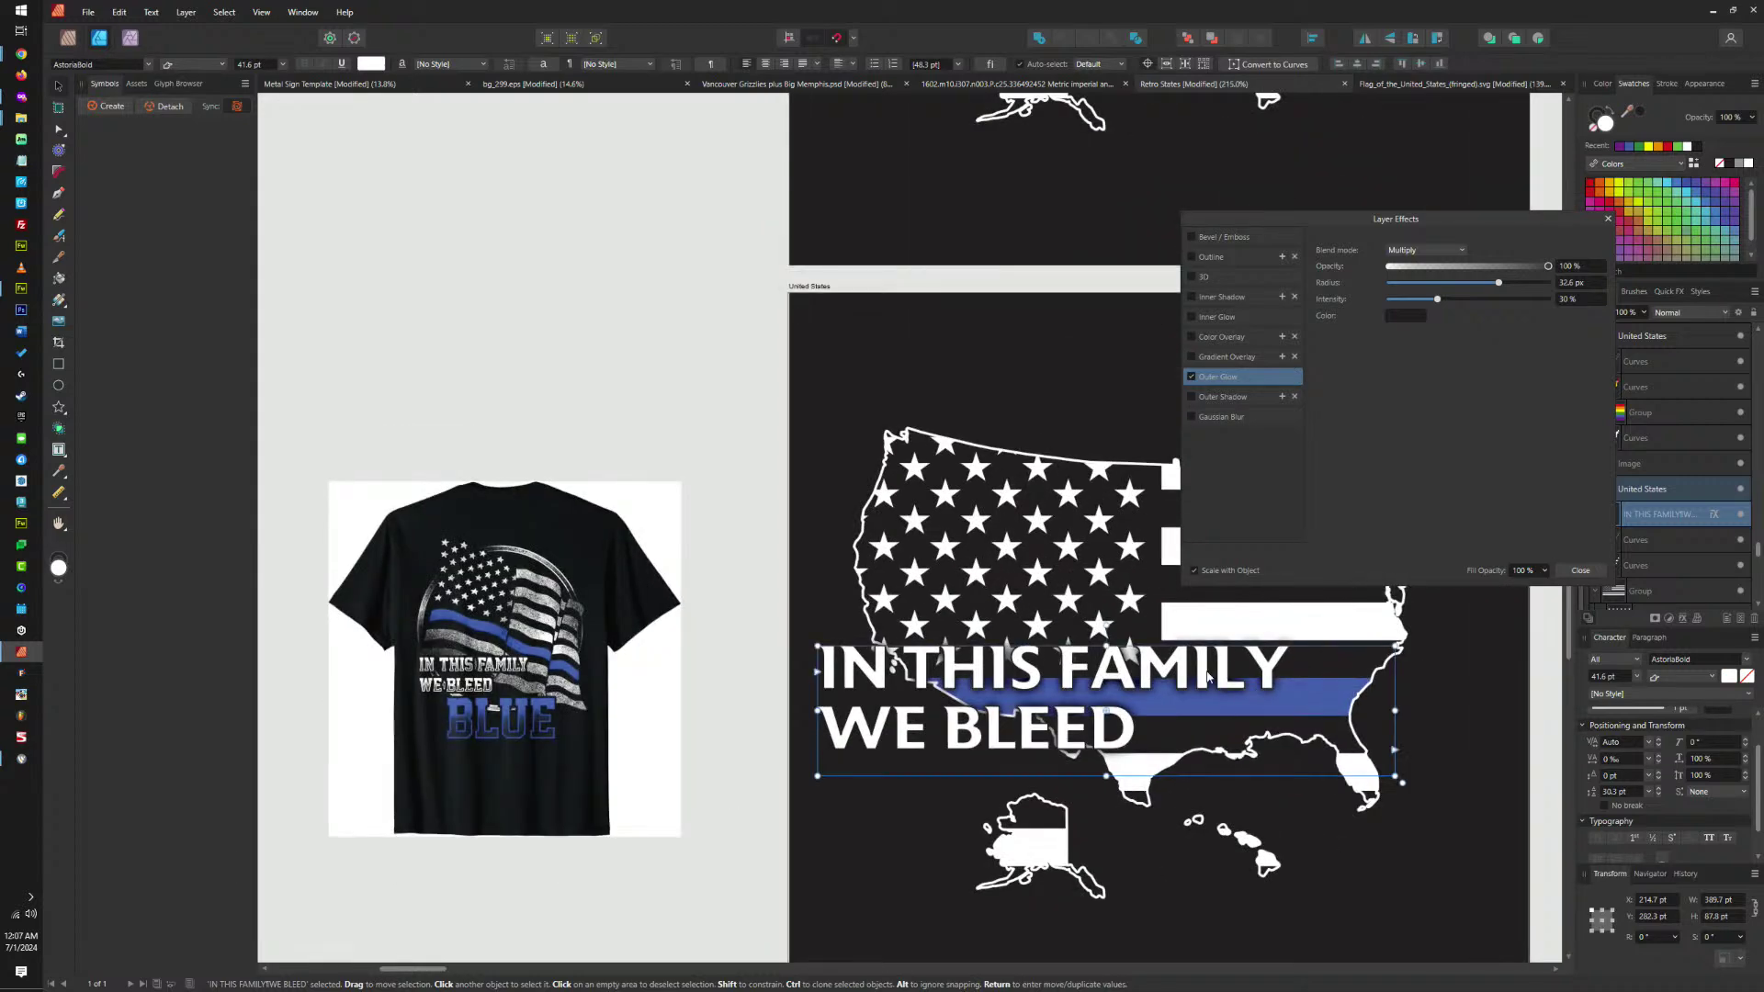
pyautogui.scroll(2, 1067, 673)
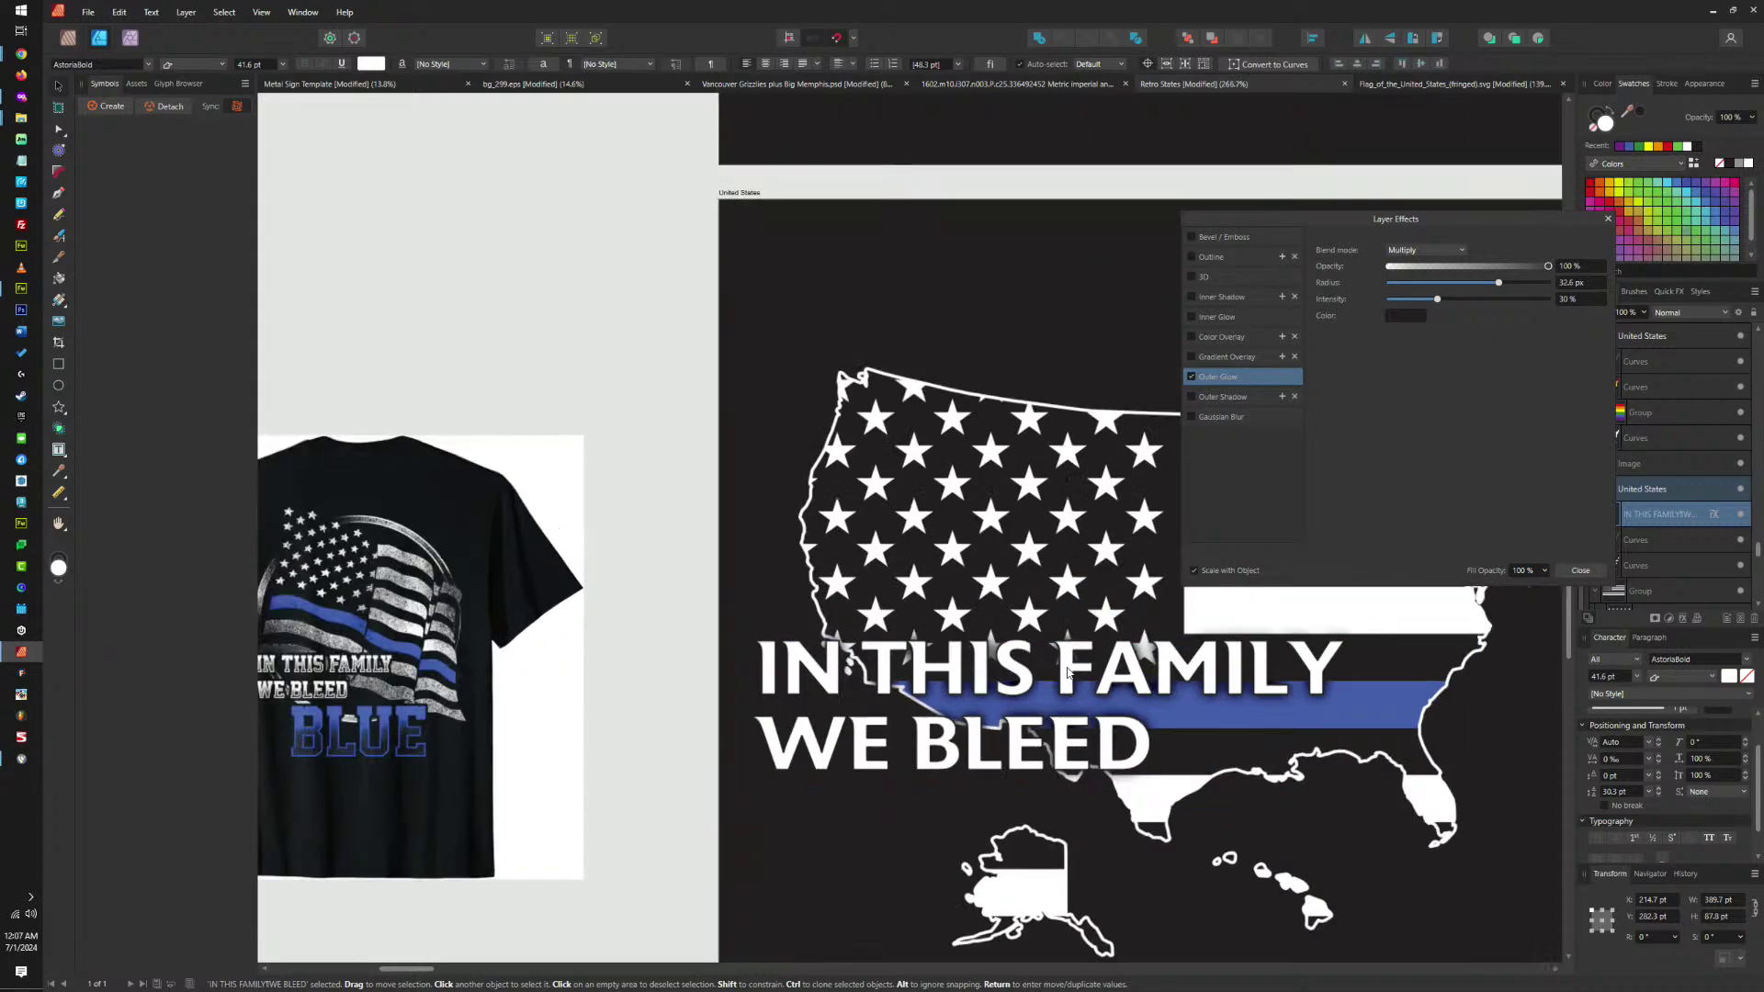
pyautogui.scroll(-2, 1079, 689)
pyautogui.moveTo(1088, 699)
pyautogui.mouseDown()
pyautogui.moveTo(1201, 774)
pyautogui.moveTo(1099, 769)
pyautogui.mouseUp()
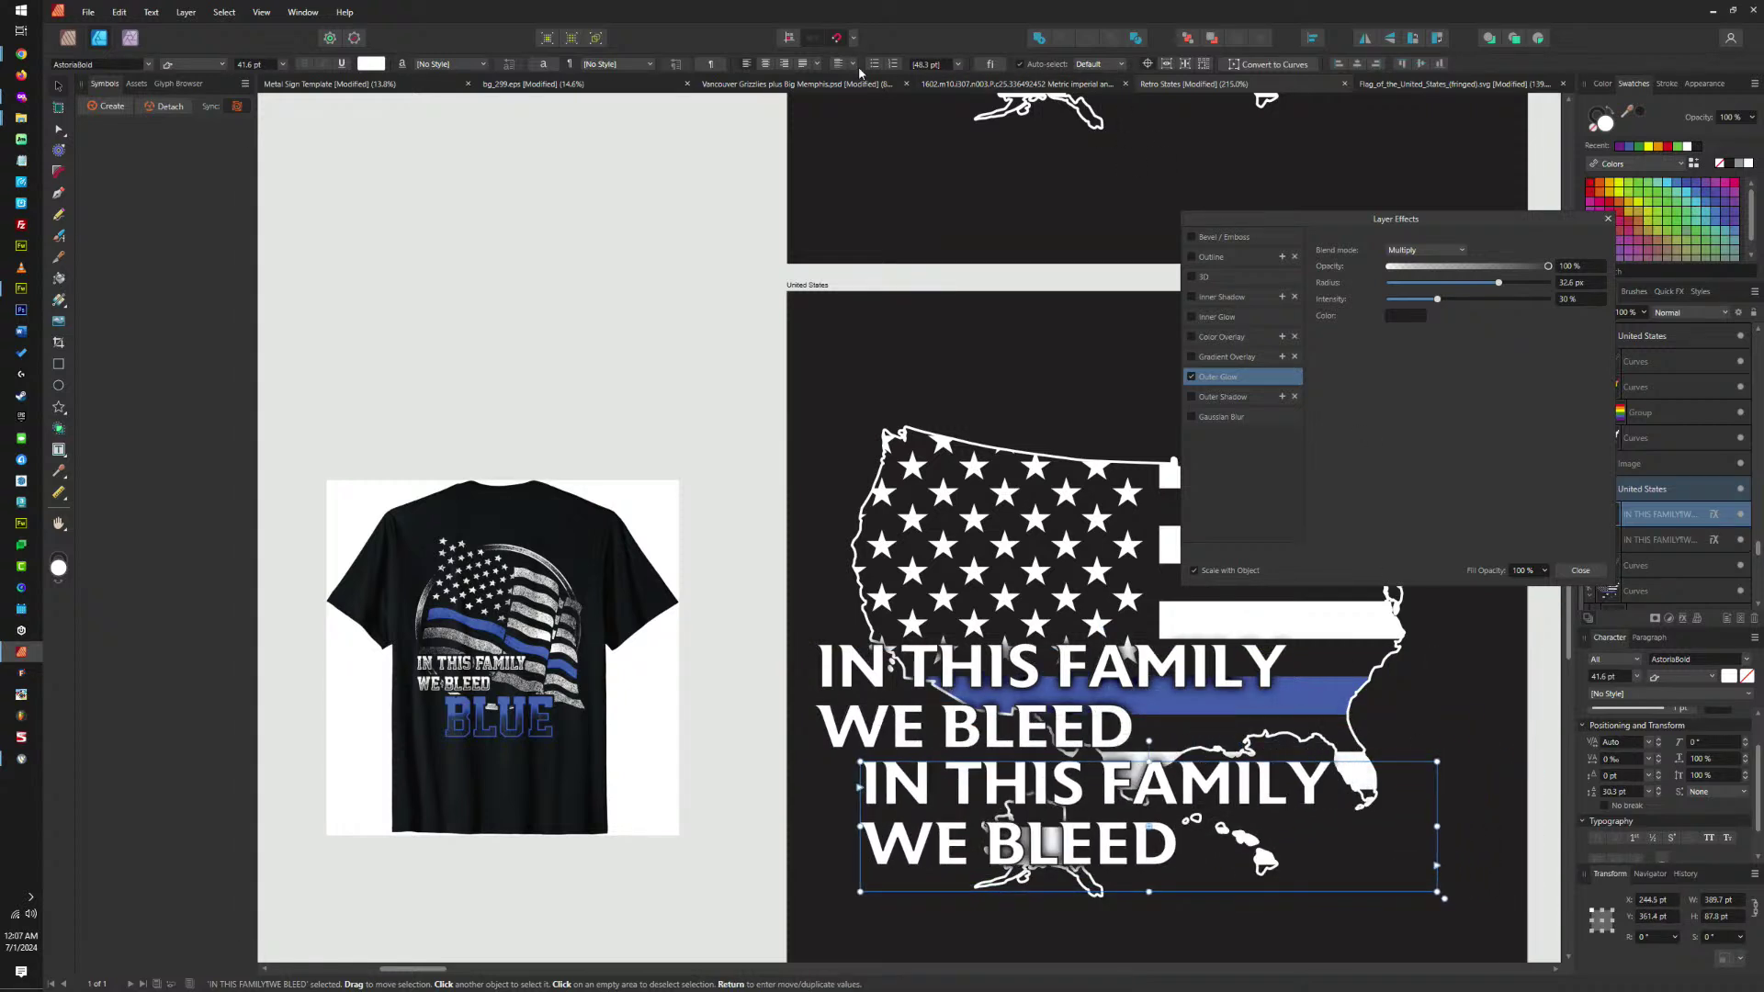
pyautogui.click(785, 64)
pyautogui.moveTo(1283, 797); pyautogui.dragTo(1219, 810)
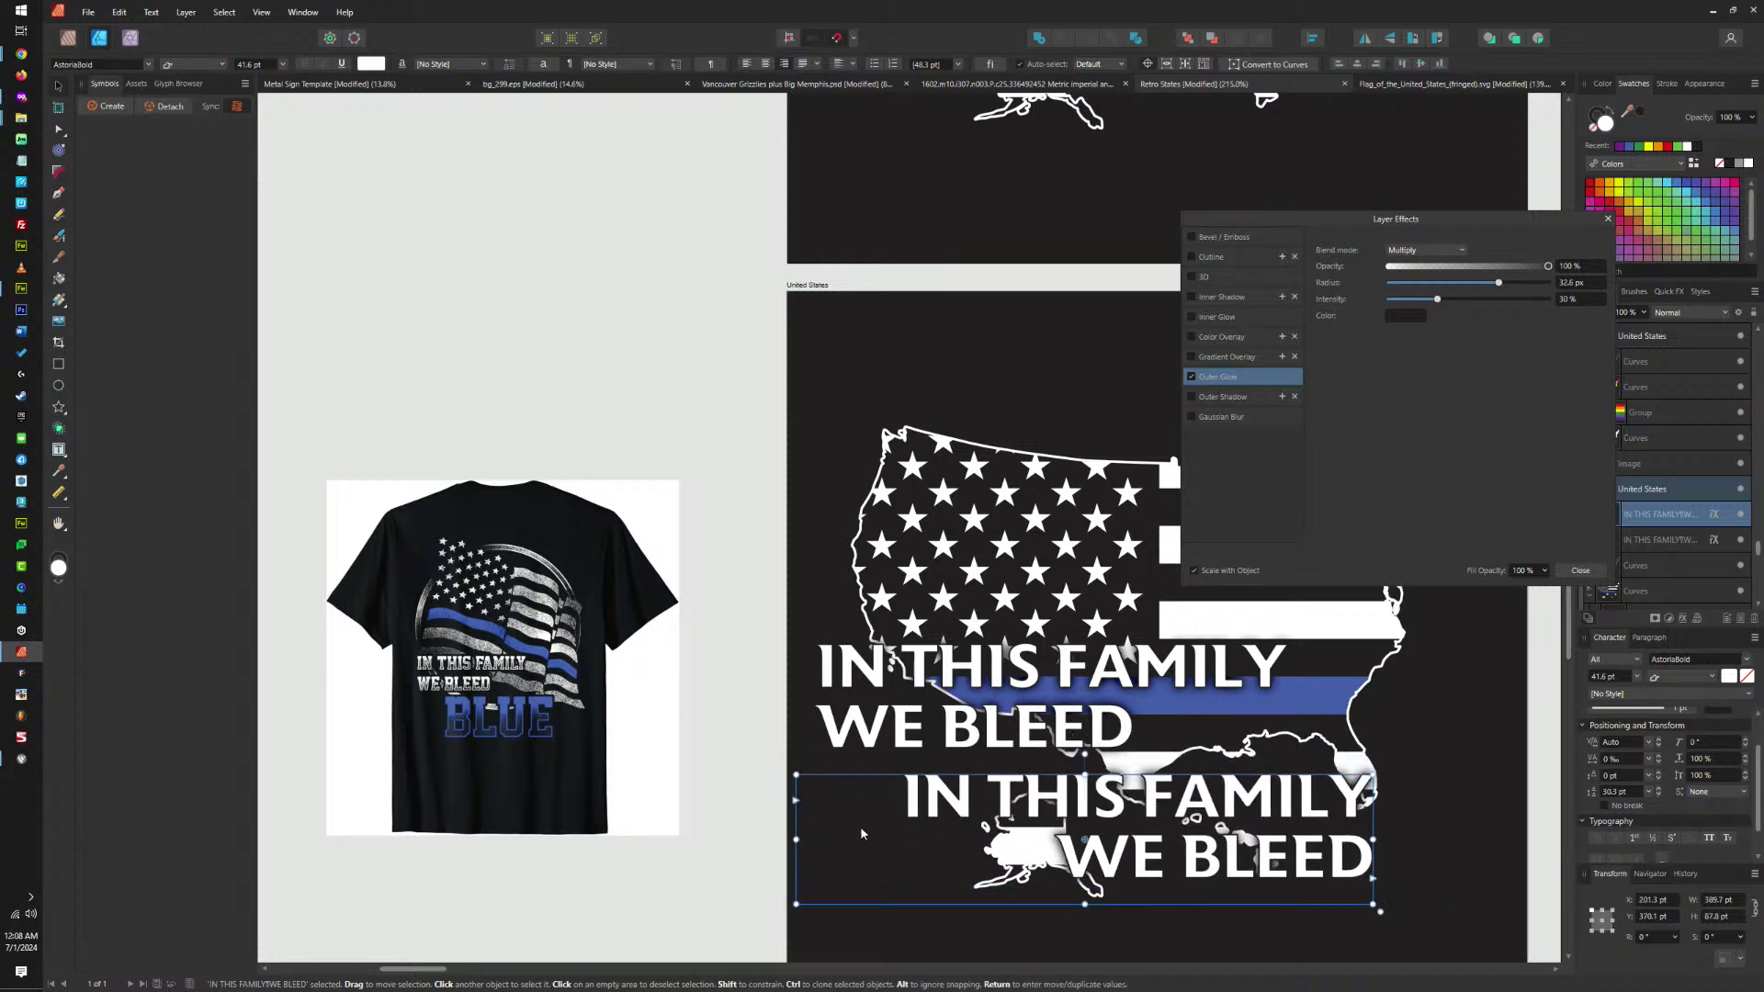
# Narrow the duplicate's text frame to about 318 pt wide and replace its text with "BLUE".
pyautogui.moveTo(795, 839); pyautogui.dragTo(901, 839)
pyautogui.doubleClick(1041, 855)
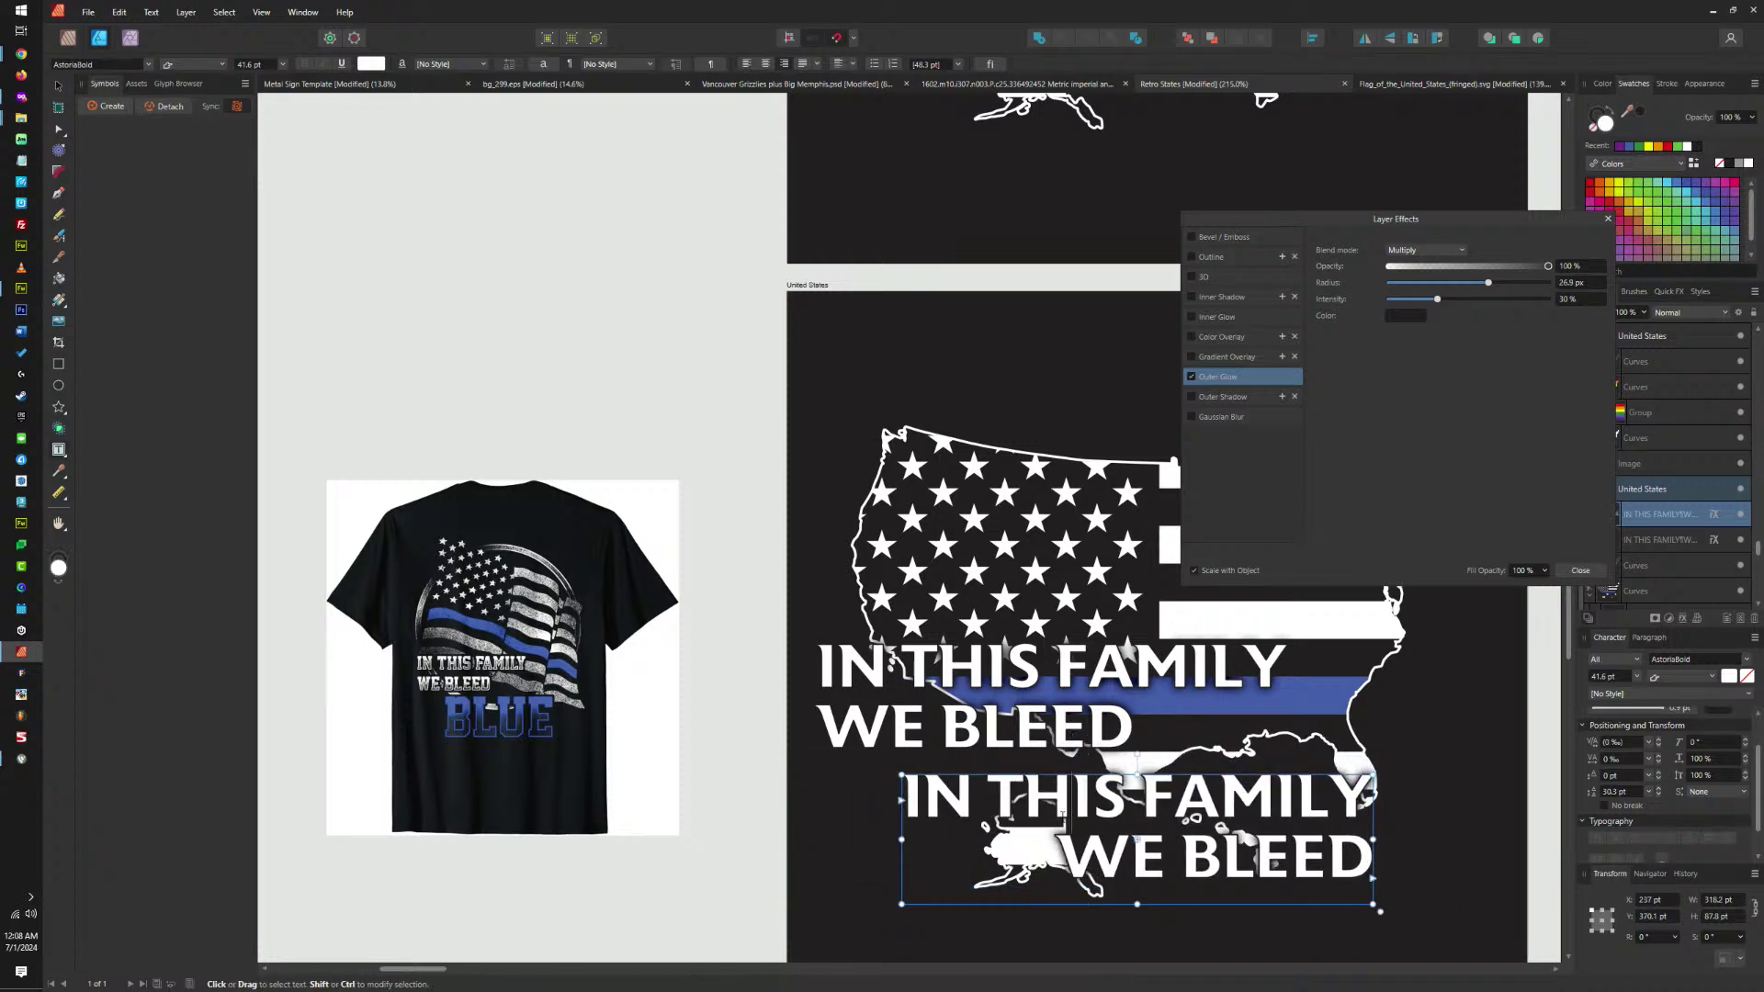
pyautogui.hotkey('ctrl', 'a')
pyautogui.write('BLUE')
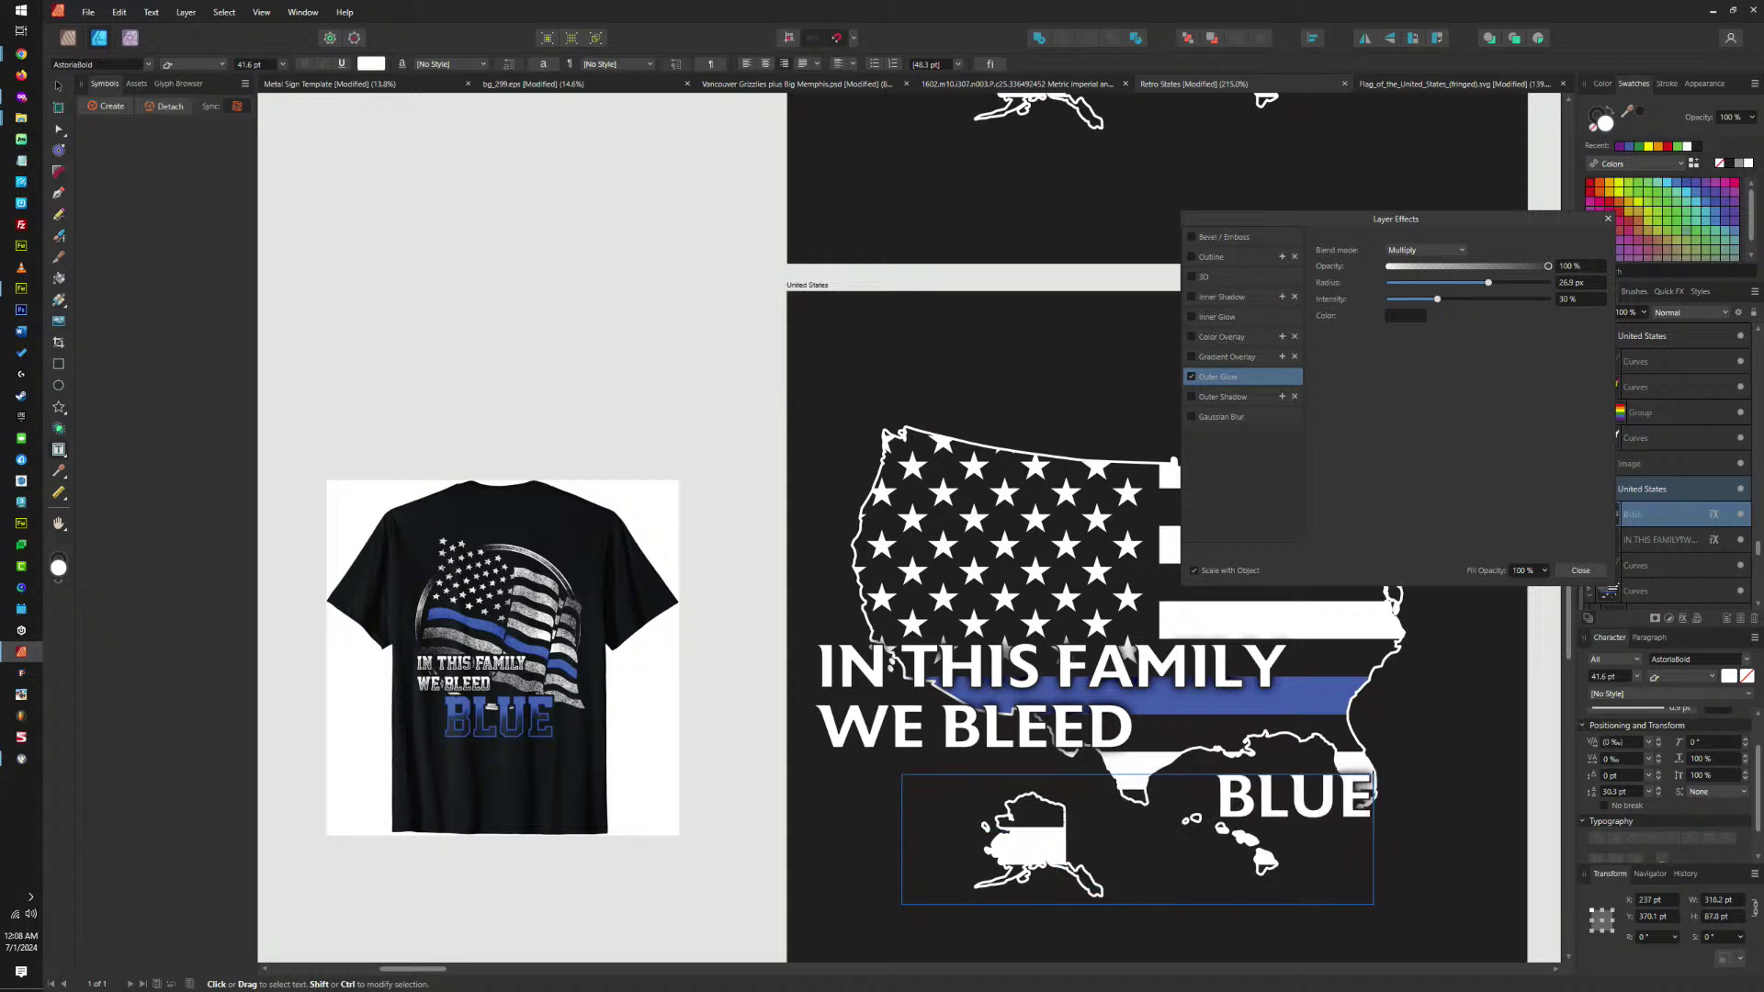
# Set the "BLUE" text to 96 pt and narrow its frame to about 246 pt wide.
pyautogui.doubleClick(1230, 788)
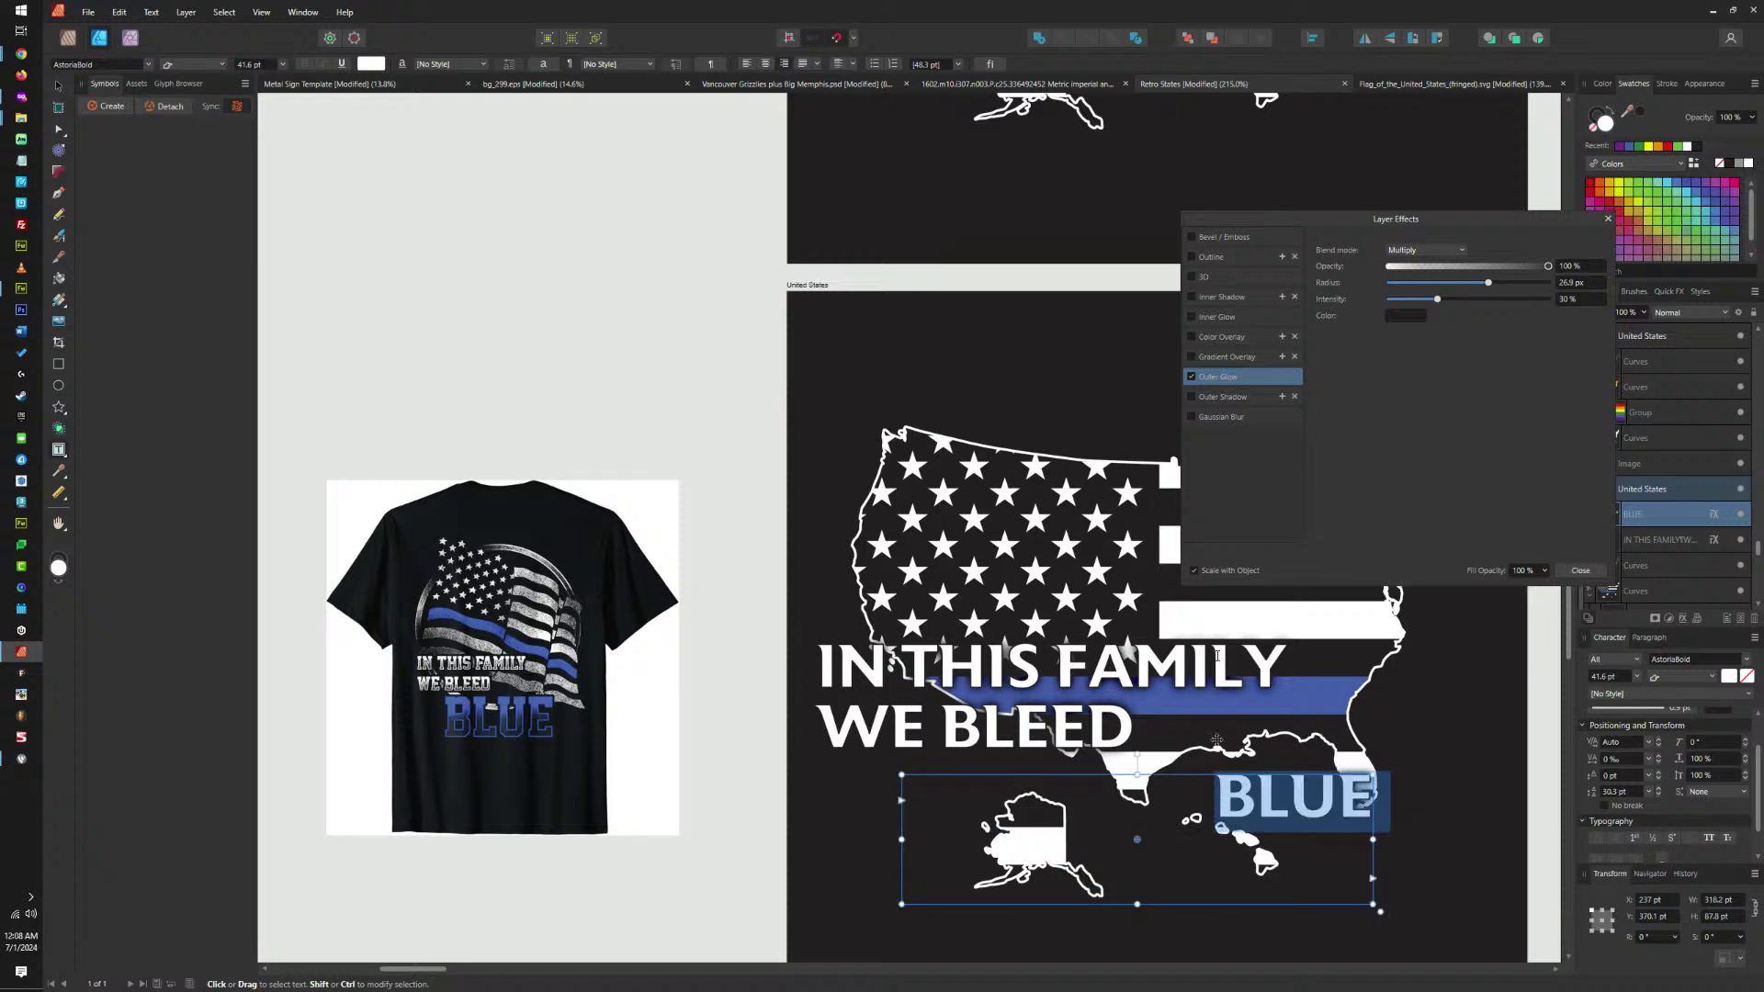
pyautogui.click(265, 65)
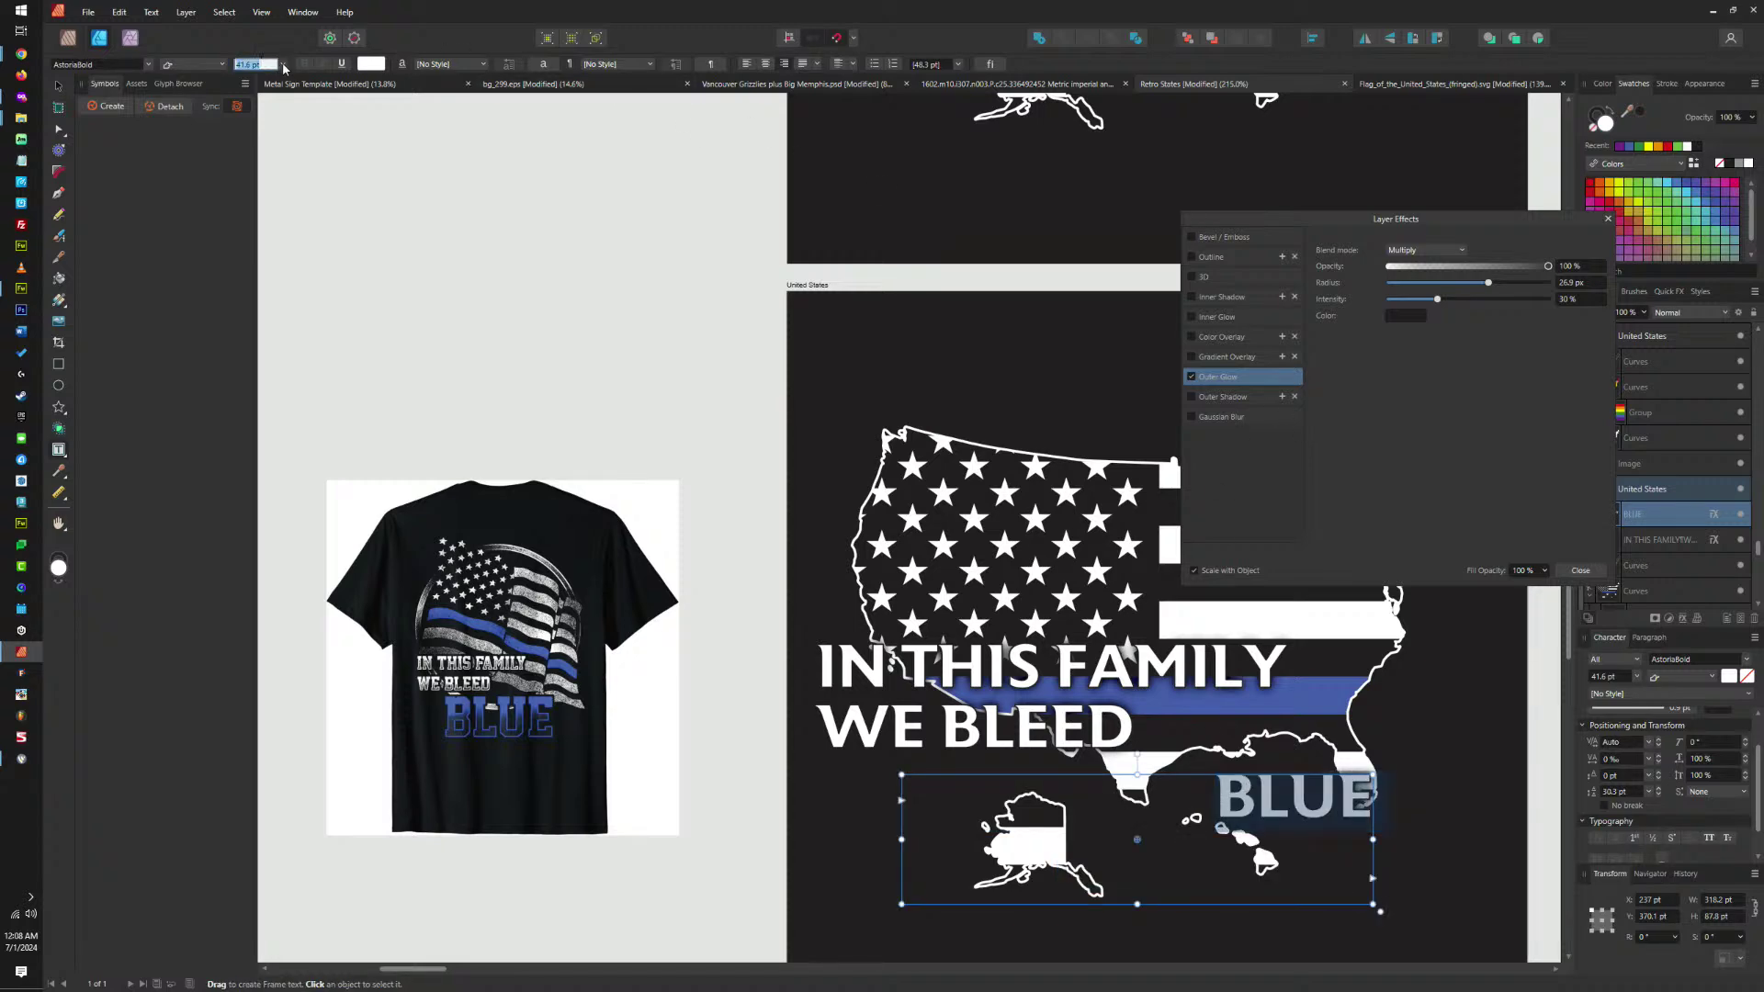
pyautogui.click(282, 64)
pyautogui.moveTo(282, 199); pyautogui.dragTo(282, 268)
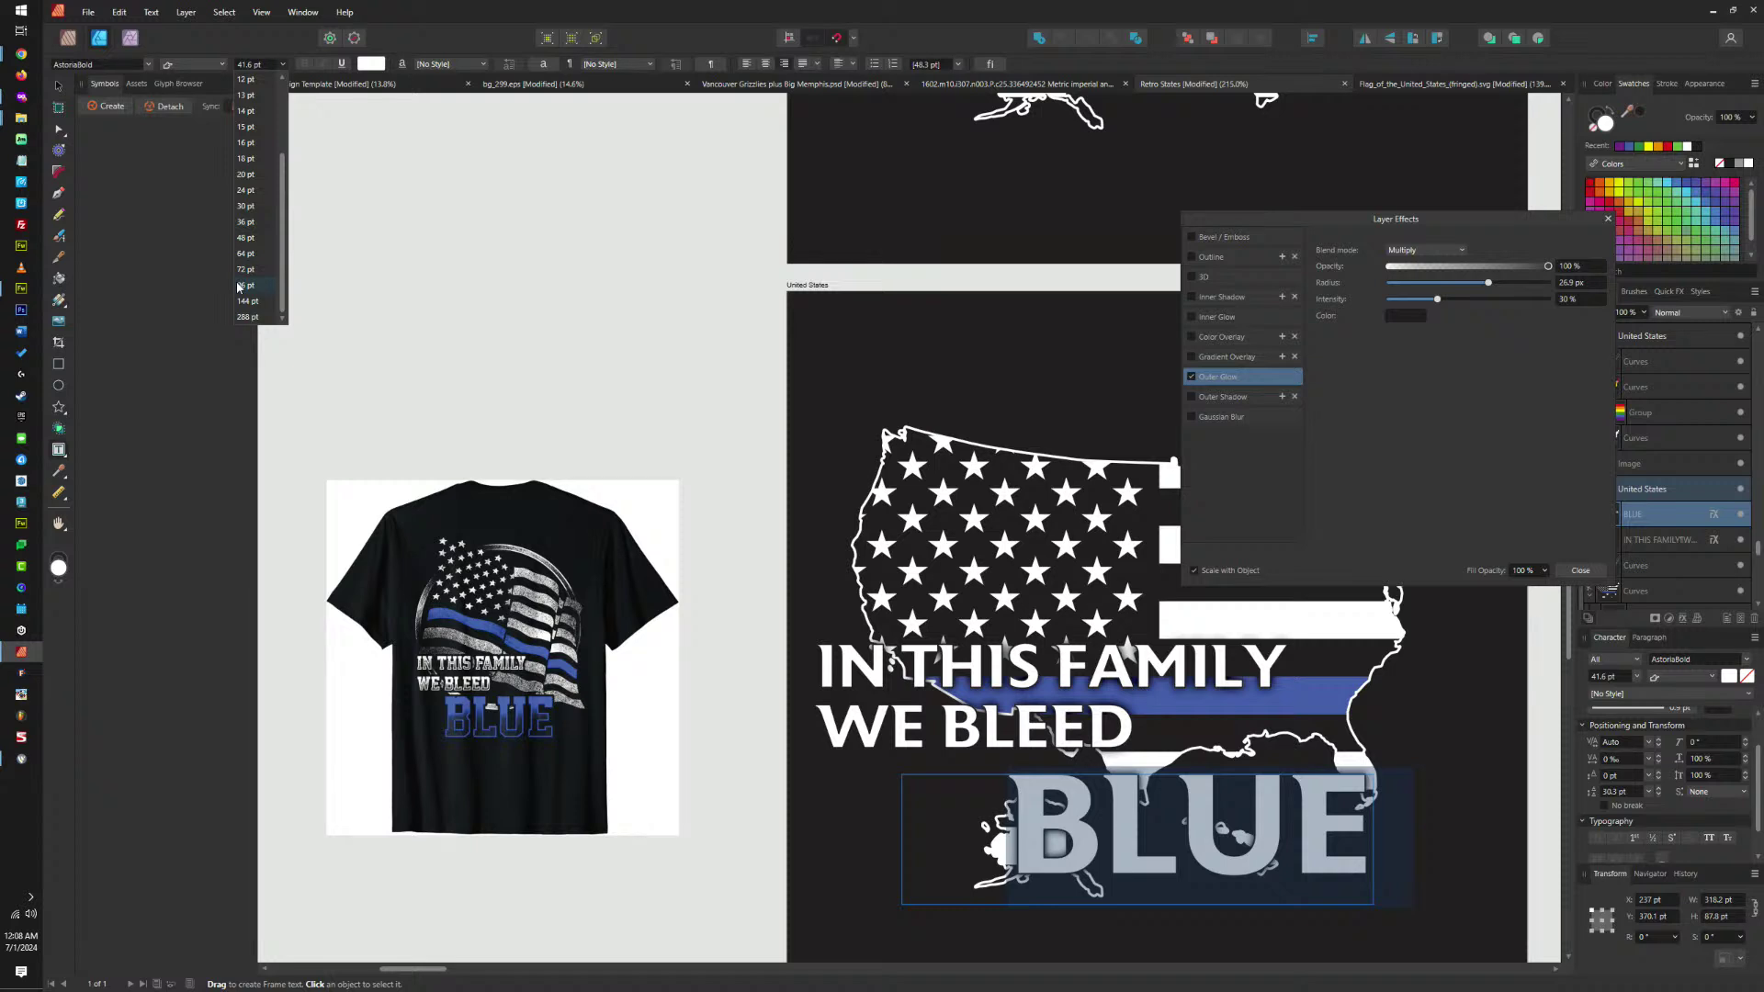
pyautogui.click(241, 286)
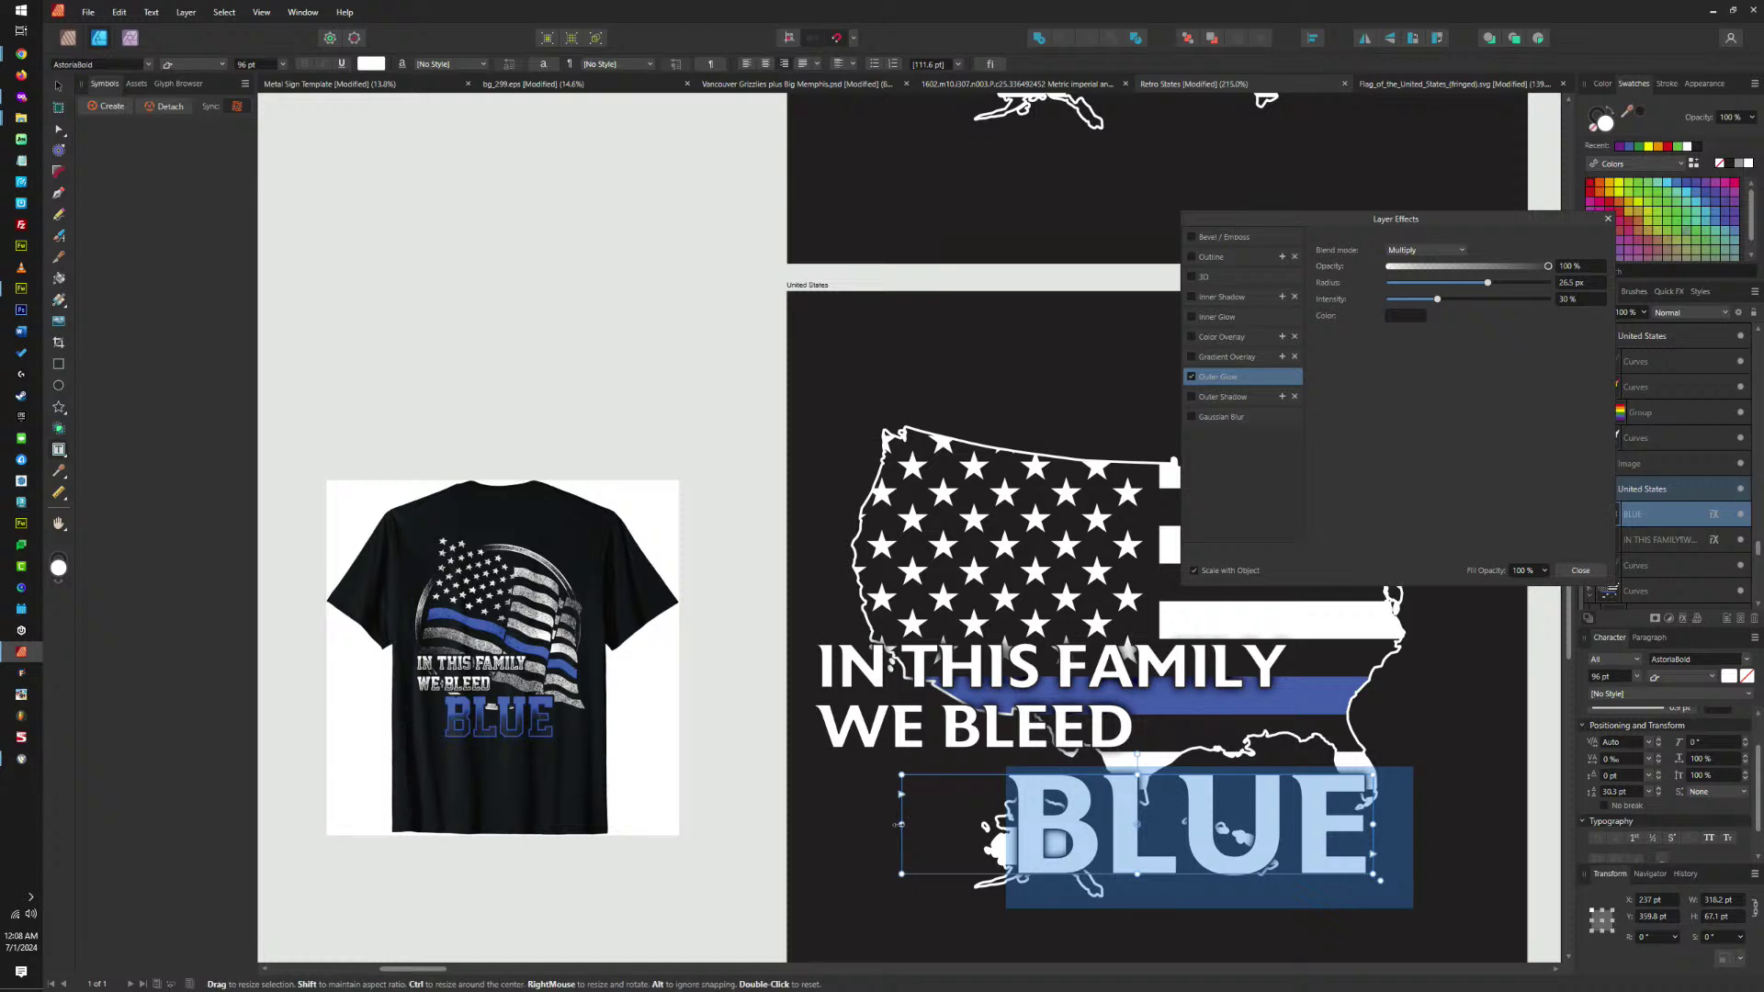
pyautogui.moveTo(900, 824); pyautogui.dragTo(1006, 824)
pyautogui.press('Escape')
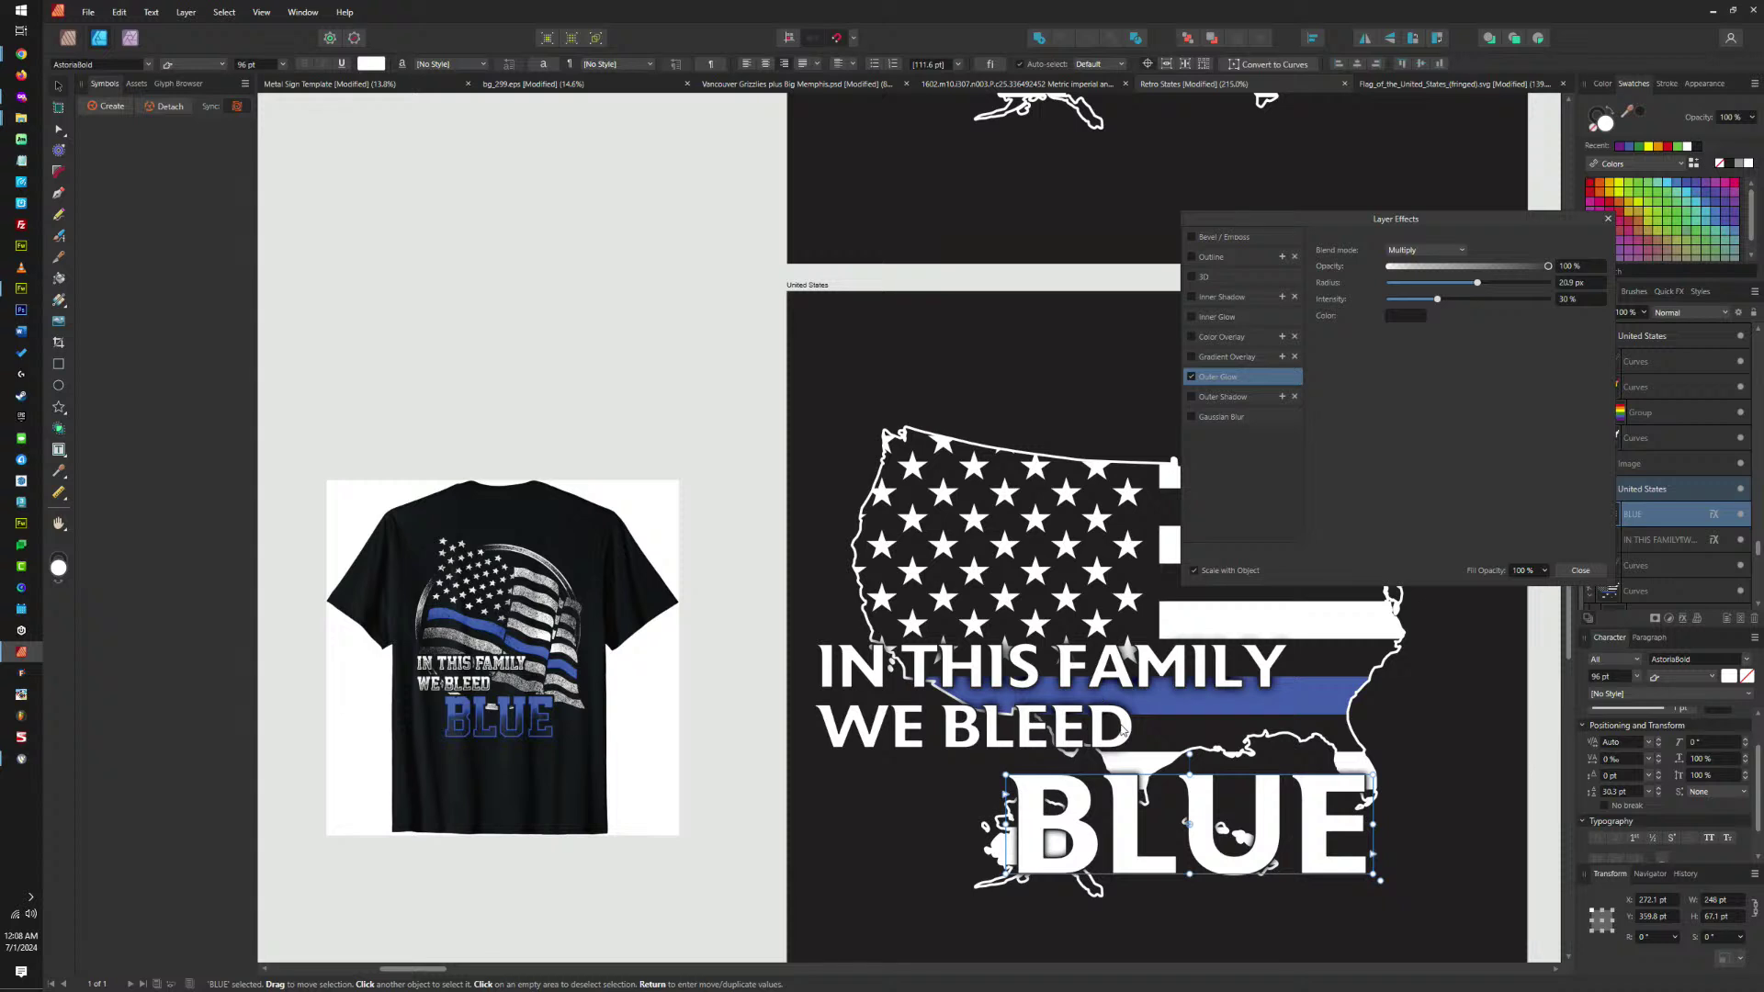
# Nudge the "BLUE" text to about X 273 pt, Y 353.7 pt and give it a blue fill with a white outline.
pyautogui.click(1580, 570)
pyautogui.moveTo(1203, 818); pyautogui.dragTo(1206, 810)
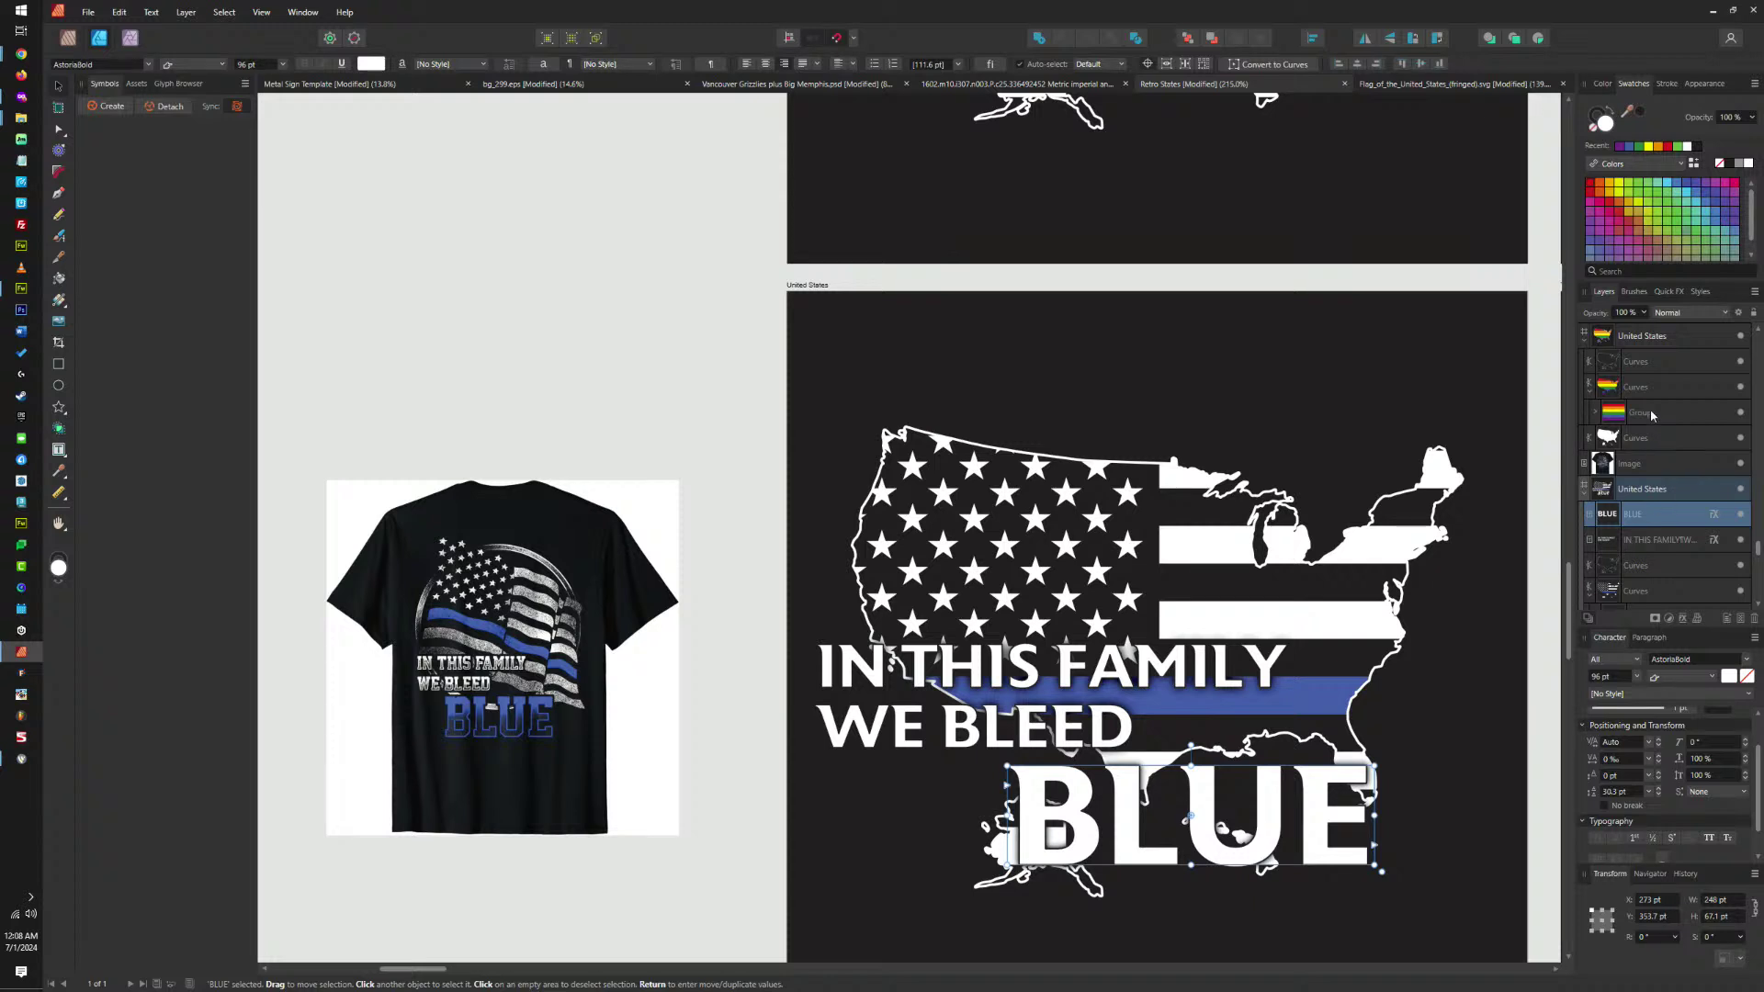
pyautogui.click(1628, 147)
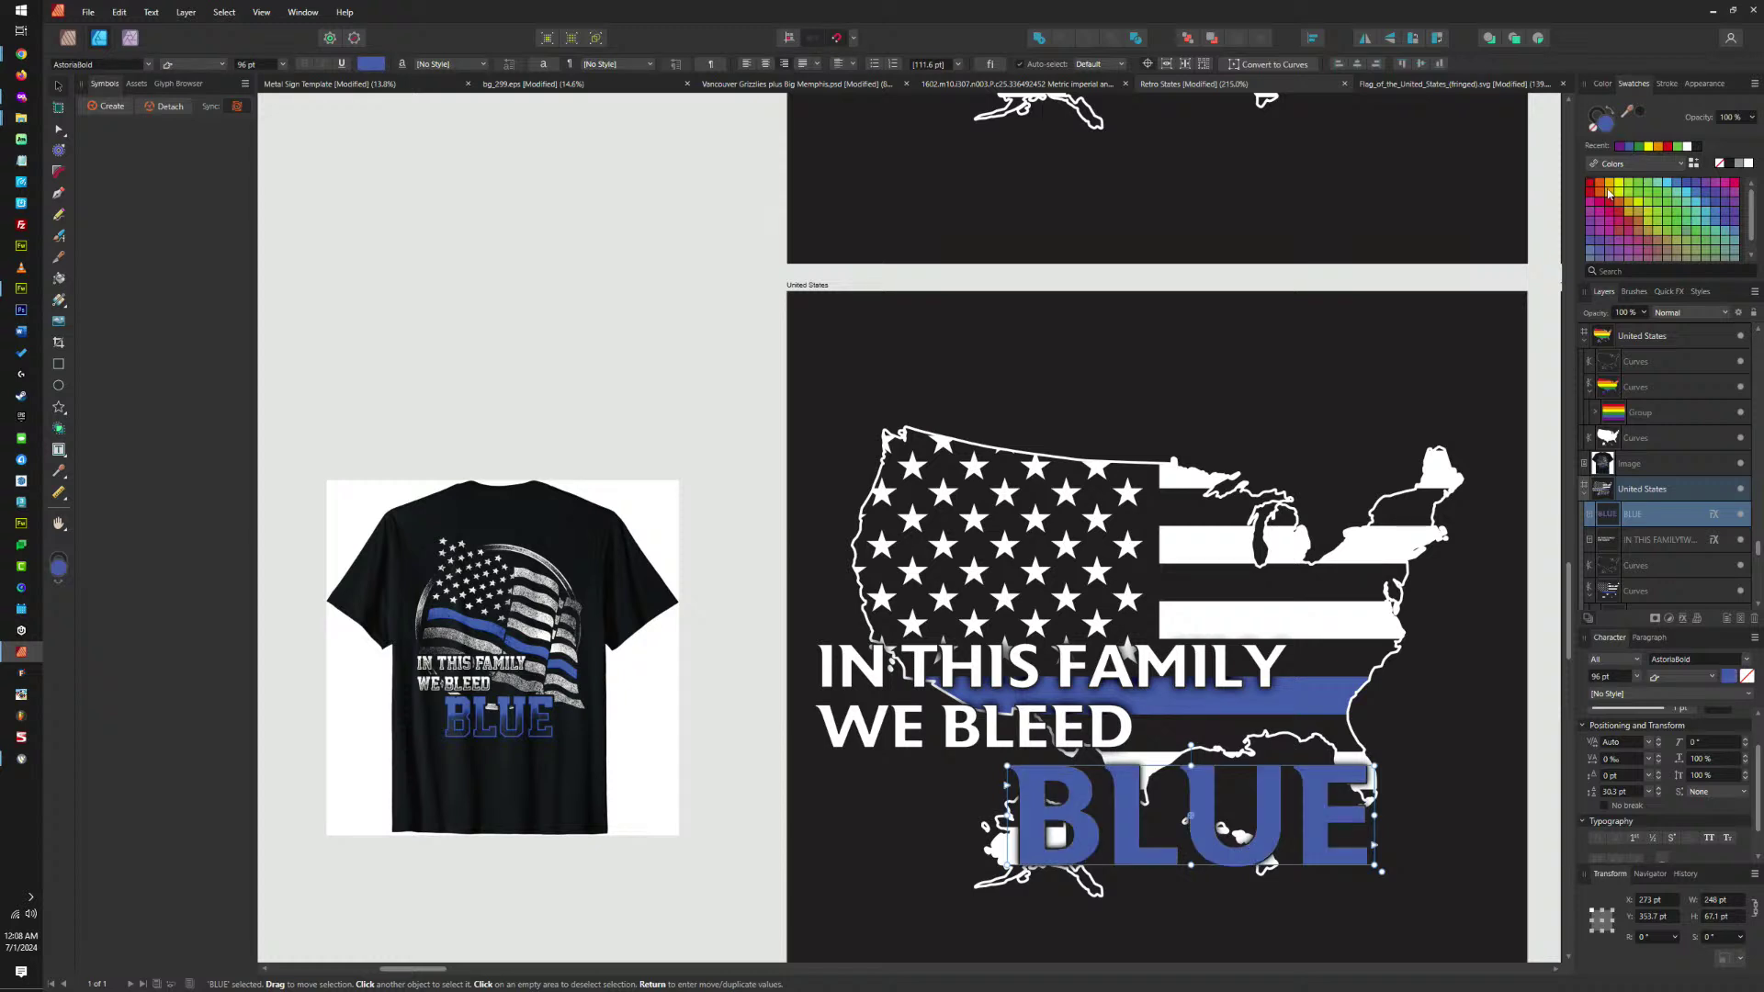
pyautogui.click(1592, 118)
pyautogui.click(1748, 163)
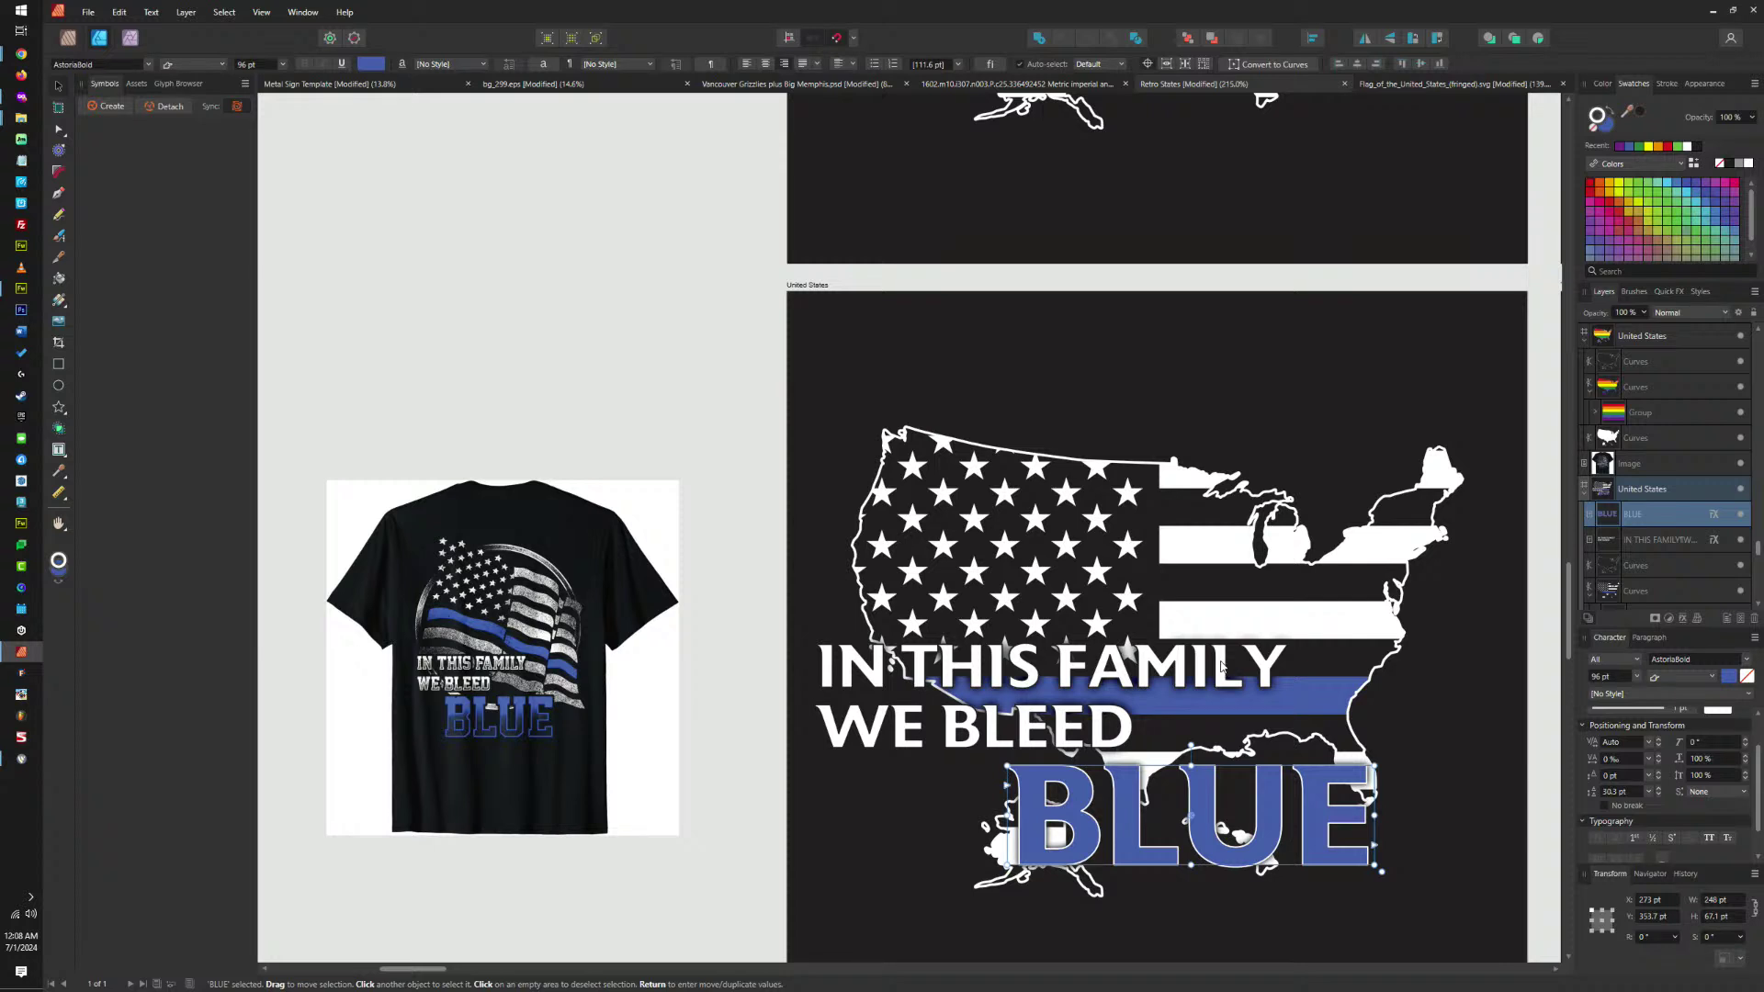
# Rotate the stars-and-stripes group inside the United States map to about -7.4°.
pyautogui.click(1203, 559)
pyautogui.click(1202, 557)
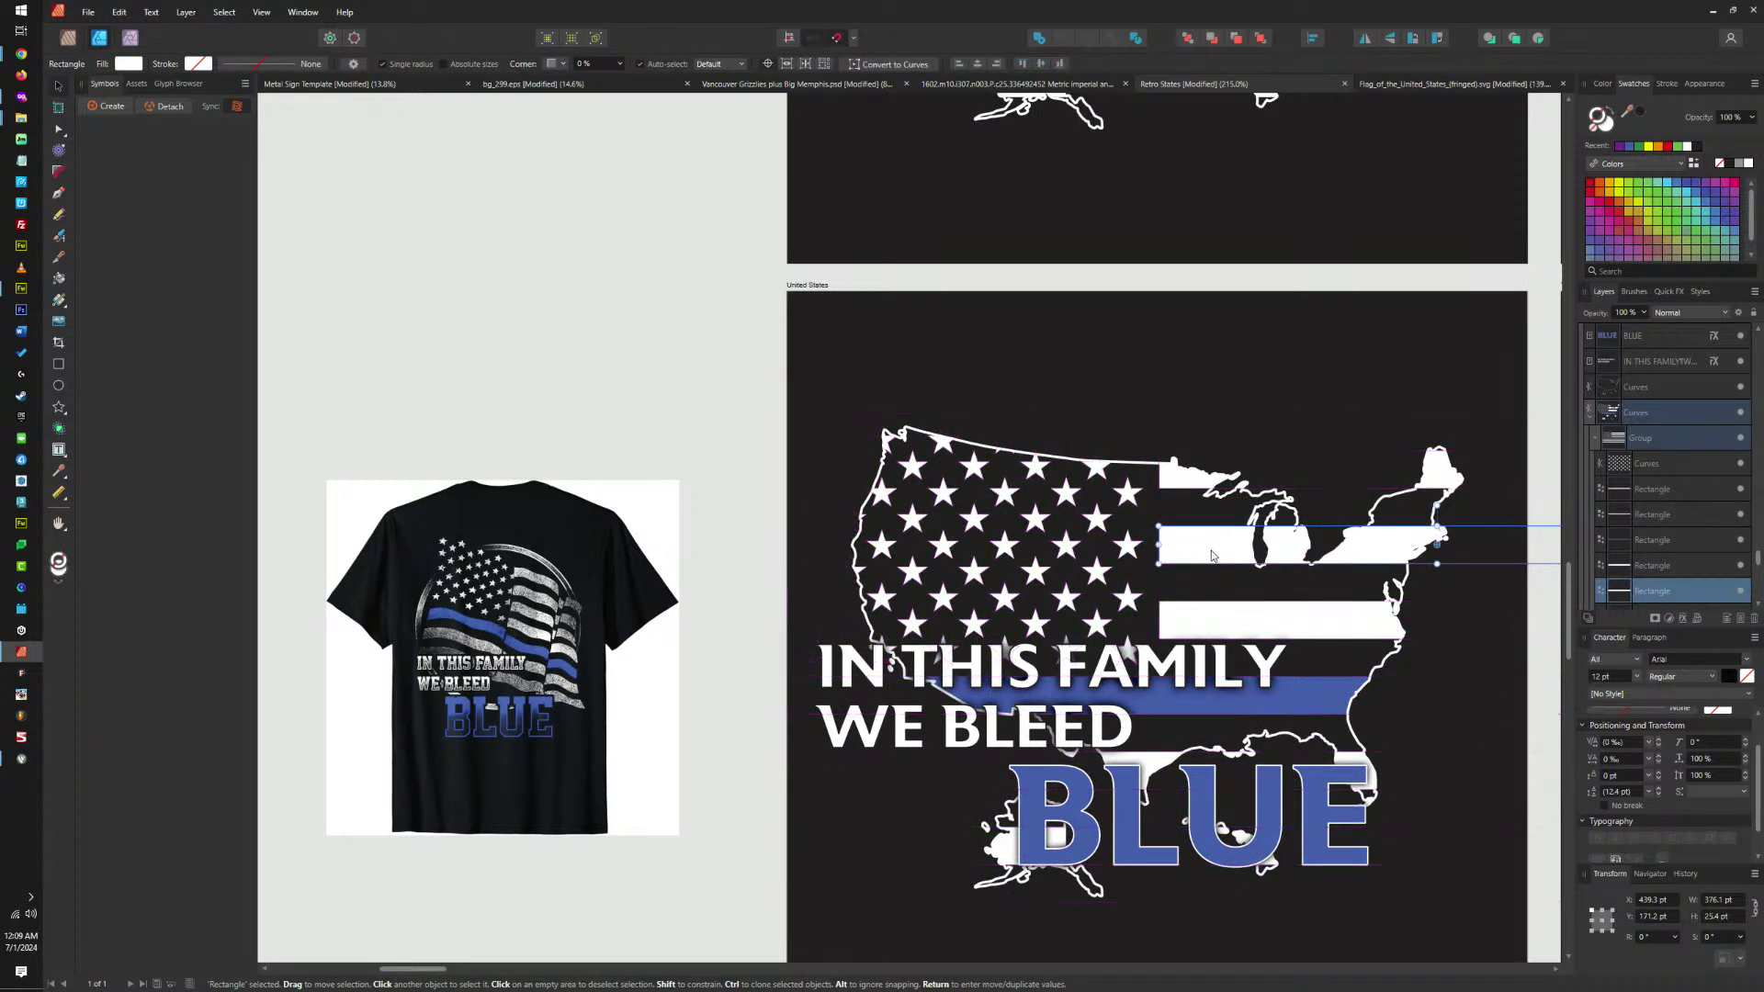
pyautogui.click(1201, 405)
pyautogui.click(1179, 496)
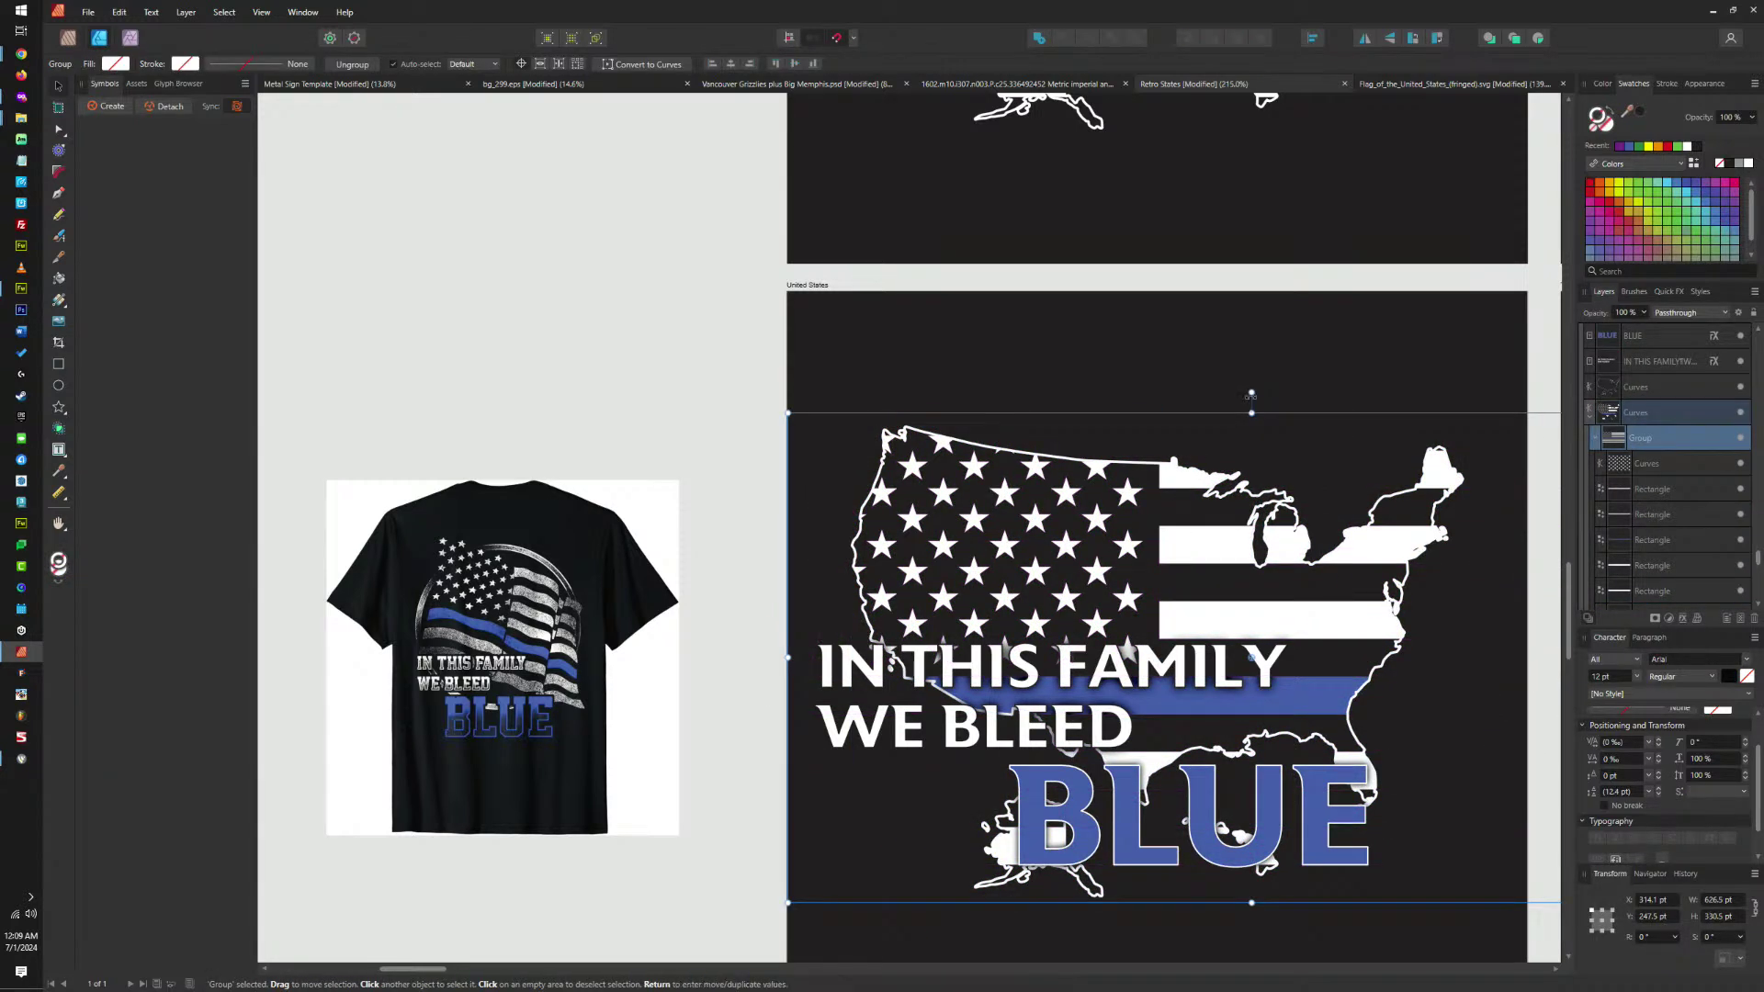
pyautogui.moveTo(1251, 393)
pyautogui.mouseDown()
pyautogui.moveTo(1303, 405)
pyautogui.moveTo(1284, 405)
pyautogui.mouseUp()
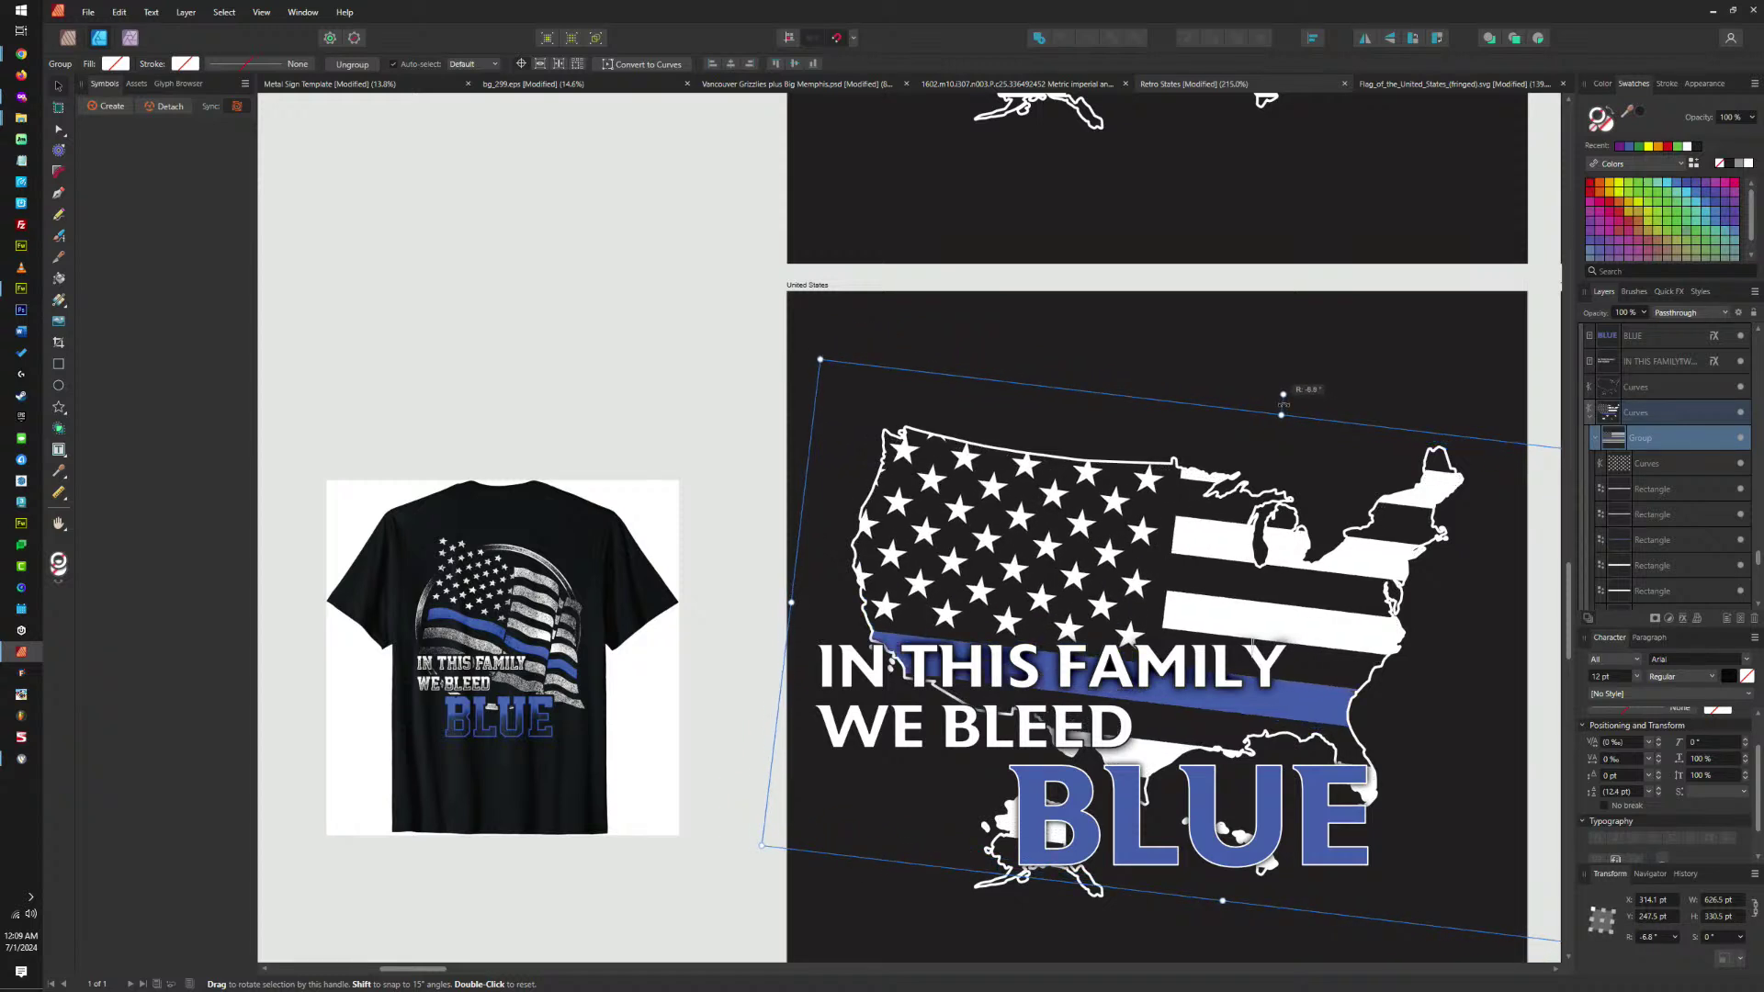
pyautogui.moveTo(1283, 395); pyautogui.dragTo(1306, 530)
pyautogui.scroll(-2, 1266, 496)
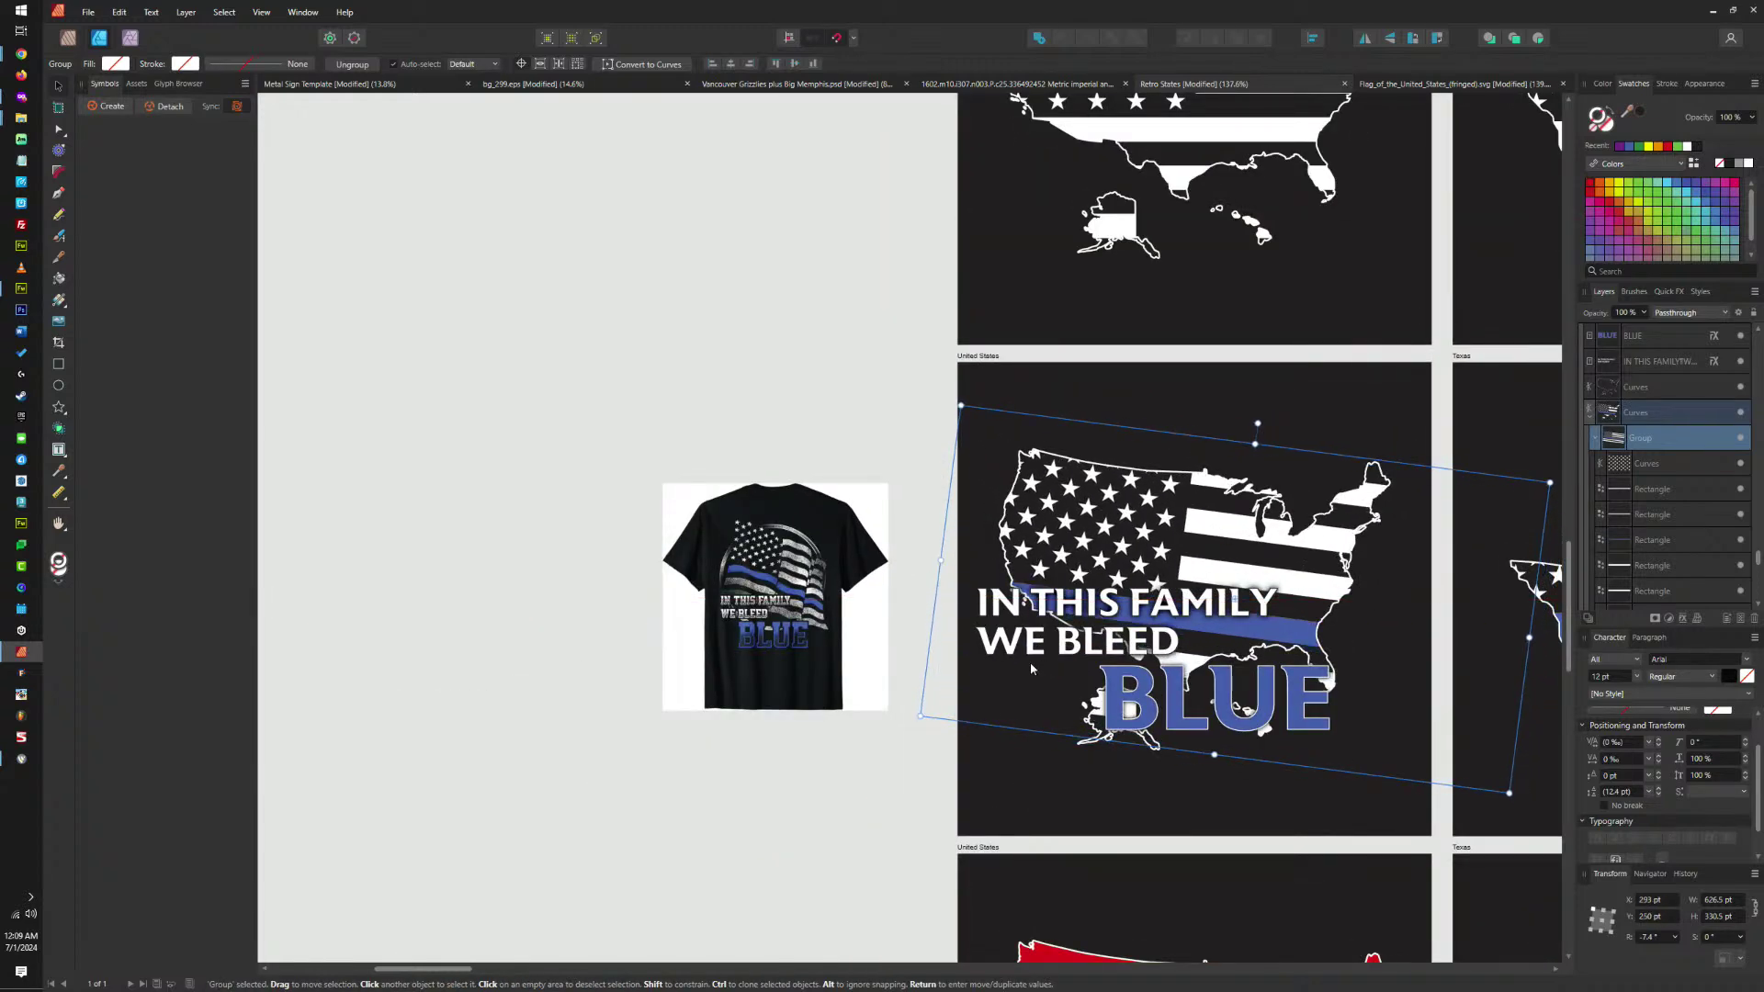
# Enlarge the rotated flag group to about 700.7 × 369.6 pt so it covers the whole map.
pyautogui.moveTo(920, 724); pyautogui.dragTo(897, 737)
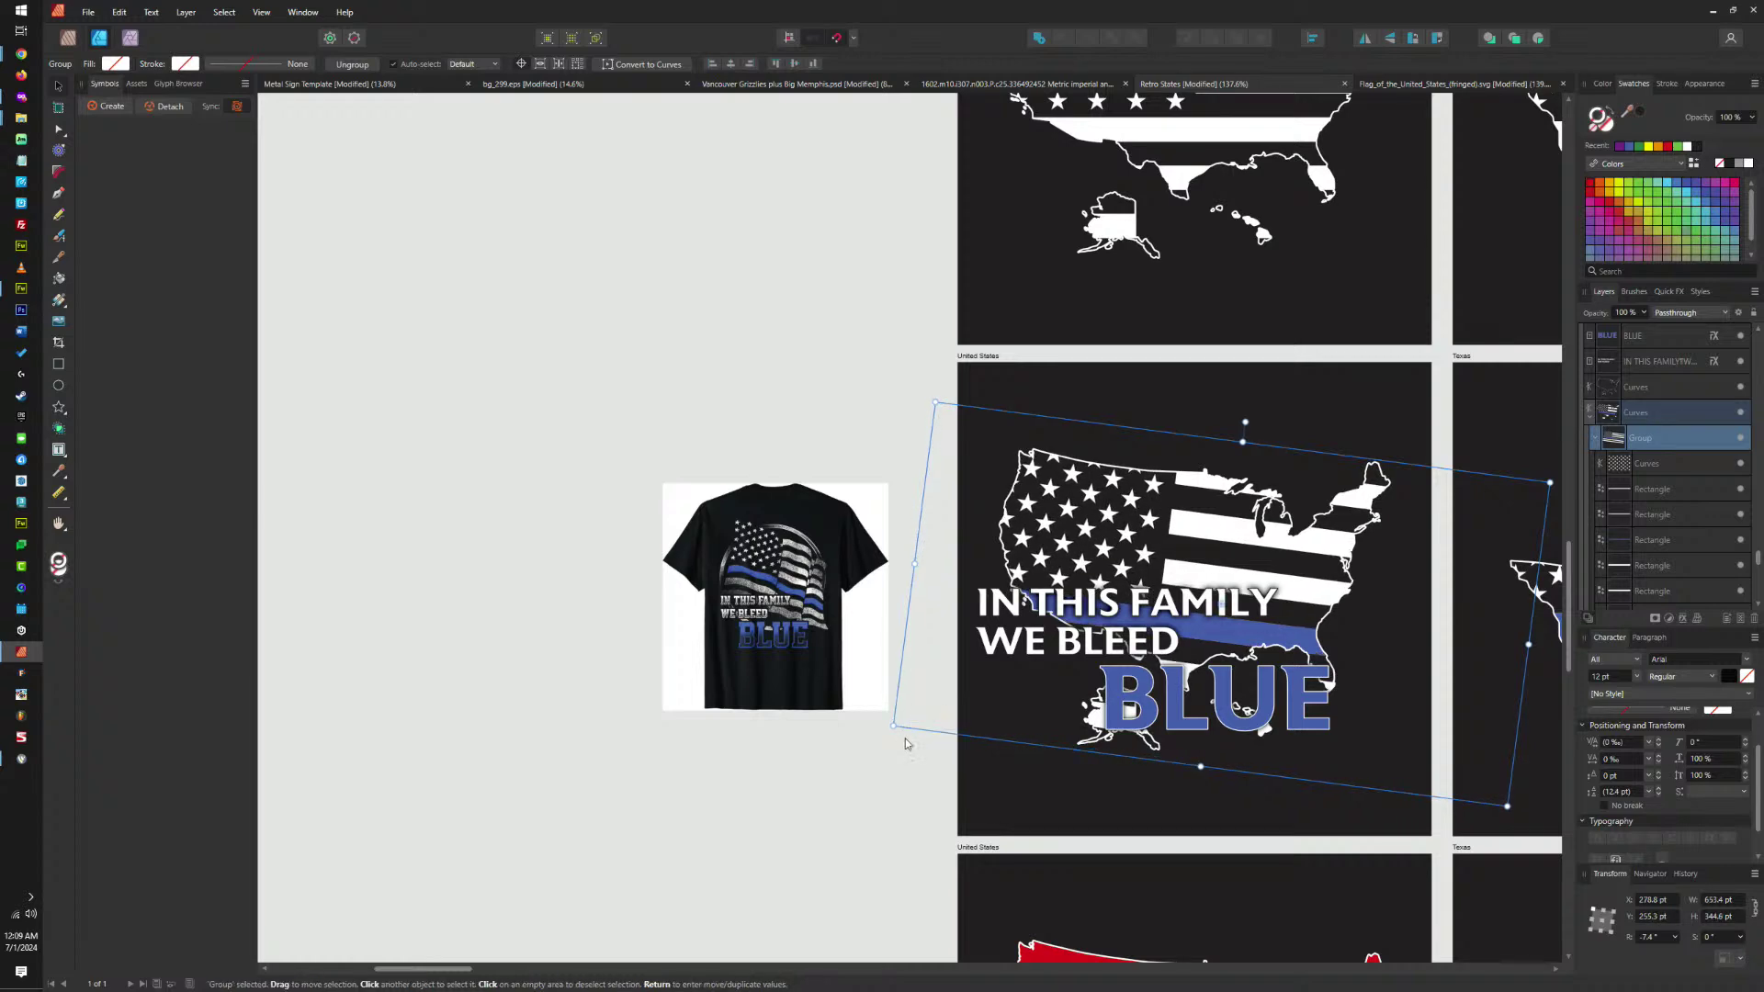
pyautogui.scroll(2, 1099, 723)
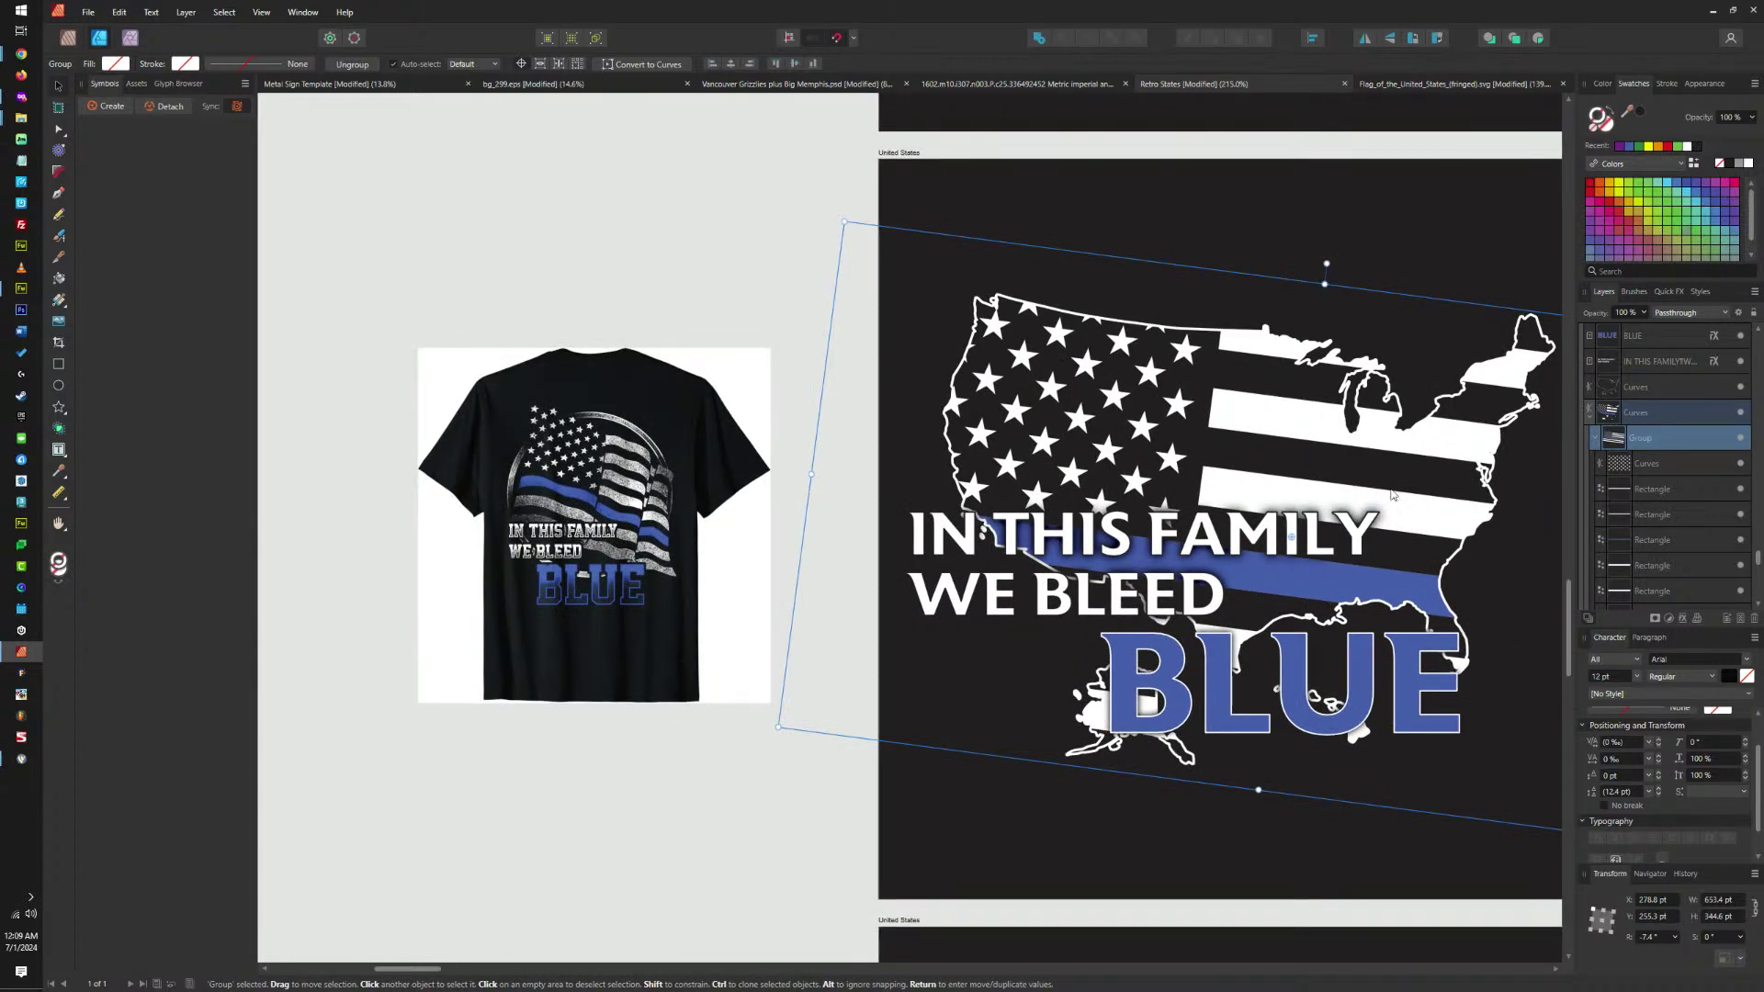
pyautogui.scroll(-2, 1258, 516)
pyautogui.hscroll(2, 1211, 487)
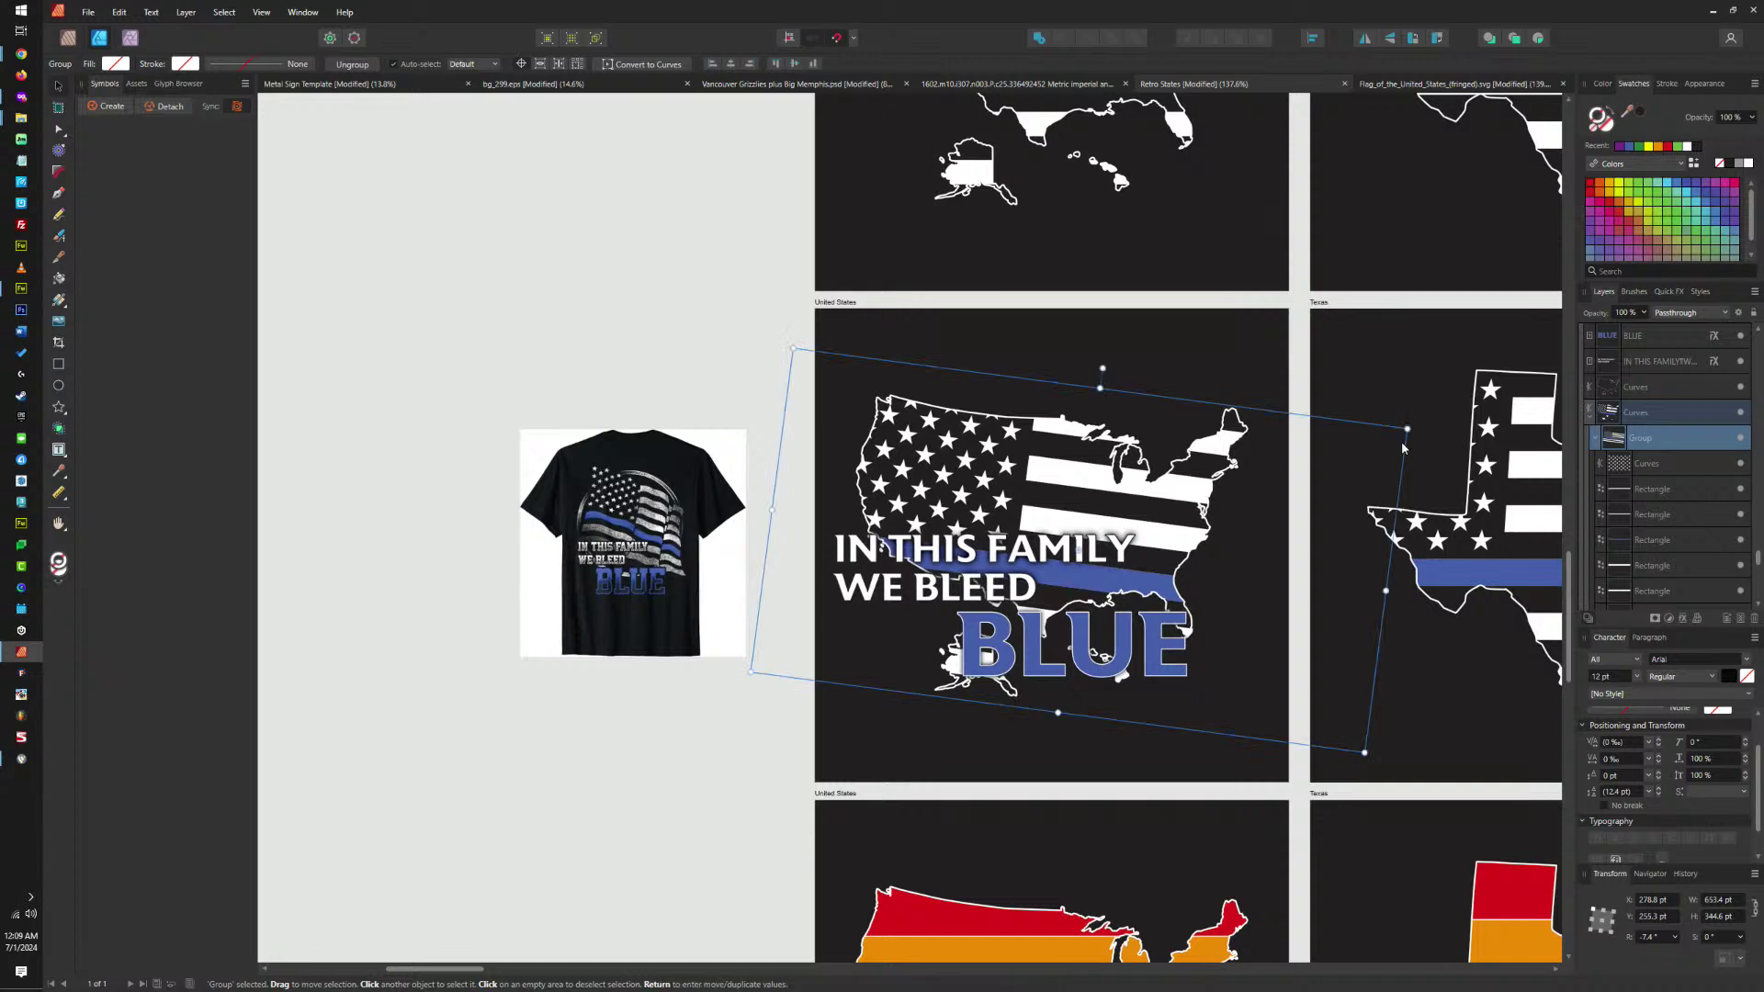
pyautogui.moveTo(1407, 430); pyautogui.dragTo(1455, 412)
pyautogui.scroll(2, 1078, 516)
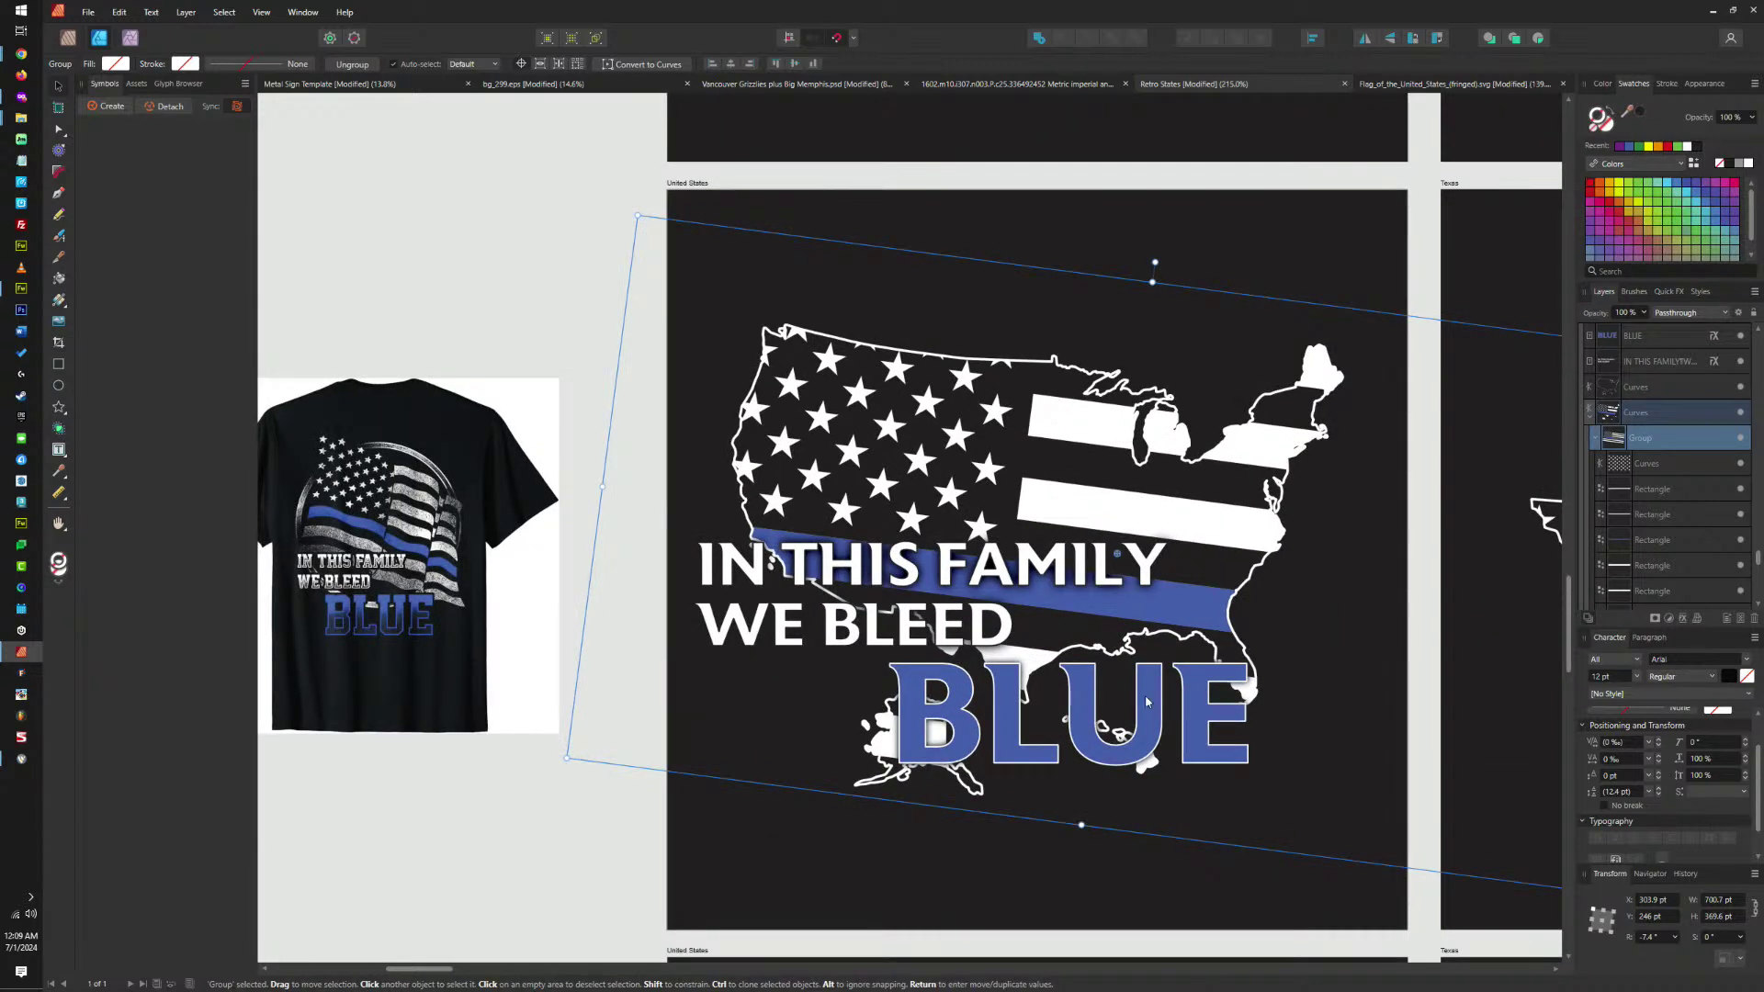
# Rotate the "BLUE" and "IN THIS FAMILY WE BLEED" texts together to about -7.9°.
pyautogui.click(1116, 689)
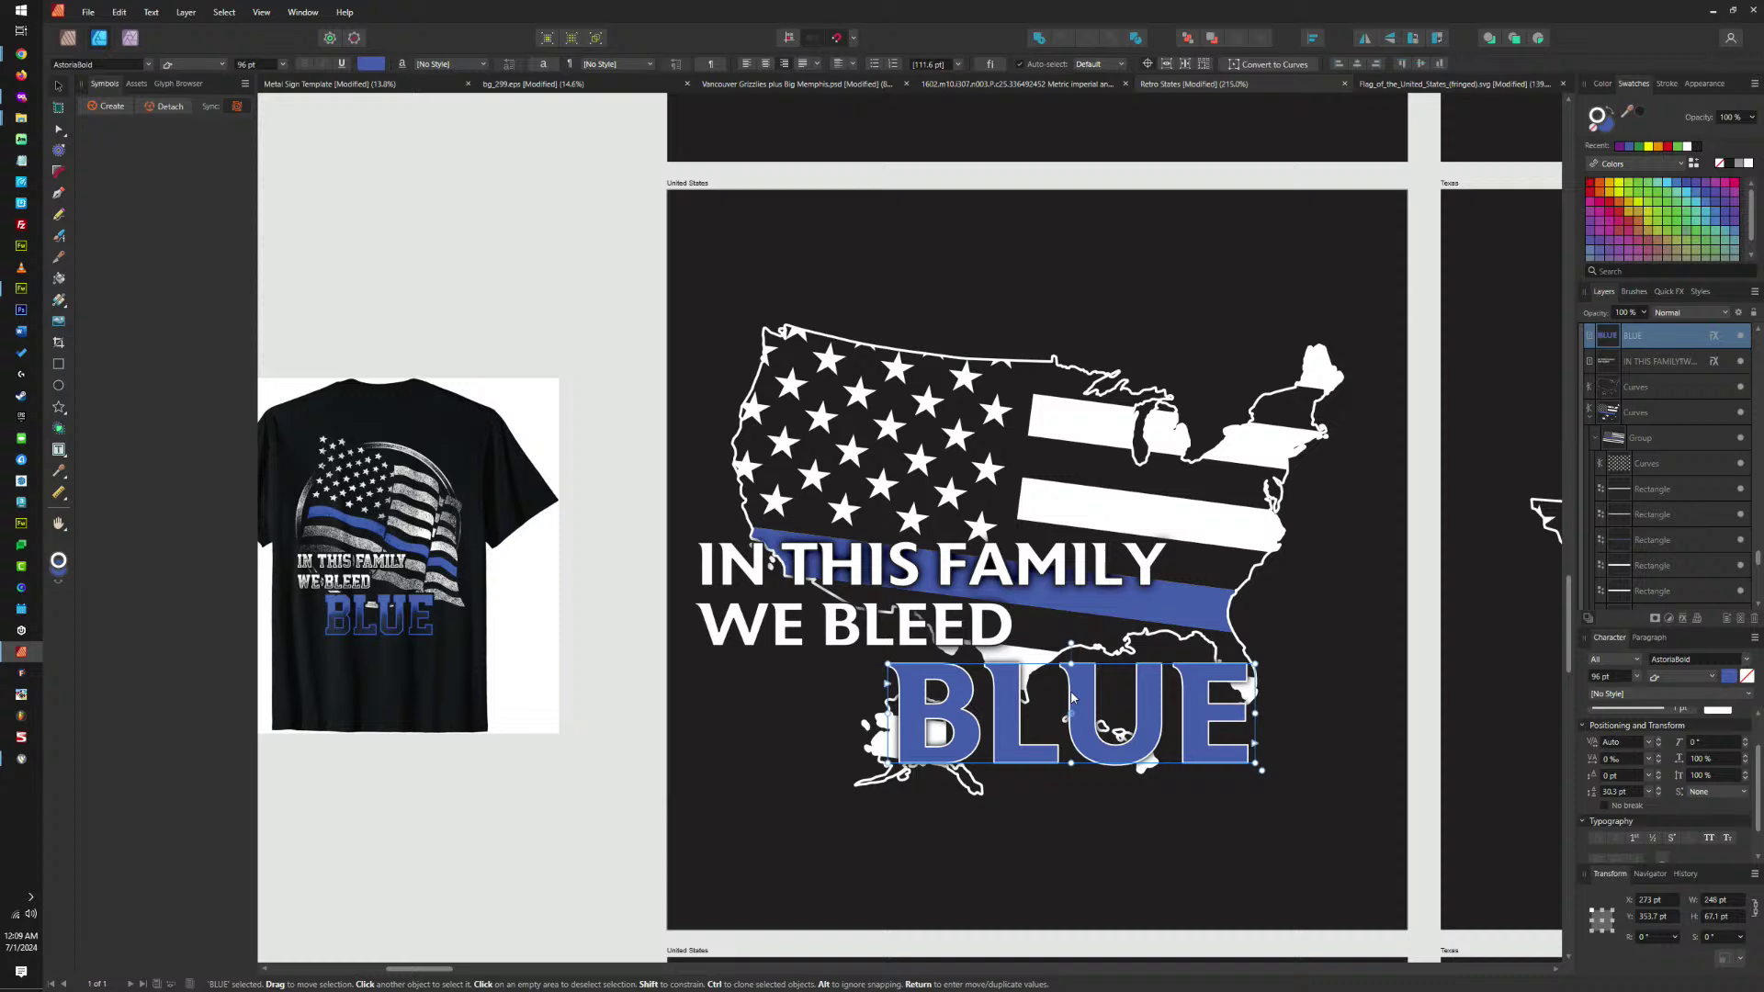
pyautogui.keyDown('shift'); pyautogui.click(941, 621); pyautogui.keyUp('shift')
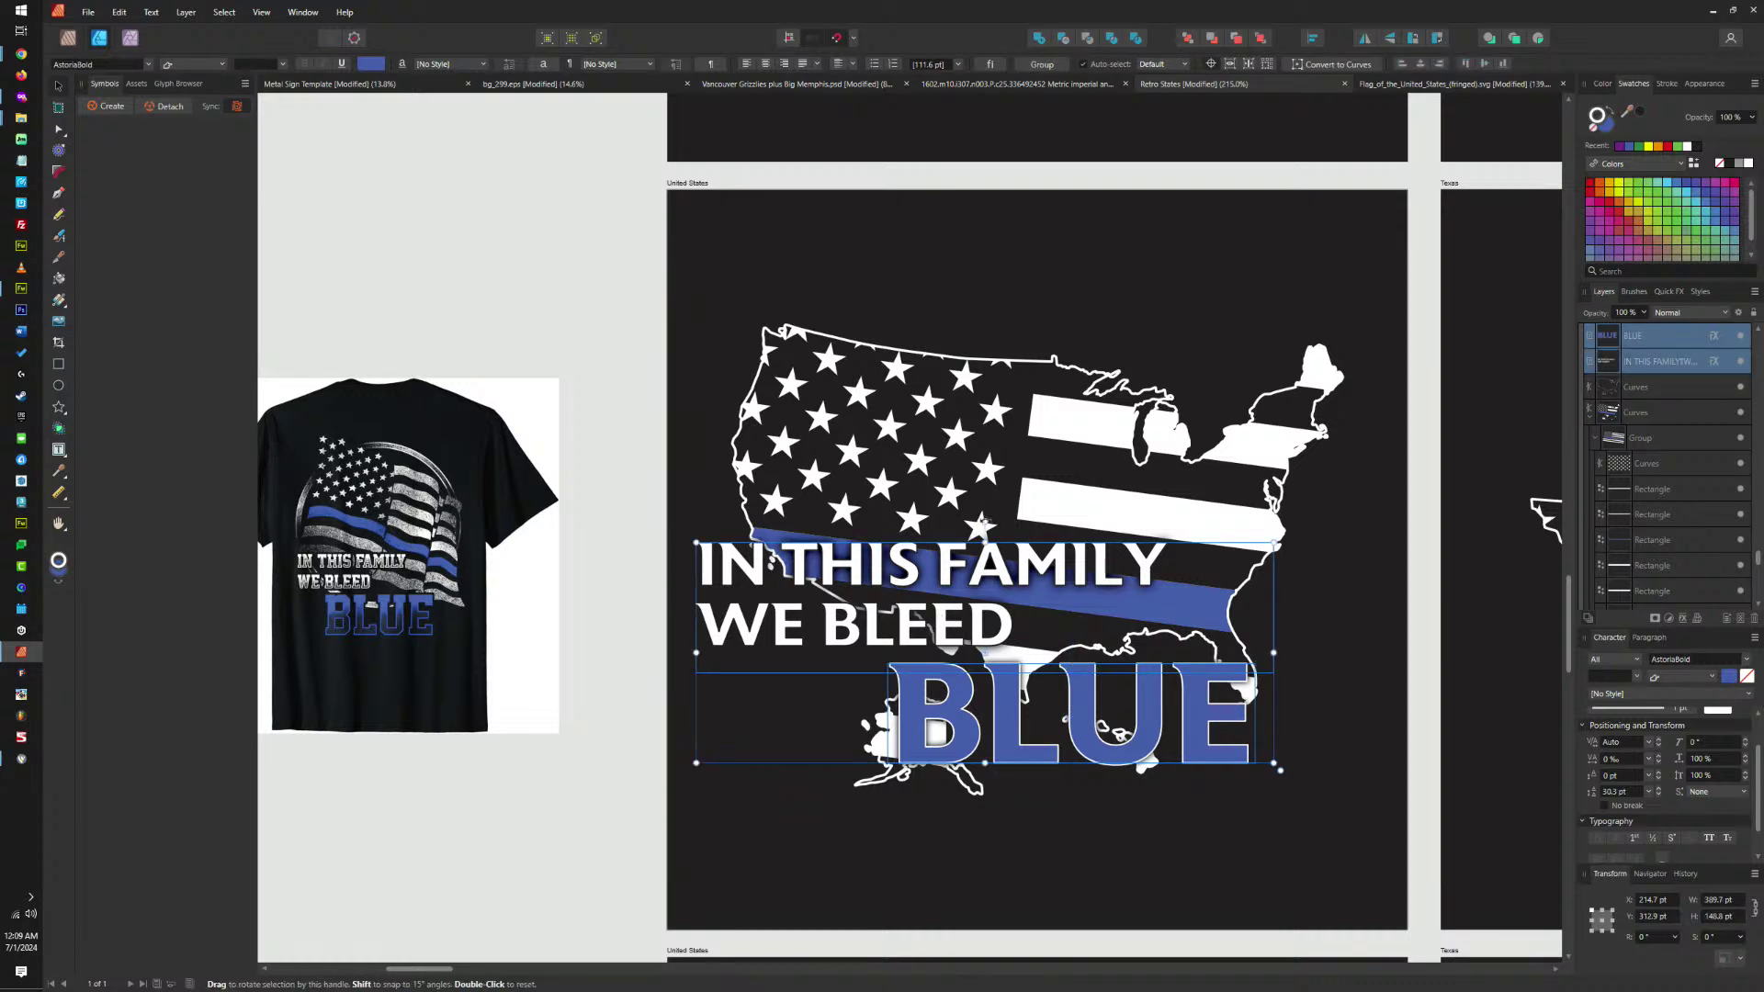
pyautogui.moveTo(985, 522); pyautogui.dragTo(1004, 504)
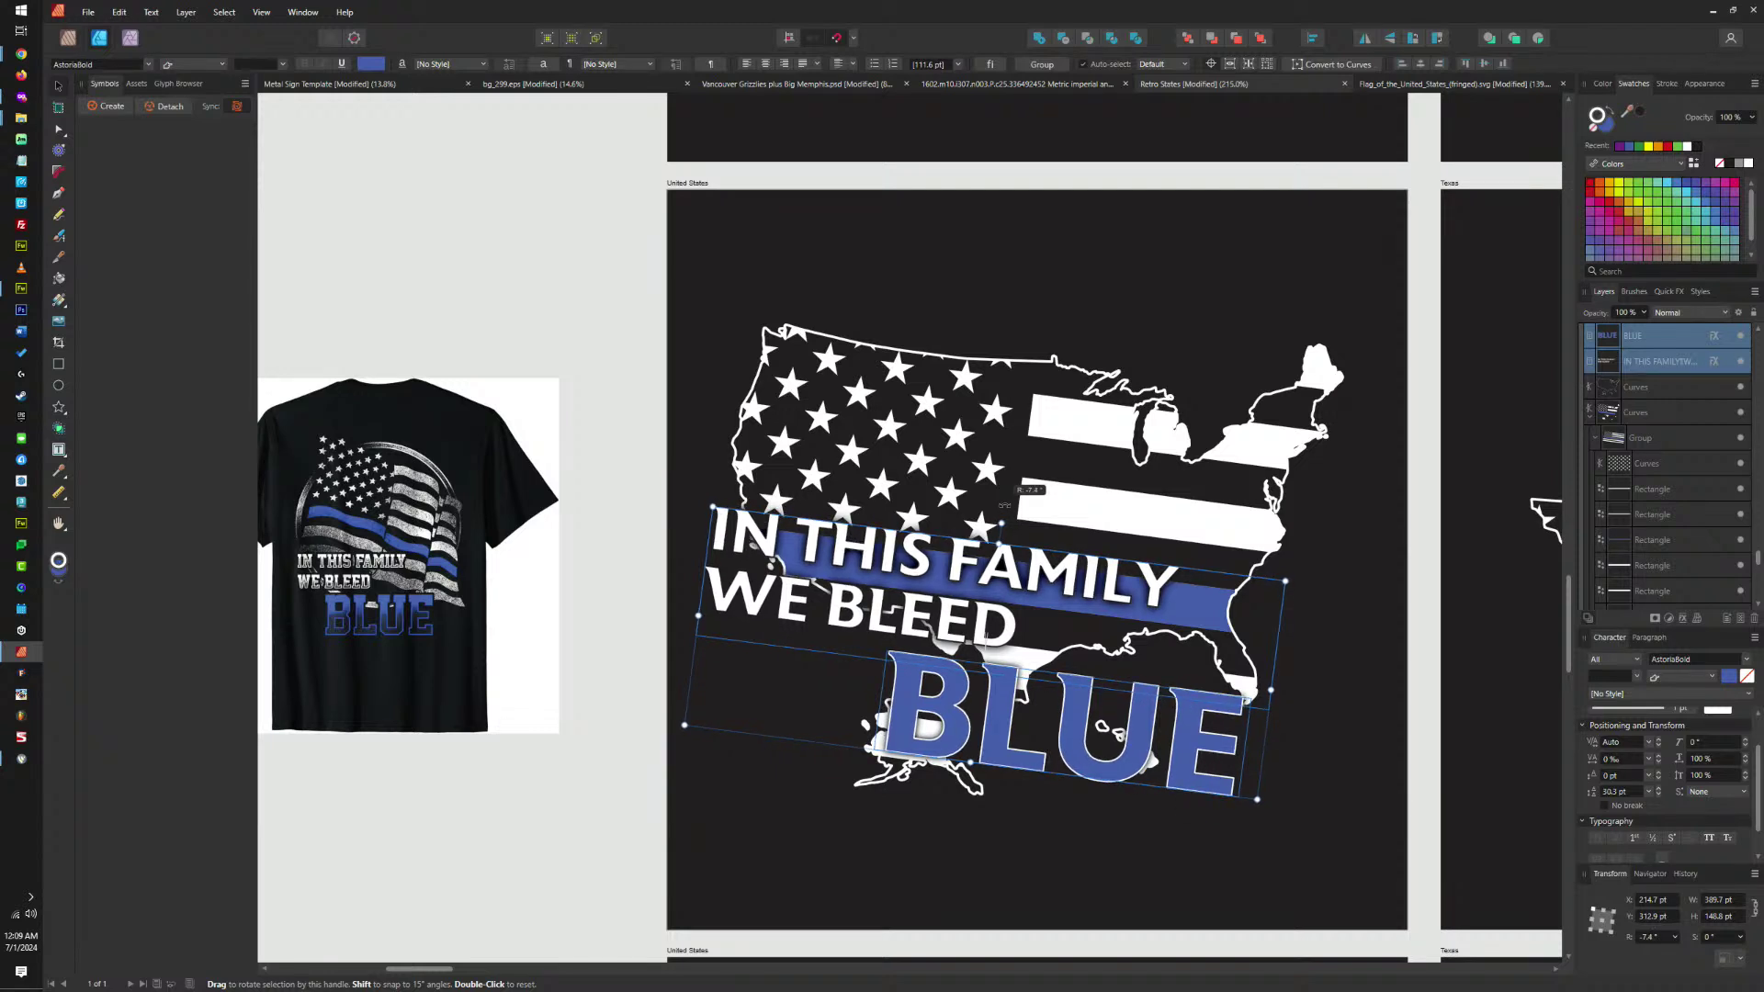
pyautogui.moveTo(1004, 504); pyautogui.dragTo(1006, 504)
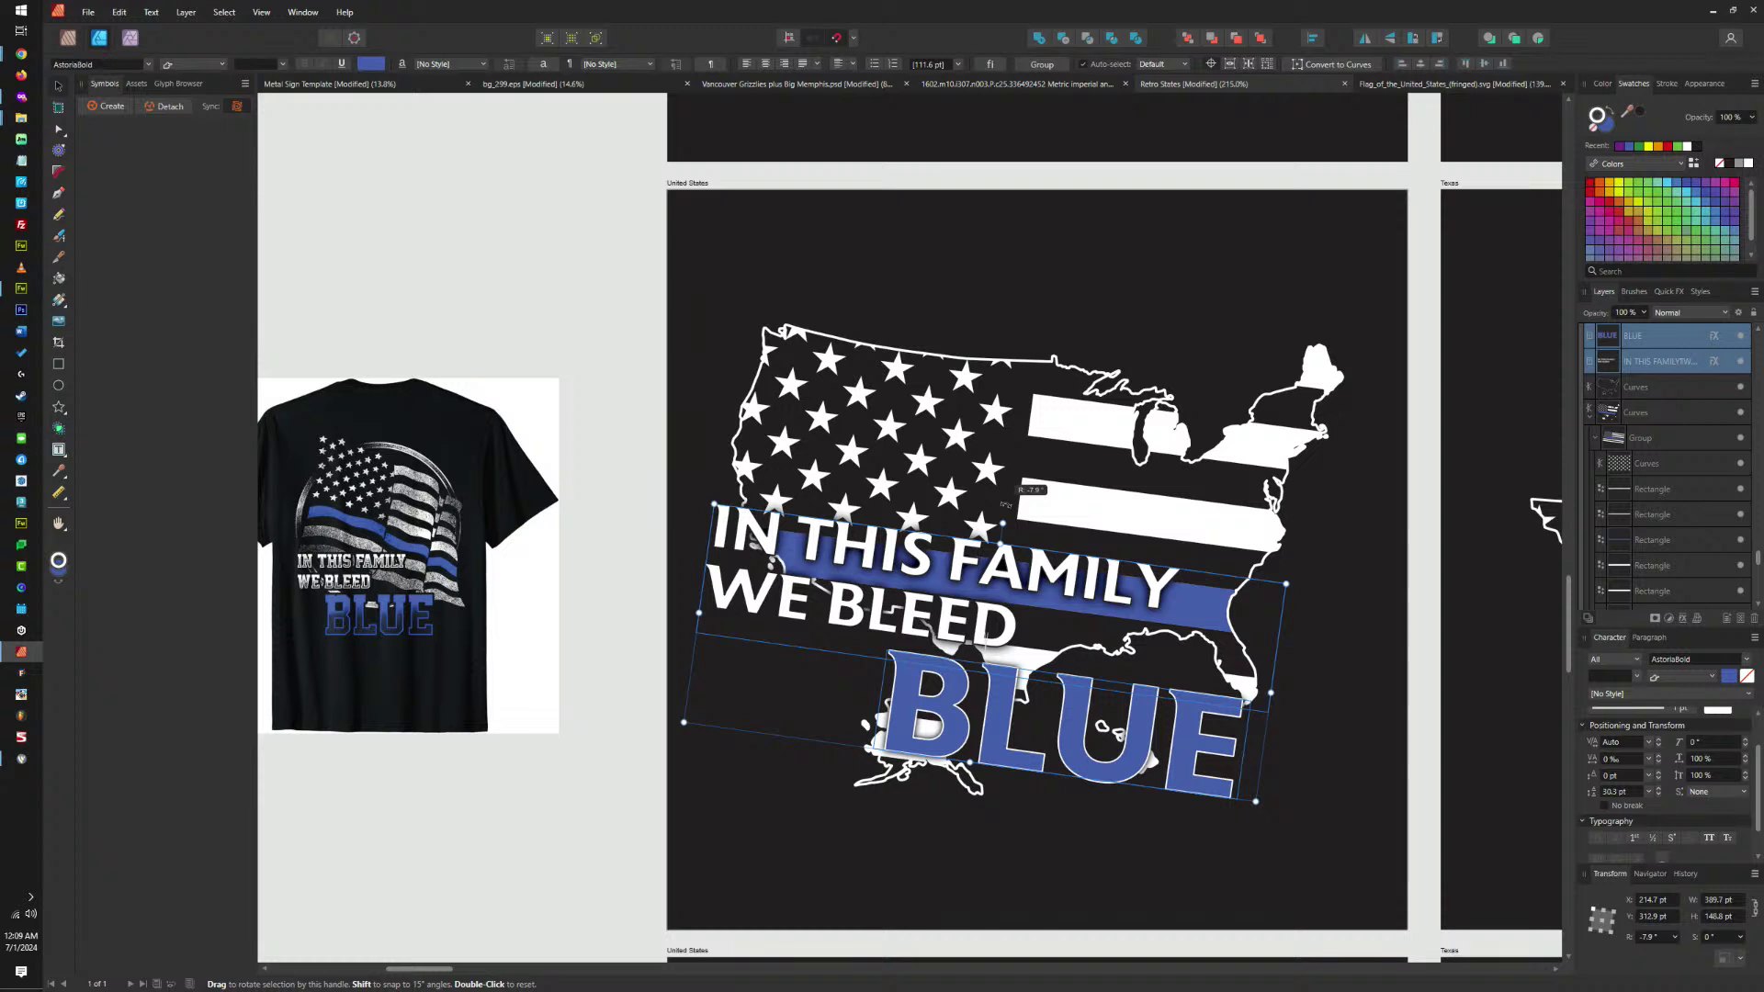
# Check the flag group's rotation and set both slogan texts to the matching angle of -7.4°.
pyautogui.click(987, 549)
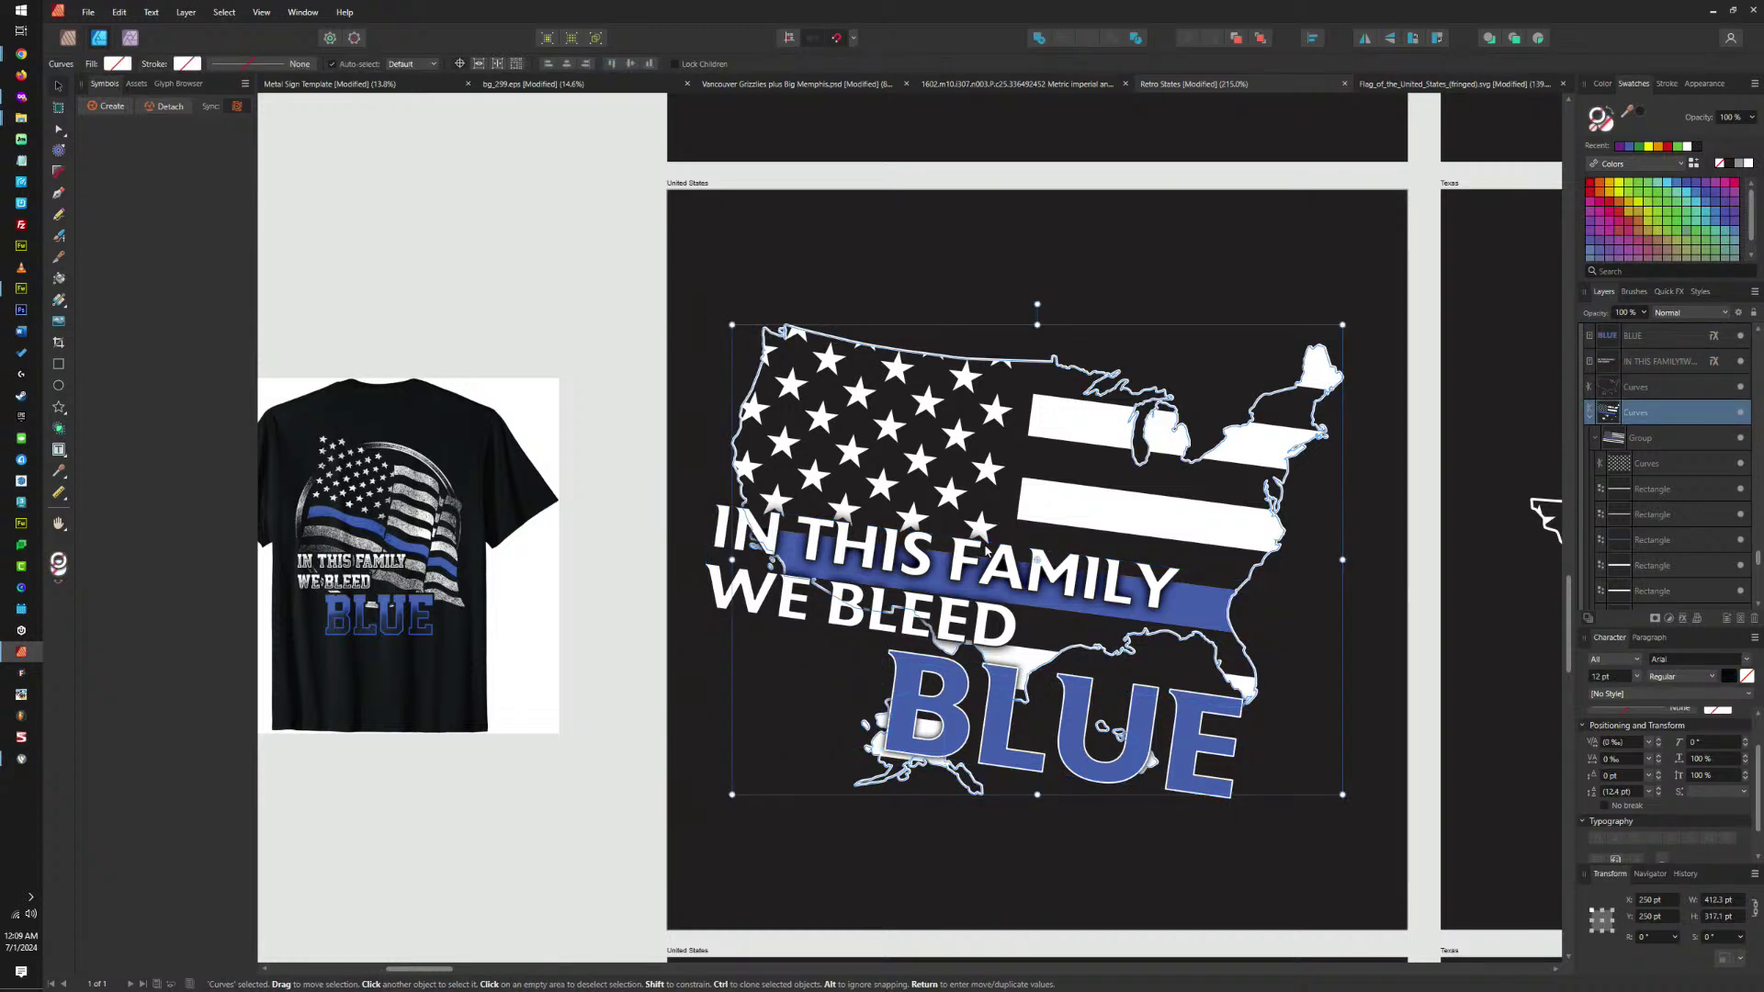
pyautogui.click(1050, 519)
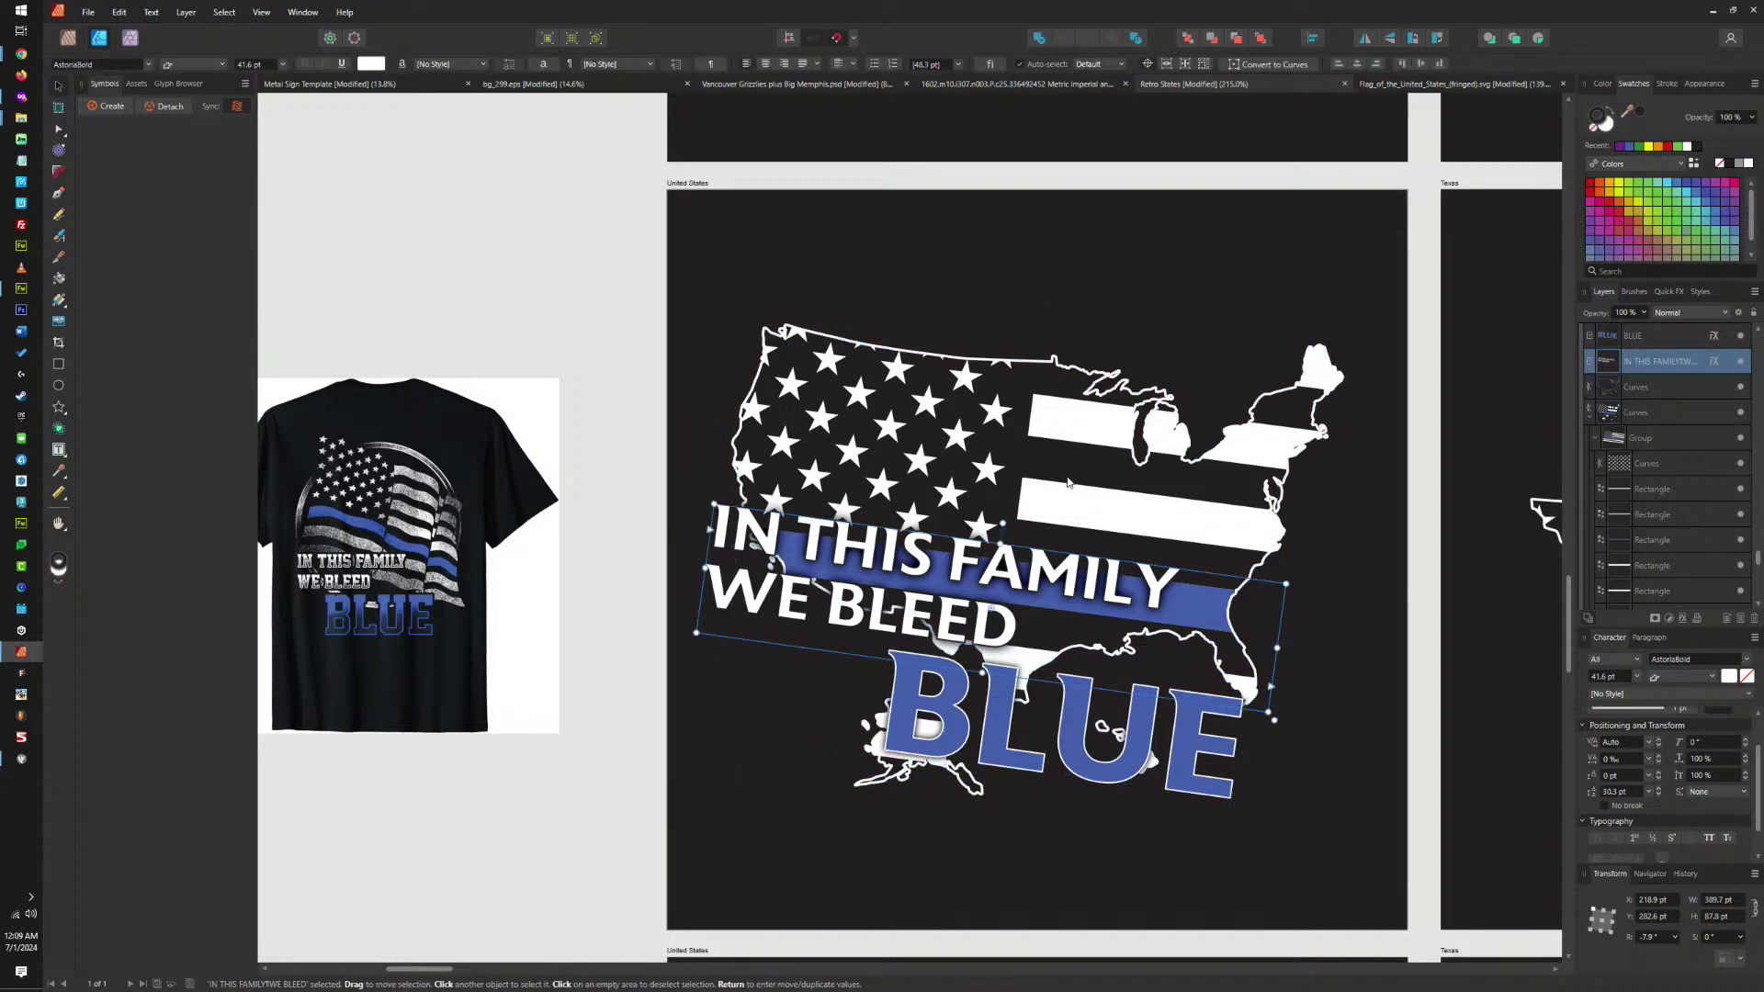
pyautogui.click(1069, 482)
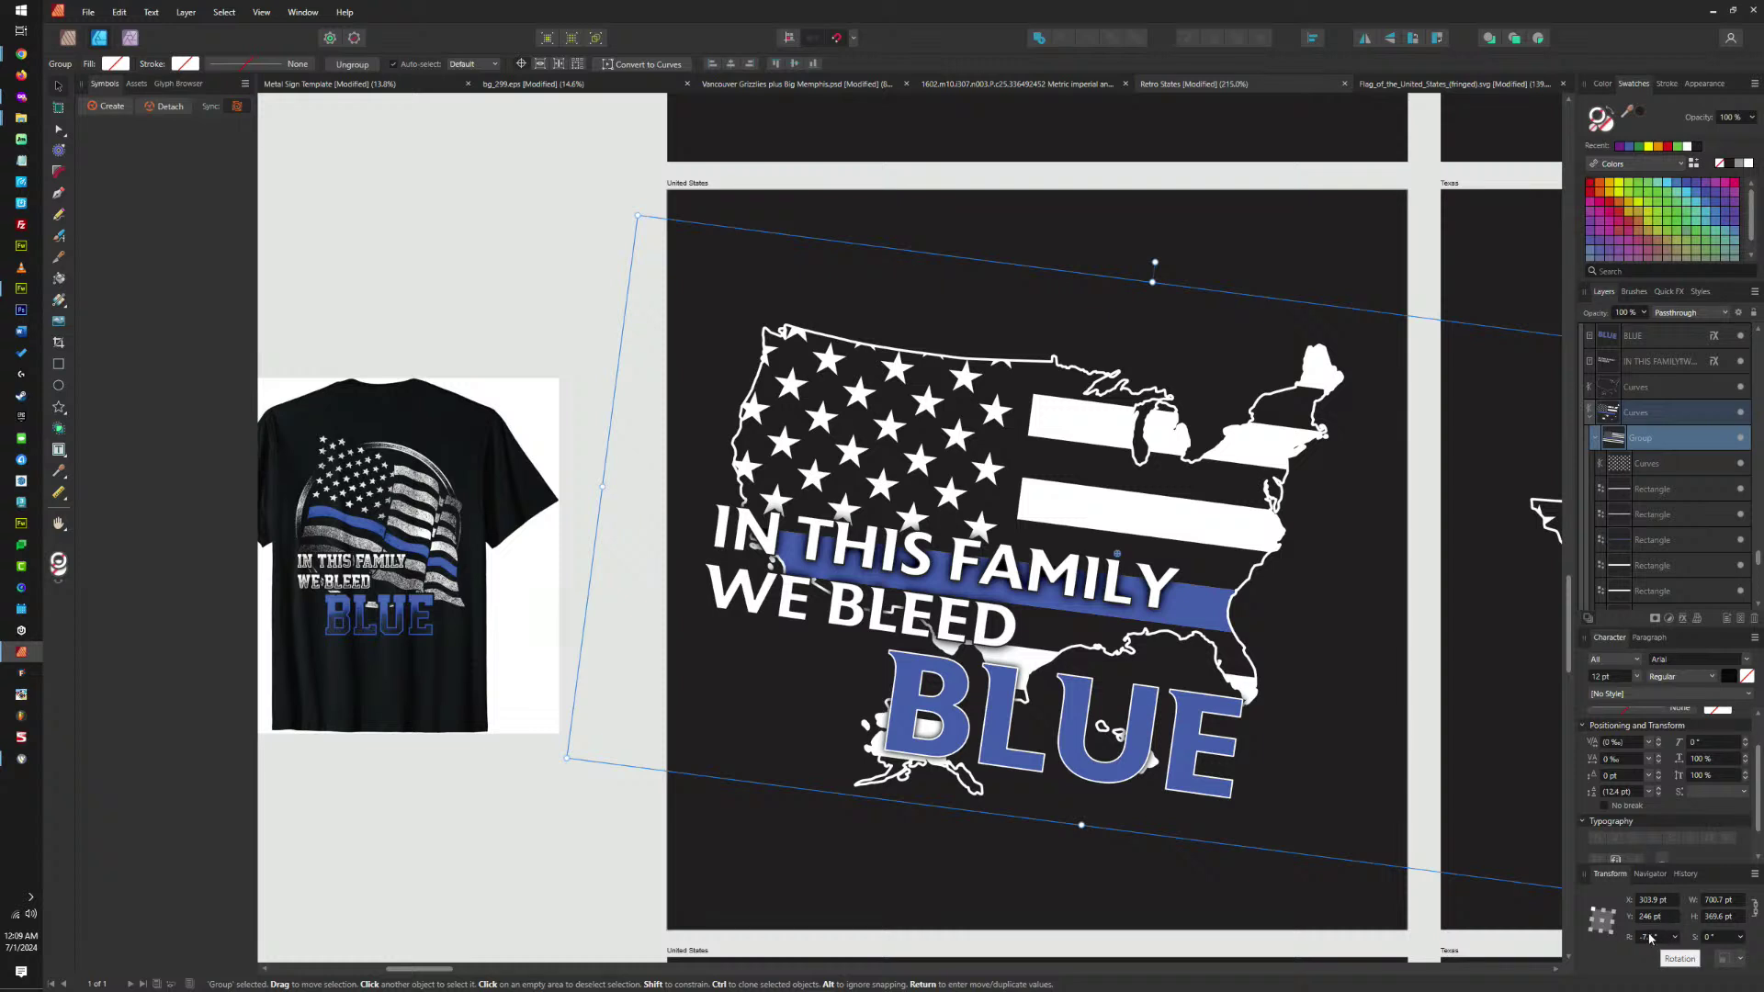
pyautogui.click(1001, 679)
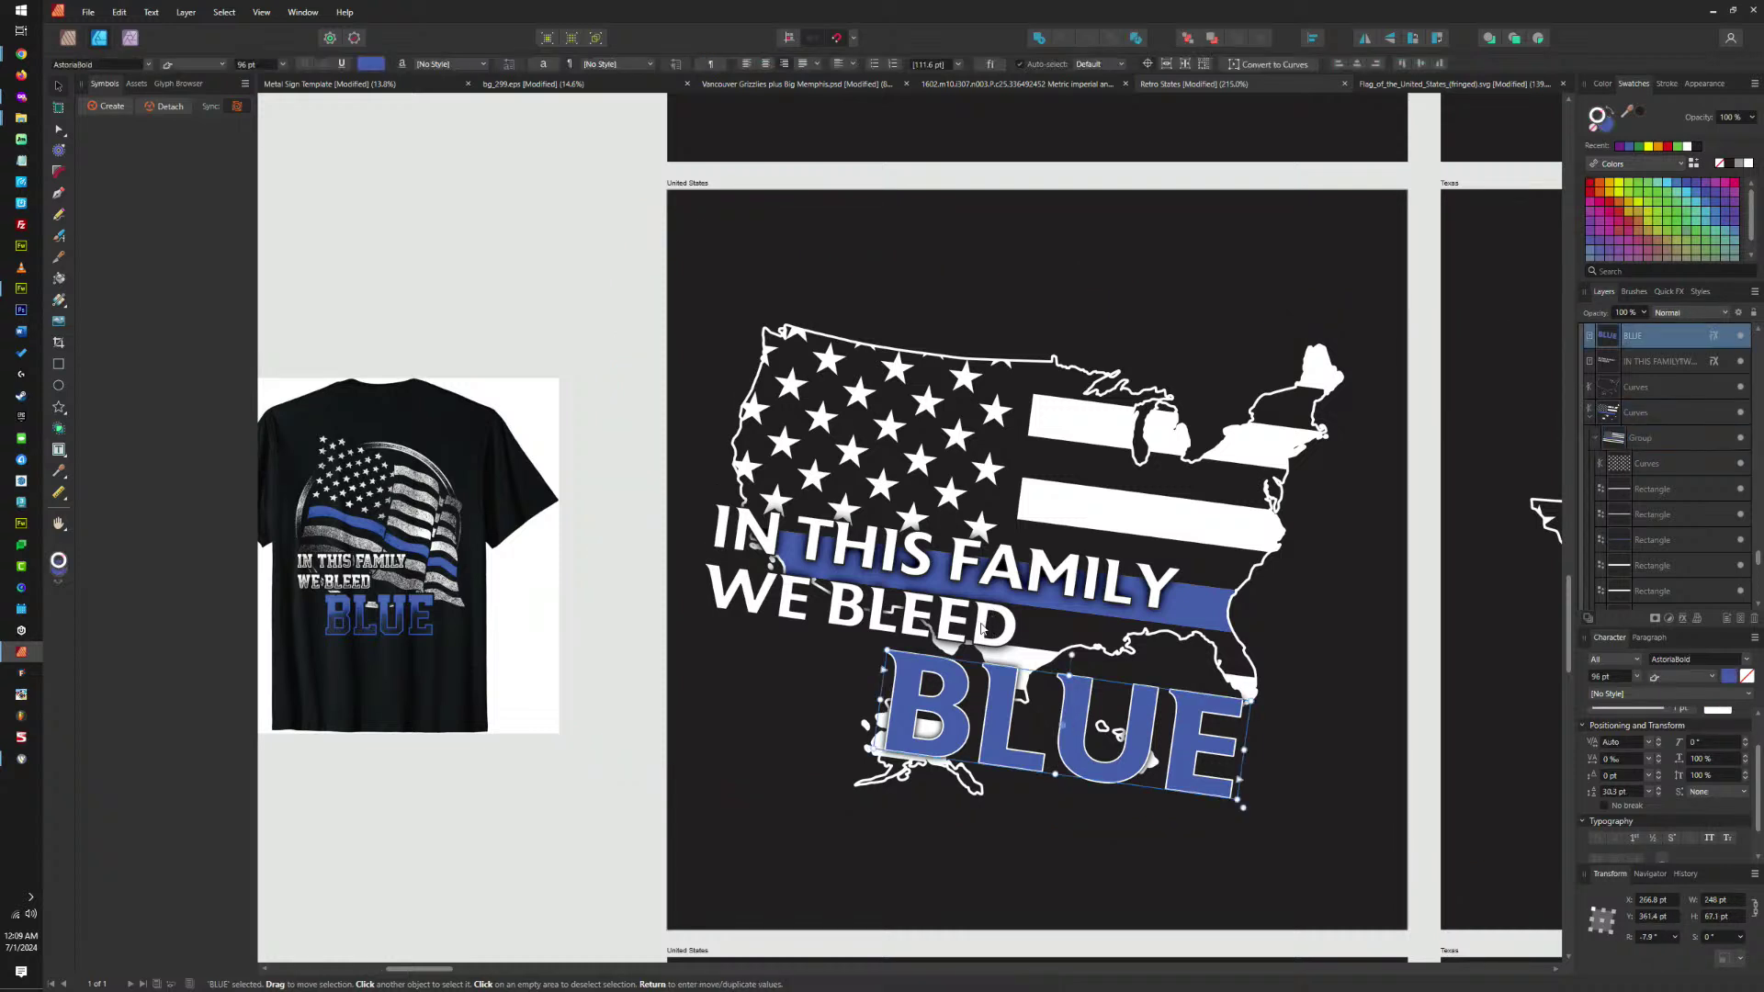
pyautogui.keyDown('shift'); pyautogui.click(992, 580); pyautogui.keyUp('shift')
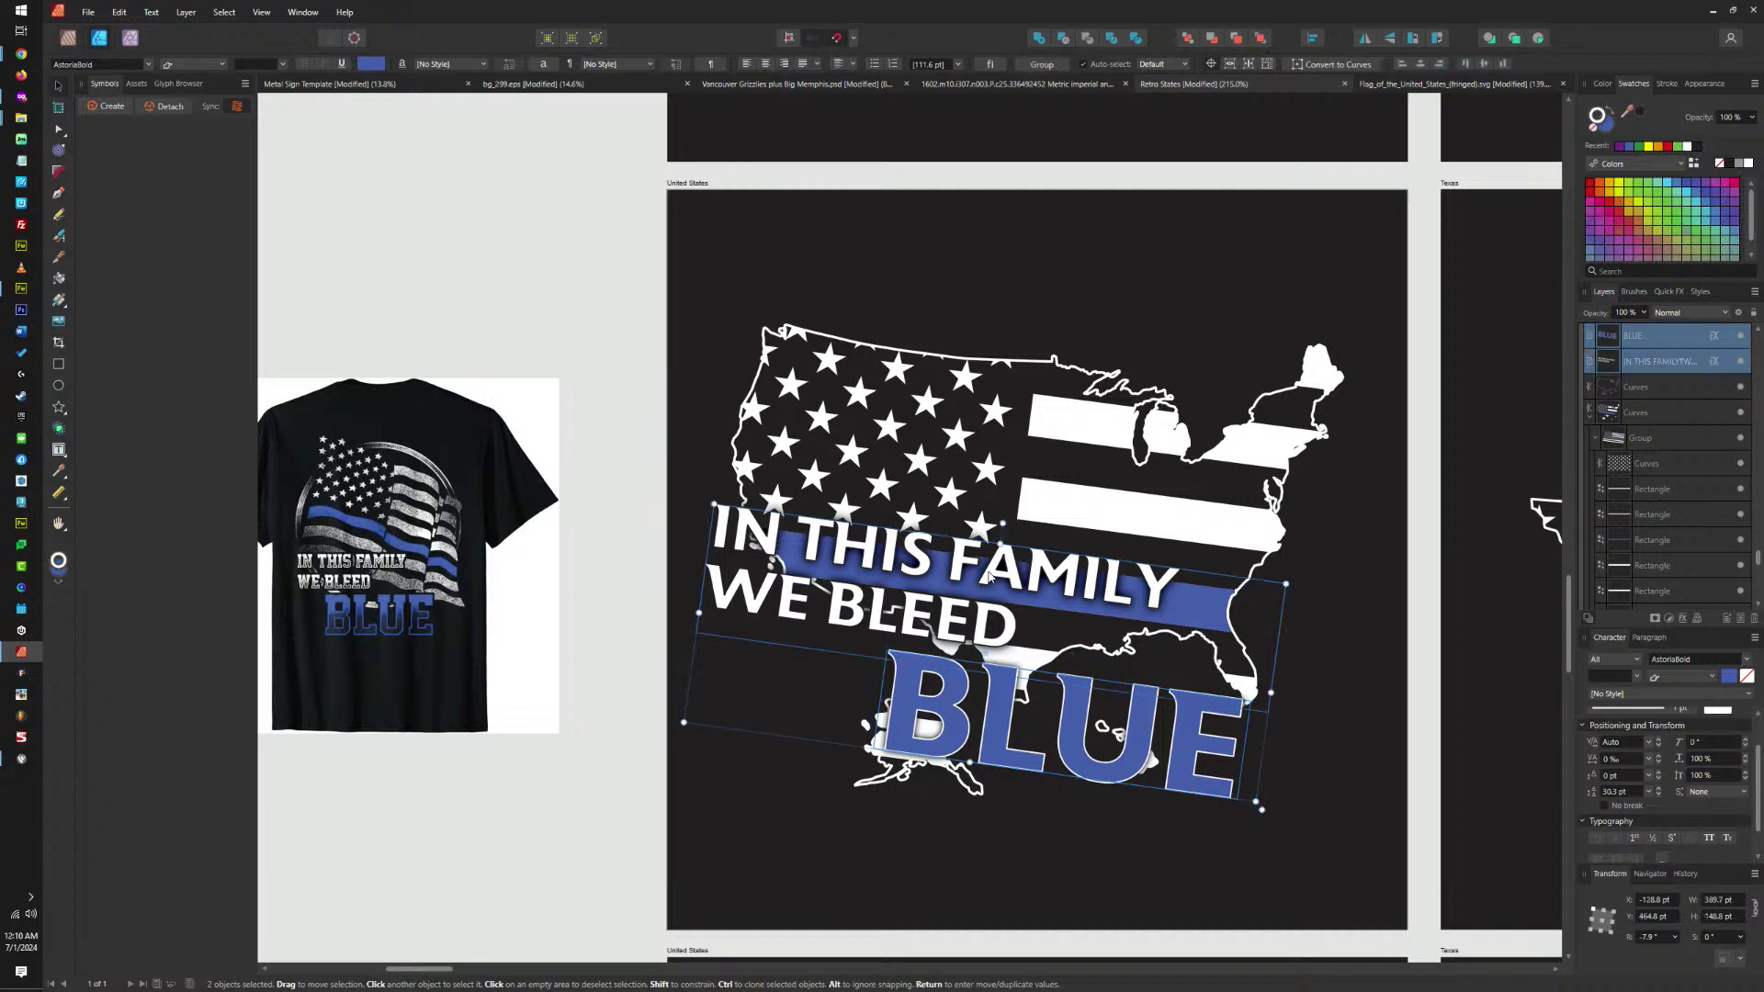
pyautogui.keyDown('shift'); pyautogui.click(1076, 724); pyautogui.keyUp('shift')
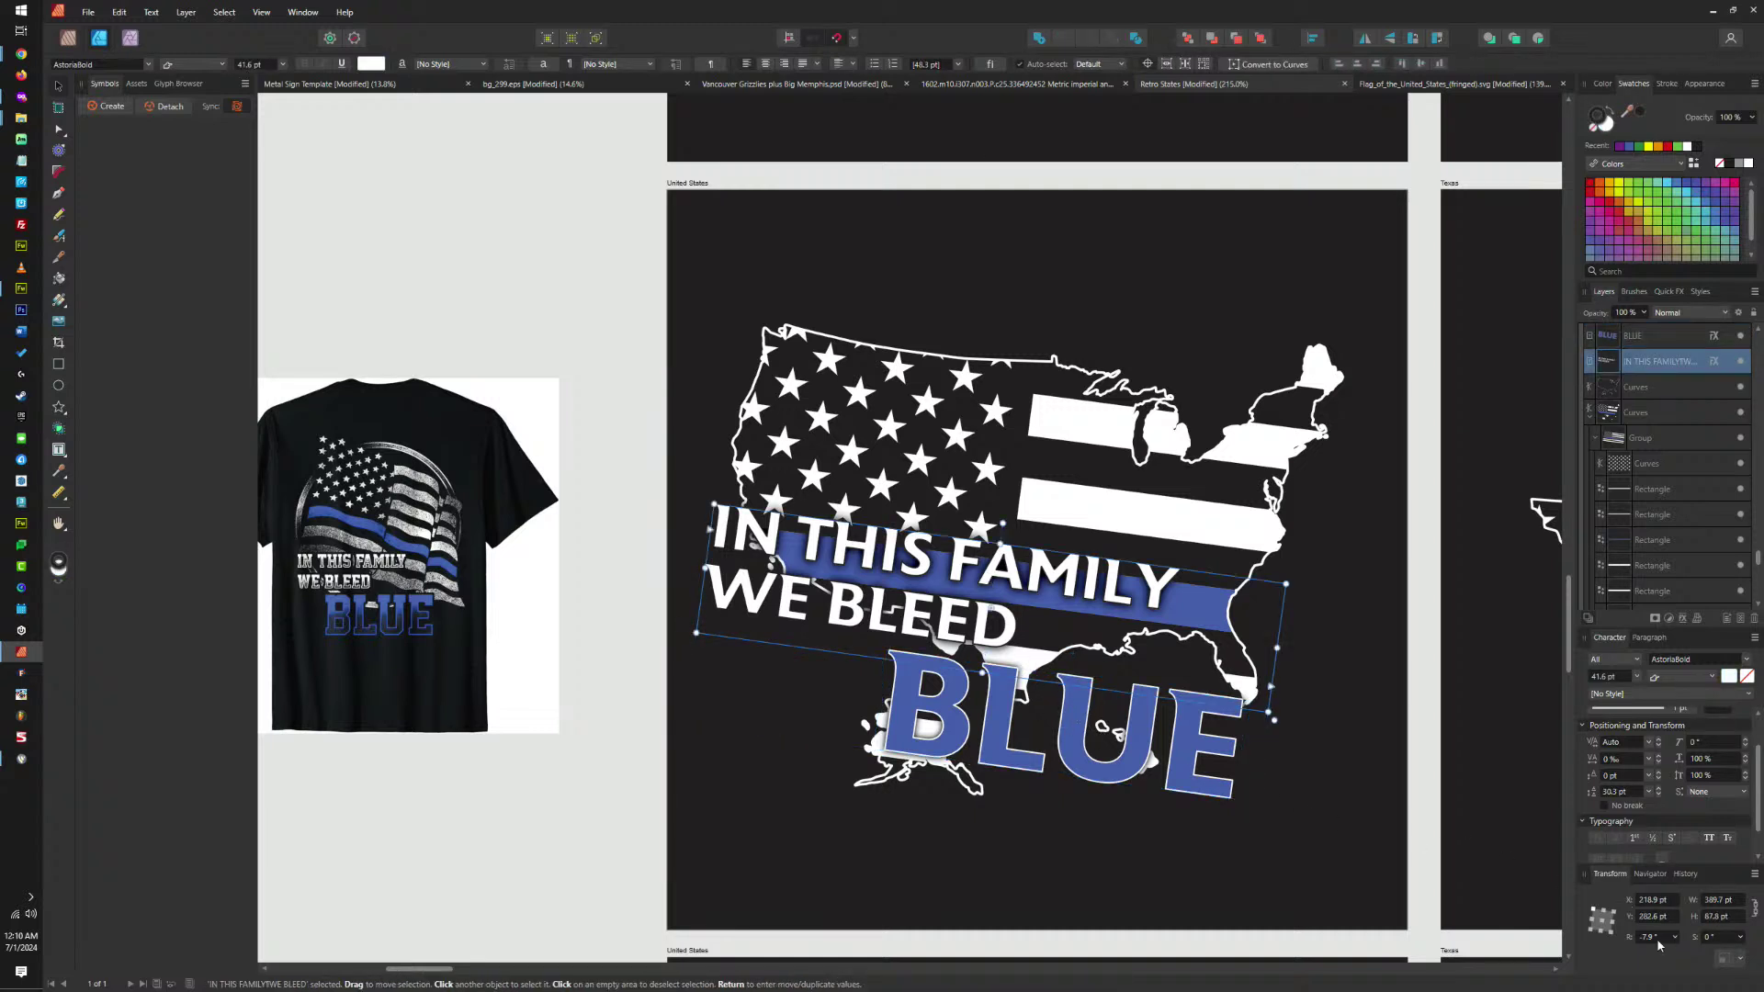
pyautogui.hotkey('ctrl', 'z')
pyautogui.click(1654, 938)
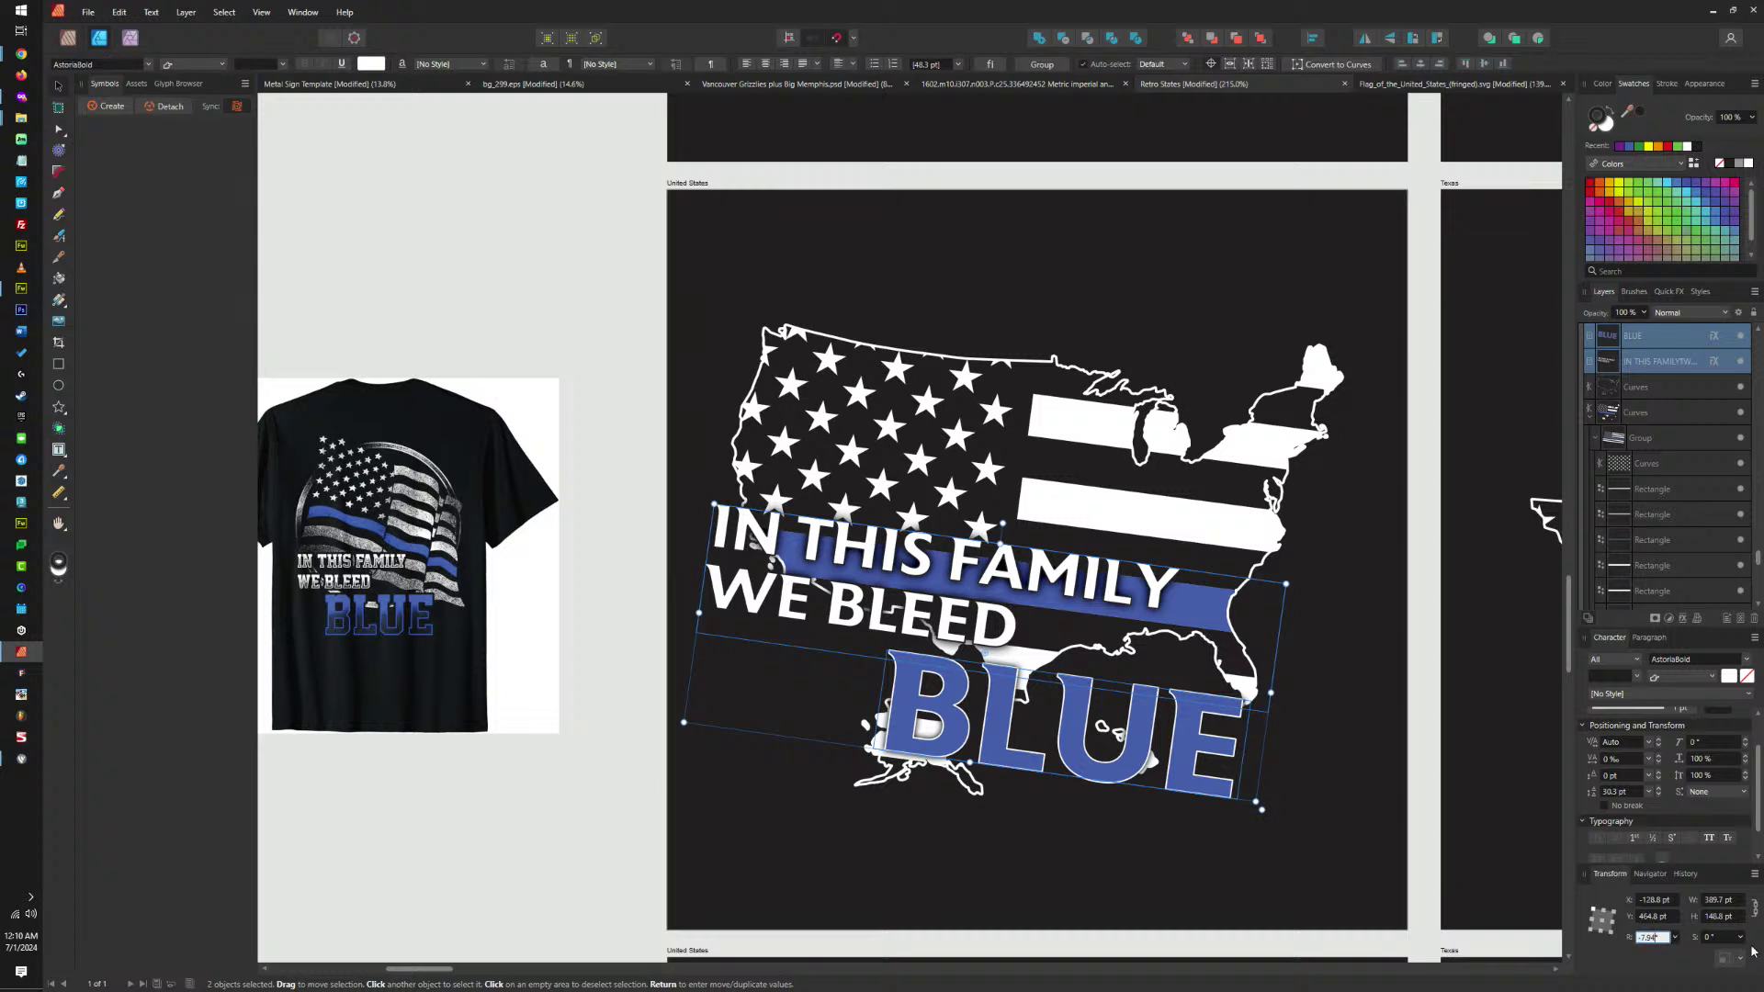
pyautogui.press('Return')
pyautogui.click(1652, 937)
pyautogui.write('-7.4')
pyautogui.press('Return')
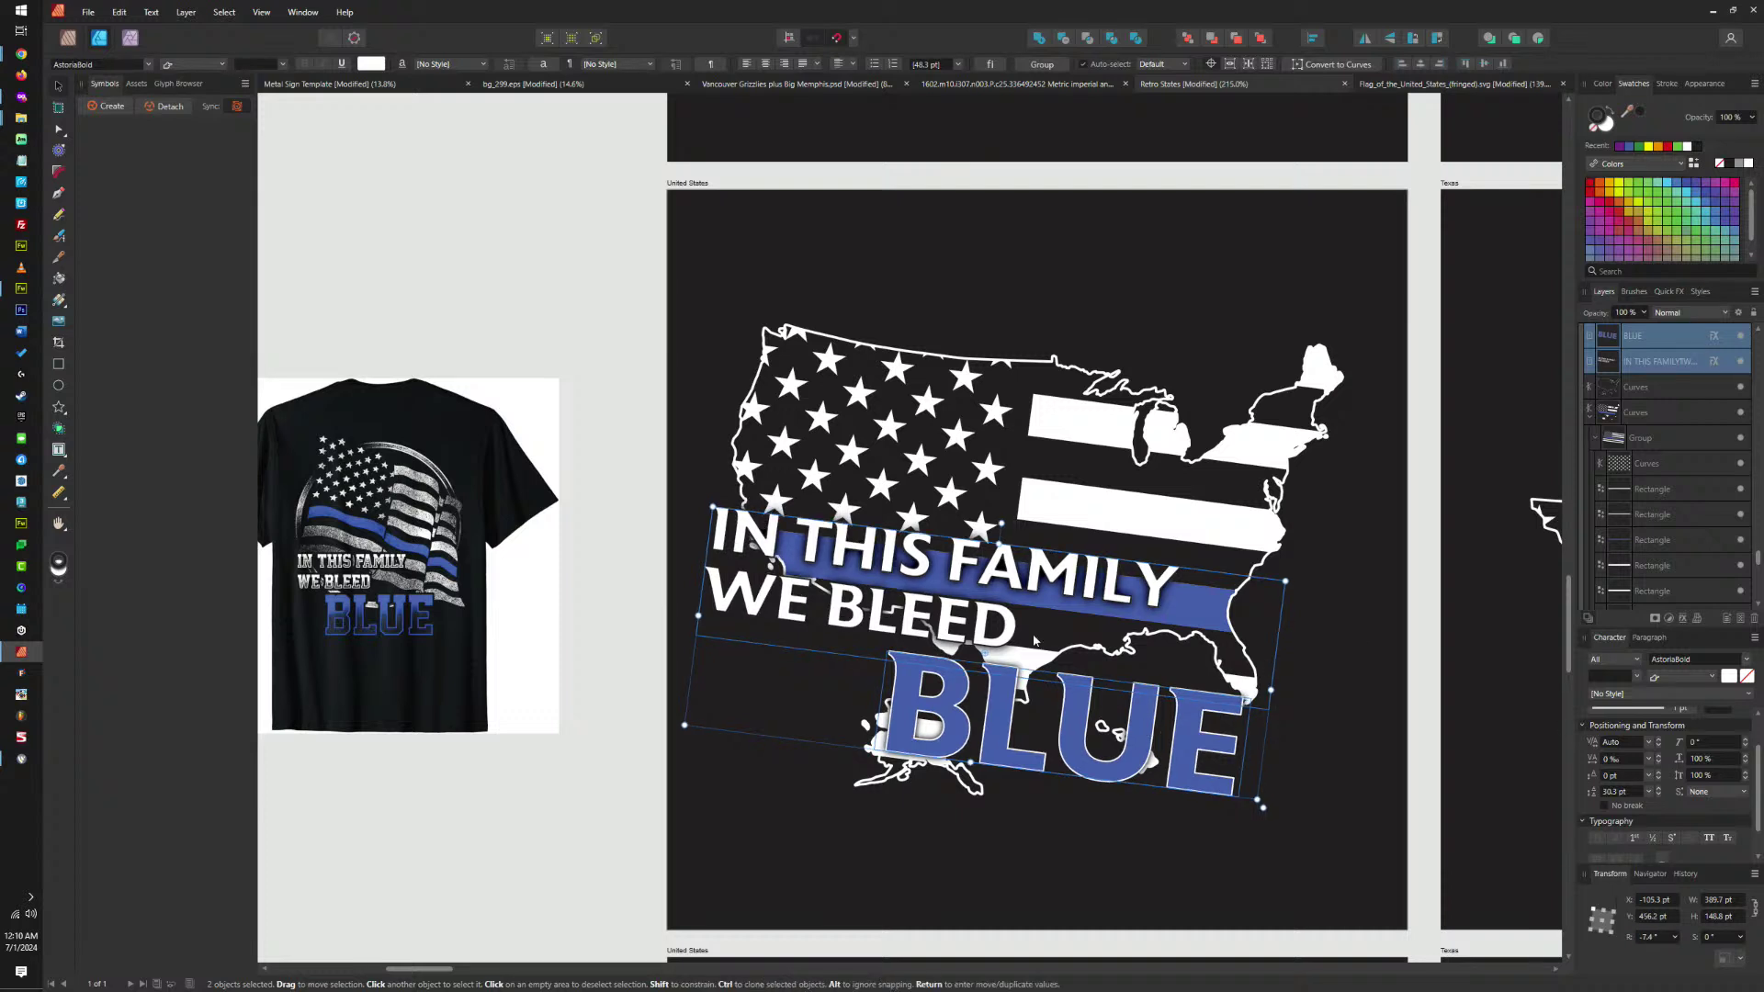
# Try both slogan texts over the upper part of the United States map and review the layout.
pyautogui.moveTo(1052, 585); pyautogui.dragTo(1116, 318)
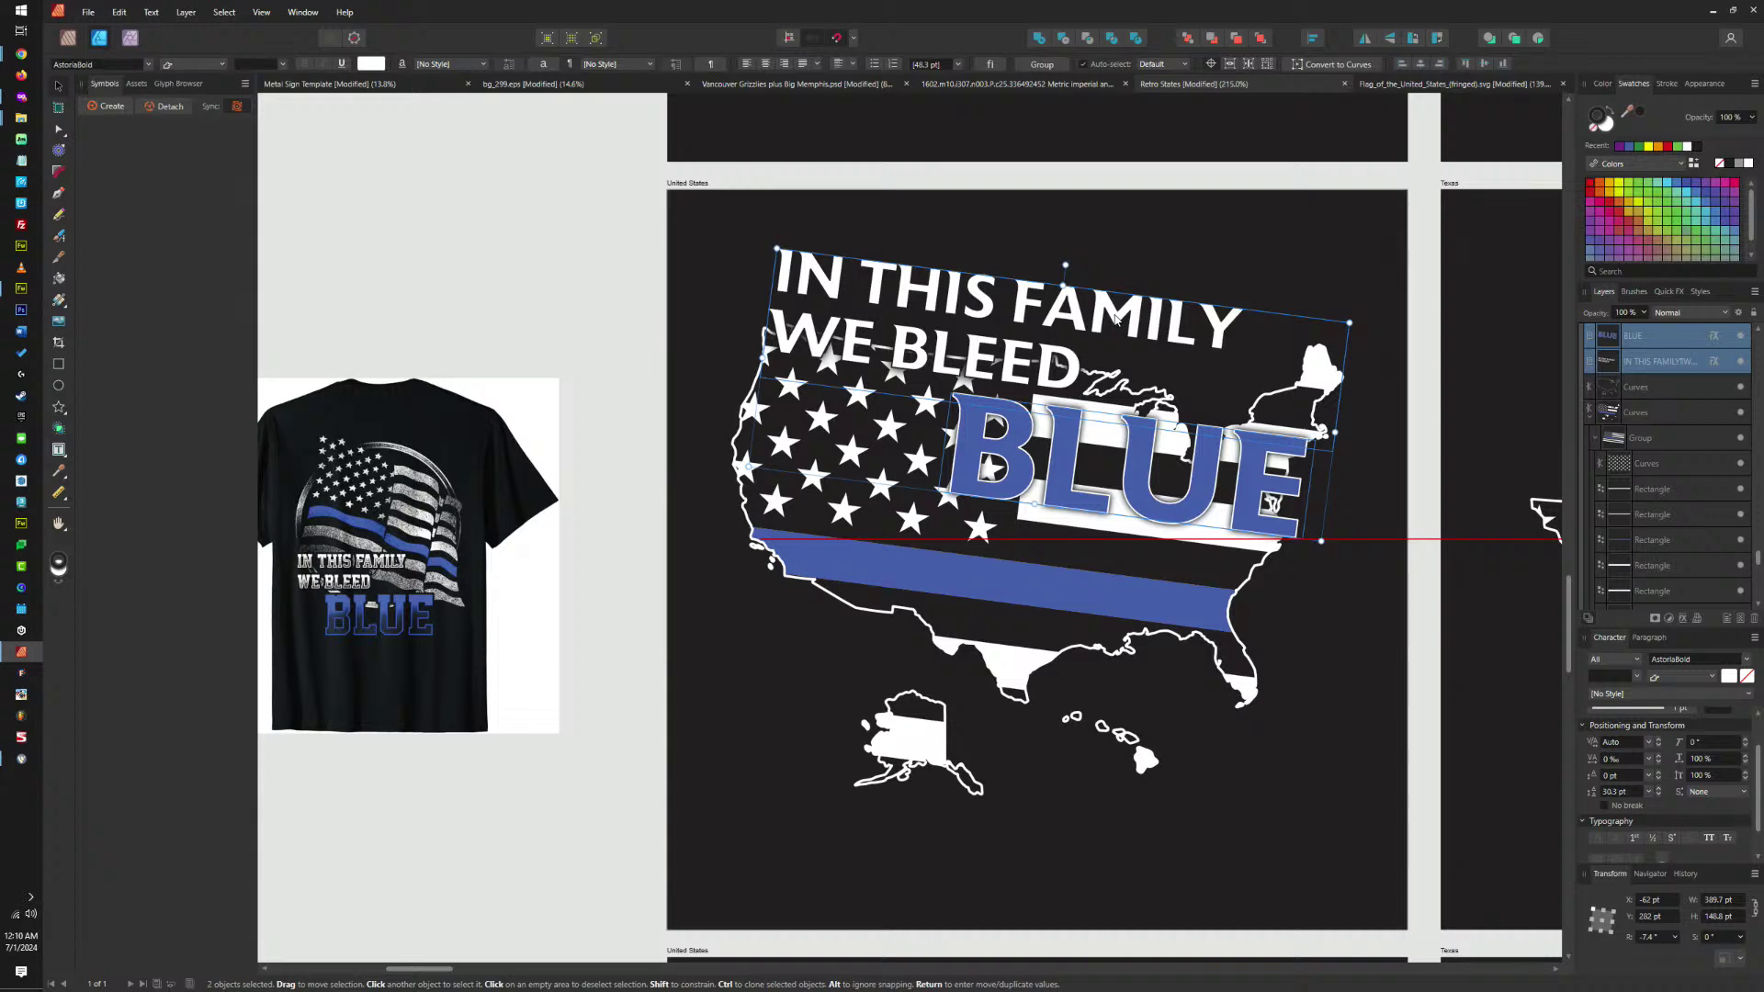
pyautogui.moveTo(1116, 318); pyautogui.dragTo(1116, 317)
pyautogui.click(1205, 243)
pyautogui.scroll(-2, 1333, 457)
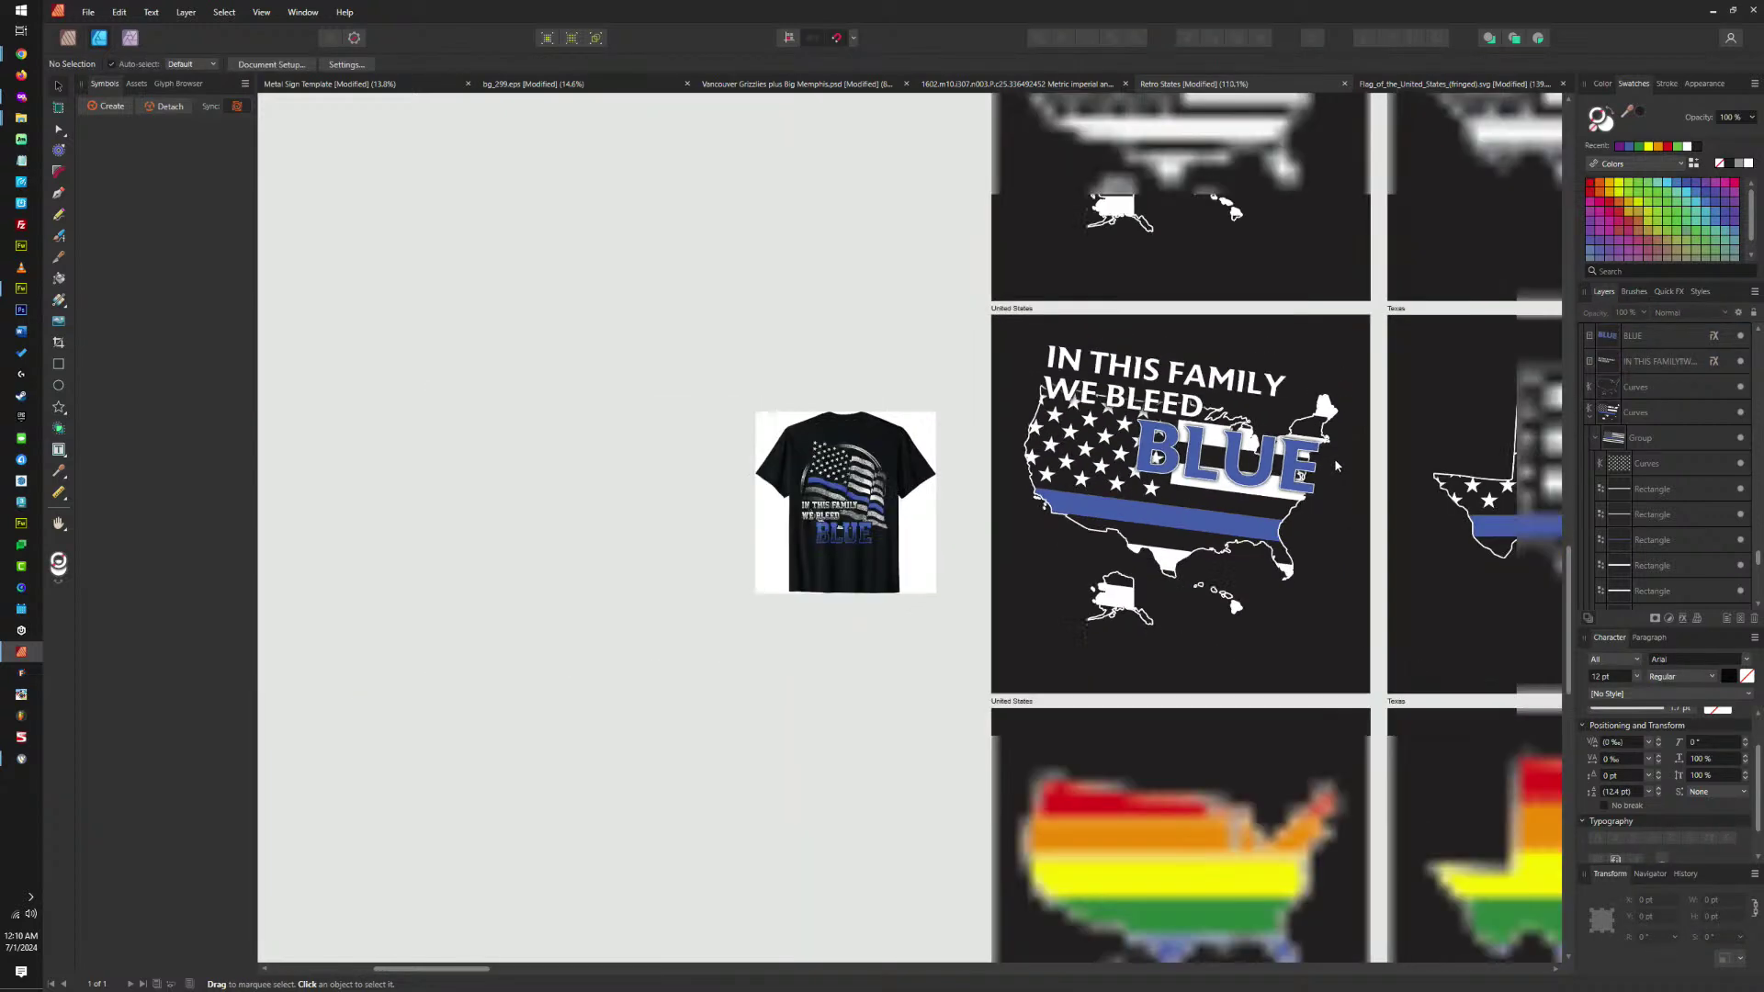
pyautogui.scroll(-1, 1334, 457)
pyautogui.scroll(4, 1251, 452)
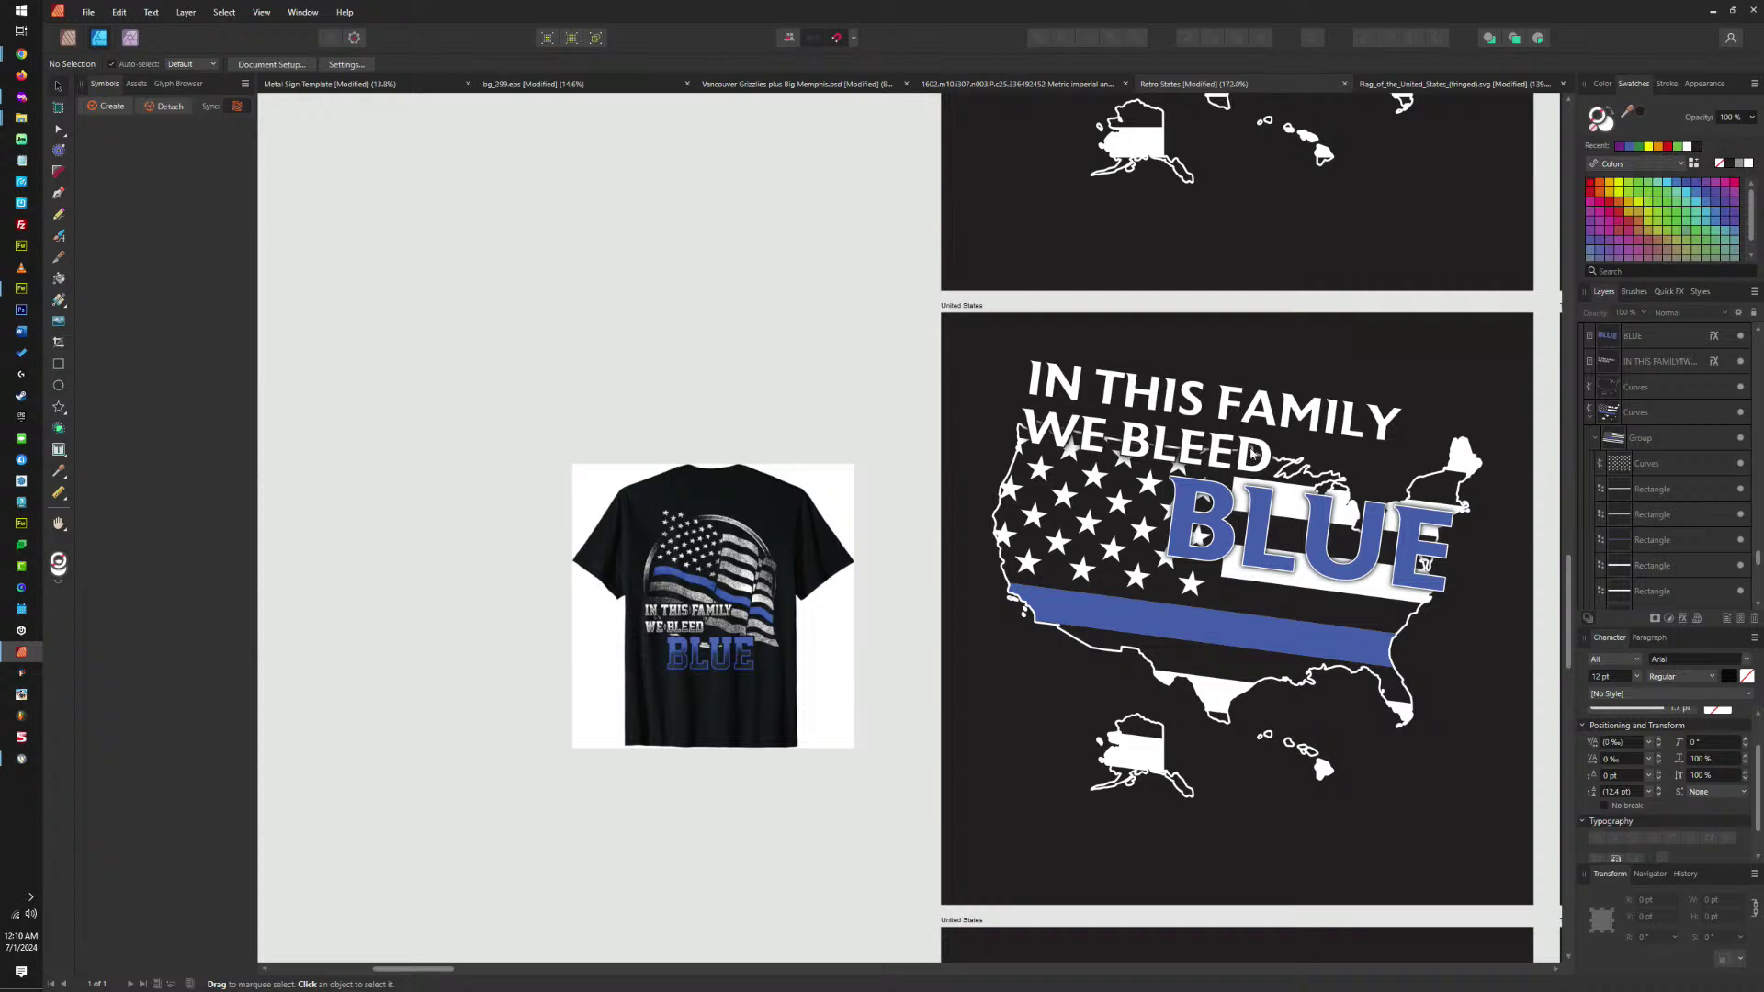
# Move both slogan texts together to just below the blue stripe, over the lower part of the map.
pyautogui.click(1258, 522)
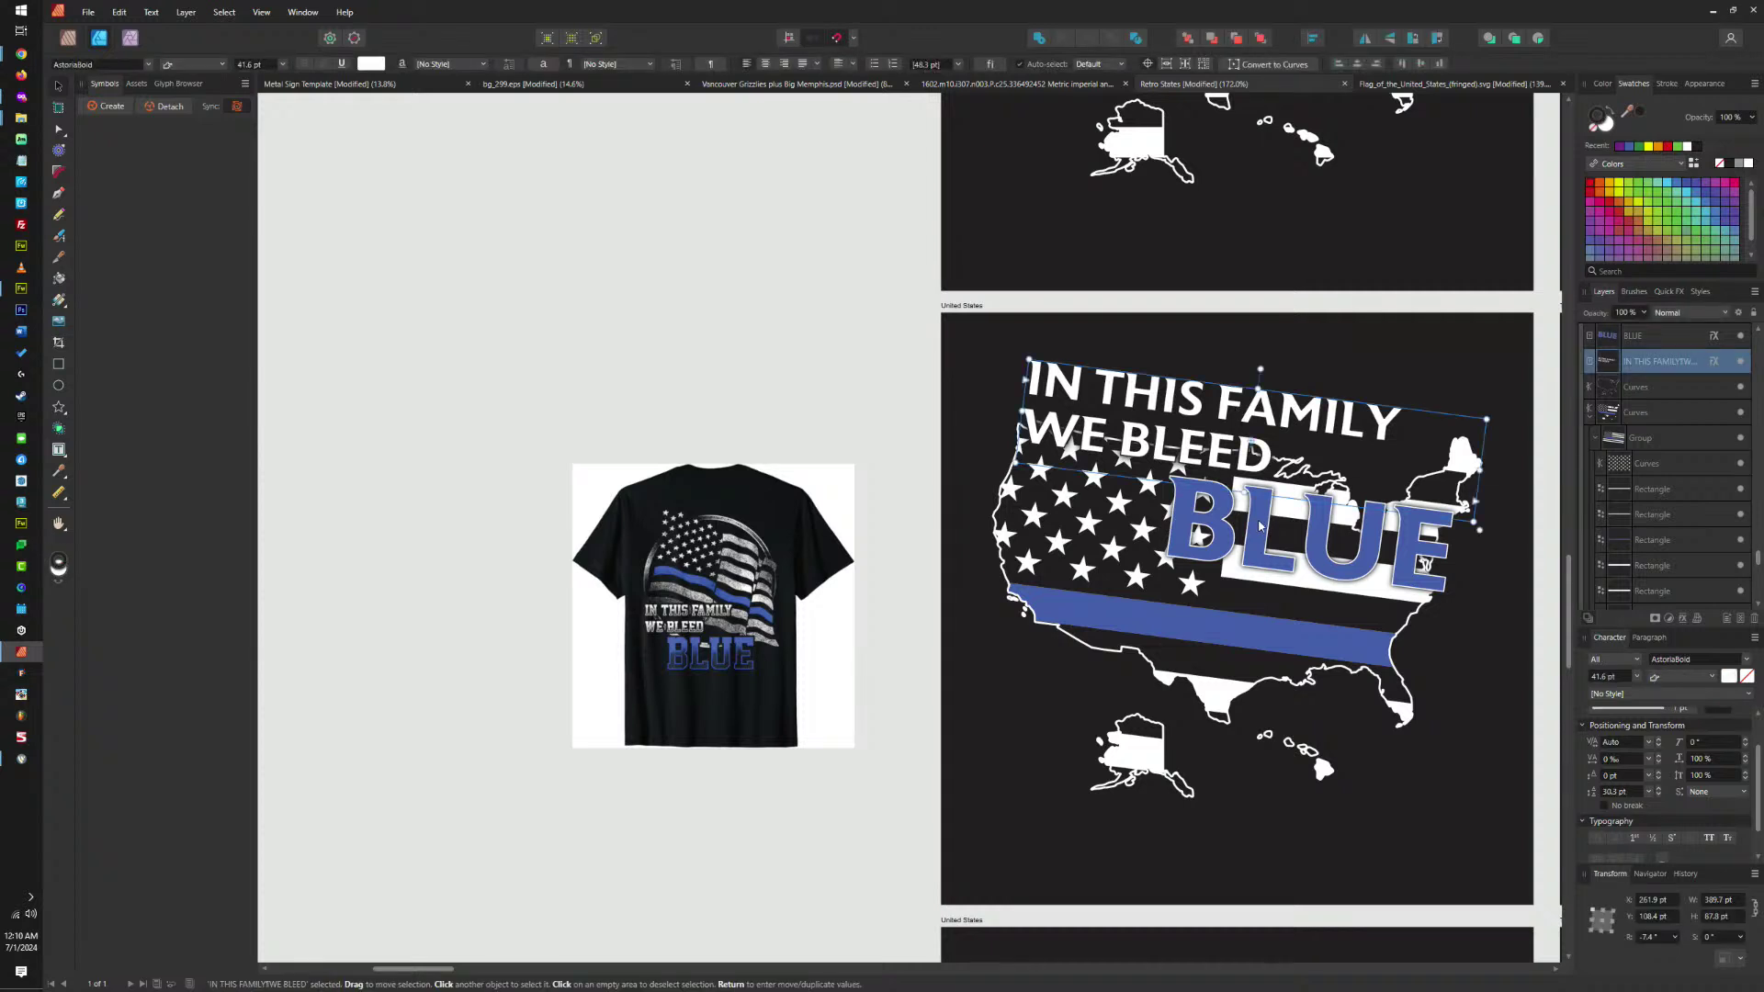
pyautogui.keyDown('shift'); pyautogui.click(1261, 526); pyautogui.keyUp('shift')
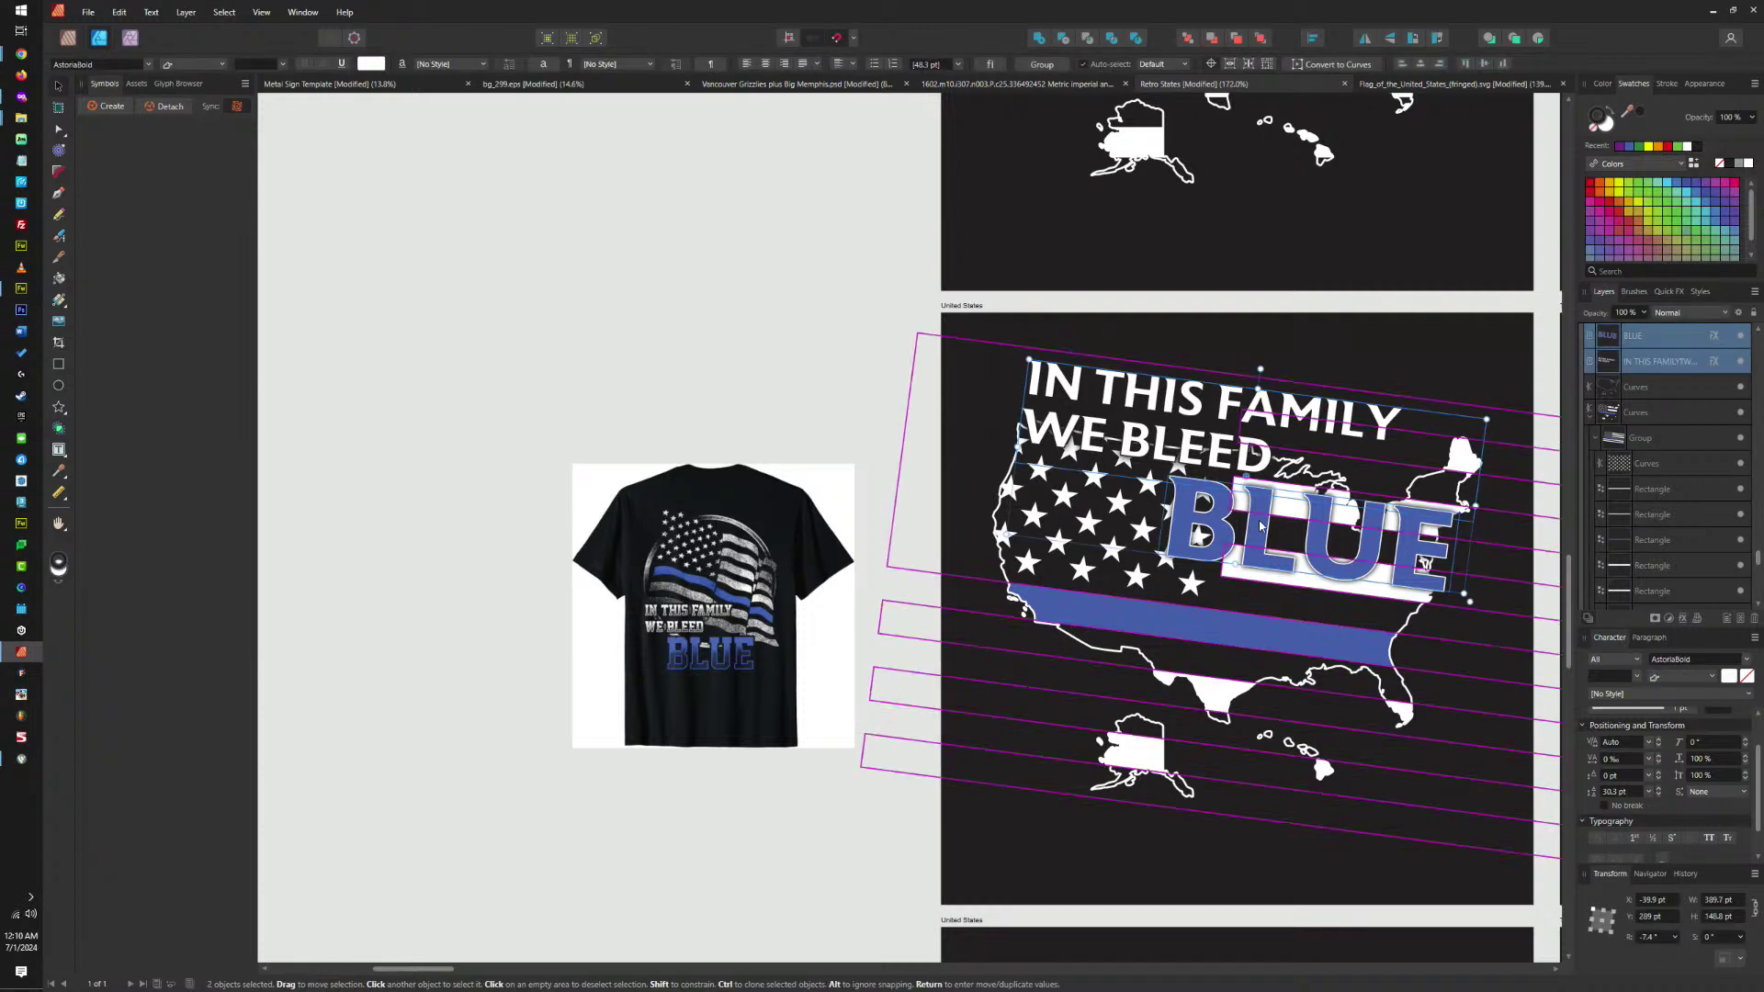
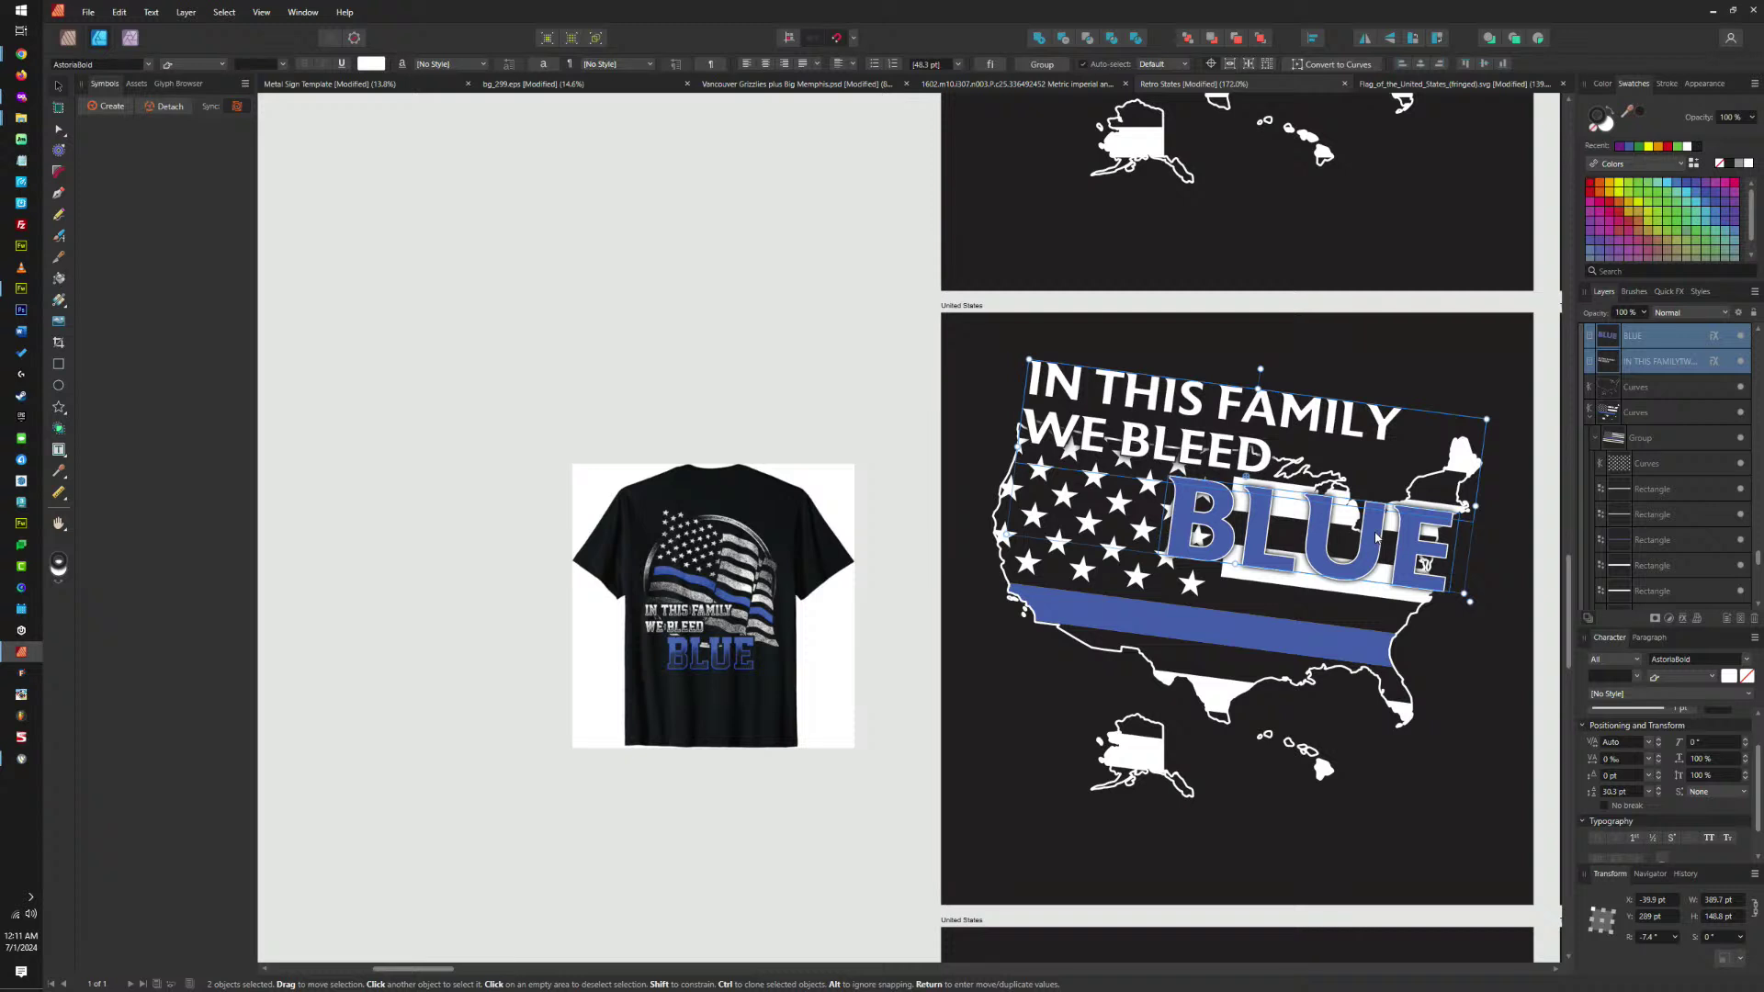
pyautogui.moveTo(1366, 551); pyautogui.dragTo(1363, 827)
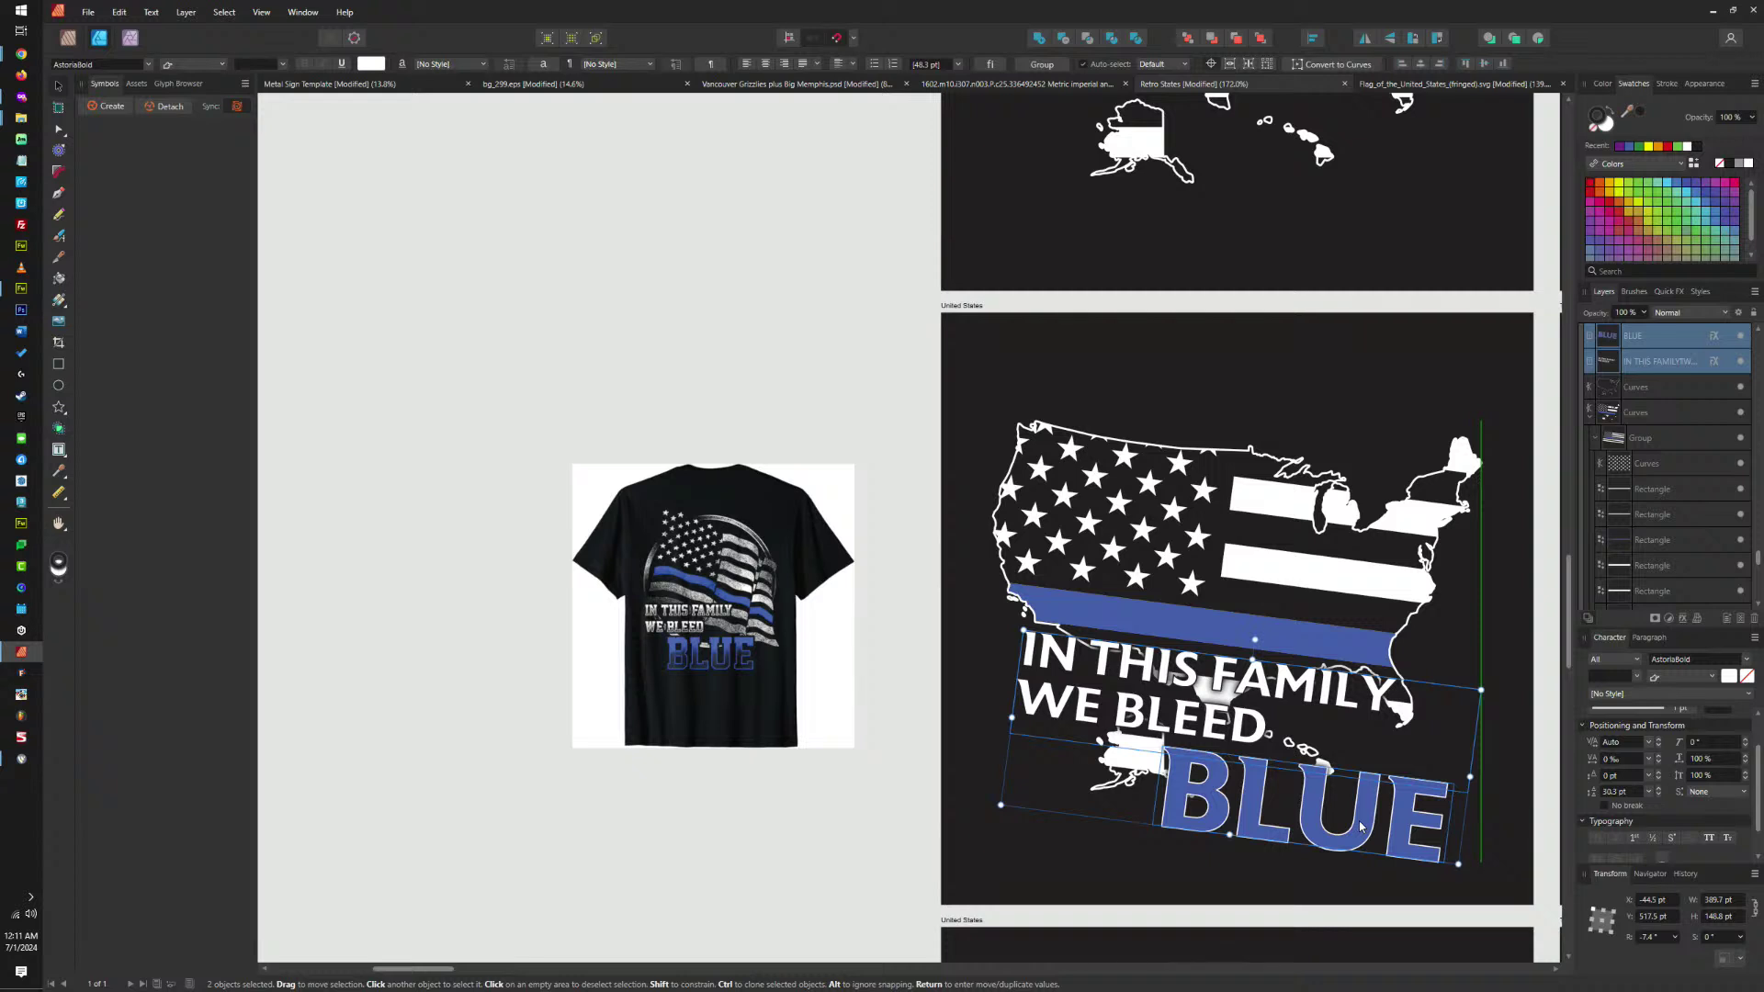
pyautogui.moveTo(1359, 825); pyautogui.dragTo(1361, 825)
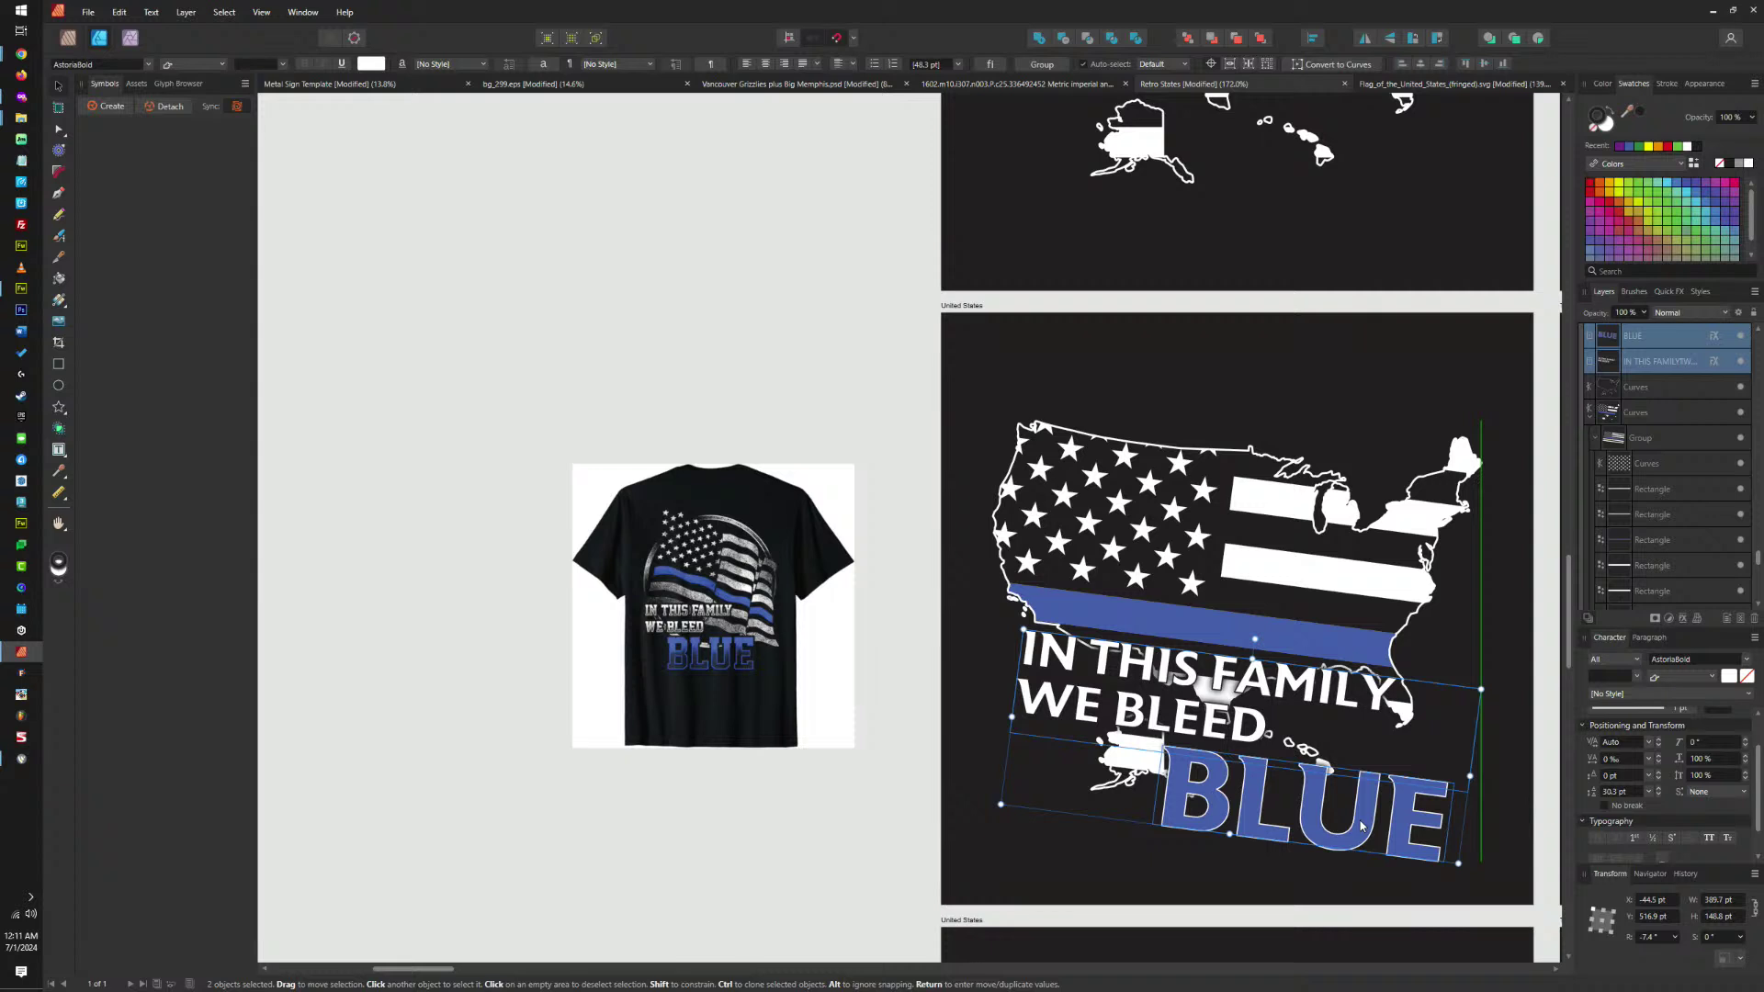
pyautogui.moveTo(1360, 826); pyautogui.dragTo(1362, 822)
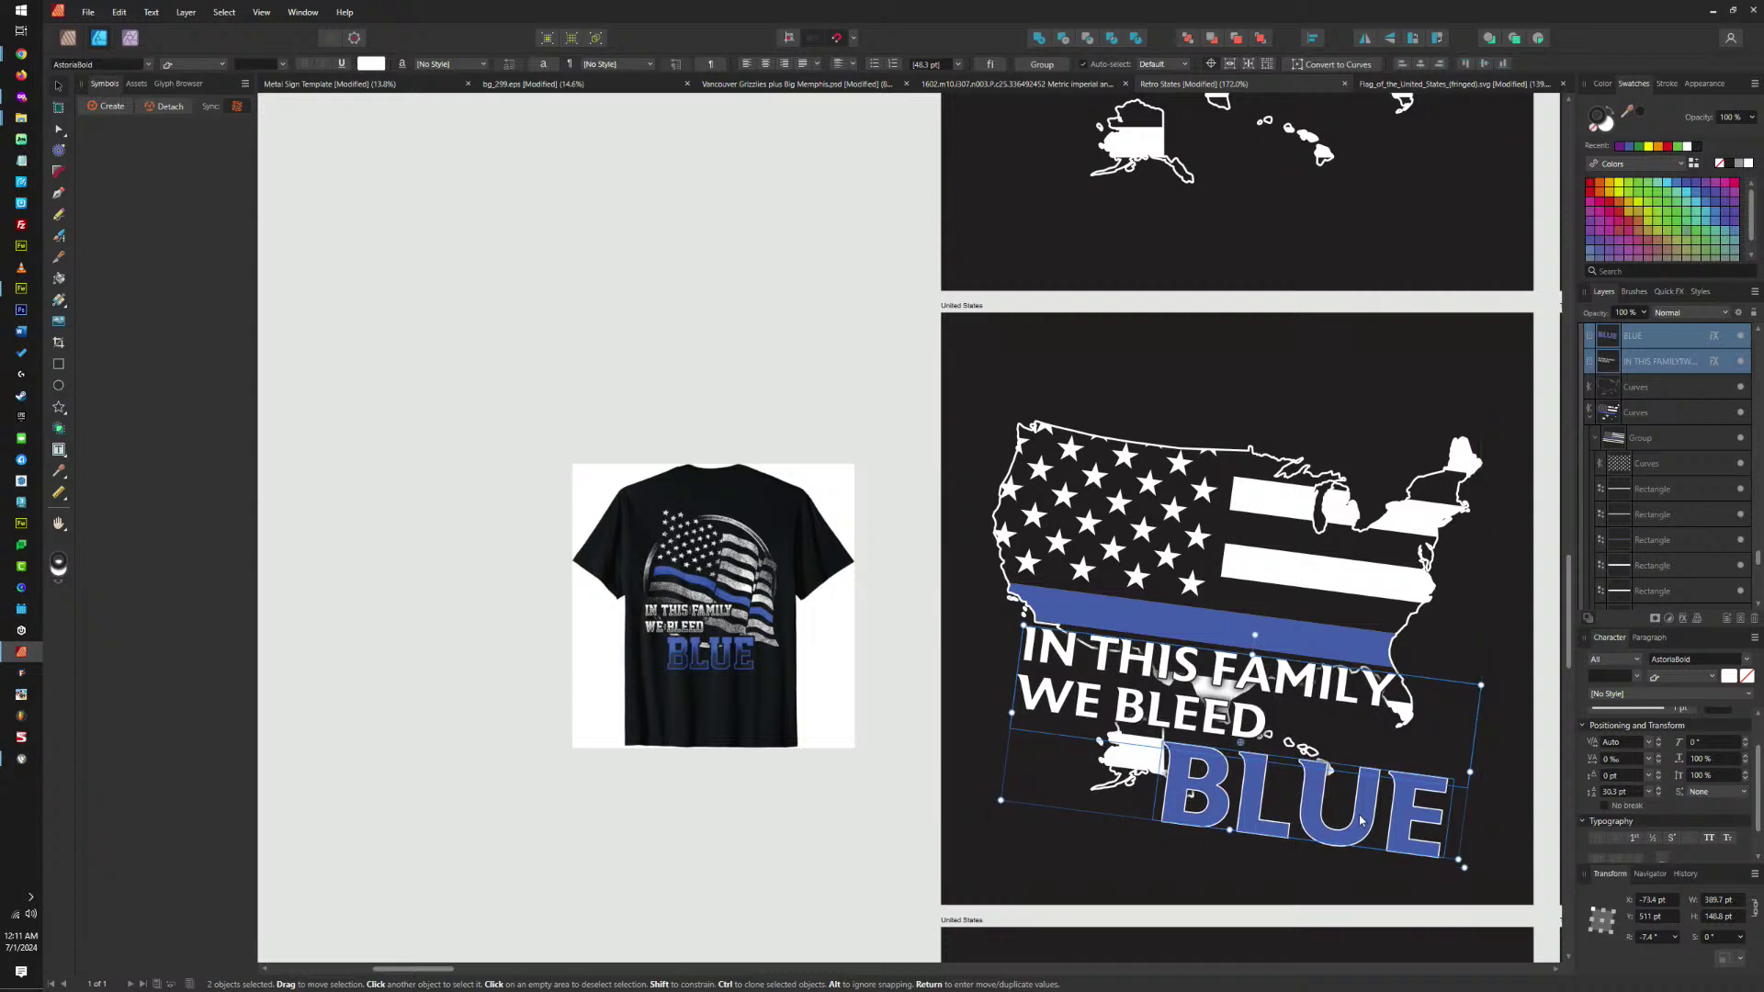
pyautogui.click(1341, 340)
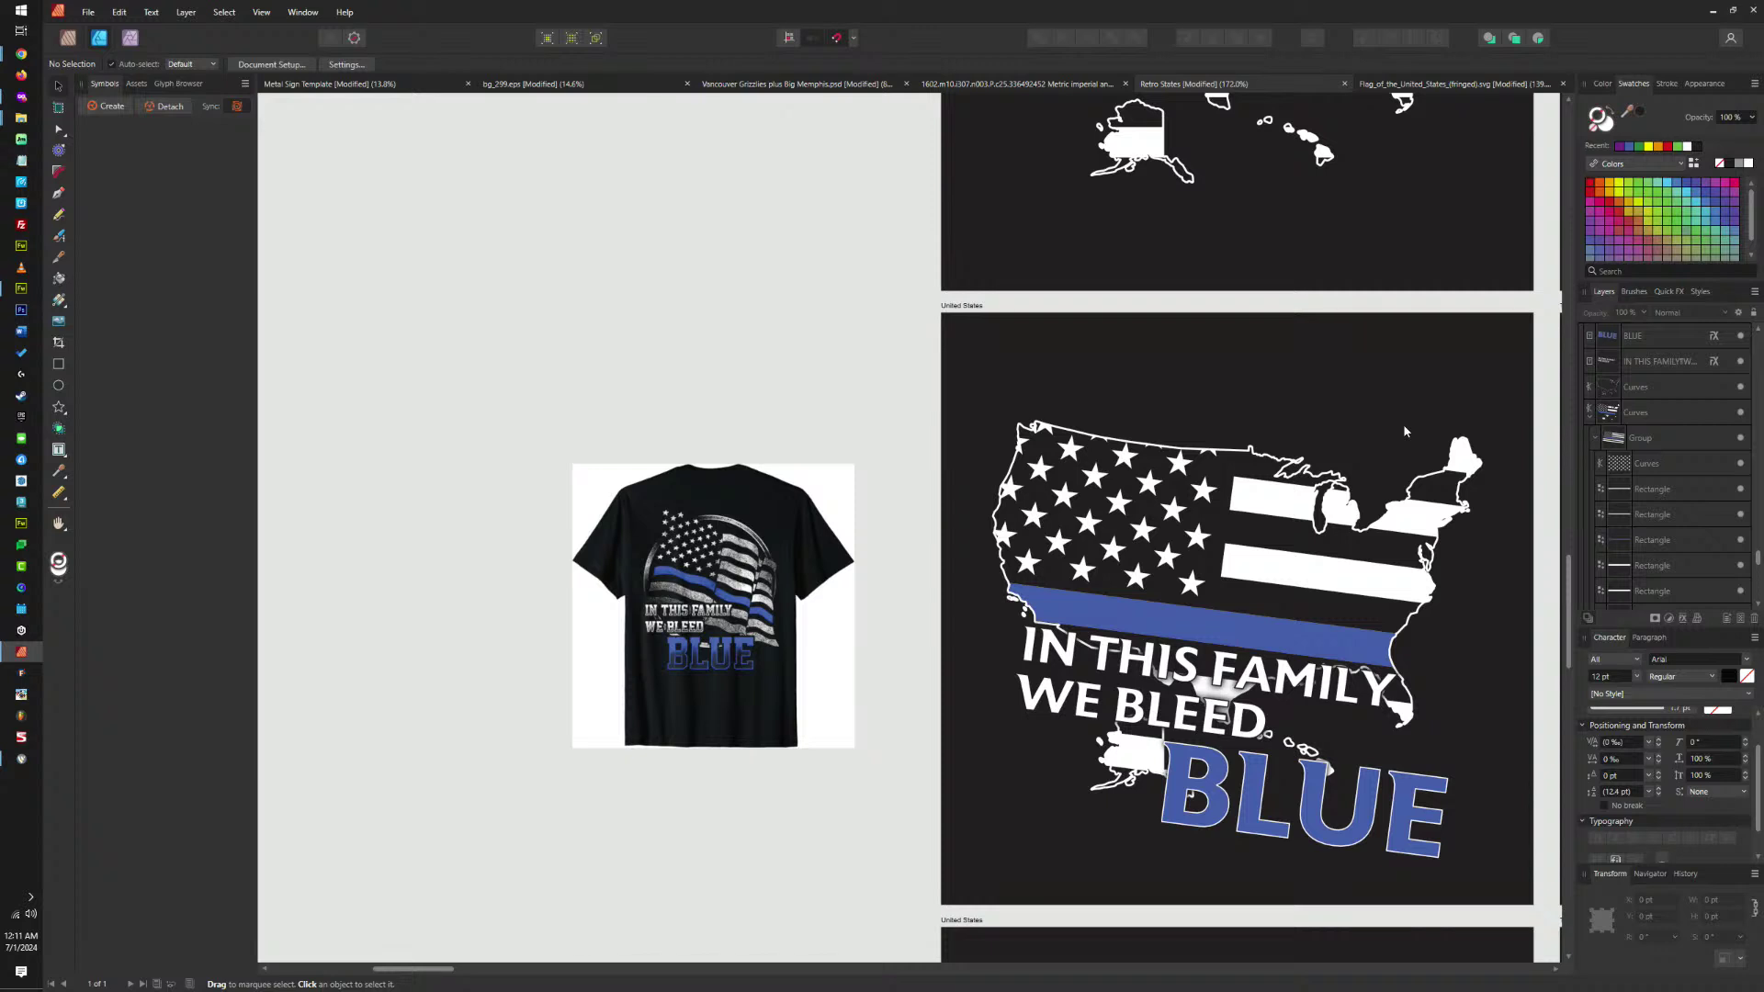
# Remove the fill from the United States artboard that holds the slogan design.
pyautogui.click(974, 306)
pyautogui.click(1604, 133)
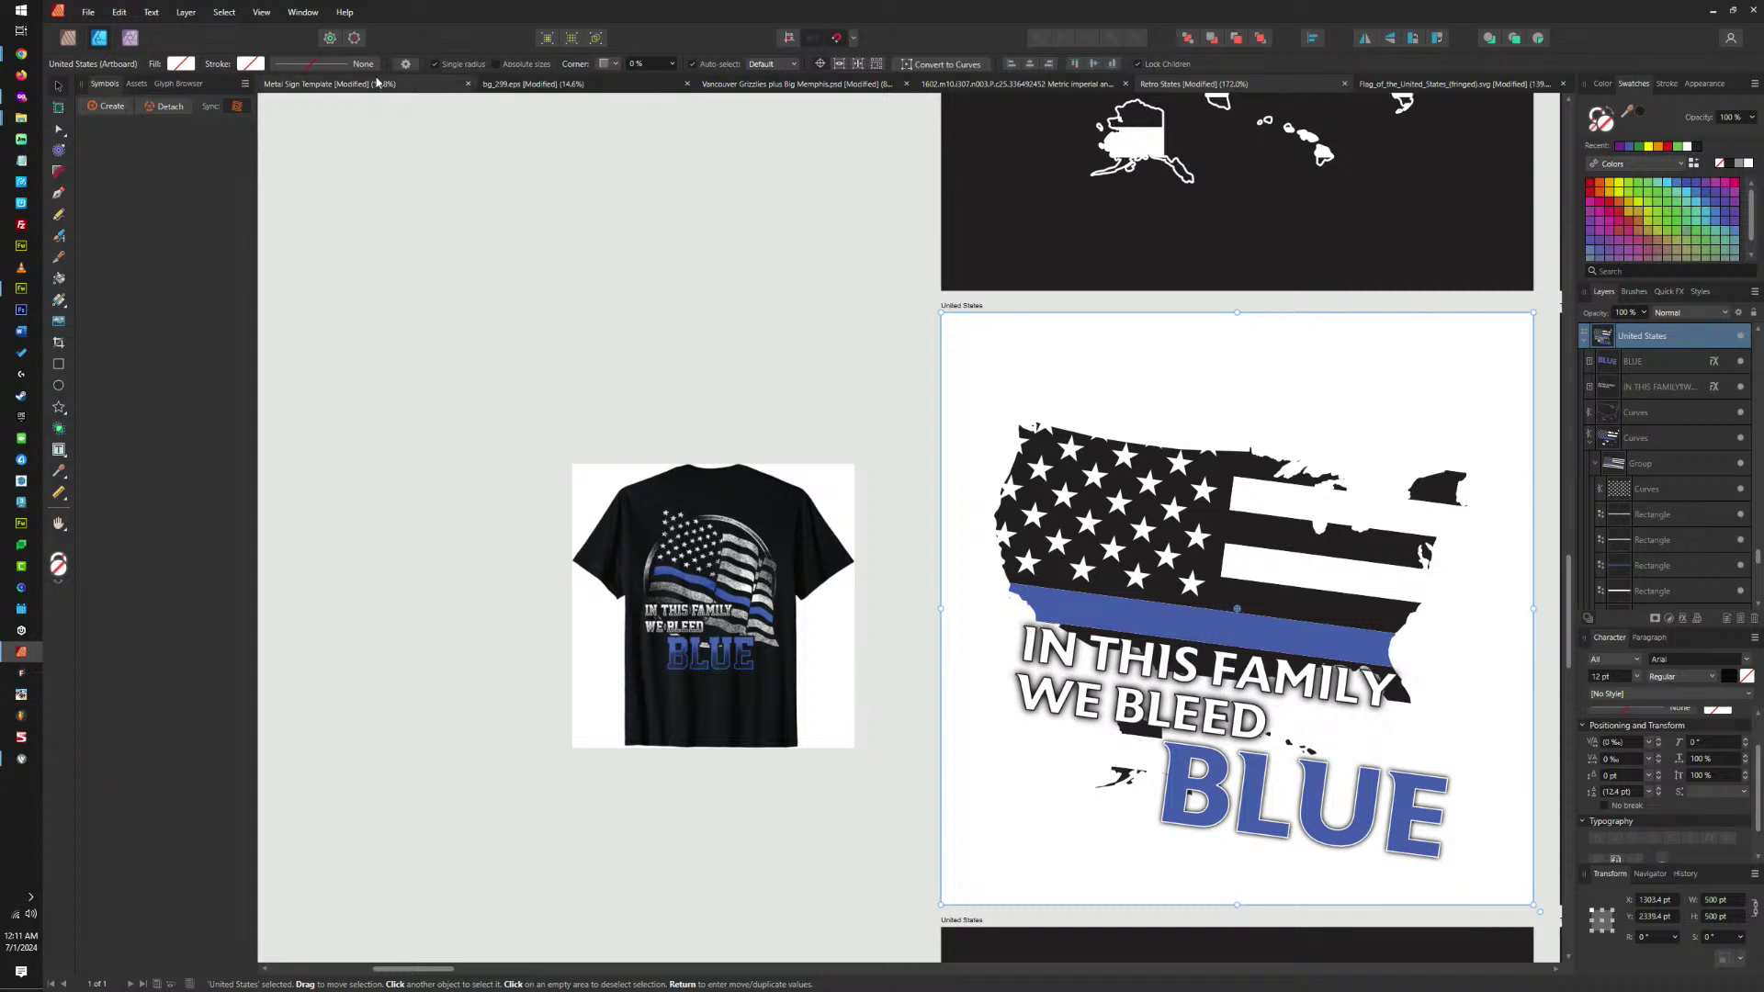
pyautogui.click(70, 39)
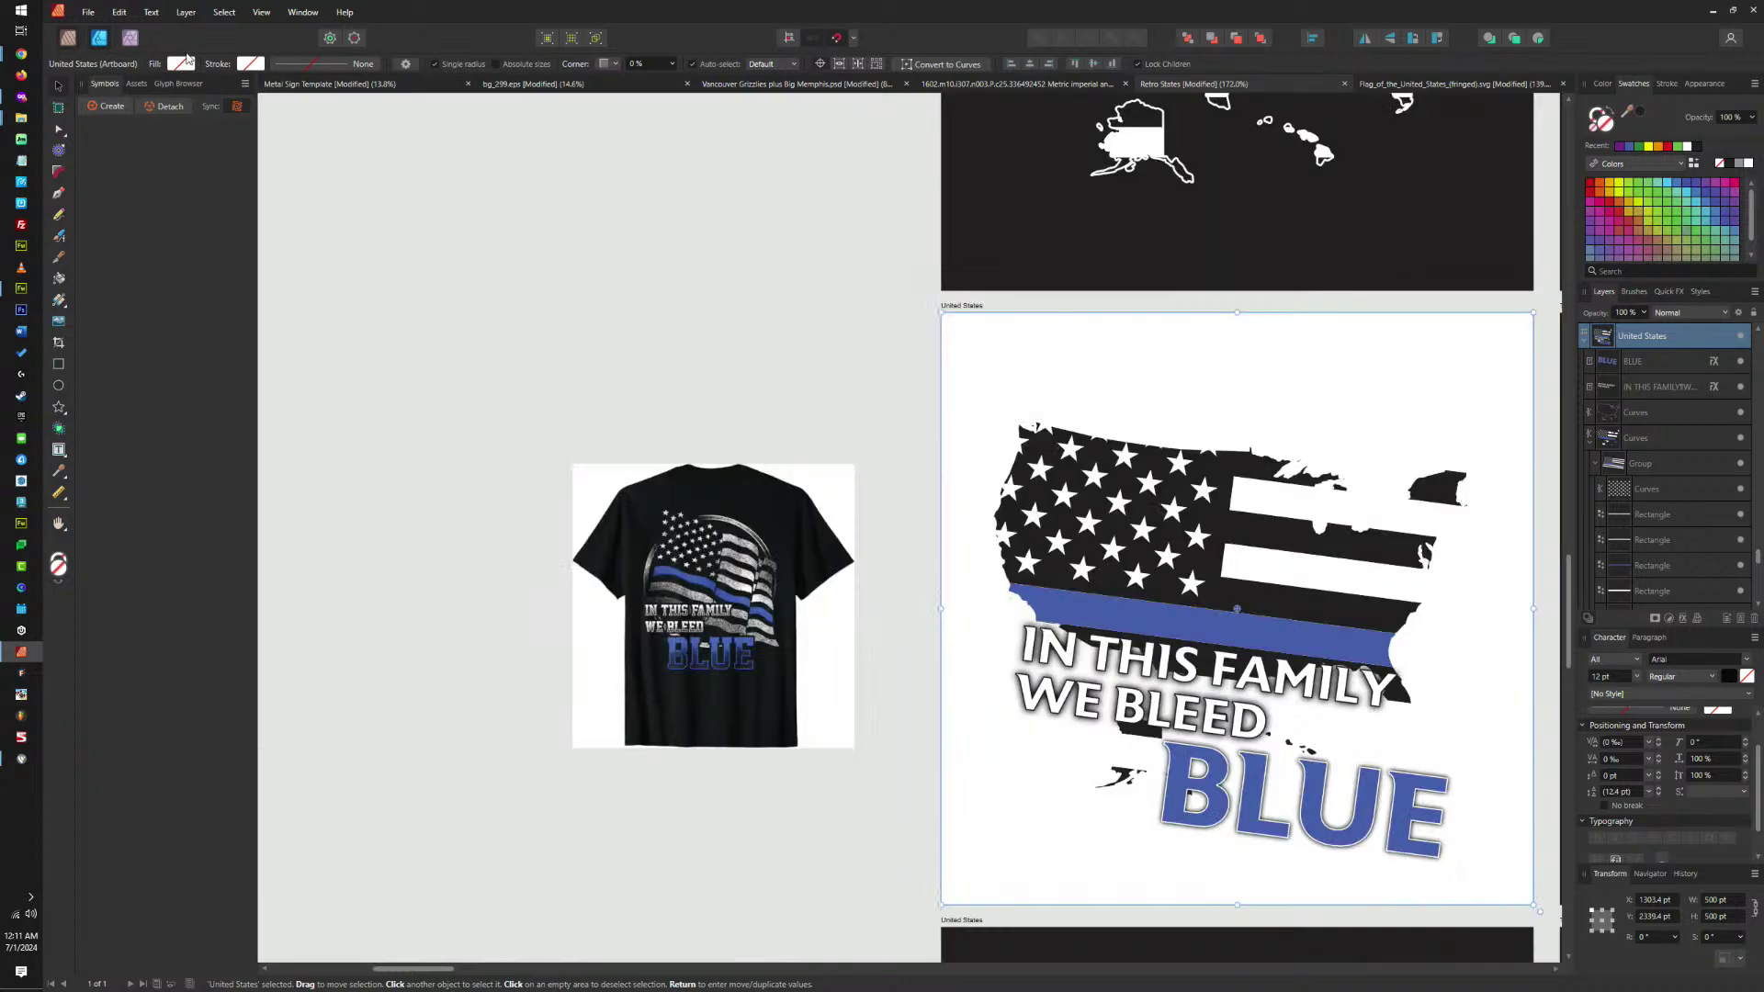
# Enable a transparent background in the document's color setup and inspect the slogan design against the transparency.
pyautogui.click(336, 160)
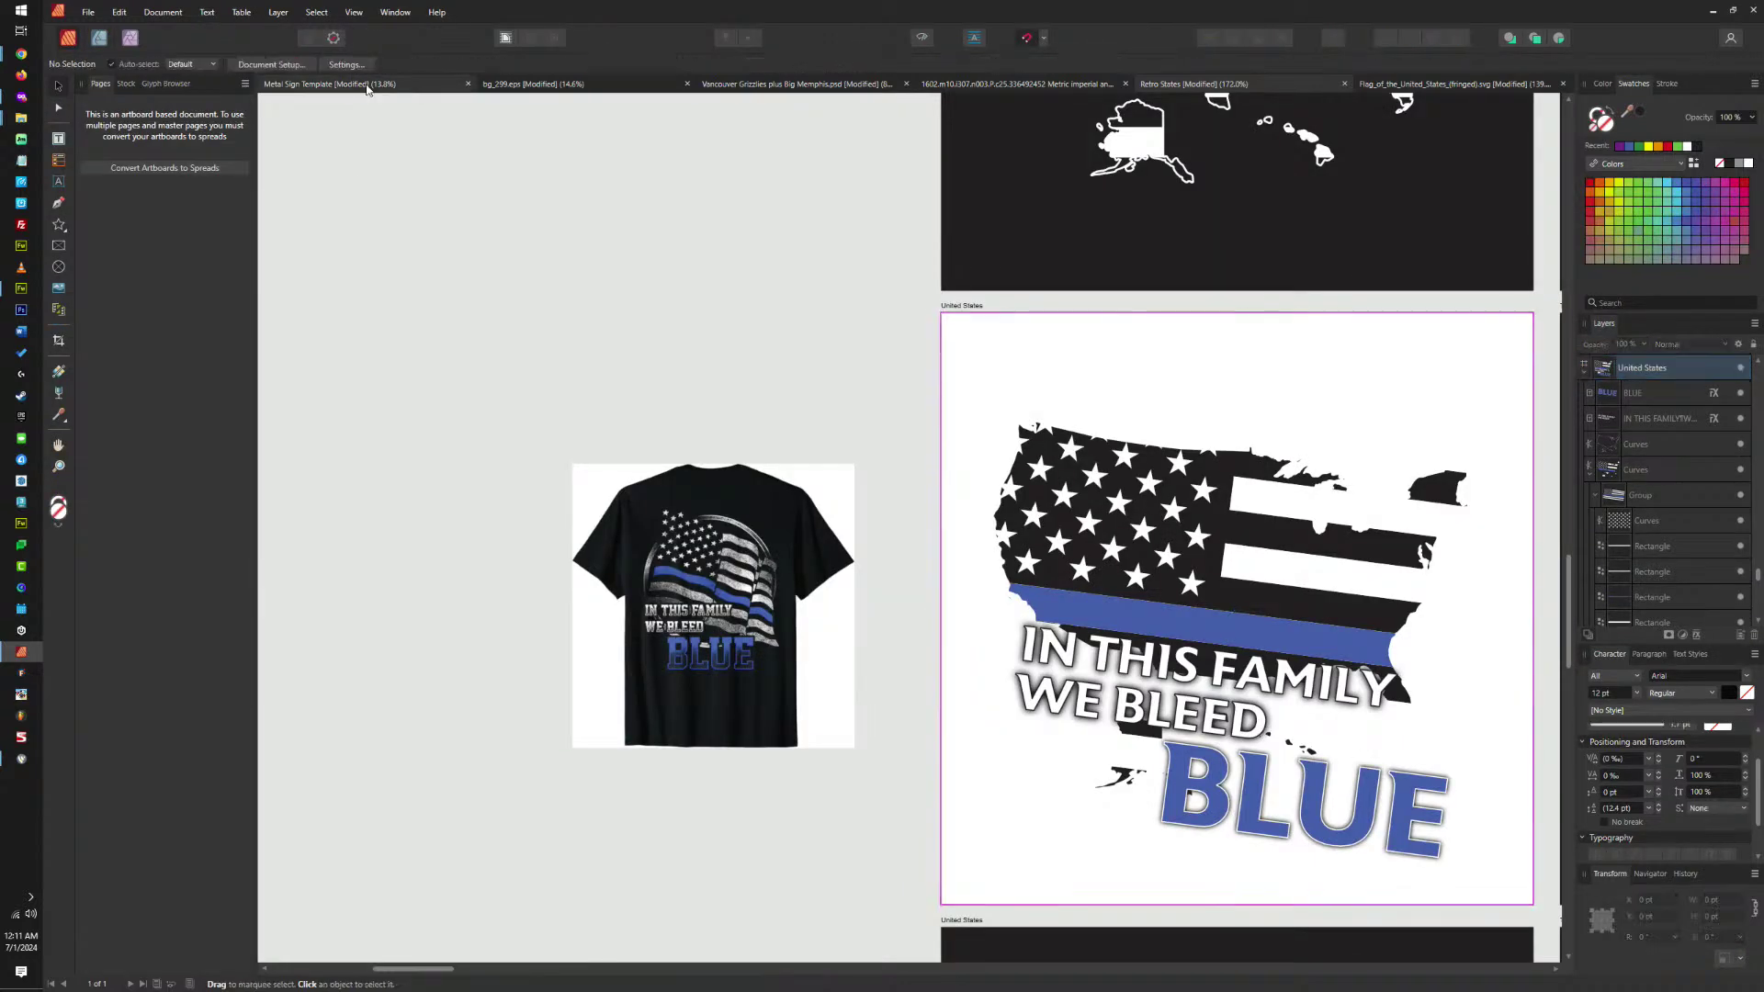
pyautogui.click(271, 65)
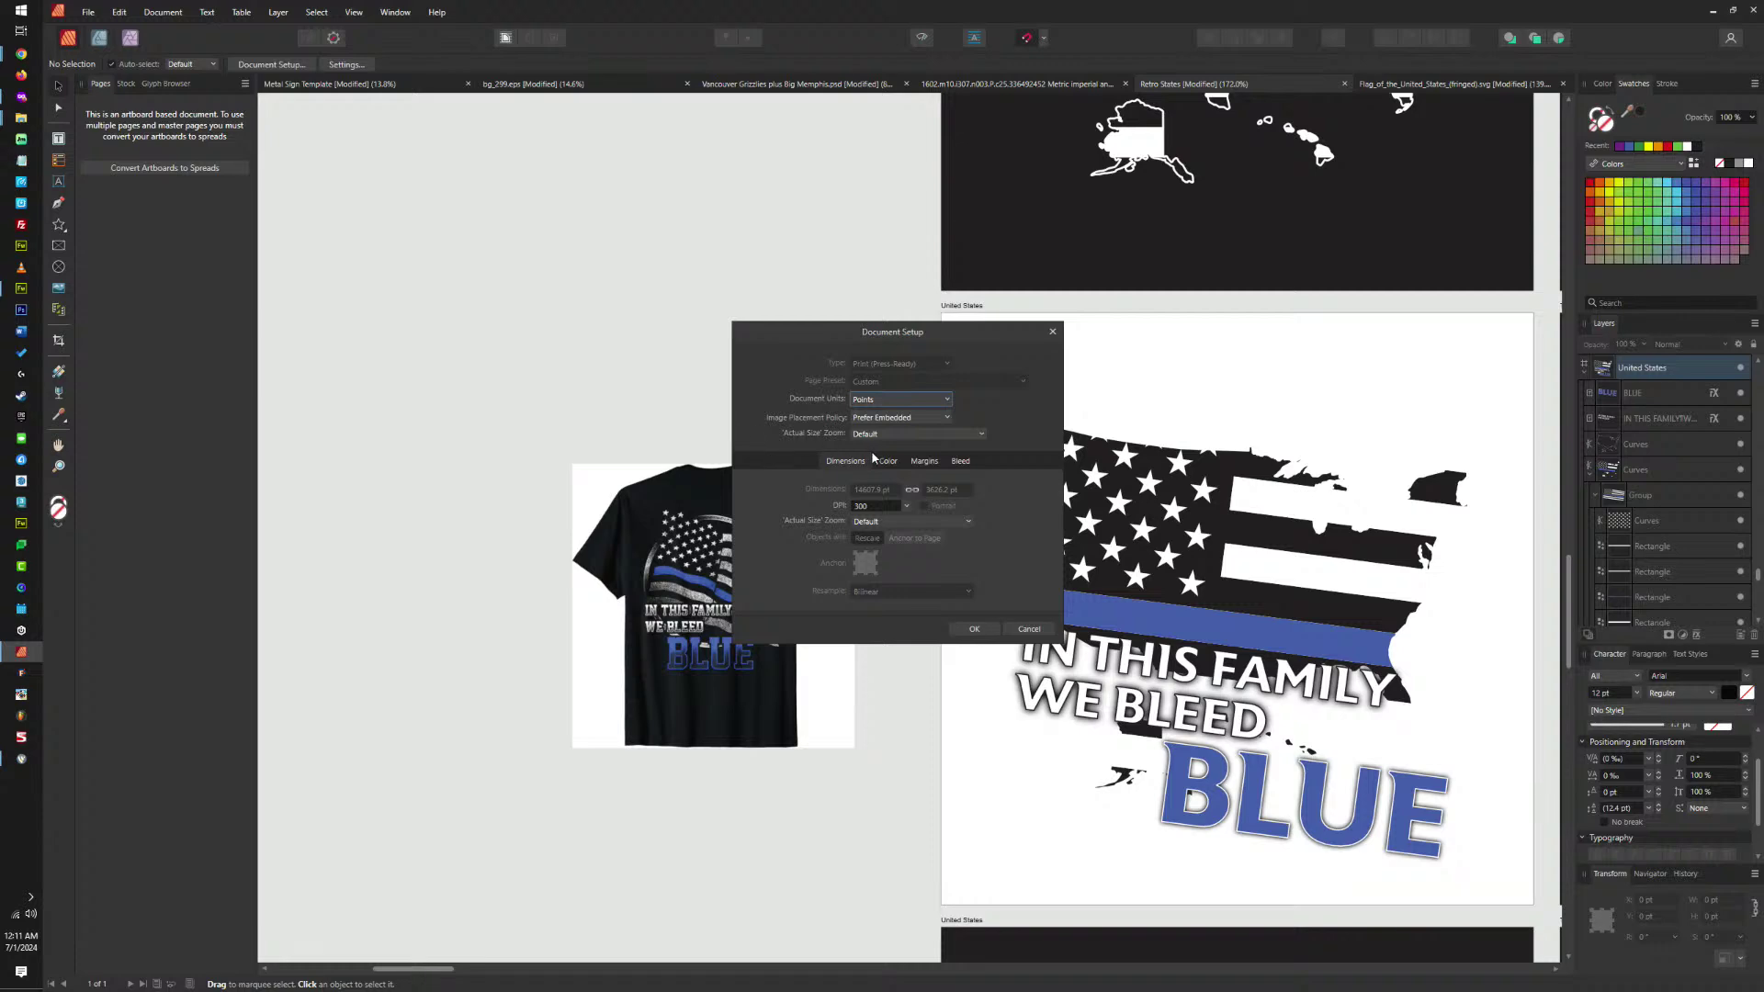
pyautogui.click(883, 460)
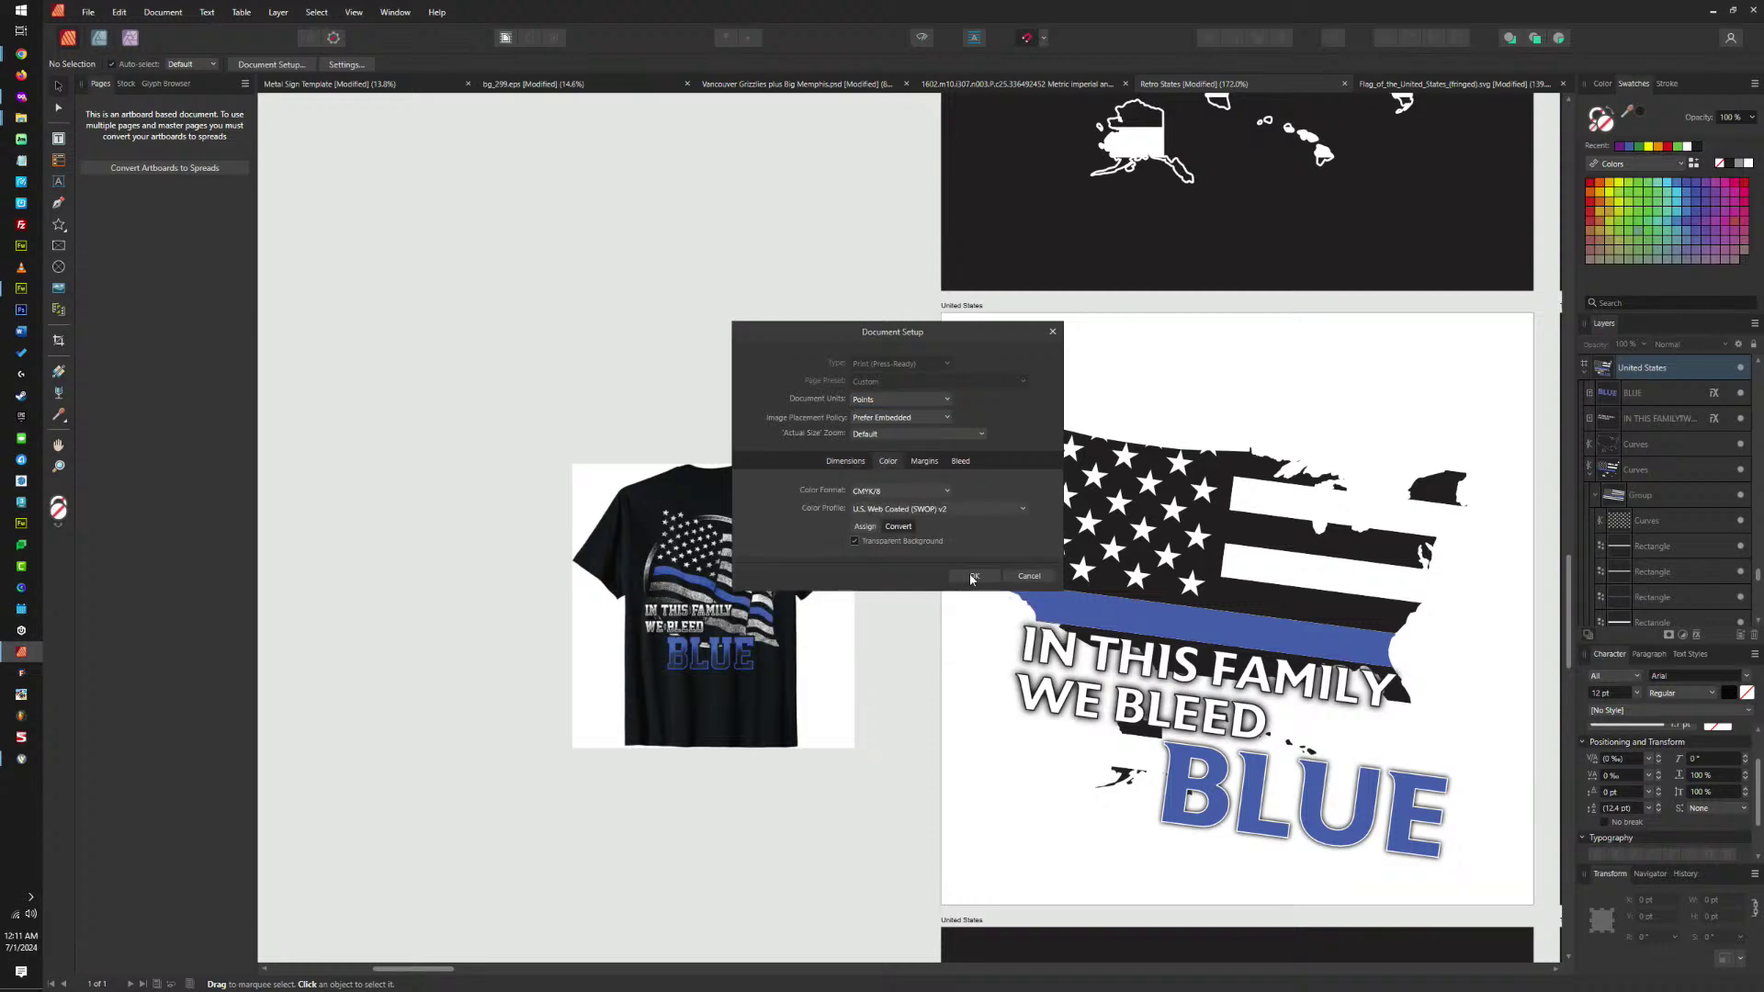
pyautogui.click(972, 577)
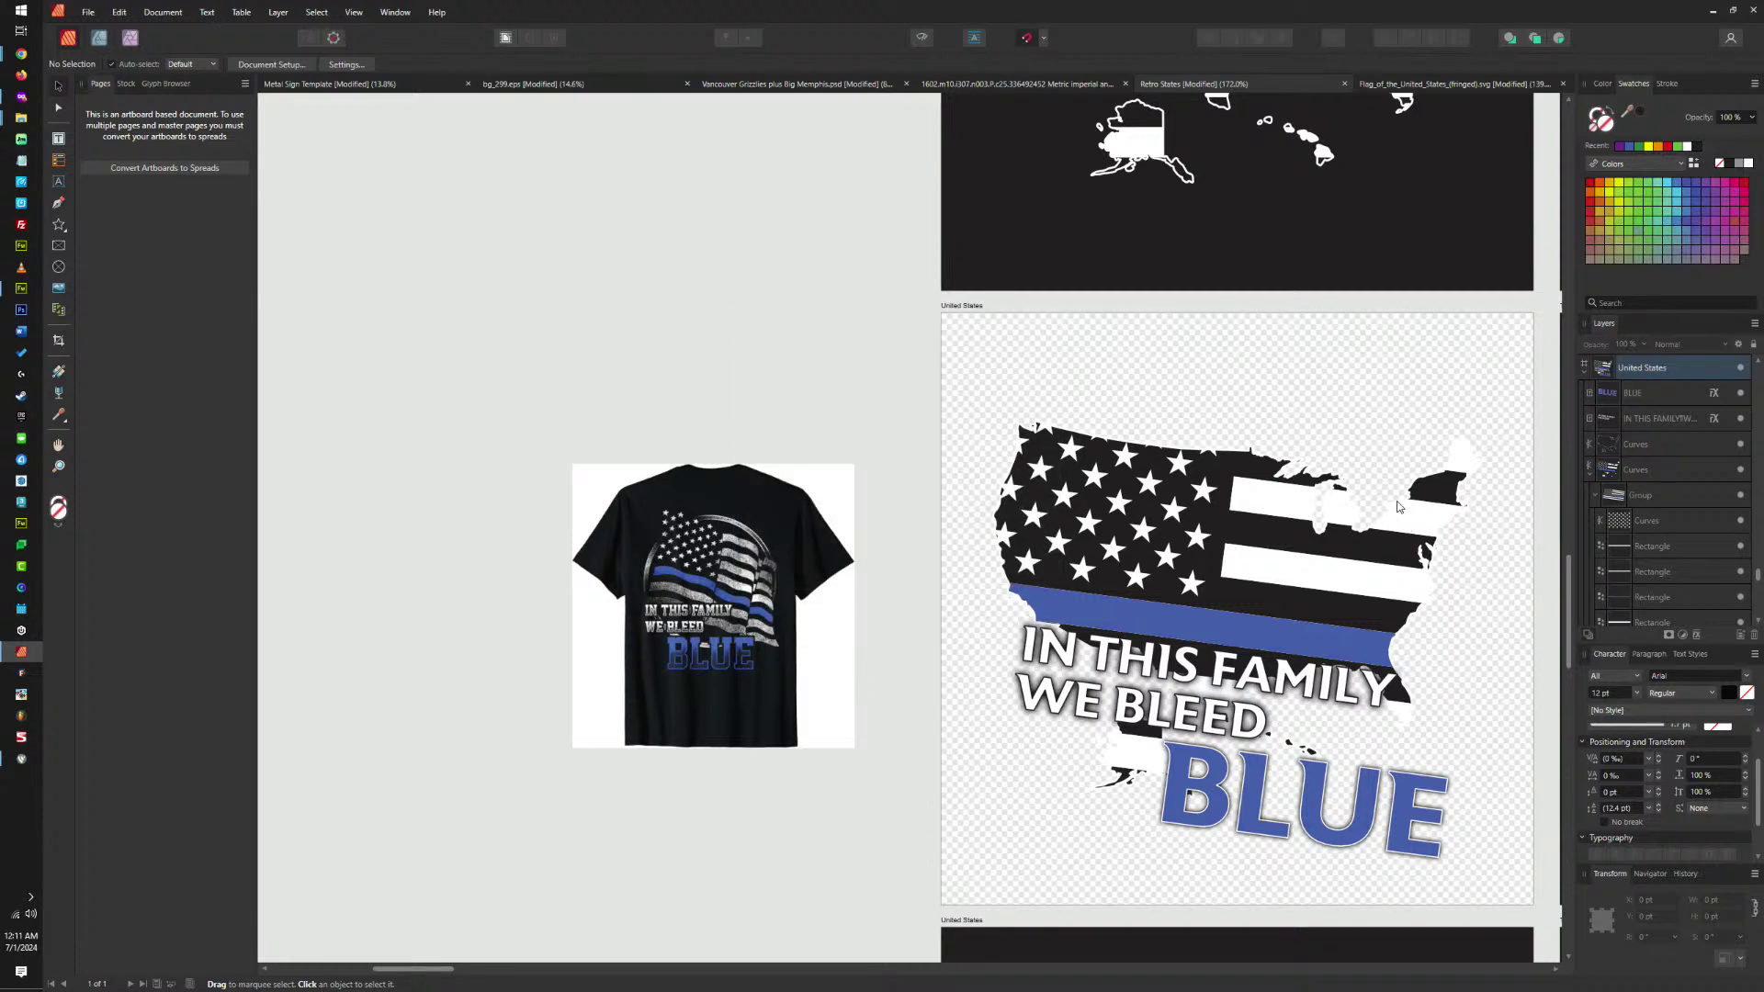
pyautogui.keyDown('ctrl'); pyautogui.scroll(3, 1411, 540); pyautogui.keyUp('ctrl')
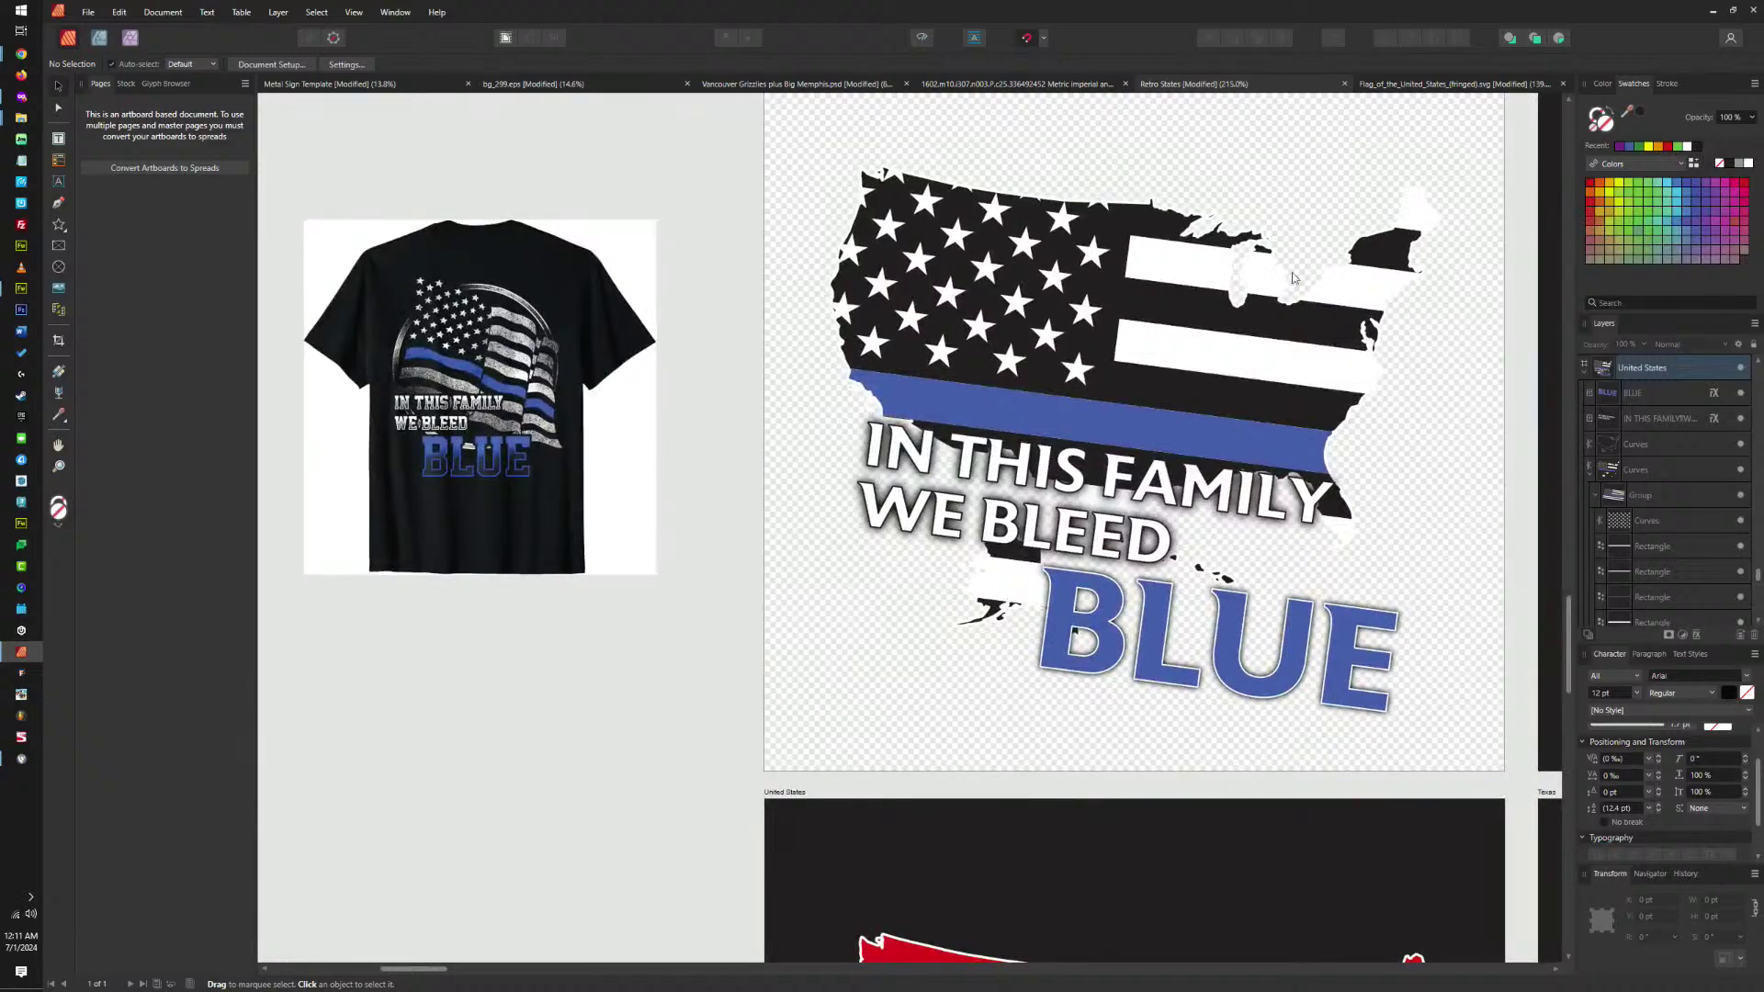
pyautogui.keyDown('ctrl'); pyautogui.scroll(4, 1310, 276); pyautogui.keyUp('ctrl')
pyautogui.keyDown('ctrl'); pyautogui.scroll(-2, 1310, 275); pyautogui.keyUp('ctrl')
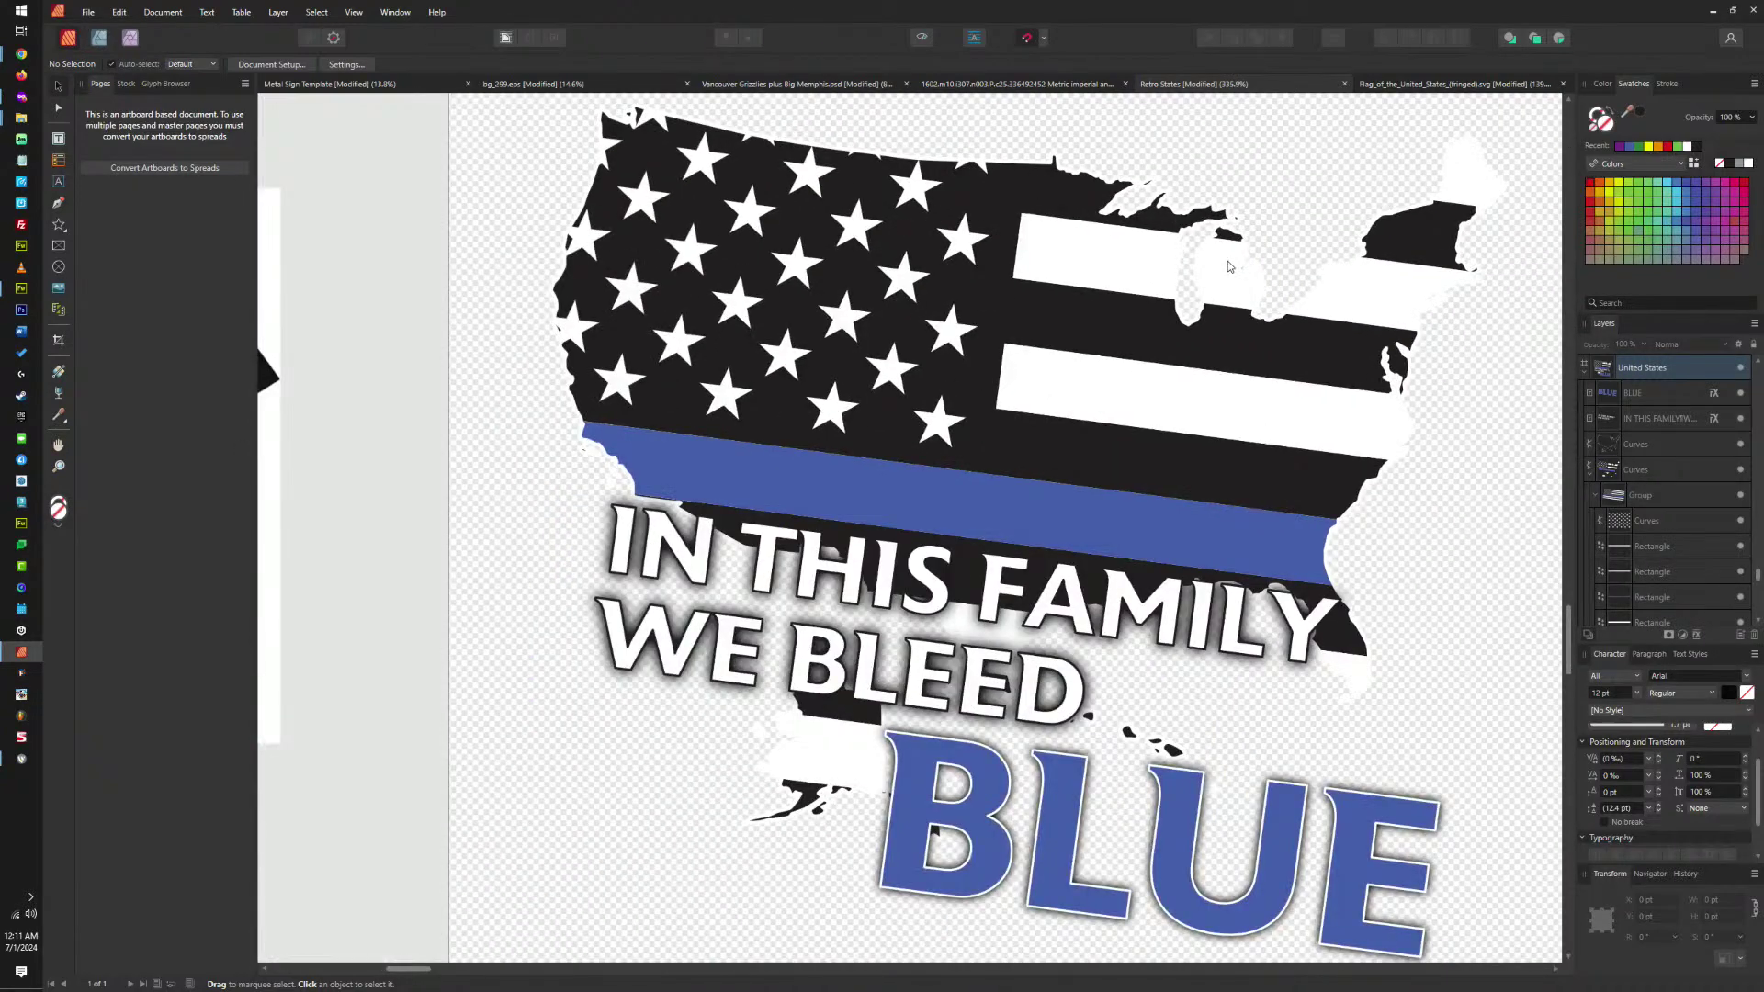
pyautogui.keyDown('ctrl'); pyautogui.scroll(-3, 1209, 398); pyautogui.keyUp('ctrl')
# Fill the United States artboard that holds the slogan design with black.
pyautogui.click(873, 197)
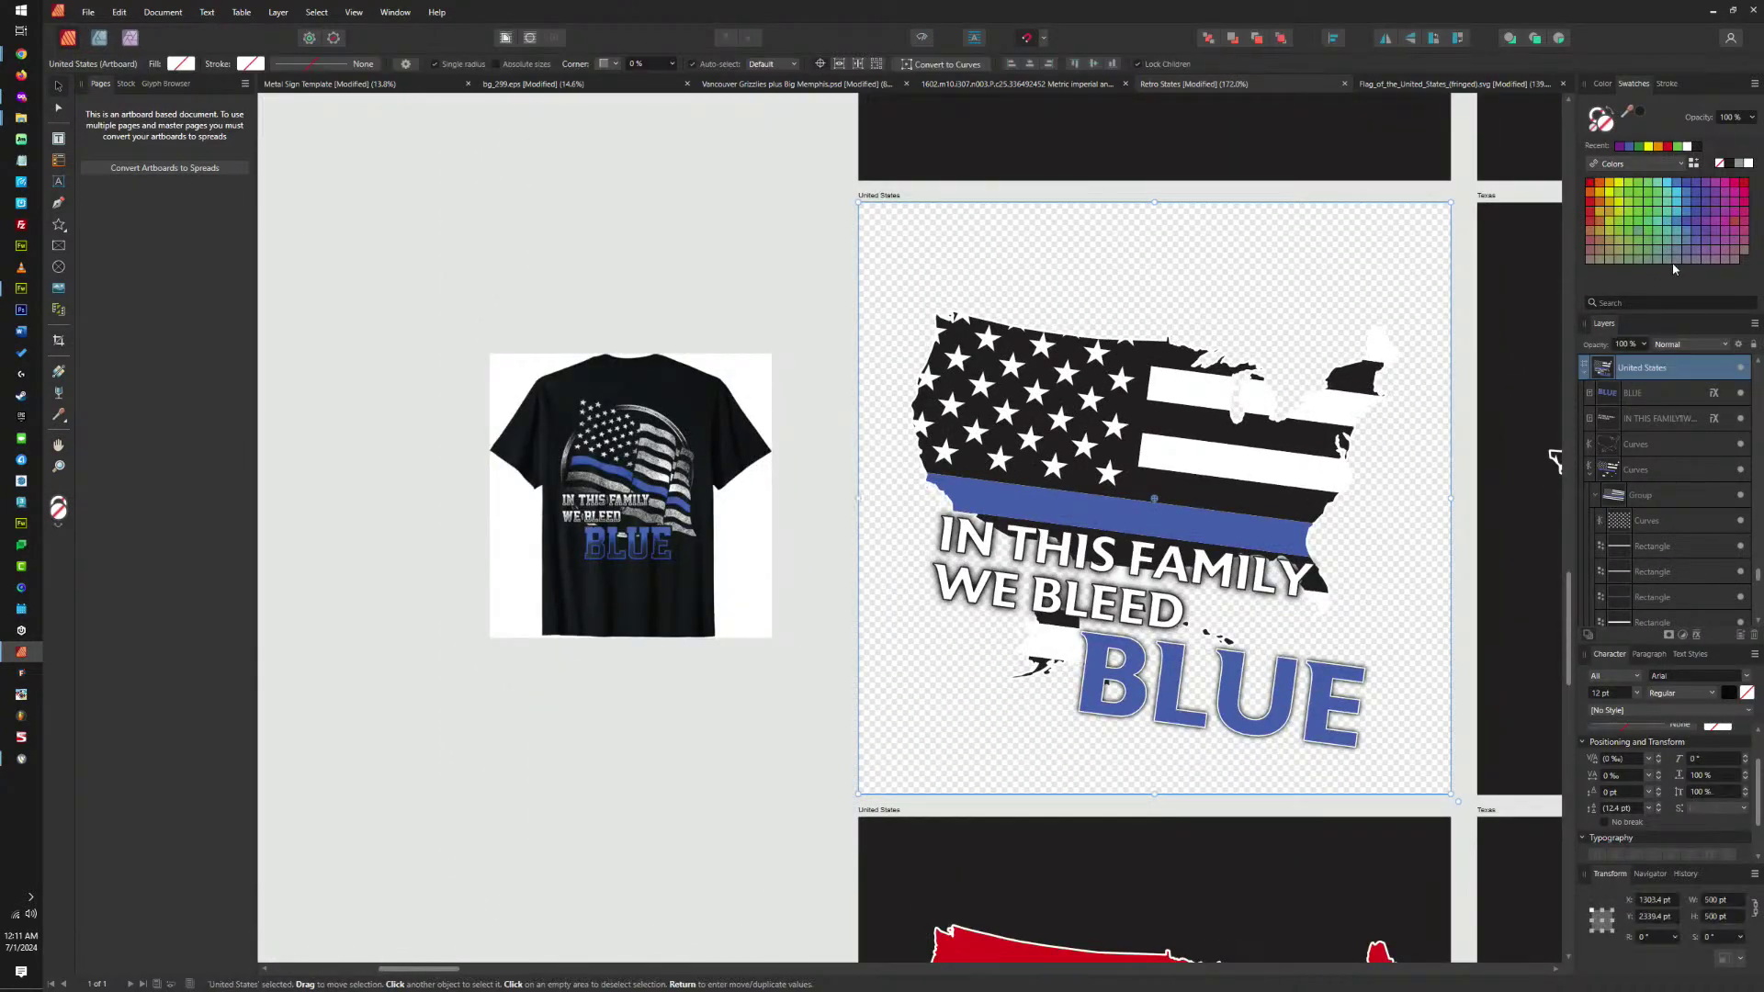
pyautogui.click(1731, 166)
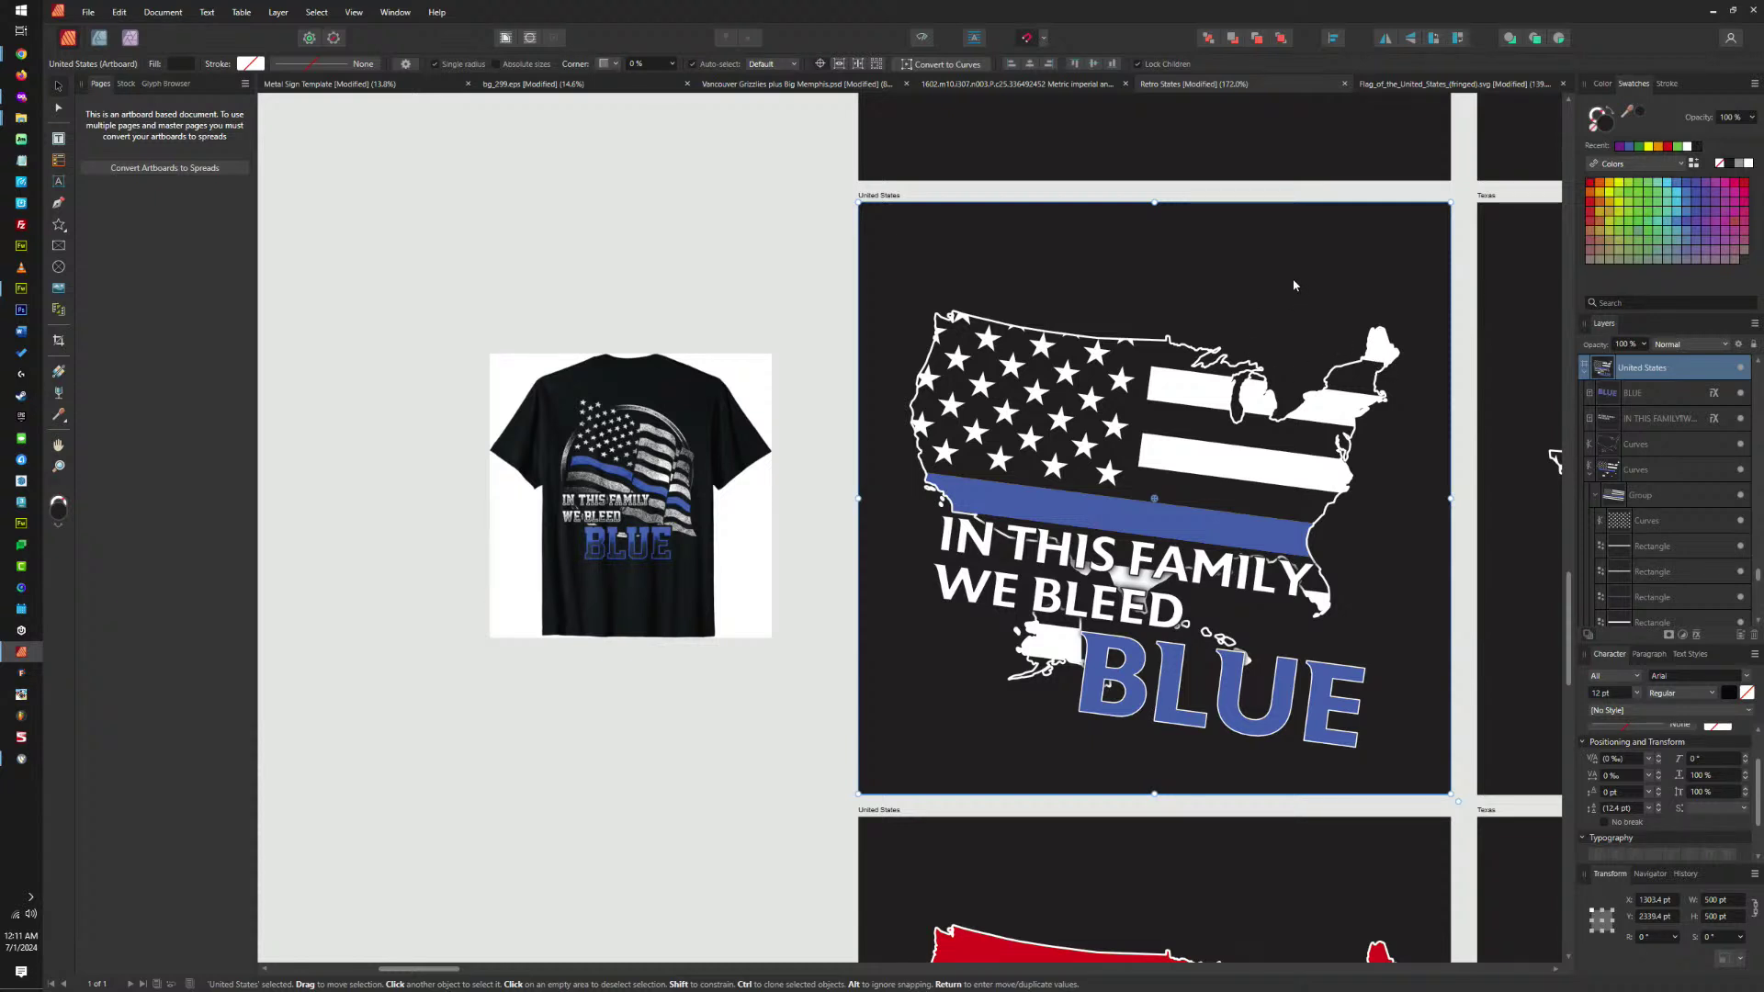
pyautogui.keyDown('ctrl'); pyautogui.scroll(-3, 1161, 359); pyautogui.keyUp('ctrl')
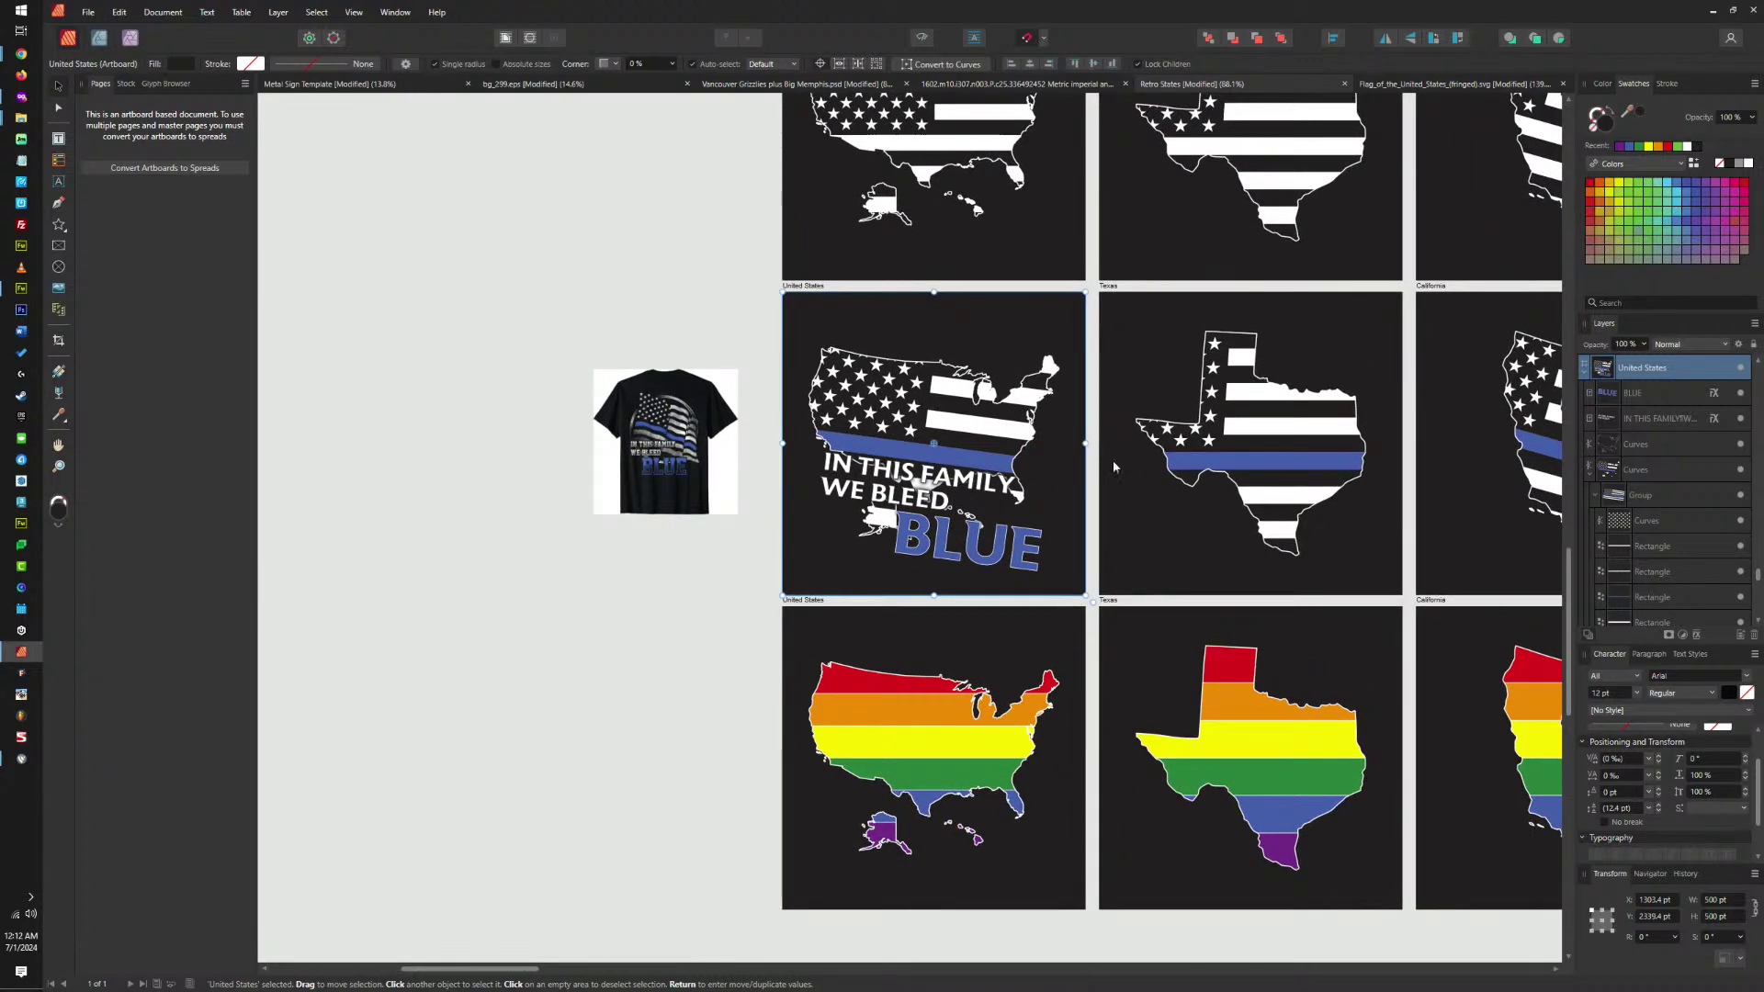
# Copy both slogan texts from the United States design and paste them onto the thin-blue-line Texas artboard.
pyautogui.click(941, 539)
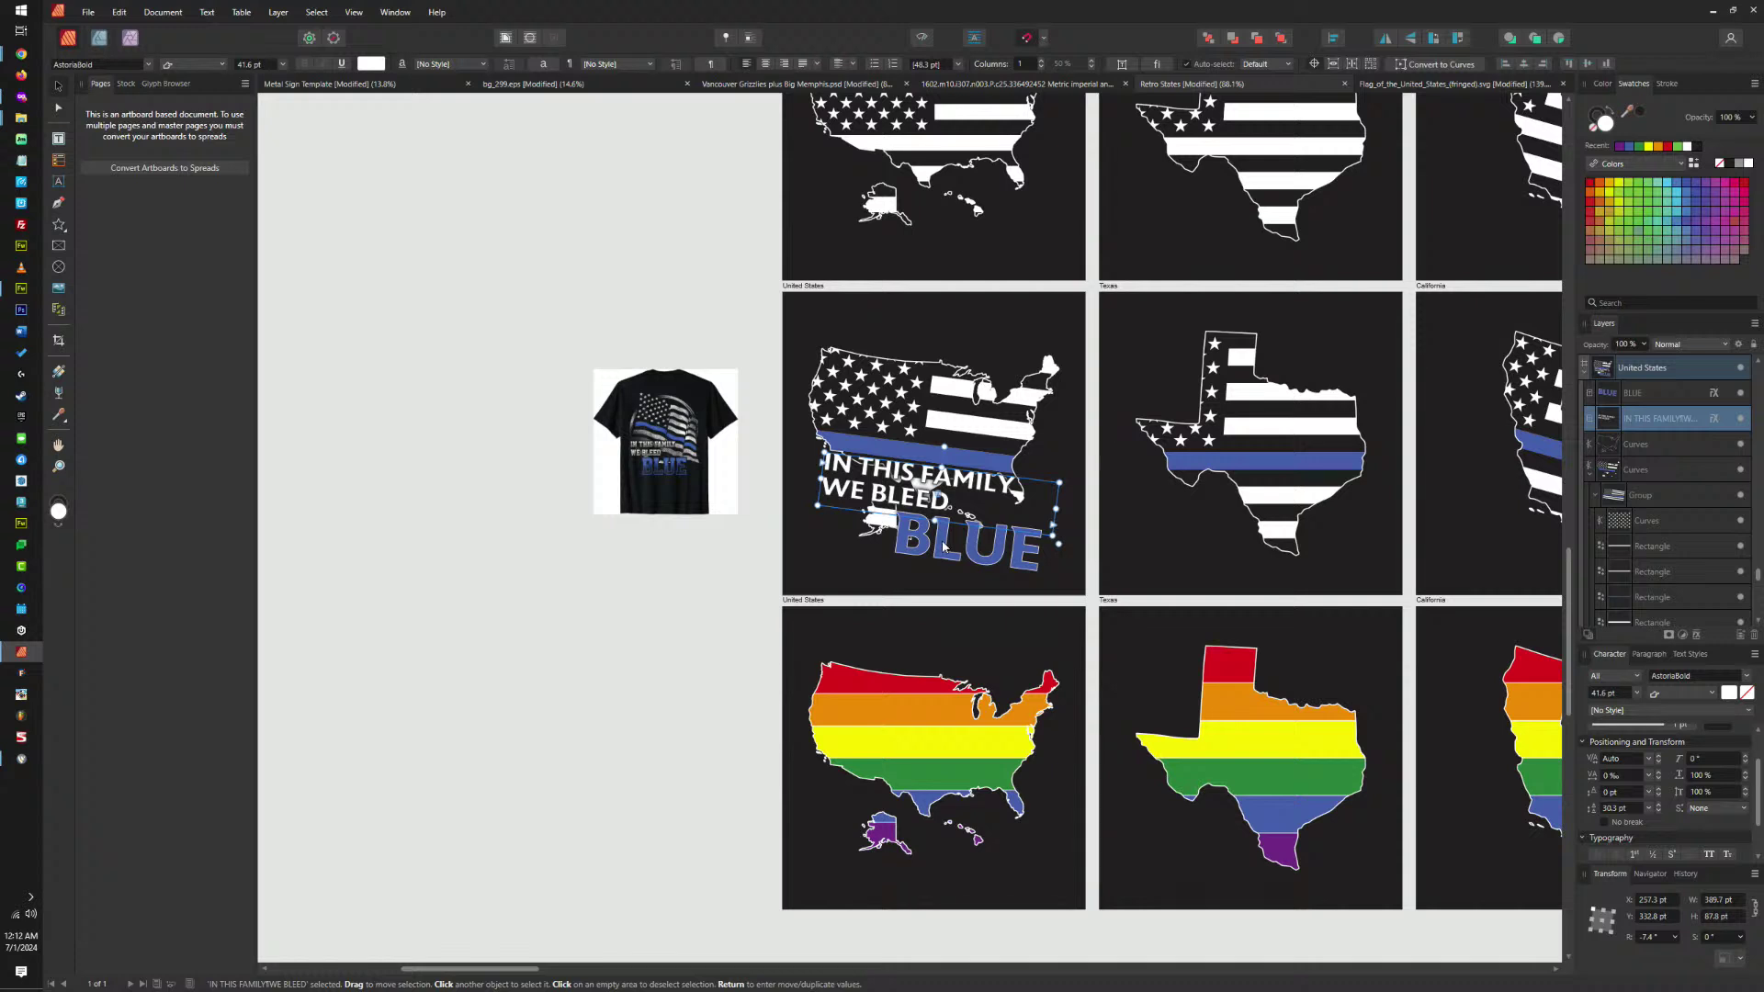
pyautogui.keyDown('shift'); pyautogui.click(1038, 549); pyautogui.keyUp('shift')
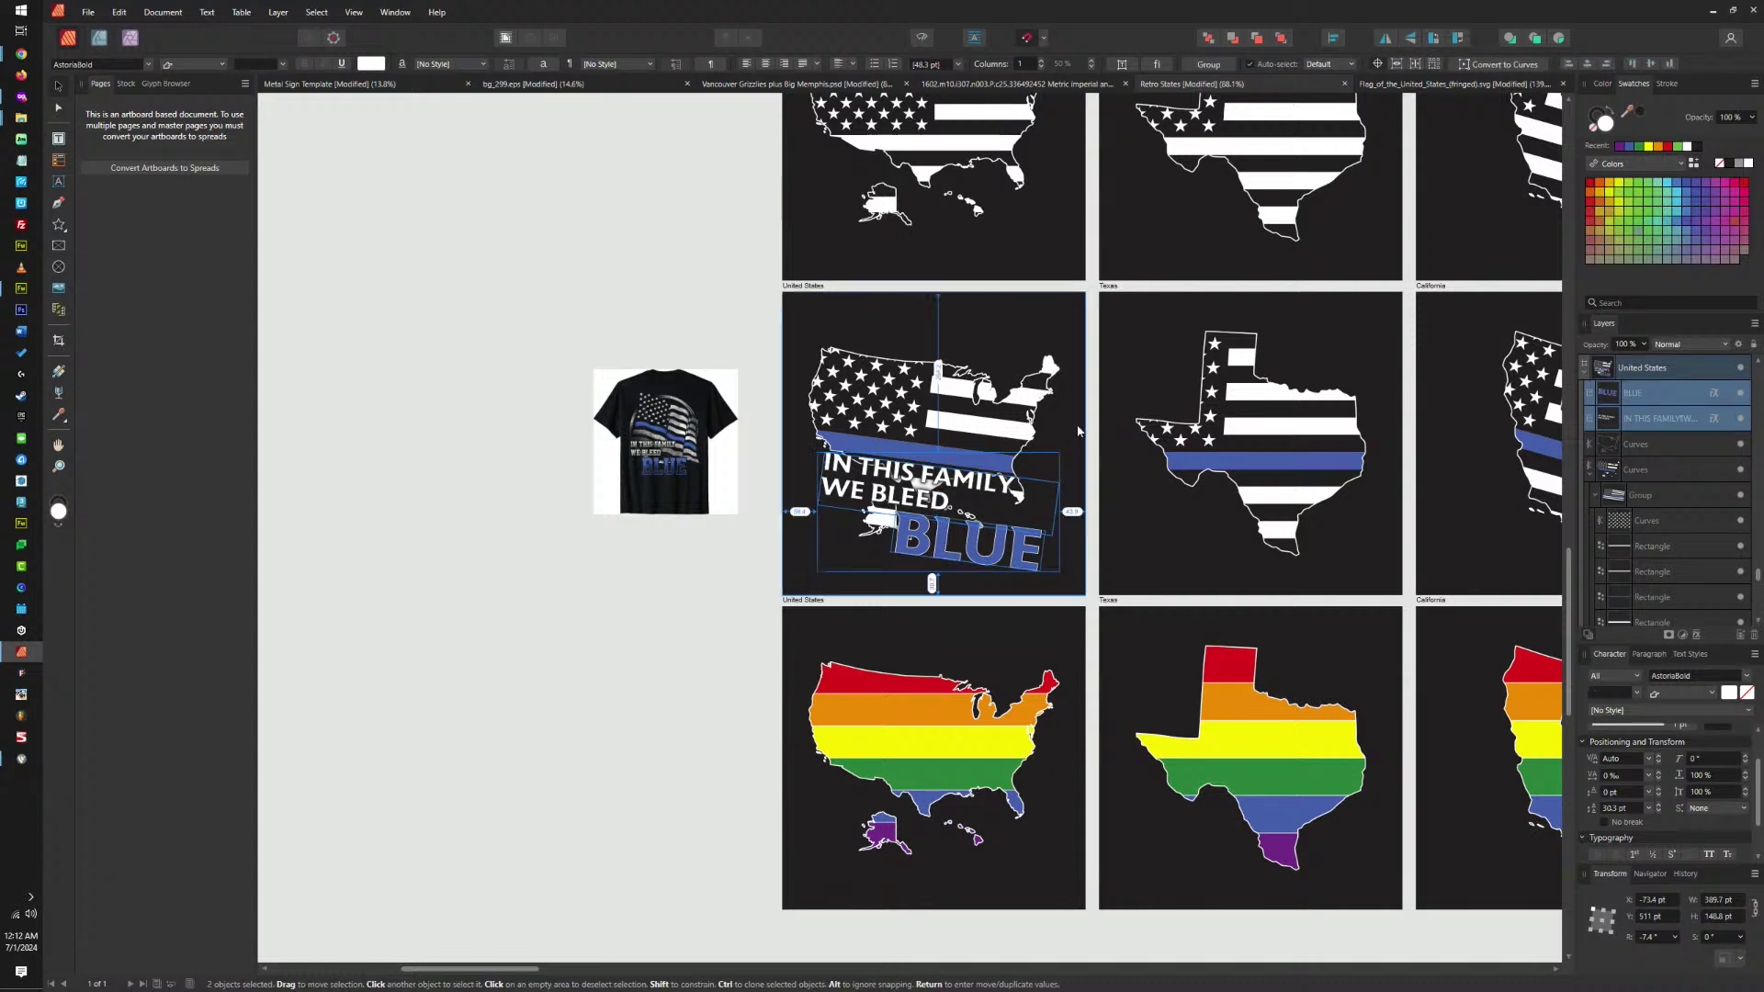
pyautogui.click(1151, 307)
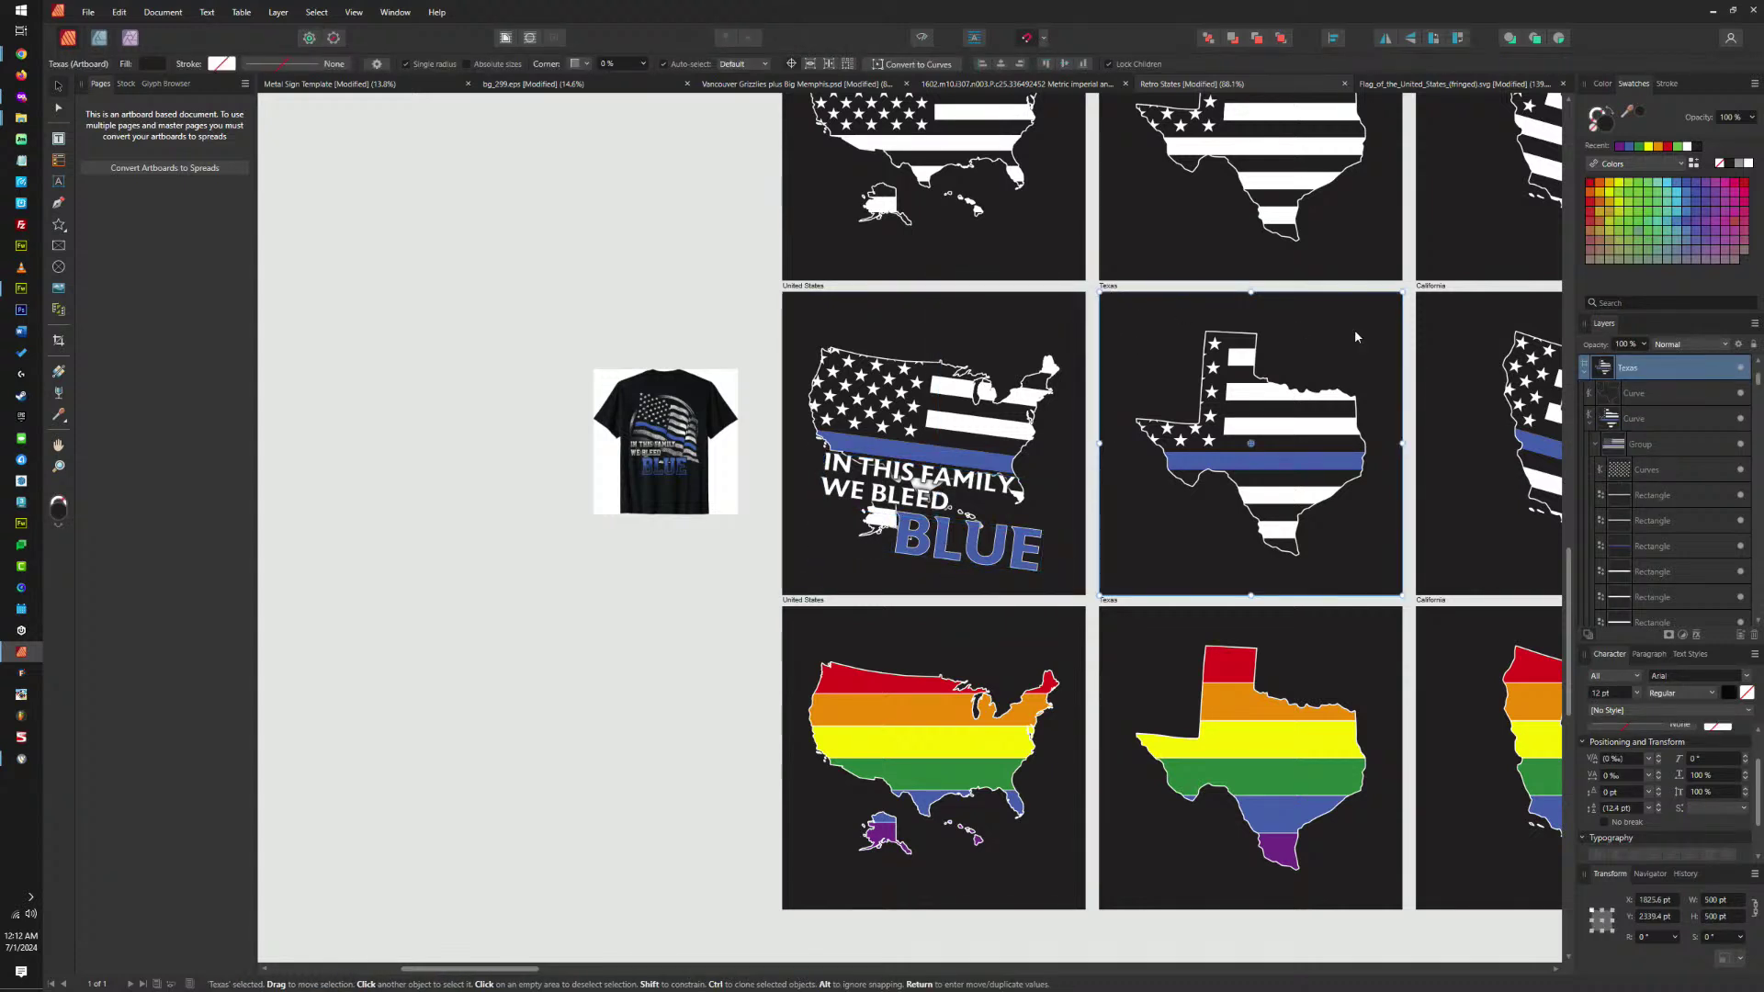
pyautogui.hotkey('ctrl', 'v')
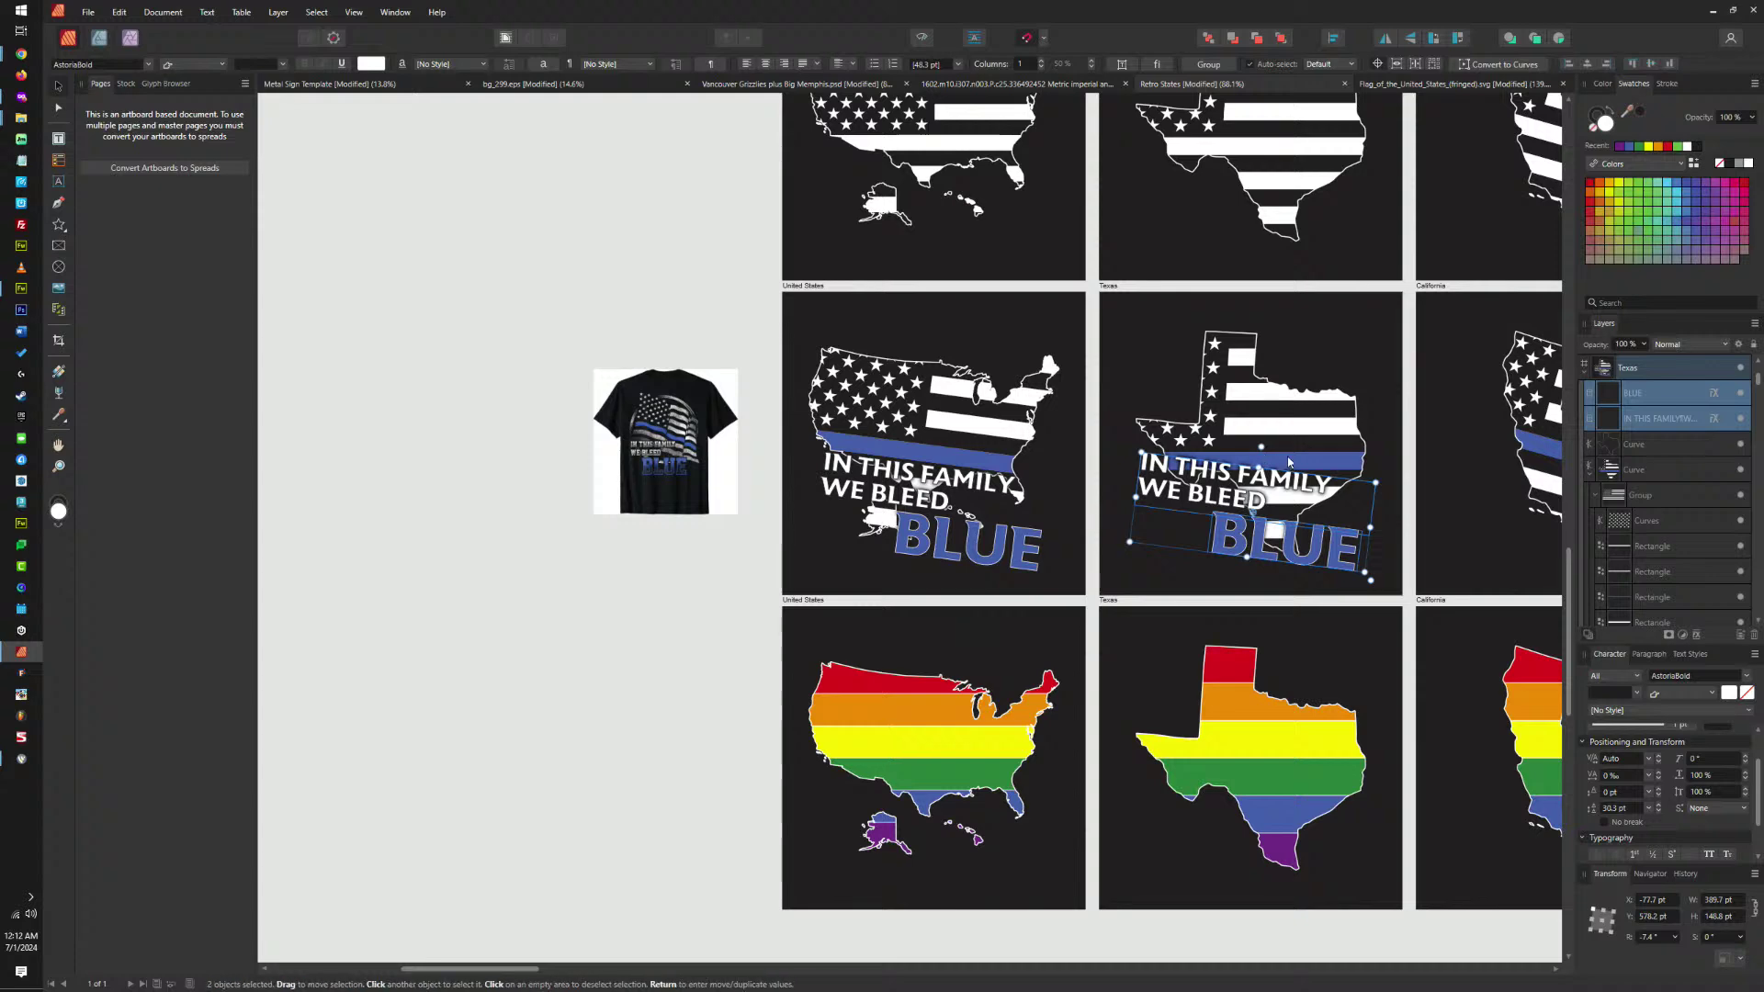
# Straighten the pasted Texas slogan texts to 0° rotation and place them just below the blue stripe.
pyautogui.moveTo(1261, 448); pyautogui.dragTo(1251, 448)
pyautogui.scroll(5, 1253, 476)
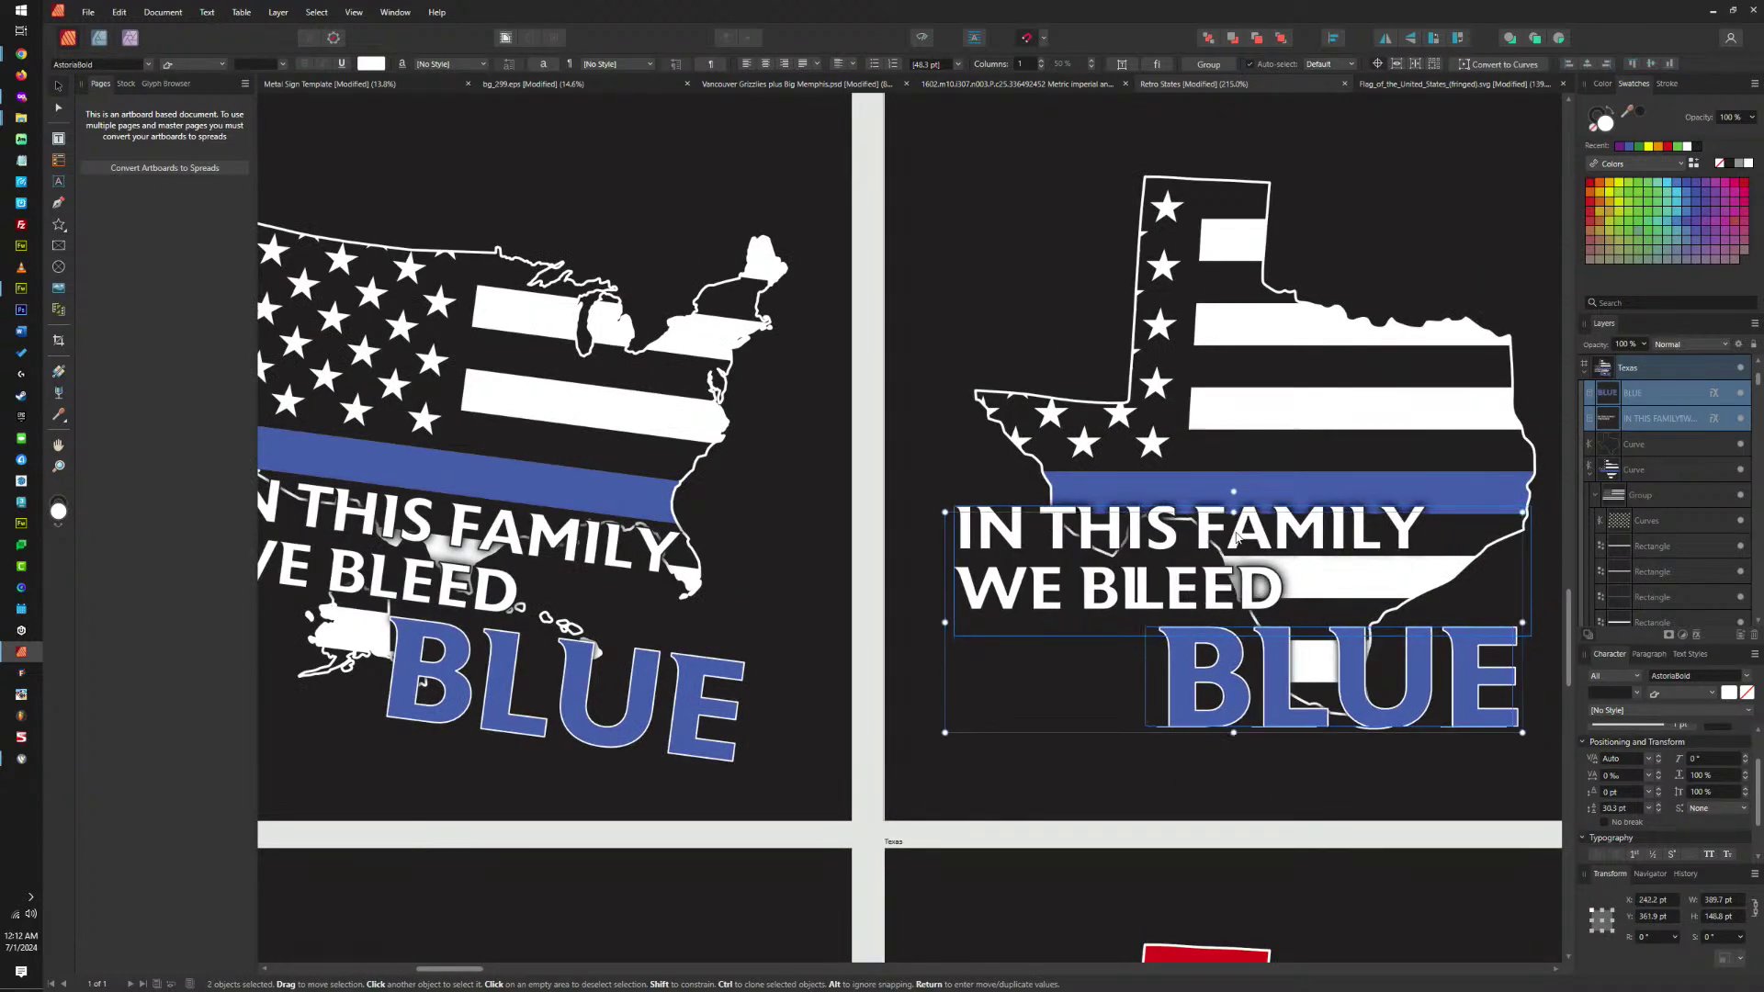
pyautogui.moveTo(1238, 538)
pyautogui.mouseDown()
pyautogui.moveTo(1181, 540)
pyautogui.moveTo(1236, 543)
pyautogui.mouseUp()
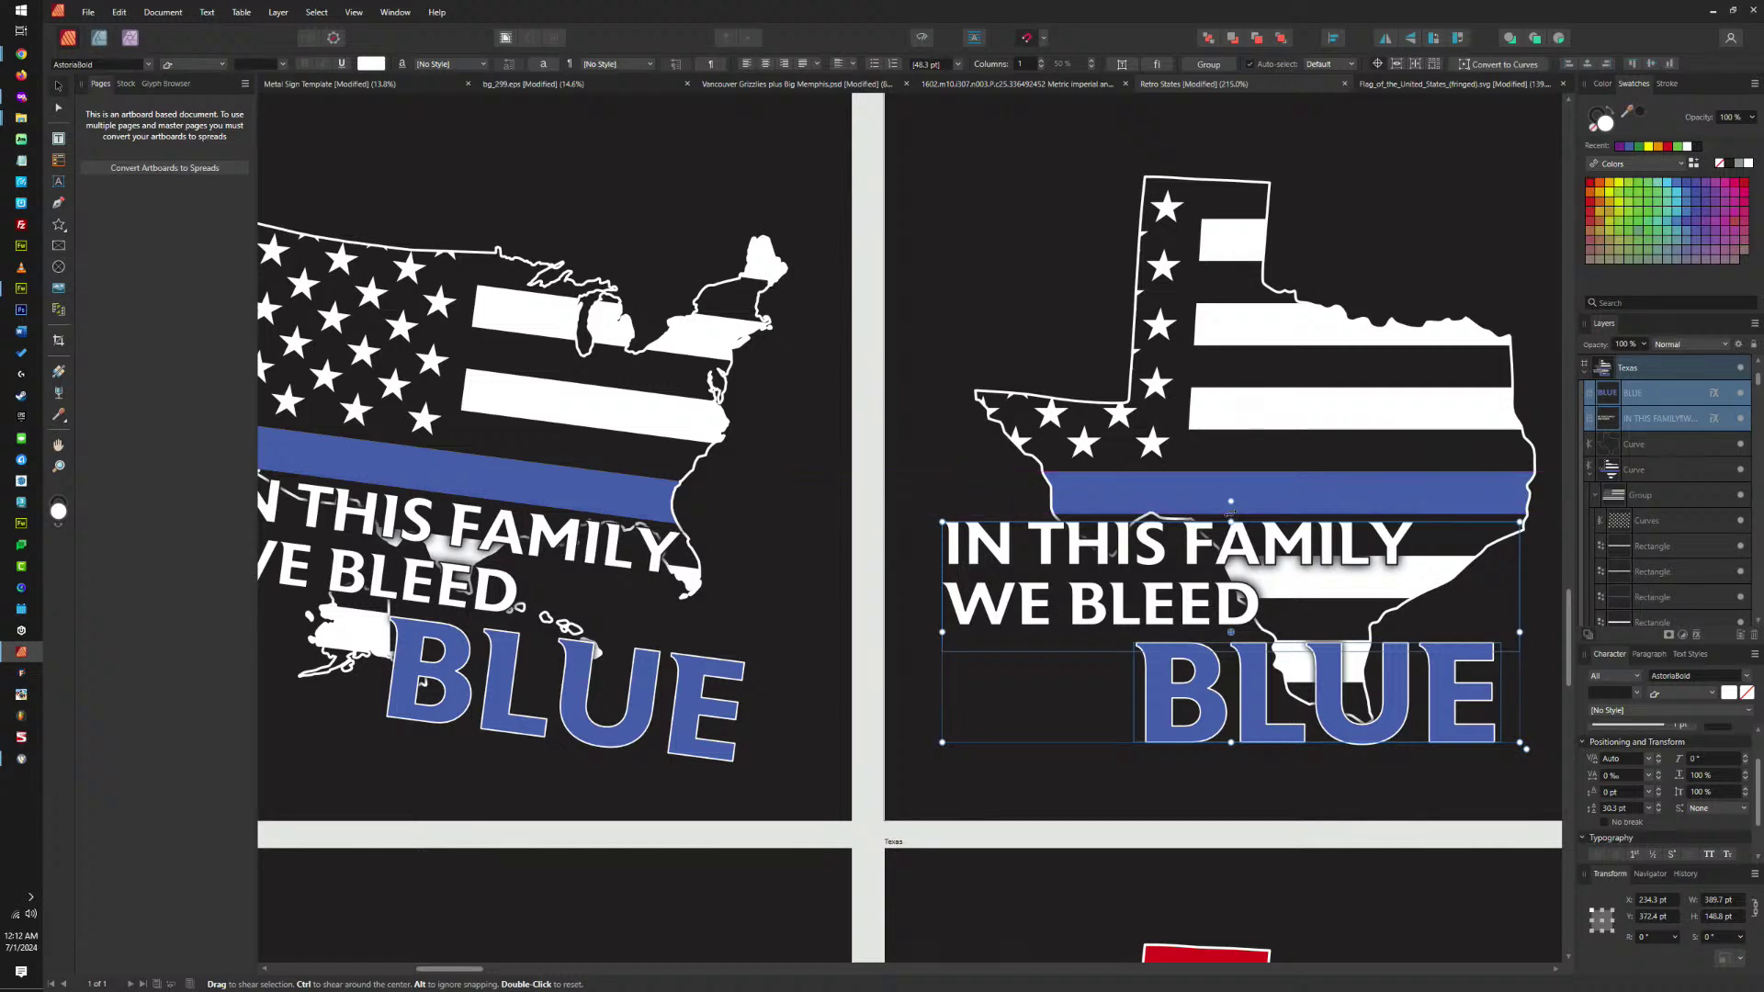
# Check the Texas flag group's shear and set both slogan texts to the matching shear of -3.5°.
pyautogui.click(1242, 415)
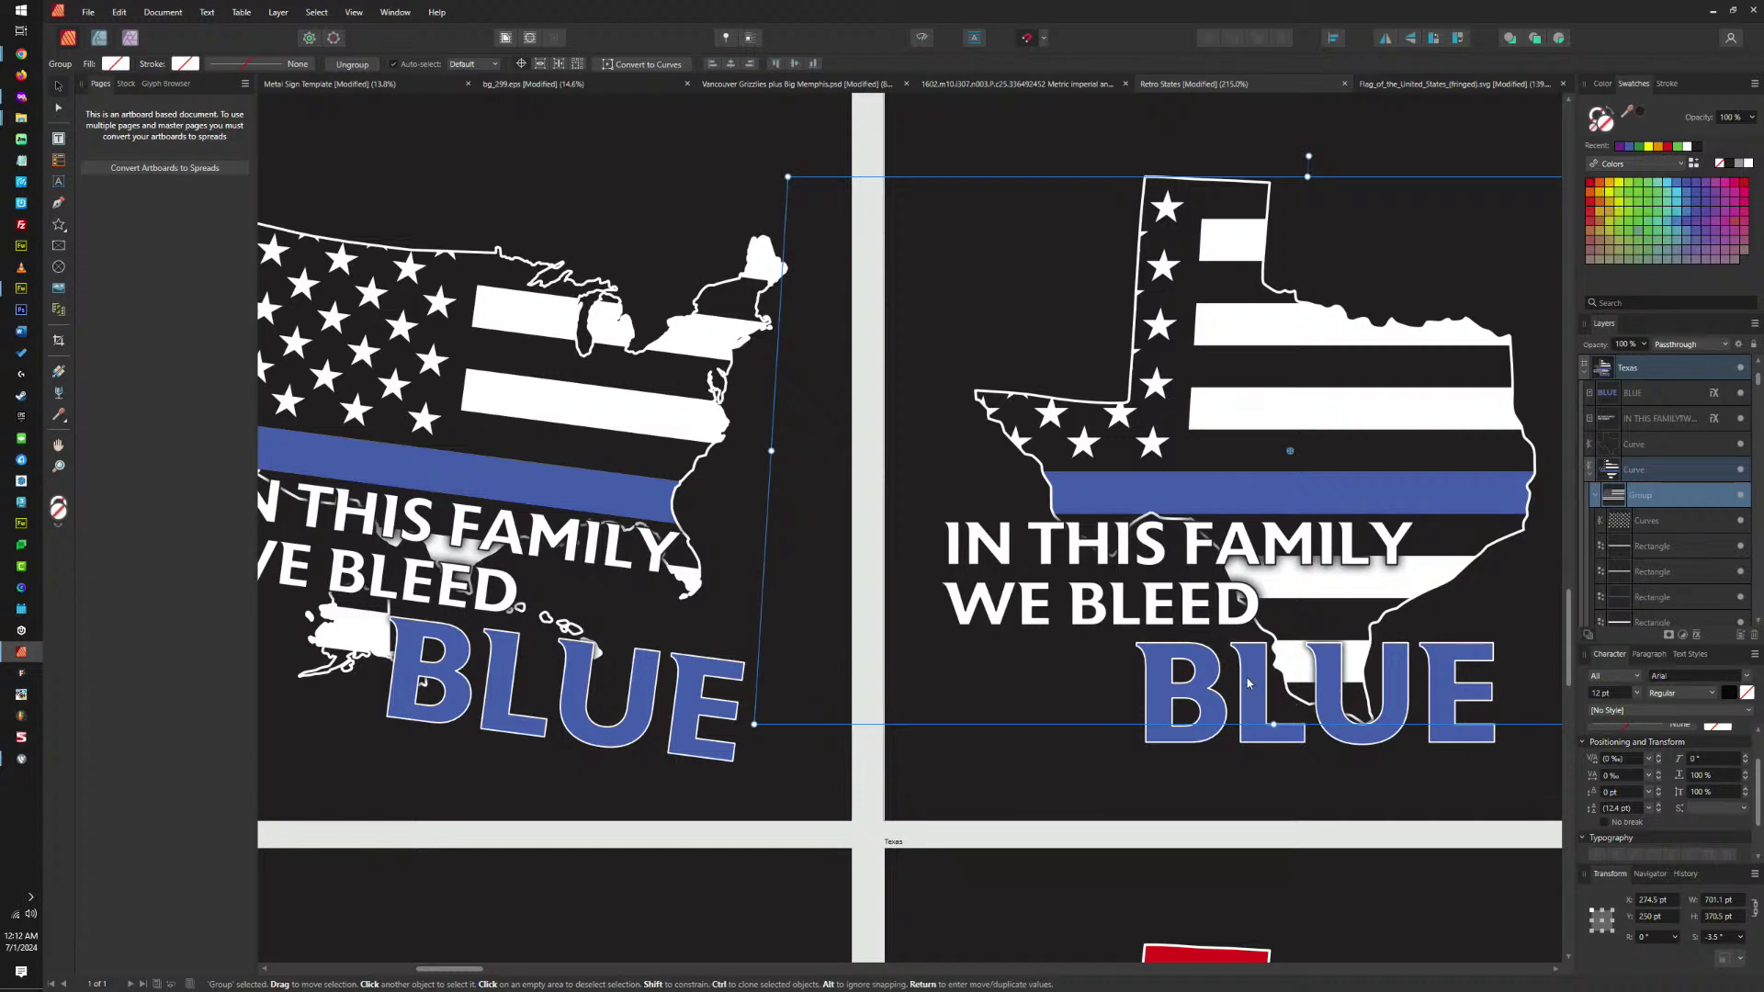
pyautogui.click(1319, 688)
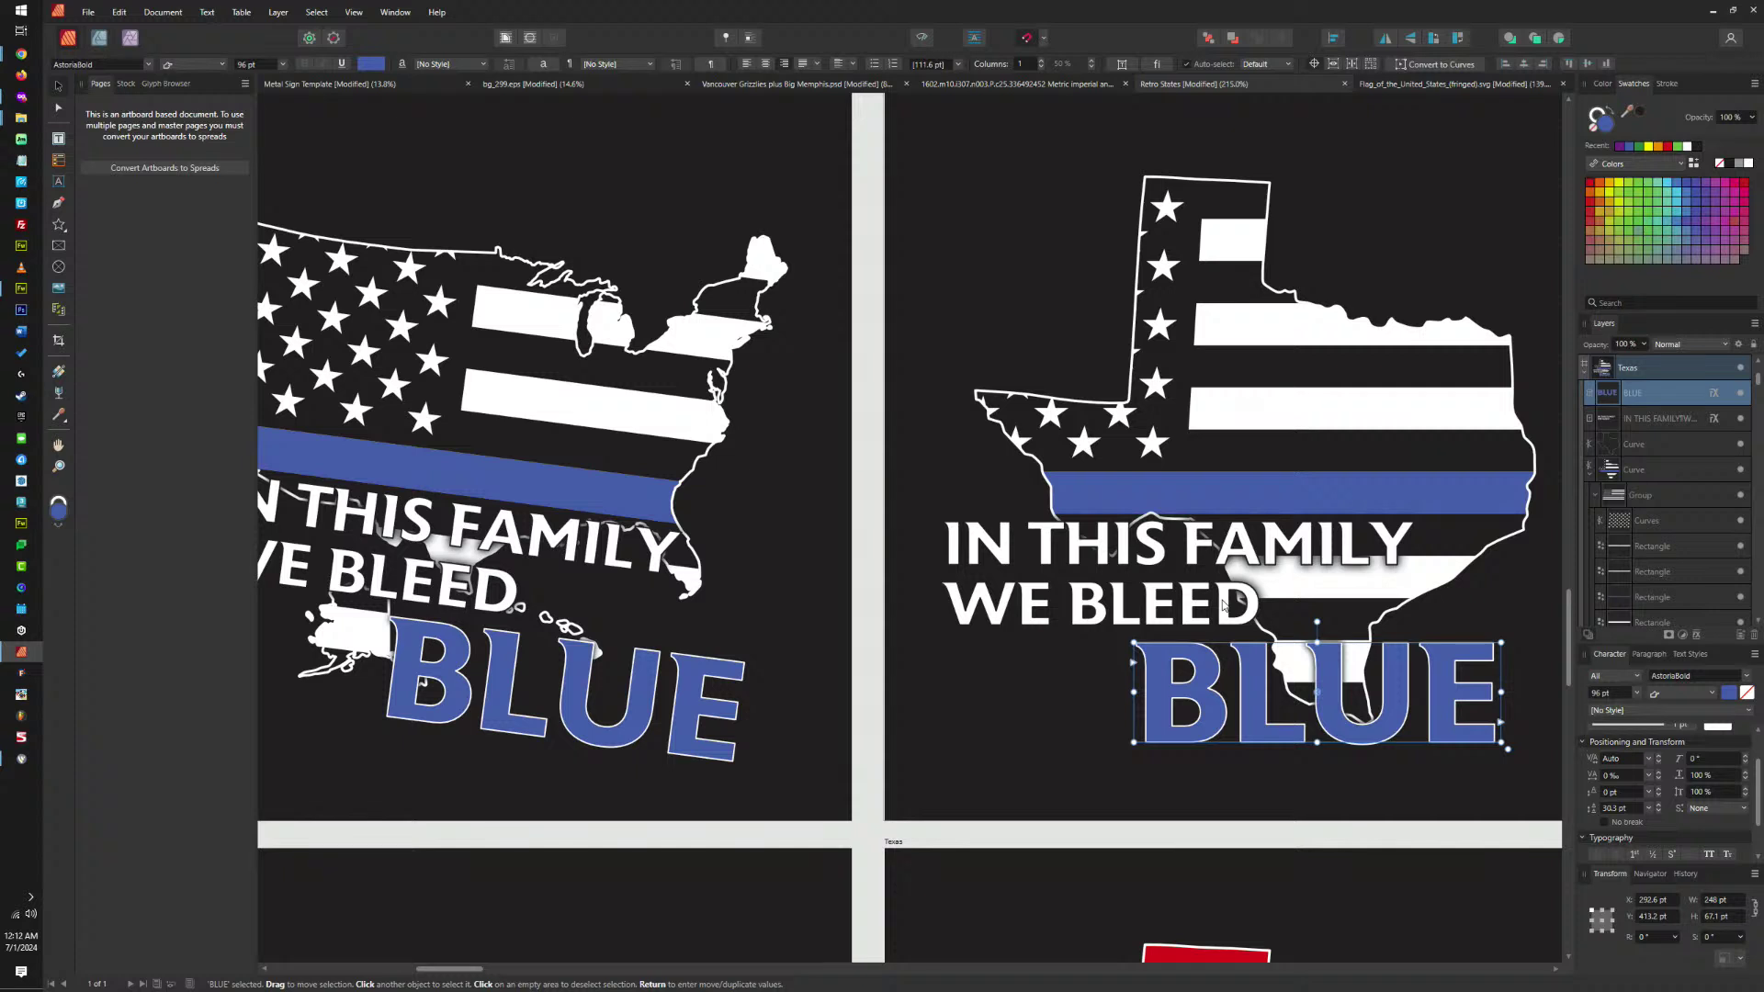
pyautogui.keyDown('shift'); pyautogui.click(1223, 603); pyautogui.keyUp('shift')
pyautogui.click(1709, 937)
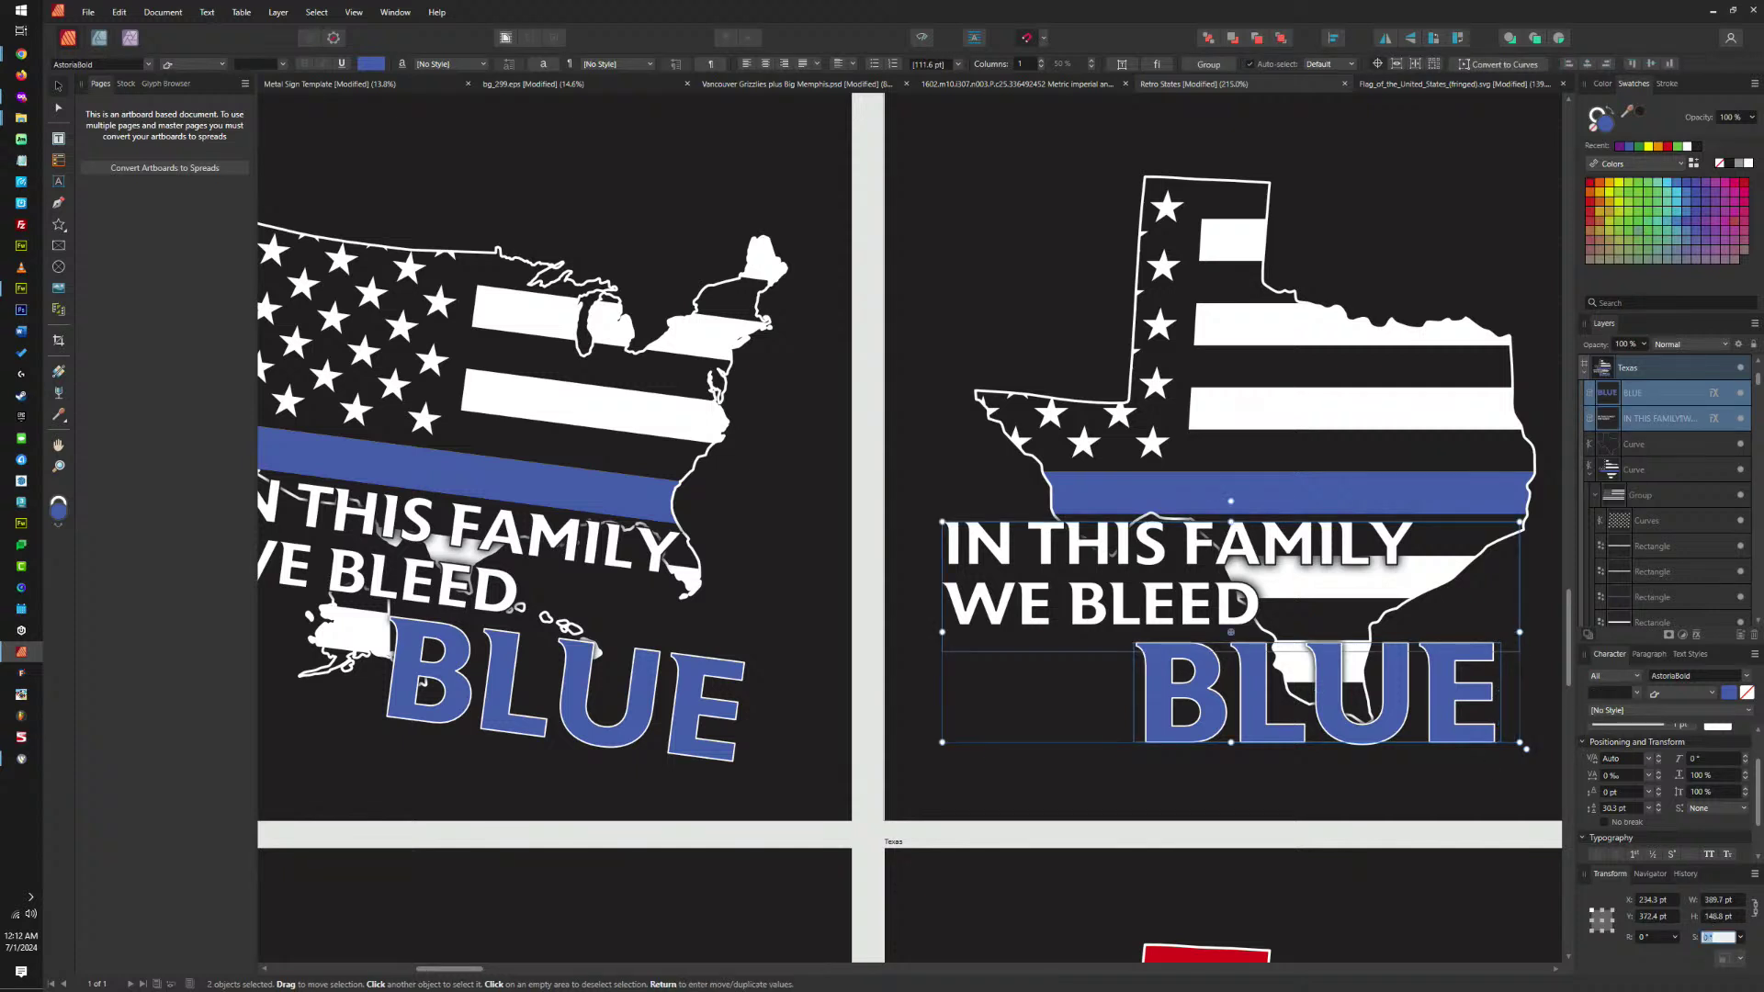
pyautogui.write('-3.5')
pyautogui.press('Return')
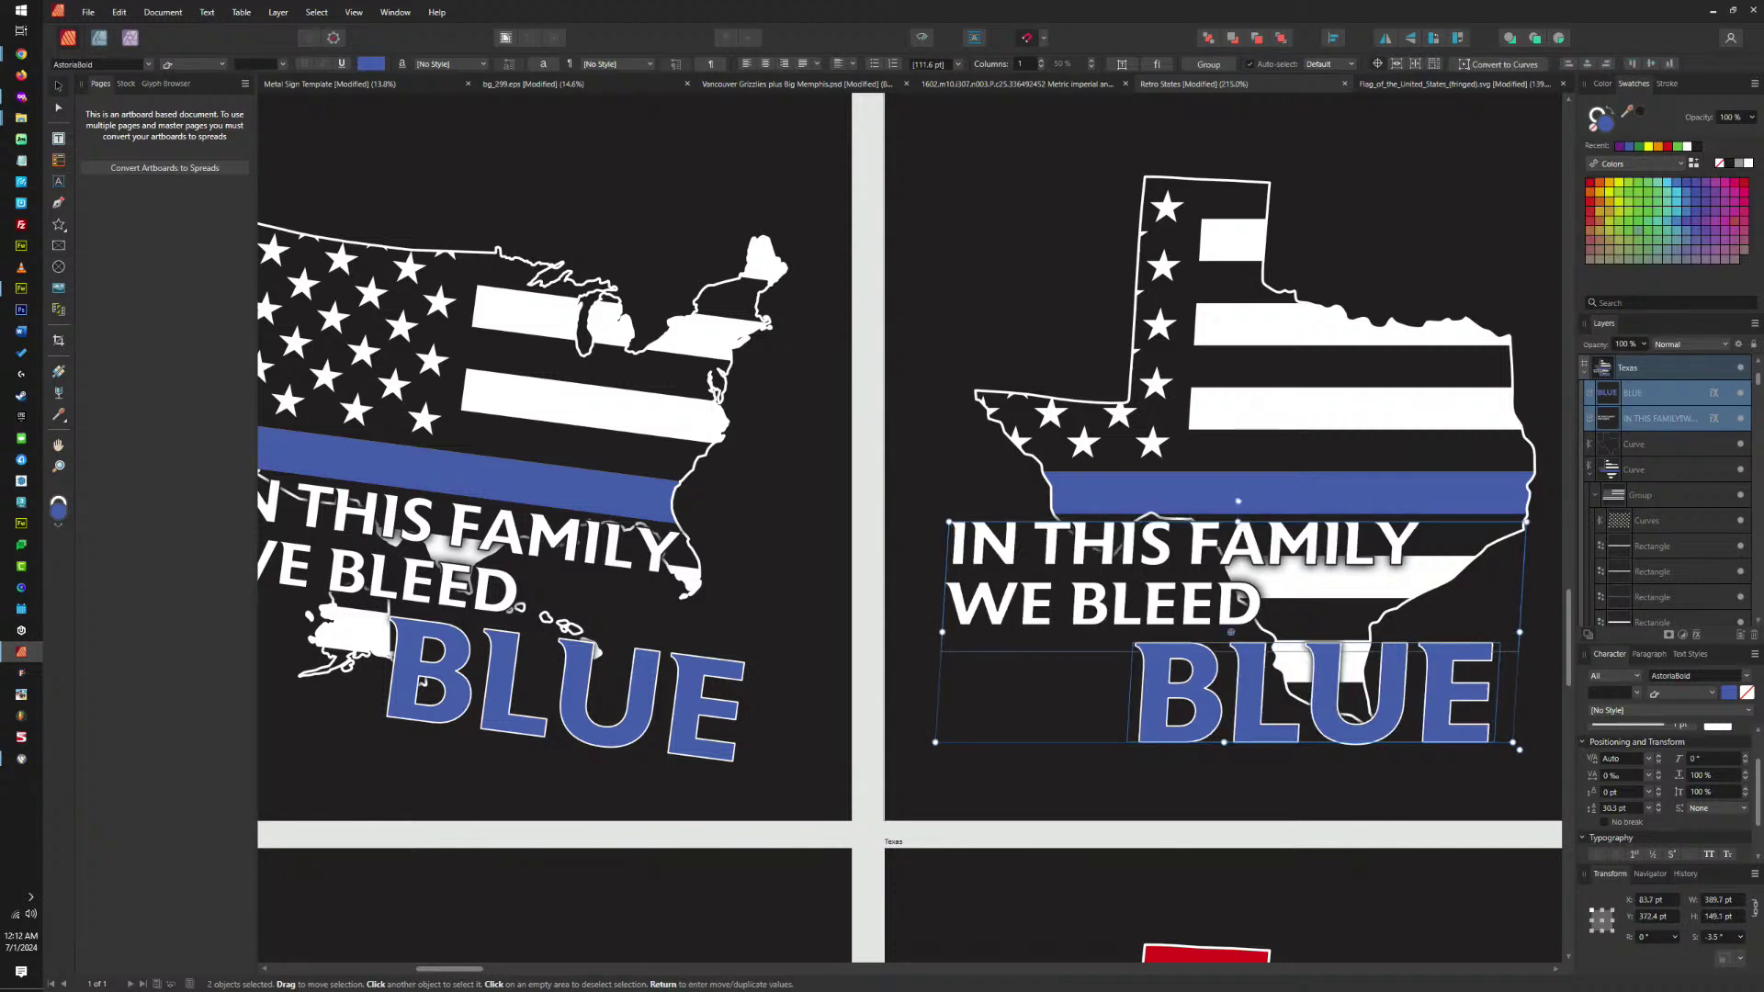
pyautogui.scroll(-5, 1398, 613)
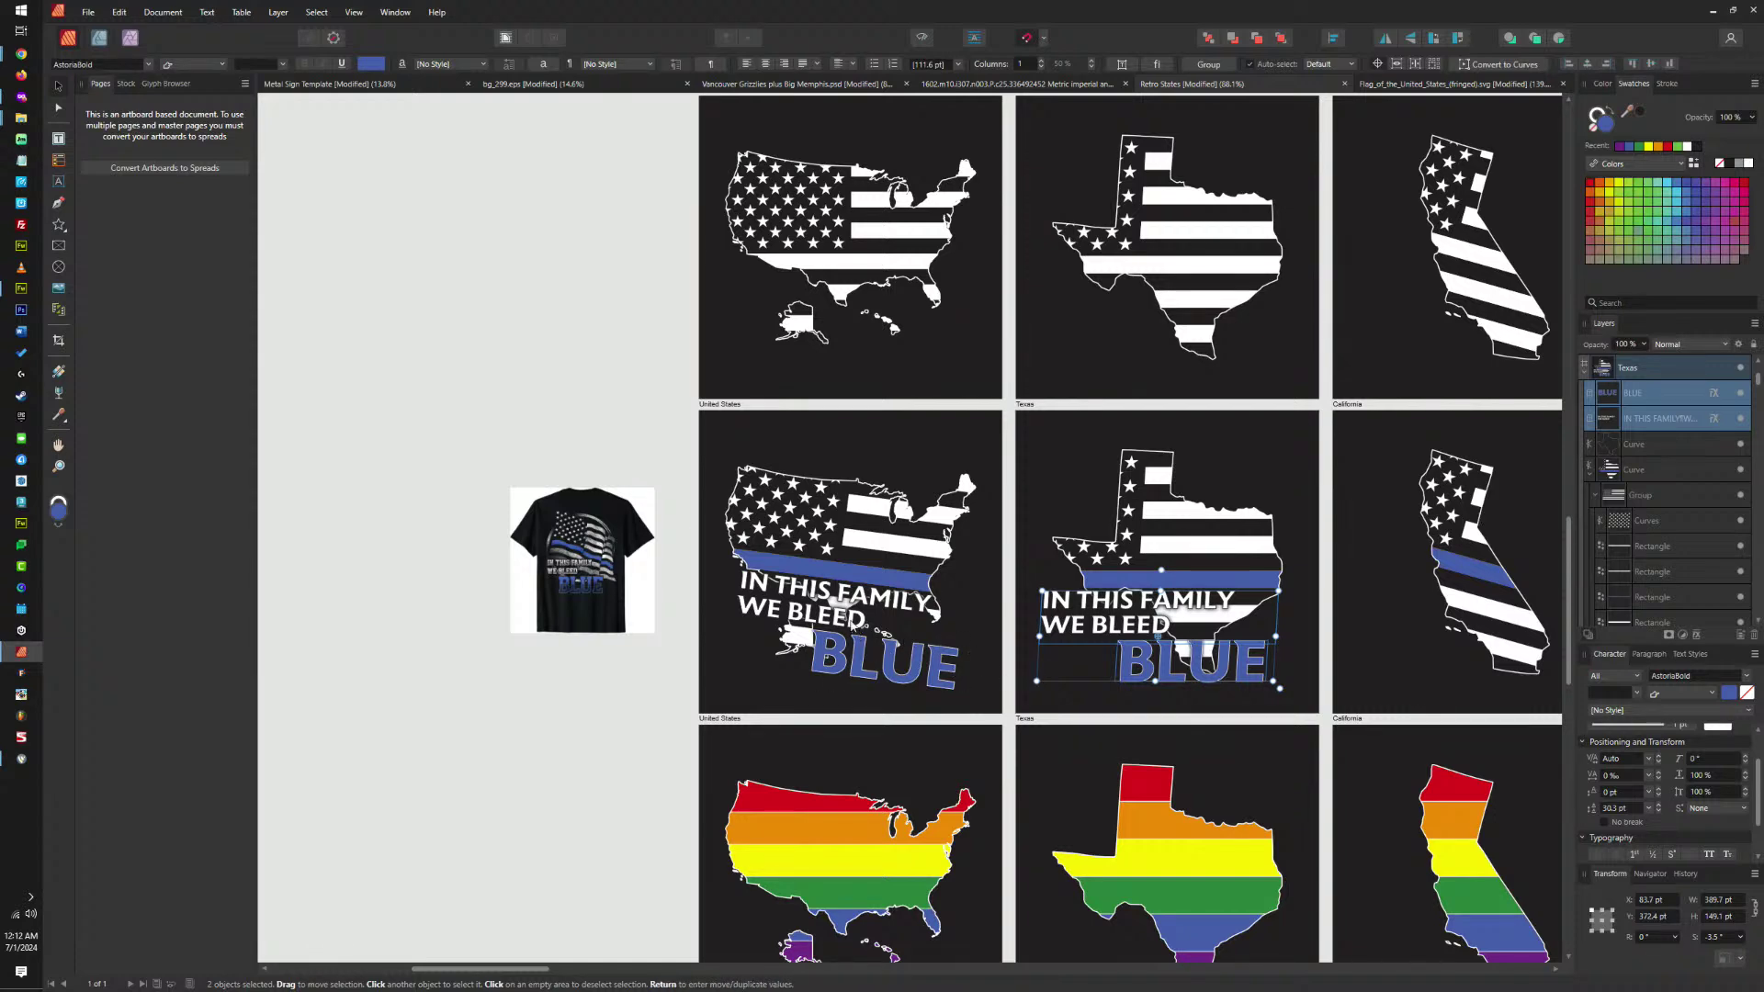
# Check the rotation of the thin-blue-line California flag group and paste both slogan texts onto that artboard.
pyautogui.hscroll(3, 1010, 533)
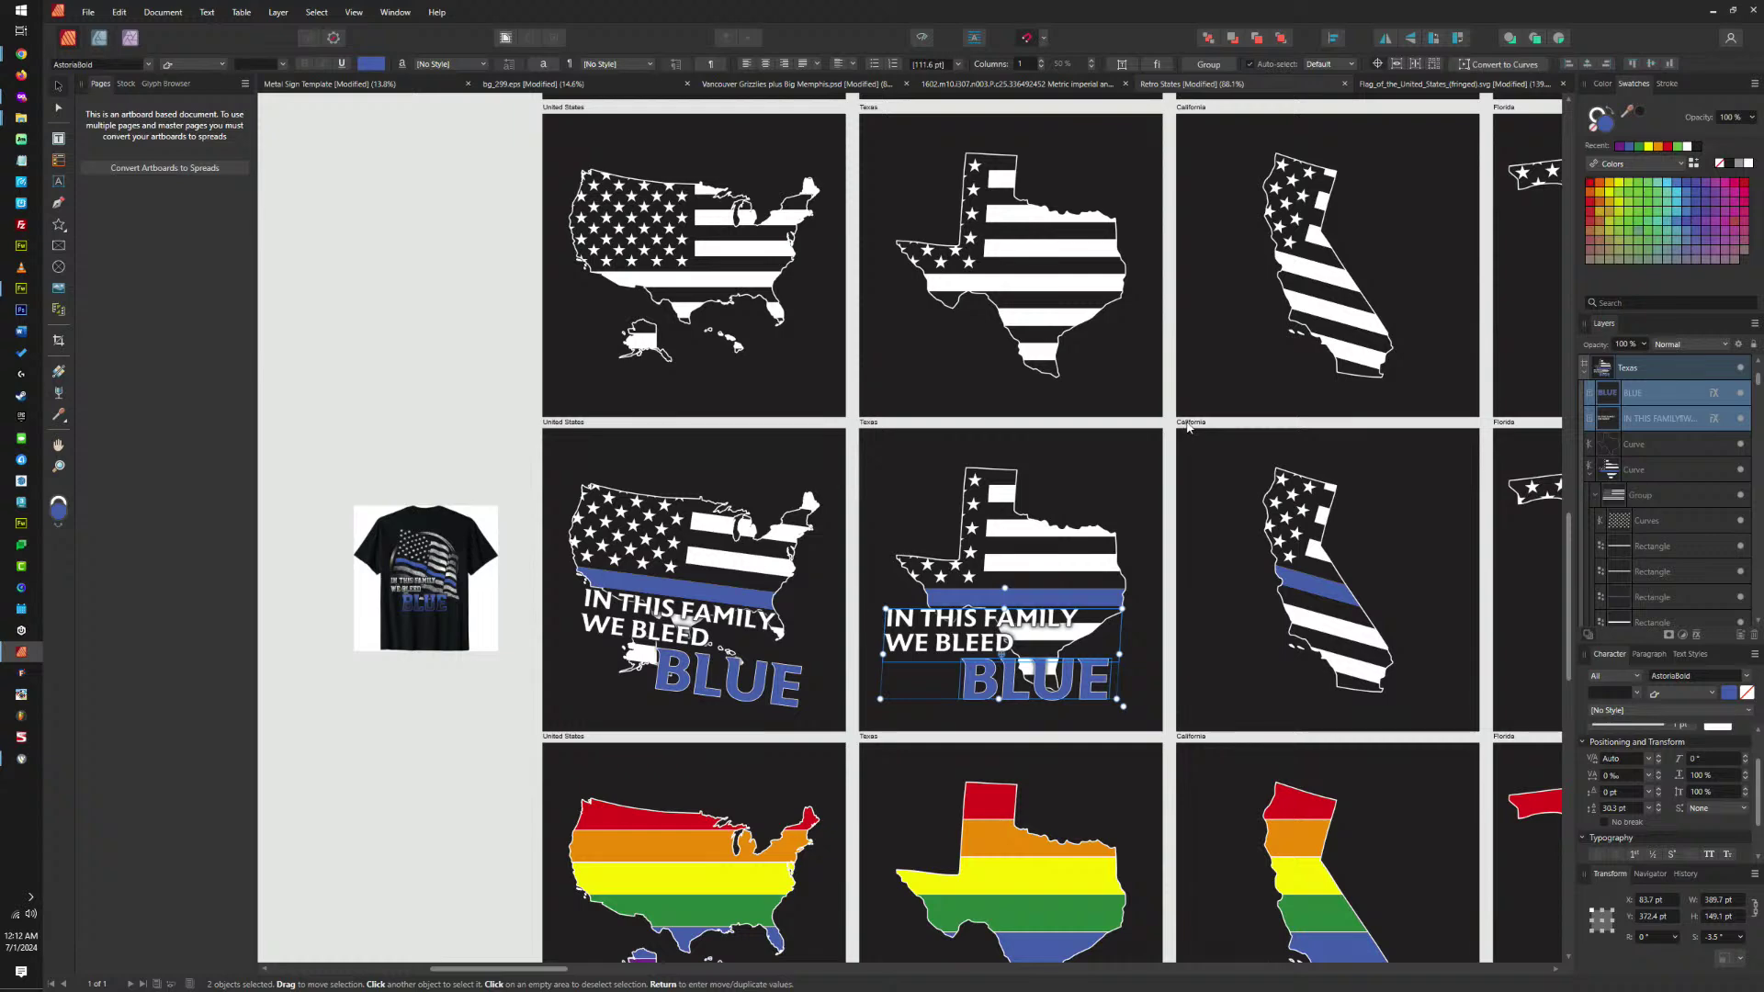
pyautogui.click(1186, 423)
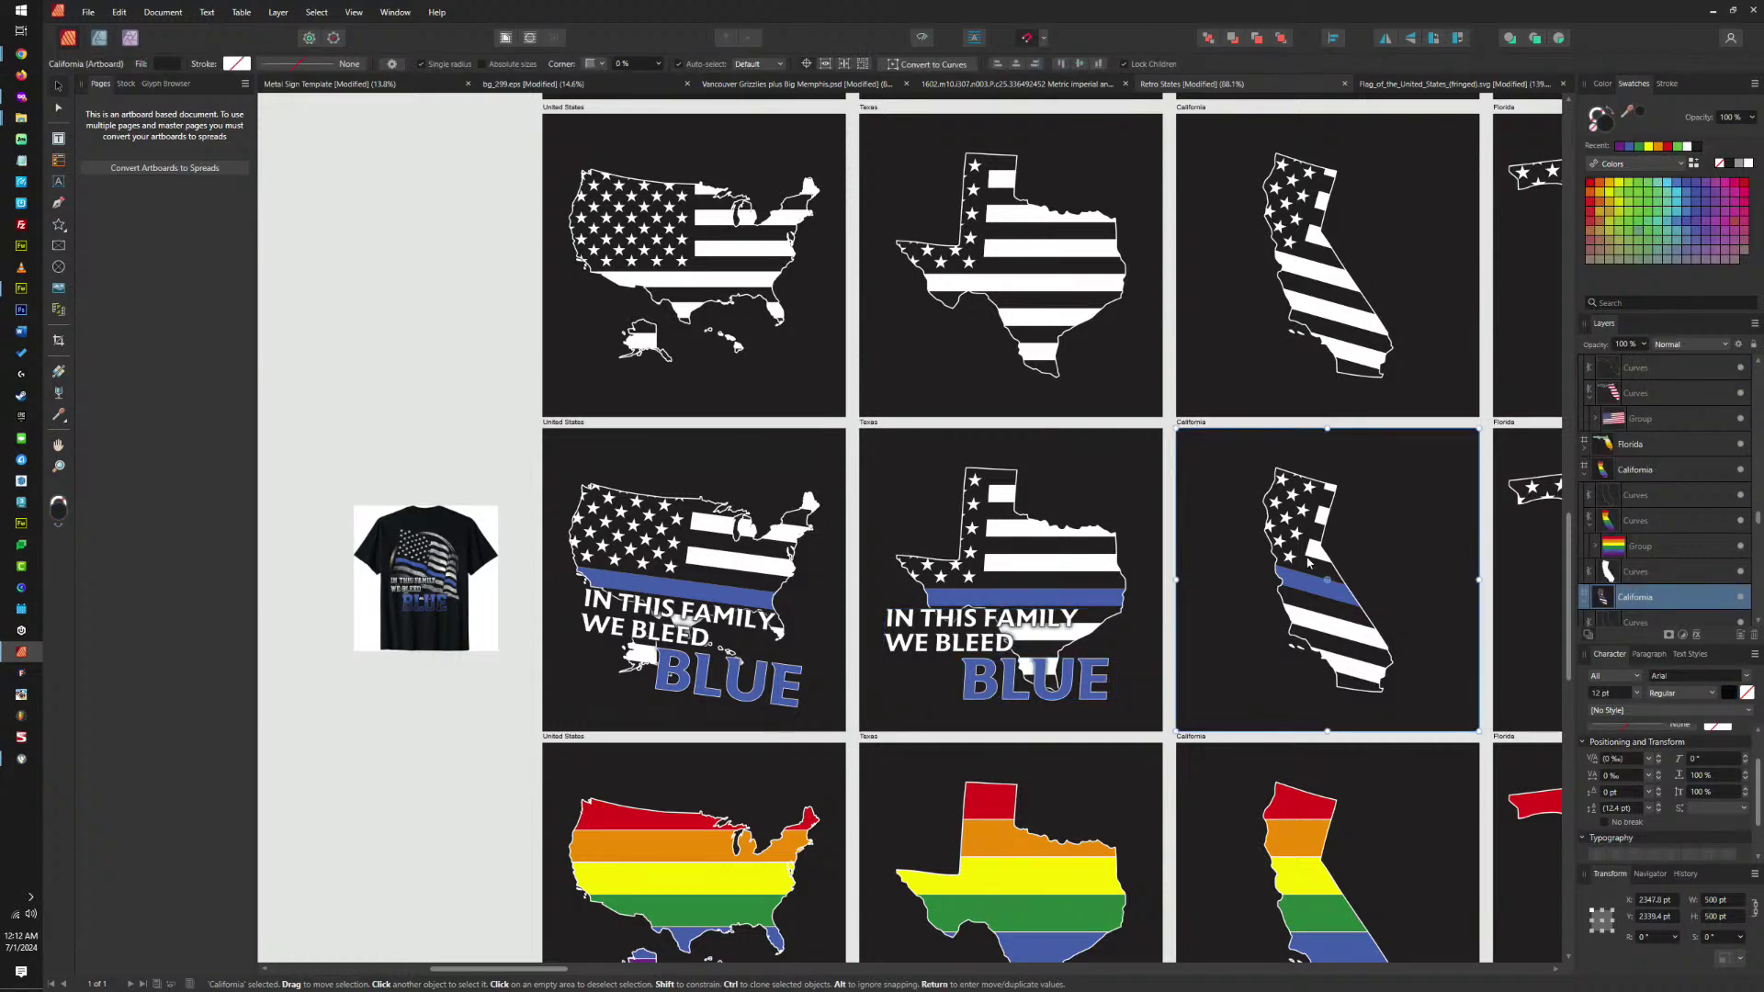
pyautogui.click(1308, 562)
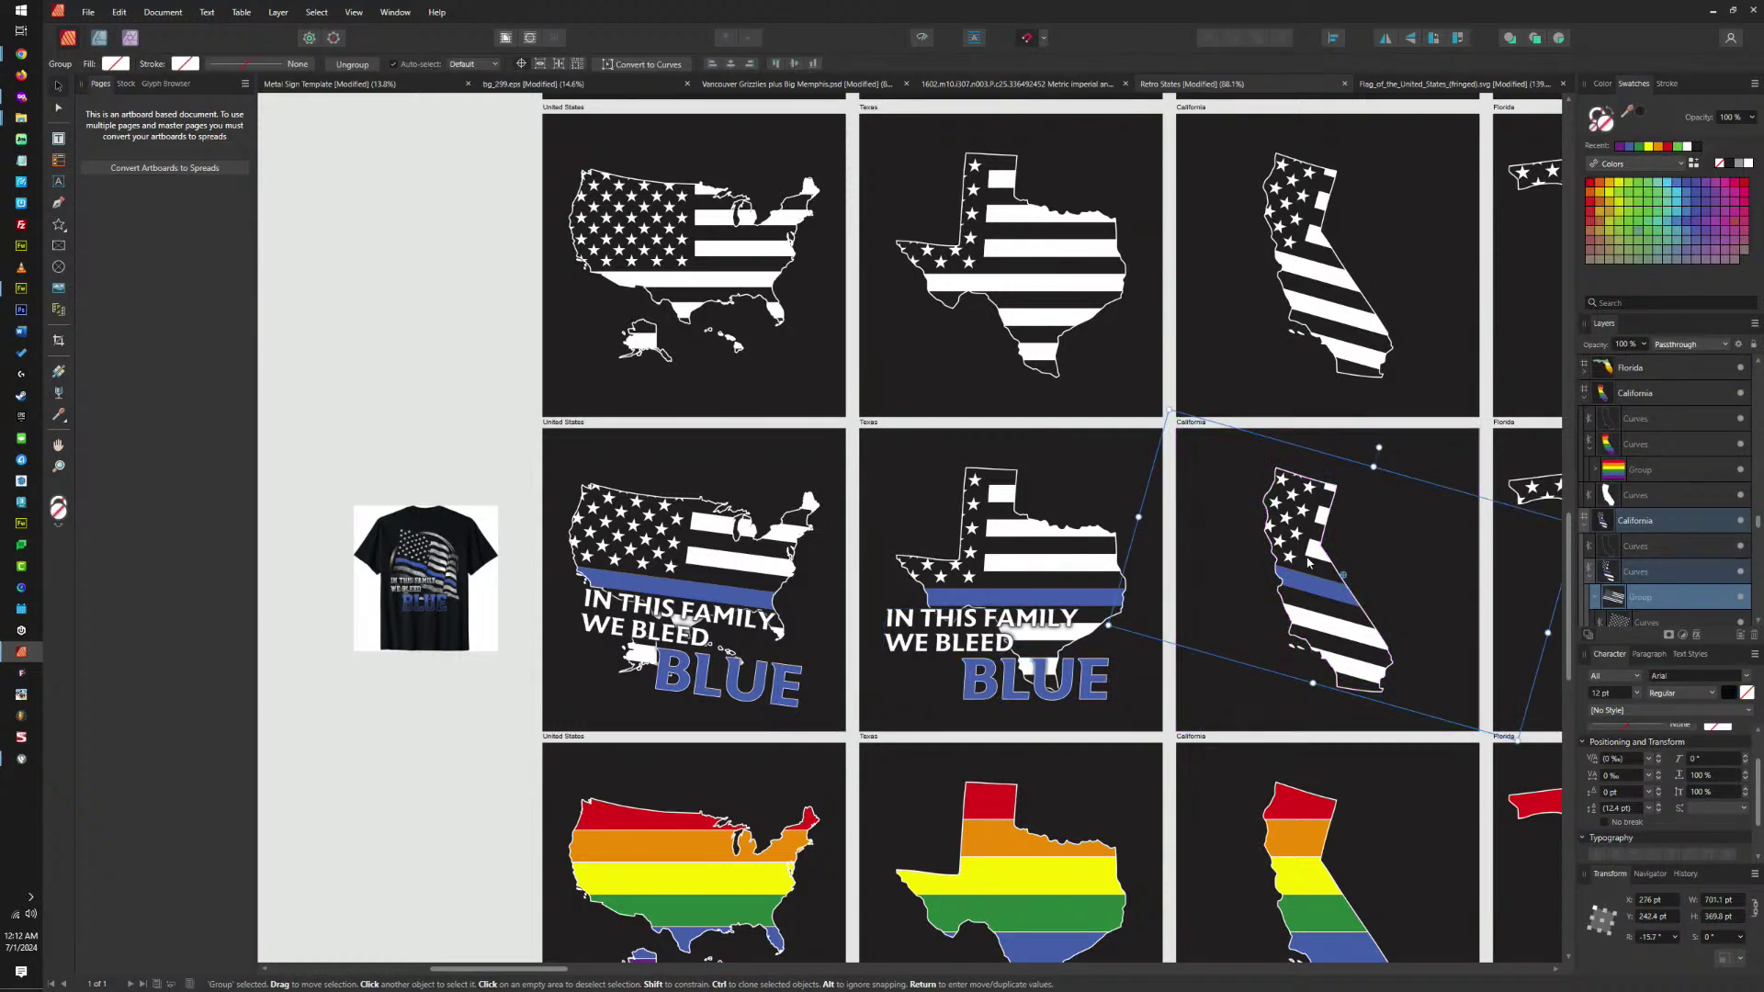
pyautogui.click(1214, 439)
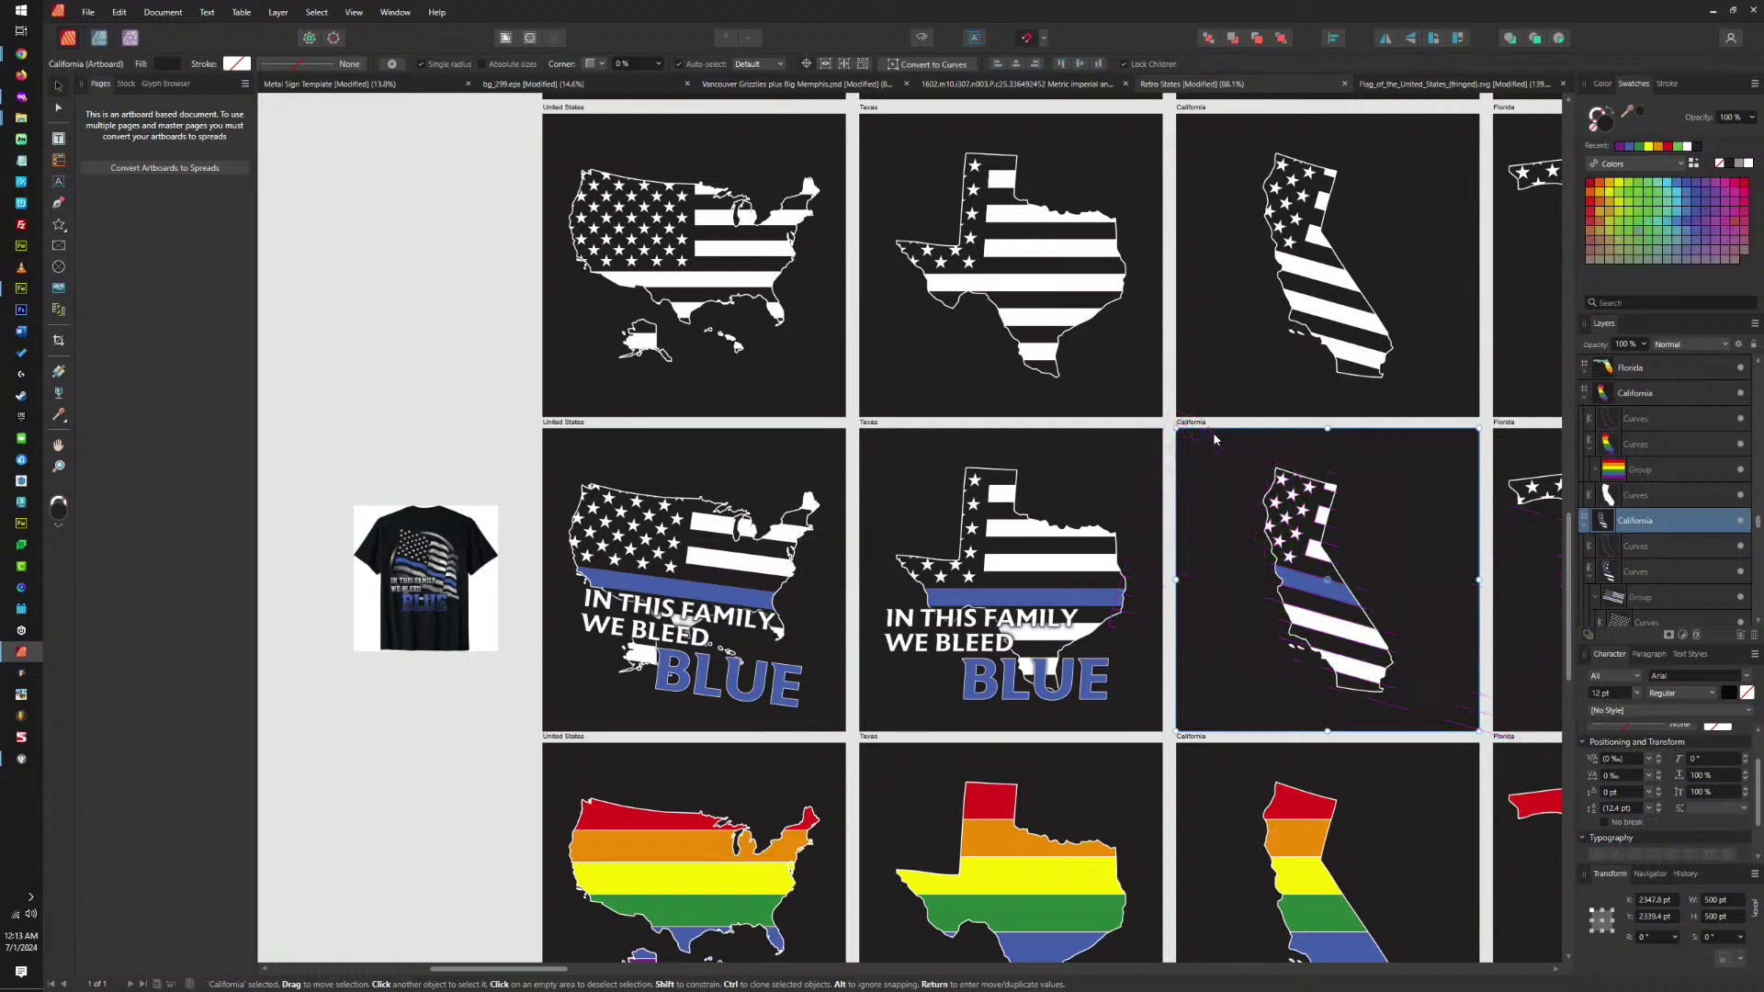
pyautogui.hotkey('ctrl', 'v')
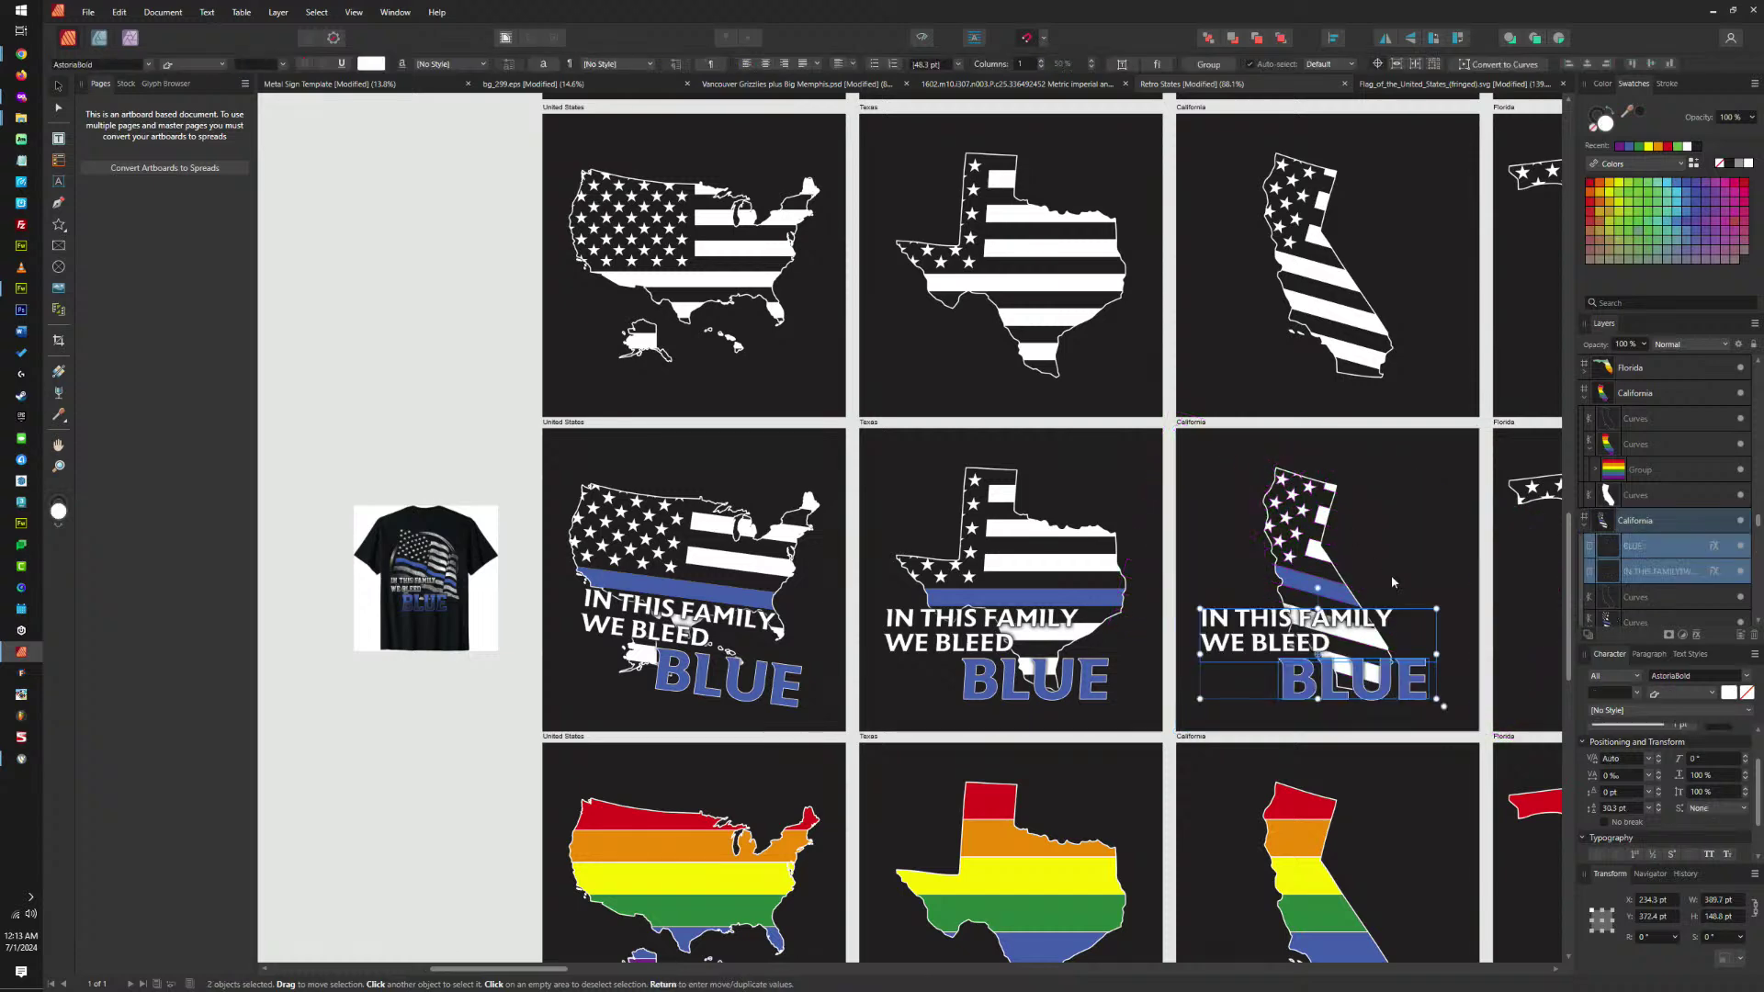
# Rotate both California slogan texts to -15.7° and place them just below the blue stripe.
pyautogui.click(1644, 937)
pyautogui.press('Return')
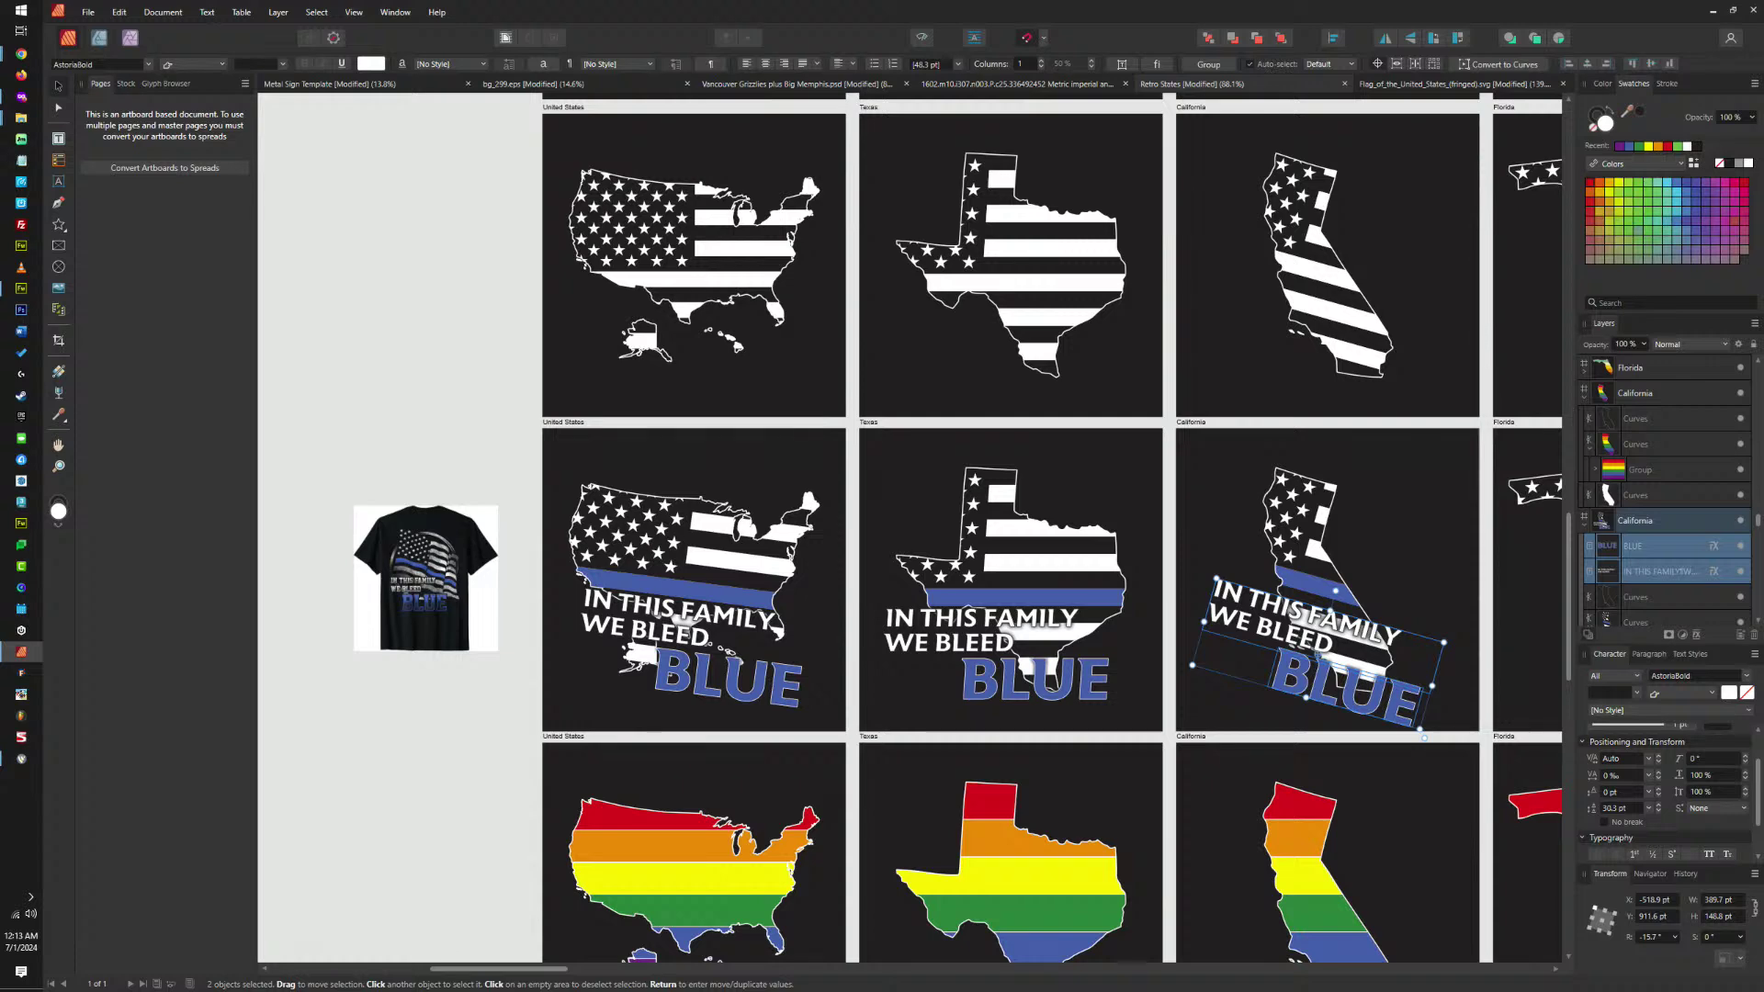
pyautogui.moveTo(1338, 670)
pyautogui.mouseDown()
pyautogui.moveTo(1320, 654)
pyautogui.moveTo(1343, 663)
pyautogui.mouseUp()
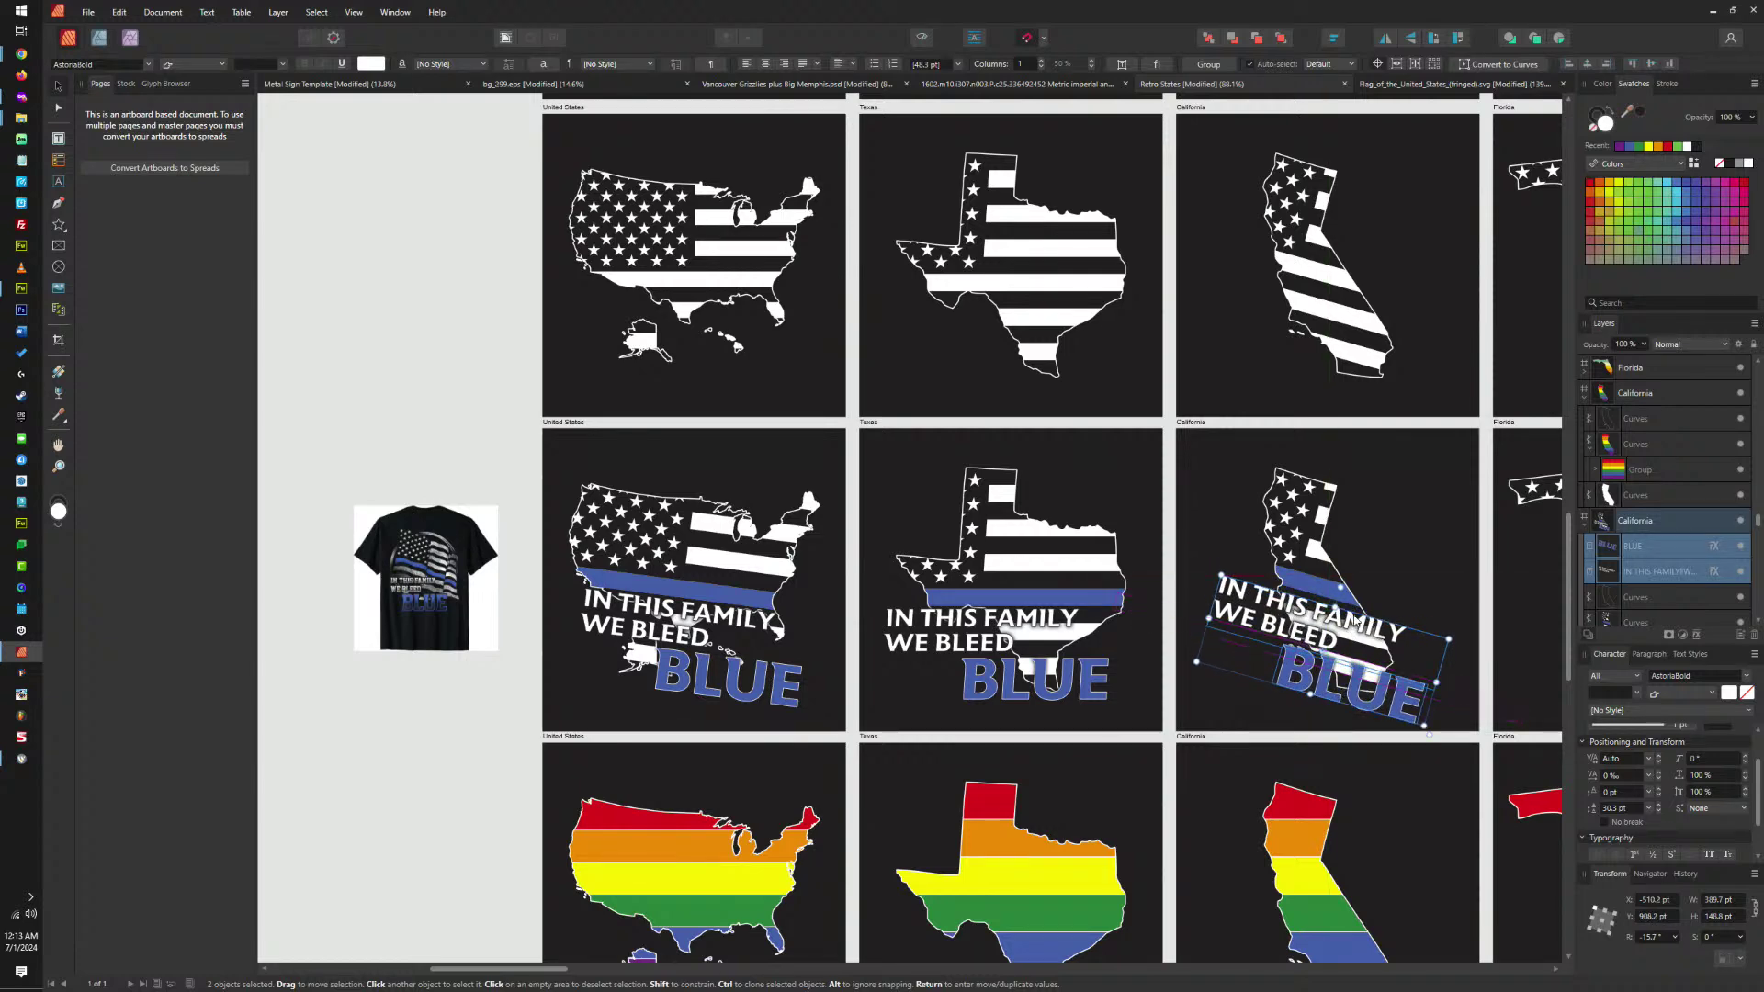
pyautogui.click(1422, 544)
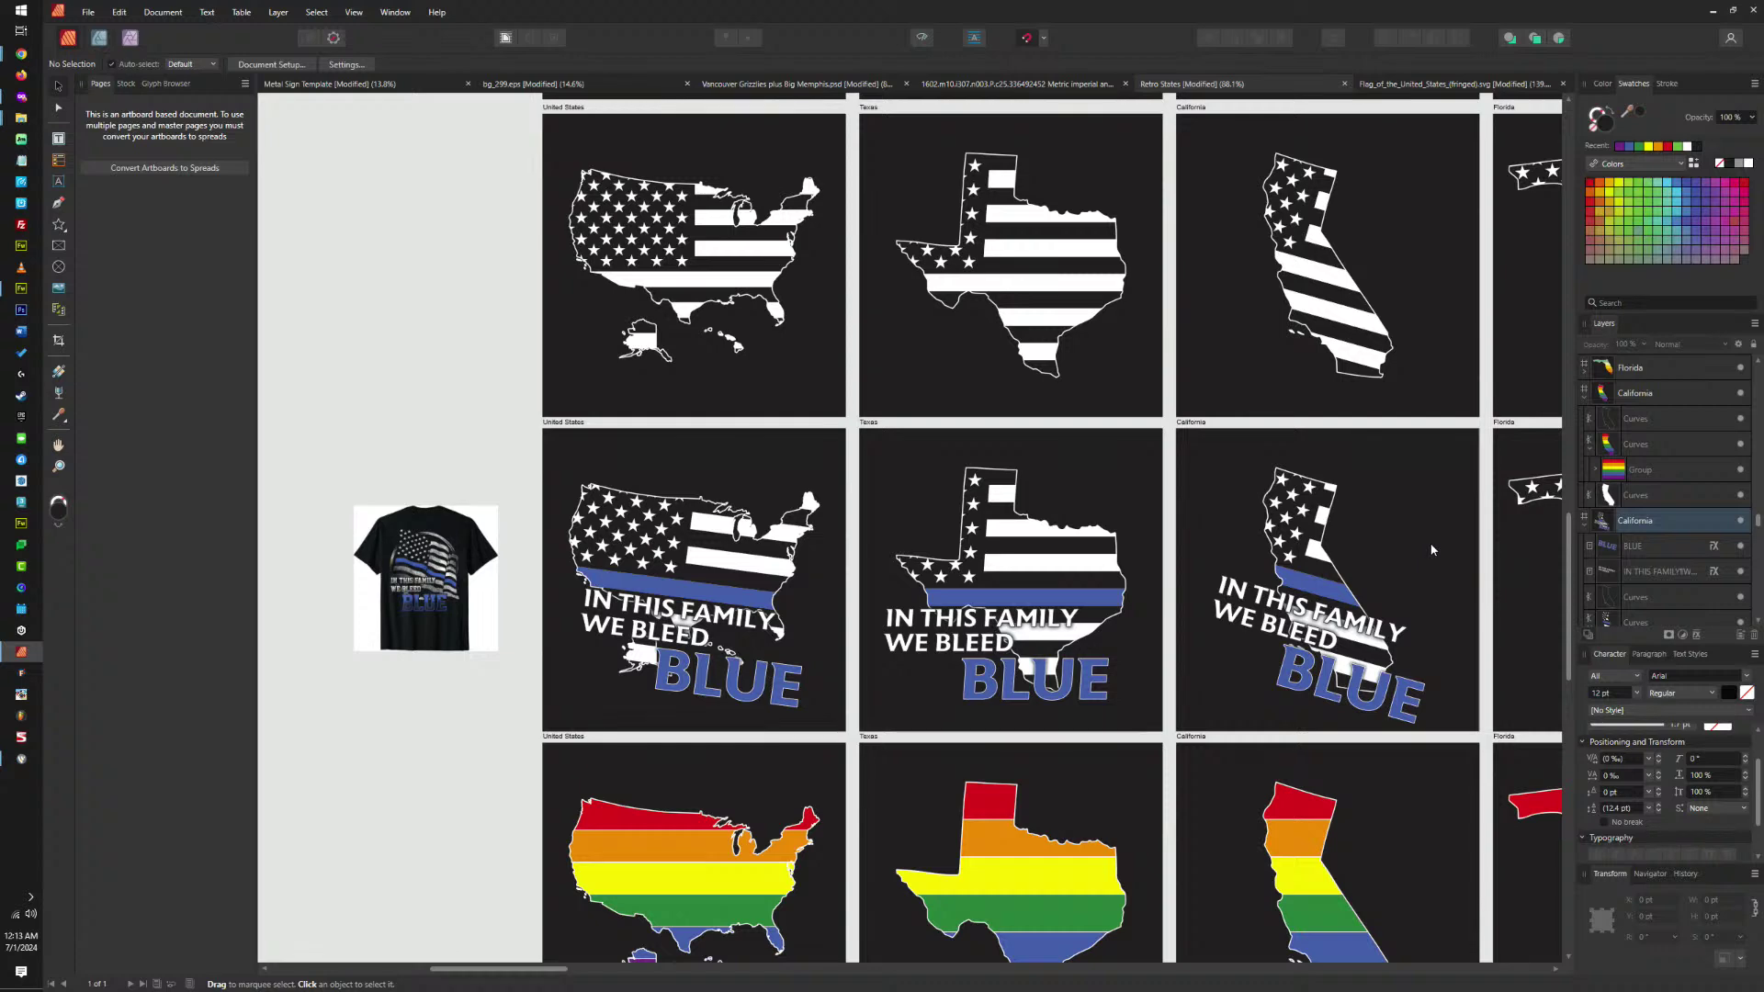
# Move the California "BLUE" text along its slant to sit directly under "WE BLEED", aligned with the line's start.
pyautogui.click(1325, 680)
pyautogui.moveTo(1326, 680); pyautogui.dragTo(1251, 636)
pyautogui.scroll(5, 1263, 658)
pyautogui.scroll(-5, 1251, 635)
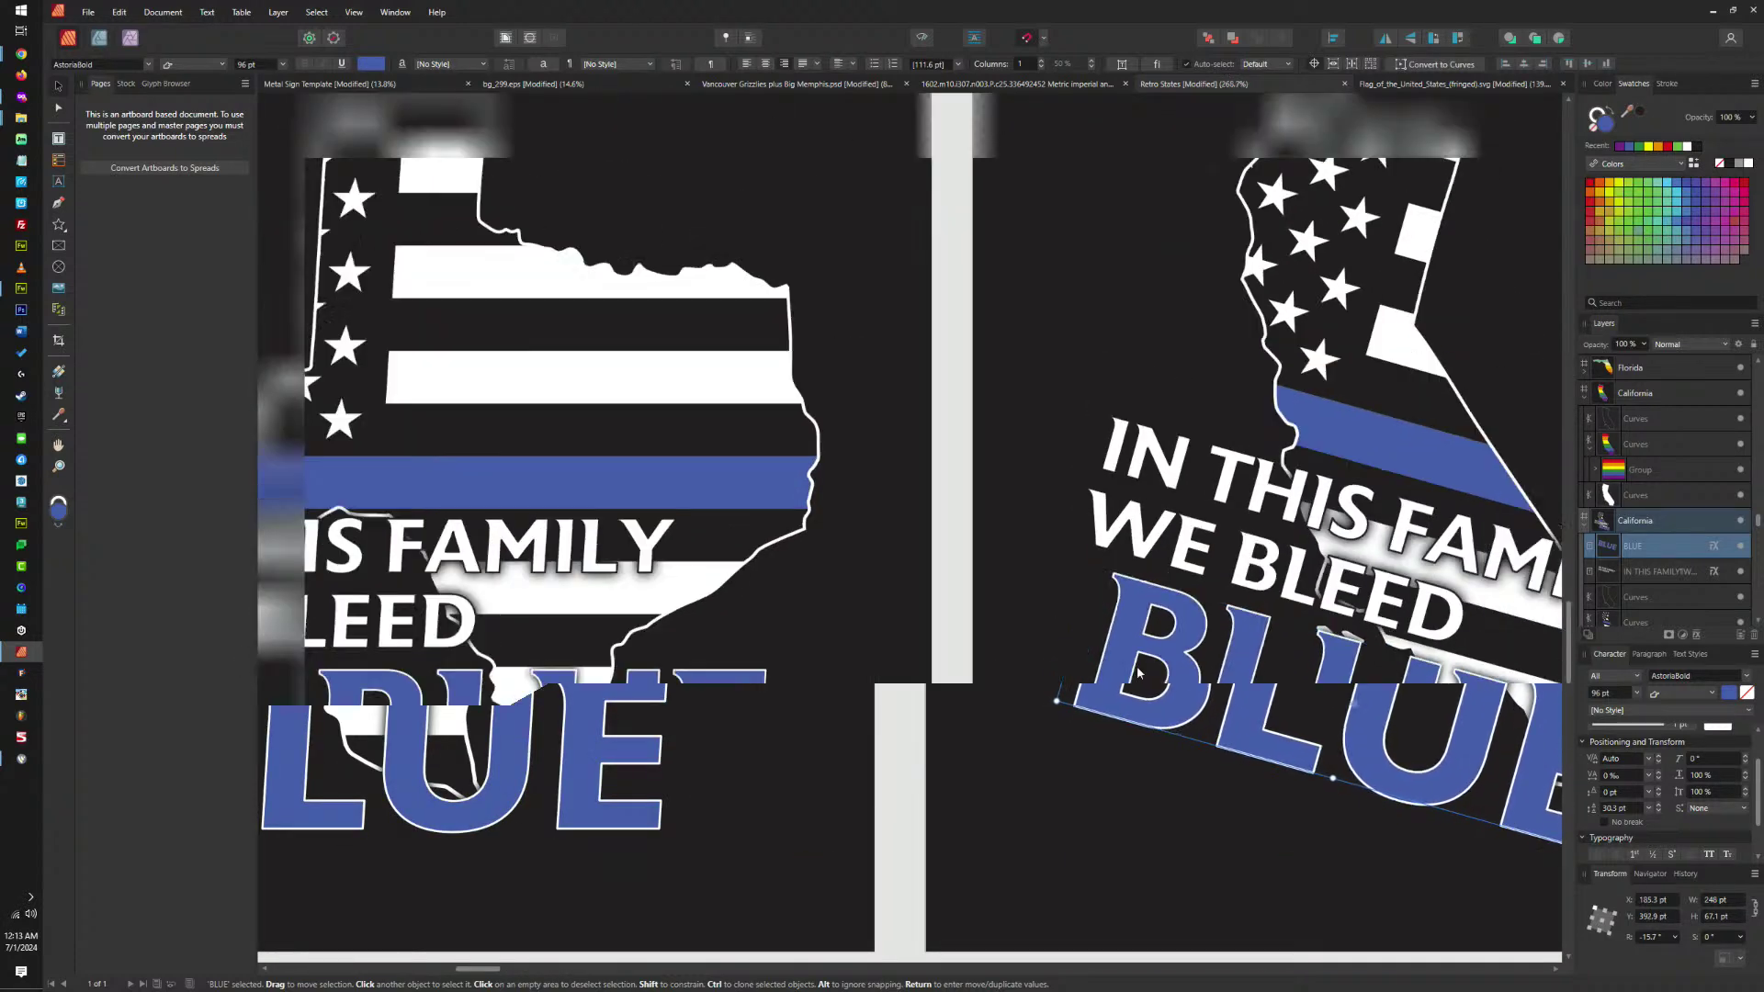
# Move the California outline and its flag fill together toward the right side of the artboard.
pyautogui.click(1259, 557)
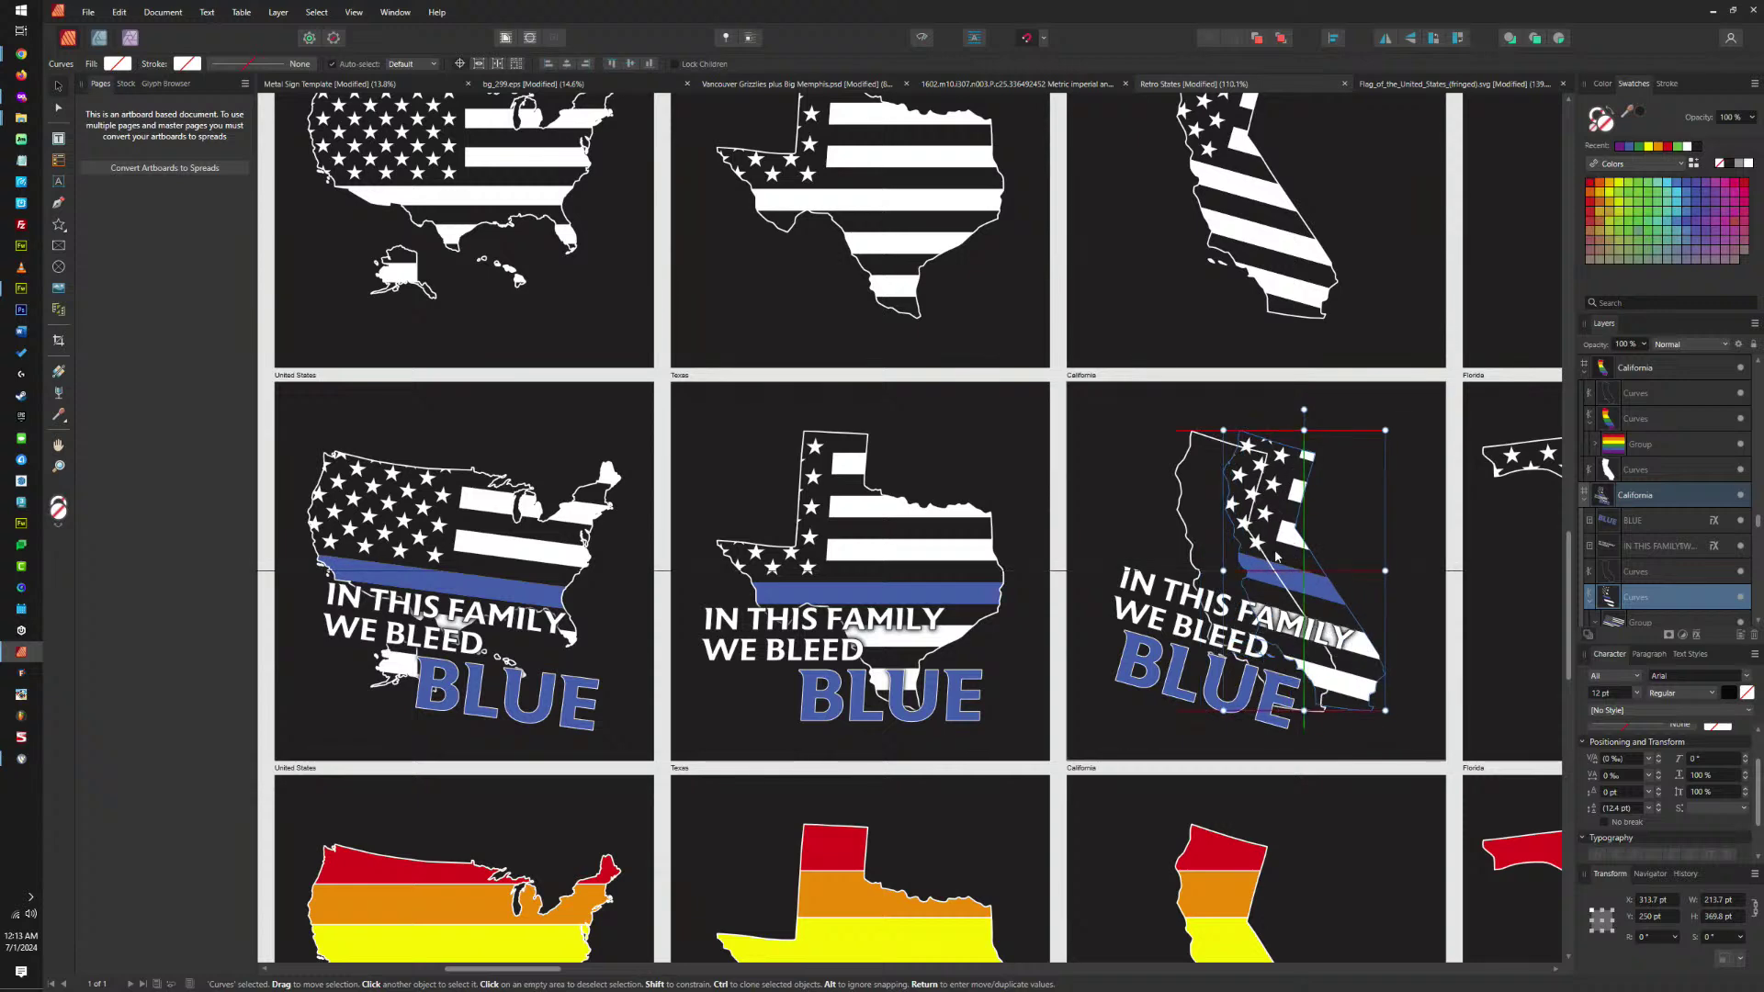
pyautogui.moveTo(1124, 400); pyautogui.dragTo(1403, 724)
pyautogui.moveTo(1196, 536); pyautogui.dragTo(1272, 542)
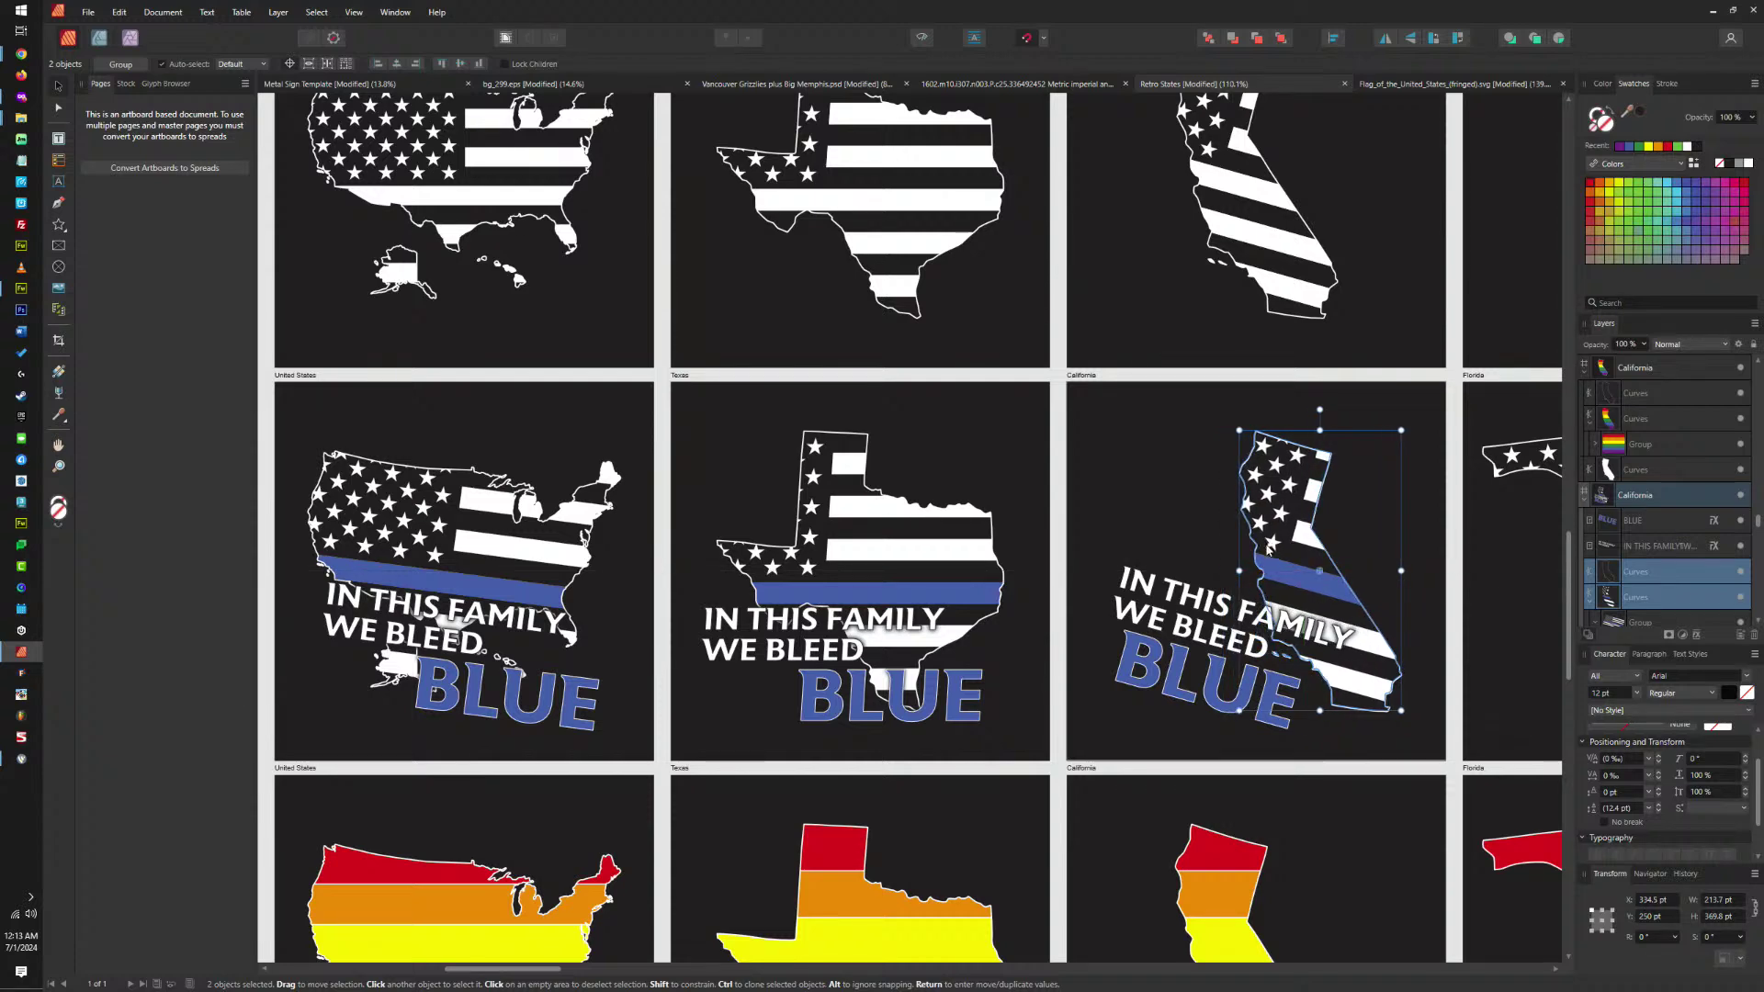
# Move both California slogan texts together slightly upward, closer to the blue stripe.
pyautogui.click(1215, 677)
pyautogui.keyDown('shift'); pyautogui.click(1214, 683); pyautogui.keyUp('shift')
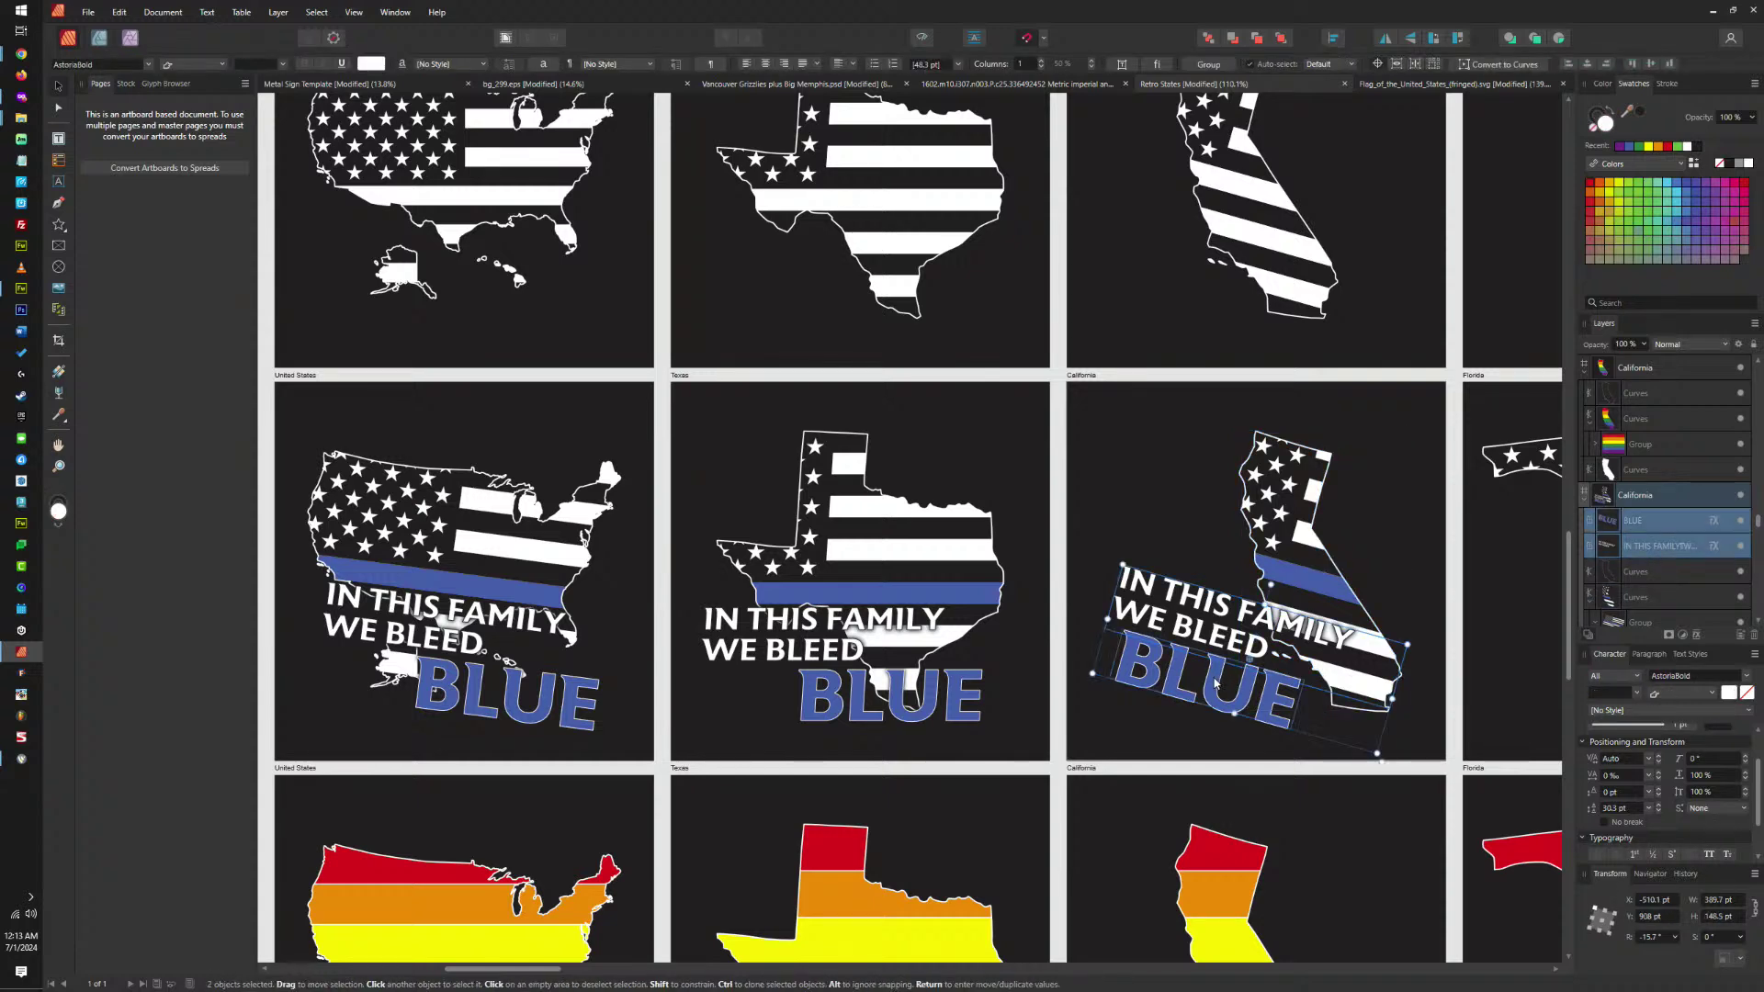
pyautogui.moveTo(1218, 684); pyautogui.dragTo(1245, 659)
pyautogui.click(1430, 565)
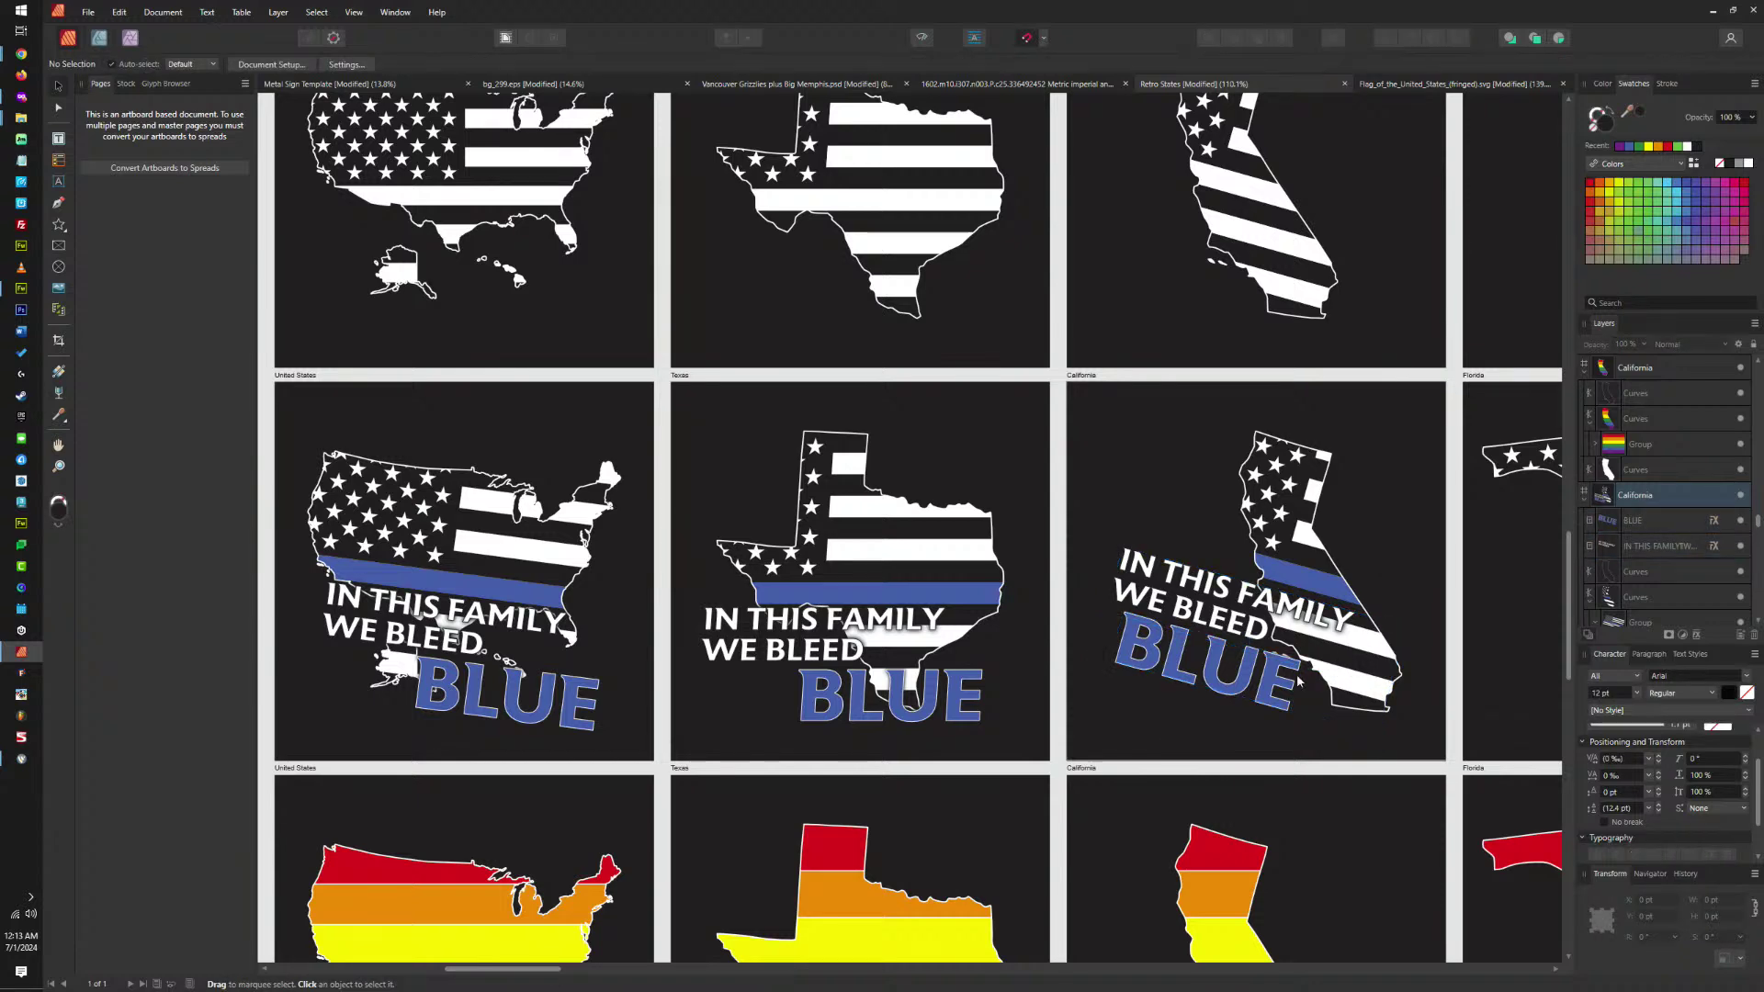
# Move the California outline and its flag fill together slightly upward, to a Y position of about 242 pt.
pyautogui.keyDown('ctrl'); pyautogui.scroll(3, 1369, 654); pyautogui.keyUp('ctrl')
pyautogui.click(1370, 648)
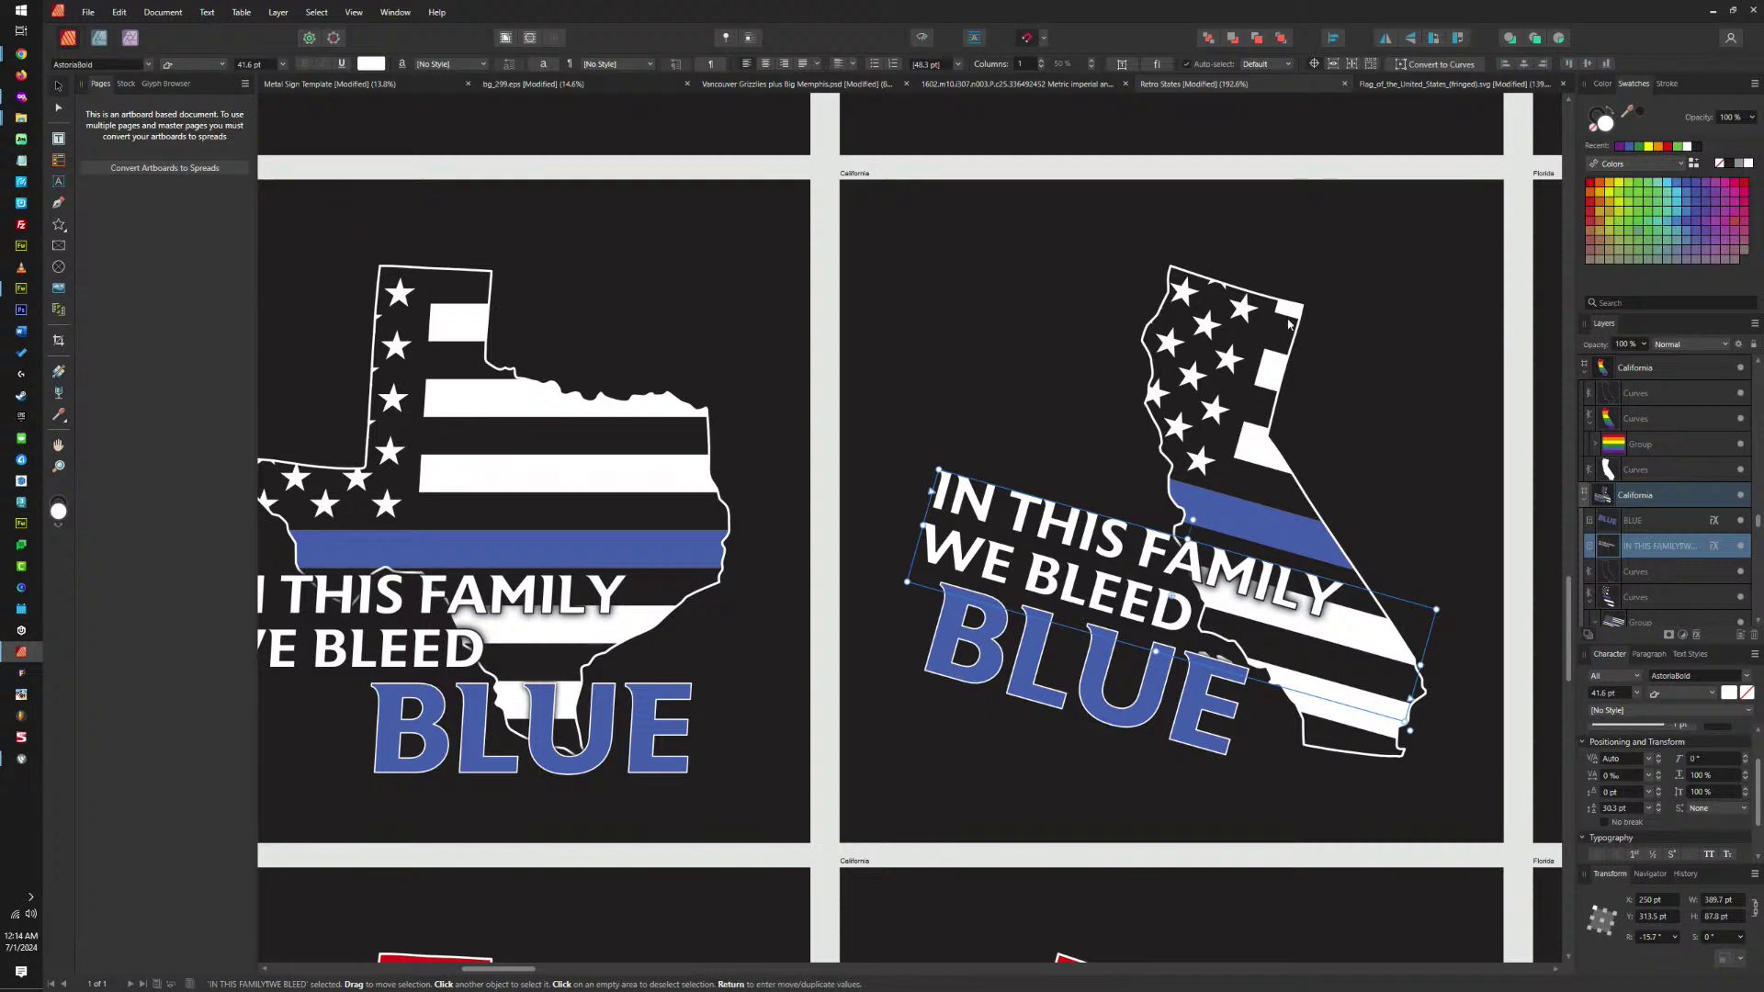
pyautogui.moveTo(1143, 218); pyautogui.dragTo(1486, 844)
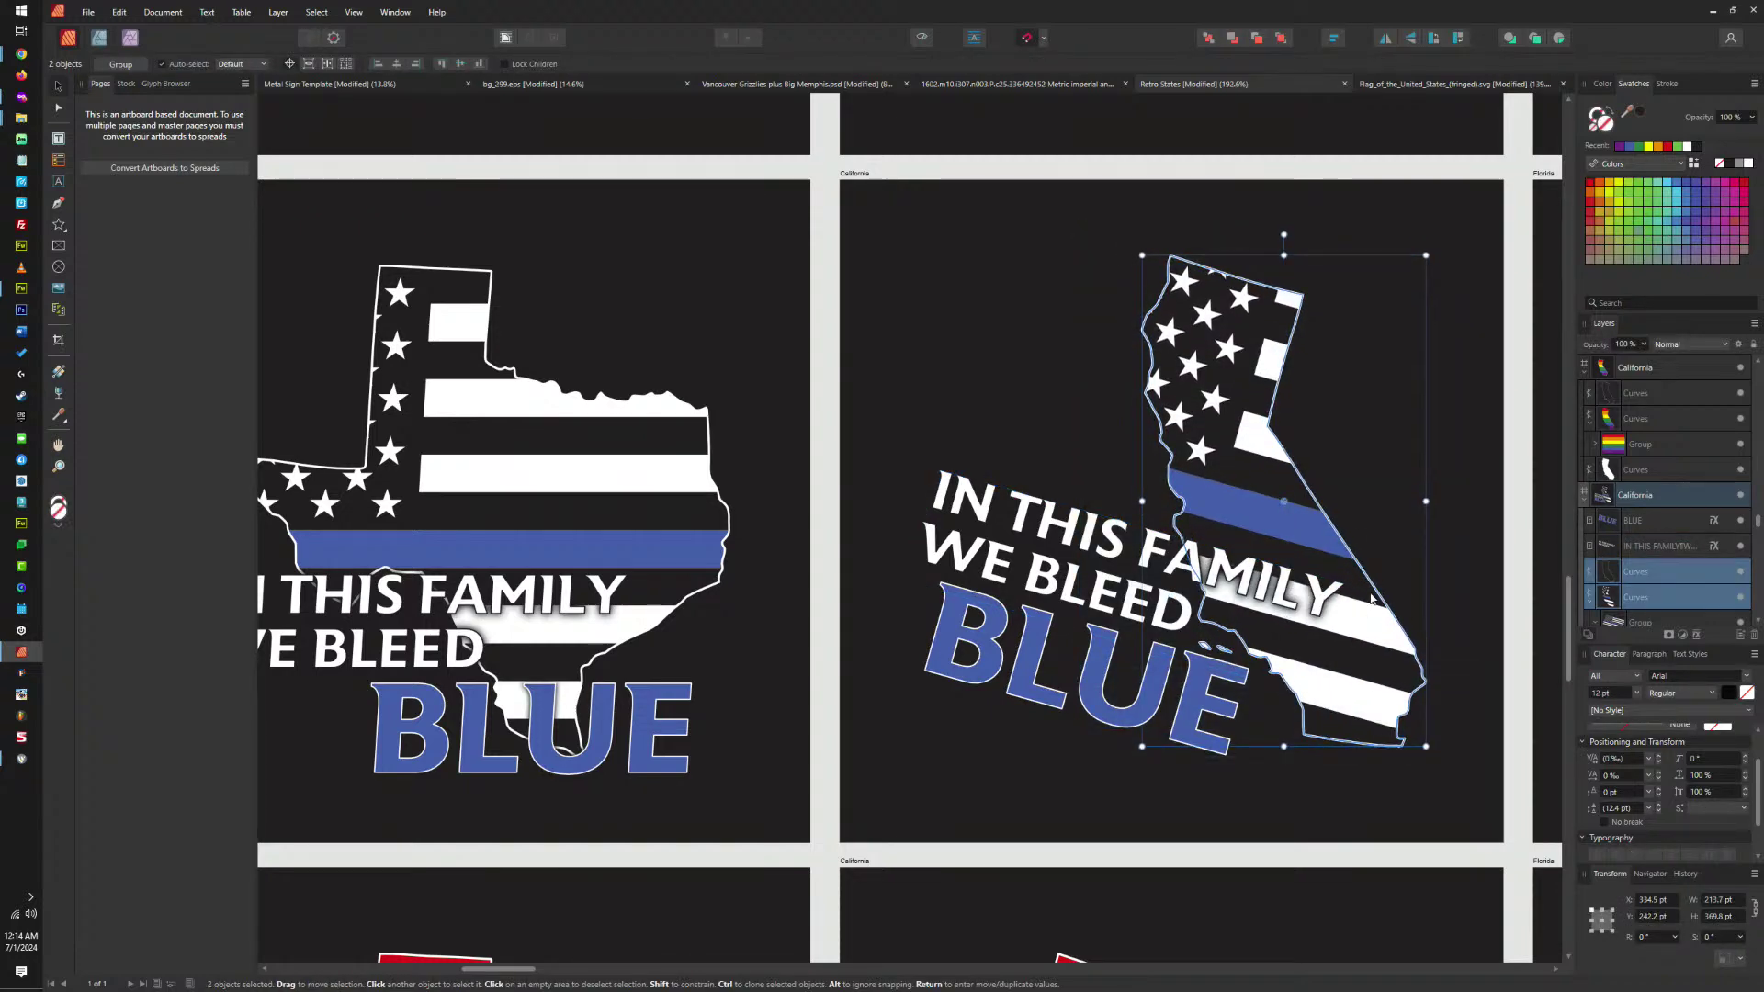
# Check the rotation of Florida's thin-blue-line flag fill and paste the copied slogan texts onto that artboard.
pyautogui.scroll(-2, 1626, 524)
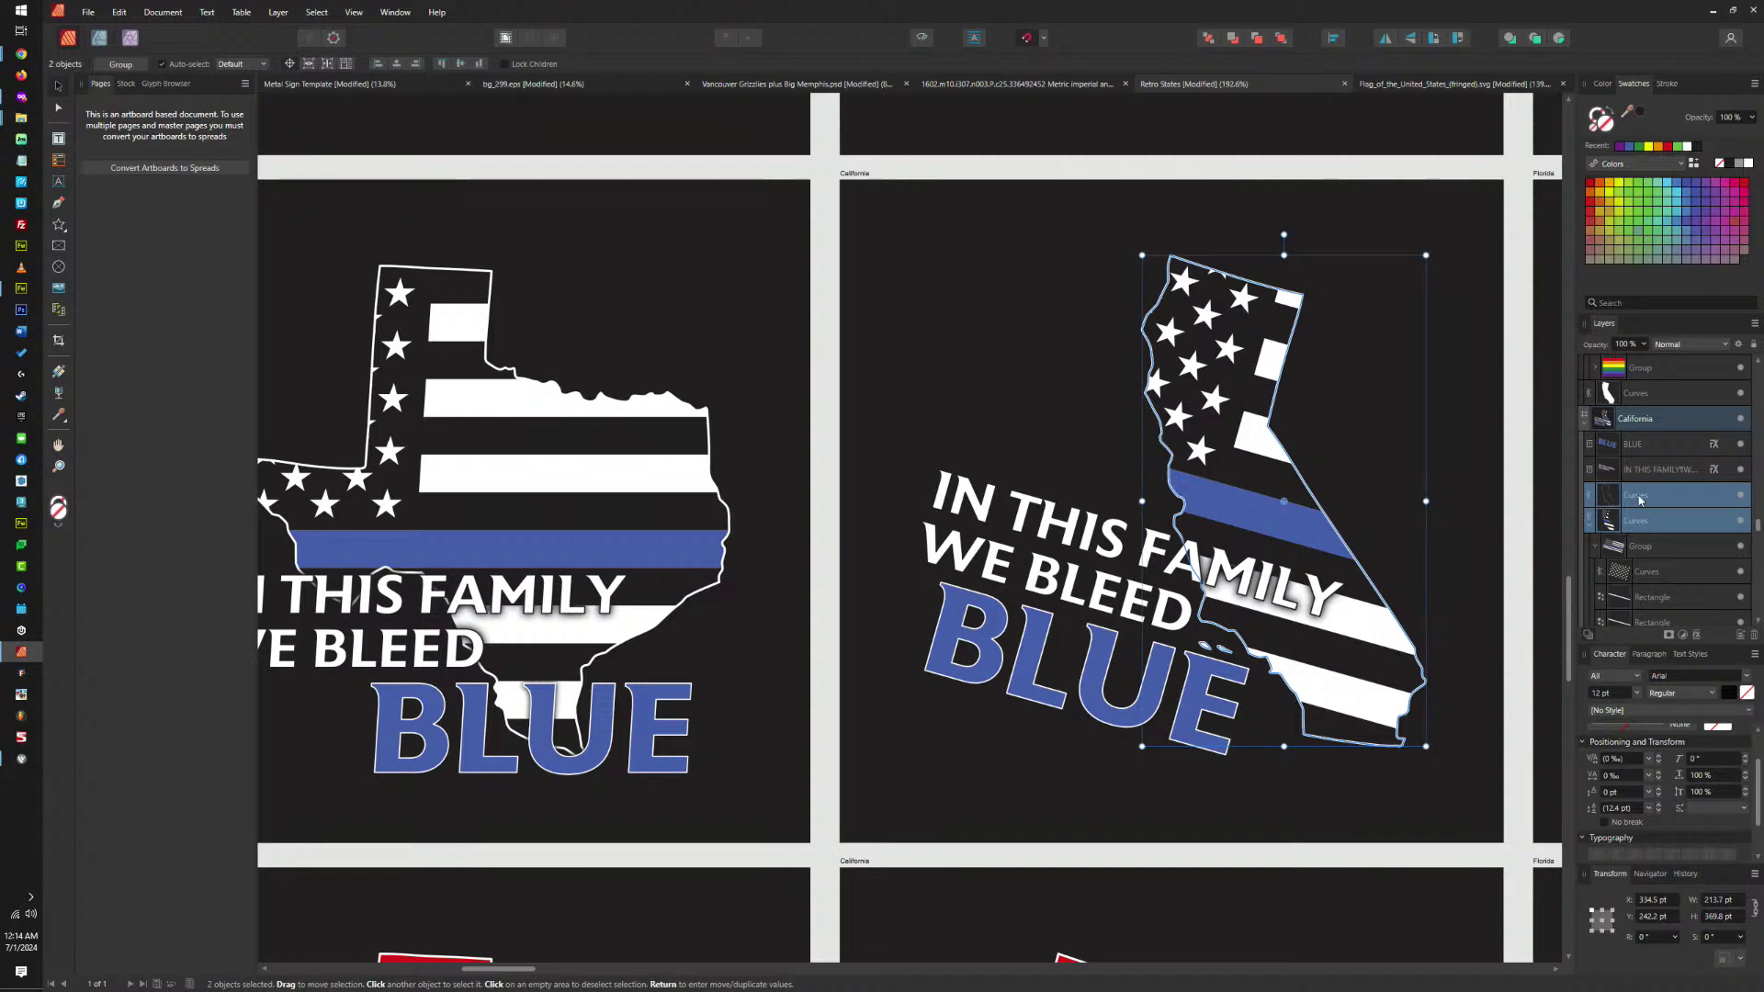
pyautogui.click(1640, 499)
pyautogui.scroll(-4, 1472, 511)
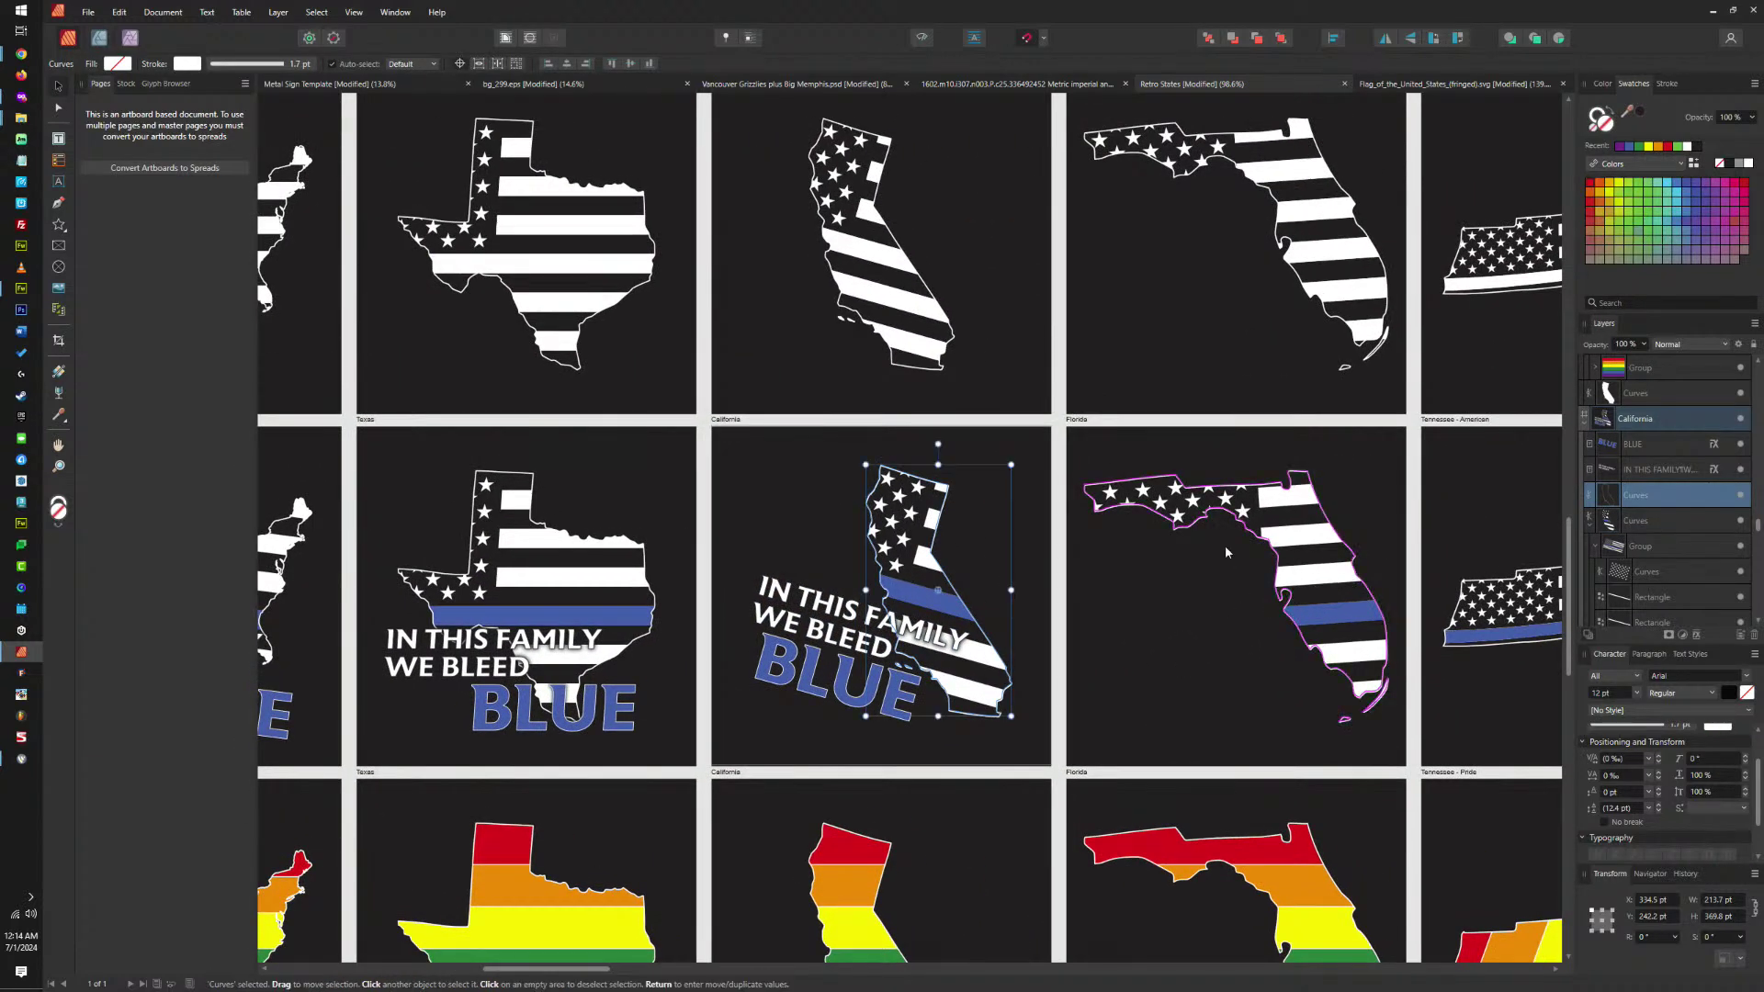
pyautogui.click(1074, 418)
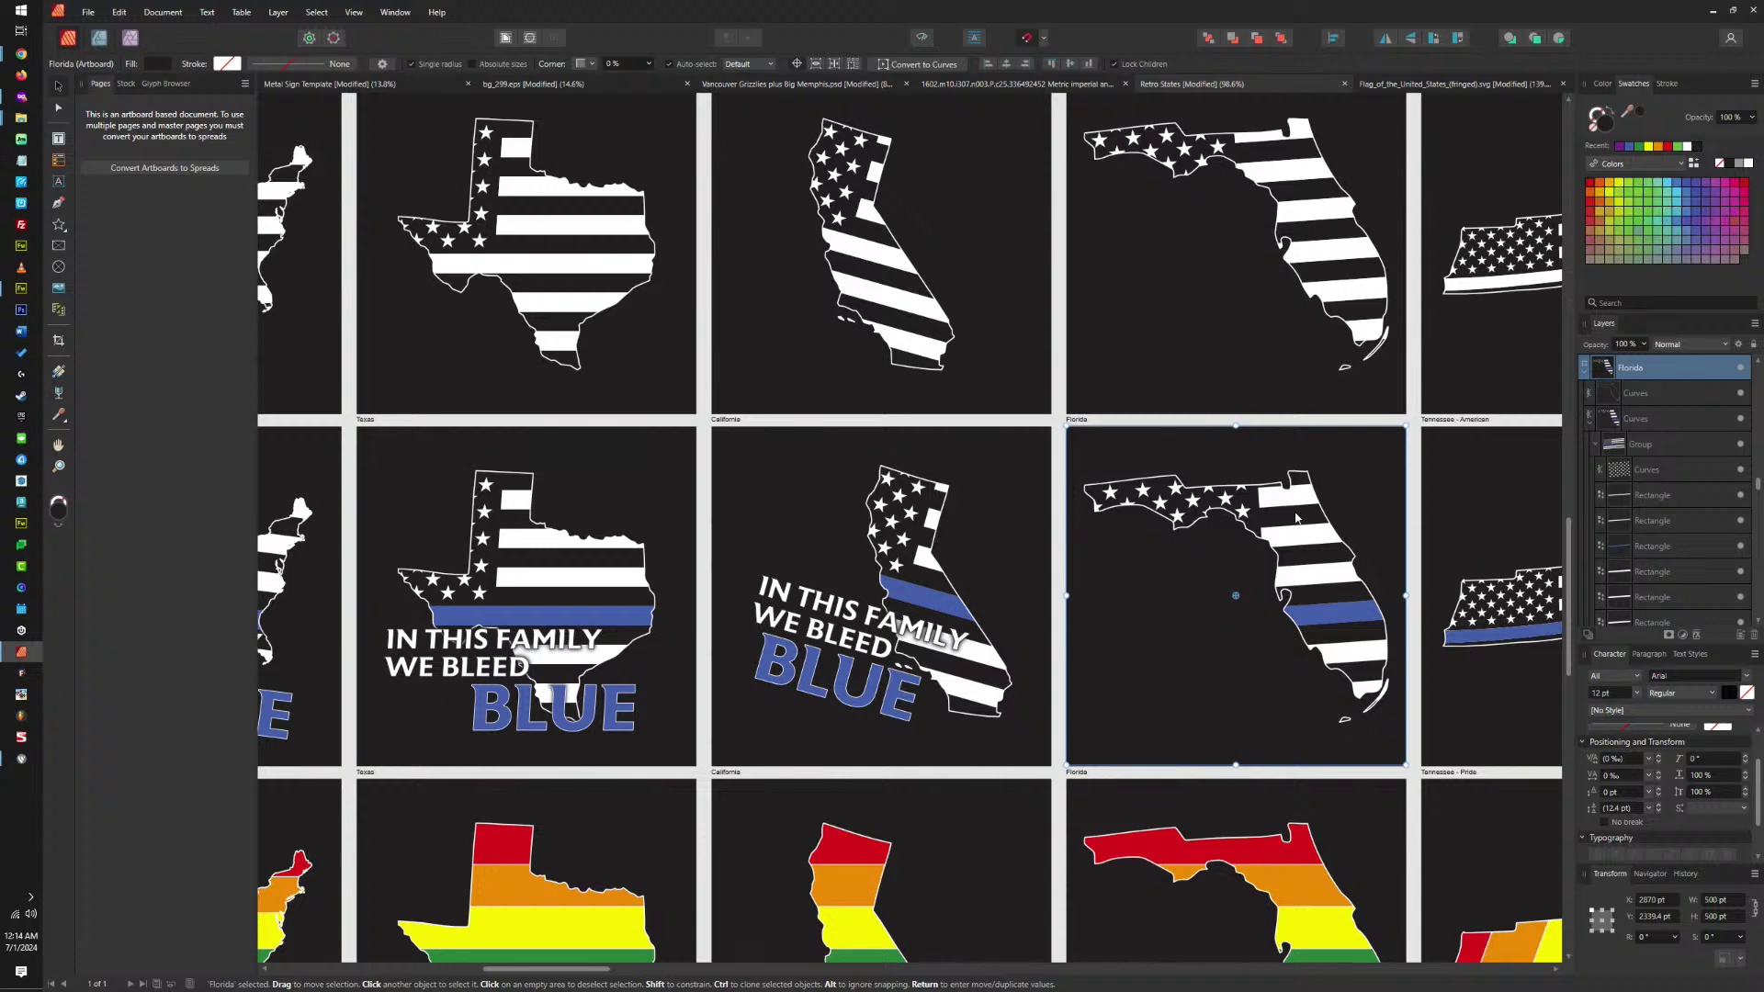
pyautogui.click(1295, 518)
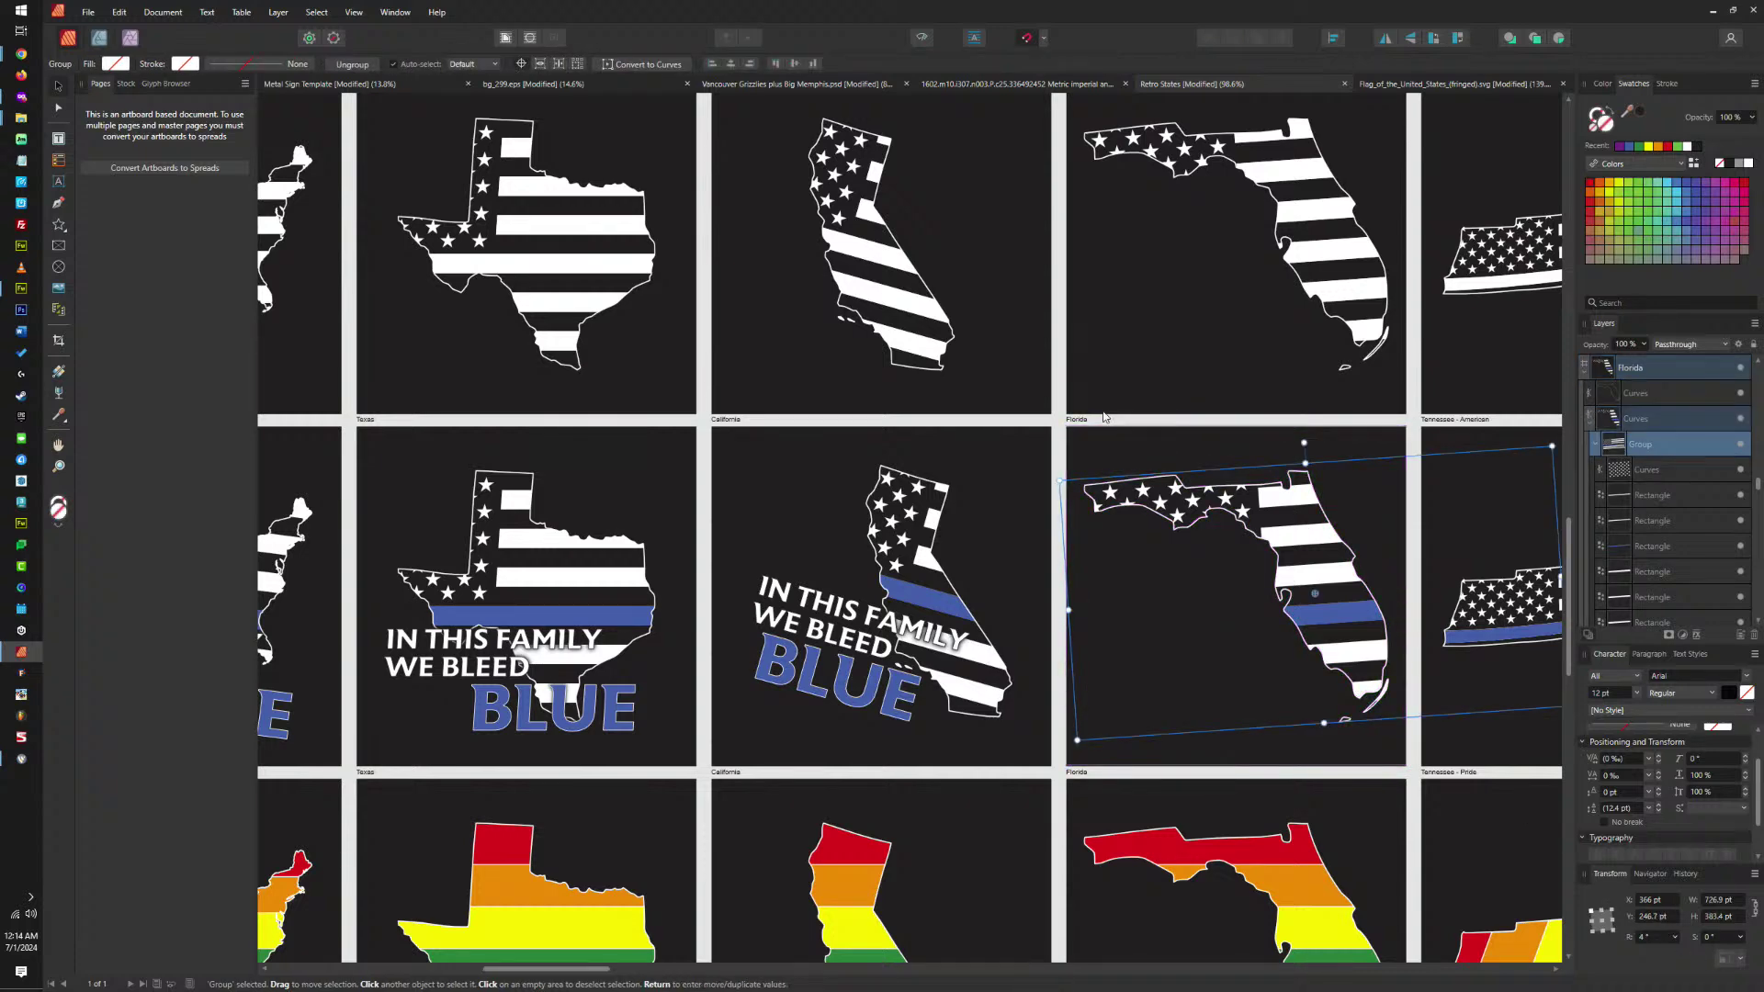
pyautogui.click(1124, 443)
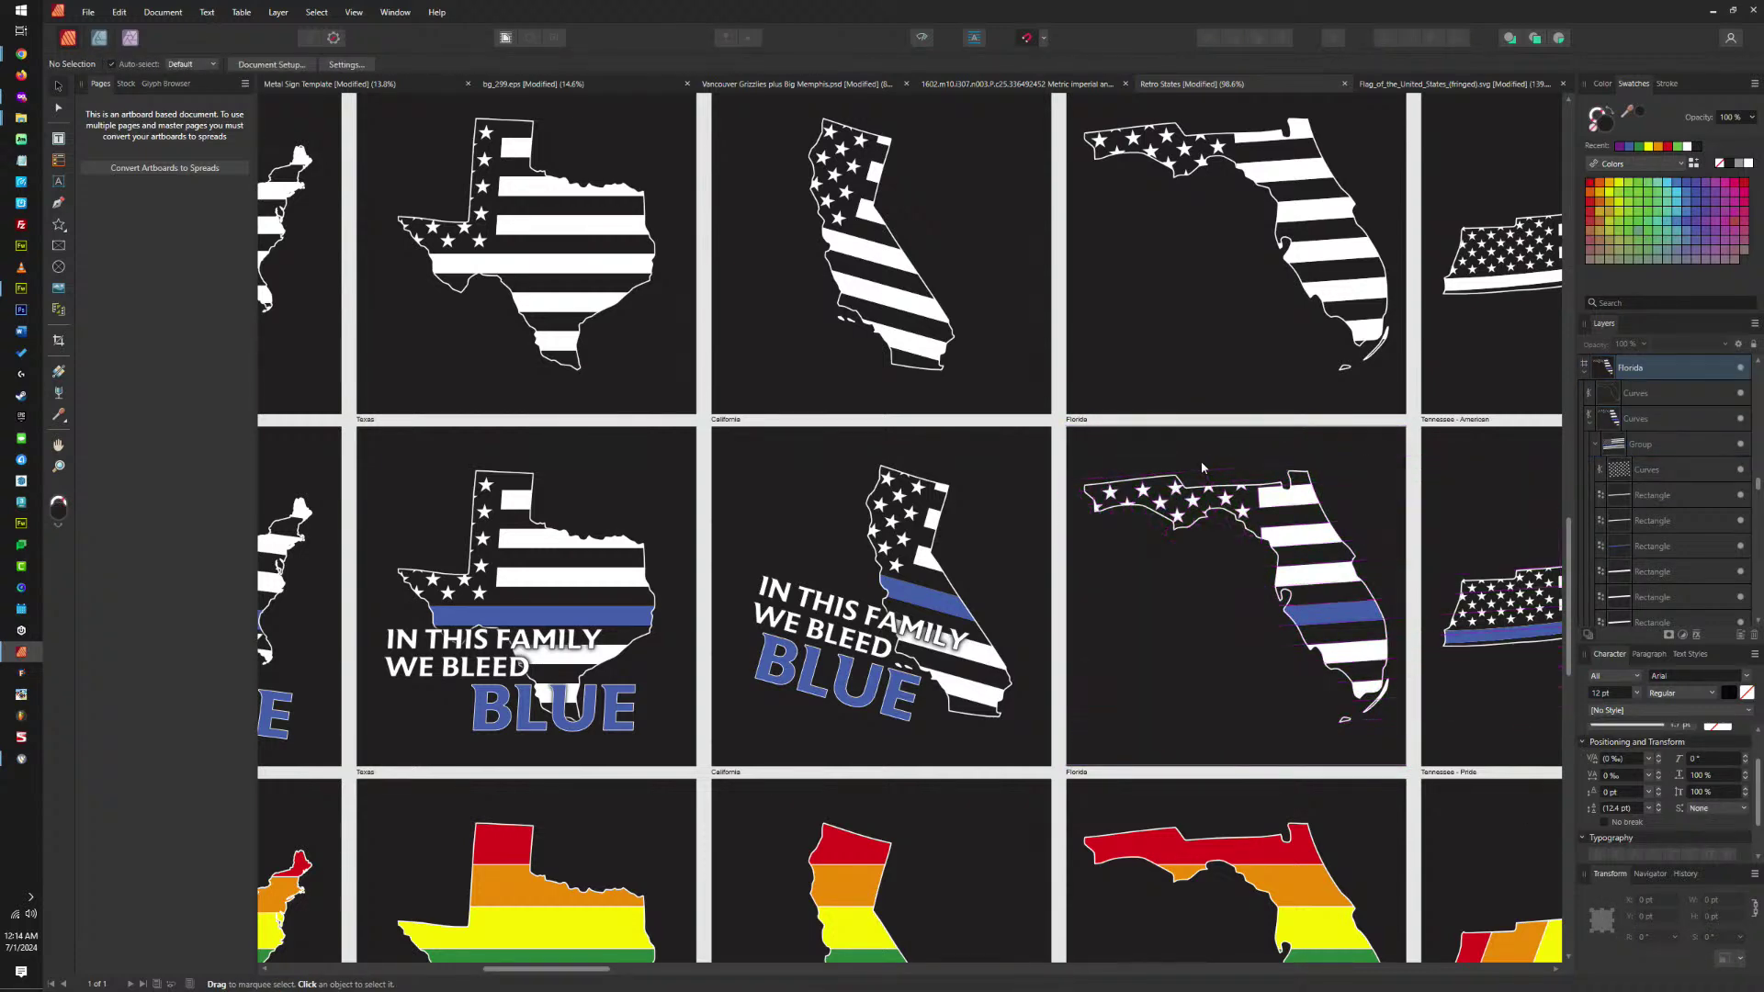
pyautogui.hotkey('ctrl', 'v')
# Rotate the pasted Florida slogan texts to 4° and move them up so they overlap the peninsula around the blue stripe.
pyautogui.click(1651, 937)
pyautogui.write('4')
pyautogui.press('Return')
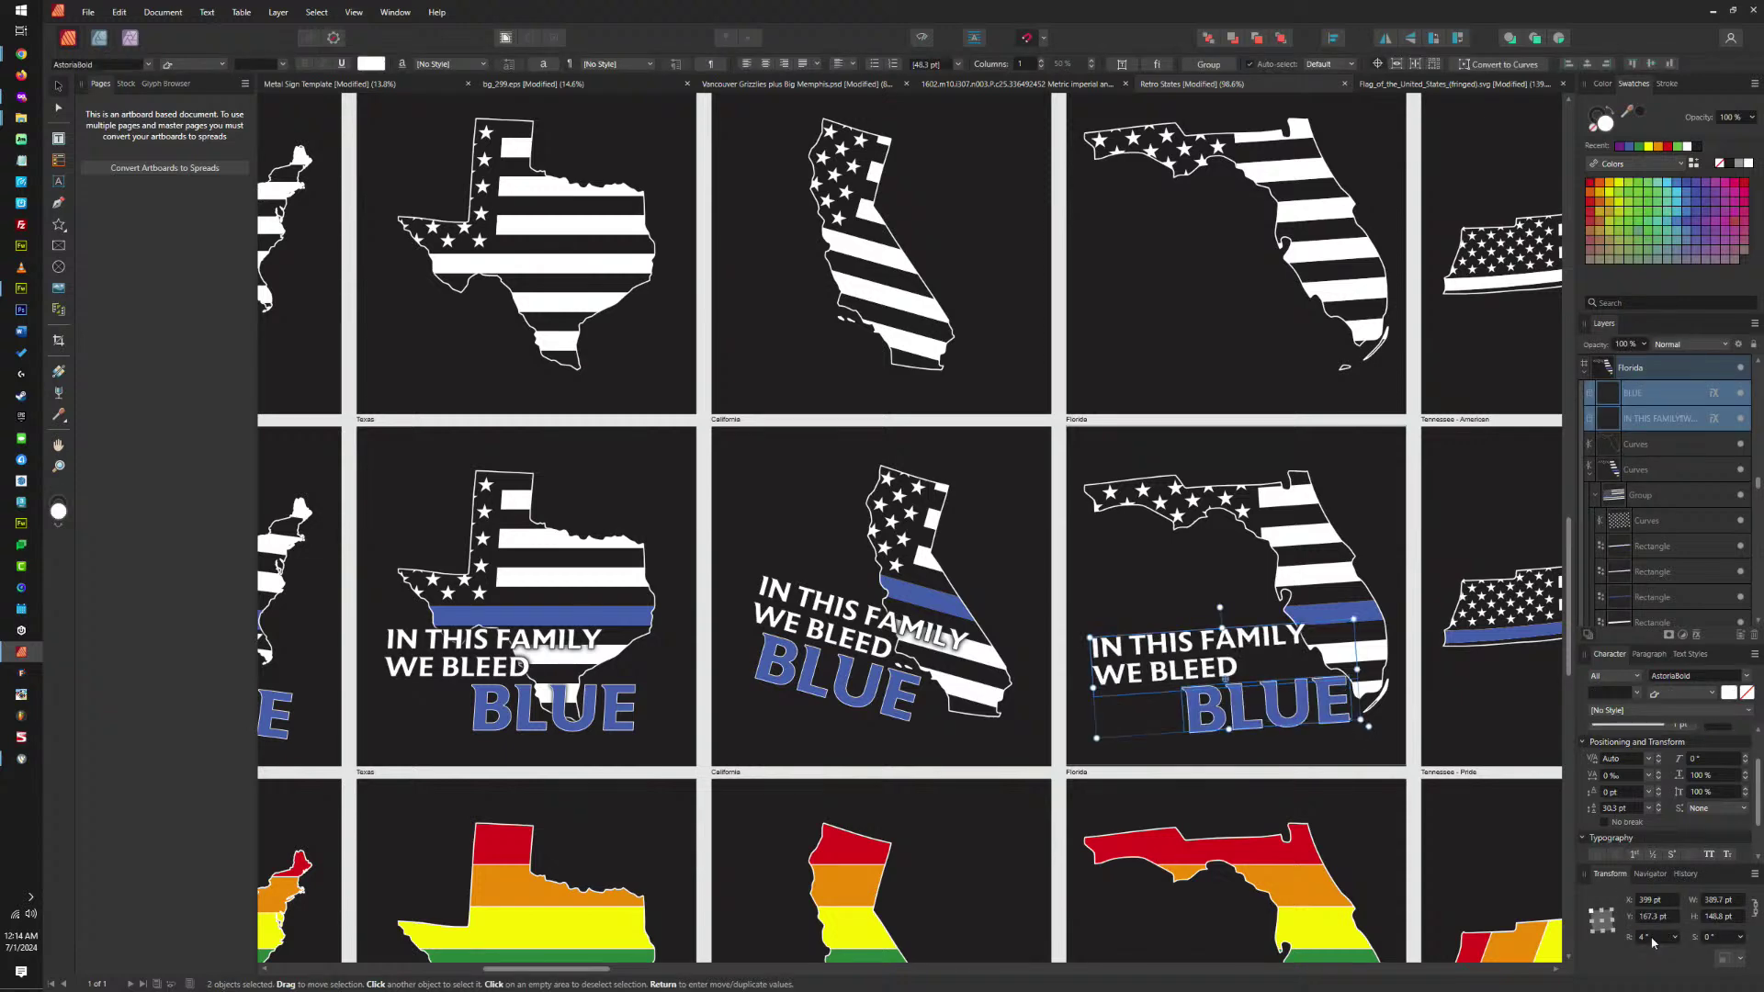
pyautogui.moveTo(1269, 627); pyautogui.dragTo(1266, 590)
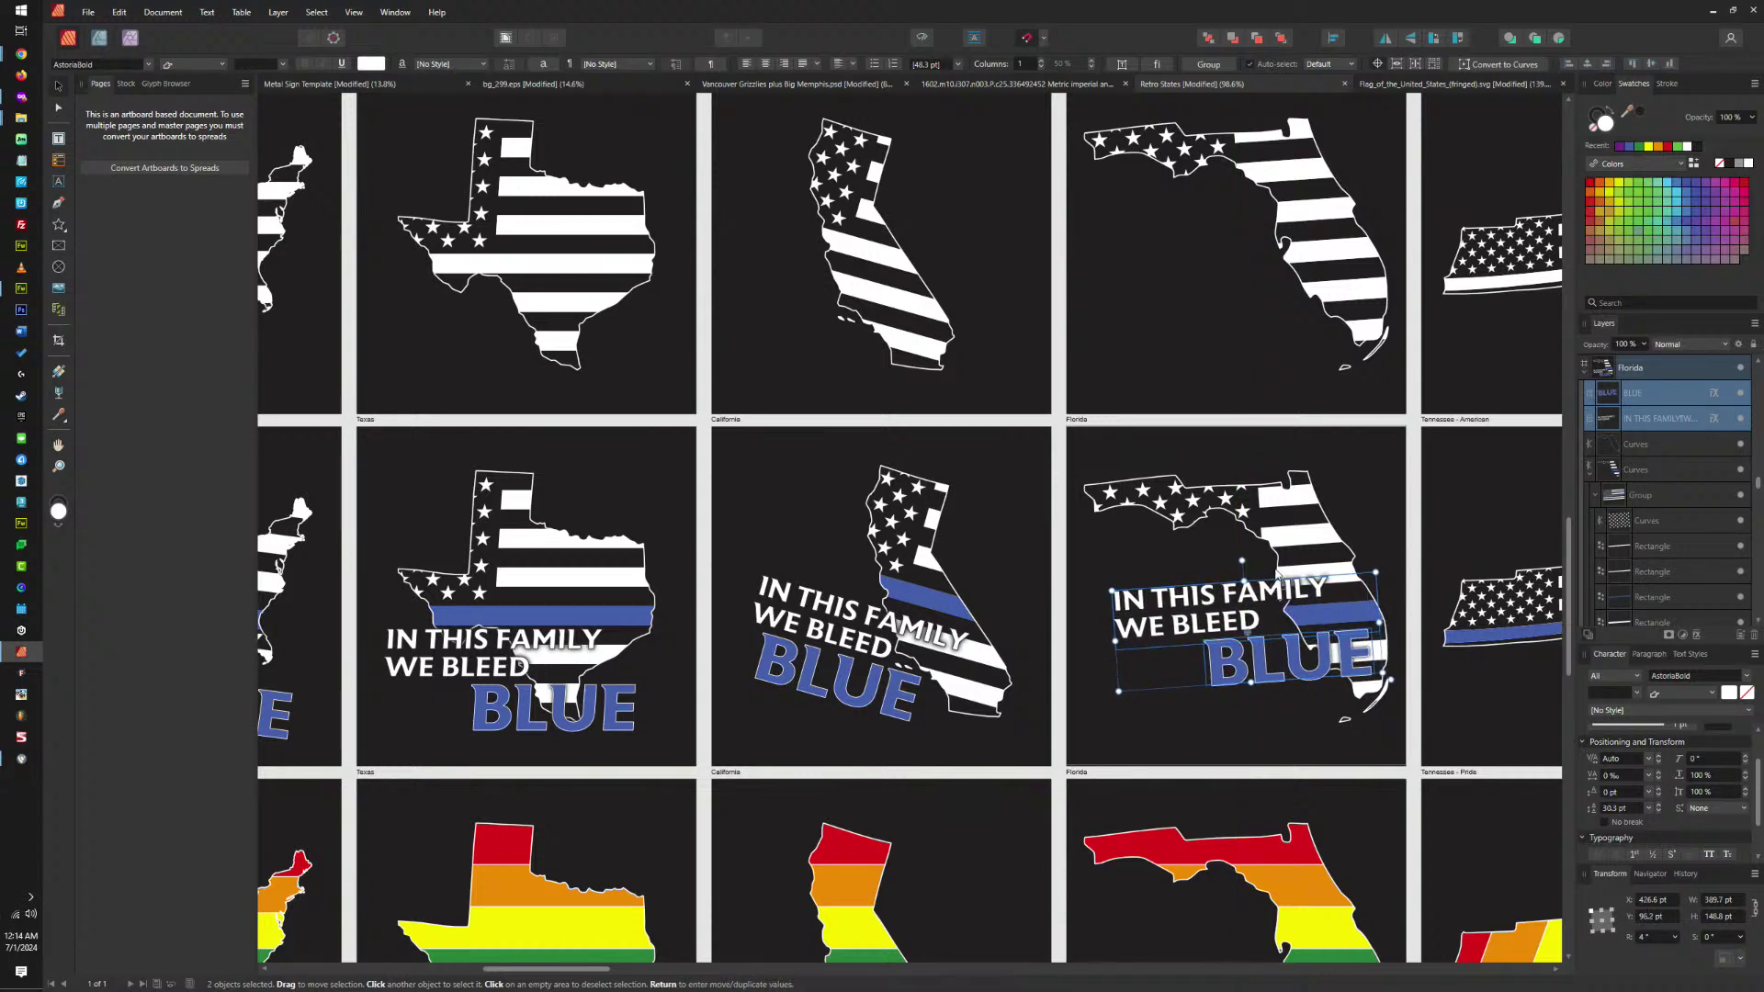
# Paste the copied slogan texts onto the Tennessee thin-blue-line artboard.
pyautogui.hscroll(5, 1194, 505)
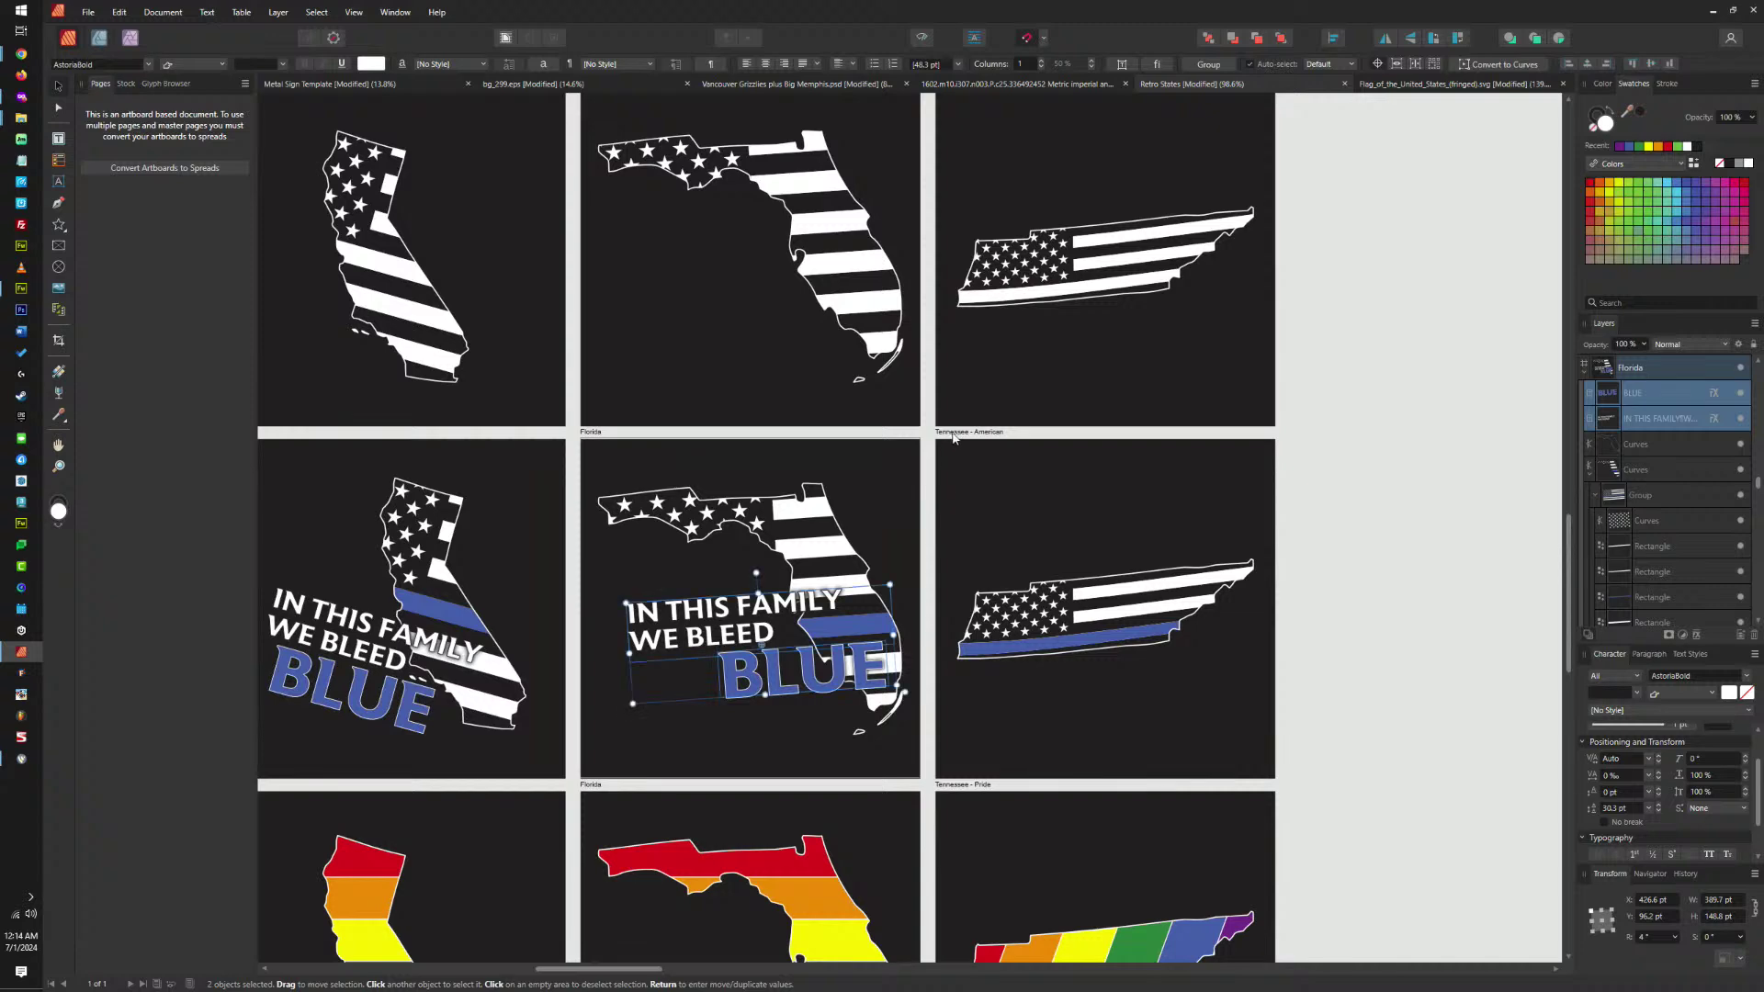
pyautogui.click(960, 434)
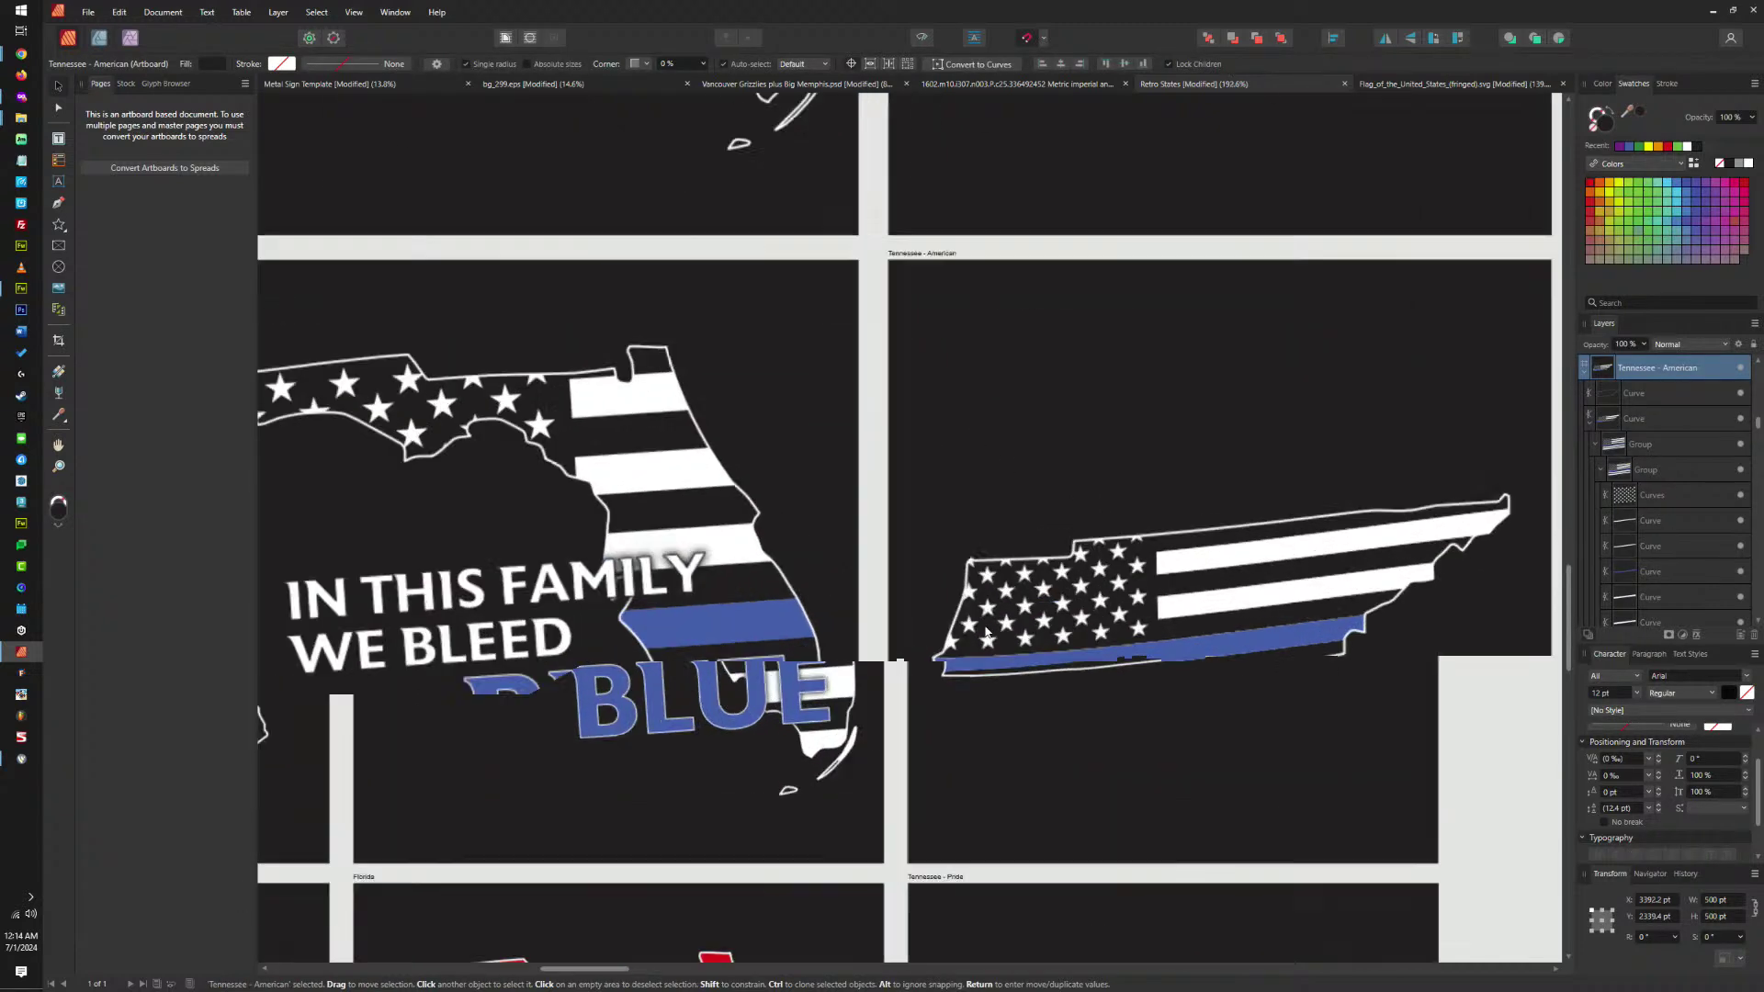
pyautogui.scroll(3, 1129, 608)
pyautogui.click(1273, 566)
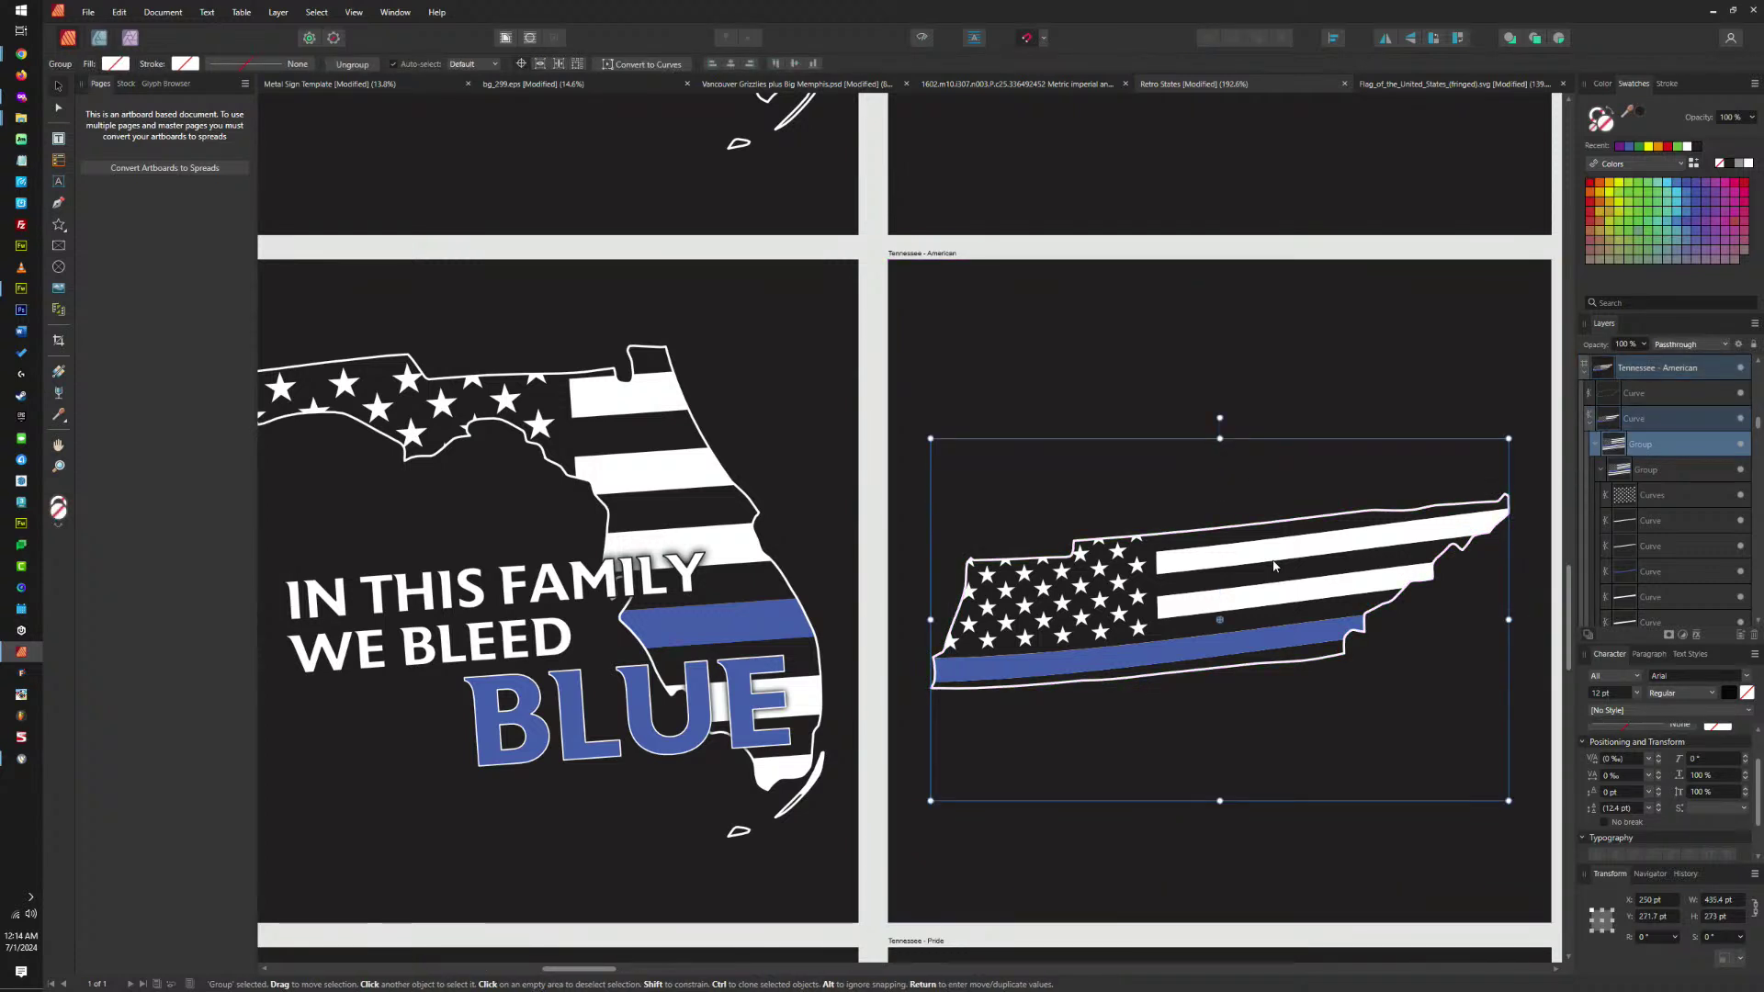
pyautogui.click(1265, 402)
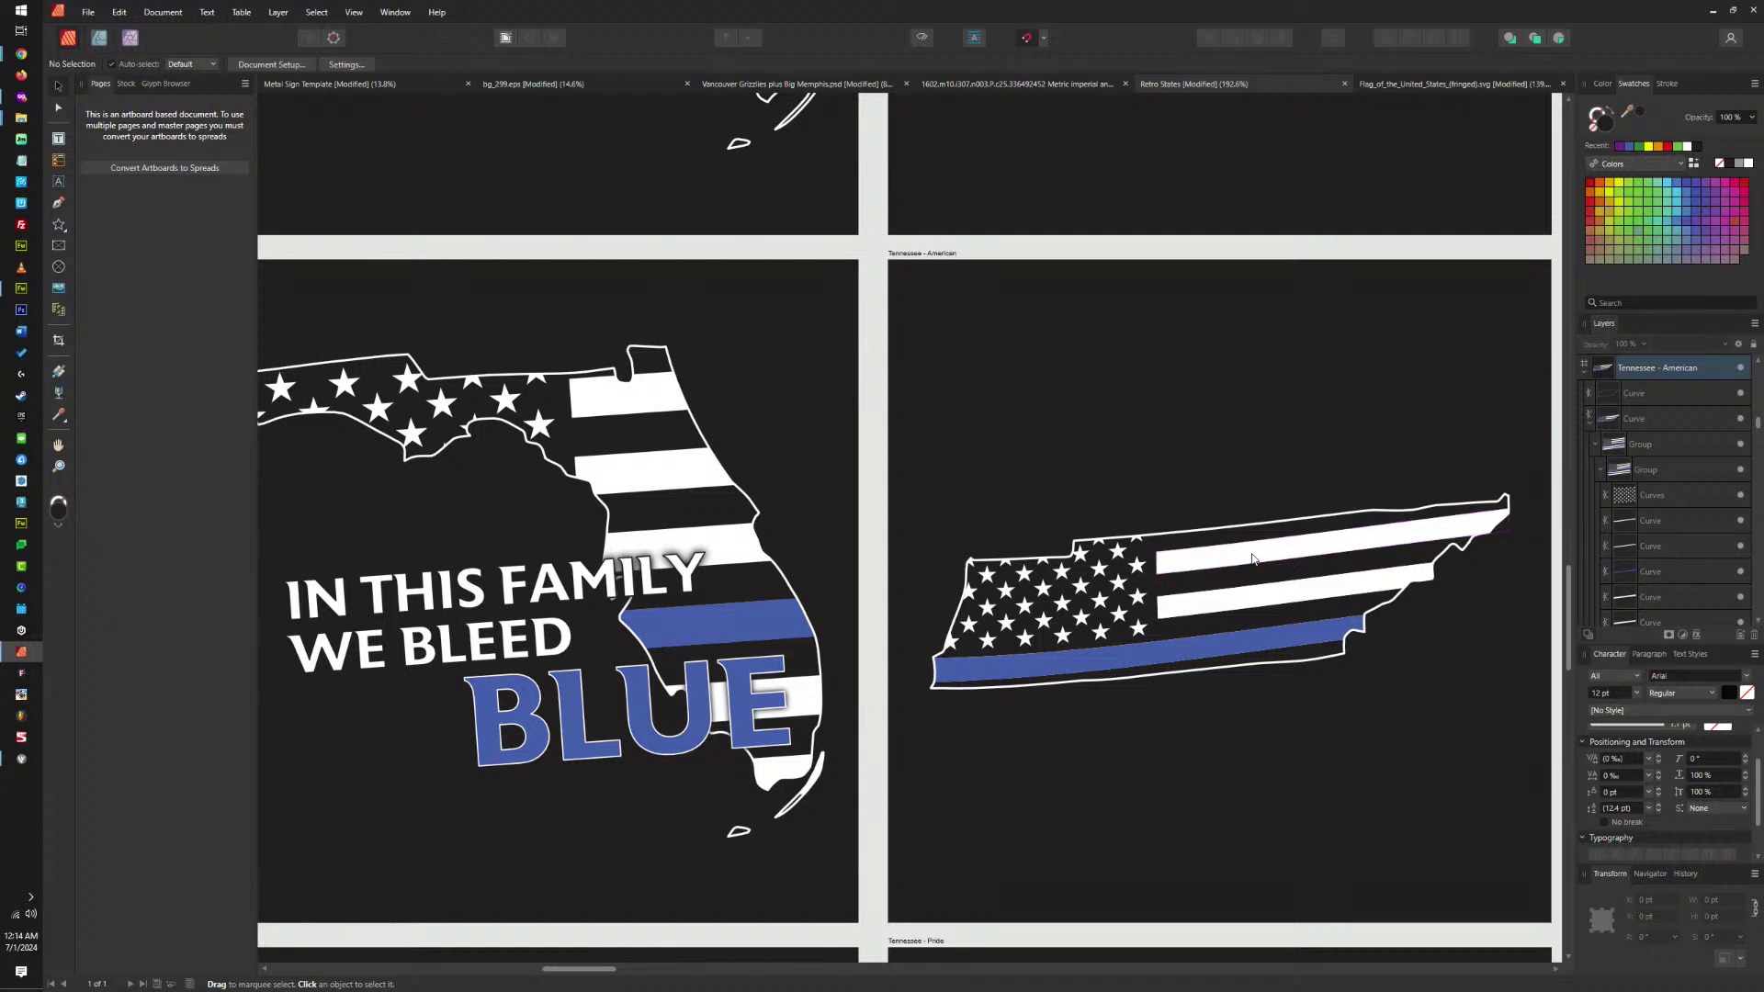
pyautogui.hotkey('ctrl', 'v')
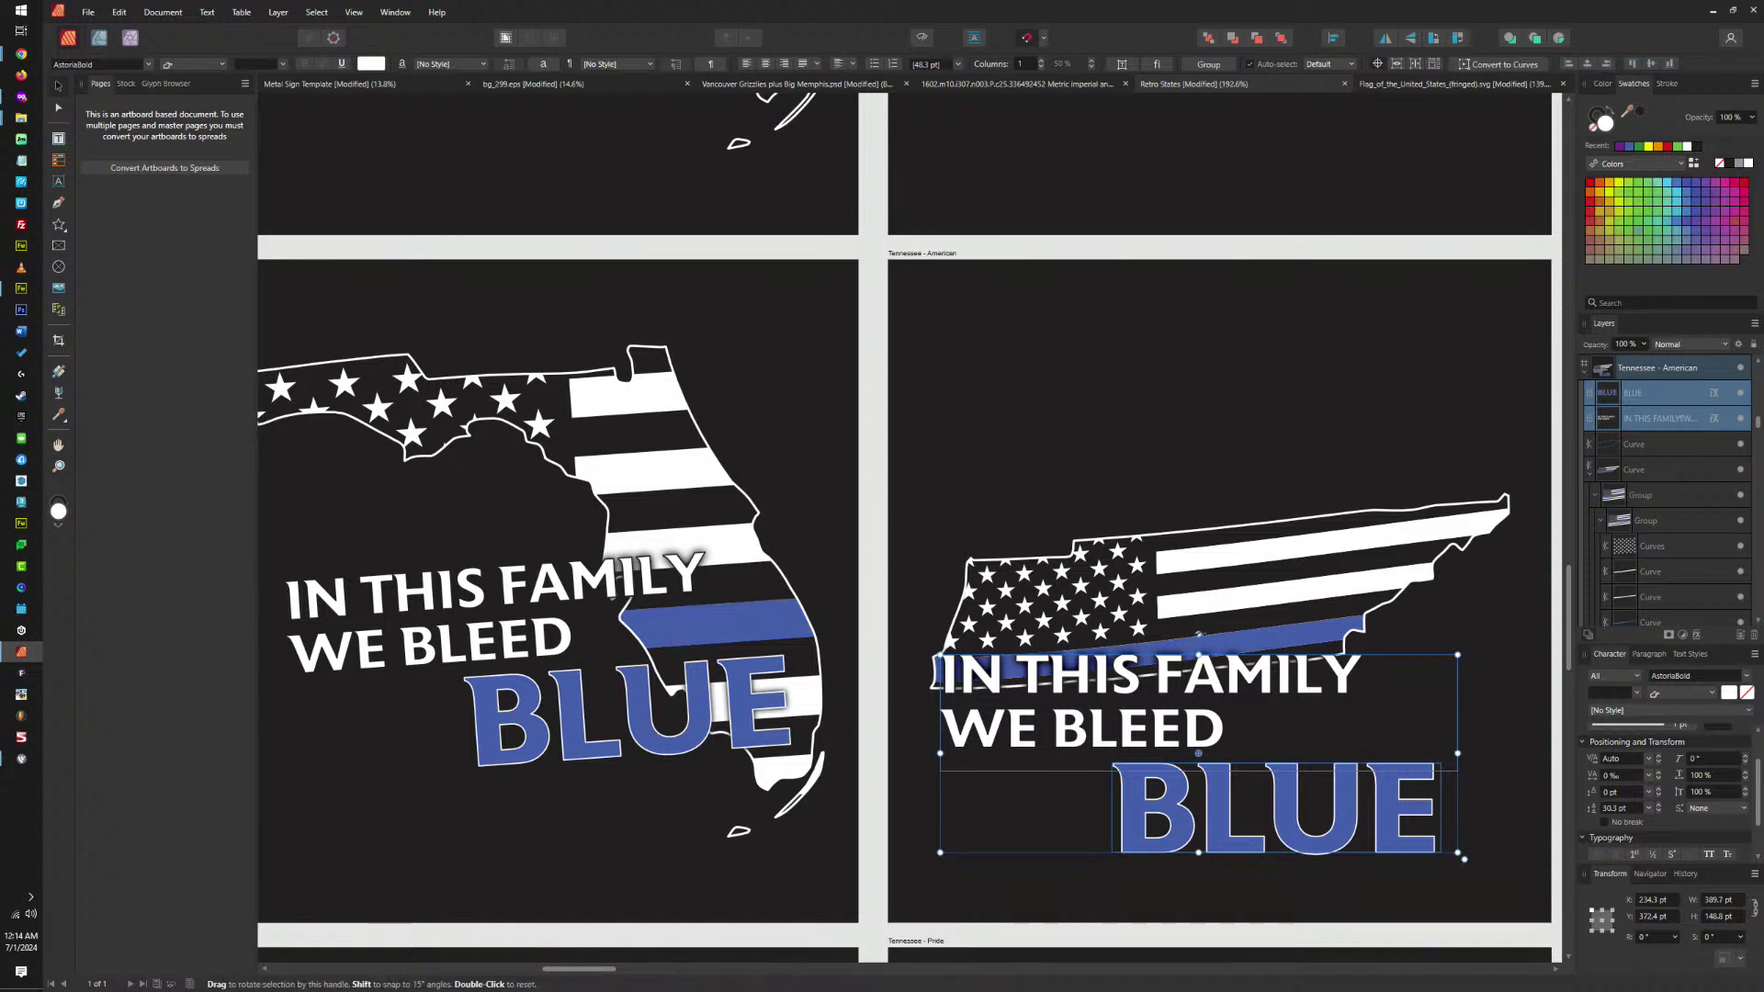
# Move Tennessee's "BLUE" text horizontally so it sits directly beneath "WE BLEED".
pyautogui.doubleClick(1290, 796)
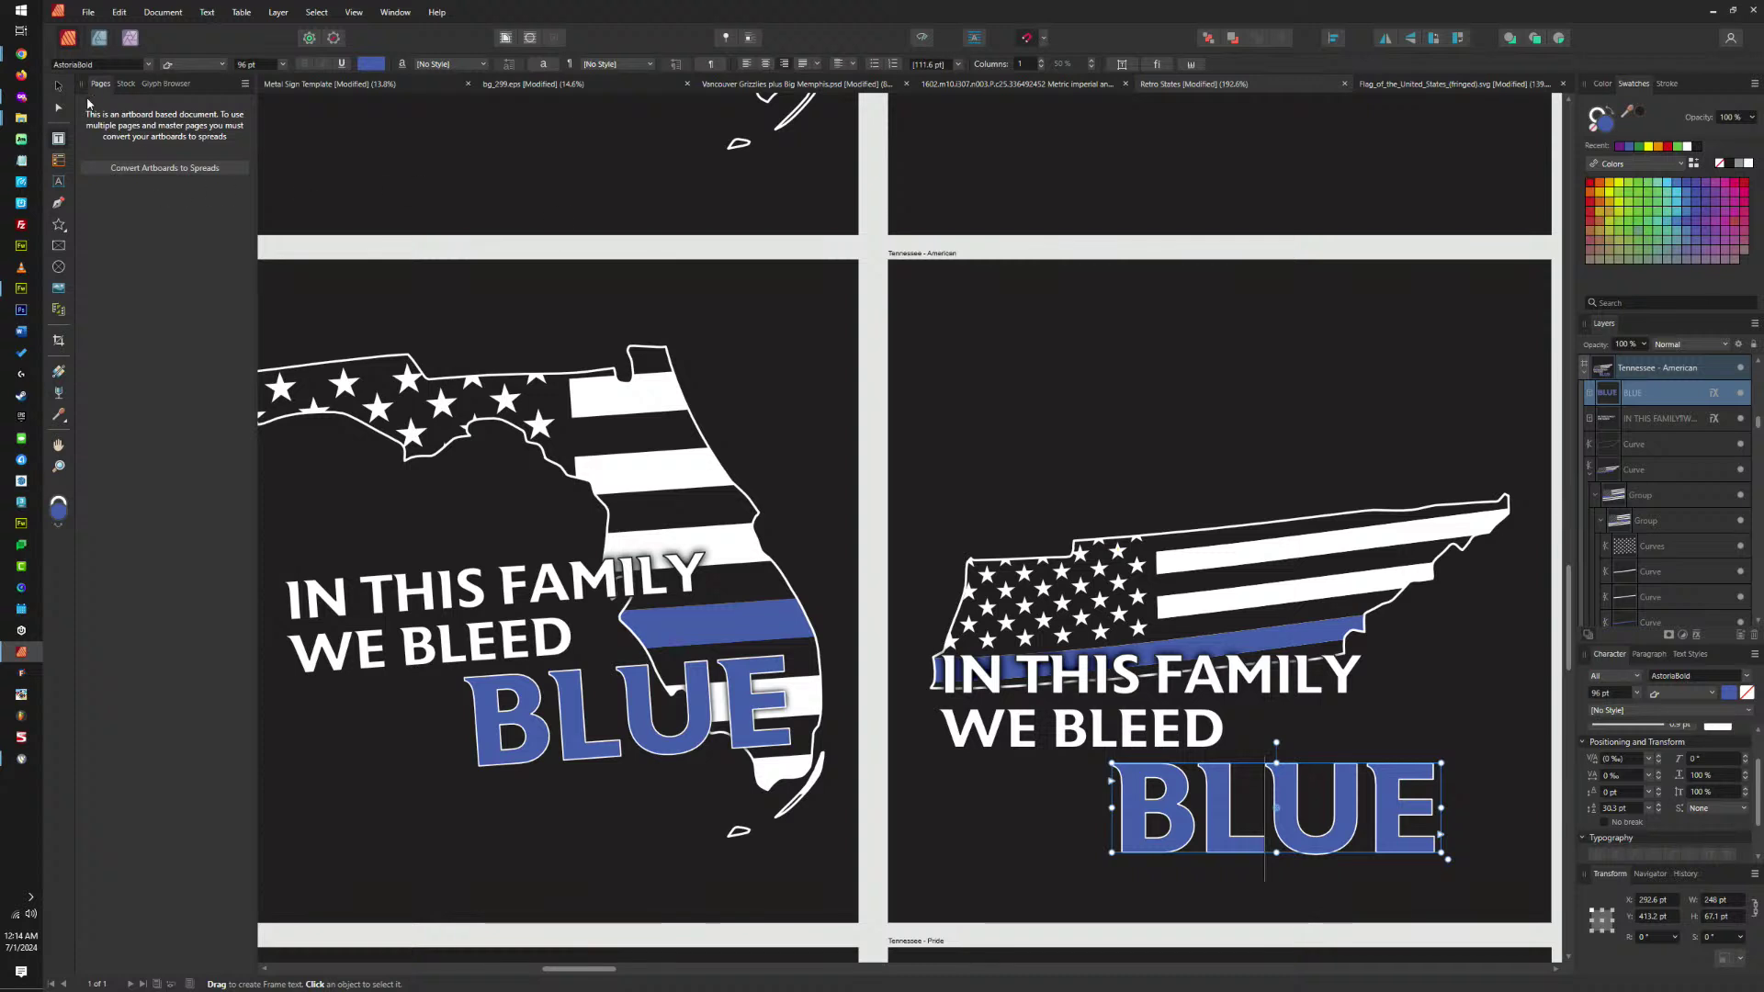
pyautogui.press('Escape')
pyautogui.moveTo(1285, 790); pyautogui.dragTo(1141, 797)
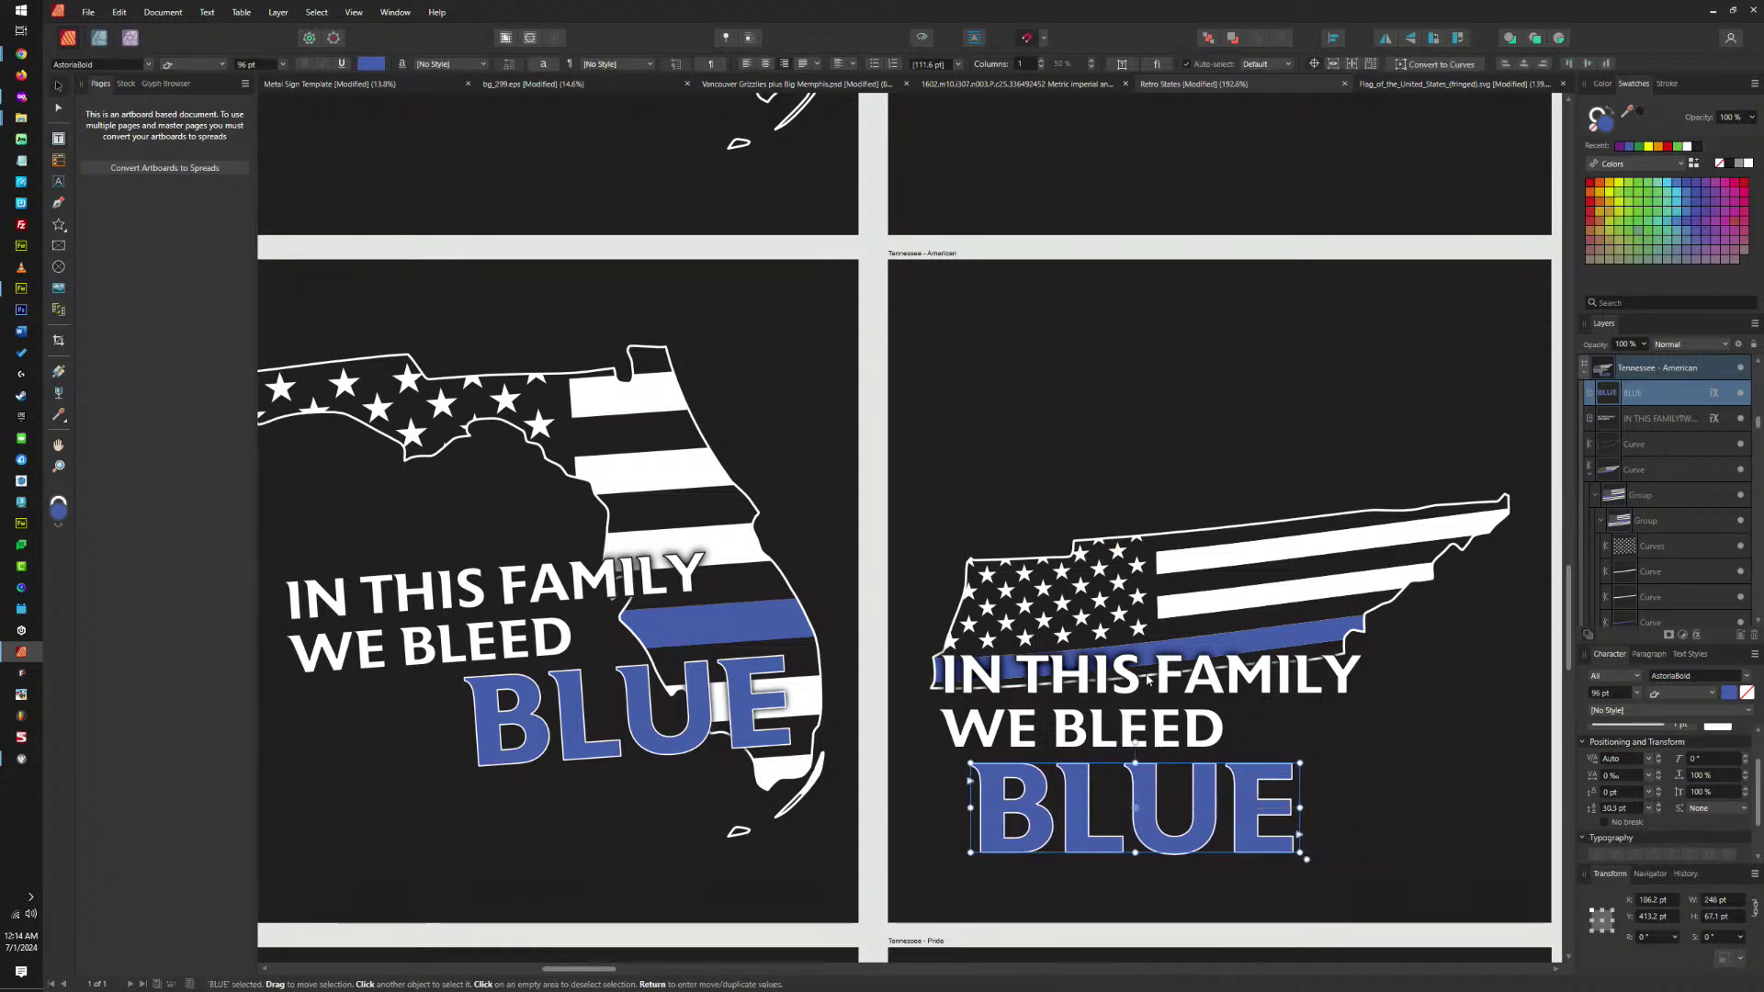
# Rotate and shear both Tennessee slogan texts to about 5° and -2.8°, and make the "BLUE" frame slightly taller, about 68 pt.
pyautogui.click(1176, 726)
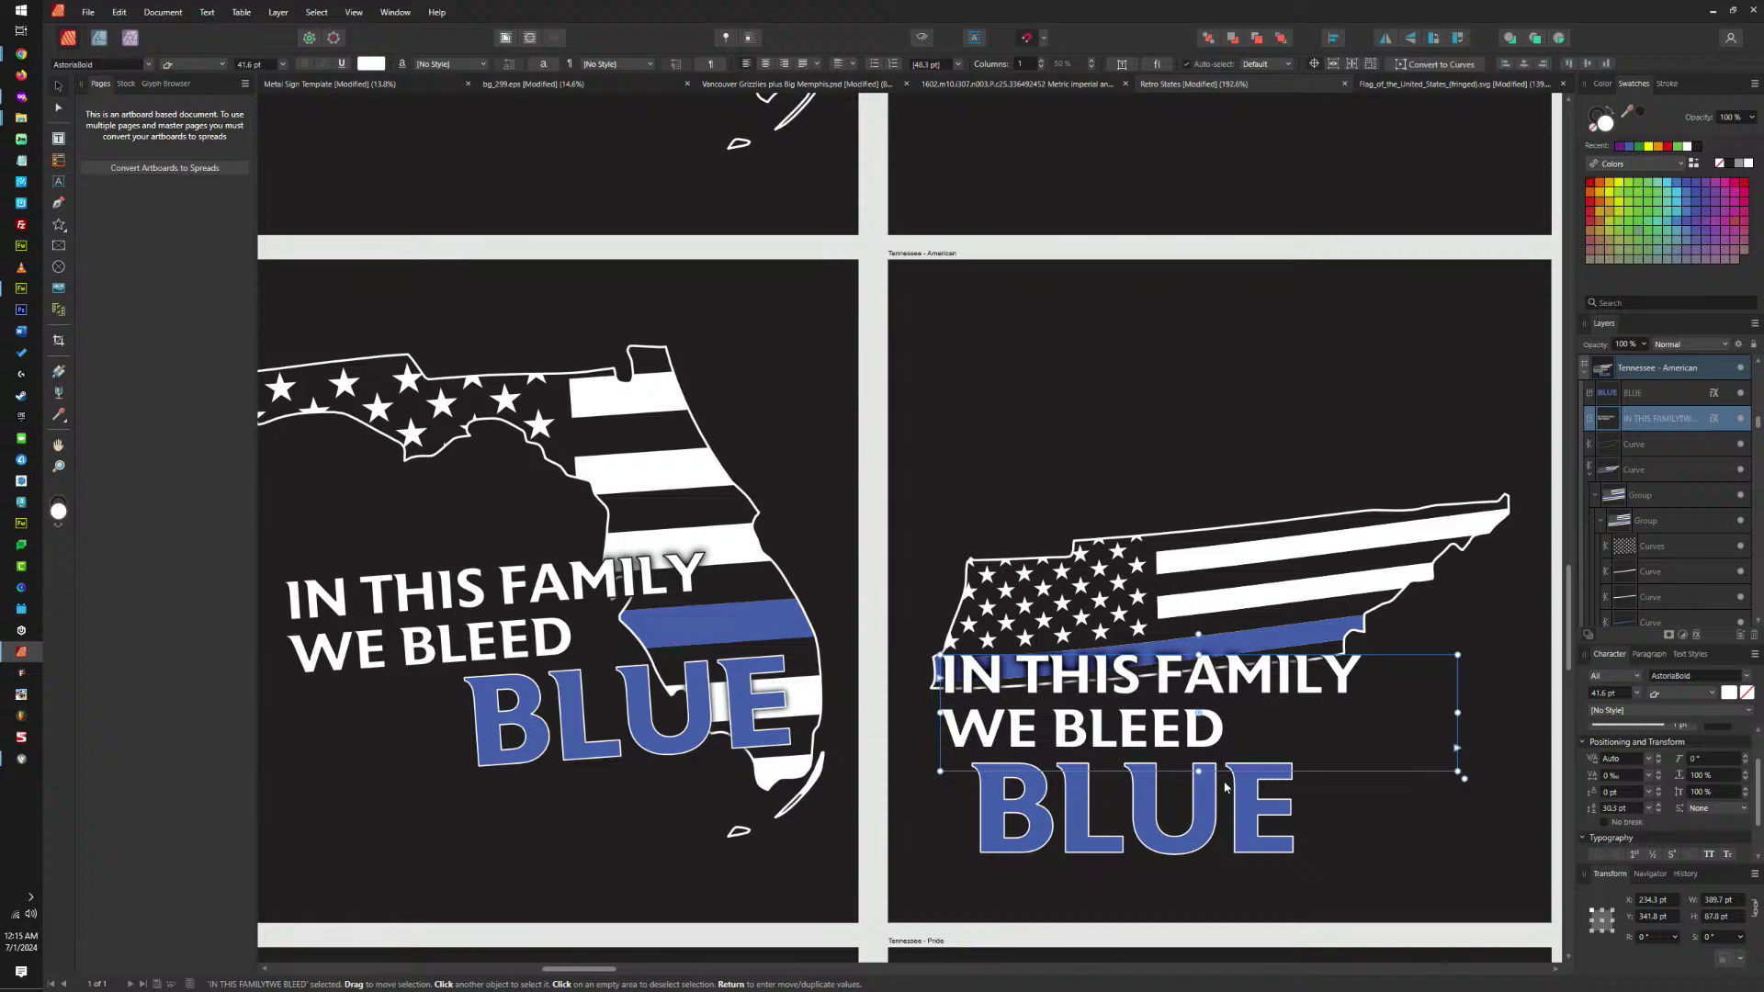
pyautogui.keyDown('shift'); pyautogui.click(1139, 808); pyautogui.keyUp('shift')
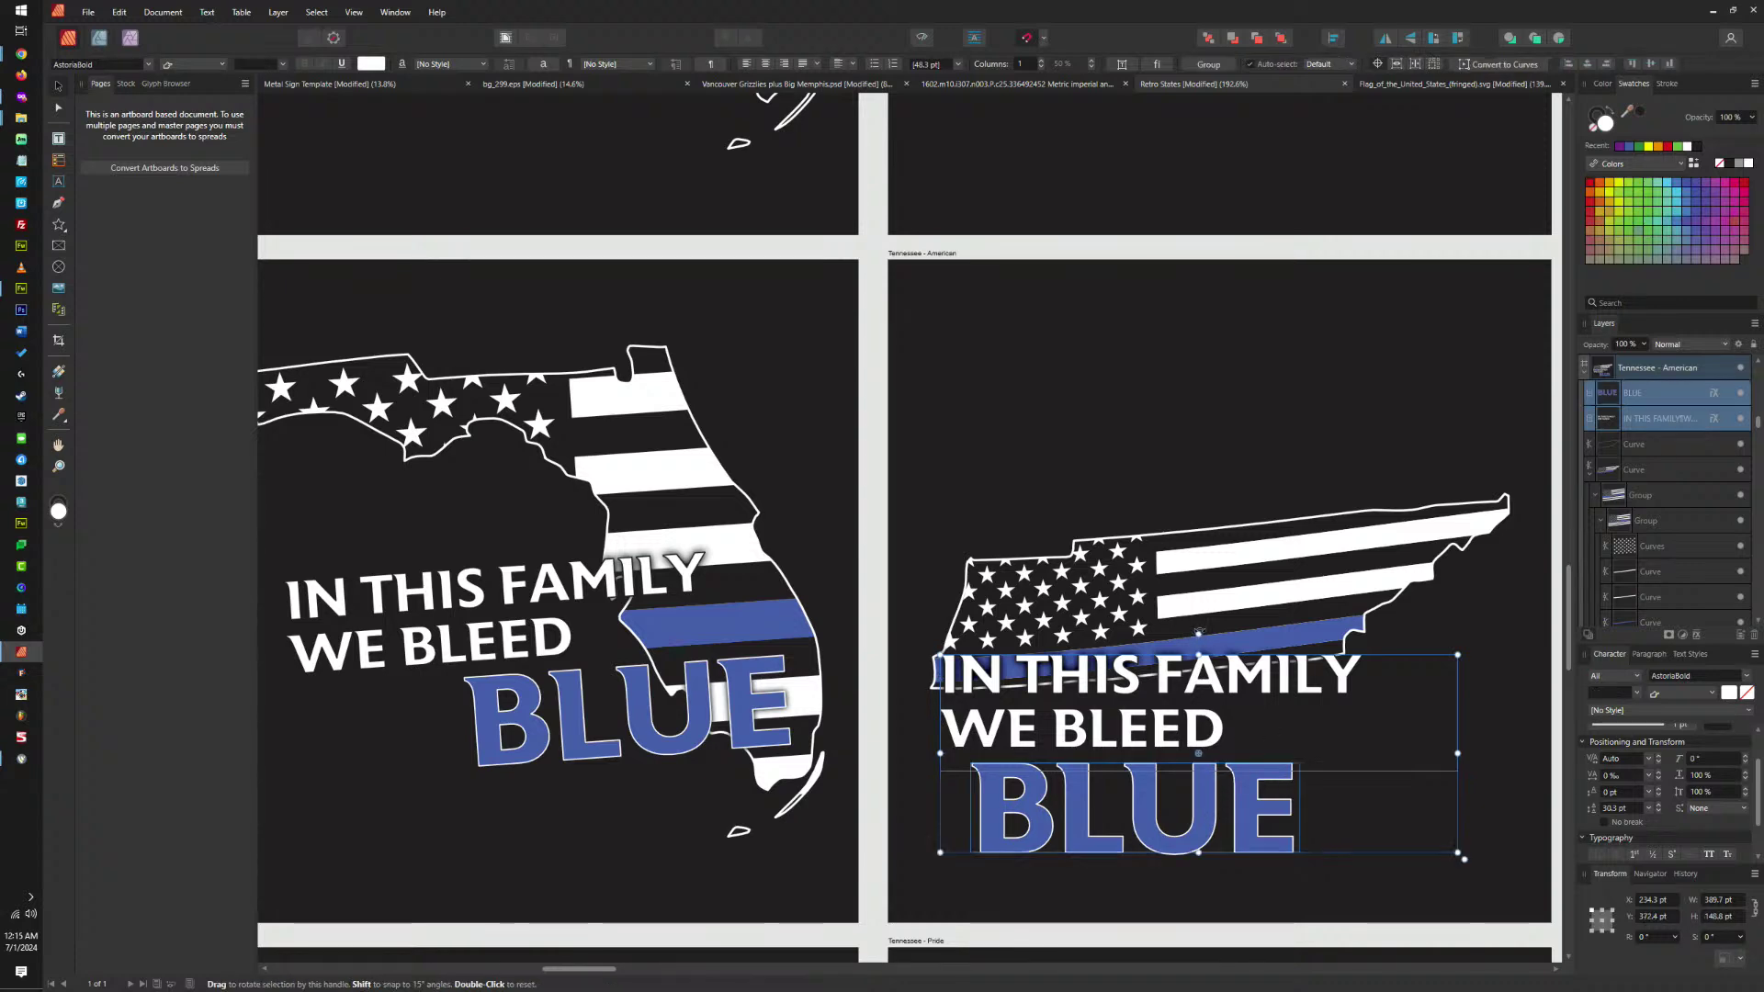
pyautogui.moveTo(1198, 633); pyautogui.dragTo(1194, 633)
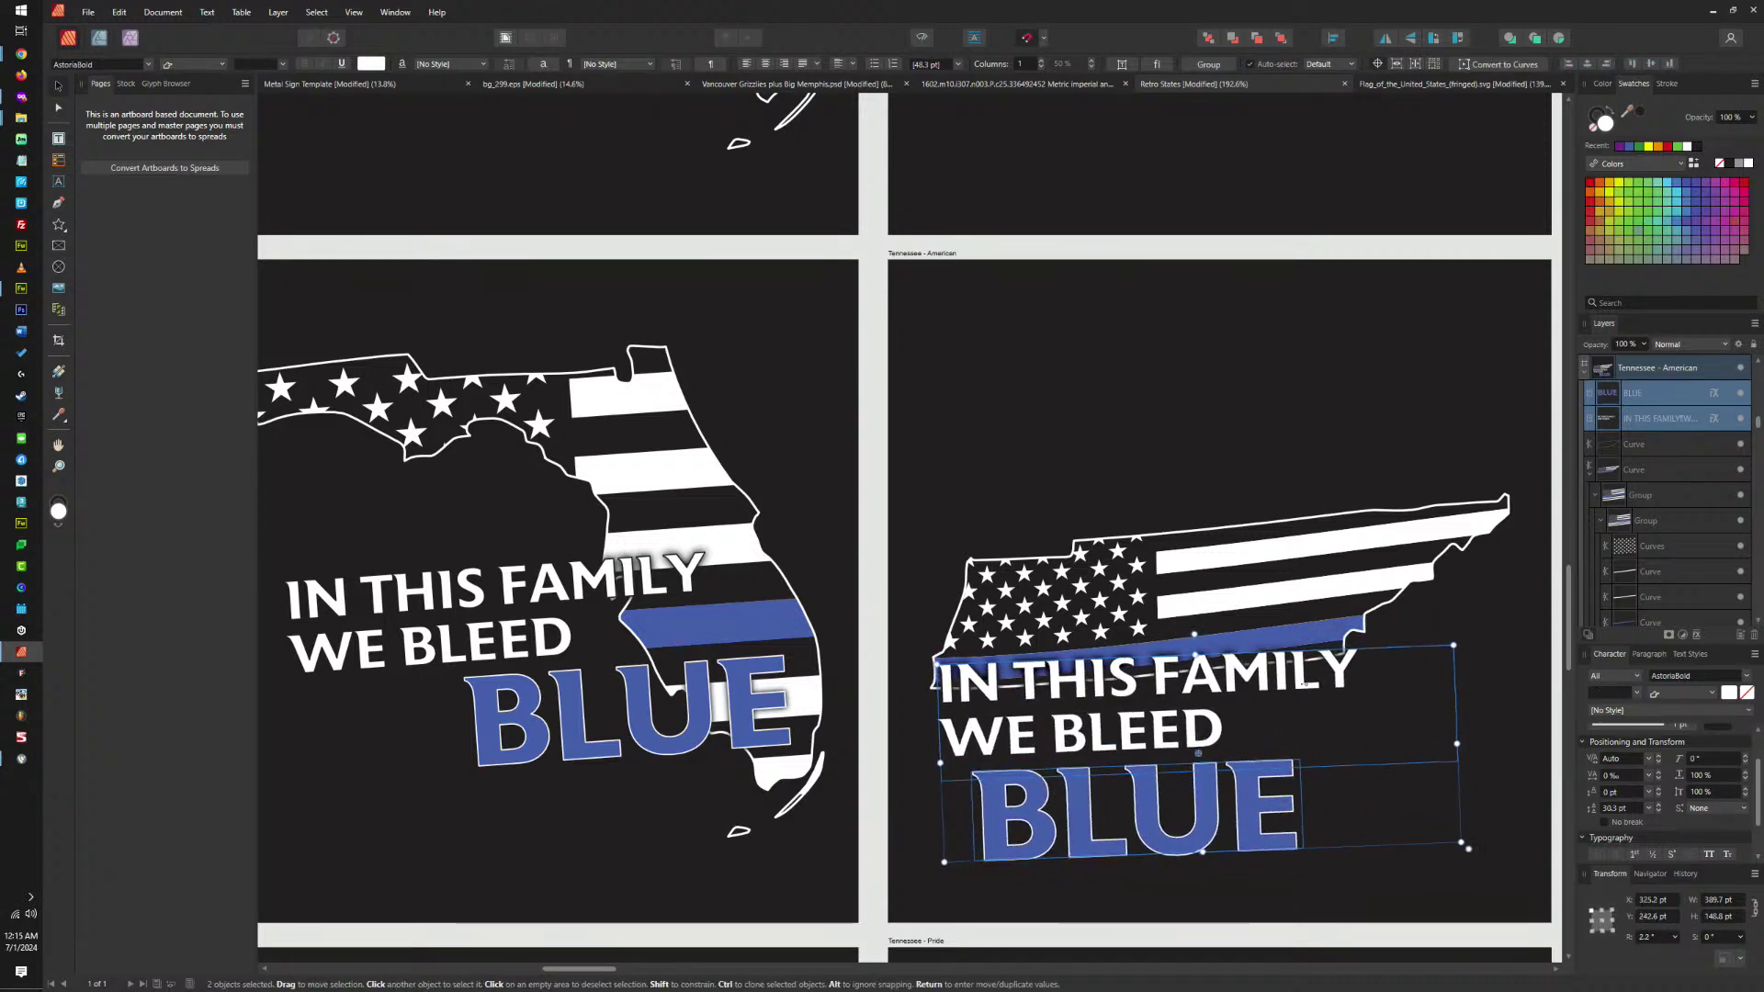
pyautogui.moveTo(1463, 741); pyautogui.dragTo(1470, 721)
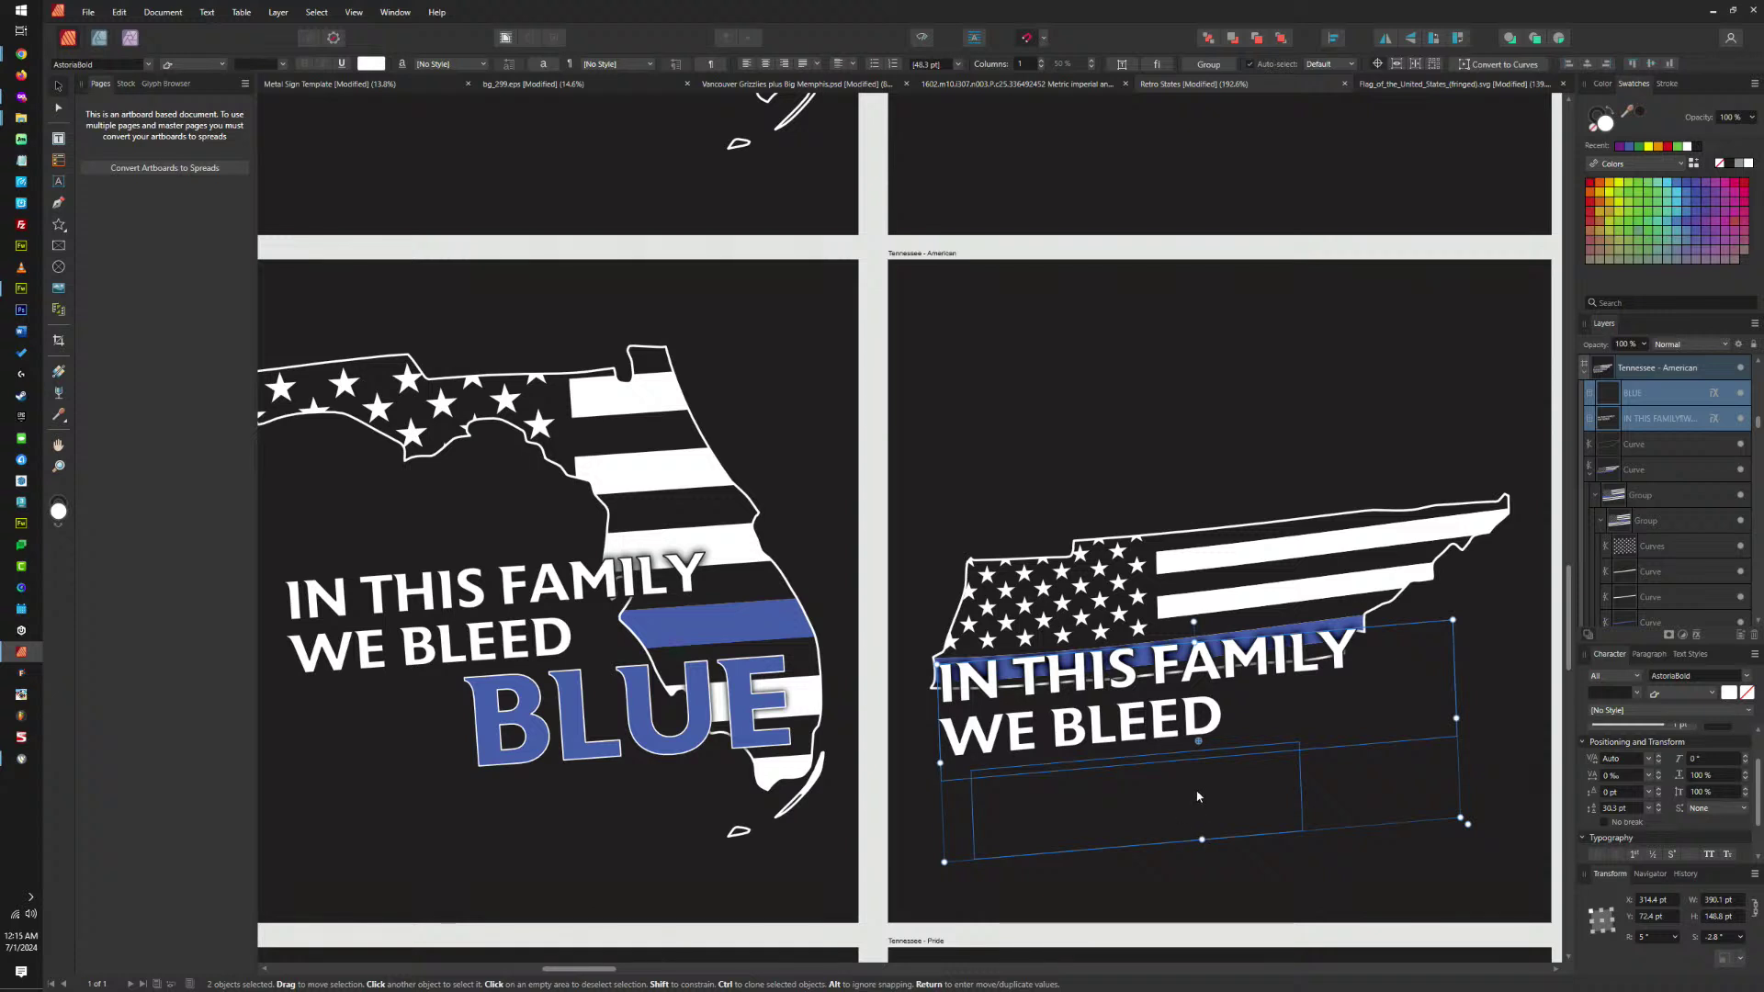
pyautogui.click(1214, 843)
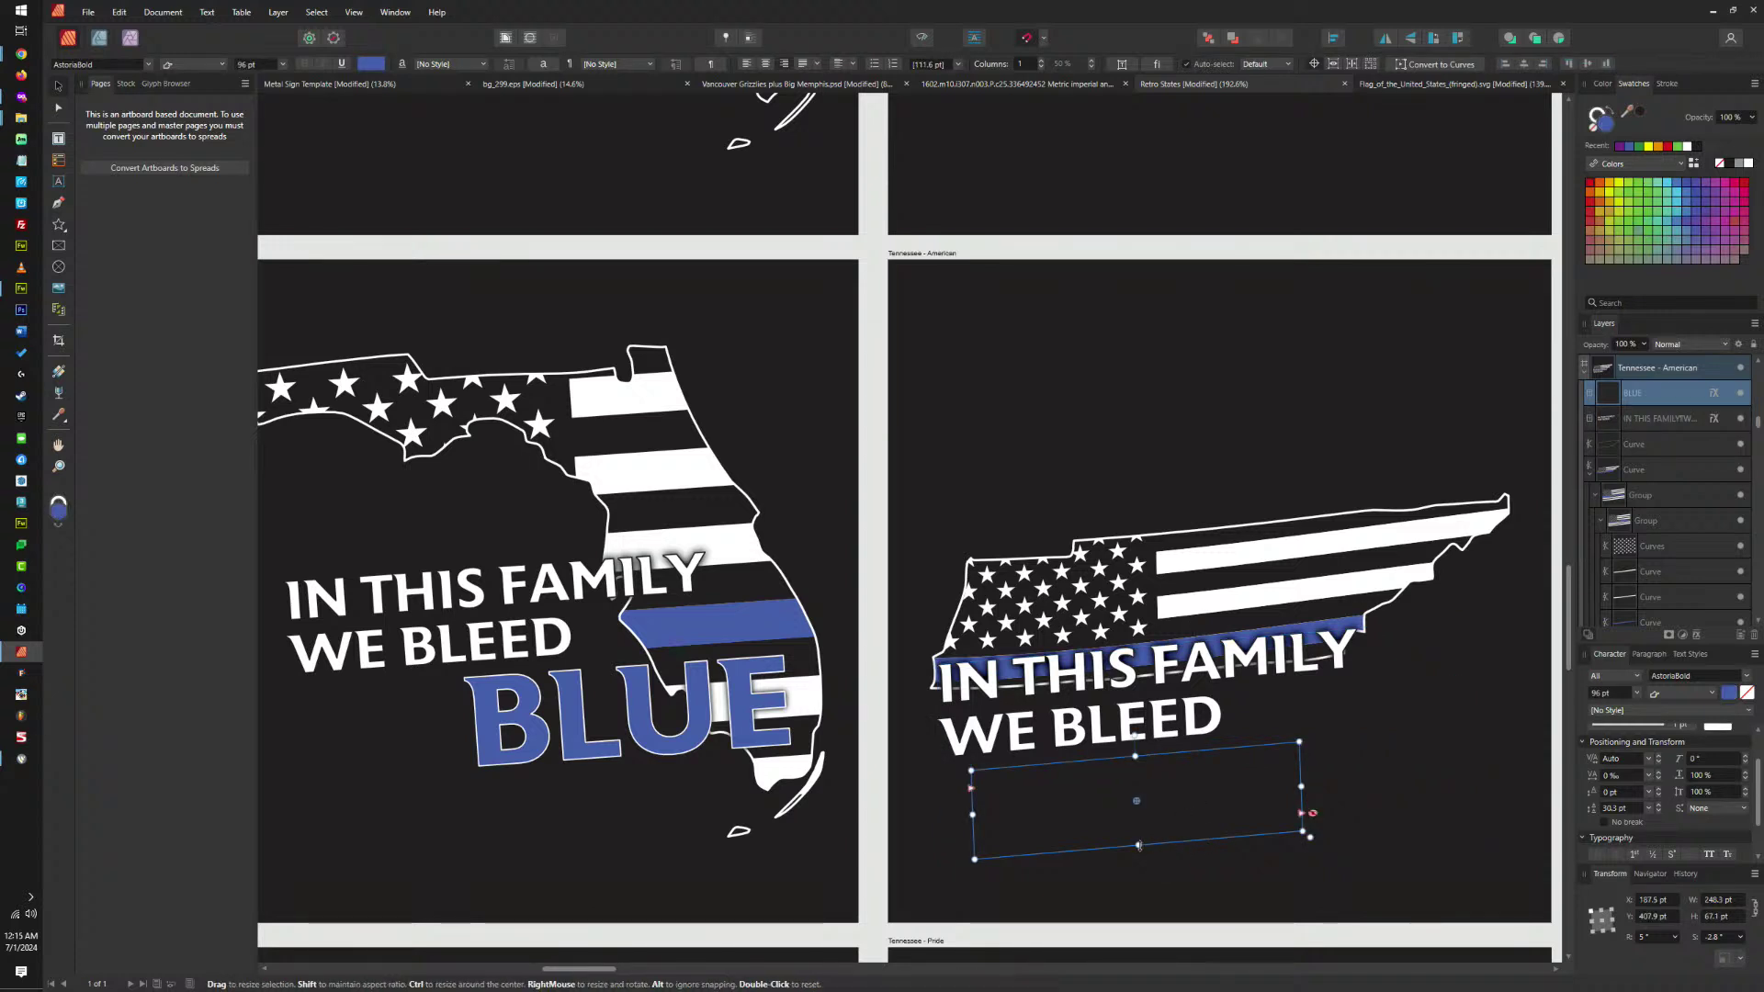
pyautogui.moveTo(1139, 845); pyautogui.dragTo(1139, 851)
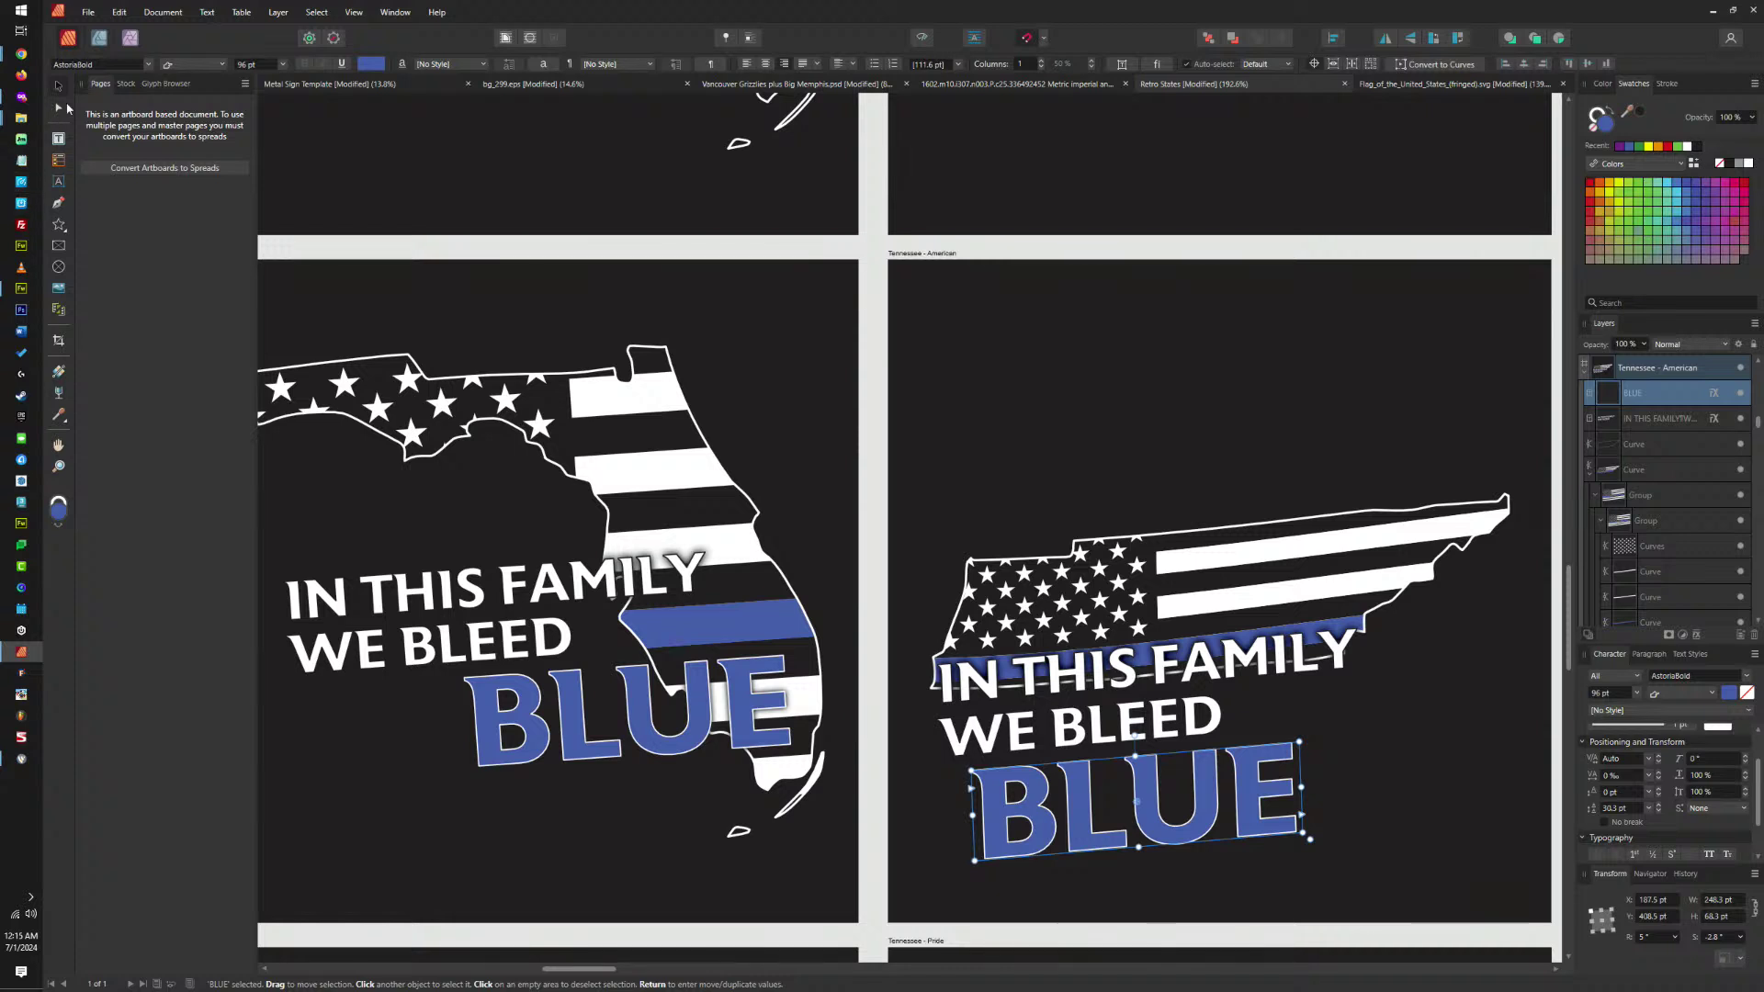
# Group the two Tennessee slogan texts and apply a Quad warp to the group.
pyautogui.keyDown('shift'); pyautogui.click(1126, 680); pyautogui.keyUp('shift')
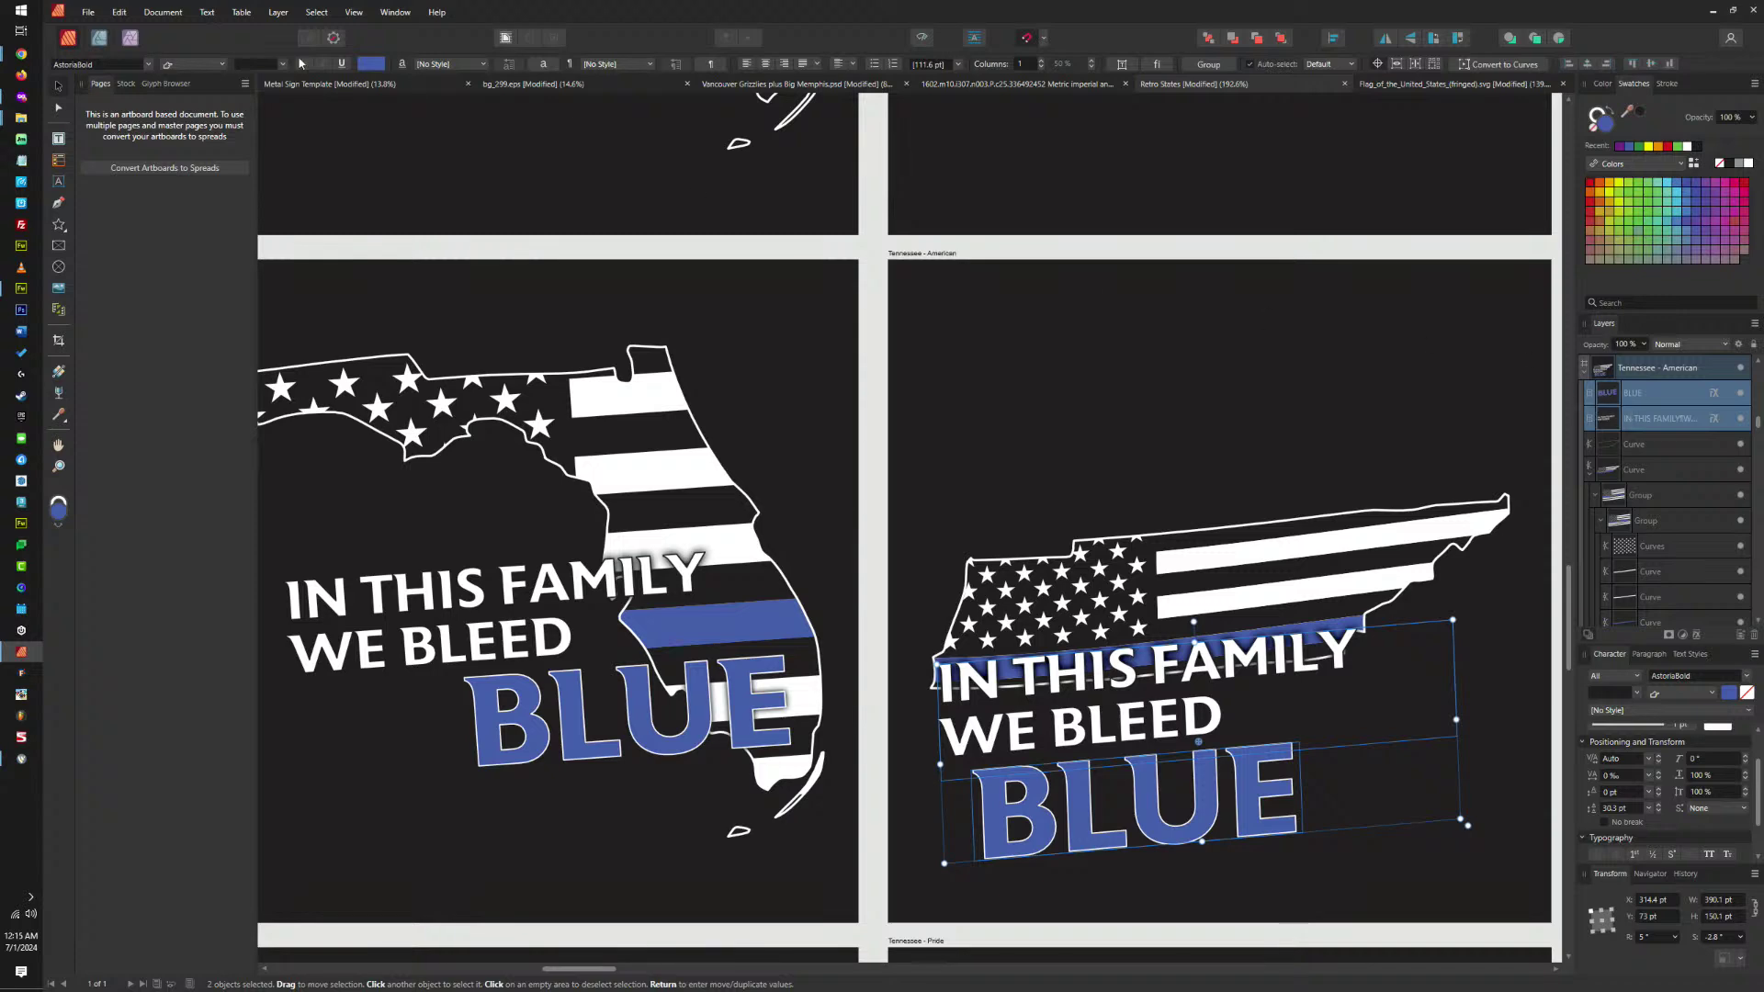
pyautogui.click(99, 38)
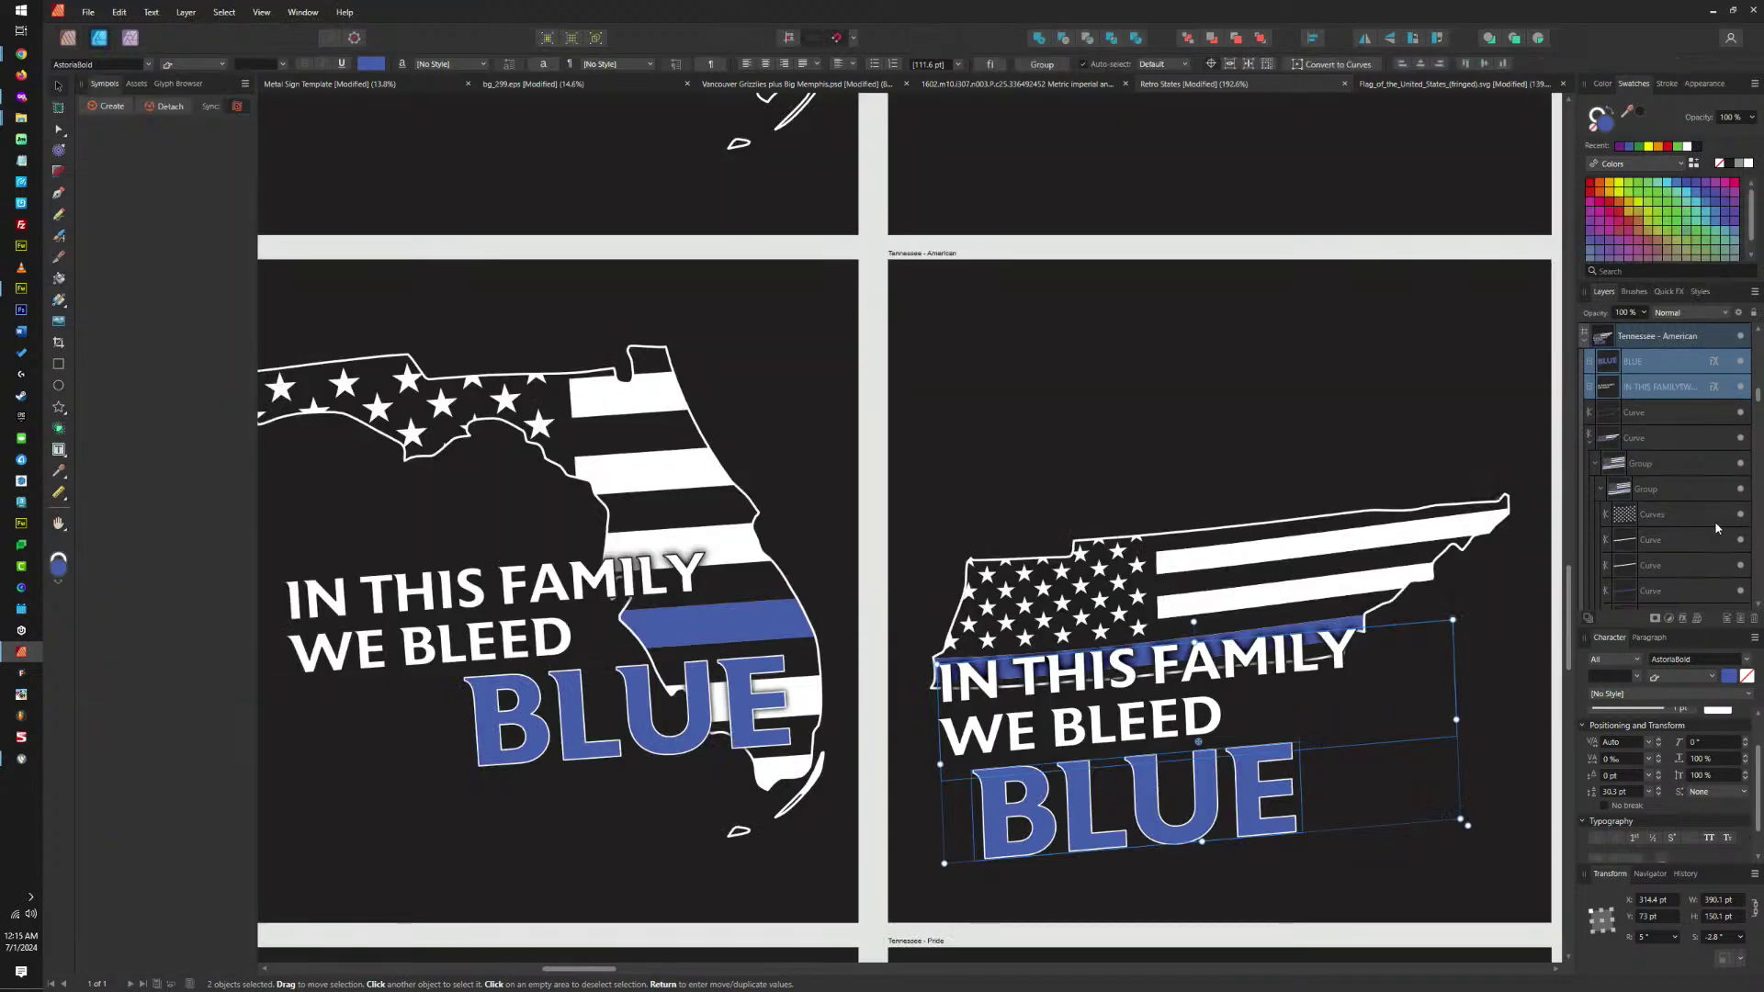
pyautogui.hotkey('ctrl', 'g')
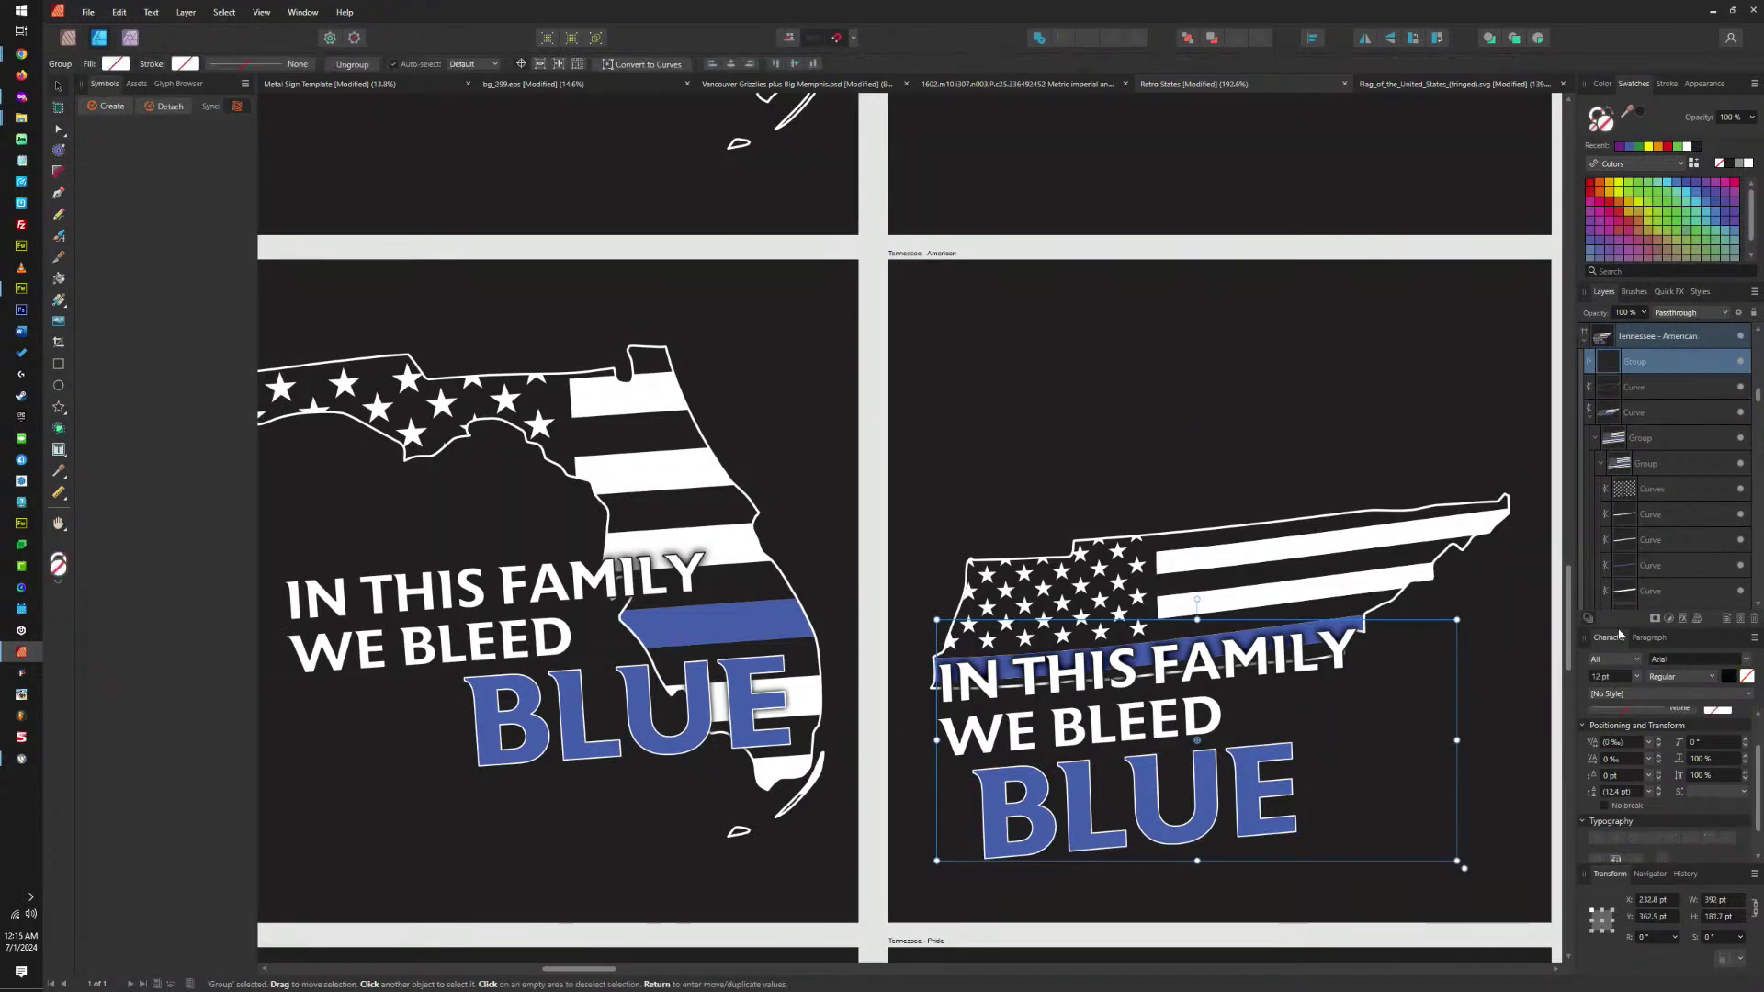
pyautogui.click(1697, 620)
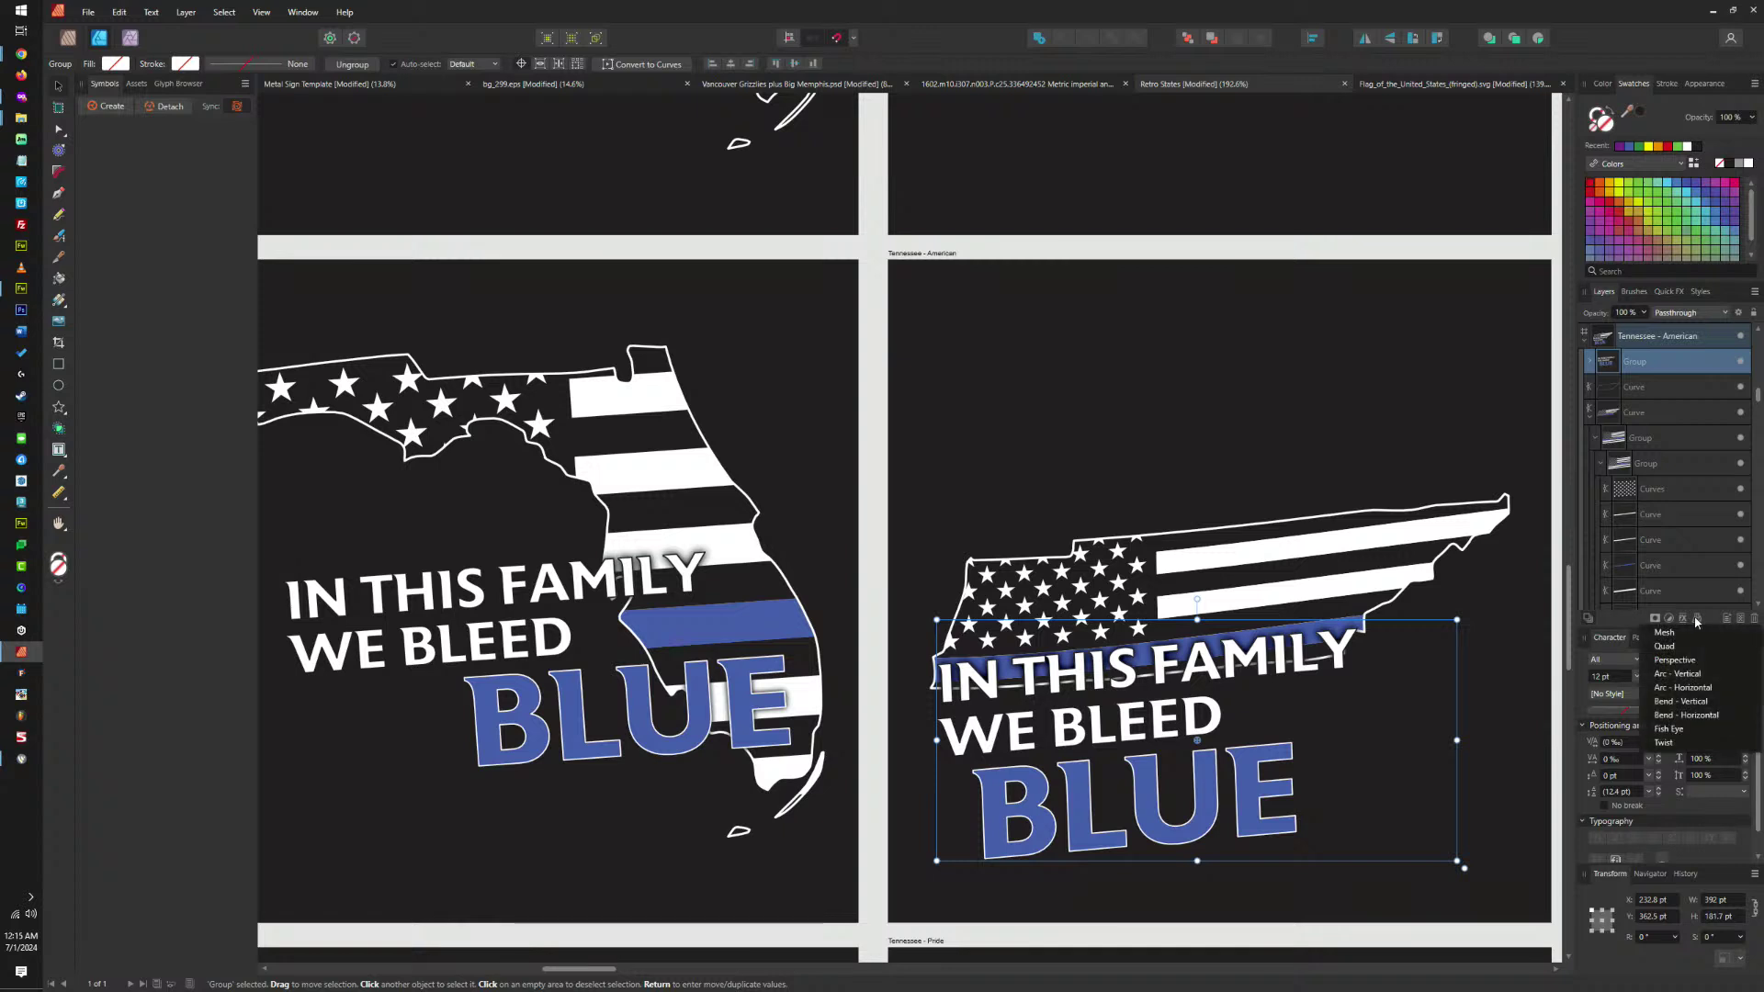
pyautogui.click(1665, 647)
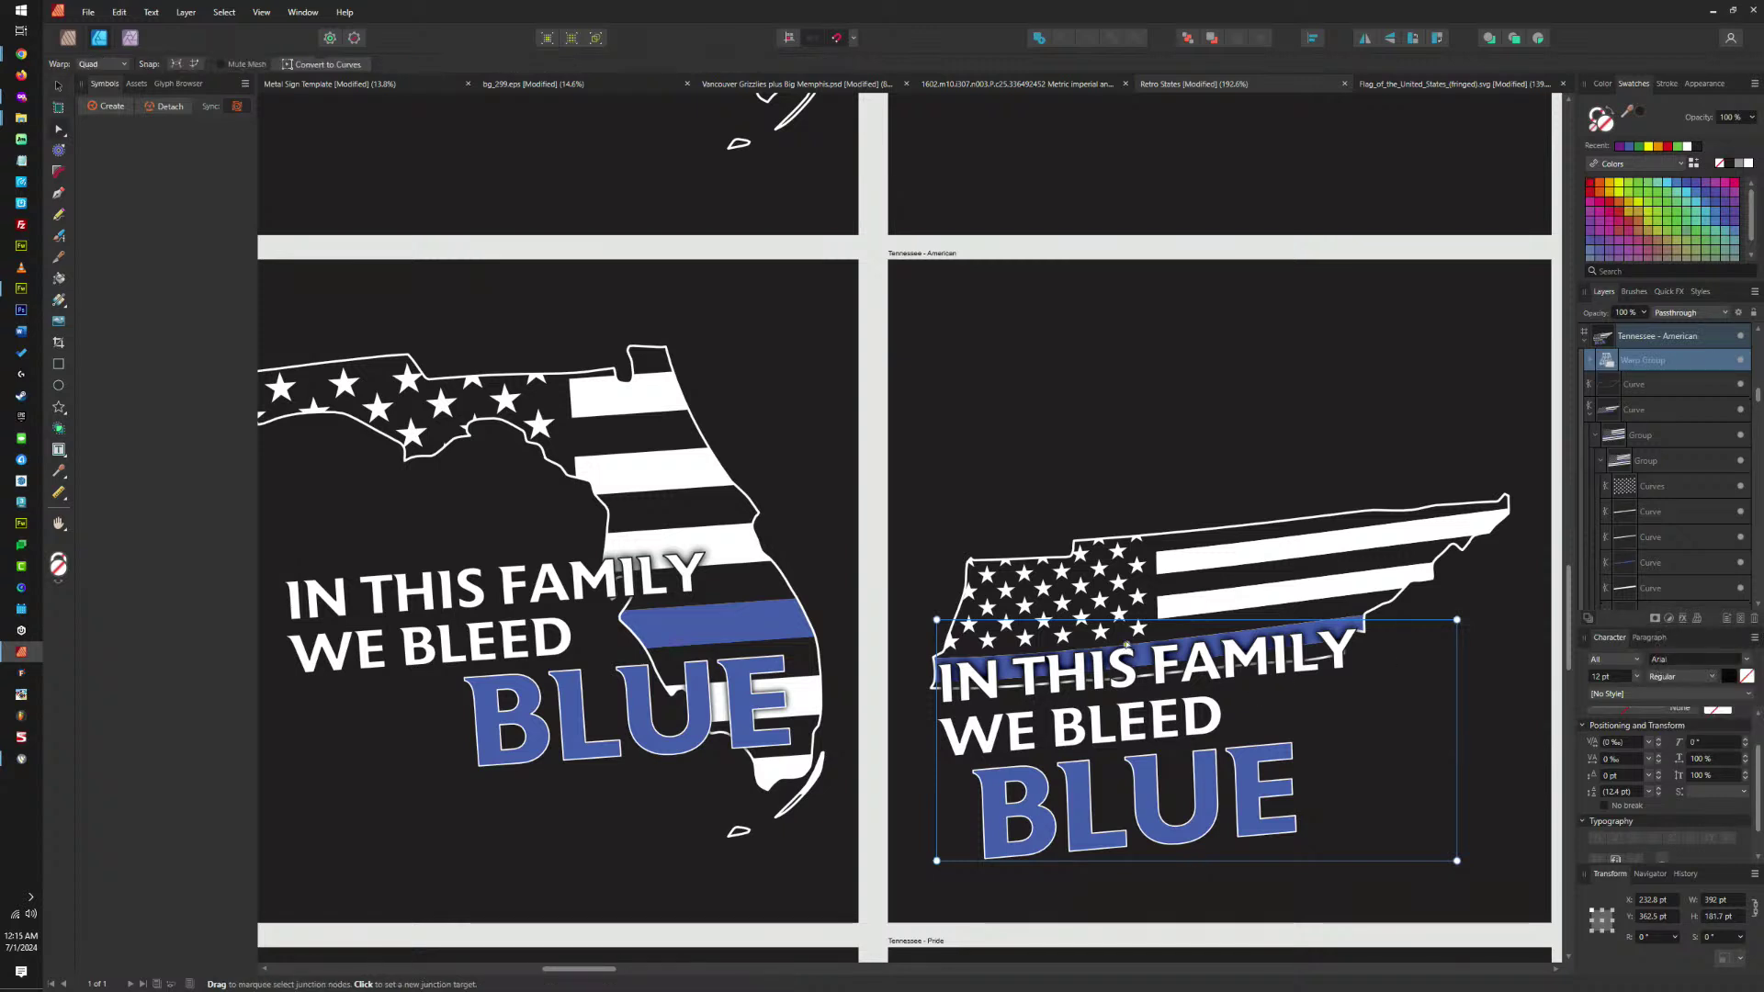
# Adjust the Tennessee slogan's warp by pulling its upper-right corner slightly upward.
pyautogui.moveTo(1166, 624); pyautogui.dragTo(1167, 637)
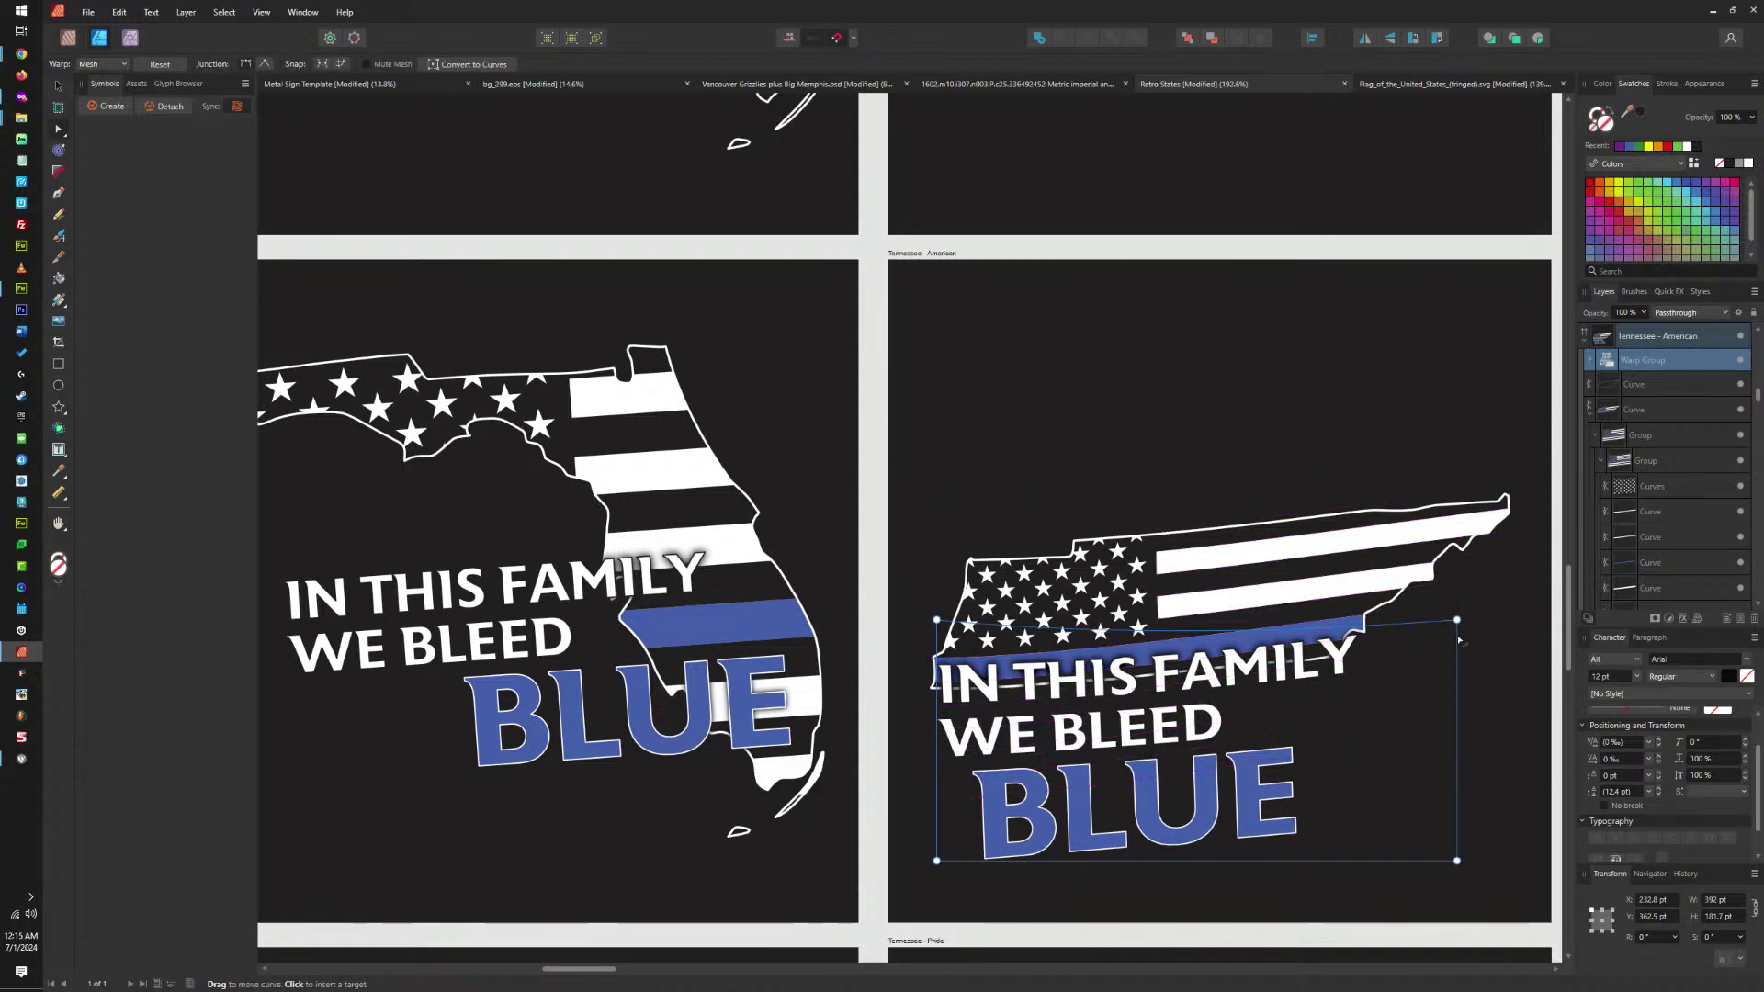
pyautogui.click(1455, 607)
pyautogui.moveTo(1455, 607); pyautogui.dragTo(1455, 612)
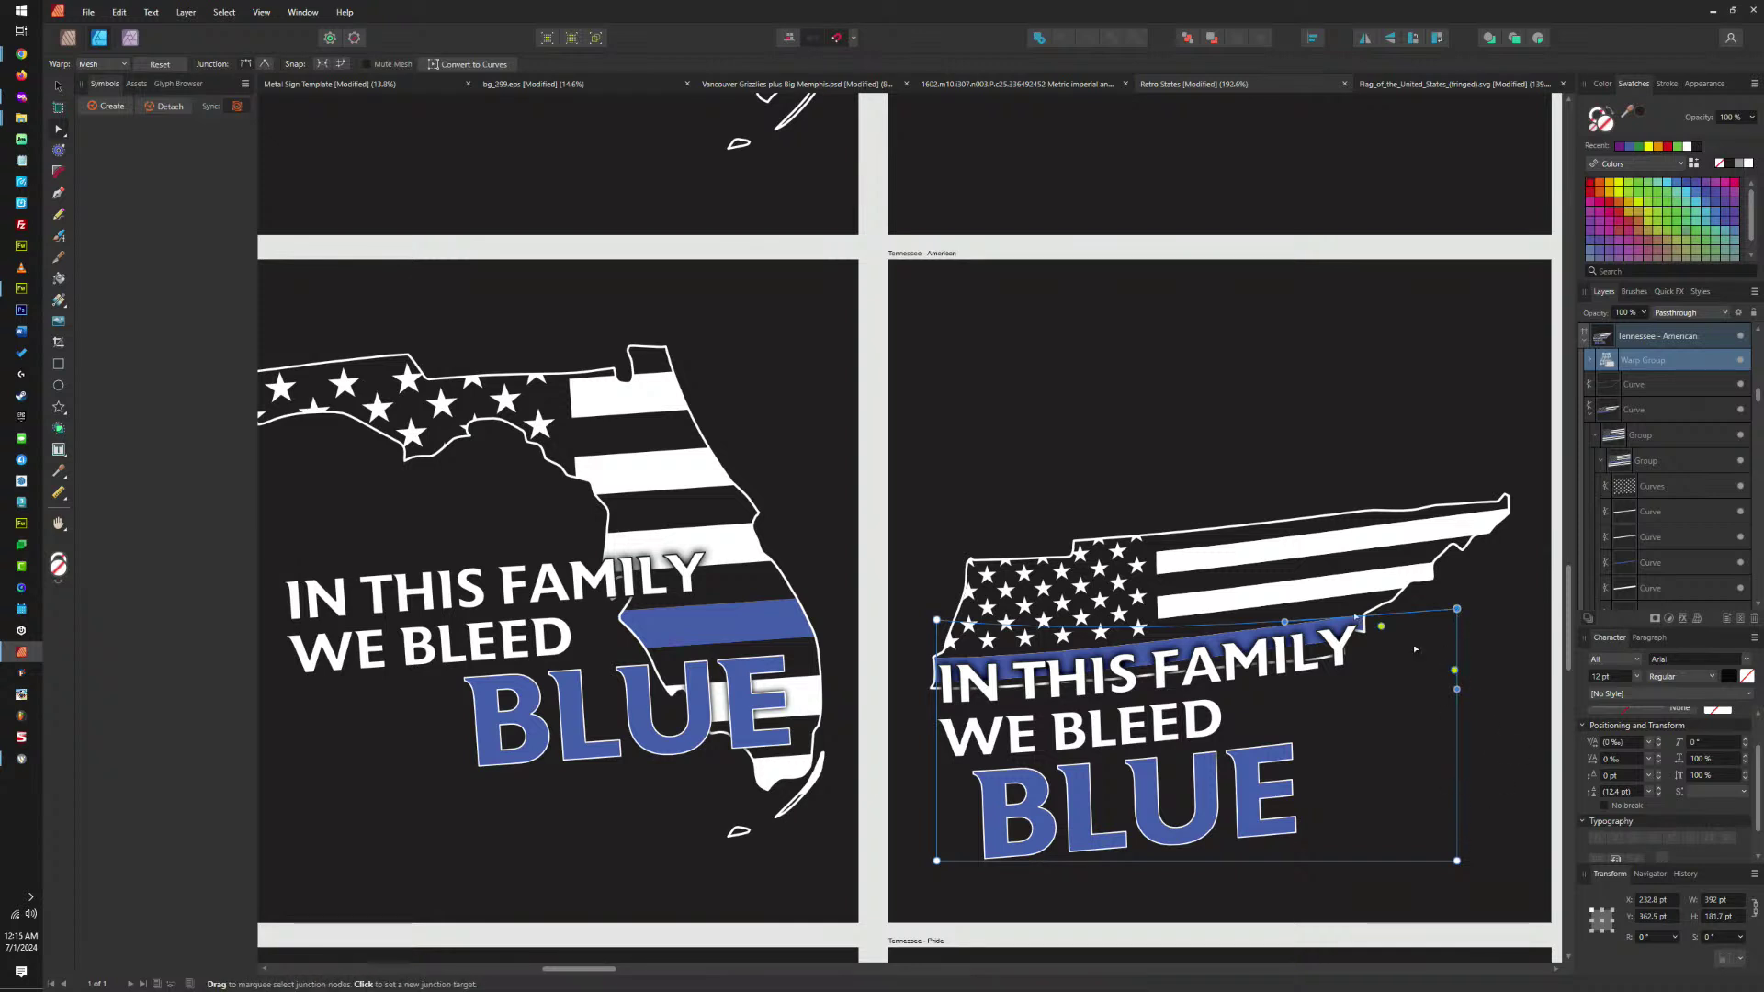
pyautogui.click(58, 87)
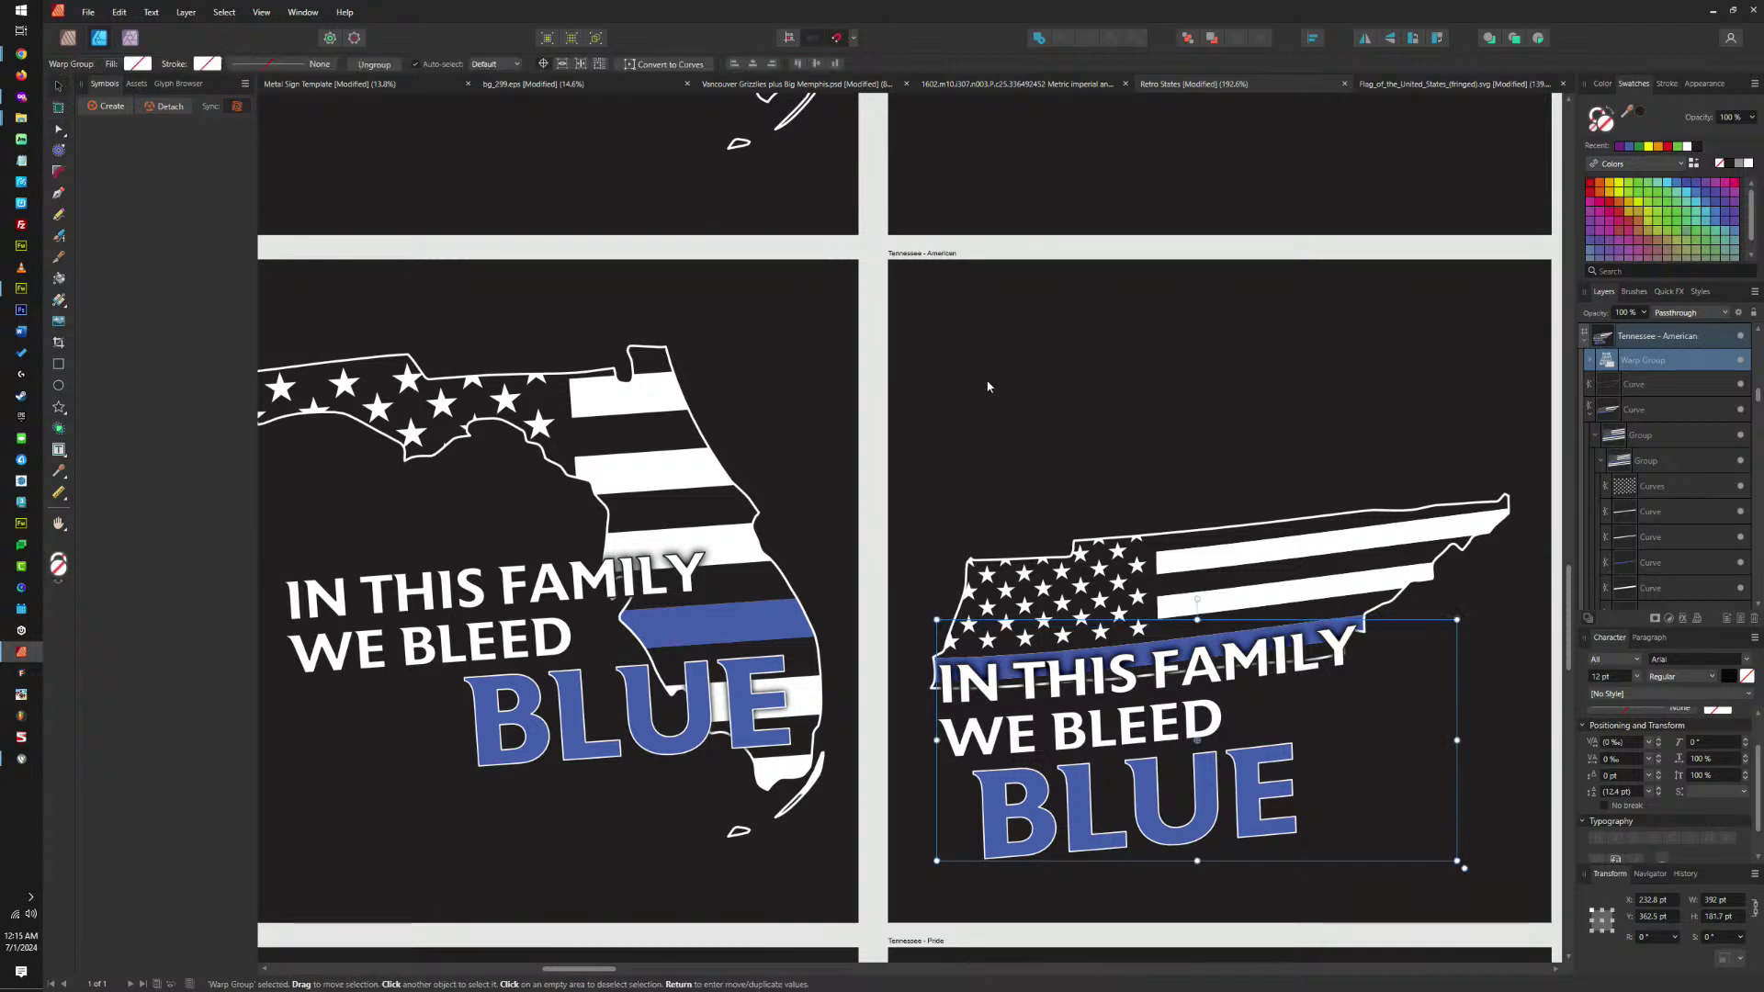
# Try moving the warped Tennessee slogan higher over the state's flag.
pyautogui.click(1188, 378)
pyautogui.scroll(-5, 1237, 405)
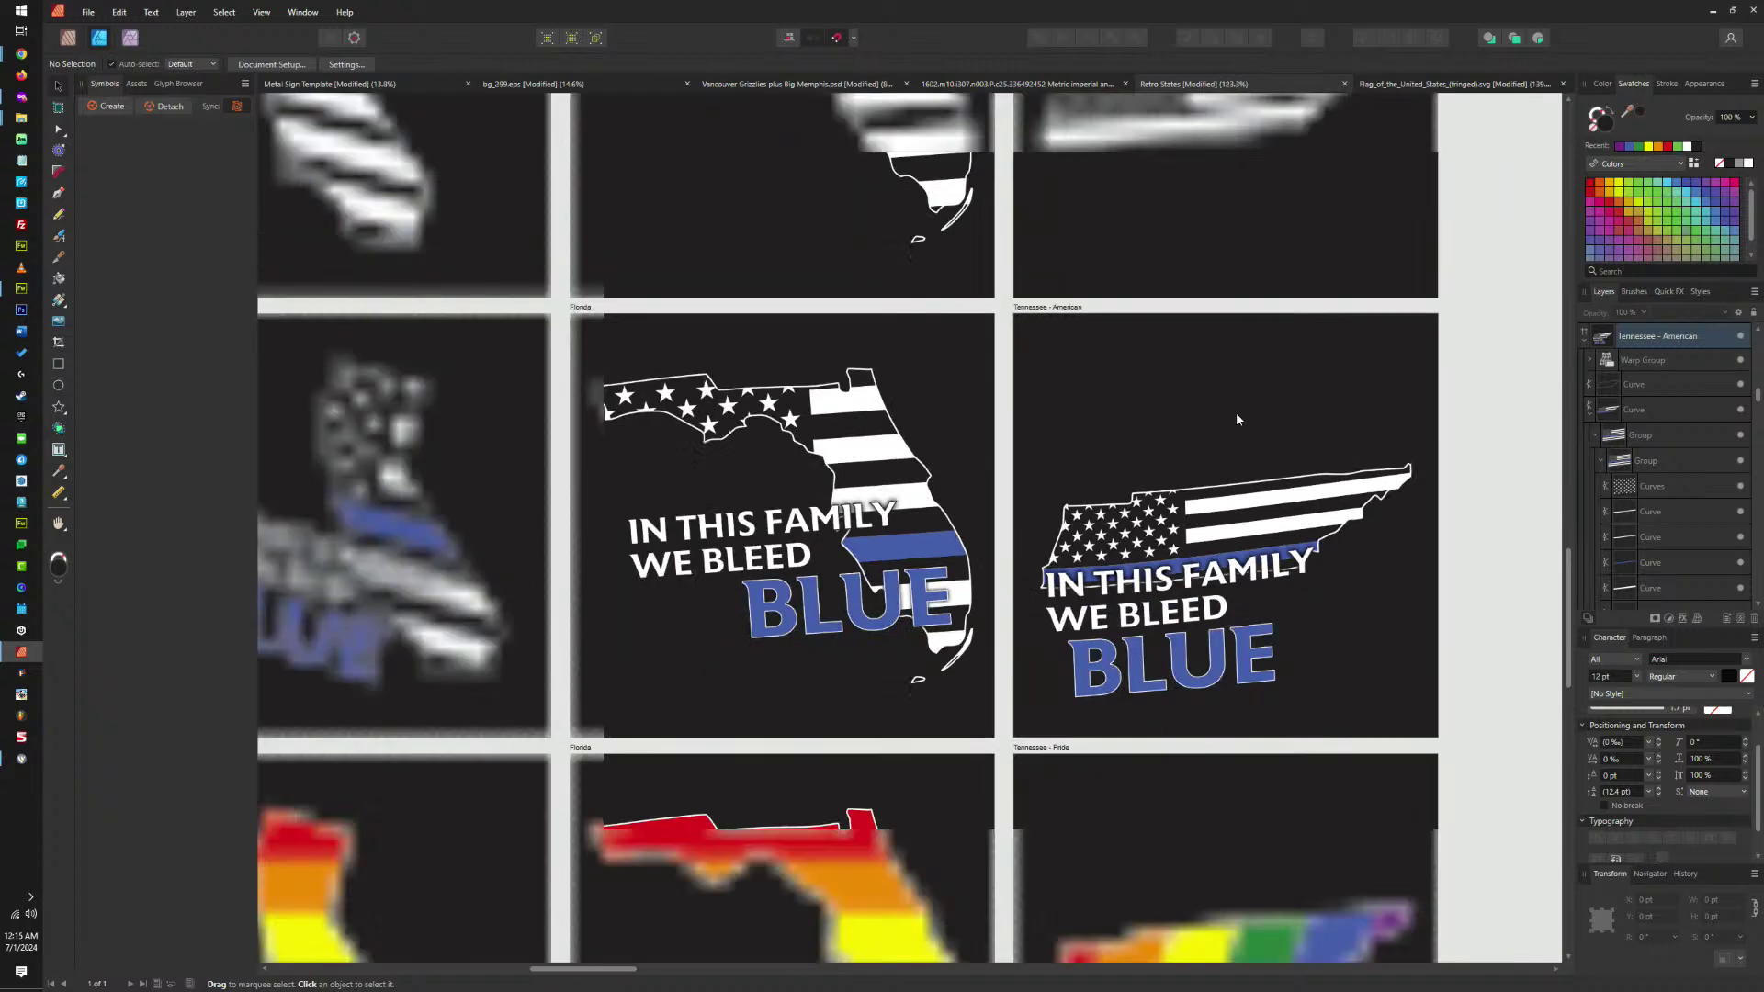
pyautogui.scroll(6, 1105, 536)
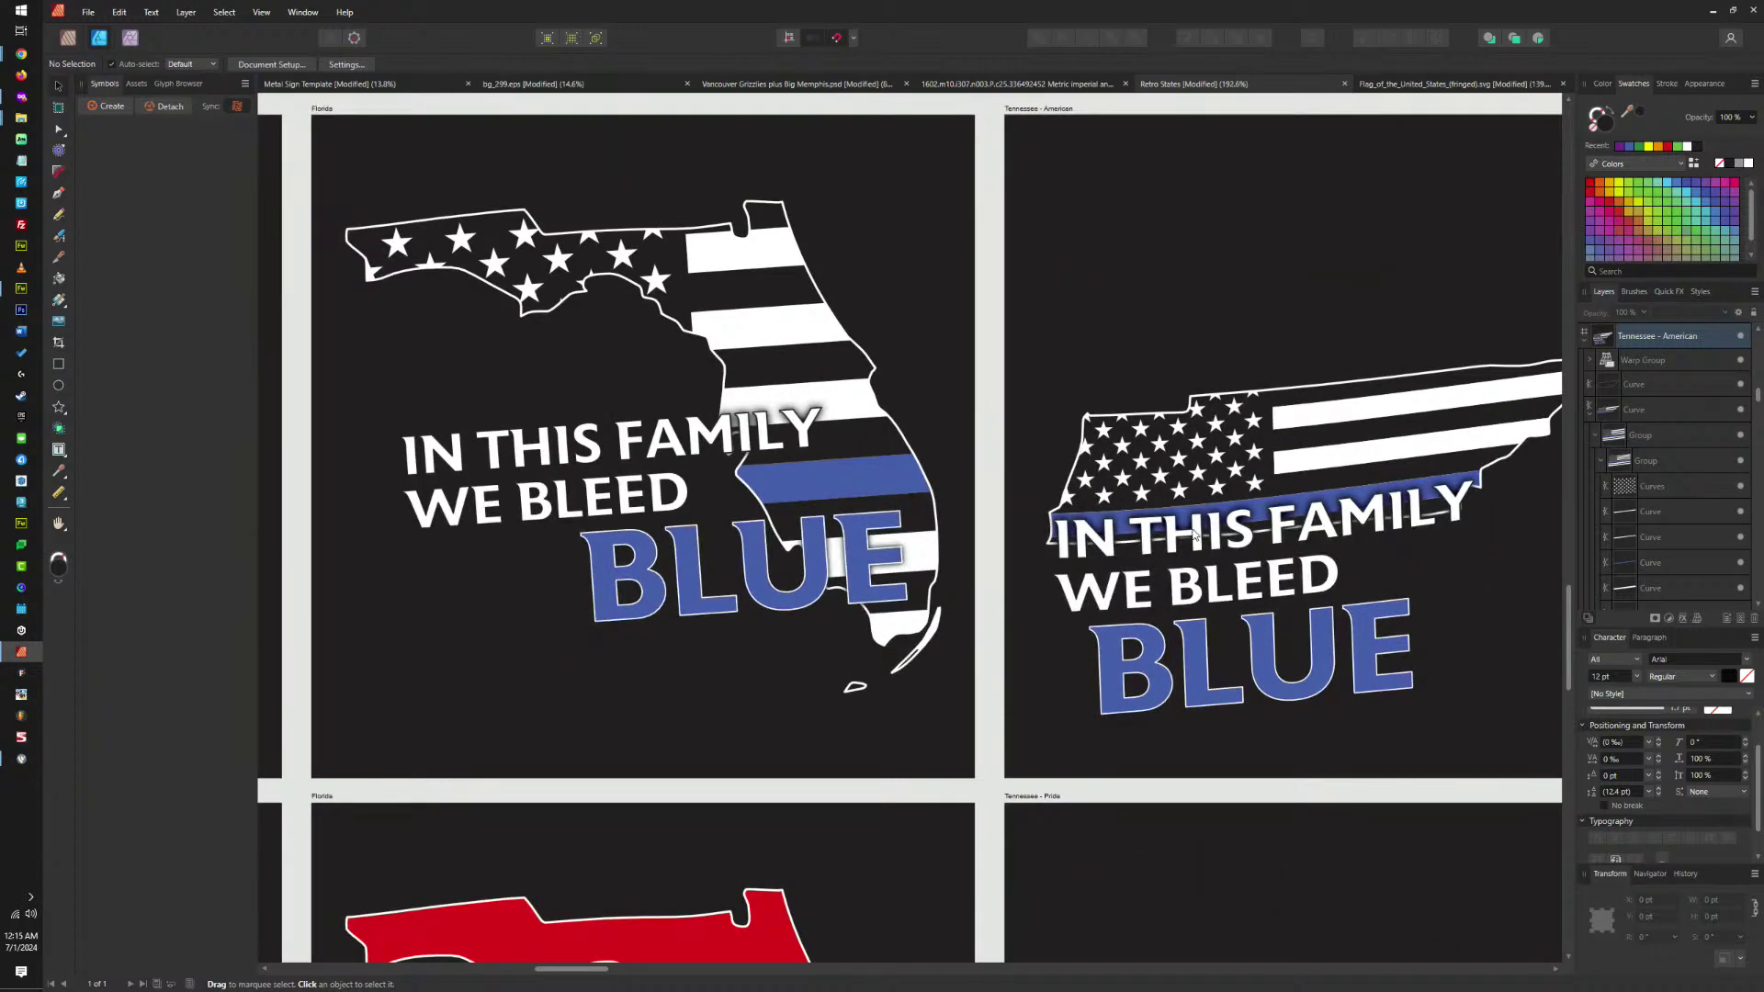
pyautogui.click(1246, 638)
pyautogui.moveTo(1246, 639); pyautogui.dragTo(1225, 508)
pyautogui.moveTo(1235, 507); pyautogui.dragTo(1359, 602)
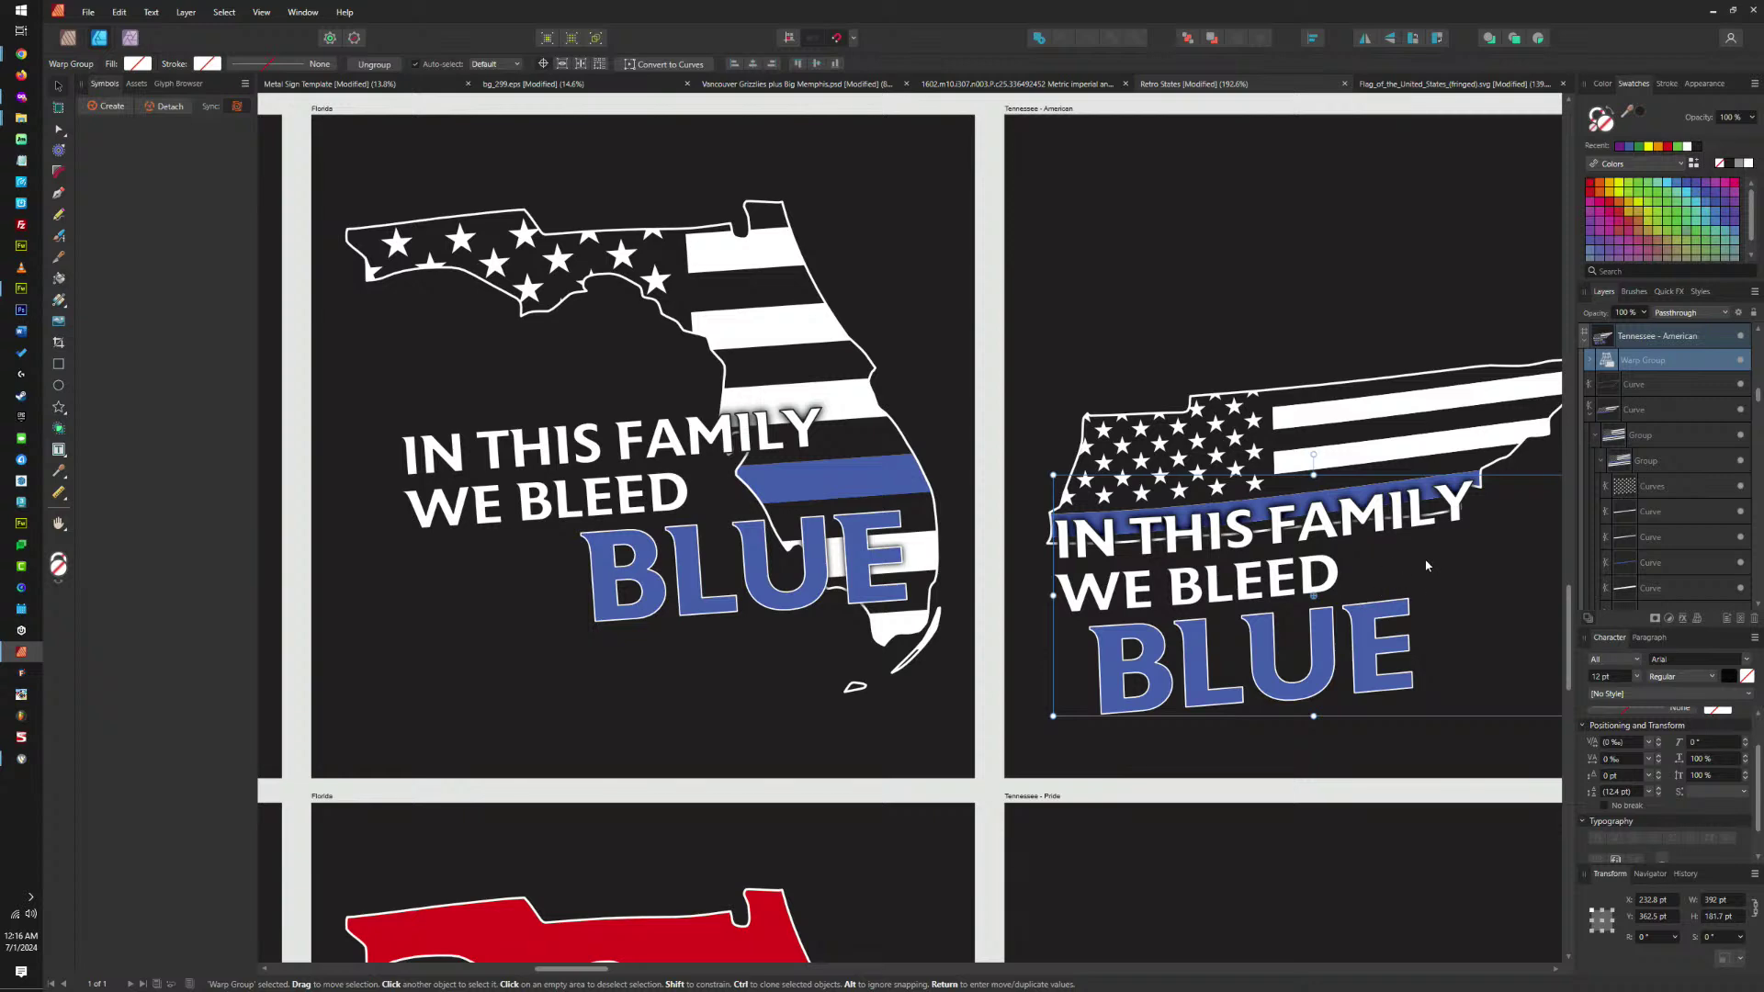
# Scale the warped Tennessee slogan down to about 264 × 122 pt, keeping its upper-left corner in place.
pyautogui.scroll(-5, 1426, 565)
pyautogui.scroll(5, 1260, 487)
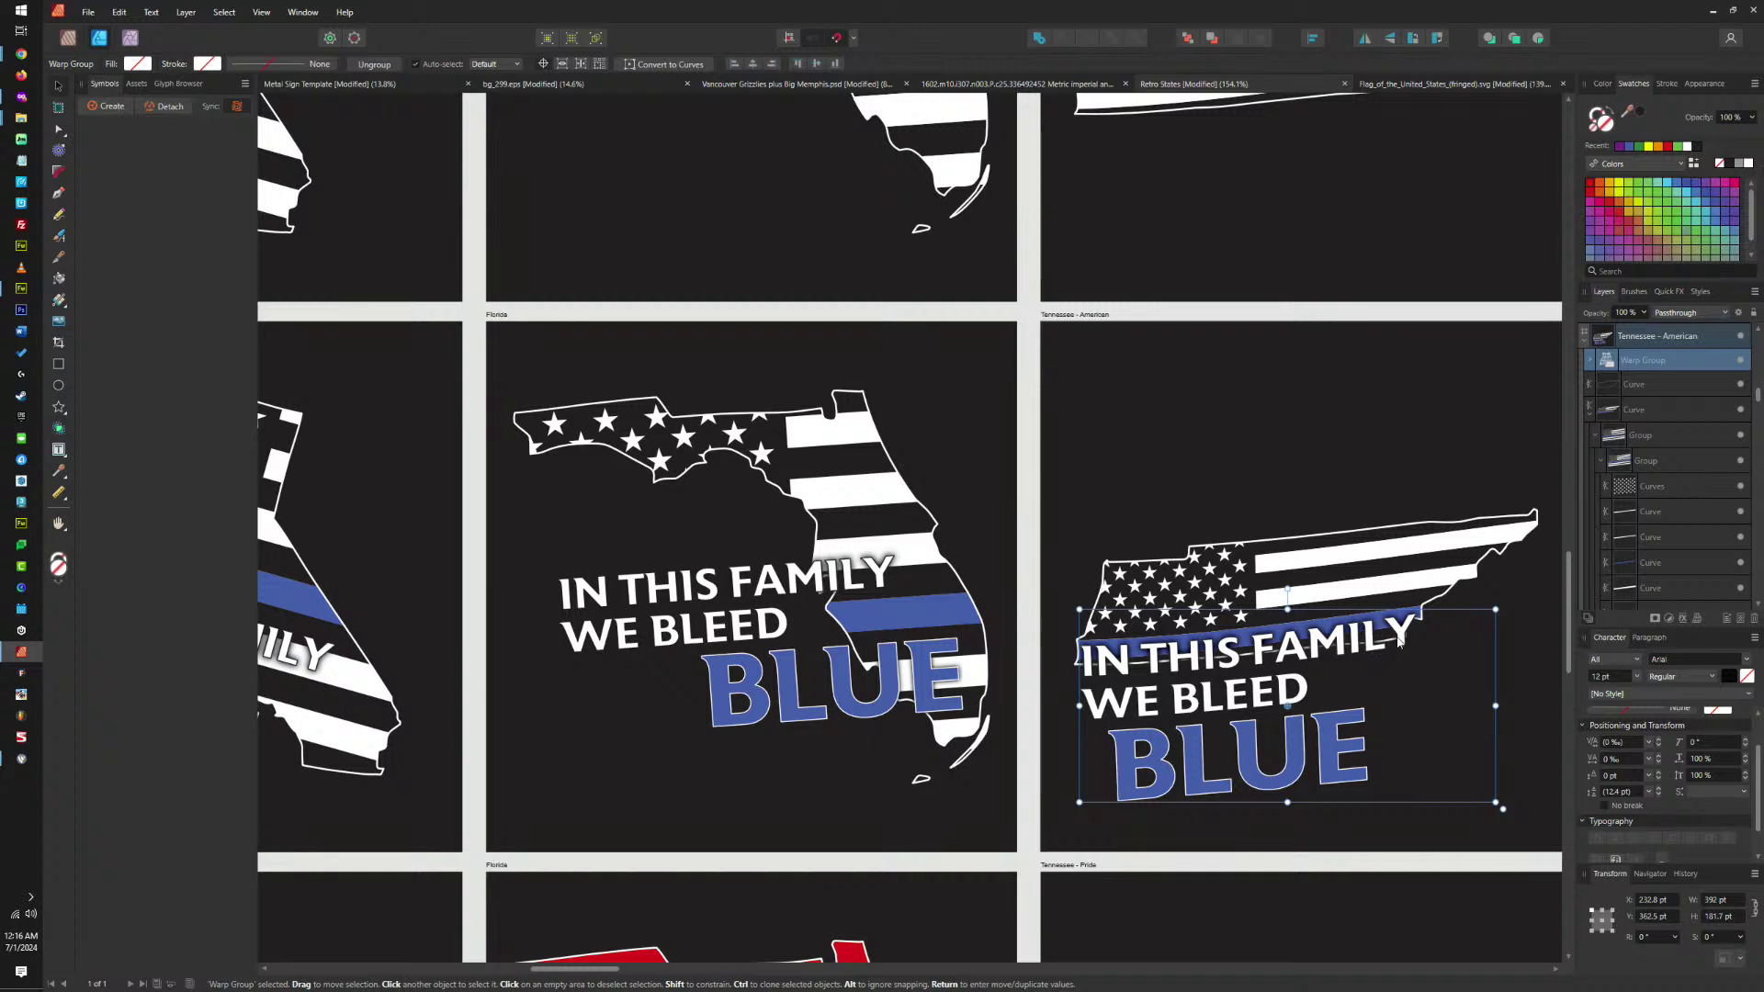
pyautogui.moveTo(1501, 807); pyautogui.dragTo(1411, 649)
pyautogui.scroll(3, 1225, 643)
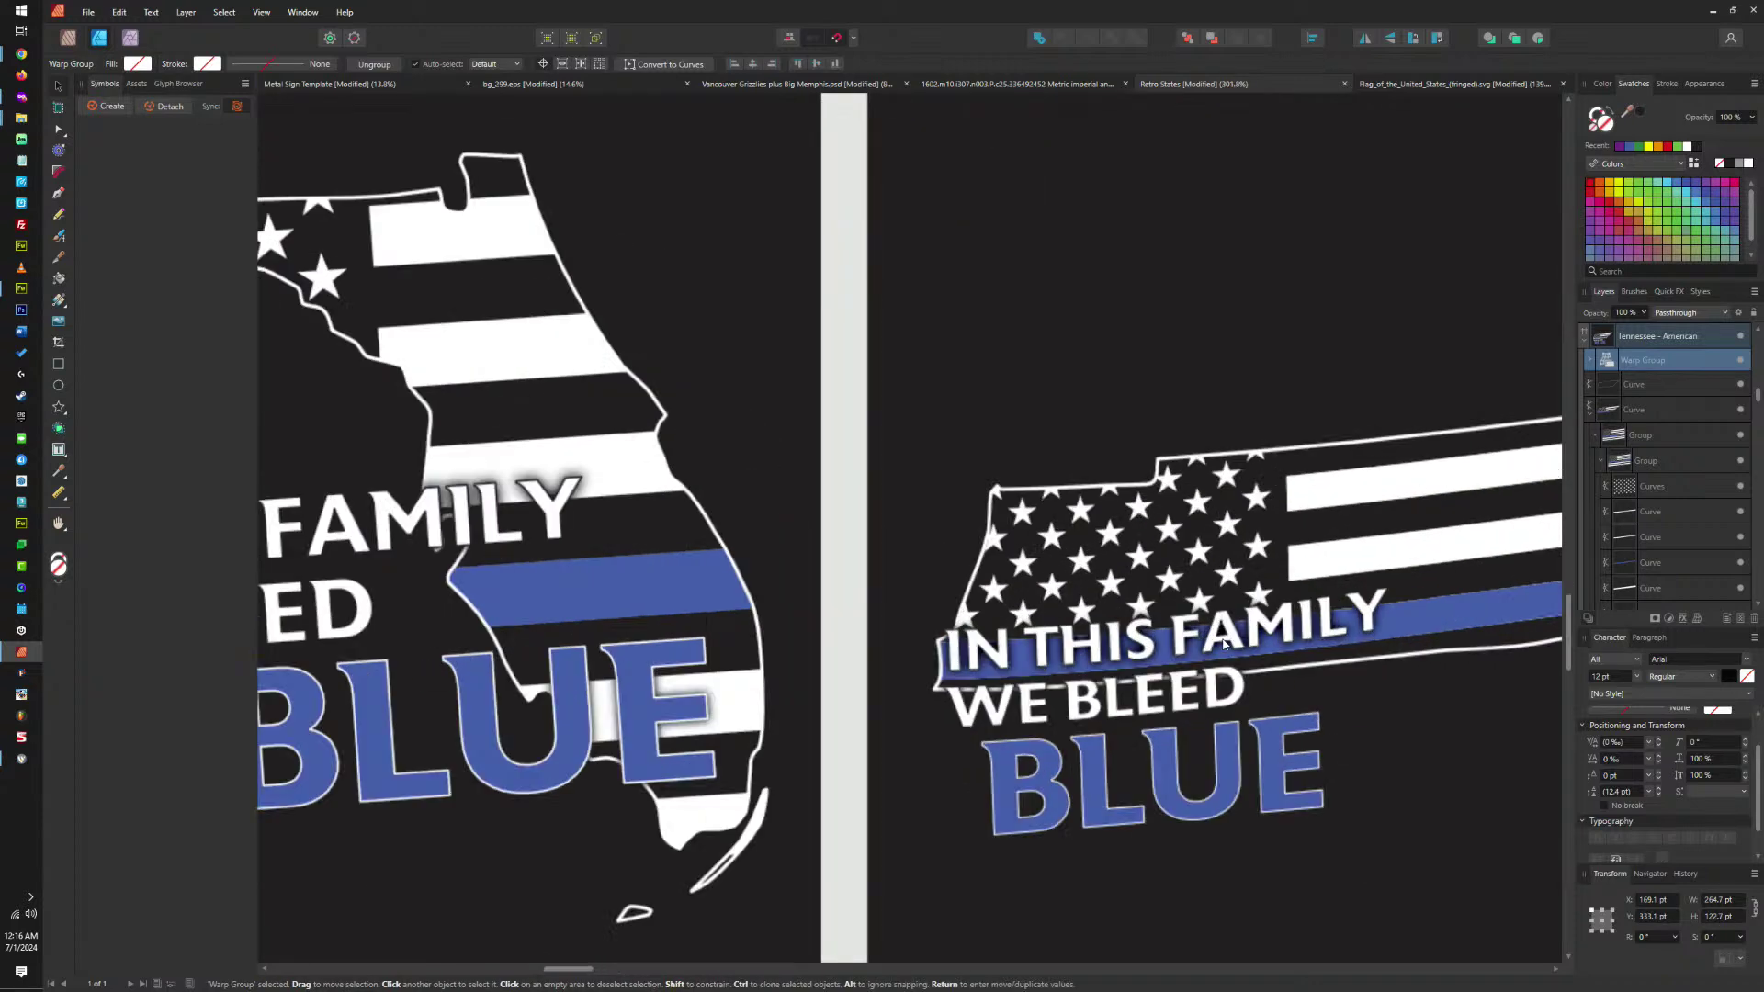
# Nudge the warped slogan group up and slightly right over the Tennessee flag.
pyautogui.moveTo(1224, 643); pyautogui.dragTo(1265, 621)
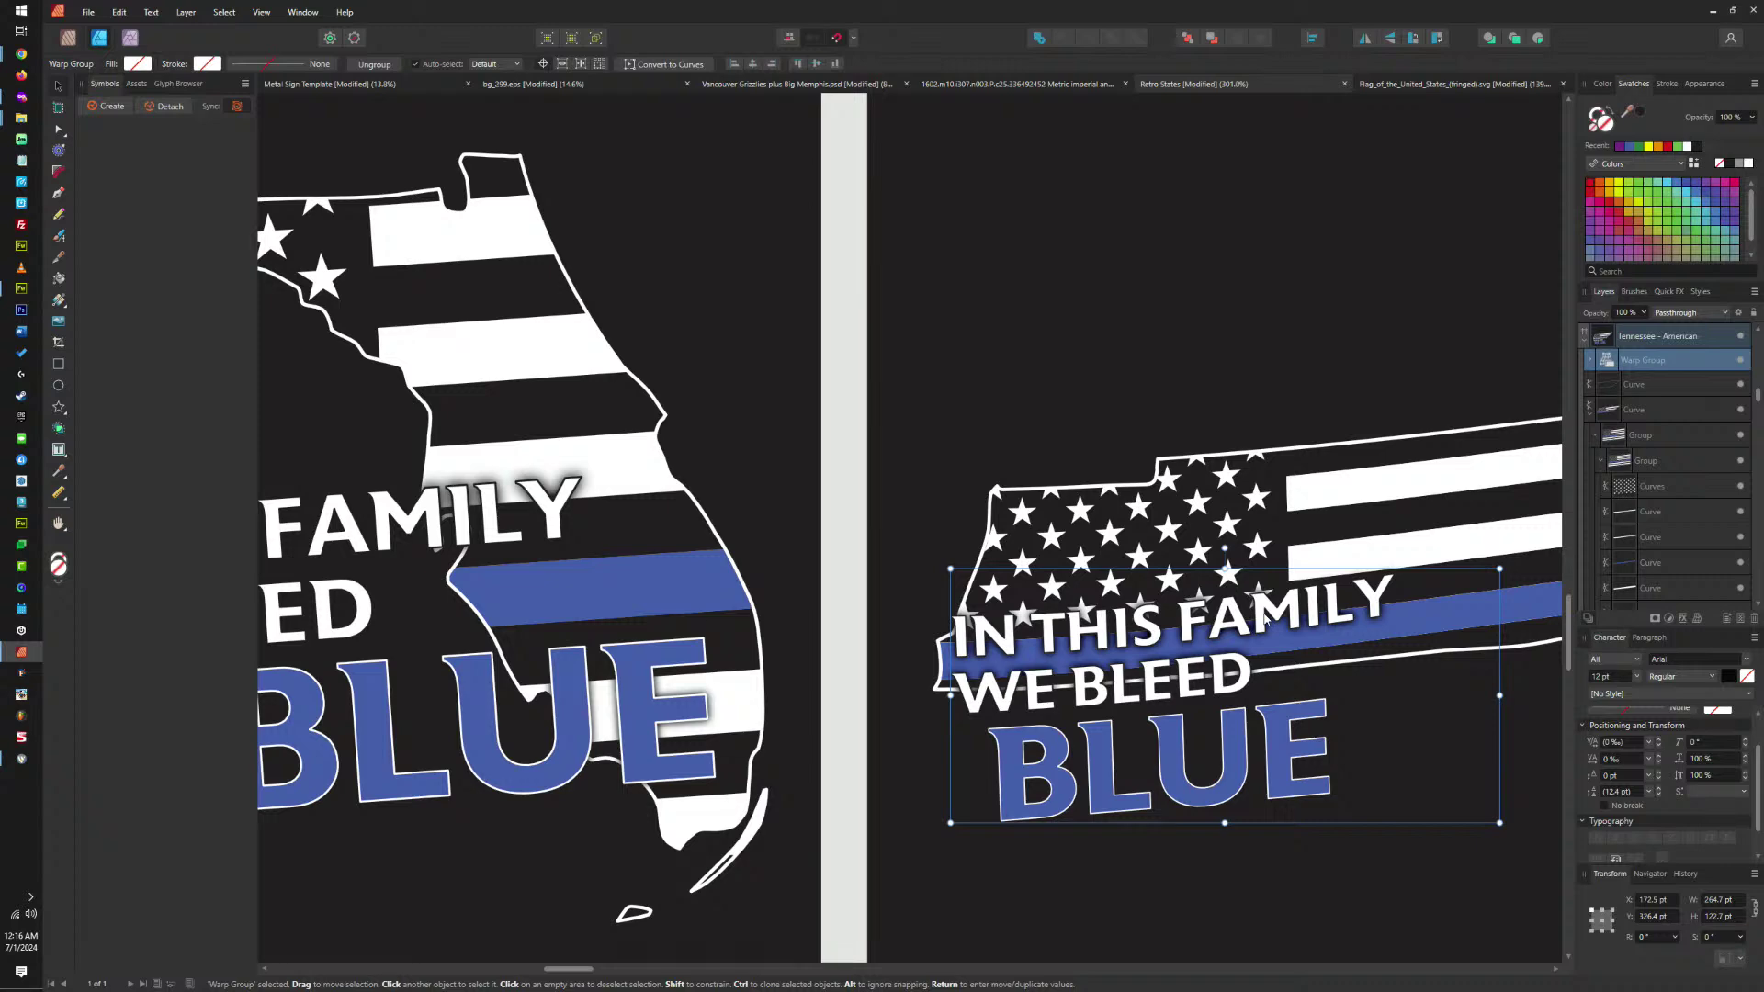
pyautogui.scroll(-5, 1266, 621)
pyautogui.scroll(4, 1349, 587)
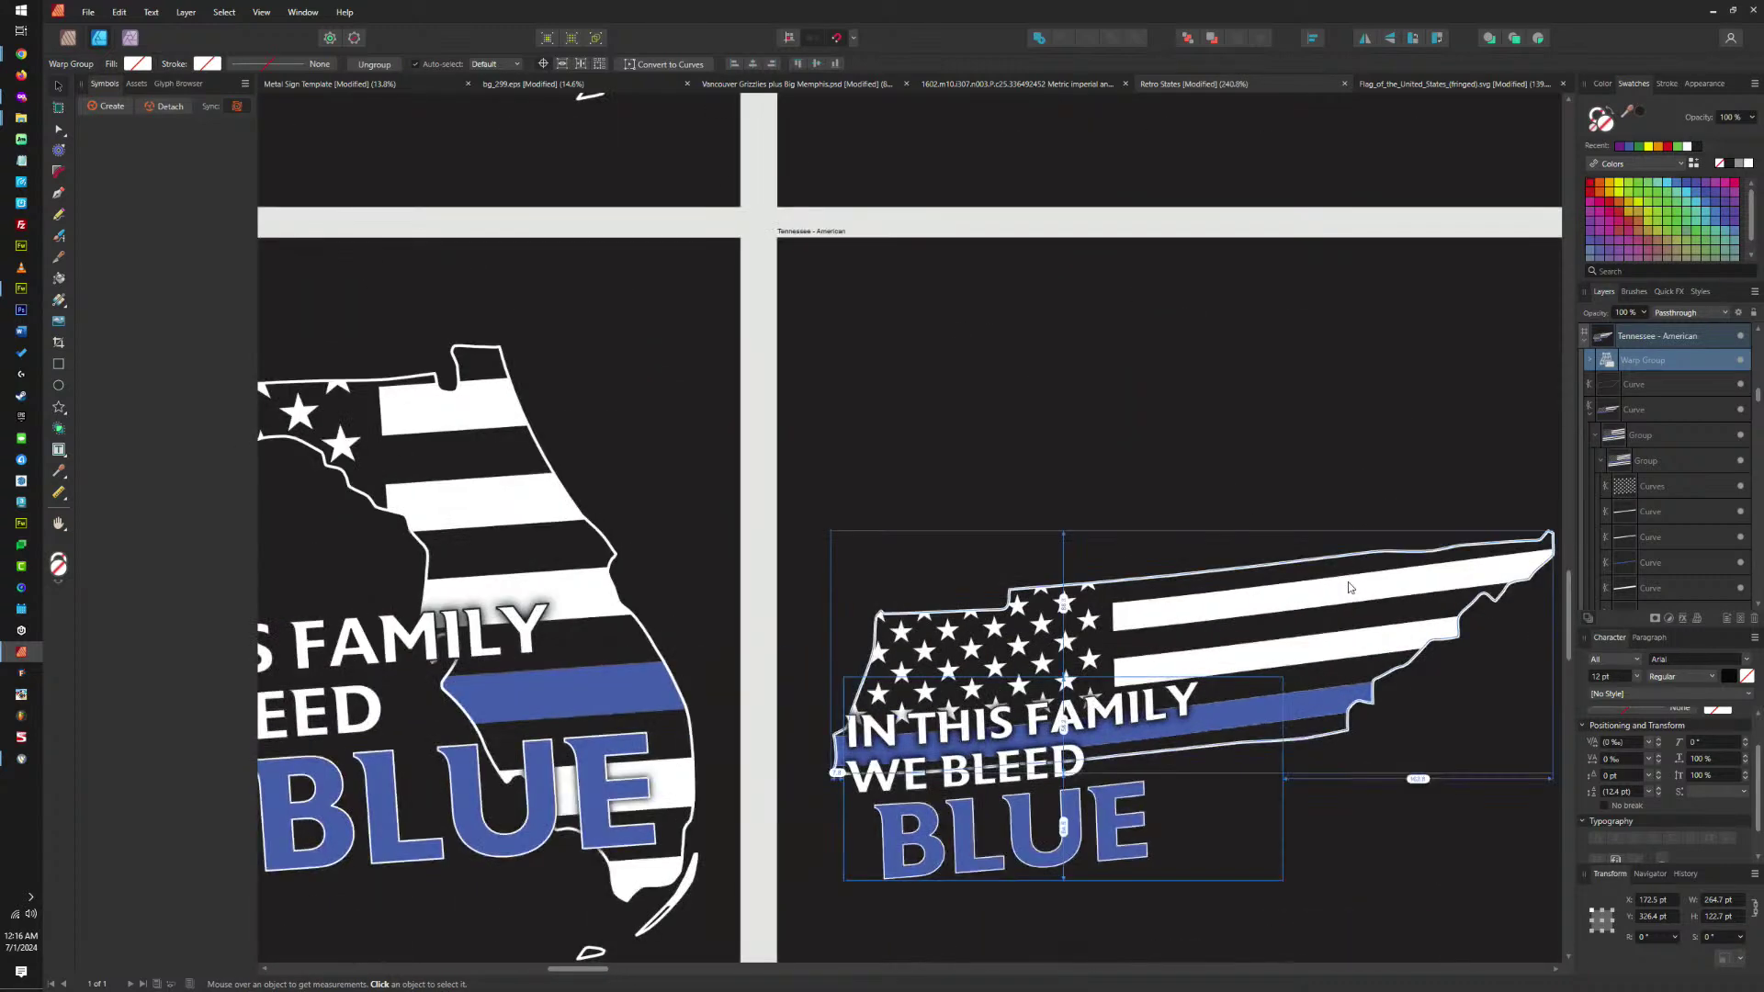
# Move the word BLUE within Tennessee's warp group up and to the right, beside the end of WE BLEED.
pyautogui.doubleClick(1070, 830)
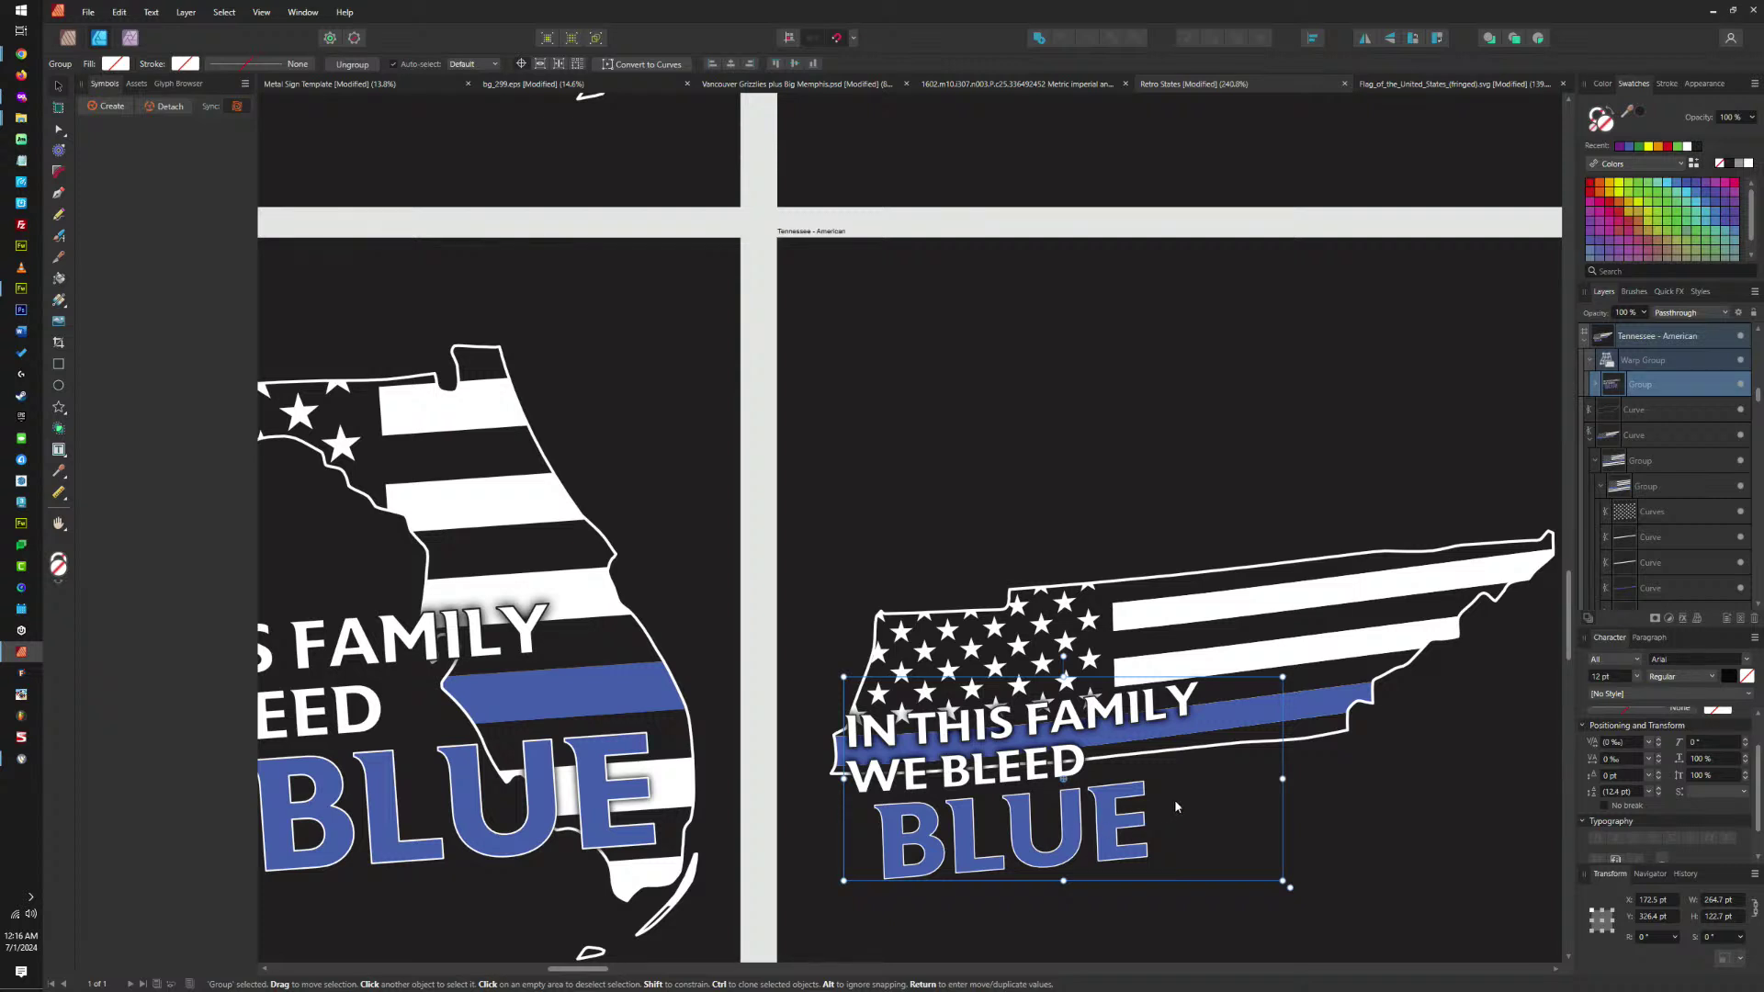
pyautogui.doubleClick(1109, 829)
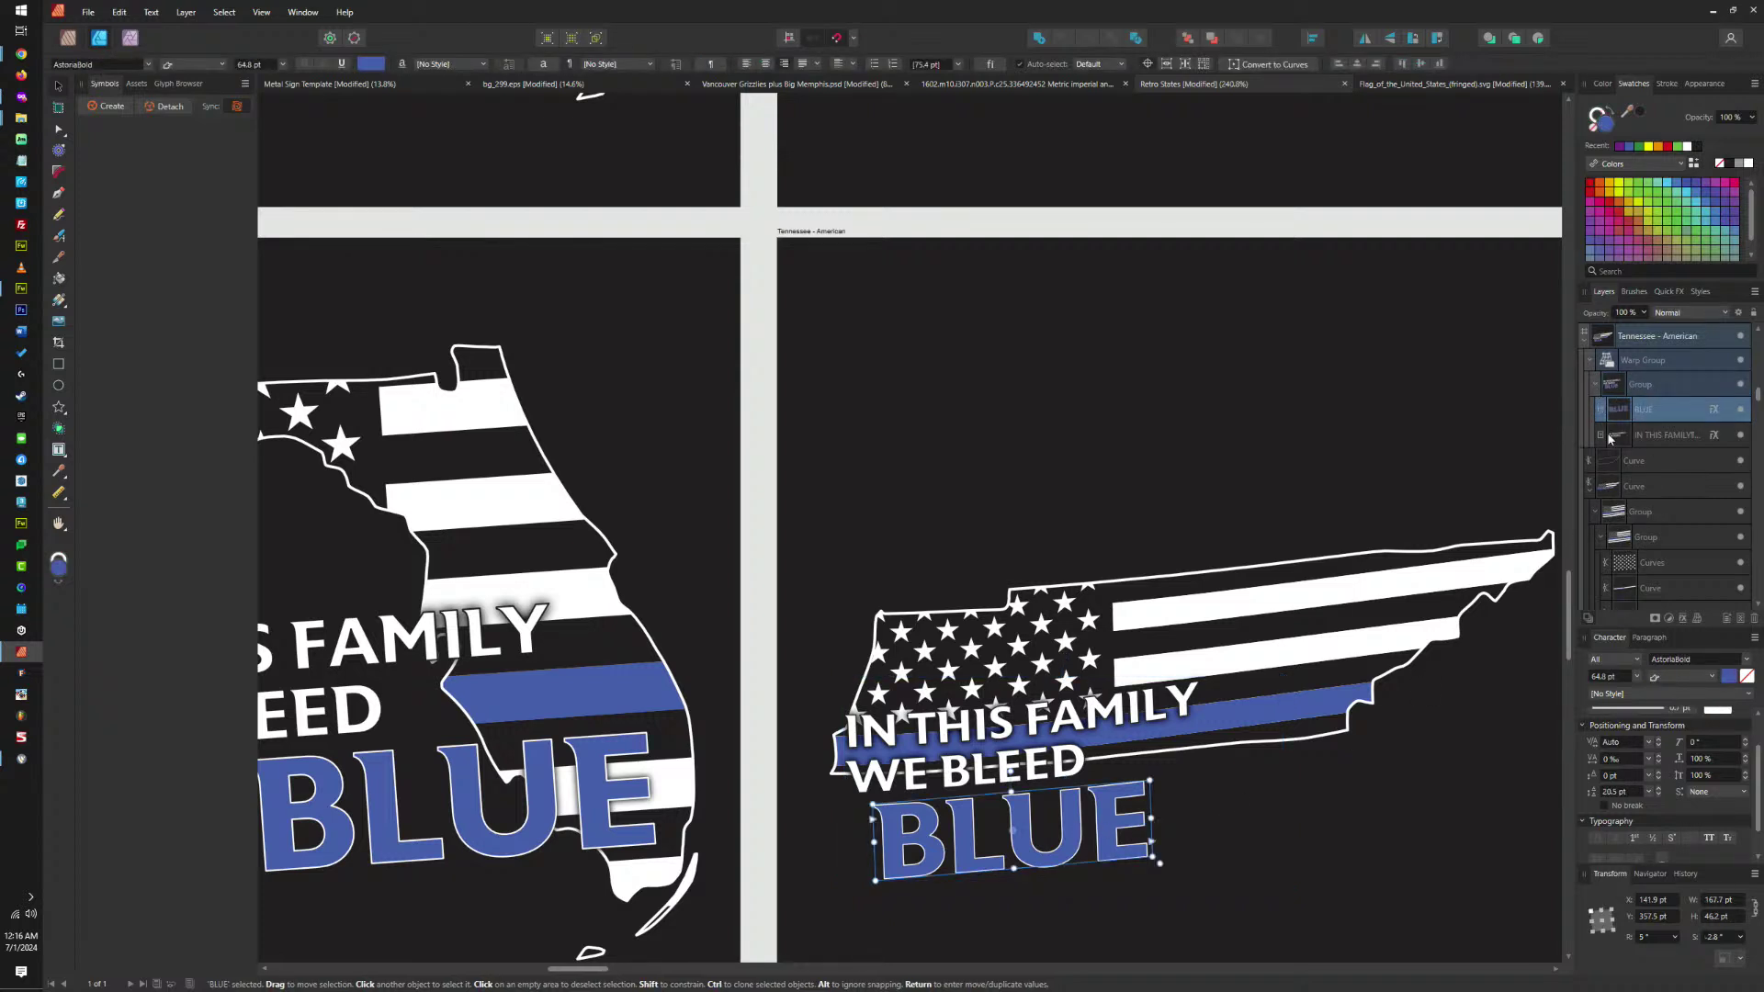
pyautogui.moveTo(1110, 829); pyautogui.dragTo(1338, 779)
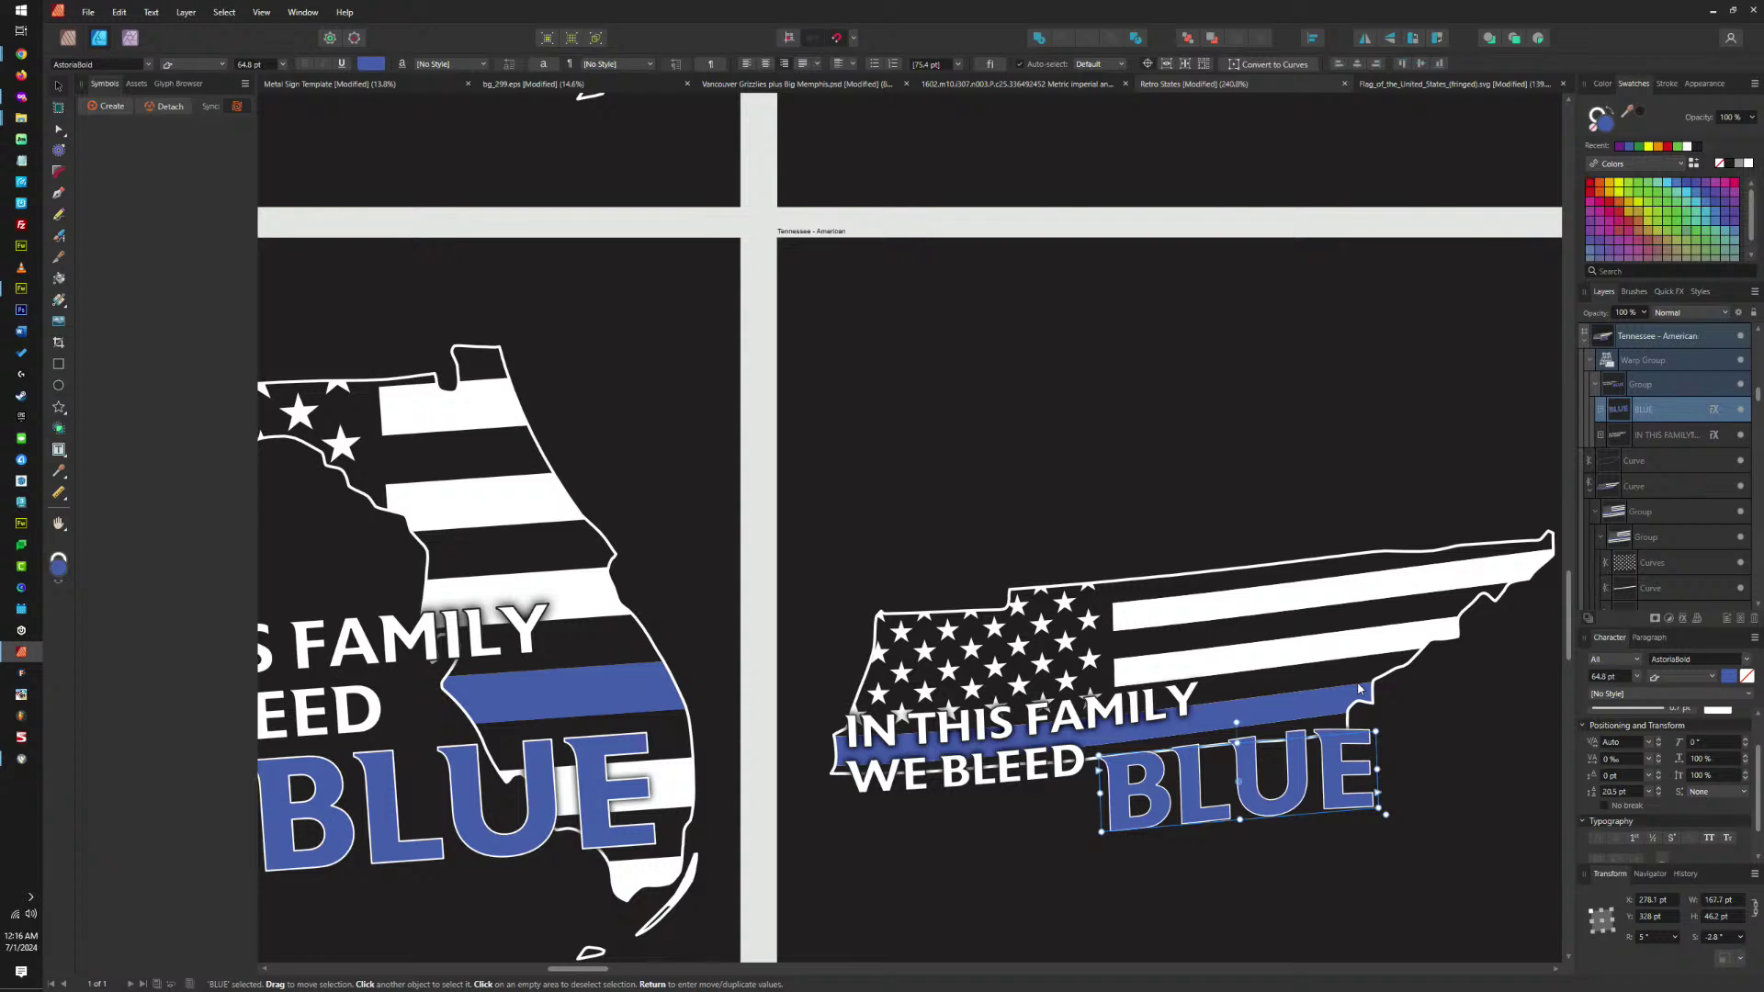
pyautogui.click(1477, 680)
pyautogui.scroll(-3, 1477, 680)
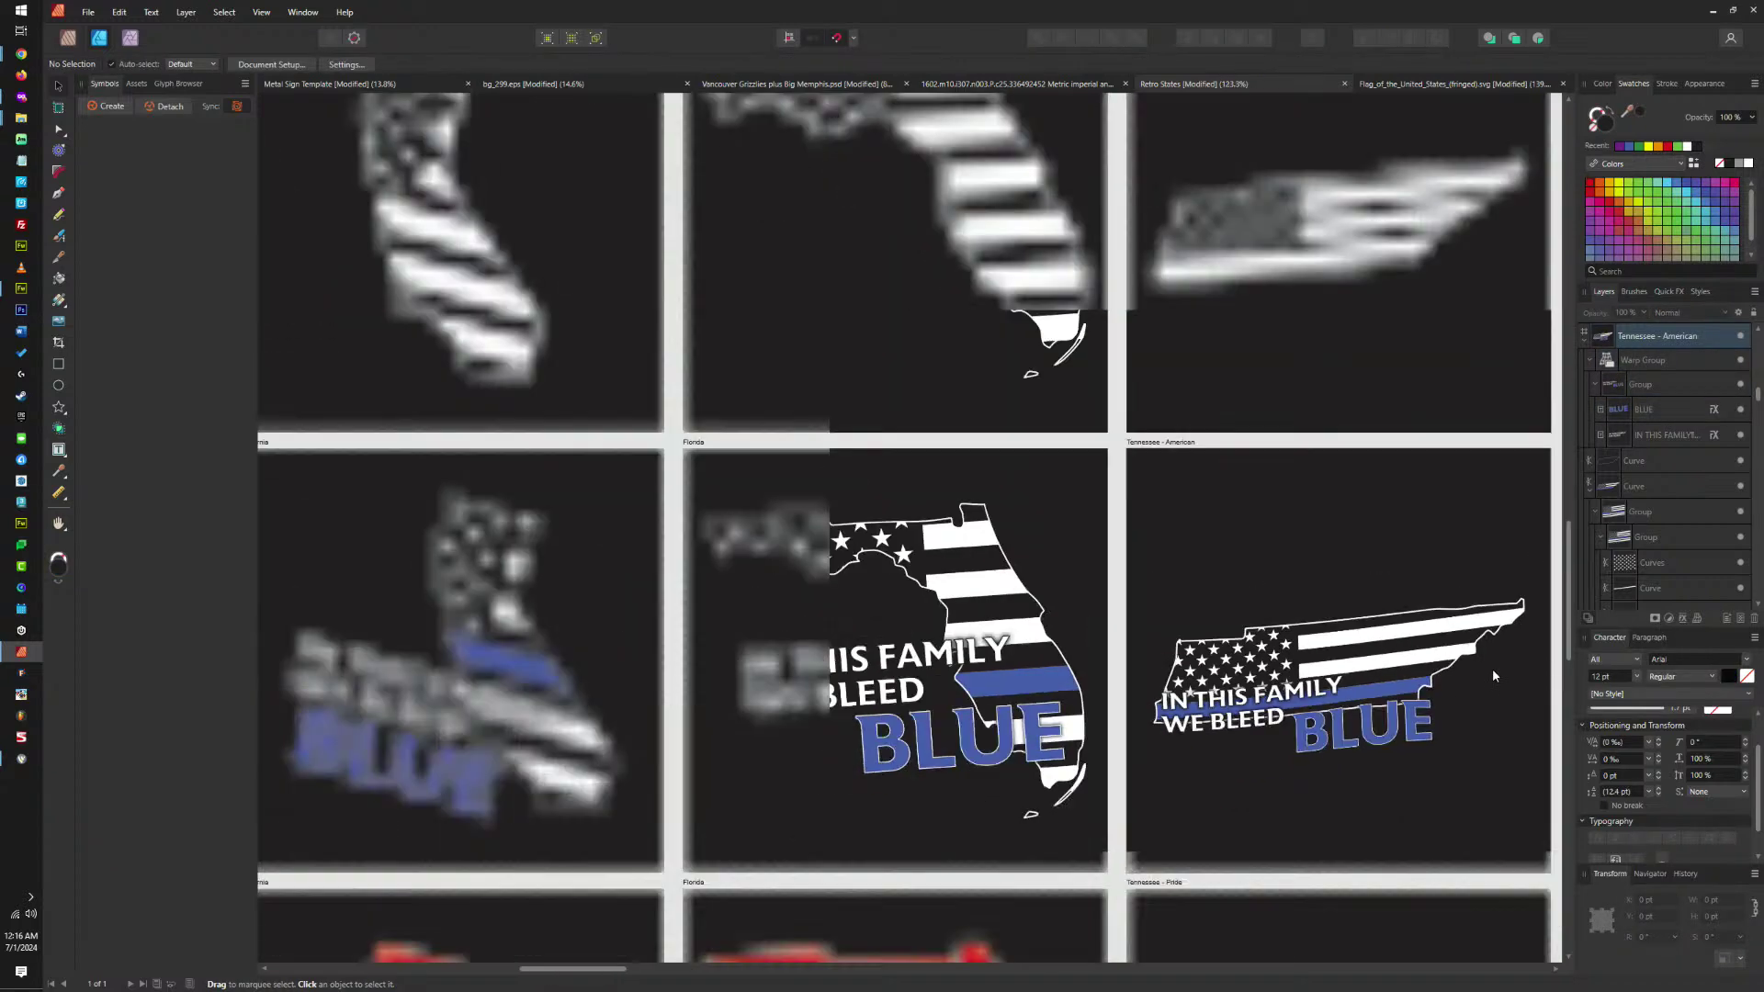
pyautogui.scroll(2, 1477, 674)
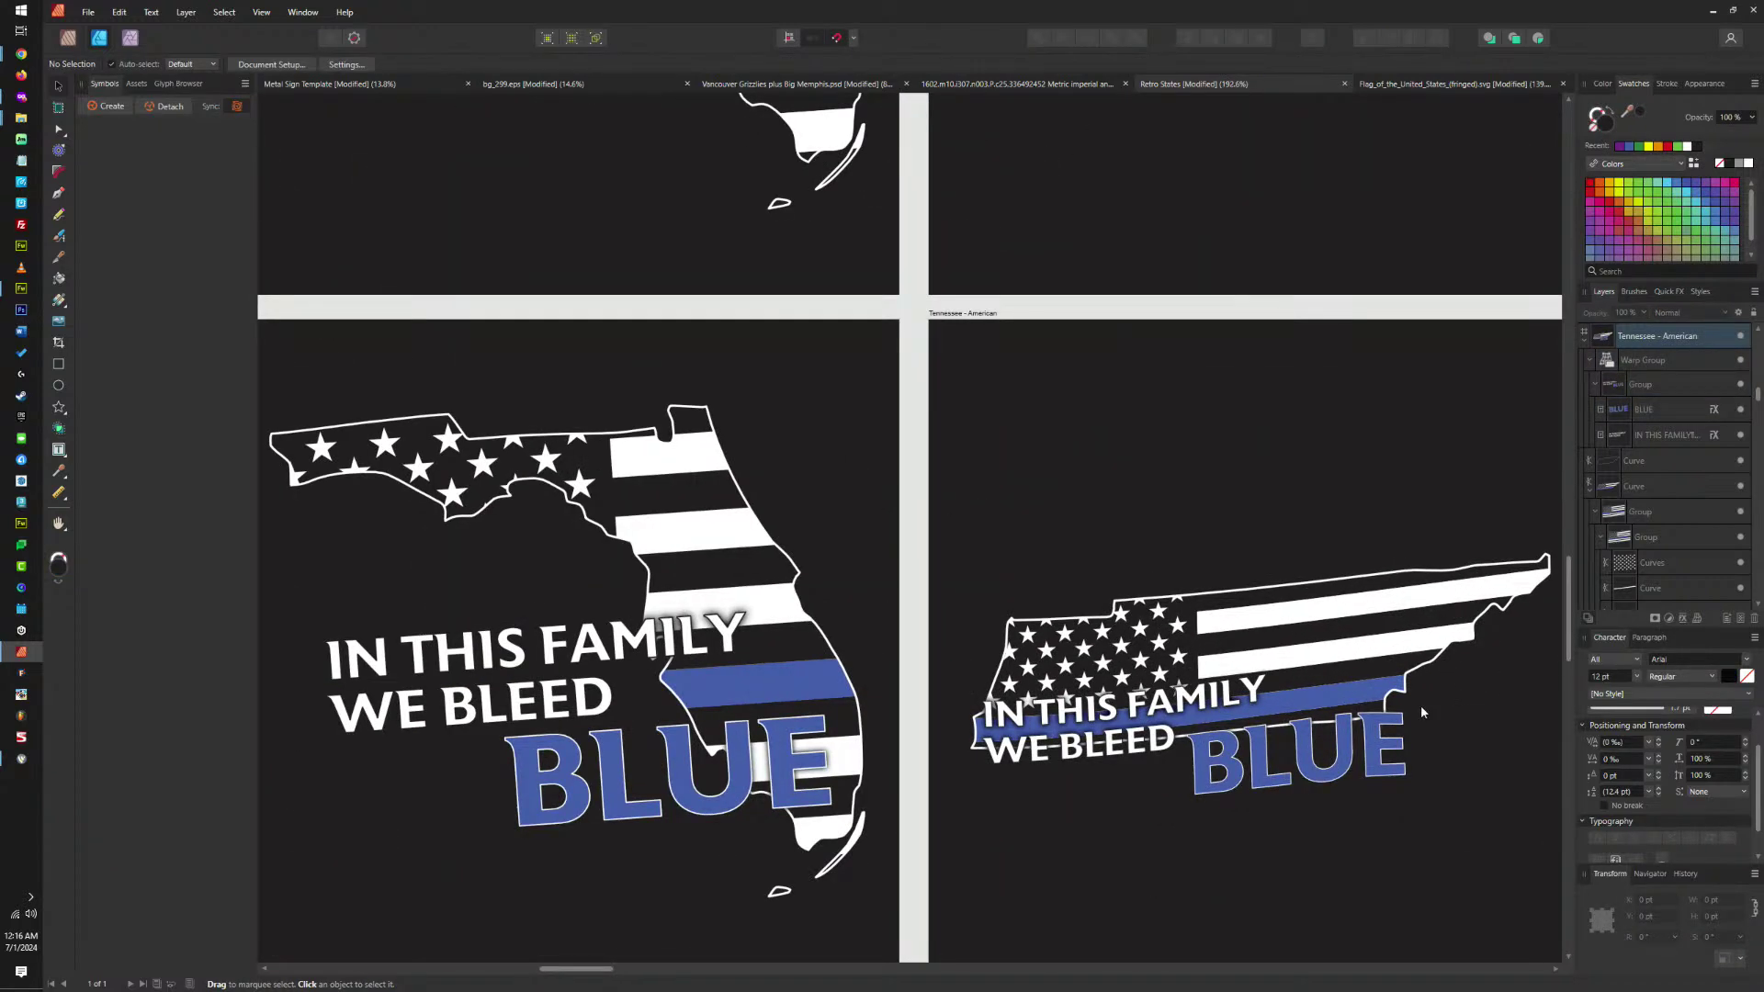
# Scale down both text objects inside Tennessee's warp group together to about 257 × 68 pt, keeping their proportions.
pyautogui.click(1376, 751)
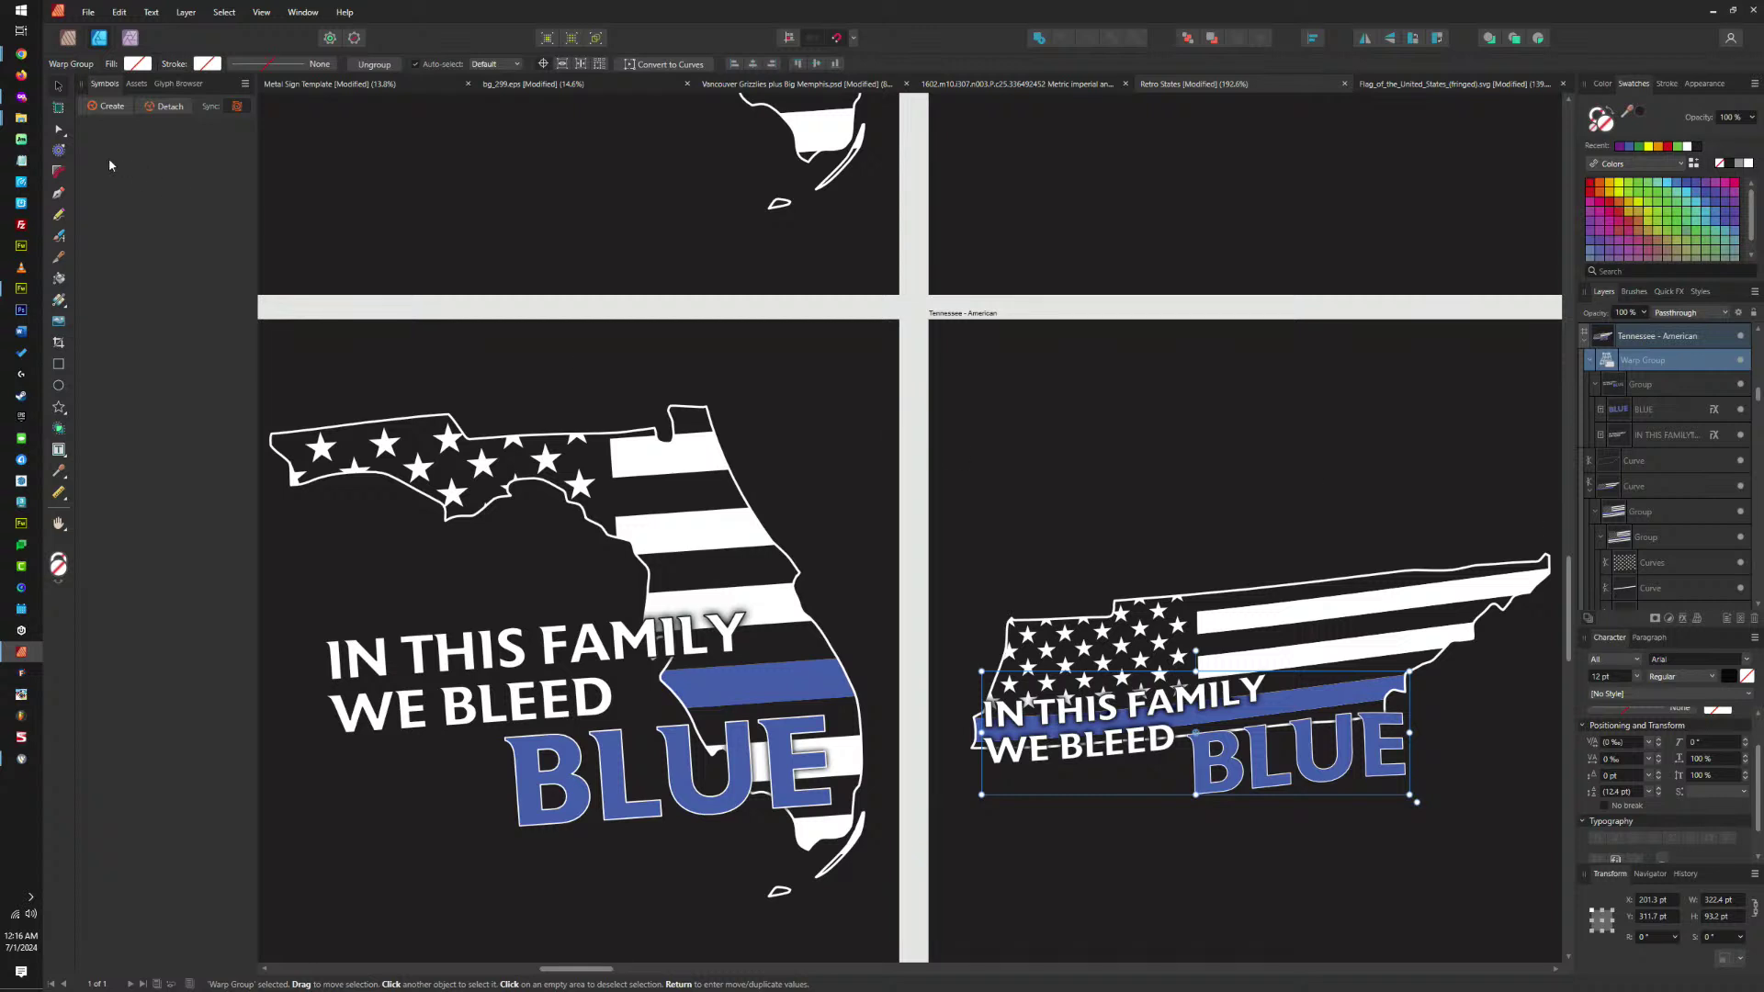
pyautogui.click(60, 131)
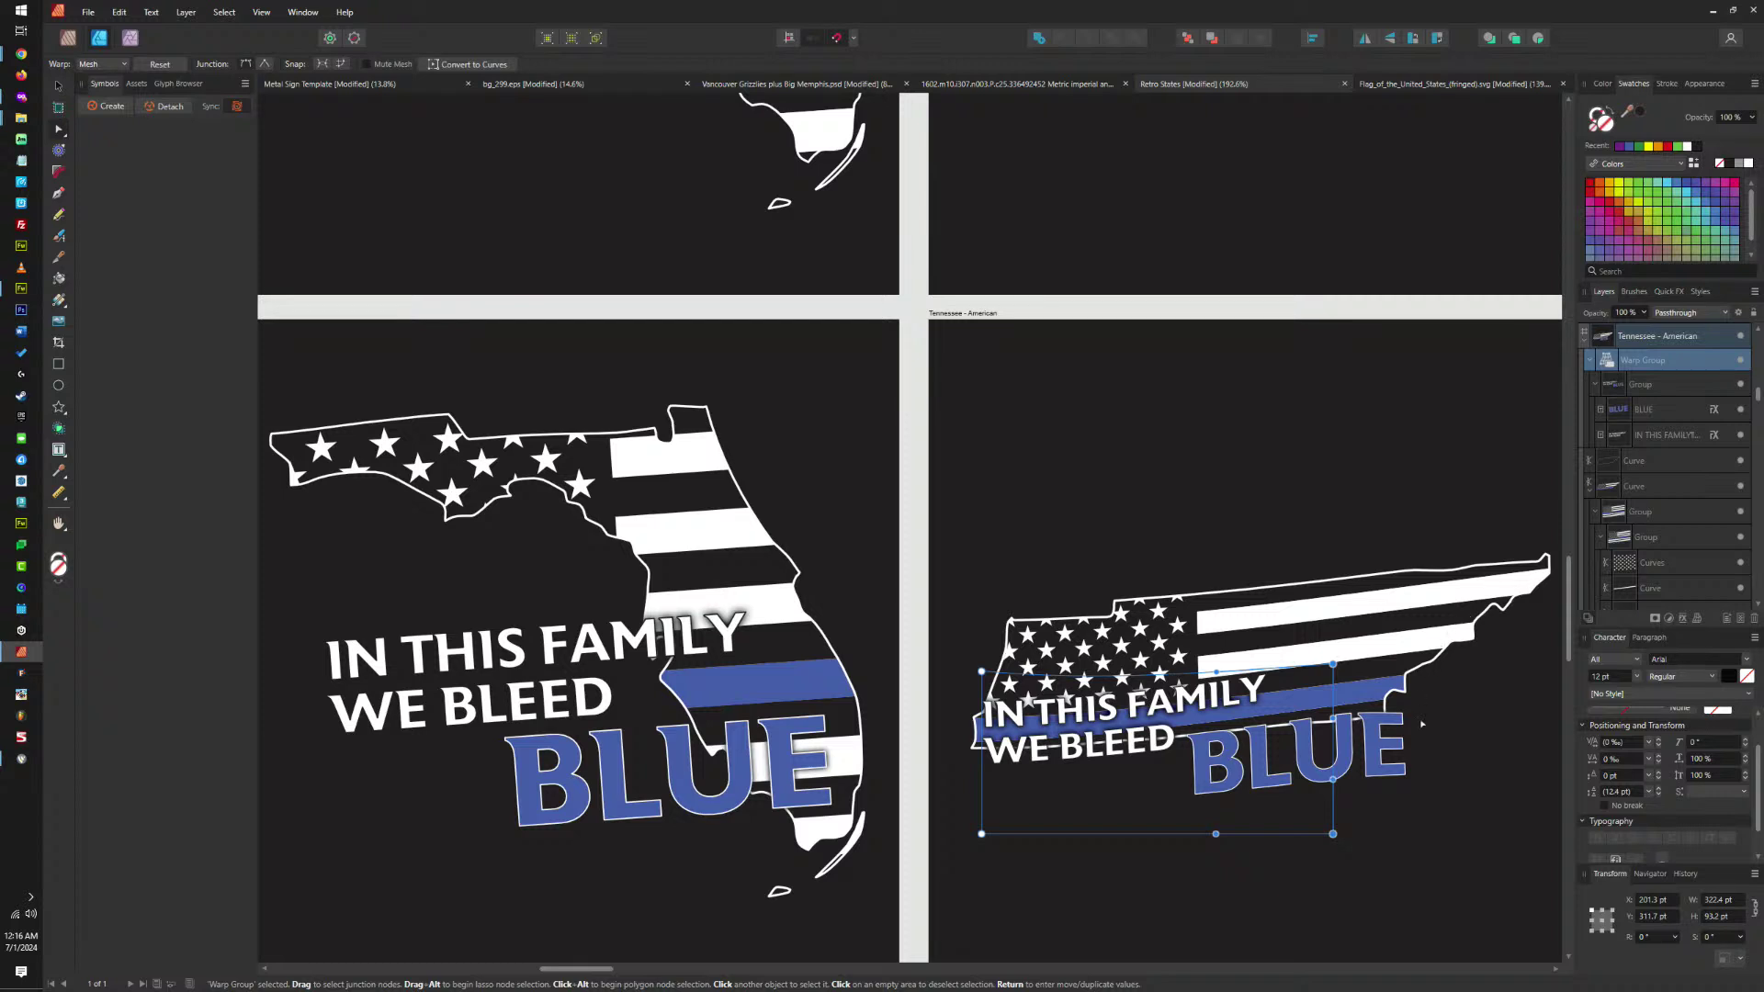
pyautogui.click(1647, 411)
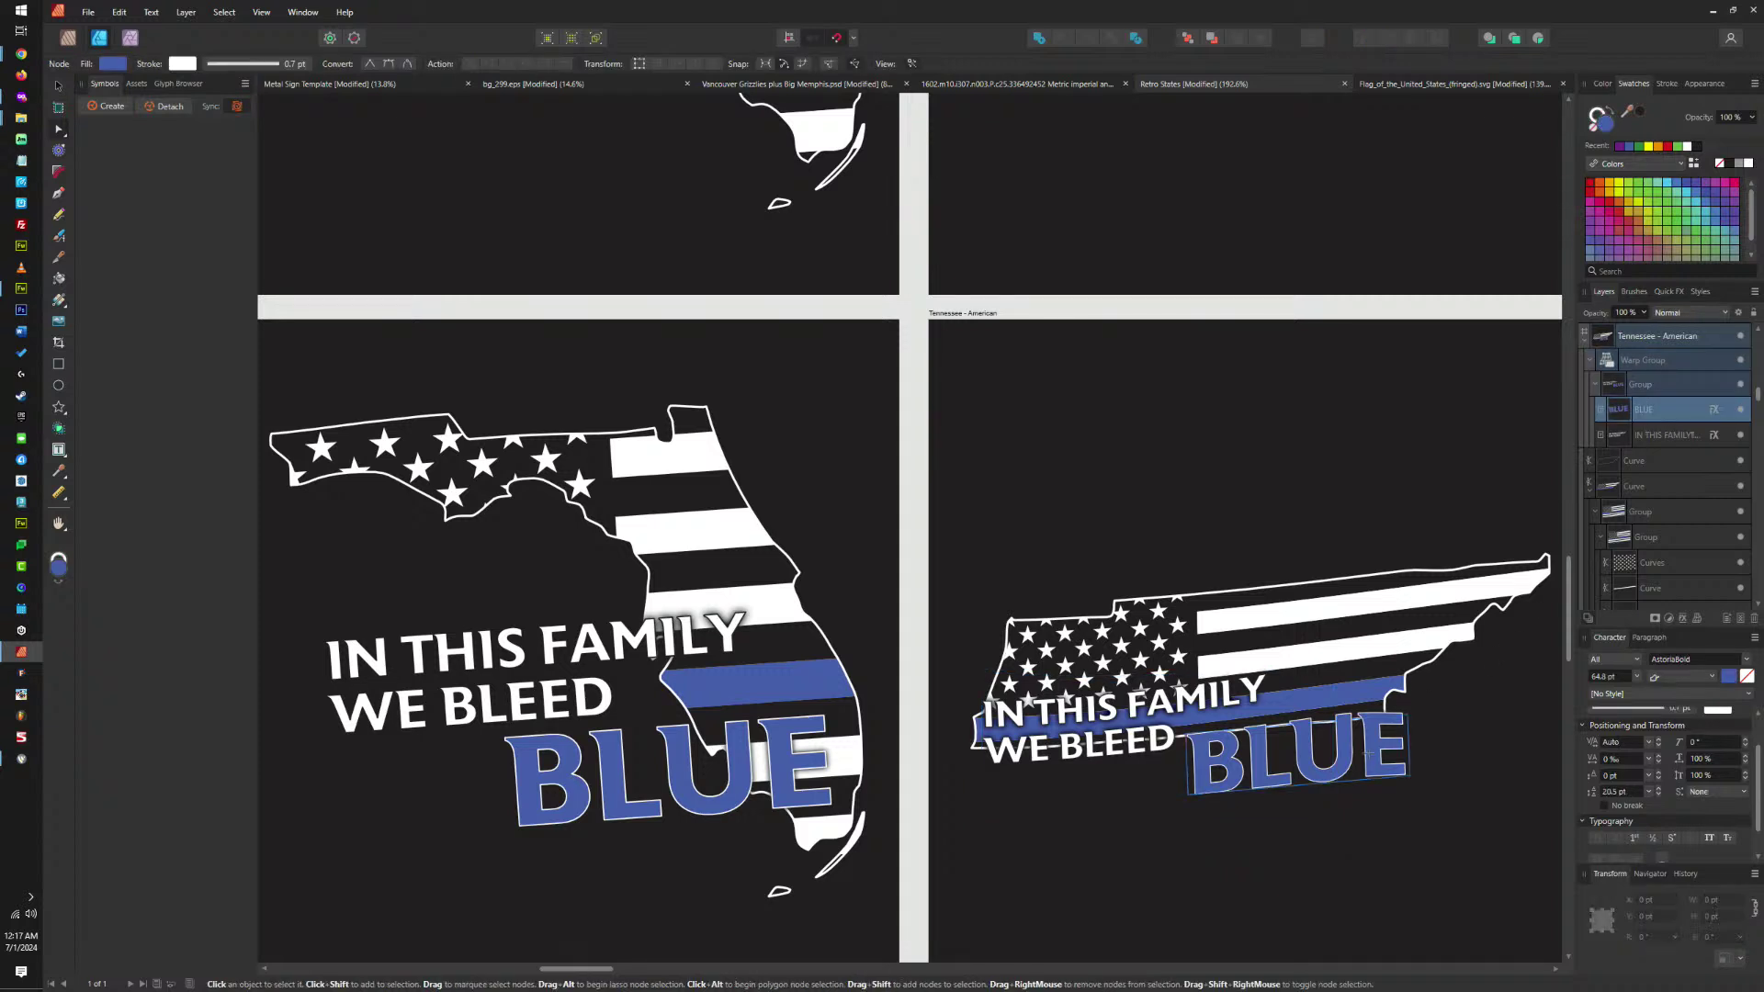
pyautogui.keyDown('shift'); pyautogui.click(1670, 441); pyautogui.keyUp('shift')
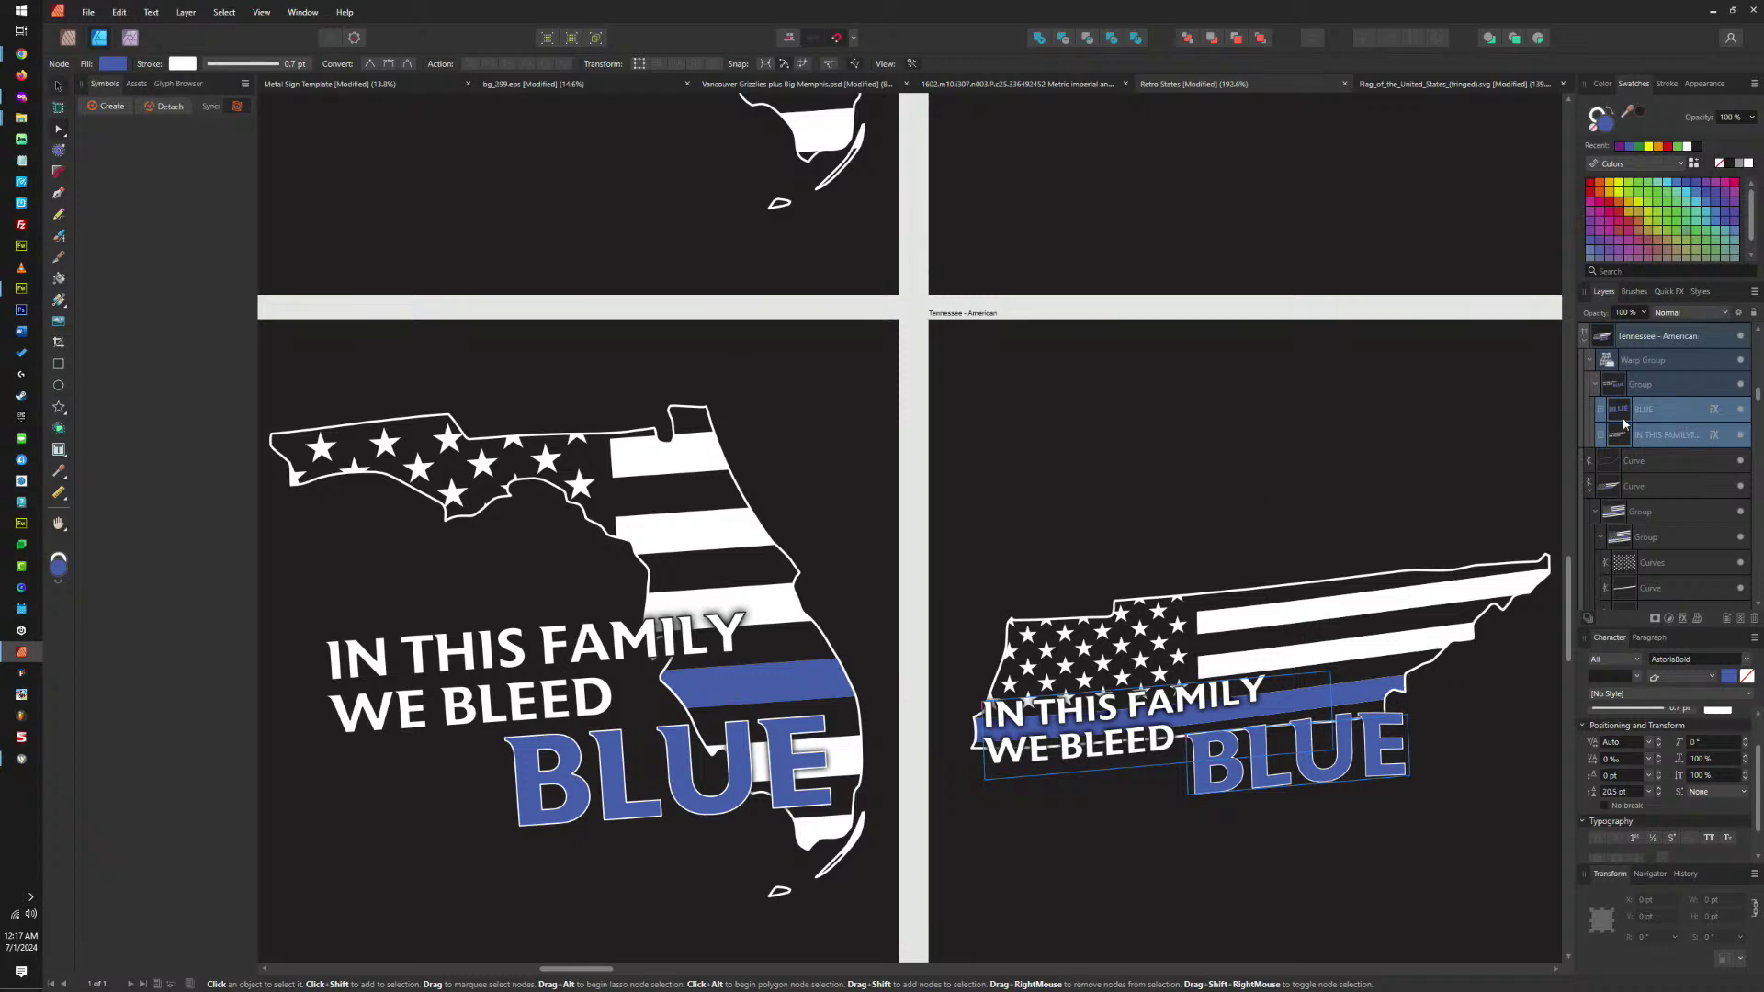
pyautogui.press('v')
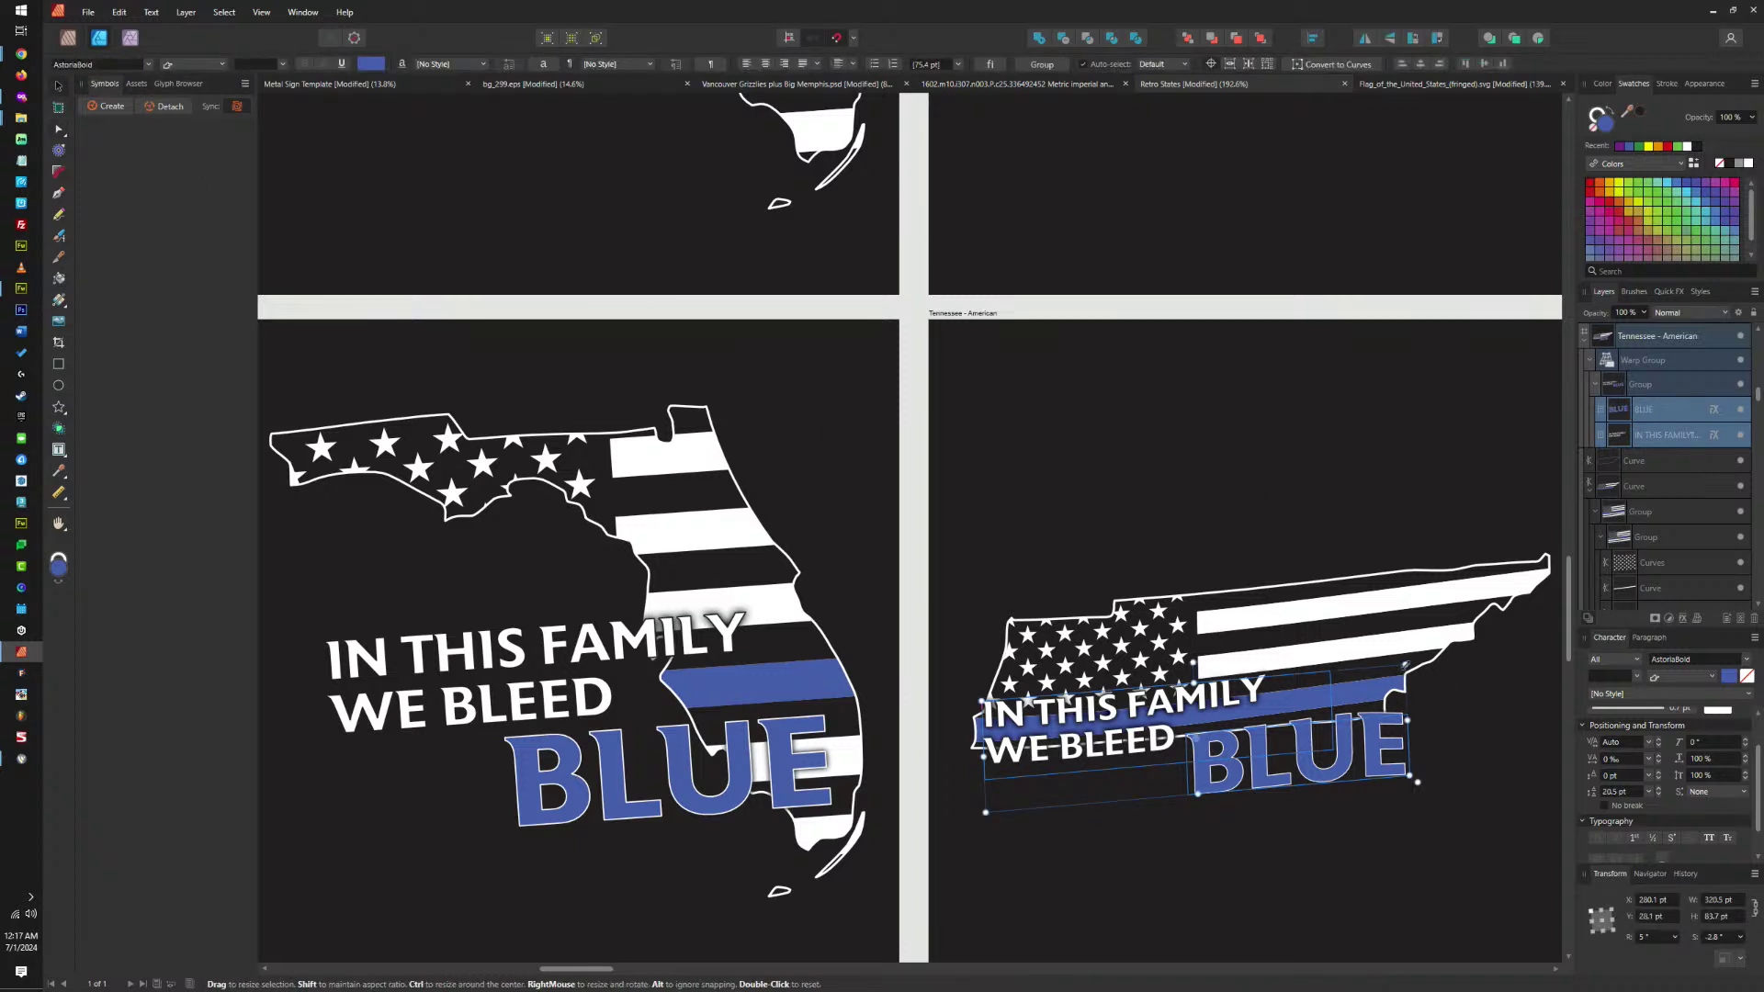
pyautogui.moveTo(1405, 664); pyautogui.dragTo(1318, 860)
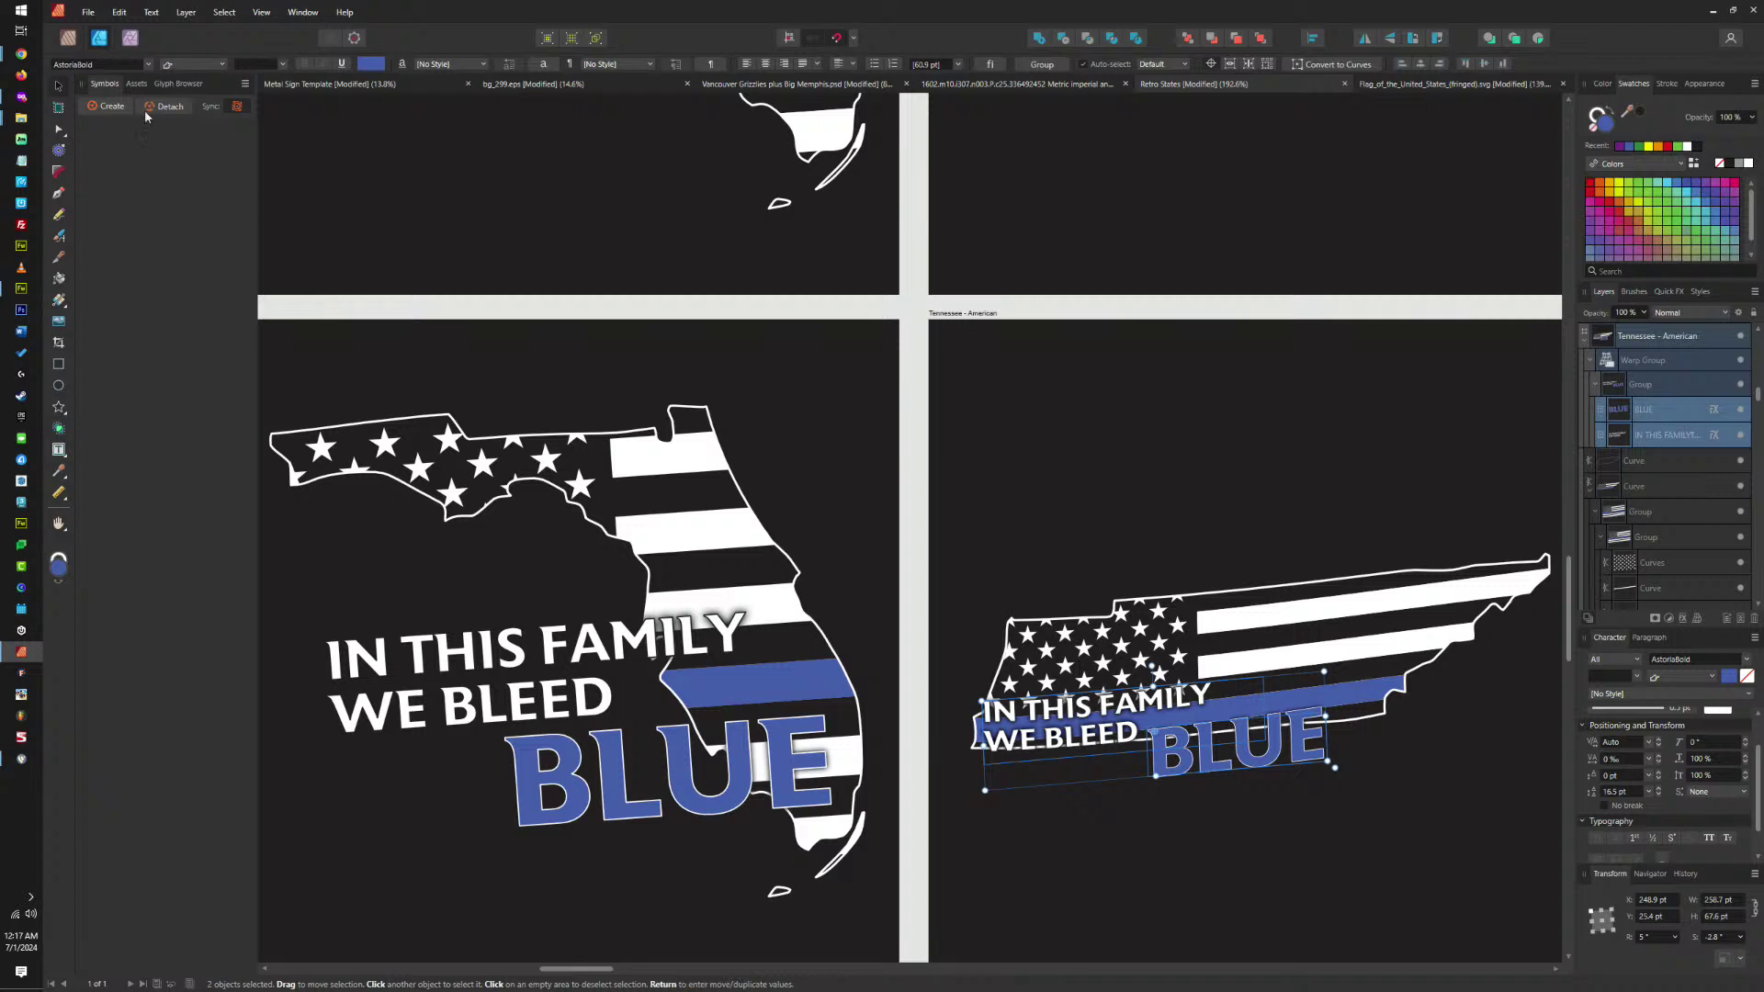
pyautogui.click(1092, 346)
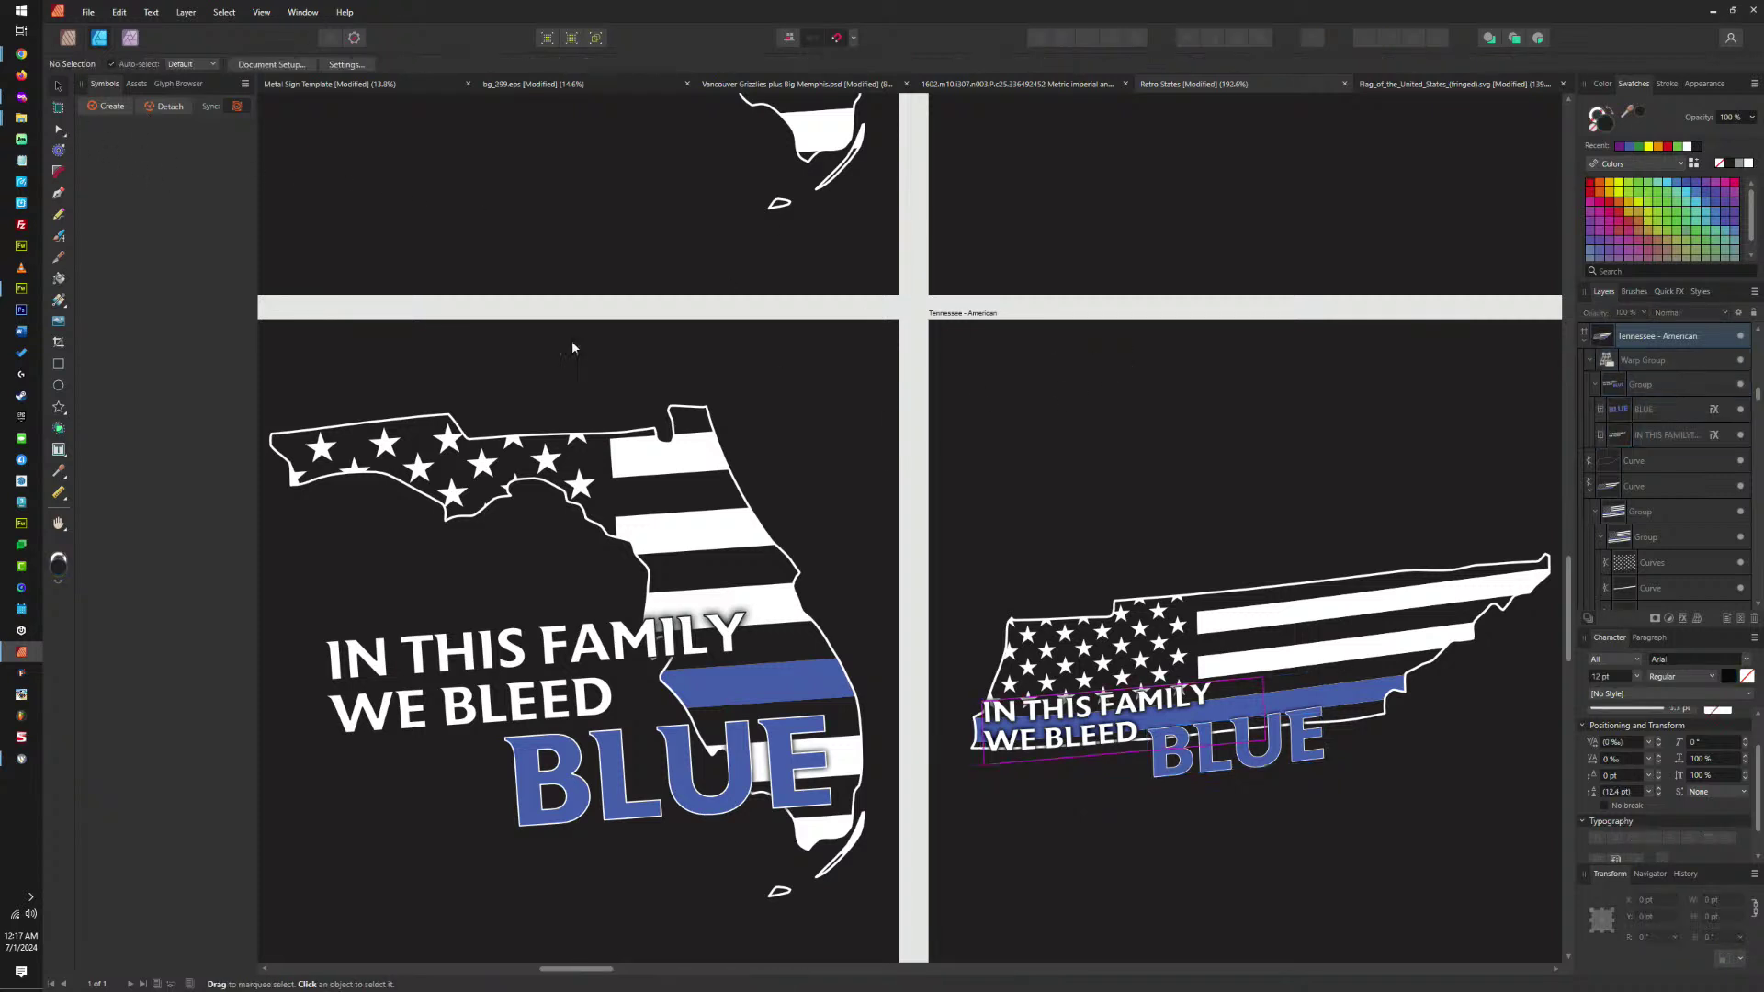
# Move Tennessee's warp group slightly up and enlarge it to about 408 × 118 pt so the slogan spans most of the state.
pyautogui.click(1093, 707)
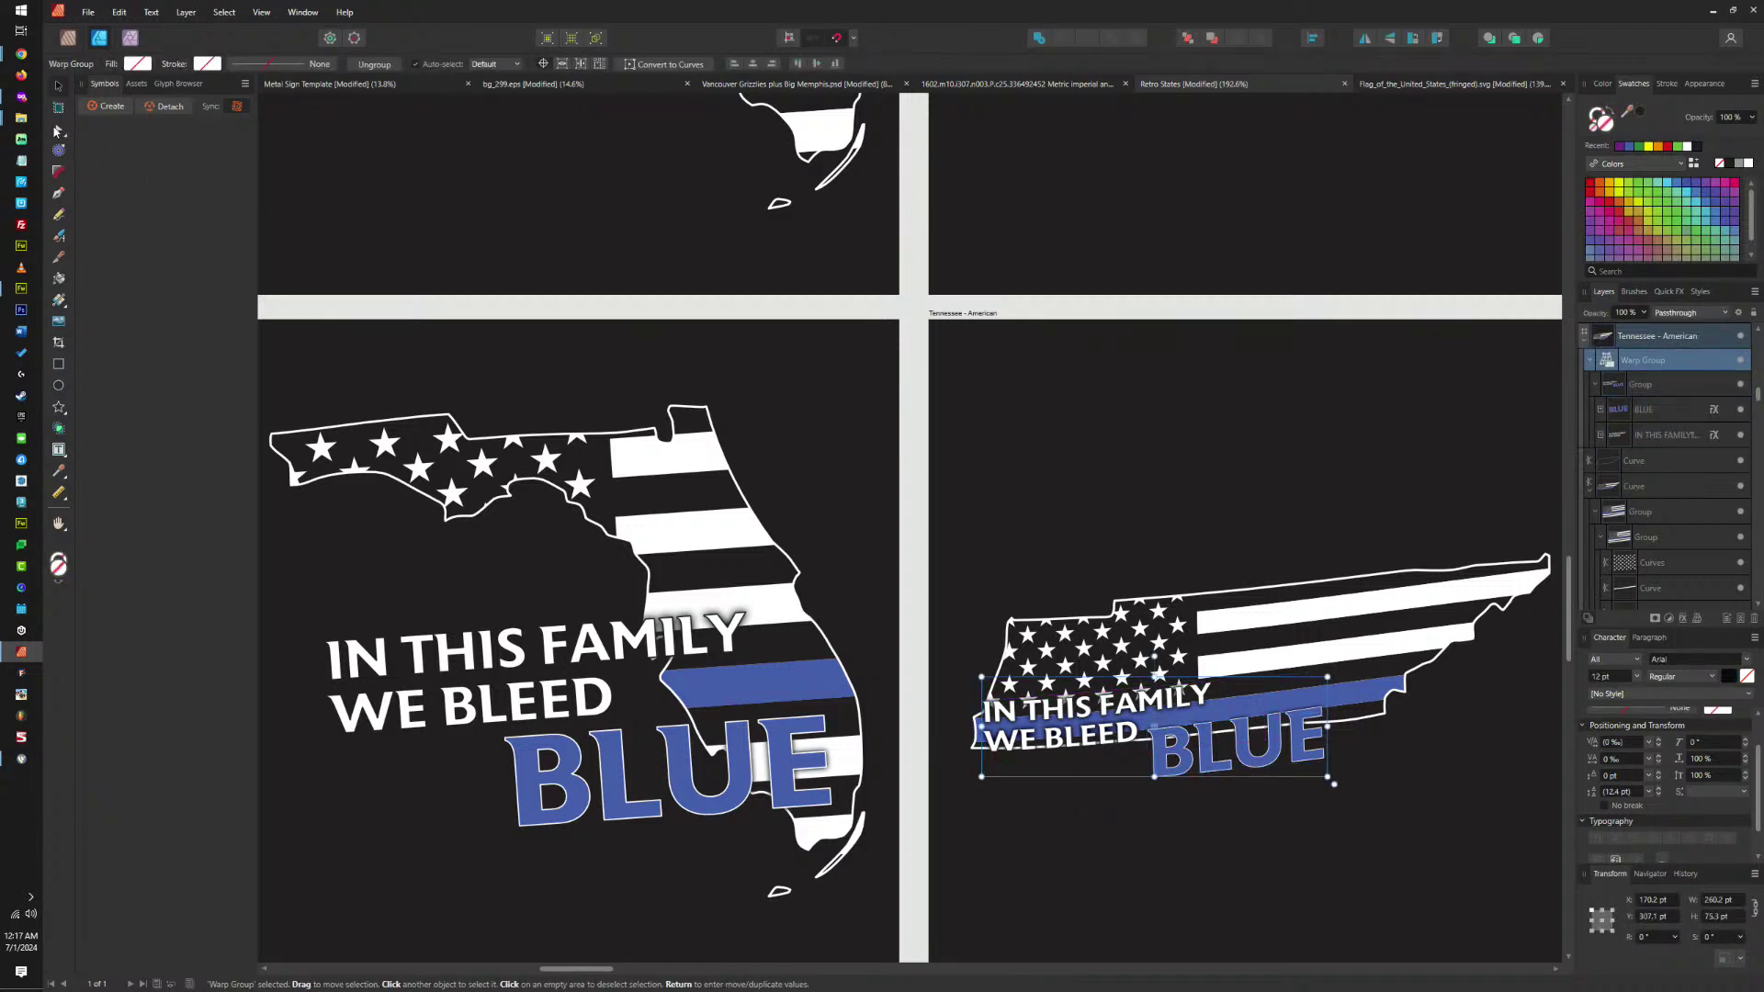
pyautogui.click(57, 130)
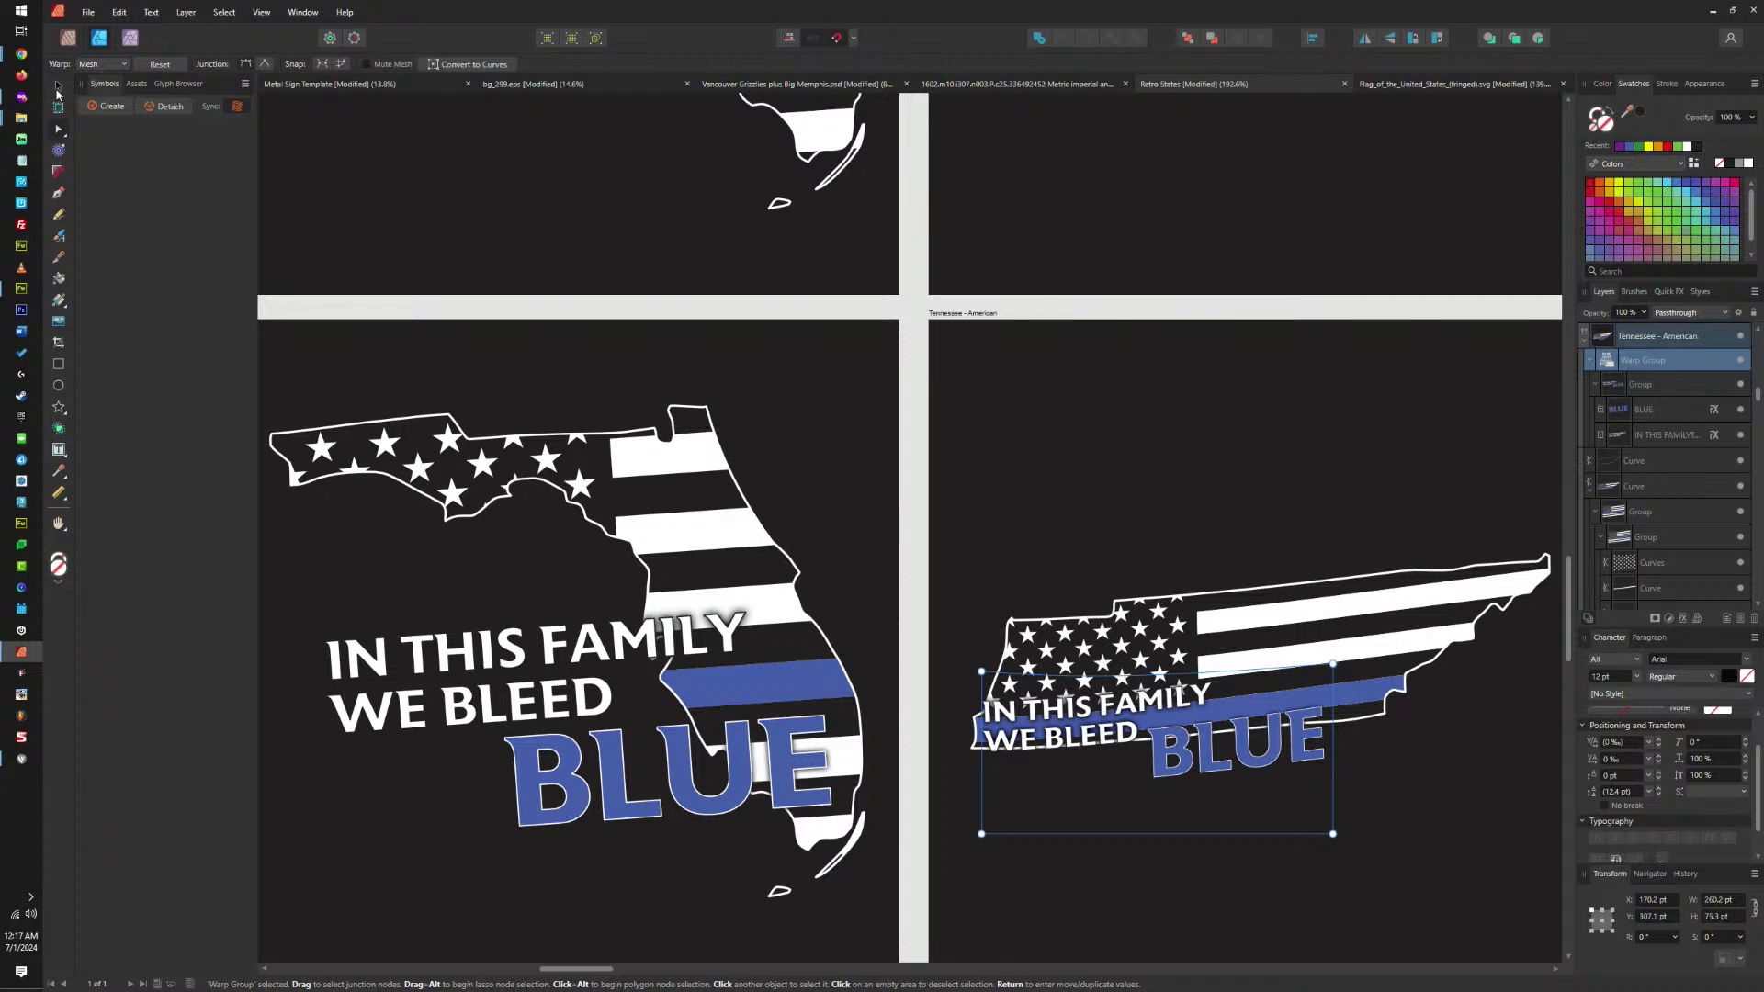
pyautogui.click(58, 87)
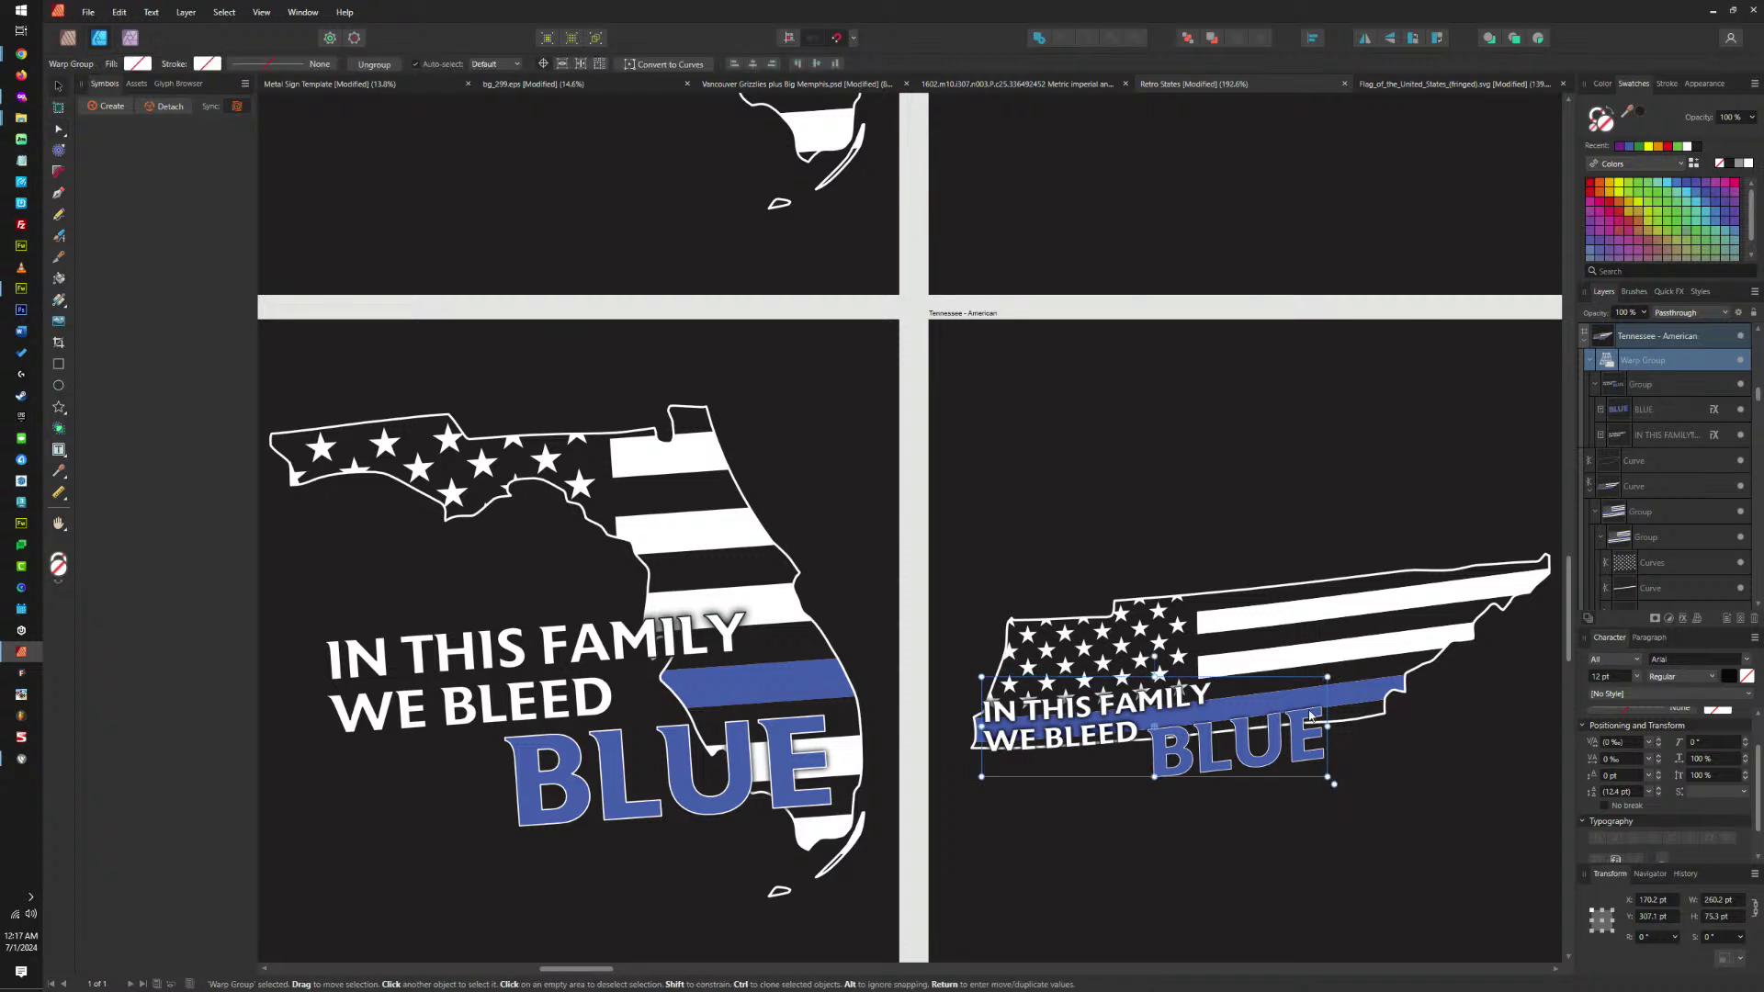
pyautogui.moveTo(1311, 718); pyautogui.dragTo(1307, 699)
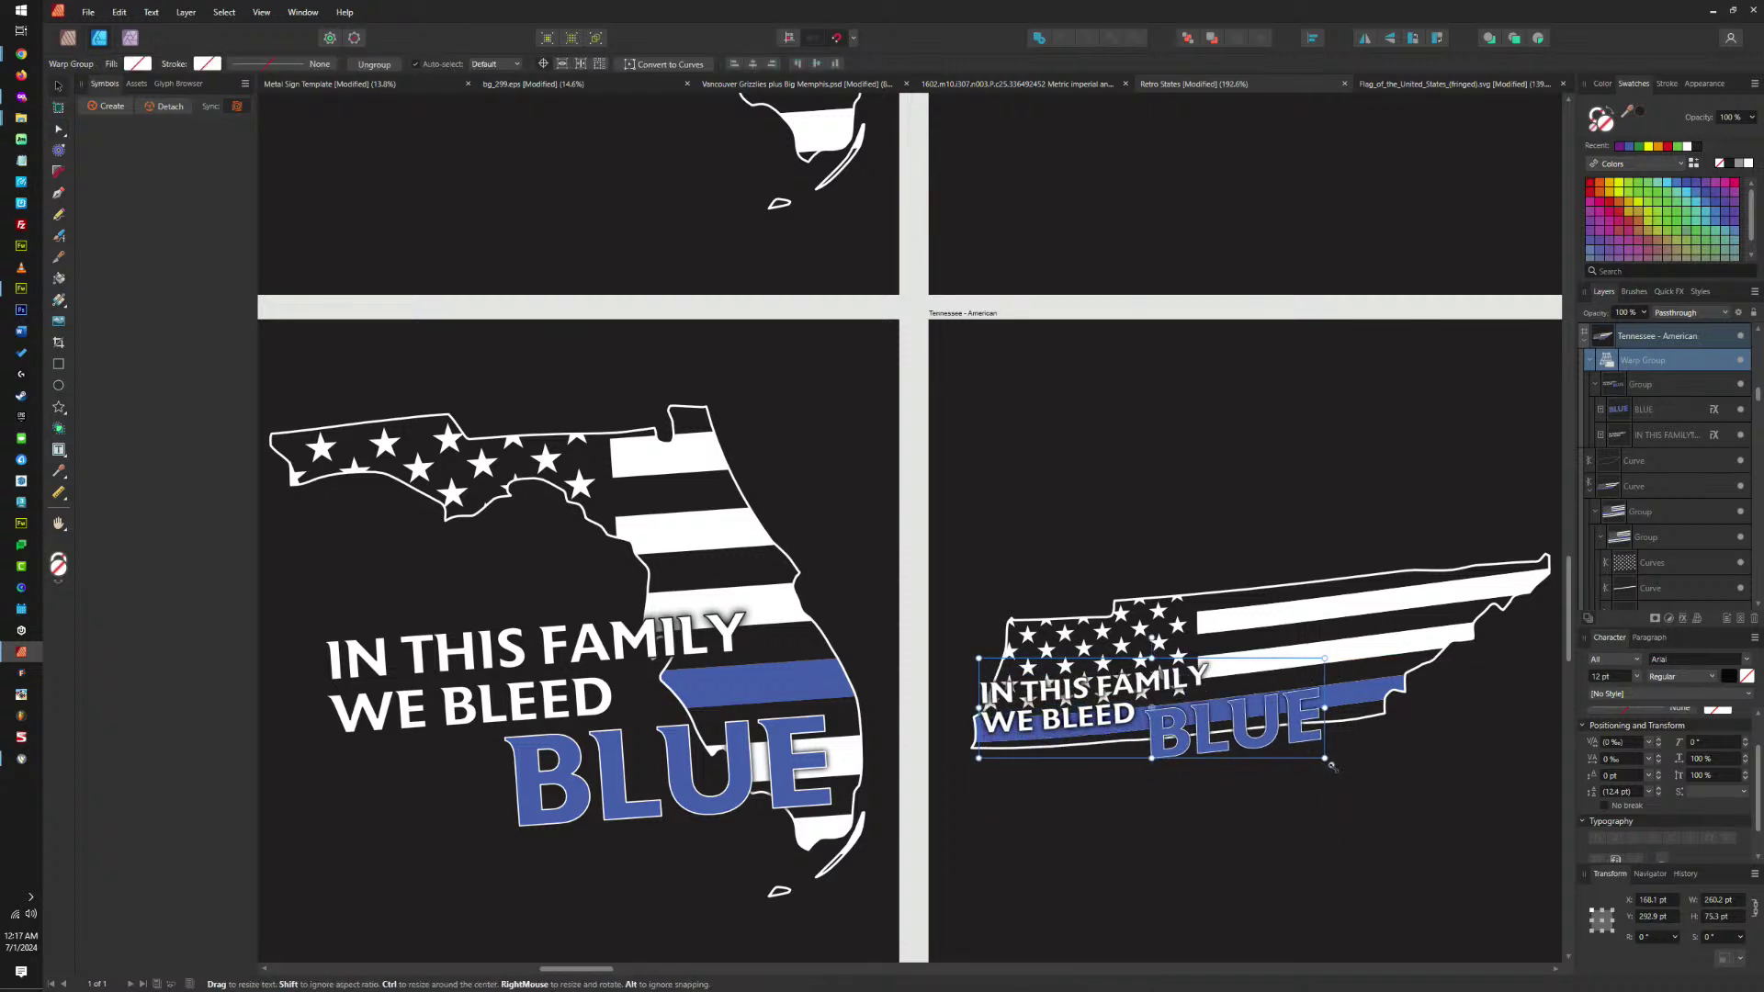
pyautogui.moveTo(1330, 764); pyautogui.dragTo(1507, 900)
pyautogui.moveTo(1411, 723); pyautogui.dragTo(1403, 722)
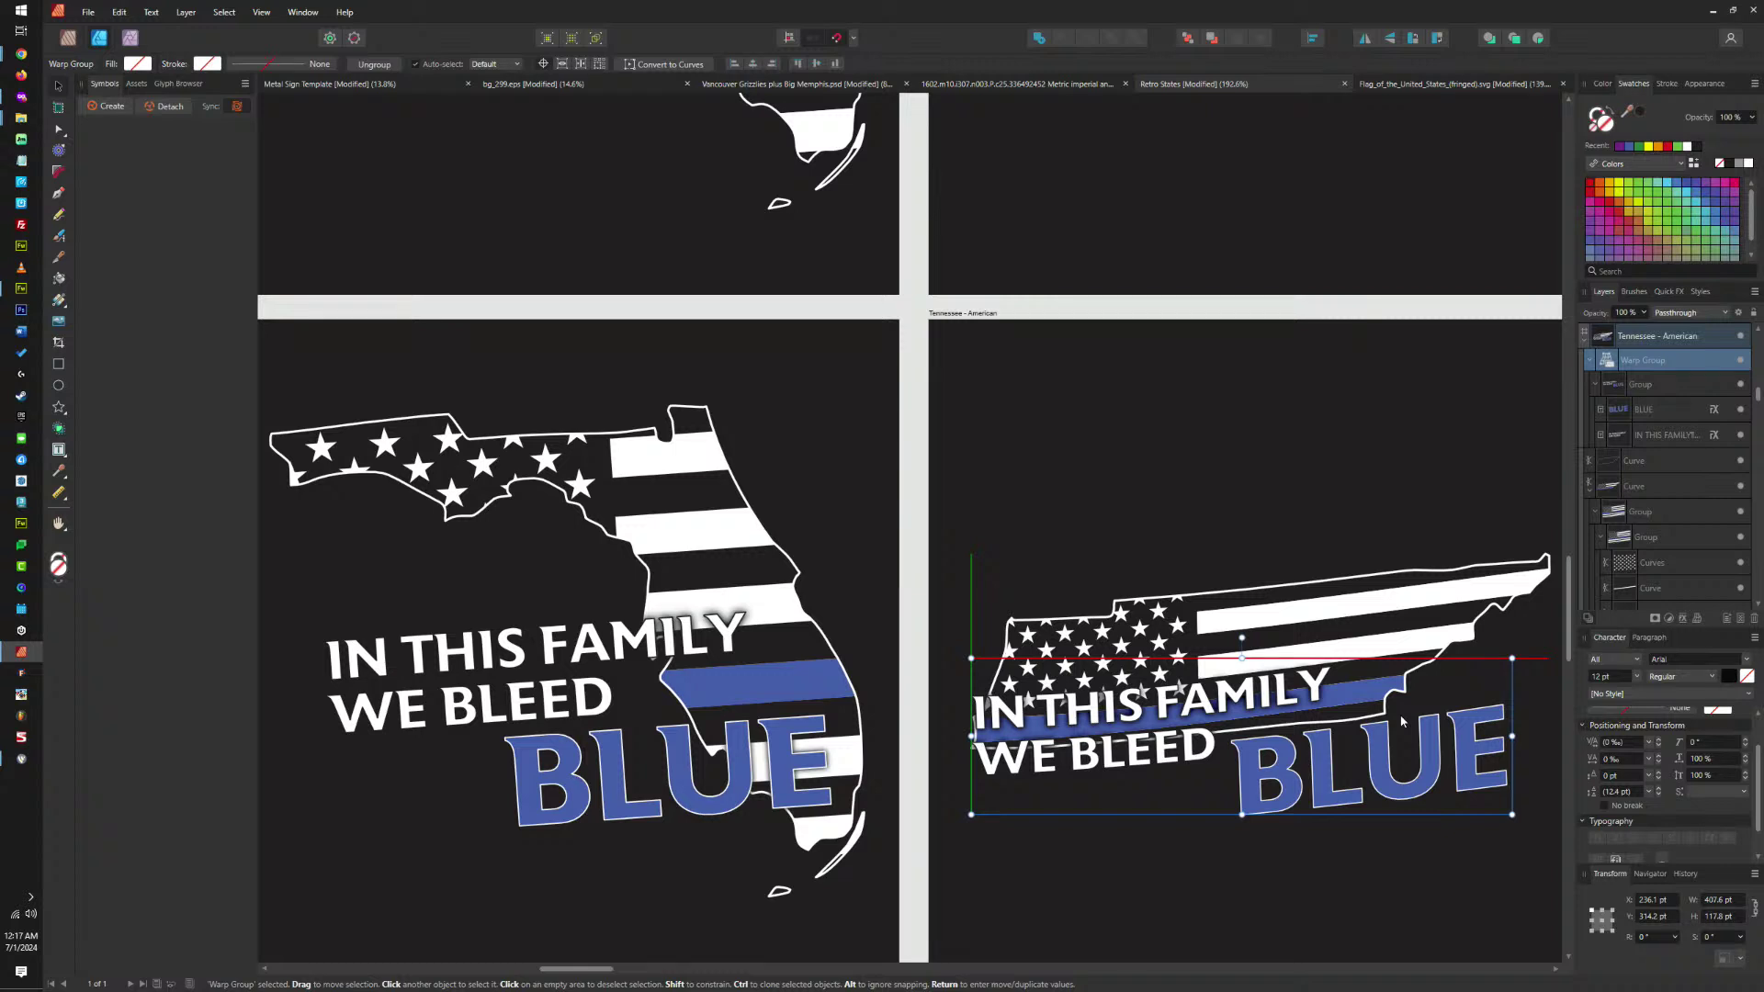
pyautogui.moveTo(1403, 722); pyautogui.dragTo(1405, 722)
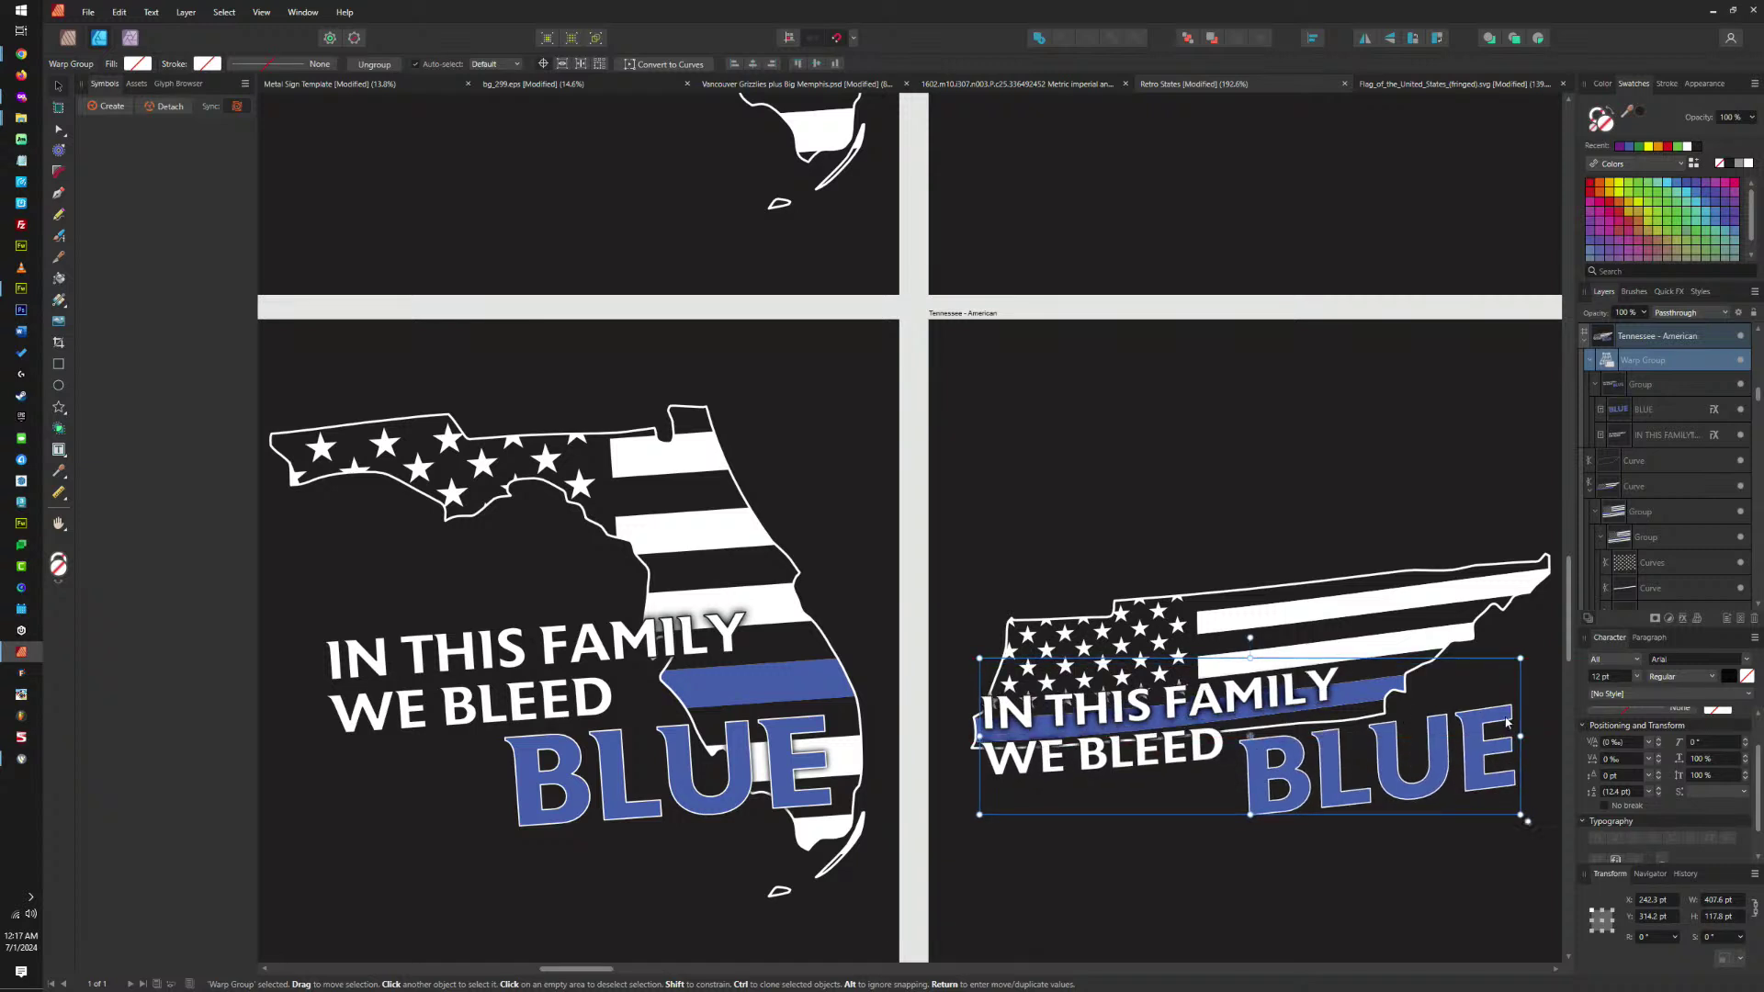
# Rotate Tennessee's warp group about 0.7° counterclockwise and reposition it at about X 250 pt, Y 315 pt.
pyautogui.click(1532, 748)
pyautogui.click(1497, 737)
pyautogui.moveTo(1522, 735); pyautogui.dragTo(1536, 725)
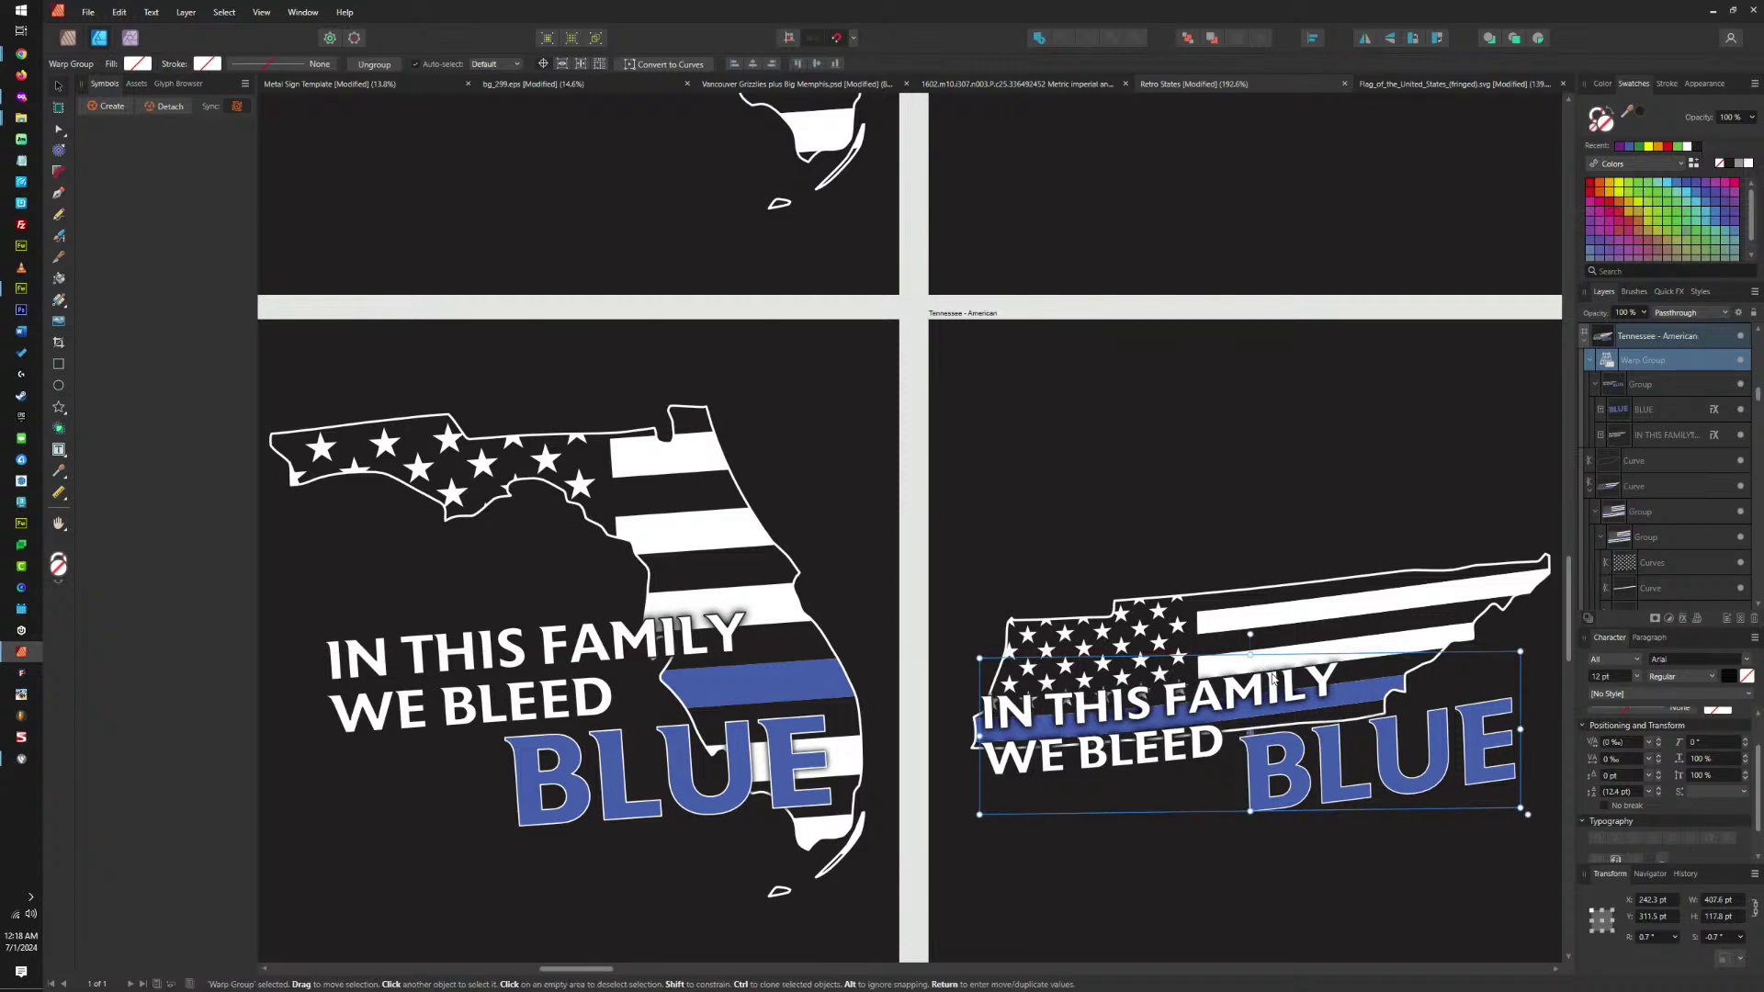
pyautogui.scroll(2, 1270, 679)
pyautogui.moveTo(1236, 711); pyautogui.dragTo(1244, 715)
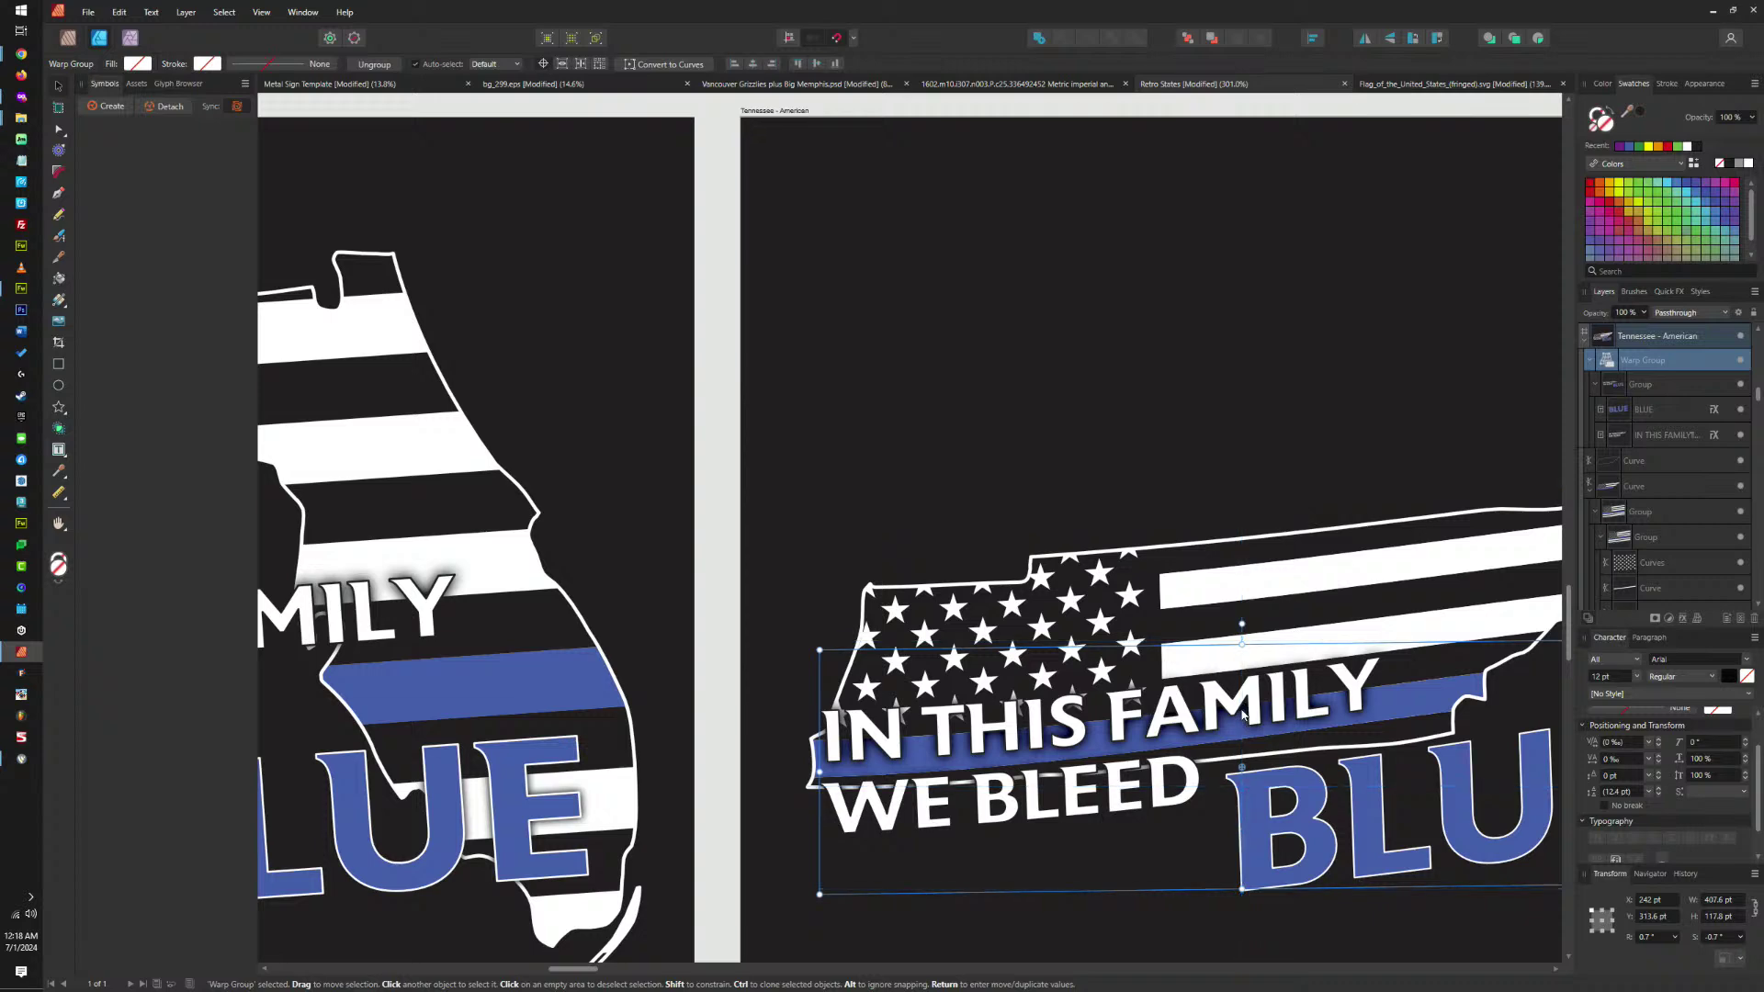
pyautogui.scroll(-4, 1311, 695)
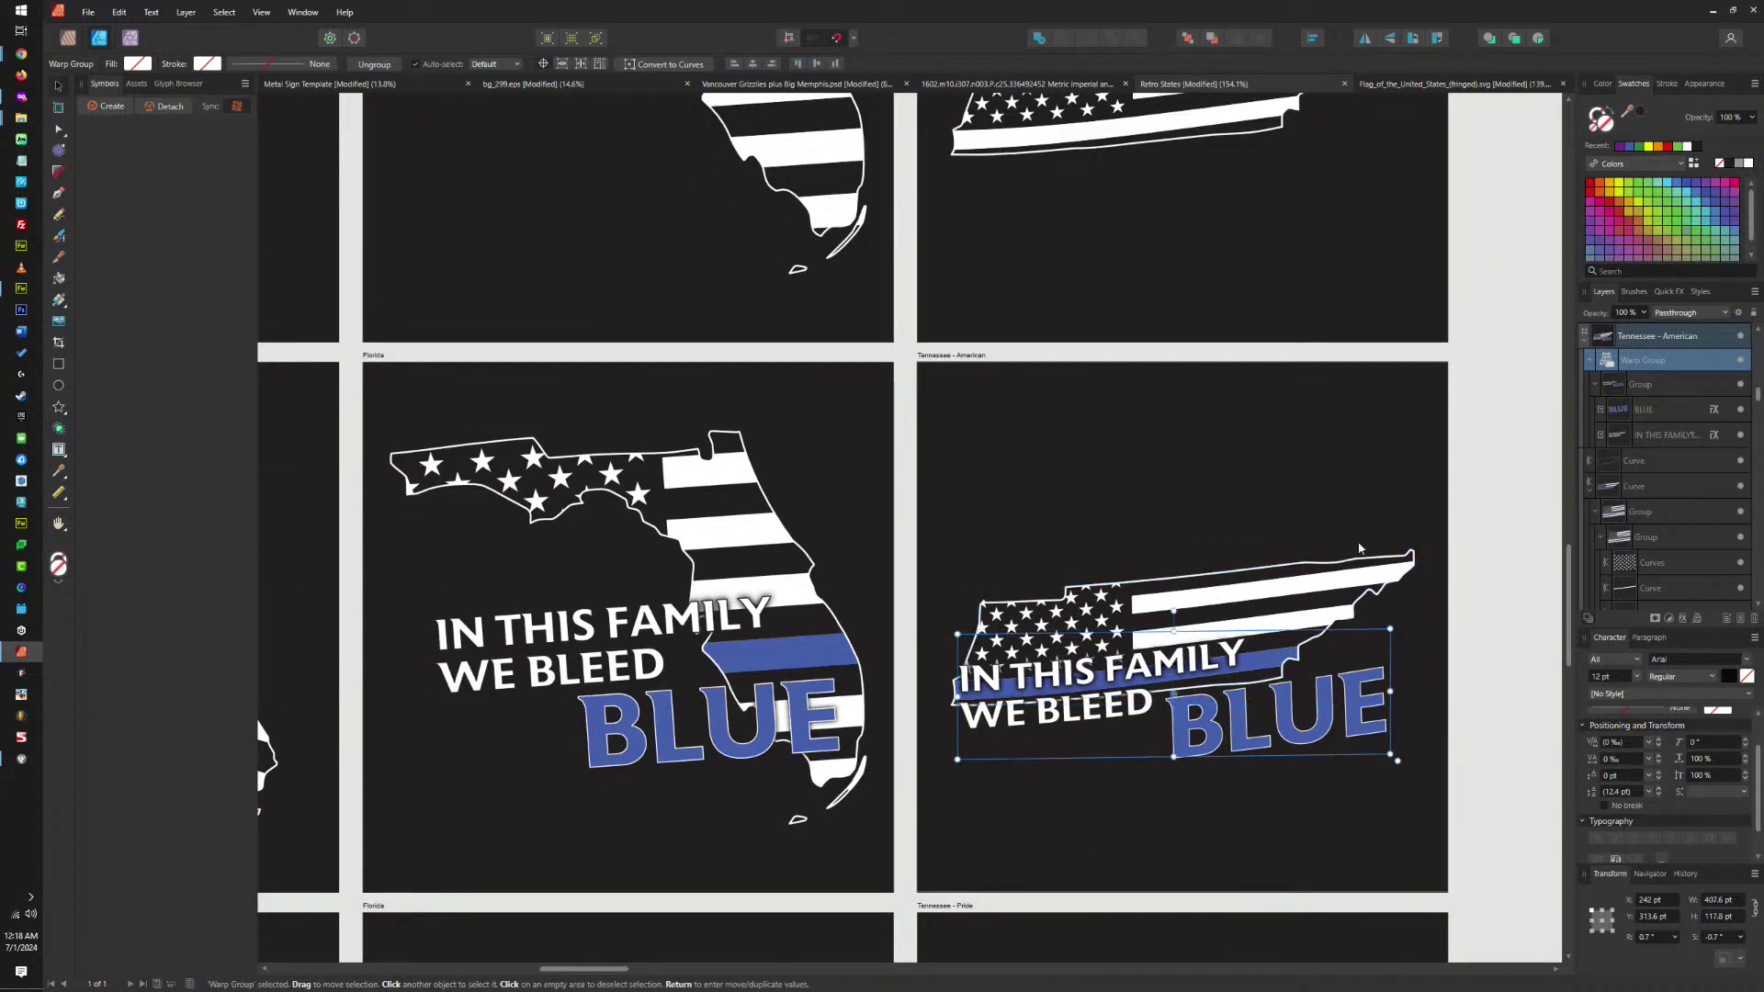
pyautogui.moveTo(1317, 709); pyautogui.dragTo(1380, 659)
# On the blue-stripe California artboard, slide BLUE right along the slanted baseline and select it together with the white slogan text.
pyautogui.hscroll(-6, 1186, 473)
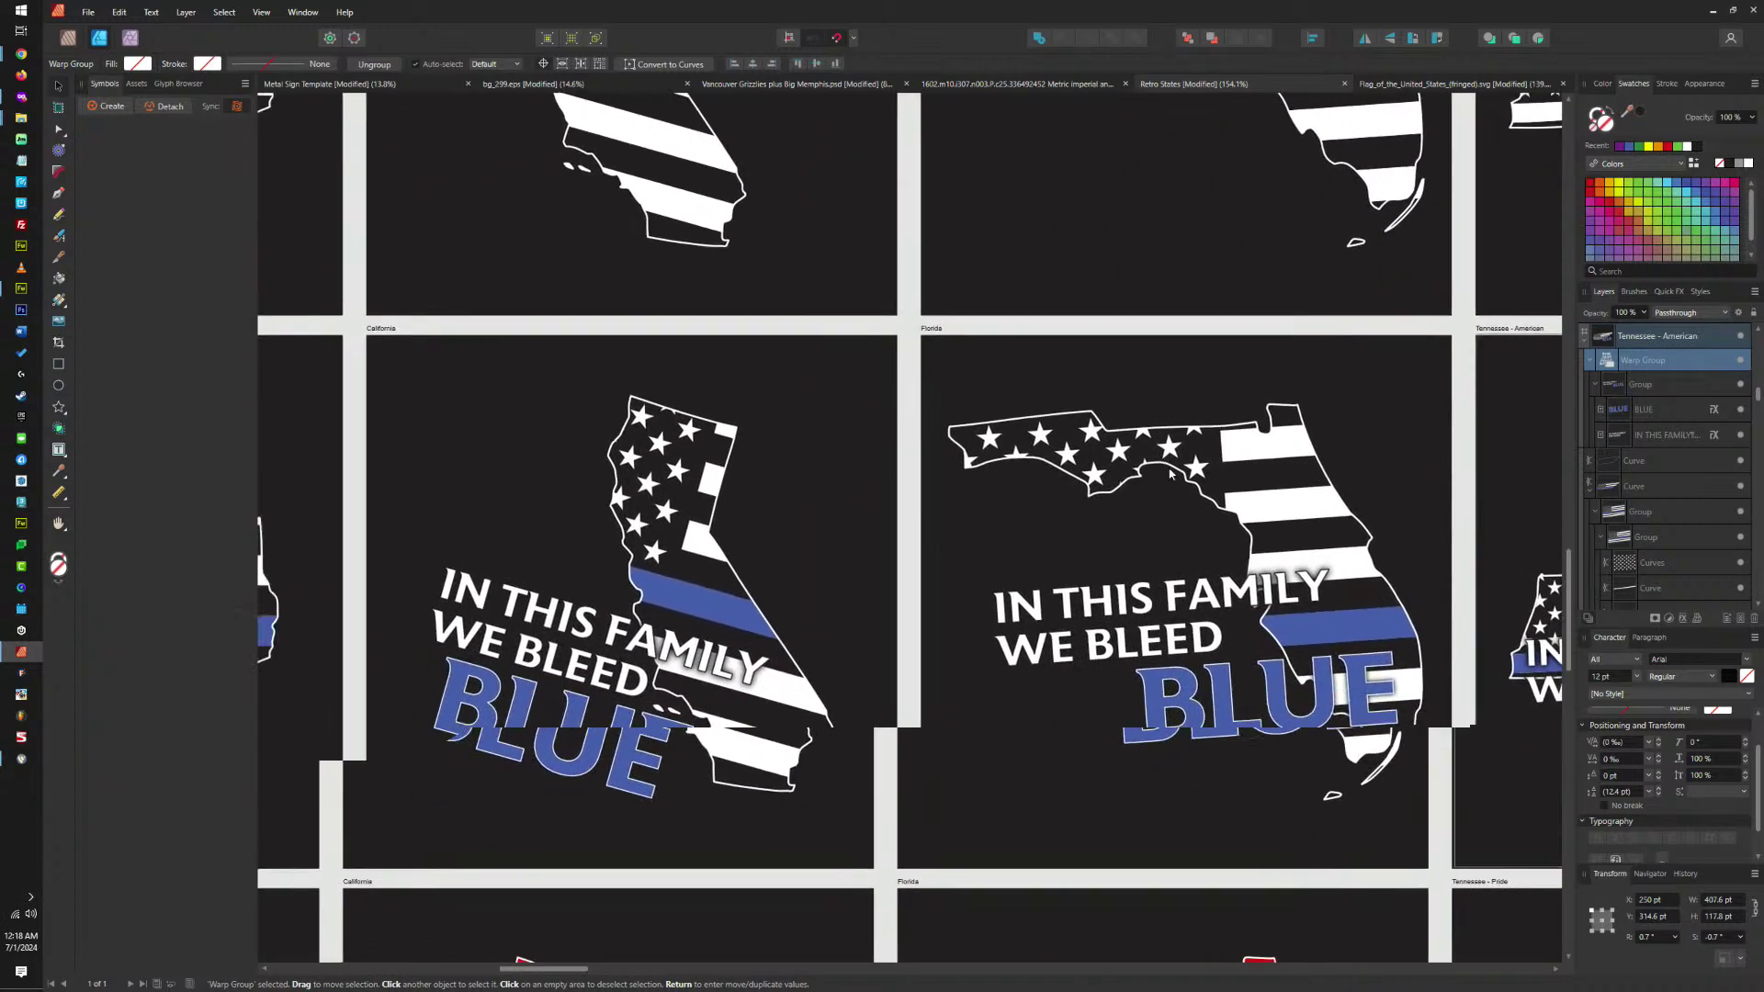
pyautogui.hscroll(-6, 1187, 473)
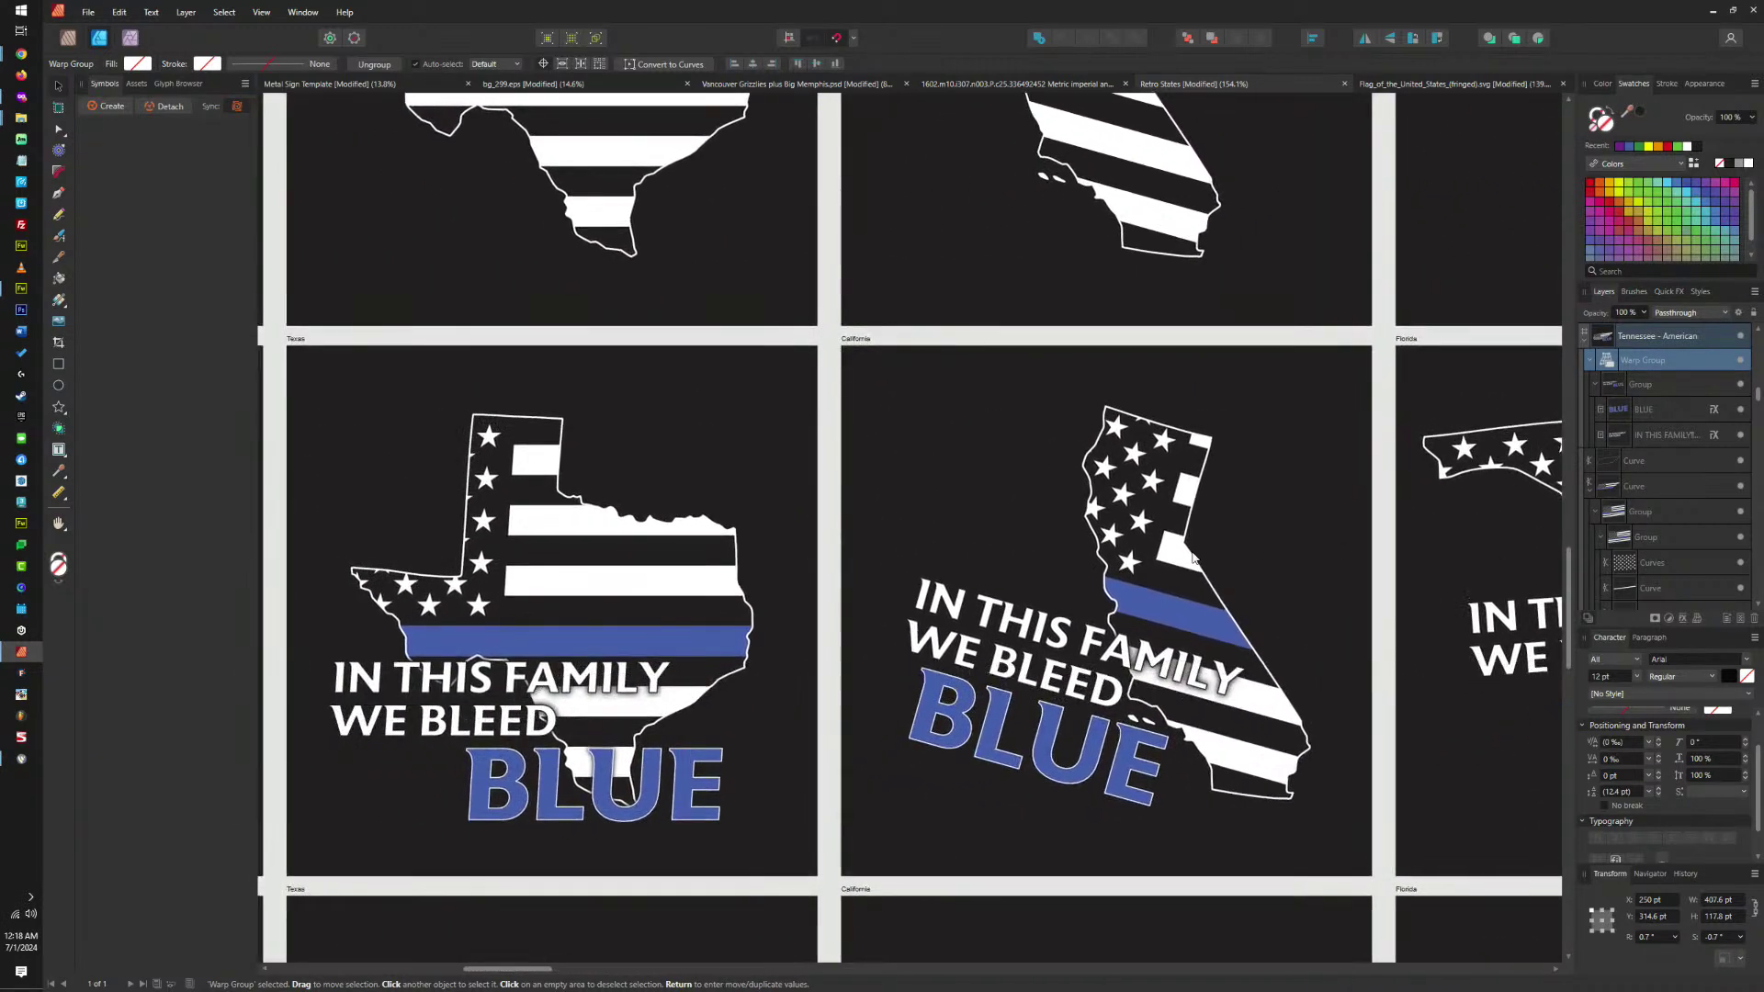
pyautogui.moveTo(1153, 563); pyautogui.dragTo(1191, 531)
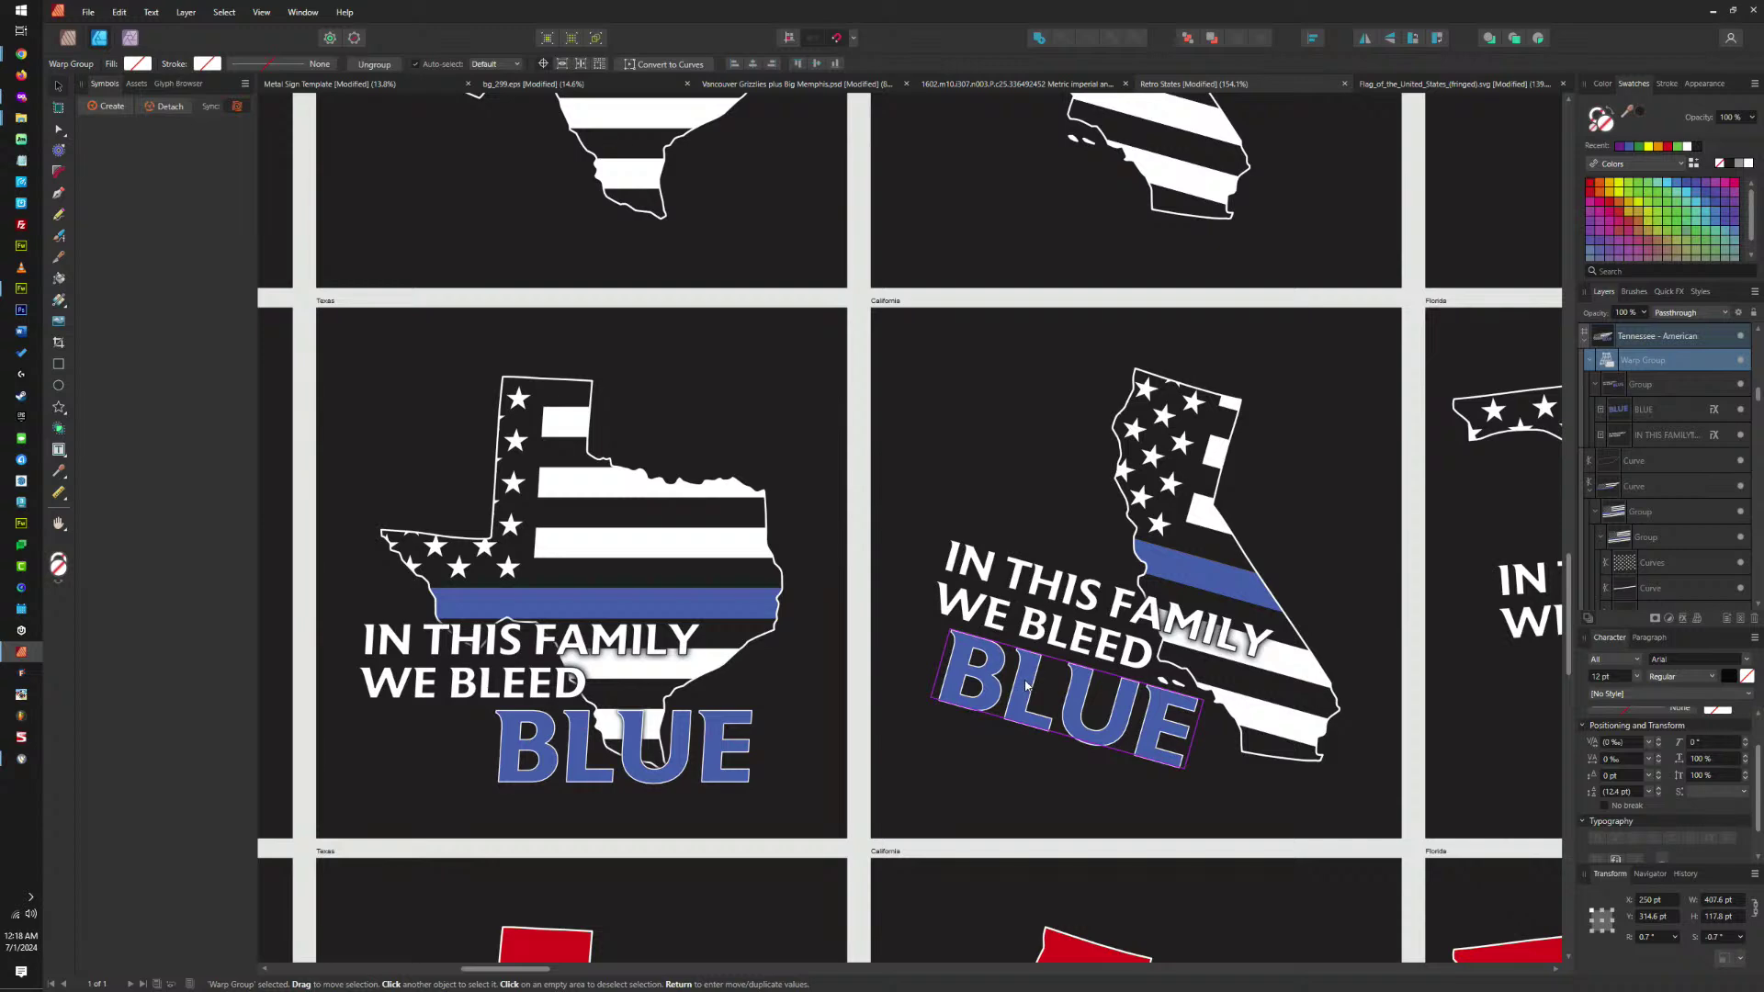
pyautogui.moveTo(1026, 684); pyautogui.dragTo(1134, 719)
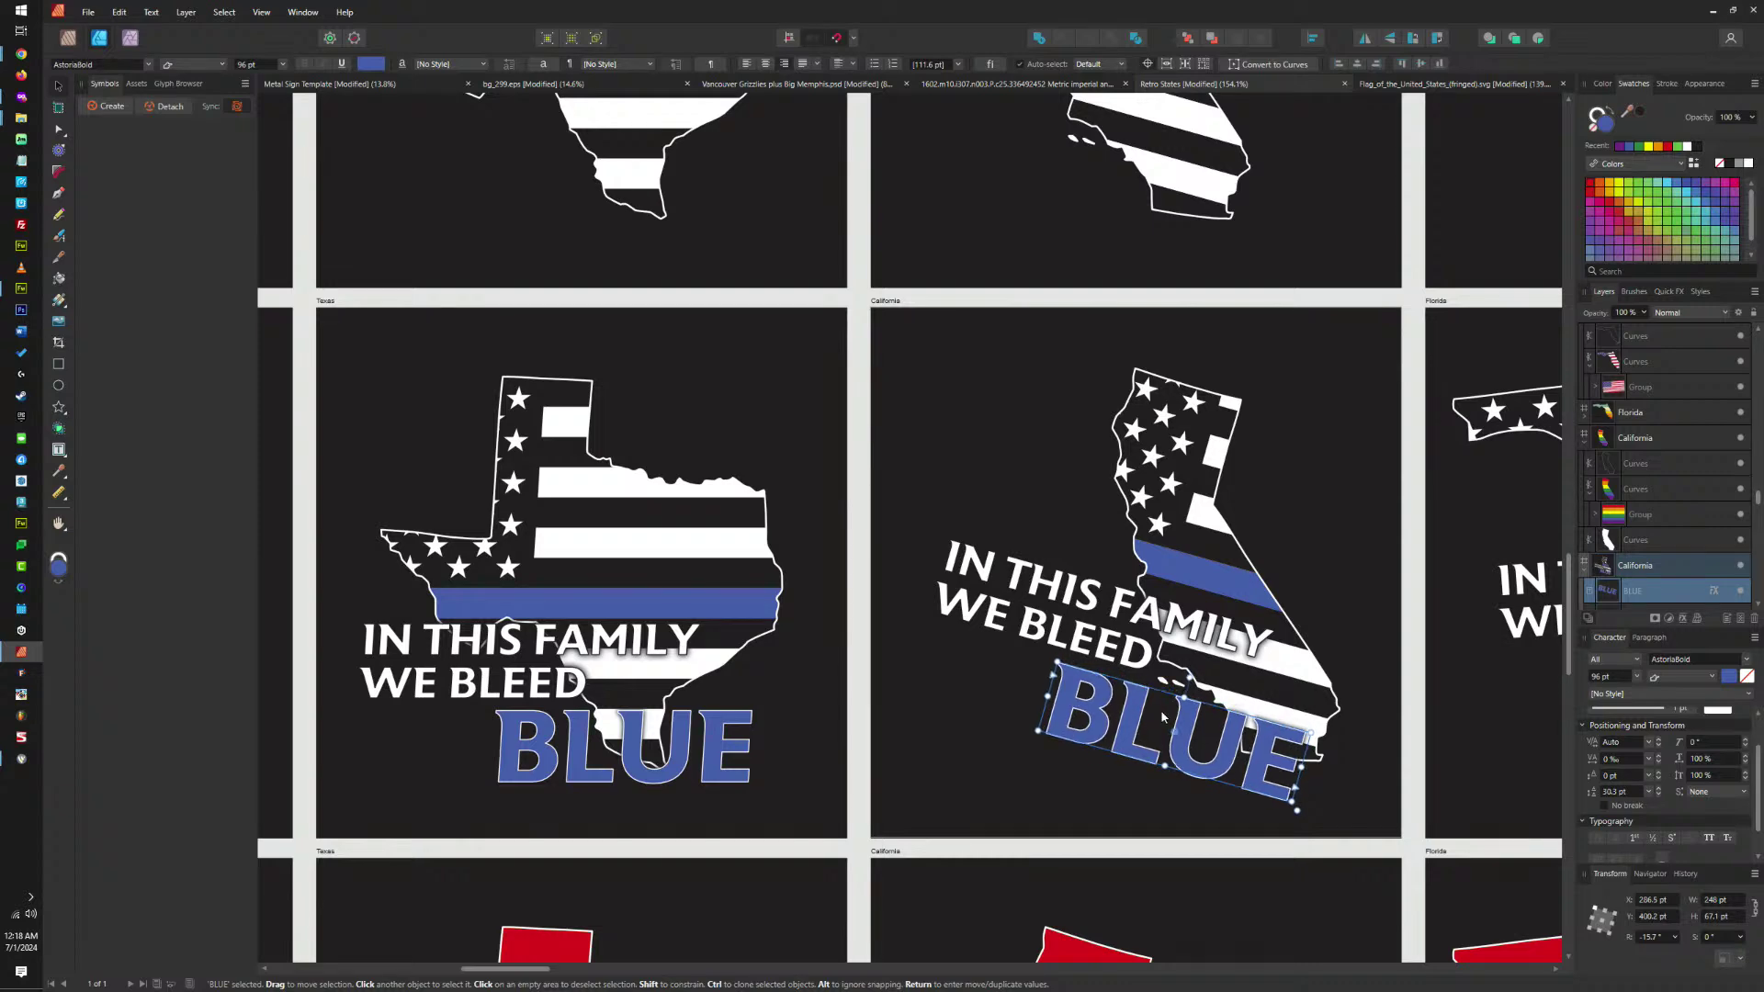
pyautogui.keyDown('shift'); pyautogui.click(1156, 623); pyautogui.keyUp('shift')
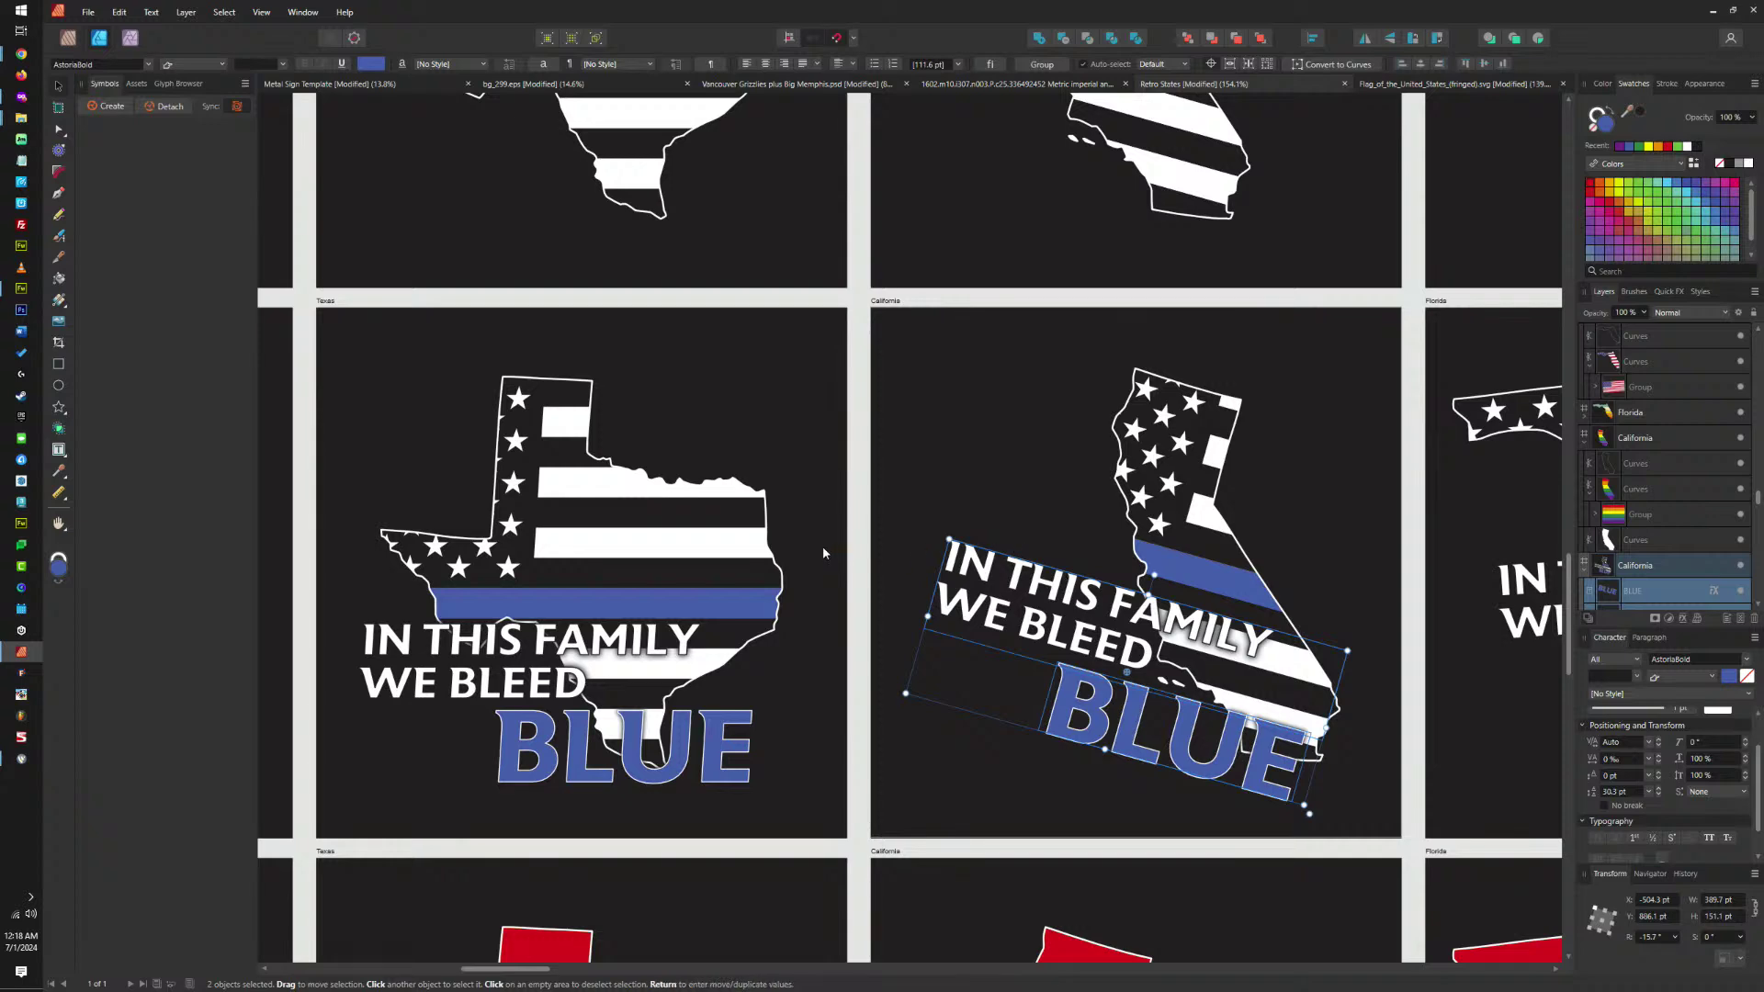
# On the blue-stripe United States artboard, move the white IN THIS FAMILY WE BLEED text left and slightly up.
pyautogui.hscroll(-5, 1314, 580)
pyautogui.hscroll(-4, 1313, 580)
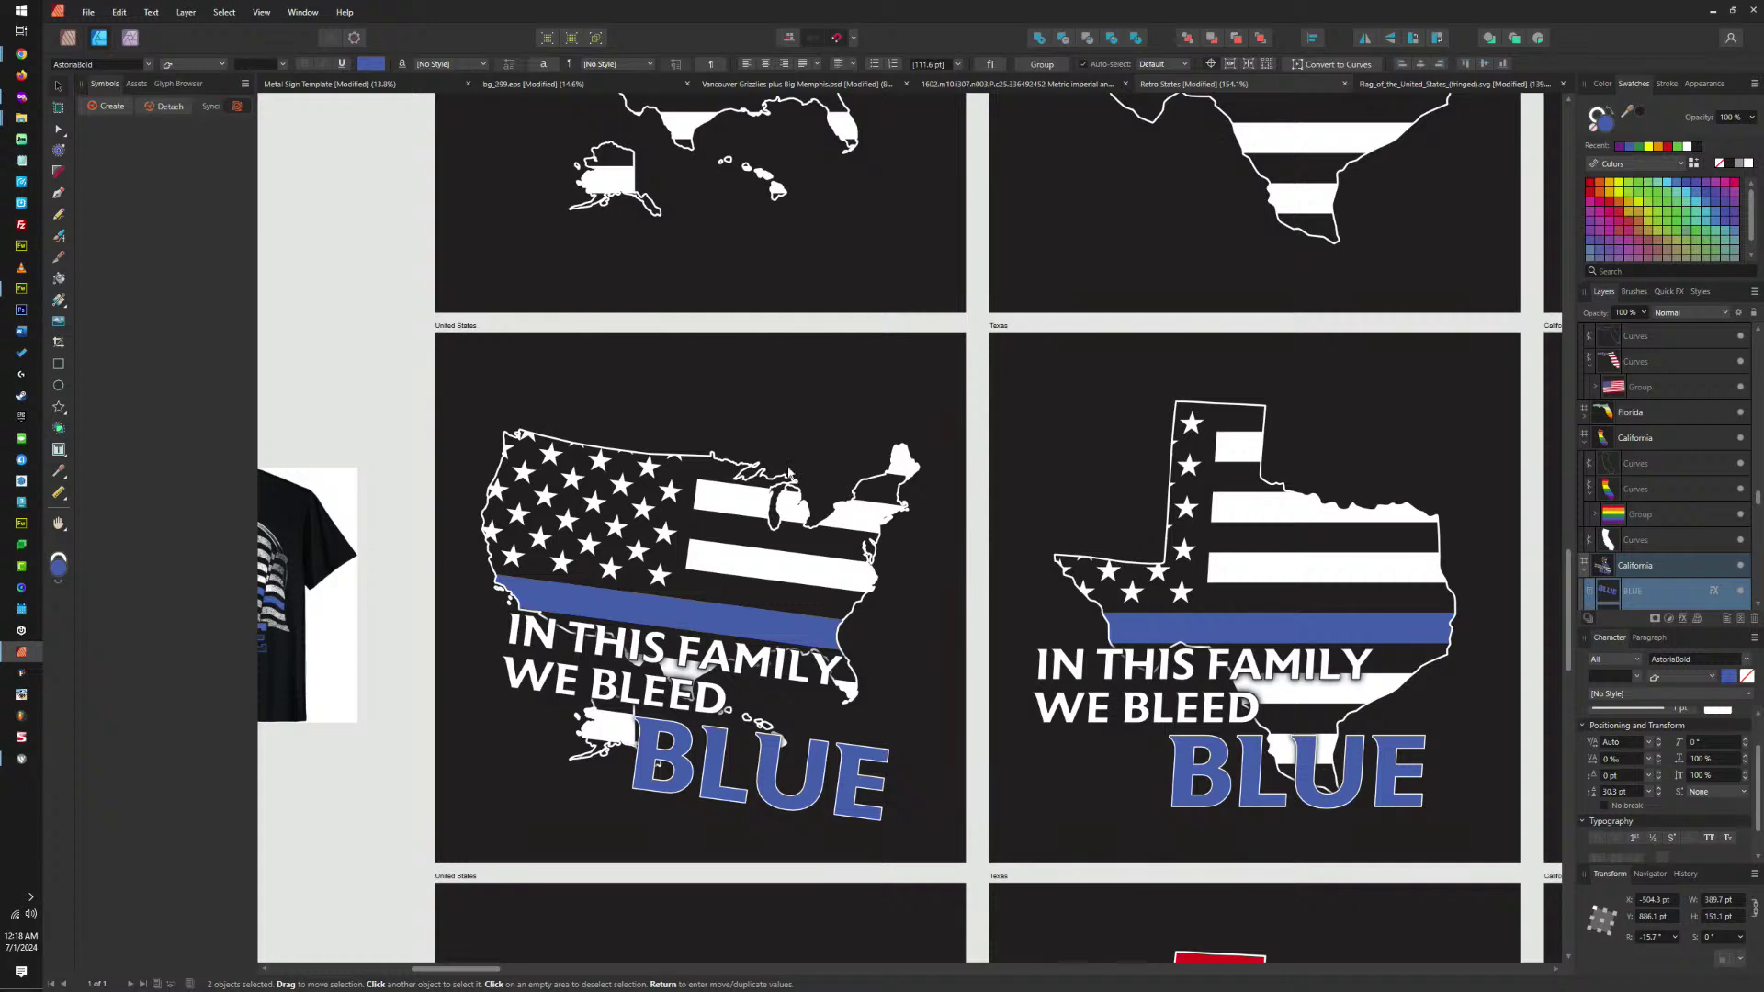
pyautogui.moveTo(788, 473); pyautogui.dragTo(1237, 501)
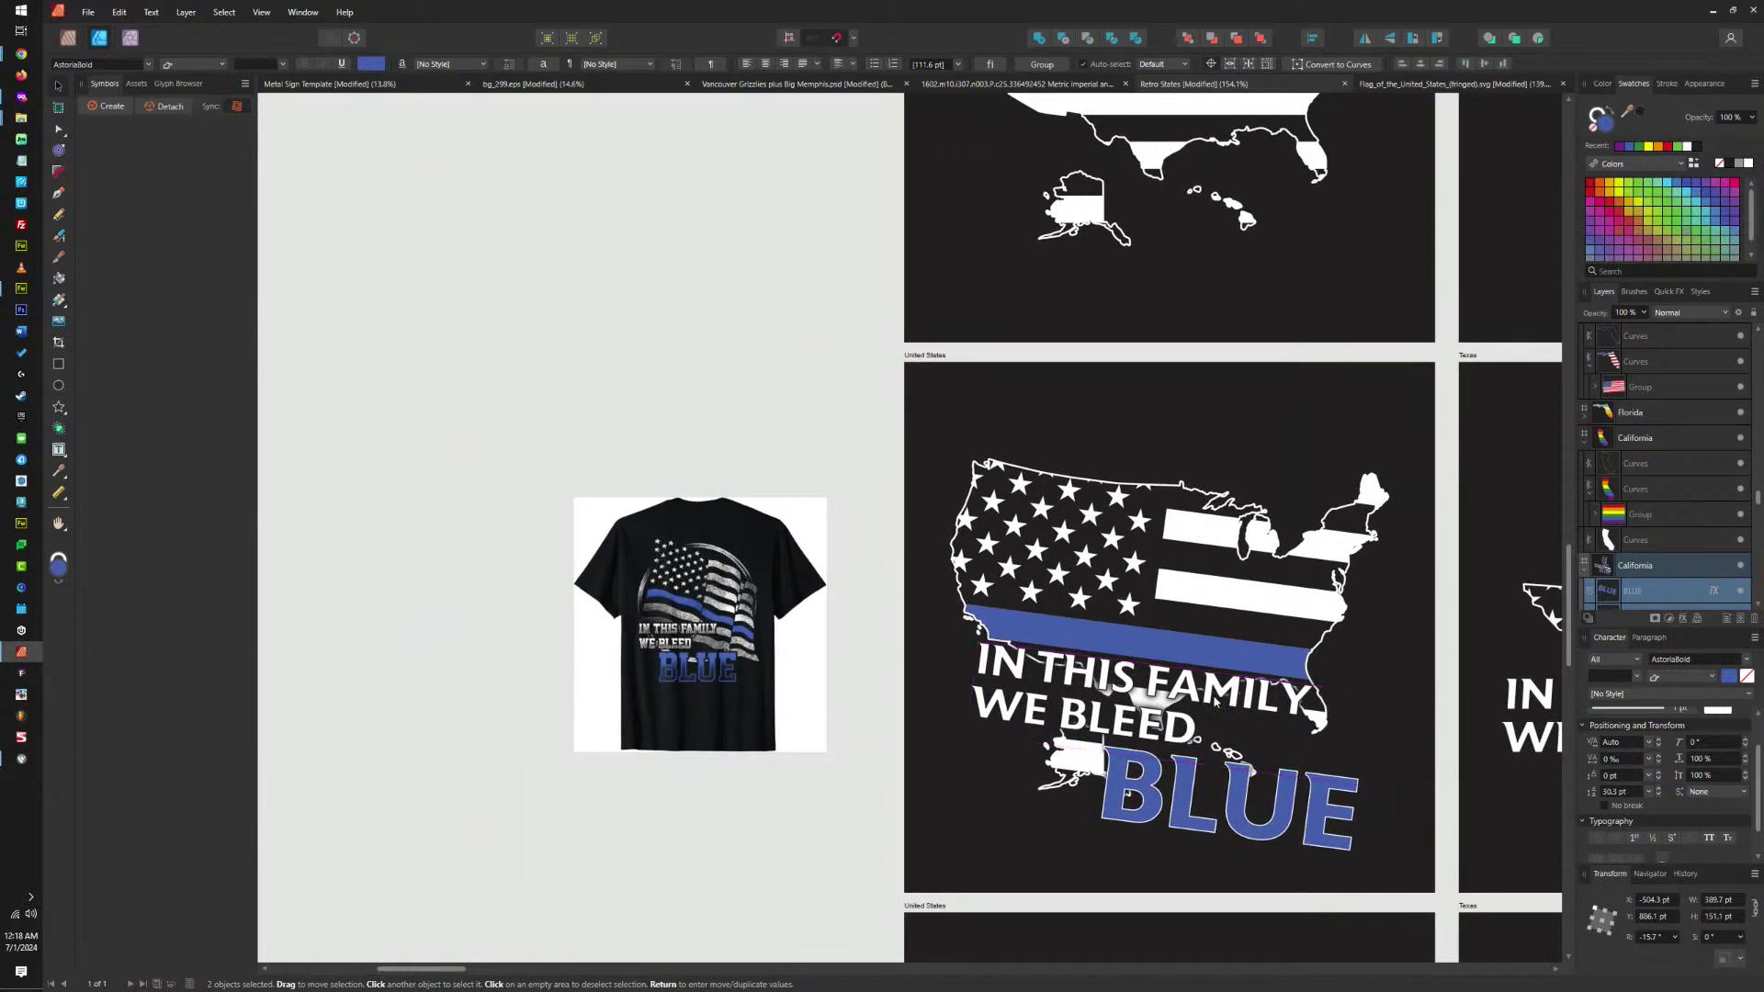
pyautogui.click(1158, 689)
pyautogui.moveTo(1137, 682)
pyautogui.mouseDown()
pyautogui.moveTo(1114, 666)
pyautogui.moveTo(1134, 675)
pyautogui.moveTo(1122, 686)
pyautogui.moveTo(1123, 665)
pyautogui.moveTo(1146, 678)
pyautogui.mouseUp()
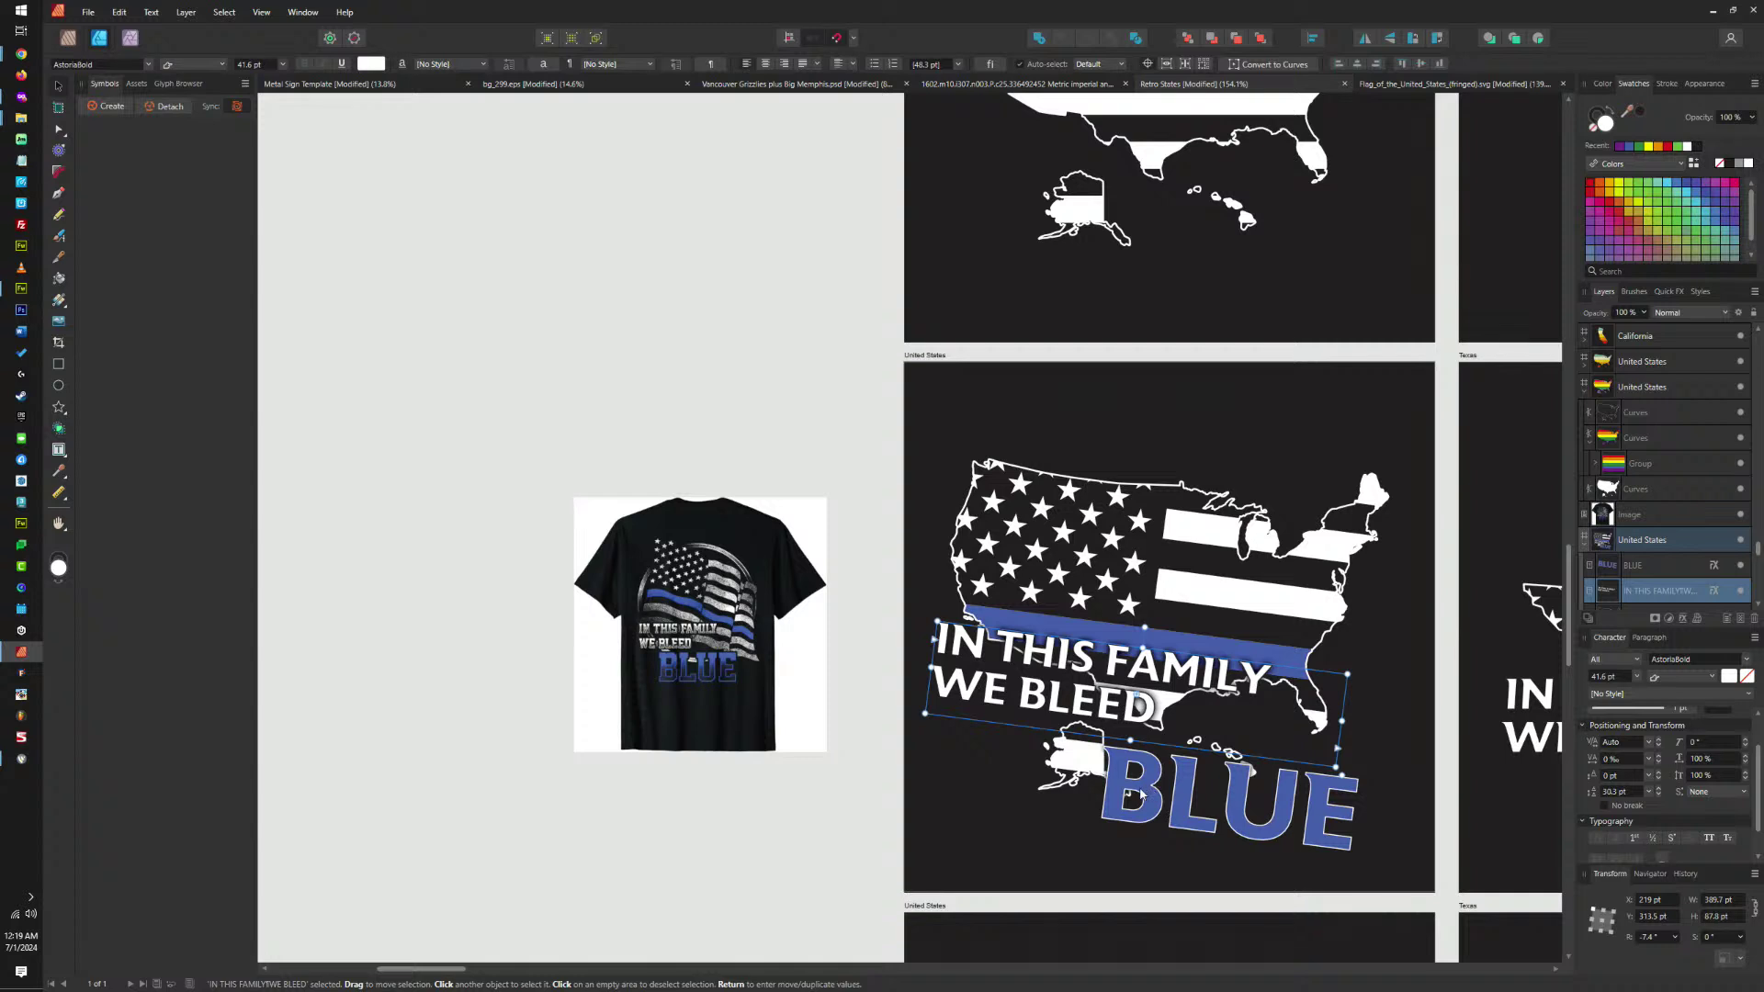
# Shift BLUE up and right on the United States artboard, and centre the white slogan text horizontally at X 250 pt.
pyautogui.click(1147, 797)
pyautogui.moveTo(1227, 765); pyautogui.dragTo(1153, 777)
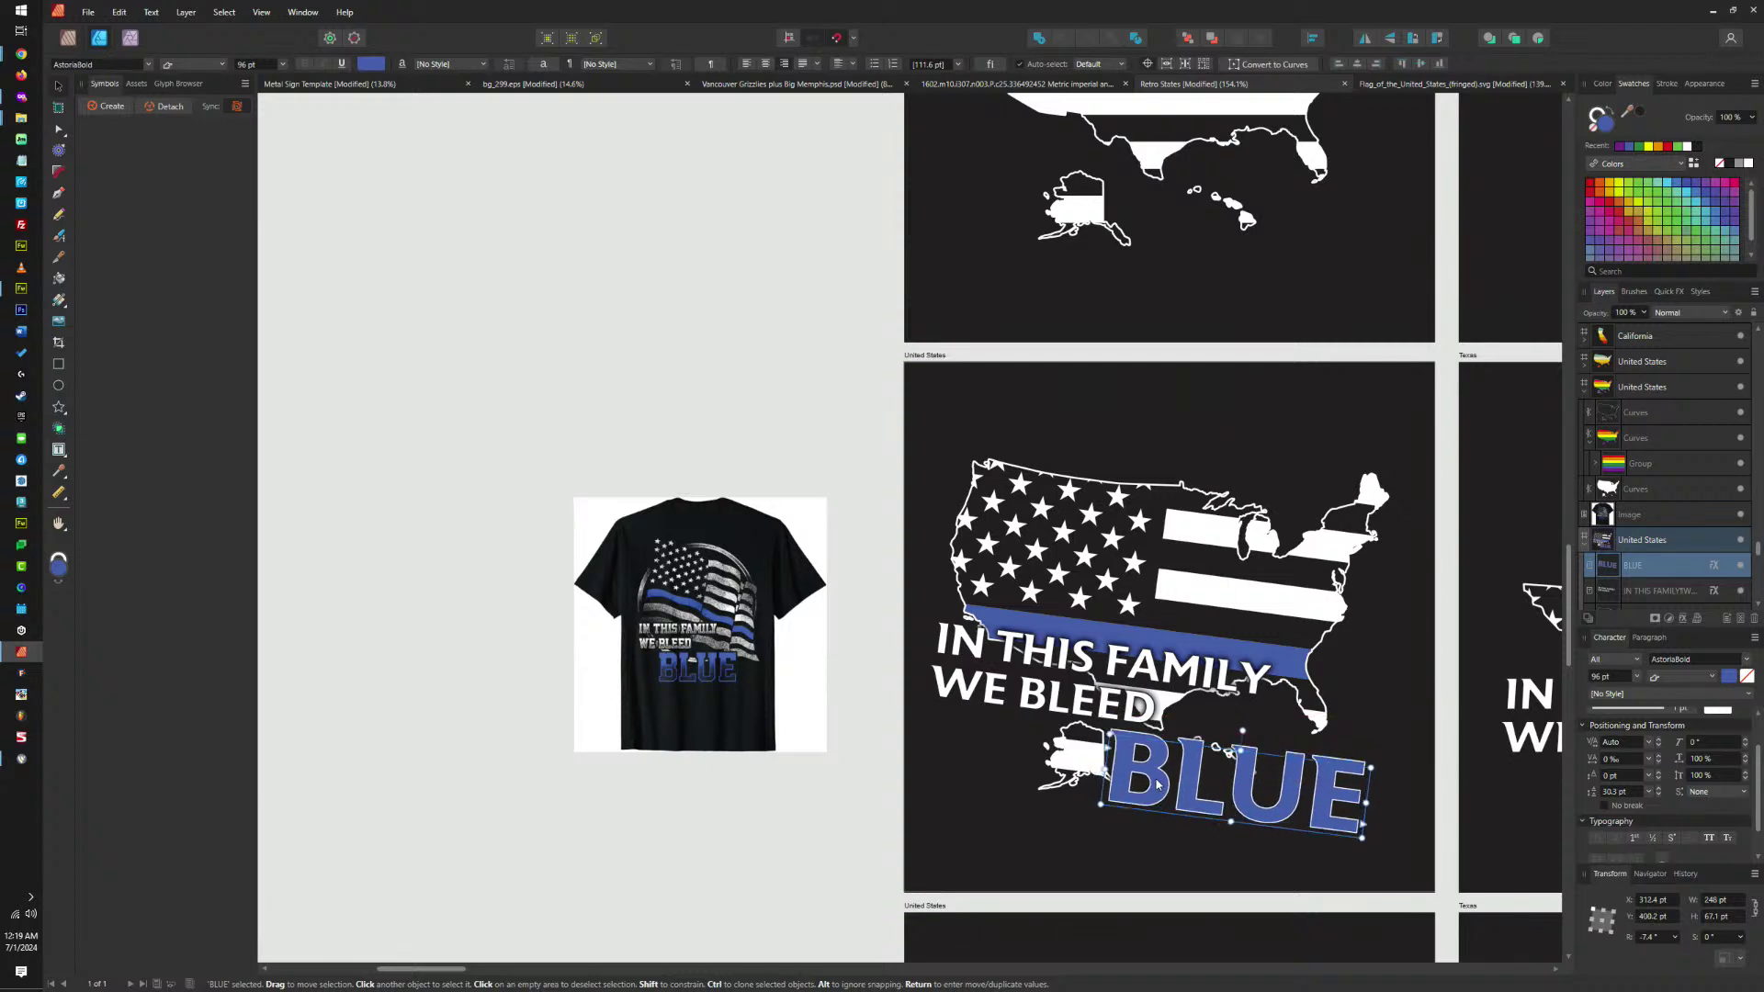
pyautogui.moveTo(1158, 783)
pyautogui.mouseDown()
pyautogui.moveTo(1173, 779)
pyautogui.moveTo(1143, 779)
pyautogui.moveTo(1170, 780)
pyautogui.mouseUp()
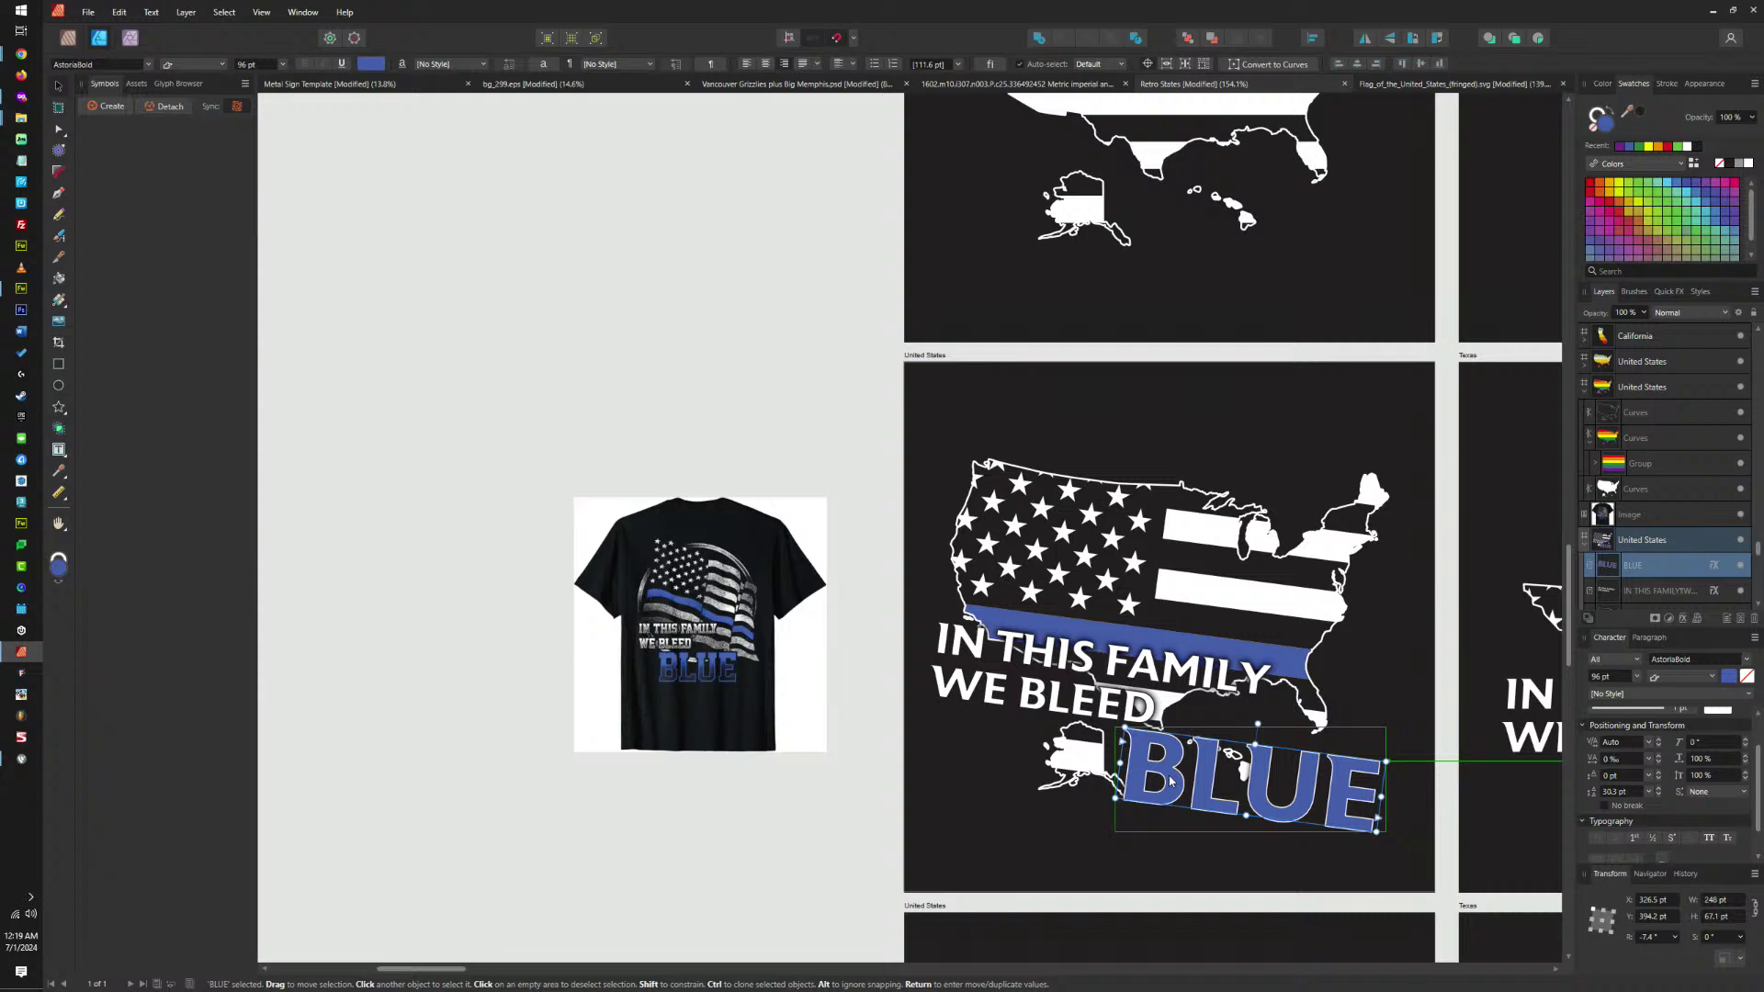
pyautogui.moveTo(1171, 780); pyautogui.dragTo(1170, 781)
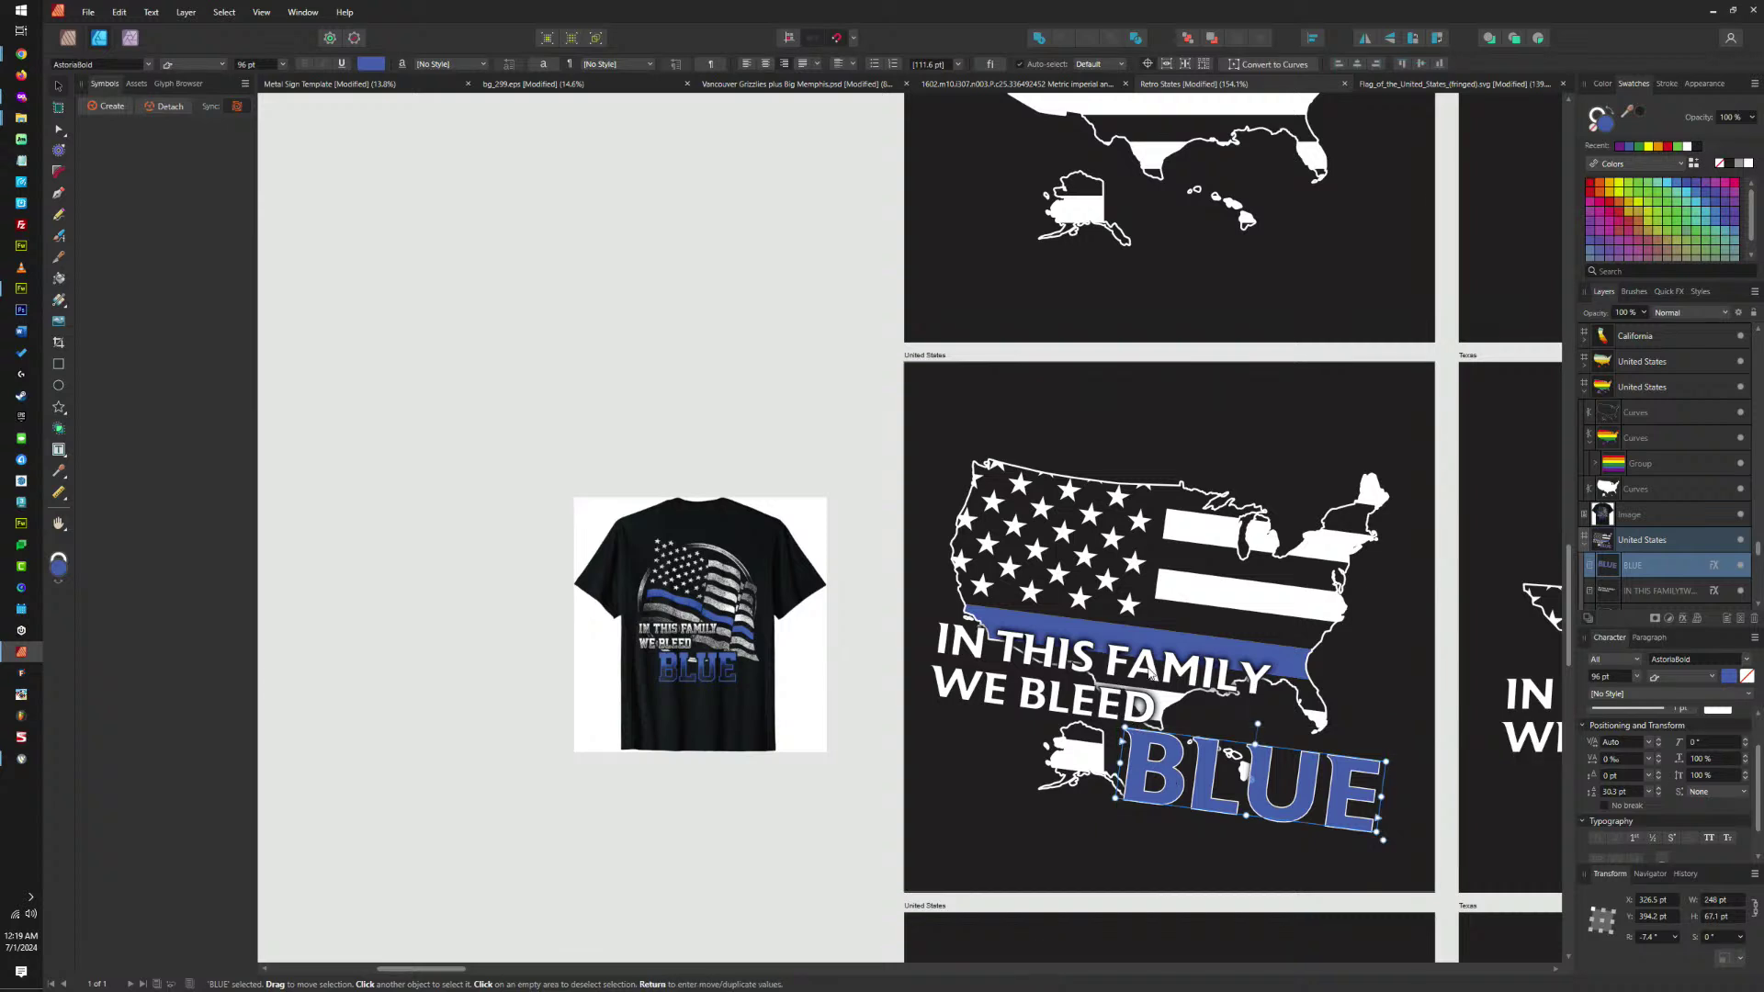
pyautogui.click(1141, 671)
pyautogui.moveTo(1140, 672); pyautogui.dragTo(1173, 669)
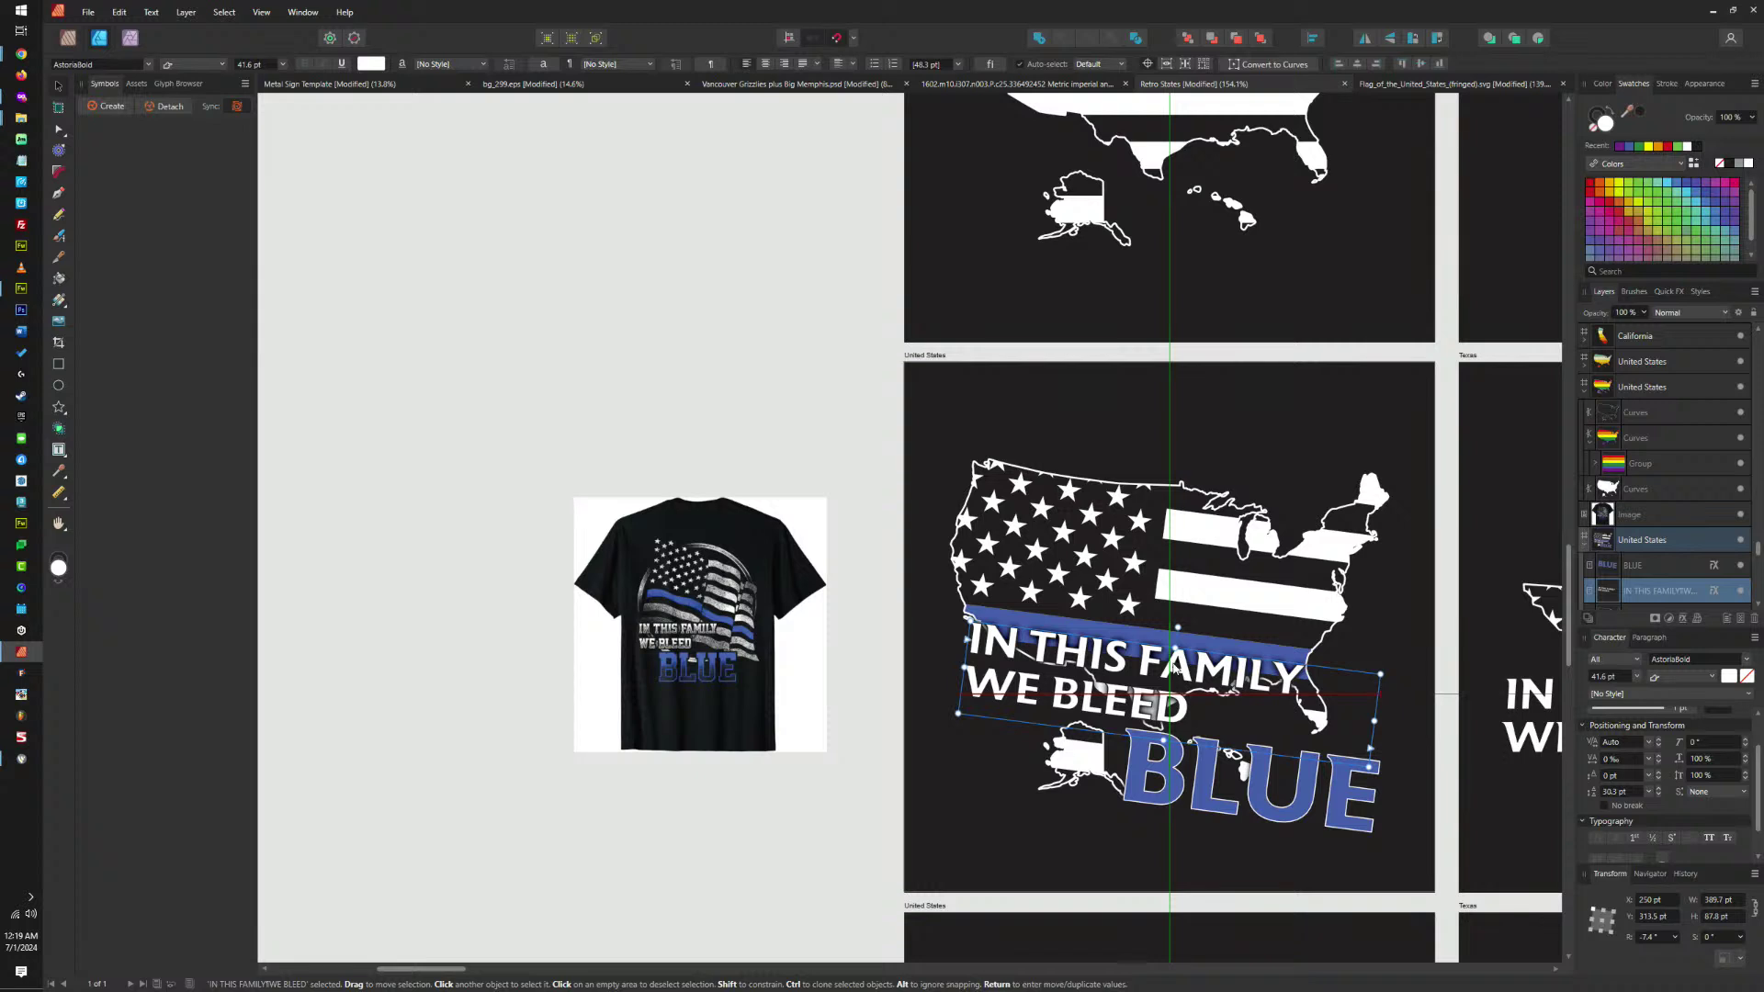
# Move the white IN THIS FAMILY WE BLEED text left to about X 220 pt on the United States artboard and deselect it.
pyautogui.moveTo(1173, 668)
pyautogui.mouseDown()
pyautogui.moveTo(1215, 676)
pyautogui.moveTo(1147, 664)
pyautogui.mouseUp()
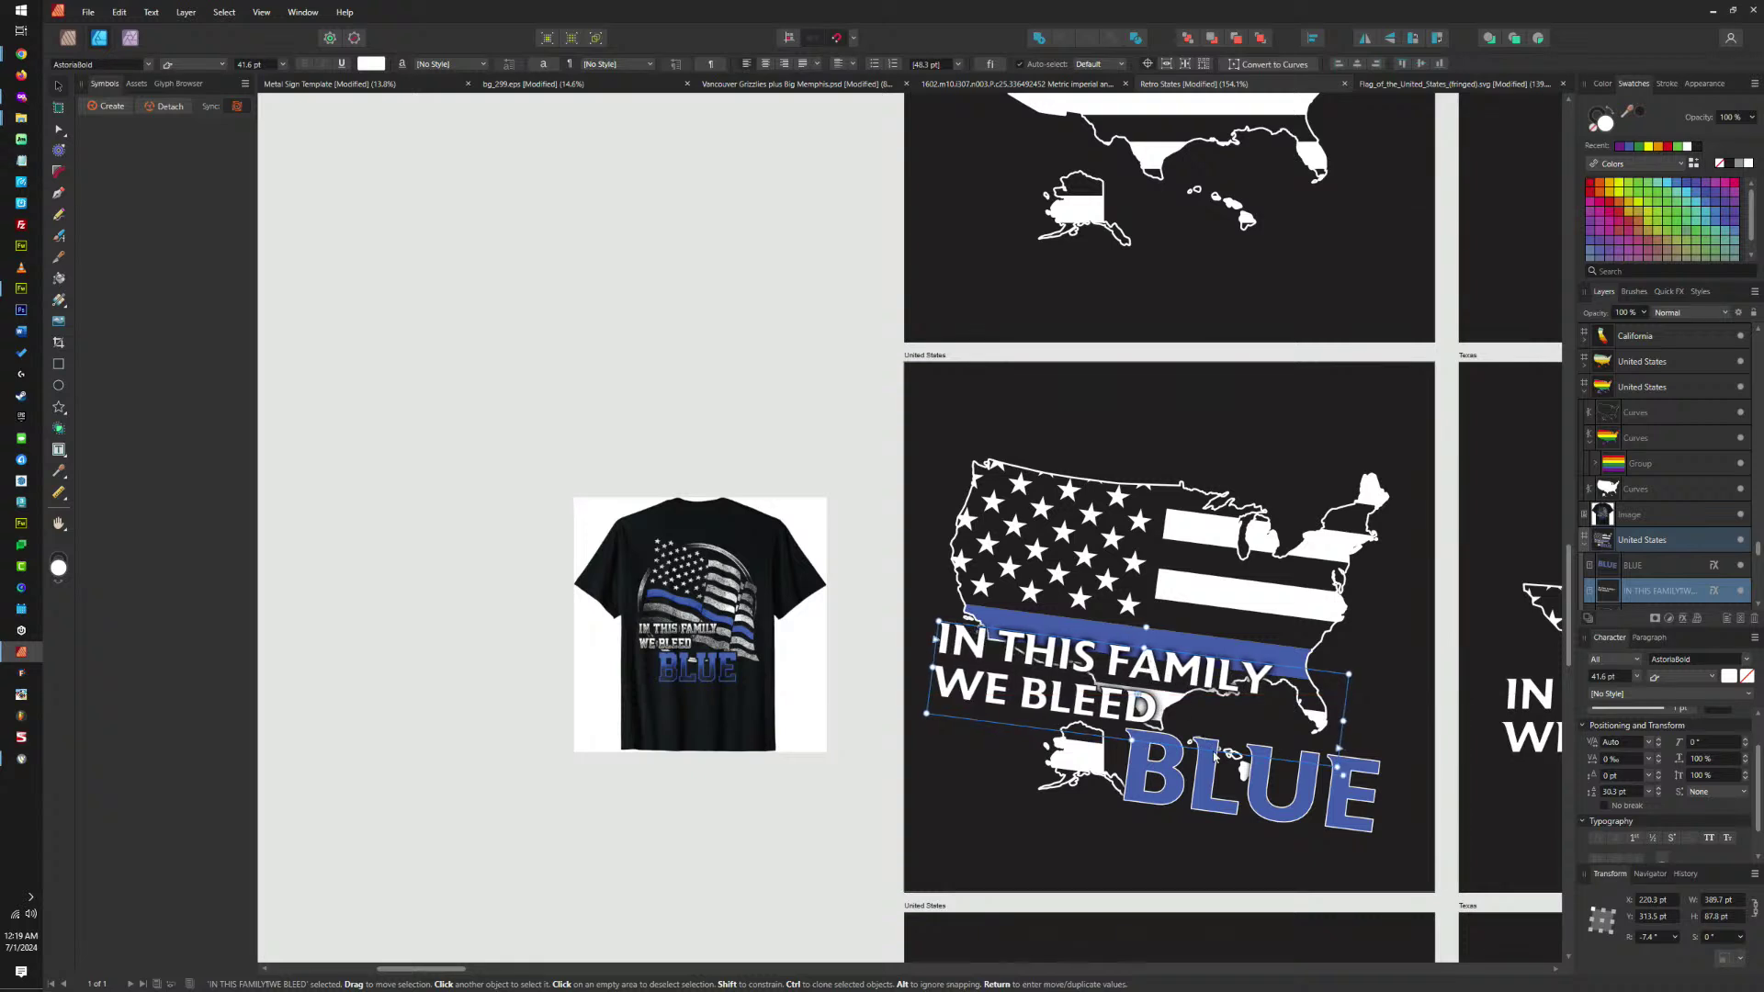
pyautogui.click(1279, 857)
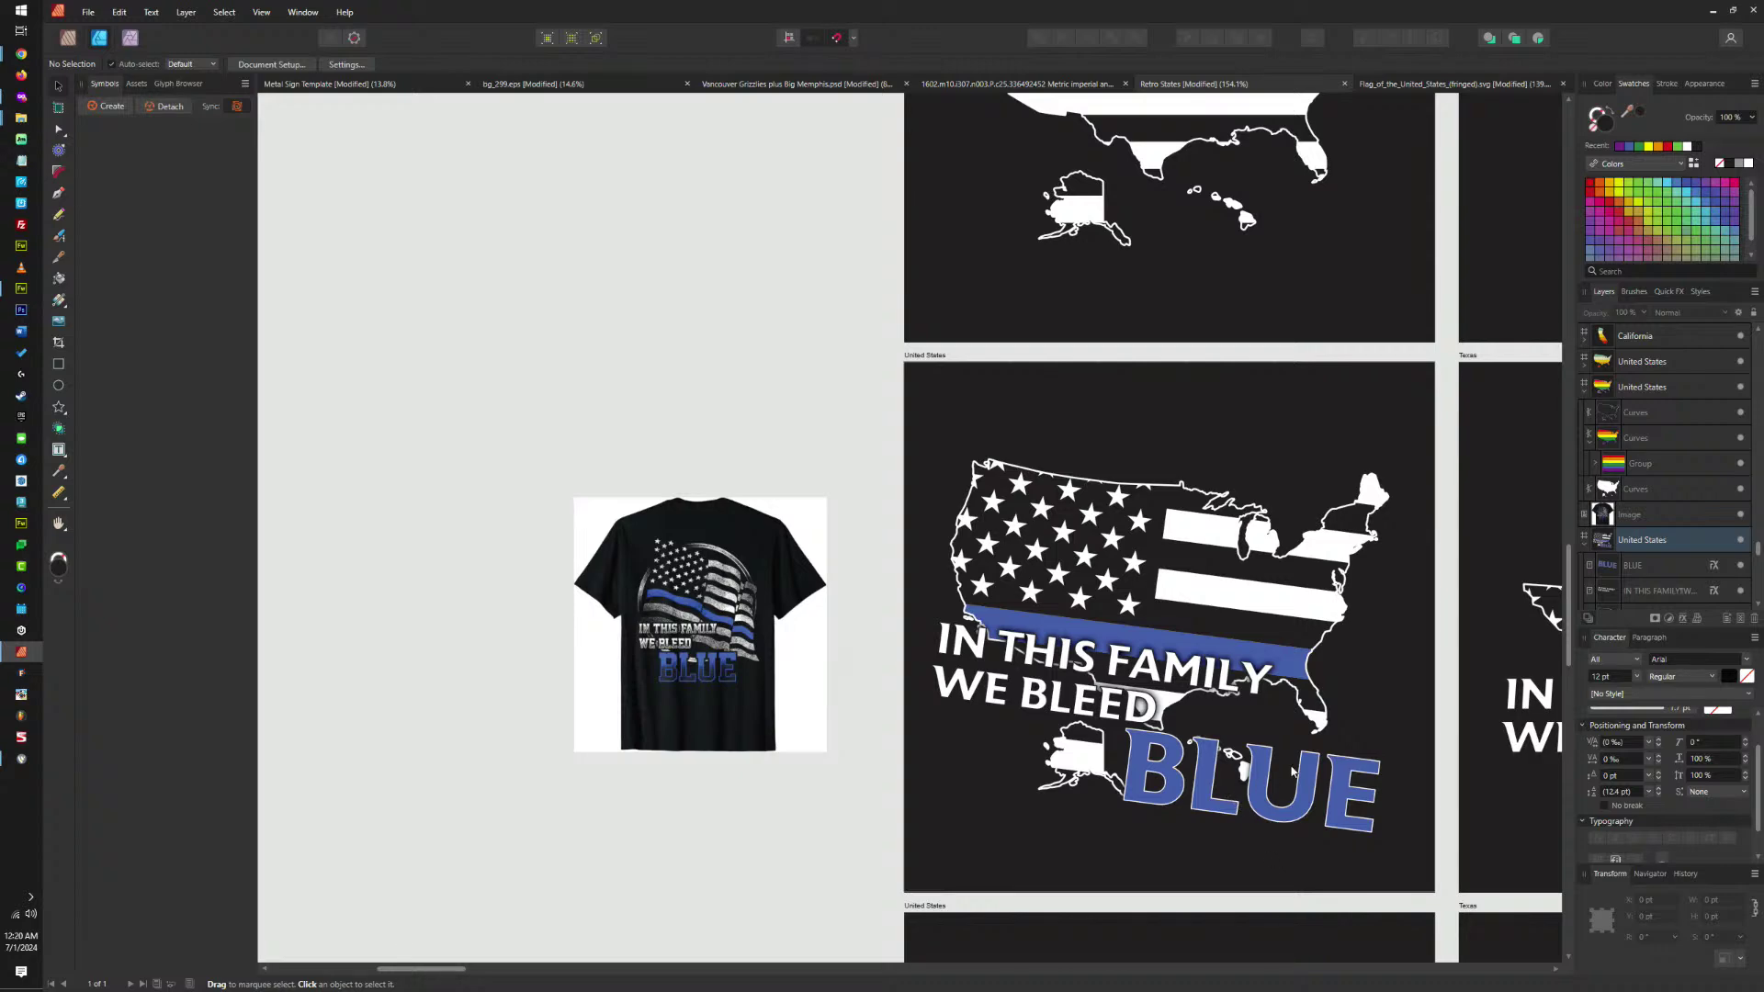
pyautogui.scroll(3, 1320, 781)
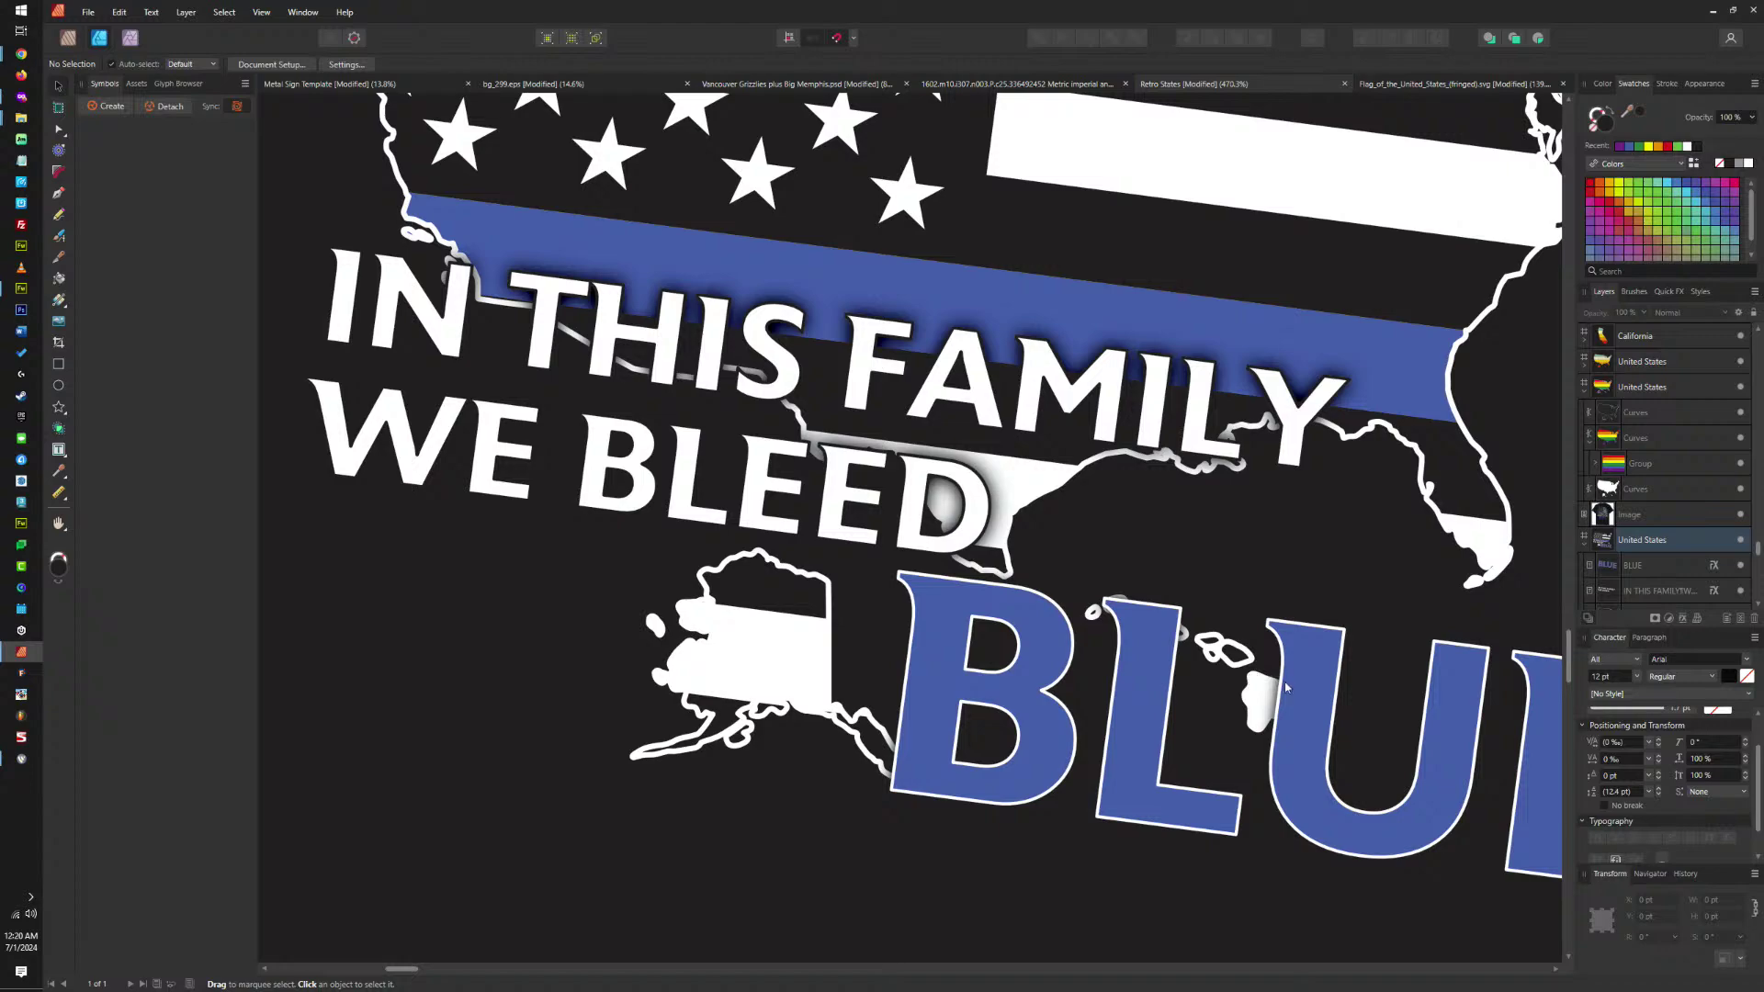
pyautogui.scroll(-5, 1286, 688)
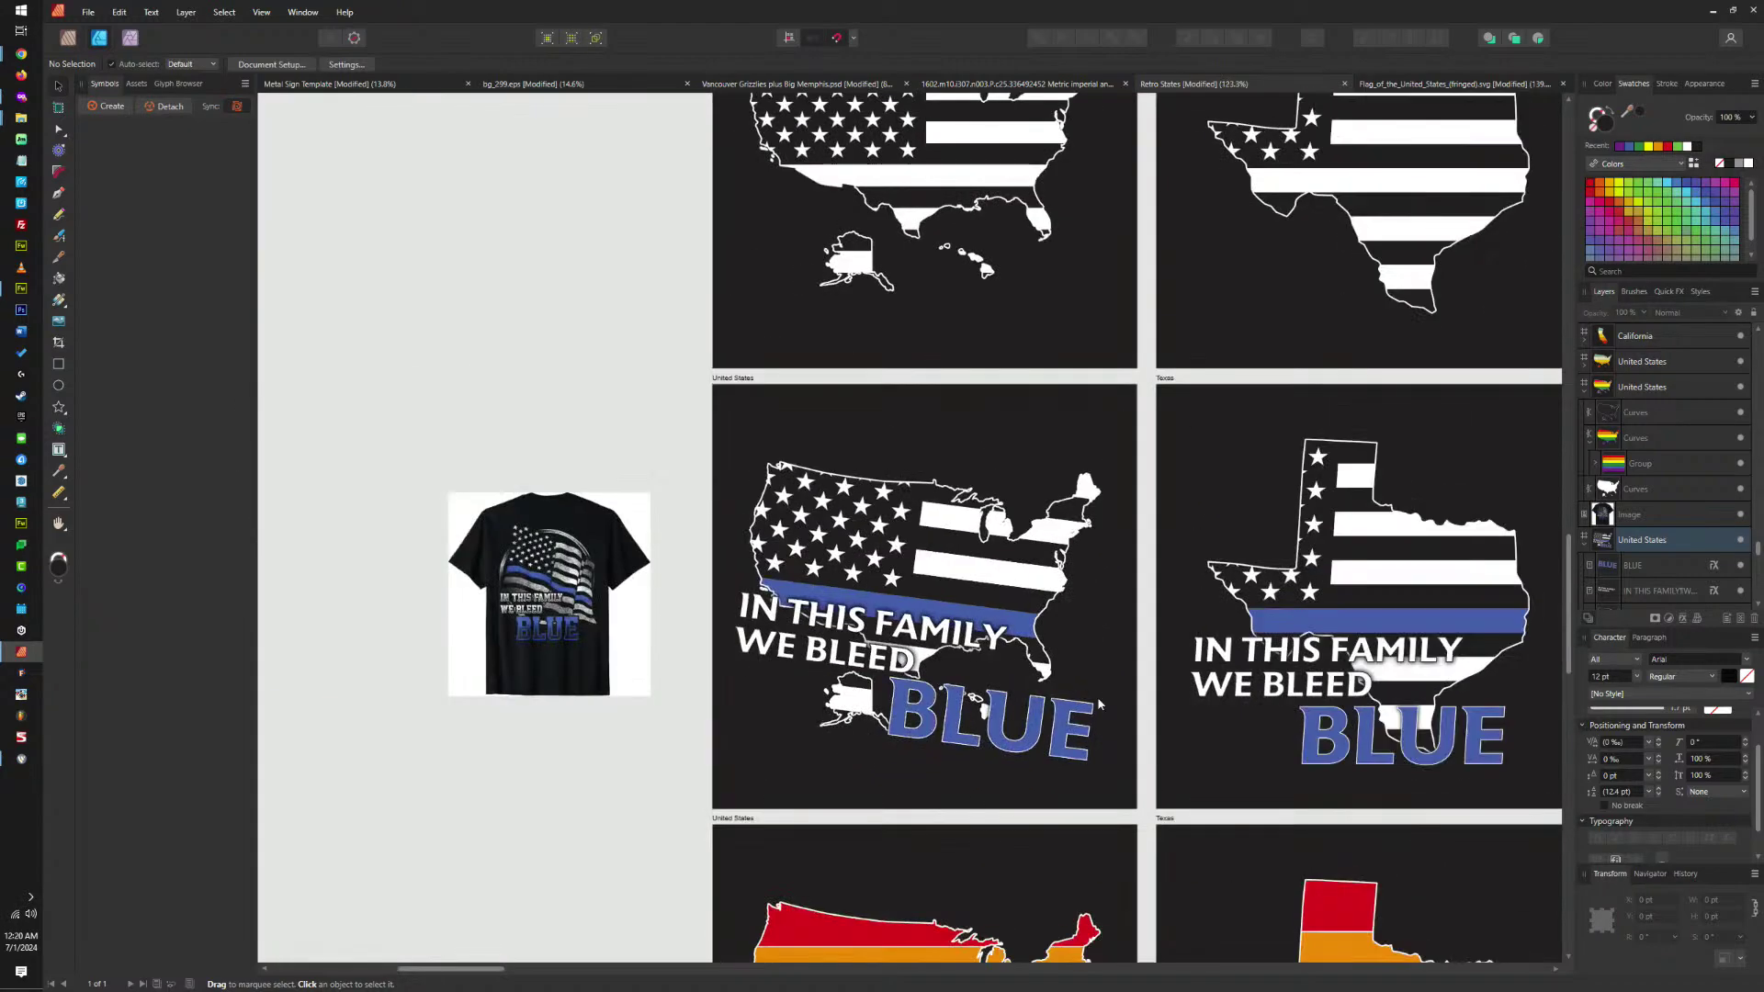
pyautogui.scroll(-5, 1162, 691)
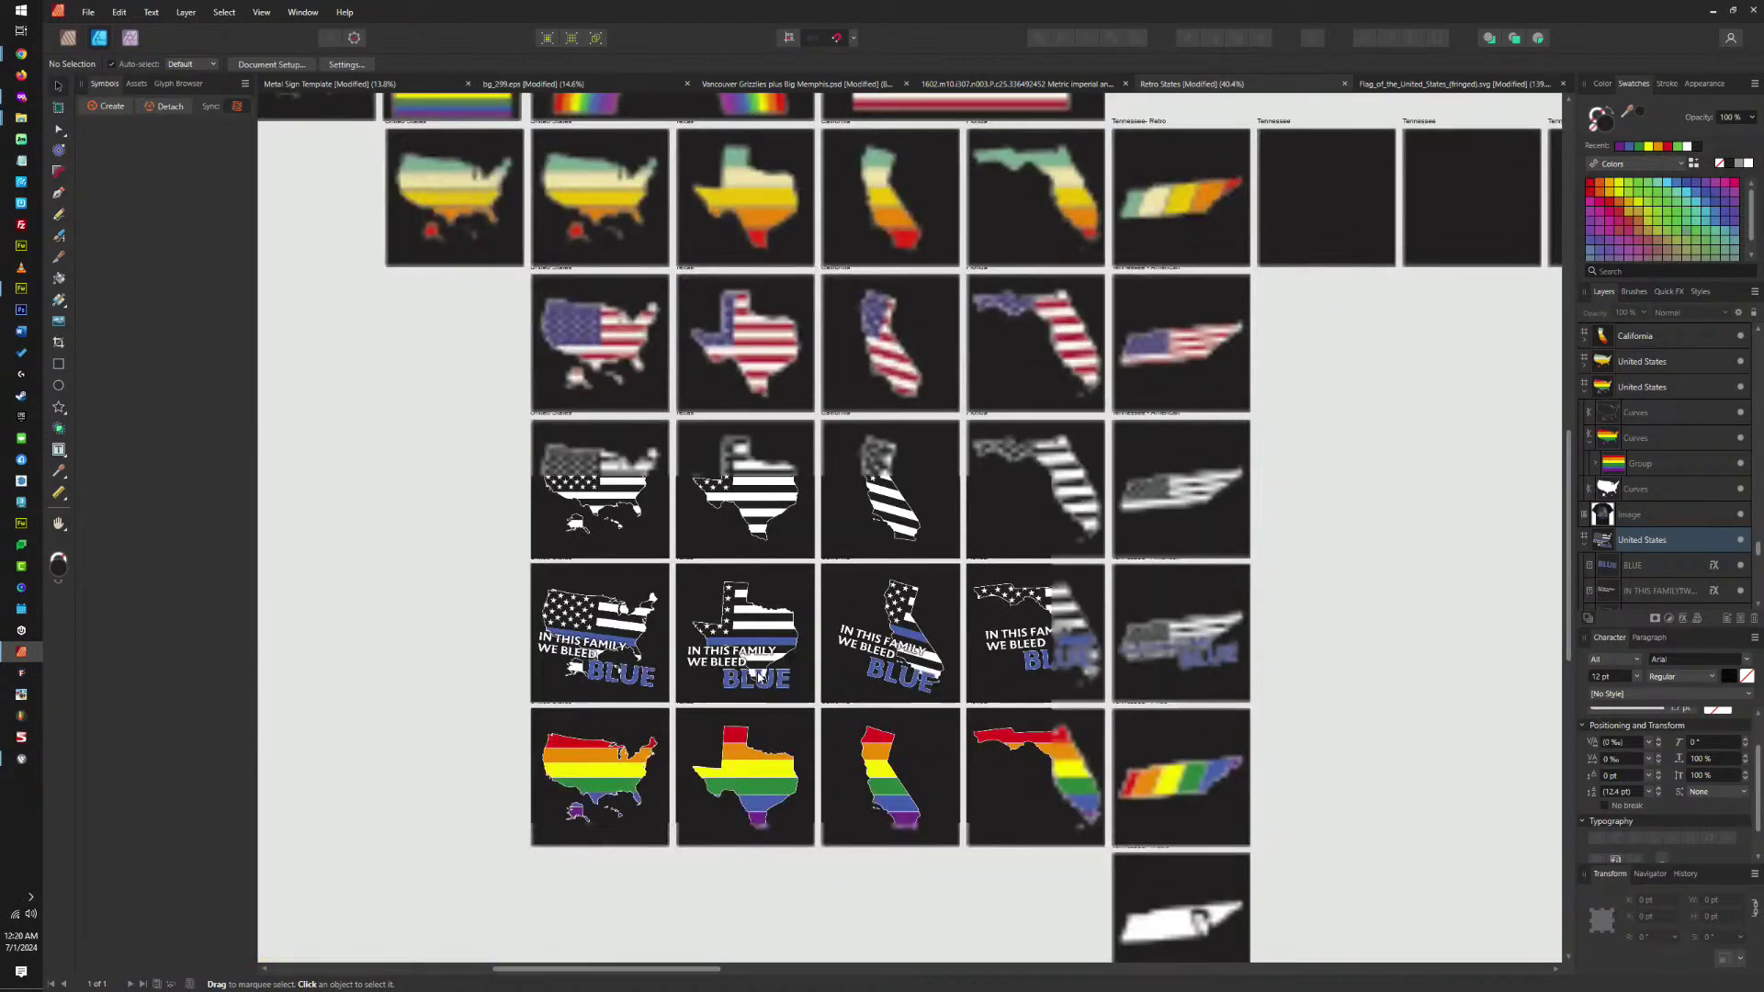
pyautogui.moveTo(801, 641); pyautogui.dragTo(941, 648)
pyautogui.scroll(-1, 992, 744)
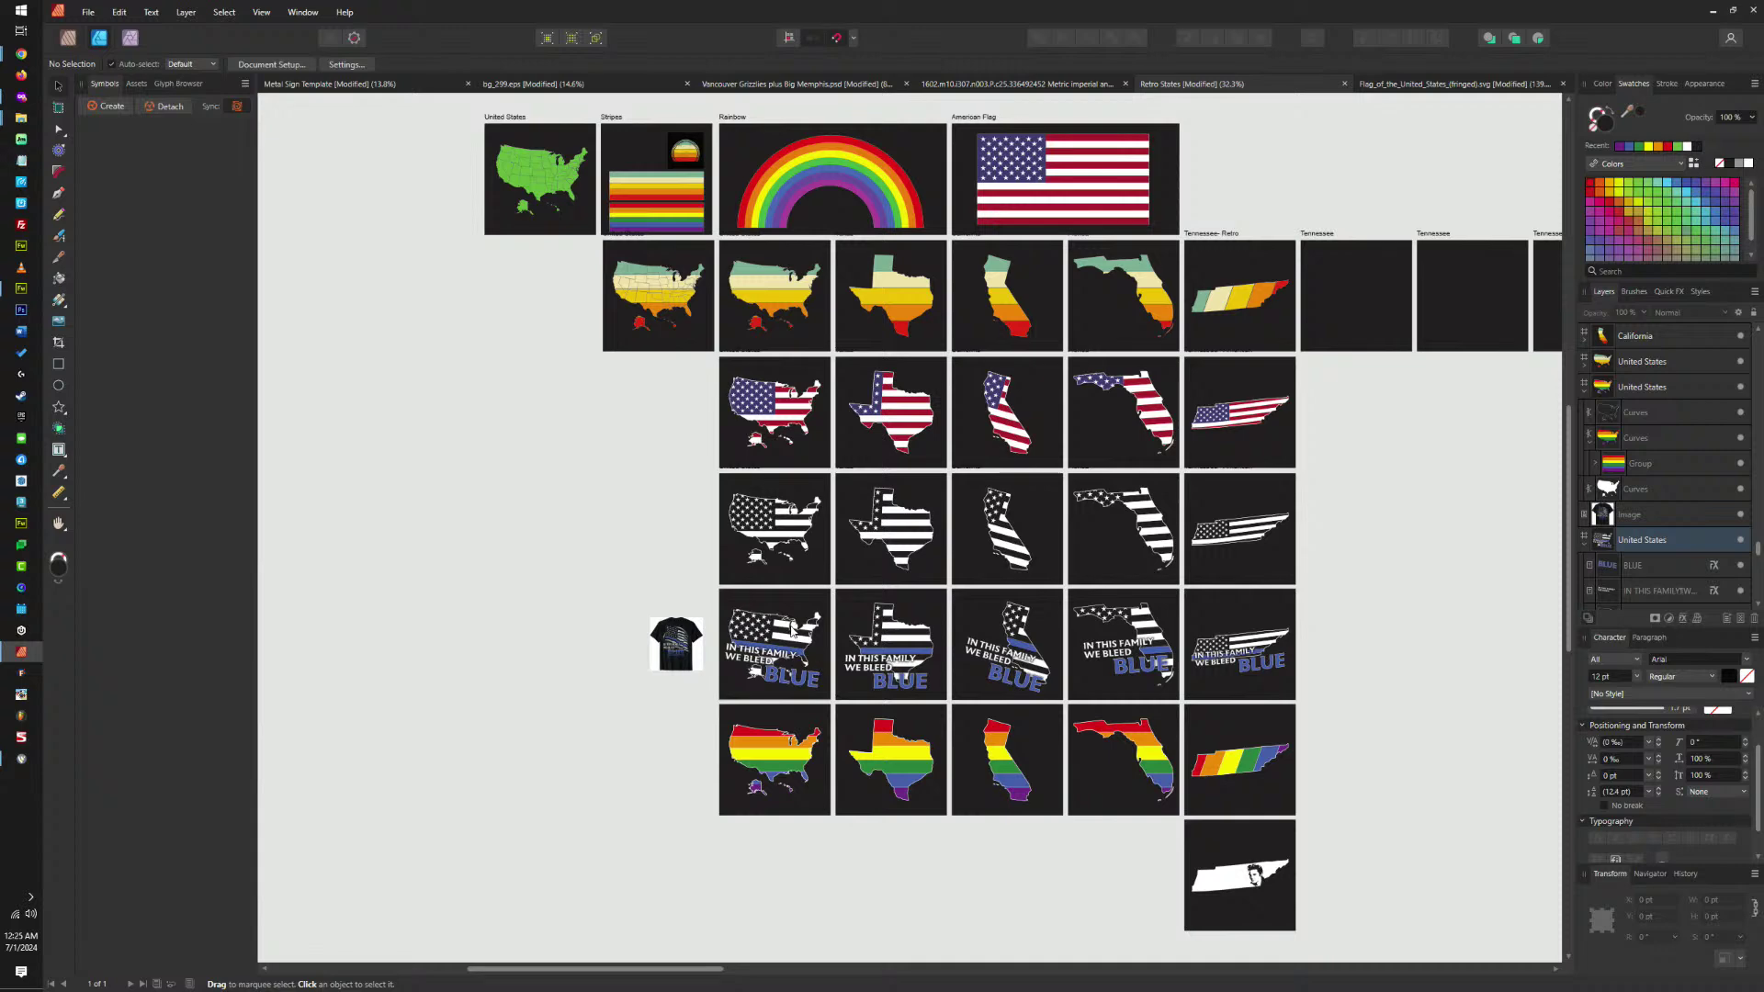
pyautogui.scroll(4, 790, 634)
pyautogui.scroll(1, 786, 637)
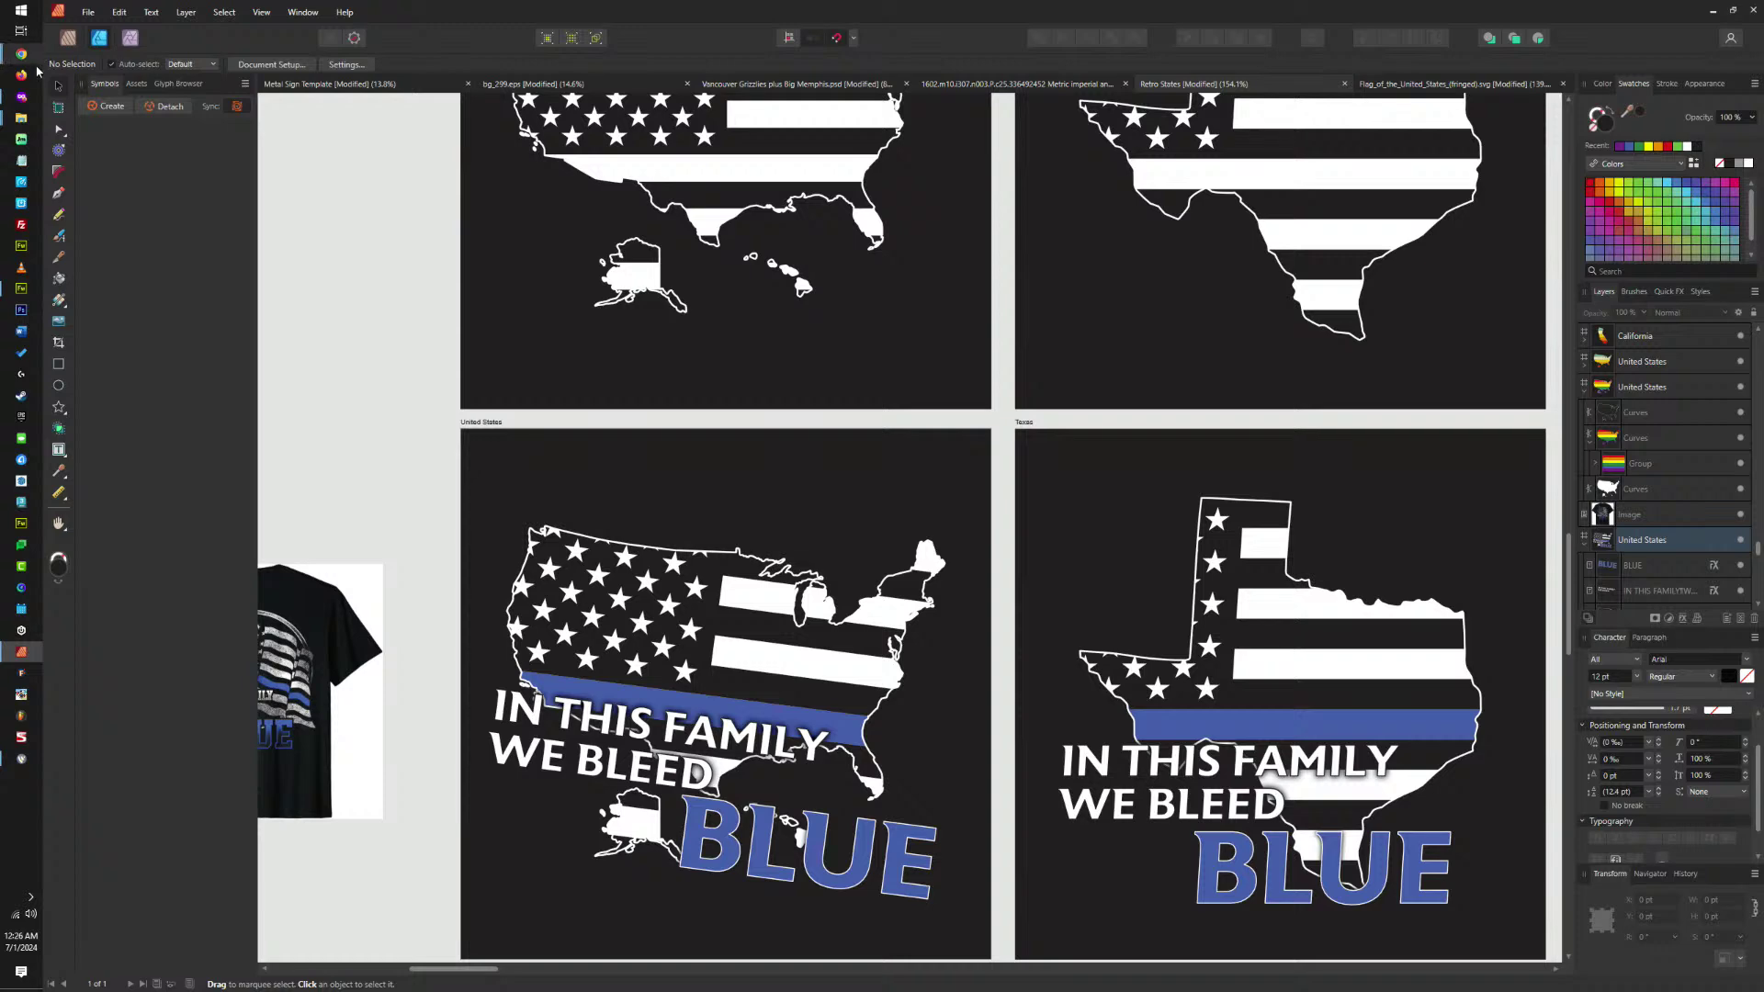
# Switch to the Chrome window with the law enforcement shirt results and search Google for POLICE OFFICER BADGE in a new tab.
pyautogui.moveTo(33, 62)
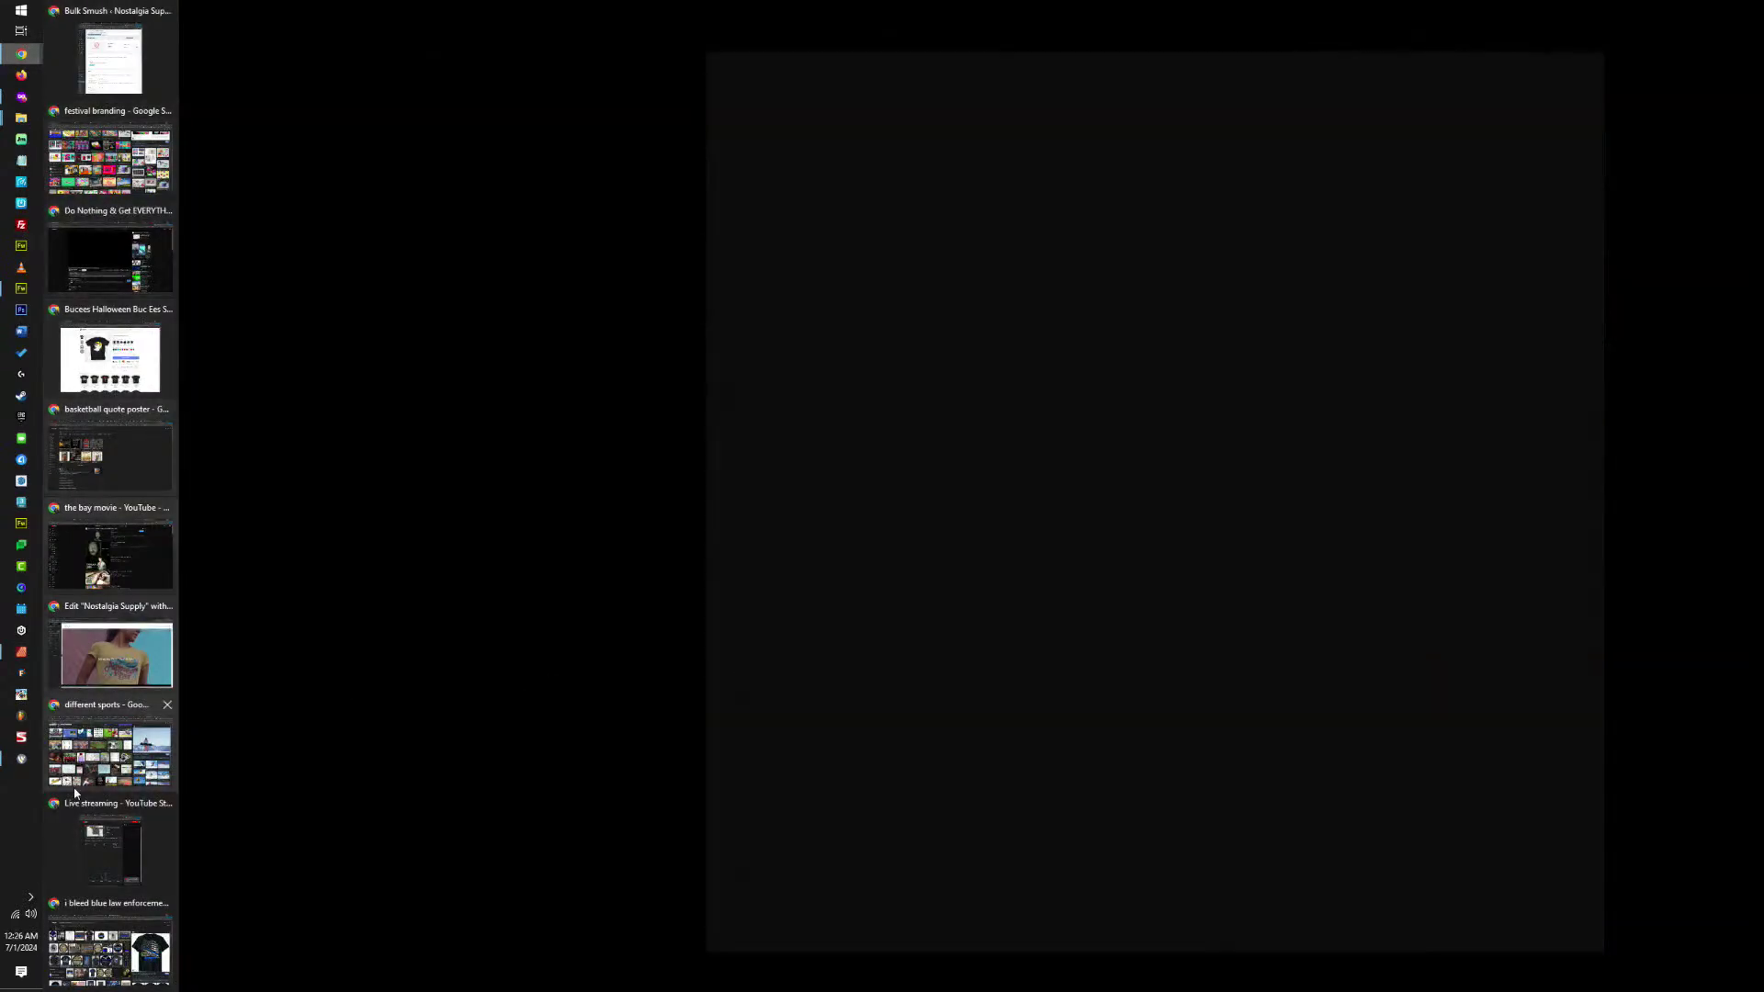
pyautogui.moveTo(110, 744)
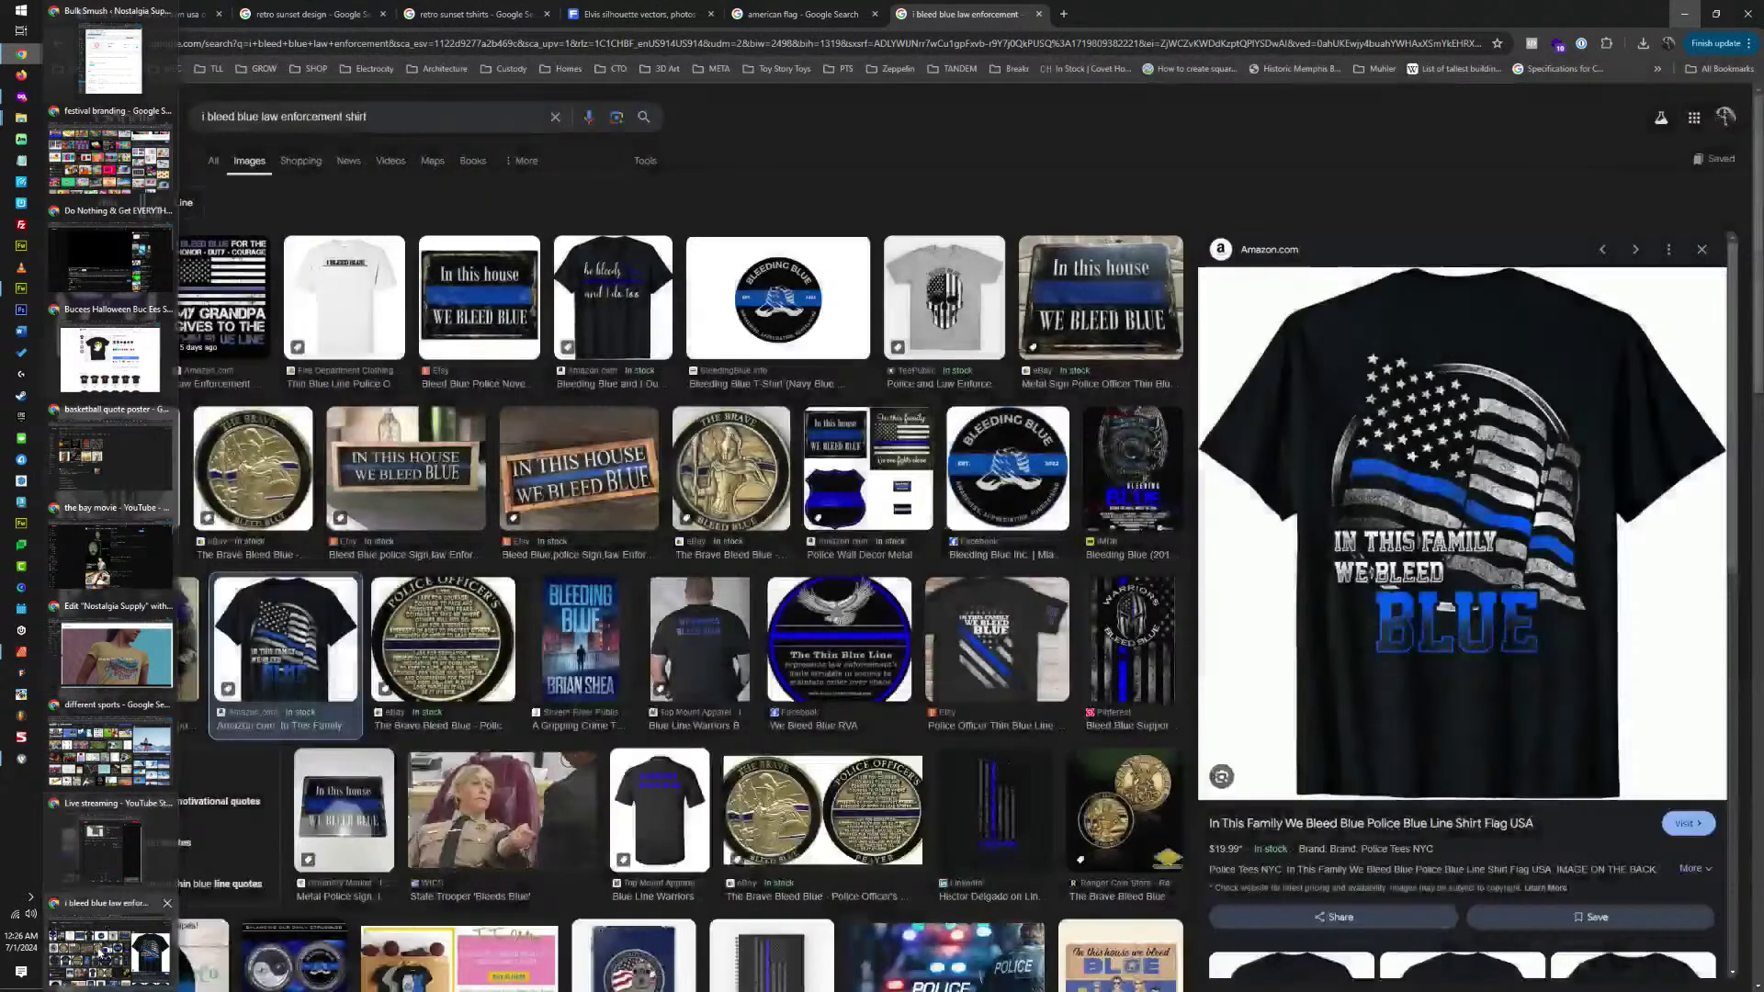
pyautogui.click(110, 946)
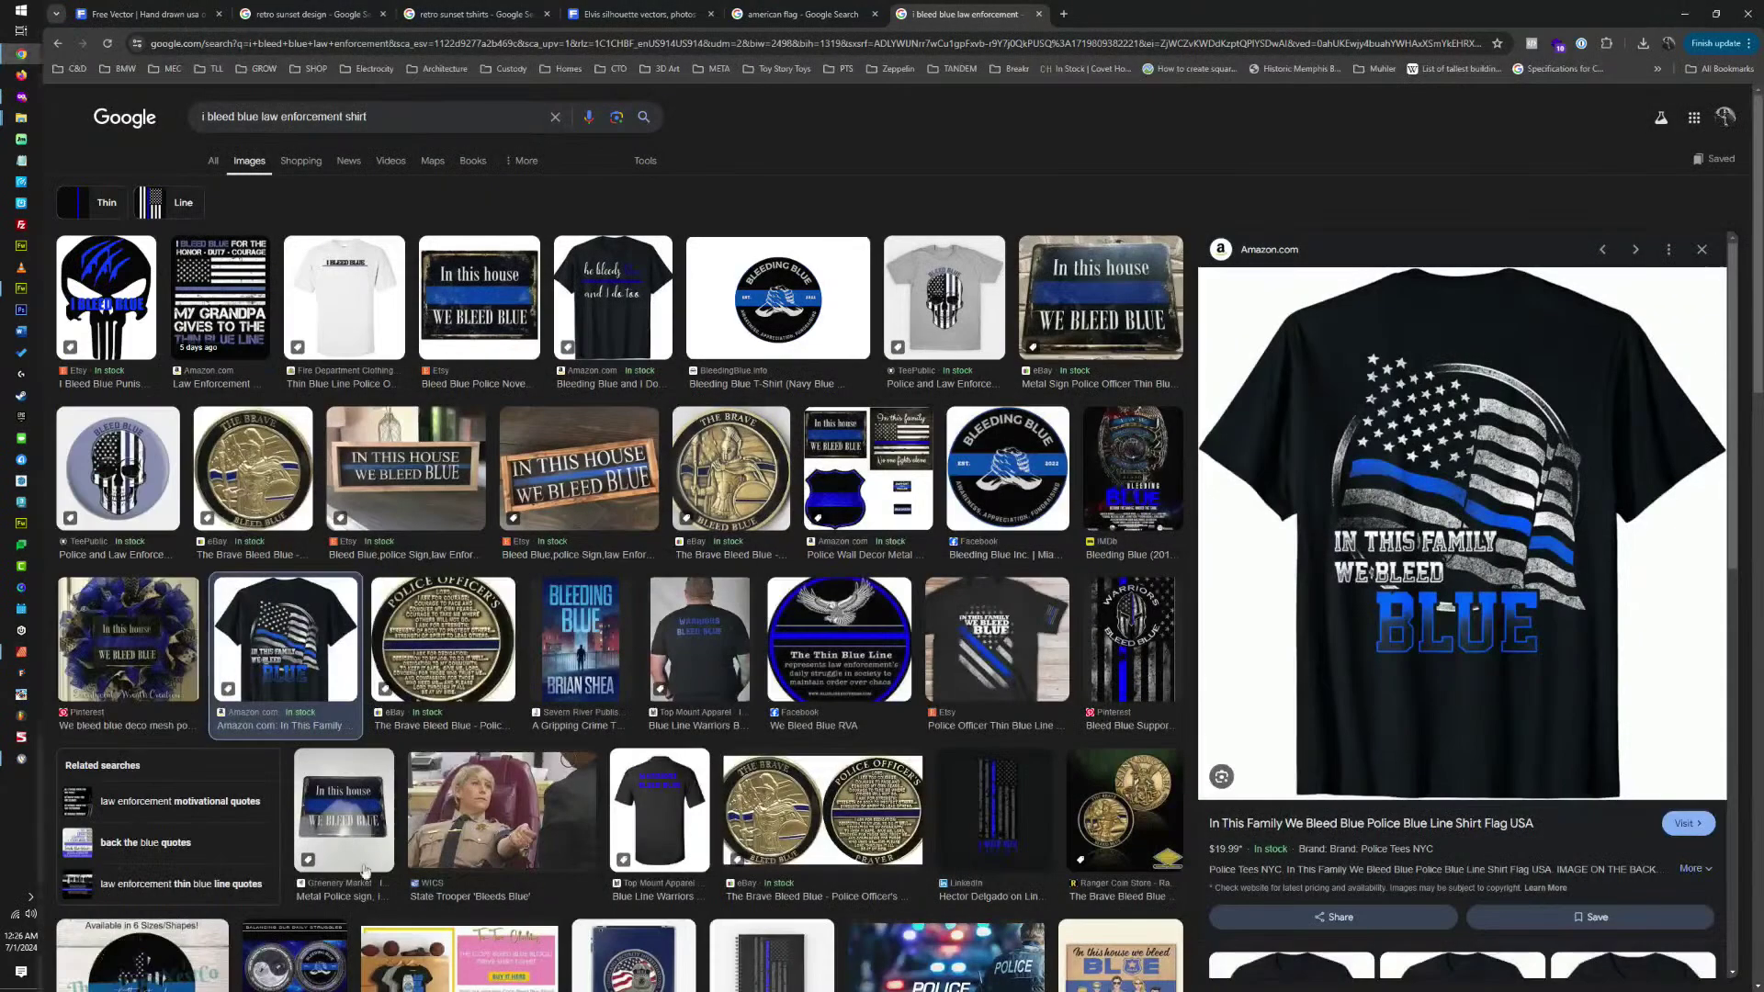
pyautogui.hotkey('ctrl', 't')
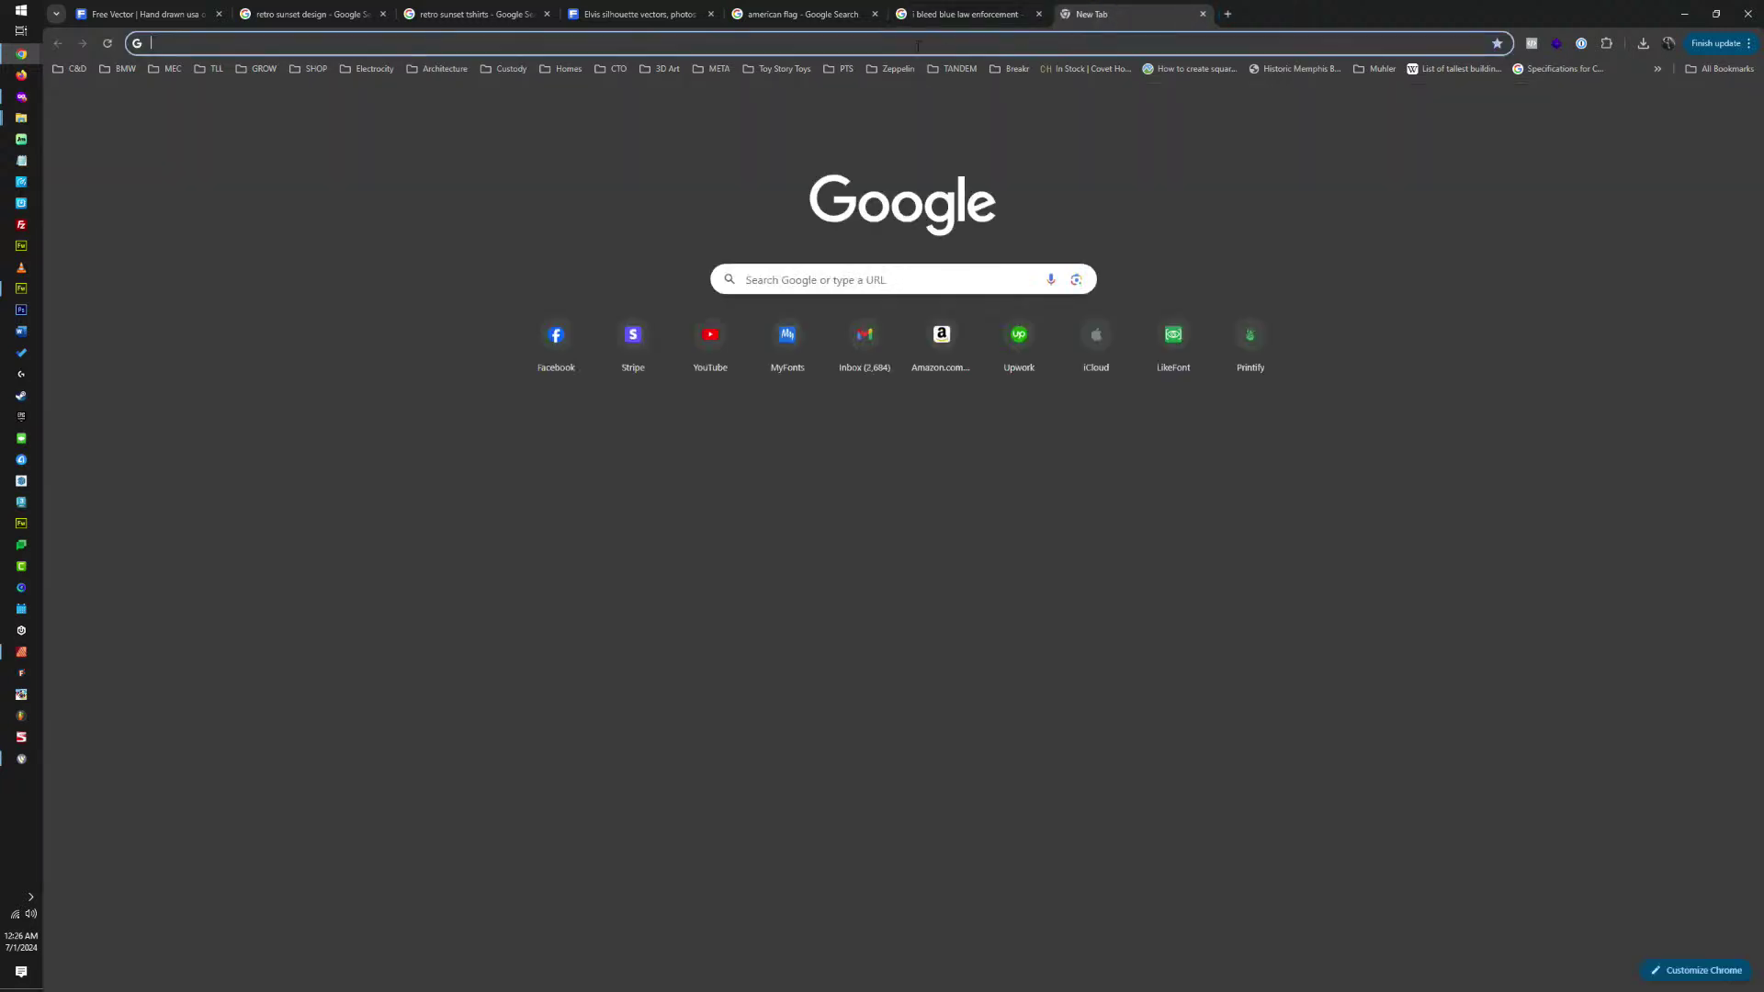
pyautogui.click(656, 44)
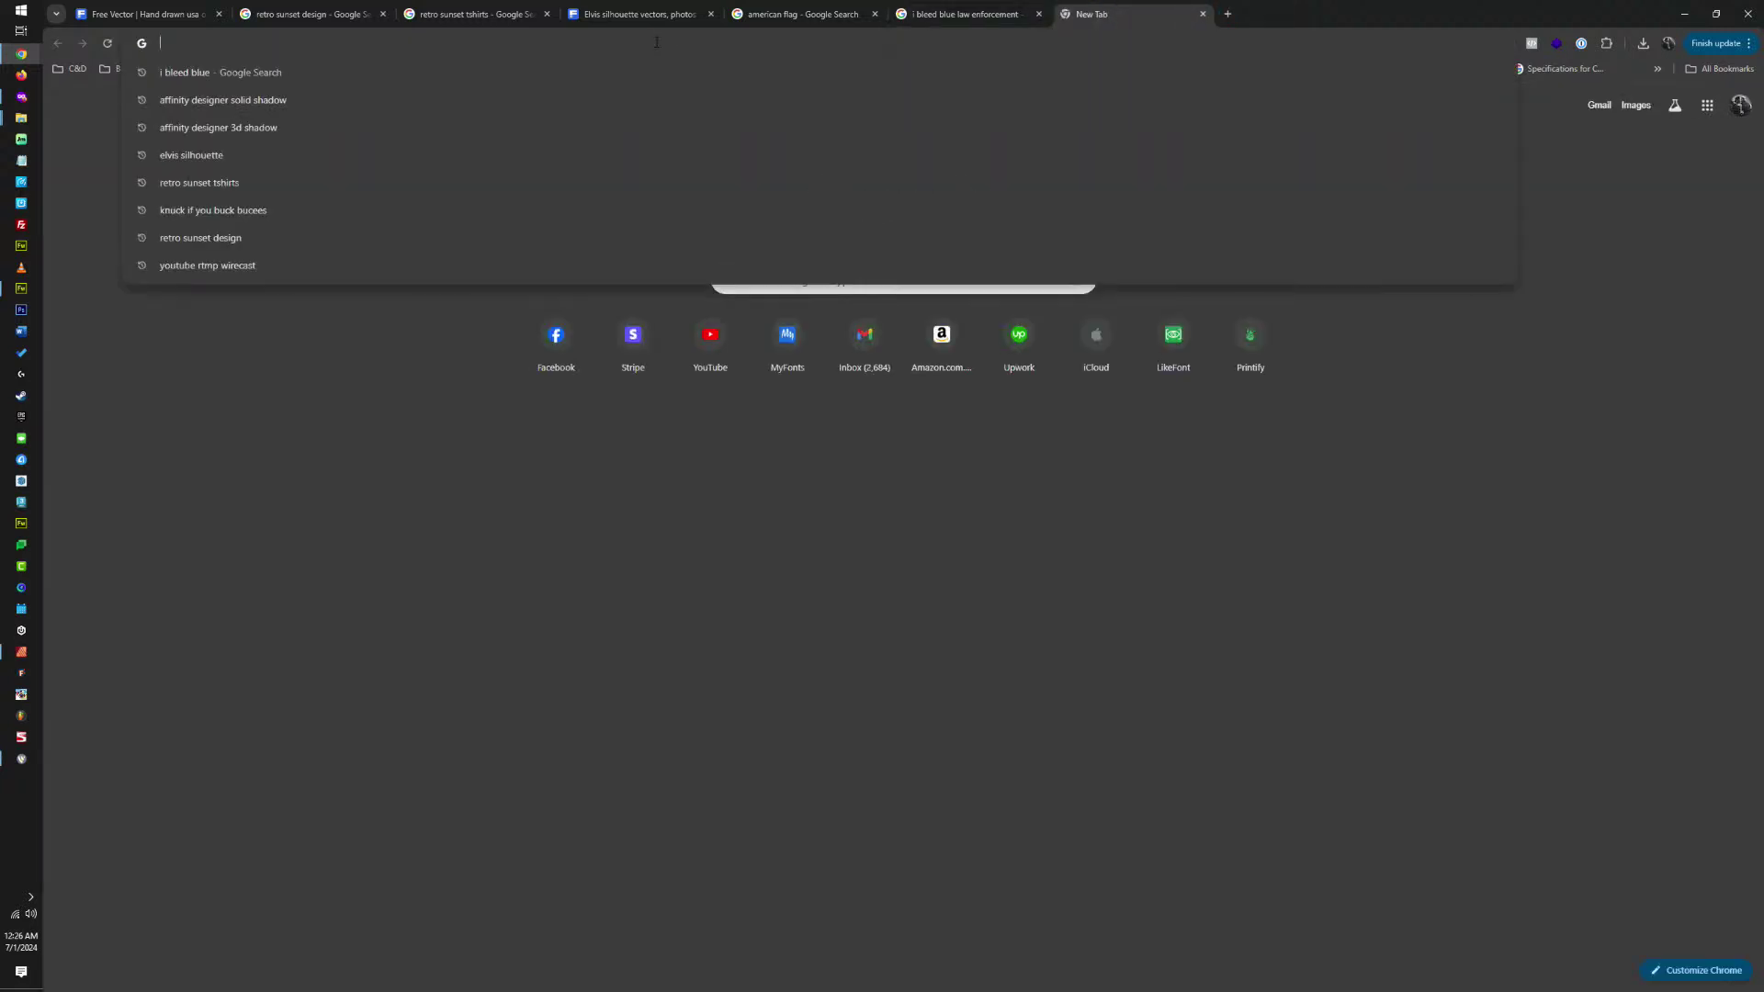
pyautogui.write('POLICE ')
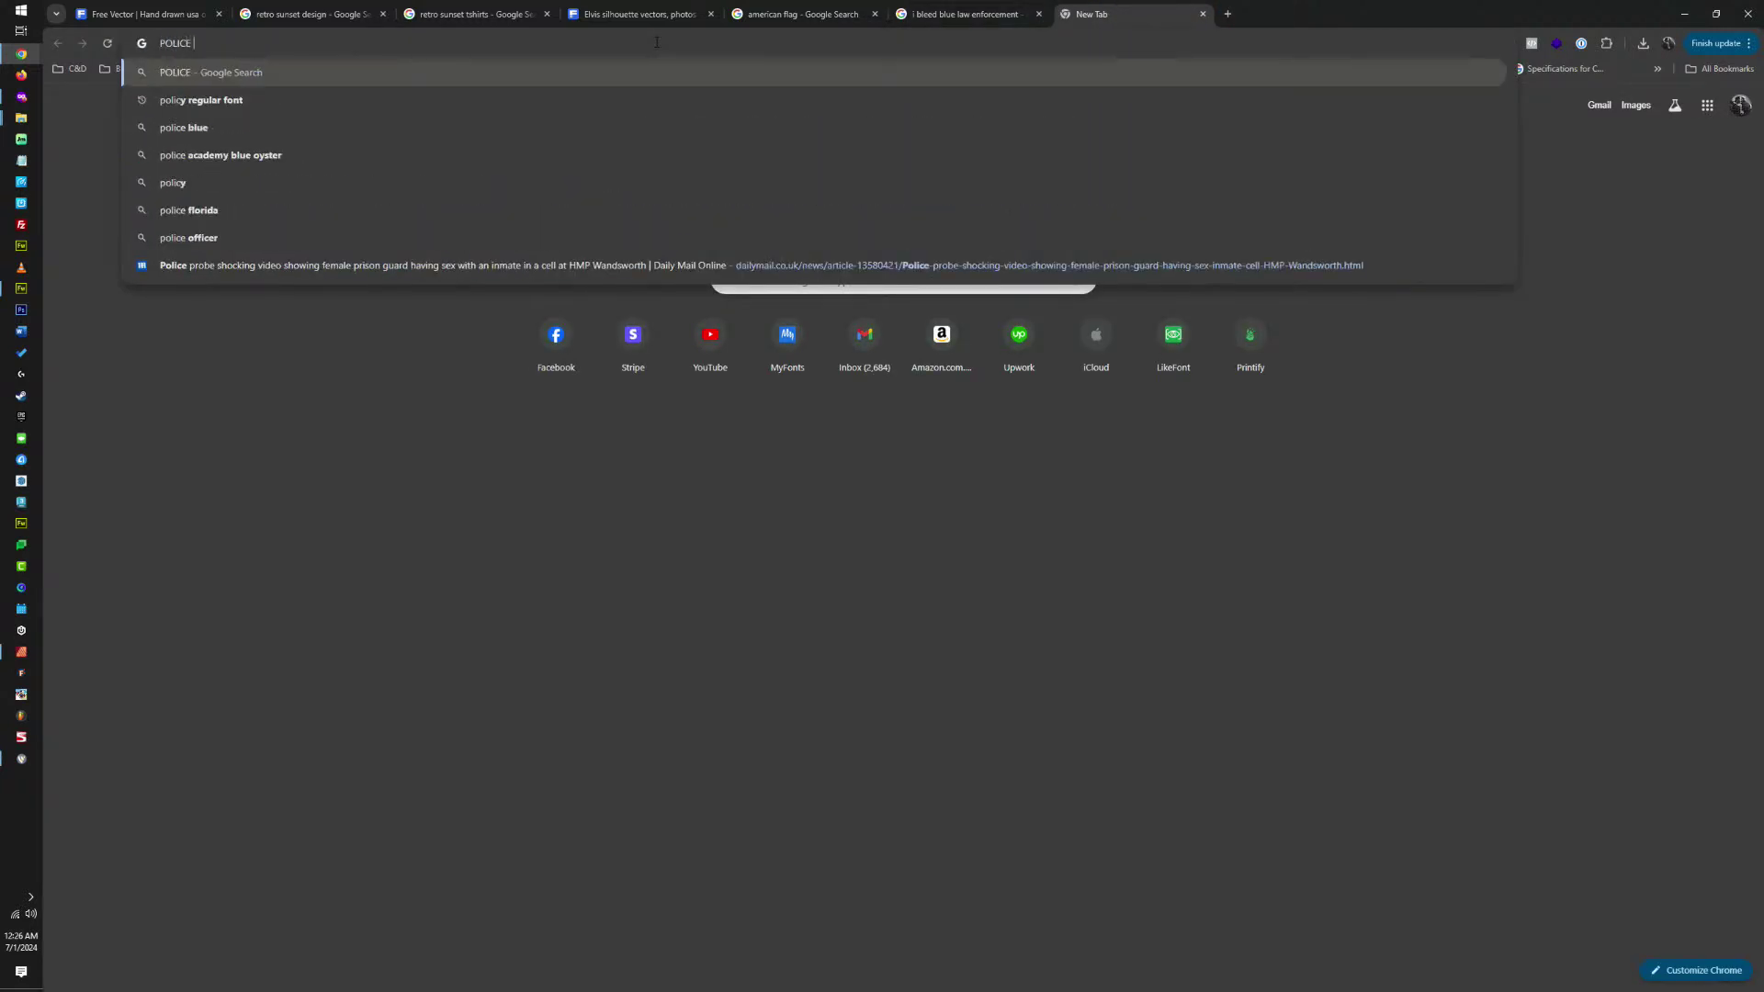
pyautogui.write('OFFICER BADGE')
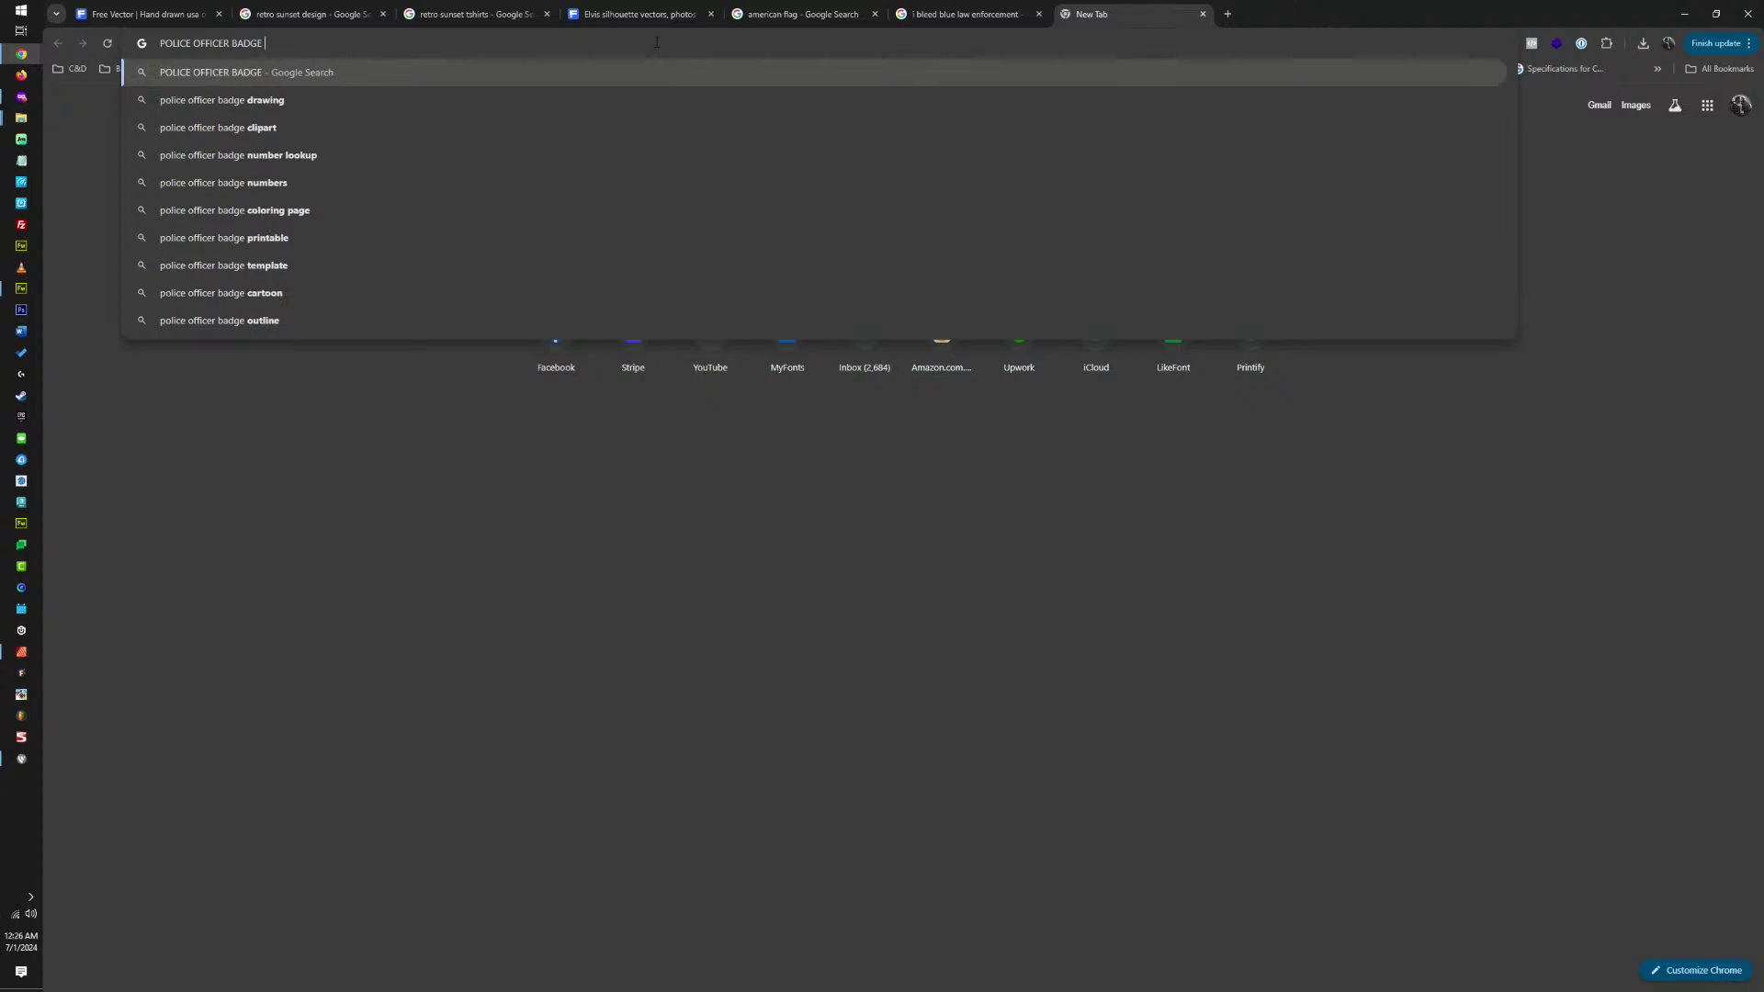
pyautogui.press('Return')
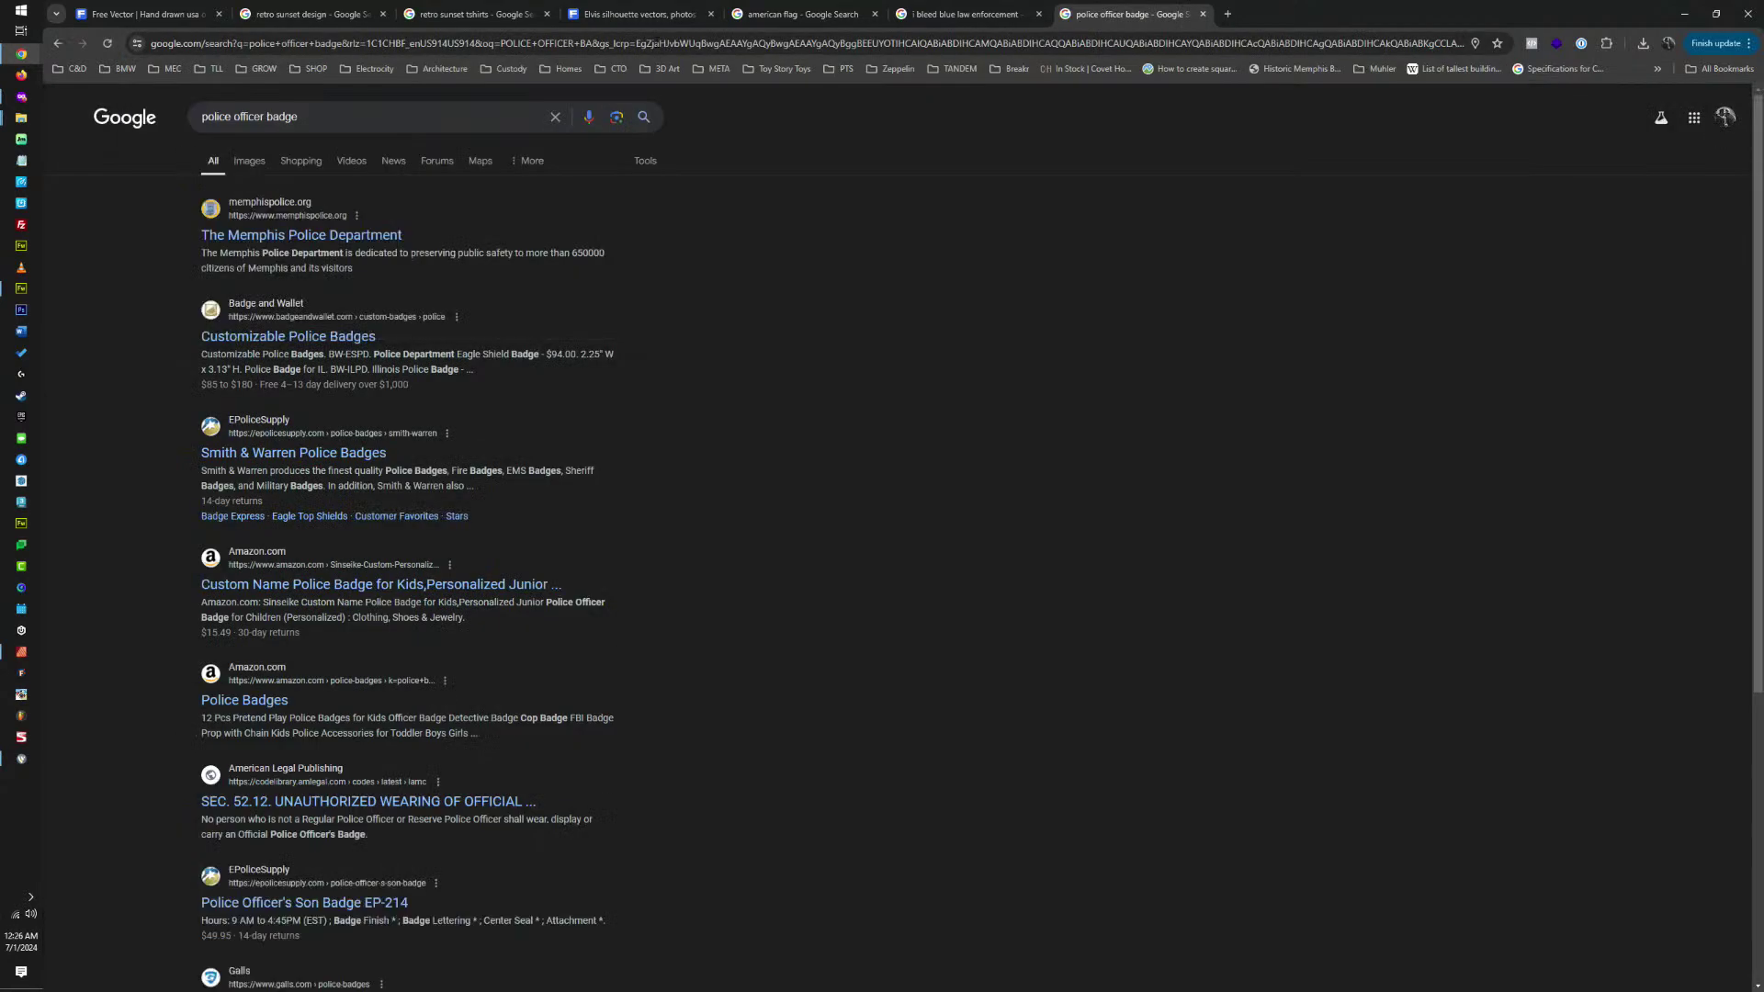
# Open Freepik in a new browser tab, search for POLICE BADGE, and limit the results to vectors.
pyautogui.click(1228, 13)
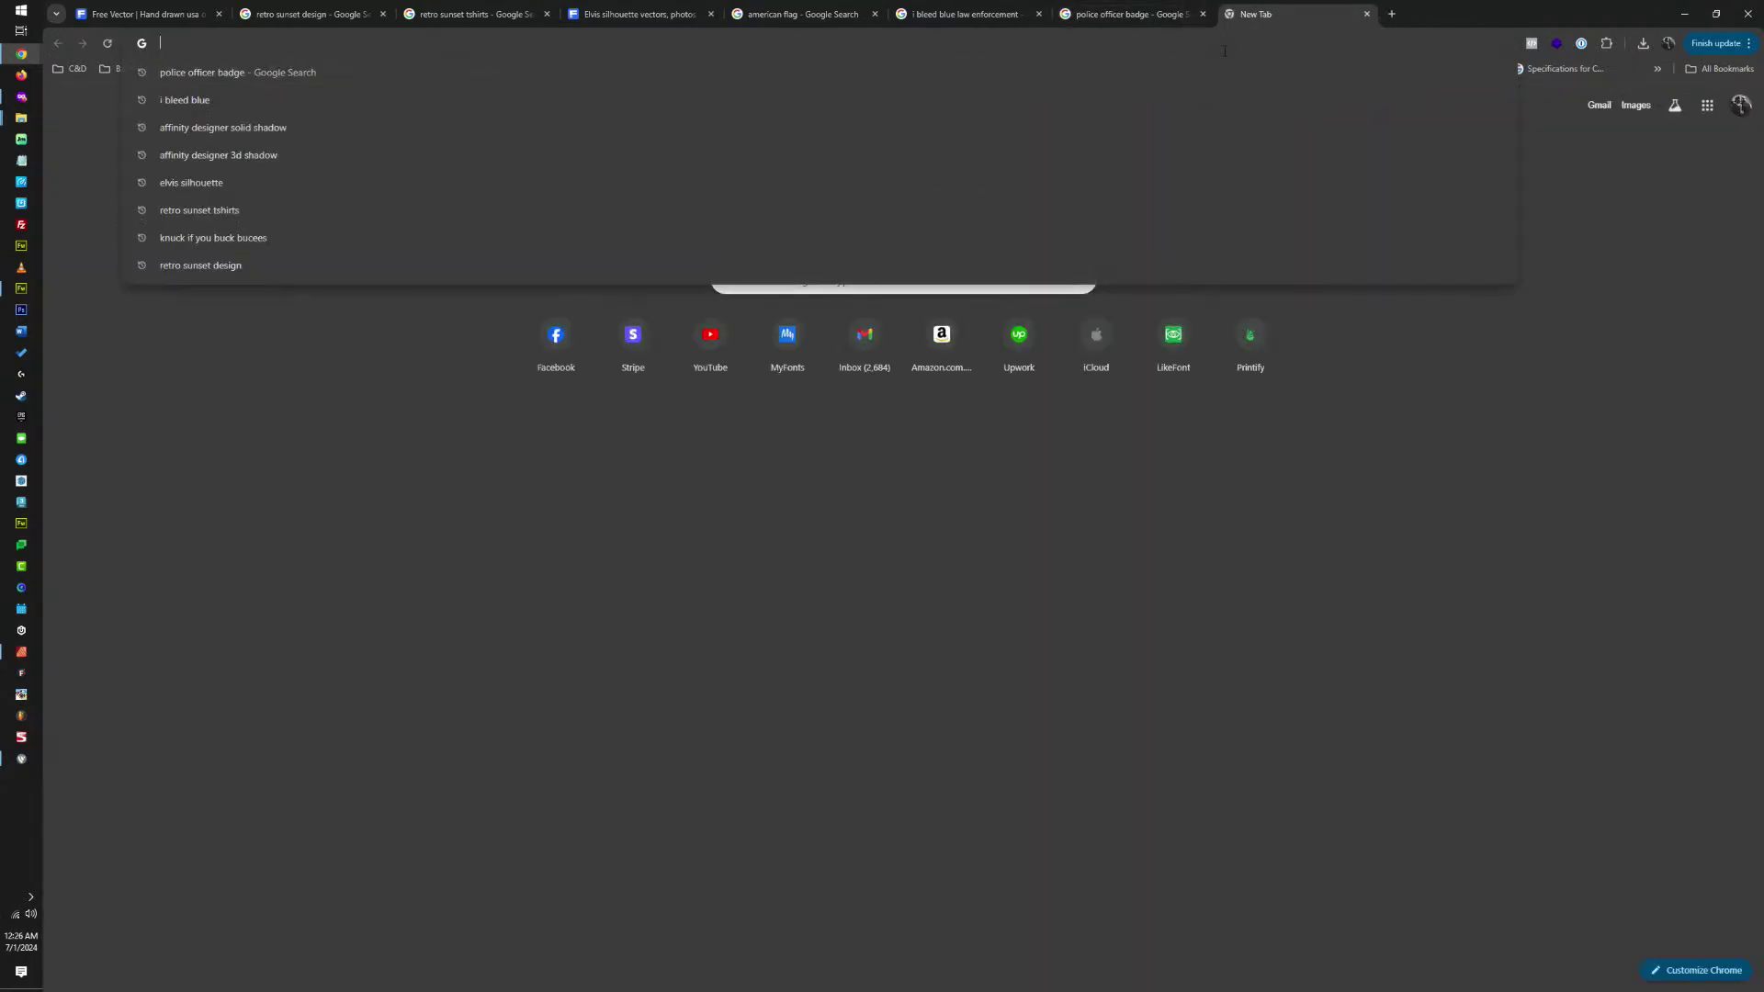
pyautogui.write('FREE')
pyautogui.press('Return')
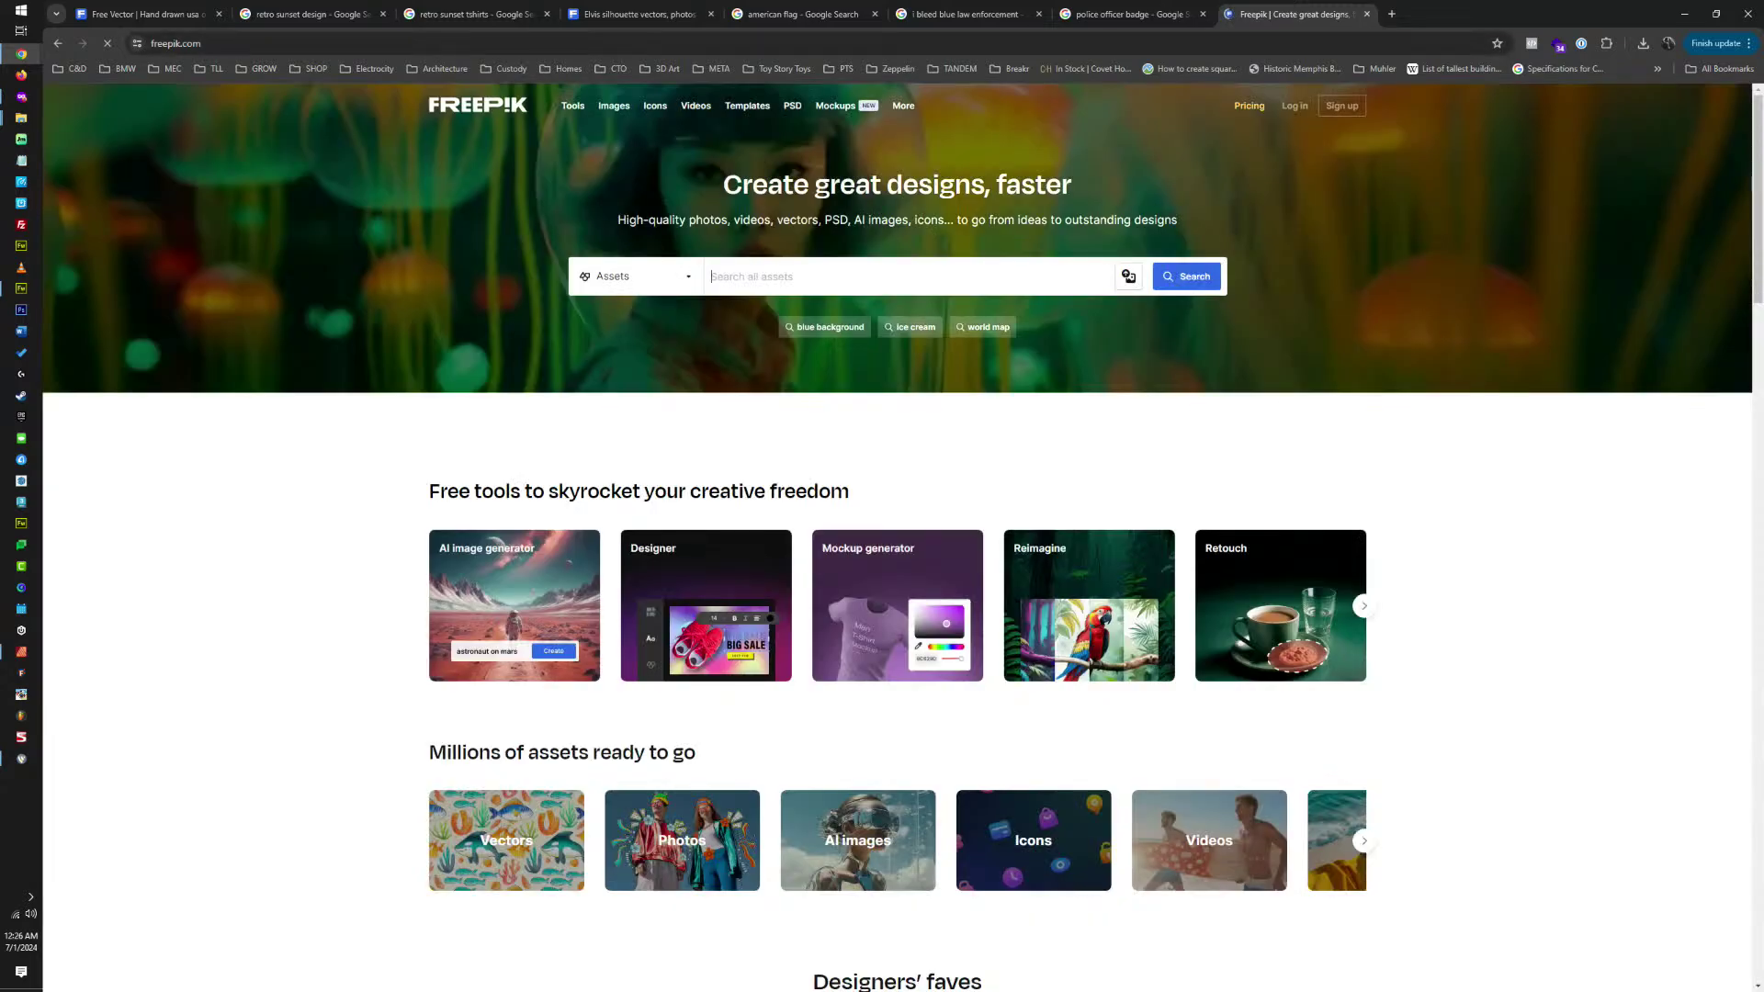
pyautogui.write('POLICE BADGE')
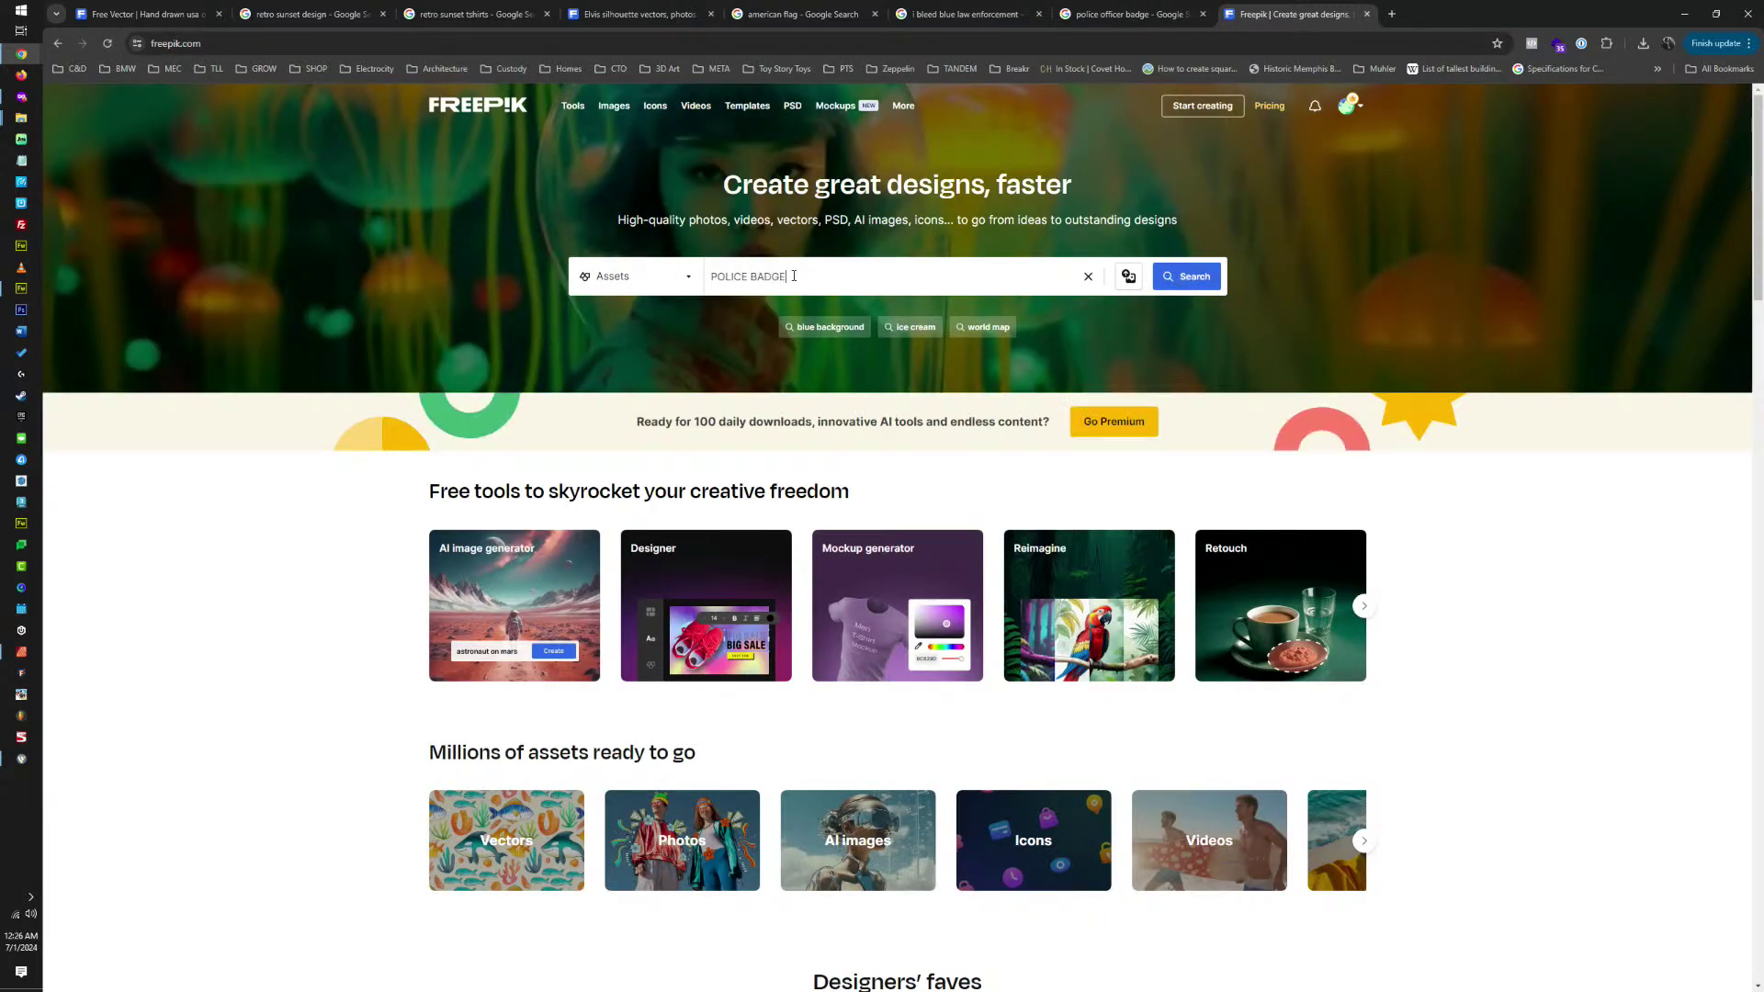
pyautogui.press('Return')
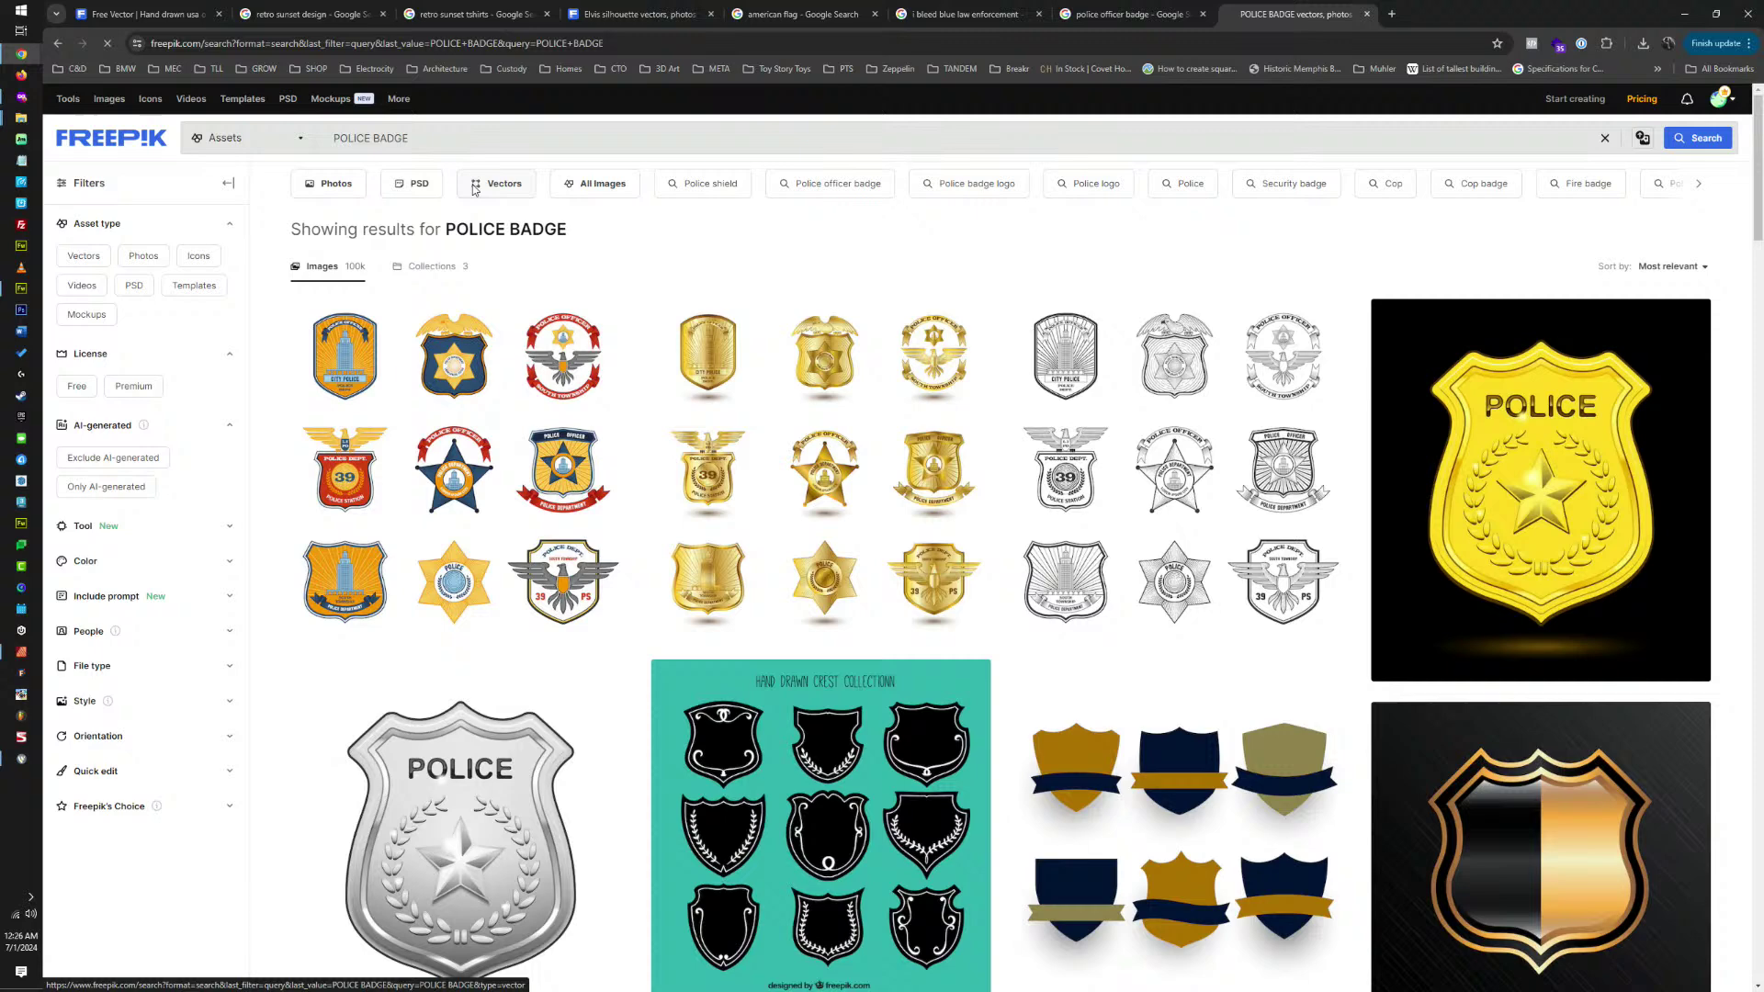
pyautogui.click(474, 187)
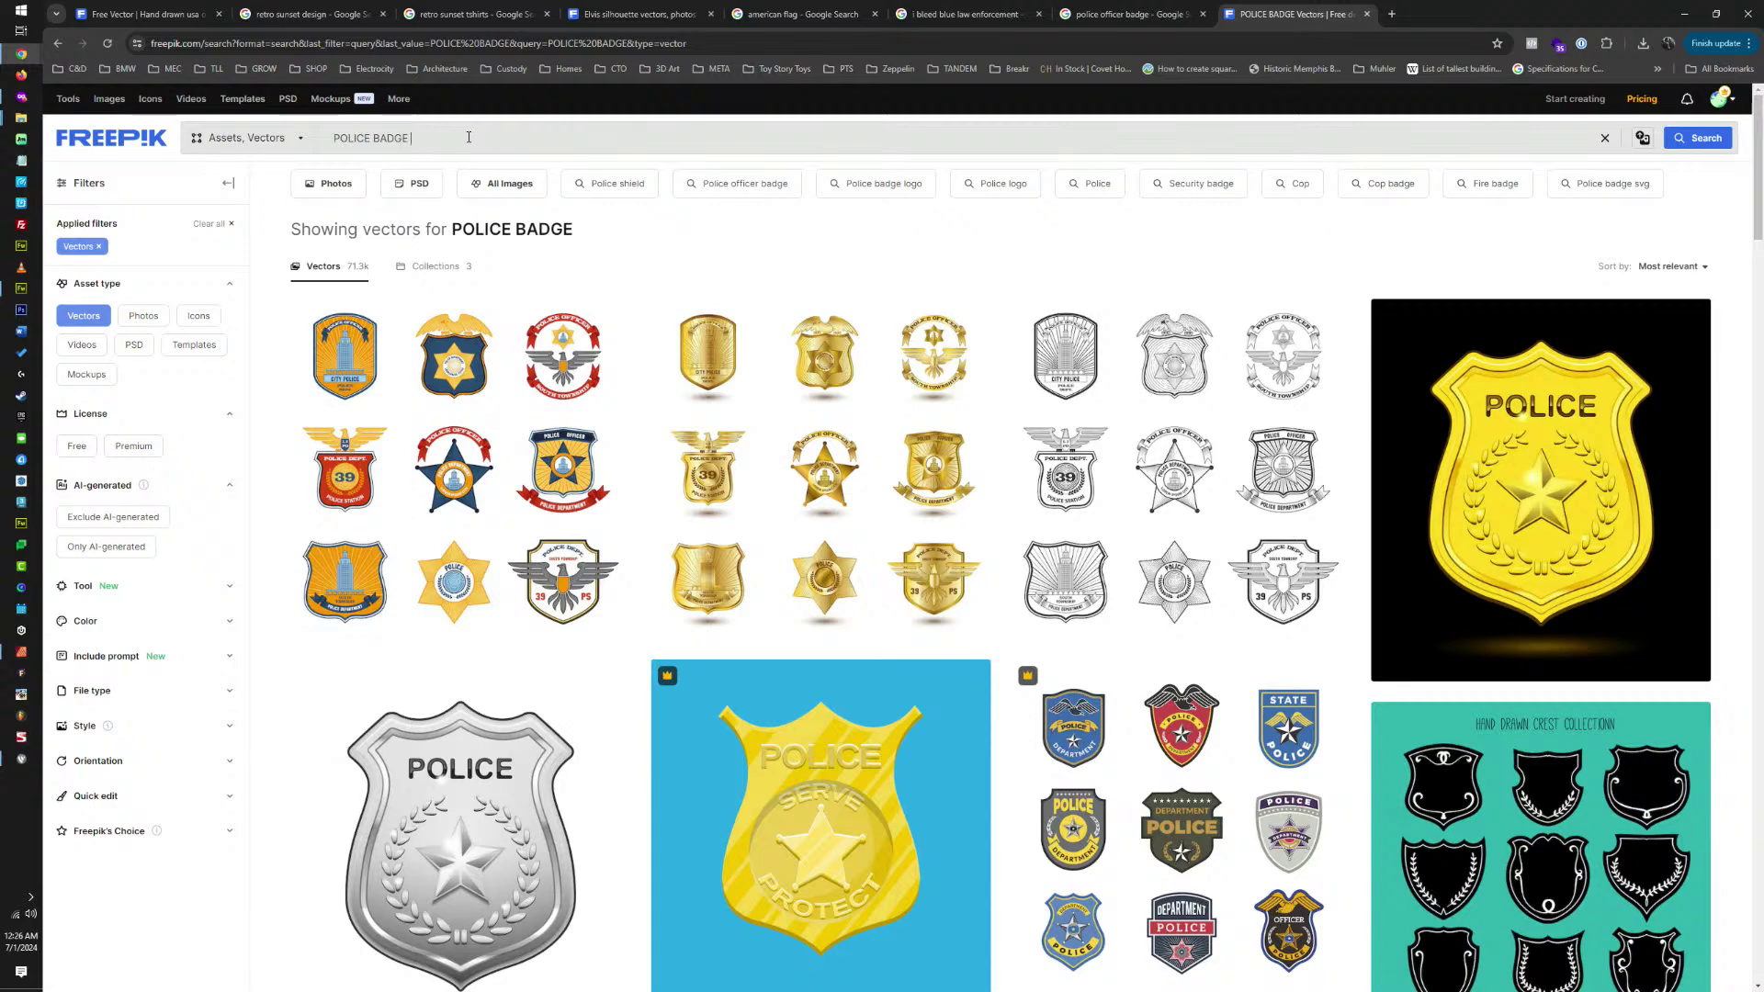
# Refine the Freepik vector search to POLICE BADGE NUMBER and open the black-and-white line-art police emblems set.
pyautogui.write('BER')
pyautogui.press('Return')
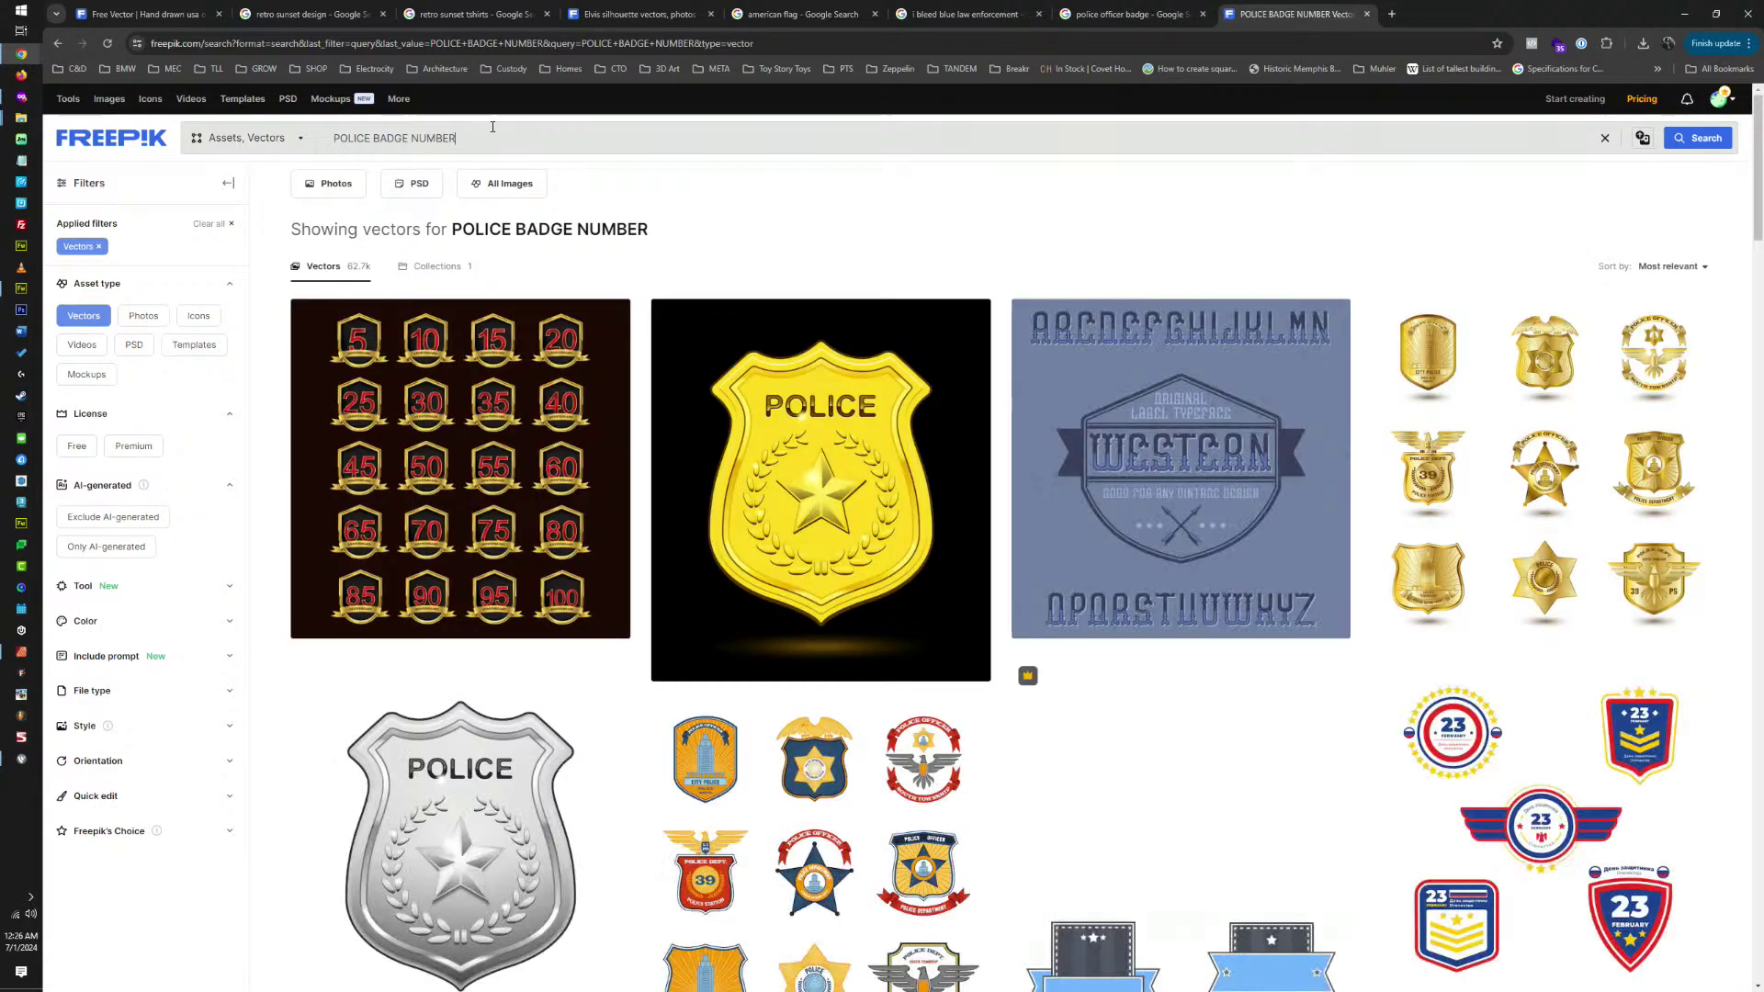
pyautogui.scroll(-5, 1142, 504)
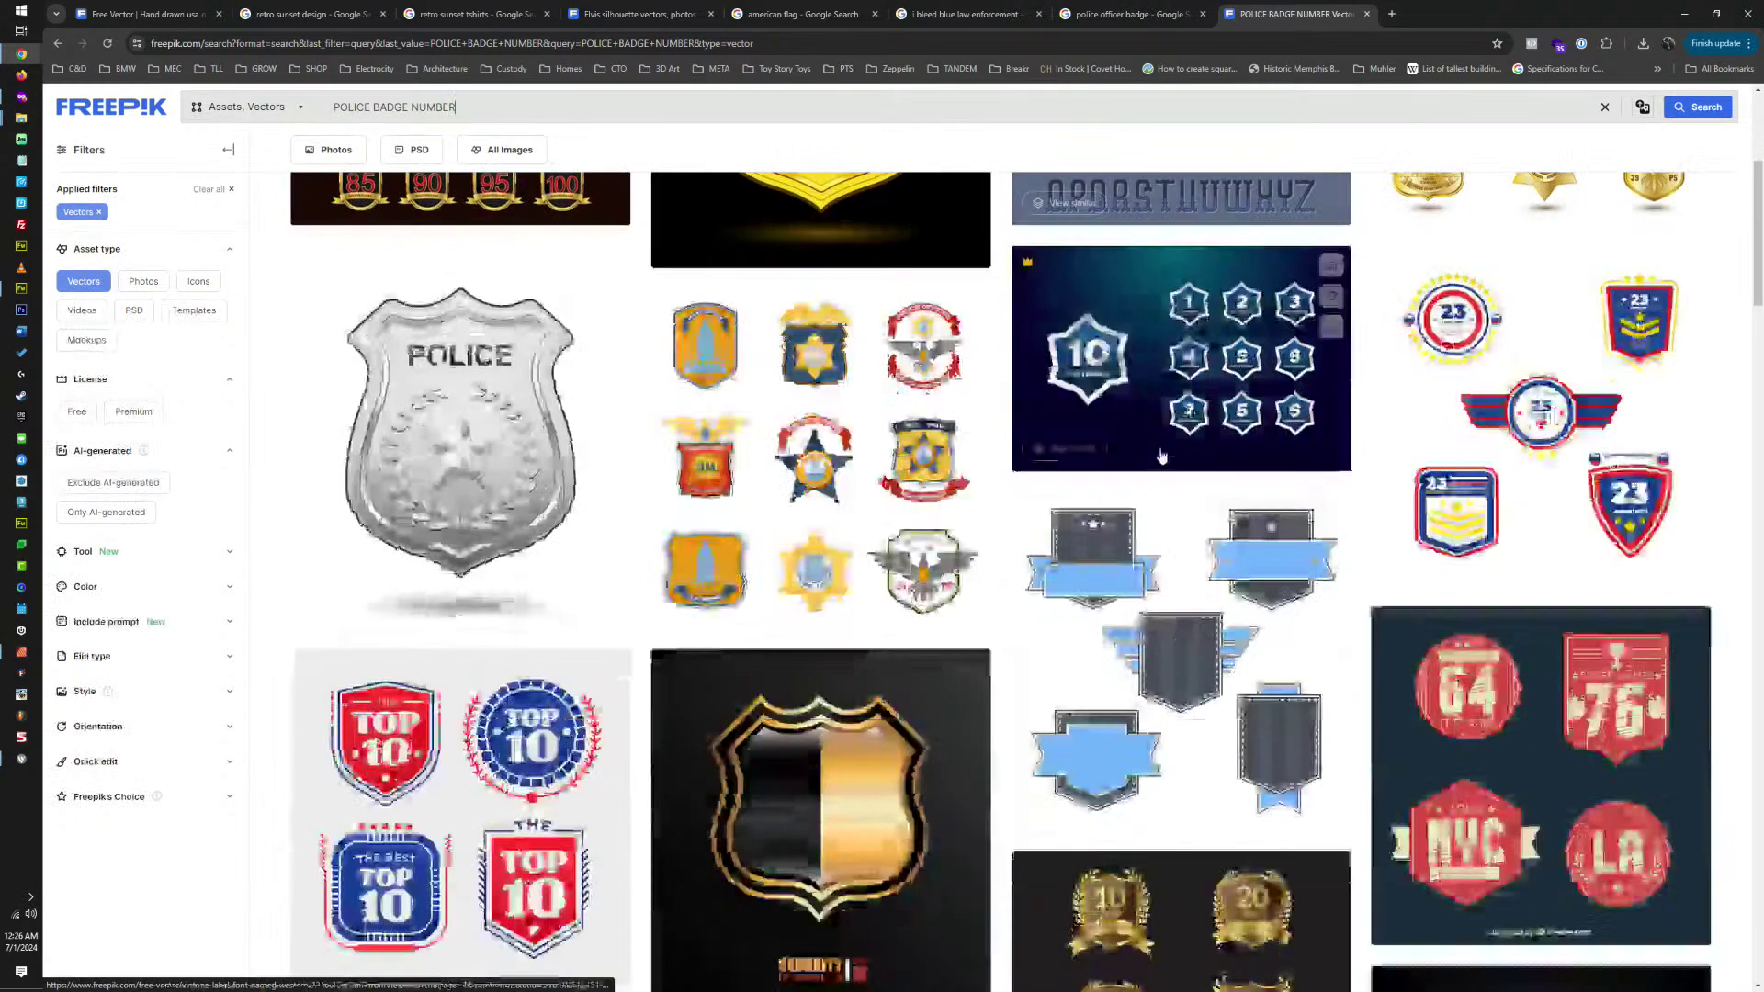
pyautogui.scroll(-5, 1157, 450)
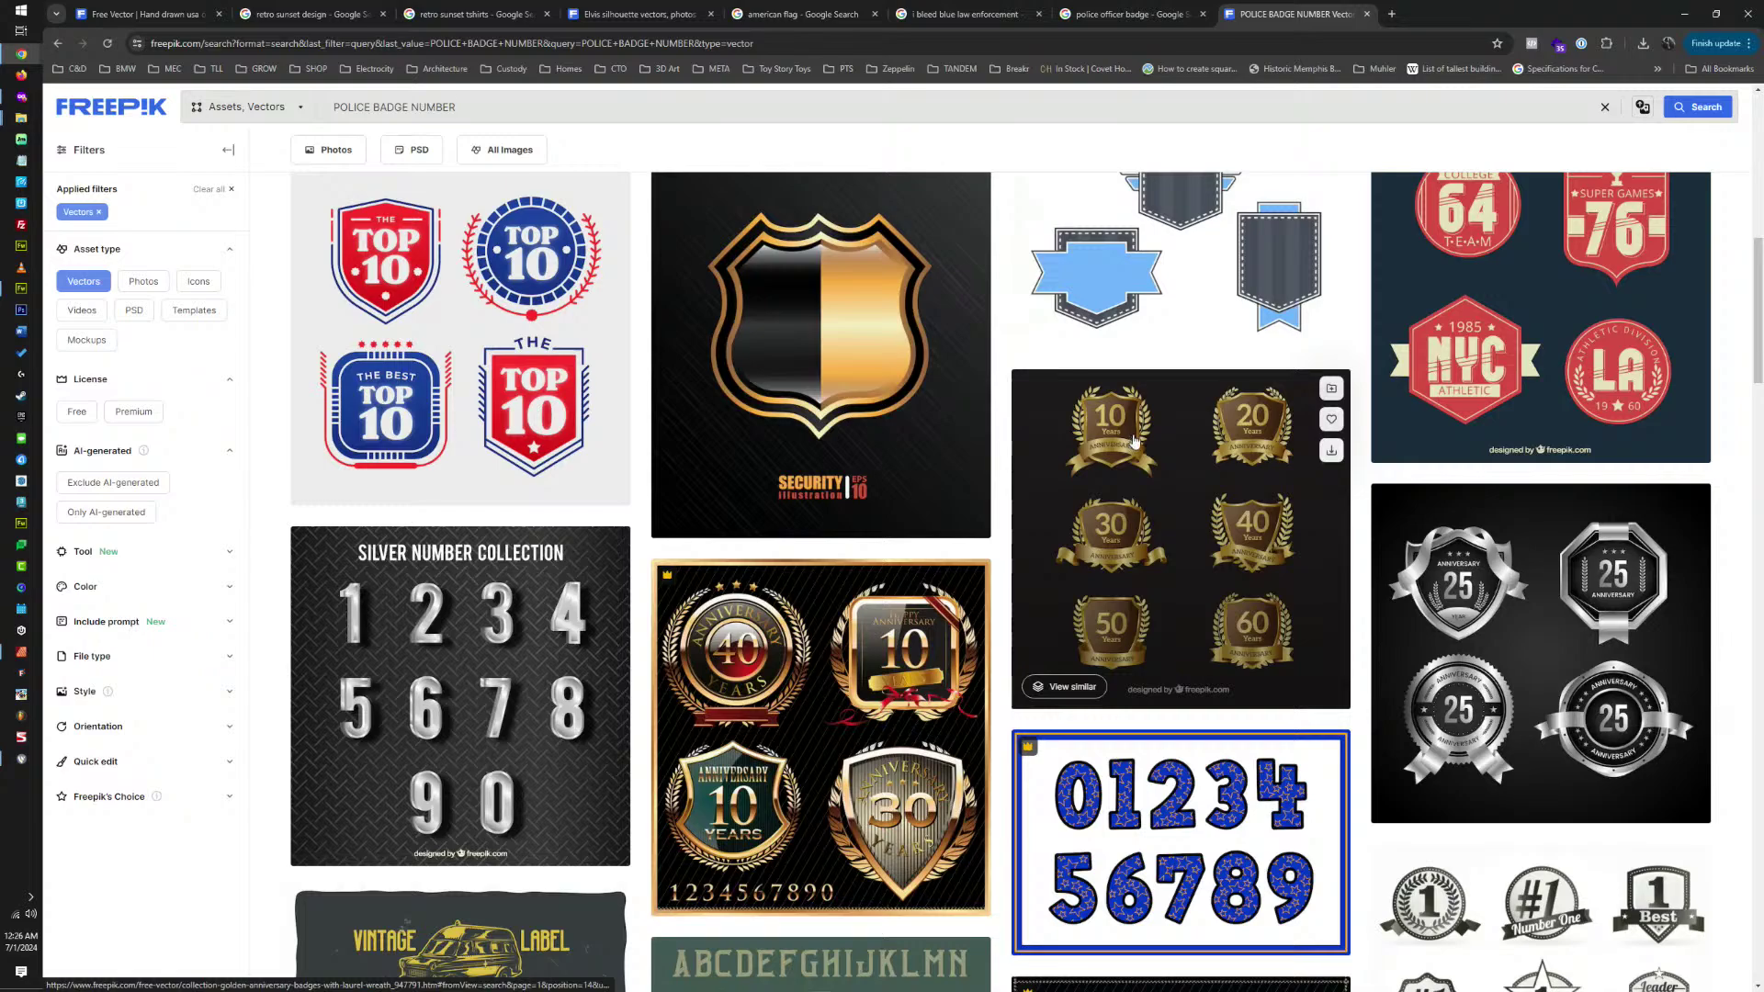
pyautogui.scroll(-15, 1095, 418)
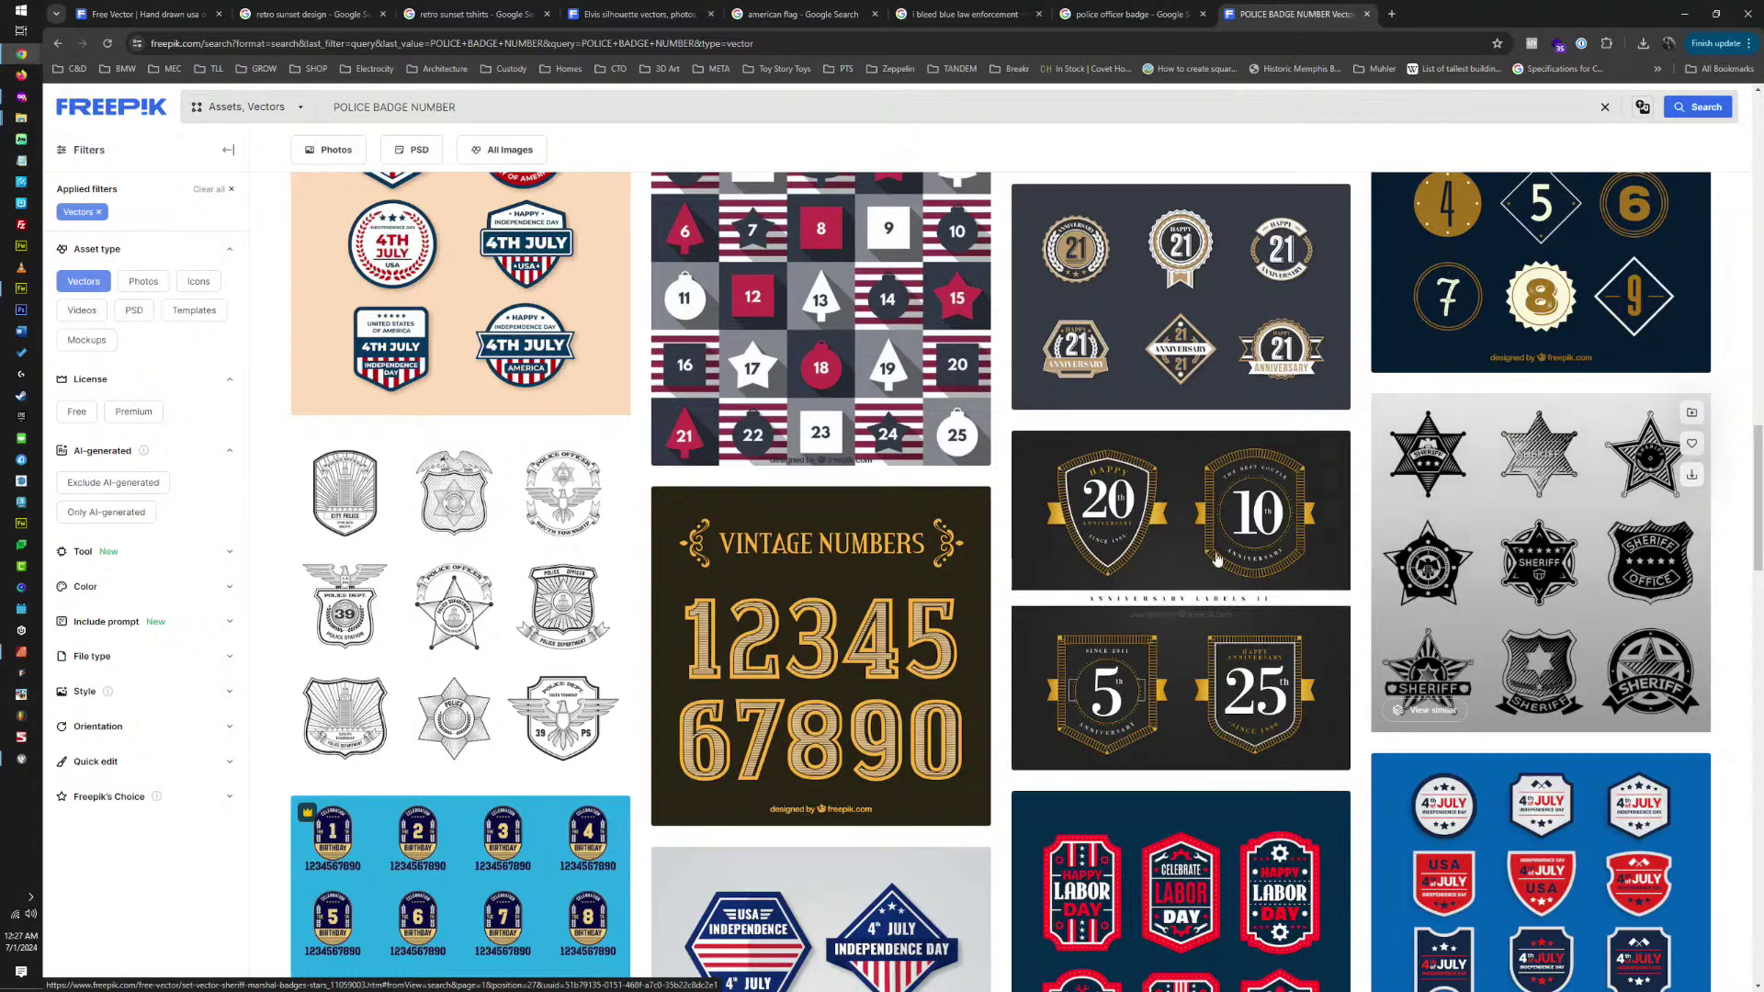
pyautogui.scroll(-5, 460, 597)
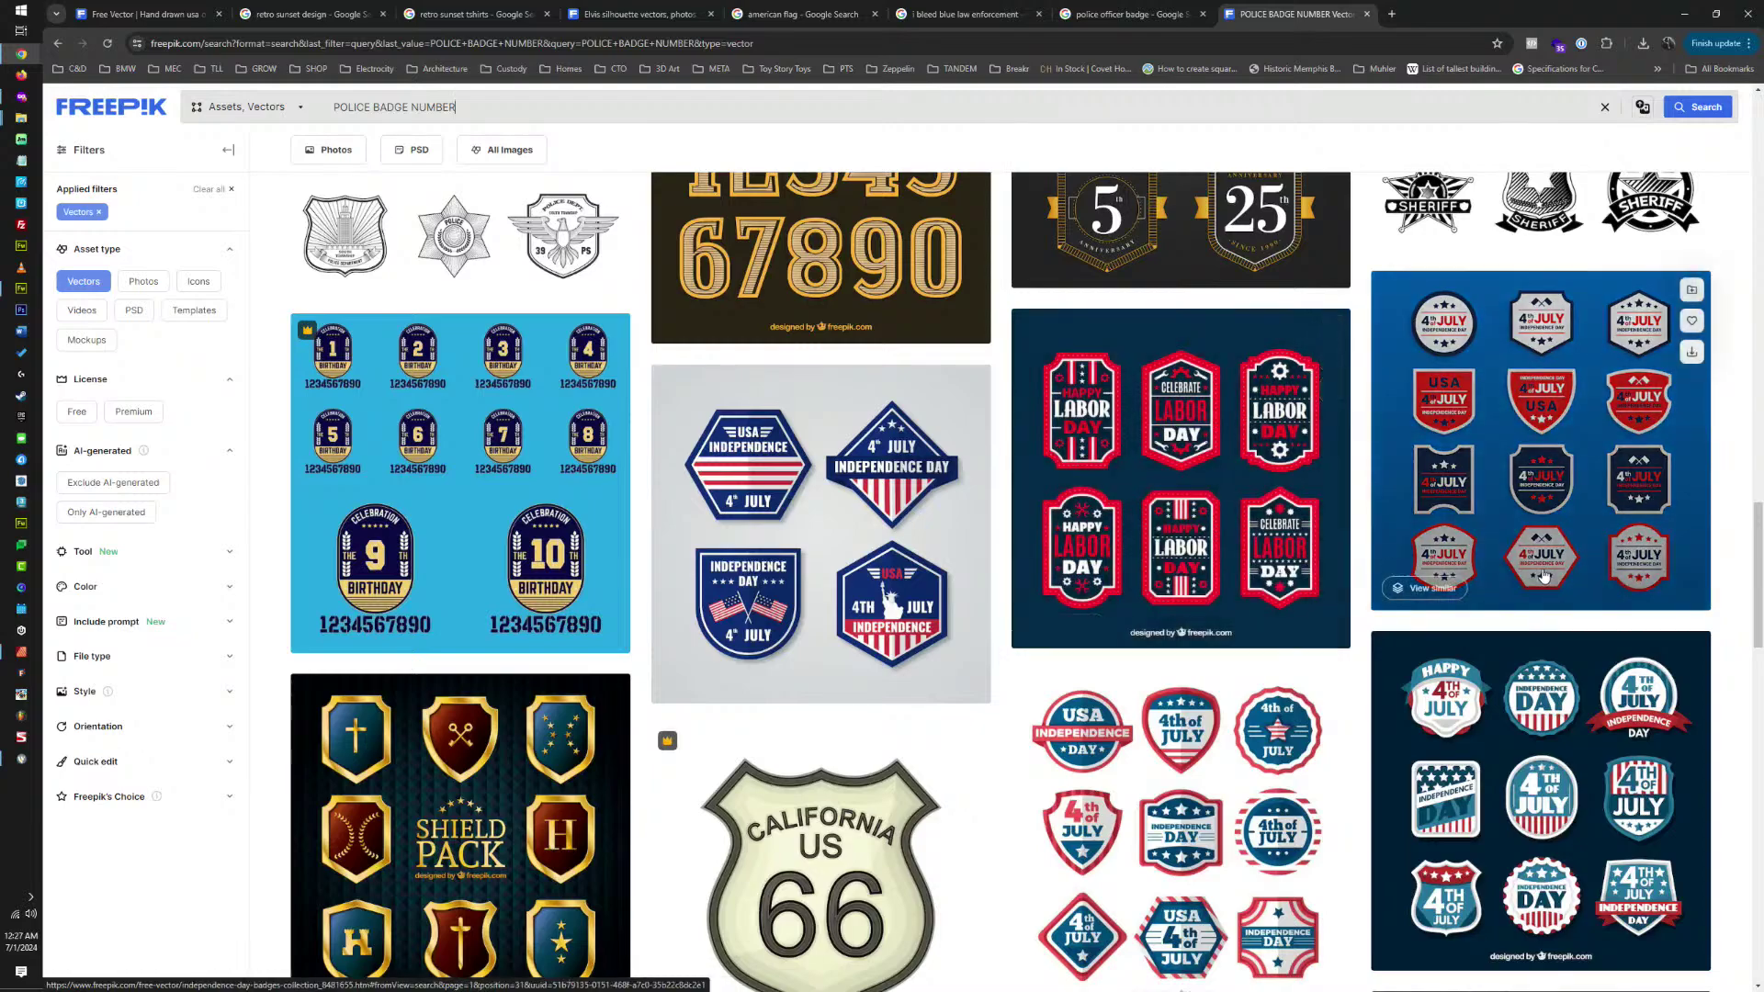
pyautogui.scroll(-6, 1470, 551)
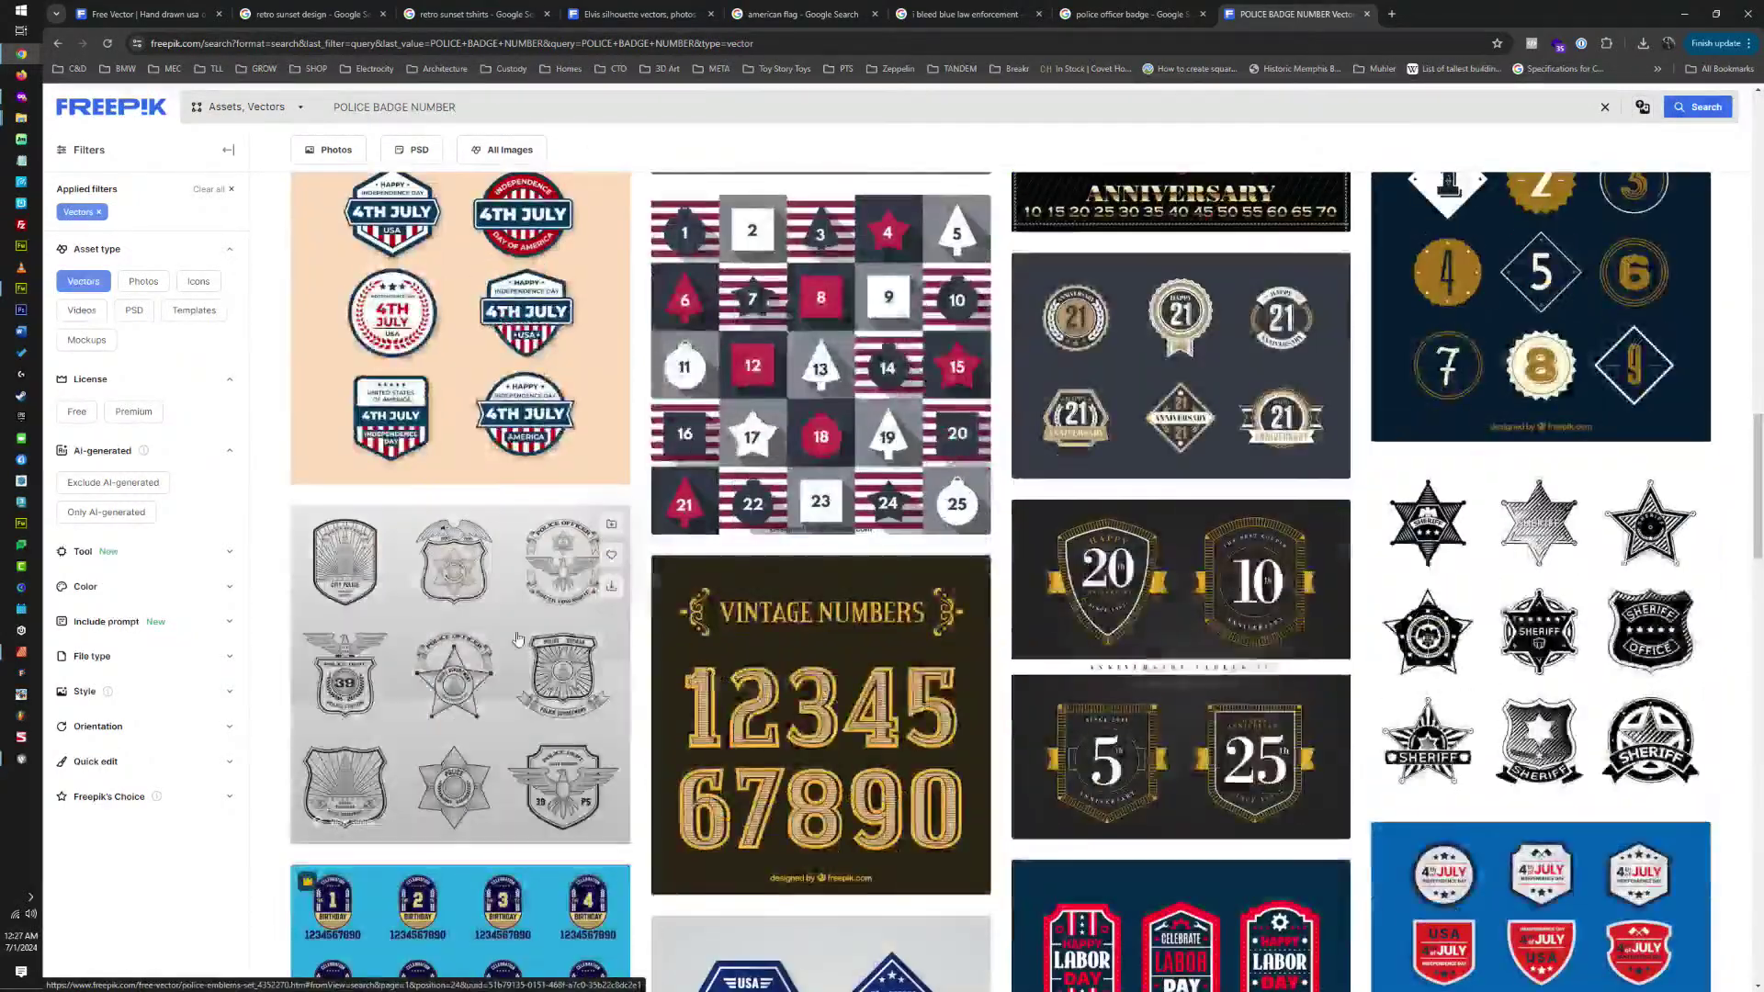
pyautogui.click(517, 639)
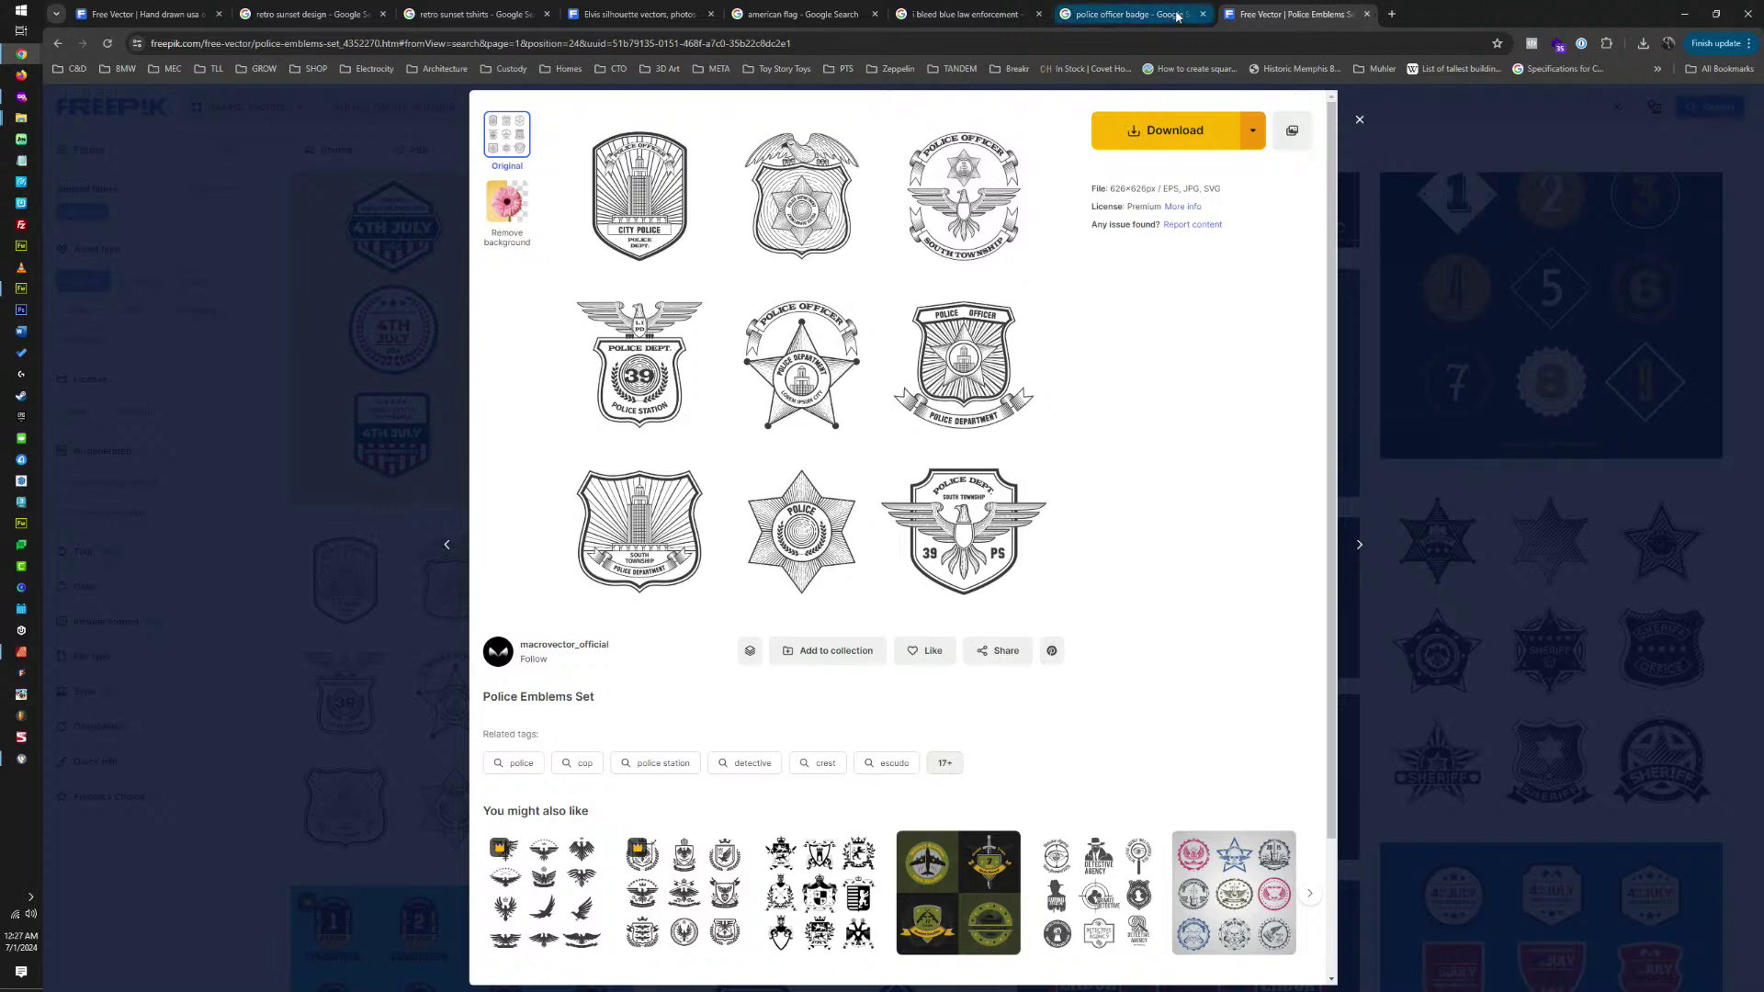
# Return to the Google police badge search, extend the query to police officer badge NUMBER, and show image results.
pyautogui.click(1128, 13)
pyautogui.click(438, 116)
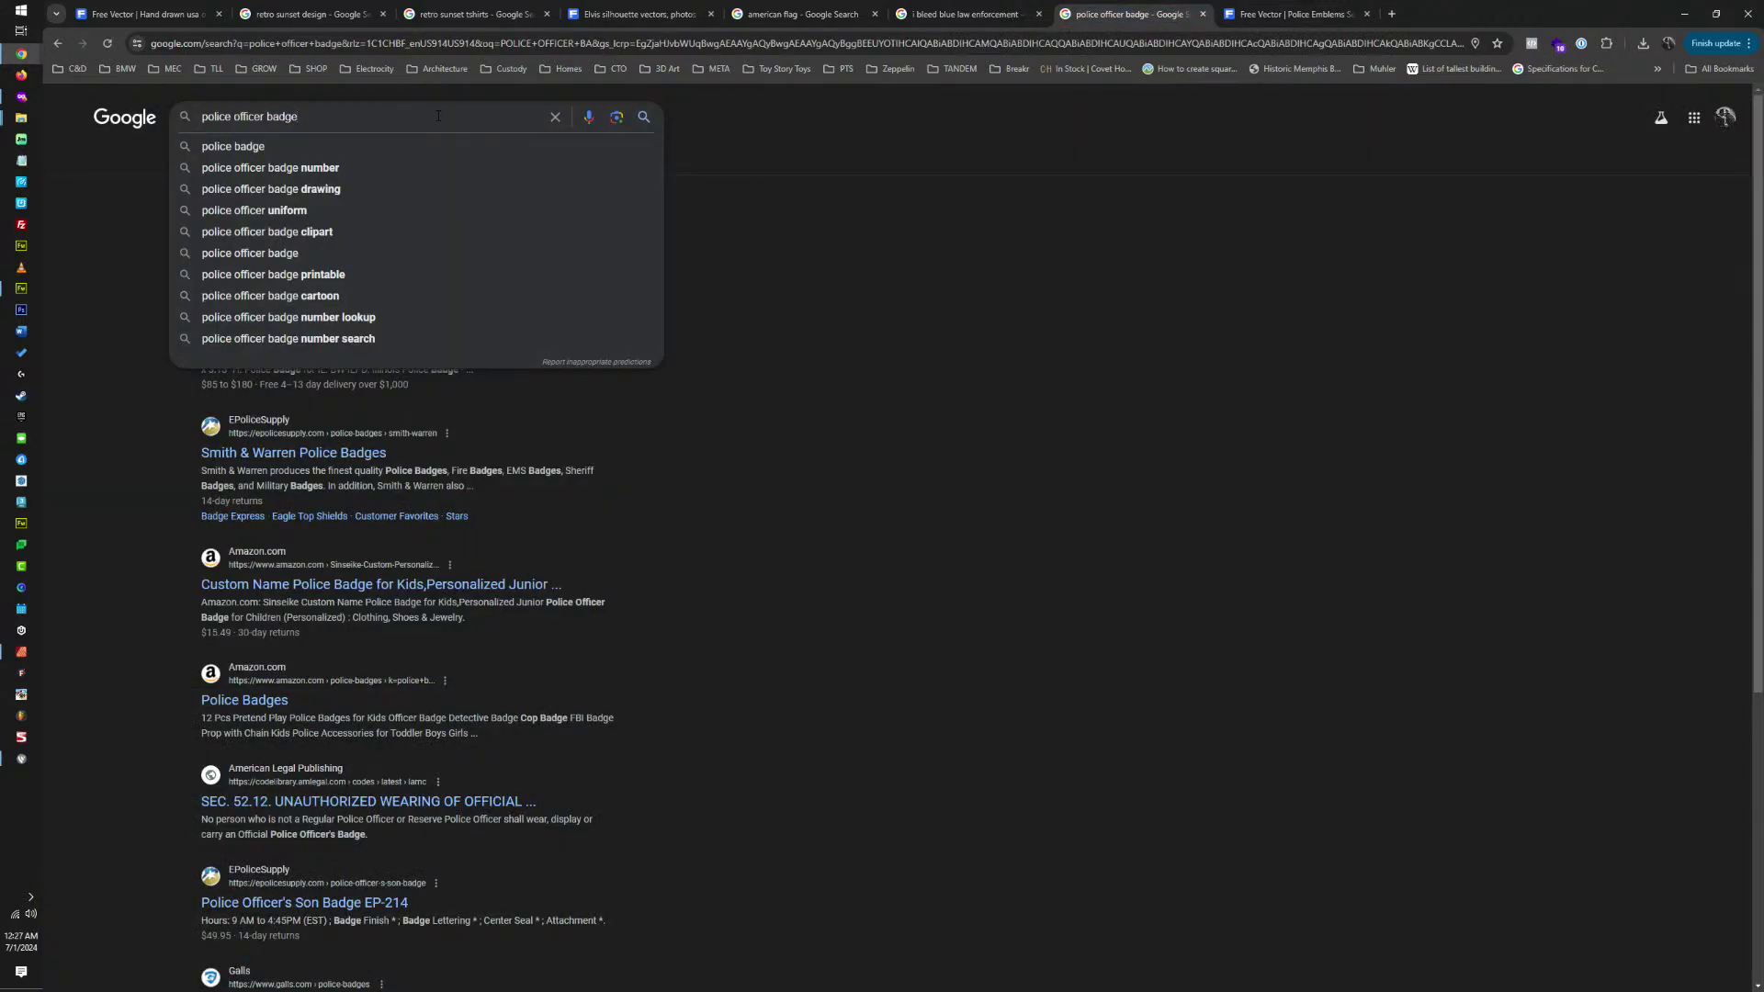
pyautogui.write('NUMBER')
pyautogui.press('Return')
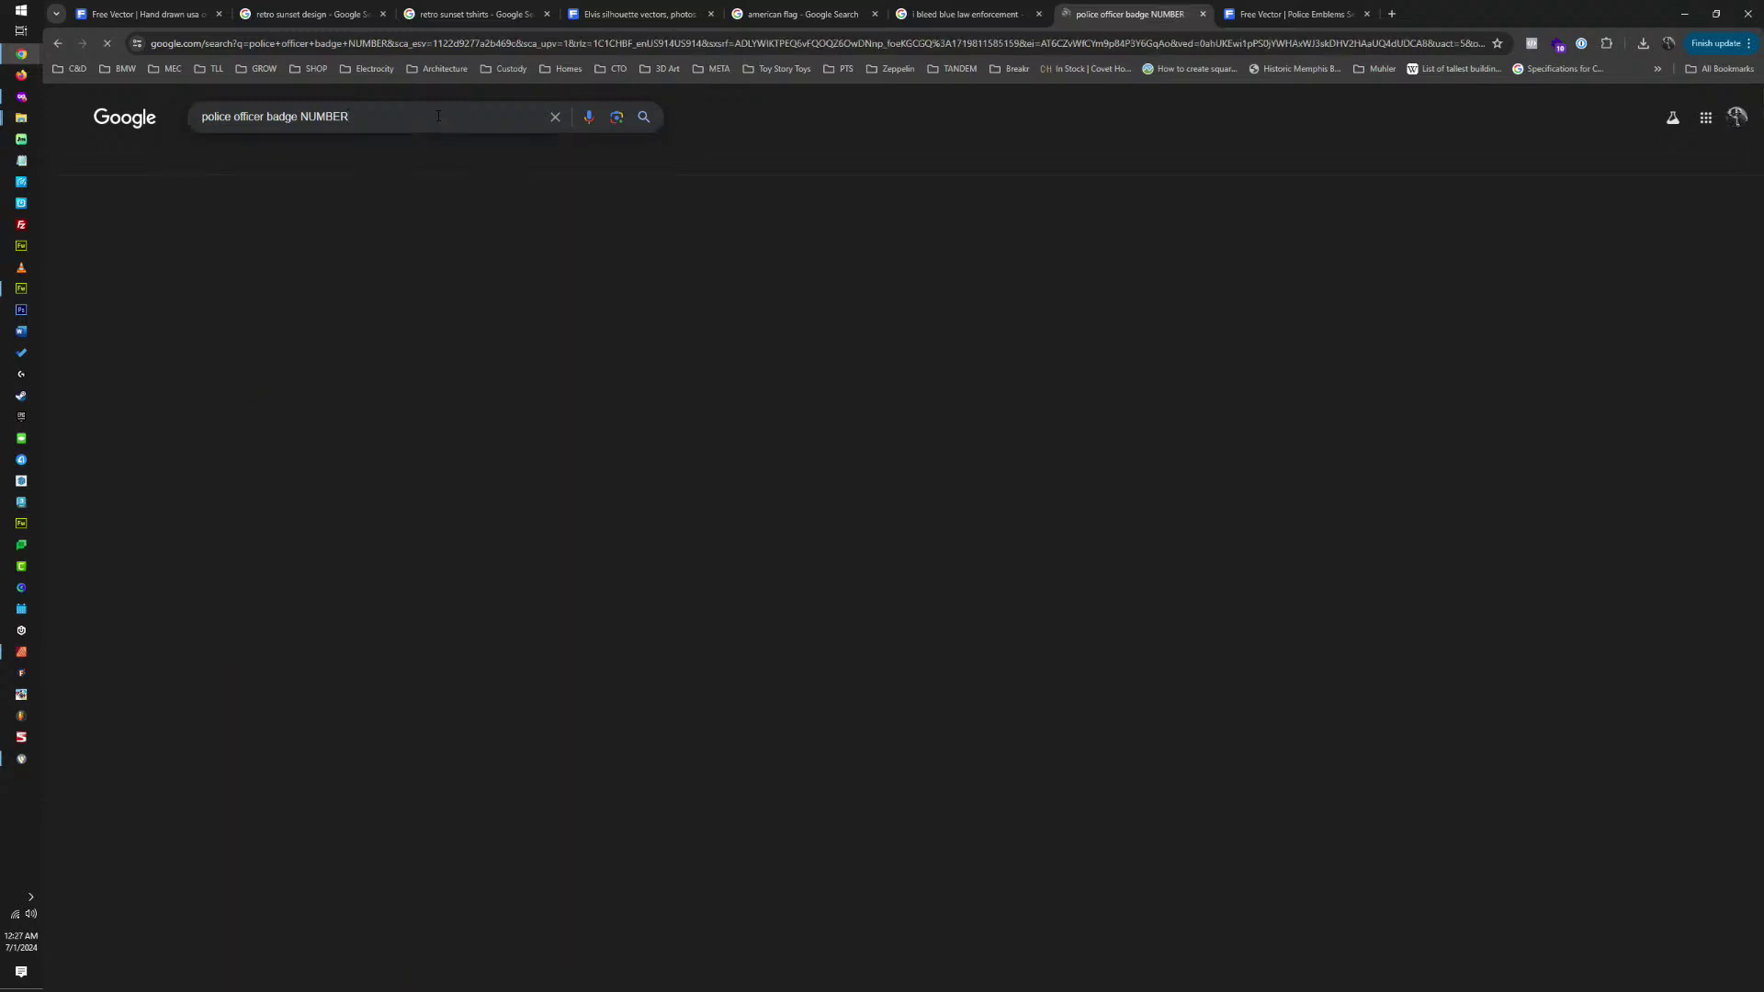
pyautogui.click(250, 162)
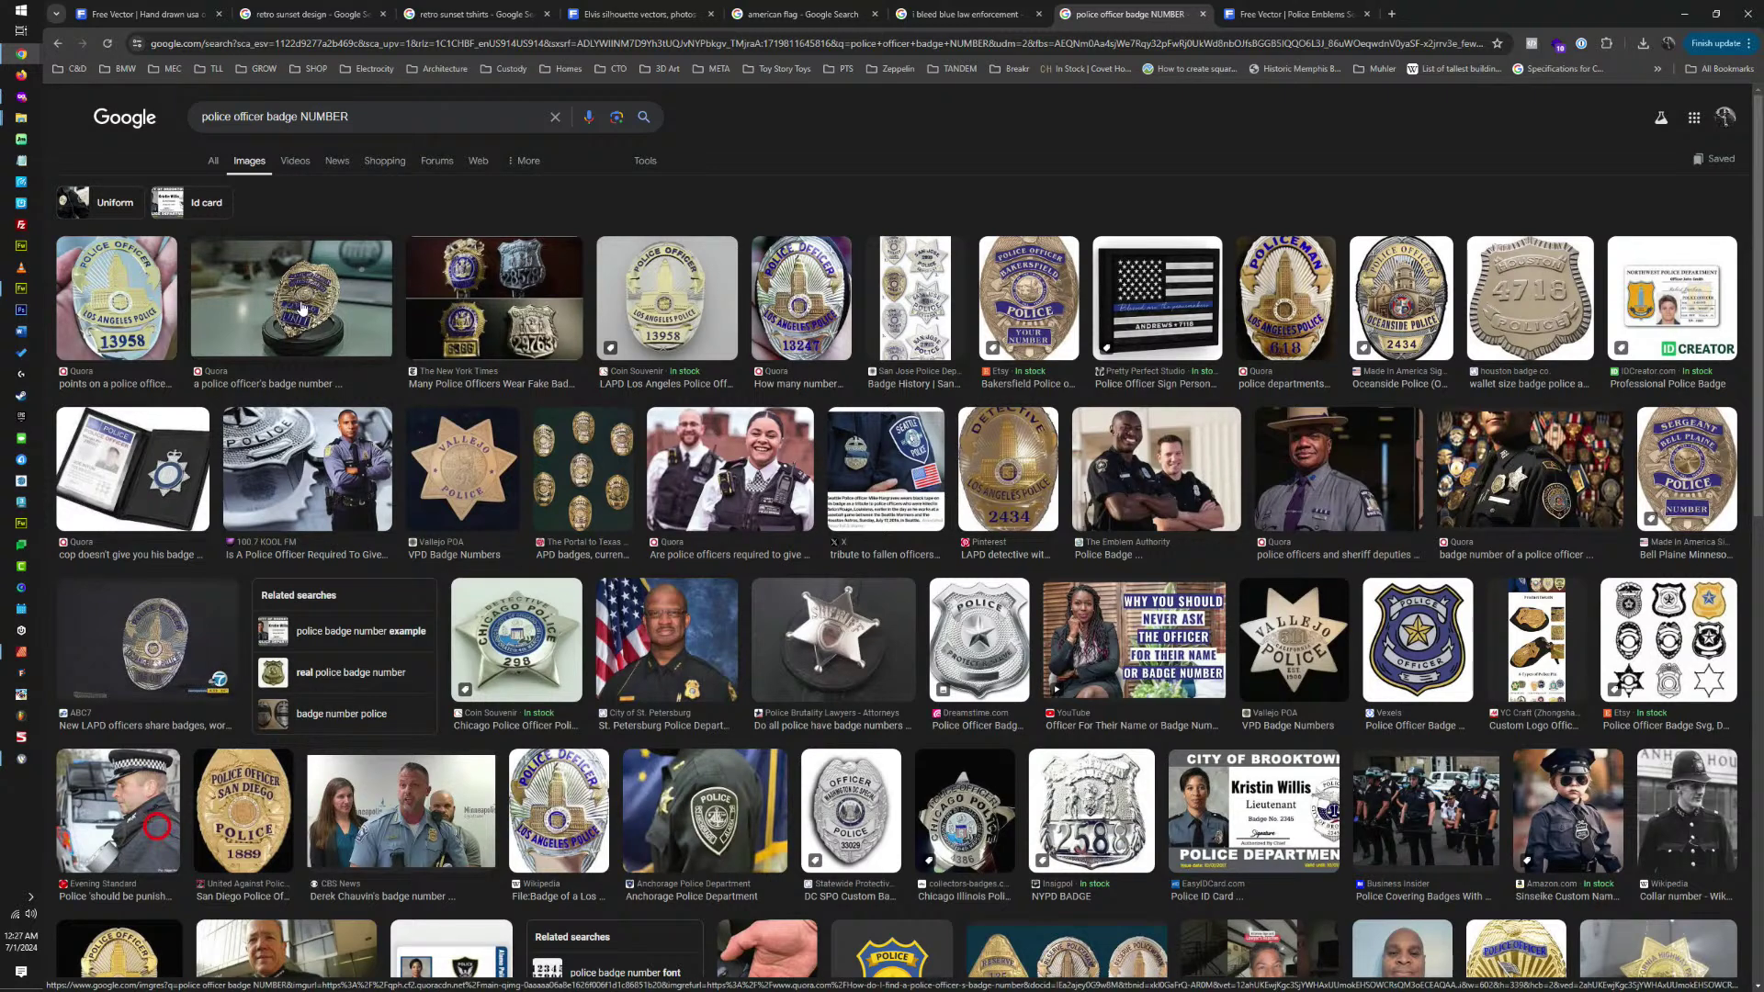
# Preview the two Los Angeles police officer badges and the Bakersfield badge to compare how their numbers are placed.
pyautogui.click(651, 308)
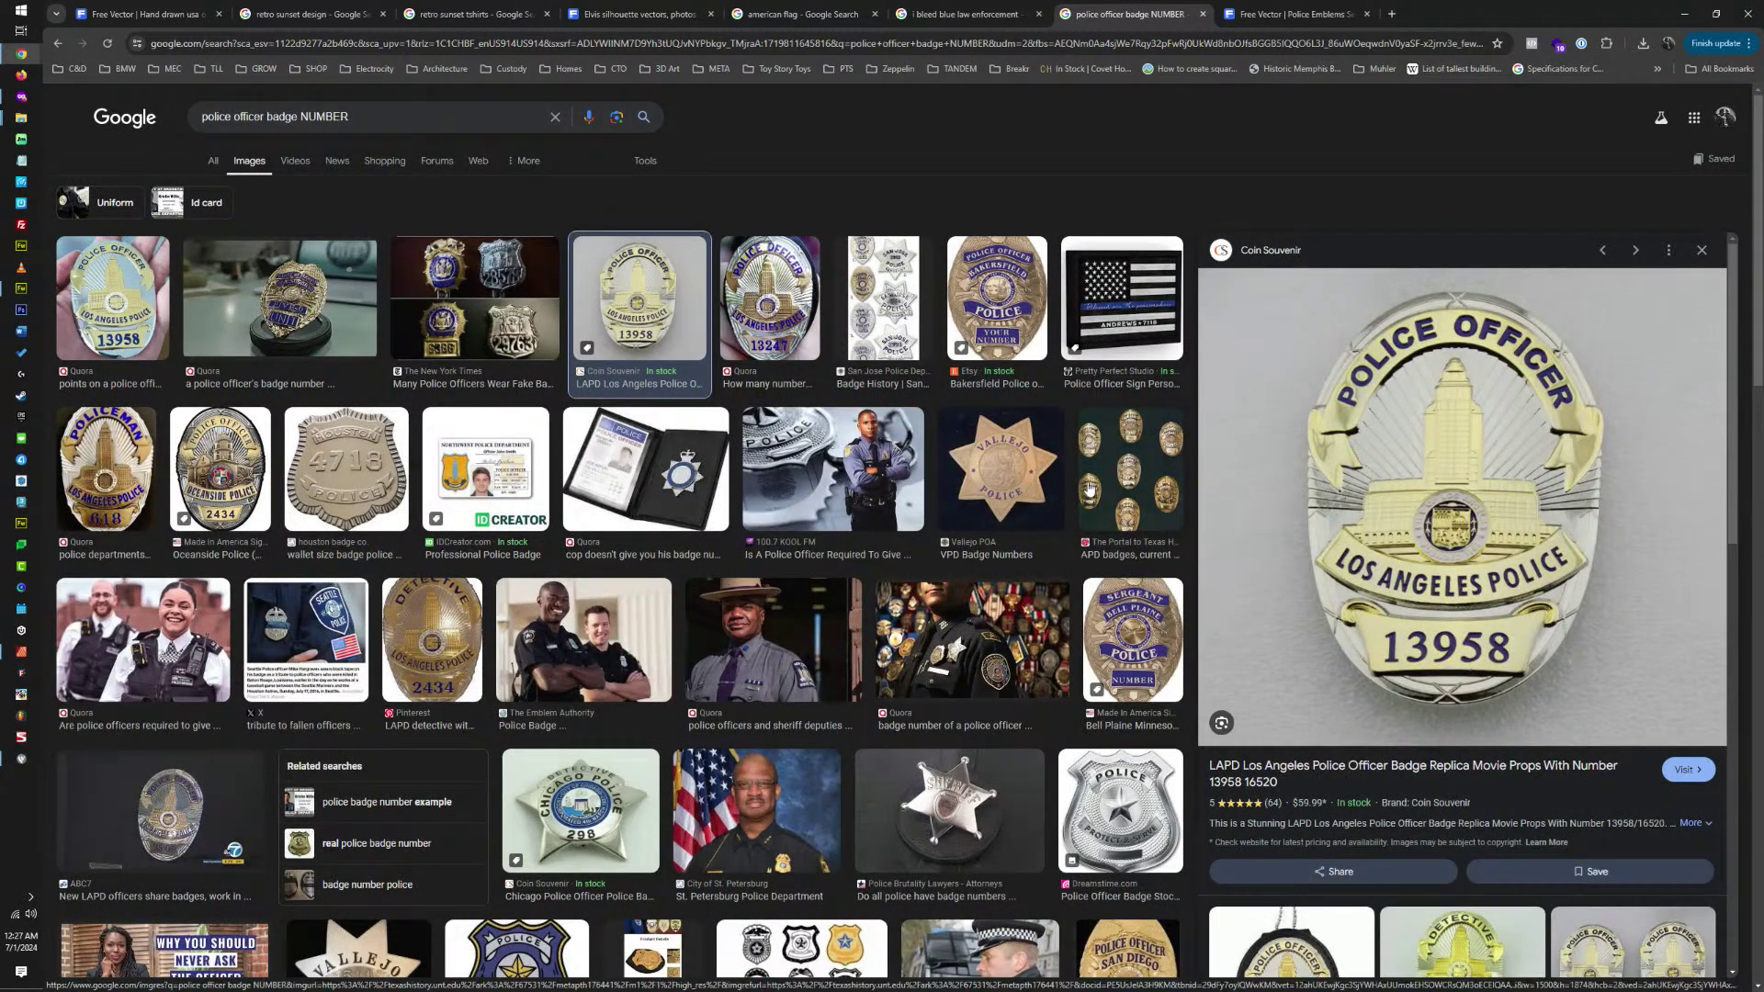
pyautogui.click(792, 319)
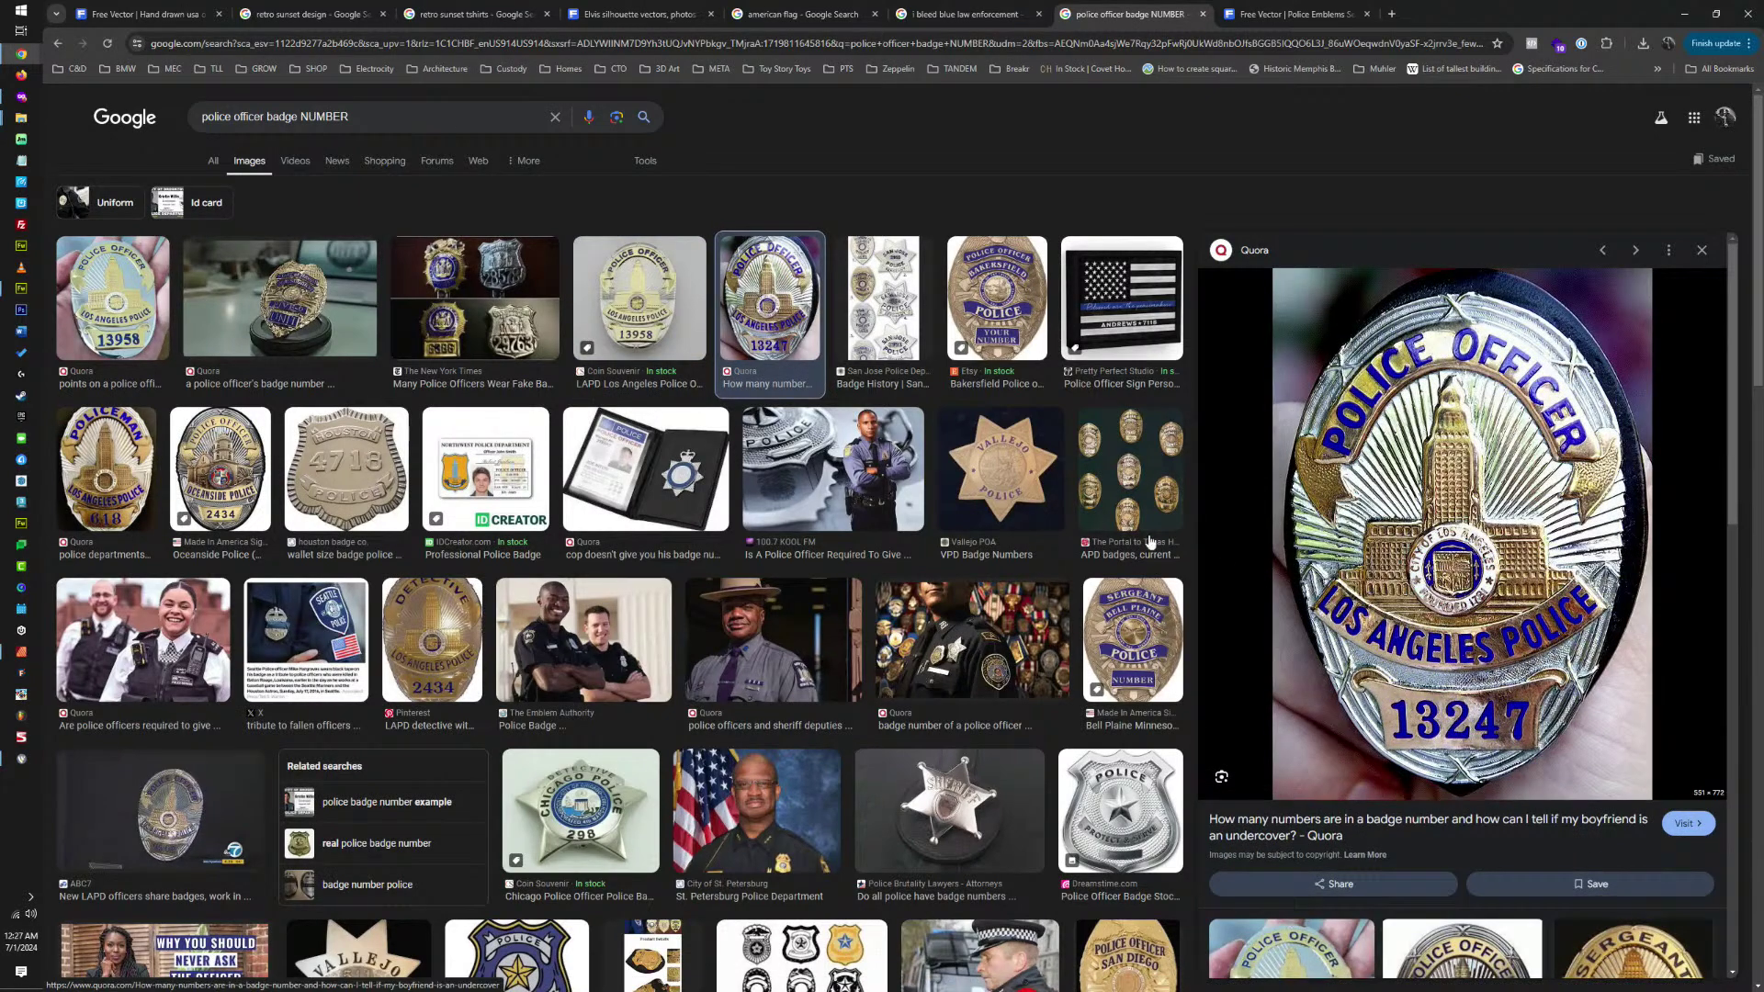
pyautogui.click(982, 300)
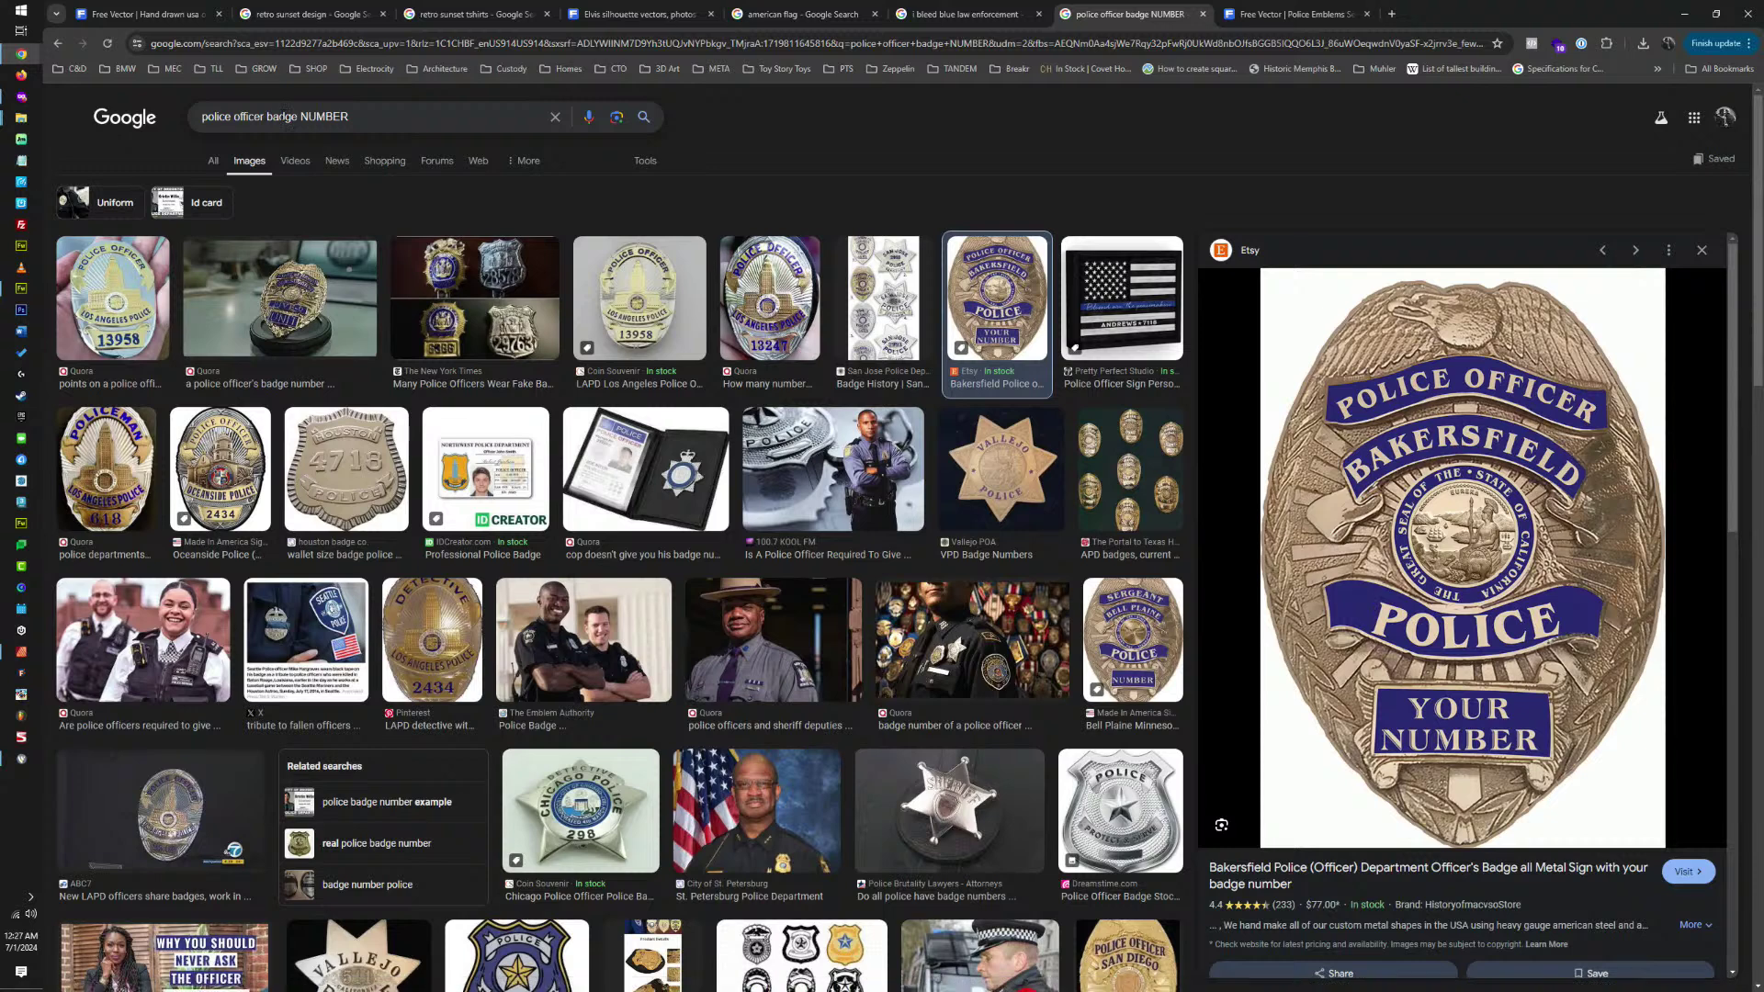
# Replace the image search with MEMPHIS POLICE BADGE, preview the first silver badge, and limit the results to large images.
pyautogui.tripleClick(292, 122)
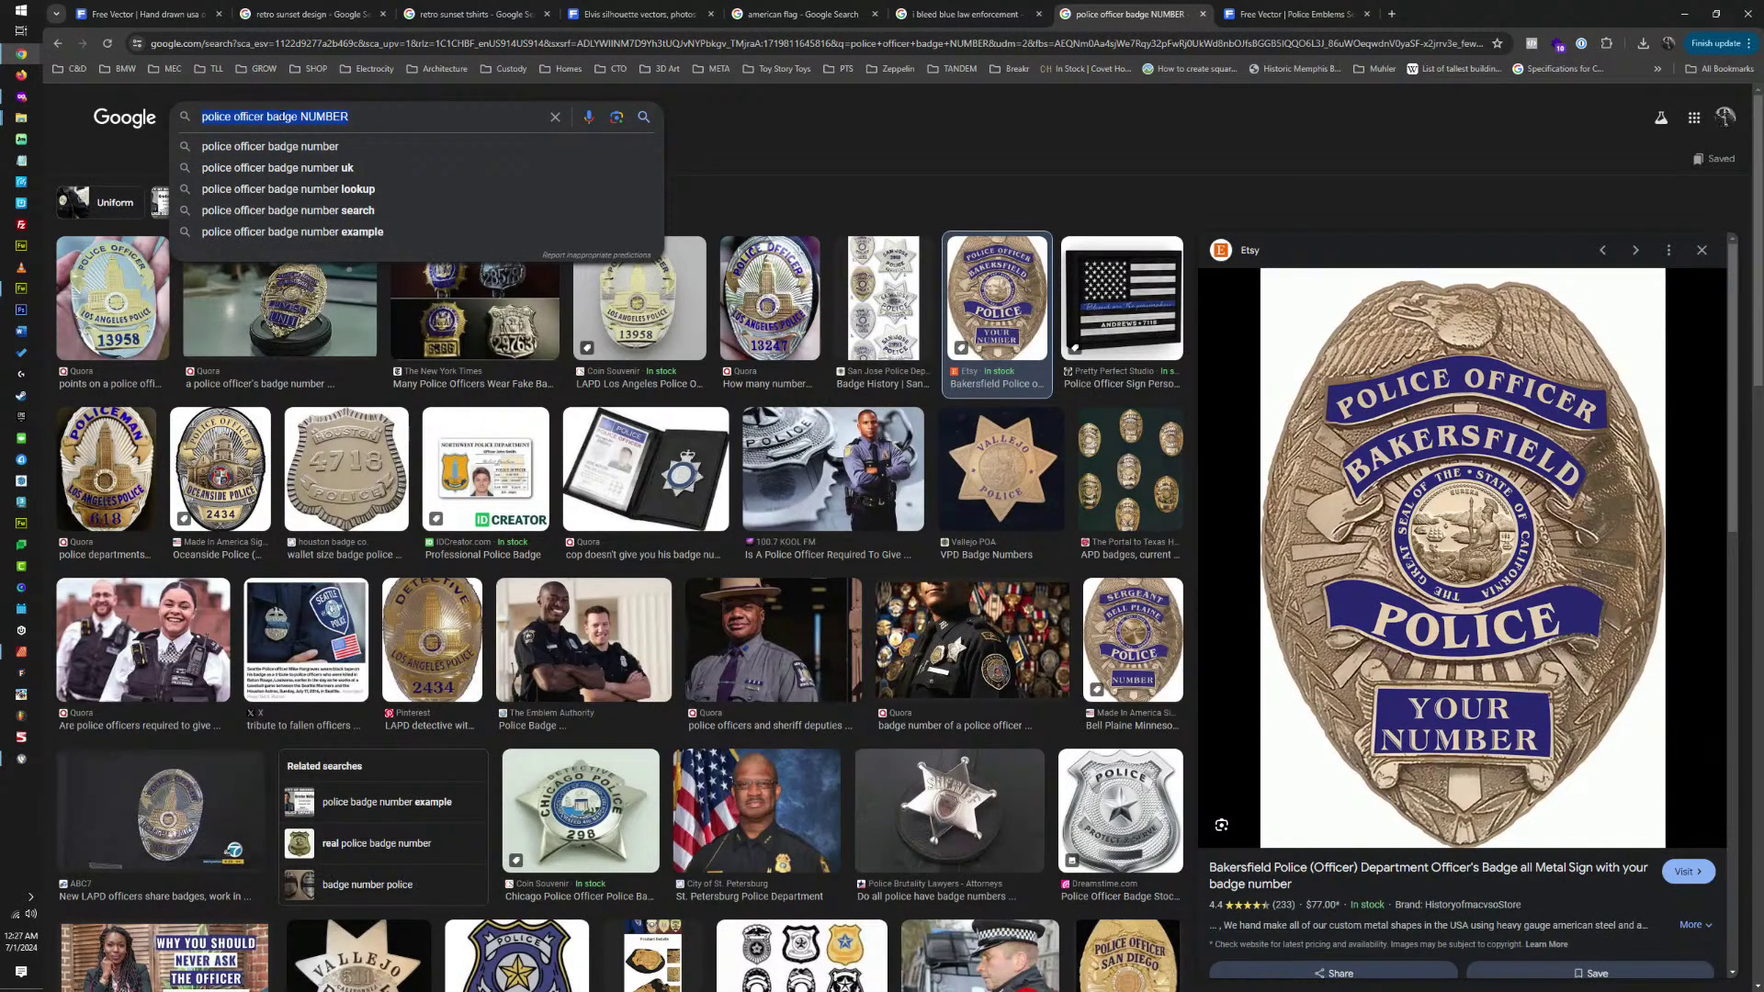
pyautogui.write('MEMPHIS POLIC')
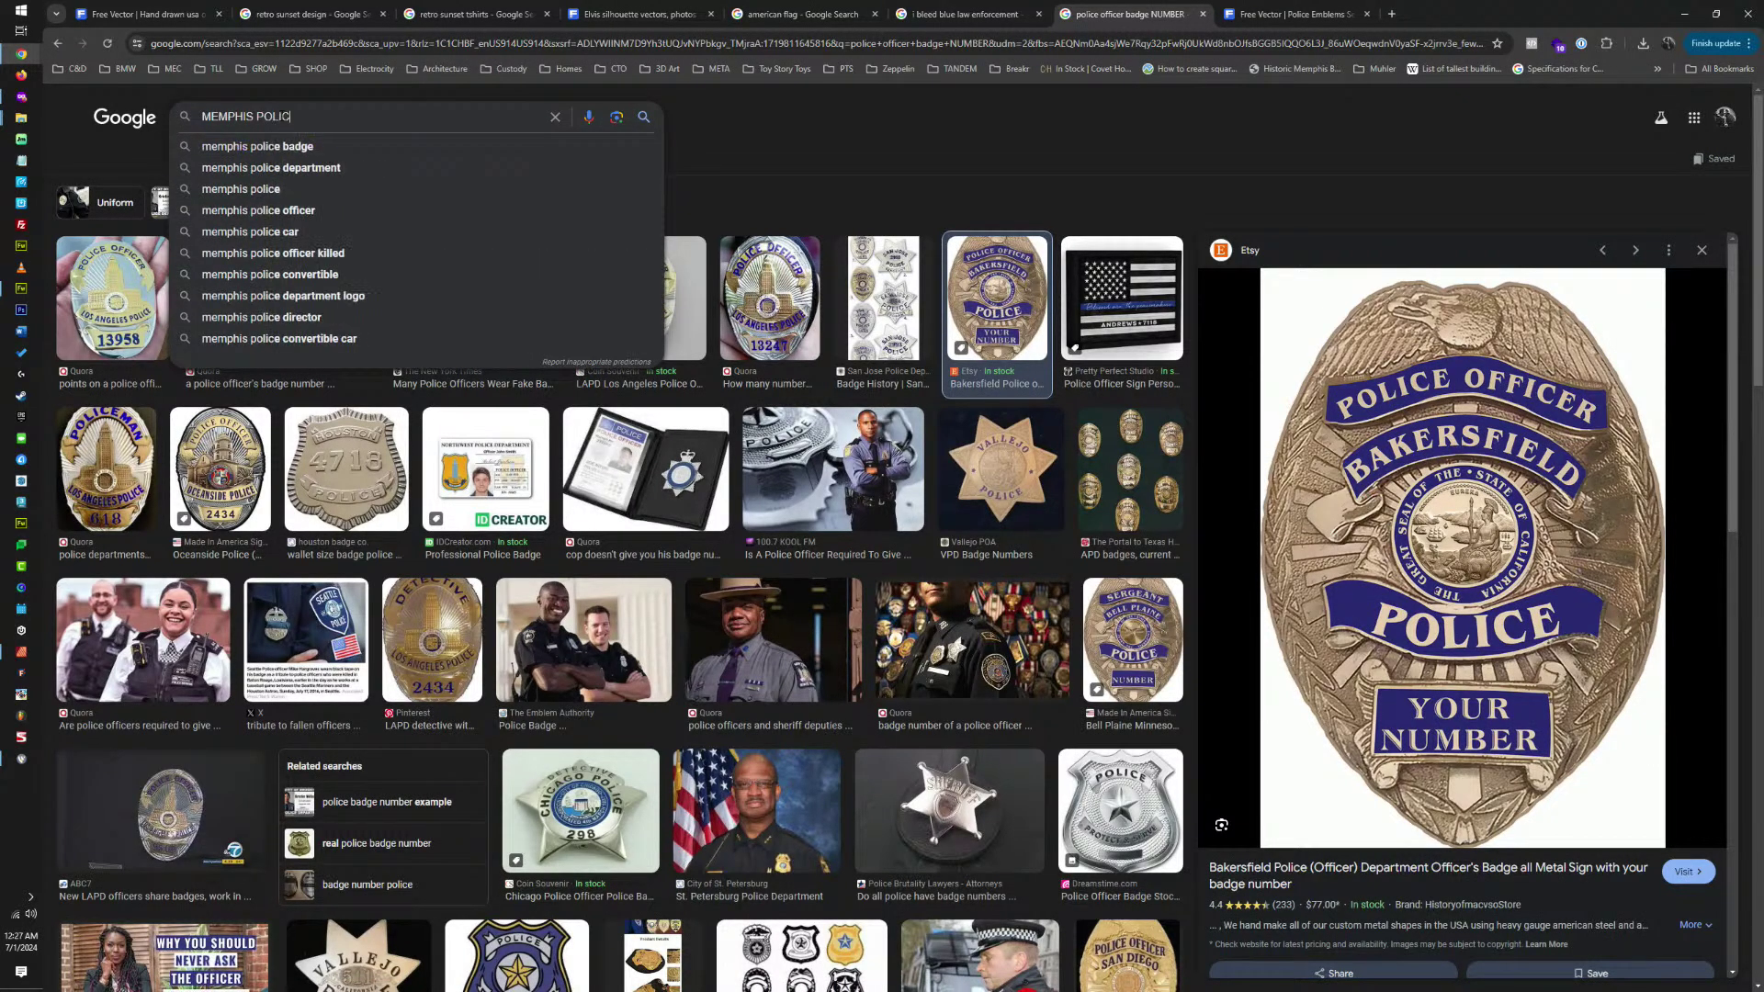
pyautogui.write('E BADGE')
pyautogui.press('Return')
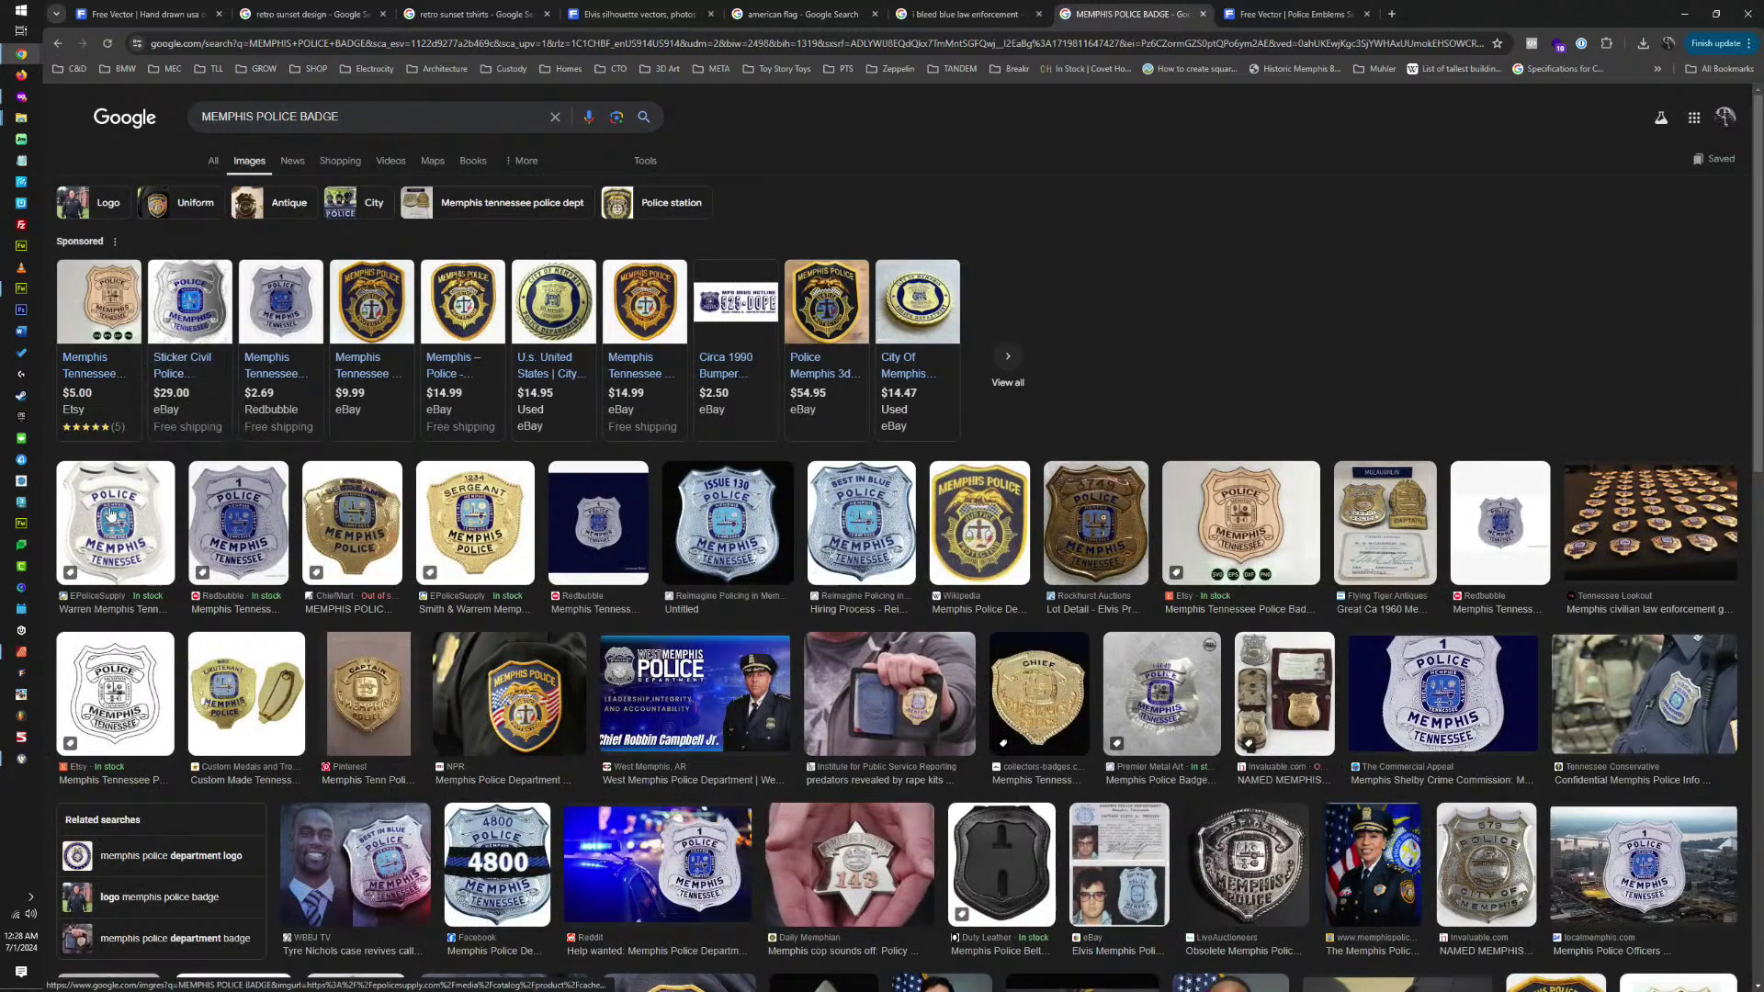
pyautogui.click(111, 516)
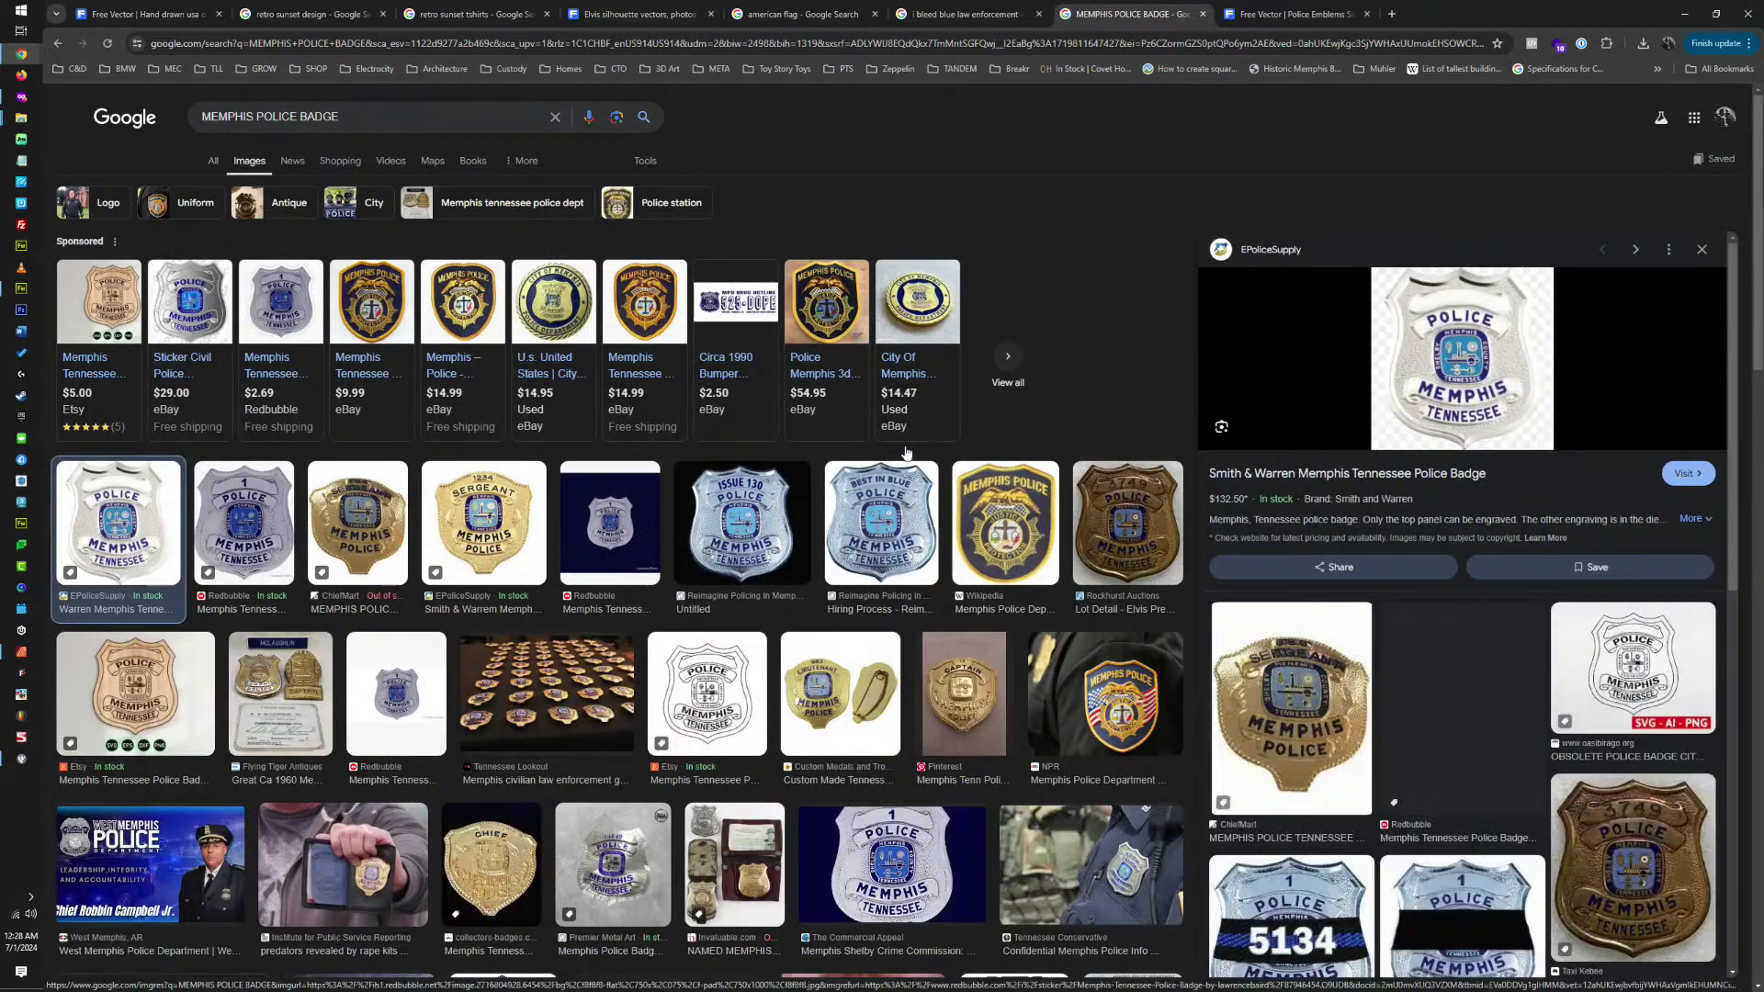
pyautogui.click(645, 160)
pyautogui.click(213, 244)
pyautogui.click(235, 286)
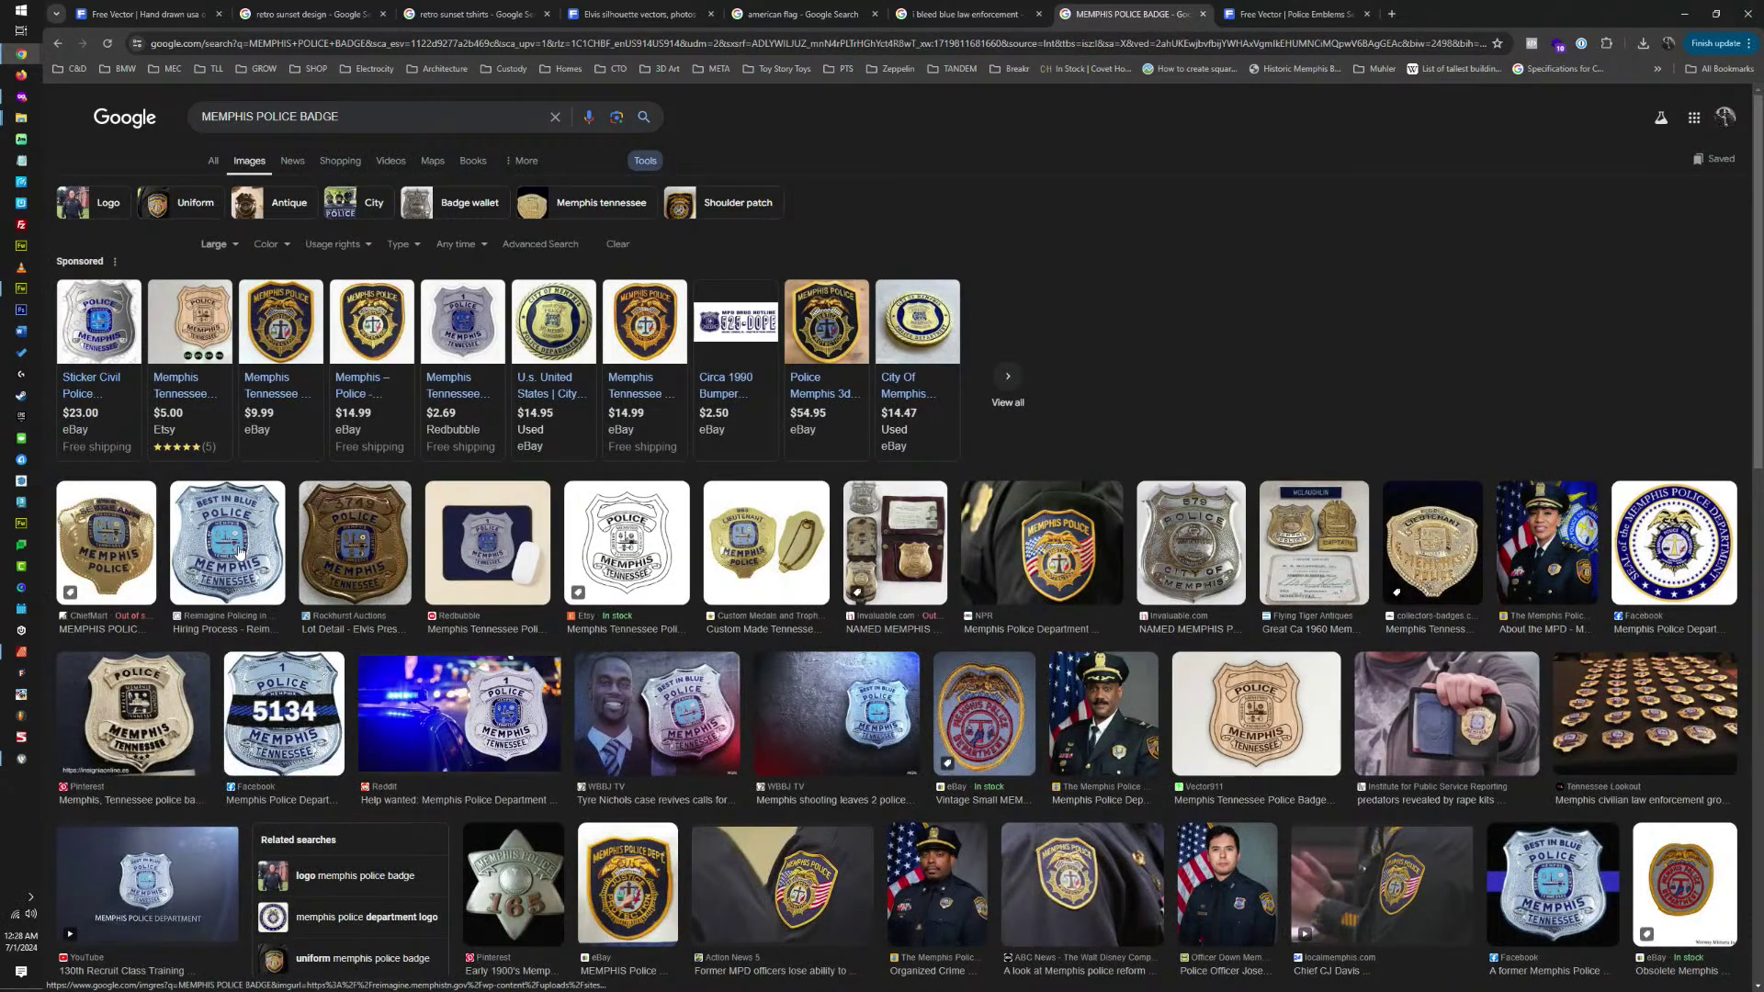
# Preview the Memphis badge with the thin-blue-line mourning band and the BEST IN BLUE badge to compare their details.
pyautogui.click(285, 721)
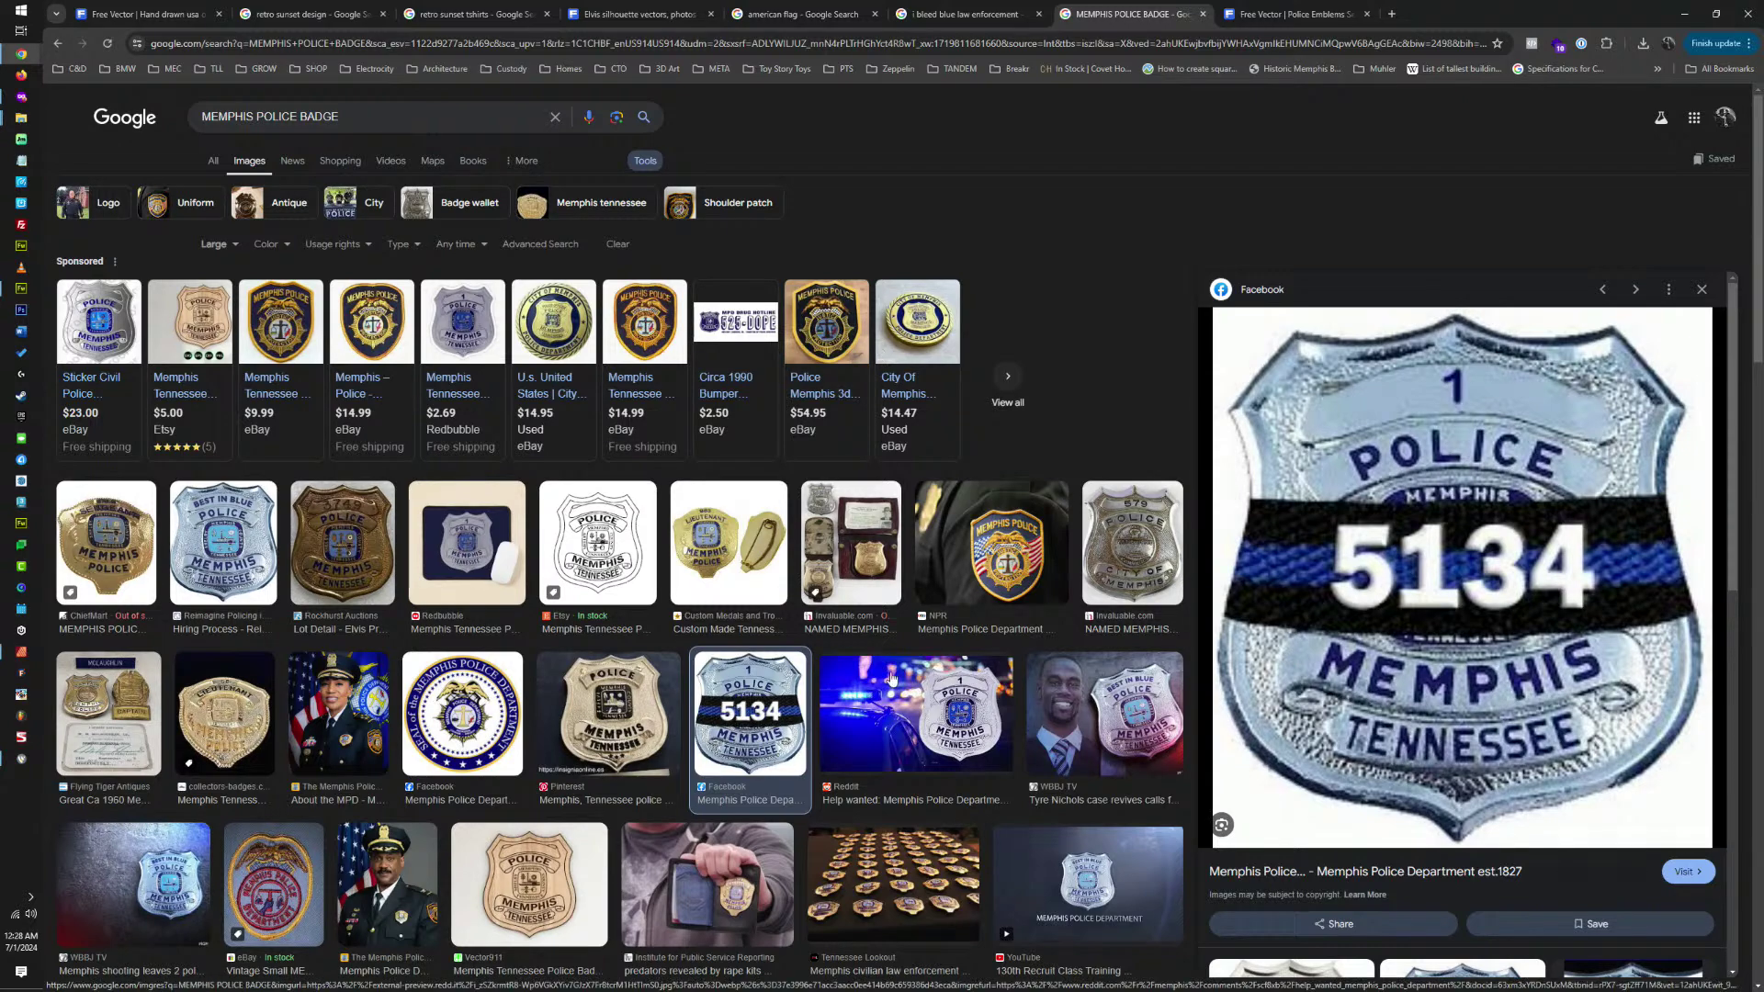
pyautogui.click(227, 558)
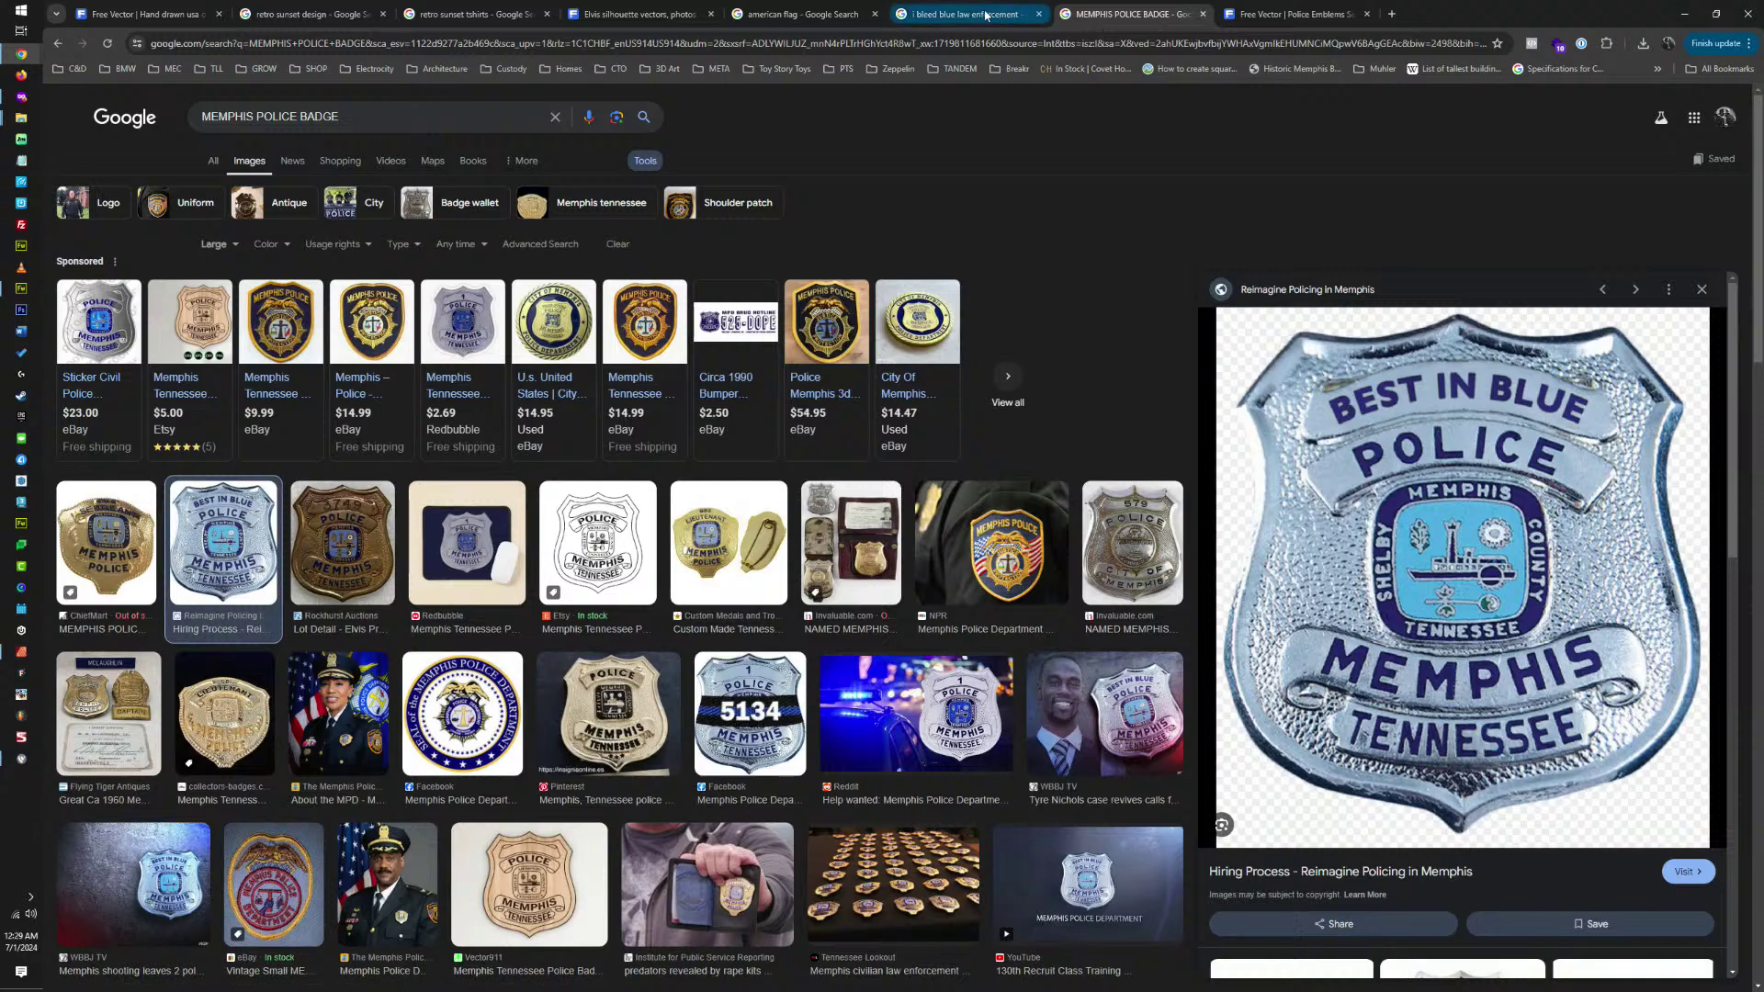
pyautogui.moveTo(985, 15)
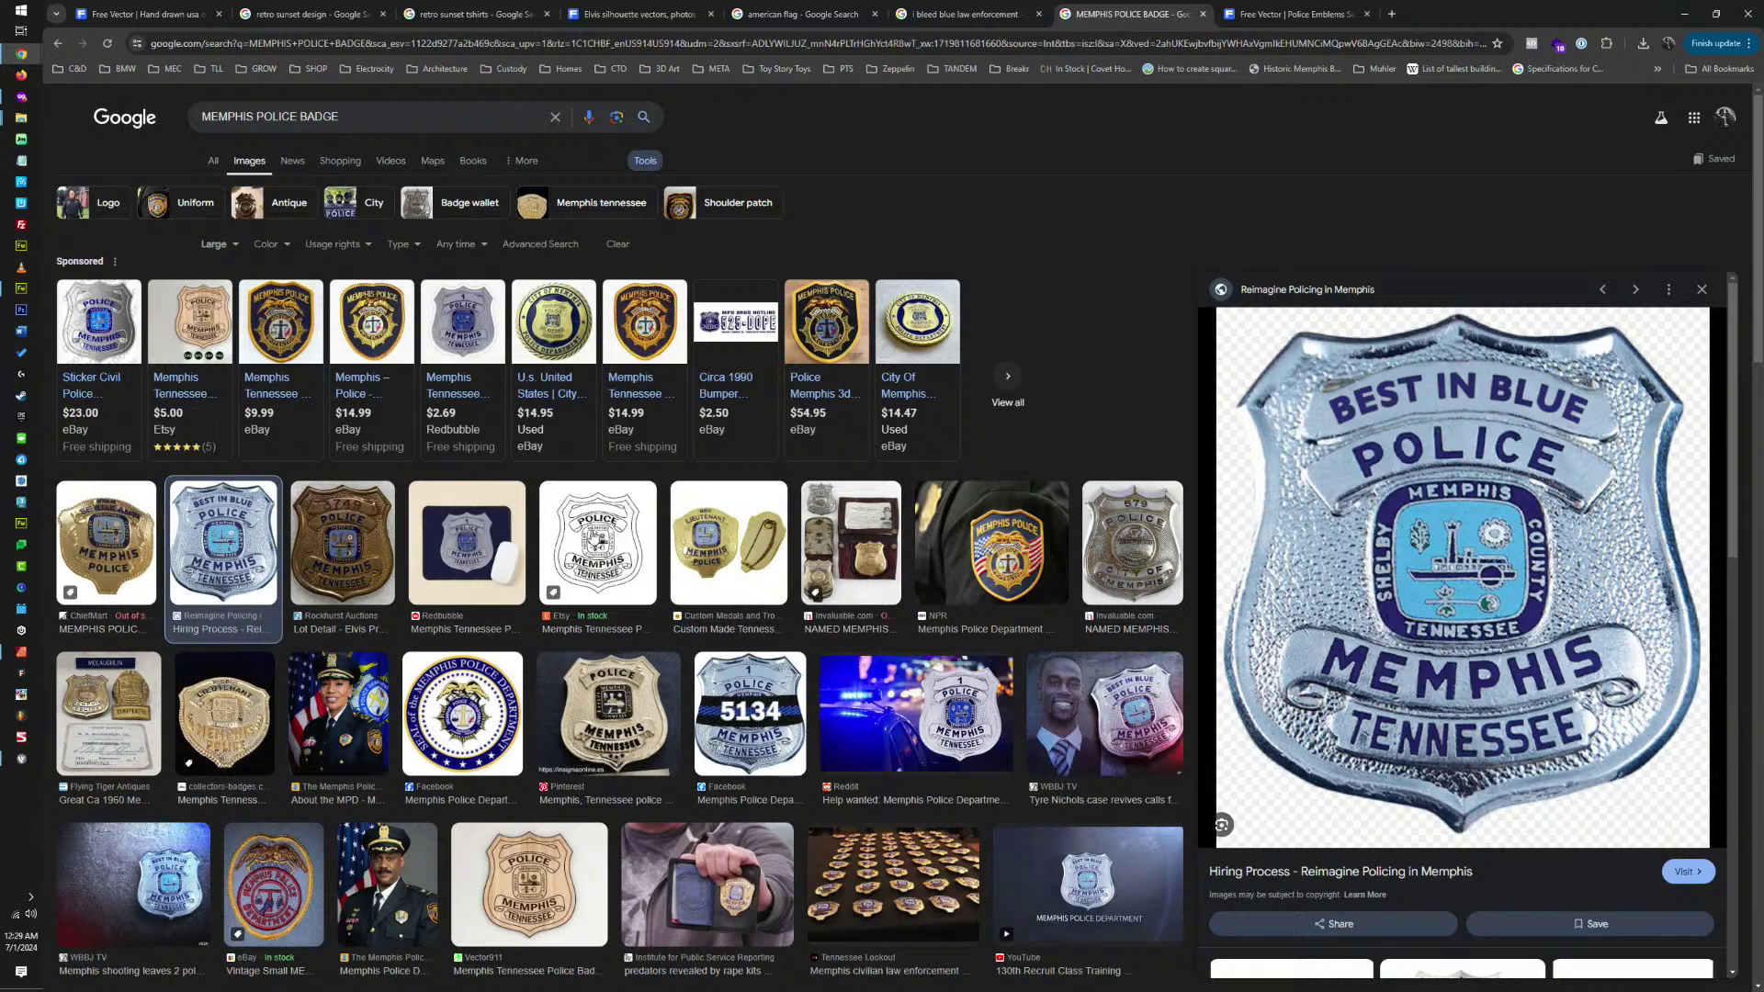
# Open the black-and-white line-art Memphis Tennessee Police Badge SVG result from Etsy and copy its image.
pyautogui.click(597, 542)
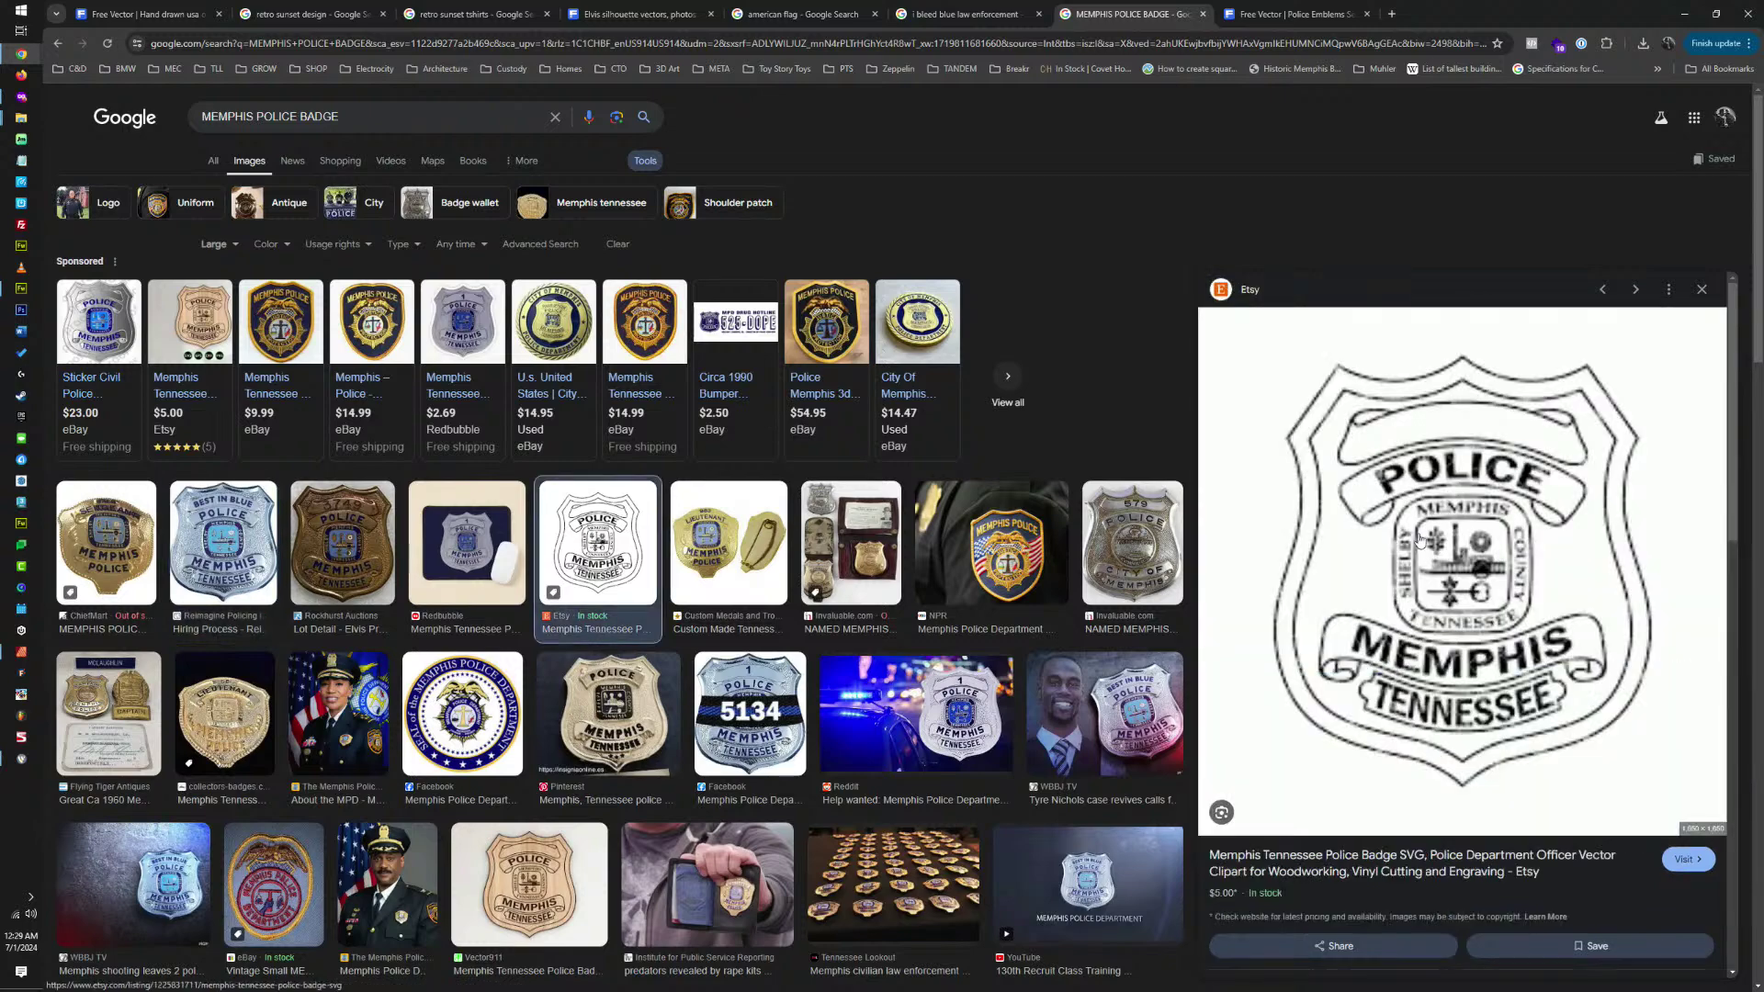
pyautogui.rightClick(1510, 514)
pyautogui.click(1571, 719)
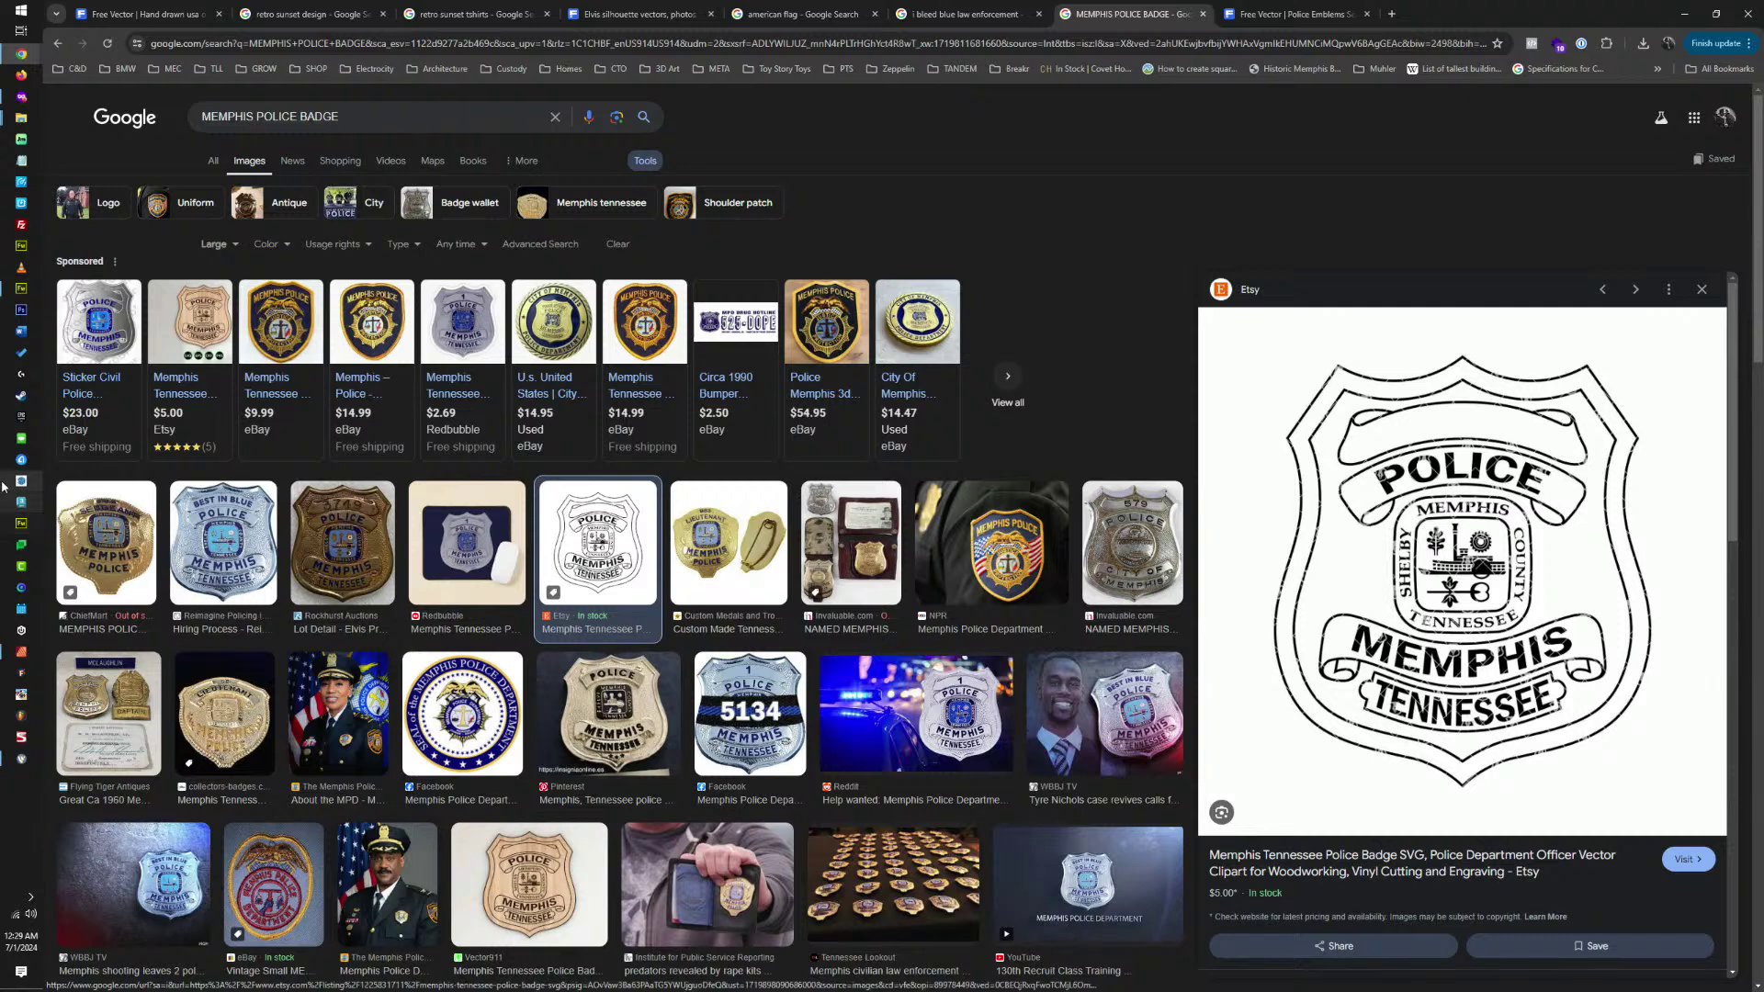
# In Affinity Designer, paste the badge twice onto the United States slogan artboard: about 84.5 pt above the map and about 426.5 pt centred.
pyautogui.moveTo(17, 295)
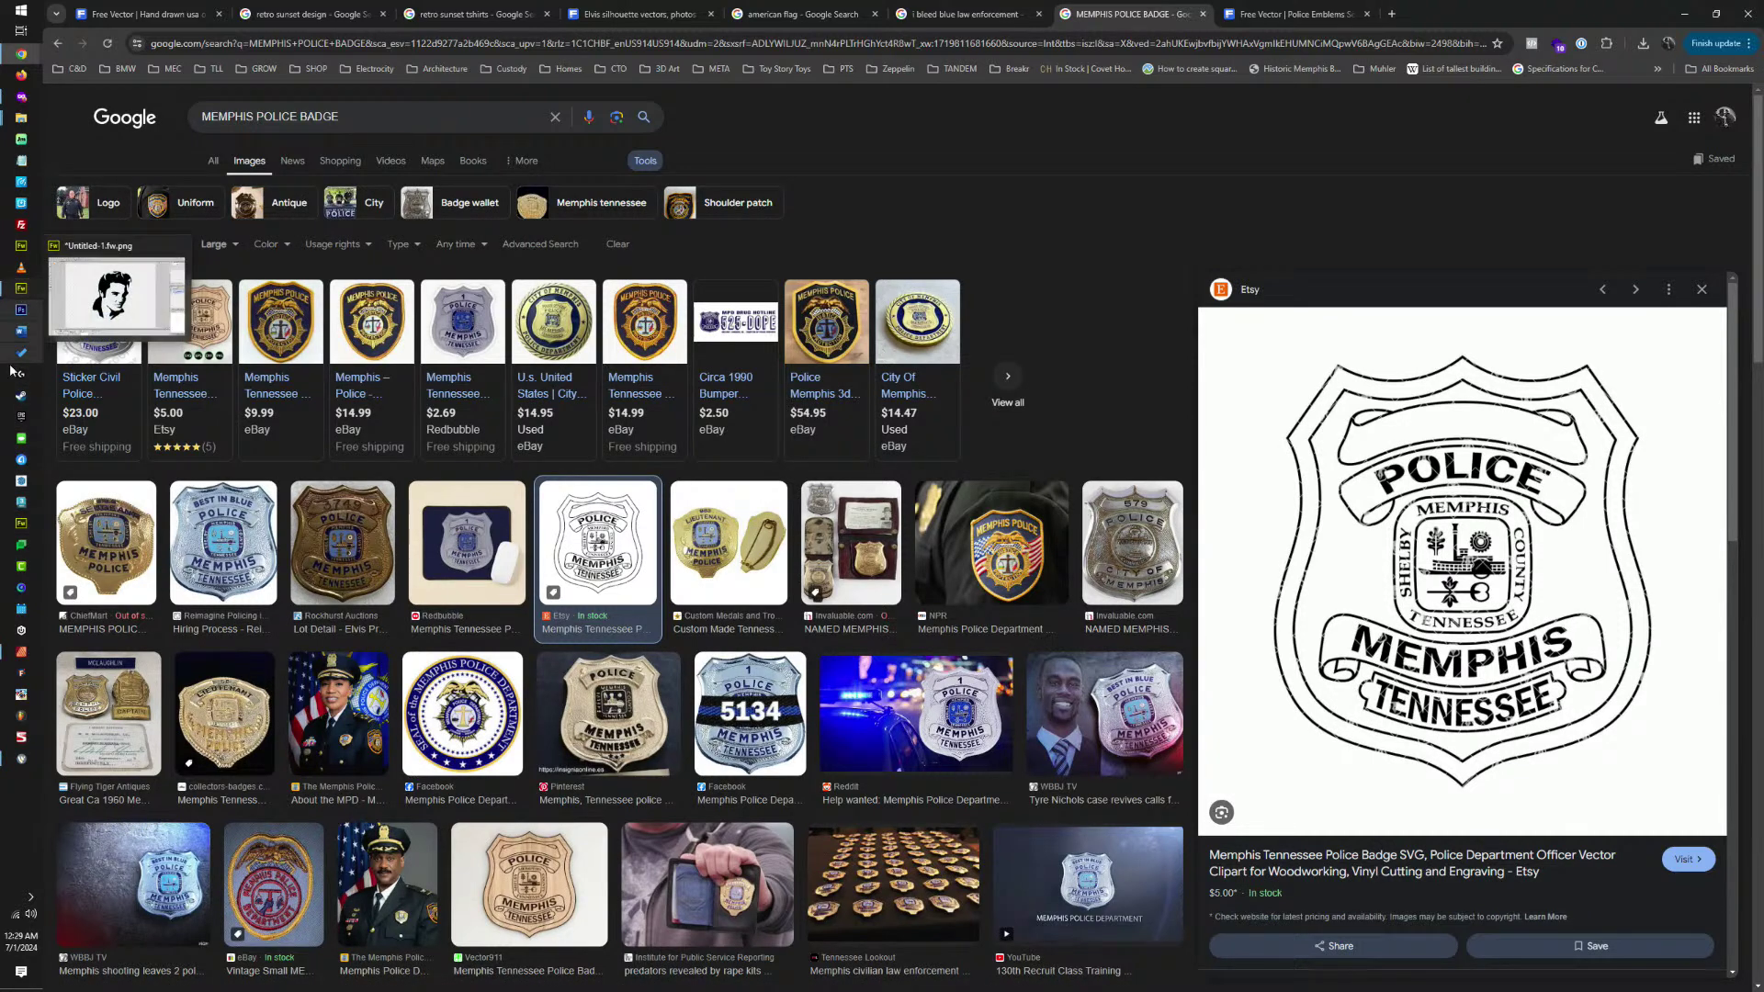
pyautogui.click(21, 651)
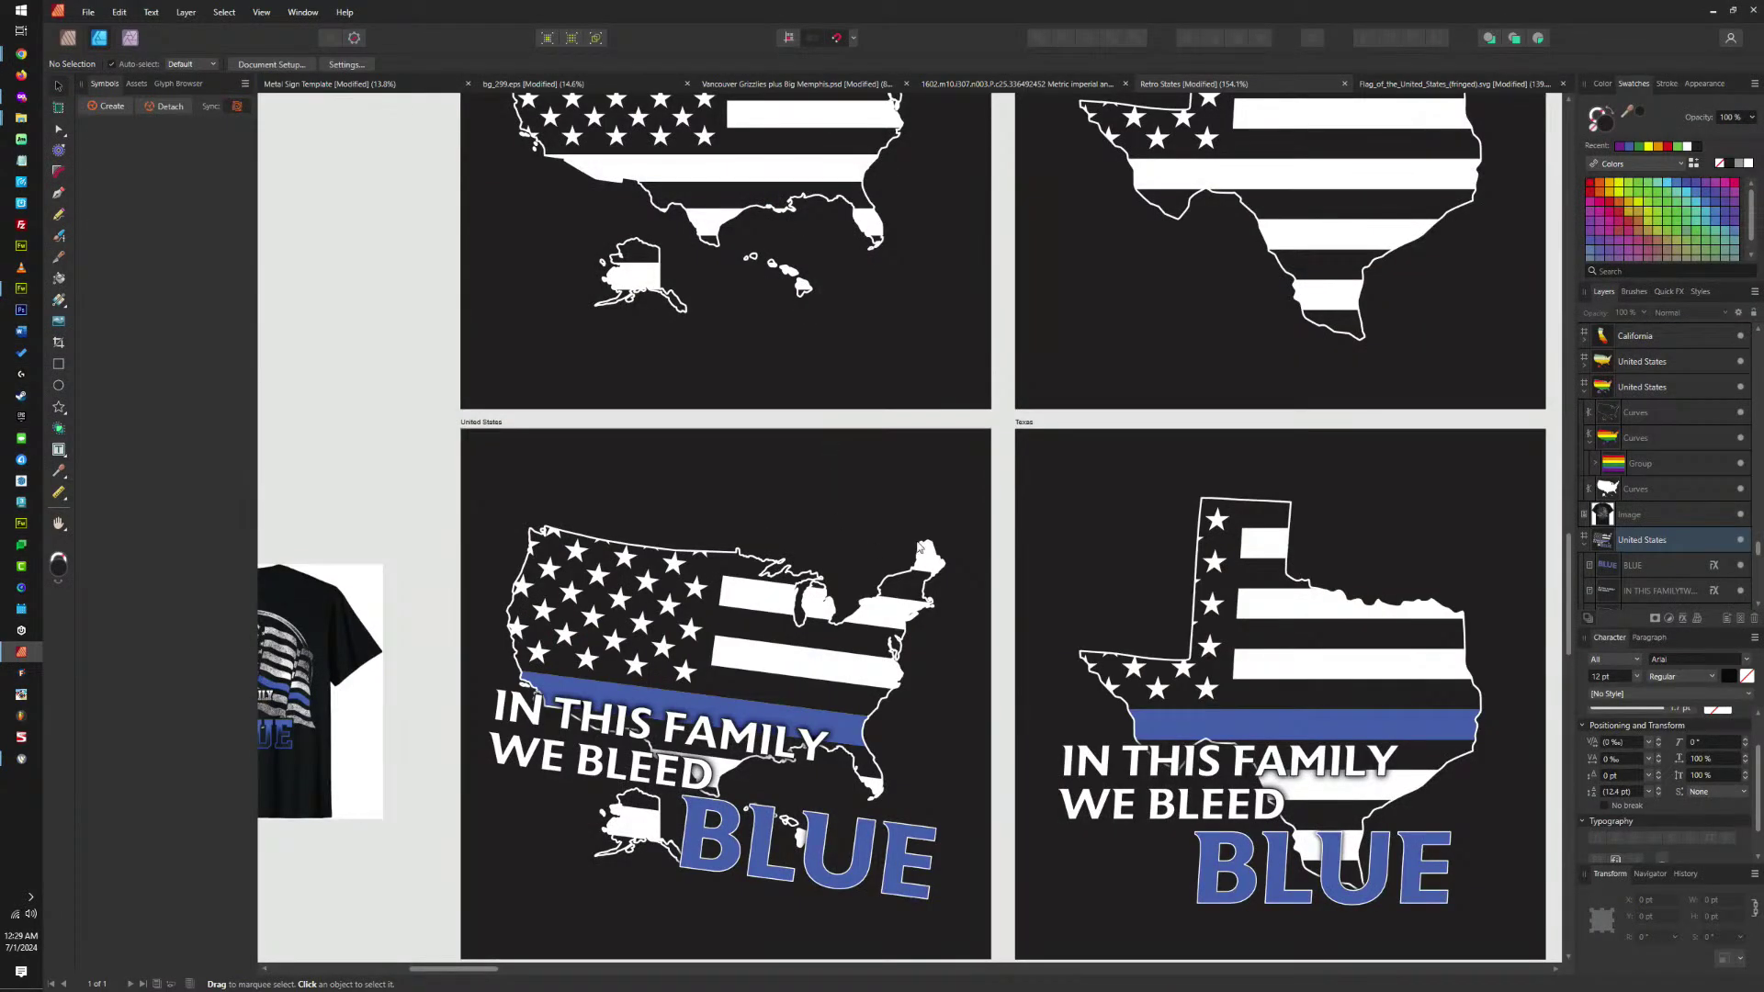
pyautogui.hotkey('ctrl', 'v')
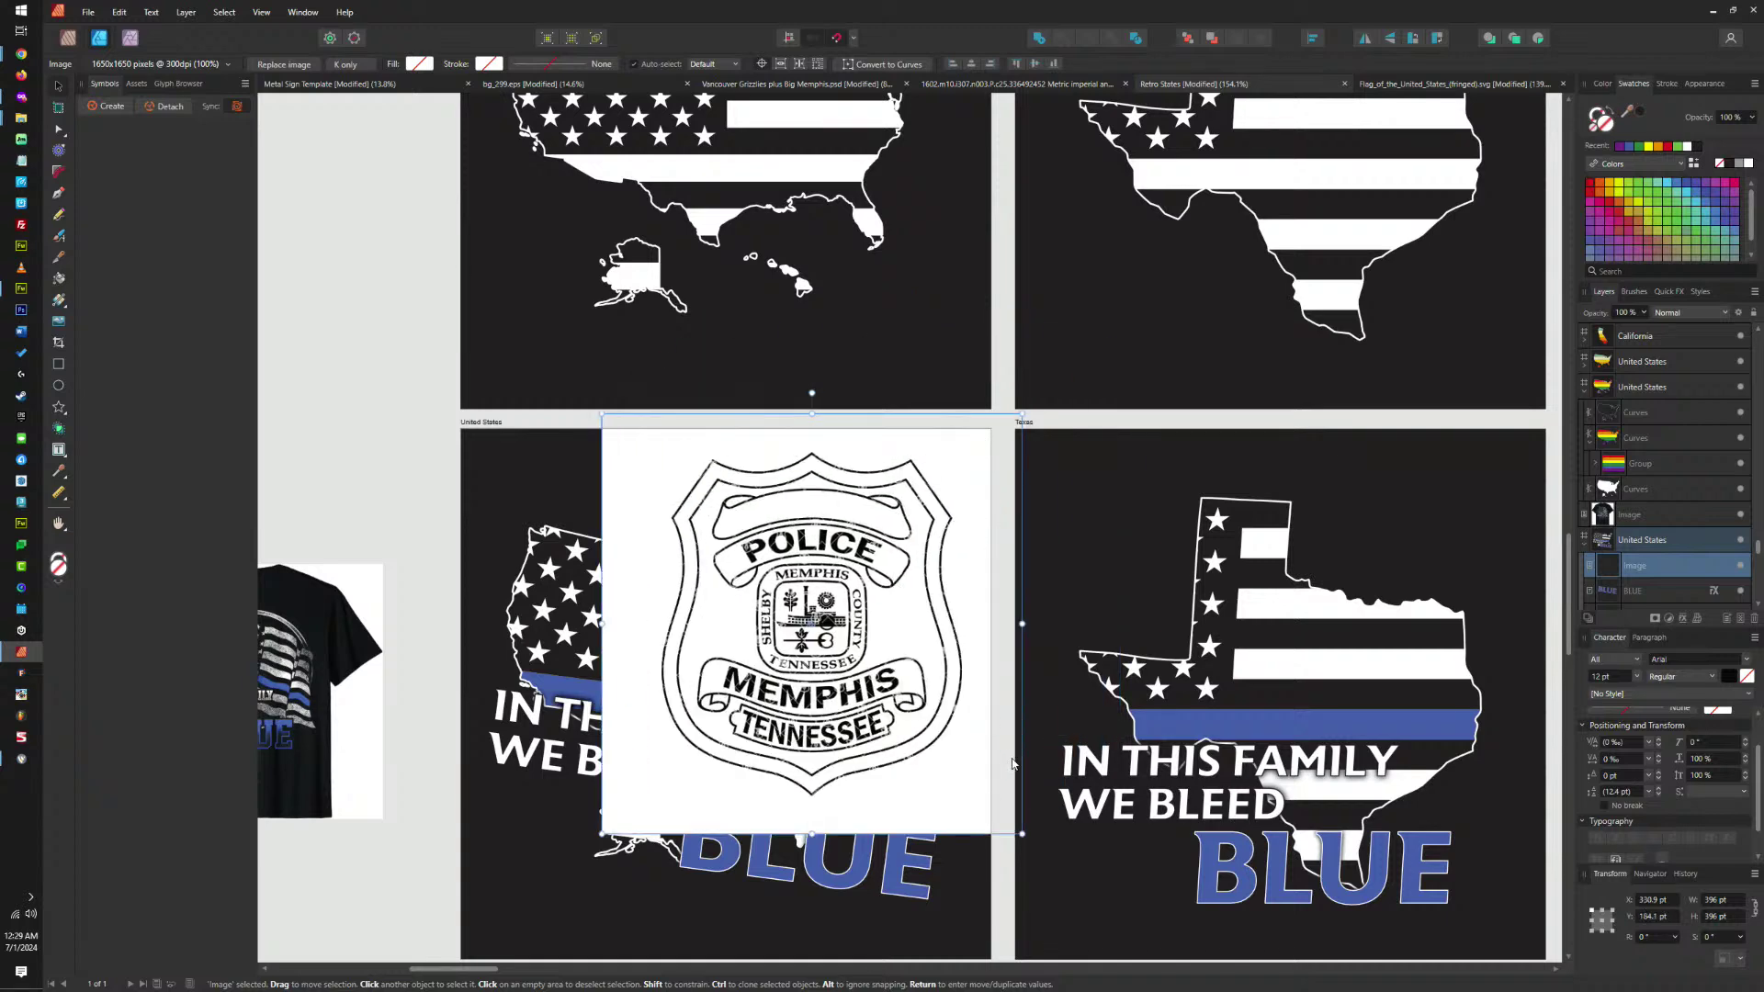
pyautogui.moveTo(1015, 850); pyautogui.dragTo(851, 513)
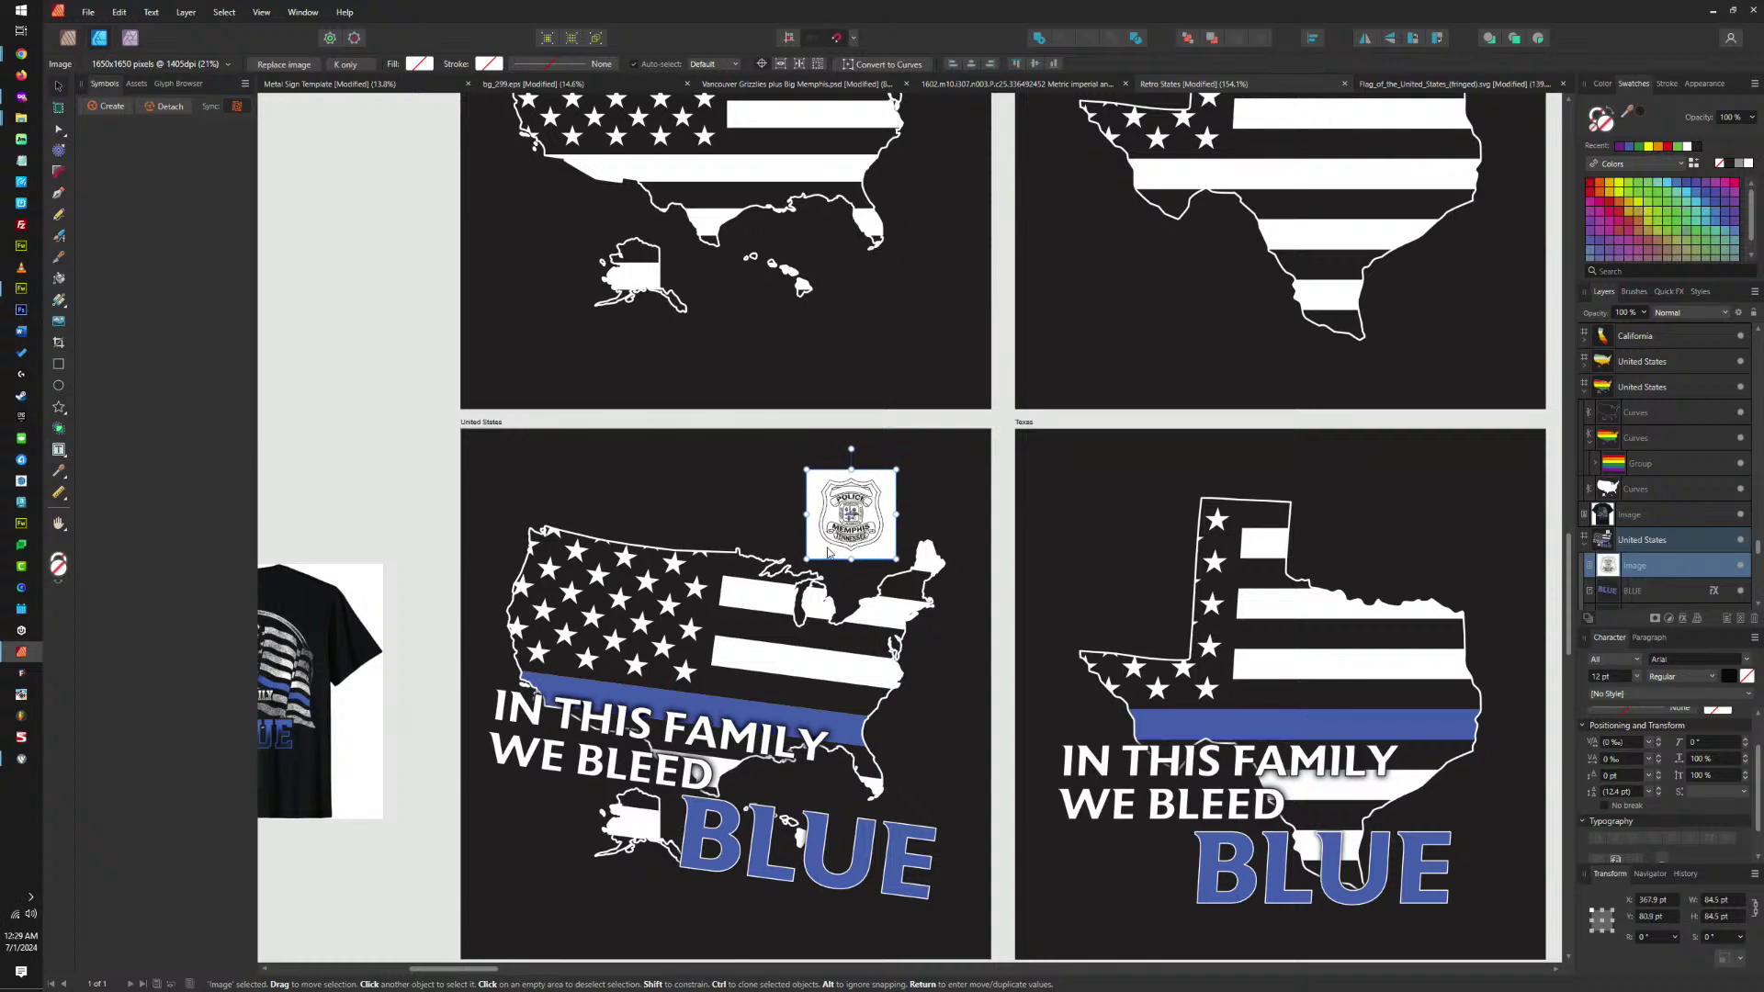
pyautogui.hotkey('ctrl', 'v')
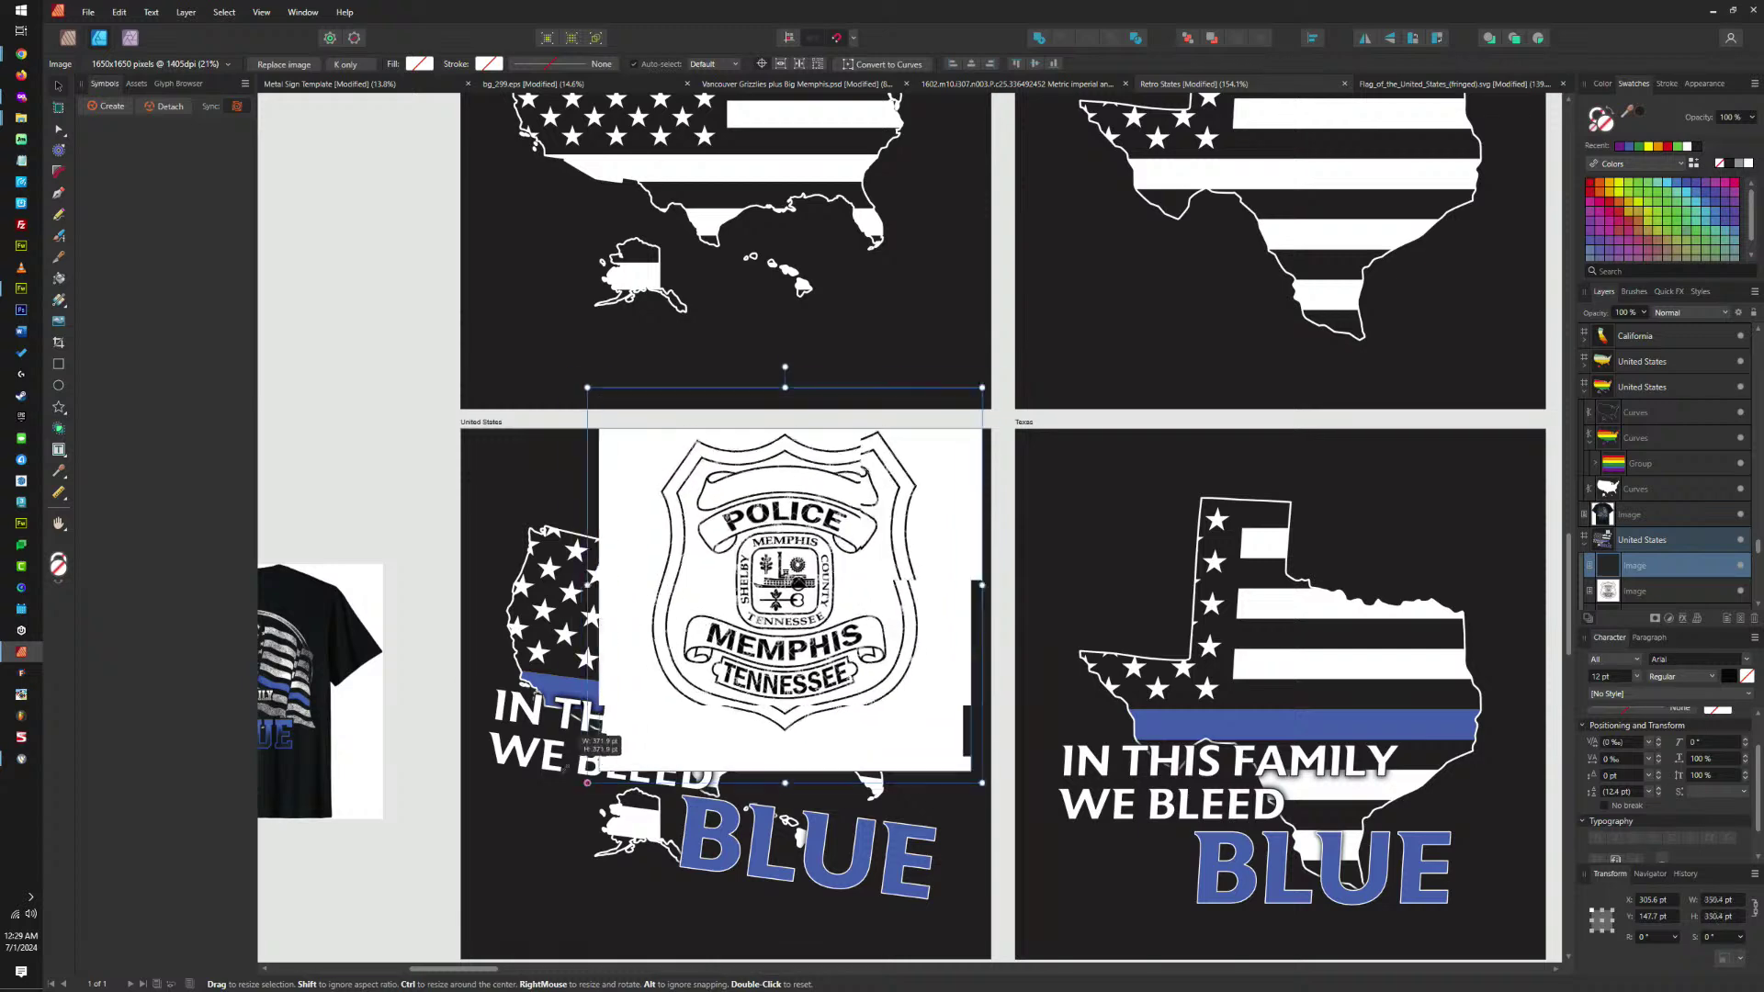
pyautogui.moveTo(795, 637); pyautogui.dragTo(742, 746)
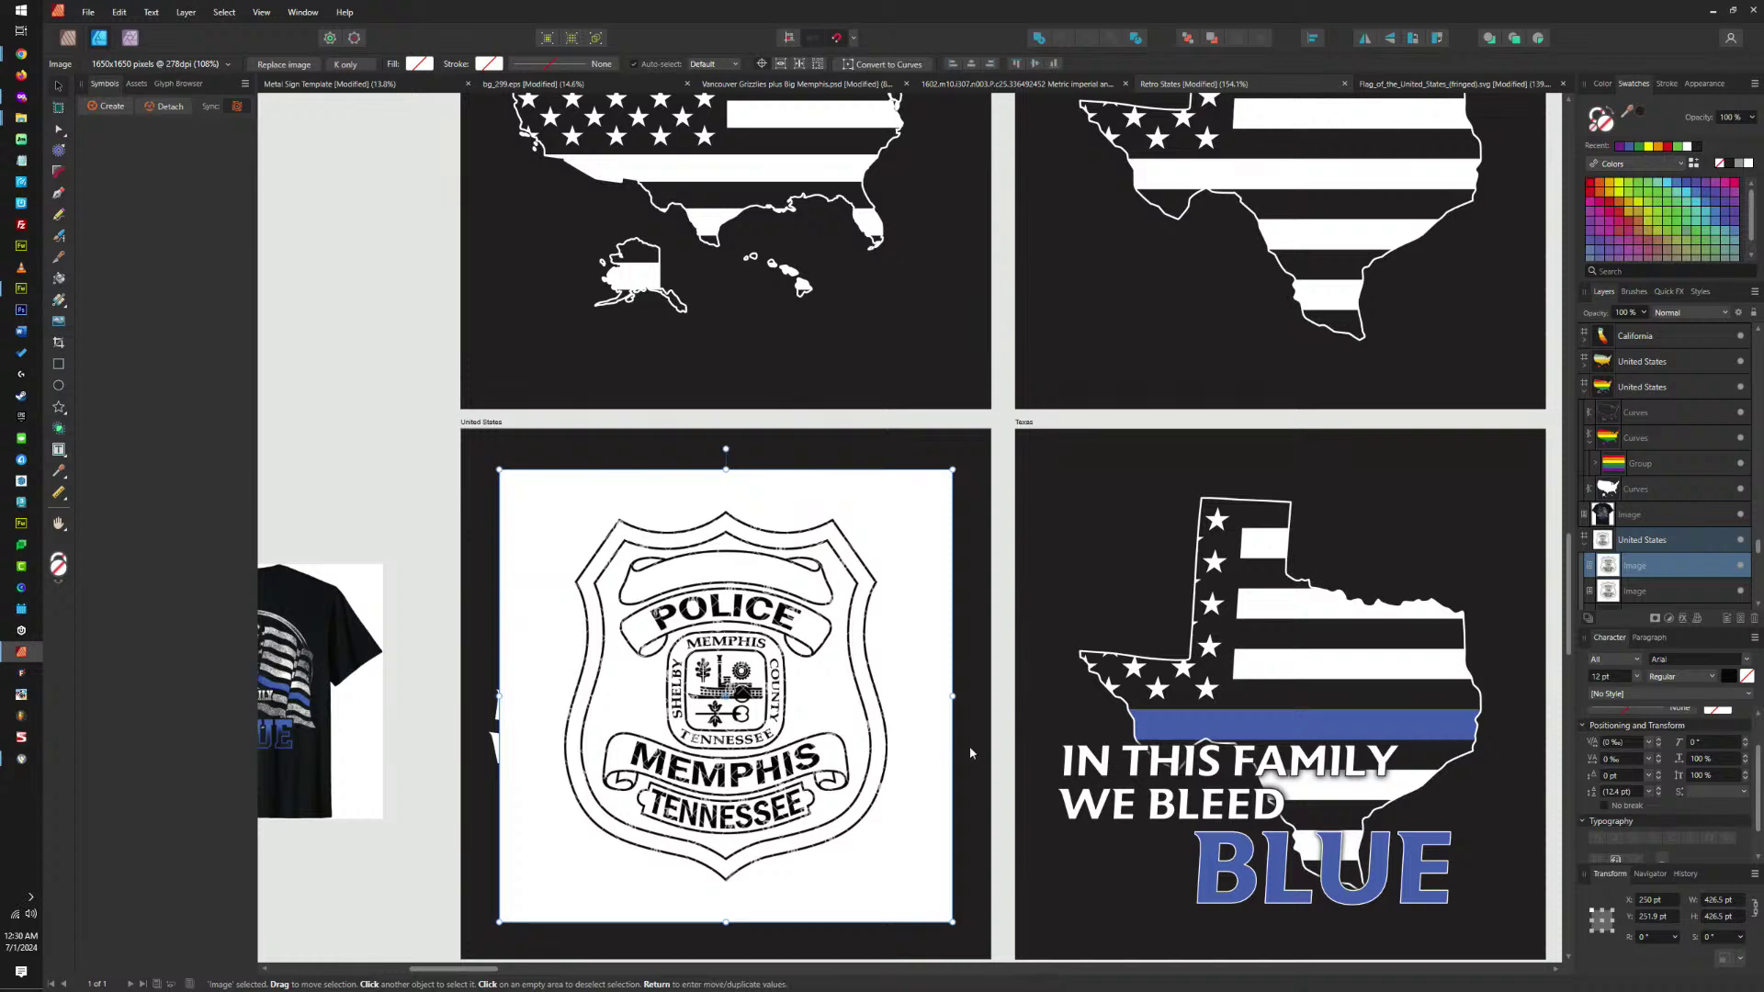
# Delete the black T-shirt reference image beside the thin-blue-line row.
pyautogui.scroll(-5, 978, 752)
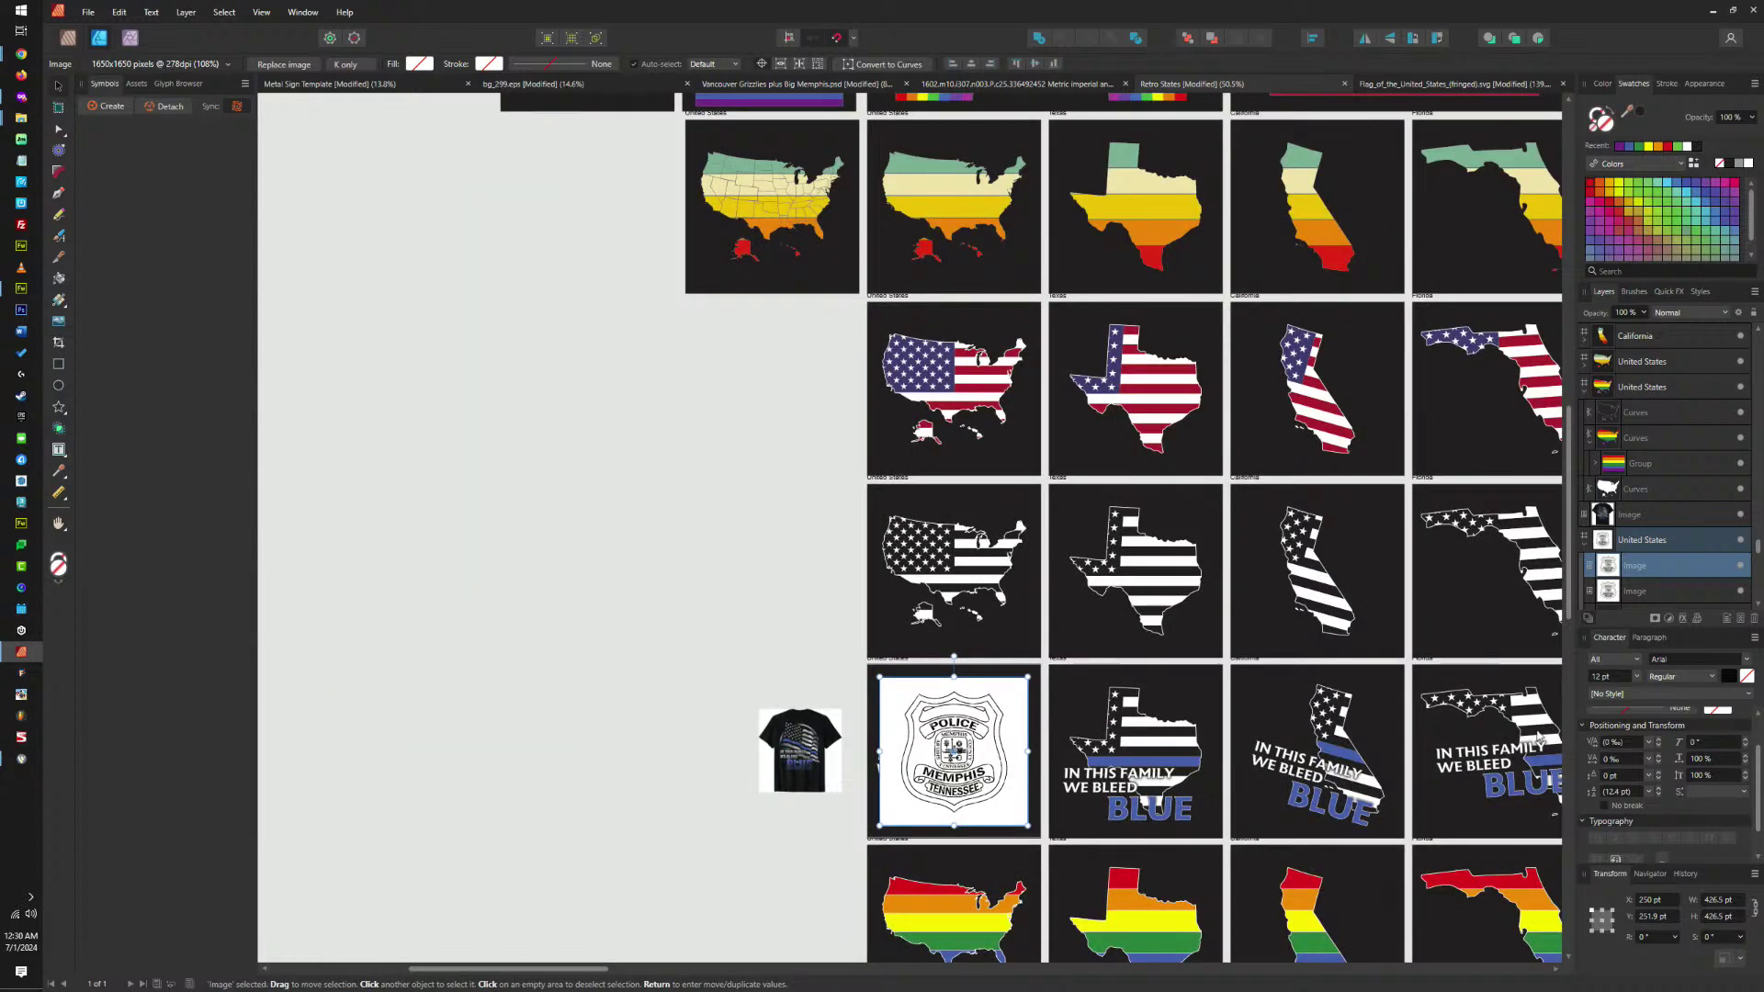
pyautogui.hscroll(-5, 1538, 735)
pyautogui.hscroll(4, 859, 689)
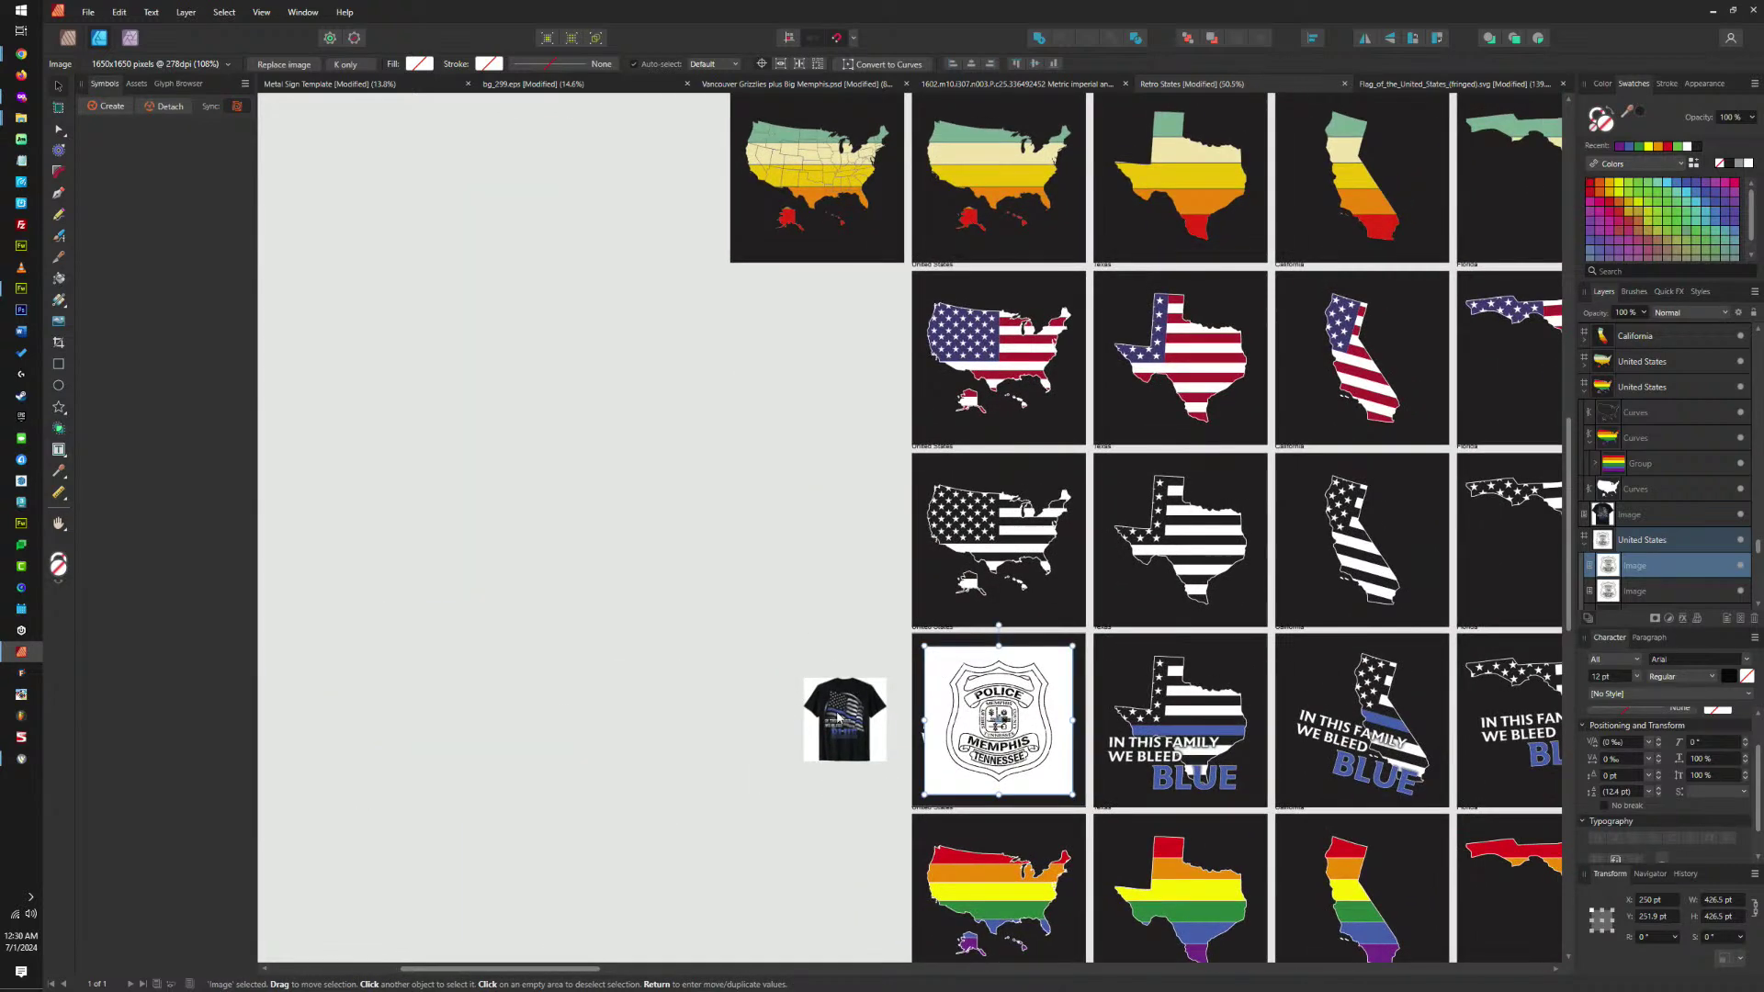
pyautogui.click(838, 718)
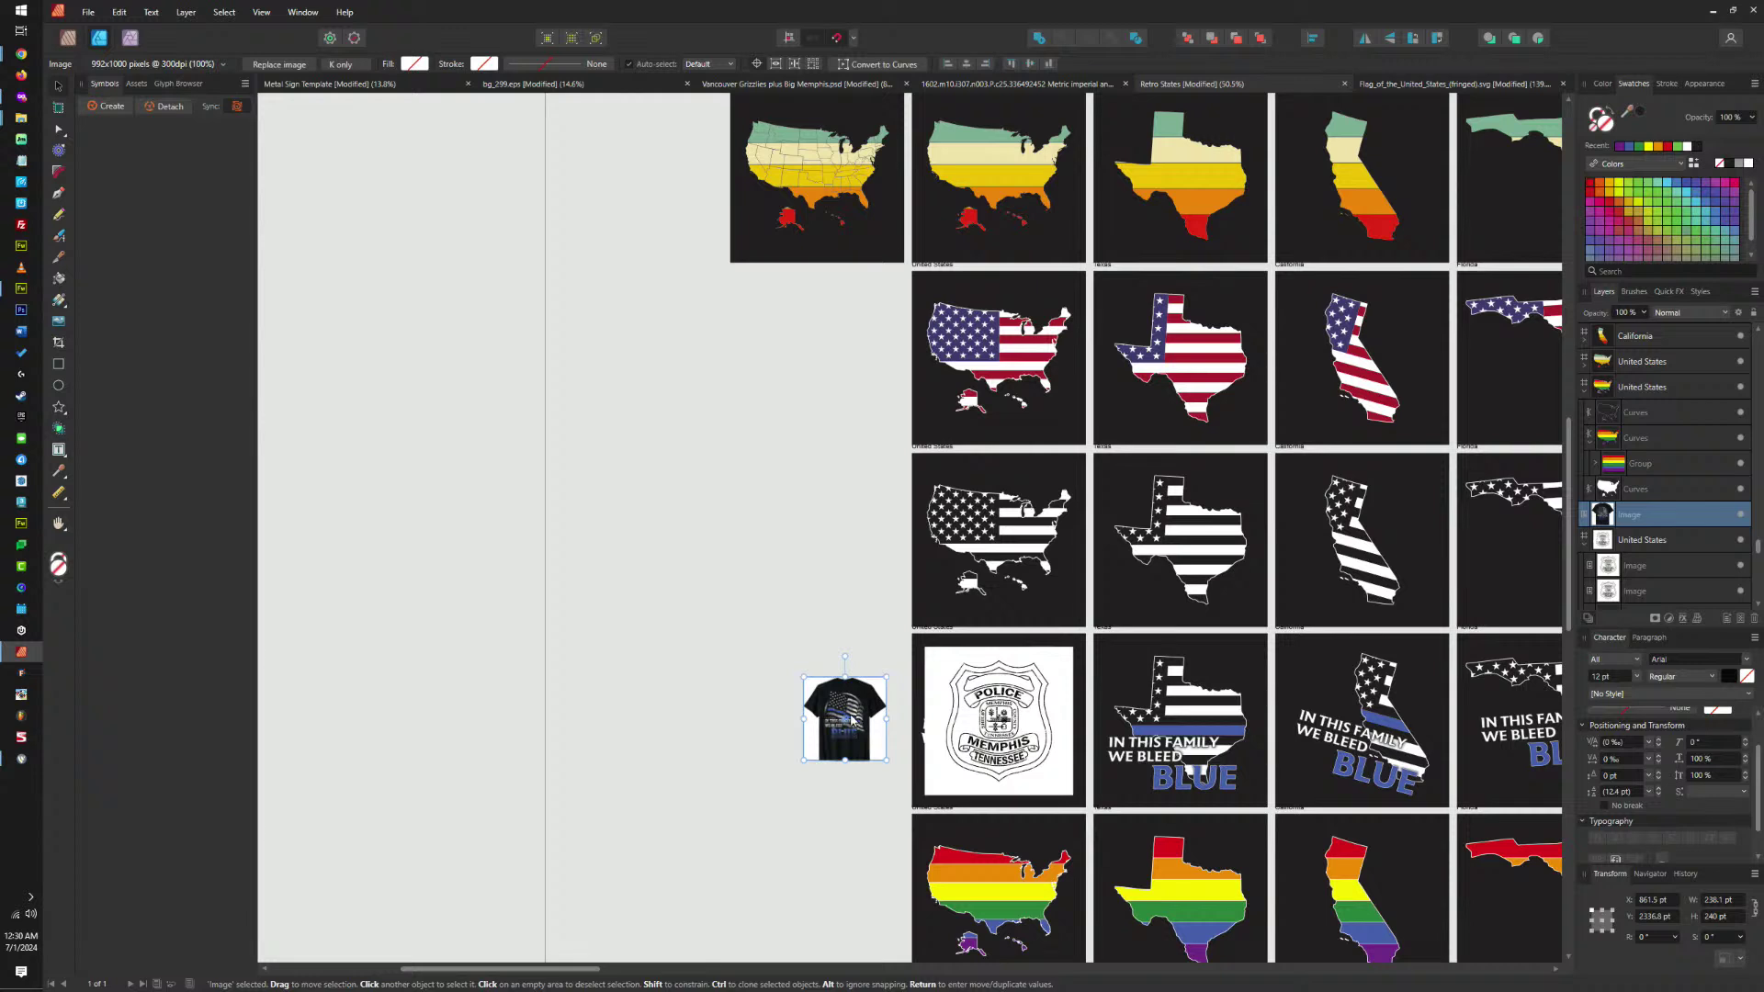
pyautogui.press('Delete')
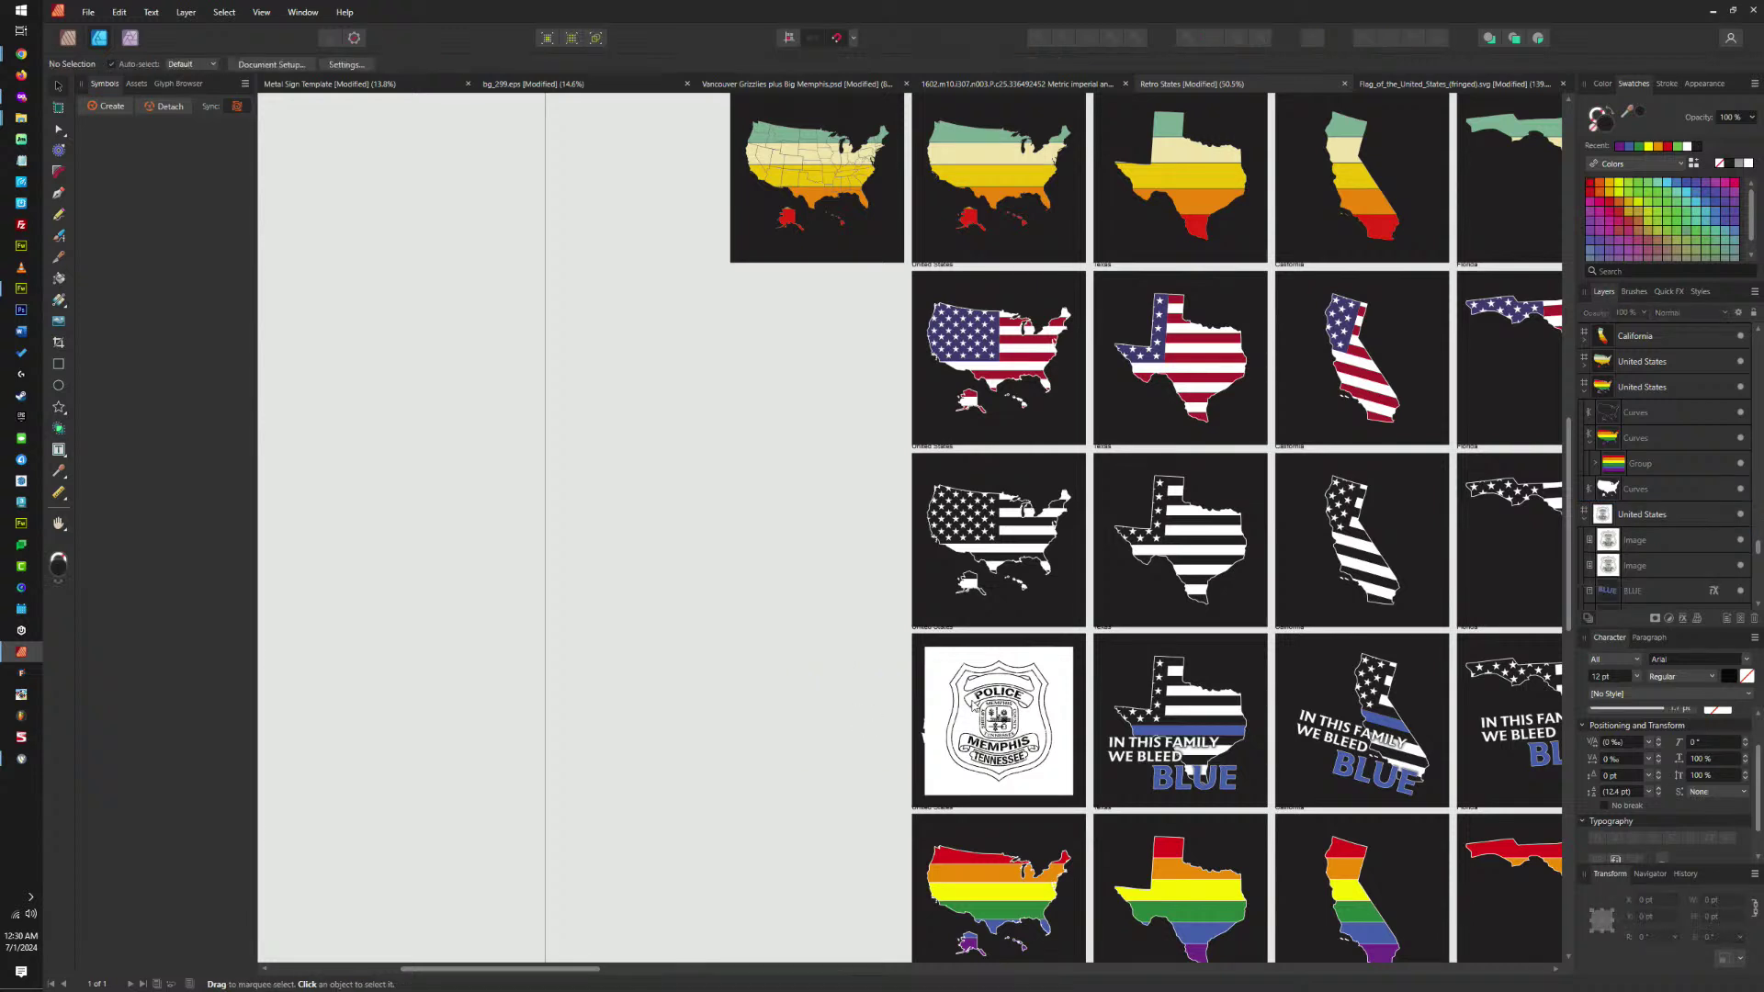
# Duplicate the United States slogan artboard into the empty space left of the original, aligned with its row.
pyautogui.moveTo(935, 624); pyautogui.dragTo(756, 633)
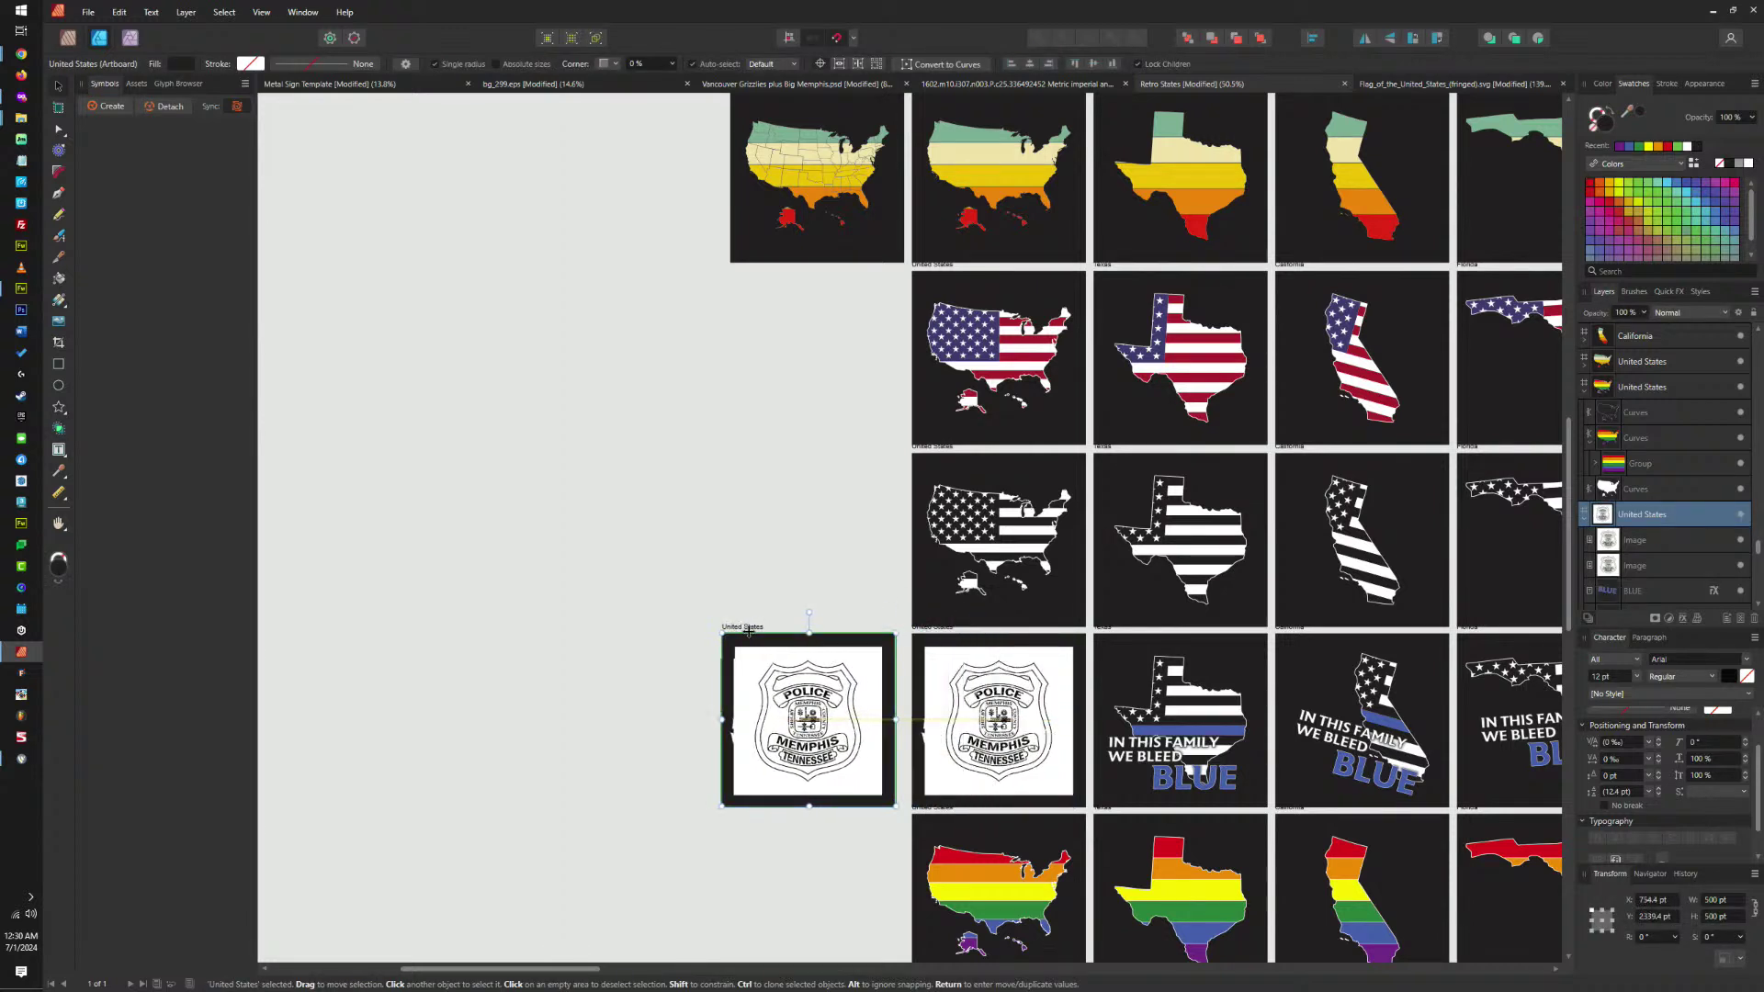
pyautogui.click(1105, 632)
pyautogui.moveTo(747, 627); pyautogui.dragTo(753, 625)
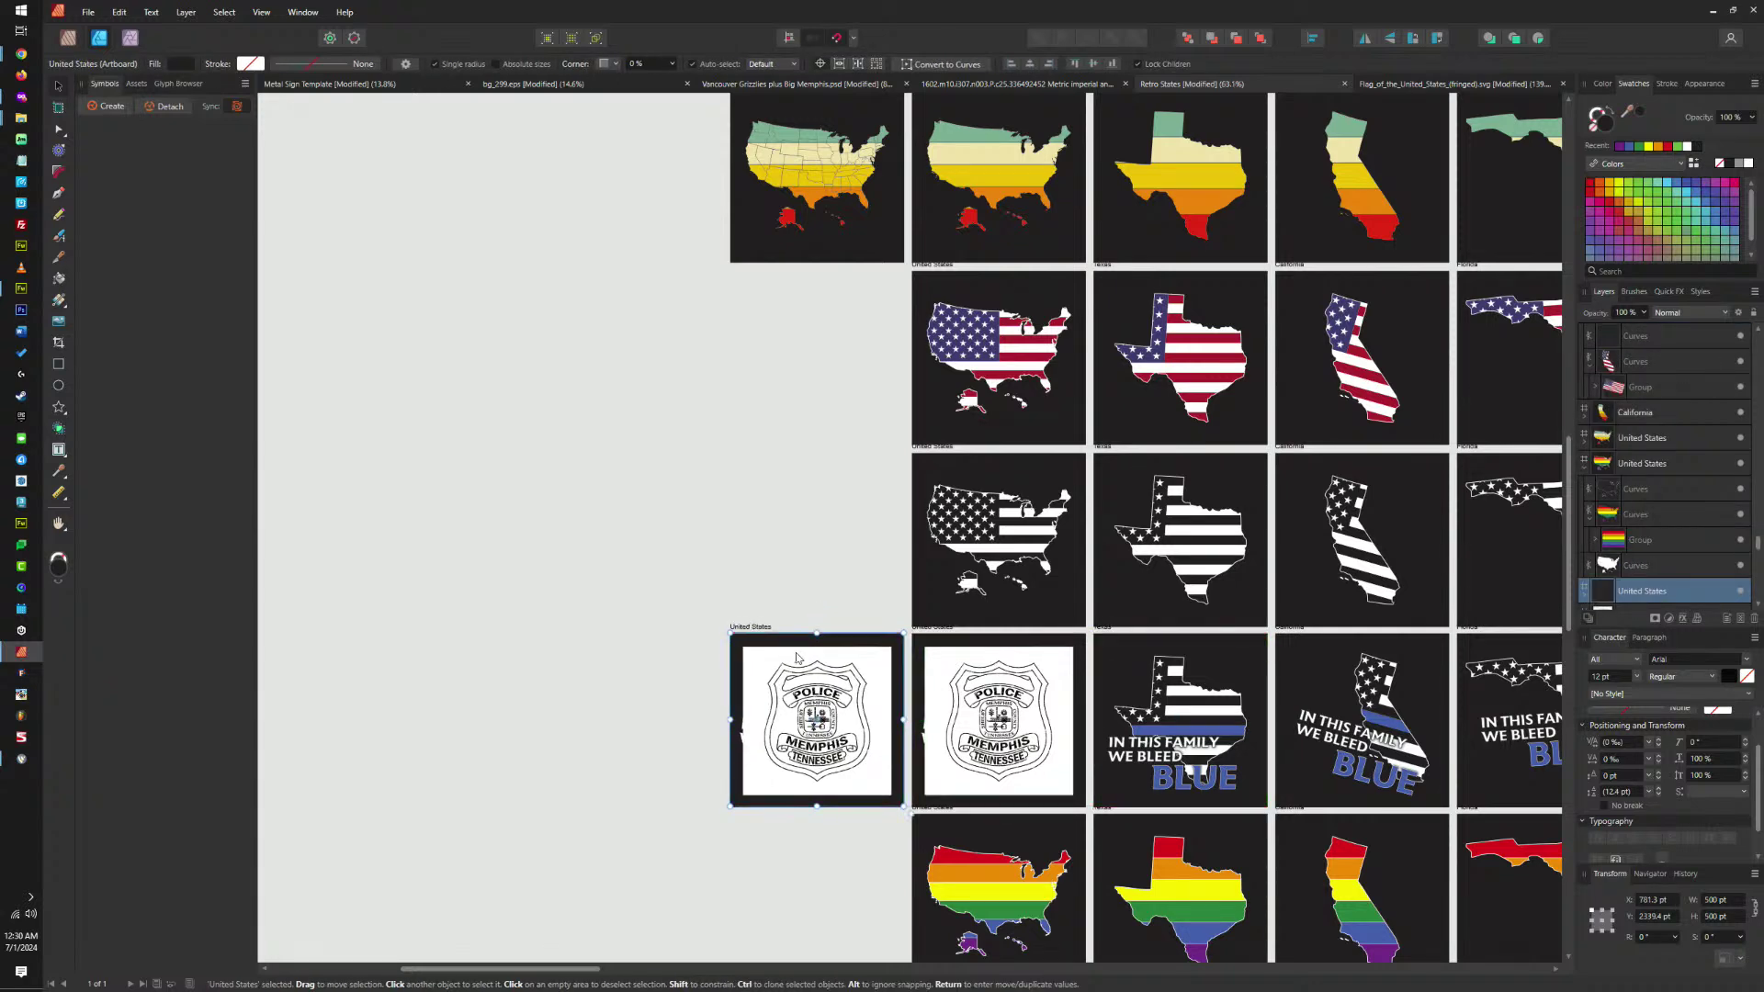
# Clear the duplicated artboard by deleting both badge images, the flag map, and the slogan lettering.
pyautogui.scroll(4, 788, 665)
pyautogui.scroll(-3, 913, 643)
pyautogui.scroll(4, 910, 753)
pyautogui.click(911, 751)
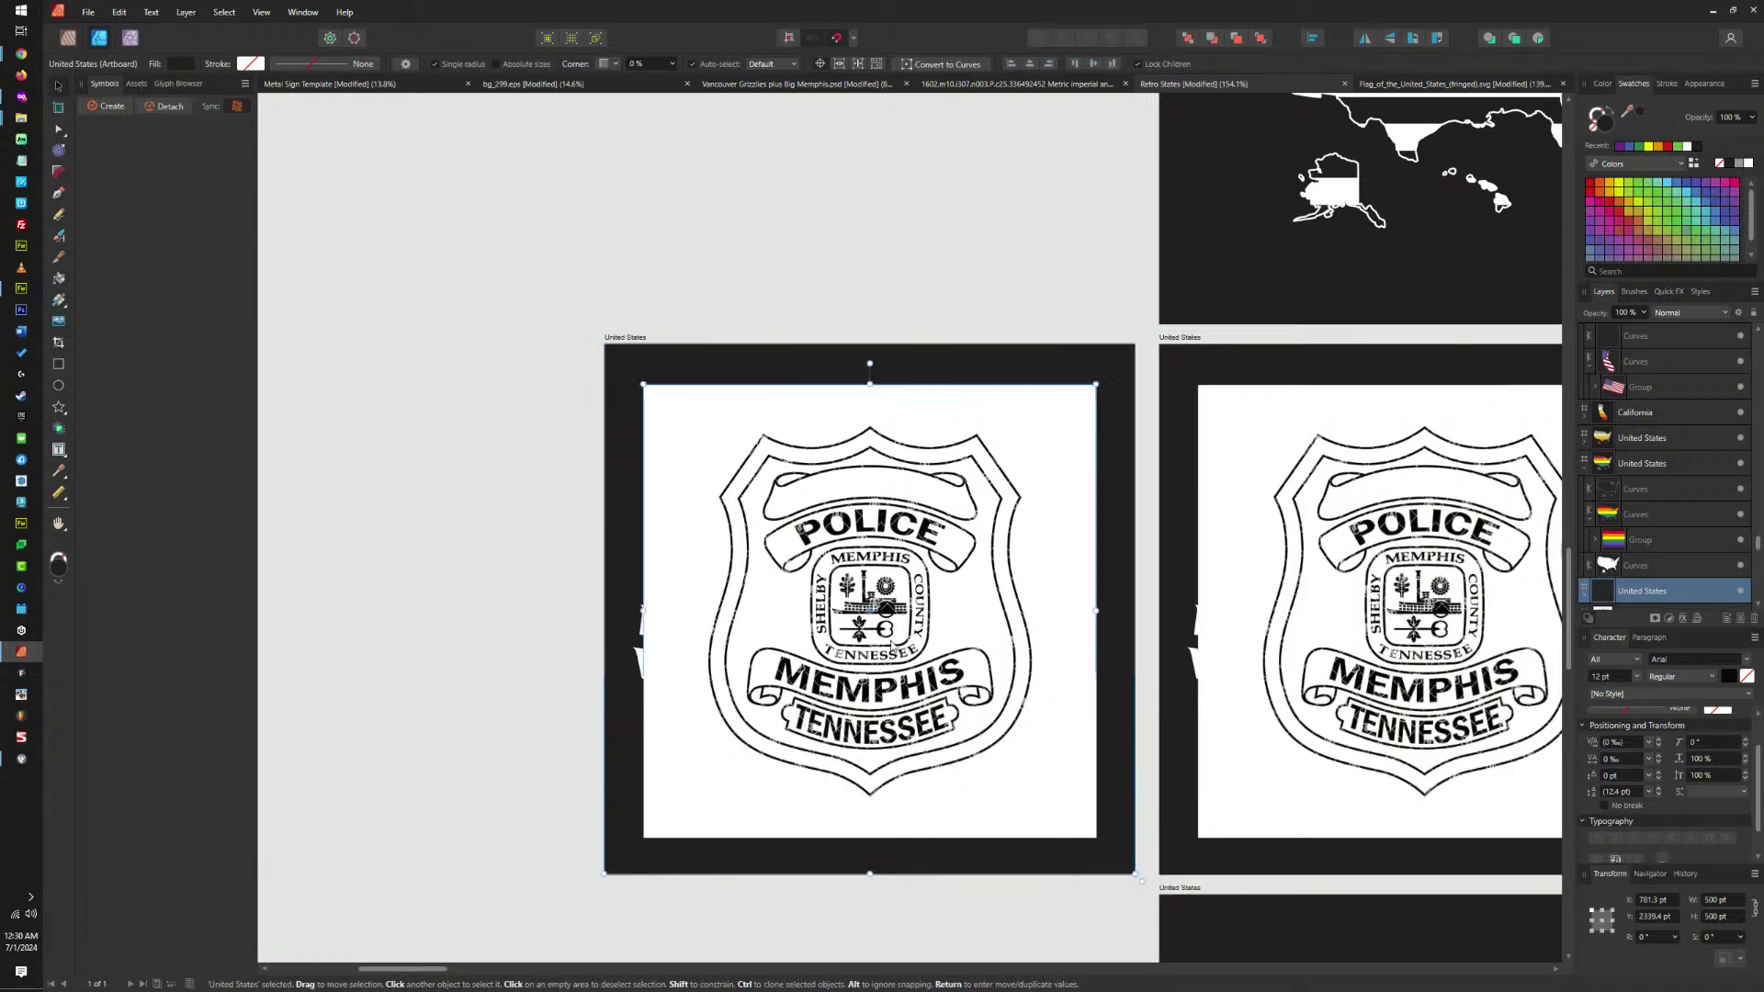
pyautogui.hotkey('ctrl', 'z')
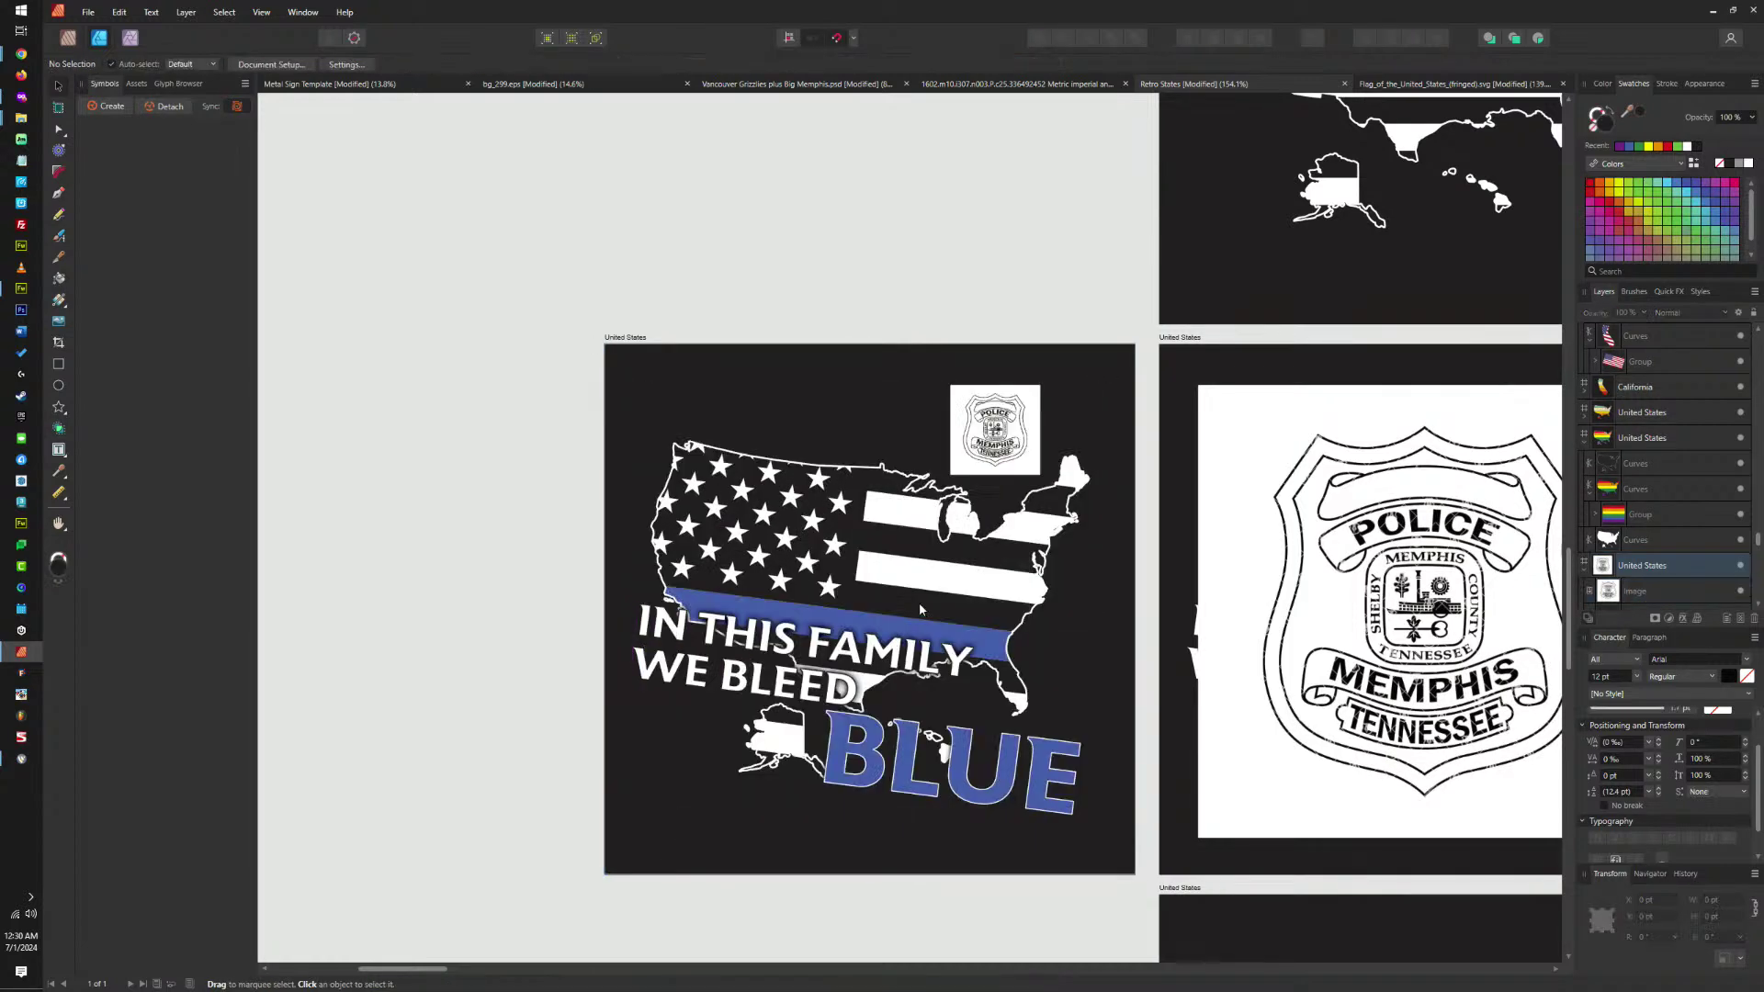
pyautogui.hotkey('ctrl', 'z')
pyautogui.hotkey('ctrl', 'z')
pyautogui.hotkey('ctrl', 'z')
pyautogui.hotkey('ctrl', 'z')
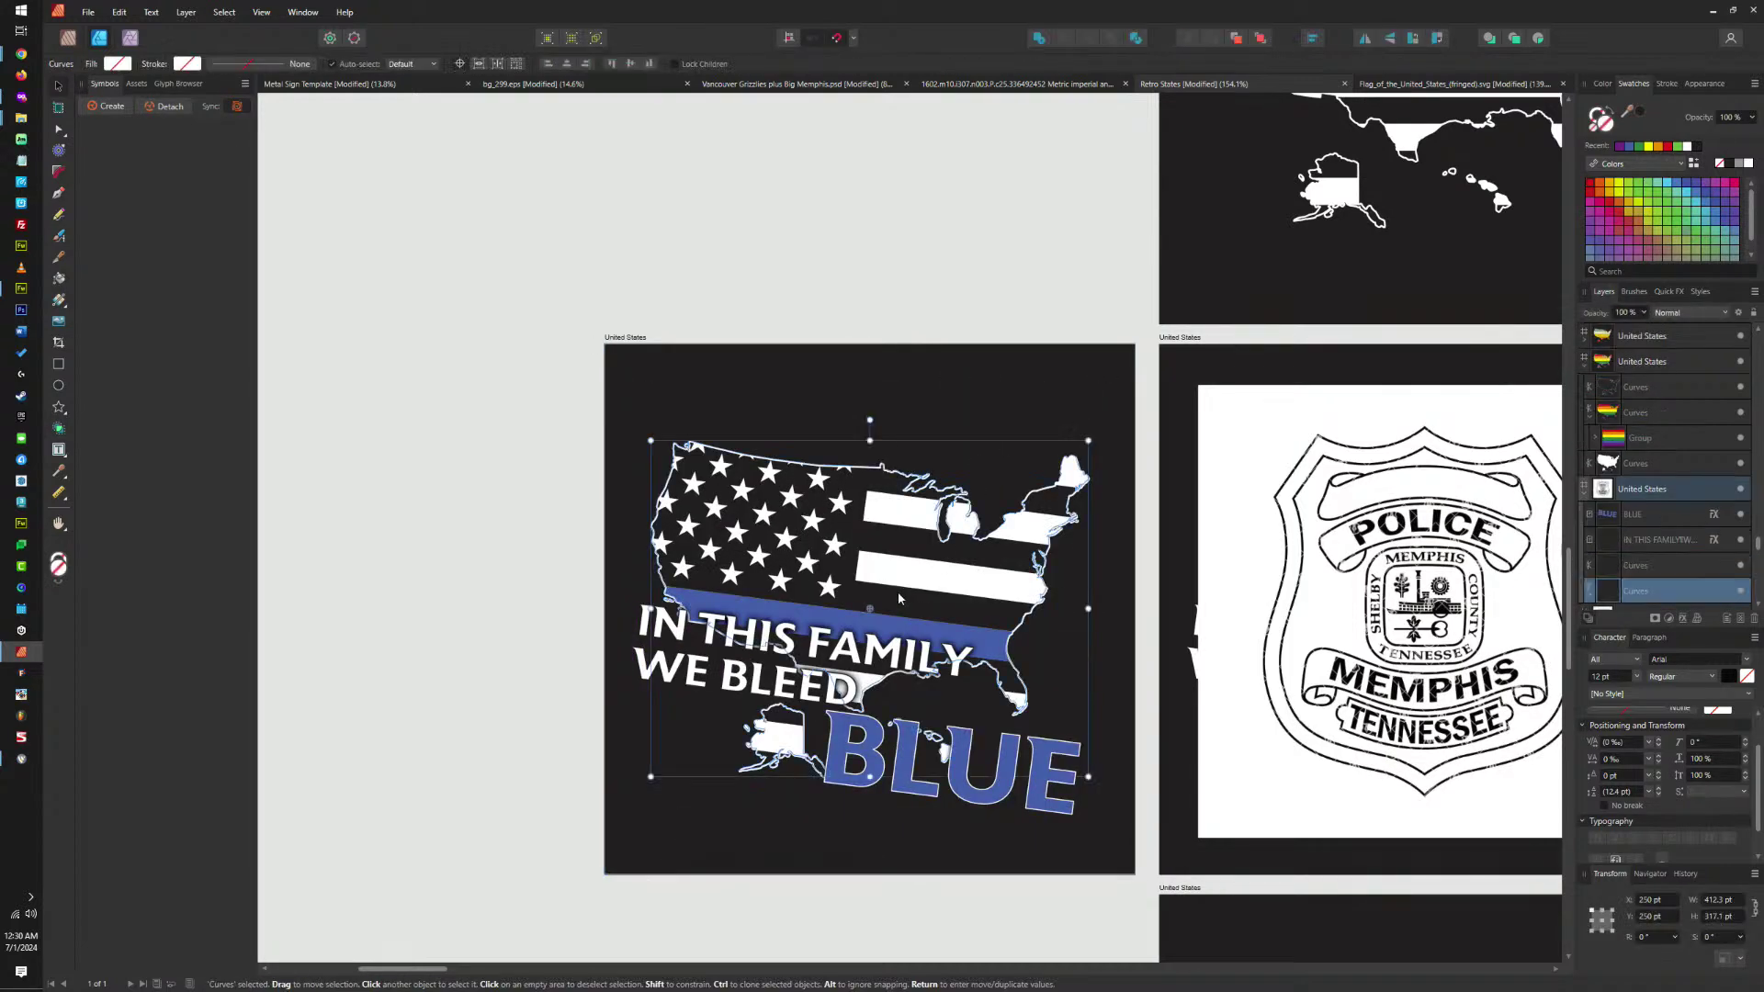
pyautogui.hotkey('ctrl', 'z')
pyautogui.hotkey('ctrl', 'z')
pyautogui.hotkey('ctrl', 'z')
pyautogui.hotkey('ctrl', 'z')
pyautogui.hotkey('ctrl', 'z')
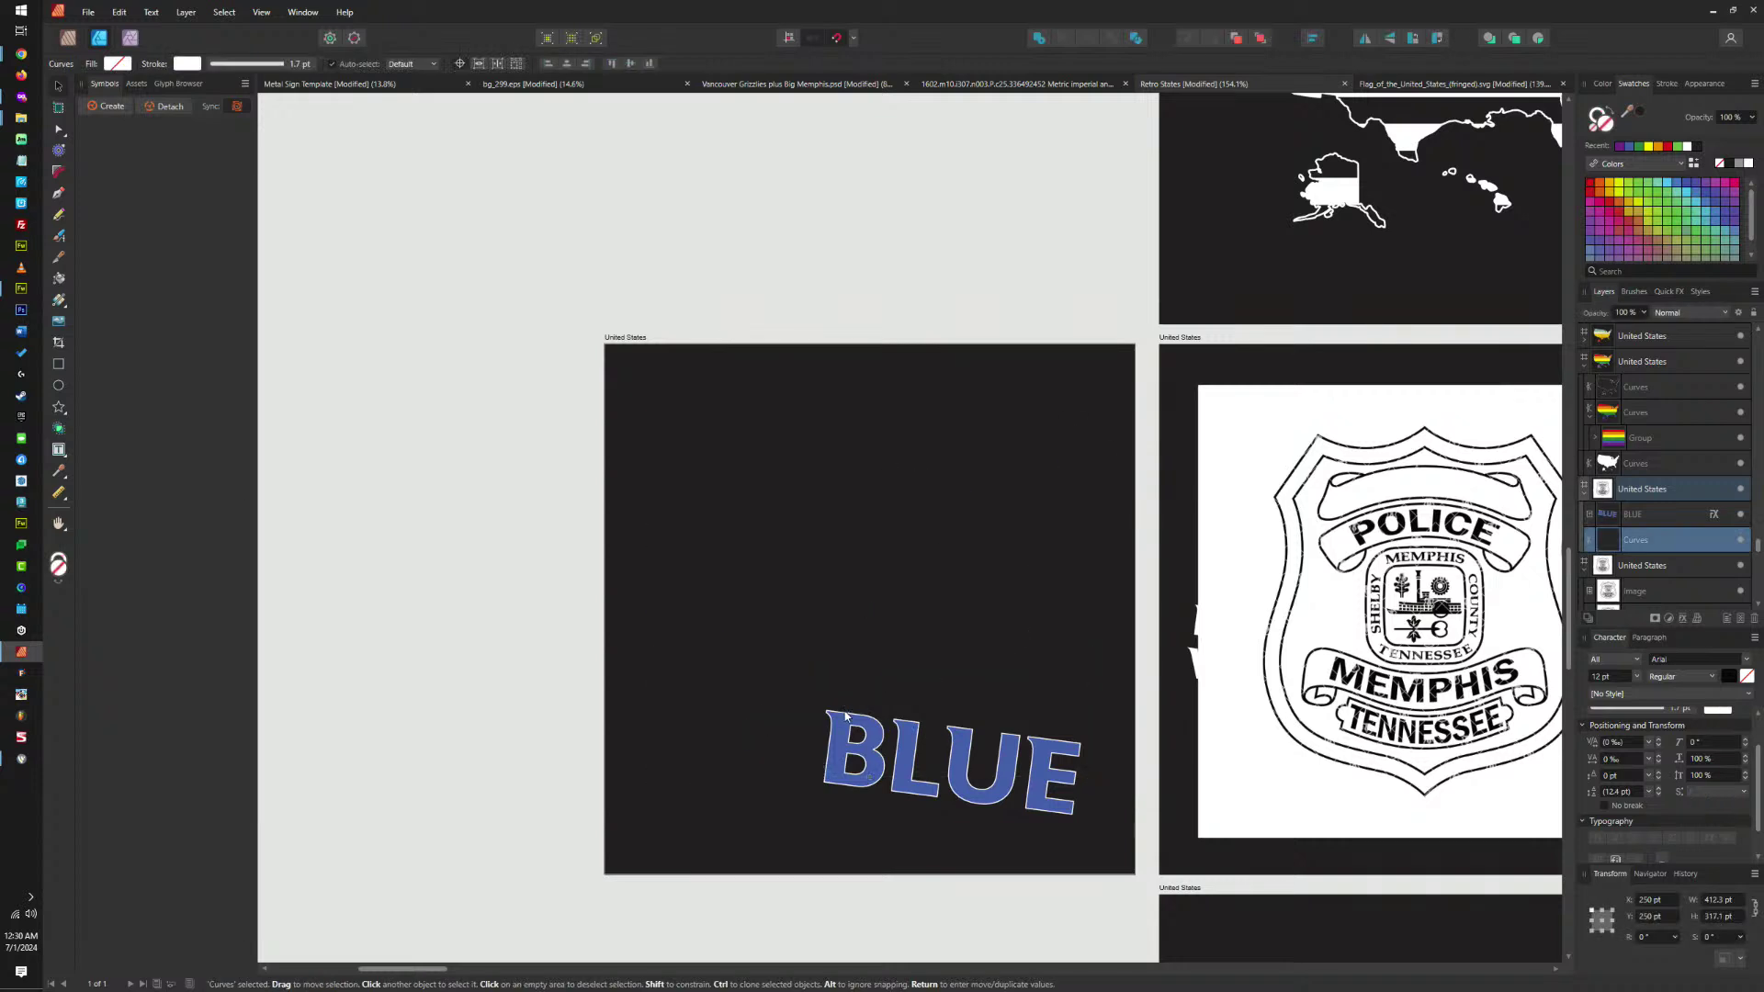
pyautogui.hotkey('ctrl', 'z')
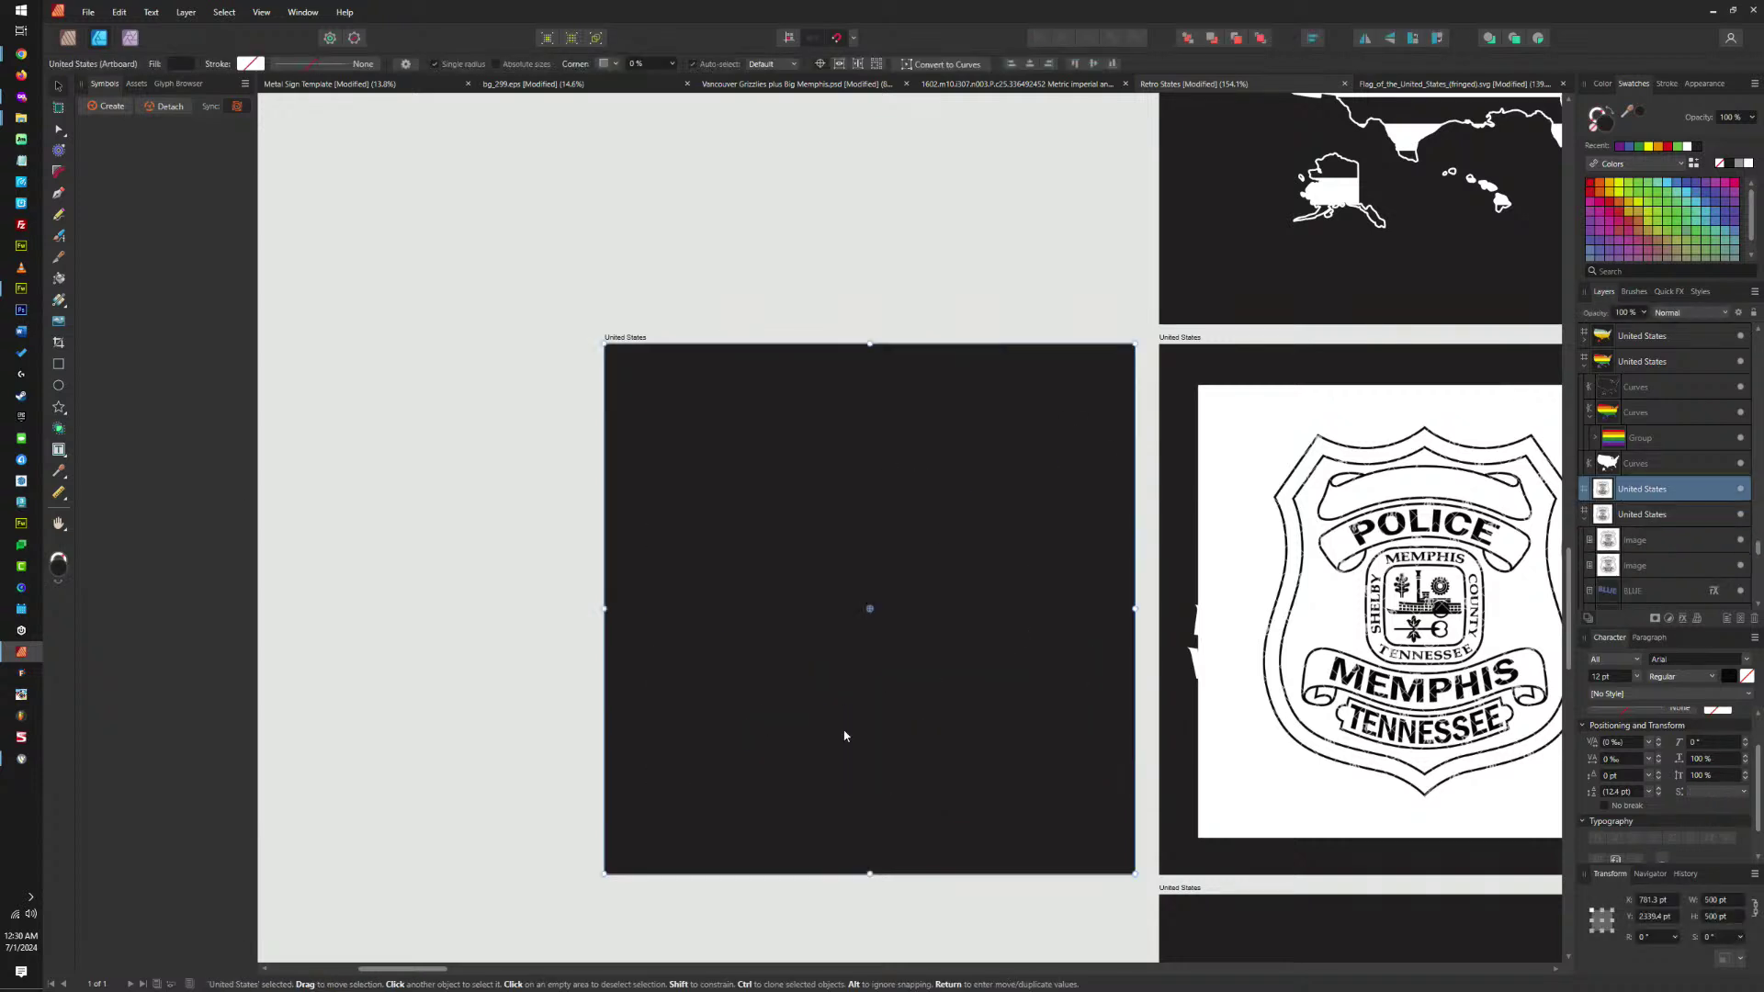
# Copy the large Memphis badge into the emptied artboard and remove it from the slogan artboard, keeping the small badge there.
pyautogui.hotkey('ctrl', 'z')
pyautogui.hotkey('ctrl', 'shift', 'z')
pyautogui.hotkey('ctrl', 'shift', 'z')
pyautogui.hotkey('ctrl', 'shift', 'z')
pyautogui.hotkey('ctrl', 'shift', 'z')
pyautogui.hotkey('ctrl', 'shift', 'z')
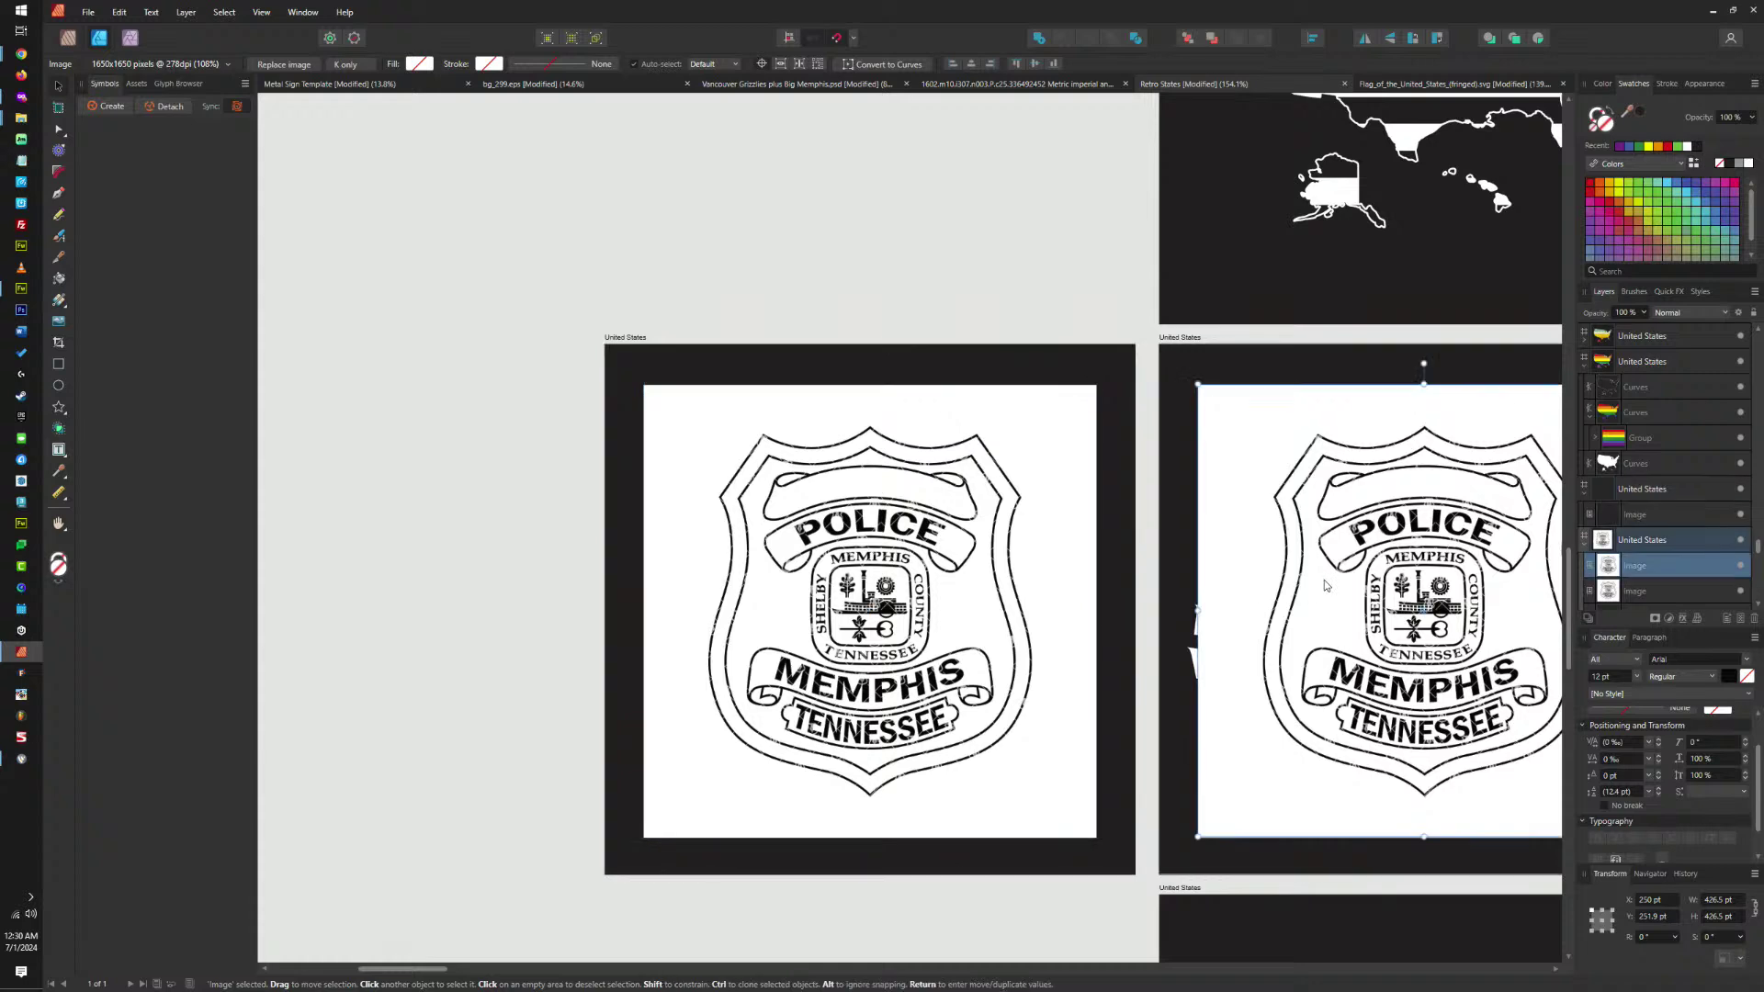
pyautogui.scroll(-5, 1368, 510)
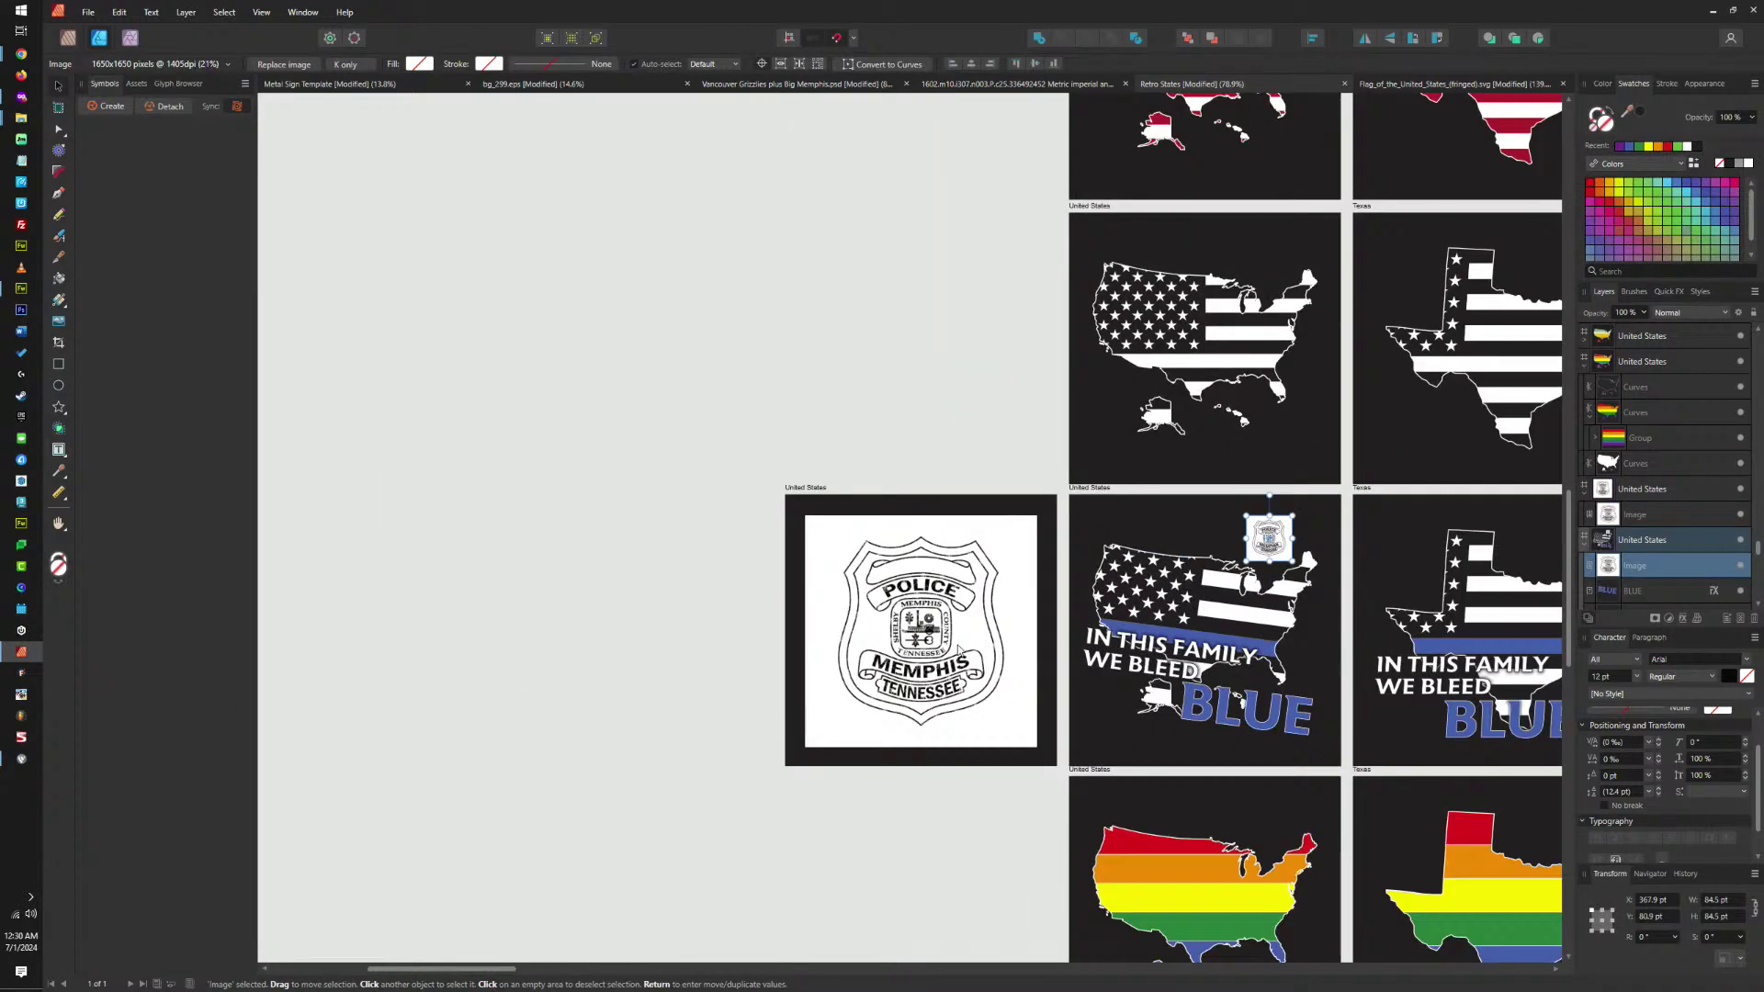
# Duplicate the Memphis badge artboard directly above itself, level with the black-and-white flag row.
pyautogui.scroll(5, 930, 681)
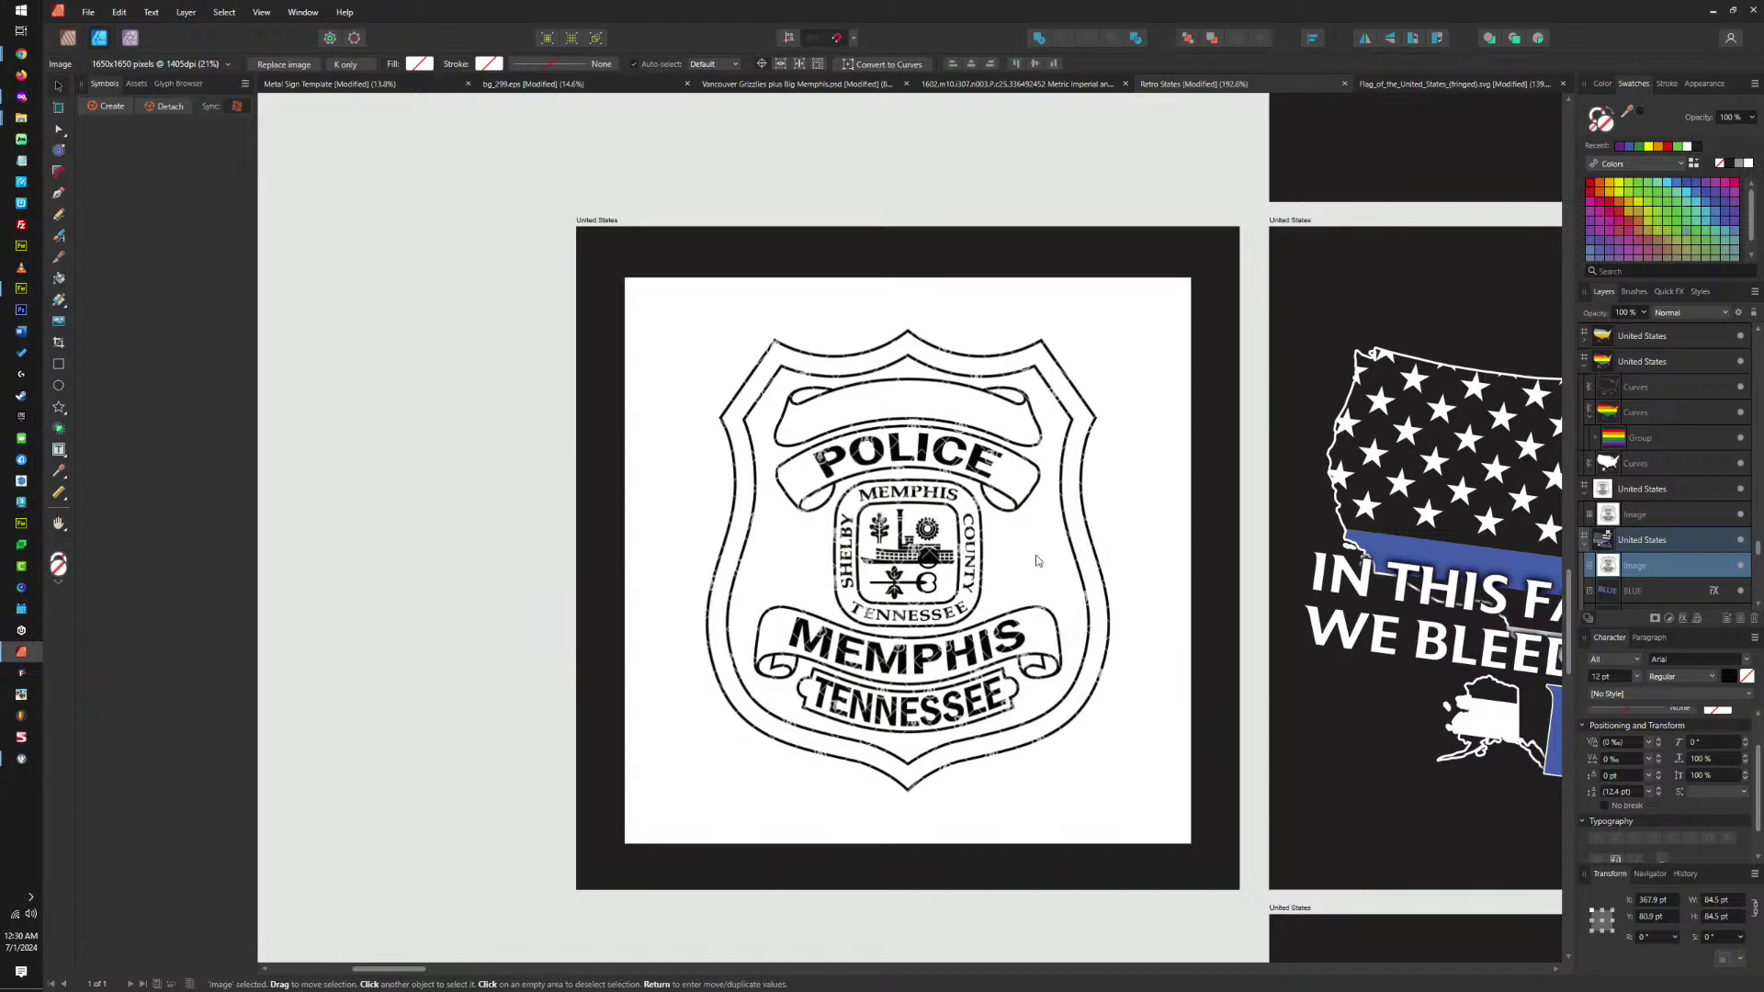
pyautogui.scroll(-12, 1036, 561)
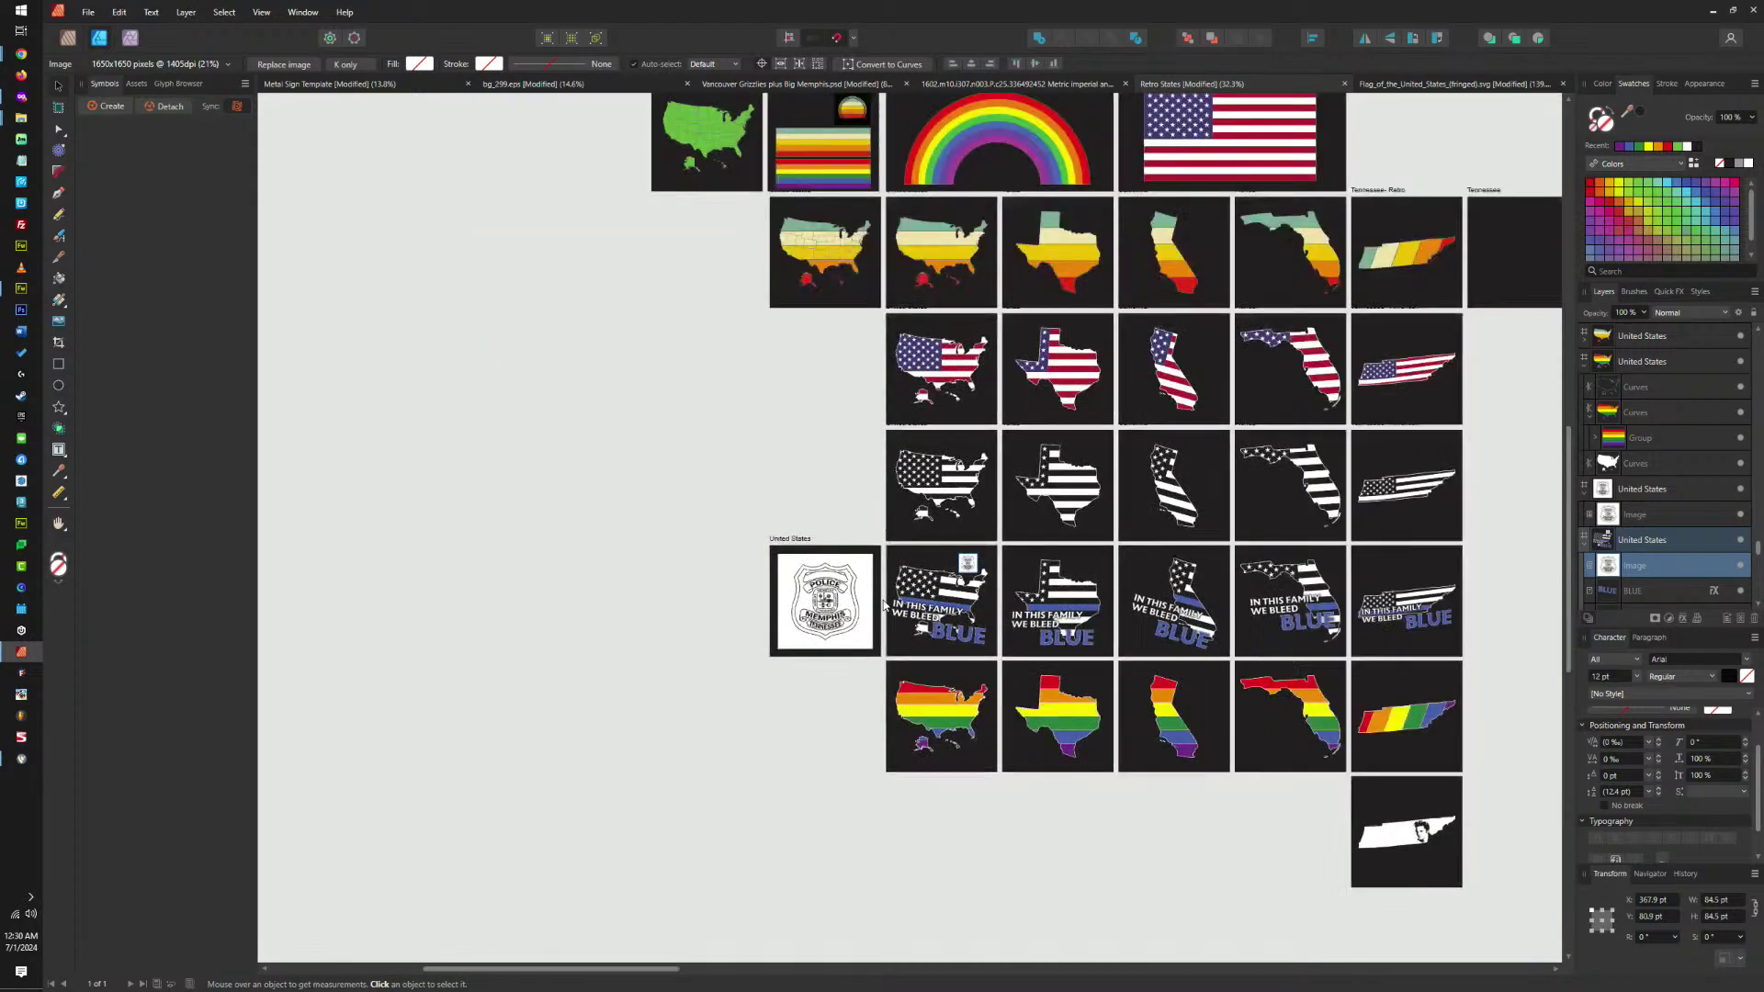
pyautogui.scroll(7, 839, 593)
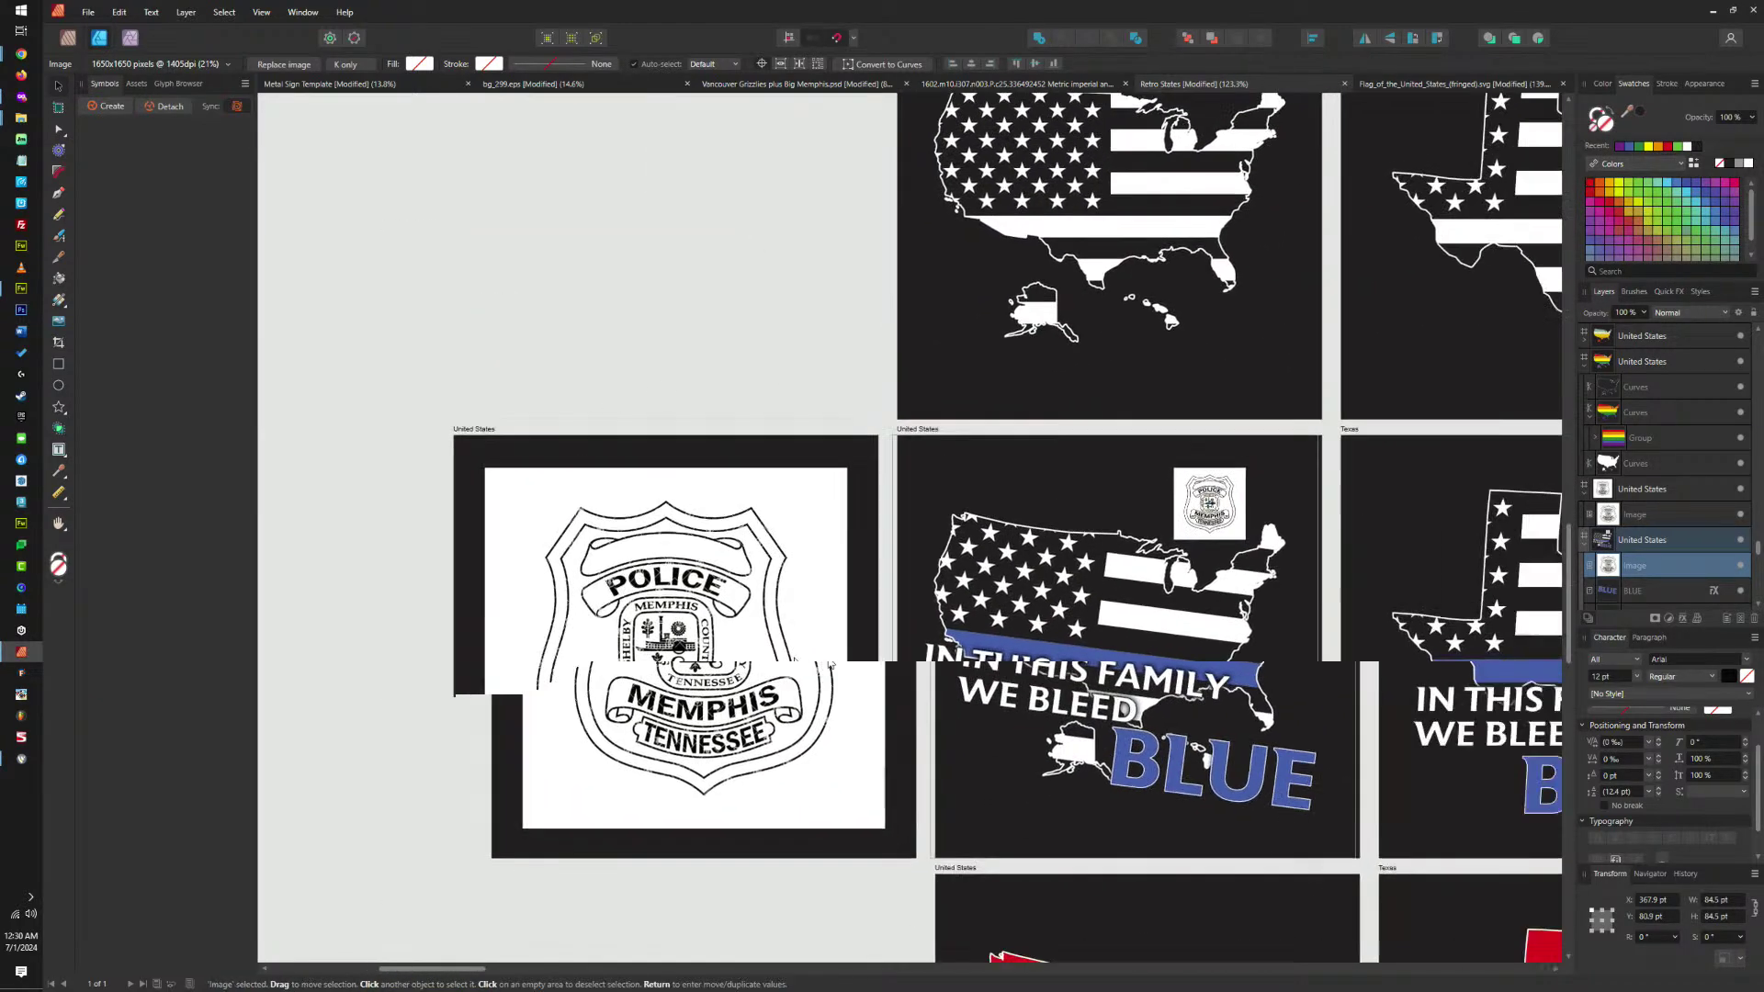
pyautogui.scroll(-7, 1007, 759)
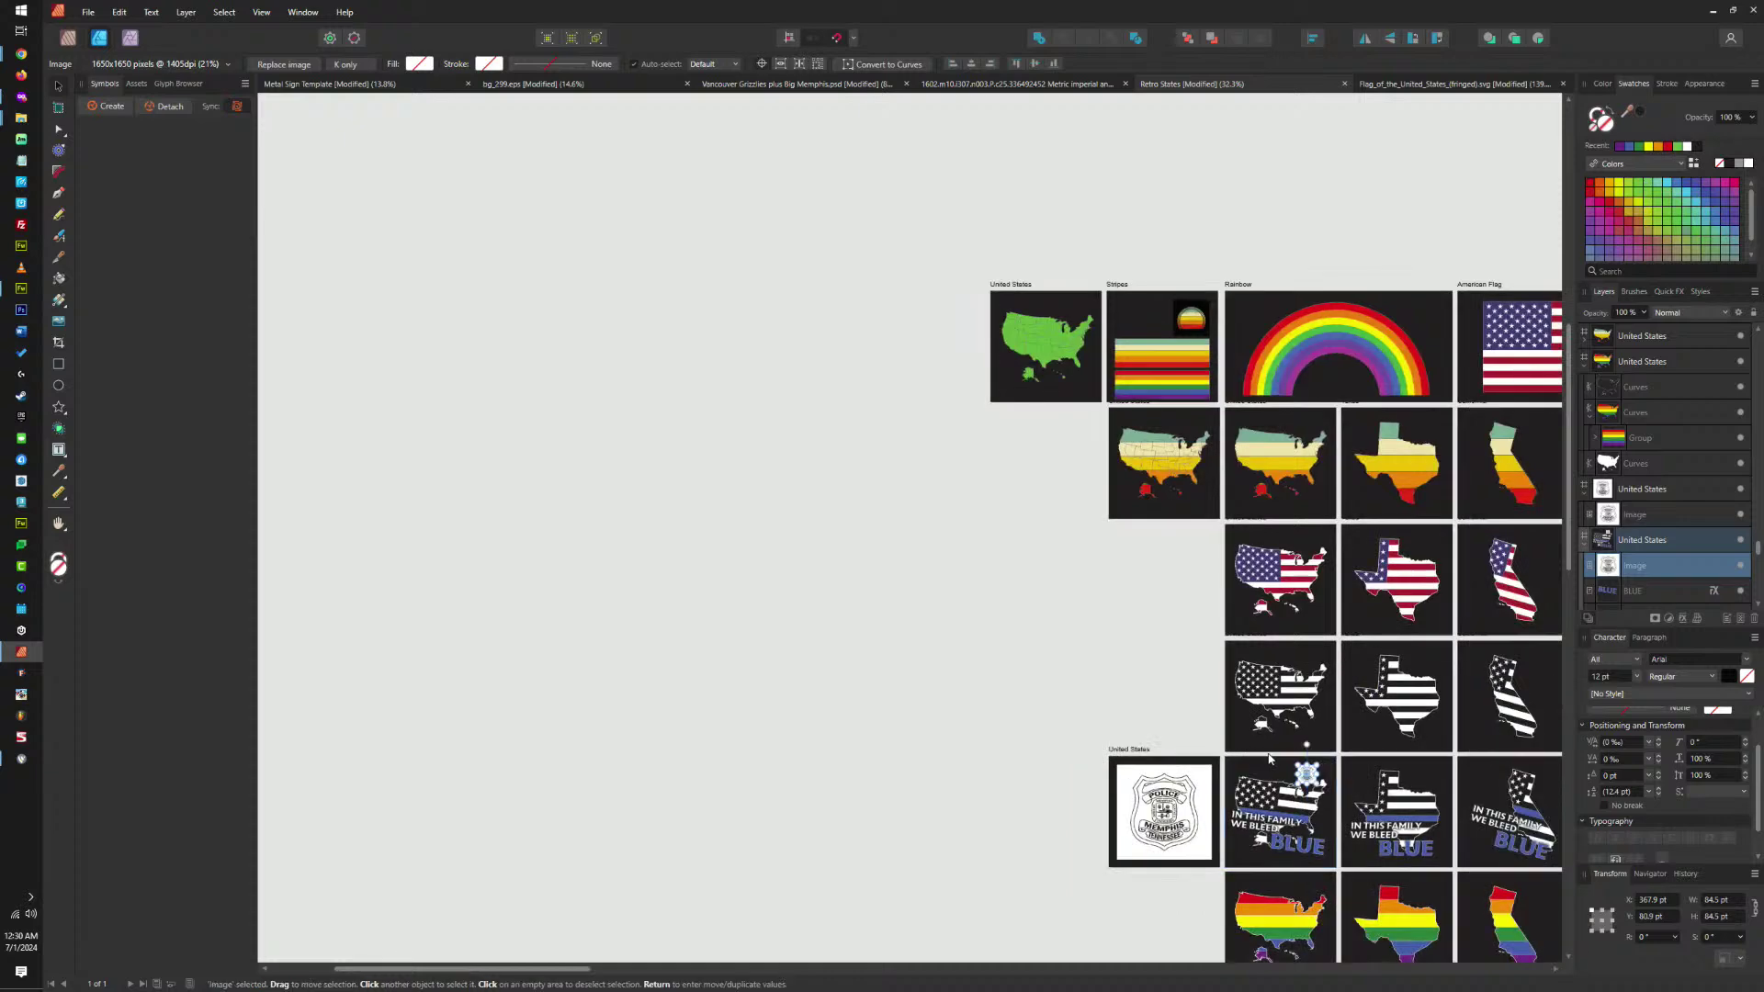
pyautogui.scroll(6, 1187, 698)
pyautogui.scroll(2, 1277, 726)
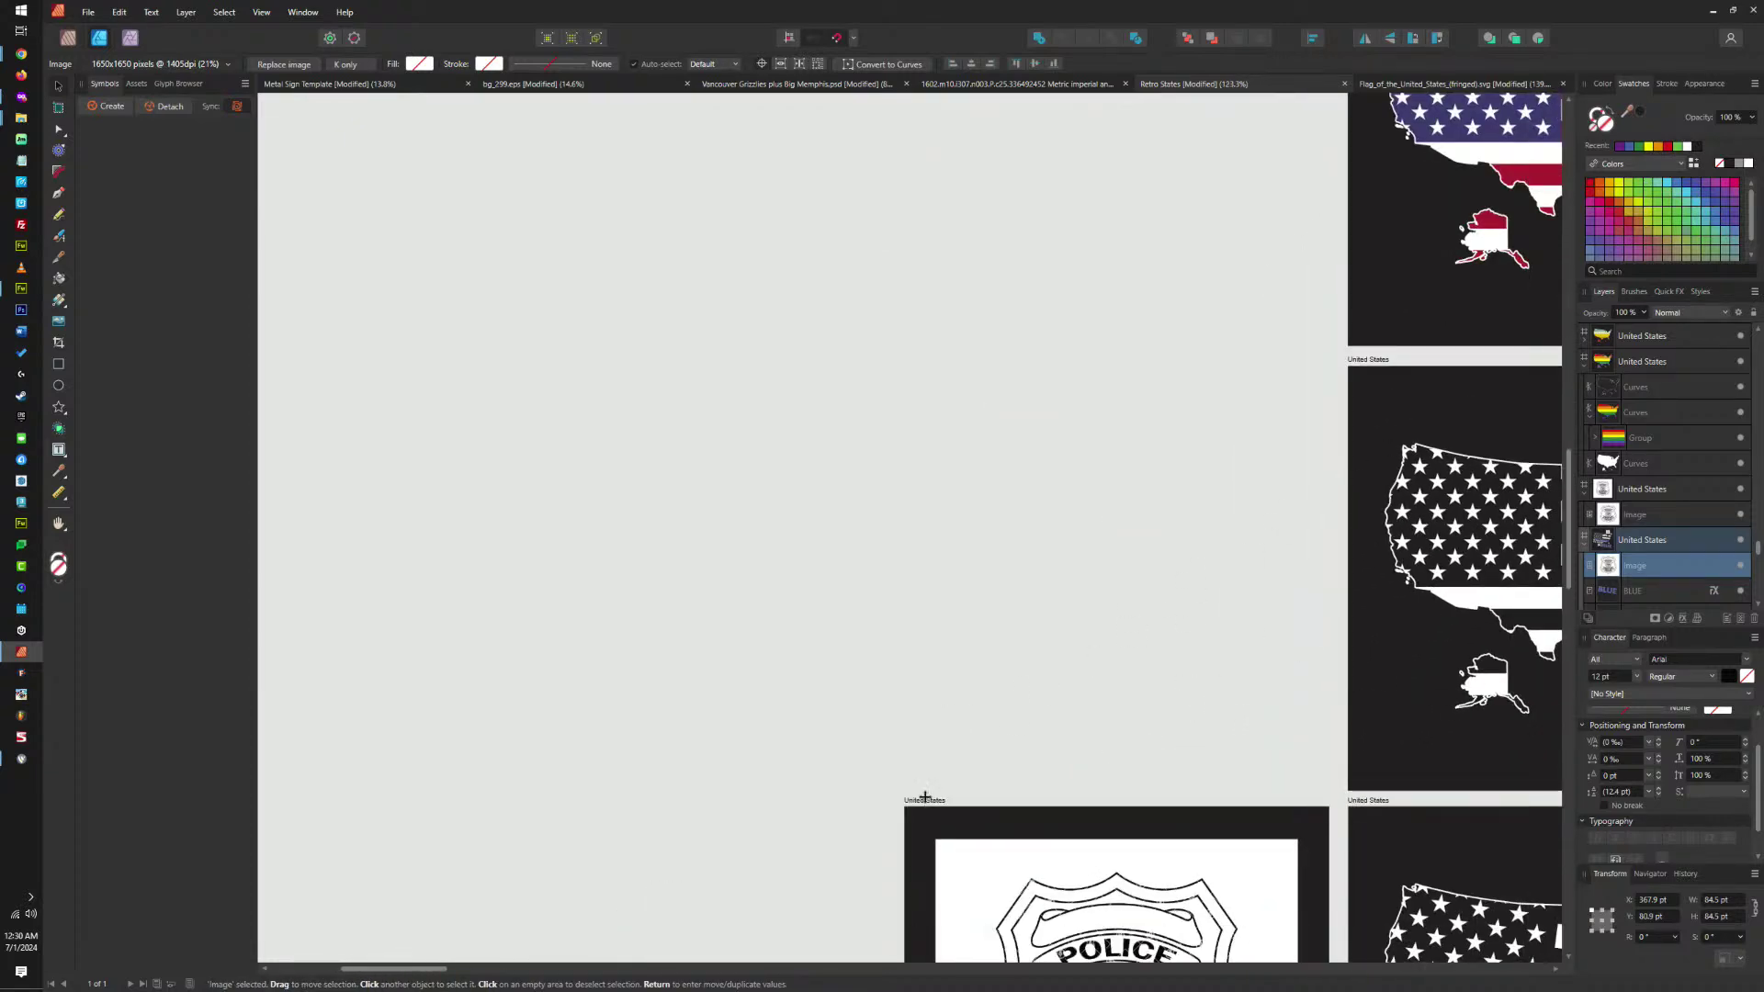
pyautogui.moveTo(925, 797); pyautogui.dragTo(934, 357)
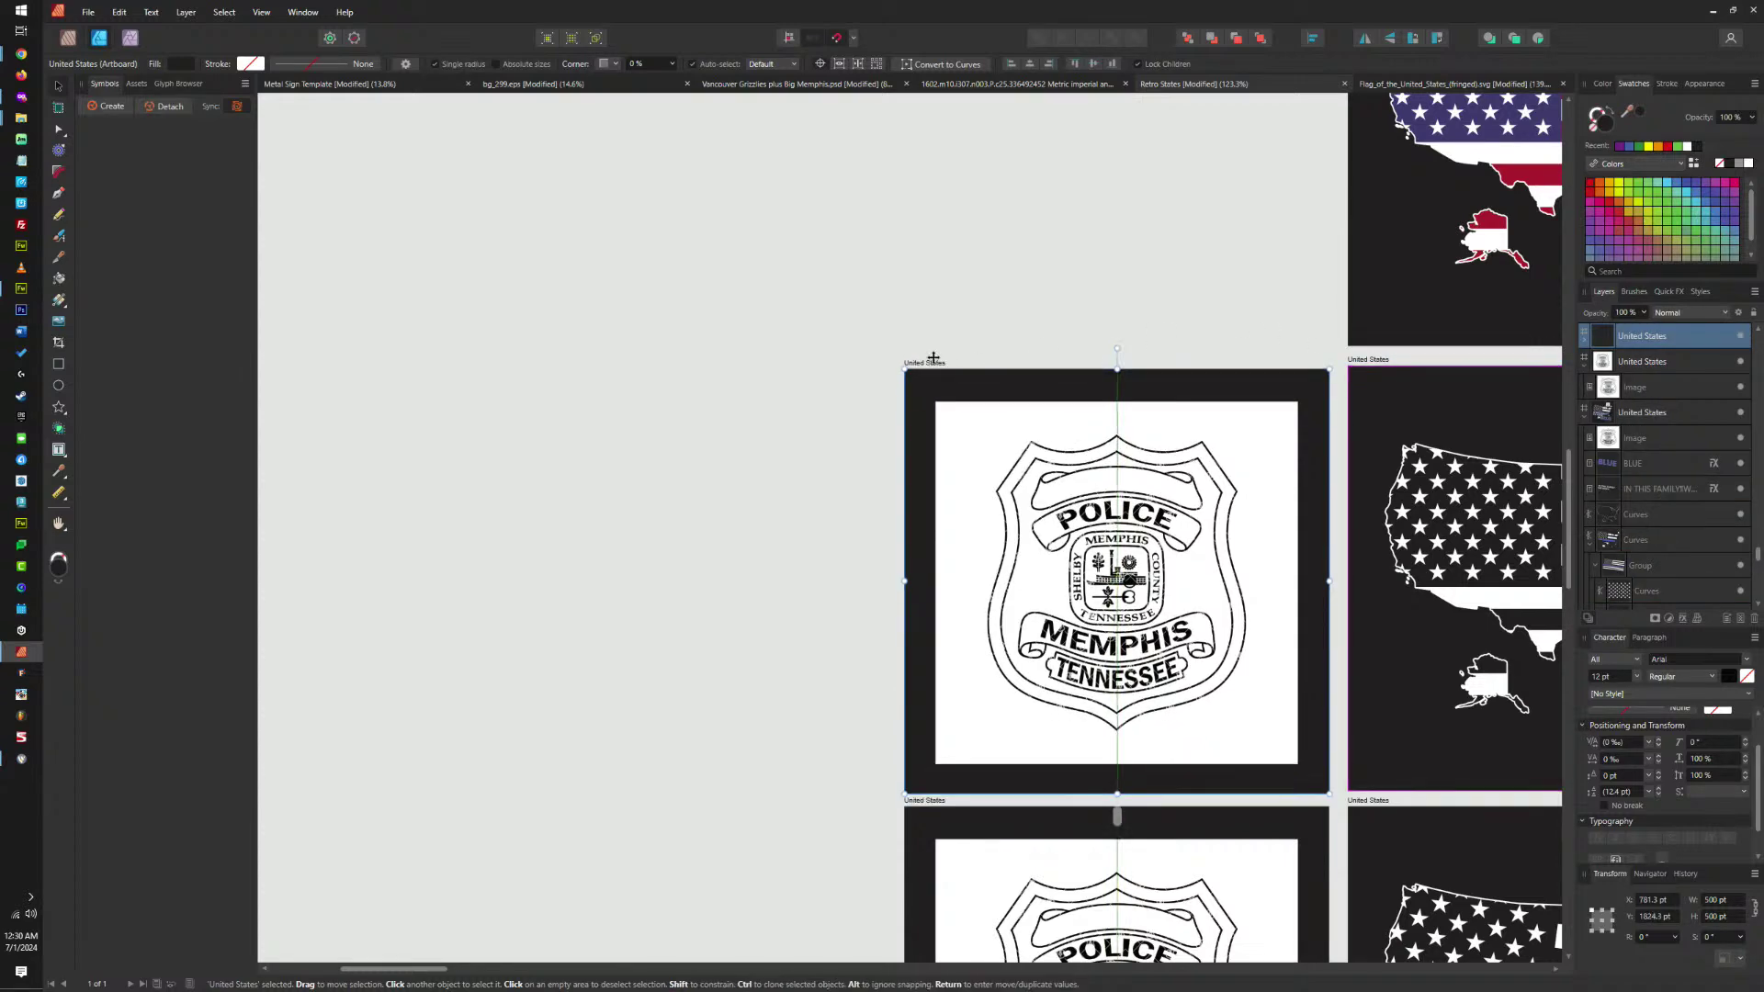
# Align the duplicated Memphis badge artboard with the top edge of the neighbouring black-and-white United States flag artboard.
pyautogui.scroll(5, 1337, 409)
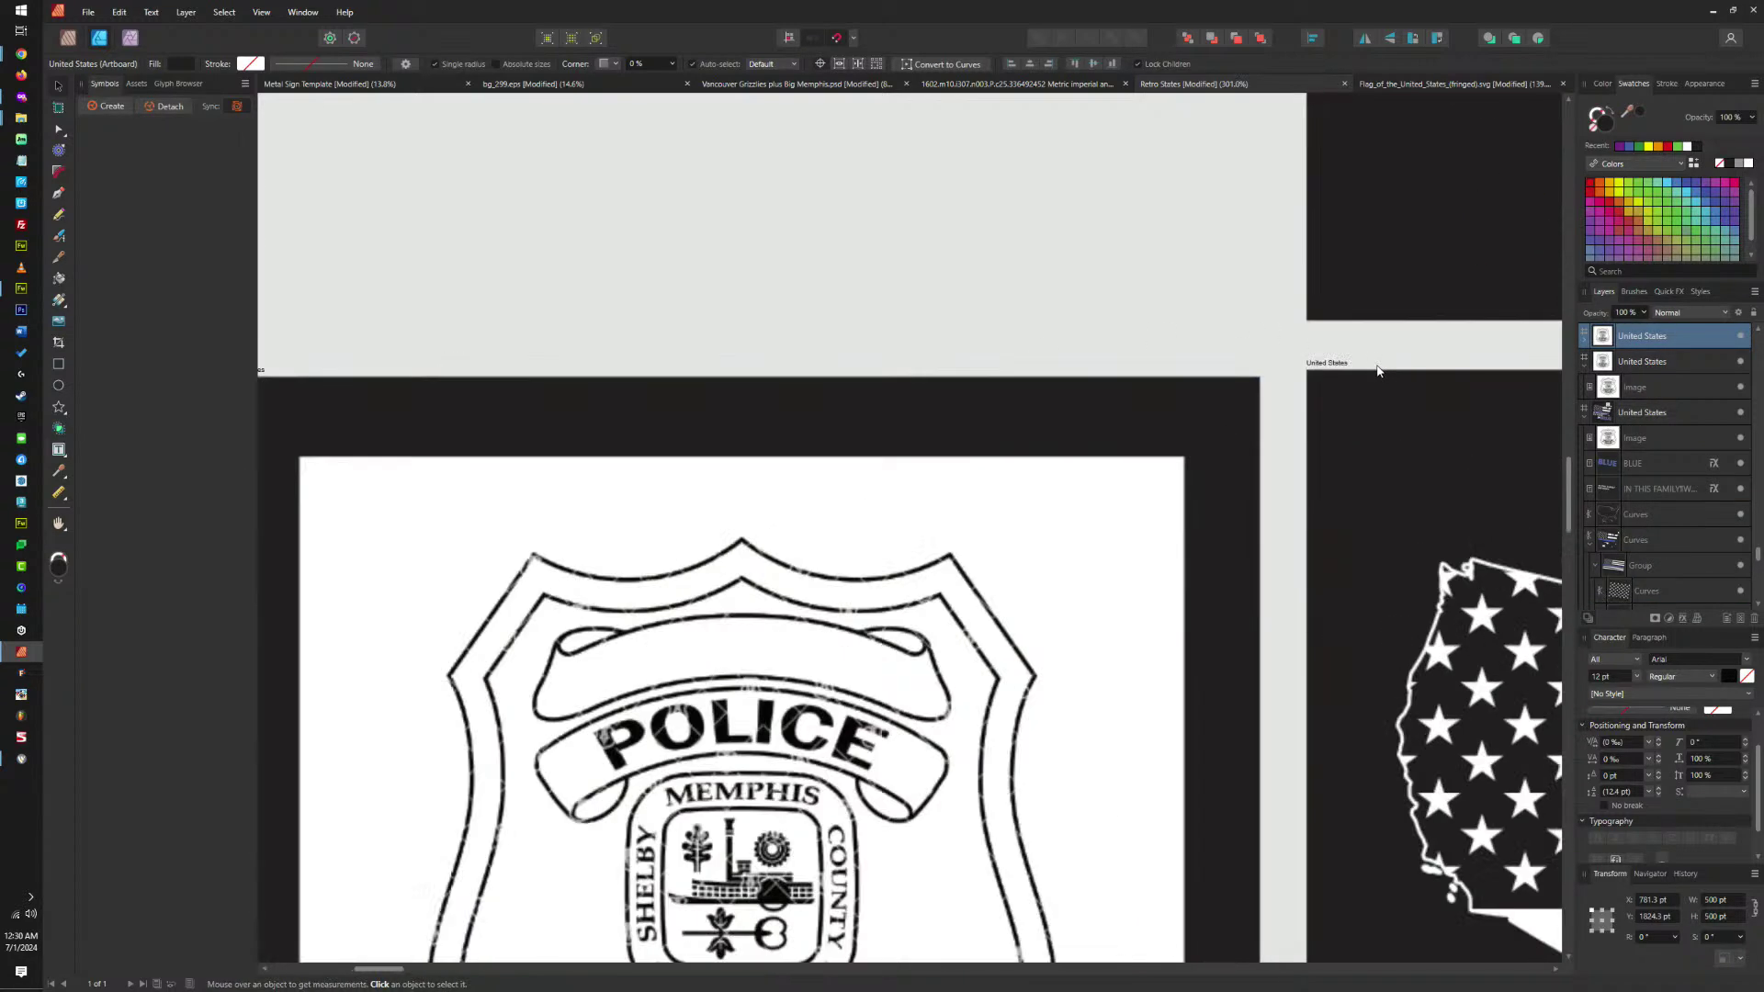
pyautogui.scroll(-2, 661, 375)
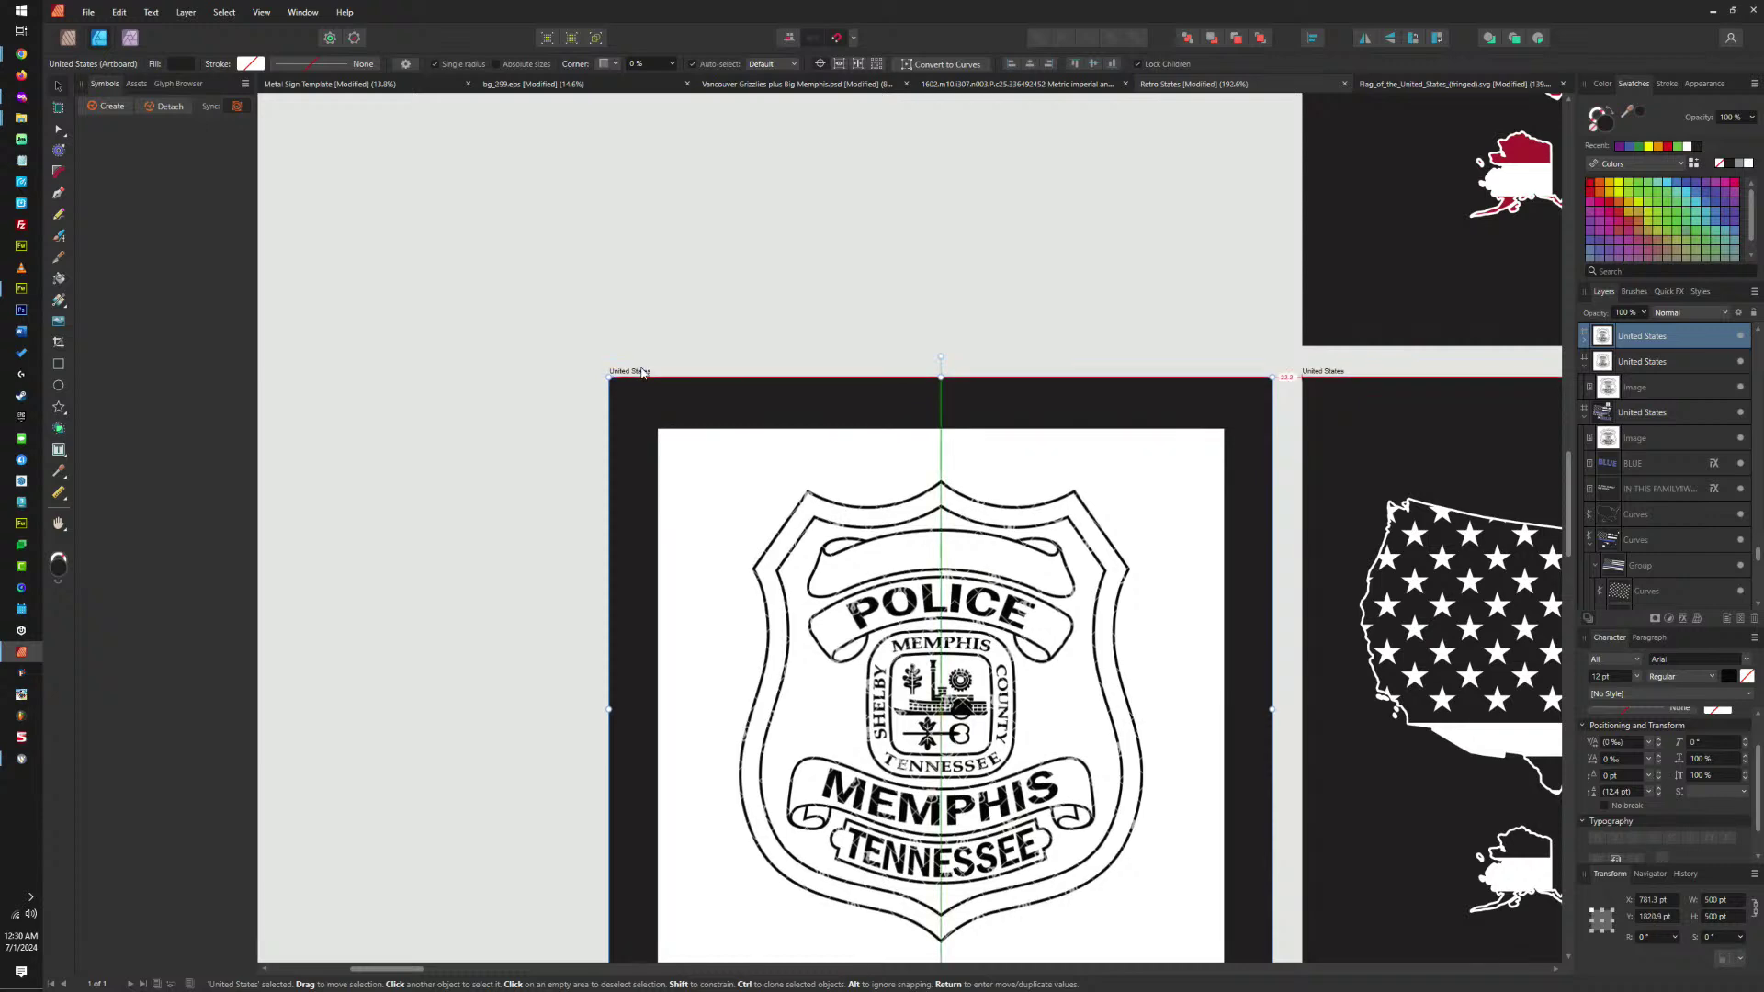
pyautogui.scroll(-5, 1112, 420)
pyautogui.press('Delete')
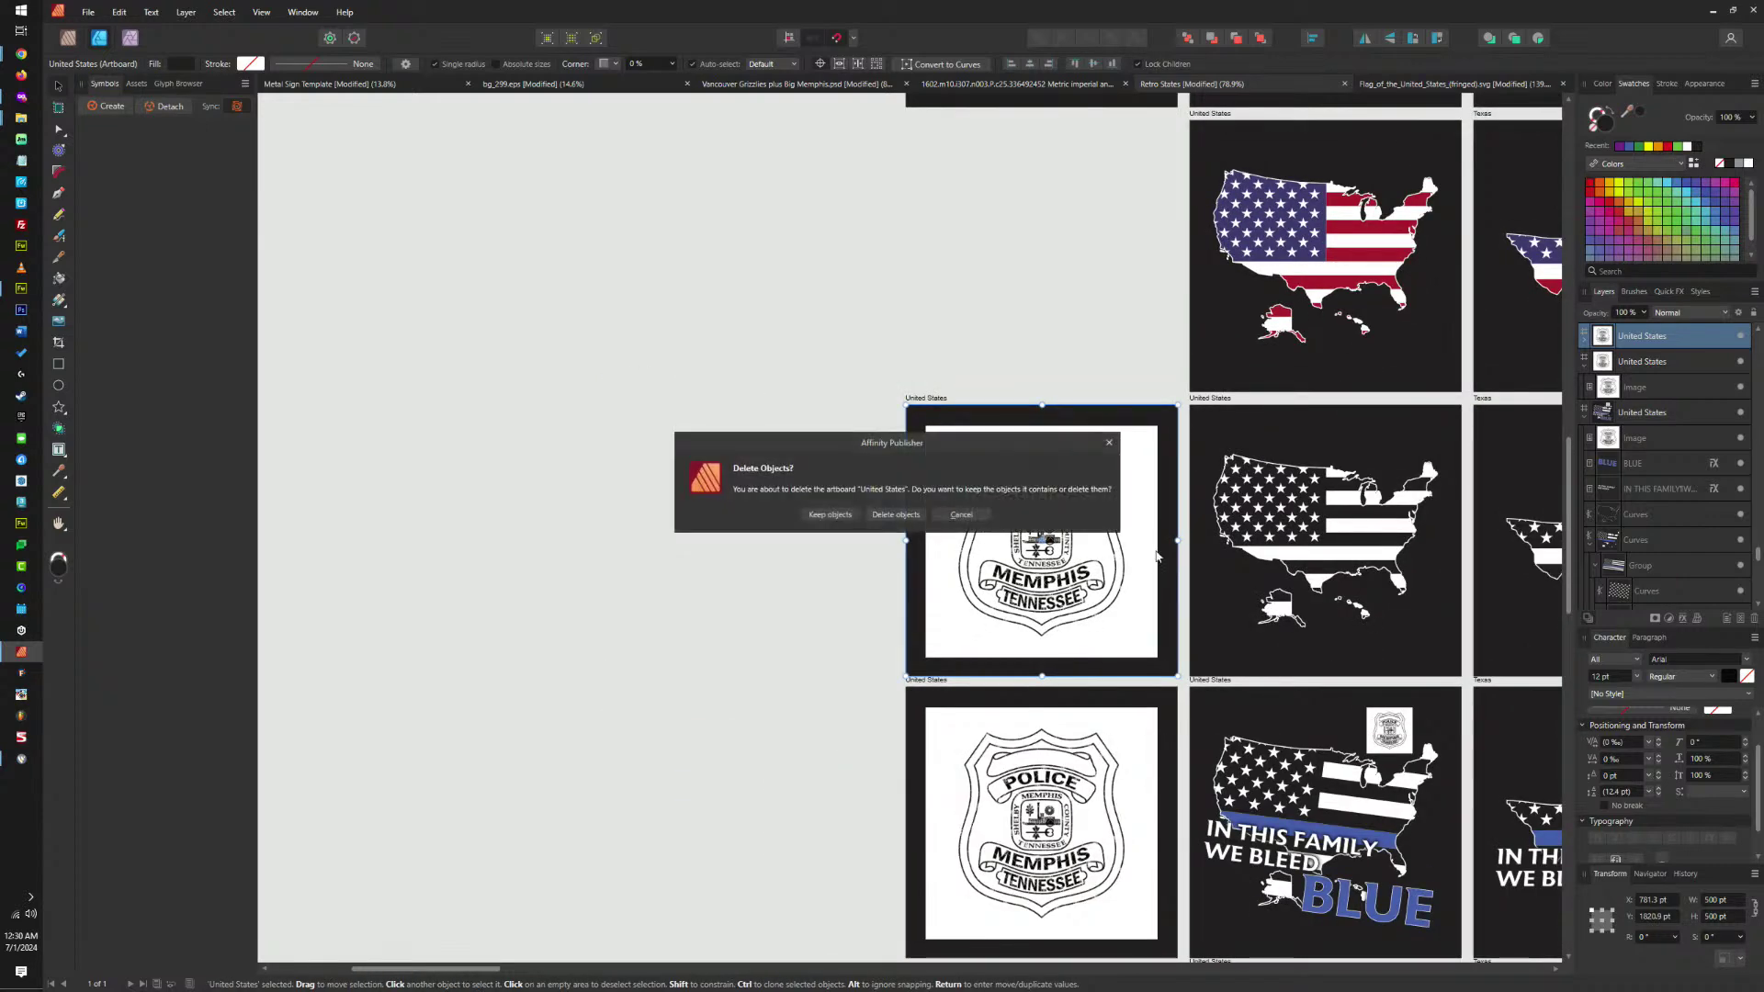
pyautogui.click(960, 515)
pyautogui.click(1114, 545)
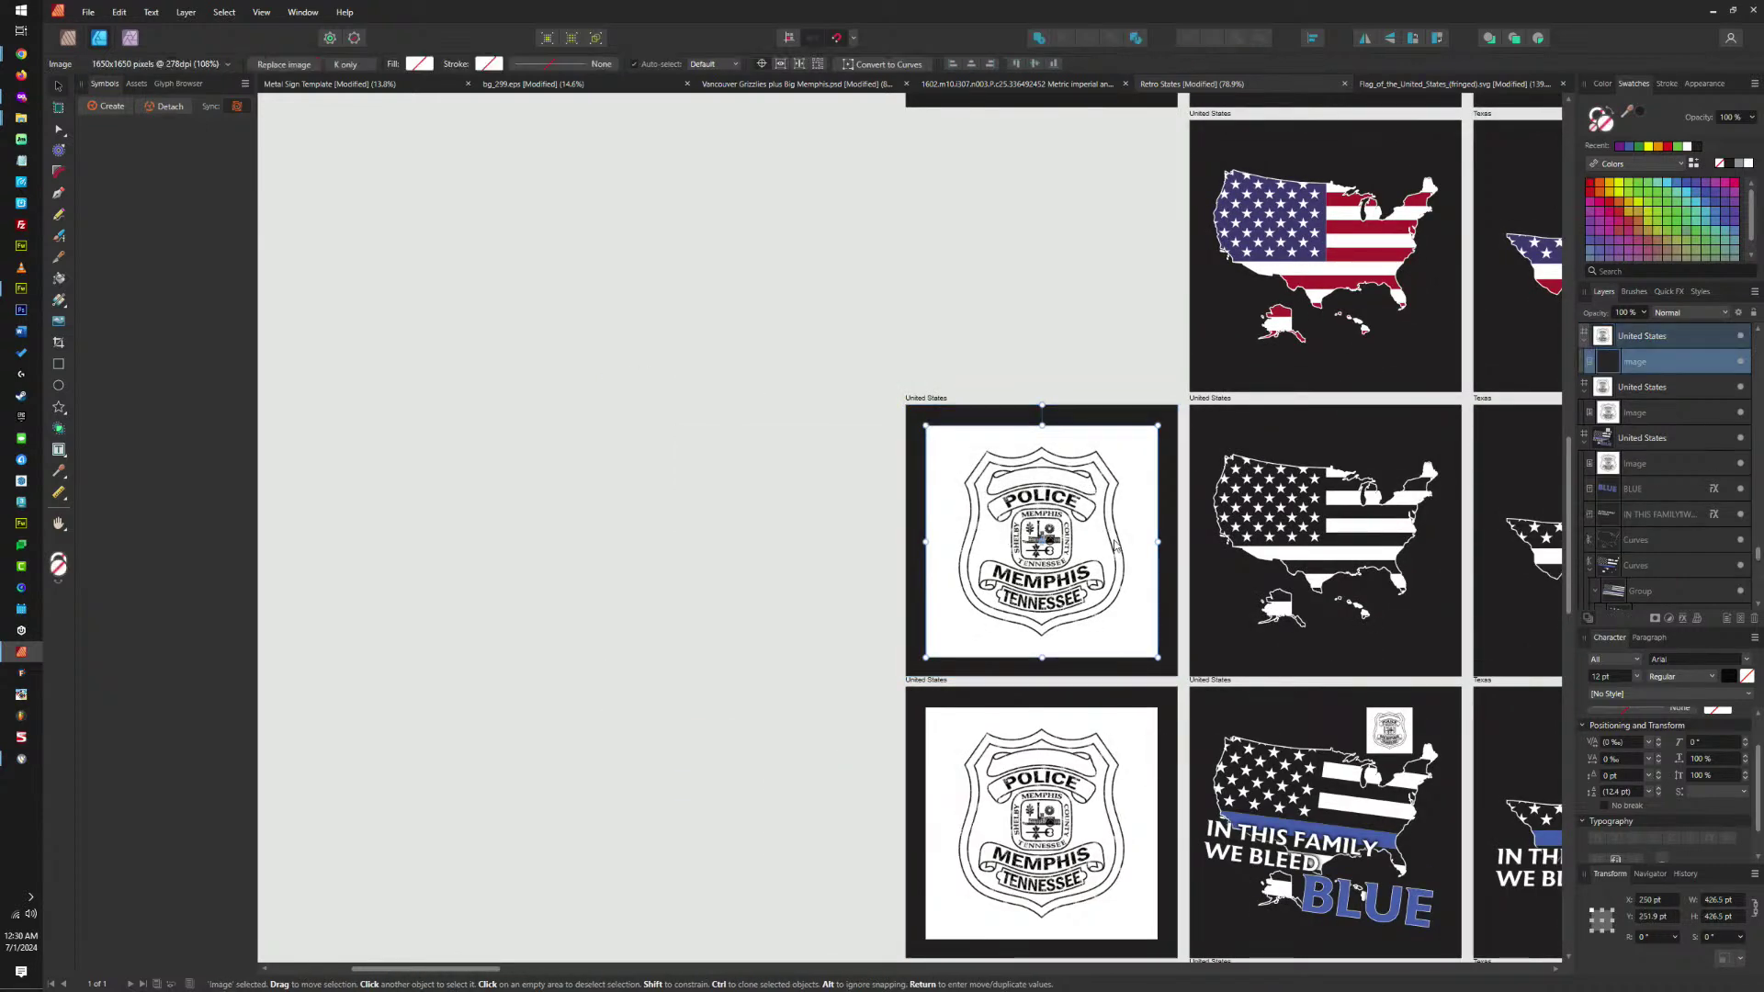
# Duplicate the upper Memphis badge artboard once more directly above itself, level with the red, white and blue flag map row.
pyautogui.scroll(-4, 1269, 596)
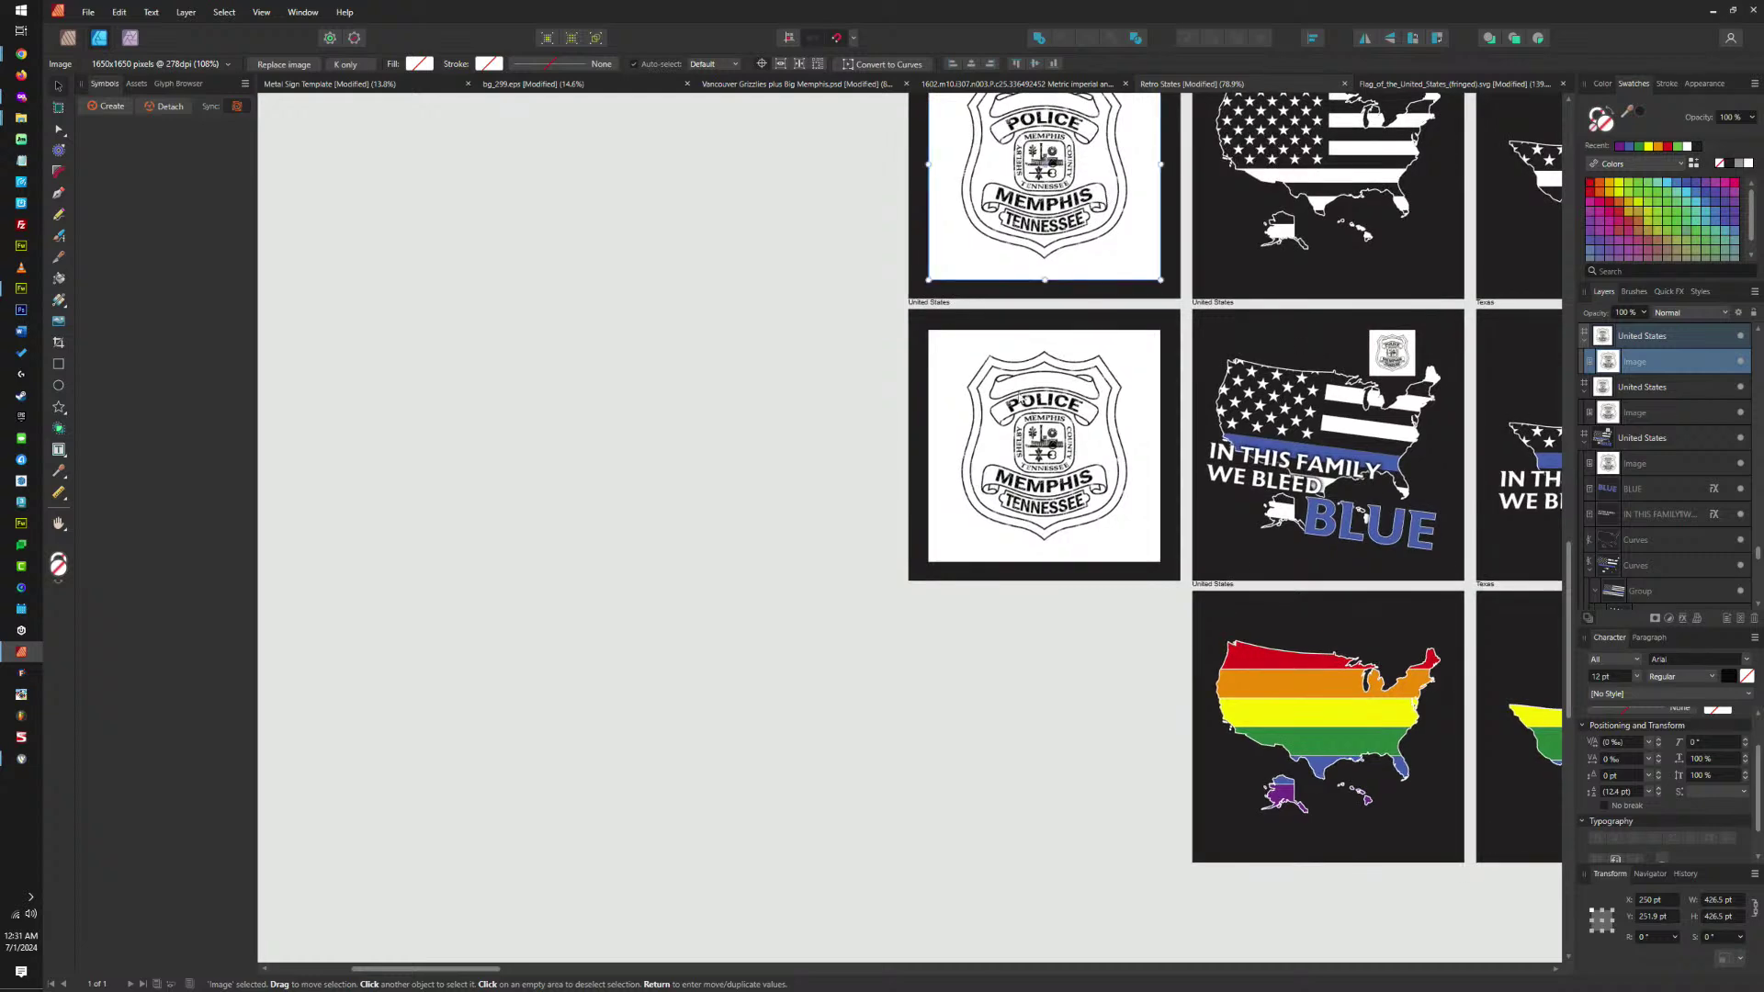
pyautogui.scroll(-5, 932, 320)
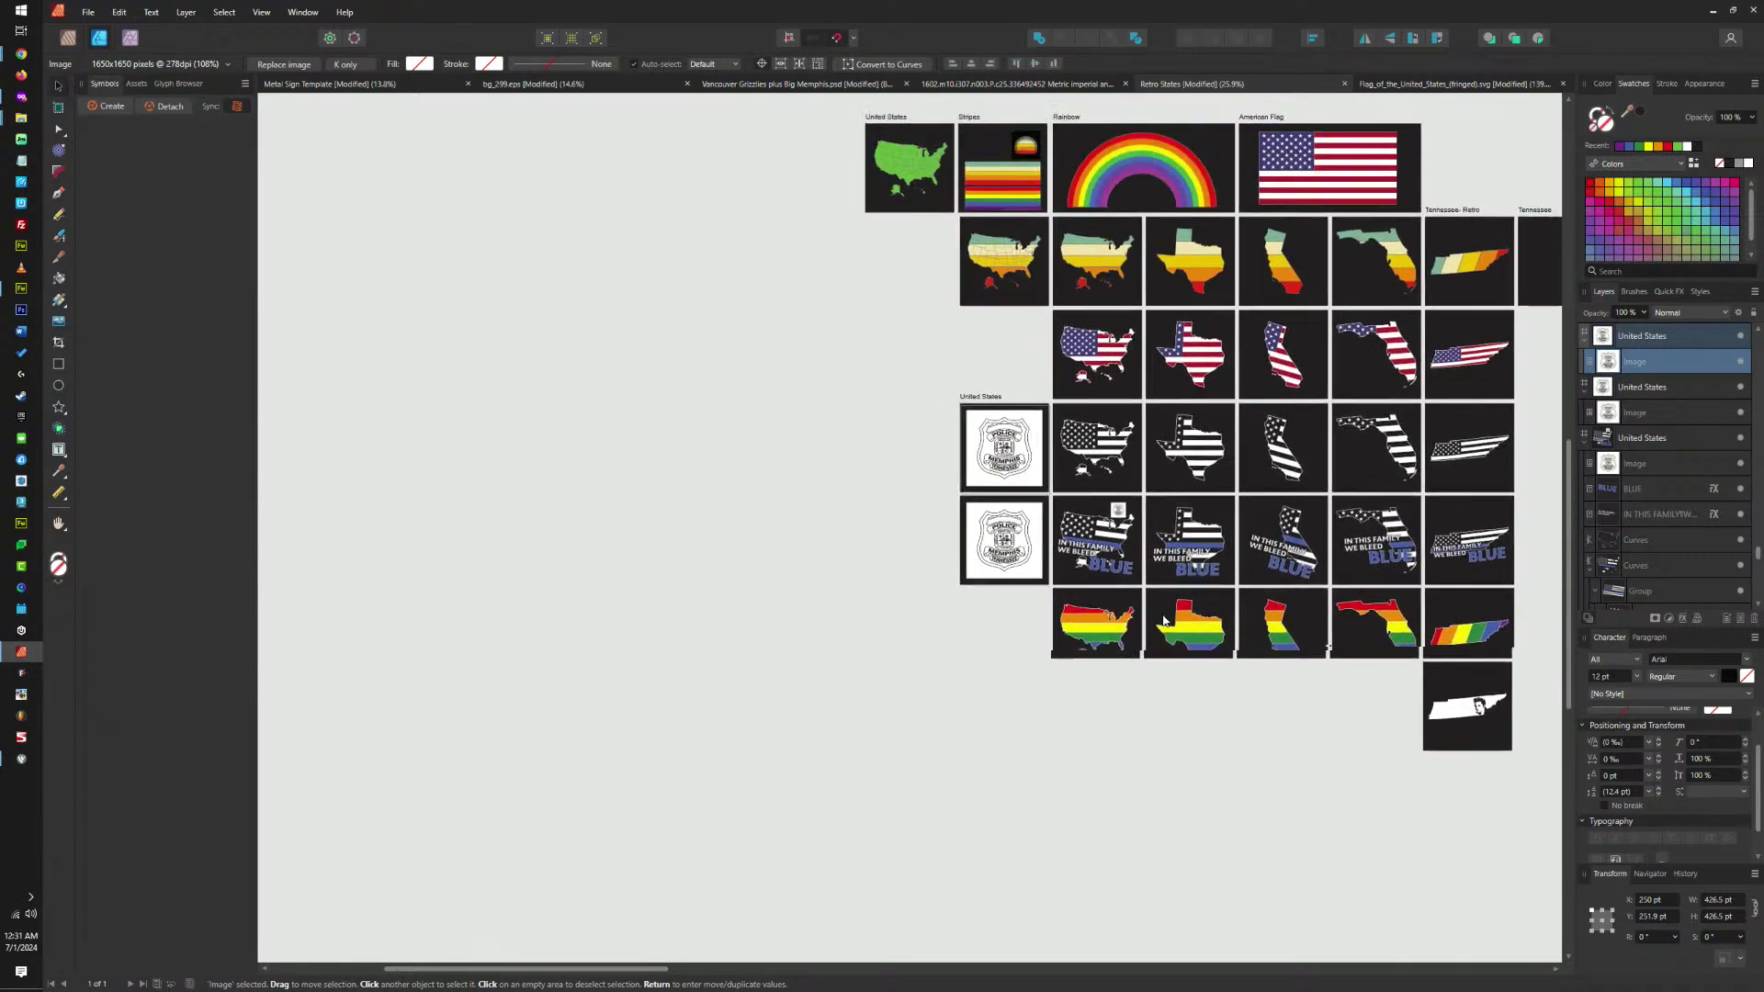
pyautogui.hscroll(3, 1262, 673)
pyautogui.hscroll(-3, 1194, 666)
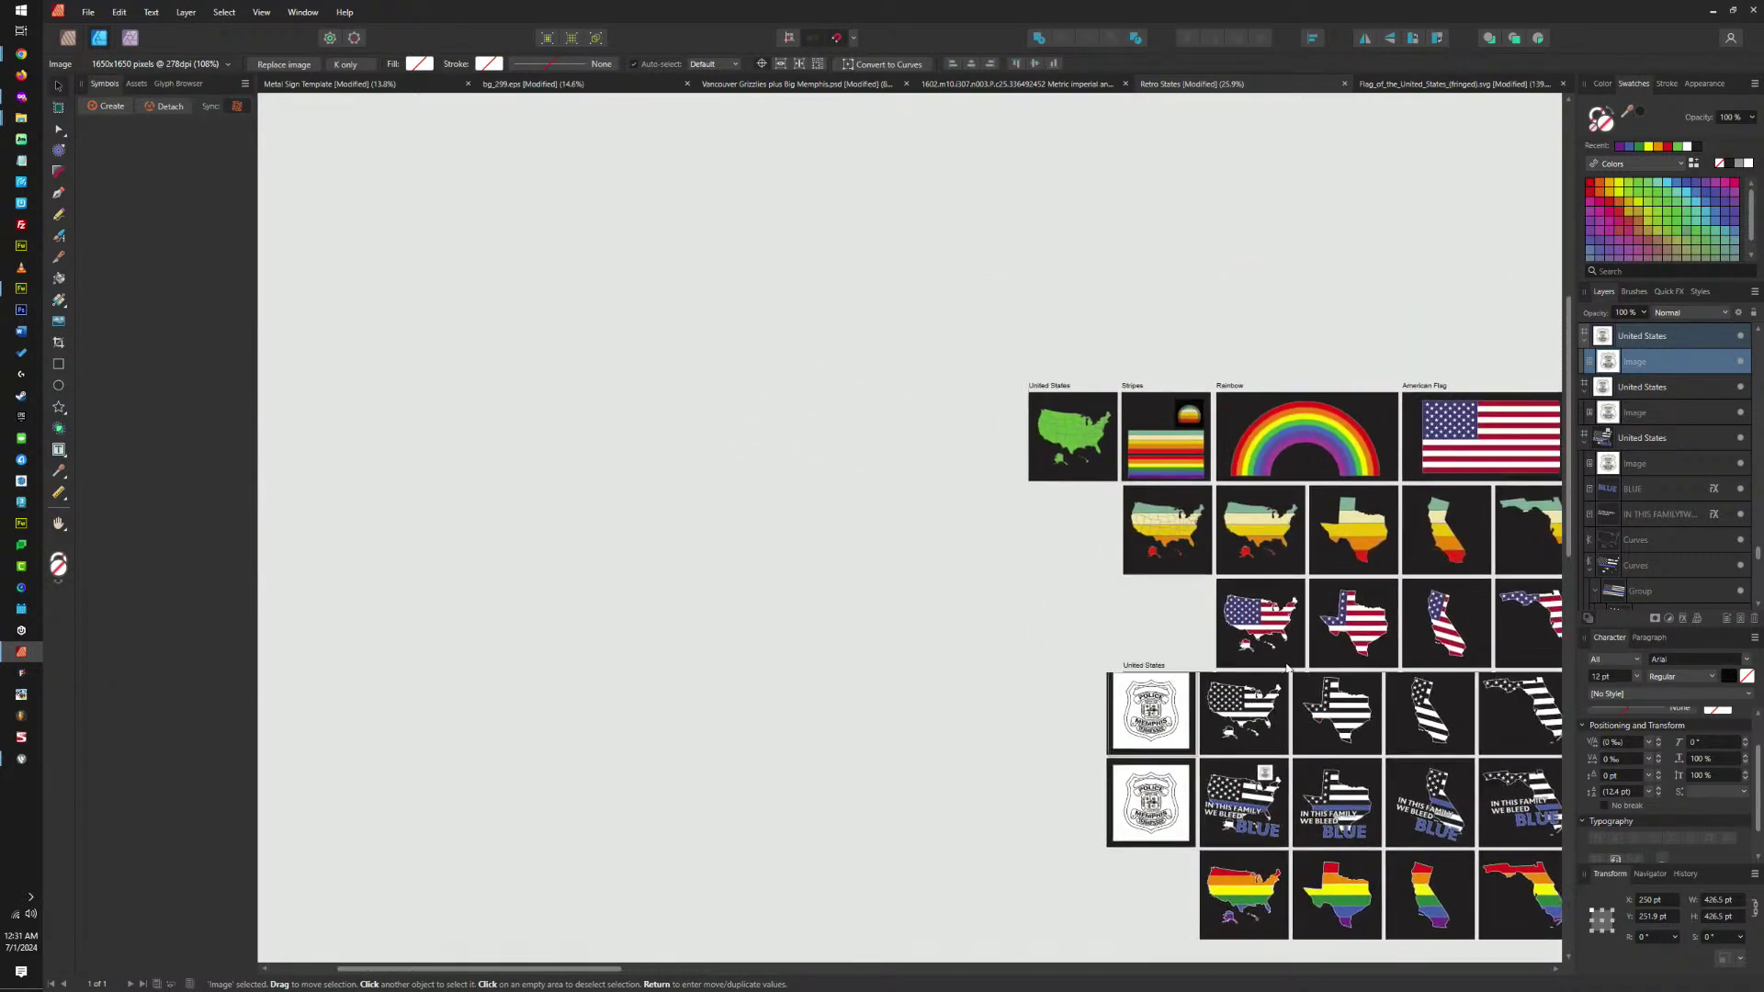
pyautogui.scroll(5, 1168, 661)
pyautogui.moveTo(1118, 684); pyautogui.dragTo(1044, 397)
pyautogui.scroll(4, 1363, 409)
pyautogui.scroll(-3, 1363, 410)
pyautogui.hotkey('ctrl', 'z')
pyautogui.hotkey('ctrl', 'z')
pyautogui.hotkey('ctrl', 'z')
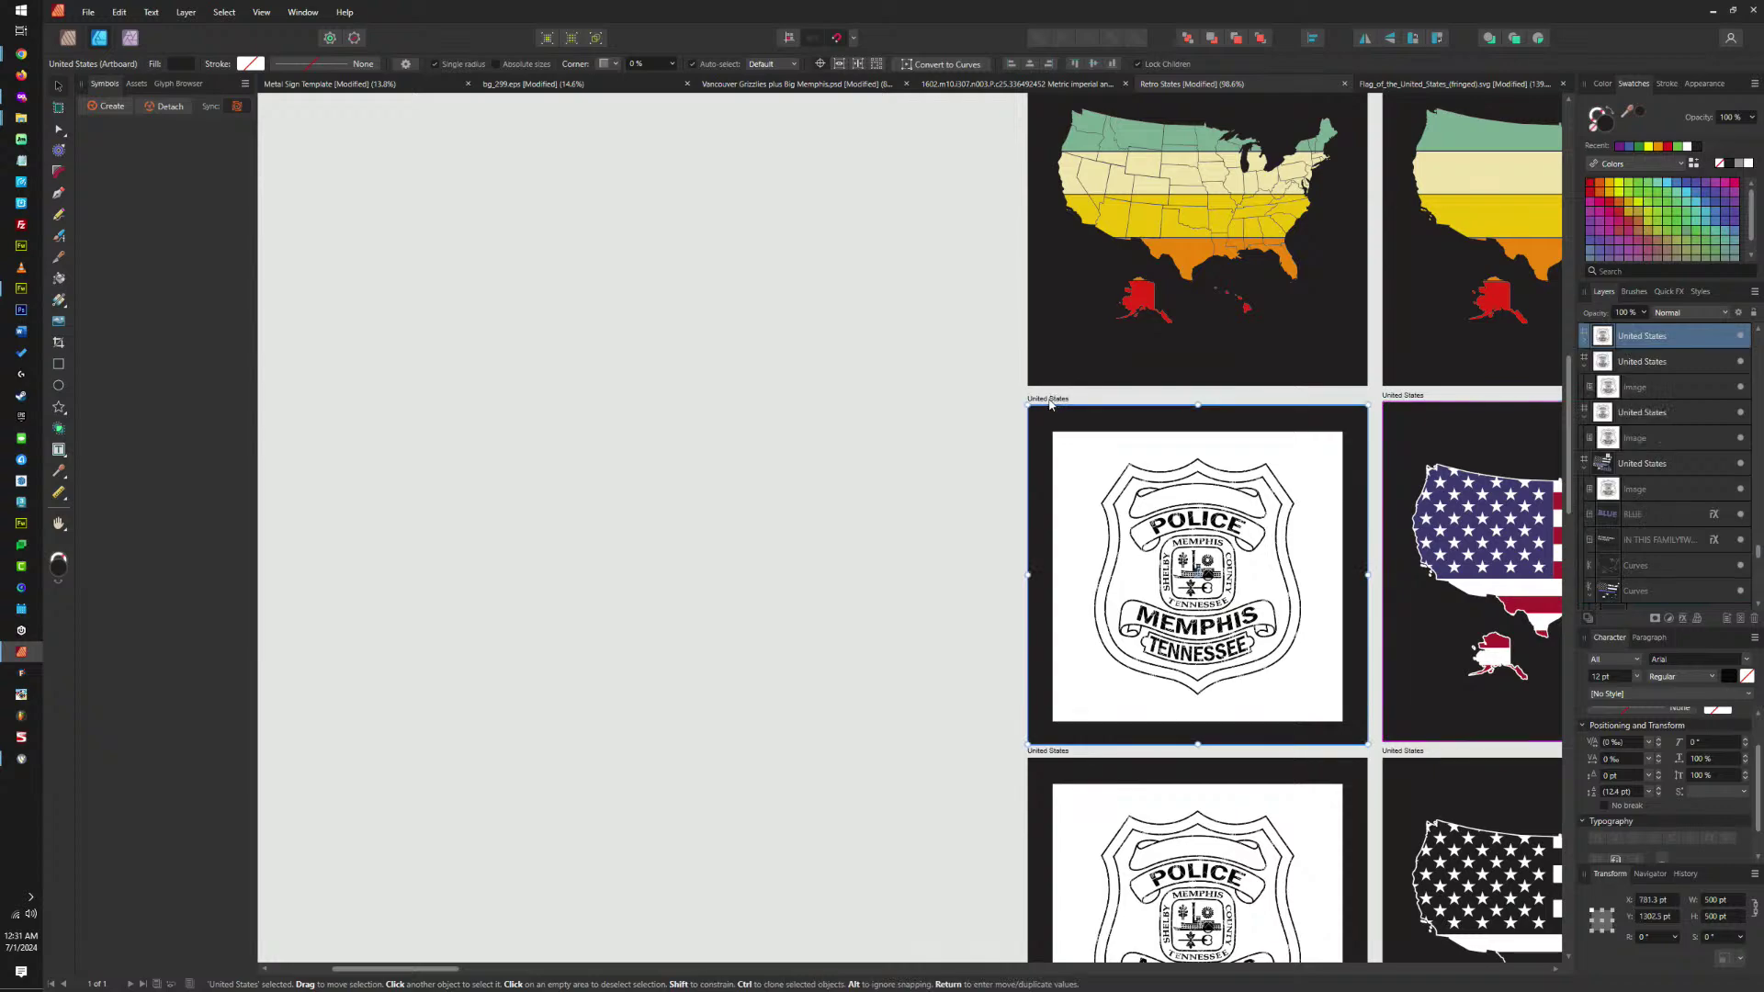
pyautogui.scroll(-5, 1038, 404)
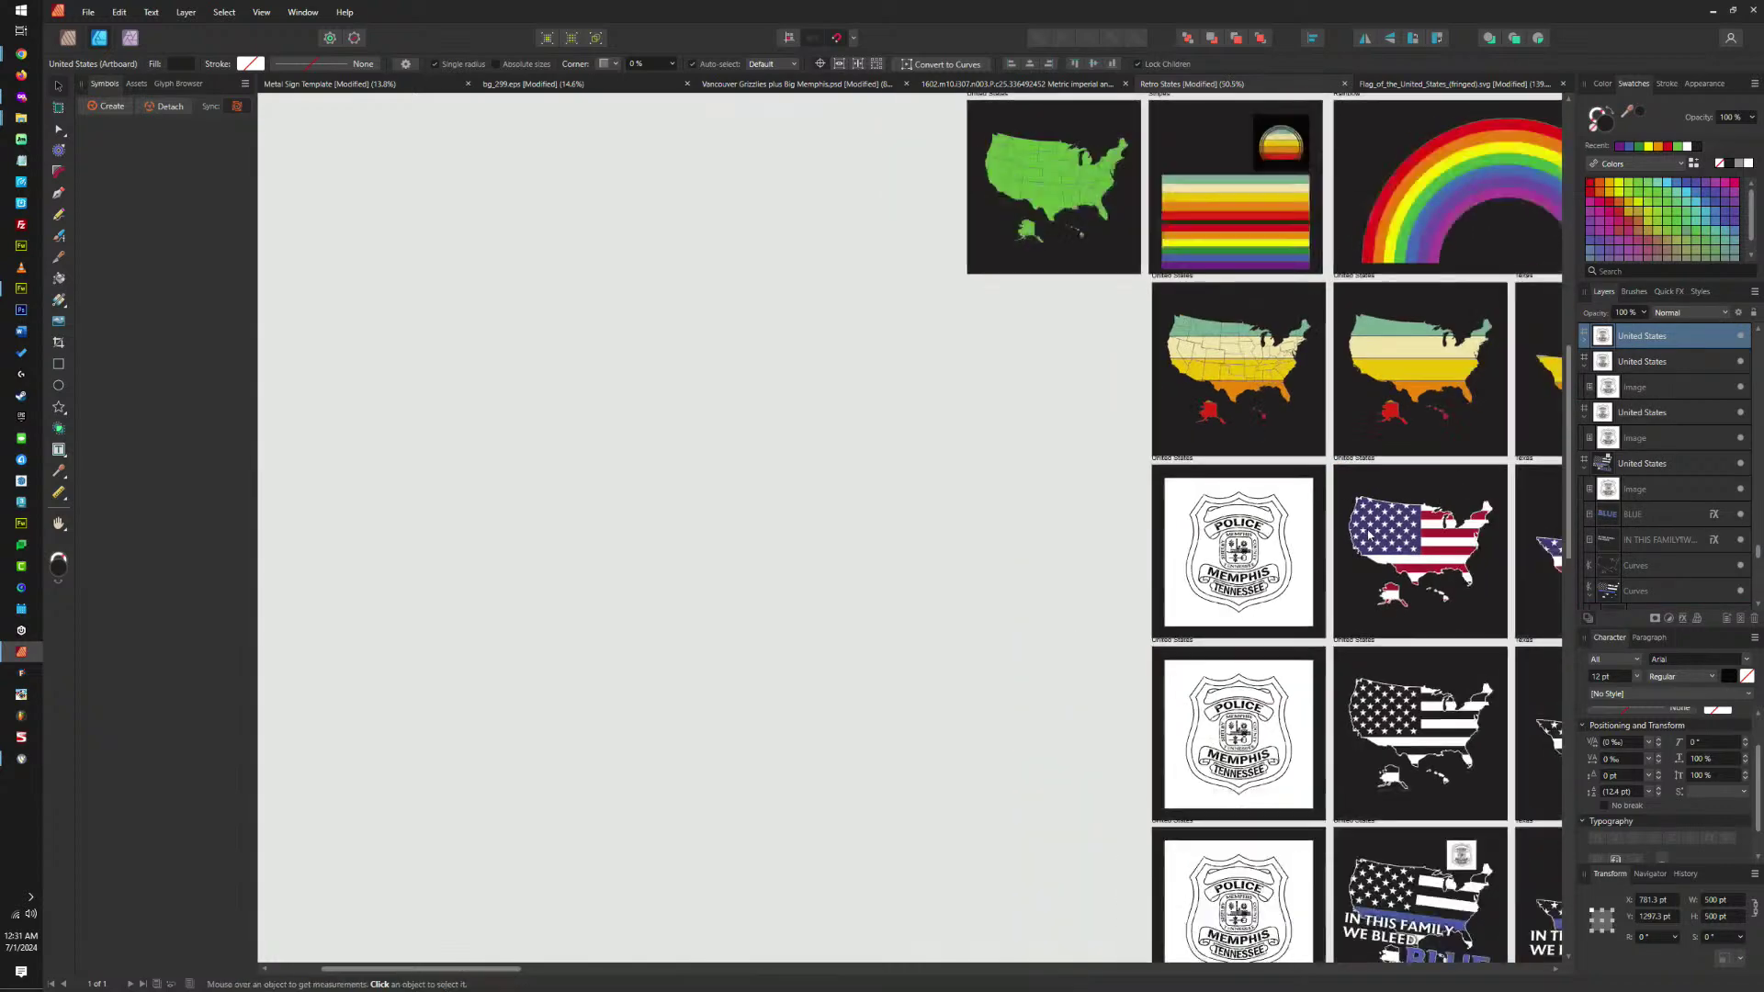
pyautogui.scroll(1, 1231, 449)
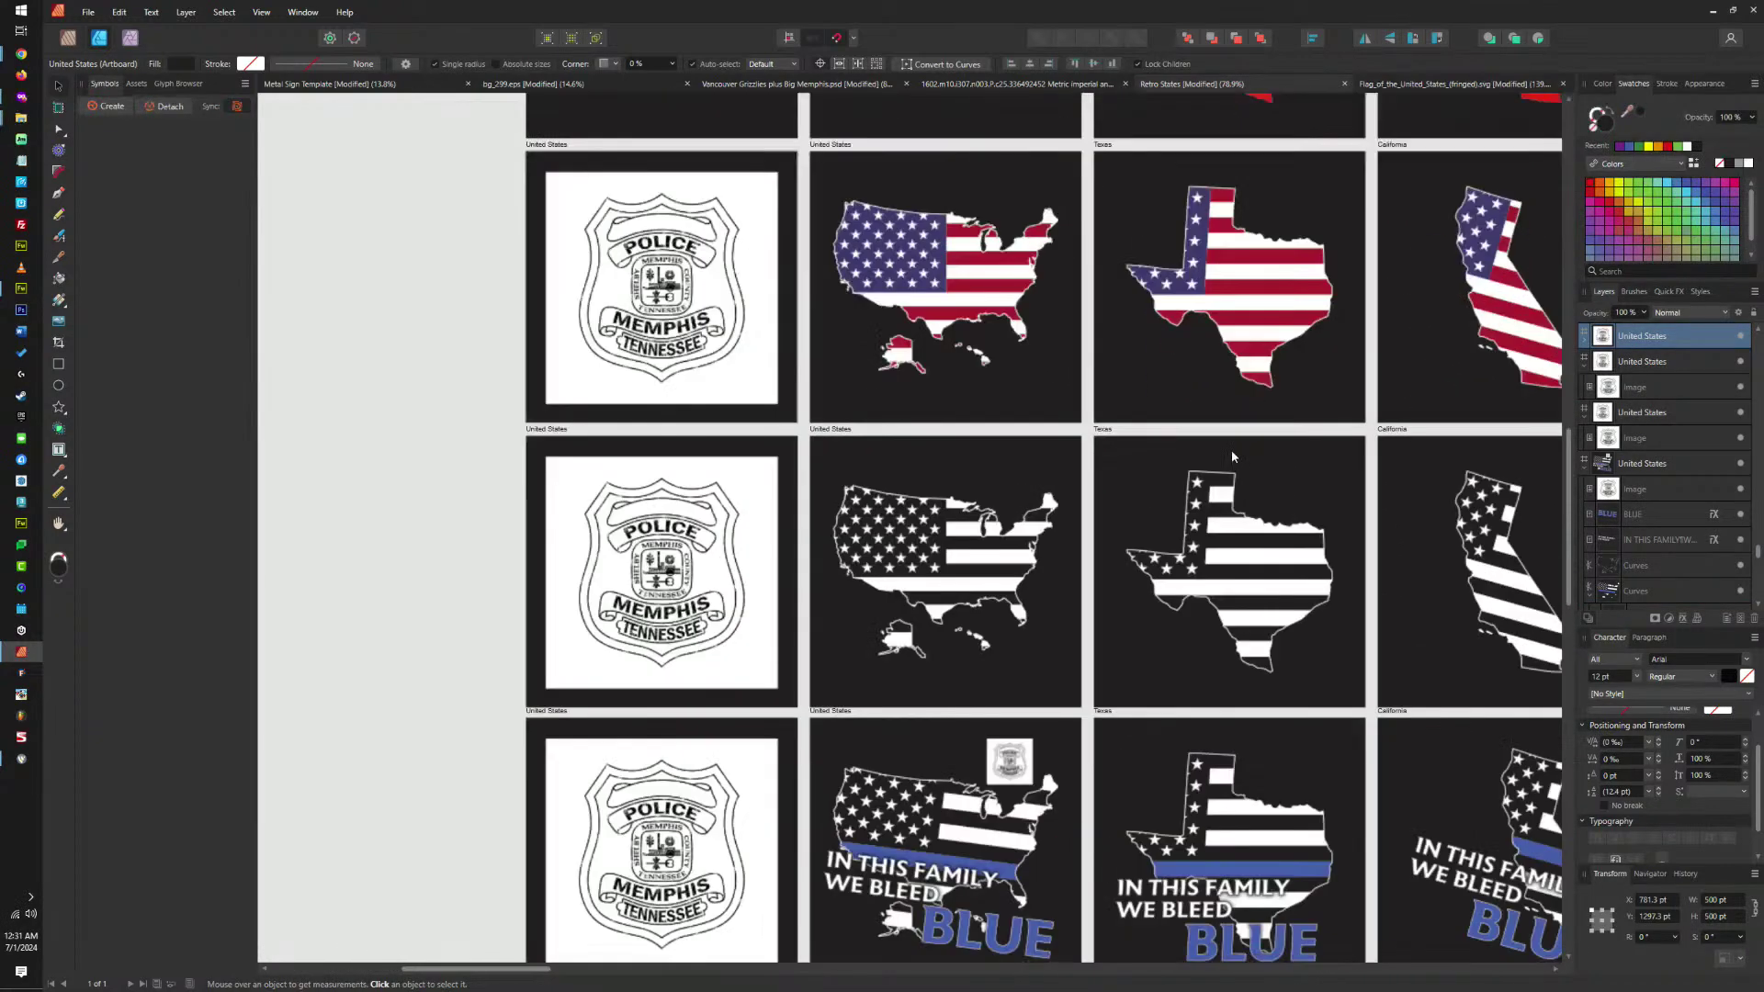
pyautogui.scroll(-1, 1227, 442)
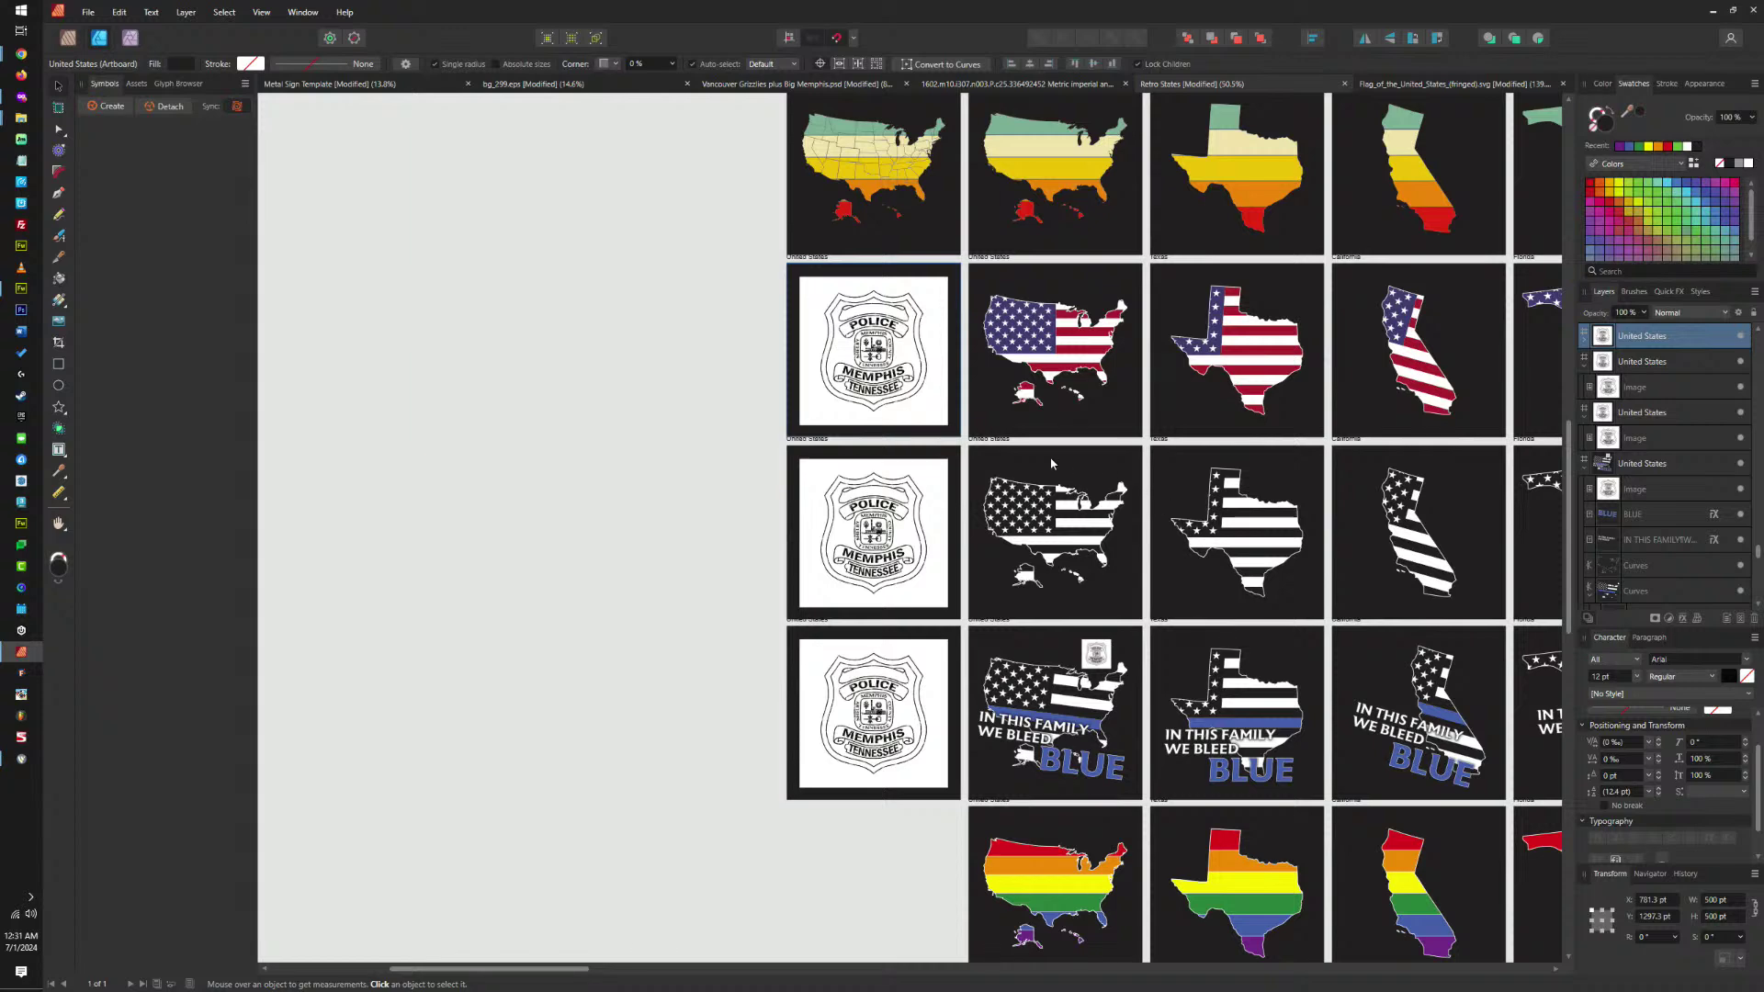
pyautogui.scroll(5, 1082, 340)
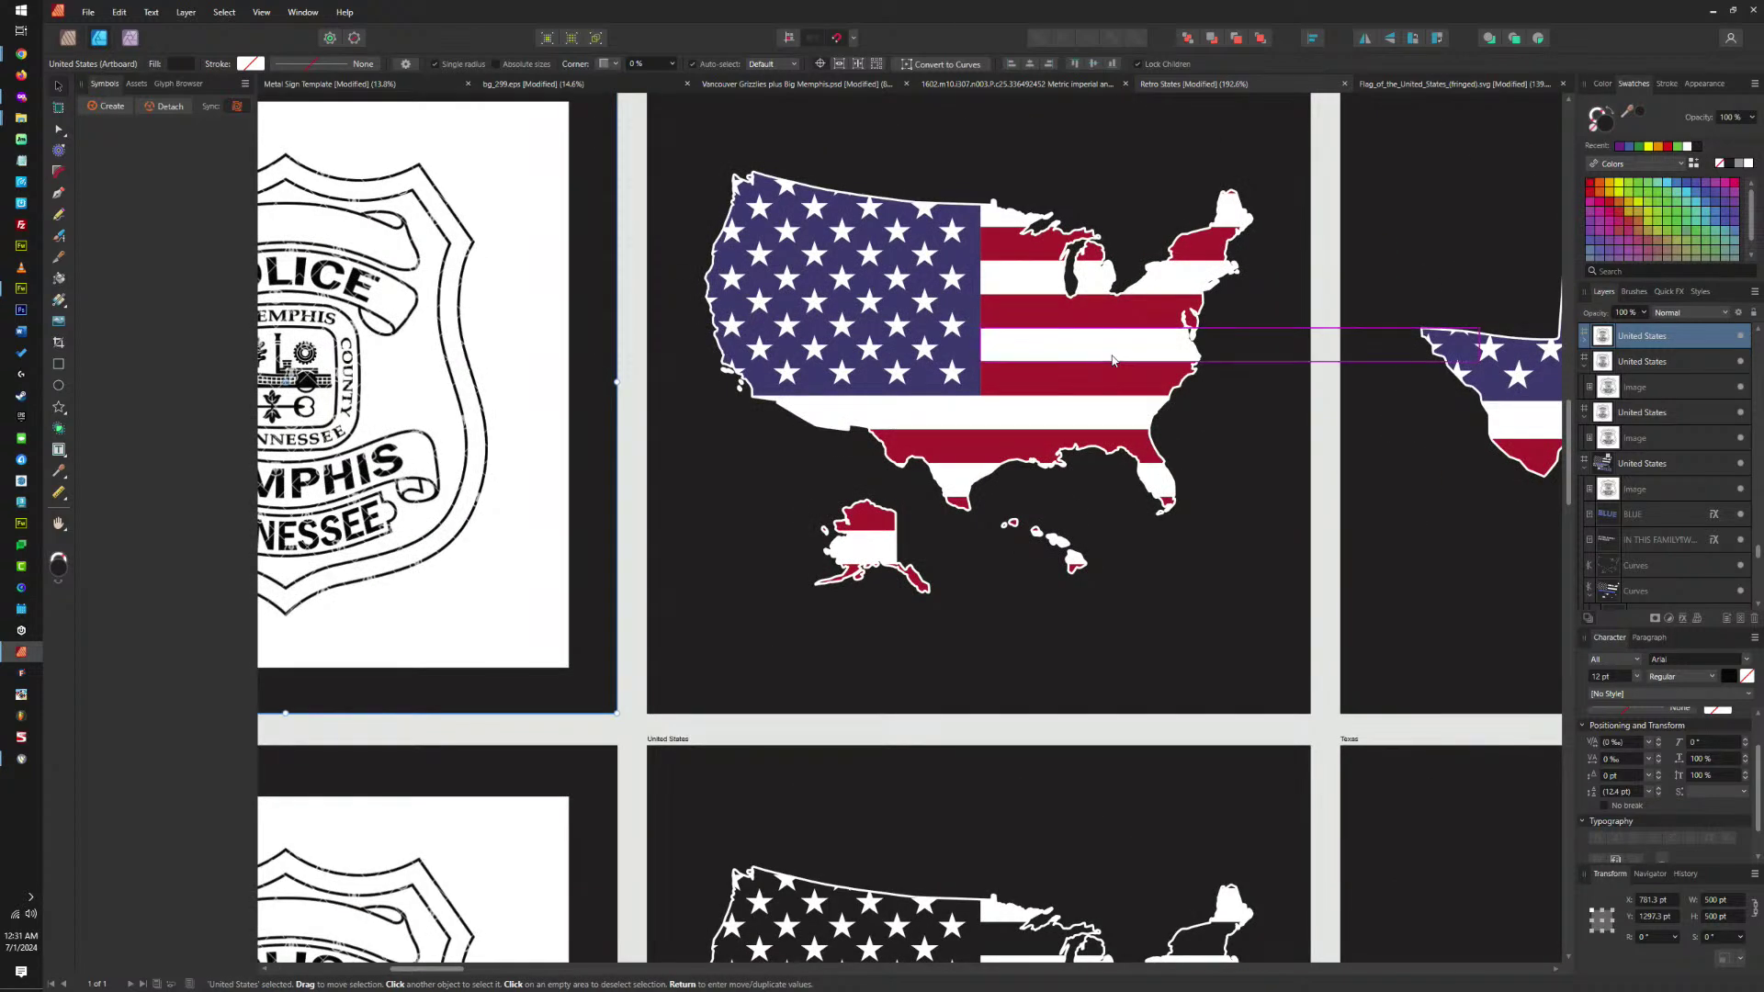
pyautogui.hscroll(-6, 1113, 358)
pyautogui.scroll(1, 1277, 436)
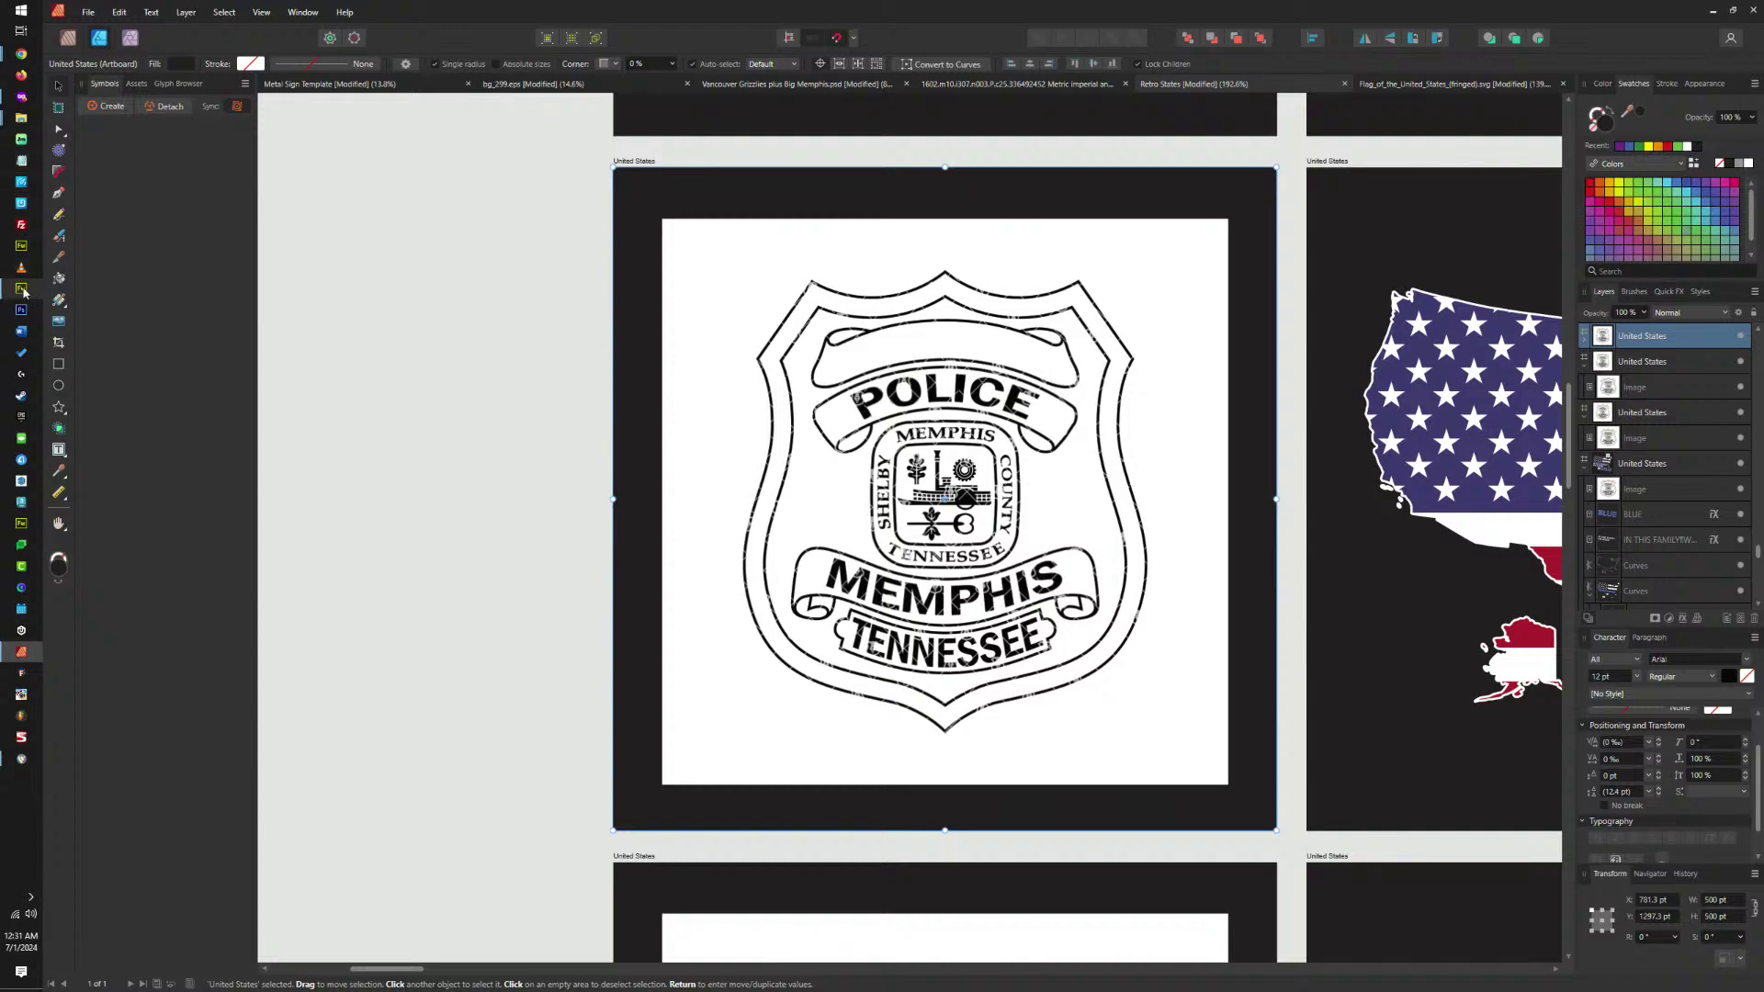
# Switch to the browser's Memphis police badge image results and enter FIRE DEPARTMENT BADGE as the search text.
pyautogui.moveTo(21, 53)
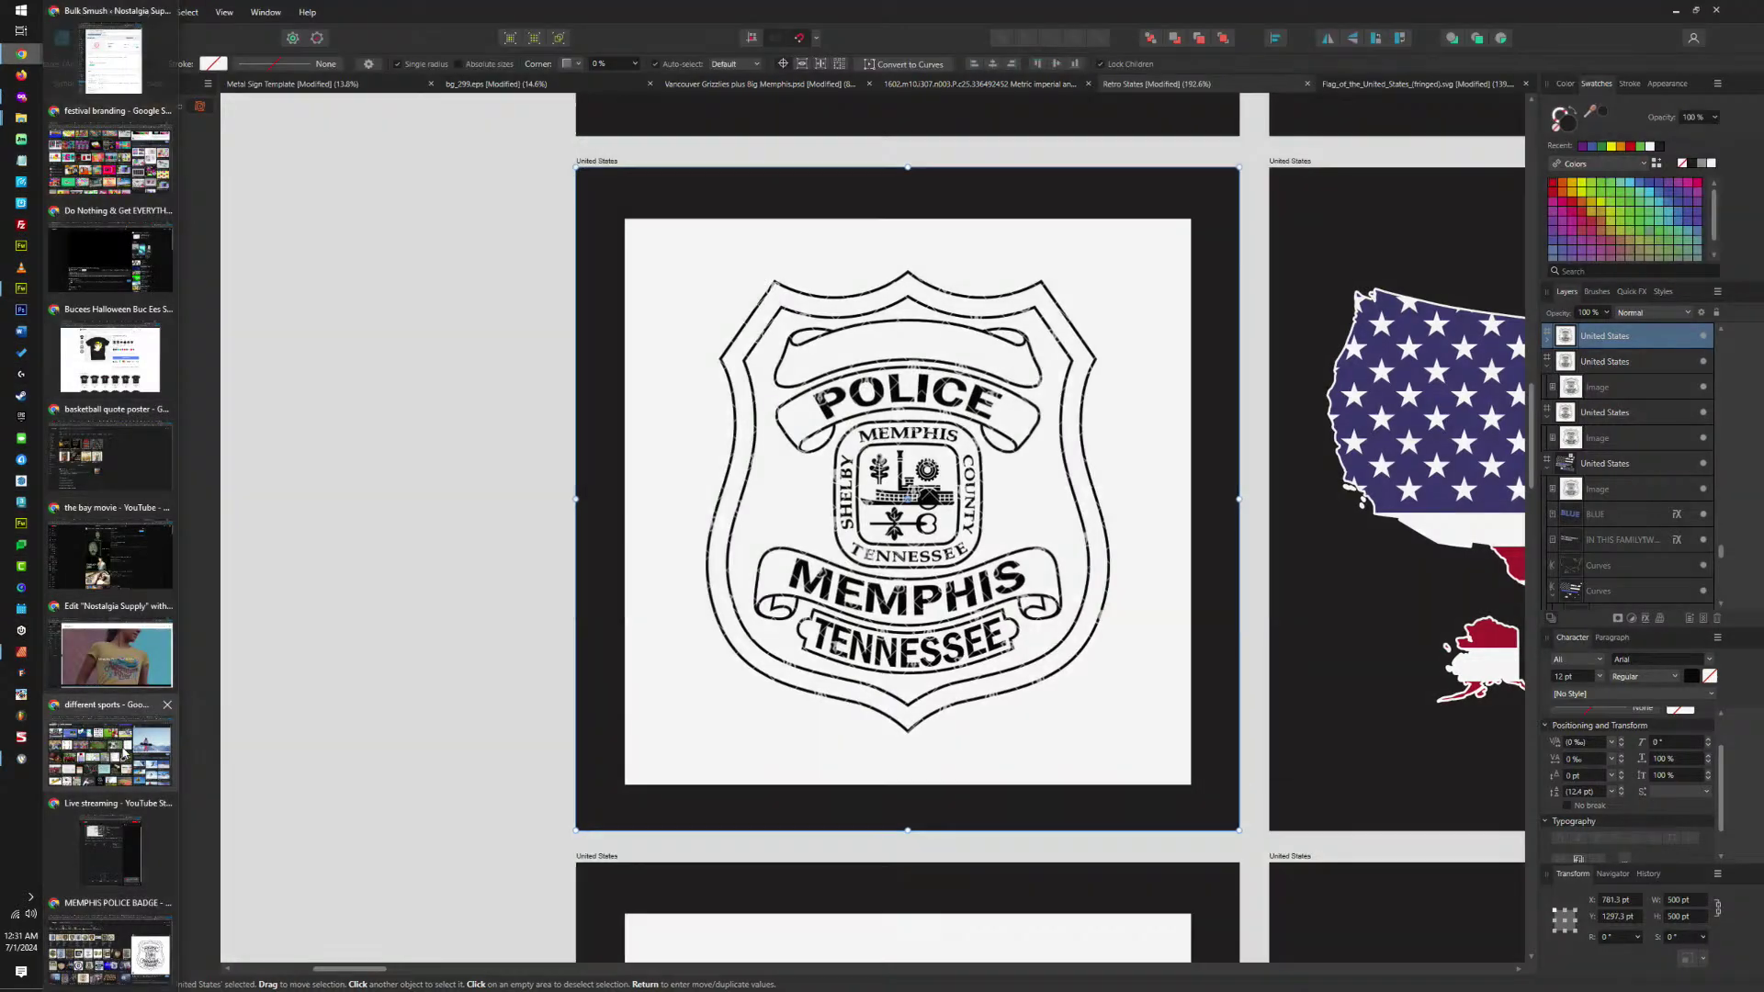
pyautogui.click(111, 937)
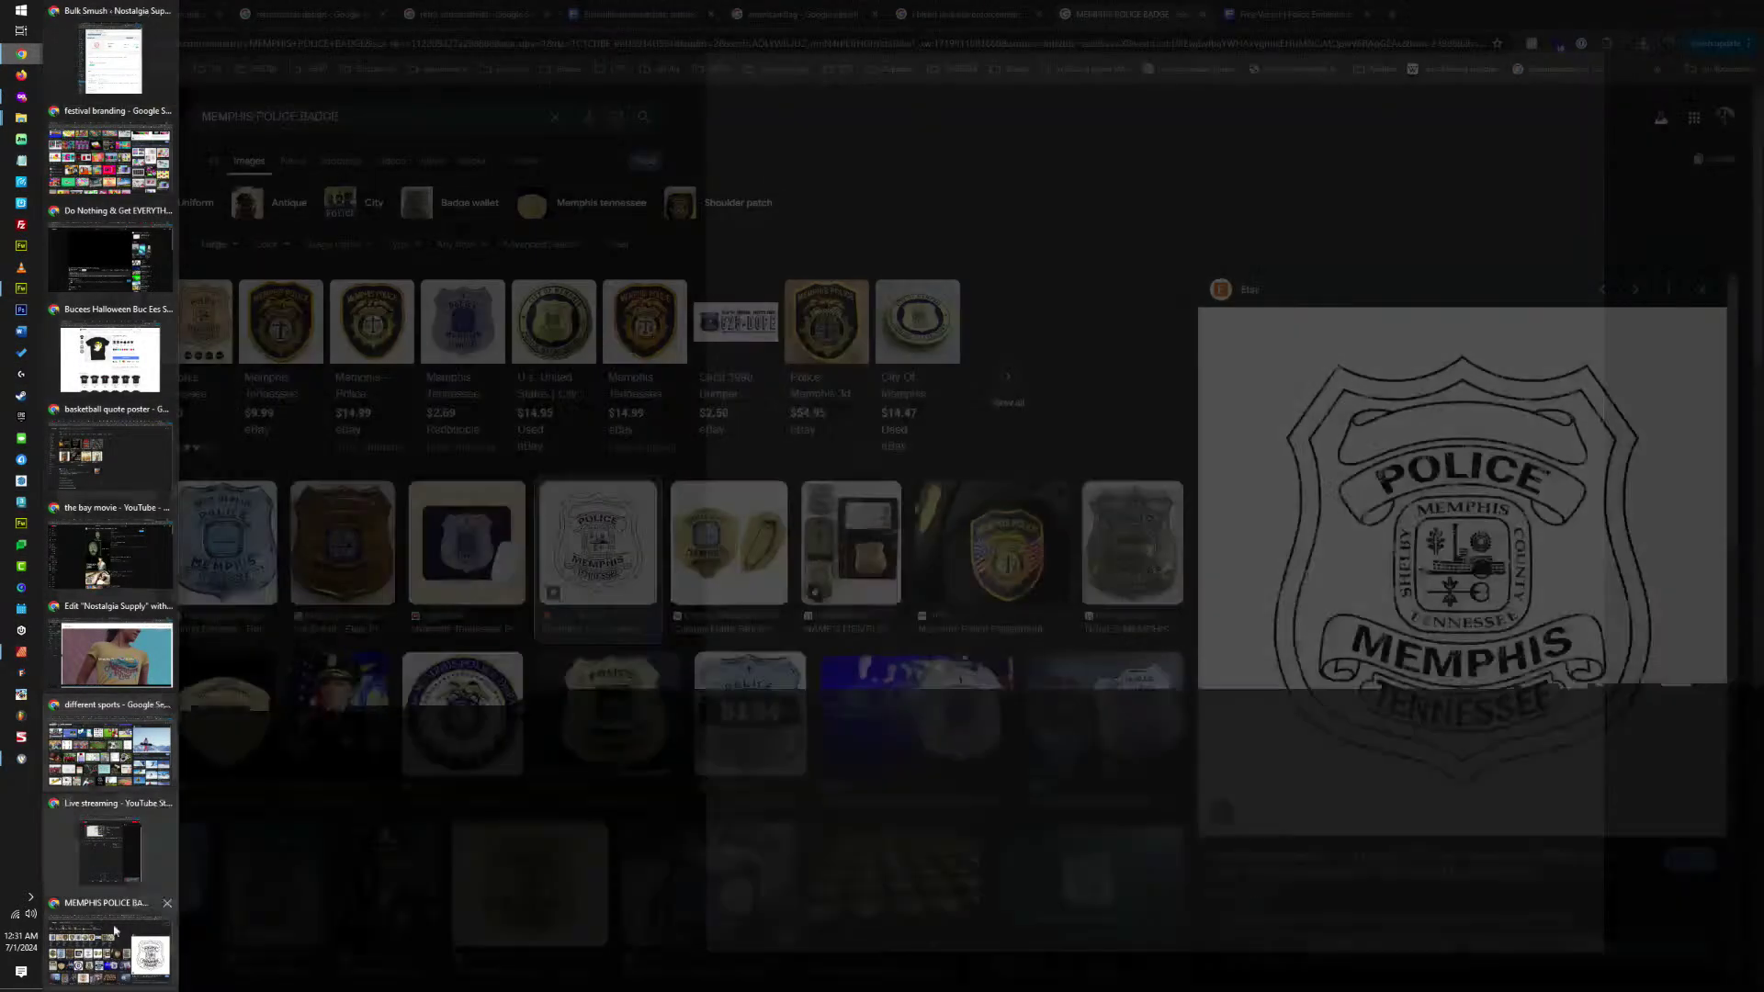
pyautogui.click(356, 114)
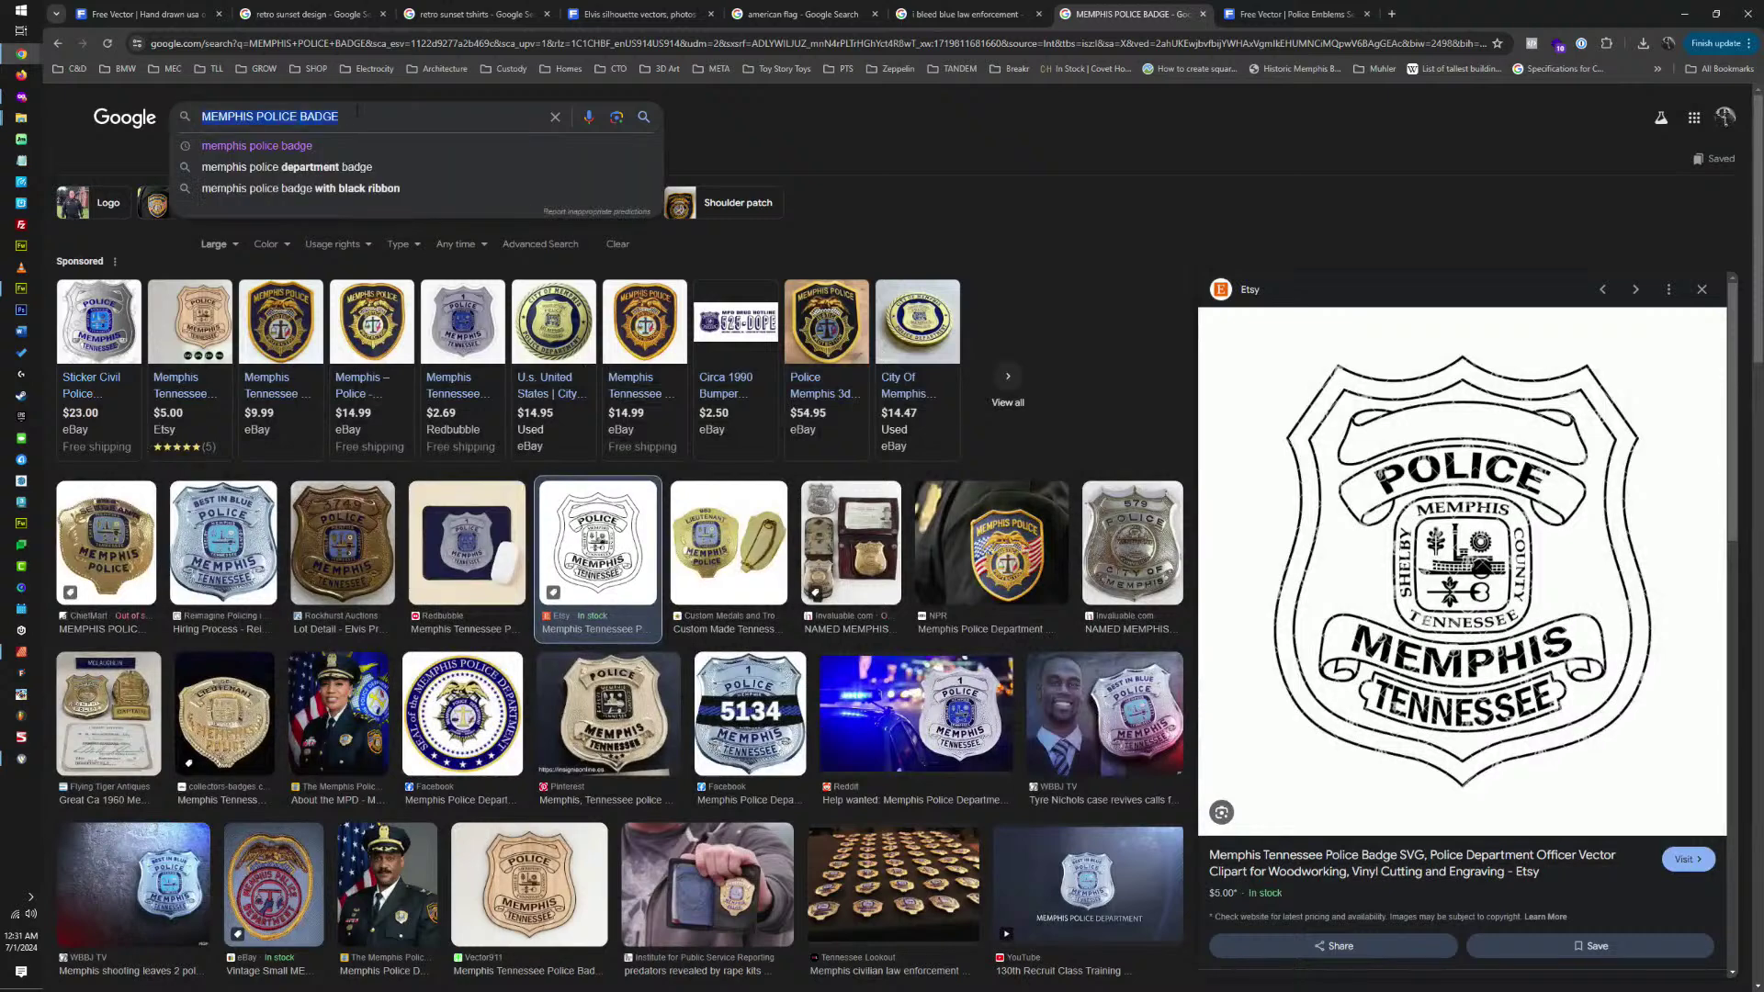
pyautogui.write('FIRE')
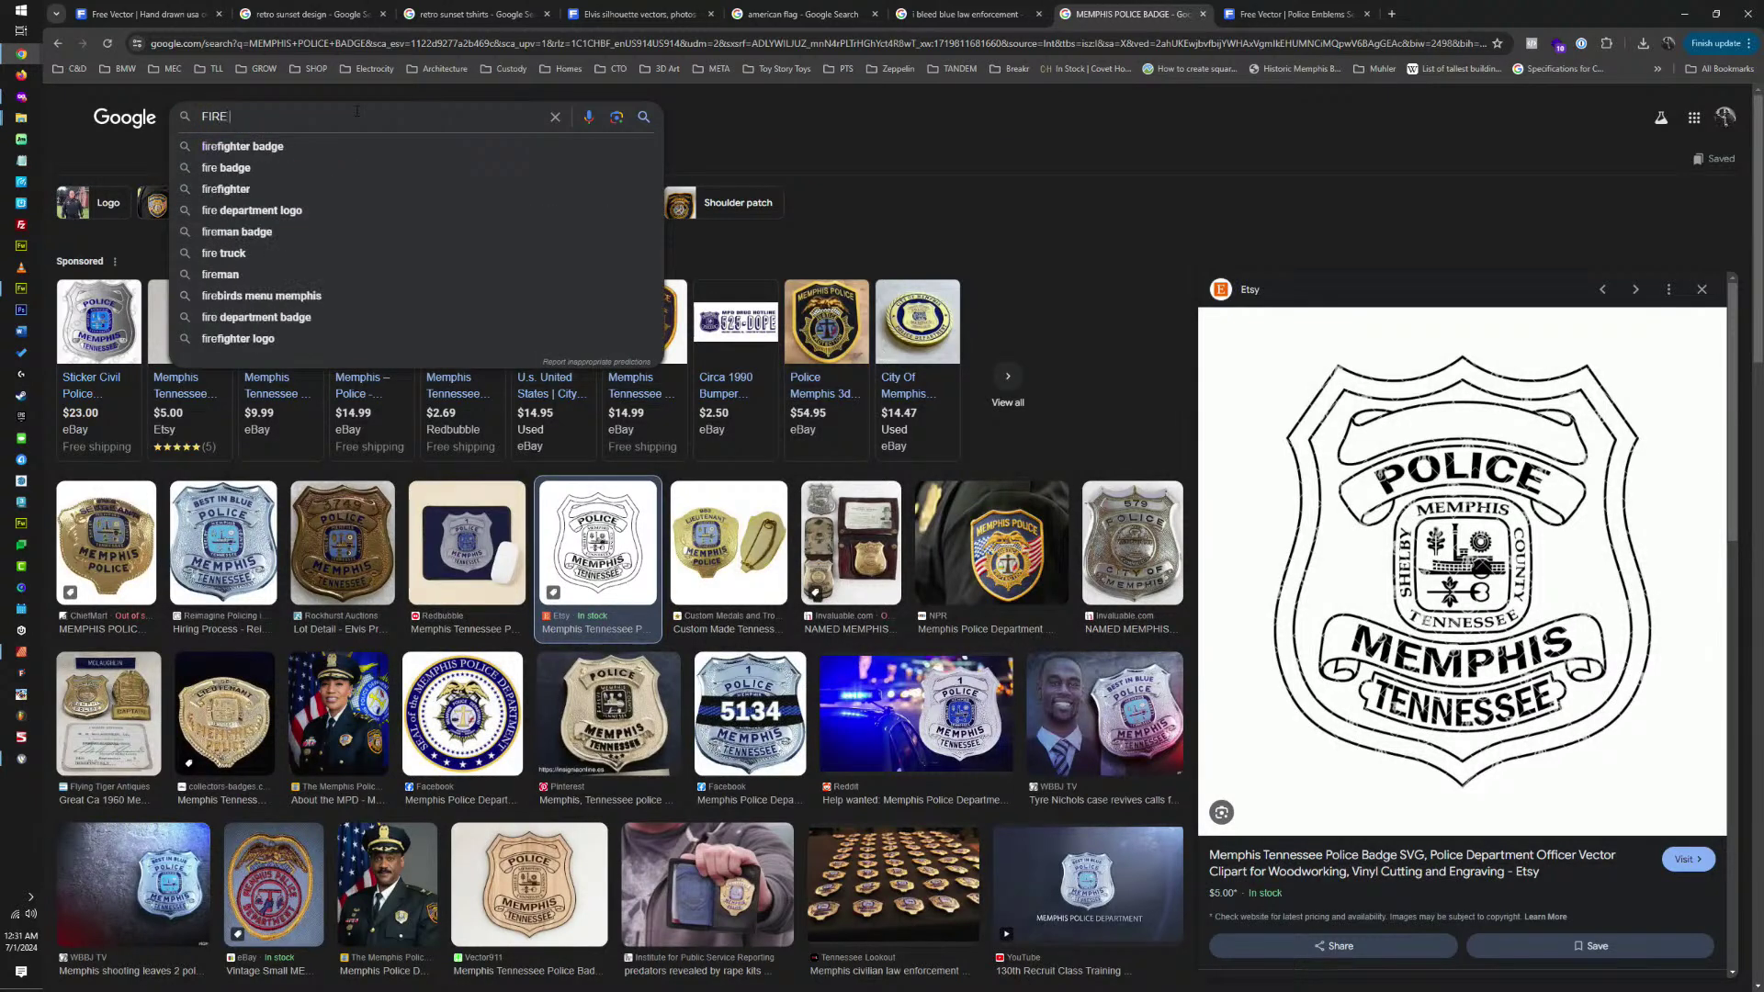
pyautogui.write(' DEPARTMENT BAD')
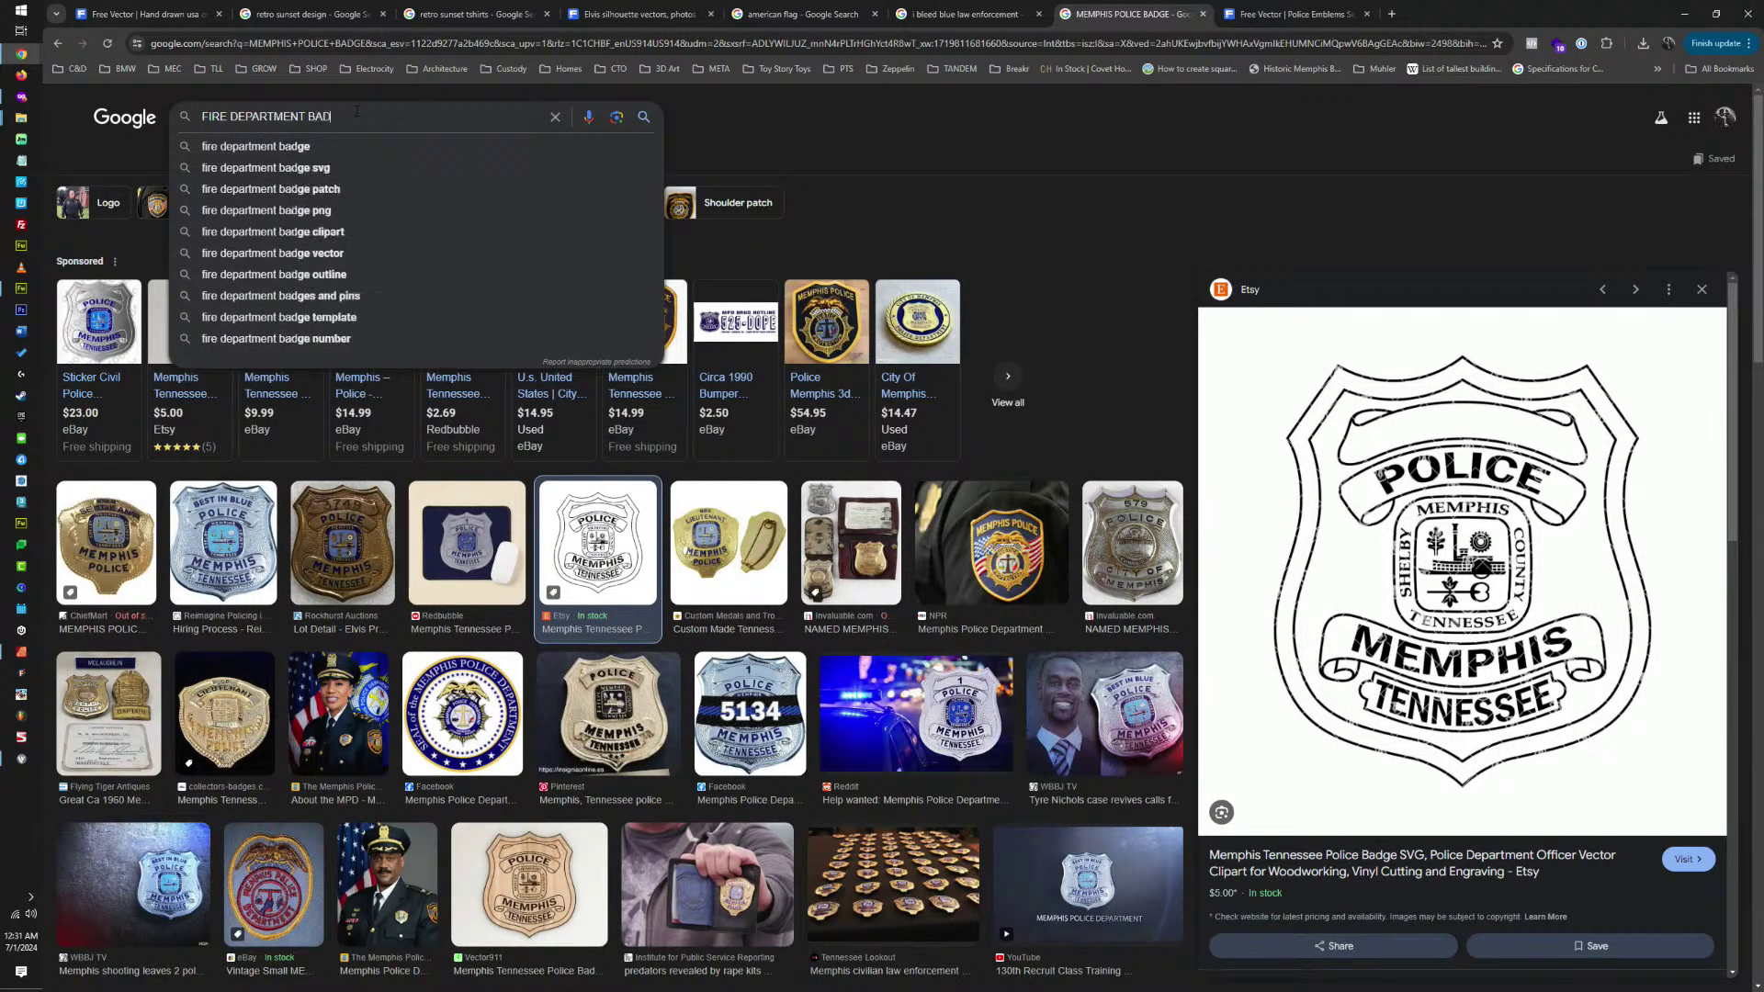
pyautogui.write('GE')
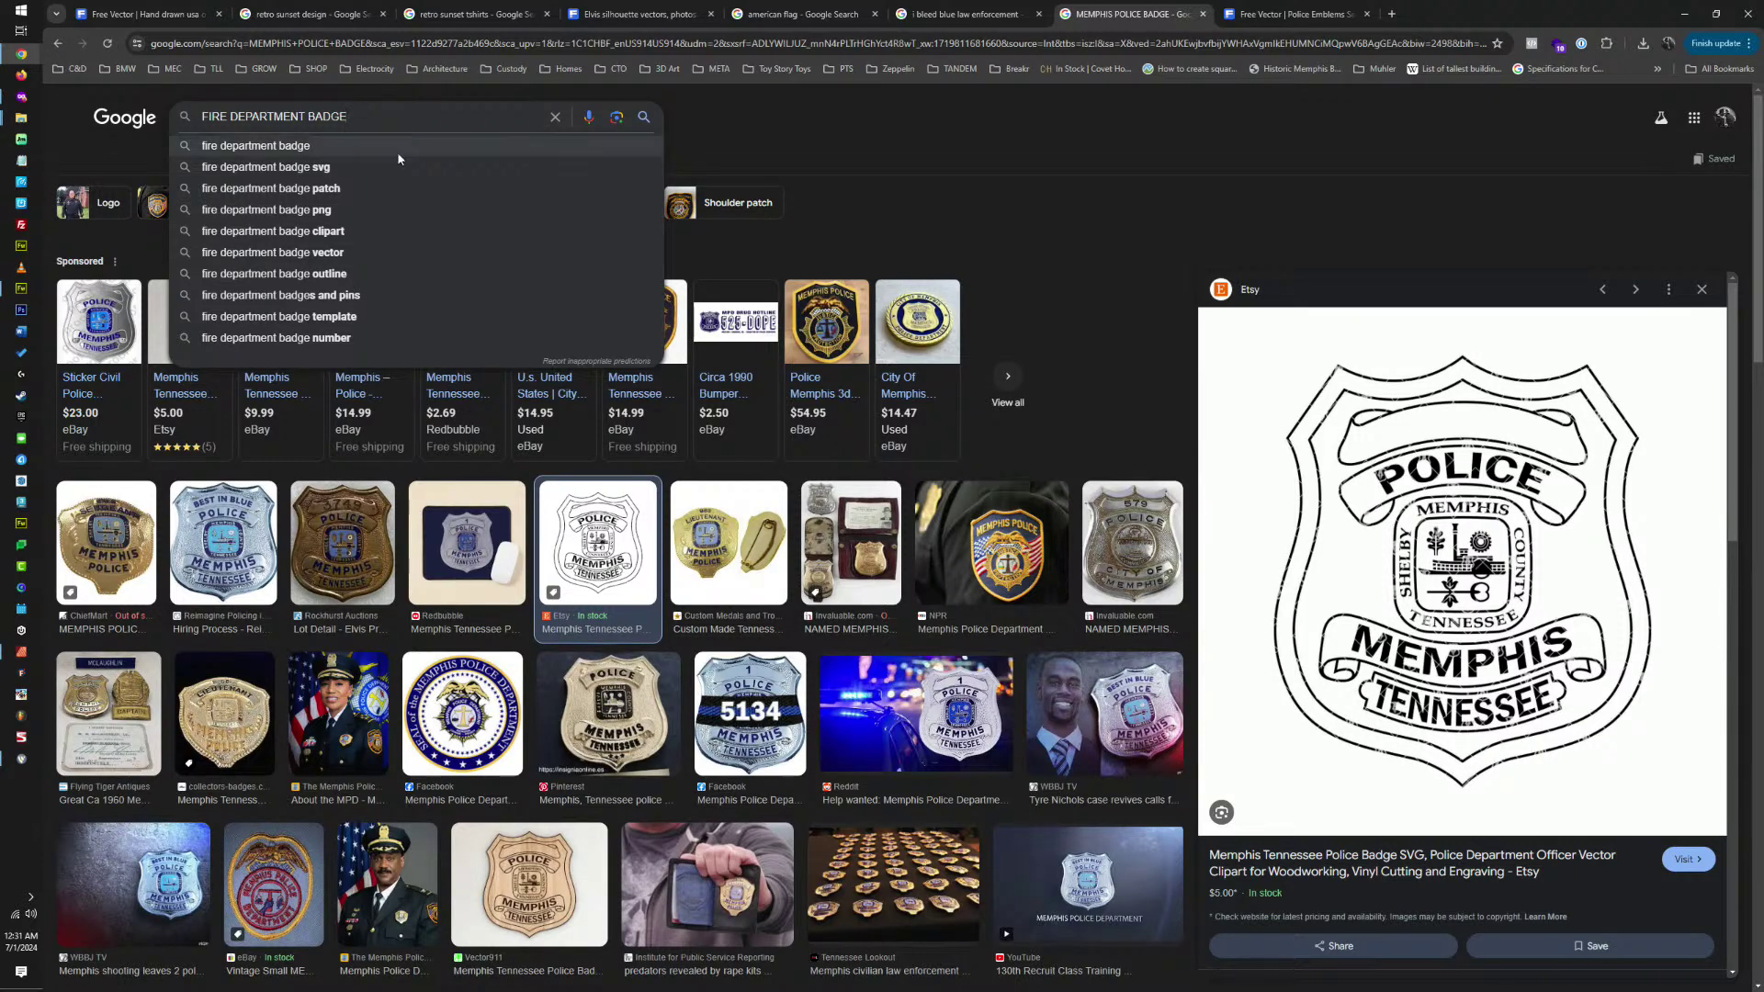
# Preview the gold Memphis Police lieutenant badge from the image results and copy its image.
pyautogui.click(735, 567)
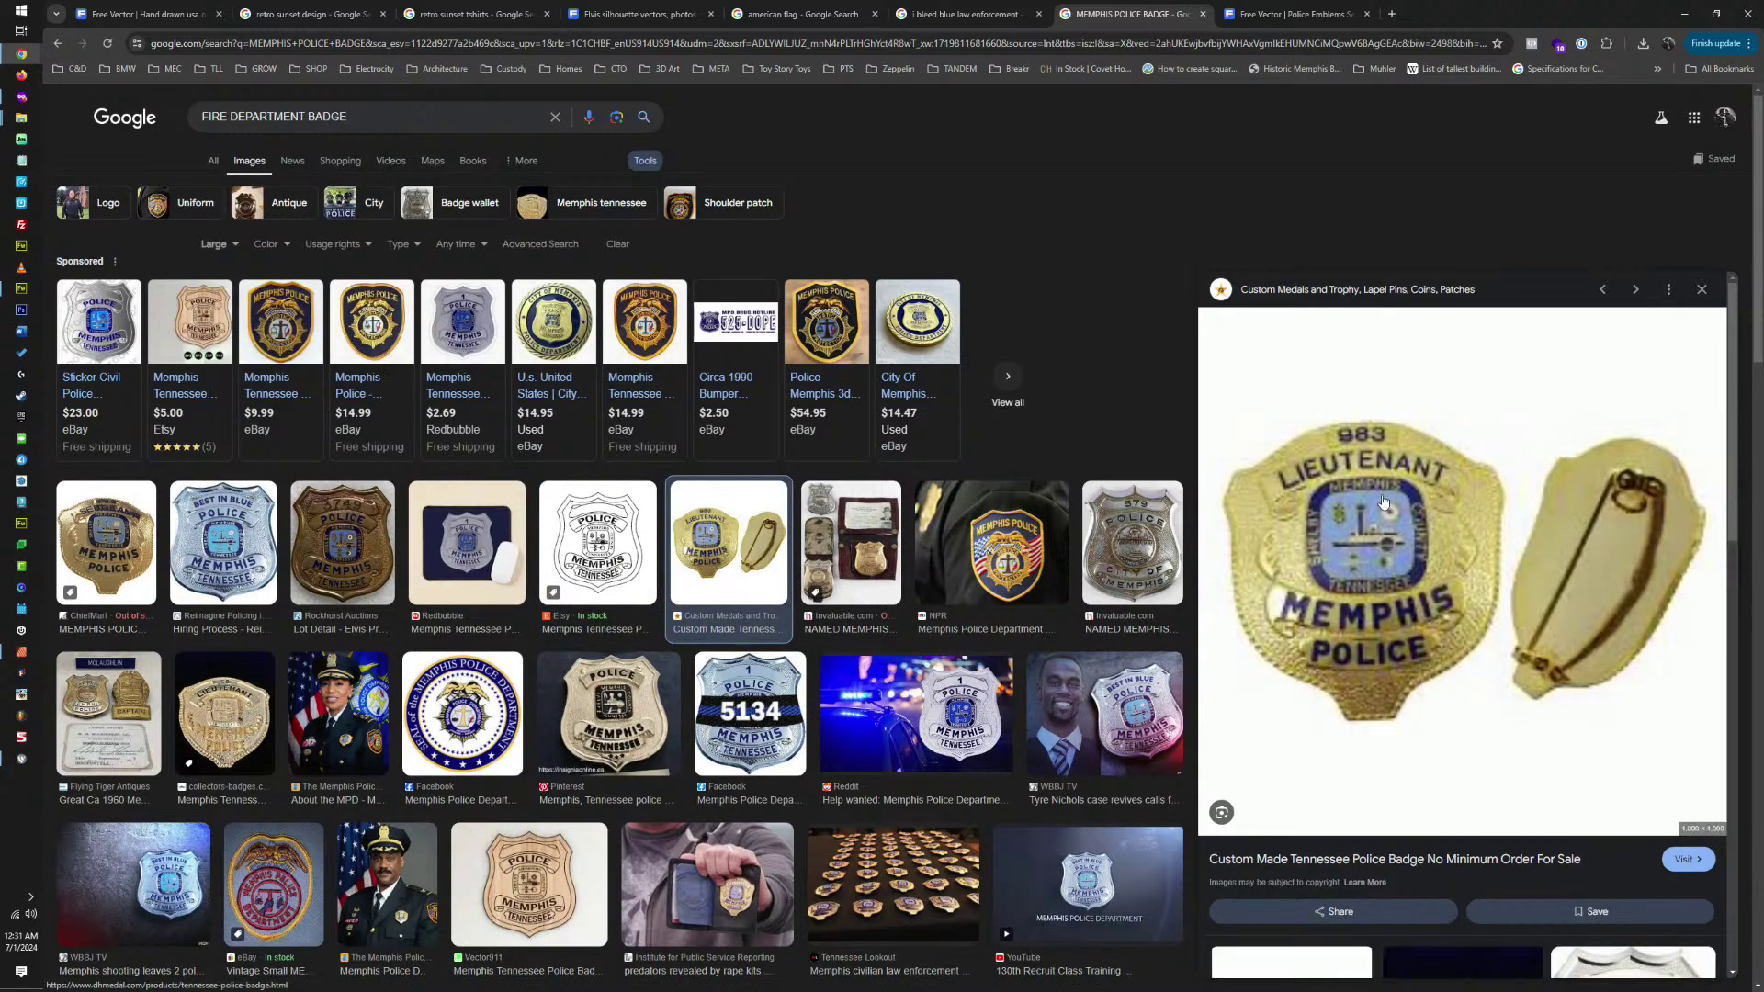
pyautogui.rightClick(1426, 542)
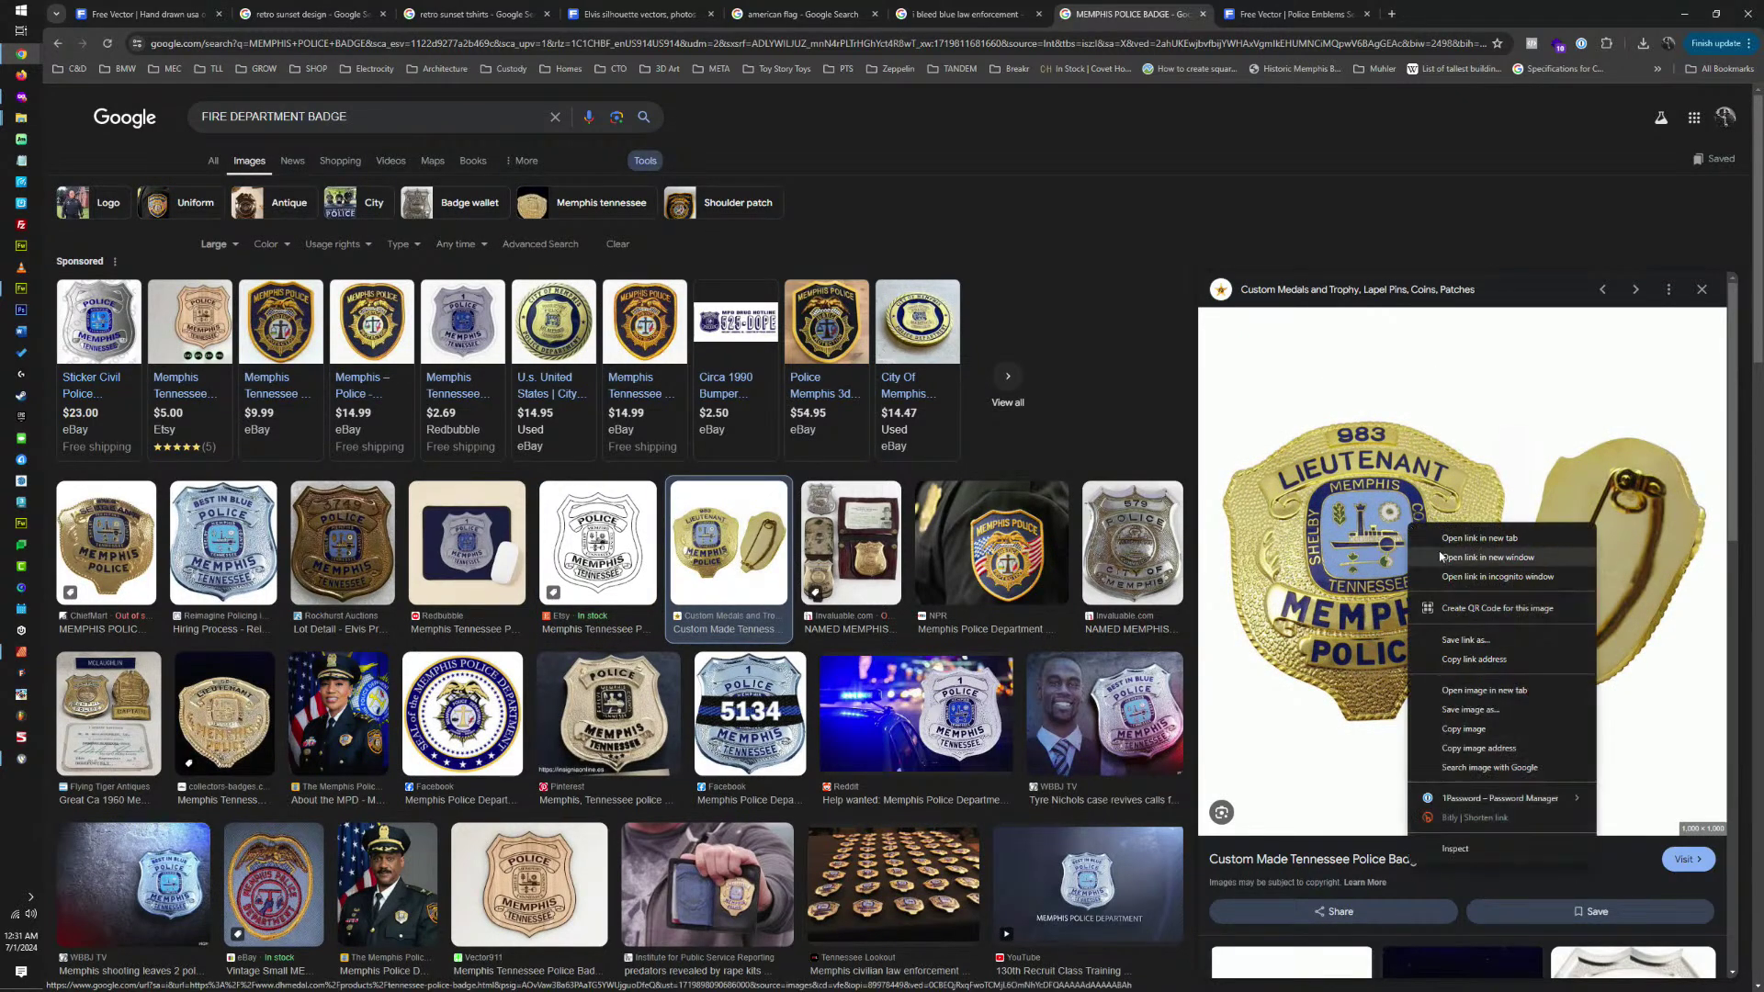
pyautogui.click(1480, 731)
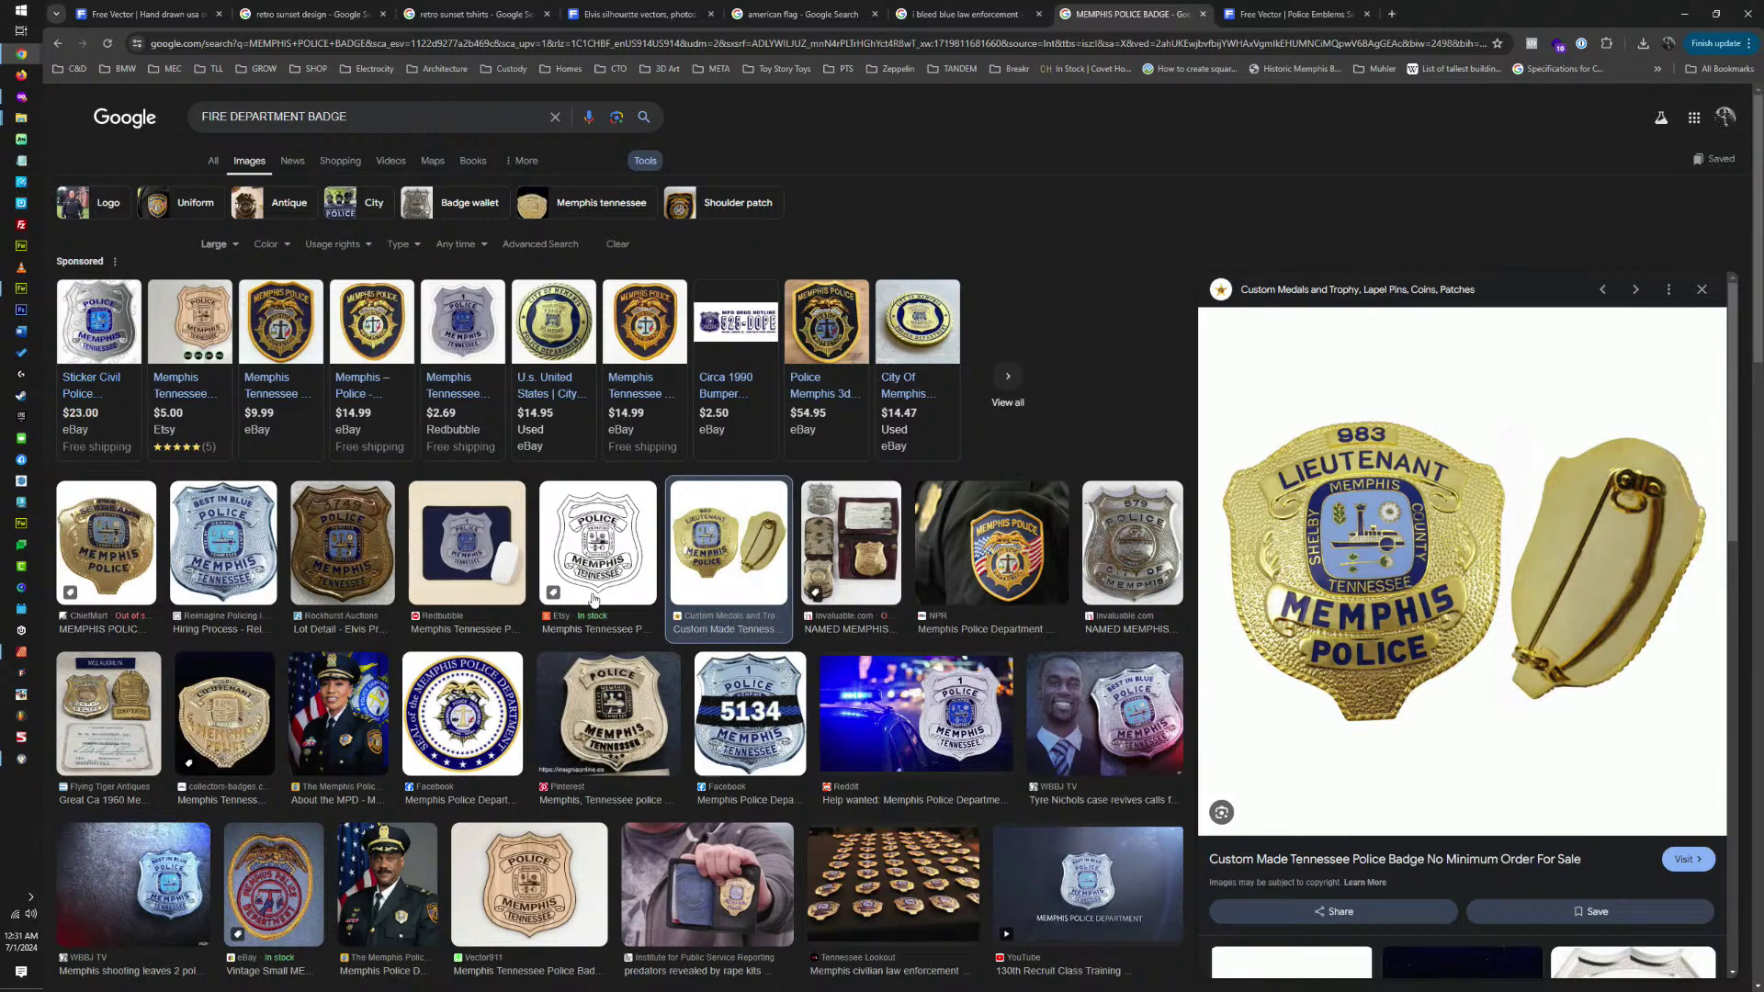
# Open the preview of the Memphis police captain coat and hat badge set, and switch back to Affinity Publisher.
pyautogui.scroll(-4, 133, 372)
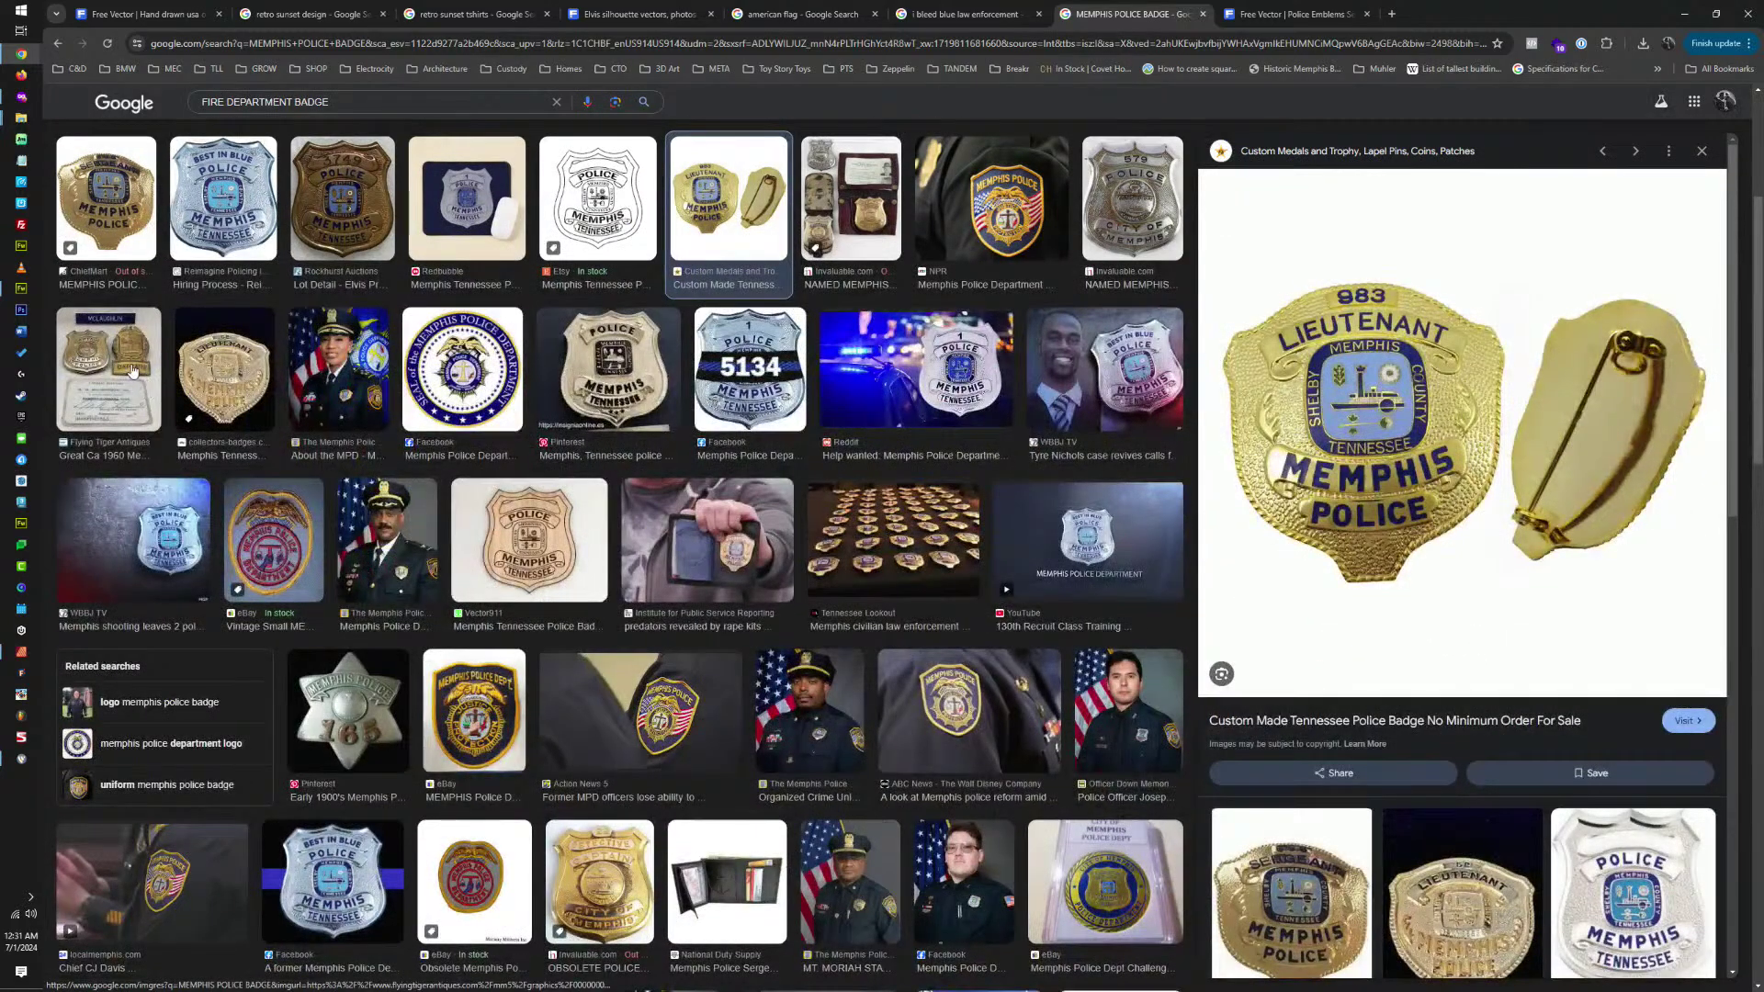
pyautogui.click(133, 371)
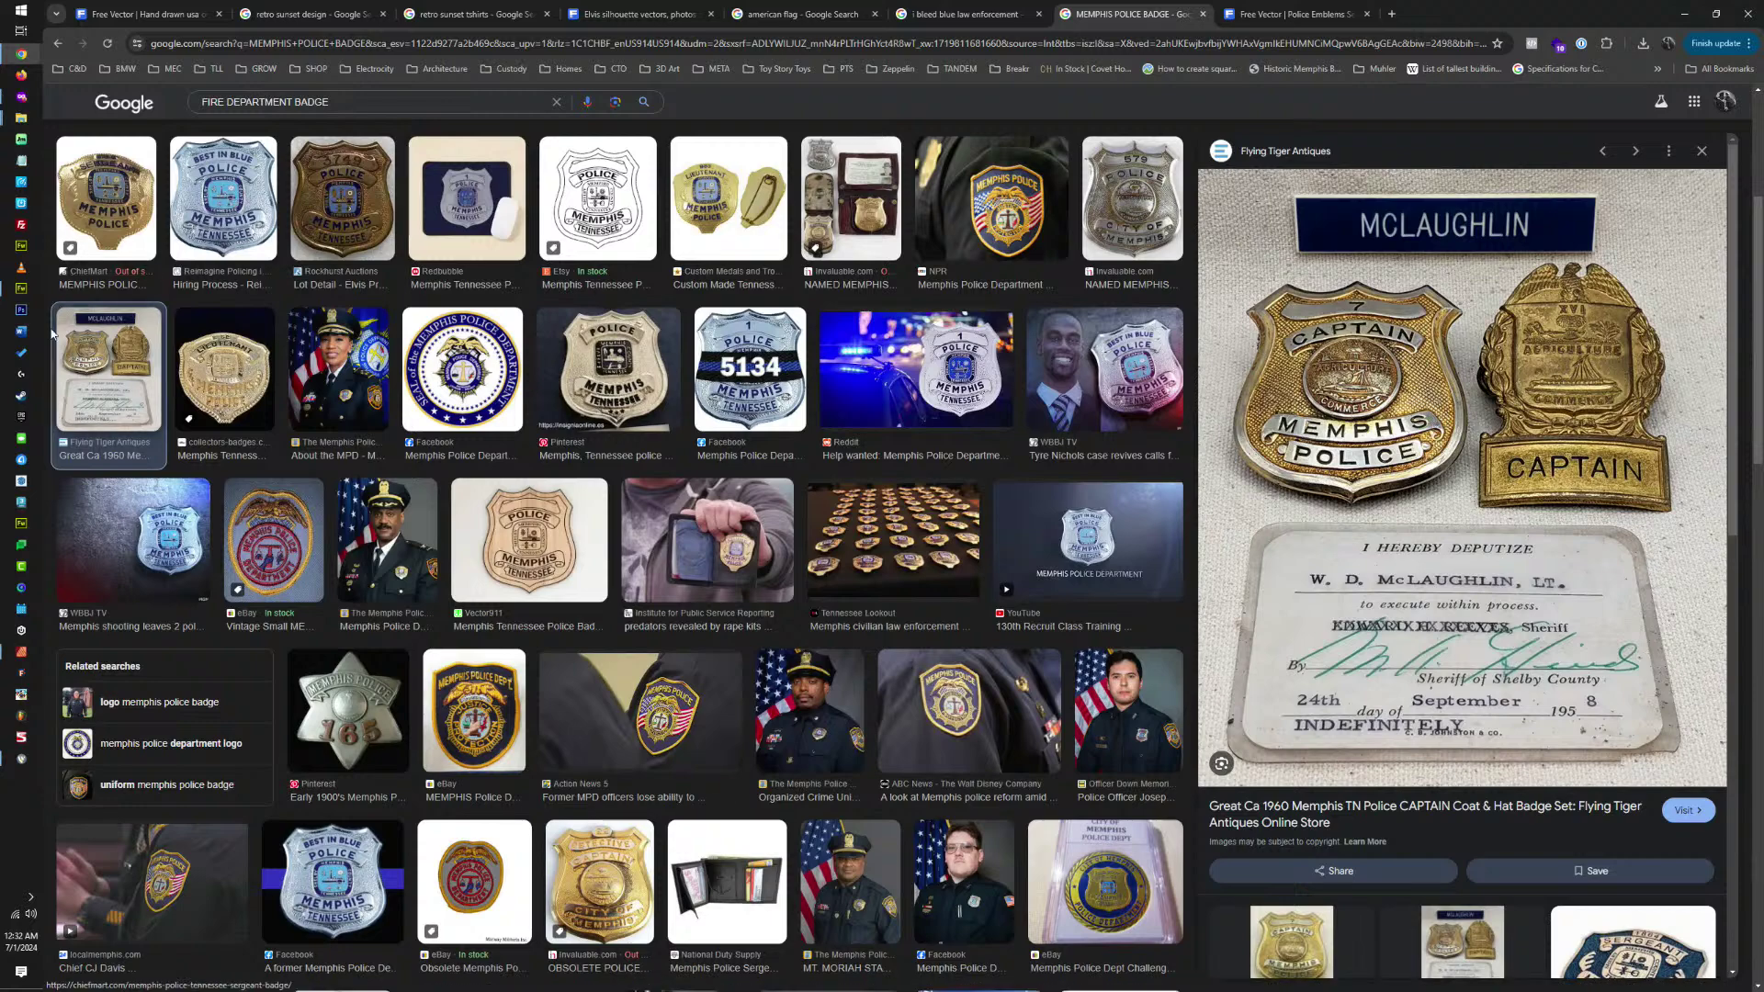
pyautogui.click(21, 652)
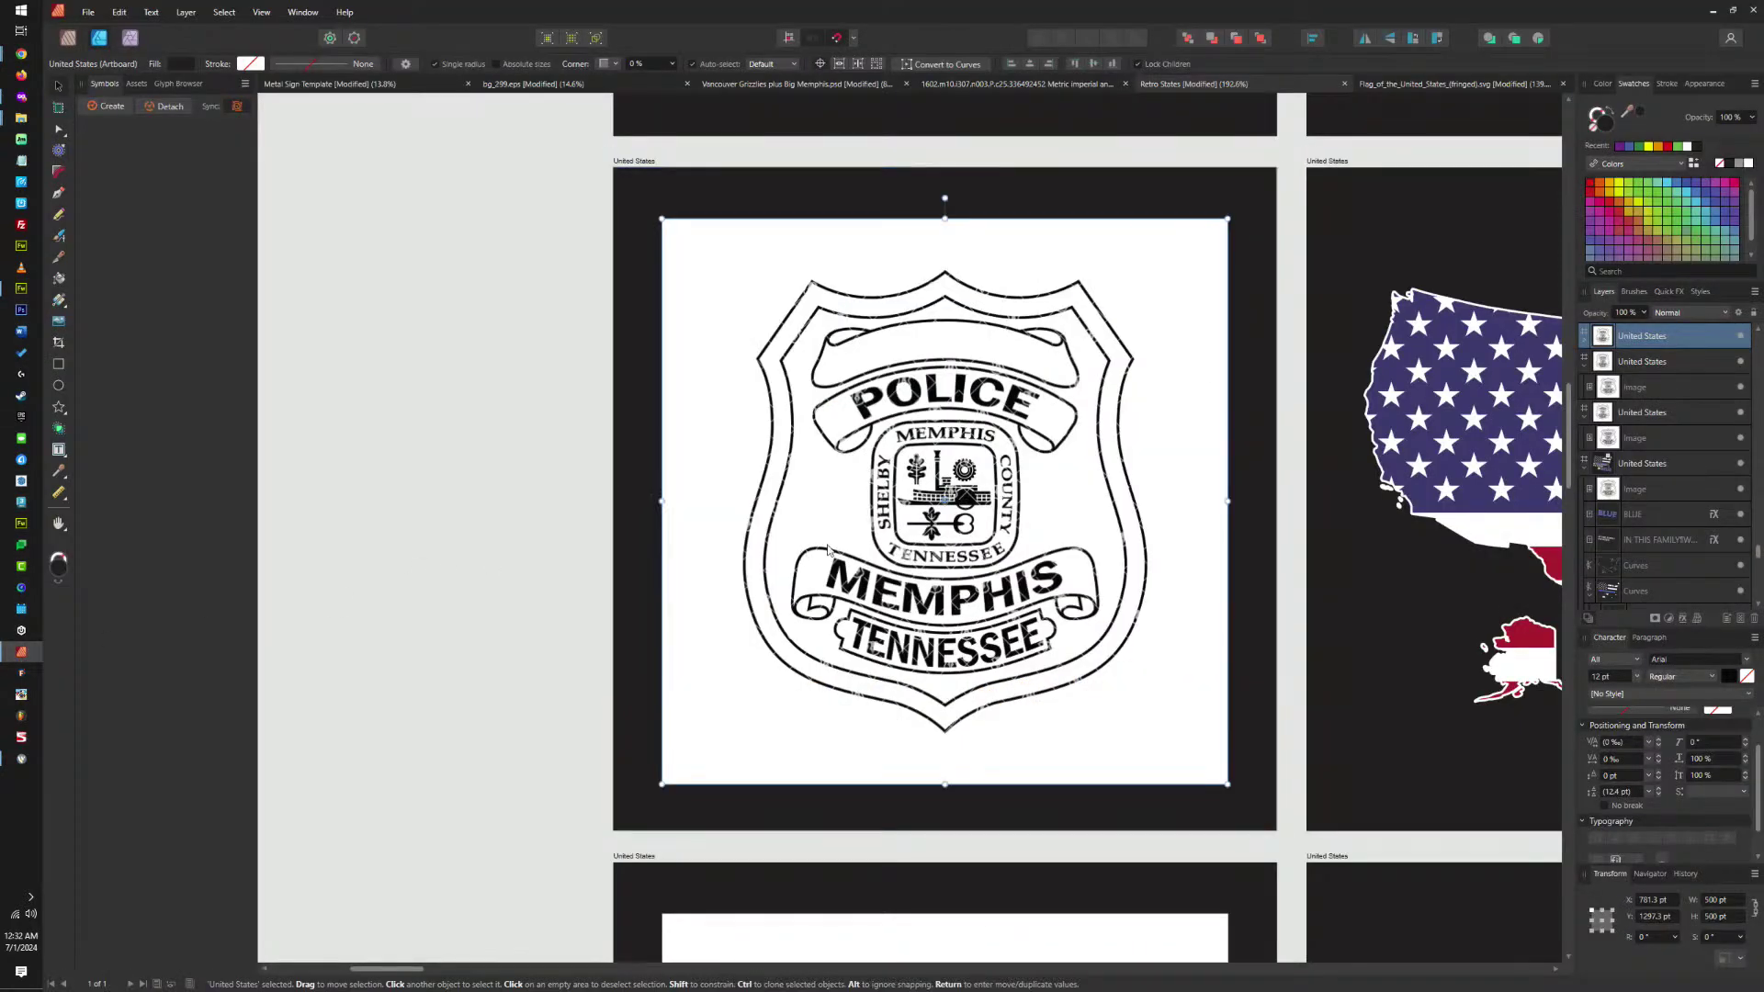
# Duplicate the Memphis badge artboard in the slogan row into the empty space directly left of it.
pyautogui.scroll(-5, 1035, 479)
pyautogui.click(1055, 503)
pyautogui.scroll(-2, 1054, 503)
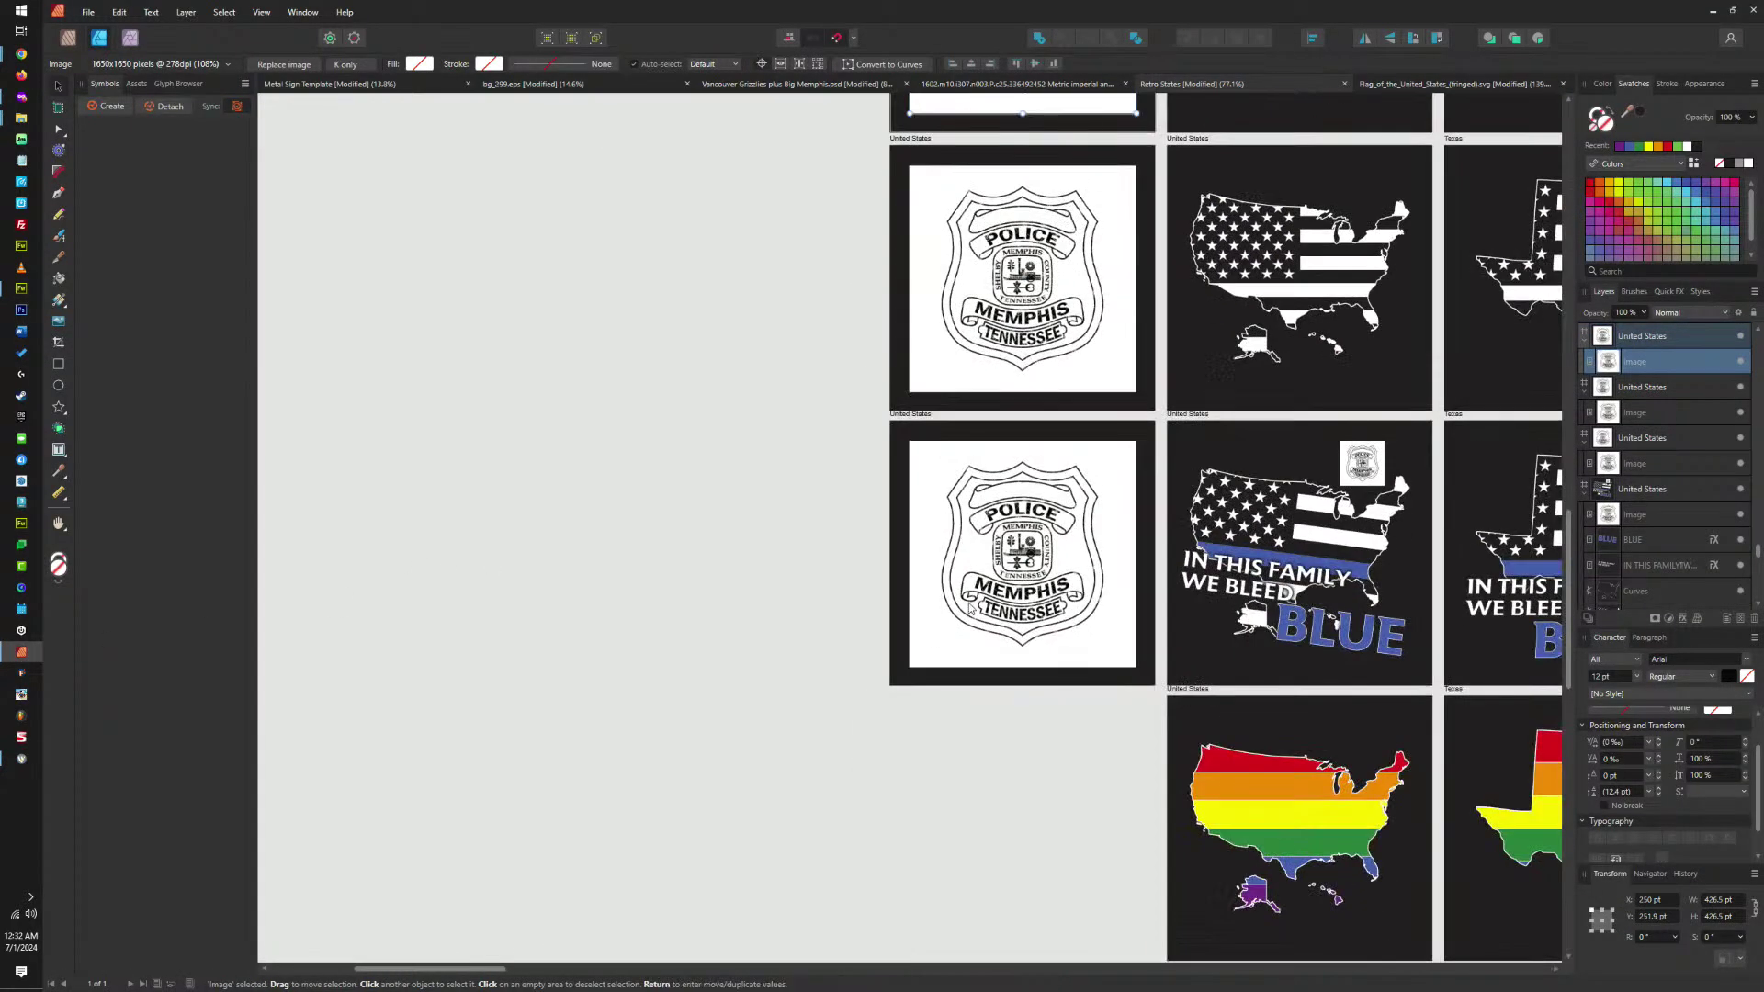
pyautogui.scroll(6, 1082, 499)
pyautogui.click(1082, 499)
pyautogui.scroll(-5, 1047, 491)
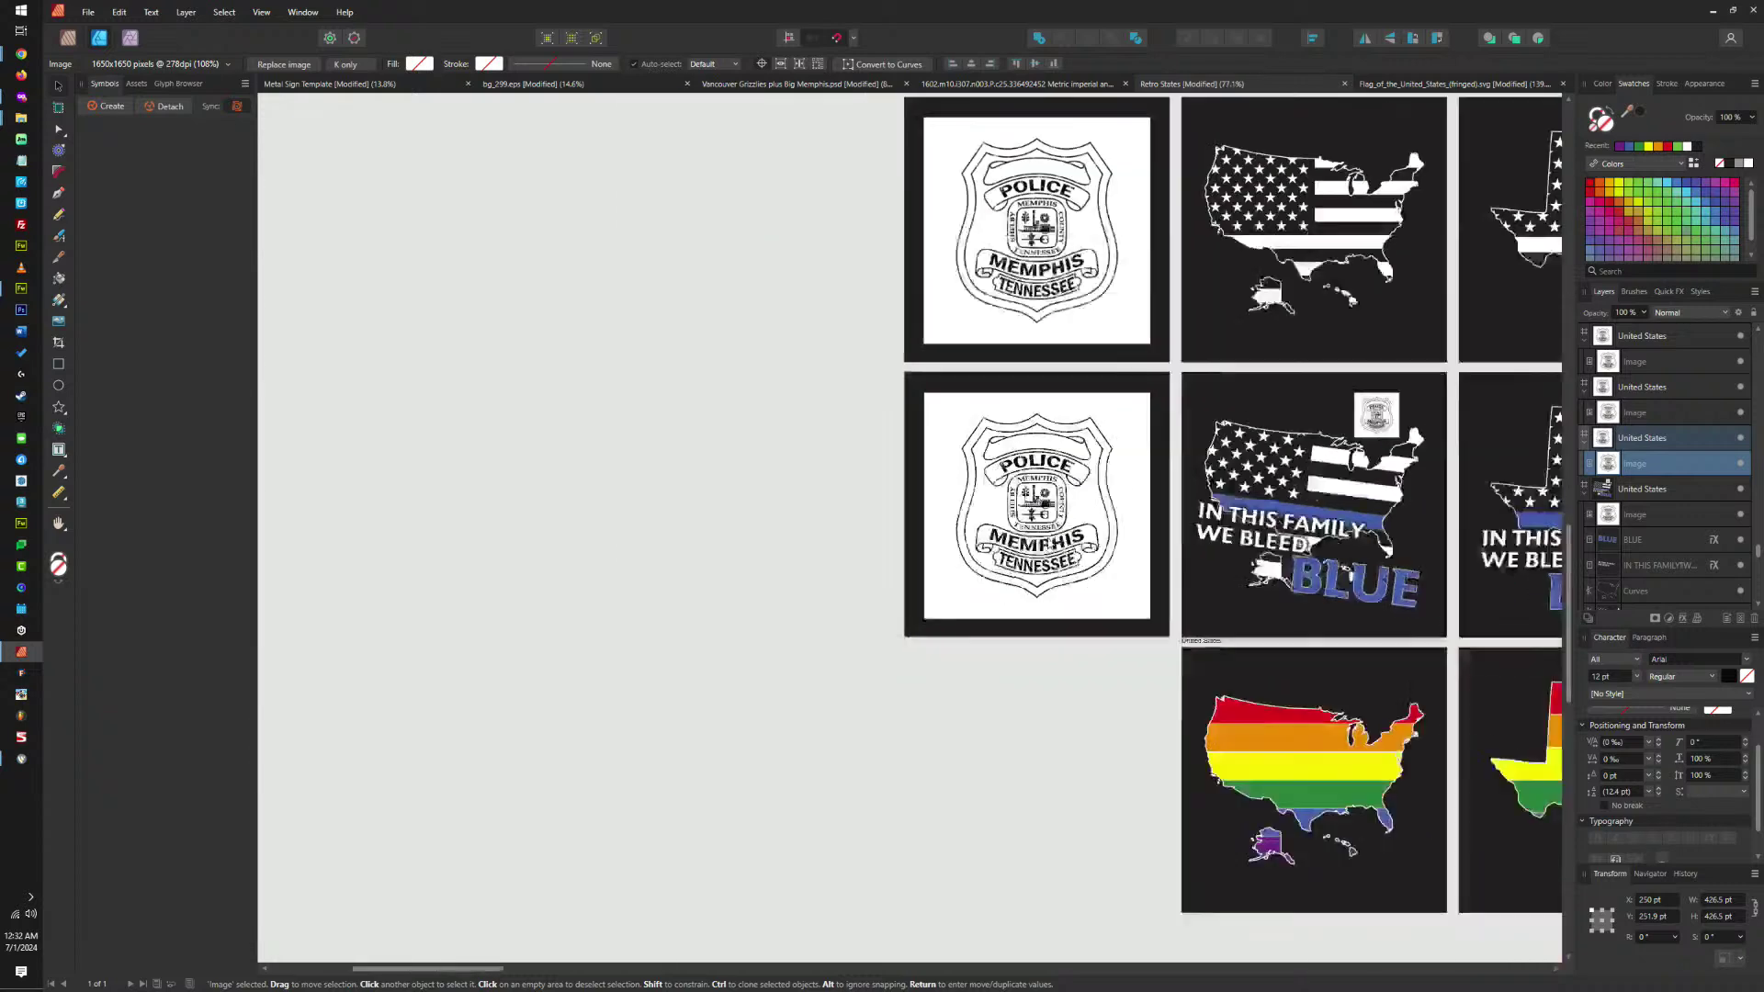
pyautogui.scroll(-3, 1194, 588)
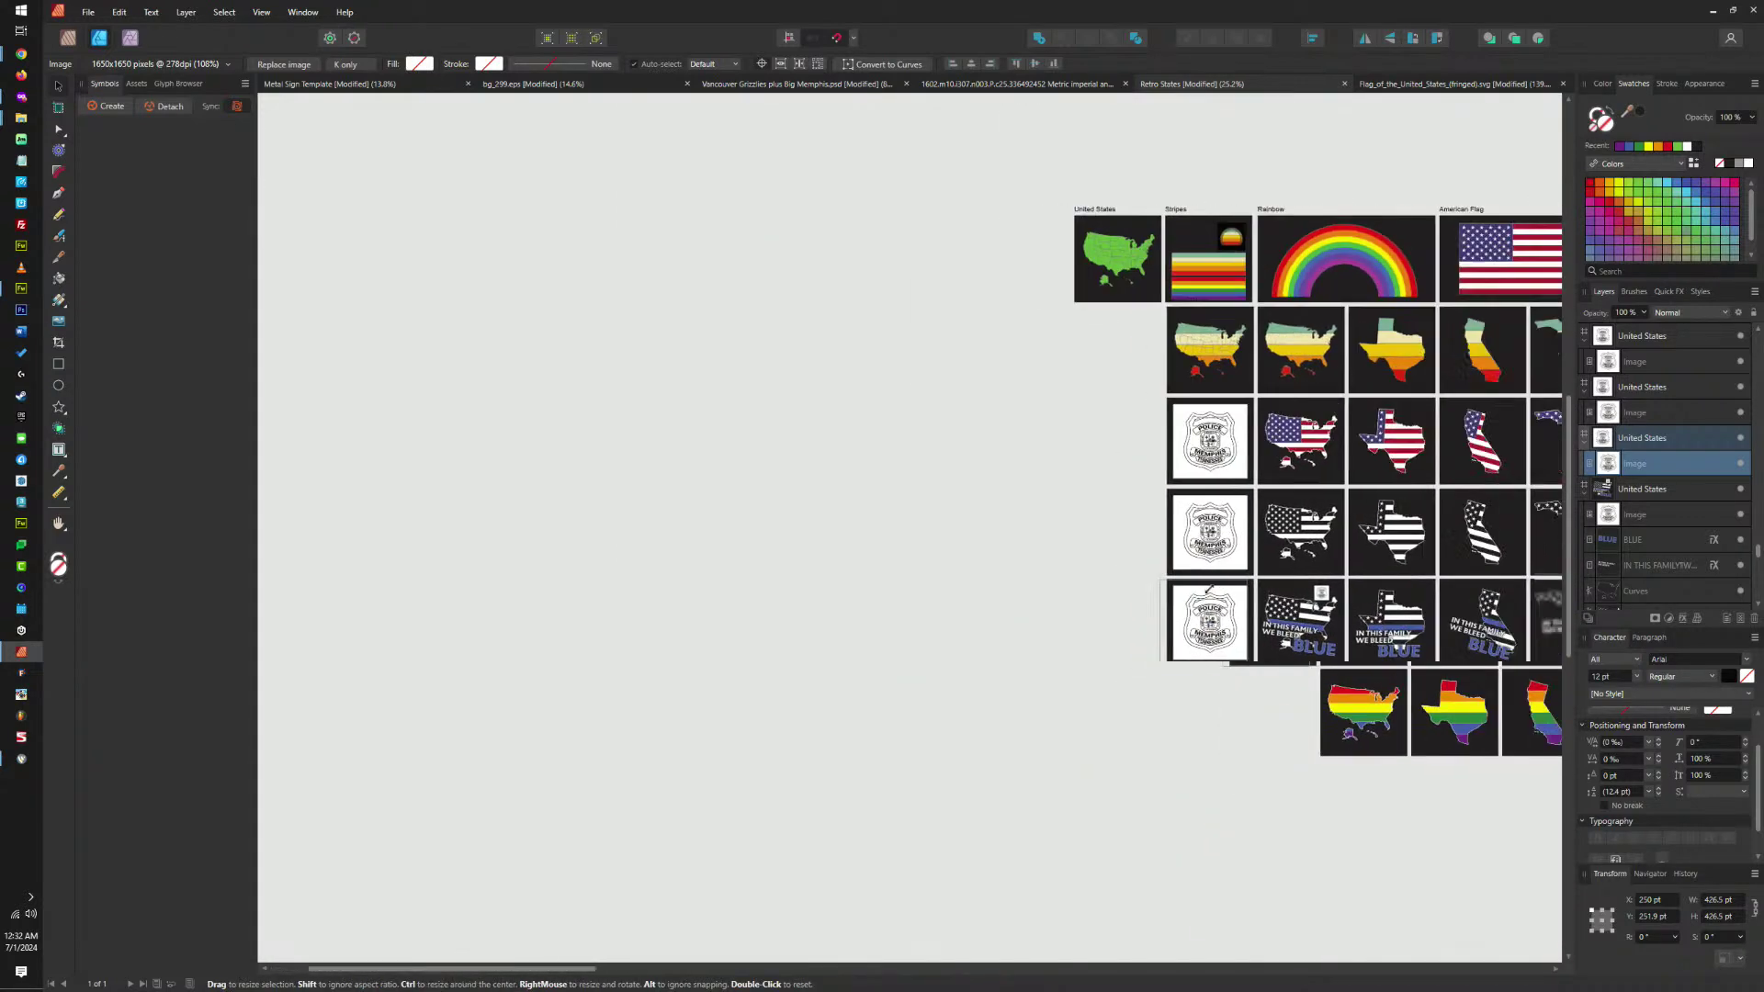
pyautogui.scroll(-2, 1206, 592)
pyautogui.scroll(5, 1286, 643)
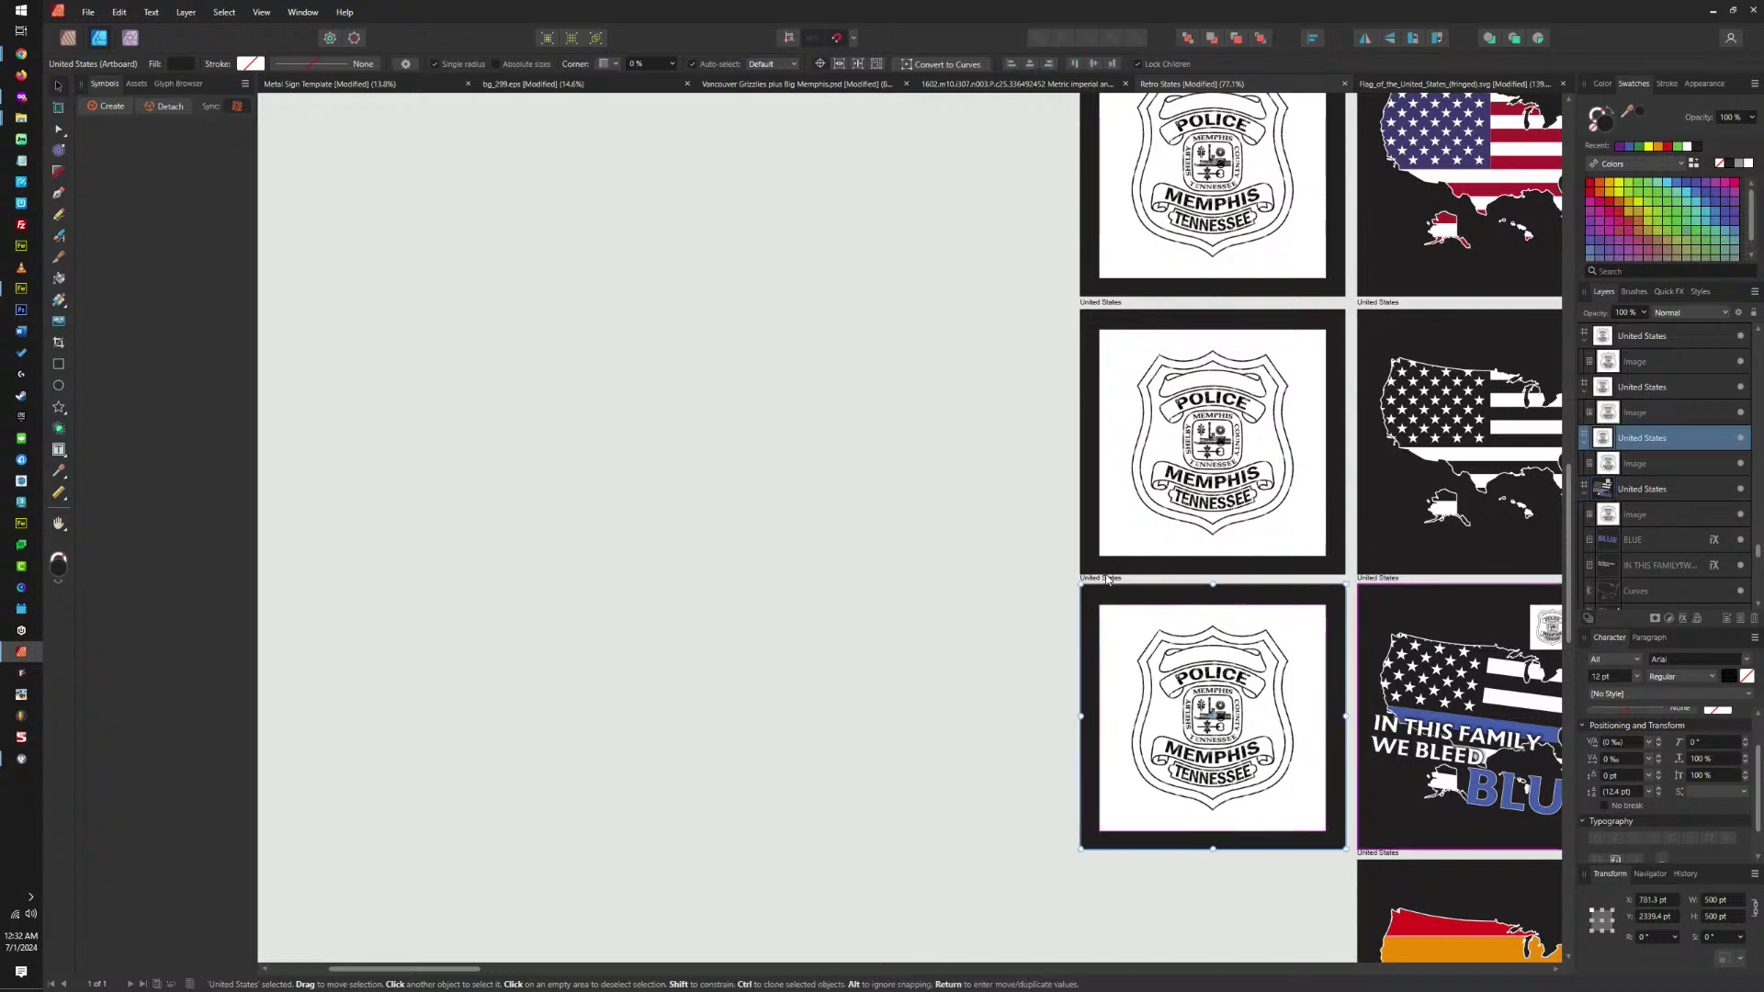
pyautogui.moveTo(1096, 572); pyautogui.dragTo(821, 570)
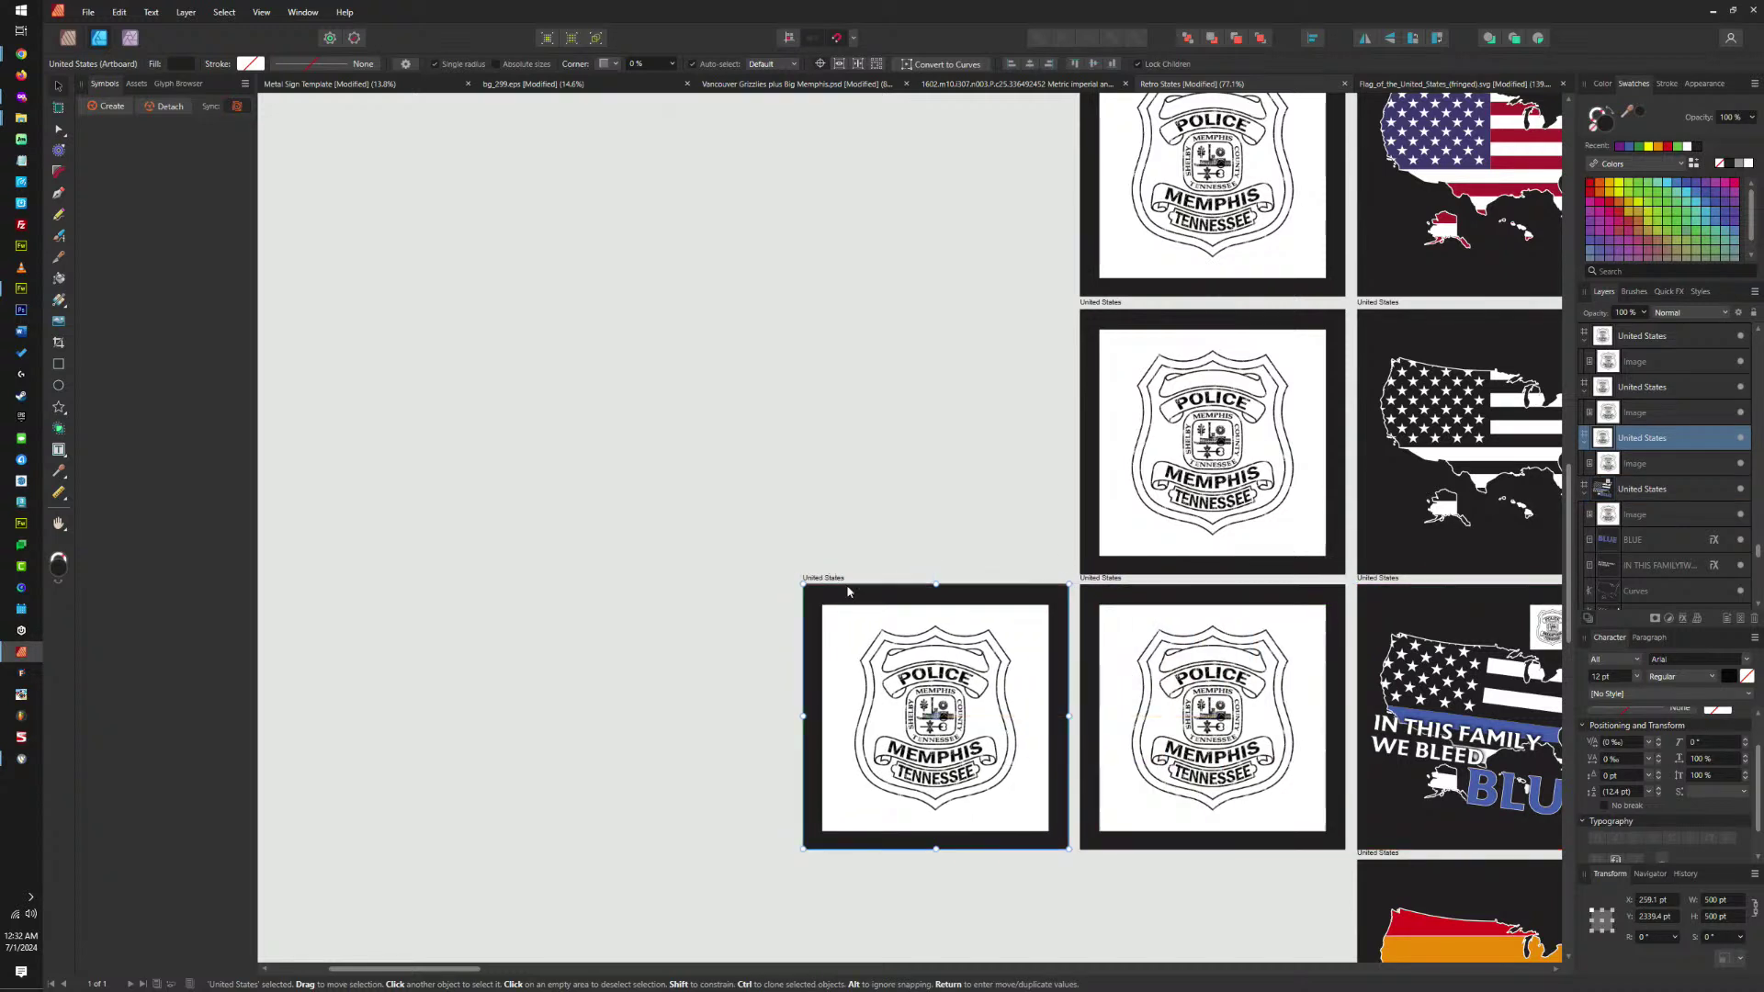
# Delete the badge image from the new artboard and paste the copied gold lieutenant badge picture into its upper-left corner.
pyautogui.click(877, 659)
pyautogui.press('Delete')
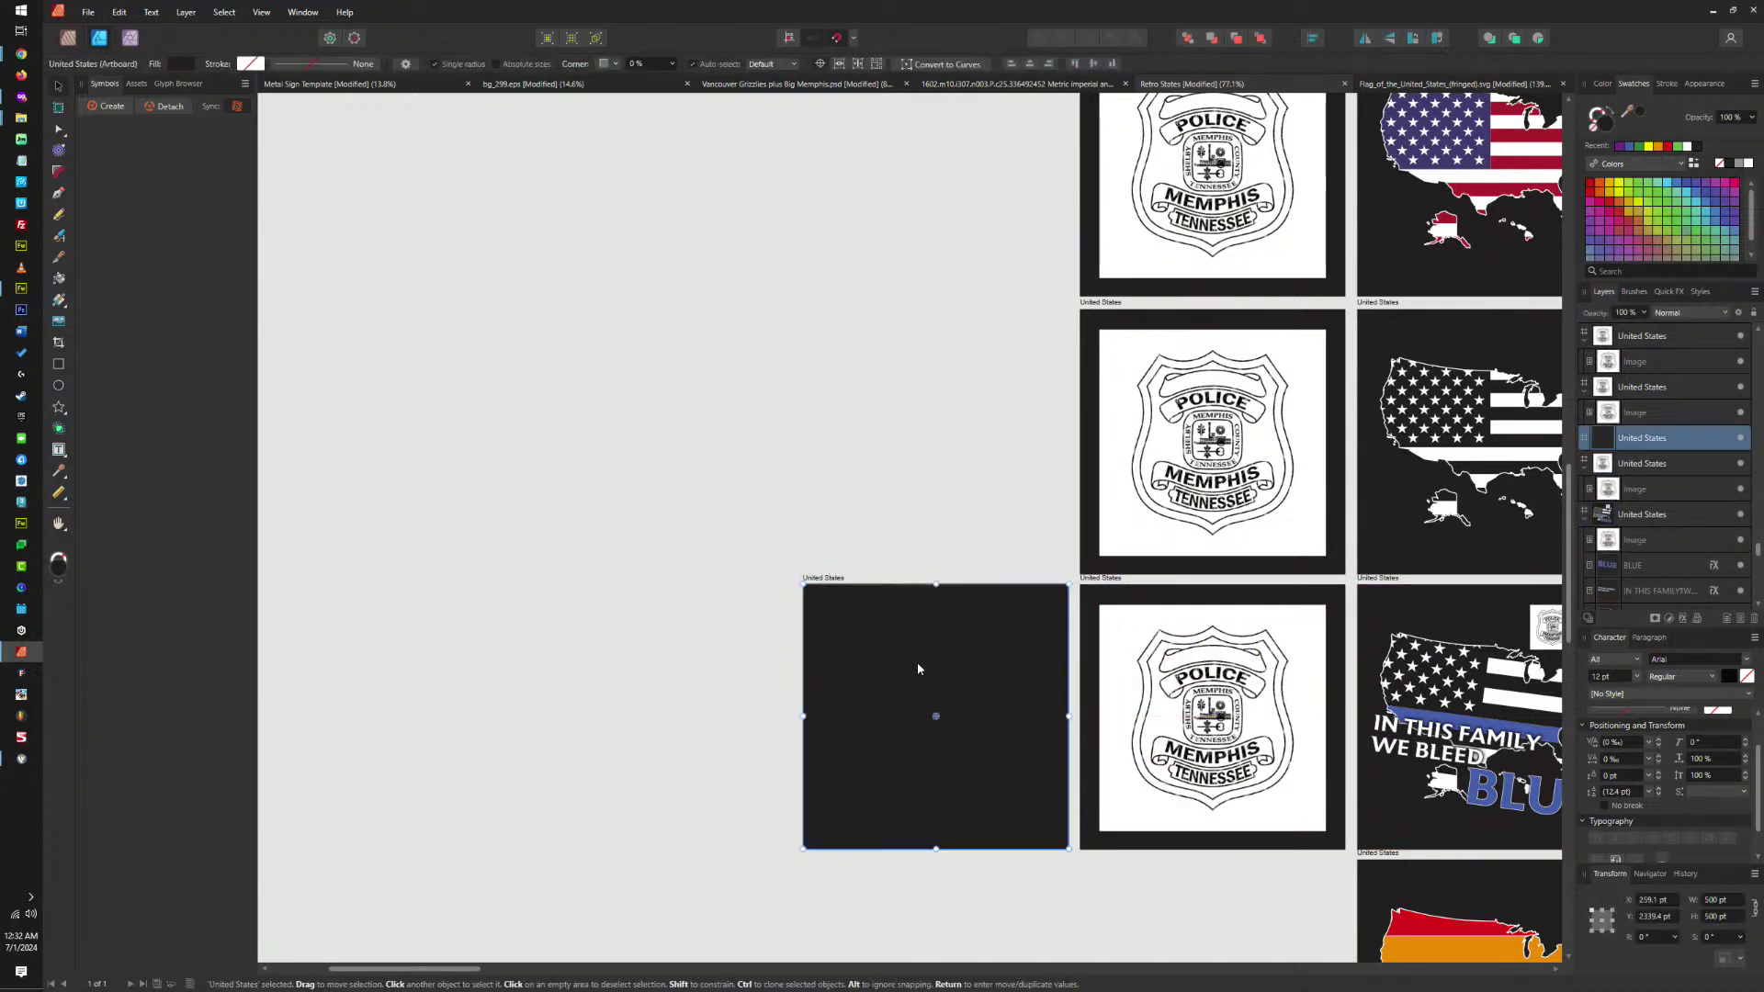
pyautogui.hotkey('ctrl', 'v')
pyautogui.moveTo(912, 577); pyautogui.dragTo(874, 665)
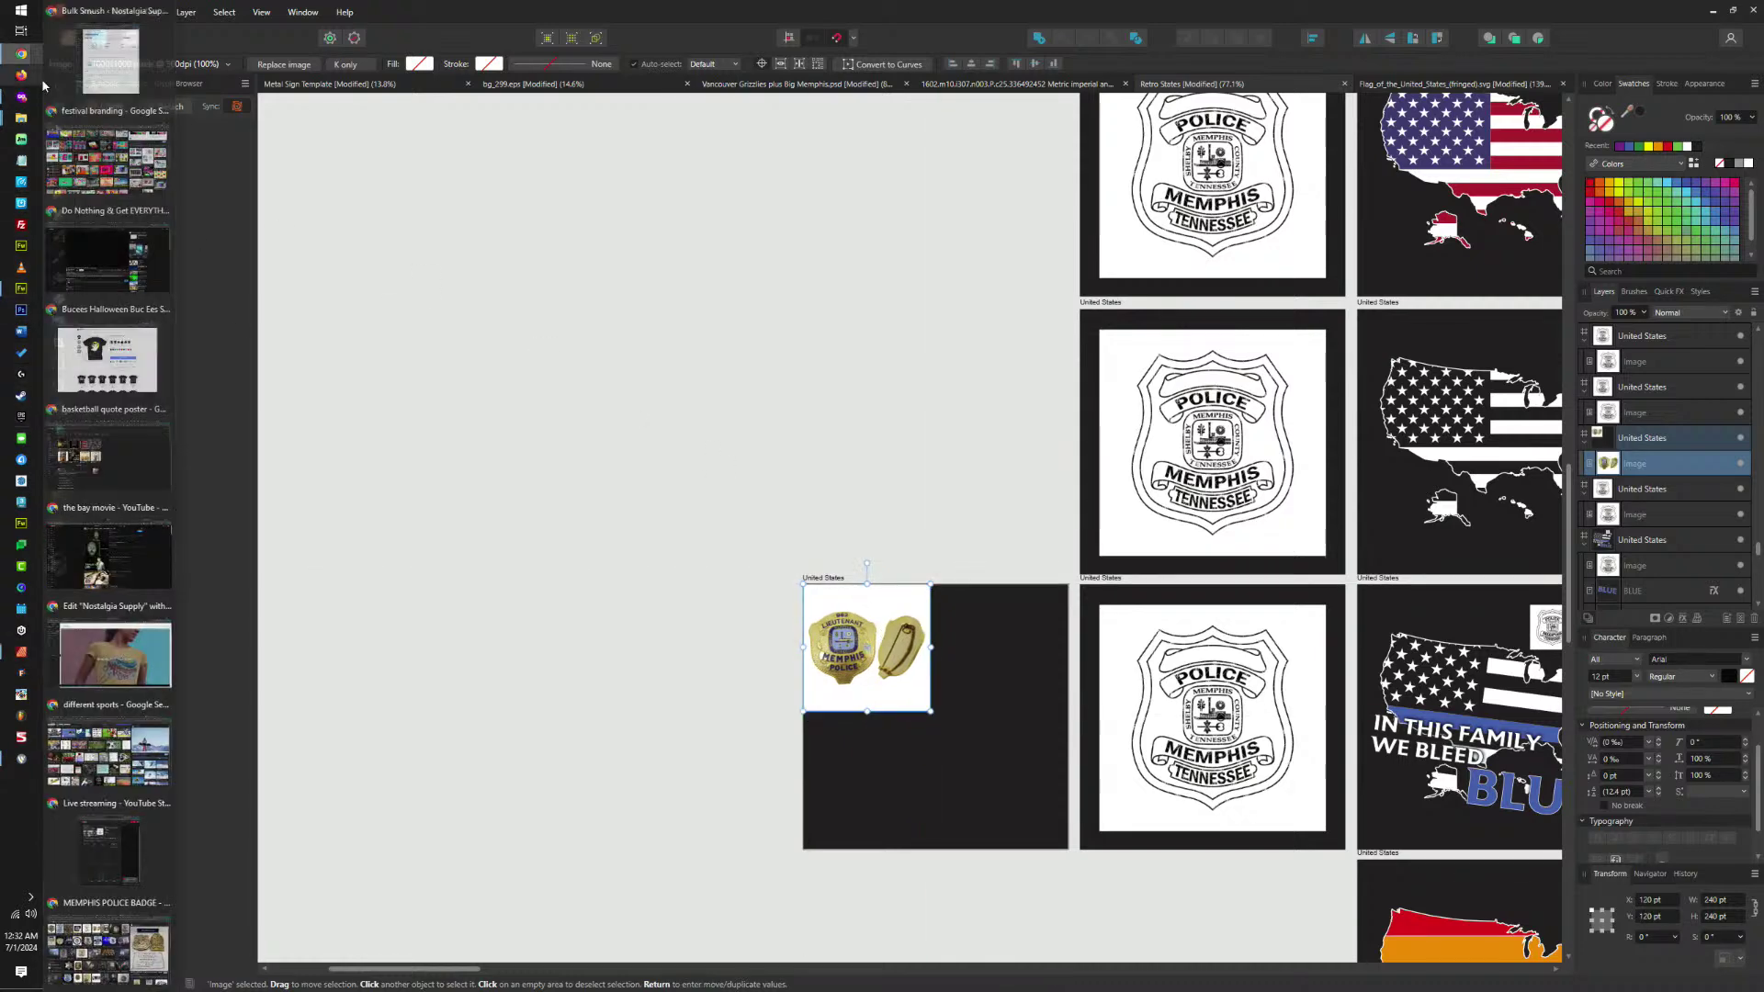
# Copy the captain coat and hat badge set image from the browser and return to the Affinity Publisher document.
pyautogui.click(105, 933)
pyautogui.rightClick(1486, 464)
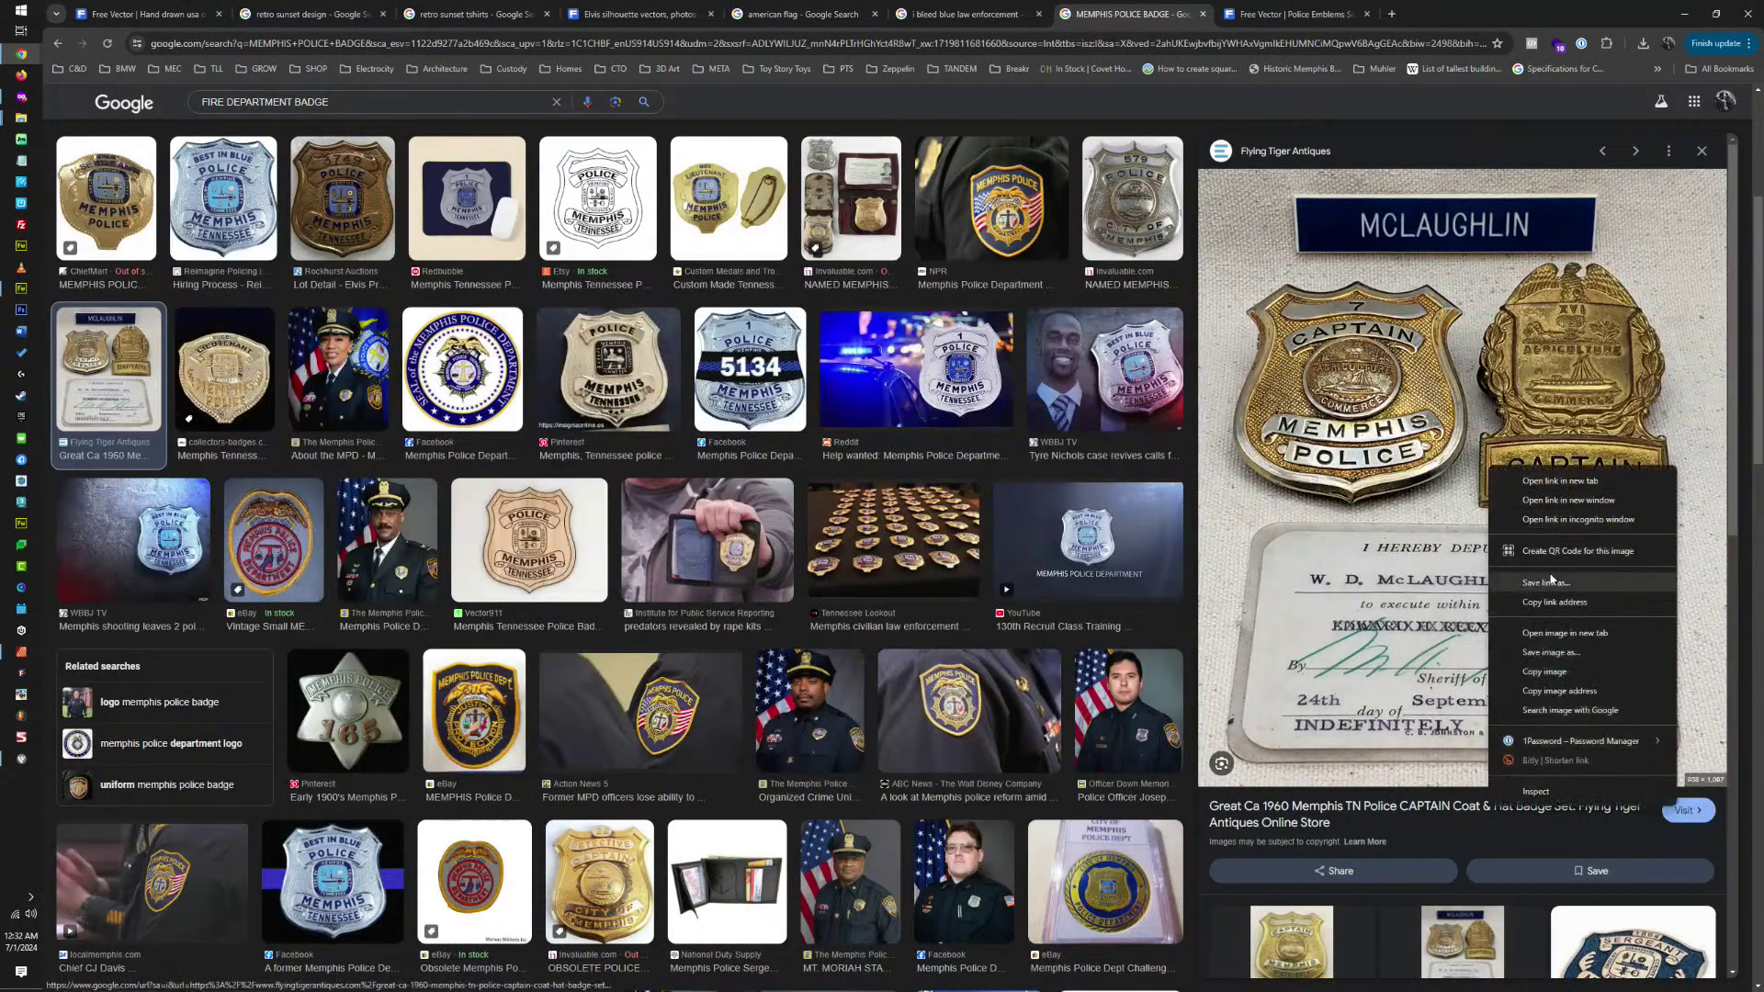
pyautogui.click(1563, 673)
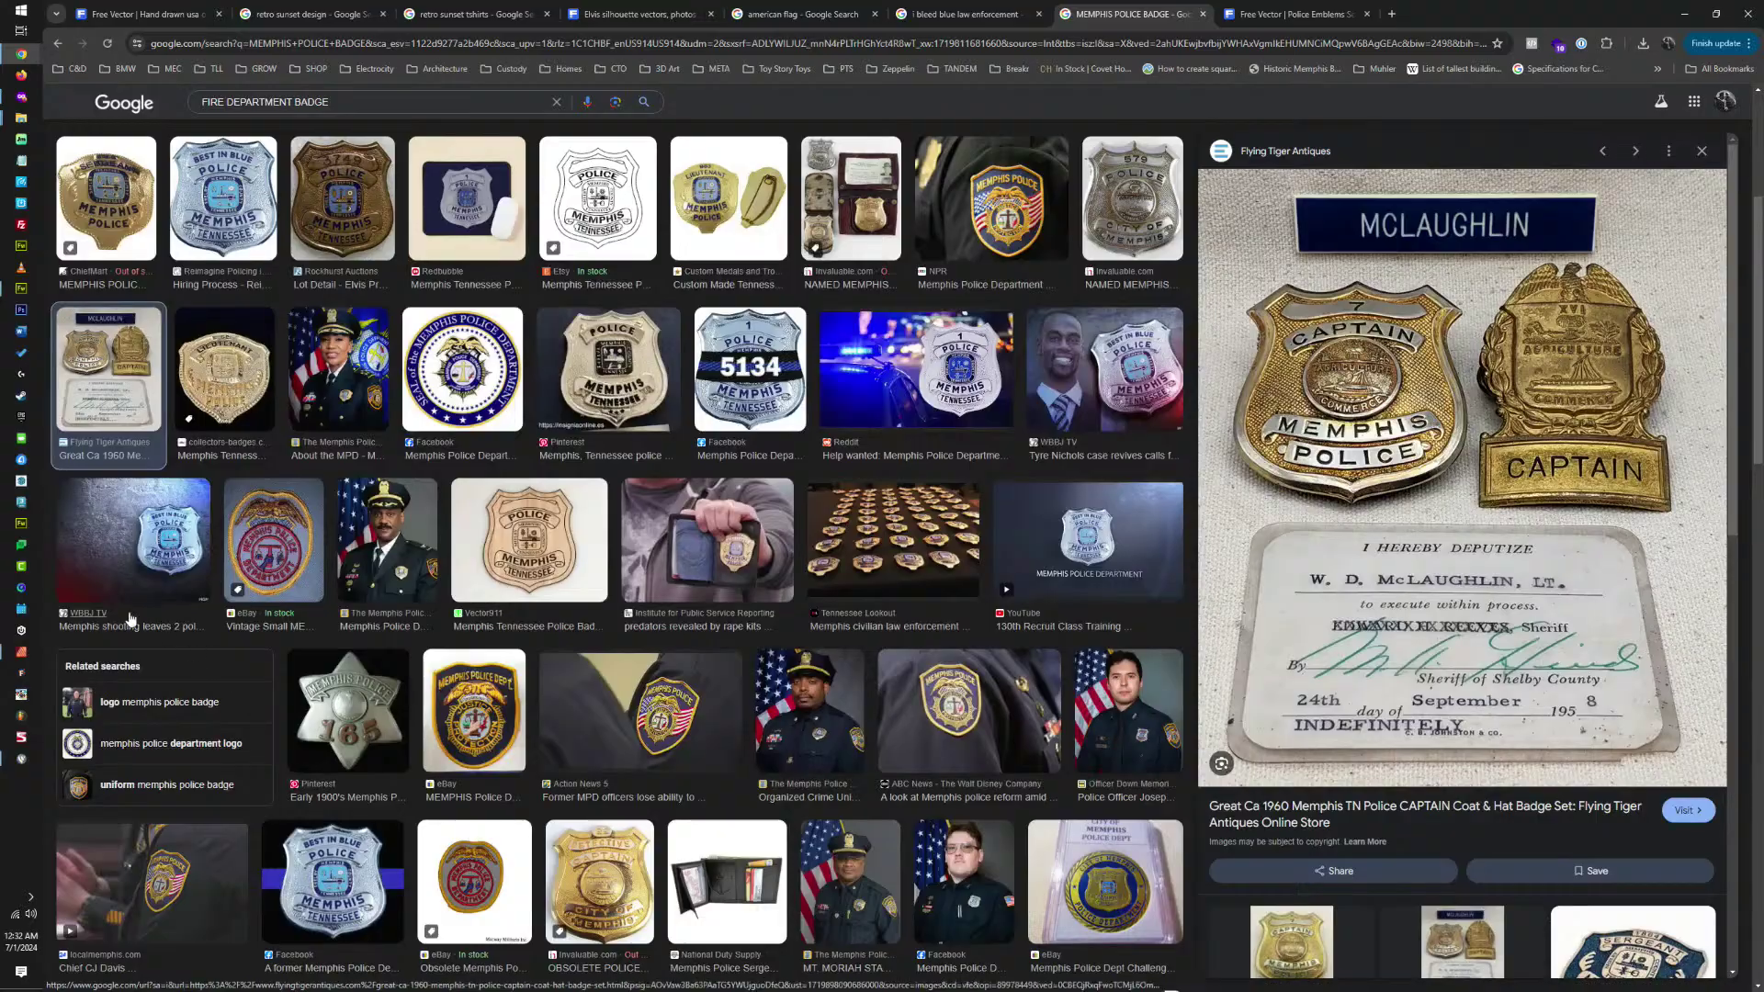
pyautogui.click(22, 652)
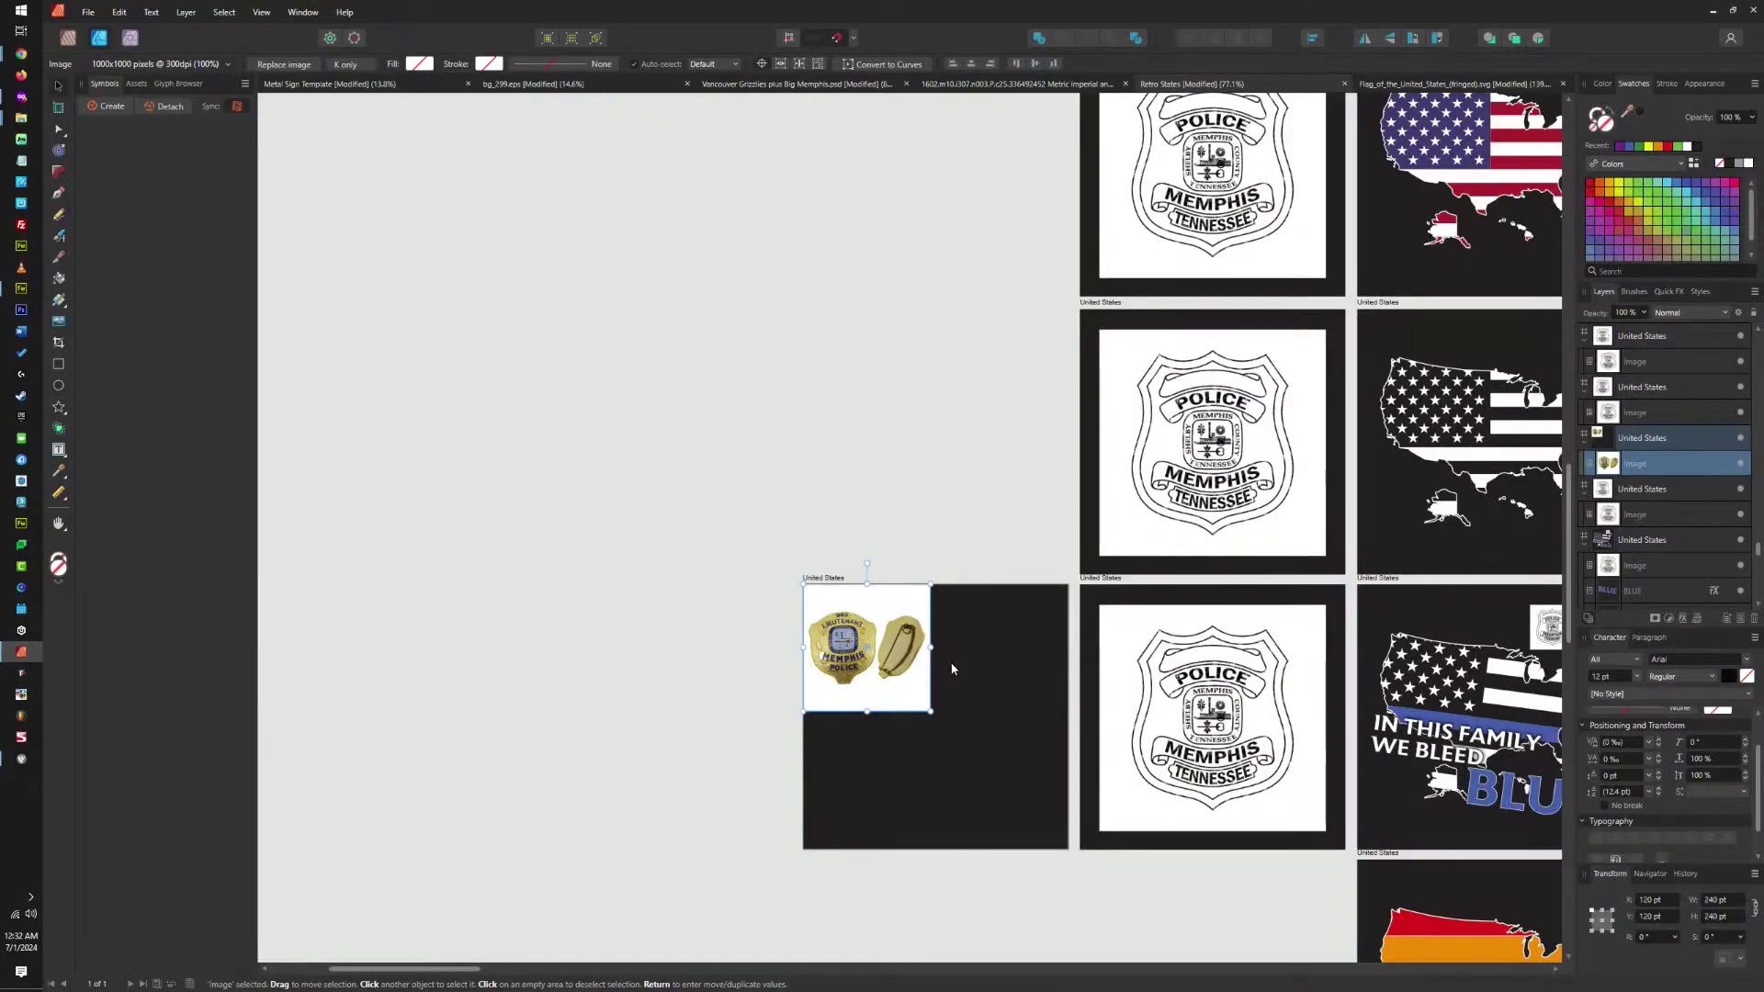
# Paste the captain badge set image beside the gold lieutenant badge picture, aligned to the artboard's upper edge.
pyautogui.scroll(4, 952, 669)
pyautogui.hotkey('ctrl', 'v')
pyautogui.moveTo(945, 580); pyautogui.dragTo(1102, 685)
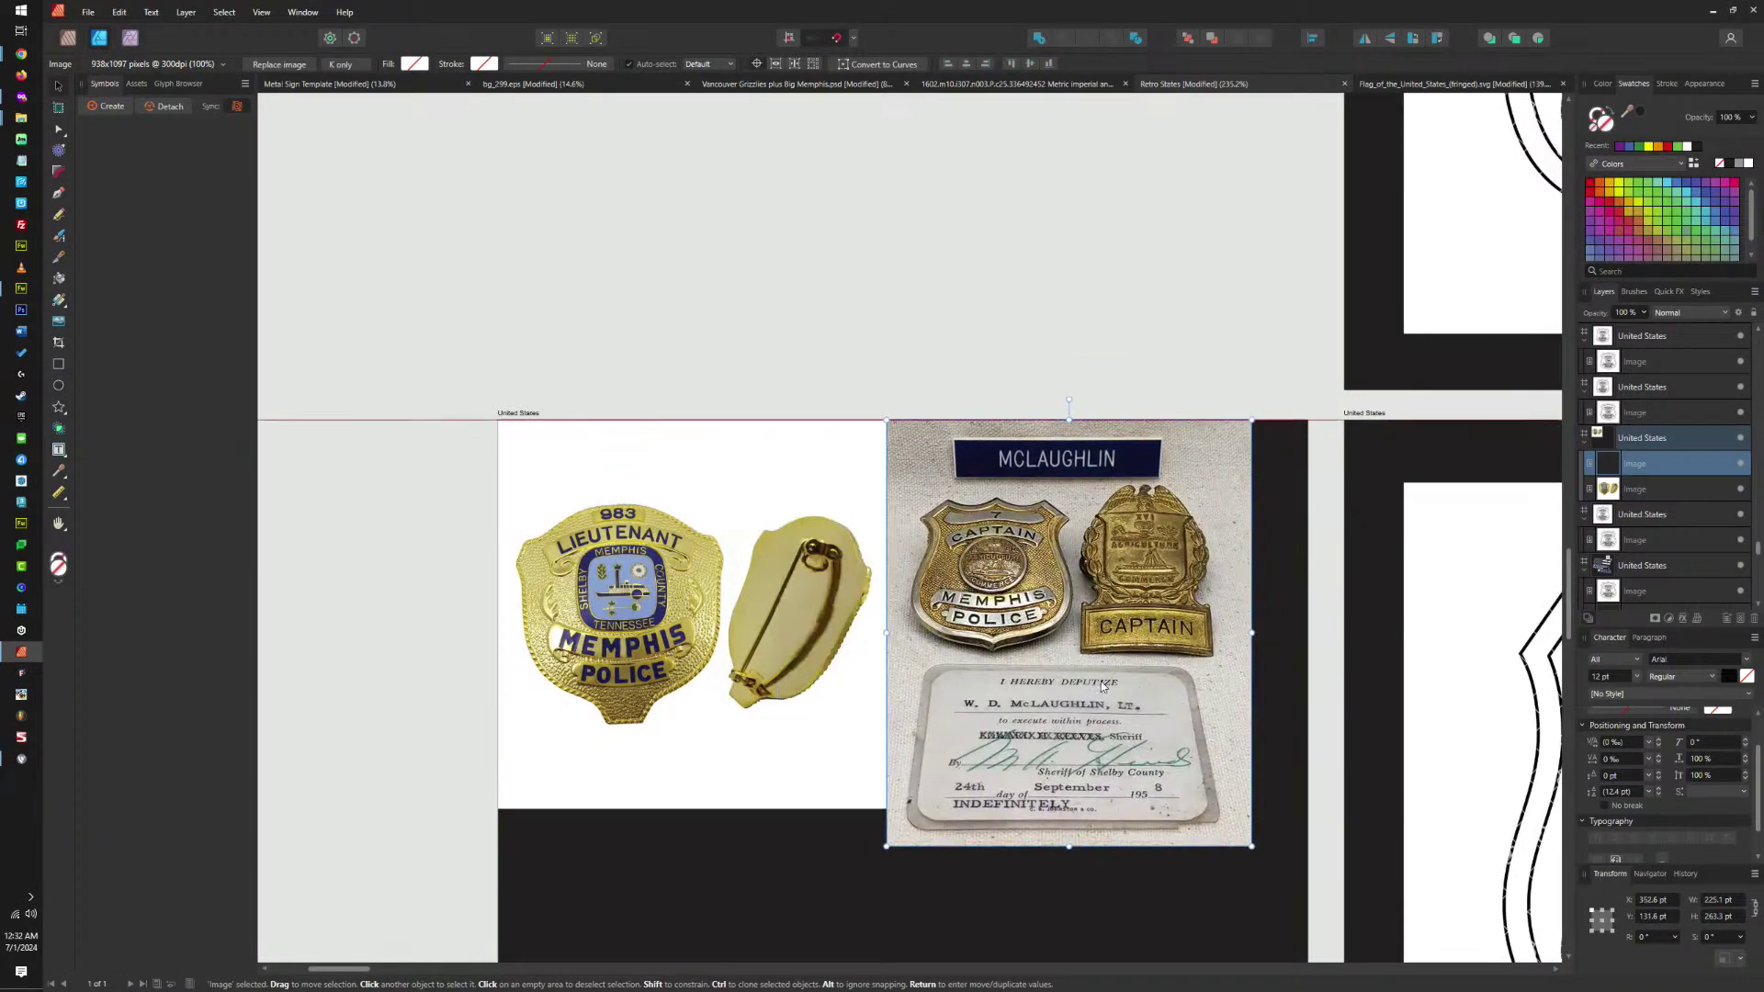
pyautogui.scroll(-5, 1103, 685)
pyautogui.scroll(4, 861, 582)
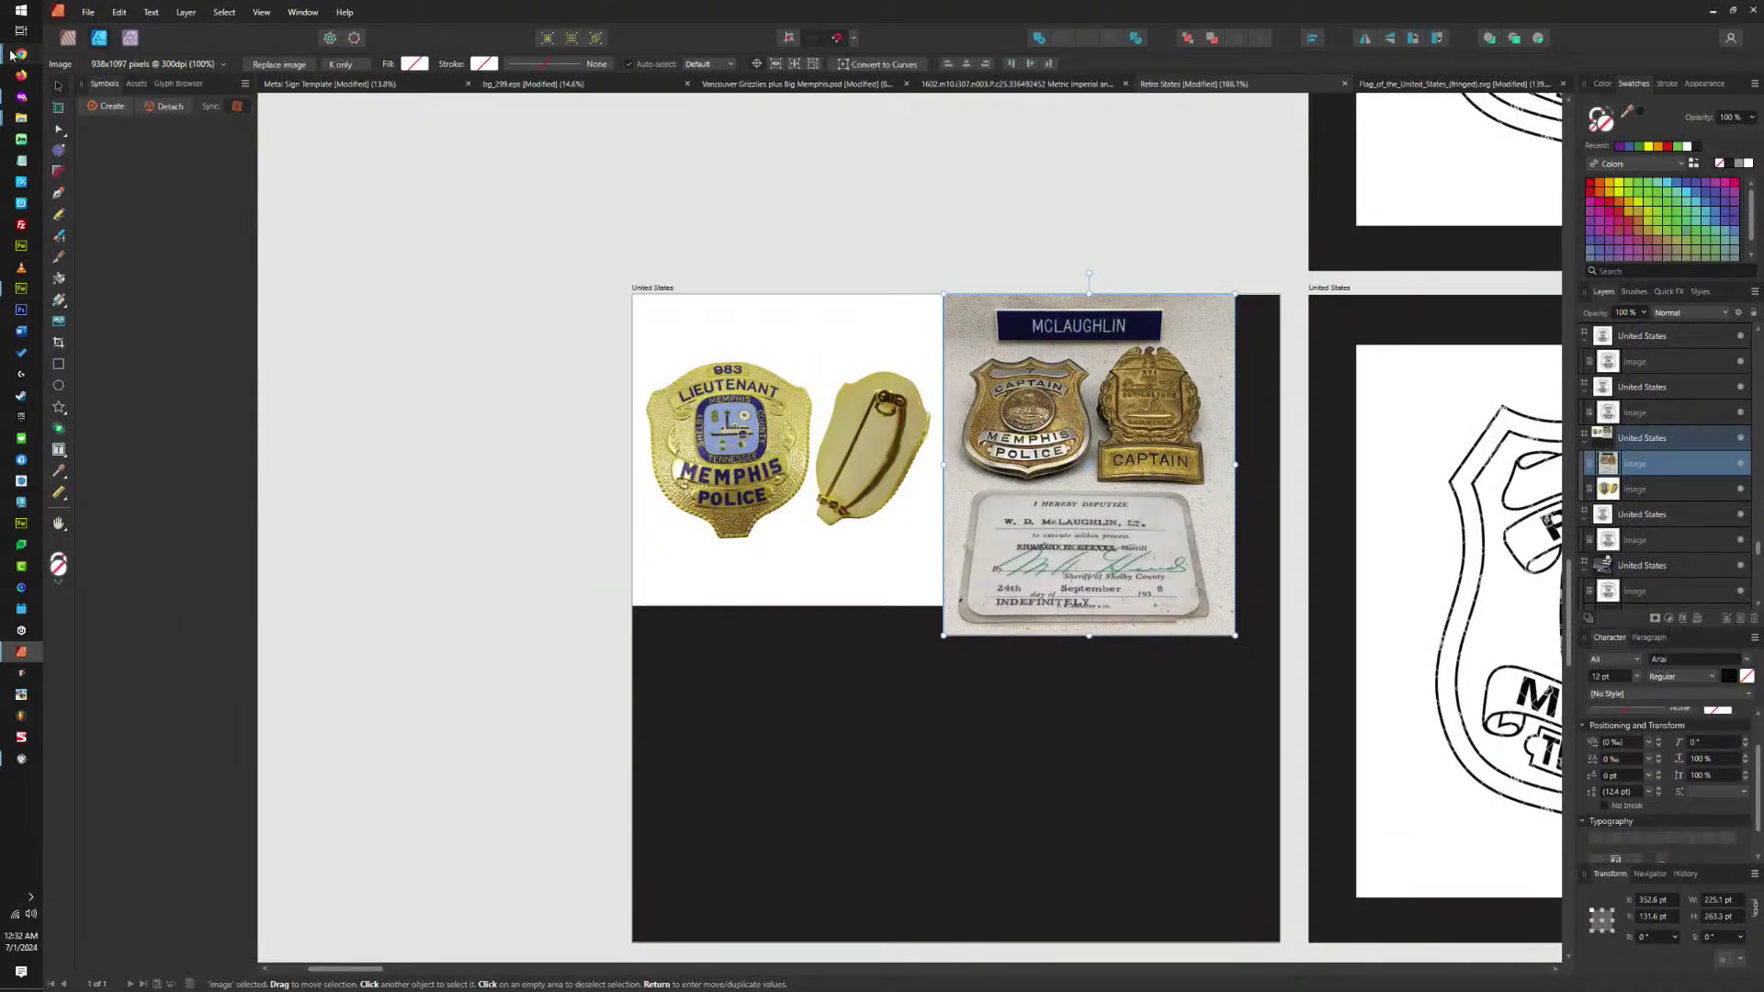
# Switch to the browser and open the related Chief, blue Sergeant and Detective Captain badge images in new tabs.
pyautogui.moveTo(15, 50)
pyautogui.click(92, 929)
pyautogui.scroll(-4, 1631, 660)
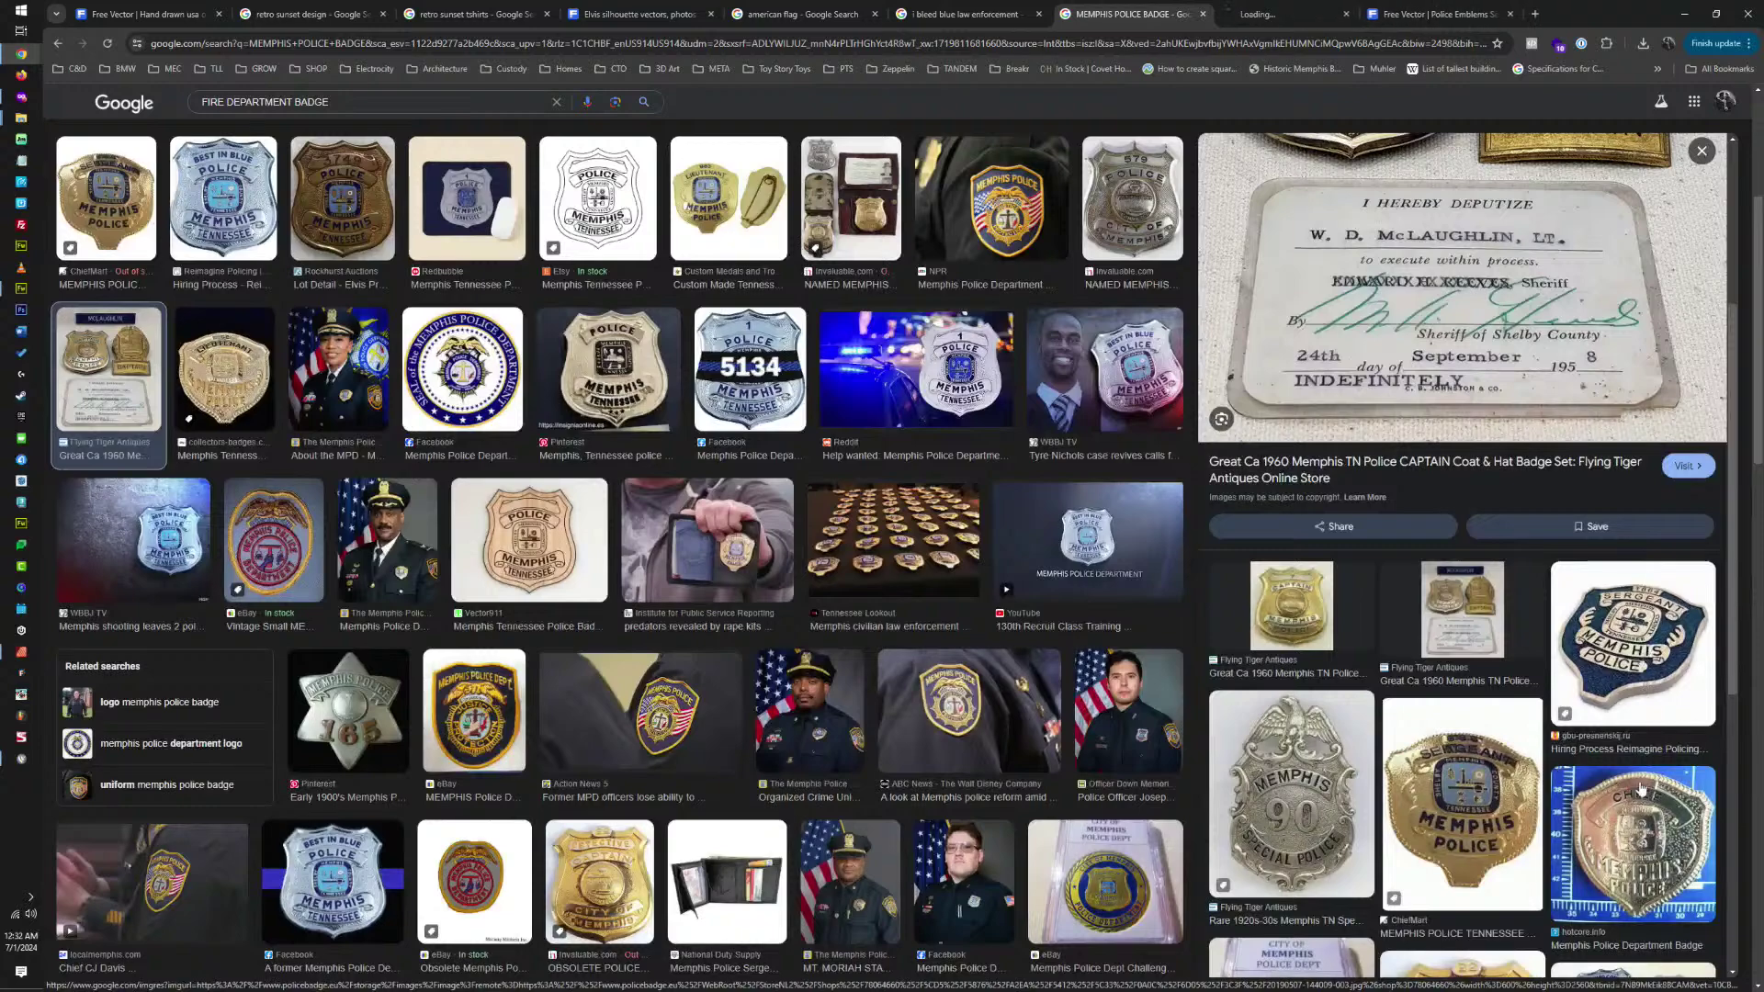
pyautogui.middleClick(1649, 656)
pyautogui.middleClick(1655, 663)
pyautogui.scroll(-3, 1645, 653)
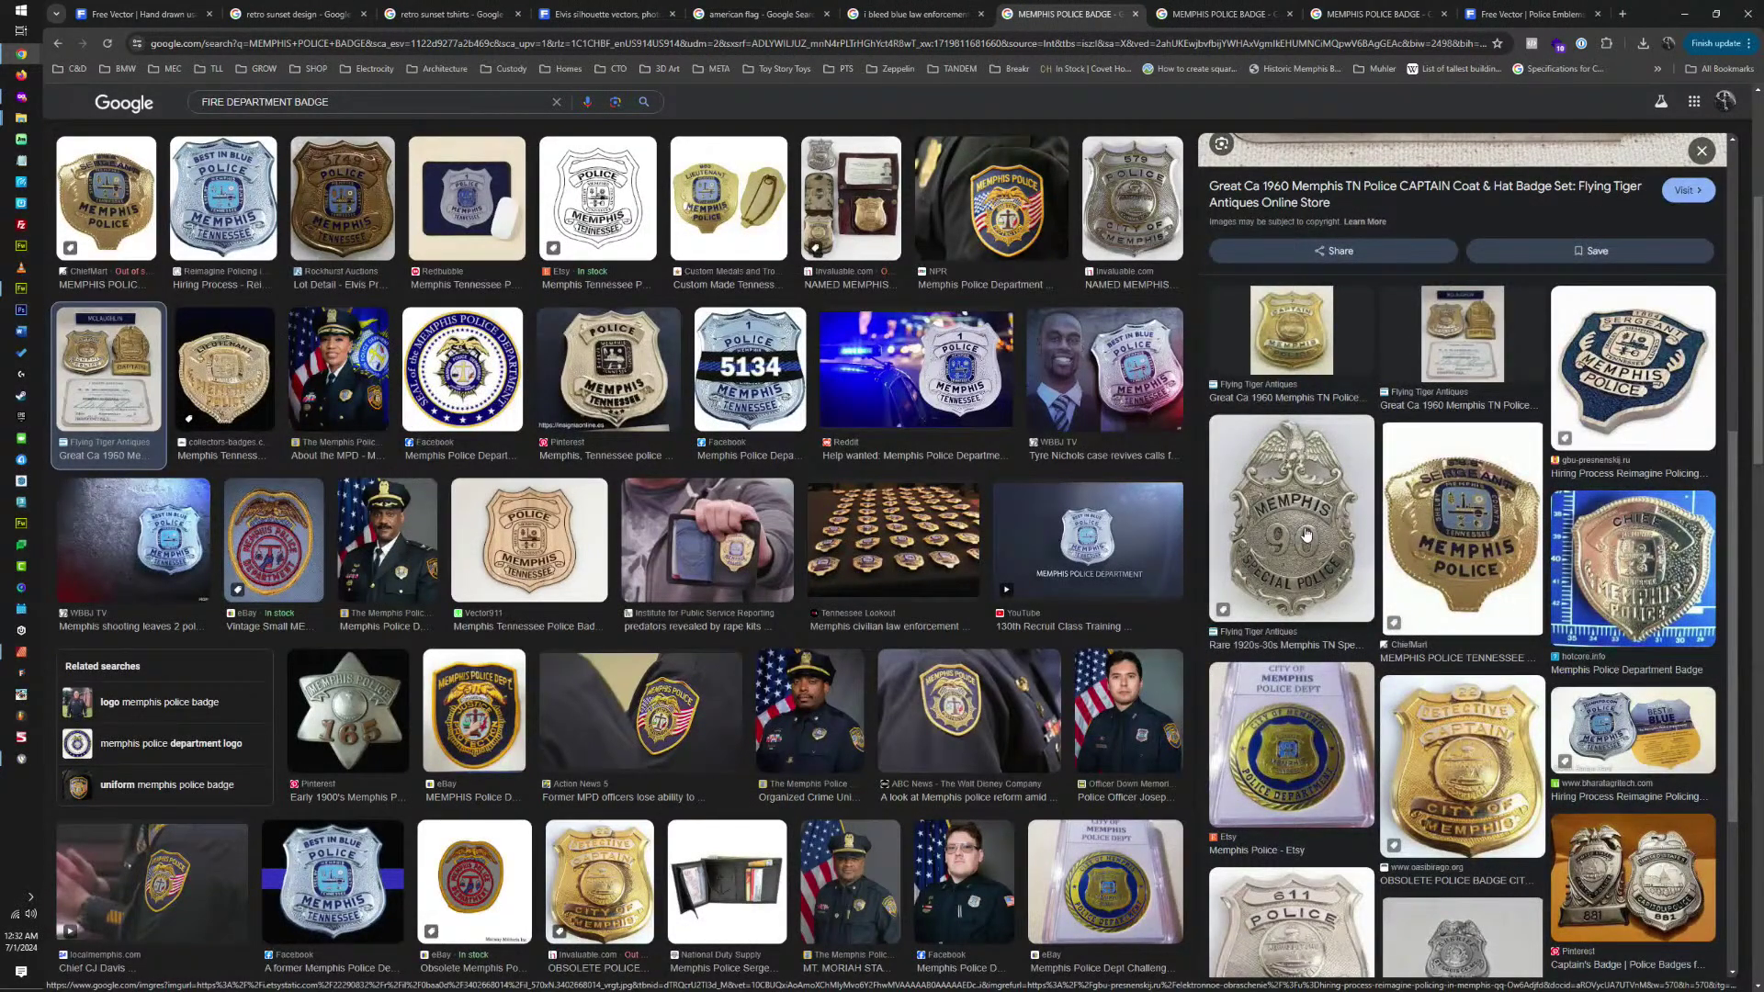
pyautogui.middleClick(1474, 759)
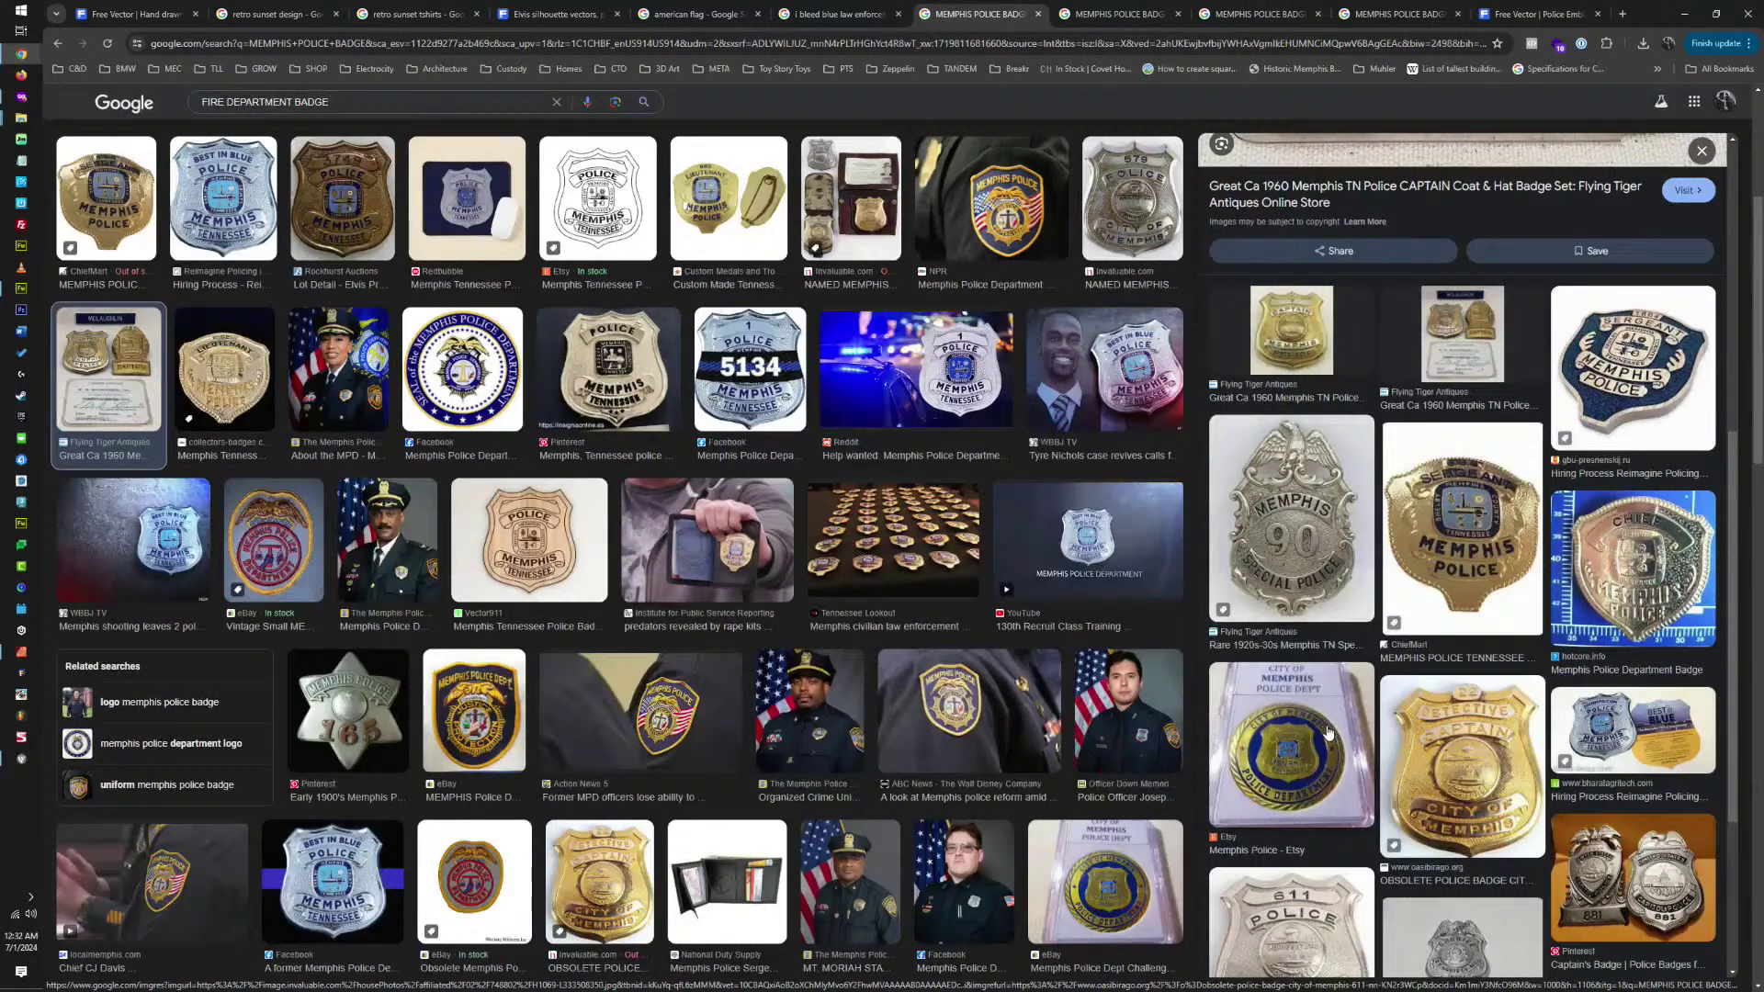
# Open the star badge, Motorcycle Squad patch, Memphis Police Dept patch and Pie Plate badges results in new tabs.
pyautogui.scroll(-3, 1328, 733)
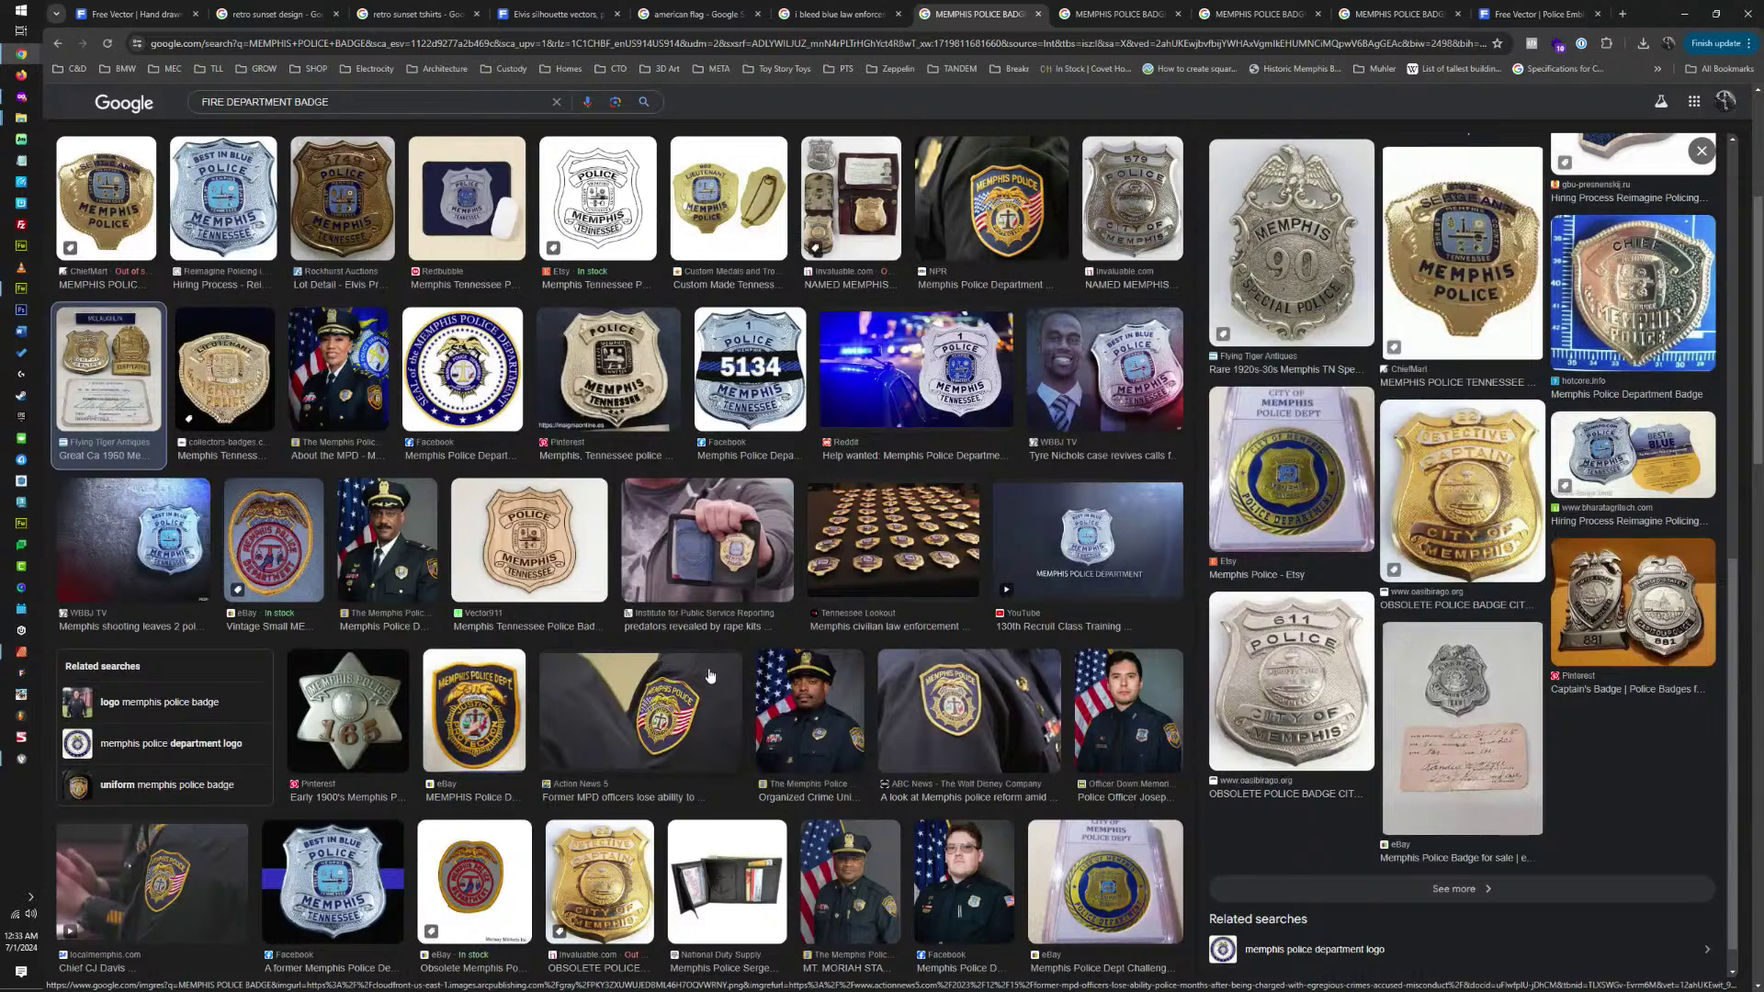
pyautogui.scroll(-5, 708, 675)
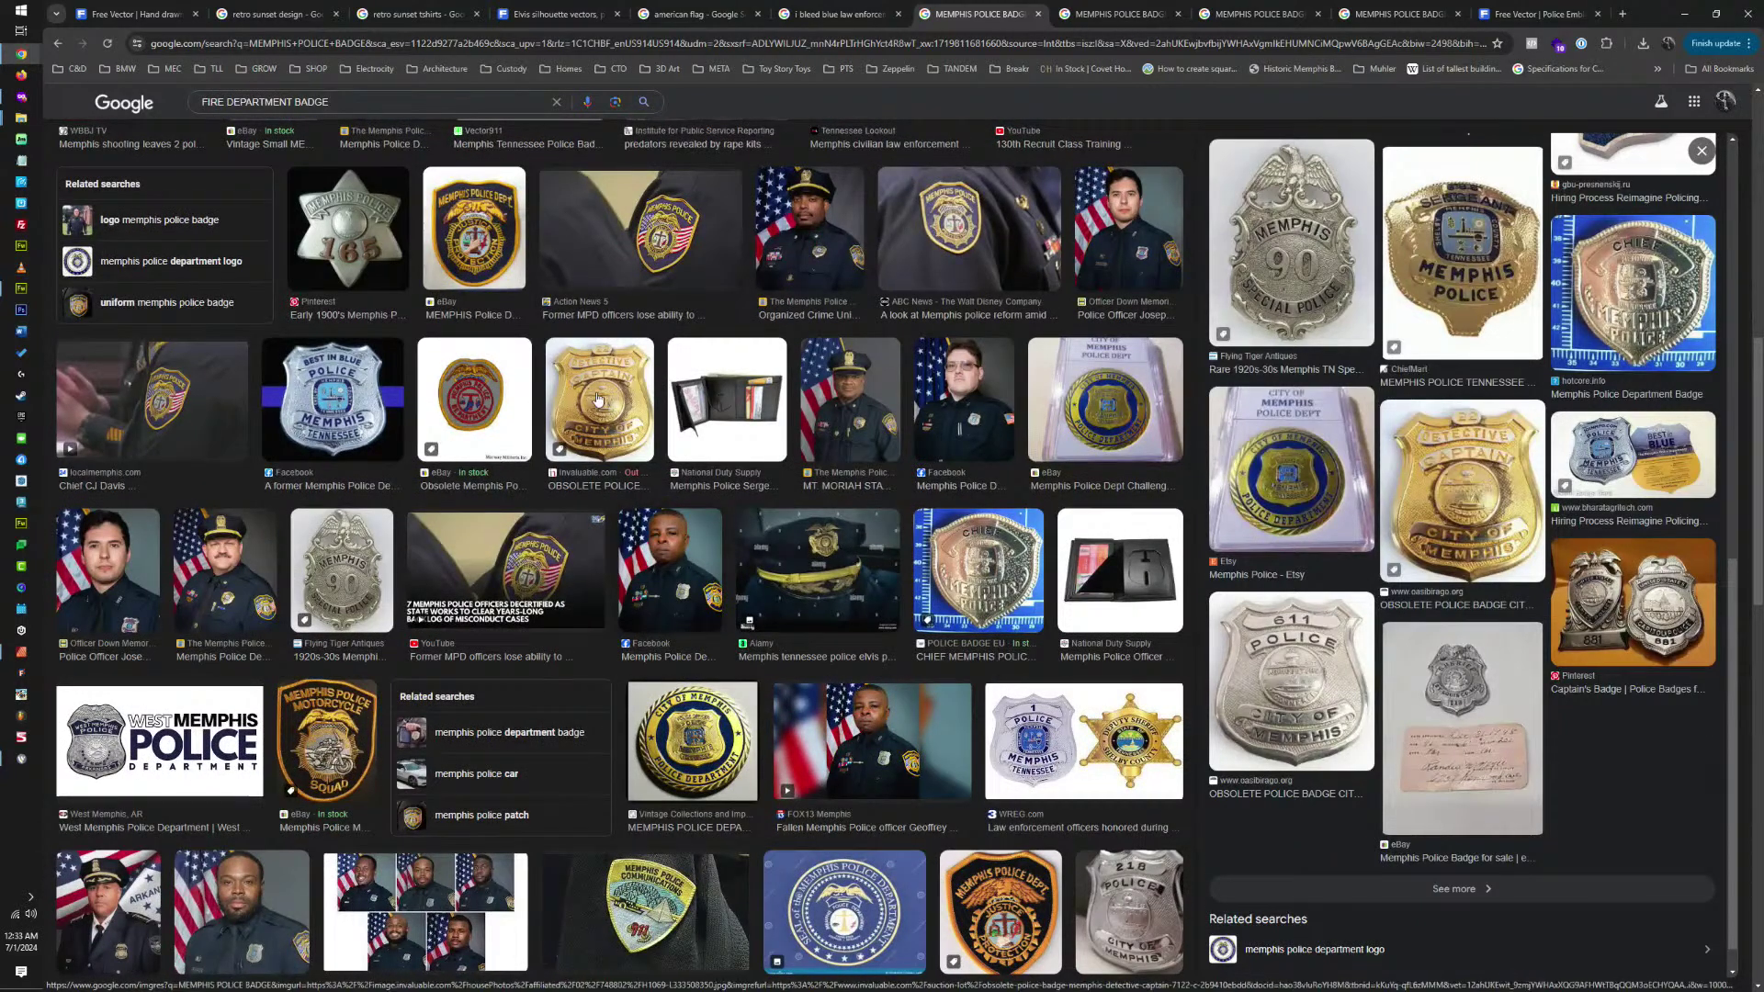
pyautogui.middleClick(354, 242)
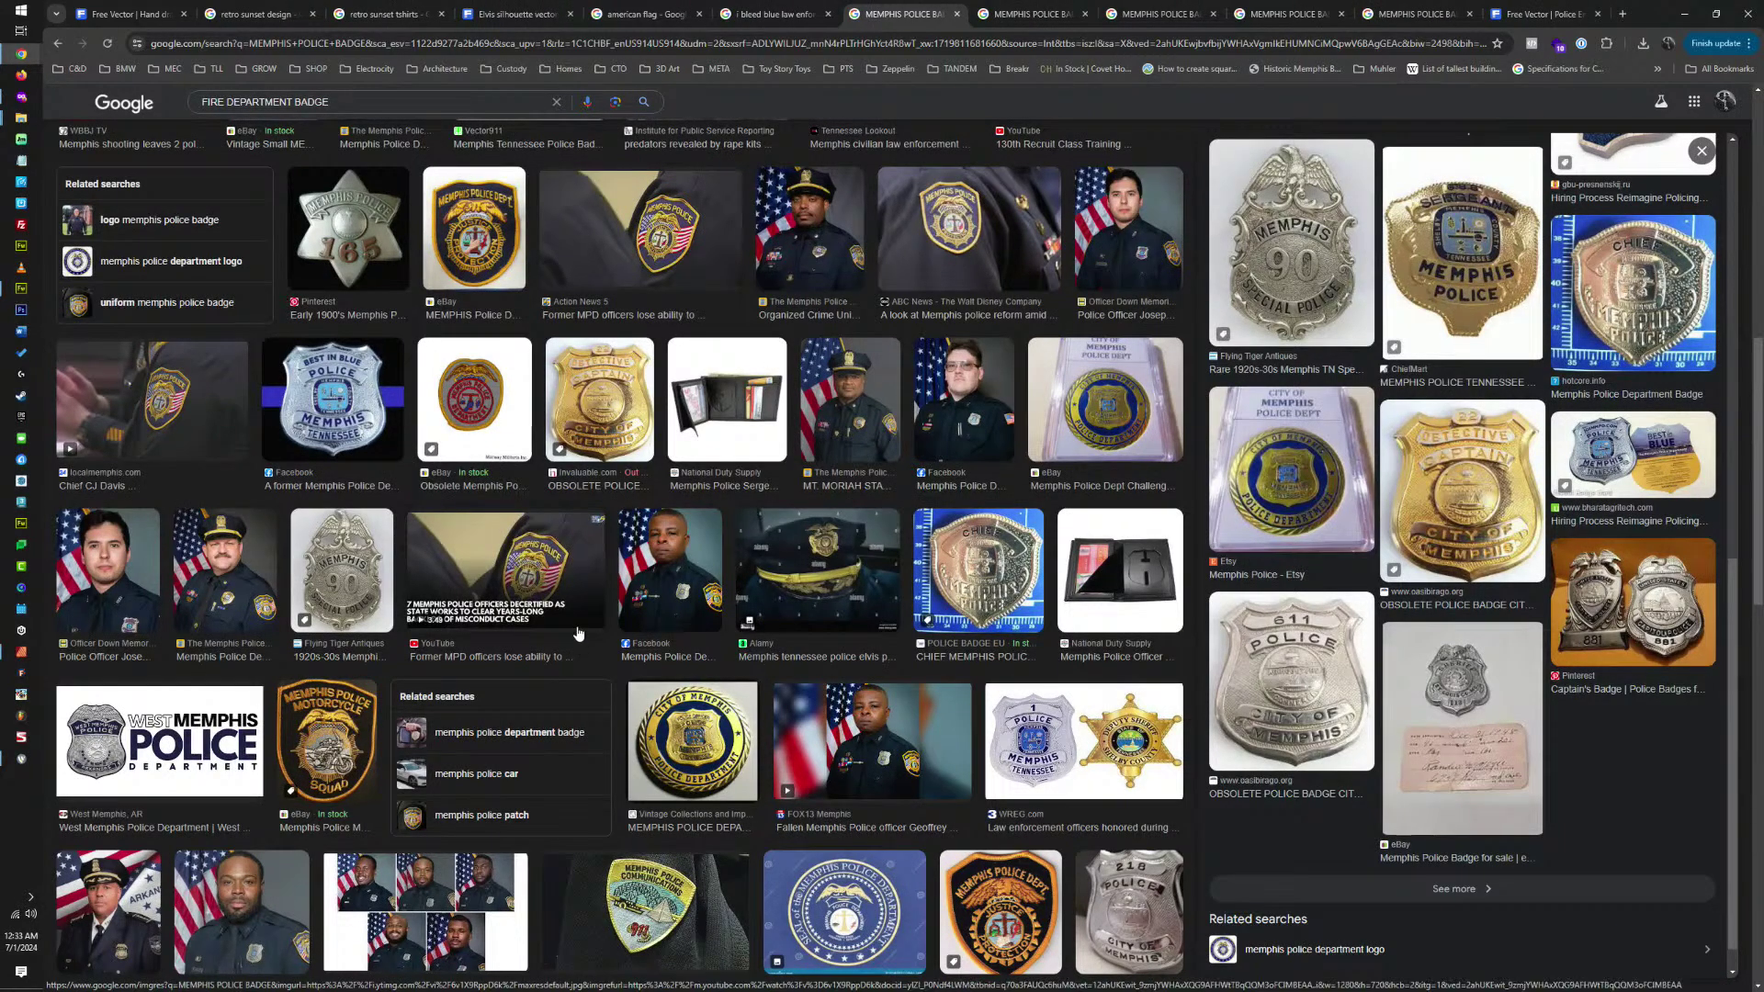
pyautogui.scroll(-2, 459, 593)
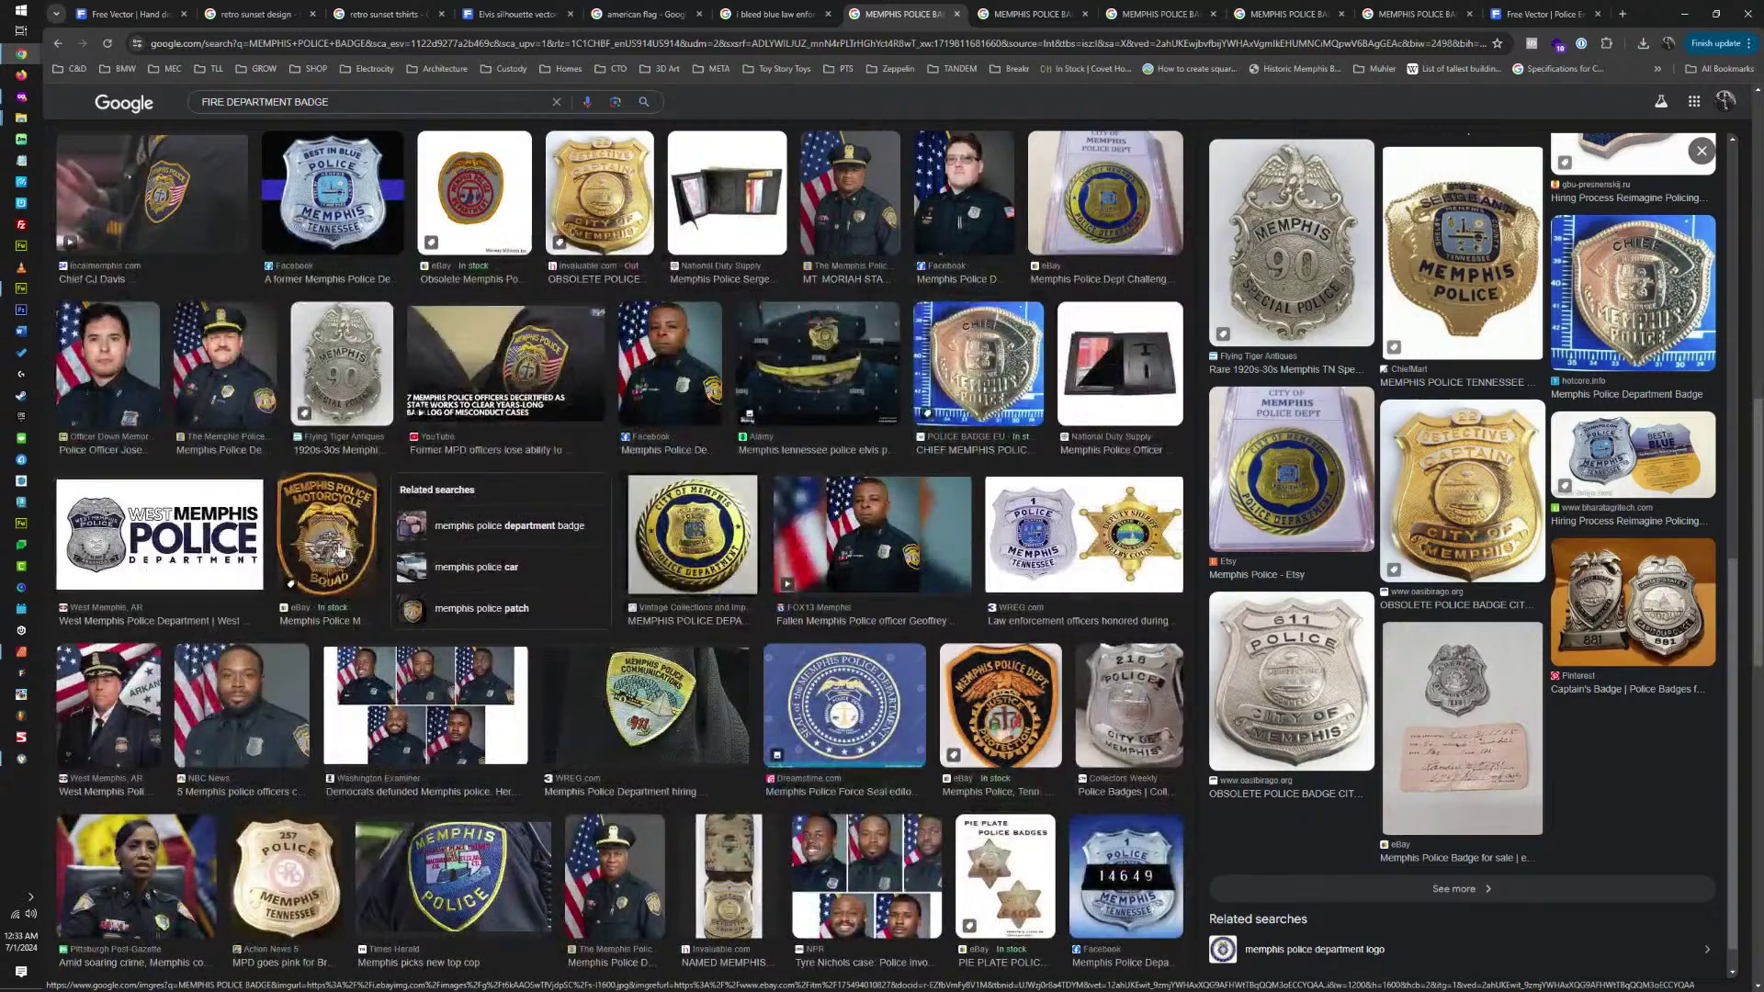
pyautogui.middleClick(340, 549)
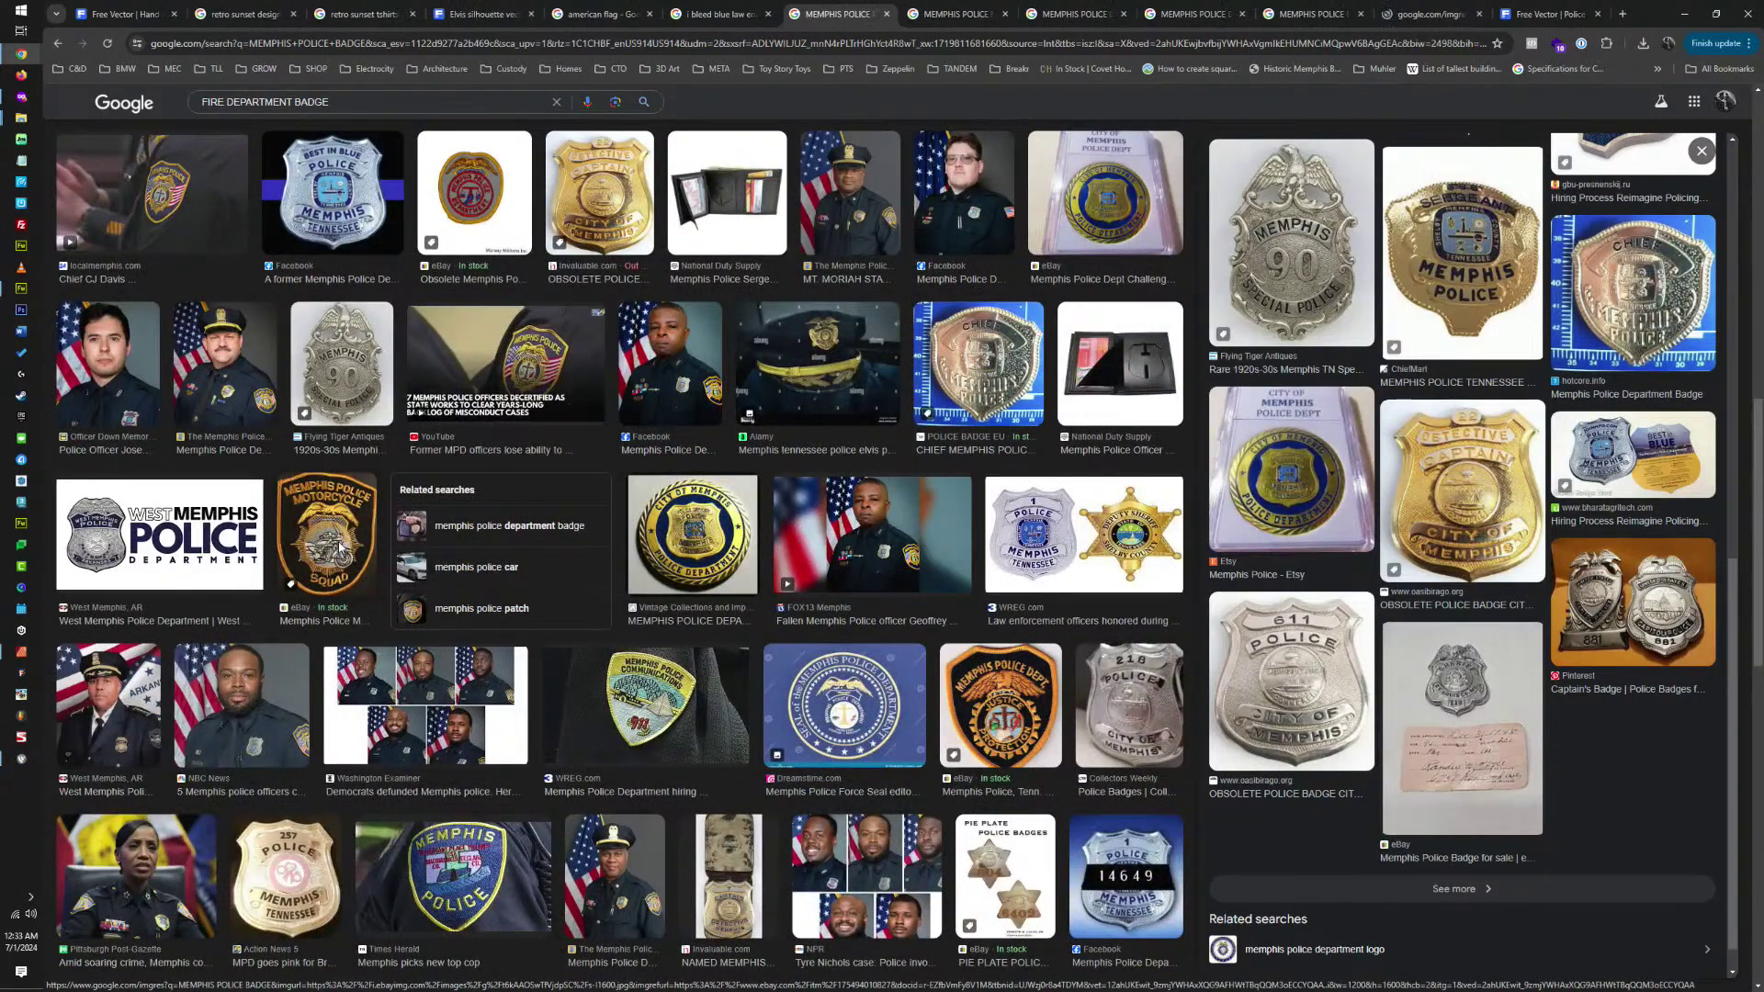
pyautogui.middleClick(994, 700)
pyautogui.scroll(-3, 873, 572)
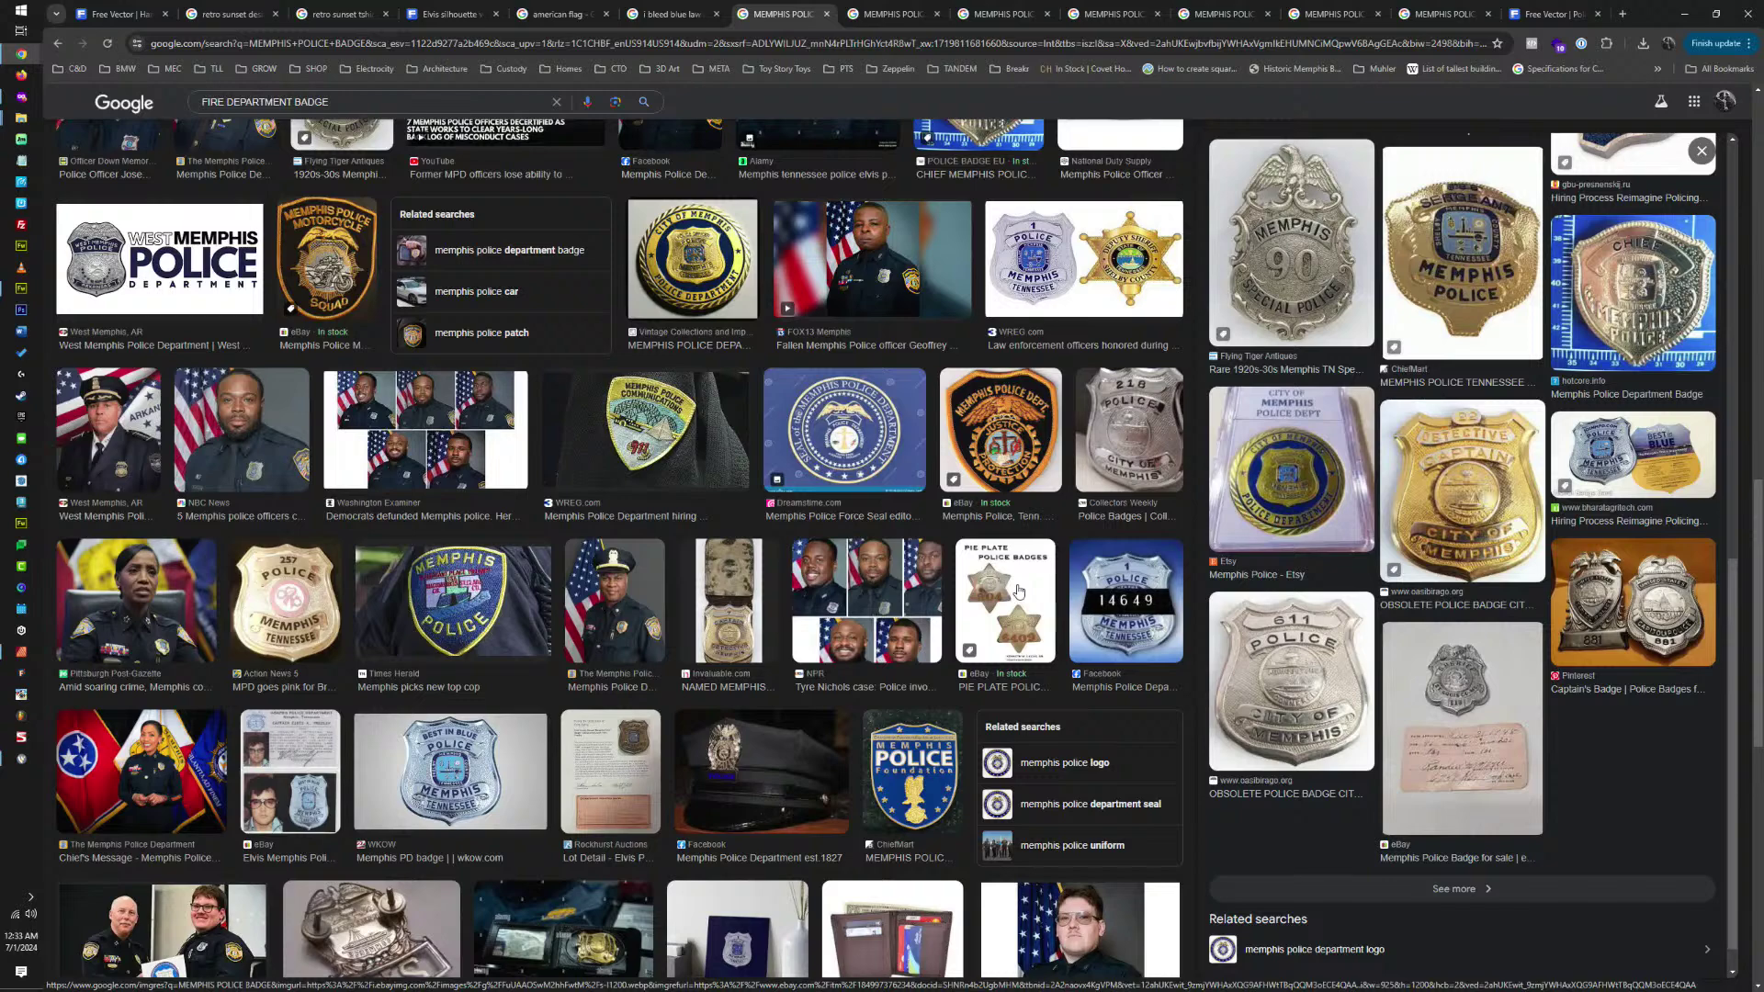
pyautogui.middleClick(1017, 591)
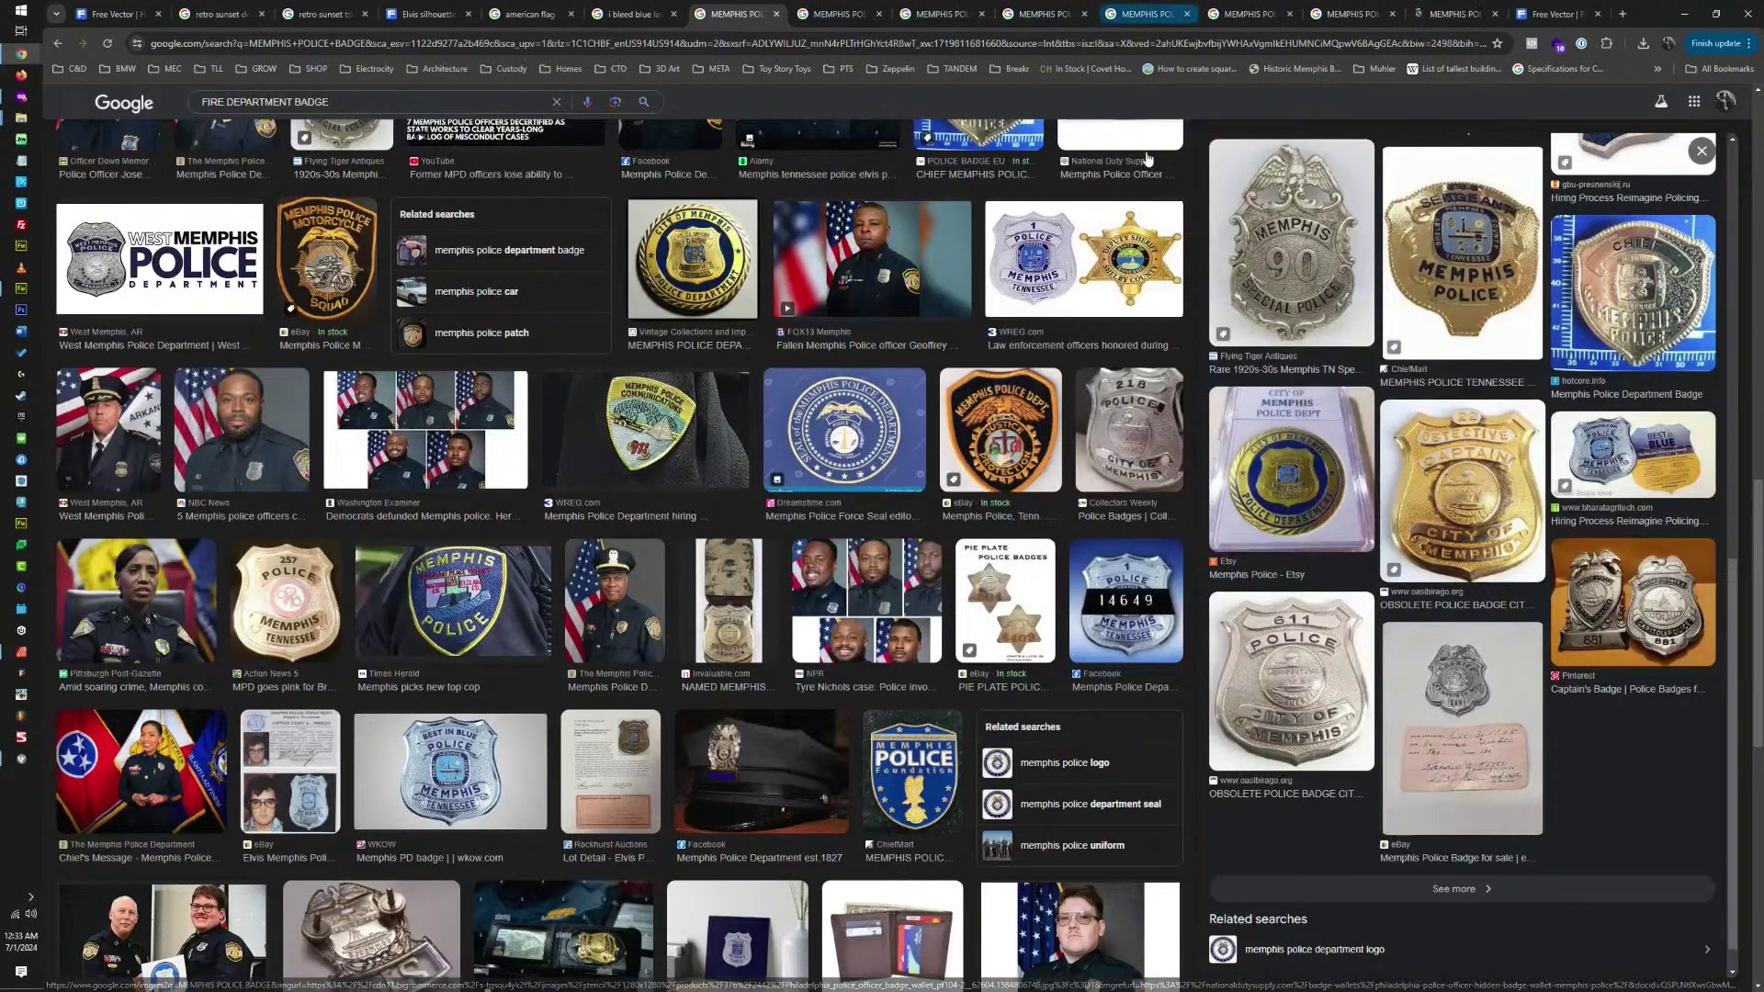
# Copy the Chief badge image from its tab and place it directly below the lieutenant picture in Affinity Publisher.
pyautogui.click(836, 14)
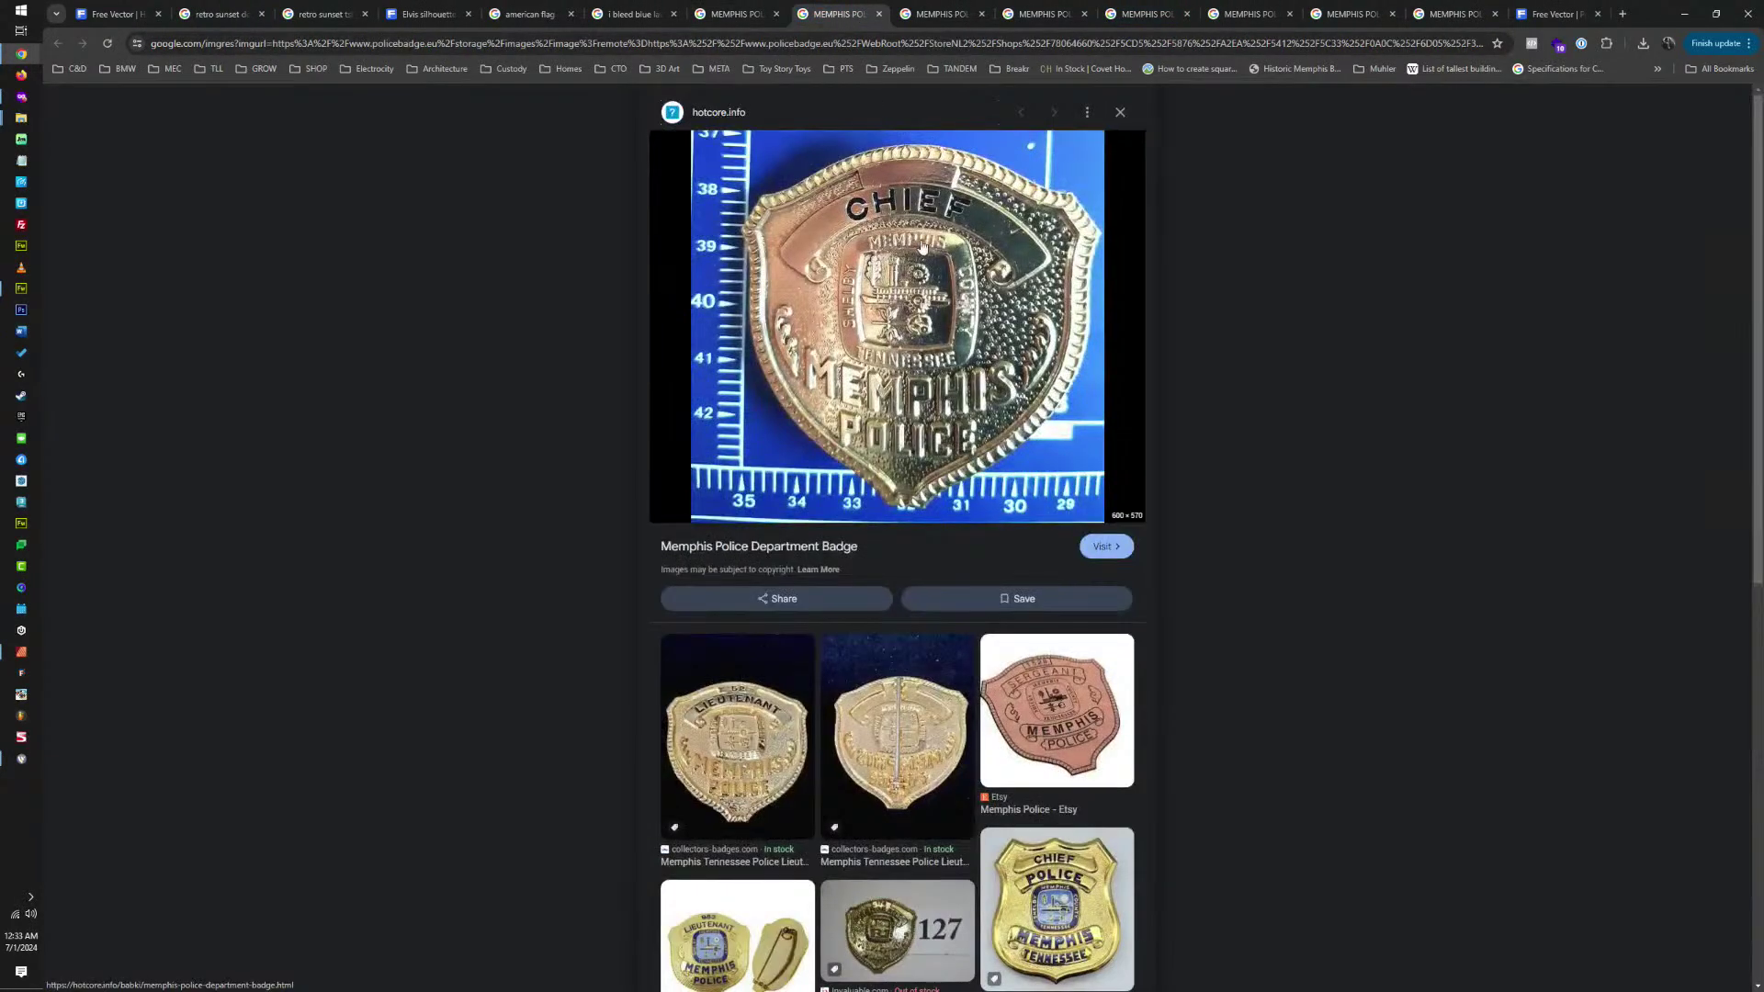
pyautogui.rightClick(923, 292)
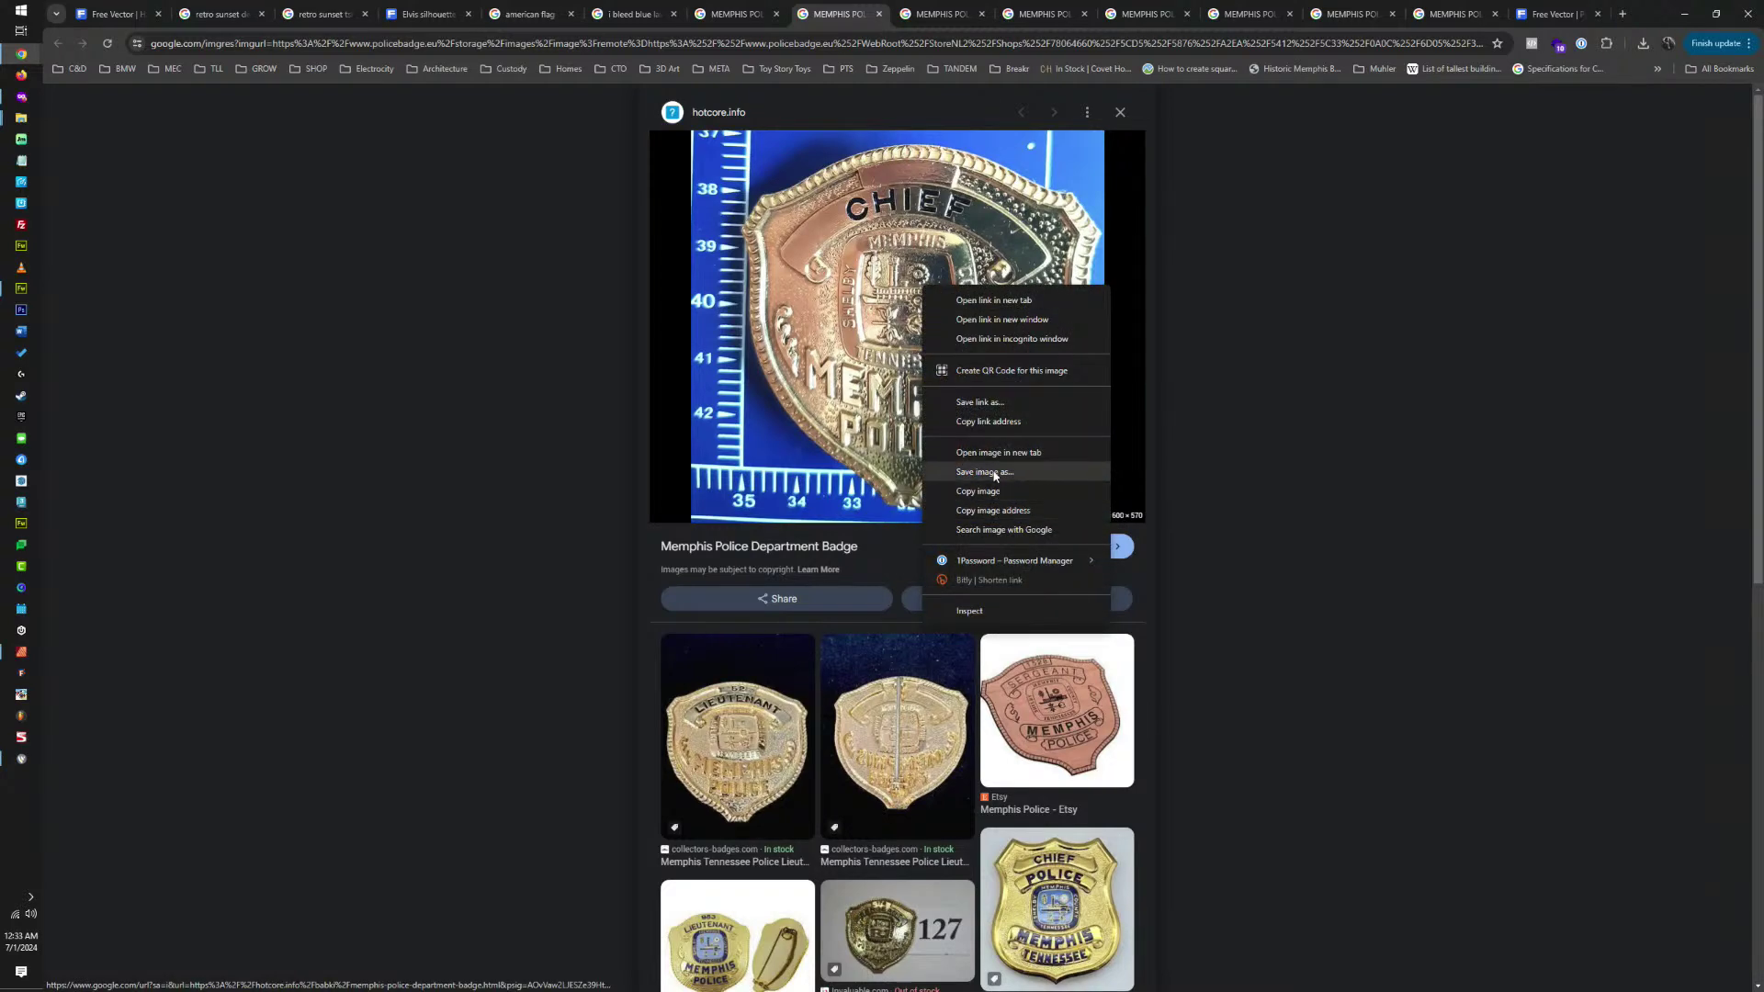
pyautogui.click(981, 496)
pyautogui.click(21, 651)
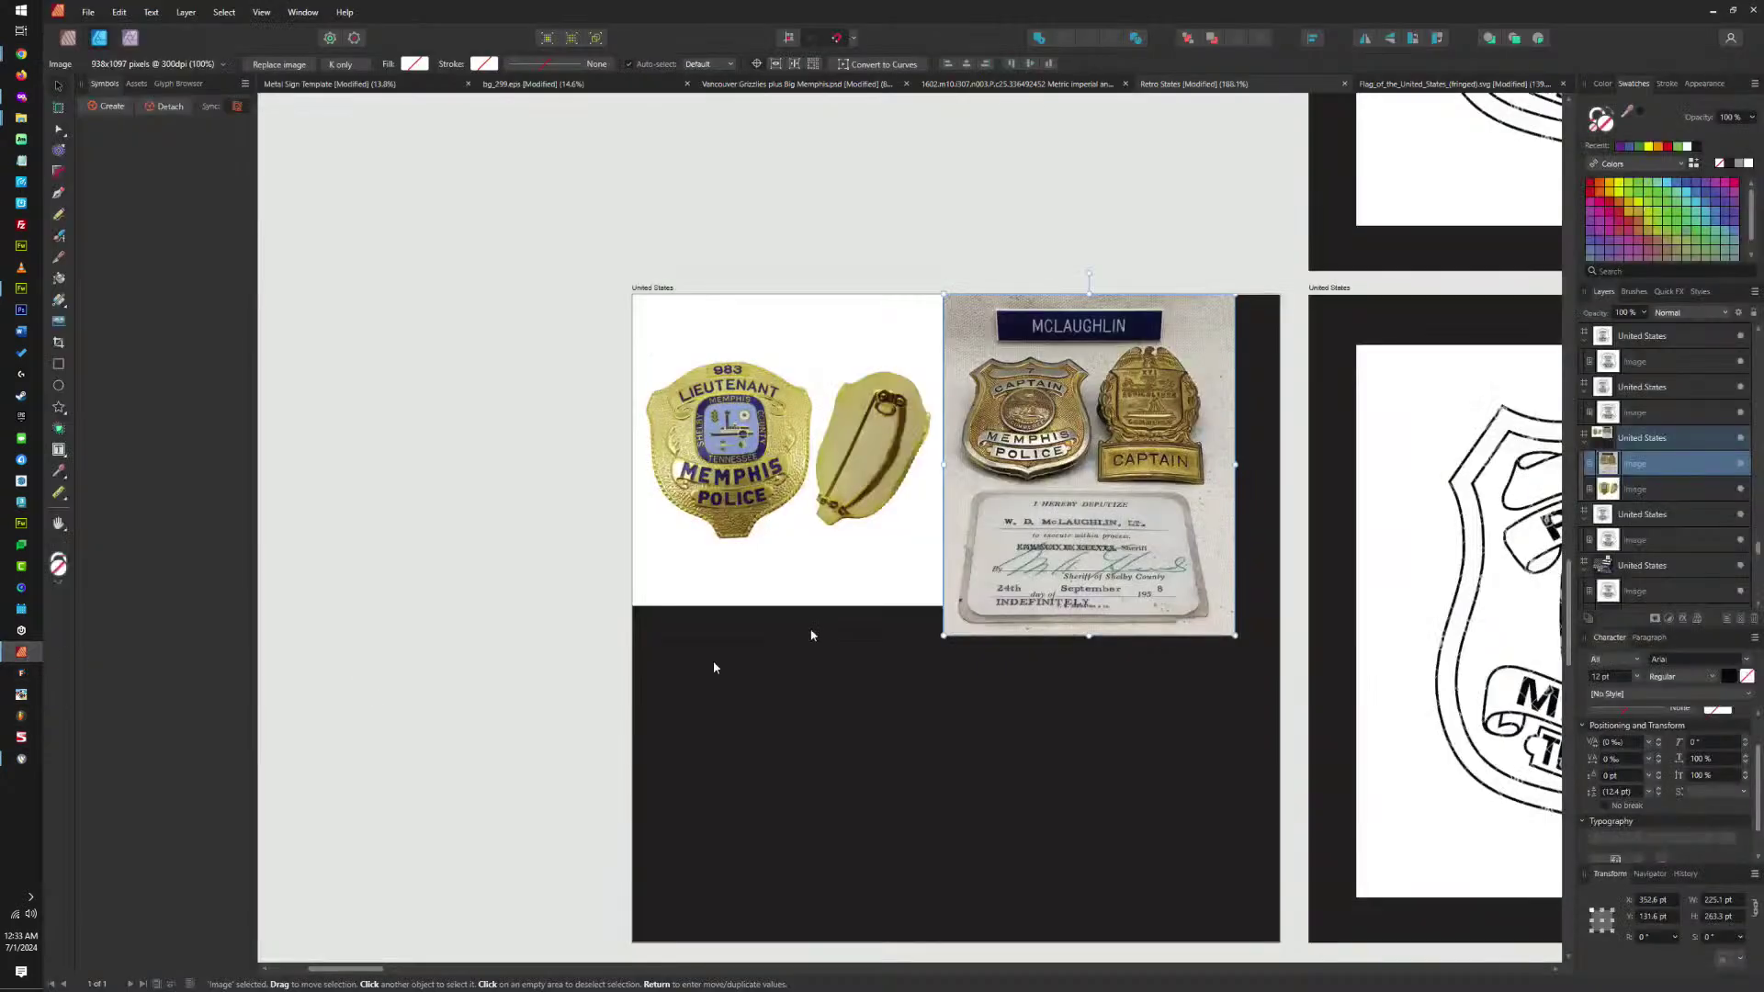
pyautogui.hotkey('ctrl', 'v')
pyautogui.moveTo(884, 546); pyautogui.dragTo(710, 678)
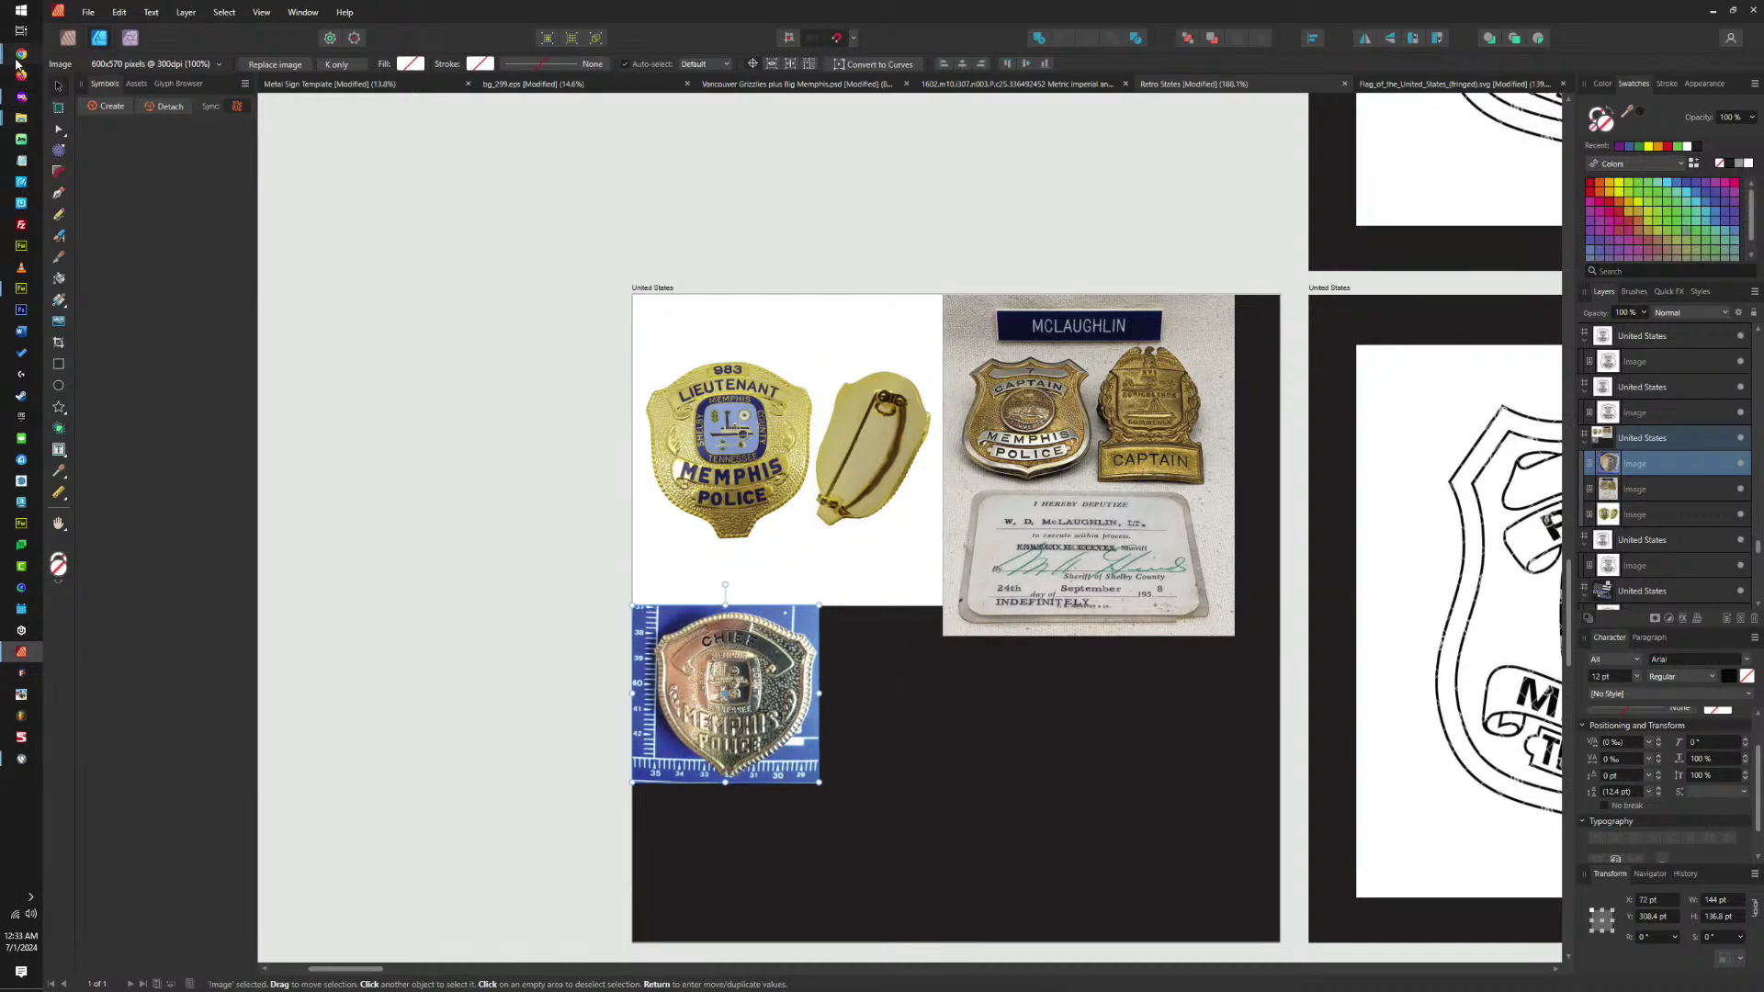
# Switch back to the browser and examine the blue Sergeant badge preview and its related images.
pyautogui.moveTo(21, 53)
pyautogui.click(135, 956)
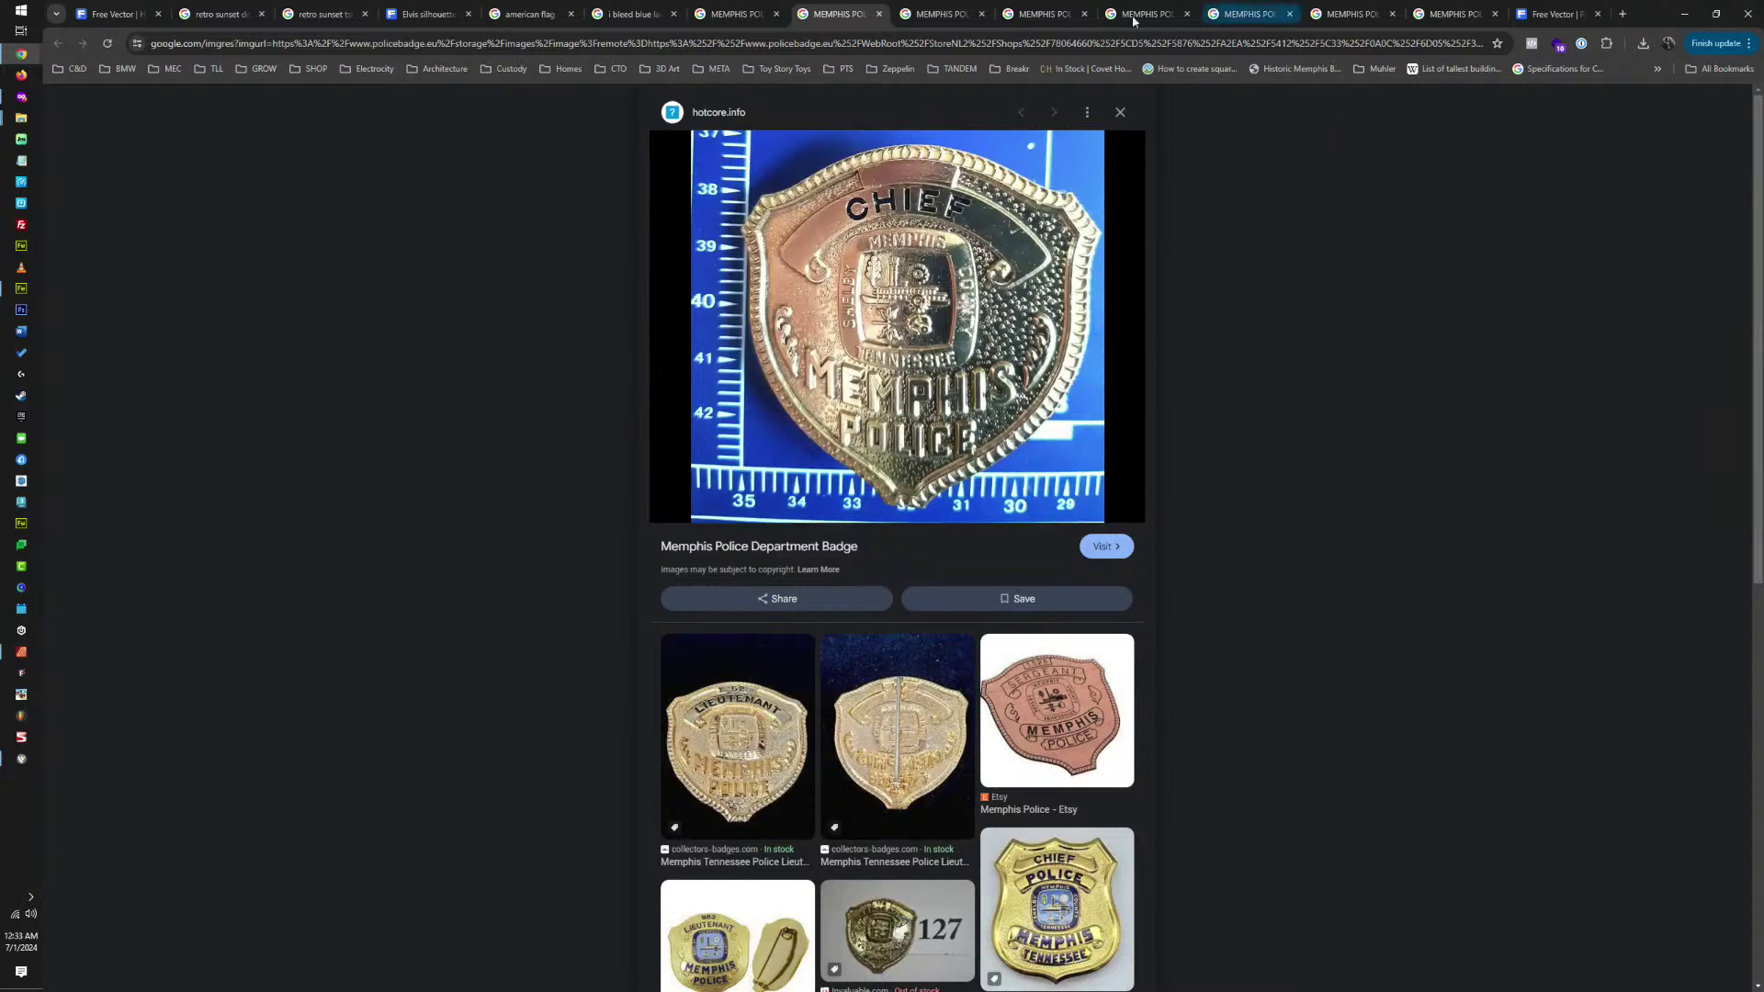
pyautogui.click(938, 14)
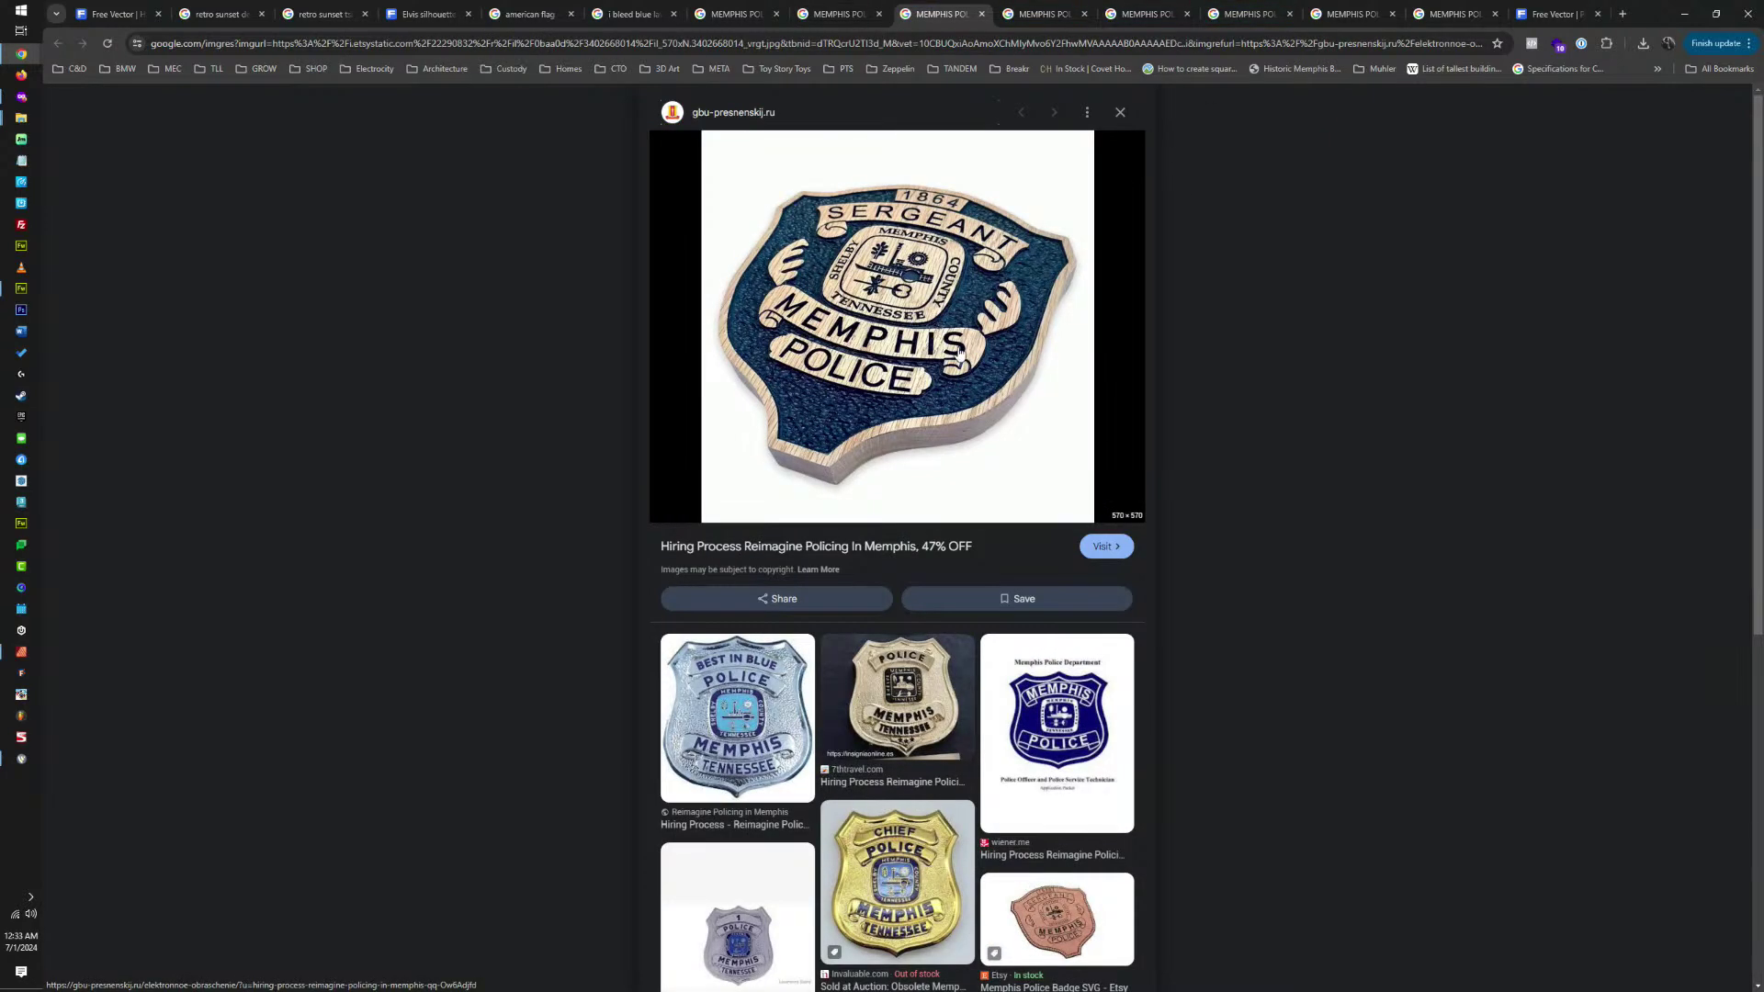
pyautogui.scroll(-2, 981, 413)
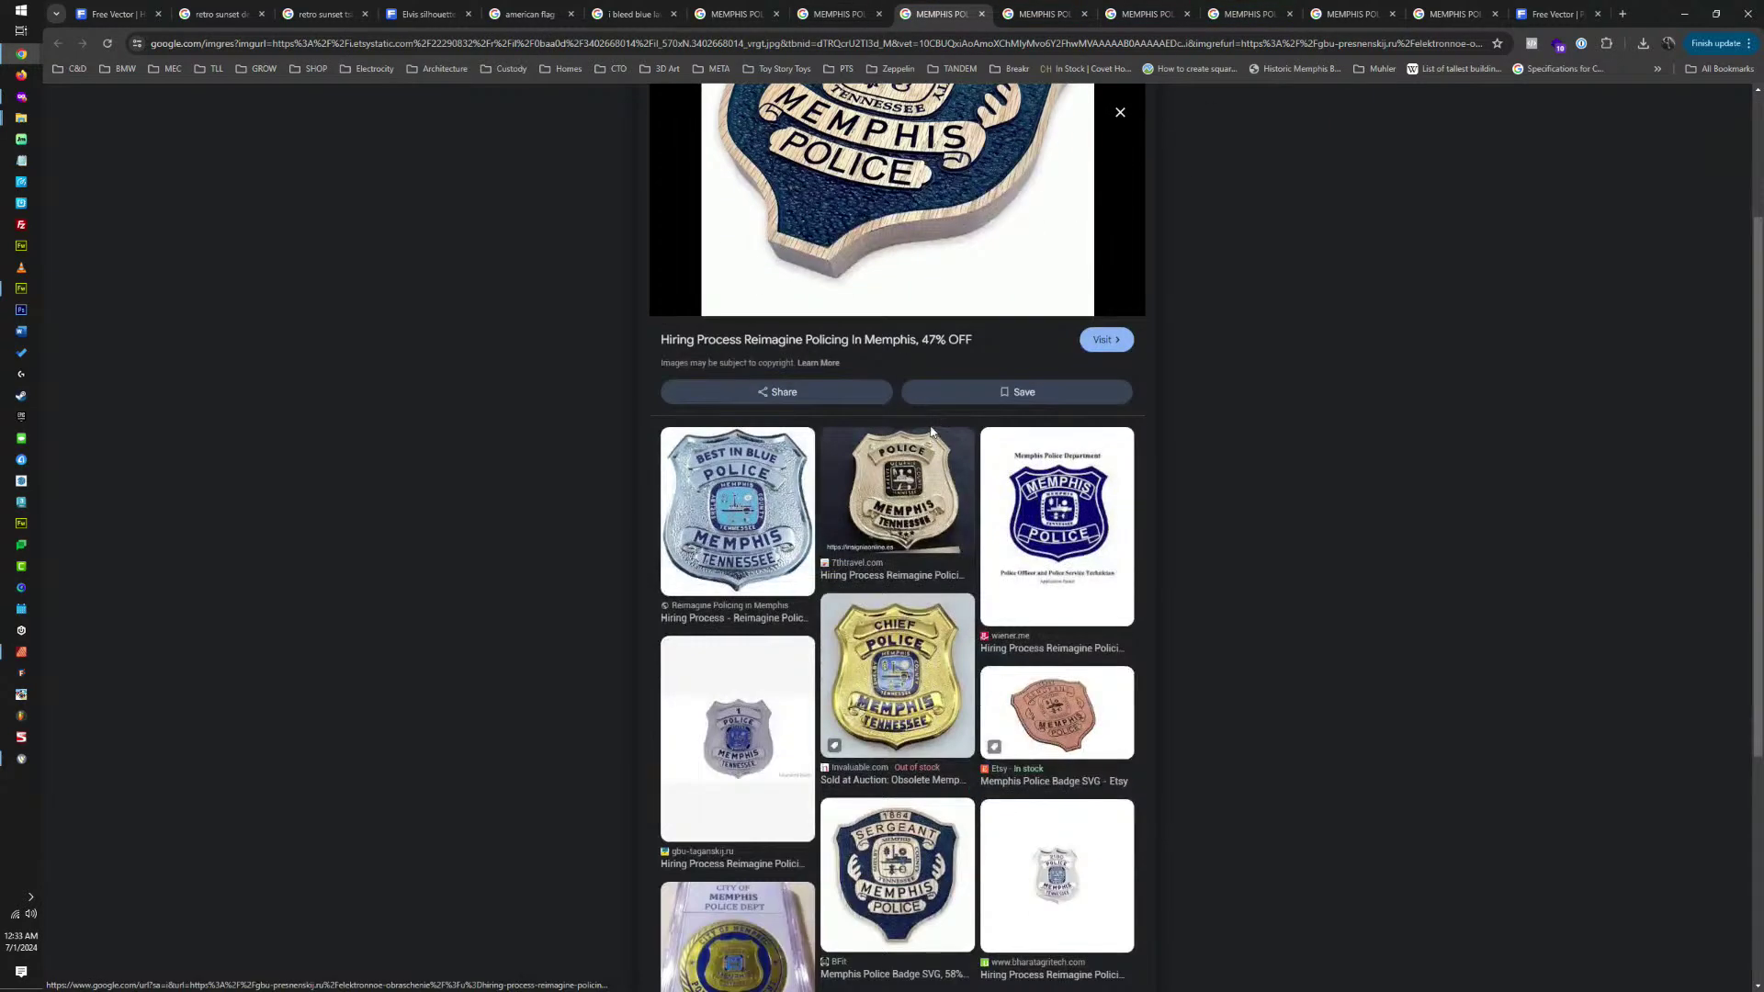
pyautogui.scroll(2, 827, 276)
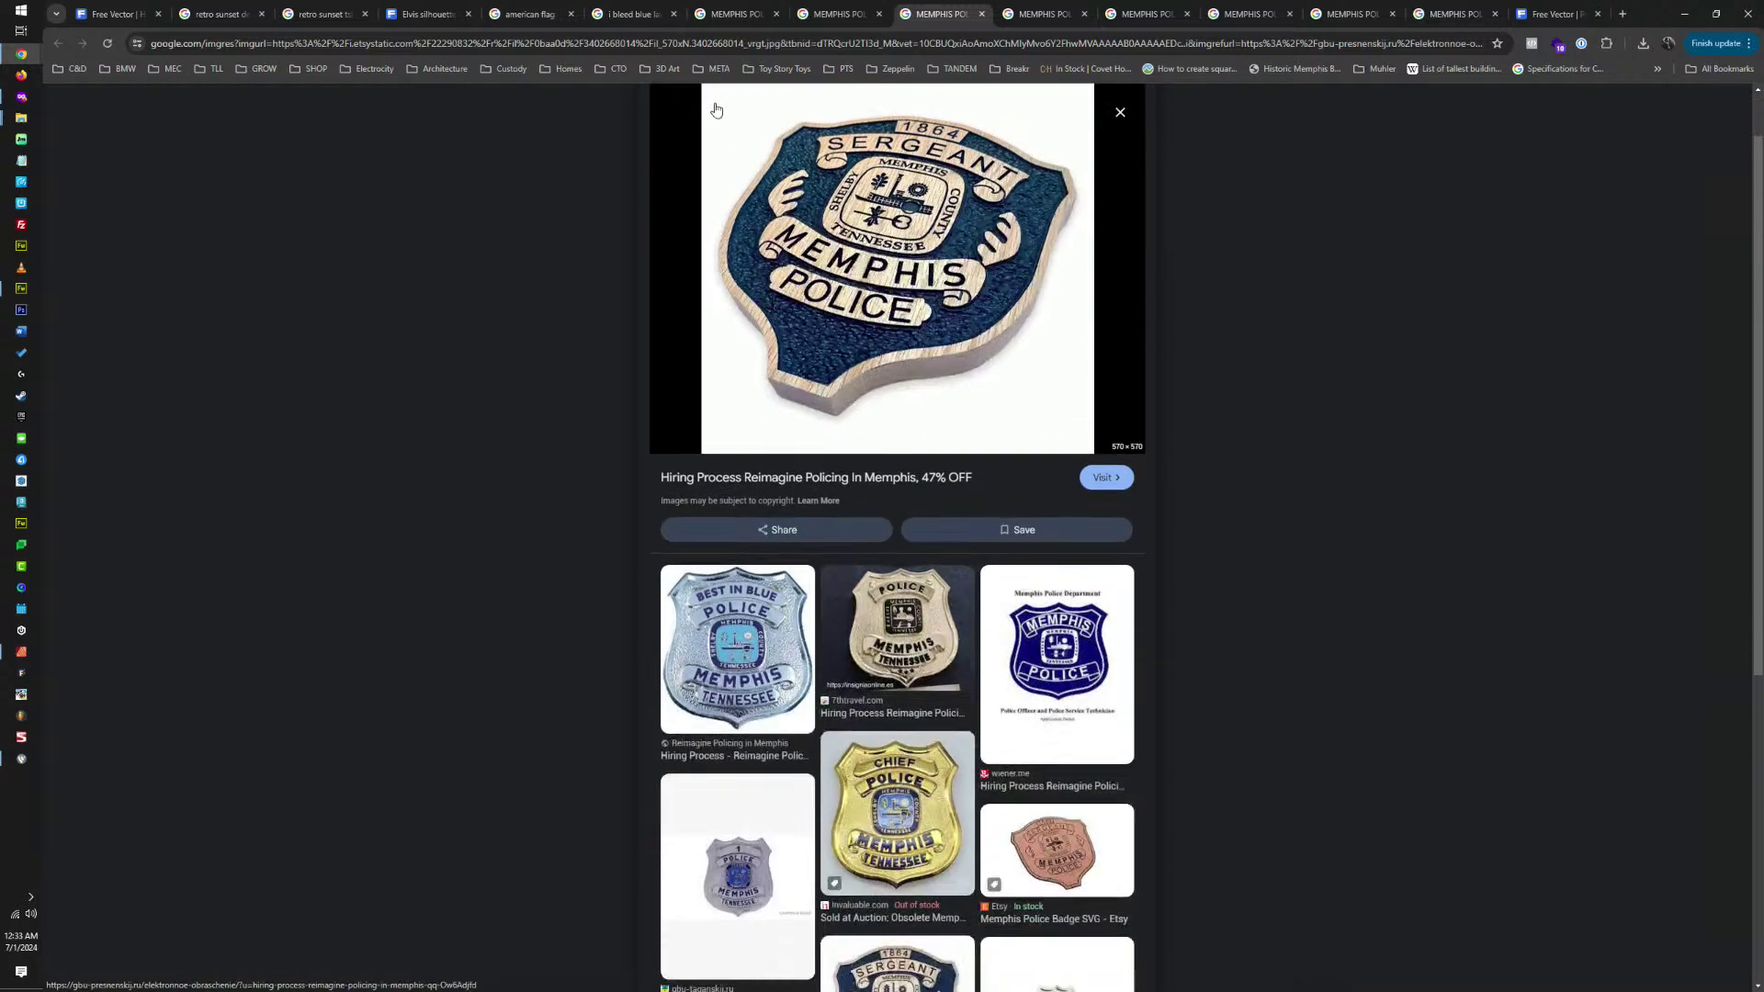
pyautogui.scroll(1, 728, 152)
# Search Google for "MEMPHIS POLICE SARGENT BADGE" and show the image results.
pyautogui.click(758, 43)
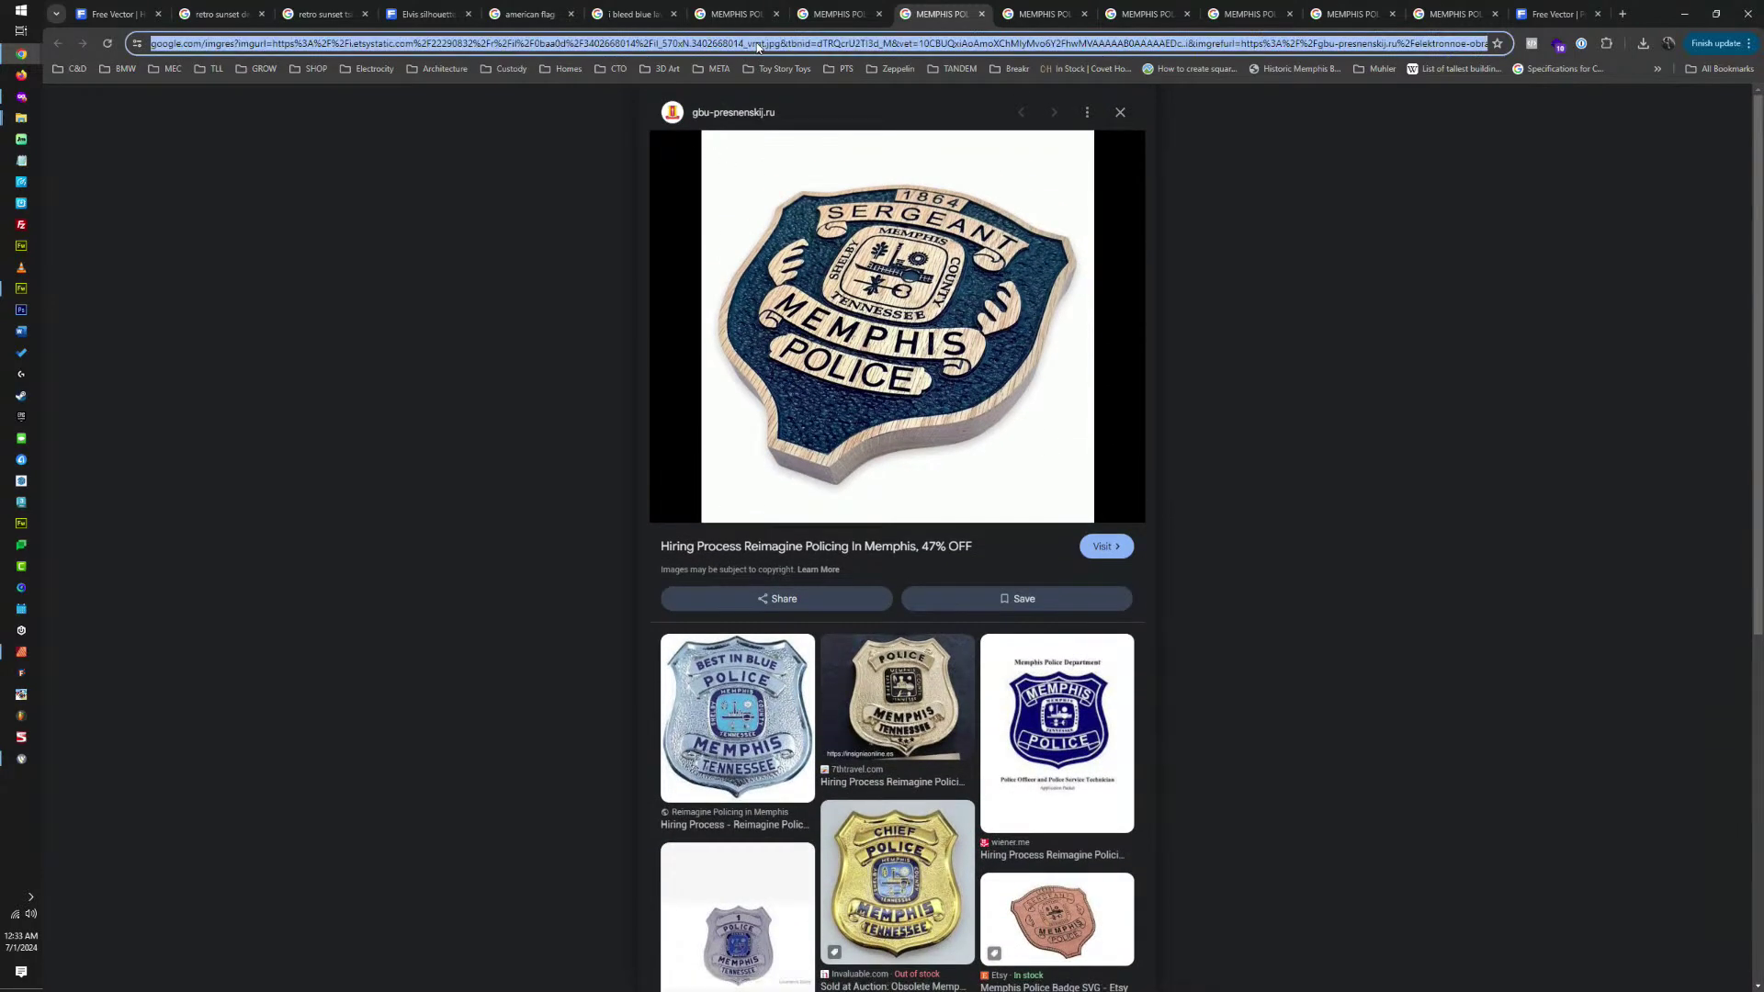
pyautogui.write('MEMPHIS POLIC')
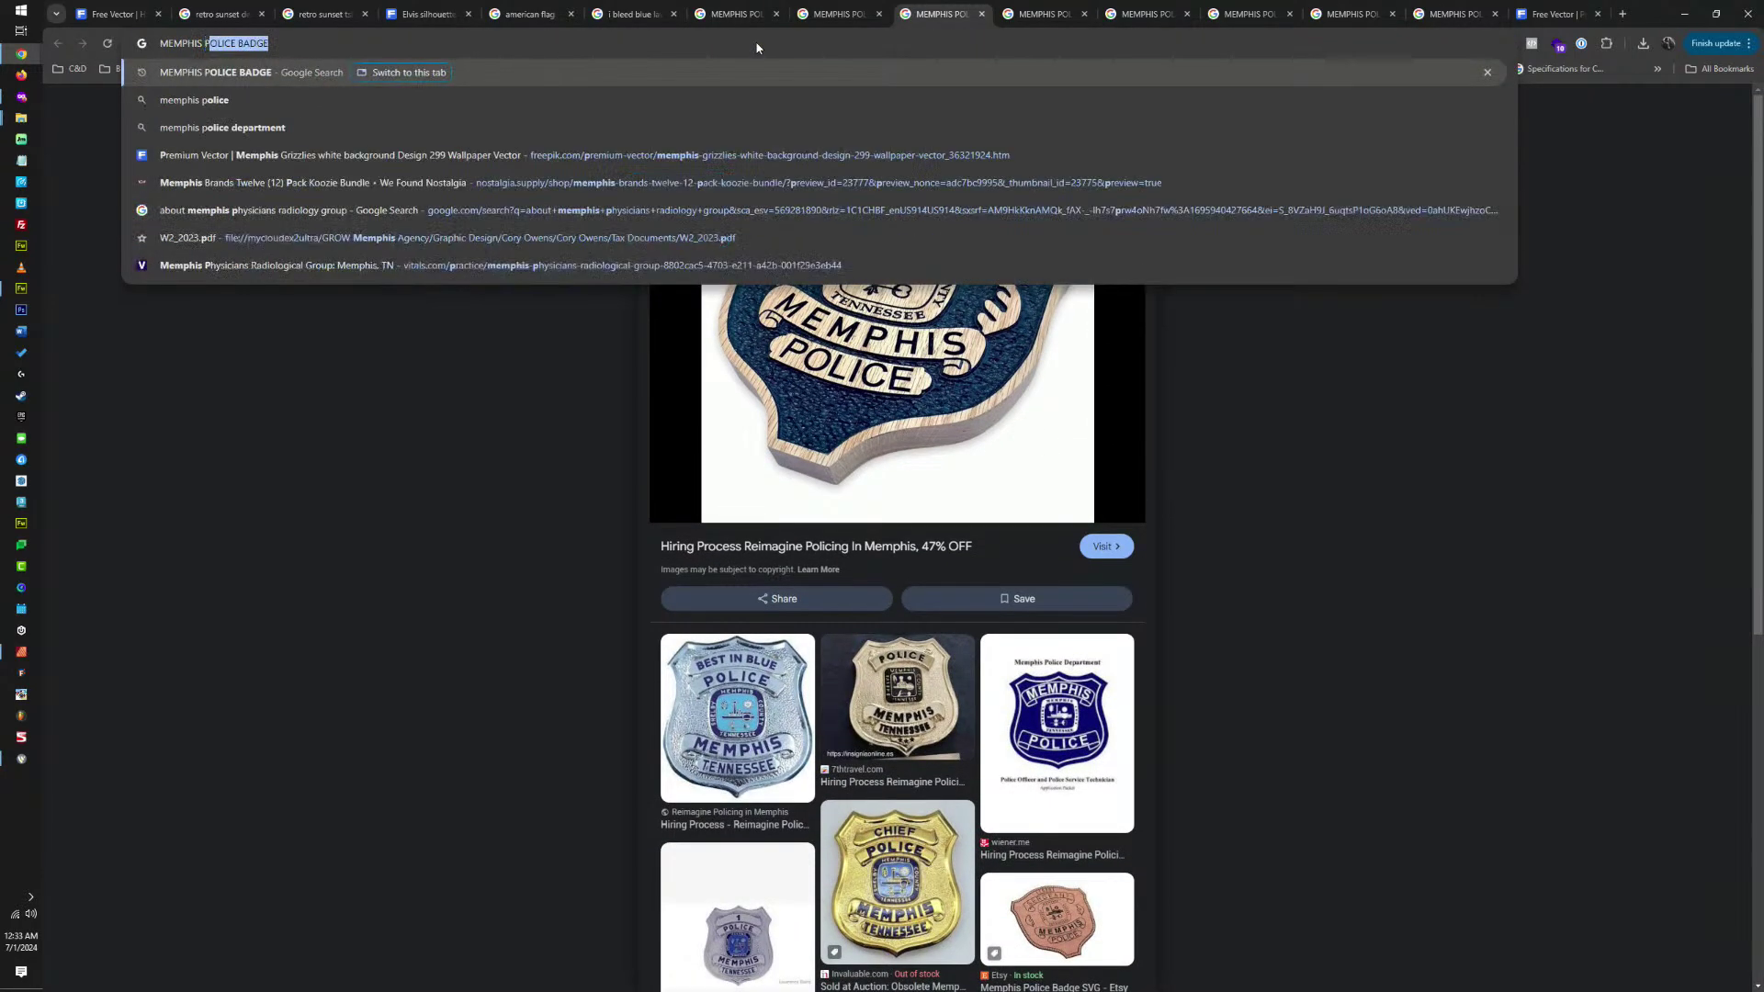
pyautogui.write('E SARGENT BADGE')
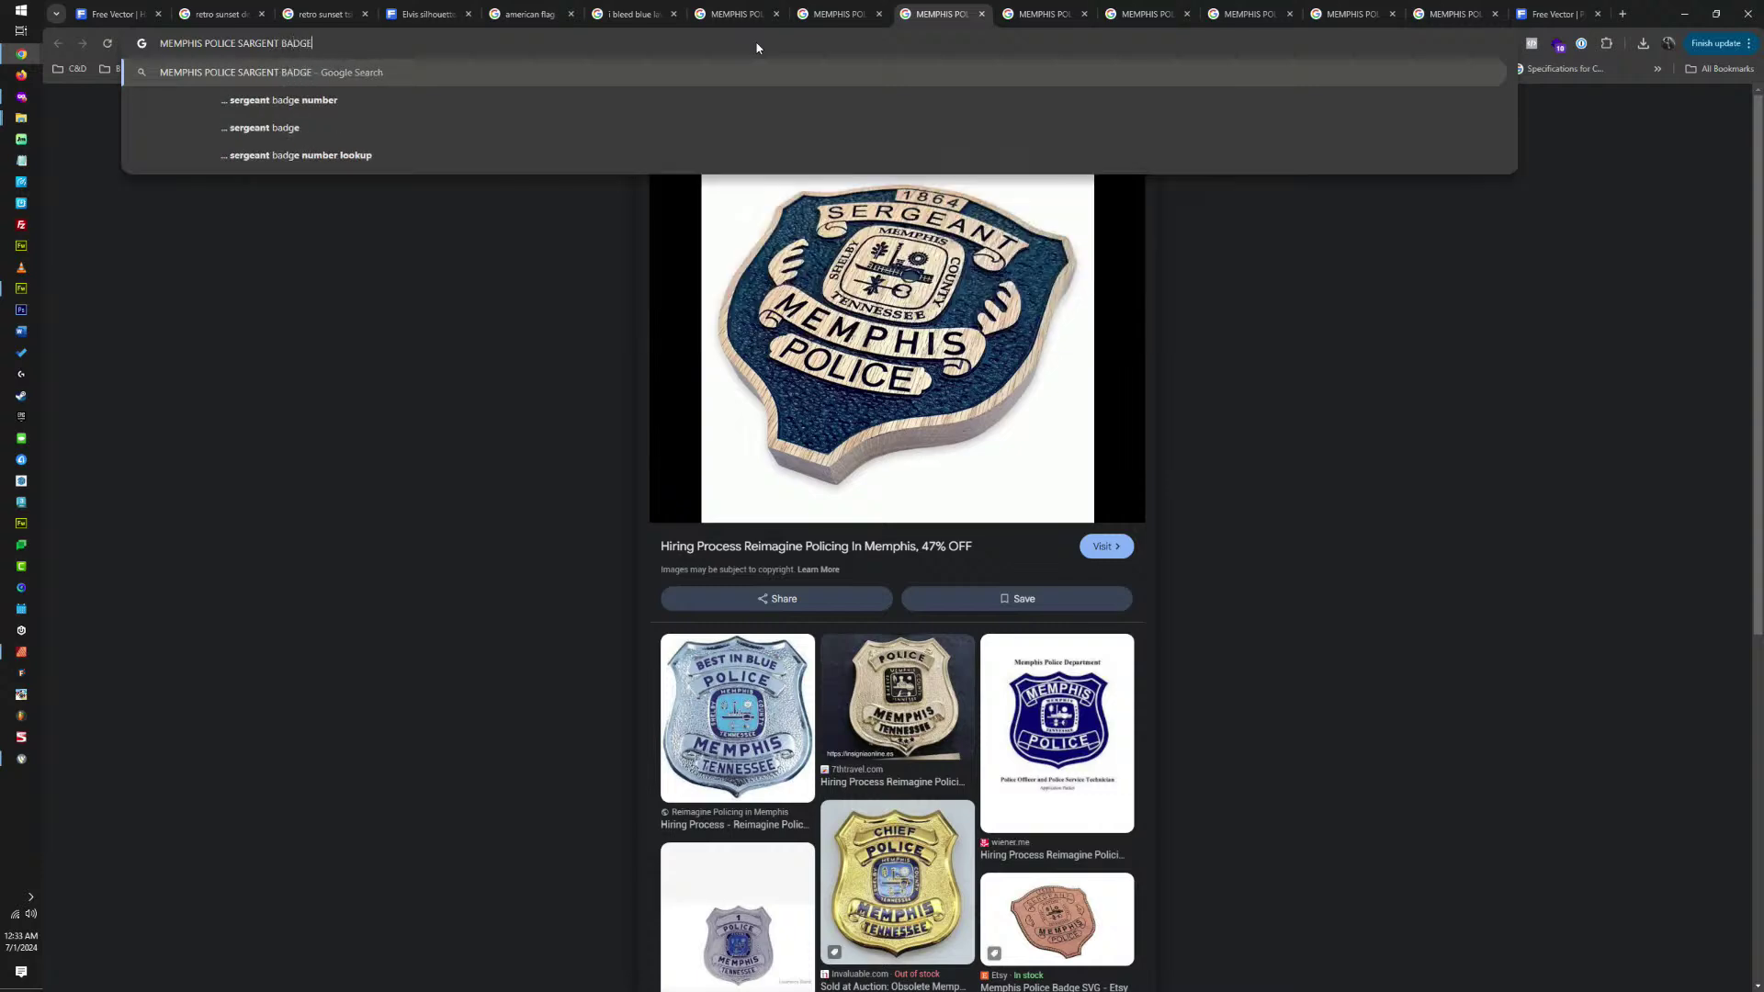
pyautogui.press('Return')
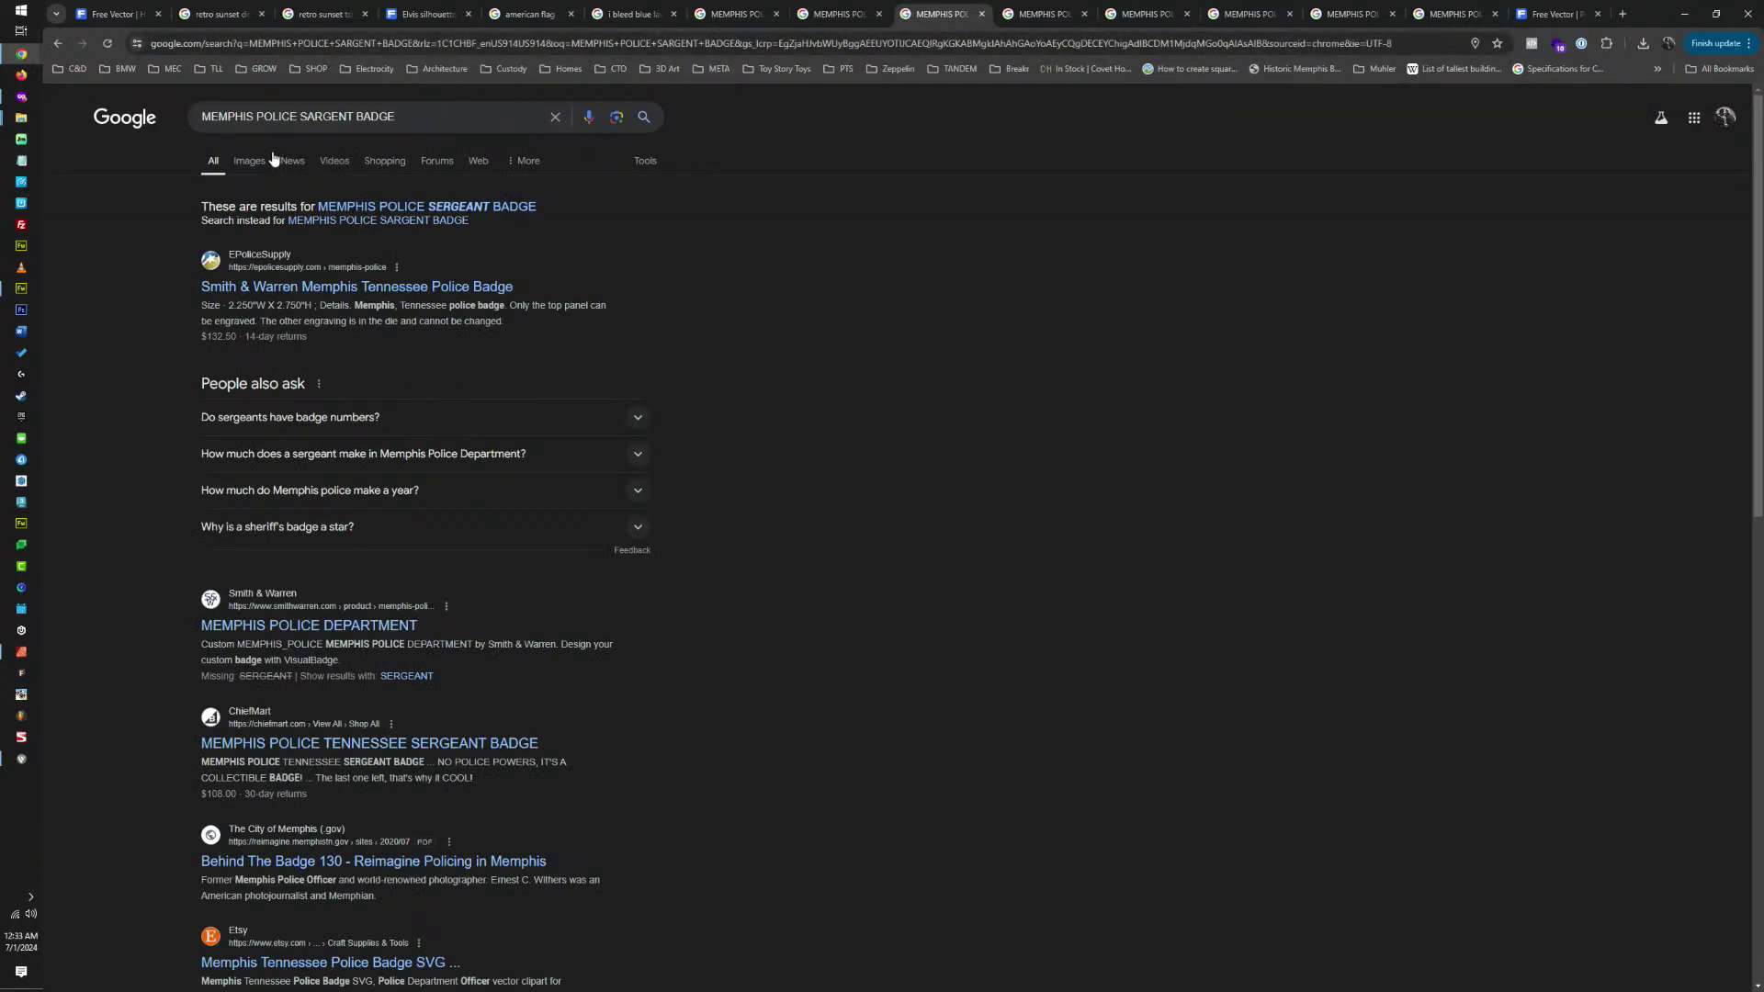
pyautogui.click(260, 166)
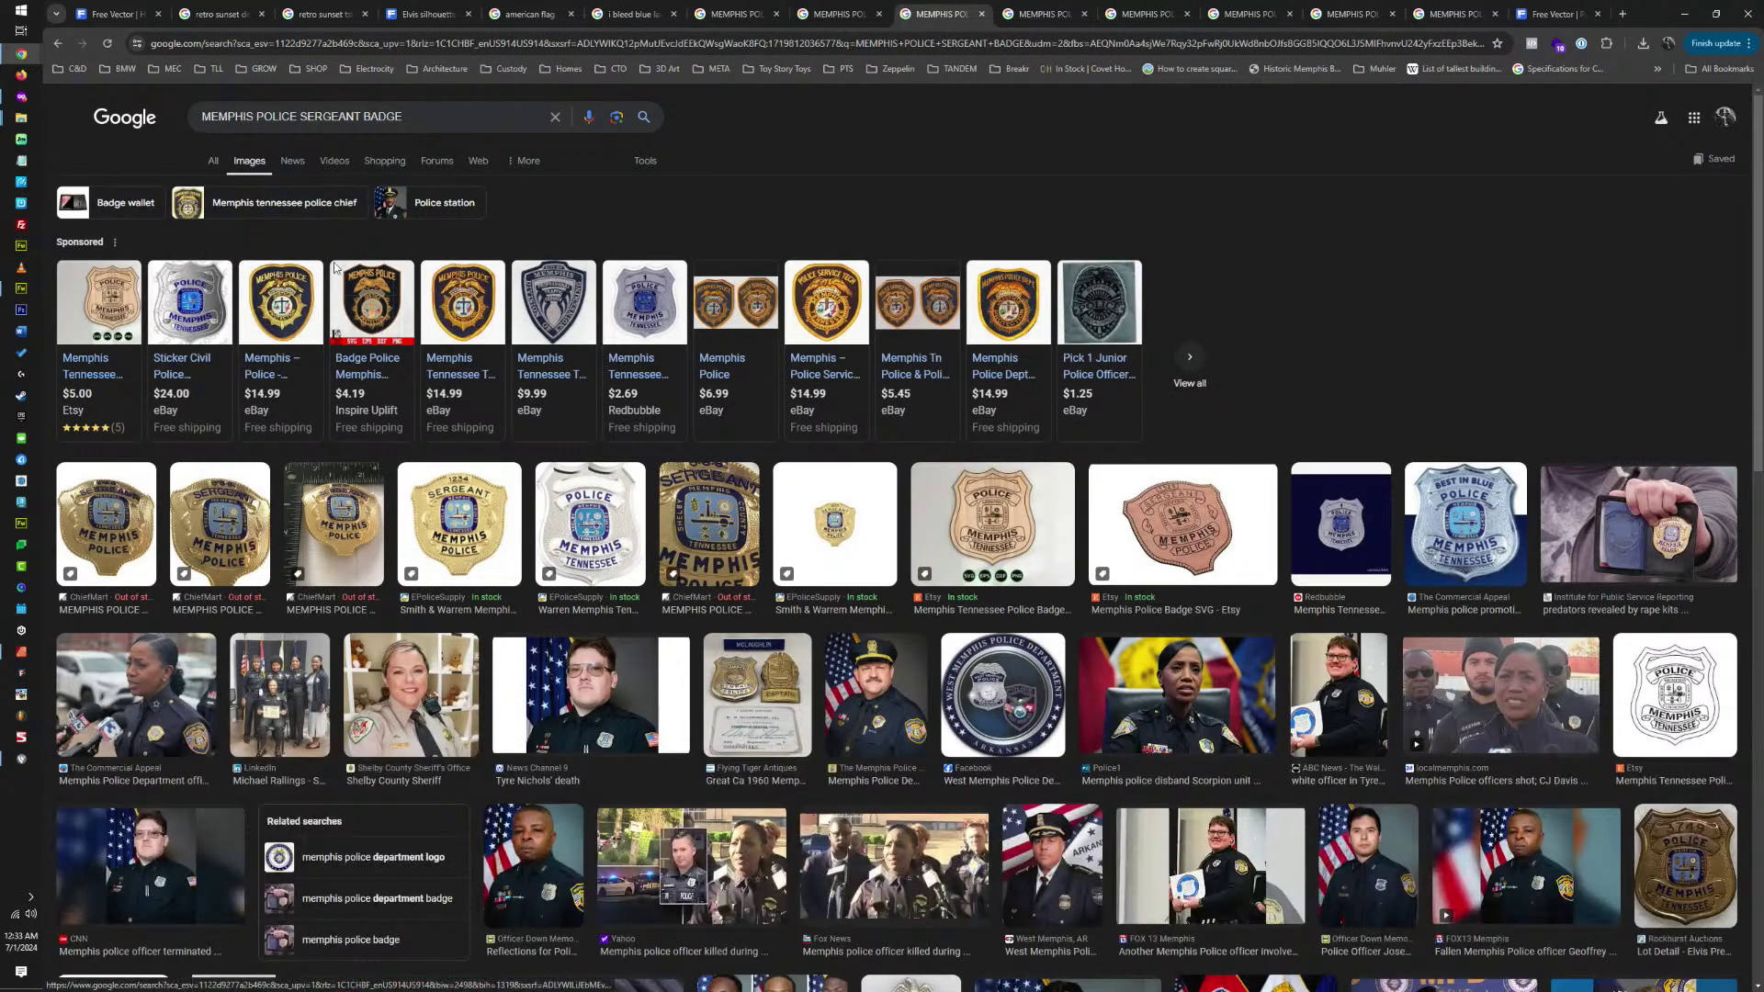
# Copy the 700-pixel Smith & Warren gold Sergeant badge image from the results and return to Affinity Publisher.
pyautogui.click(489, 531)
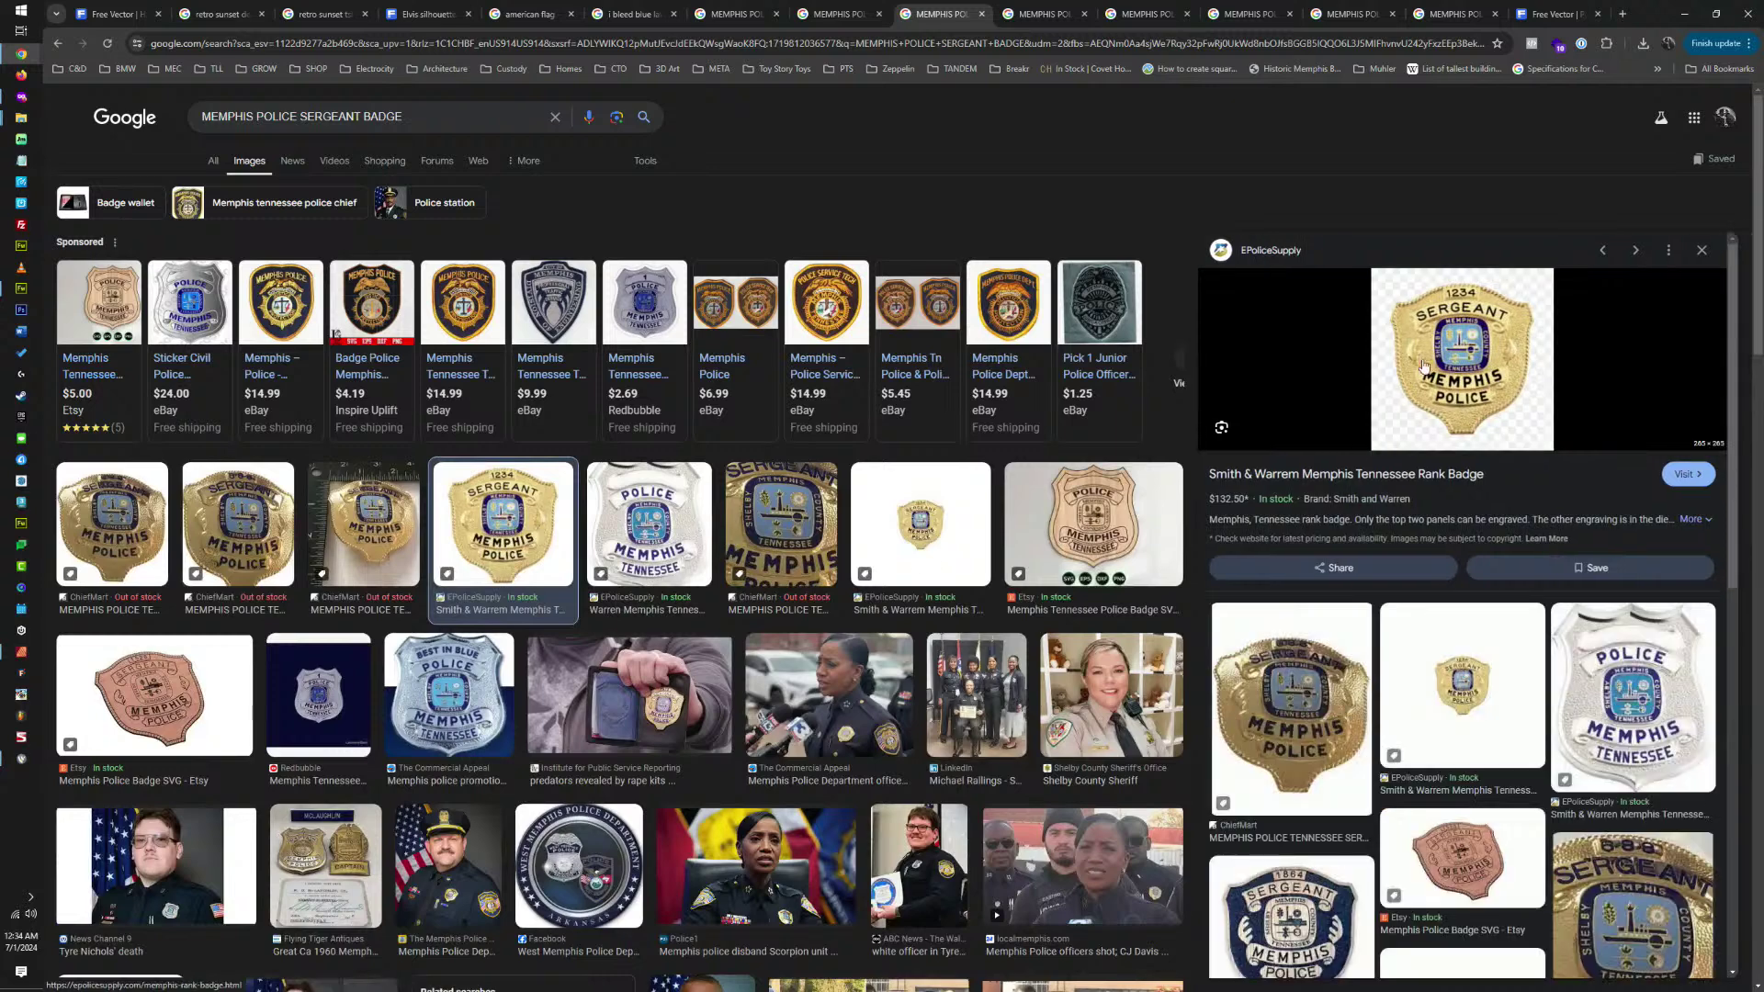
pyautogui.rightClick(1452, 363)
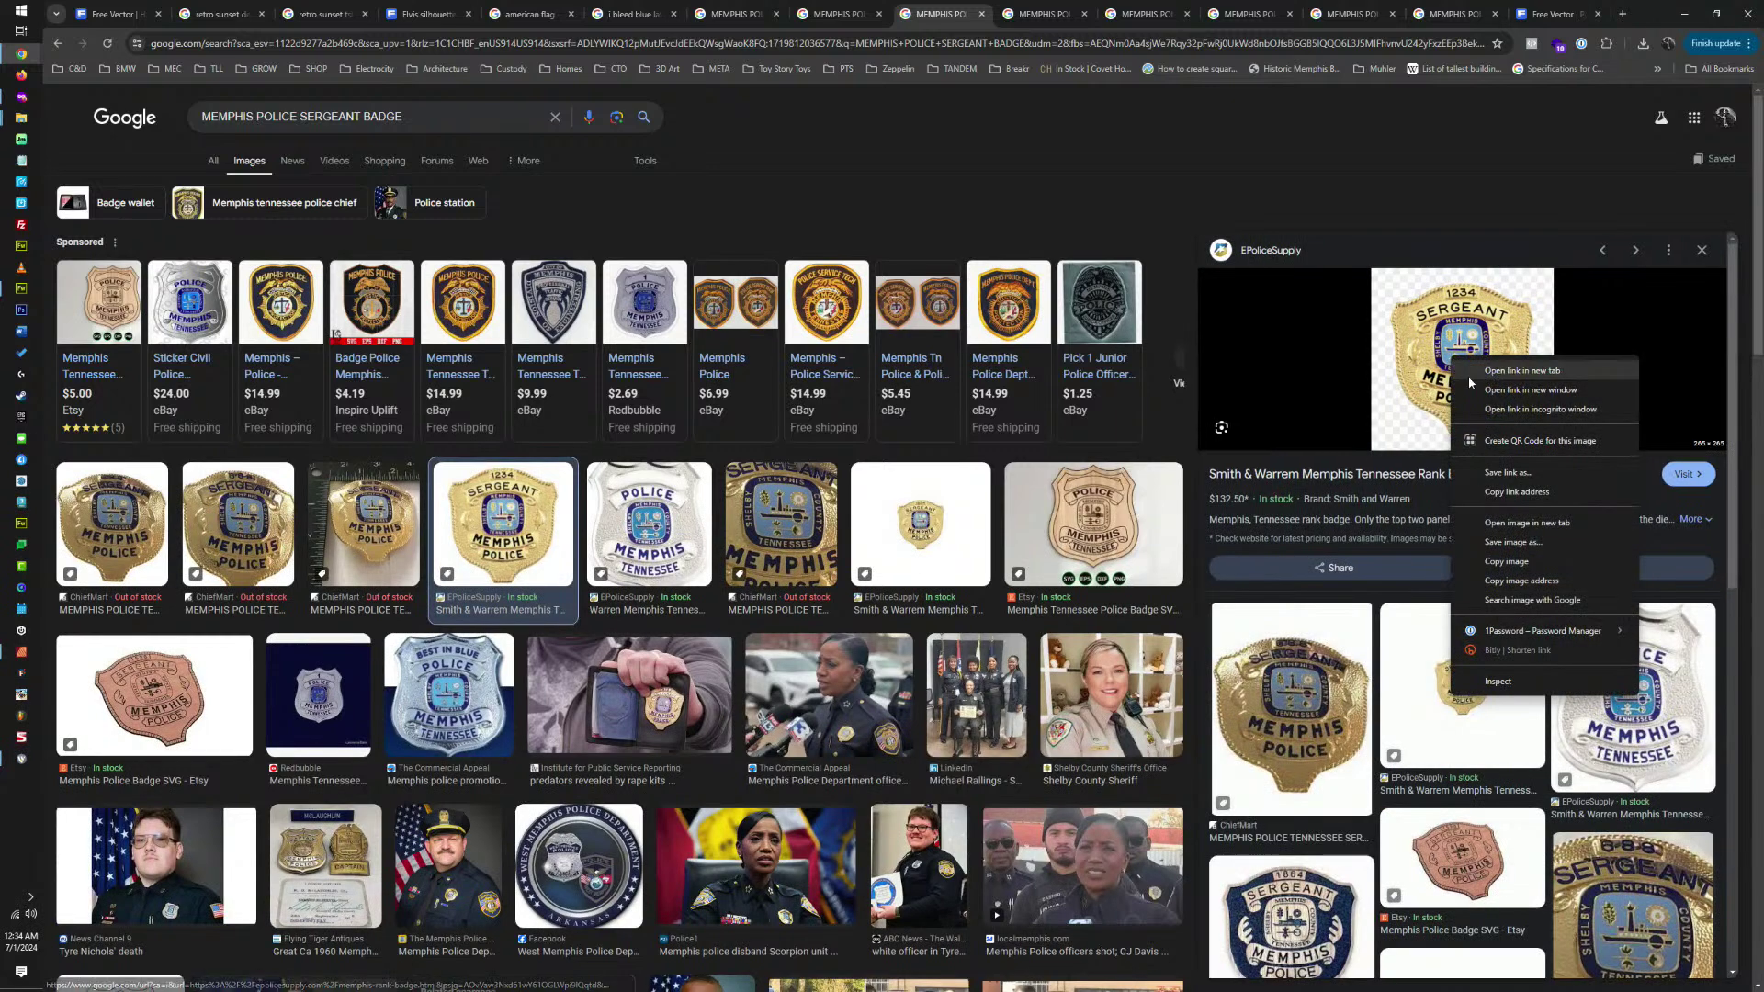
pyautogui.click(1403, 706)
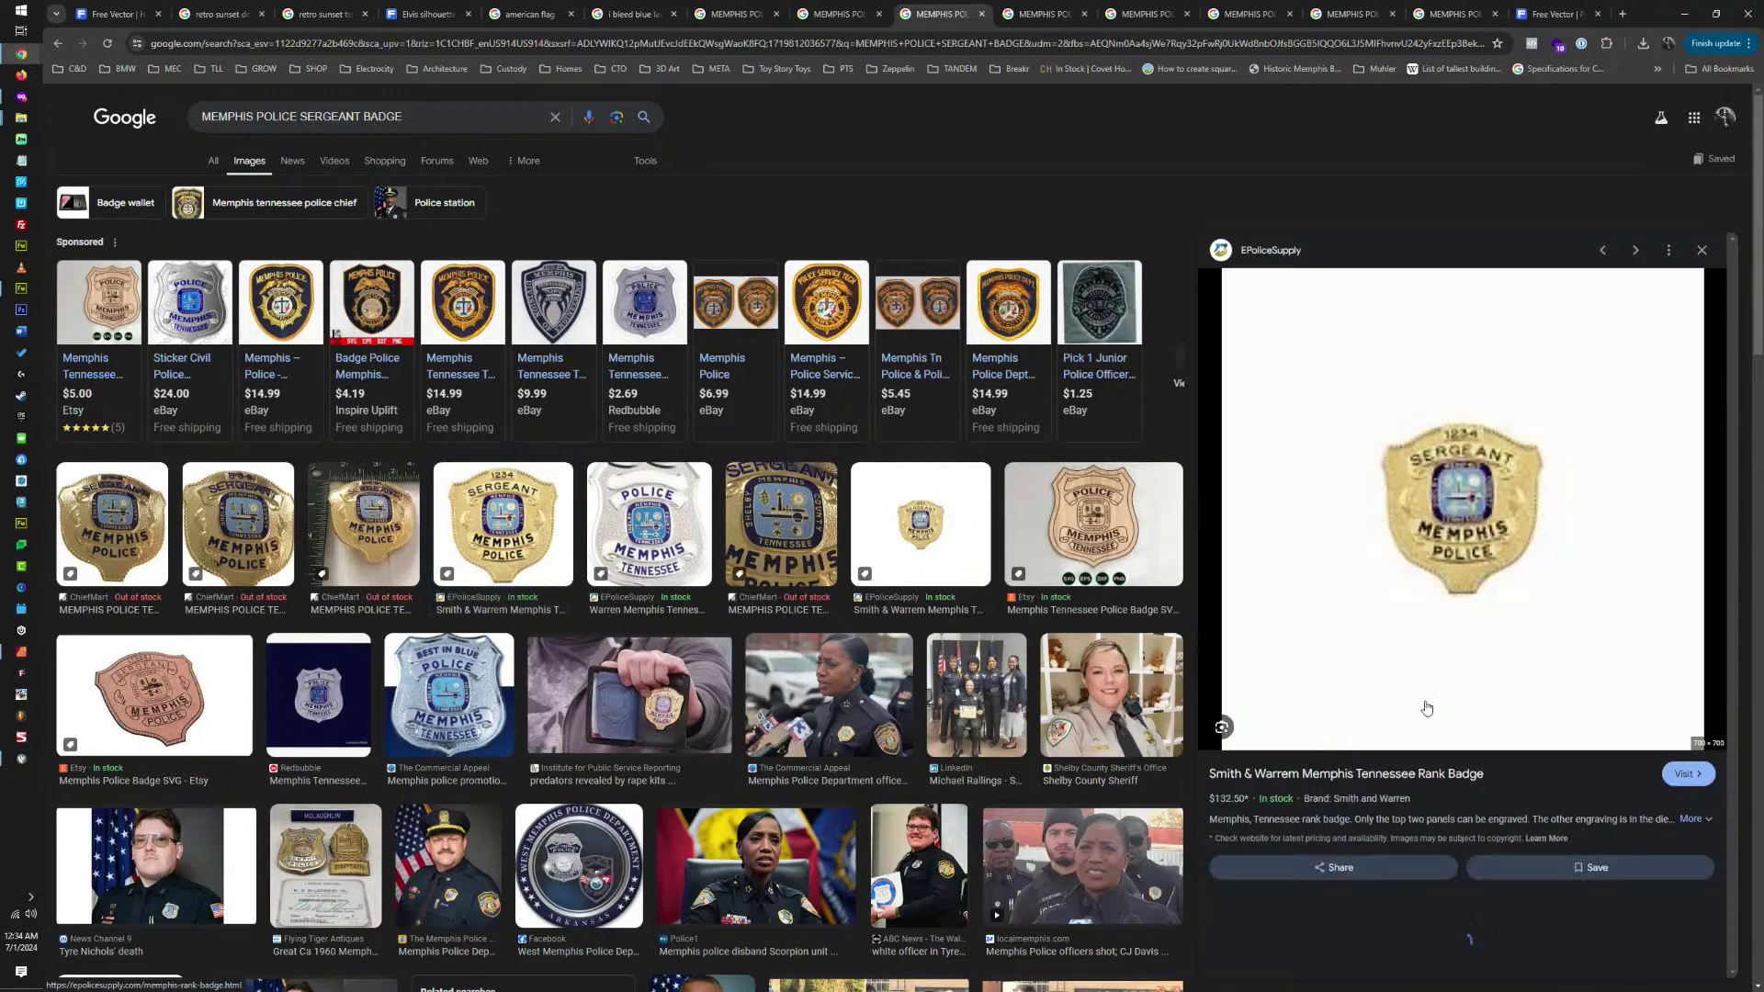
pyautogui.rightClick(1474, 494)
pyautogui.click(1543, 696)
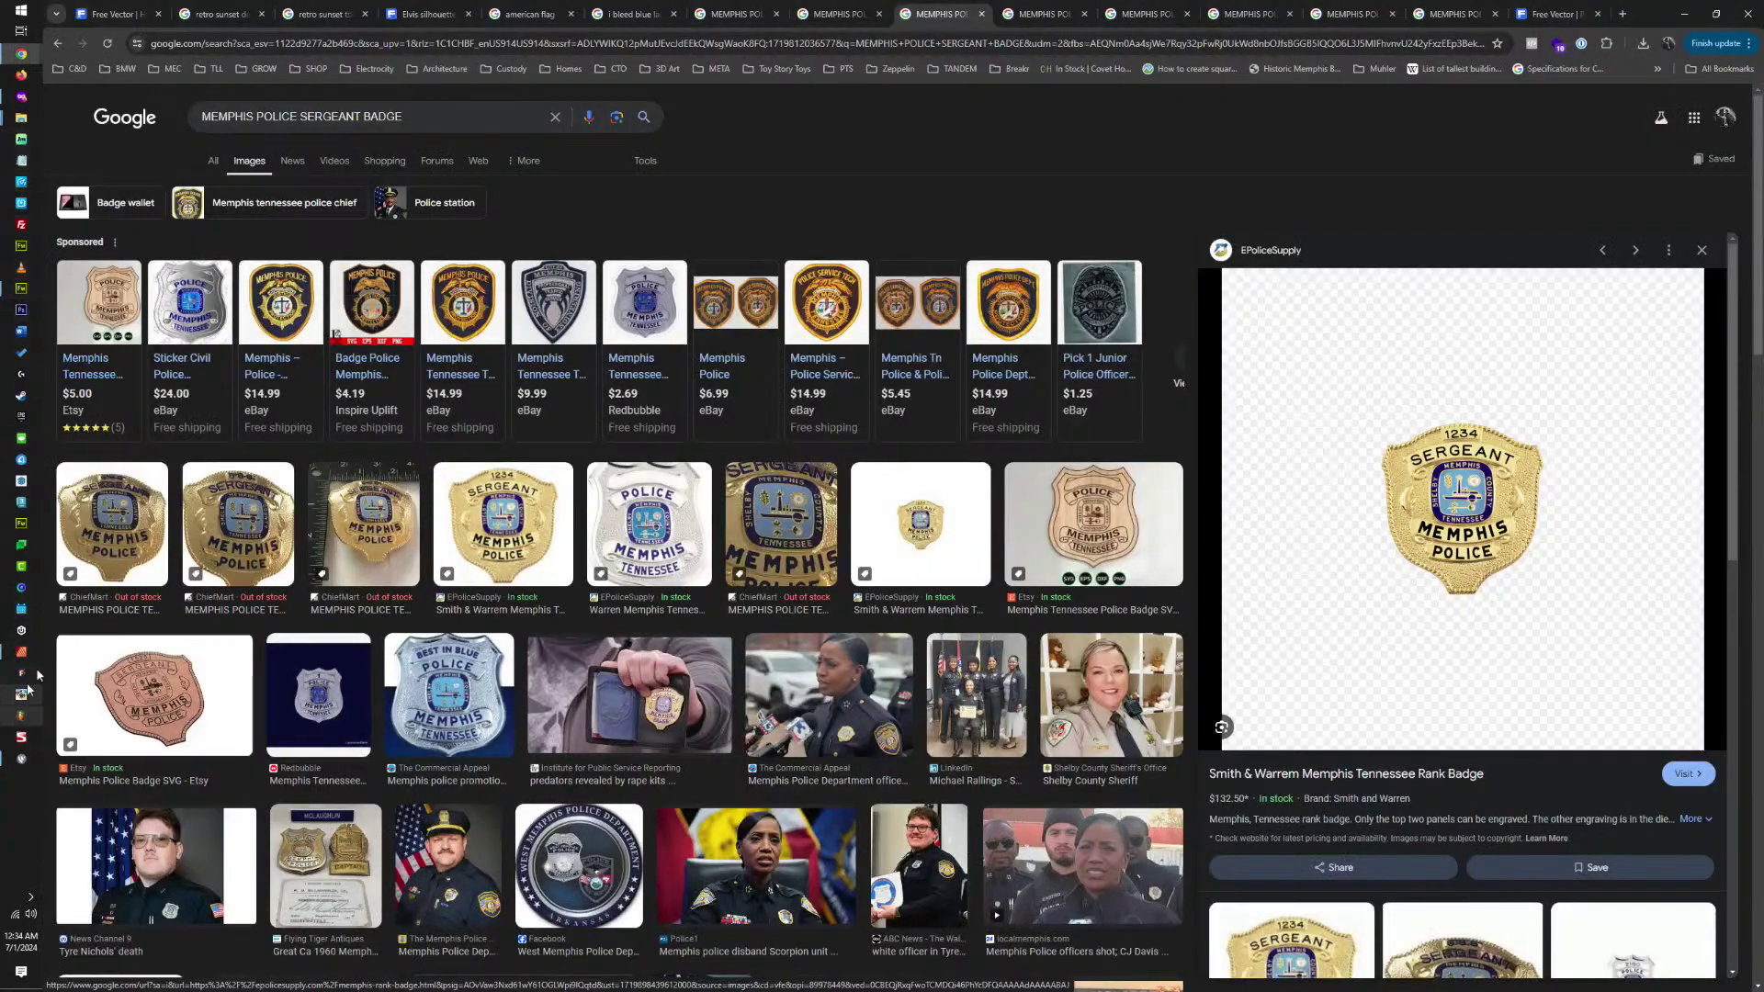
pyautogui.click(21, 652)
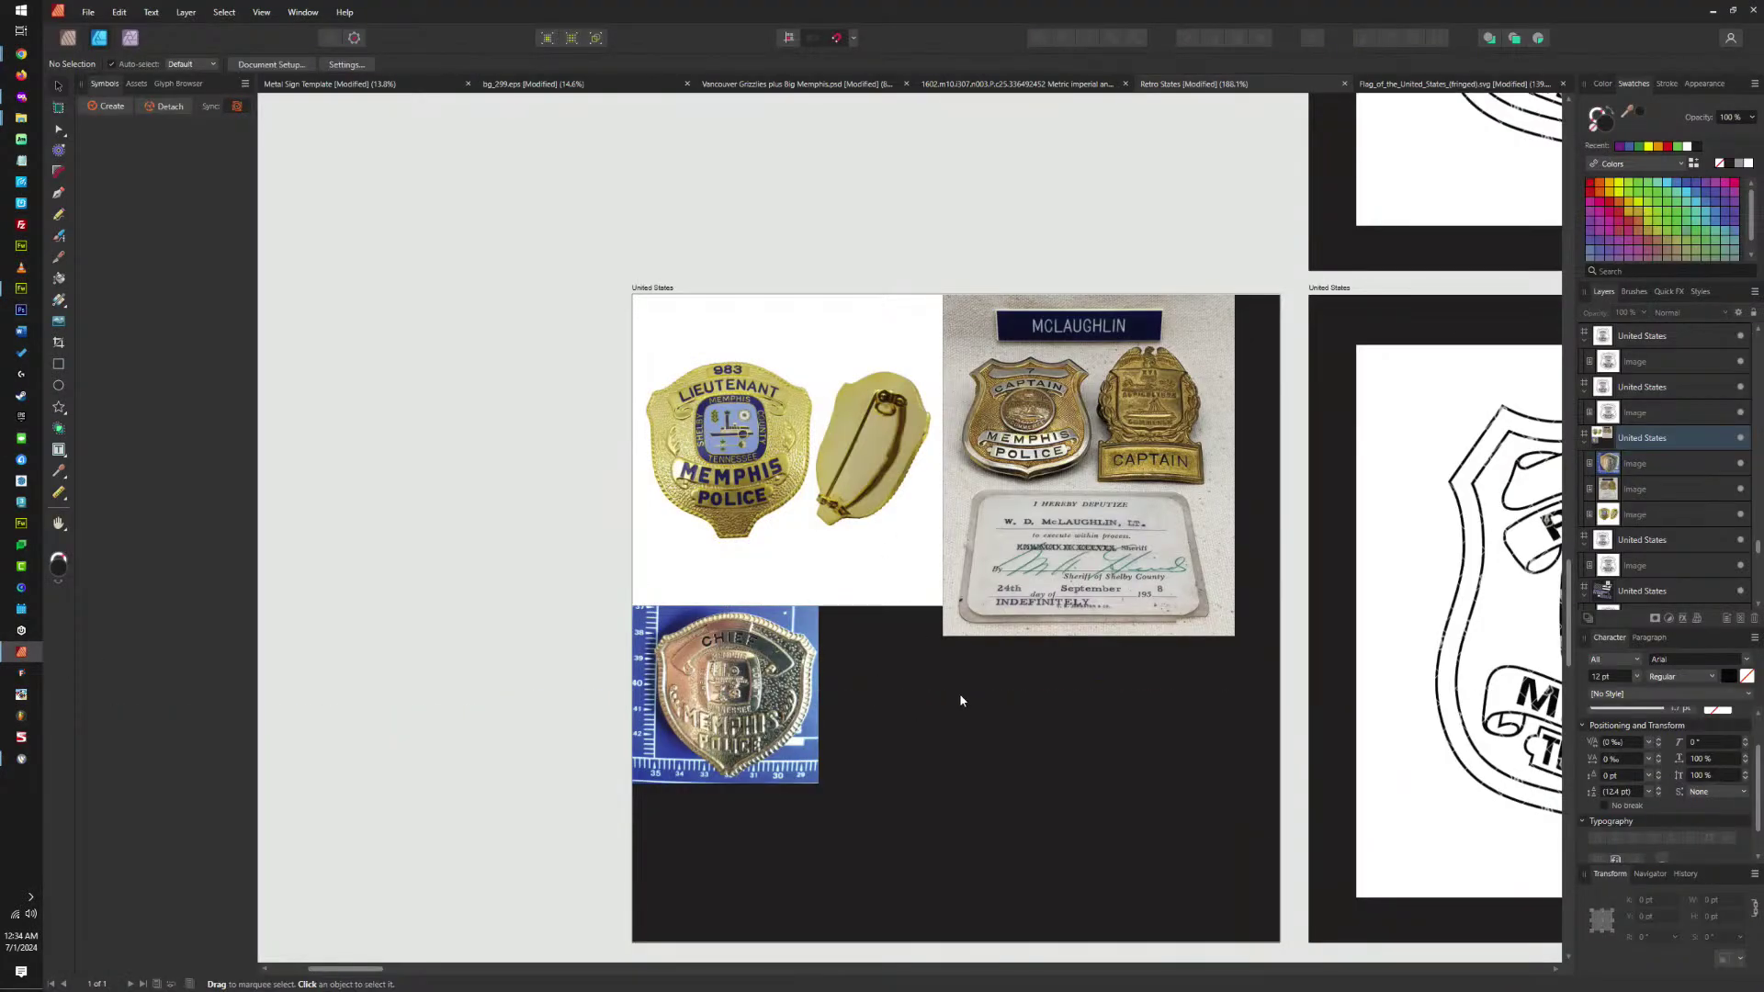
# Paste the Sergeant badge, enlarge it to about 375.8 pt square, and position the badge beside the Chief badge.
pyautogui.hotkey('ctrl', 'v')
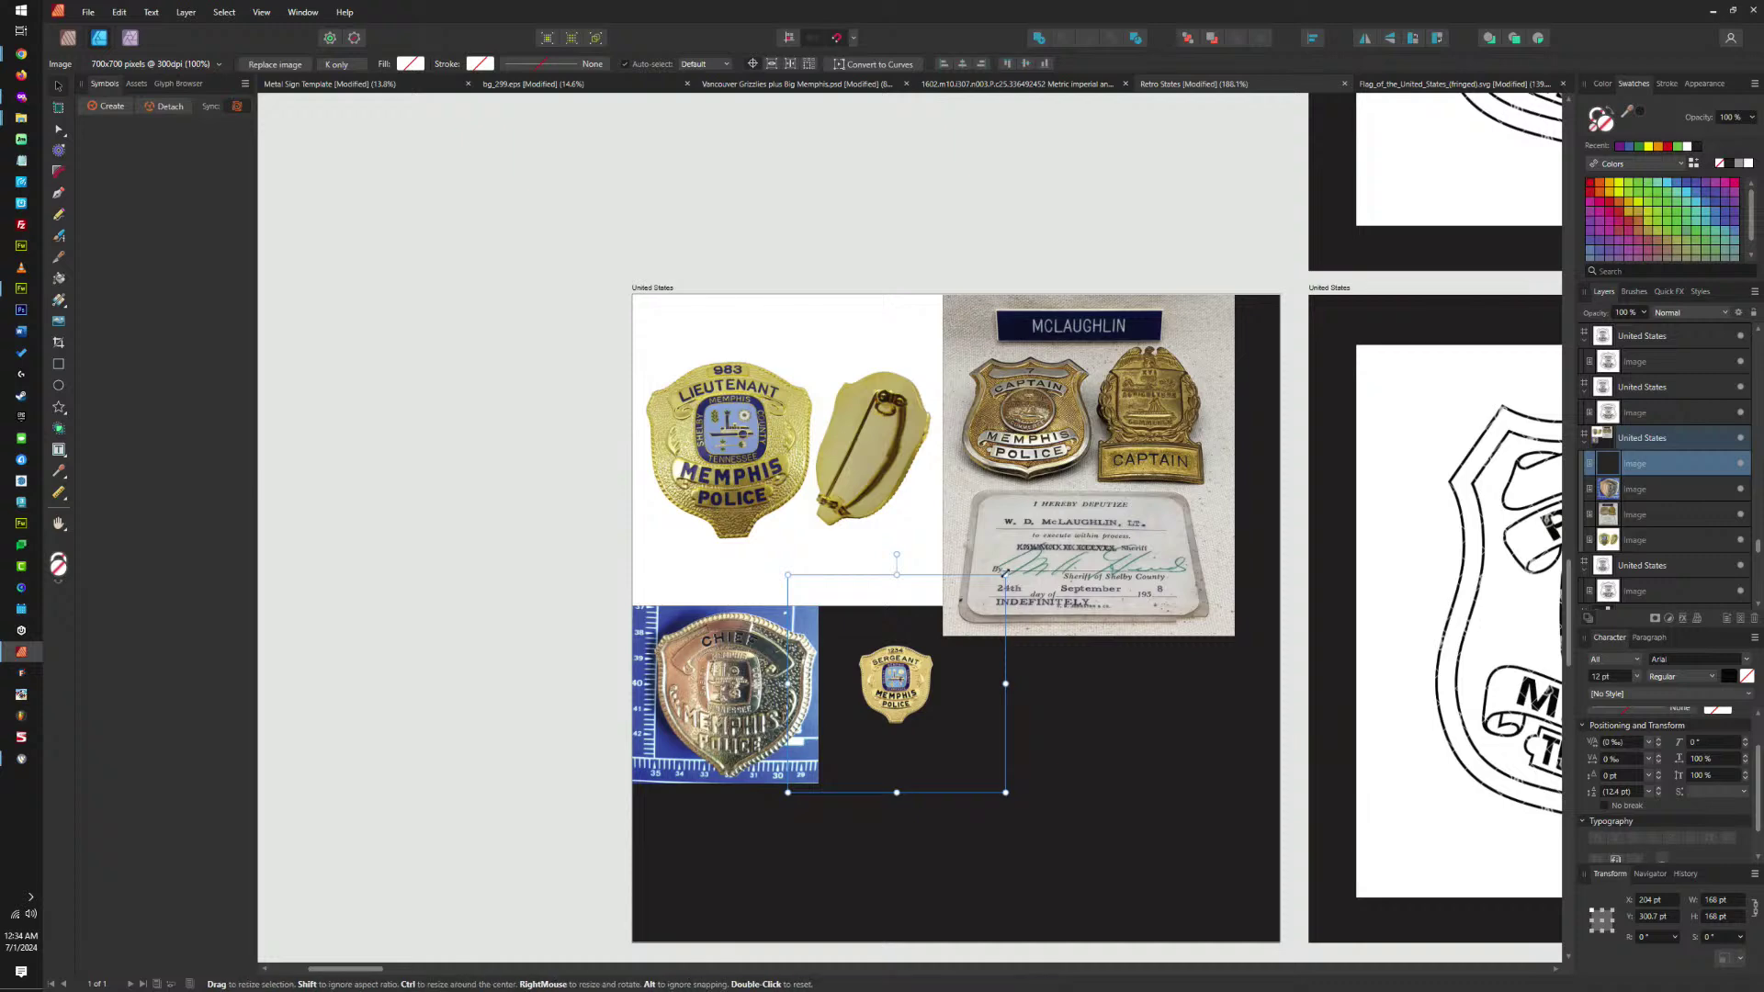
pyautogui.moveTo(1005, 574); pyautogui.dragTo(1146, 454)
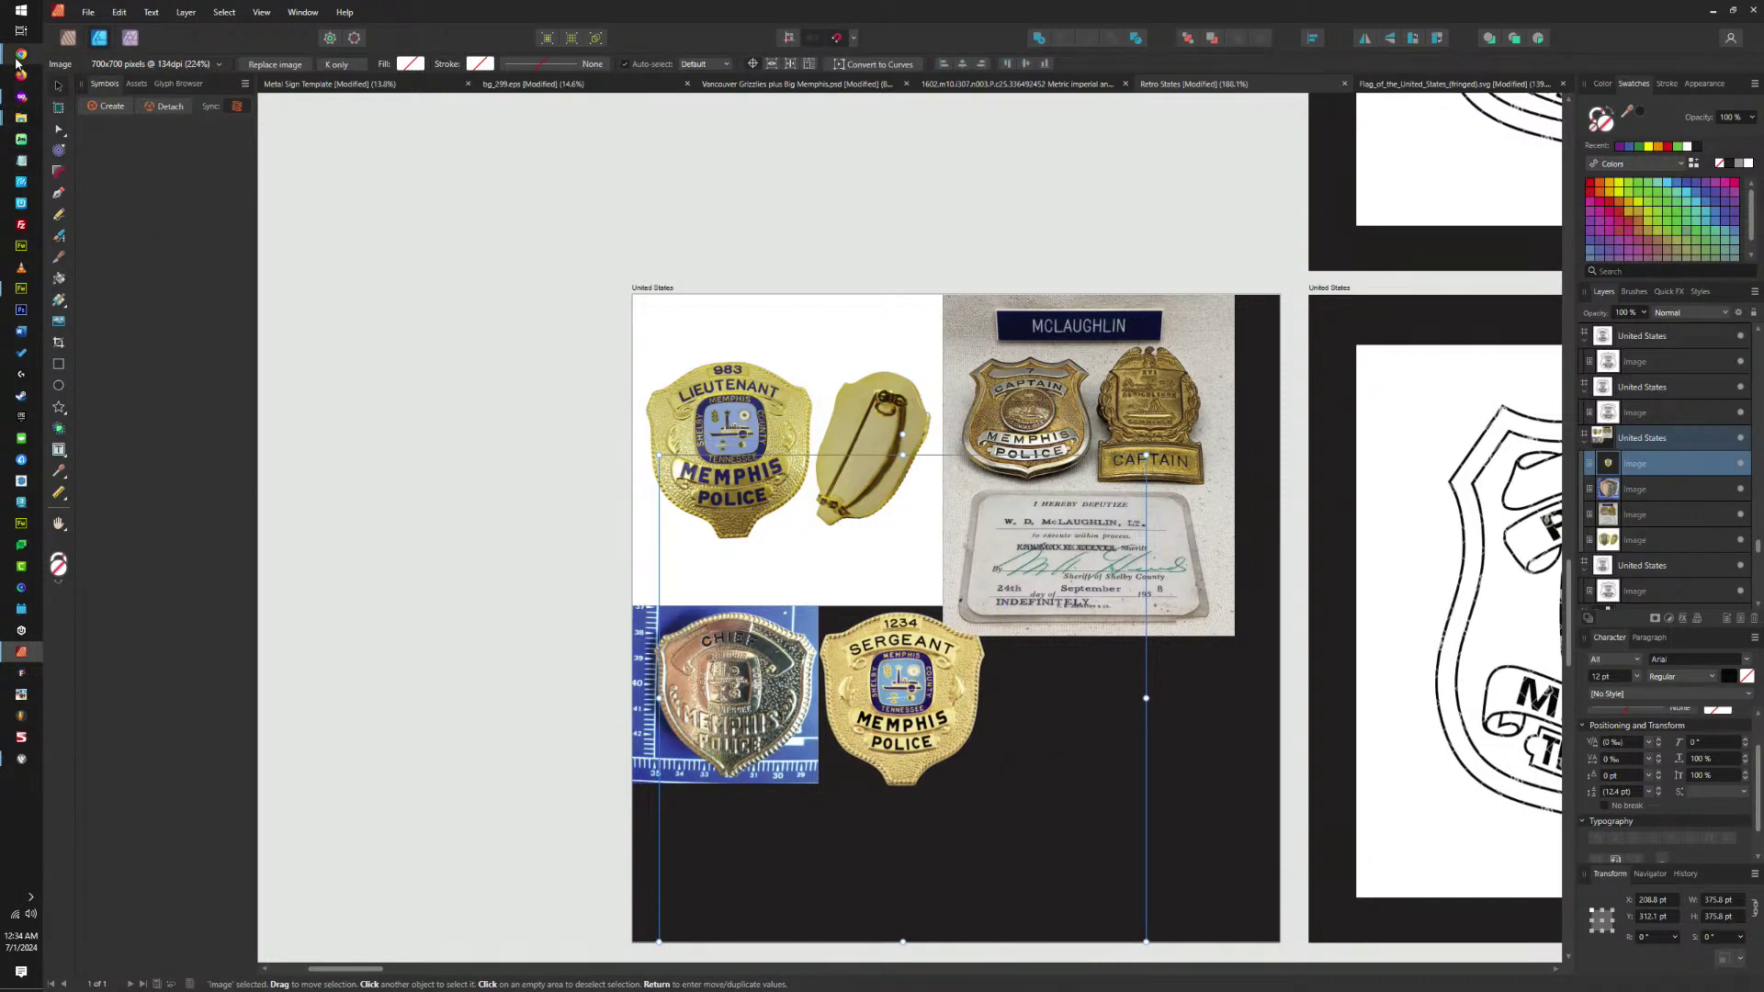
pyautogui.moveTo(20, 63)
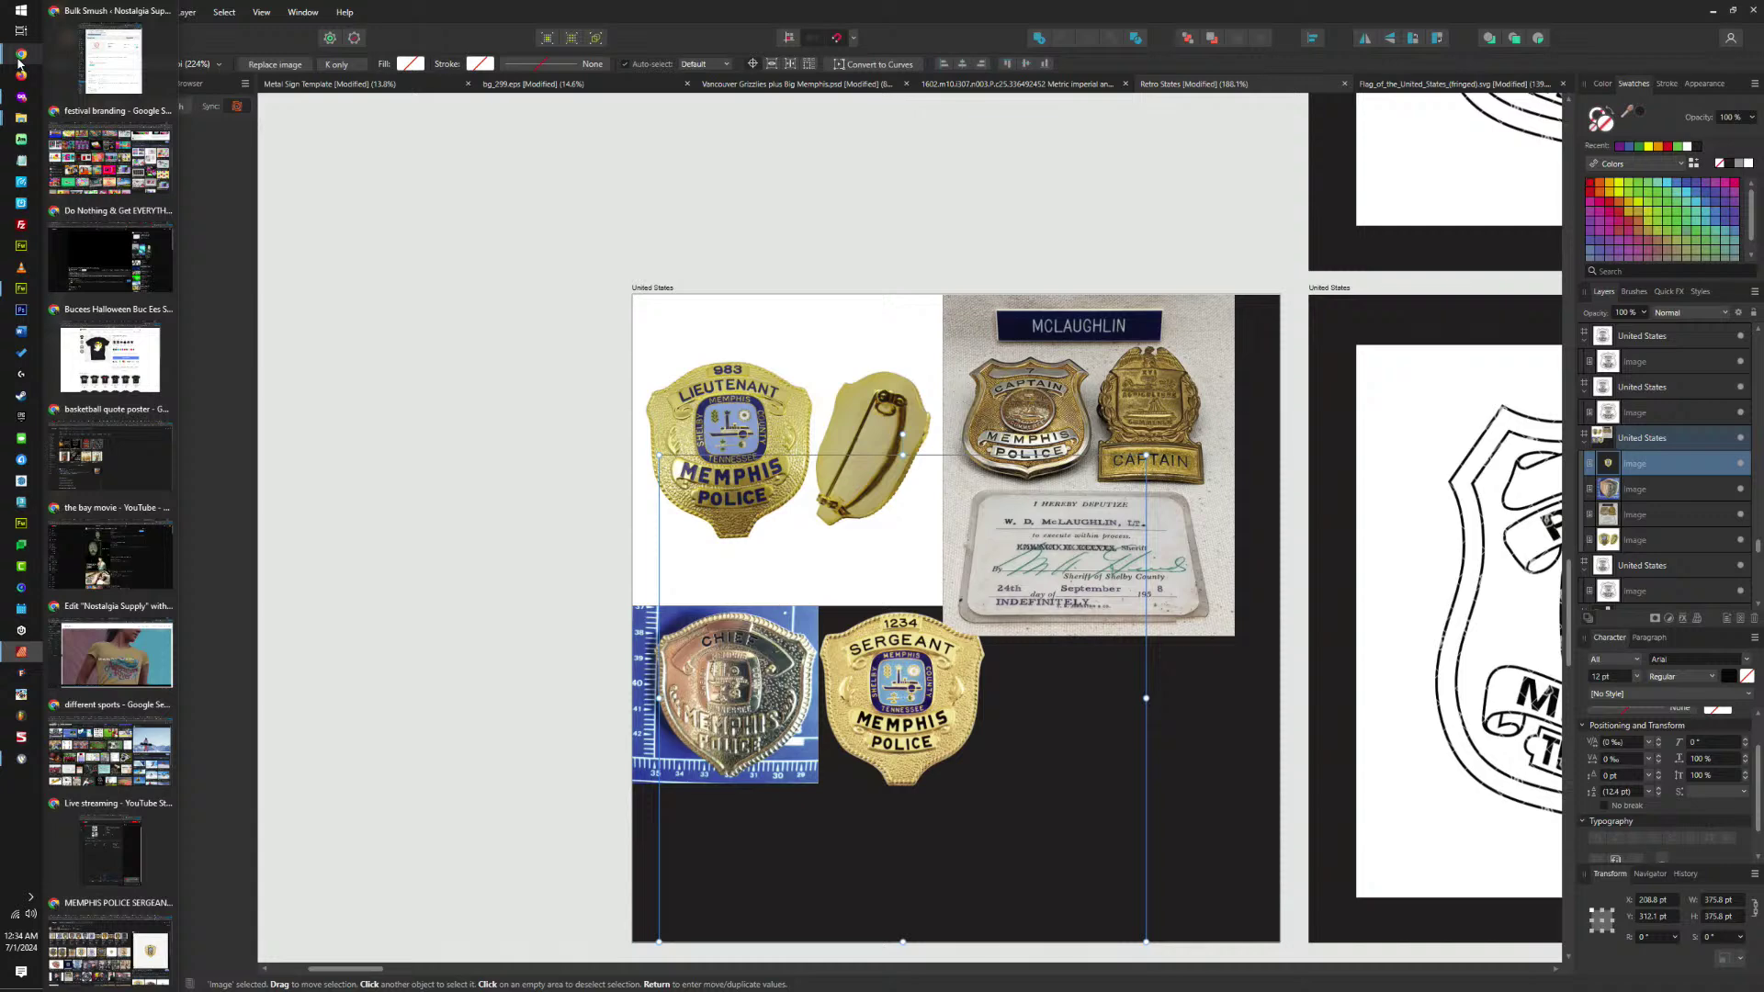
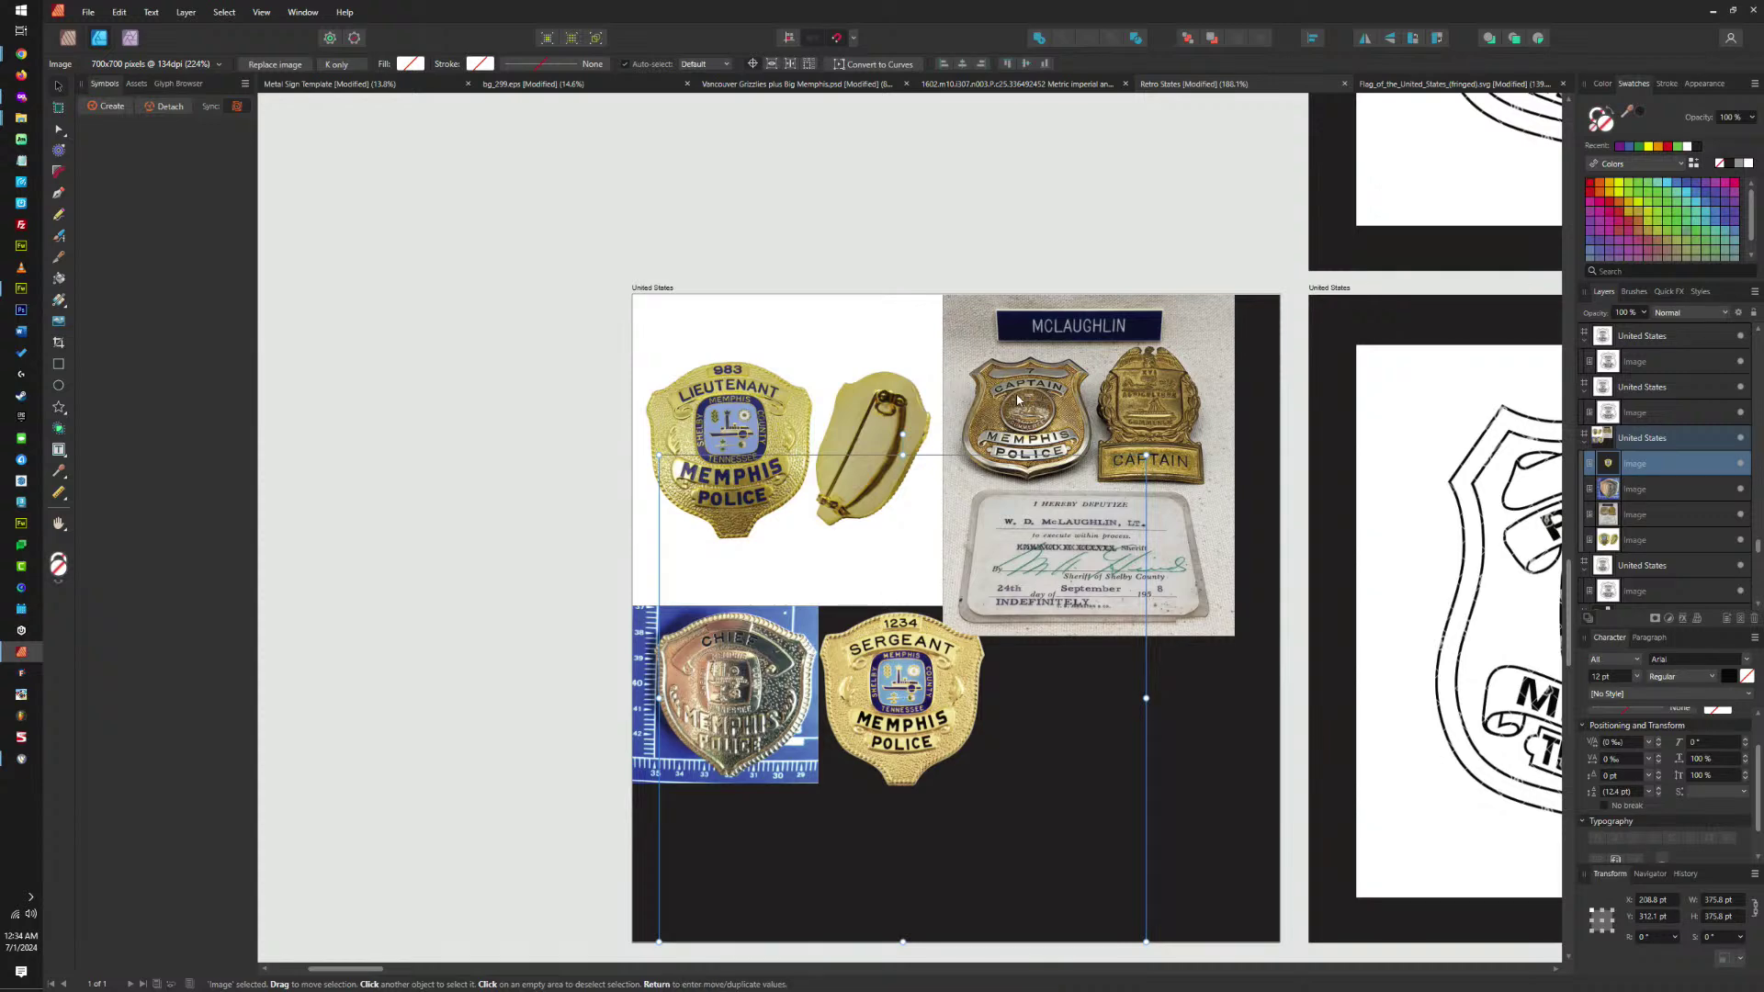
pyautogui.moveTo(1017, 401); pyautogui.dragTo(569, 460)
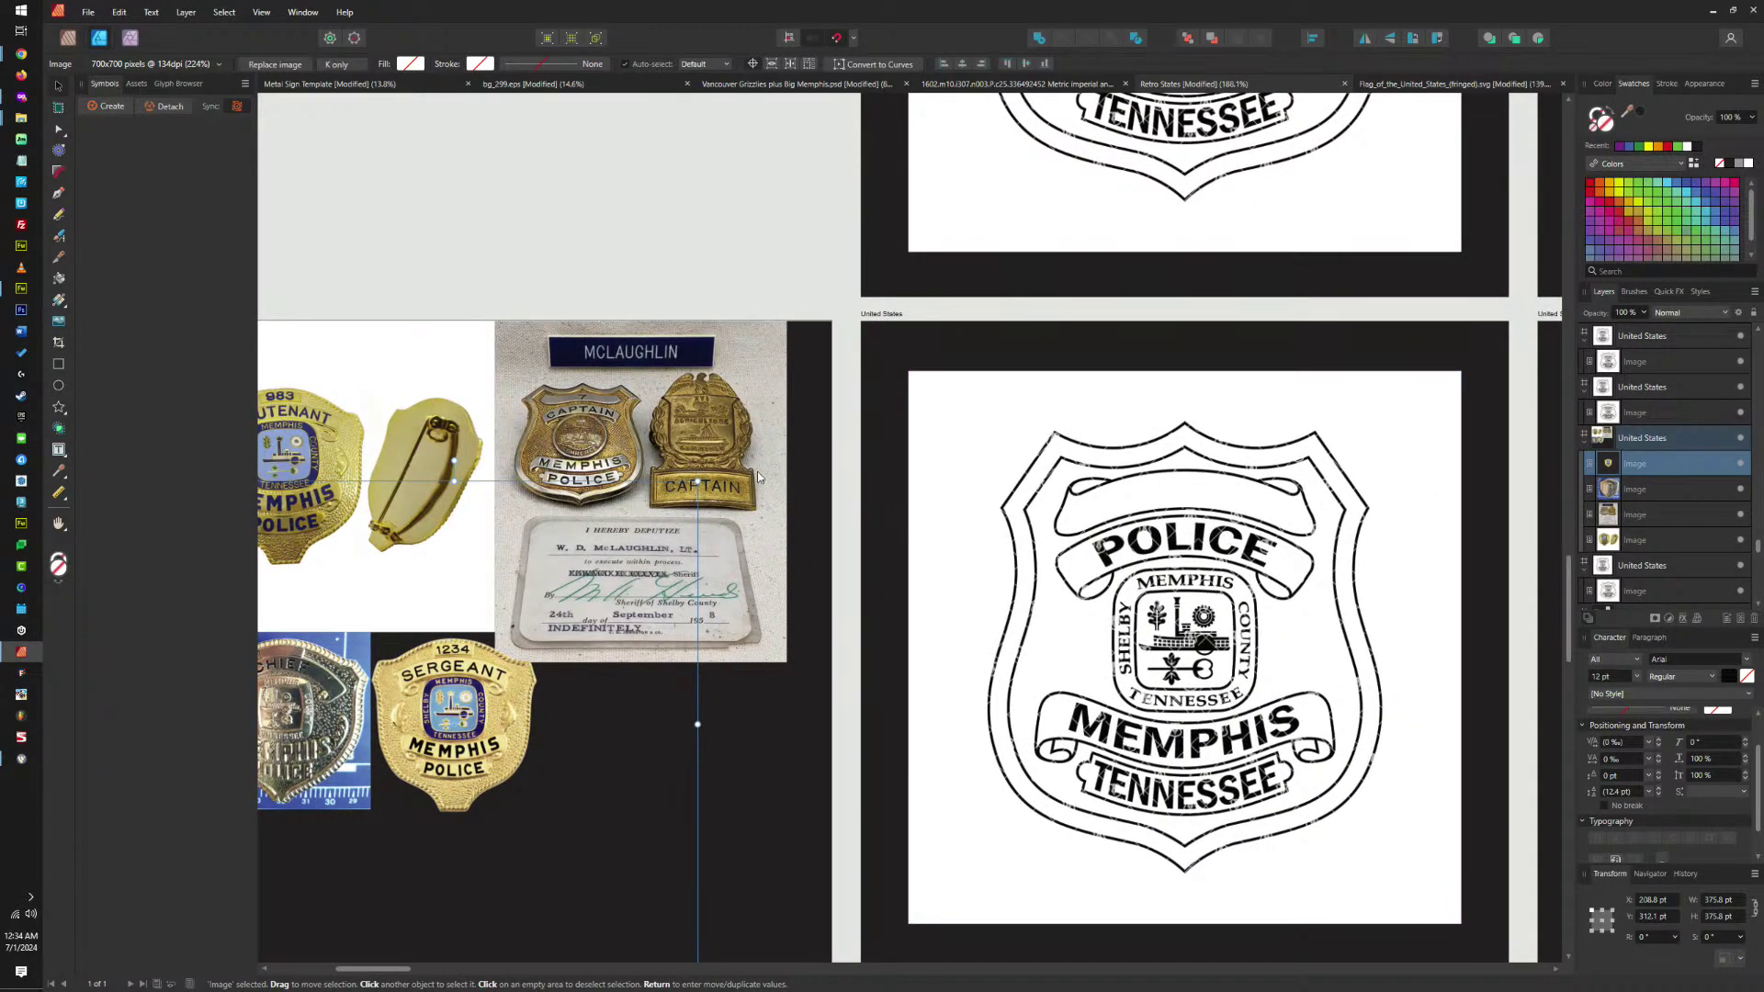
# Examine the two Captain badges in the reference photo up close and compare them with the other badges and the neighbouring badge artwork.
pyautogui.scroll(10, 674, 447)
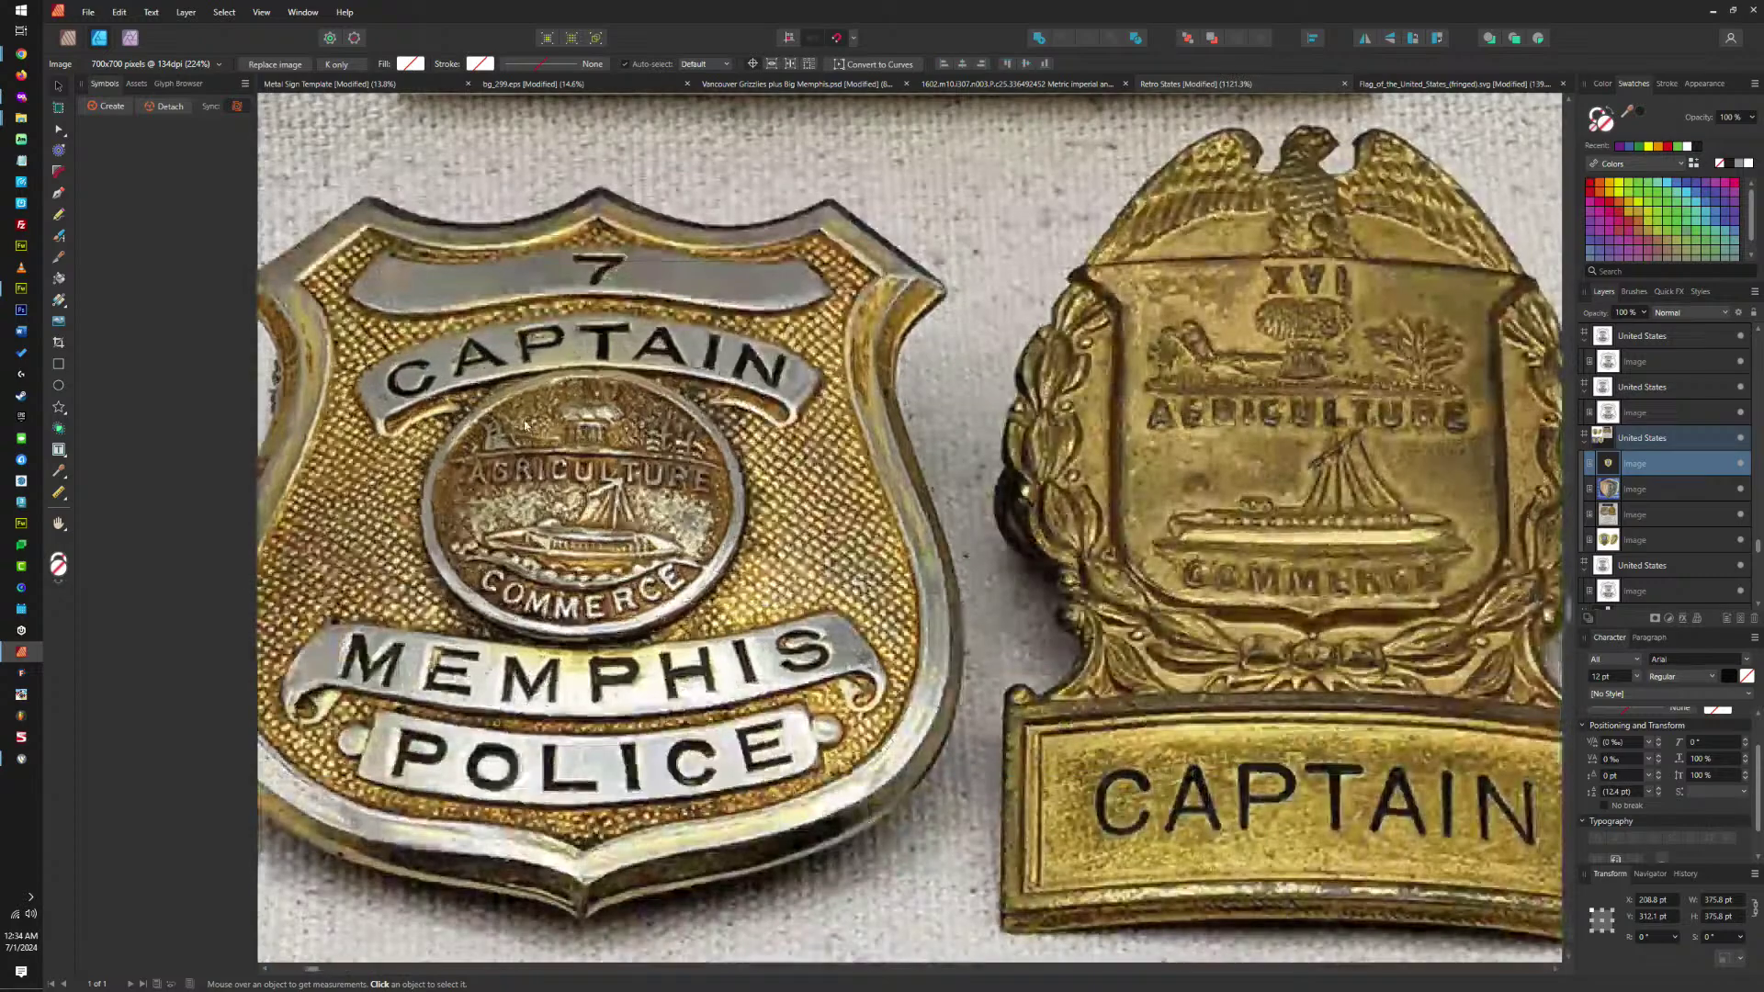
pyautogui.moveTo(546, 444); pyautogui.dragTo(715, 527)
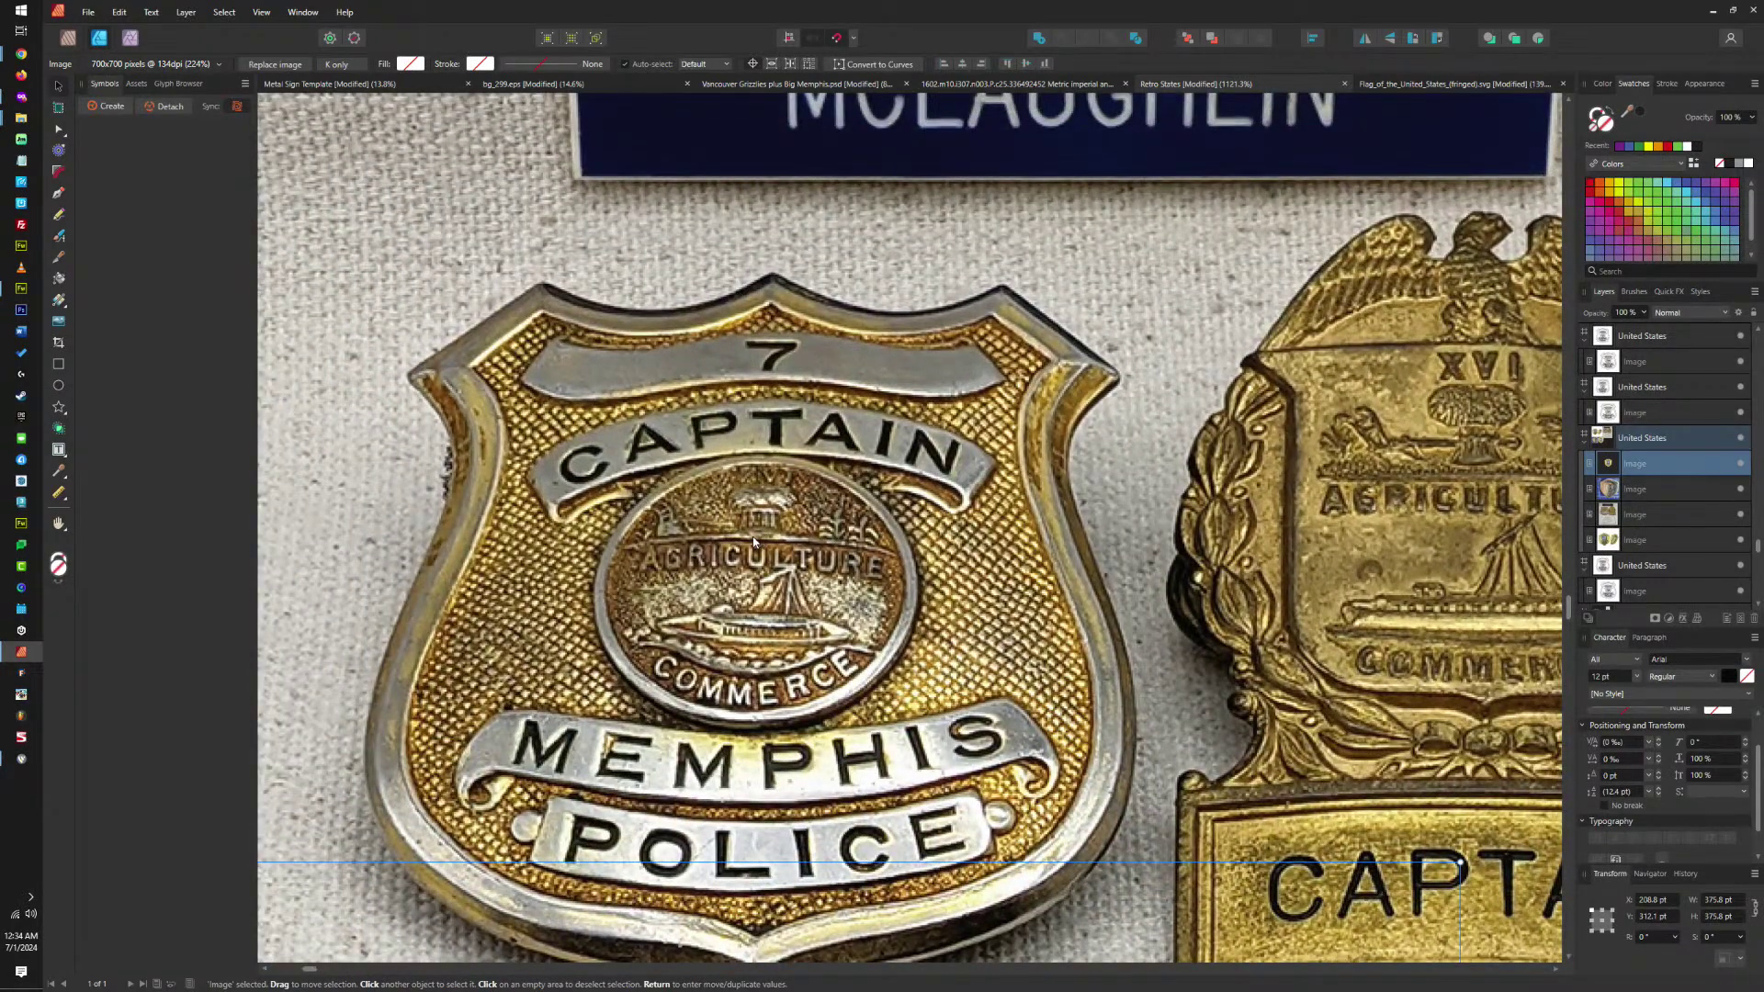
pyautogui.scroll(-4, 778, 540)
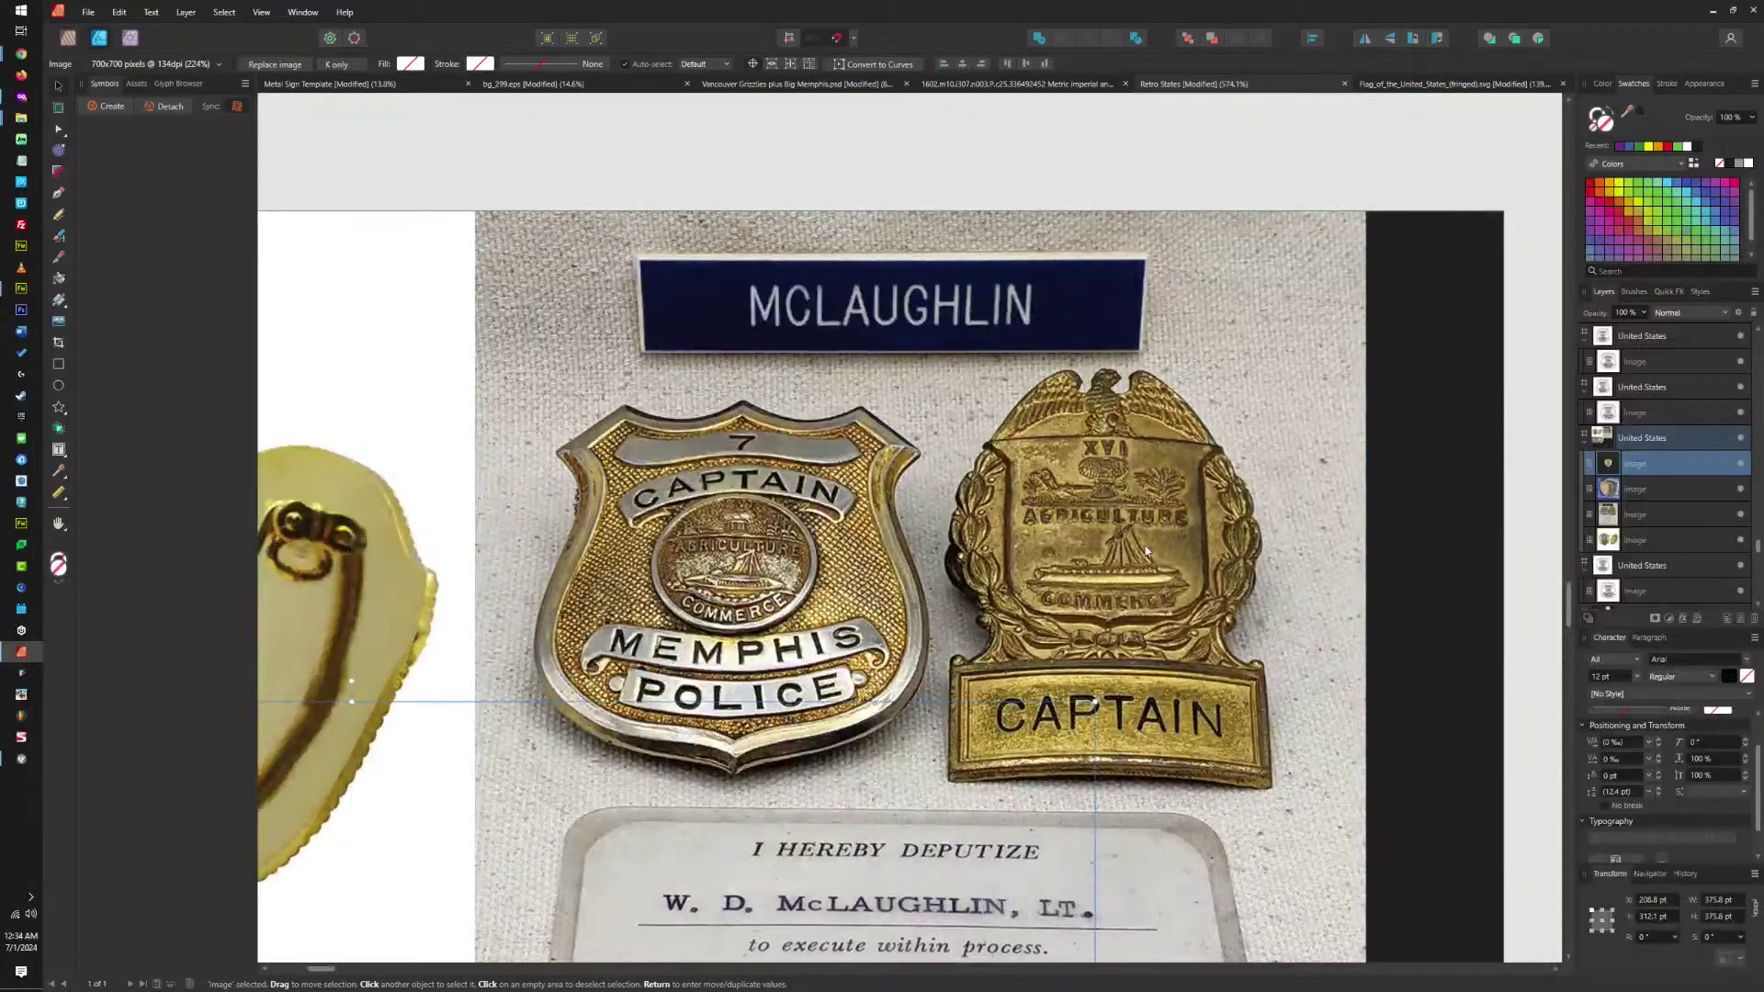
pyautogui.scroll(4, 1149, 517)
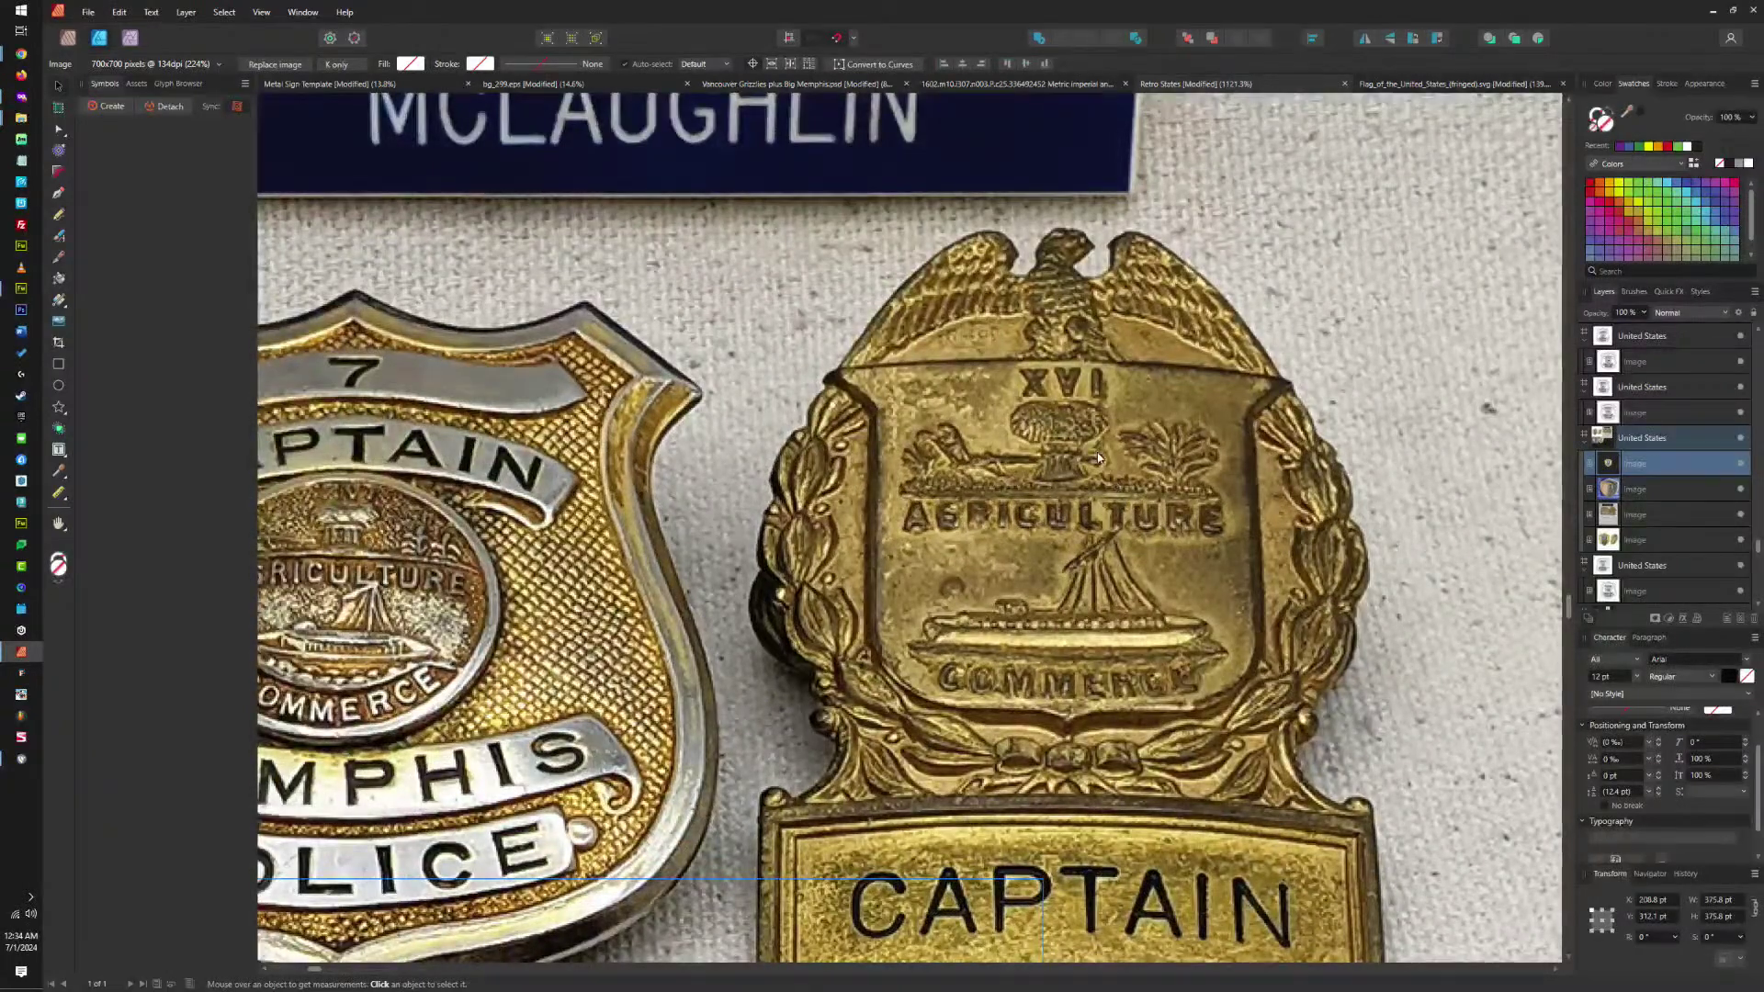
pyautogui.scroll(-1, 1098, 457)
pyautogui.scroll(-3, 1080, 537)
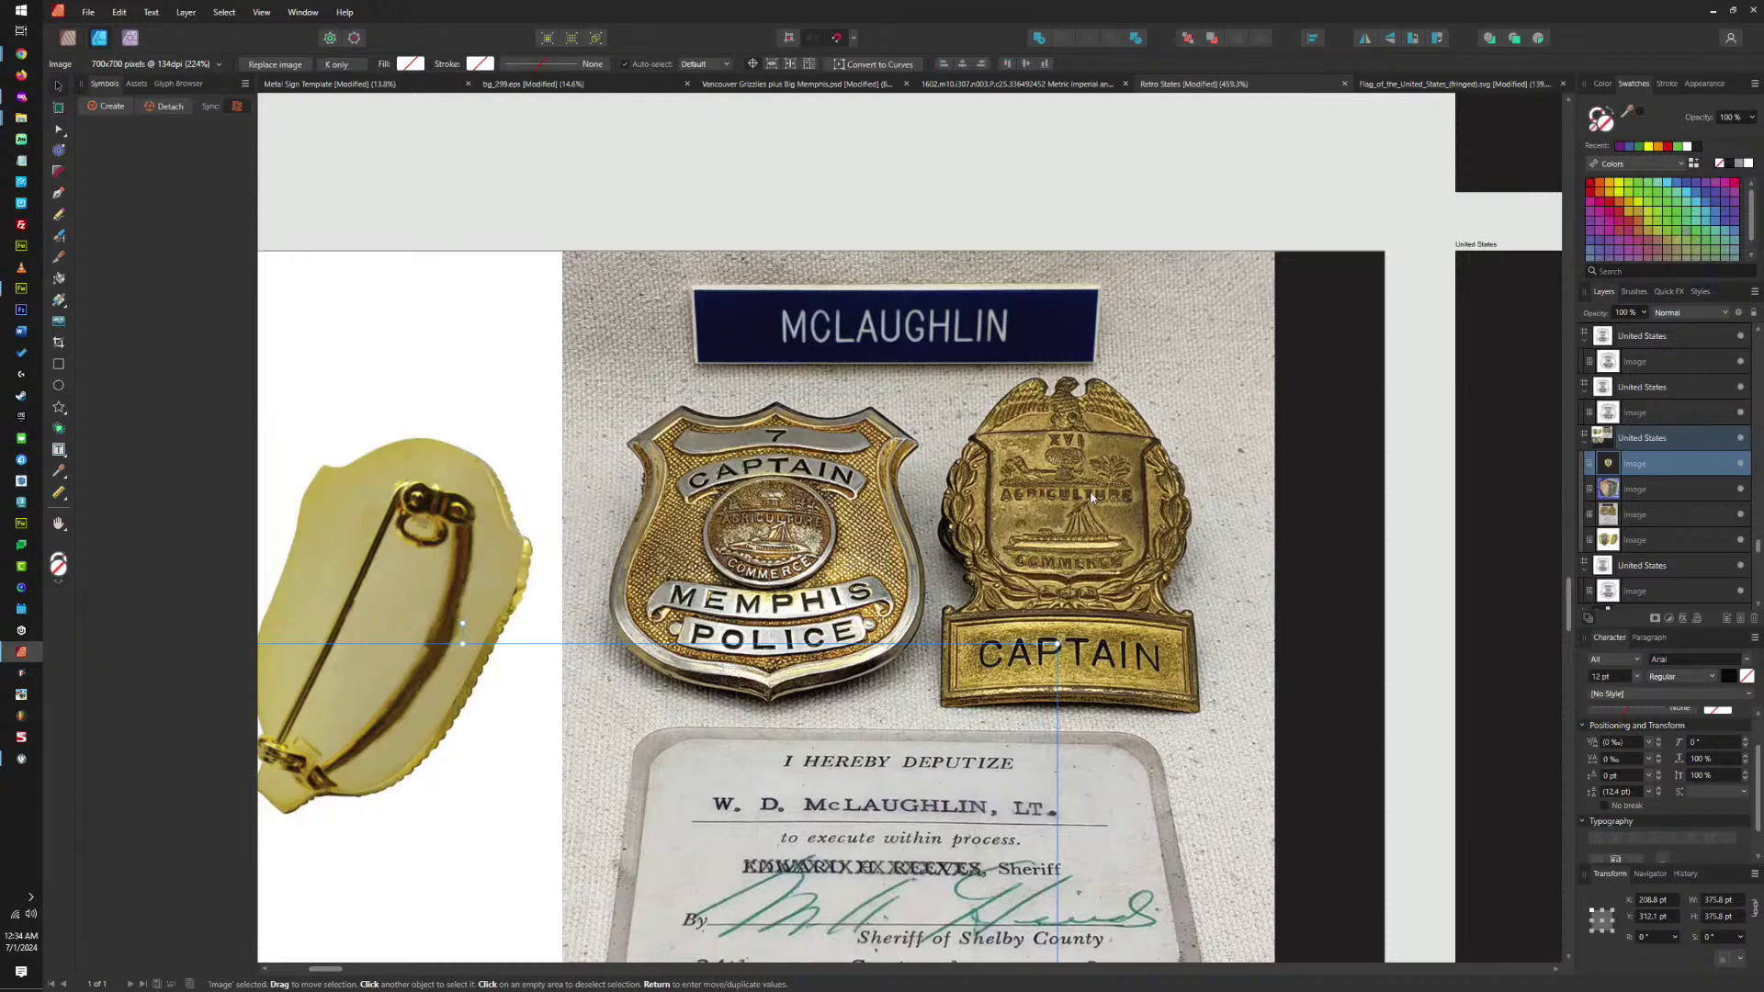
pyautogui.scroll(-4, 1091, 497)
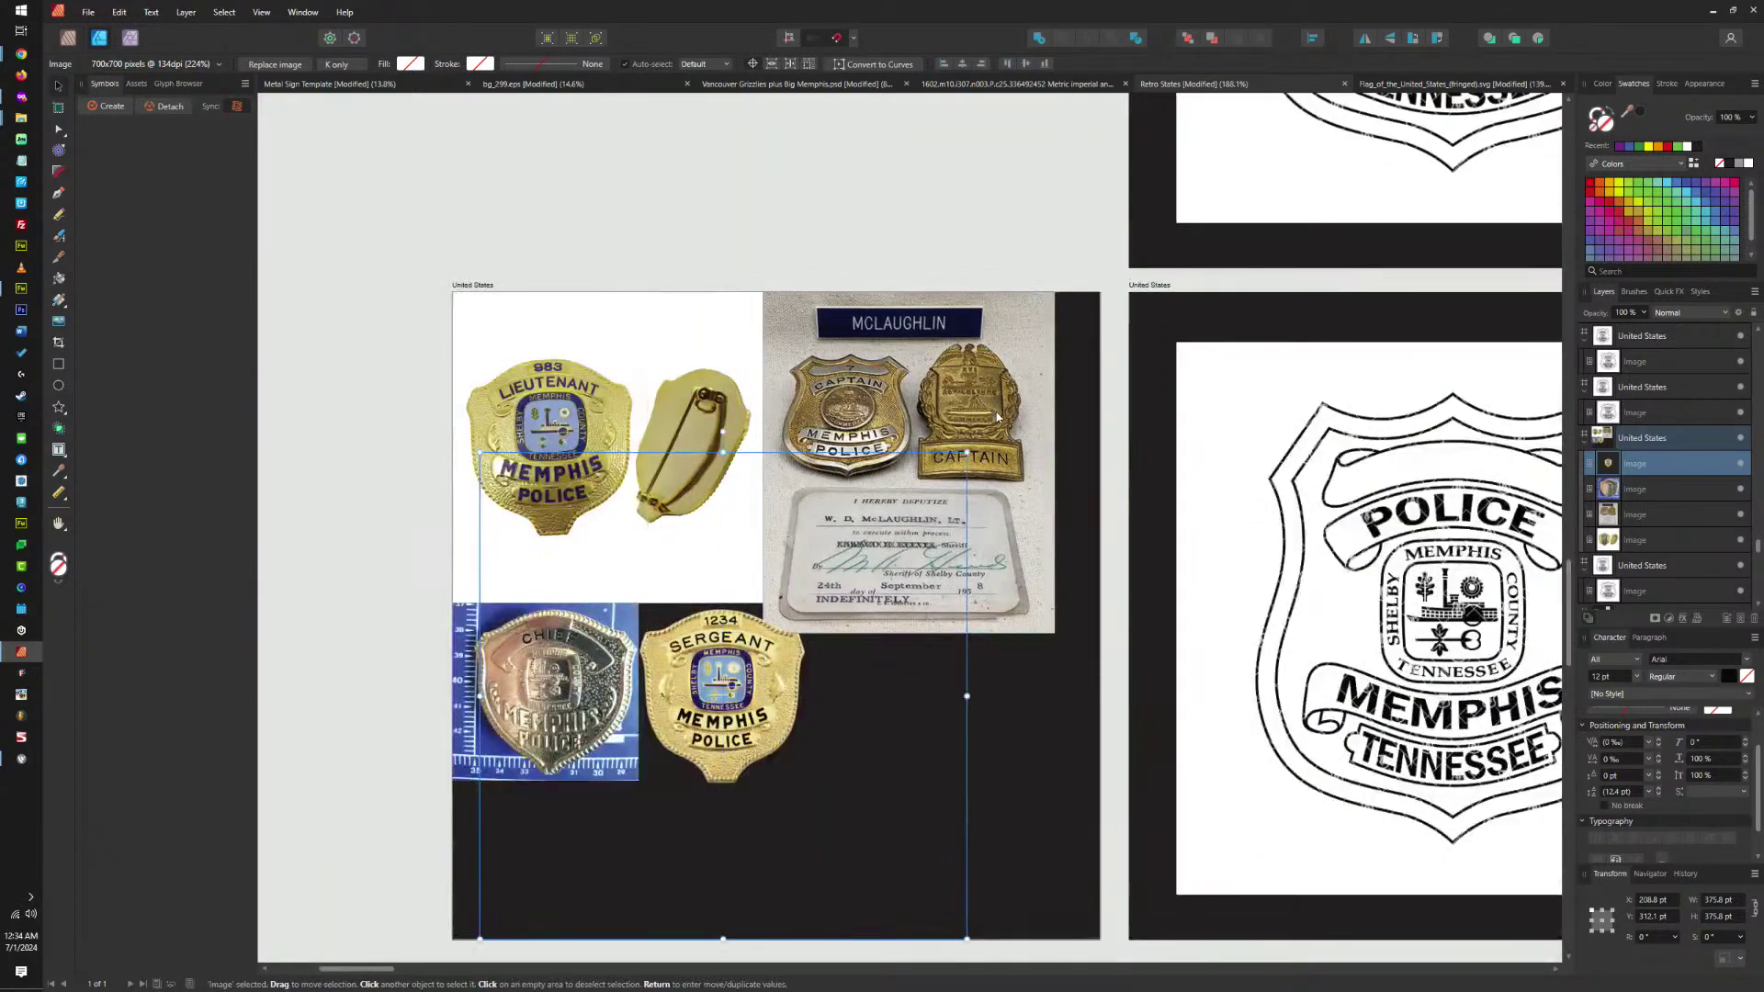
pyautogui.hscroll(3, 1237, 548)
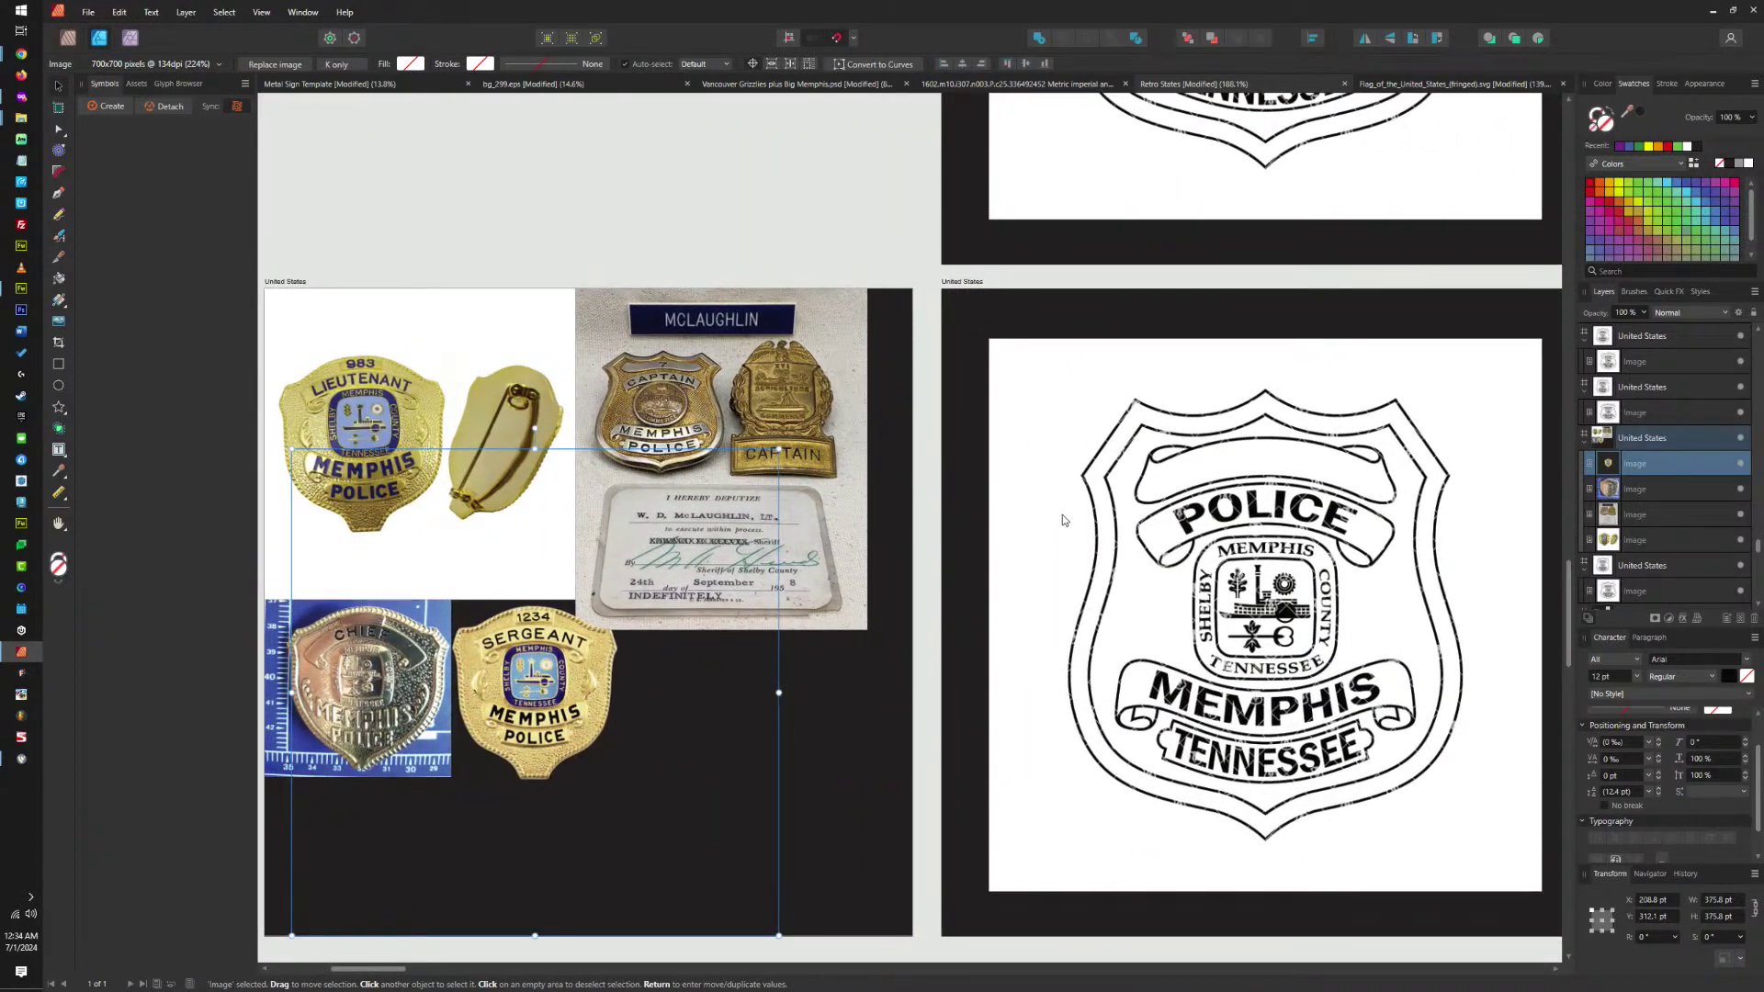
pyautogui.hscroll(-4, 1063, 520)
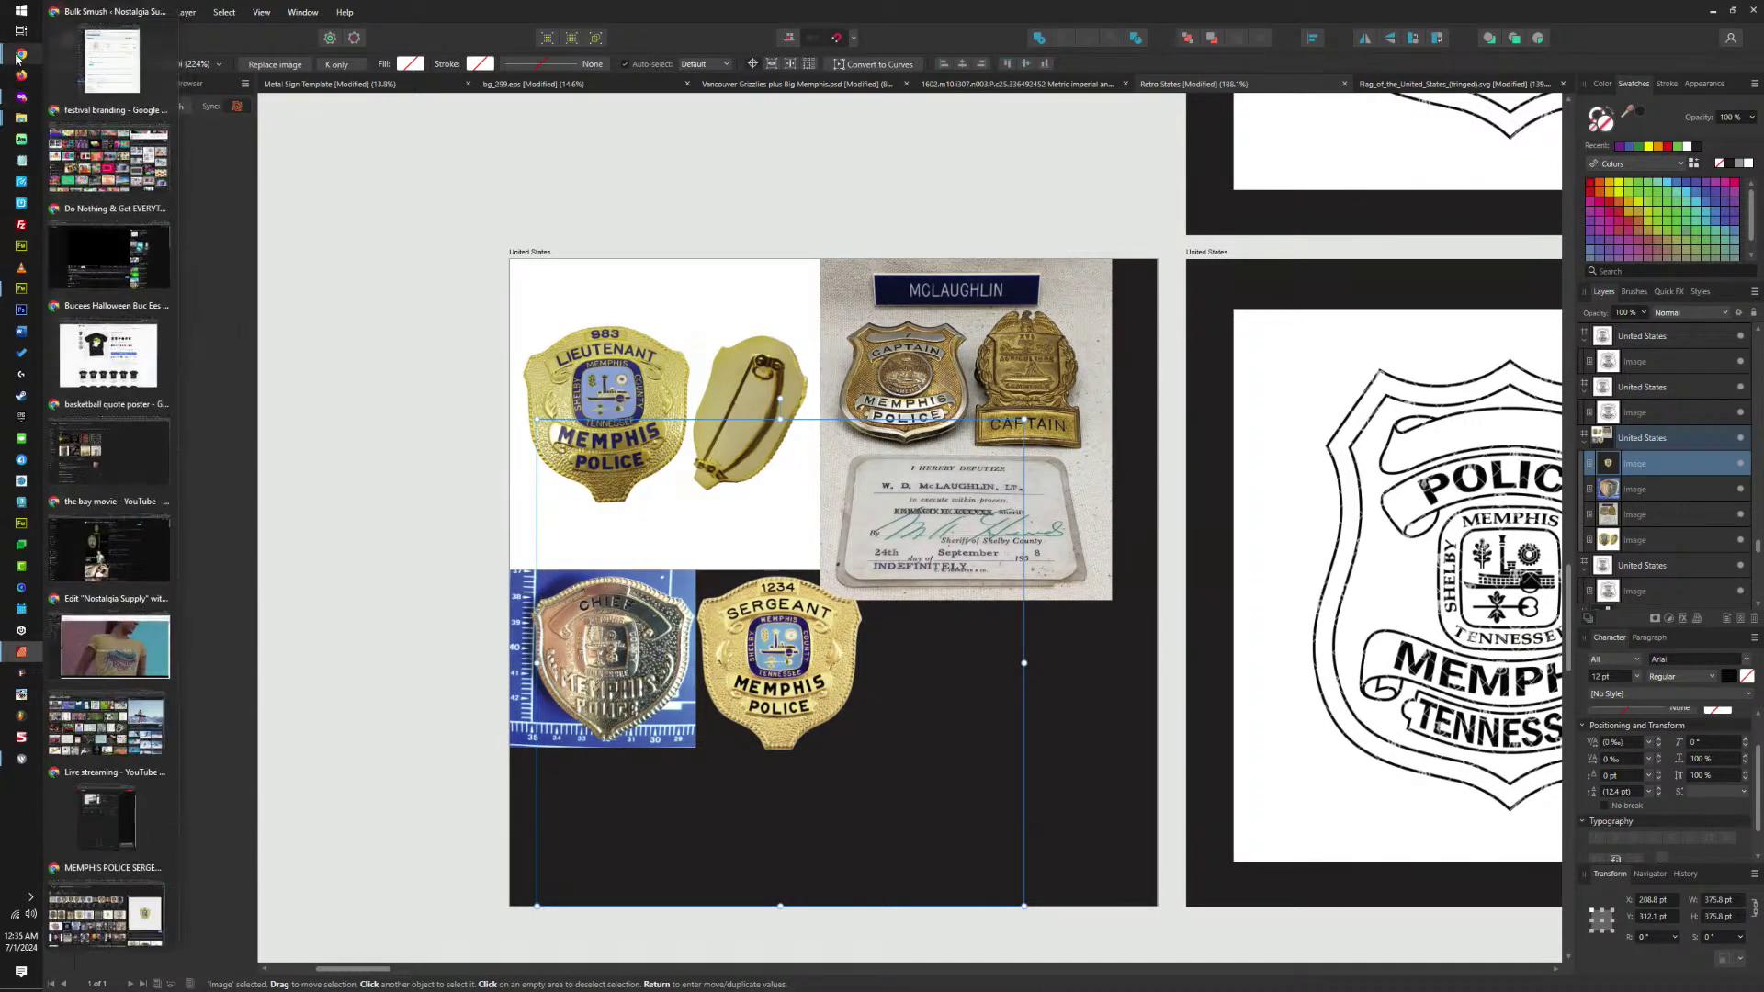
# Switch to the browser and copy the gold Detective Captain "City of Memphis" badge image from its open preview.
pyautogui.moveTo(162, 576)
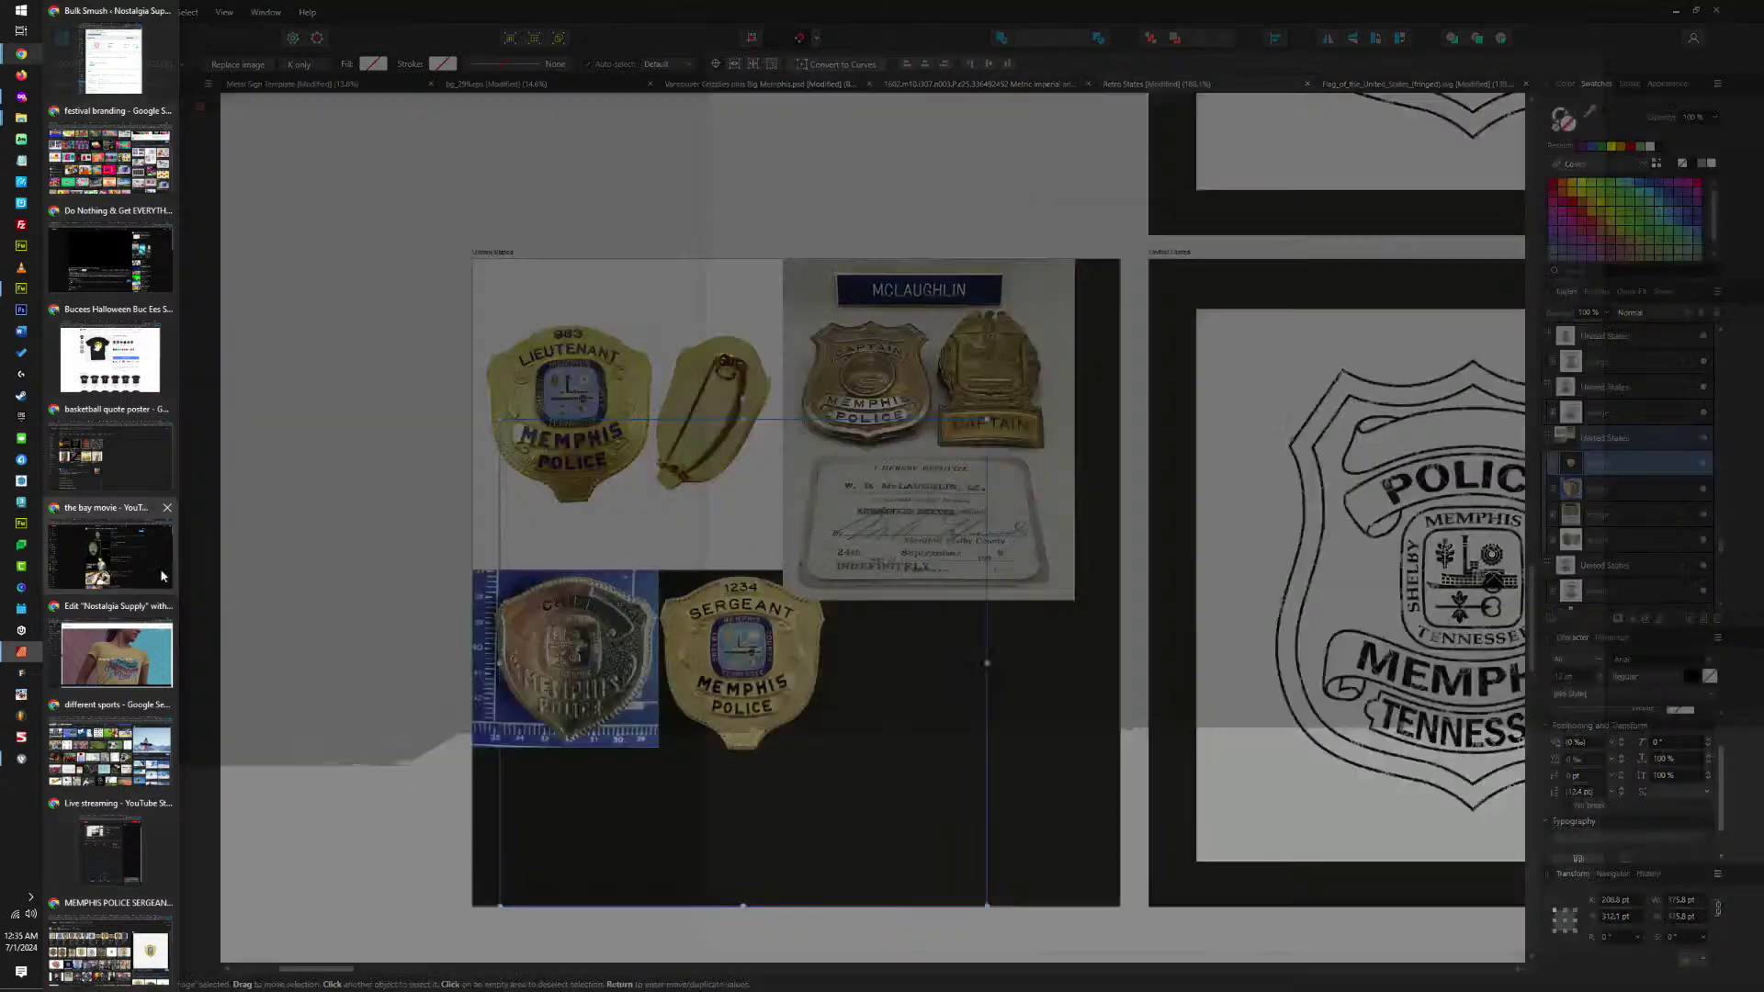
pyautogui.moveTo(22, 651)
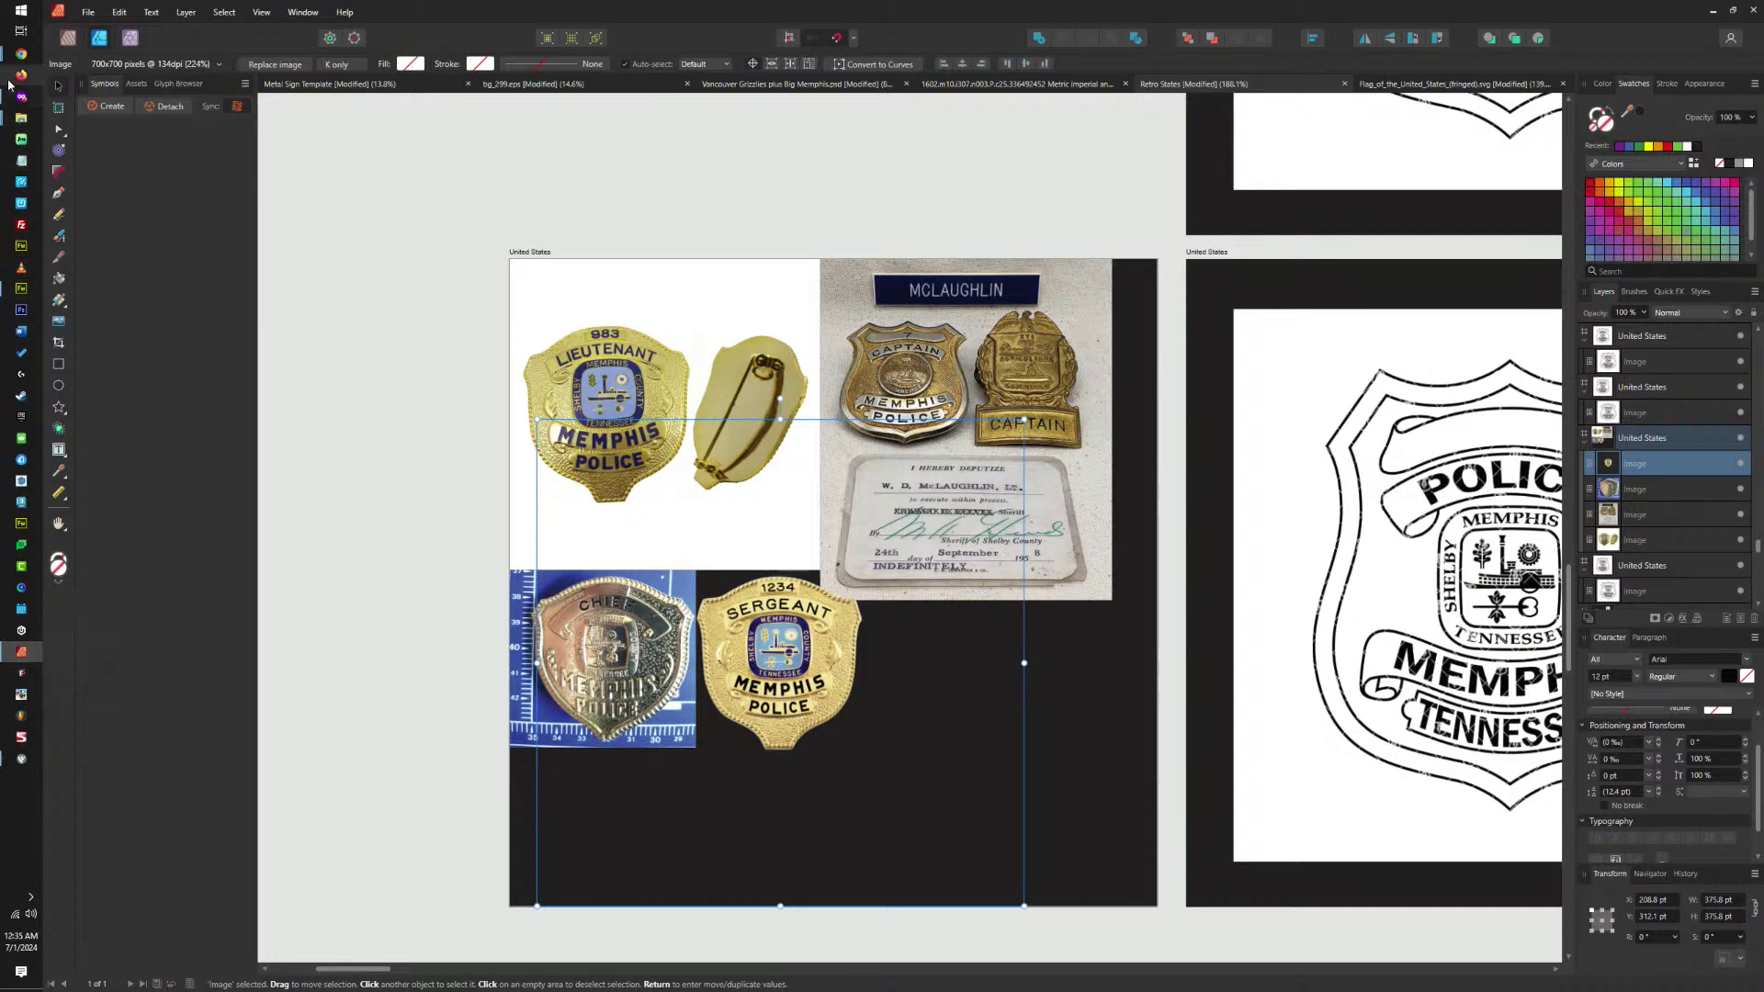
pyautogui.click(89, 902)
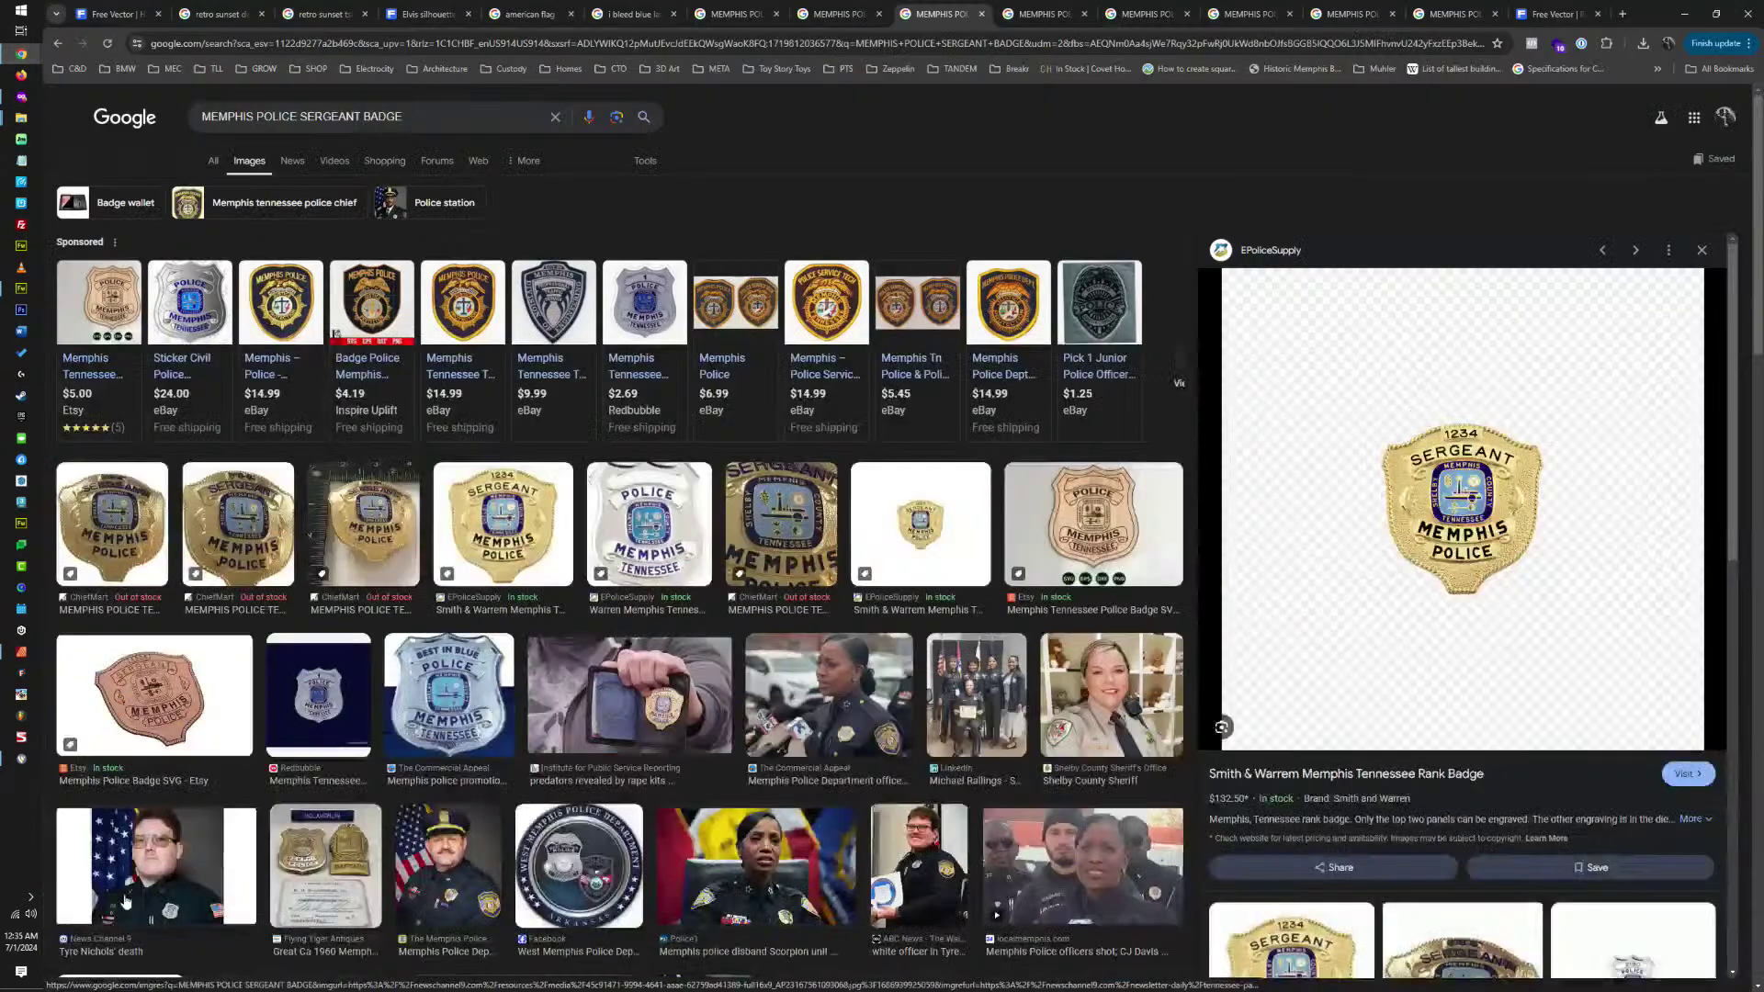
pyautogui.click(1045, 14)
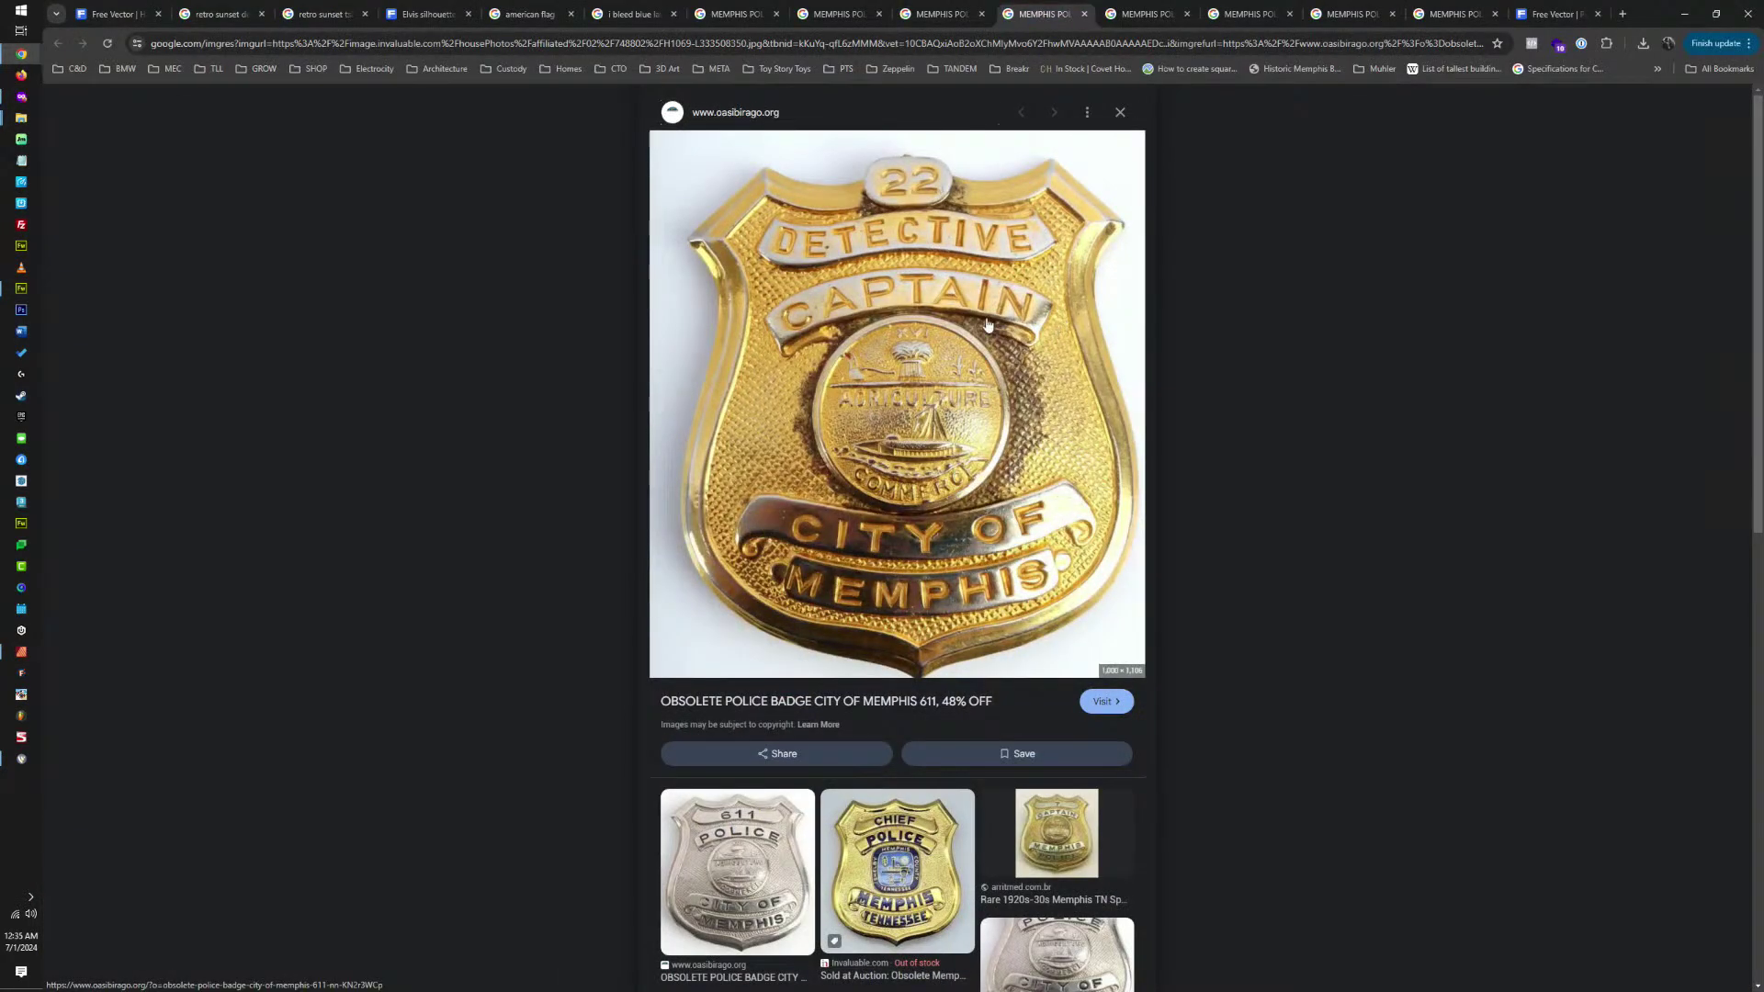
pyautogui.rightClick(938, 300)
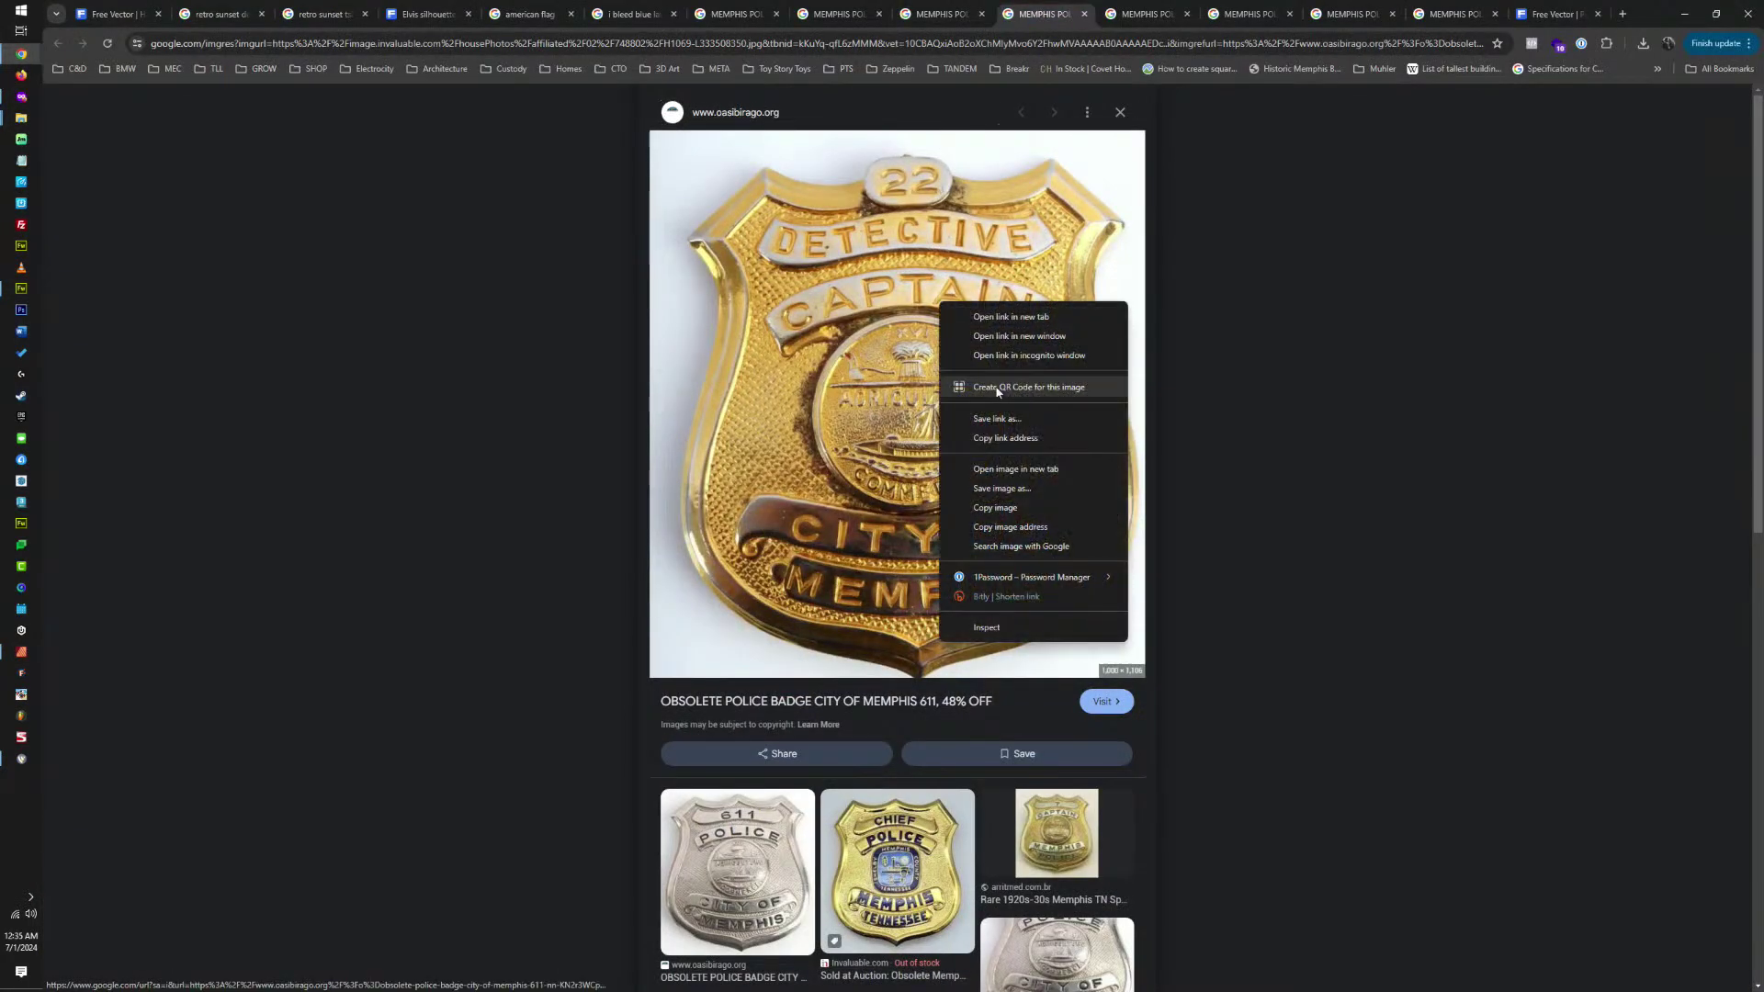
pyautogui.click(1010, 508)
# Open the "Elvis Watch Memphis Police Badge Fob Watch" preview from the related images and look over its related results.
pyautogui.scroll(-5, 1025, 469)
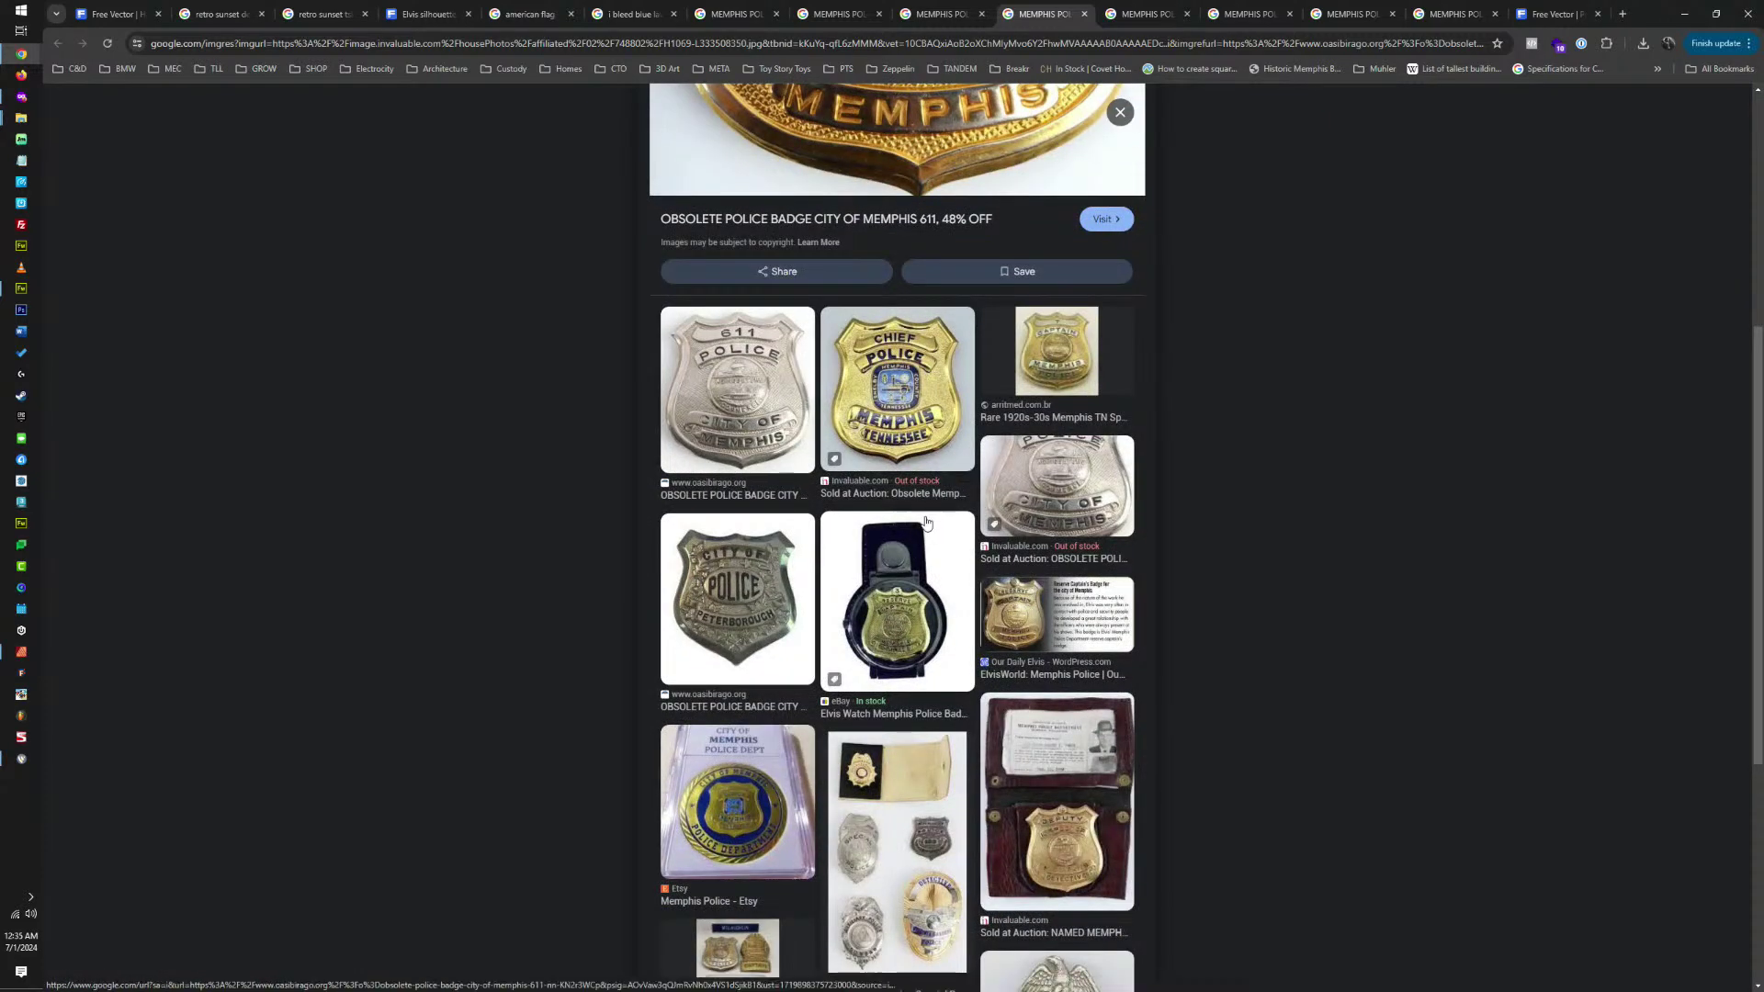
pyautogui.click(901, 623)
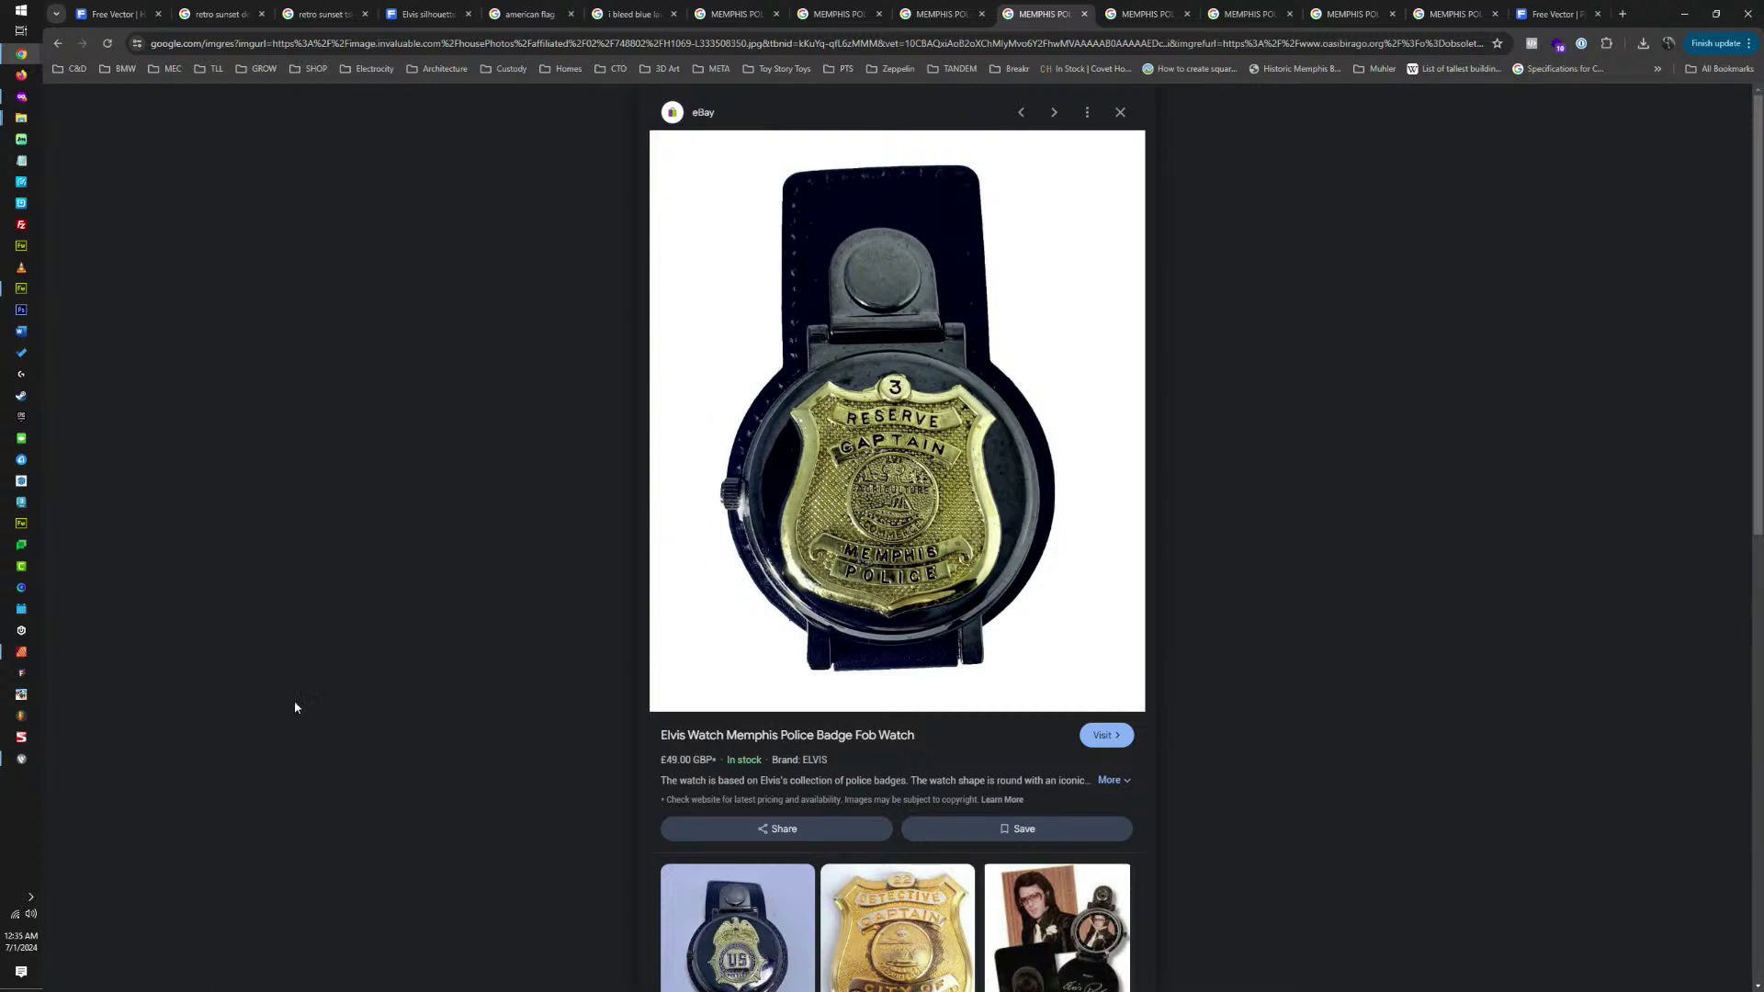
pyautogui.scroll(-2, 486, 701)
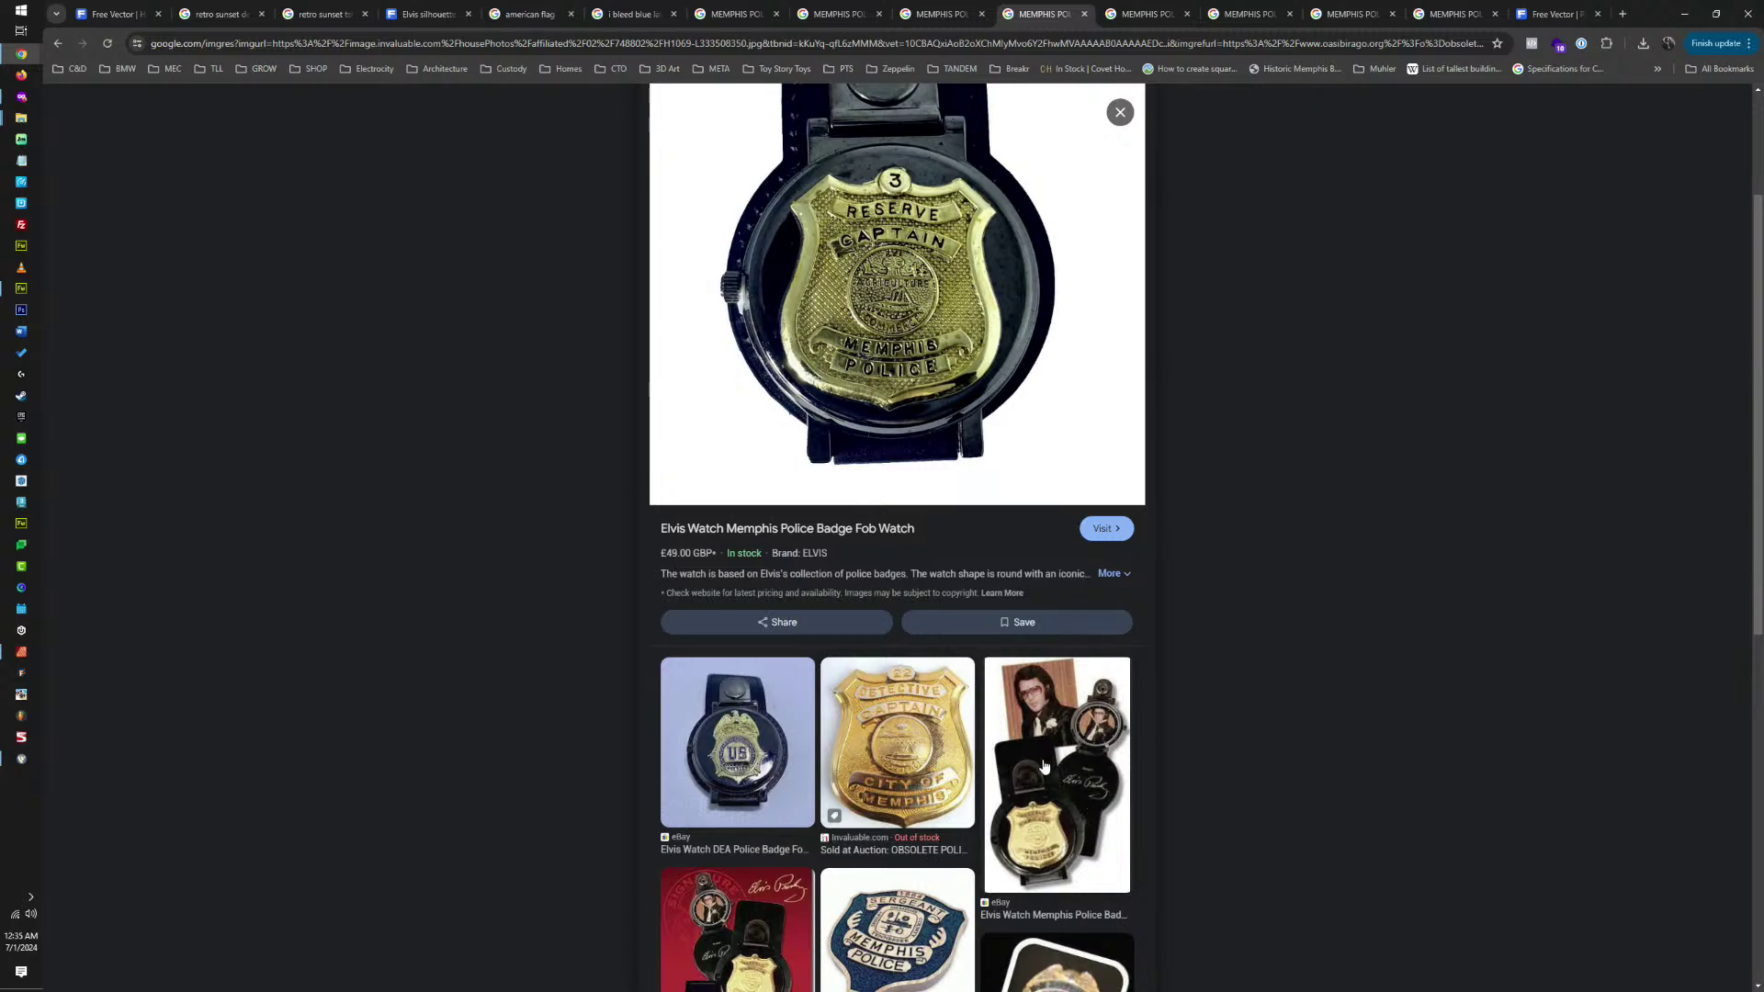
# Return to Affinity, paste the Detective Captain badge, scale it to about 160.6 × 177.6 pt, and place it beside the Sergeant badge.
pyautogui.click(39, 657)
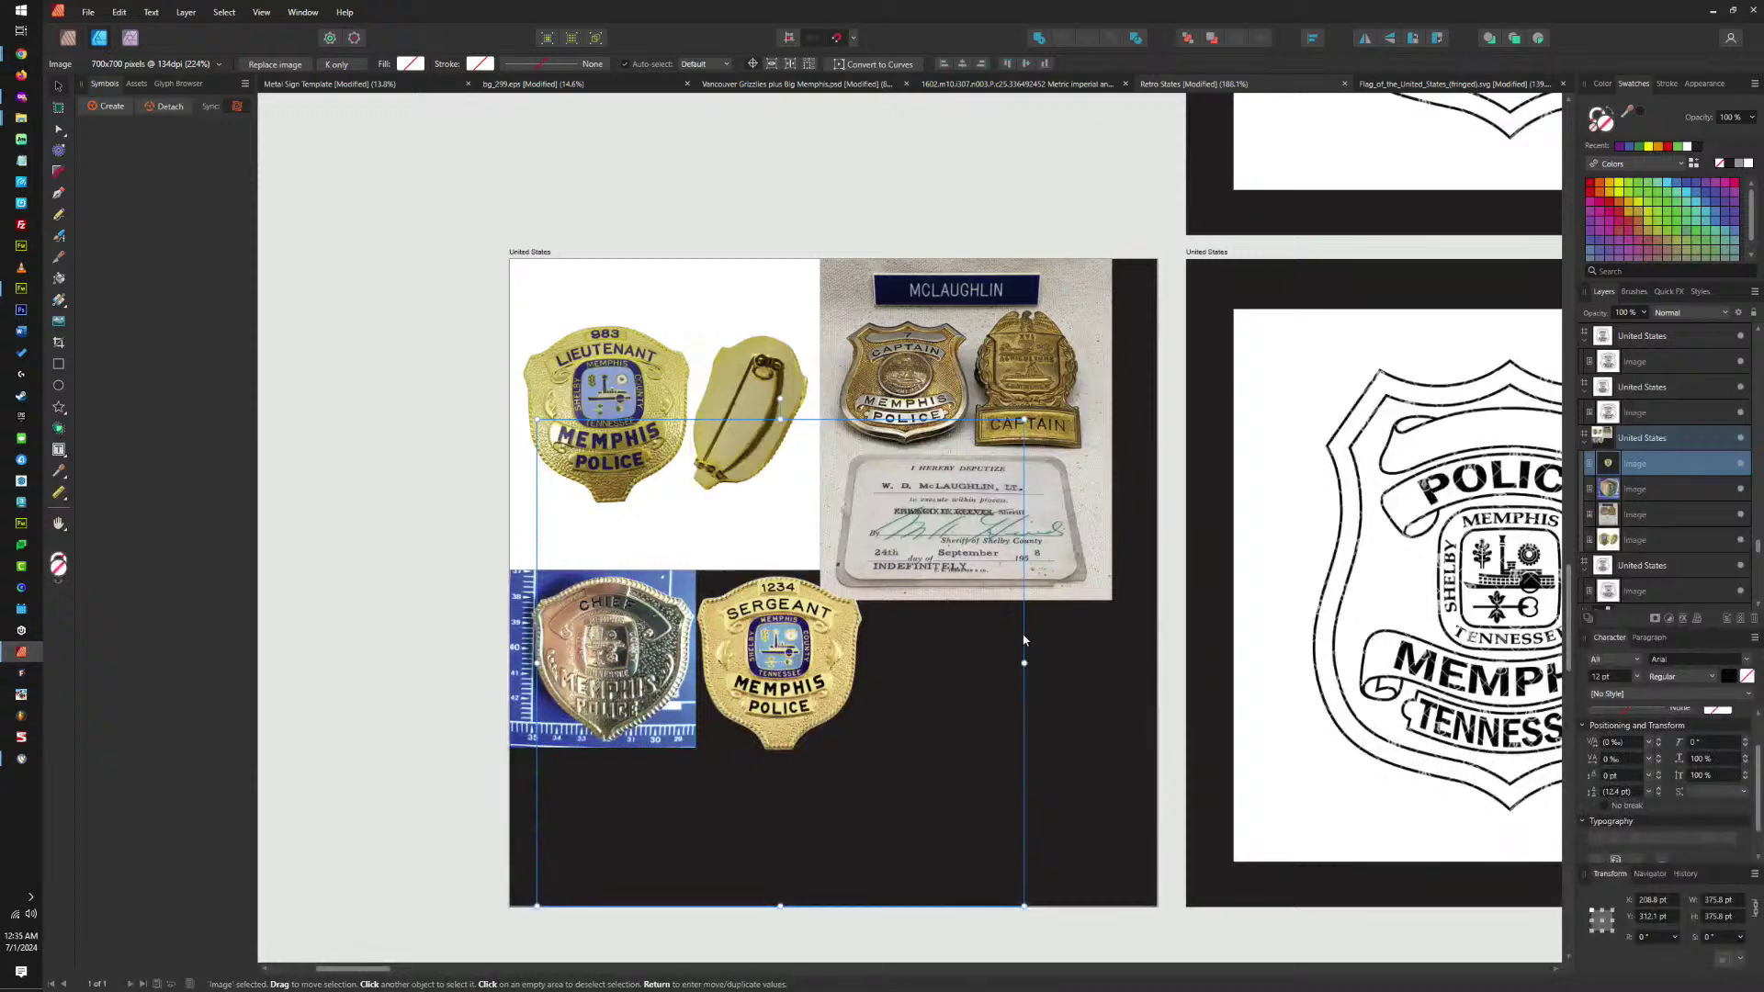
pyautogui.hotkey('ctrl', 'v')
pyautogui.moveTo(965, 666); pyautogui.dragTo(1061, 793)
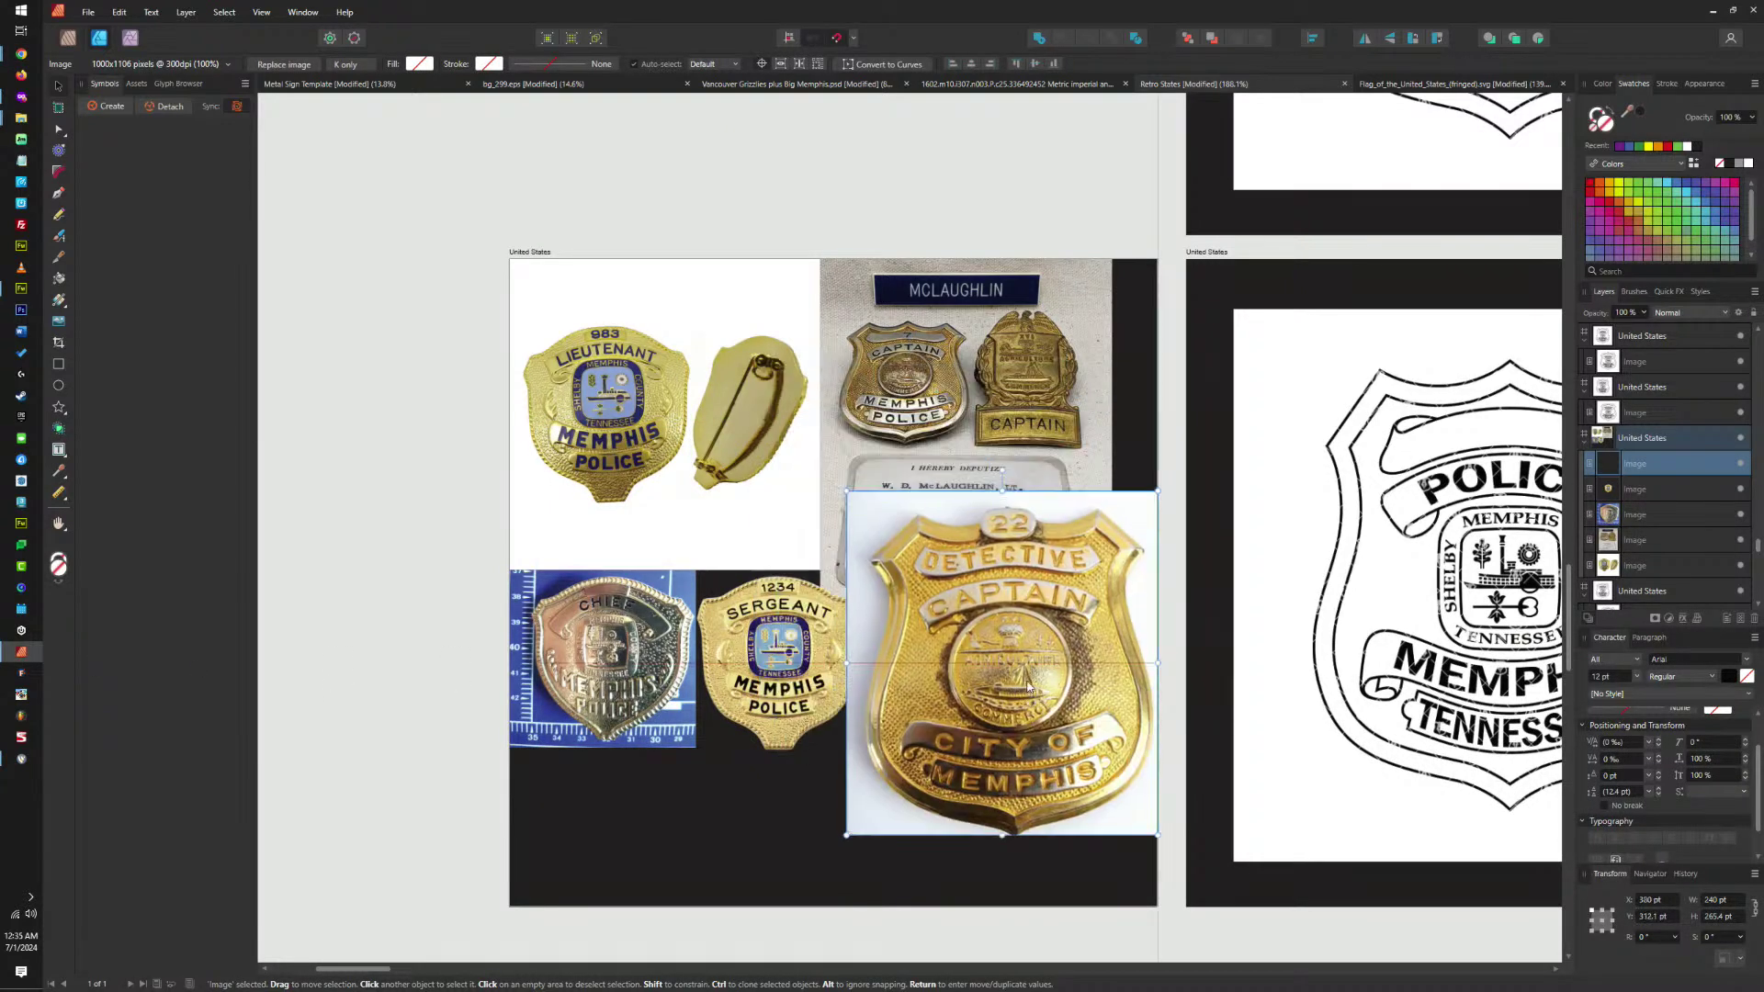
pyautogui.moveTo(1141, 516); pyautogui.dragTo(983, 619)
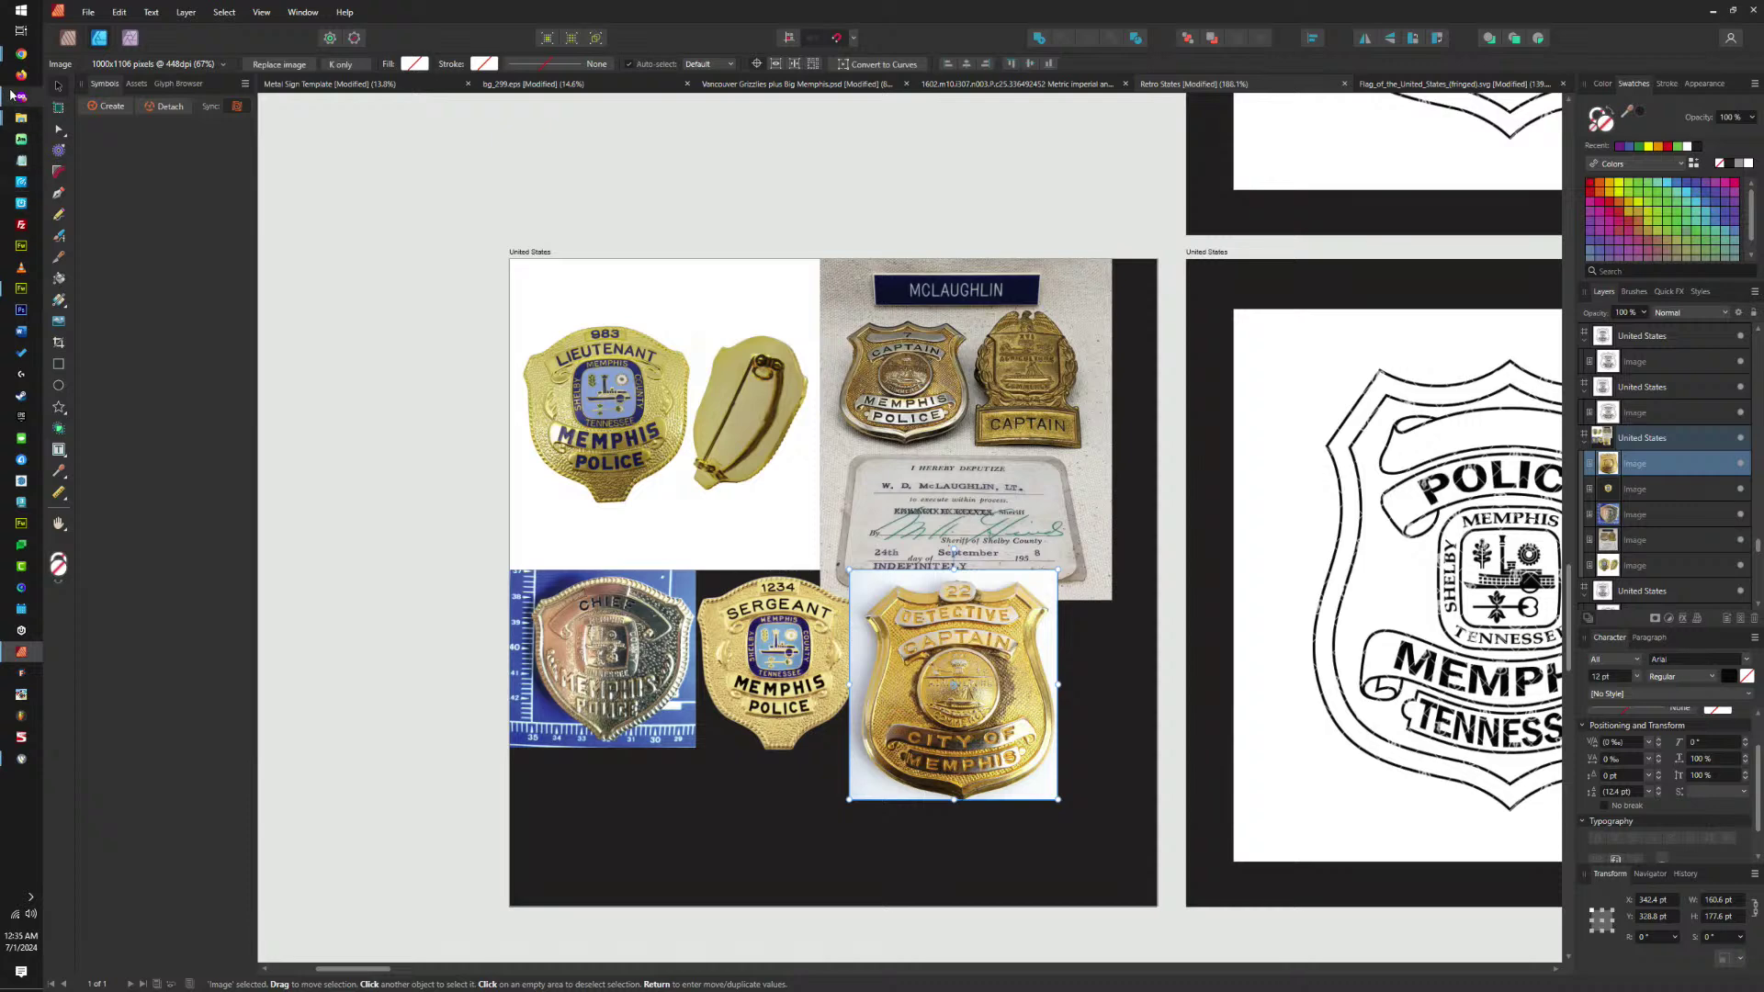
# Switch back to the browser and copy the Elvis watch image showing the Reserve Captain badge.
pyautogui.moveTo(15, 59)
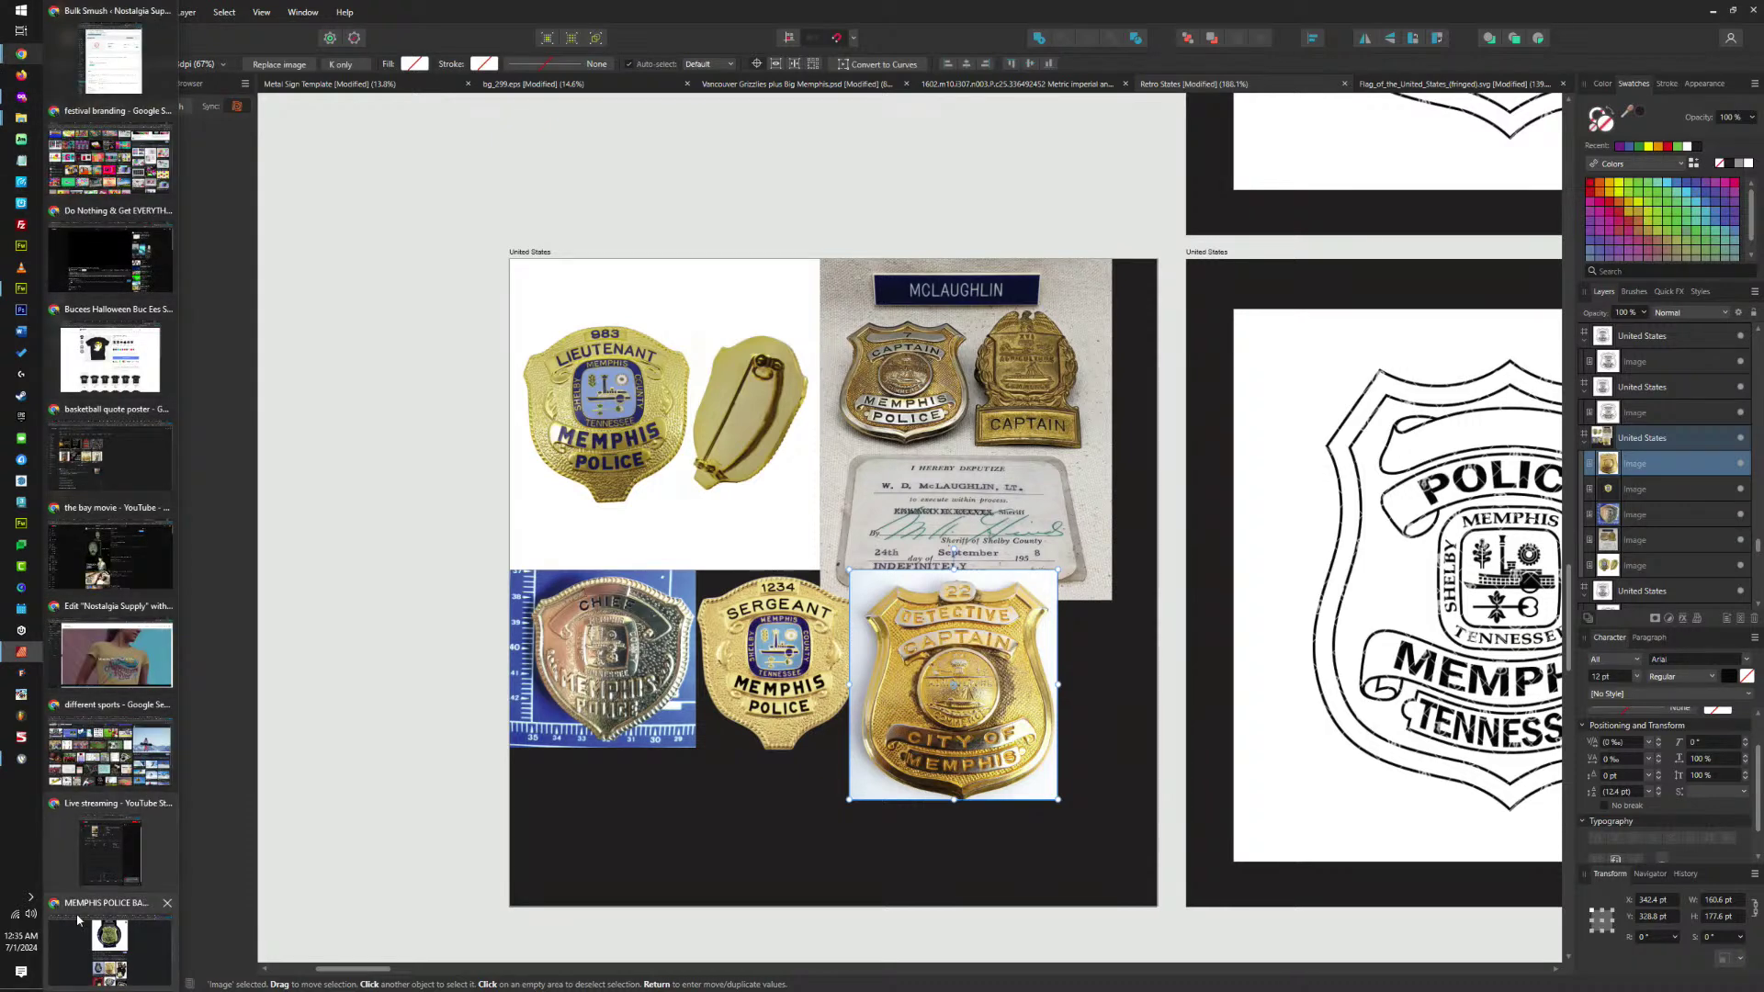
pyautogui.click(107, 937)
pyautogui.rightClick(911, 338)
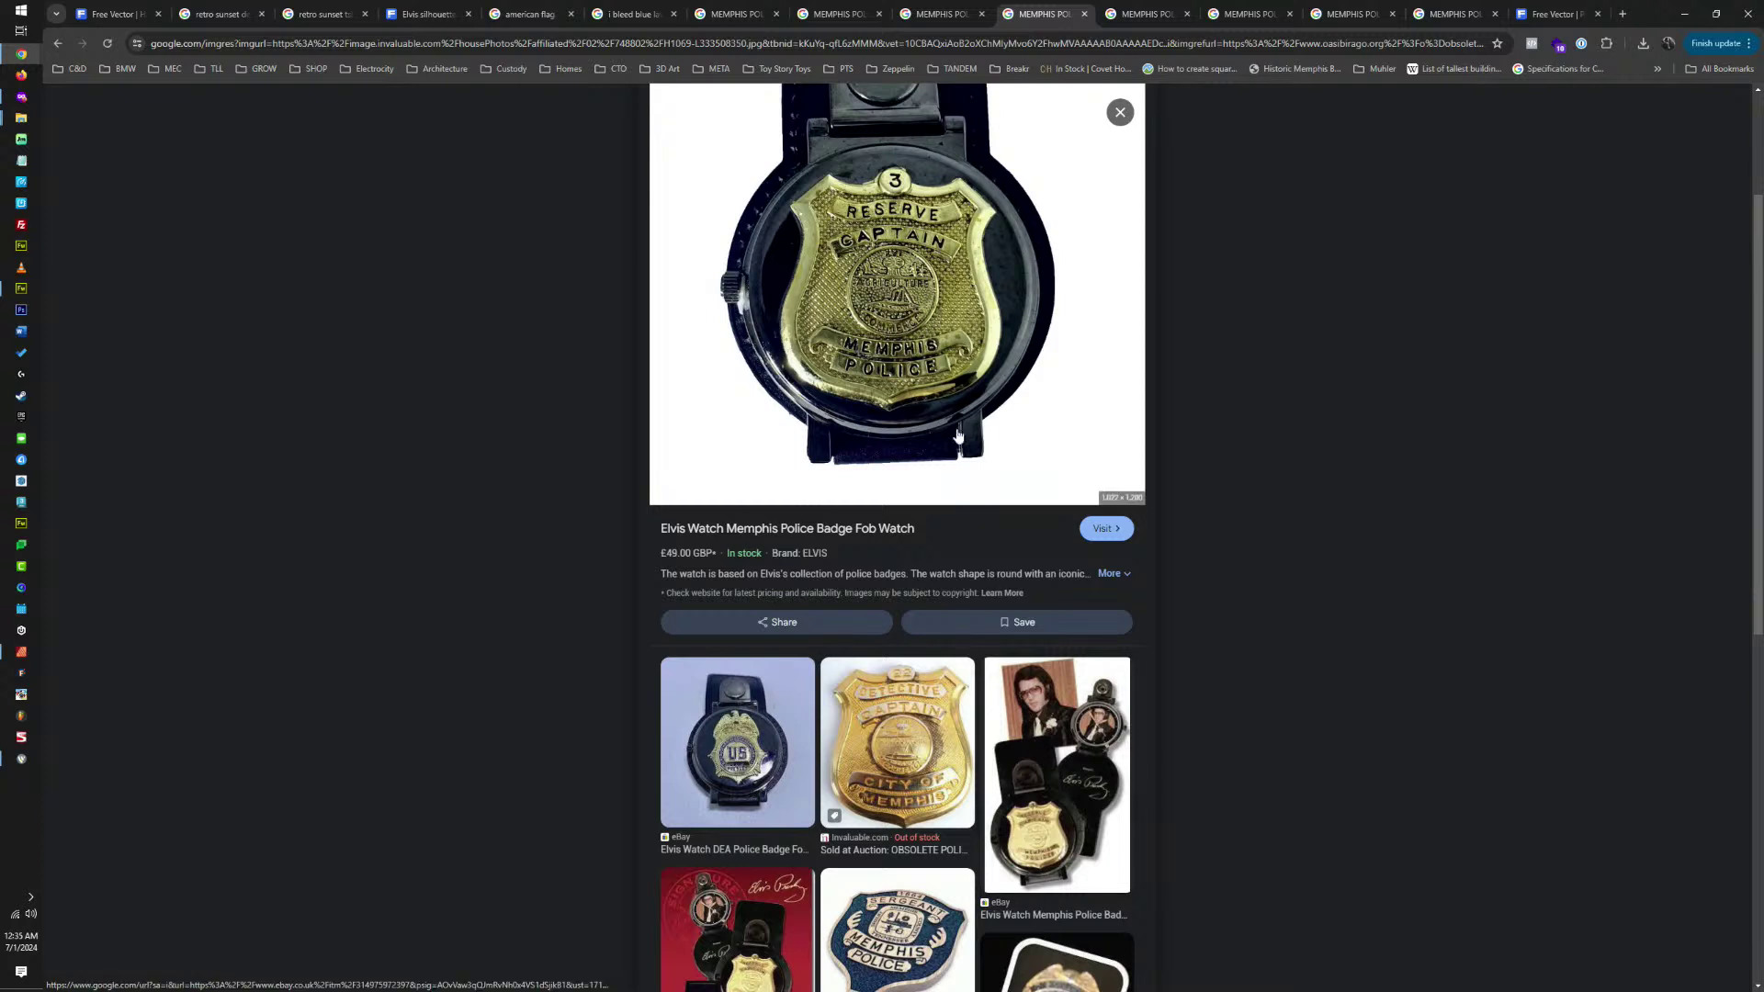
pyautogui.rightClick(956, 430)
pyautogui.click(1027, 632)
# Browse the related images and examine the eBay Elvis fob watch photo with the gold Reserve Captain badge.
pyautogui.scroll(-2, 1057, 790)
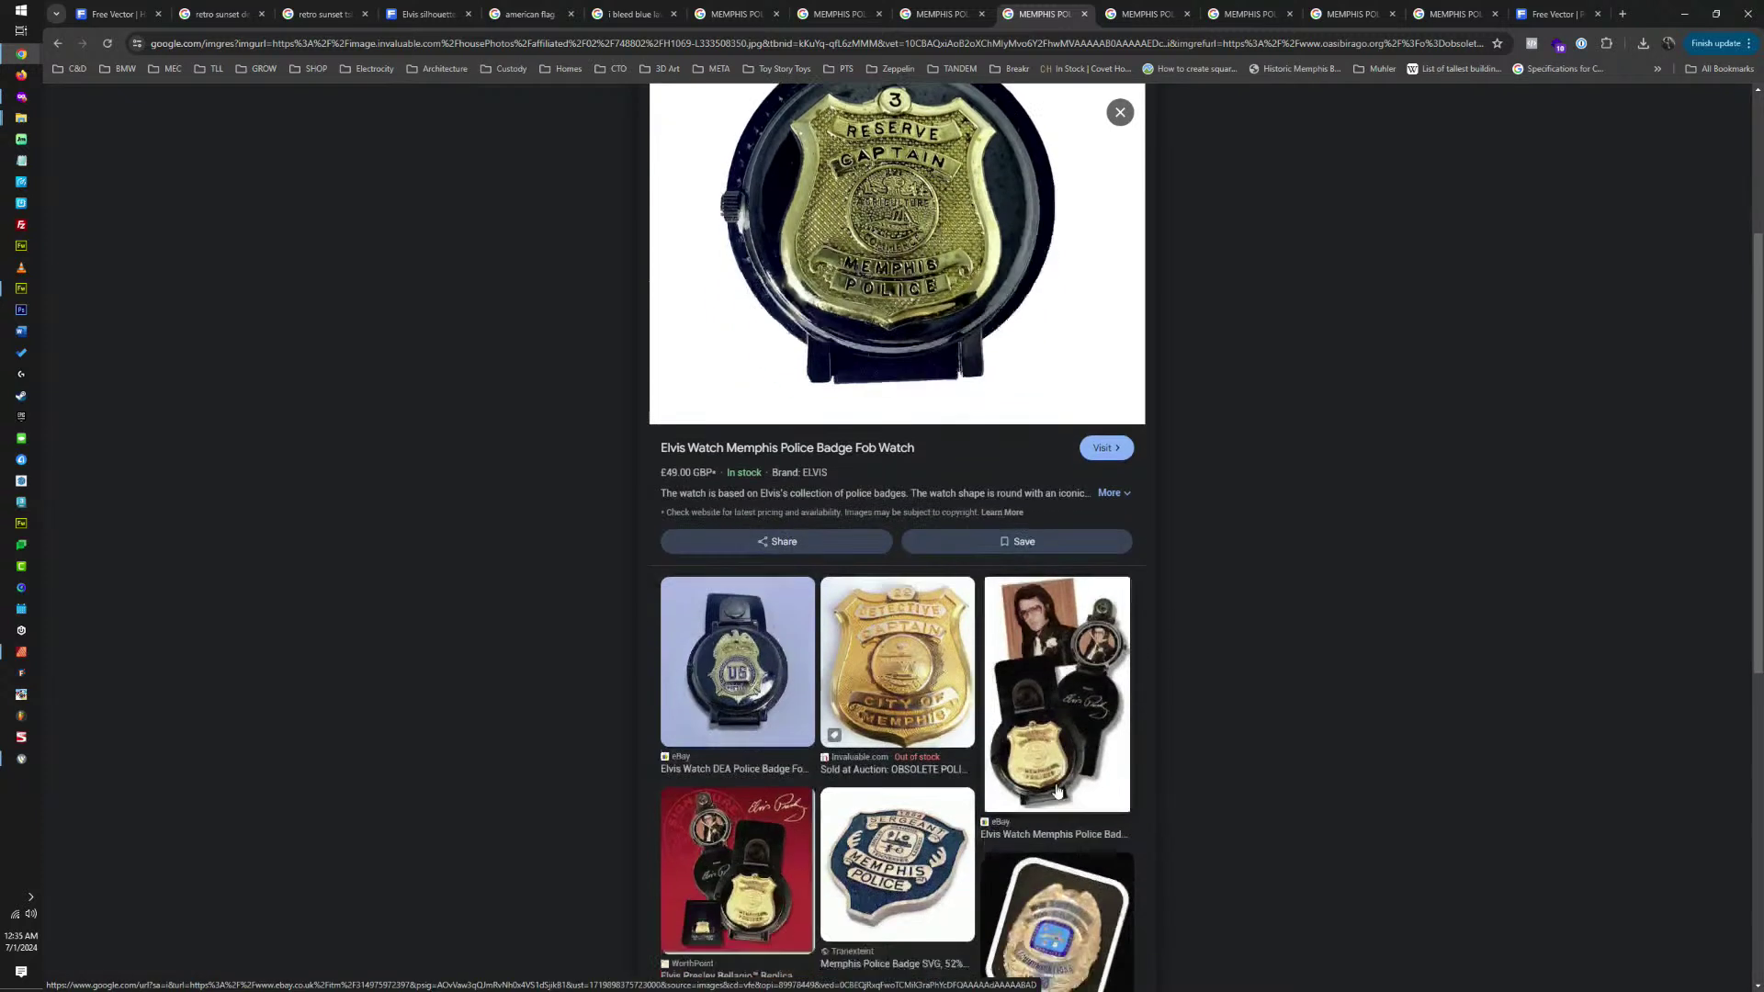
pyautogui.scroll(-1, 1056, 790)
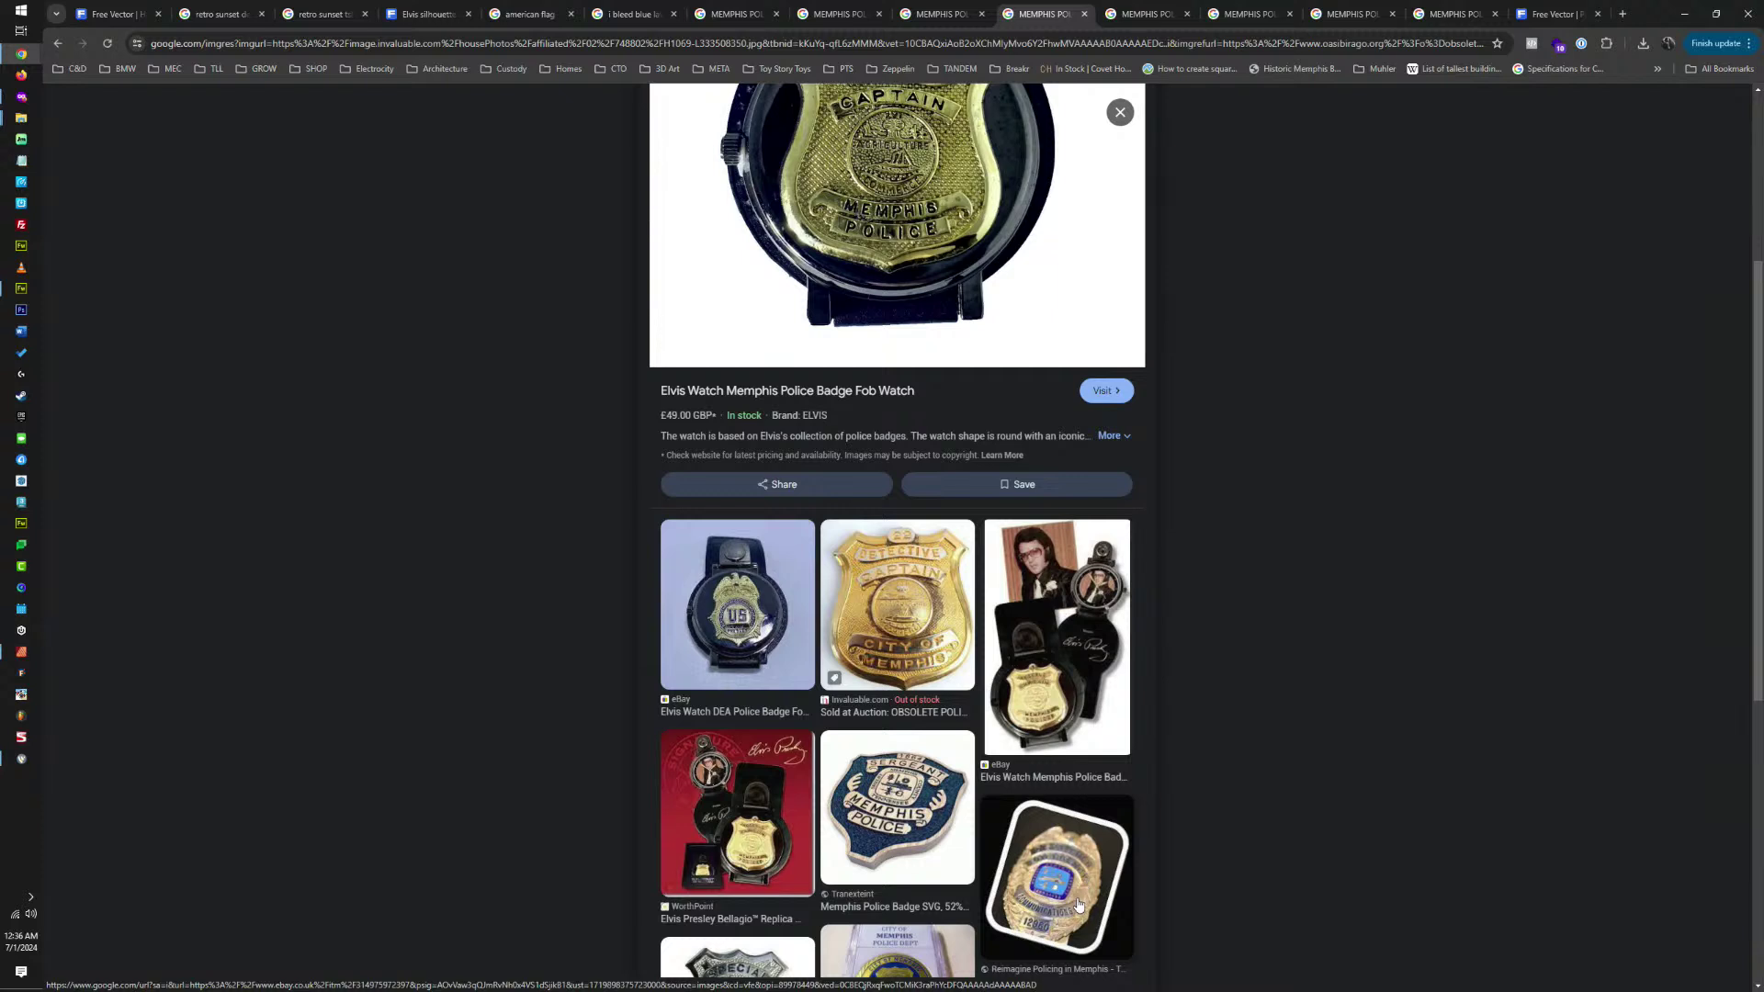
pyautogui.click(1058, 654)
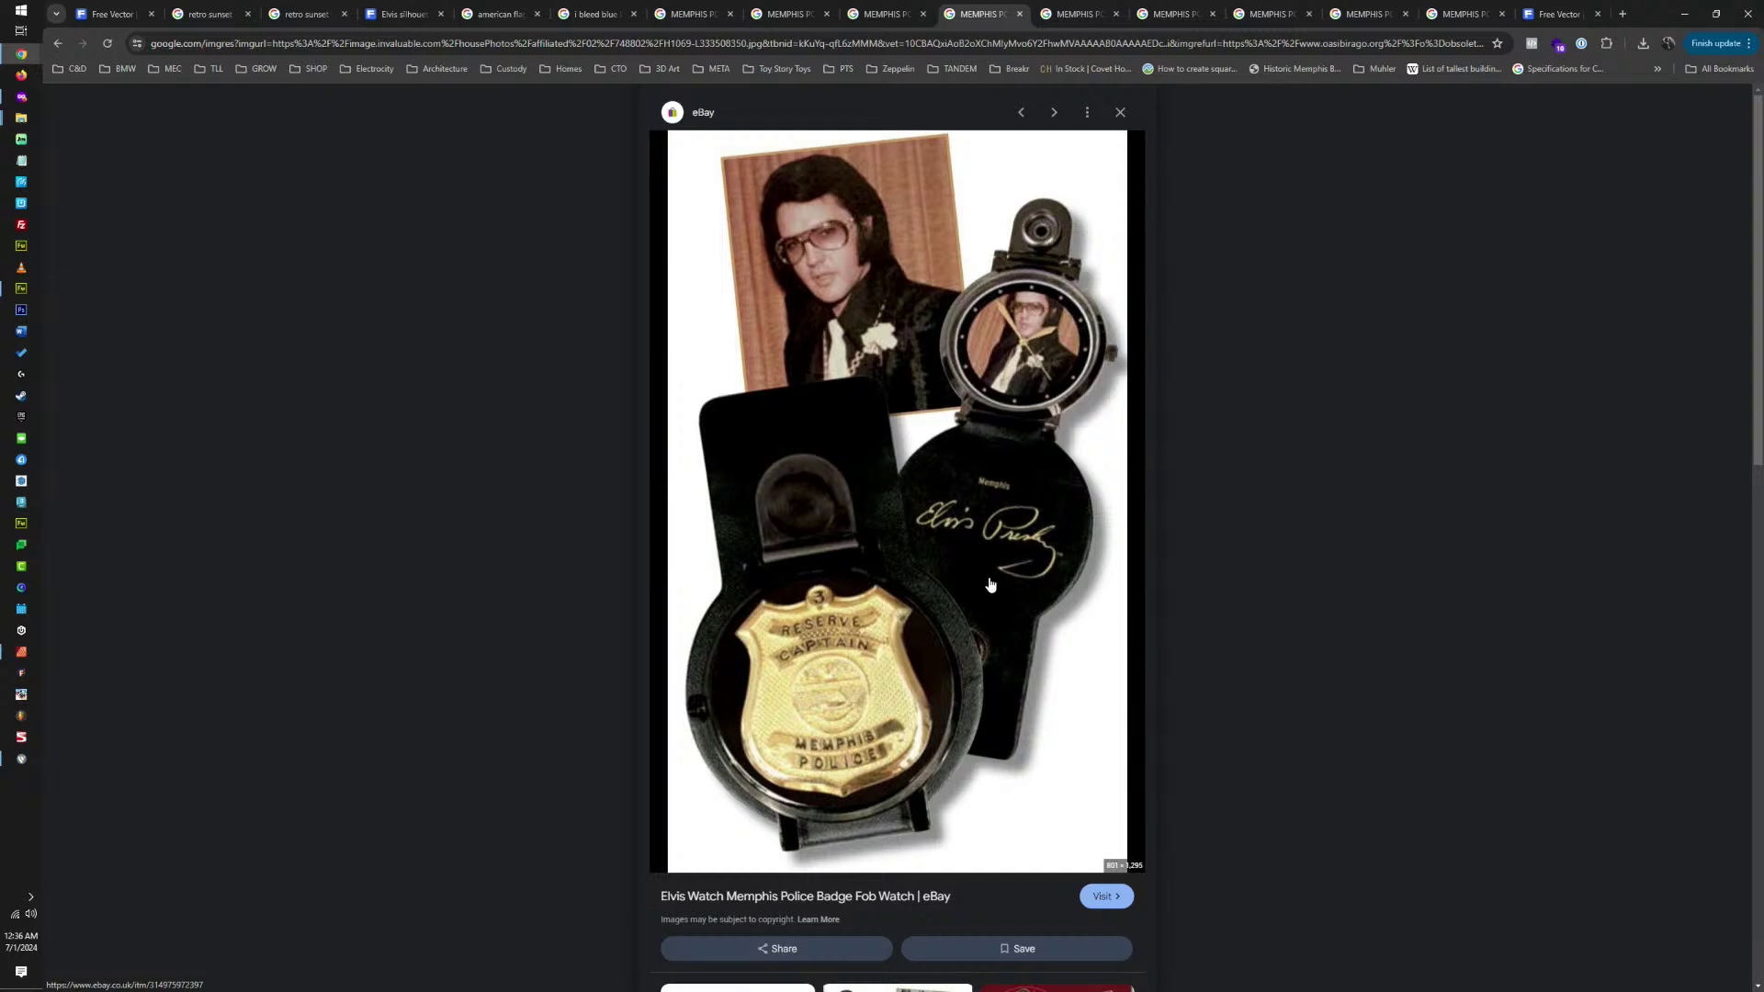
pyautogui.scroll(-3, 990, 584)
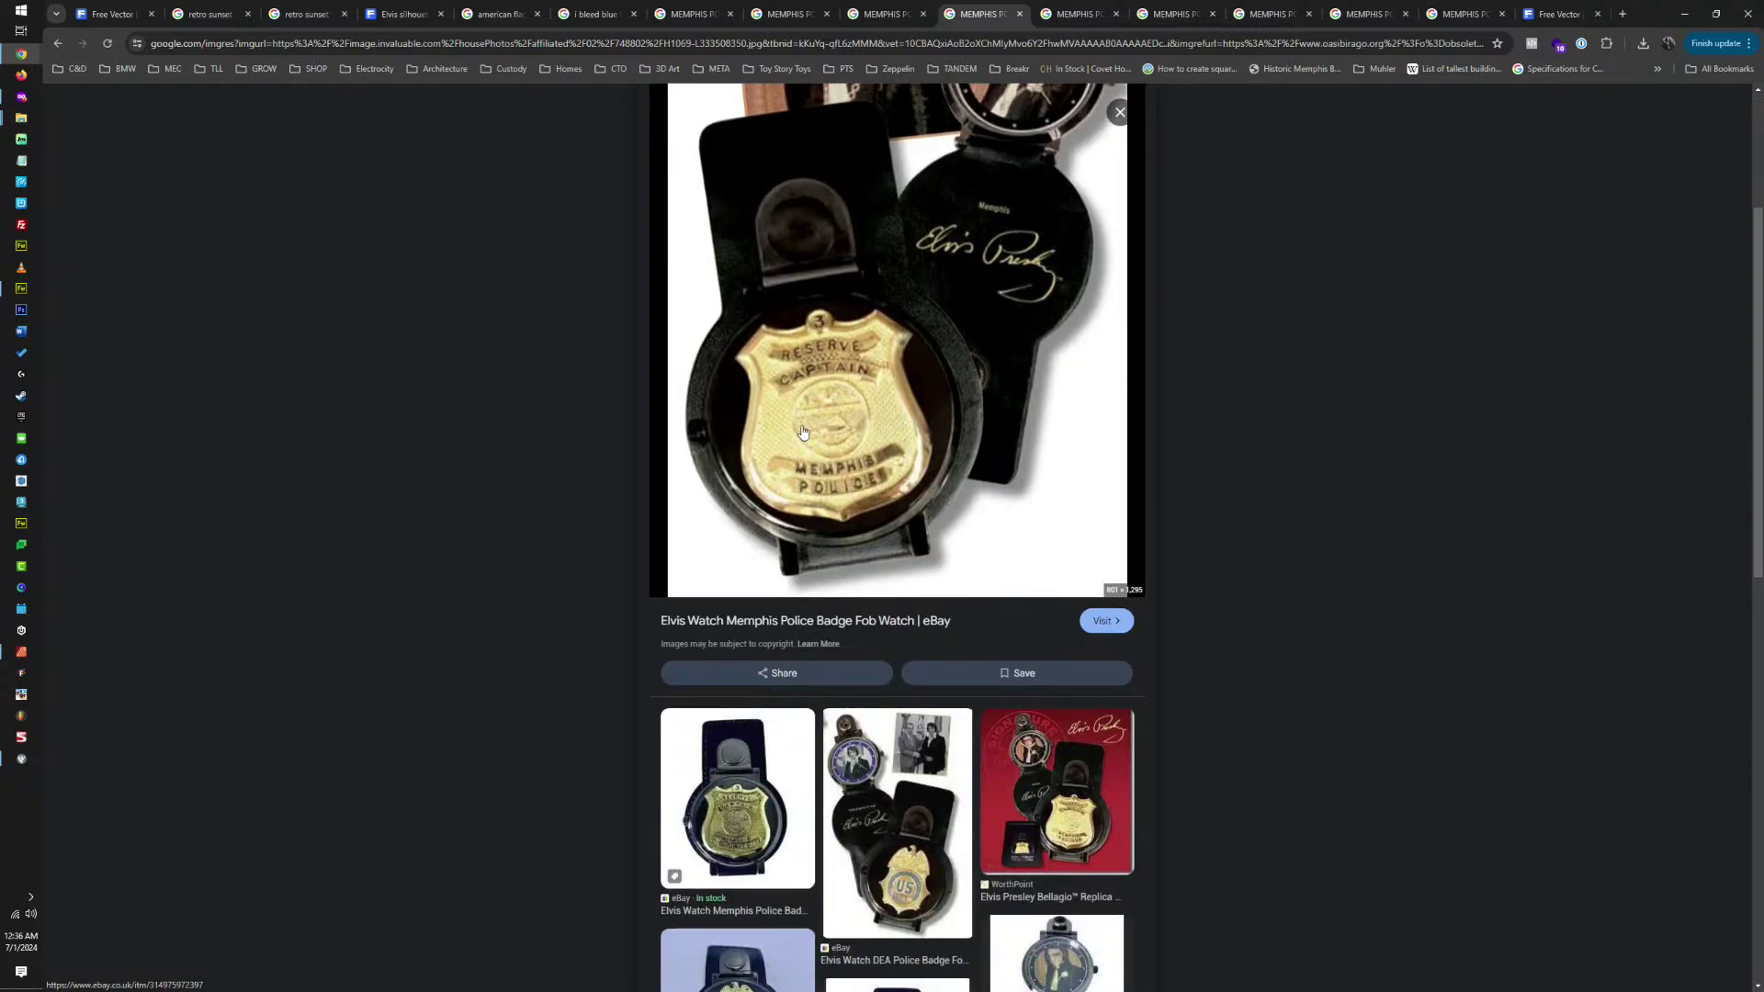
pyautogui.scroll(2, 802, 432)
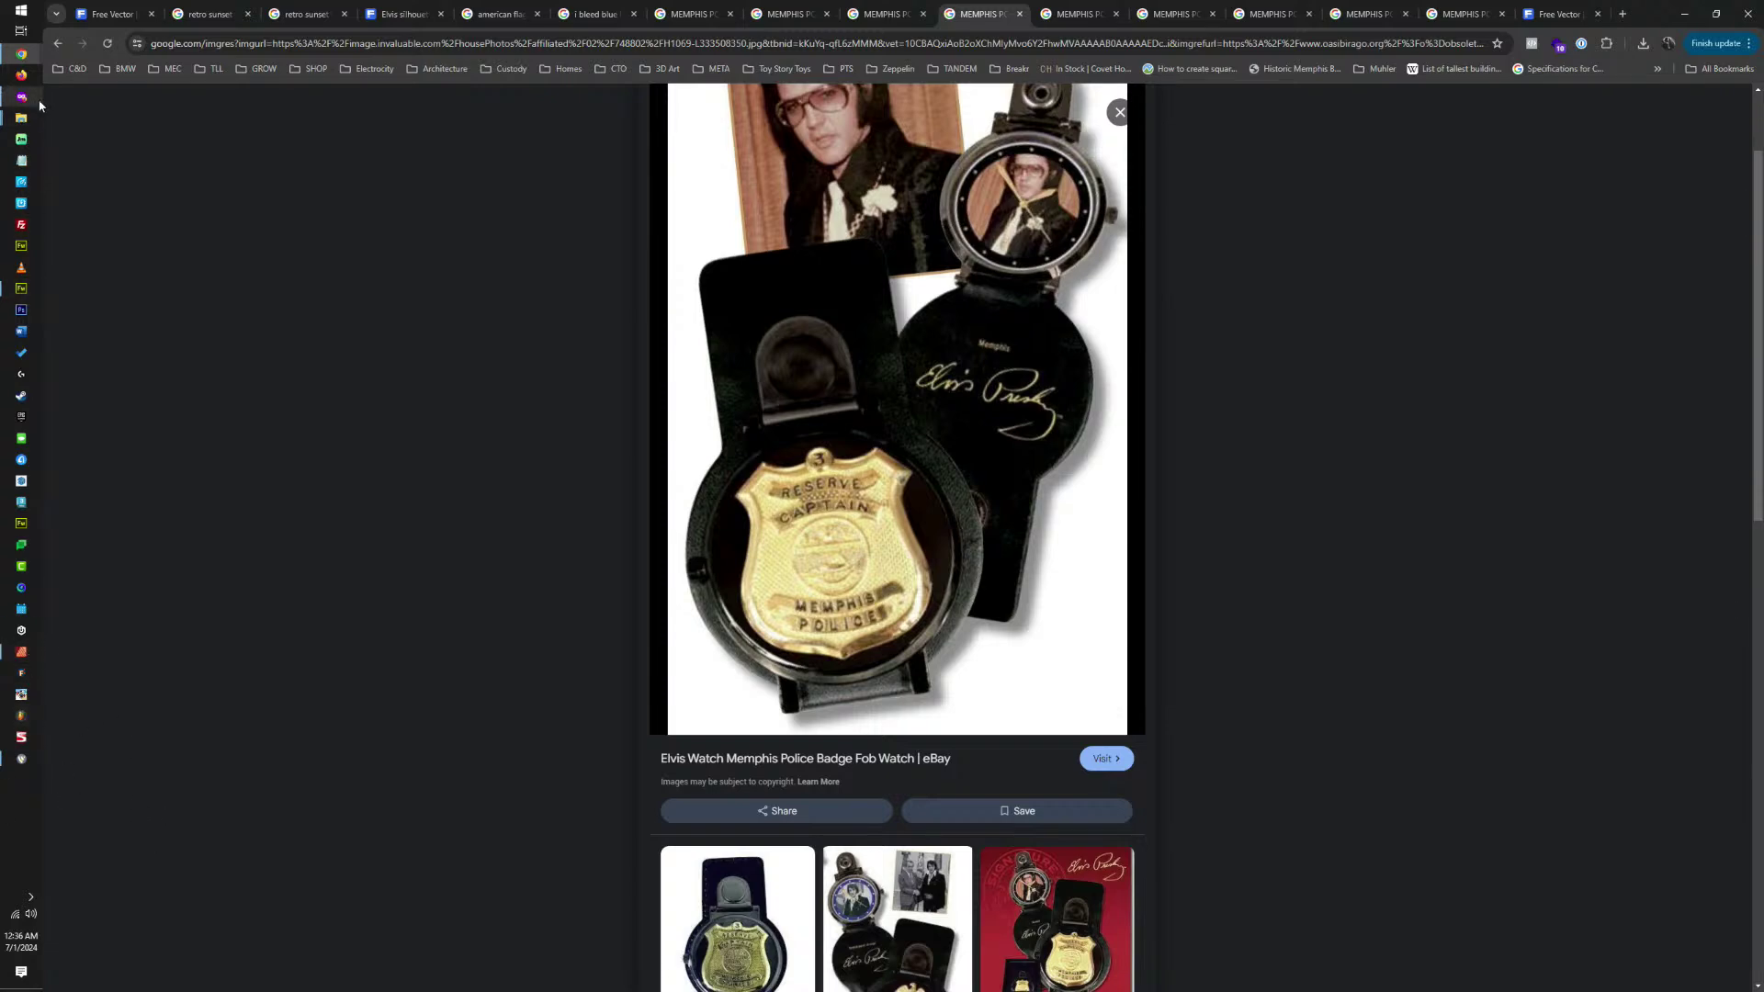
# Return to Affinity, paste the Reserve Captain watch image, and move it over the lower part of the badge collection.
pyautogui.click(22, 55)
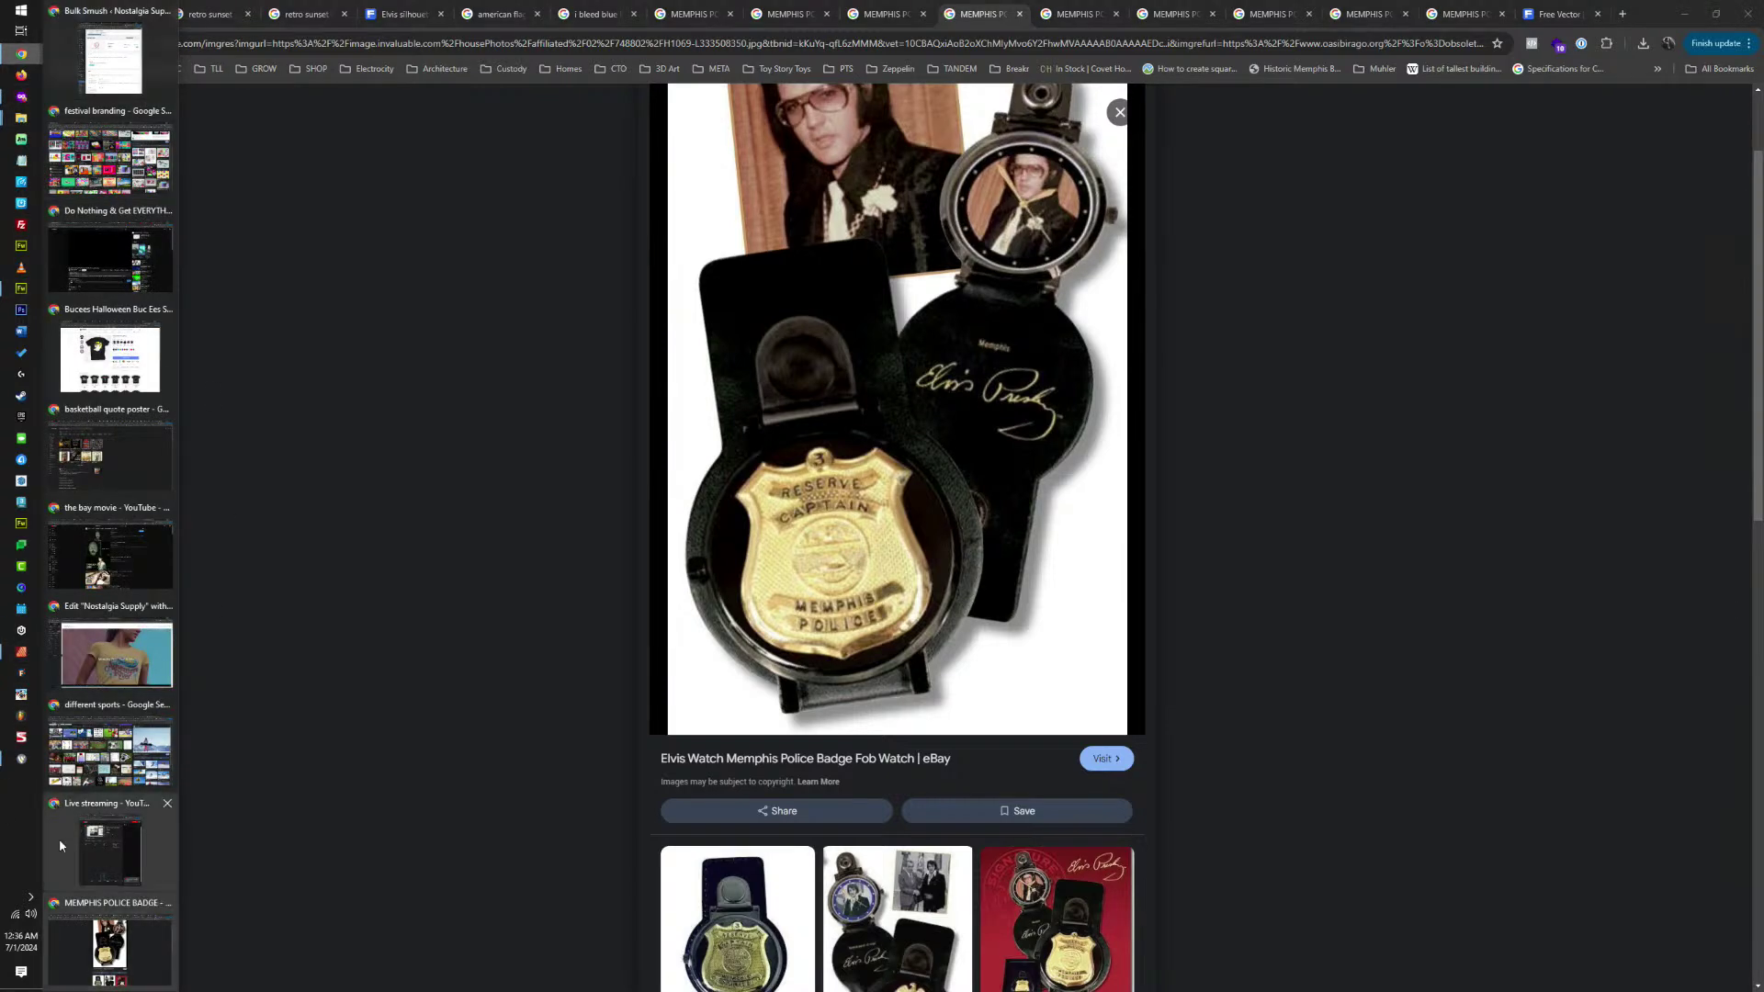
pyautogui.click(20, 654)
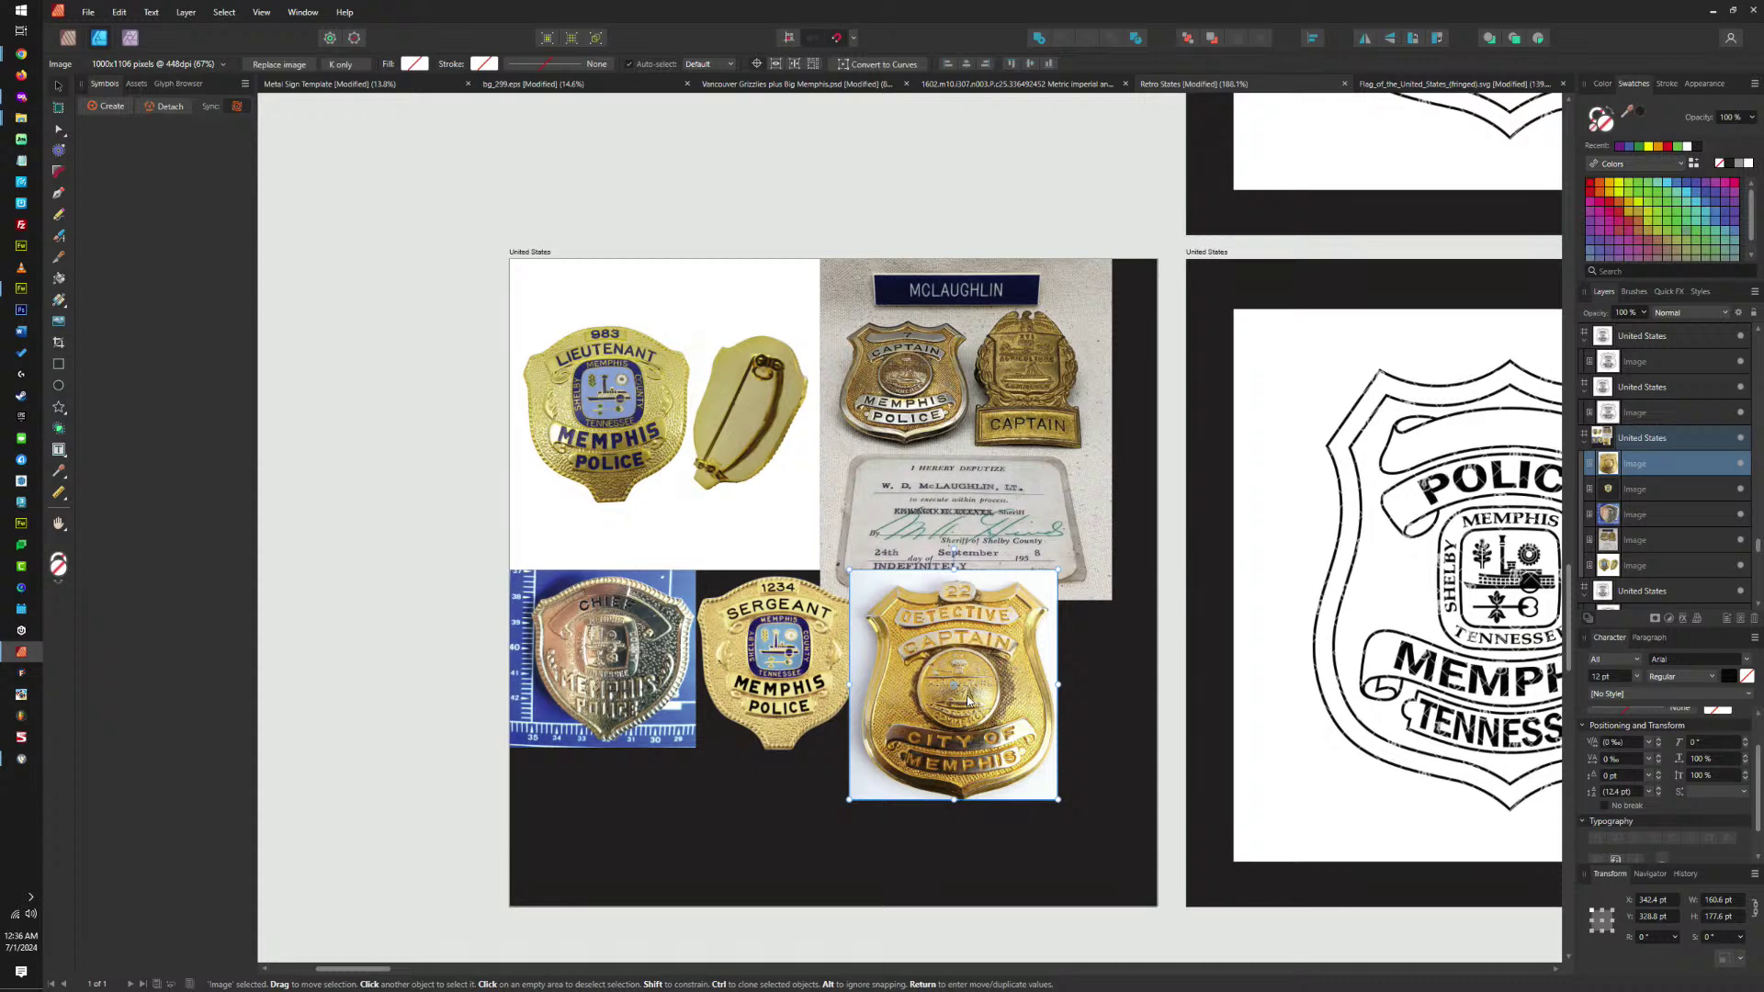
pyautogui.hotkey('ctrl', 'v')
pyautogui.moveTo(1027, 344); pyautogui.dragTo(781, 542)
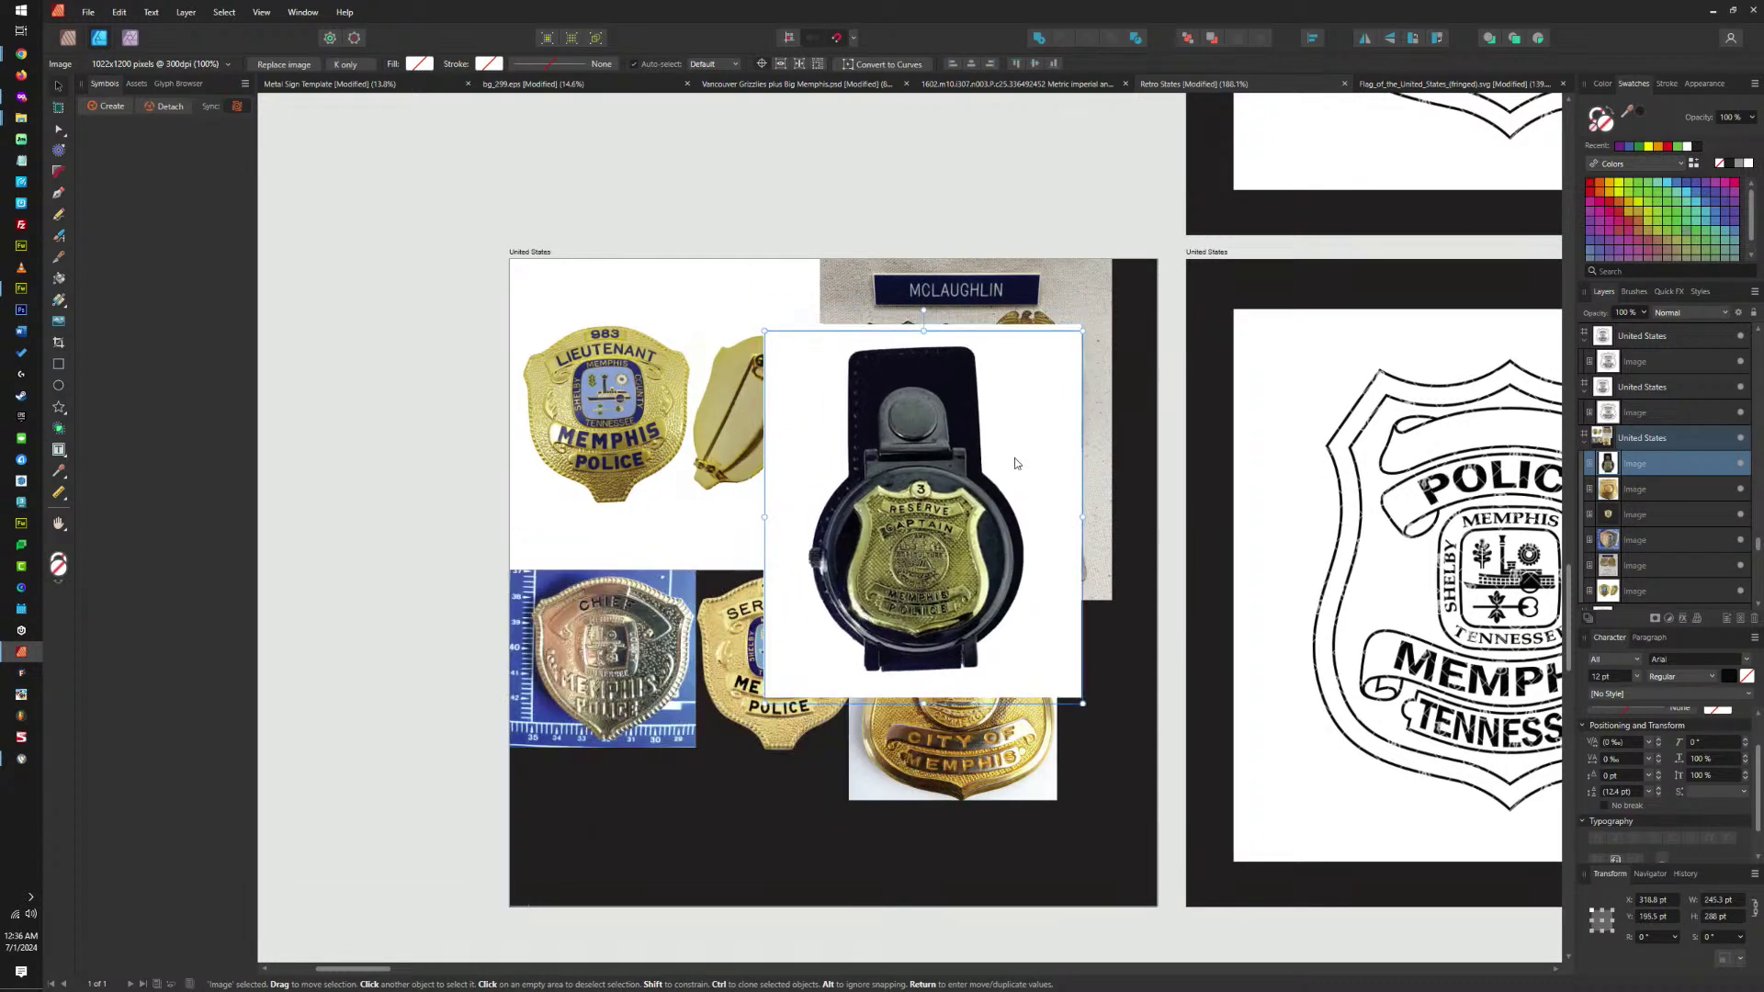
pyautogui.moveTo(756, 631); pyautogui.dragTo(838, 547)
# Widen the badge reference artboard leftward to about 1187.4 pt and move the watch image into the new space beside the Lieutenant badge.
pyautogui.click(522, 252)
pyautogui.scroll(-6, 647, 456)
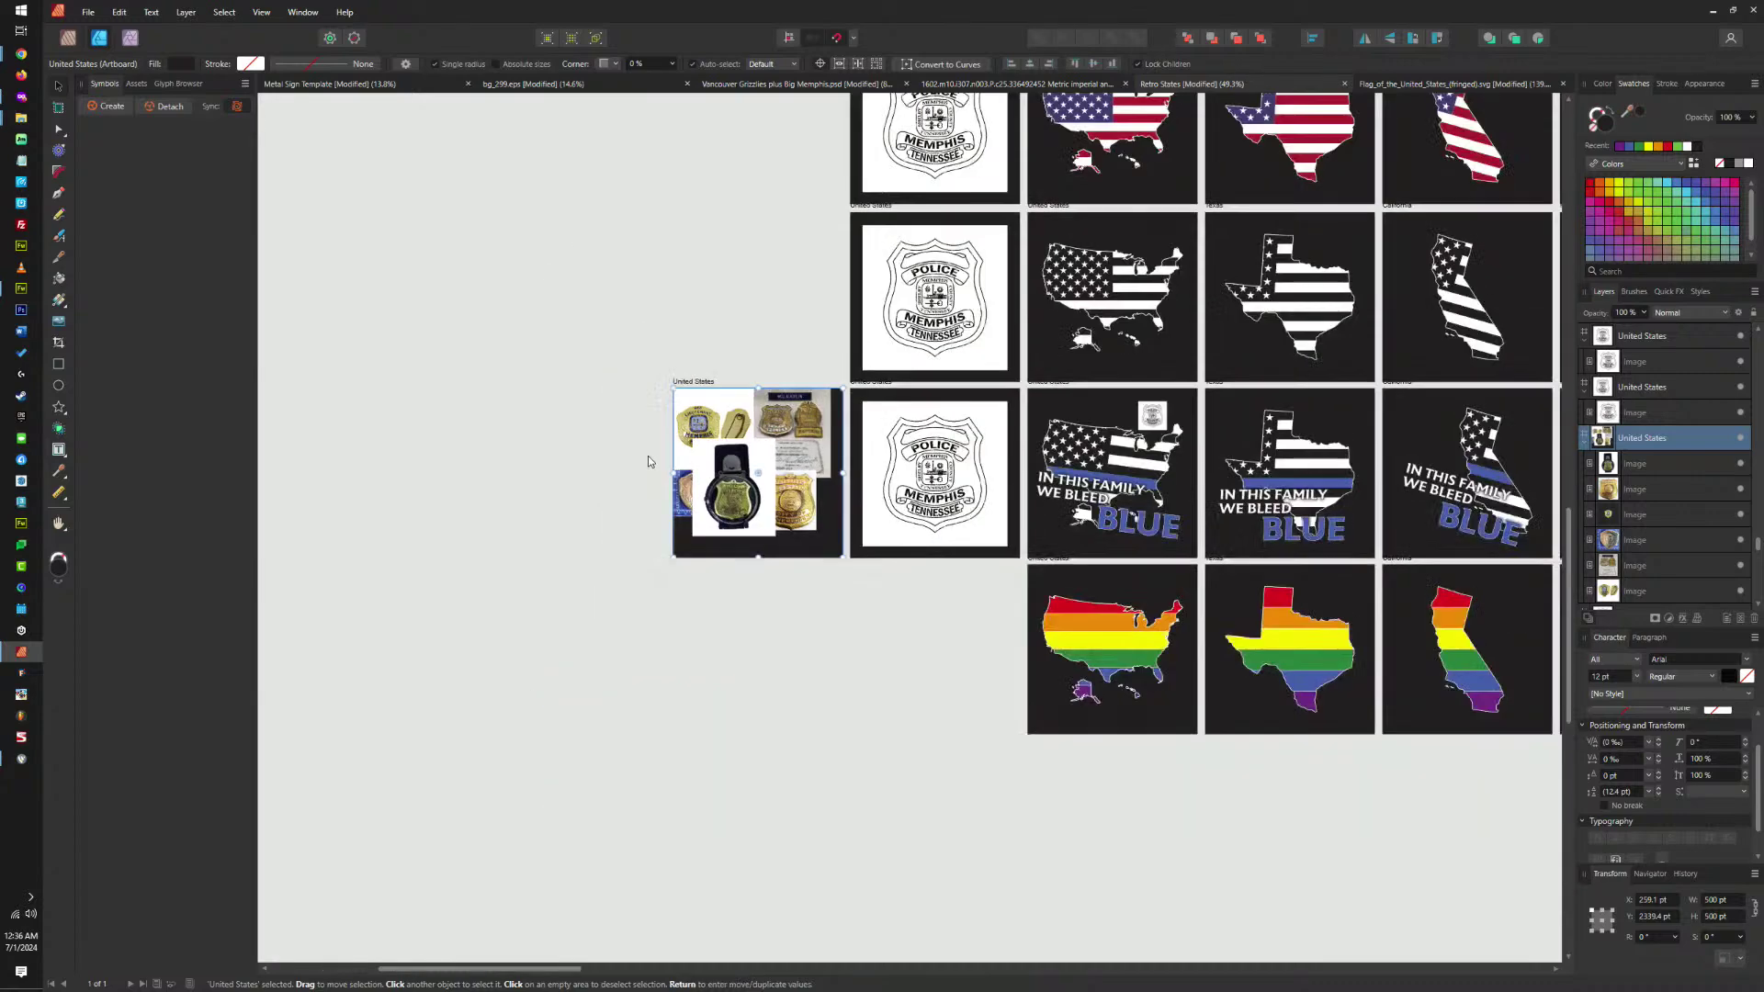
pyautogui.moveTo(674, 473); pyautogui.dragTo(440, 473)
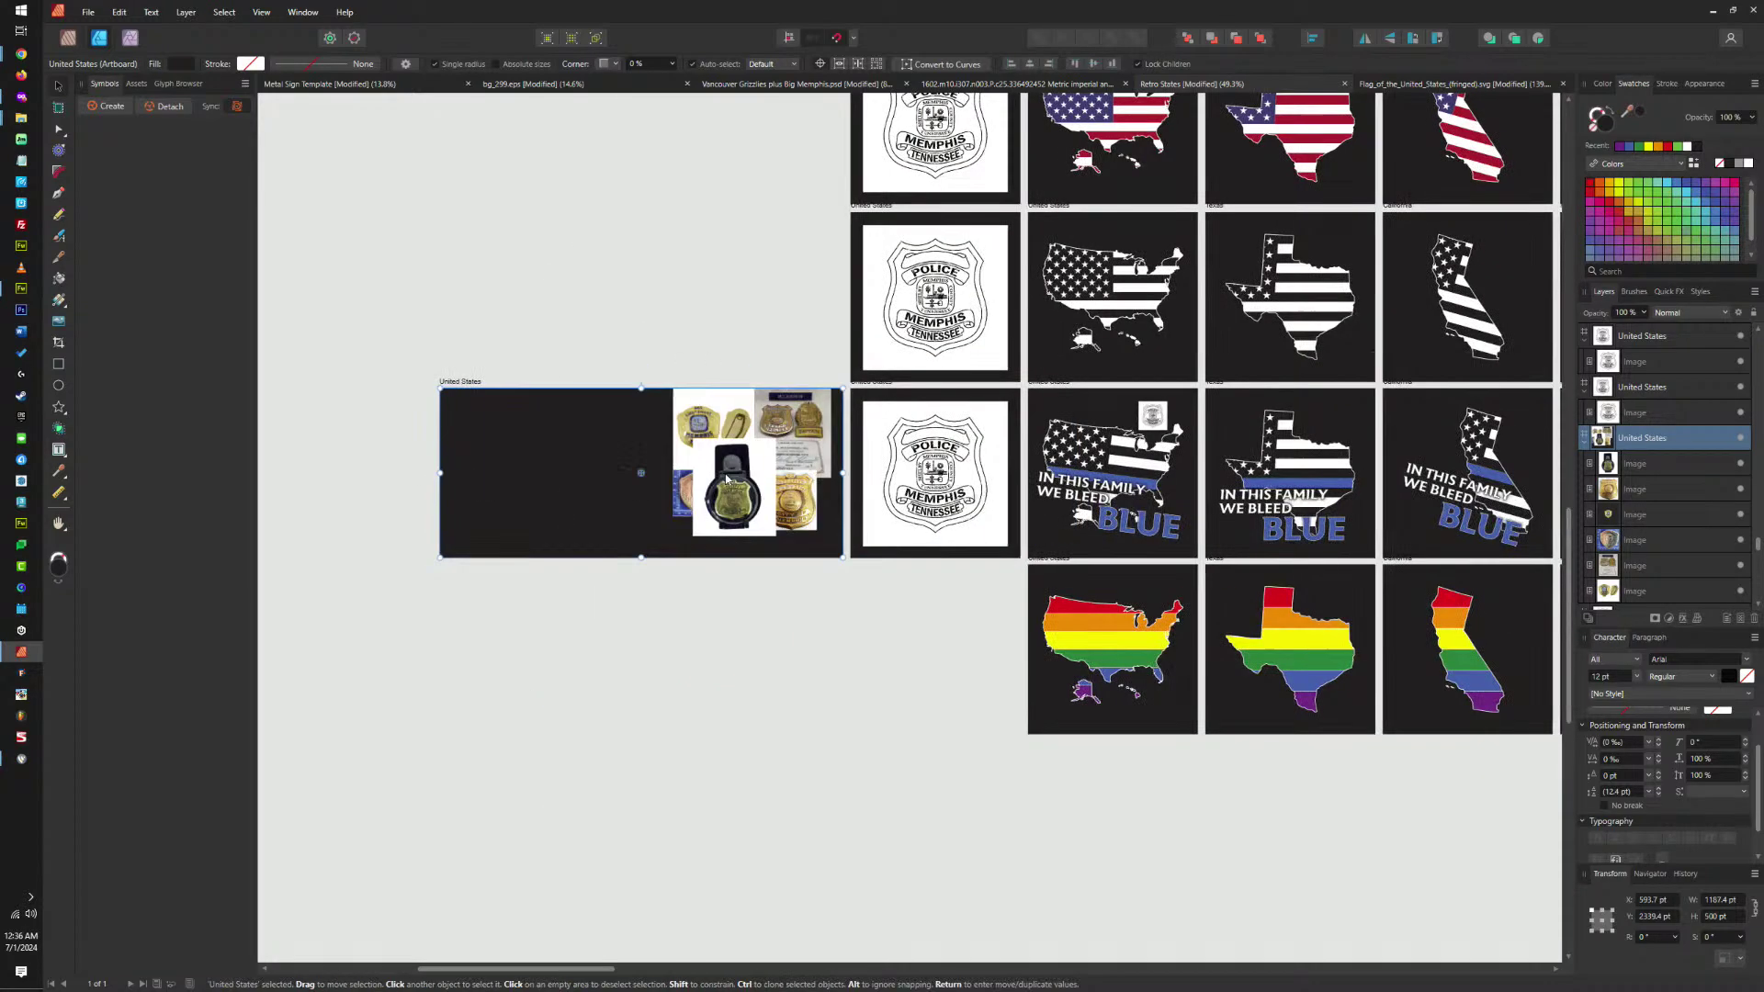
pyautogui.click(759, 508)
pyautogui.moveTo(759, 508); pyautogui.dragTo(656, 457)
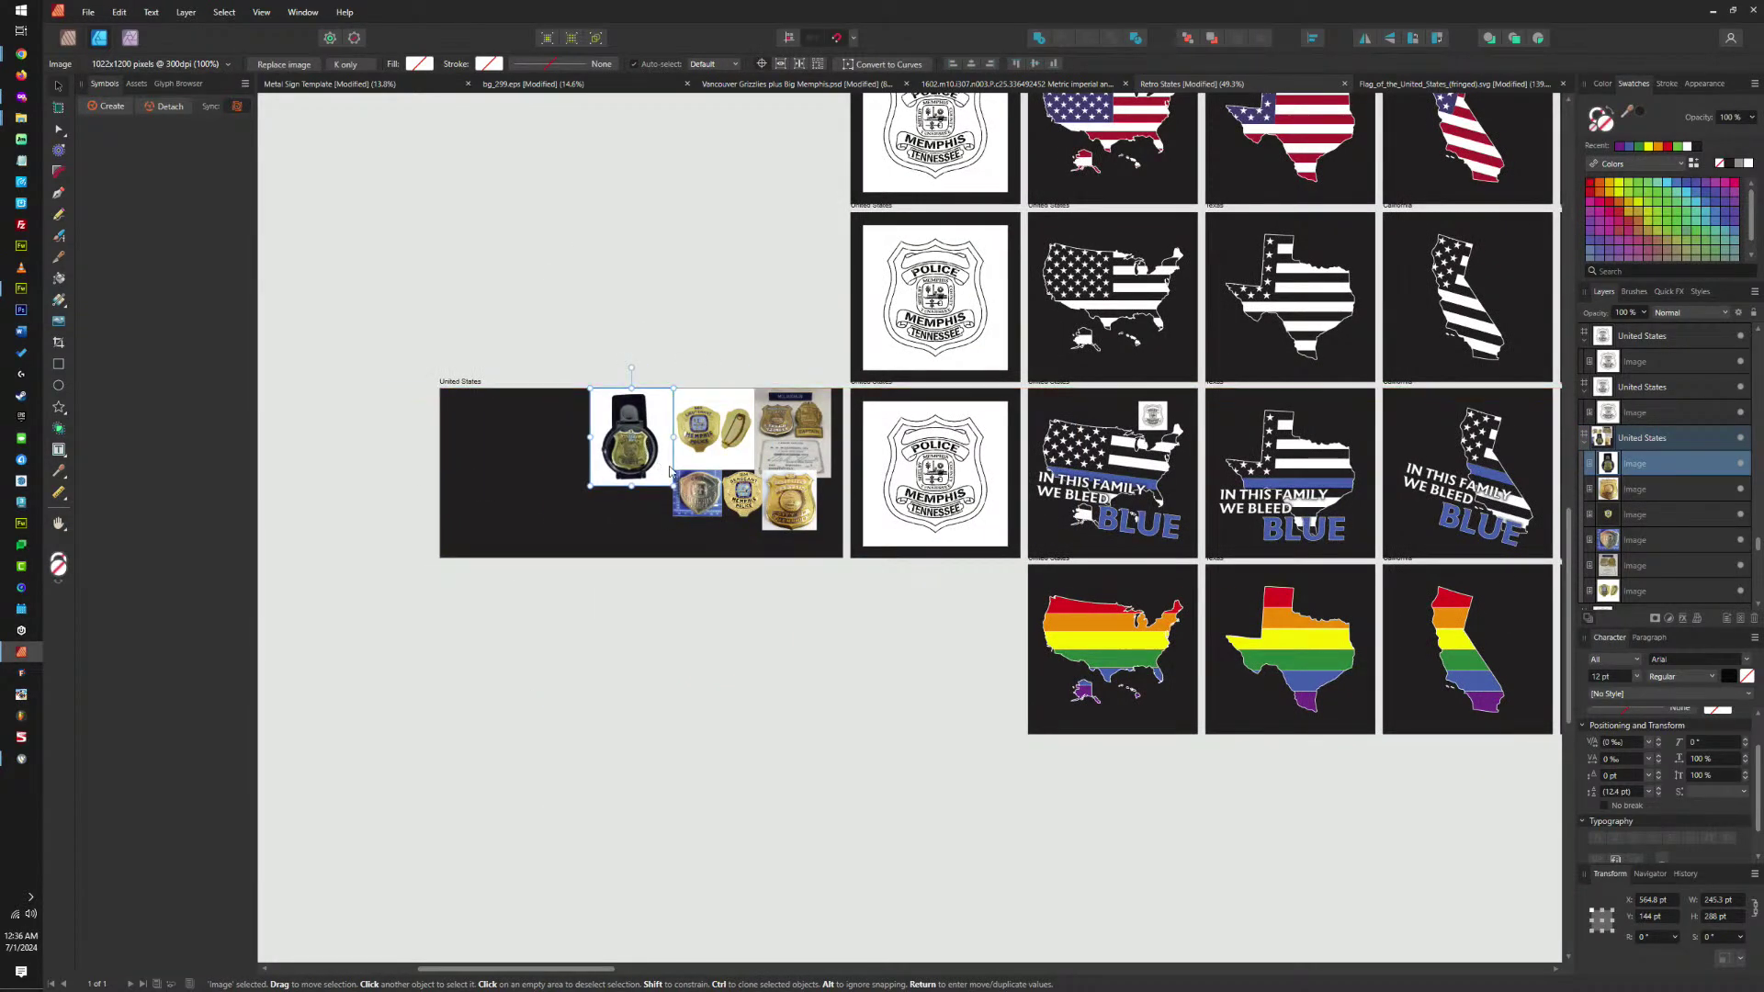
pyautogui.scroll(5, 643, 482)
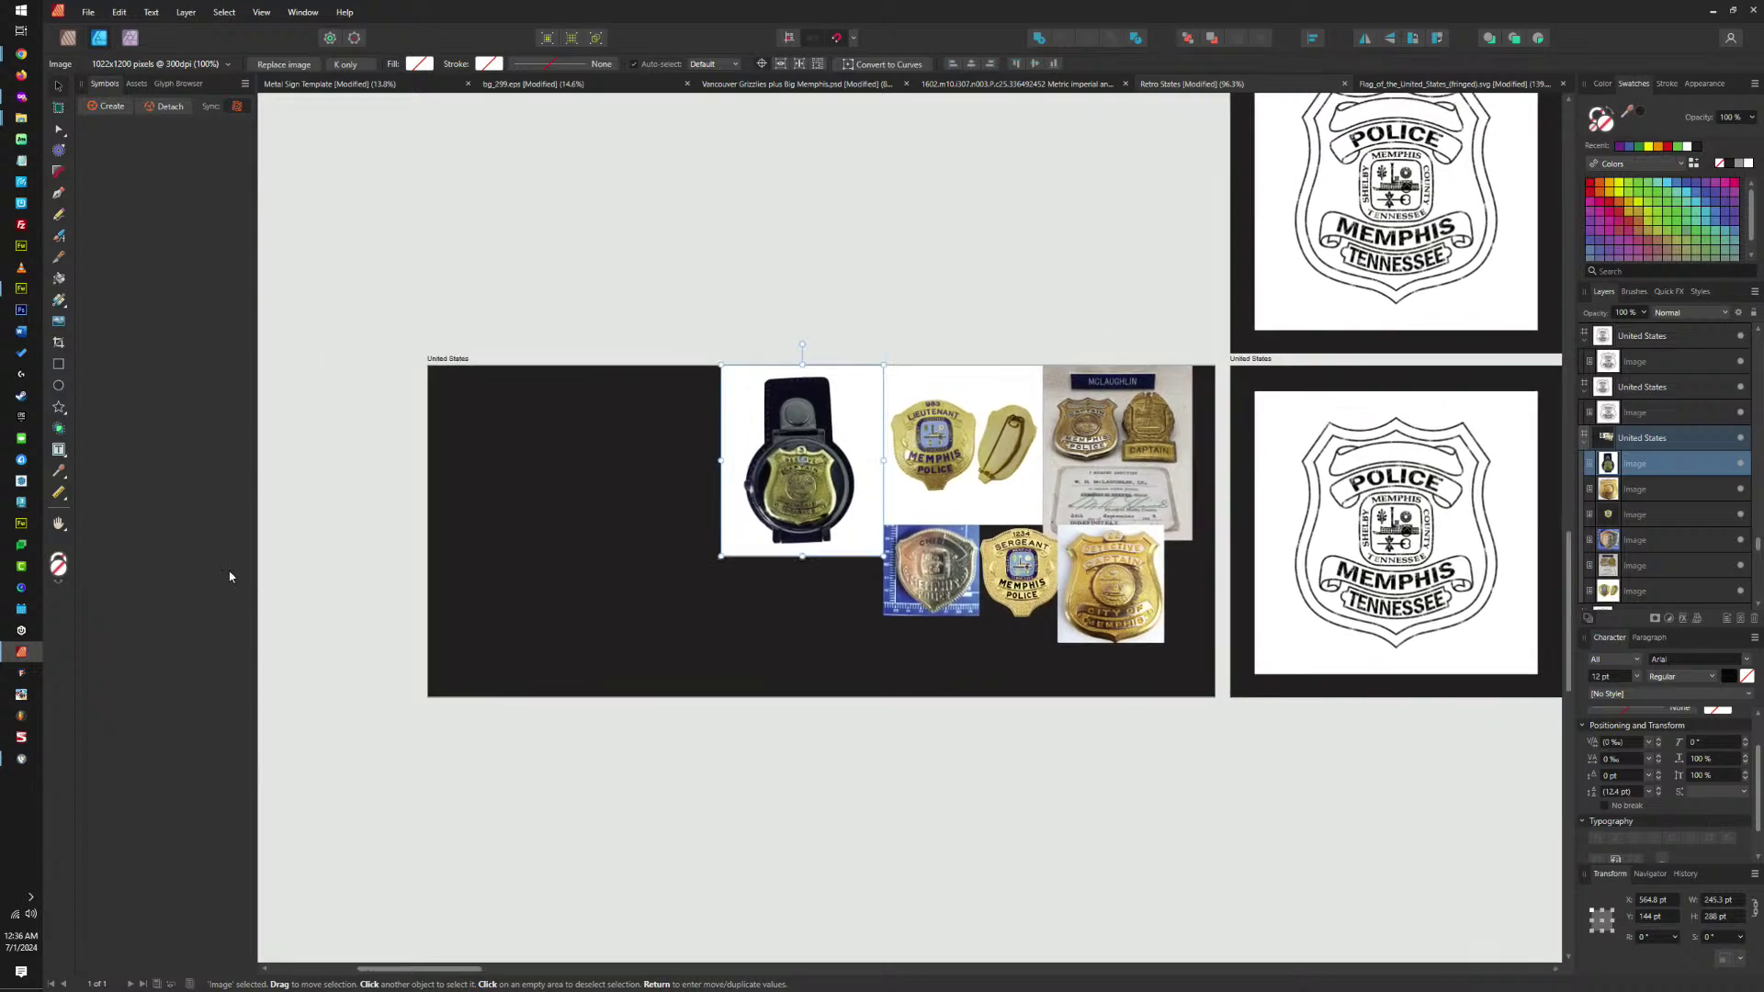
# Switch to the browser and copy the gold Detective Captain badge image from the related images.
pyautogui.moveTo(21, 55)
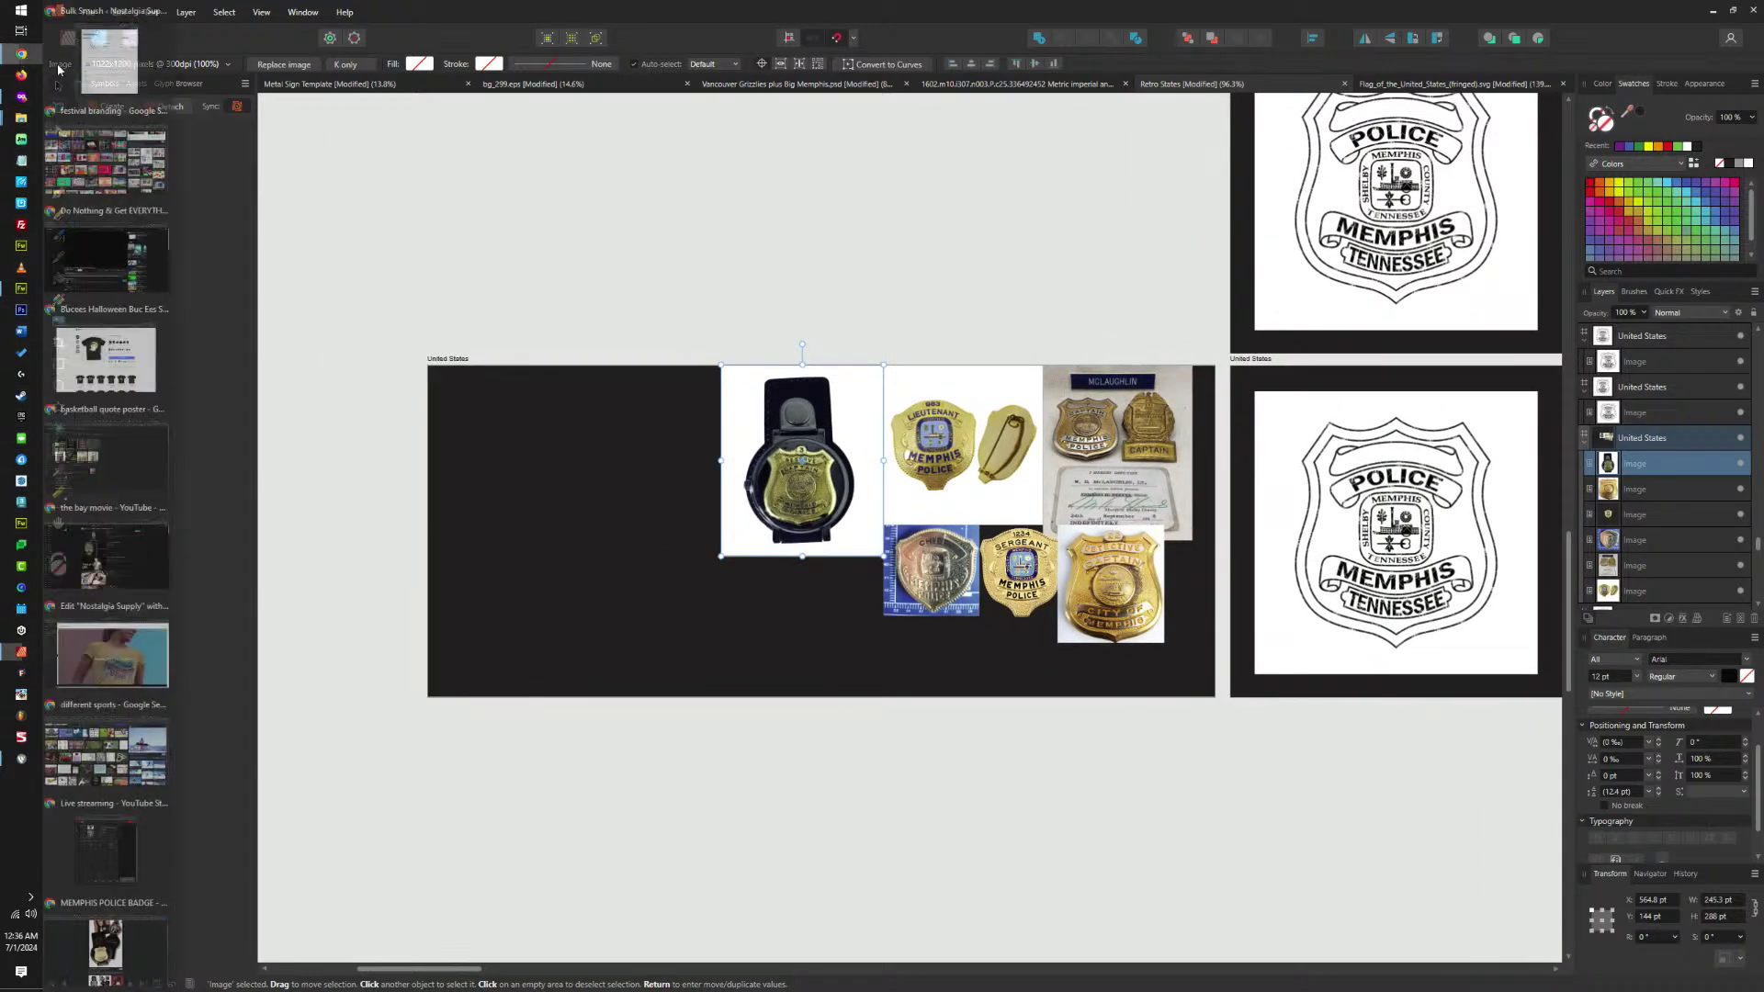
pyautogui.click(111, 946)
pyautogui.scroll(-5, 954, 742)
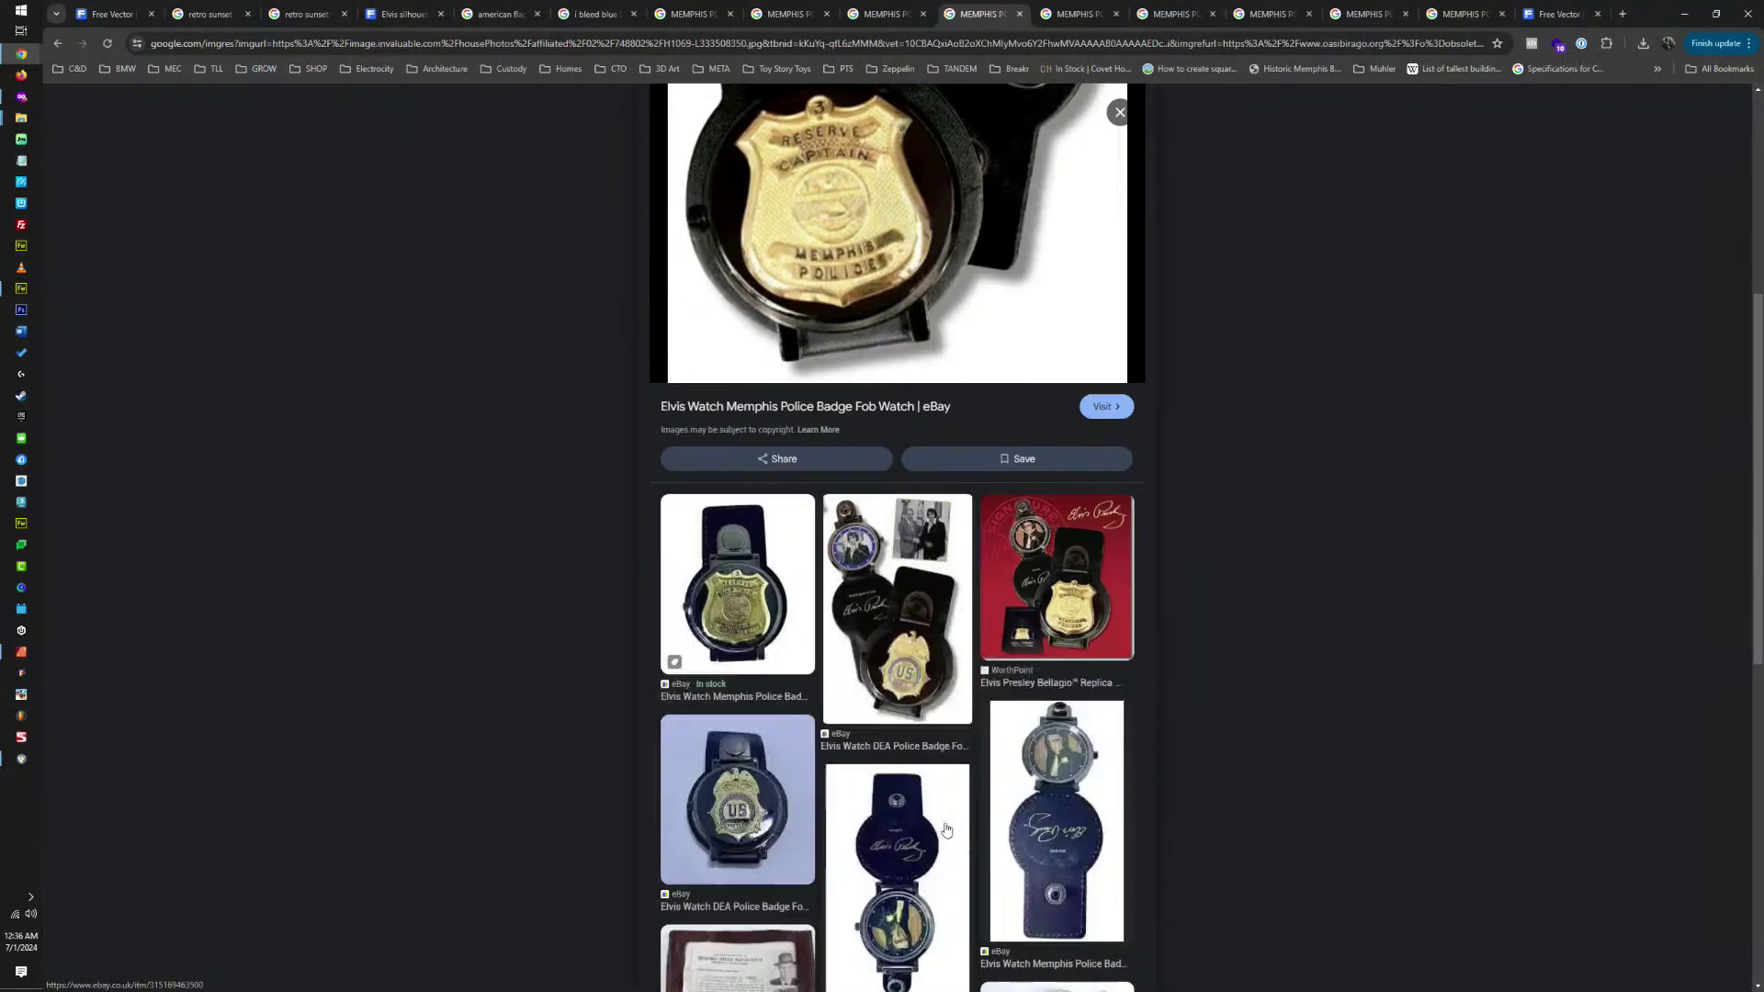
pyautogui.scroll(-4, 954, 742)
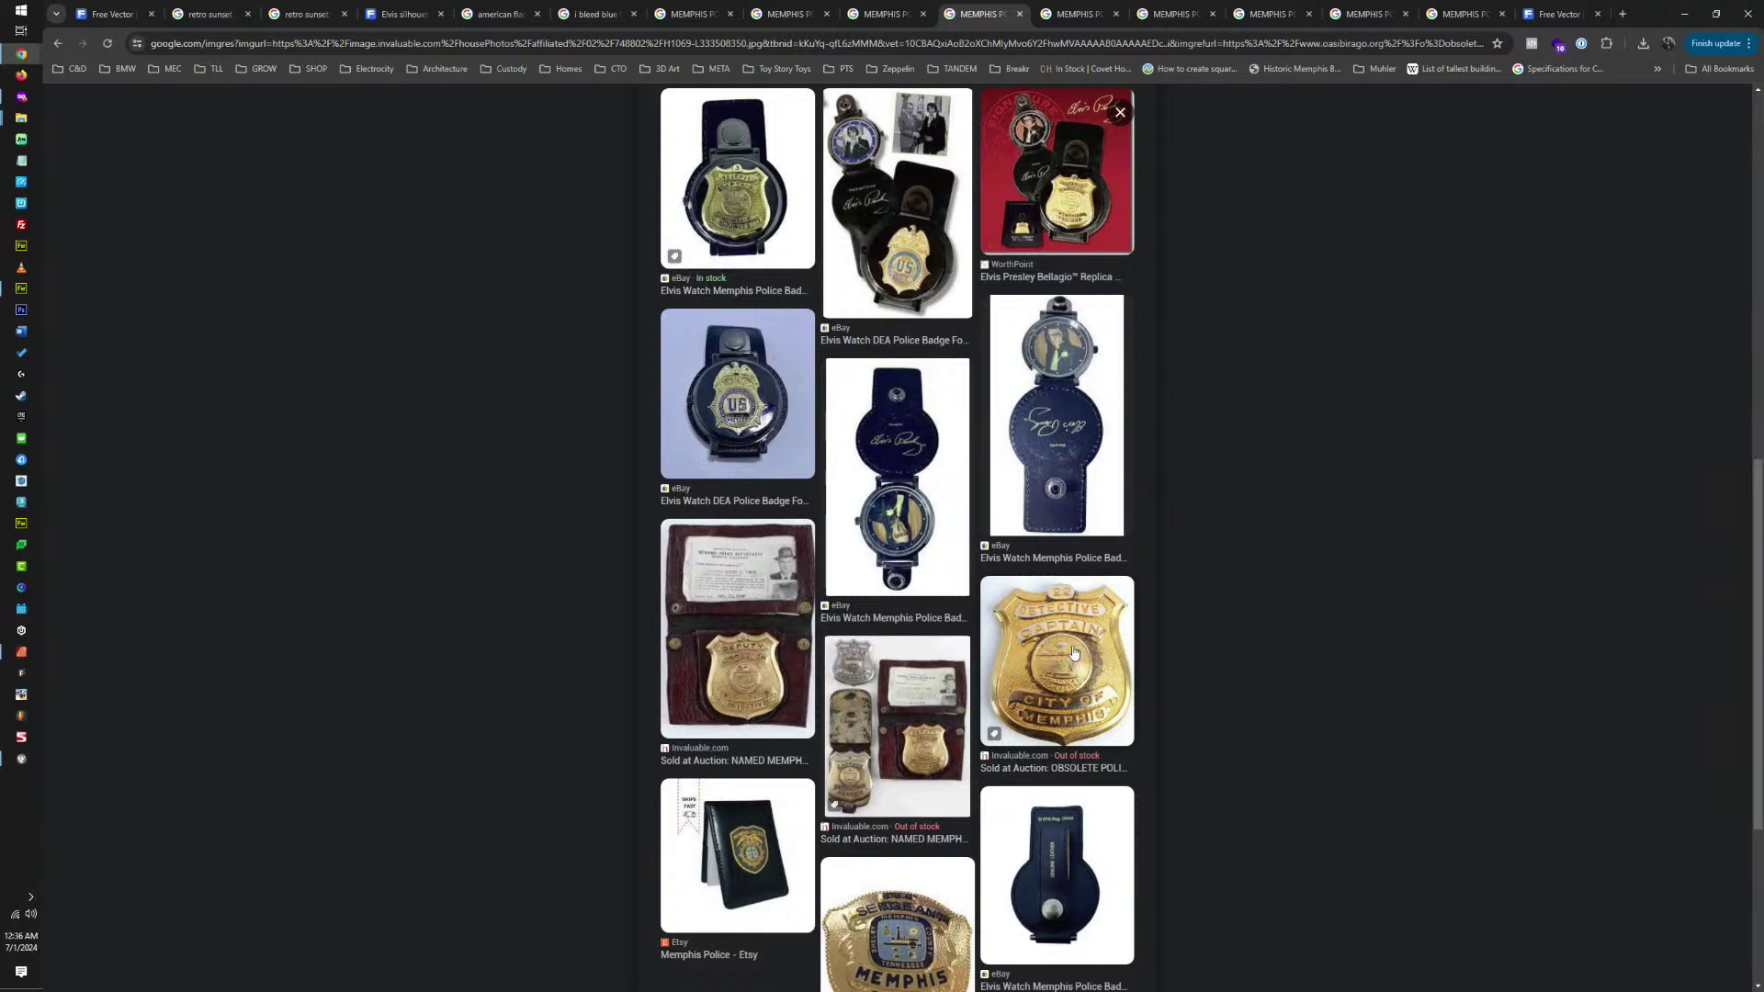
pyautogui.rightClick(1058, 308)
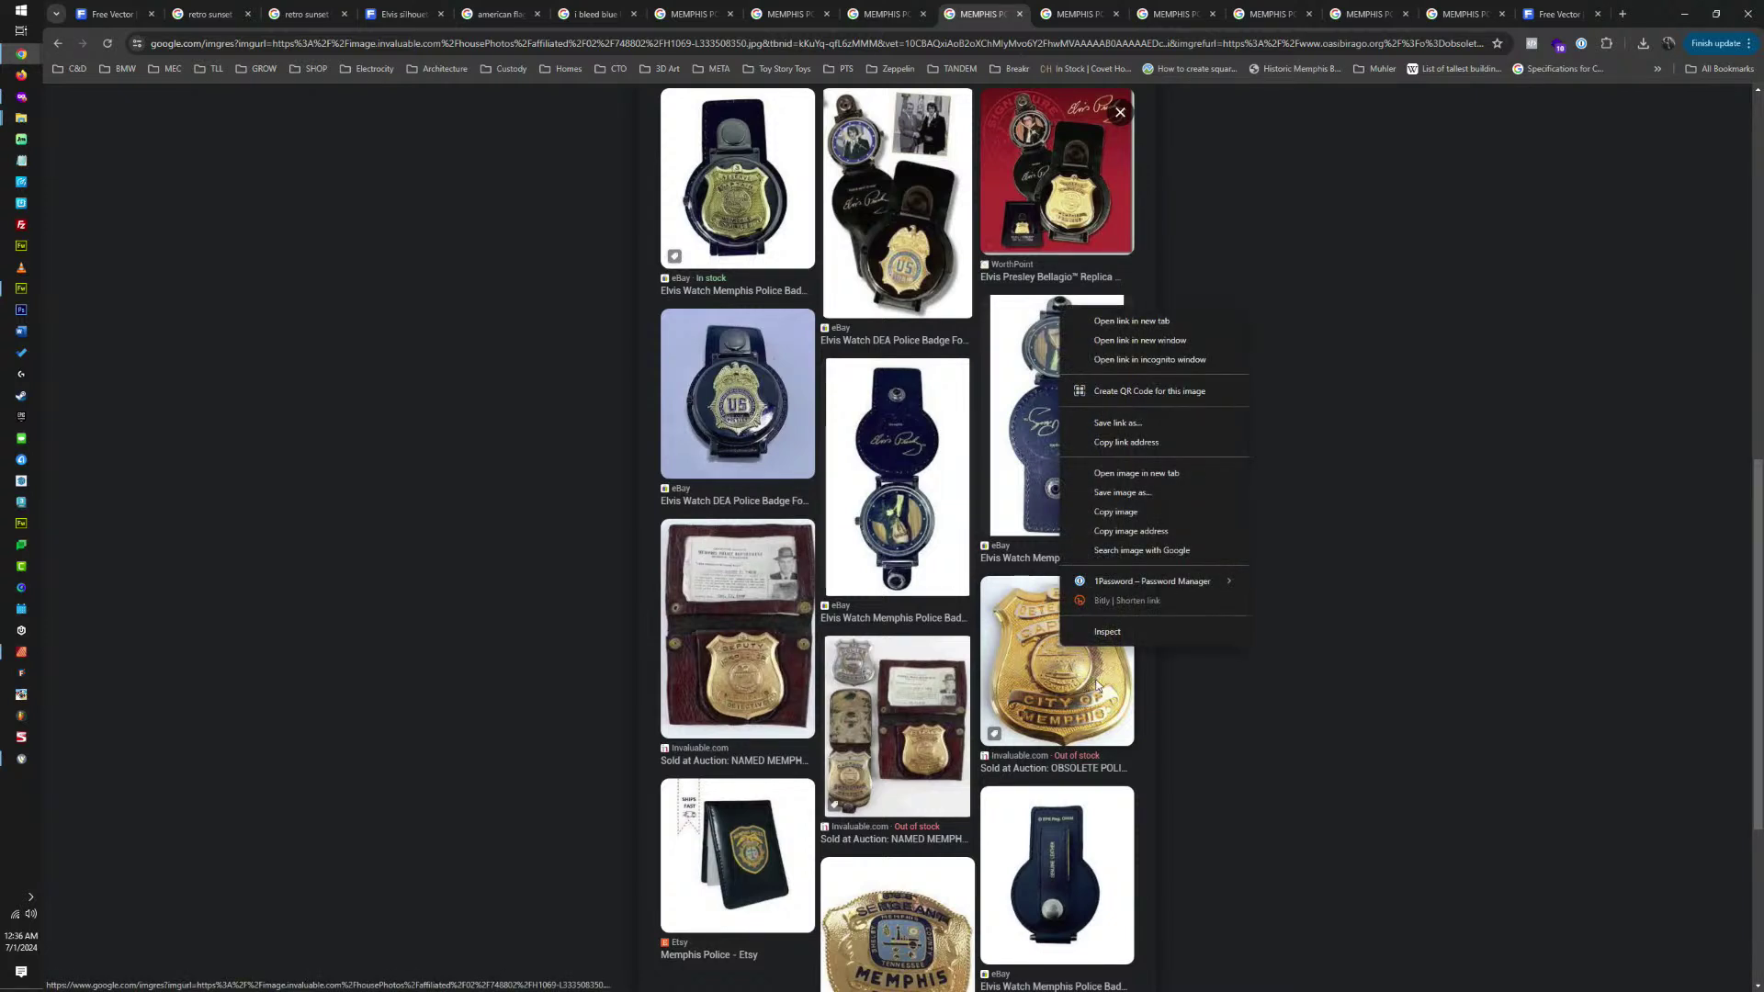
pyautogui.click(1123, 512)
# Look over more badge results, then paste the Detective Captain badge in Affinity and place it directly beneath the watch image.
pyautogui.scroll(-3, 1045, 667)
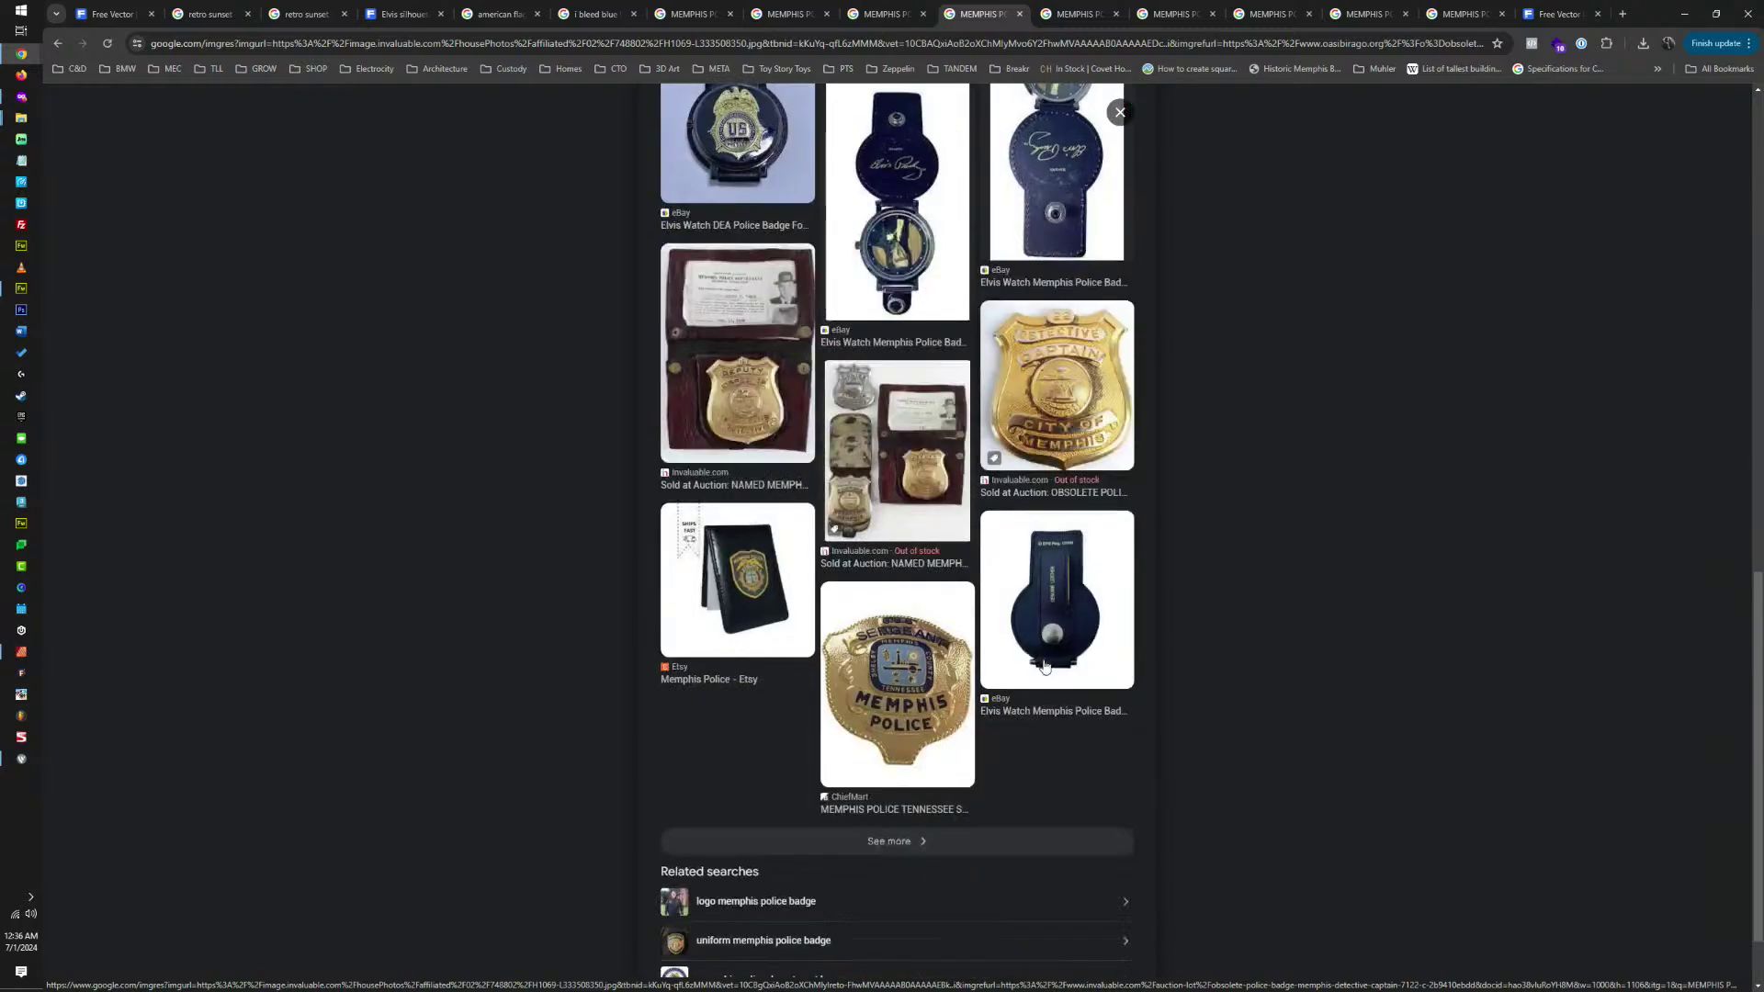
pyautogui.click(980, 628)
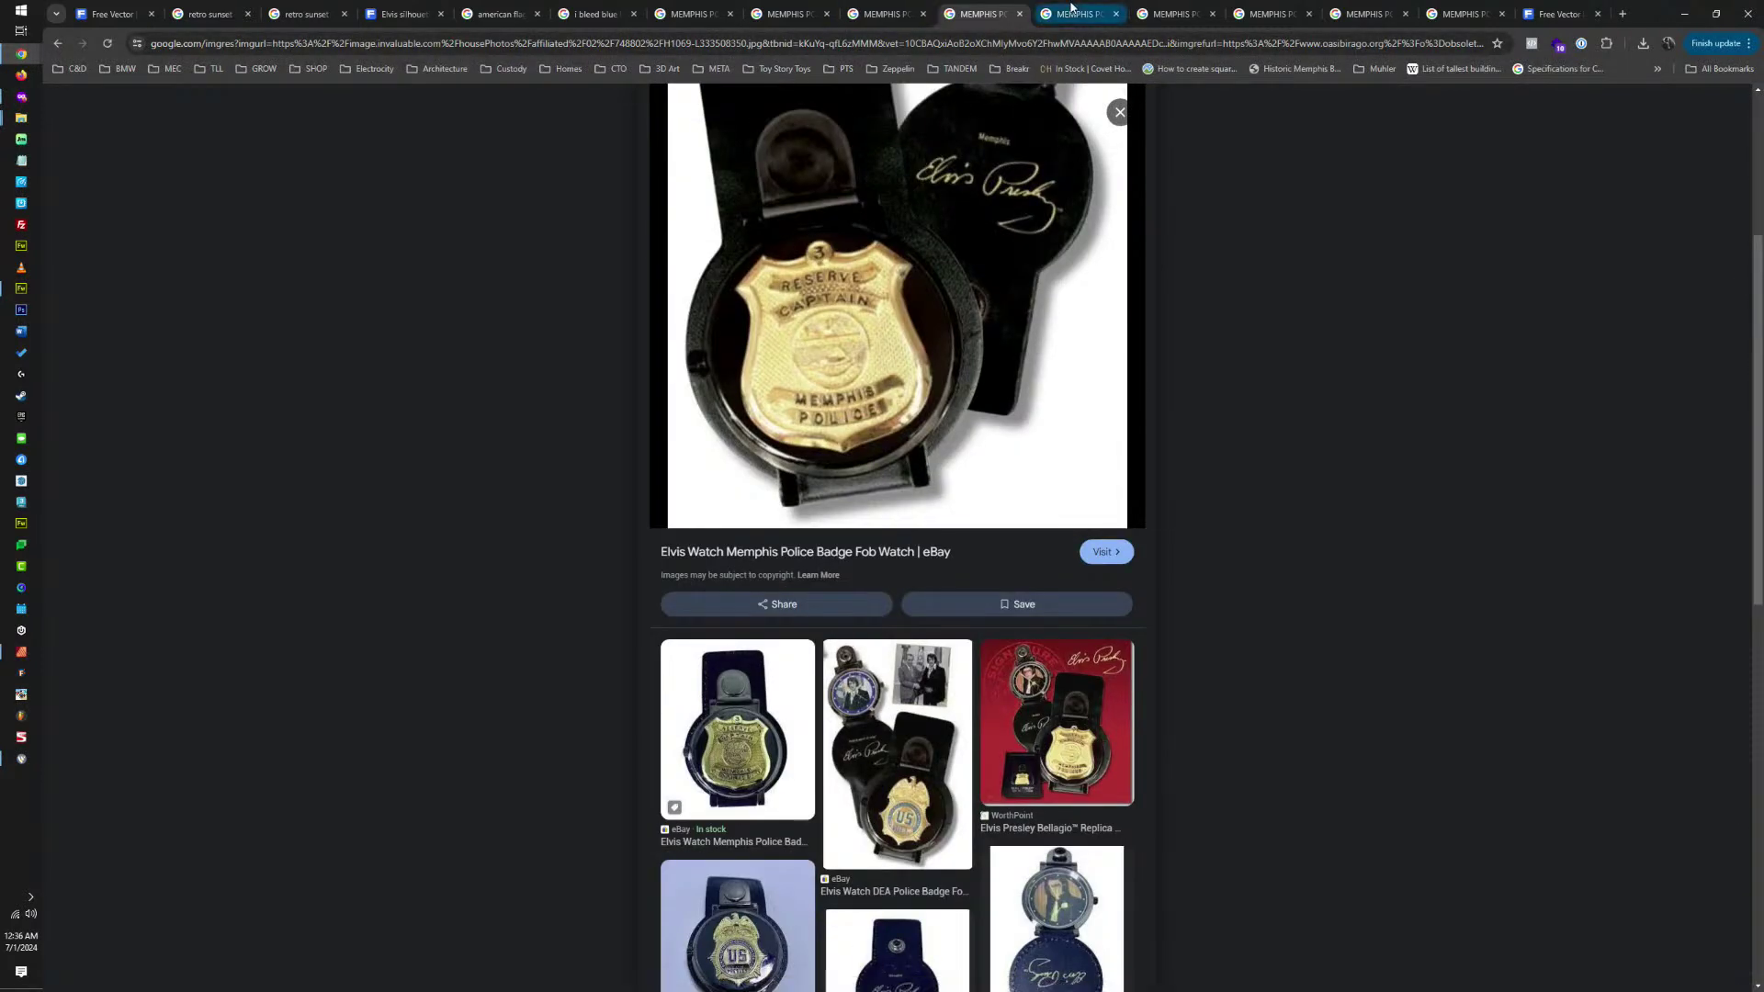
pyautogui.click(1075, 13)
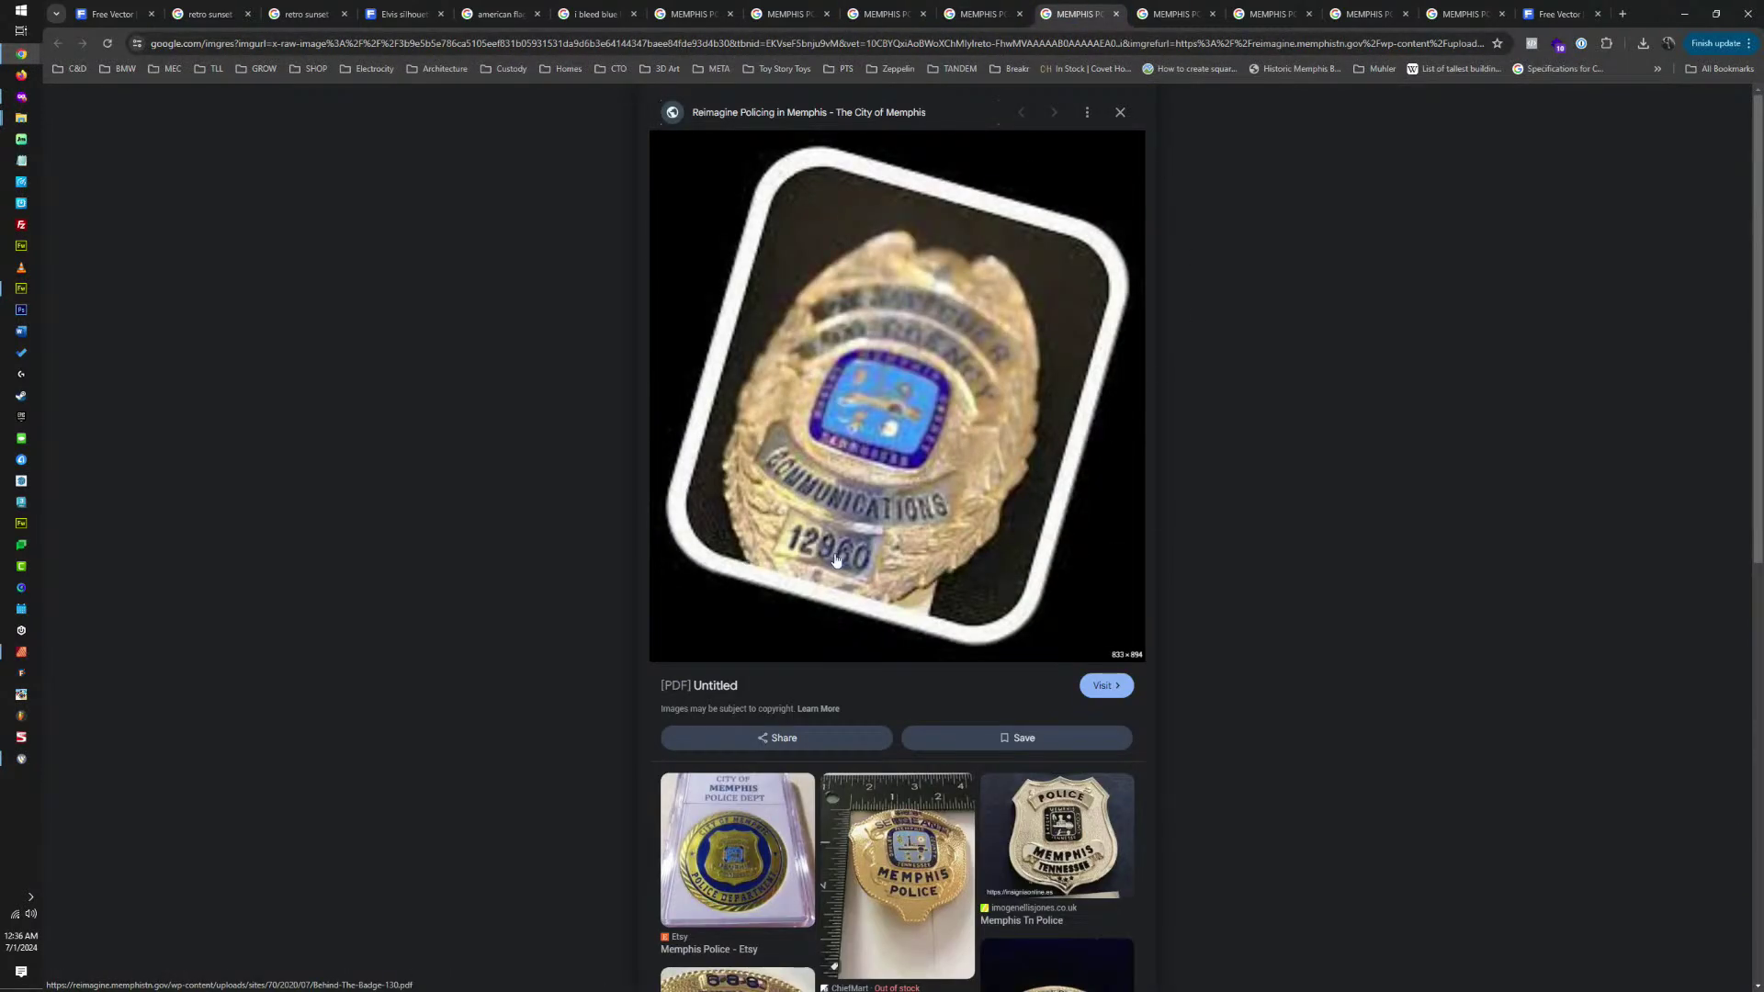
pyautogui.scroll(-4, 974, 622)
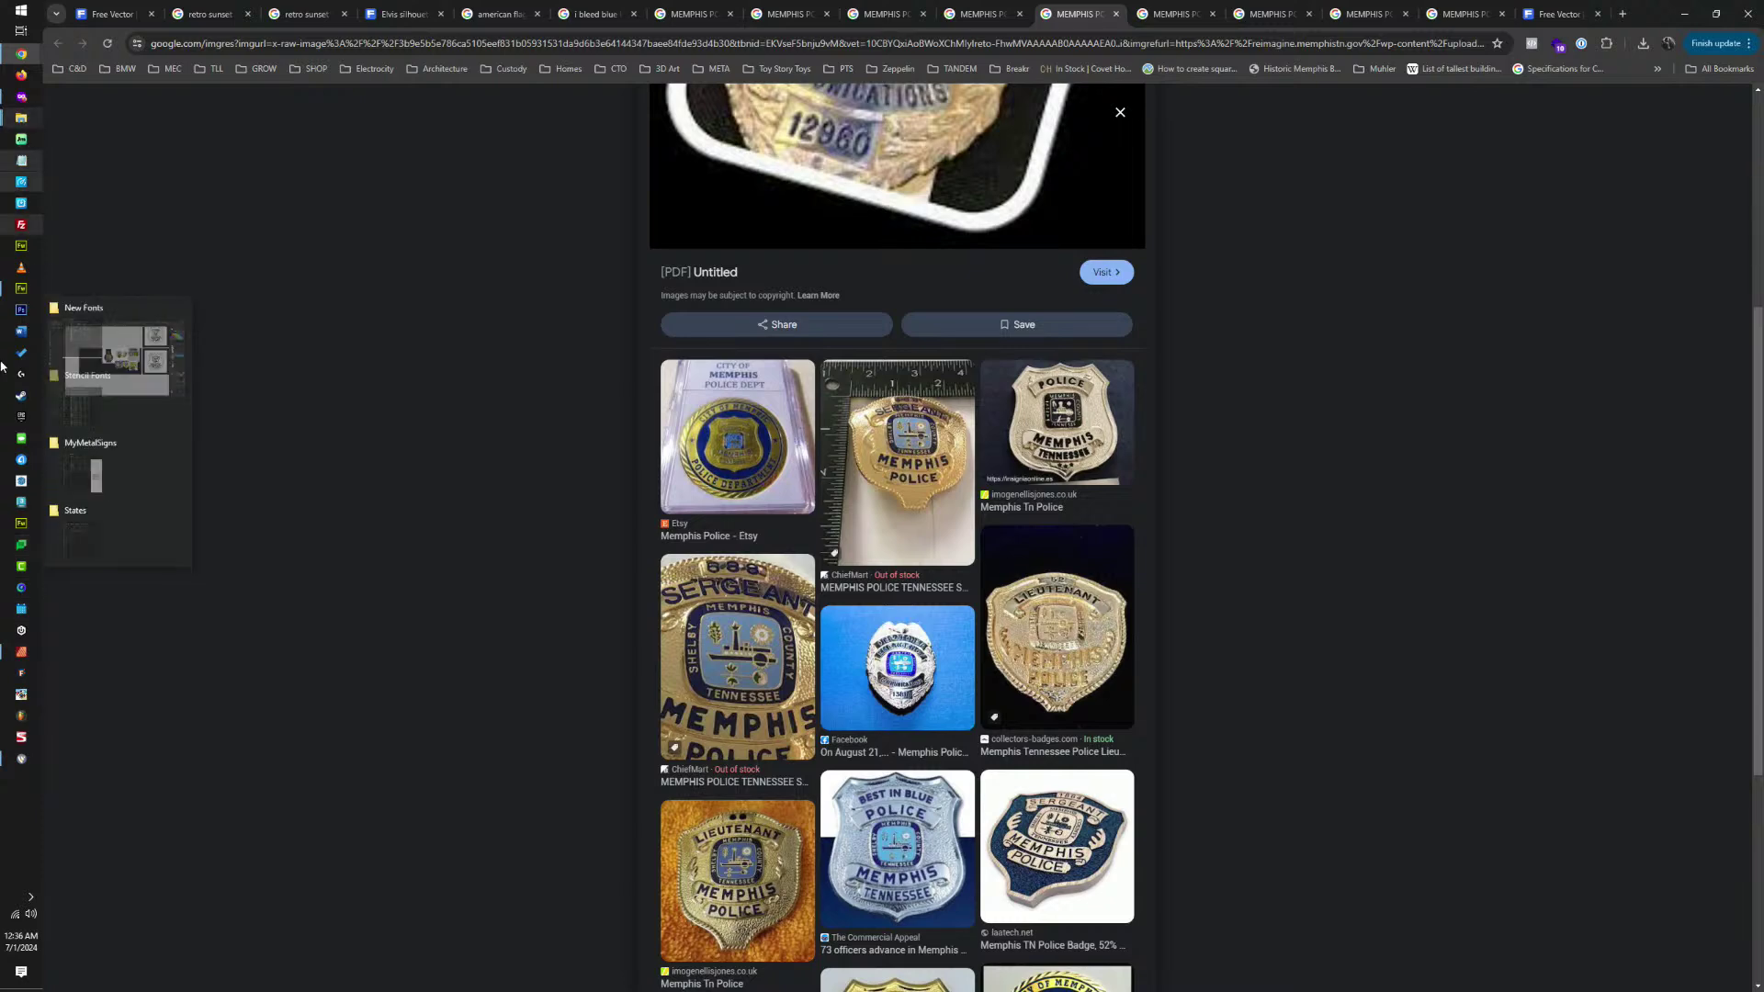
pyautogui.click(19, 659)
pyautogui.click(908, 537)
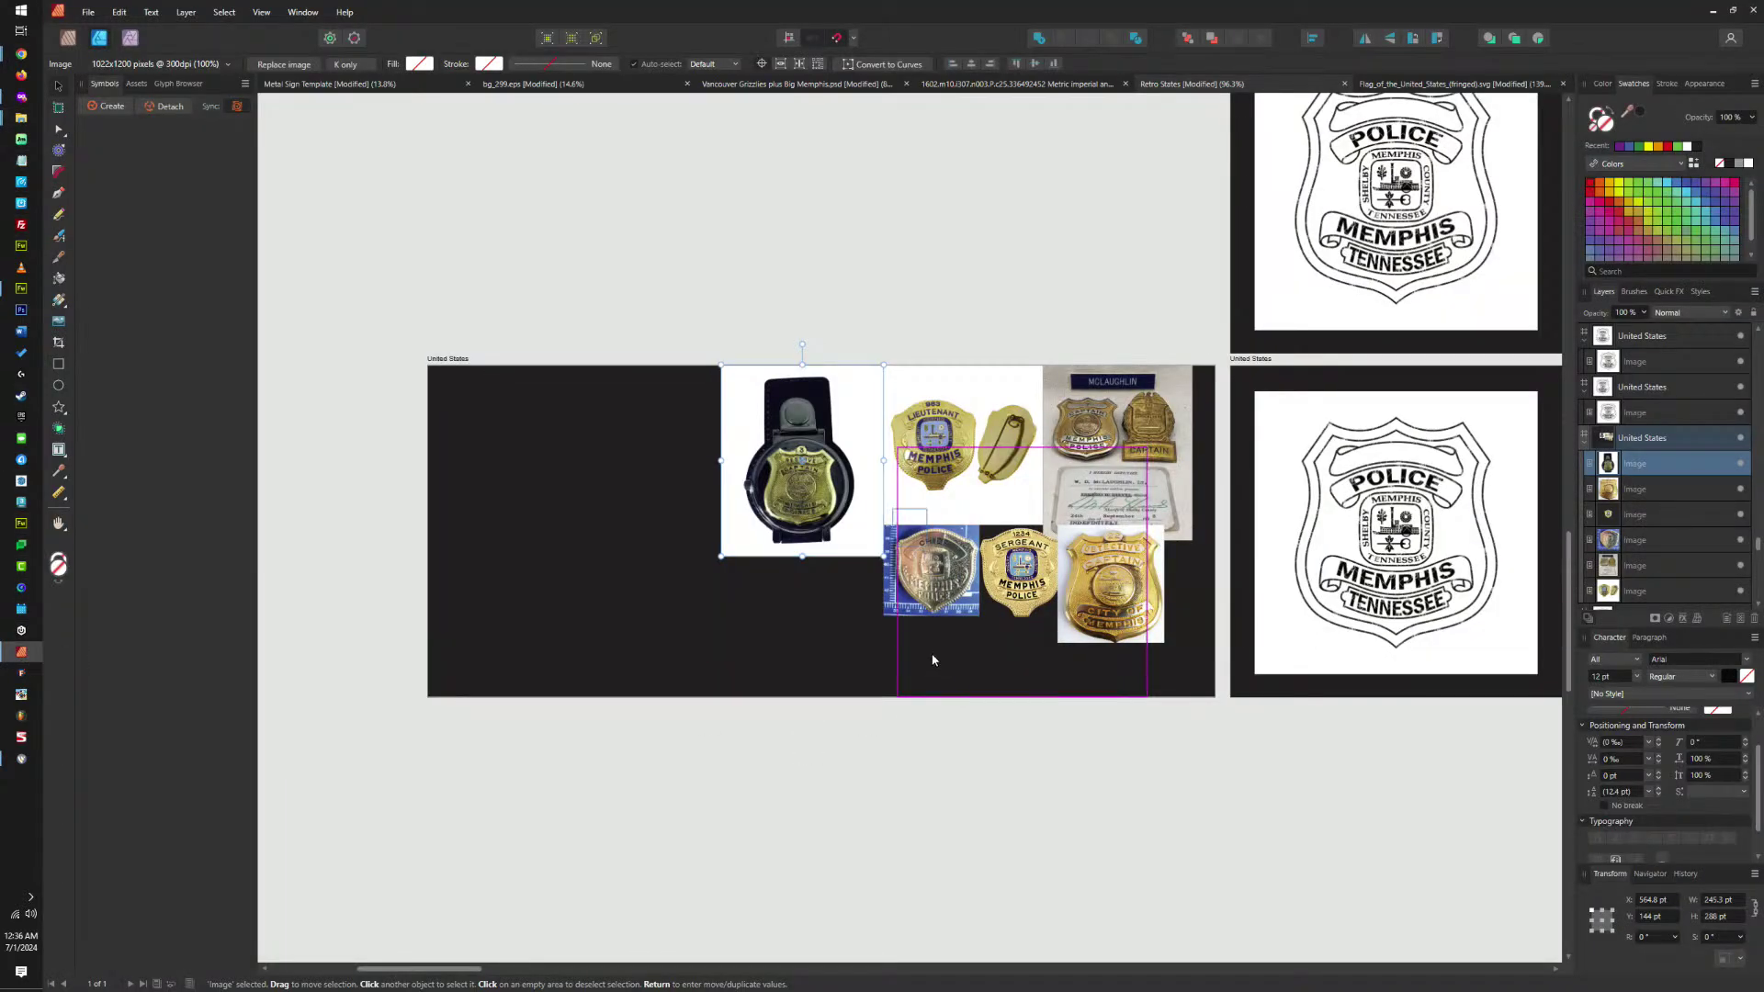
pyautogui.moveTo(909, 542); pyautogui.dragTo(853, 624)
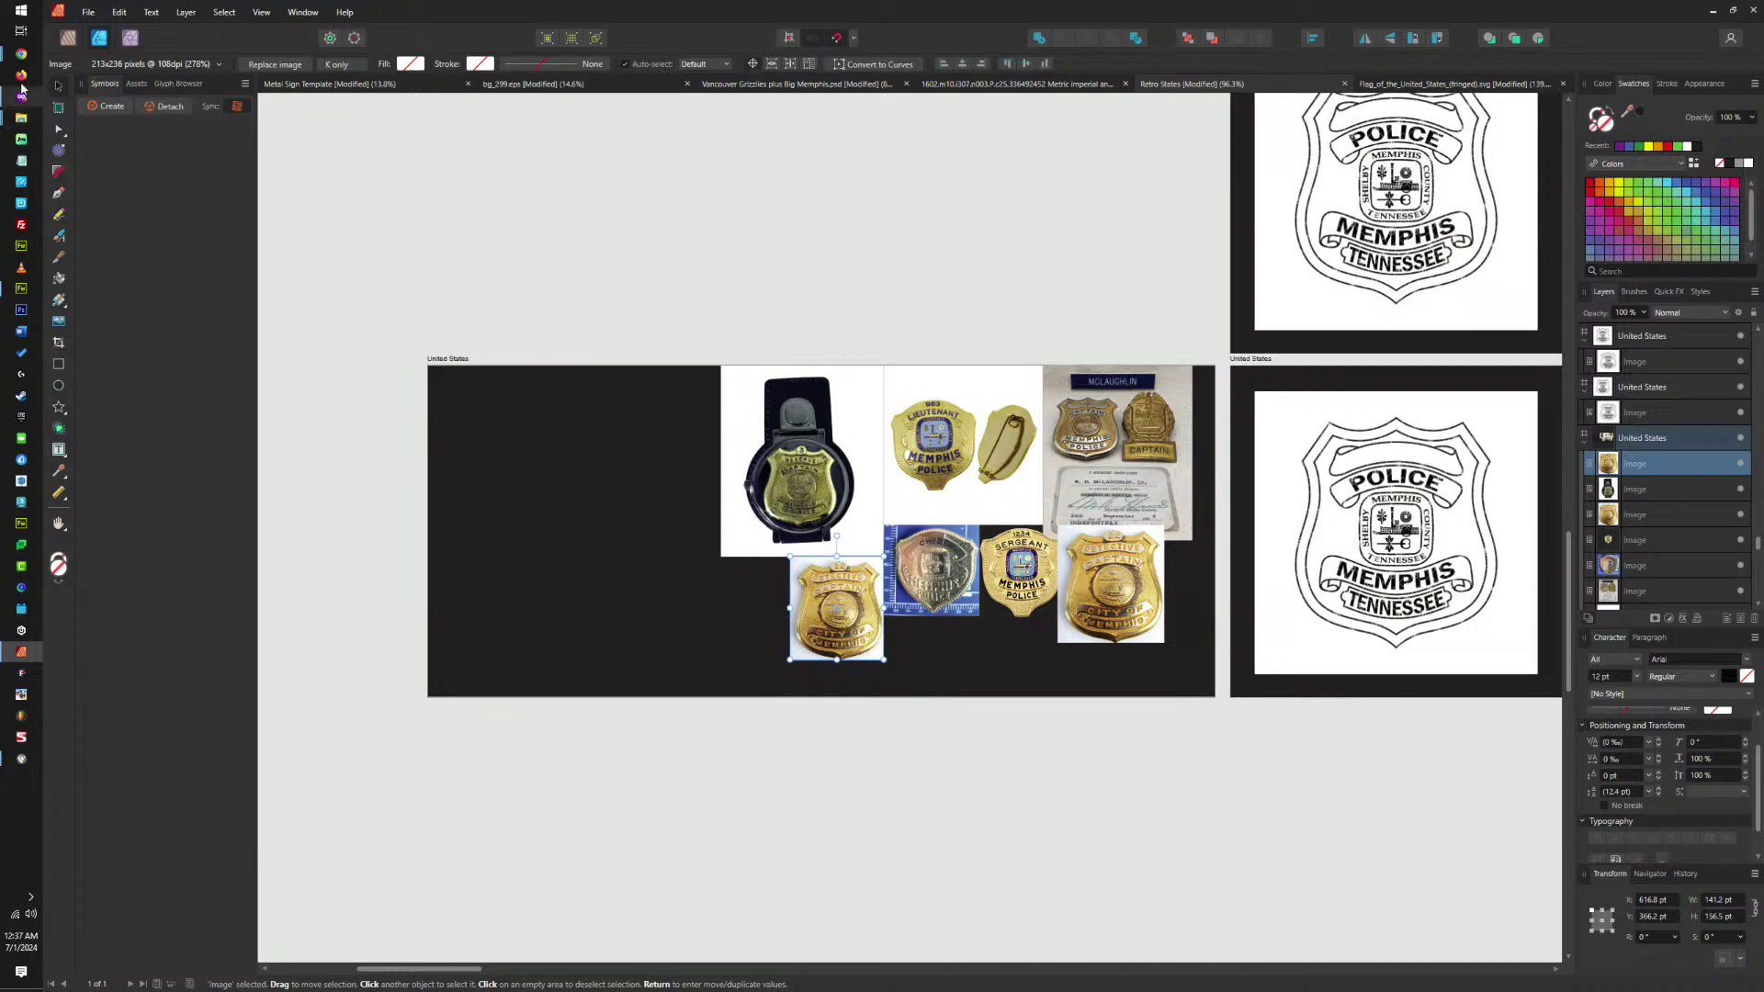
# Return to the browser and copy the early 1900's Memphis Police star badge image numbered 165.
pyautogui.moveTo(20, 58)
pyautogui.click(110, 873)
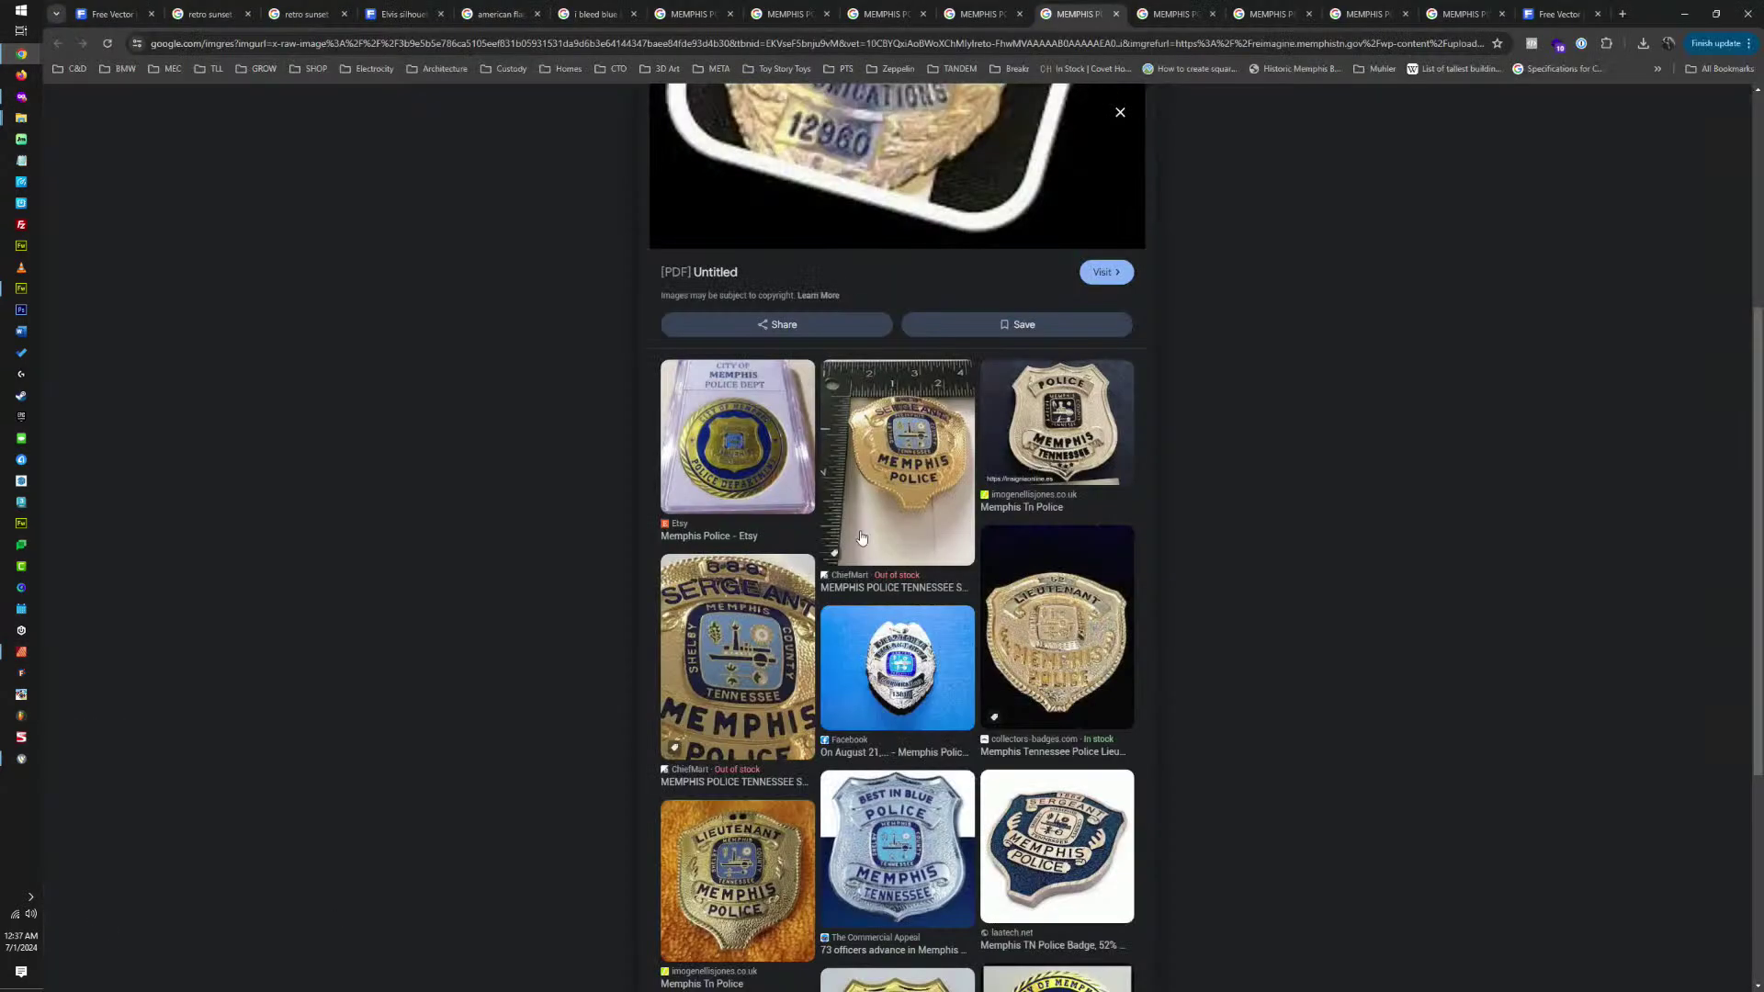
pyautogui.click(1175, 13)
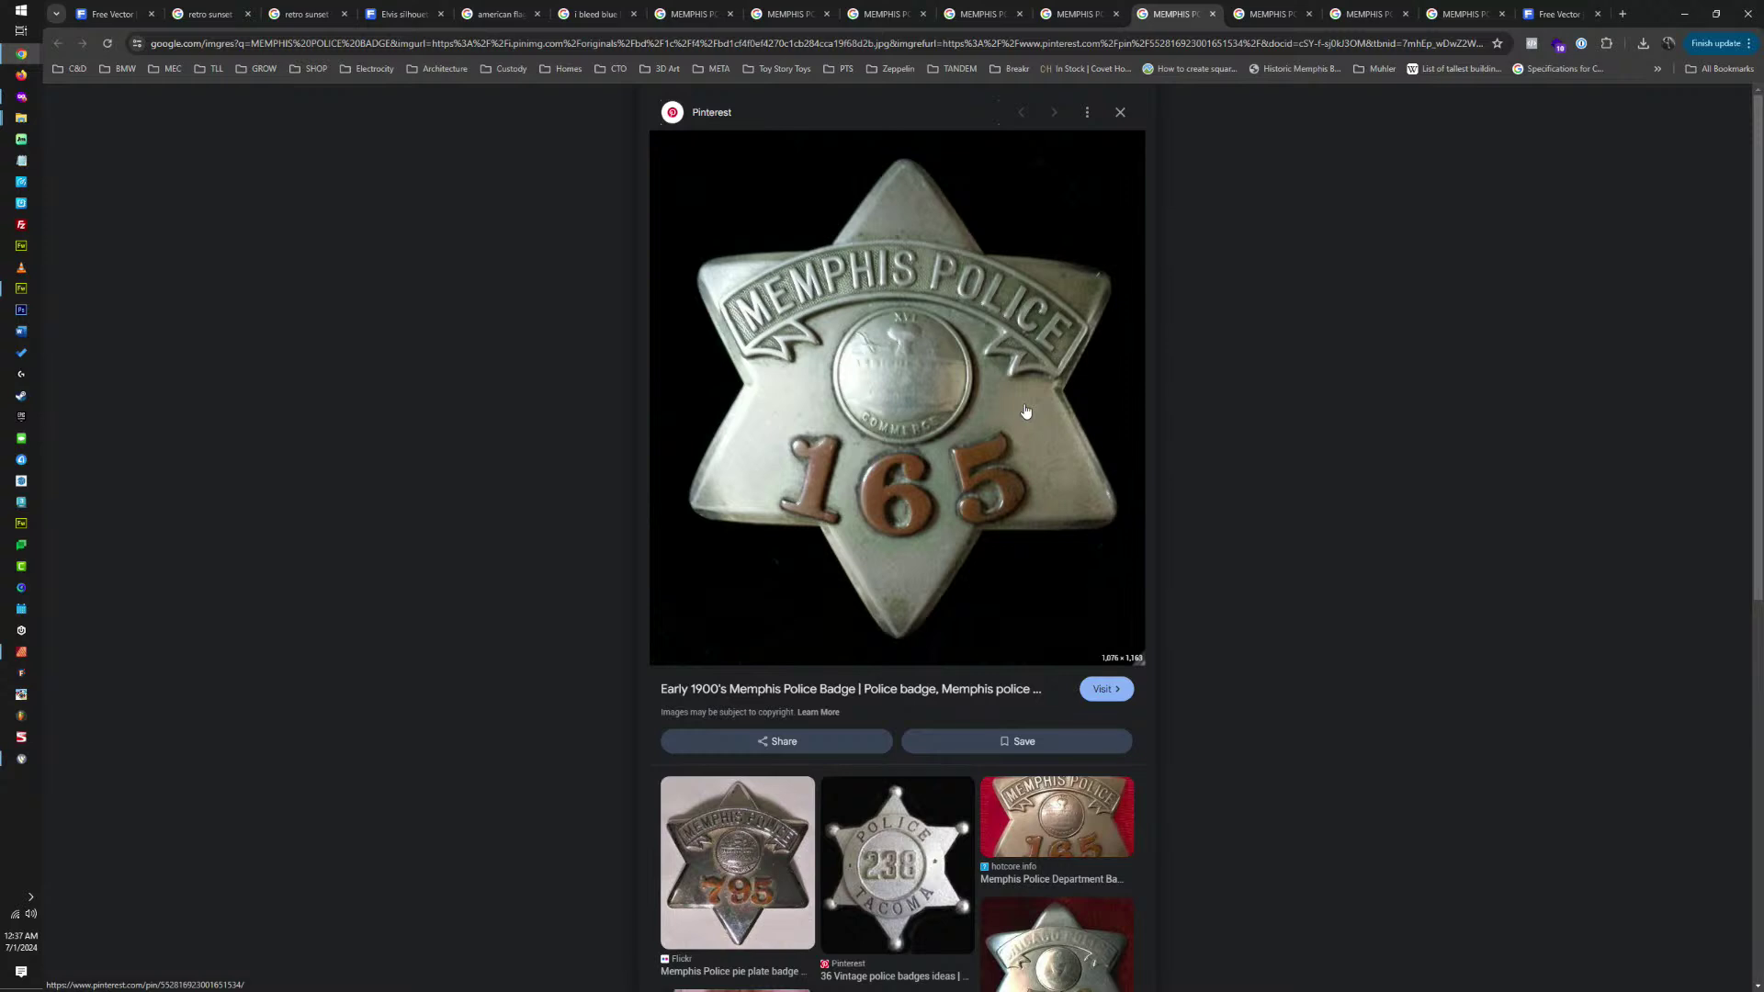
pyautogui.rightClick(952, 403)
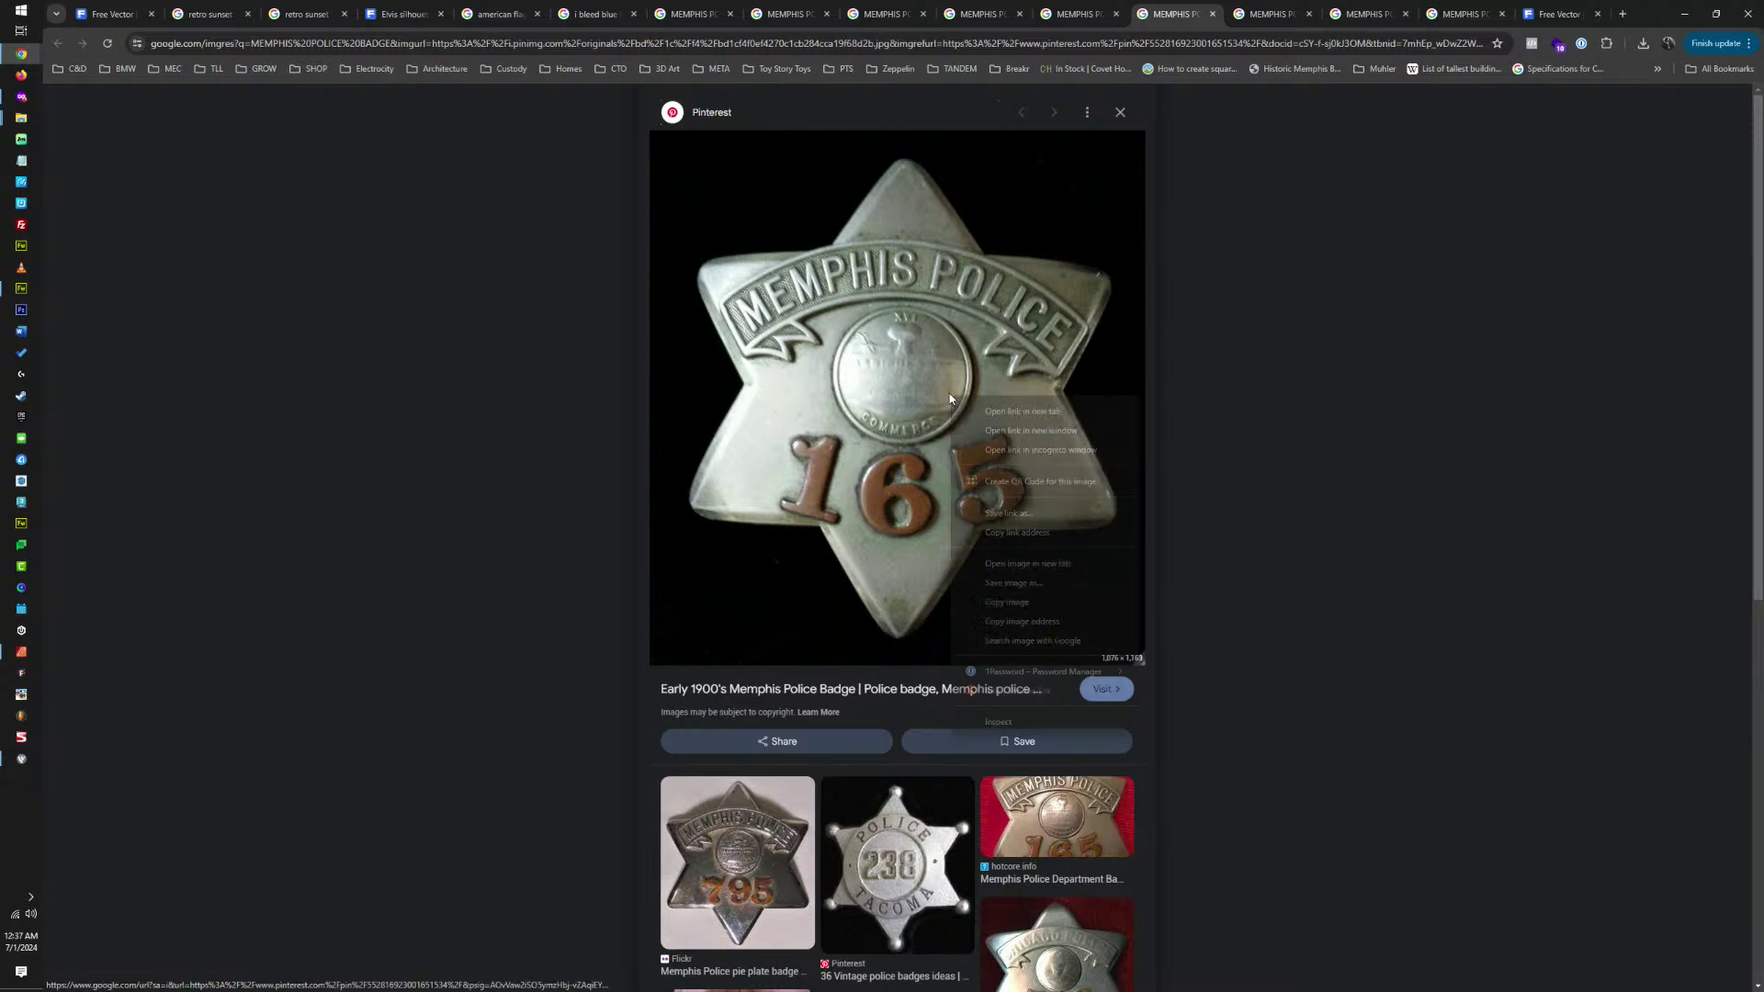
pyautogui.click(1007, 602)
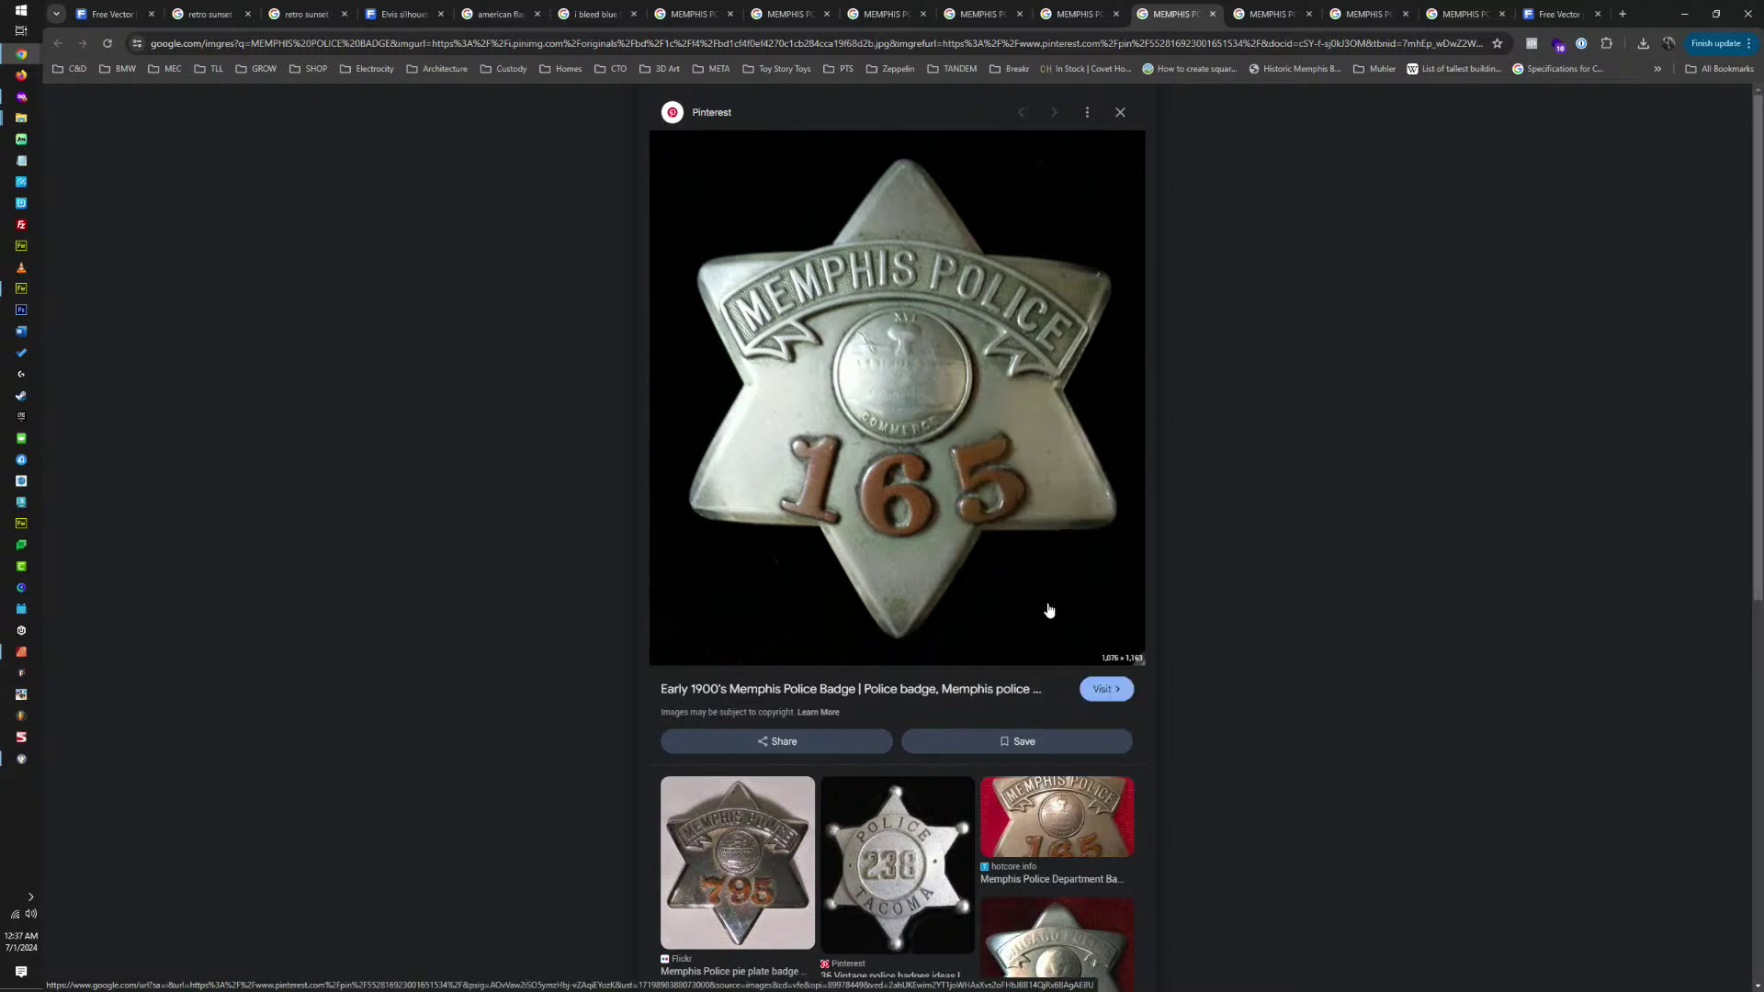
# Scan the related star badges, then paste the 165 star badge in Affinity and align it beside the watch at the artboard's upper edge.
pyautogui.scroll(-3, 1000, 567)
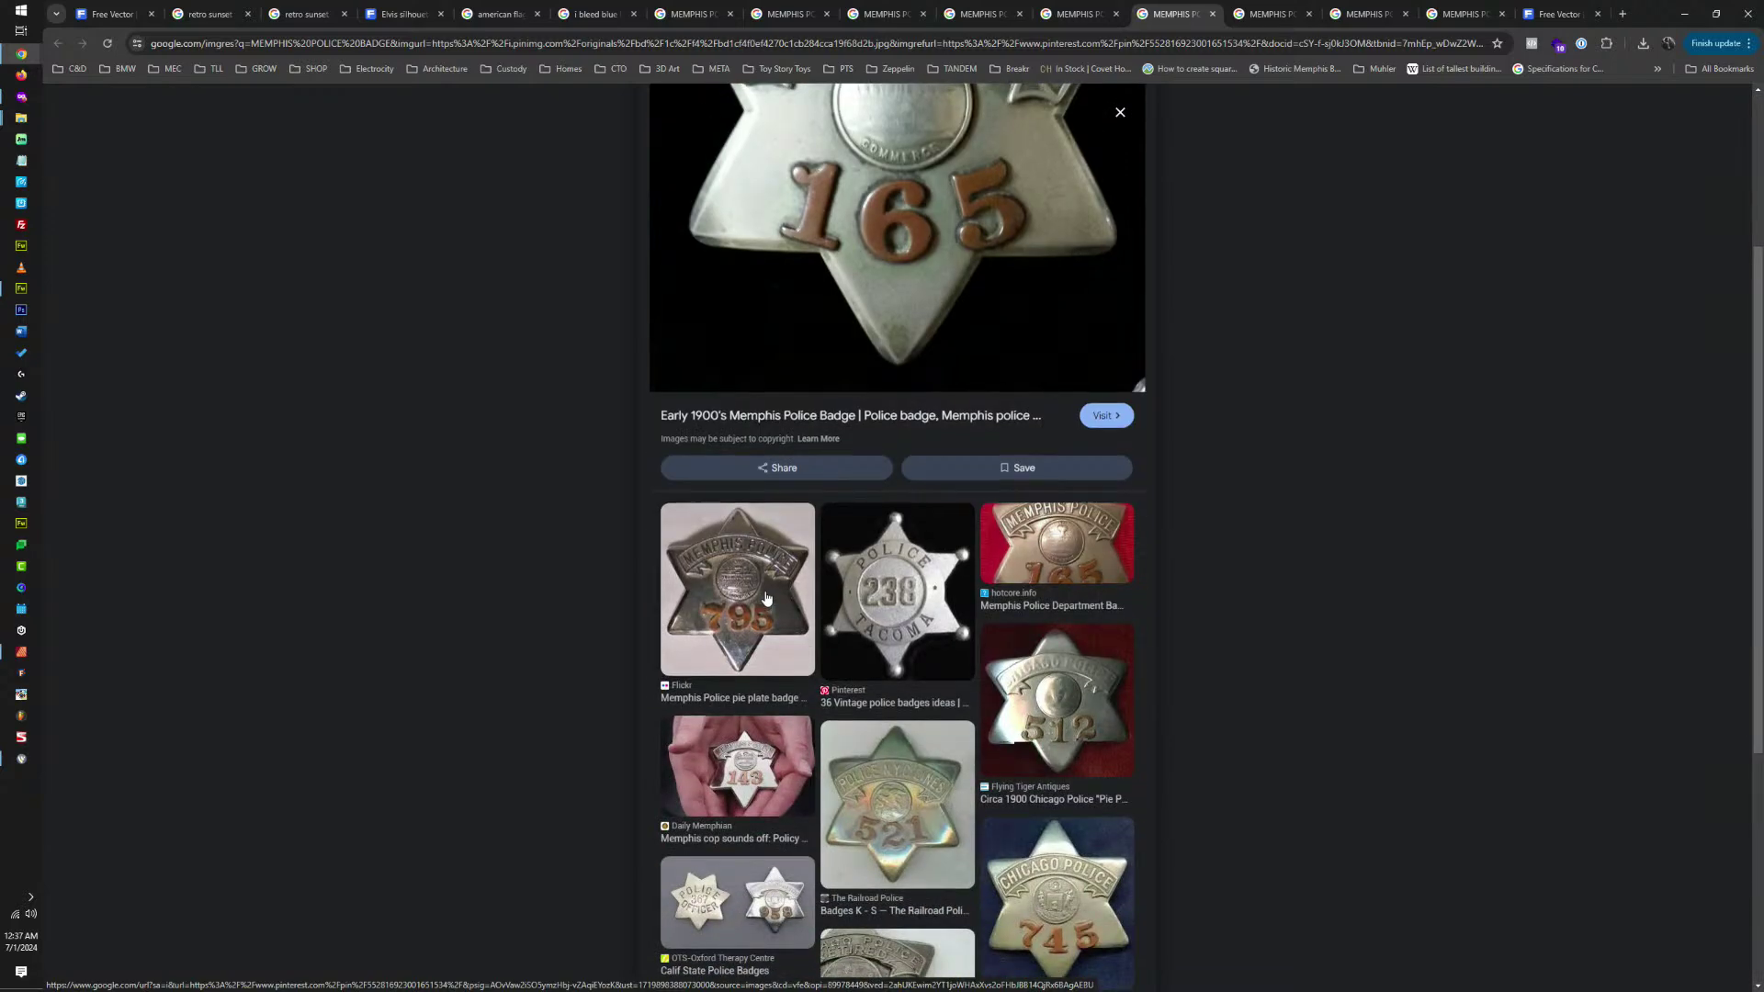
pyautogui.scroll(2, 723, 681)
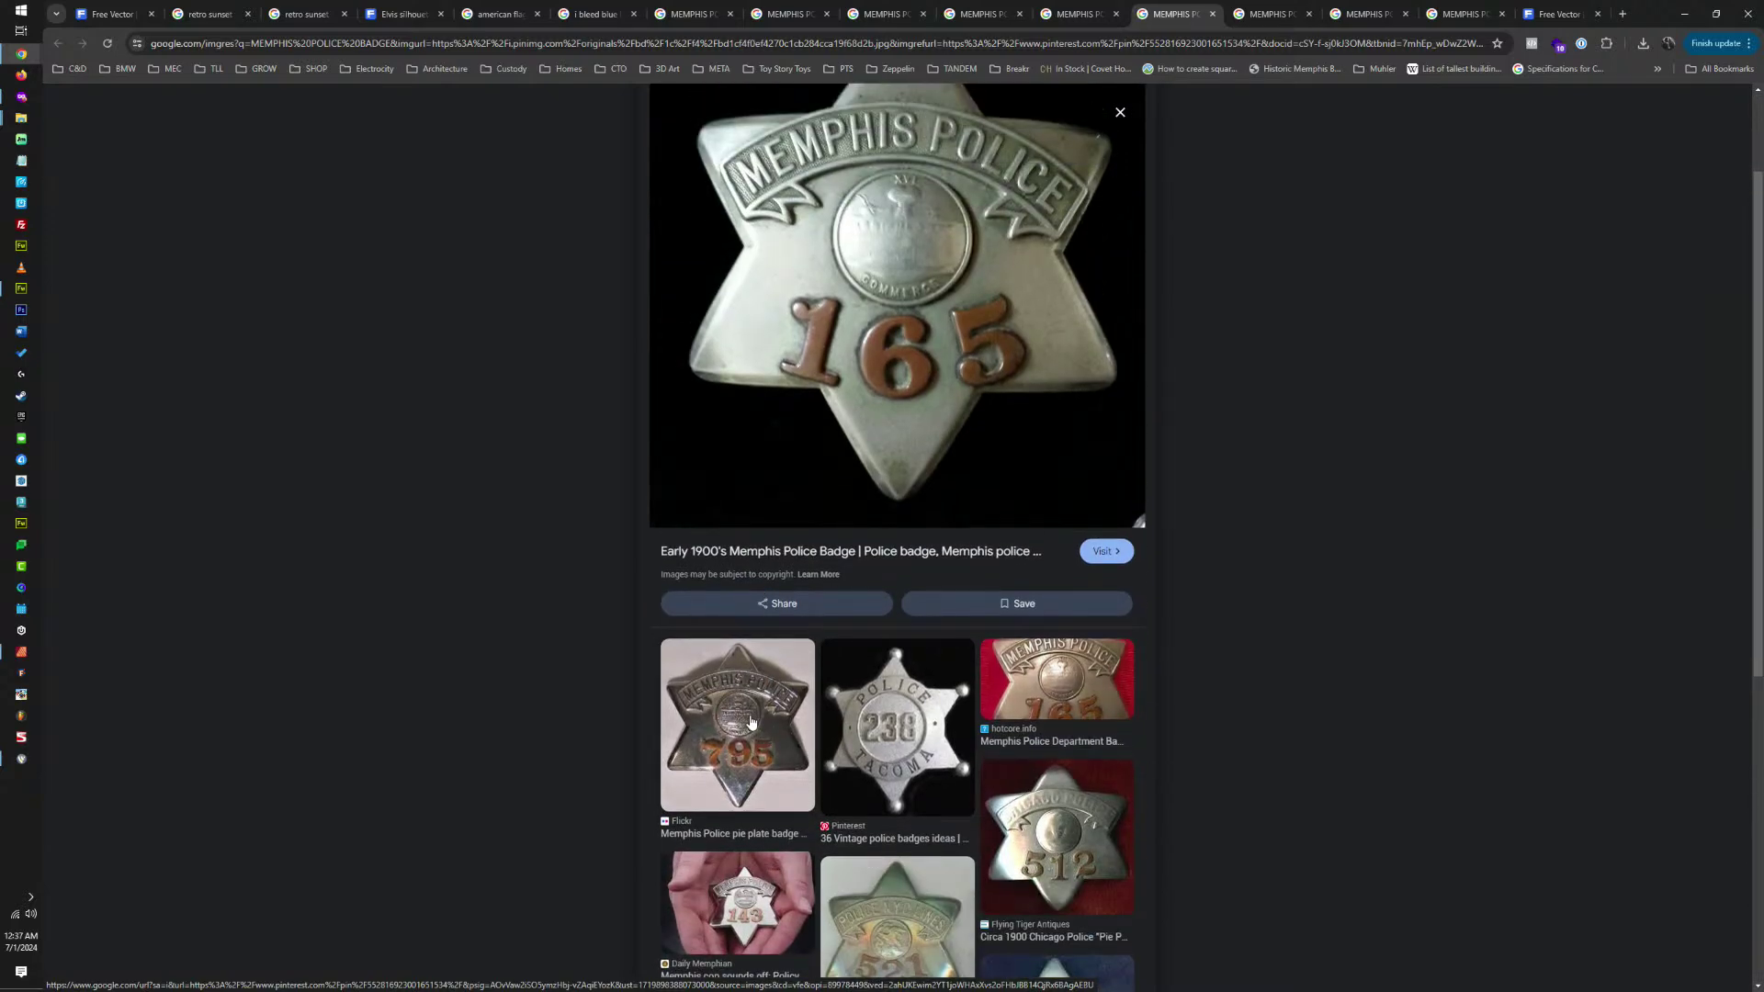
pyautogui.scroll(-4, 751, 723)
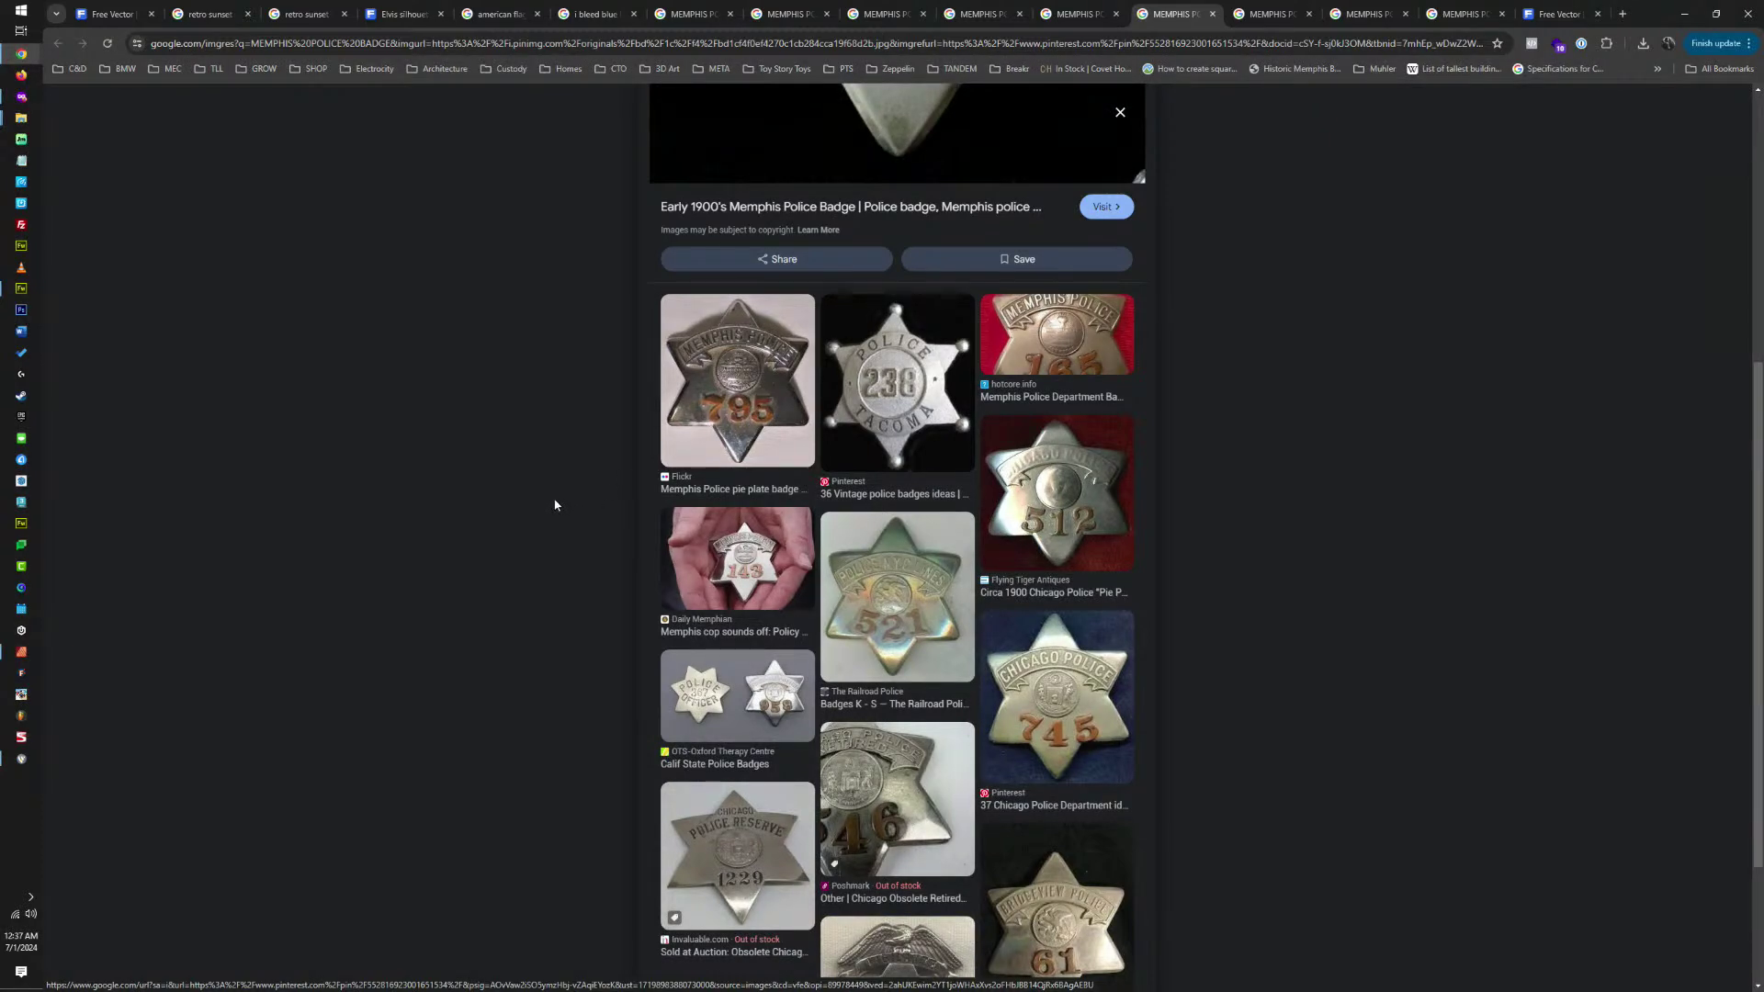
pyautogui.scroll(5, 536, 564)
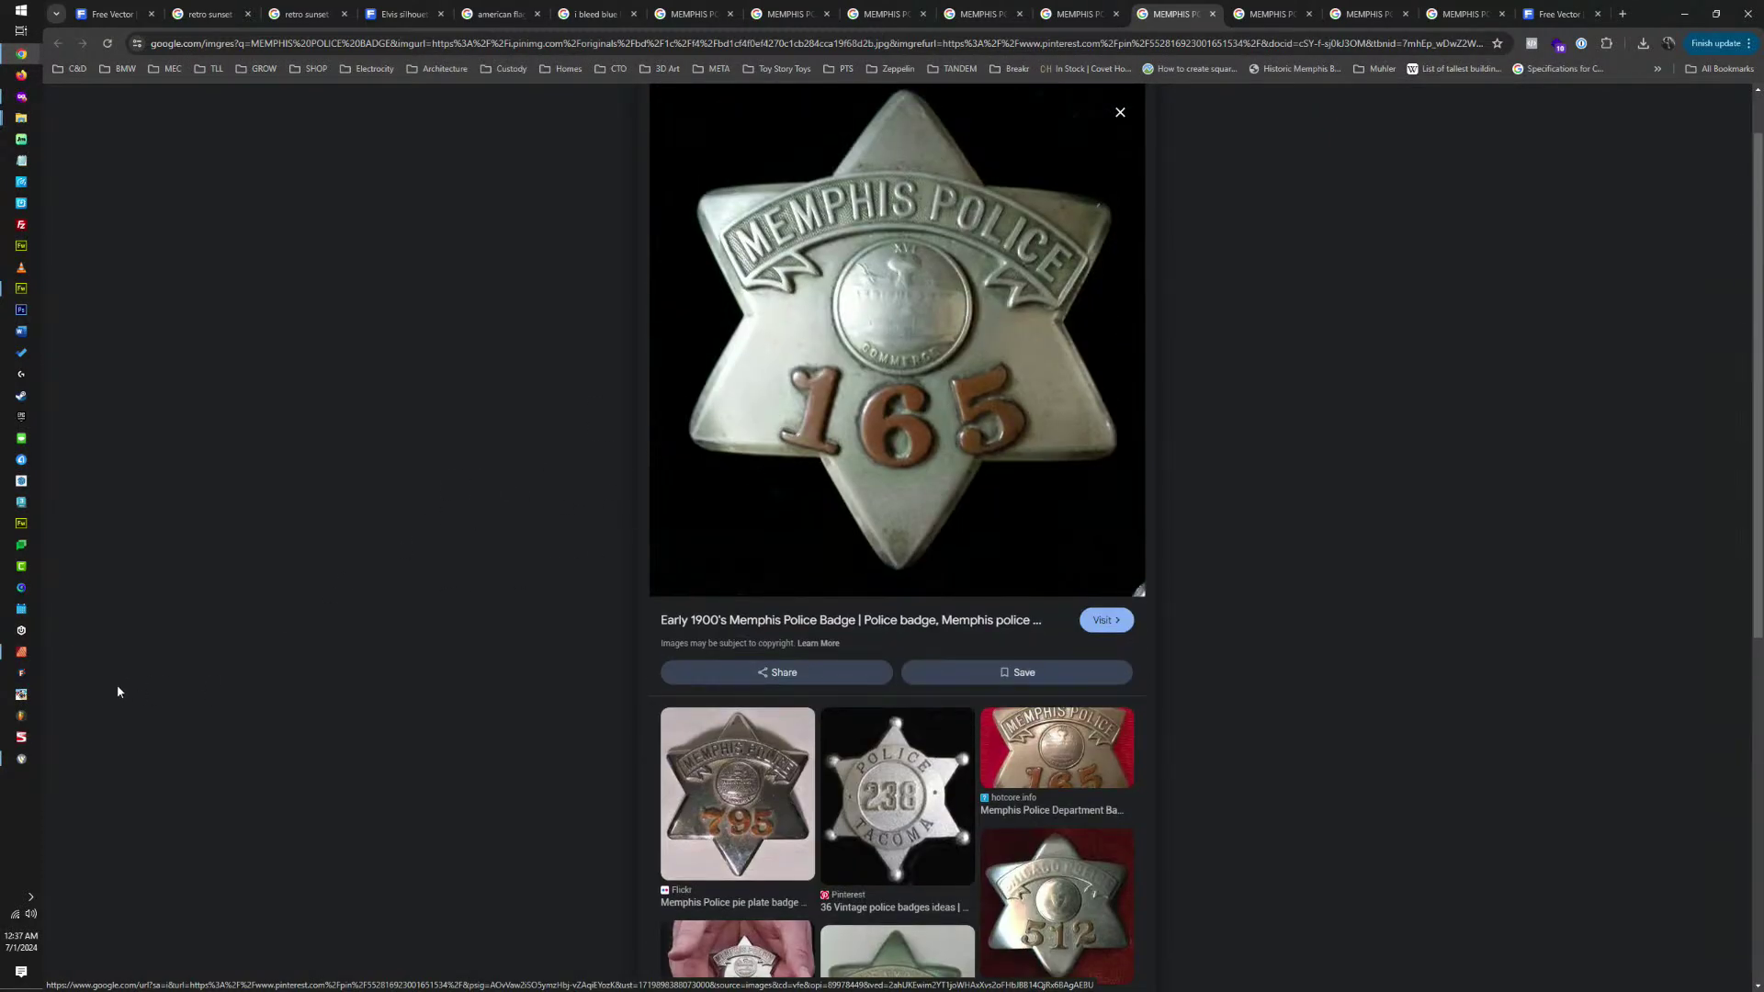
pyautogui.moveTo(14, 86)
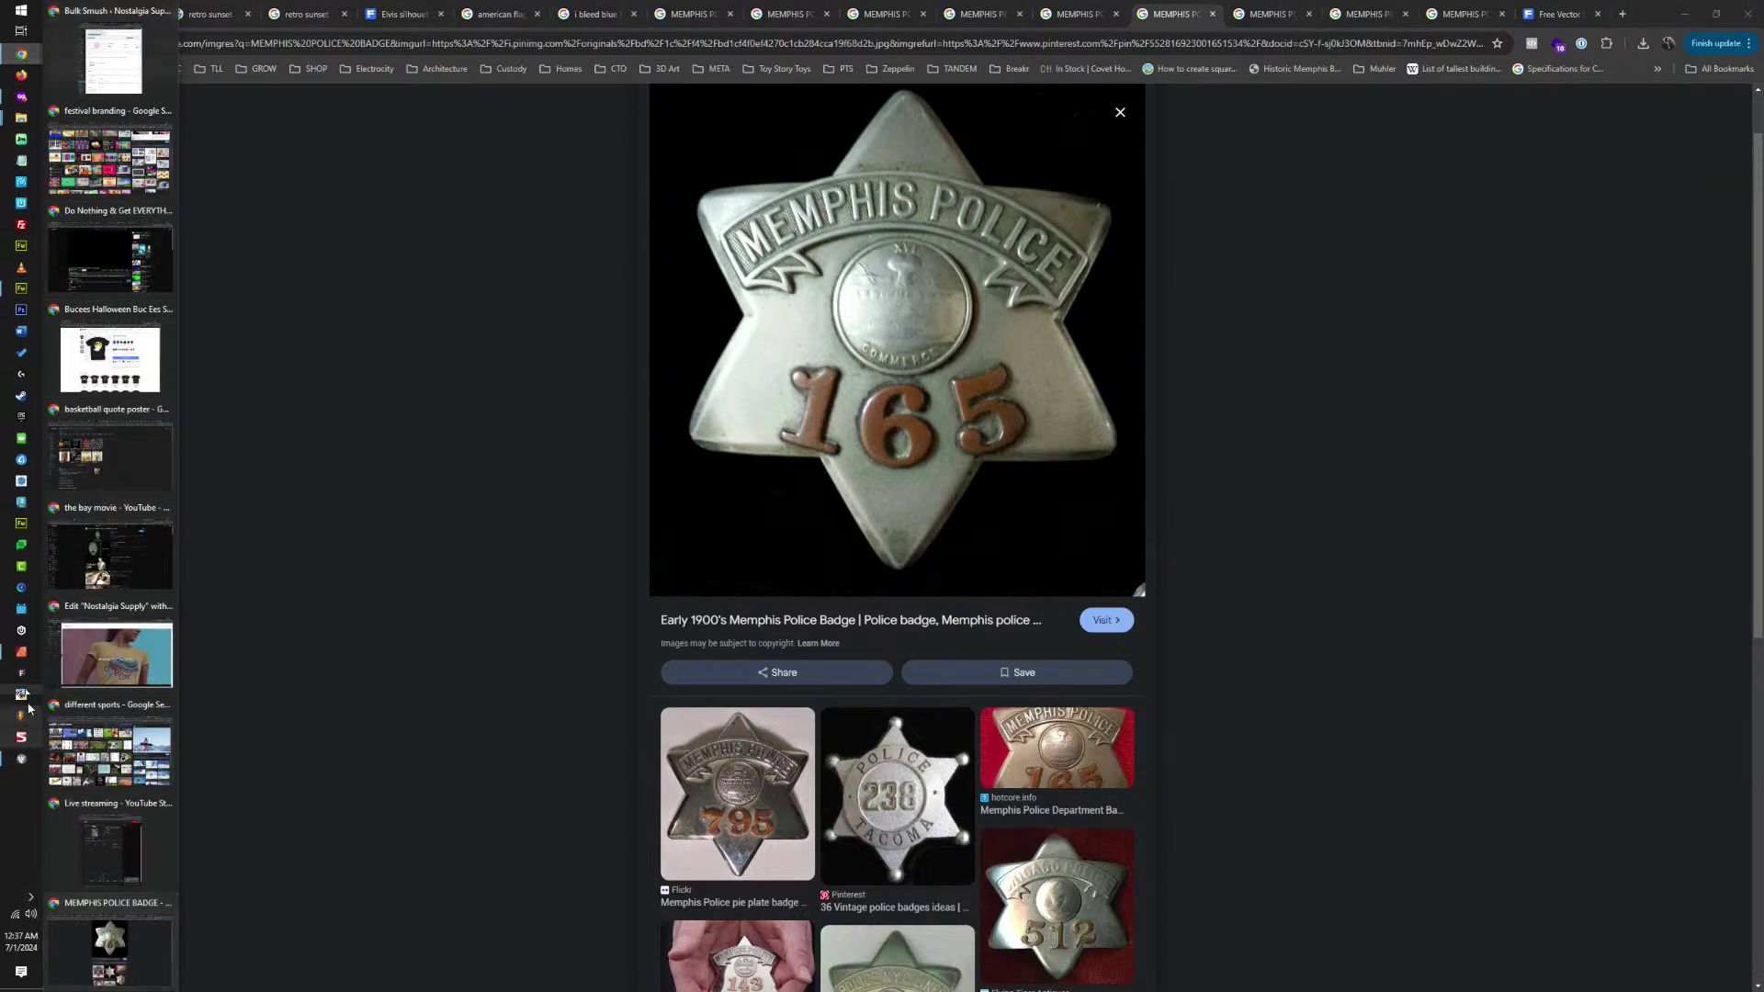
pyautogui.click(38, 658)
pyautogui.hotkey('ctrl', 'v')
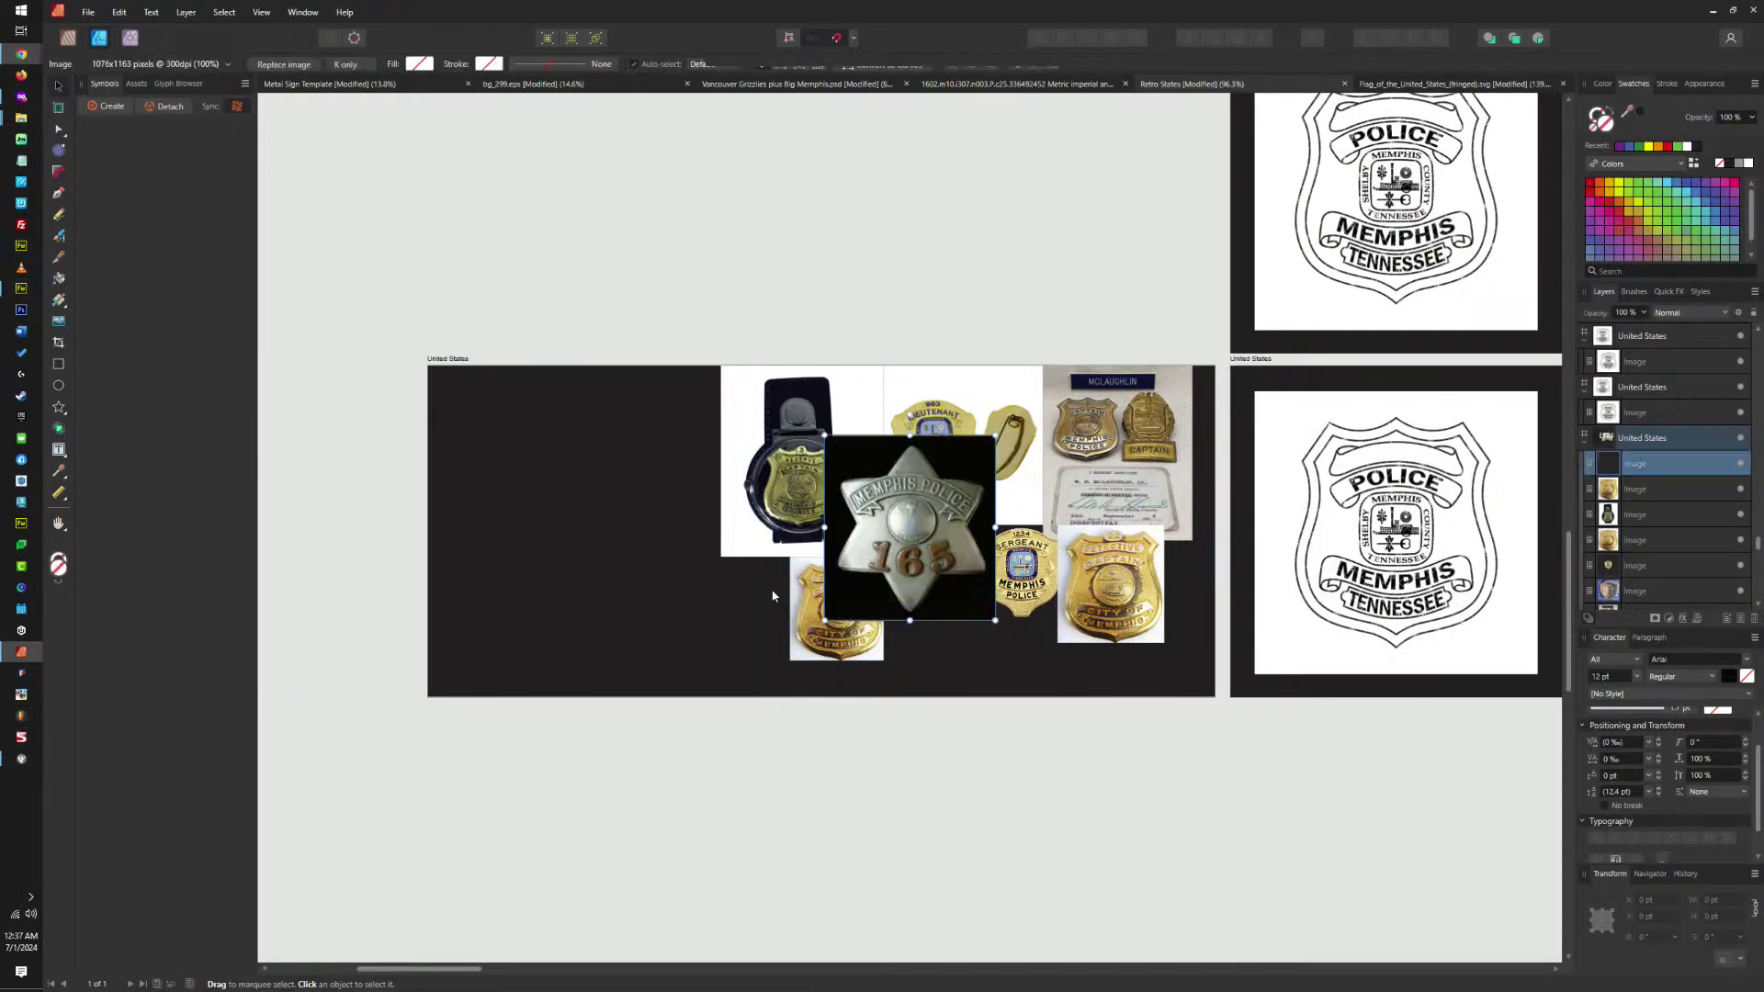
pyautogui.moveTo(876, 565); pyautogui.dragTo(726, 593)
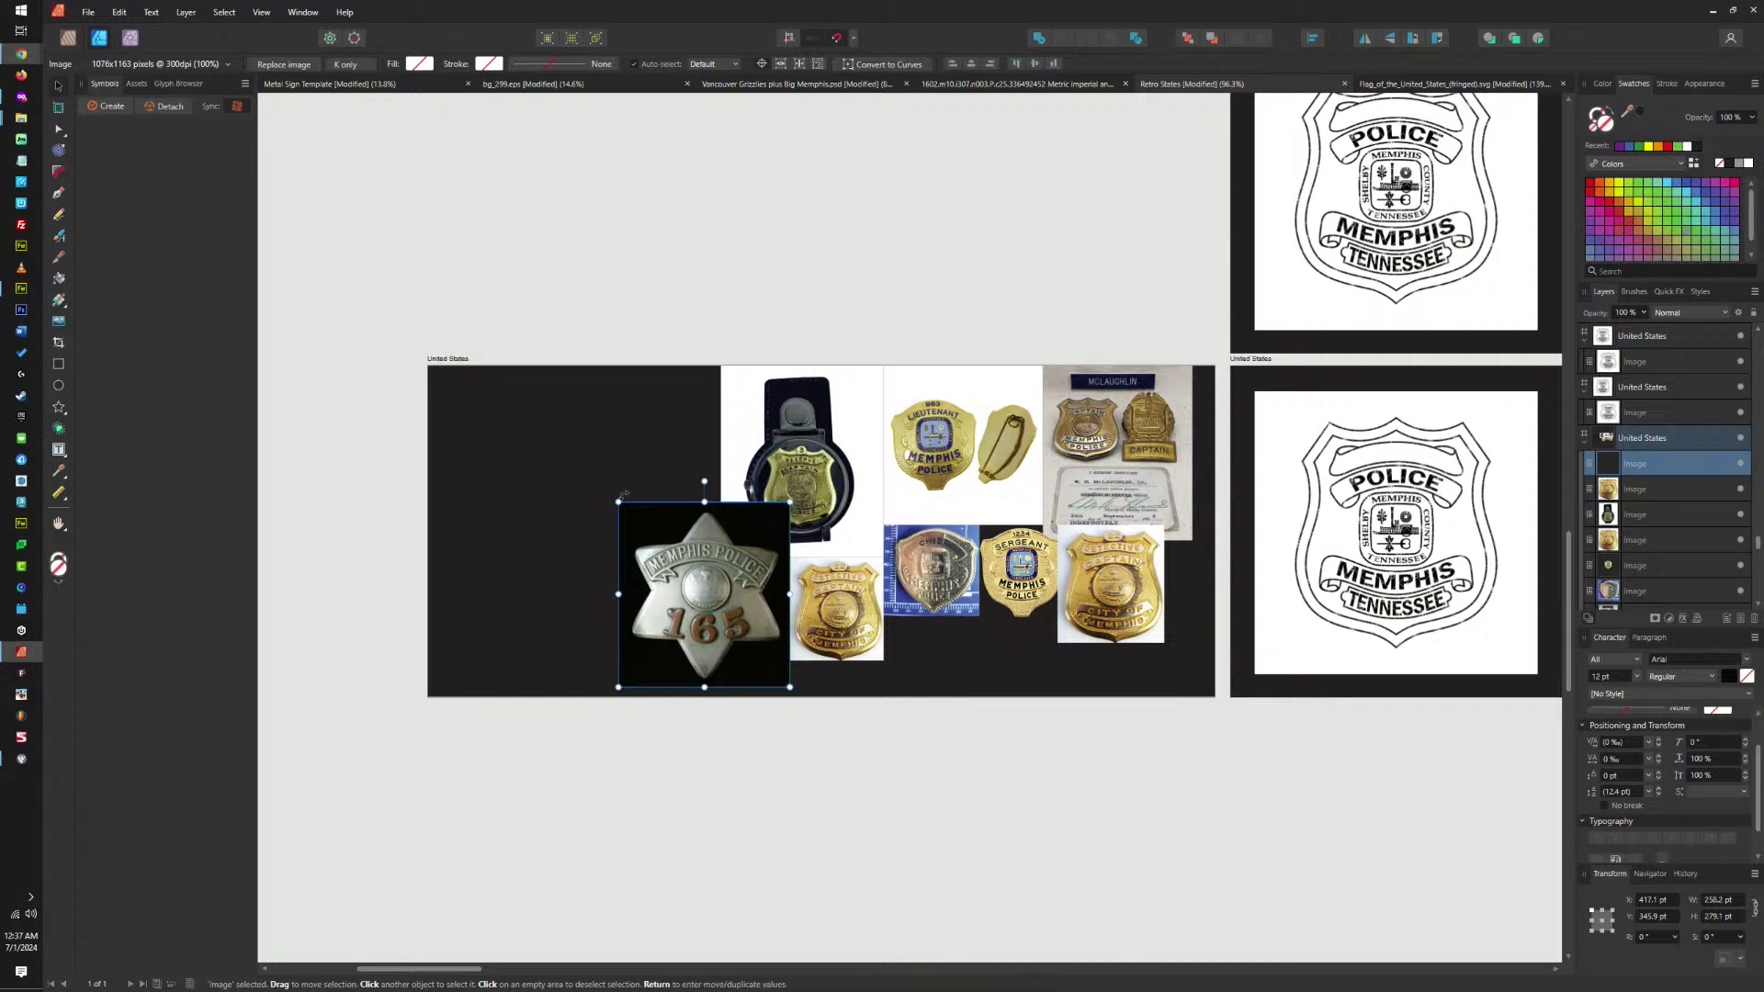
pyautogui.moveTo(622, 505)
pyautogui.mouseDown()
pyautogui.moveTo(664, 551)
pyautogui.moveTo(619, 500)
pyautogui.mouseUp()
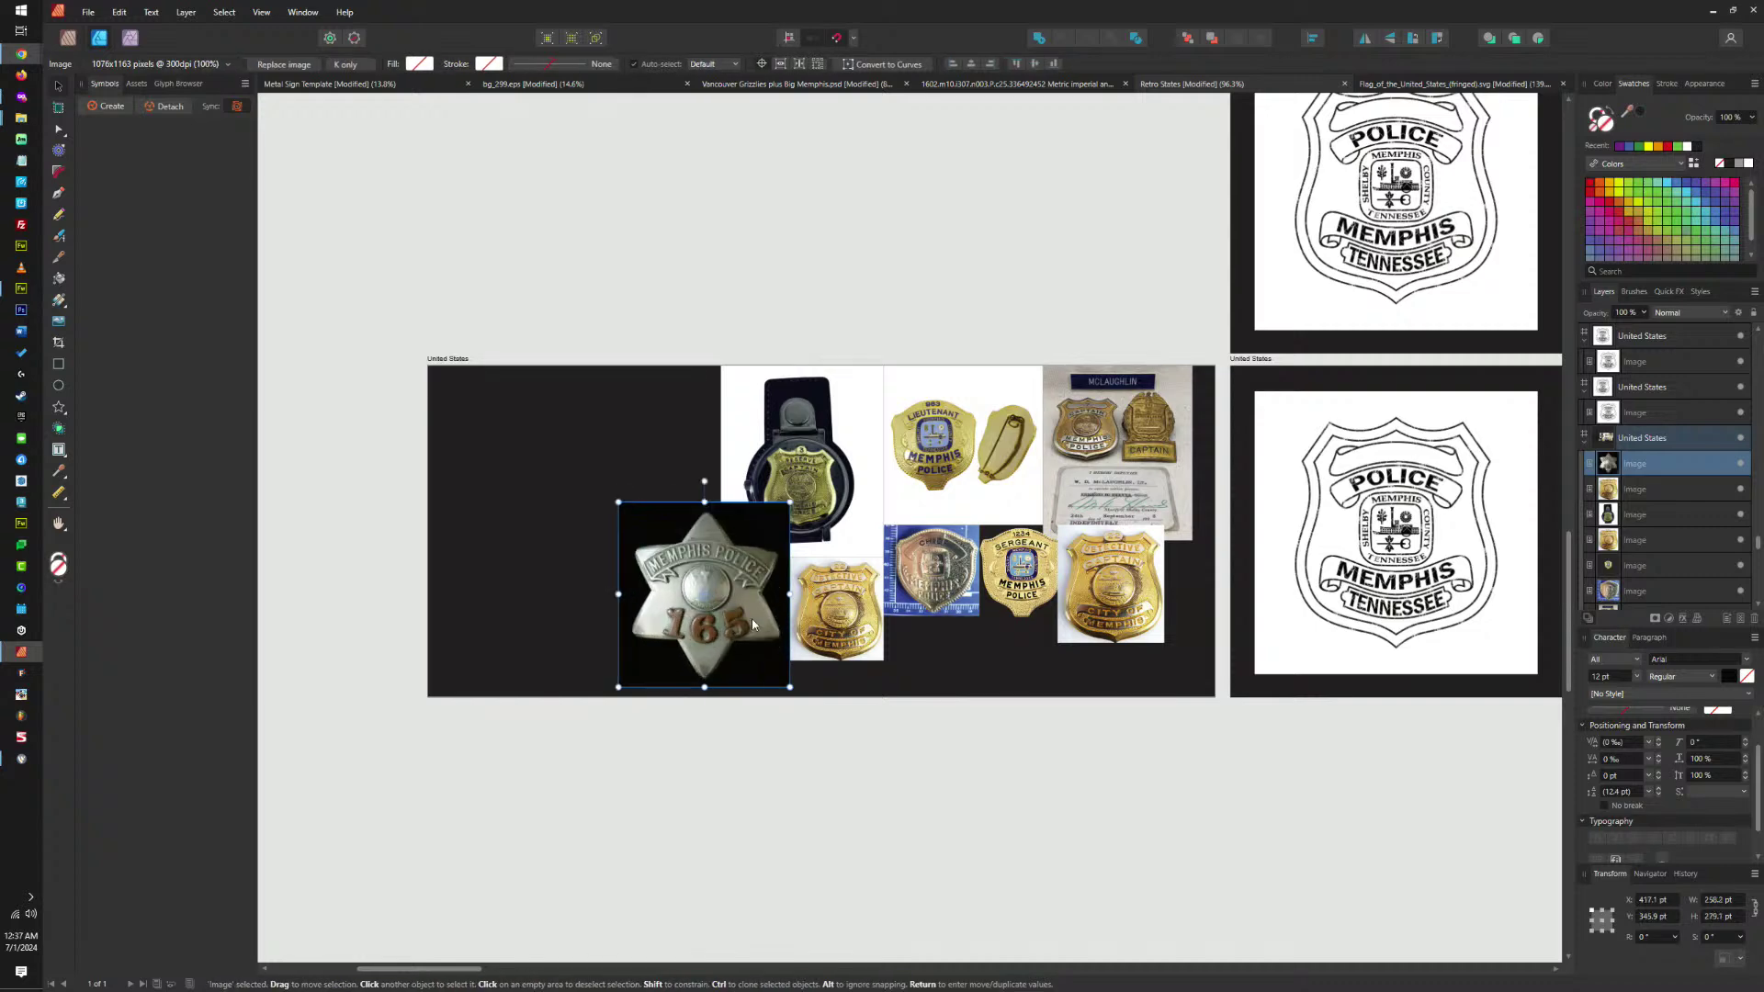
pyautogui.moveTo(751, 619); pyautogui.dragTo(688, 490)
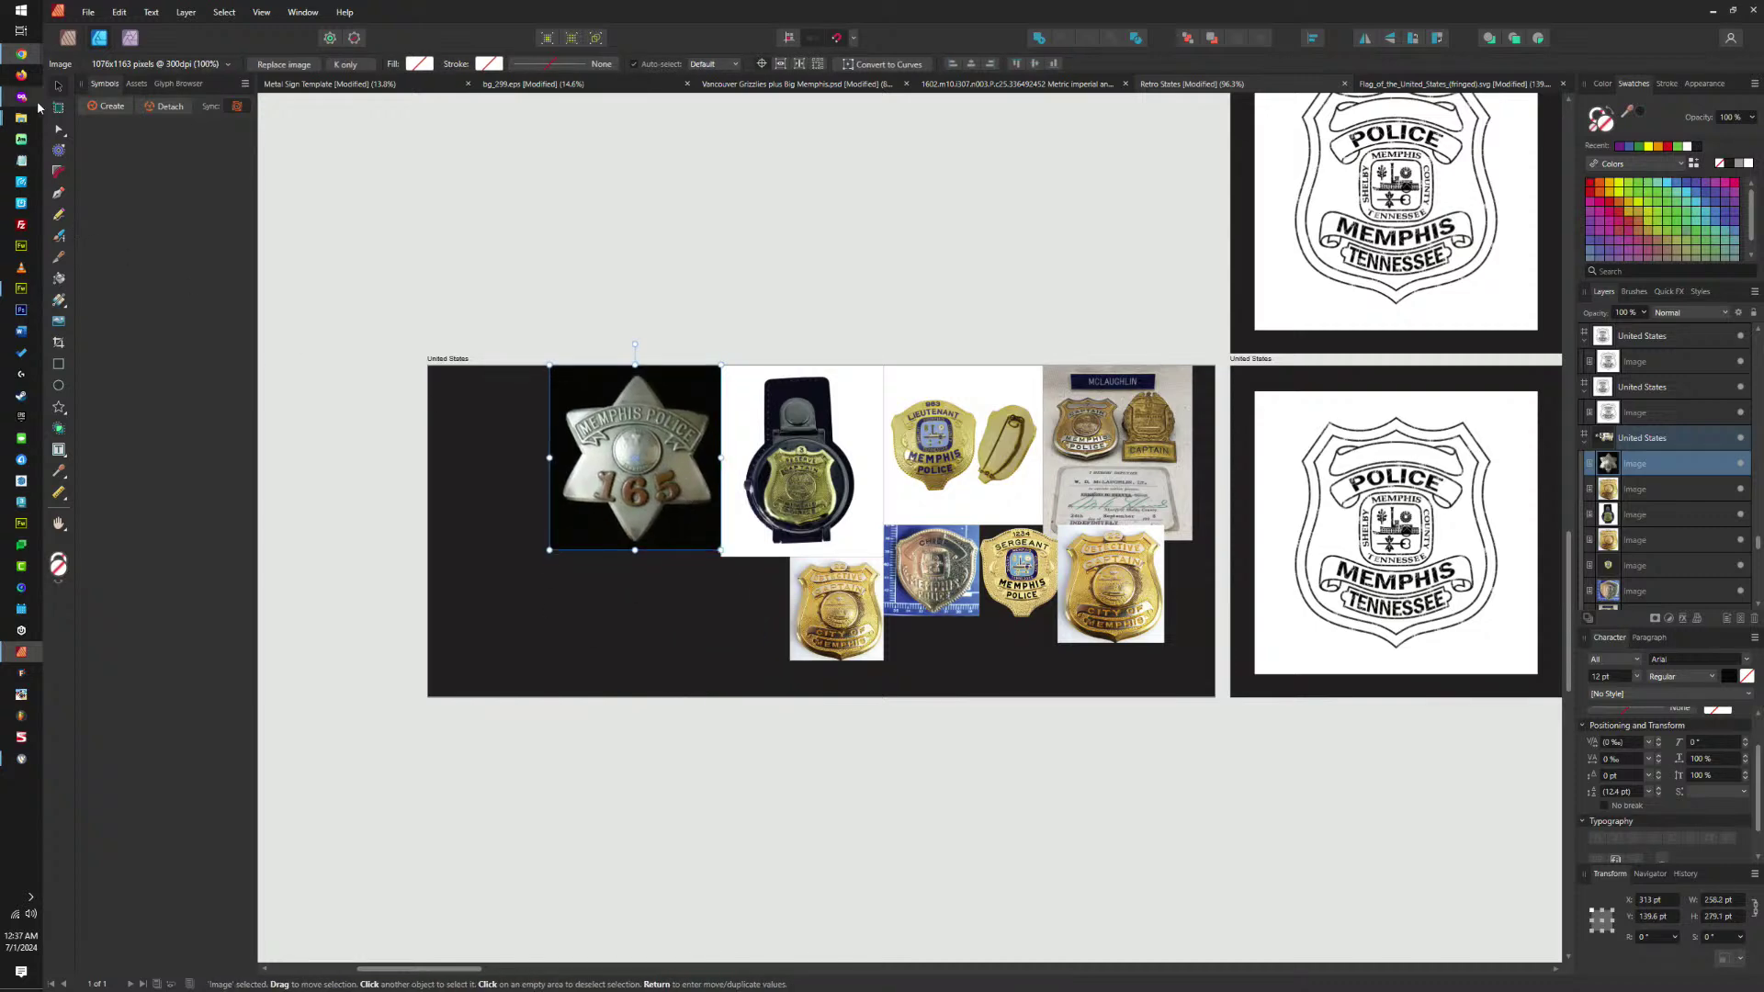
# Switch to the browser and copy the Memphis Police Motorcycle Squad patch image.
pyautogui.moveTo(21, 53)
pyautogui.click(110, 937)
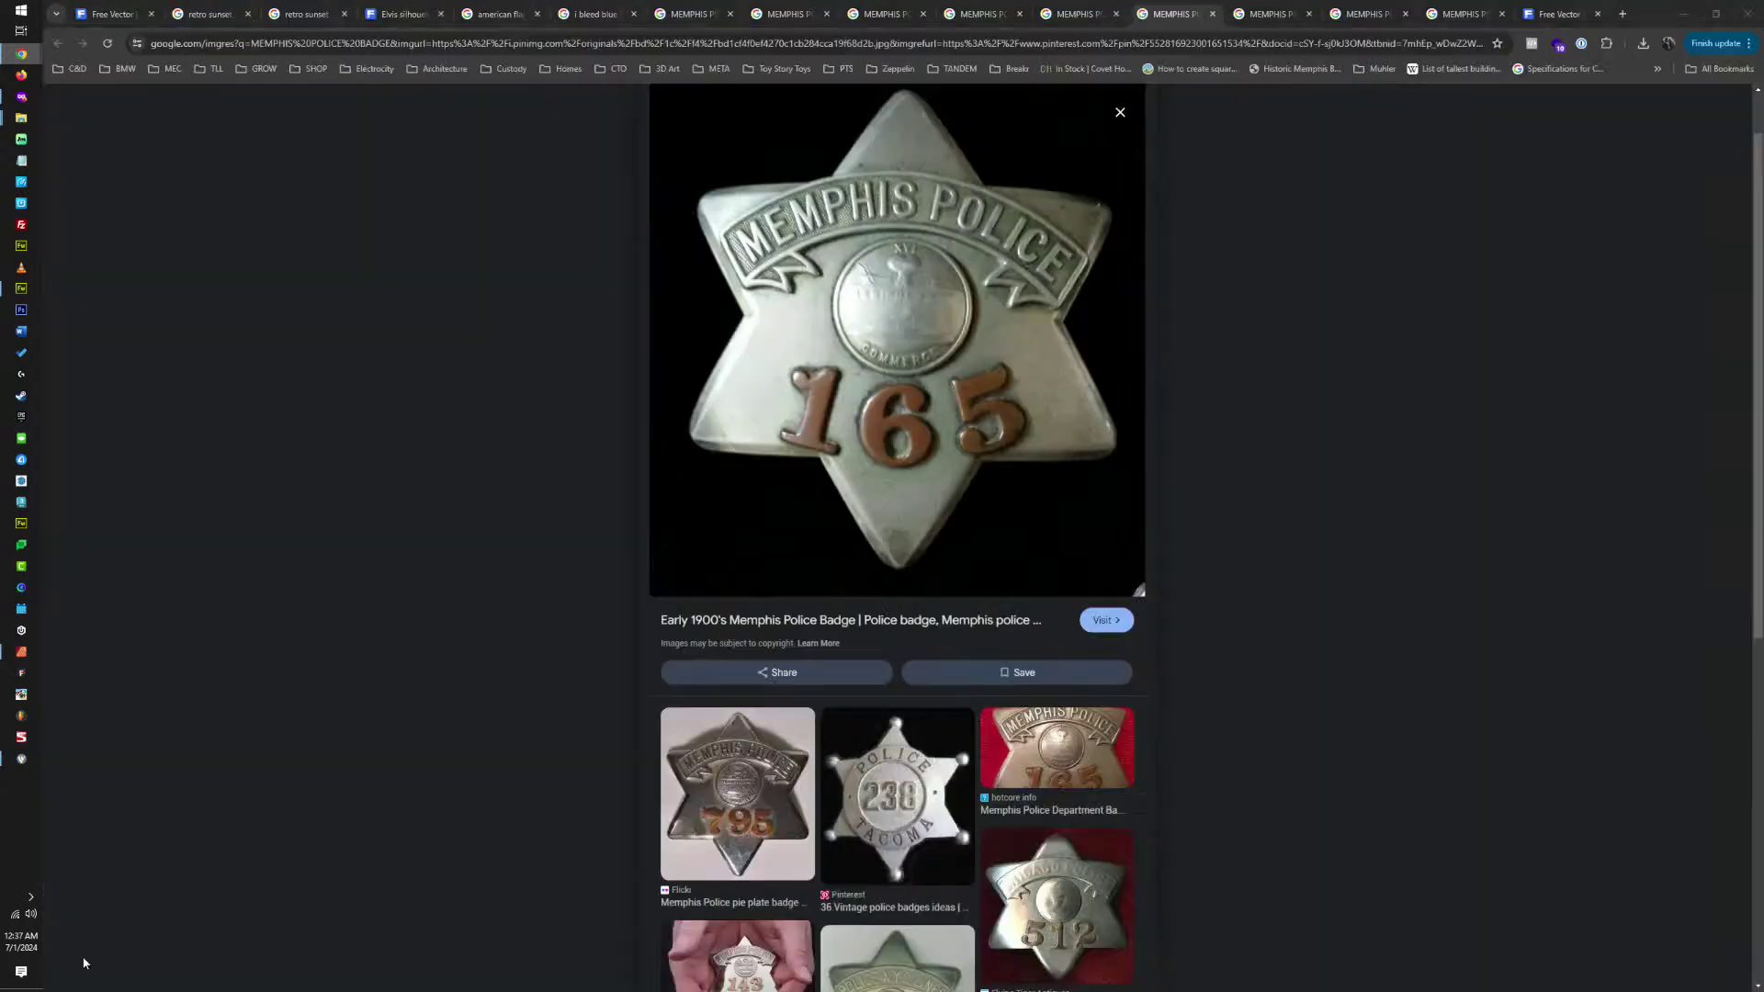
pyautogui.click(1239, 15)
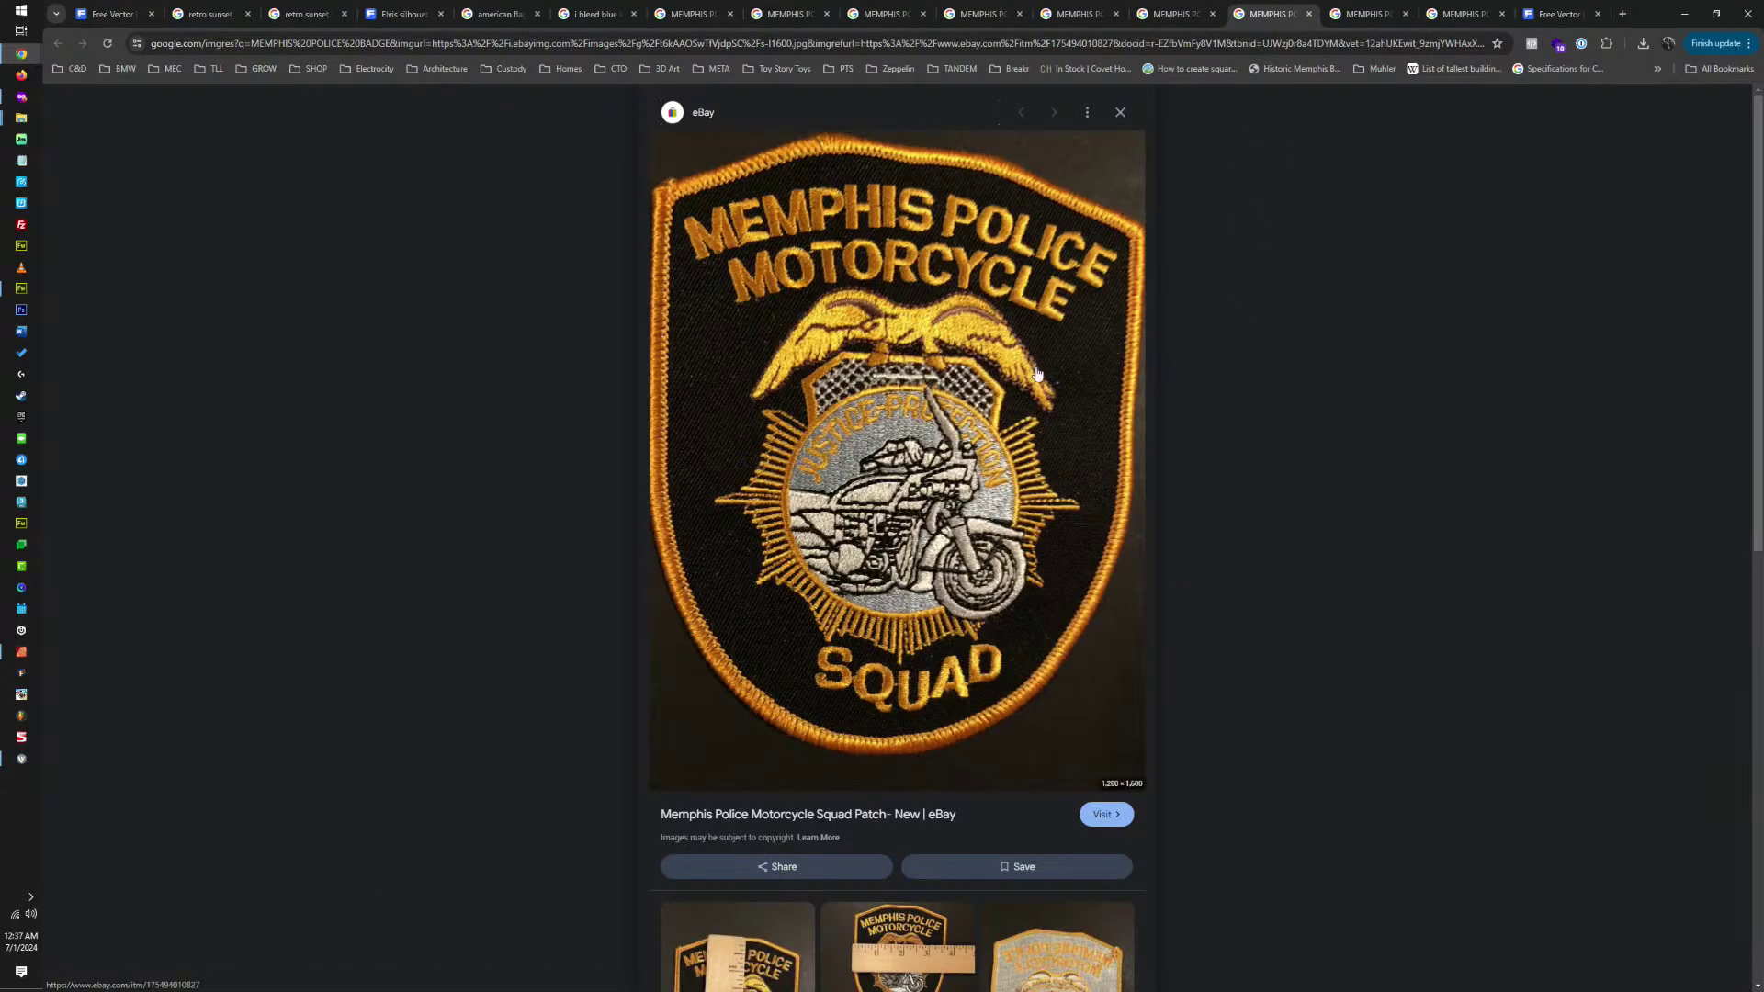
pyautogui.rightClick(882, 415)
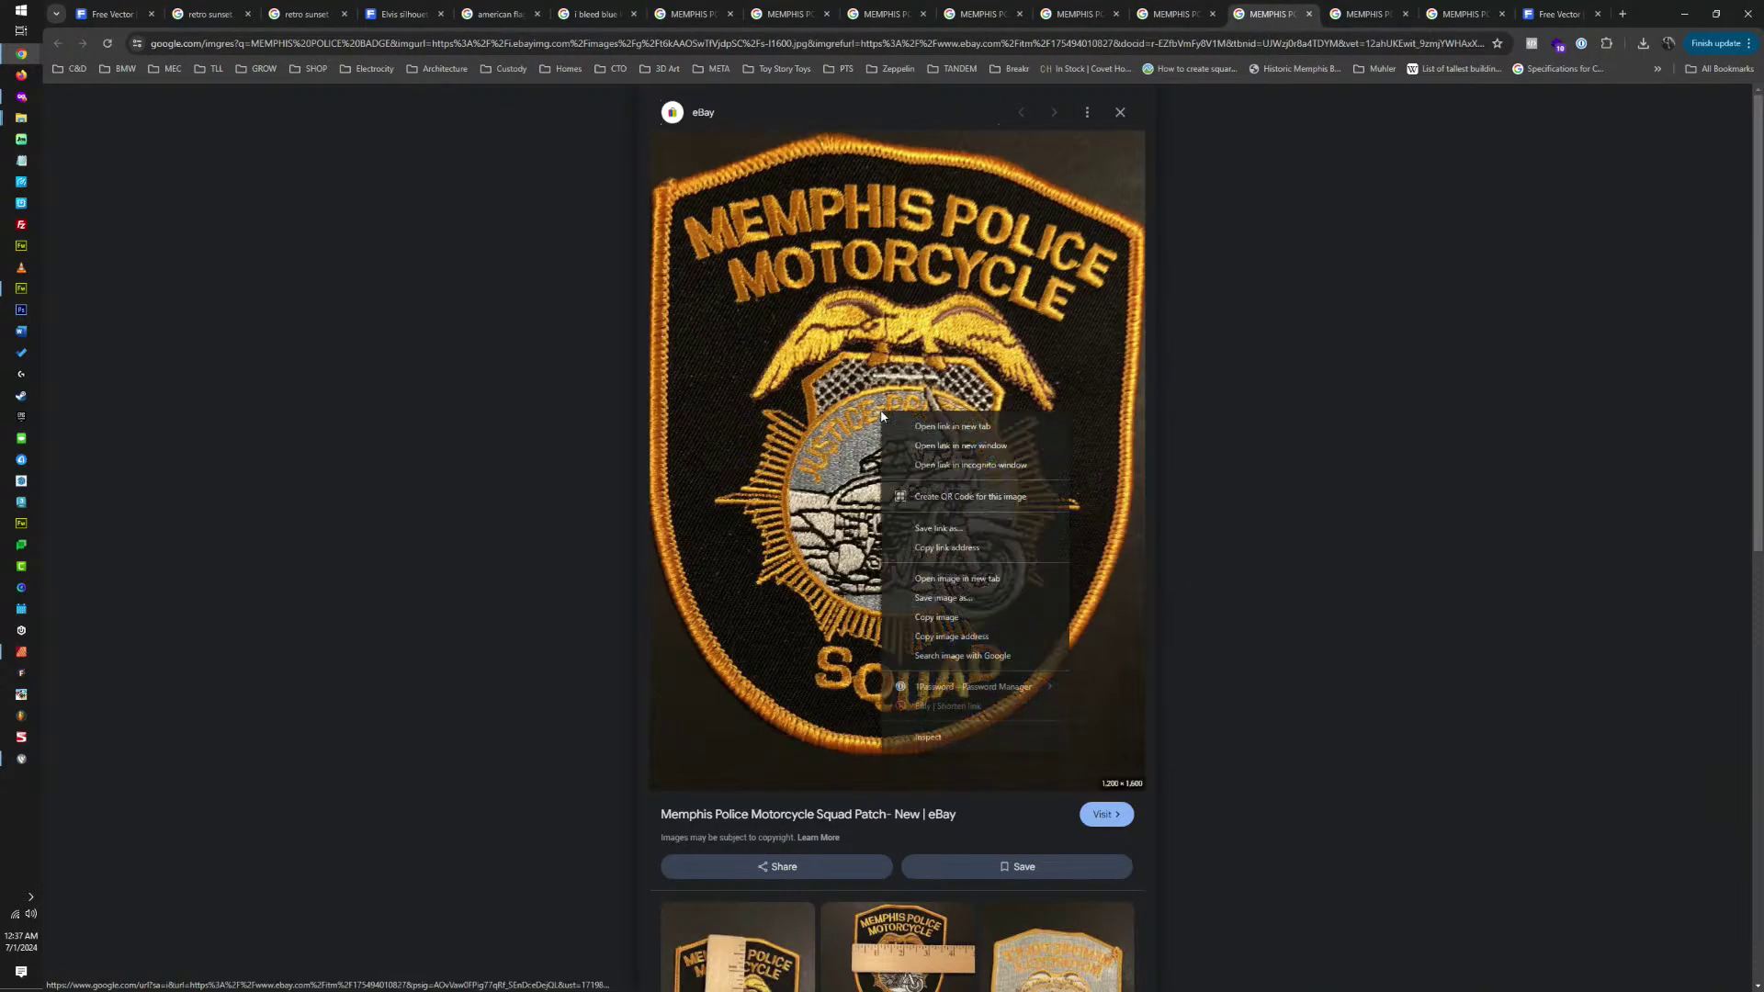
pyautogui.click(955, 617)
# Check the related patches, then paste the Motorcycle Squad patch in Affinity and place it in the artboard's upper-left corner.
pyautogui.scroll(-5, 1048, 563)
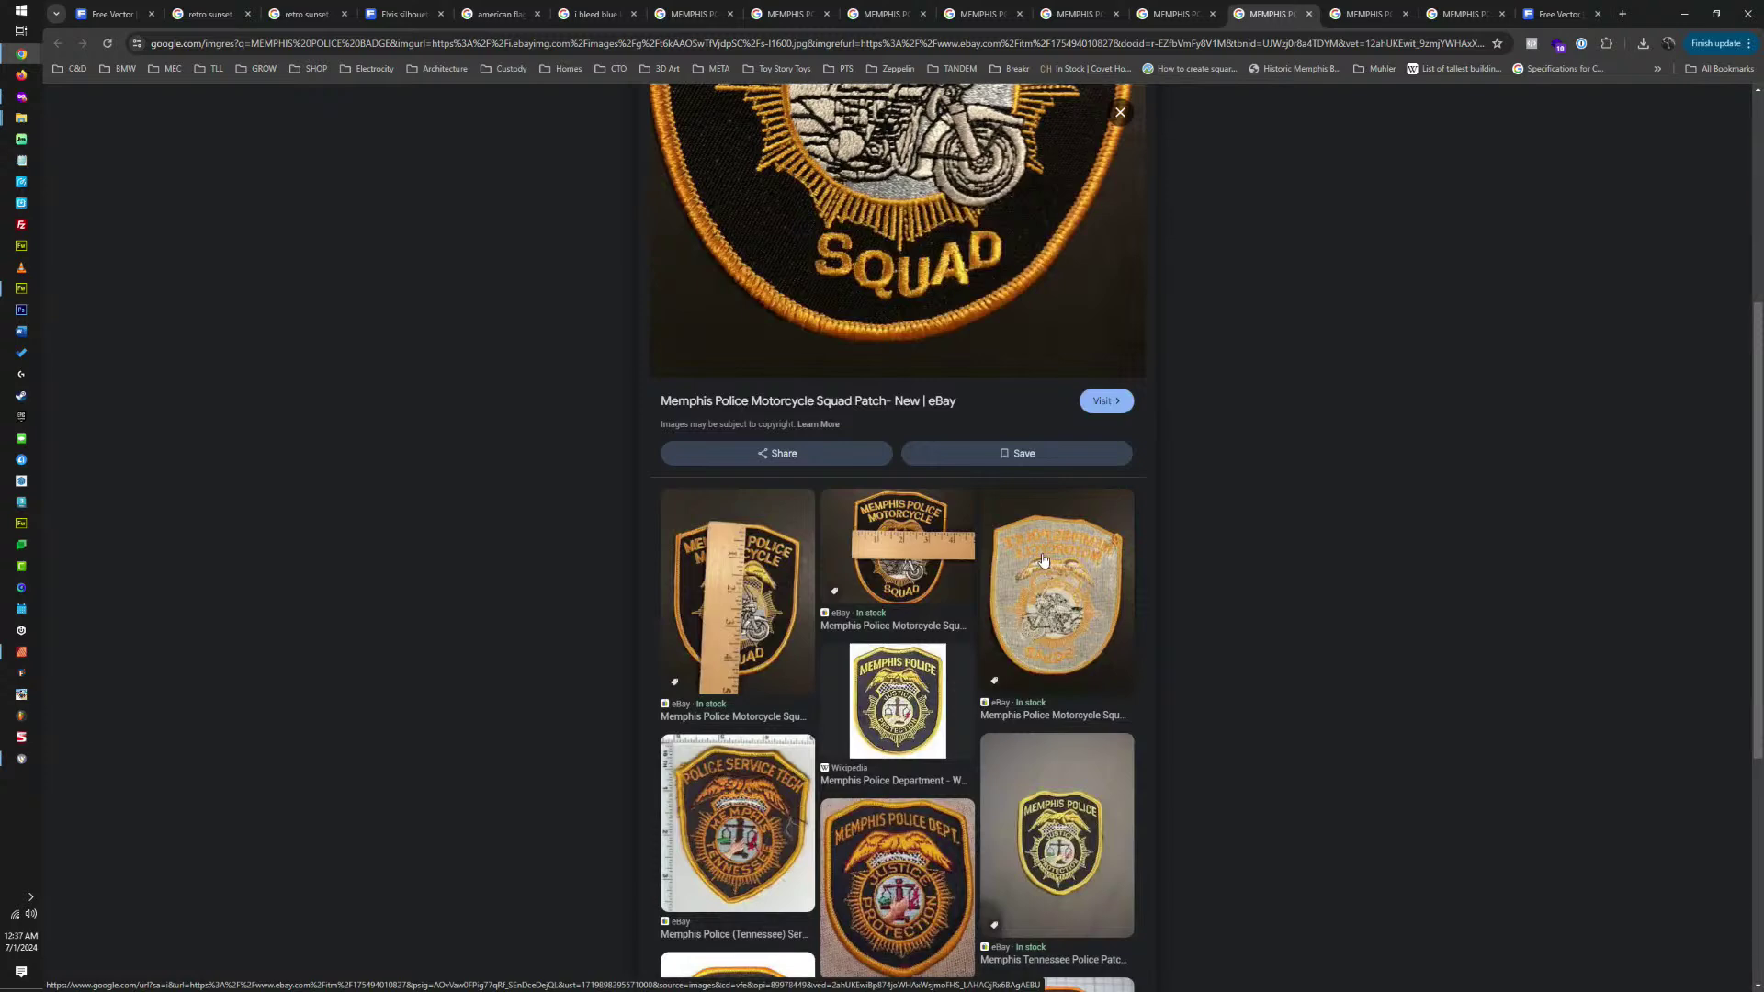
pyautogui.scroll(-5, 1044, 561)
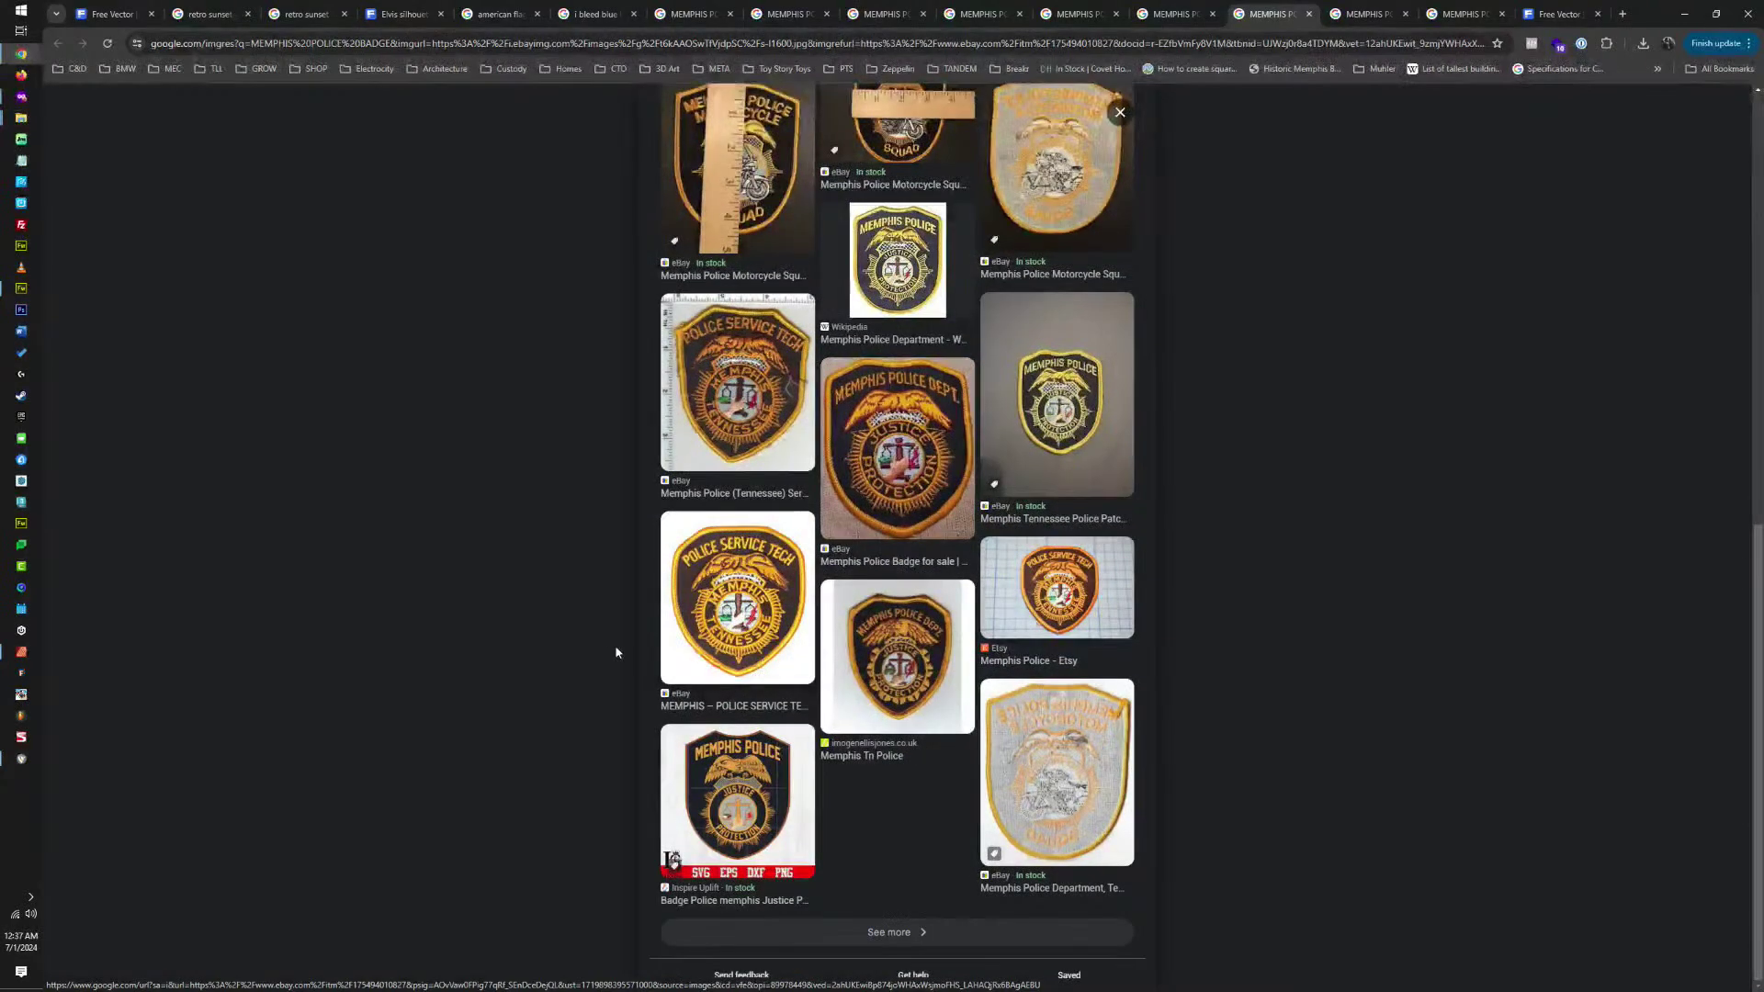
pyautogui.click(21, 53)
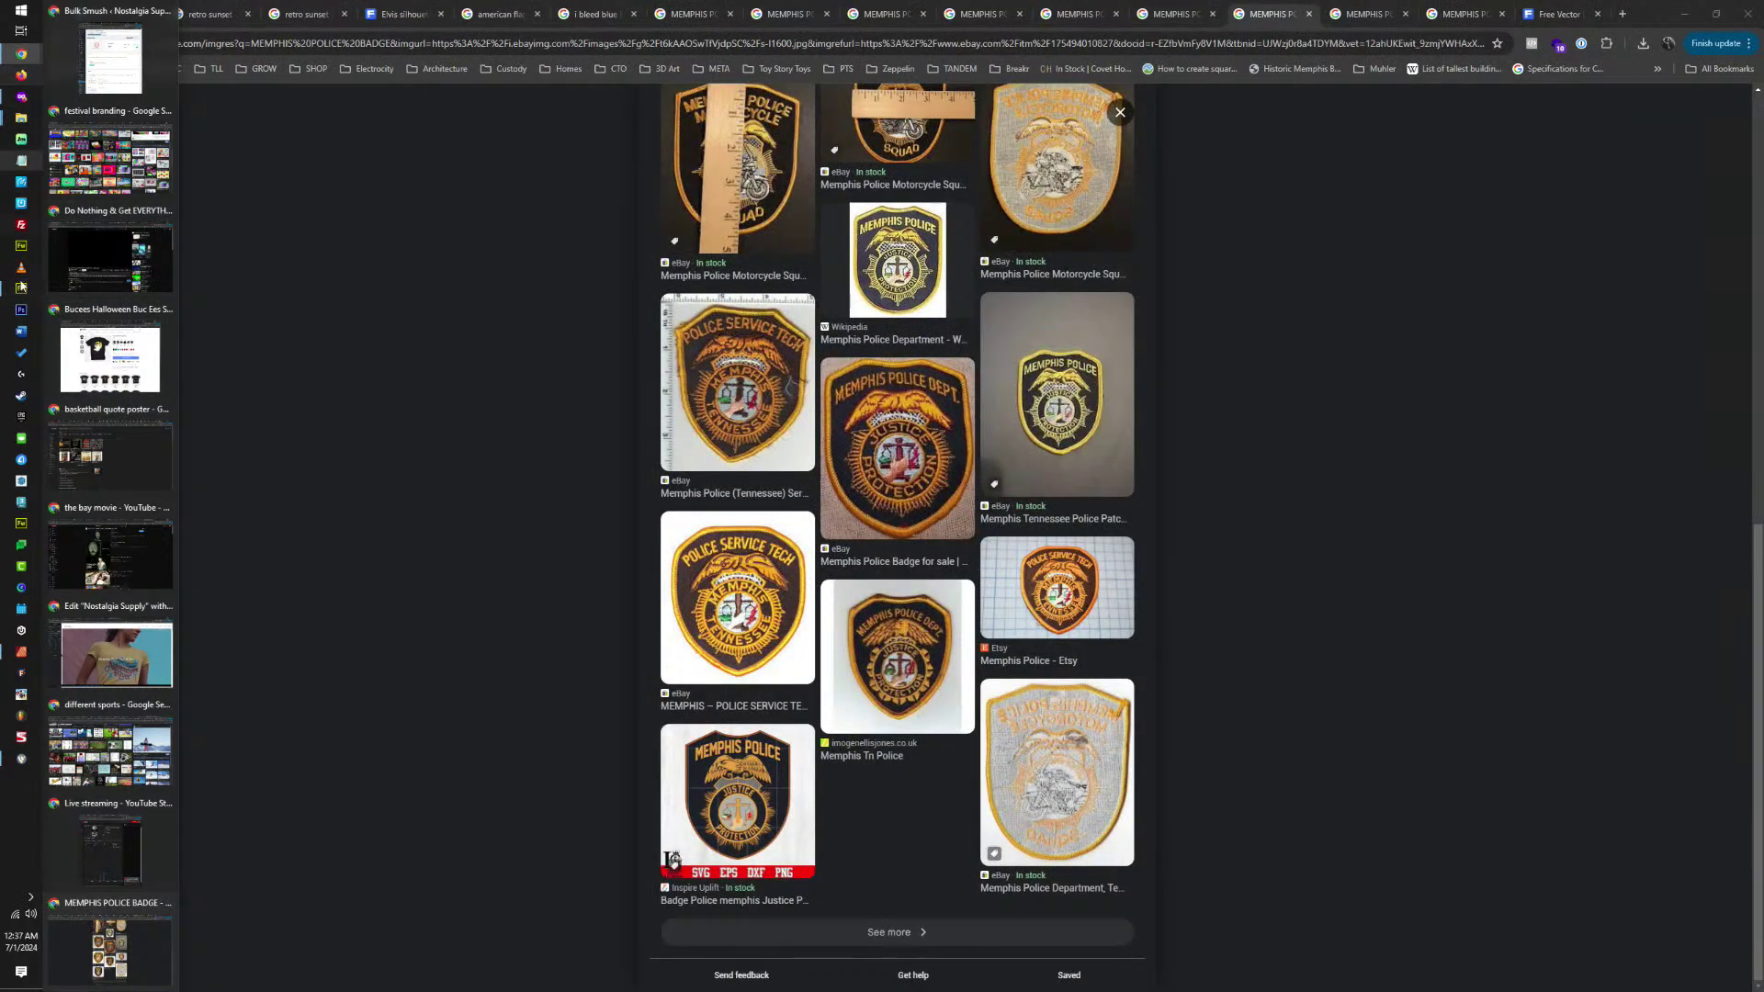
pyautogui.click(24, 654)
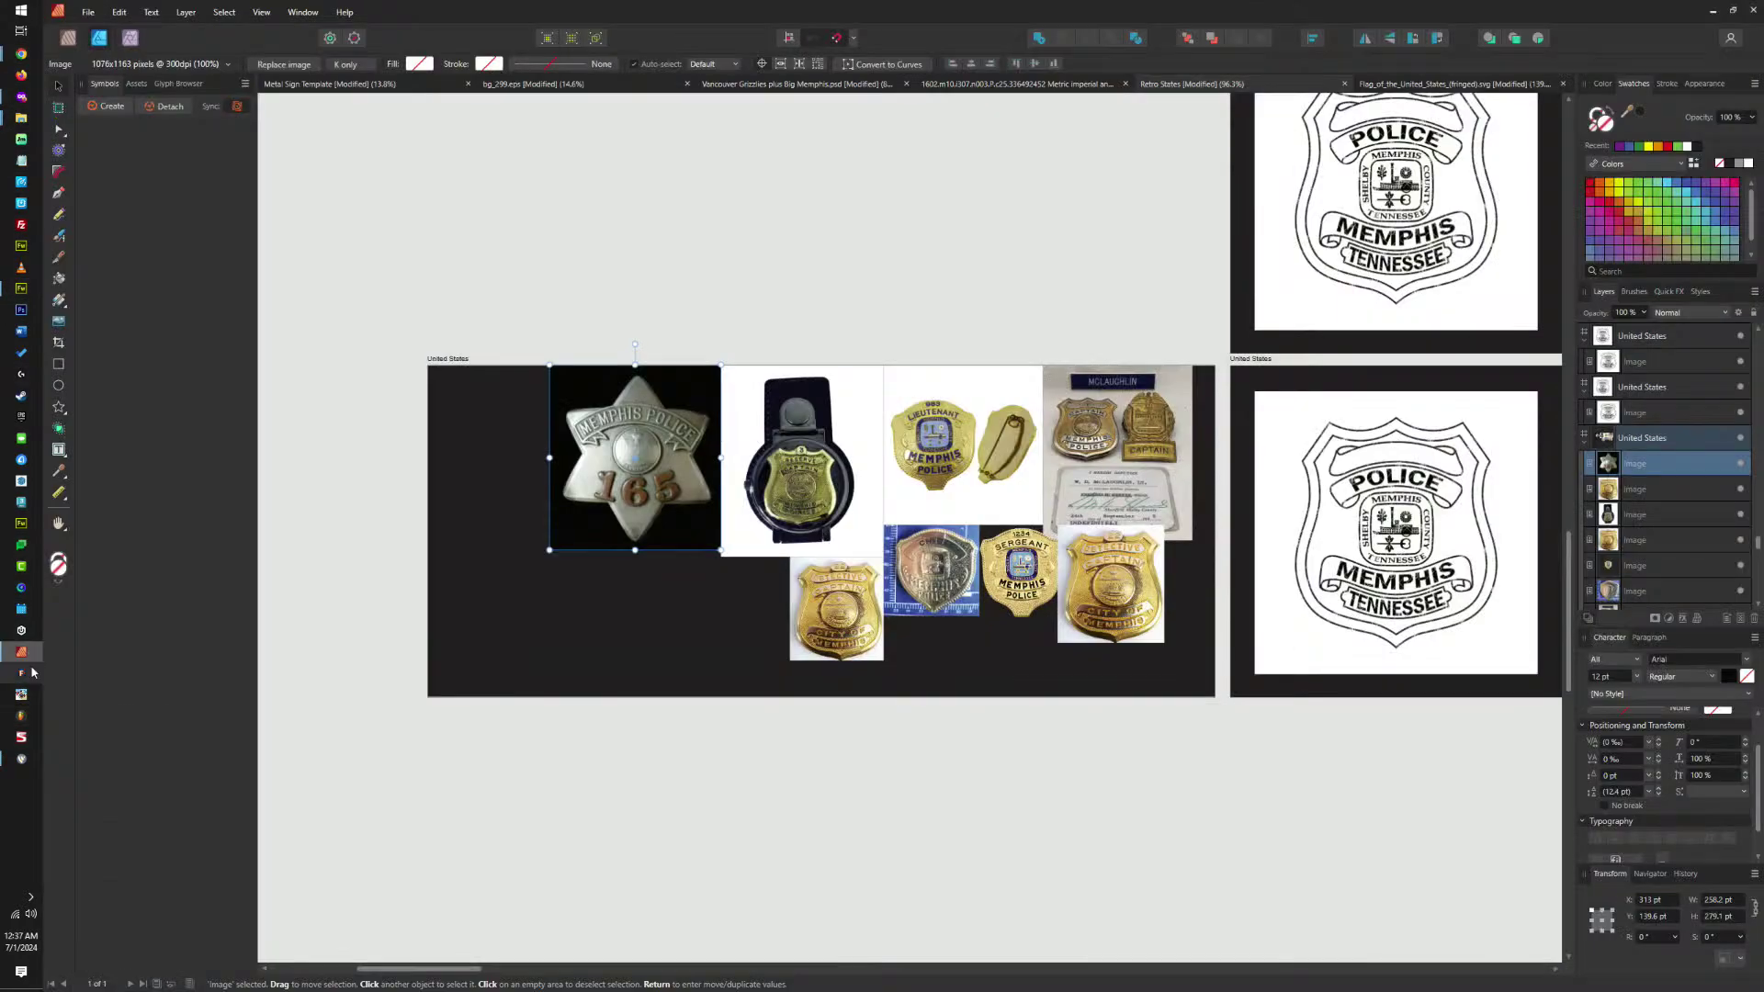
pyautogui.click(642, 629)
pyautogui.hotkey('ctrl', 'v')
pyautogui.moveTo(937, 501); pyautogui.dragTo(550, 478)
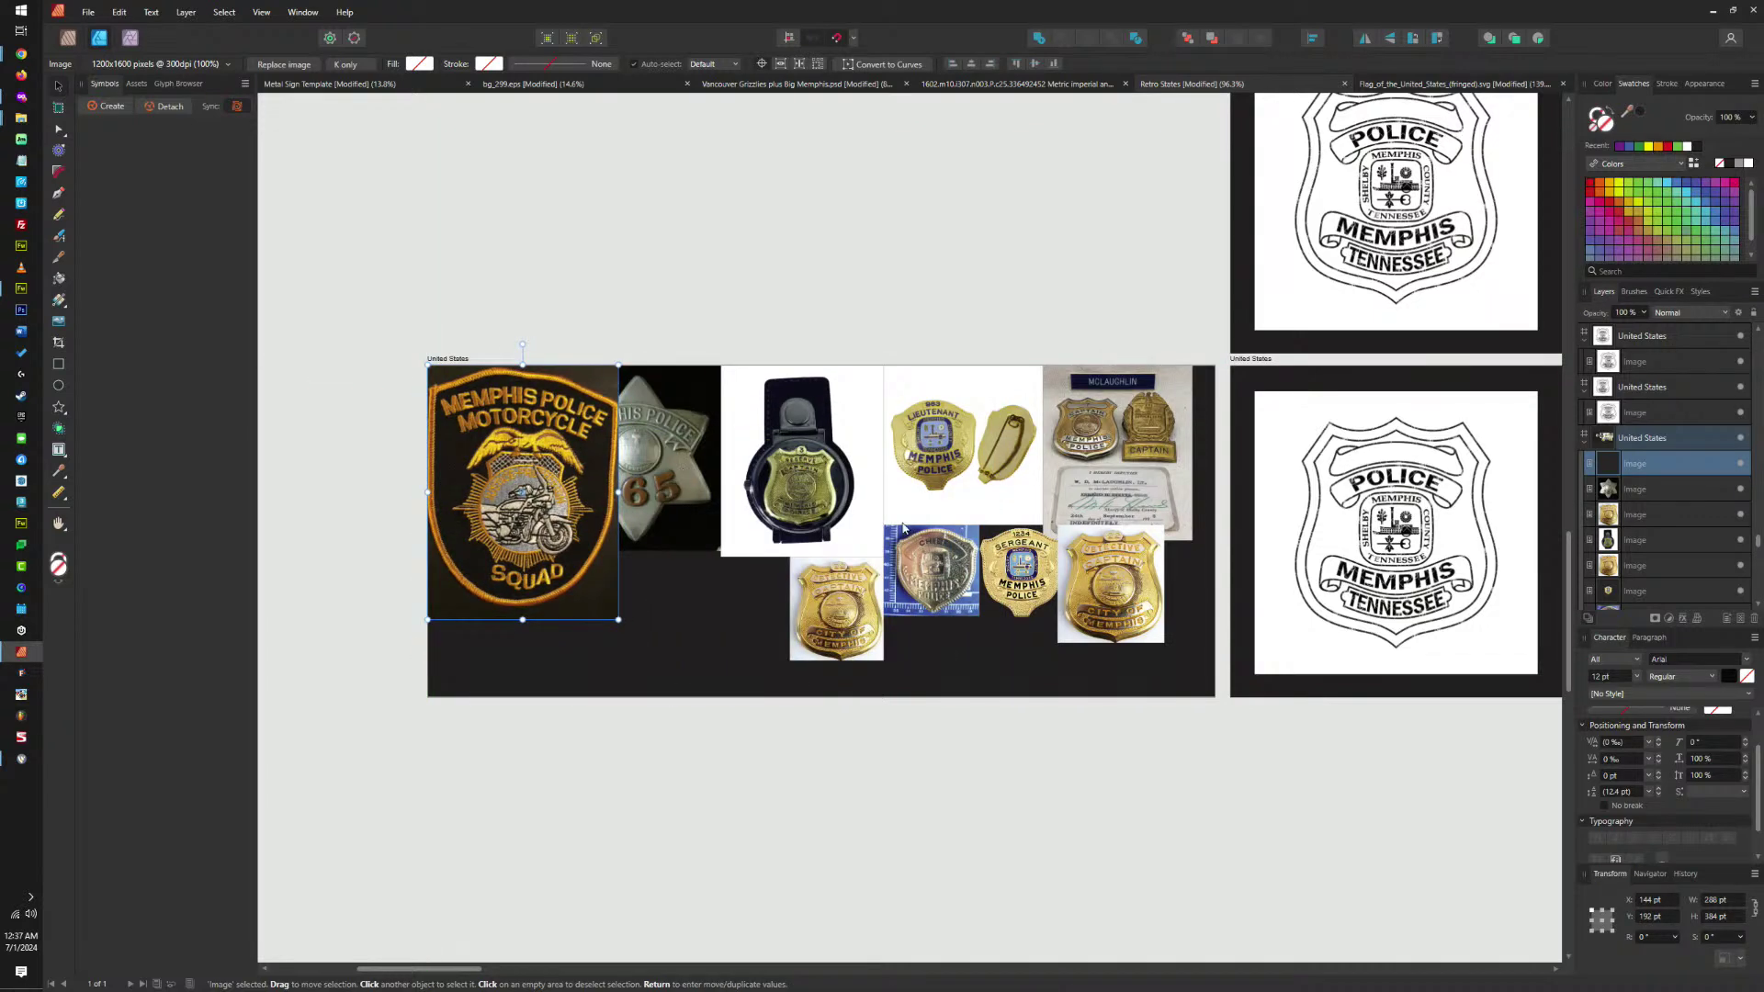
# Move the badges-and-certificate photo to the artboard's right edge and shift the Lieutenant badge image toward it.
pyautogui.click(1111, 457)
pyautogui.moveTo(1146, 415); pyautogui.dragTo(1171, 400)
pyautogui.moveTo(965, 441); pyautogui.dragTo(988, 441)
# Crop the Lieutenant image to only the front badge, about 130 pt wide, and move it against the badges-and-certificate photo.
pyautogui.press('c')
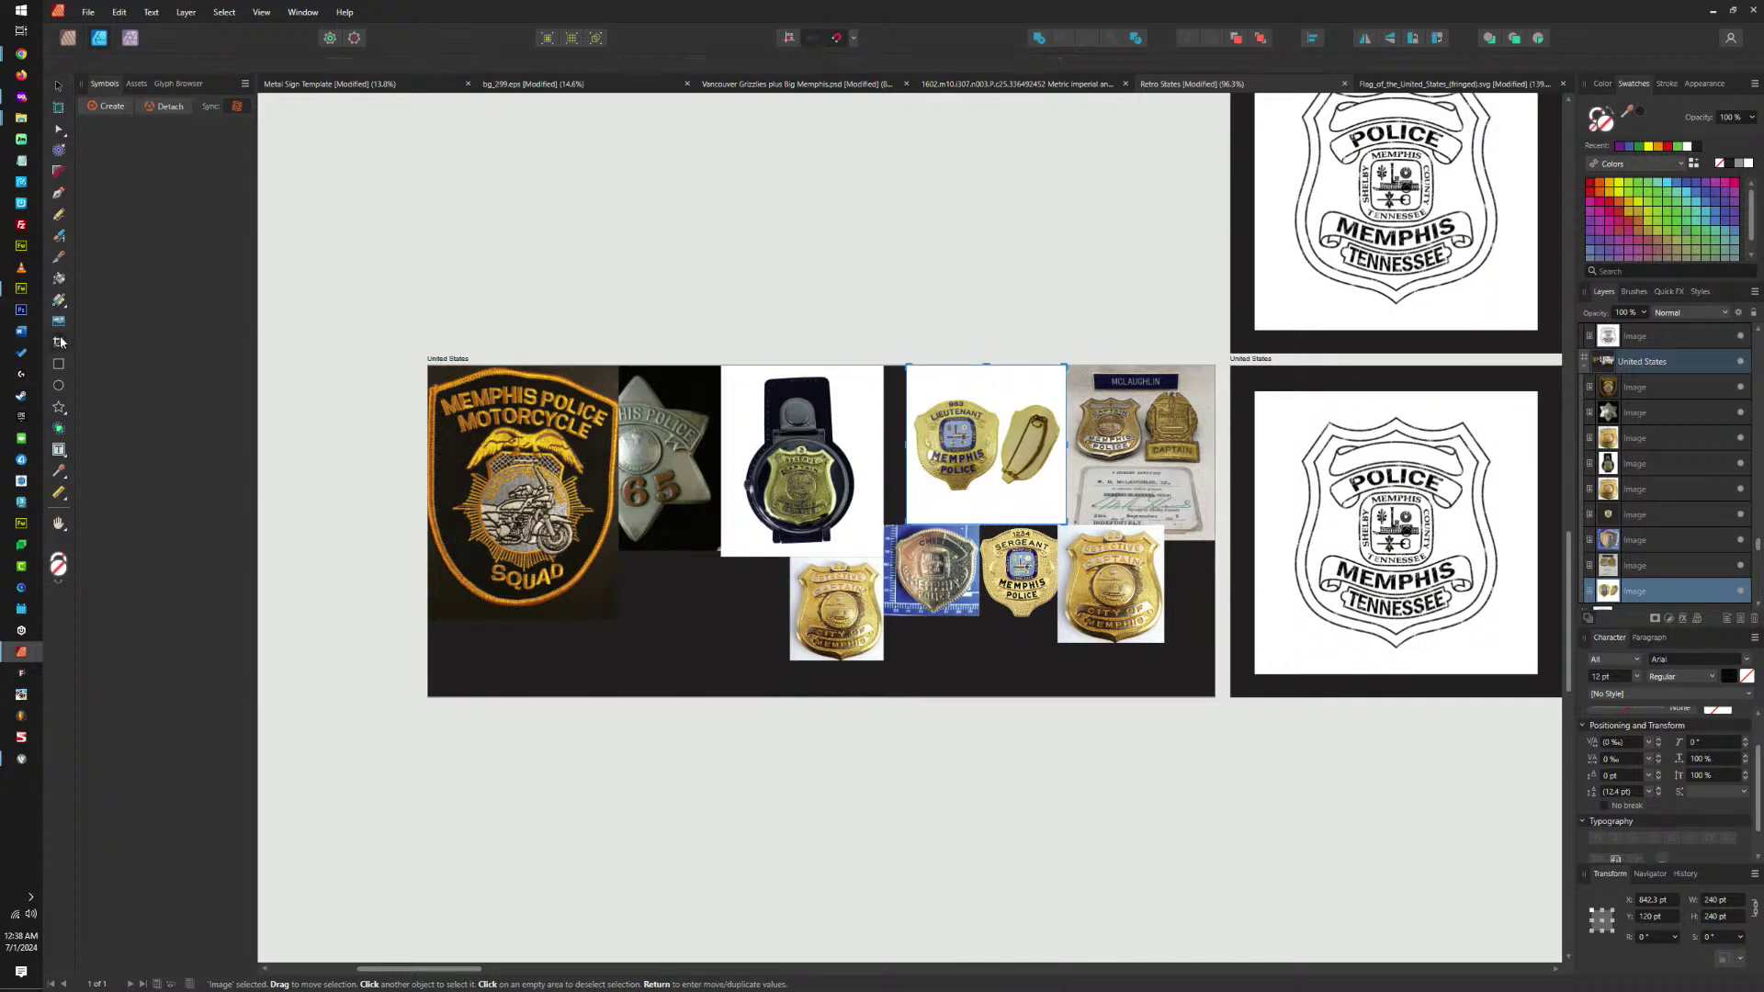
pyautogui.moveTo(1066, 444); pyautogui.dragTo(913, 446)
pyautogui.click(55, 82)
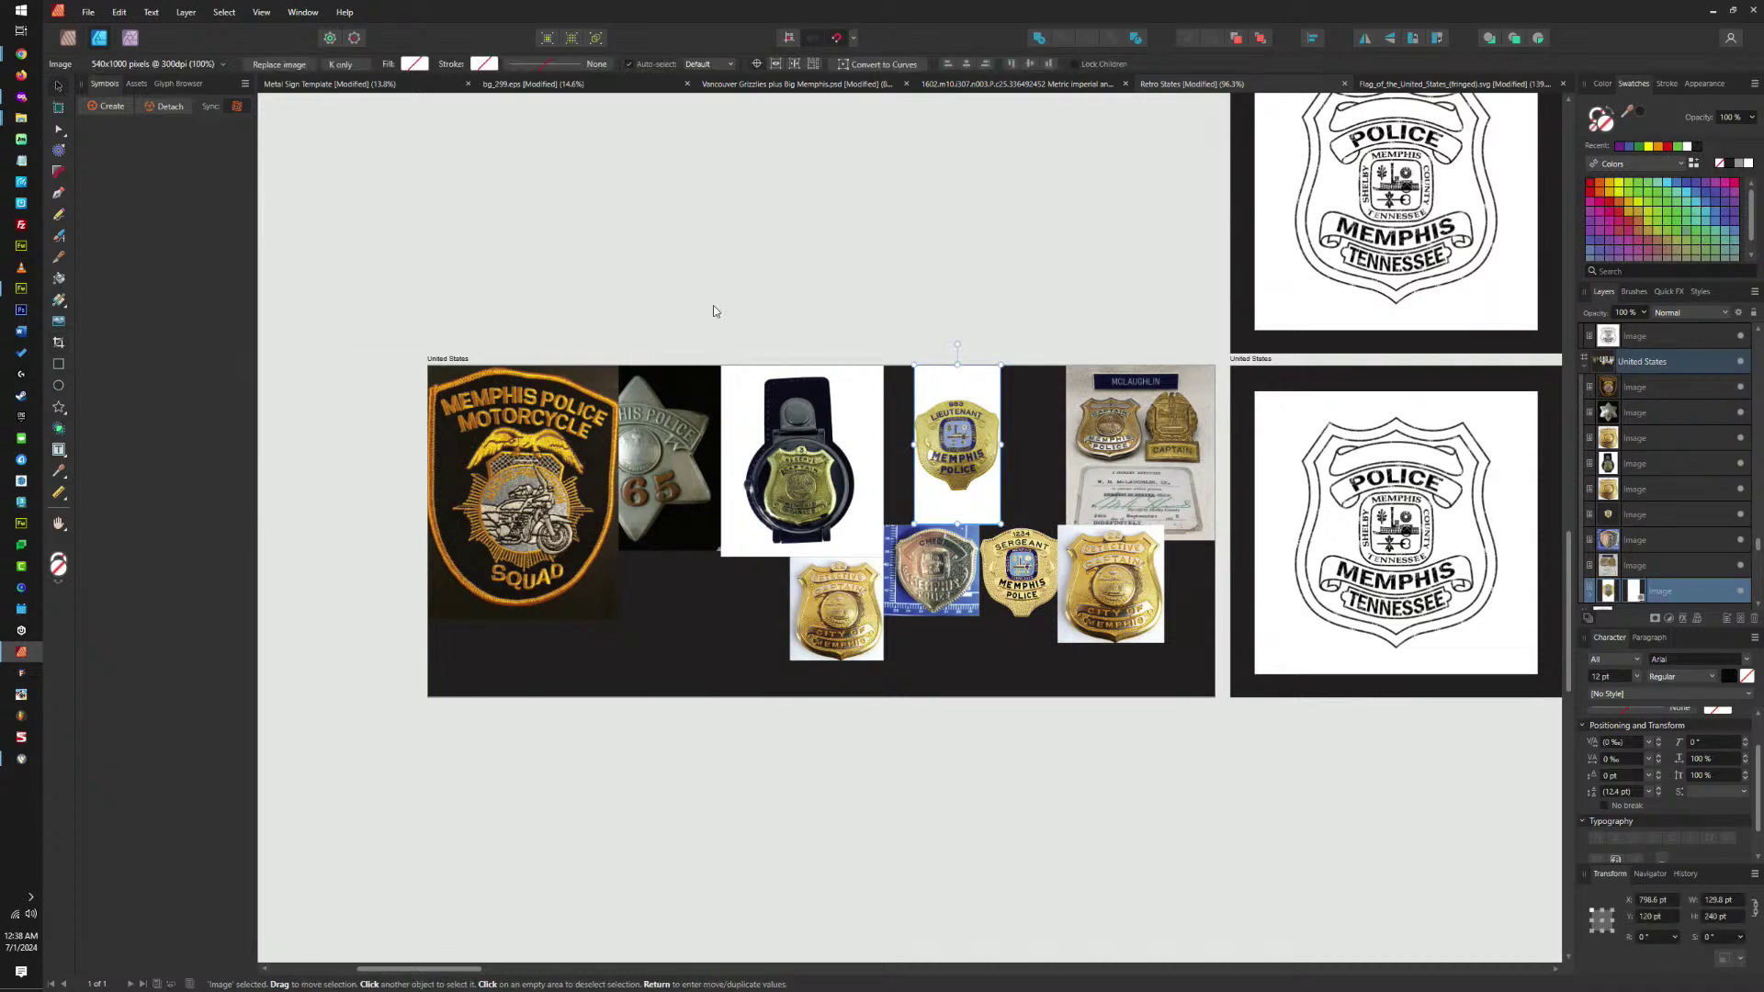
pyautogui.moveTo(1020, 442); pyautogui.dragTo(1038, 476)
pyautogui.press('c')
pyautogui.press('v')
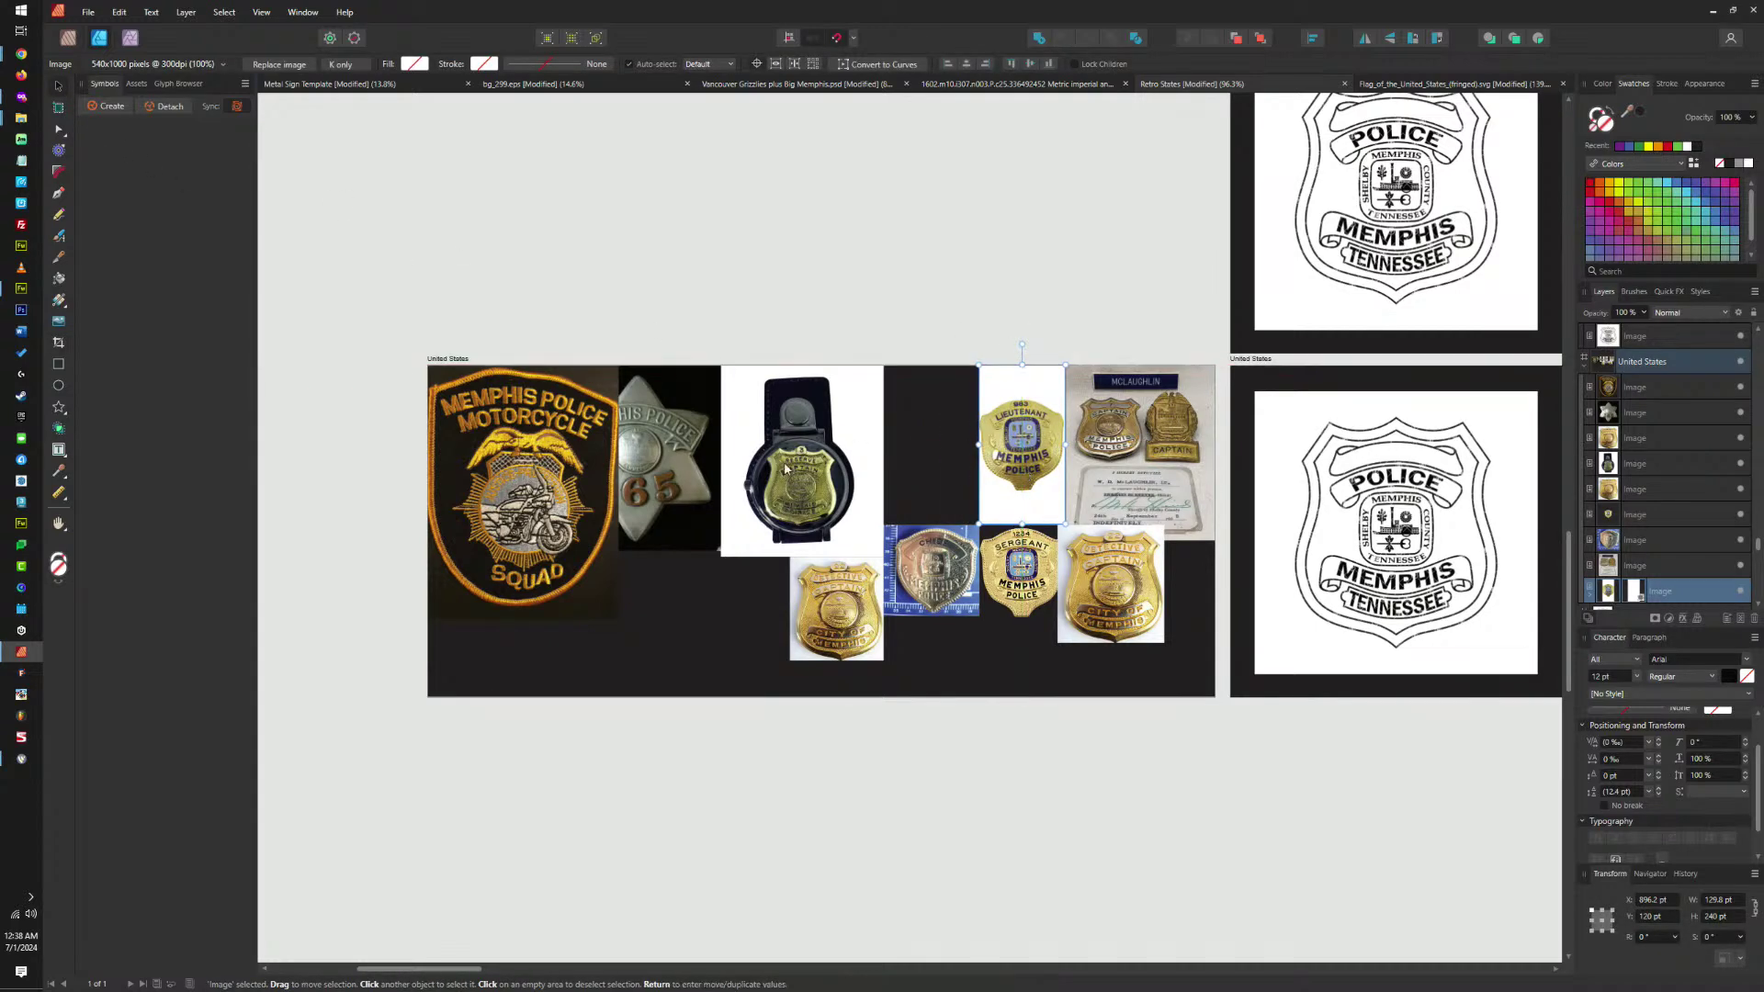
# Move the watch, the 165 star badge and the Motorcycle Squad patch right so the upper images sit side by side.
pyautogui.click(784, 469)
pyautogui.moveTo(784, 469); pyautogui.dragTo(879, 469)
pyautogui.click(668, 442)
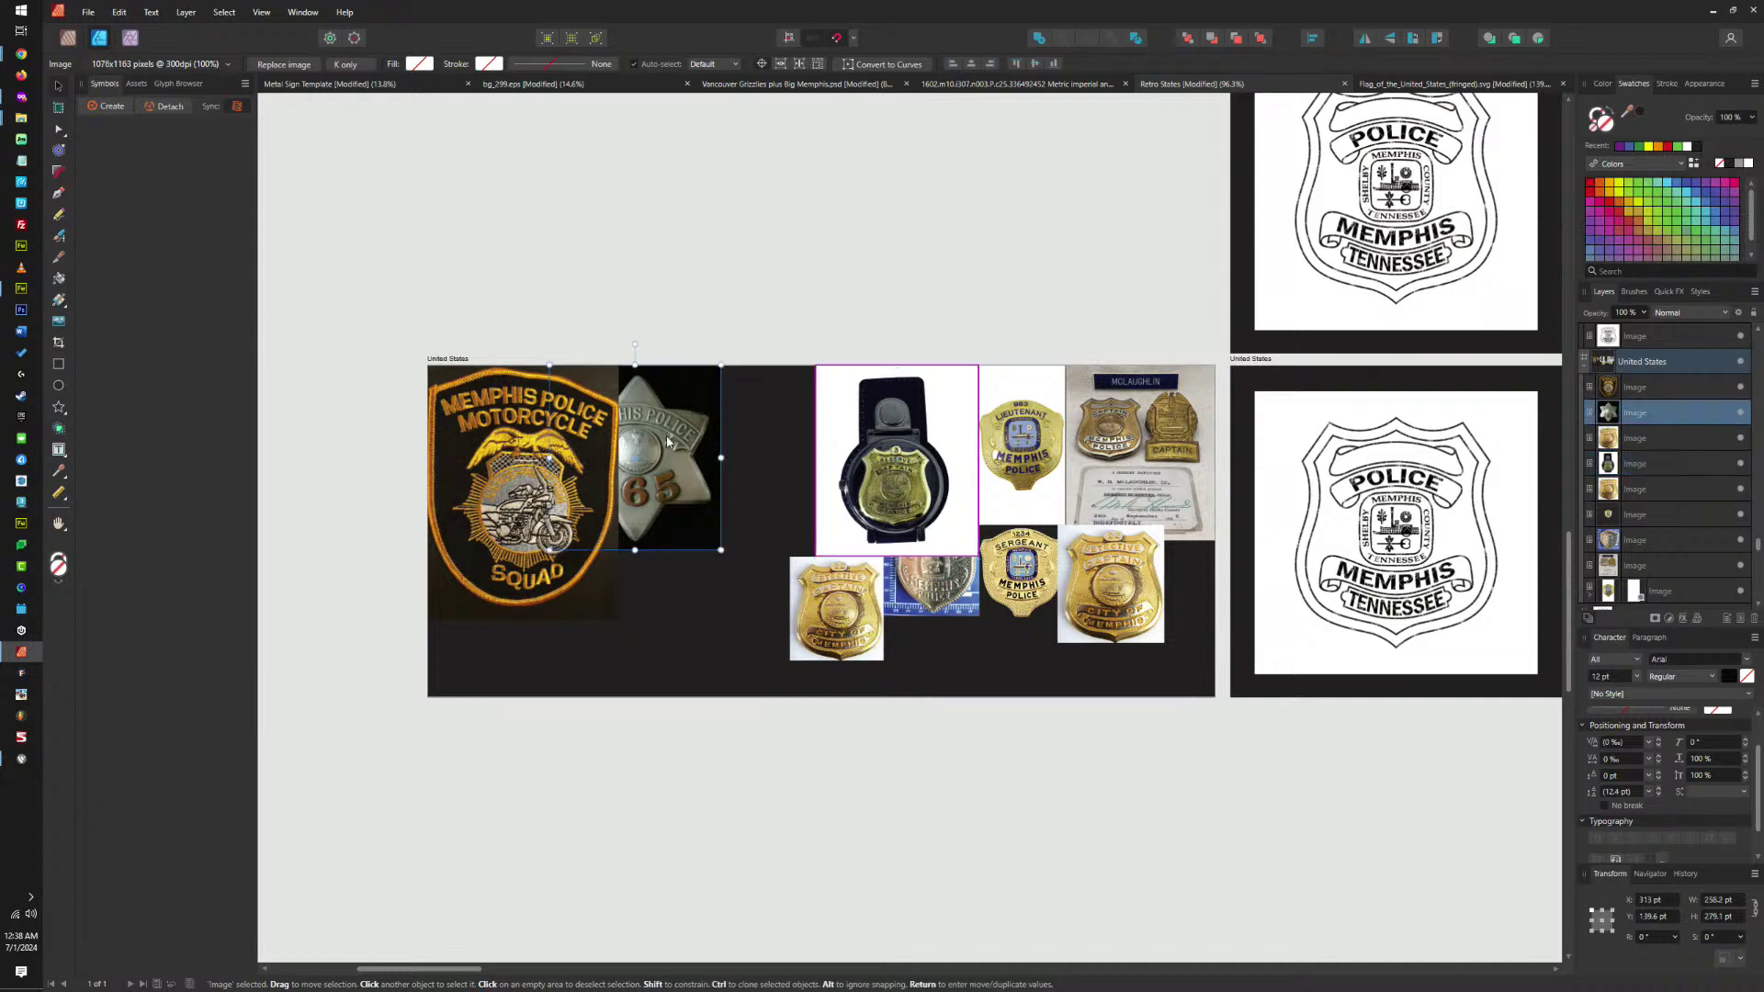
pyautogui.moveTo(668, 442); pyautogui.dragTo(761, 442)
pyautogui.click(520, 448)
pyautogui.moveTo(520, 448); pyautogui.dragTo(544, 448)
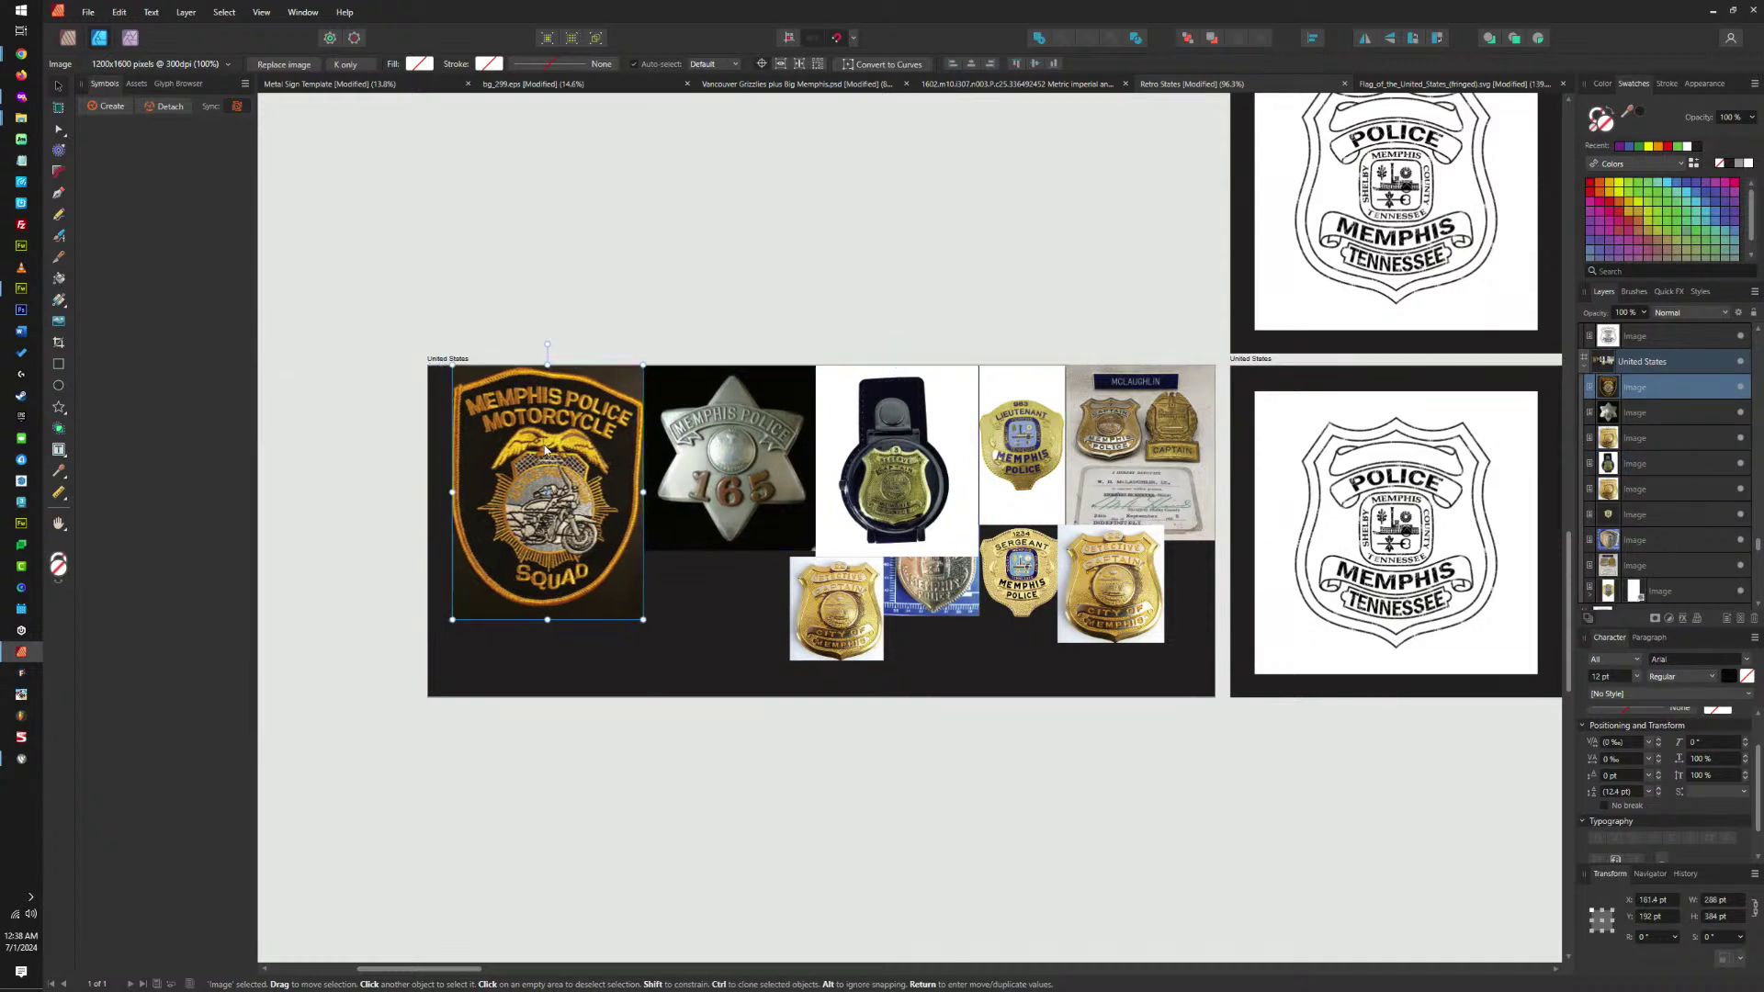
# Rasterize and trim the Sergeant badge, and arrange the smaller badges in a lower row with one gold badge beneath the certificate photo.
pyautogui.moveTo(836, 605); pyautogui.dragTo(691, 591)
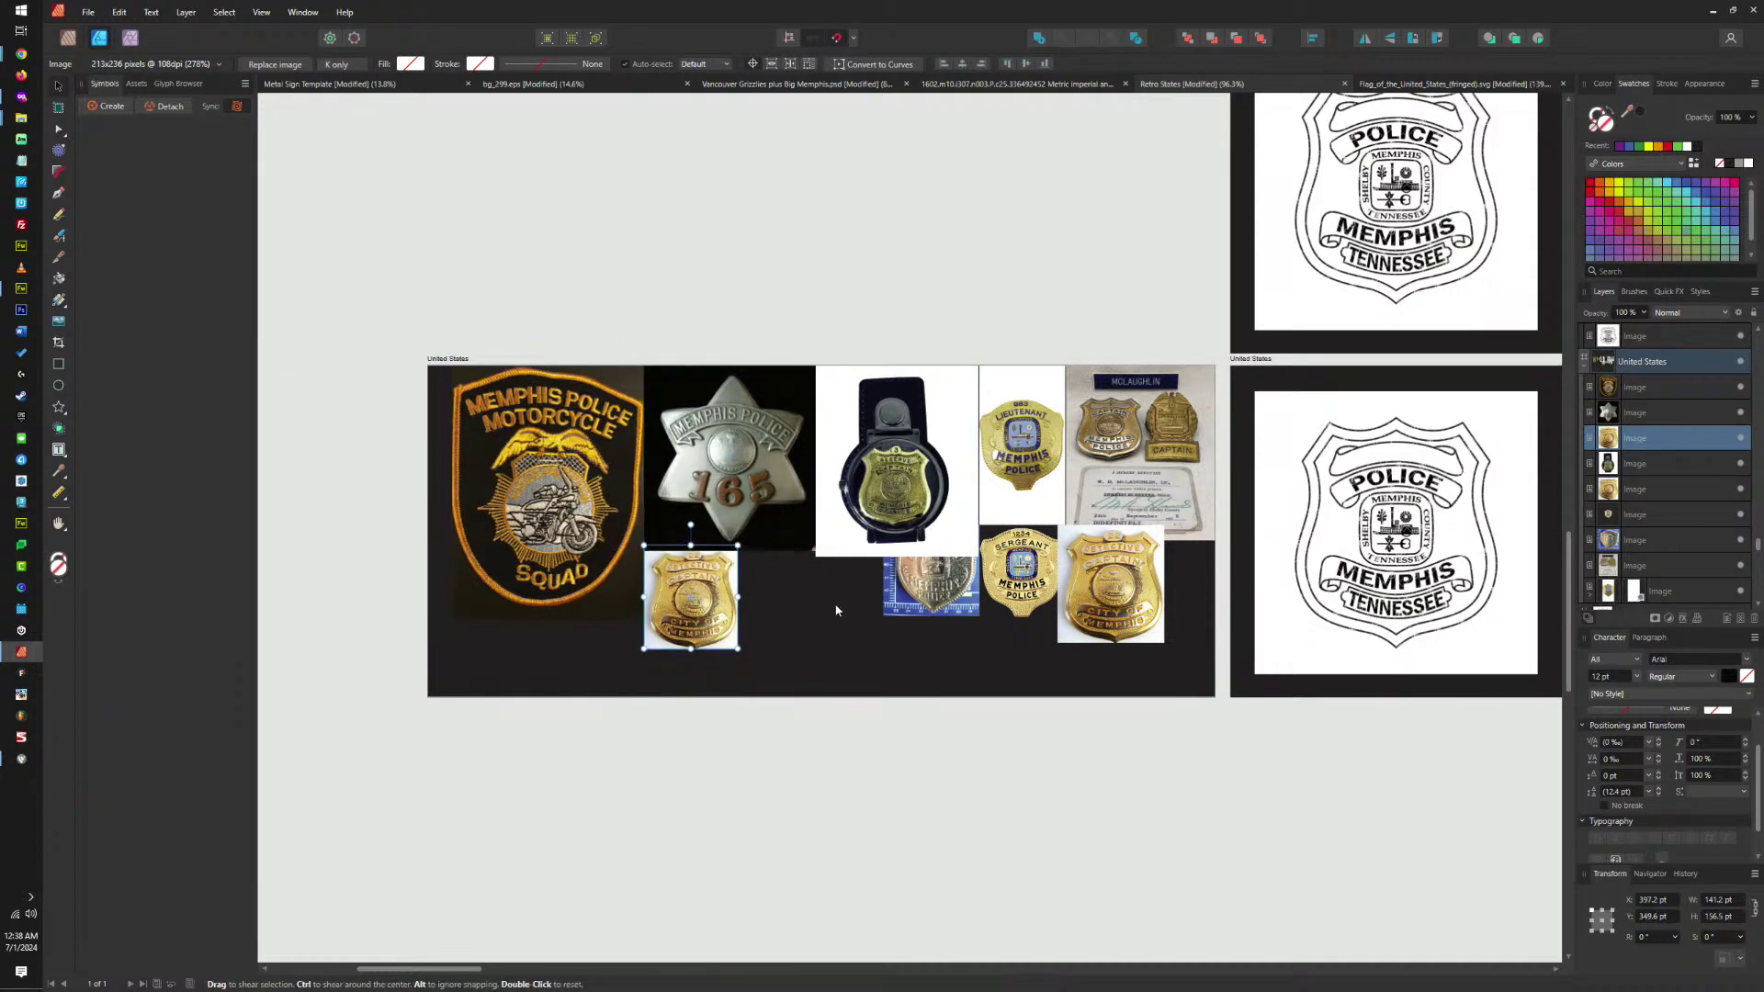
pyautogui.click(931, 608)
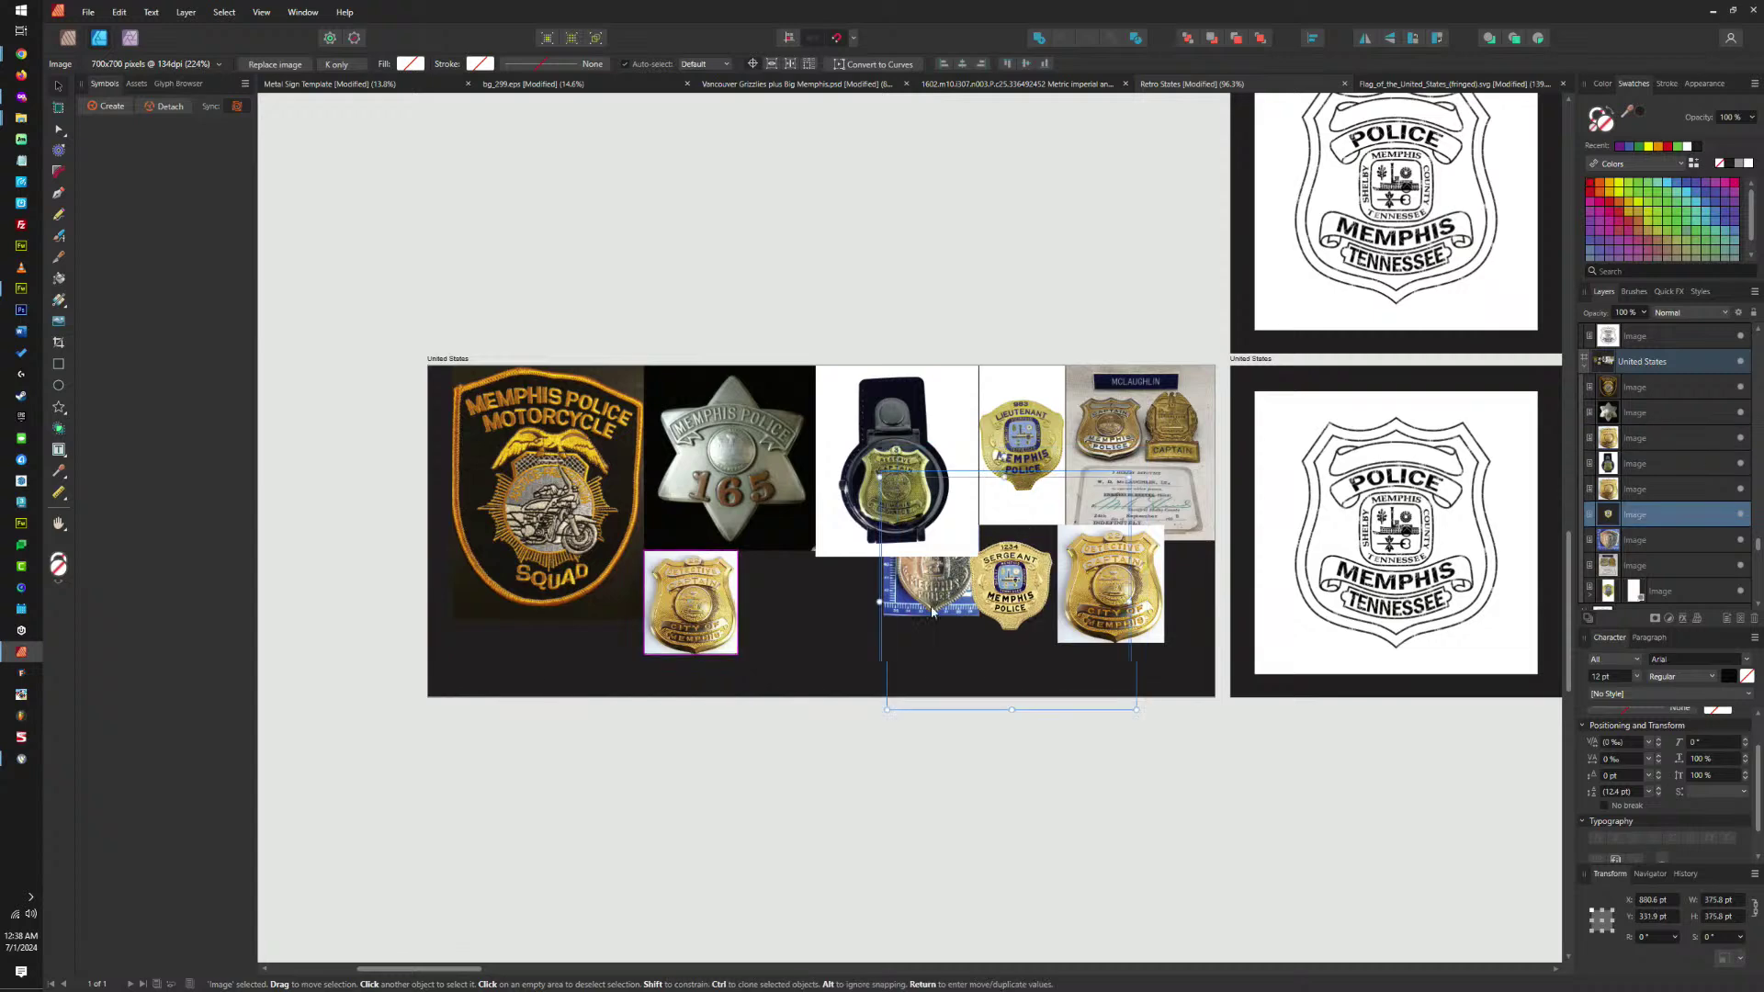
pyautogui.moveTo(931, 609); pyautogui.dragTo(727, 640)
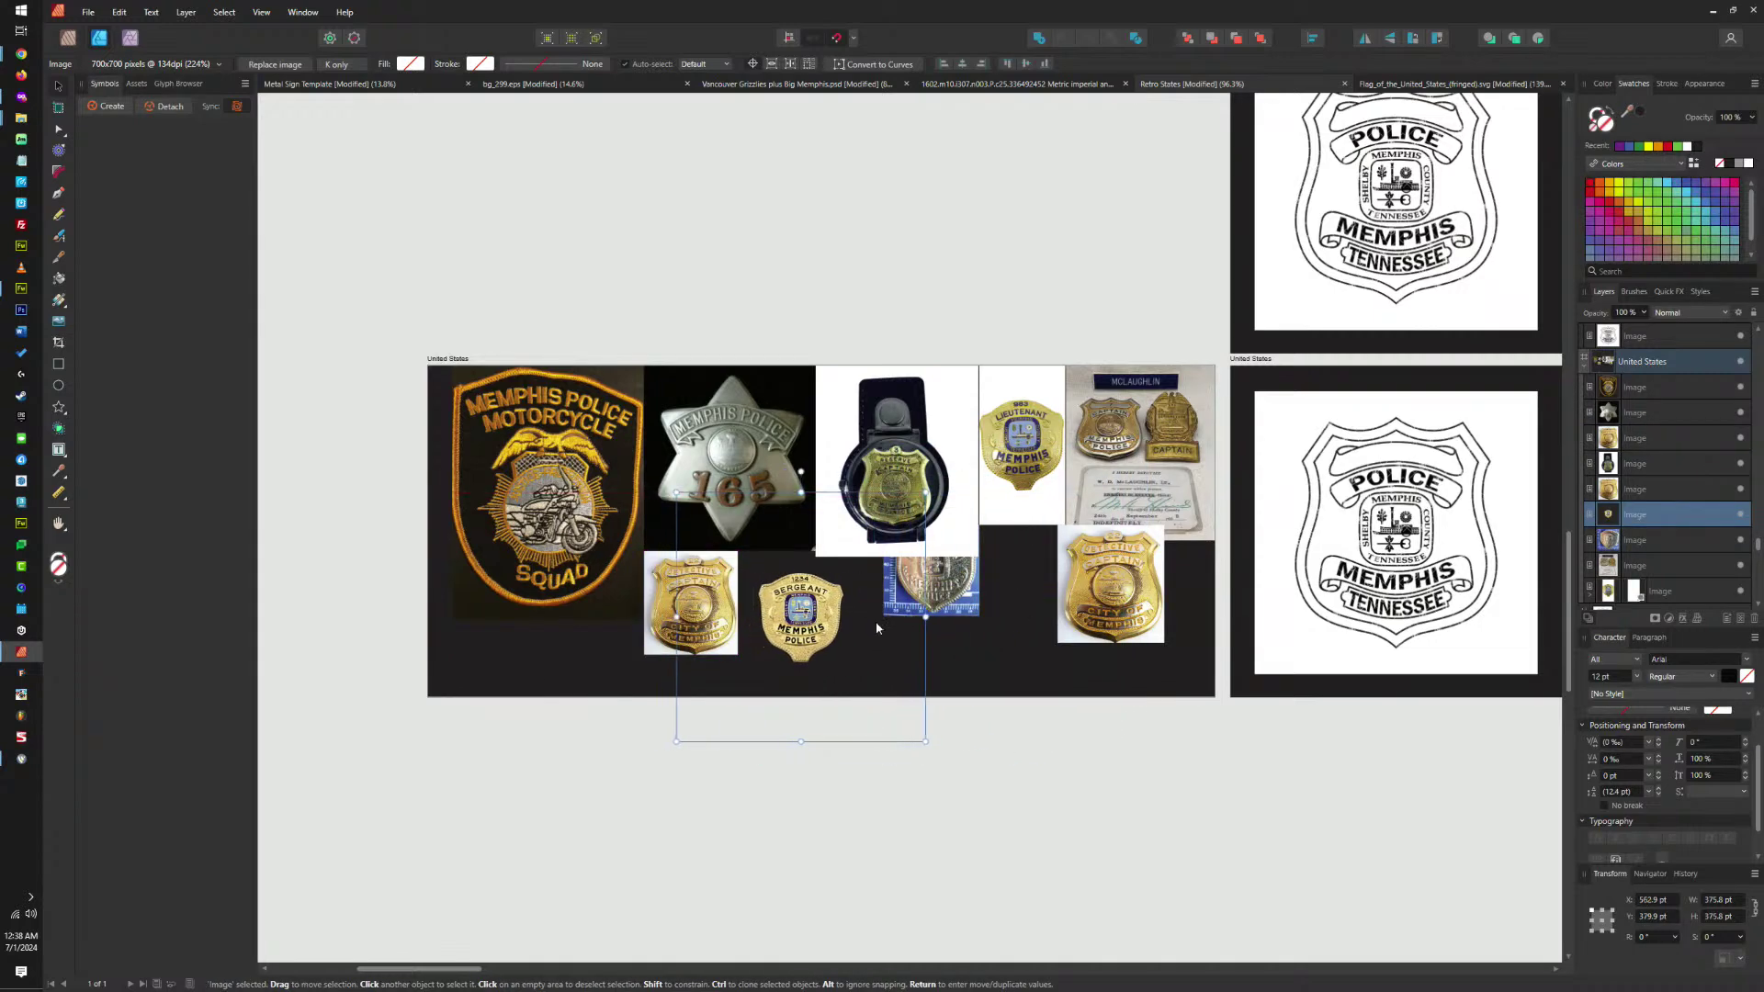
pyautogui.rightClick(1686, 517)
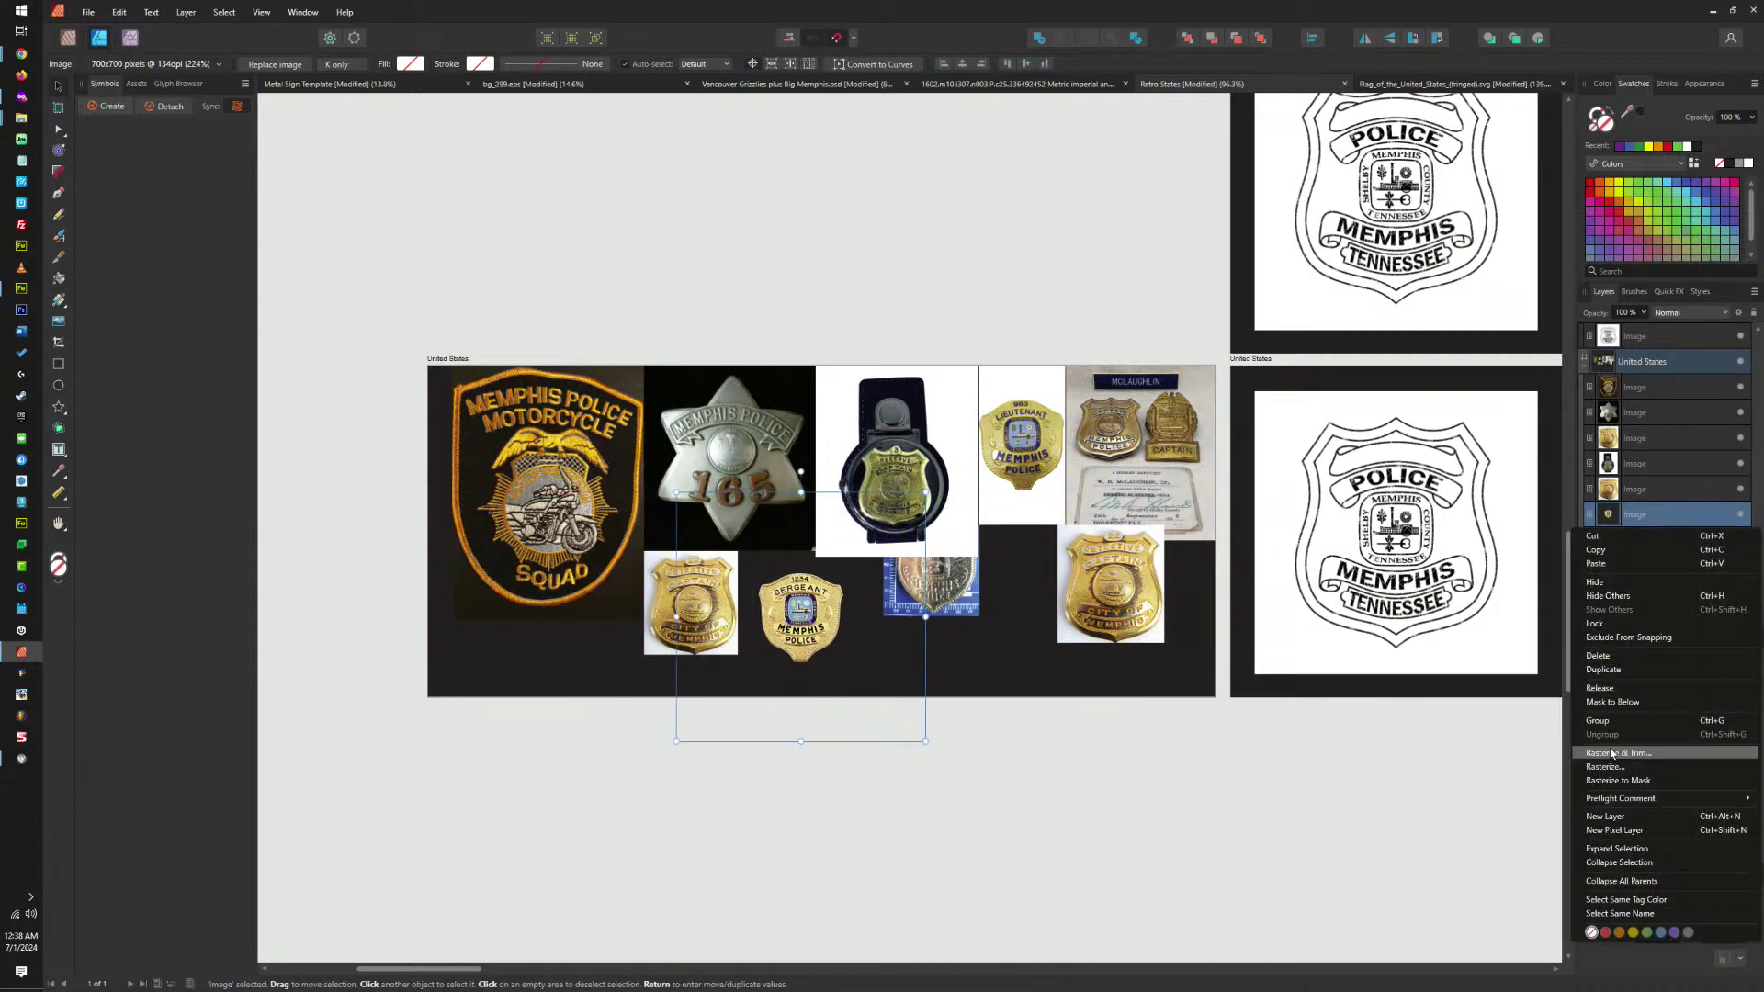
pyautogui.click(1430, 727)
pyautogui.moveTo(809, 617); pyautogui.dragTo(797, 608)
pyautogui.moveTo(939, 579); pyautogui.dragTo(888, 612)
pyautogui.moveTo(1131, 587); pyautogui.dragTo(1193, 558)
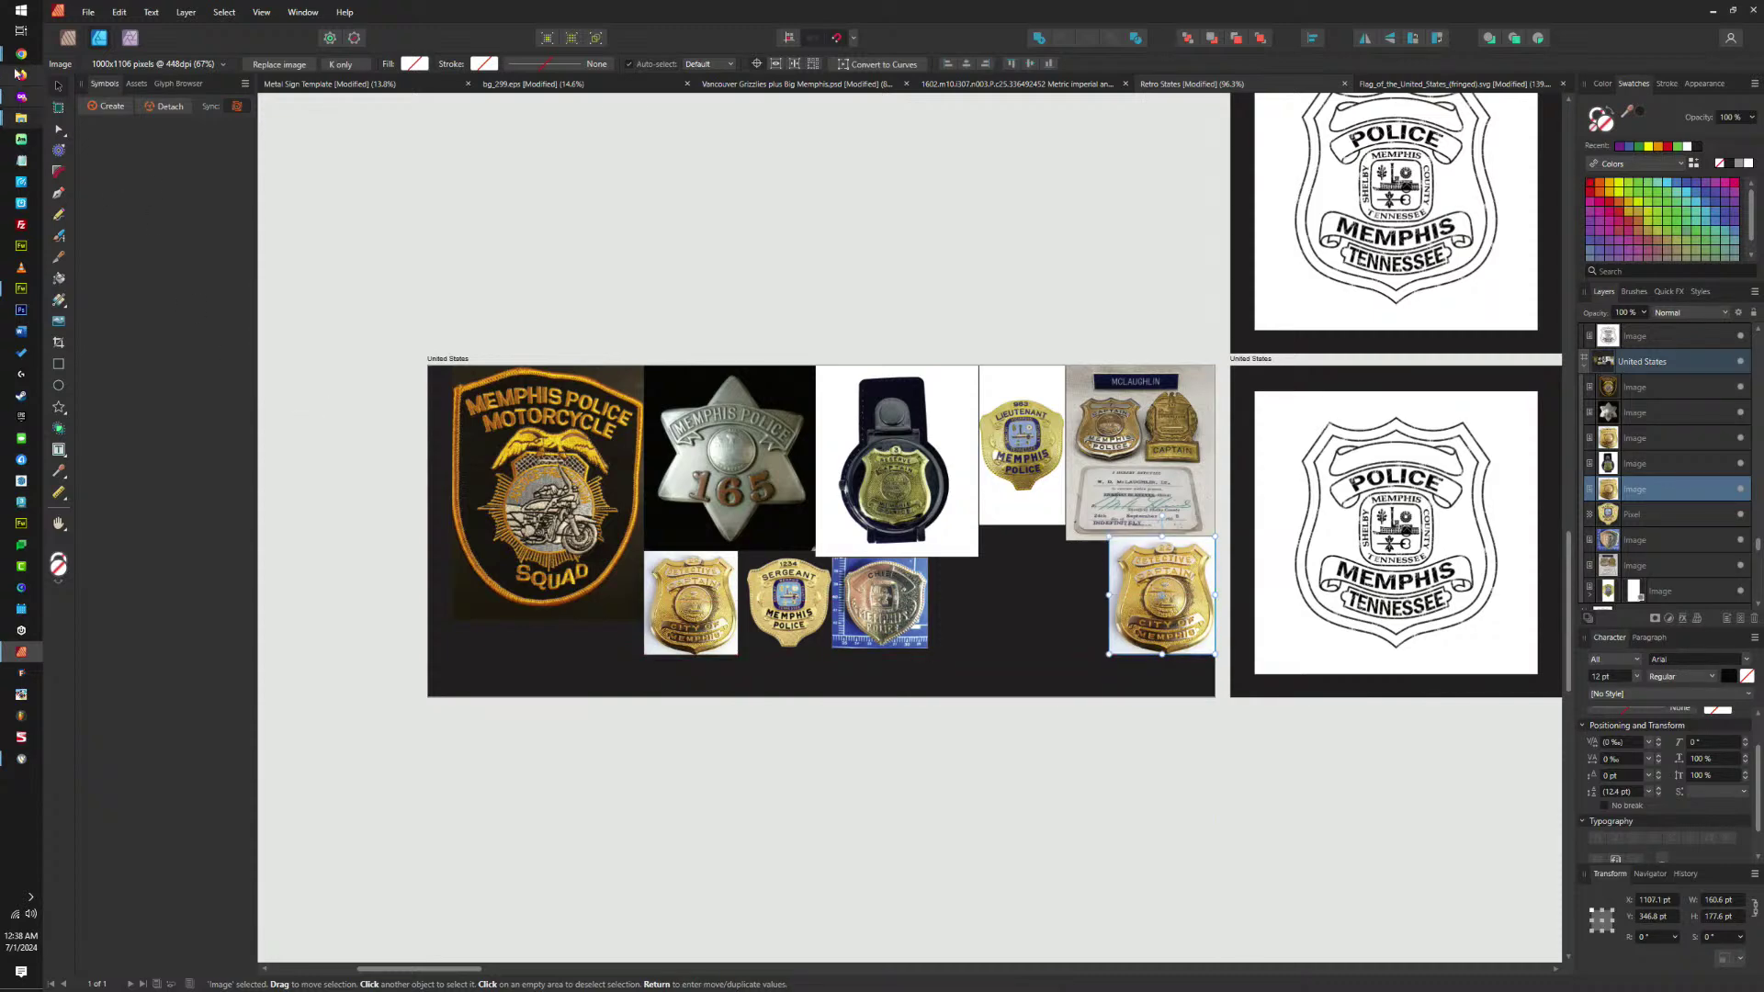
# Switch to the browser and copy the Memphis Police Dept. patch image from the eBay result.
pyautogui.moveTo(21, 53)
pyautogui.click(96, 926)
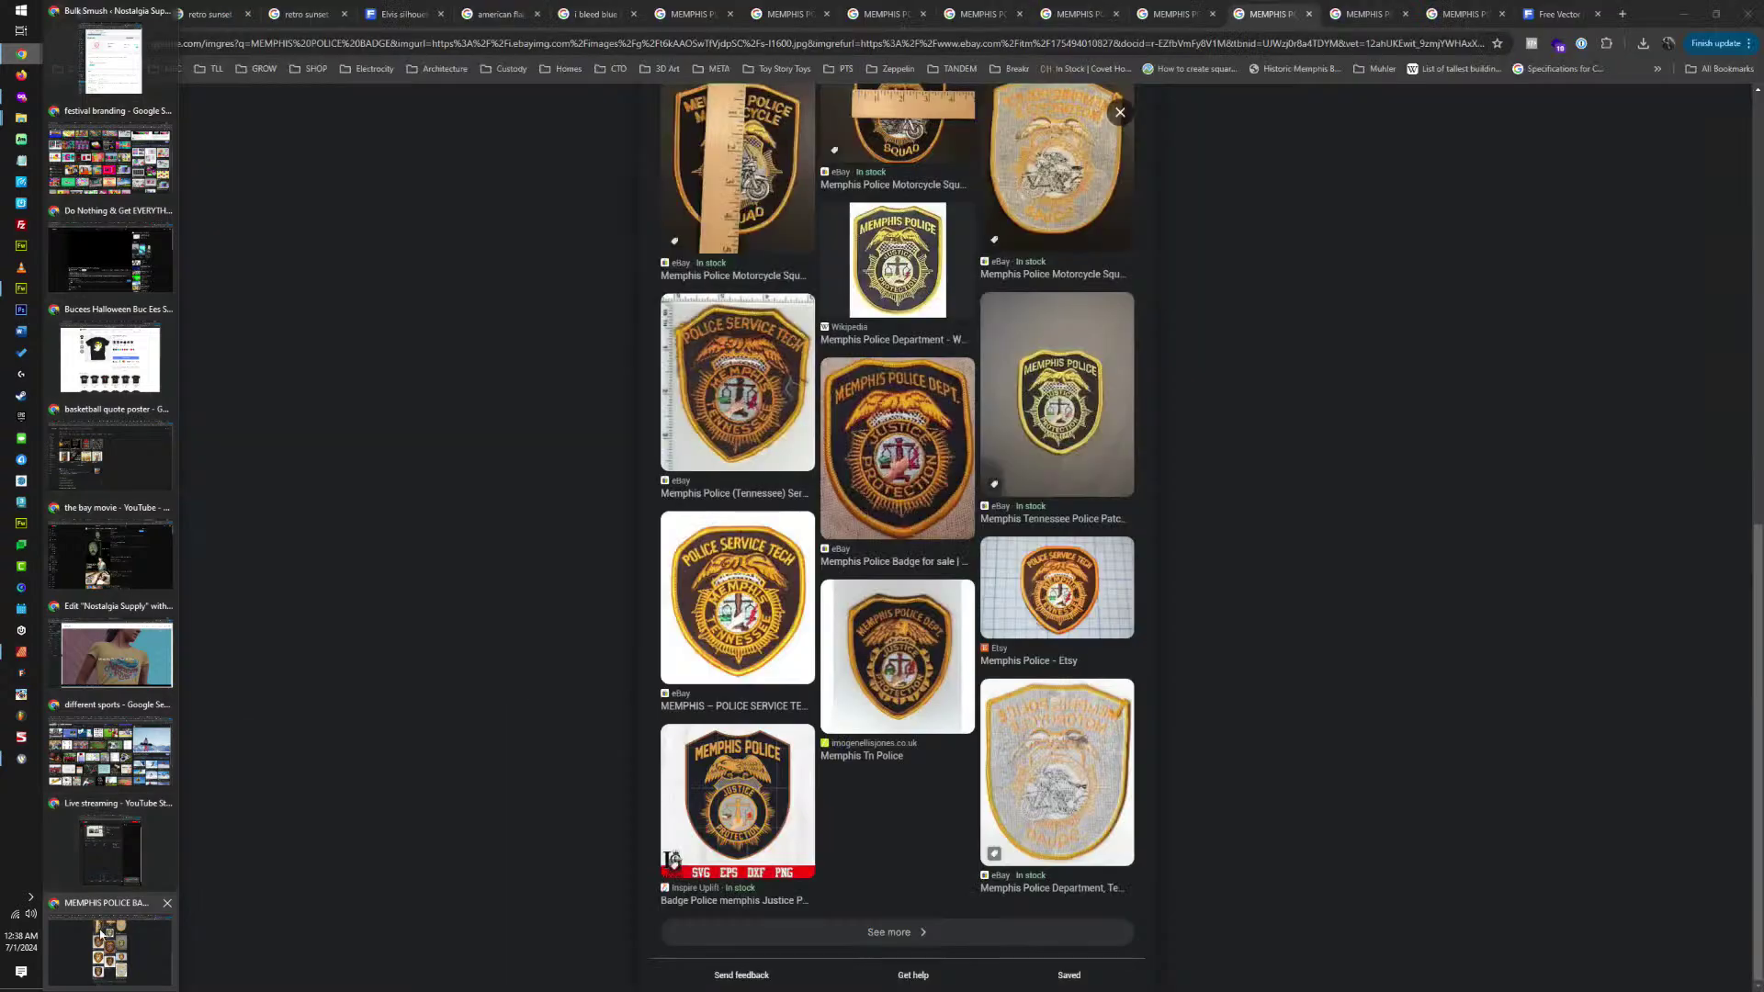
pyautogui.click(1332, 13)
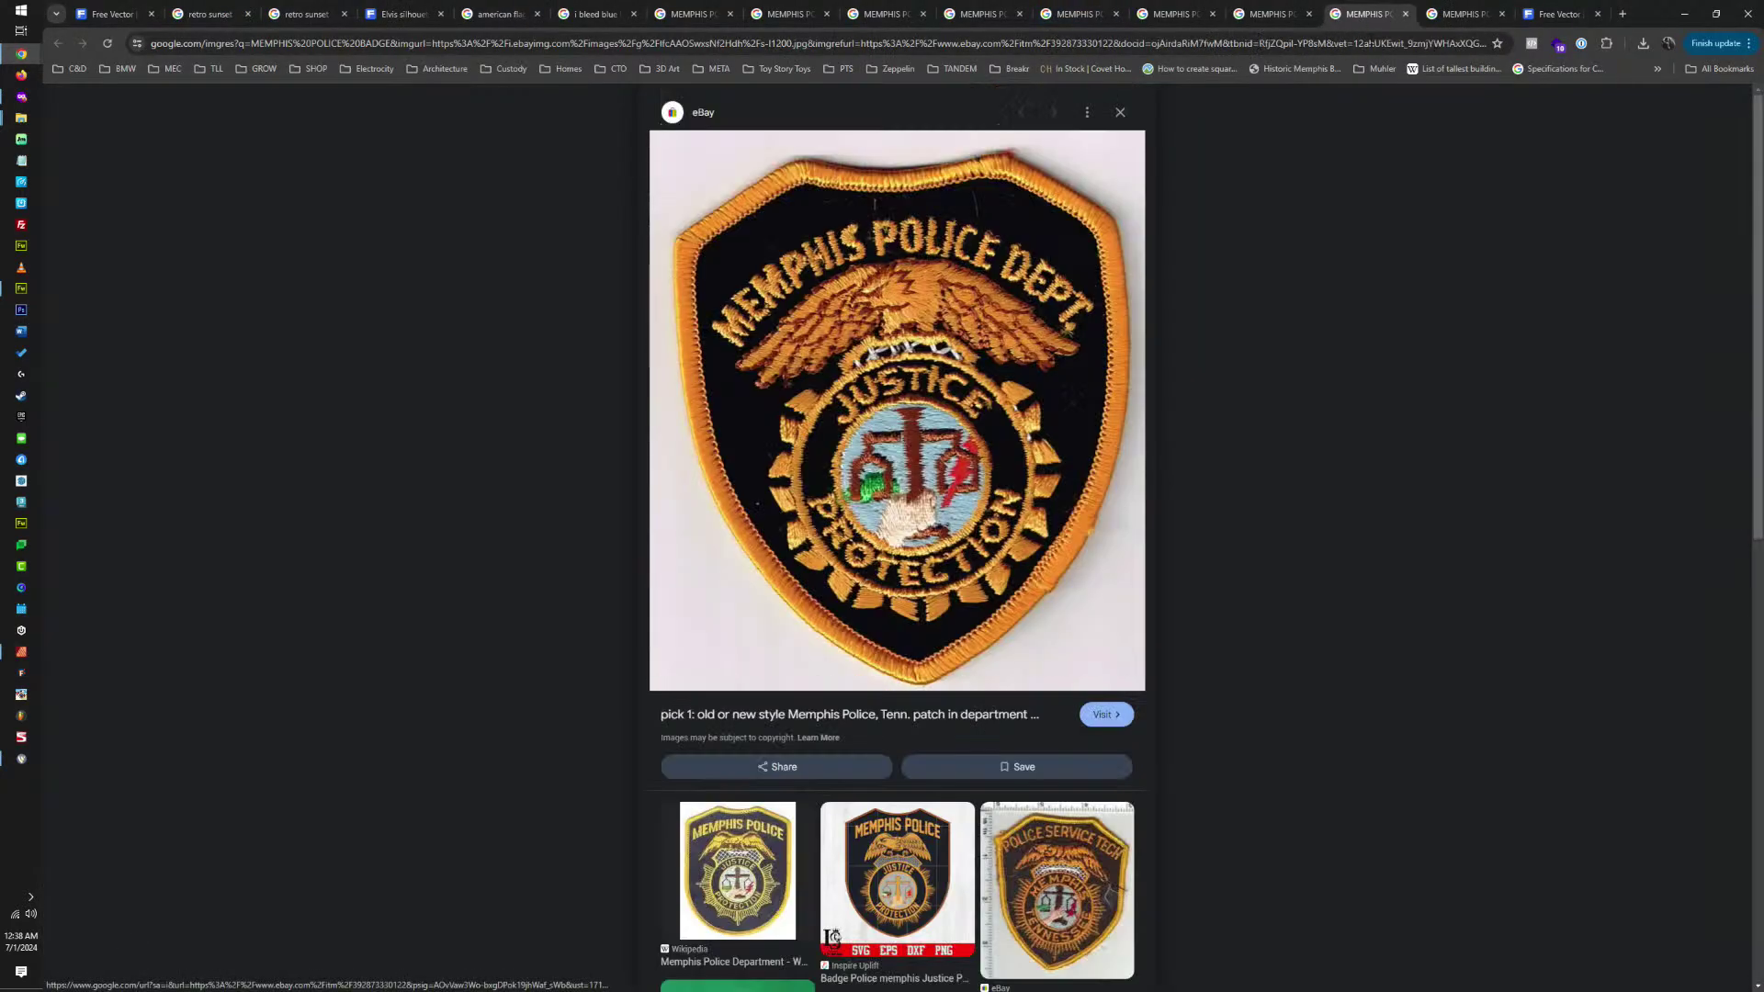
pyautogui.click(1268, 23)
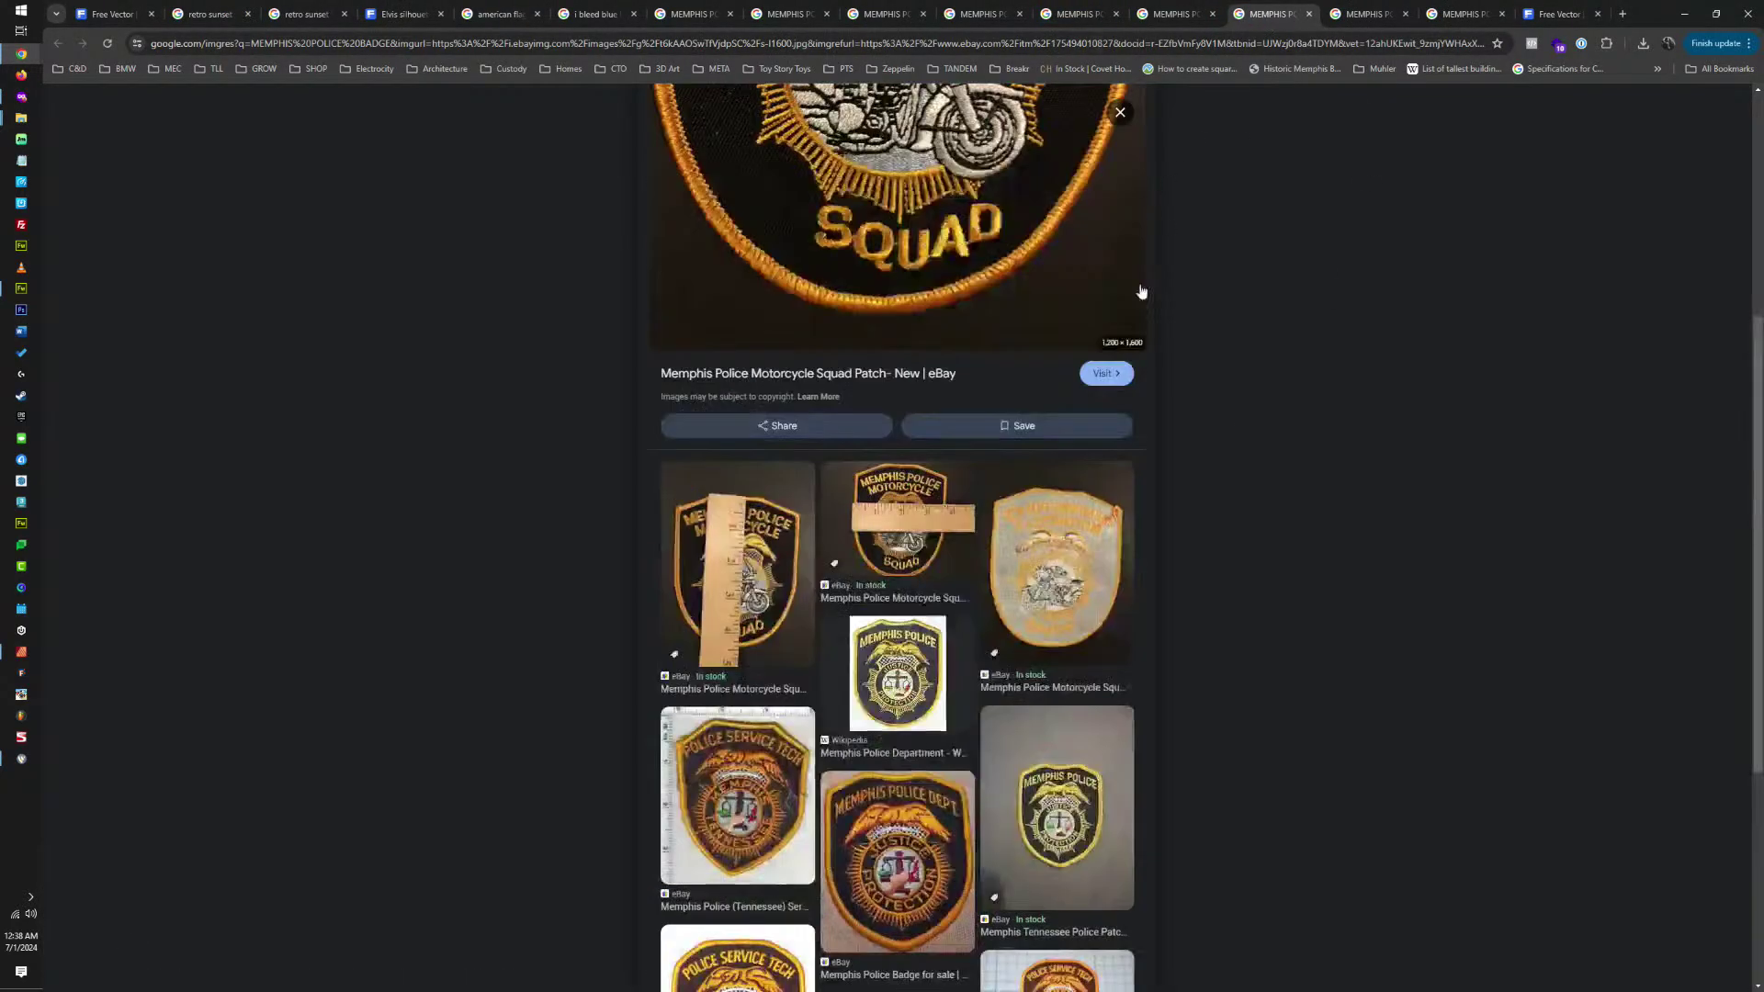
pyautogui.click(1380, 14)
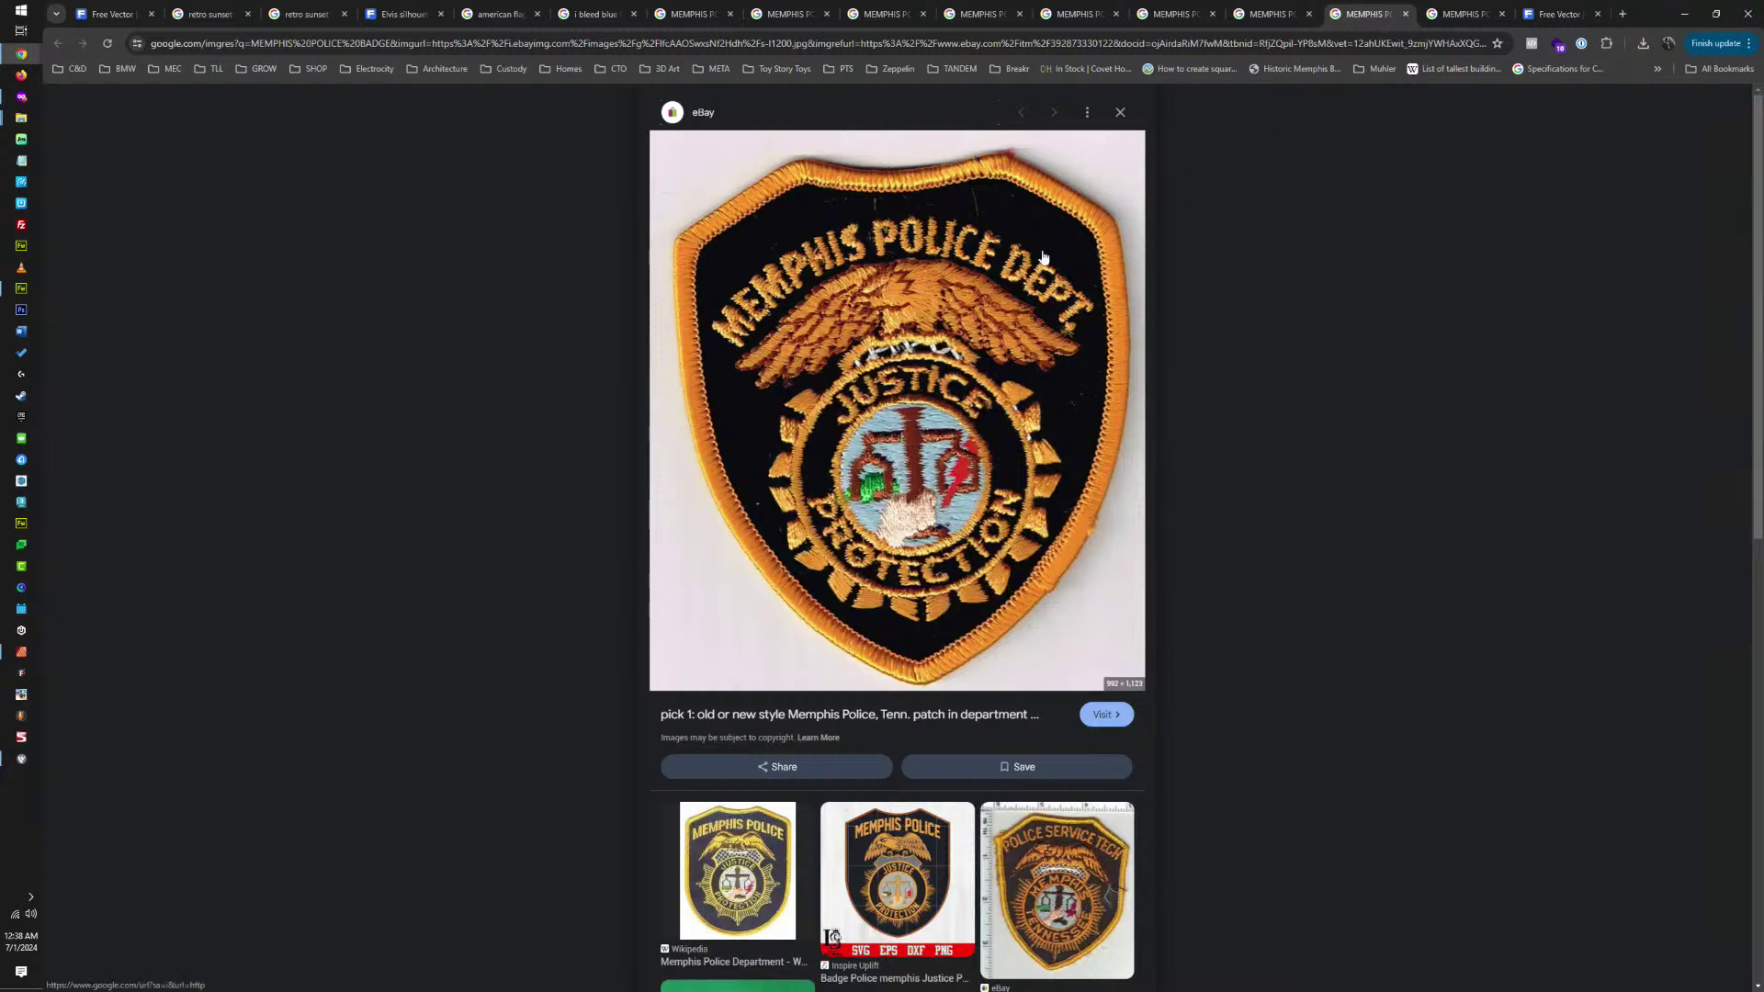
pyautogui.rightClick(936, 295)
pyautogui.click(996, 503)
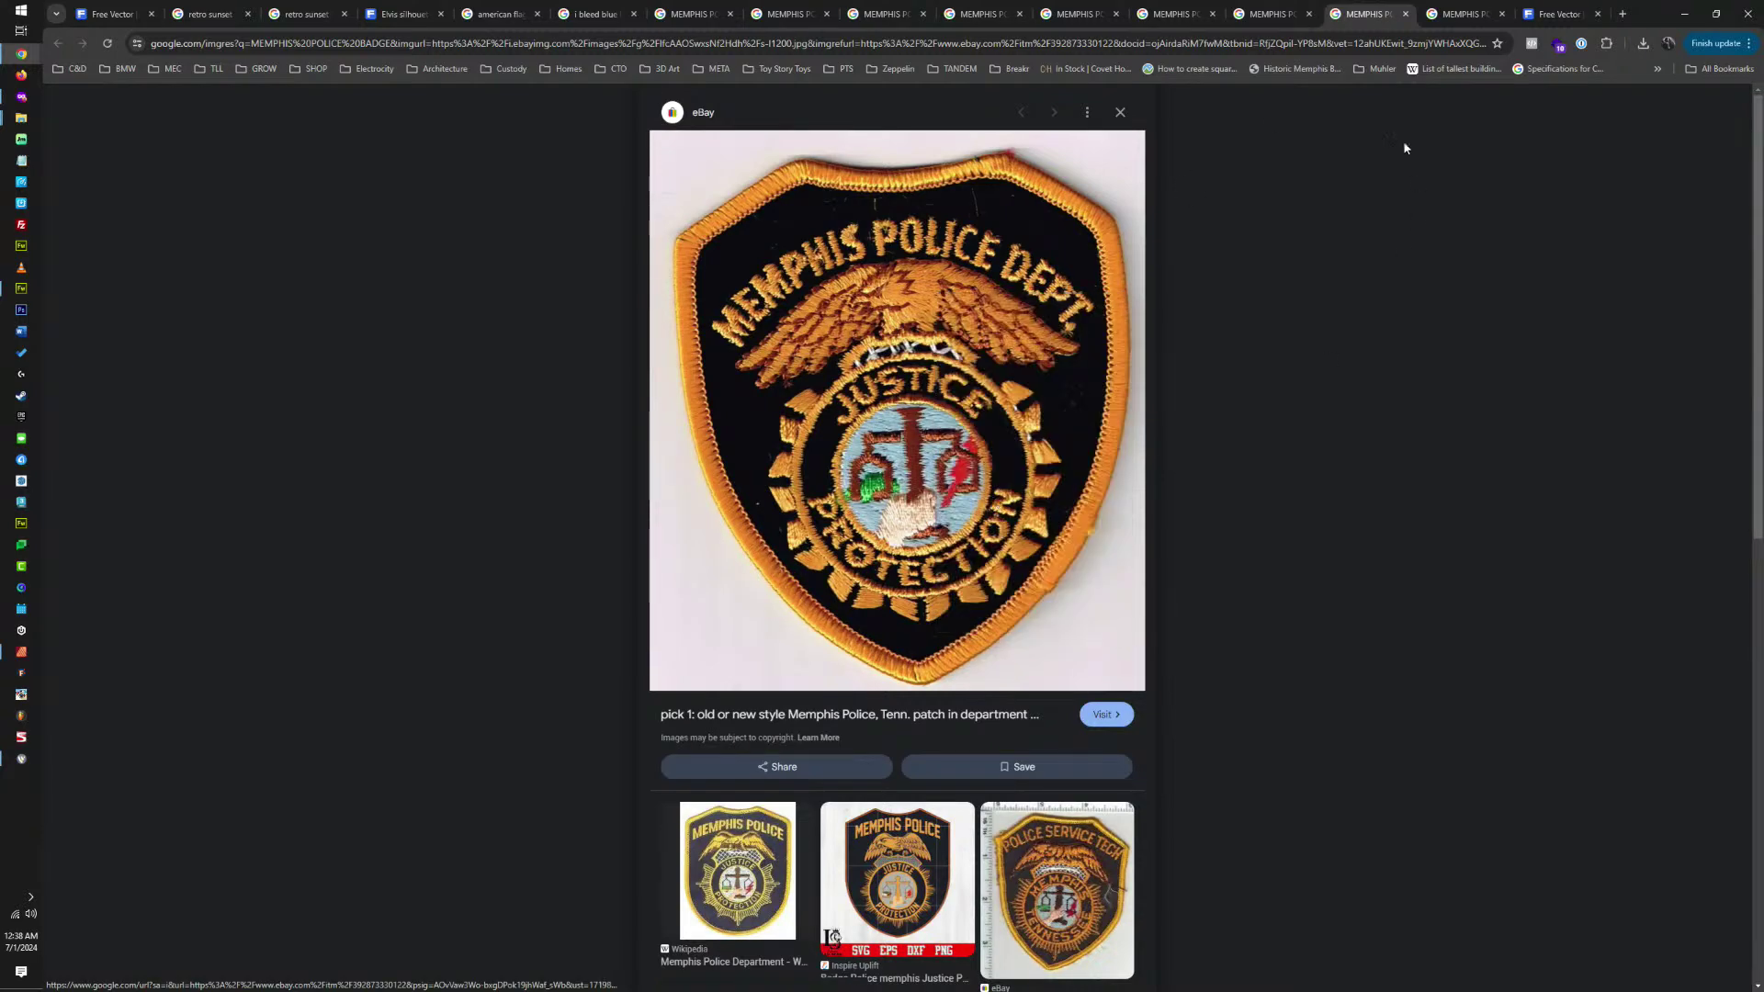
# Open the Inspire Uplift "Badge Police memphis" artwork from the related patches and copy its image.
pyautogui.scroll(-5, 1150, 512)
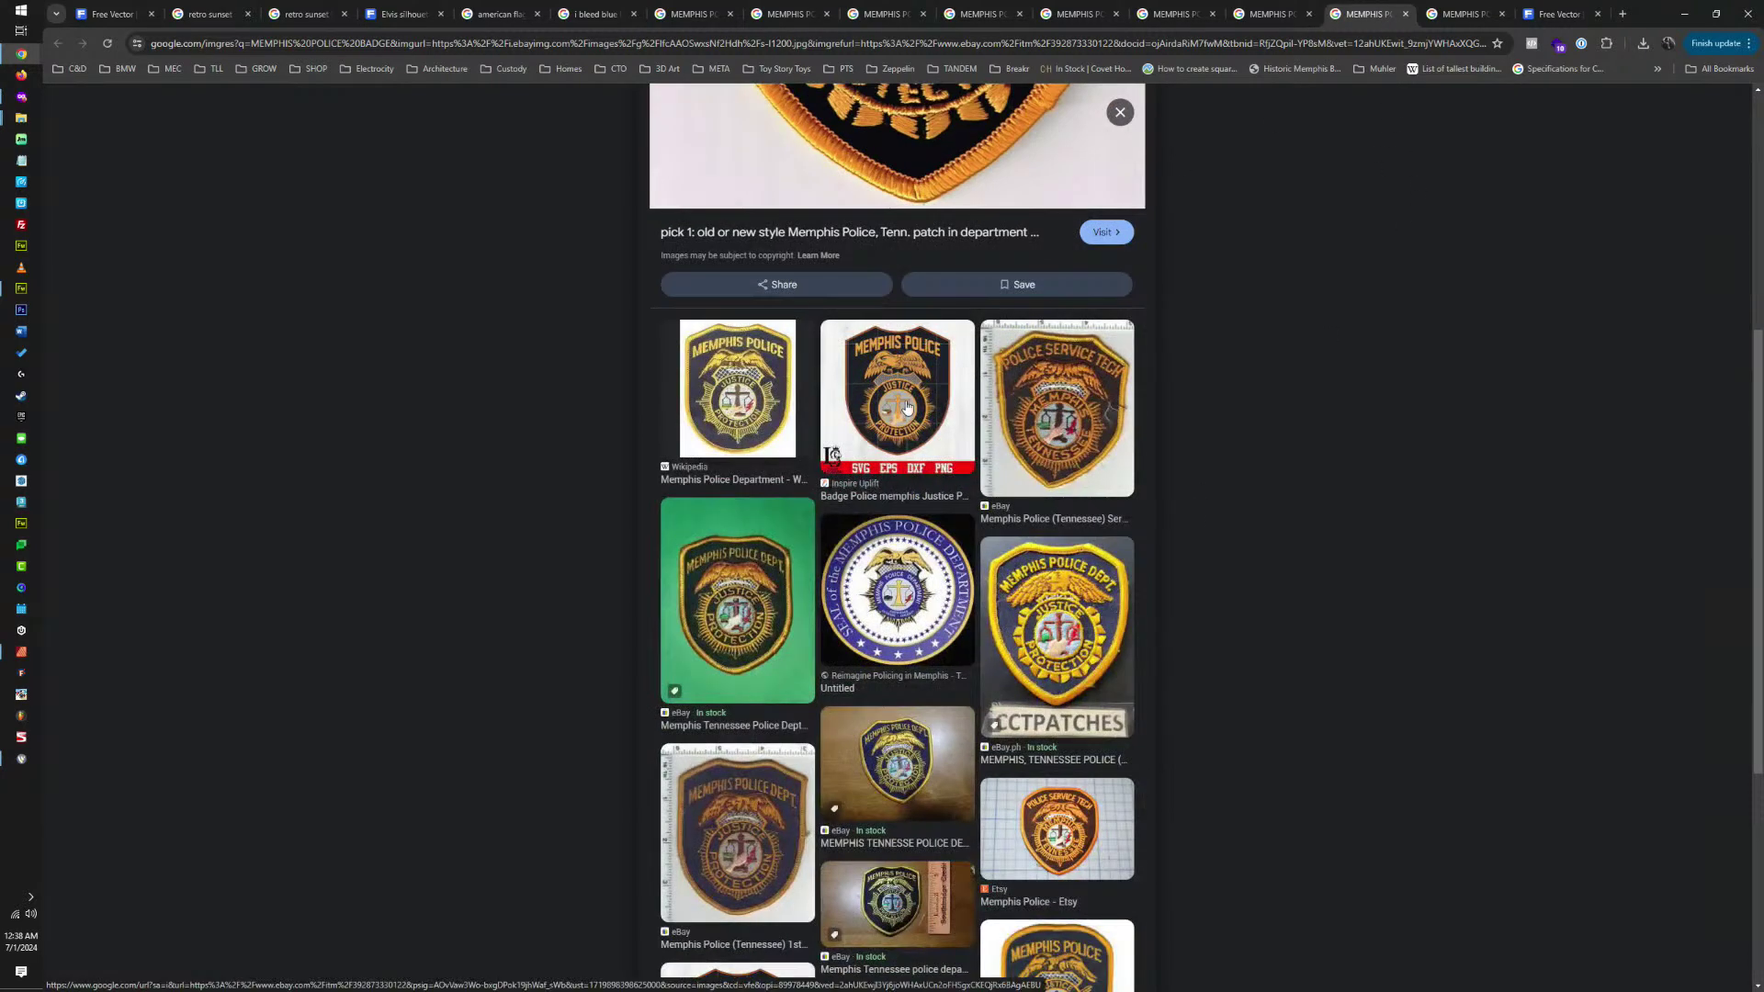
pyautogui.scroll(5, 907, 407)
pyautogui.scroll(-3, 876, 622)
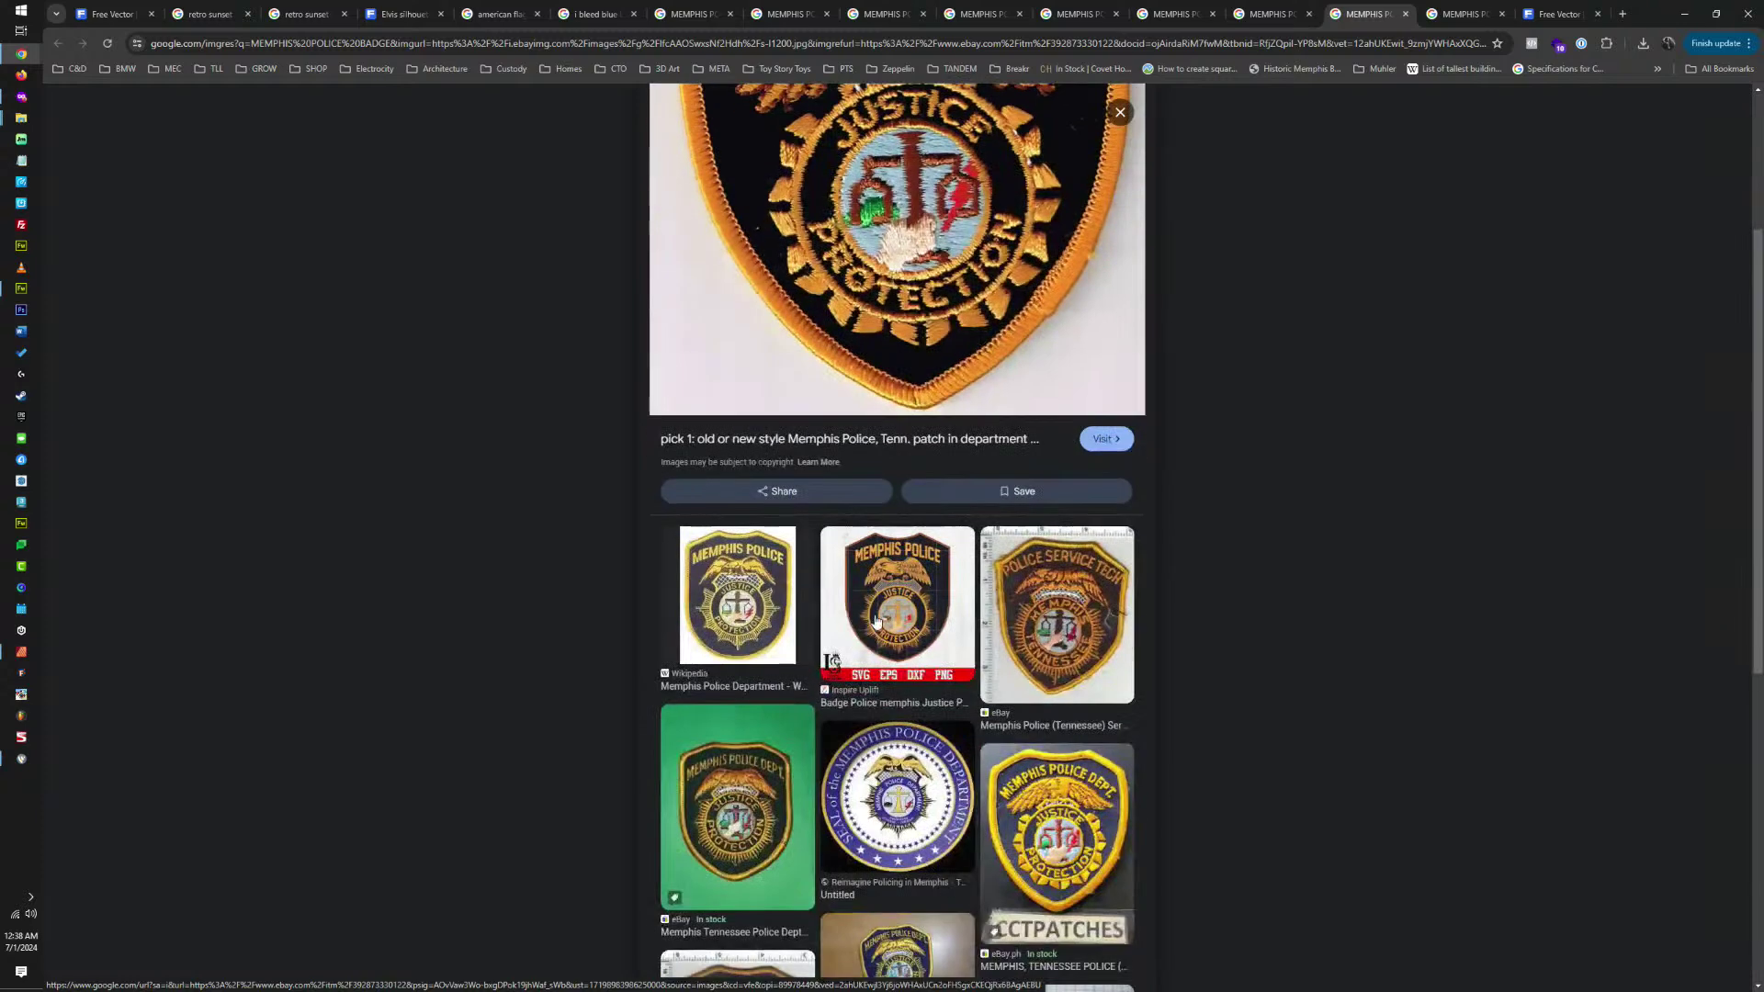
pyautogui.click(902, 611)
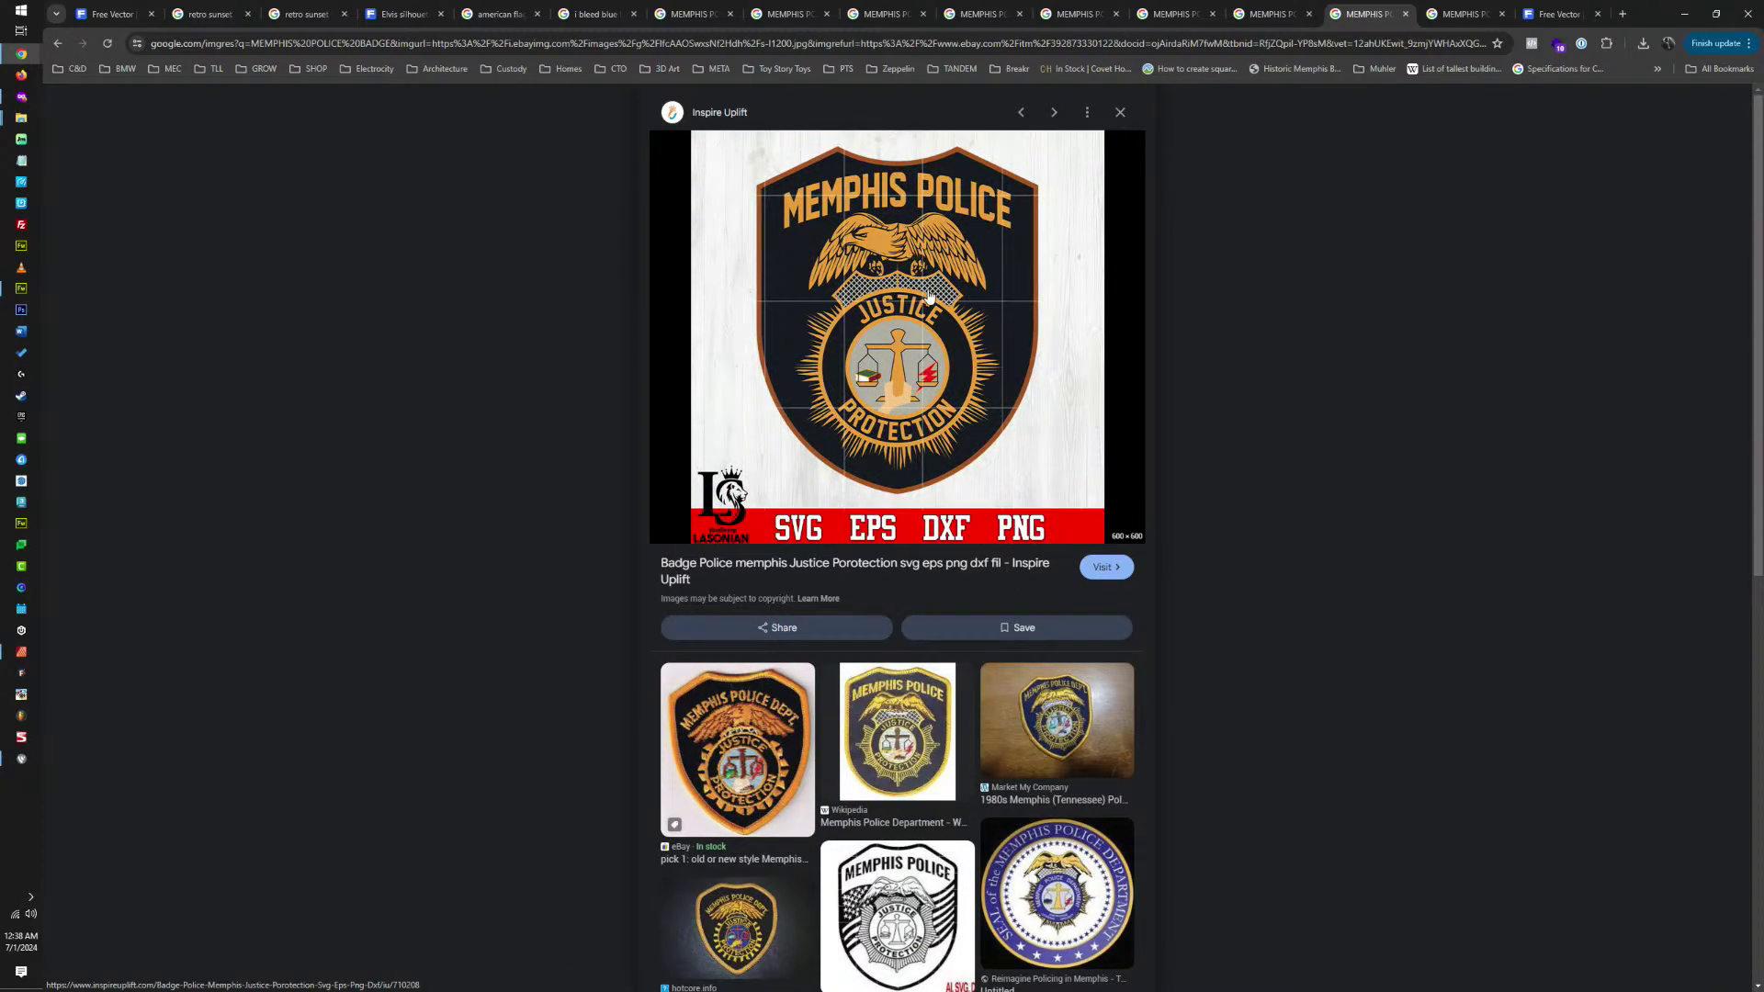
pyautogui.rightClick(915, 312)
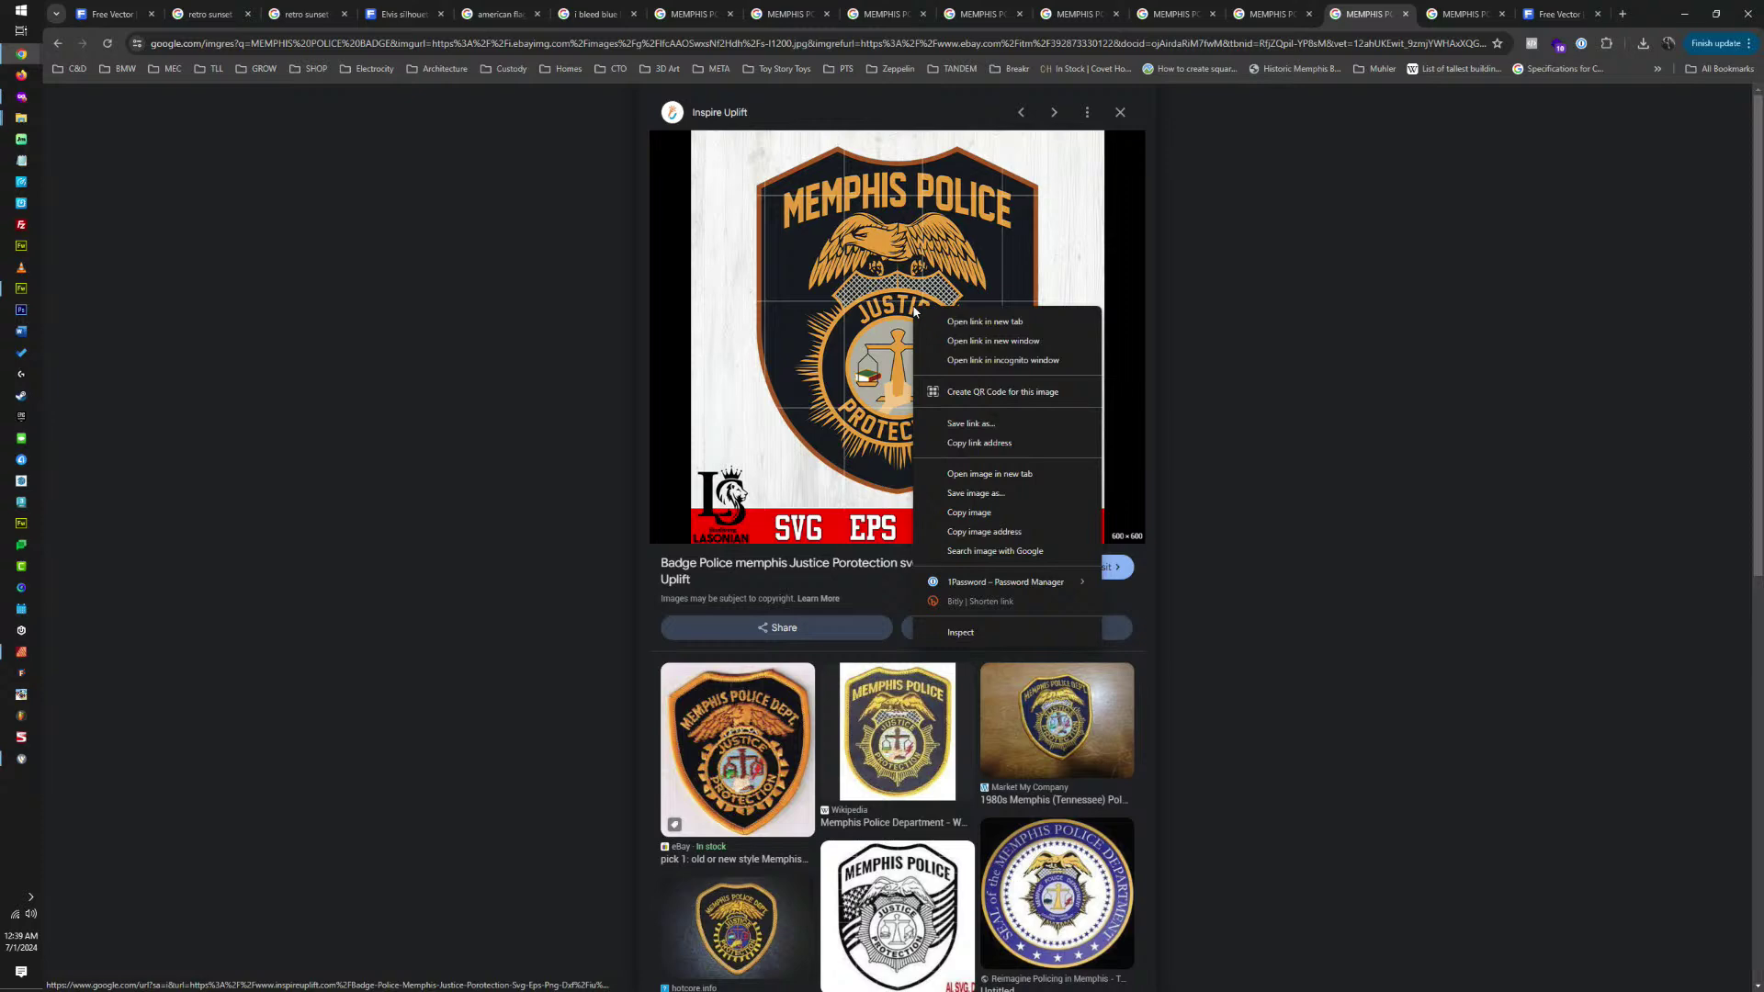
pyautogui.click(972, 512)
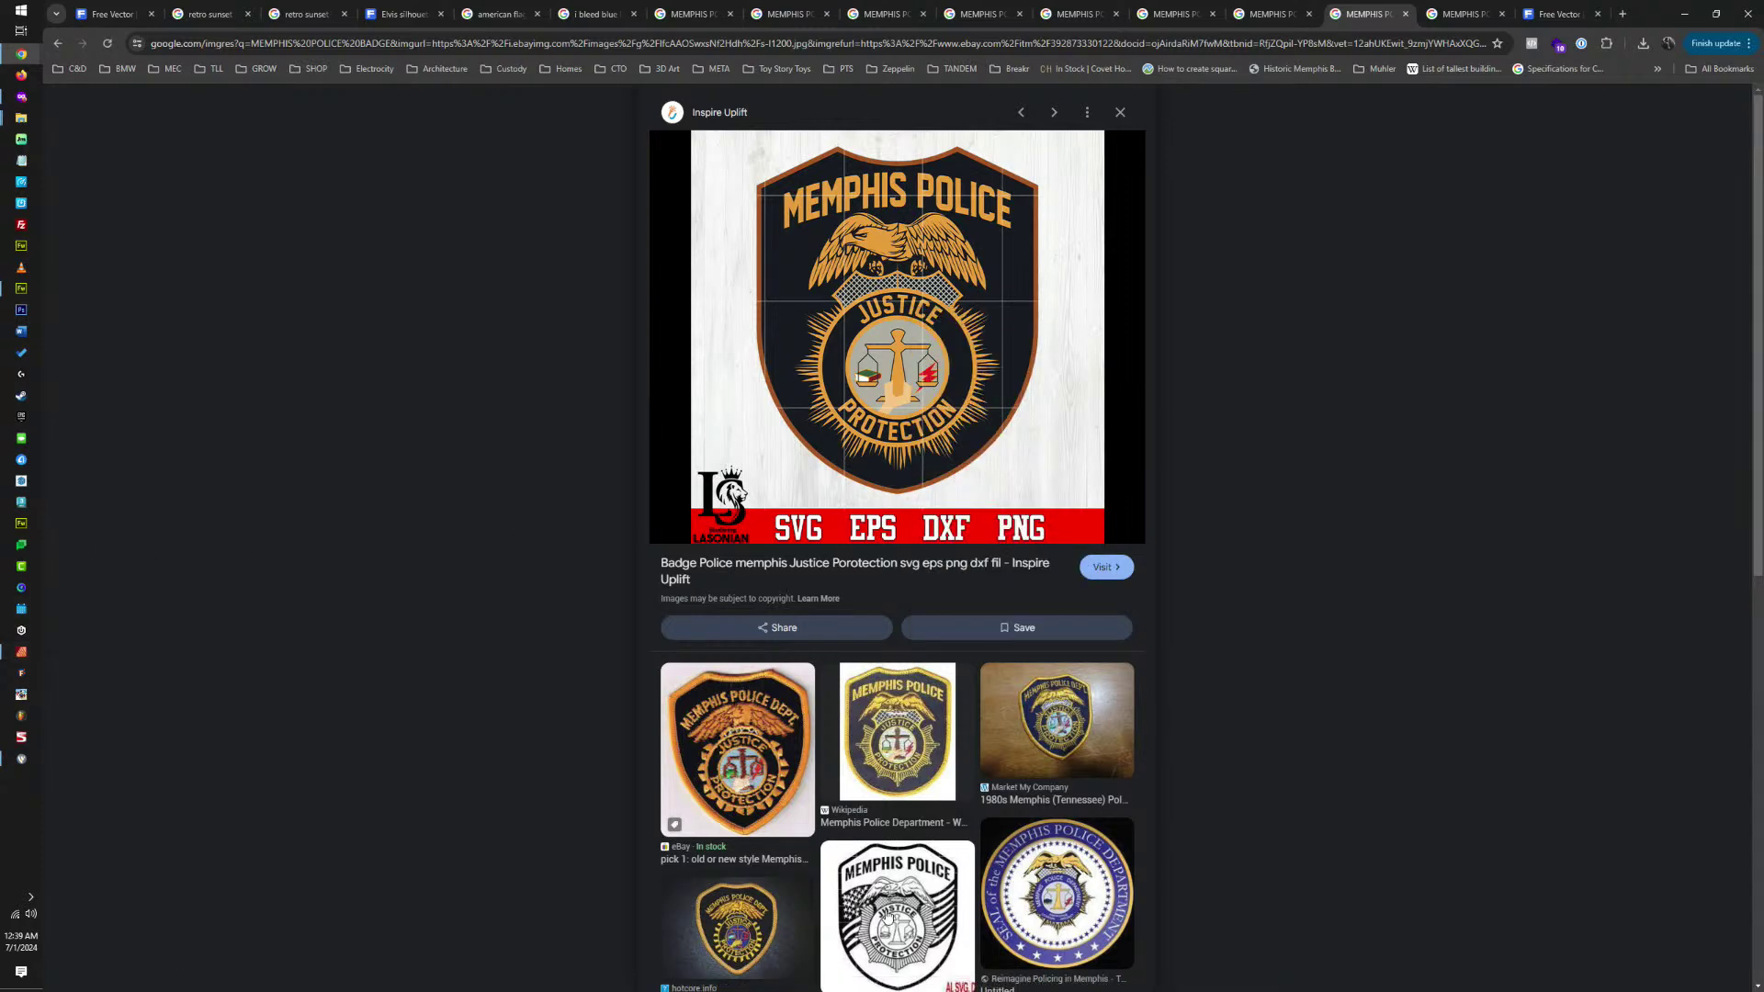
pyautogui.press('Right')
# Switch to Affinity, paste the copied patch artwork and place it beside the gold badge in the lower row.
pyautogui.click(21, 652)
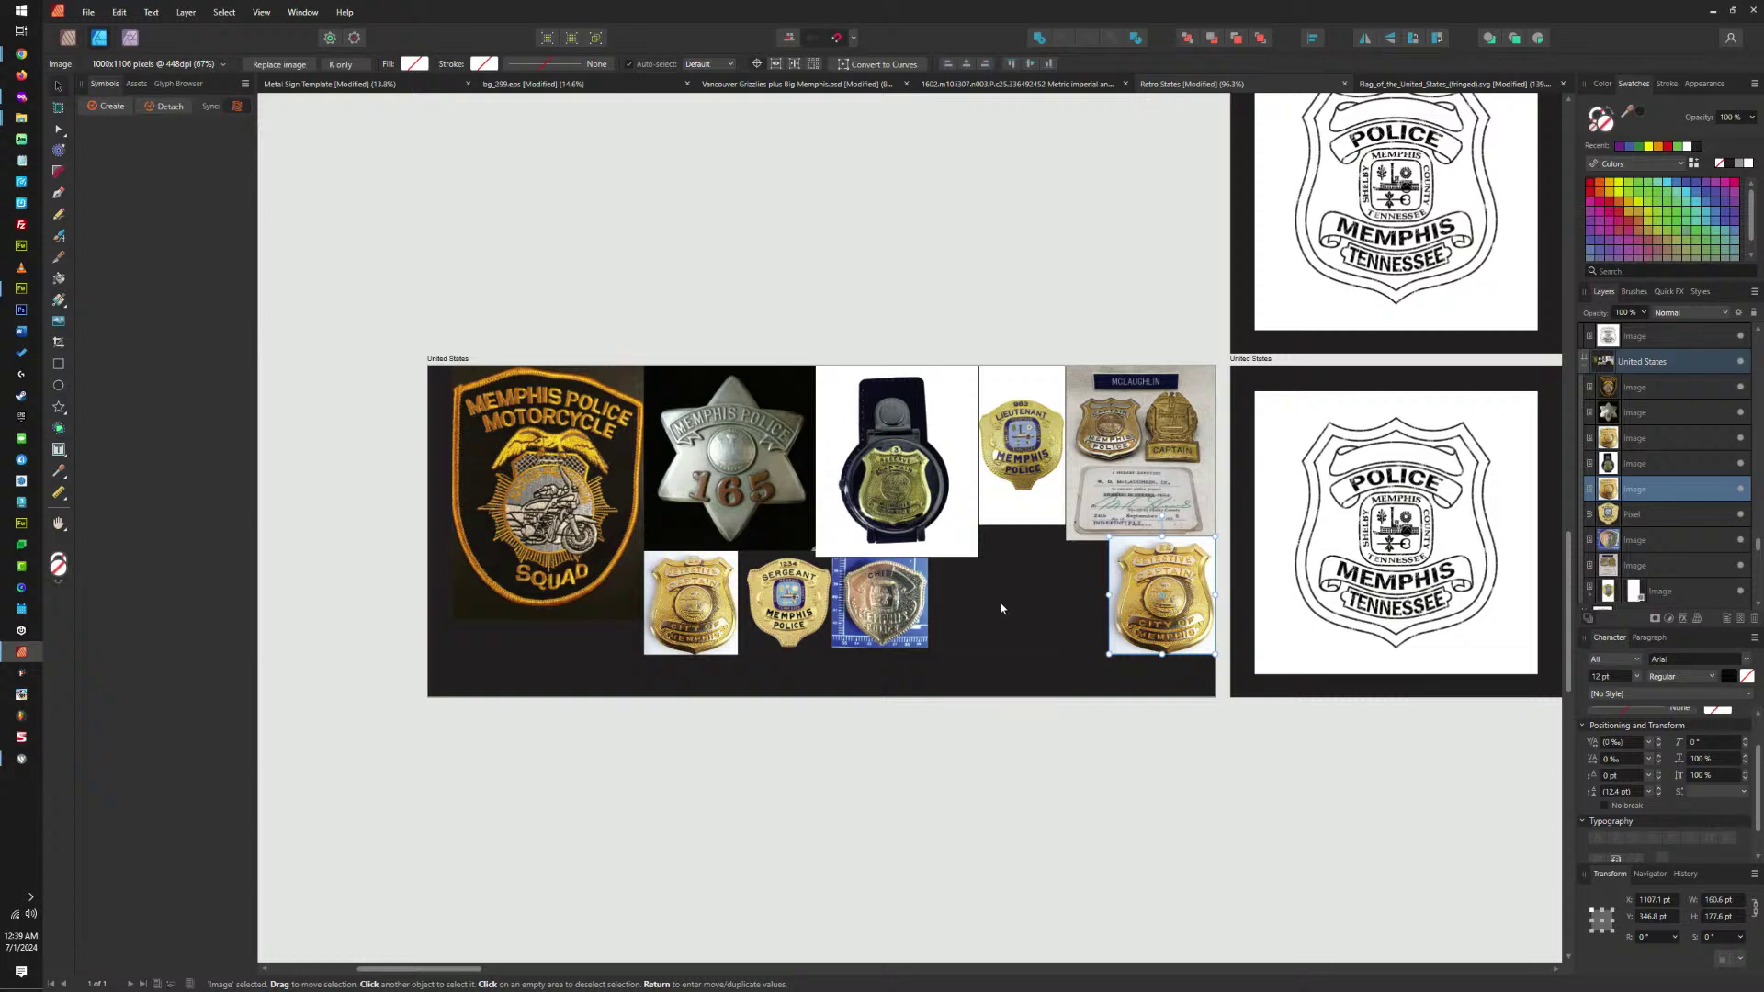
pyautogui.hotkey('ctrl', 'v')
pyautogui.moveTo(964, 588); pyautogui.dragTo(1082, 621)
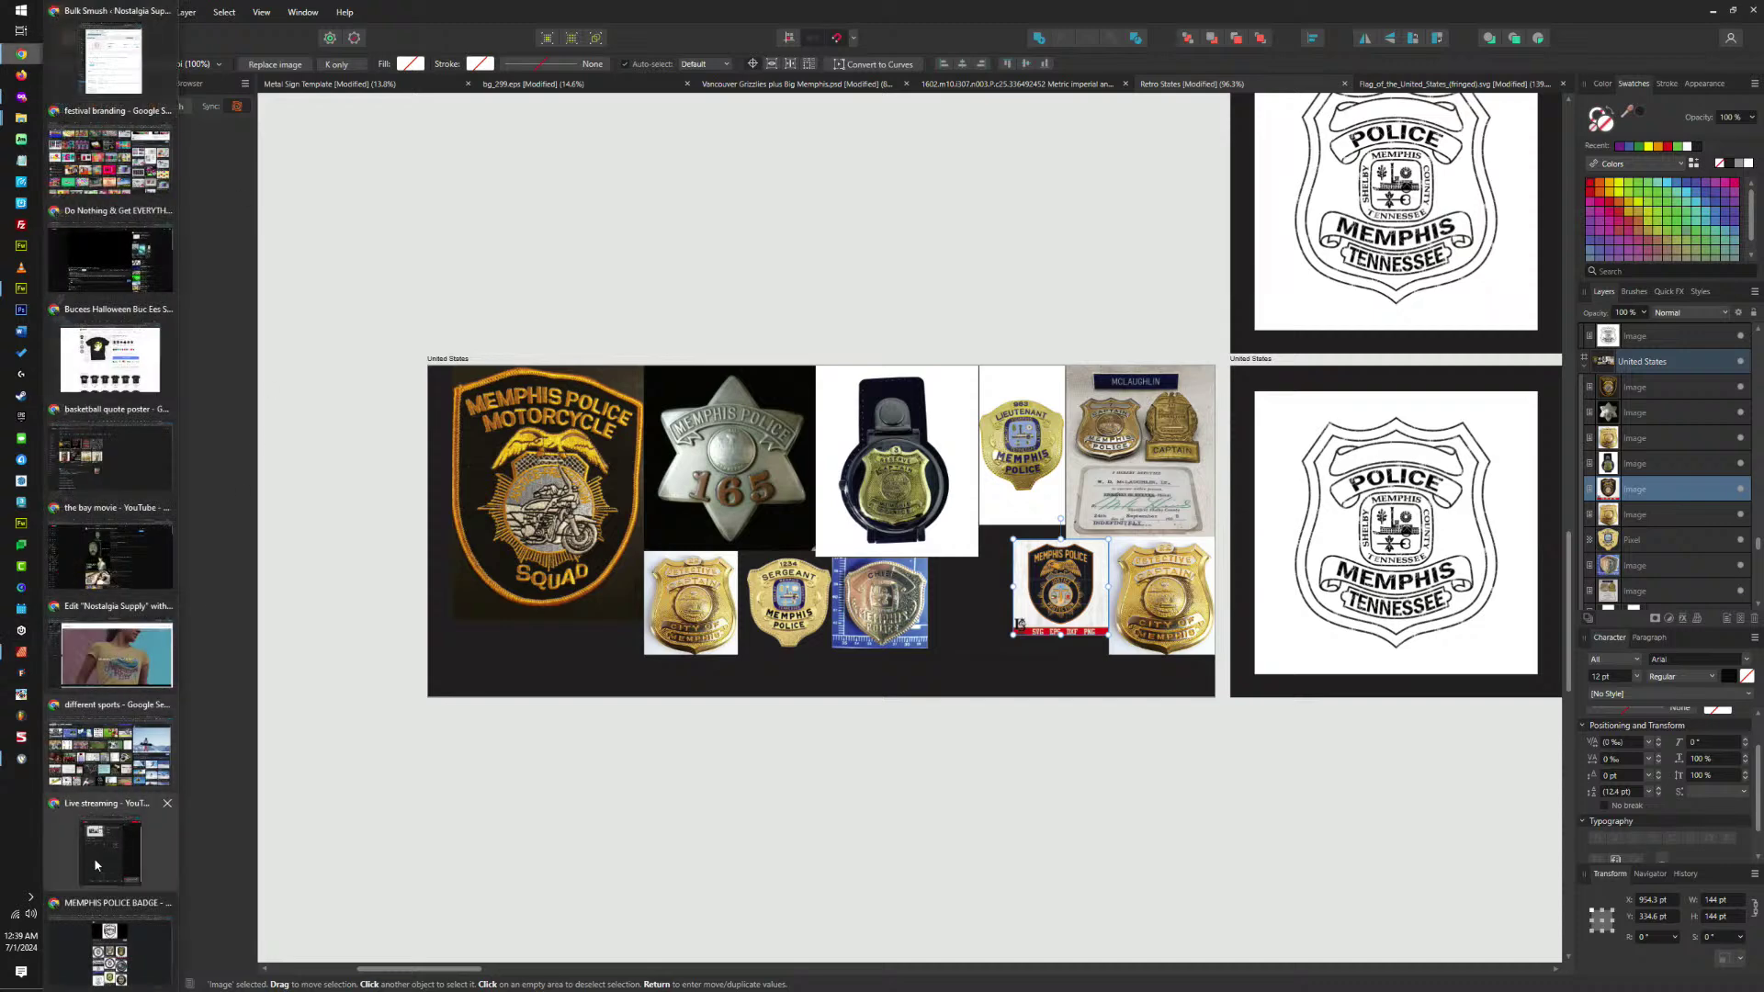
# Copy the black-and-white Memphis Police flag patch from the browser's Etsy result and paste it in Affinity beside the Chief badge.
pyautogui.click(94, 983)
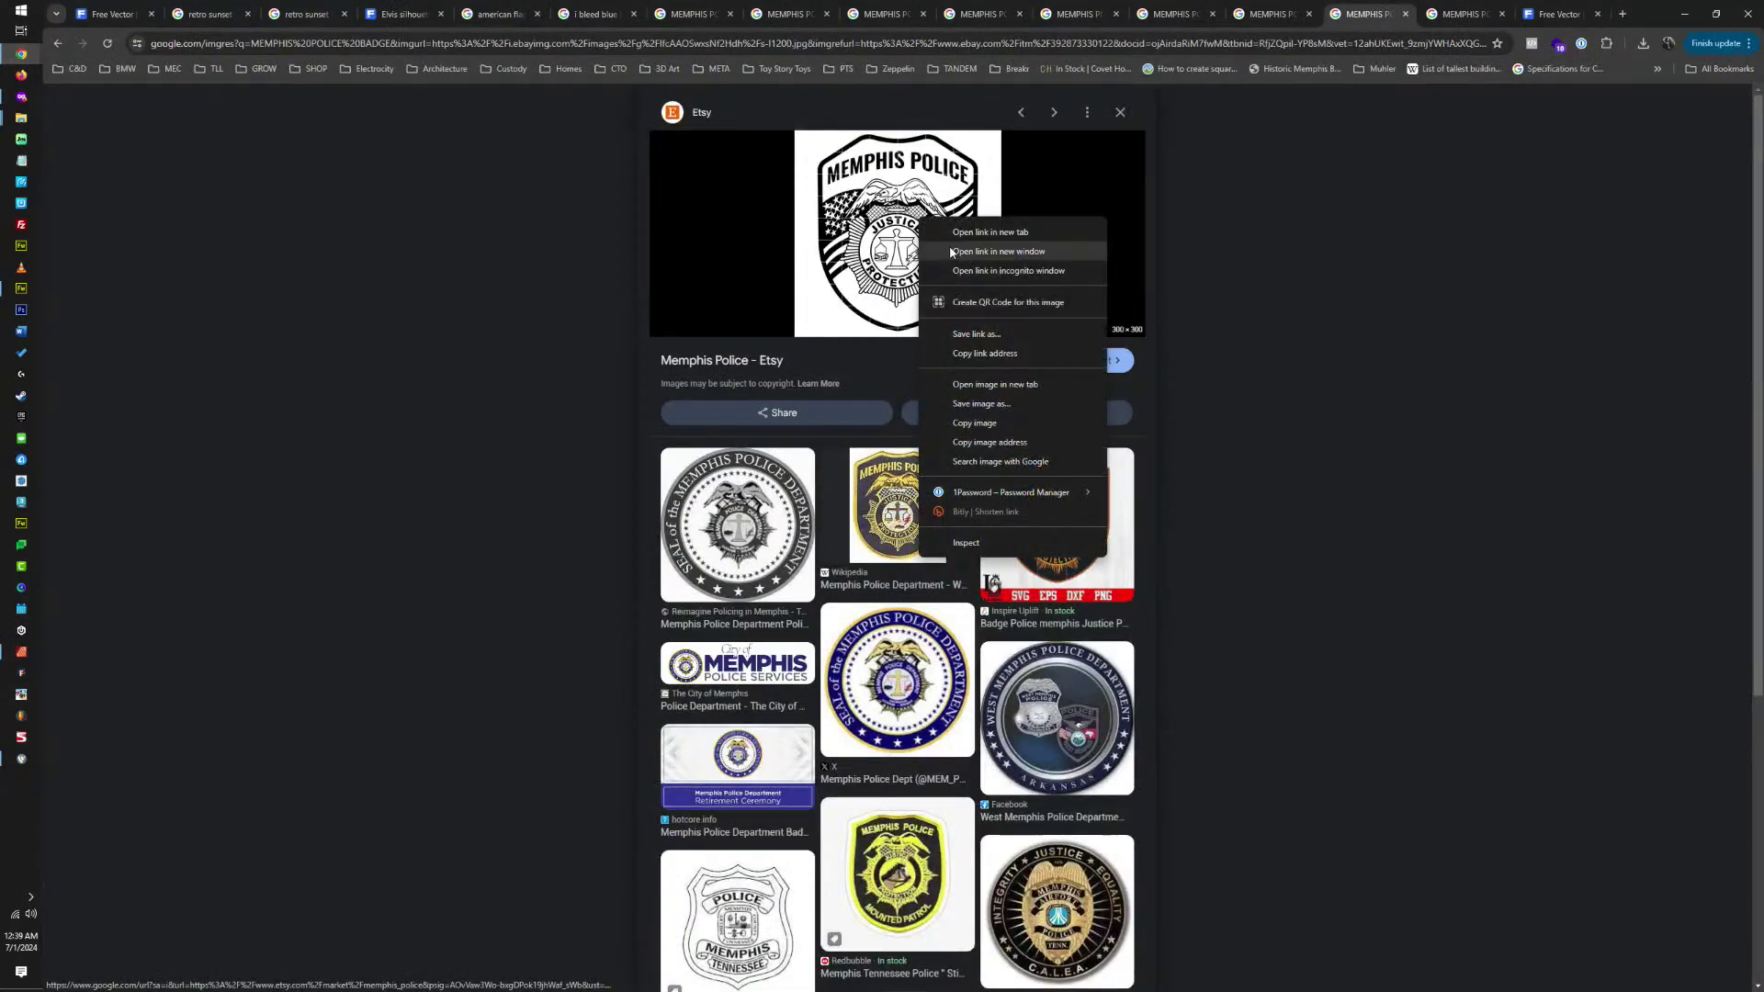
pyautogui.click(996, 423)
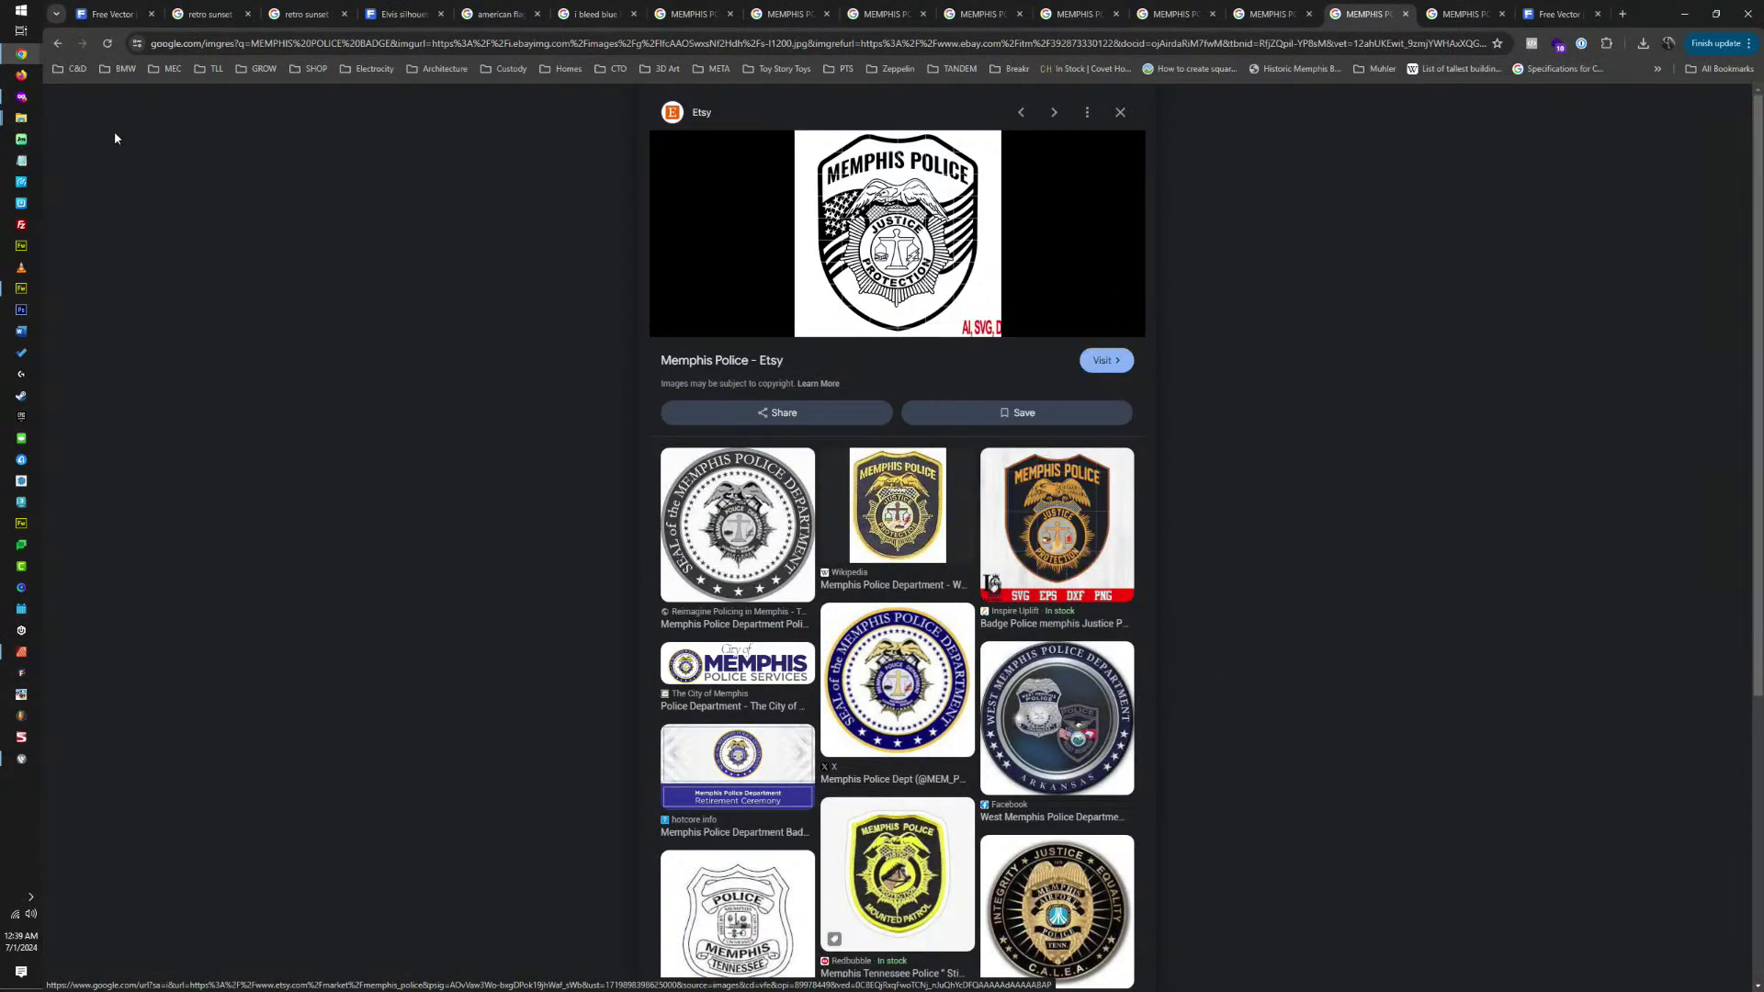
pyautogui.click(21, 651)
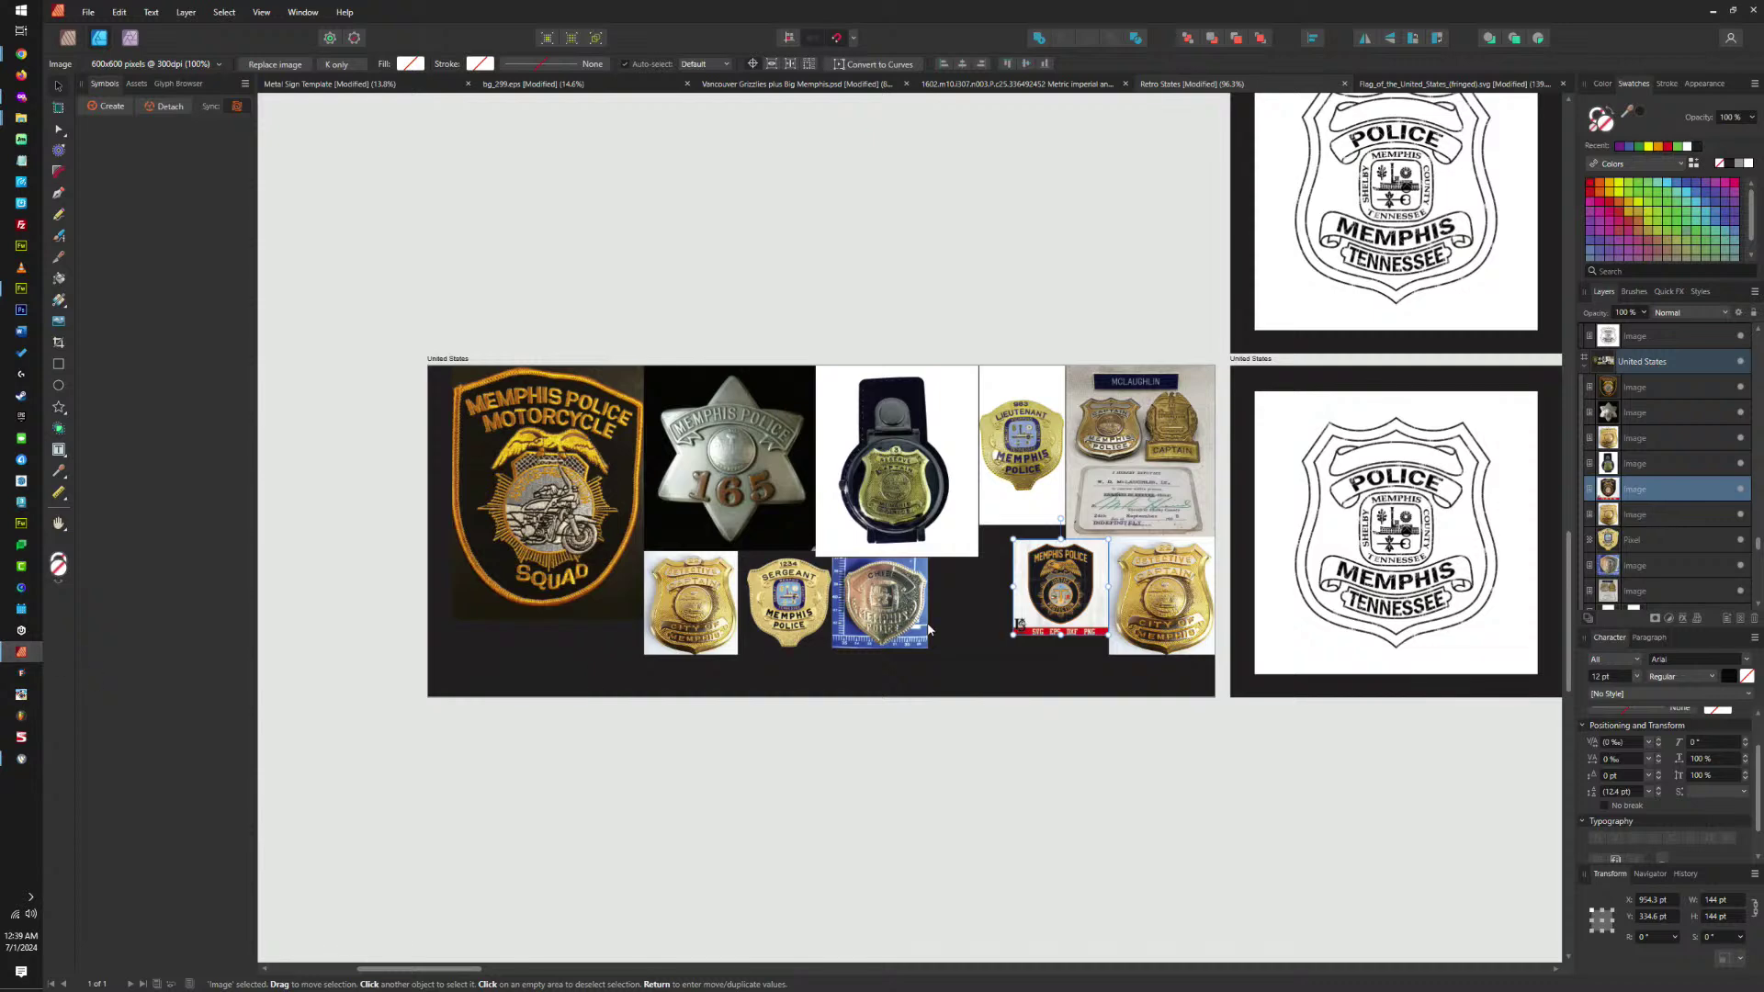
pyautogui.hotkey('ctrl', 'v')
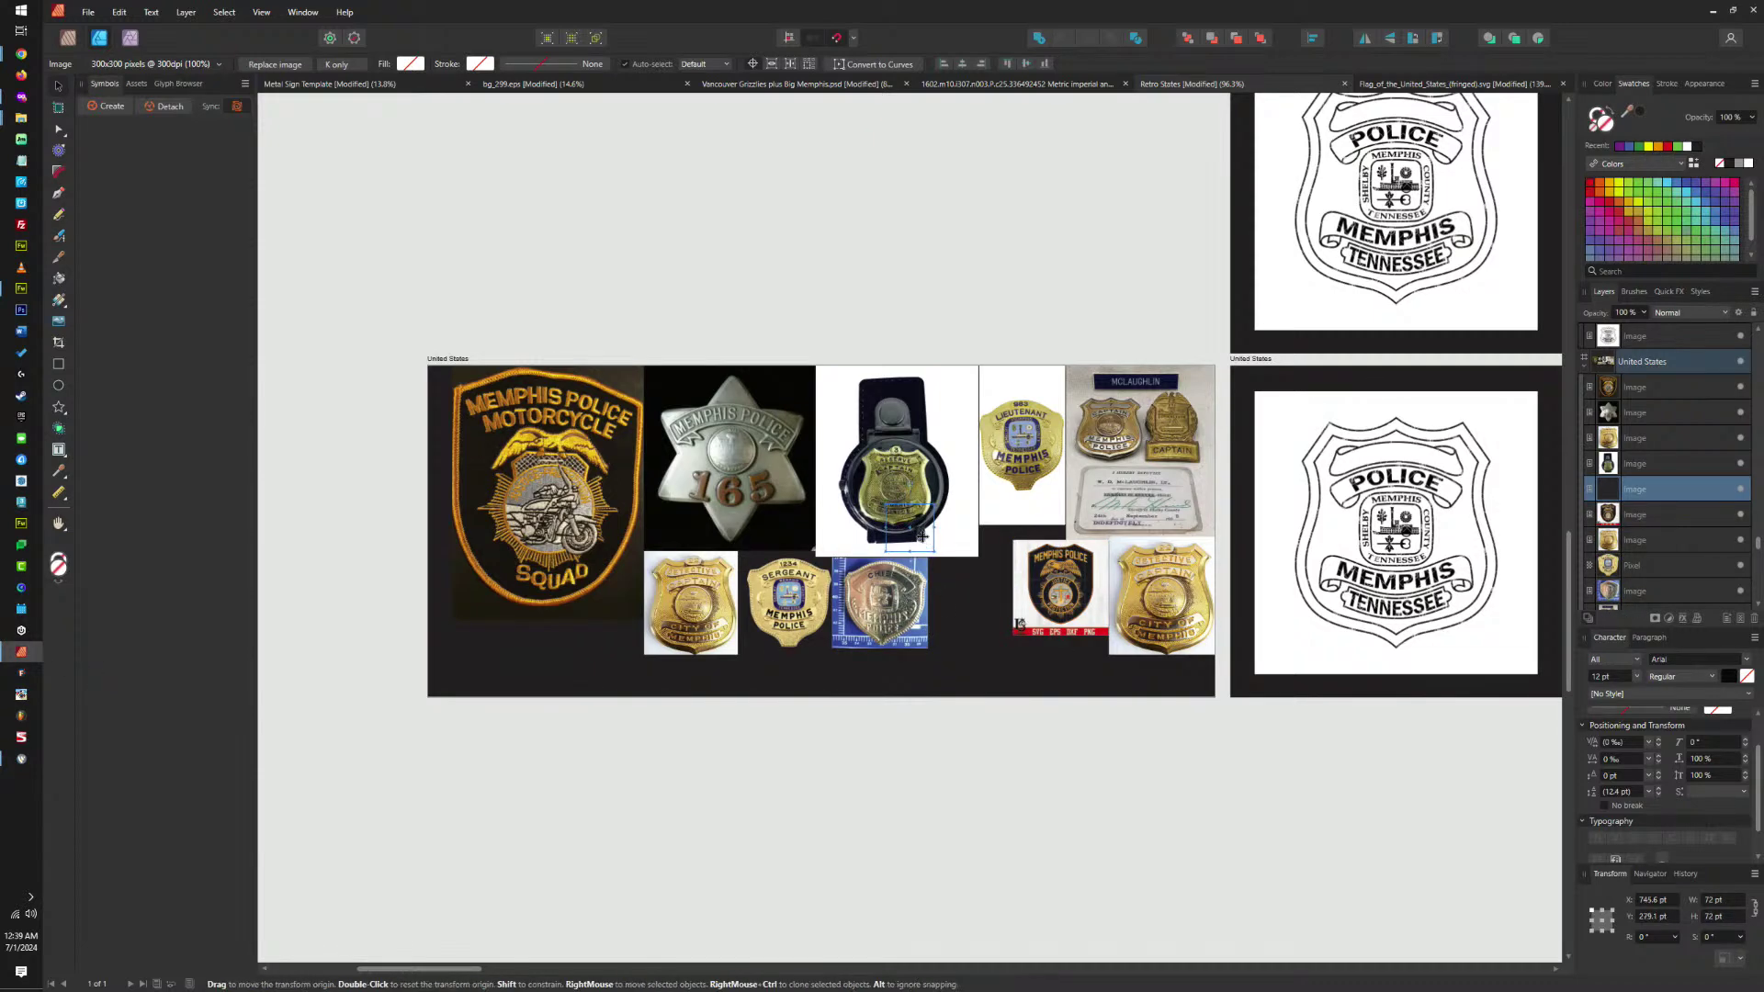
pyautogui.moveTo(912, 526); pyautogui.dragTo(973, 590)
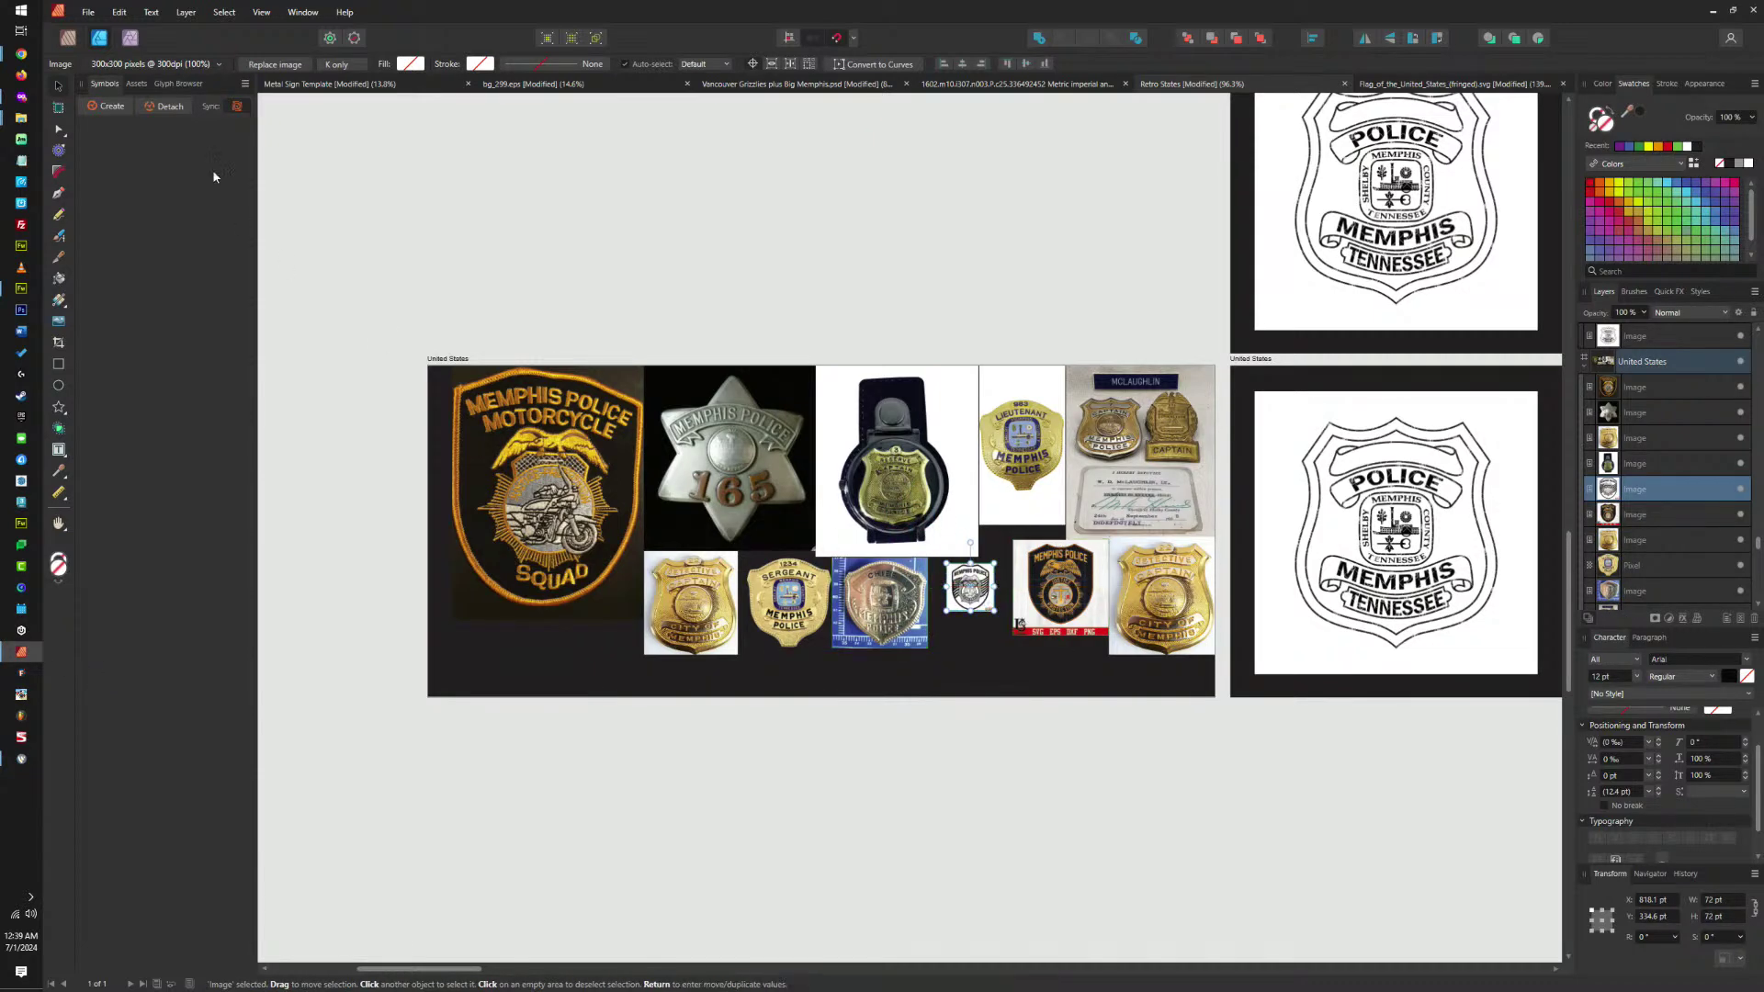
# Switch back to the browser, check the pie plate police badges image and close its tab.
pyautogui.moveTo(15, 61)
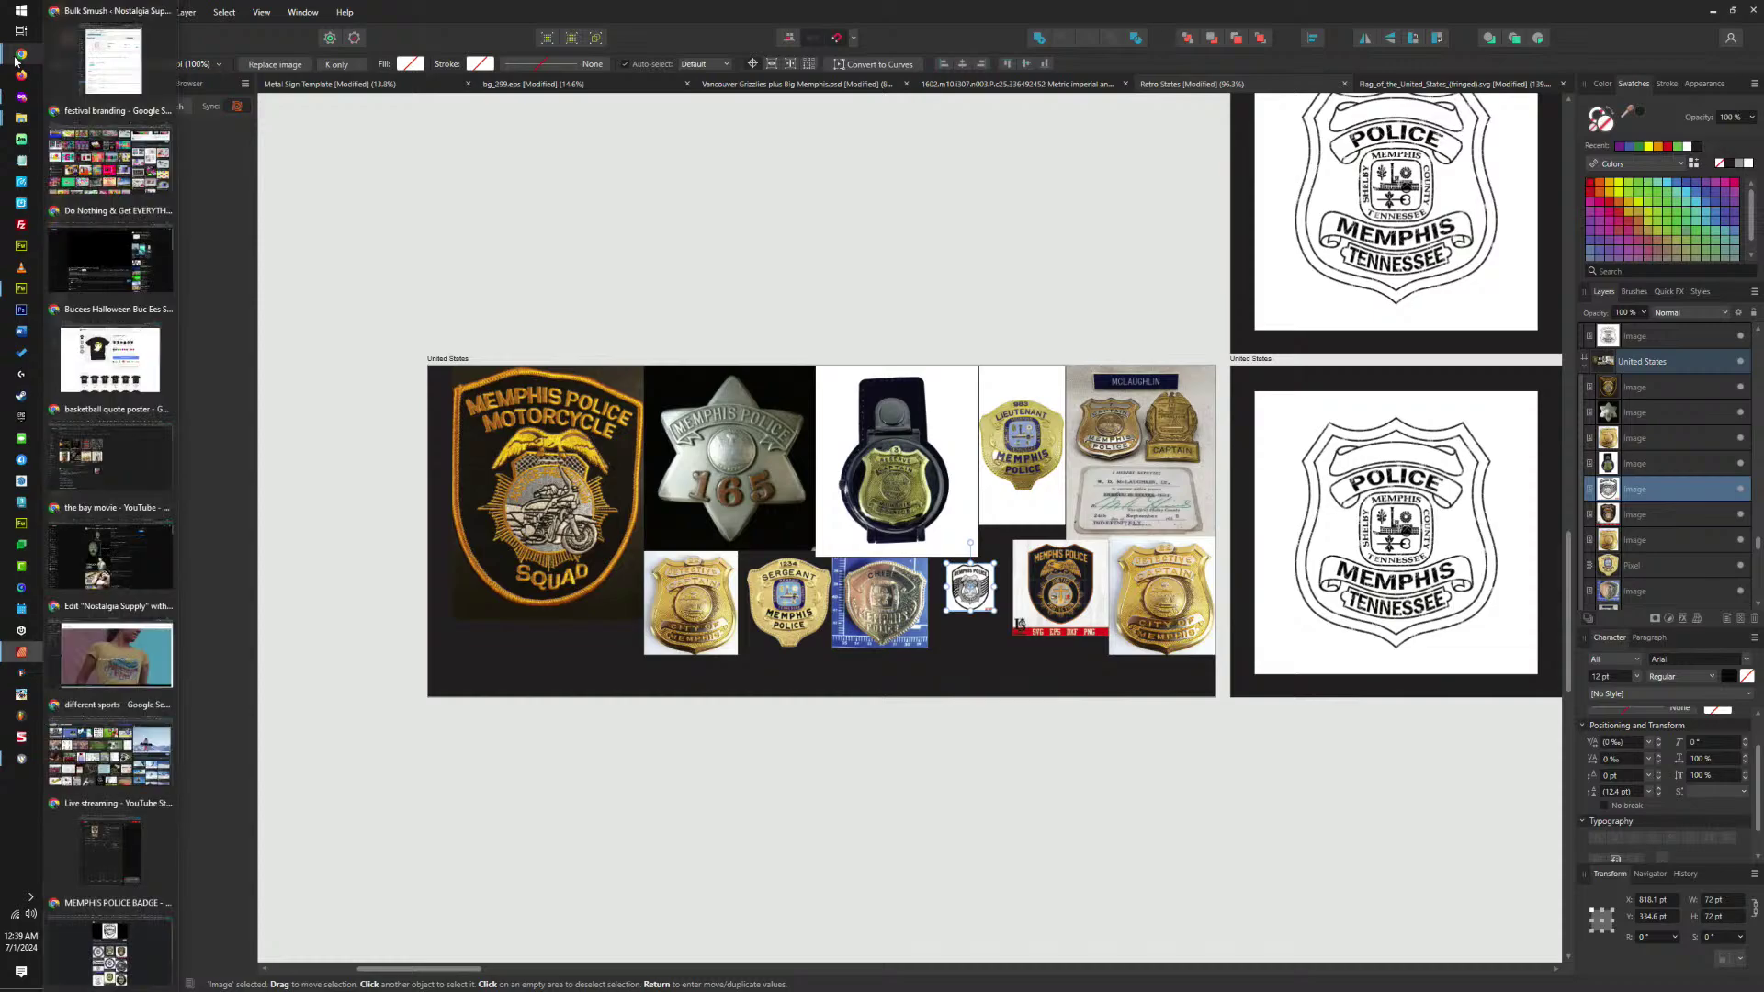
pyautogui.click(120, 964)
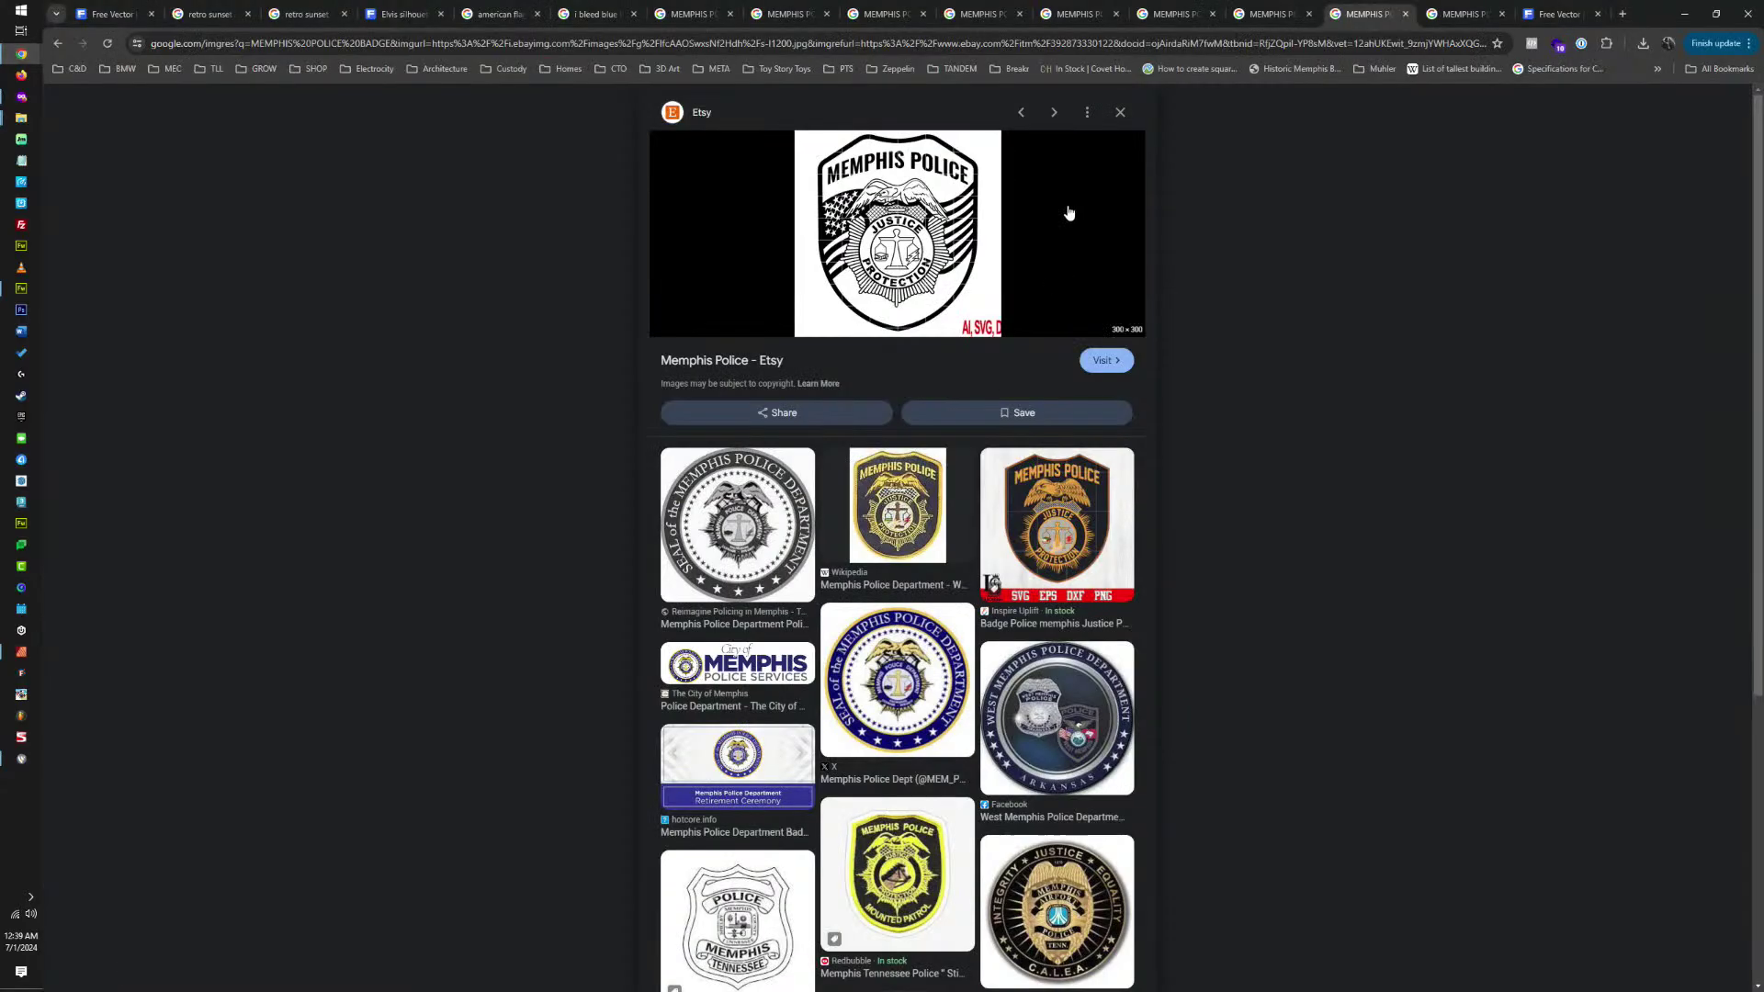
pyautogui.click(1447, 14)
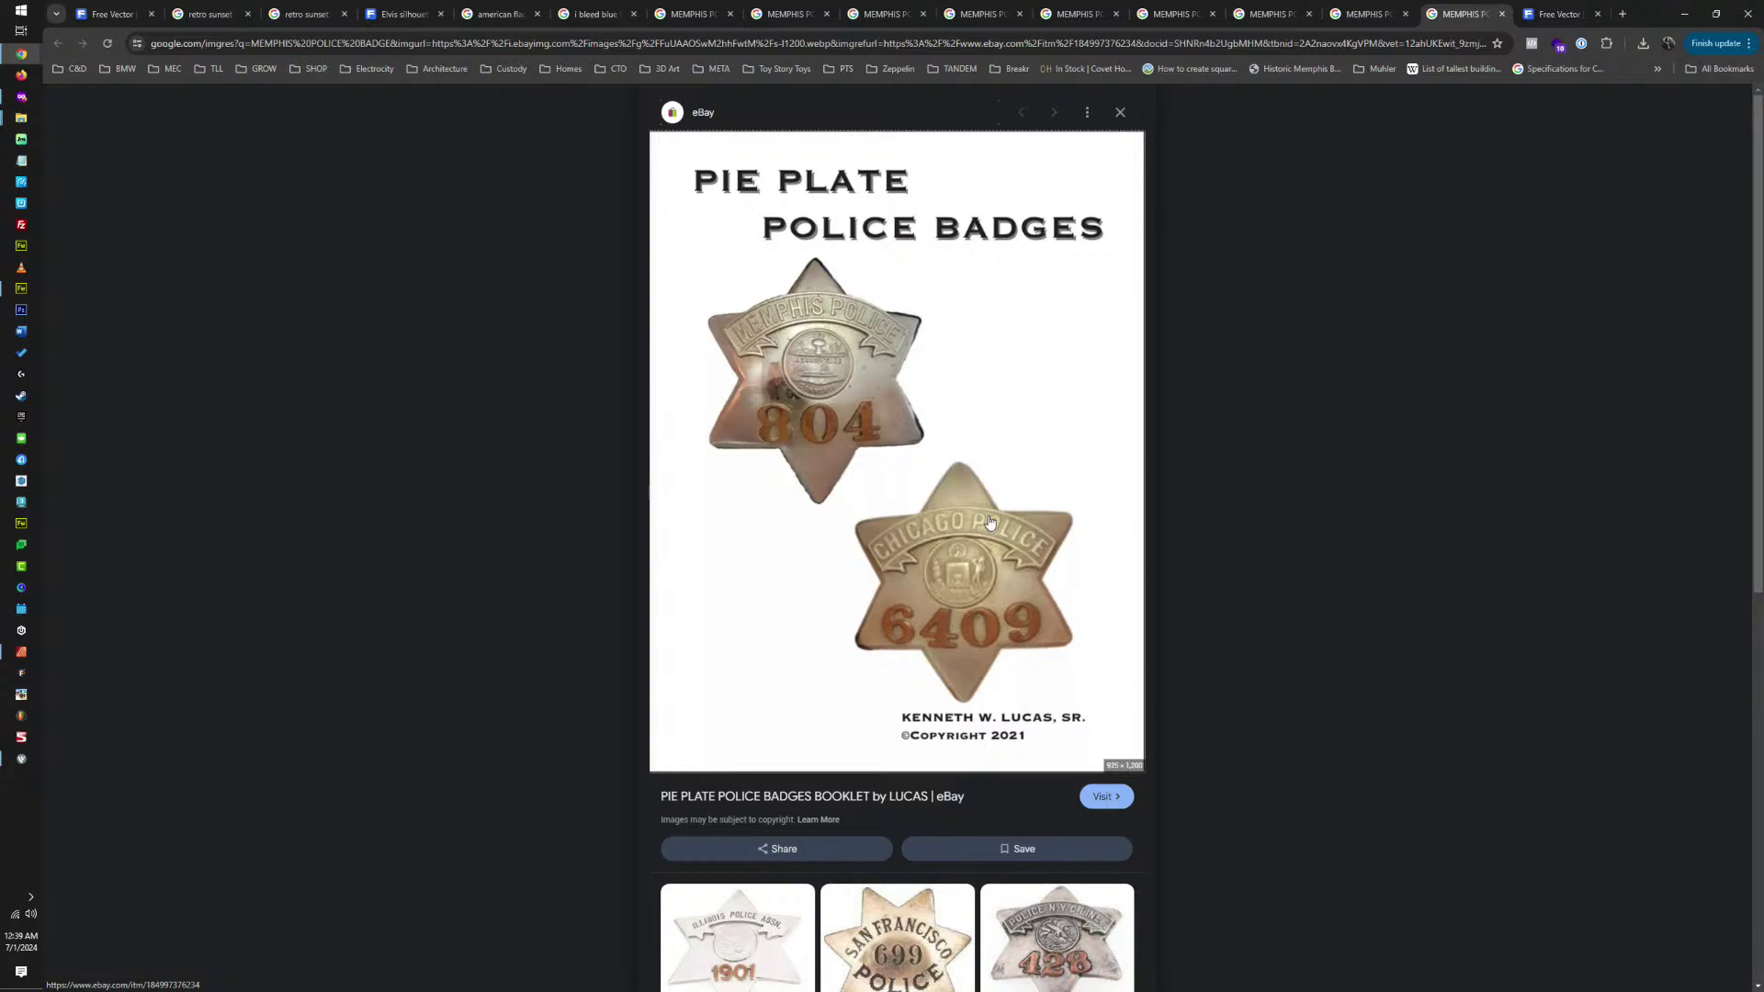
pyautogui.click(1502, 14)
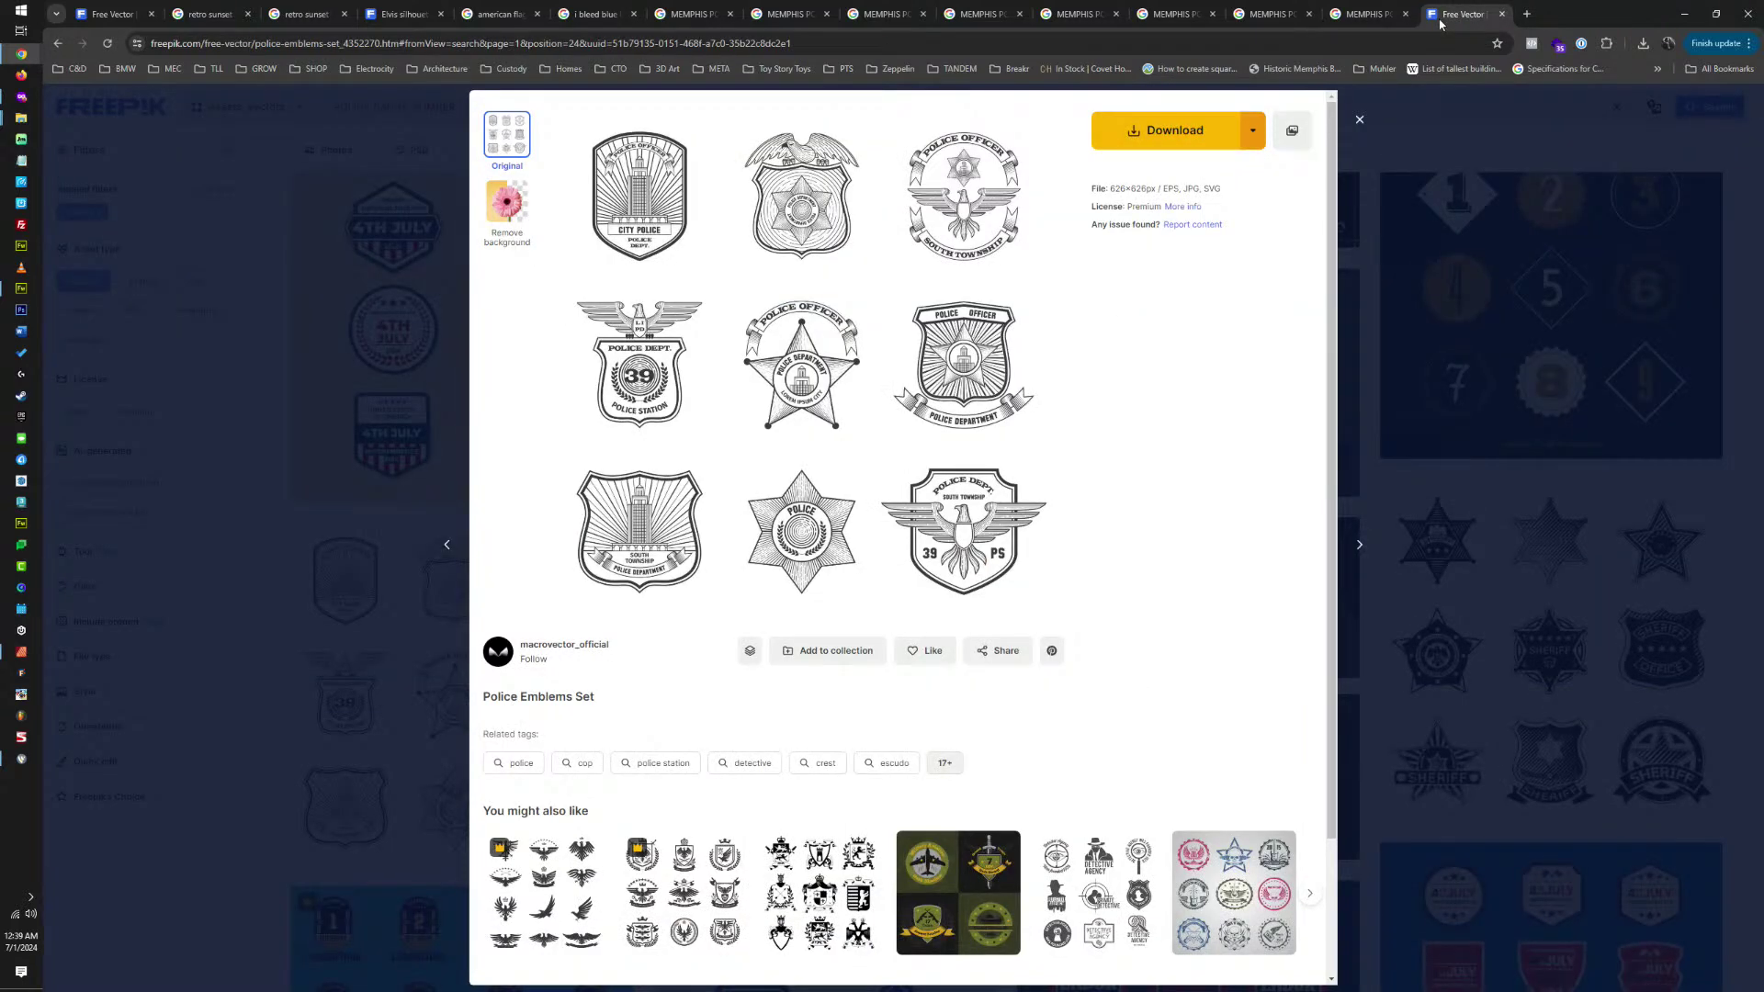
# Close the remaining Memphis police badge image preview tabs and minimize the browser to return to the Affinity artboards.
pyautogui.click(1055, 13)
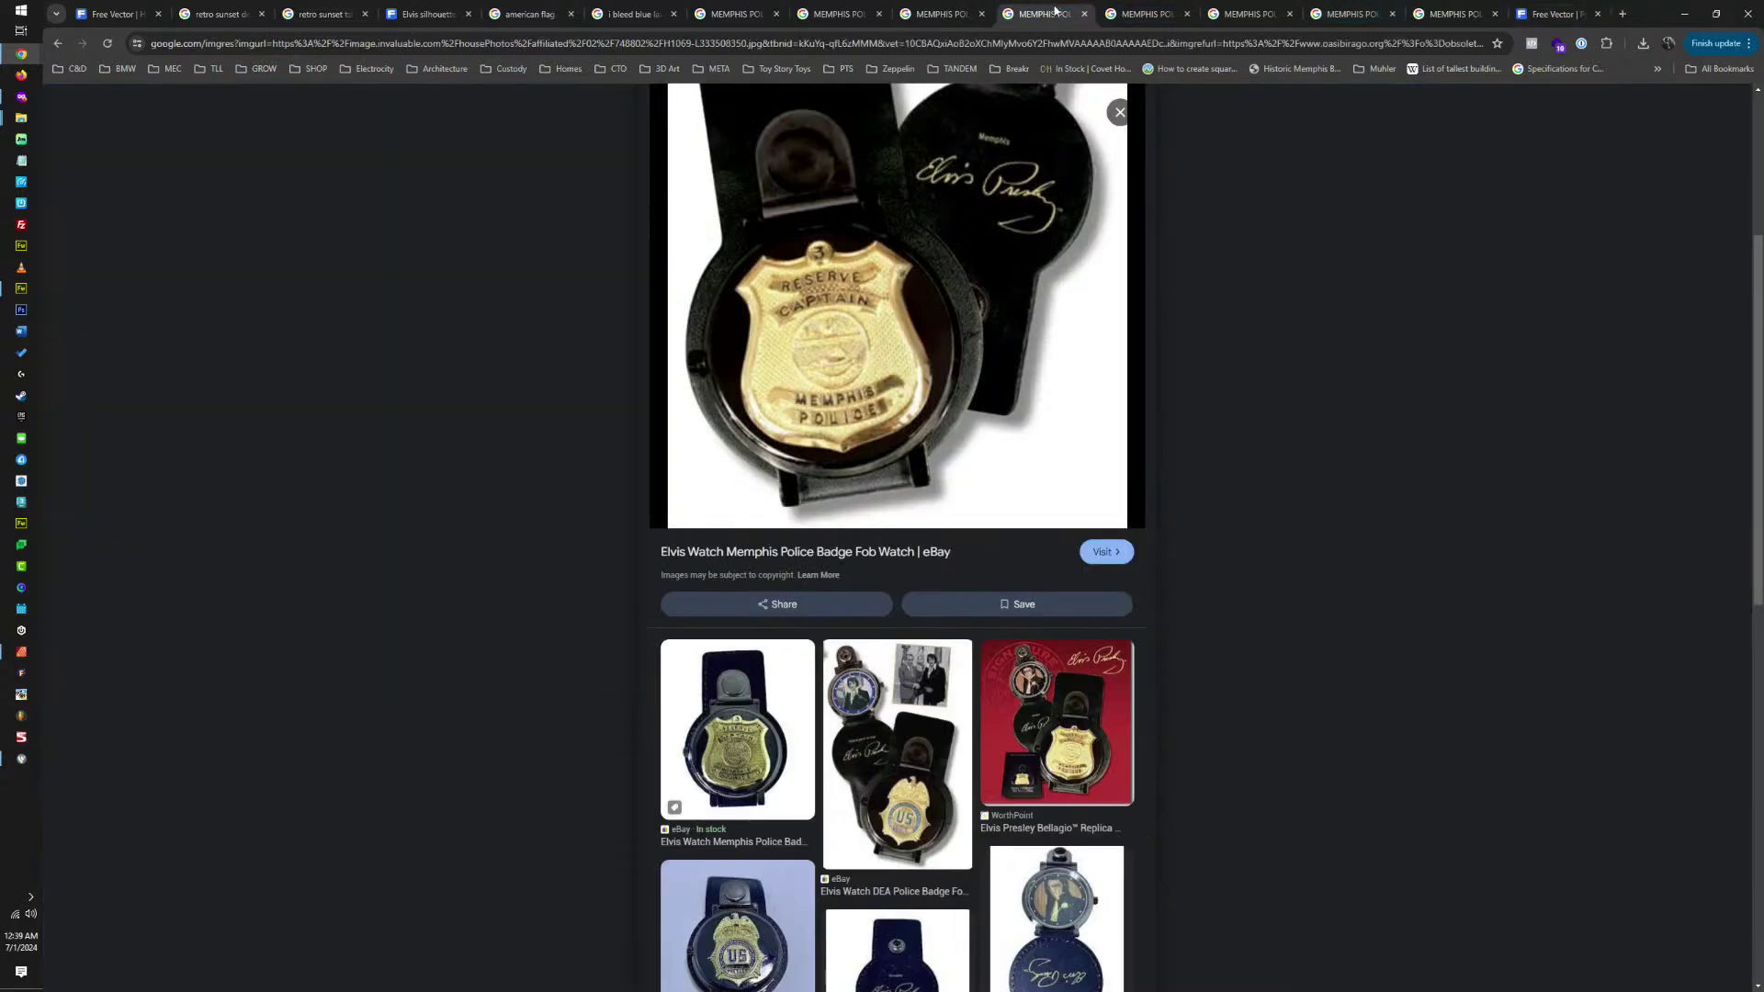
pyautogui.click(1085, 14)
pyautogui.click(1085, 13)
pyautogui.click(1085, 14)
pyautogui.click(1085, 14)
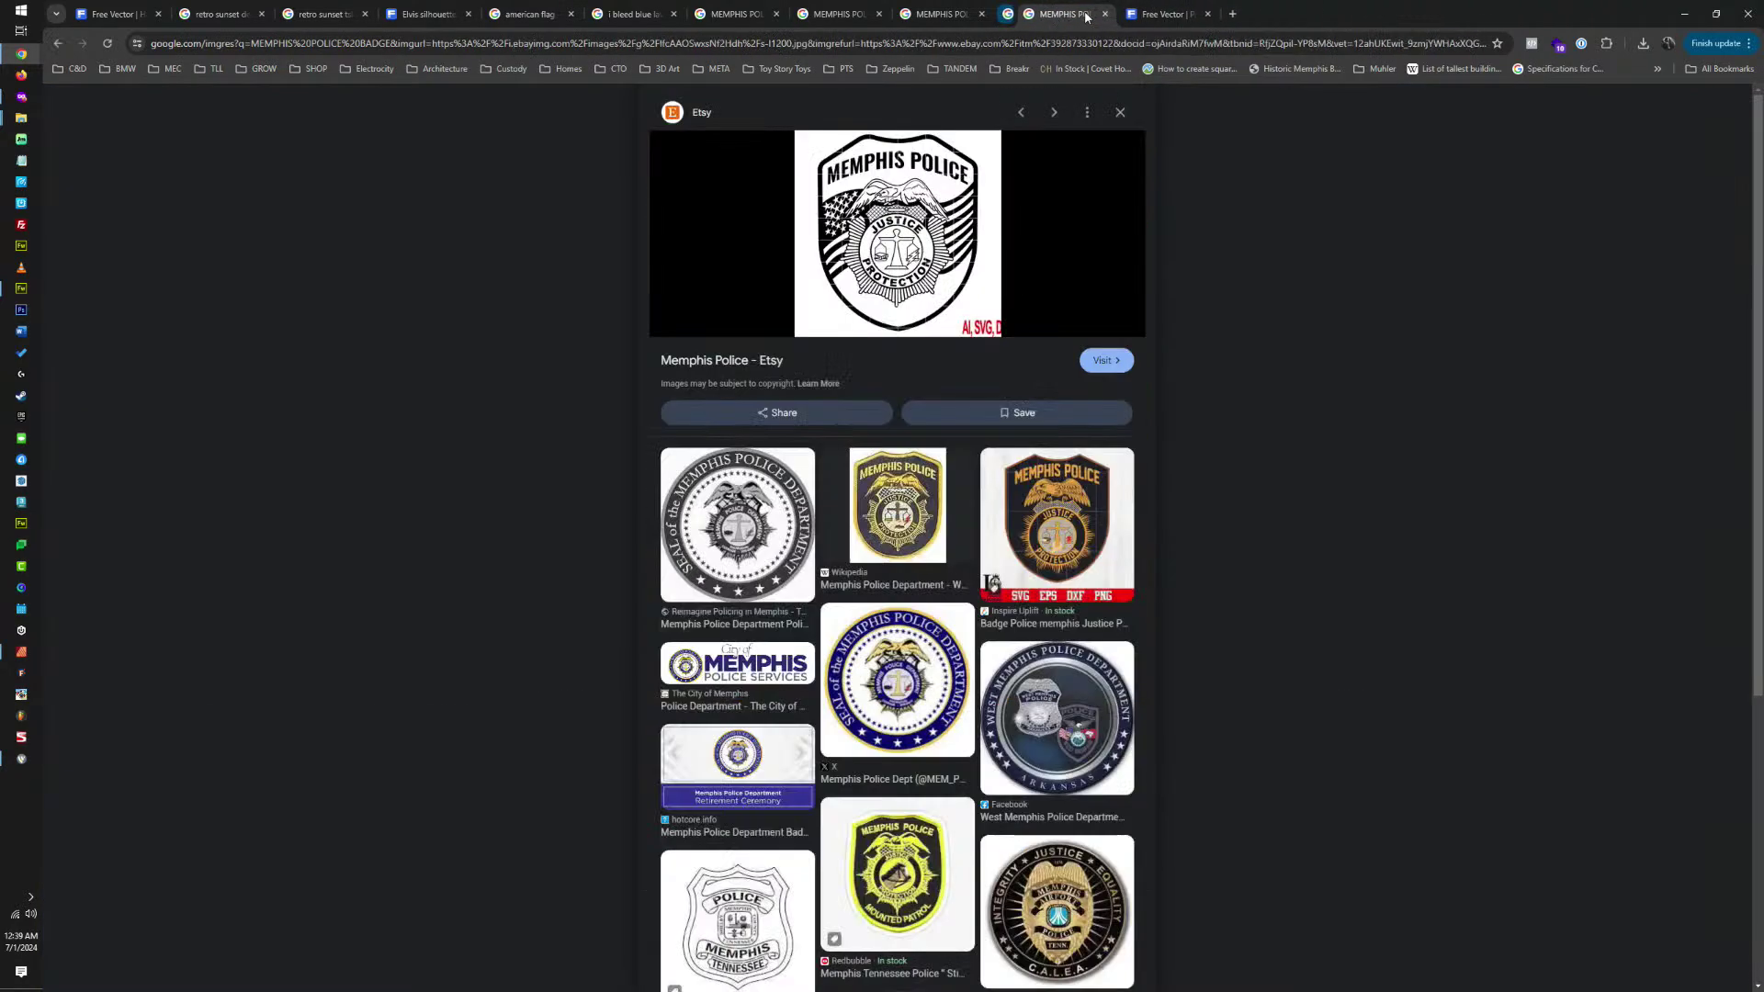
pyautogui.click(1085, 14)
pyautogui.click(974, 21)
pyautogui.click(982, 14)
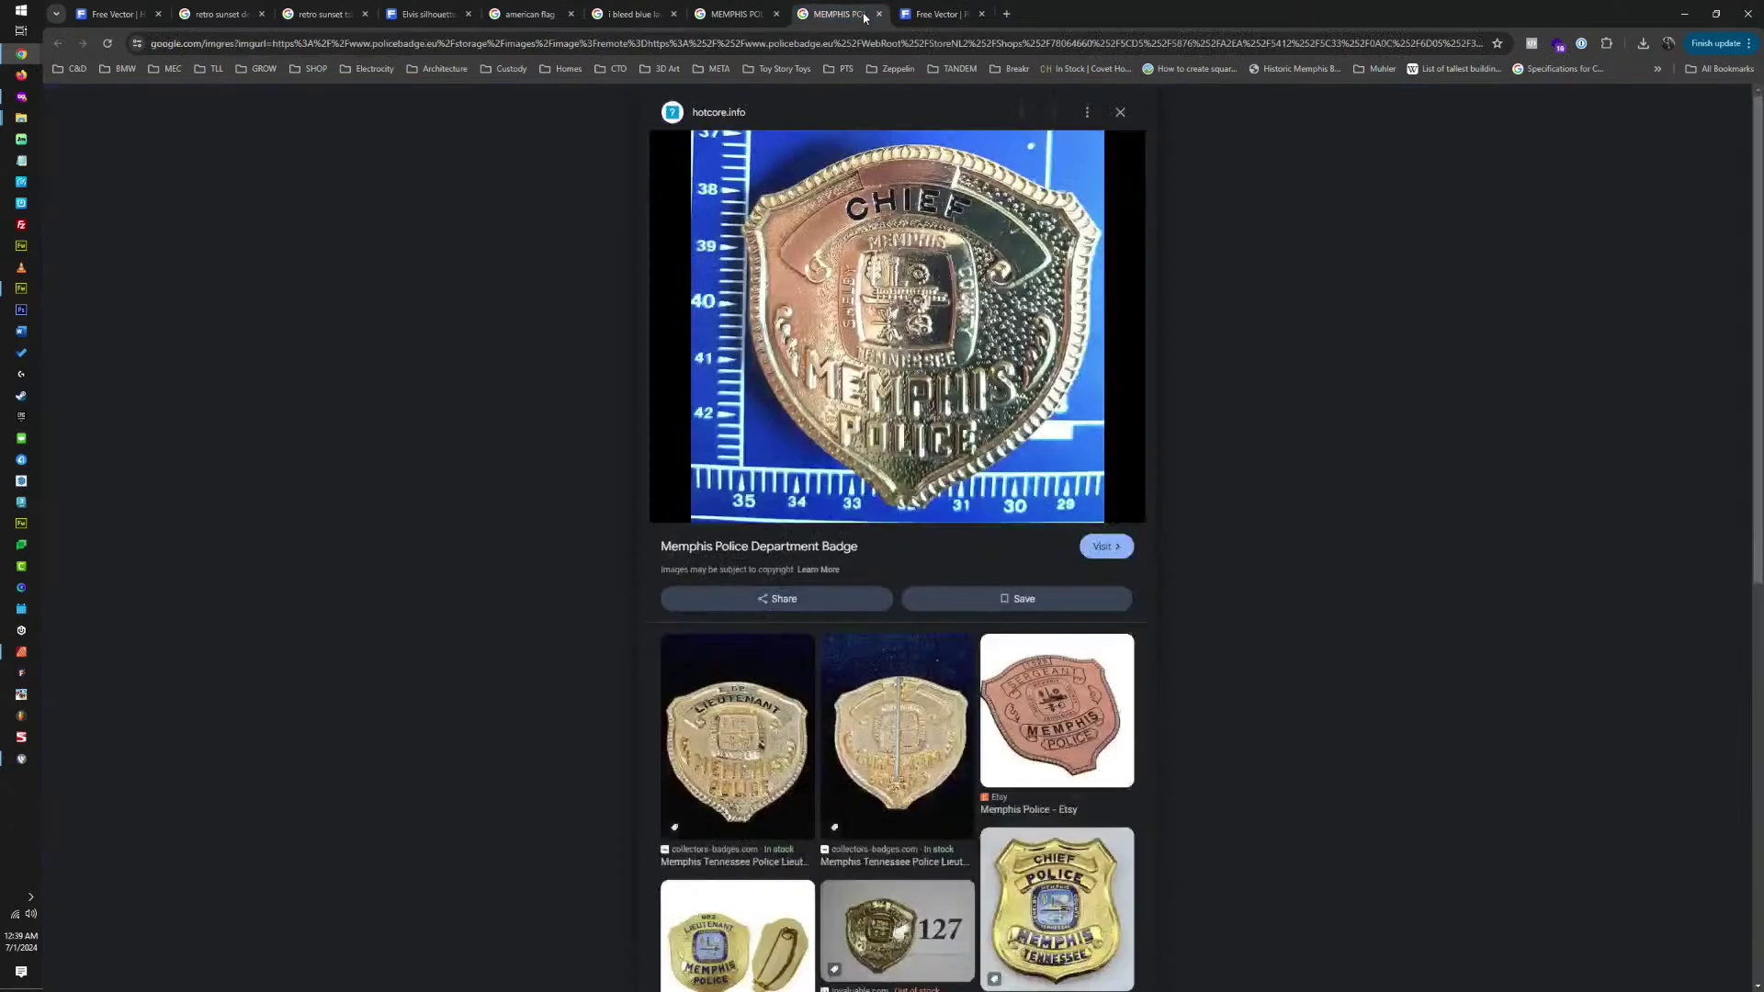
pyautogui.click(880, 13)
pyautogui.click(763, 14)
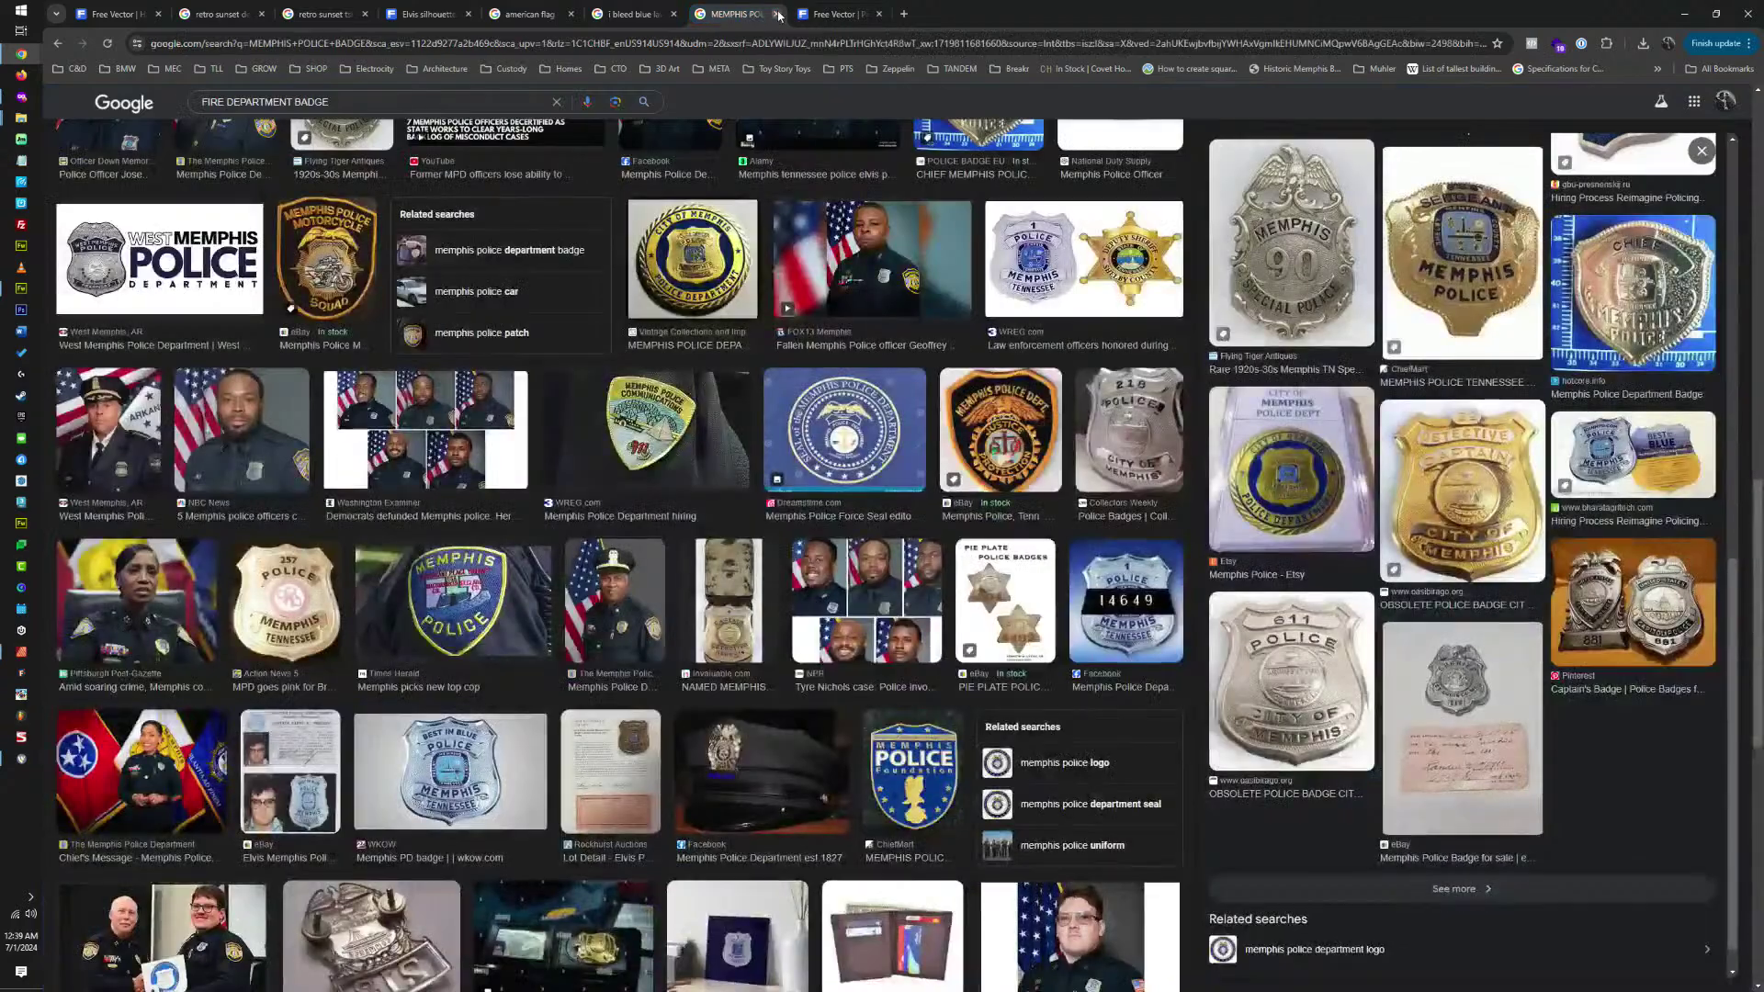
pyautogui.click(778, 15)
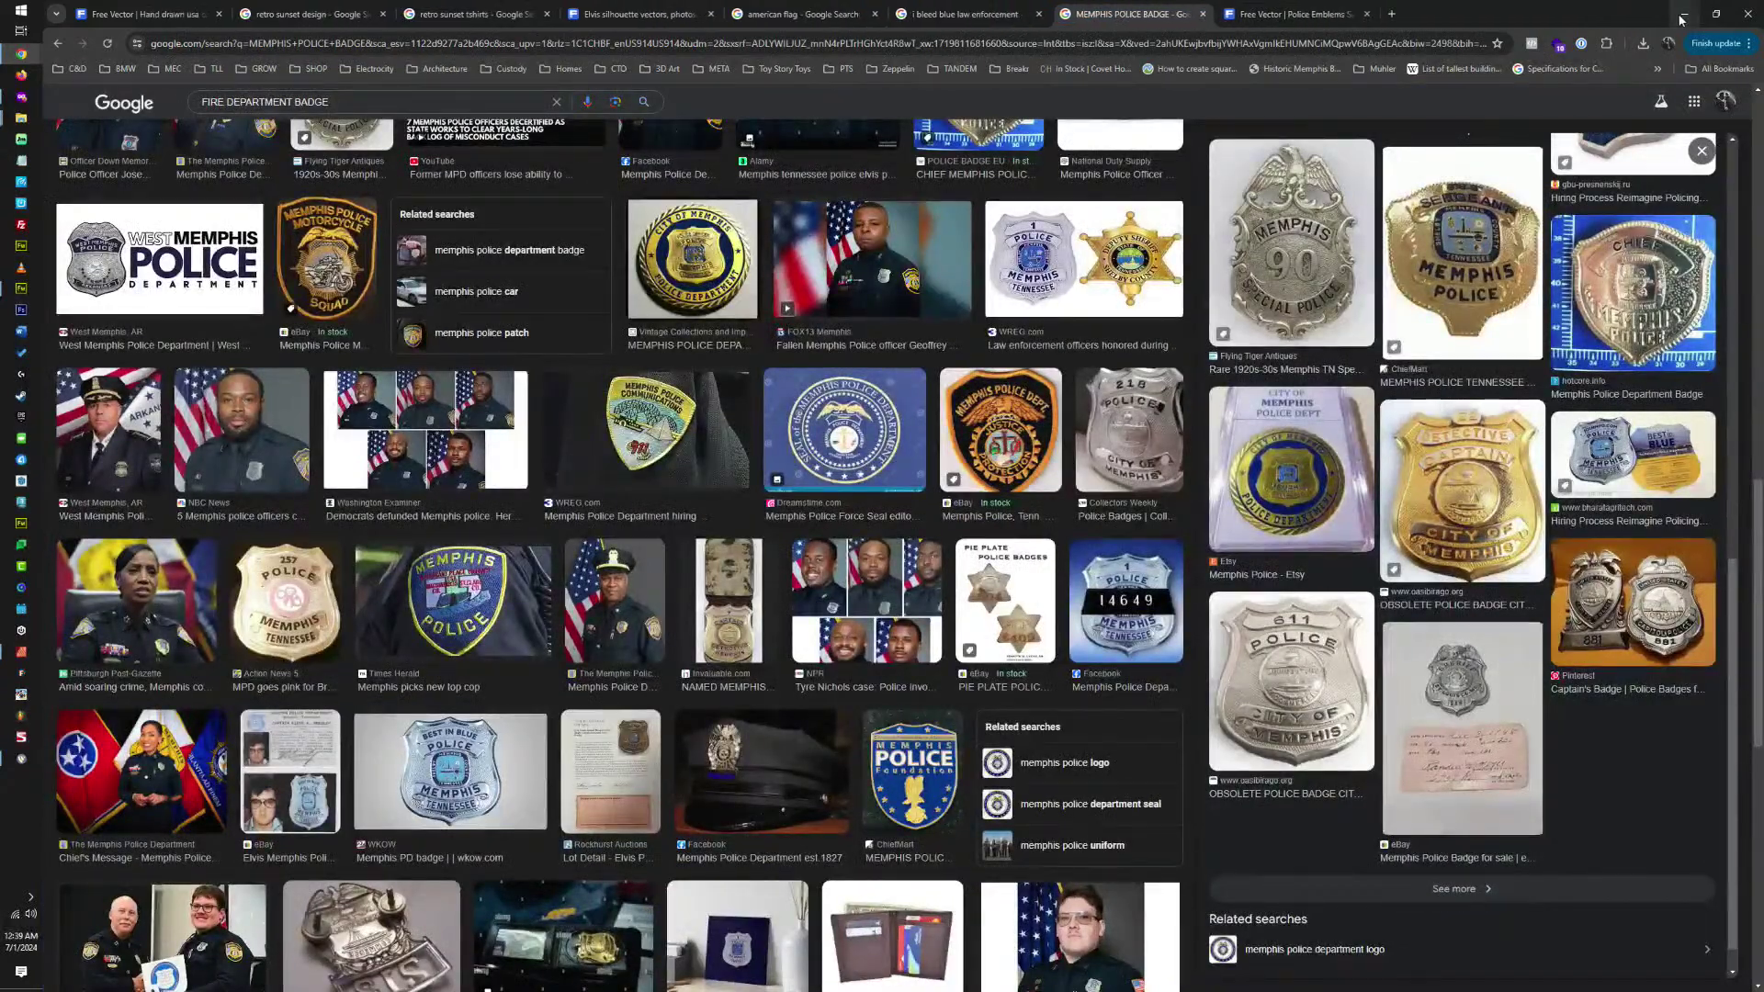
pyautogui.click(1682, 15)
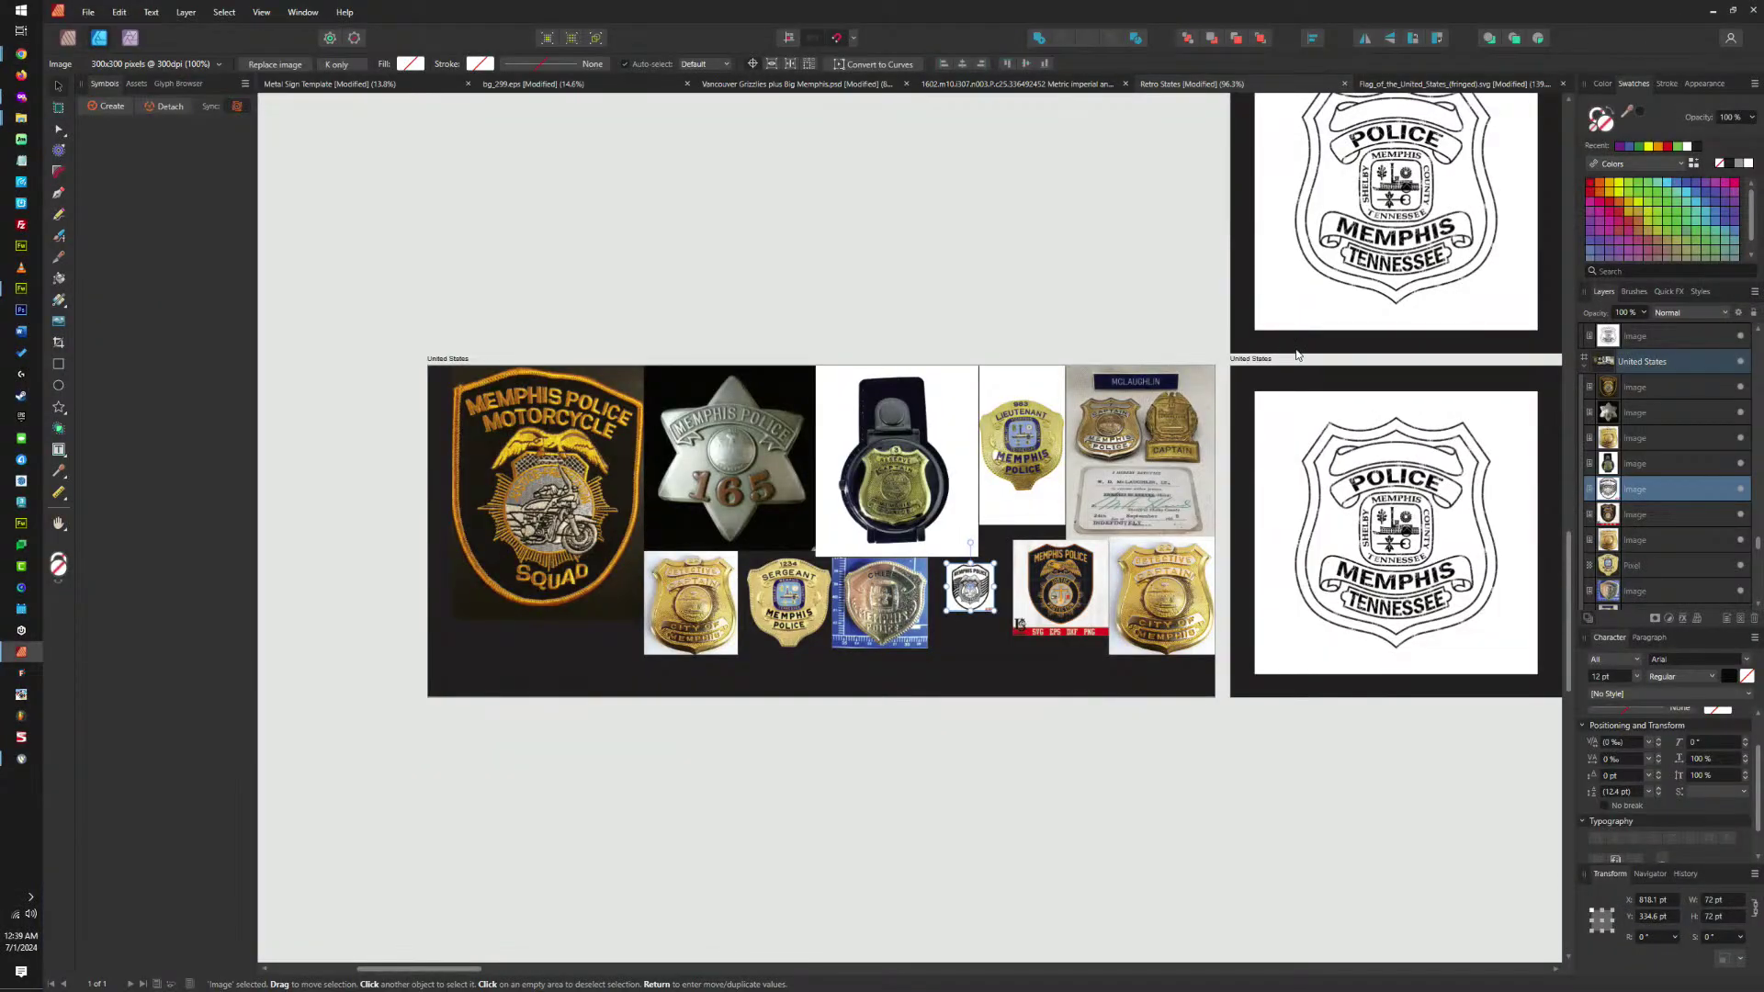
pyautogui.scroll(-5, 1284, 352)
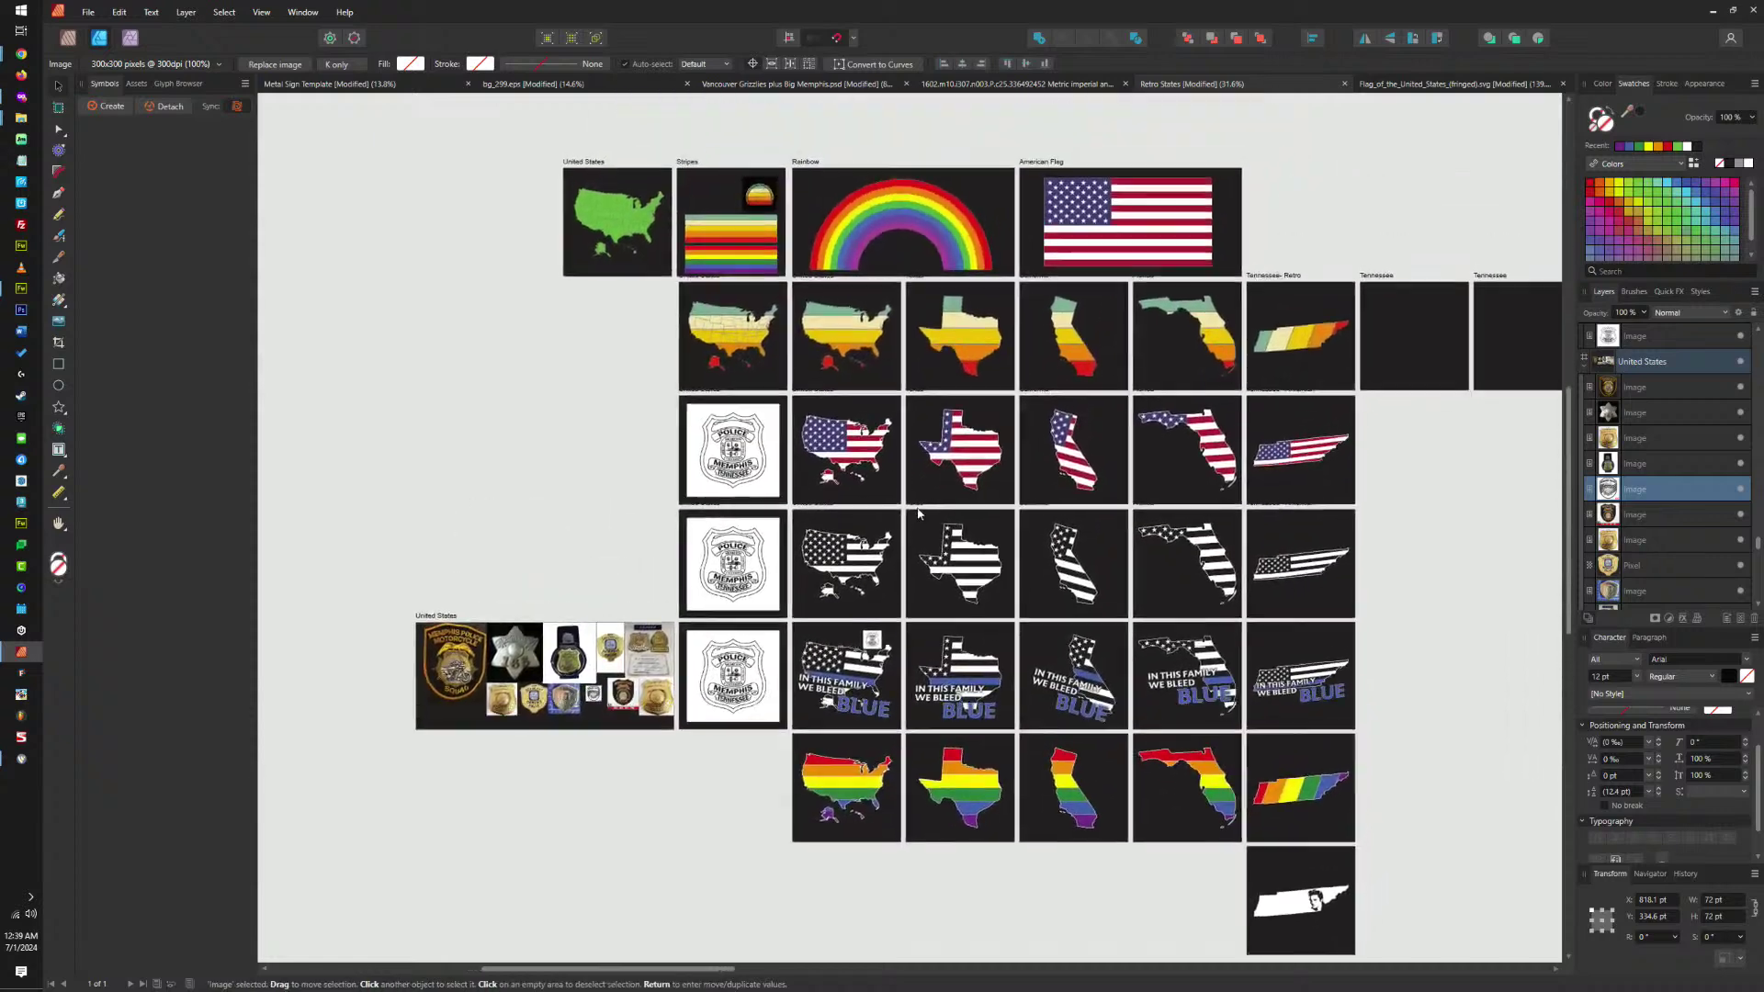
# Try pulling Montana out of the green United States map to the empty area below Florida, and undo the move.
pyautogui.scroll(1, 1001, 404)
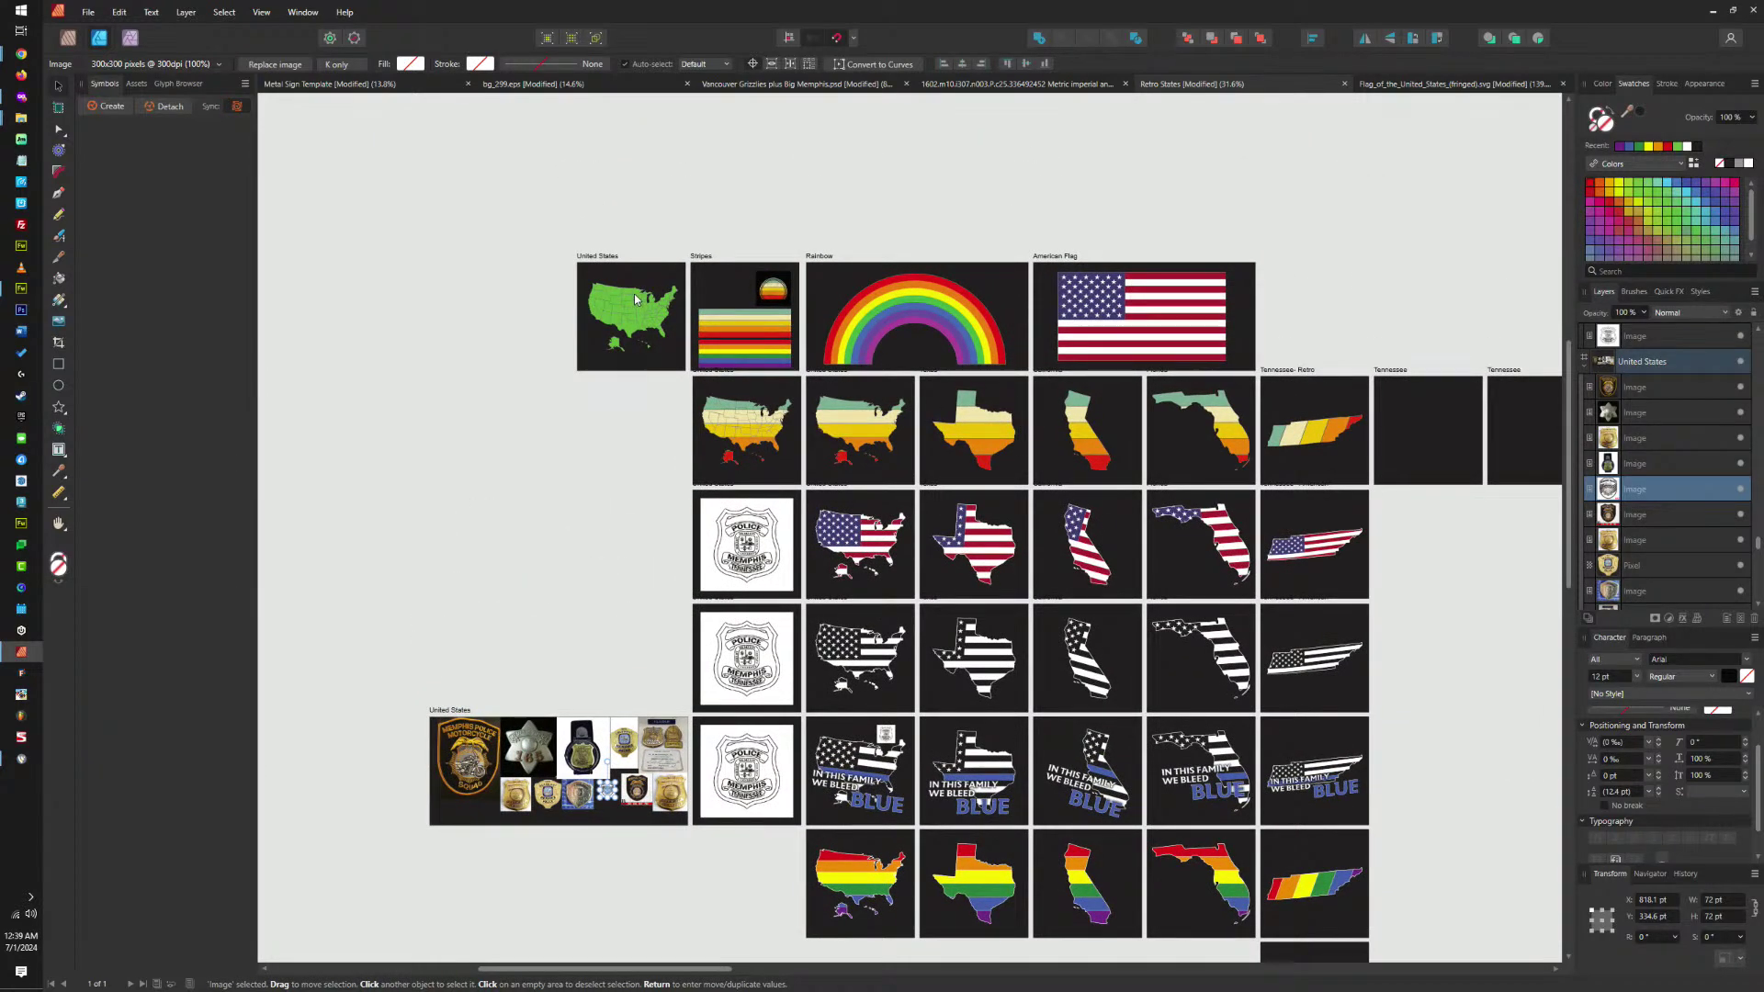
pyautogui.scroll(7, 618, 293)
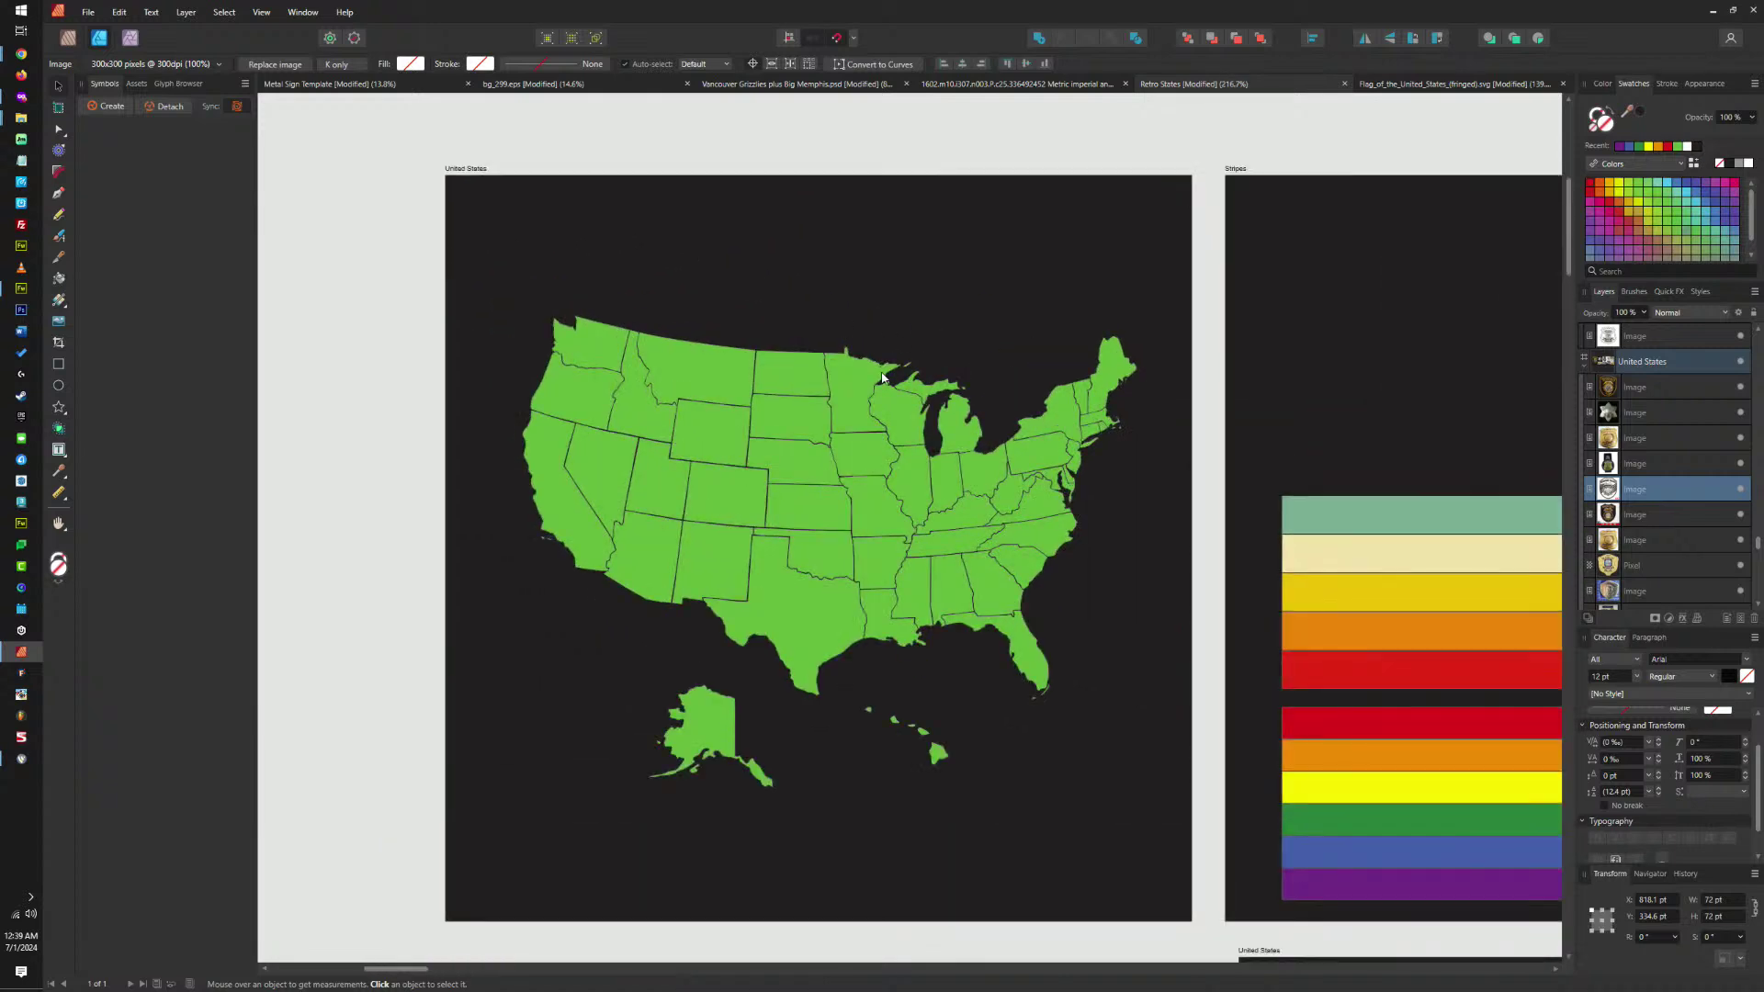
pyautogui.moveTo(882, 377); pyautogui.dragTo(805, 333)
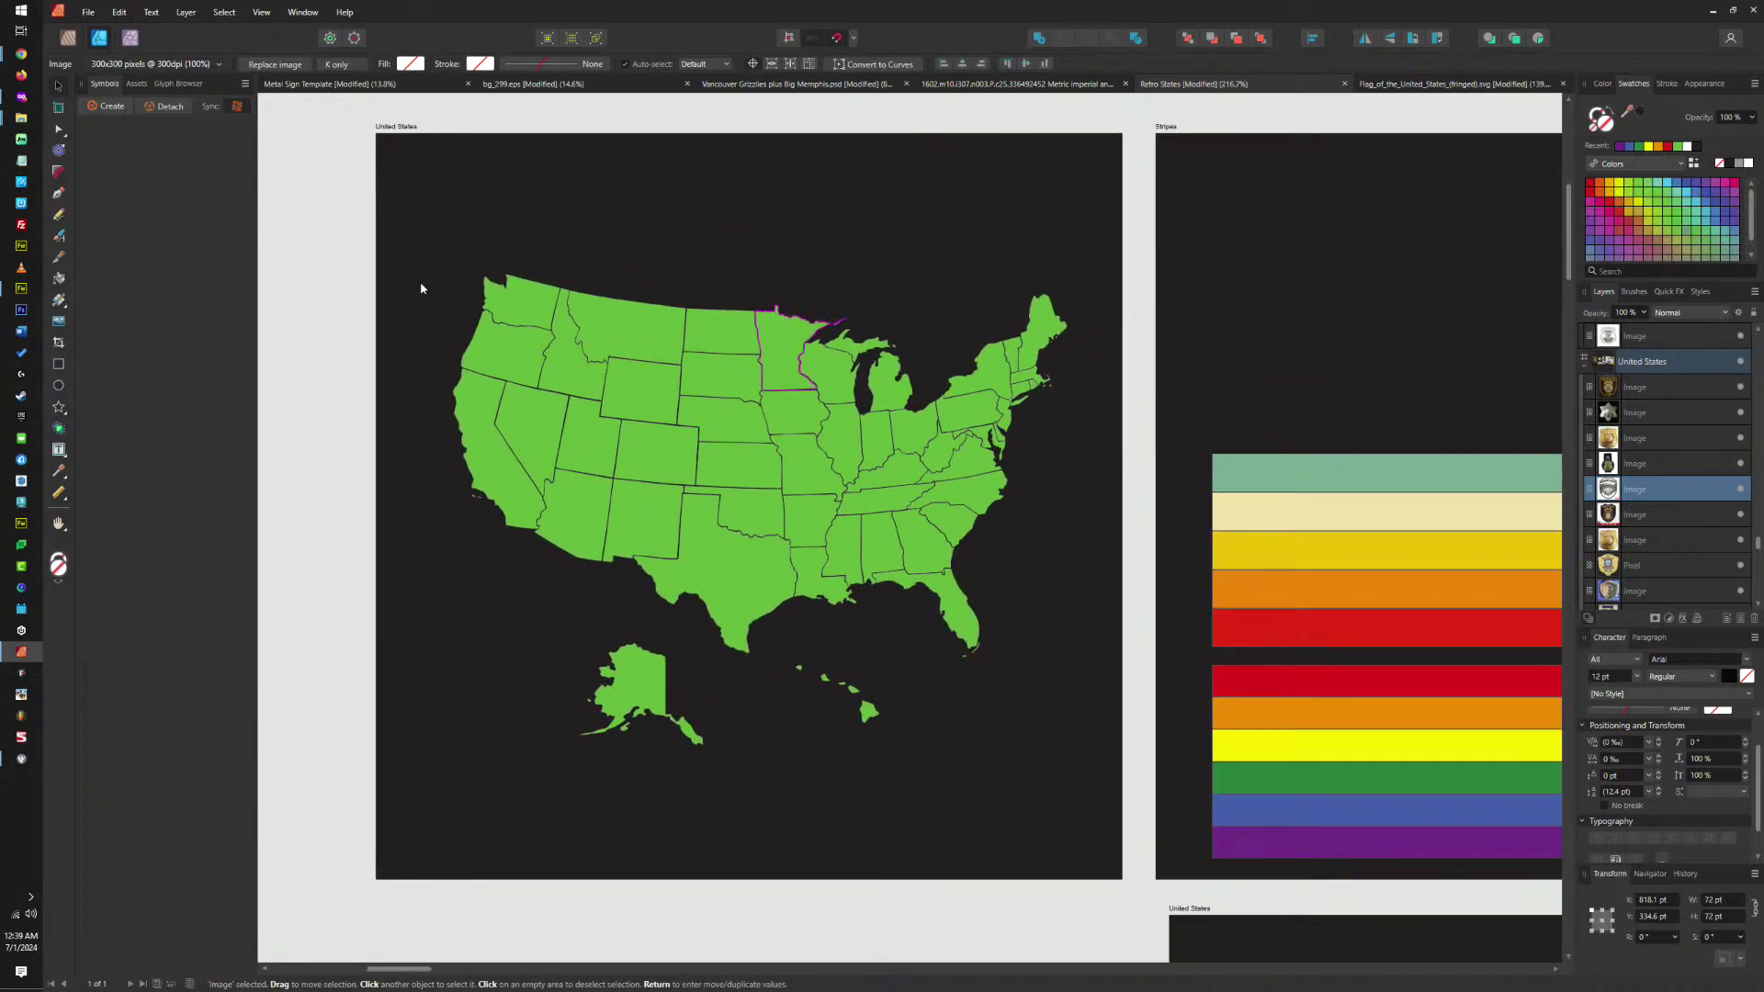
pyautogui.scroll(2, 548, 327)
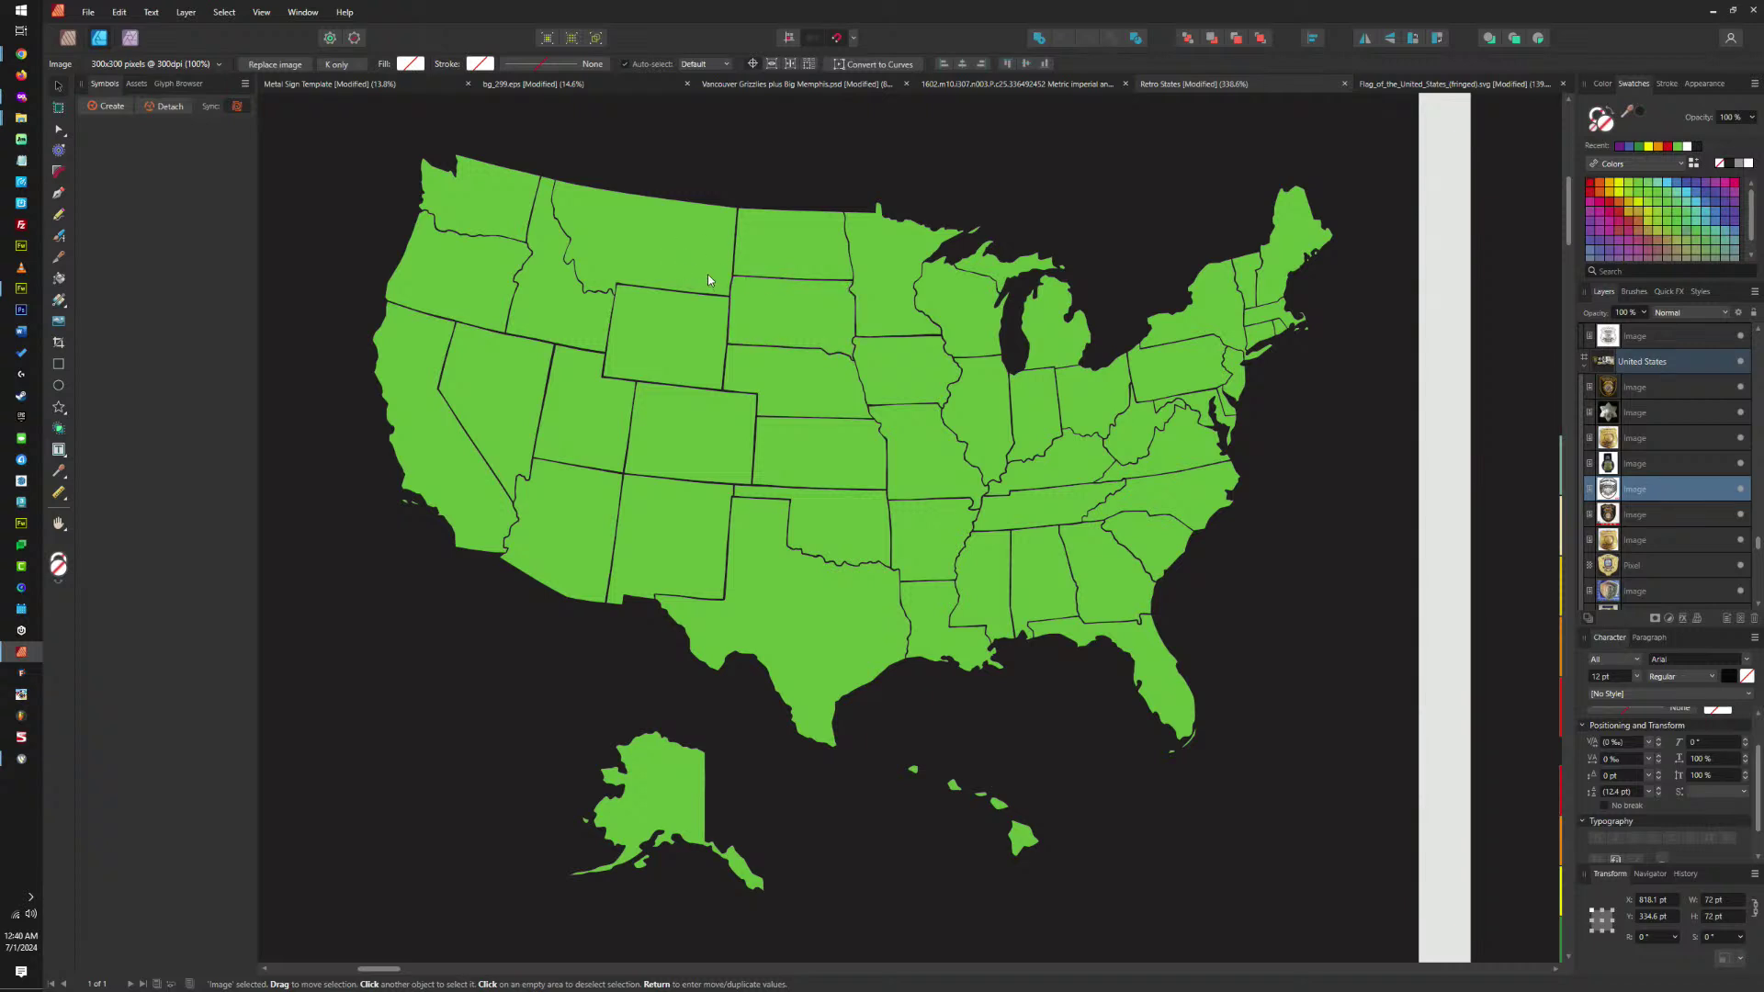
pyautogui.doubleClick(687, 248)
pyautogui.moveTo(687, 248); pyautogui.dragTo(1318, 814)
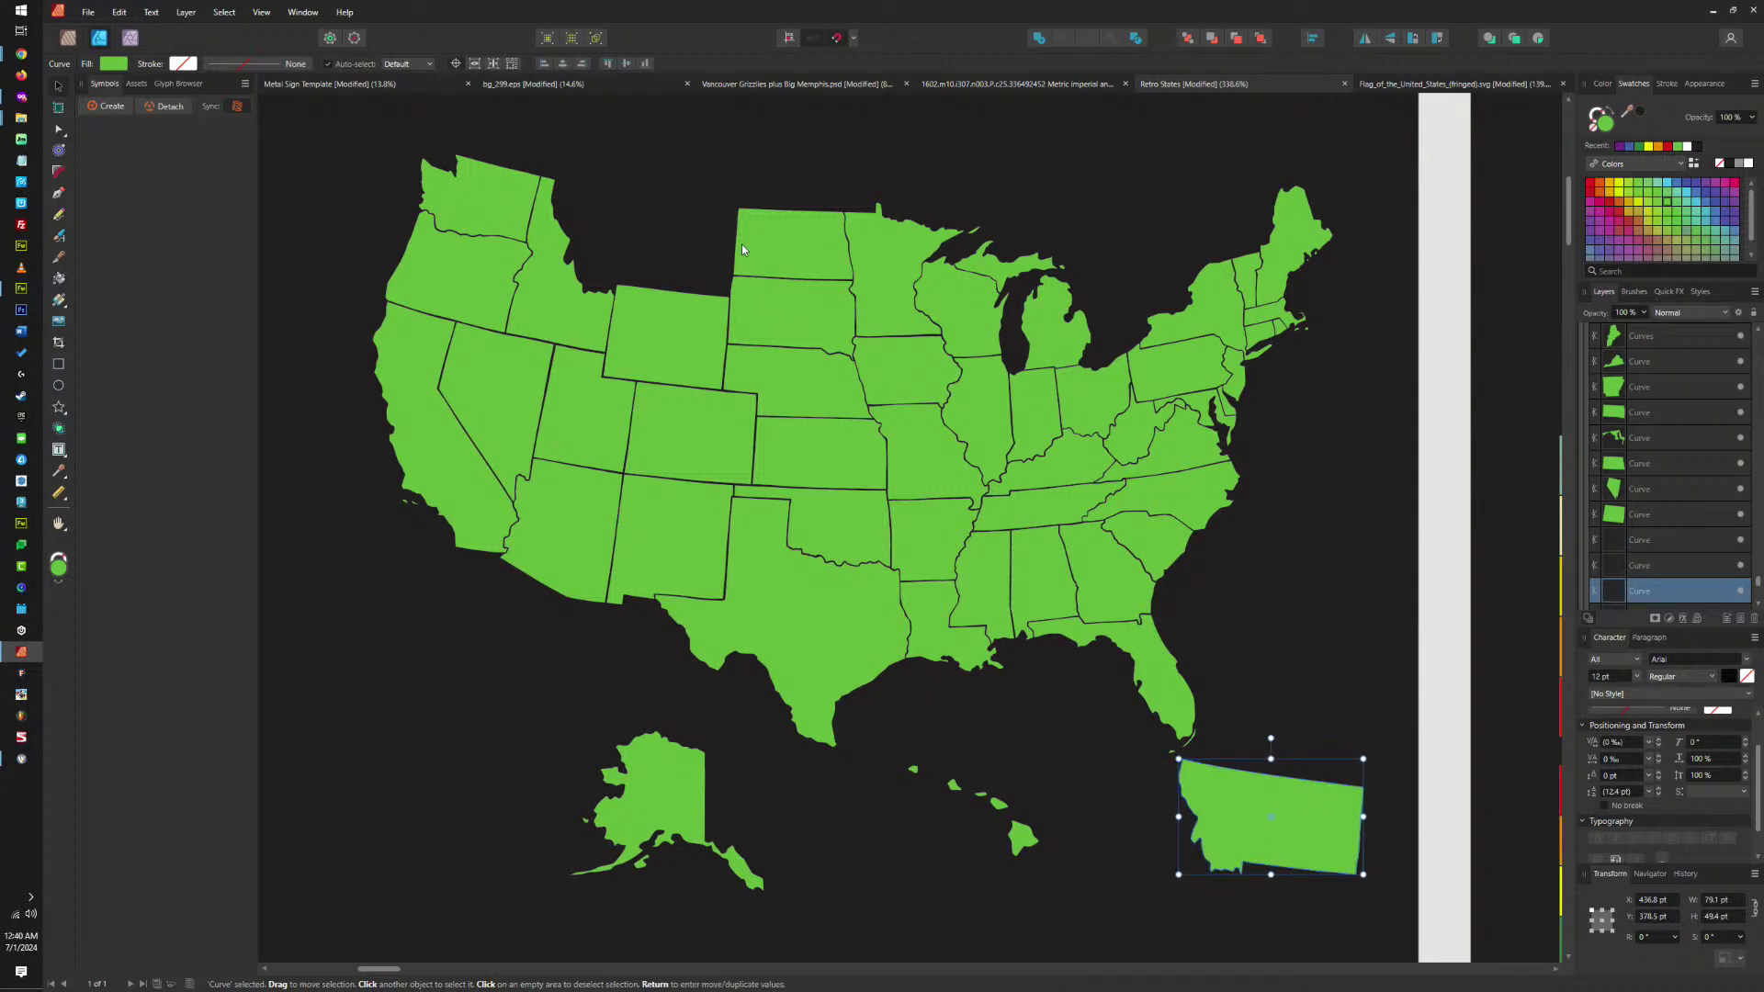
pyautogui.press('alt')
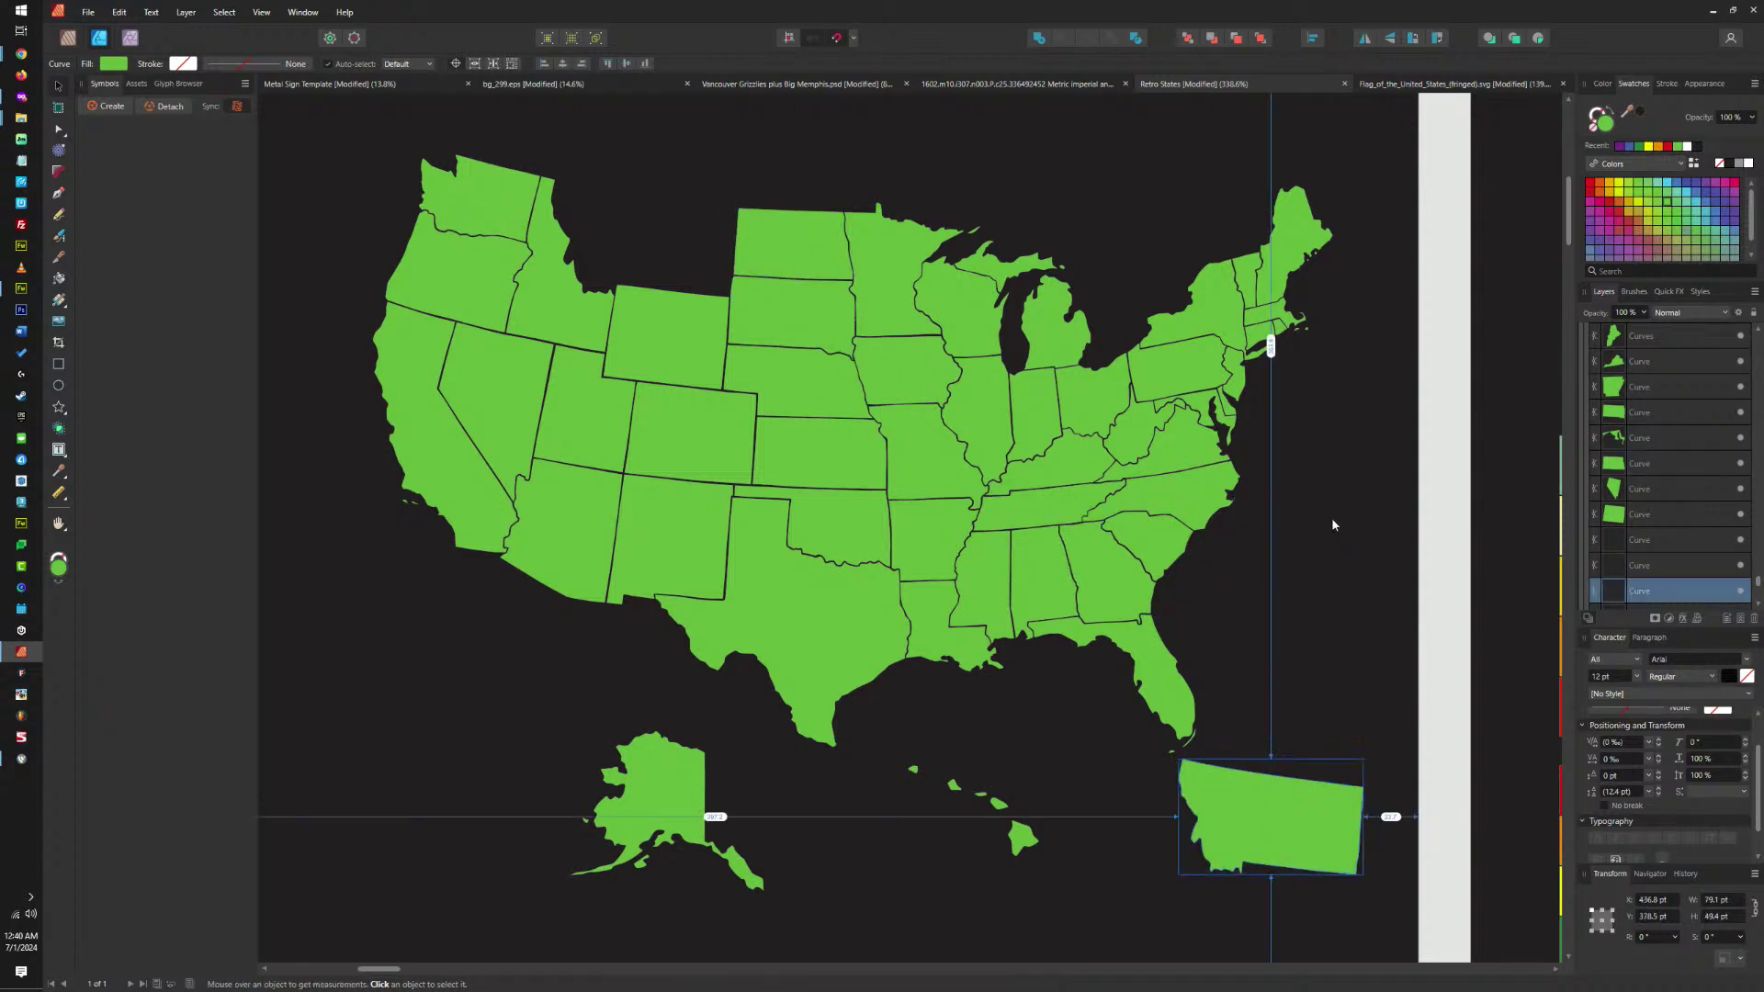
pyautogui.hotkey('ctrl', 'z')
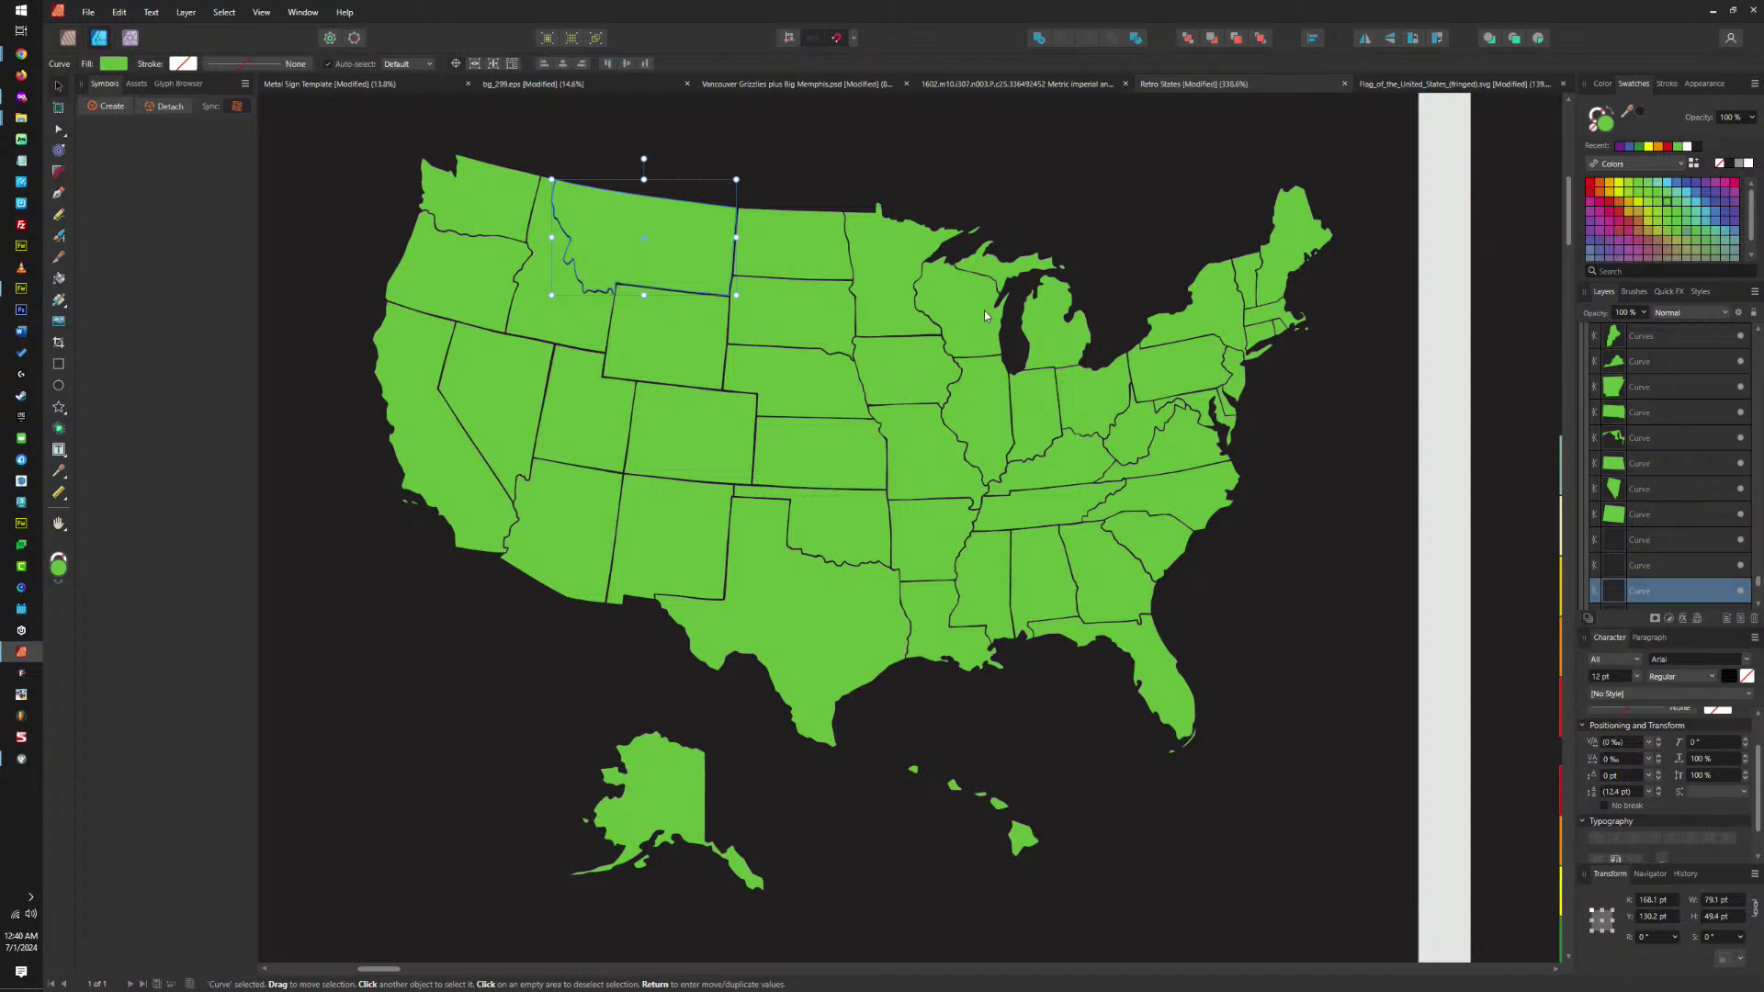
# Examine the Stripes artboard, selecting the retro stripe group and the rainbow stripe group in turn.
pyautogui.scroll(-5, 984, 311)
pyautogui.scroll(4, 874, 208)
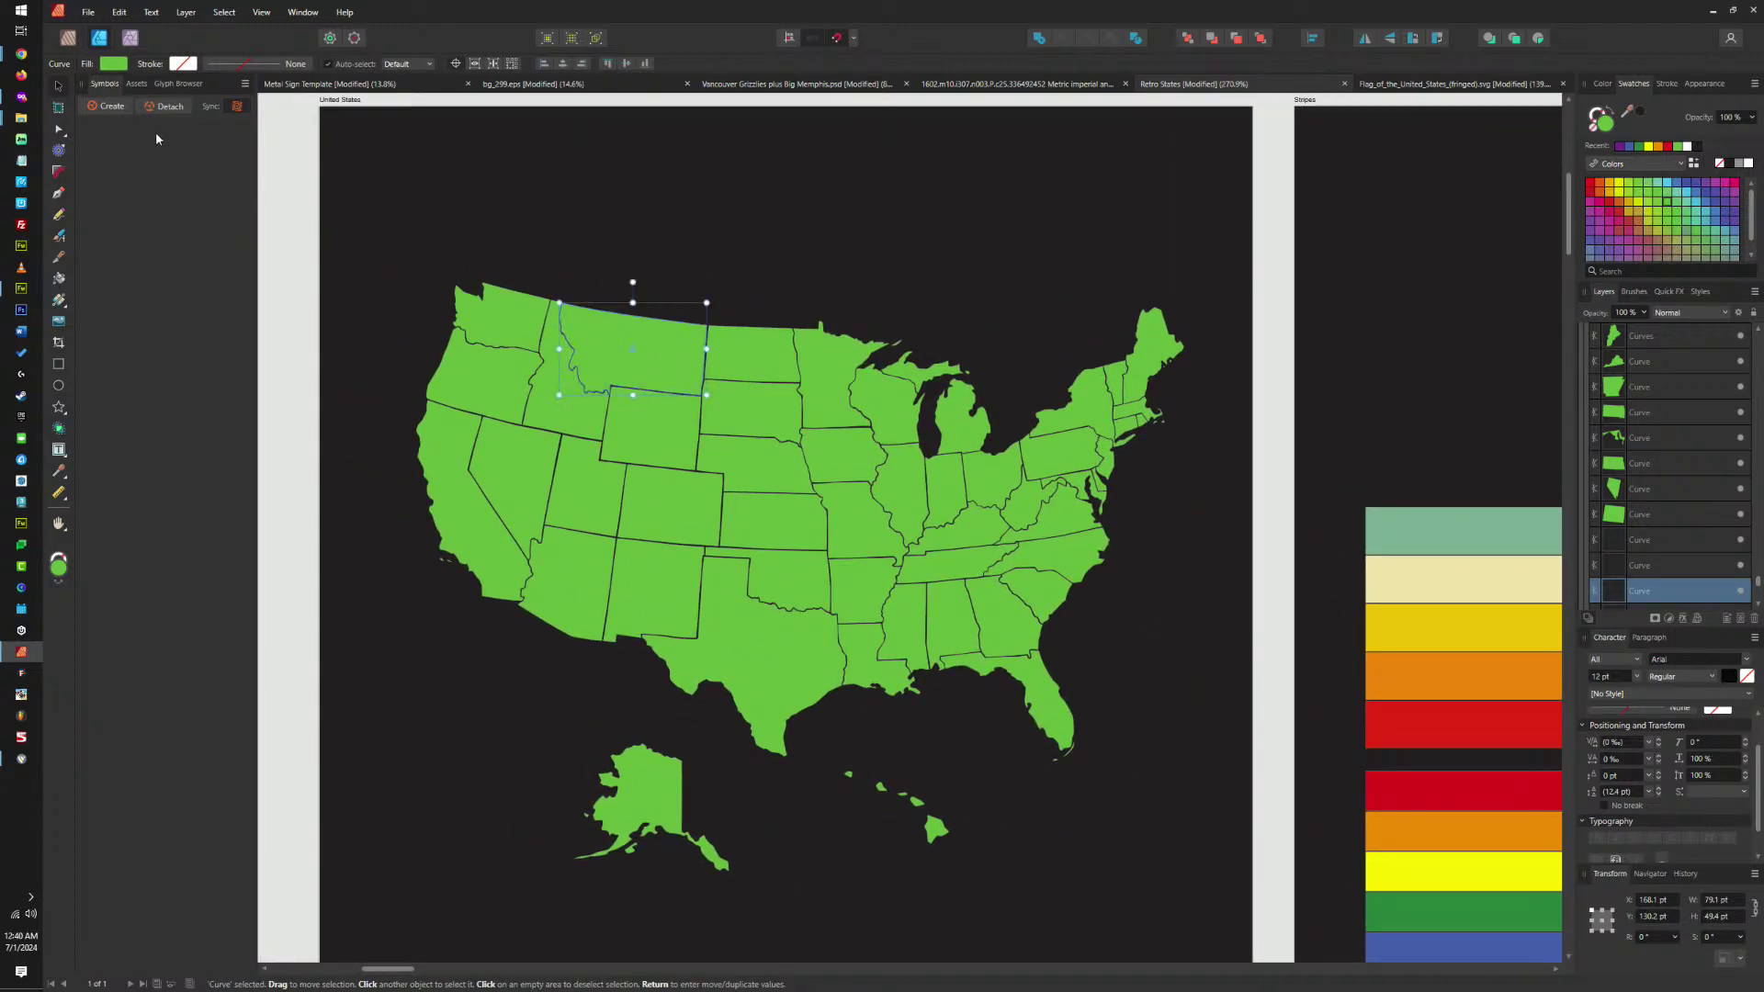
pyautogui.scroll(-5, 674, 372)
pyautogui.scroll(5, 747, 335)
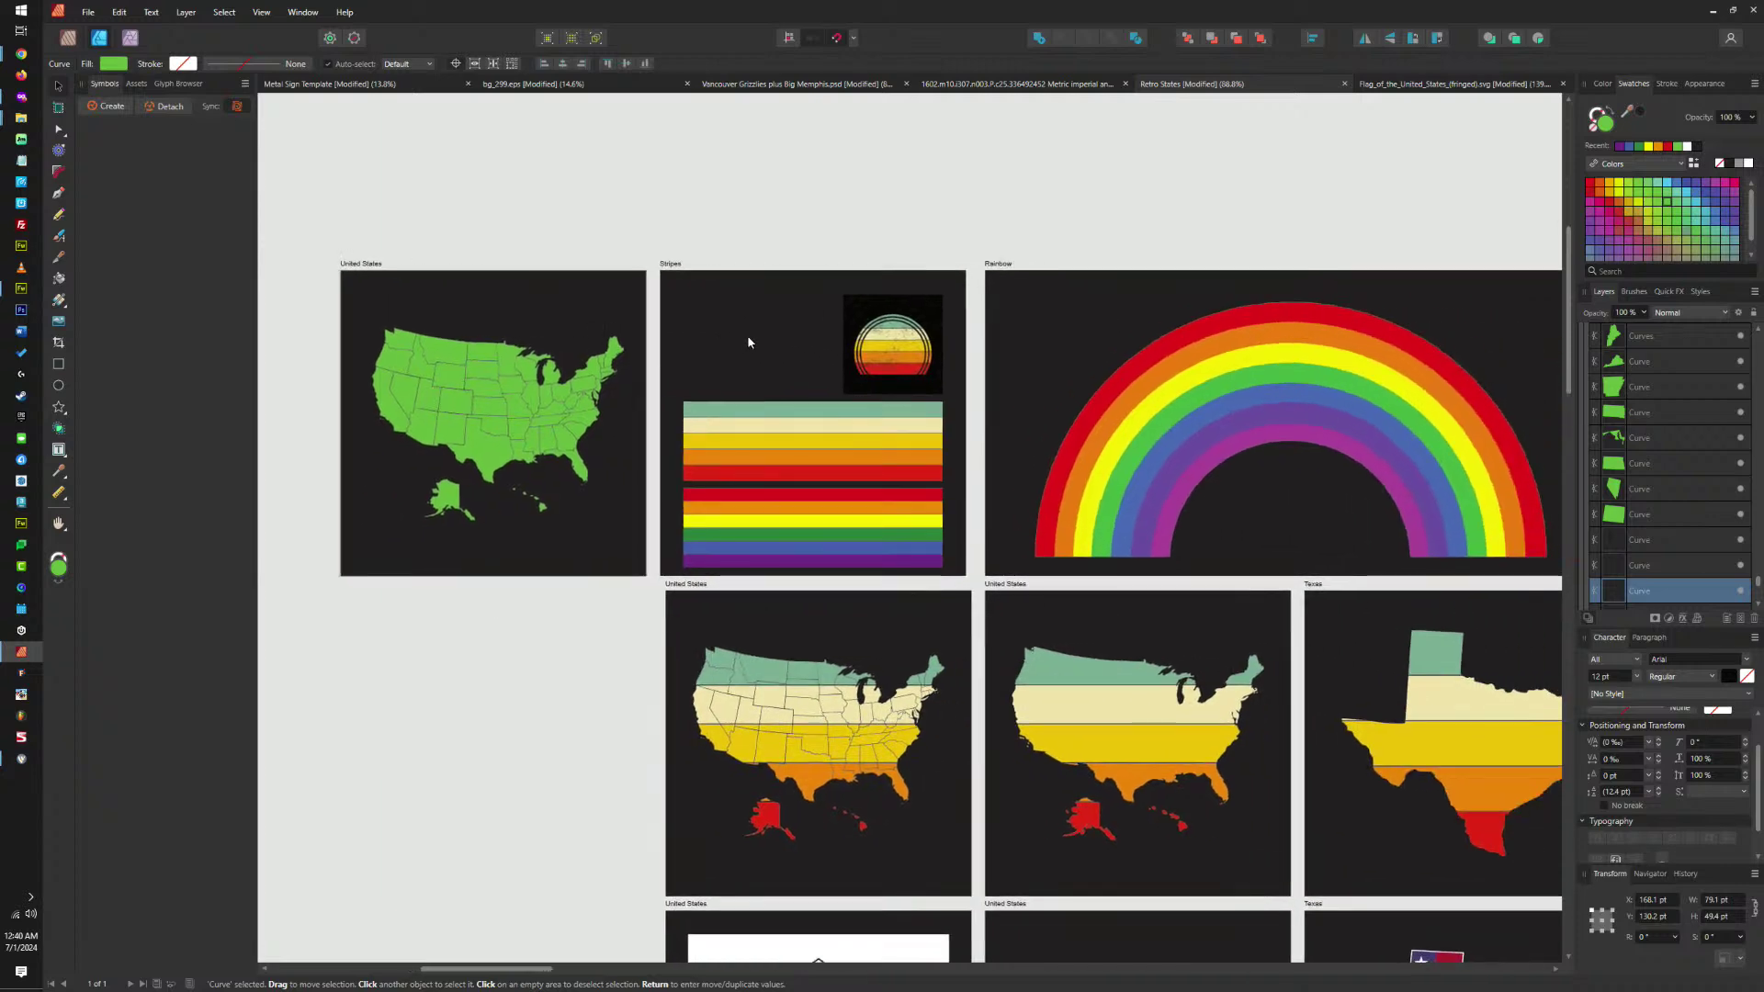
pyautogui.scroll(-2, 732, 329)
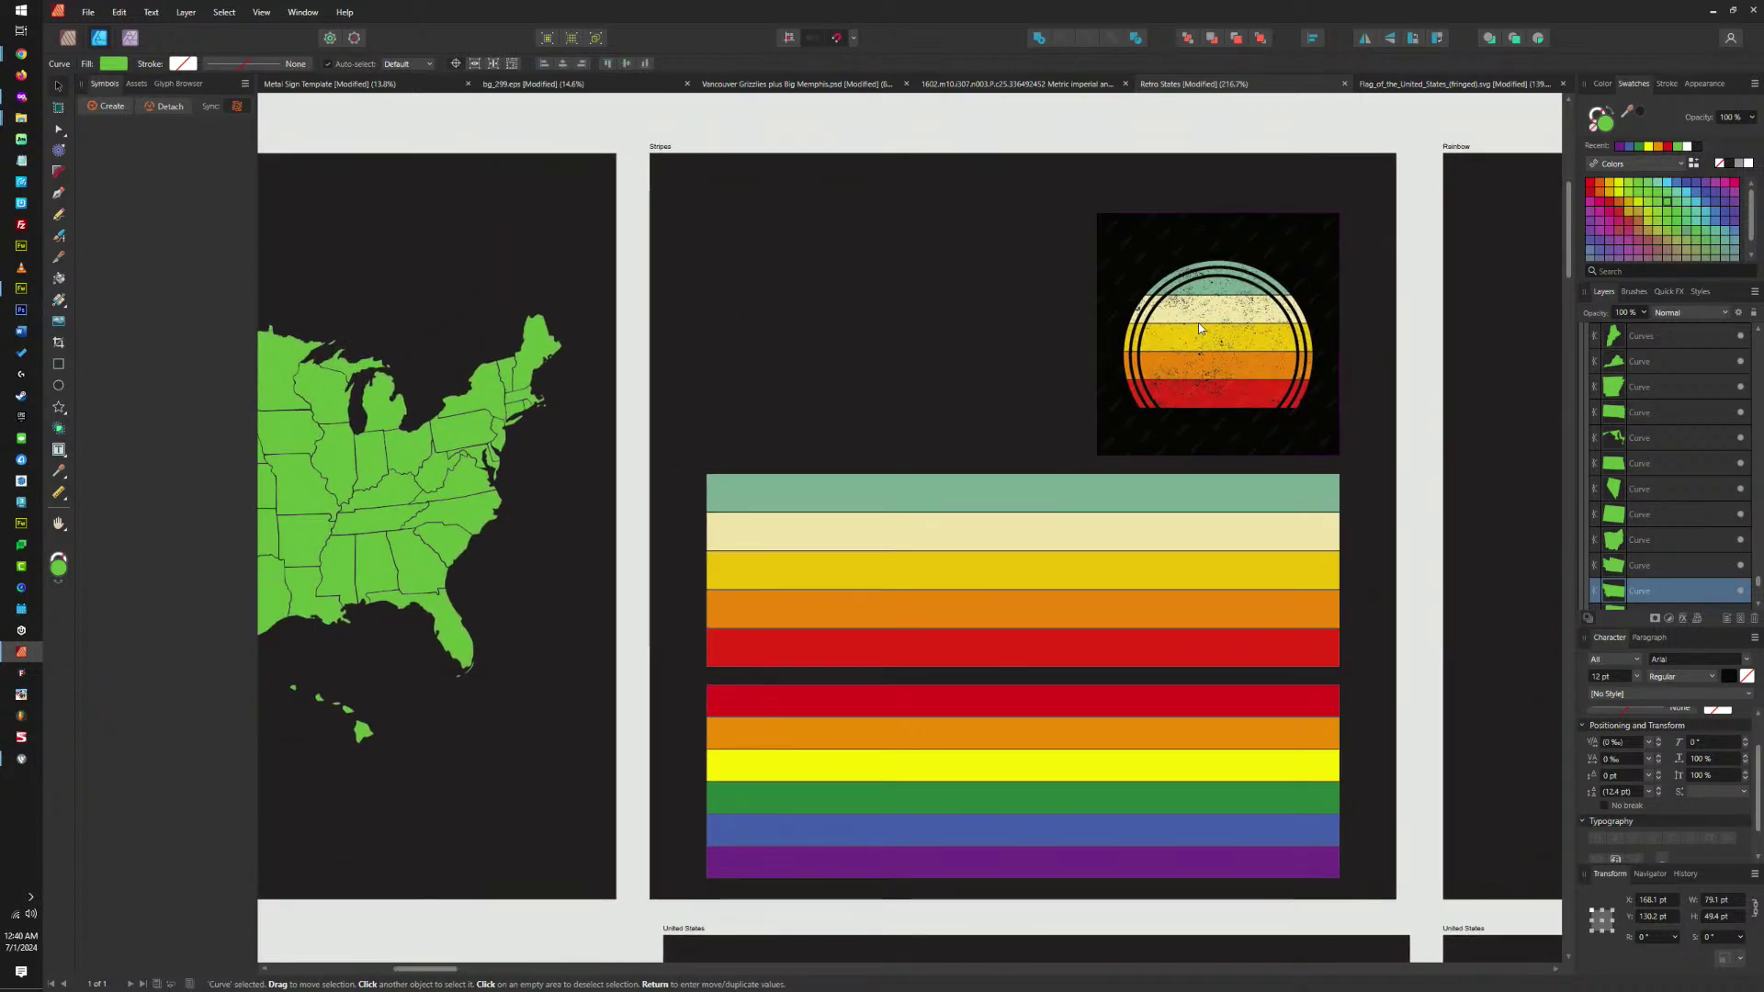
pyautogui.click(1075, 511)
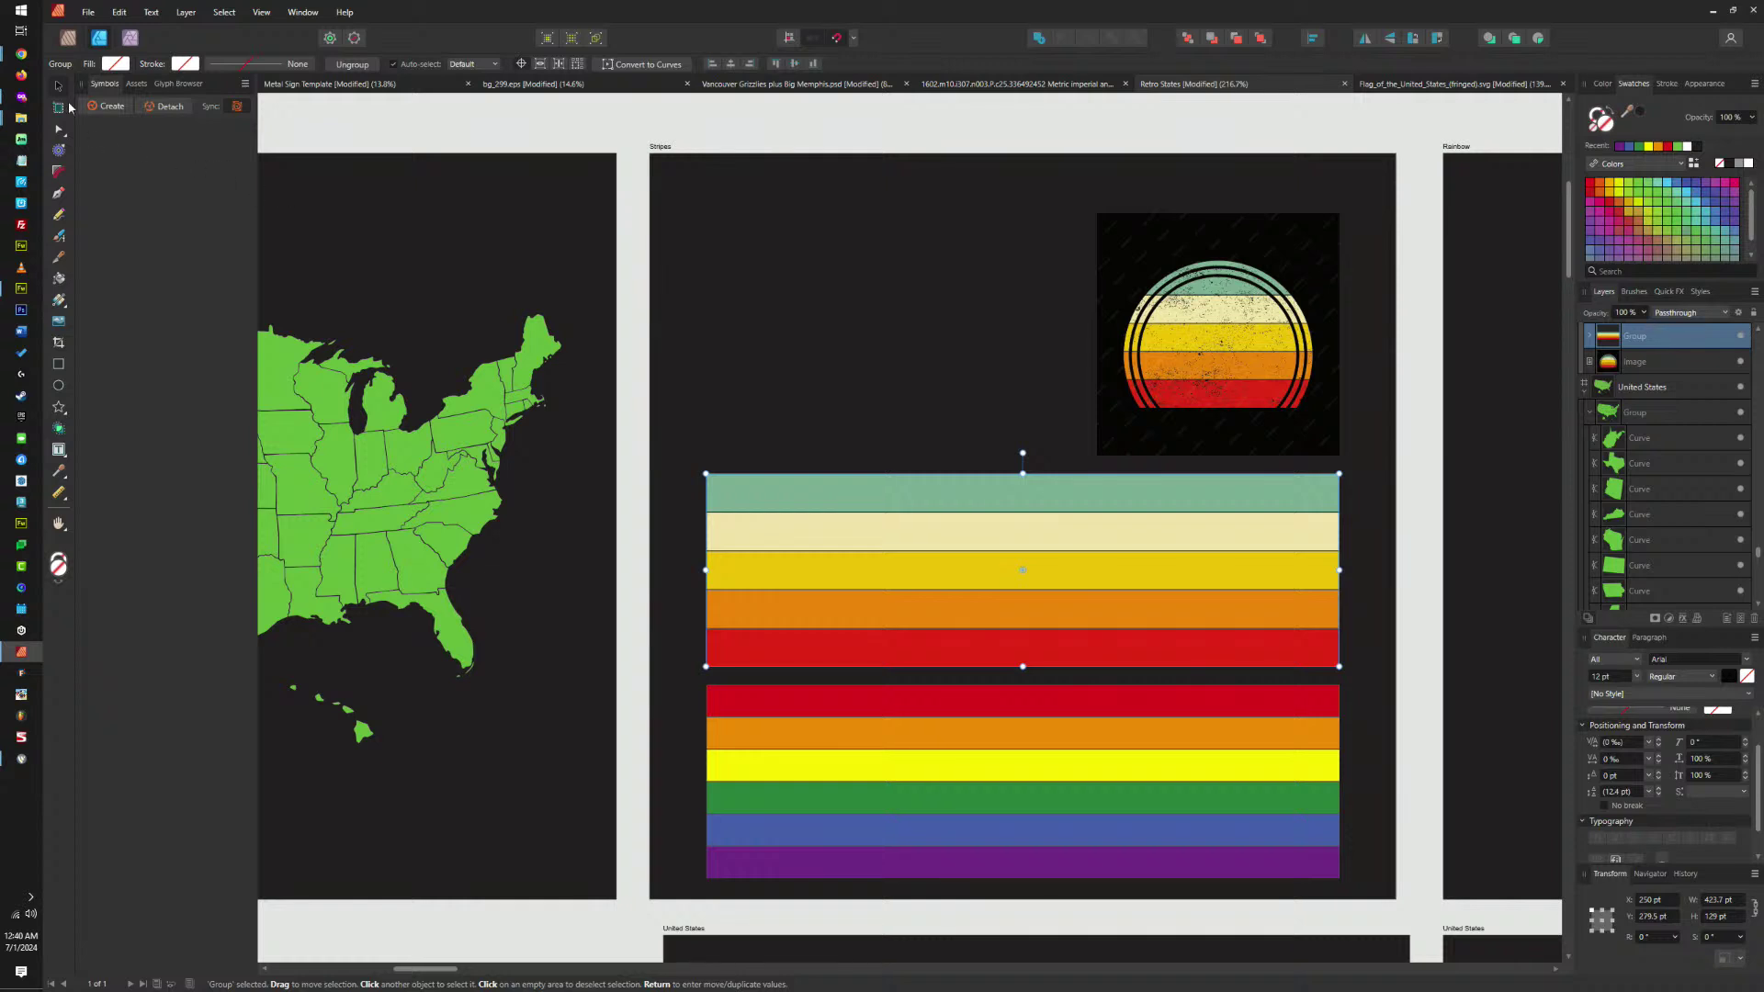
pyautogui.click(1110, 739)
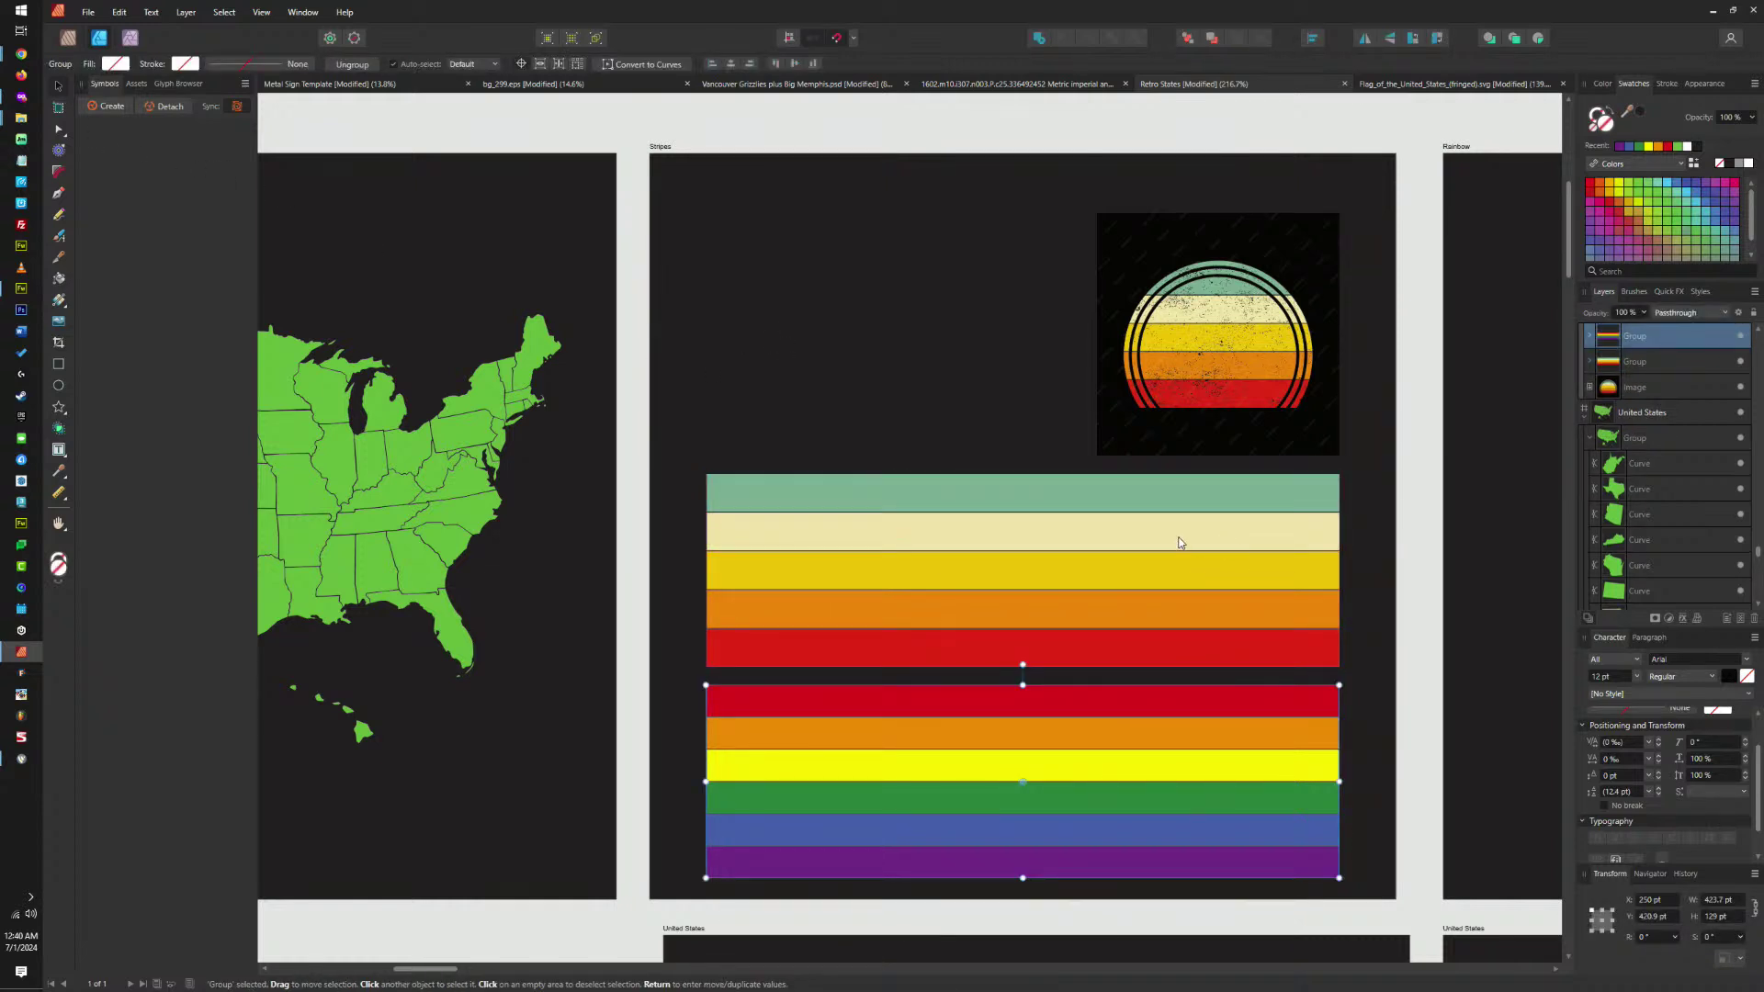
# Select the flag group on the American Flag artboard and look it over.
pyautogui.scroll(-5, 1156, 531)
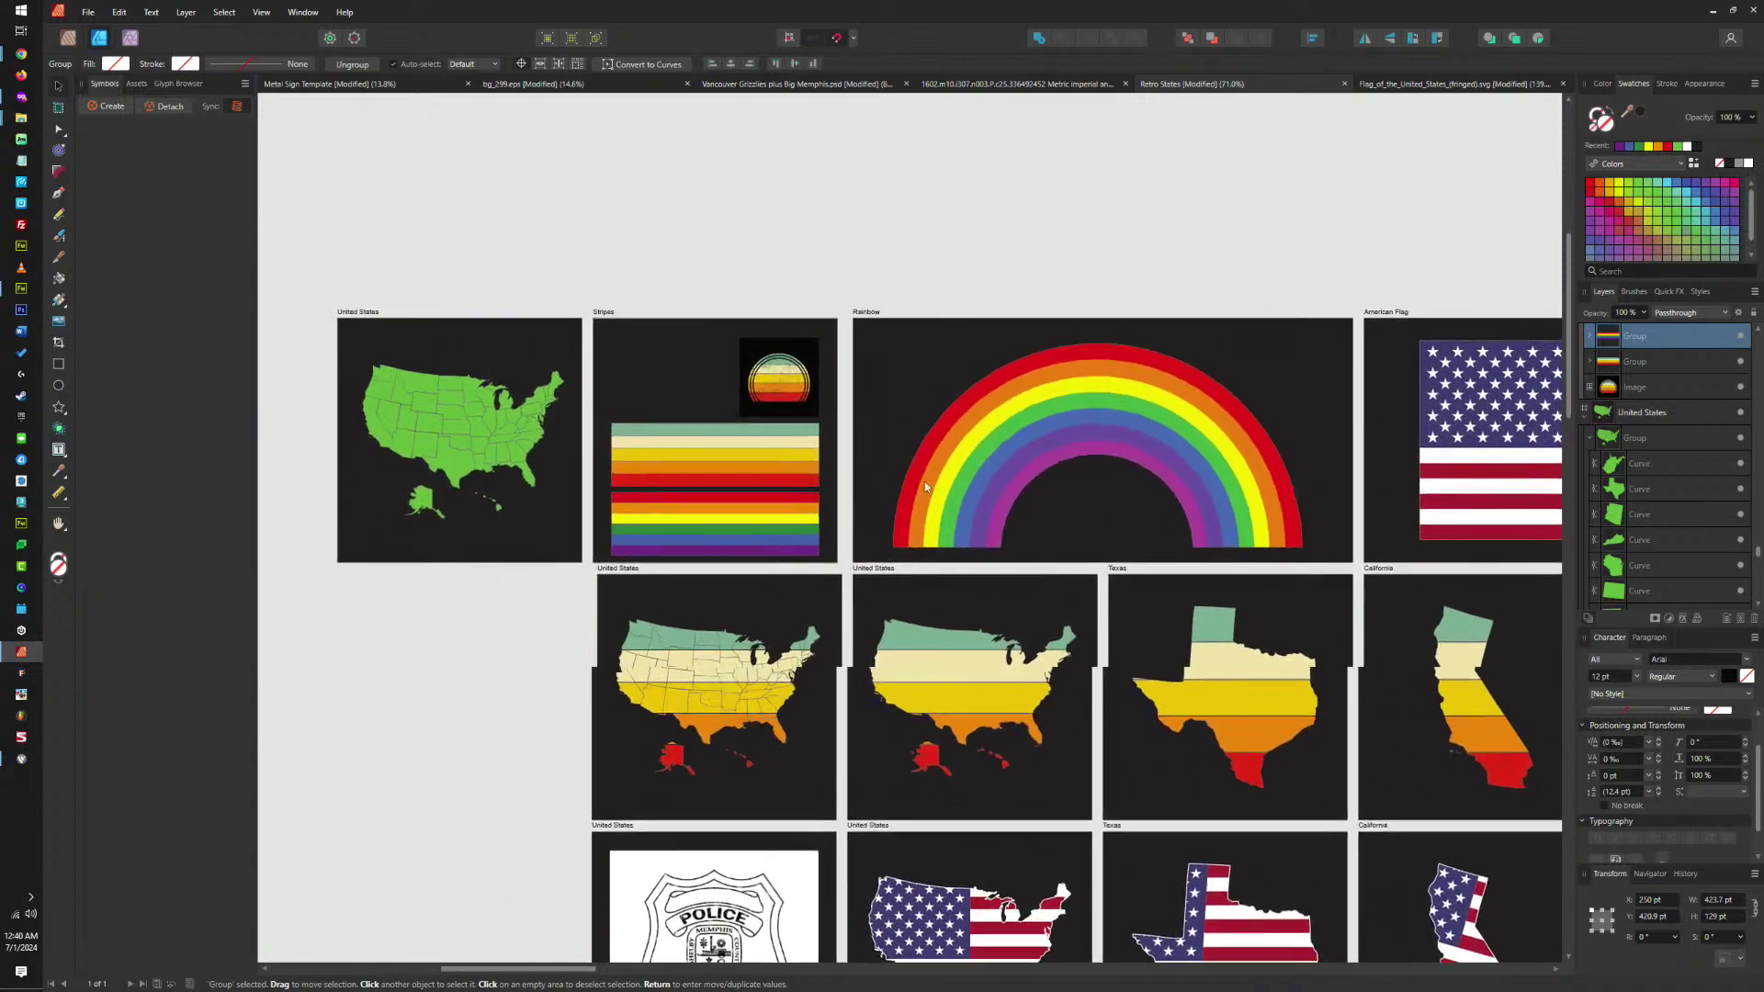
pyautogui.hscroll(5, 1102, 496)
pyautogui.click(1299, 515)
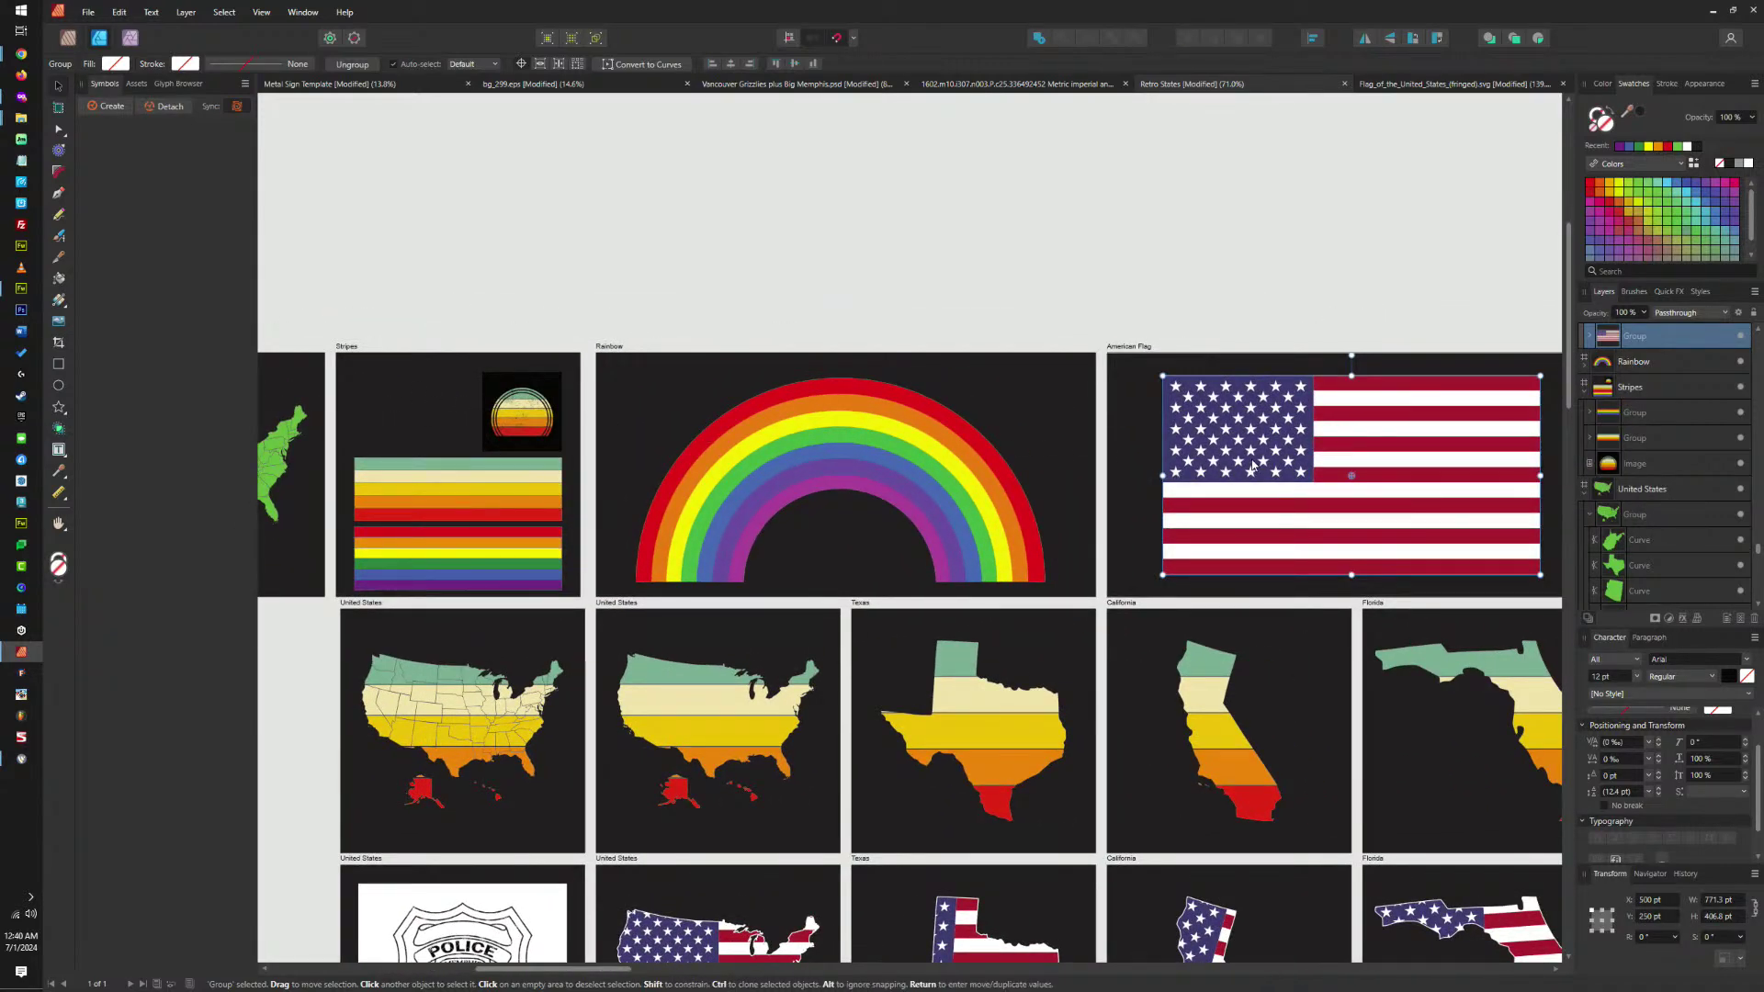
pyautogui.scroll(3, 1238, 429)
pyautogui.scroll(-3, 1011, 441)
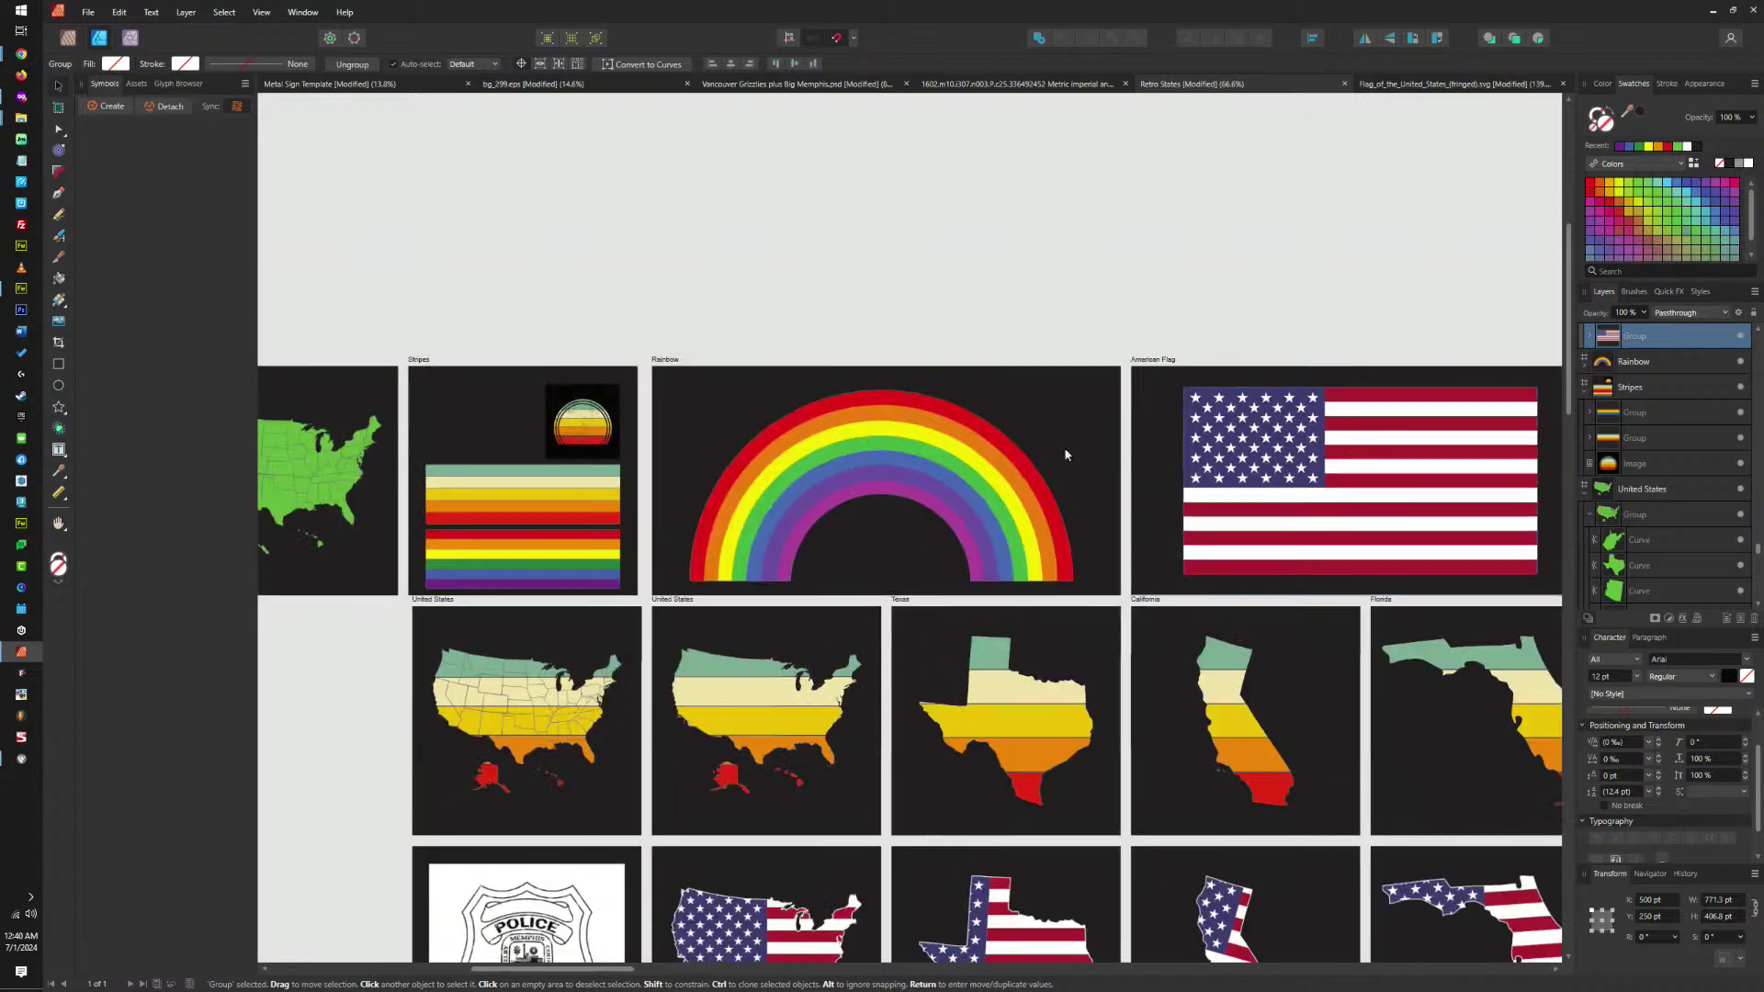
# Compare the Stripes artboard with the Rainbow artboard and select the rainbow image.
pyautogui.scroll(5, 769, 439)
pyautogui.moveTo(937, 448); pyautogui.dragTo(1102, 451)
pyautogui.hscroll(-5, 1102, 451)
pyautogui.scroll(-2, 914, 555)
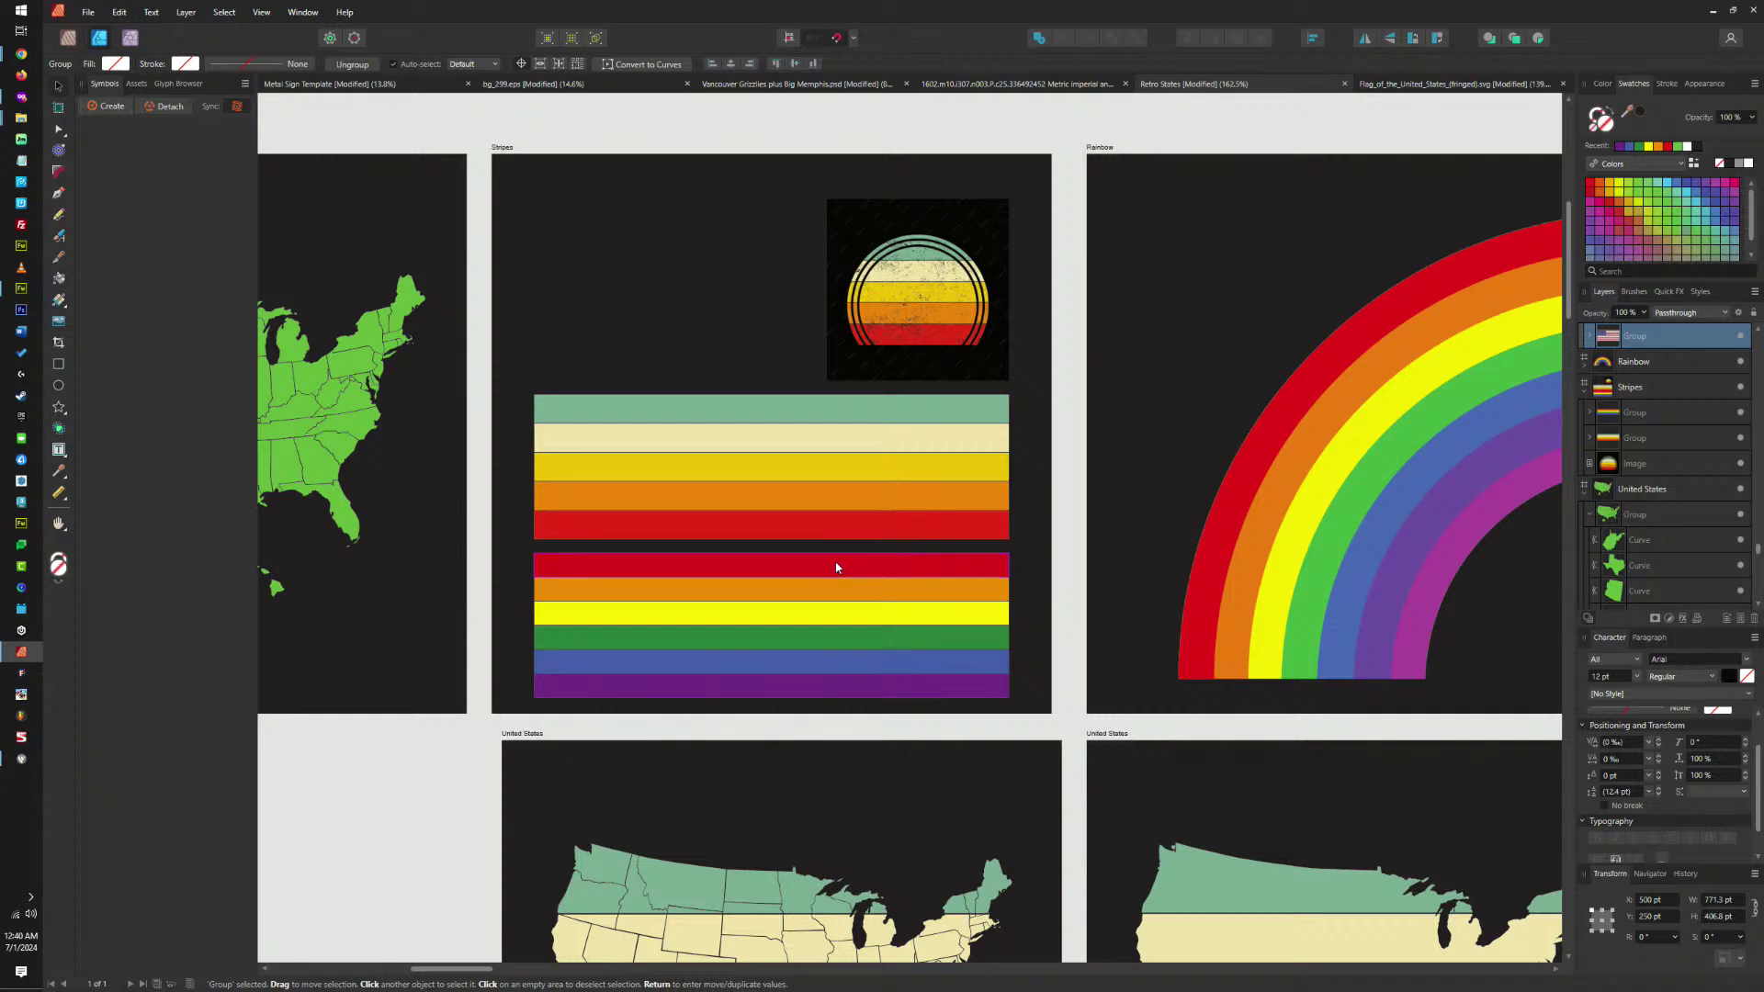
pyautogui.hscroll(7, 747, 544)
pyautogui.scroll(2, 1011, 496)
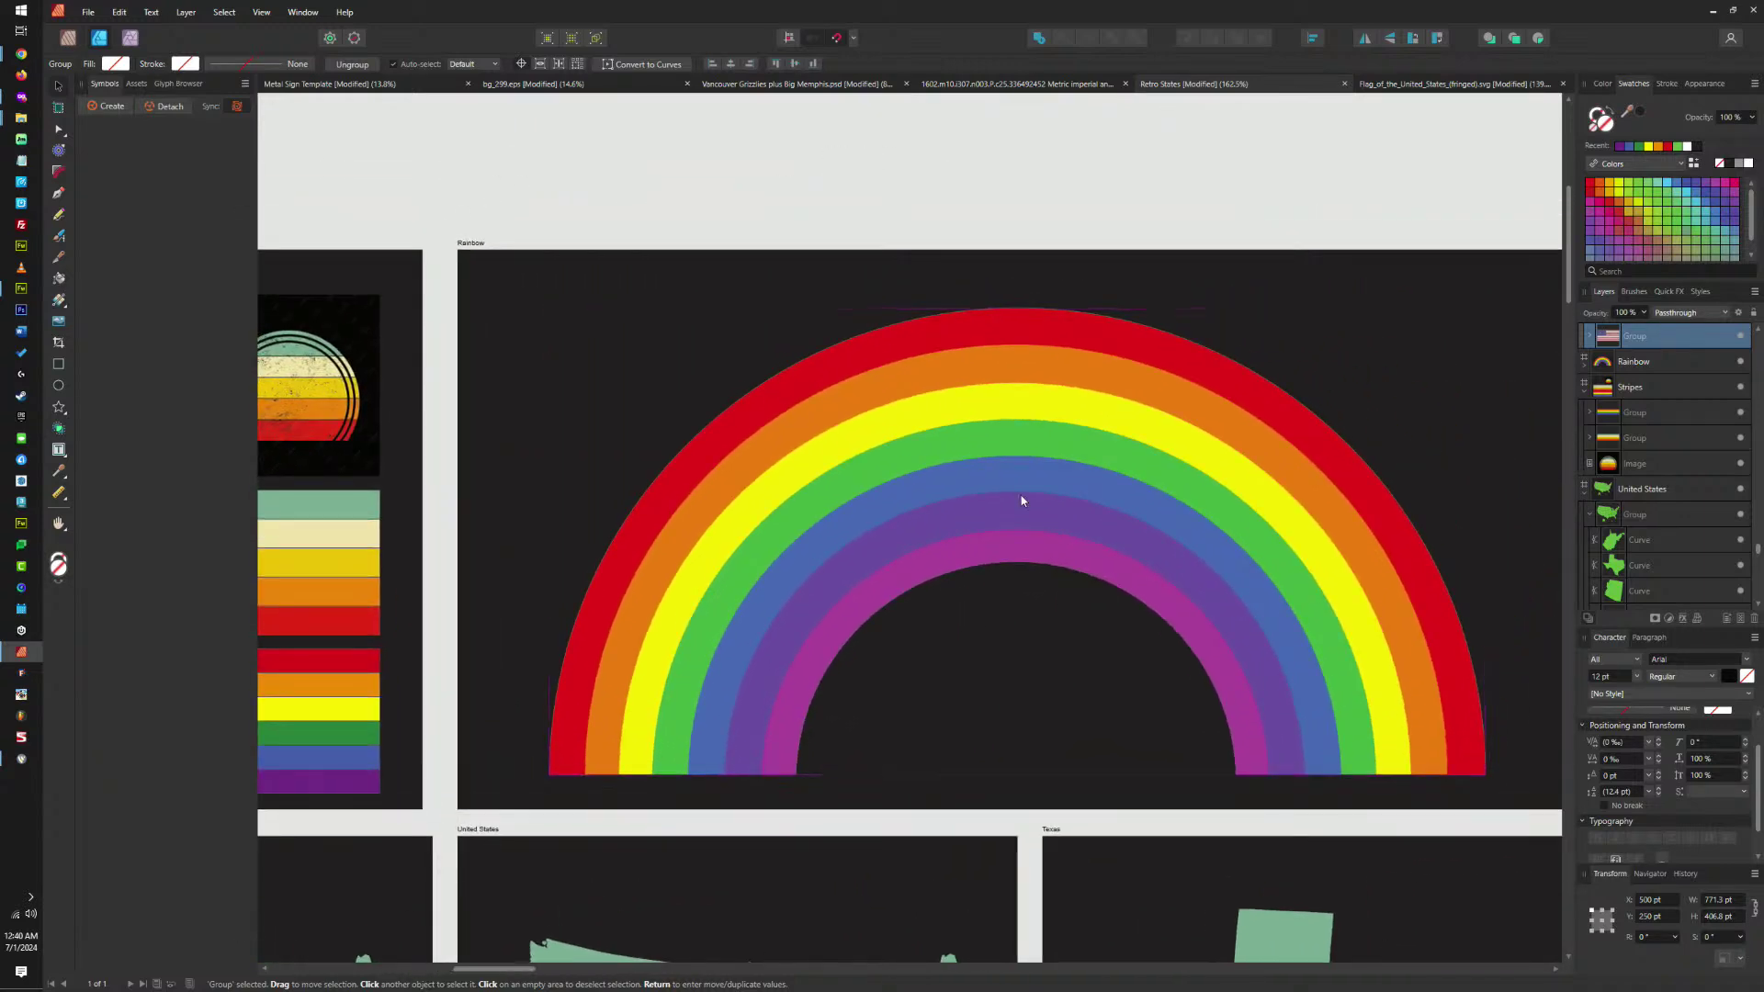
pyautogui.click(1109, 474)
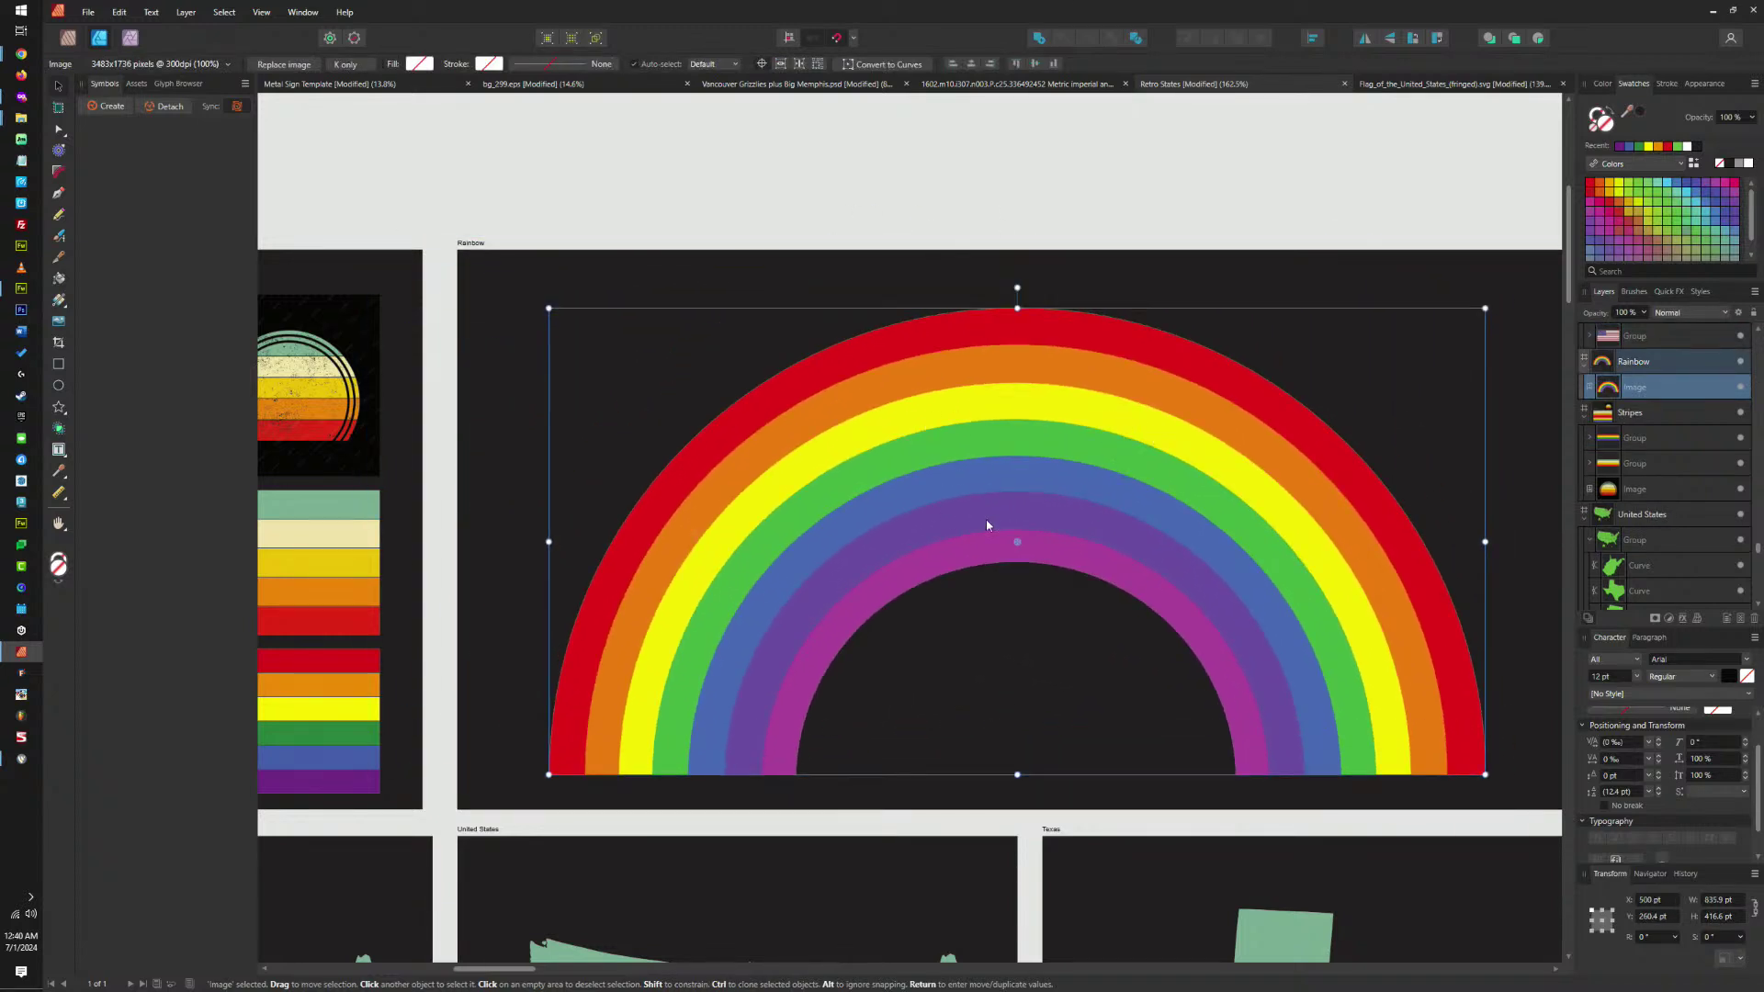
# Look across the source artboards and examine the retro-striped United States map with state borders up close.
pyautogui.scroll(-5, 1220, 494)
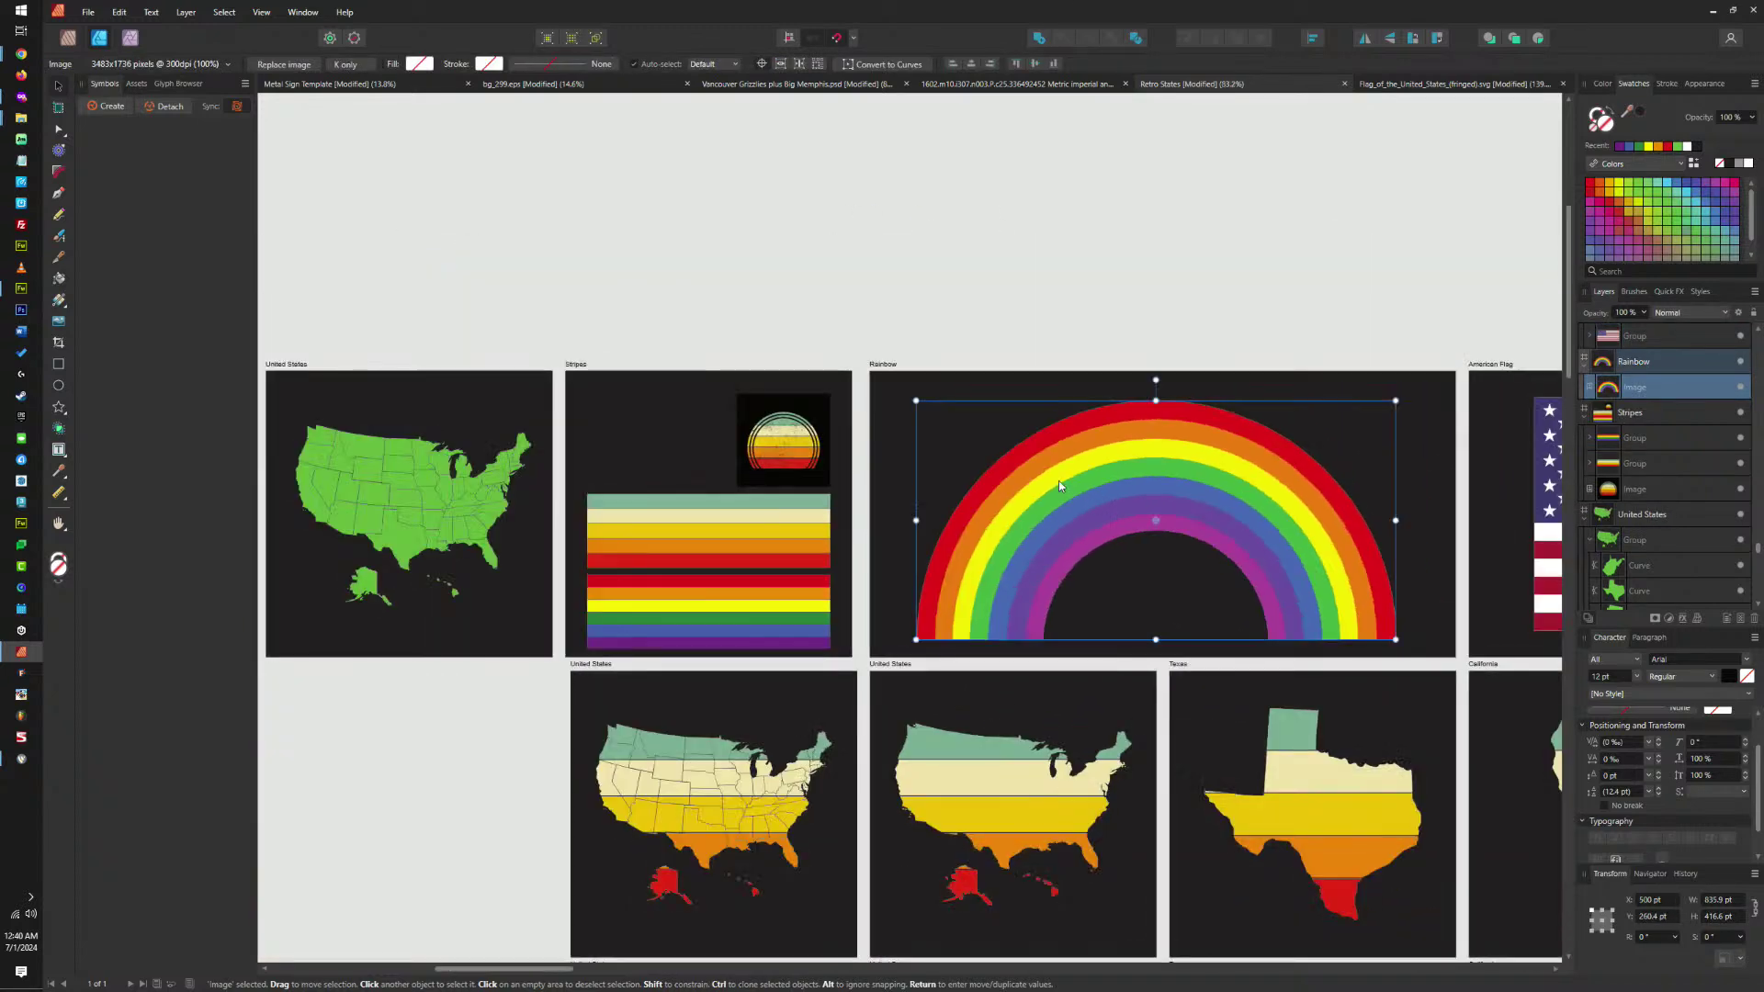
pyautogui.hscroll(3, 1058, 482)
pyautogui.scroll(-1, 978, 532)
pyautogui.hscroll(5, 735, 487)
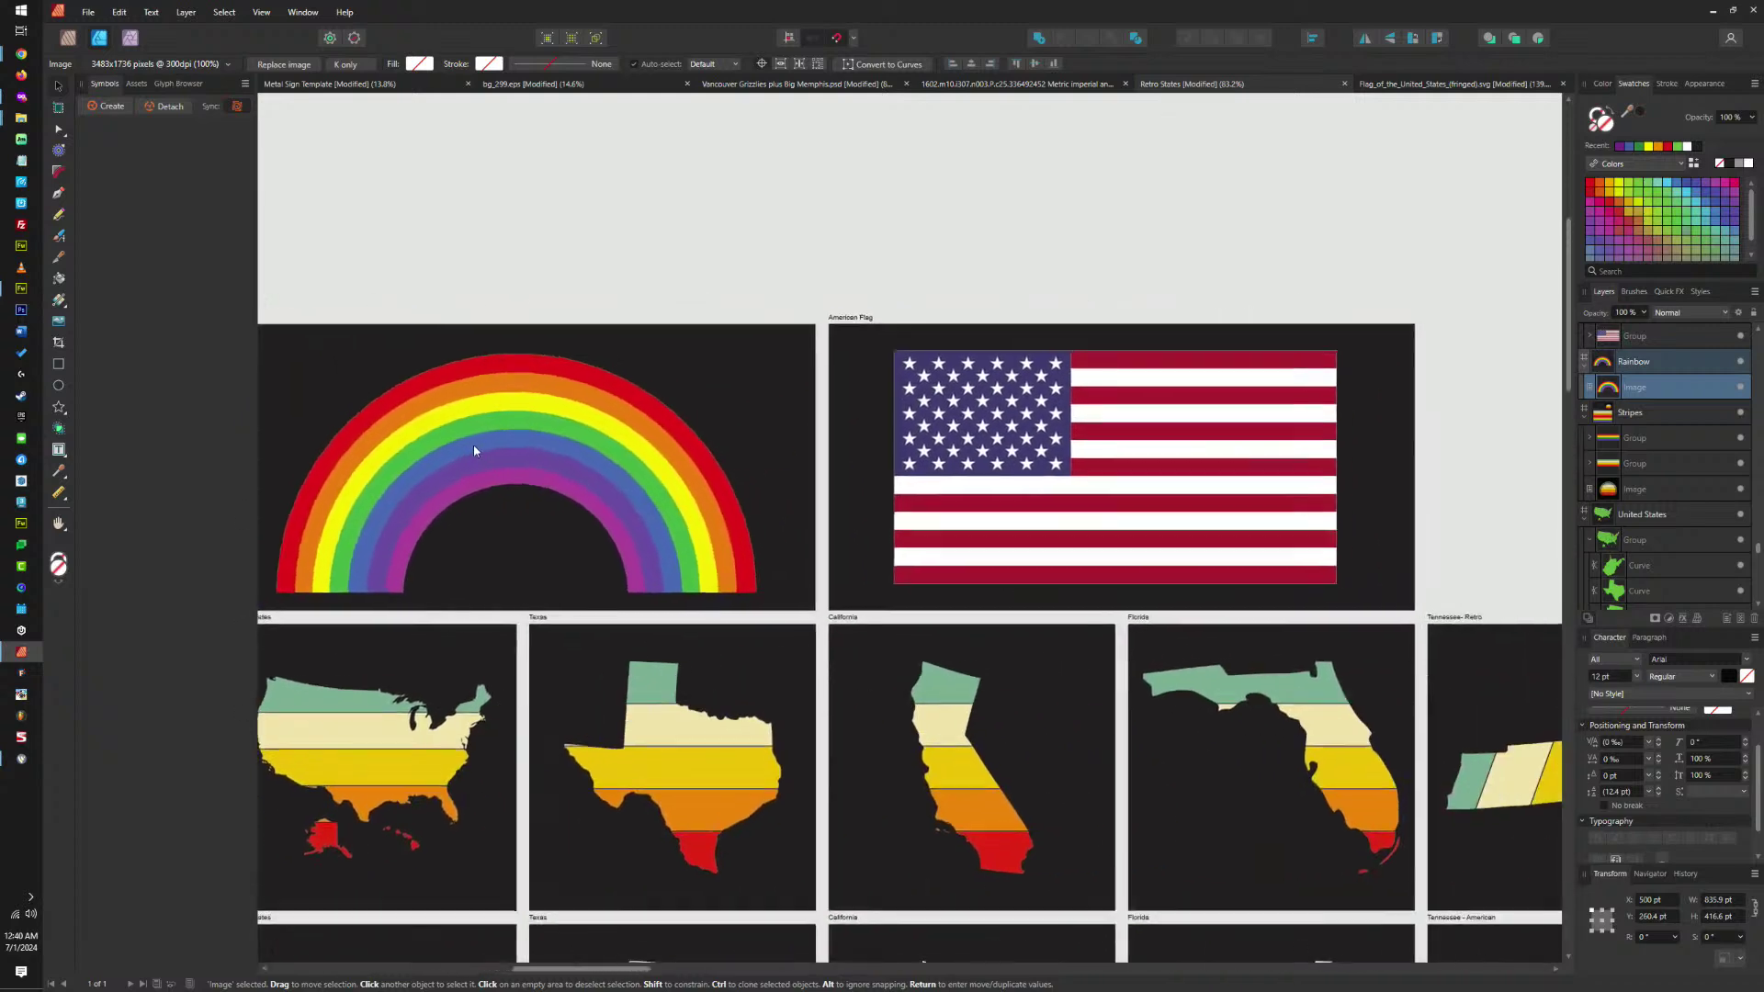
pyautogui.hscroll(-5, 1015, 445)
pyautogui.hscroll(-3, 1048, 515)
pyautogui.scroll(-1, 1085, 594)
pyautogui.scroll(7, 900, 652)
pyautogui.scroll(-2, 885, 437)
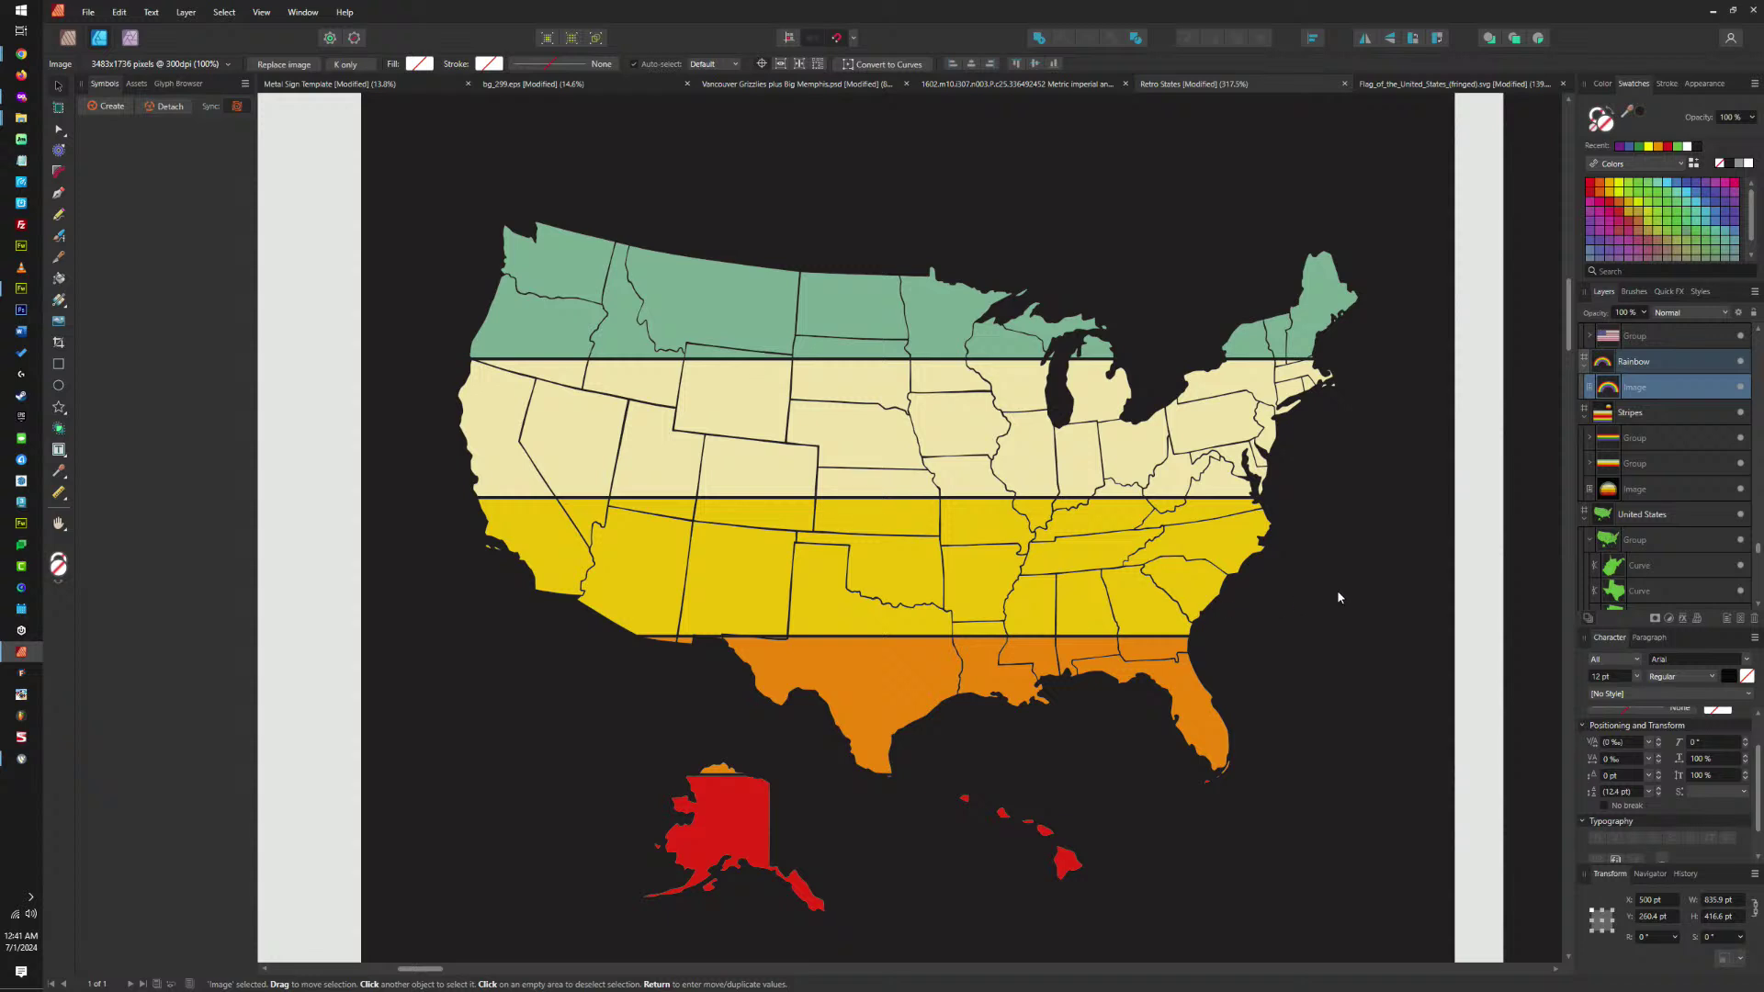
# Examine the retro-striped Texas and Tennessee maps and the empty Tennessee artboards at the end of that row.
pyautogui.moveTo(1336, 597); pyautogui.dragTo(281, 557)
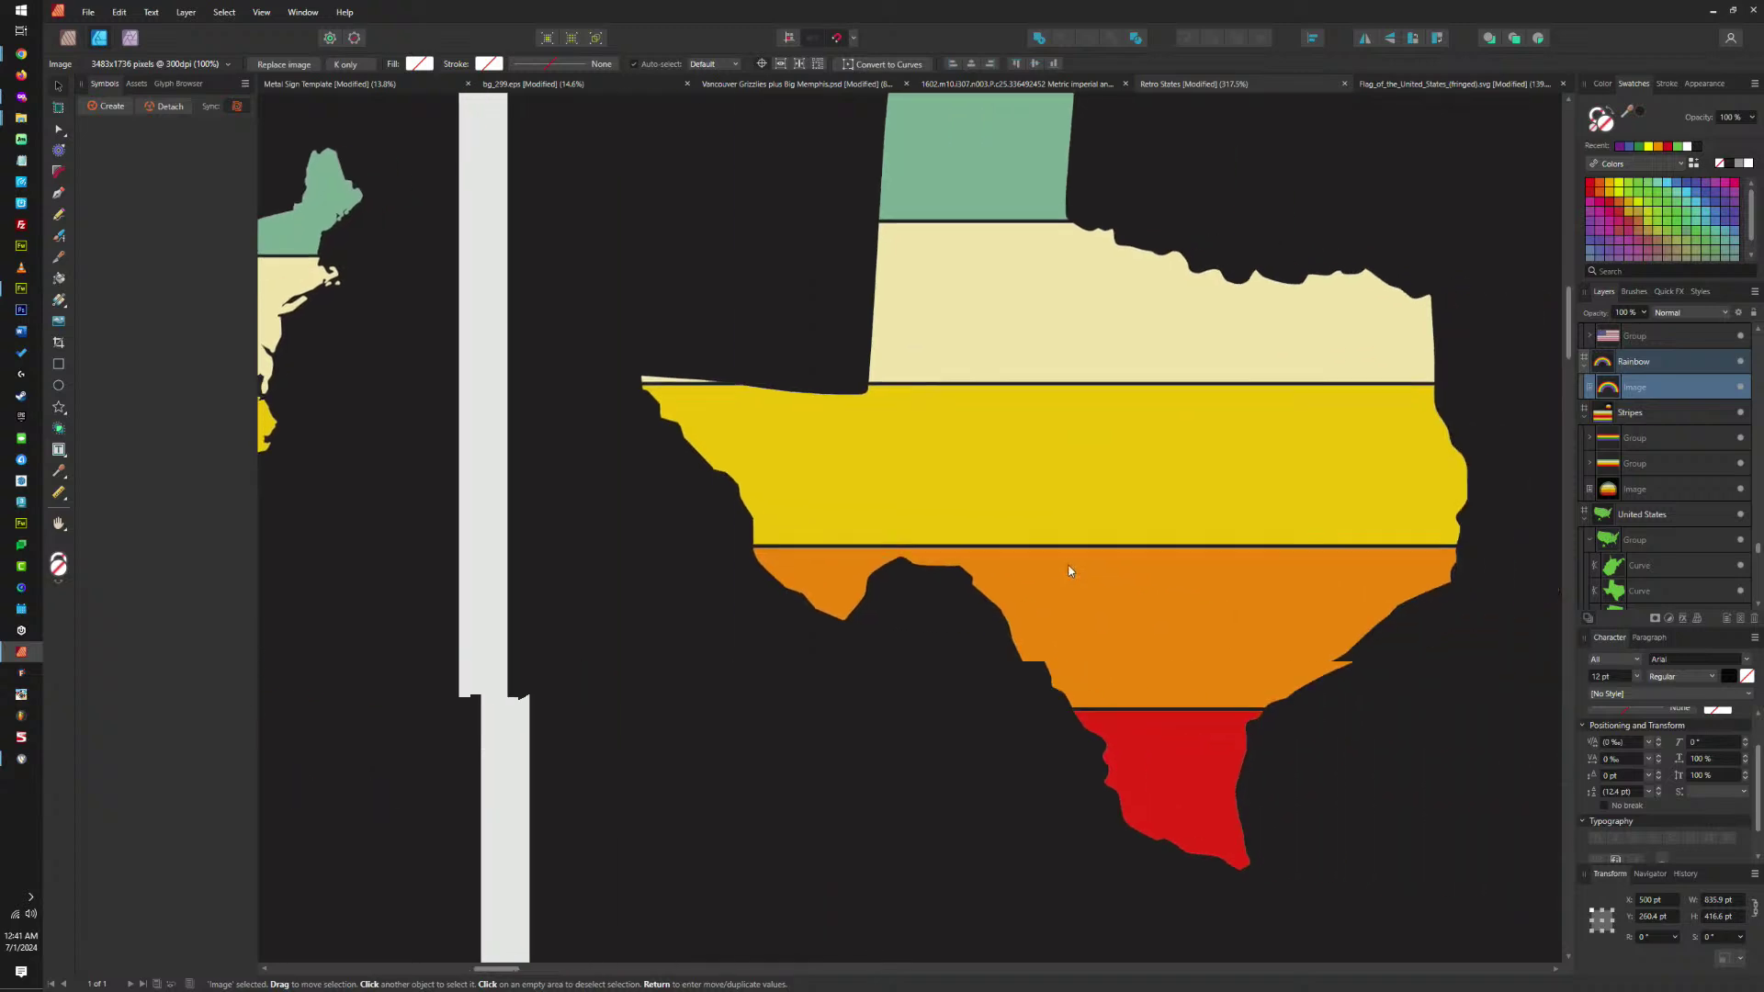
pyautogui.scroll(-3, 981, 635)
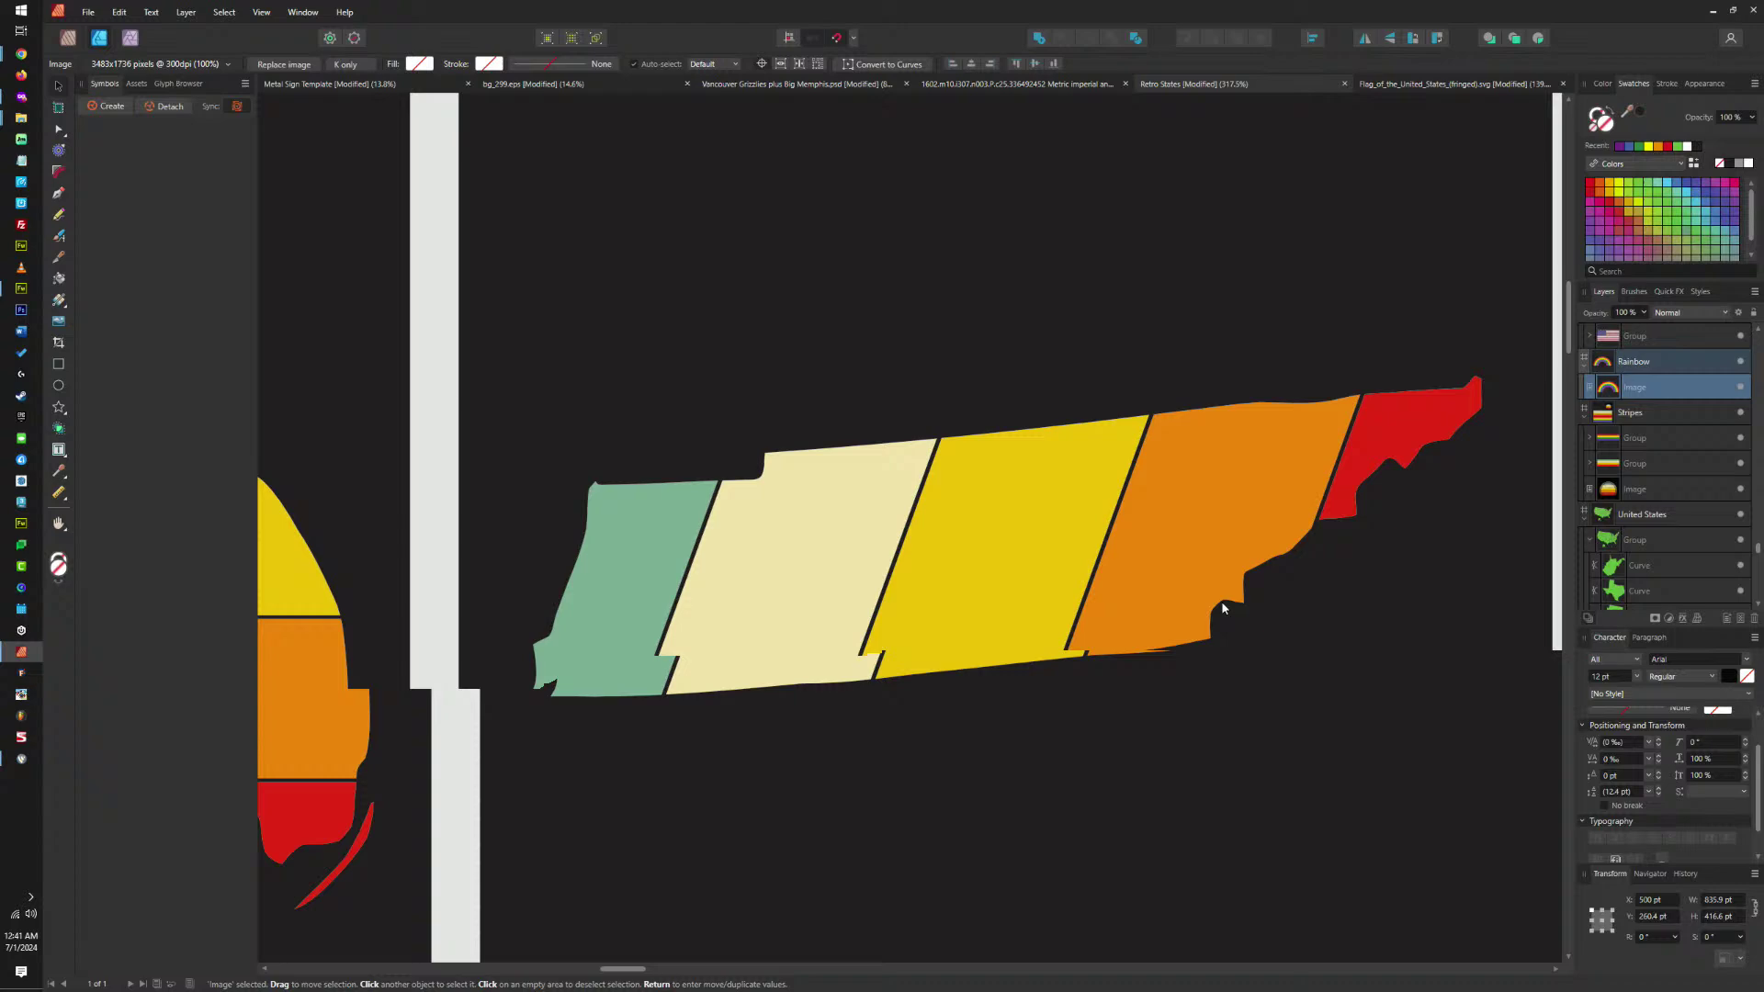
pyautogui.moveTo(1221, 608); pyautogui.dragTo(1091, 604)
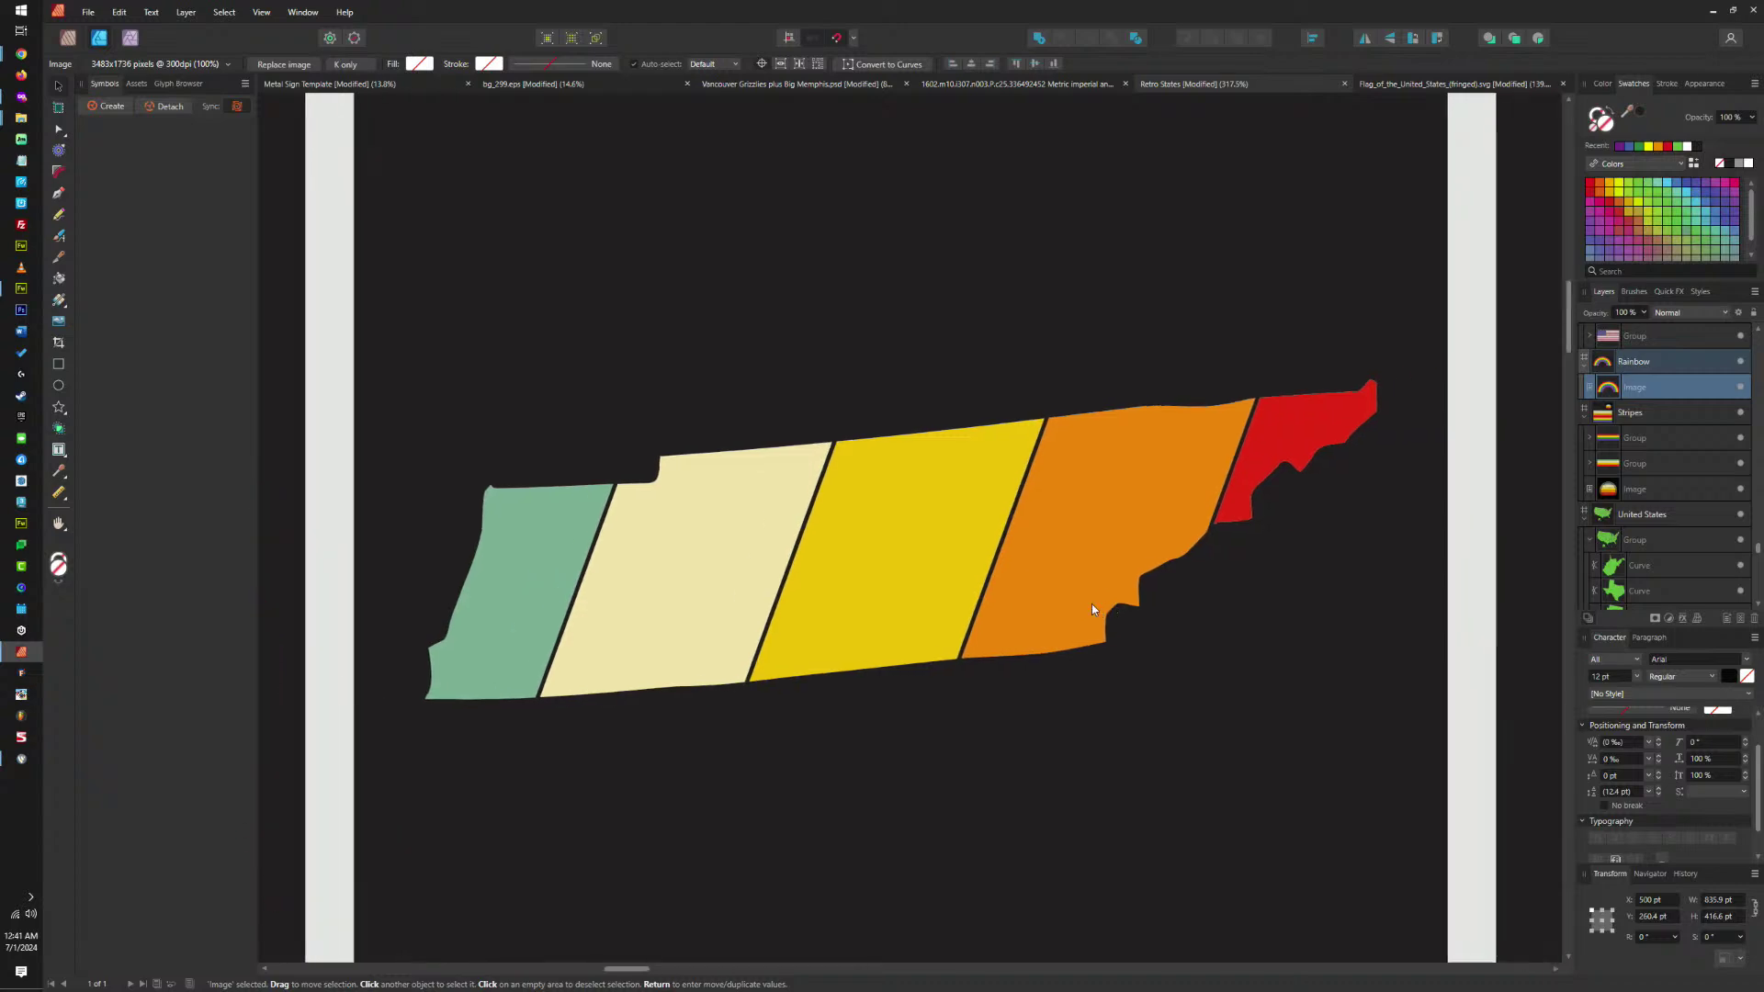
pyautogui.scroll(-6, 988, 609)
pyautogui.moveTo(1409, 585); pyautogui.dragTo(793, 625)
pyautogui.scroll(-4, 1391, 608)
pyautogui.hscroll(-5, 1077, 582)
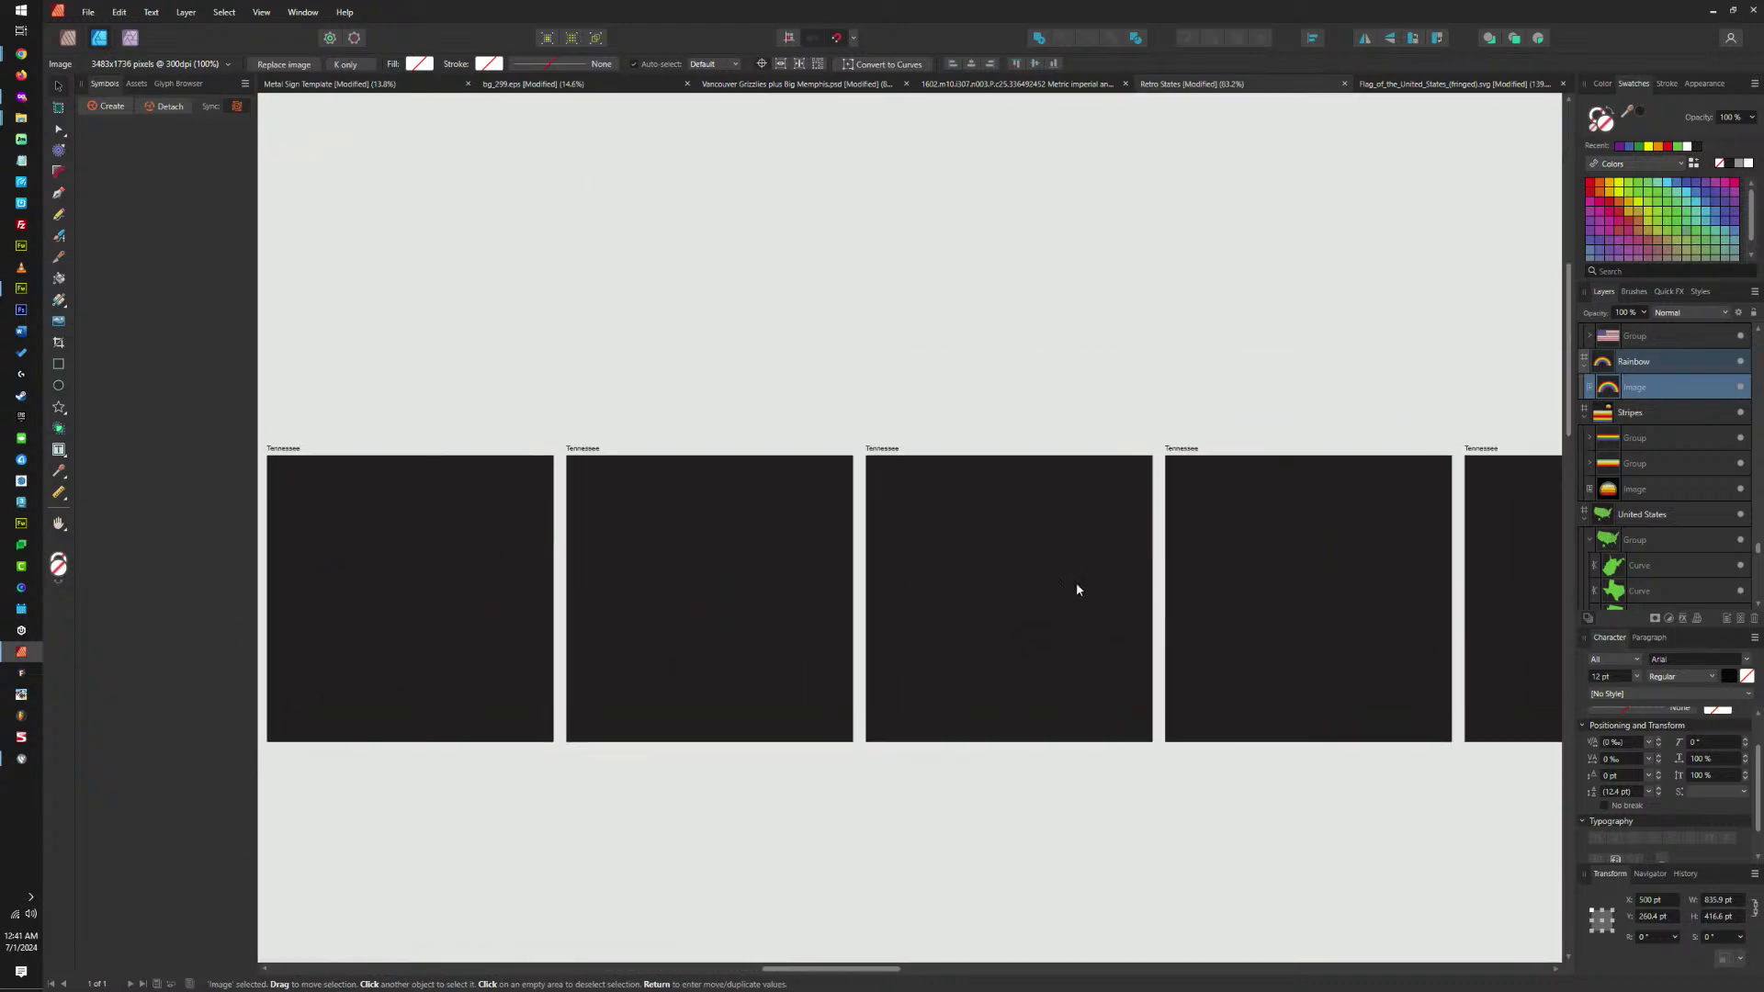
# Review the retro-striped row again from the United States maps across to the Tennessee - Retro artboard.
pyautogui.hscroll(-15, 821, 501)
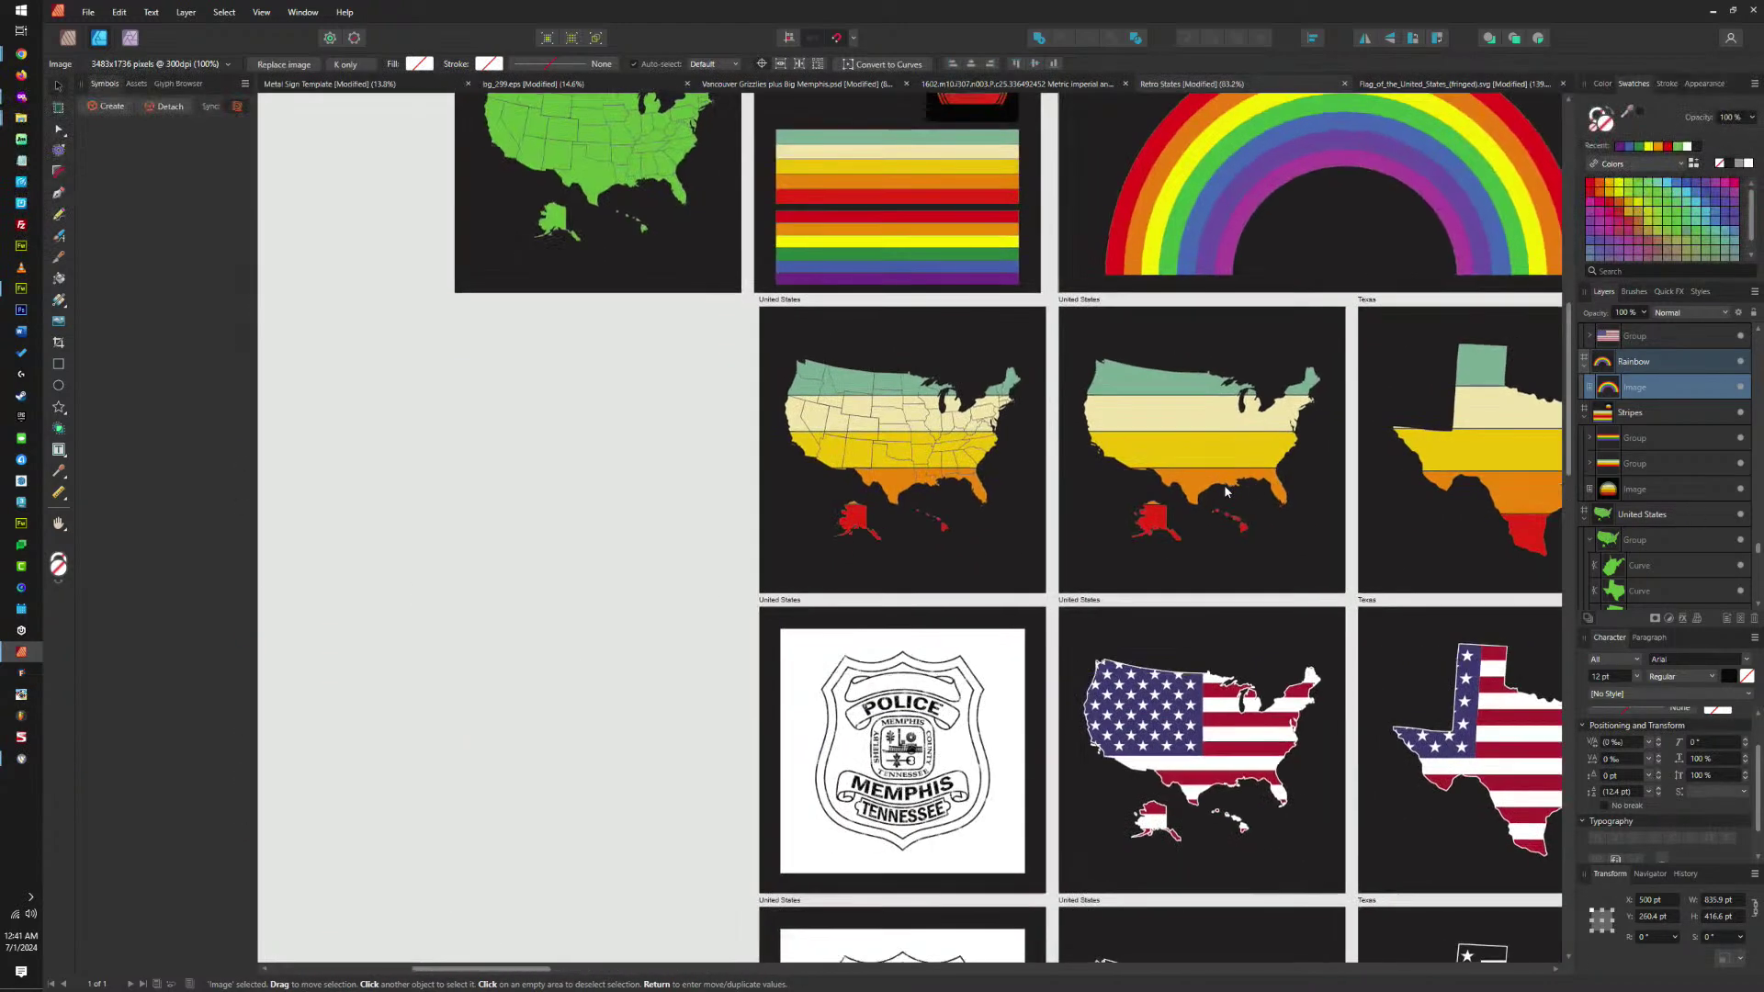
pyautogui.moveTo(1224, 484); pyautogui.dragTo(430, 497)
pyautogui.hscroll(8, 430, 496)
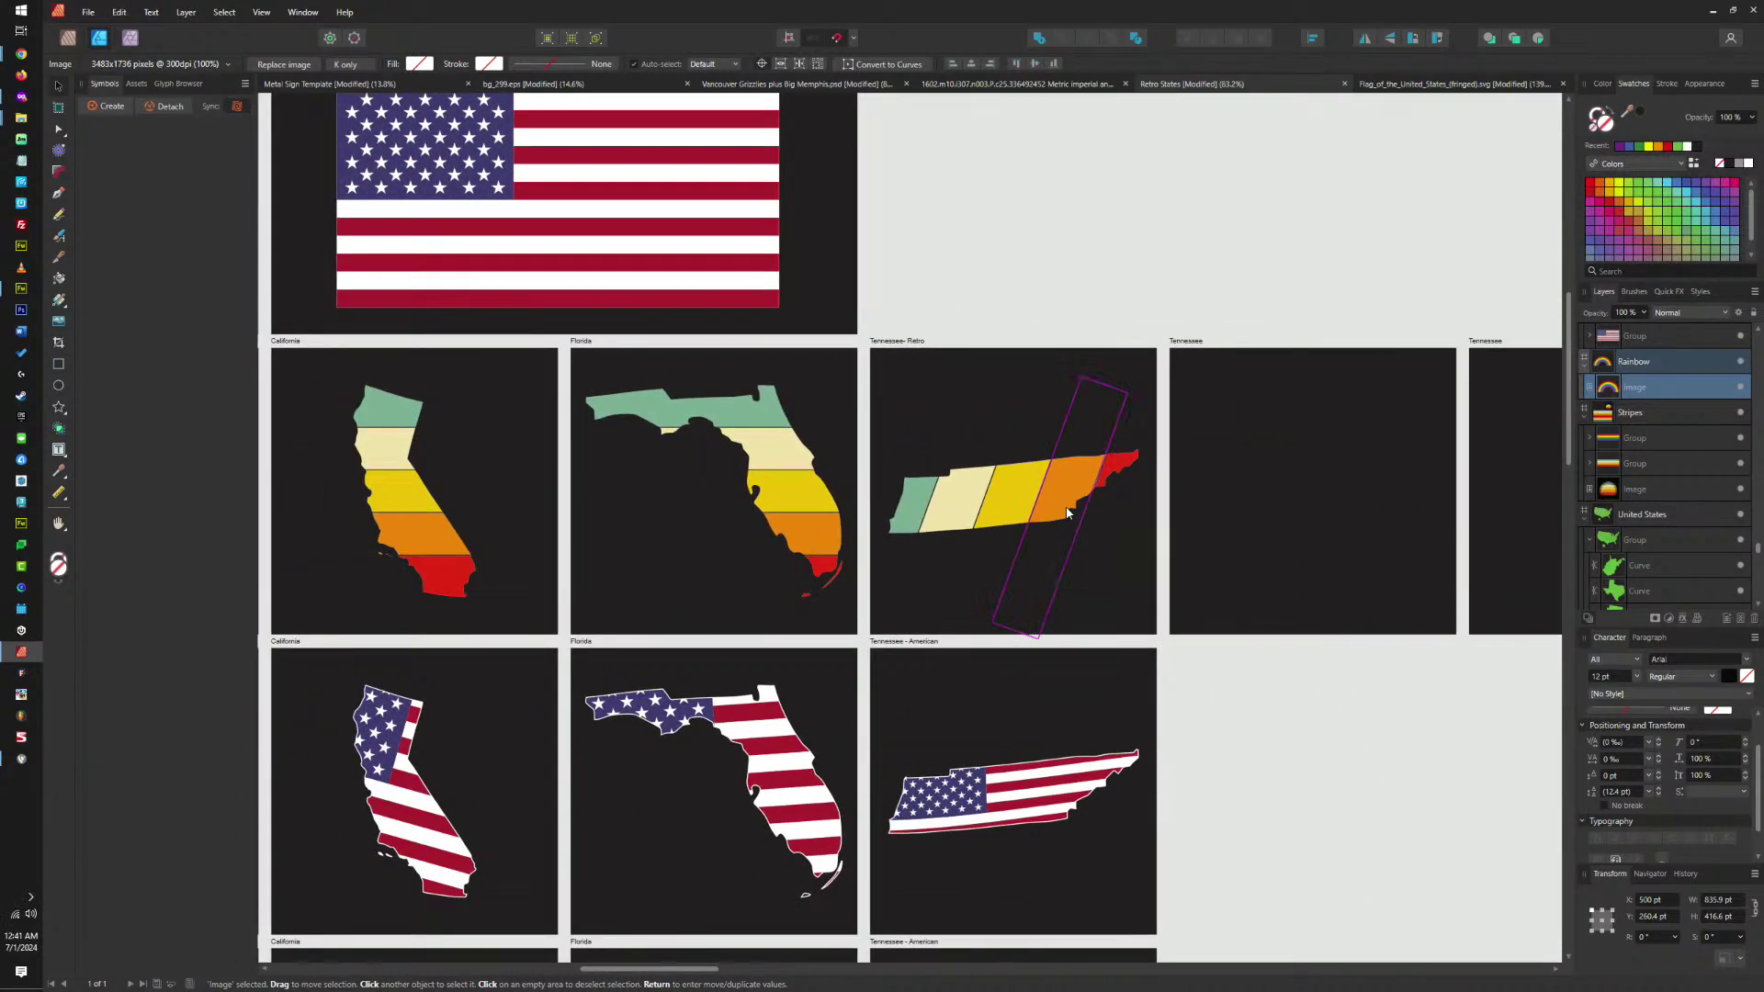
pyautogui.scroll(1, 1067, 512)
pyautogui.scroll(2, 1070, 513)
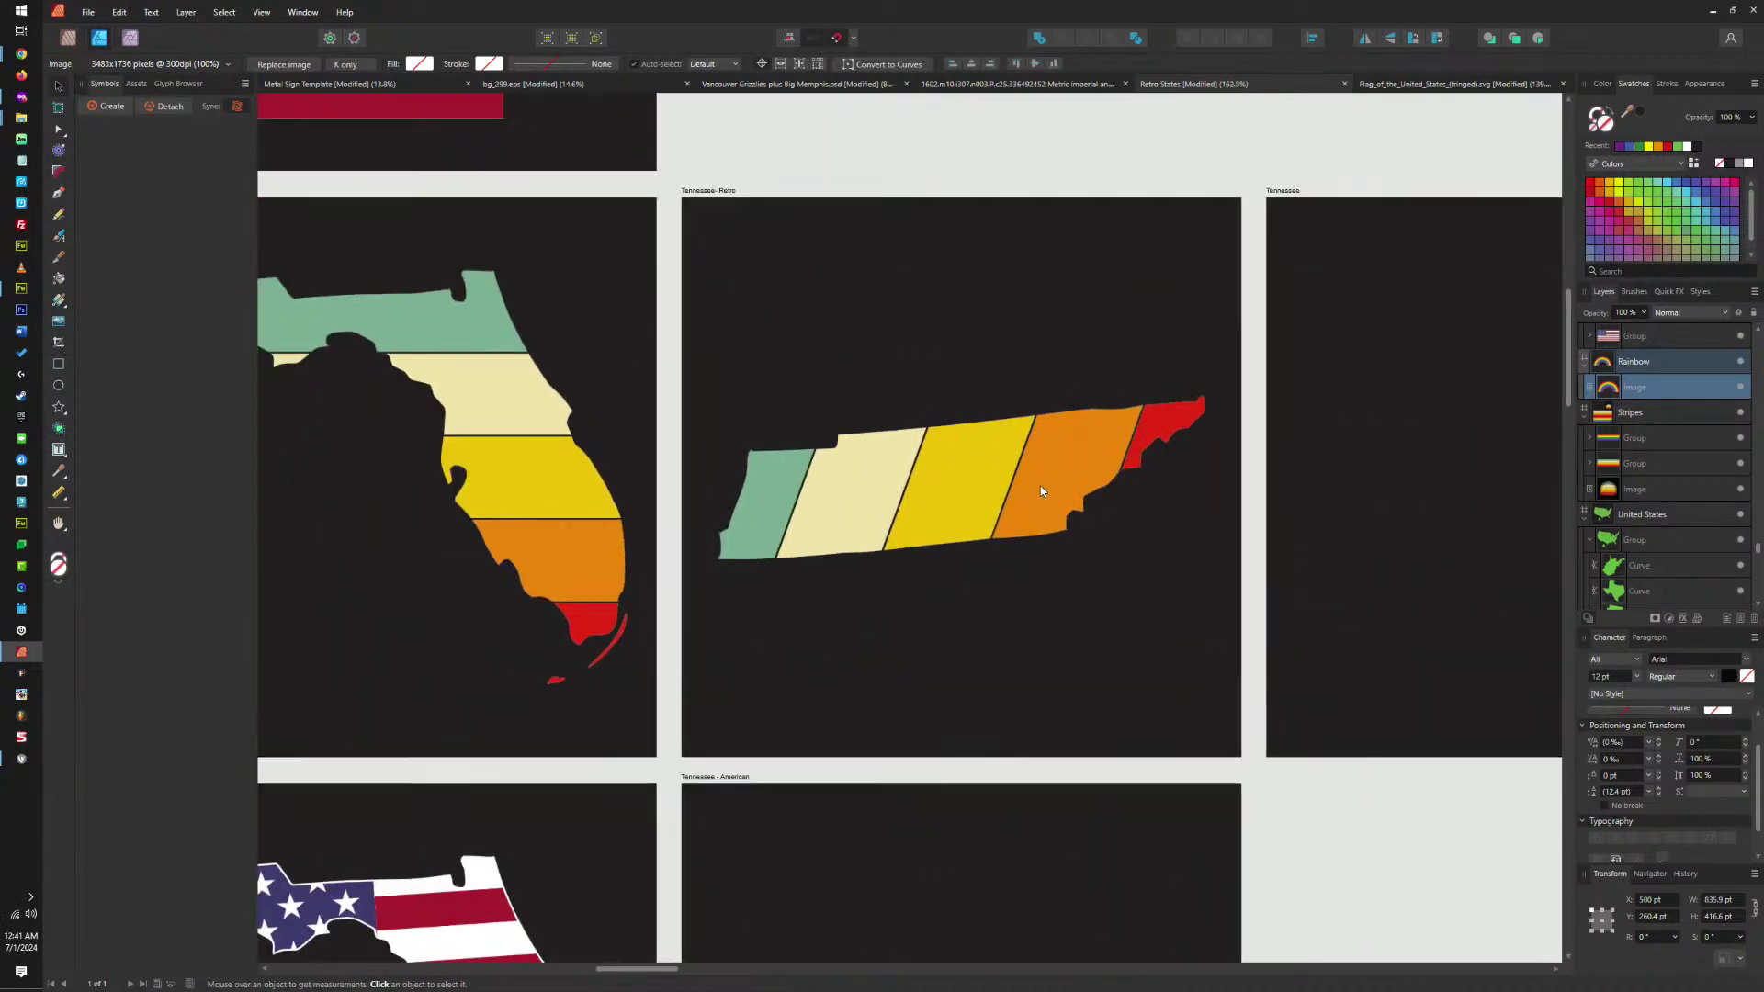
# Switch to the Chrome browser and search Google for "RETRO SUNSET SHIRTS" from the police emblems page.
pyautogui.moveTo(28, 59)
pyautogui.click(138, 928)
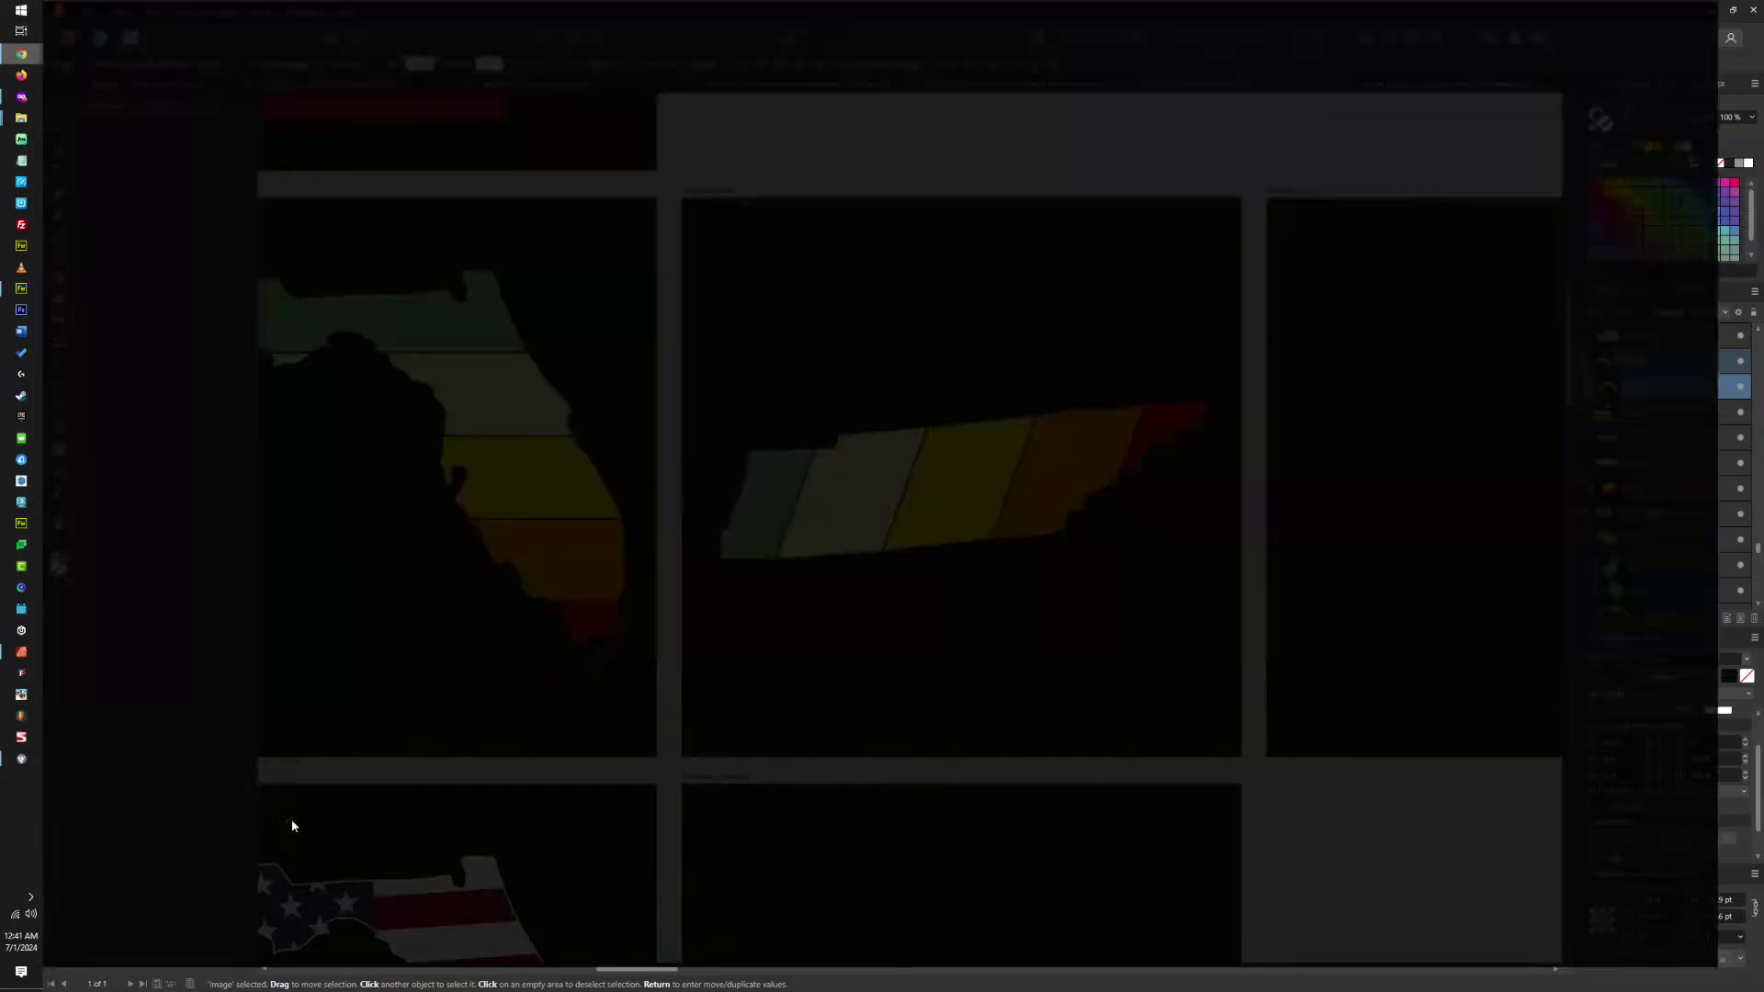
pyautogui.click(1296, 14)
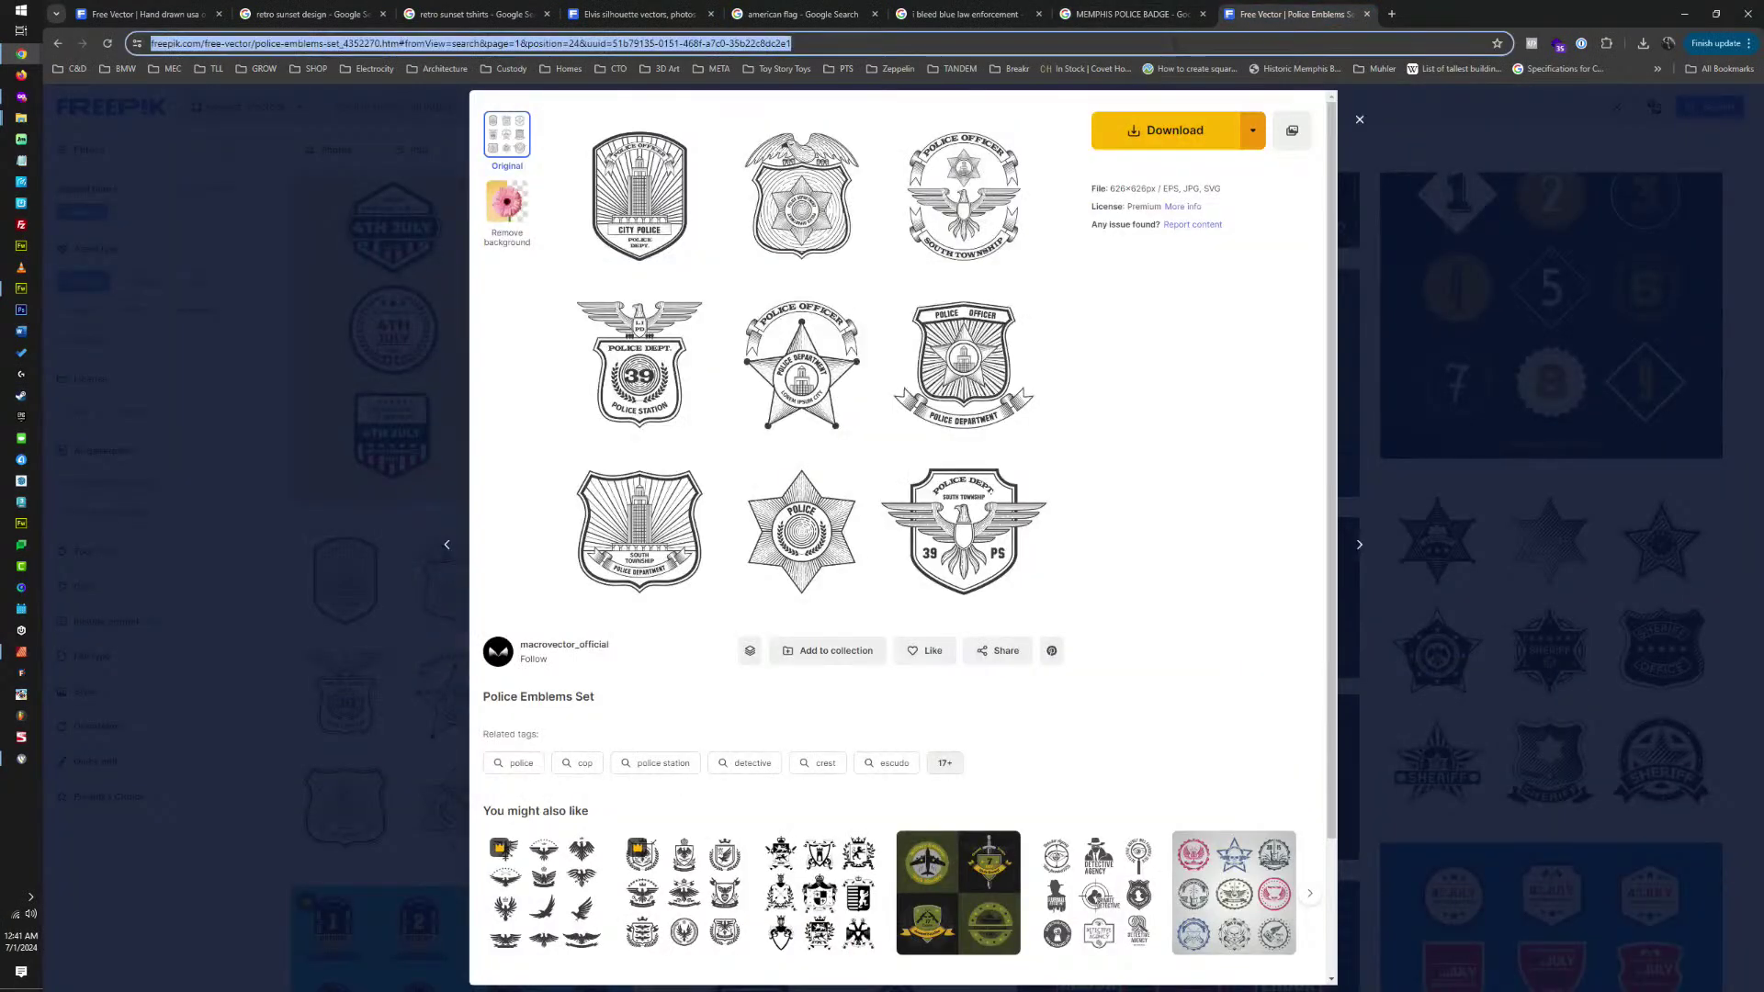
pyautogui.write('RETRO SUNSE')
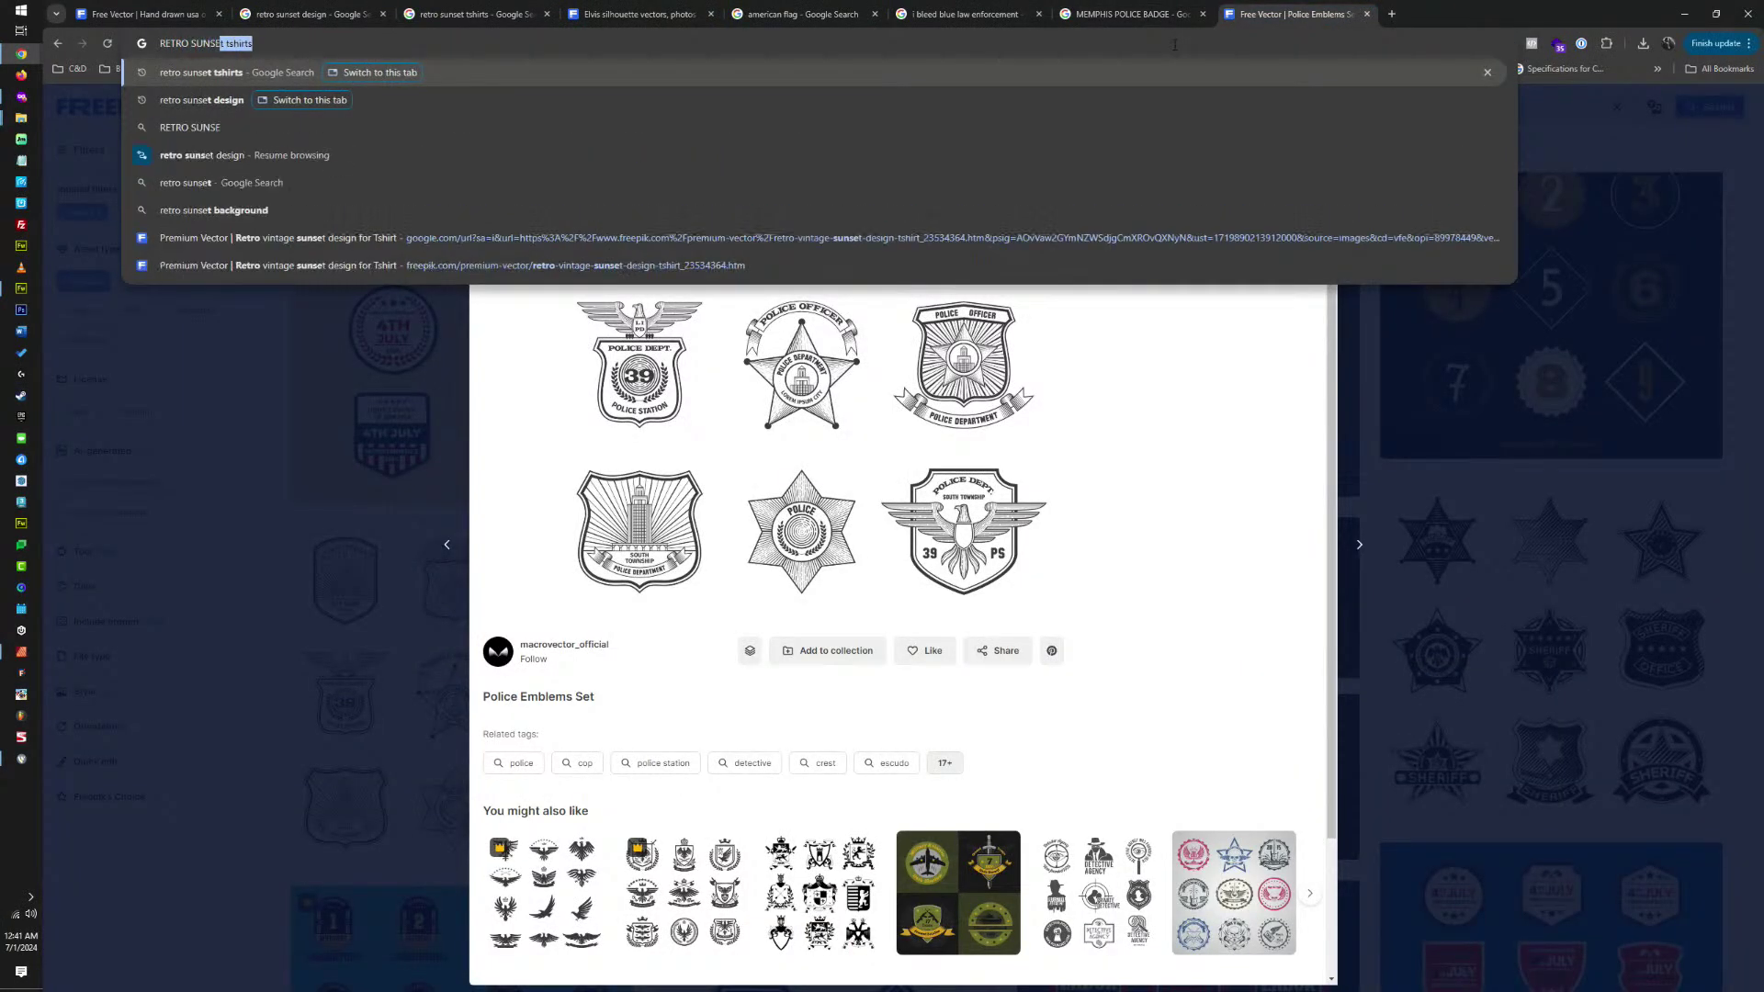
pyautogui.write('T SHIRTS')
pyautogui.press('Return')
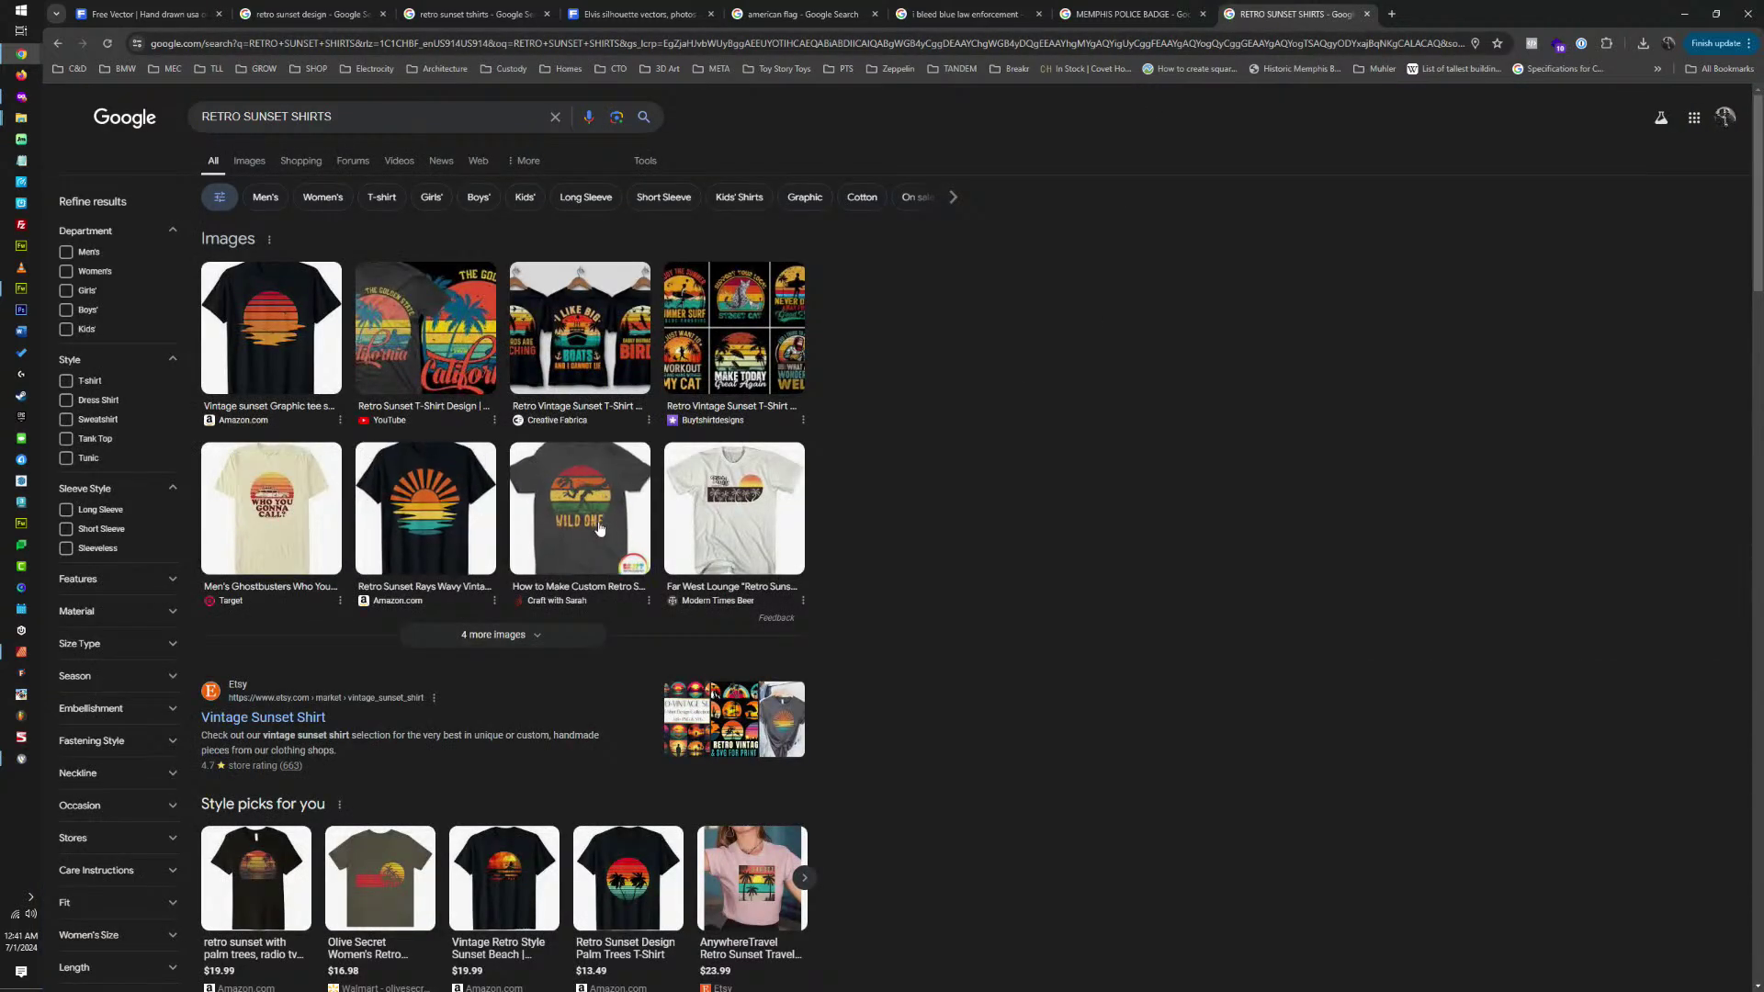
# Preview the "Wild One" shirt and the Buytshirtdesigns retro sunset bundle, and browse the shirt style picks.
pyautogui.click(599, 529)
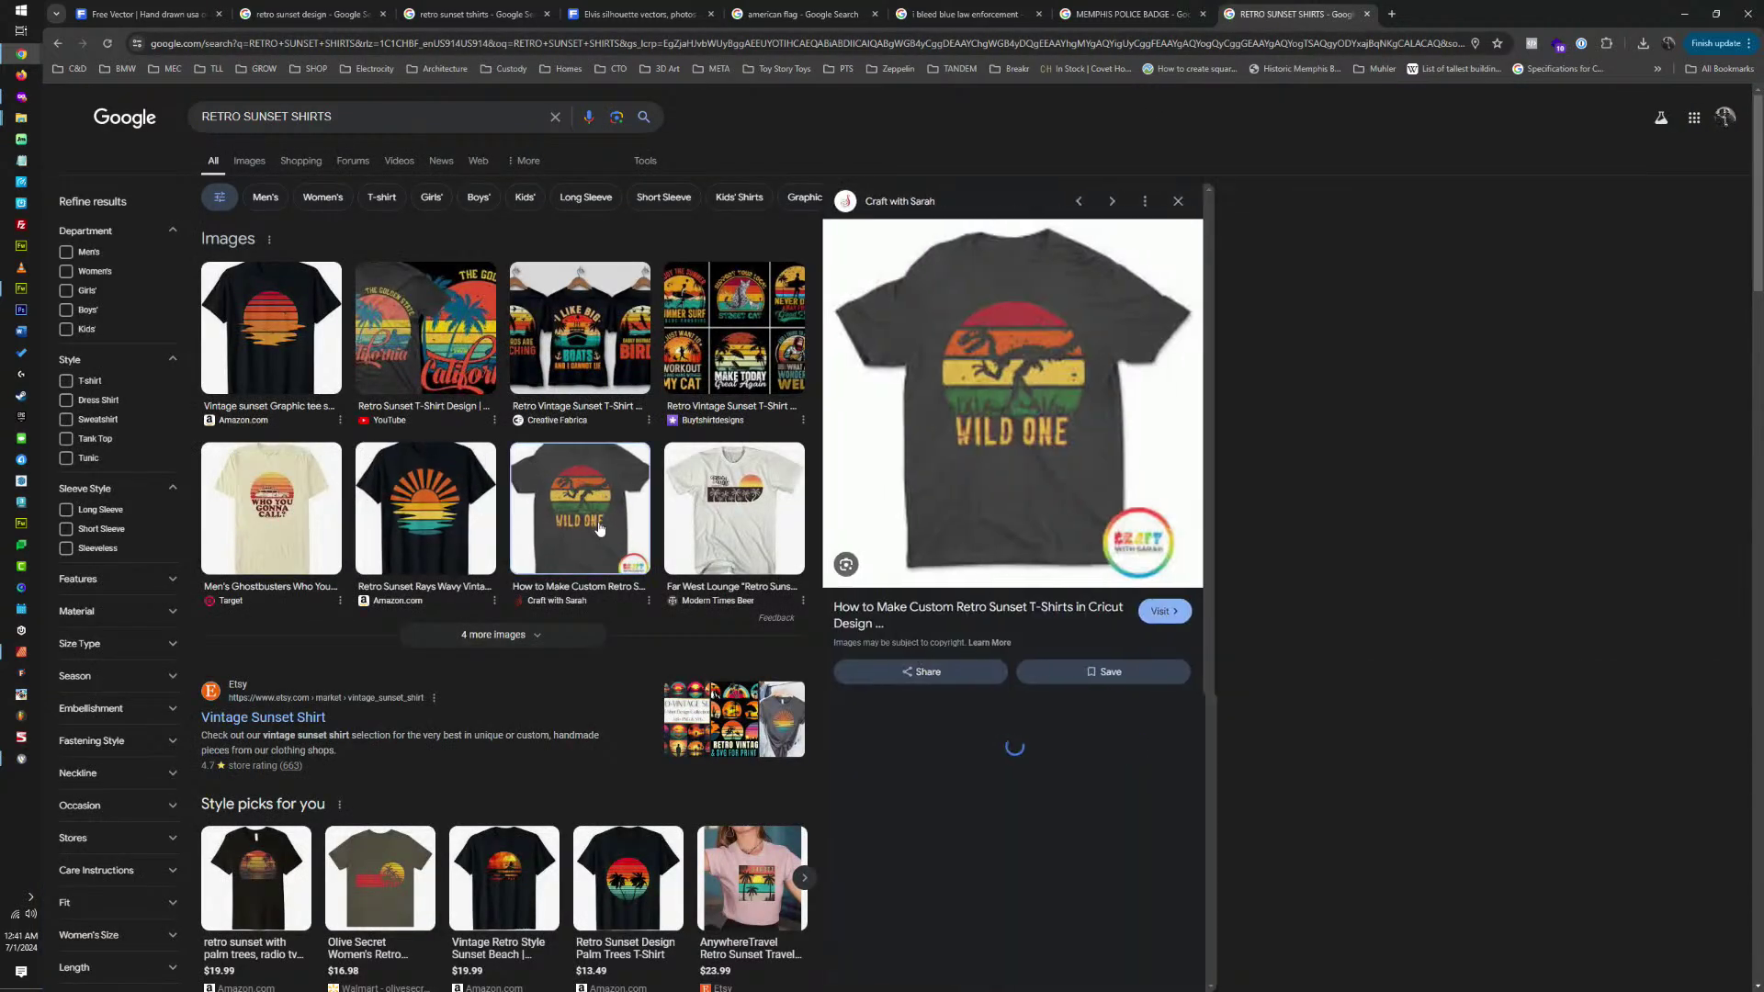
pyautogui.click(734, 351)
pyautogui.scroll(-4, 546, 581)
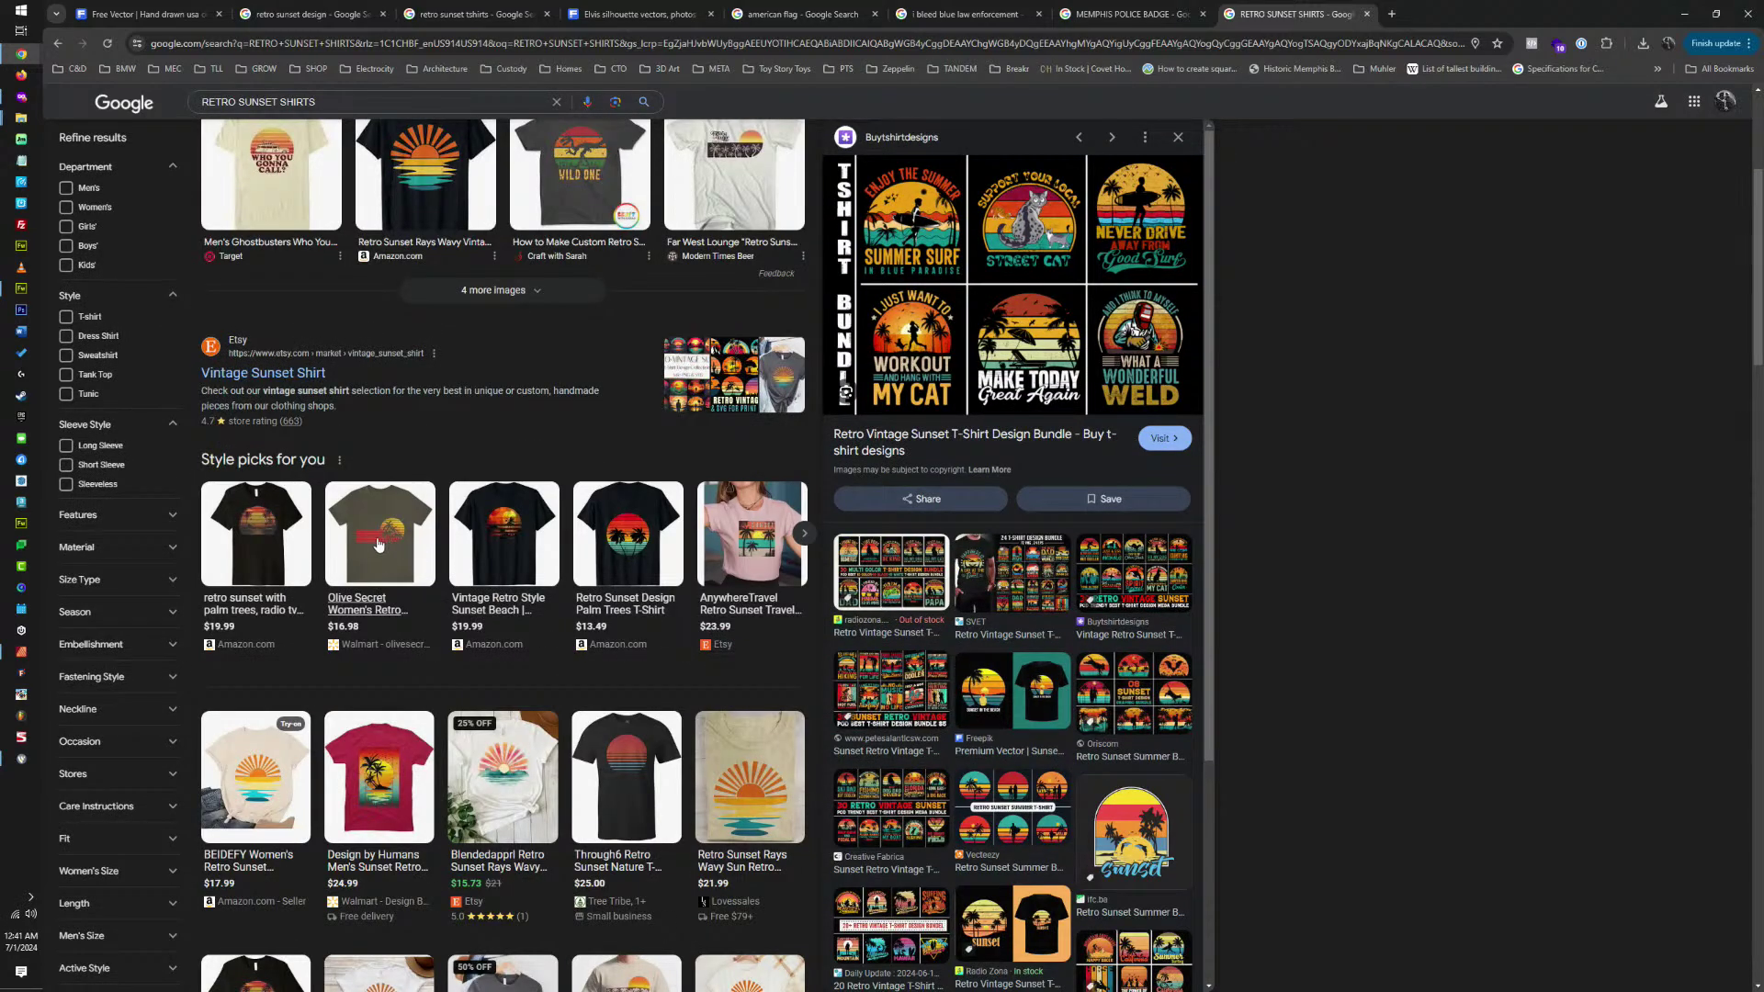
pyautogui.moveTo(374, 810)
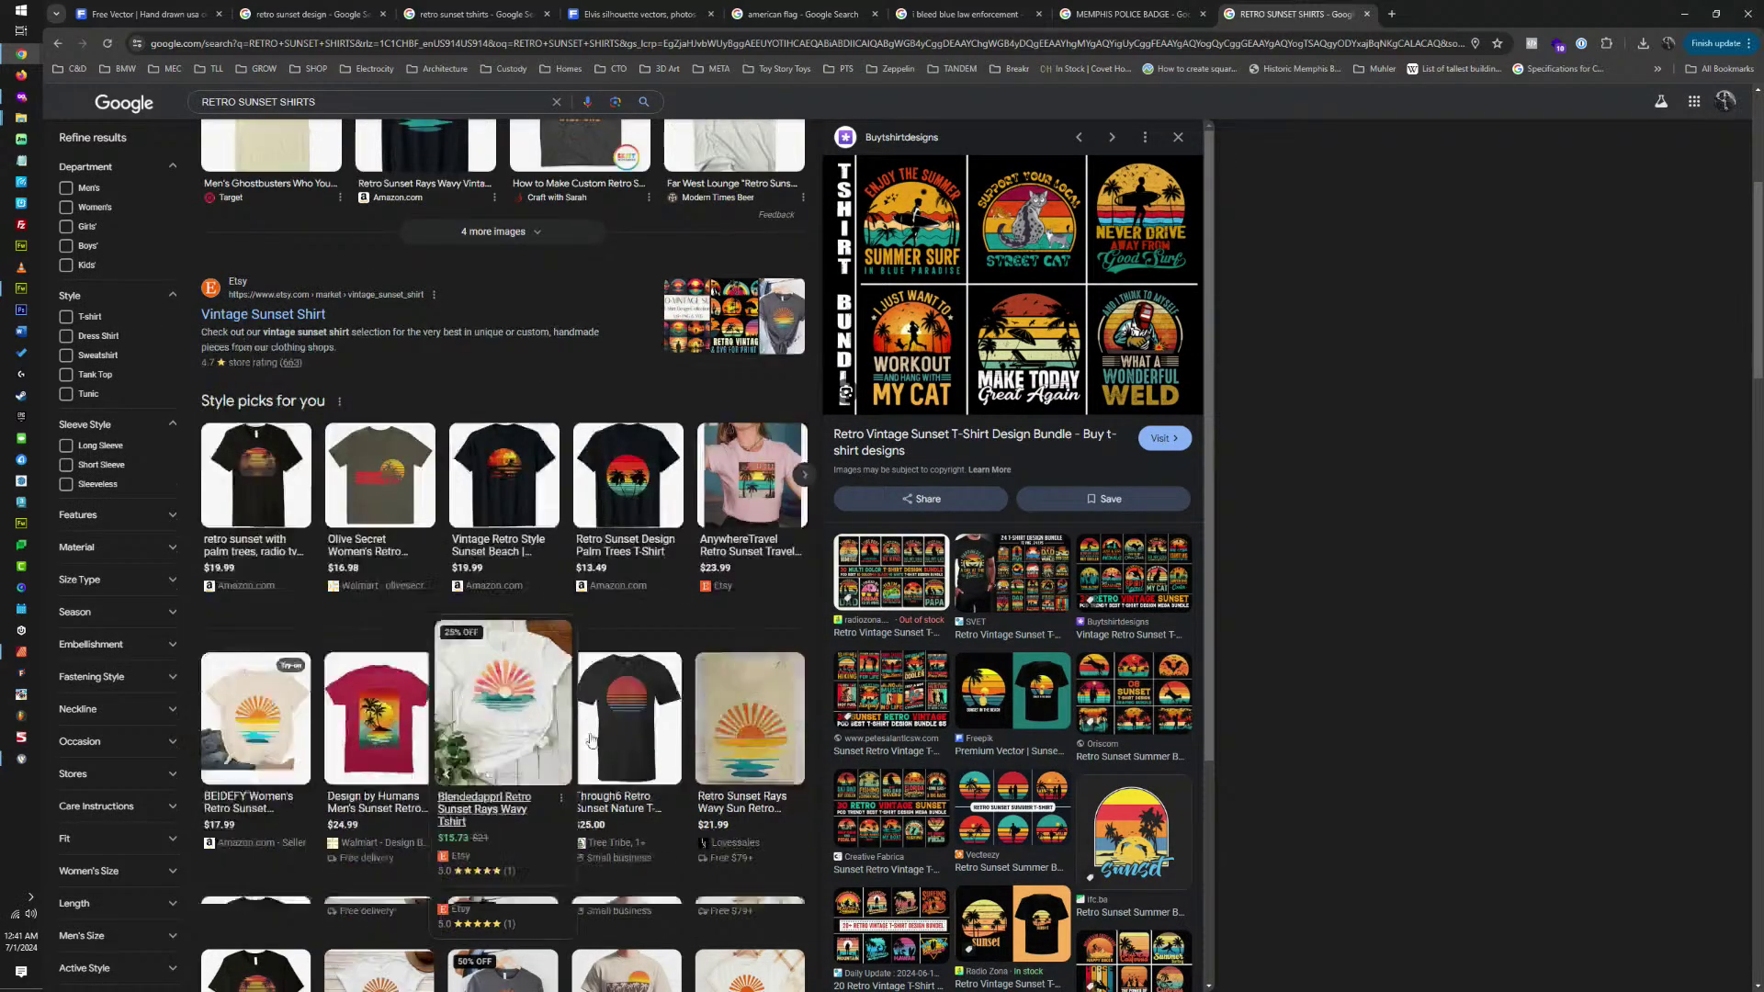
# Preview the TrendyCustomGoods Retro Sunset Rays Wavy Shirt and browse the remaining web results for retro sunset shirts.
pyautogui.scroll(-5, 693, 559)
pyautogui.moveTo(466, 577)
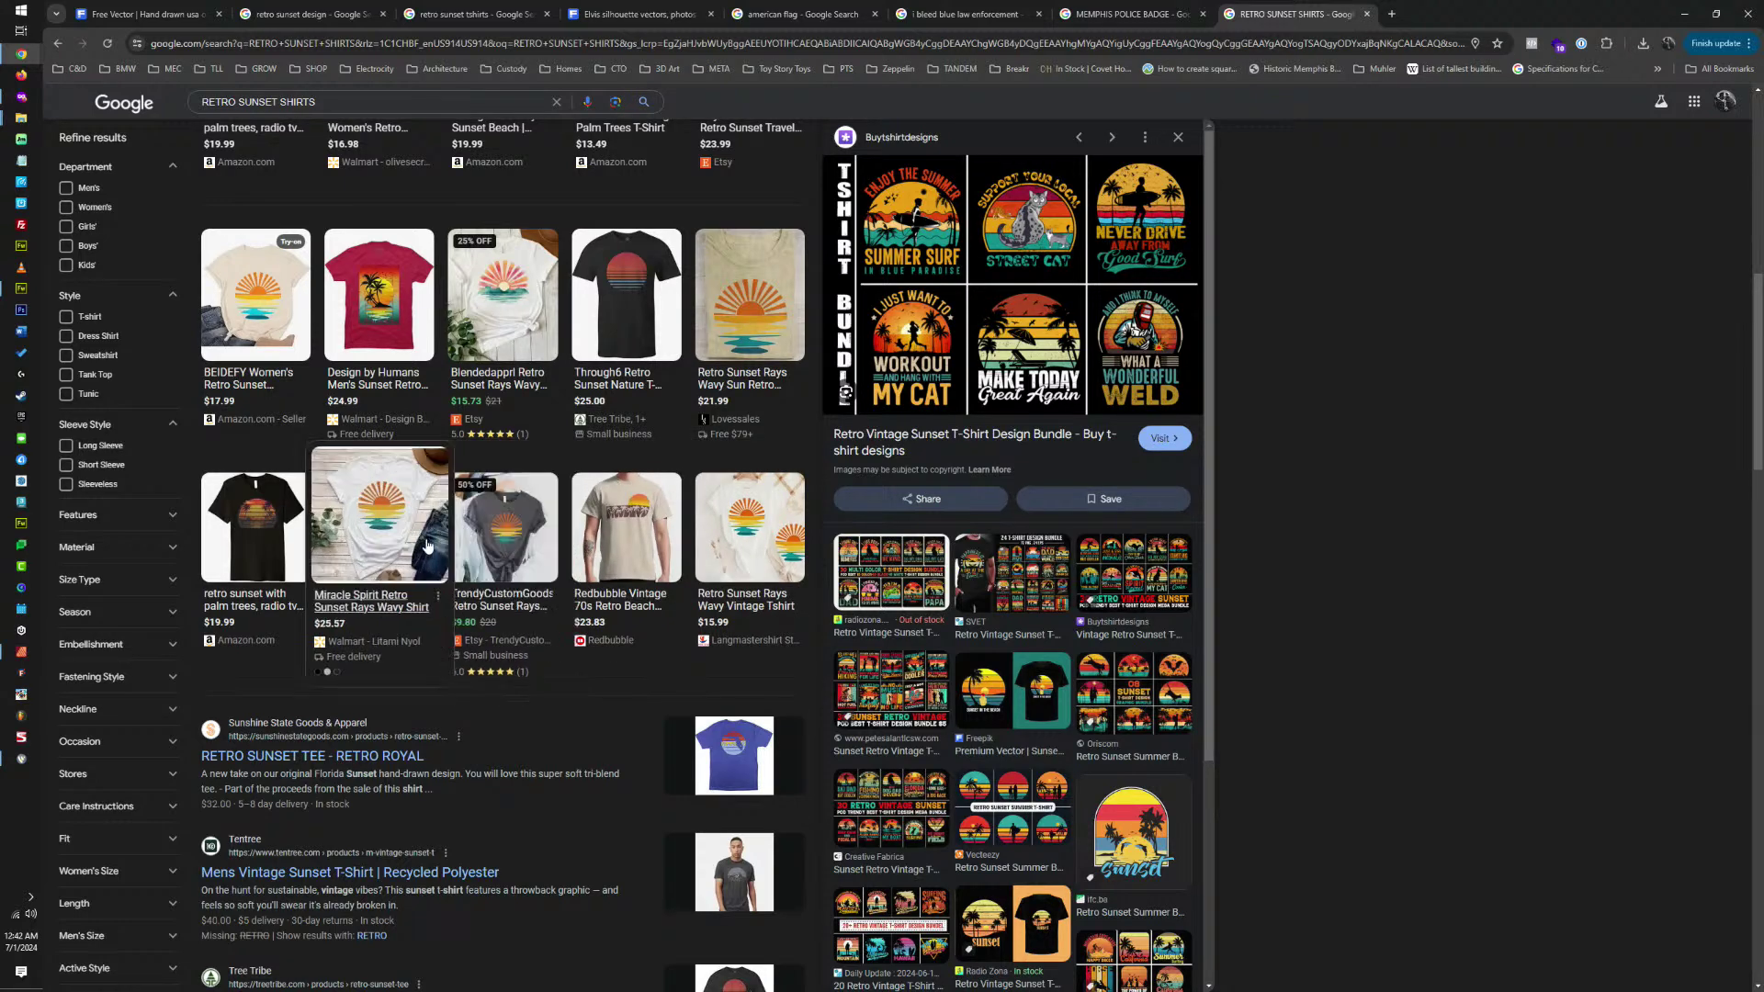
pyautogui.click(507, 551)
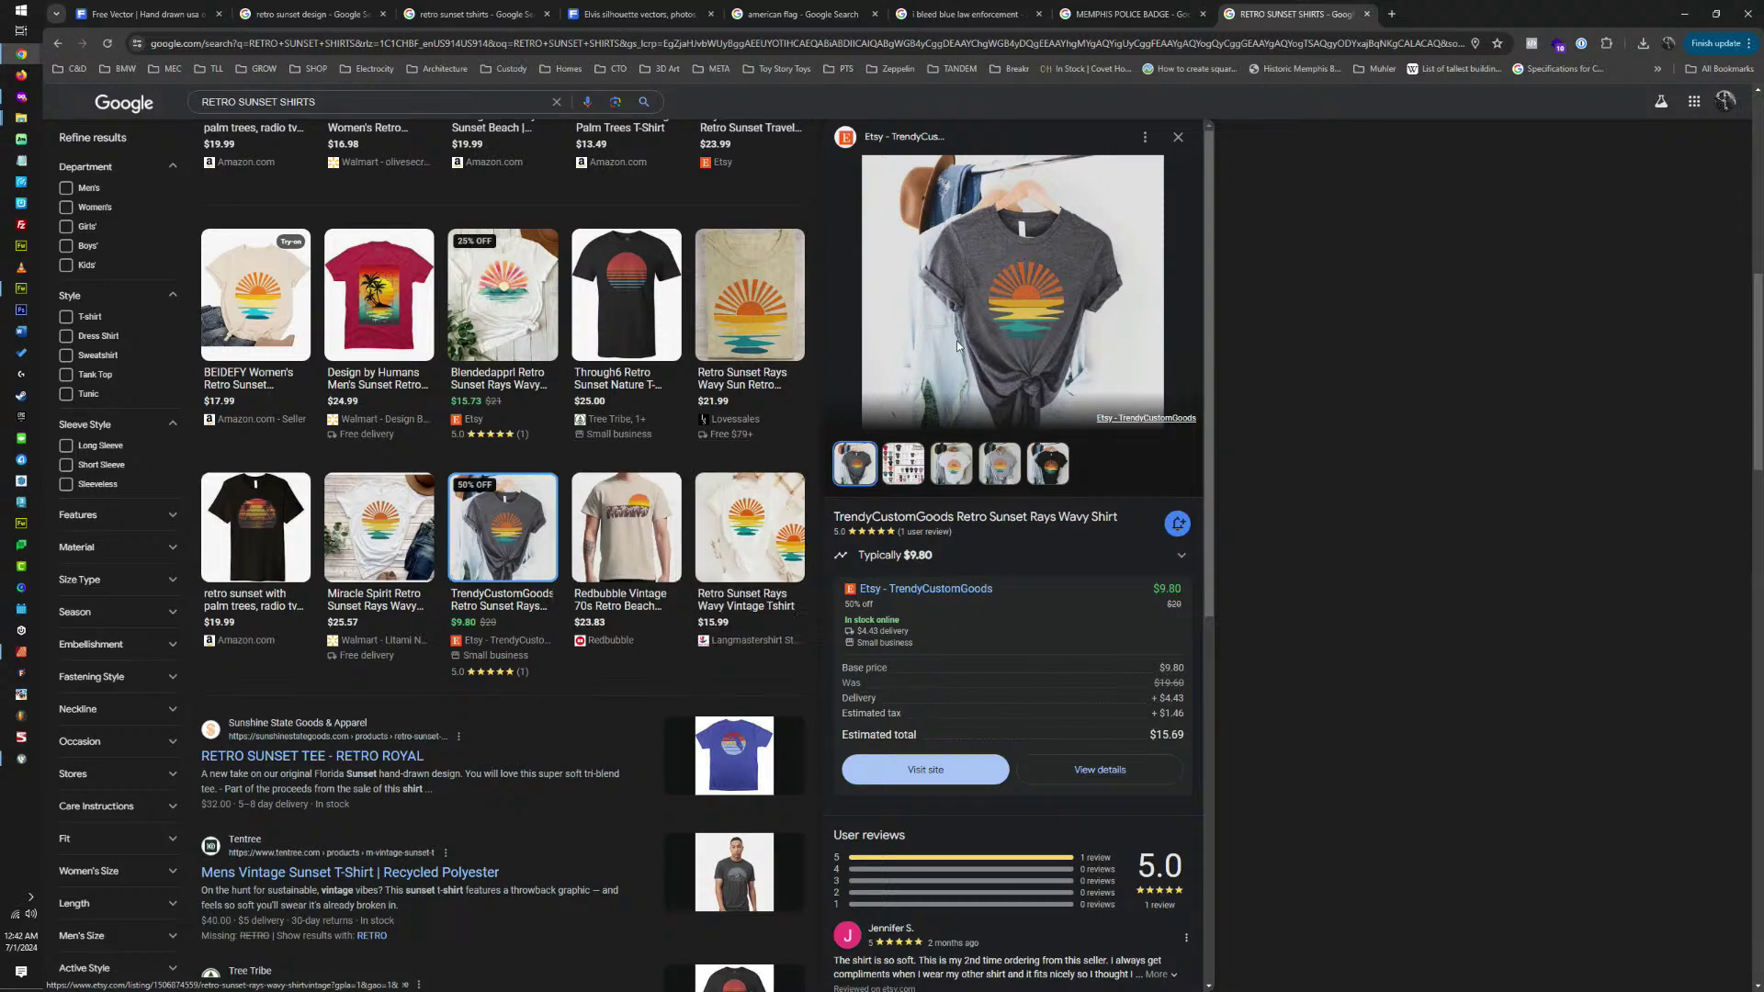
pyautogui.scroll(-3, 698, 503)
pyautogui.scroll(-10, 693, 500)
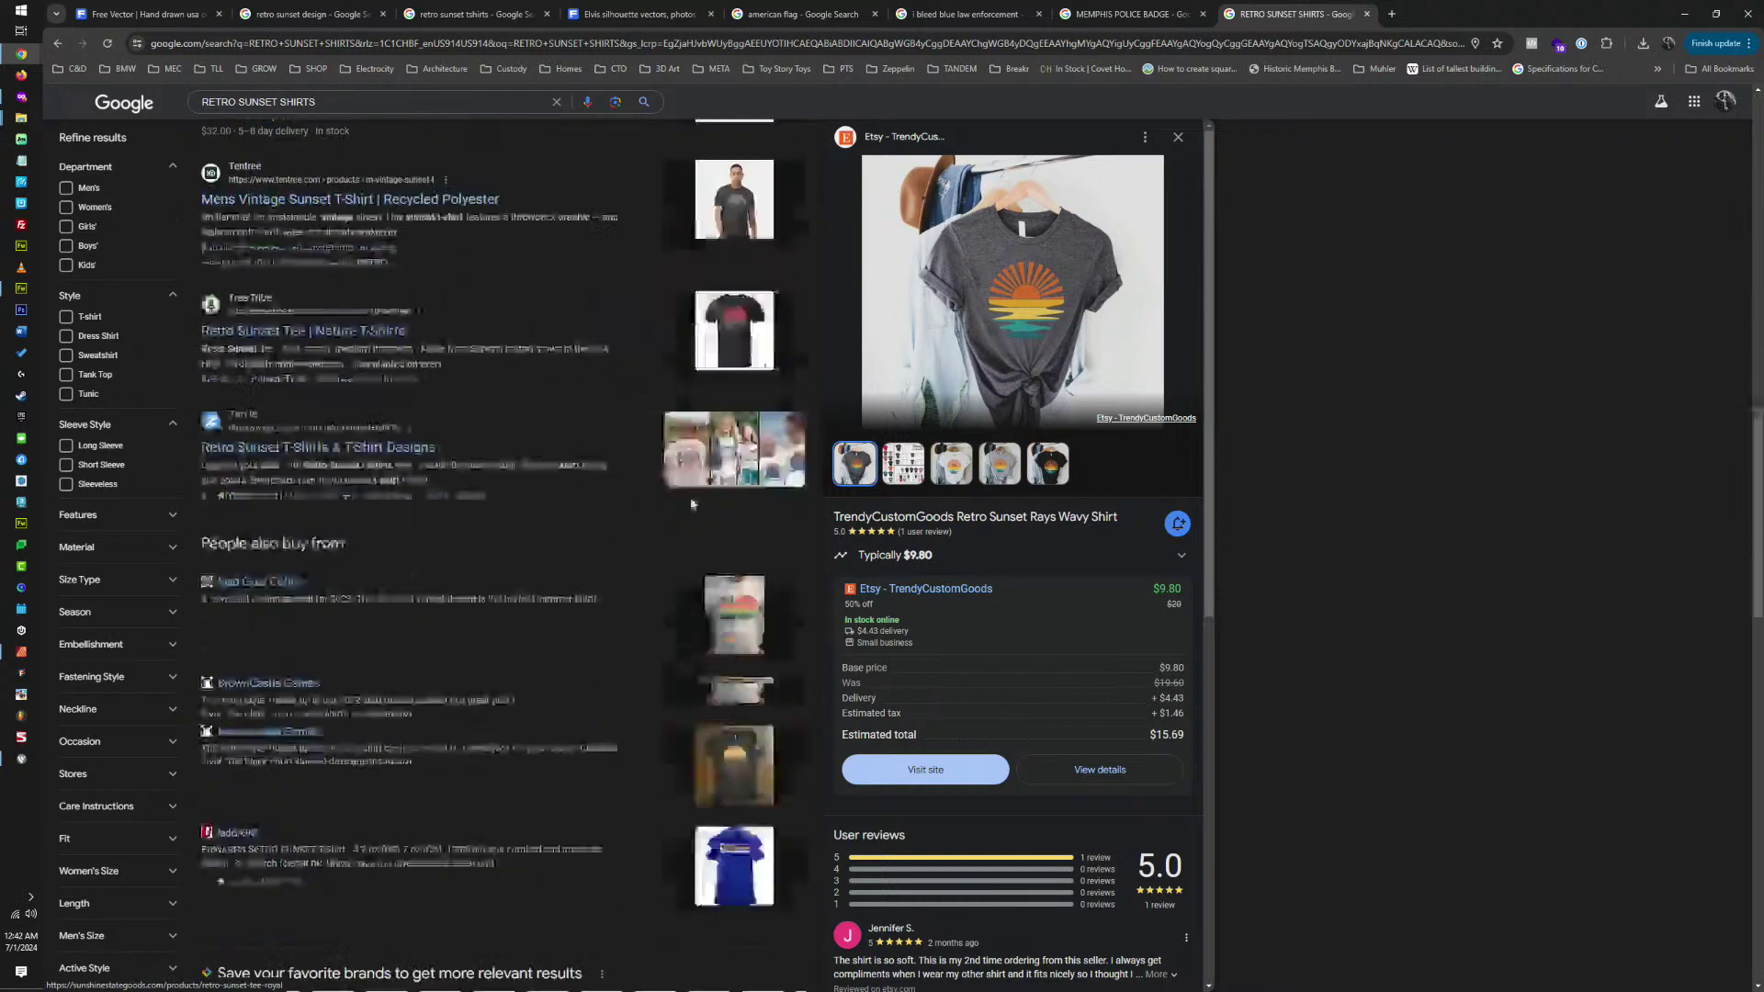
pyautogui.scroll(15, 659, 472)
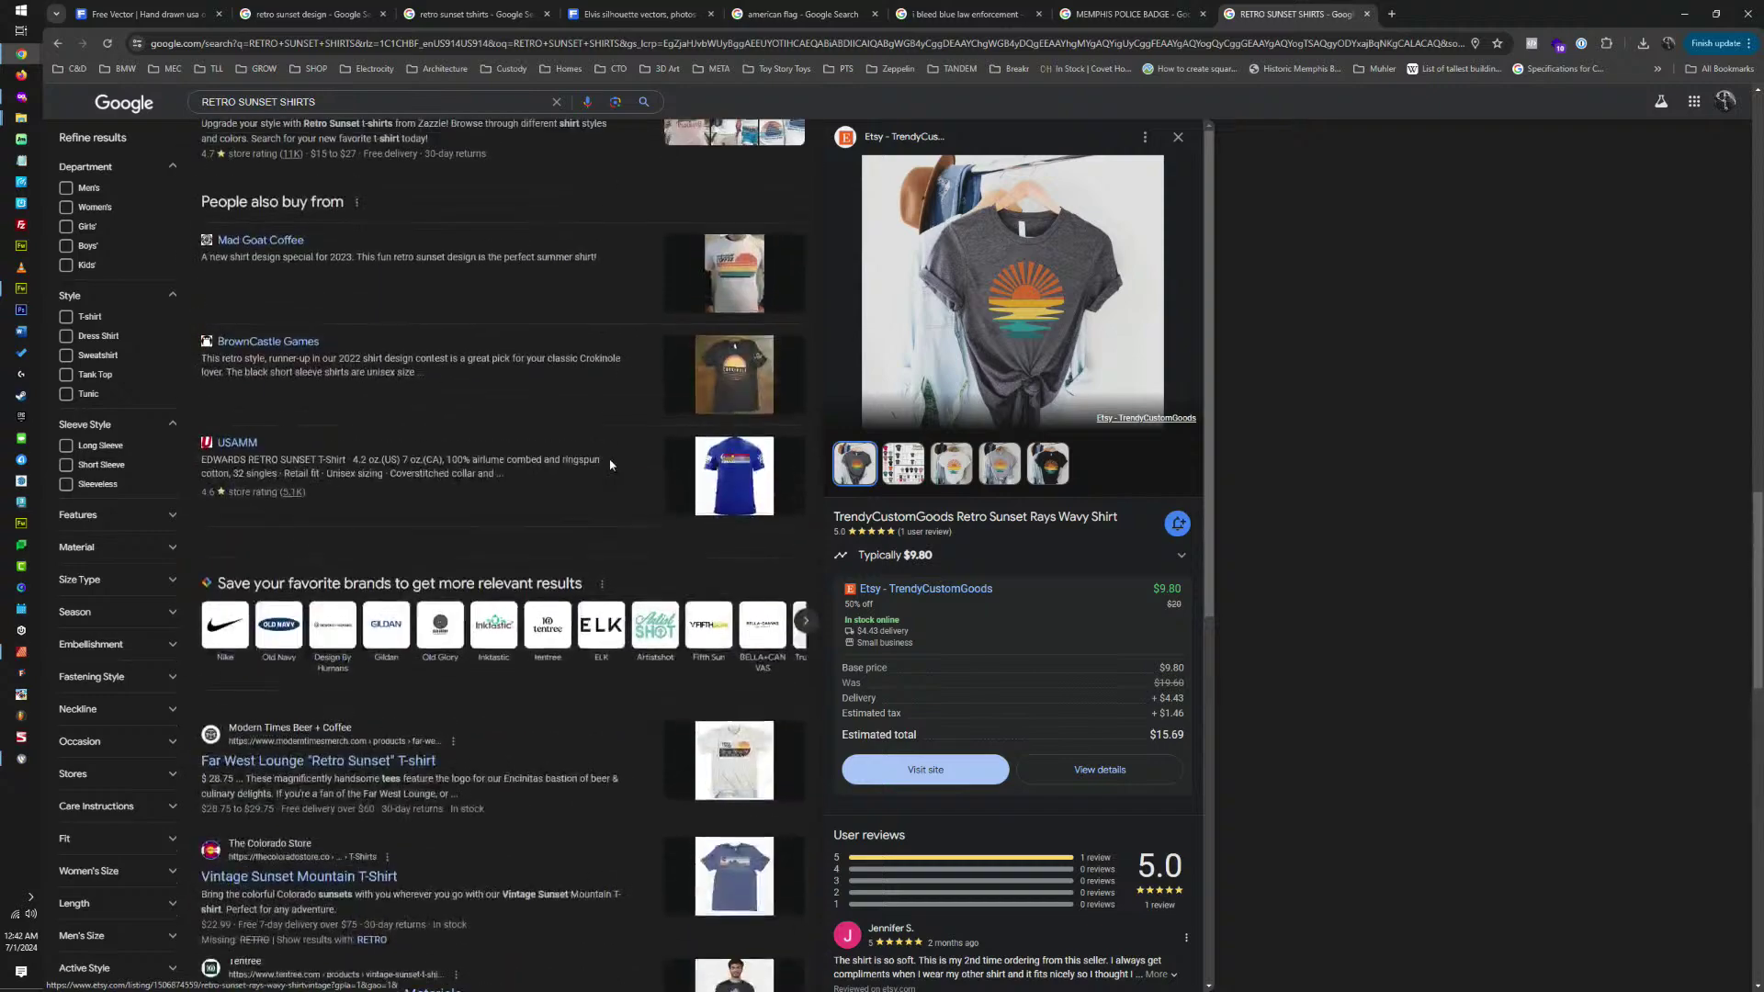
pyautogui.scroll(1, 312, 287)
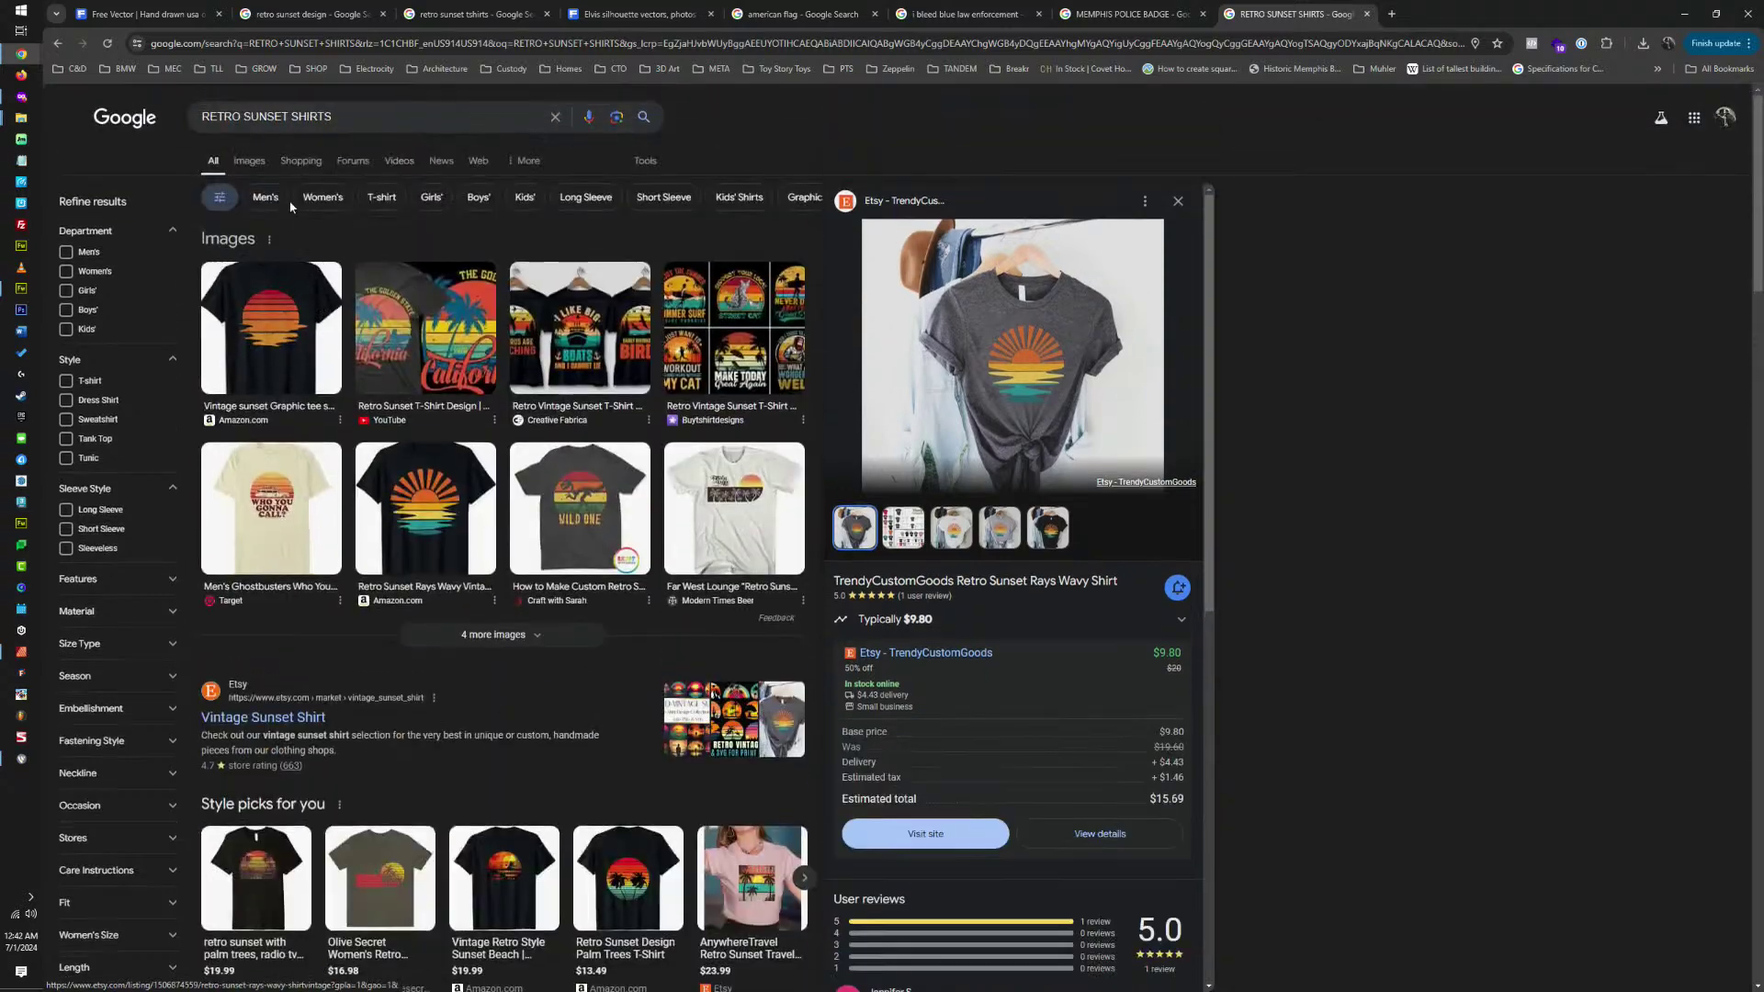
# Show the image results for retro sunset shirts and preview the Creative Fabrica, DPISE2022 and Vintage Retro Sunset T-shirt bundles.
pyautogui.click(261, 165)
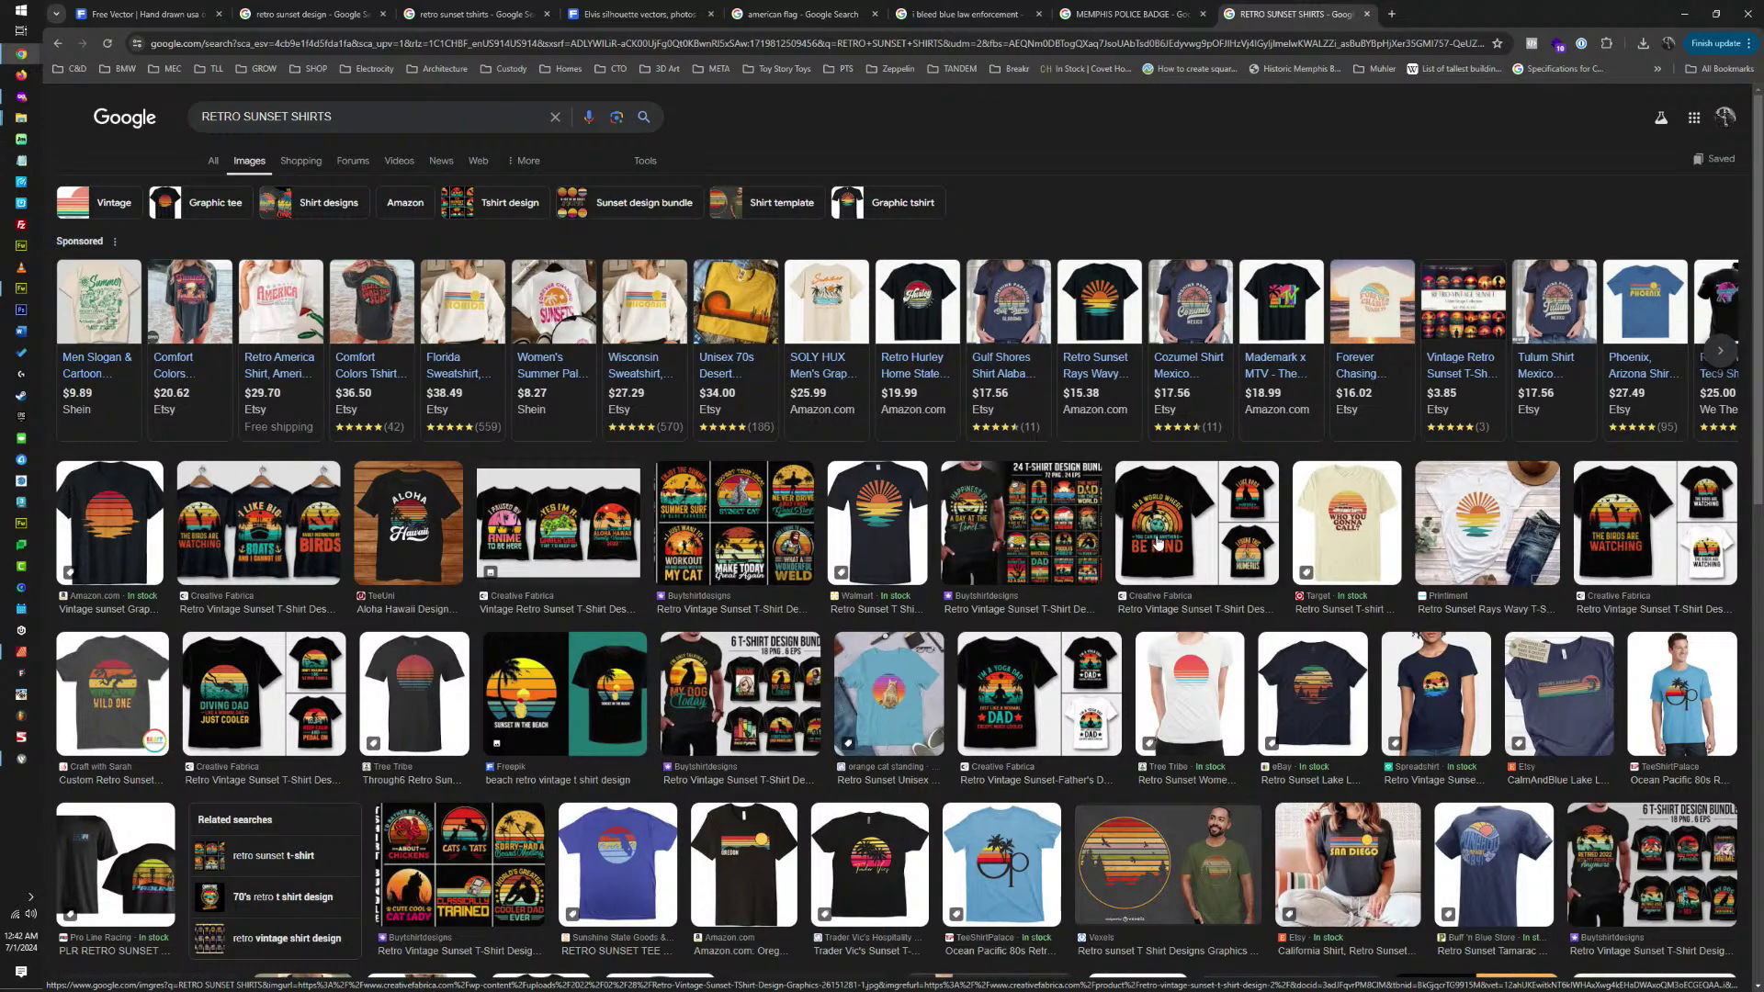
pyautogui.click(258, 524)
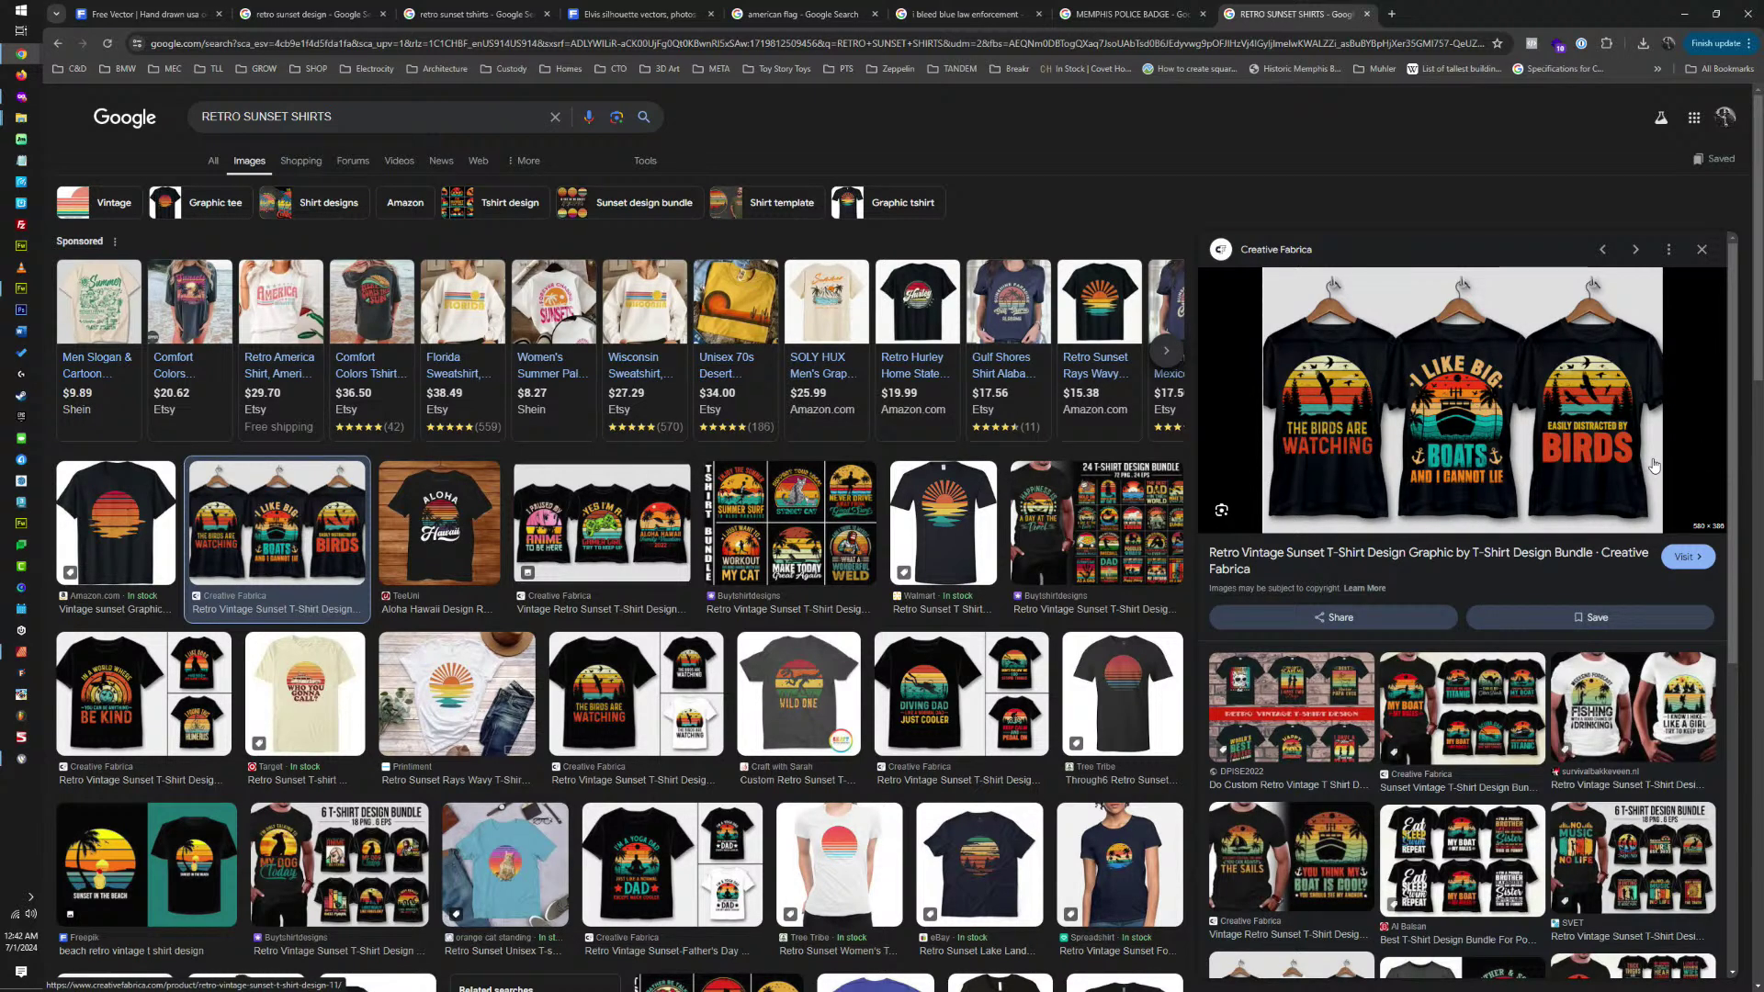
pyautogui.click(1294, 711)
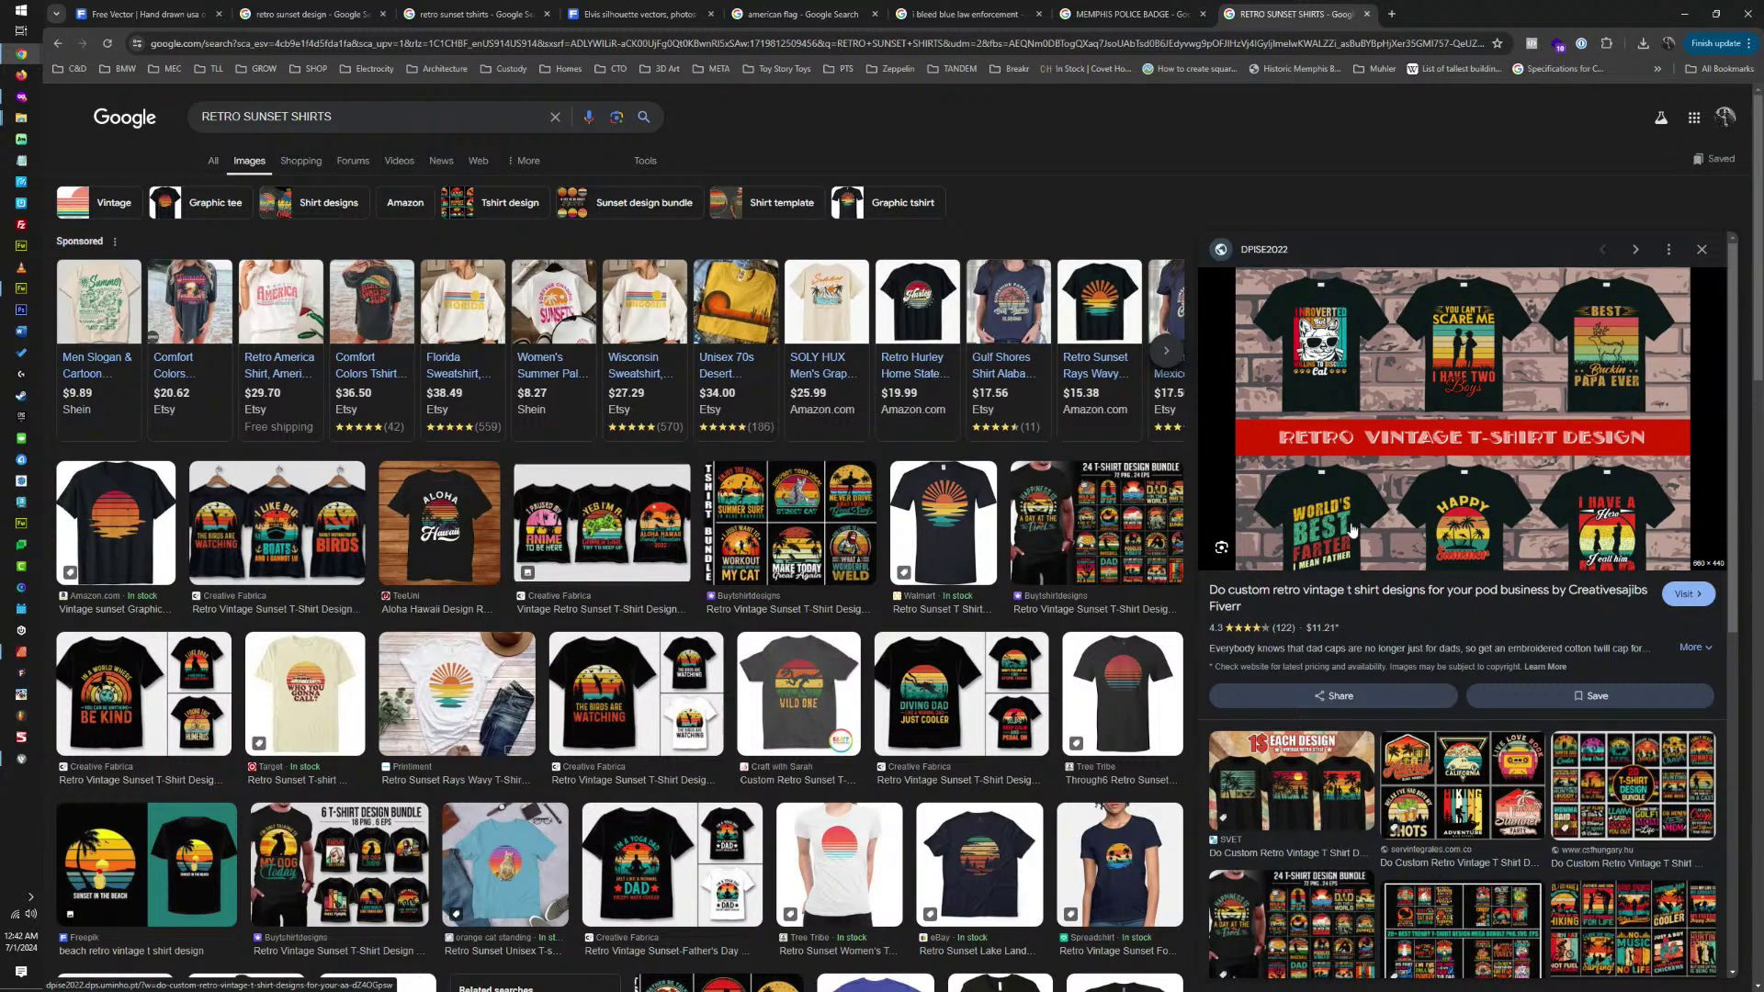
pyautogui.scroll(-4, 1335, 528)
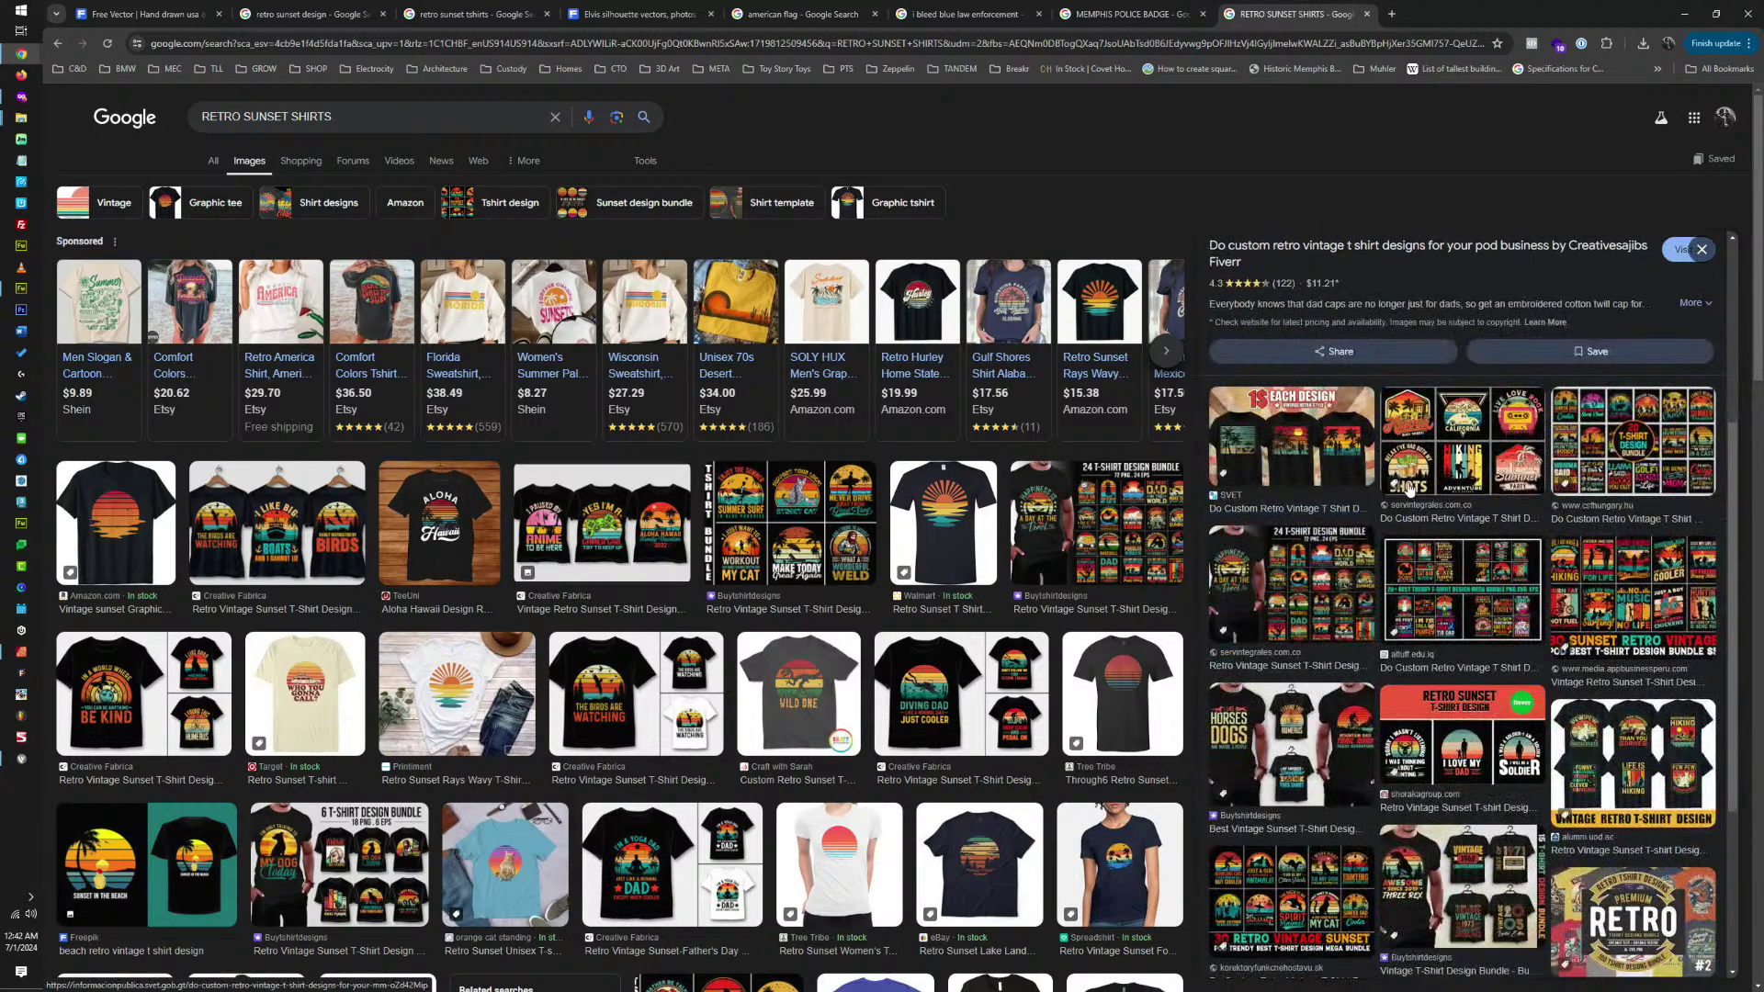
pyautogui.click(1626, 579)
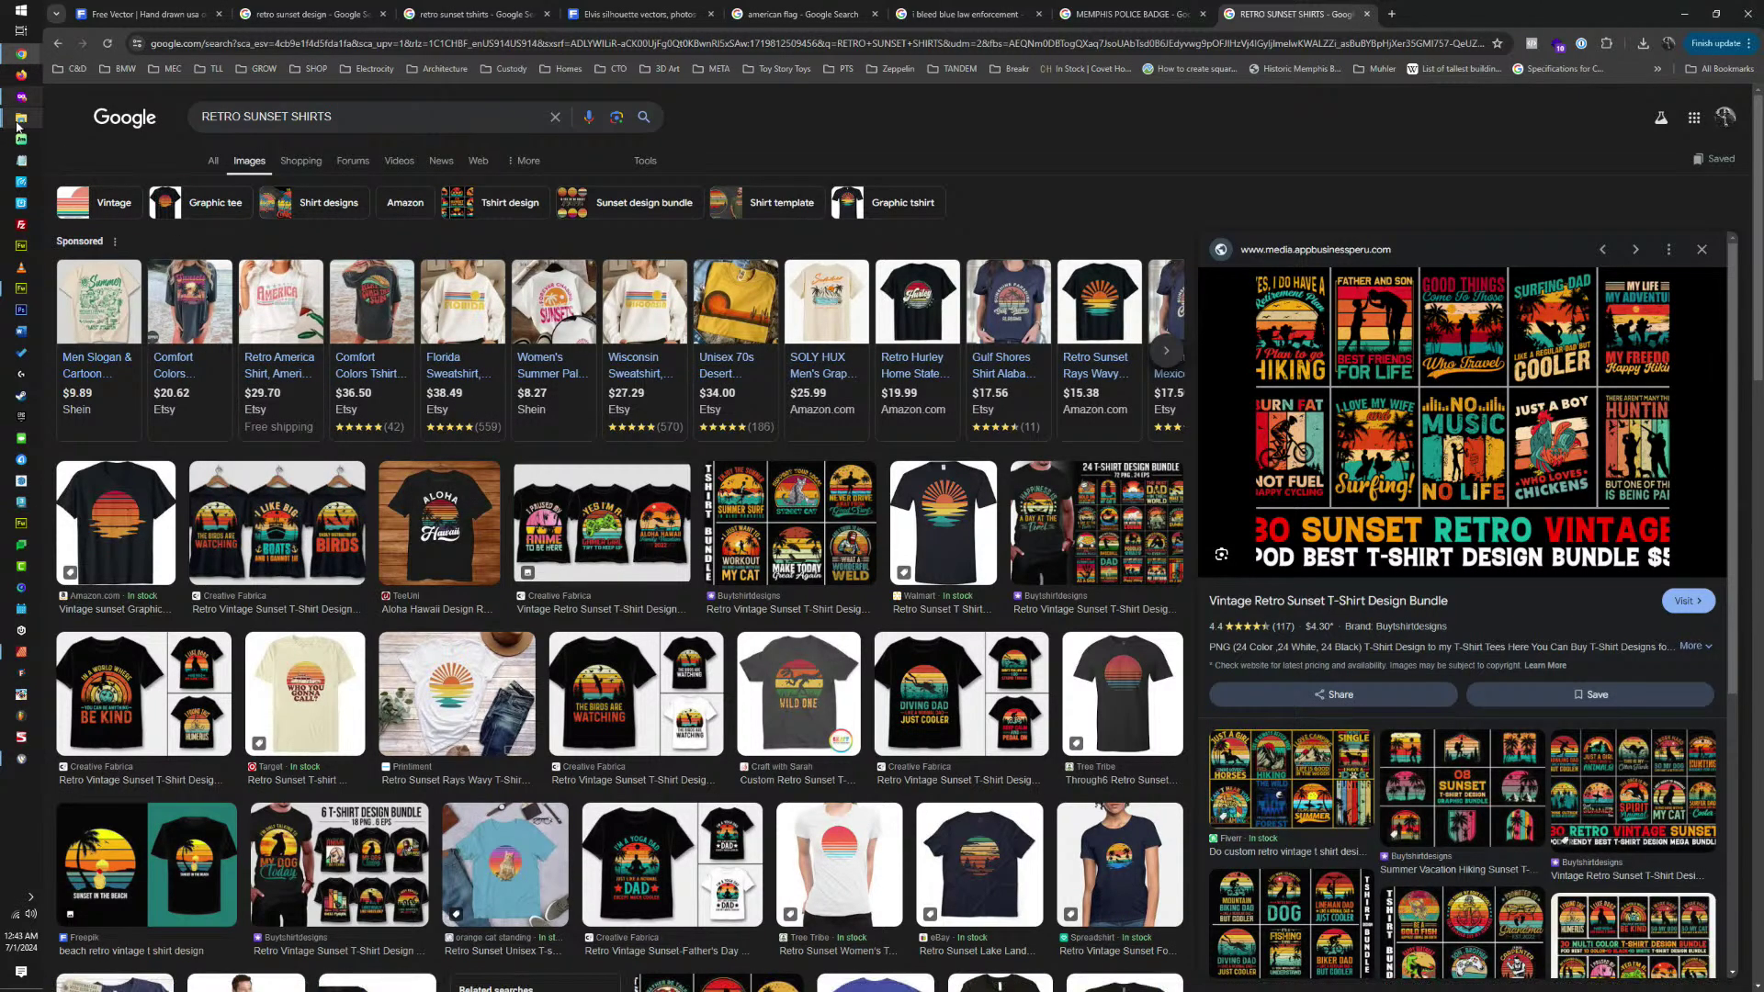
# Switch to Affinity Designer and examine the retro-striped maps and the American flag maps in the row beneath.
pyautogui.click(21, 652)
pyautogui.scroll(-8, 921, 520)
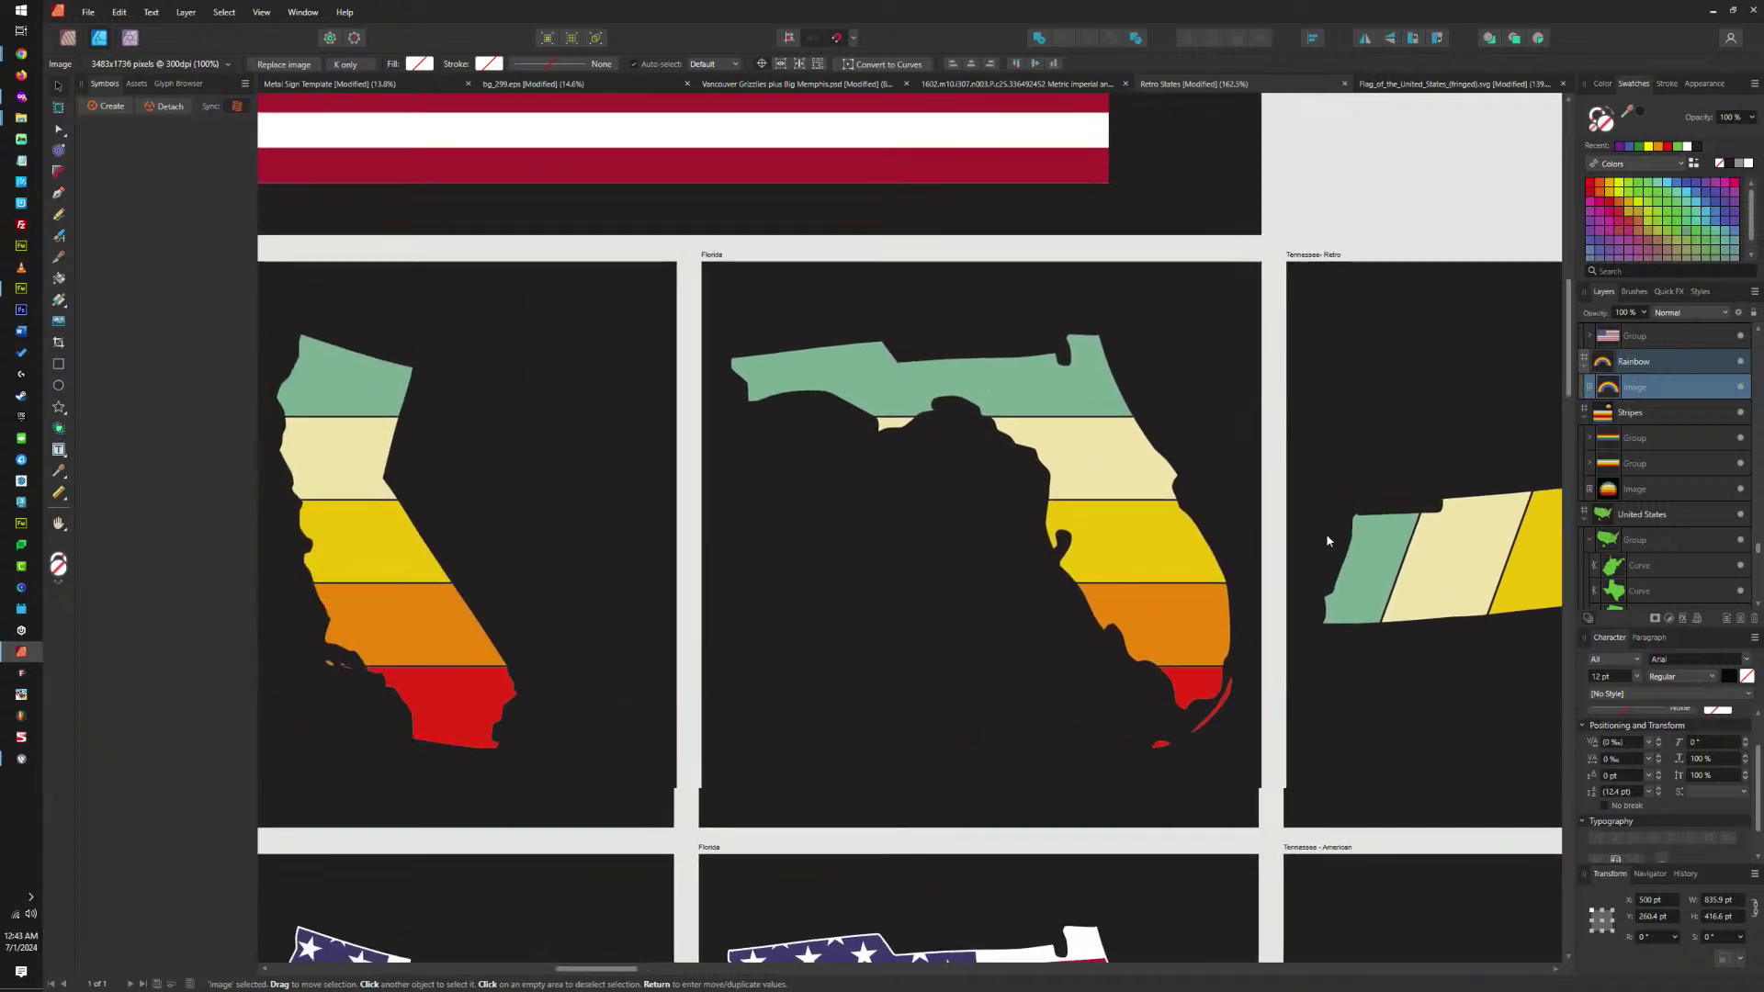
pyautogui.scroll(6, 1095, 452)
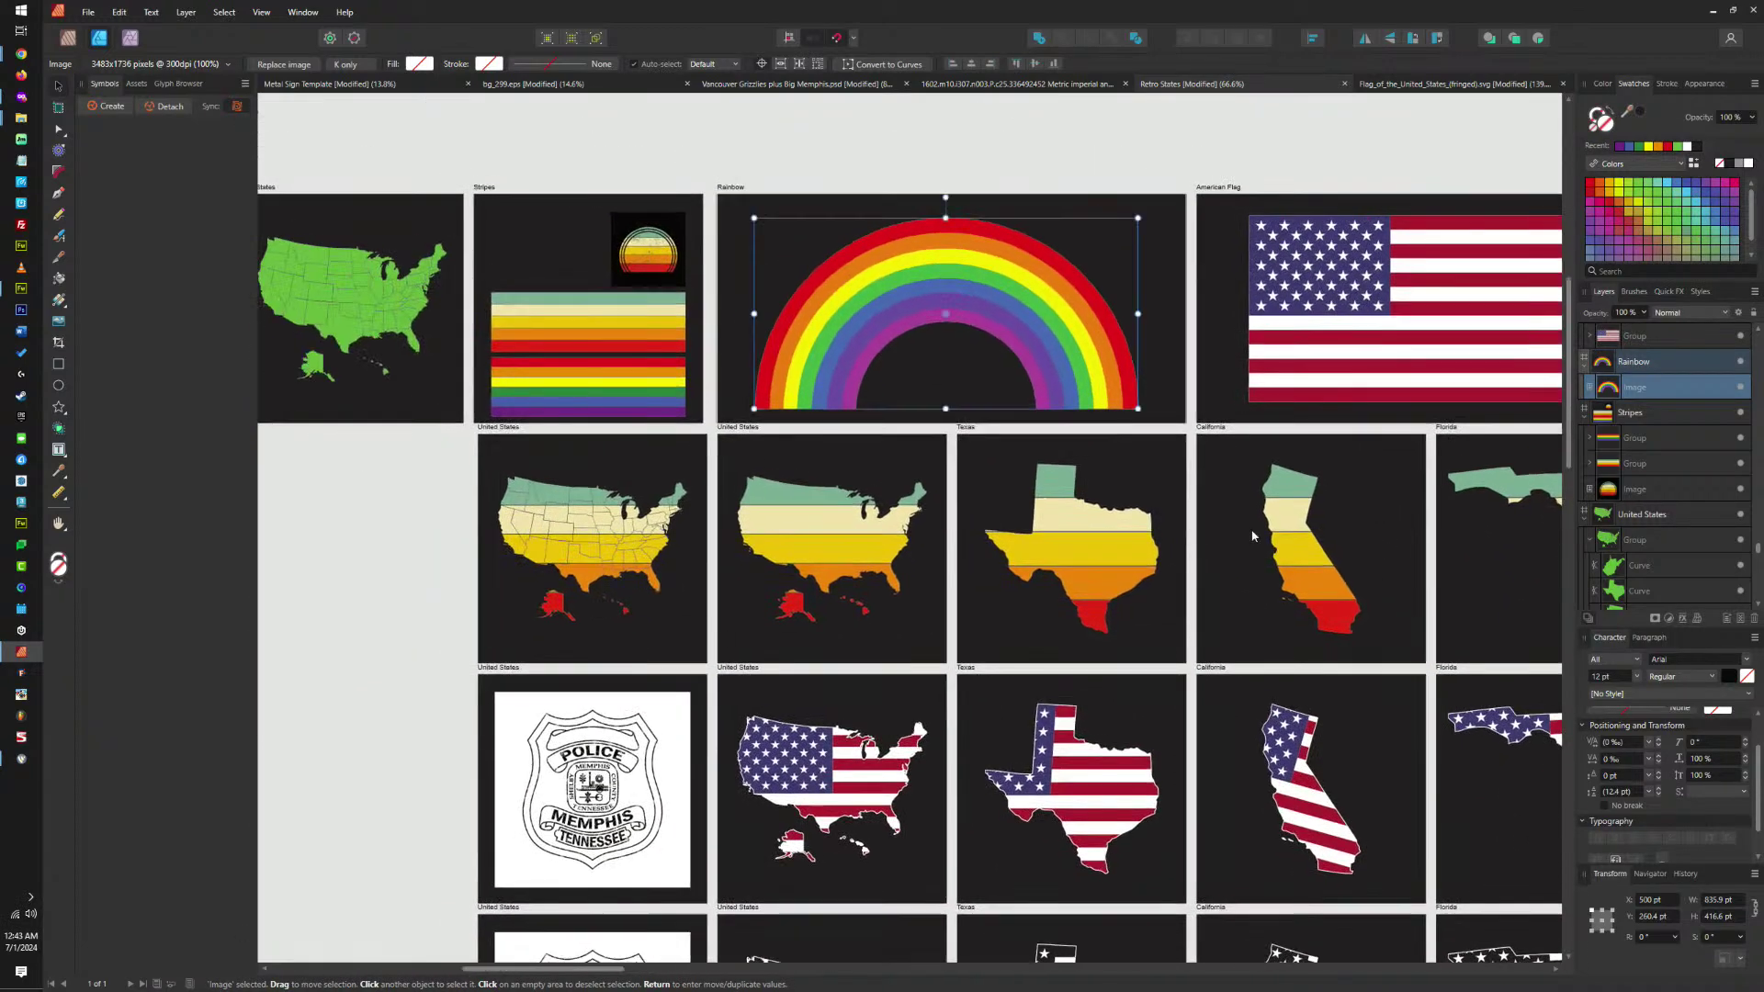
pyautogui.scroll(-1, 842, 540)
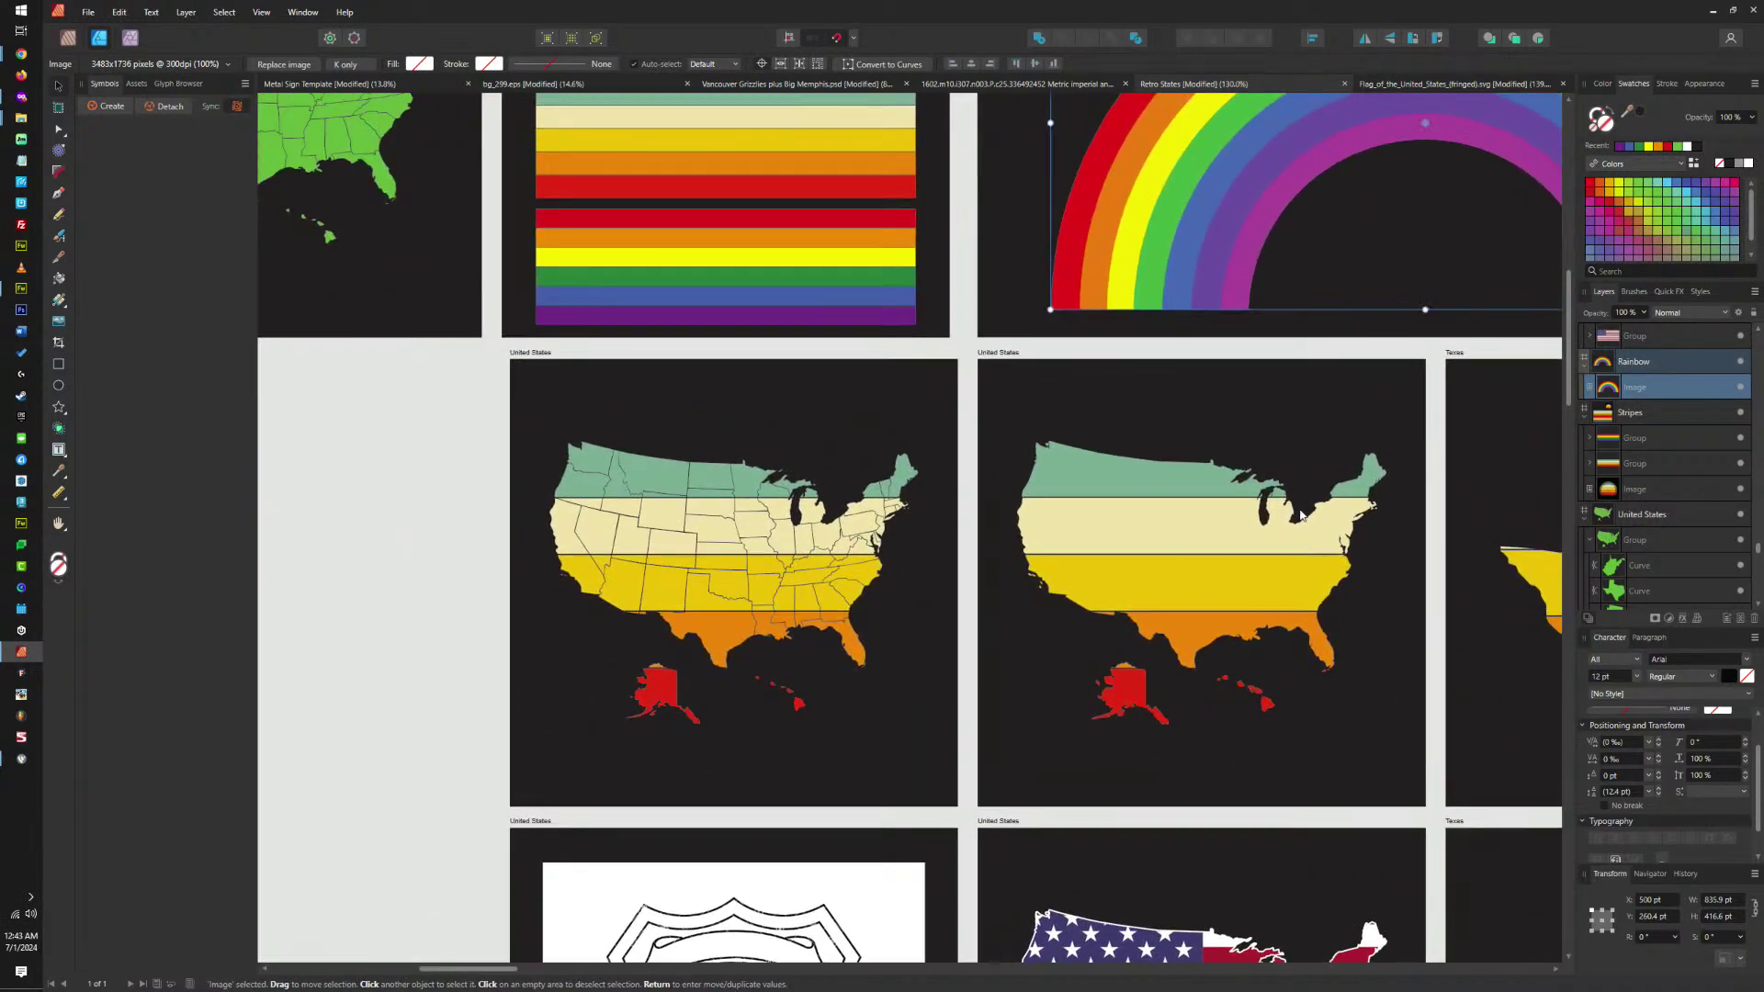
pyautogui.scroll(1, 1013, 309)
pyautogui.scroll(-5, 1013, 309)
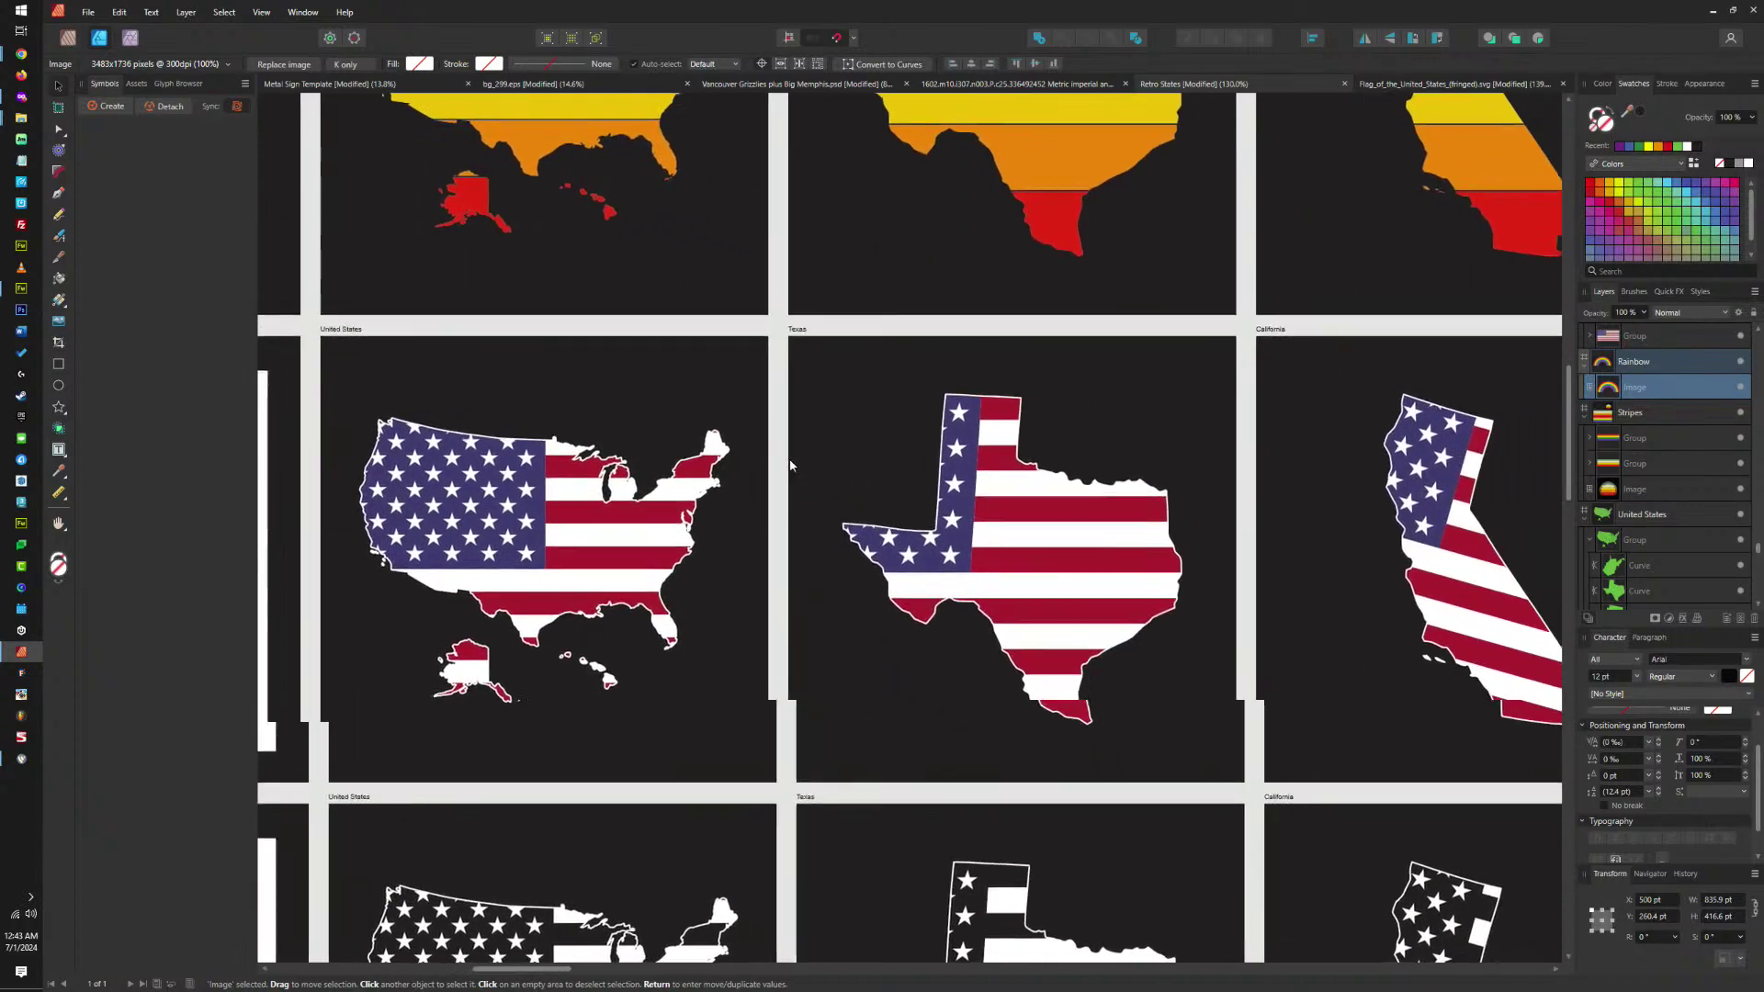
pyautogui.moveTo(790, 465); pyautogui.dragTo(671, 372)
pyautogui.scroll(-5, 681, 544)
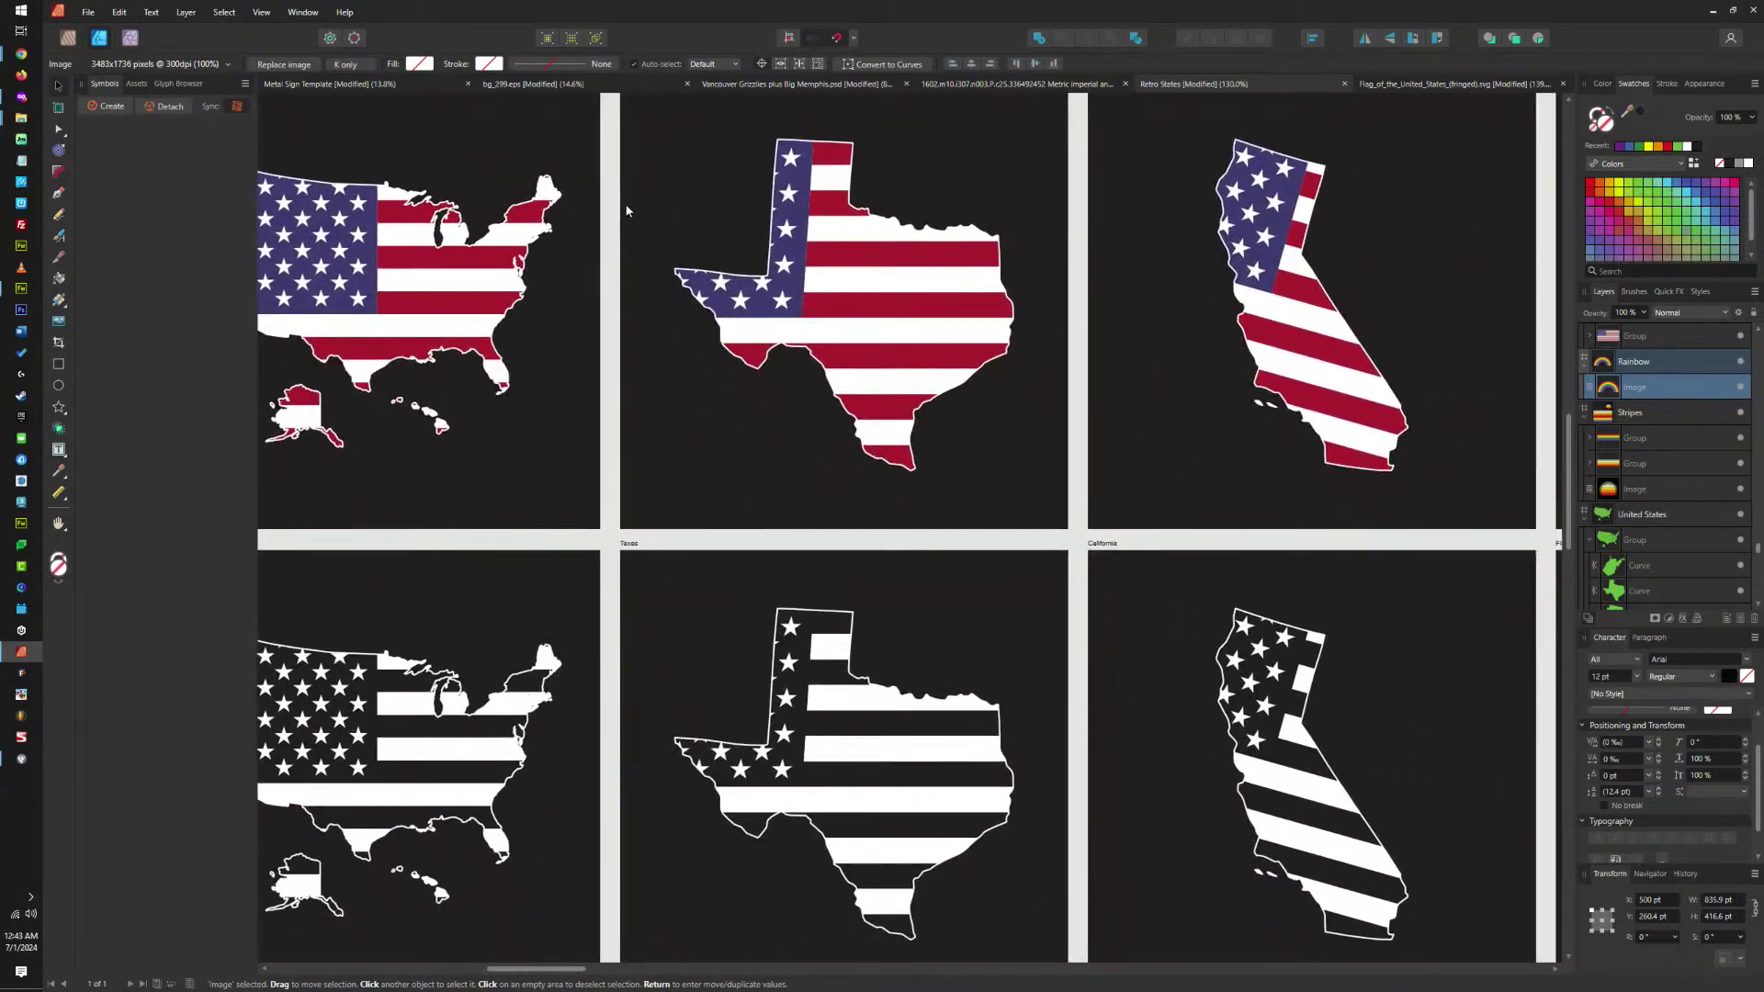
# Examine the rainbow-striped row from the United States map across to the Tennessee - Pride artboard.
pyautogui.scroll(-10, 873, 672)
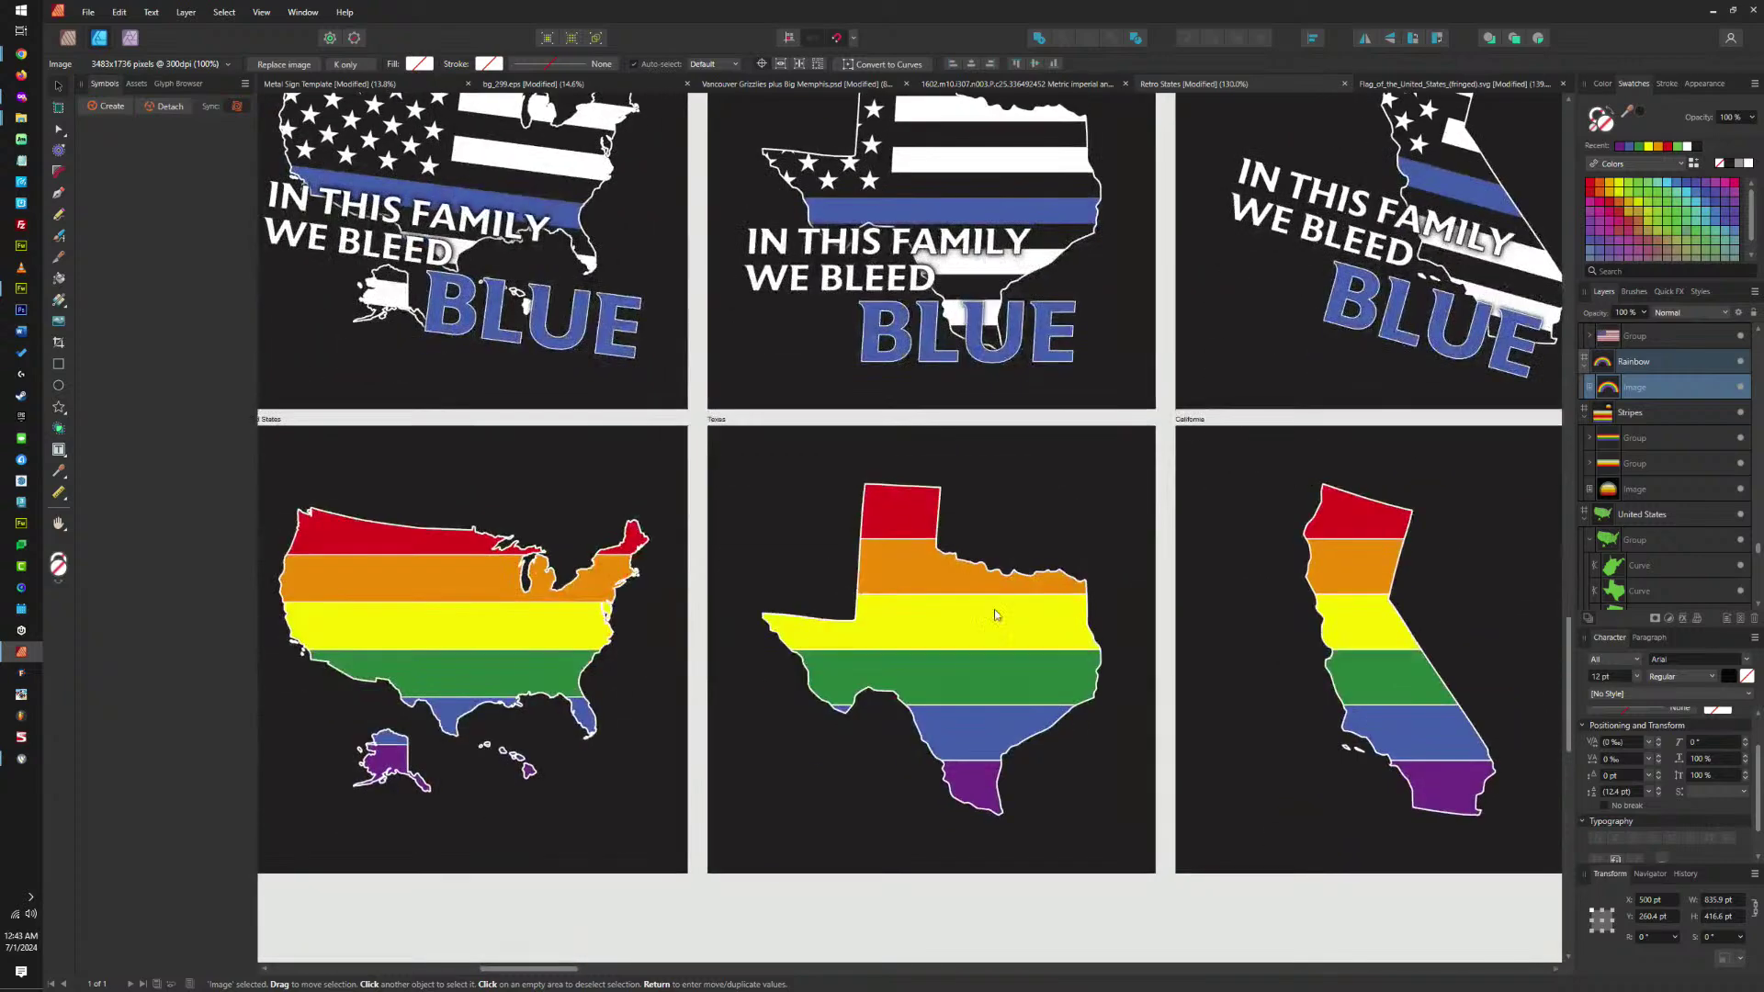
pyautogui.moveTo(1056, 607); pyautogui.dragTo(511, 493)
pyautogui.moveTo(1204, 579); pyautogui.dragTo(1055, 551)
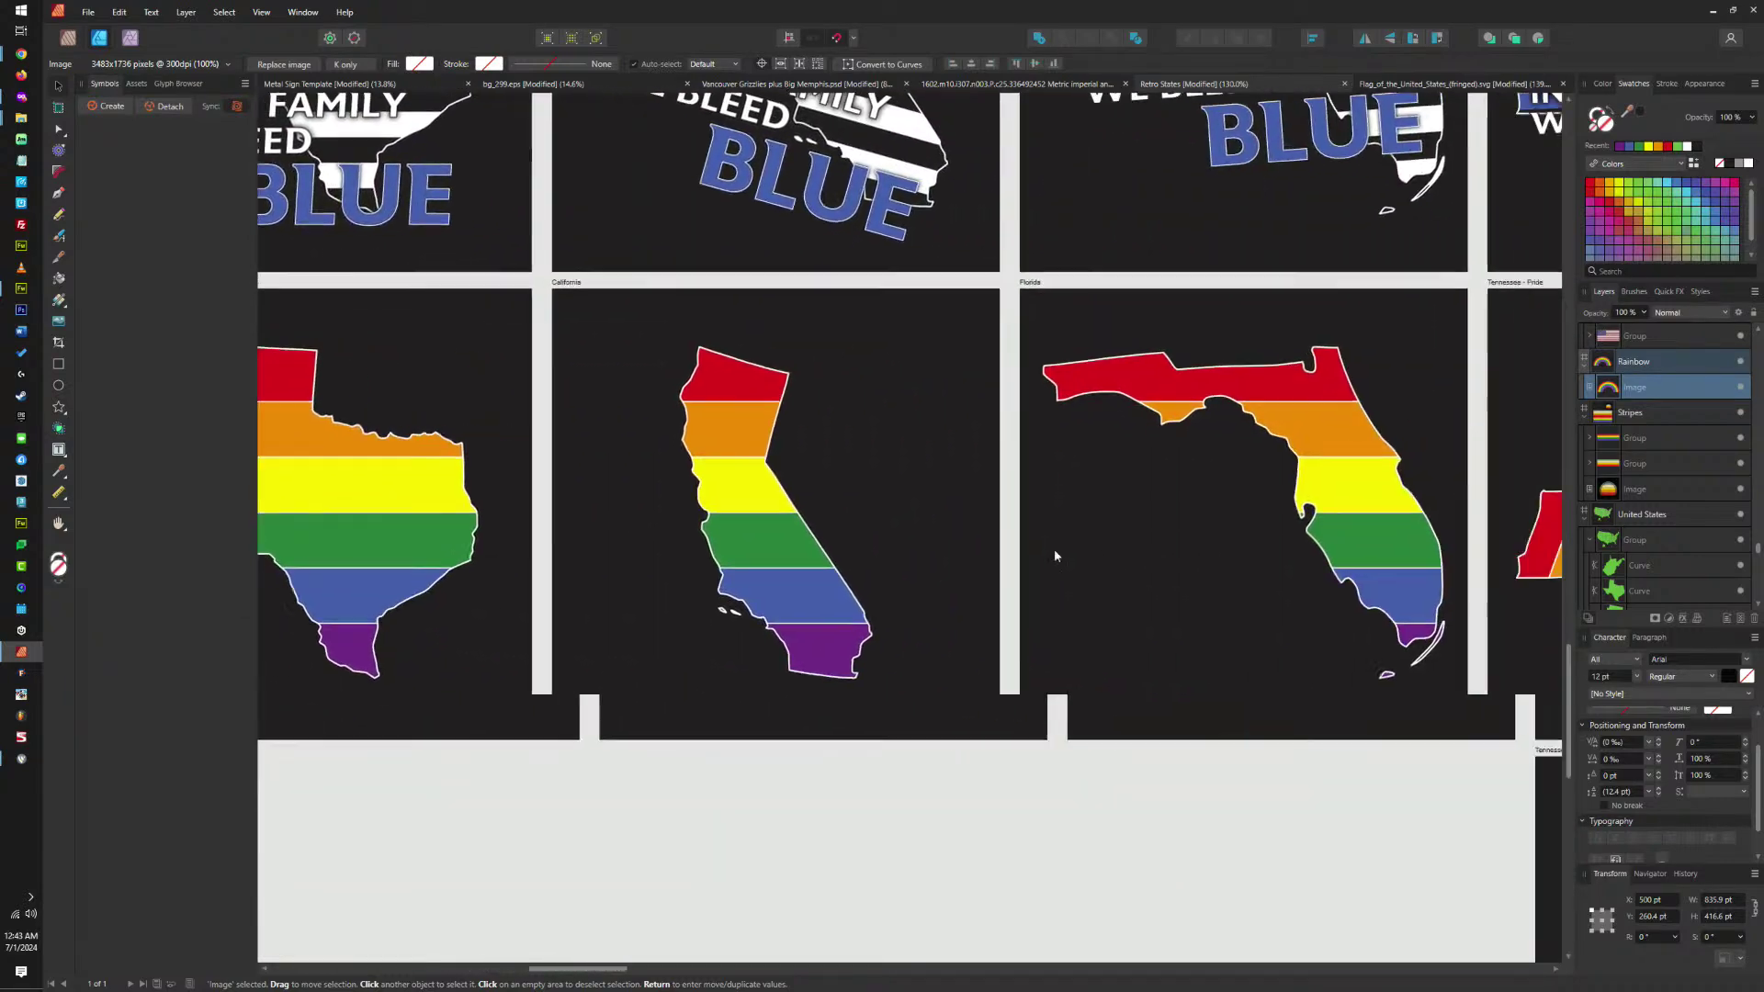
pyautogui.moveTo(1699, 562)
pyautogui.mouseDown()
pyautogui.moveTo(1120, 531)
pyautogui.moveTo(1692, 574)
pyautogui.mouseUp()
pyautogui.hscroll(-10, 1368, 543)
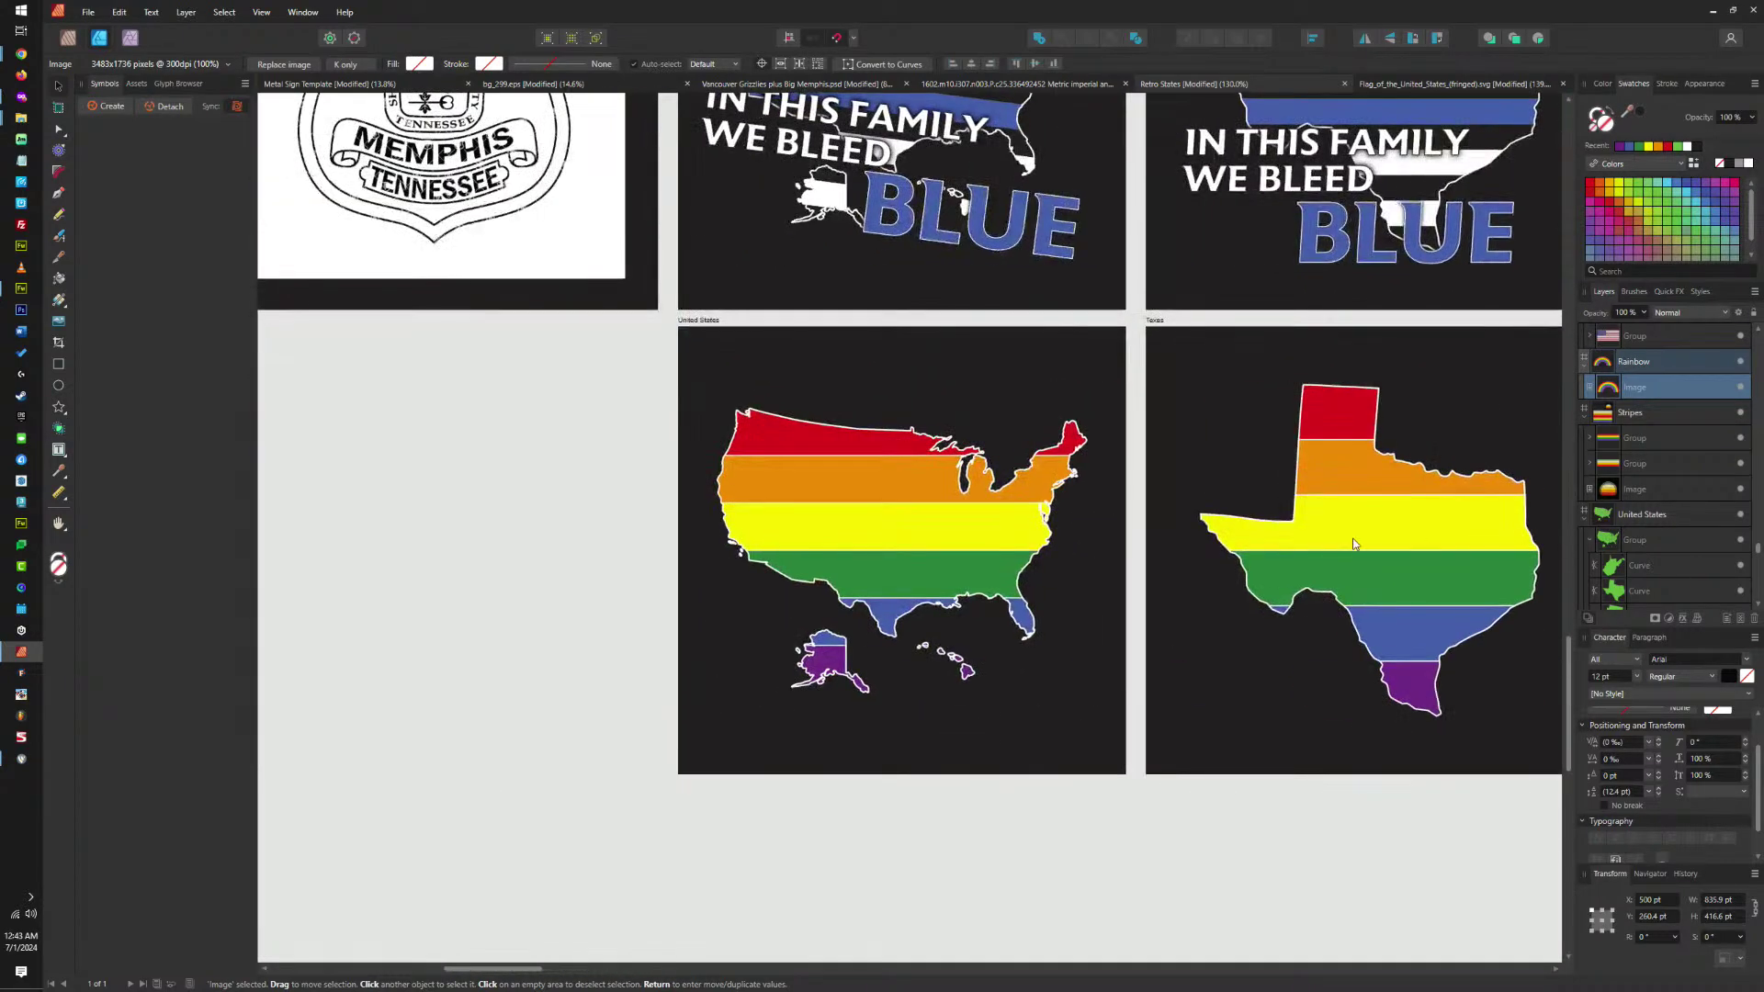
pyautogui.hscroll(8, 1222, 547)
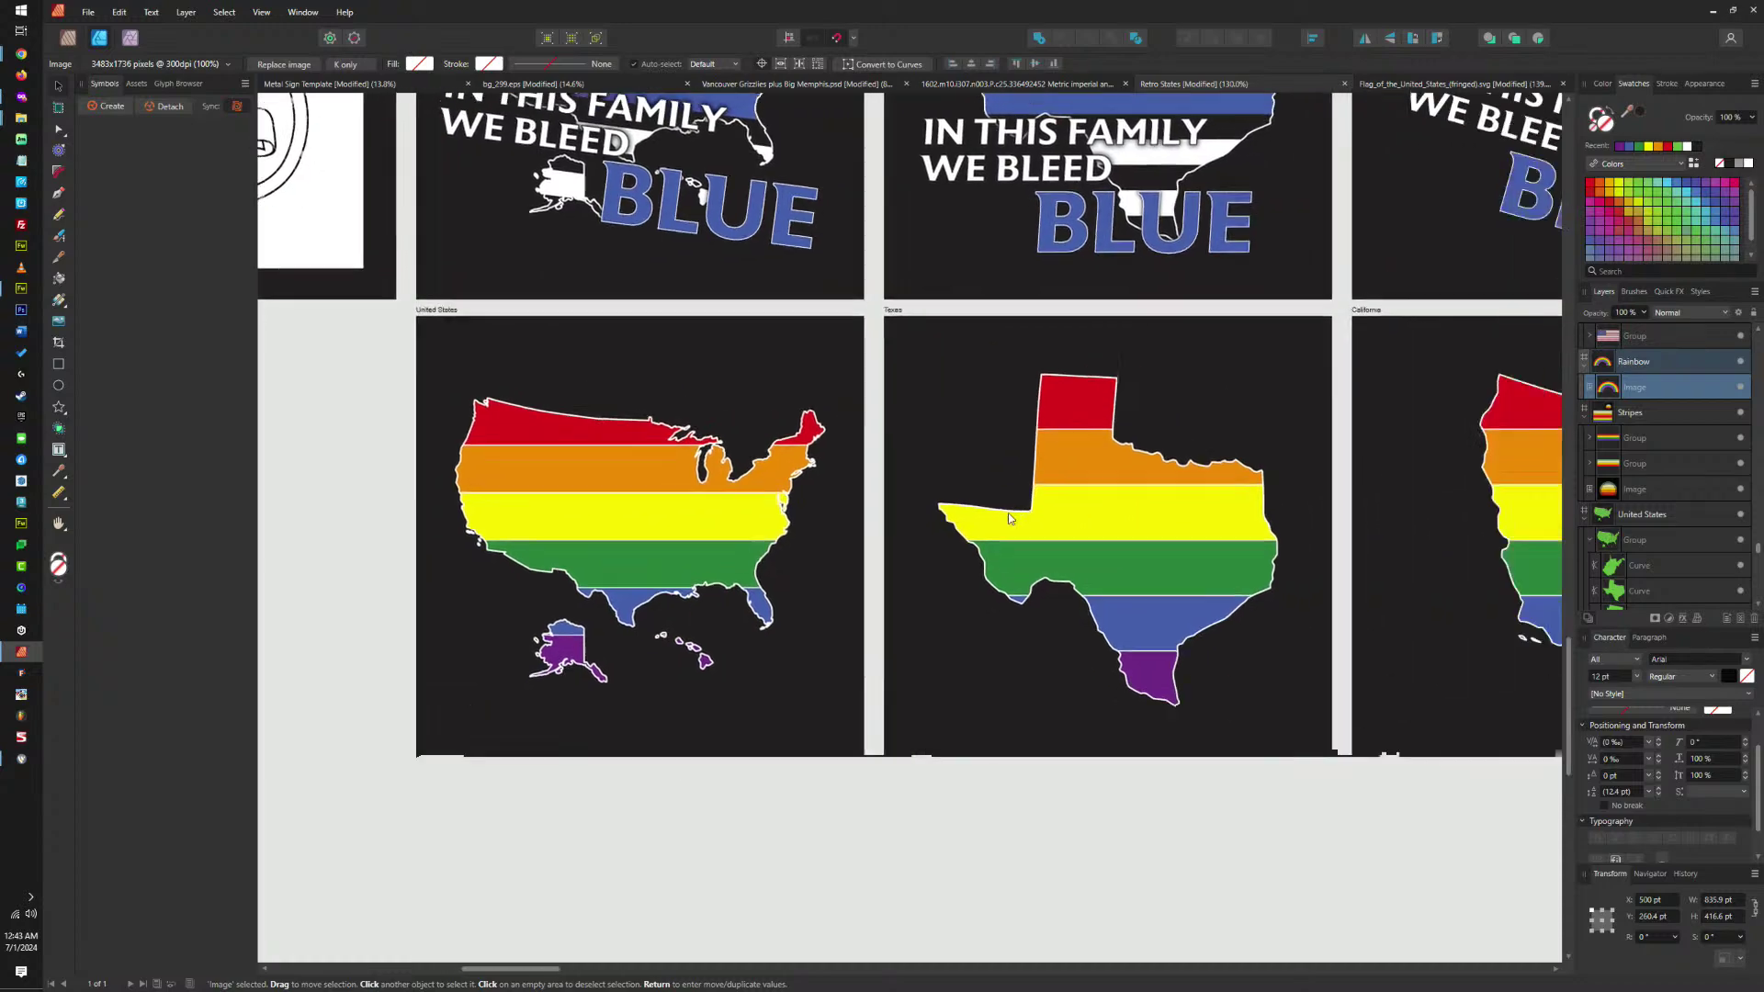
pyautogui.hscroll(12, 1181, 558)
pyautogui.scroll(-3, 1182, 558)
pyautogui.hscroll(-4, 1060, 397)
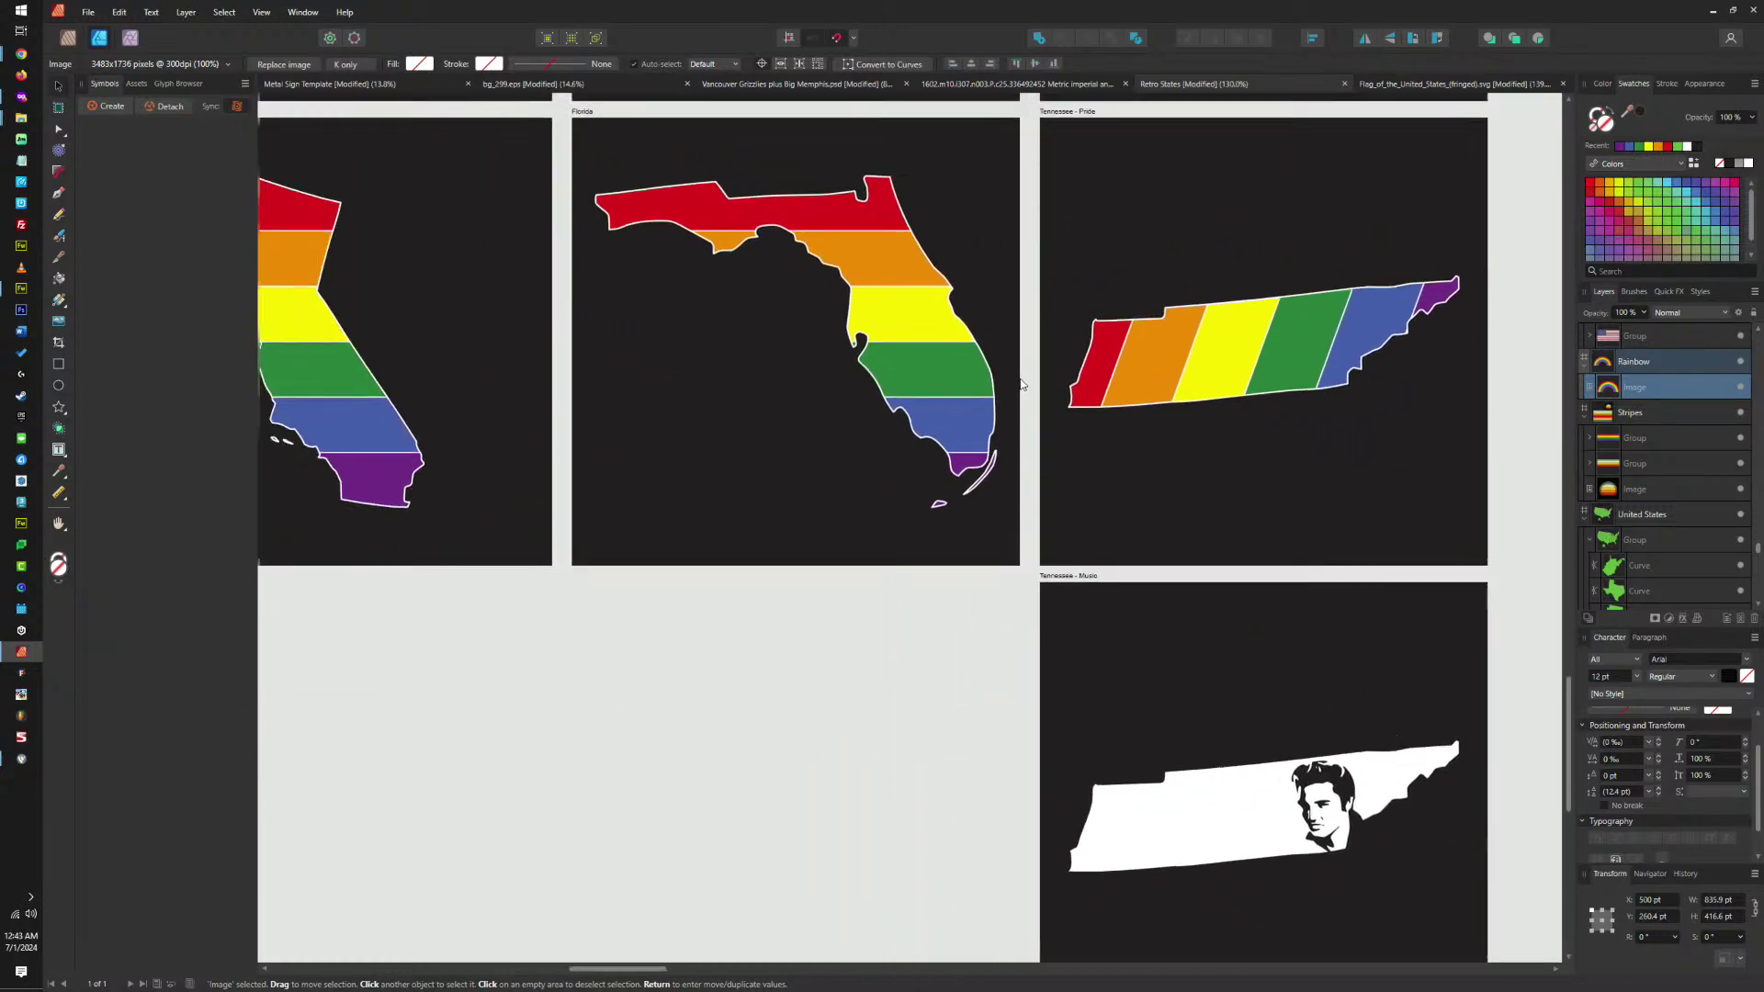
# Look over the black-and-white flag and "IN THIS FAMILY WE BLEED BLUE" maps of California and Florida.
pyautogui.scroll(10, 1060, 397)
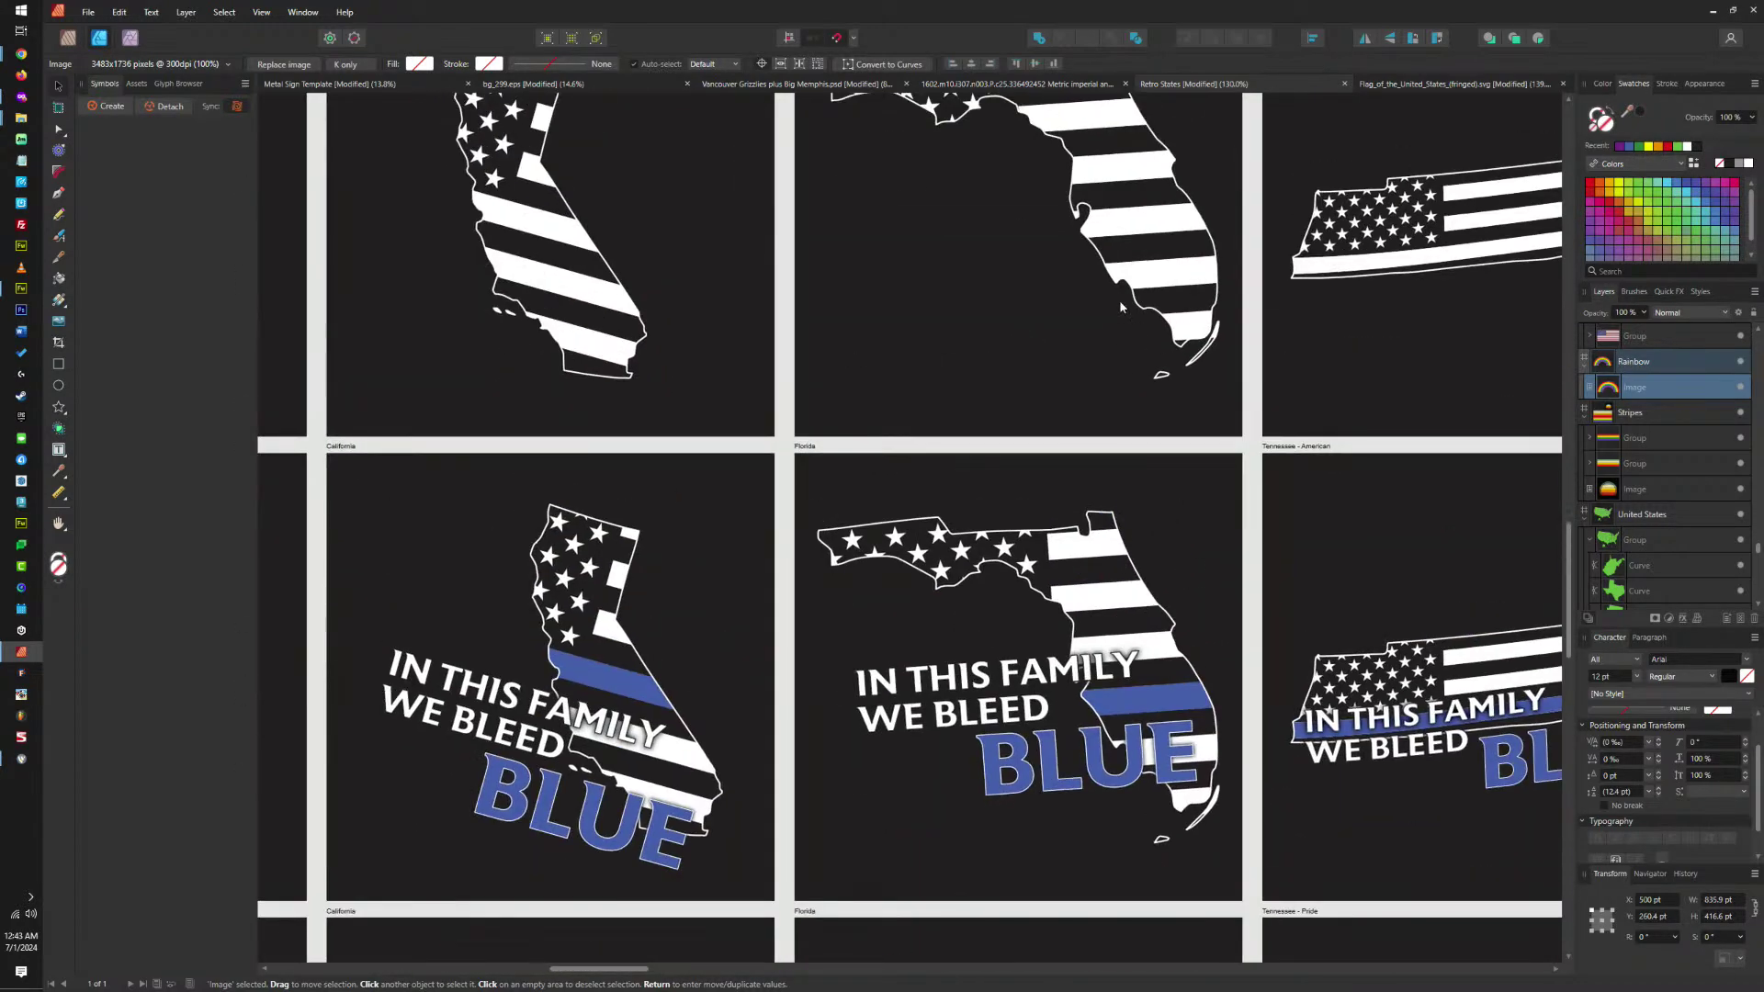
pyautogui.scroll(-4, 1111, 531)
pyautogui.hscroll(-3, 979, 578)
pyautogui.scroll(1, 979, 579)
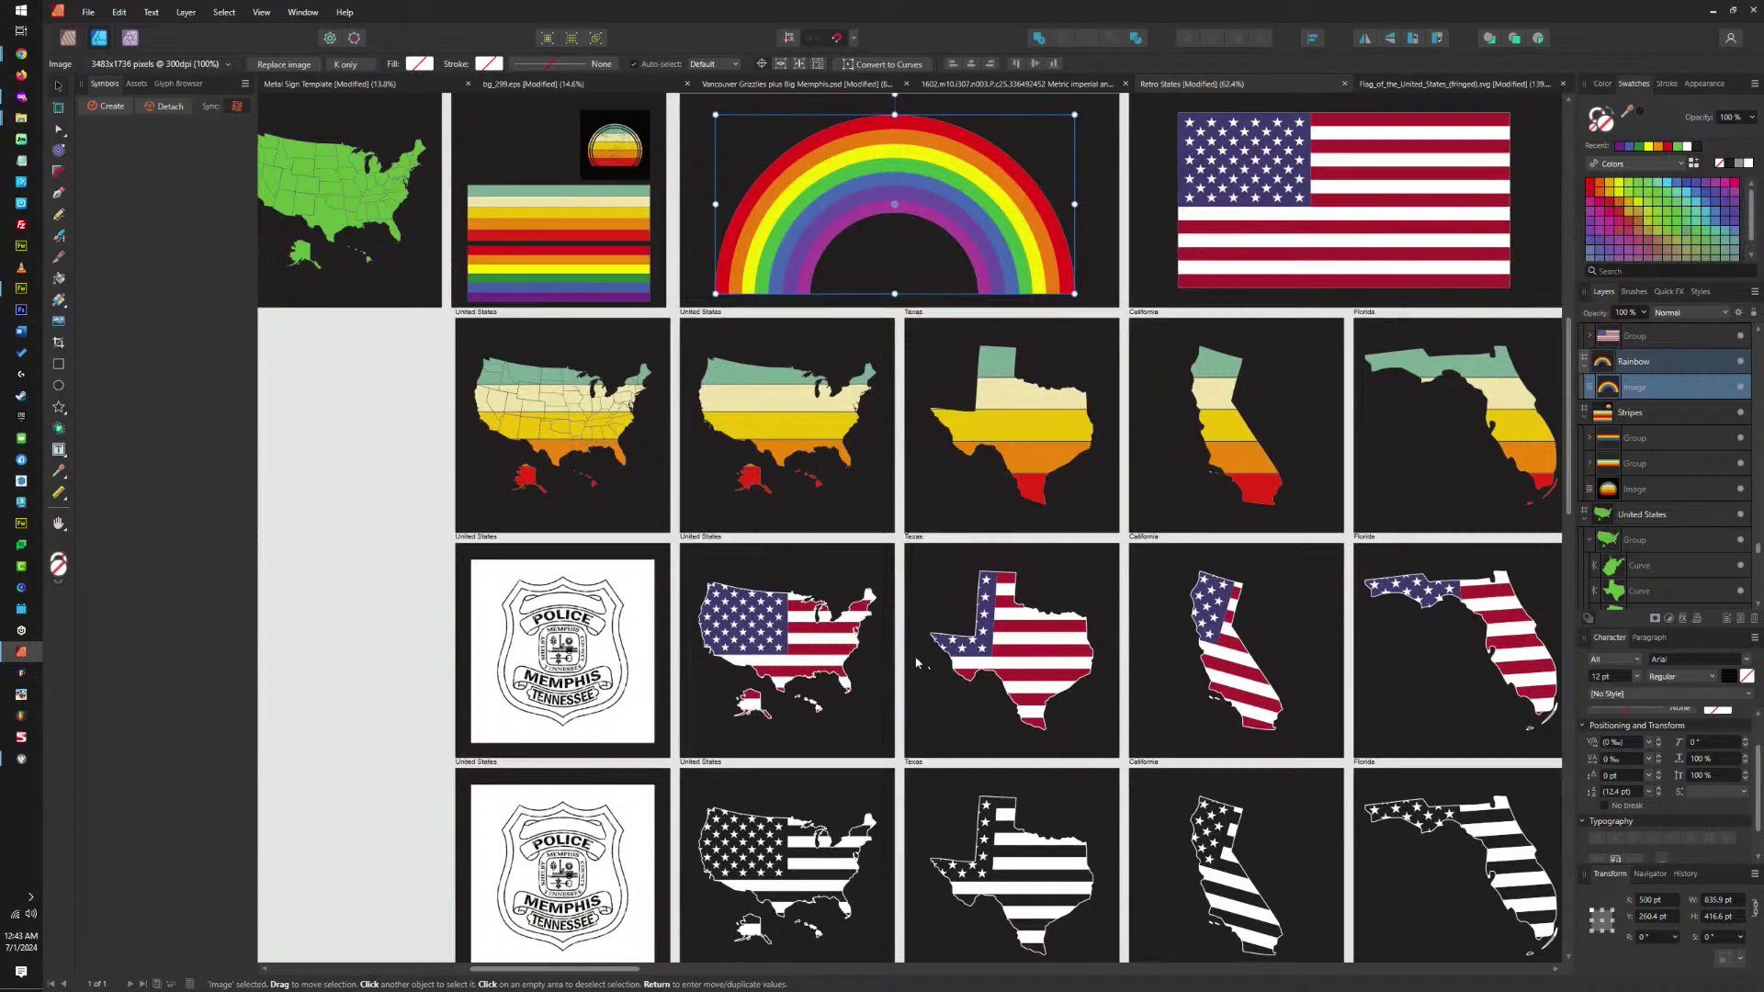
# Examine the full-colour American flag maps up close, from Texas across to Tennessee and back to the United States.
pyautogui.scroll(4, 889, 632)
pyautogui.scroll(3, 888, 632)
pyautogui.hscroll(-3, 888, 631)
pyautogui.scroll(-2, 888, 631)
pyautogui.hscroll(8, 1396, 476)
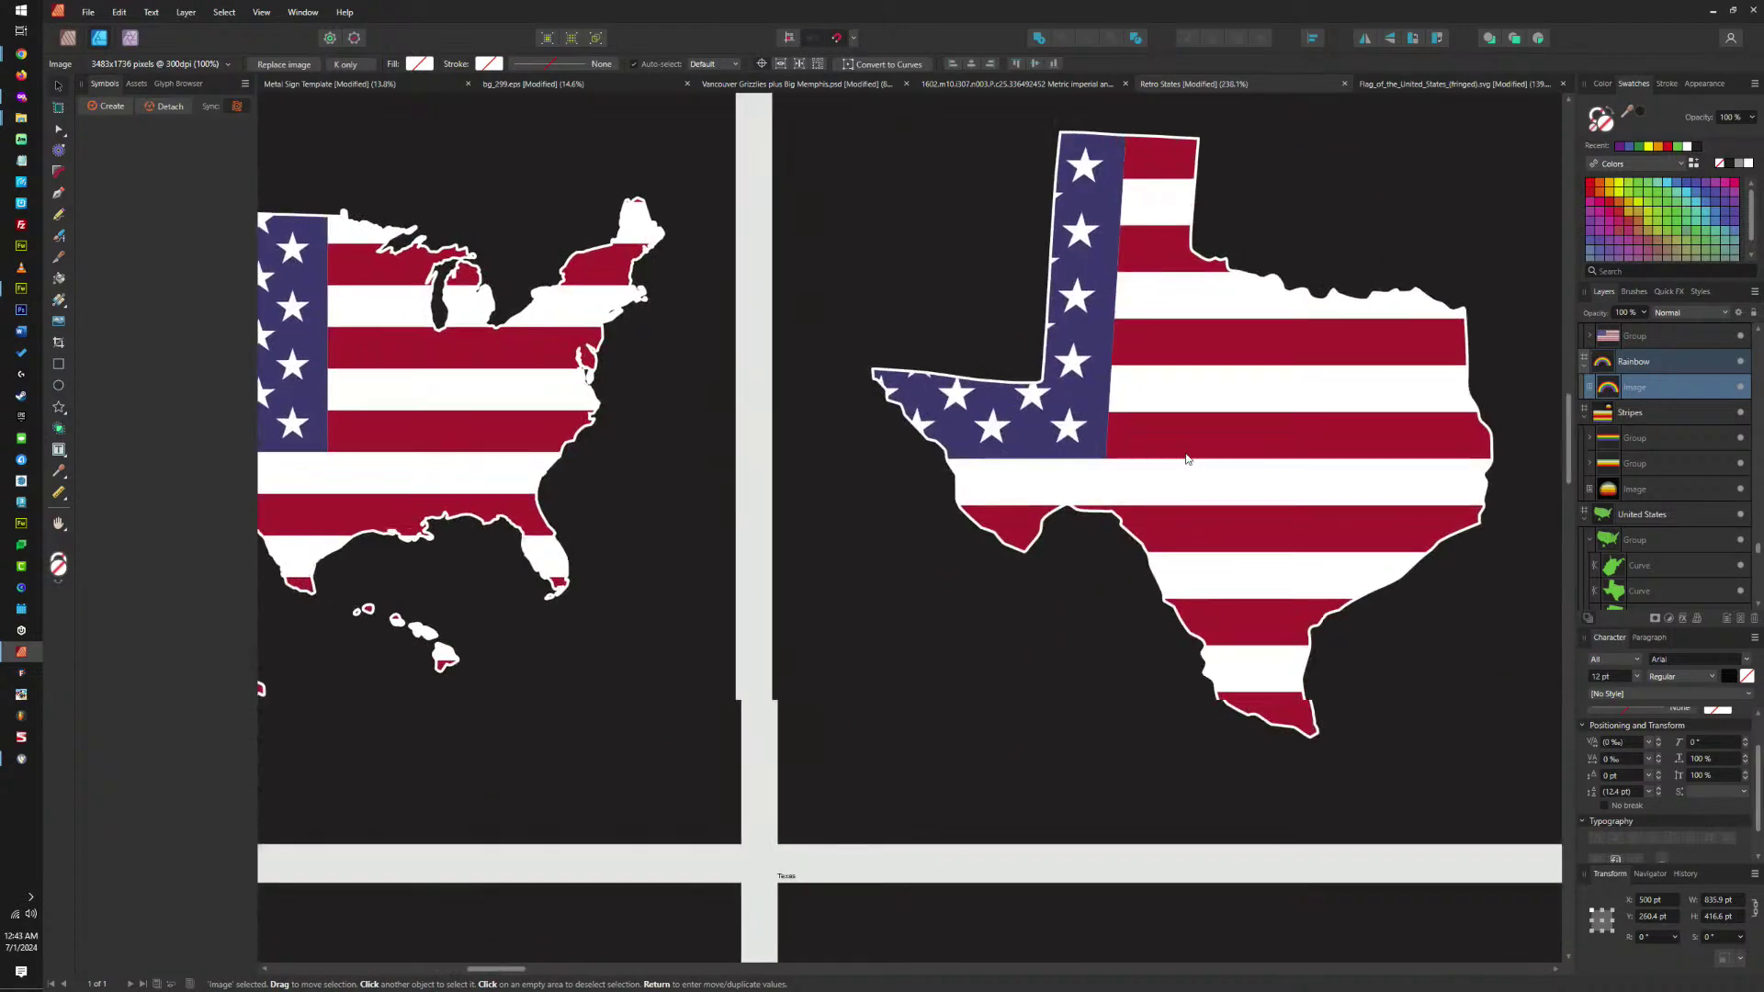
pyautogui.hscroll(15, 1396, 476)
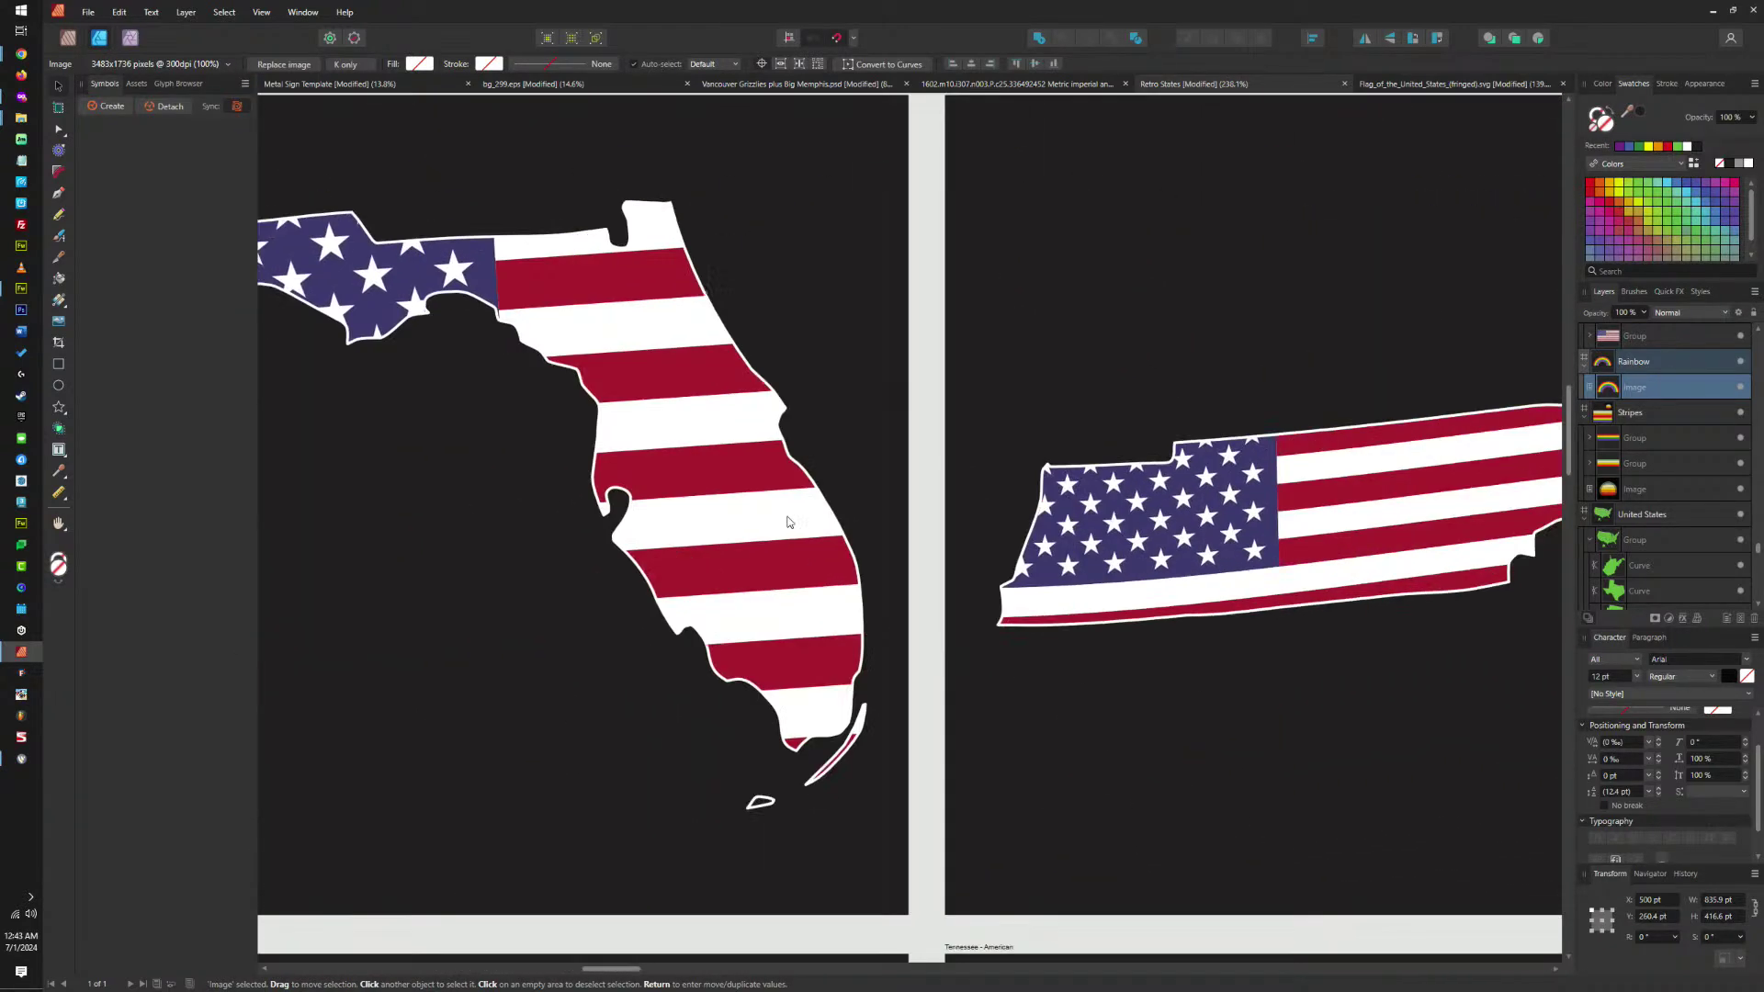
pyautogui.hscroll(-15, 1210, 490)
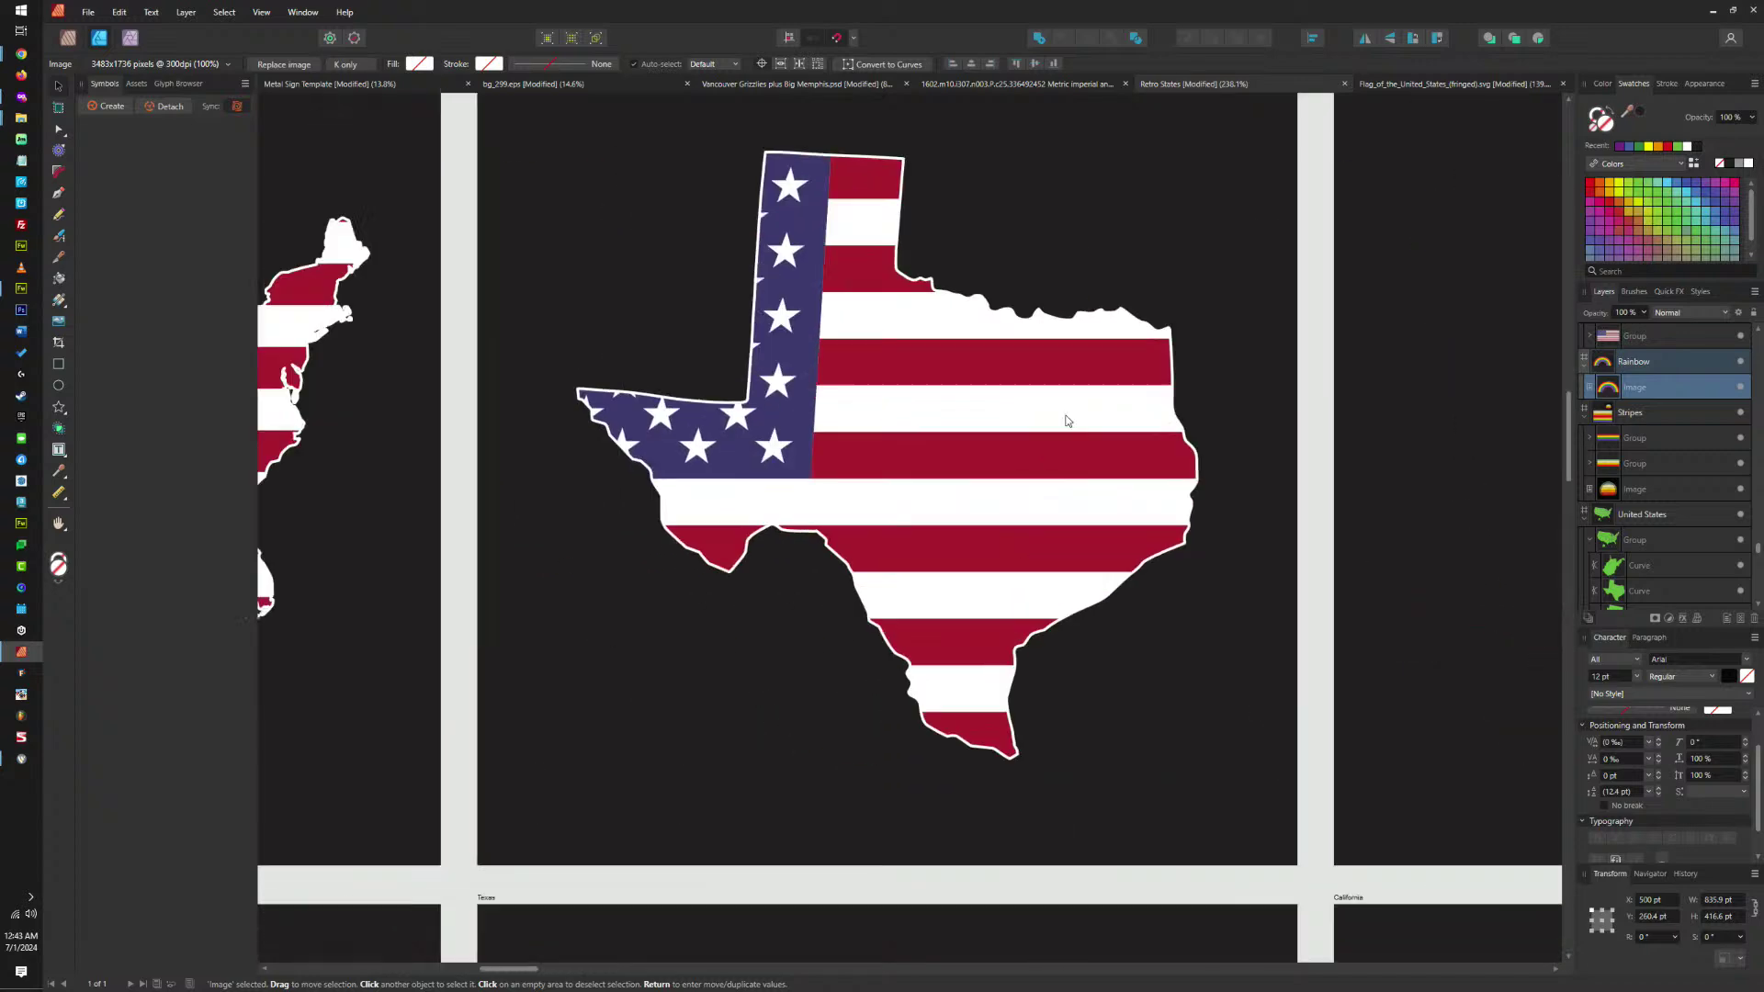
pyautogui.hscroll(-5, 925, 421)
pyautogui.hscroll(5, 919, 413)
pyautogui.scroll(-1, 909, 404)
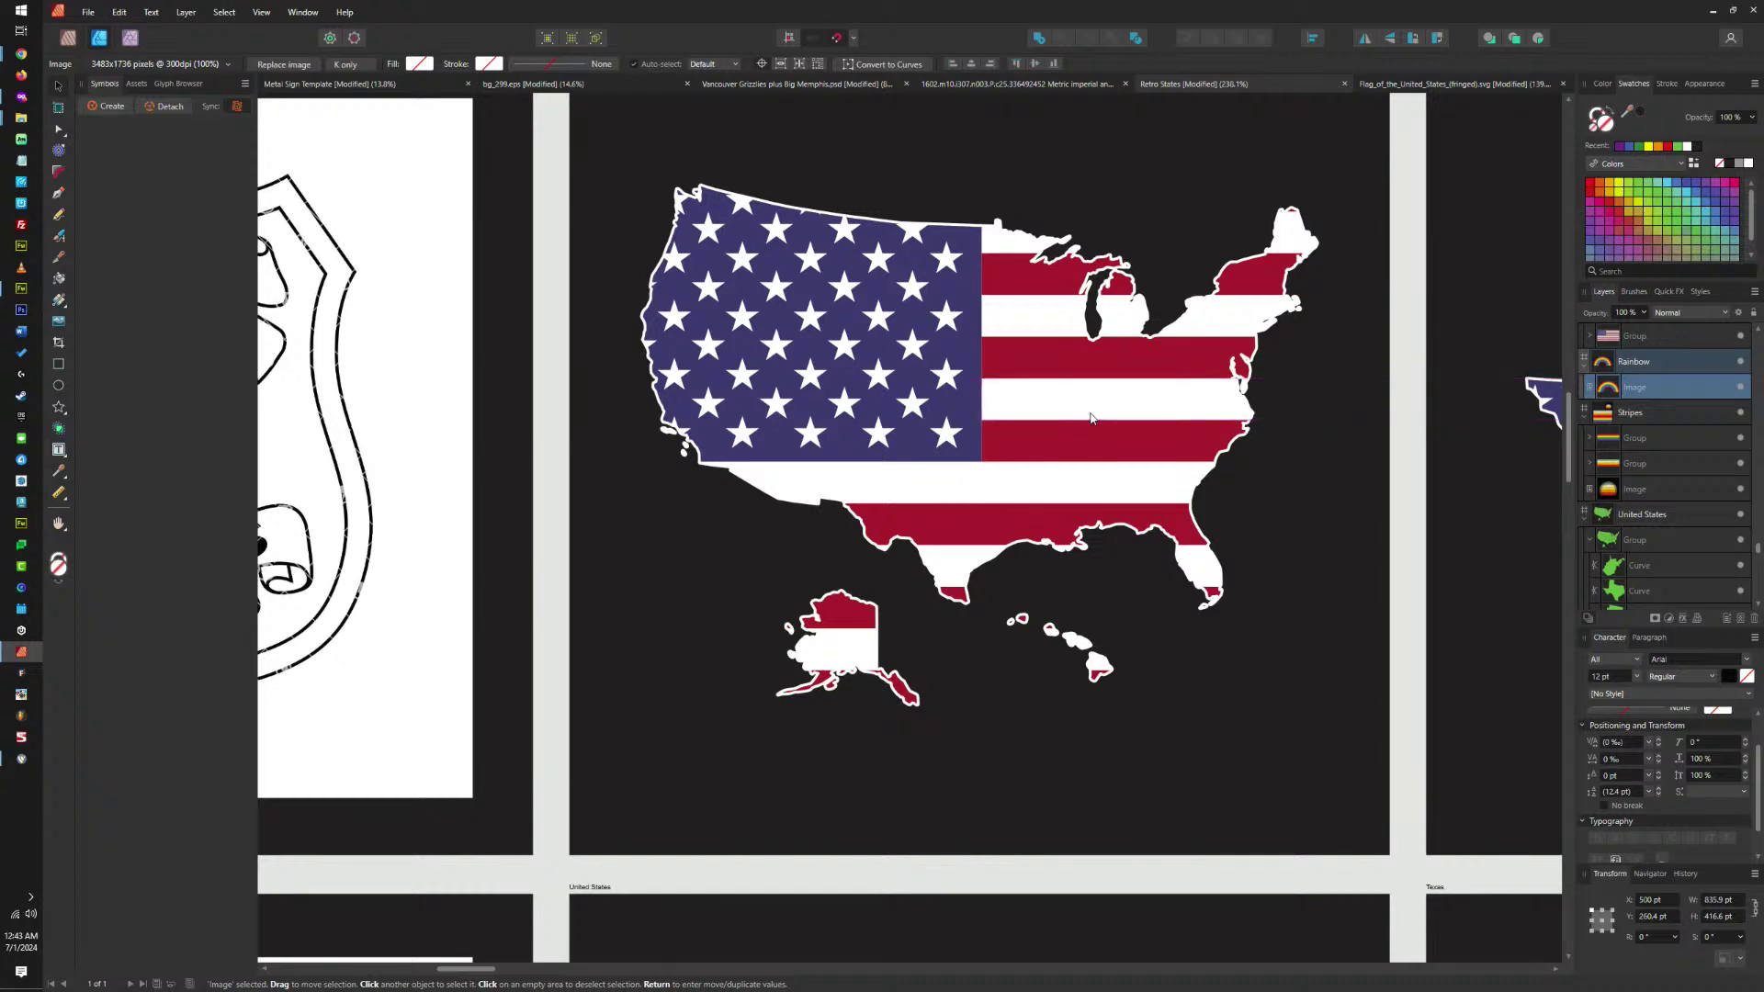
# Examine the black-and-white flag maps of the United States, Texas and California and the police badge artboard beside them.
pyautogui.scroll(-5, 1086, 551)
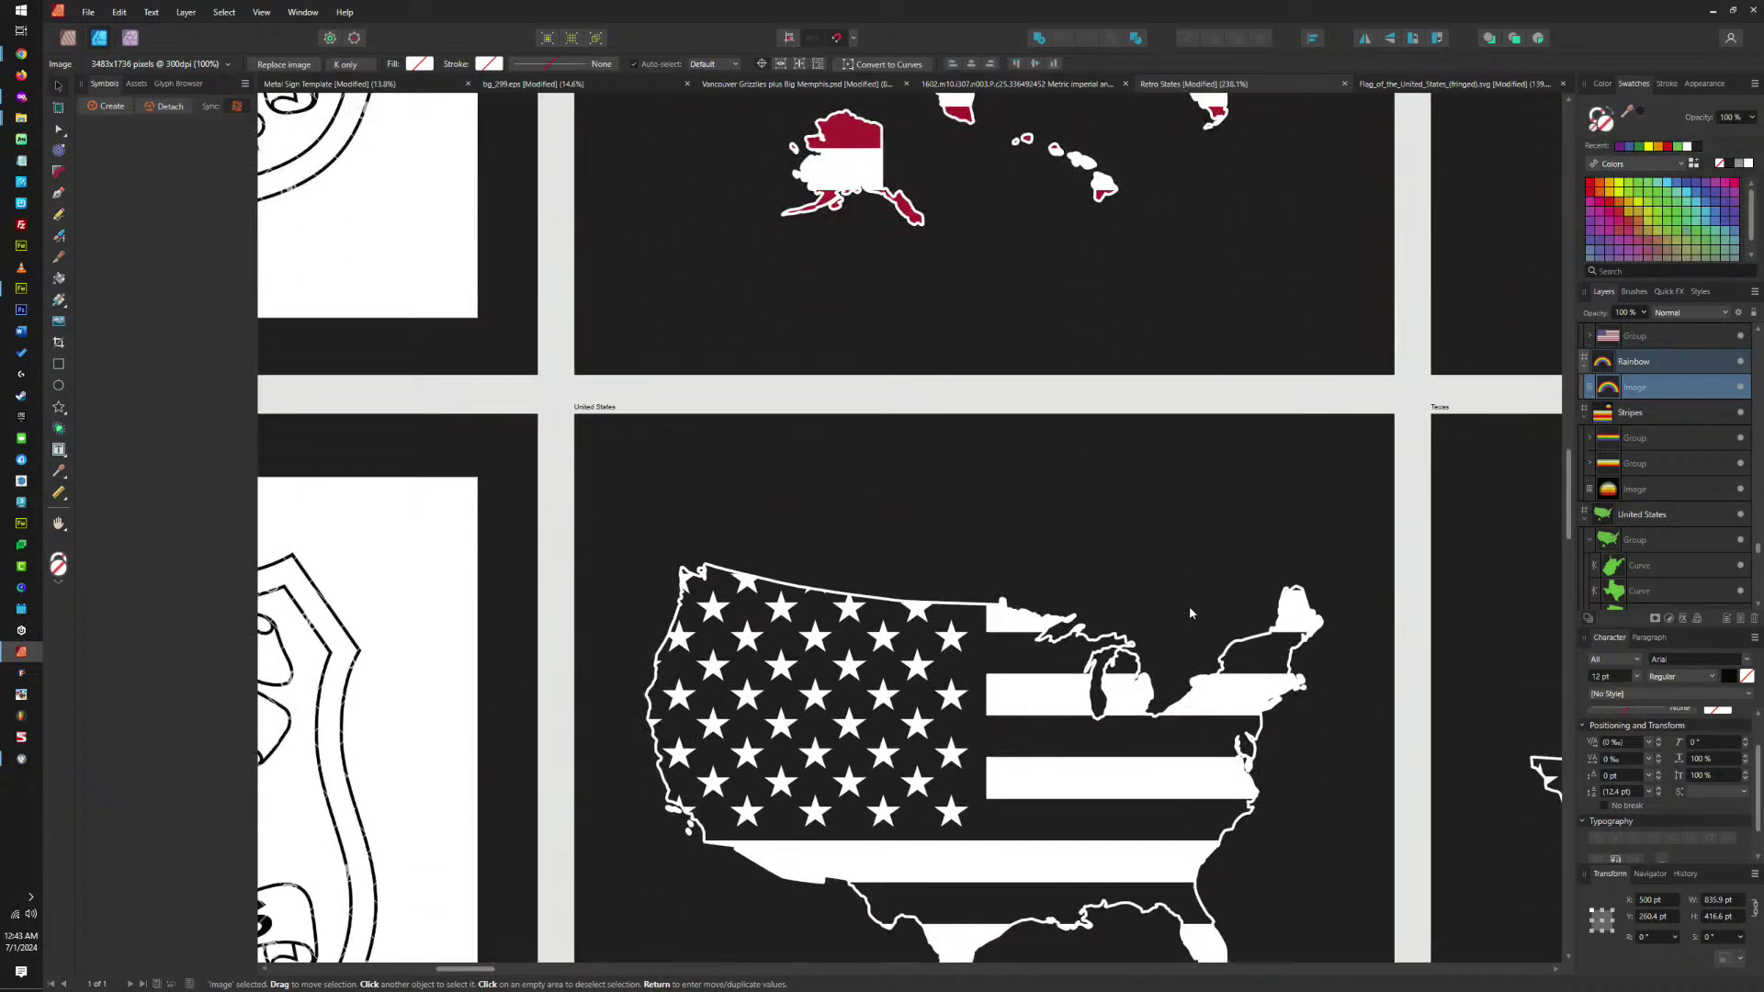
pyautogui.scroll(5, 1213, 868)
pyautogui.moveTo(1212, 868); pyautogui.dragTo(1211, 145)
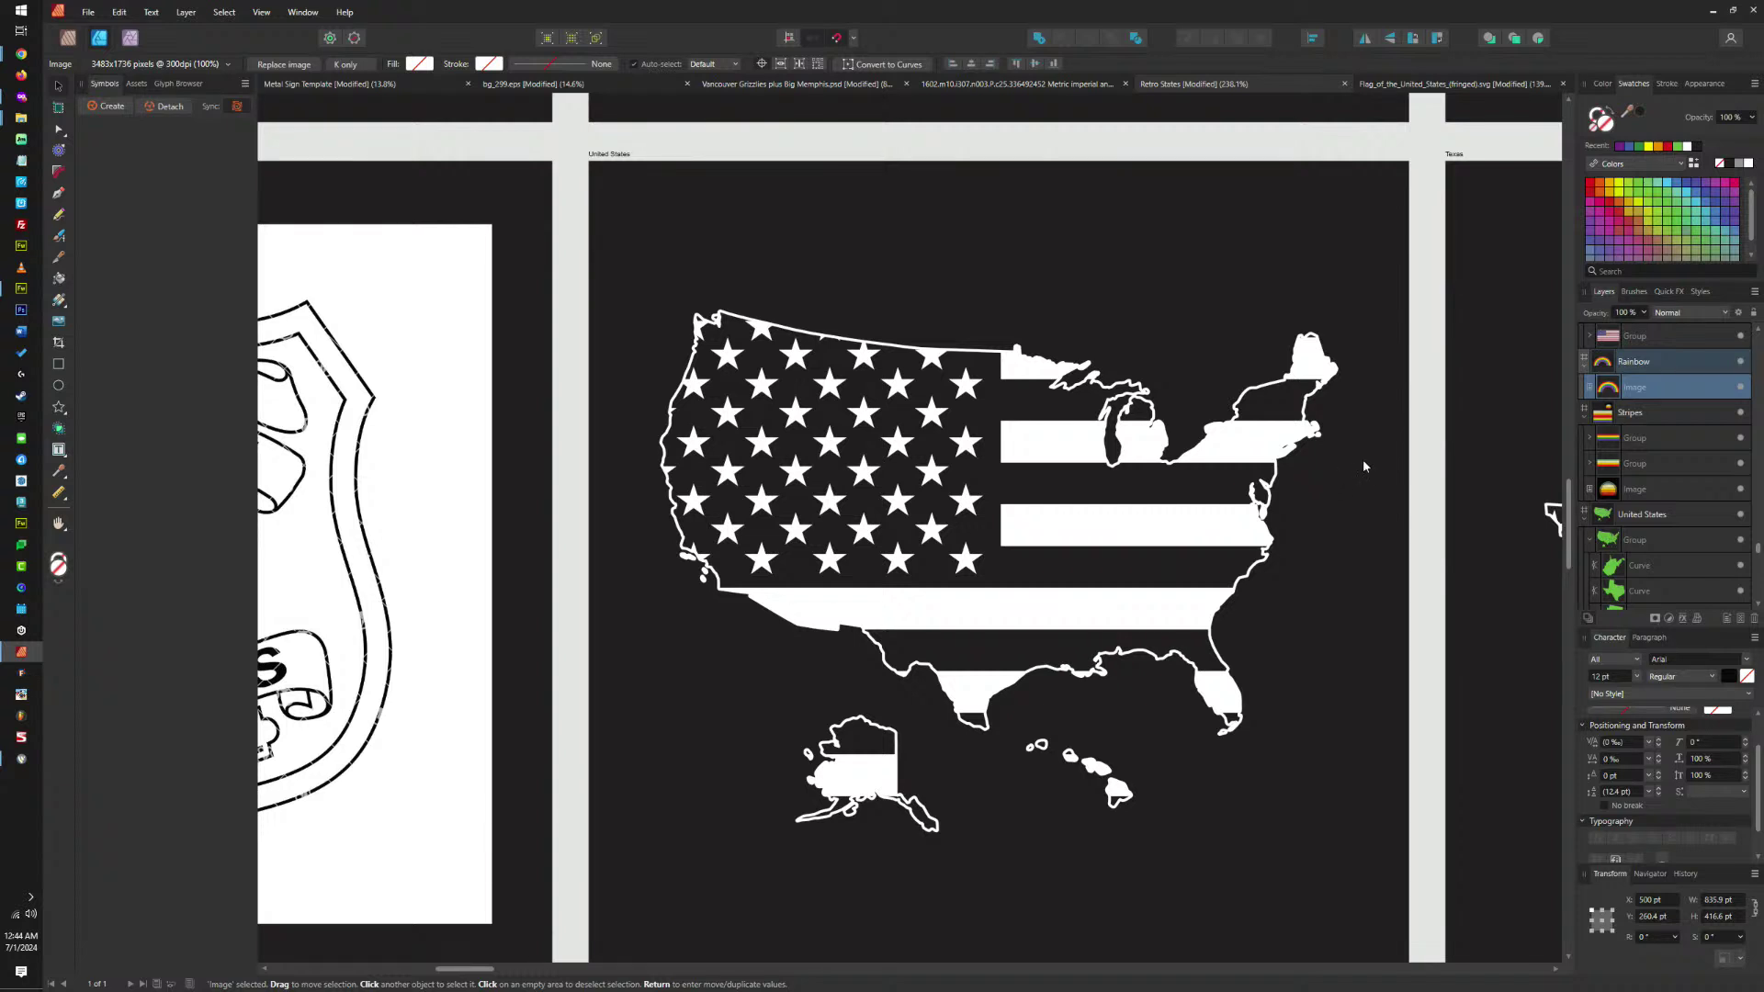
pyautogui.scroll(-5, 1348, 478)
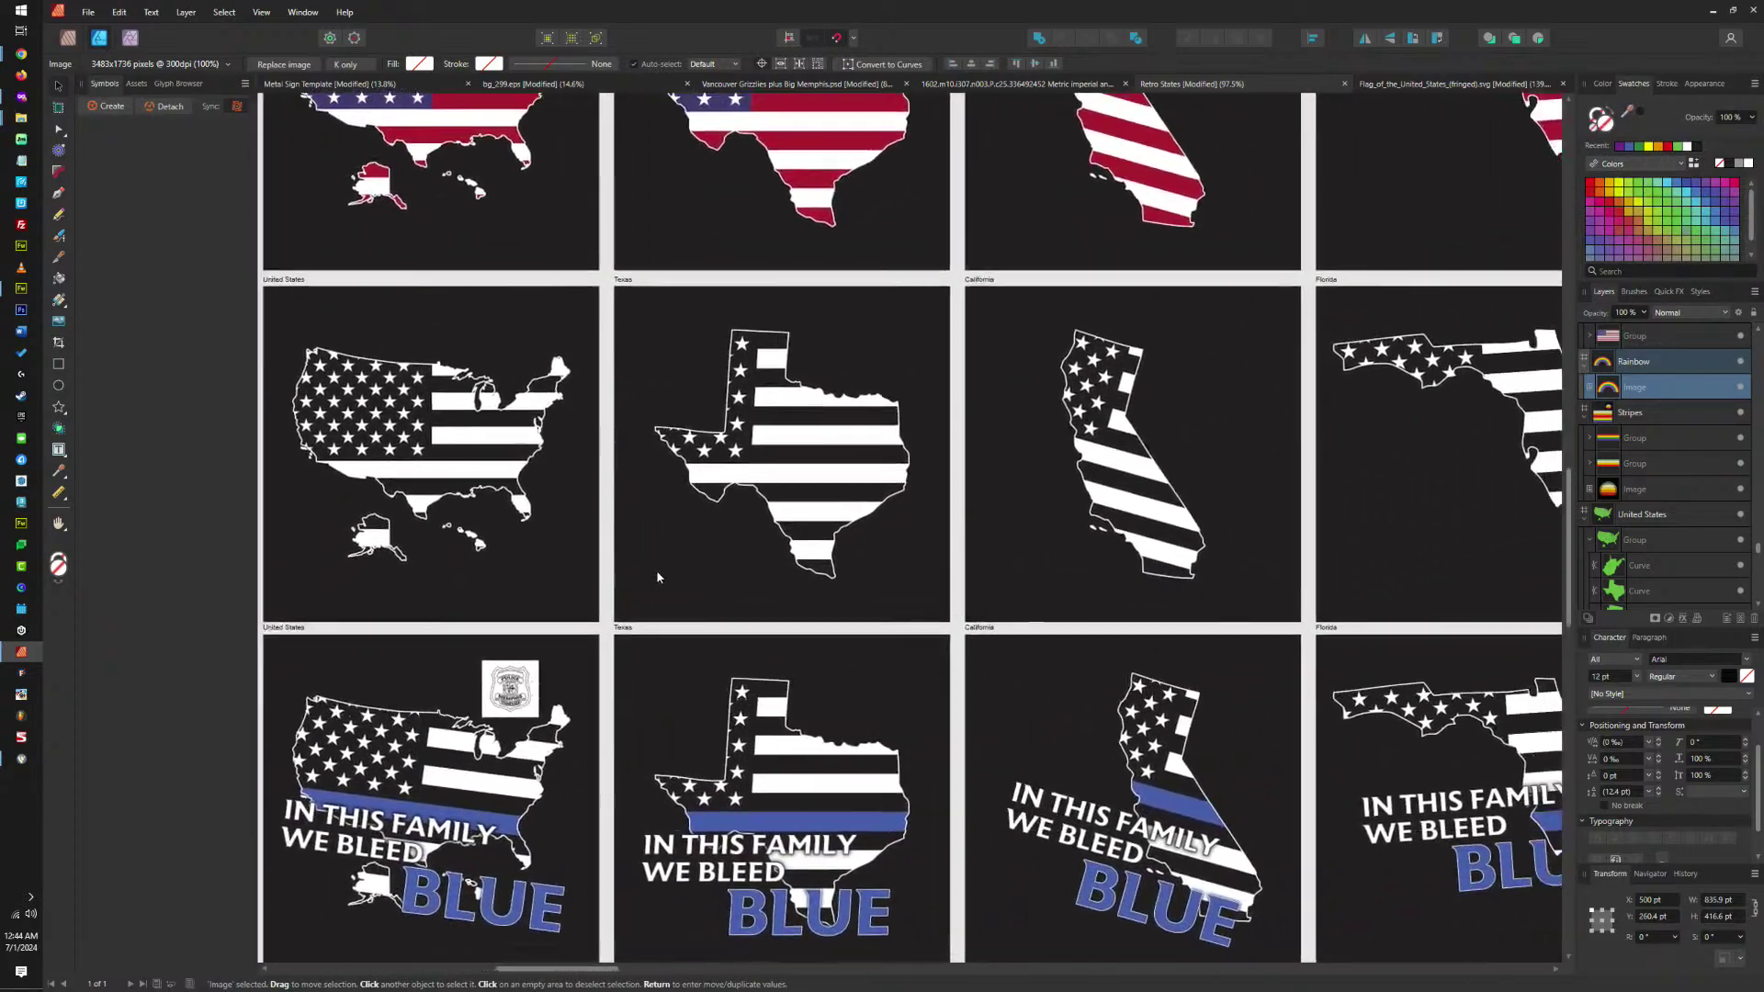
pyautogui.scroll(3, 656, 570)
pyautogui.moveTo(1405, 577); pyautogui.dragTo(1185, 579)
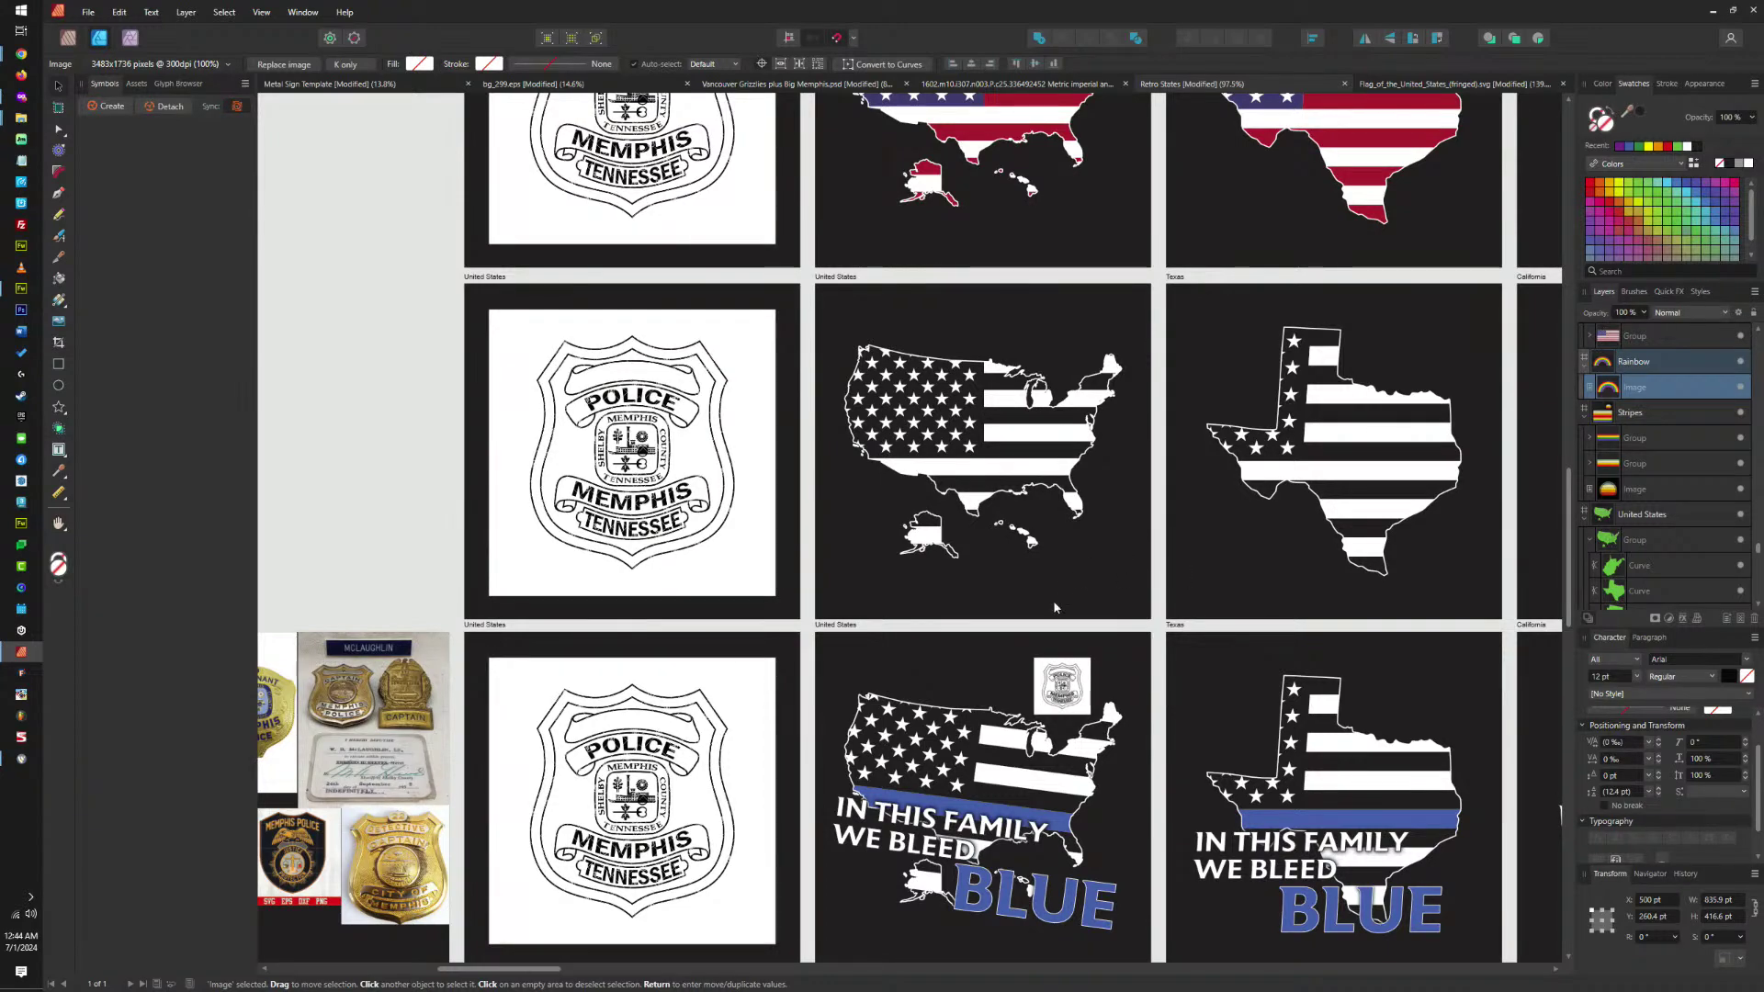
# Examine the "IN THIS FAMILY WE BLEED BLUE" designs on the United States and Texas artboards up close.
pyautogui.scroll(-5, 1053, 599)
pyautogui.scroll(2, 967, 559)
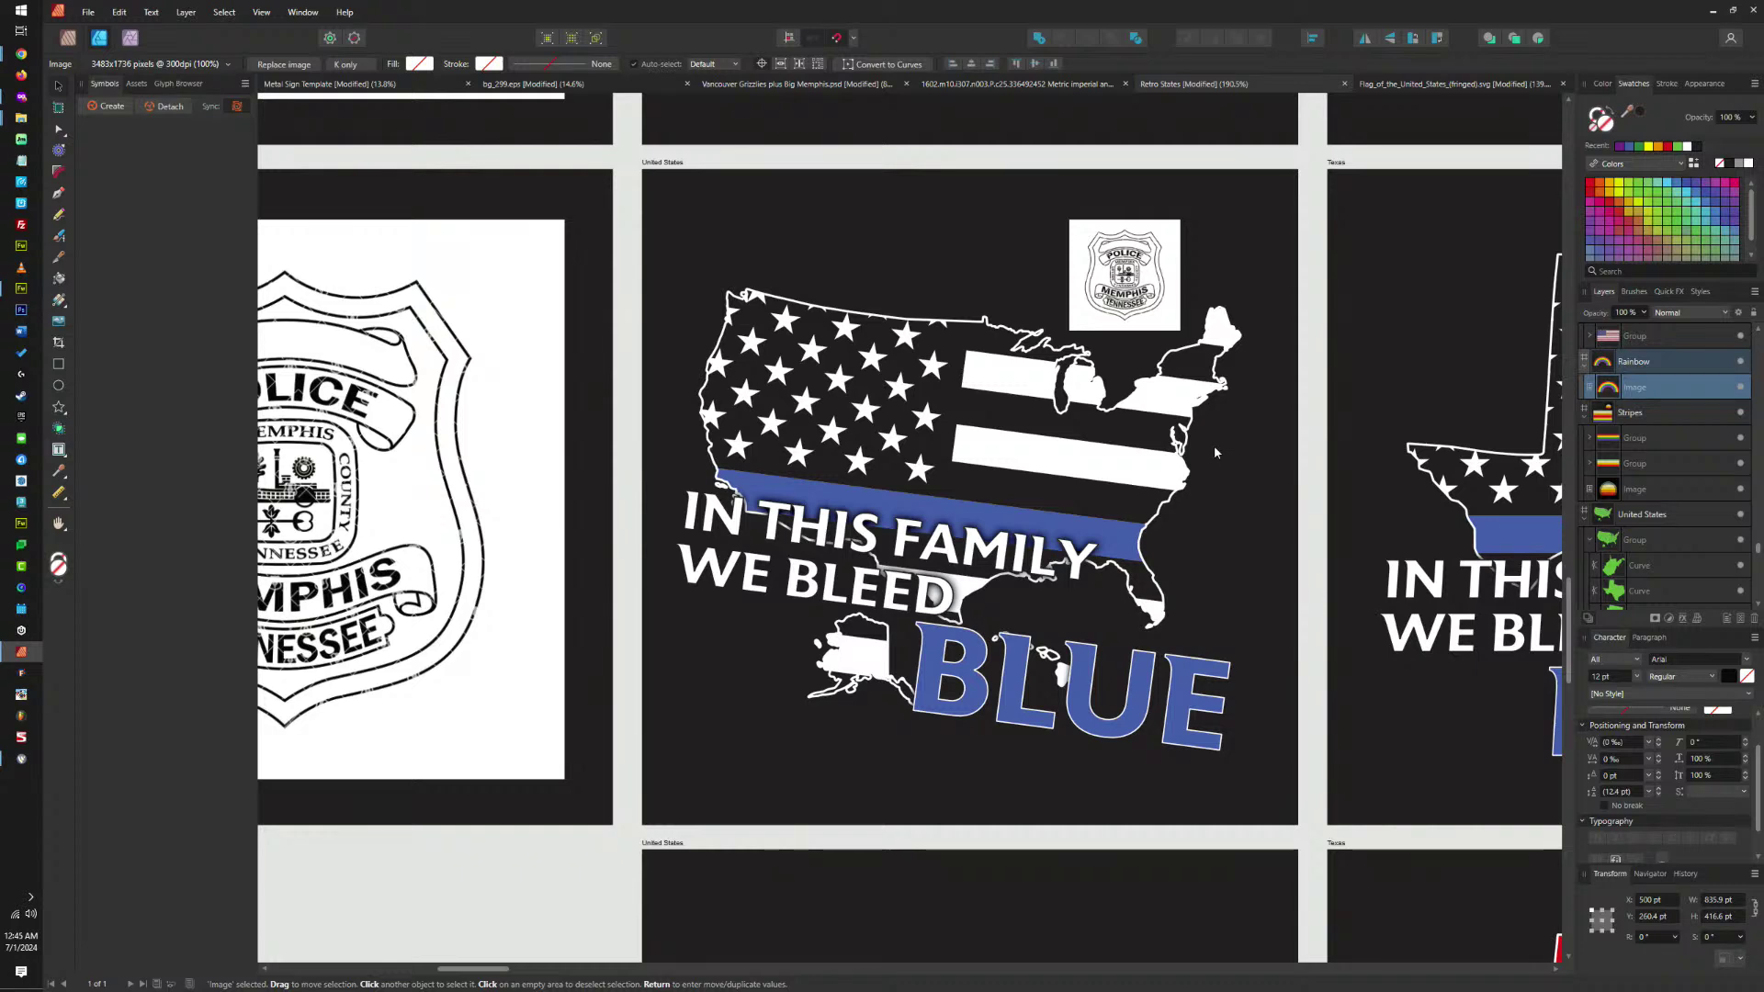
pyautogui.hscroll(5, 1205, 464)
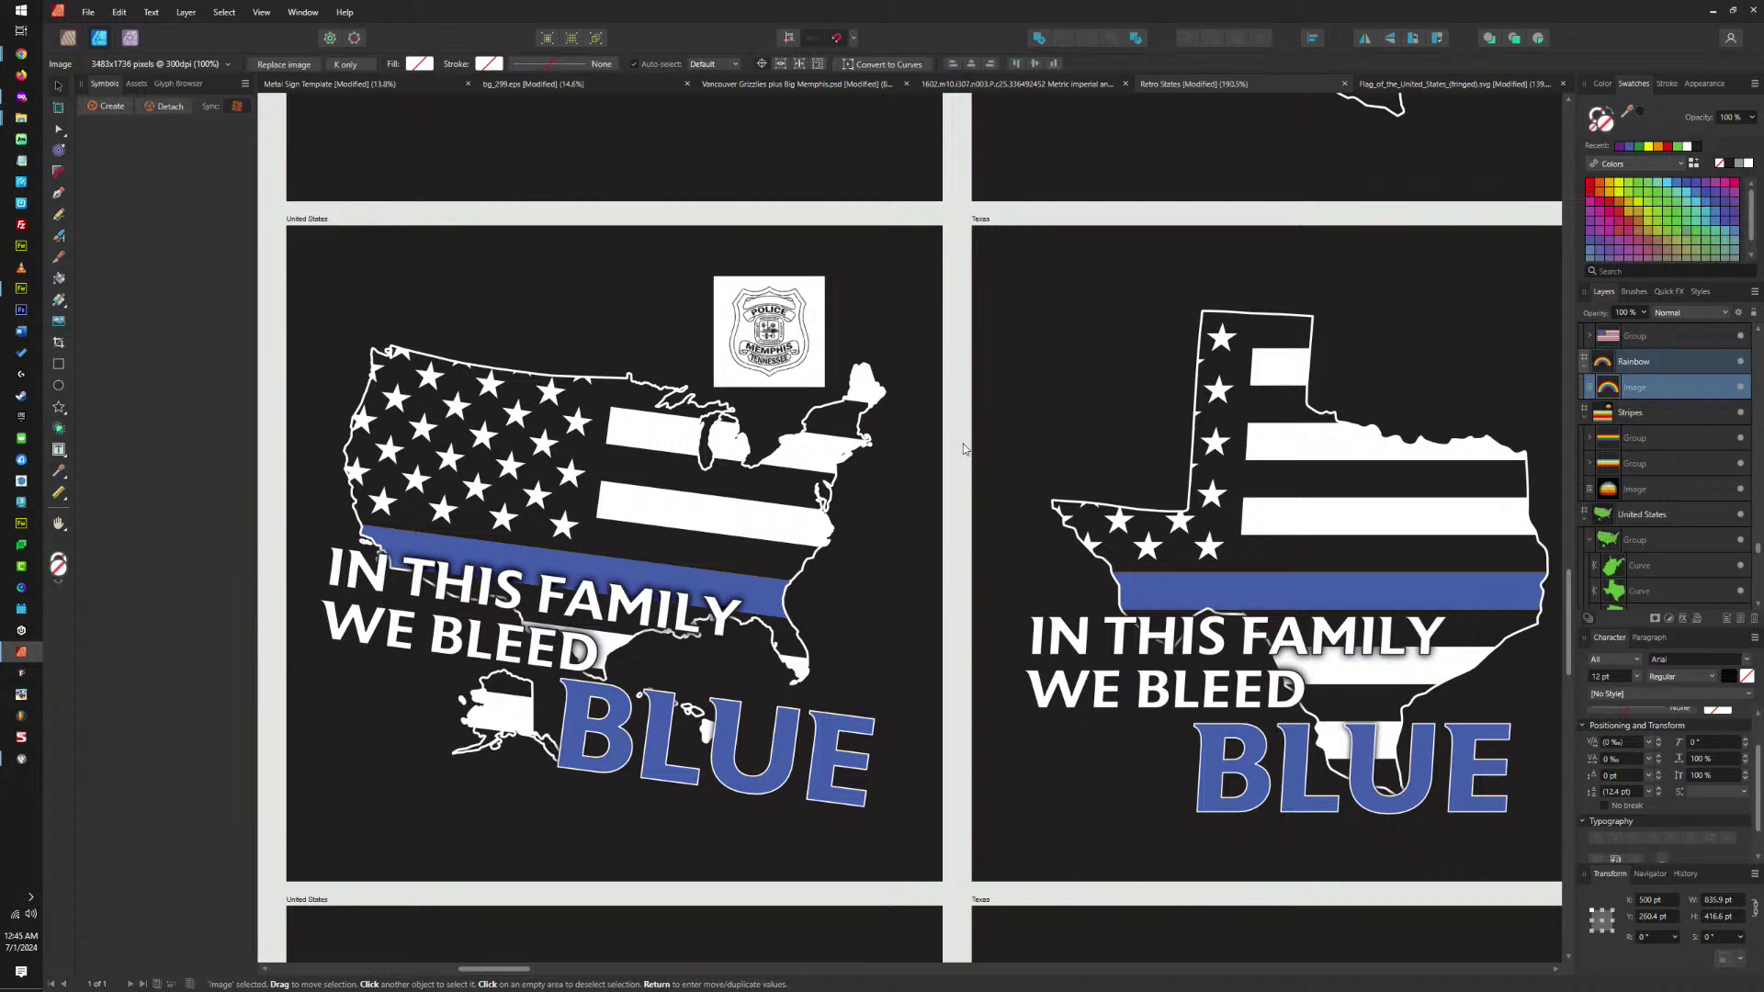
pyautogui.scroll(-5, 962, 448)
pyautogui.scroll(5, 928, 462)
pyautogui.hscroll(3, 928, 462)
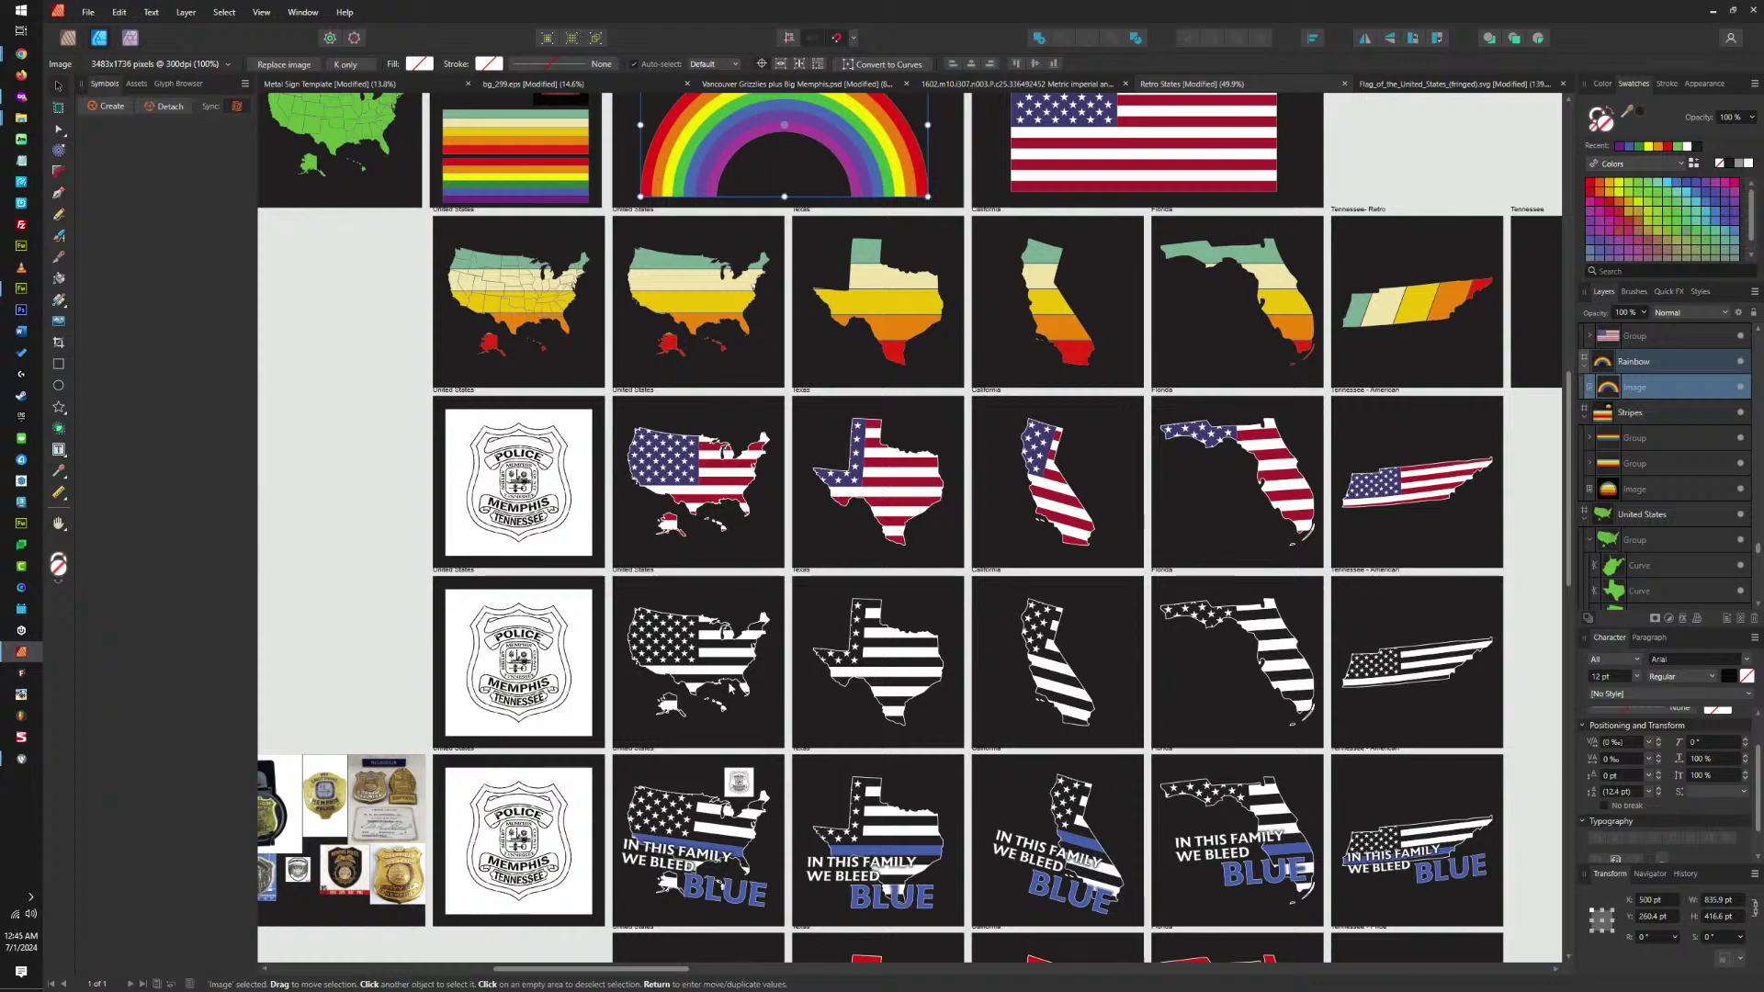
# Review the police badge artboards and flag maps, and return to the Stripes and Rainbow source artwork above them.
pyautogui.scroll(-3, 855, 597)
pyautogui.hscroll(-3, 854, 597)
pyautogui.moveTo(909, 552); pyautogui.dragTo(1029, 587)
pyautogui.scroll(3, 1030, 587)
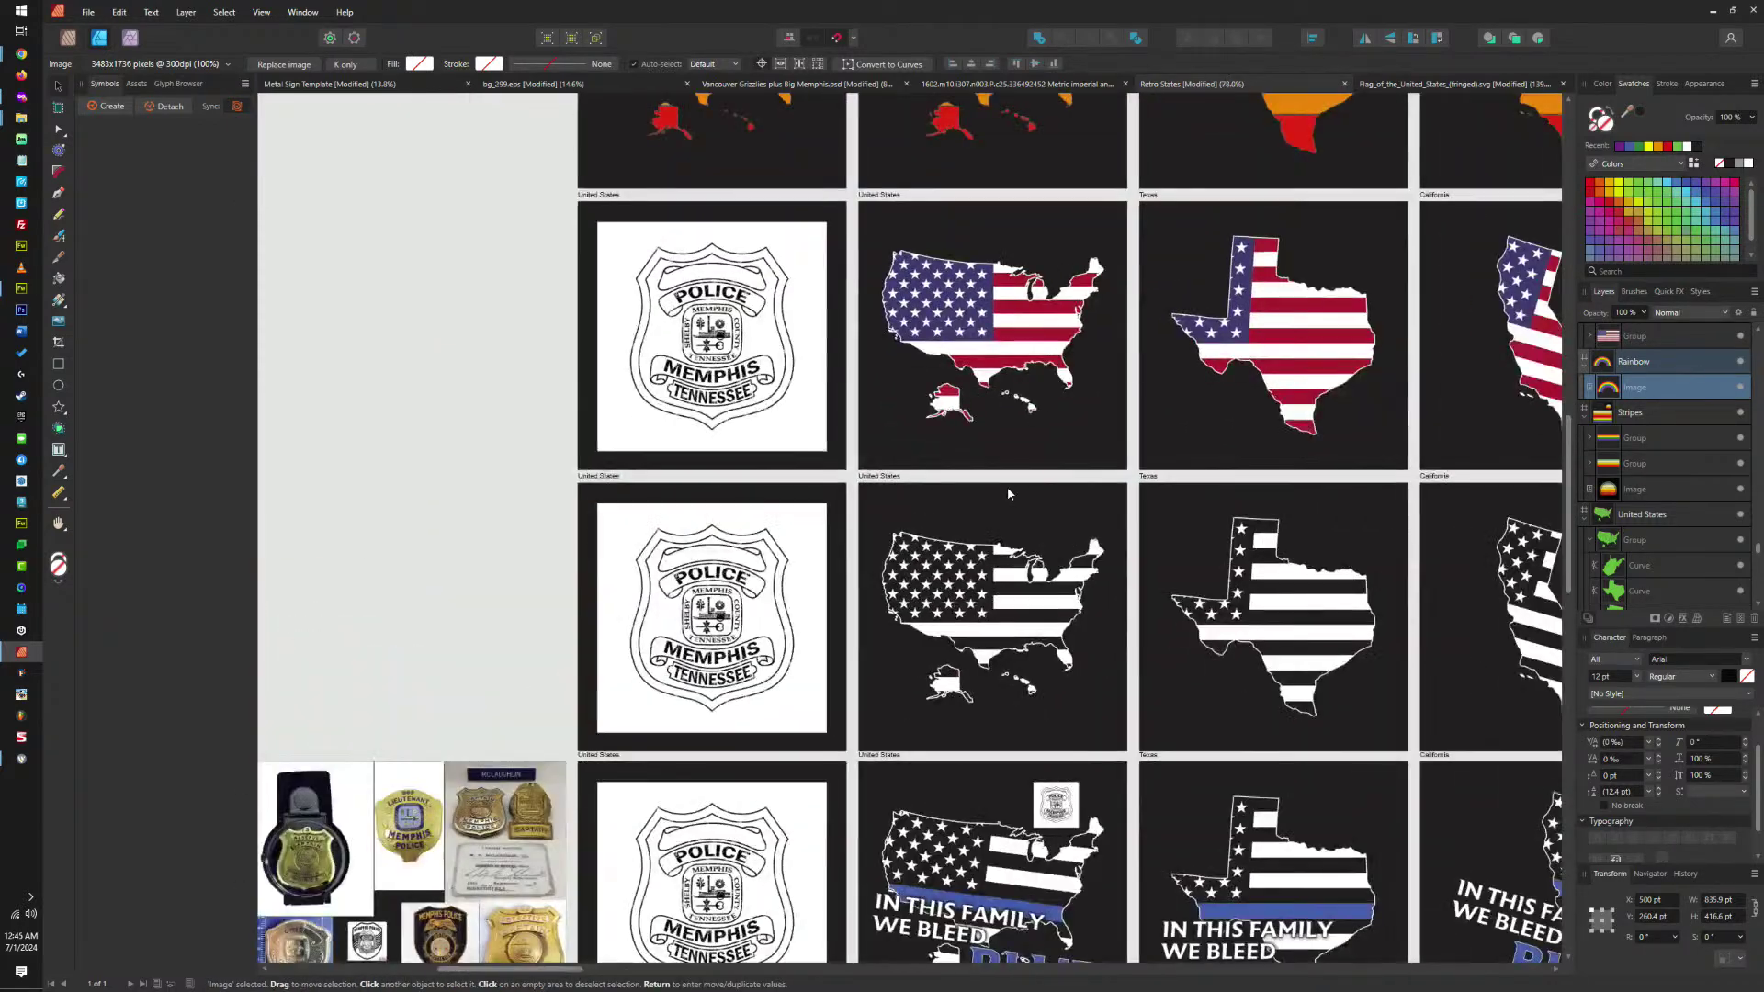
pyautogui.moveTo(1007, 494); pyautogui.dragTo(976, 449)
pyautogui.scroll(5, 977, 448)
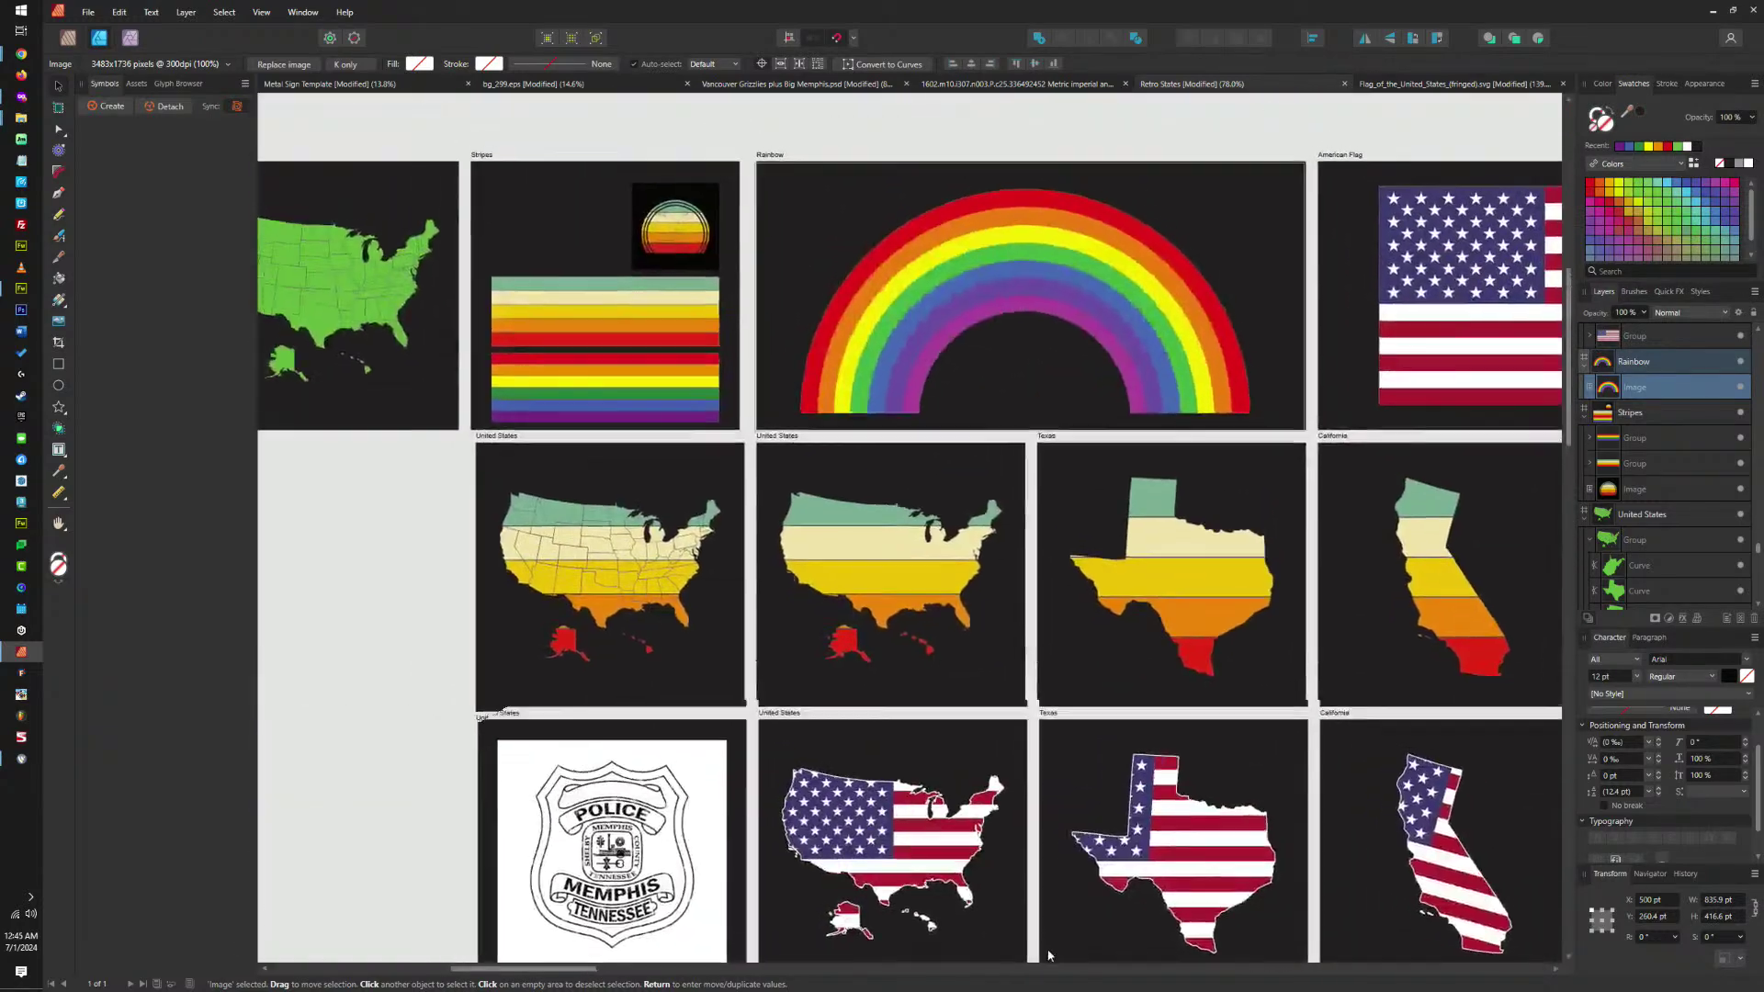
# Review the police badge artboards, the badge photo references and the flag, blue-line and rainbow maps beside them.
pyautogui.hscroll(8, 977, 448)
pyautogui.hscroll(-10, 1146, 637)
pyautogui.scroll(-5, 1146, 638)
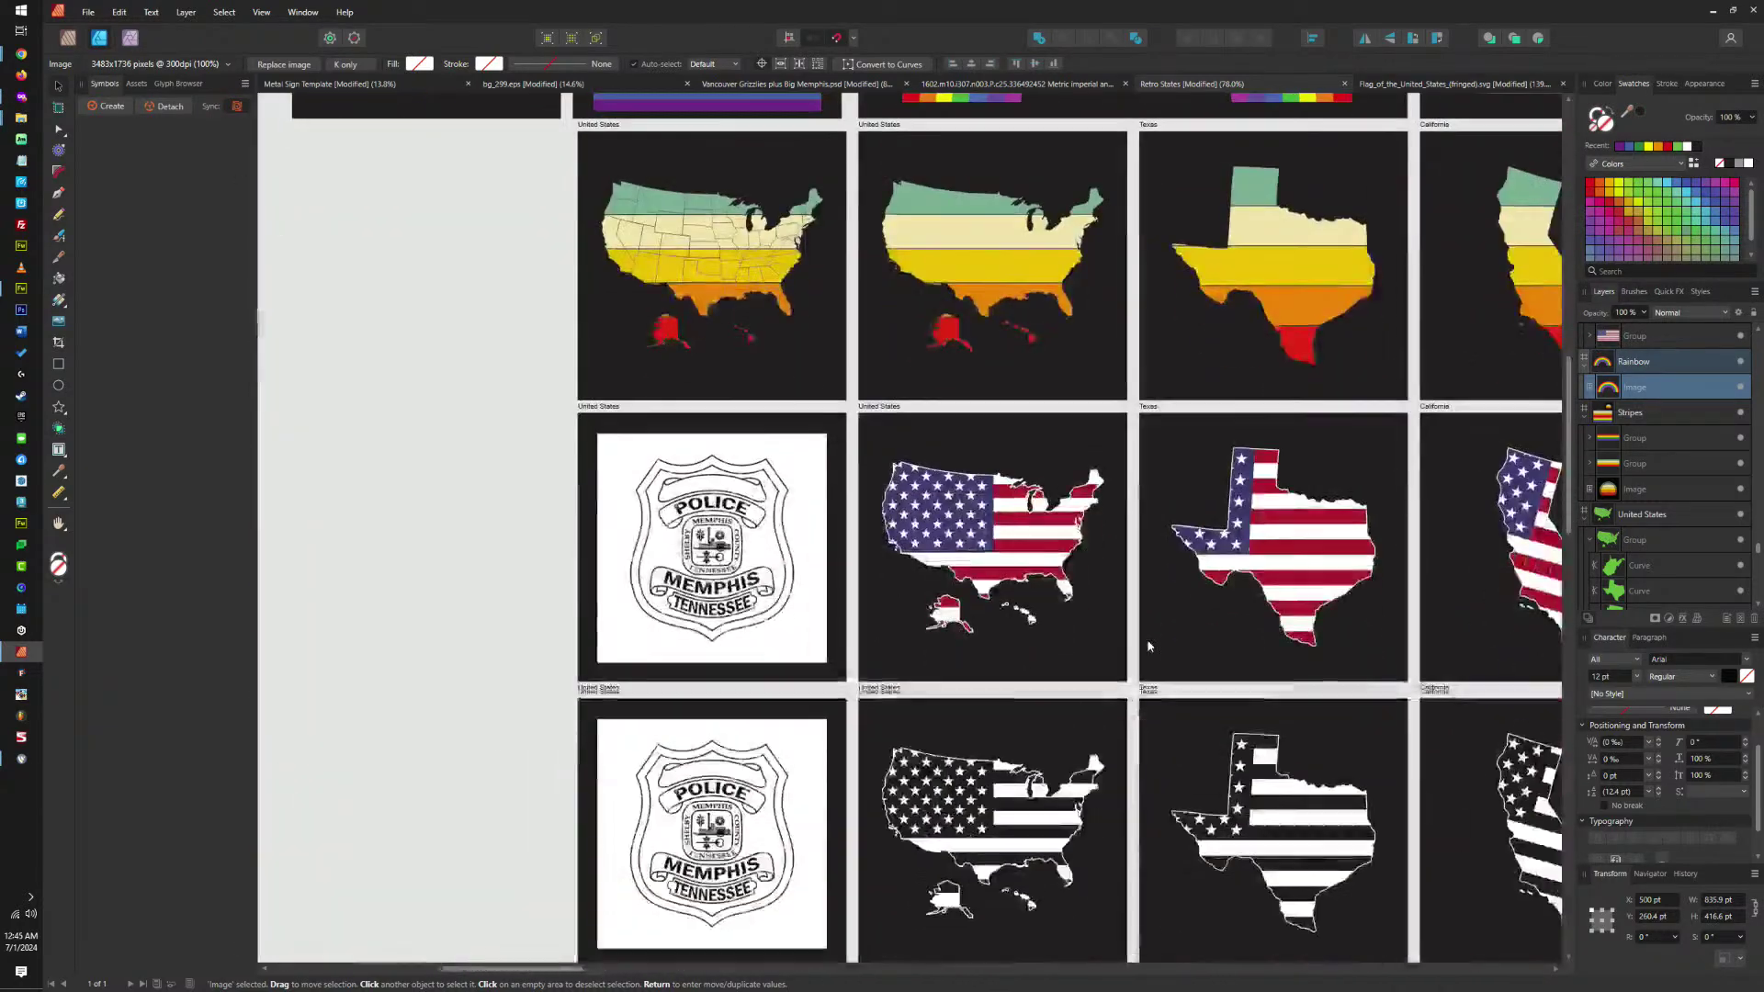
pyautogui.moveTo(1149, 649); pyautogui.dragTo(1310, 921)
pyautogui.scroll(-5, 1347, 926)
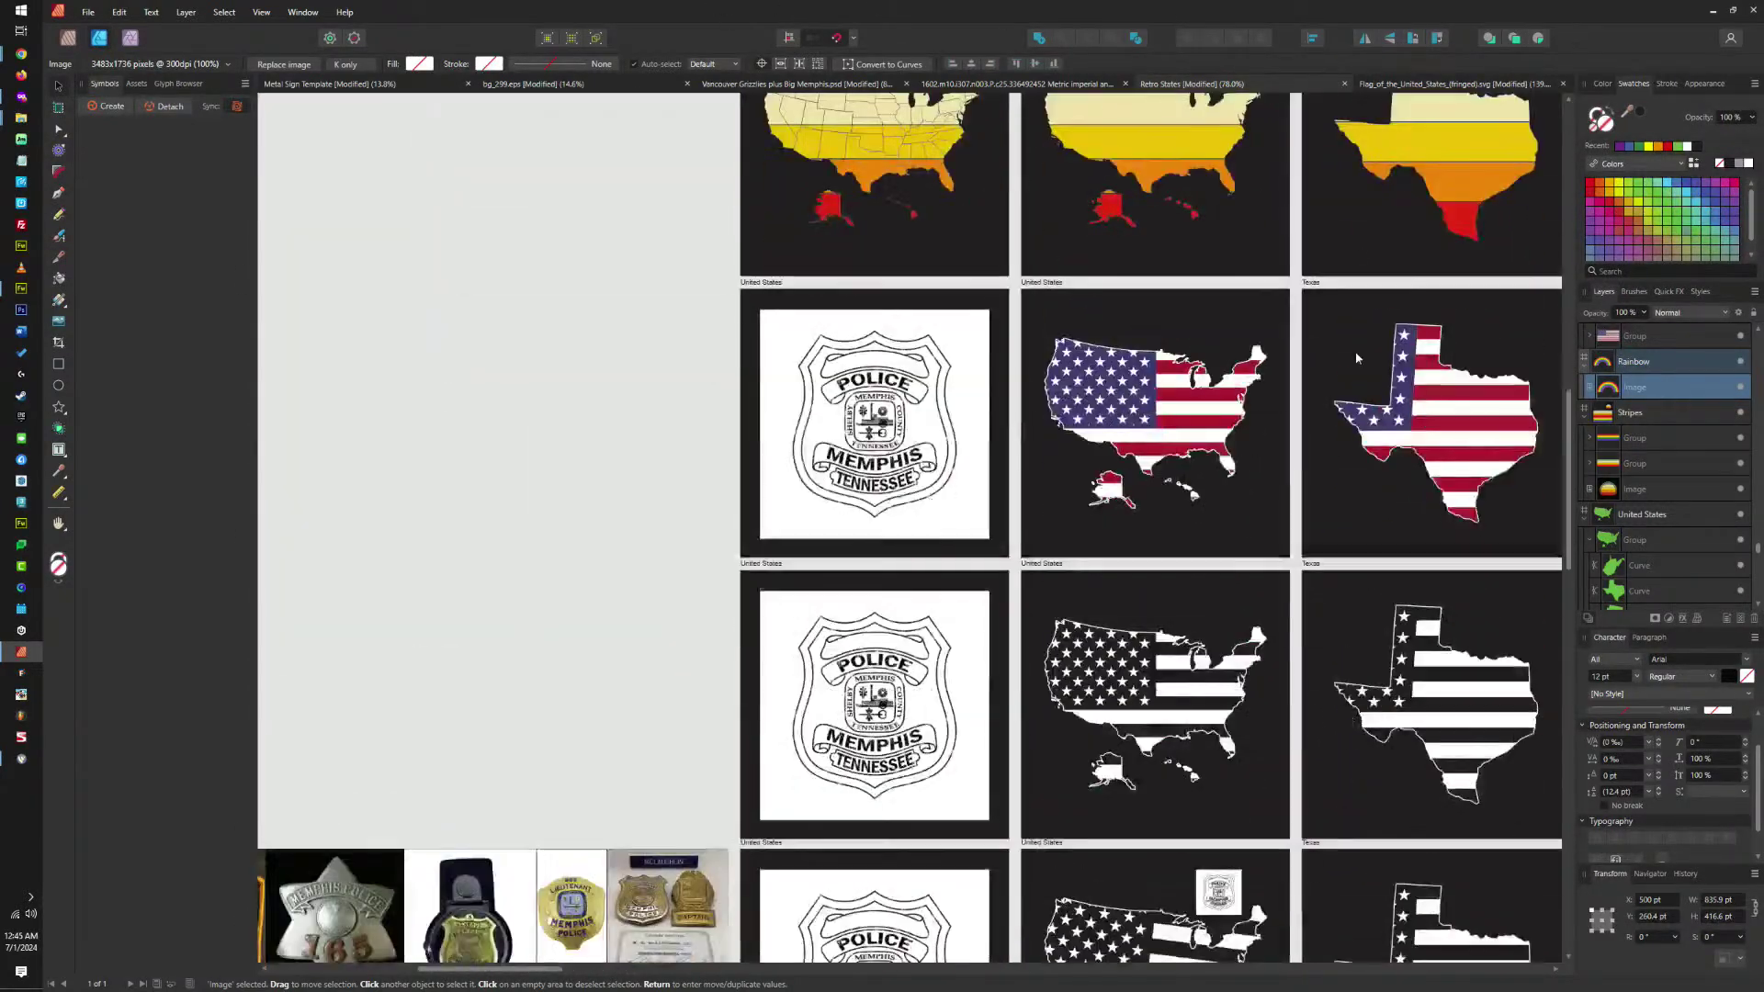
pyautogui.scroll(-5, 1334, 552)
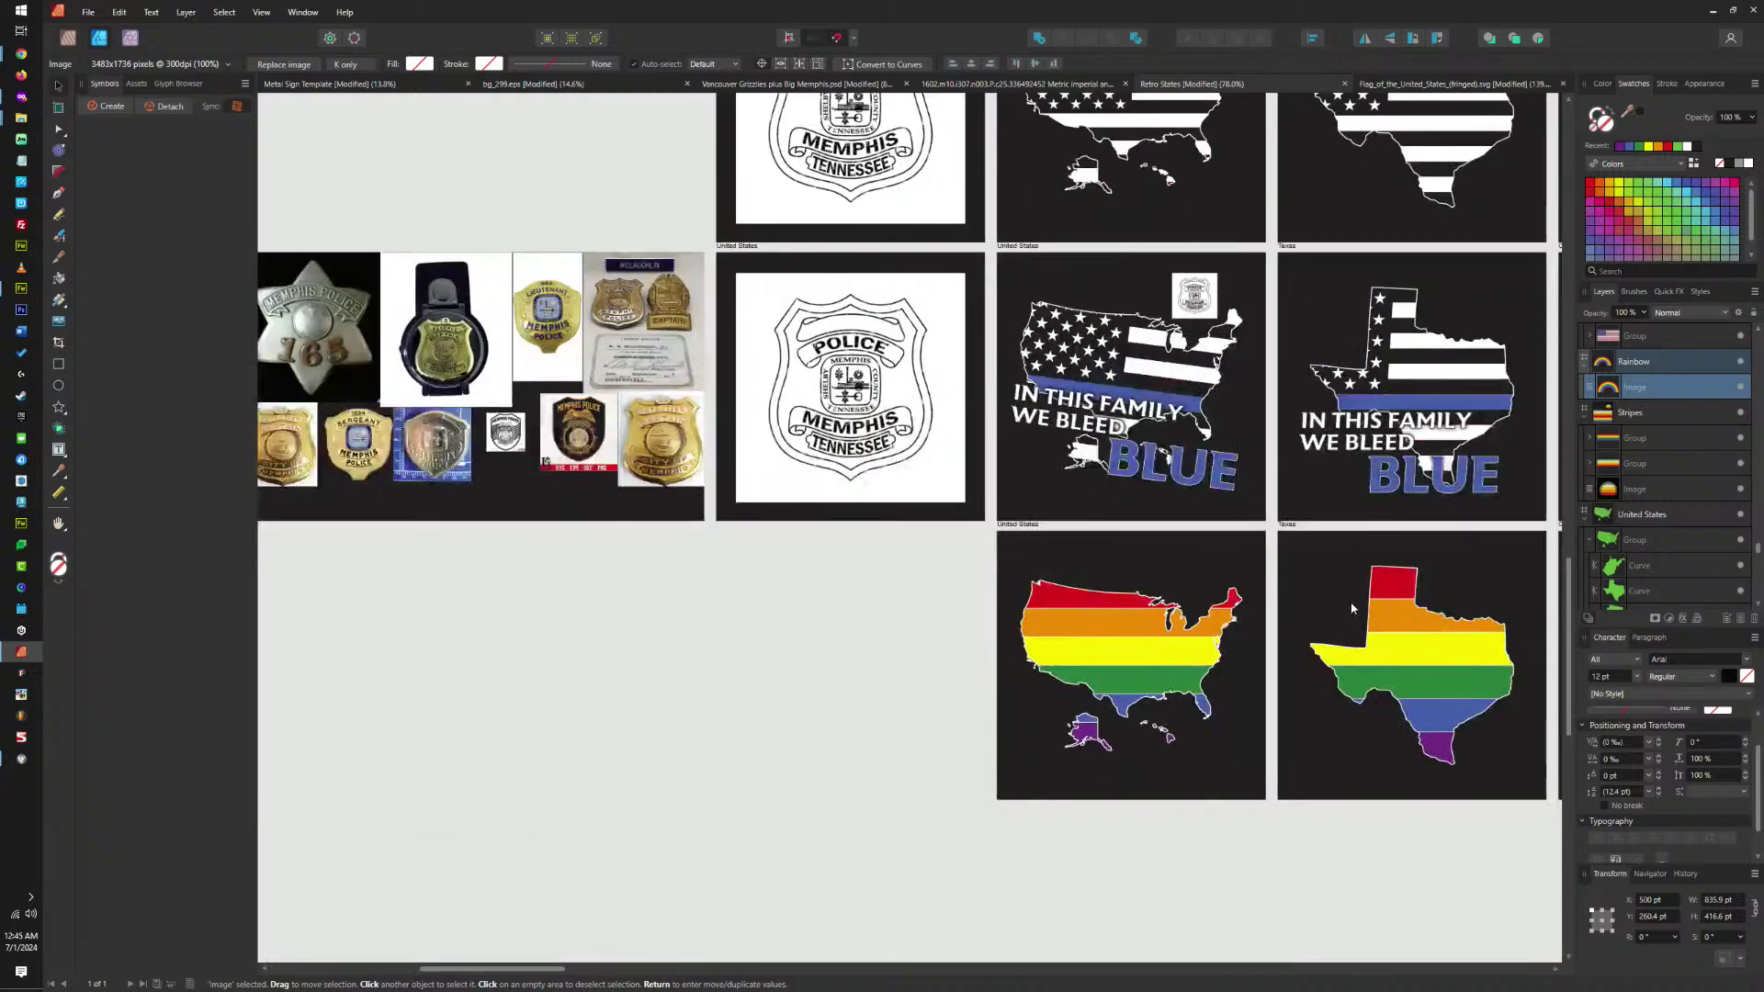
pyautogui.scroll(5, 1334, 552)
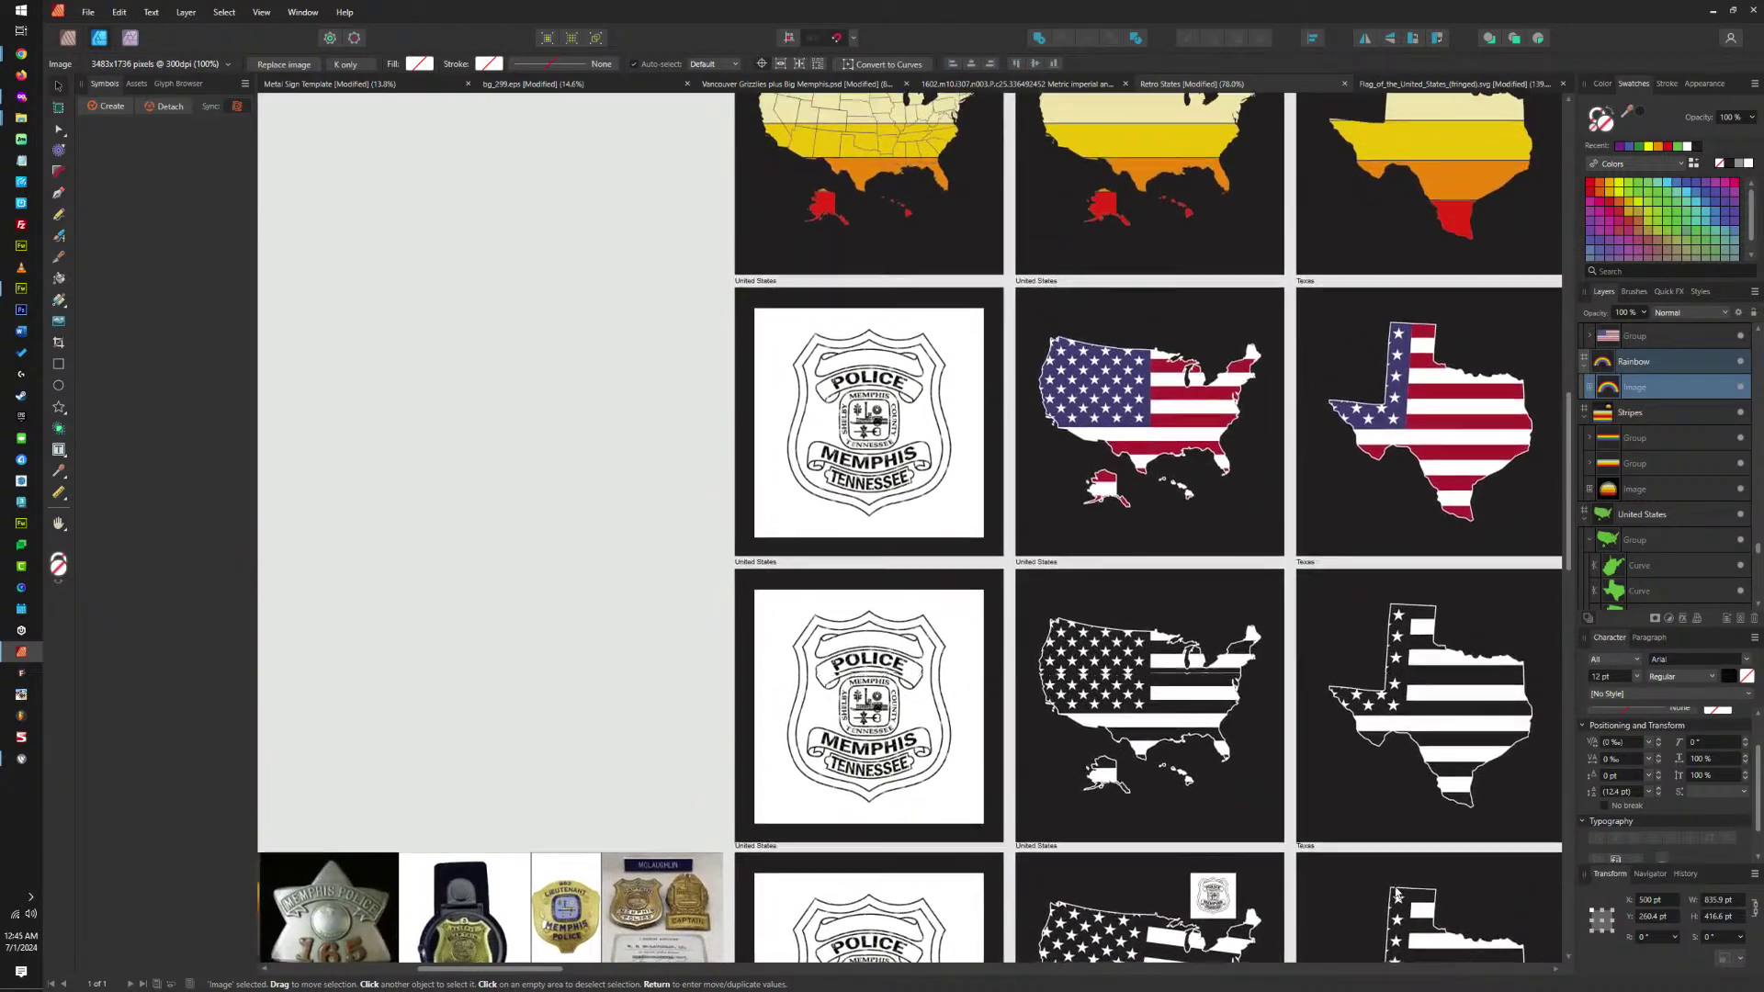
pyautogui.scroll(-3, 914, 532)
pyautogui.scroll(1, 1394, 661)
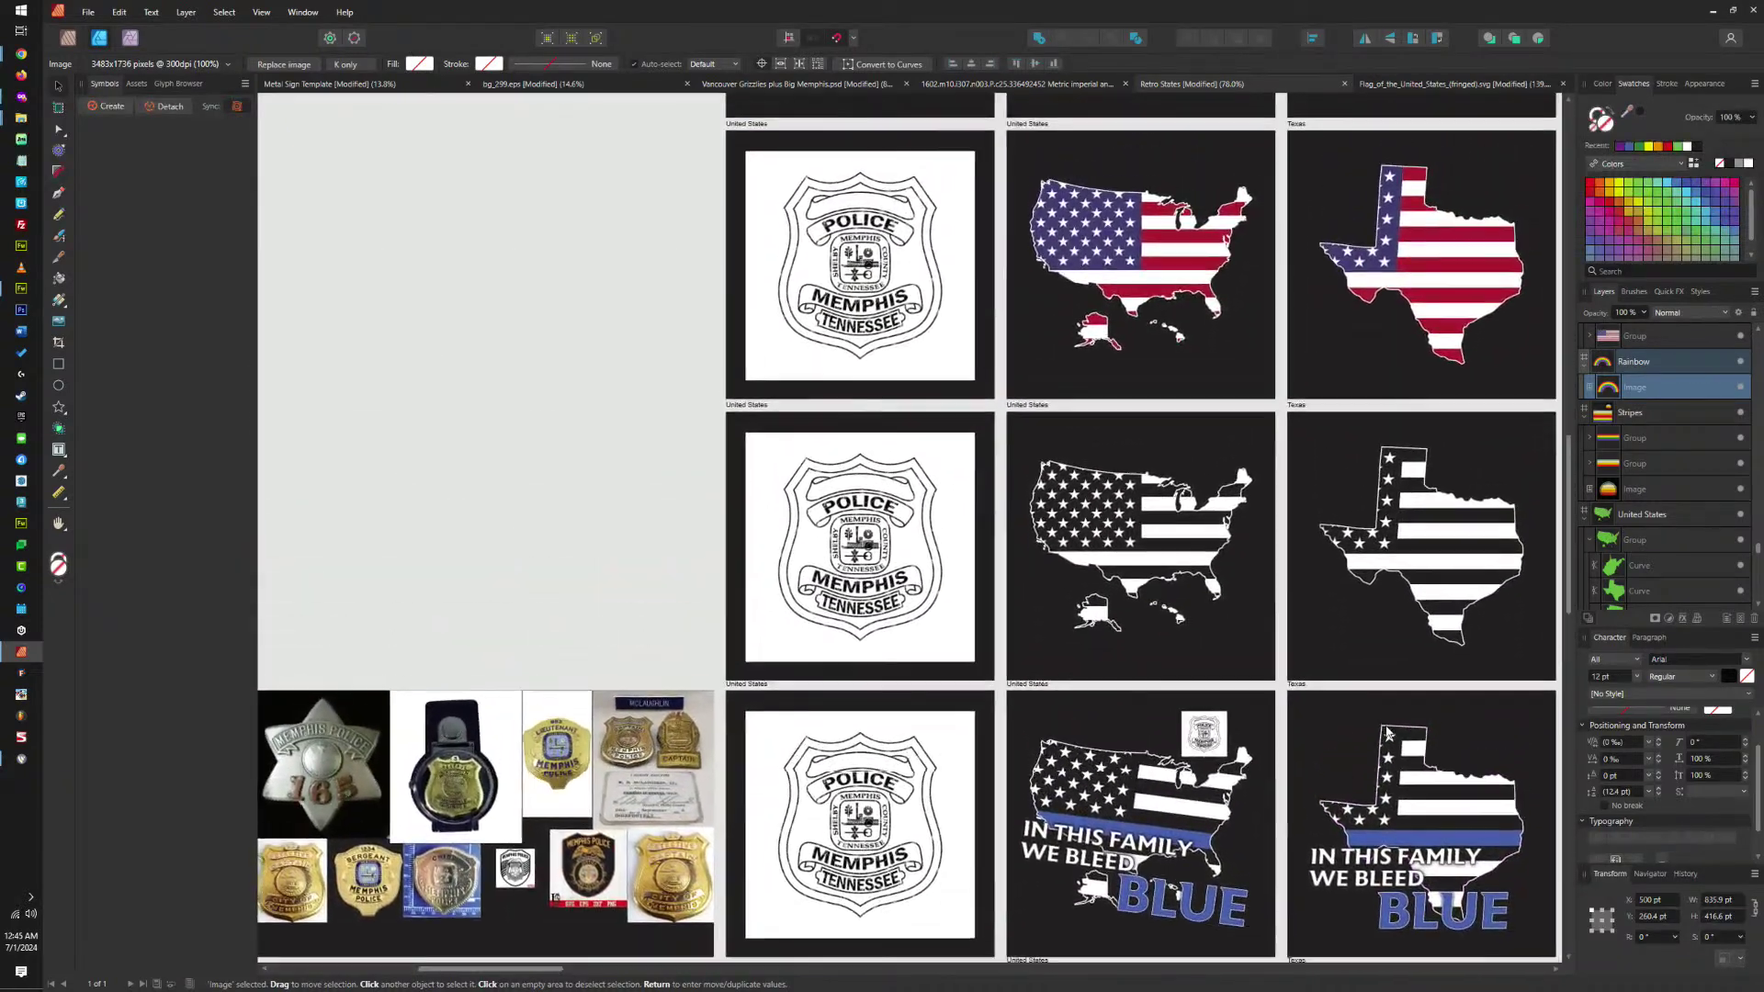
pyautogui.scroll(-1, 1383, 734)
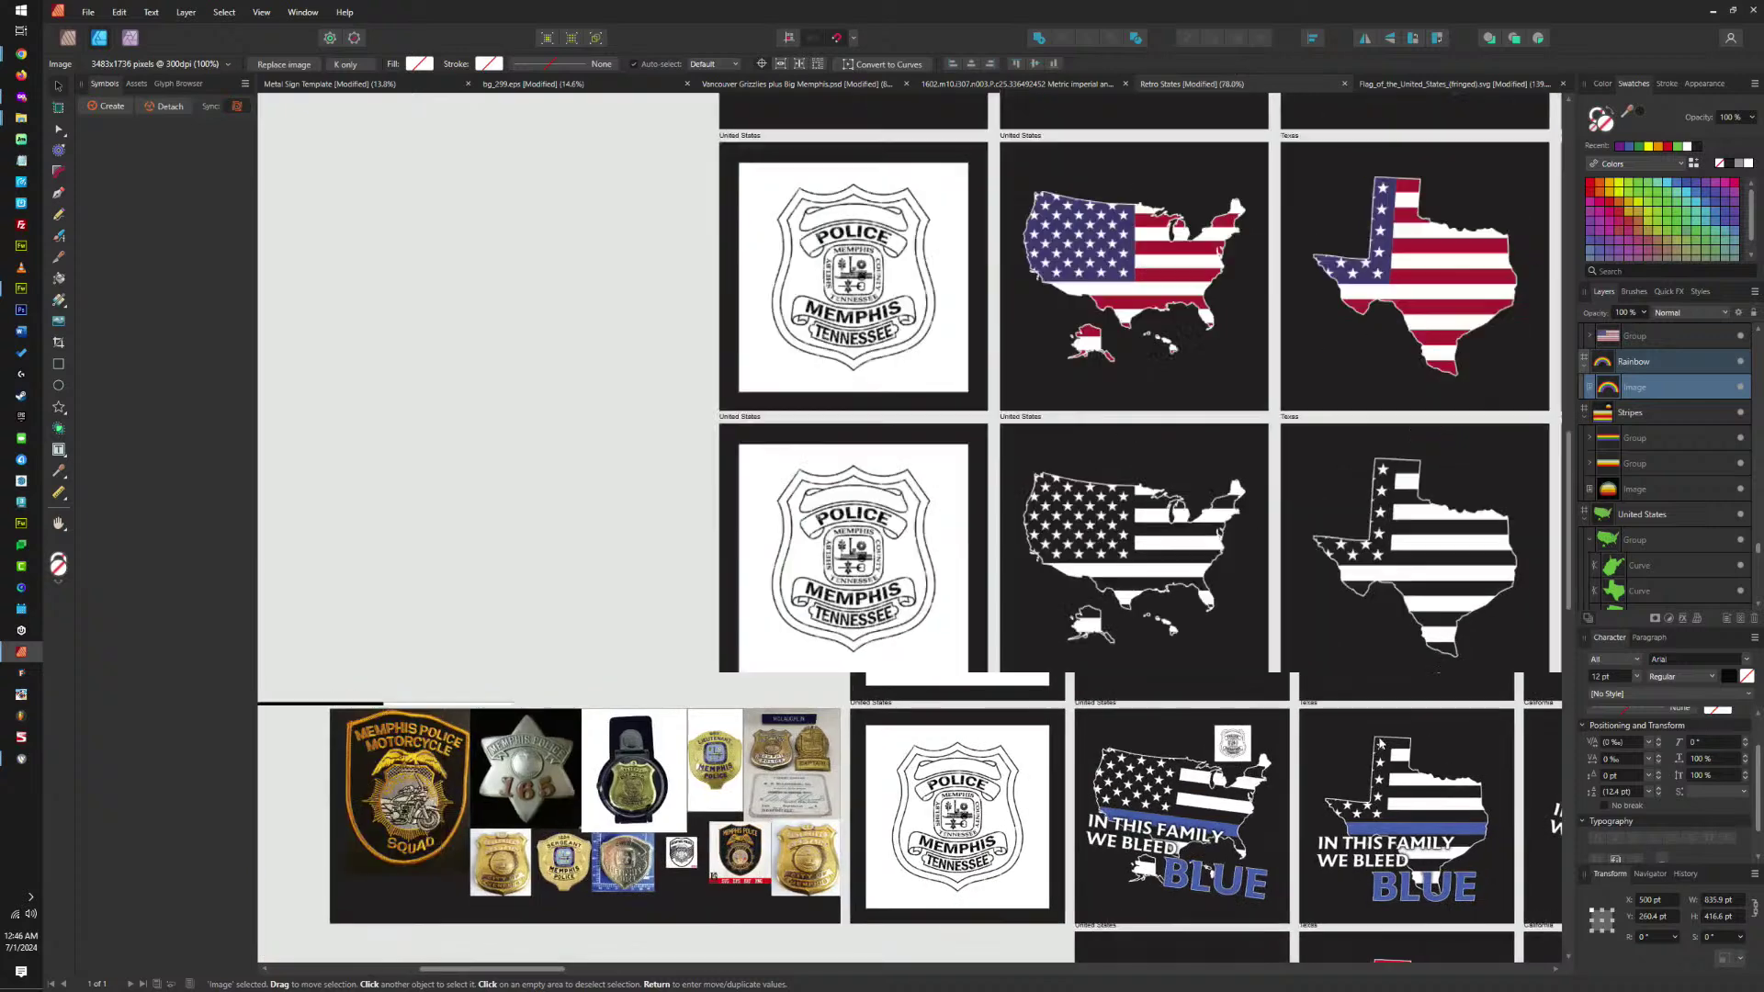
# Delete the police badge images from the artboards beside the full-colour and black-and-white United States flag maps.
pyautogui.scroll(2, 1378, 721)
pyautogui.moveTo(1373, 710); pyautogui.dragTo(1372, 718)
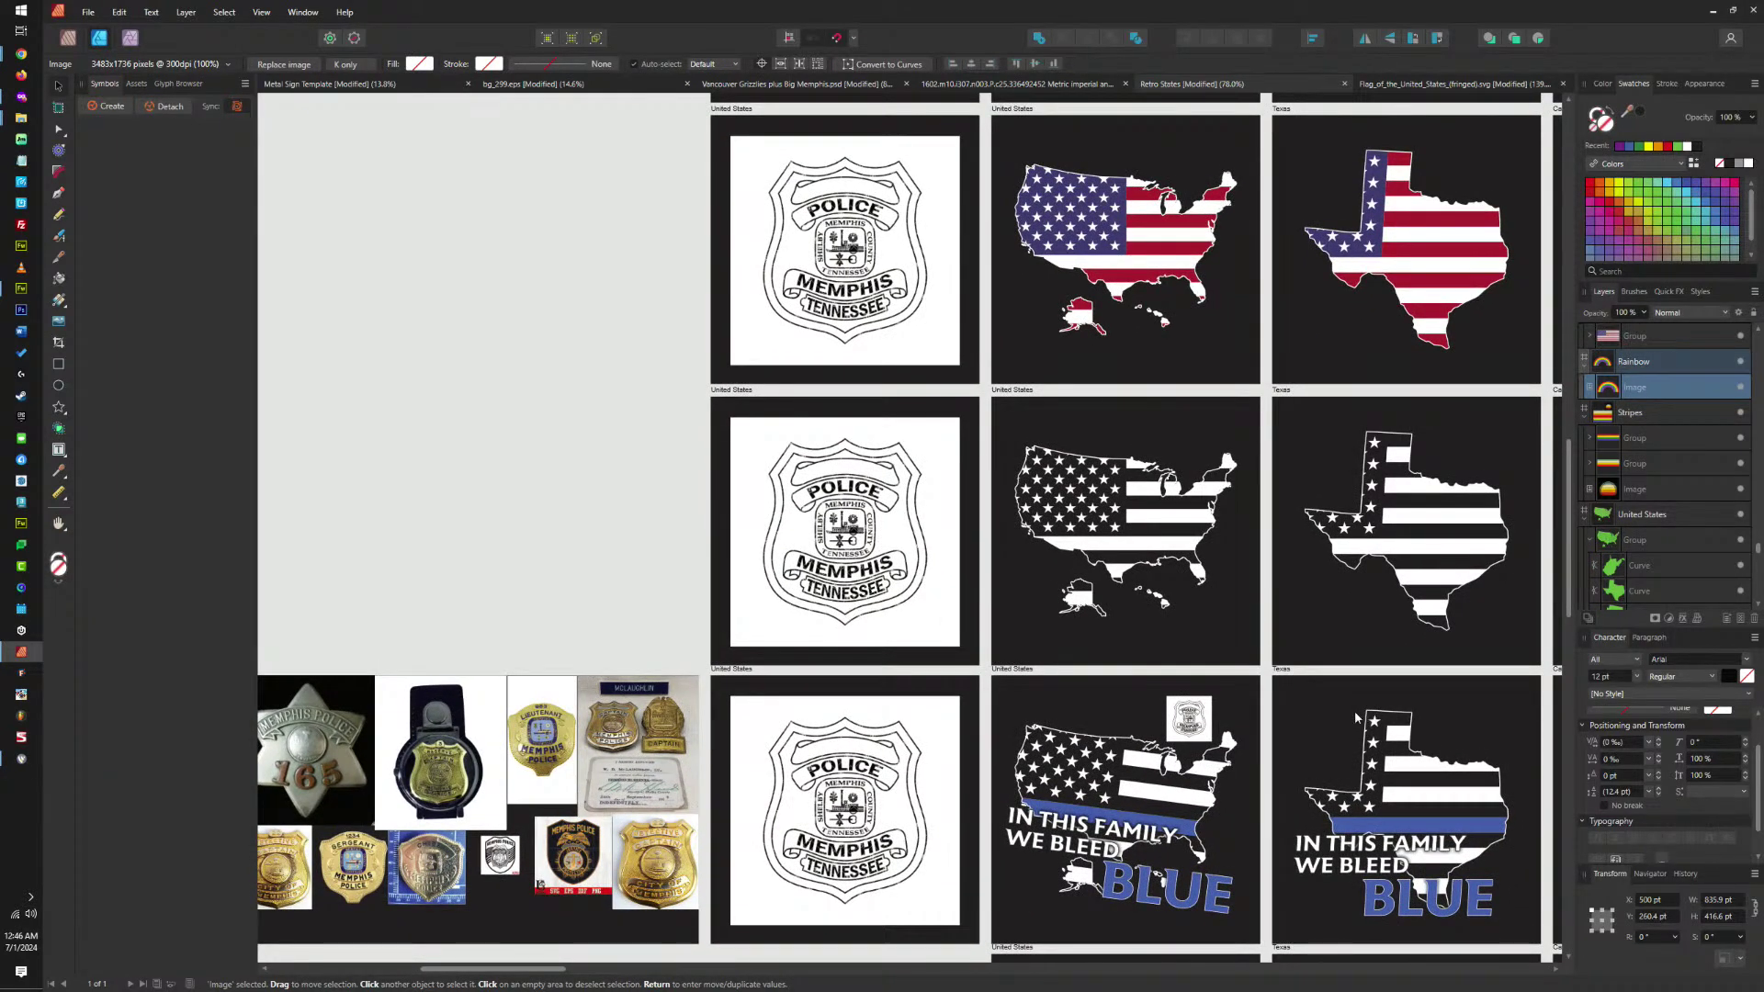
pyautogui.moveTo(898, 576); pyautogui.dragTo(902, 299)
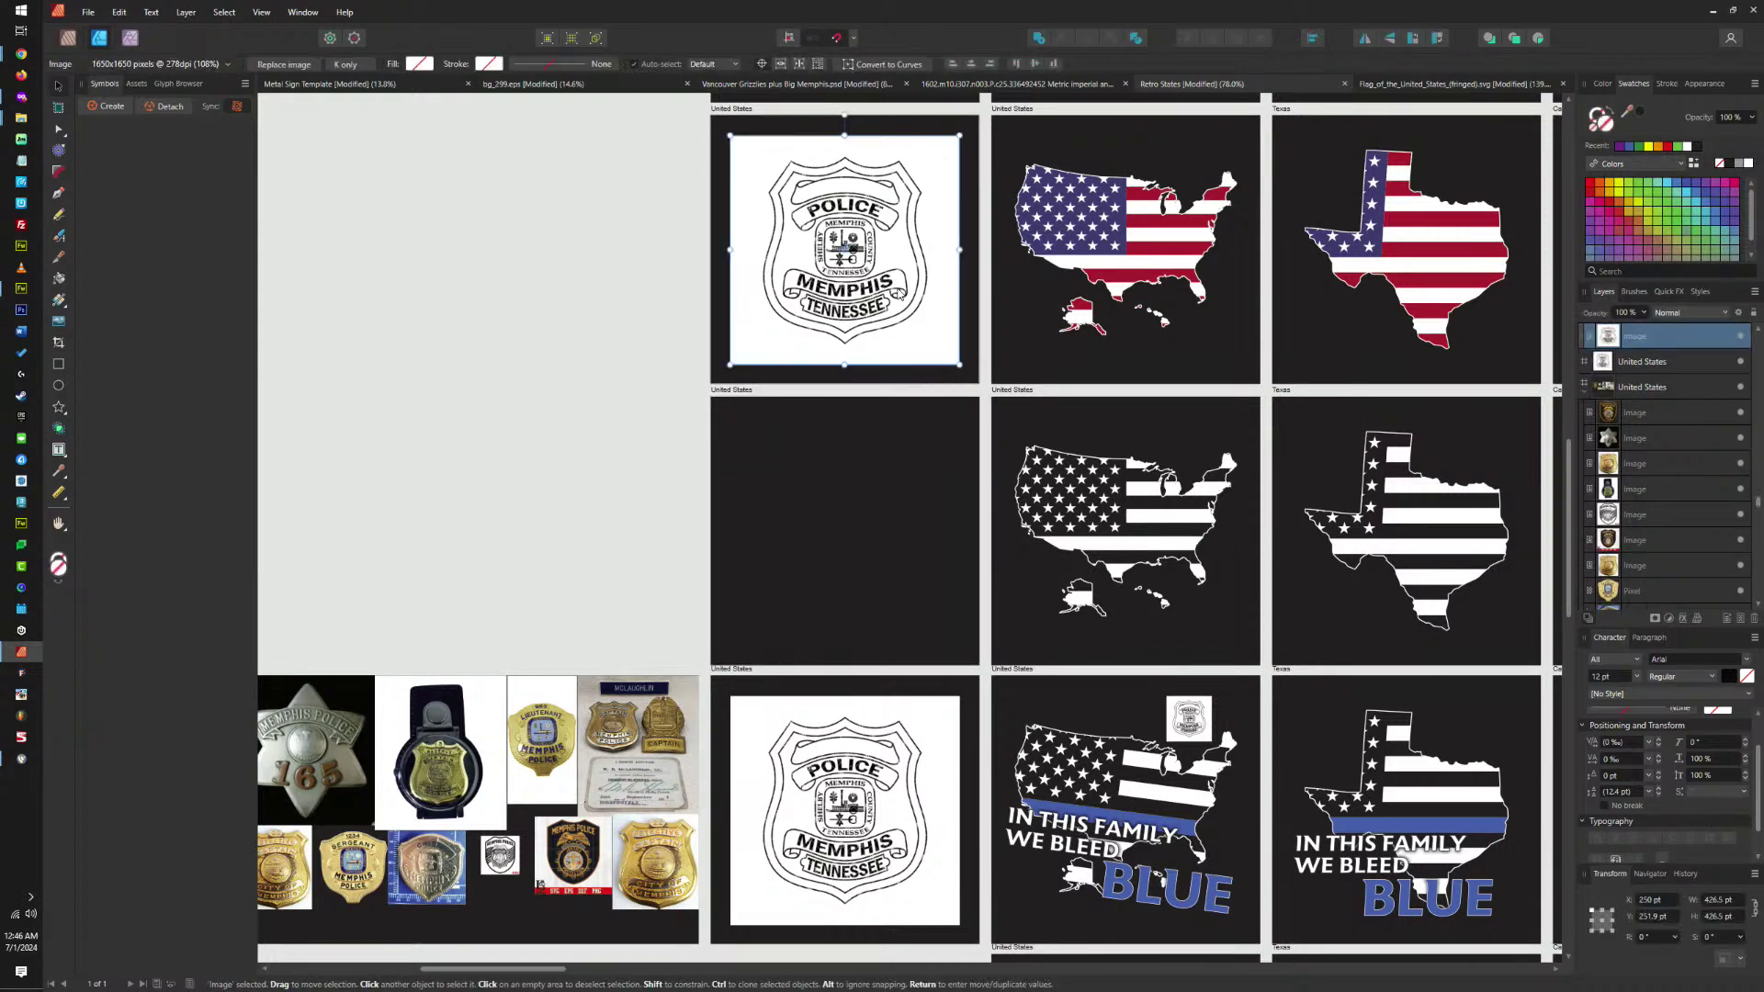
pyautogui.press('Delete')
# Review the full grid of state design artboards together with the source artwork above it.
pyautogui.scroll(4, 978, 686)
pyautogui.scroll(-8, 977, 686)
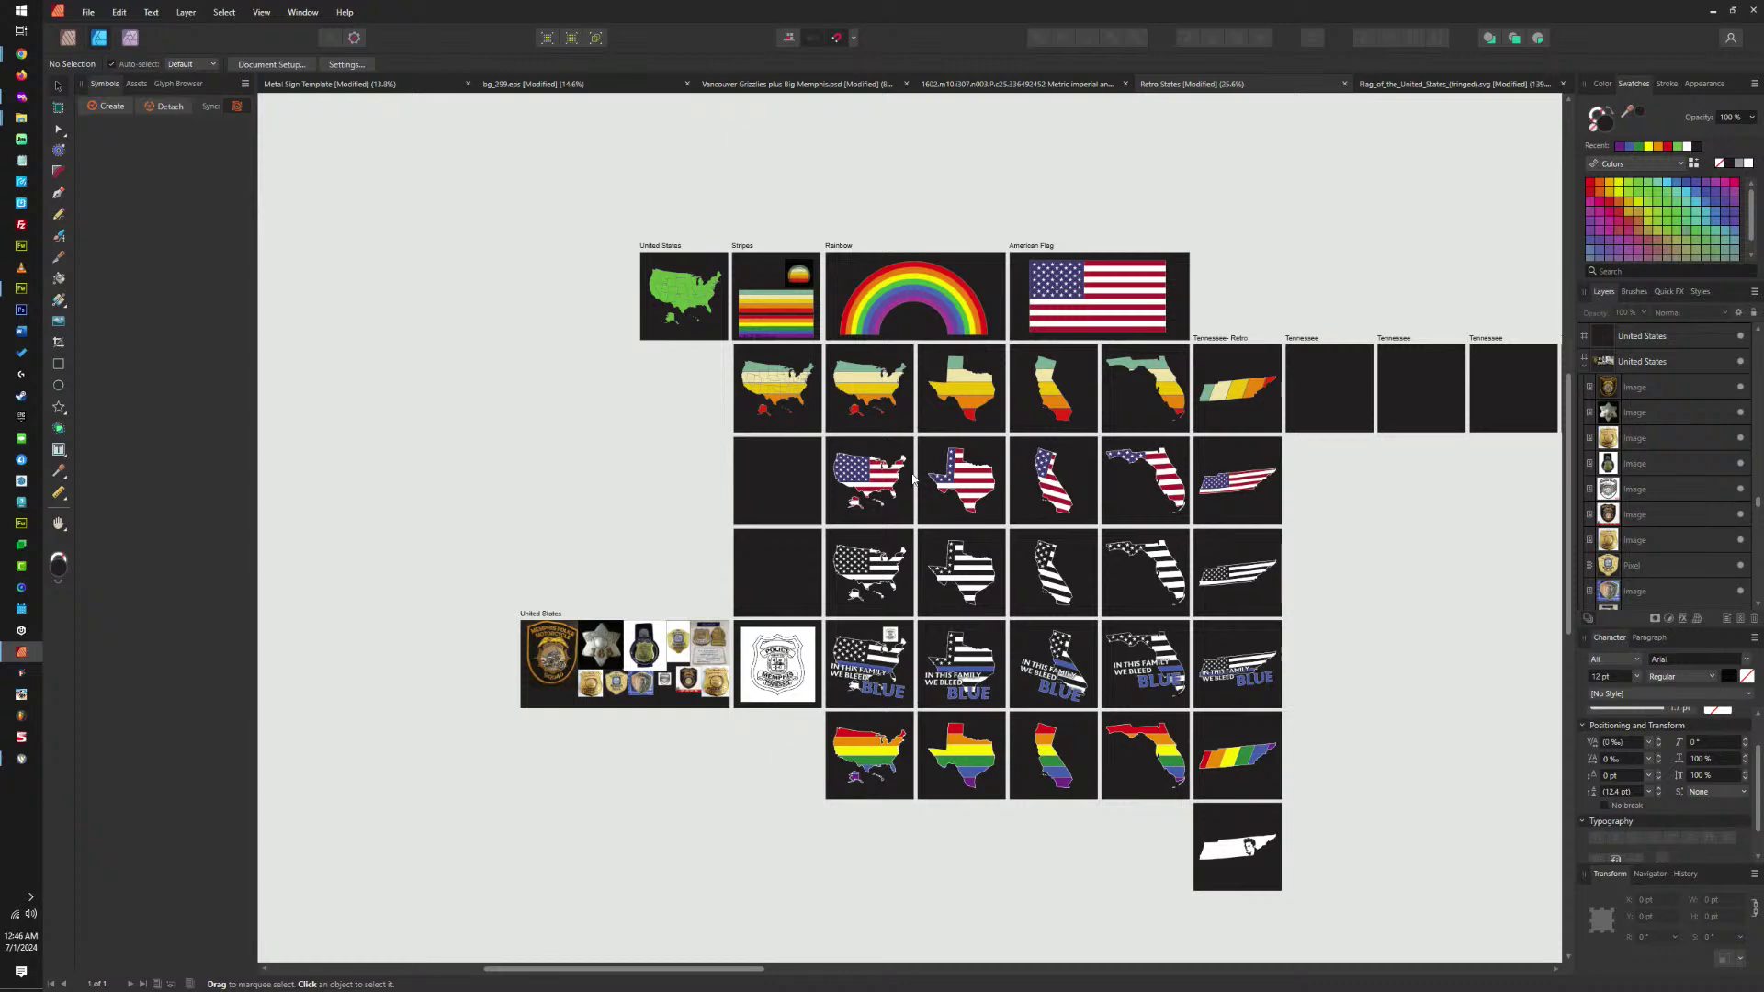
pyautogui.moveTo(912, 476); pyautogui.dragTo(801, 469)
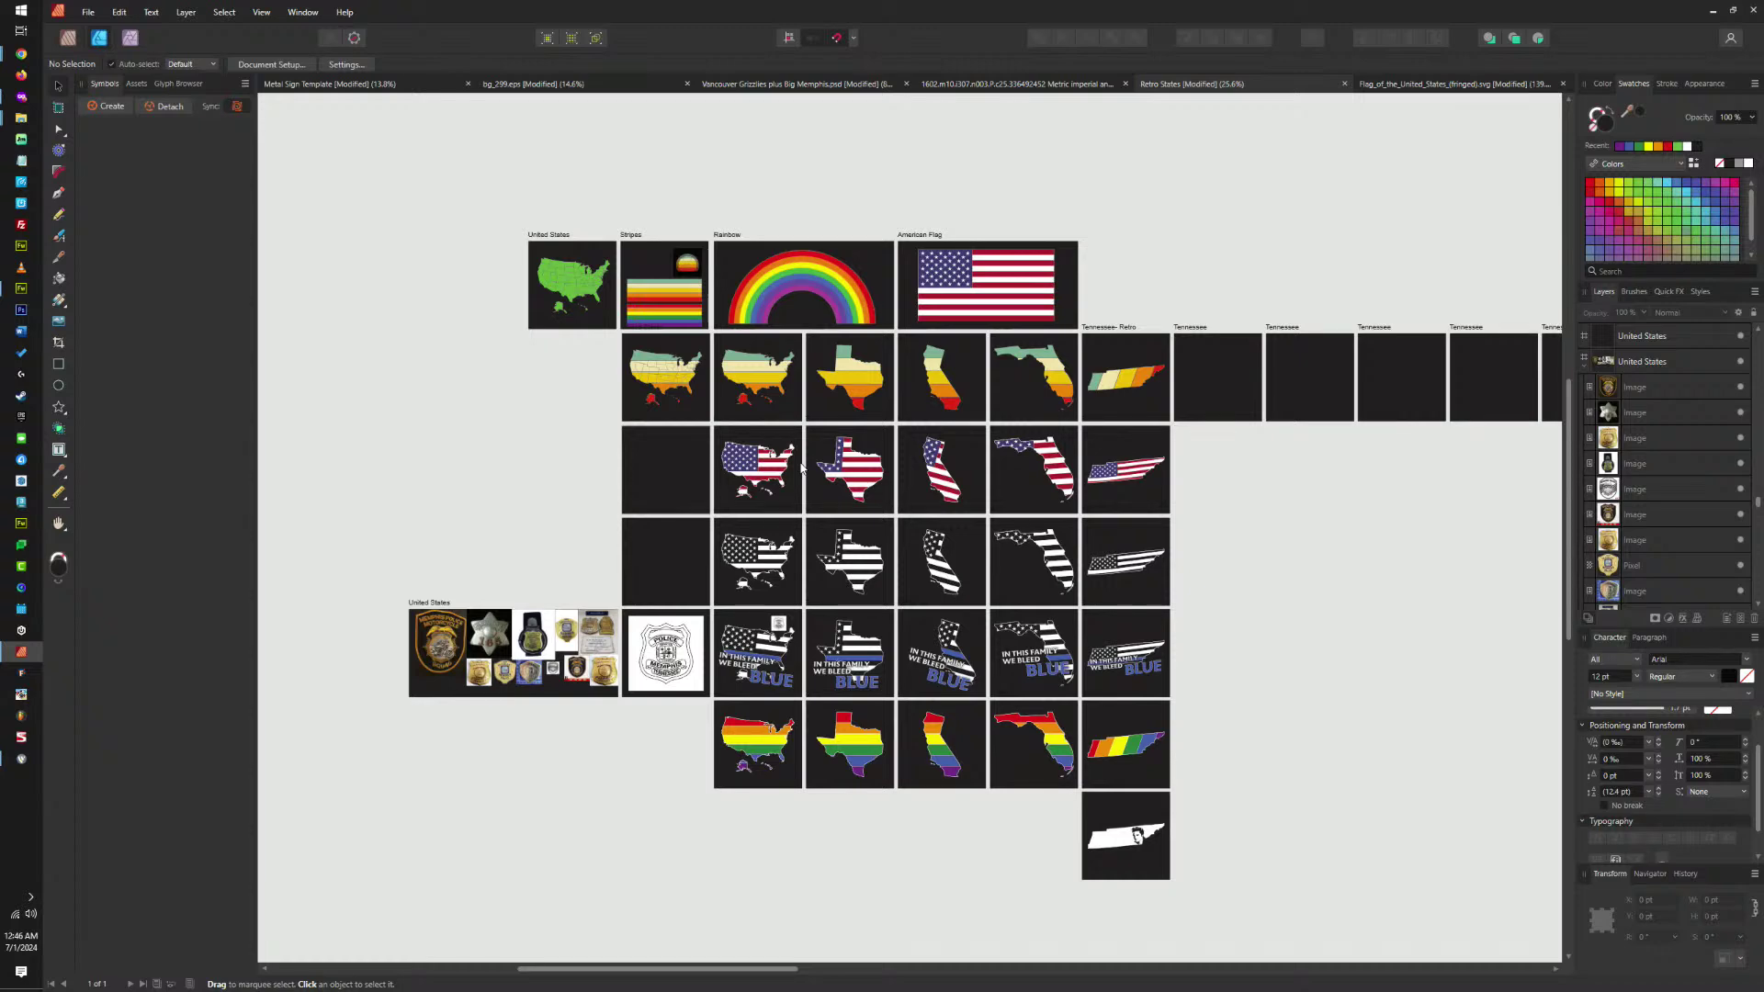
pyautogui.moveTo(802, 466); pyautogui.dragTo(802, 476)
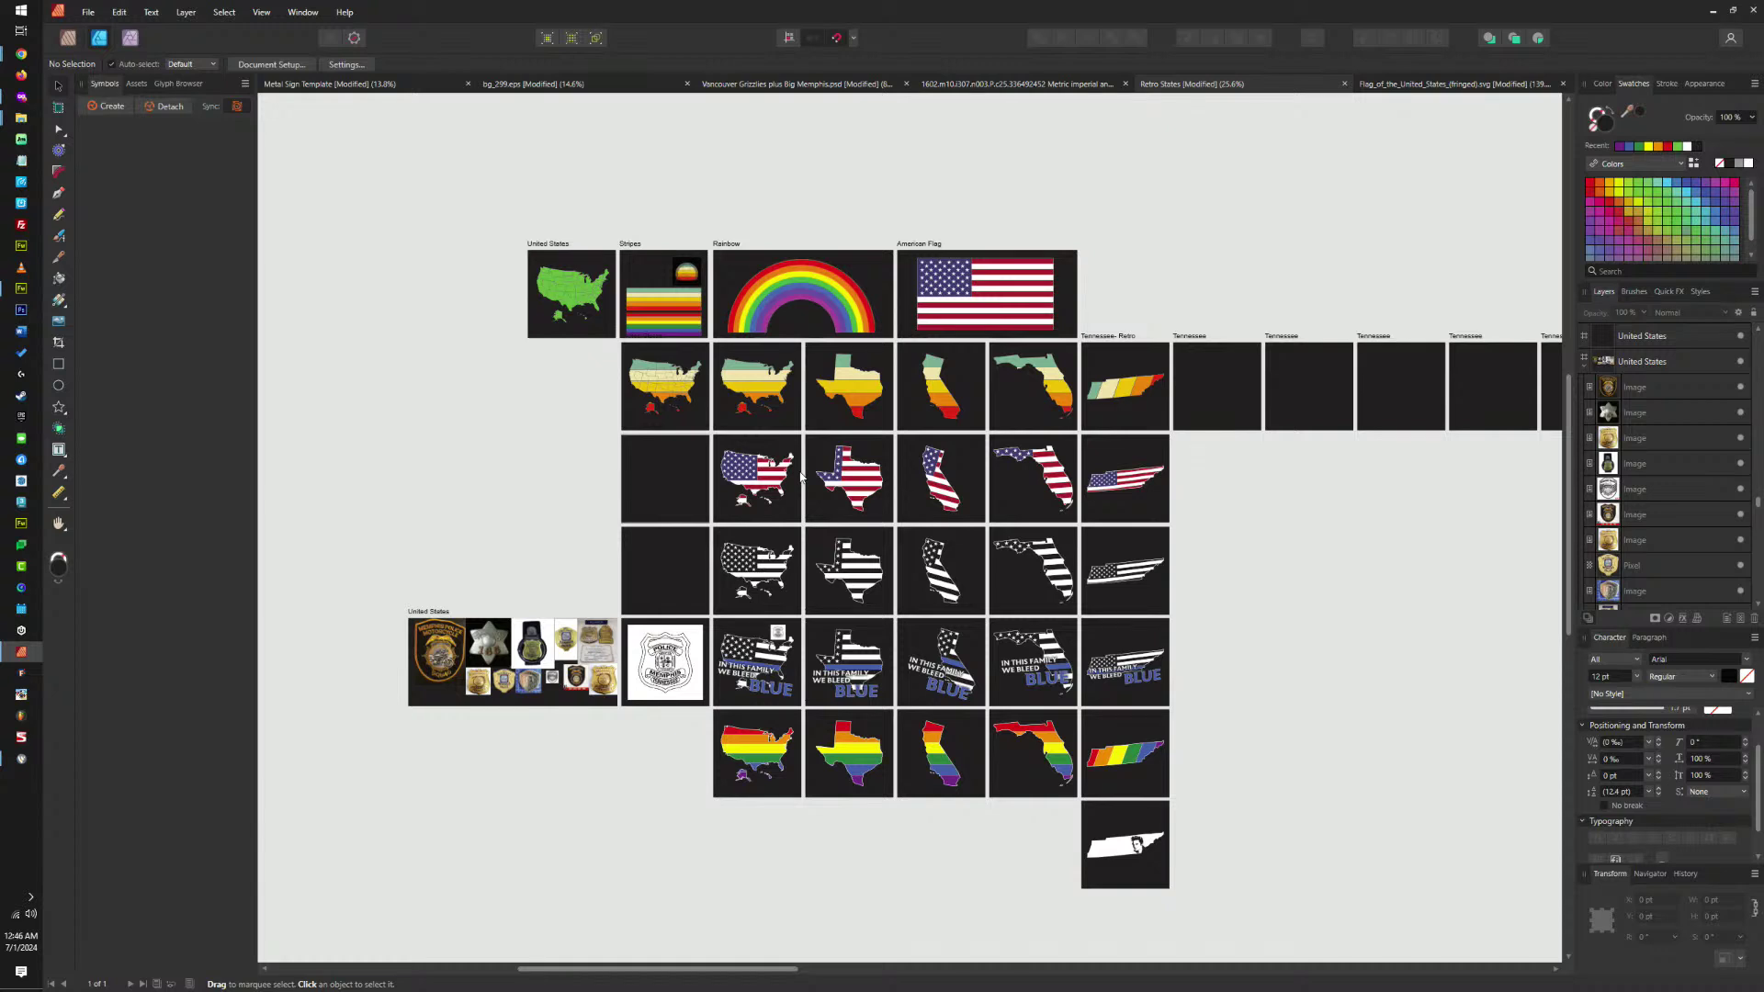
pyautogui.moveTo(802, 476); pyautogui.dragTo(798, 482)
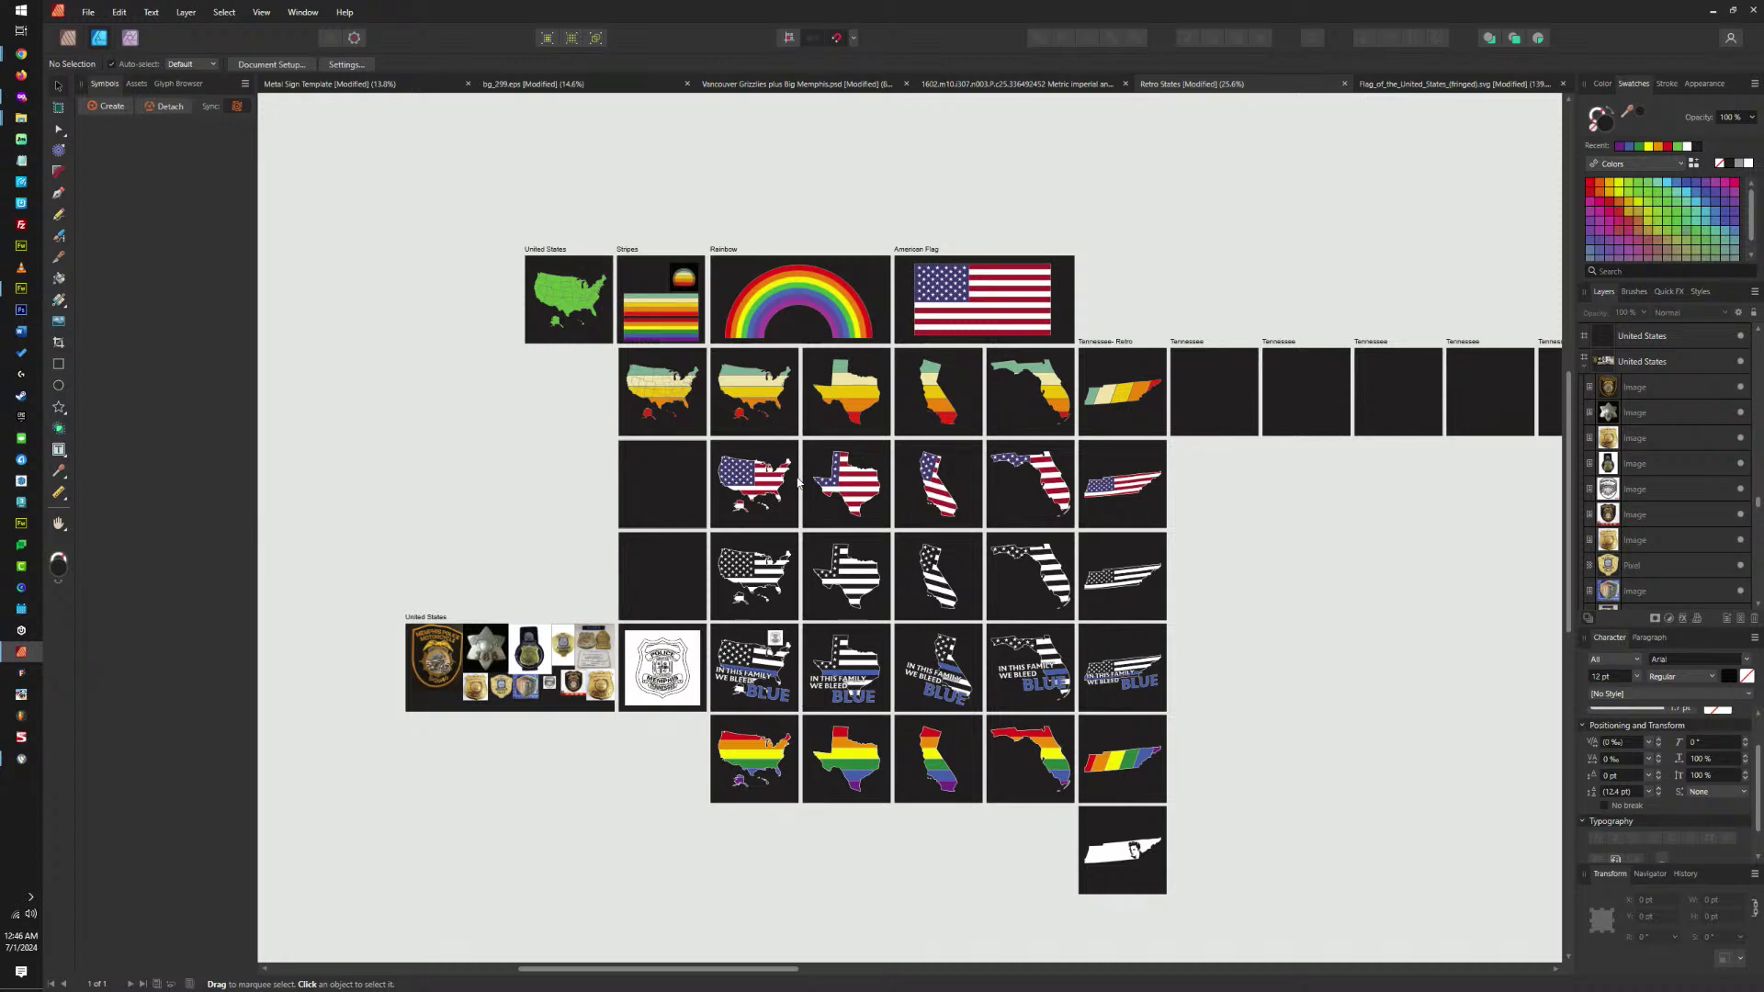
pyautogui.moveTo(798, 481); pyautogui.dragTo(798, 482)
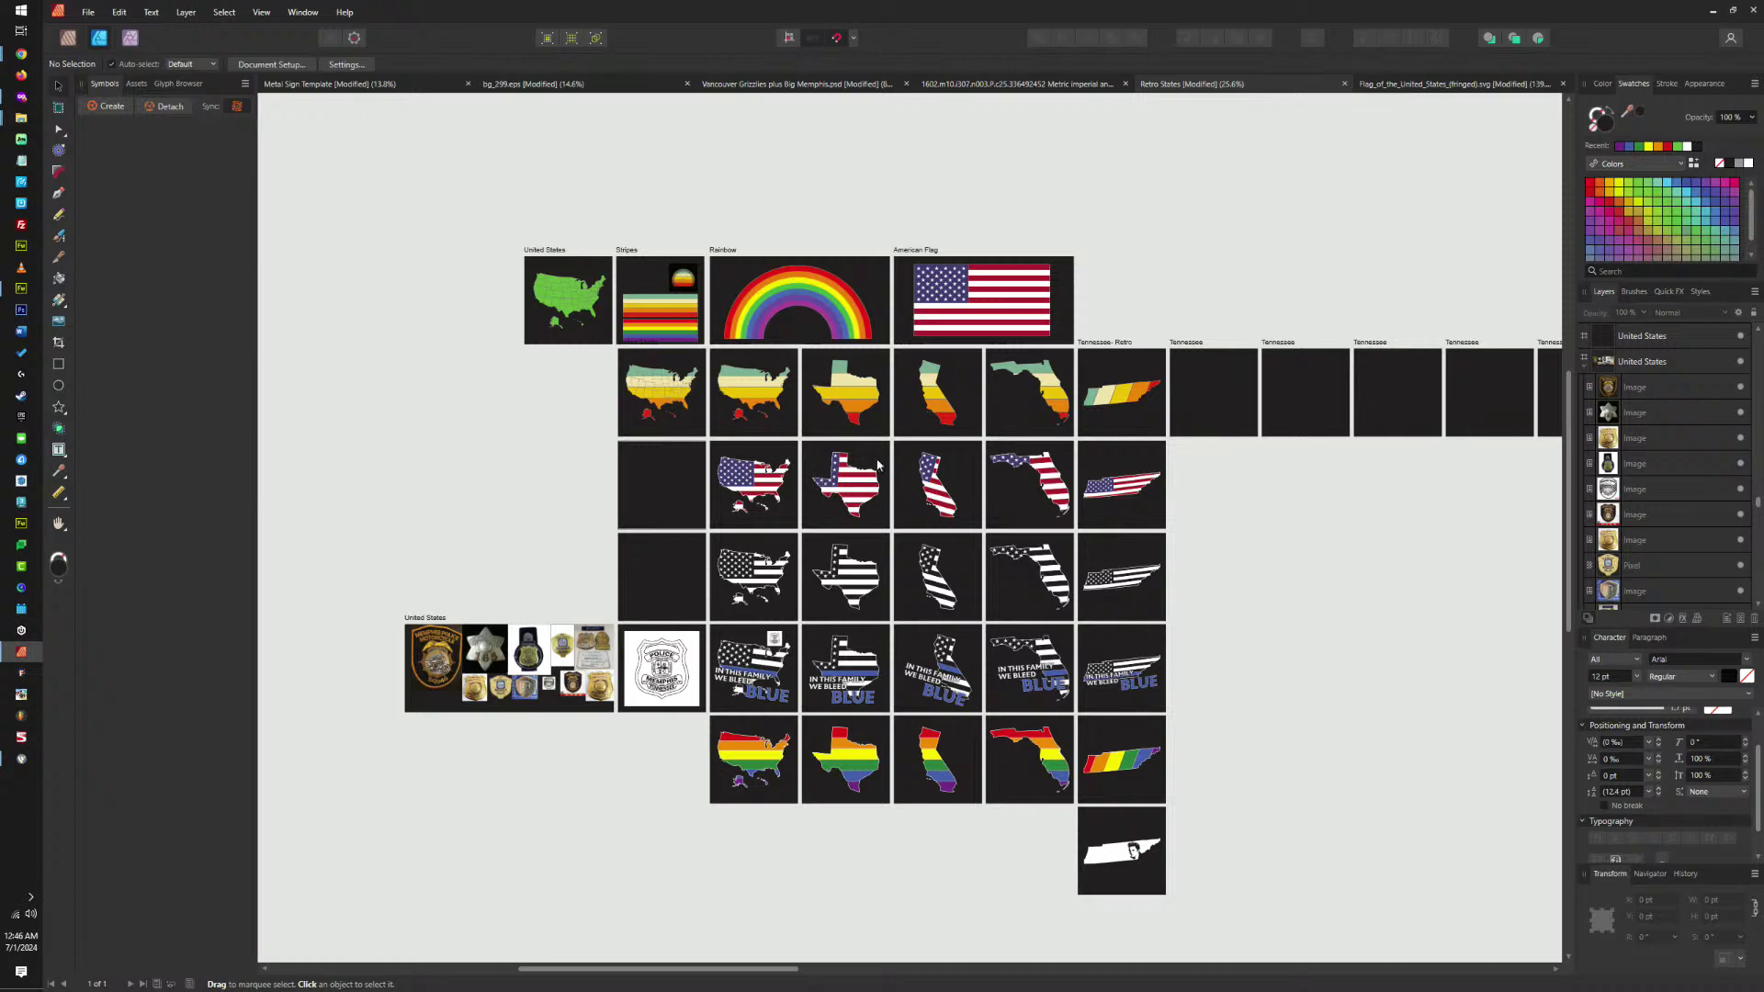
# Survey the long row of blank Tennessee artboards beside the retro Tennessee design and return to the design grid.
pyautogui.scroll(-3, 814, 481)
pyautogui.moveTo(920, 493); pyautogui.dragTo(732, 566)
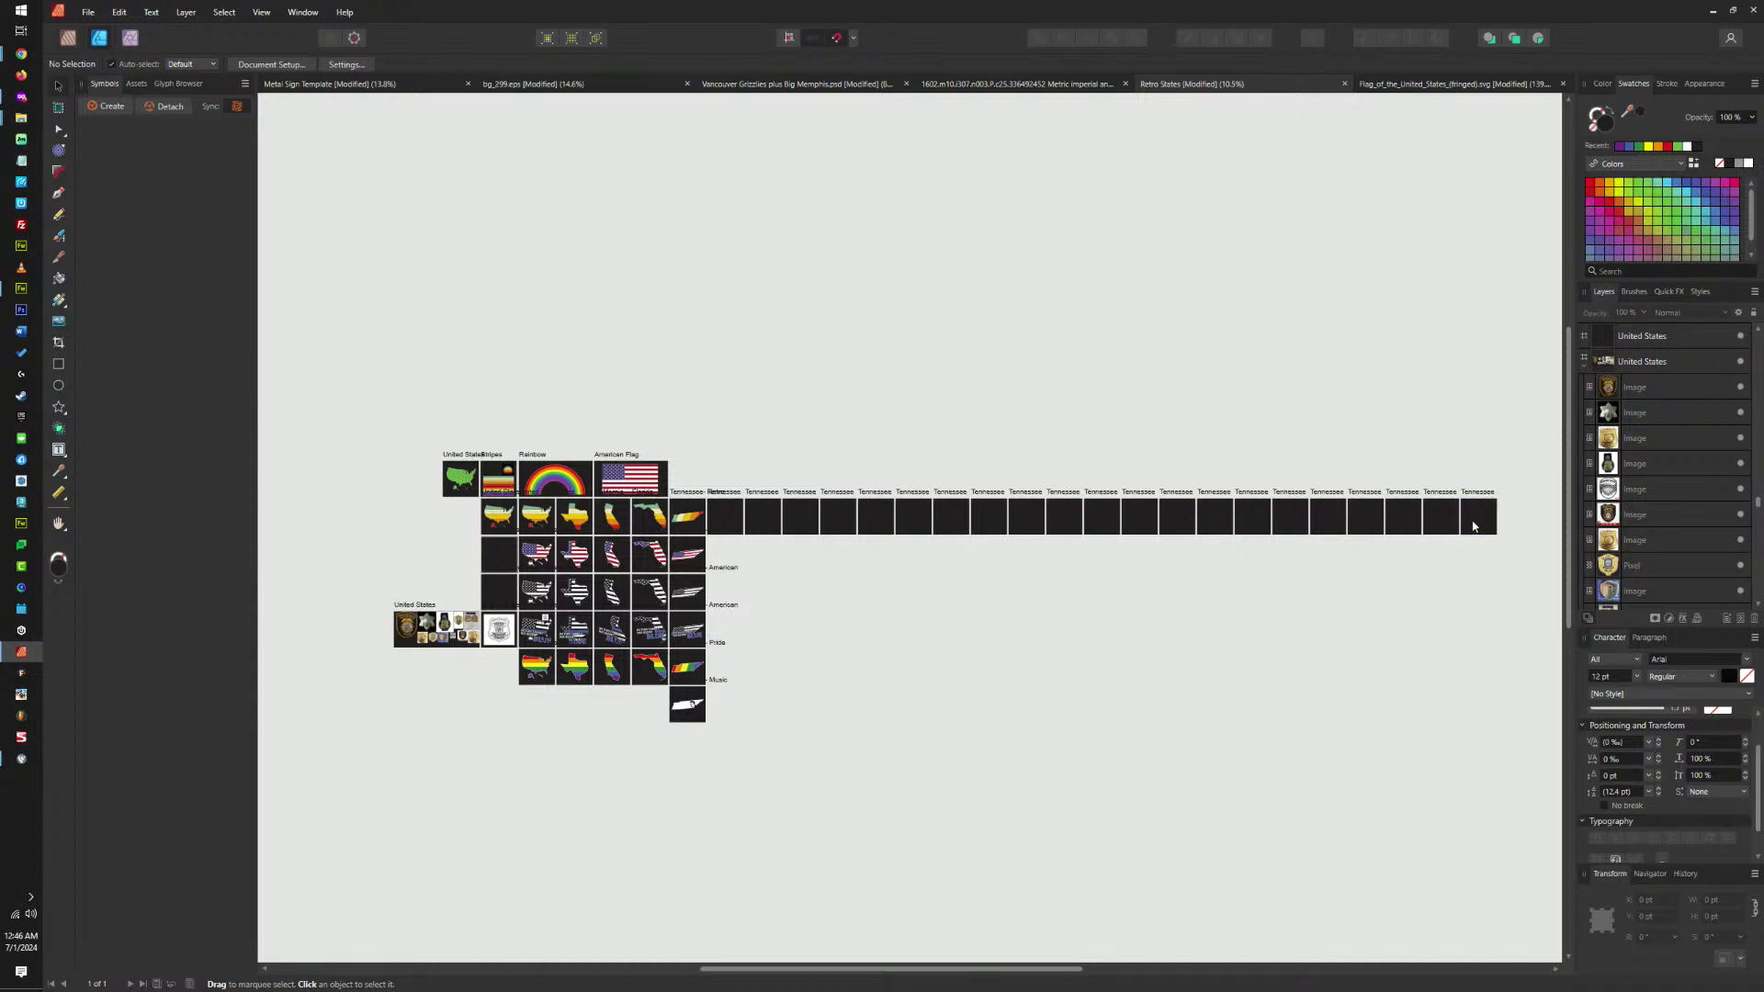
pyautogui.scroll(-3, 1473, 525)
pyautogui.moveTo(1473, 526); pyautogui.dragTo(956, 555)
pyautogui.scroll(2, 964, 561)
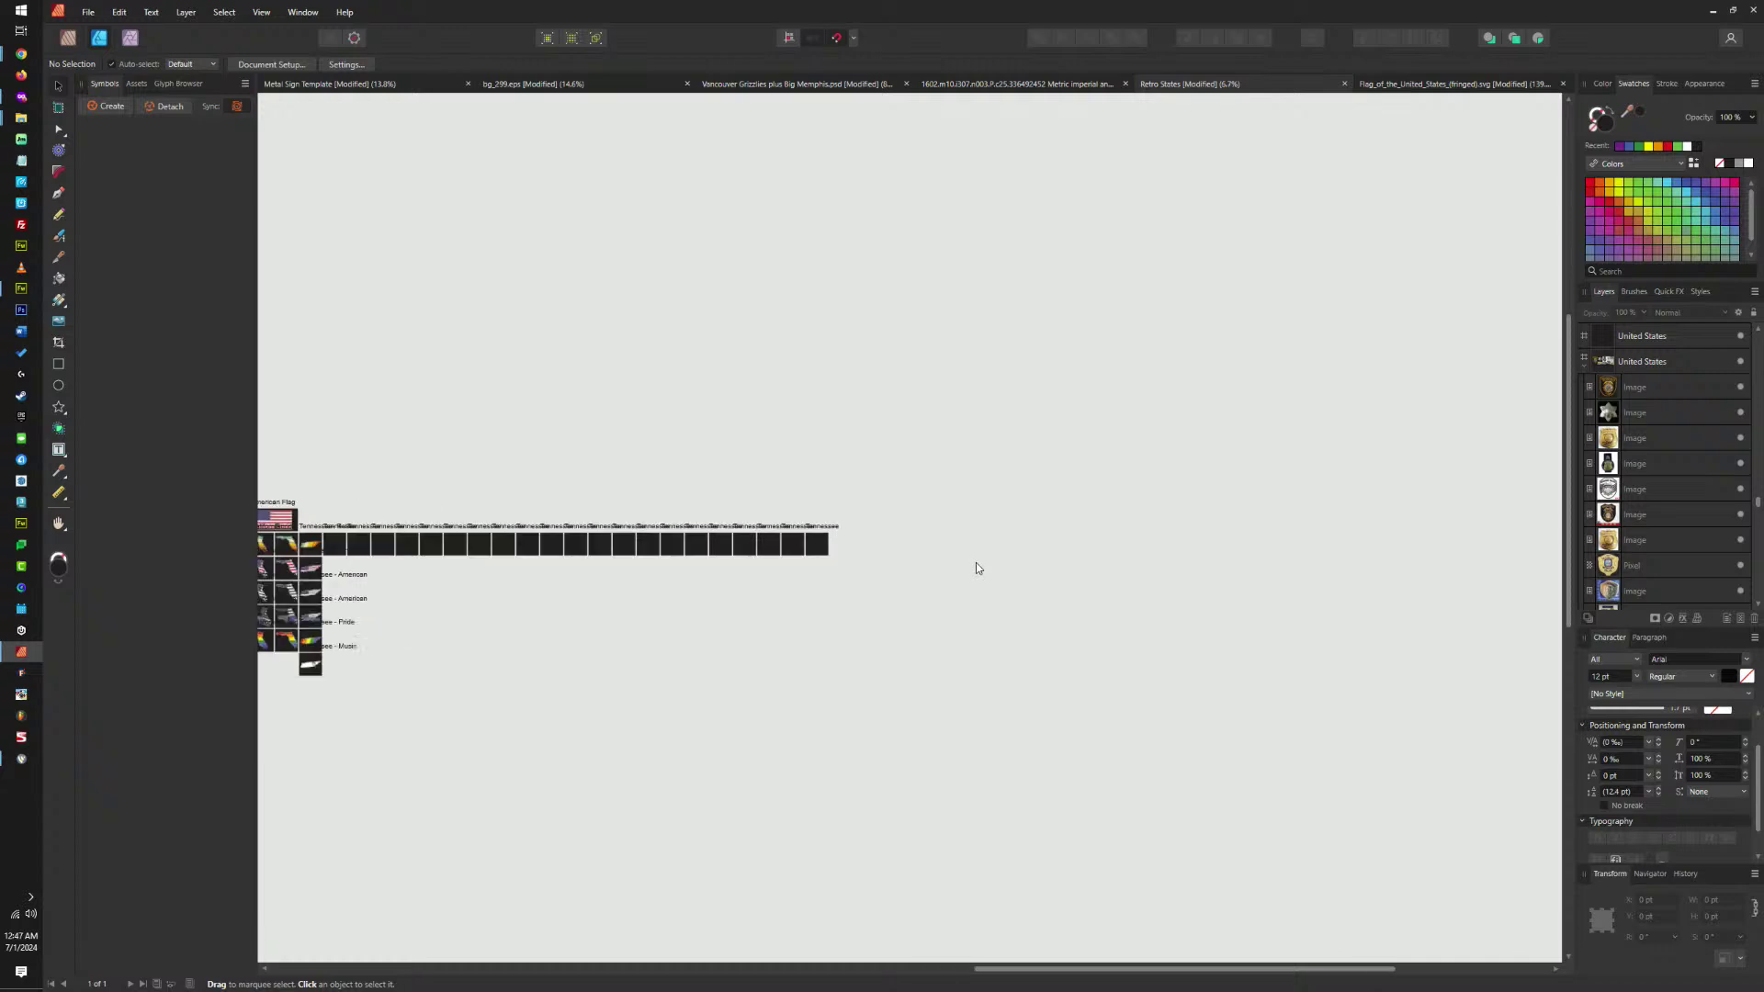
pyautogui.scroll(-2, 1103, 583)
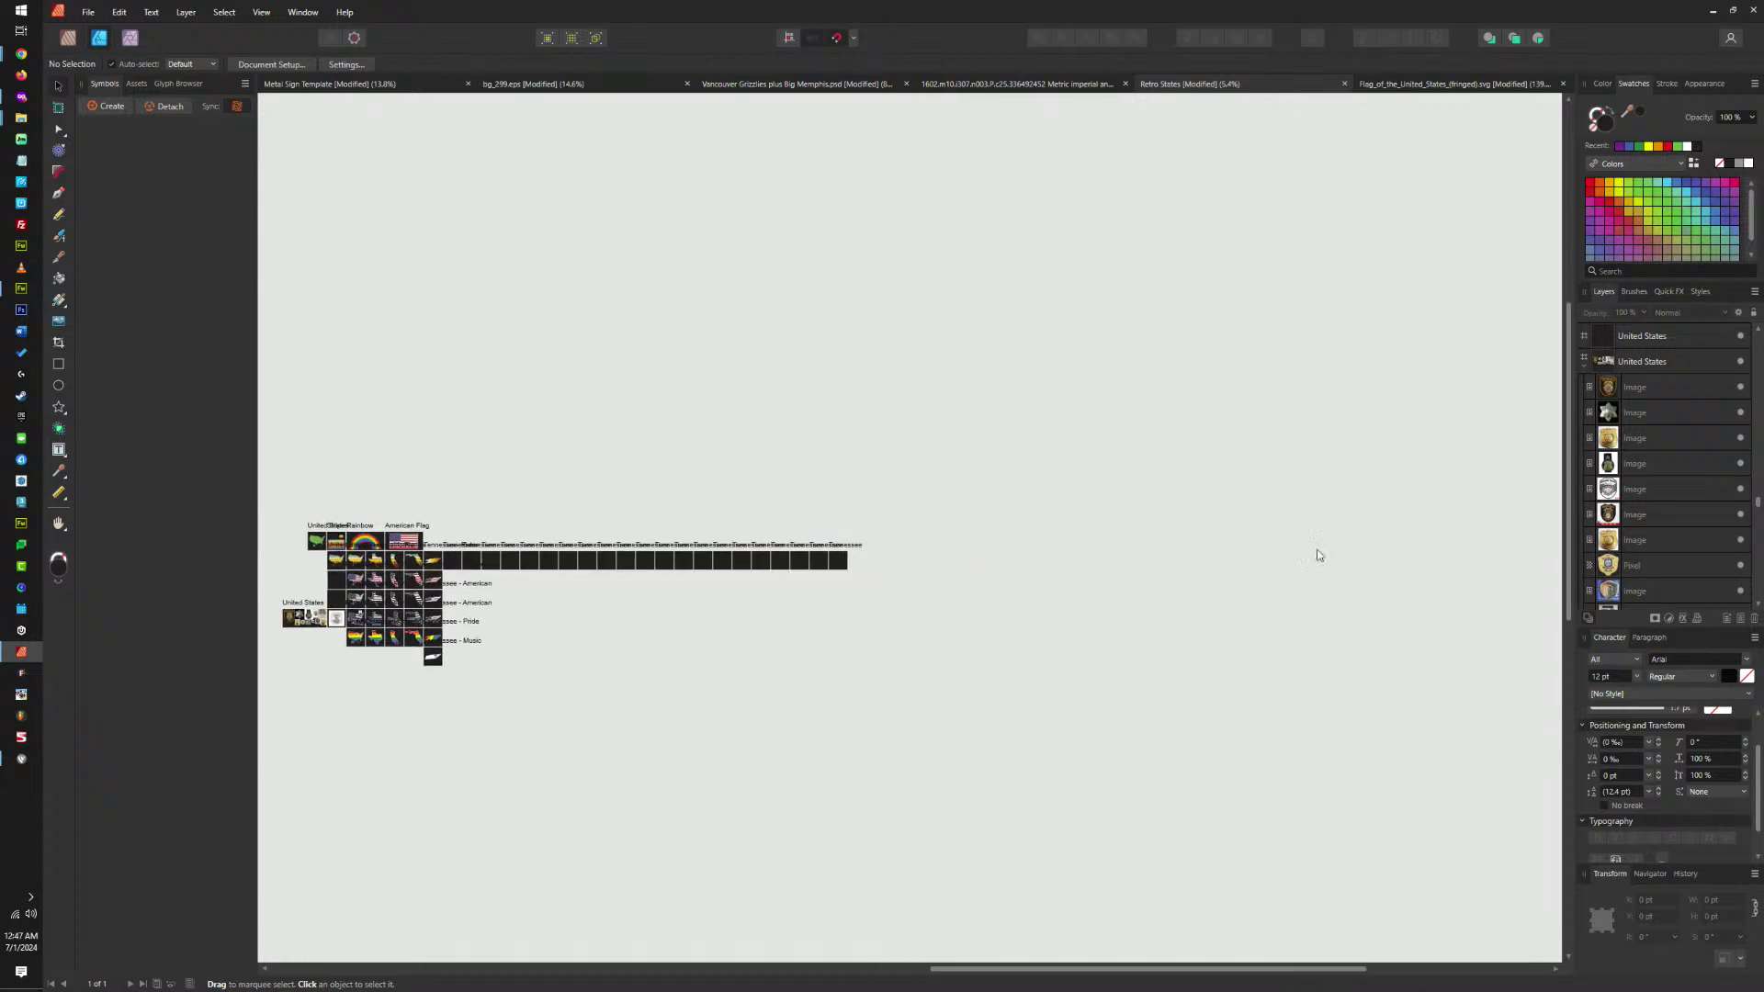
pyautogui.scroll(7, 568, 588)
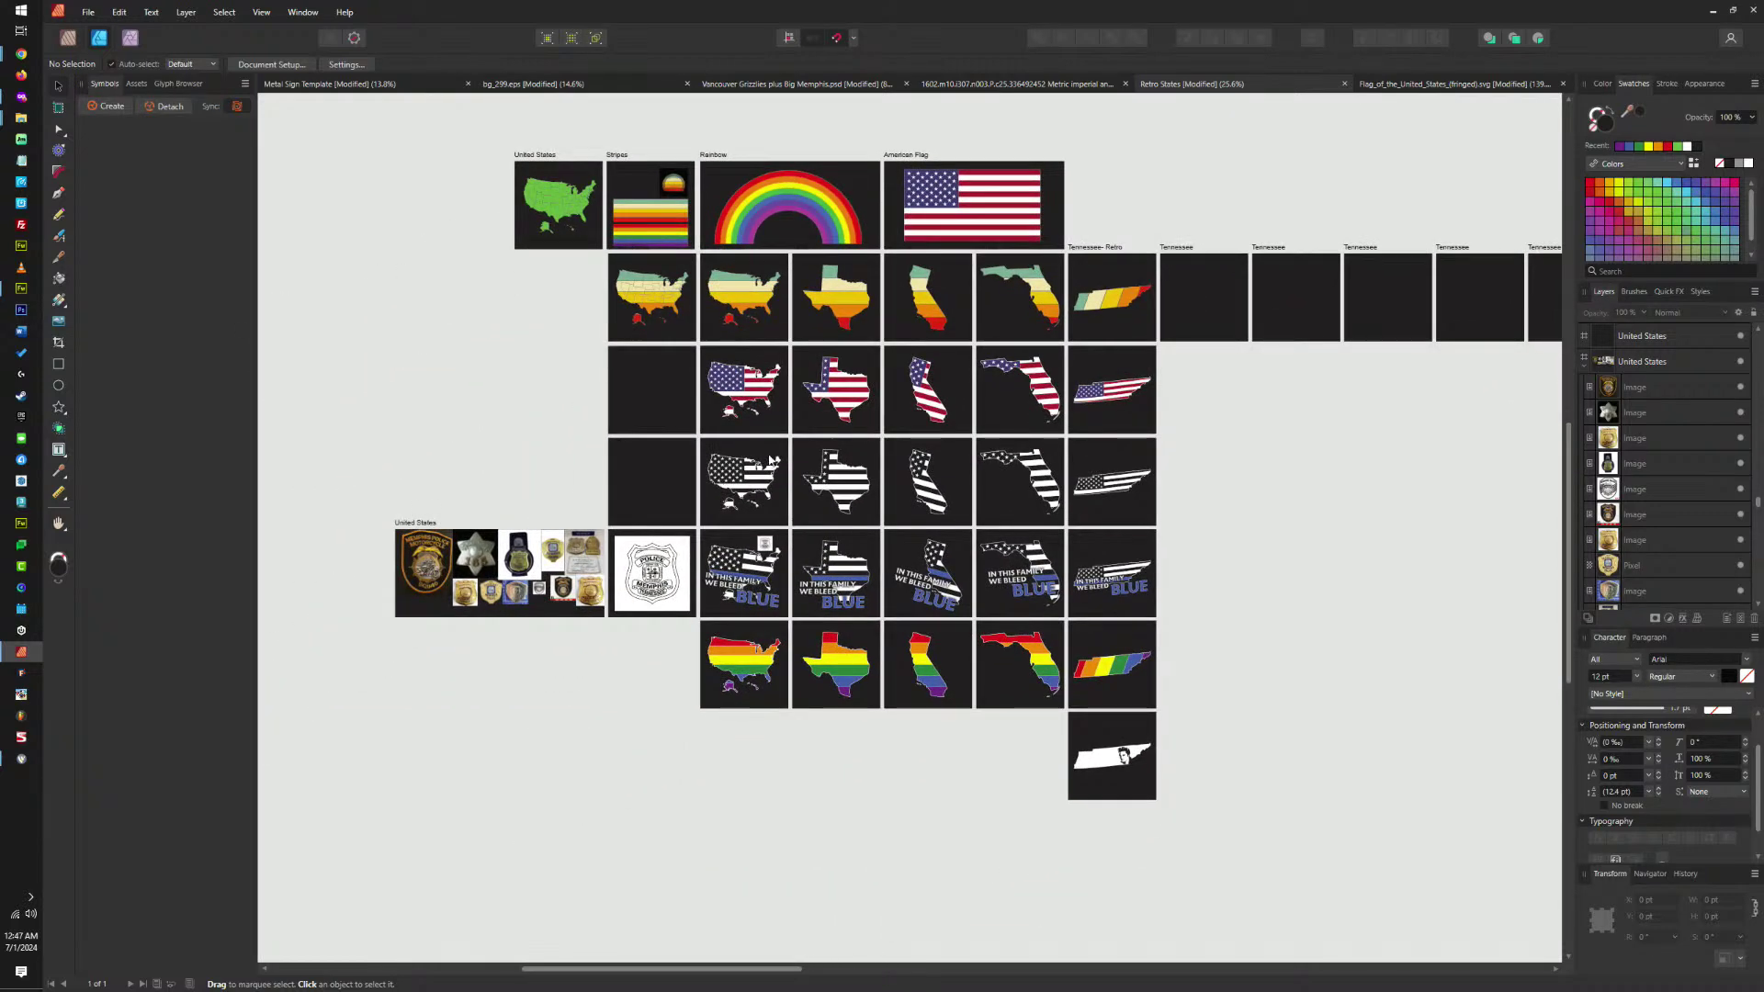
pyautogui.hscroll(3, 681, 514)
pyautogui.scroll(1, 682, 515)
pyautogui.hscroll(-4, 830, 435)
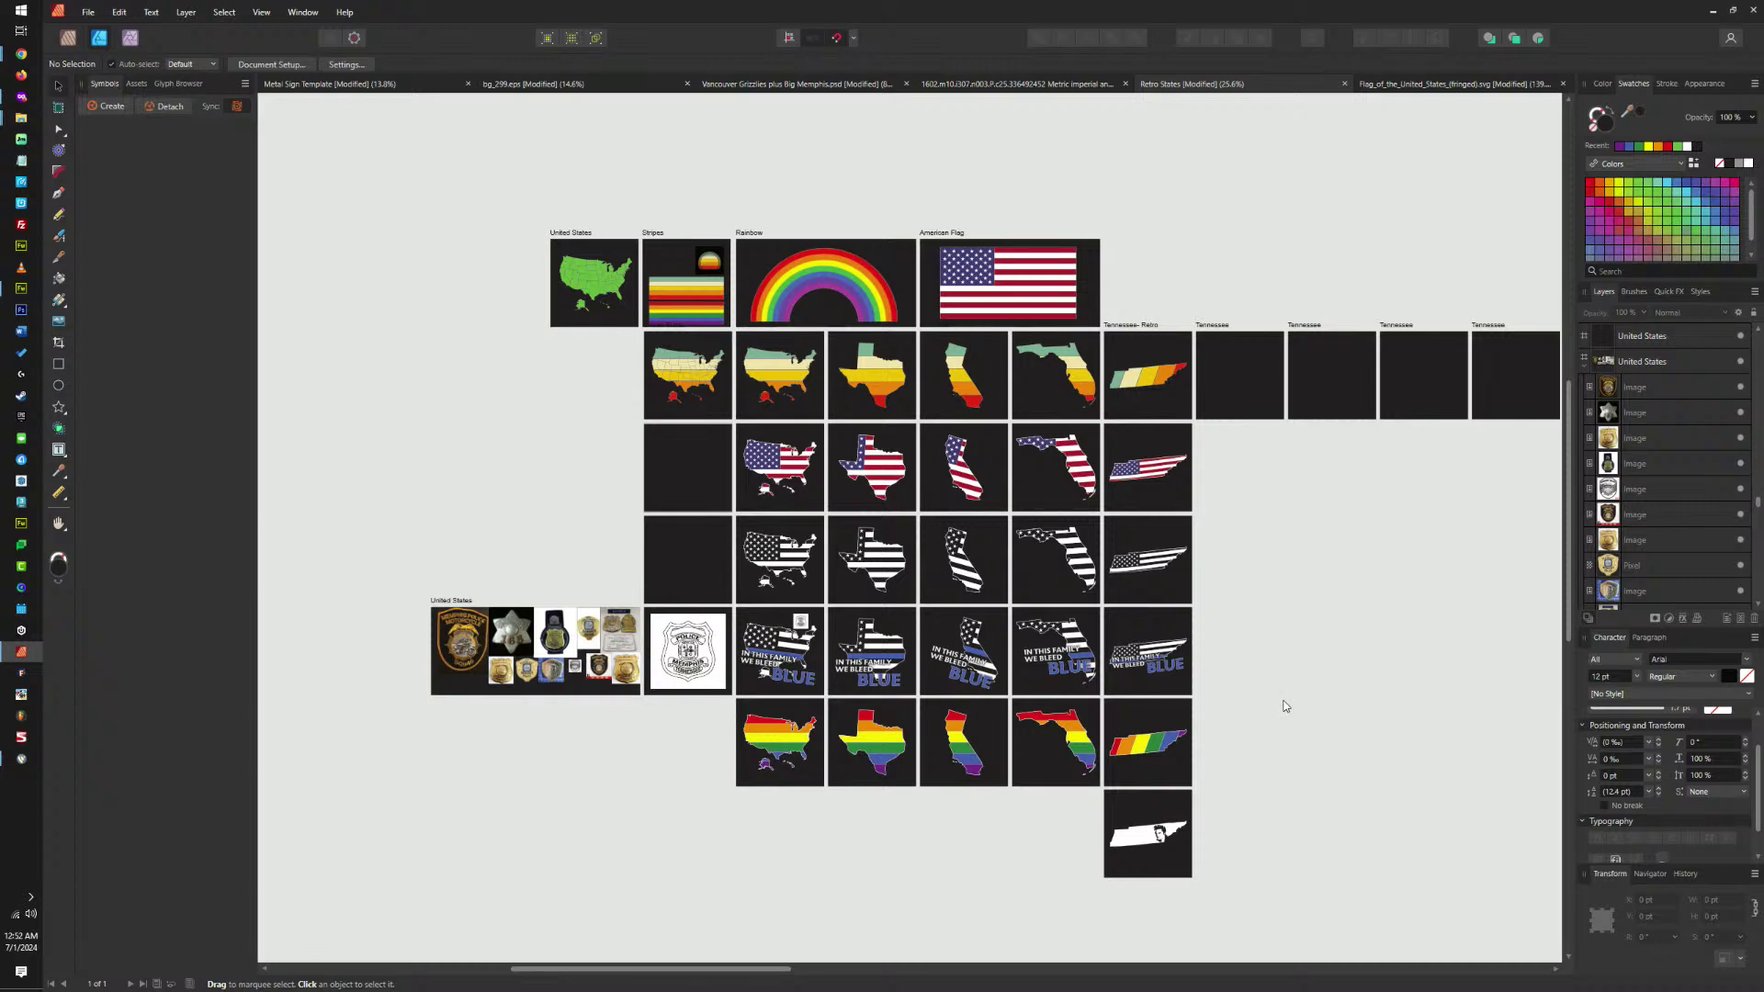
# Examine the "IN THIS FAMILY WE BLEED BLUE" designs on the United States and Texas artboards within the grid.
pyautogui.keyDown('ctrl'); pyautogui.scroll(2, 1166, 692); pyautogui.keyUp('ctrl')
pyautogui.keyDown('ctrl'); pyautogui.scroll(-2, 1167, 691); pyautogui.keyUp('ctrl')
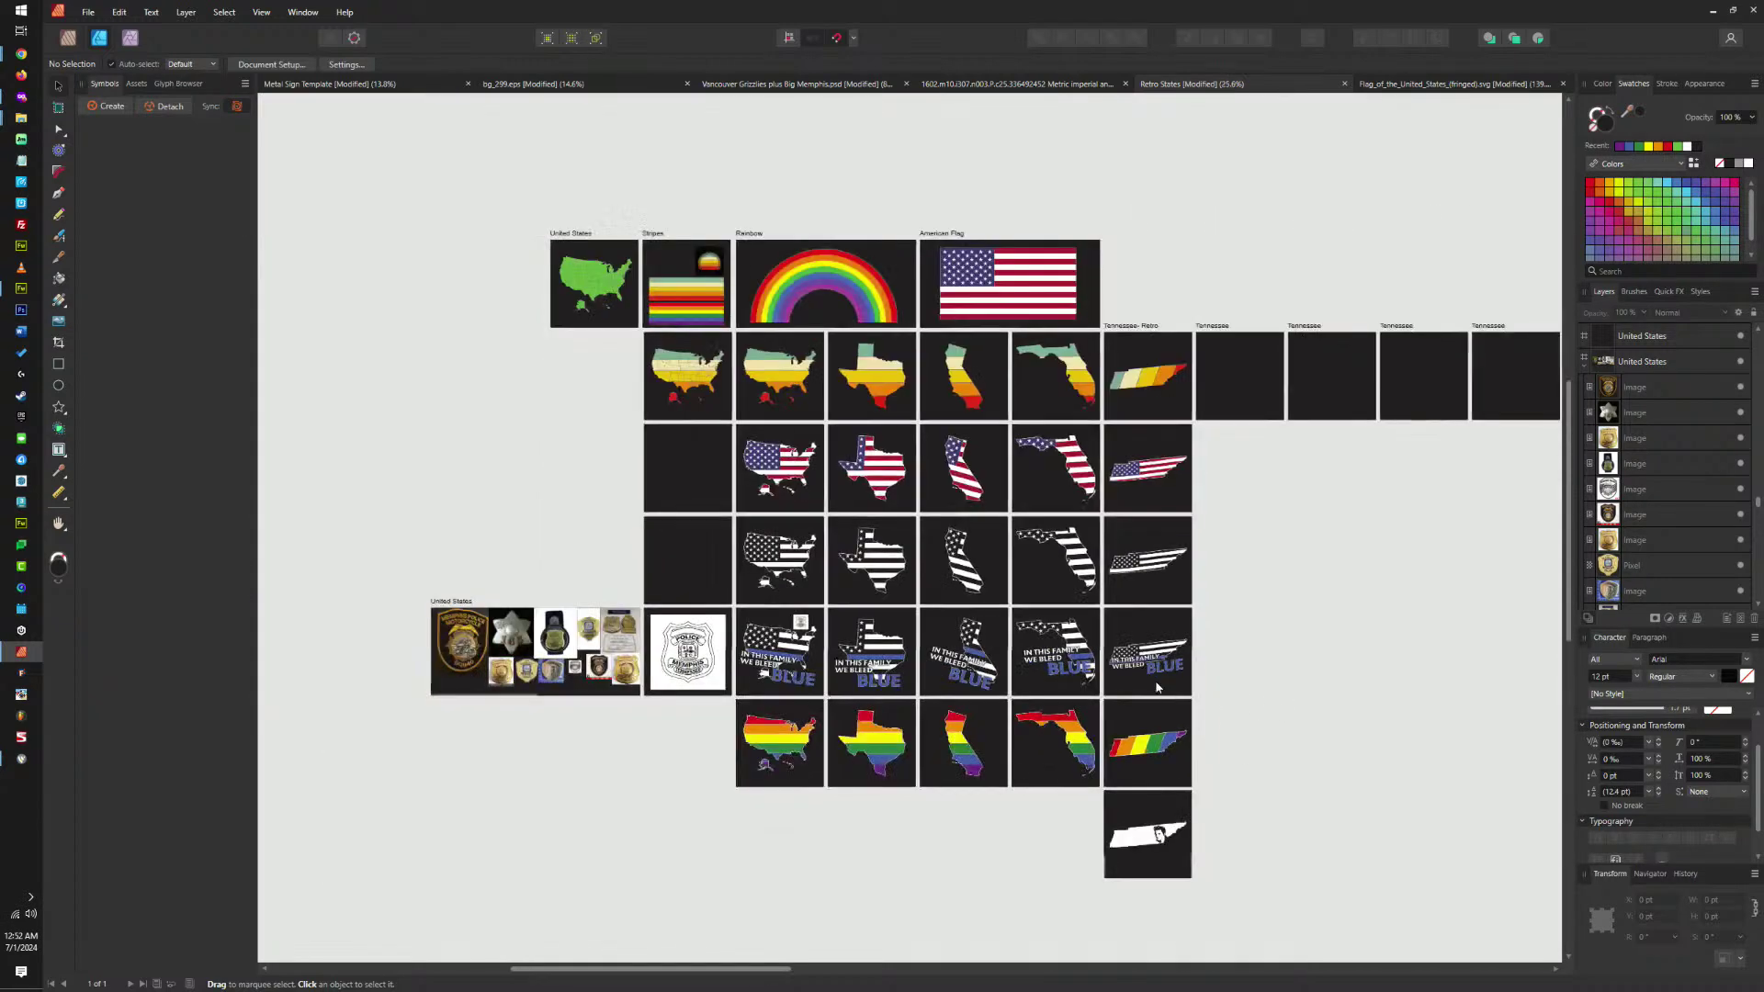
pyautogui.moveTo(1199, 705); pyautogui.dragTo(1024, 701)
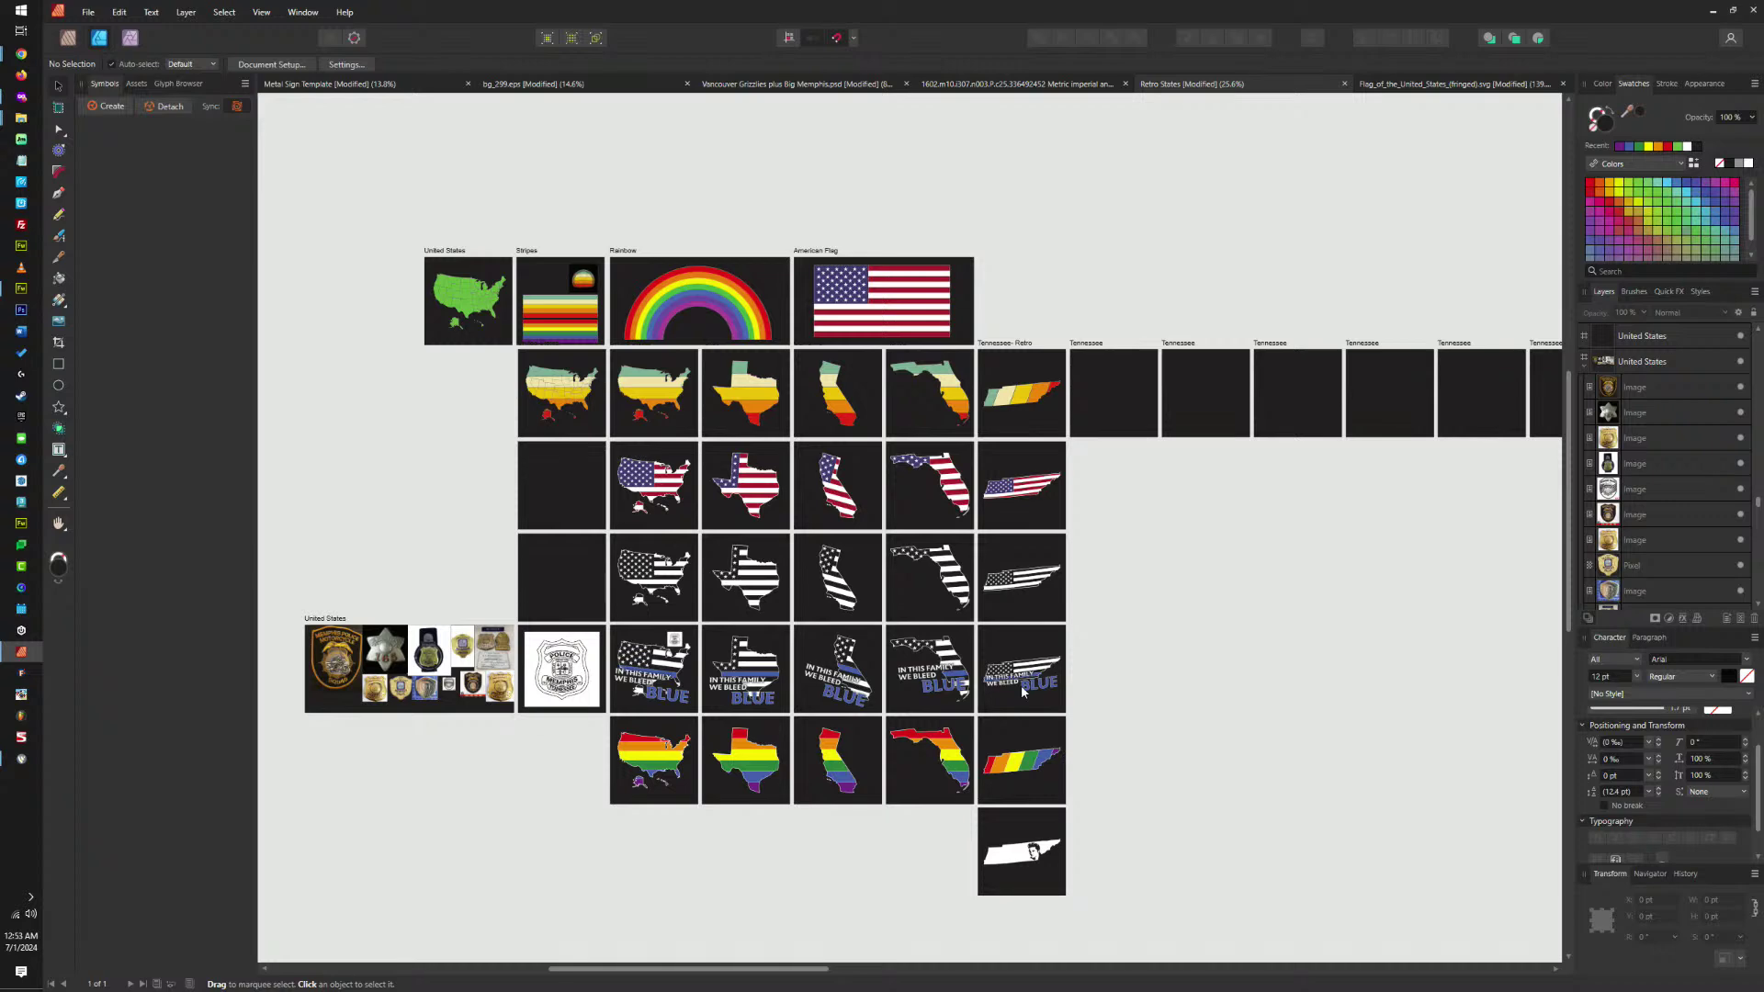
pyautogui.scroll(10, 657, 685)
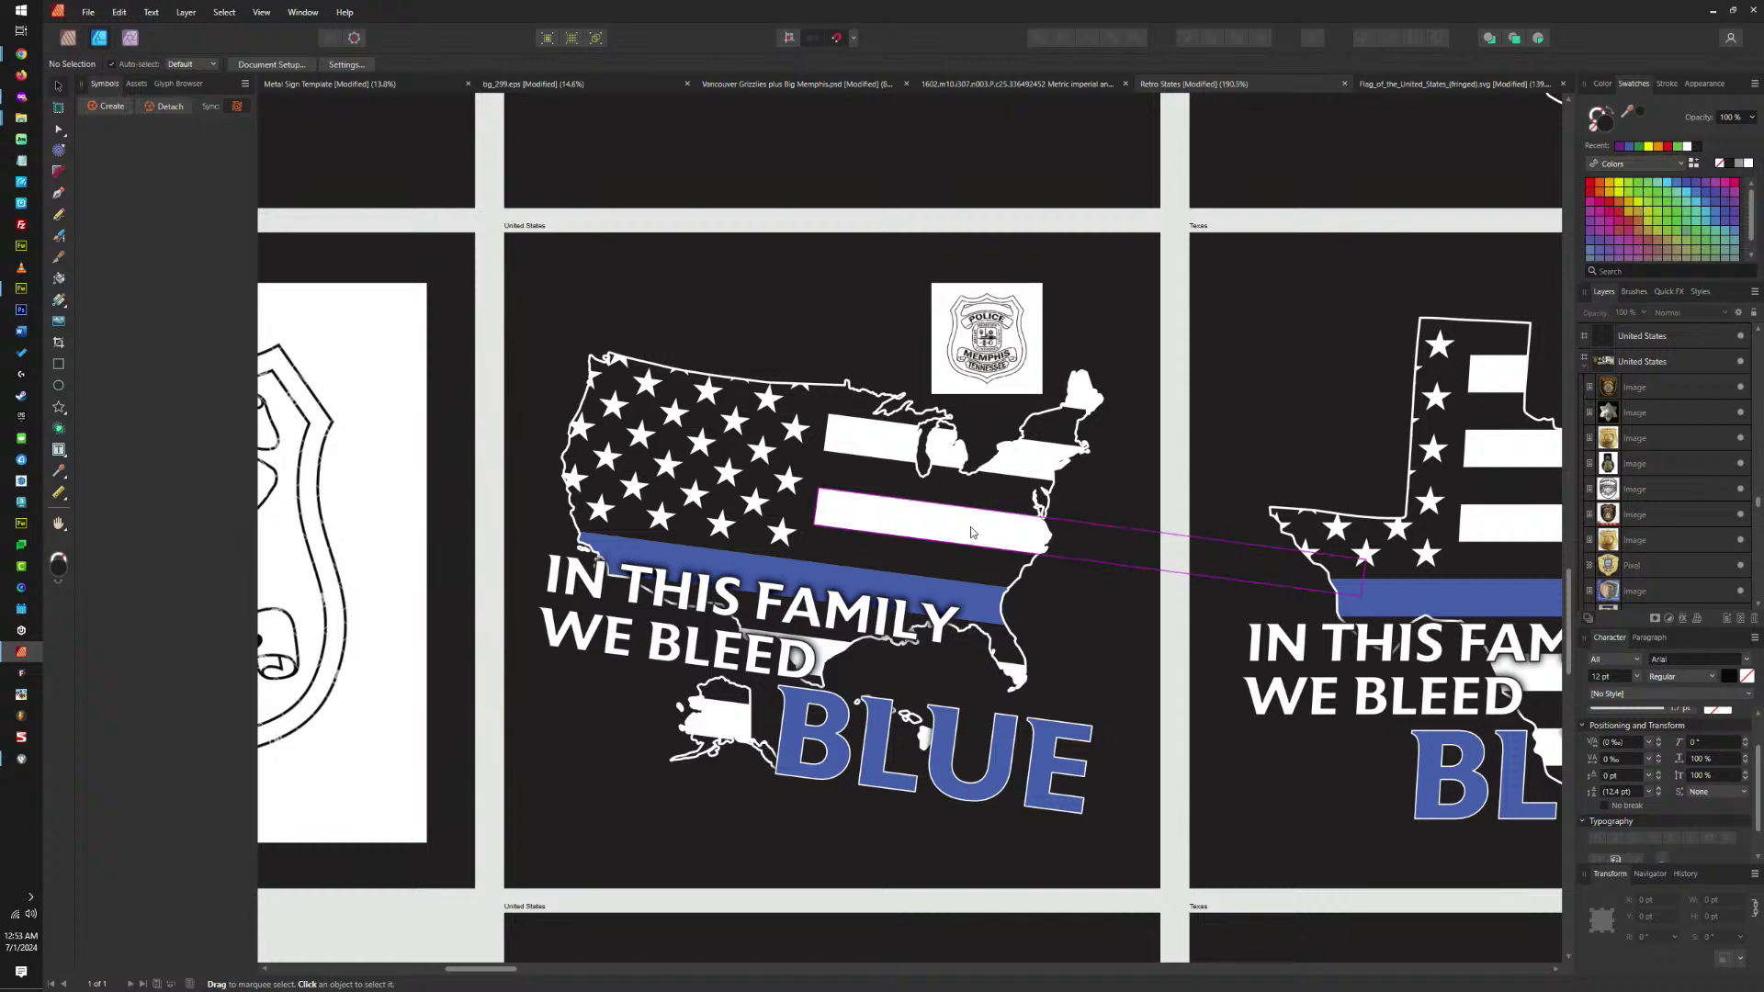
pyautogui.hscroll(5, 971, 533)
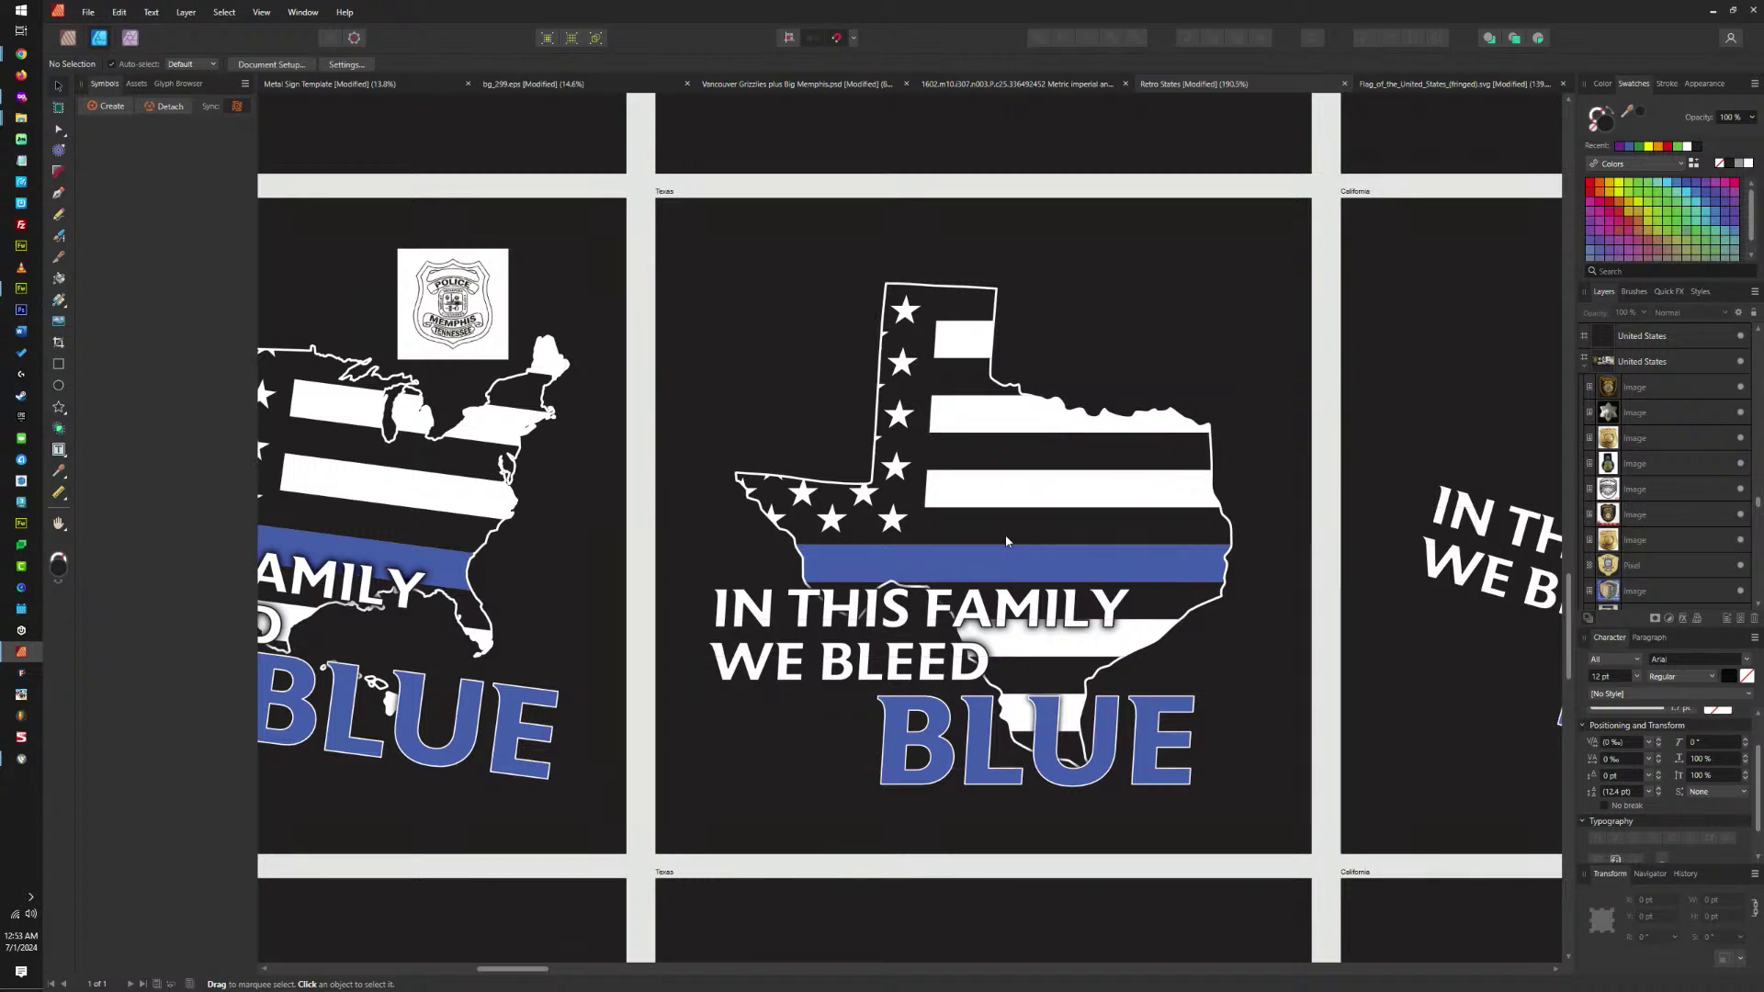
pyautogui.scroll(-5, 1007, 542)
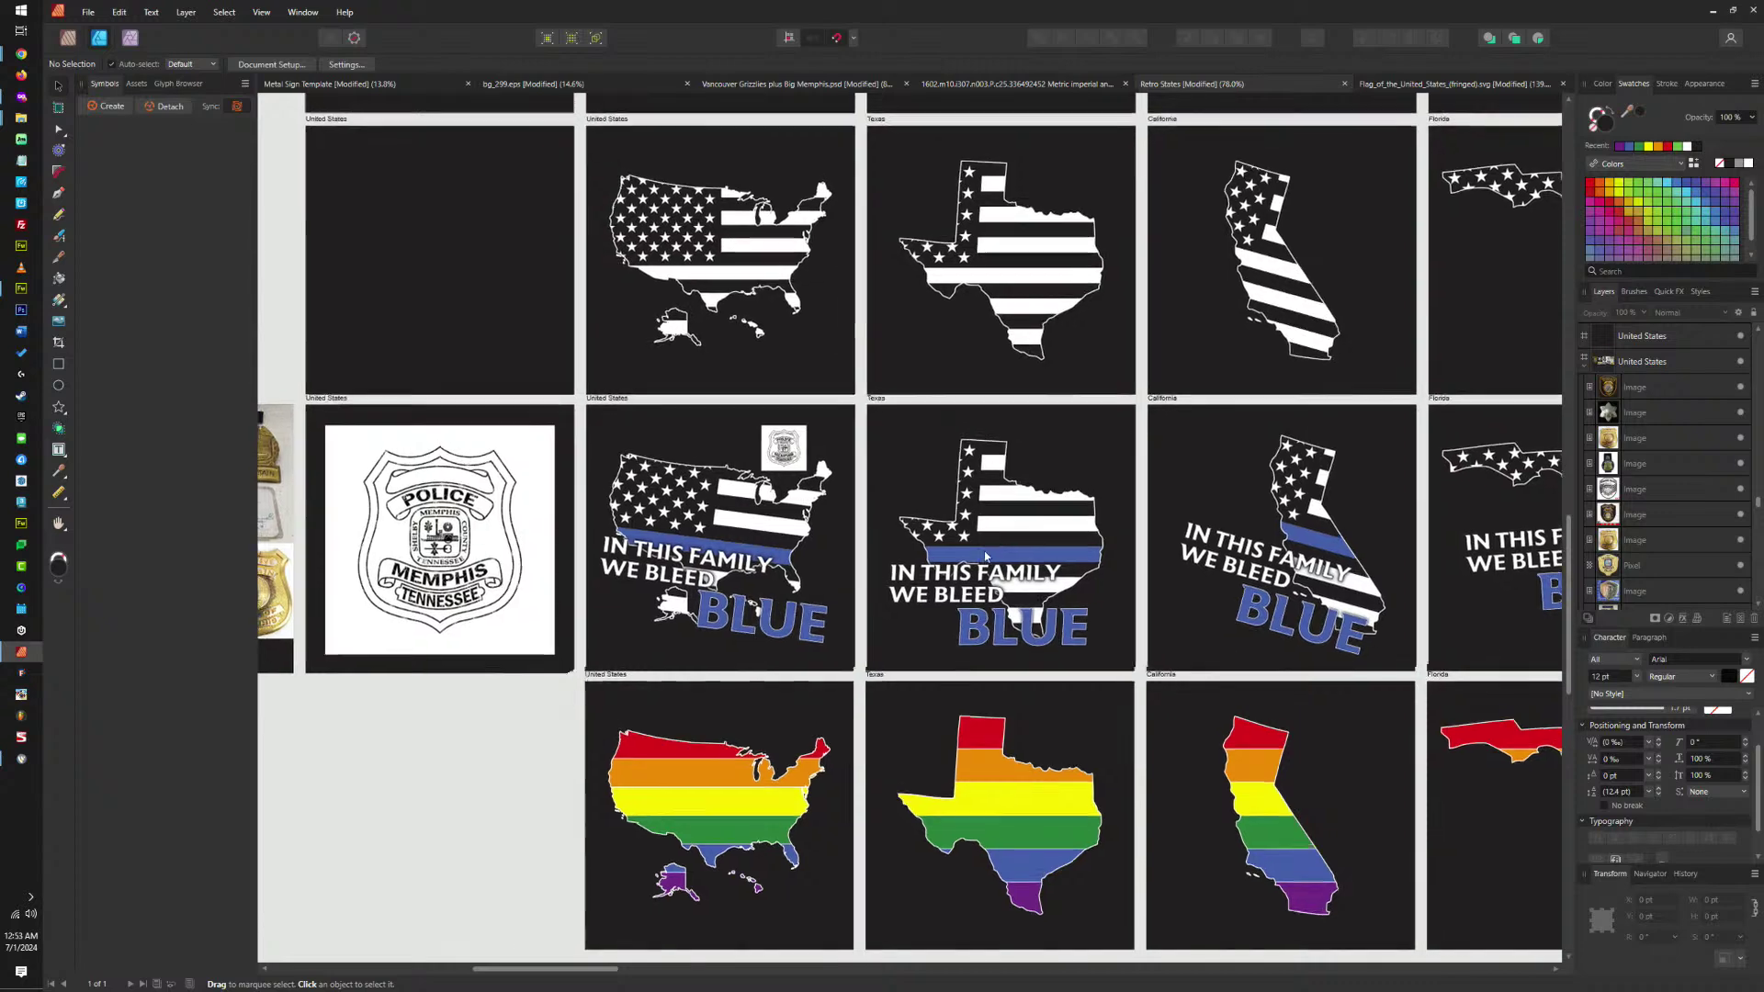
pyautogui.scroll(2, 1087, 677)
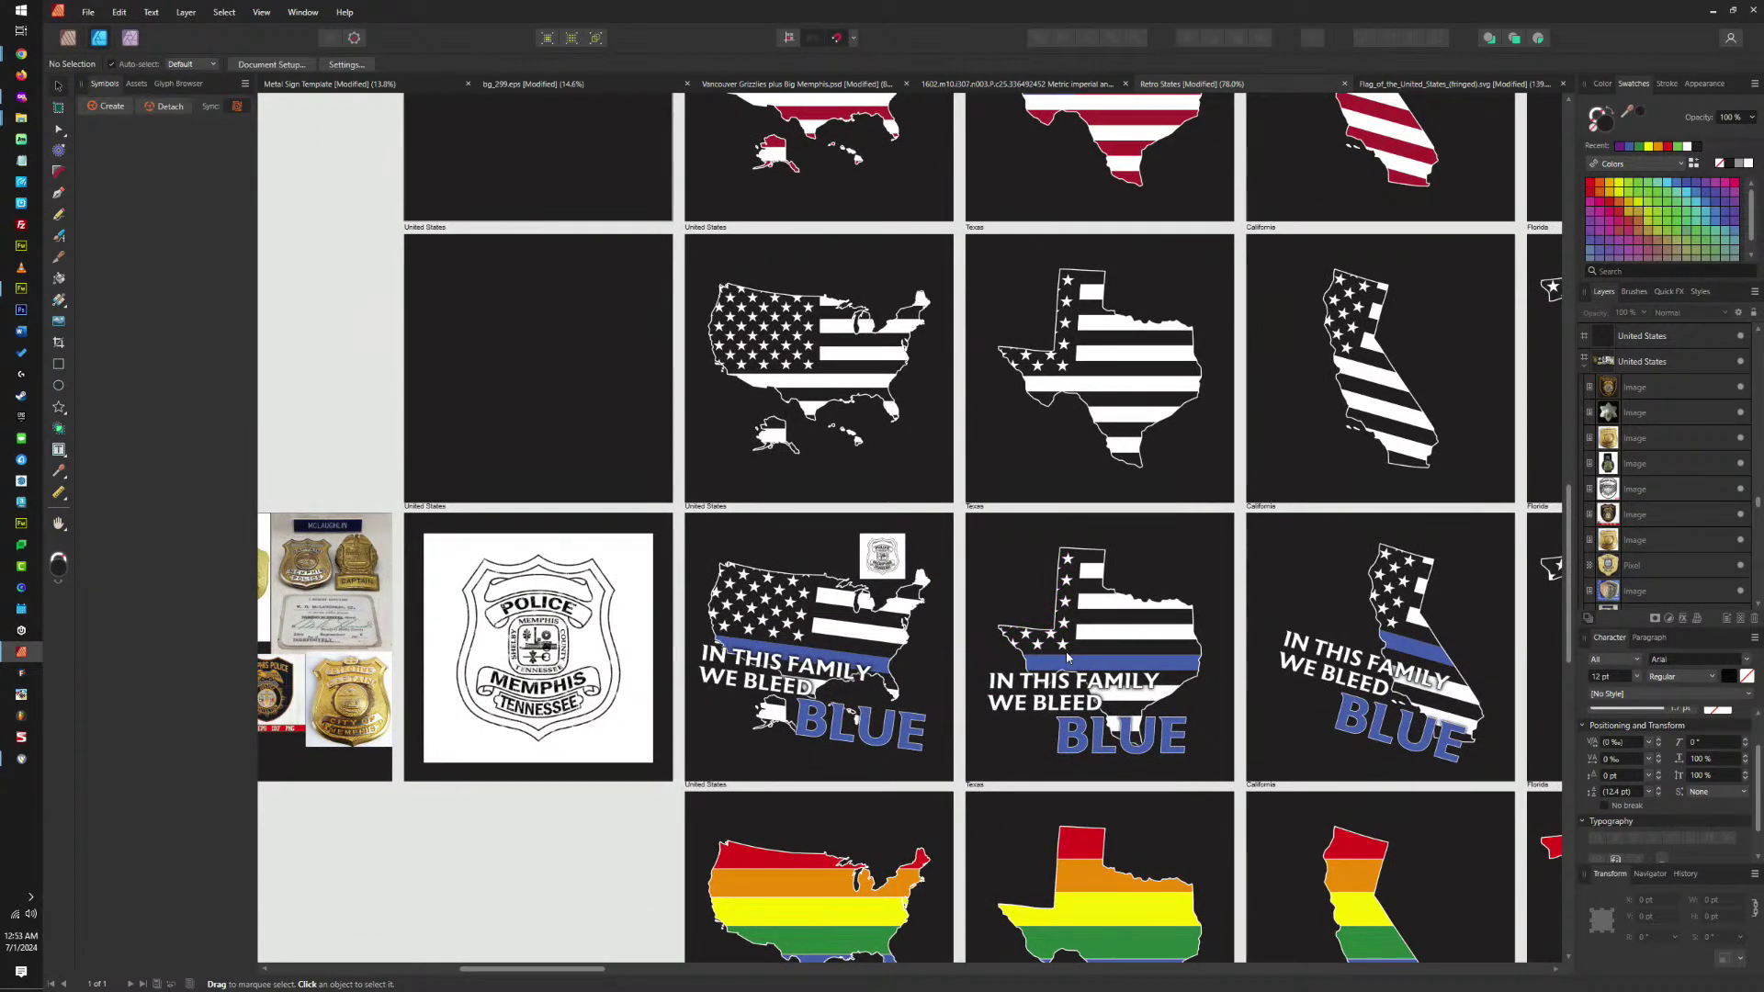
pyautogui.scroll(-5, 1065, 654)
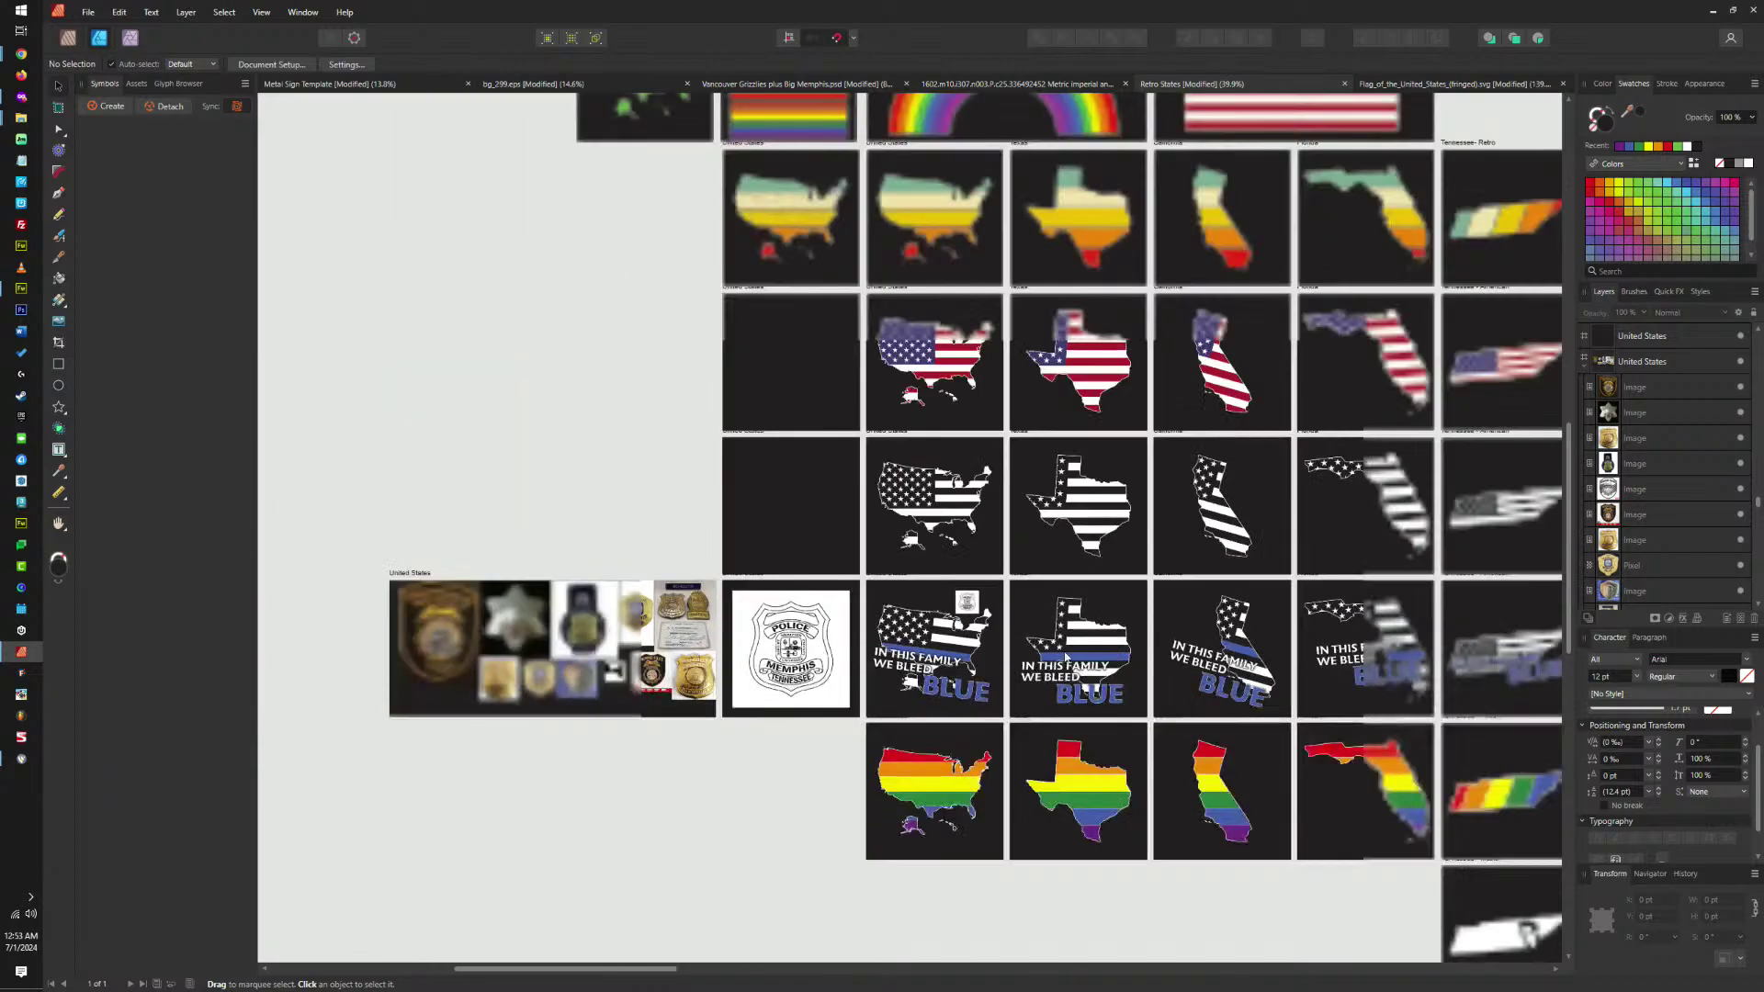
pyautogui.moveTo(866, 688); pyautogui.dragTo(1110, 678)
pyautogui.moveTo(910, 724); pyautogui.dragTo(983, 724)
pyautogui.scroll(5, 983, 724)
pyautogui.scroll(1, 985, 724)
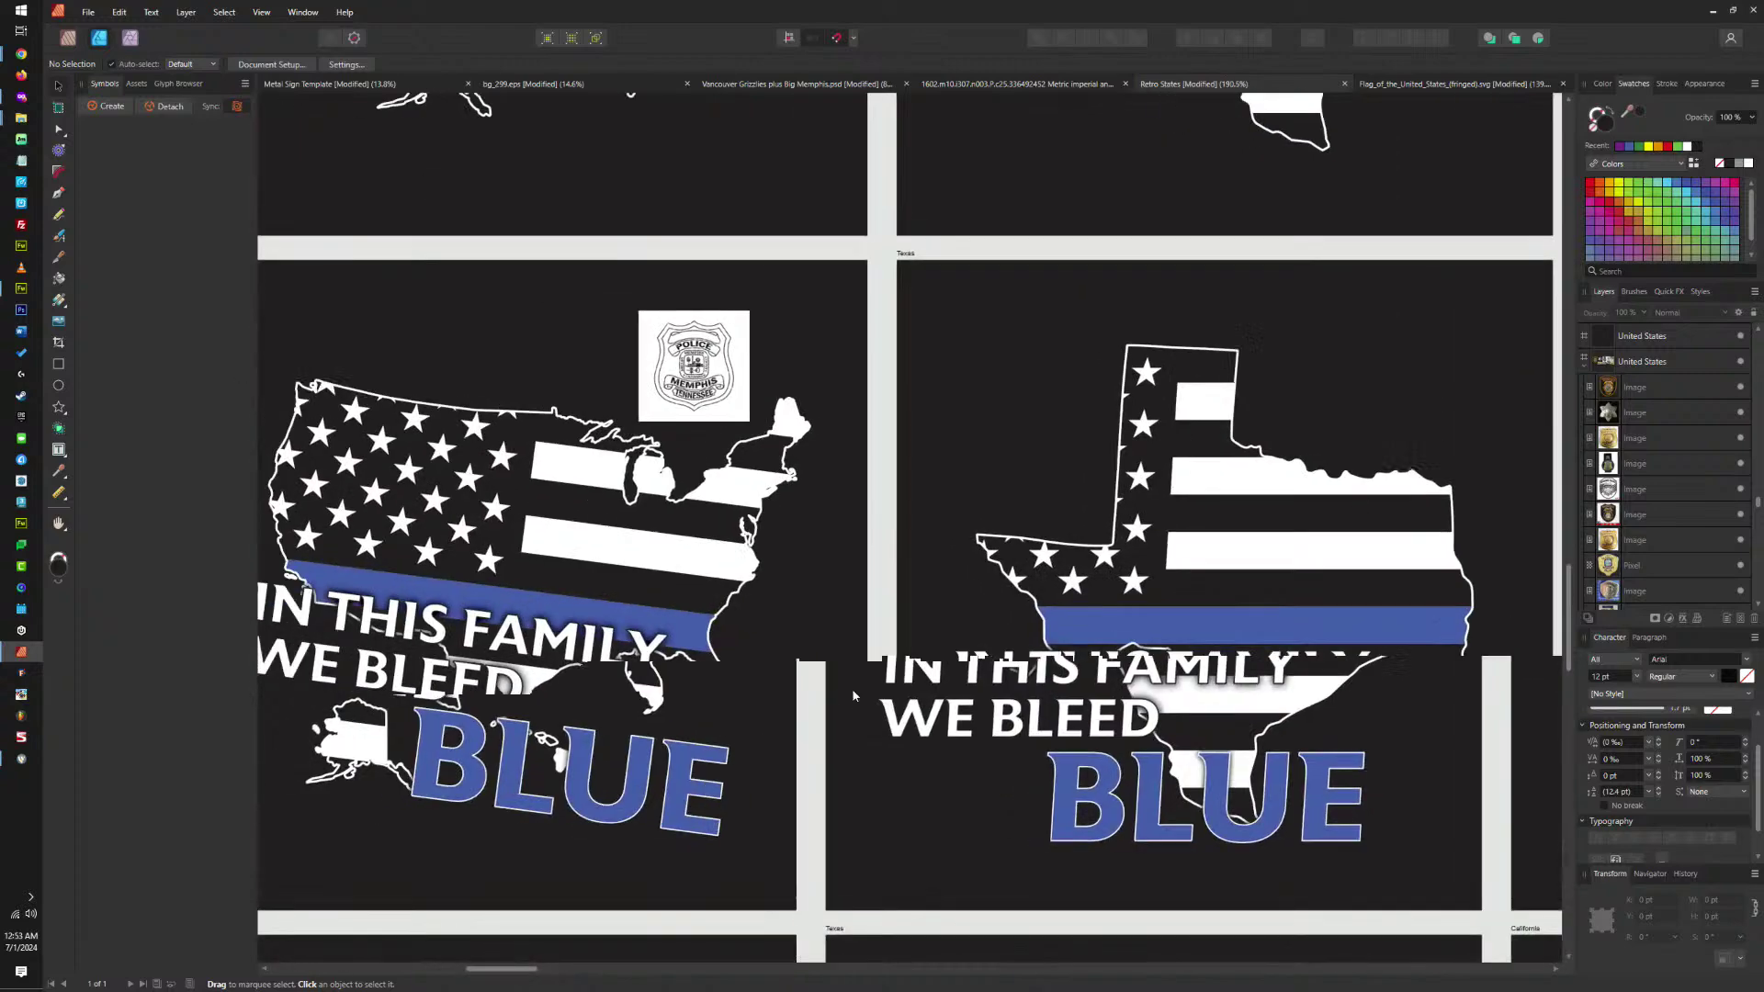
pyautogui.moveTo(852, 687); pyautogui.dragTo(1304, 682)
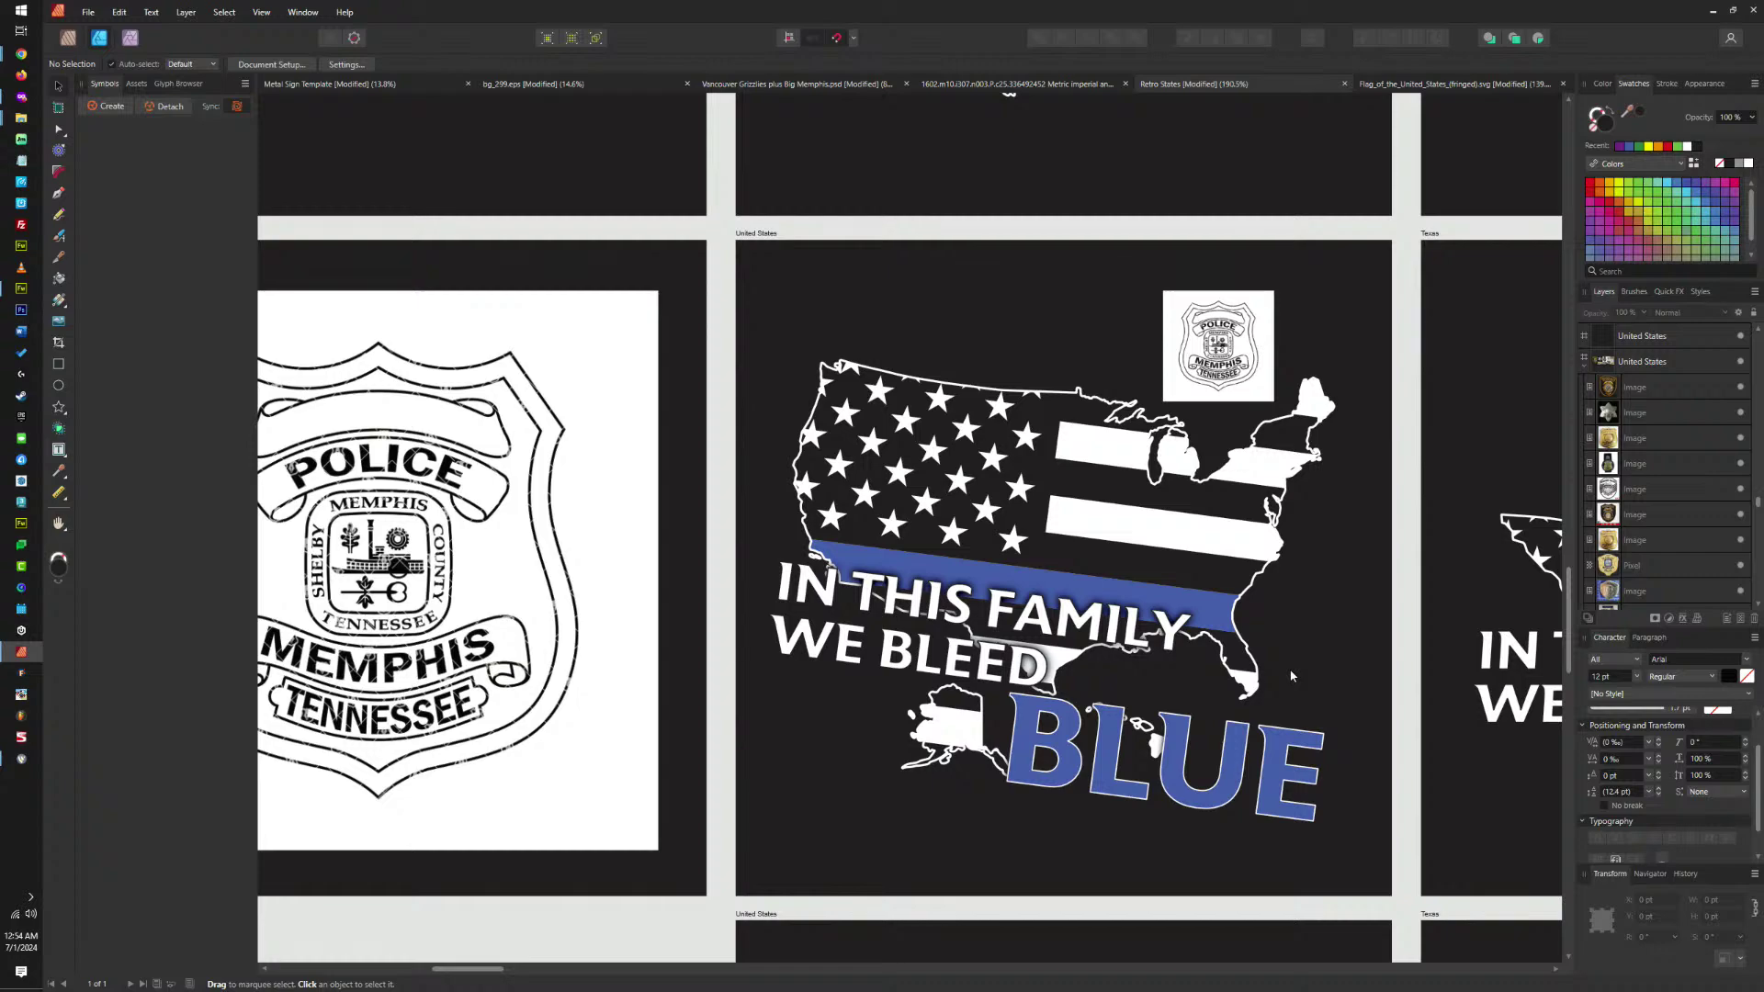
# Examine the Memphis police badge artwork up close, from the central county seal out to the full shield.
pyautogui.scroll(5, 444, 612)
pyautogui.hscroll(-4, 917, 608)
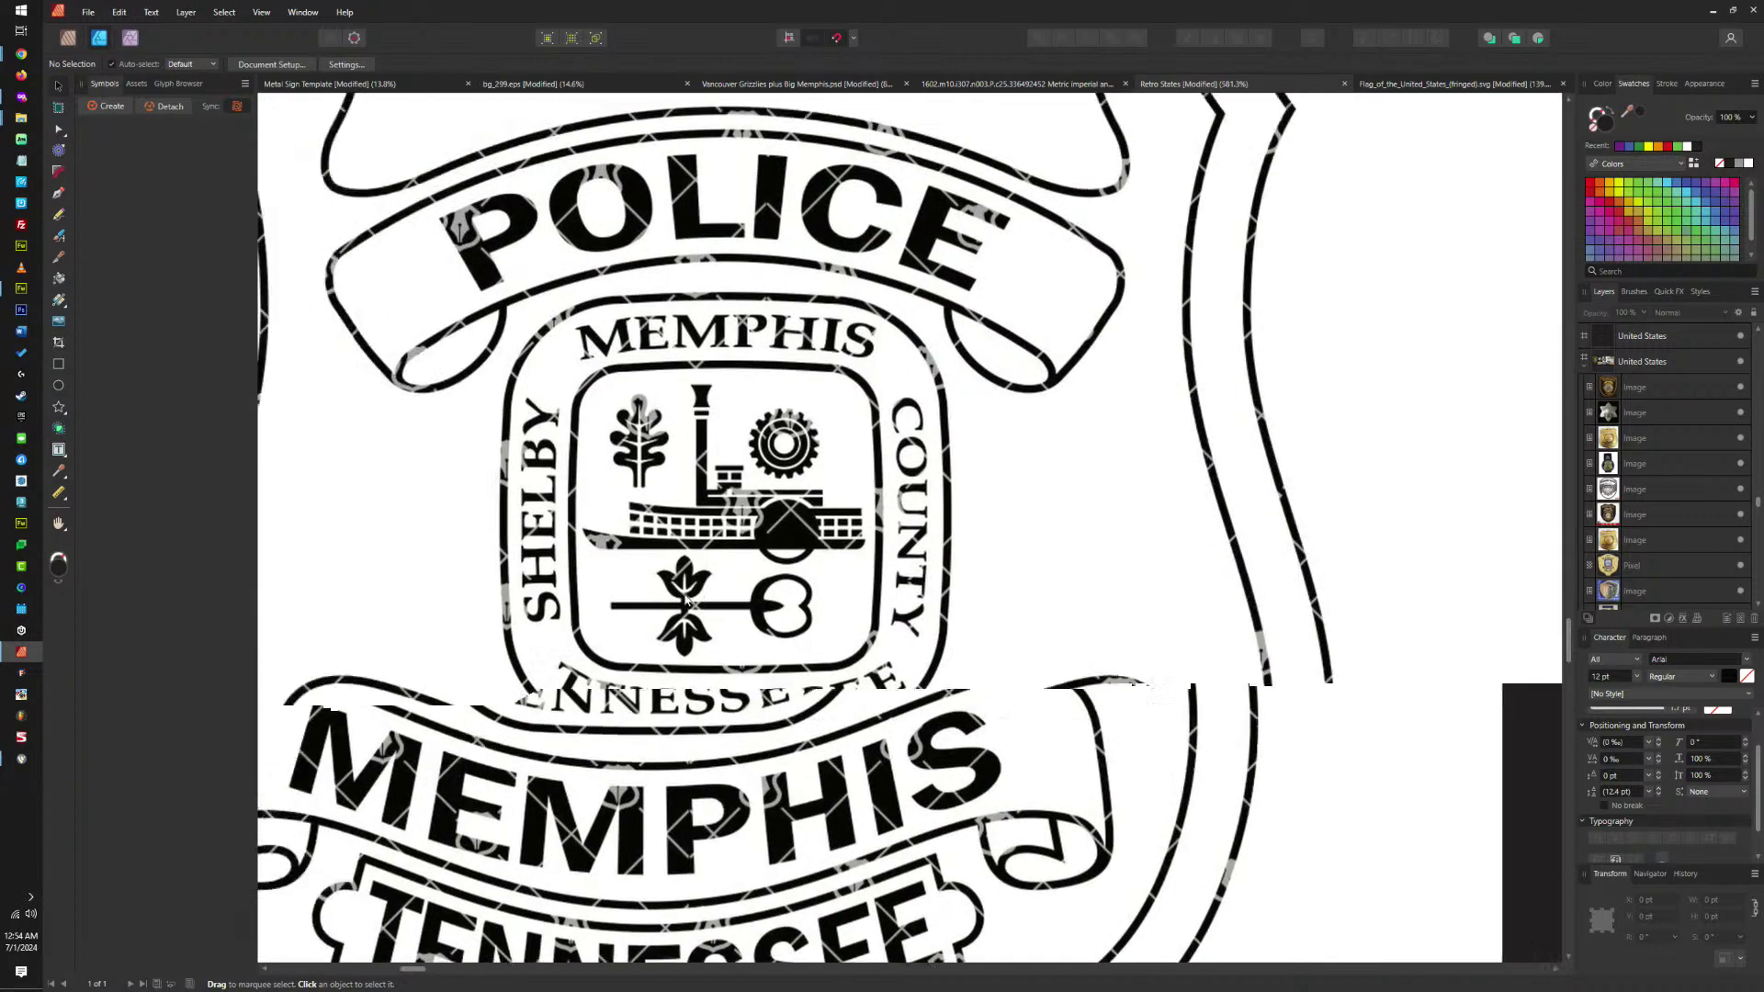
pyautogui.scroll(1, 917, 608)
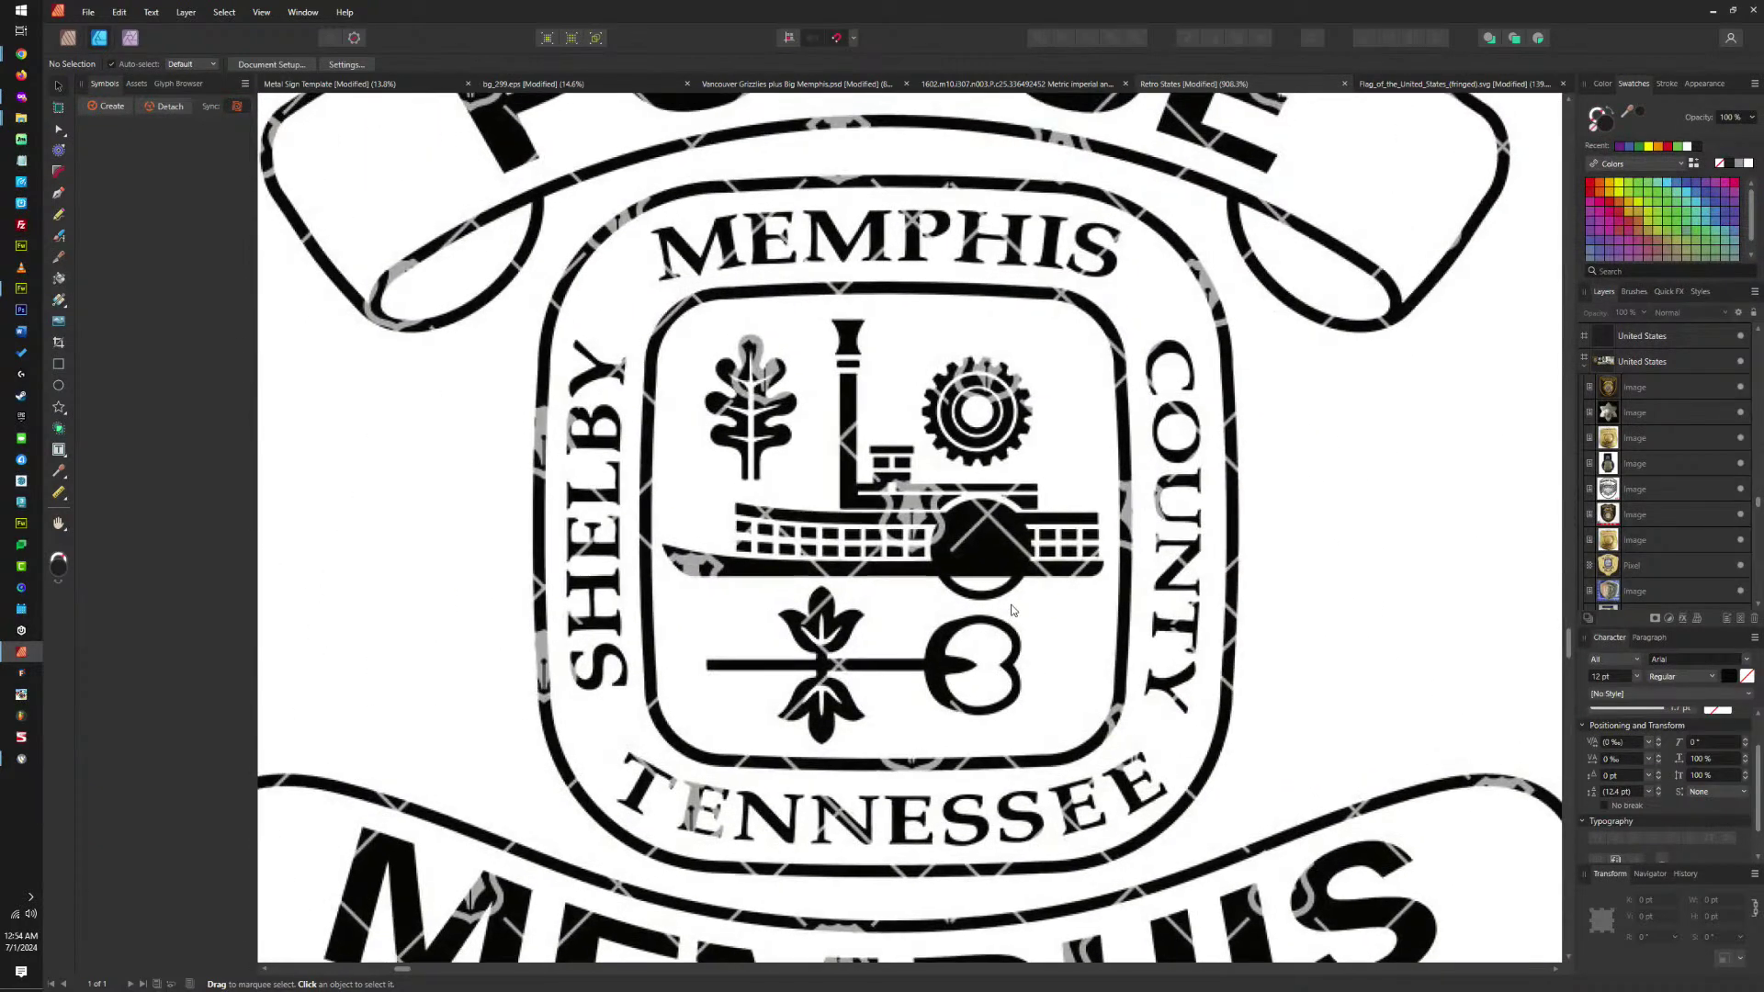
pyautogui.scroll(-1, 991, 616)
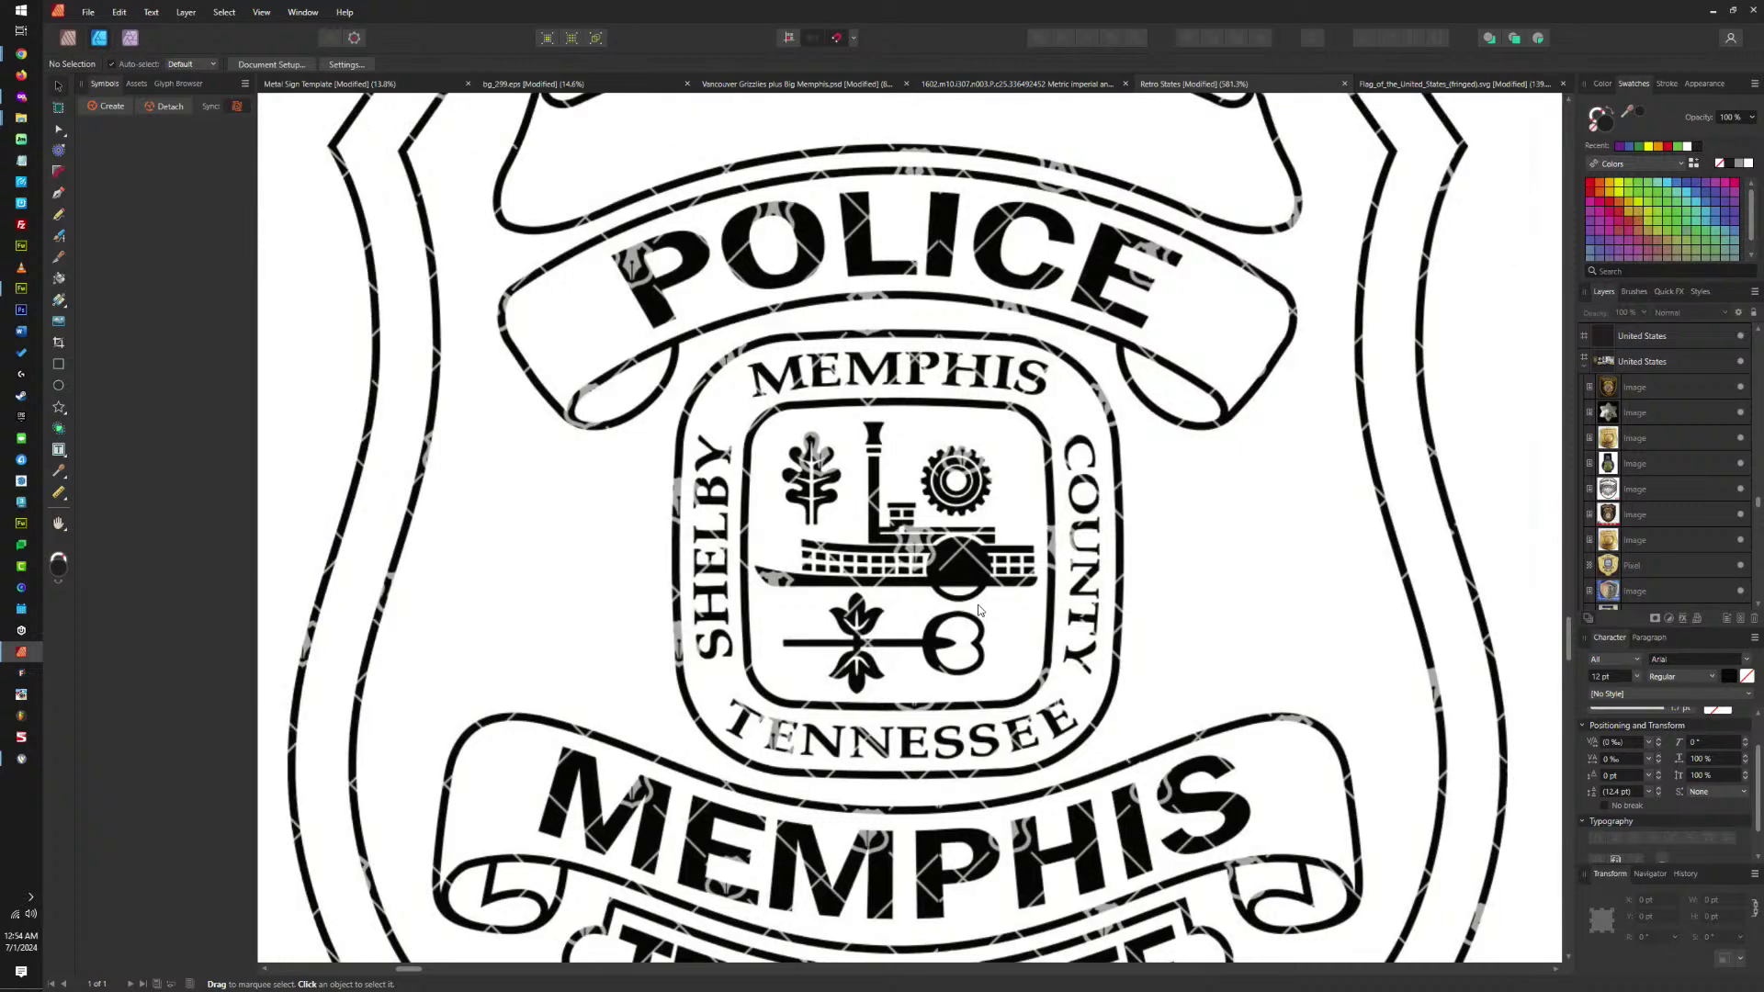
pyautogui.scroll(-2, 979, 579)
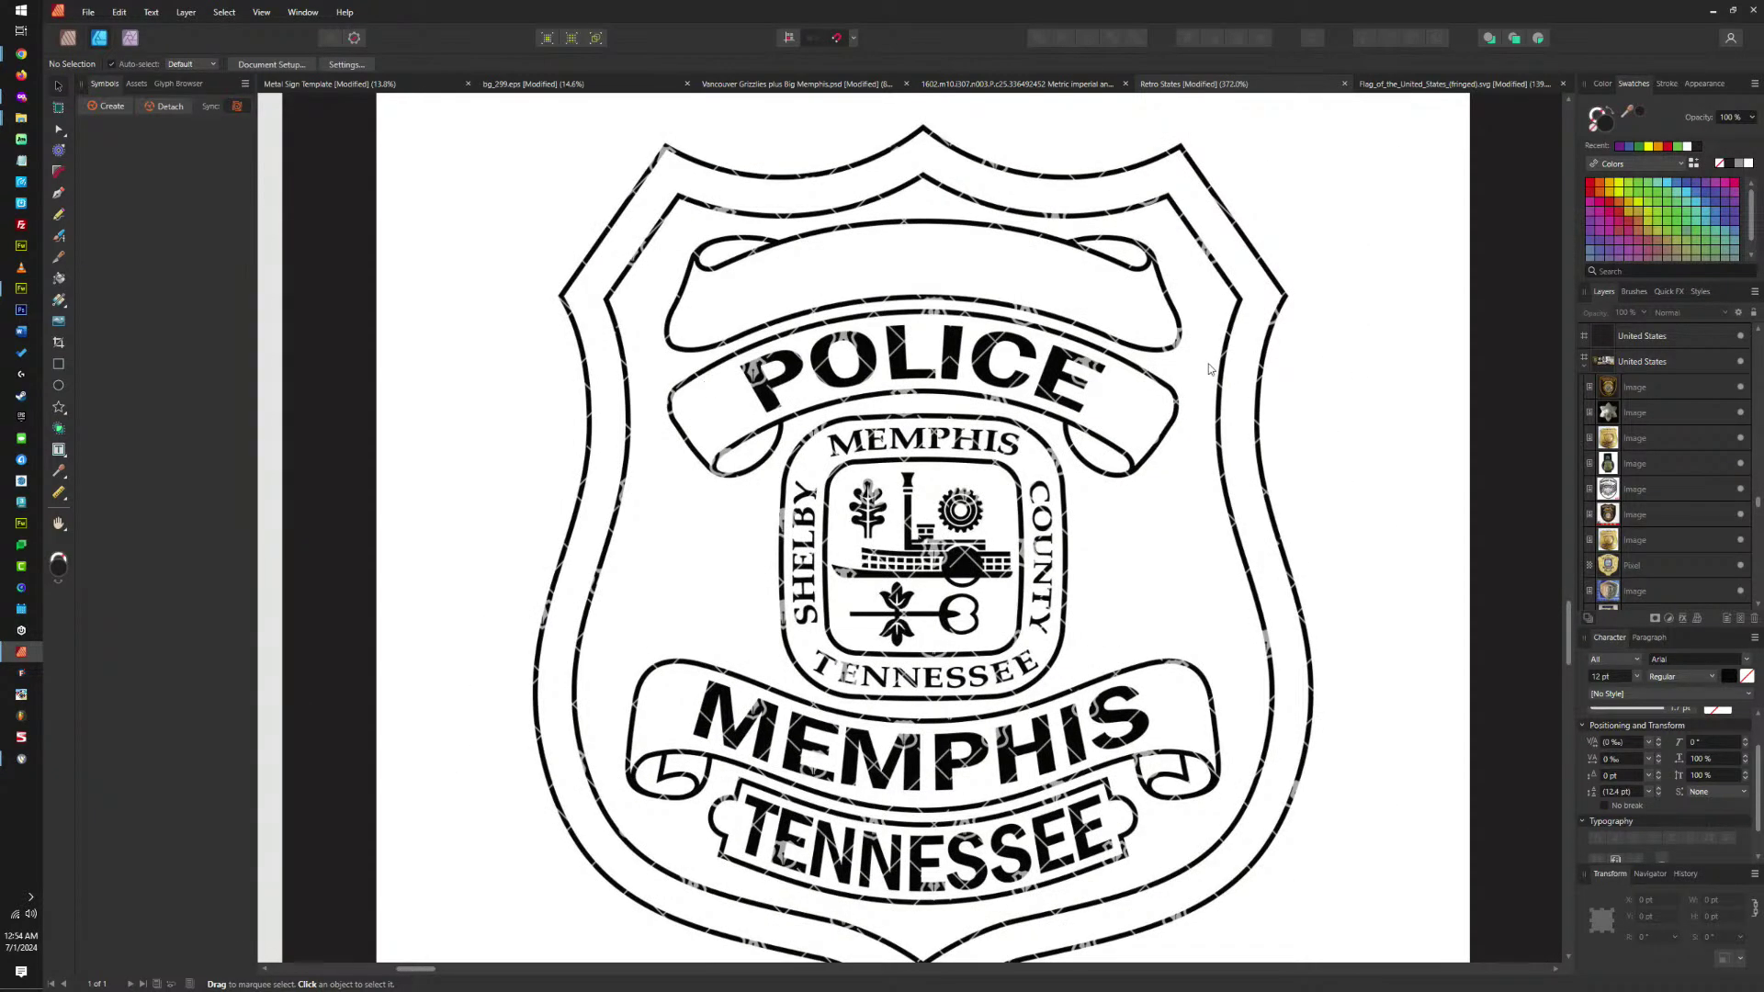
pyautogui.scroll(-4, 1091, 418)
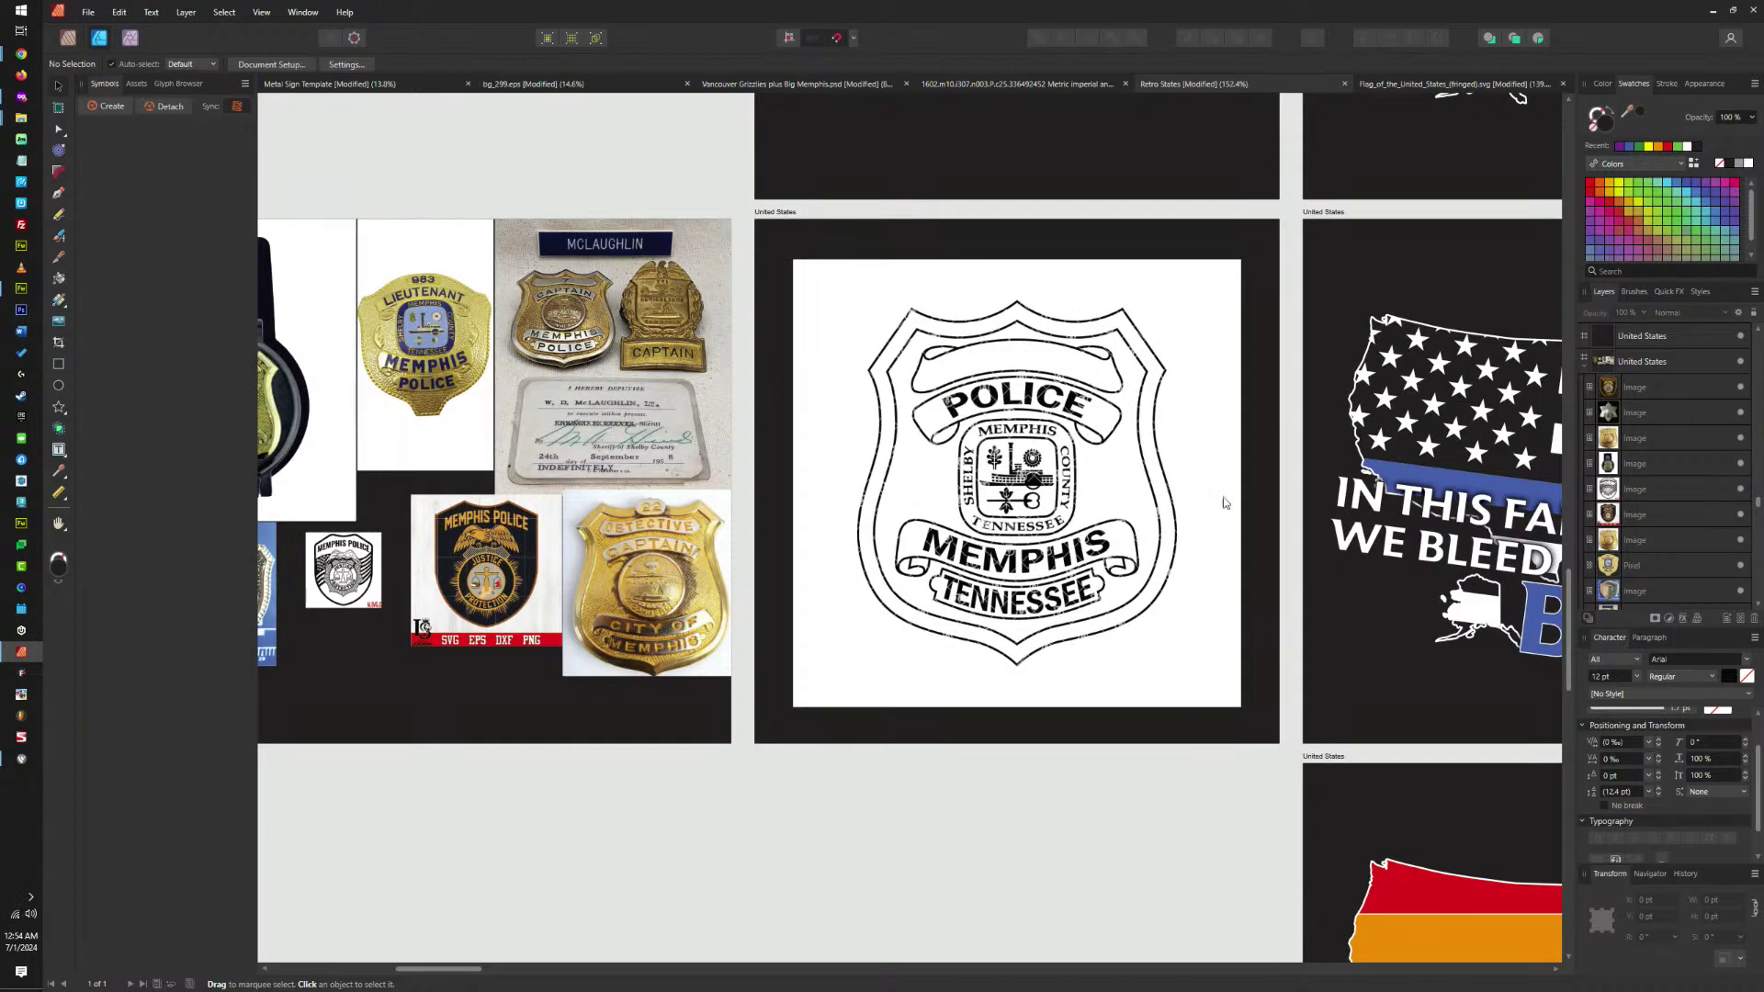
# Compare the United States blue-line design and its small police badge with the large badge and the Texas version.
pyautogui.hscroll(1, 1275, 519)
pyautogui.hscroll(5, 1275, 519)
pyautogui.scroll(1, 1073, 625)
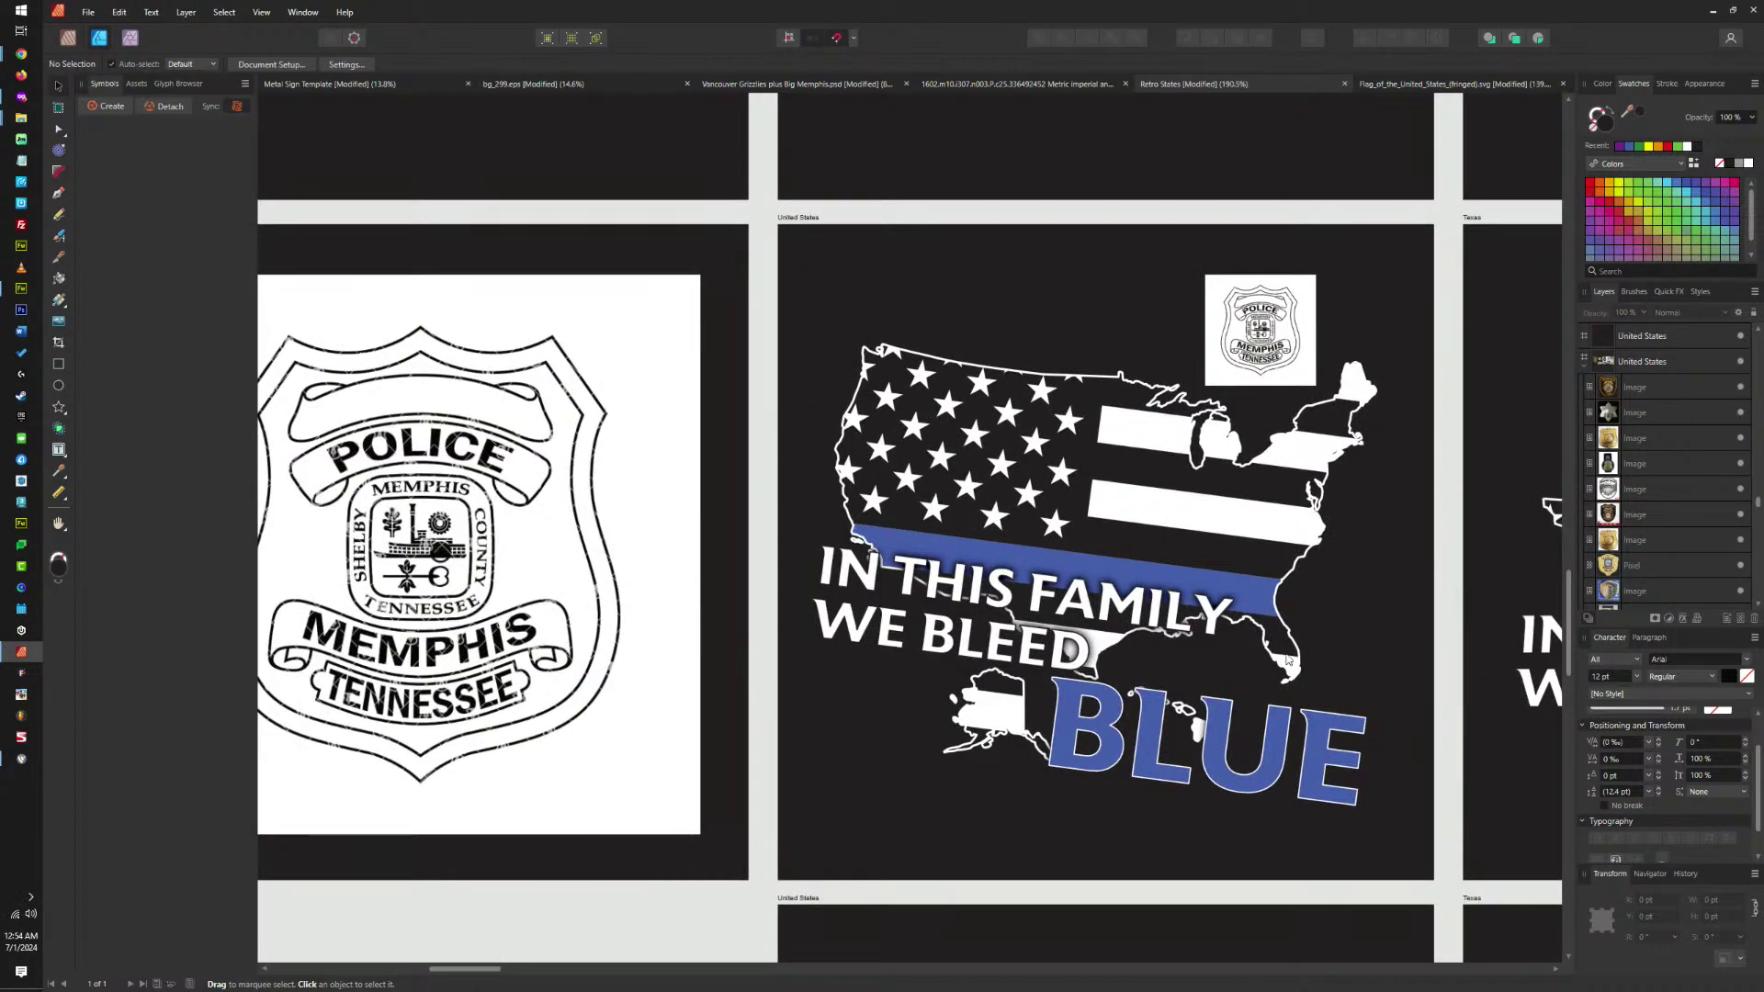
pyautogui.hscroll(2, 1153, 631)
pyautogui.scroll(-1, 1154, 631)
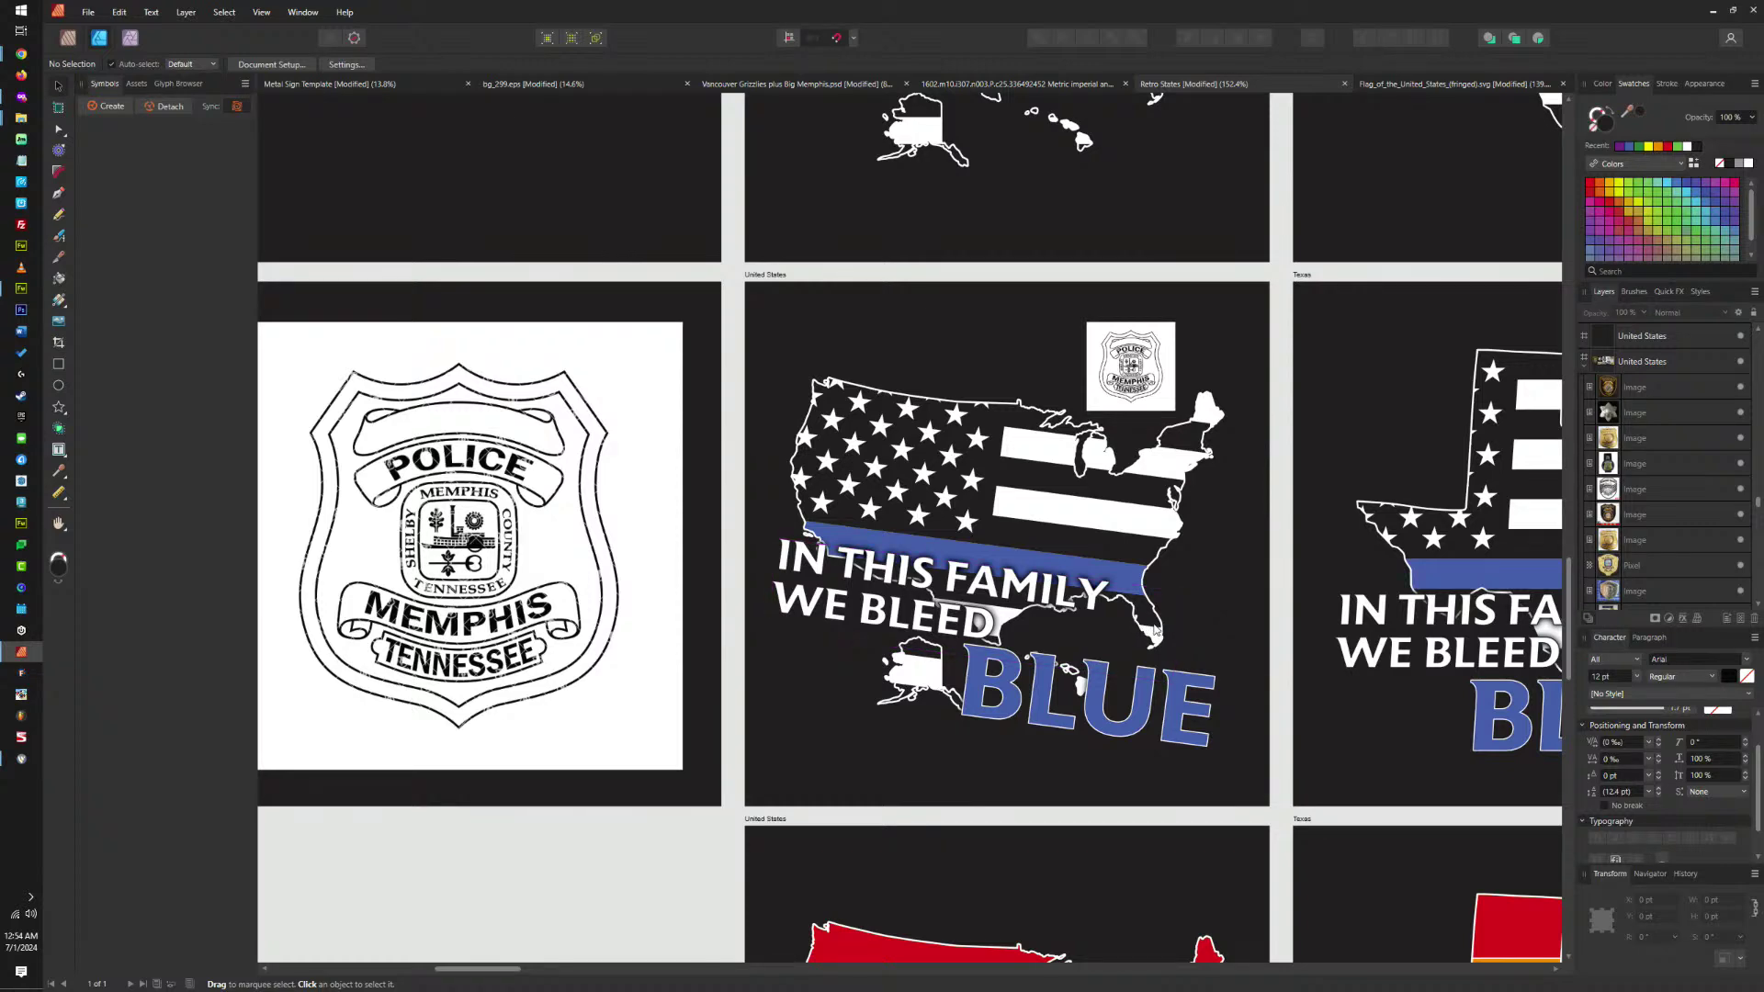
pyautogui.hscroll(1, 1063, 645)
pyautogui.moveTo(1061, 638); pyautogui.dragTo(729, 653)
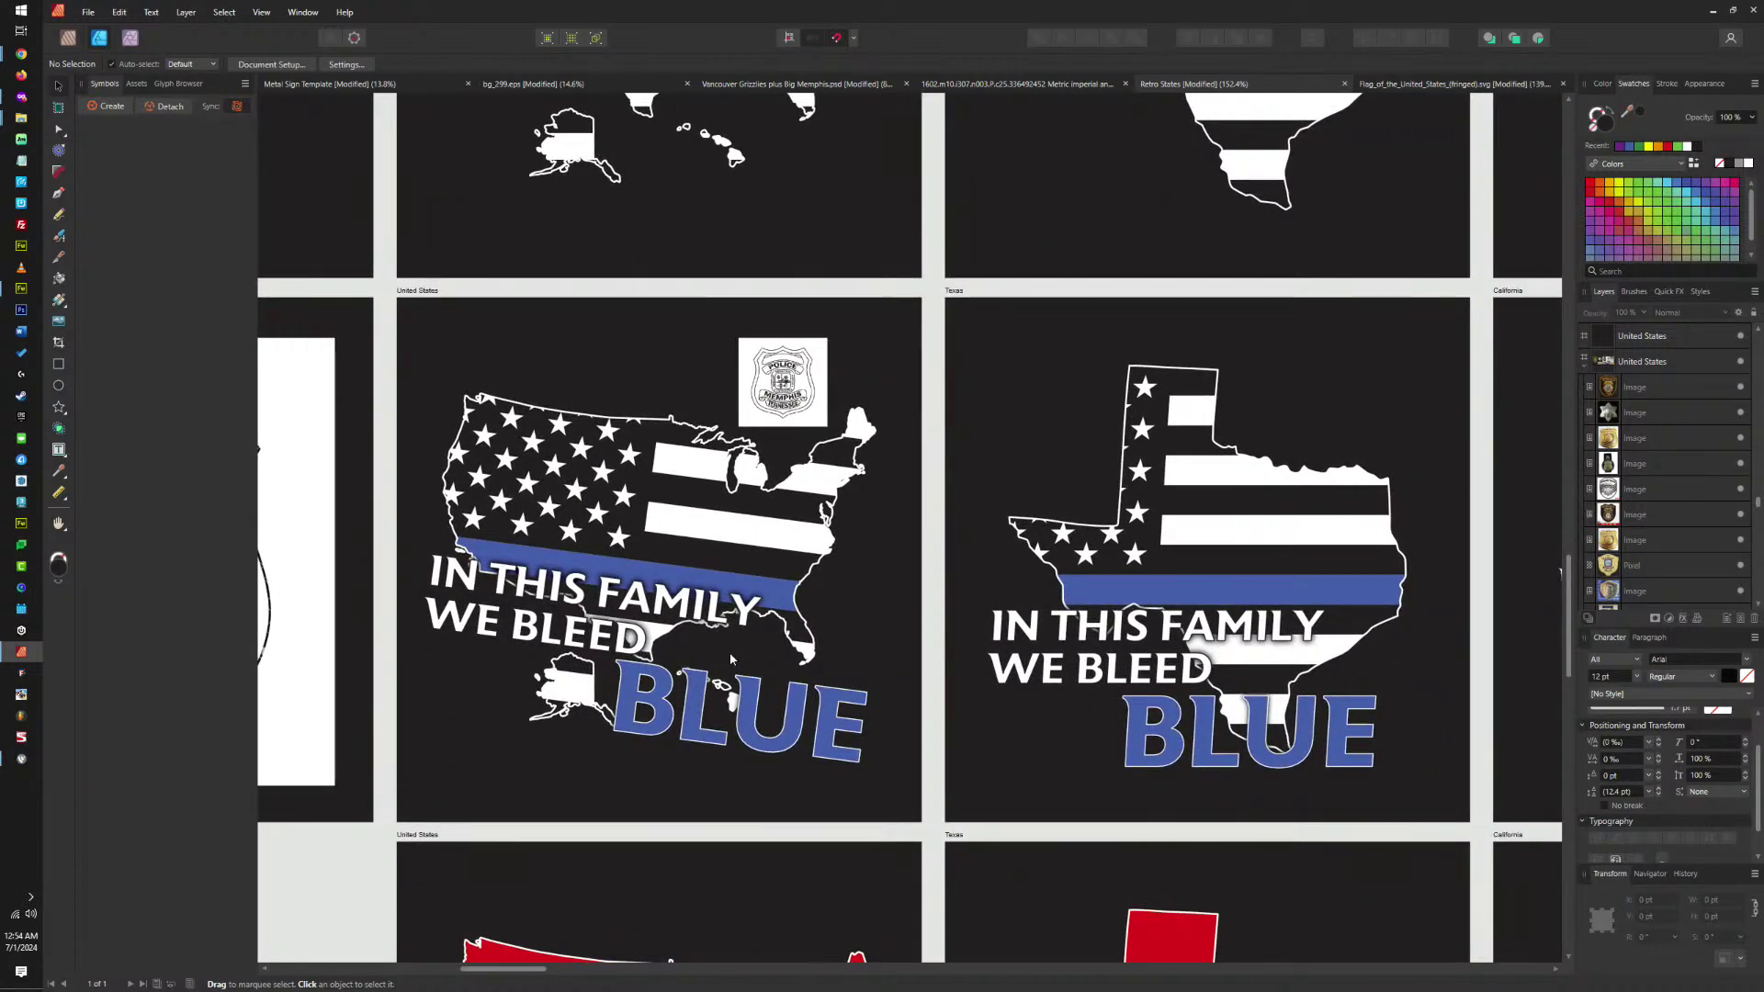
pyautogui.moveTo(729, 653); pyautogui.dragTo(977, 698)
pyautogui.scroll(-3, 773, 667)
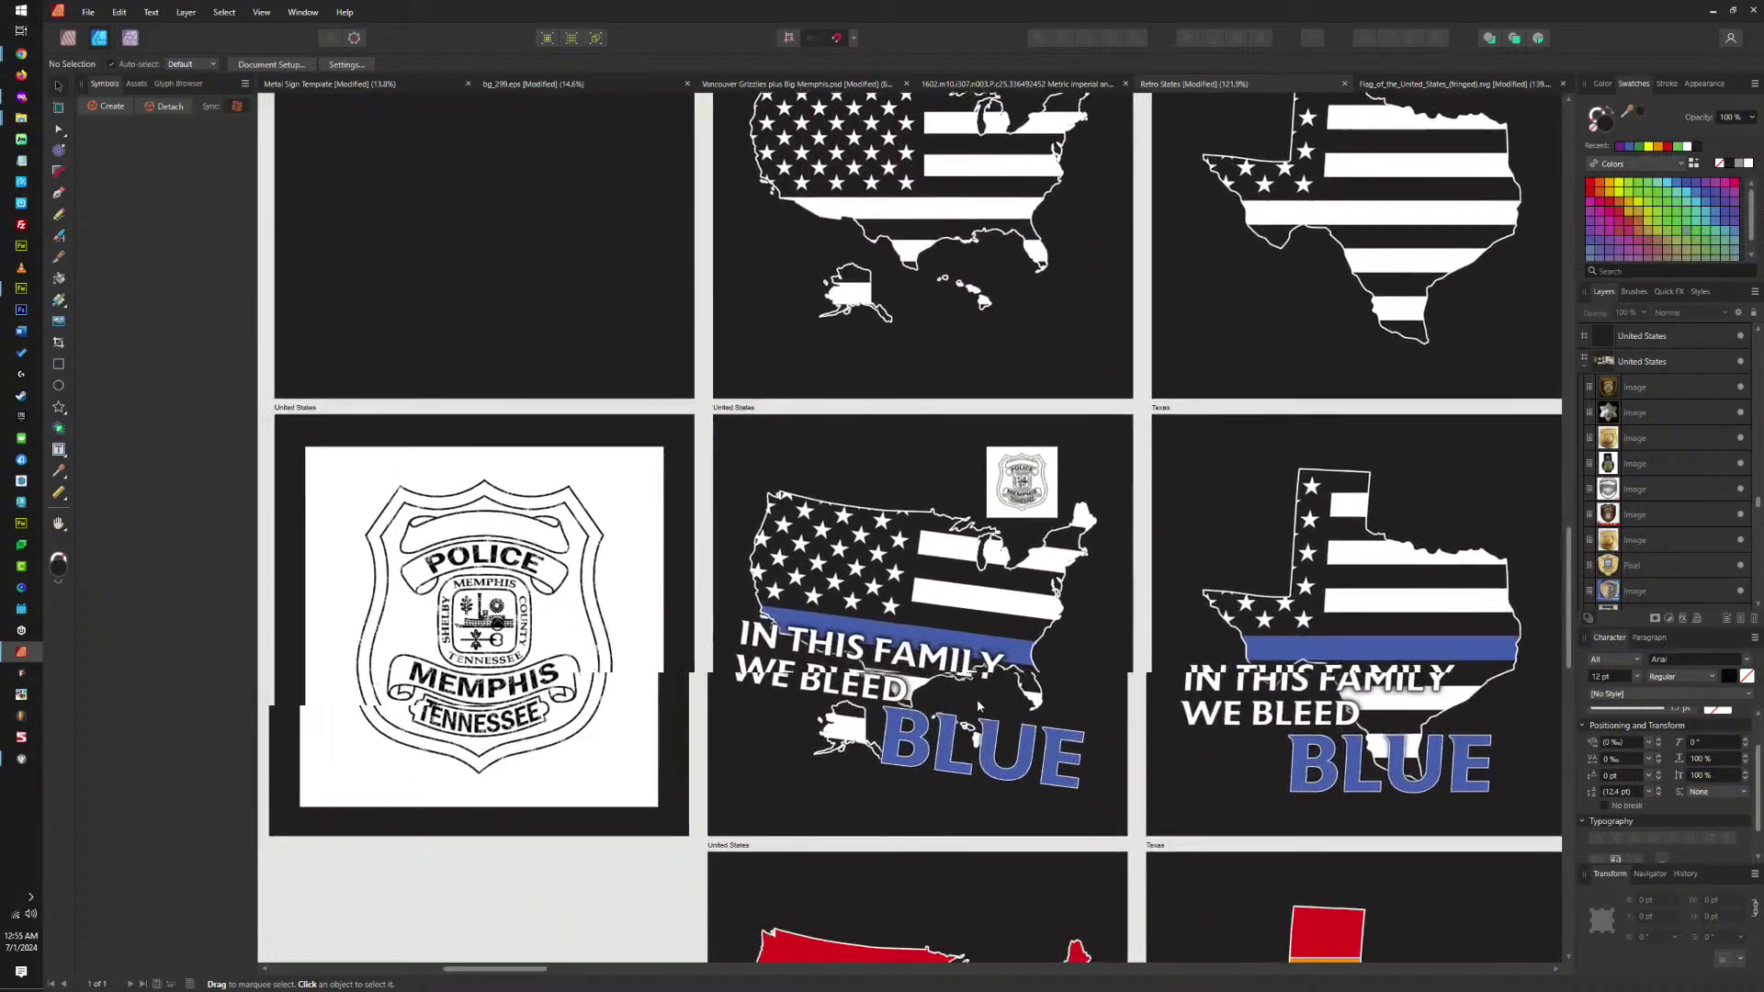